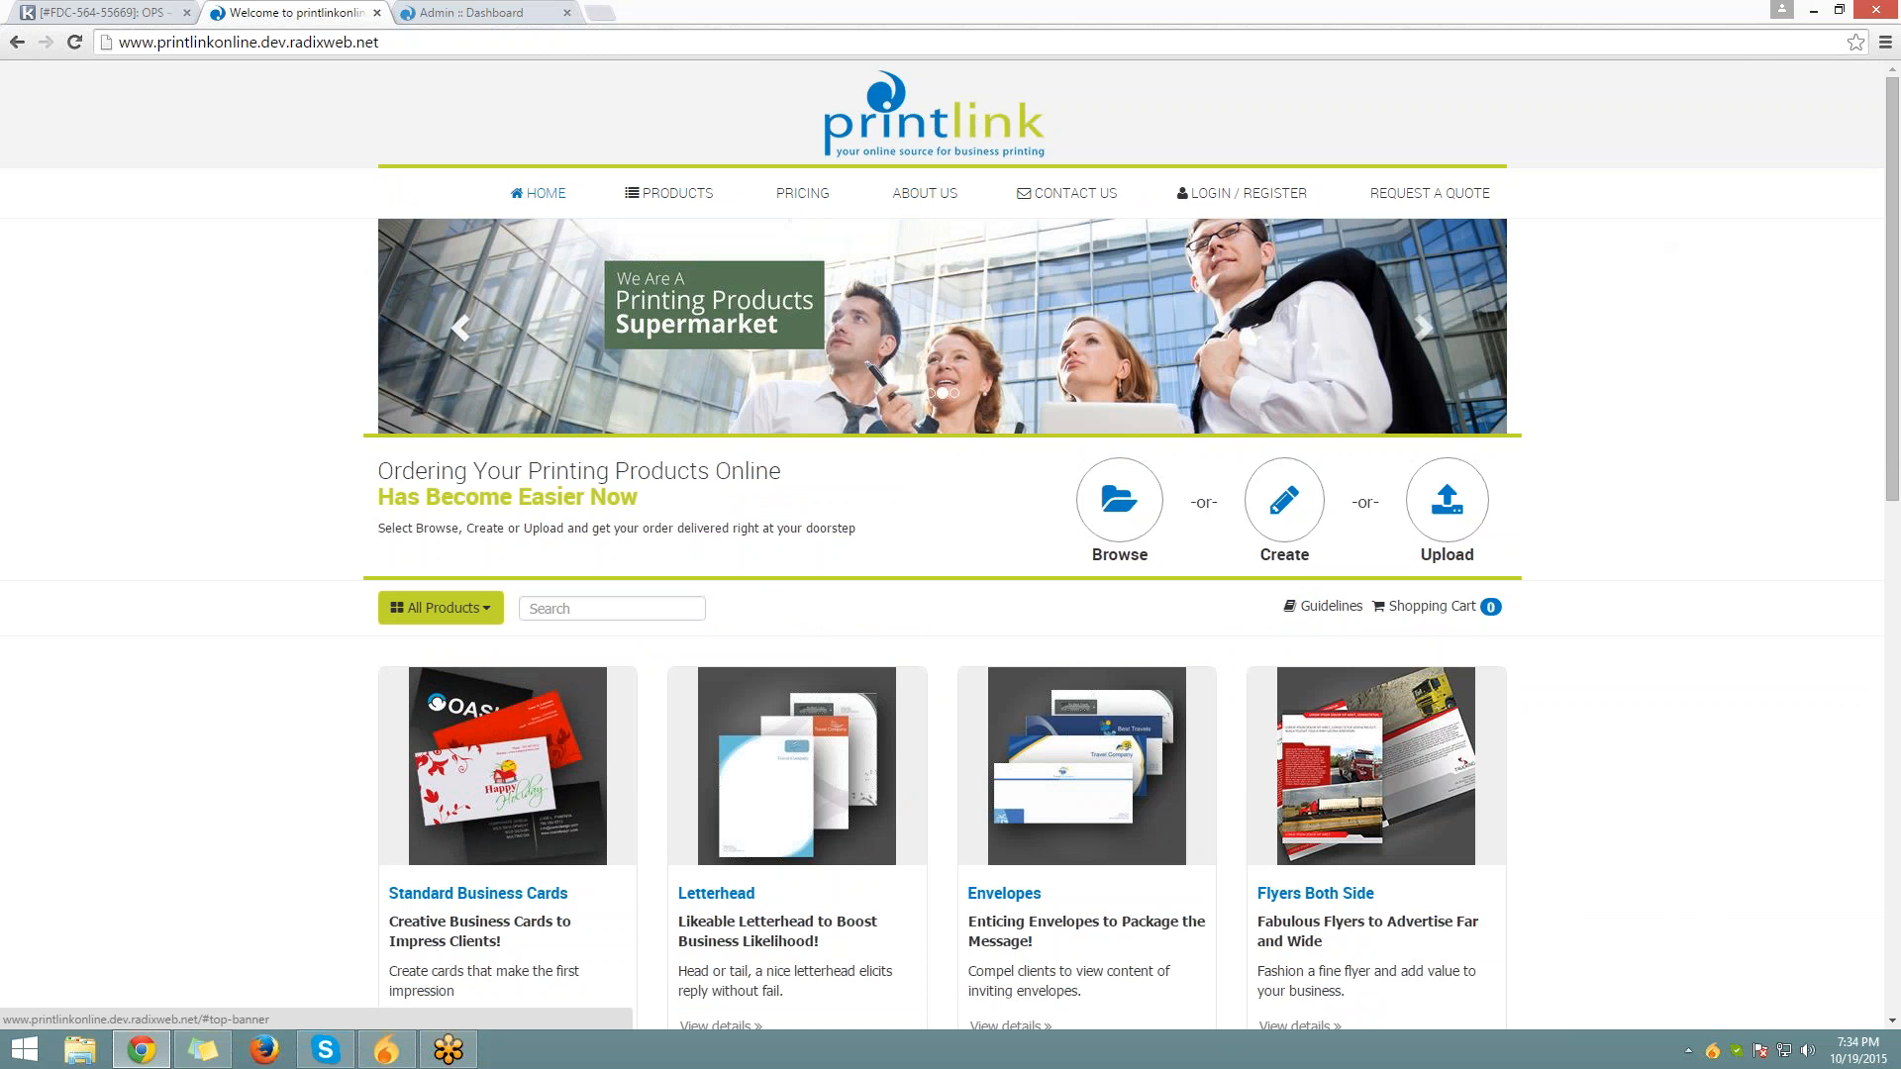
Step the storefront home banner back three slides and look over the intro text
{"action": "left_click", "coordinate": [461, 329]}
{"action": "left_click", "coordinate": [461, 329]}
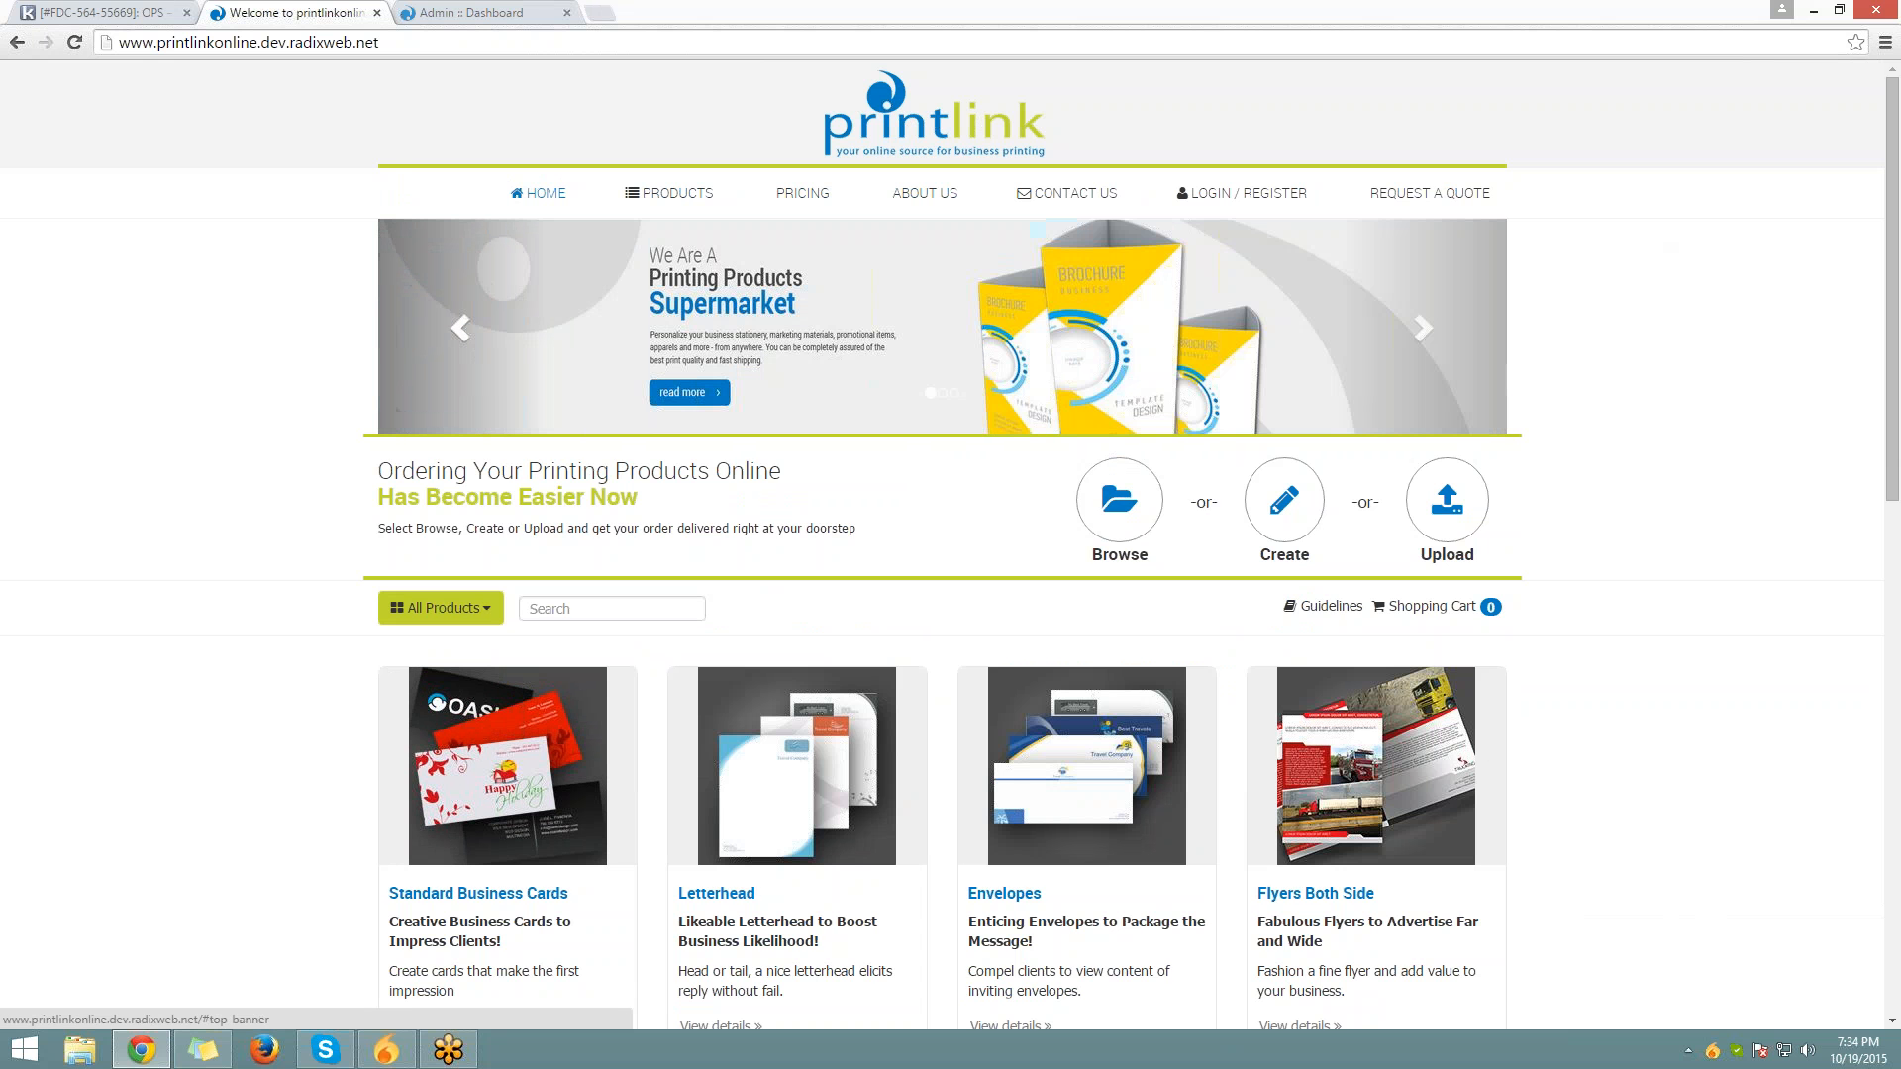
{"action": "left_click", "coordinate": [462, 329]}
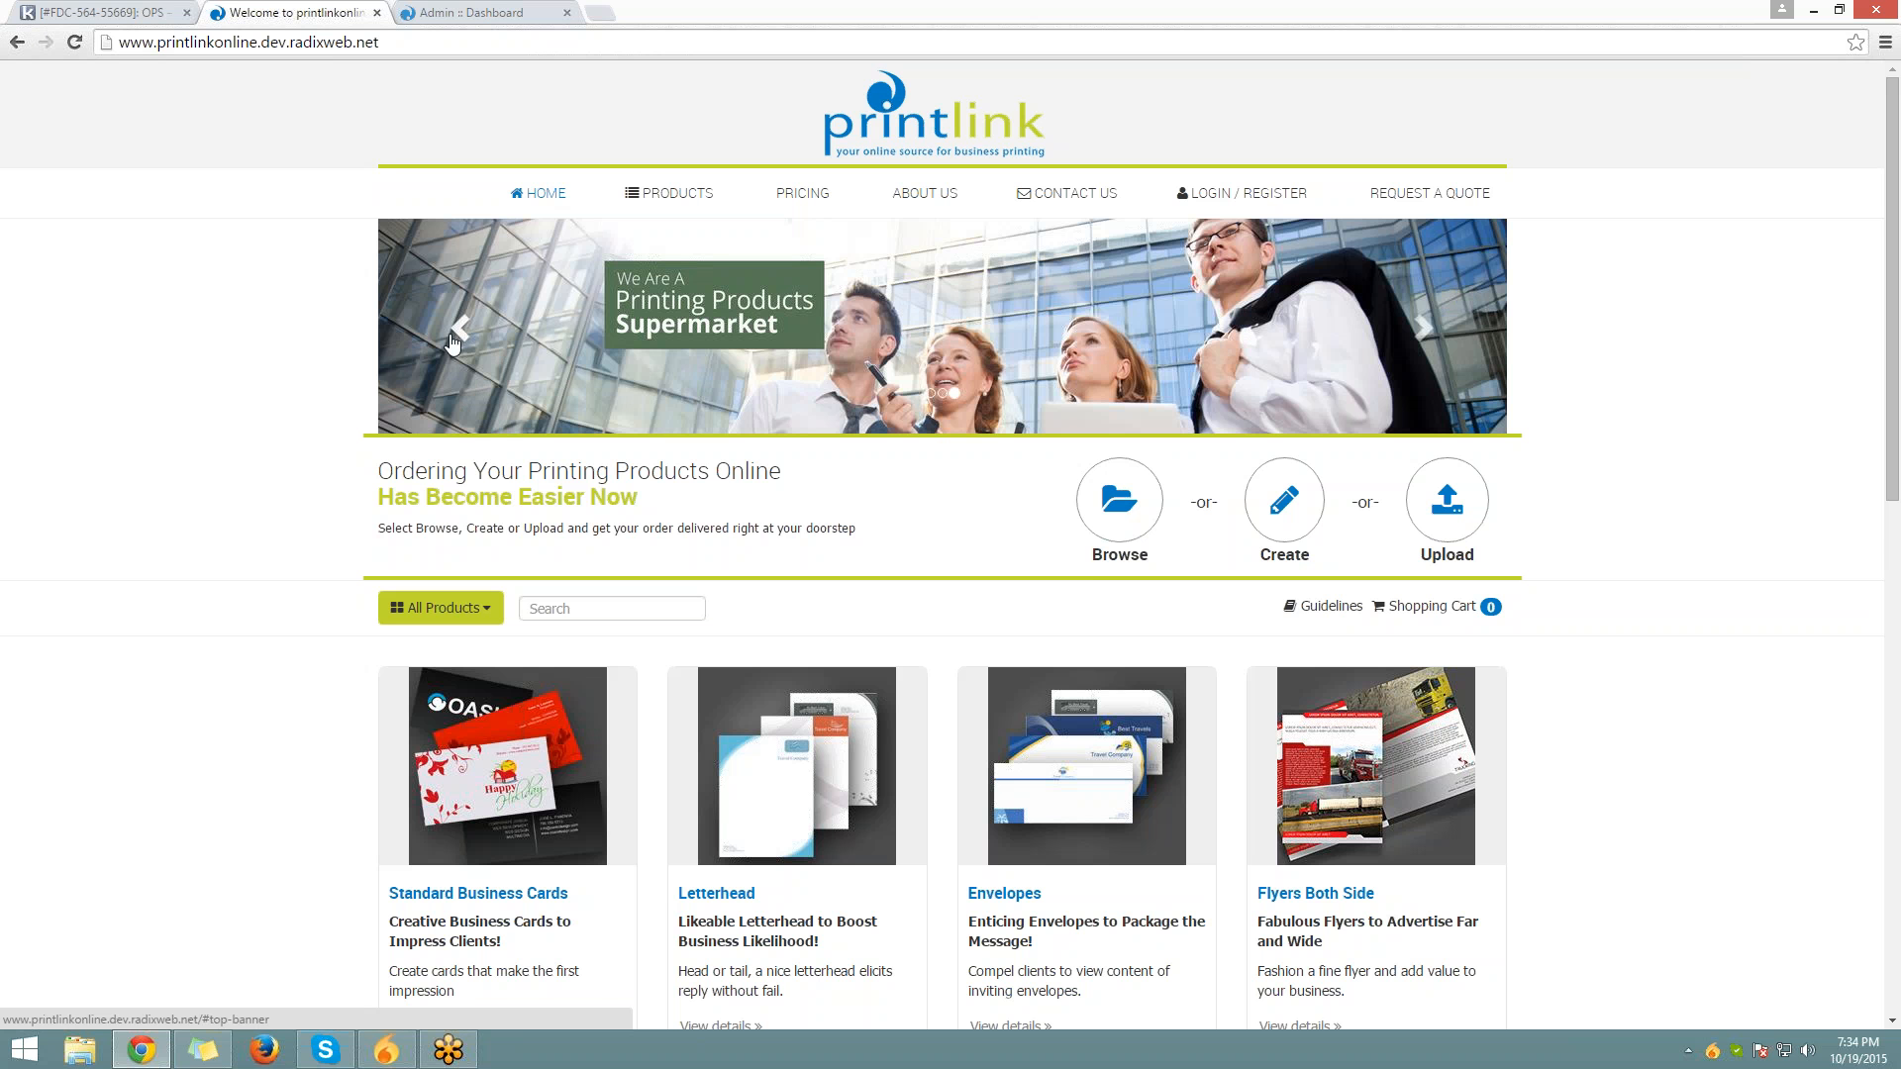
{"action": "scroll", "coordinate": [450, 341], "scroll_direction": "down", "scroll_amount": 1}
{"action": "left_click_drag", "start_coordinate": [374, 372], "coordinate": [1568, 446]}
{"action": "left_click", "coordinate": [1568, 446]}
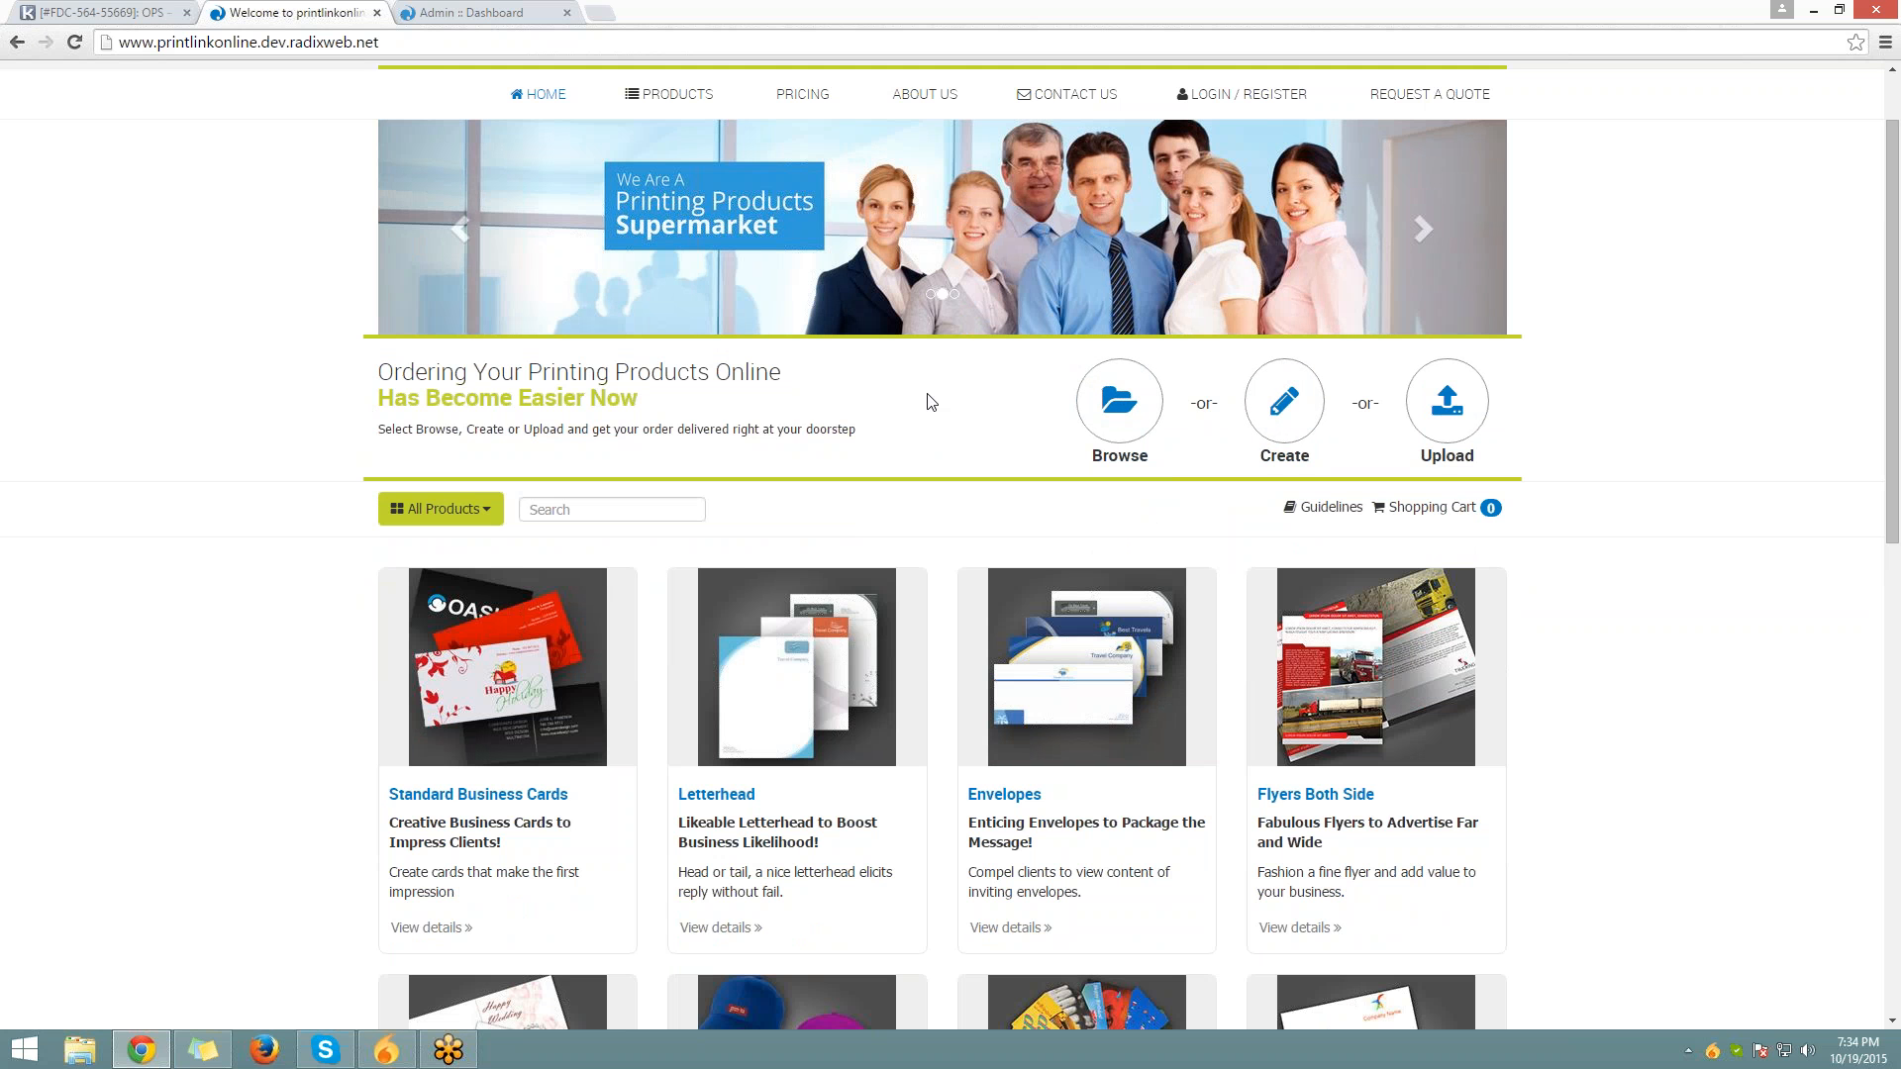
In the admin's Content Management > Contents list, choose Action > Edit on Header Content
{"action": "left_click", "coordinate": [507, 10]}
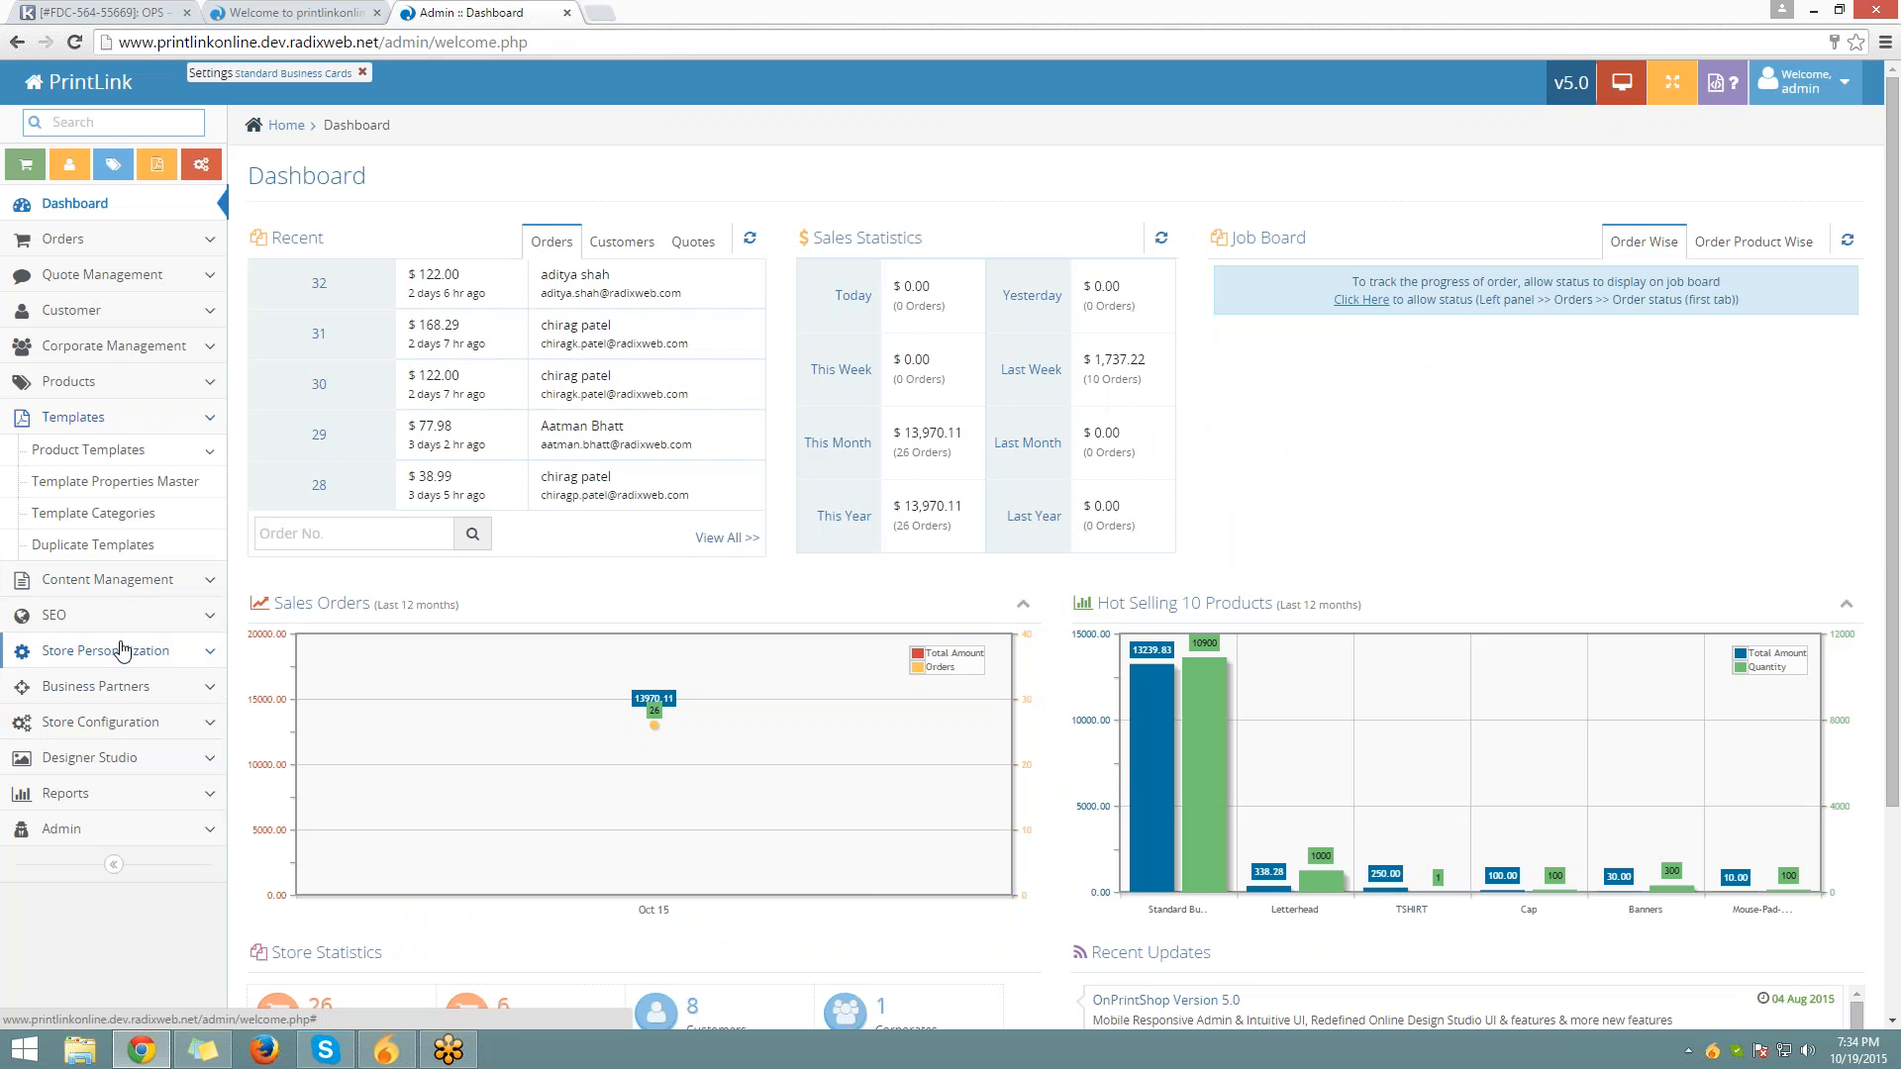
{"action": "left_click", "coordinate": [107, 579]}
{"action": "left_click", "coordinate": [60, 485]}
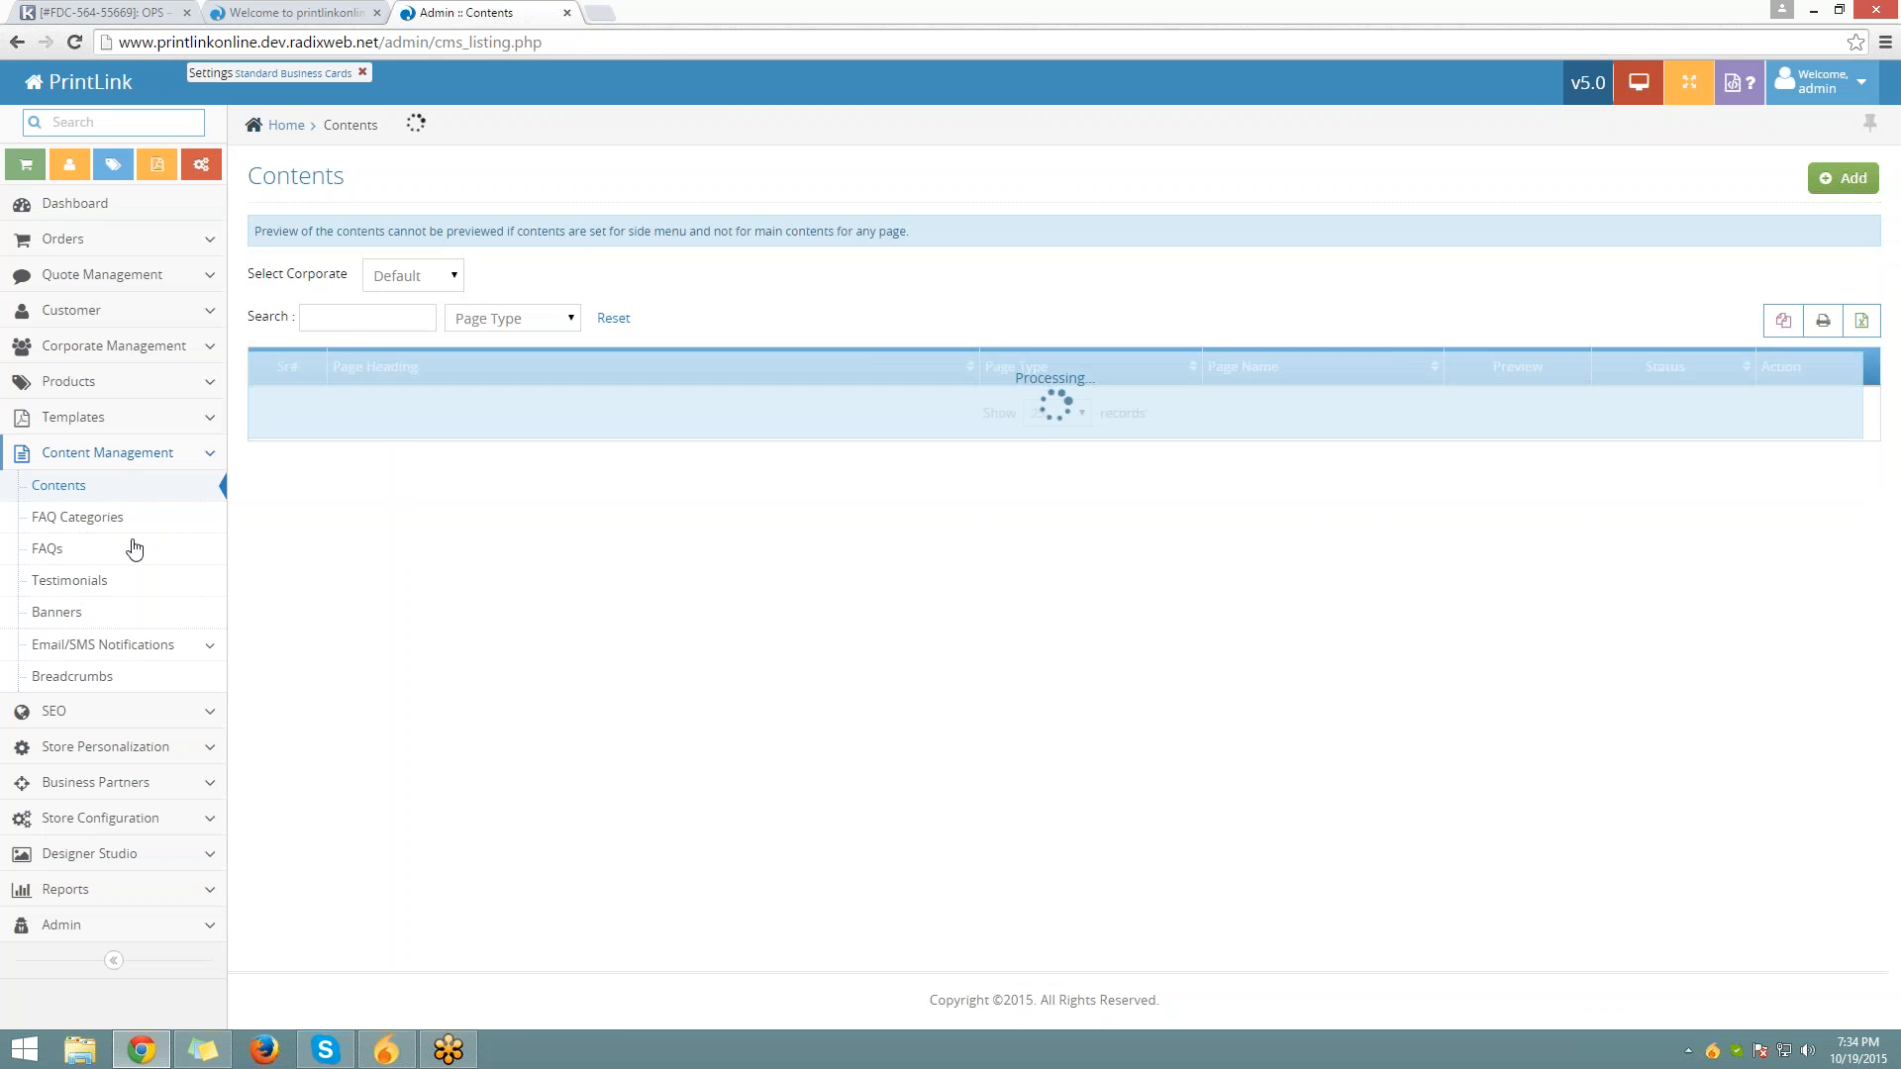
{"action": "scroll", "coordinate": [296, 317], "scroll_direction": "down", "scroll_amount": 3}
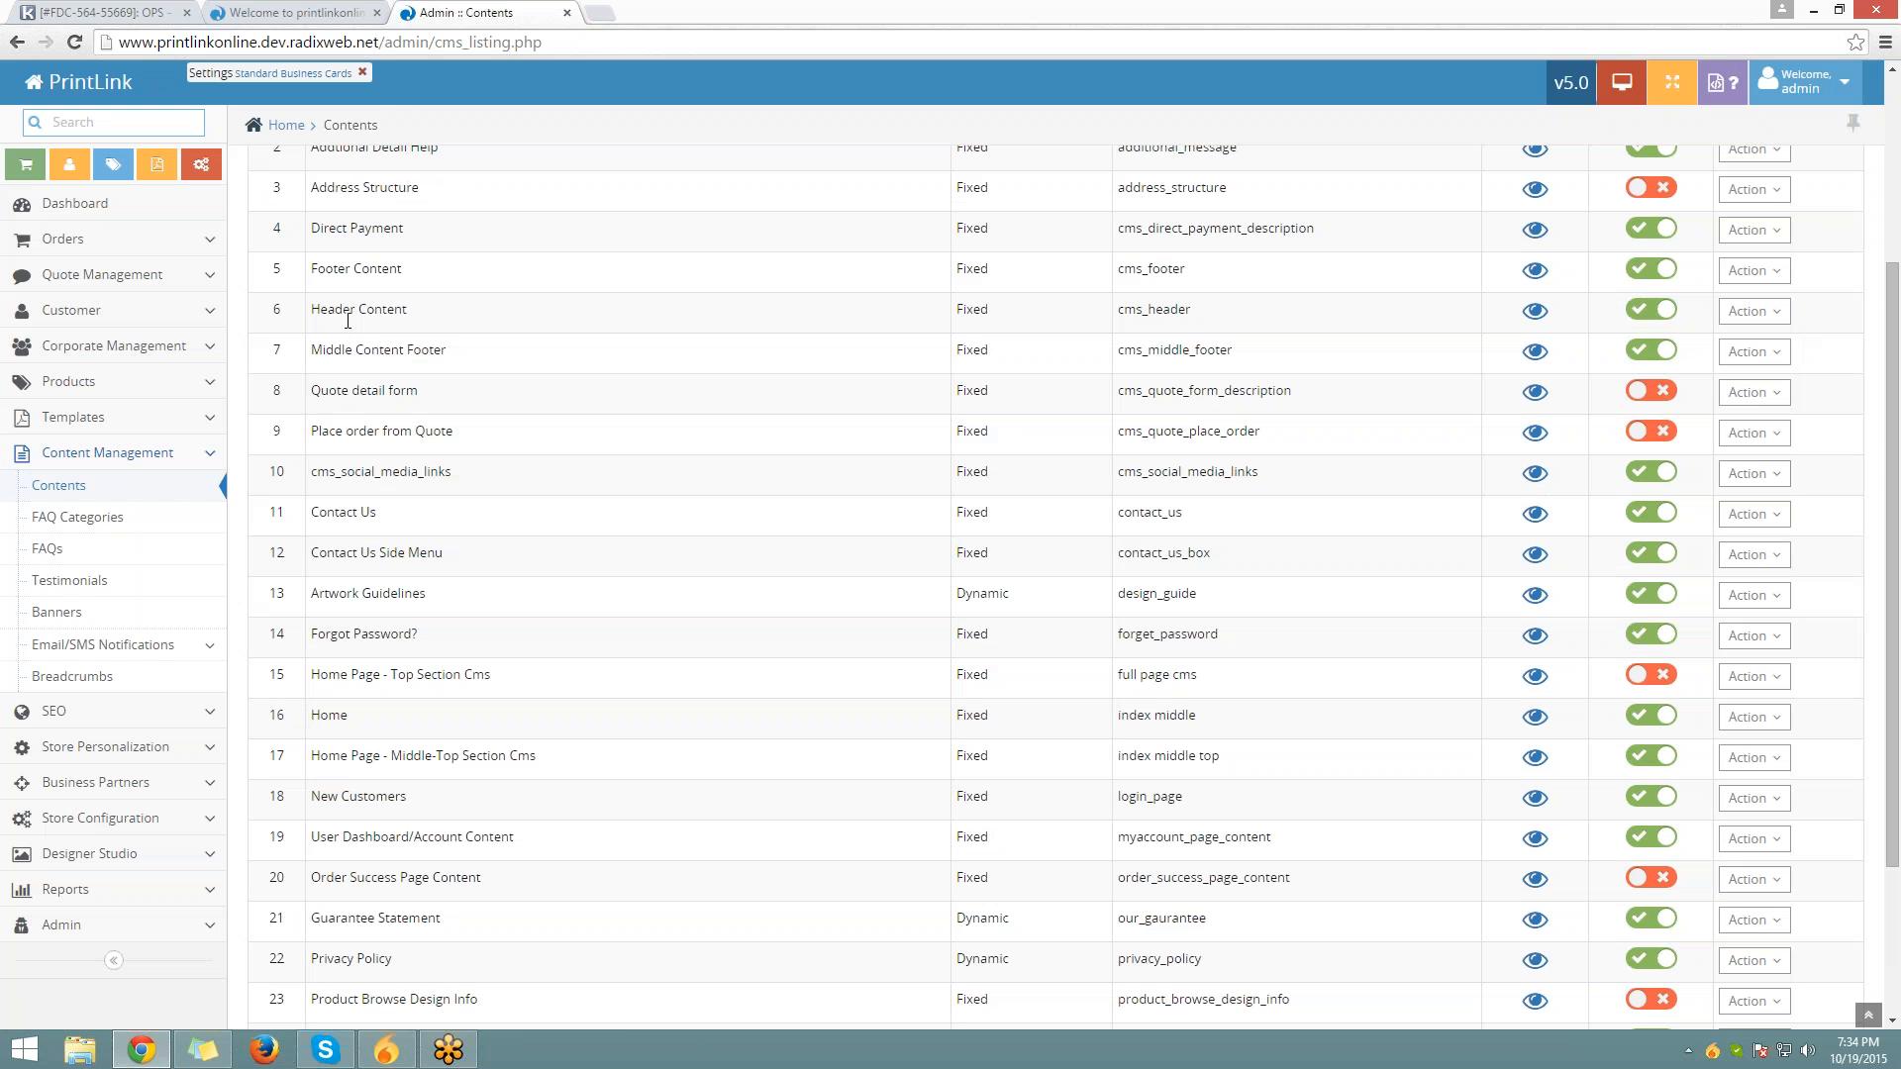
{"action": "left_click_drag", "start_coordinate": [301, 320], "coordinate": [433, 310]}
{"action": "left_click", "coordinate": [436, 312]}
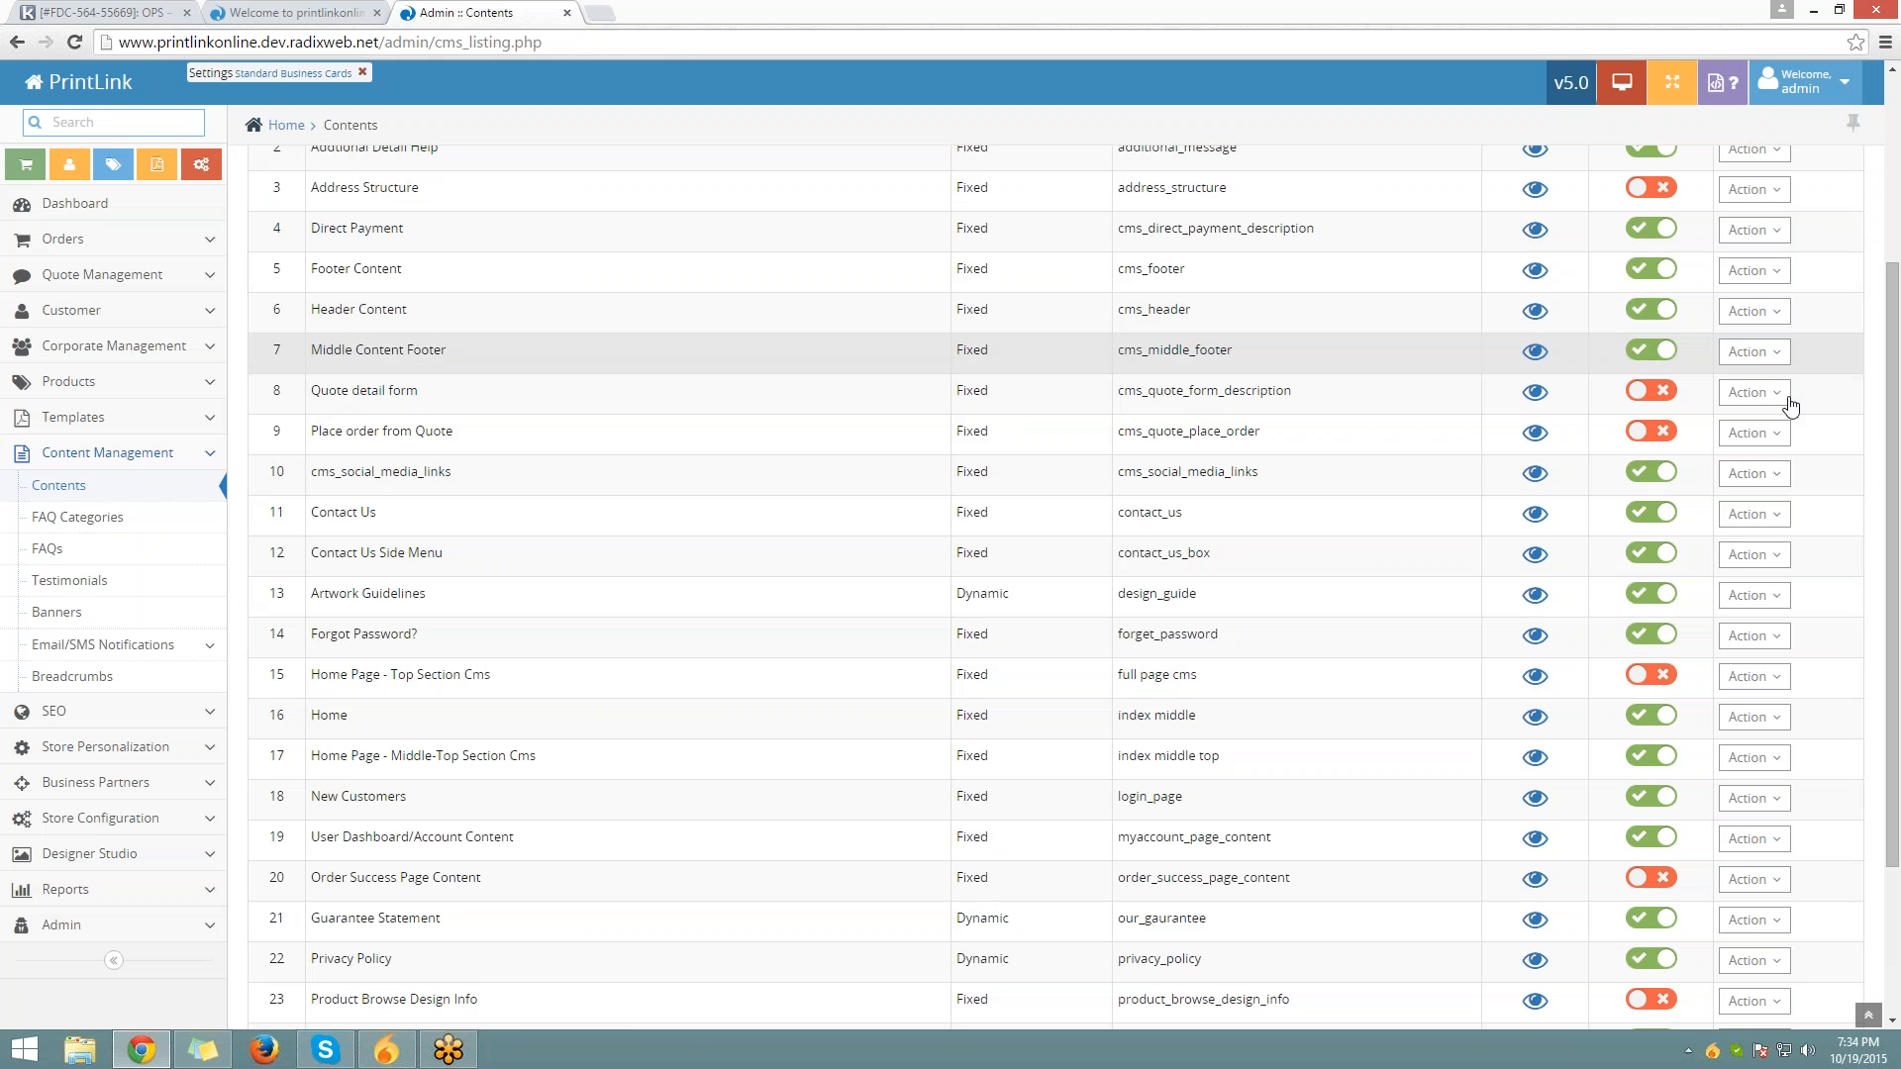
{"action": "left_click", "coordinate": [1753, 312]}
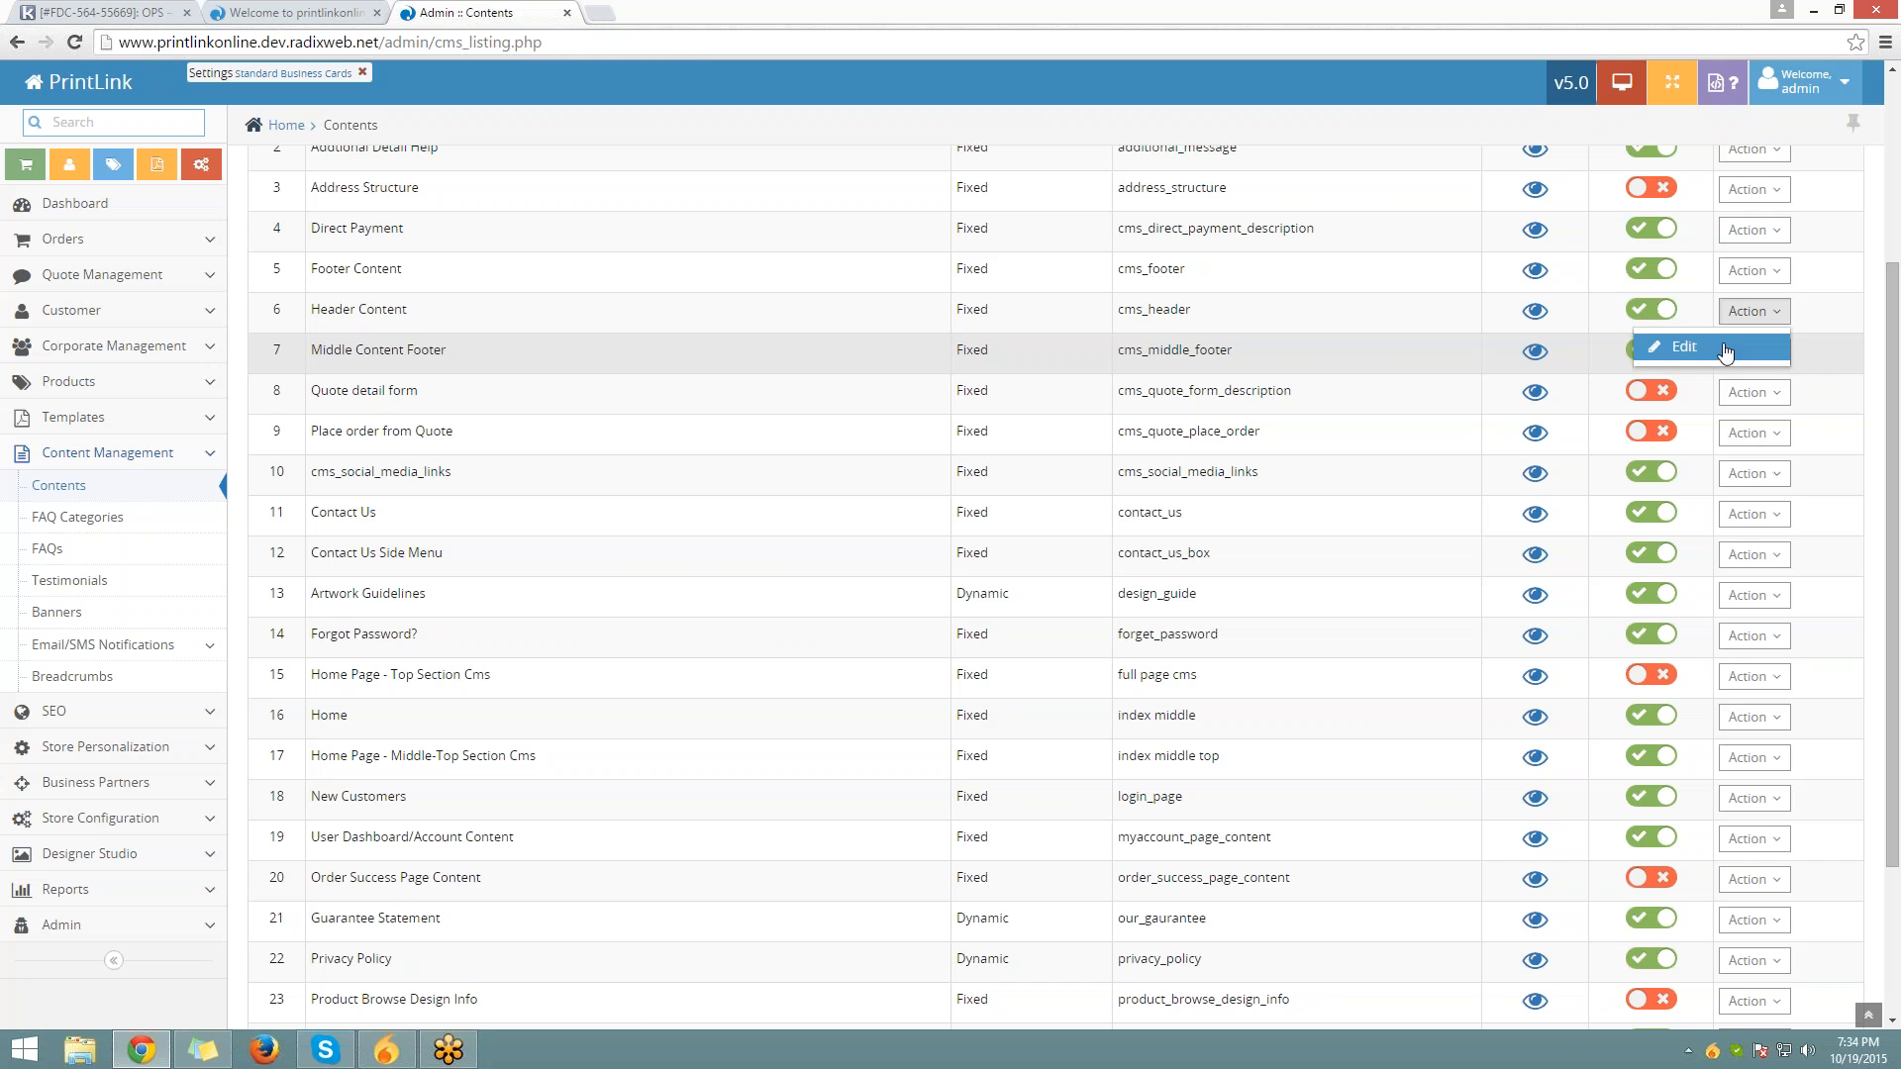
{"action": "left_click", "coordinate": [1725, 348]}
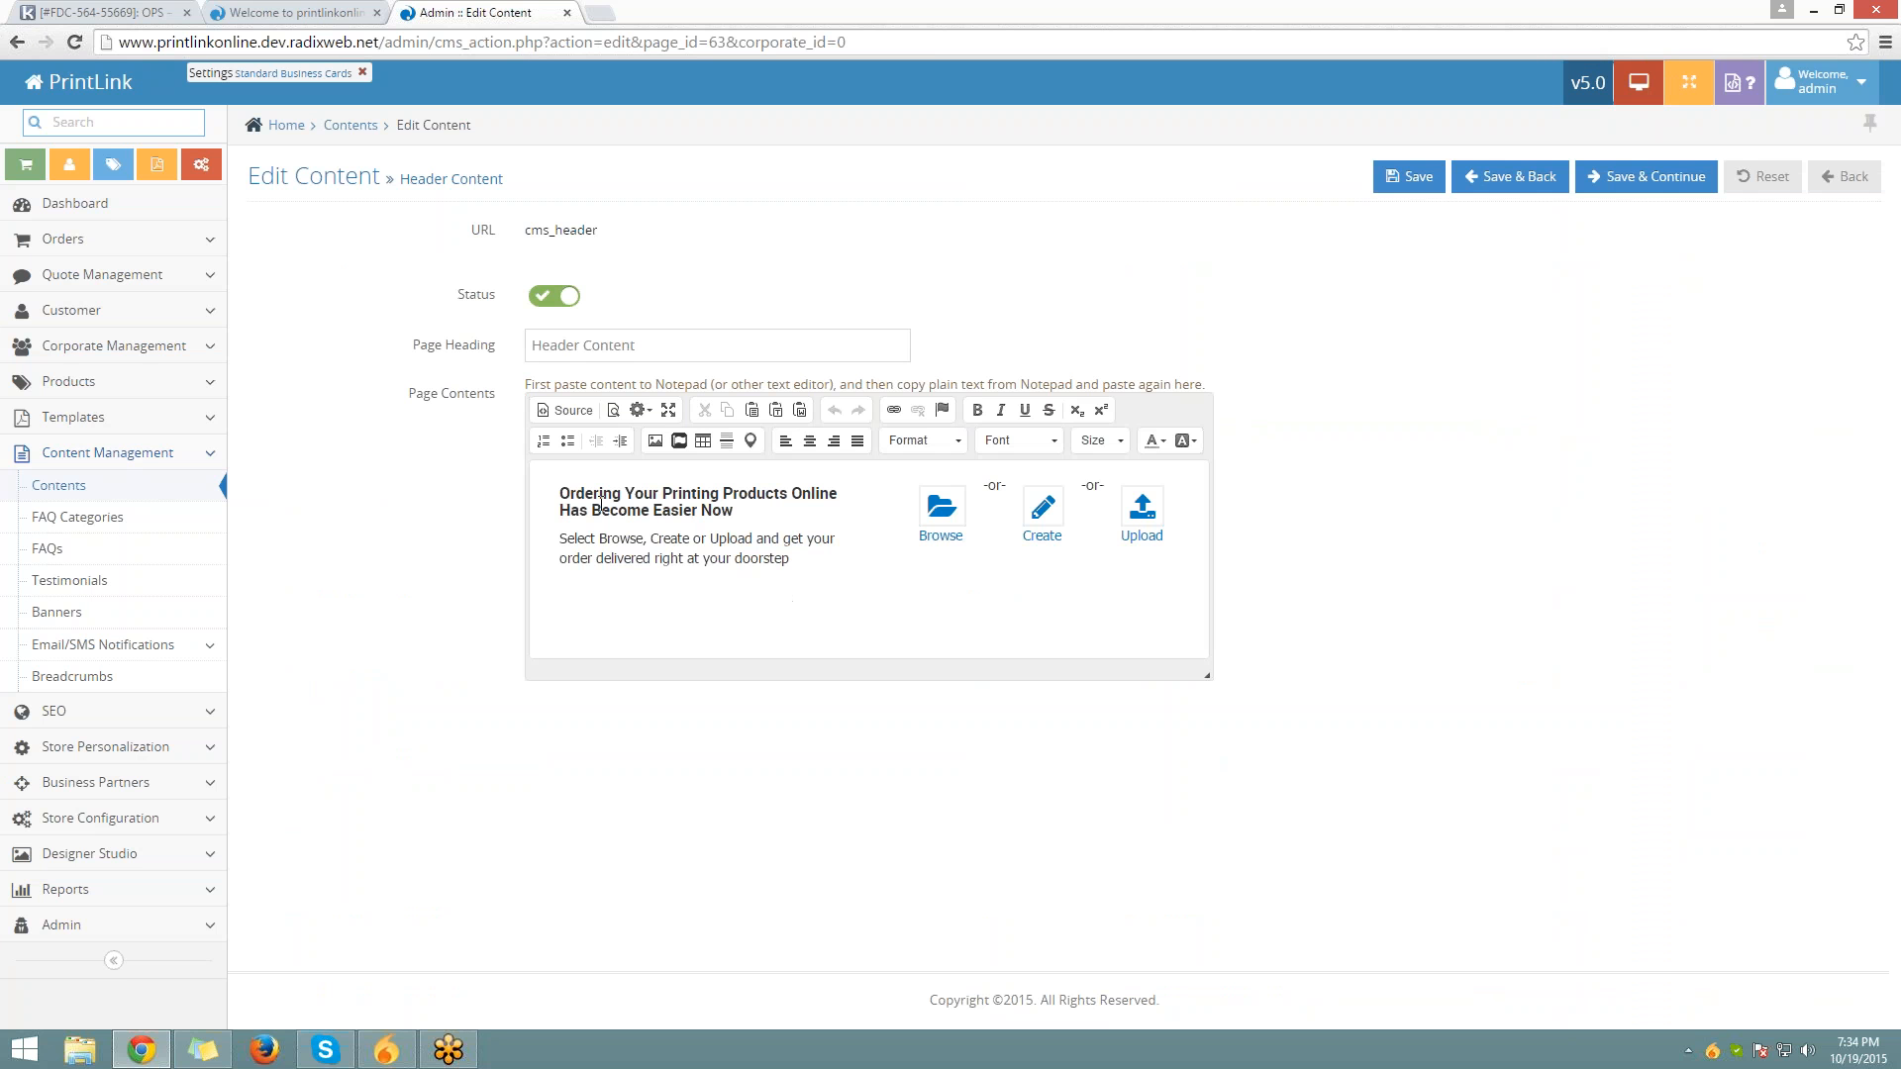
Select the Header Content text, then switch the editor to Source to scroll the HTML
{"action": "left_click", "coordinate": [569, 503]}
{"action": "left_click_drag", "start_coordinate": [568, 503], "coordinate": [829, 564]}
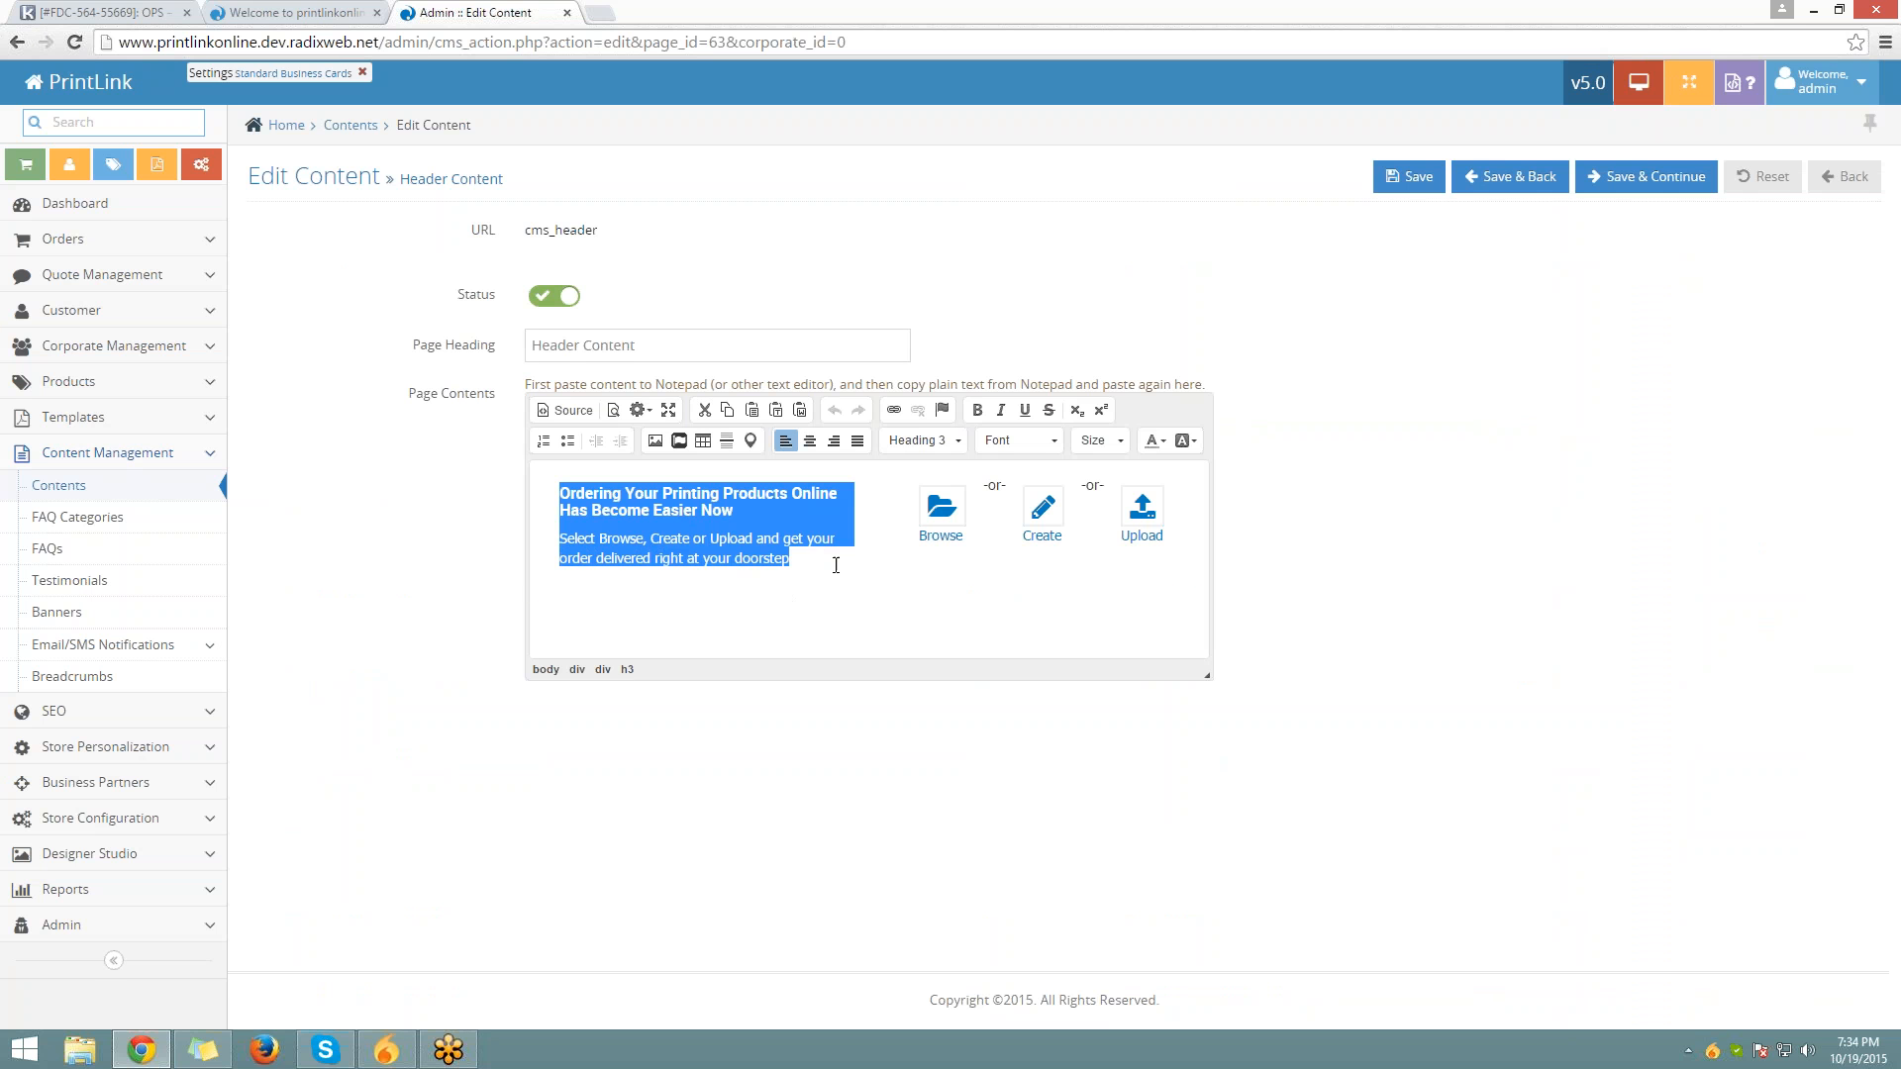
{"action": "left_click", "coordinate": [923, 562]}
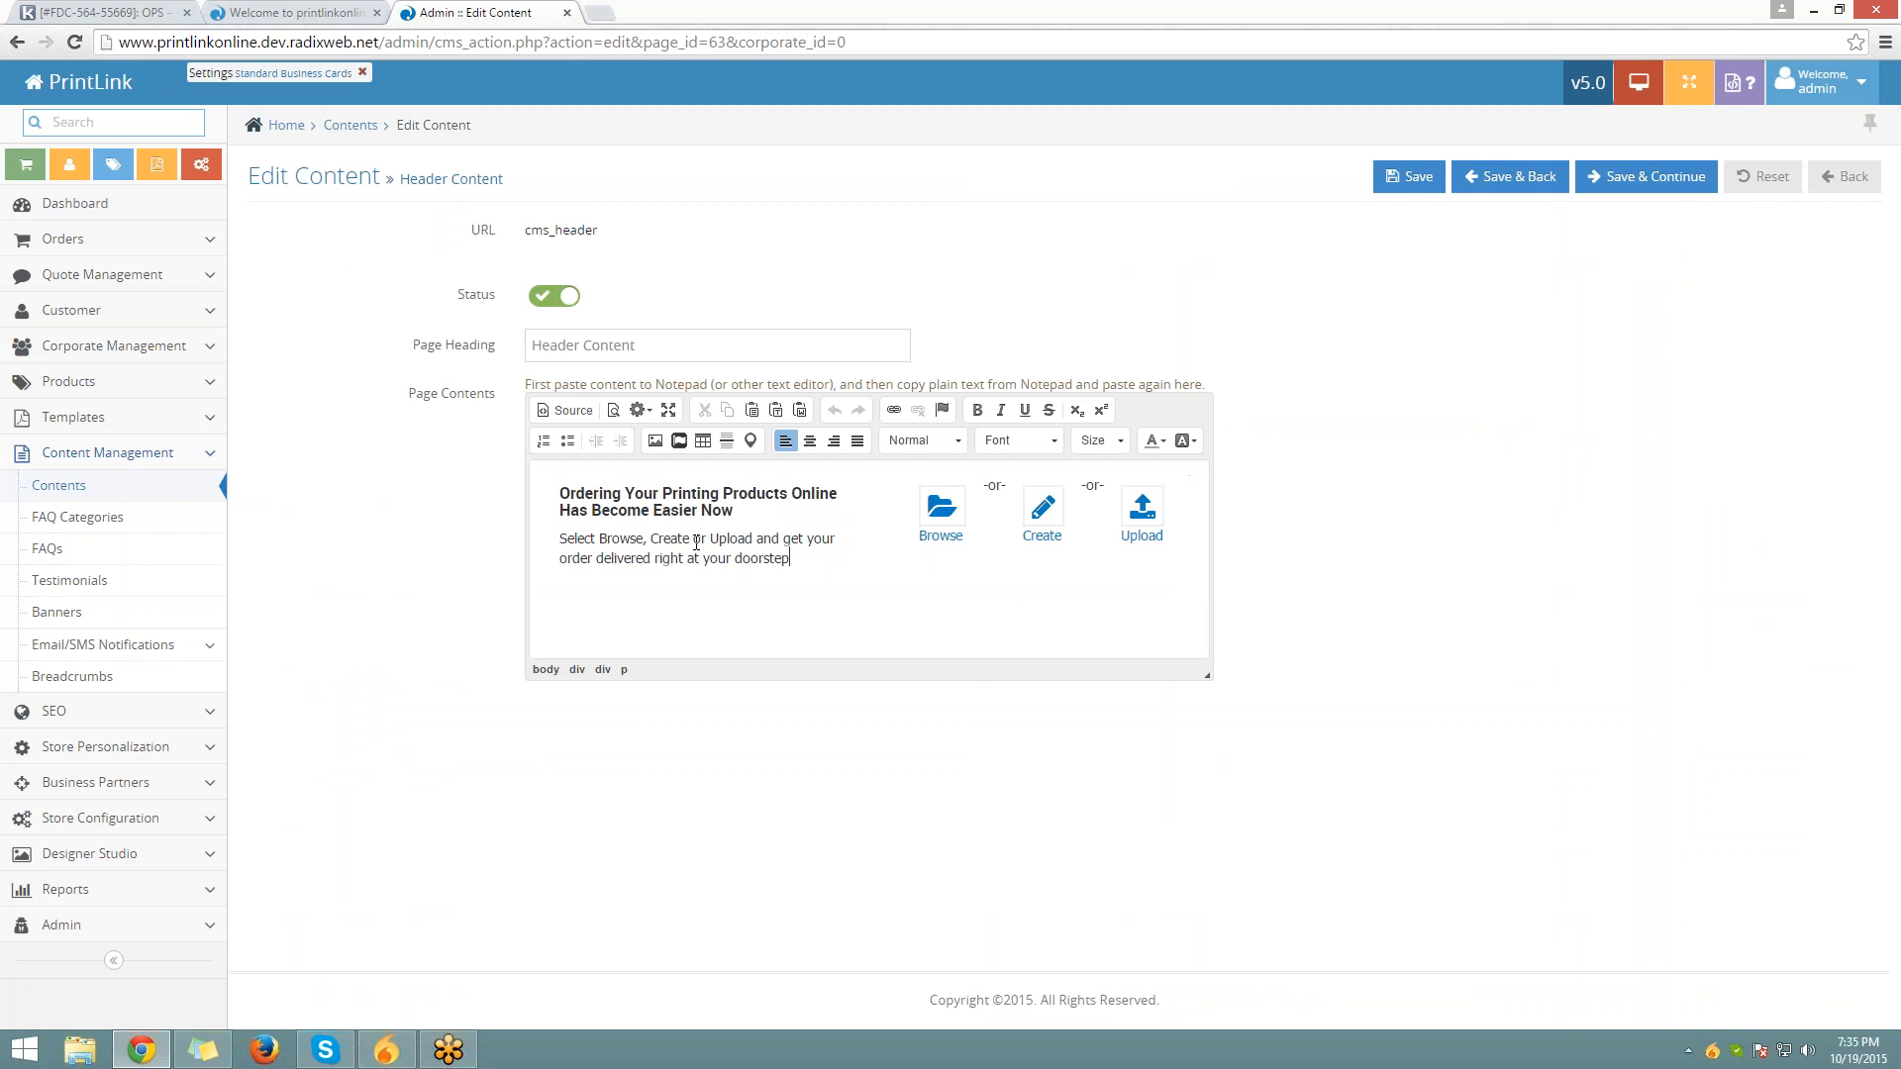
{"action": "left_click", "coordinate": [547, 411]}
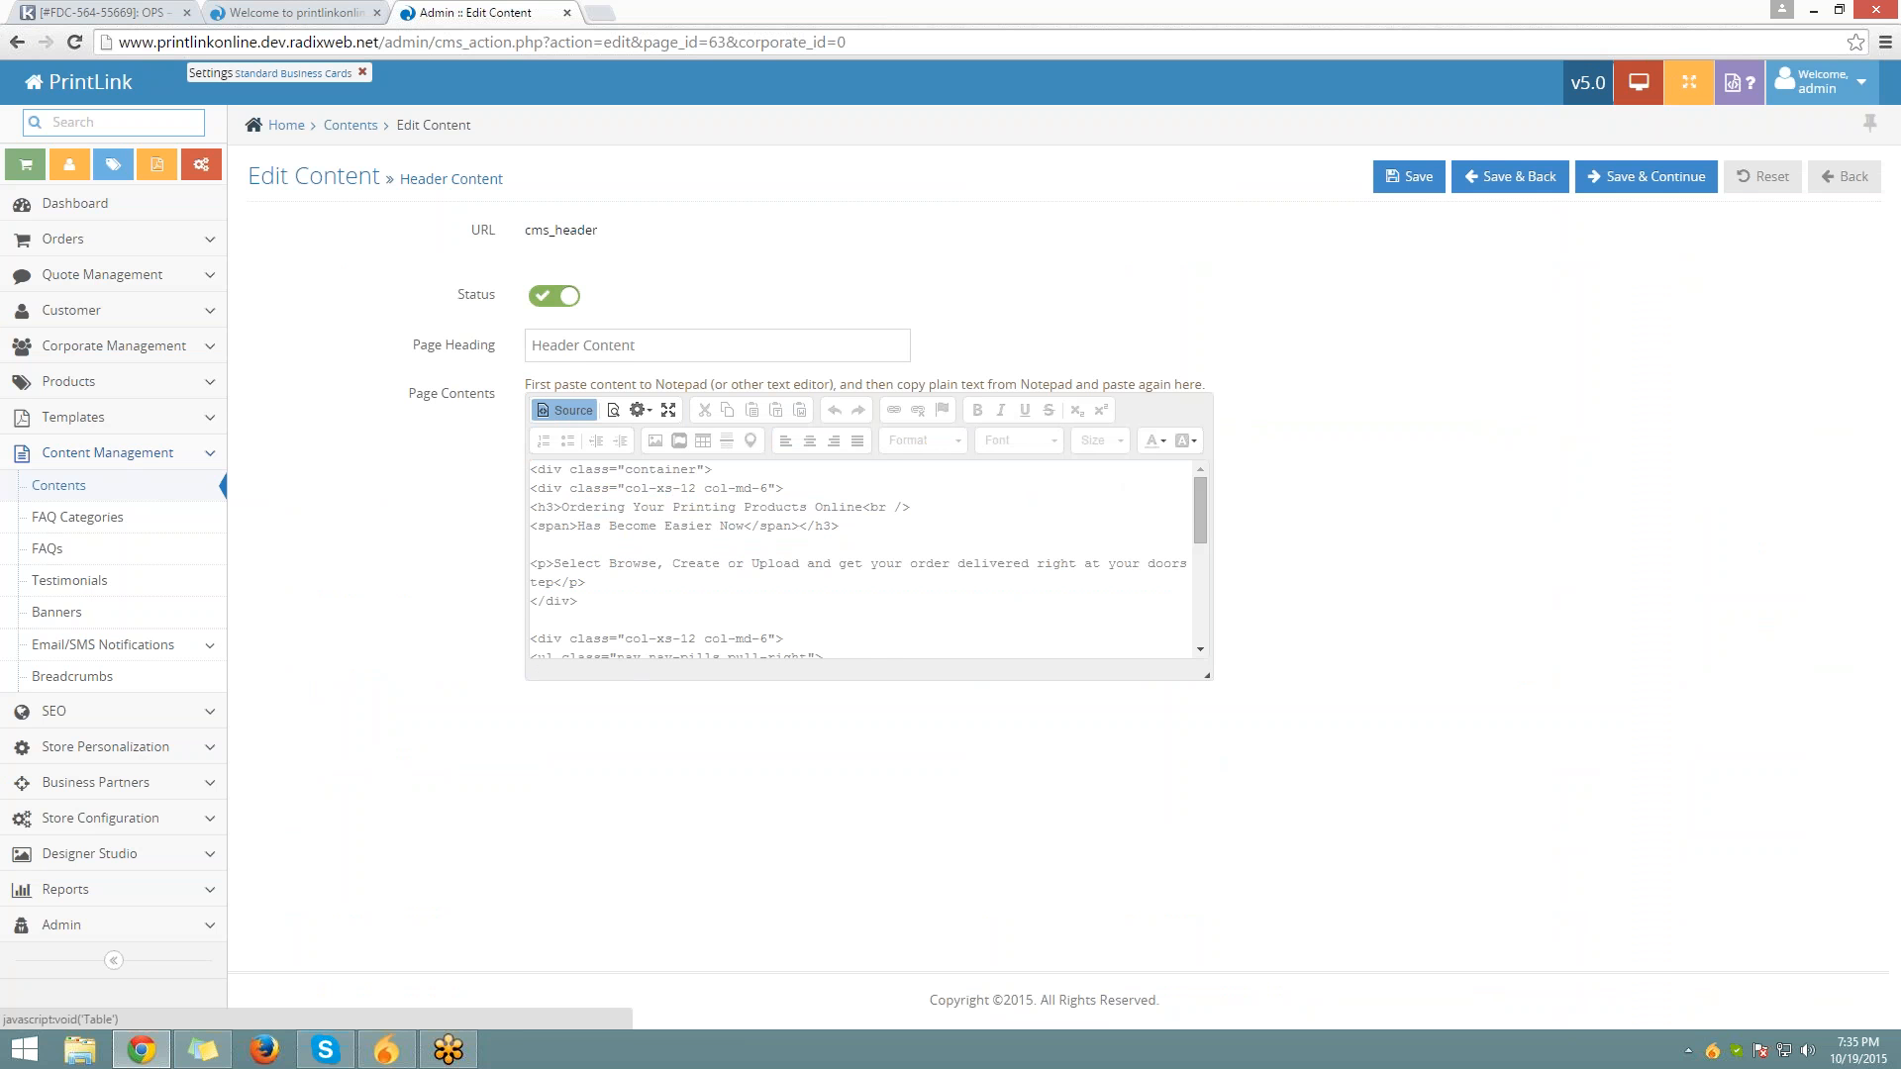
{"action": "scroll", "coordinate": [758, 513], "scroll_direction": "down", "scroll_amount": 5}
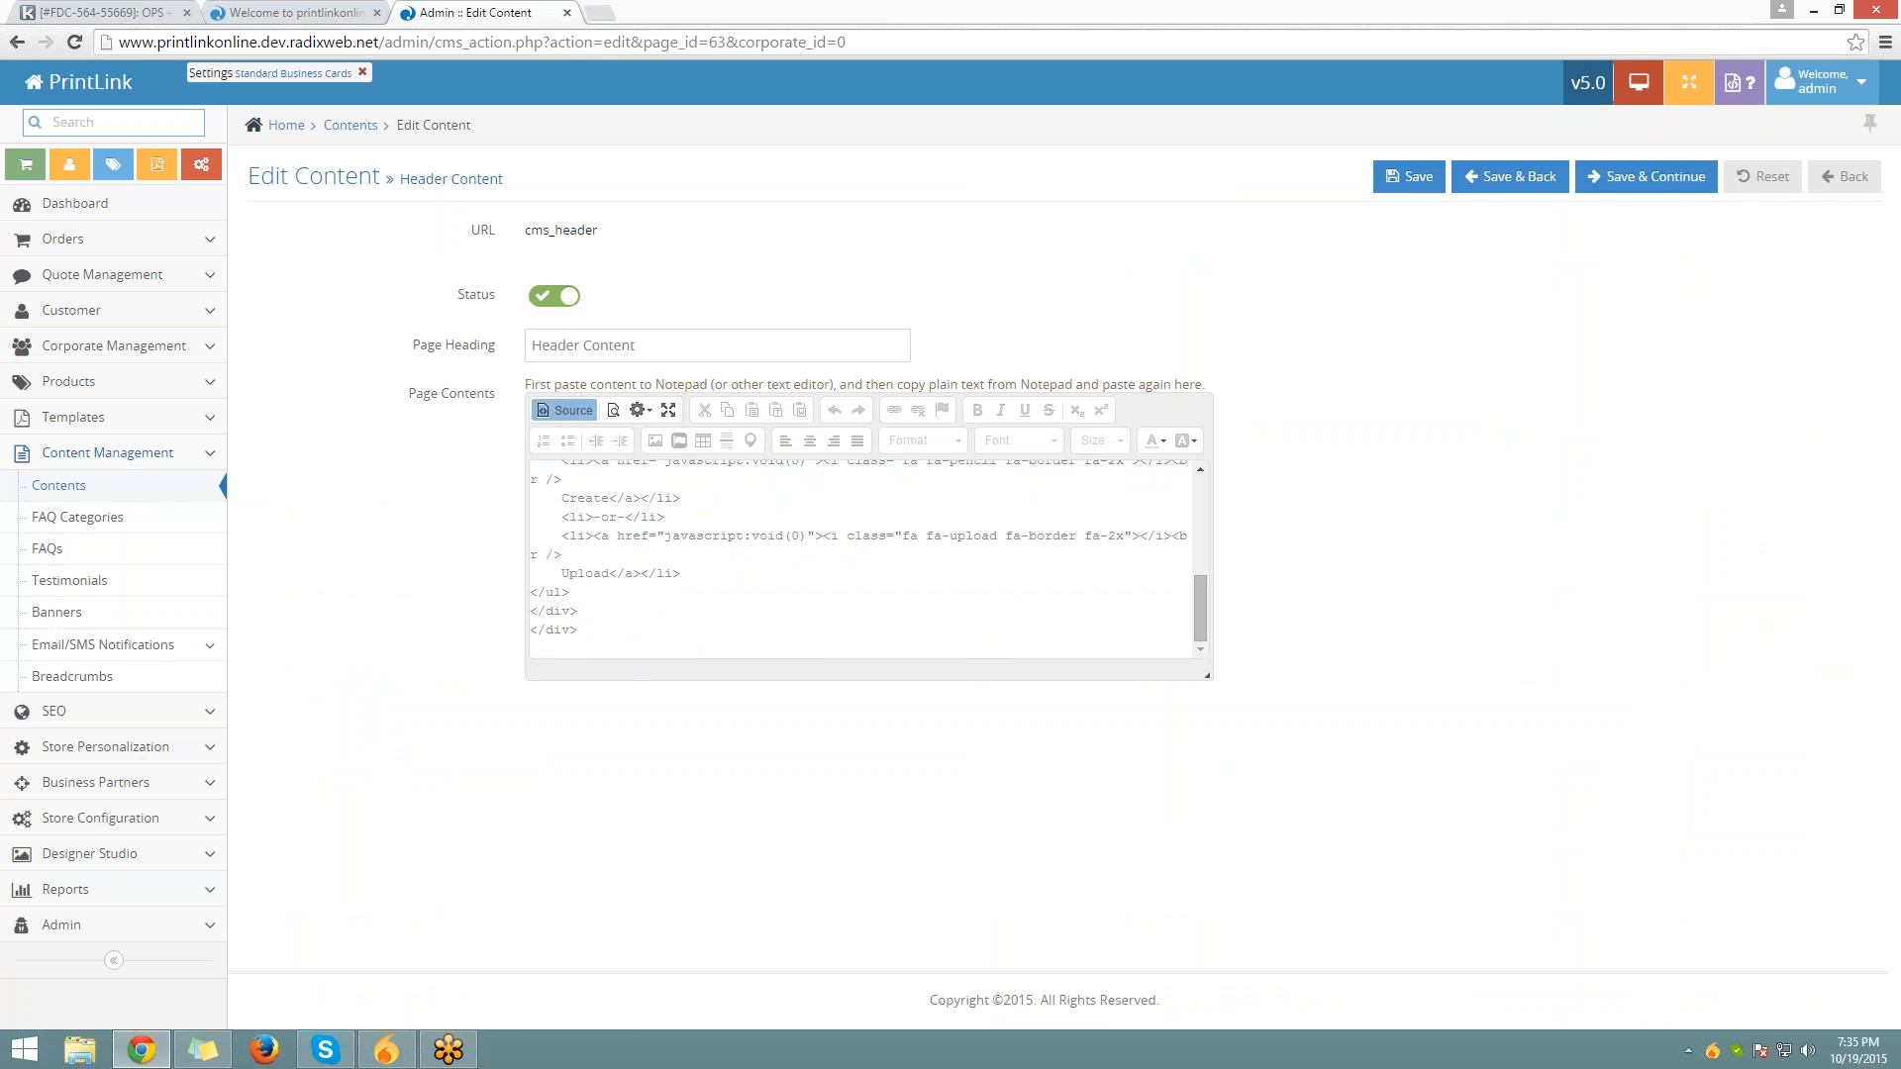
{"action": "scroll", "coordinate": [758, 512], "scroll_direction": "up", "scroll_amount": 5}
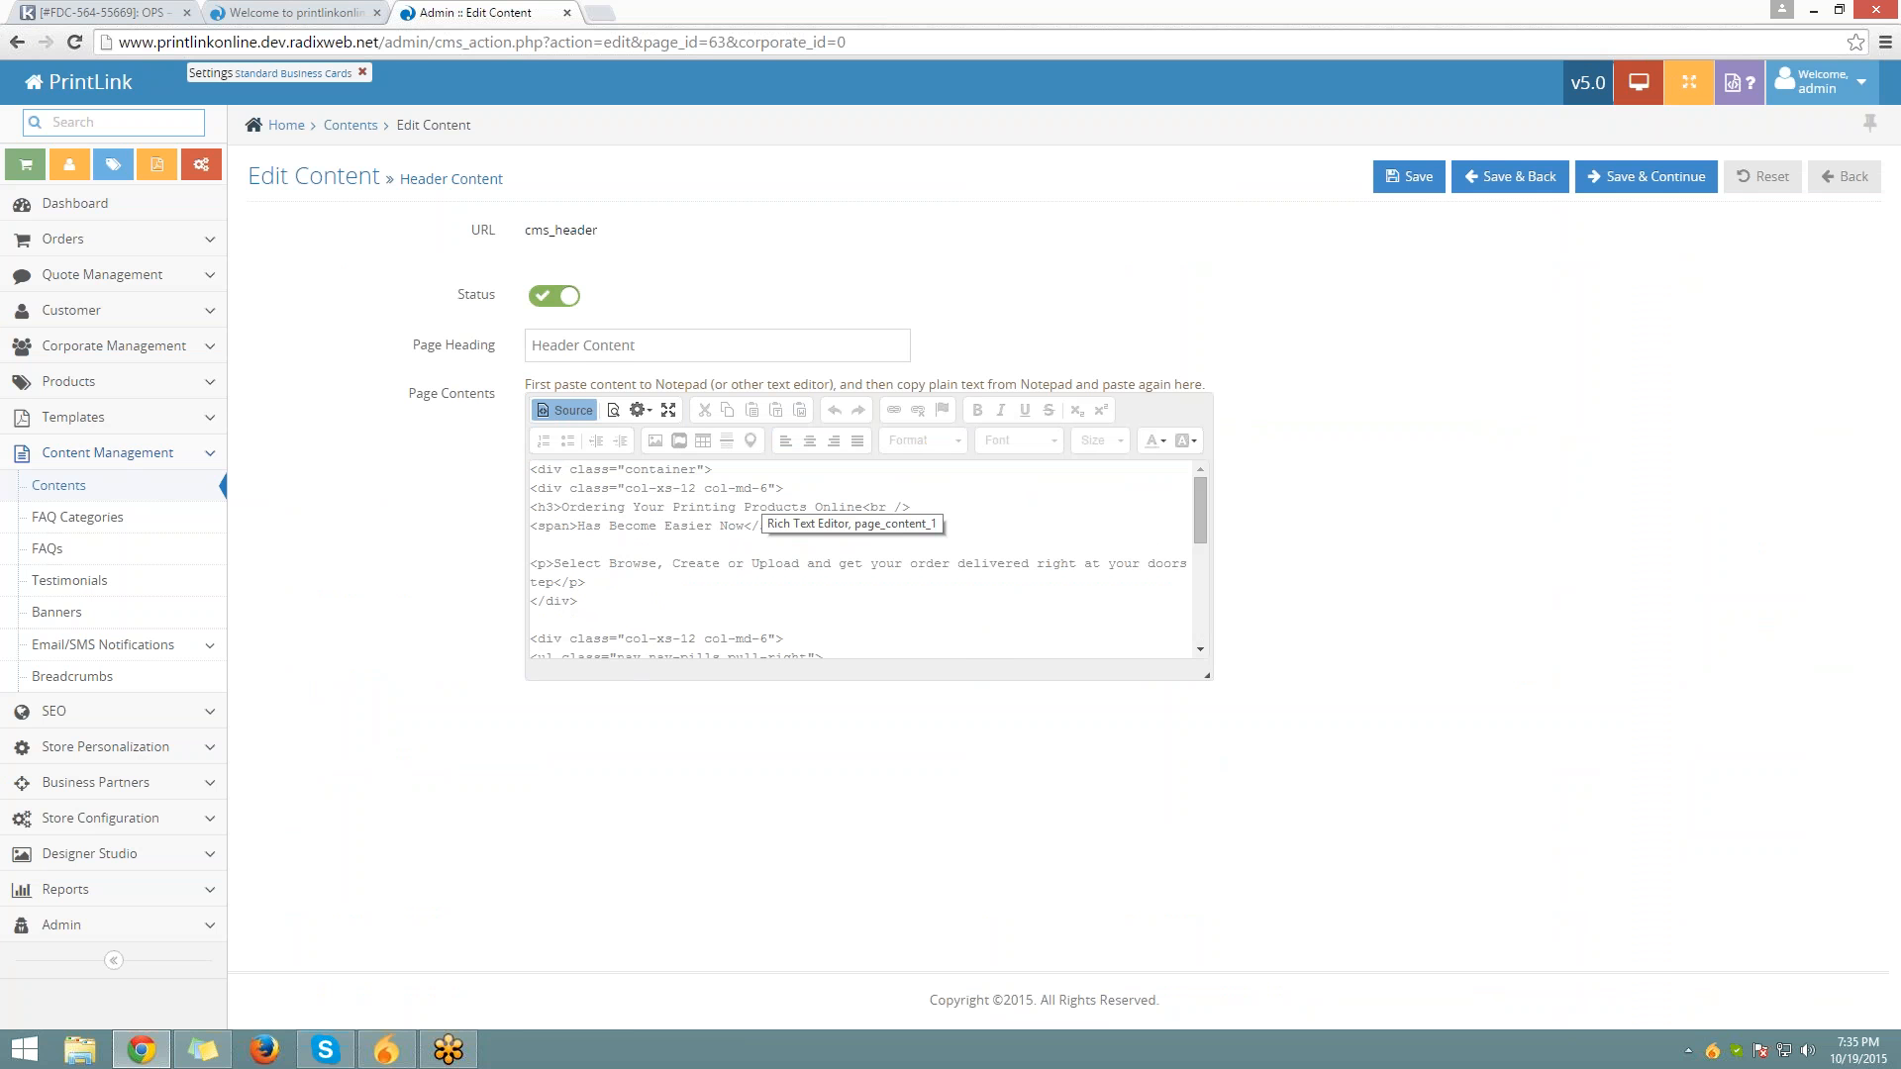
Compare the header with the storefront, turn Source off, and return to the storefront home page
{"action": "left_click", "coordinate": [277, 9]}
{"action": "scroll", "coordinate": [221, 565], "scroll_direction": "down", "scroll_amount": 2}
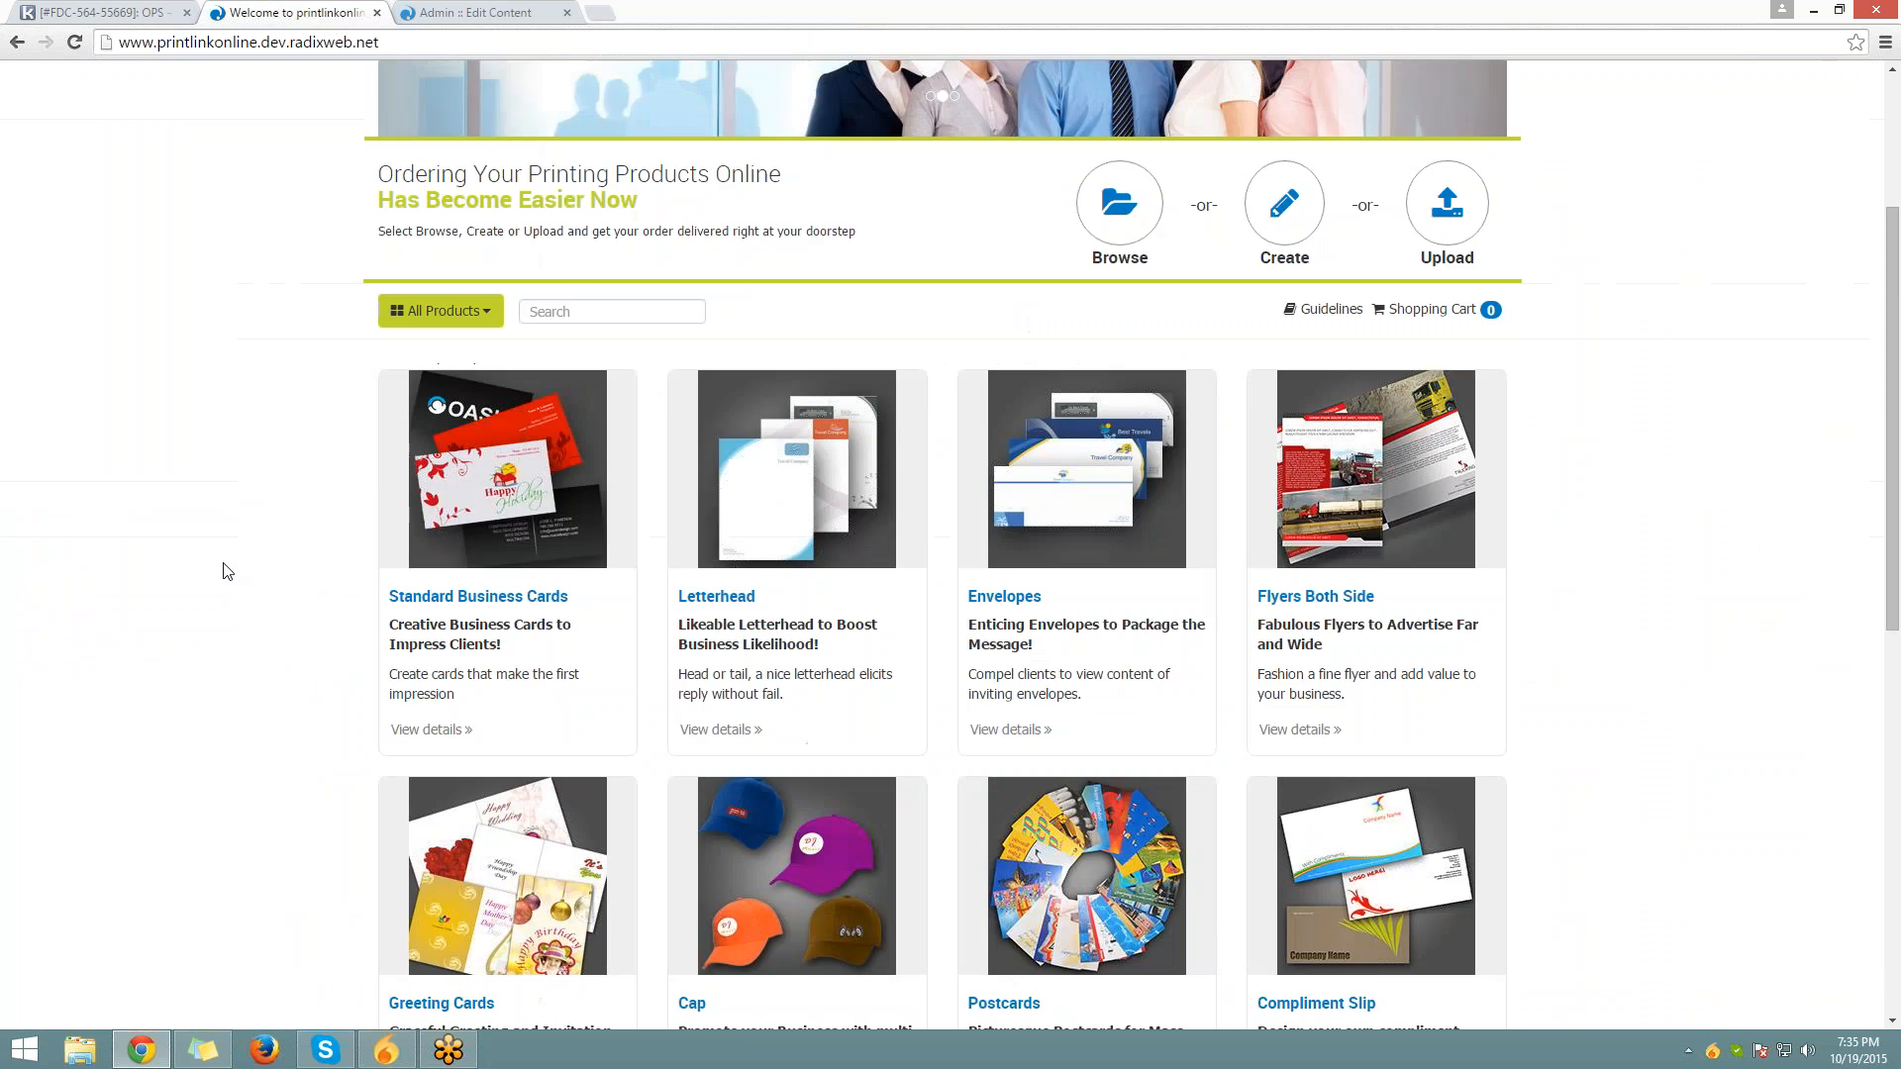
{"action": "scroll", "coordinate": [227, 571], "scroll_direction": "up", "scroll_amount": 2}
{"action": "left_click", "coordinate": [441, 13]}
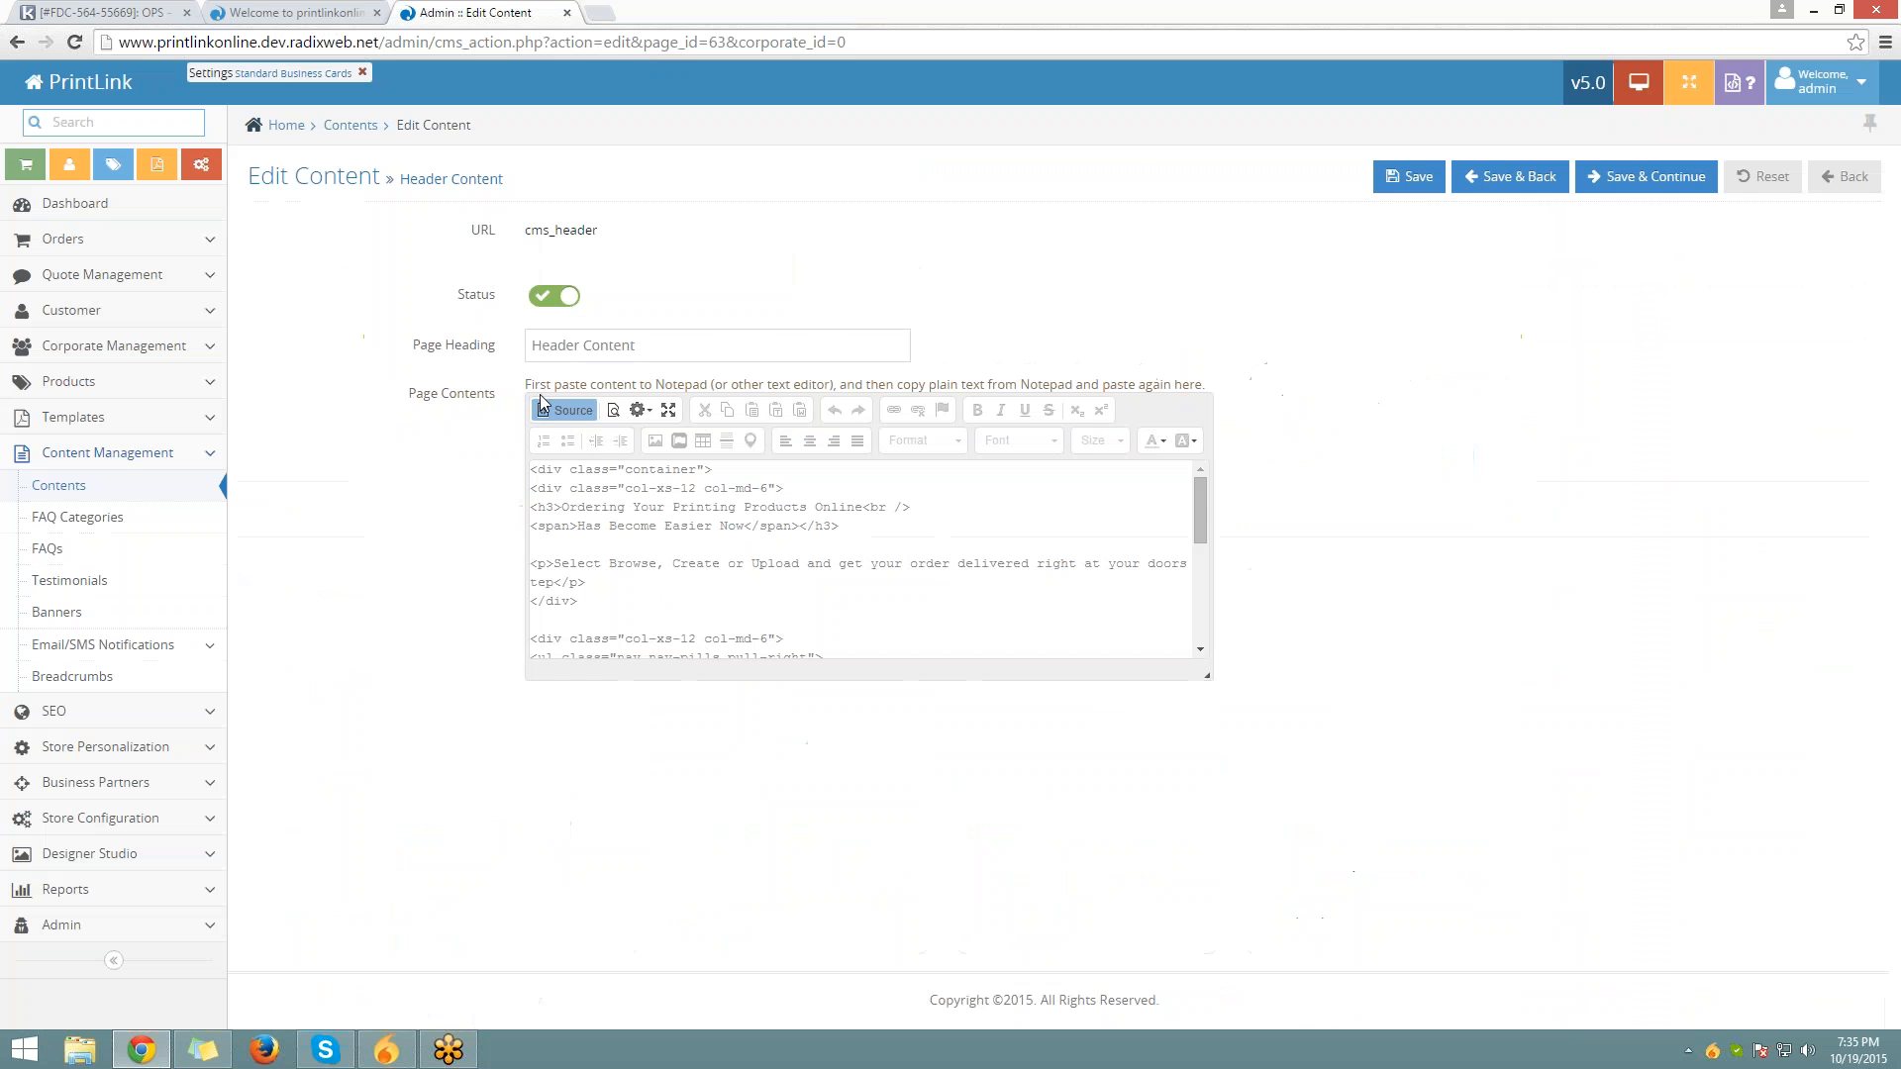
{"action": "left_click", "coordinate": [560, 413]}
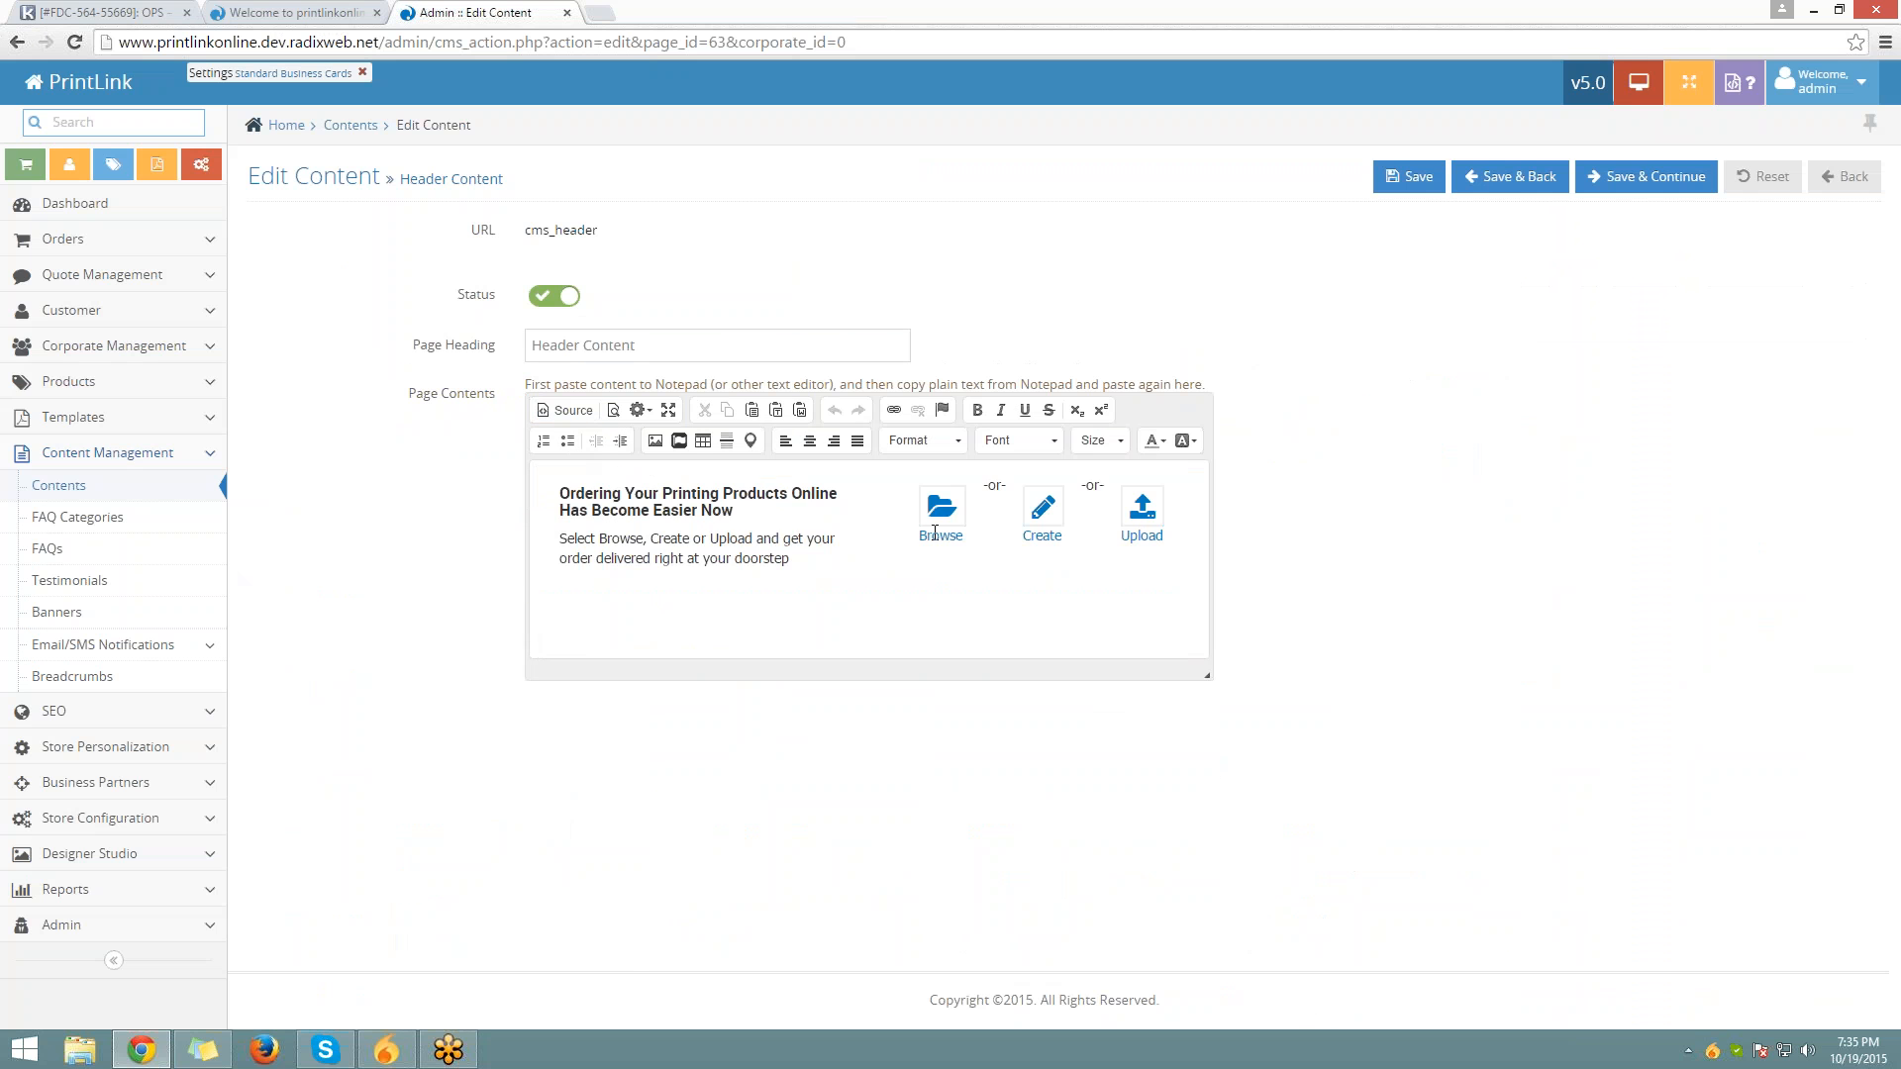
{"action": "left_click", "coordinate": [255, 12]}
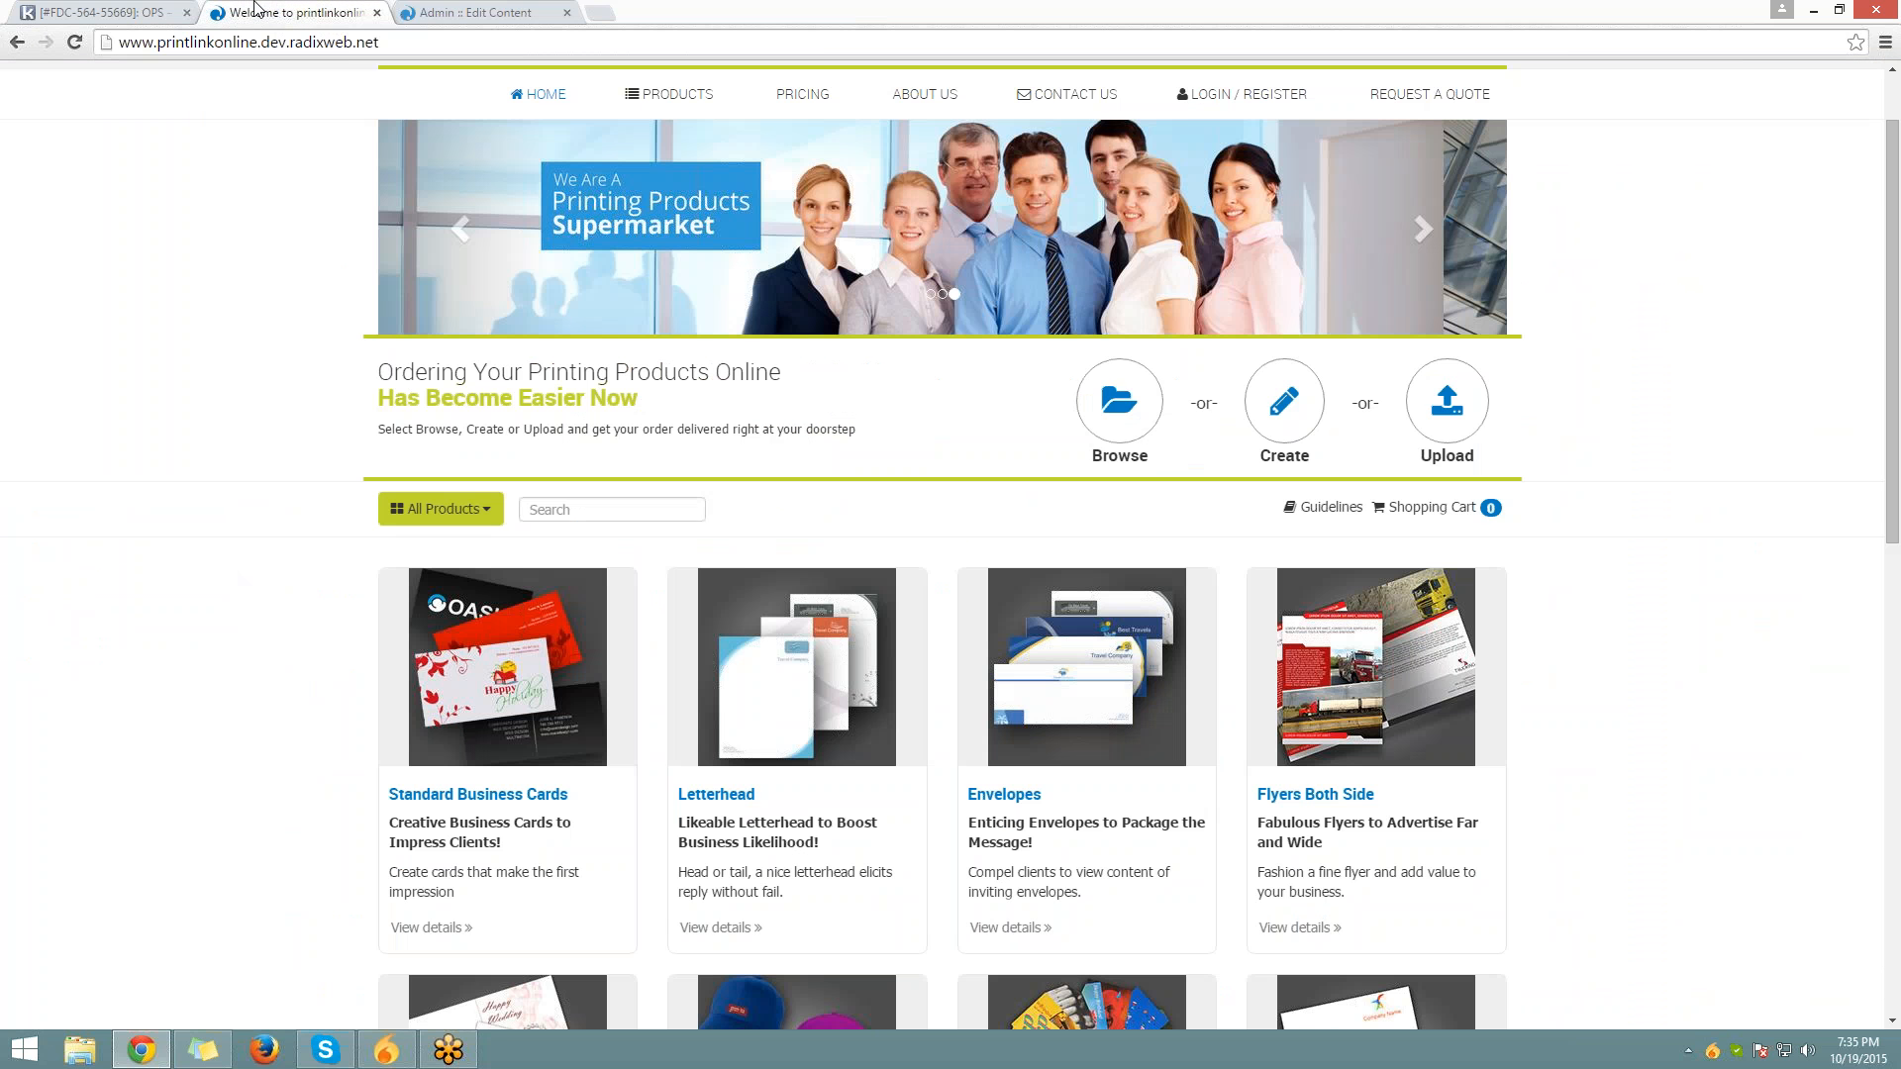
Show the full All Products category list and open the PRODUCTS navigation menu
{"action": "scroll", "coordinate": [1314, 430], "scroll_direction": "down", "scroll_amount": 1}
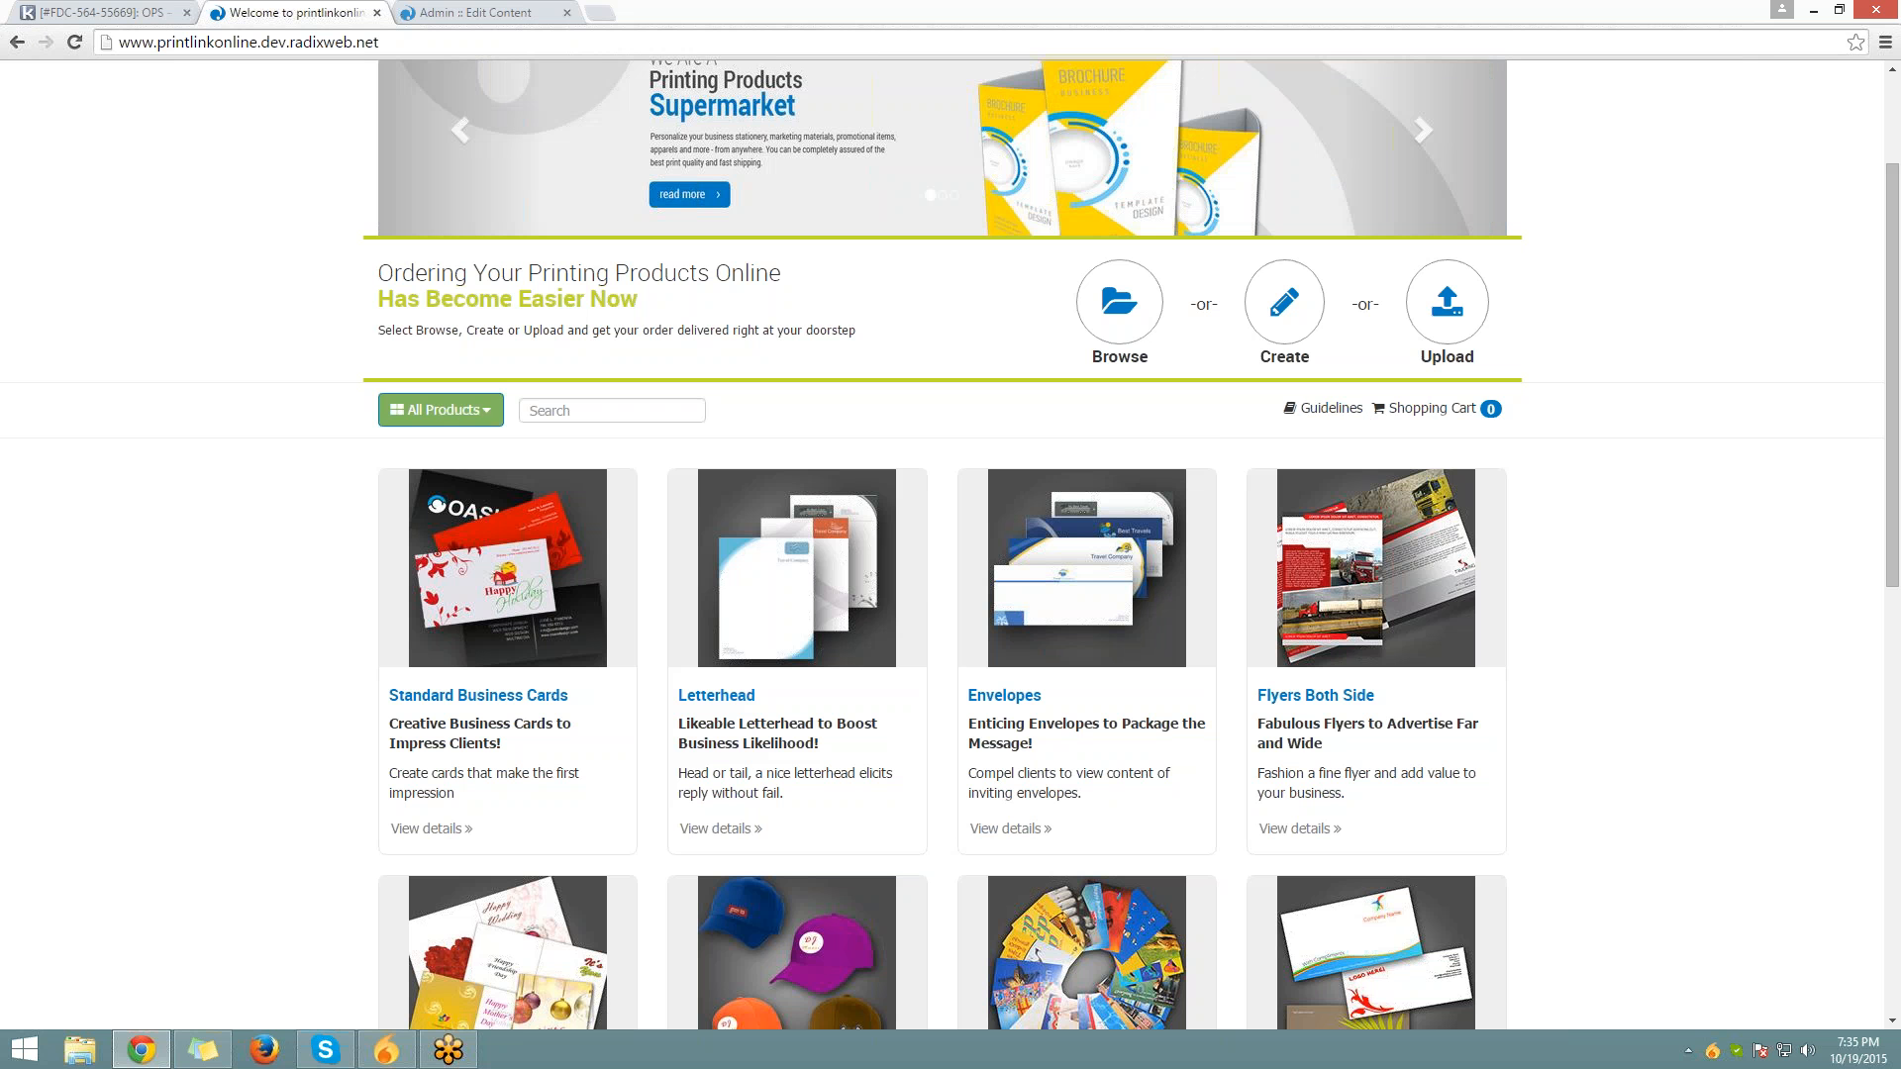
{"action": "left_click", "coordinate": [440, 409]}
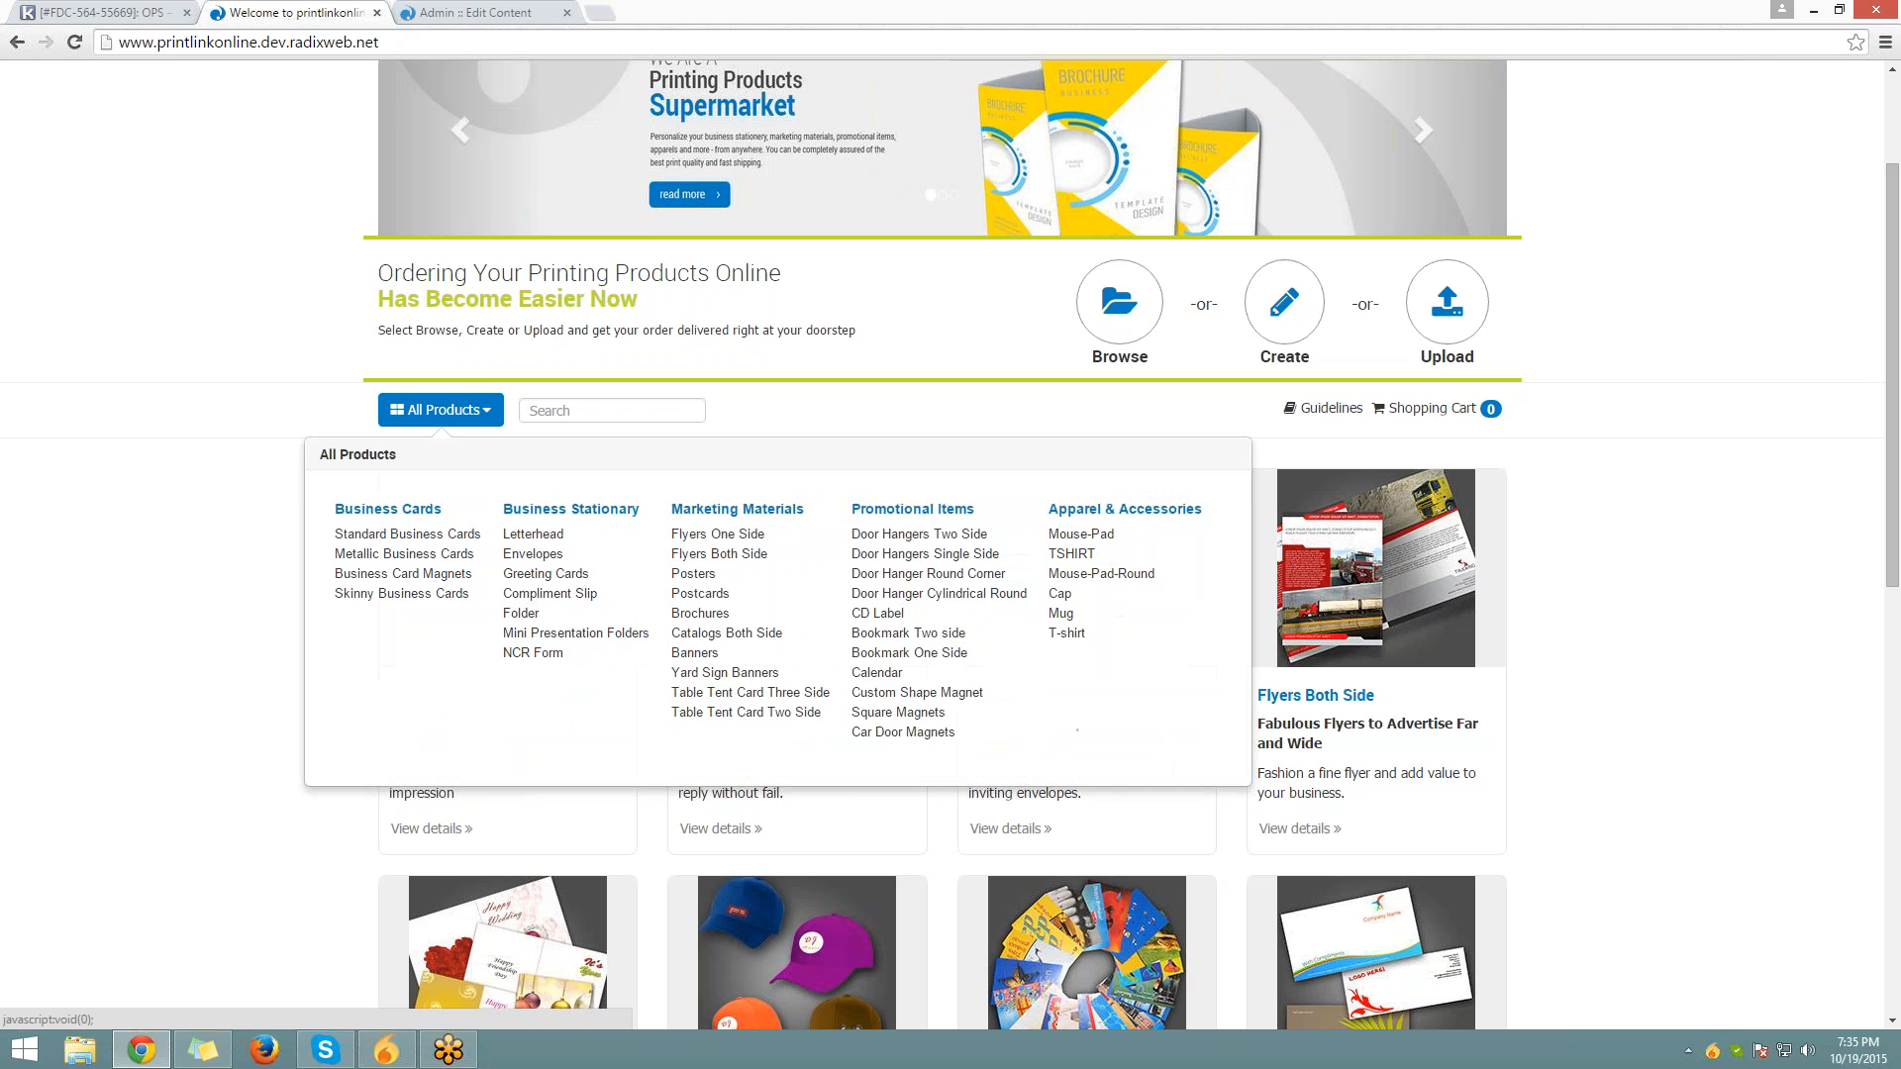
{"action": "scroll", "coordinate": [63, 548], "scroll_direction": "up", "scroll_amount": 2}
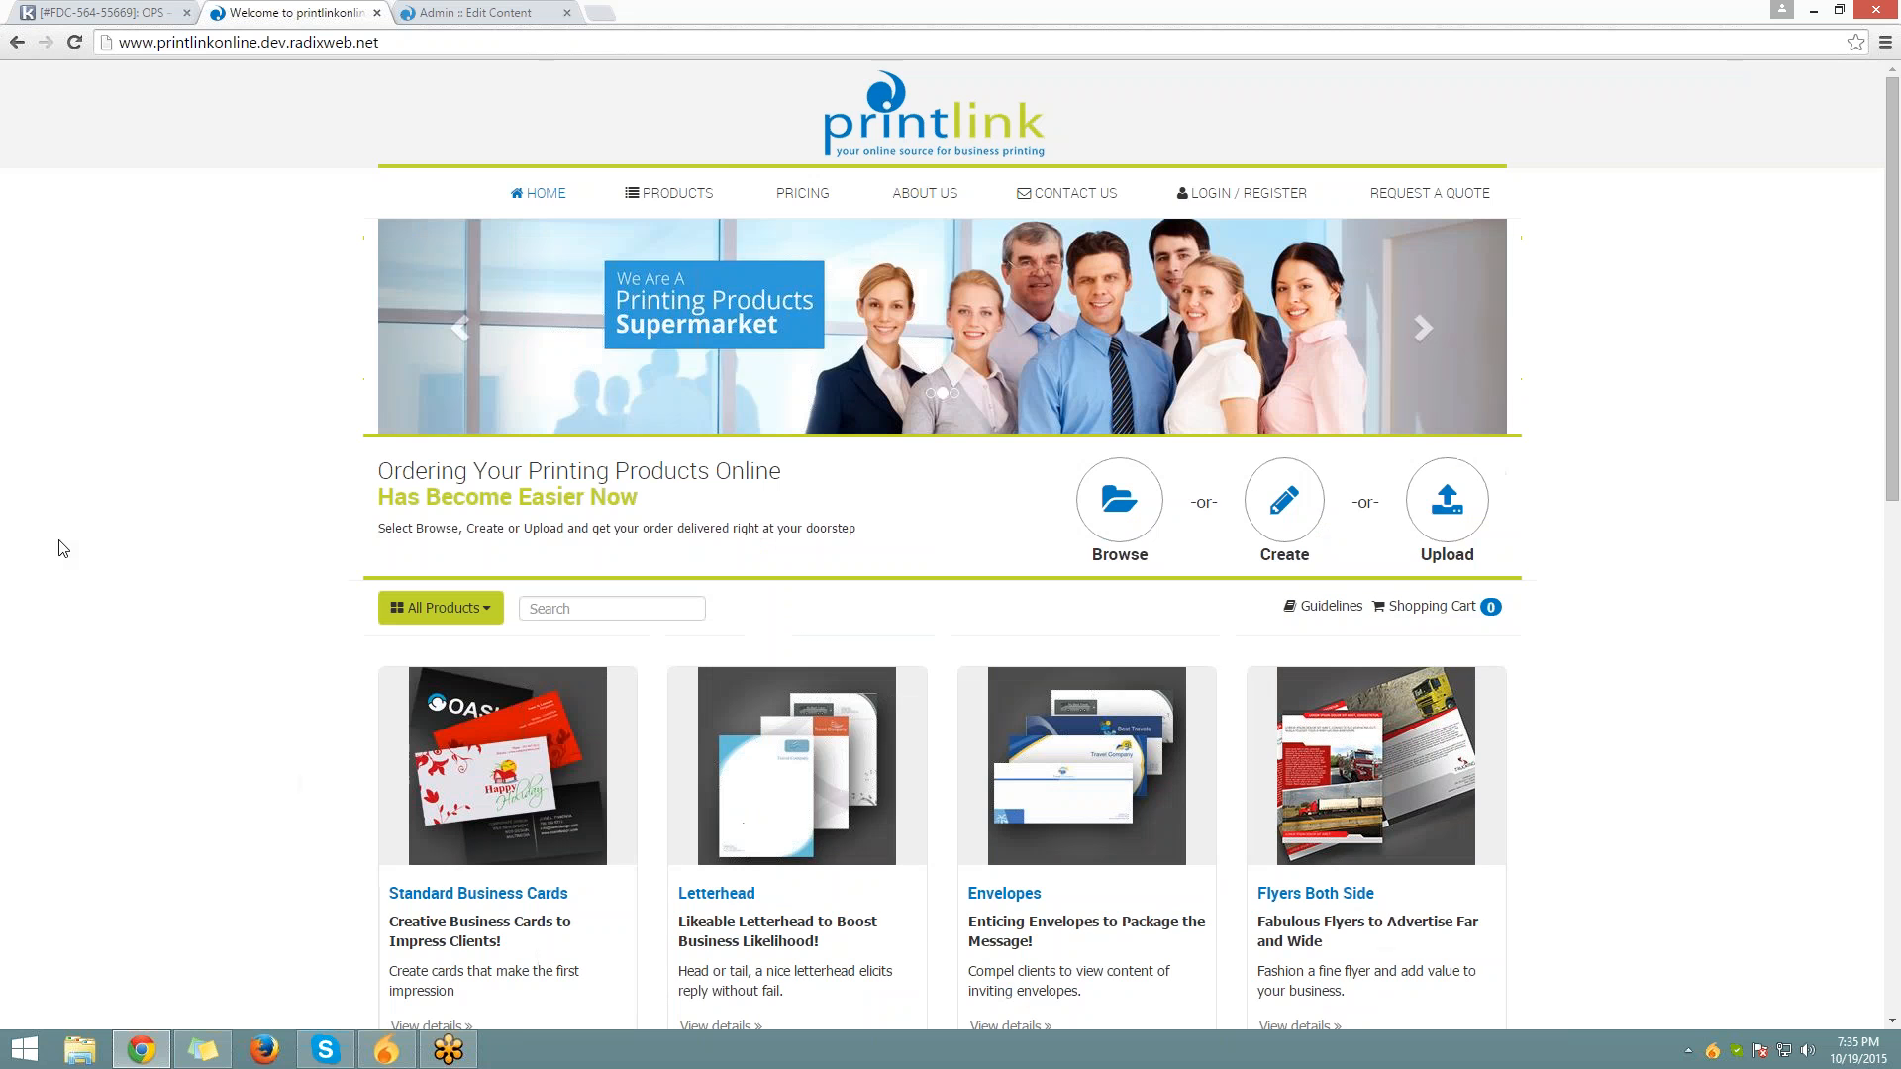
{"action": "left_click", "coordinate": [668, 200]}
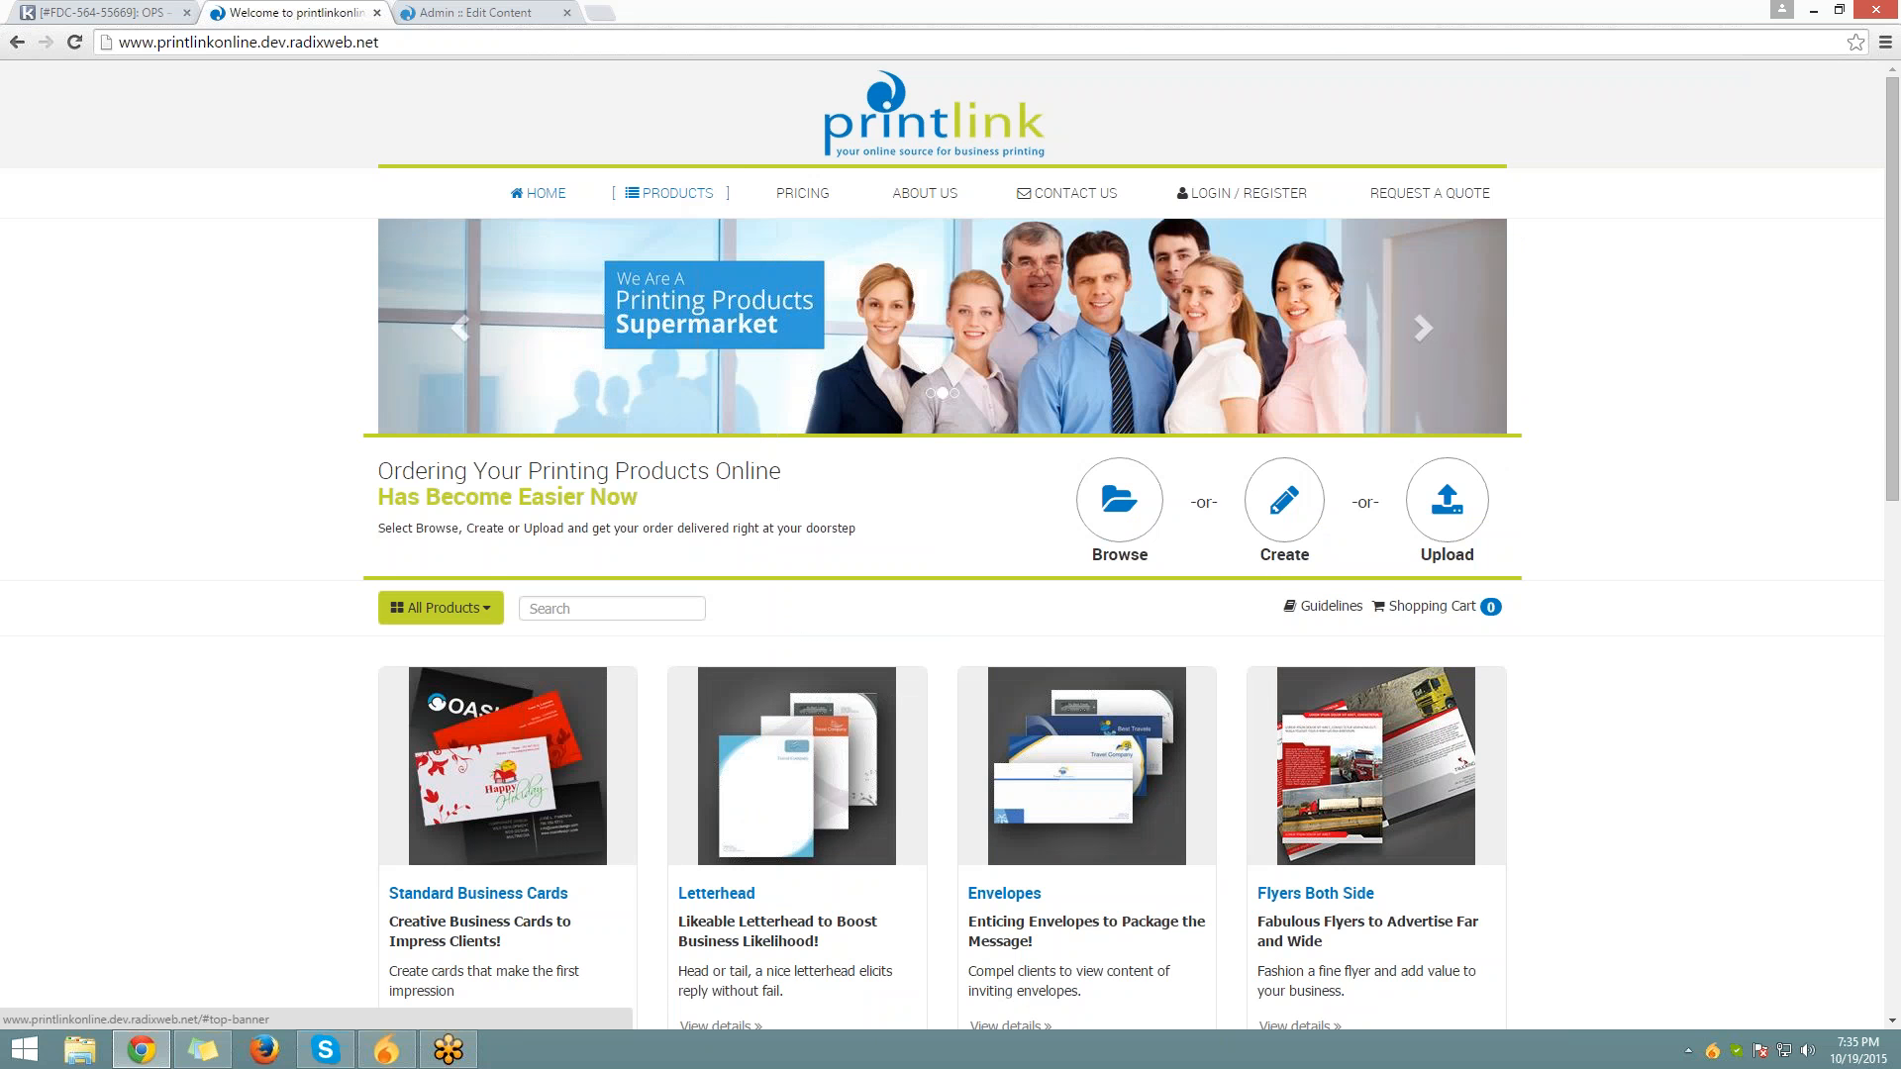
Scroll through the storefront product grid down to the footer and back
{"action": "scroll", "coordinate": [58, 658], "scroll_direction": "down", "scroll_amount": 4}
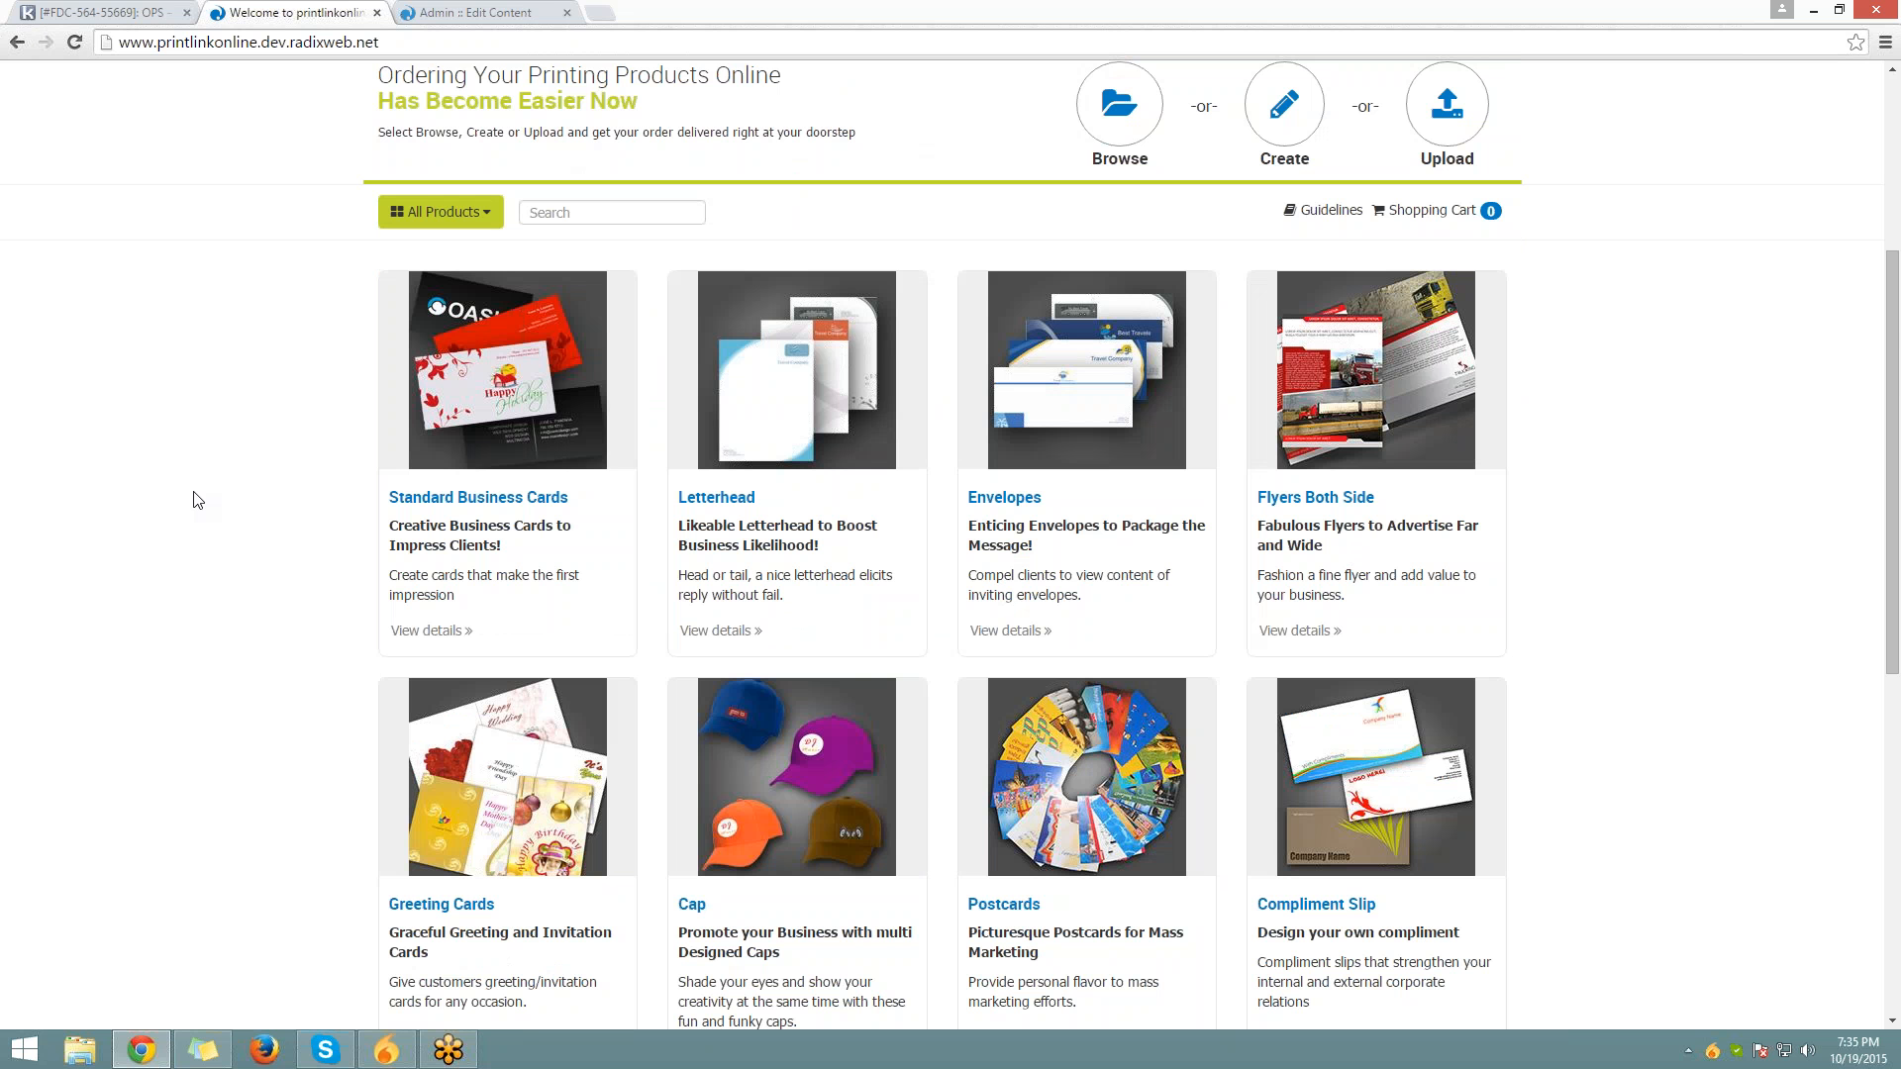
{"action": "scroll", "coordinate": [1462, 591], "scroll_direction": "down", "scroll_amount": 2}
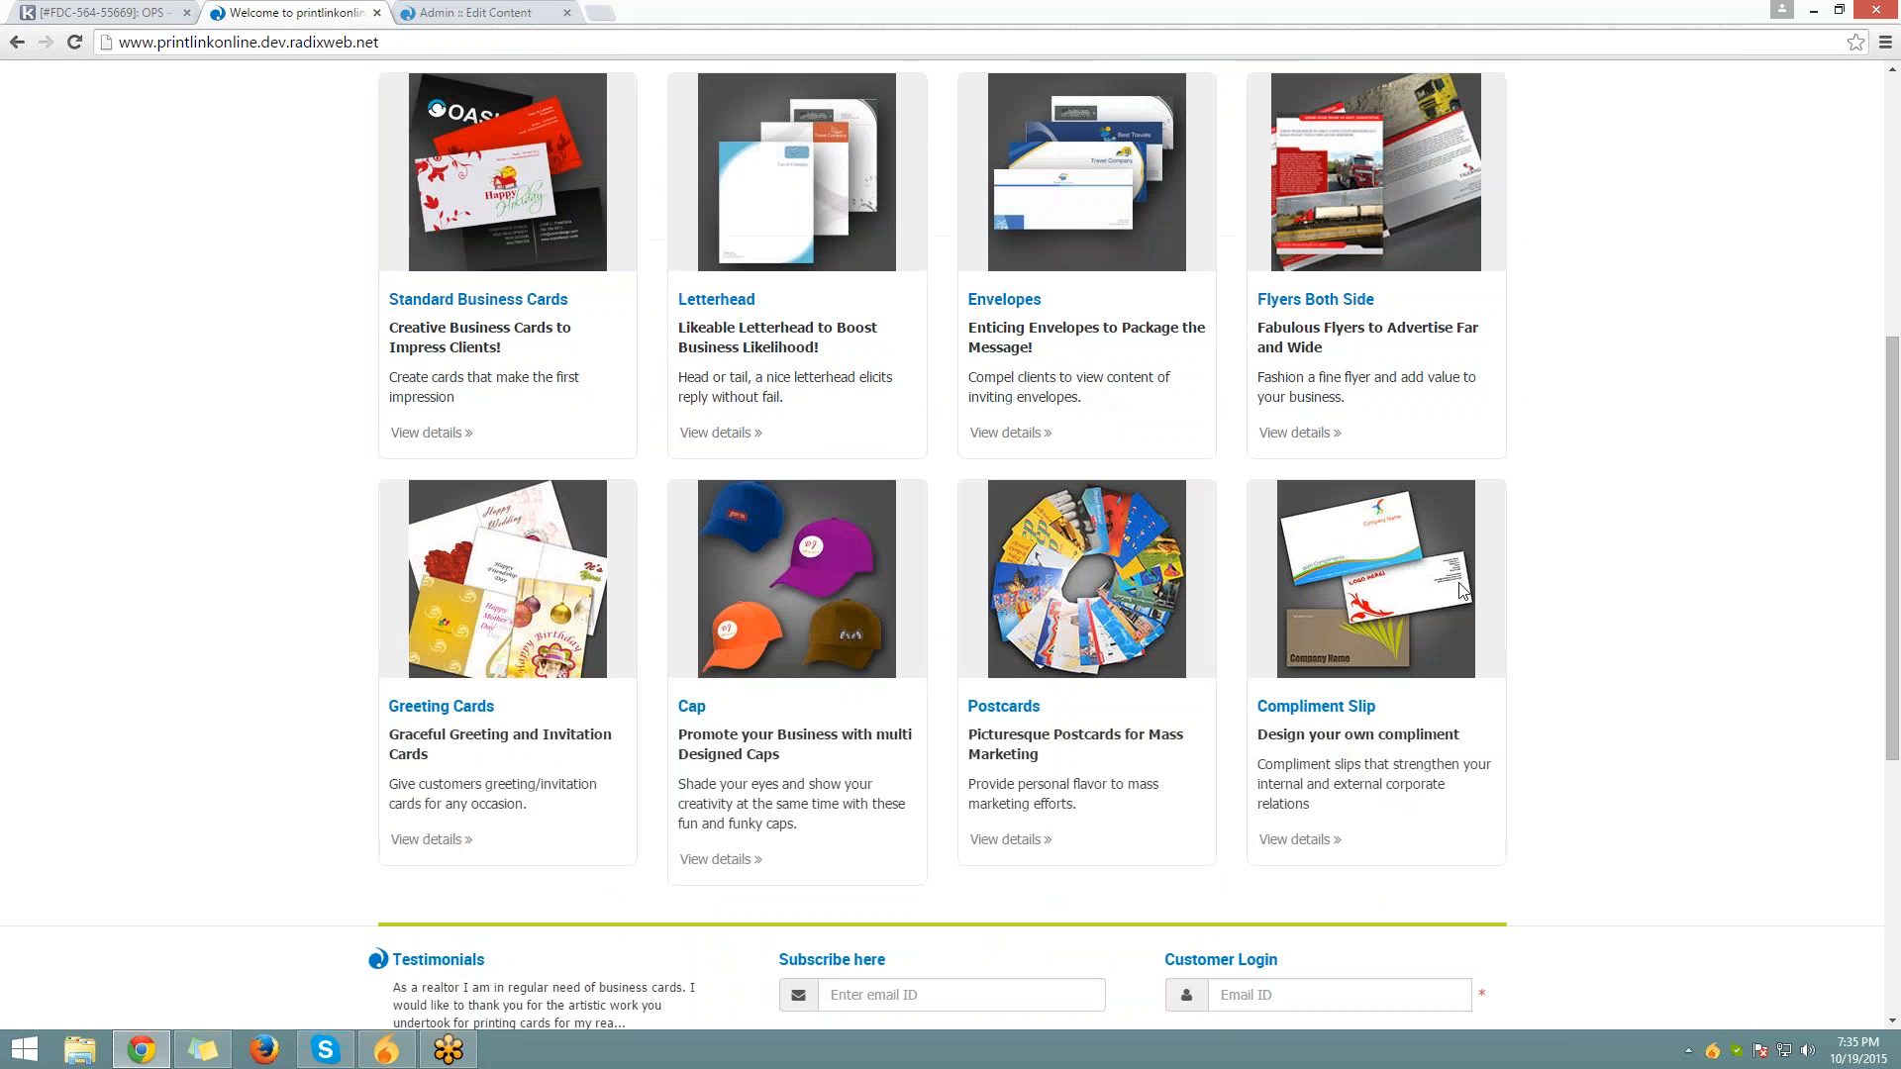
{"action": "scroll", "coordinate": [1462, 591], "scroll_direction": "down", "scroll_amount": 1}
{"action": "scroll", "coordinate": [292, 468], "scroll_direction": "up", "scroll_amount": 3}
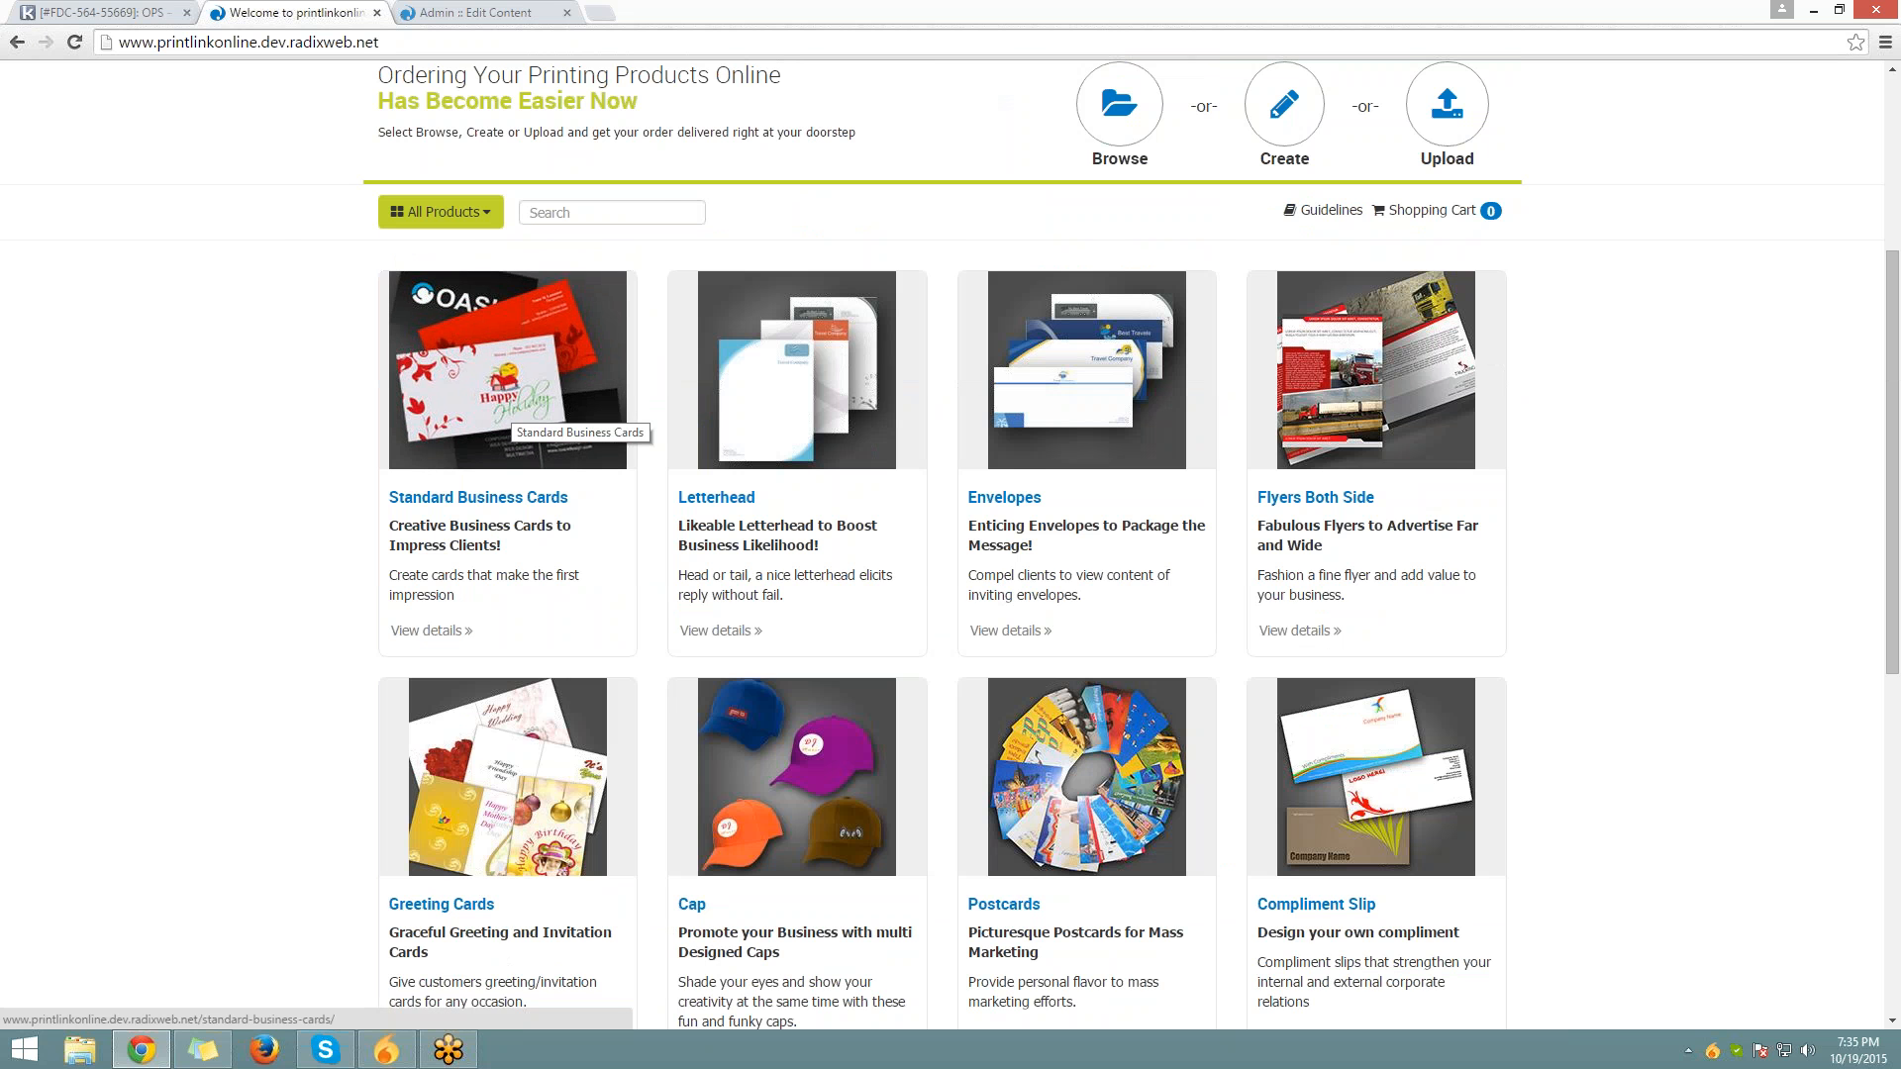
{"action": "scroll", "coordinate": [507, 408], "scroll_direction": "down", "scroll_amount": 3}
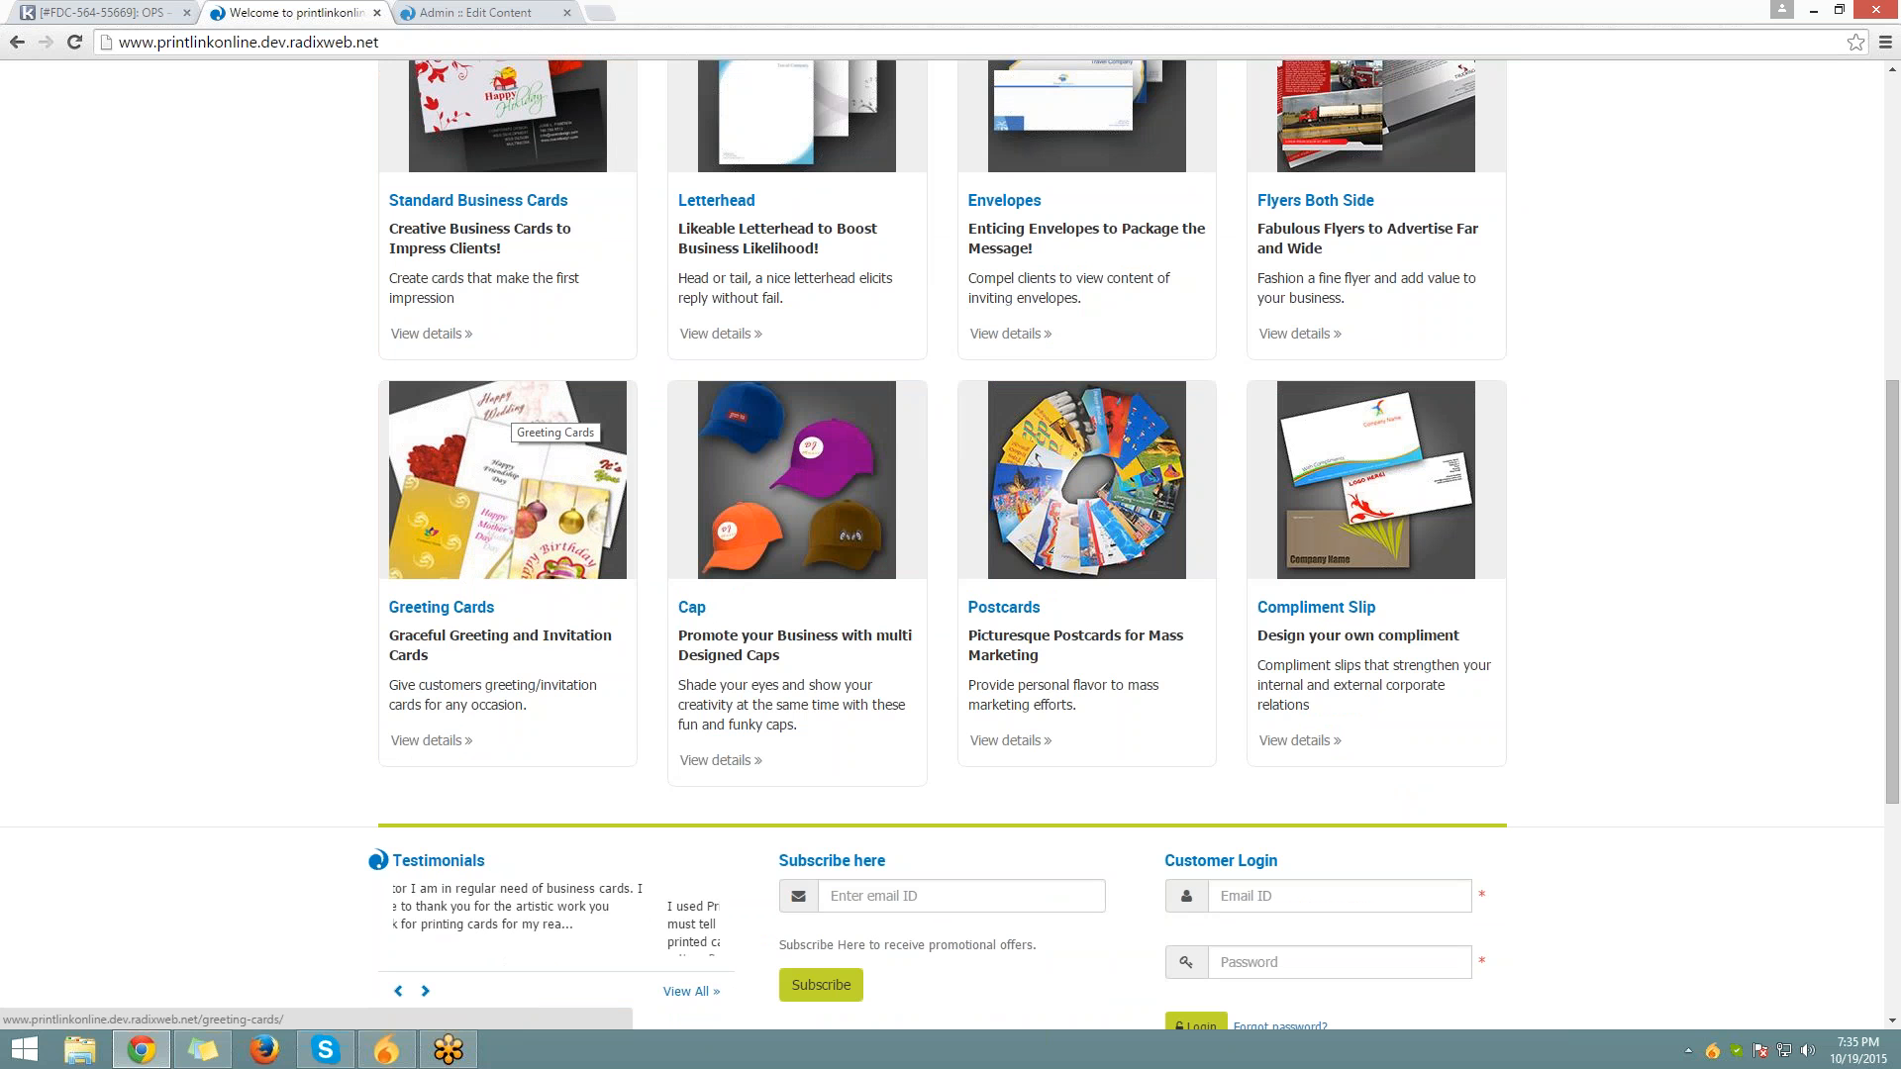
{"action": "scroll", "coordinate": [507, 408], "scroll_direction": "up", "scroll_amount": 2}
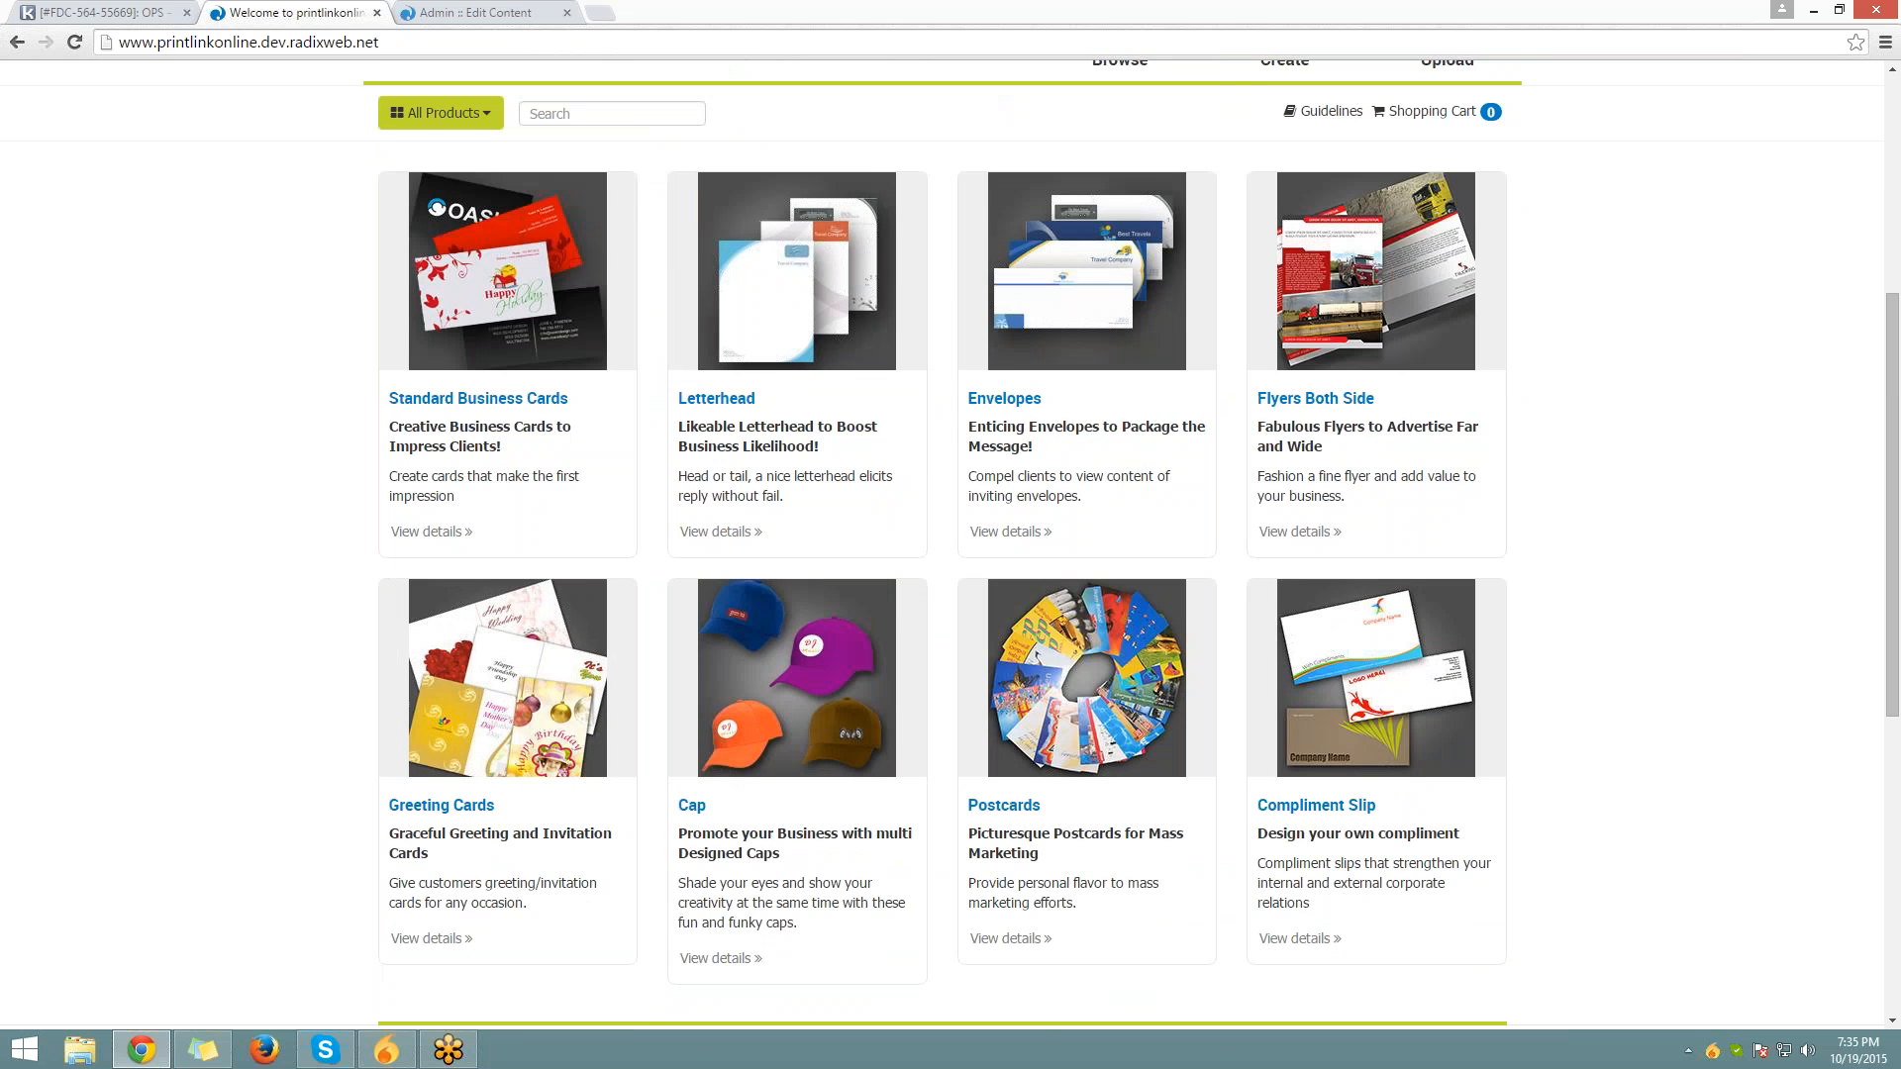
{"action": "scroll", "coordinate": [1082, 607], "scroll_direction": "down", "scroll_amount": 3}
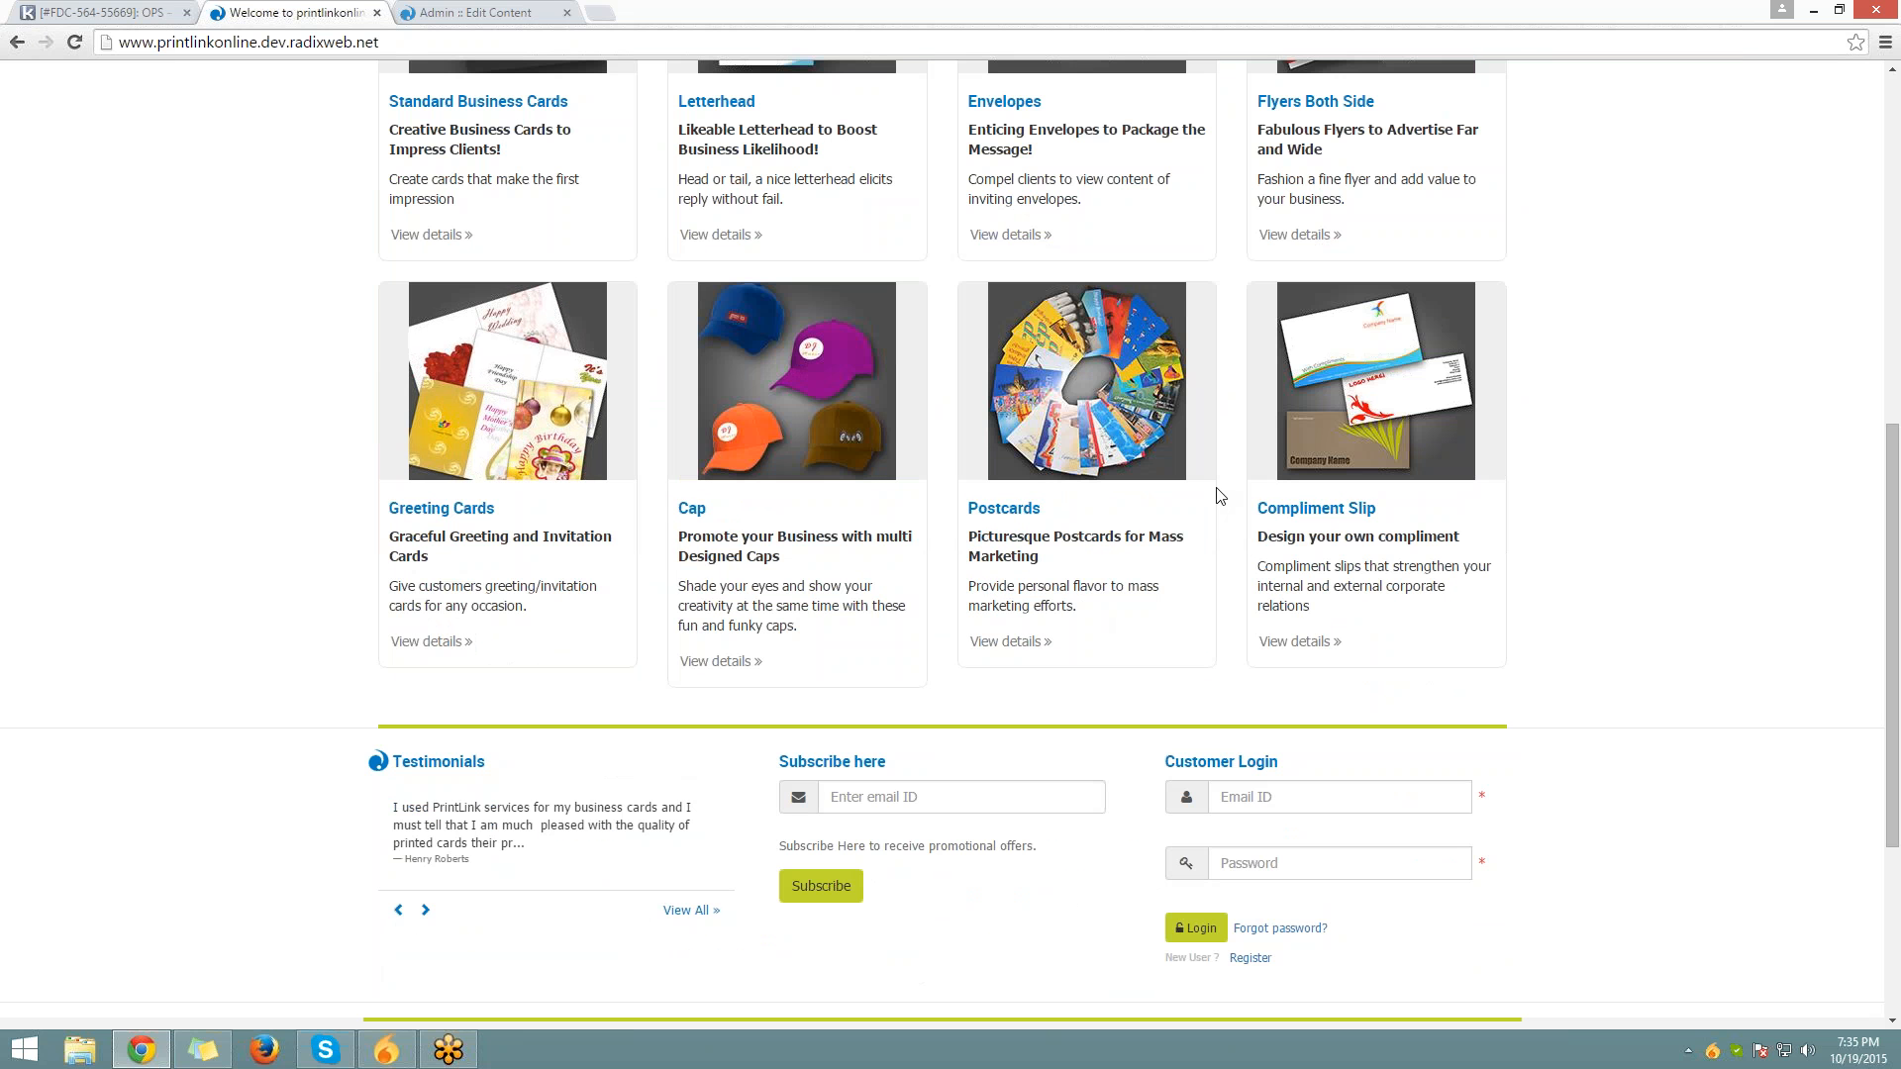
{"action": "scroll", "coordinate": [1220, 495], "scroll_direction": "down", "scroll_amount": 3}
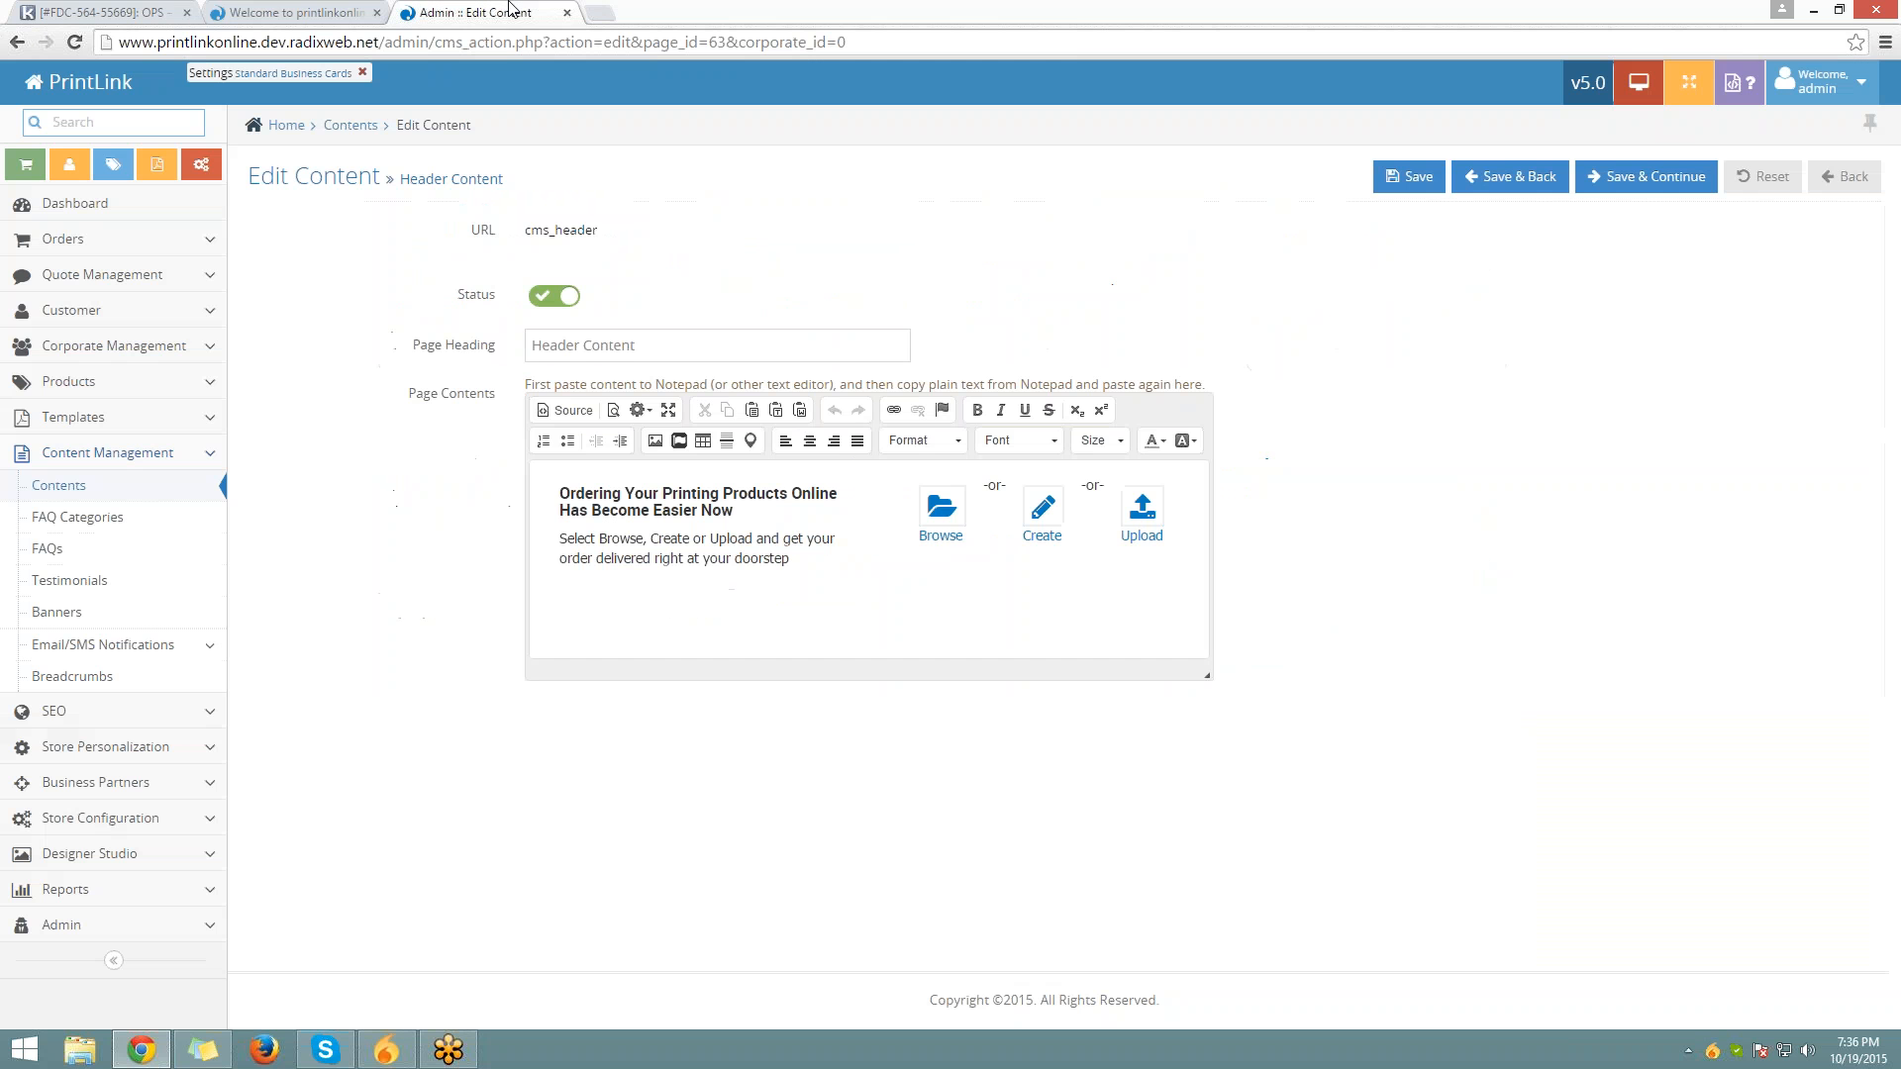
Return to the admin Contents list and choose Action > Edit on the Middle Content Footer row
{"action": "left_click", "coordinate": [465, 12]}
{"action": "left_click", "coordinate": [348, 125]}
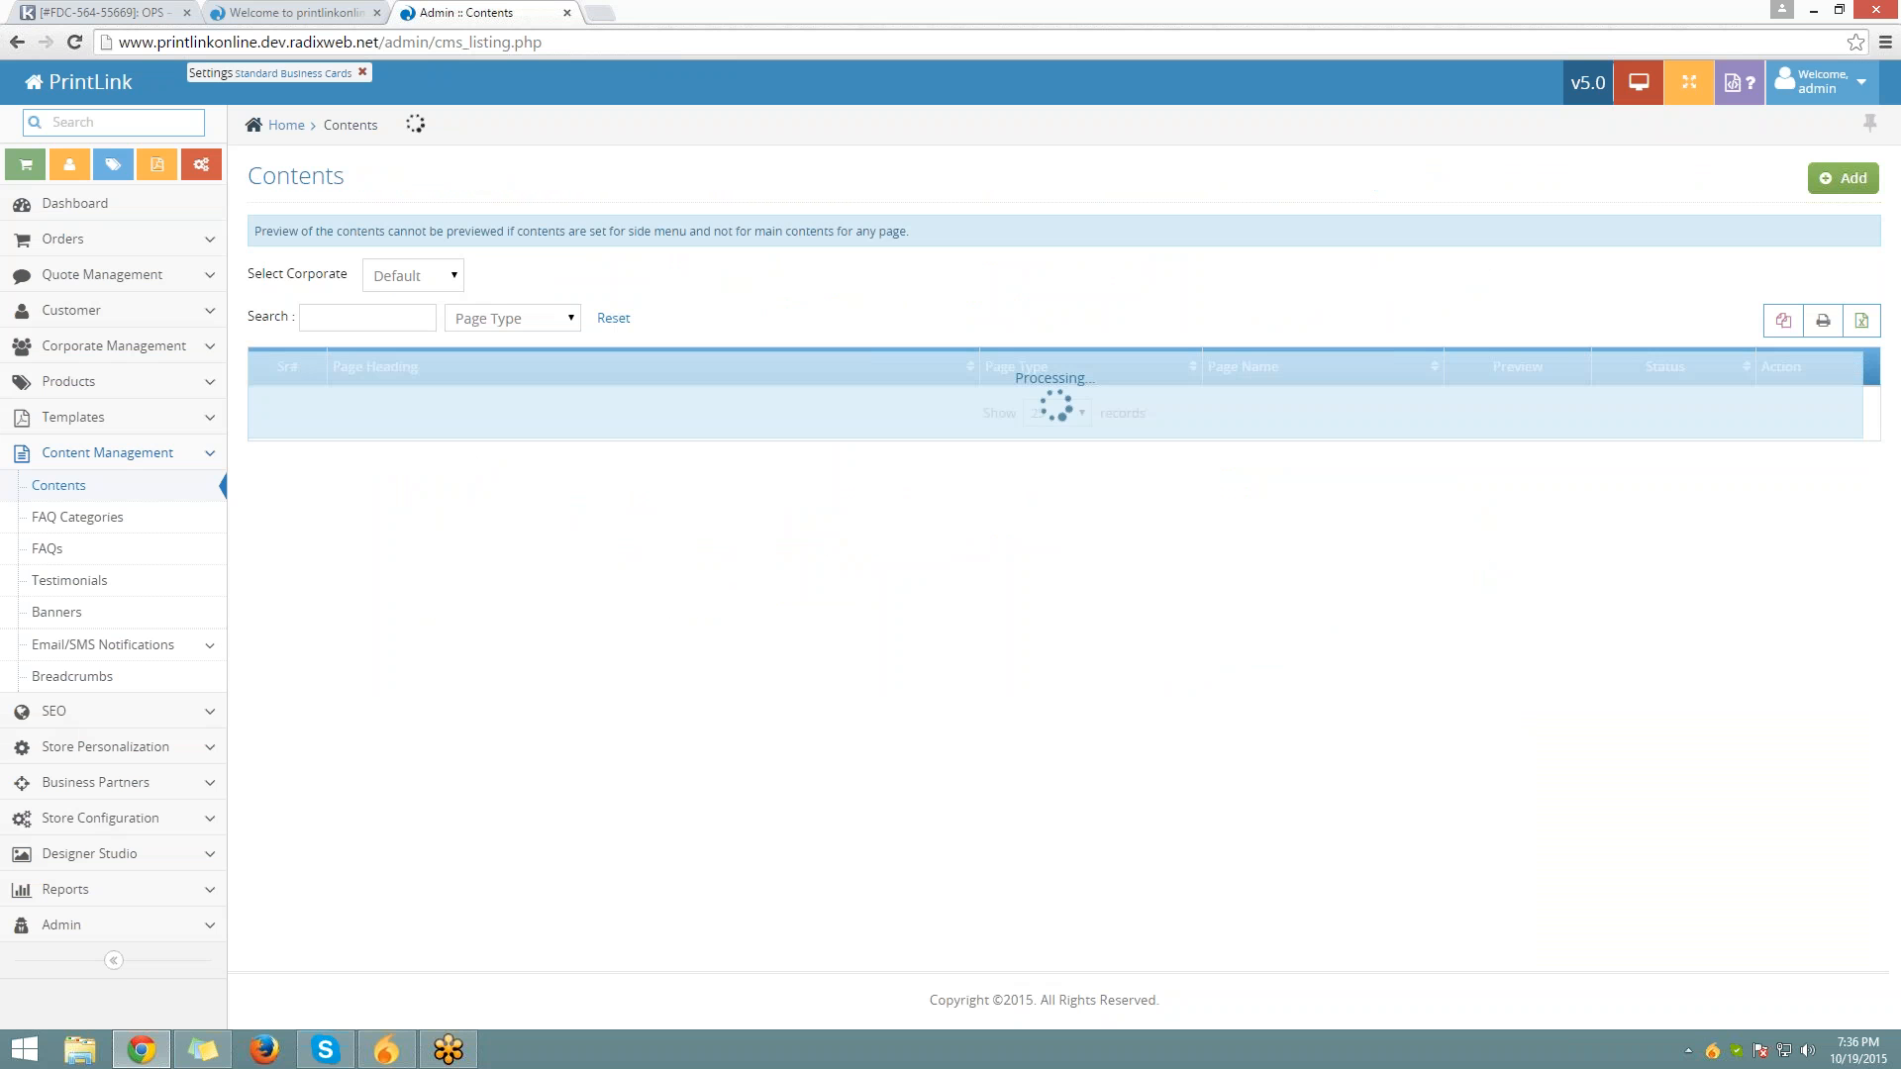
{"action": "scroll", "coordinate": [372, 580], "scroll_direction": "down", "scroll_amount": 2}
{"action": "scroll", "coordinate": [372, 579], "scroll_direction": "down", "scroll_amount": 1}
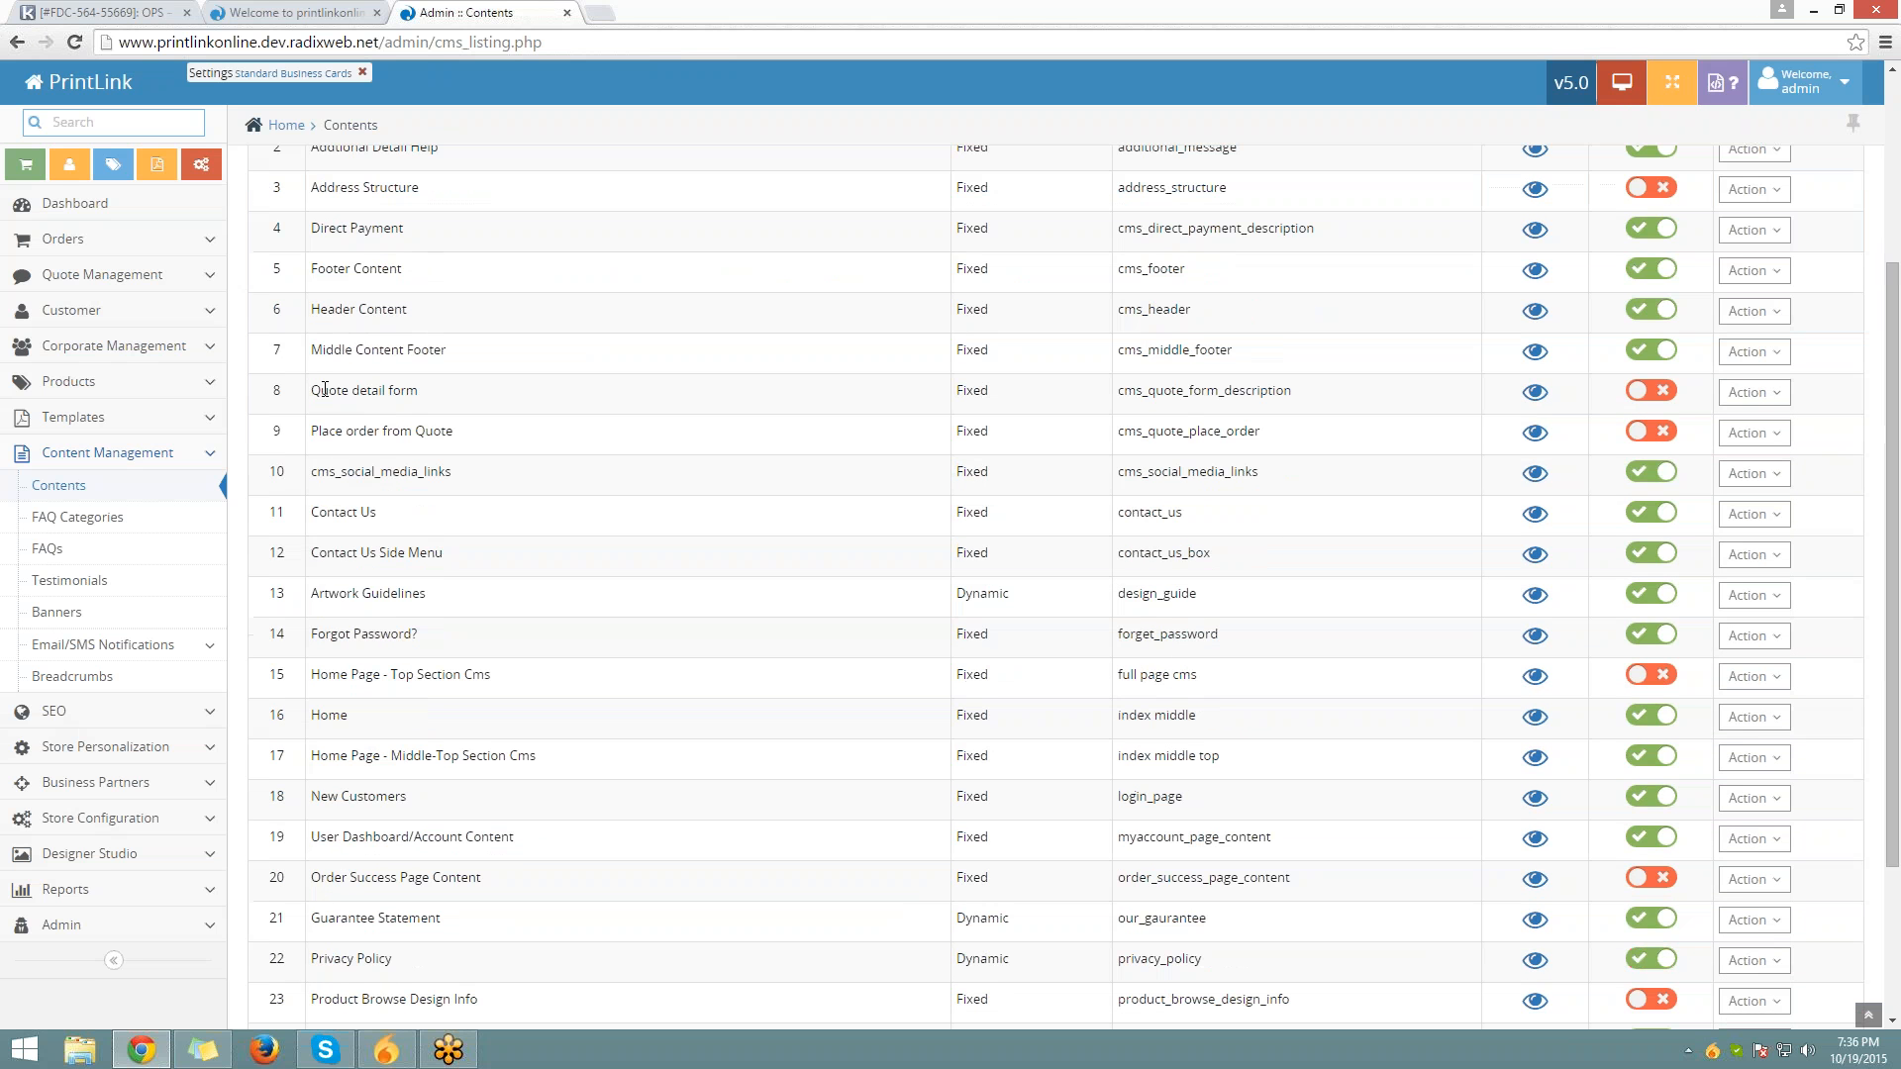
{"action": "left_click_drag", "start_coordinate": [323, 383], "coordinate": [466, 342]}
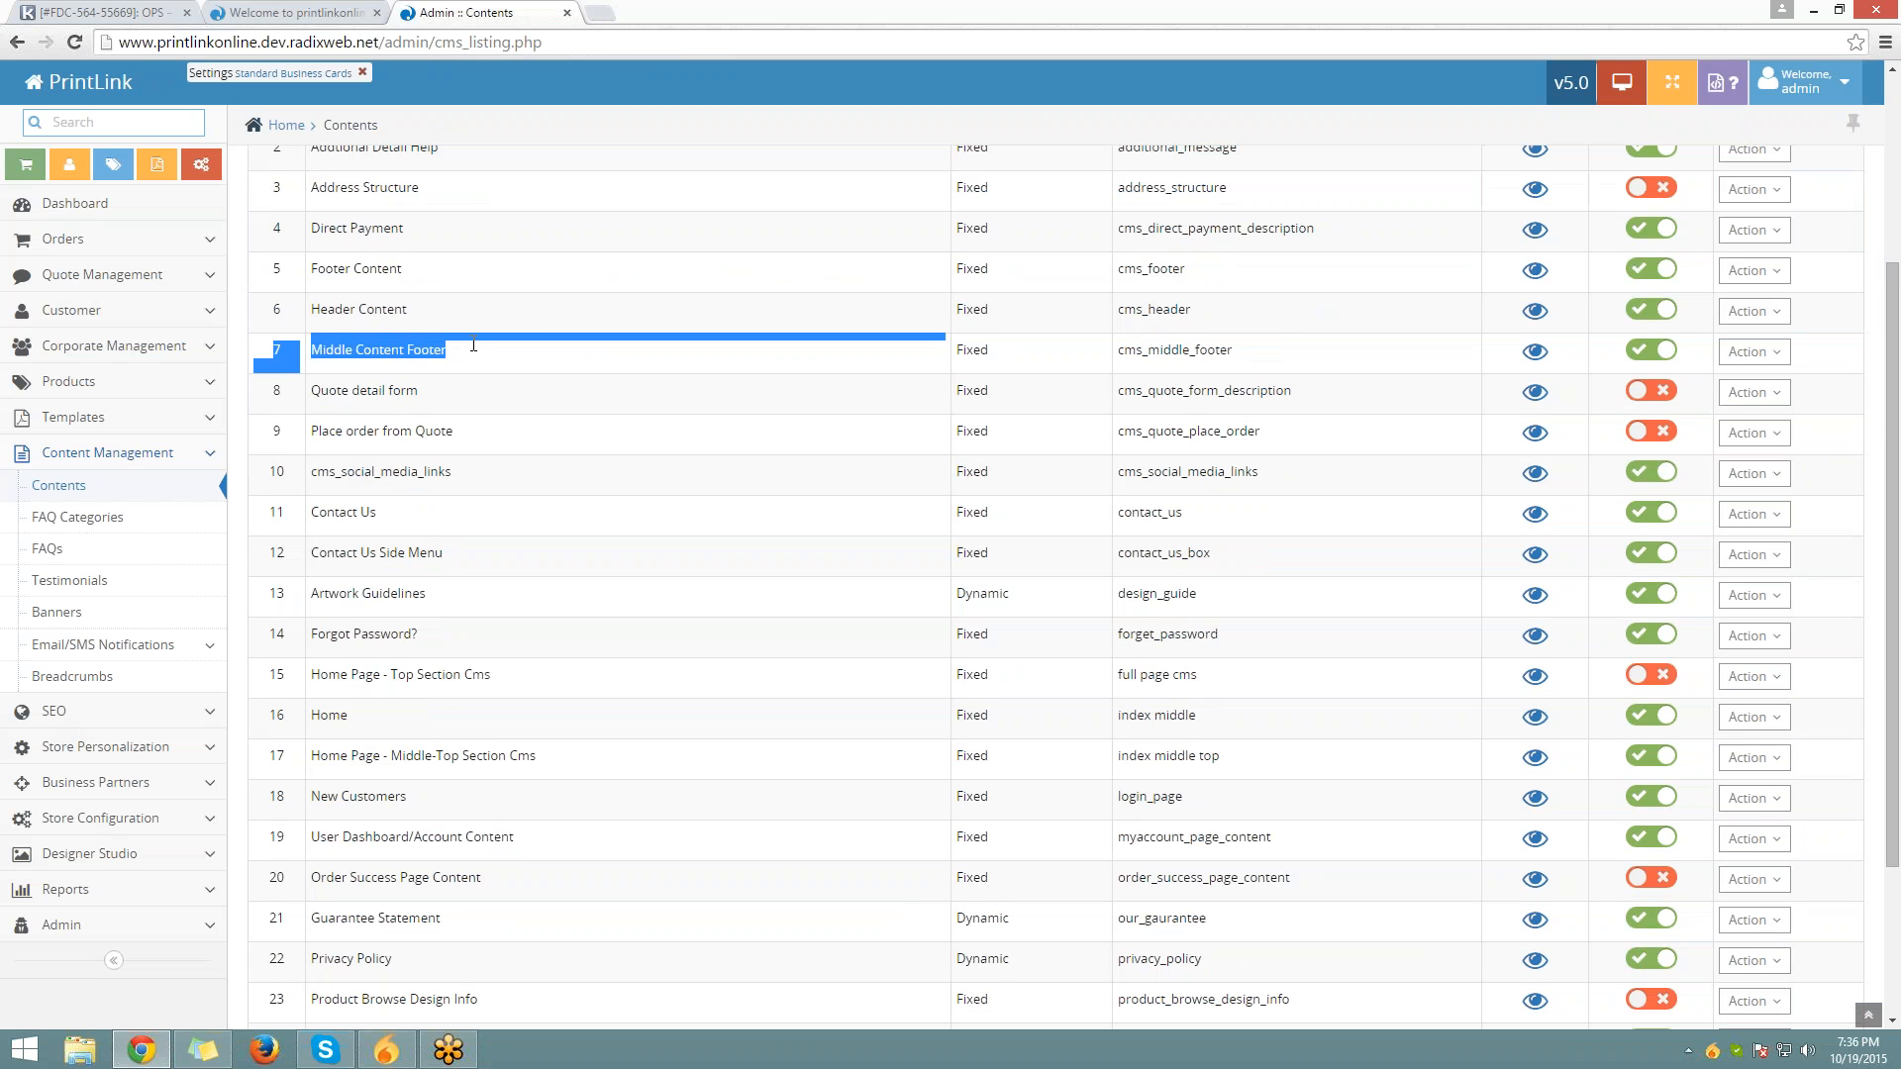
{"action": "left_click", "coordinate": [1753, 352]}
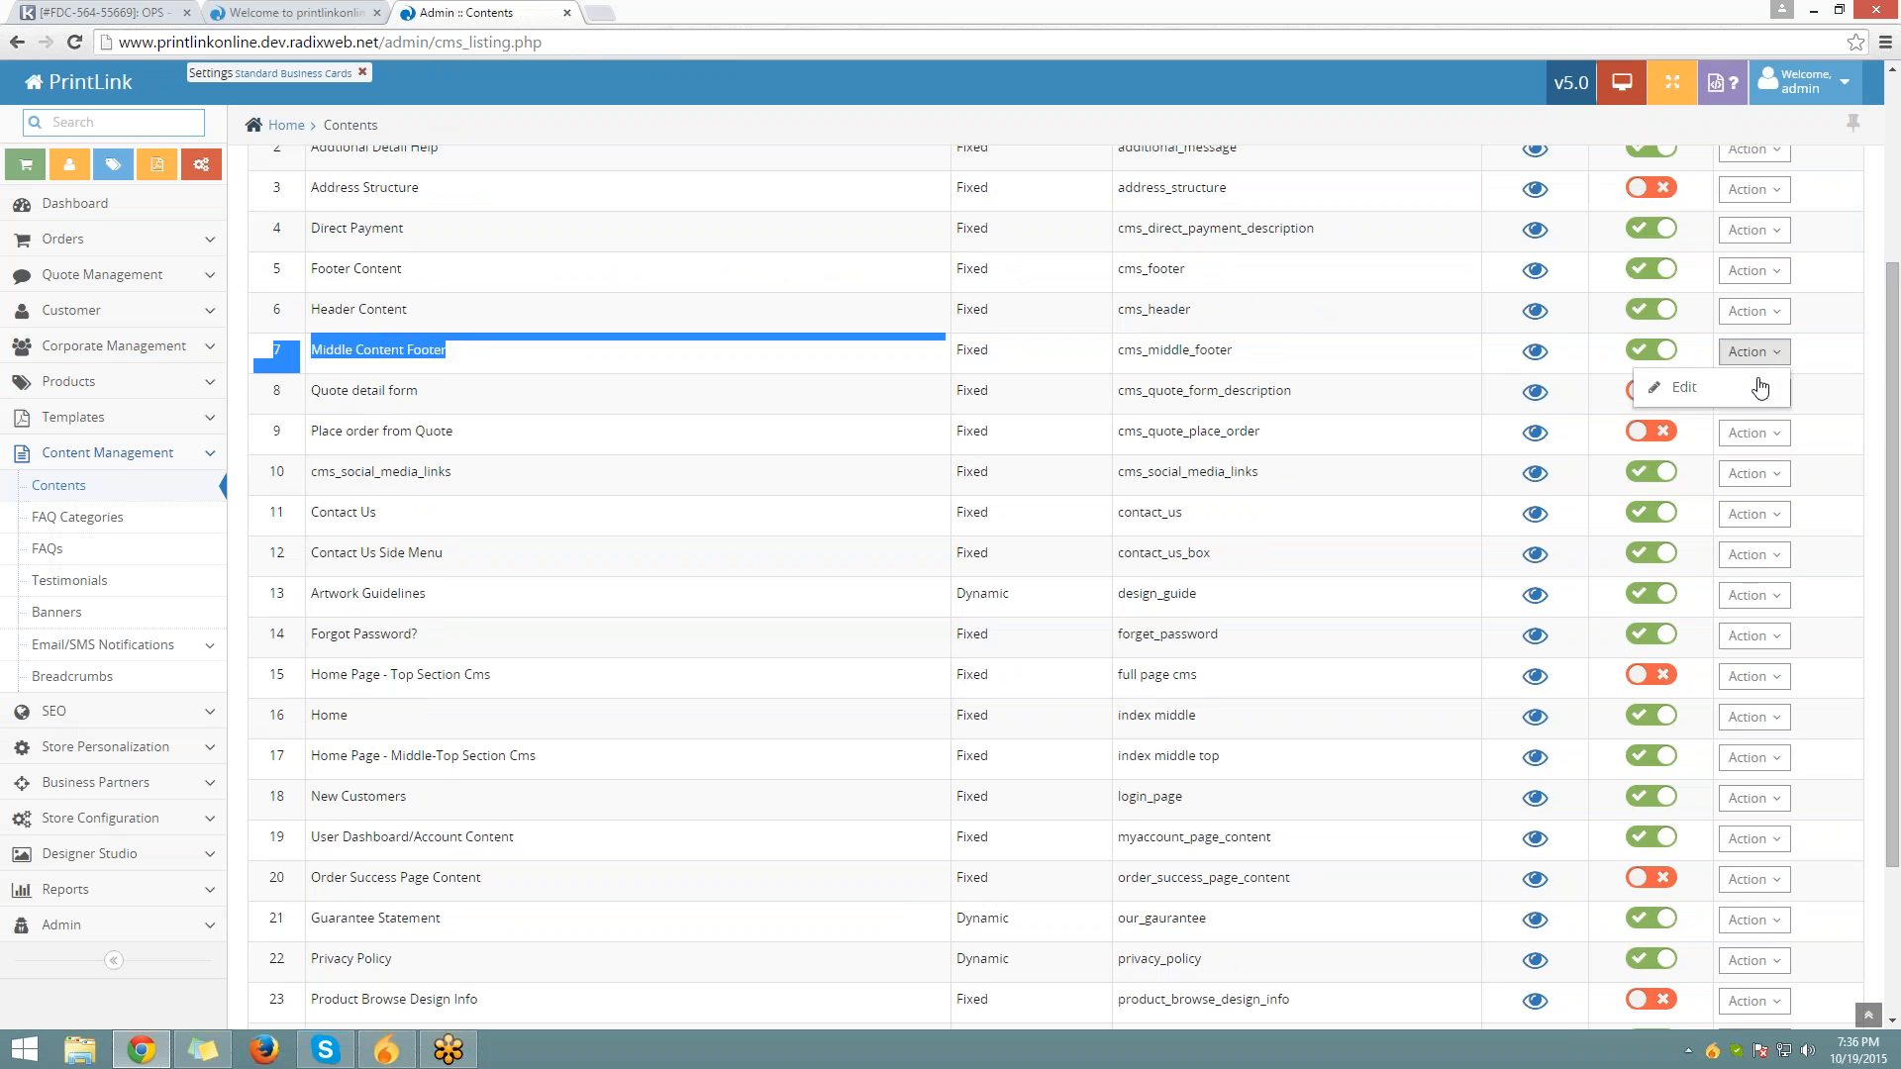
{"action": "left_click", "coordinate": [1663, 386]}
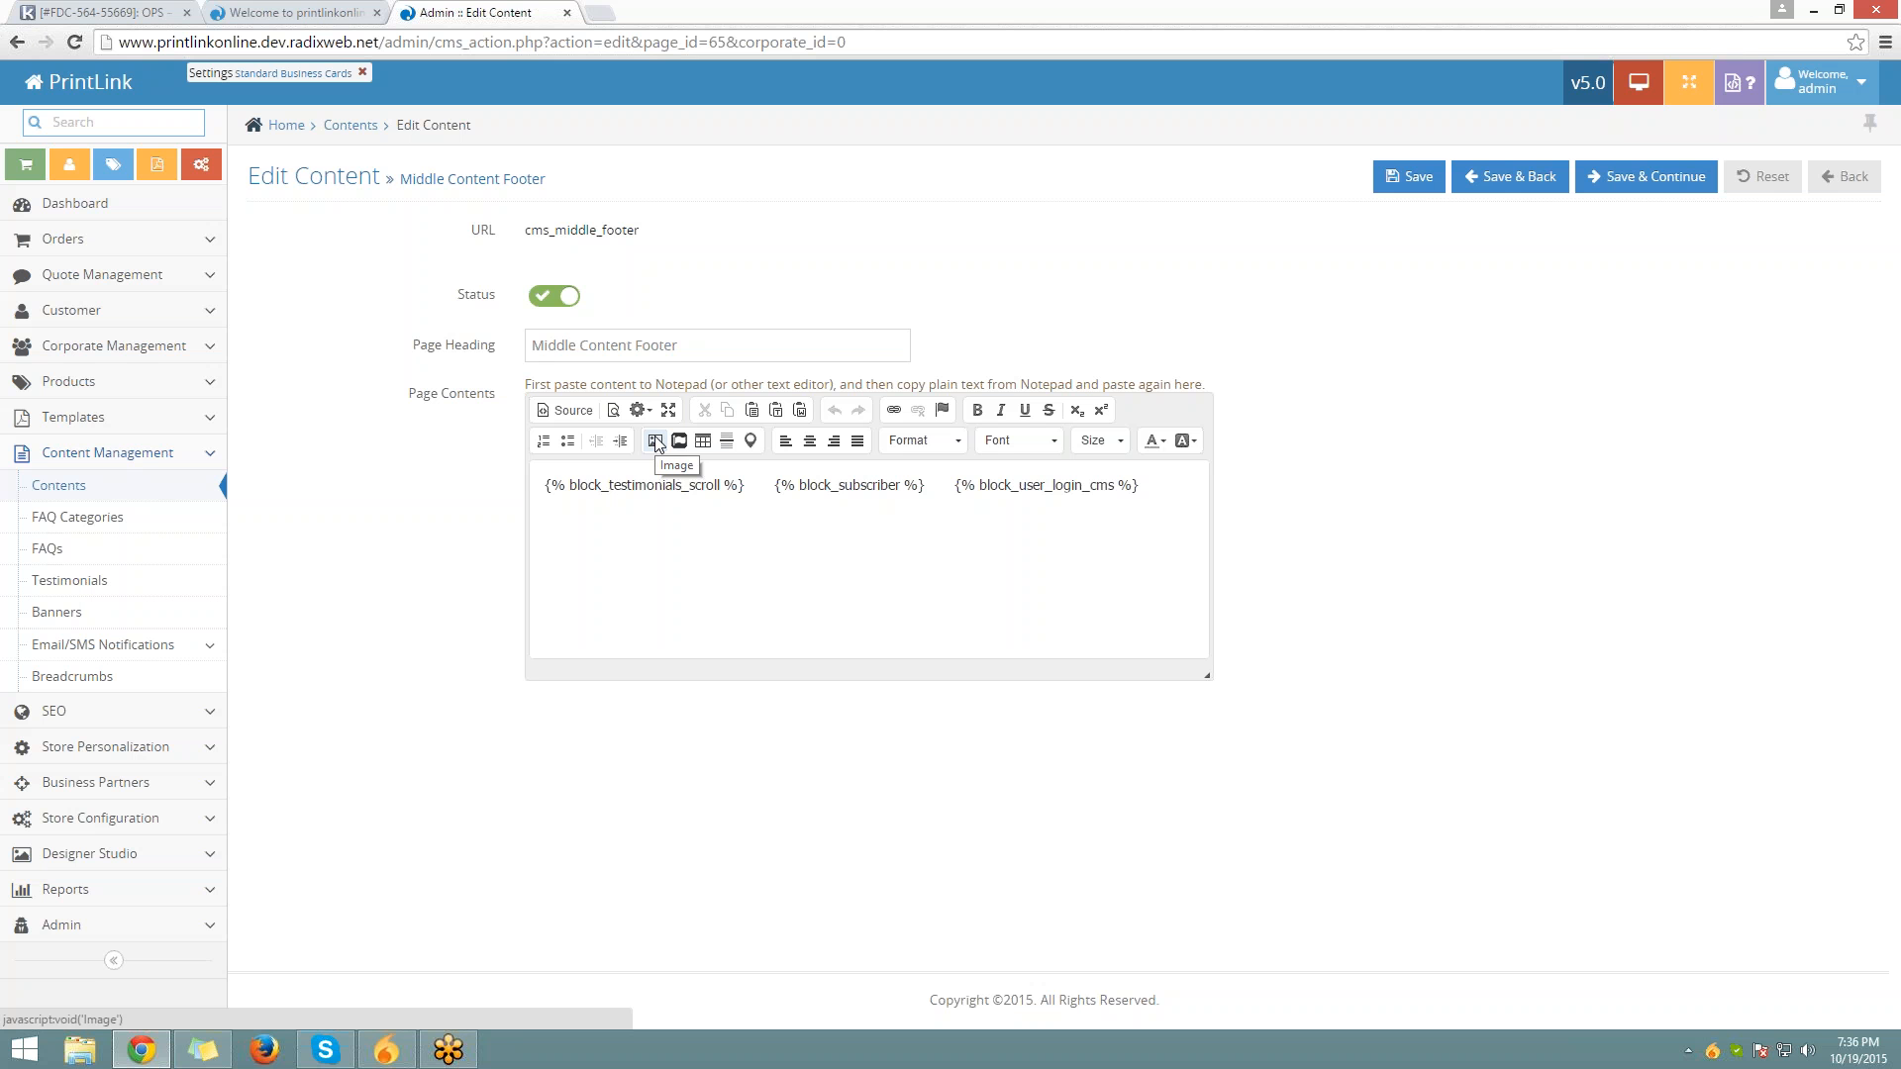
Load printbrook.com in a new browser tab
{"action": "key", "text": "ctrl+t"}
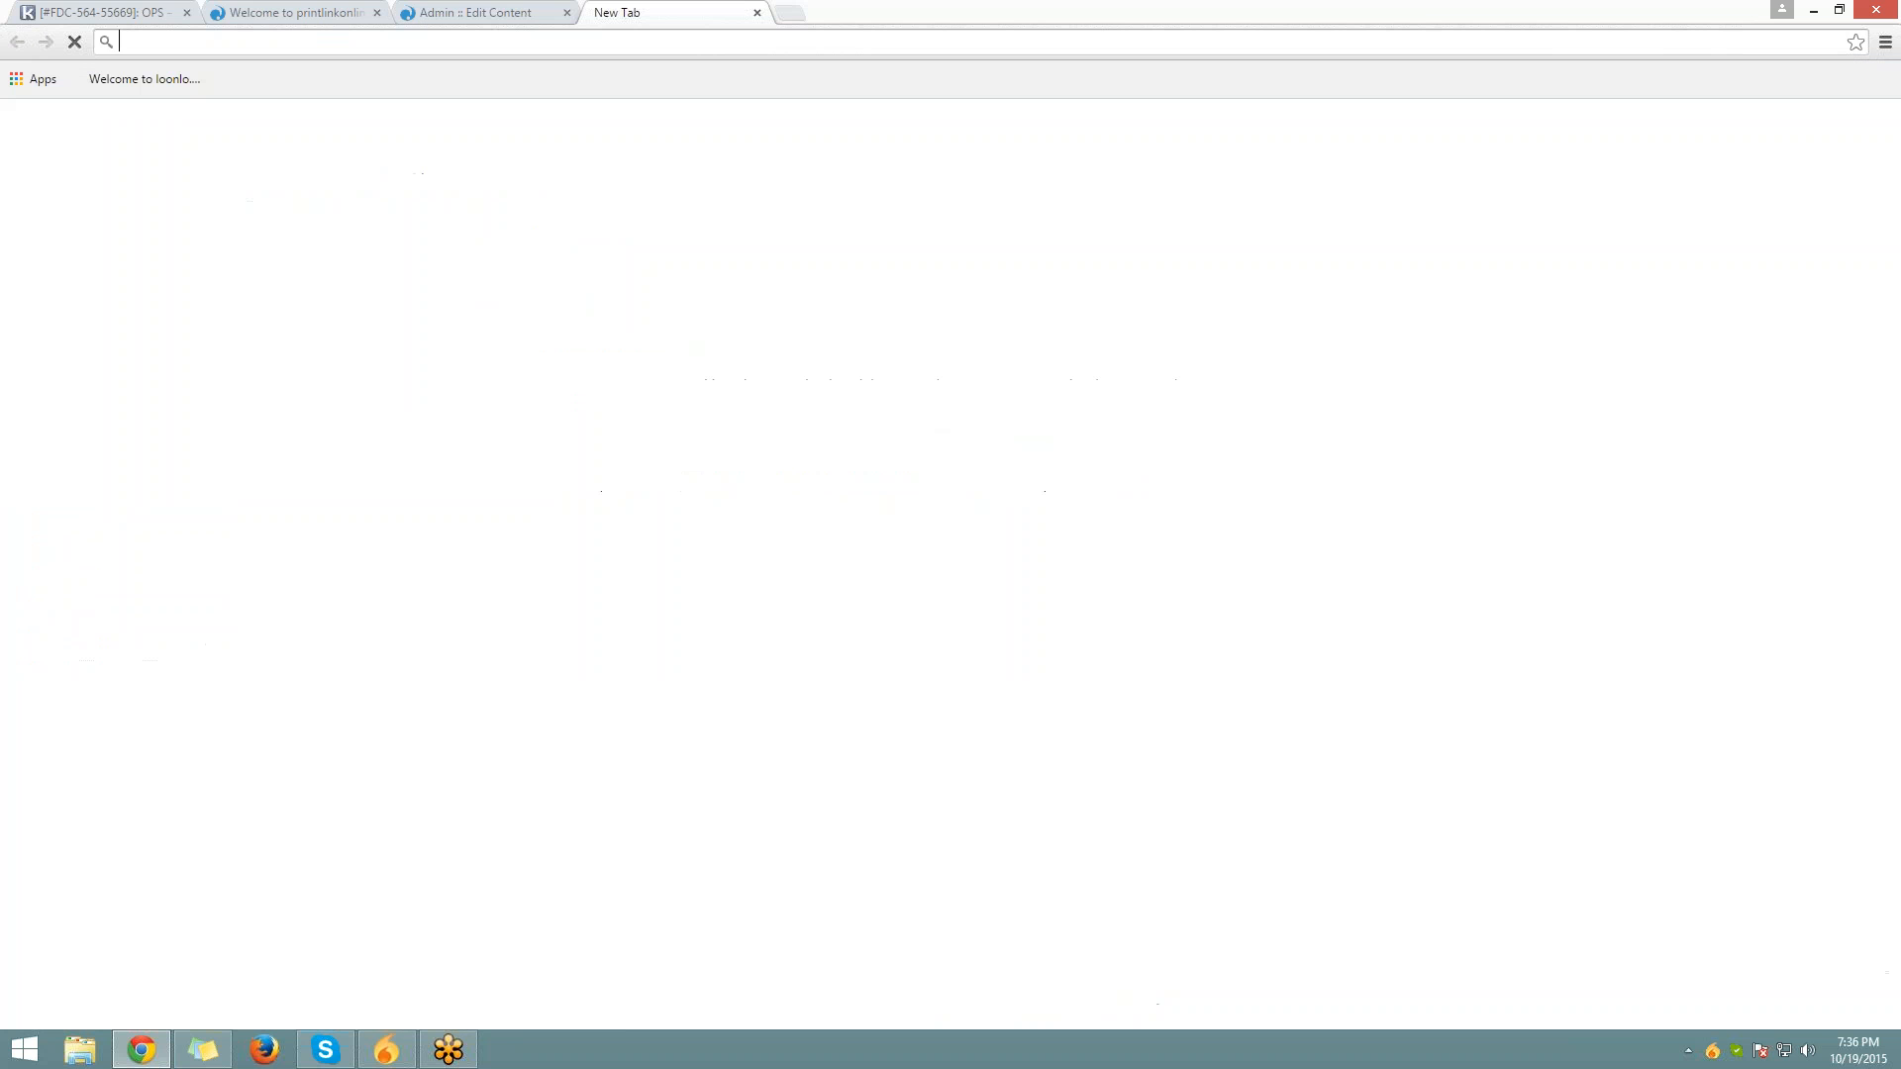
{"action": "type", "text": "place4print.com"}
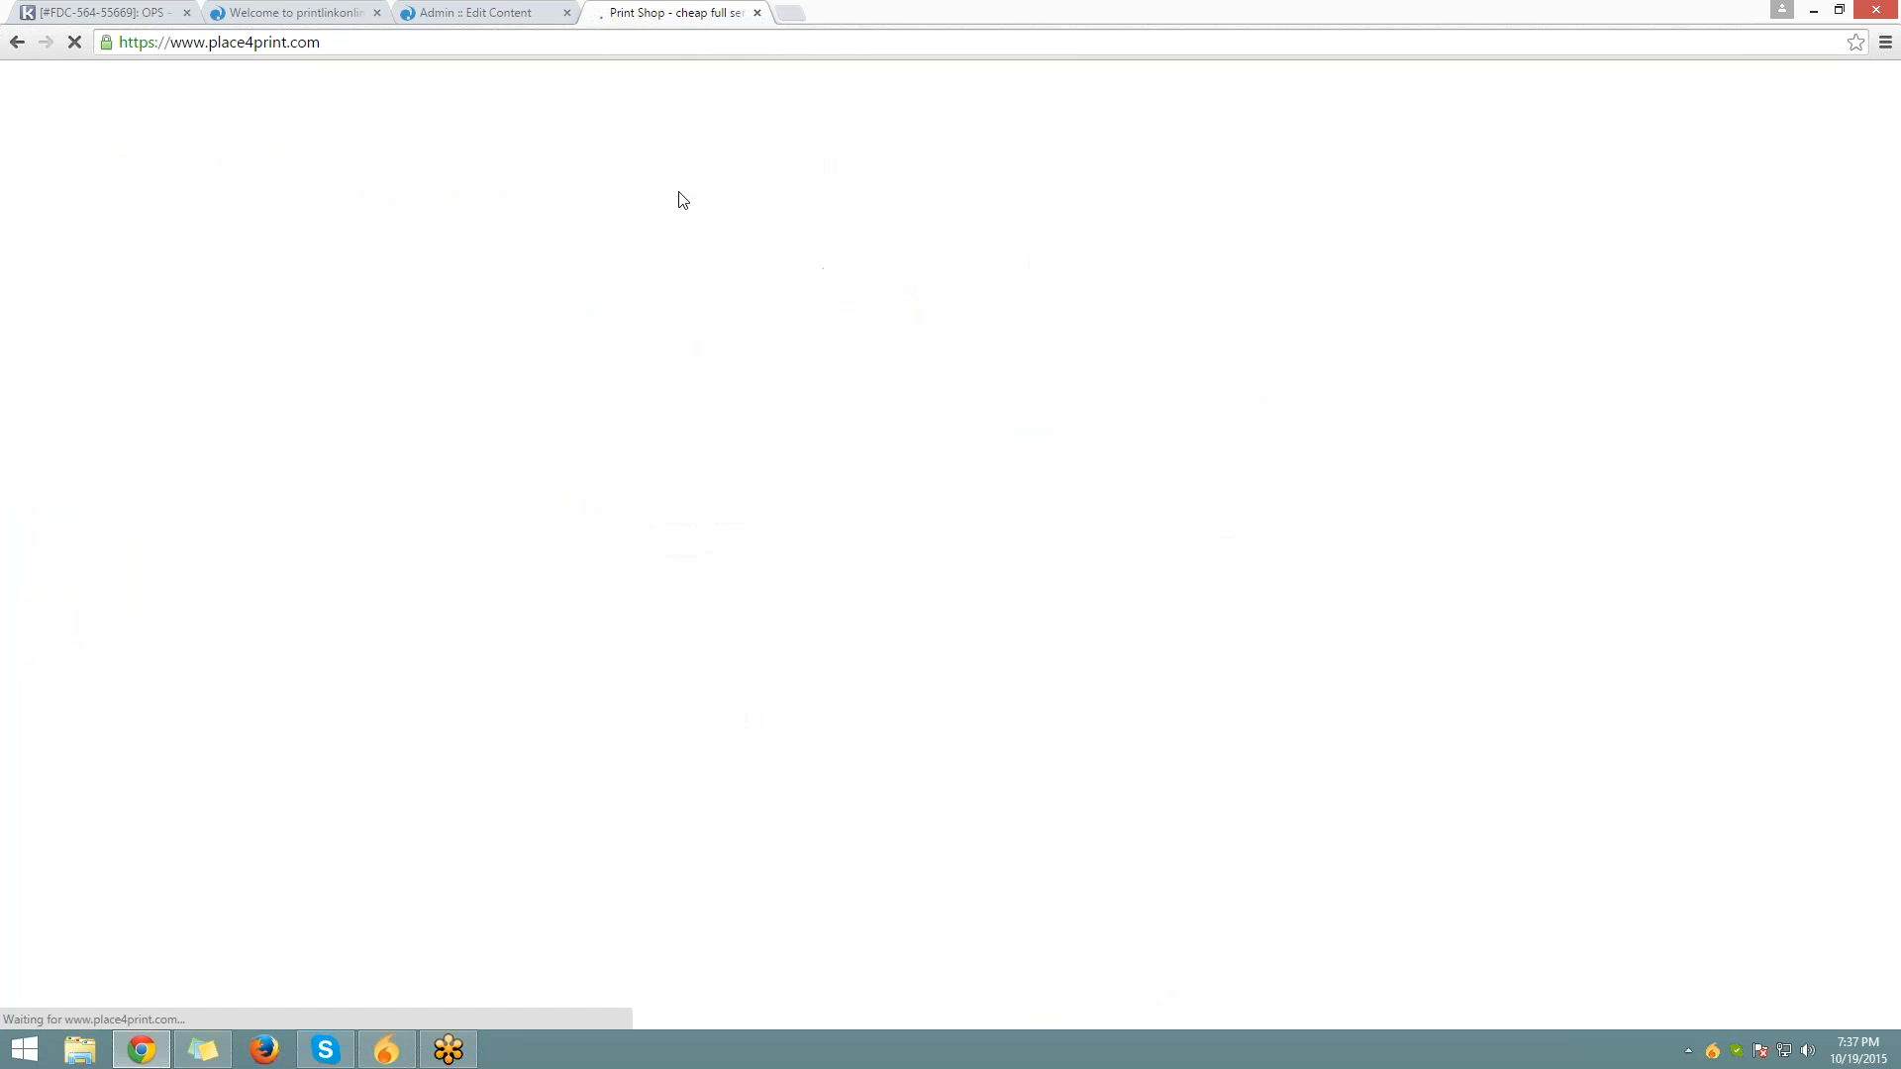
{"action": "left_click", "coordinate": [791, 12]}
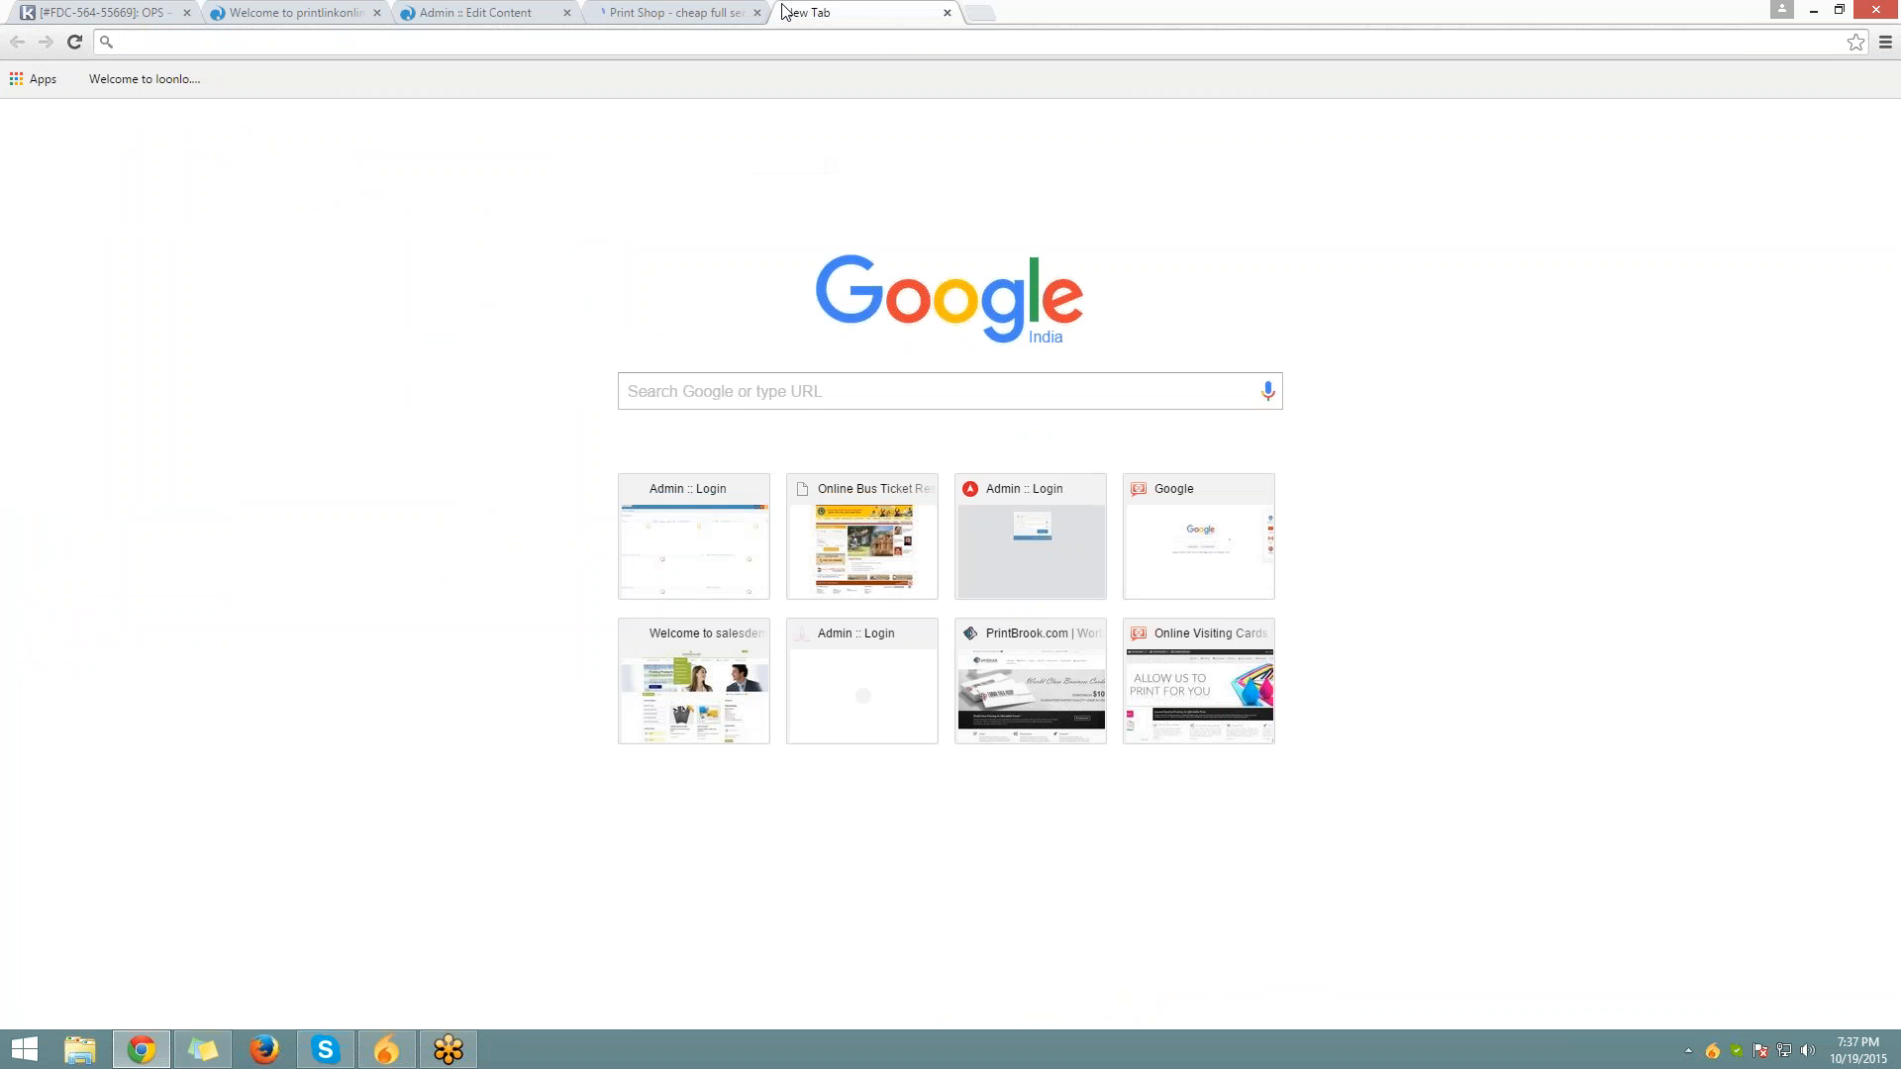
{"action": "type", "text": "printbrook.com"}
{"action": "key", "text": "Return"}
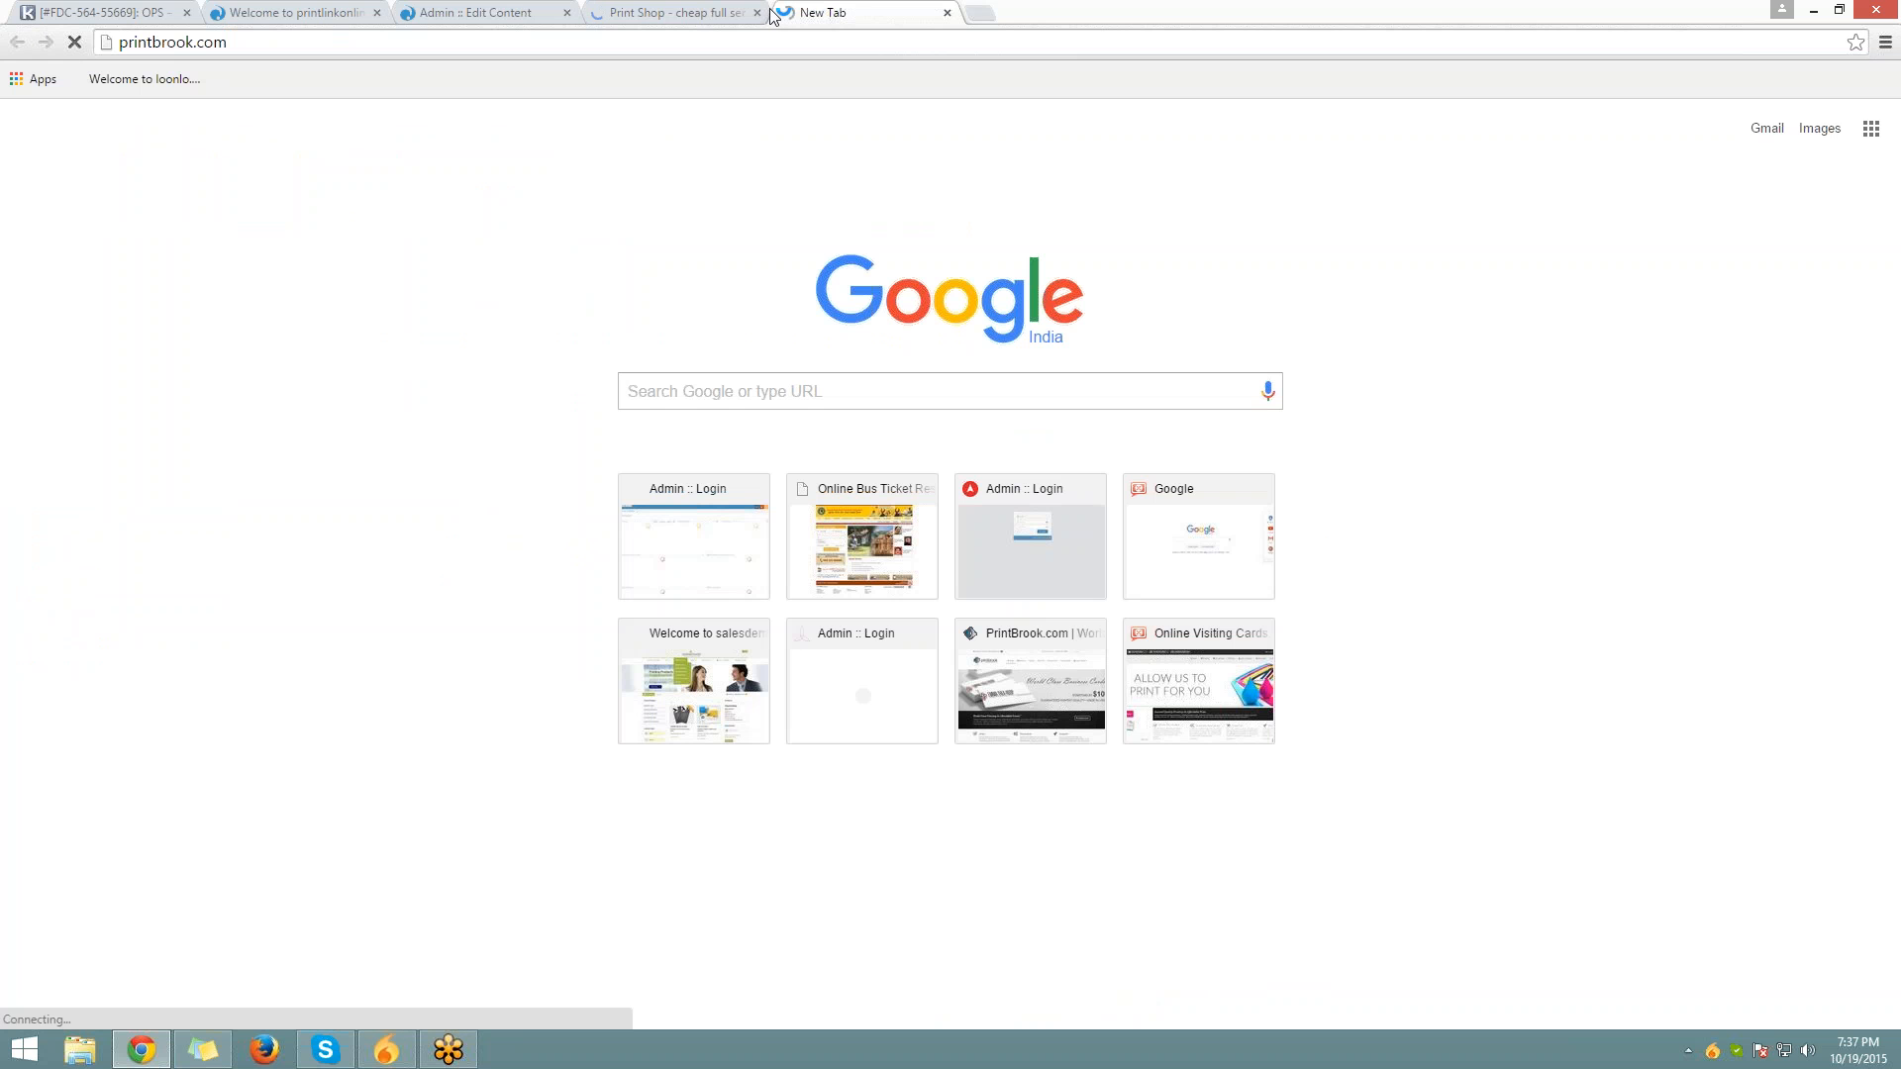
Close the stray tab and load place4print.com in another new tab
{"action": "left_click", "coordinate": [756, 12]}
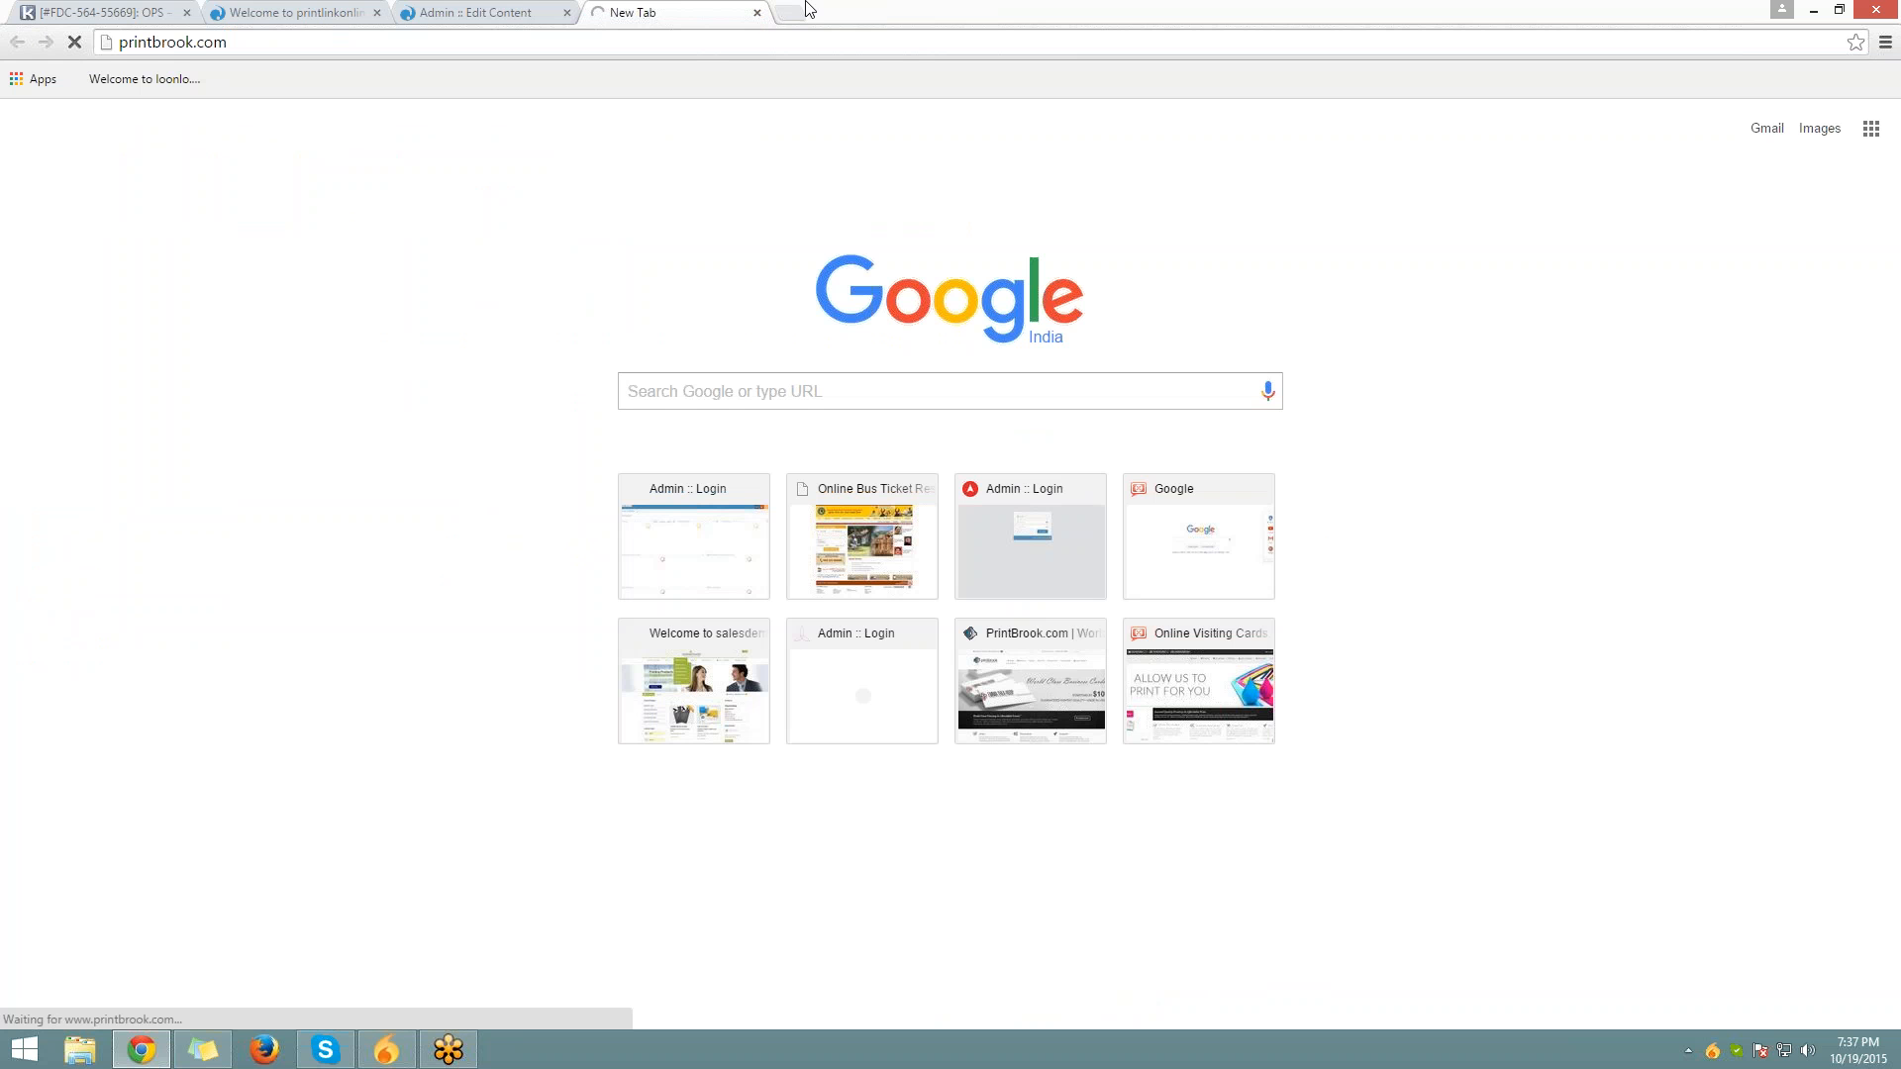
{"action": "left_click", "coordinate": [791, 12]}
{"action": "type", "text": "place4print.com"}
{"action": "key", "text": "Return"}
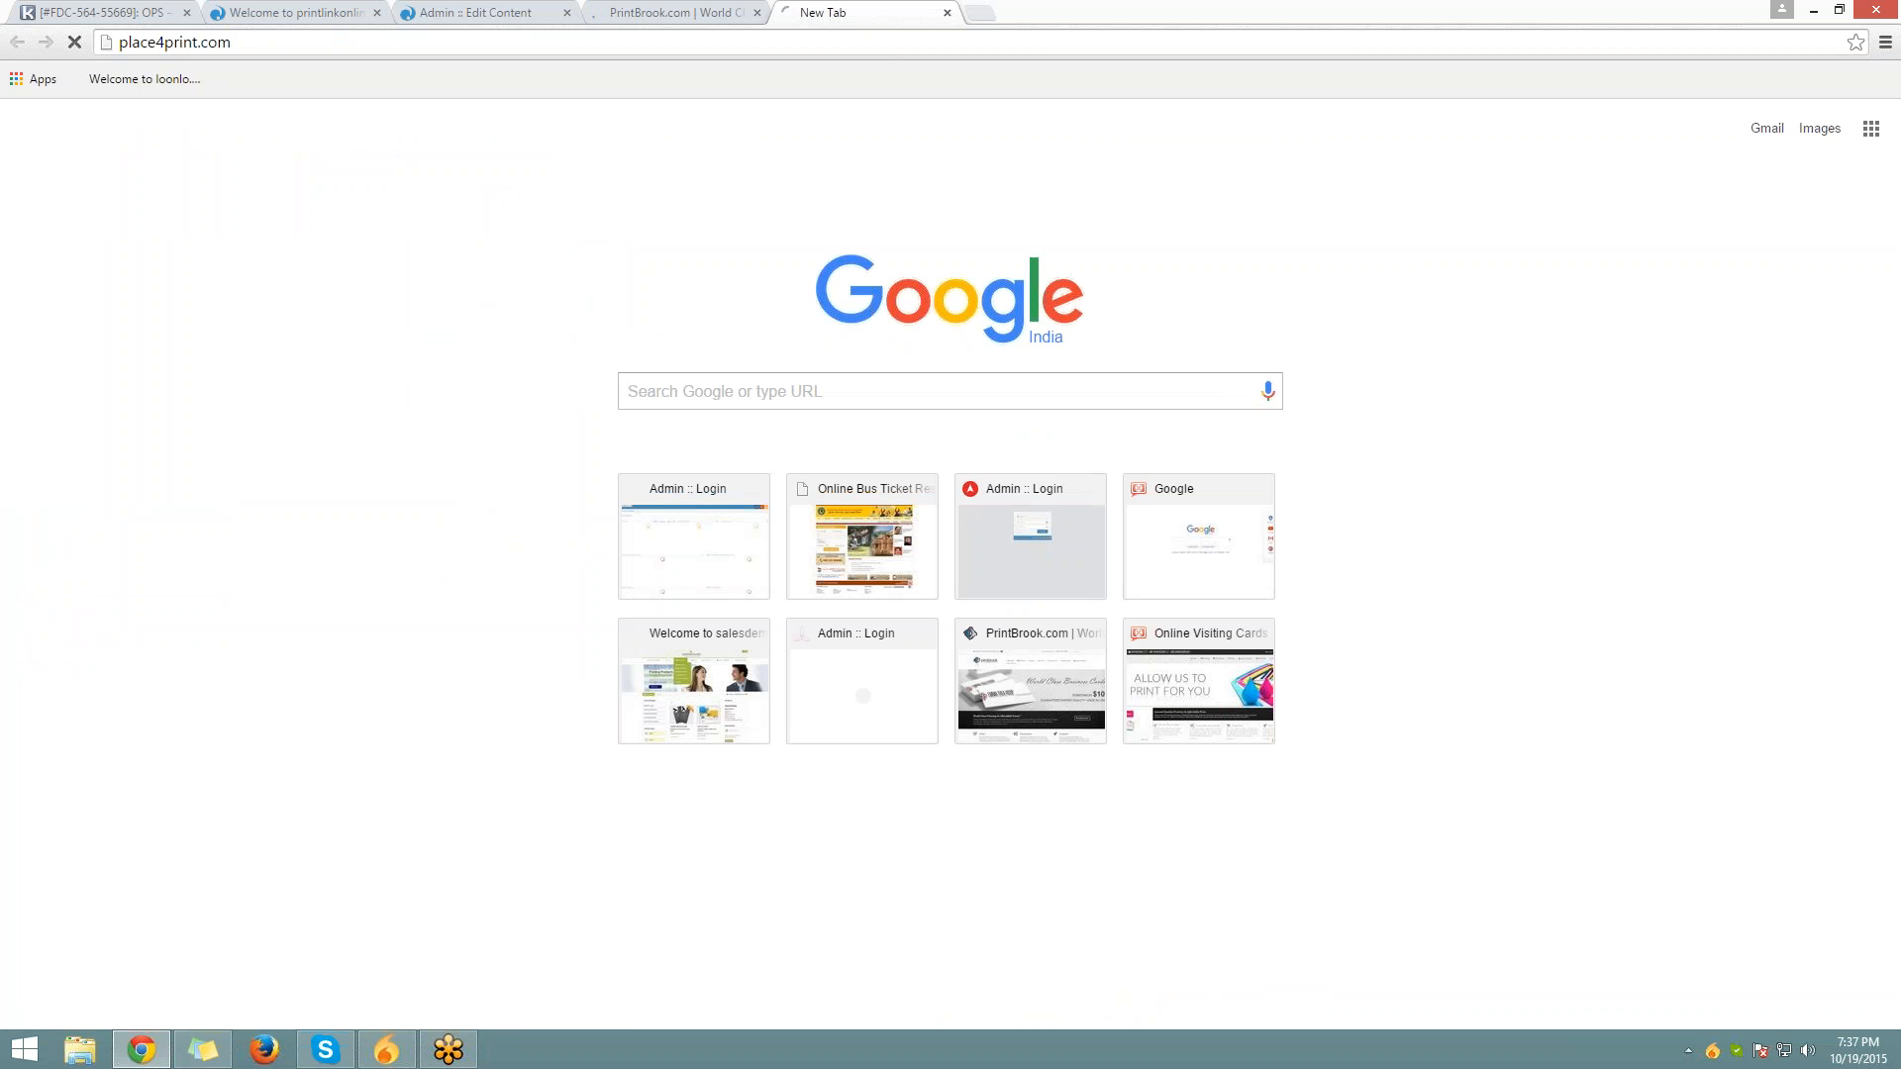
{"action": "left_click", "coordinate": [698, 10]}
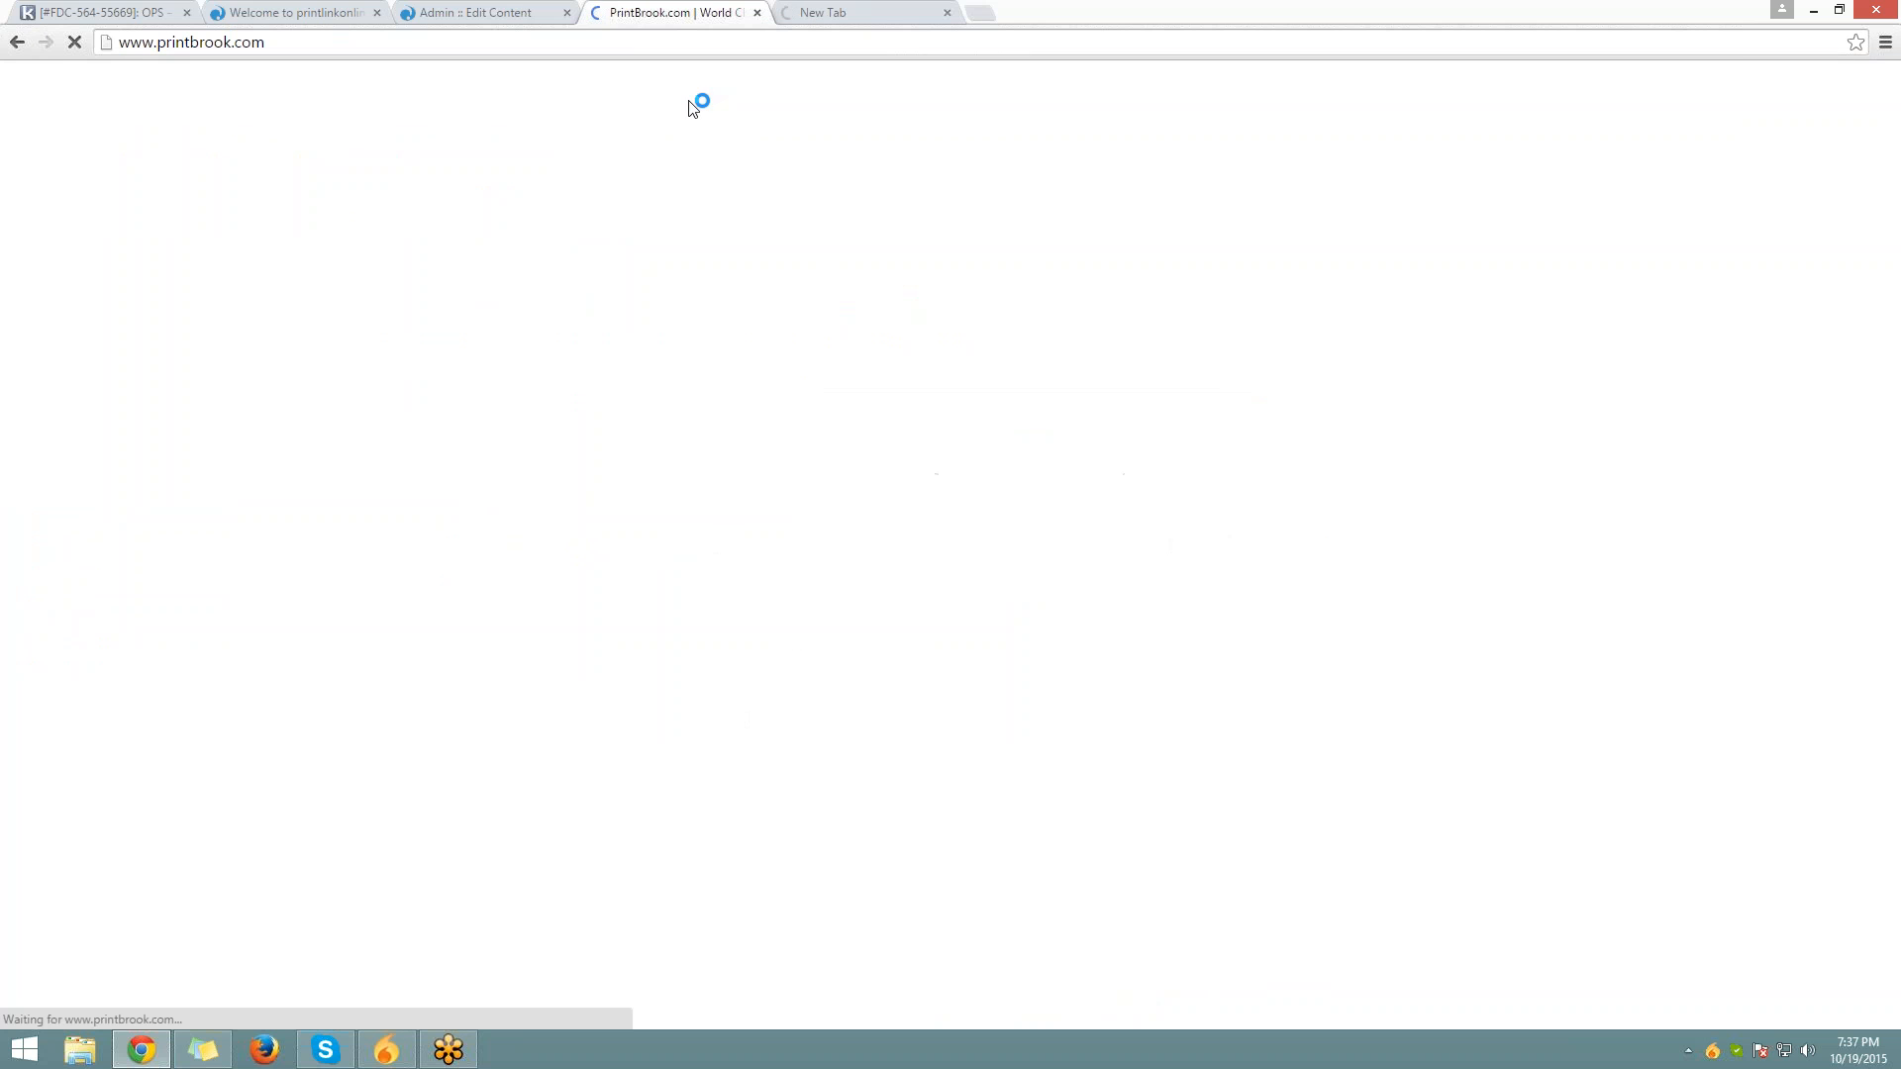
Scroll the PrintBrook homepage, step its banner back, and highlight the Why order printing text
{"action": "scroll", "coordinate": [951, 534], "scroll_direction": "down", "scroll_amount": 2}
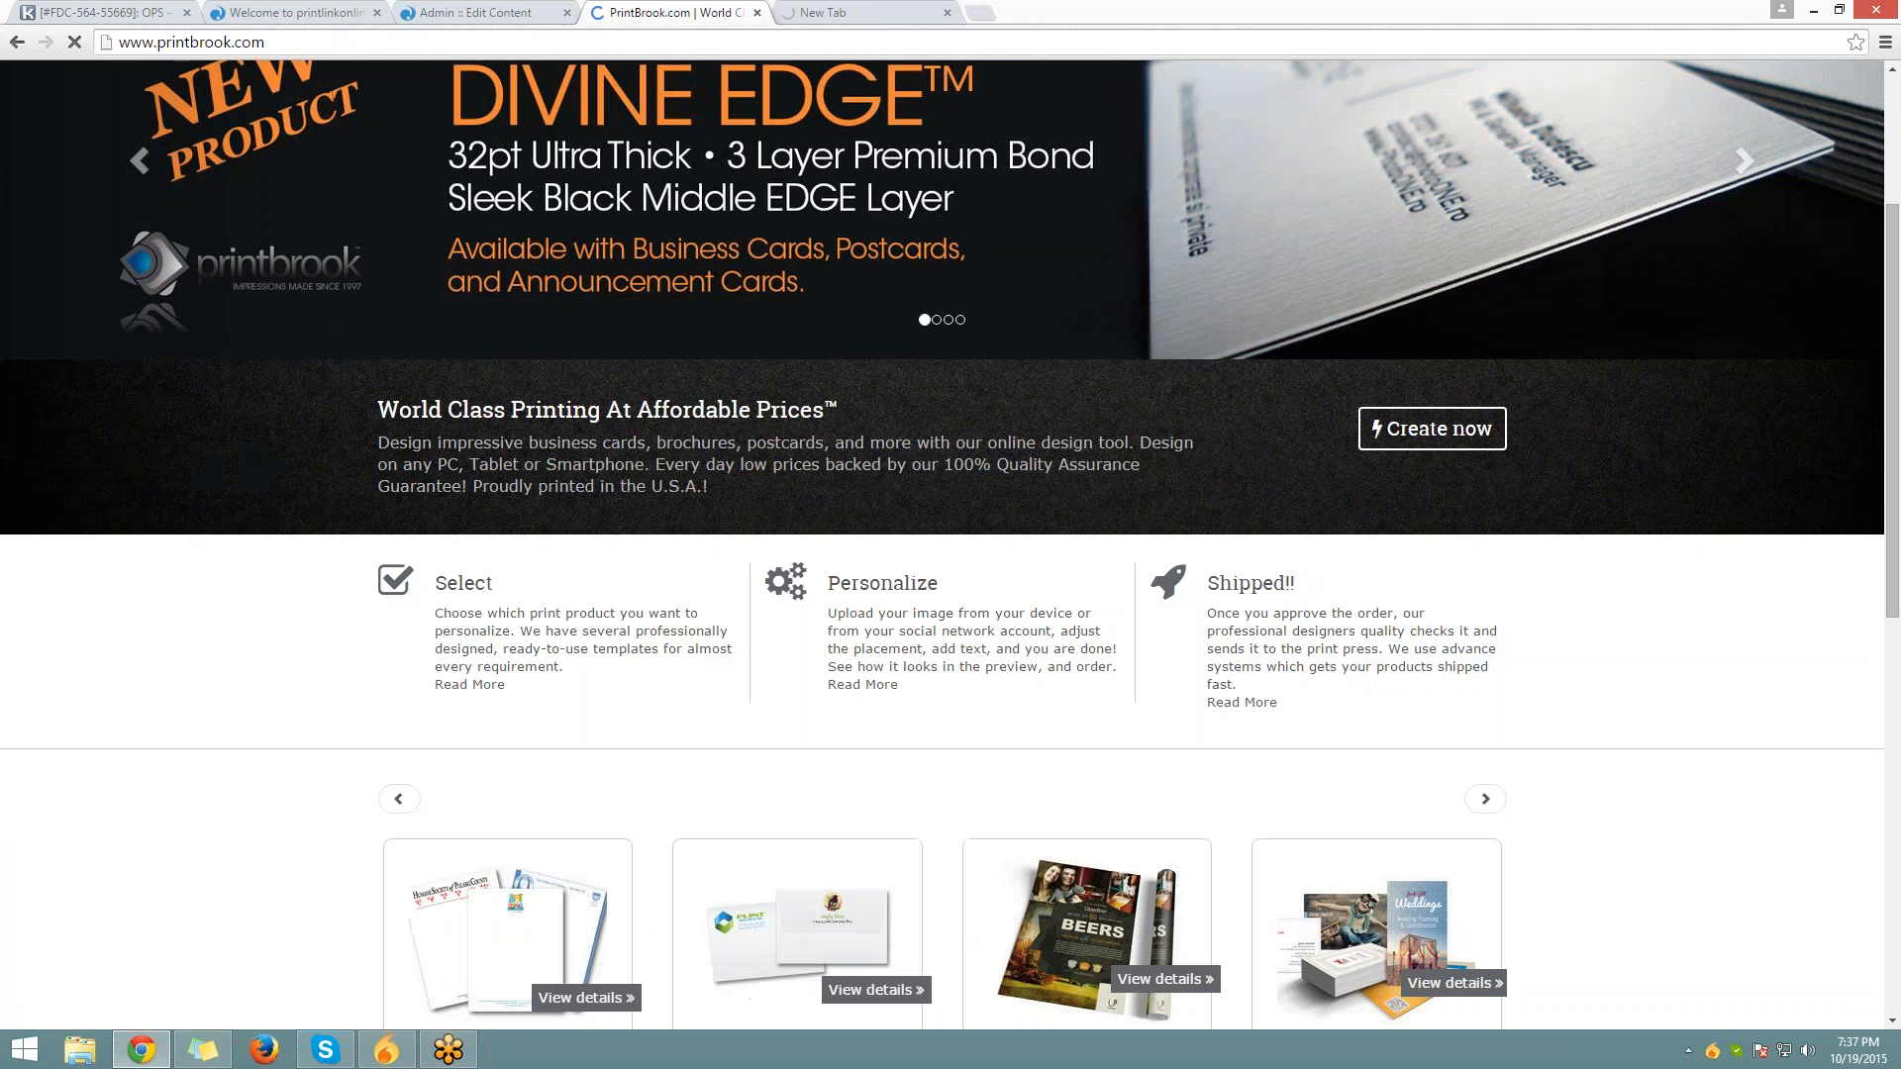
{"action": "left_click", "coordinate": [139, 160]}
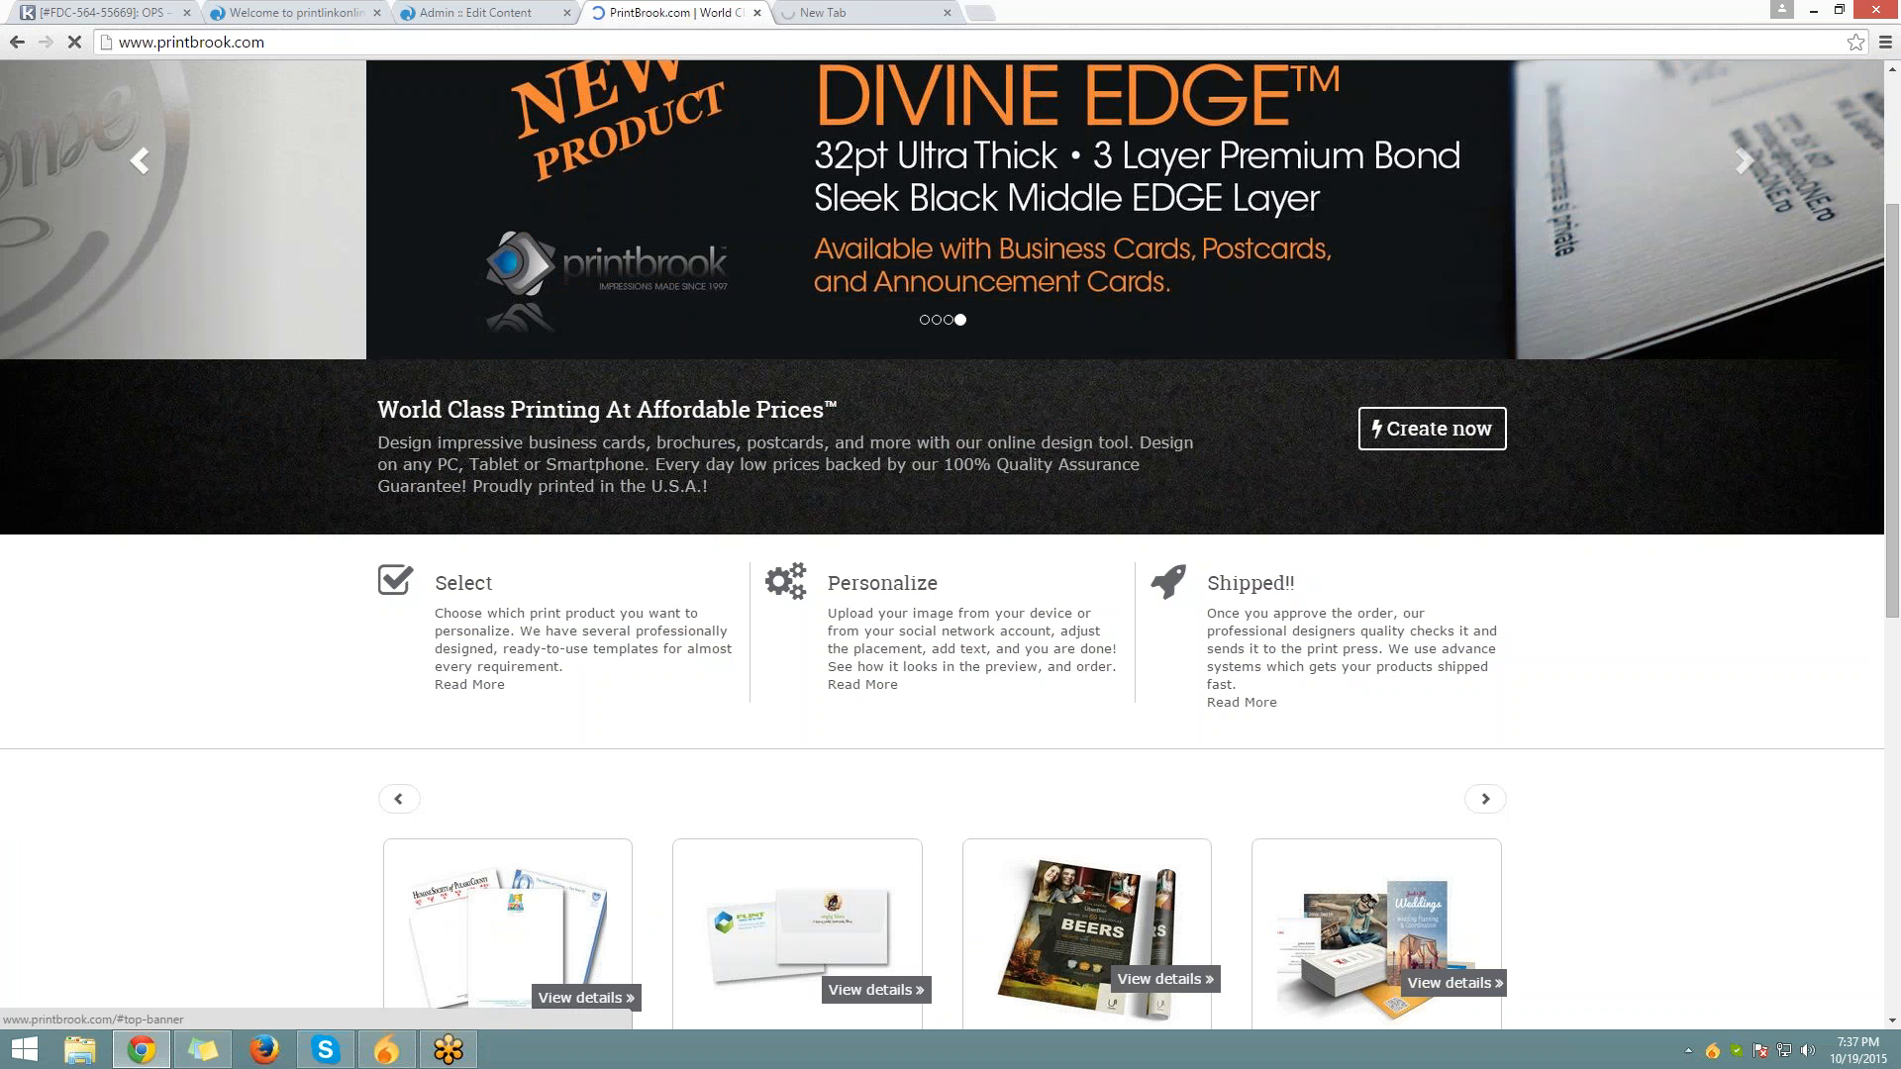
{"action": "scroll", "coordinate": [579, 583], "scroll_direction": "up", "scroll_amount": 3}
{"action": "scroll", "coordinate": [579, 577], "scroll_direction": "down", "scroll_amount": 6}
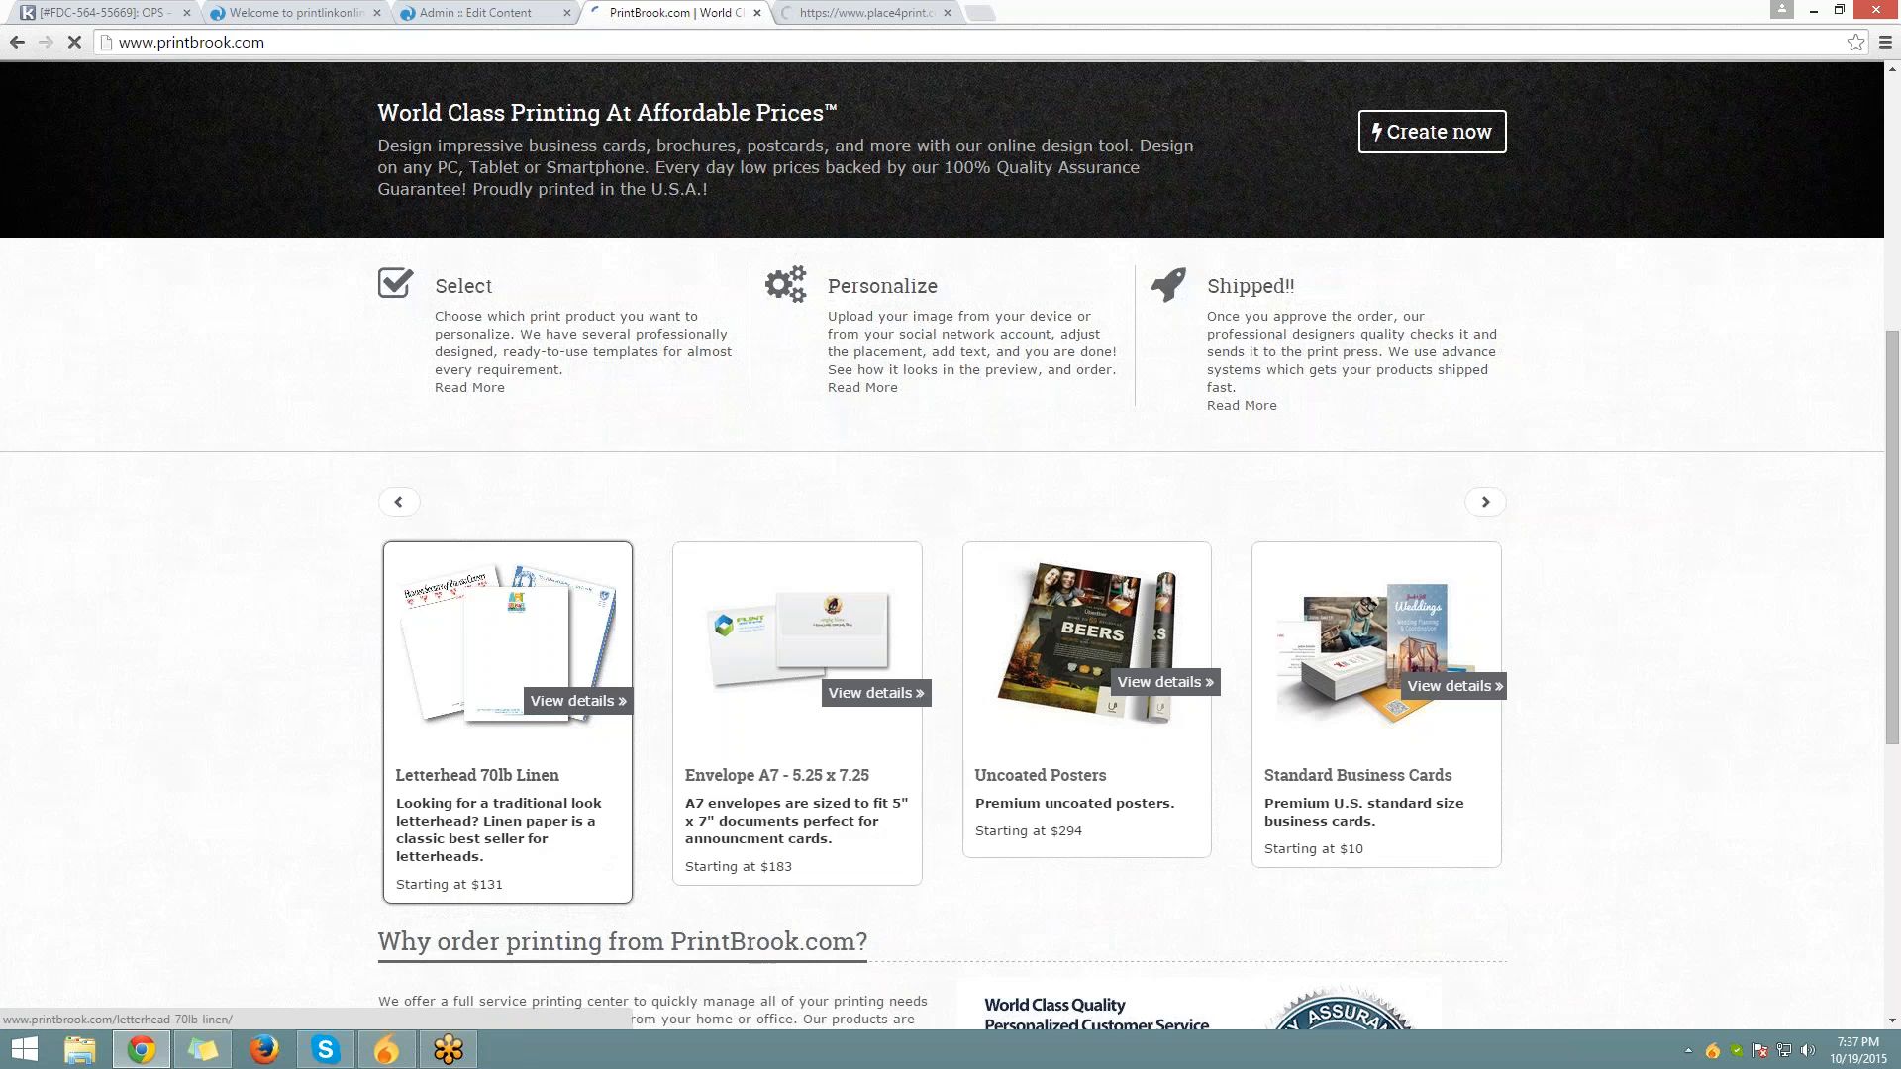
{"action": "scroll", "coordinate": [578, 577], "scroll_direction": "up", "scroll_amount": 3}
{"action": "left_click_drag", "start_coordinate": [378, 406], "coordinate": [708, 486]}
{"action": "scroll", "coordinate": [950, 545], "scroll_direction": "down", "scroll_amount": 1}
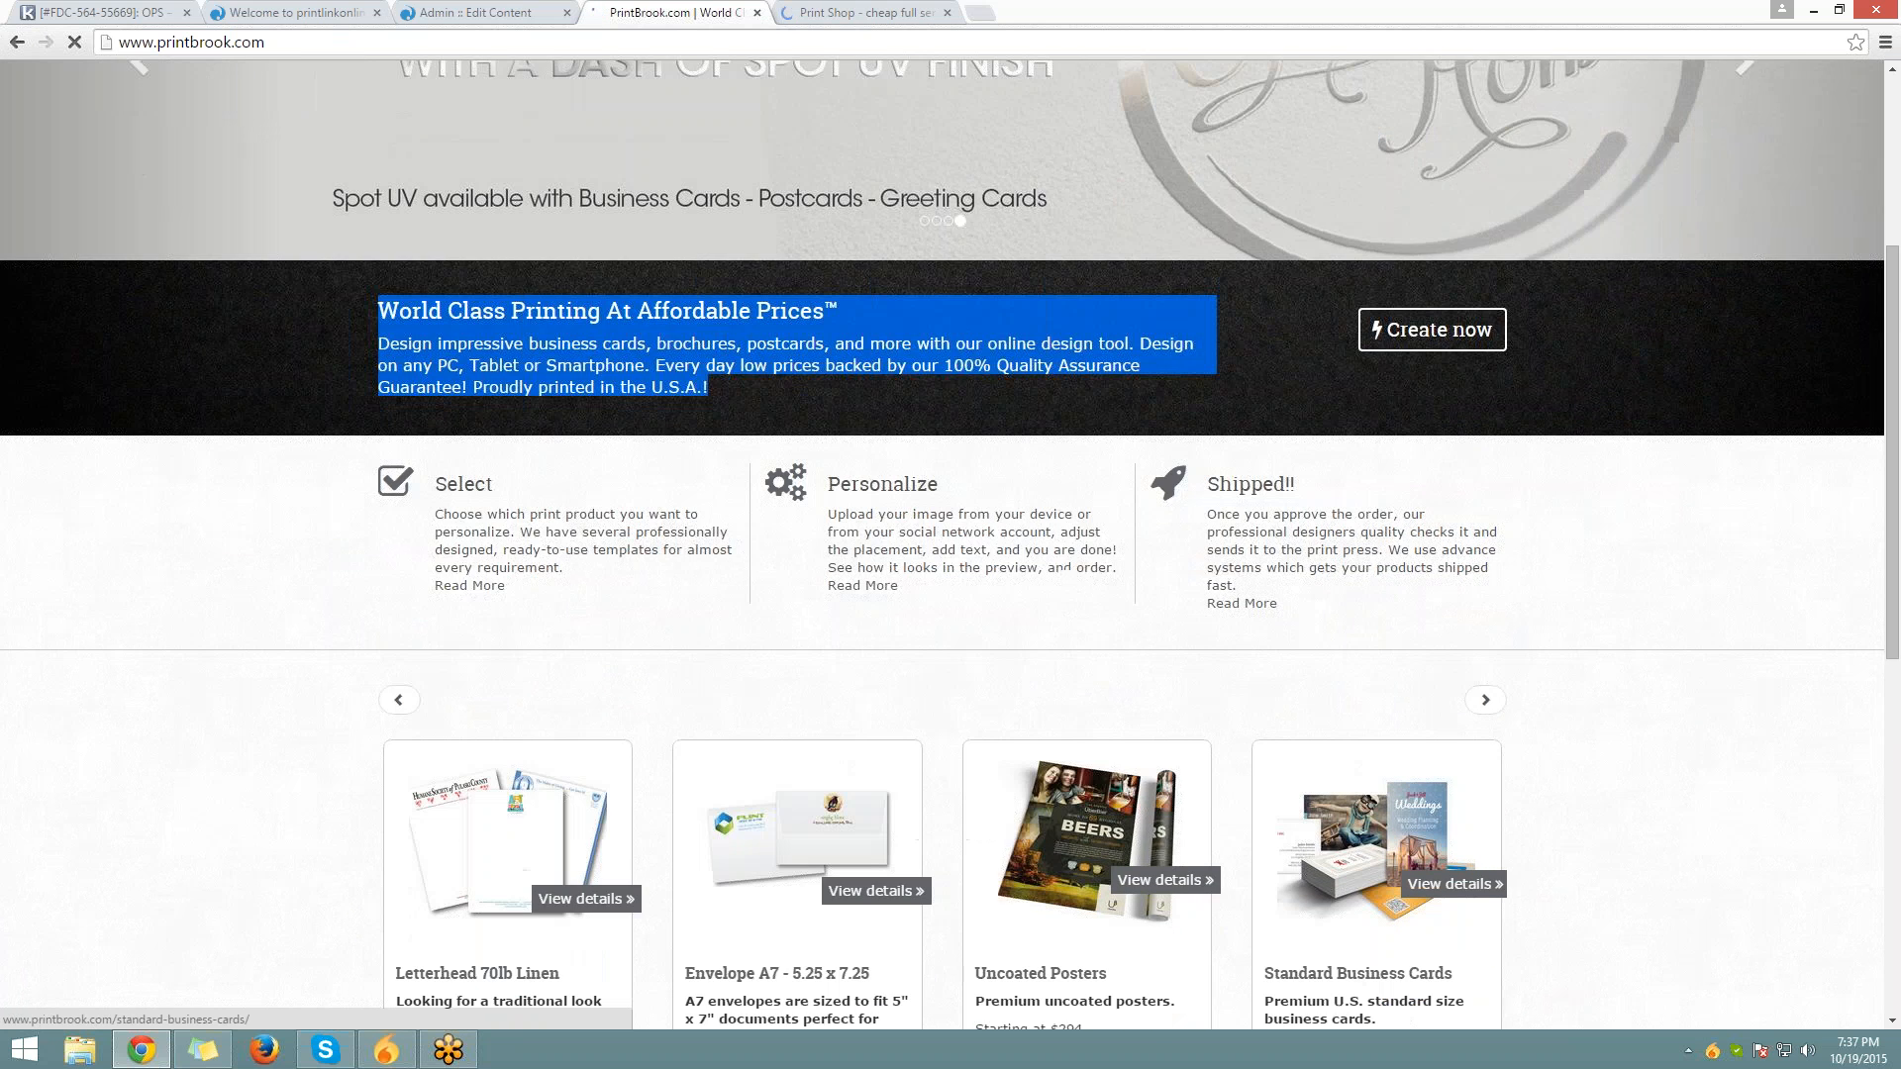
{"action": "scroll", "coordinate": [950, 545], "scroll_direction": "down", "scroll_amount": 8}
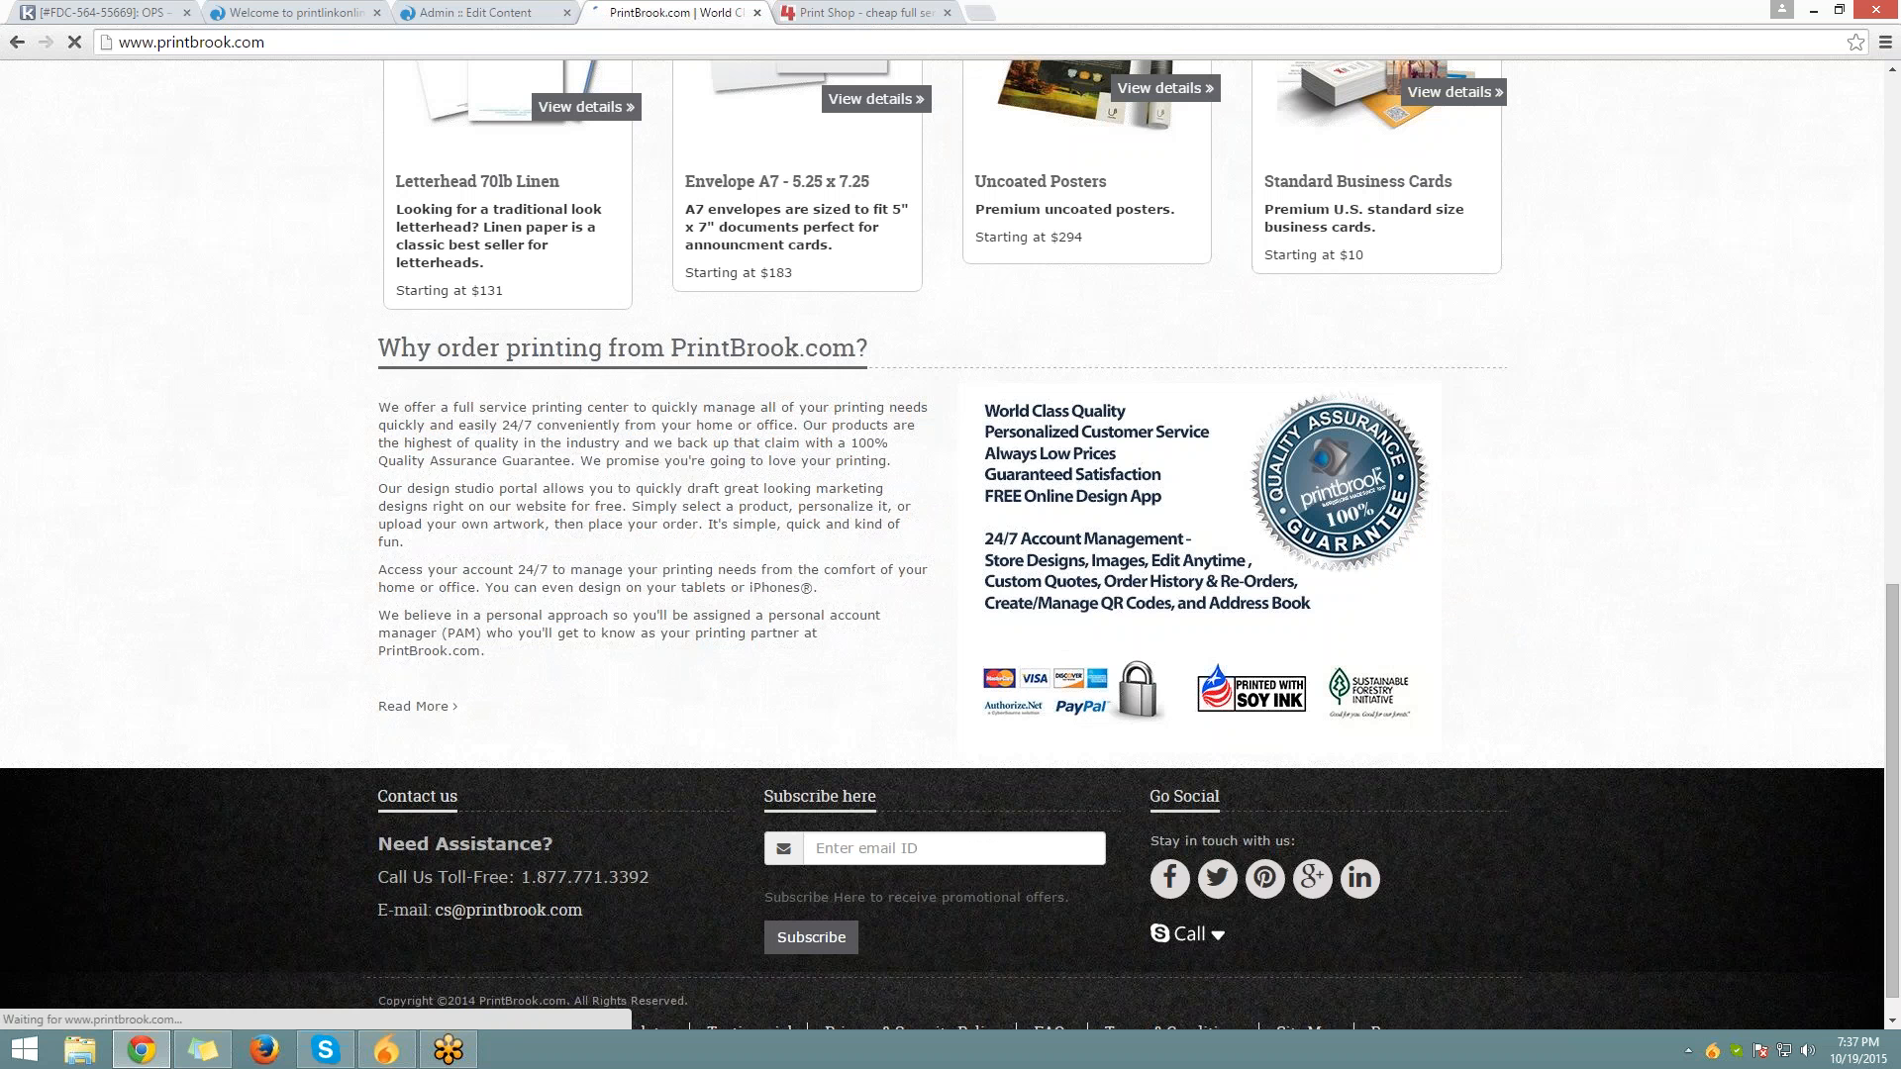
{"action": "left_click_drag", "start_coordinate": [377, 342], "coordinate": [485, 654]}
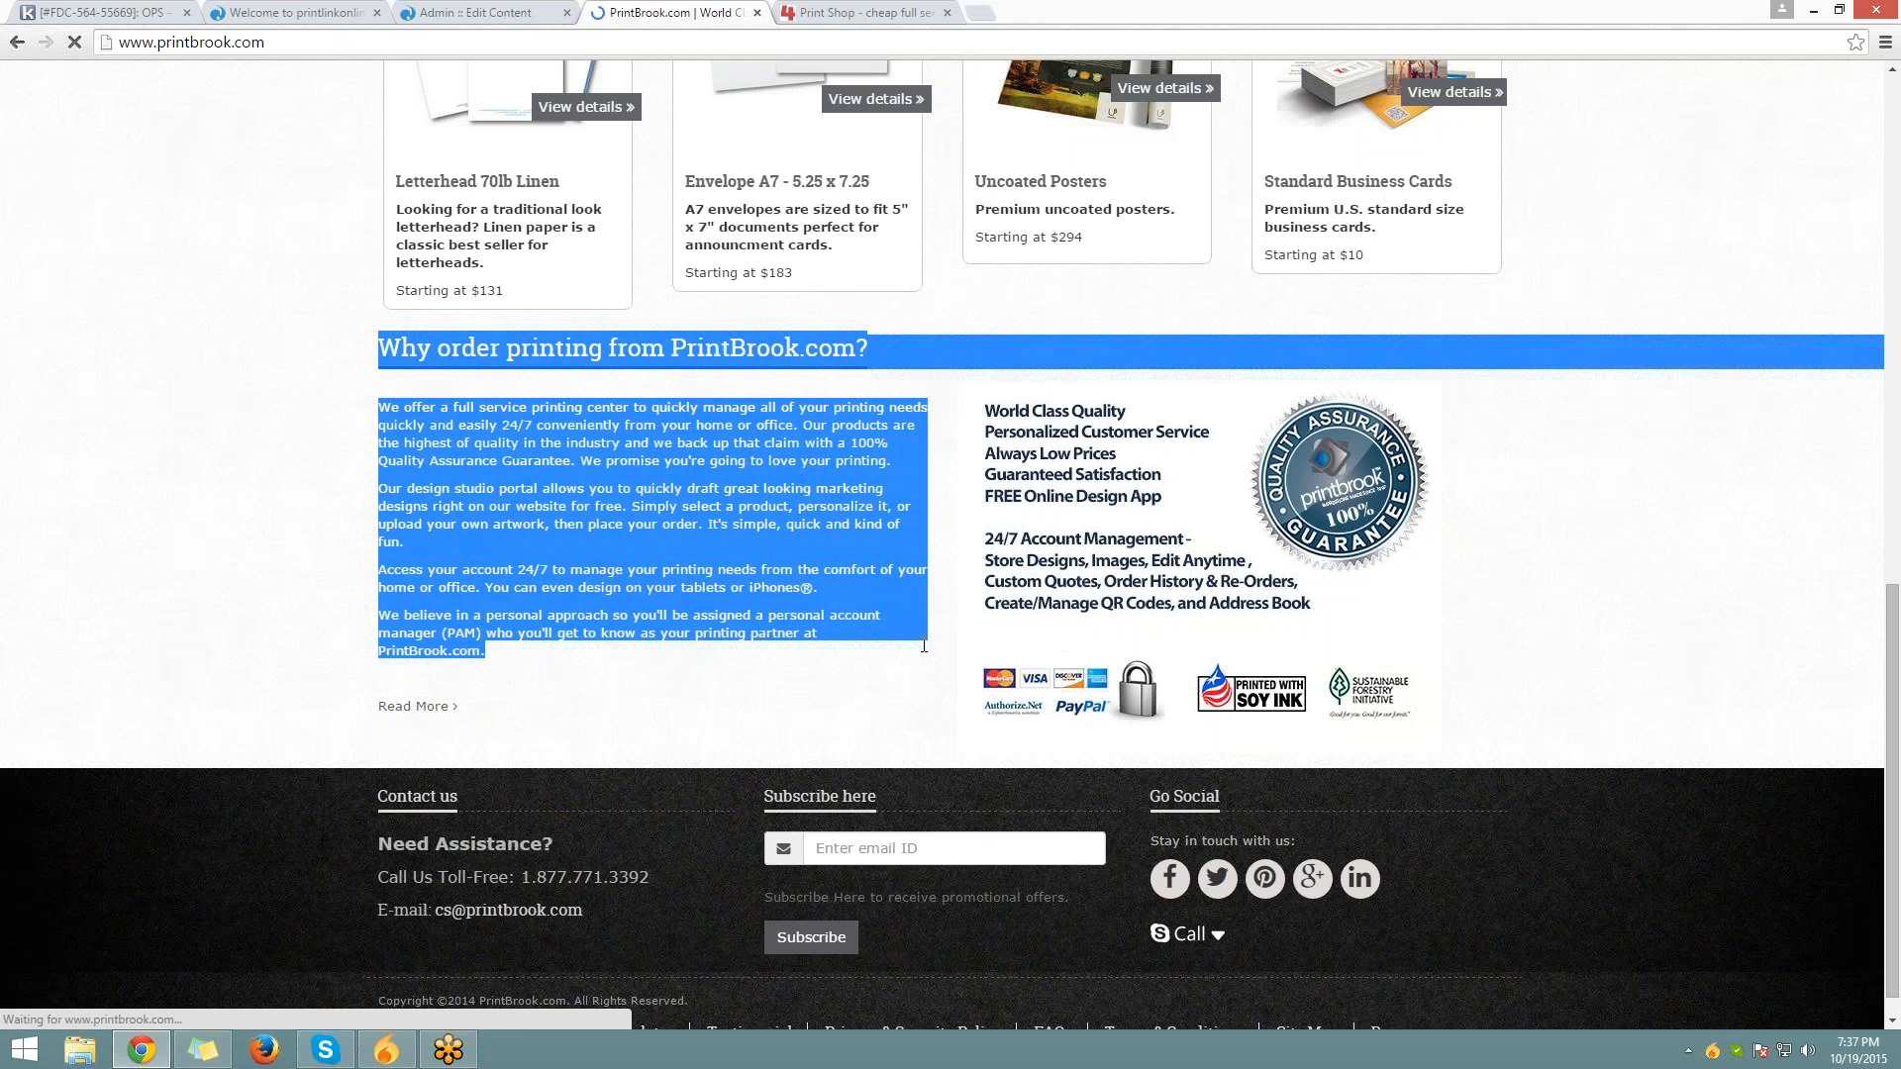
{"action": "left_click", "coordinate": [1099, 459]}
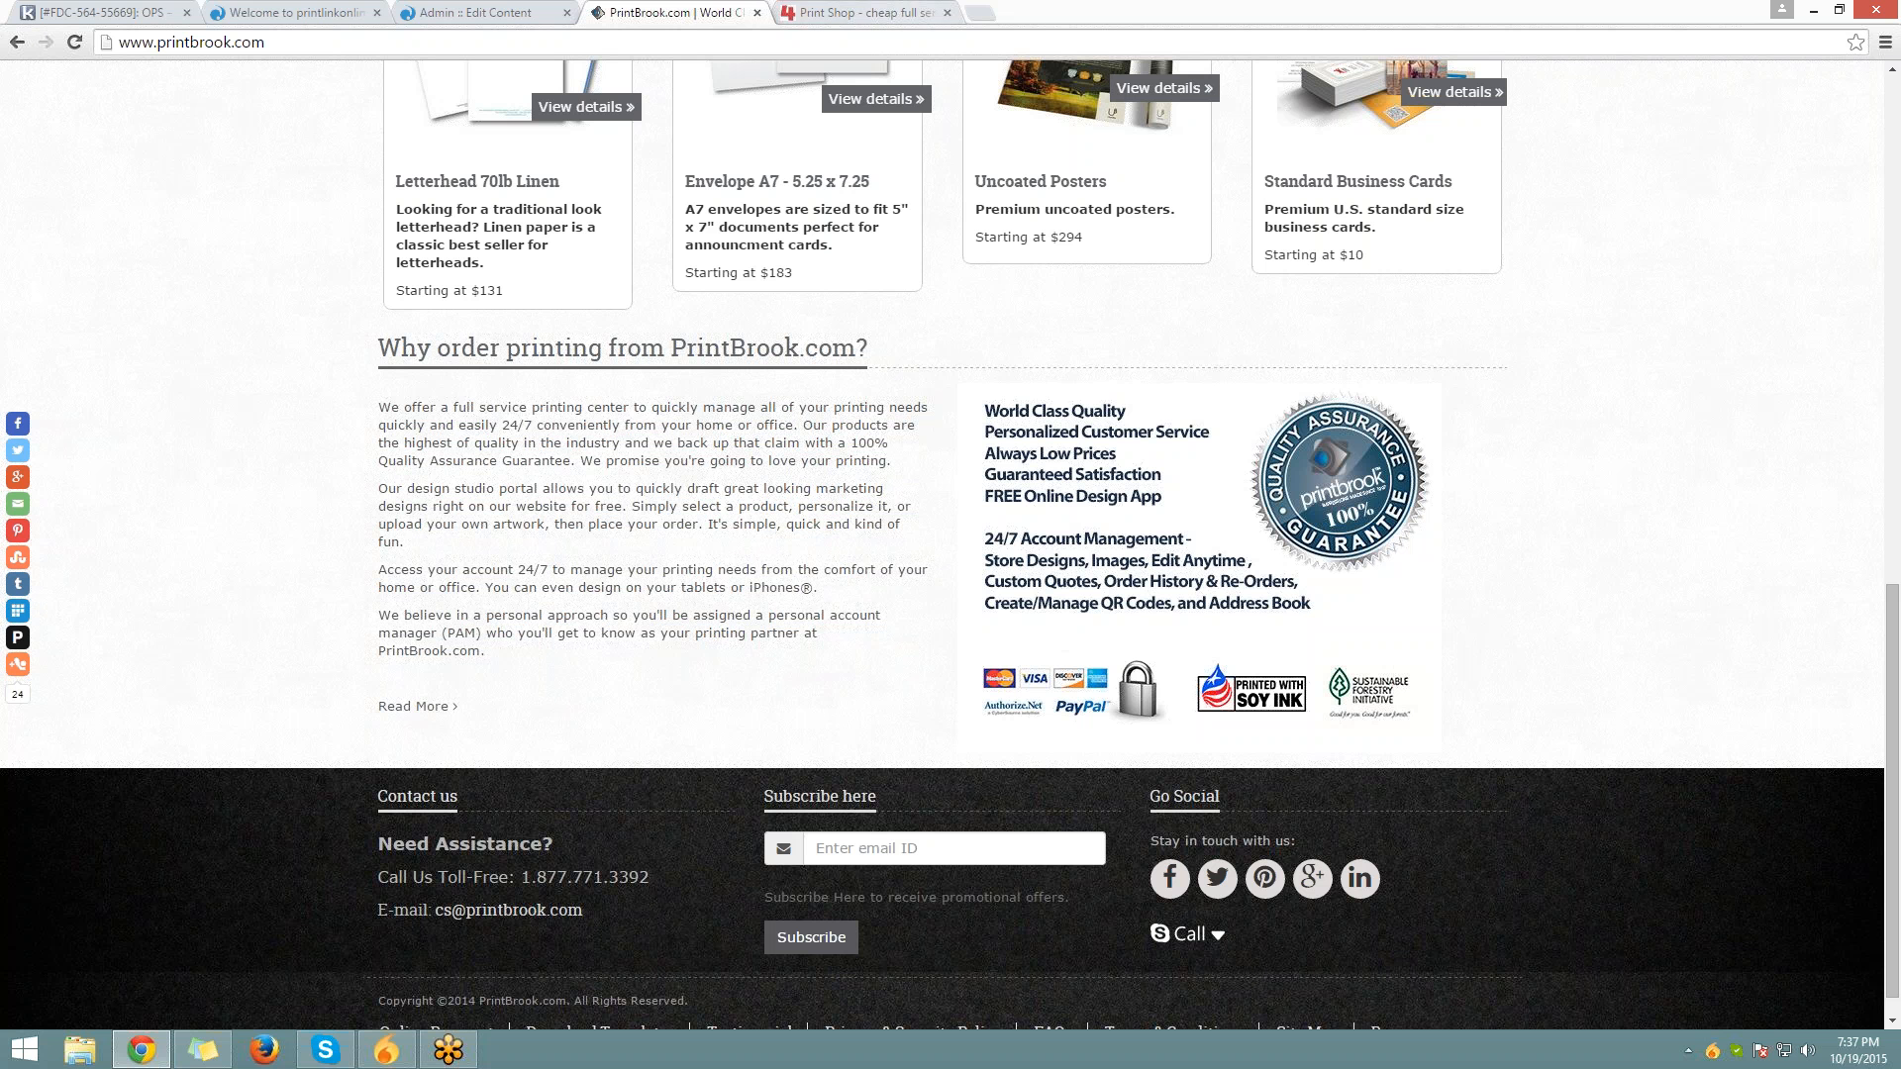
{"action": "left_click", "coordinate": [891, 13]}
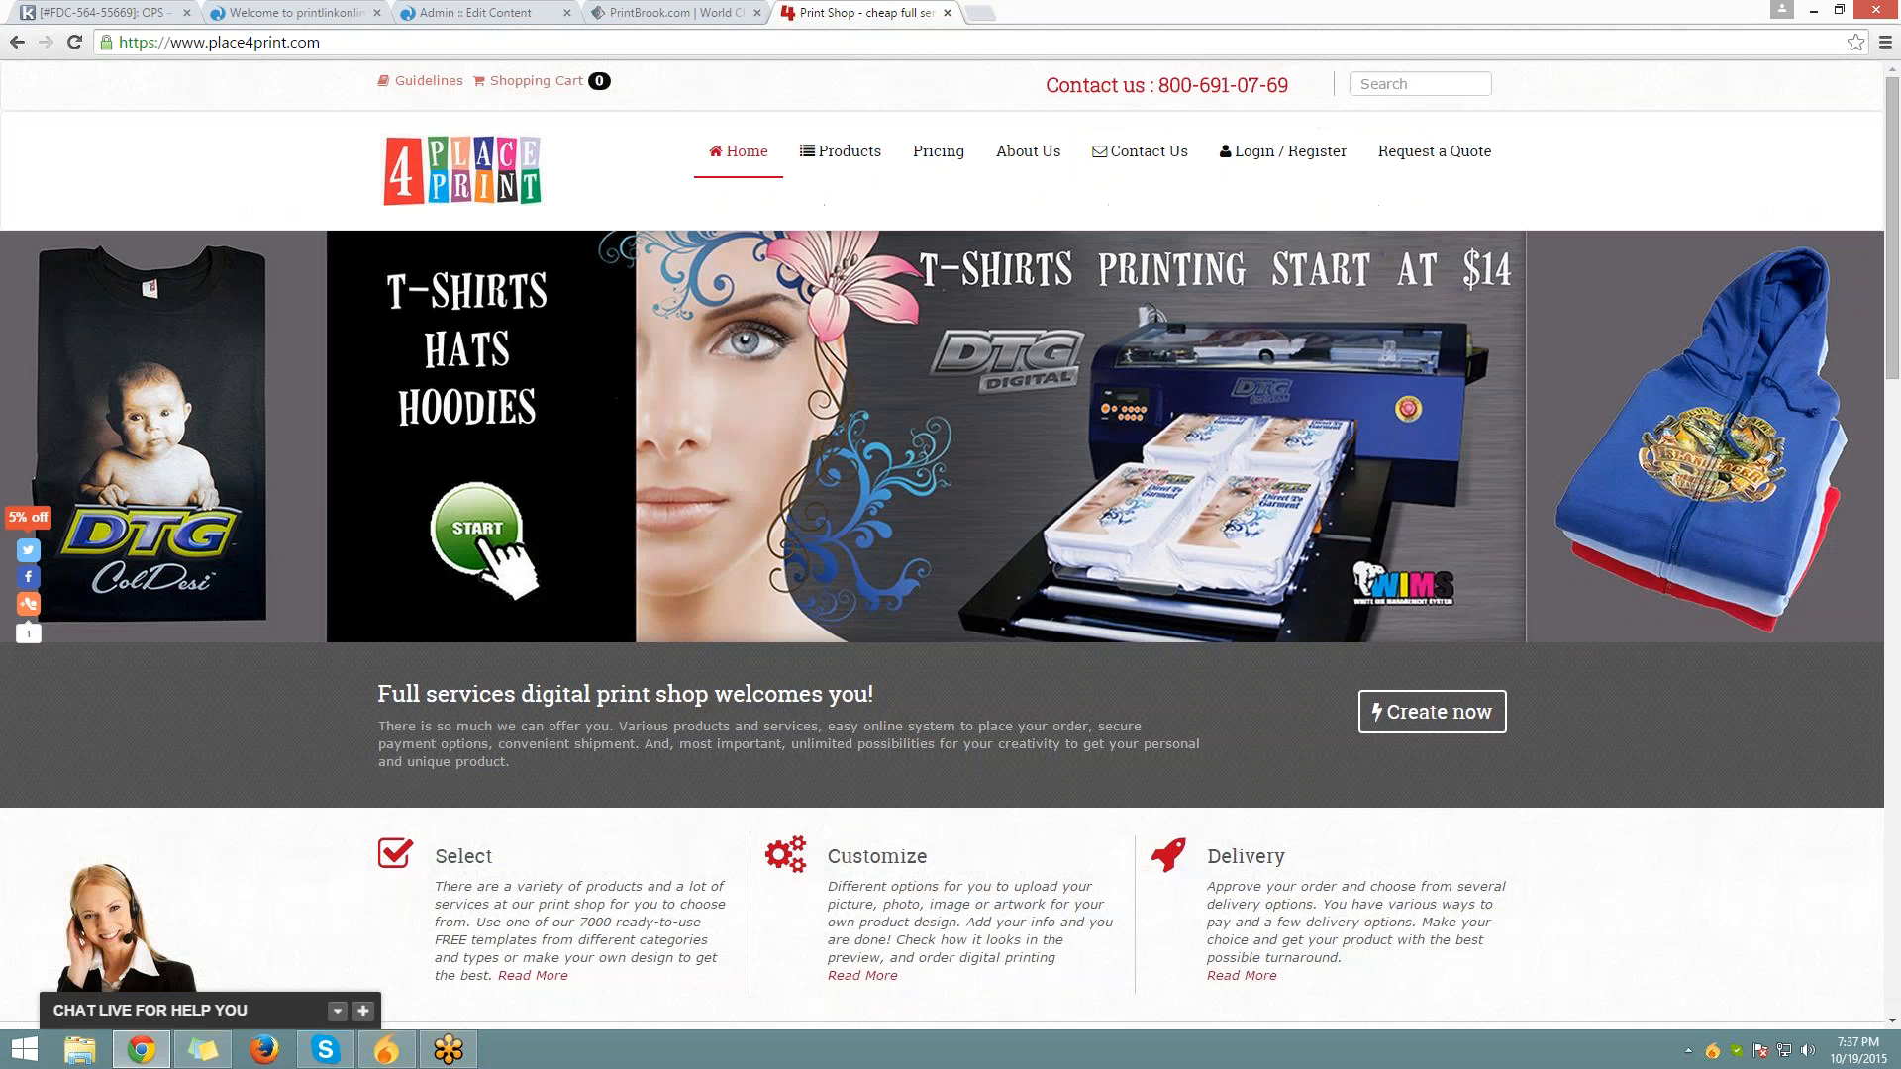
Scroll Place4Print's product cards down to its footer, then switch to the PrintLink storefront tab
{"action": "scroll", "coordinate": [990, 396], "scroll_direction": "down", "scroll_amount": 1}
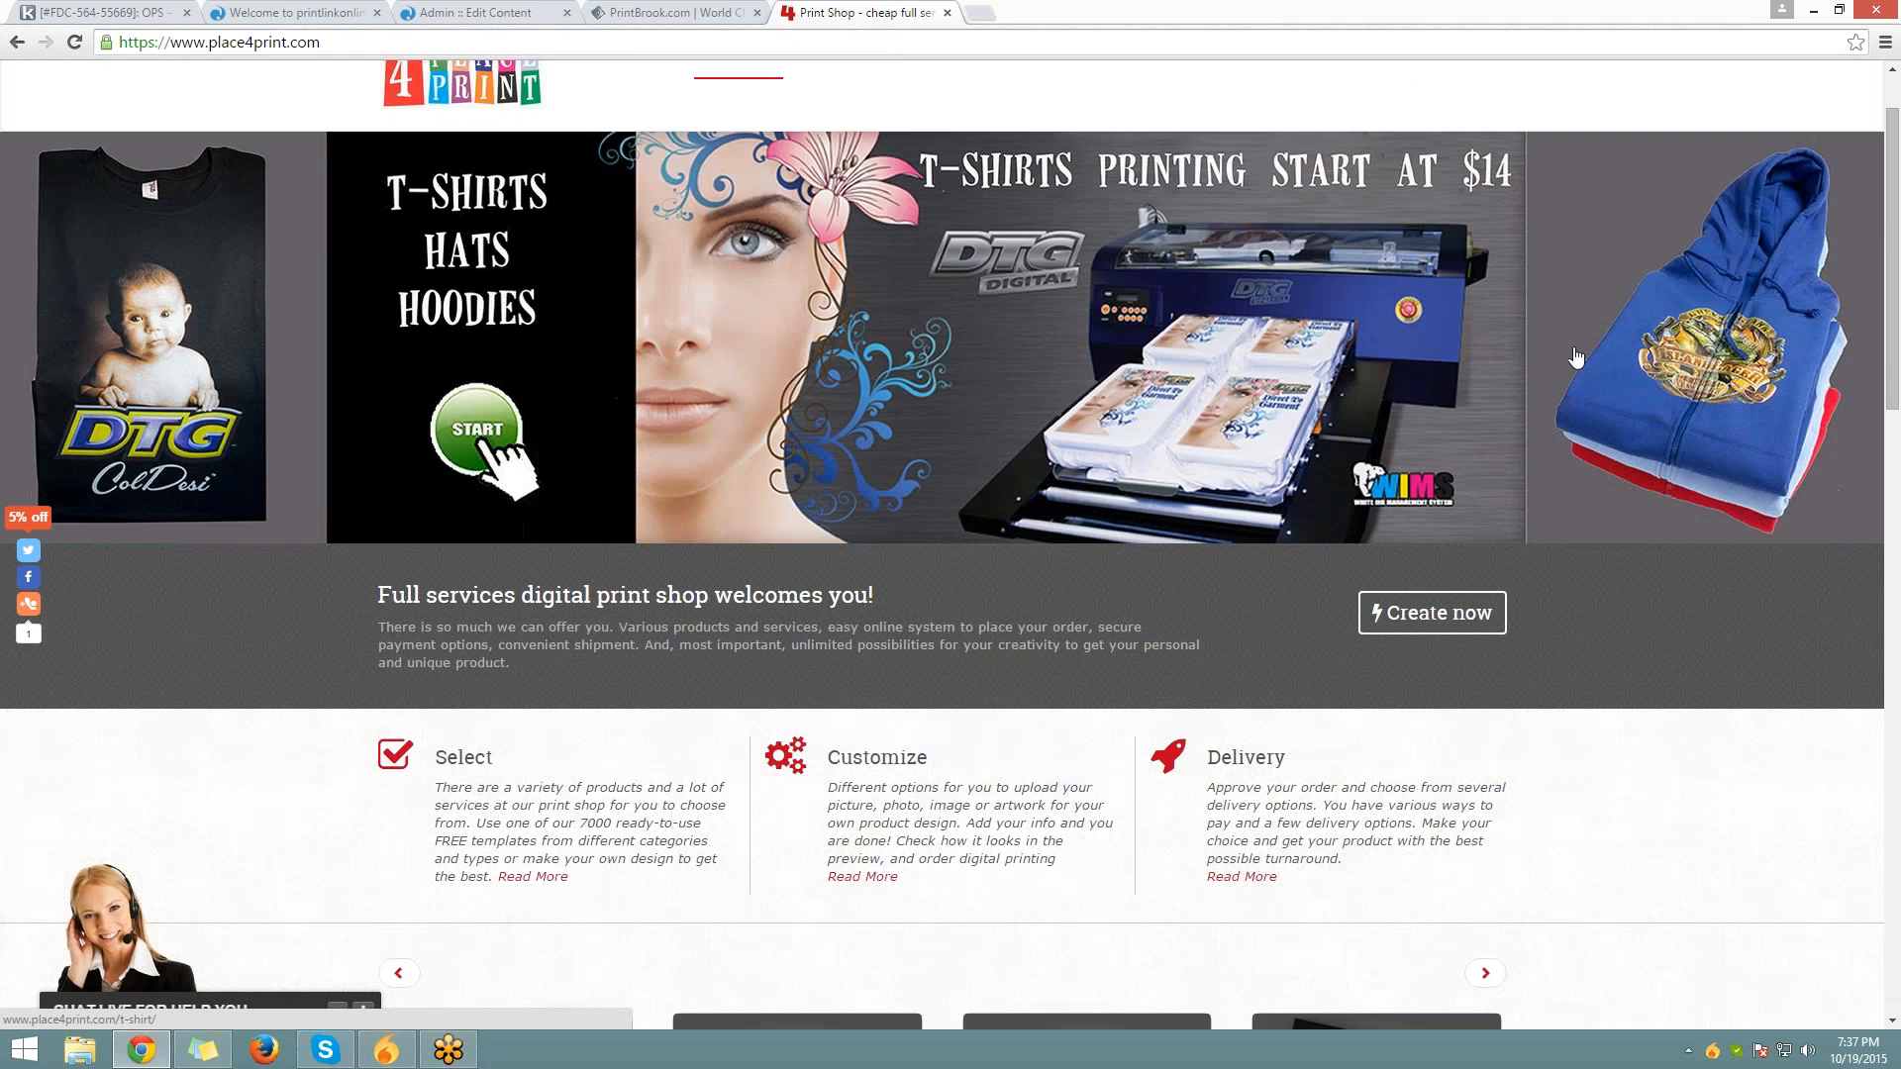
{"action": "scroll", "coordinate": [1576, 357], "scroll_direction": "down", "scroll_amount": 2}
{"action": "scroll", "coordinate": [950, 545], "scroll_direction": "down", "scroll_amount": 6}
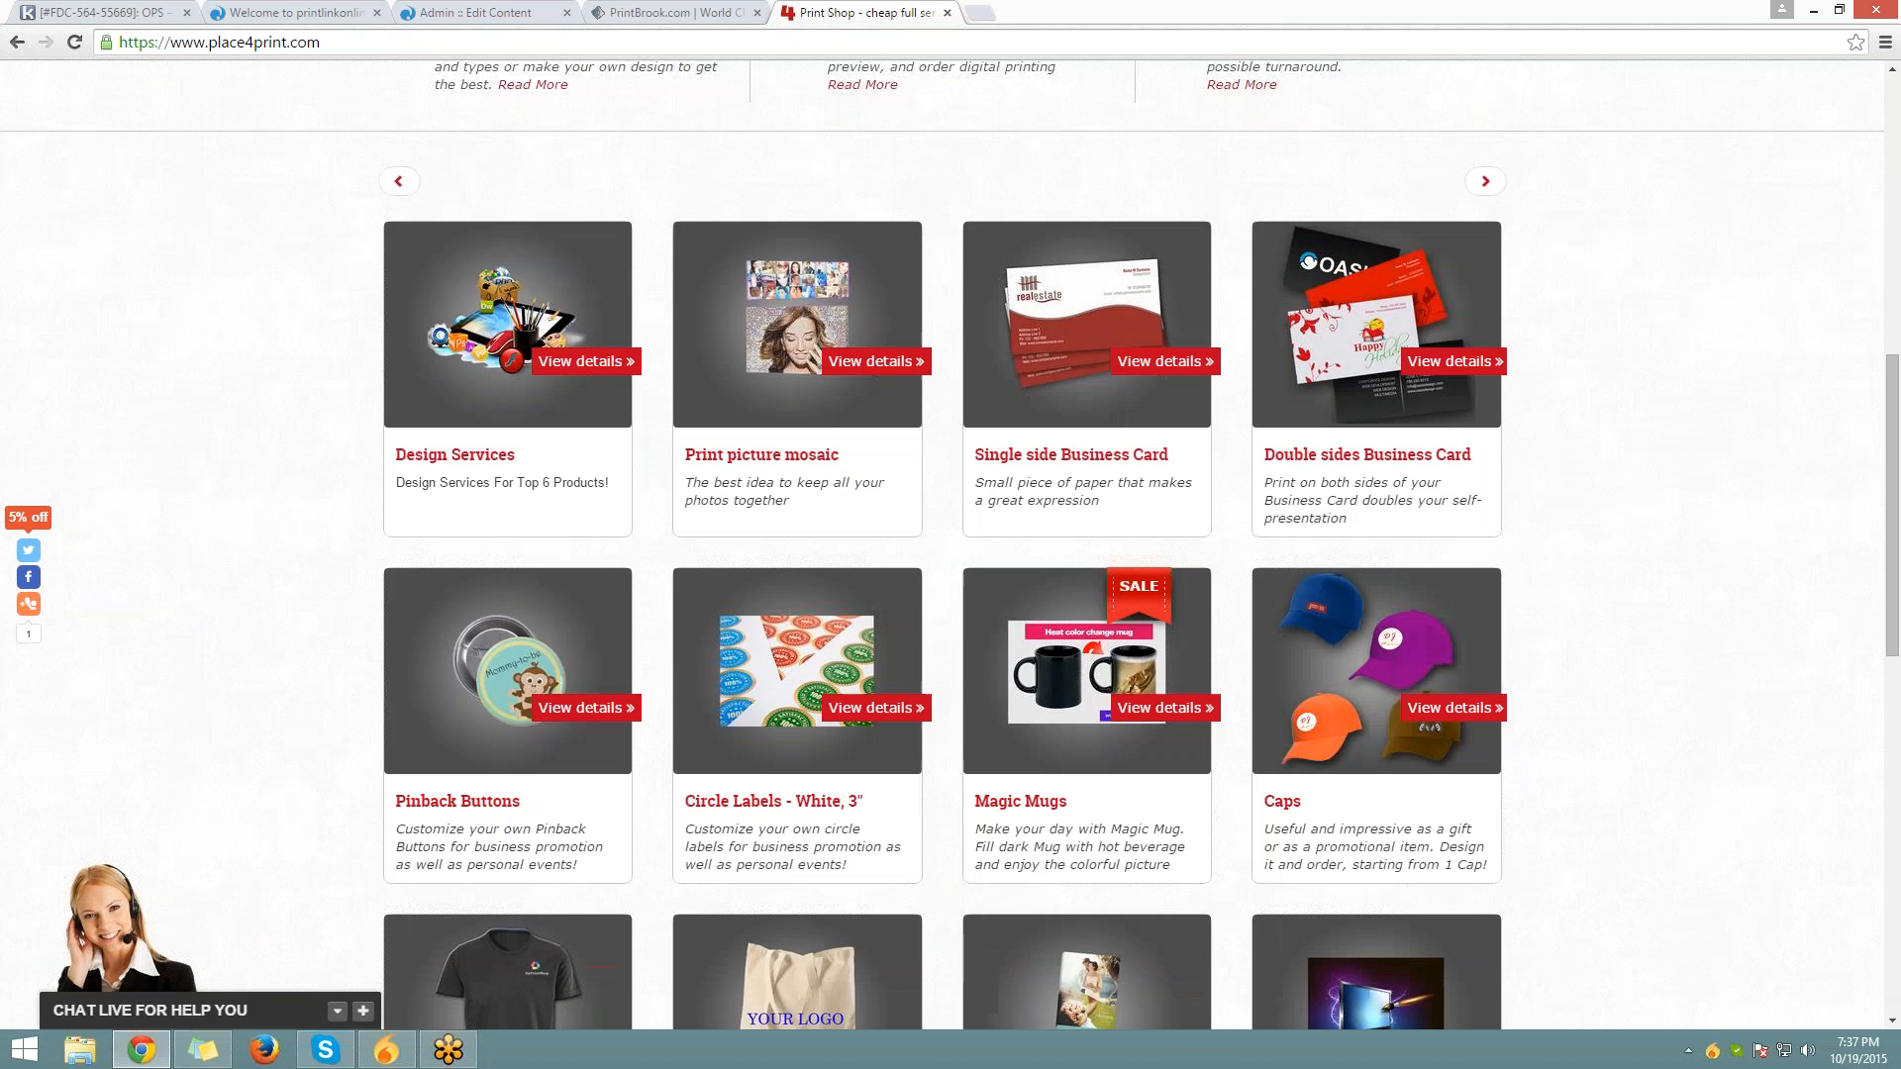
{"action": "scroll", "coordinate": [1020, 589], "scroll_direction": "down", "scroll_amount": 10}
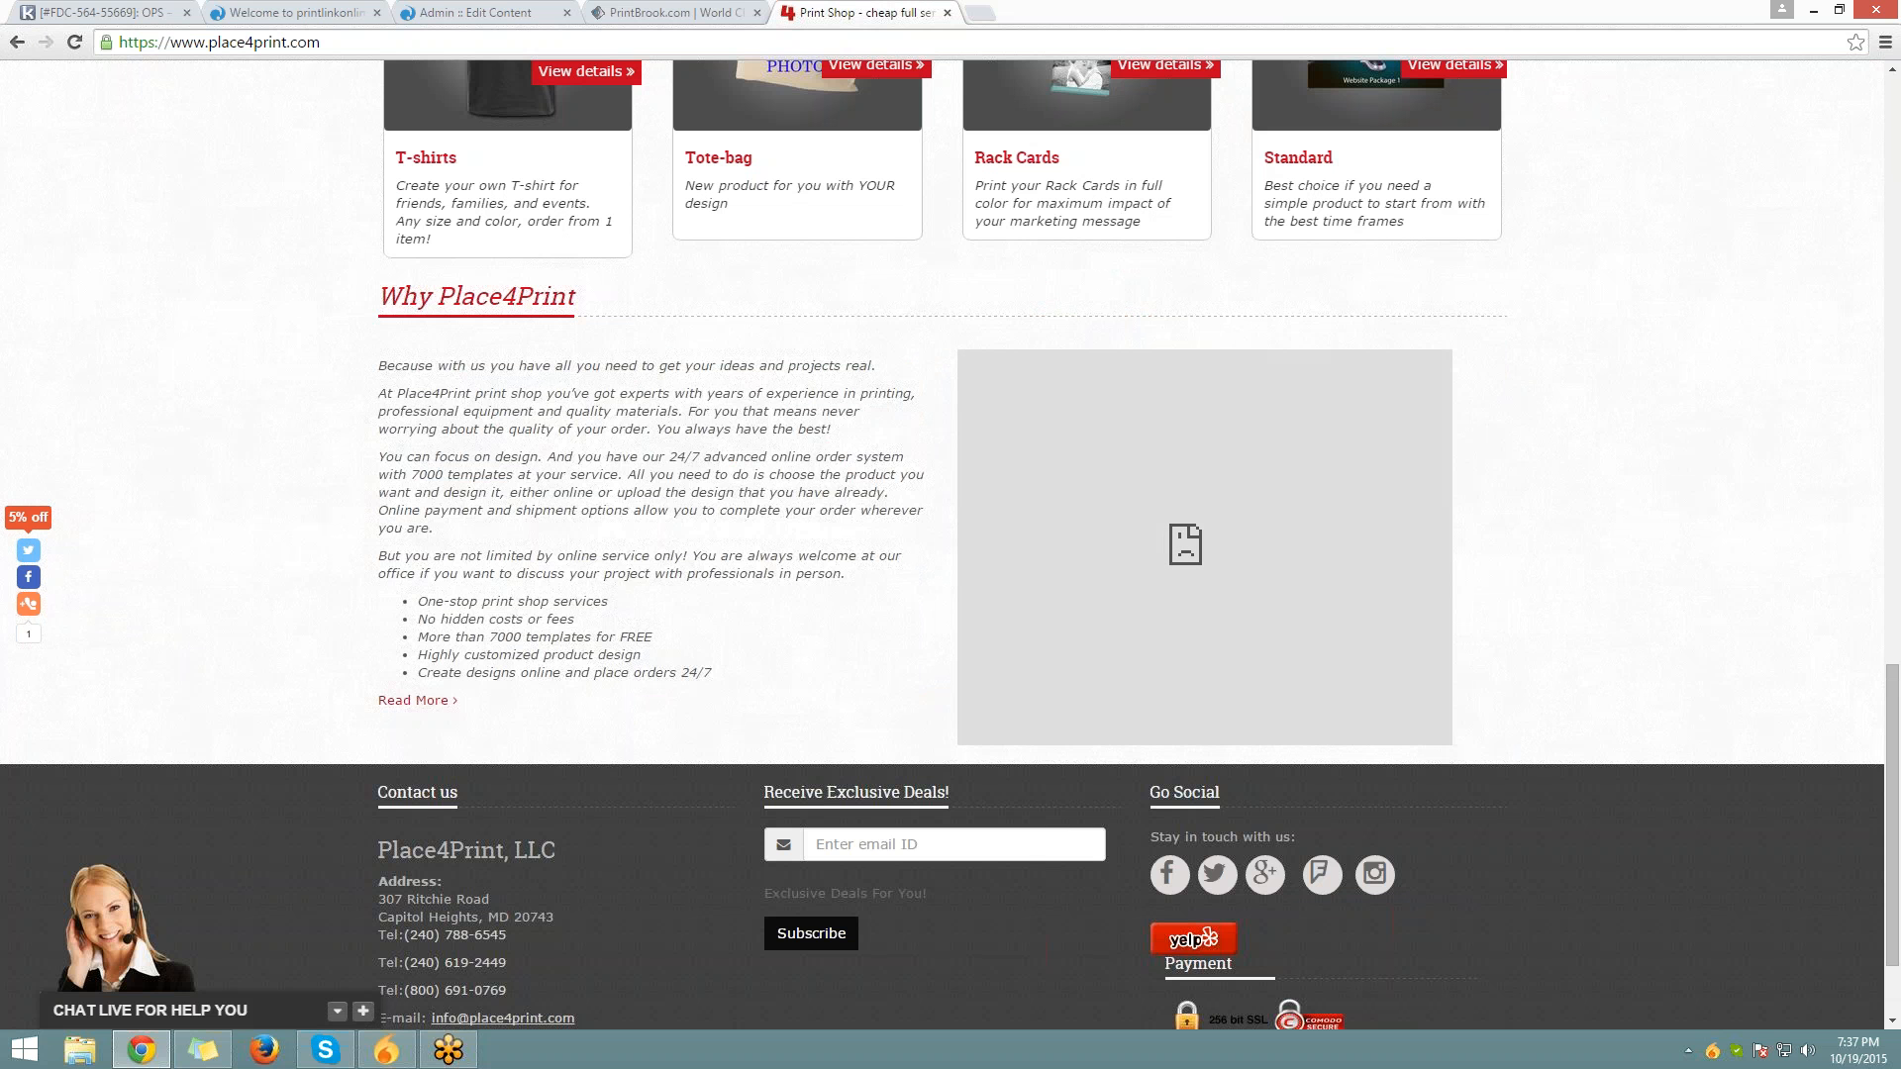
{"action": "scroll", "coordinate": [561, 532], "scroll_direction": "down", "scroll_amount": 1}
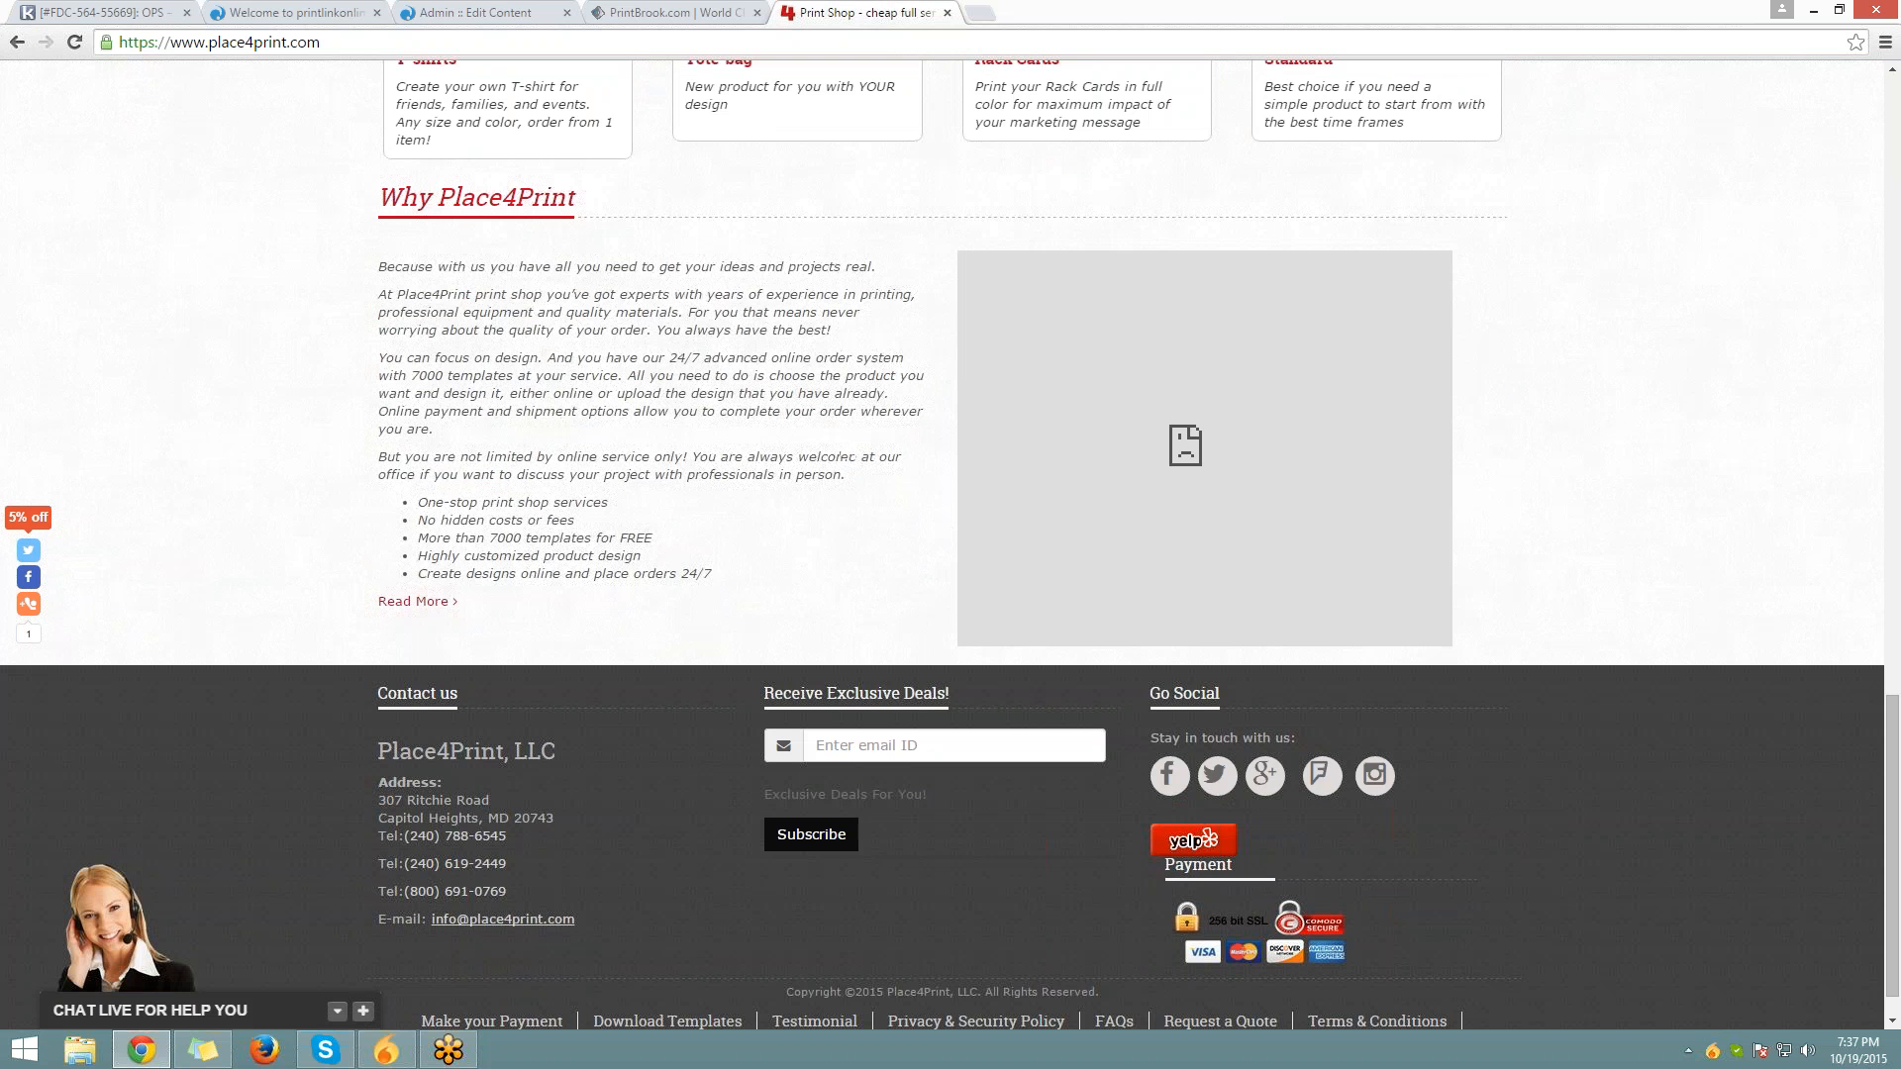
{"action": "scroll", "coordinate": [621, 734], "scroll_direction": "down", "scroll_amount": 1}
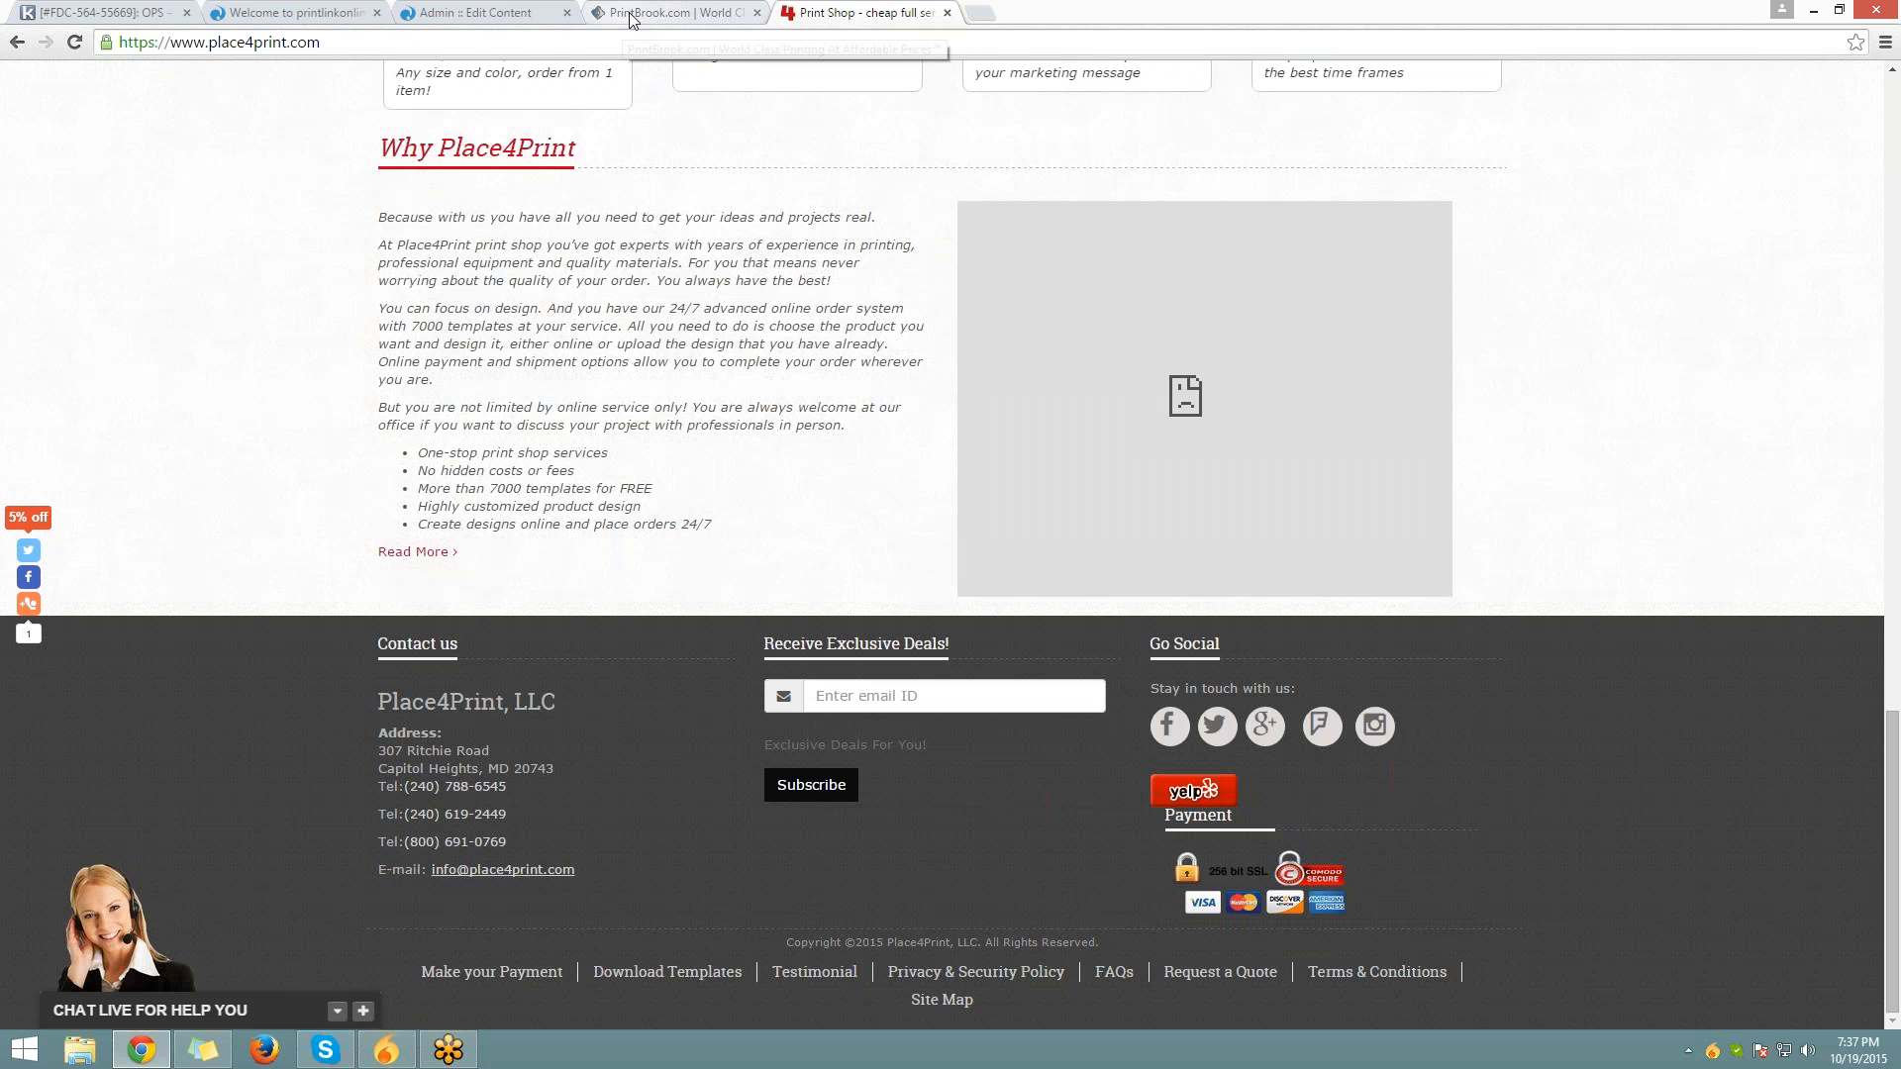
{"action": "left_click", "coordinate": [259, 11]}
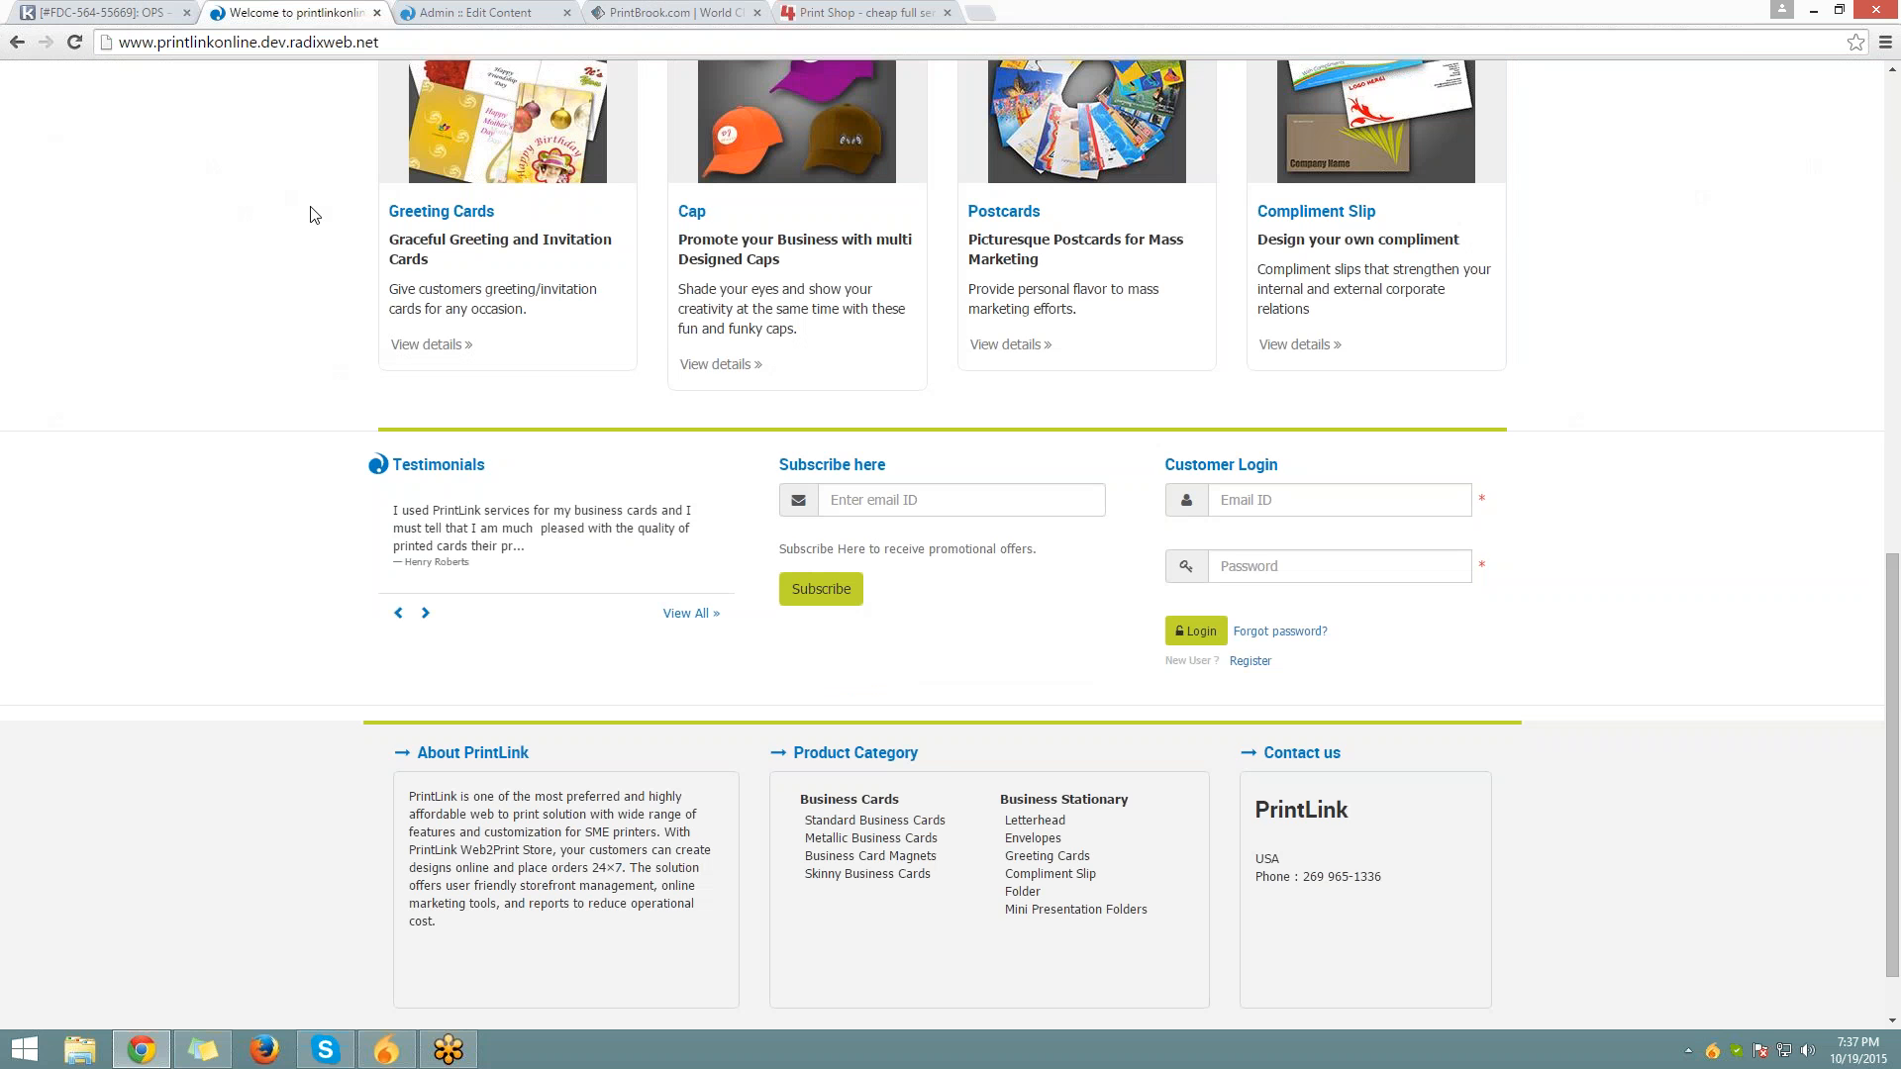
Highlight the footer's About PrintLink, Product Category and Contact us blocks, then switch to the admin tab
{"action": "scroll", "coordinate": [310, 214], "scroll_direction": "down", "scroll_amount": 1}
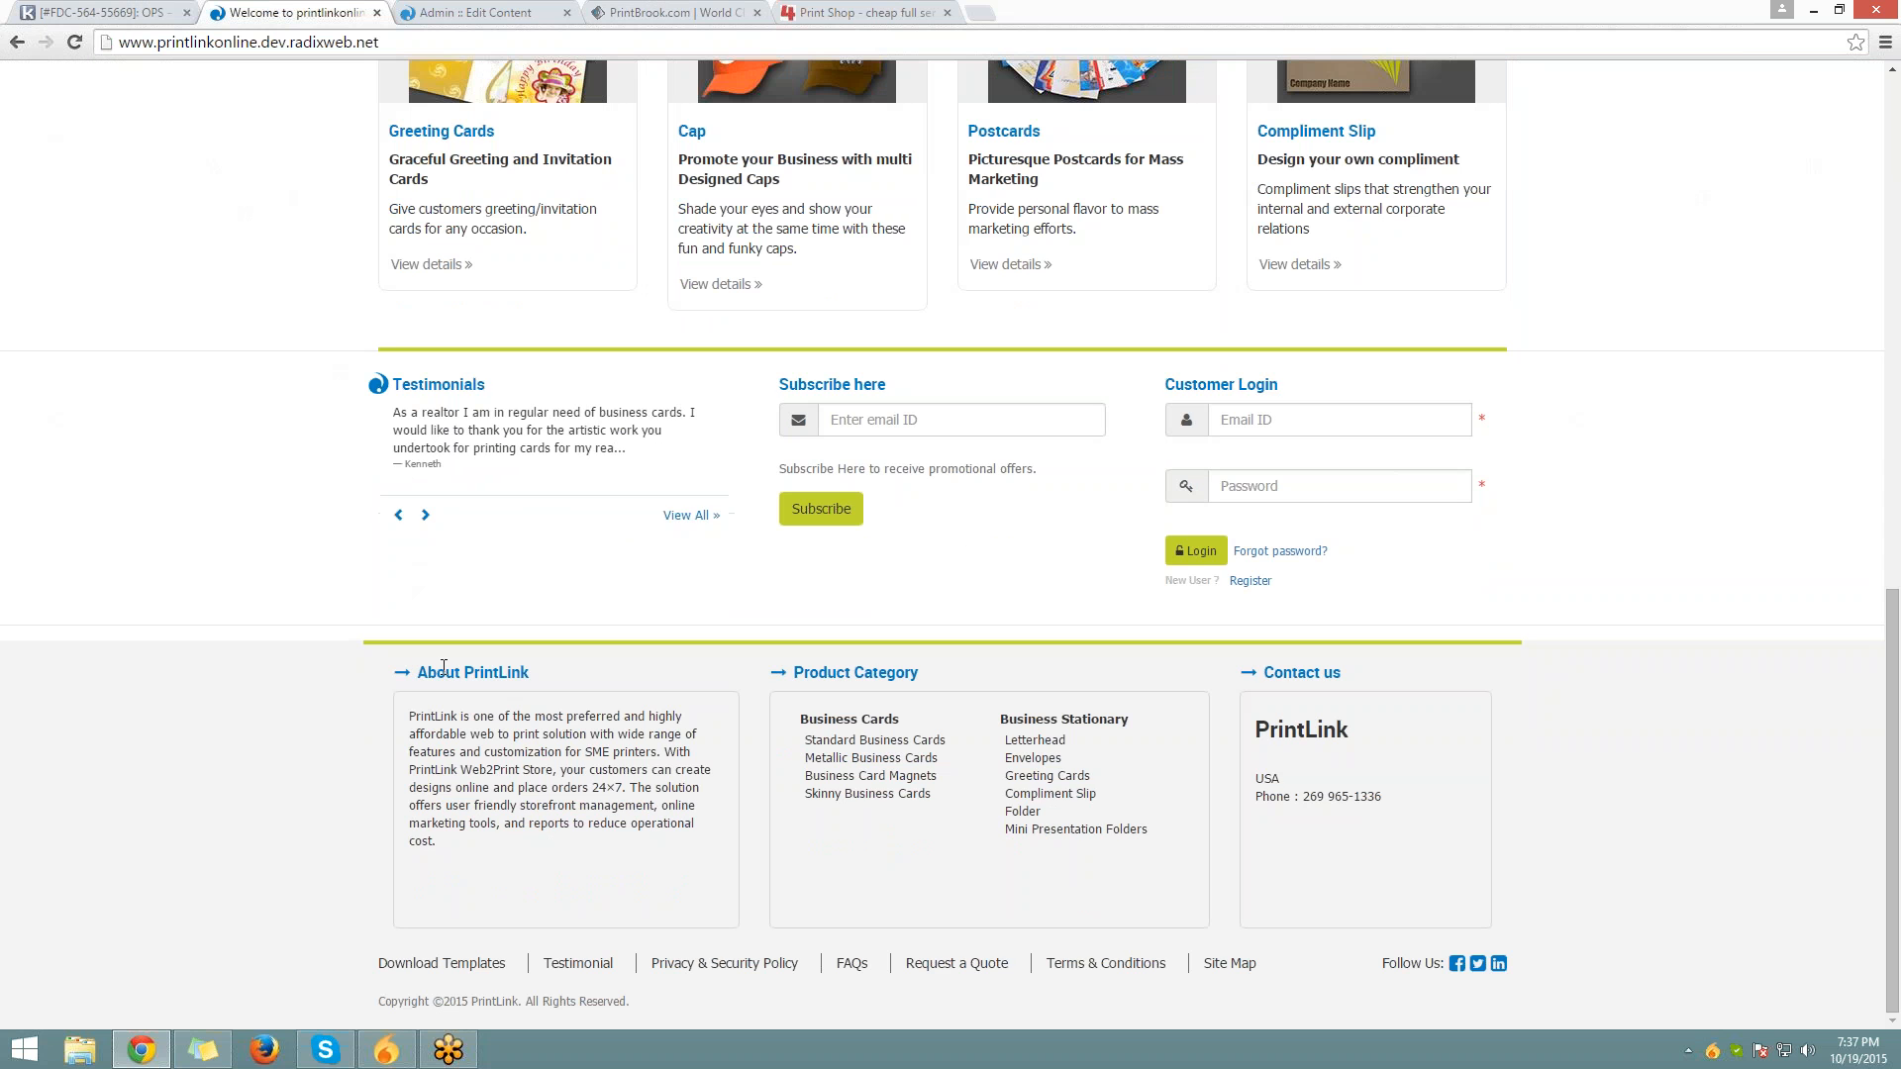
{"action": "left_click_drag", "start_coordinate": [428, 672], "coordinate": [528, 672]}
{"action": "left_click_drag", "start_coordinate": [410, 716], "coordinate": [560, 884]}
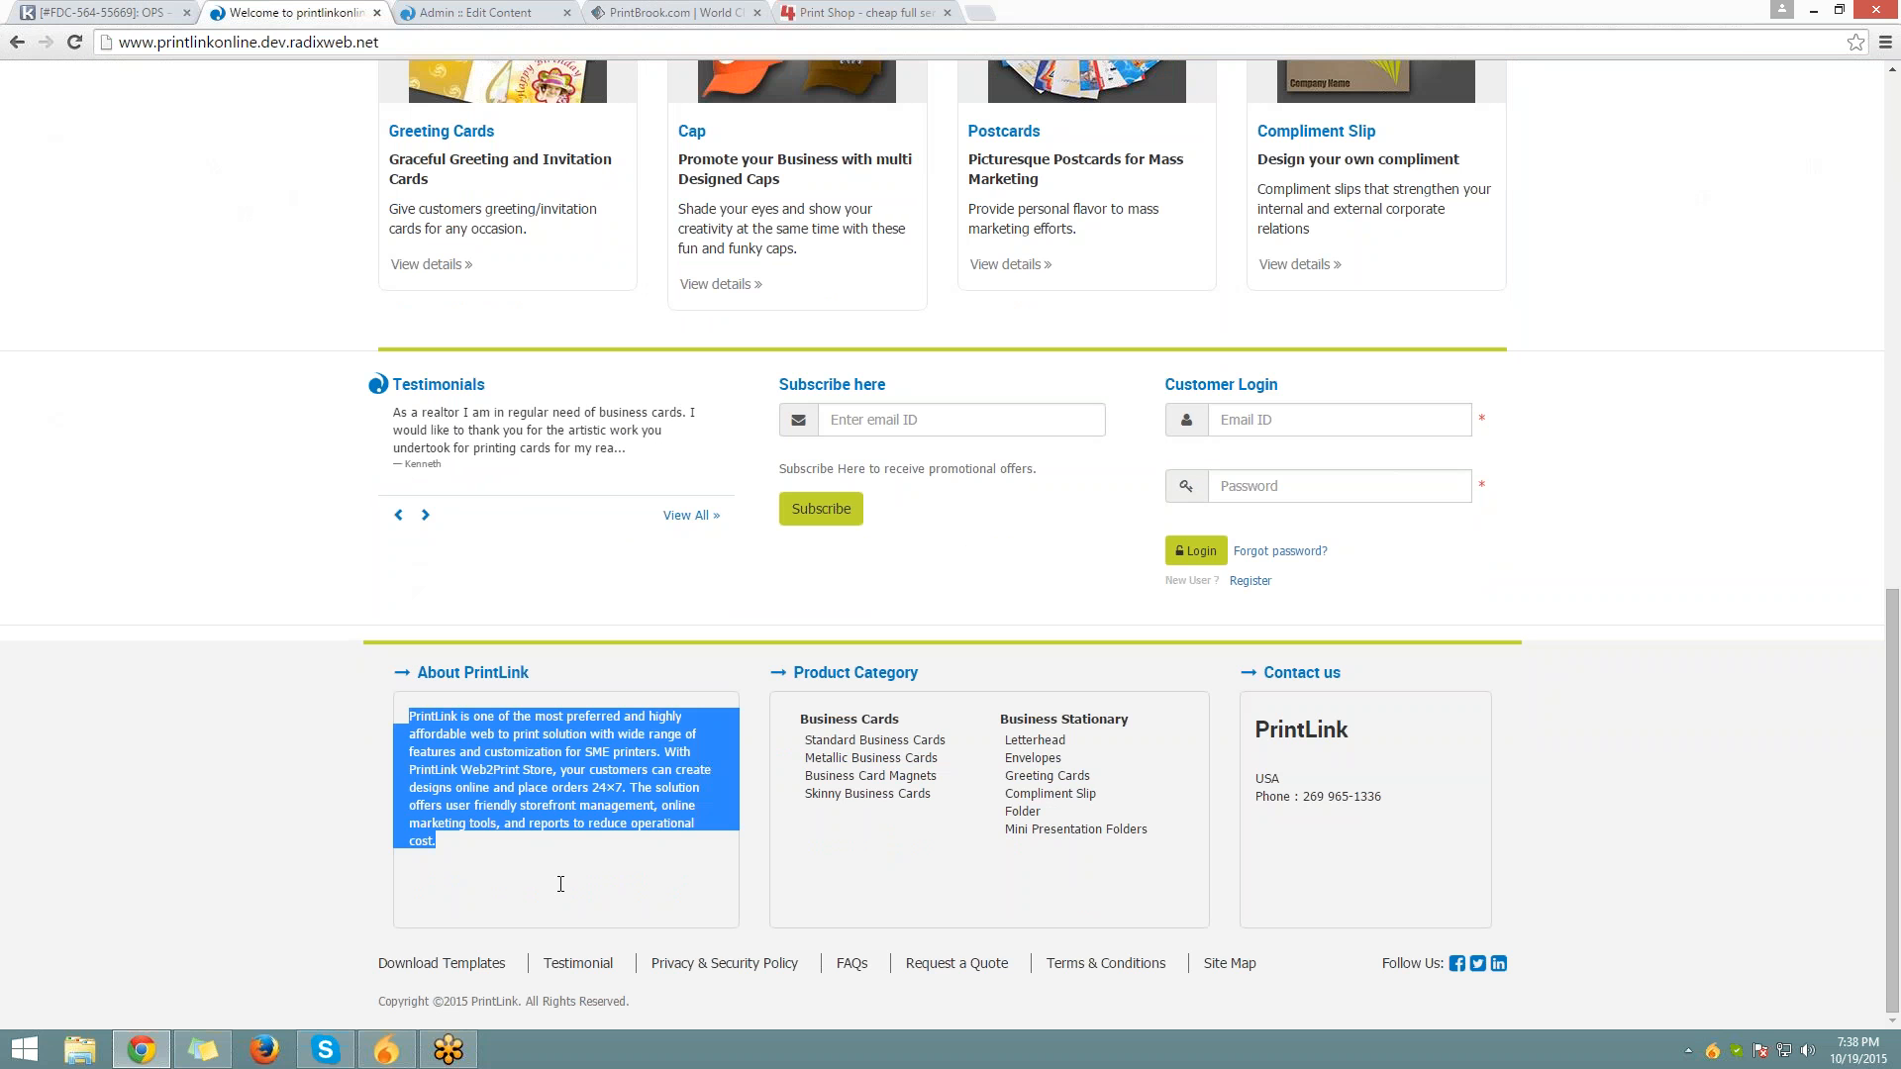
{"action": "left_click", "coordinate": [560, 884]}
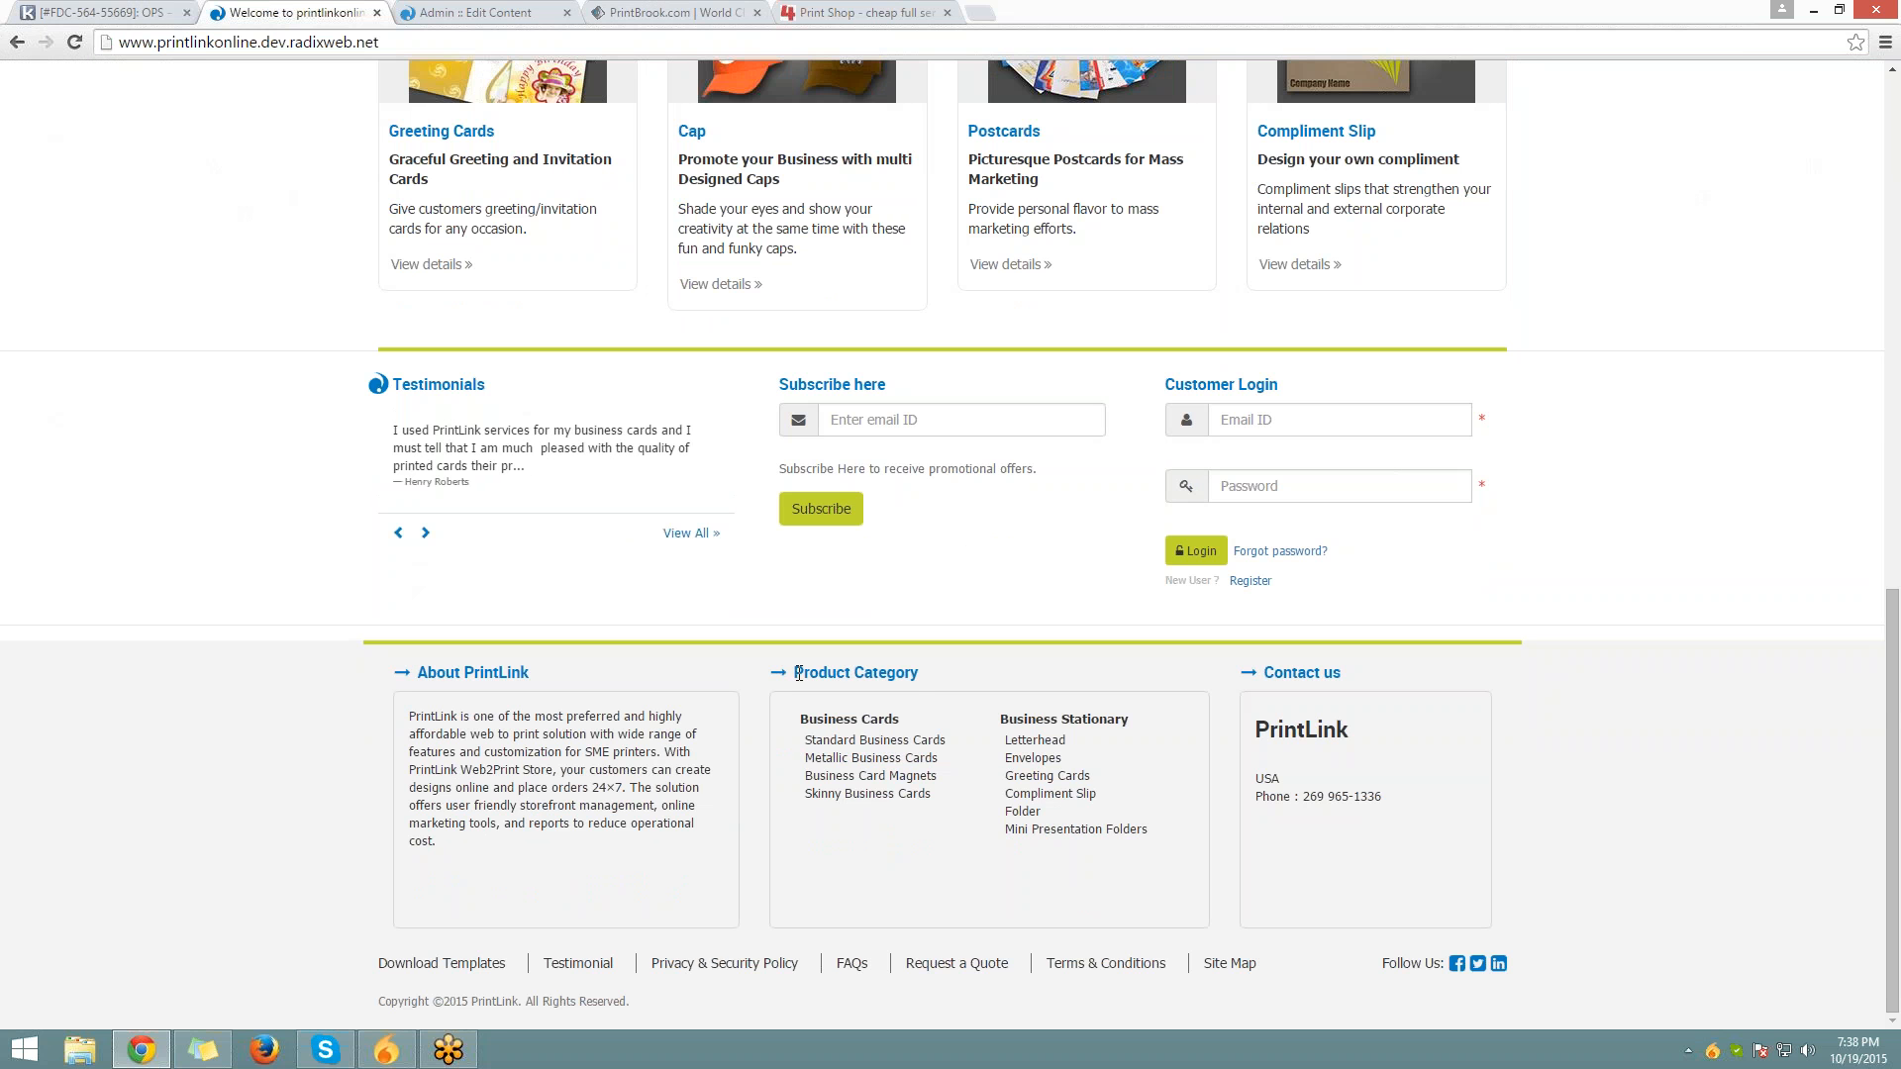
{"action": "left_click_drag", "start_coordinate": [796, 673], "coordinate": [1390, 666]}
{"action": "left_click", "coordinate": [1327, 742]}
{"action": "left_click_drag", "start_coordinate": [1255, 734], "coordinate": [1387, 805]}
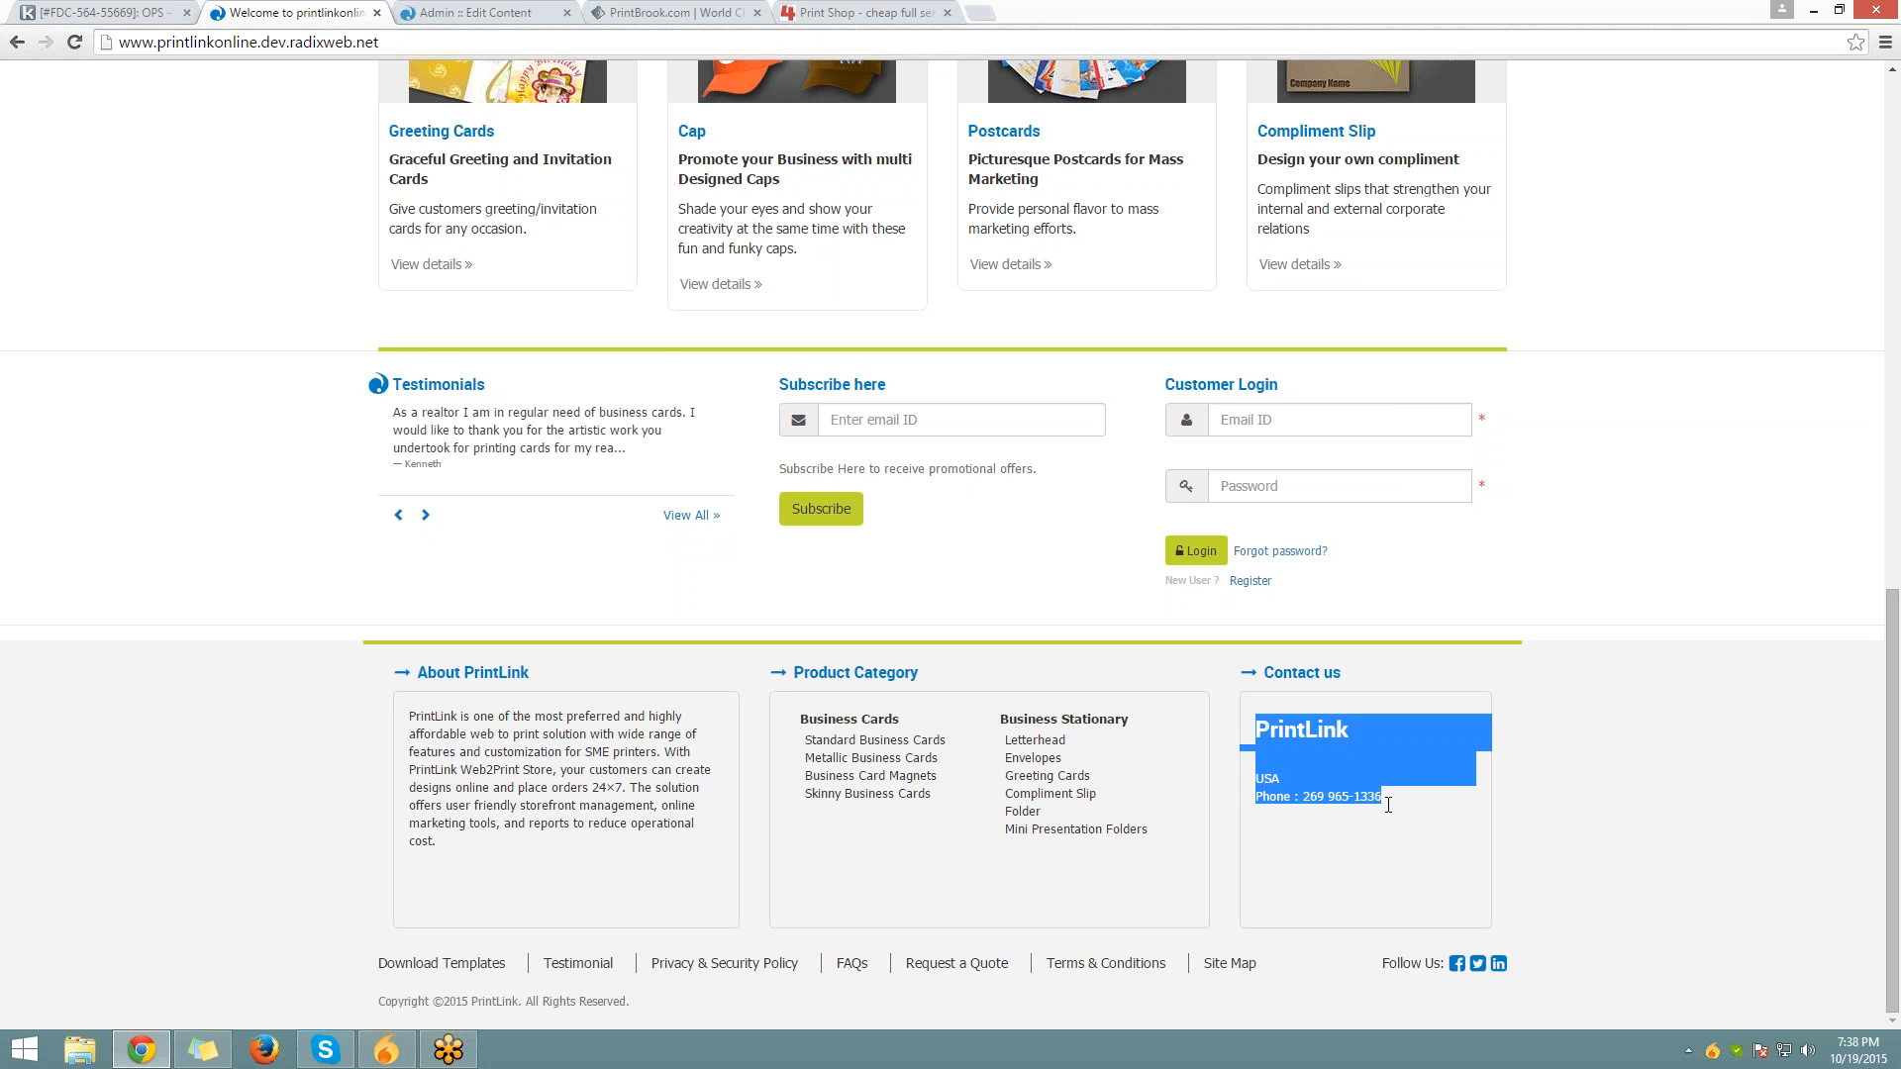
{"action": "left_click", "coordinate": [438, 12]}
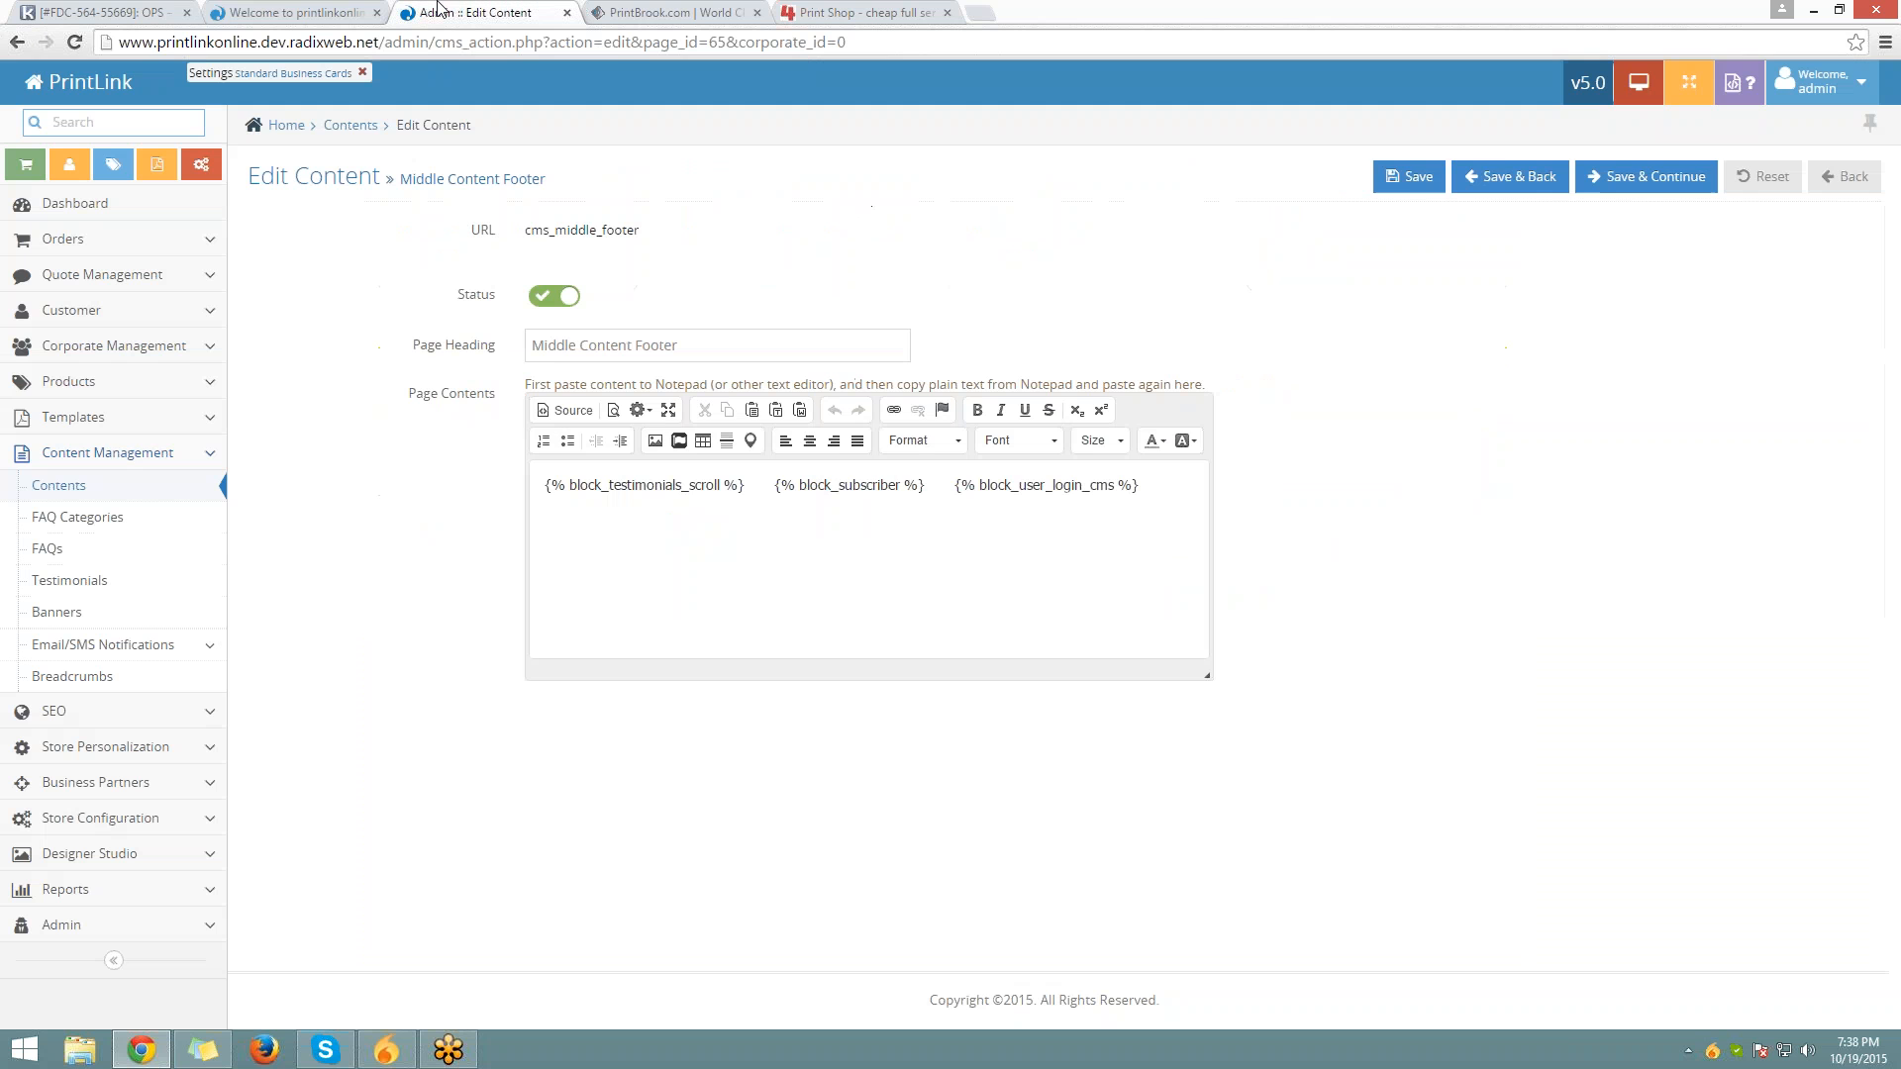
Edit Contact Us Side Menu from Contents, select all its text, then go back to Contents
{"action": "left_click", "coordinate": [351, 126]}
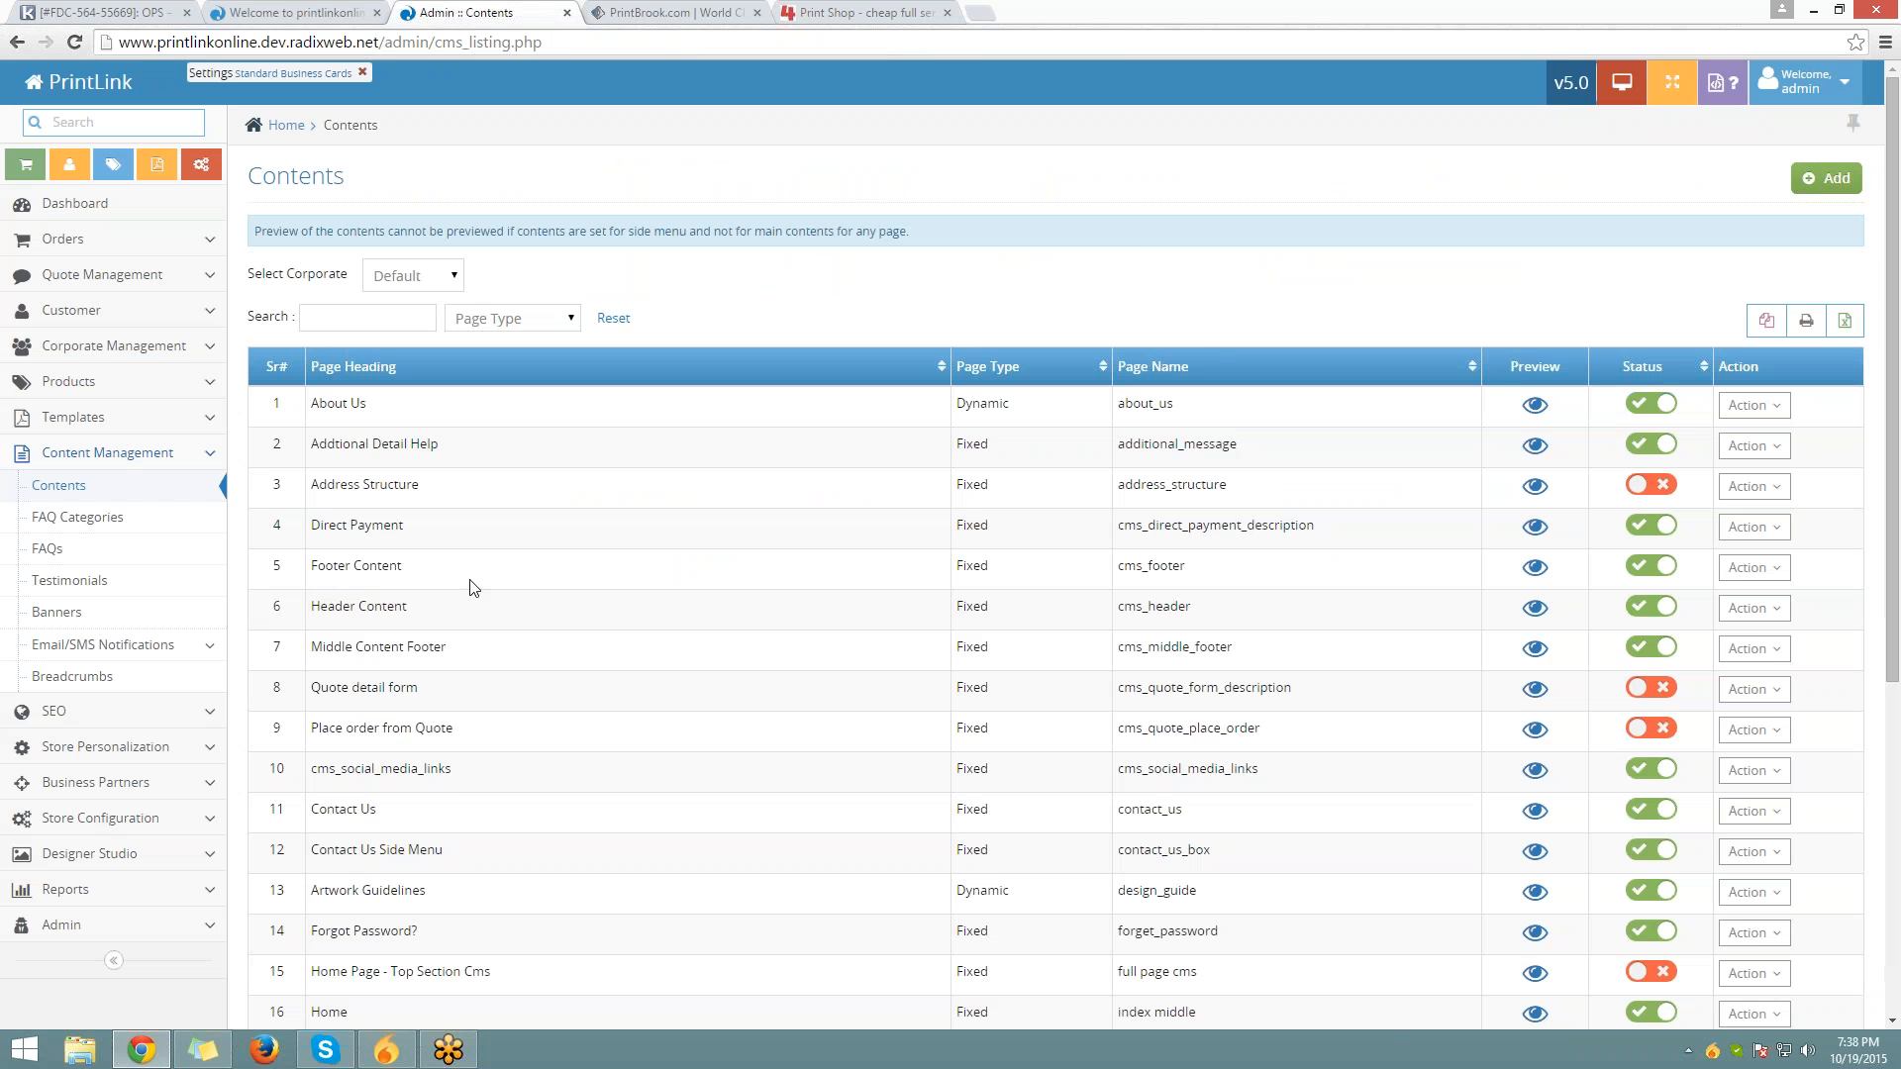
{"action": "scroll", "coordinate": [461, 609], "scroll_direction": "down", "scroll_amount": 2}
{"action": "left_click_drag", "start_coordinate": [265, 662], "coordinate": [522, 665]}
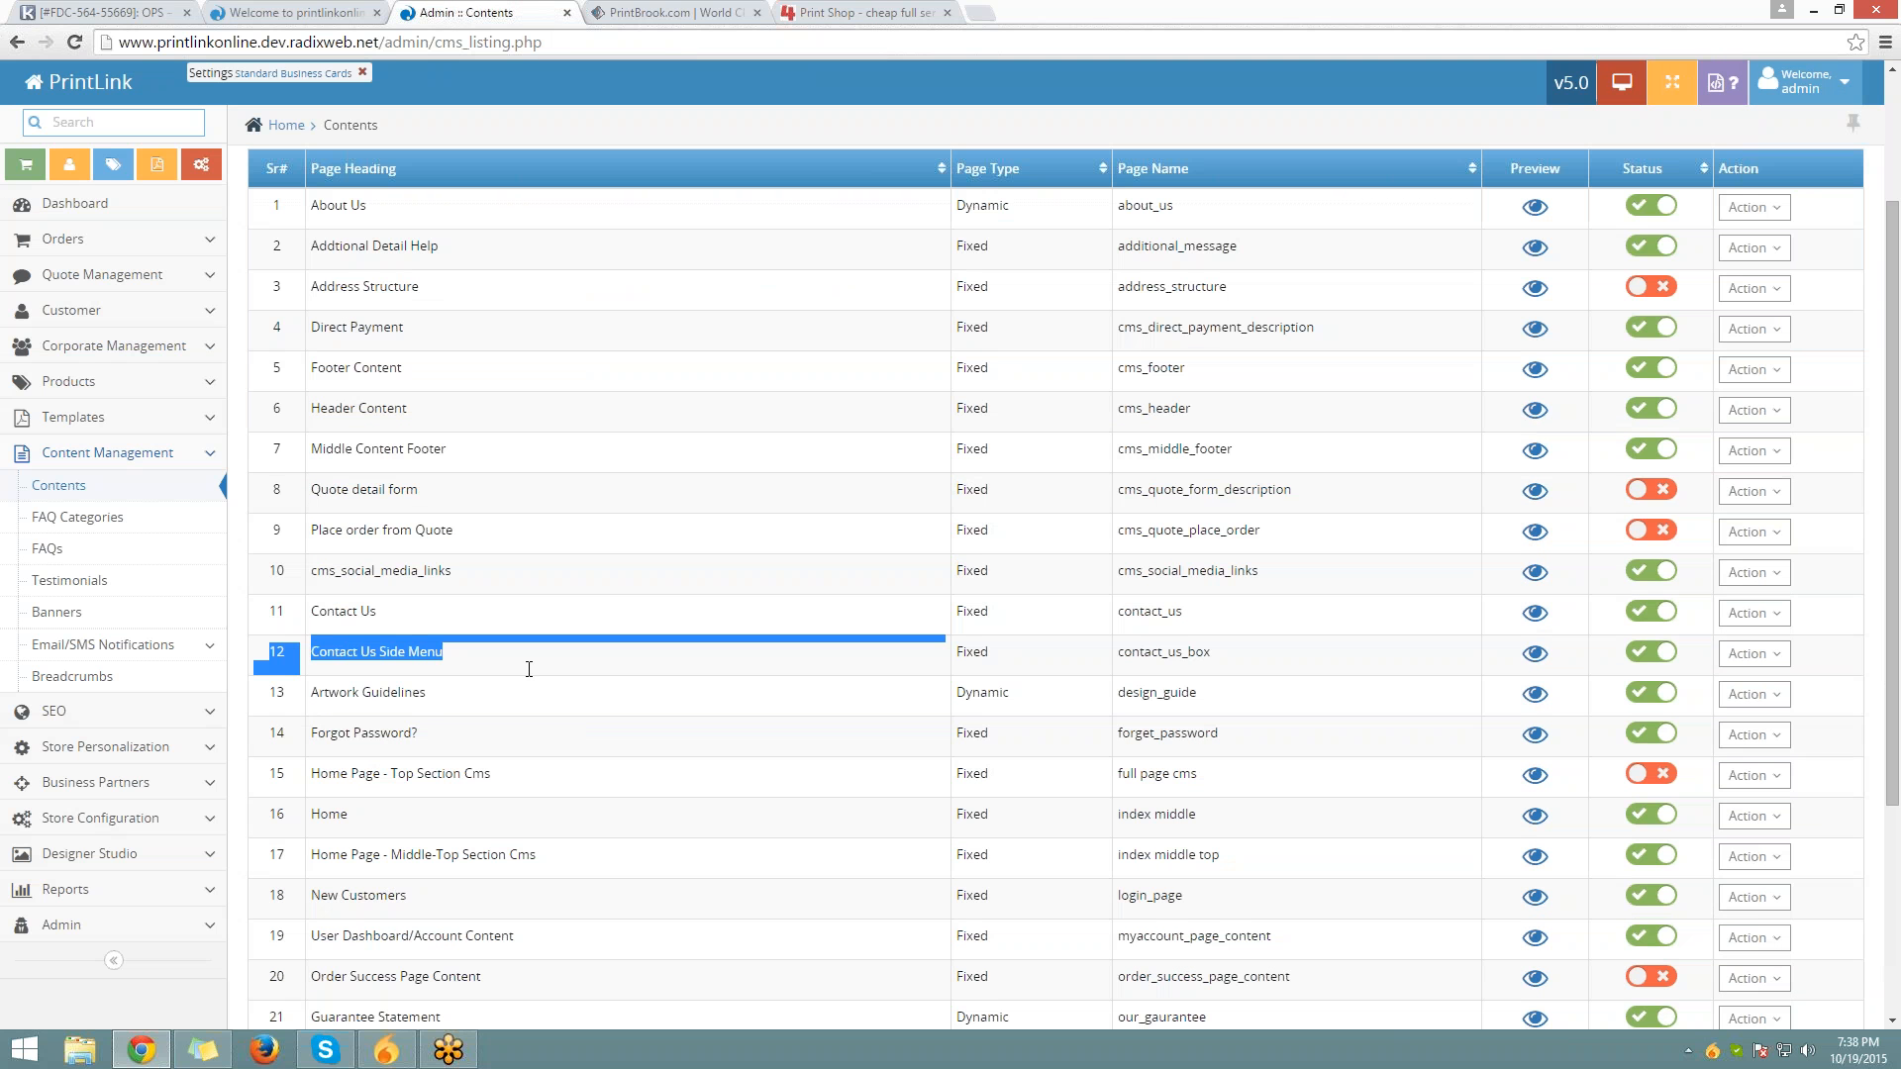
{"action": "left_click", "coordinate": [1753, 654]}
{"action": "left_click", "coordinate": [1672, 688]}
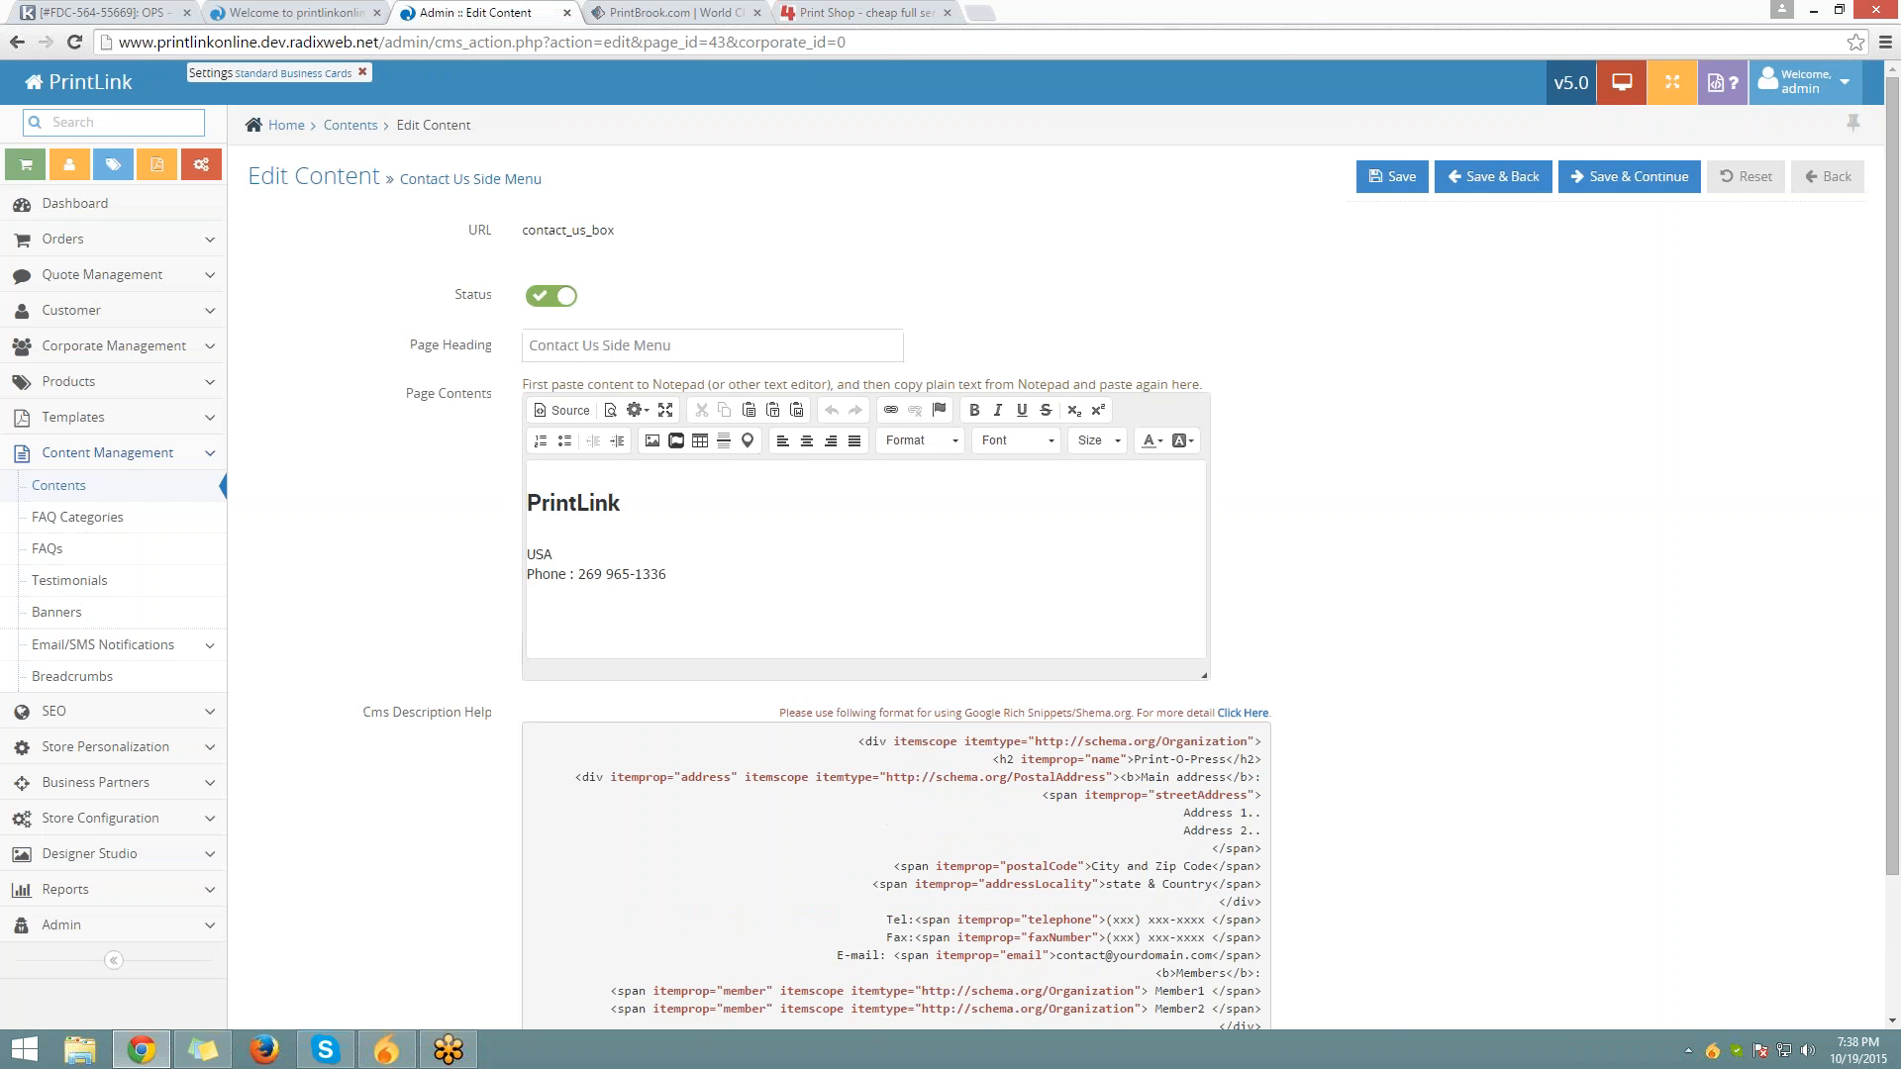
{"action": "left_click", "coordinate": [691, 571]}
{"action": "key", "text": "ctrl+a"}
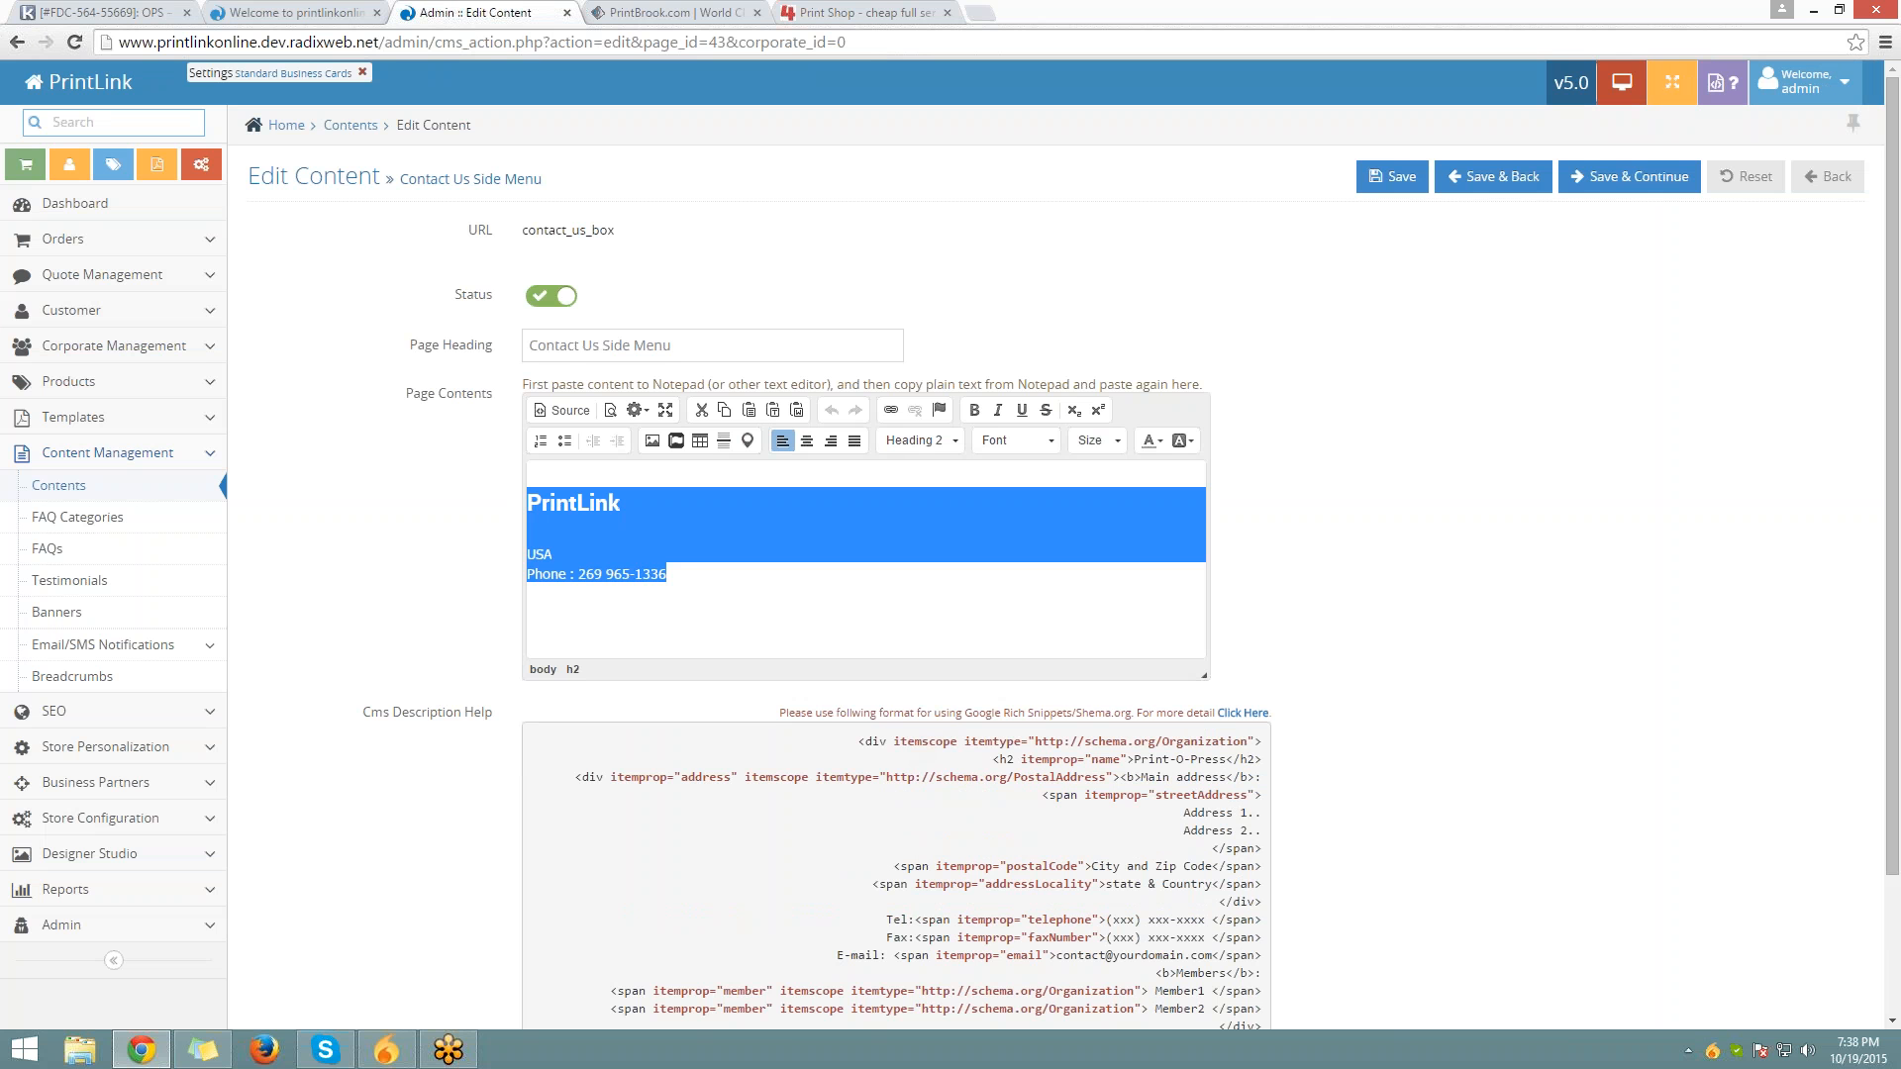
{"action": "left_click", "coordinate": [348, 127]}
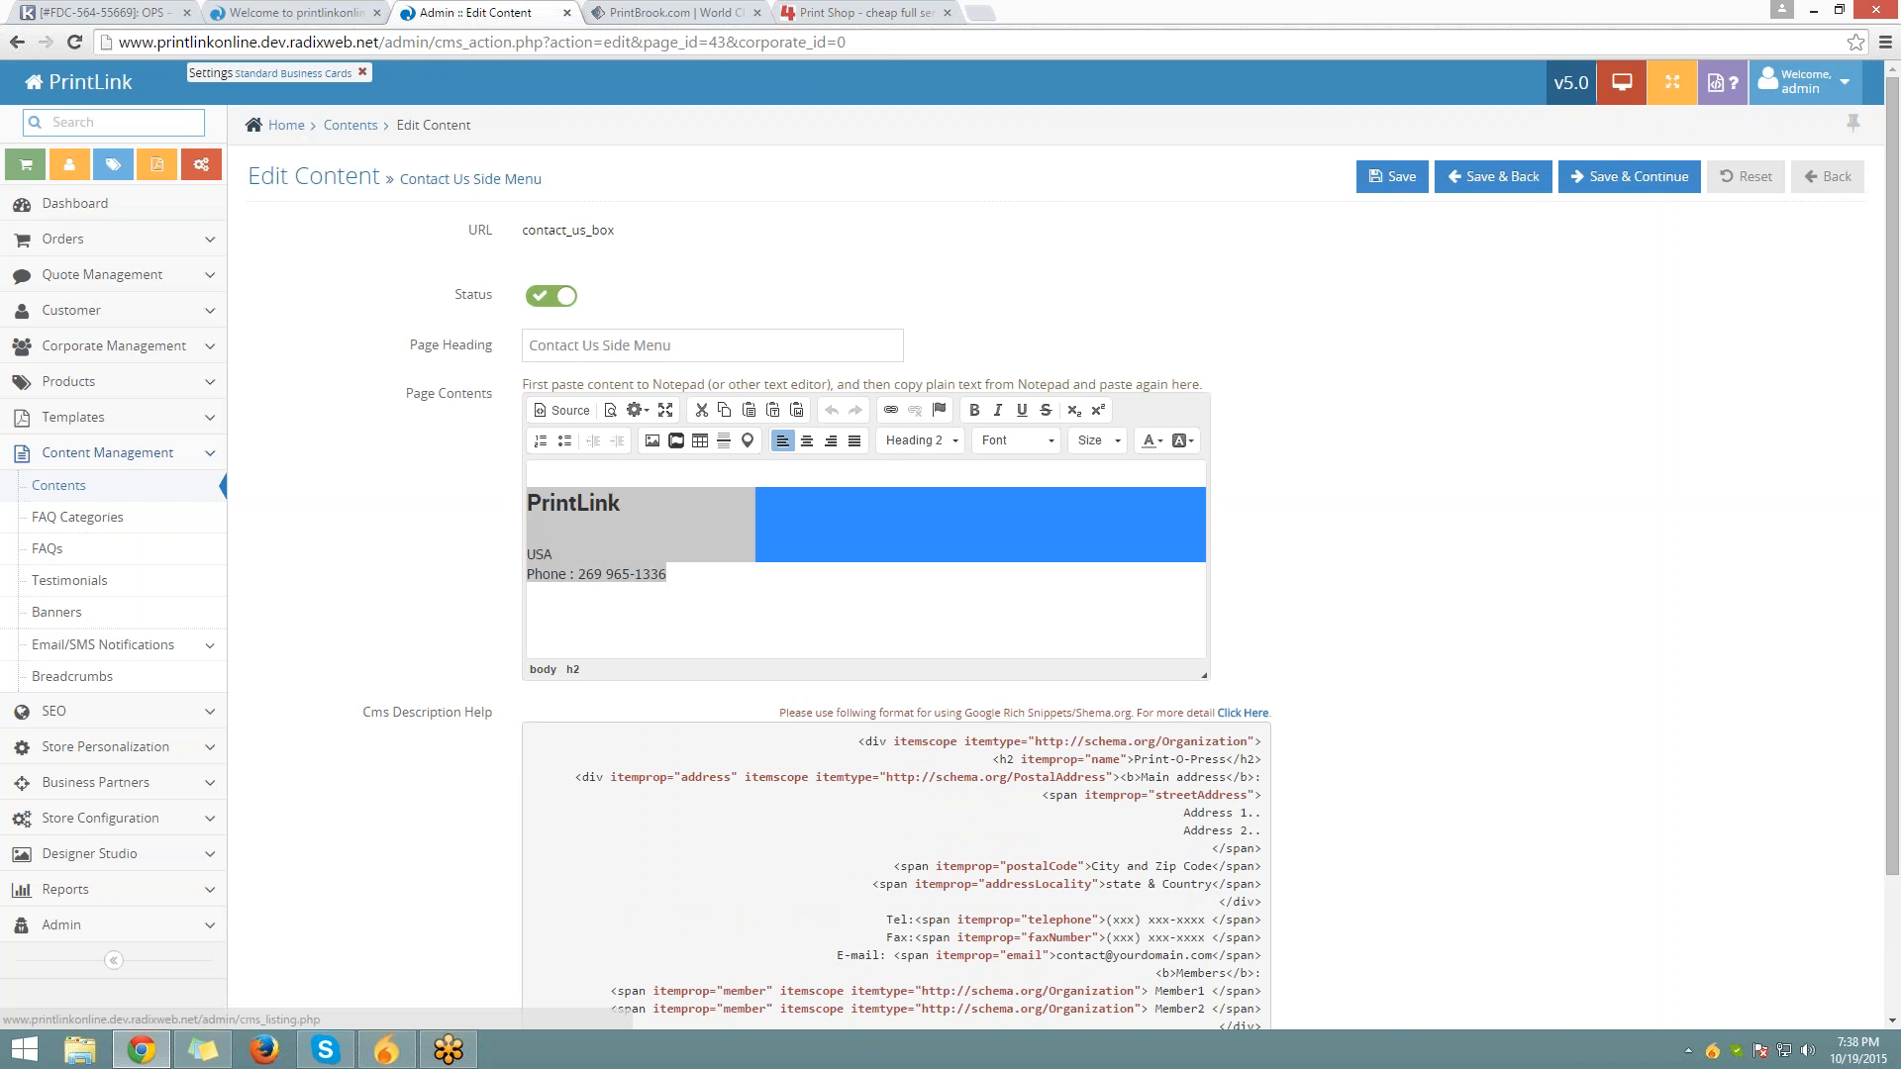
On the storefront home page, open the Standard Business Cards product page
{"action": "left_click", "coordinate": [337, 12]}
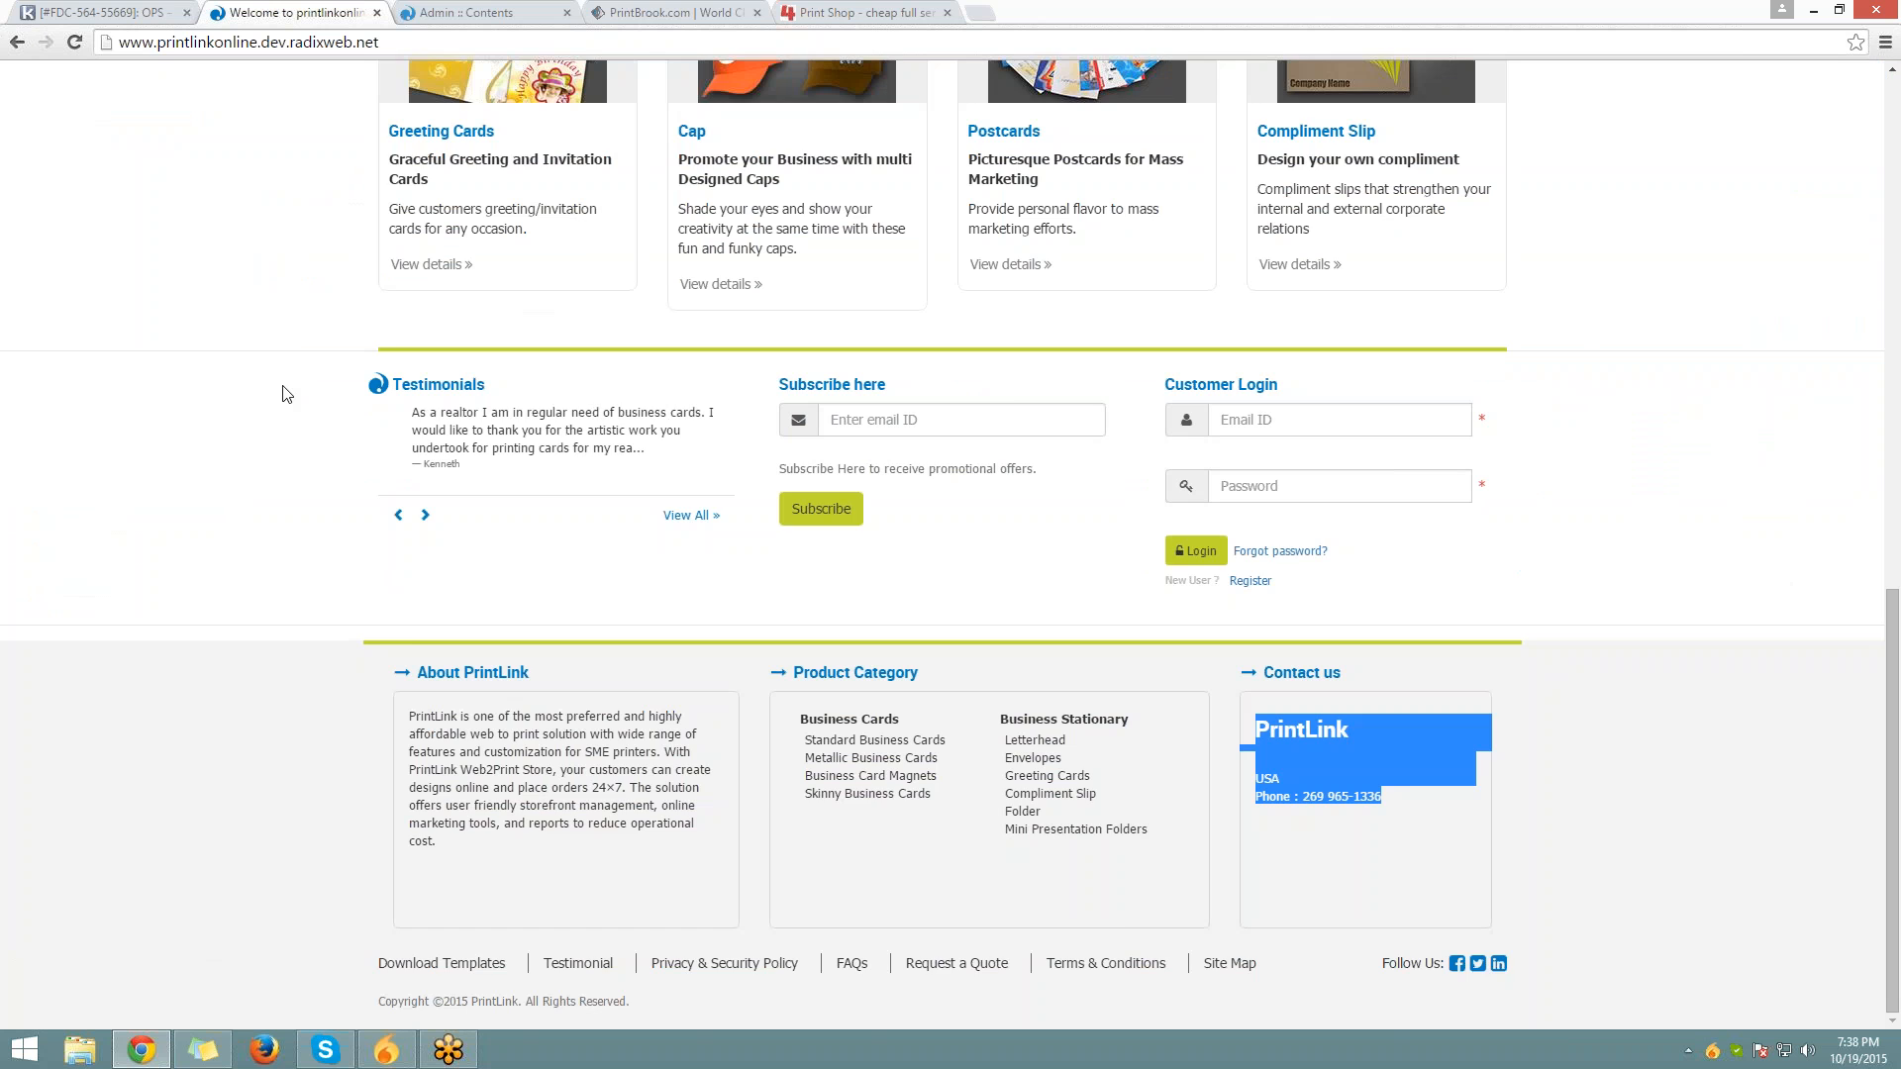
{"action": "scroll", "coordinate": [285, 394], "scroll_direction": "up", "scroll_amount": 11}
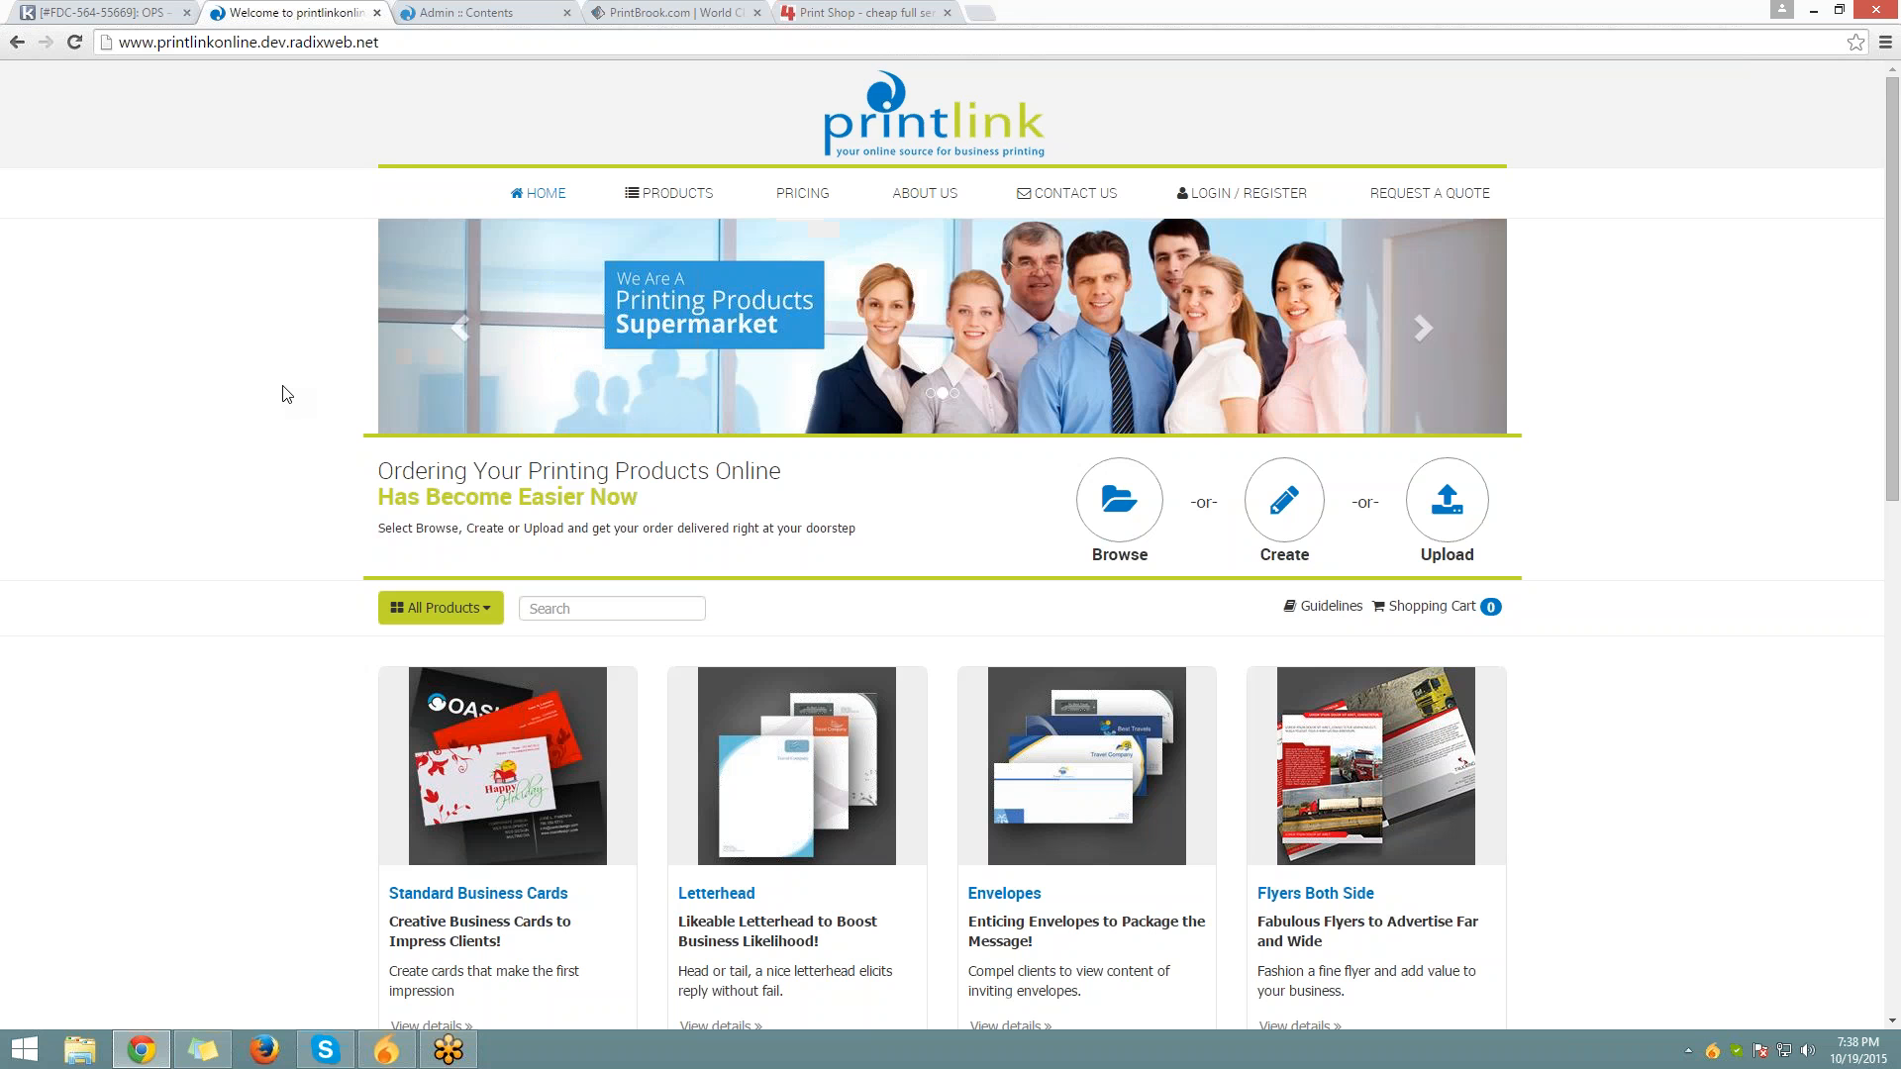
{"action": "scroll", "coordinate": [135, 770], "scroll_direction": "down", "scroll_amount": 5}
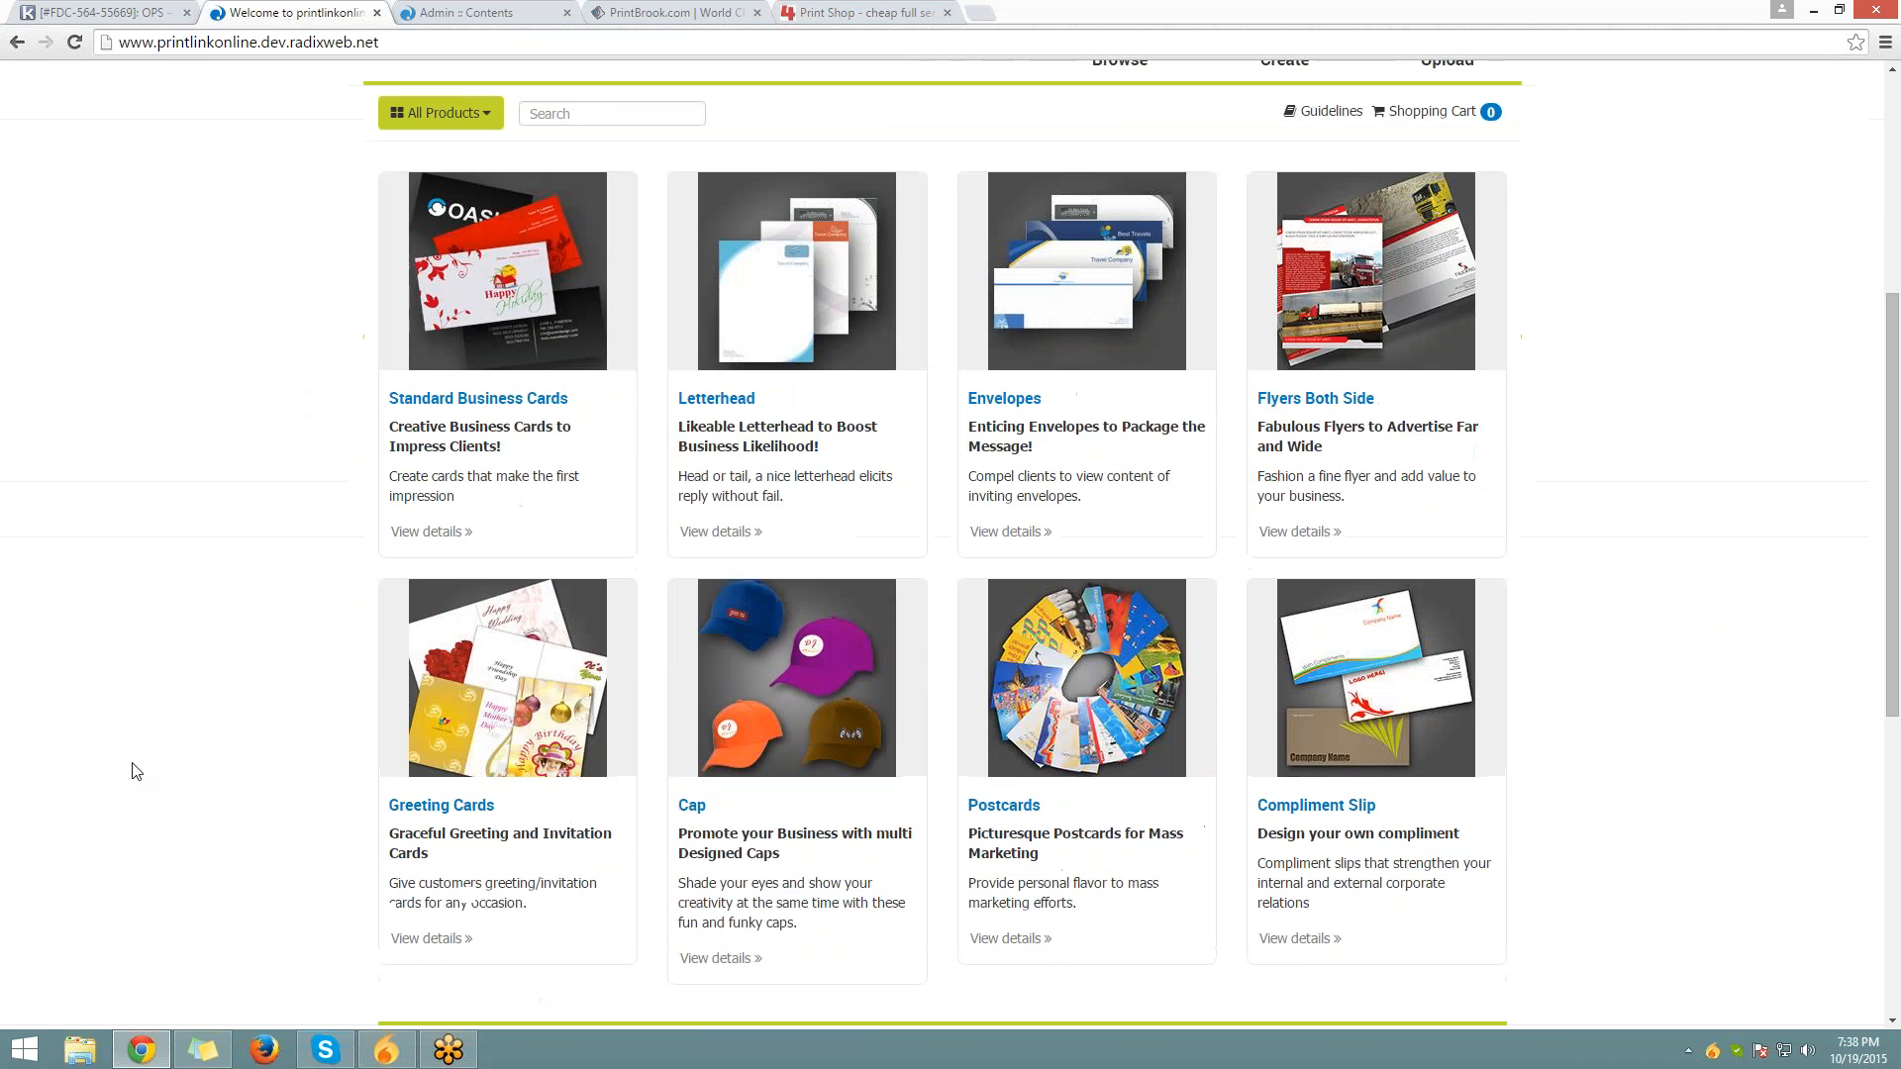
{"action": "scroll", "coordinate": [136, 770], "scroll_direction": "up", "scroll_amount": 5}
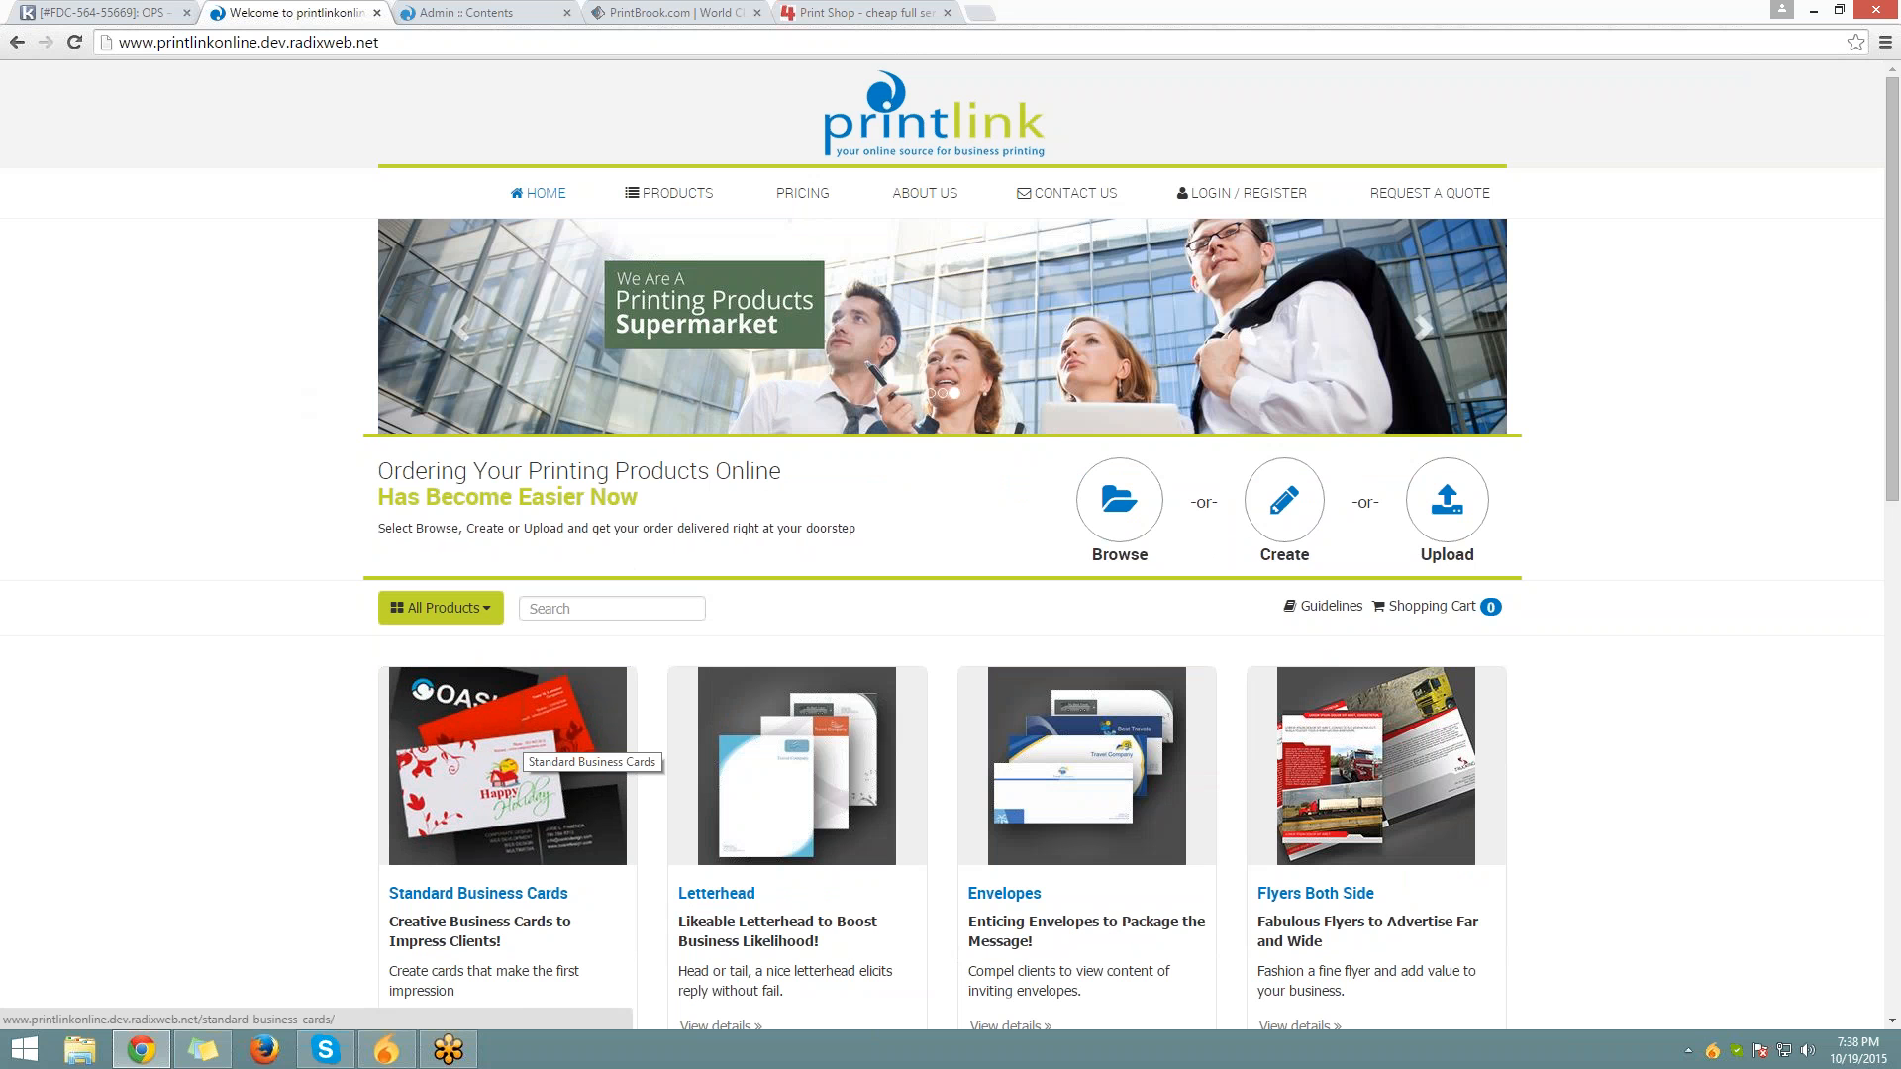
{"action": "left_click", "coordinate": [512, 740]}
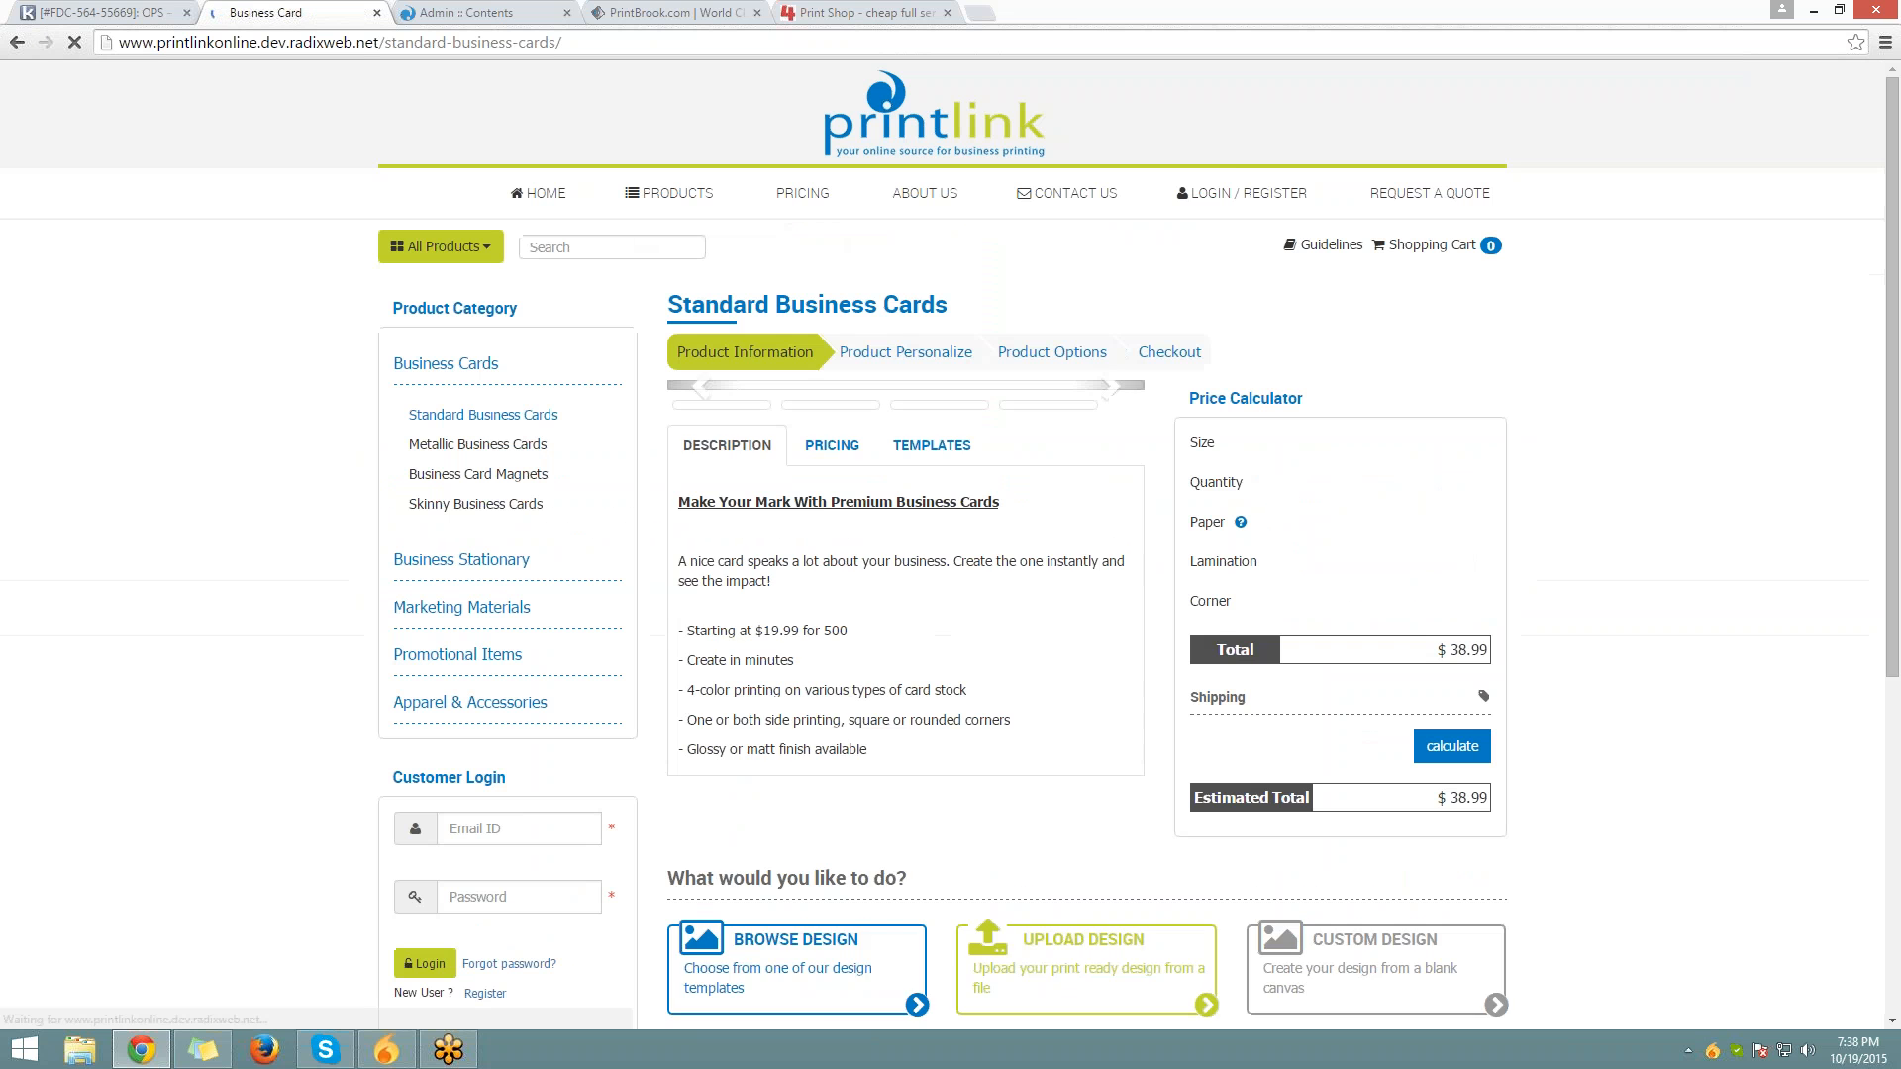
Page through the product images and view the Pricing ($19.99–$40.99, 500–2500) and Templates tabs
{"action": "scroll", "coordinate": [950, 545], "scroll_direction": "down", "scroll_amount": 4}
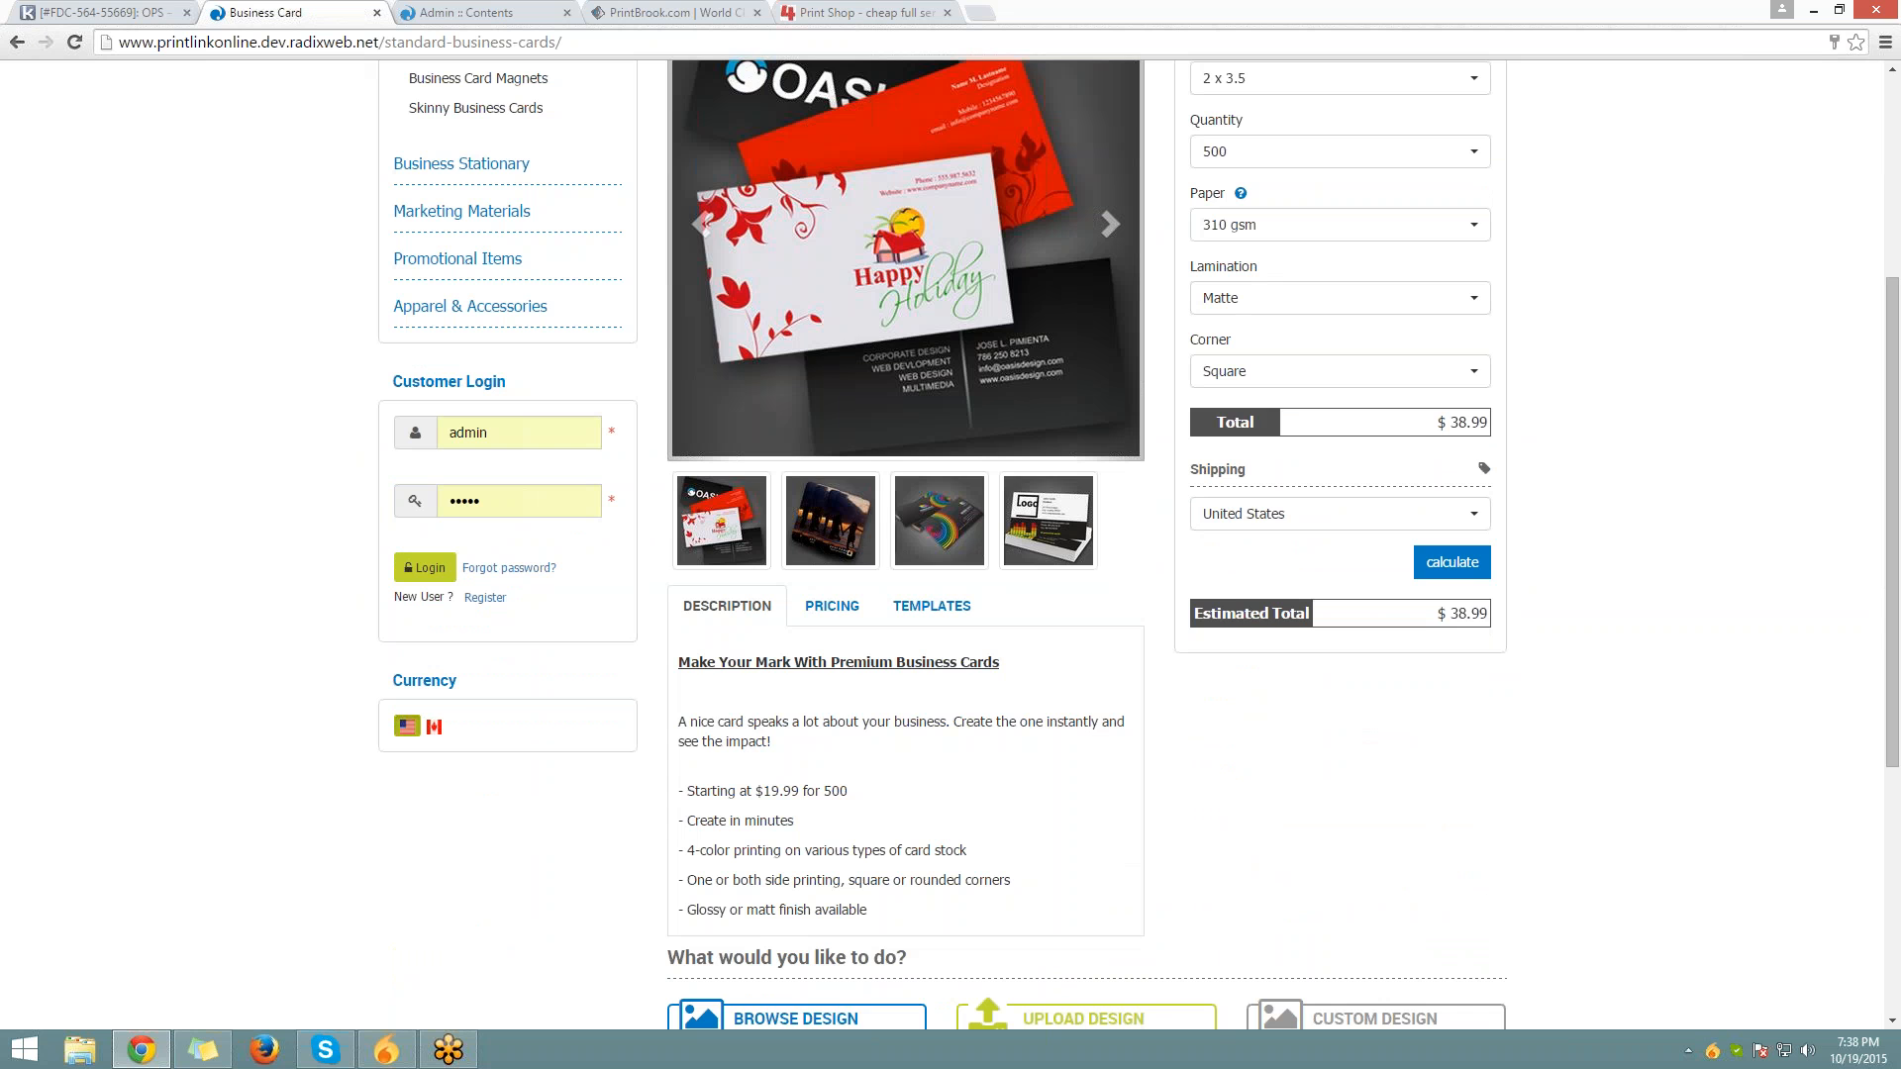
{"action": "scroll", "coordinate": [580, 691], "scroll_direction": "up", "scroll_amount": 4}
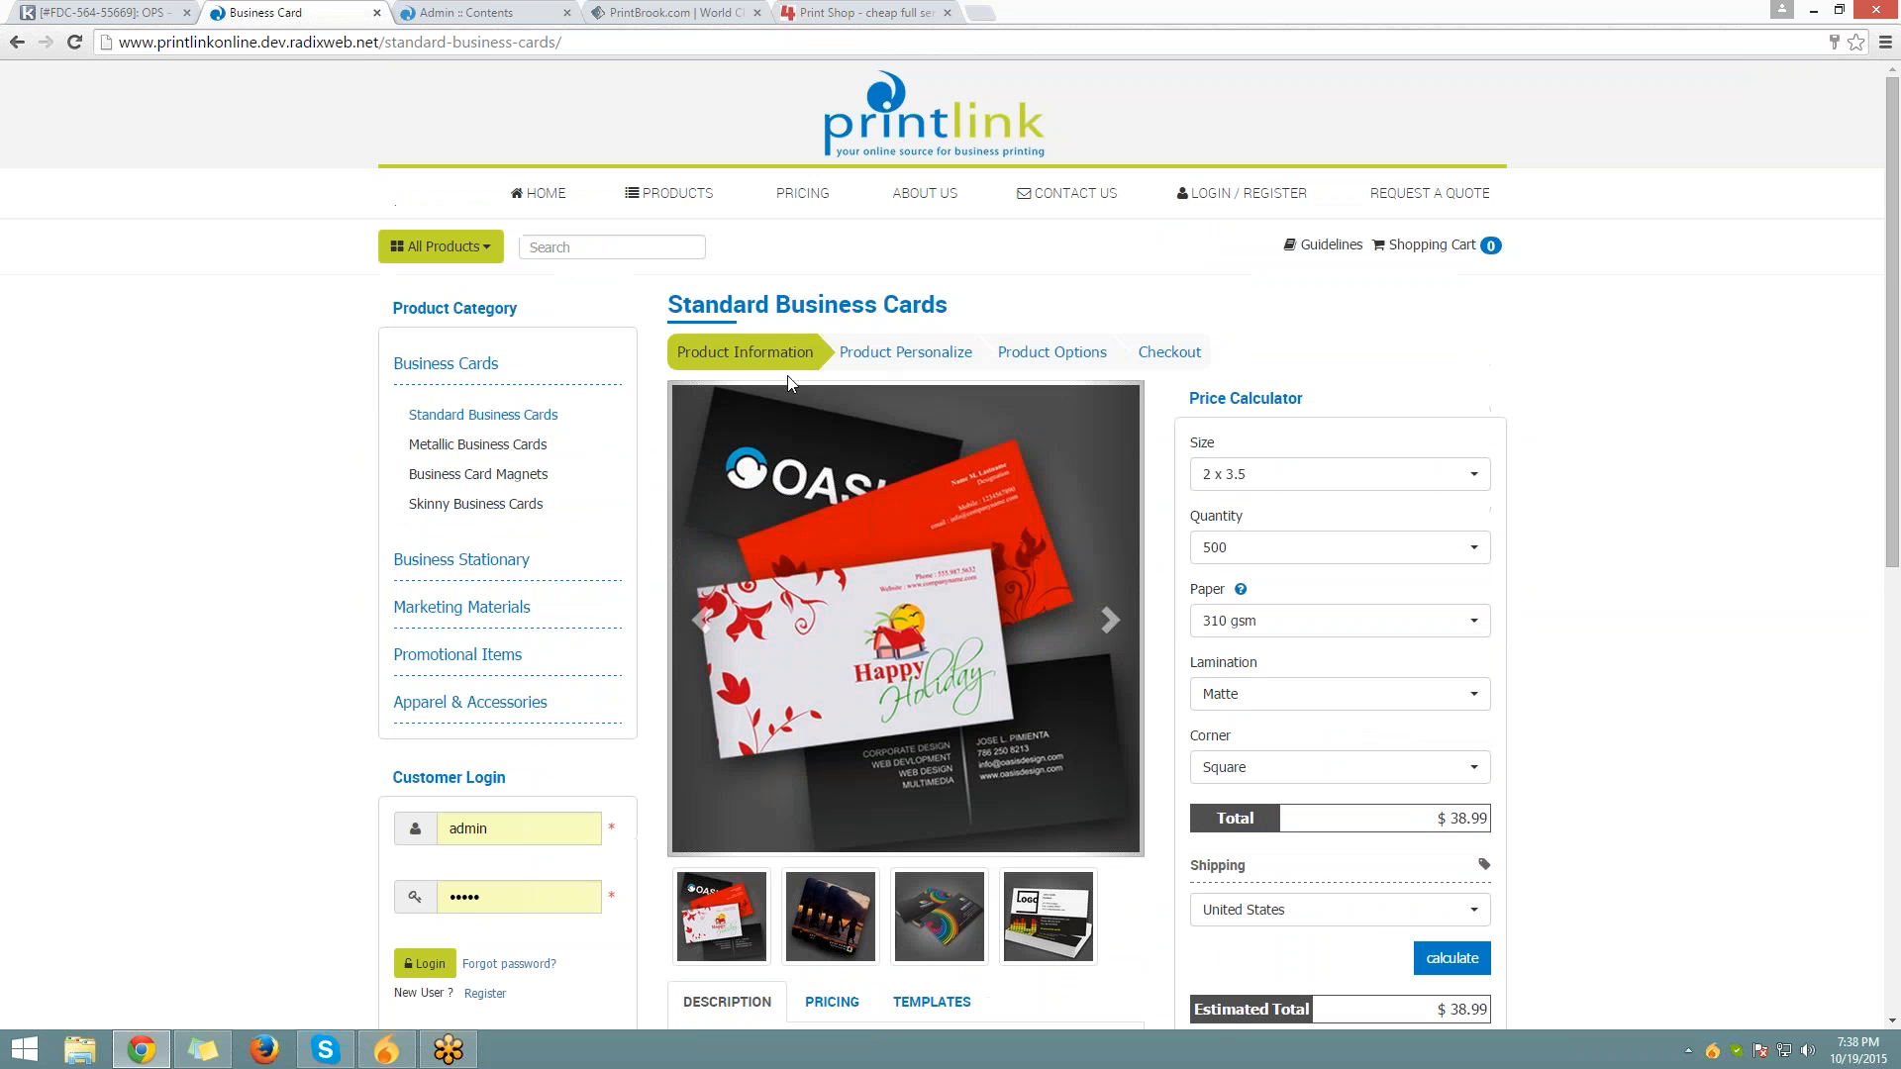
{"action": "left_click", "coordinate": [1110, 624]}
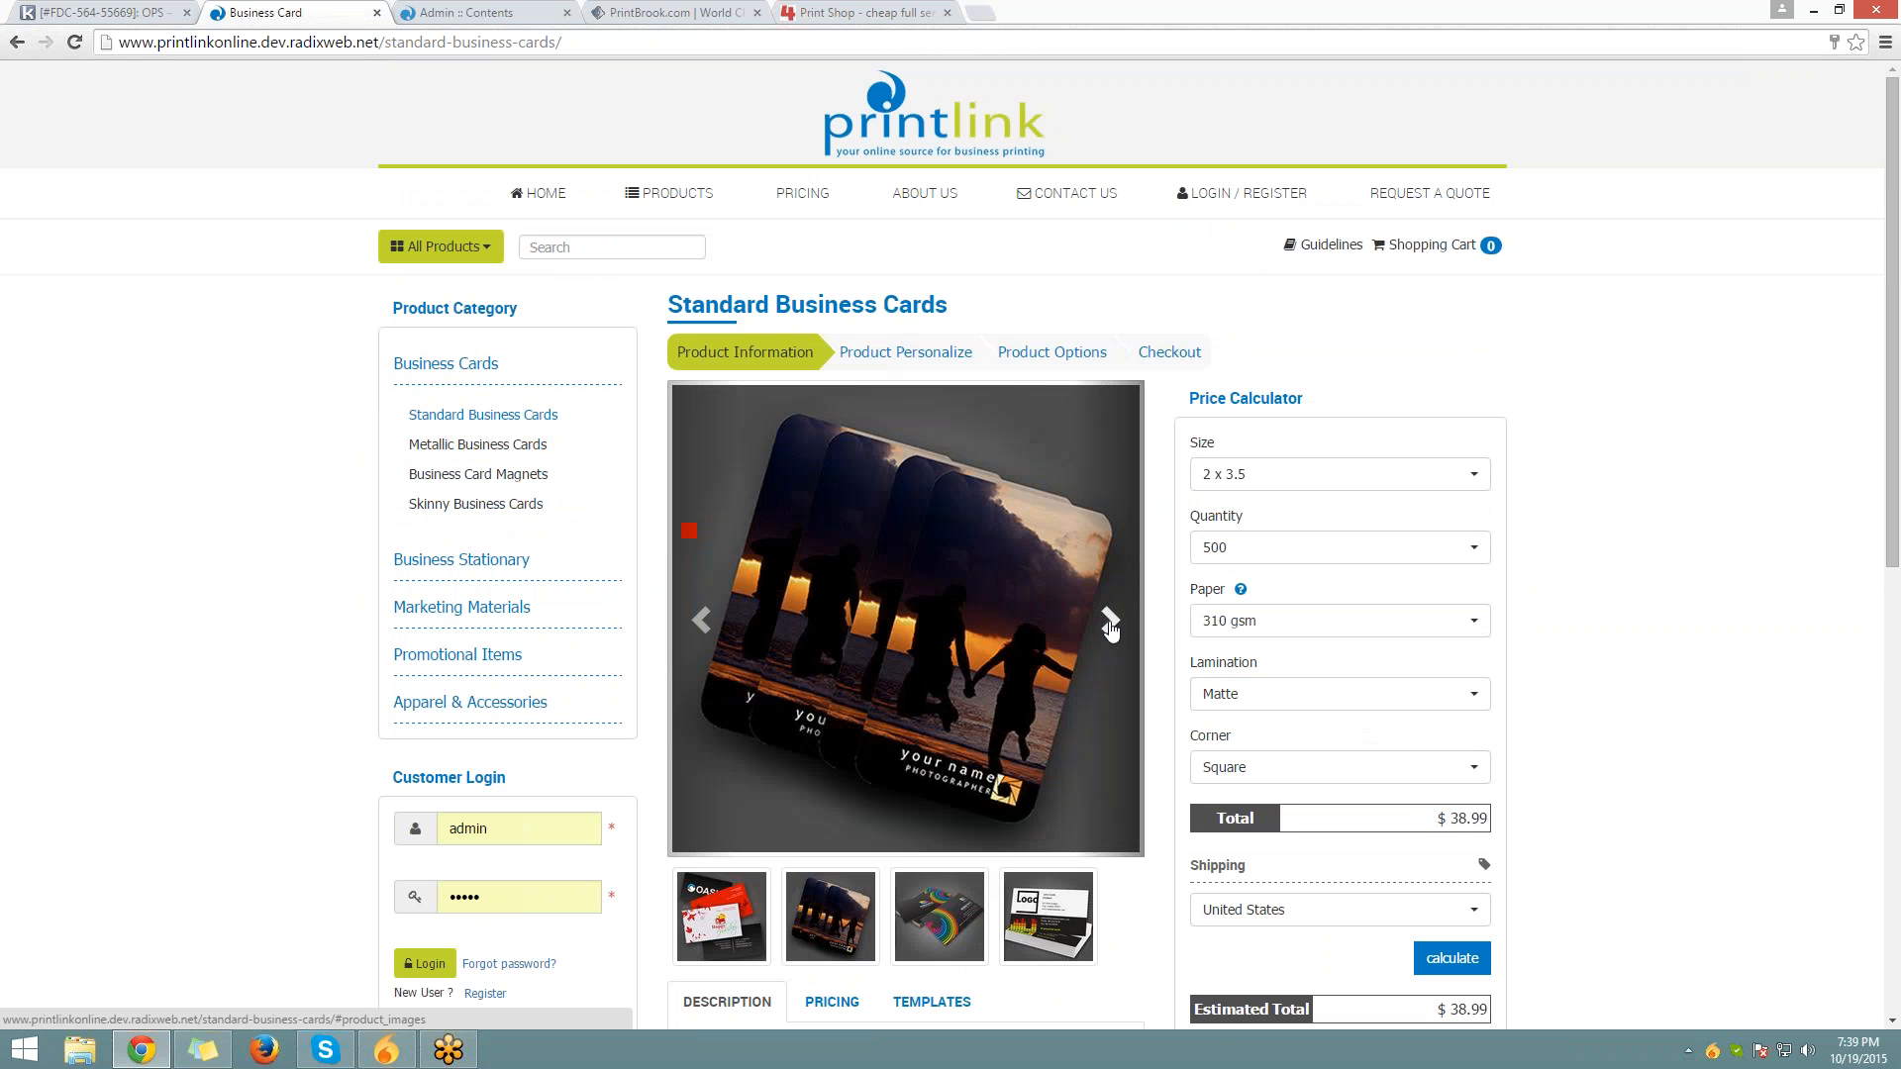
{"action": "left_click", "coordinate": [1110, 622]}
{"action": "left_click_drag", "start_coordinate": [1189, 398], "coordinate": [1289, 398]}
{"action": "scroll", "coordinate": [1305, 606], "scroll_direction": "down", "scroll_amount": 1}
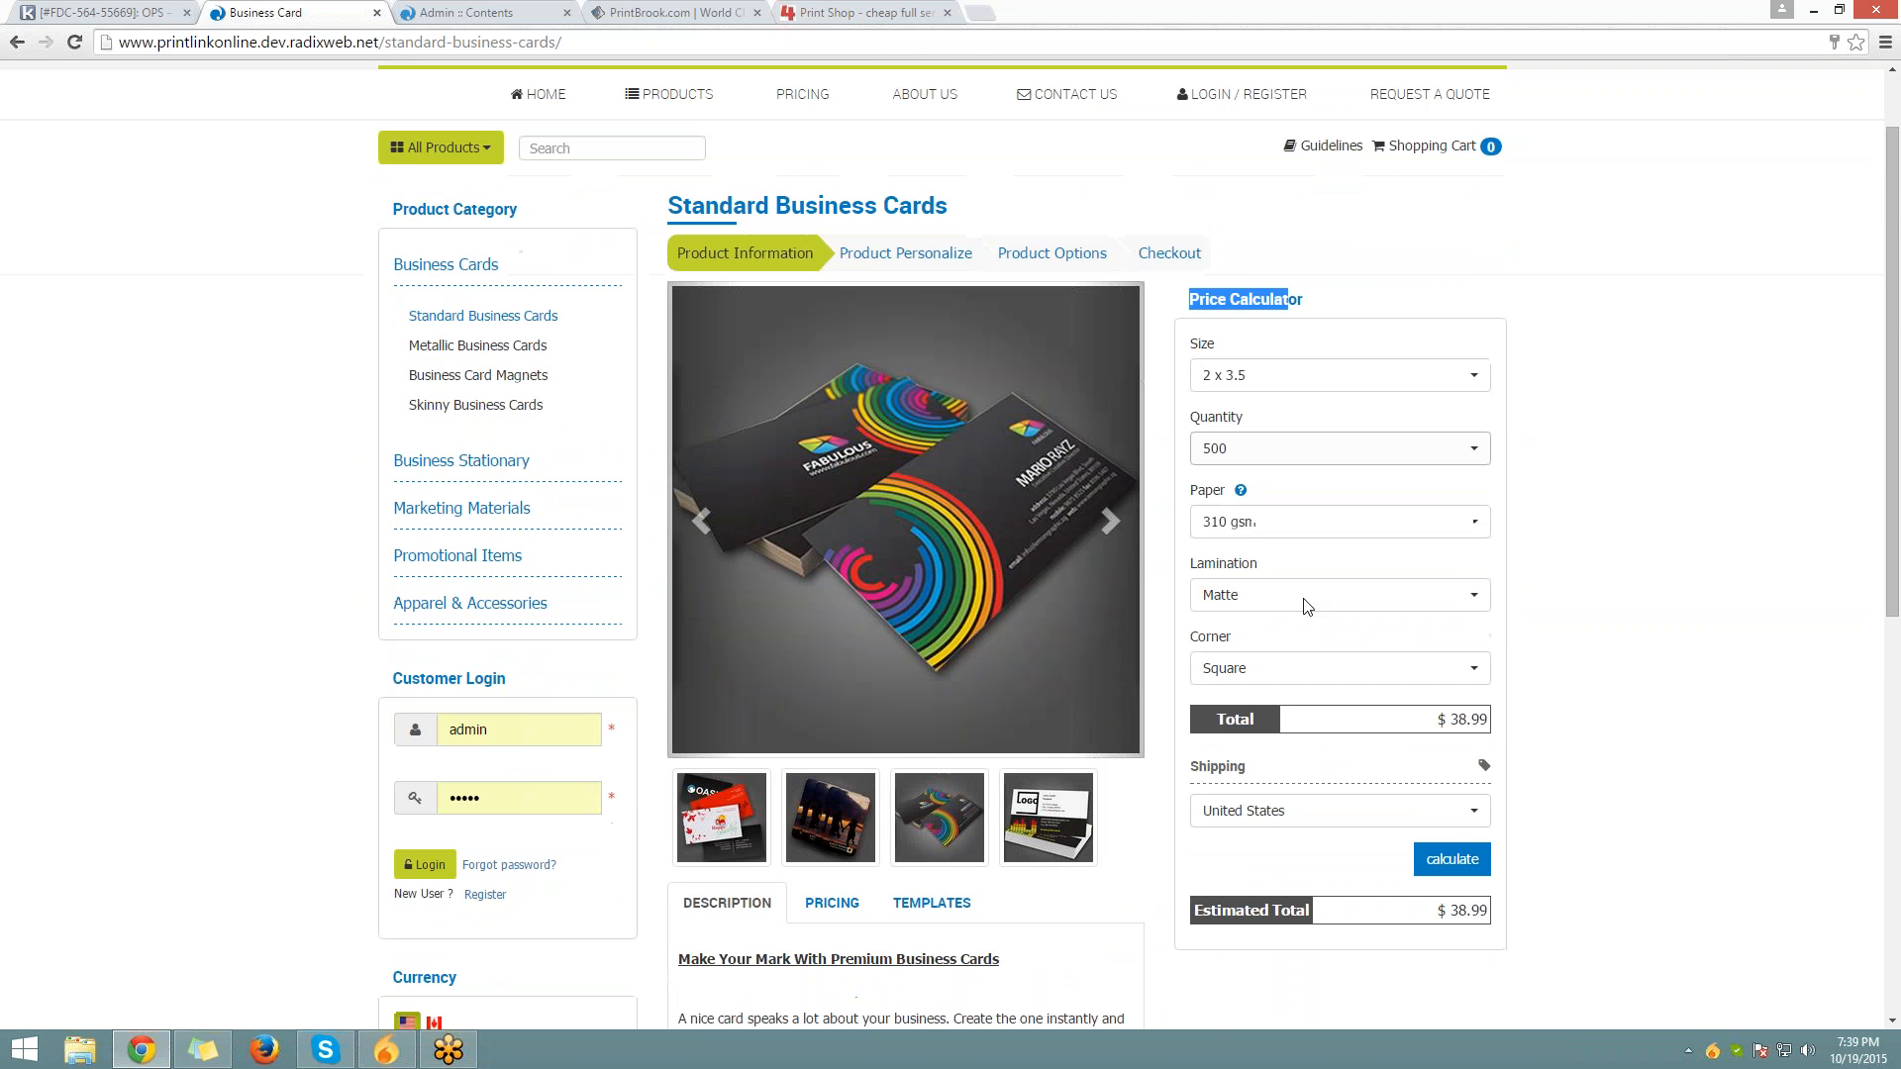
{"action": "scroll", "coordinate": [1305, 606], "scroll_direction": "down", "scroll_amount": 4}
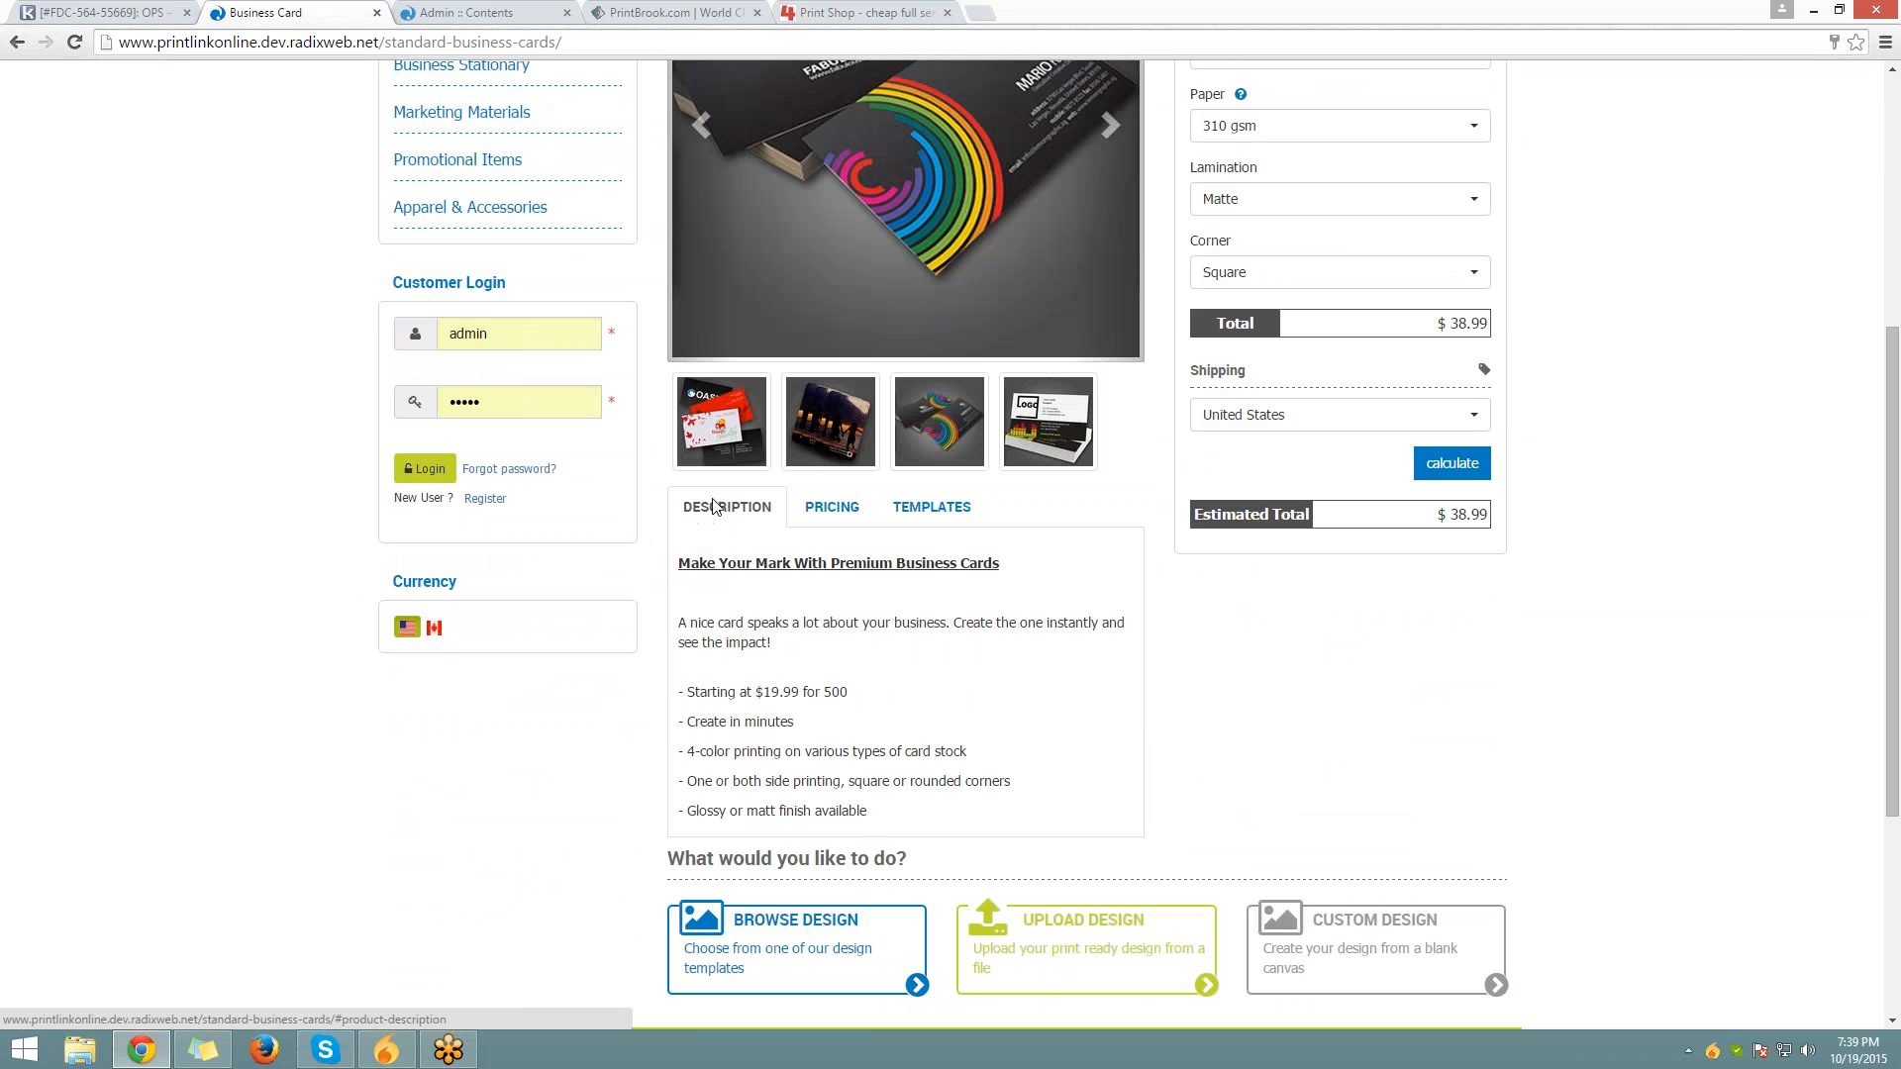
{"action": "left_click", "coordinate": [831, 506]}
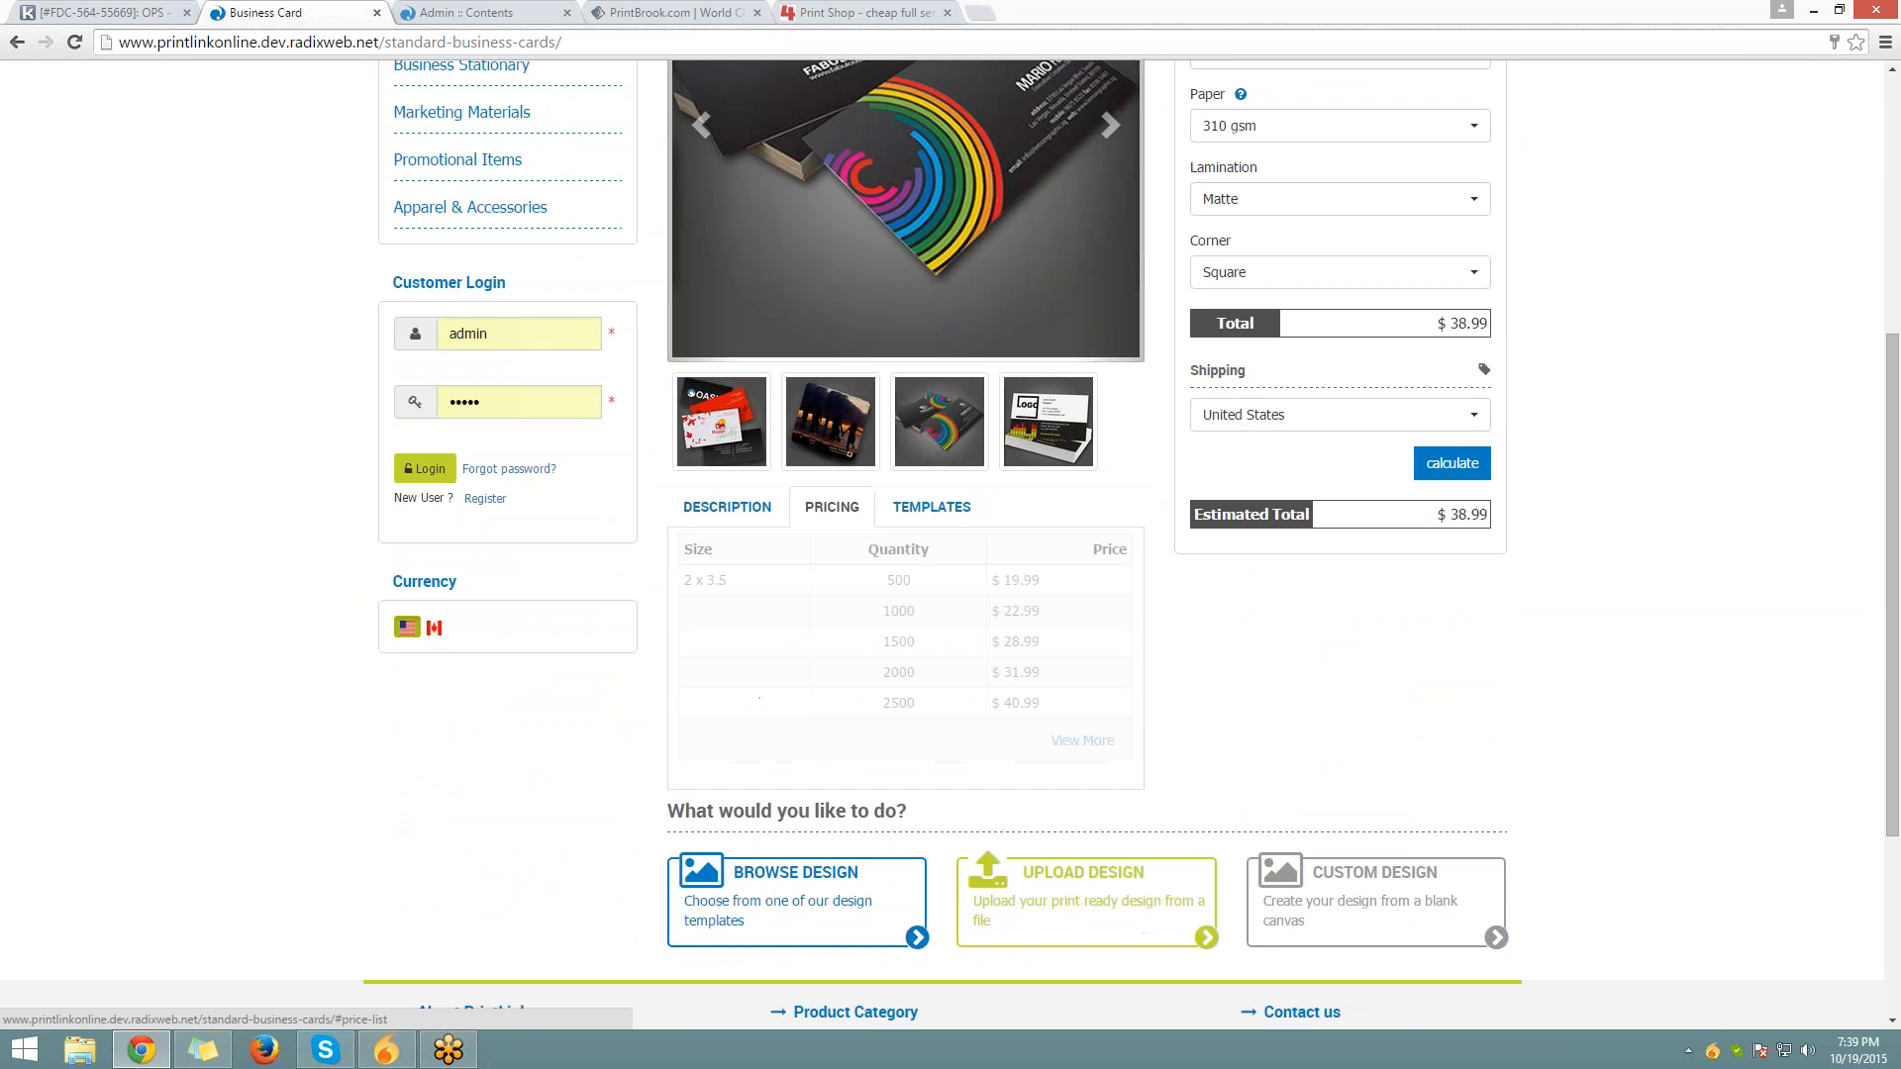
{"action": "left_click", "coordinate": [931, 507]}
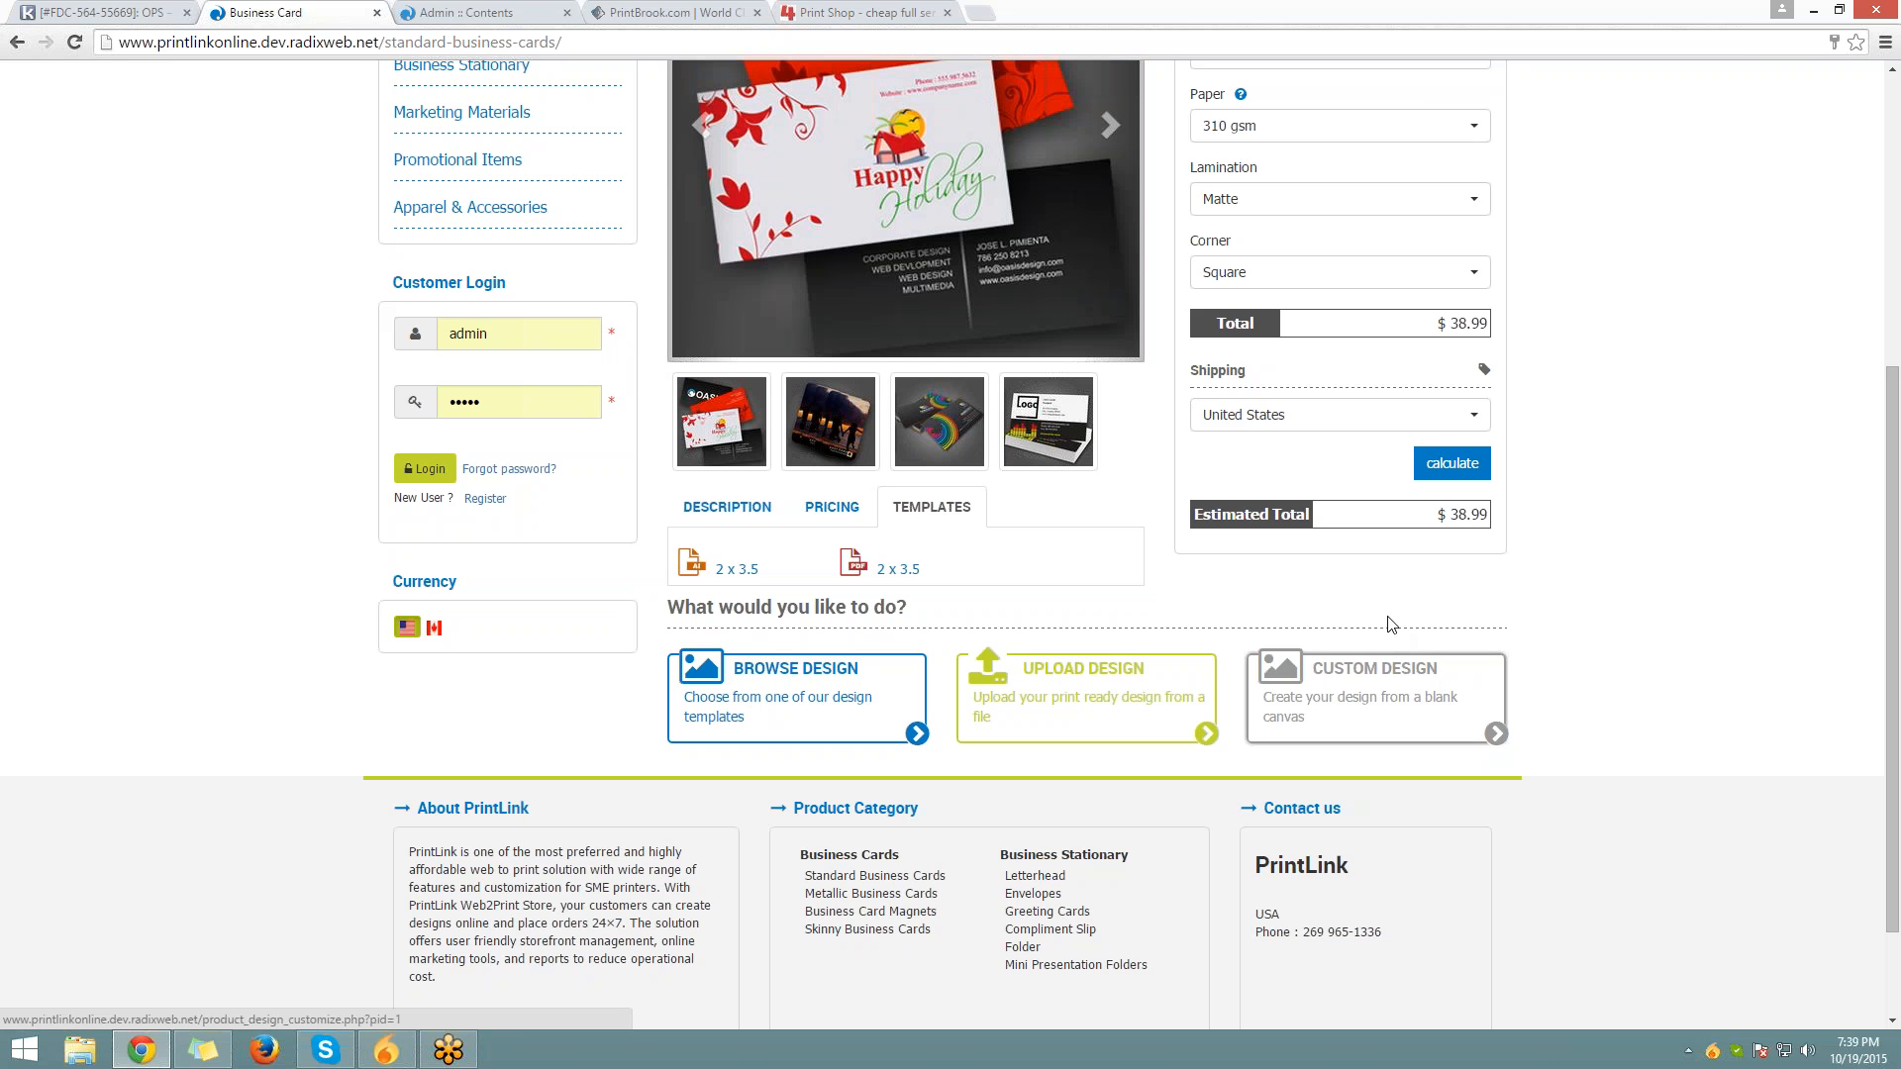
Open the blank 2 x 3.5 custom card designer, then leave it and return to the admin Contents tab
{"action": "left_click", "coordinate": [1385, 695]}
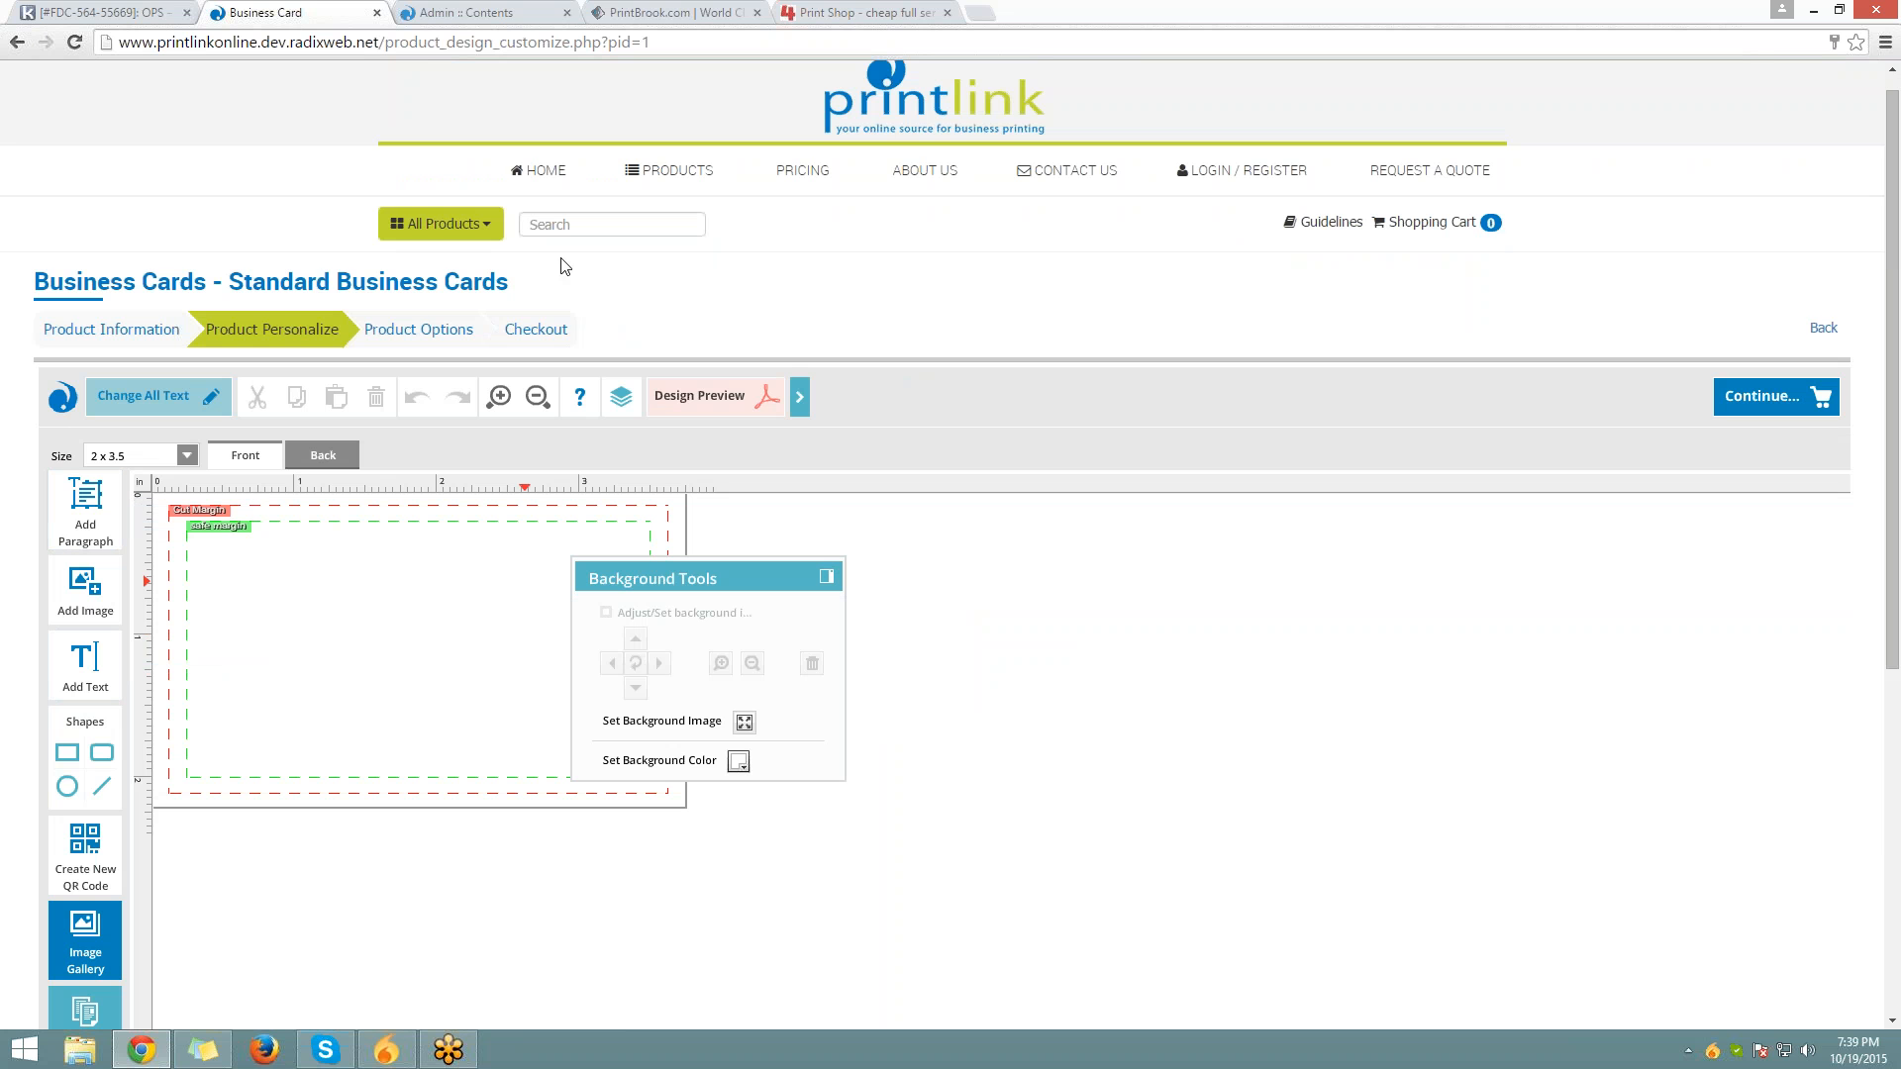
{"action": "left_click", "coordinate": [17, 42]}
{"action": "left_click", "coordinate": [924, 199]}
{"action": "left_click", "coordinate": [465, 11]}
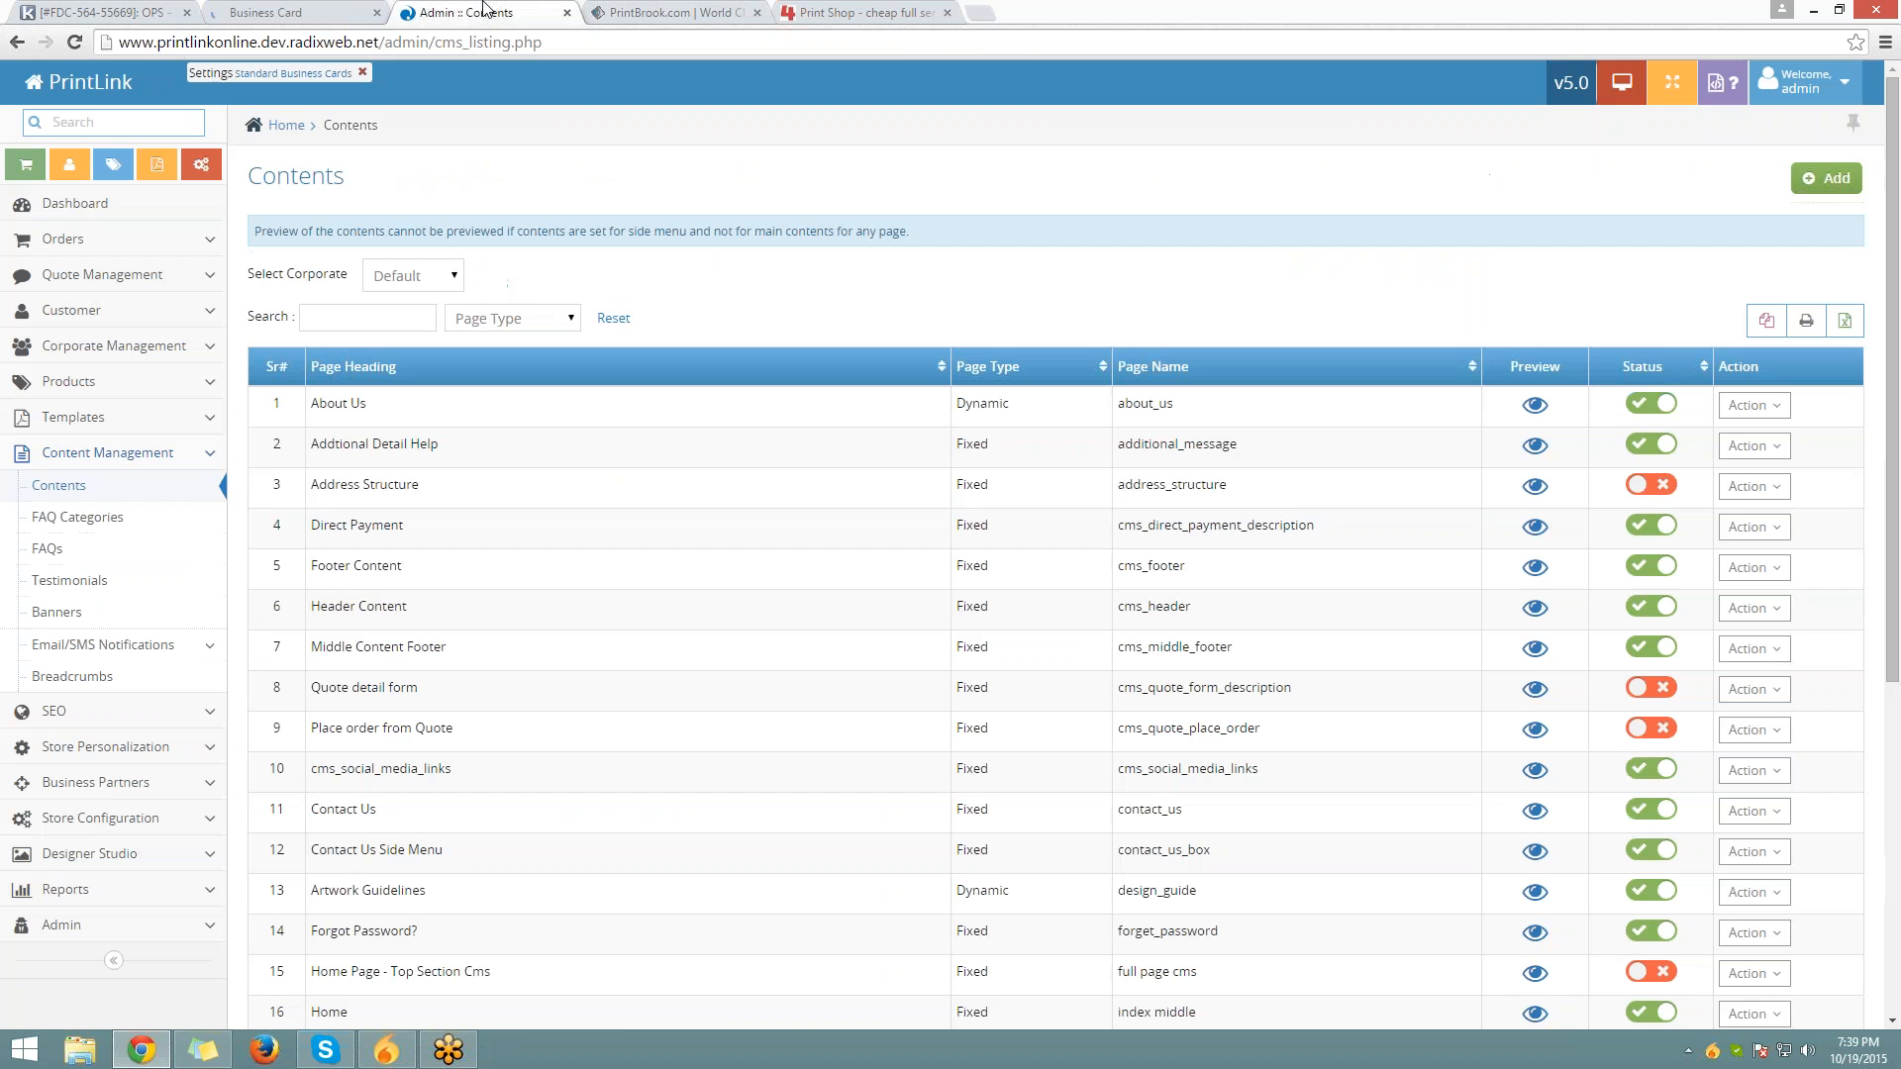
Open the admin Dashboard and show the most recent customers, then quotes, in the Recent panel
{"action": "left_click", "coordinate": [160, 70]}
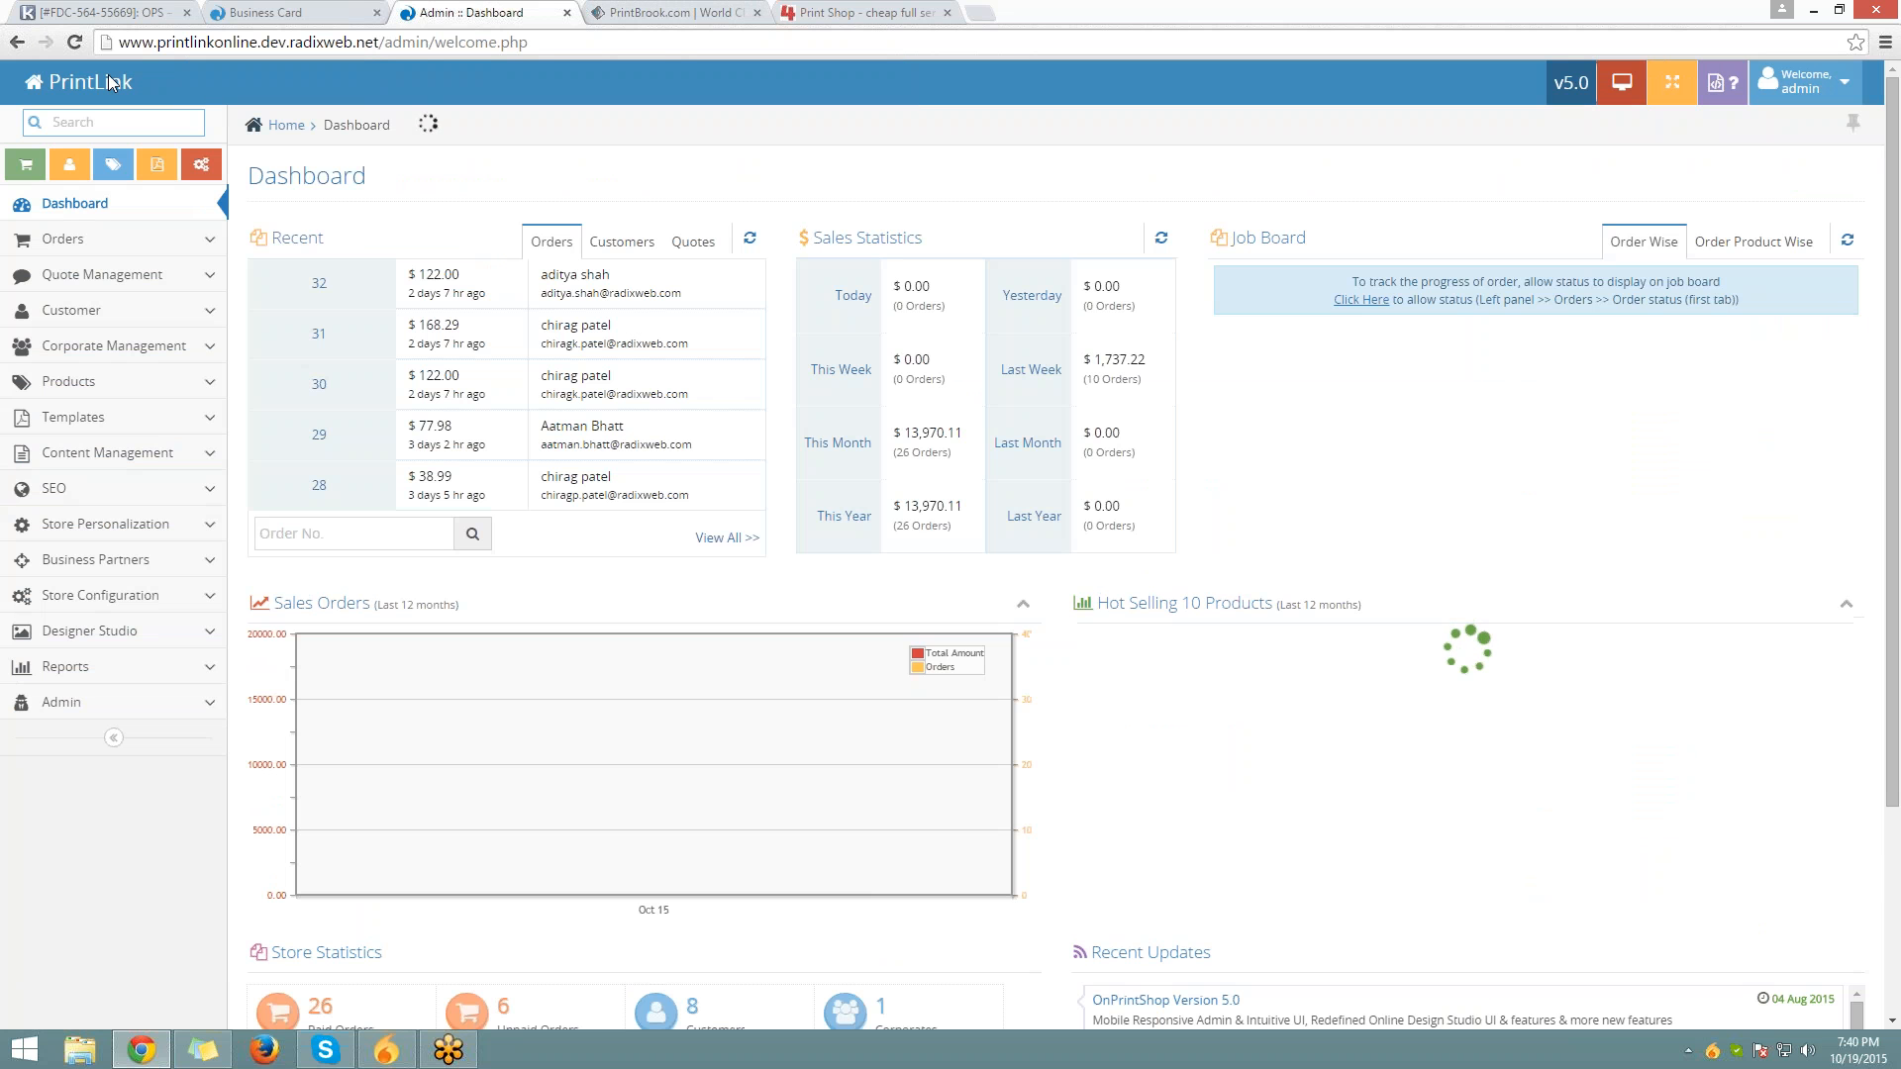
{"action": "left_click", "coordinate": [163, 198]}
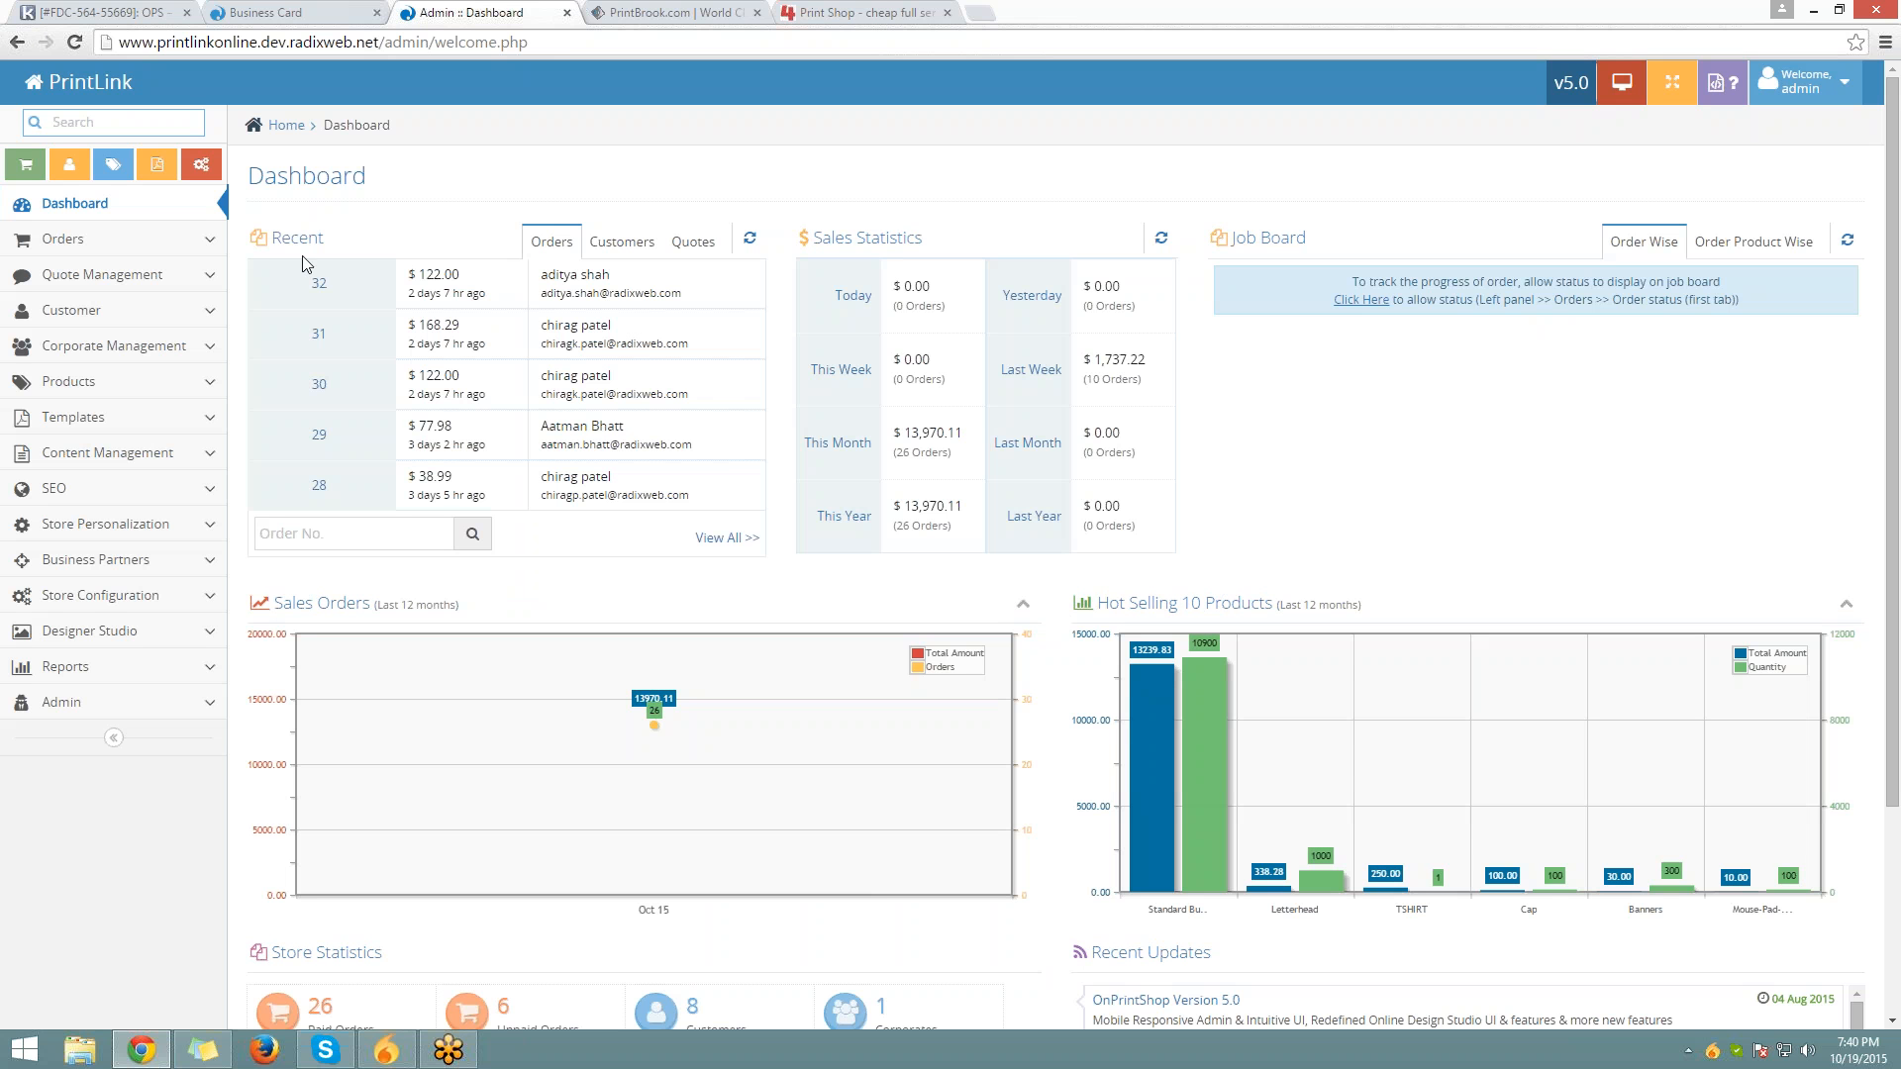
{"action": "double_click", "coordinate": [305, 229]}
{"action": "left_click", "coordinate": [656, 242]}
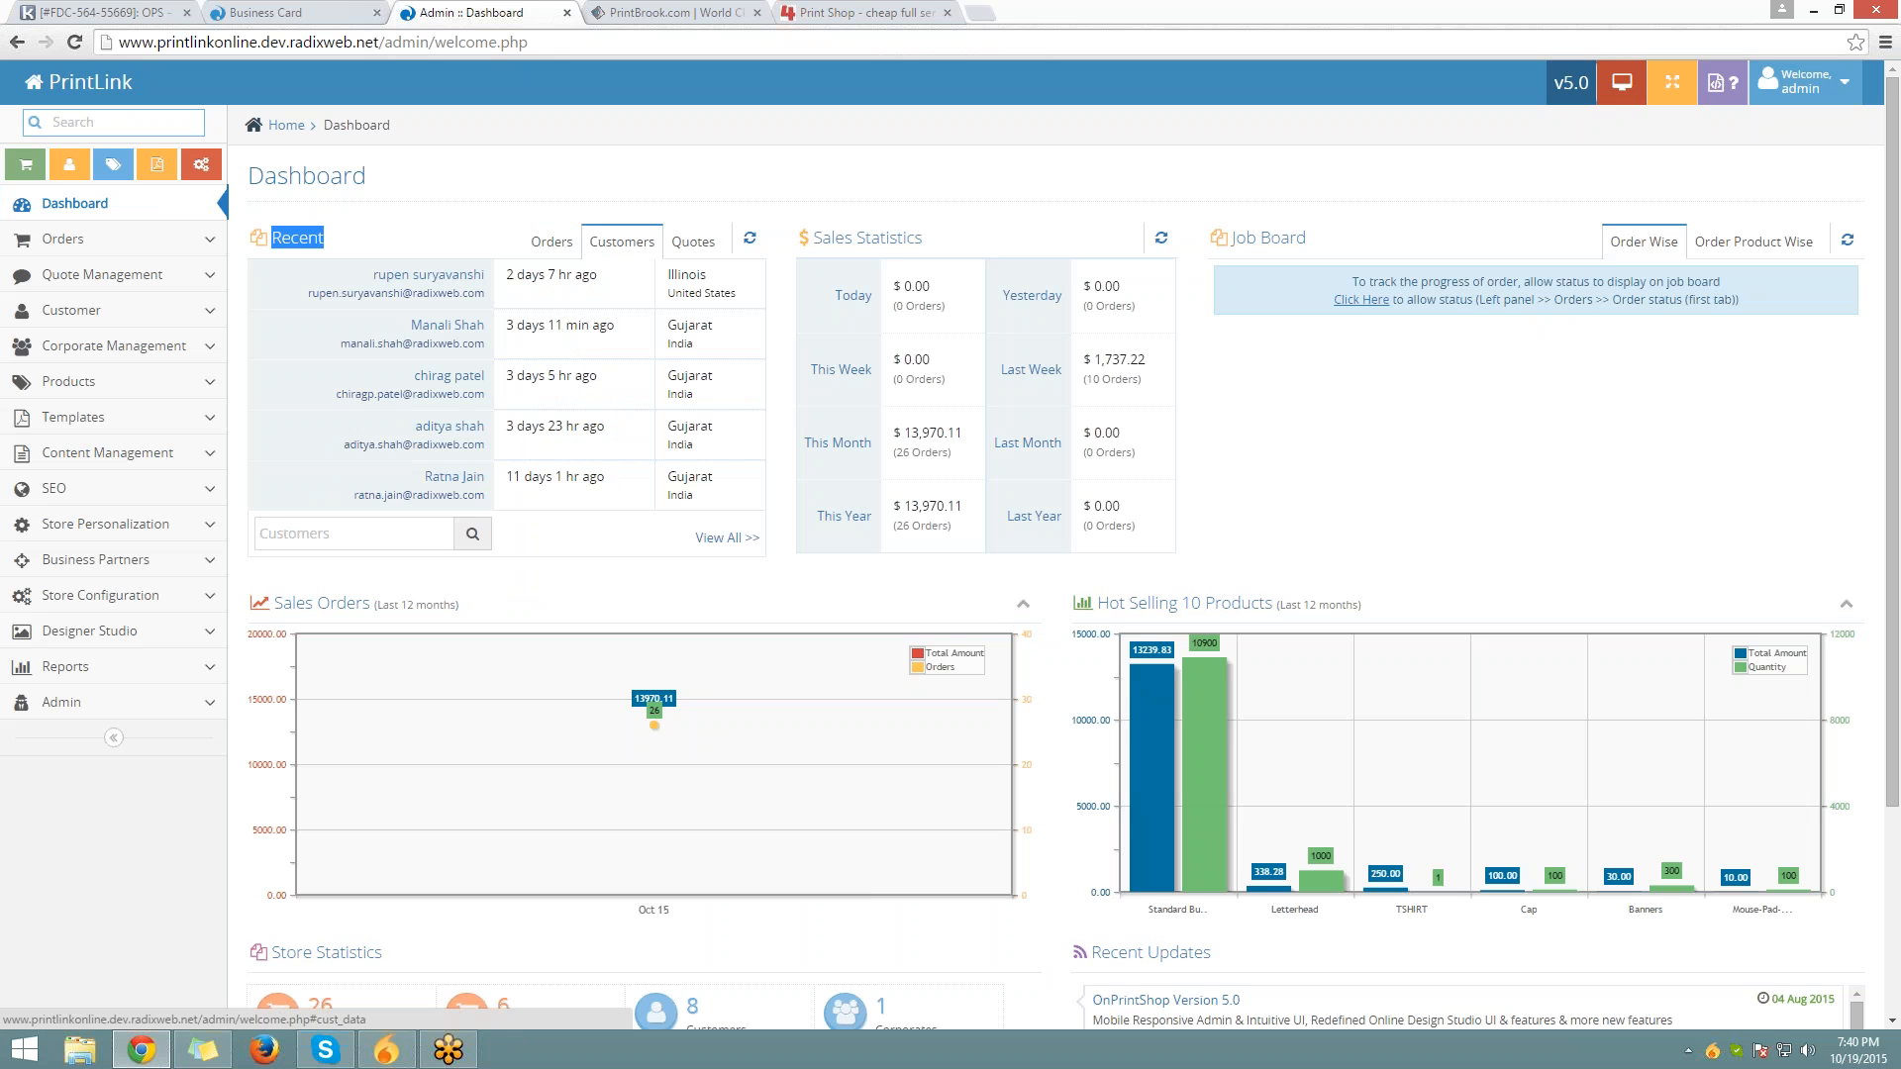
{"action": "left_click", "coordinate": [693, 241]}
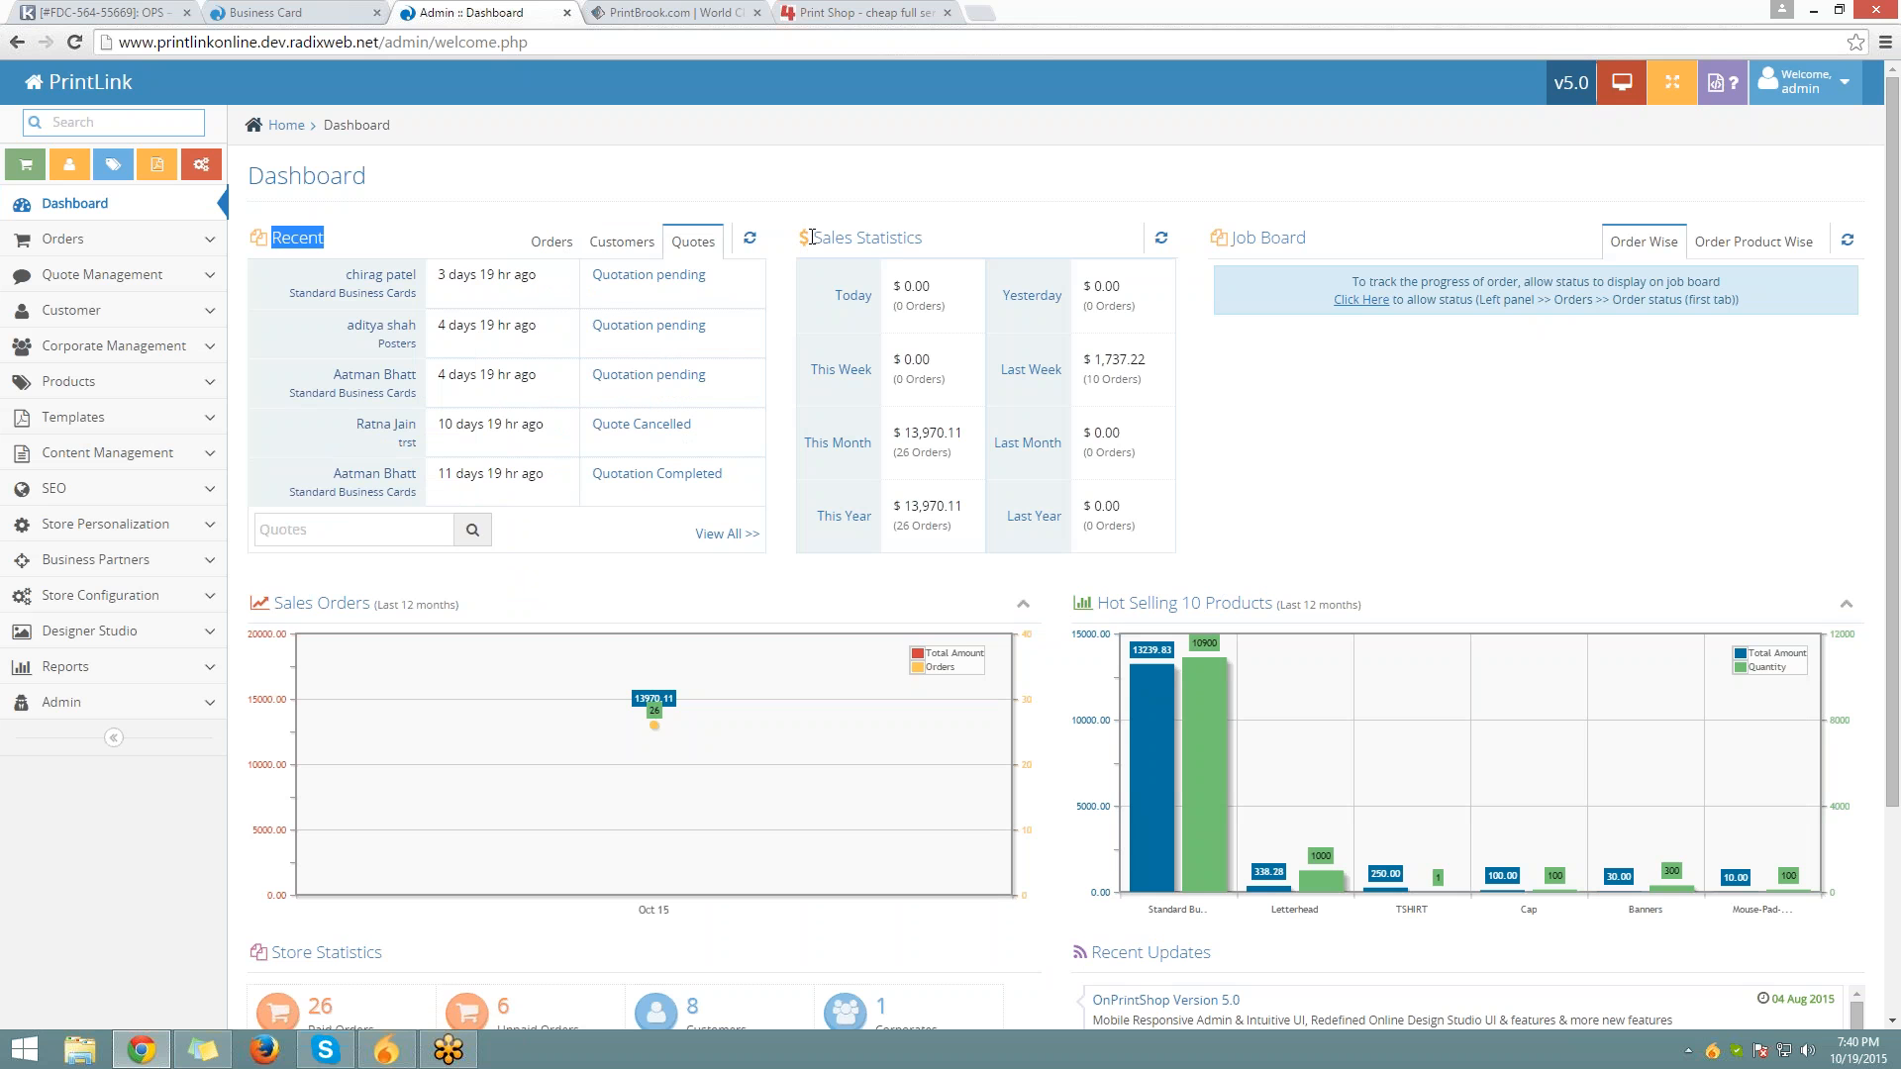
{"action": "left_click_drag", "start_coordinate": [812, 237], "coordinate": [922, 237]}
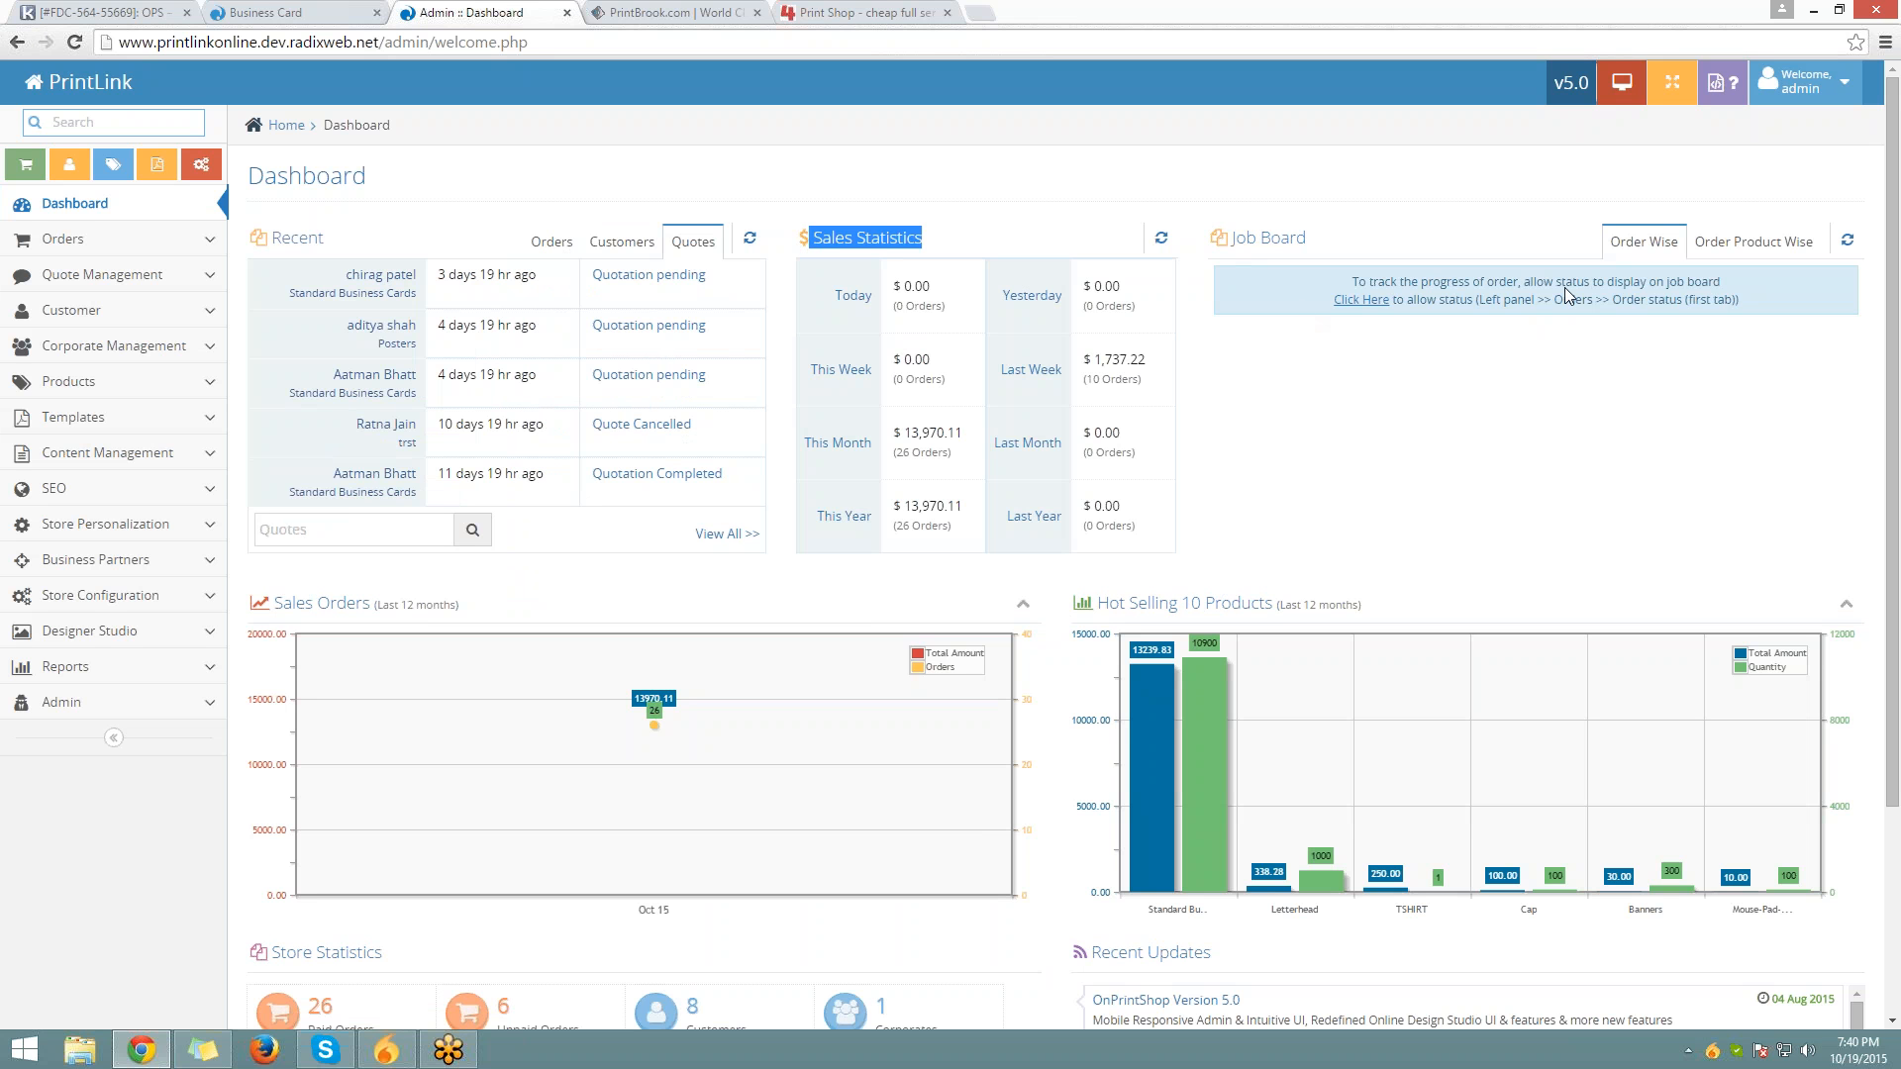
{"action": "scroll", "coordinate": [270, 425], "scroll_direction": "down", "scroll_amount": 2}
{"action": "left_click_drag", "start_coordinate": [270, 424], "coordinate": [470, 404]}
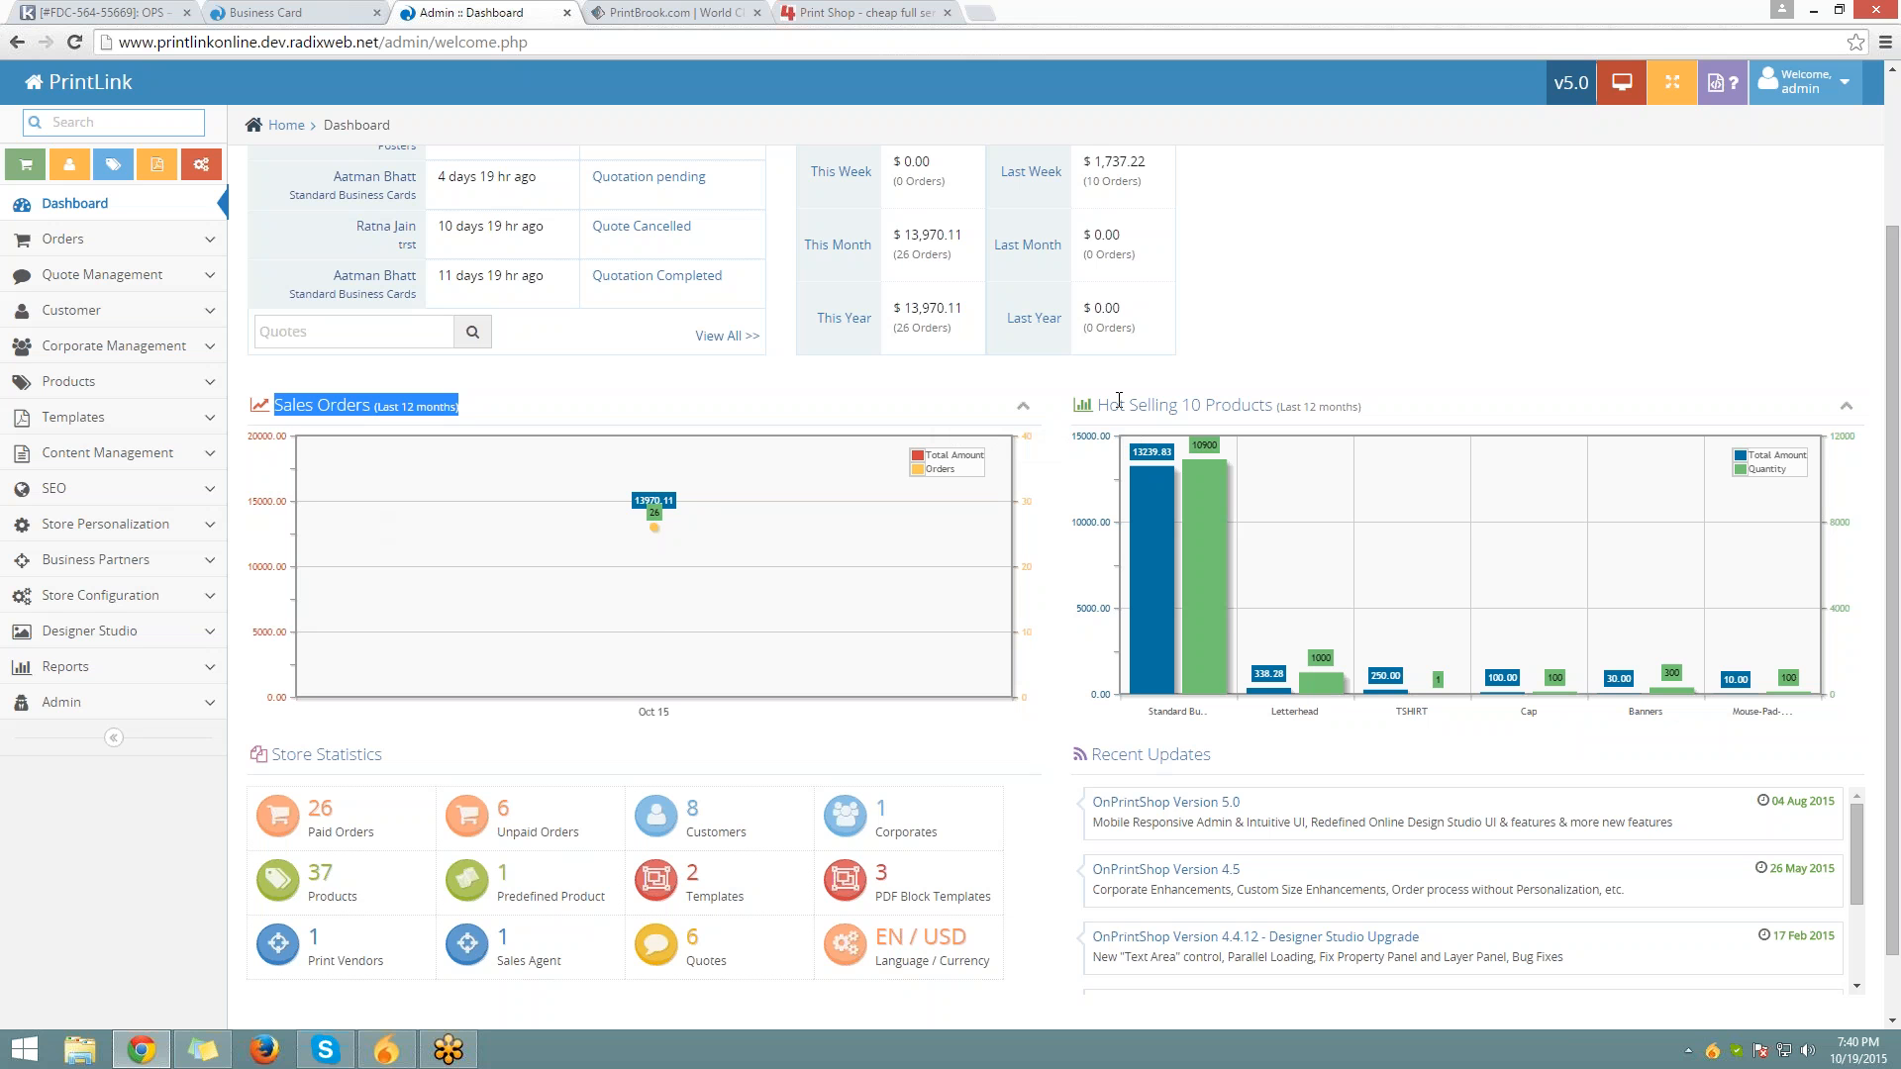
{"action": "left_click_drag", "start_coordinate": [1099, 404], "coordinate": [1410, 405]}
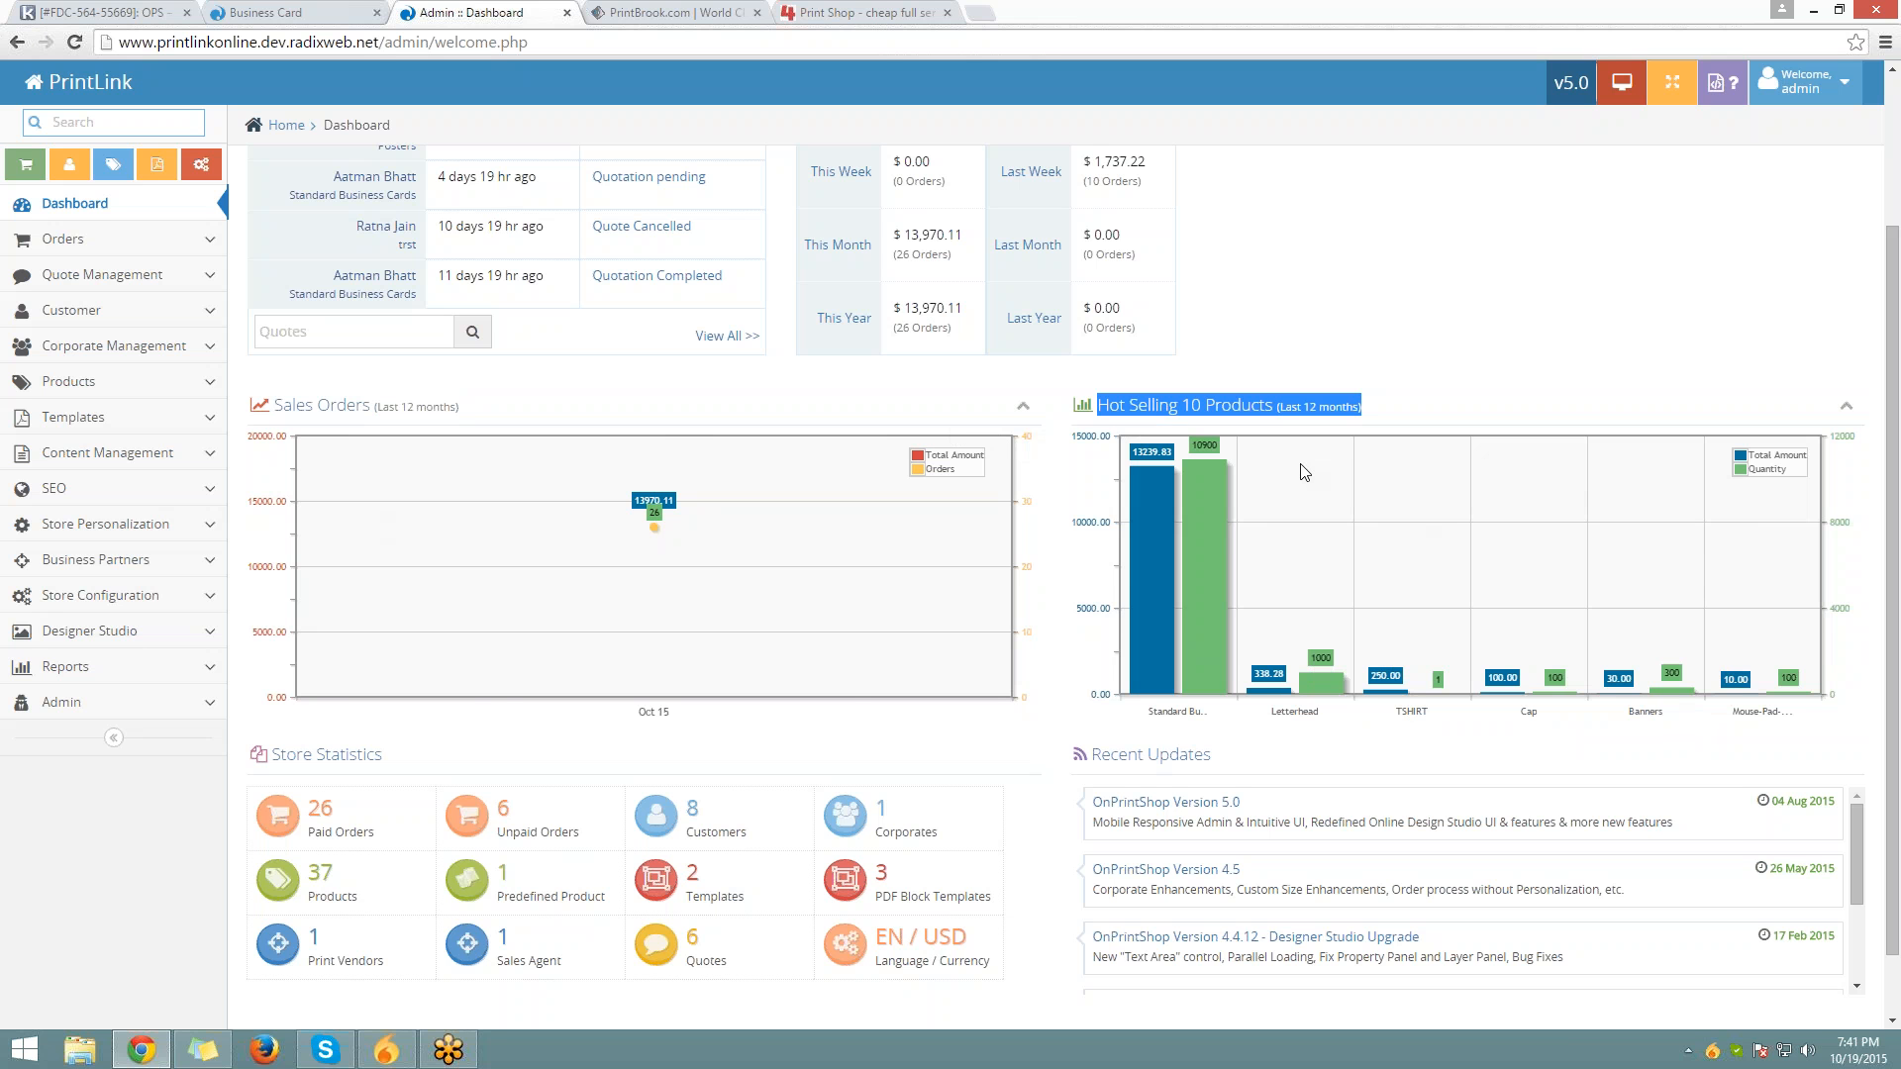
{"action": "scroll", "coordinate": [1304, 473], "scroll_direction": "down", "scroll_amount": 1}
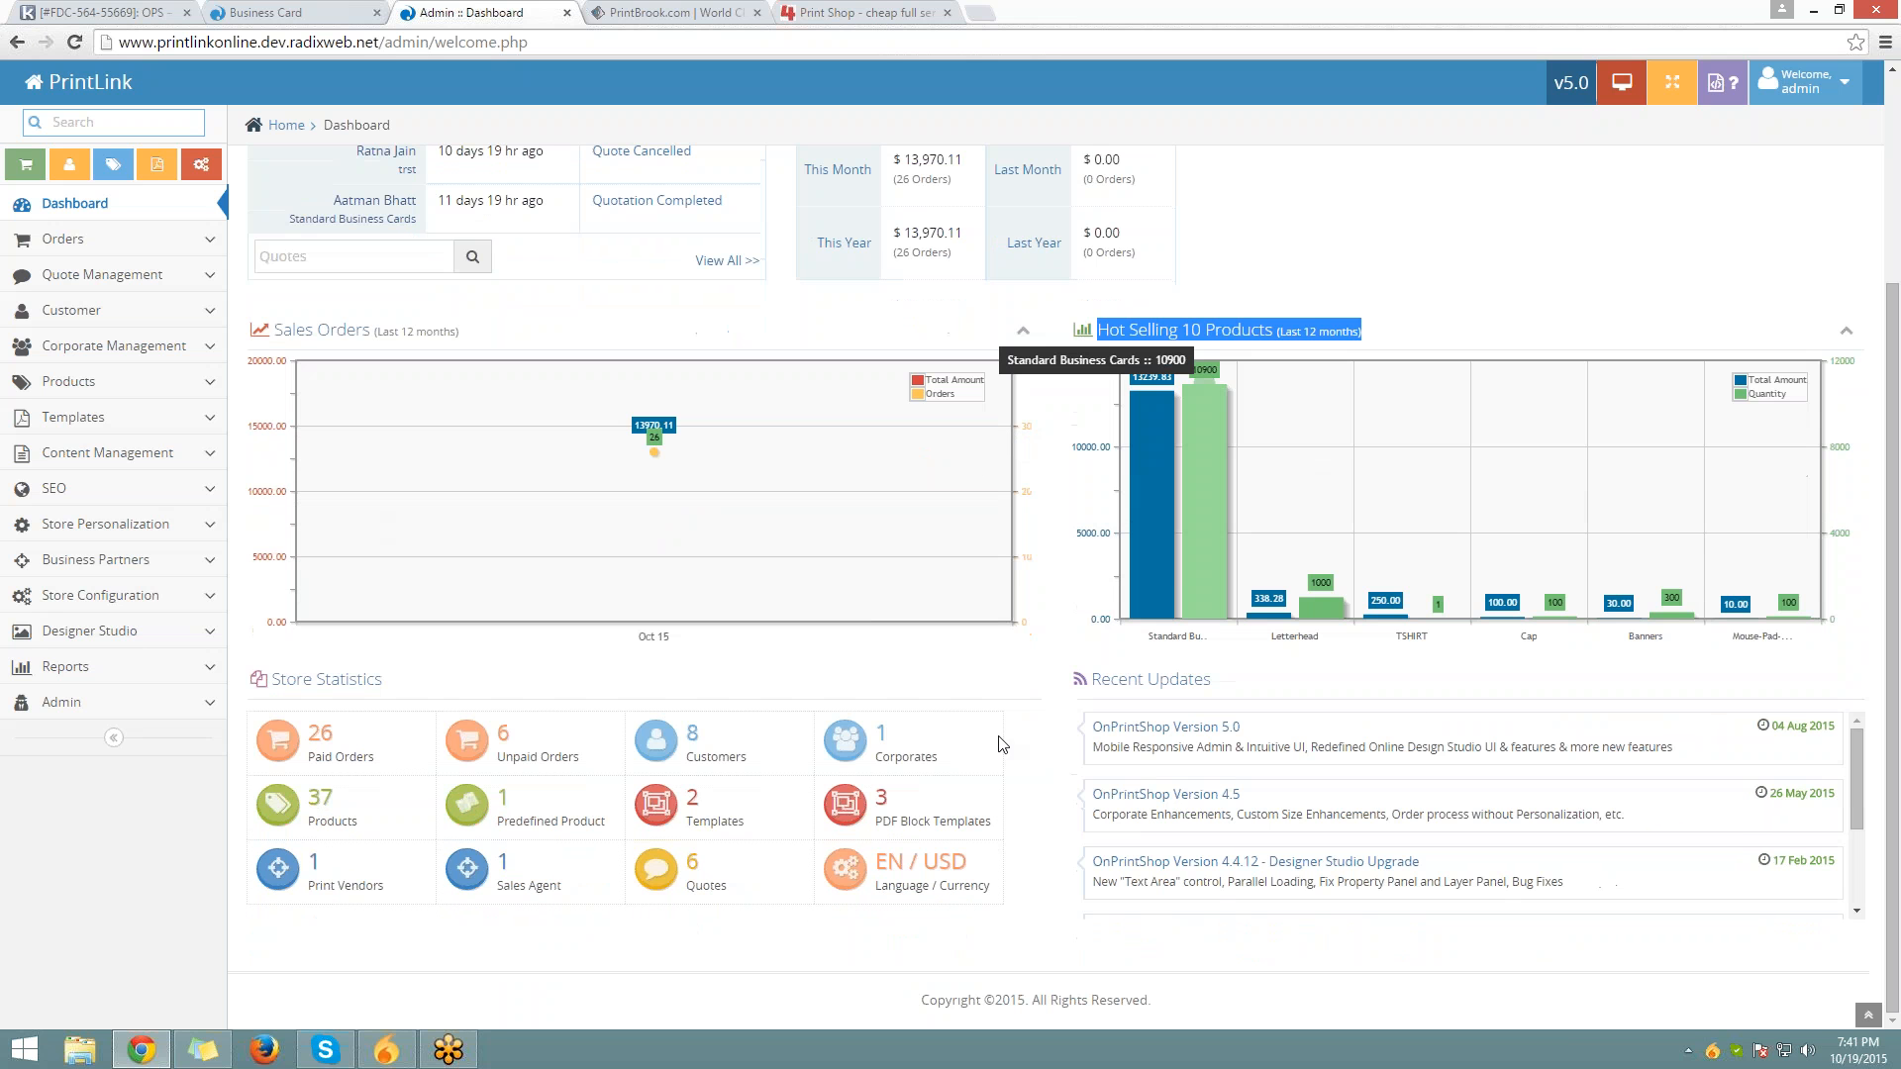
{"action": "left_click", "coordinate": [299, 671]}
{"action": "left_click_drag", "start_coordinate": [299, 671], "coordinate": [411, 671]}
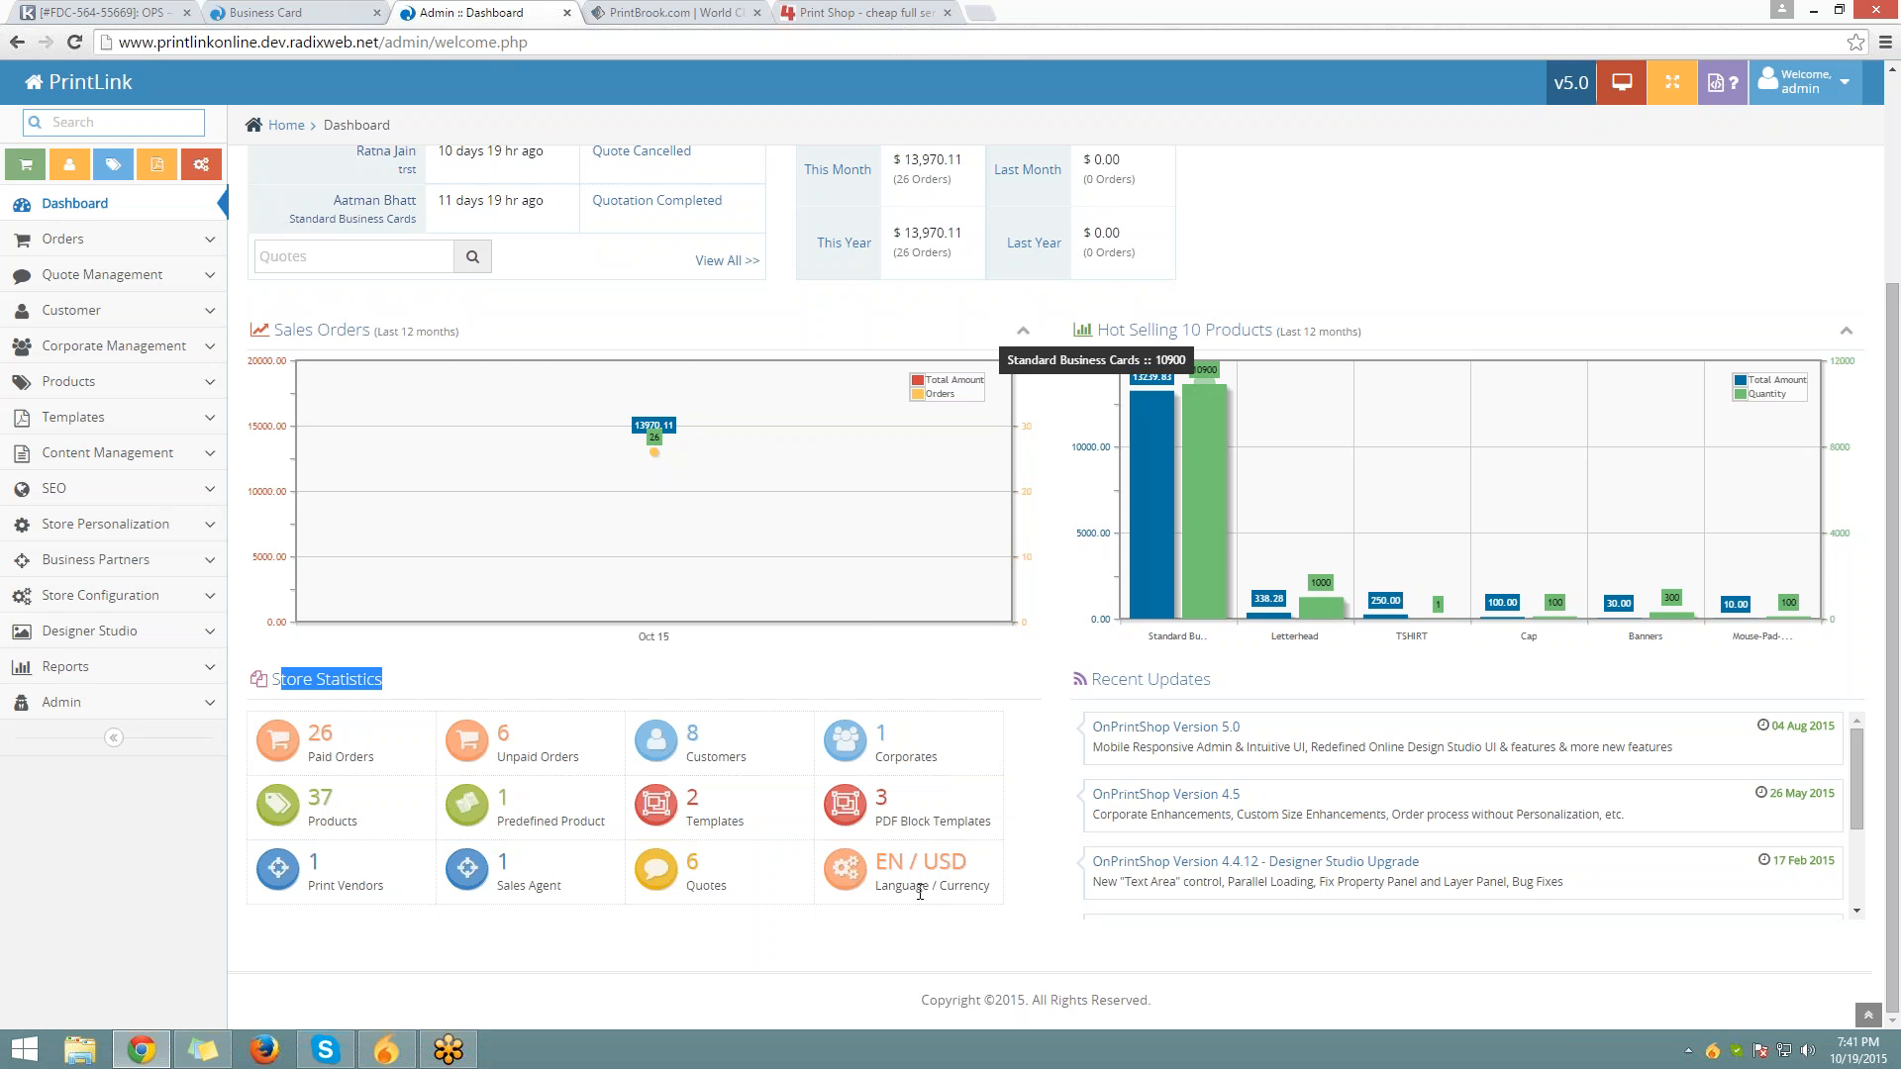
Open the OnPrintShop Version 5.0 link from Recent Updates in a background tab
{"action": "scroll", "coordinate": [919, 892], "scroll_direction": "up", "scroll_amount": 3}
{"action": "scroll", "coordinate": [1040, 742], "scroll_direction": "down", "scroll_amount": 3}
{"action": "left_click", "coordinate": [1165, 681]}
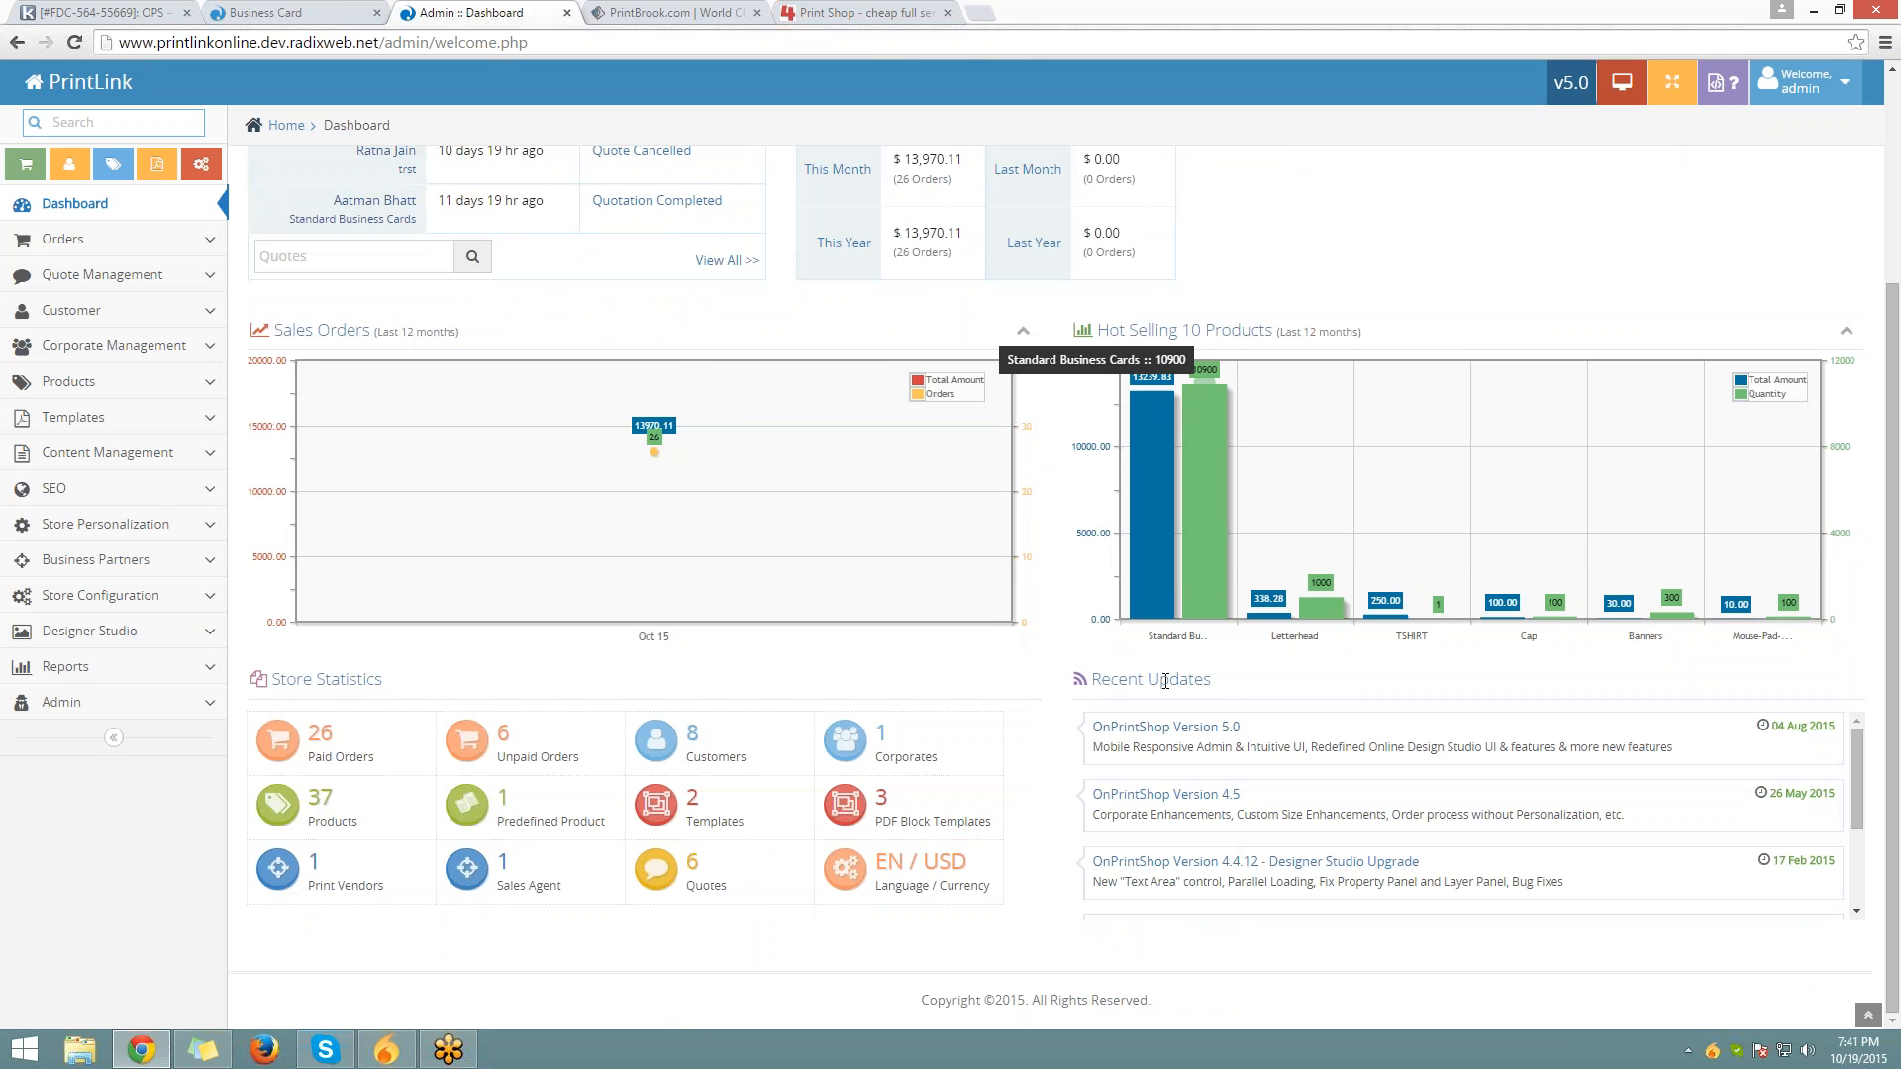
{"action": "left_click_drag", "start_coordinate": [1165, 681], "coordinate": [1111, 656]}
{"action": "scroll", "coordinate": [1111, 657], "scroll_direction": "up", "scroll_amount": 1}
{"action": "scroll", "coordinate": [1111, 656], "scroll_direction": "down", "scroll_amount": 1}
{"action": "left_click", "coordinate": [1110, 656]}
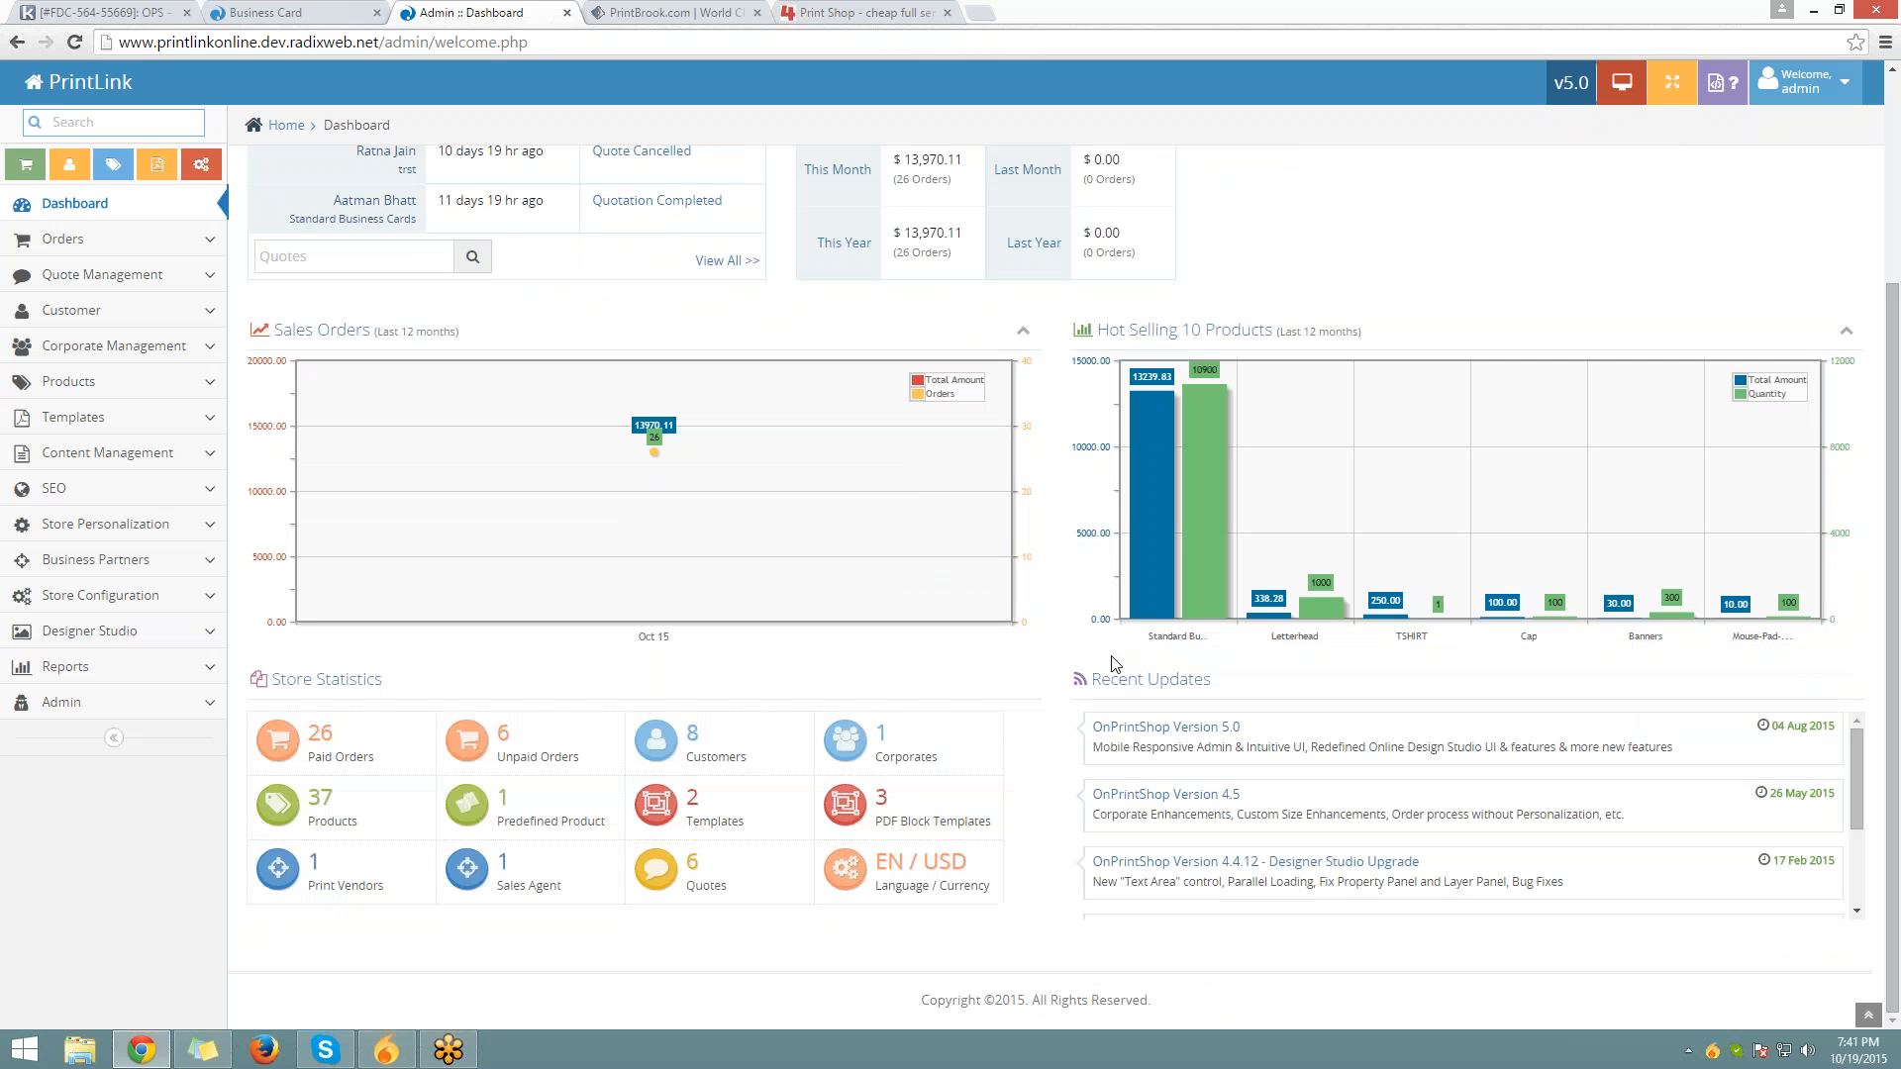
{"action": "left_click_drag", "start_coordinate": [1092, 679], "coordinate": [1213, 681]}
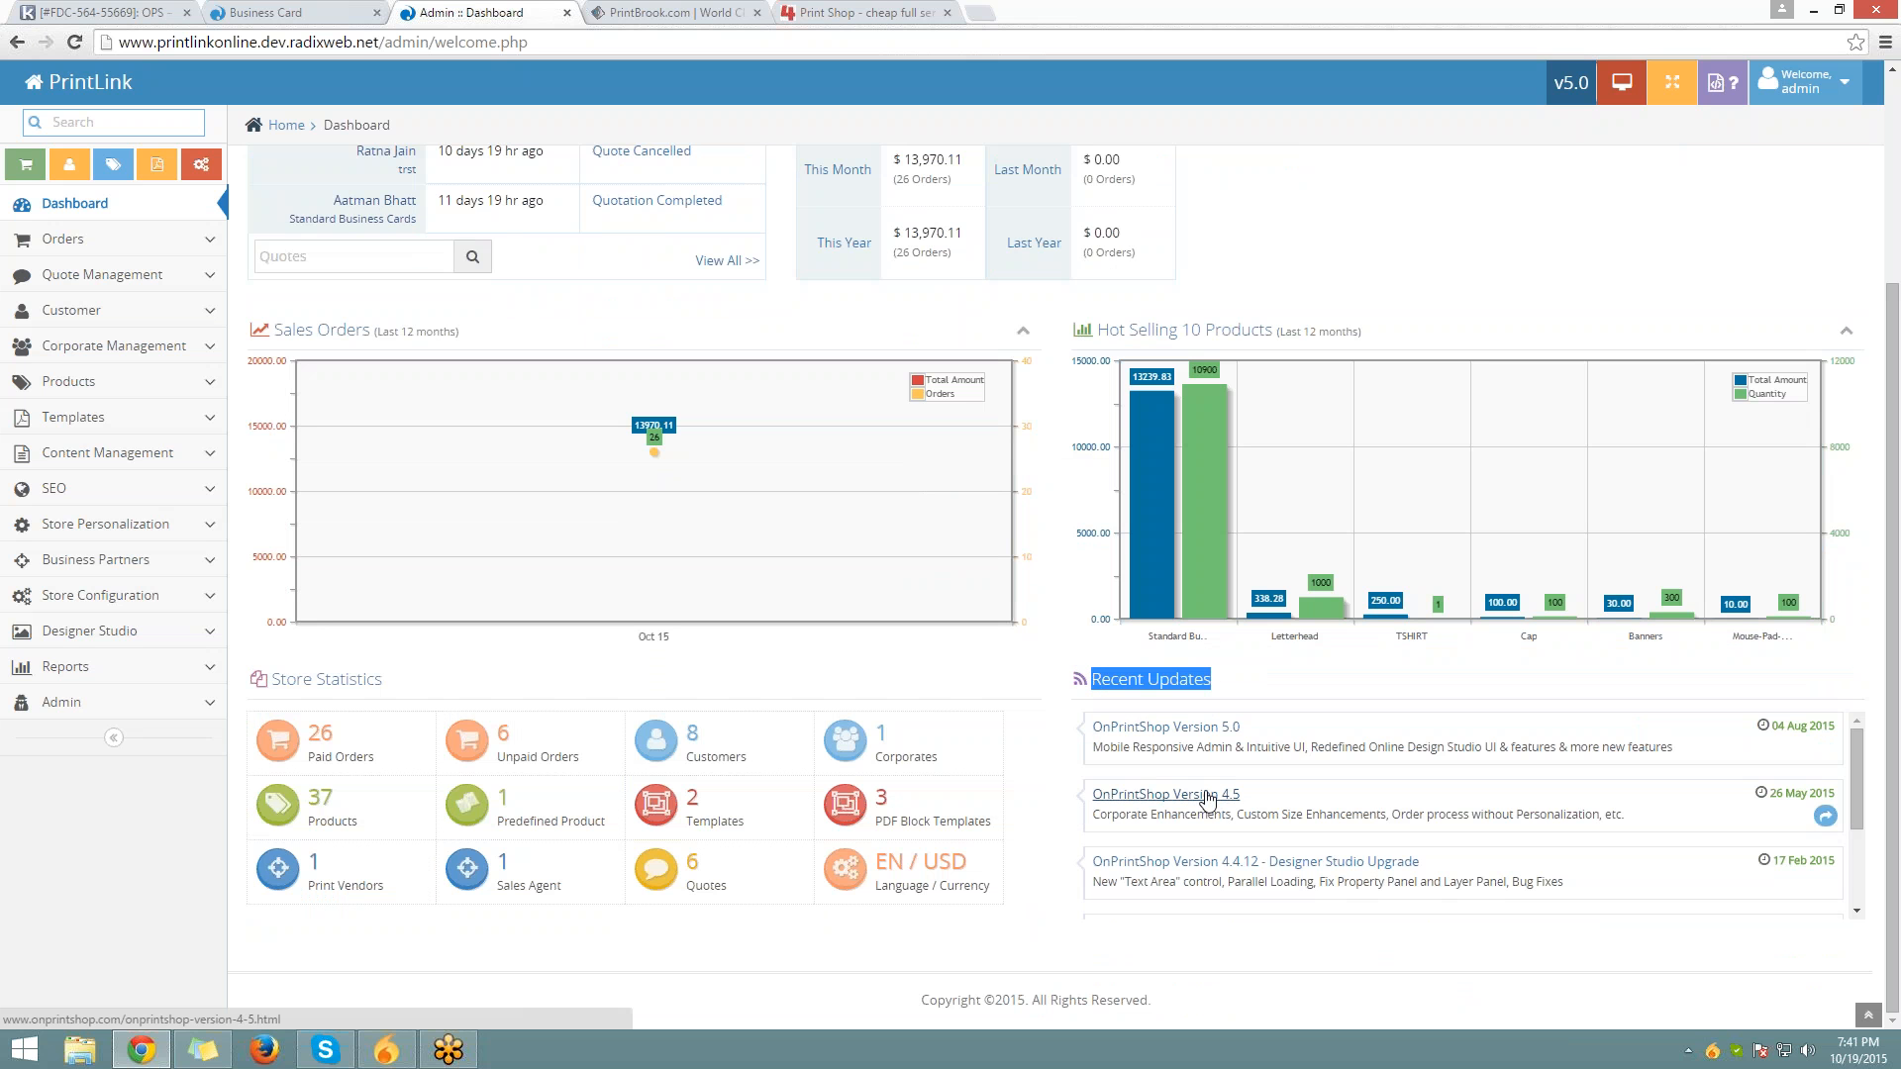
{"action": "scroll", "coordinate": [1208, 865], "scroll_direction": "down", "scroll_amount": 3}
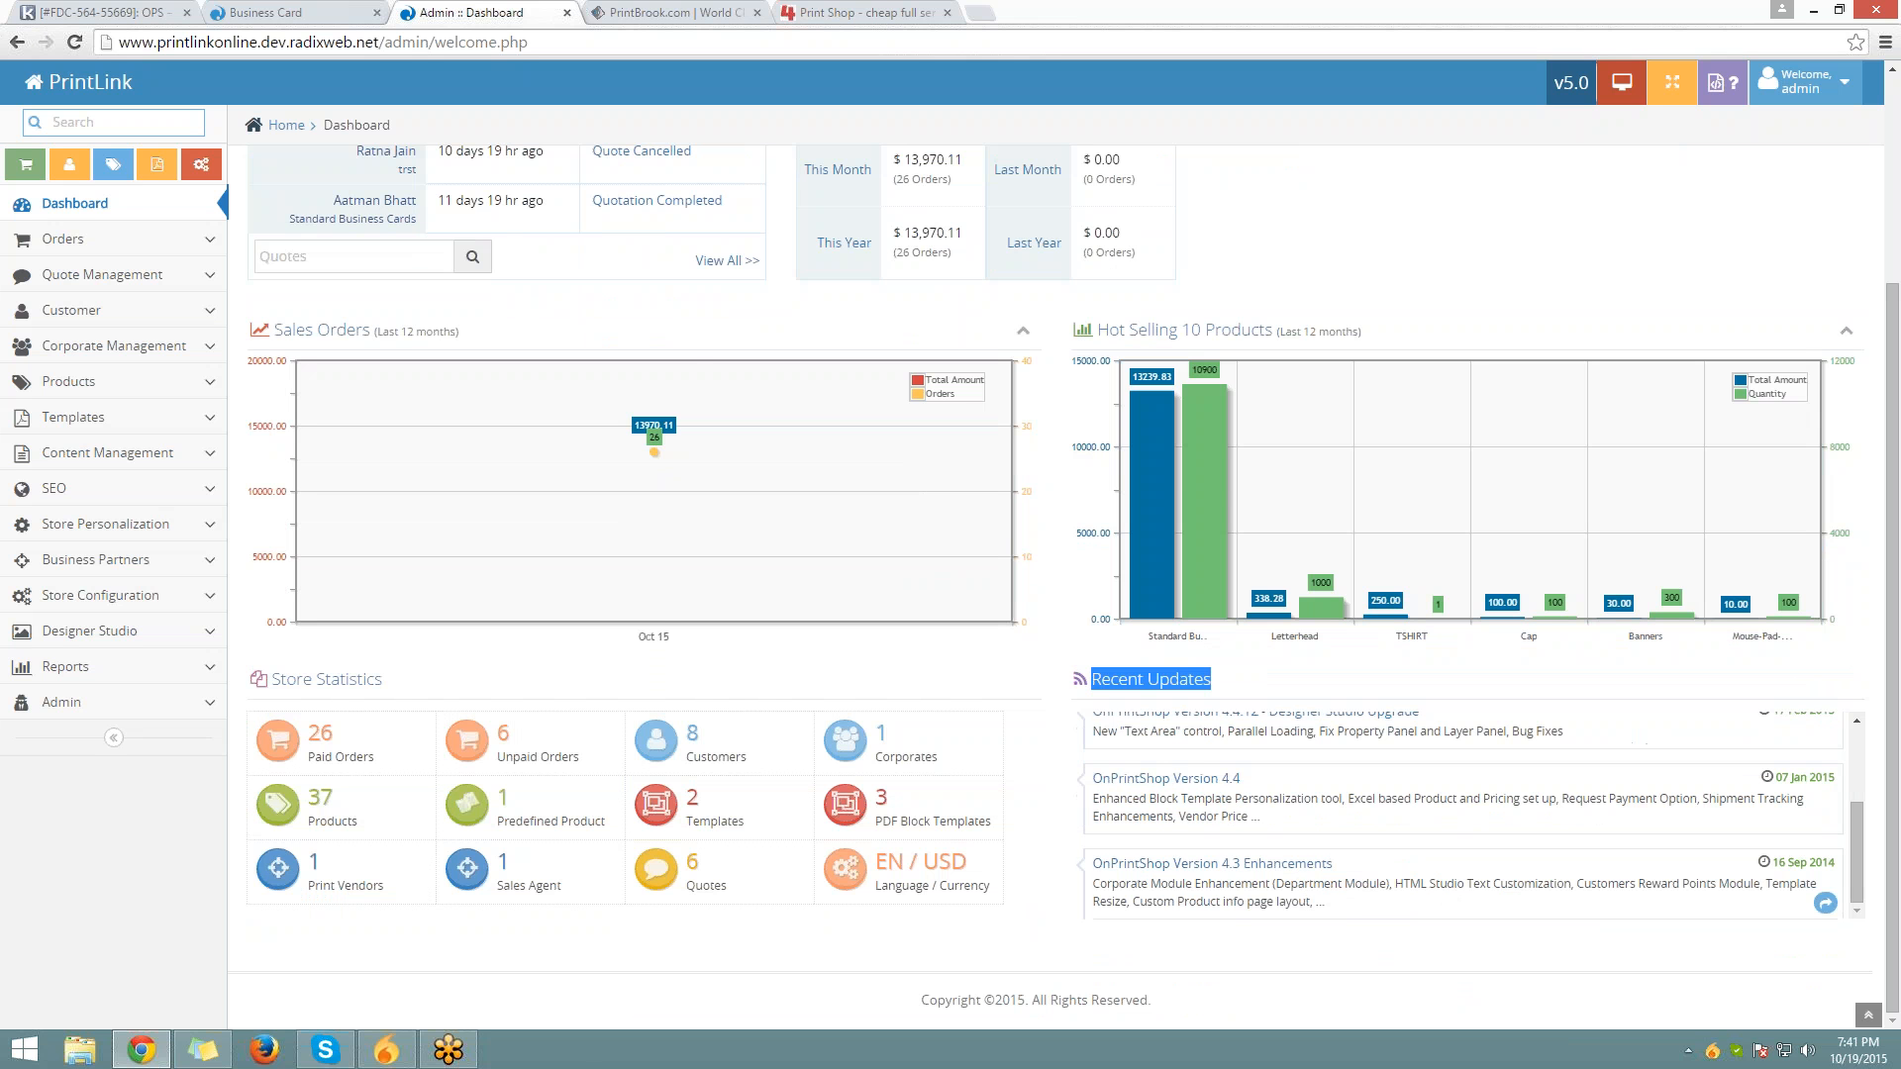
{"action": "scroll", "coordinate": [1465, 812], "scroll_direction": "up", "scroll_amount": 3}
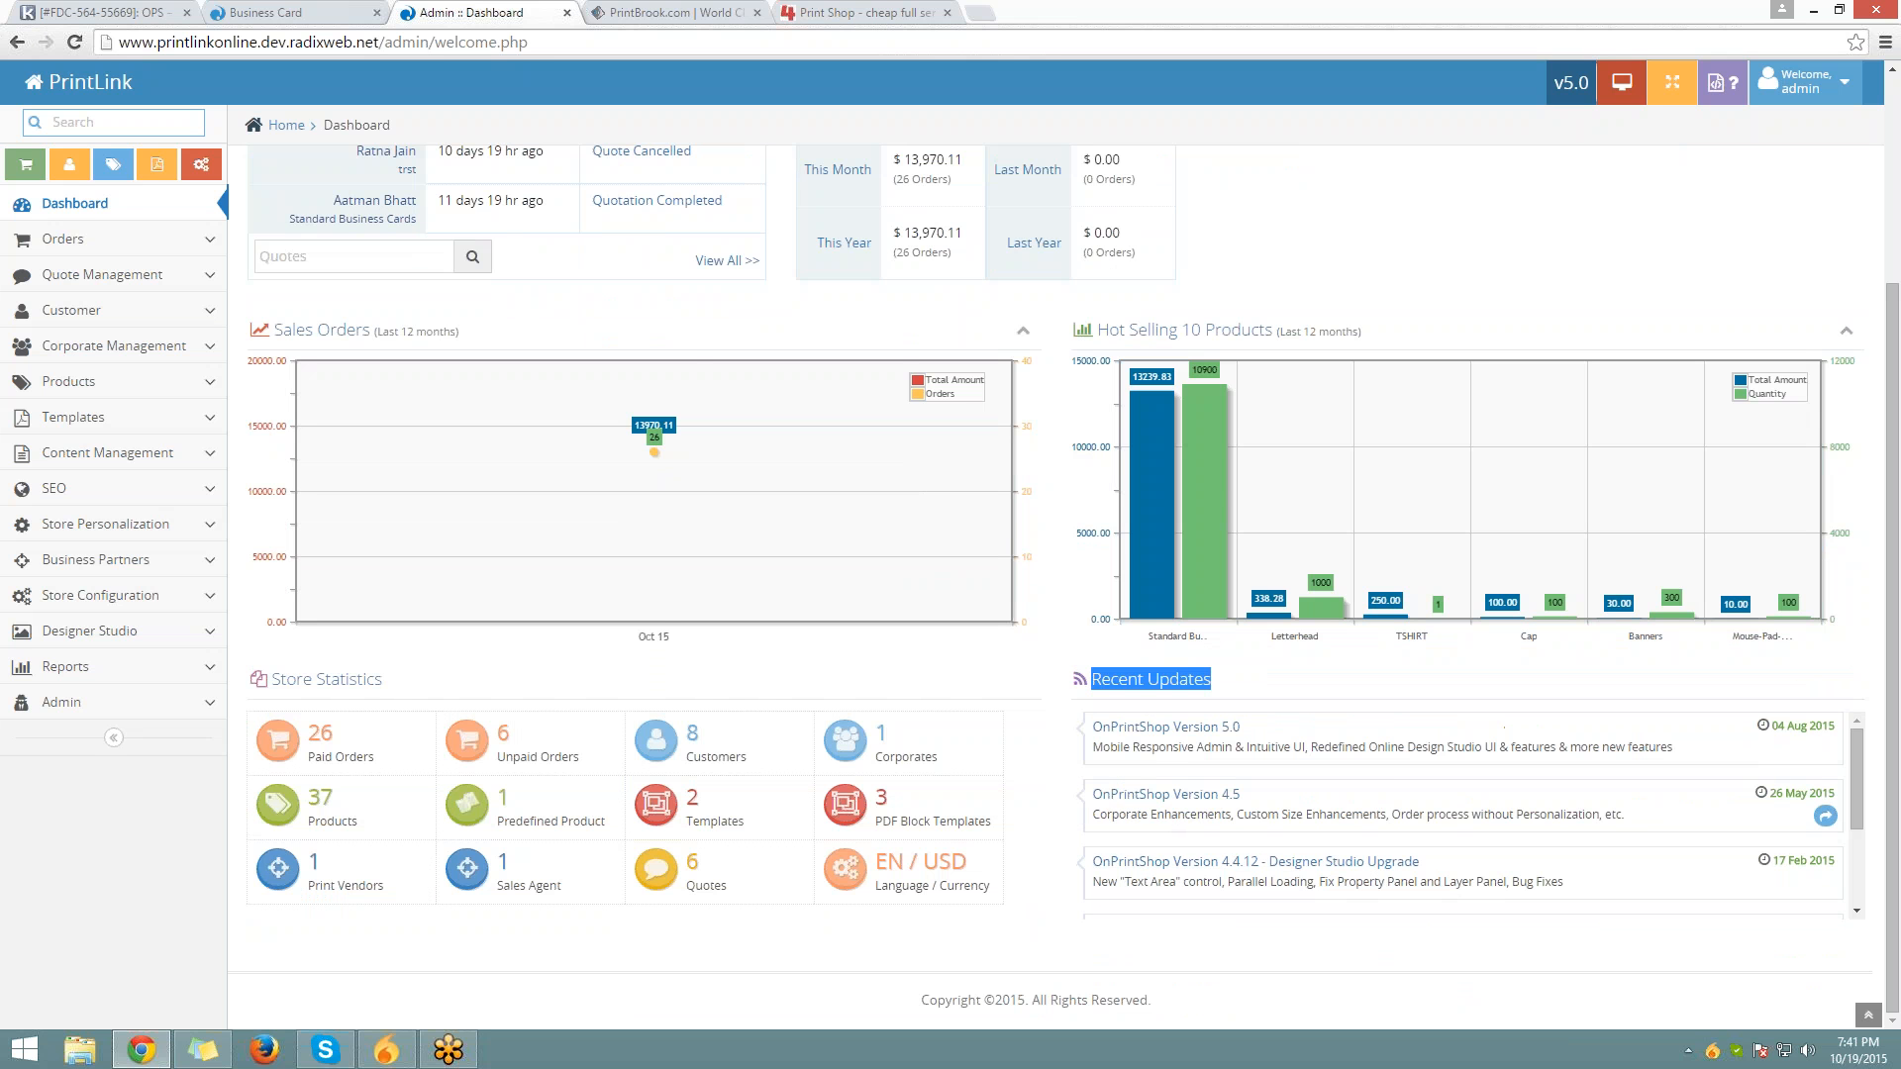
{"action": "scroll", "coordinate": [1176, 836], "scroll_direction": "up", "scroll_amount": 1}
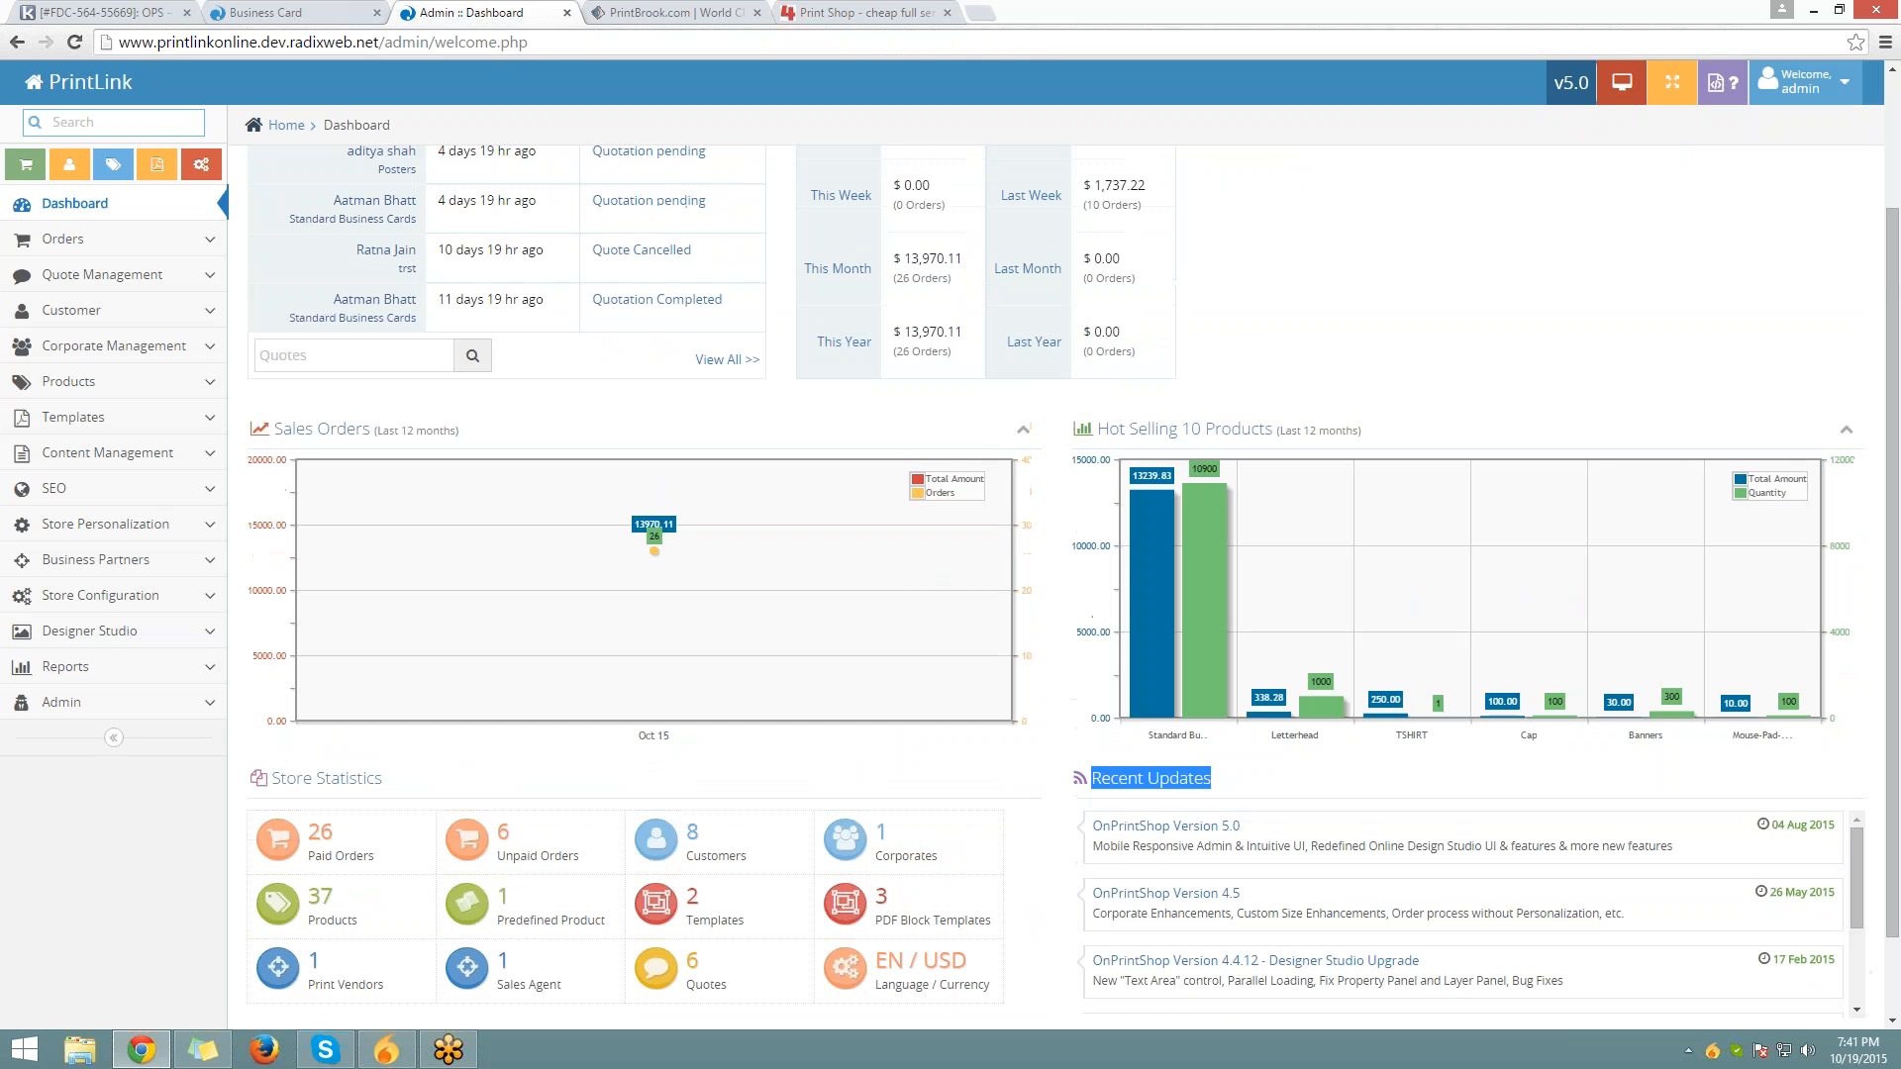
{"action": "middle_click", "coordinate": [1176, 834]}
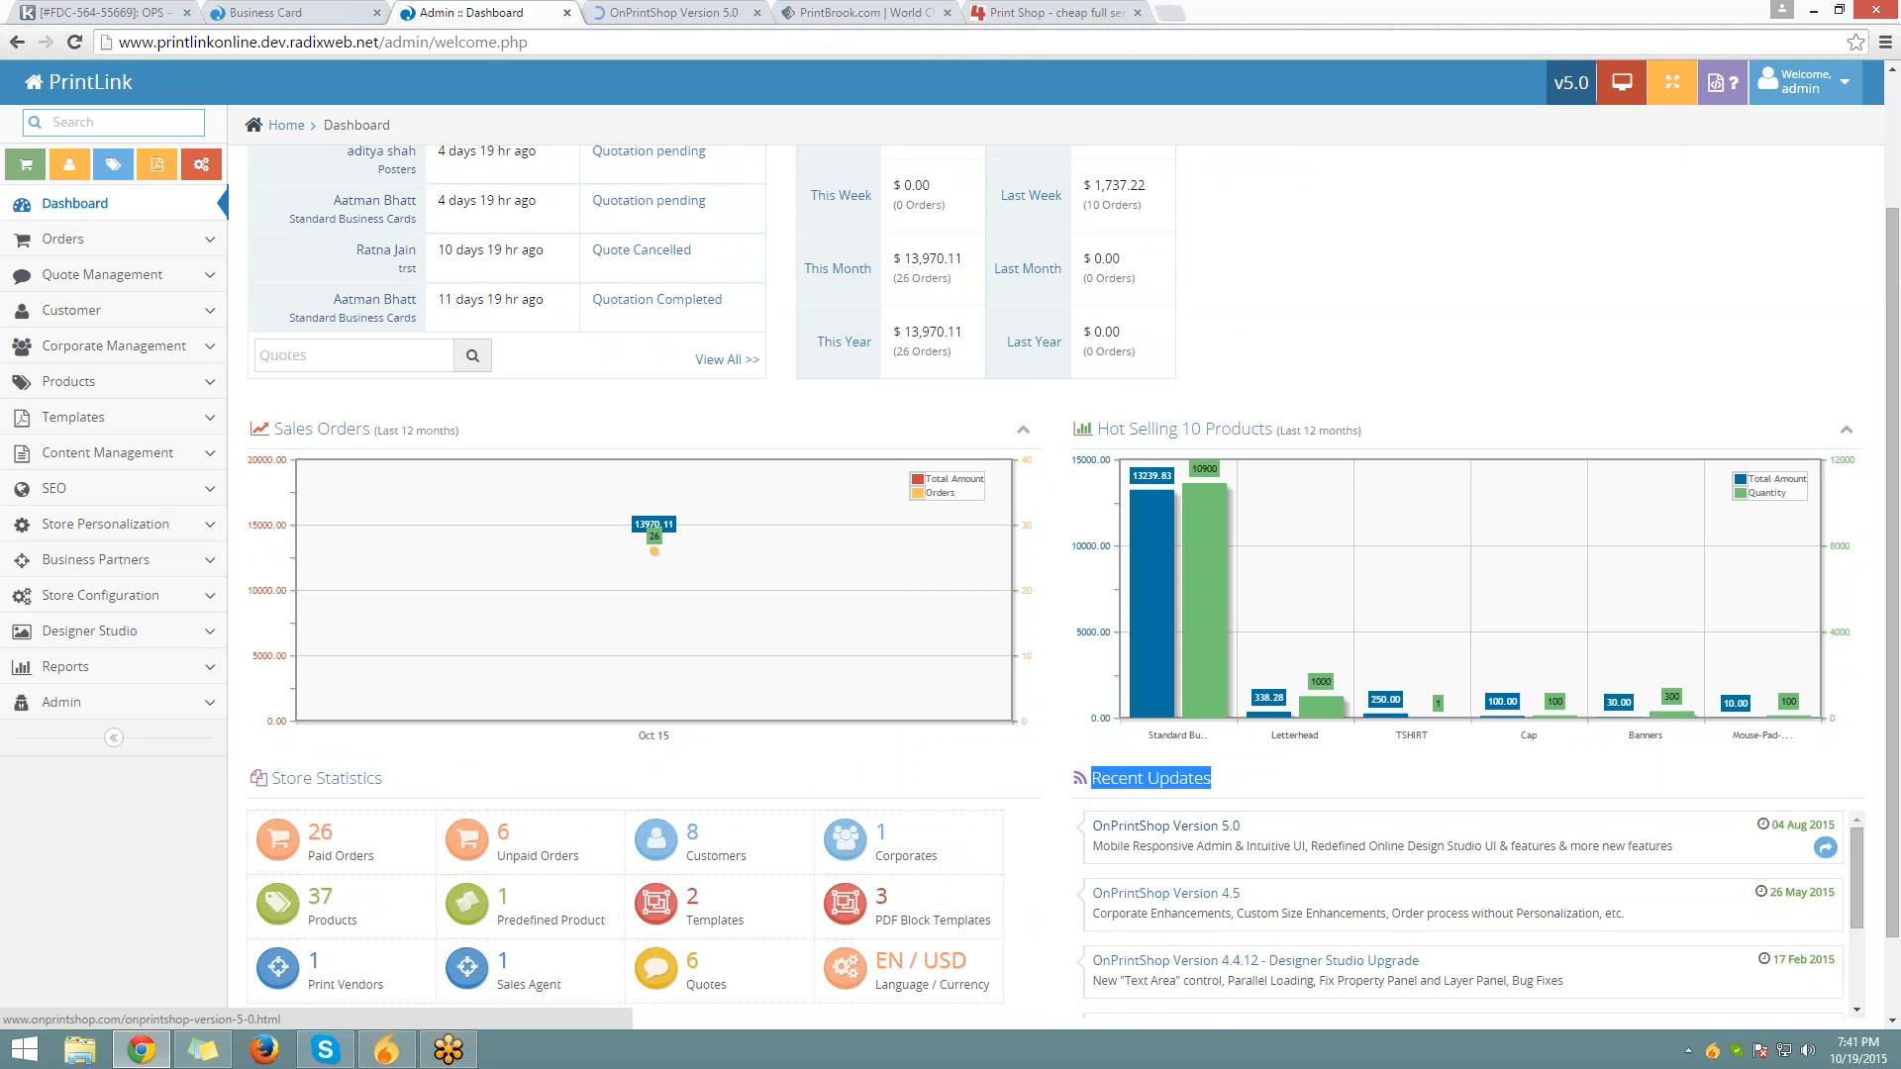
Switch to the Version 5.0 tab and read through its release notes
{"action": "key", "text": "ctrl+Tab"}
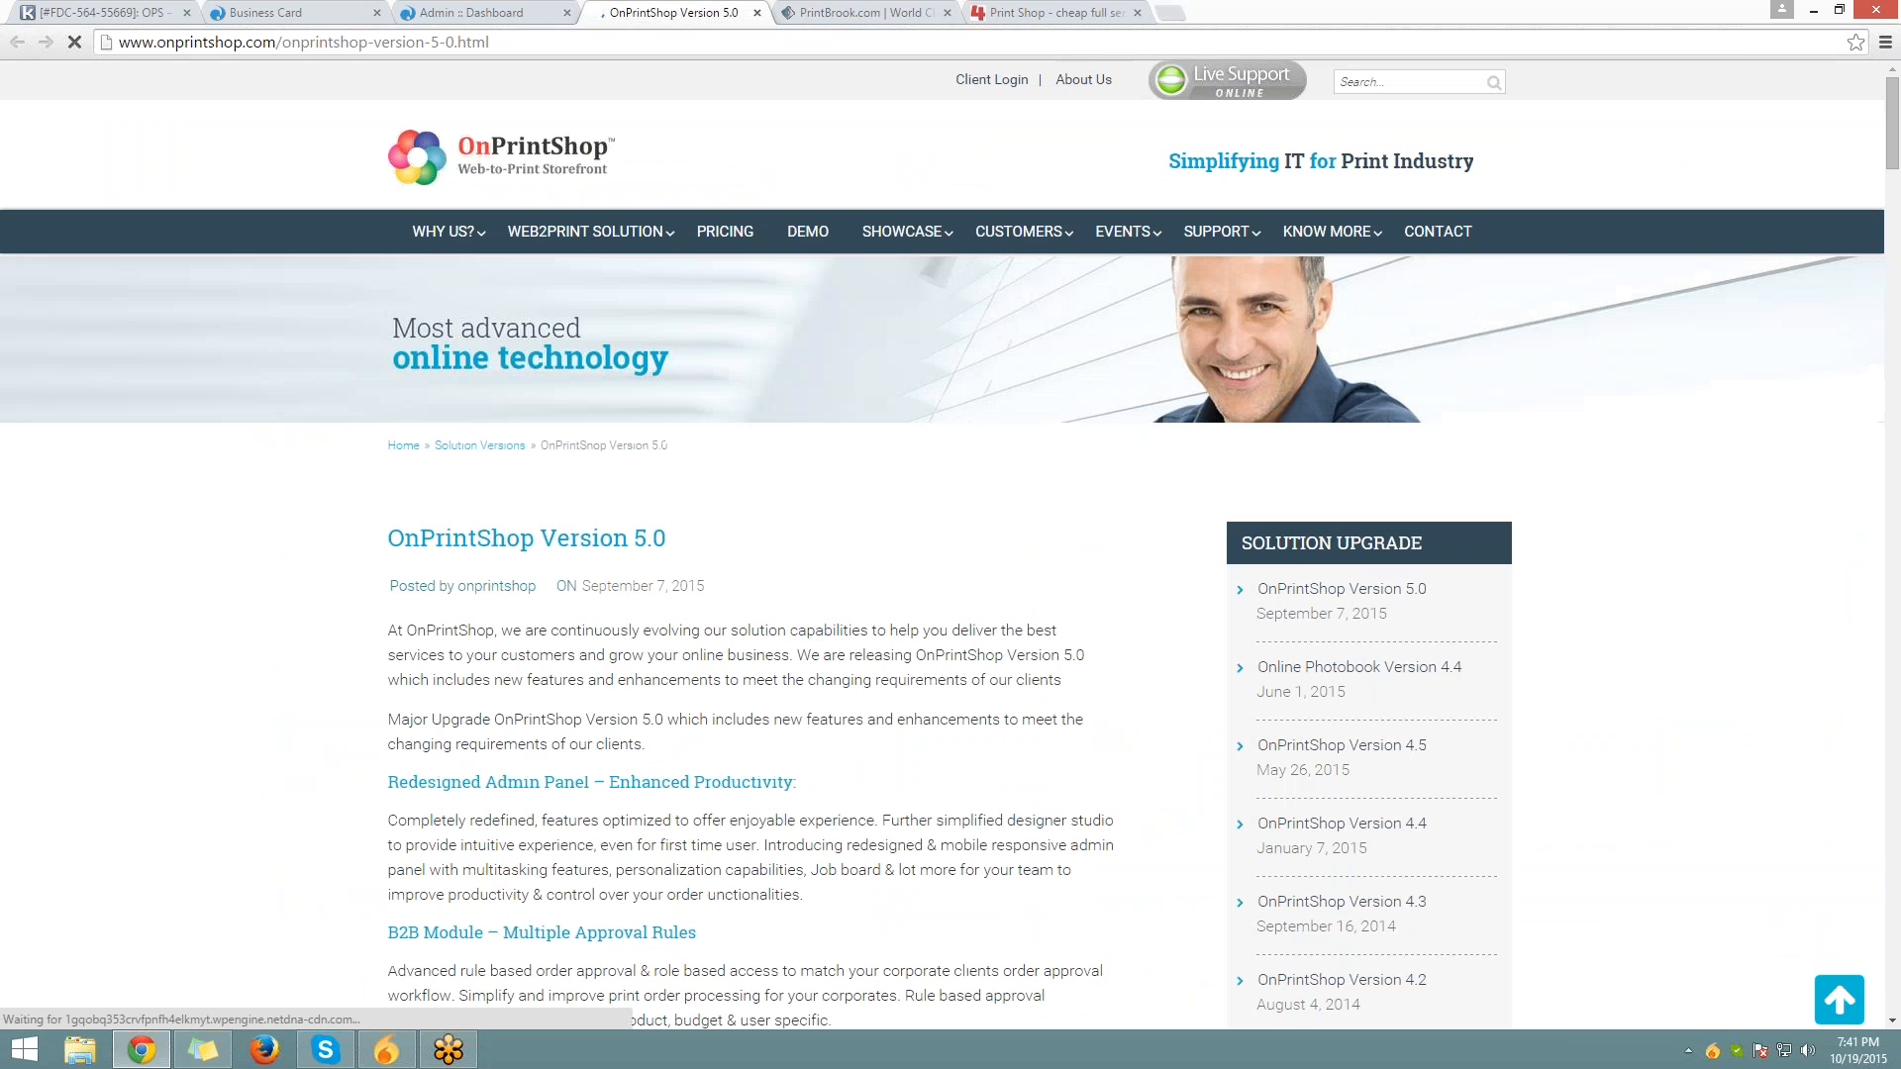
{"action": "left_click_drag", "start_coordinate": [391, 530], "coordinate": [776, 720]}
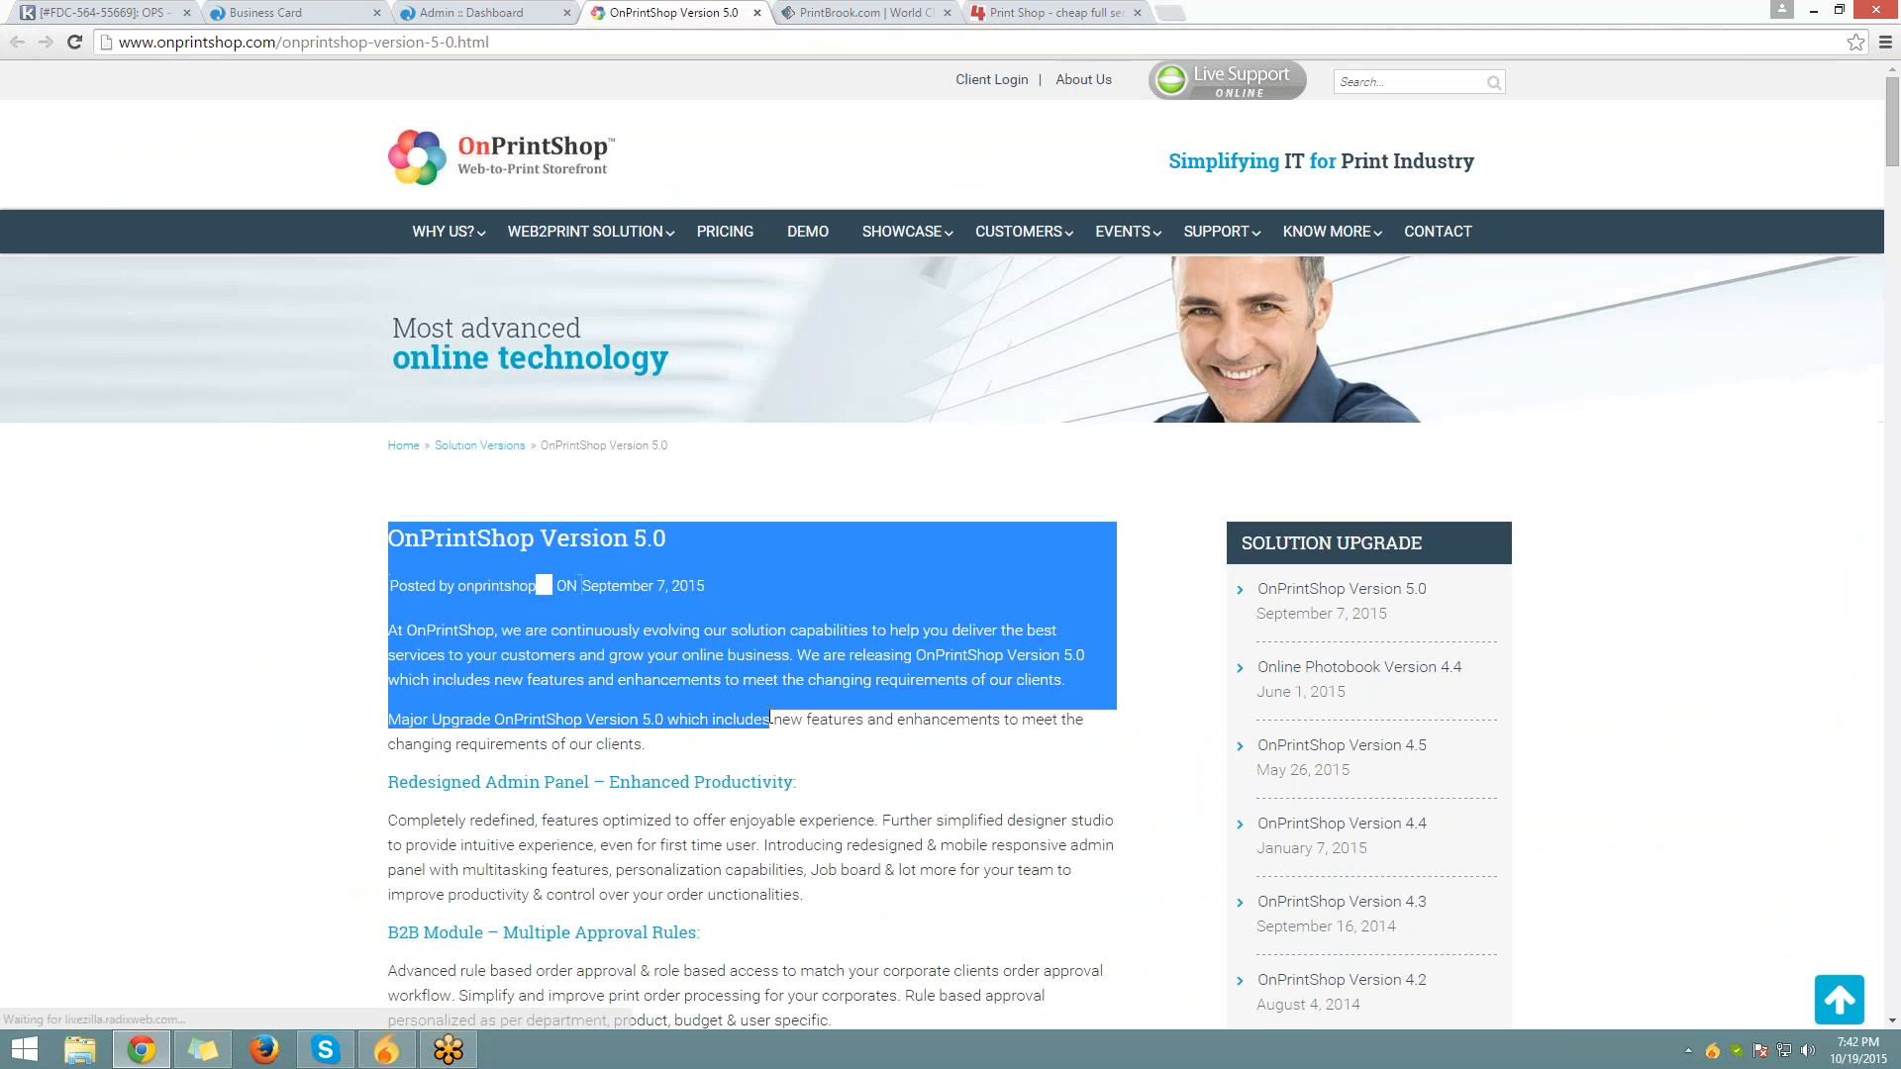
{"action": "scroll", "coordinate": [776, 719], "scroll_direction": "down", "scroll_amount": 1}
{"action": "scroll", "coordinate": [777, 720], "scroll_direction": "down", "scroll_amount": 2}
{"action": "left_click", "coordinate": [1380, 657]}
{"action": "scroll", "coordinate": [1380, 657], "scroll_direction": "up", "scroll_amount": 3}
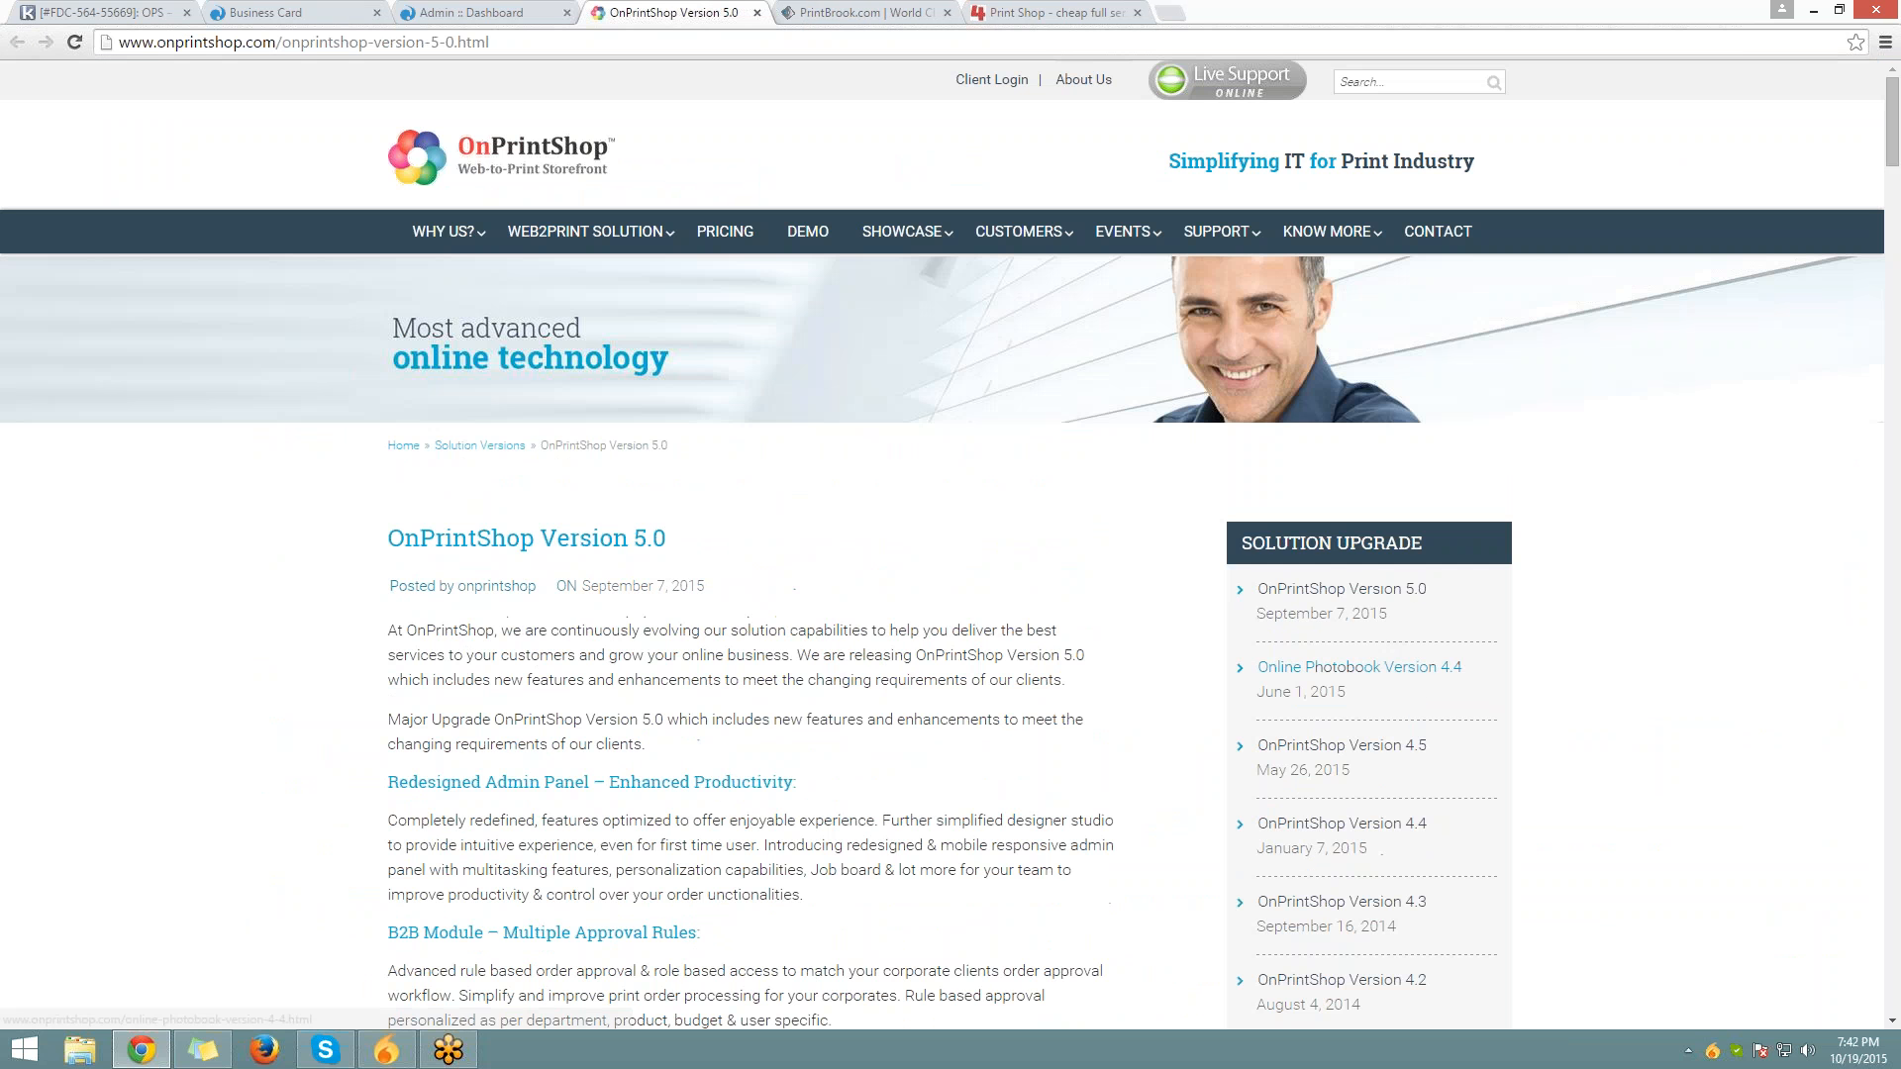
Read the Online Photobook Version 4.4 release notes, then return to the admin dashboard
{"action": "left_click", "coordinate": [1380, 665]}
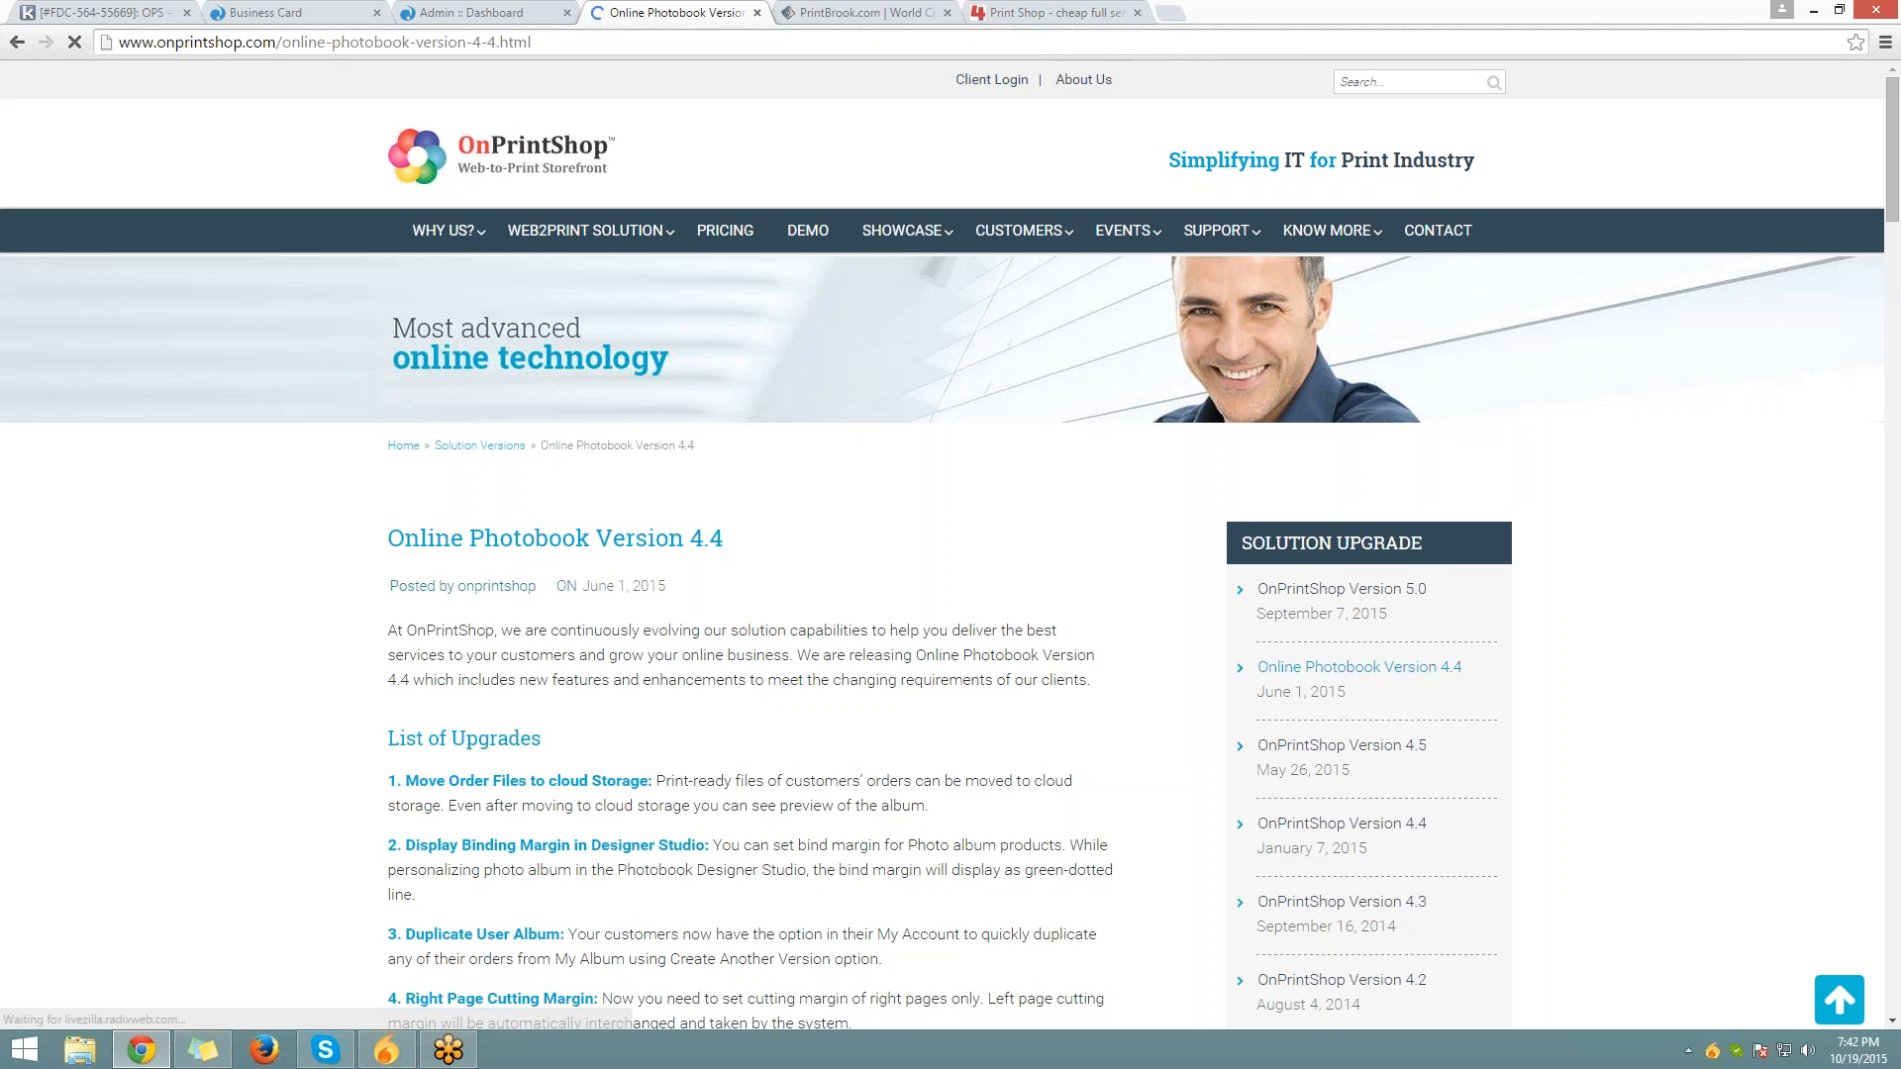
{"action": "scroll", "coordinate": [515, 394], "scroll_direction": "down", "scroll_amount": 12}
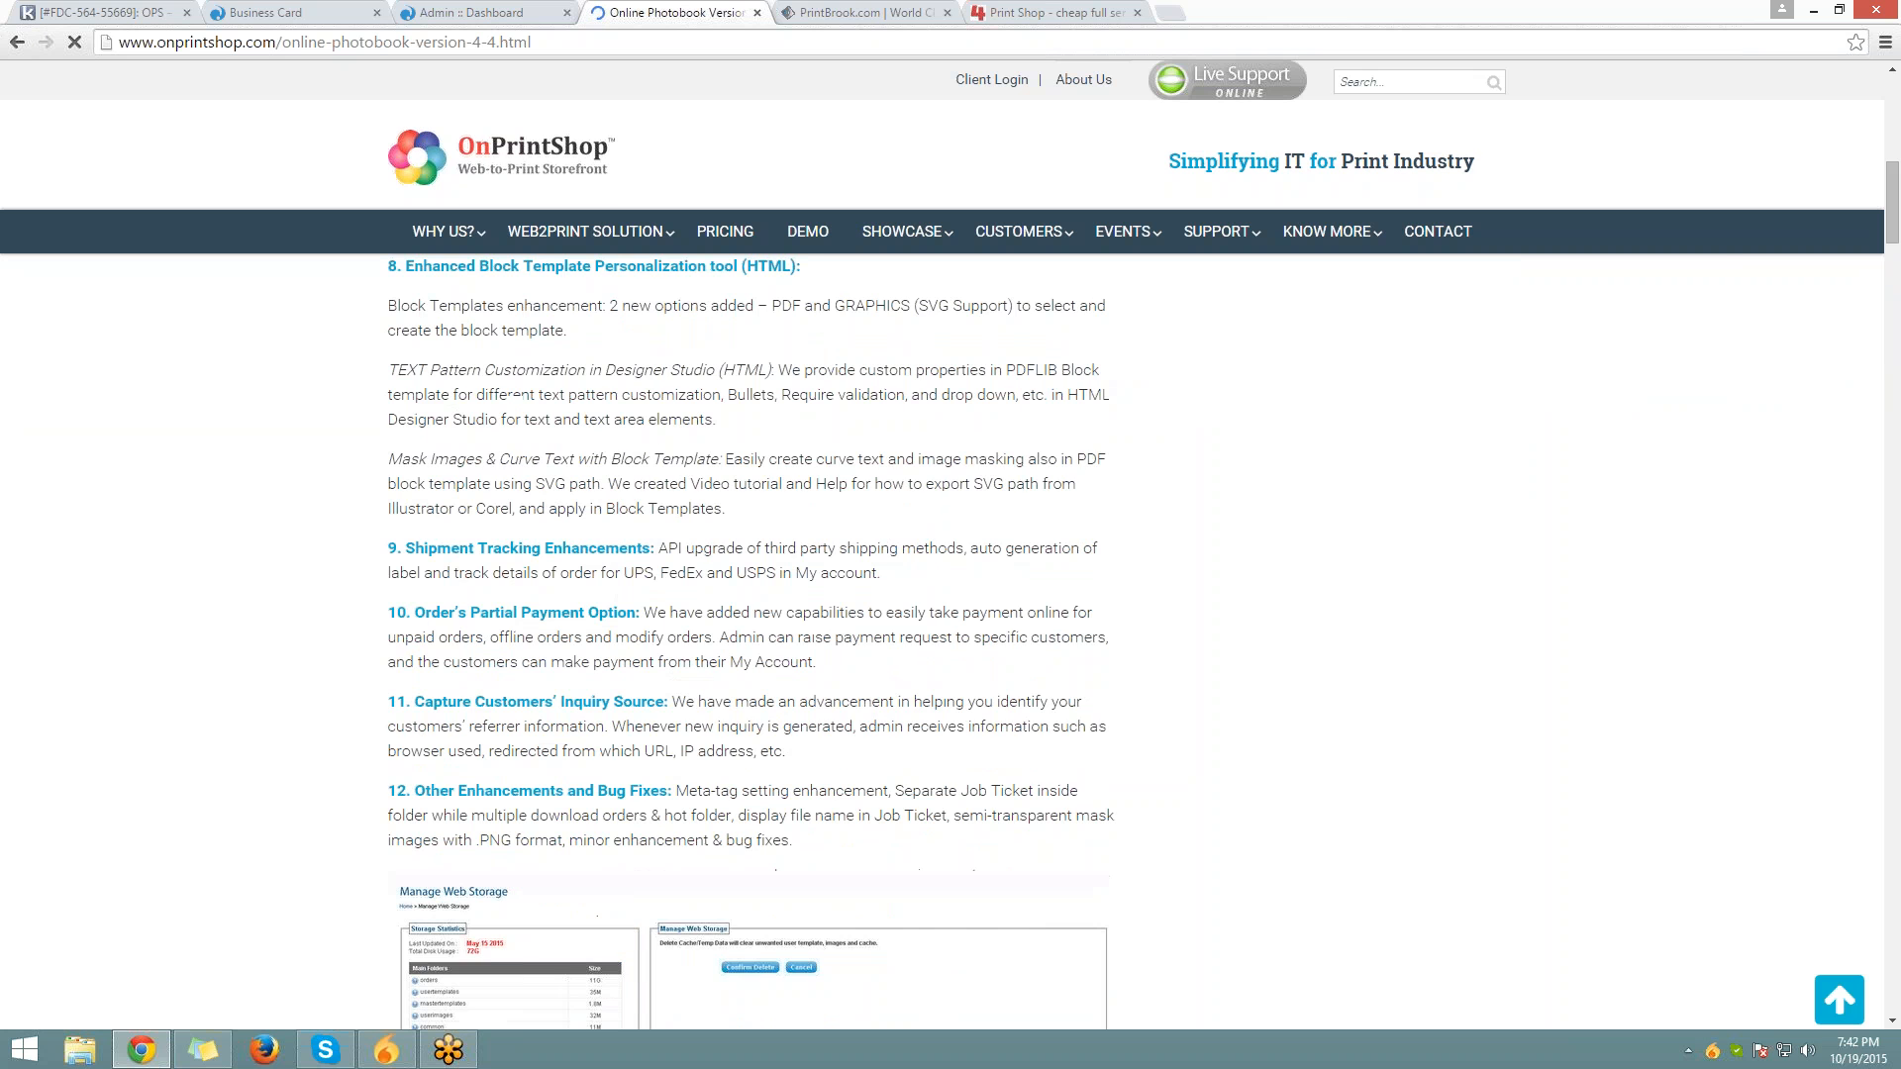
{"action": "scroll", "coordinate": [514, 394], "scroll_direction": "up", "scroll_amount": 10}
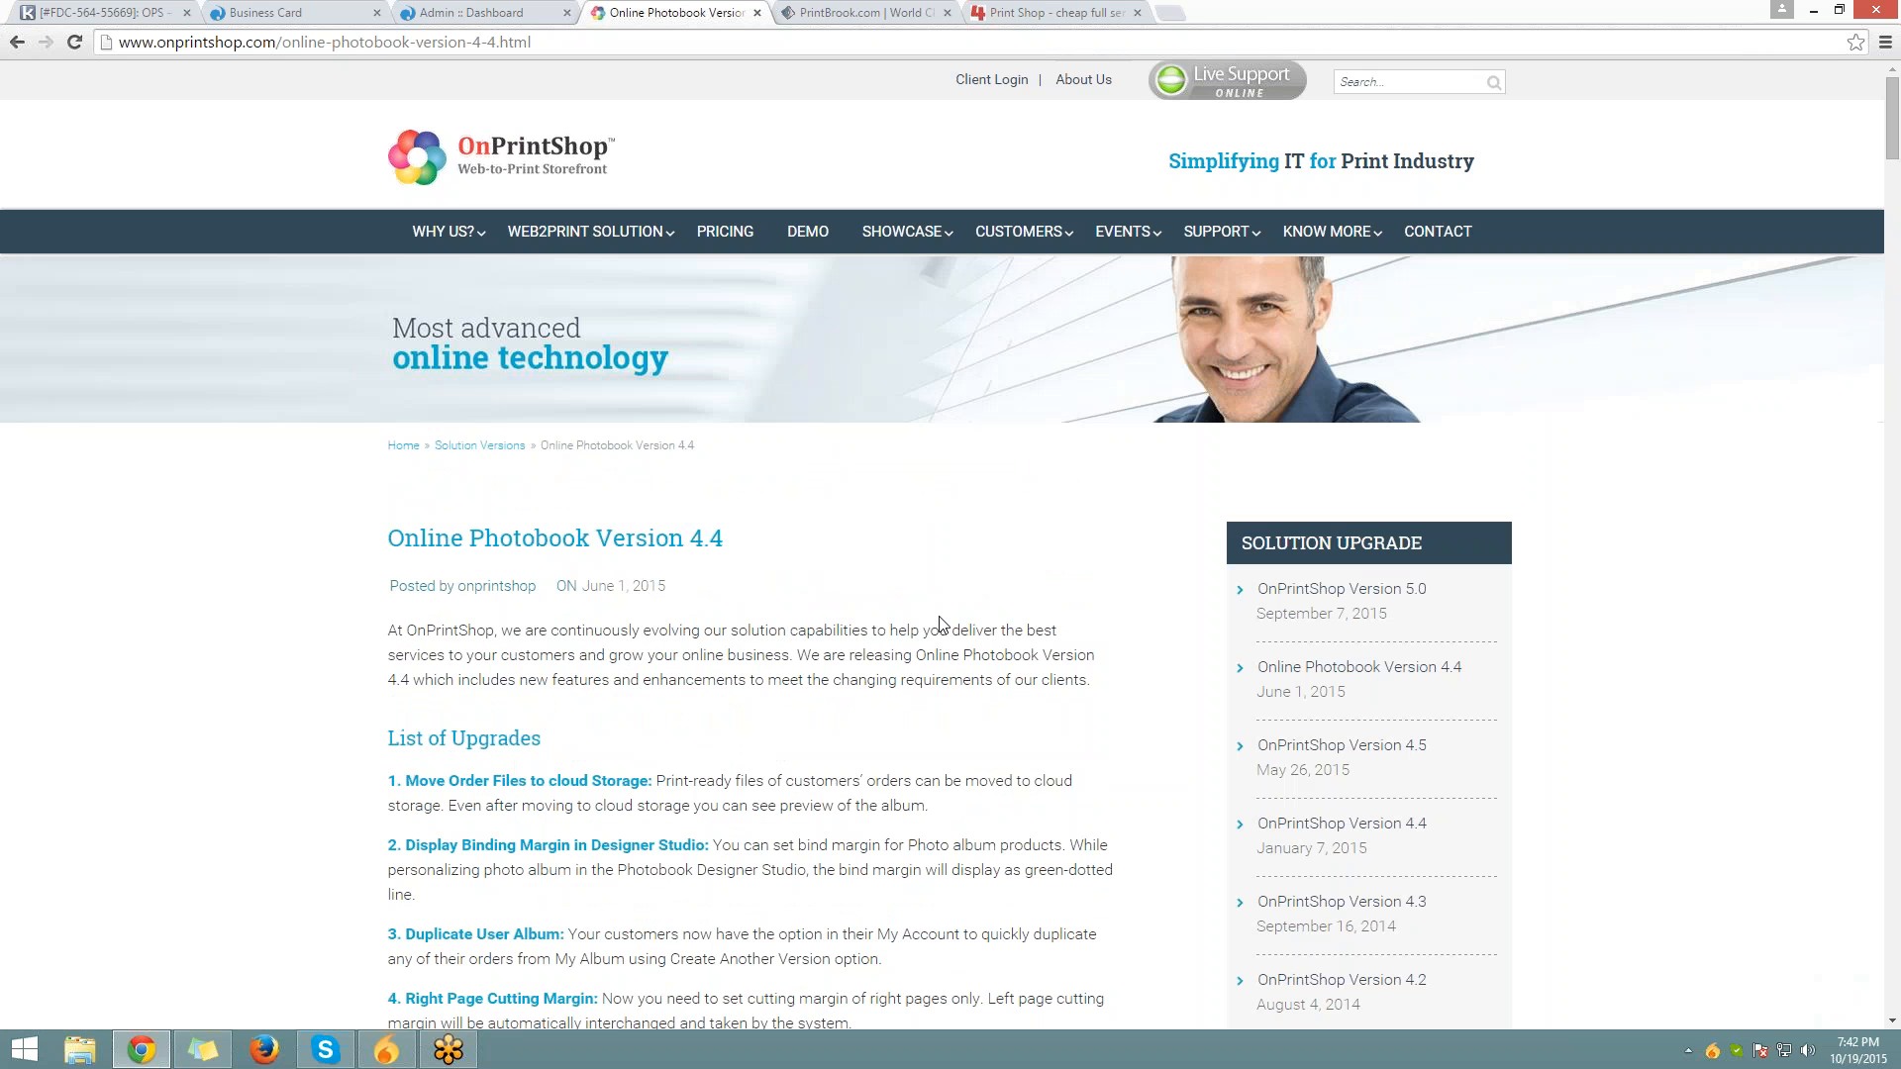
{"action": "left_click", "coordinate": [533, 10]}
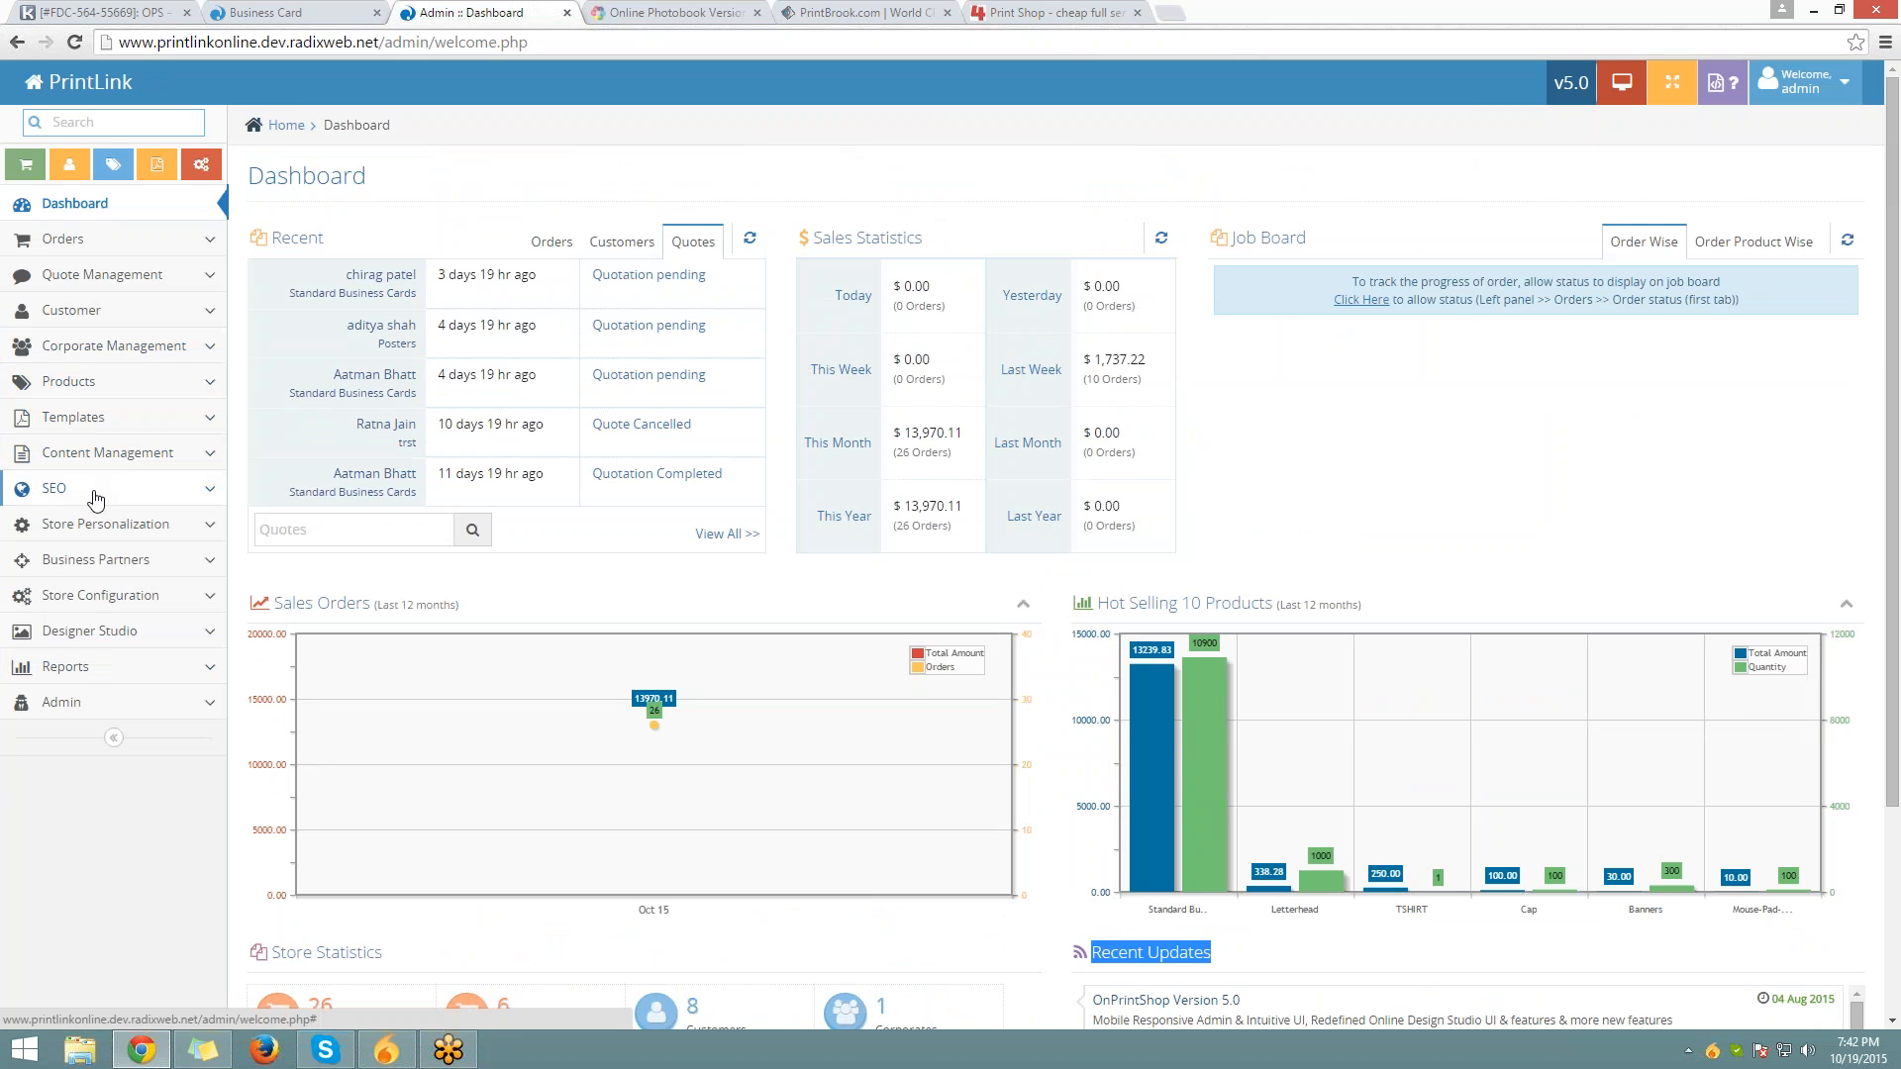
Go to the Products listing under Products and open a blank Add Product form
{"action": "left_click", "coordinate": [102, 384]}
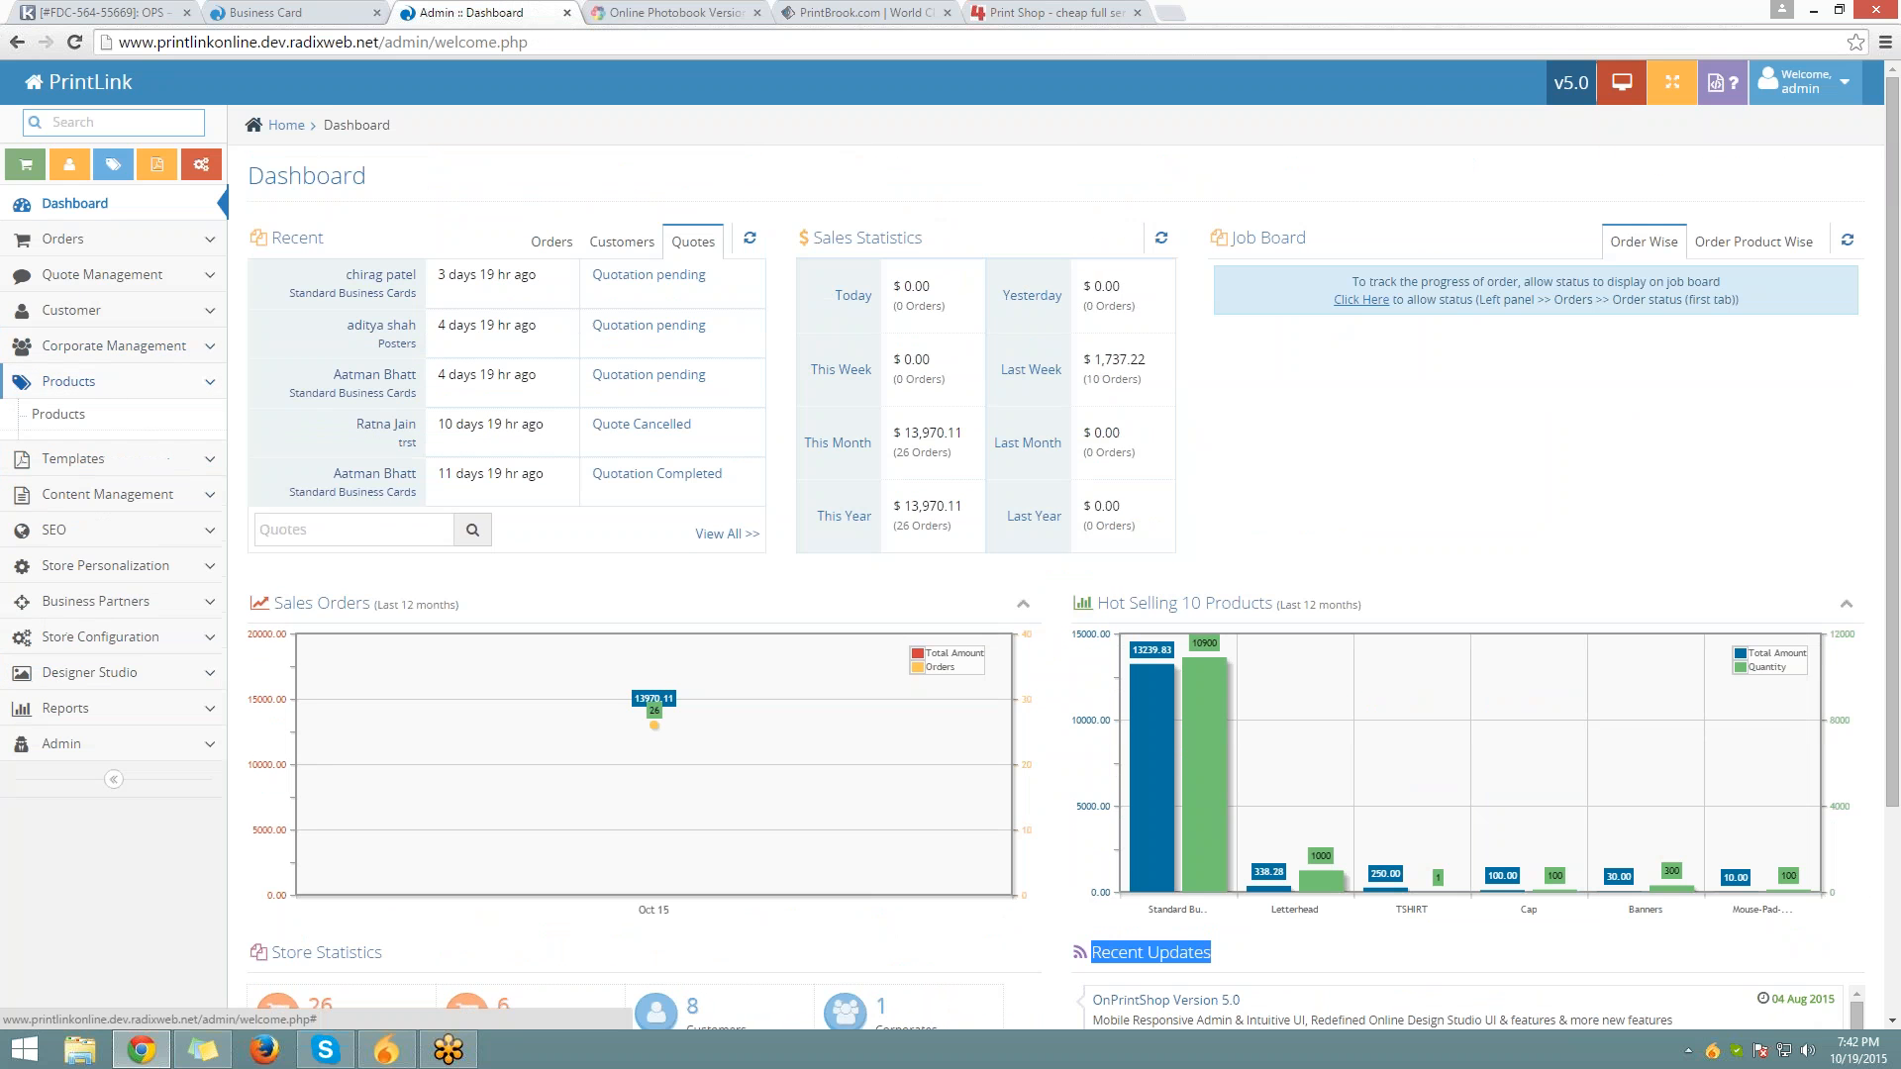
{"action": "left_click", "coordinate": [109, 416]}
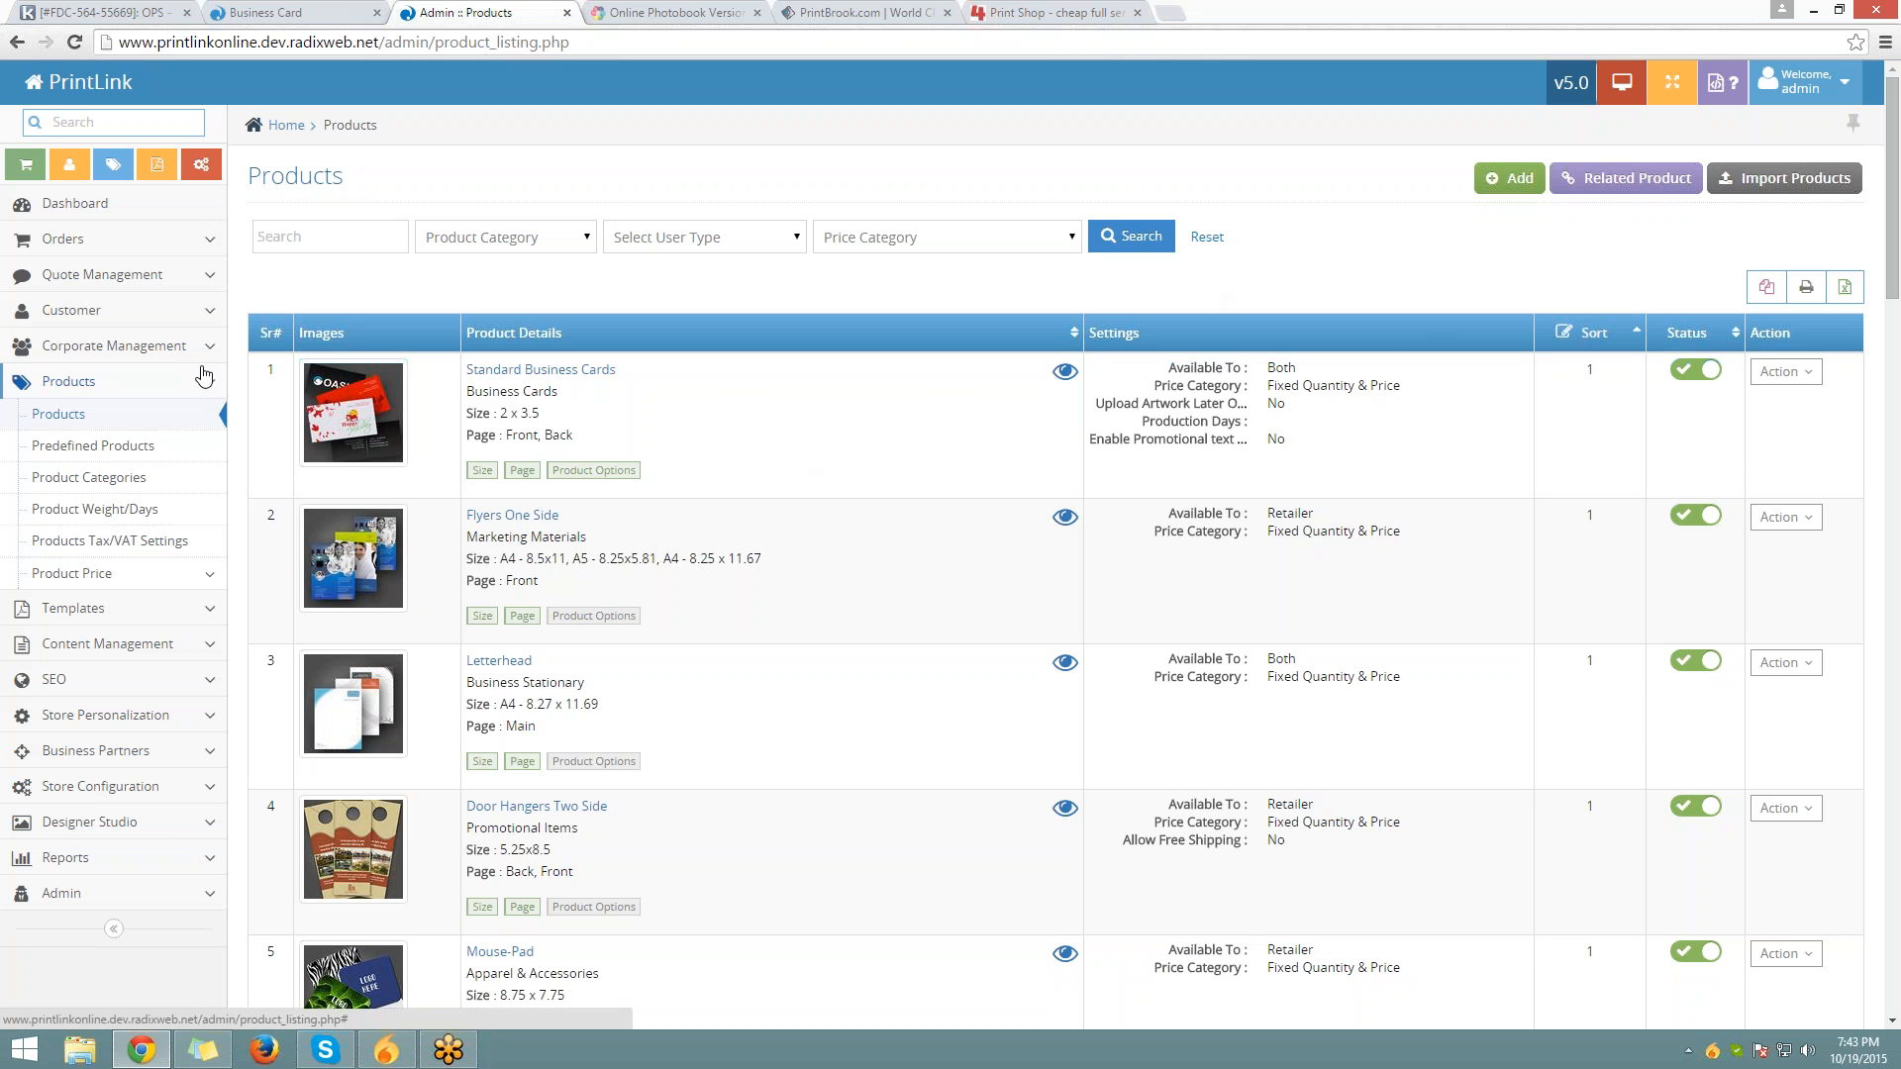
{"action": "left_click", "coordinate": [1487, 186]}
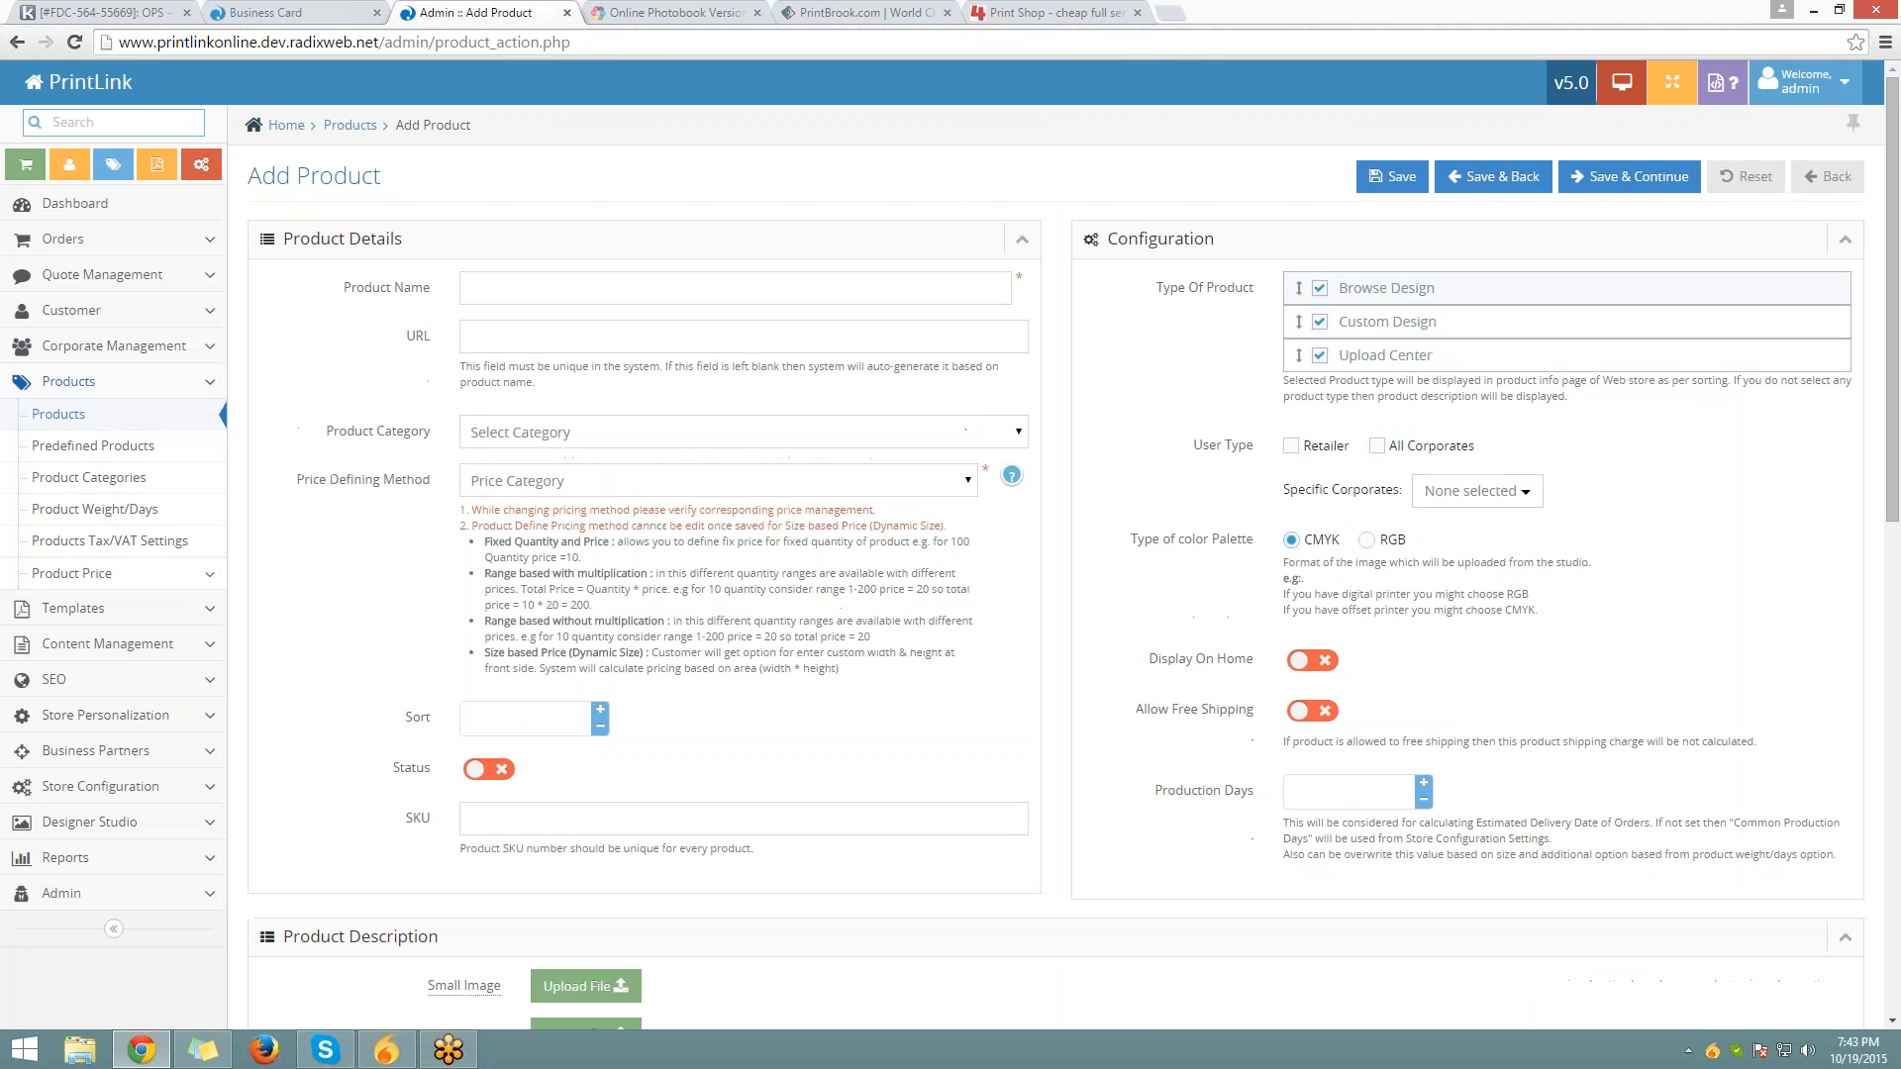
Name the new product Business Cards
{"action": "scroll", "coordinate": [642, 365], "scroll_direction": "down", "scroll_amount": 4}
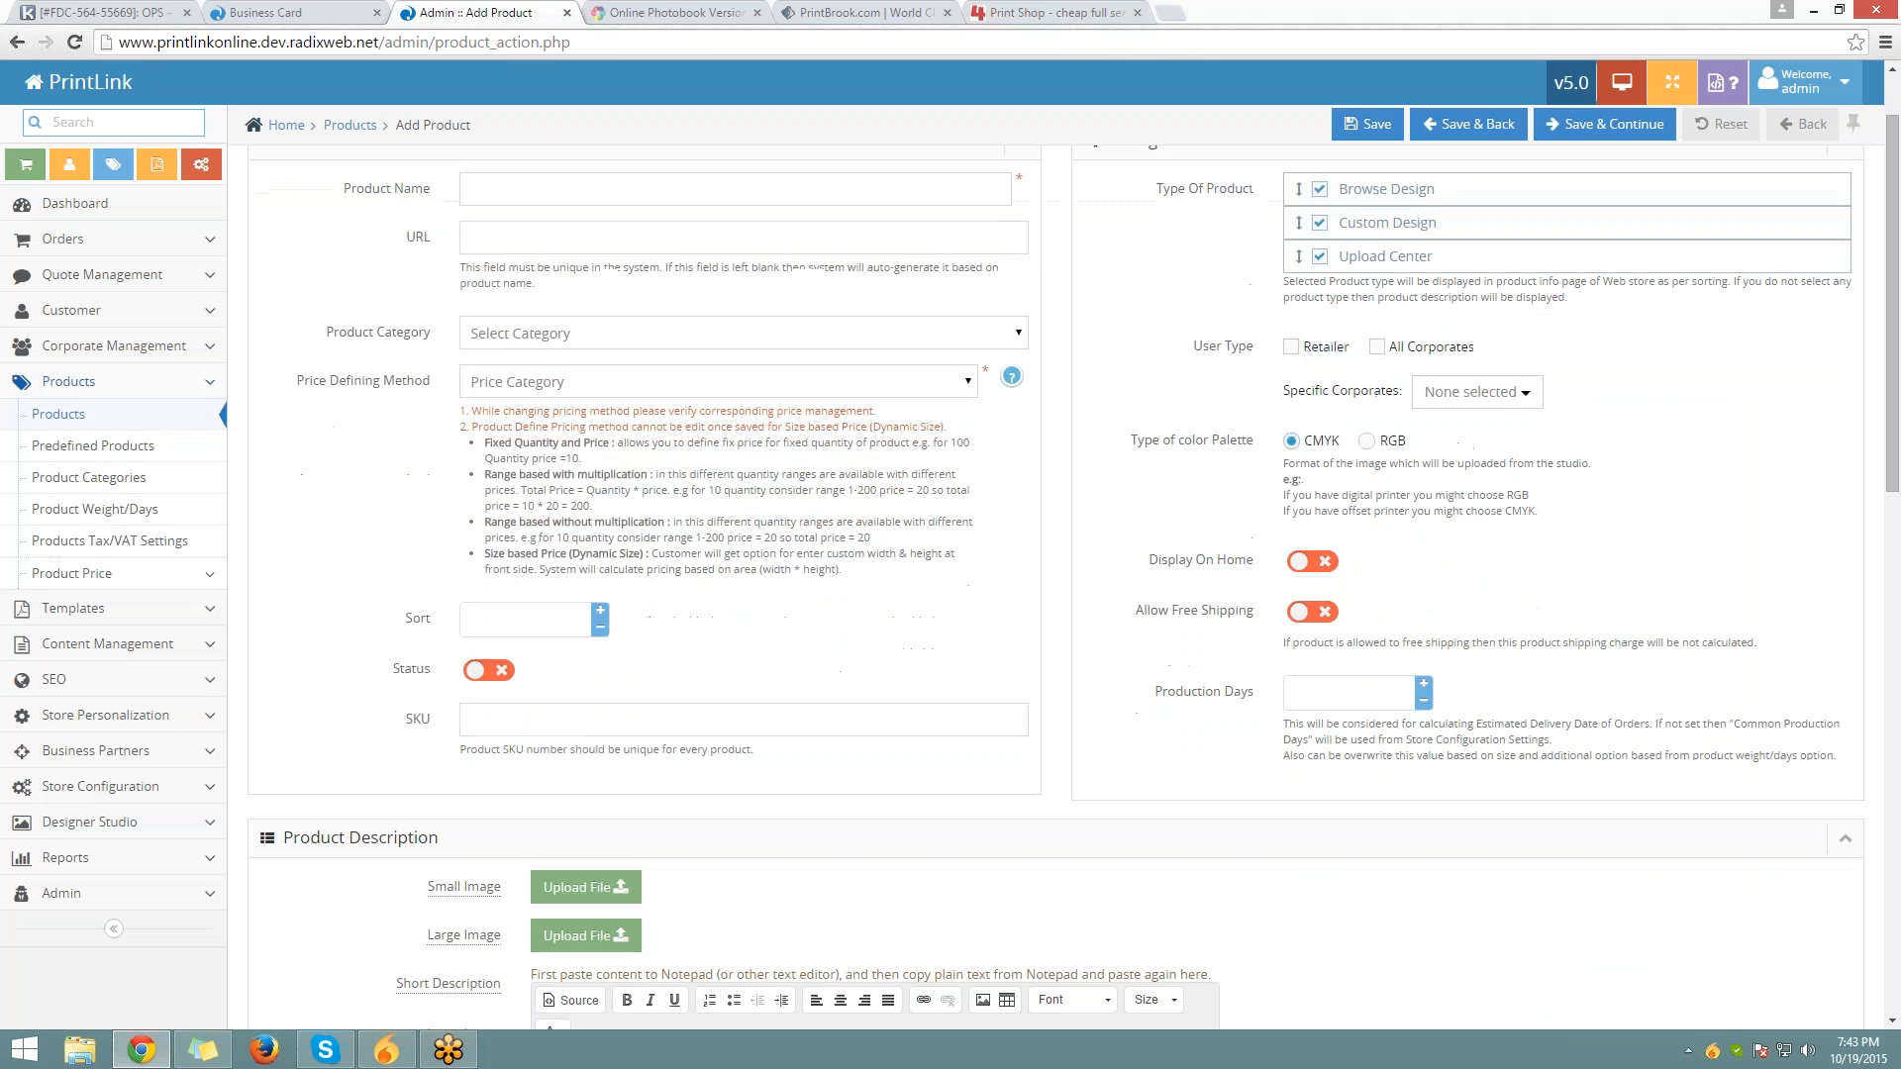
{"action": "scroll", "coordinate": [642, 365], "scroll_direction": "up", "scroll_amount": 4}
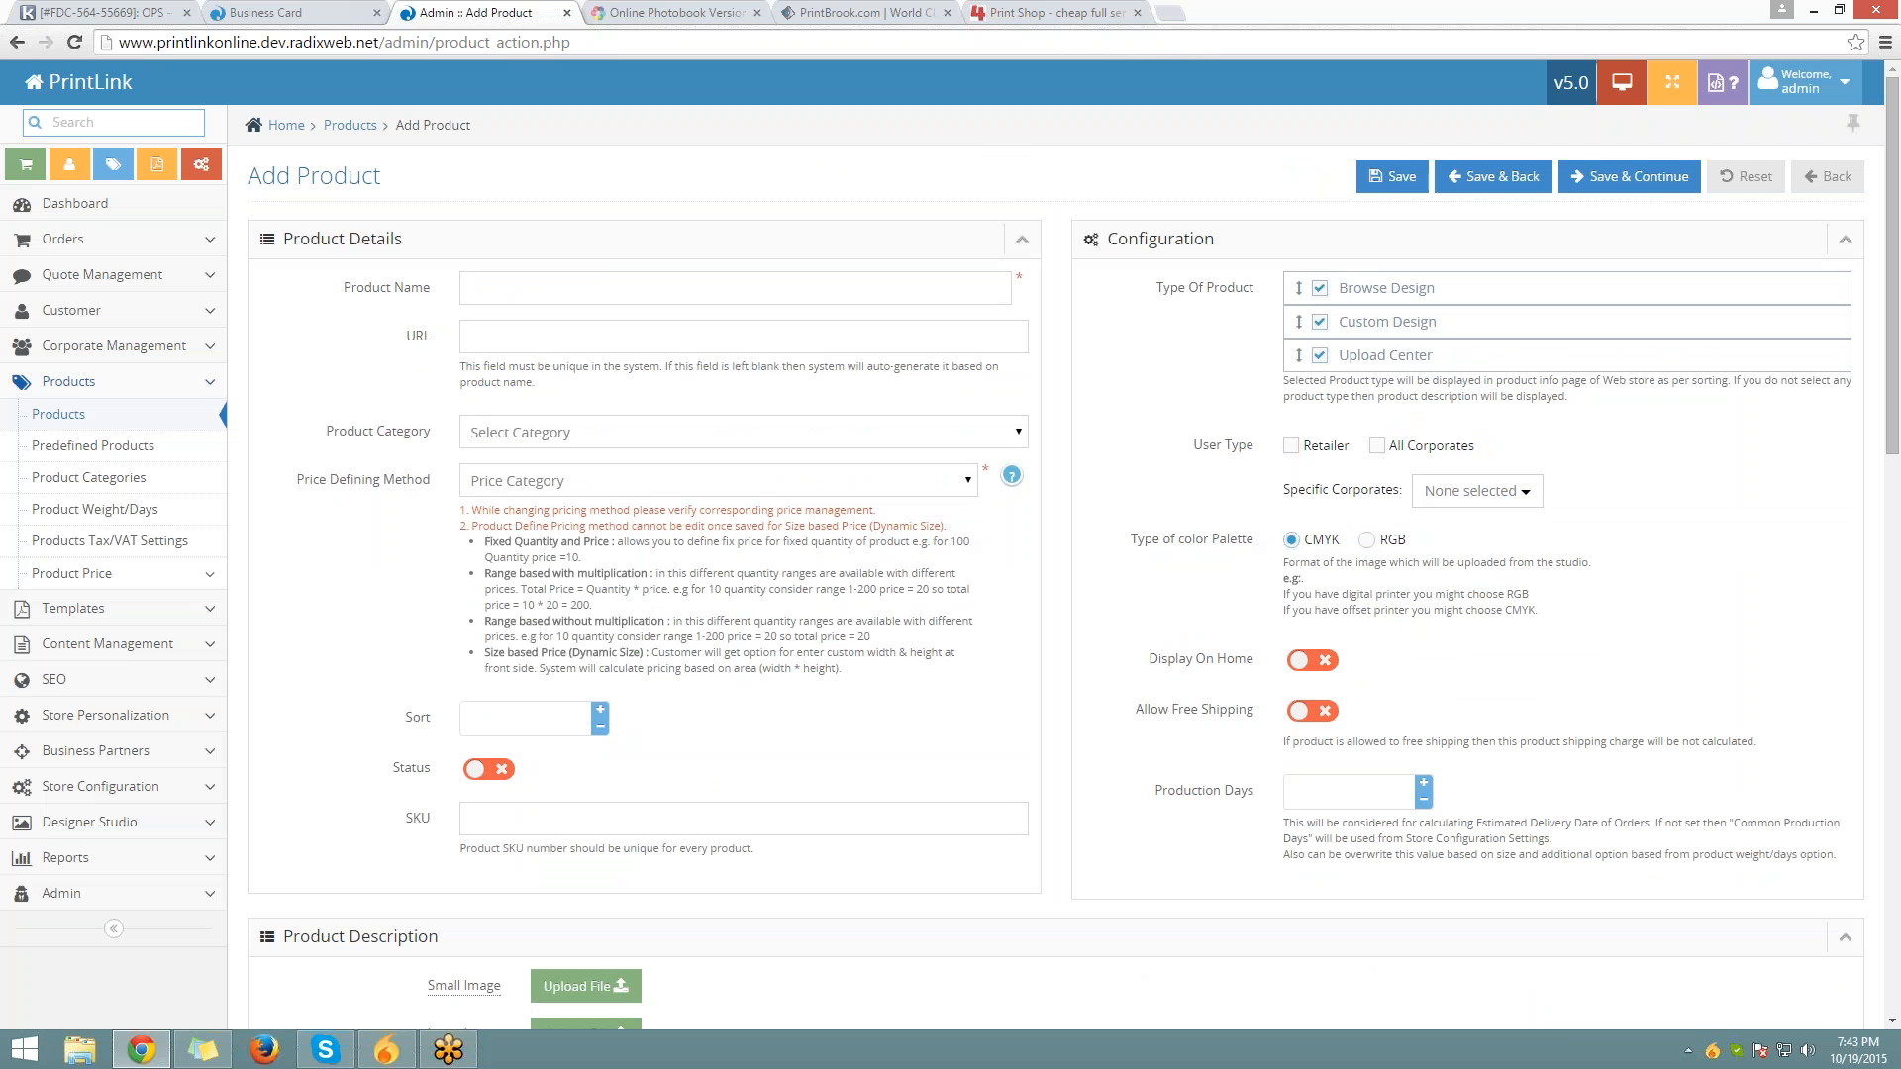
{"action": "left_click", "coordinate": [601, 287]}
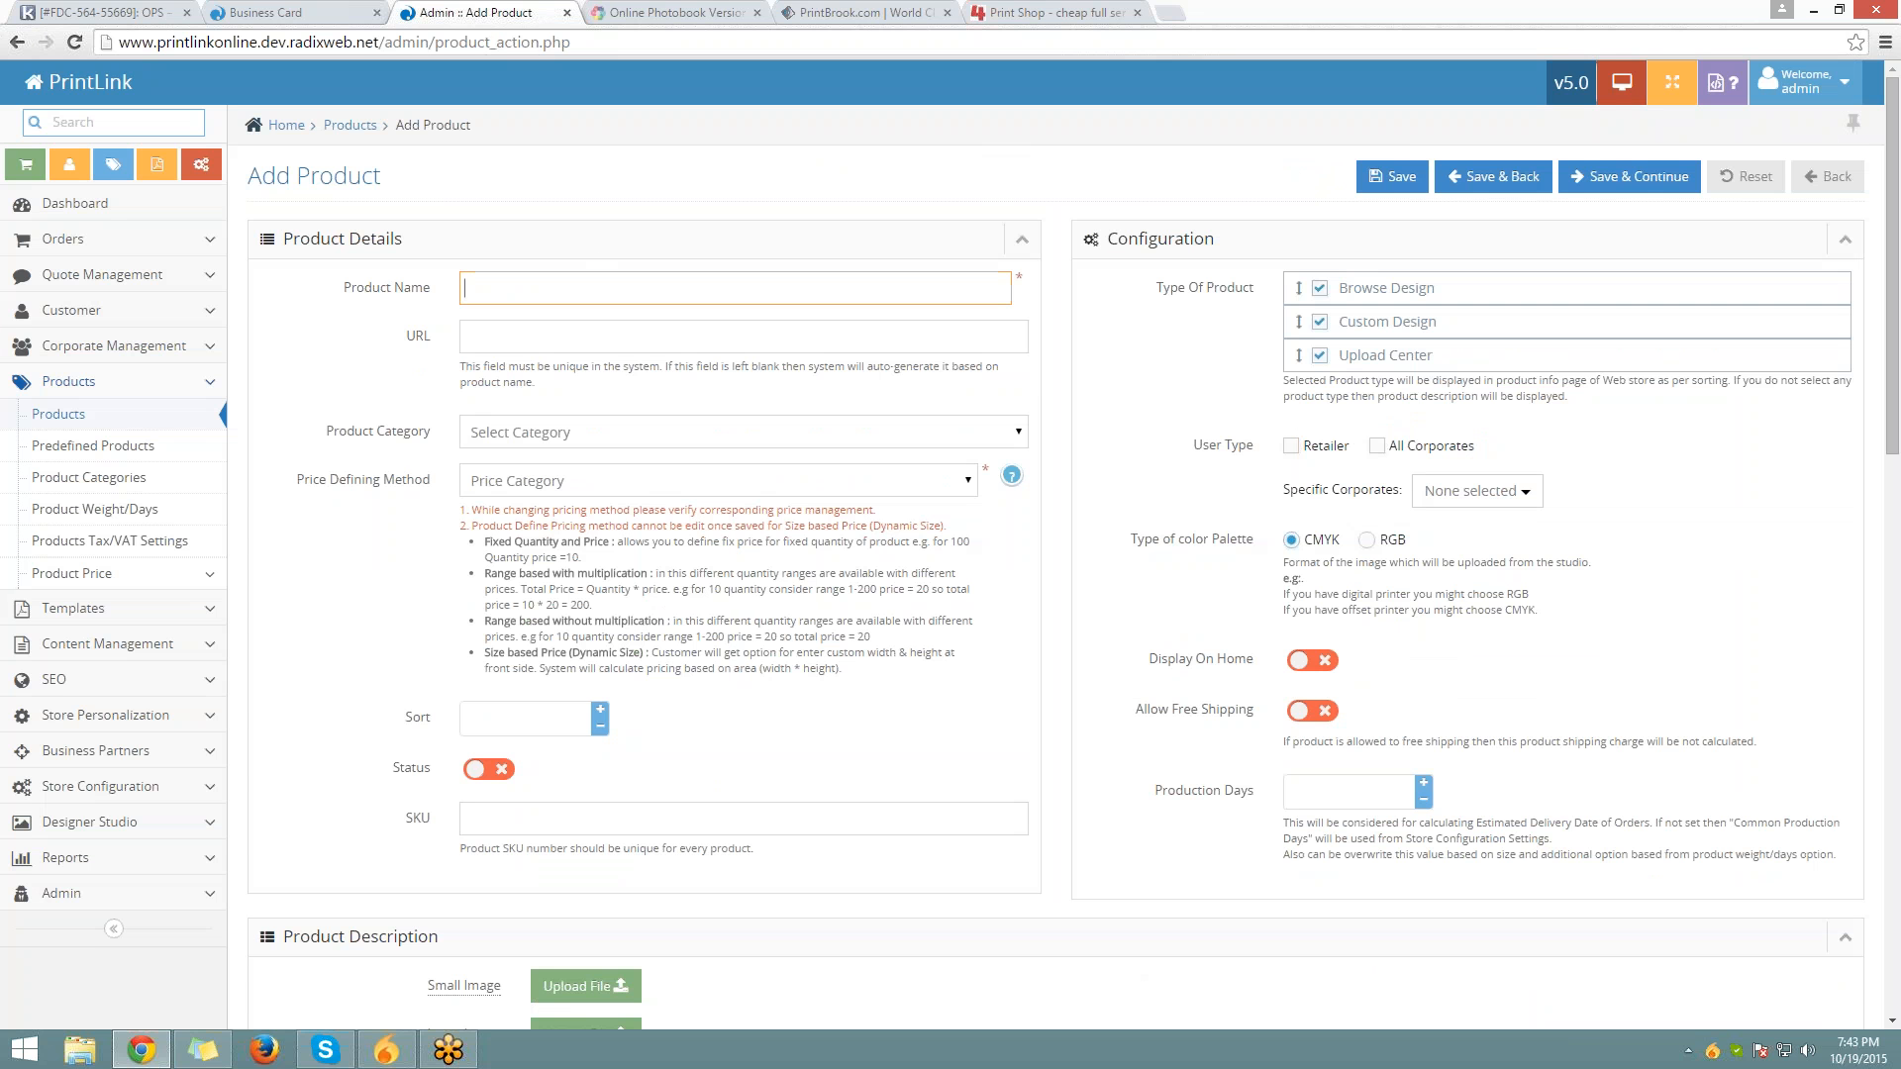
{"action": "type", "text": "B"}
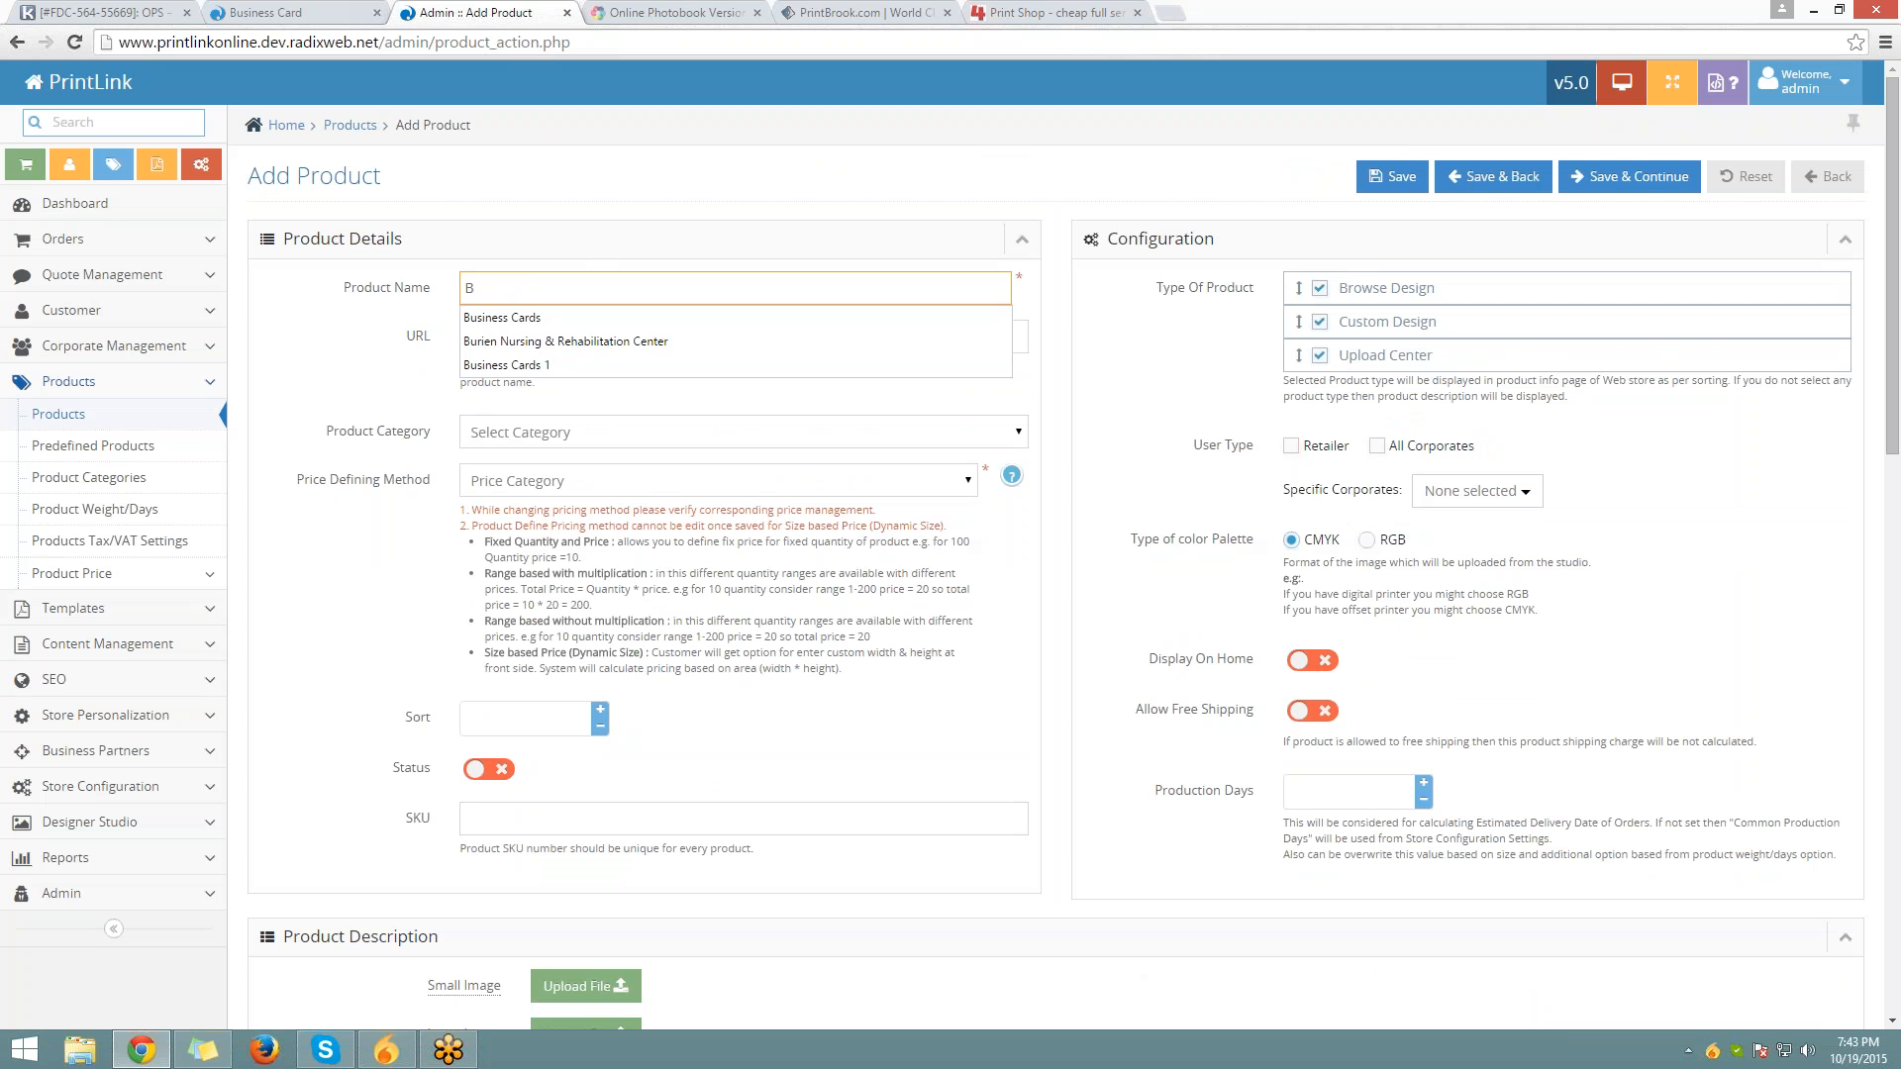
{"action": "key", "text": "Down"}
{"action": "key", "text": "Return"}
{"action": "left_click", "coordinate": [650, 289]}
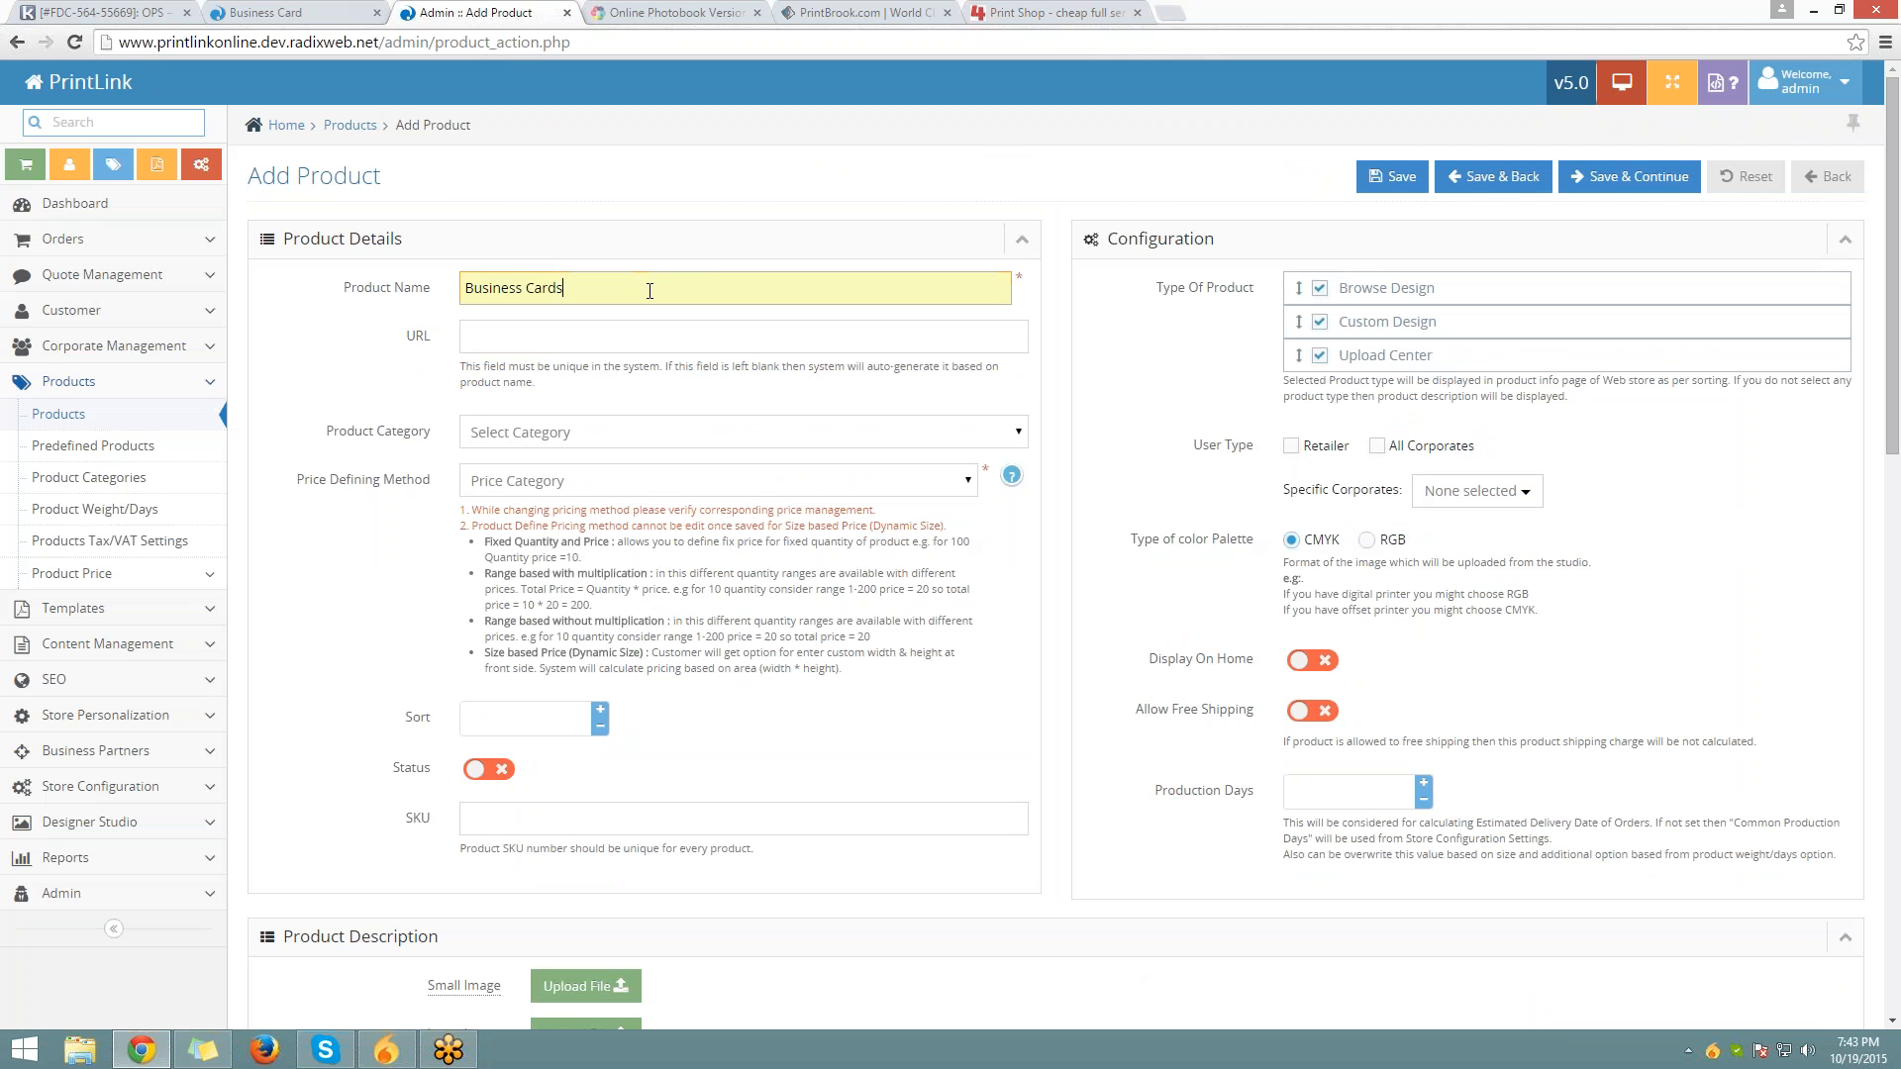
{"action": "key", "text": "ctrl+a"}
{"action": "key", "text": "ctrl+c"}
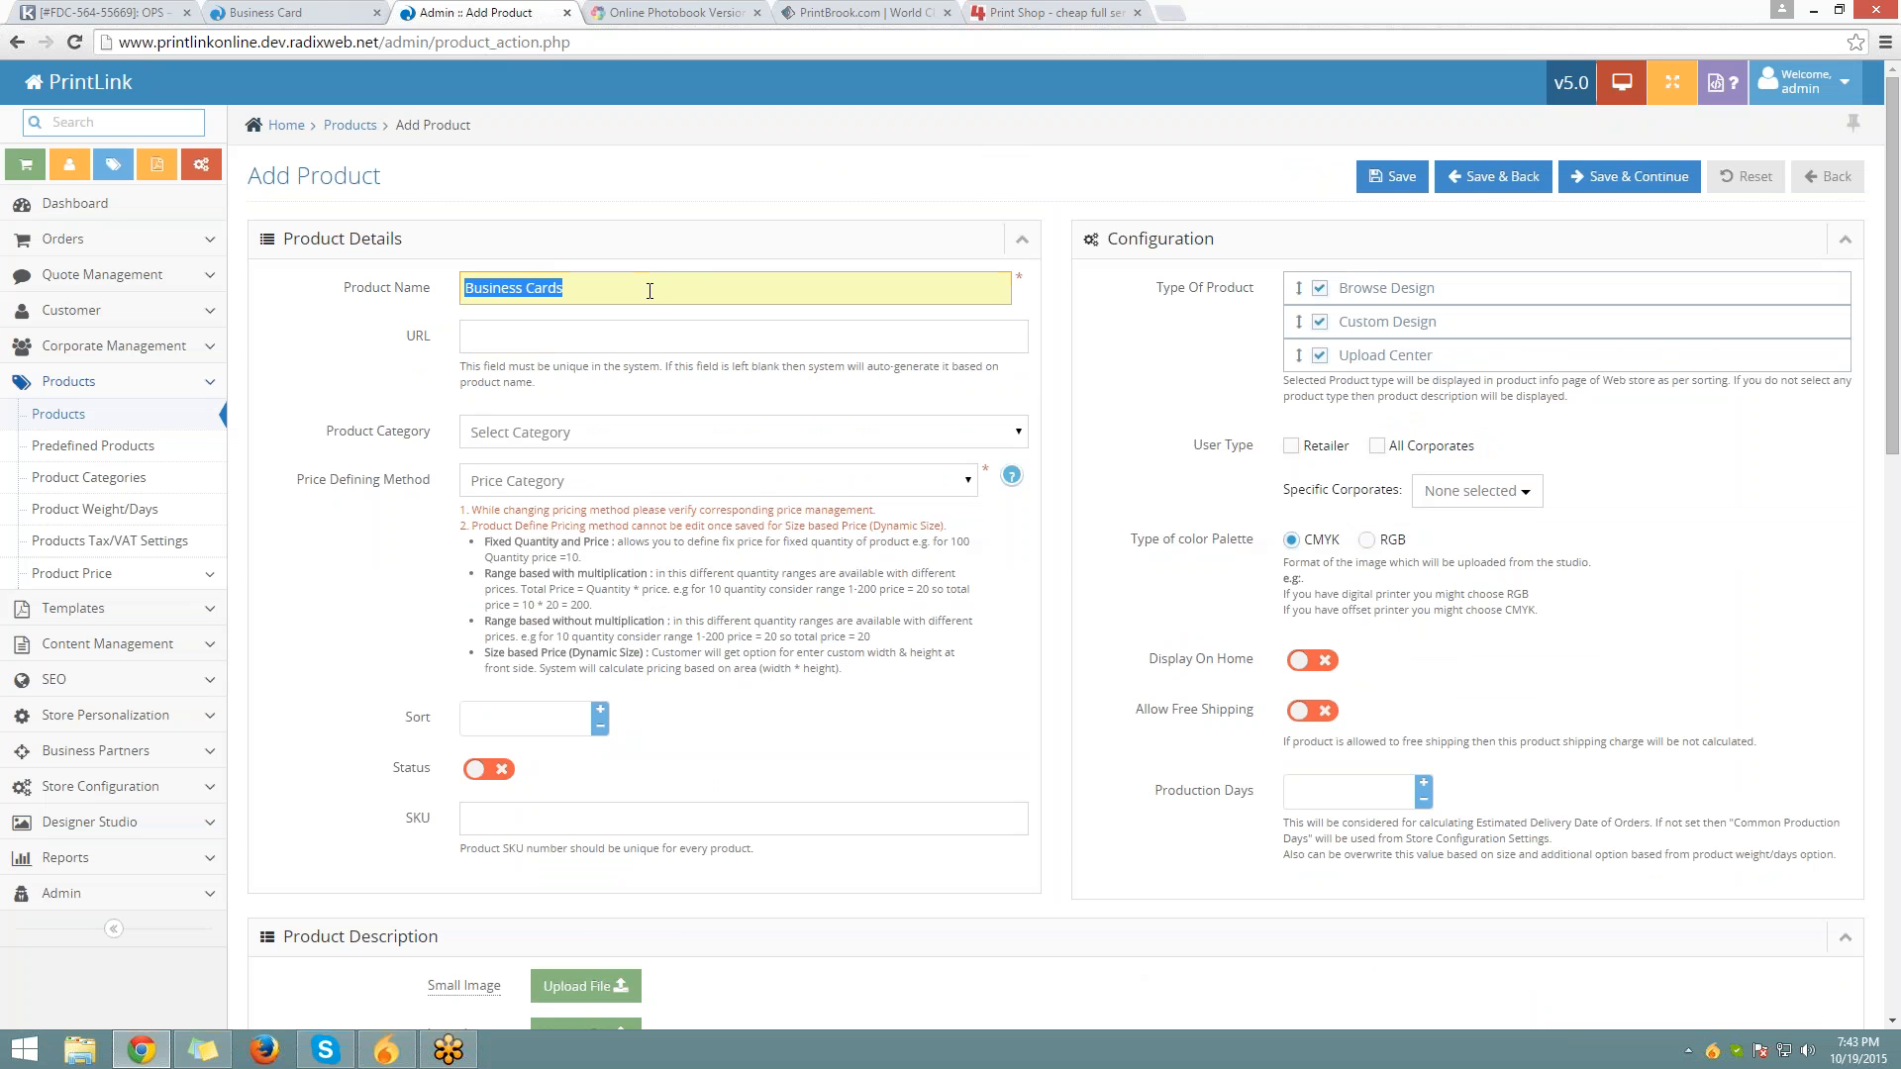
Check the storefront page URL and its standard-business-cards path
{"action": "left_click", "coordinate": [330, 10]}
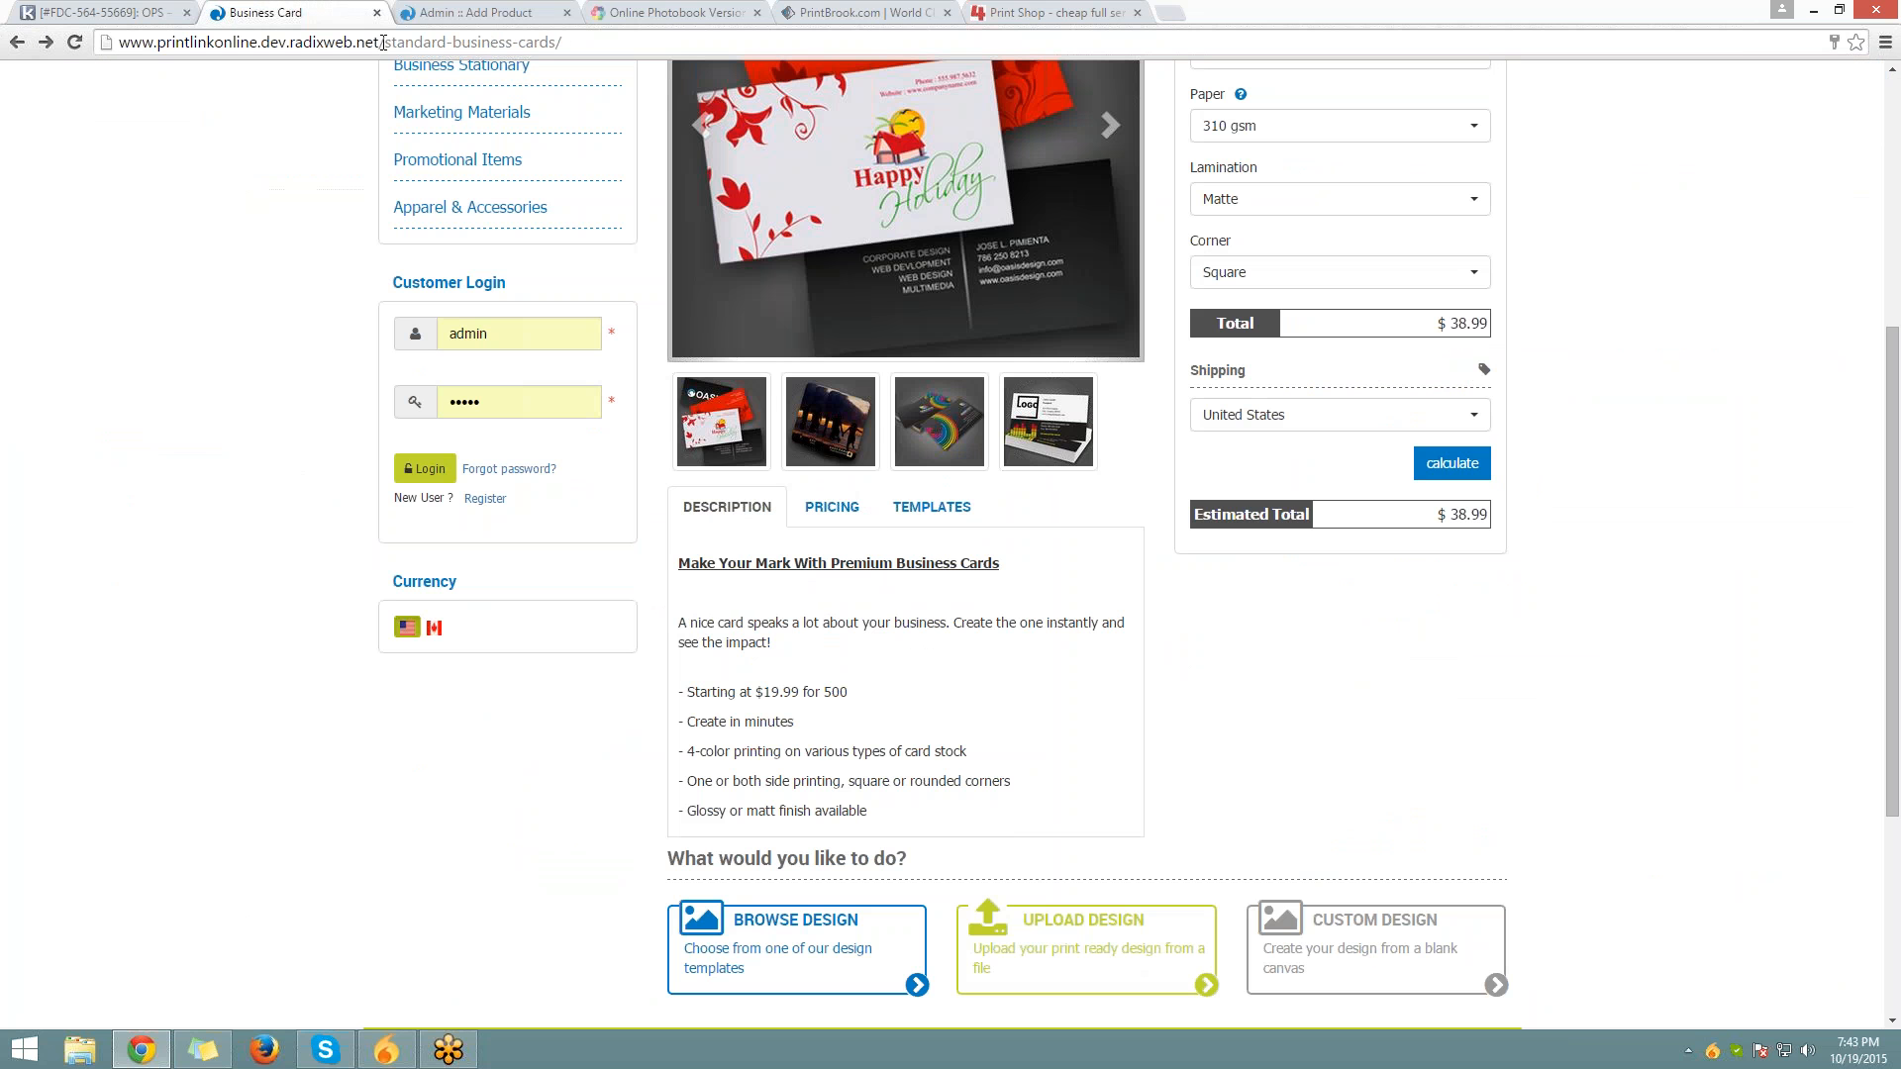
{"action": "left_click_drag", "start_coordinate": [381, 42], "coordinate": [117, 42]}
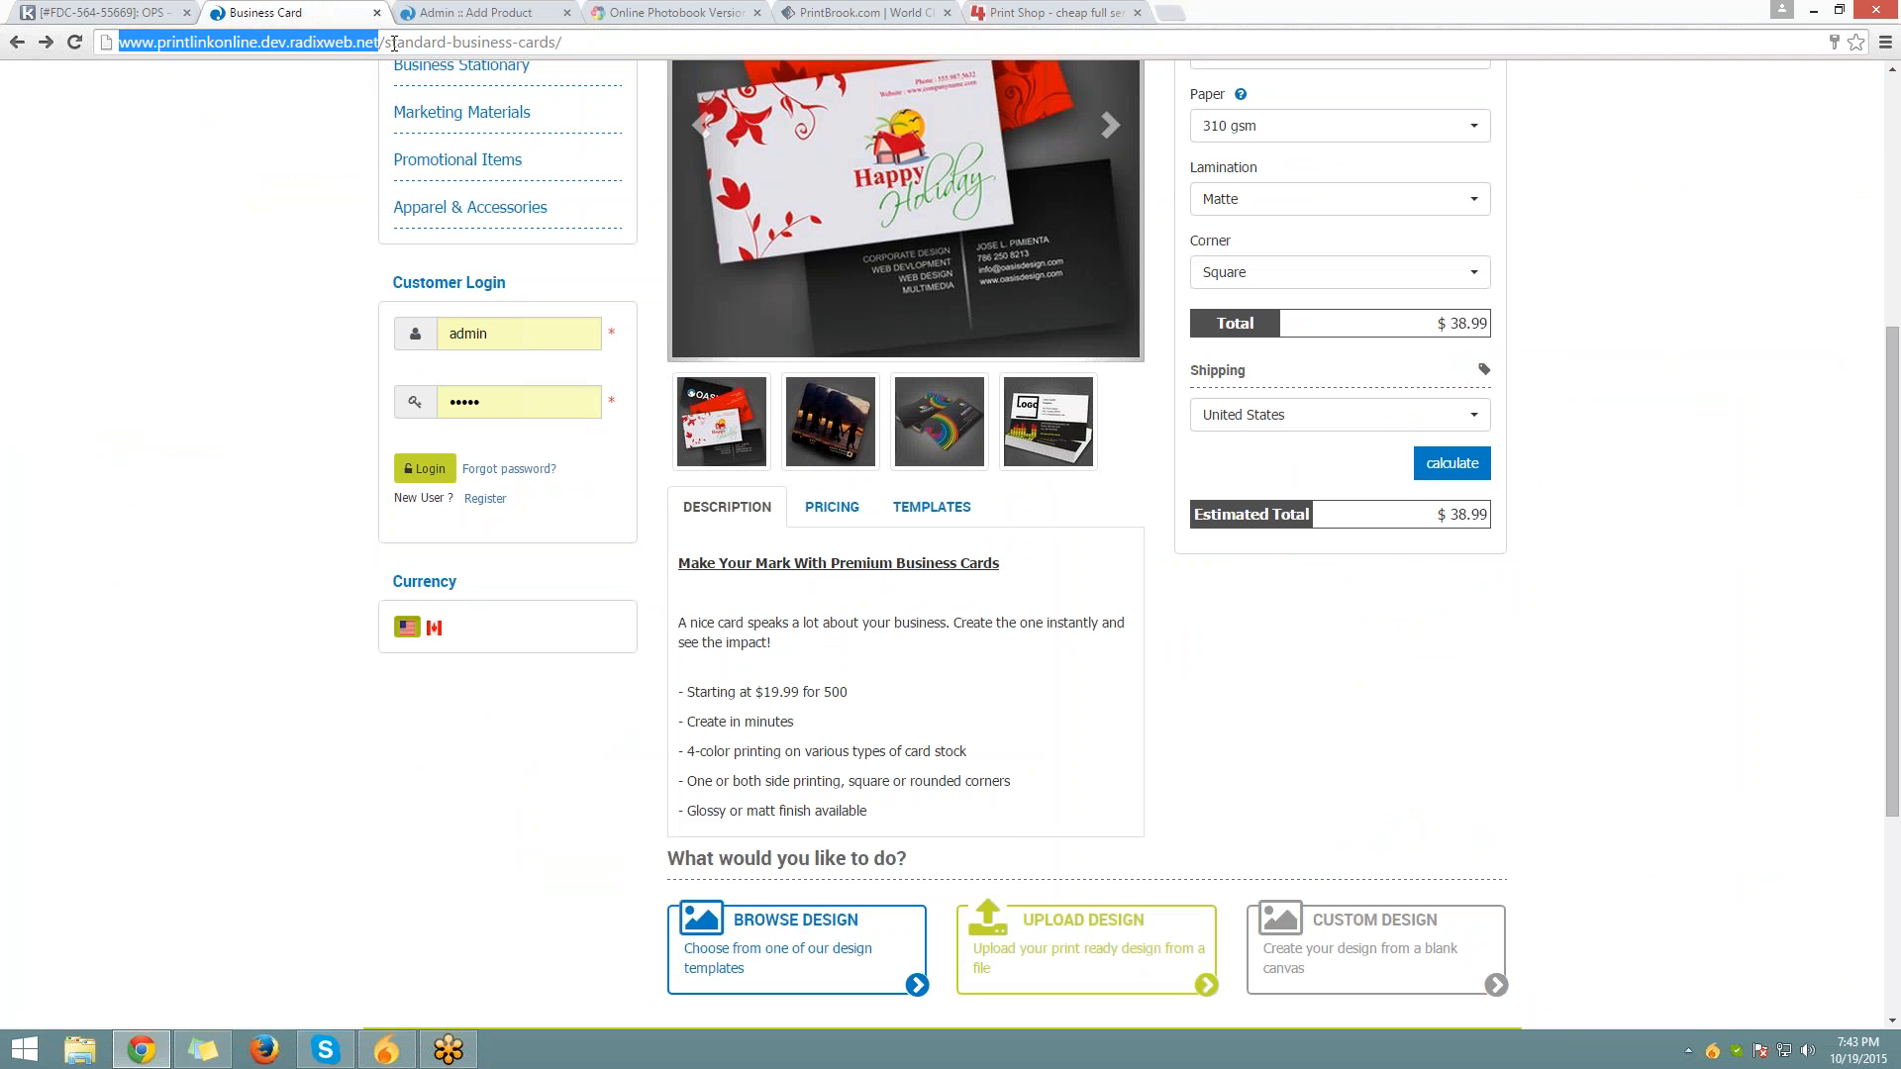
{"action": "left_click_drag", "start_coordinate": [384, 43], "coordinate": [558, 42]}
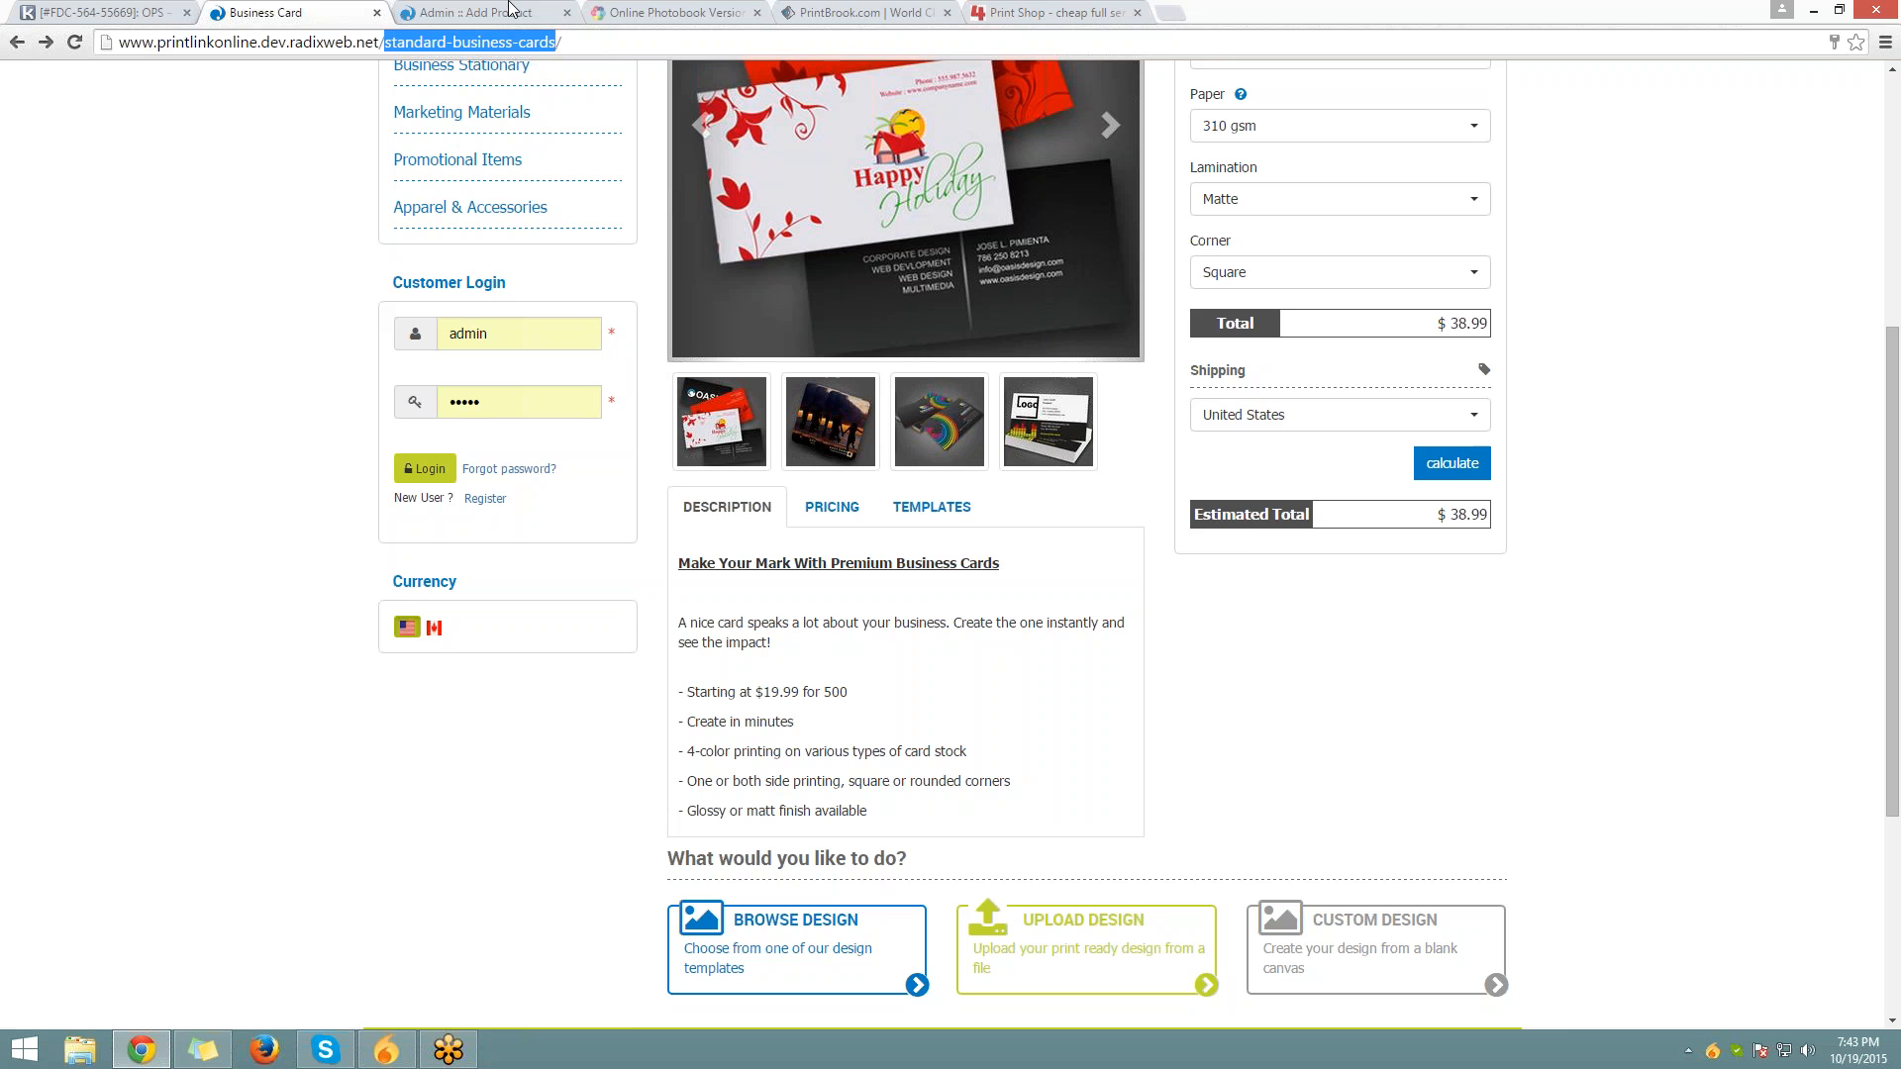
Fill the product URL with Business Cards, then switch back to the storefront page
{"action": "left_click", "coordinate": [510, 10]}
{"action": "left_click", "coordinate": [637, 331]}
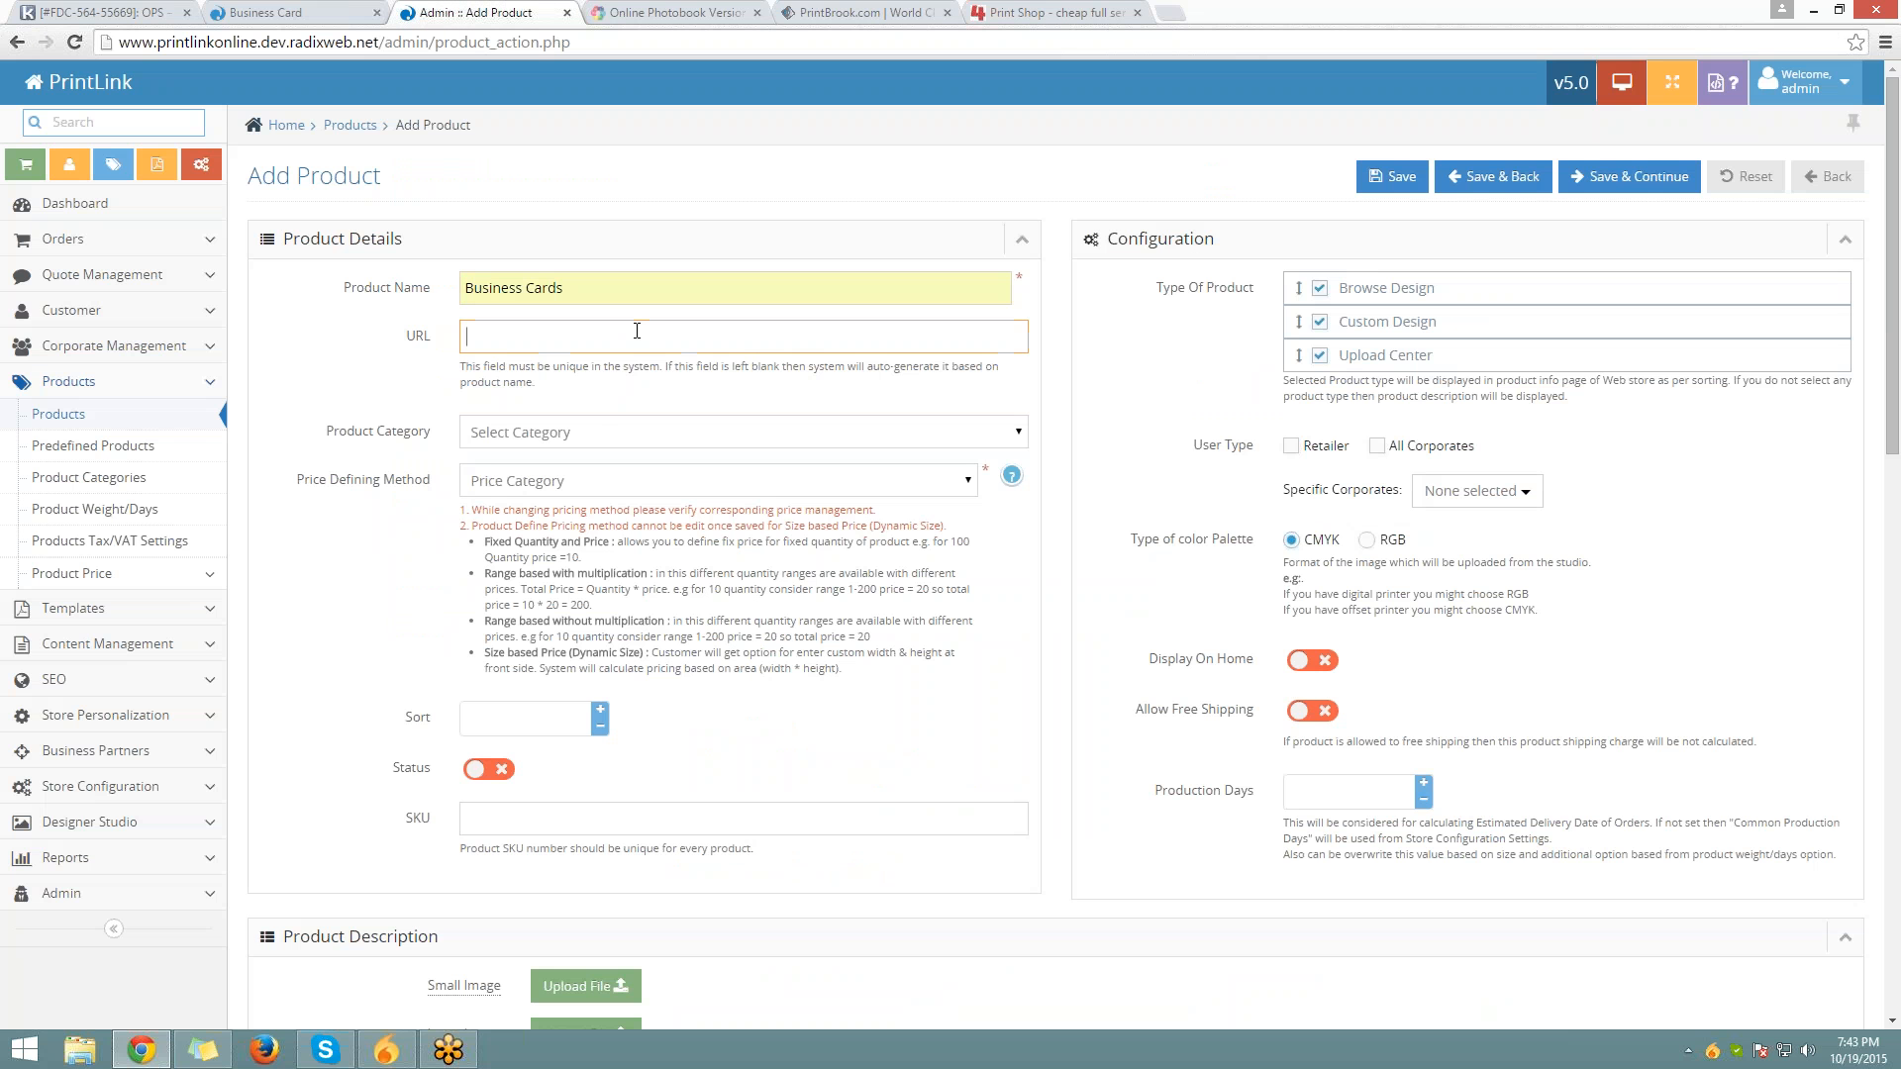
{"action": "key", "text": "ctrl+v"}
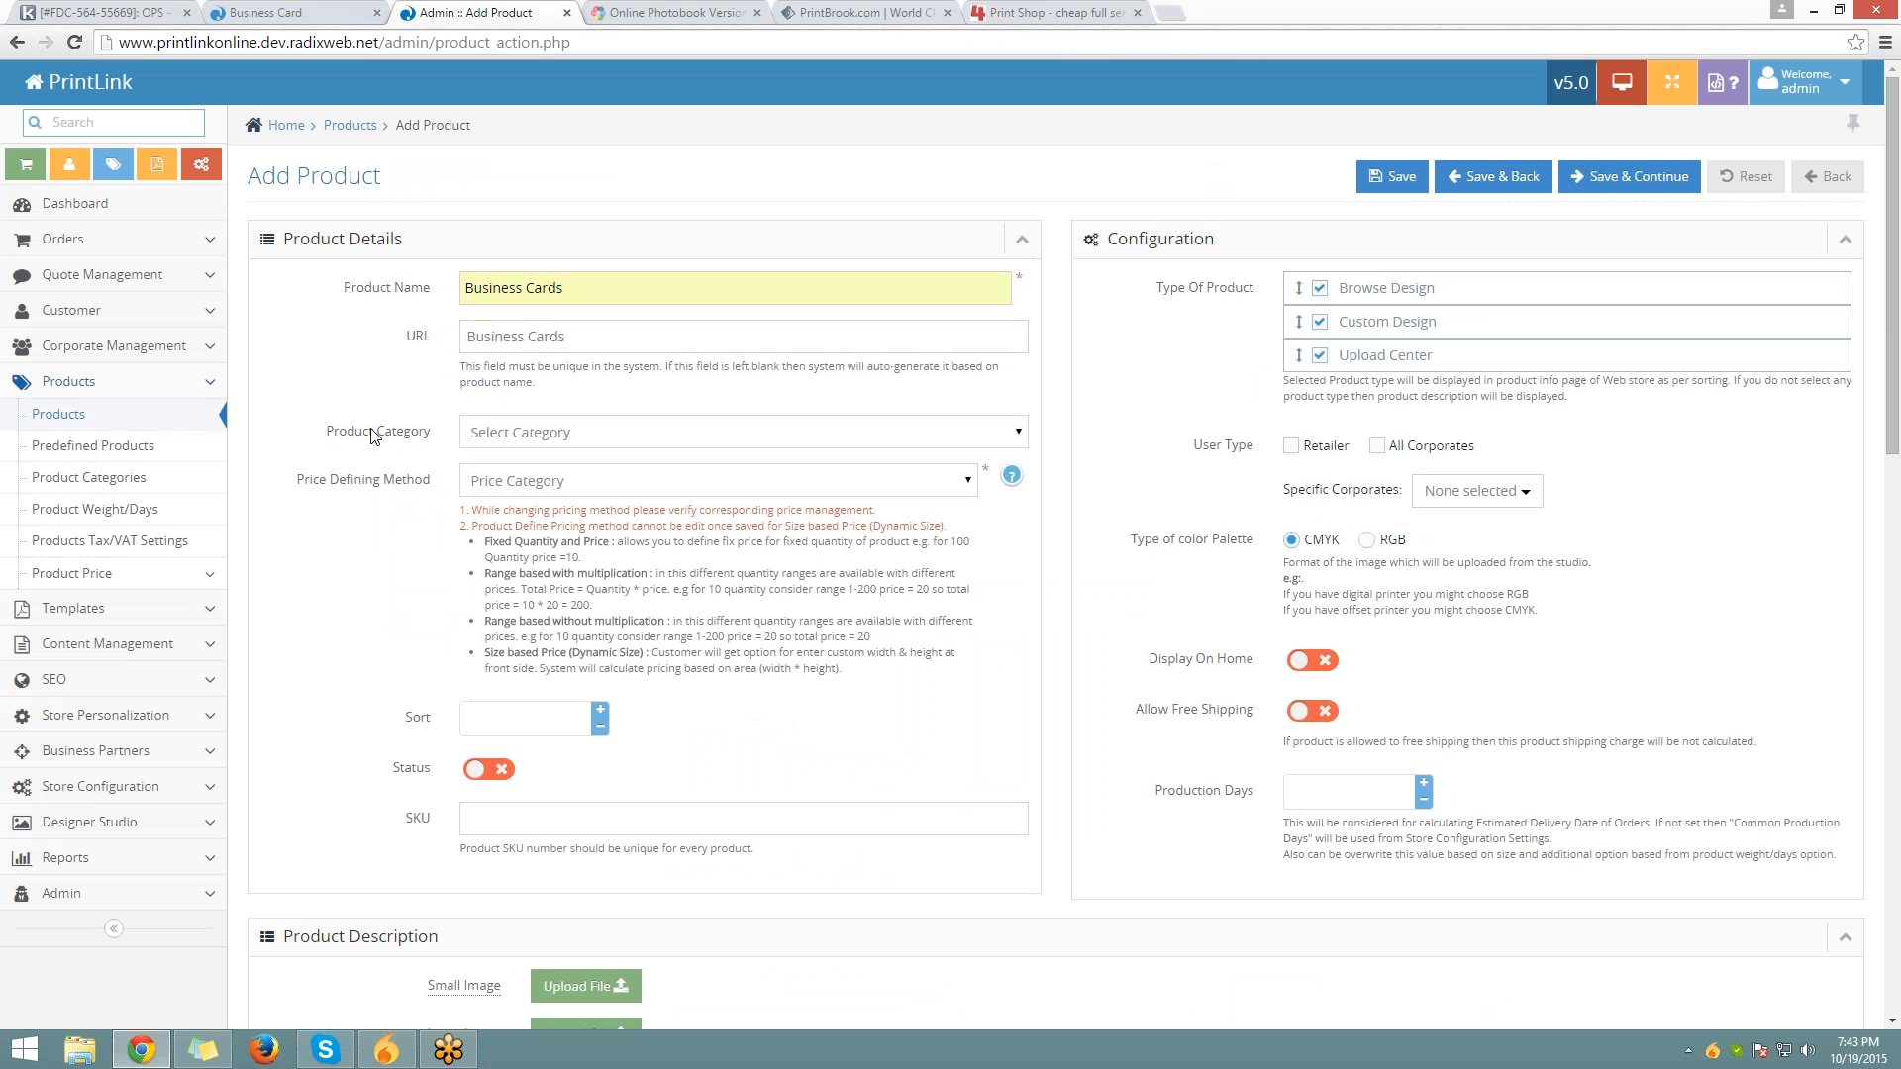
{"action": "left_click_drag", "start_coordinate": [325, 432], "coordinate": [431, 433]}
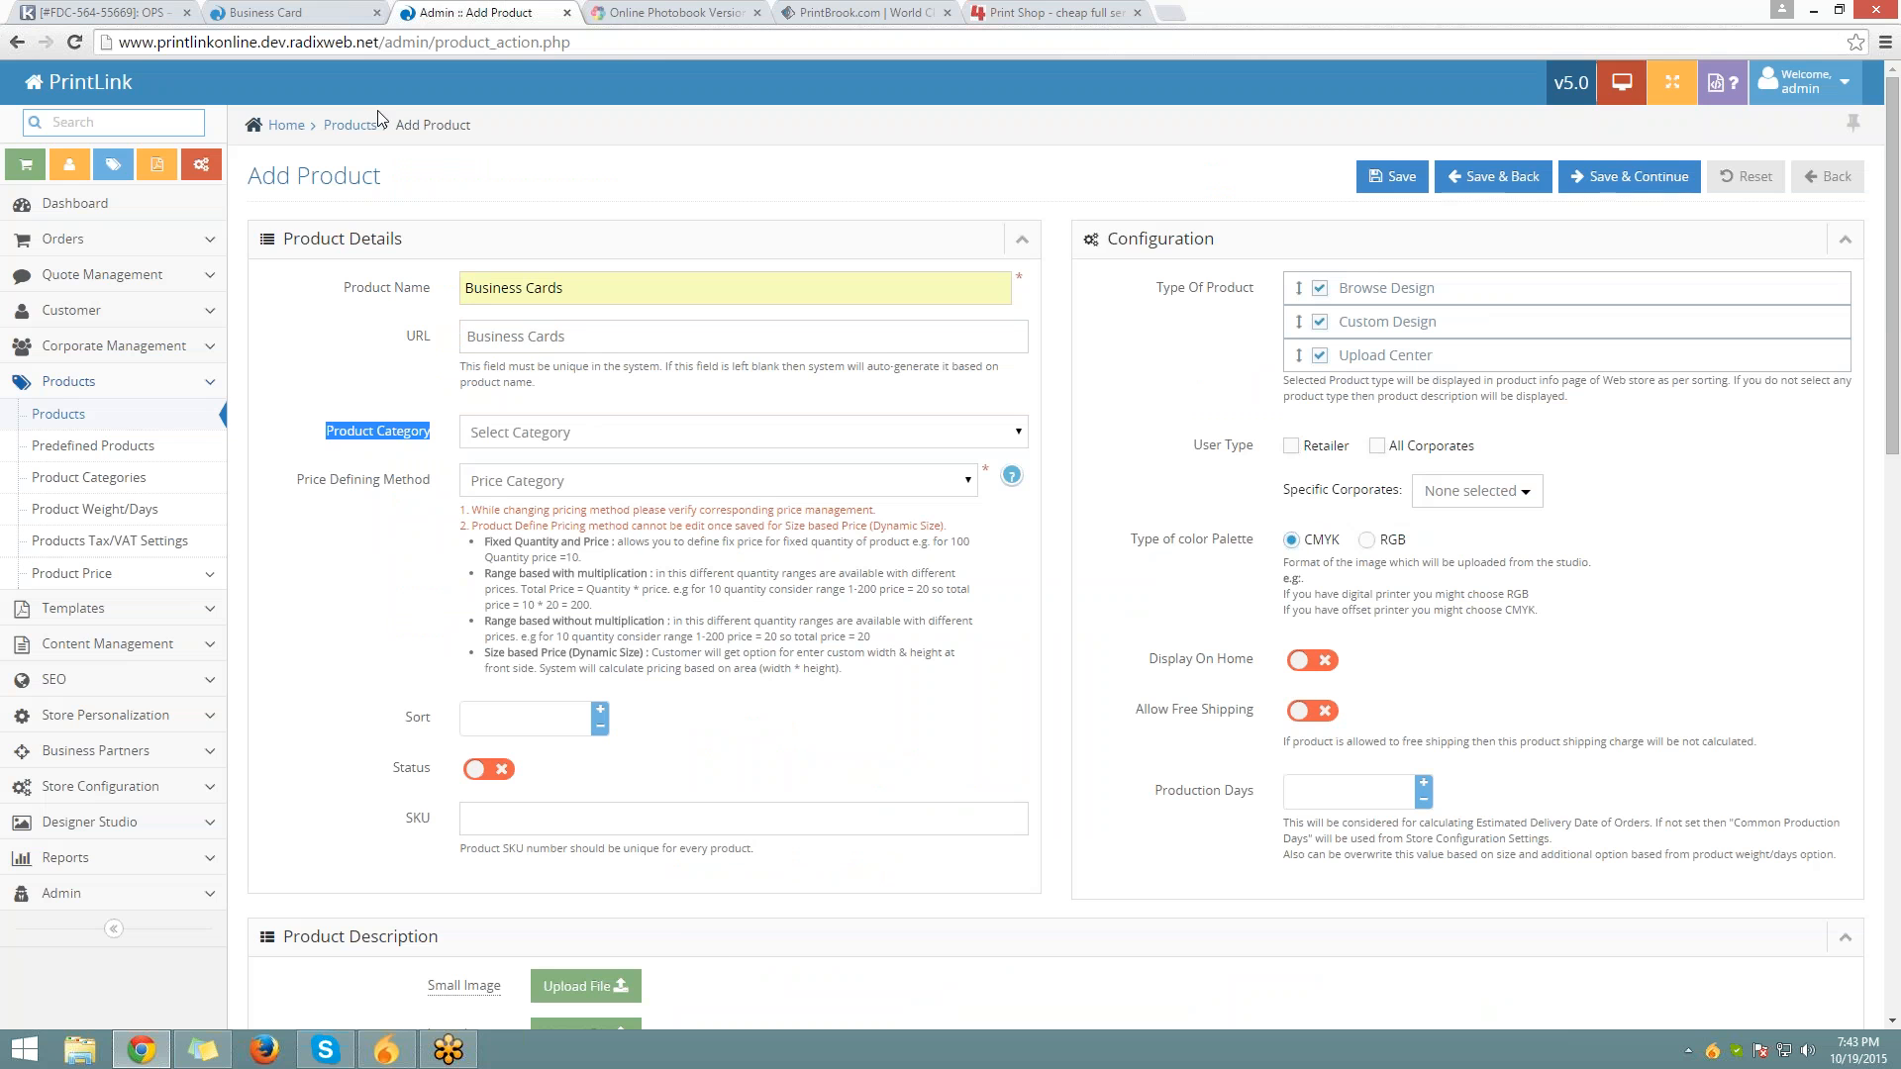
{"action": "left_click", "coordinate": [352, 13]}
{"action": "scroll", "coordinate": [223, 475], "scroll_direction": "up", "scroll_amount": 3}
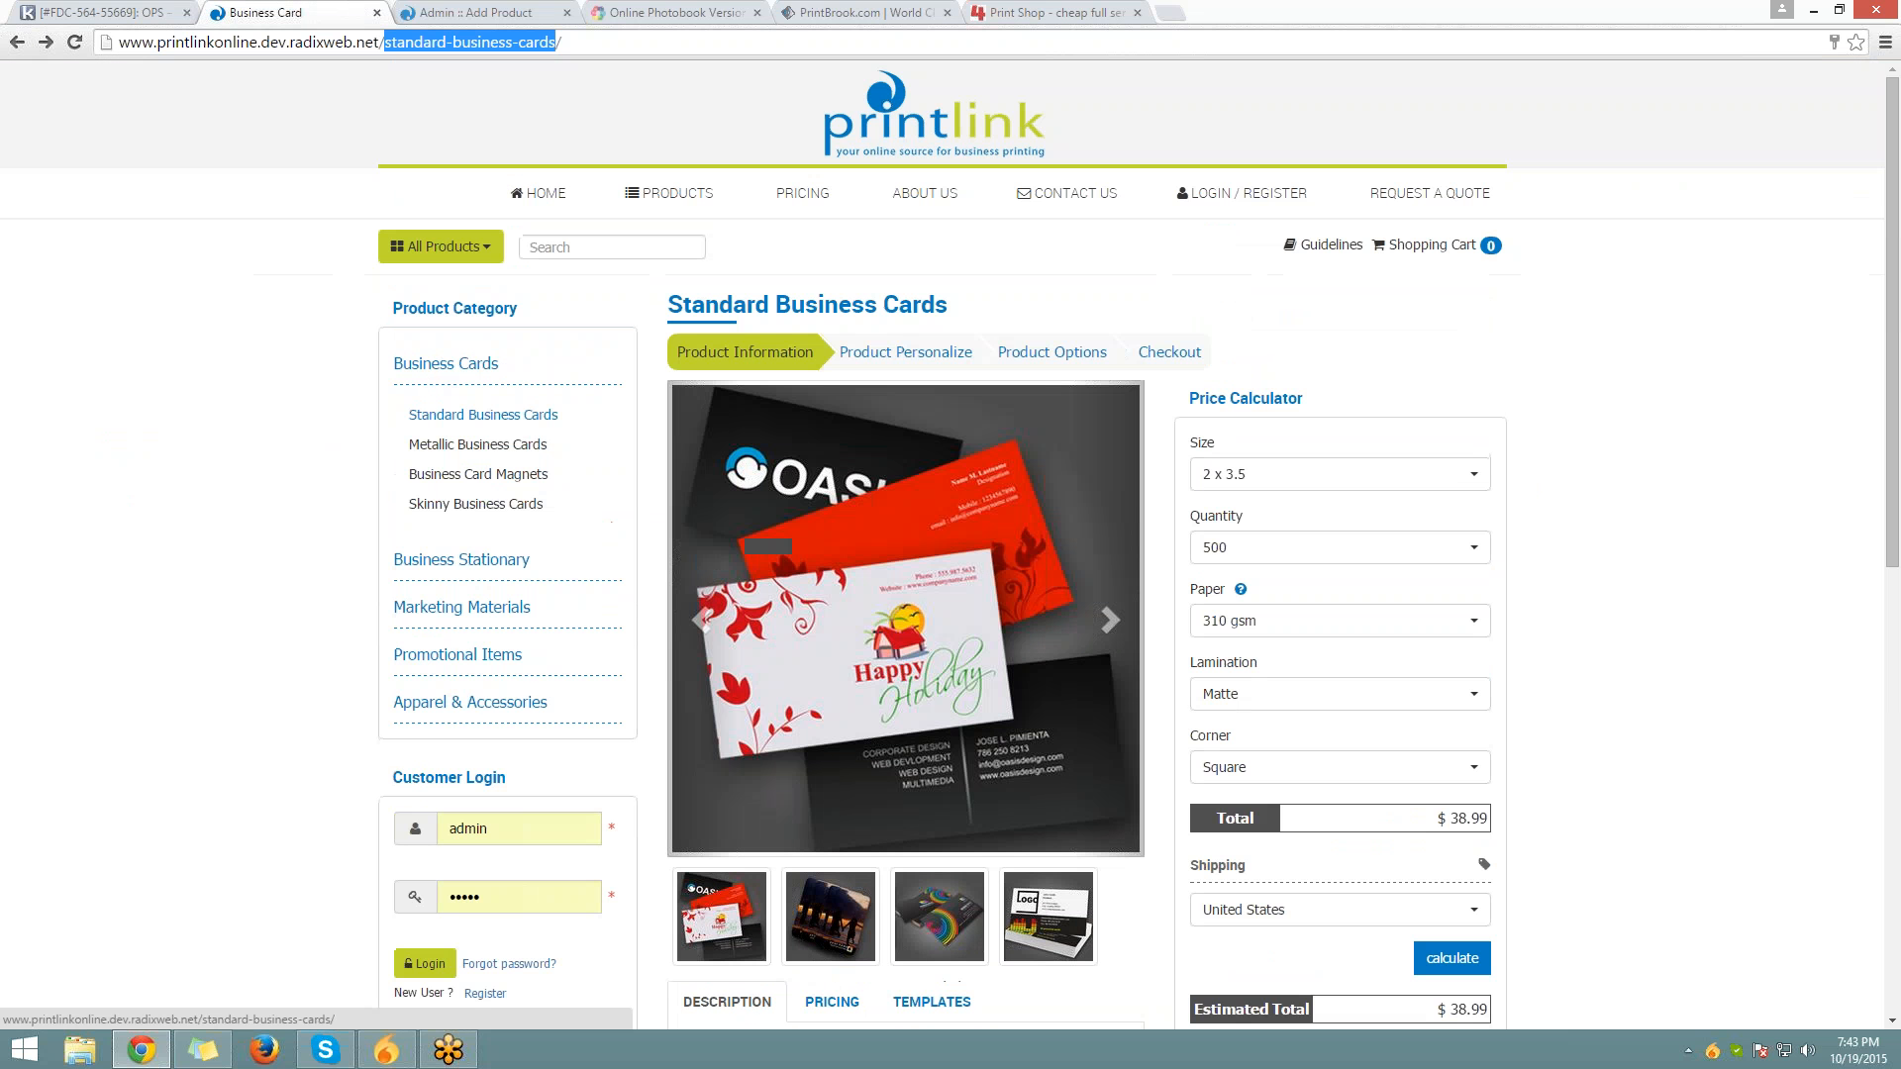
Expand the Business Stationary and Marketing Materials categories, then return to the Add Product form
{"action": "left_click", "coordinate": [455, 571]}
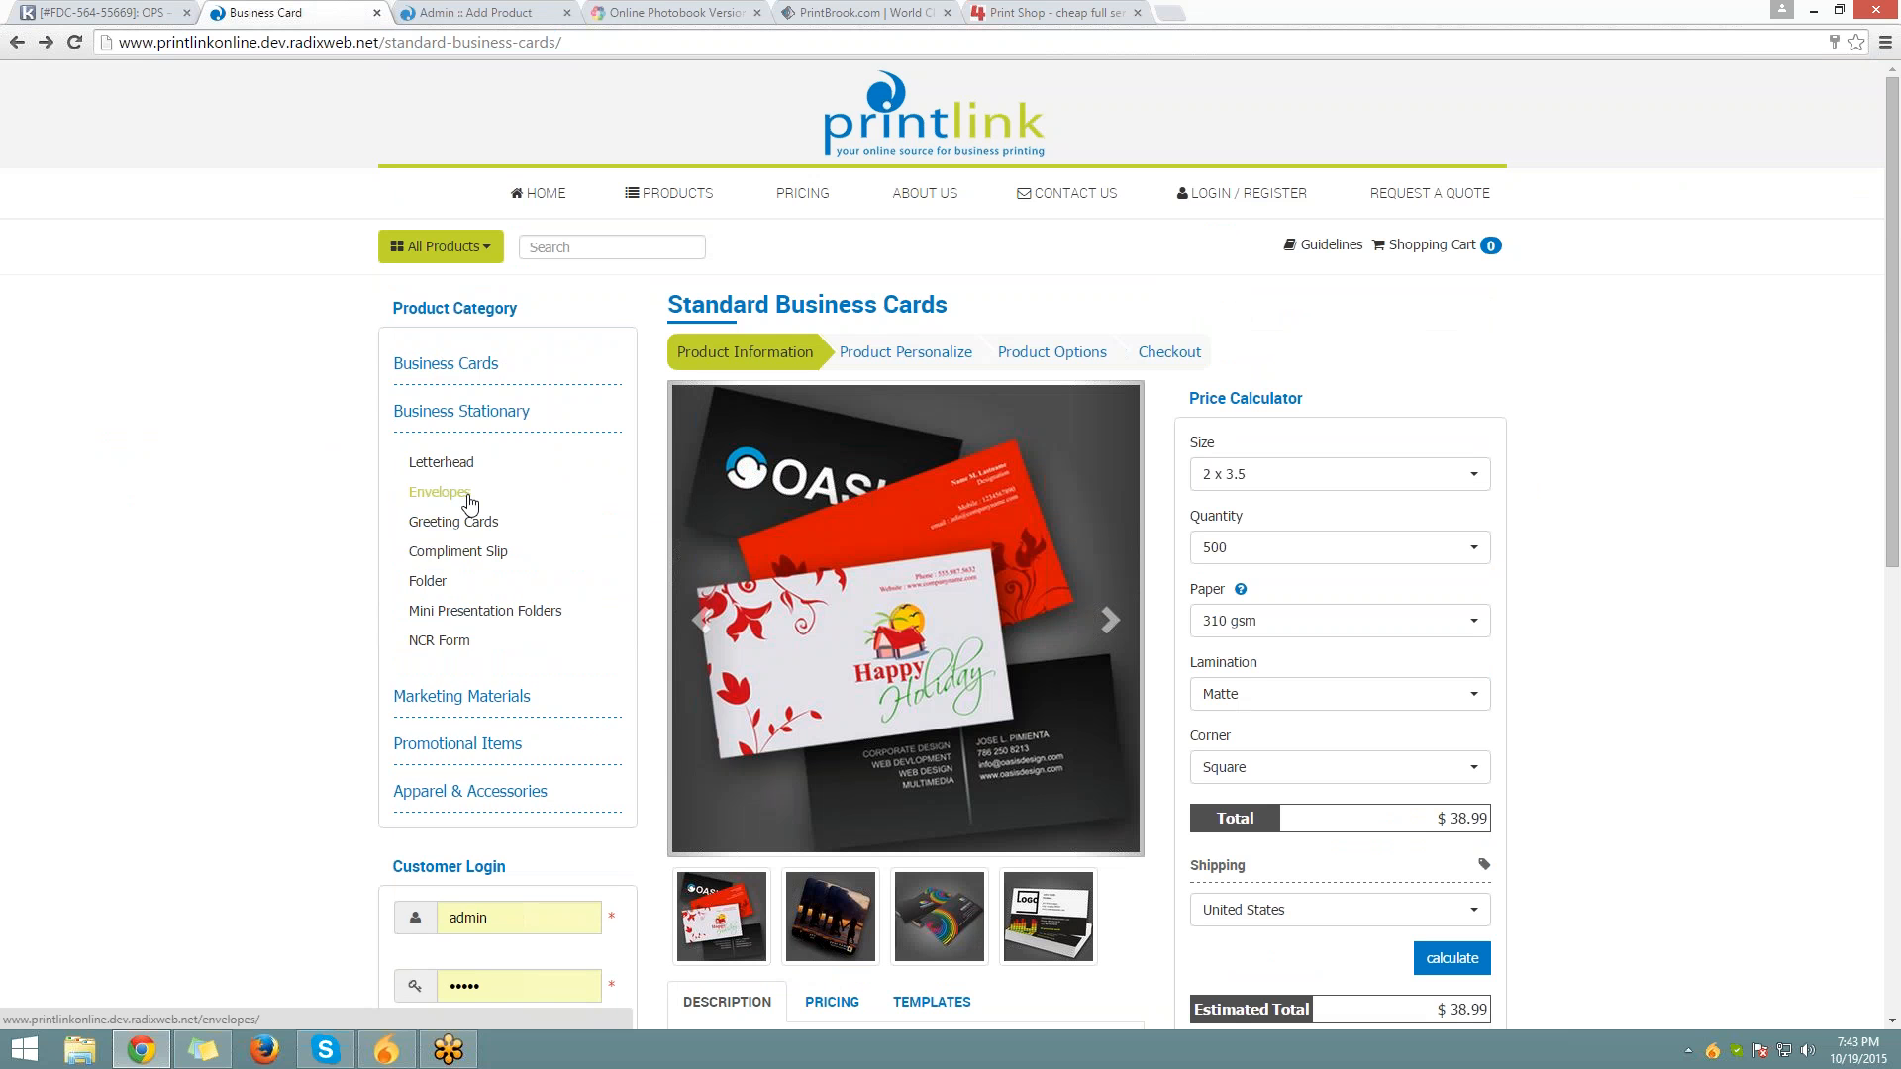
{"action": "left_click", "coordinate": [455, 698]}
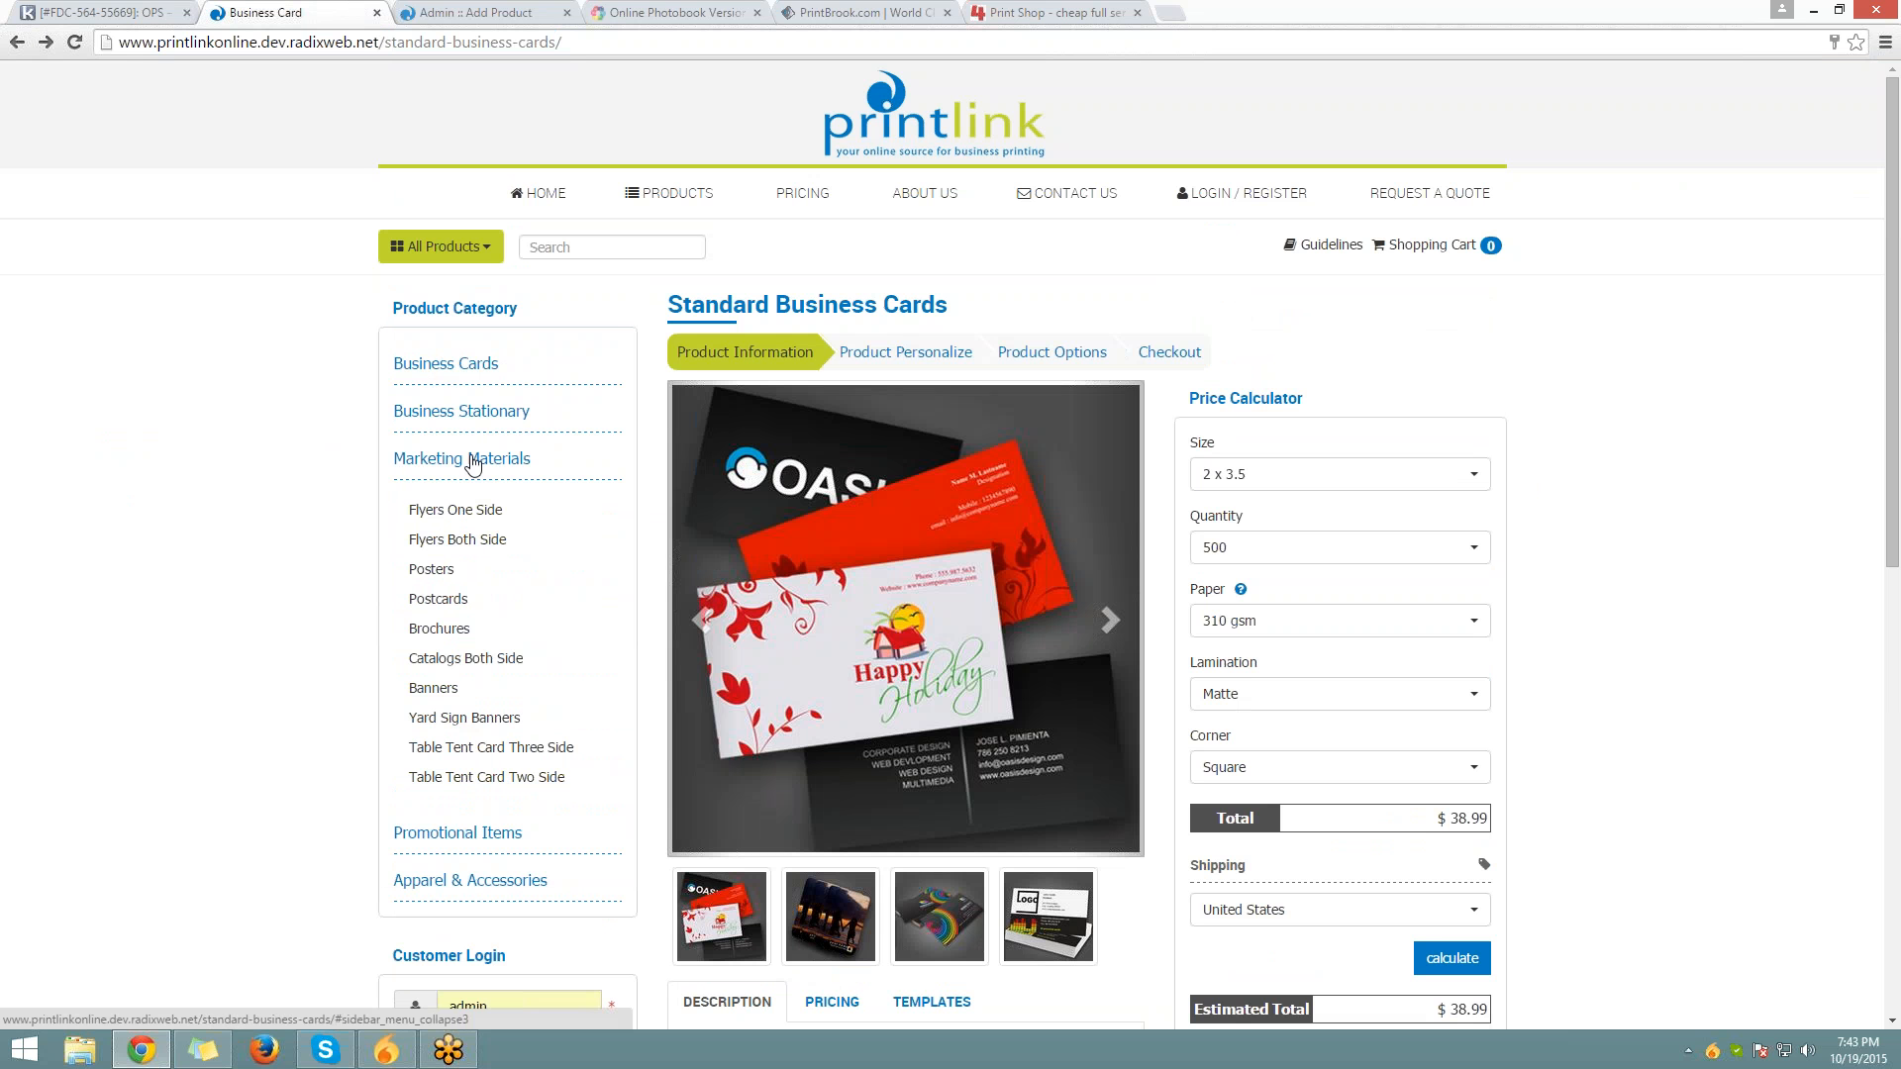
{"action": "left_click", "coordinate": [470, 13]}
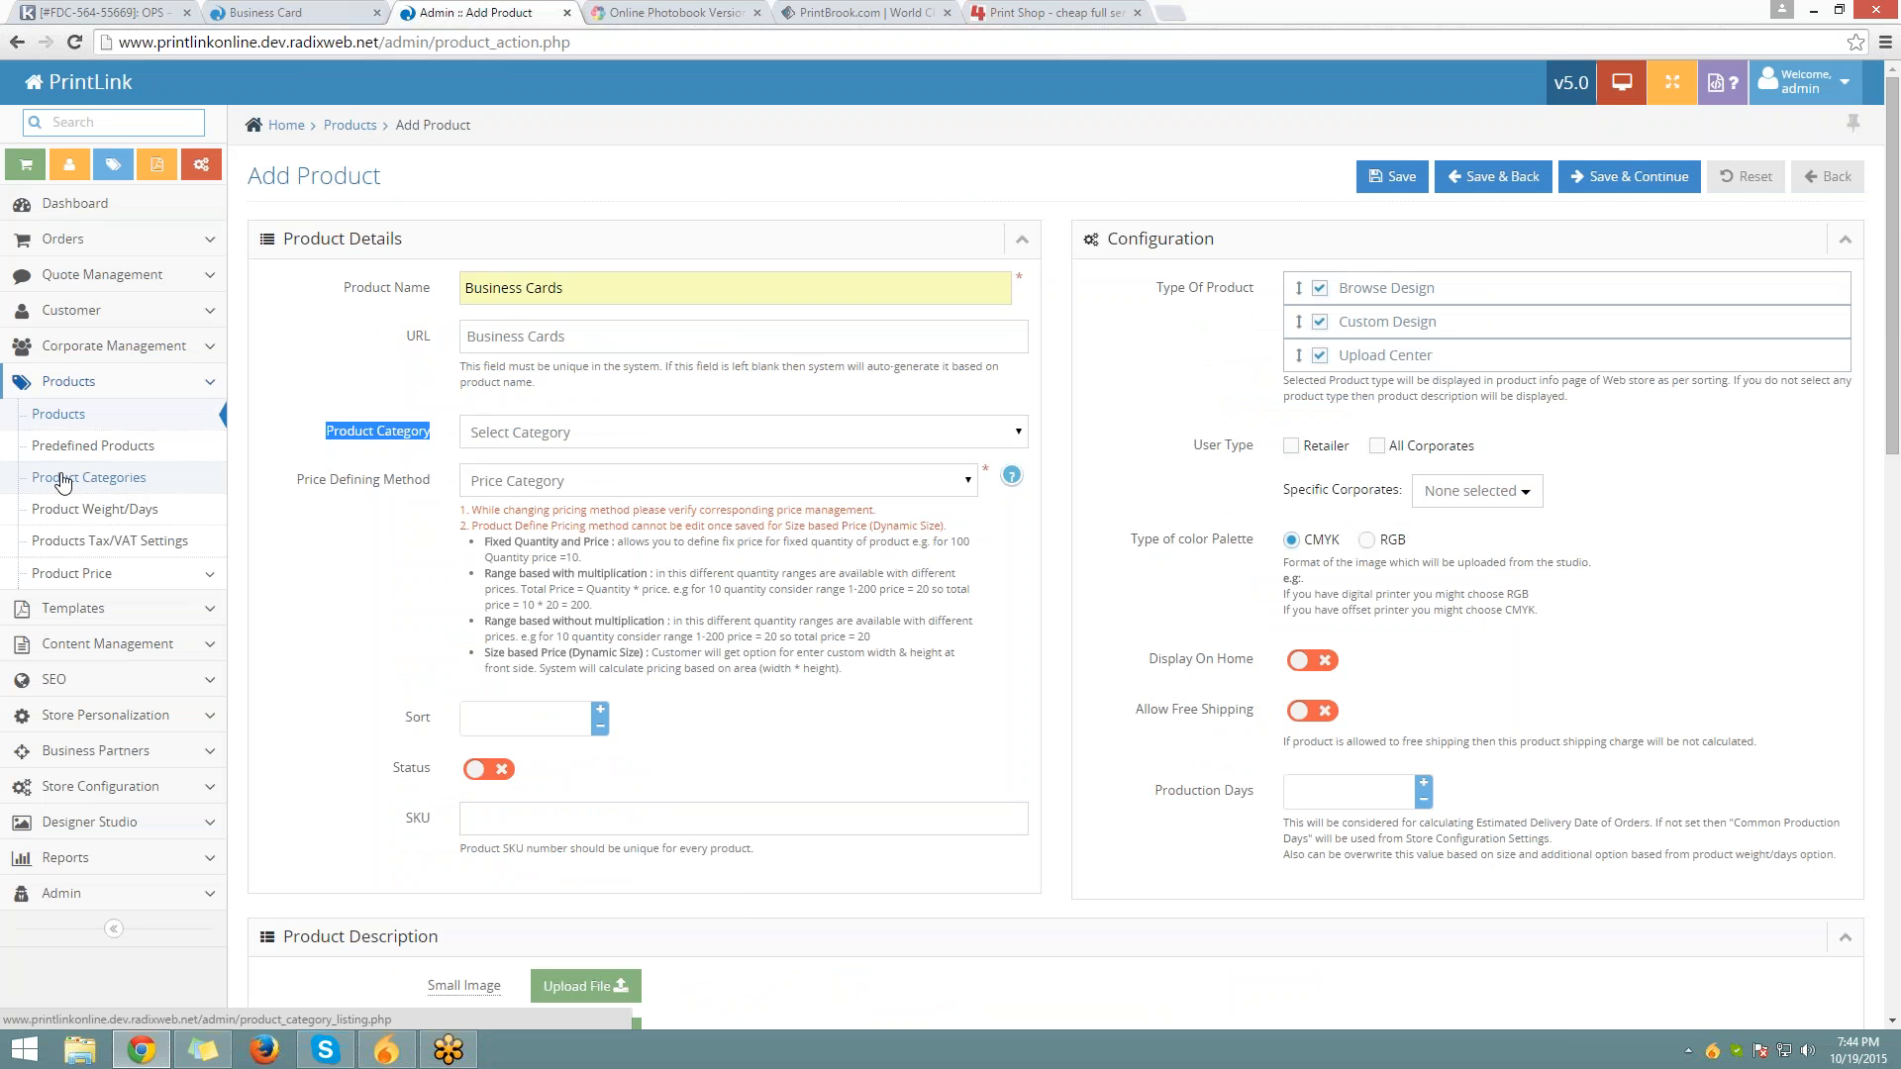
Choose Business Cards as the Product Category on the Add Product form
{"action": "left_click", "coordinate": [548, 431]}
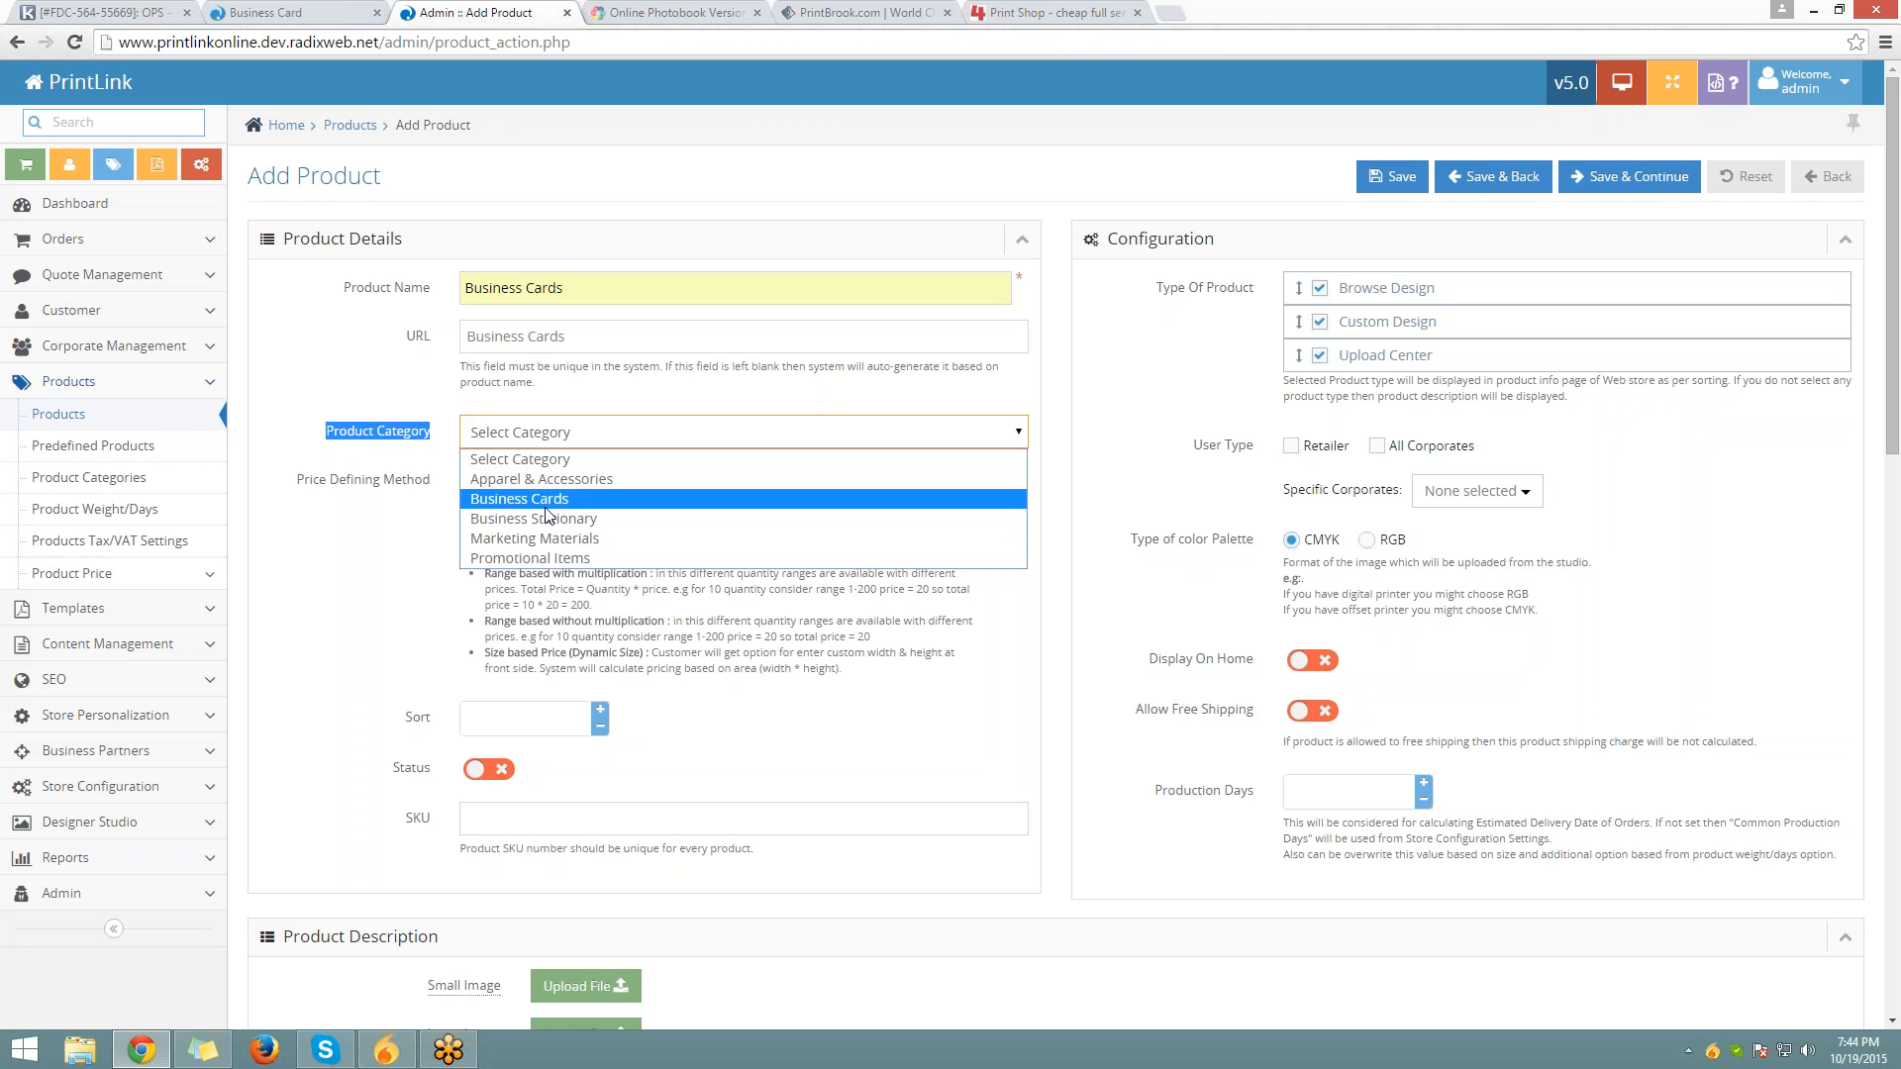
{"action": "left_click", "coordinate": [545, 508]}
{"action": "left_click", "coordinate": [373, 487]}
{"action": "left_click_drag", "start_coordinate": [296, 482], "coordinate": [440, 470]}
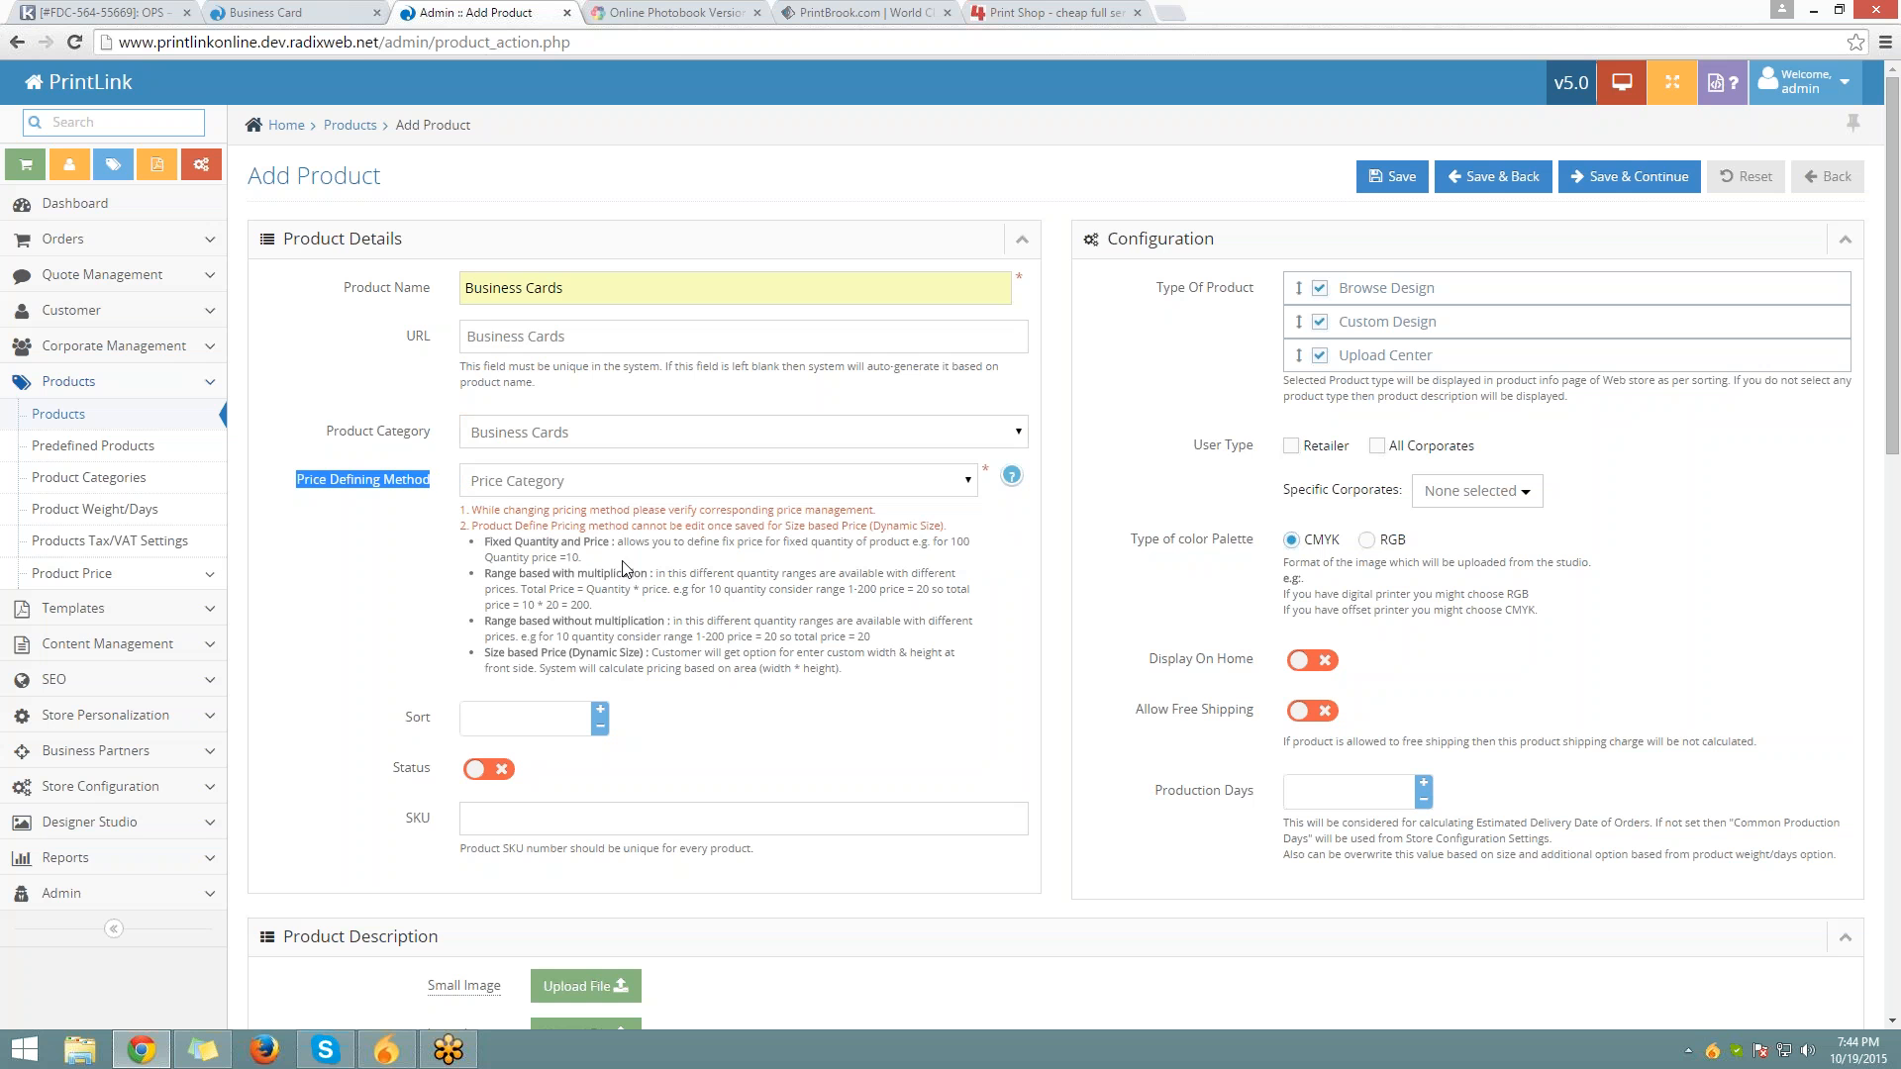
{"action": "left_click", "coordinate": [613, 489]}
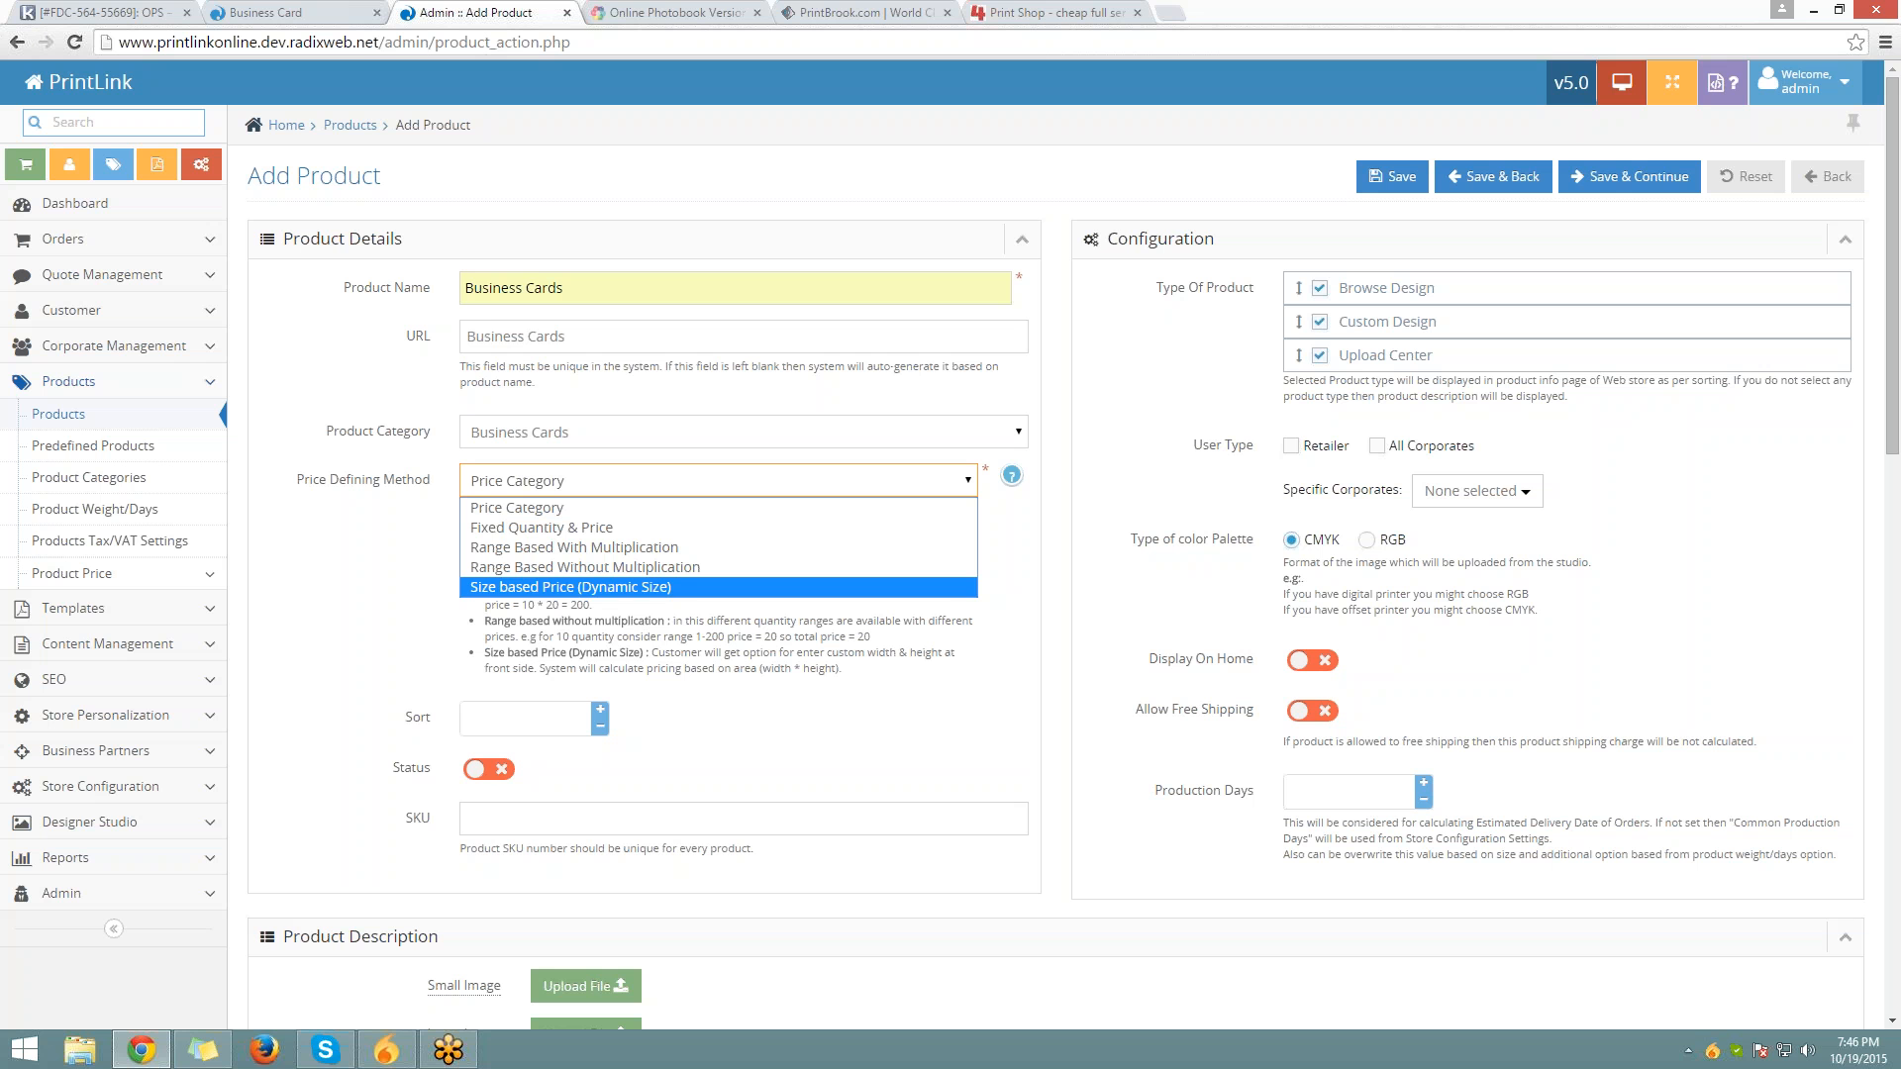
Set pricing to Range Based With Multiplication, sort order 1, and Status on
{"action": "left_click", "coordinate": [506, 547]}
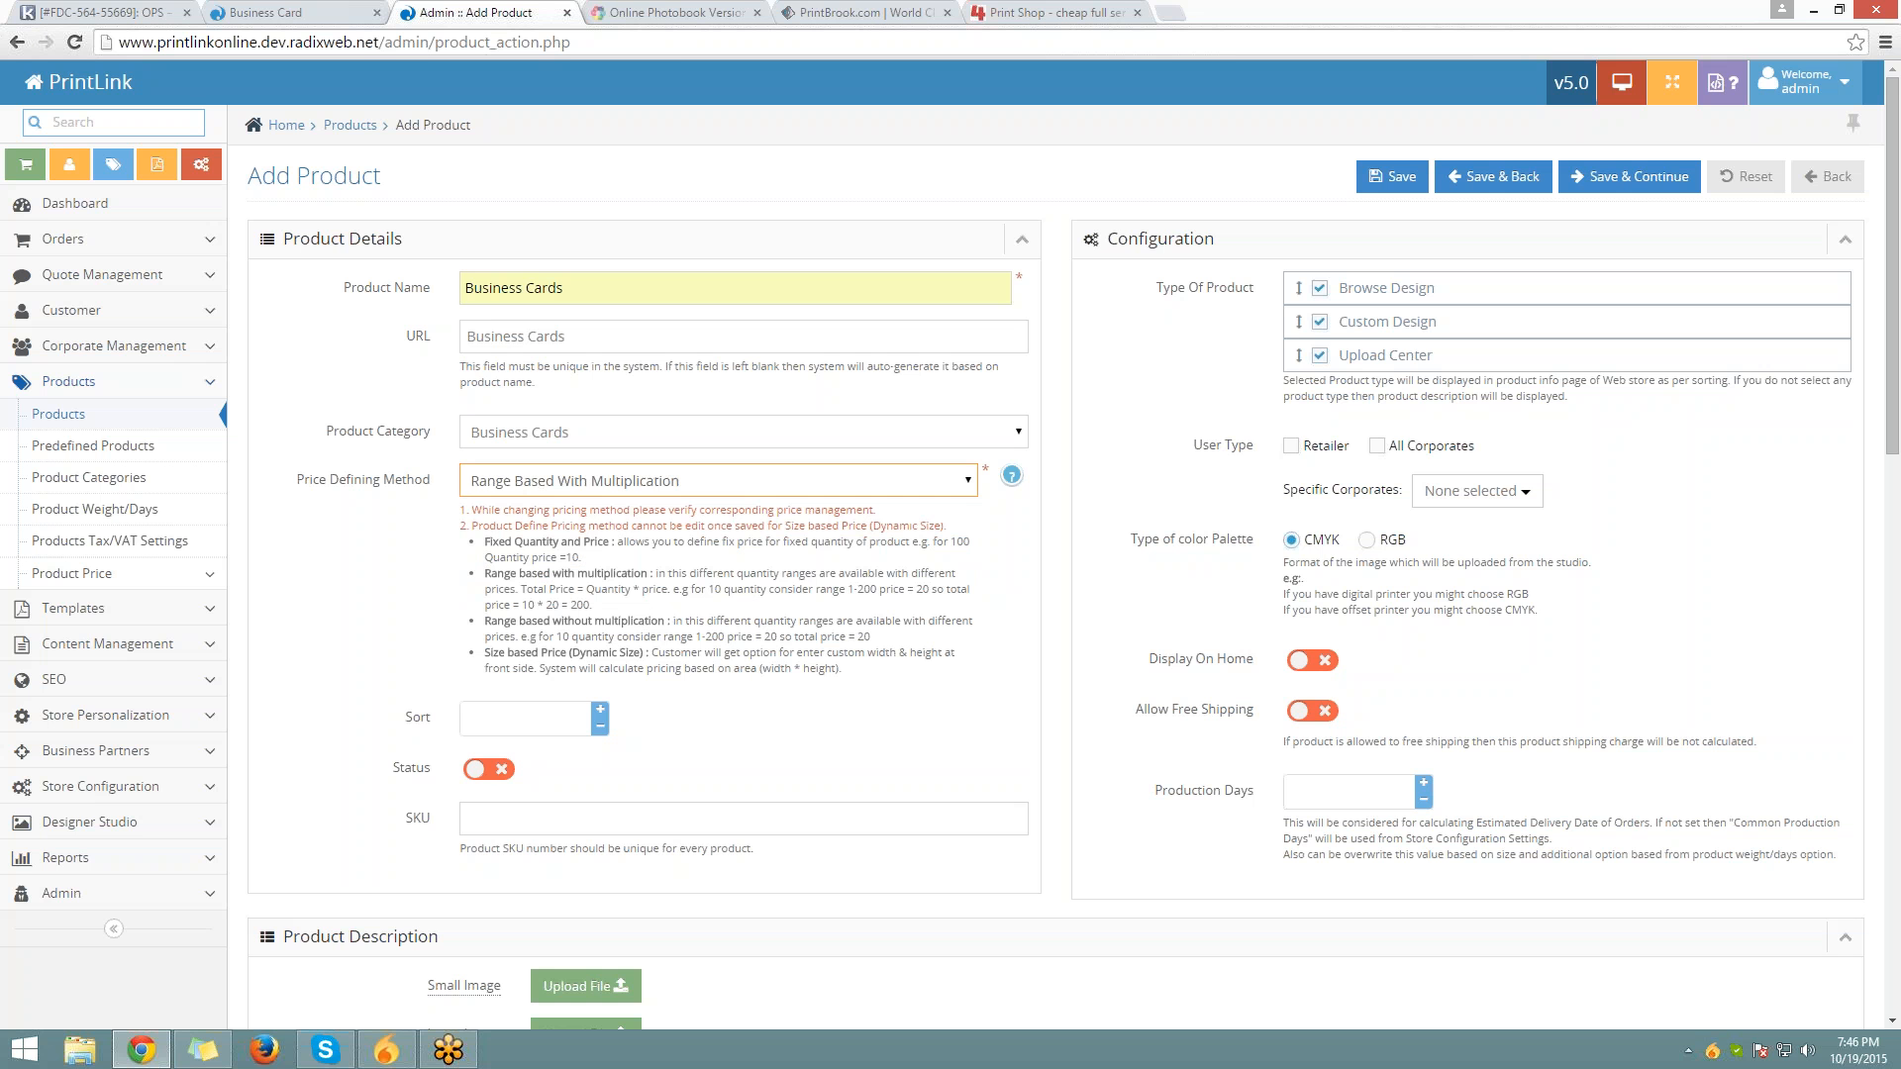
{"action": "scroll", "coordinate": [510, 524], "scroll_direction": "down", "scroll_amount": 2}
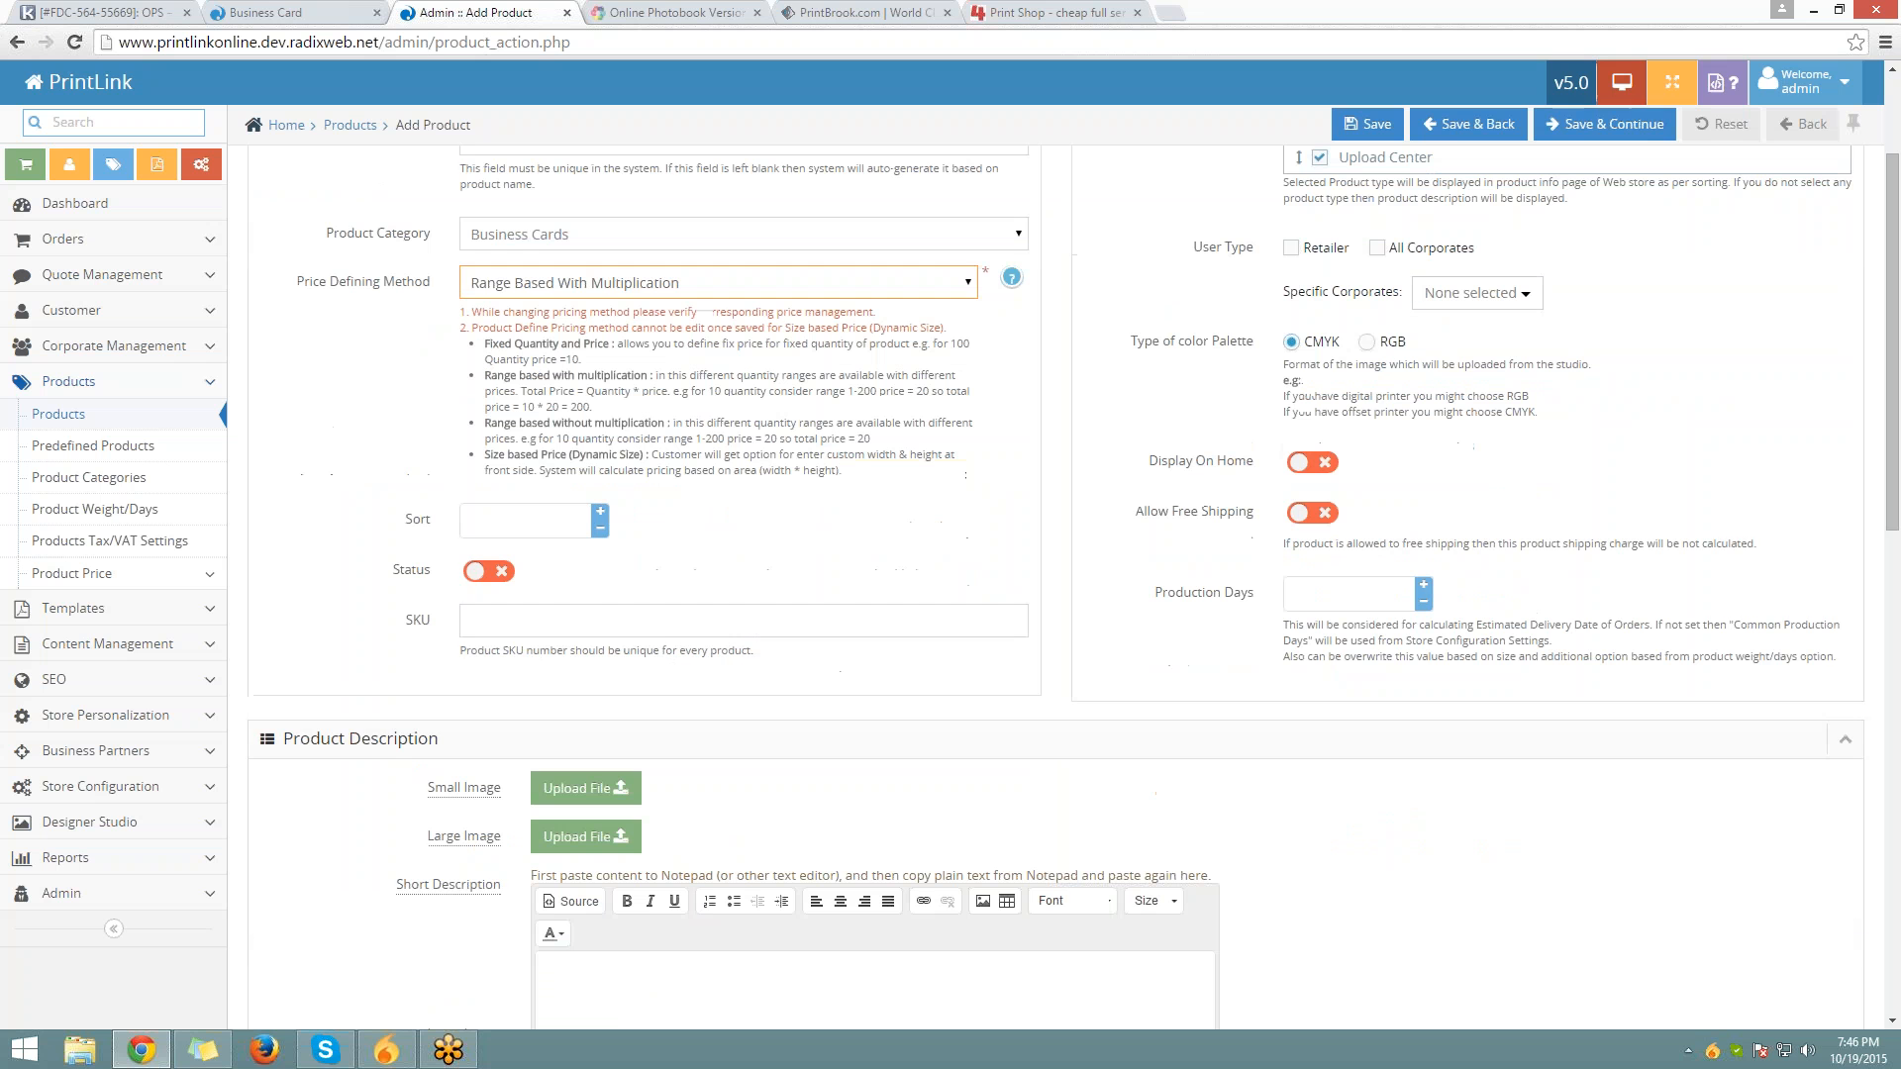
{"action": "left_click", "coordinate": [601, 512]}
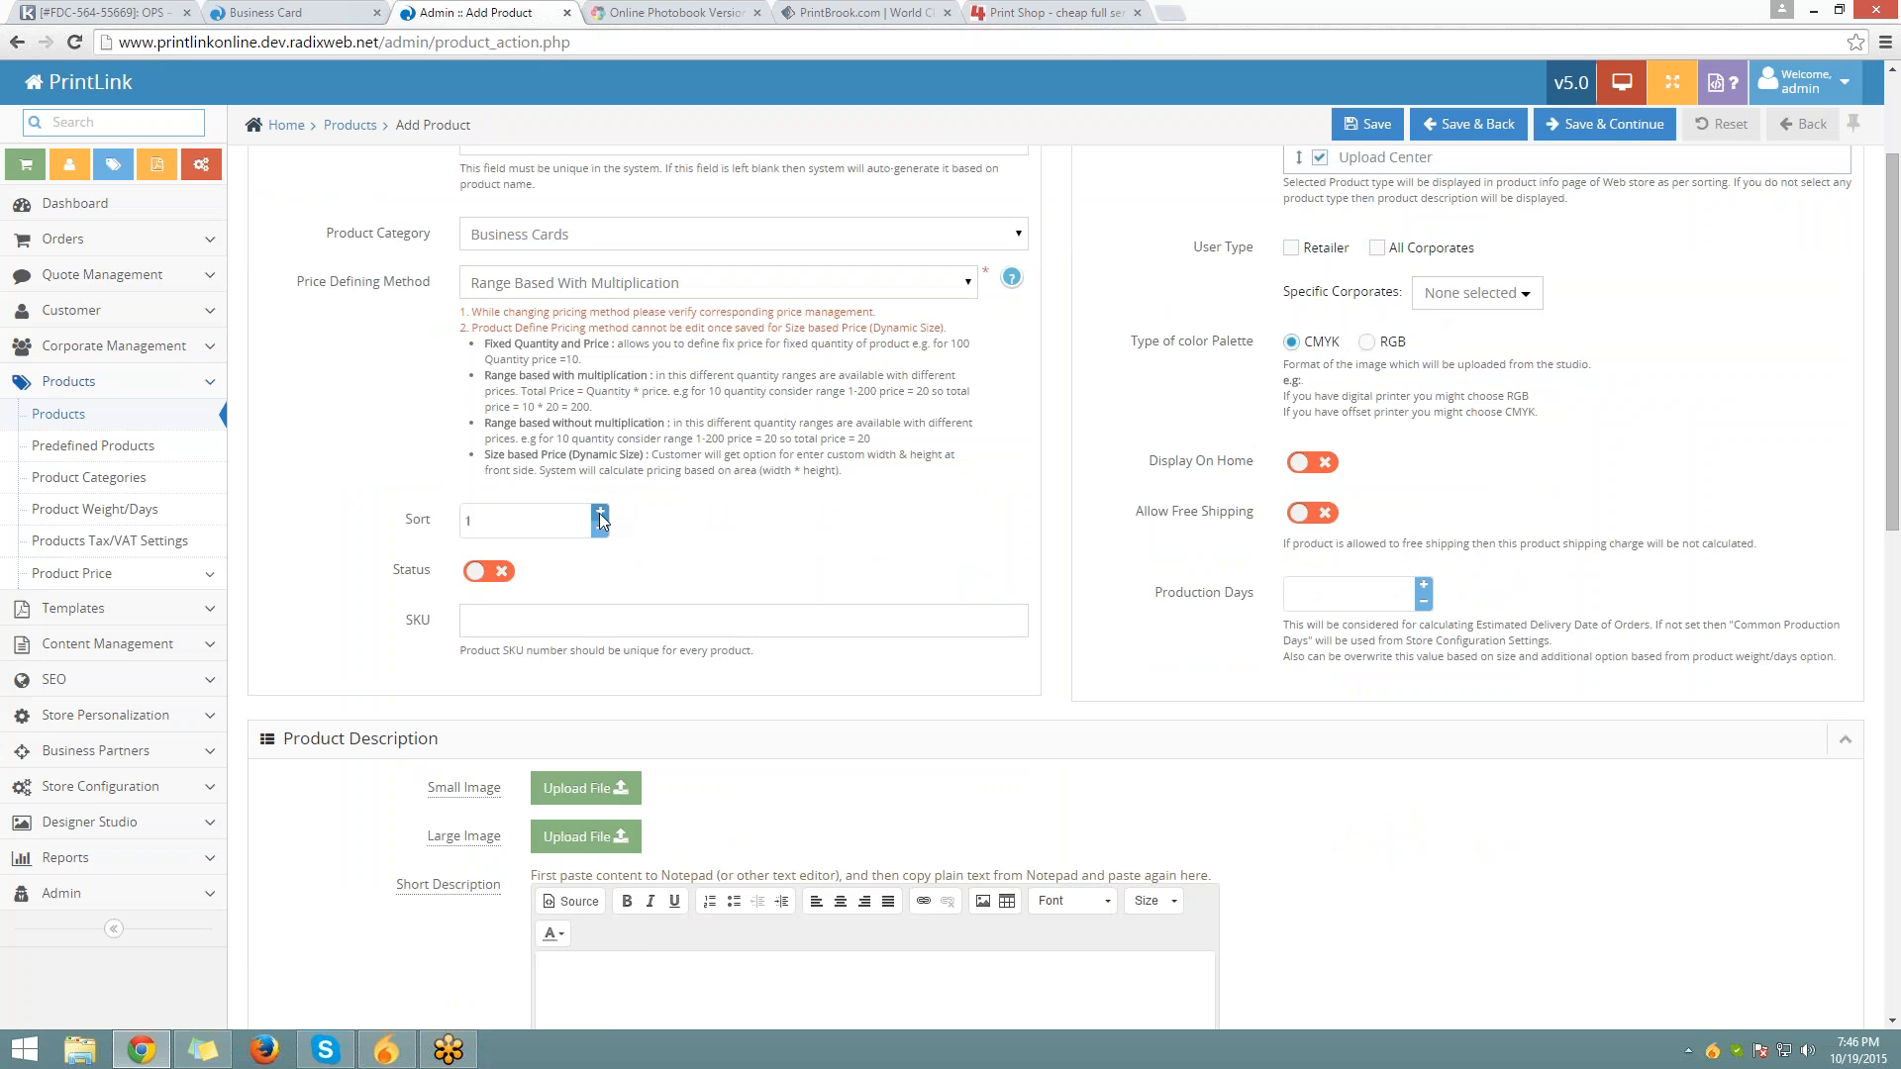
{"action": "left_click", "coordinate": [489, 572]}
{"action": "left_click", "coordinate": [468, 621]}
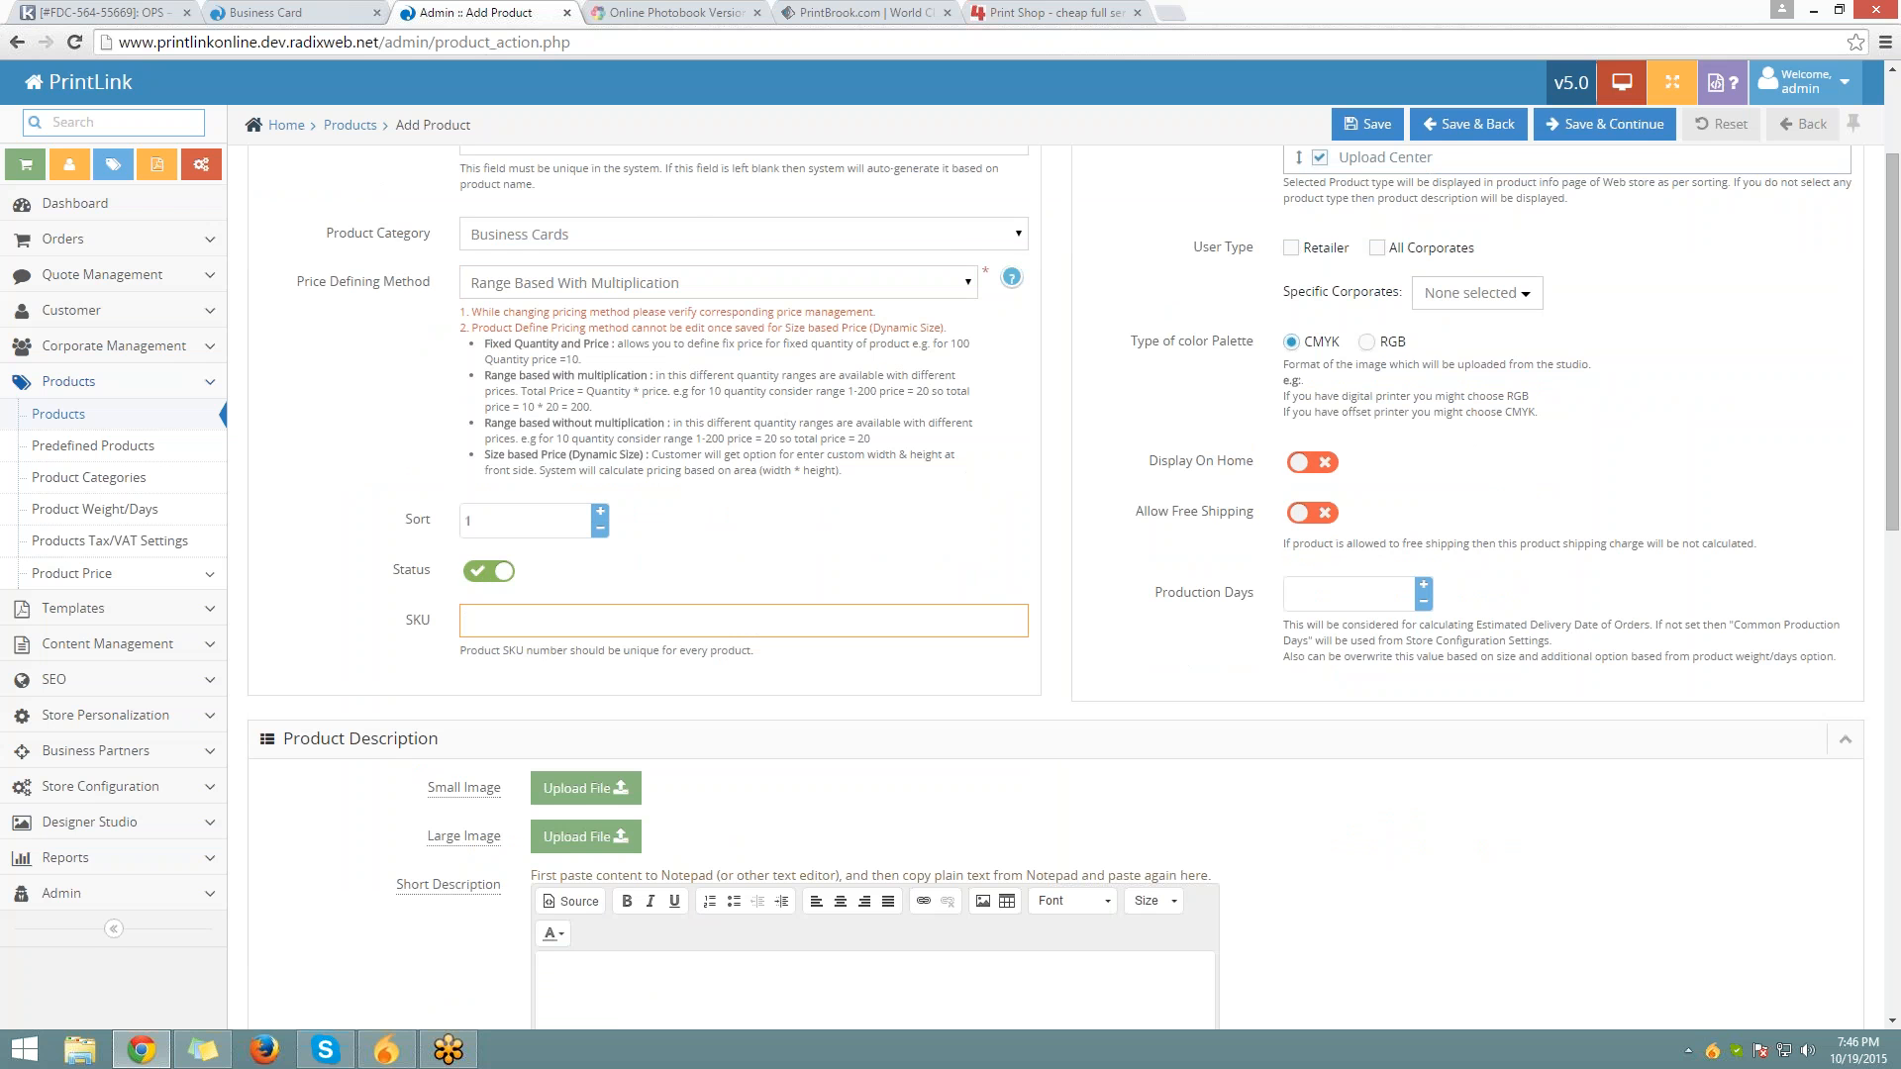
{"action": "scroll", "coordinate": [272, 681], "scroll_direction": "down", "scroll_amount": 1}
{"action": "left_click_drag", "start_coordinate": [283, 639], "coordinate": [465, 651]}
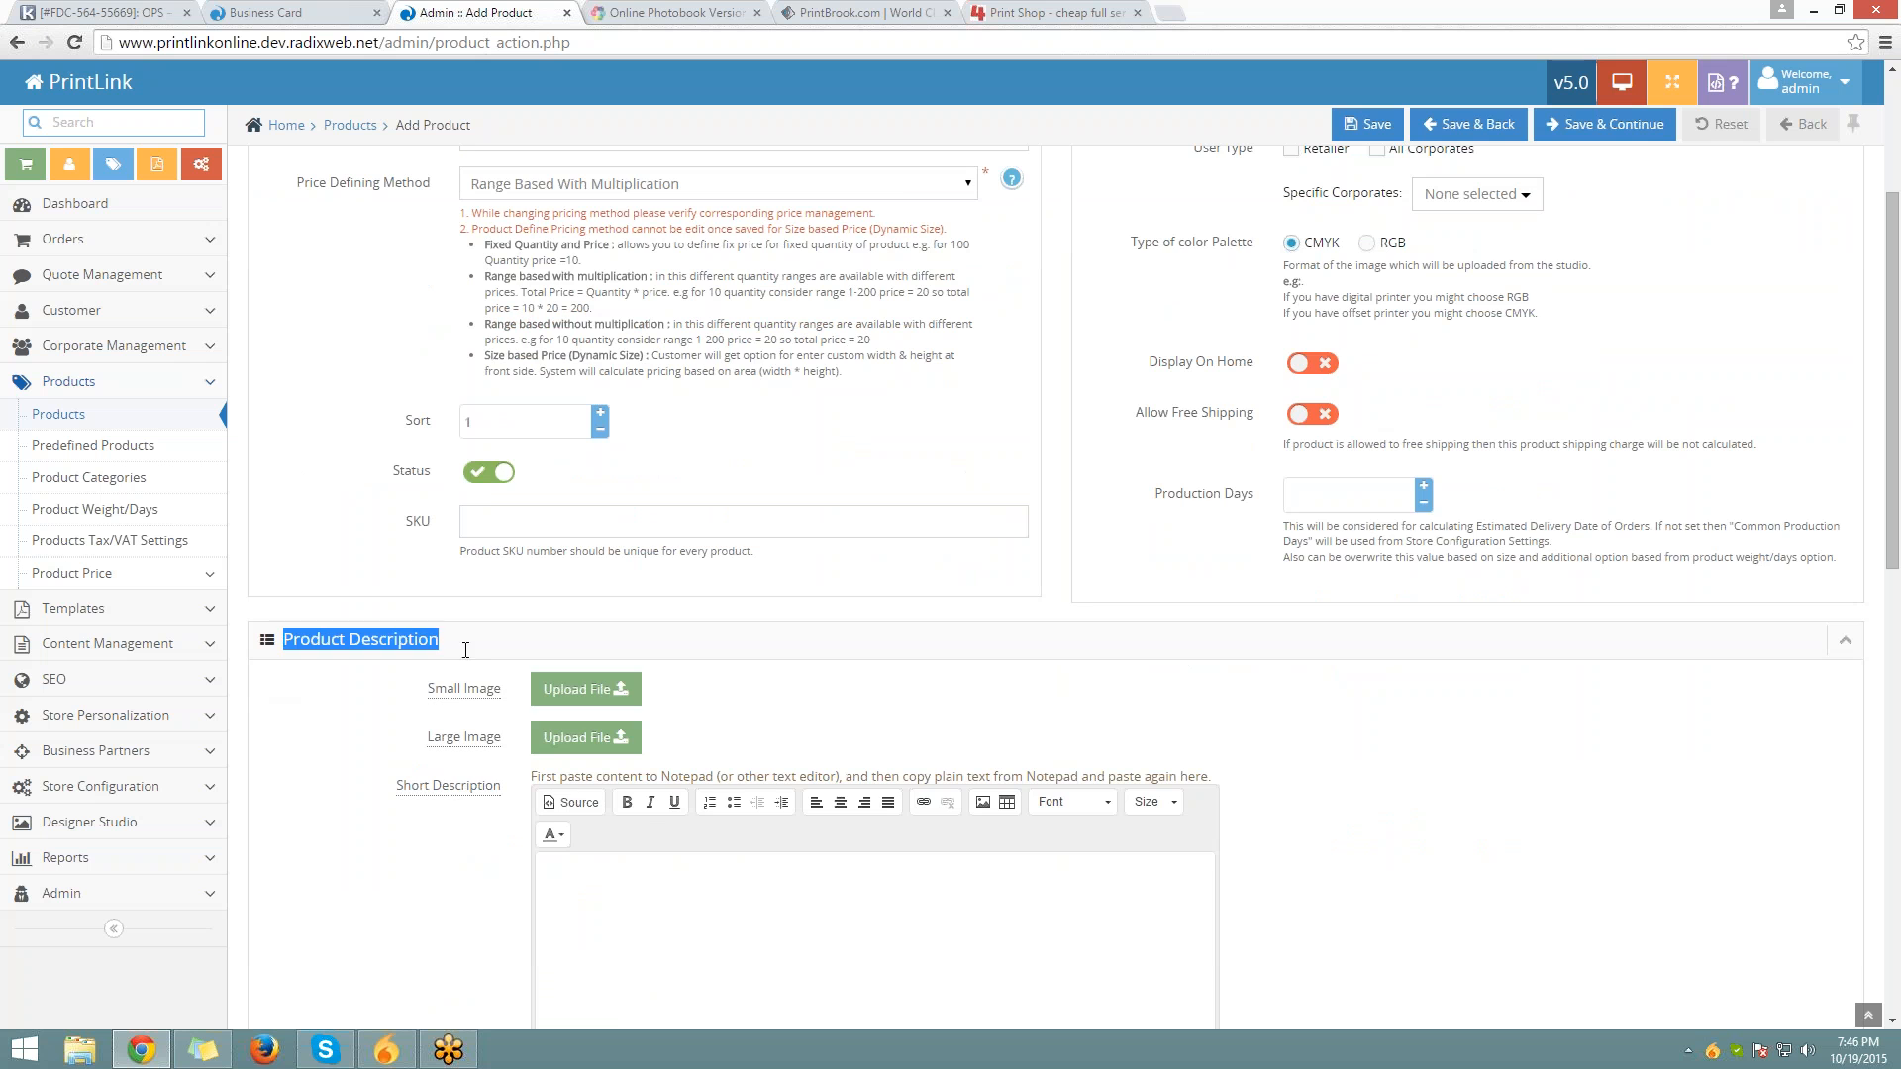
{"action": "scroll", "coordinate": [479, 687], "scroll_direction": "down", "scroll_amount": 3}
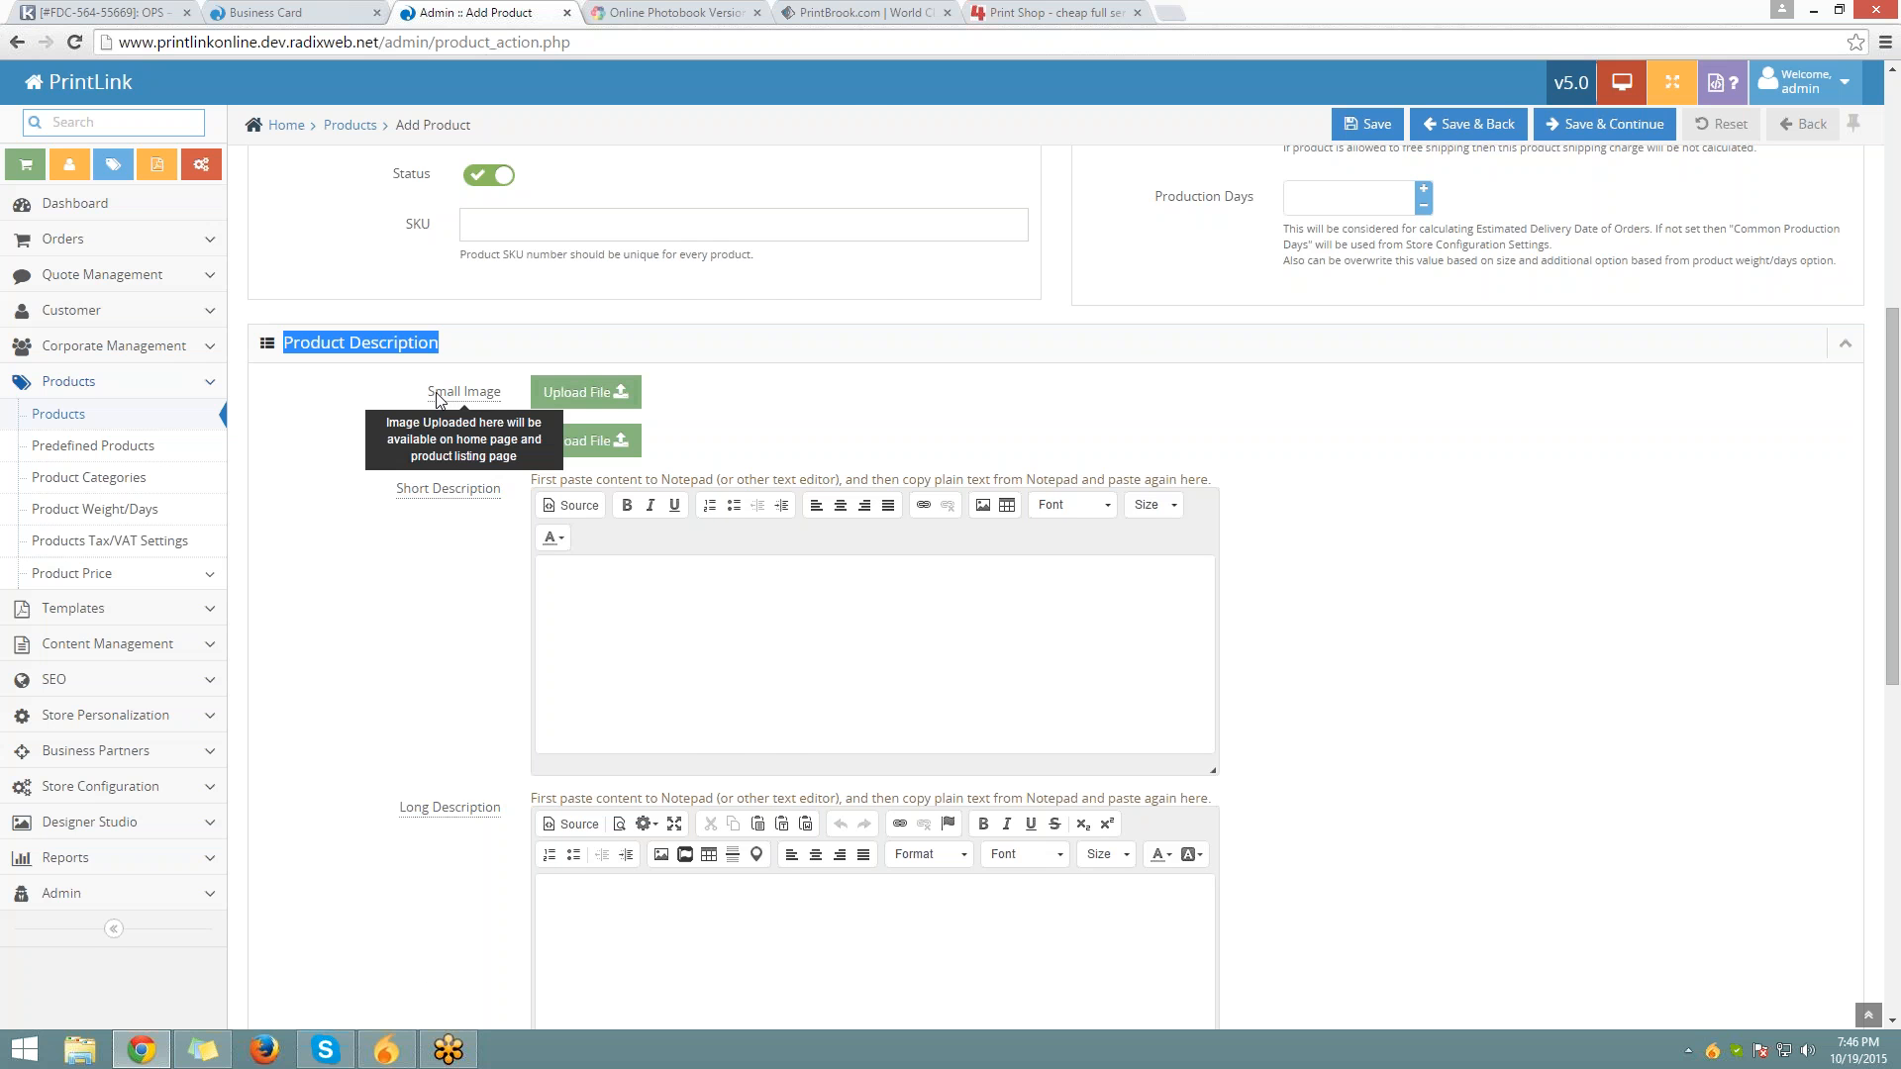
{"action": "left_click", "coordinate": [297, 13]}
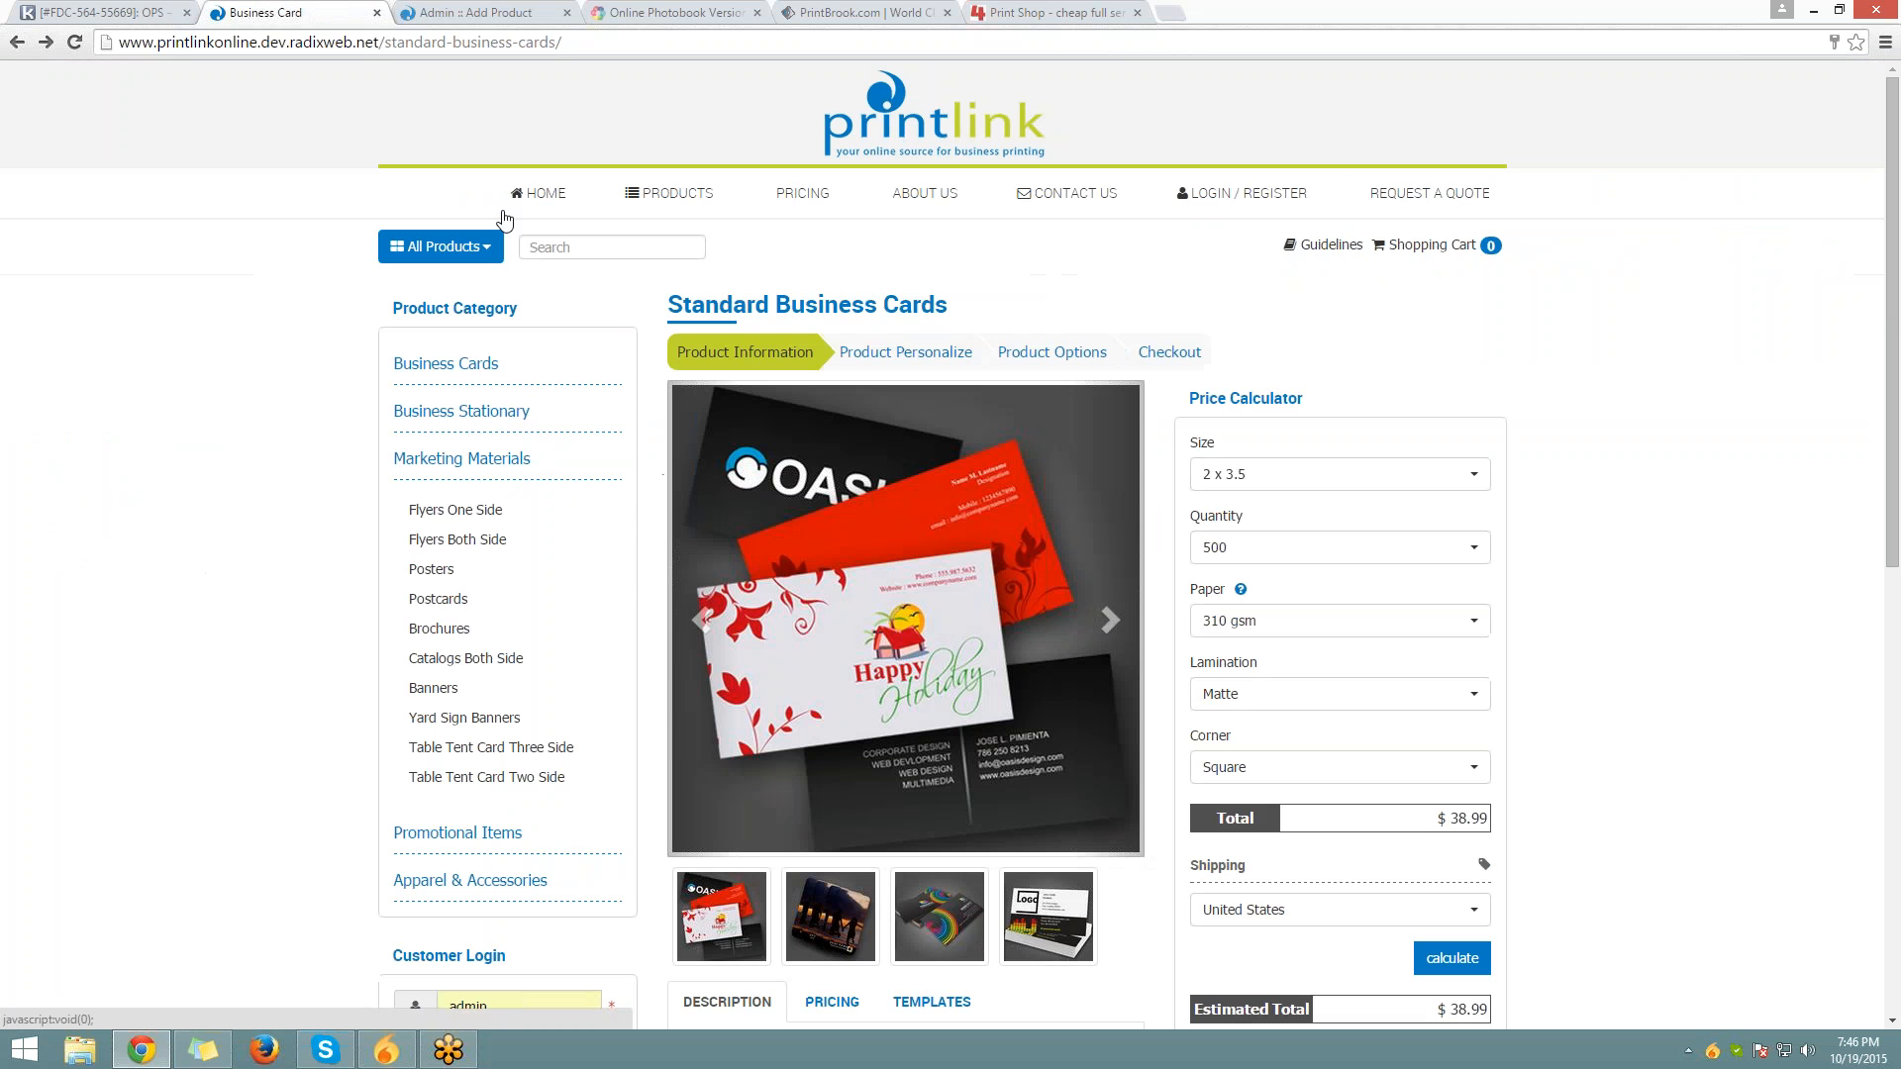
Browse the storefront home page's product listings, then return to the Add Product form
{"action": "left_click", "coordinate": [539, 193]}
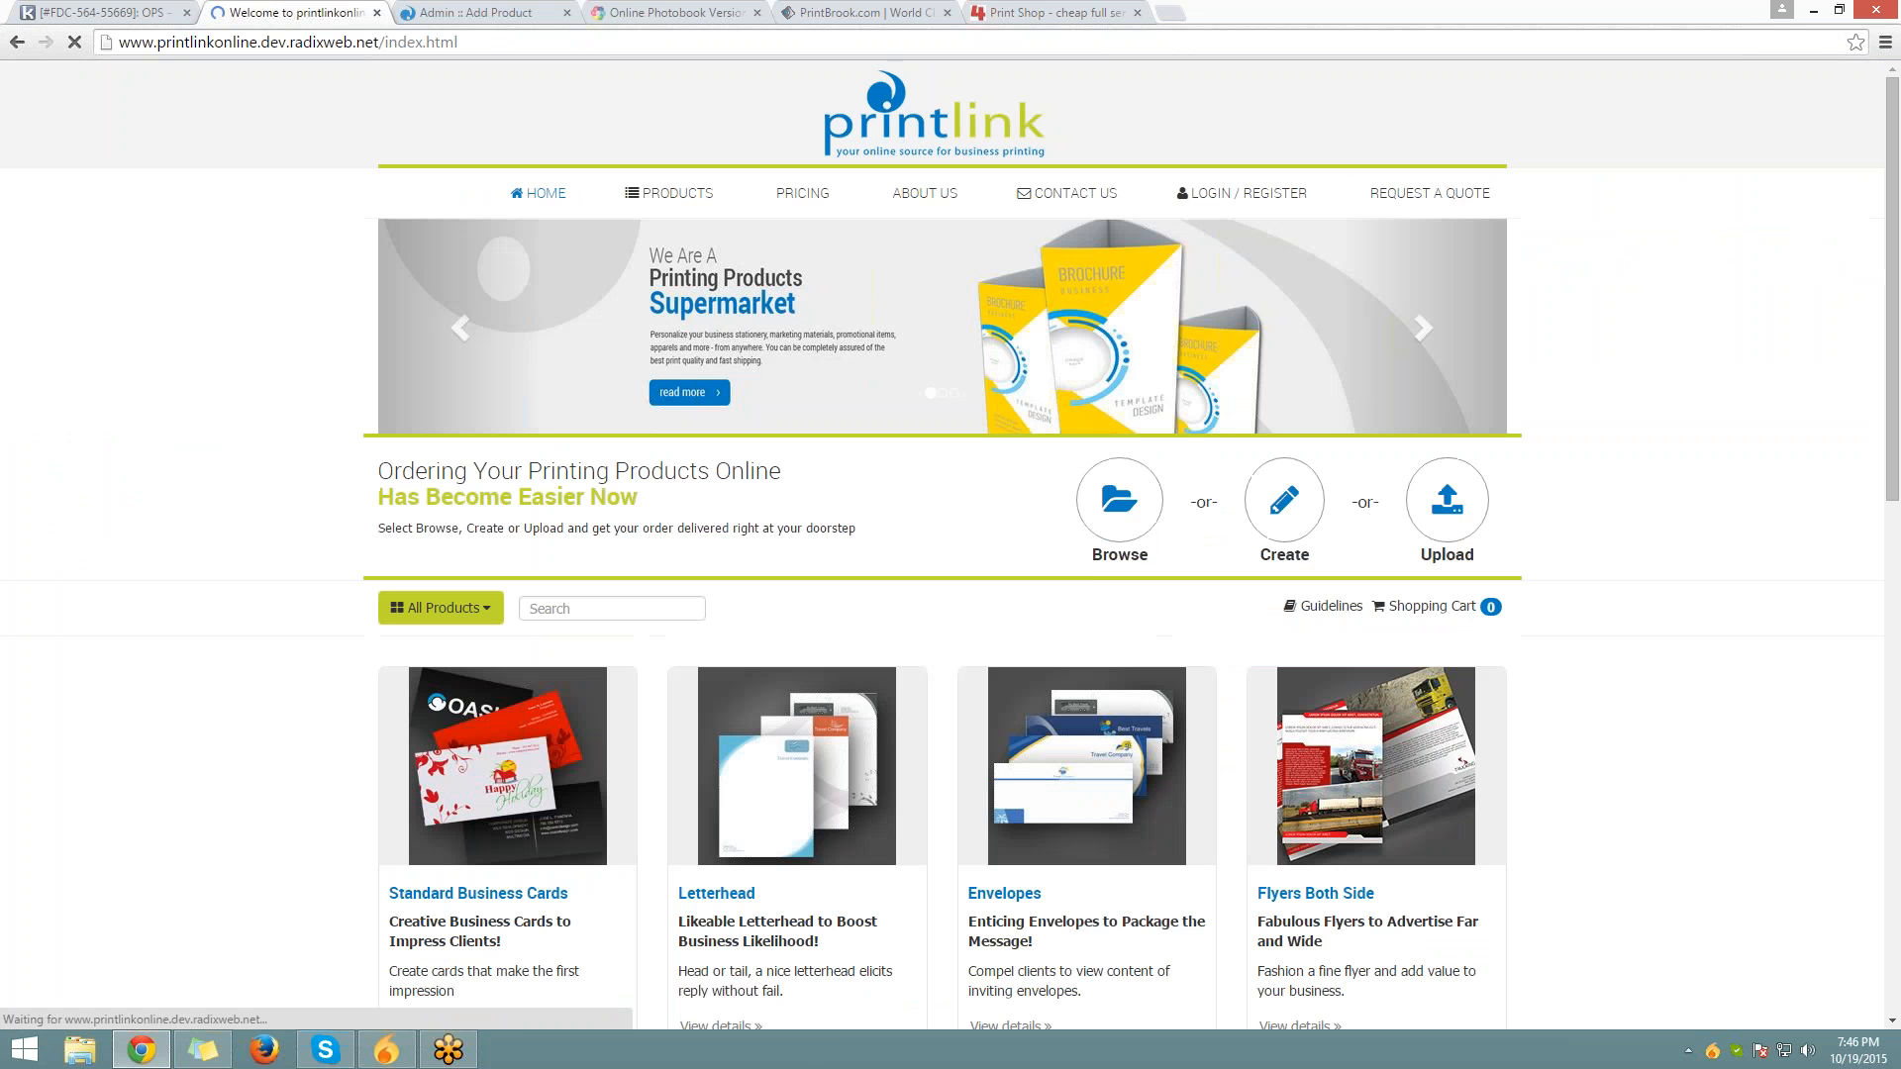
{"action": "scroll", "coordinate": [951, 531], "scroll_direction": "down", "scroll_amount": 7}
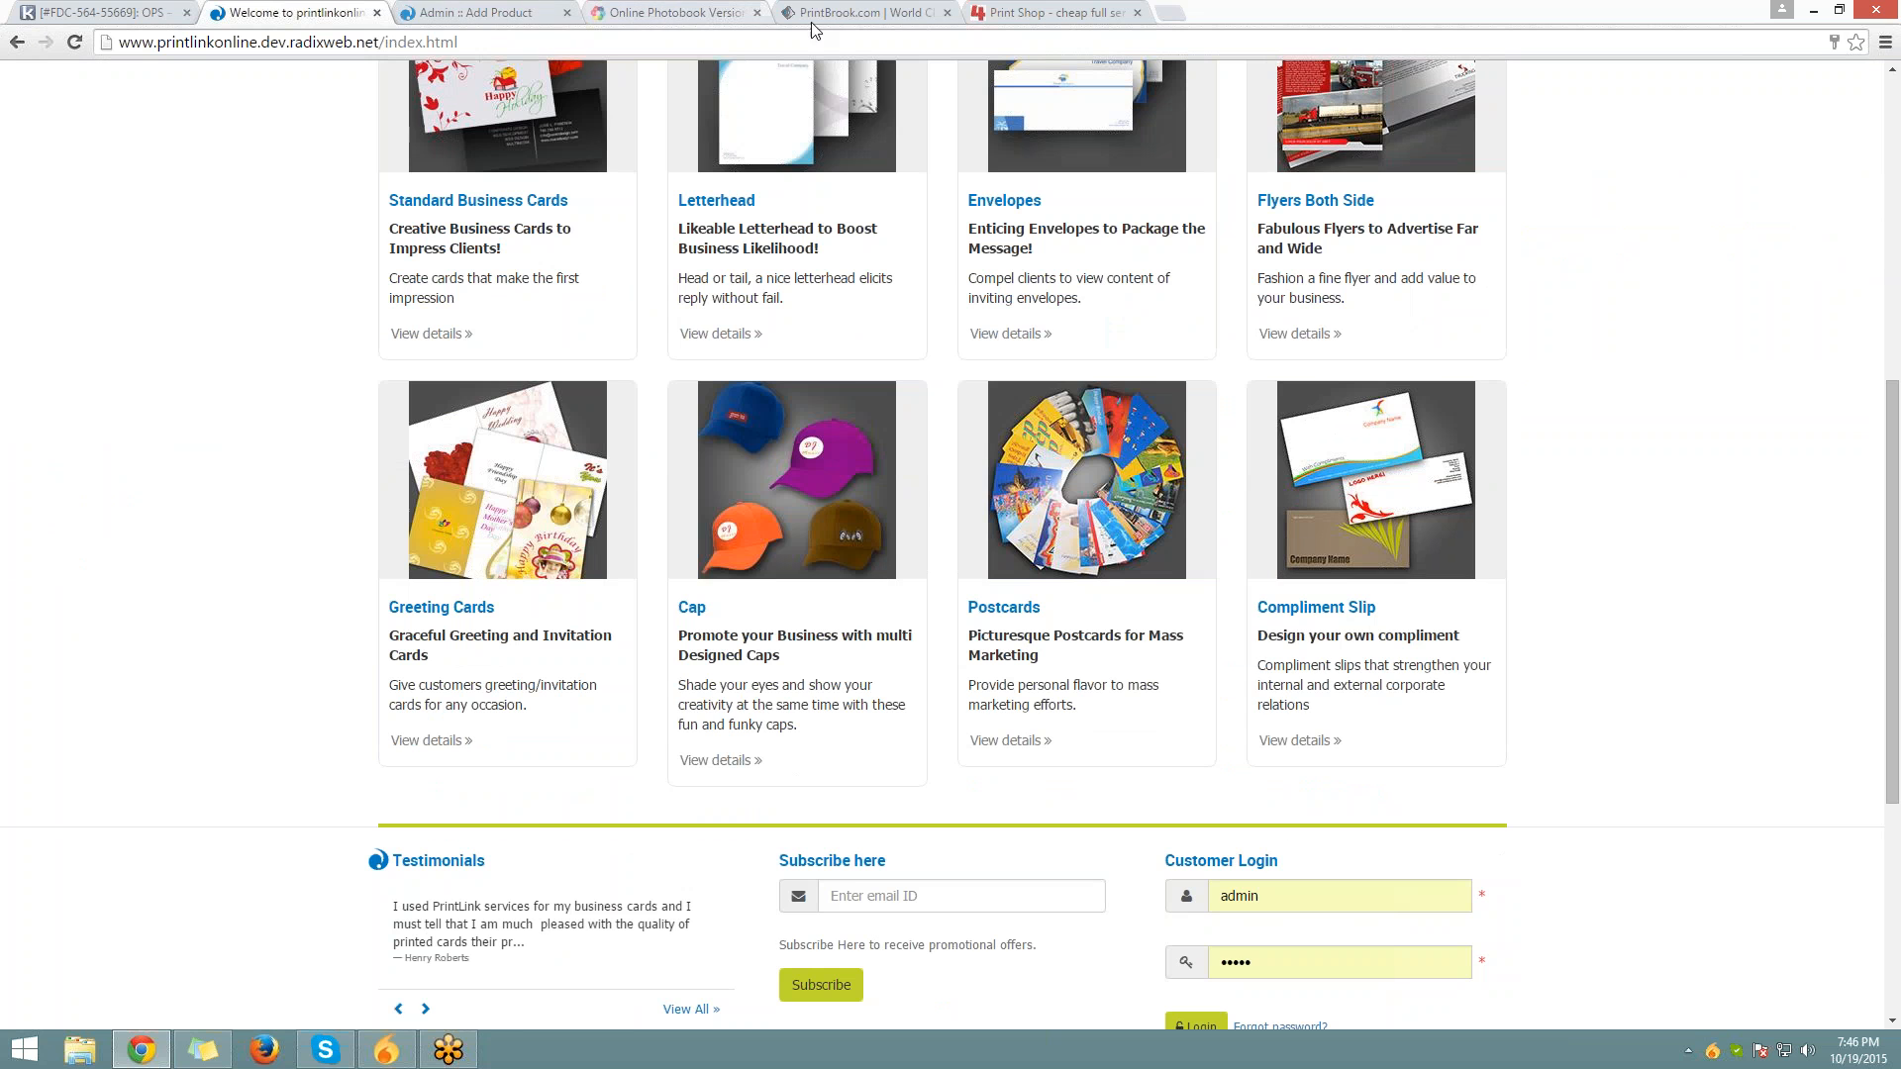
{"action": "left_click", "coordinate": [542, 12]}
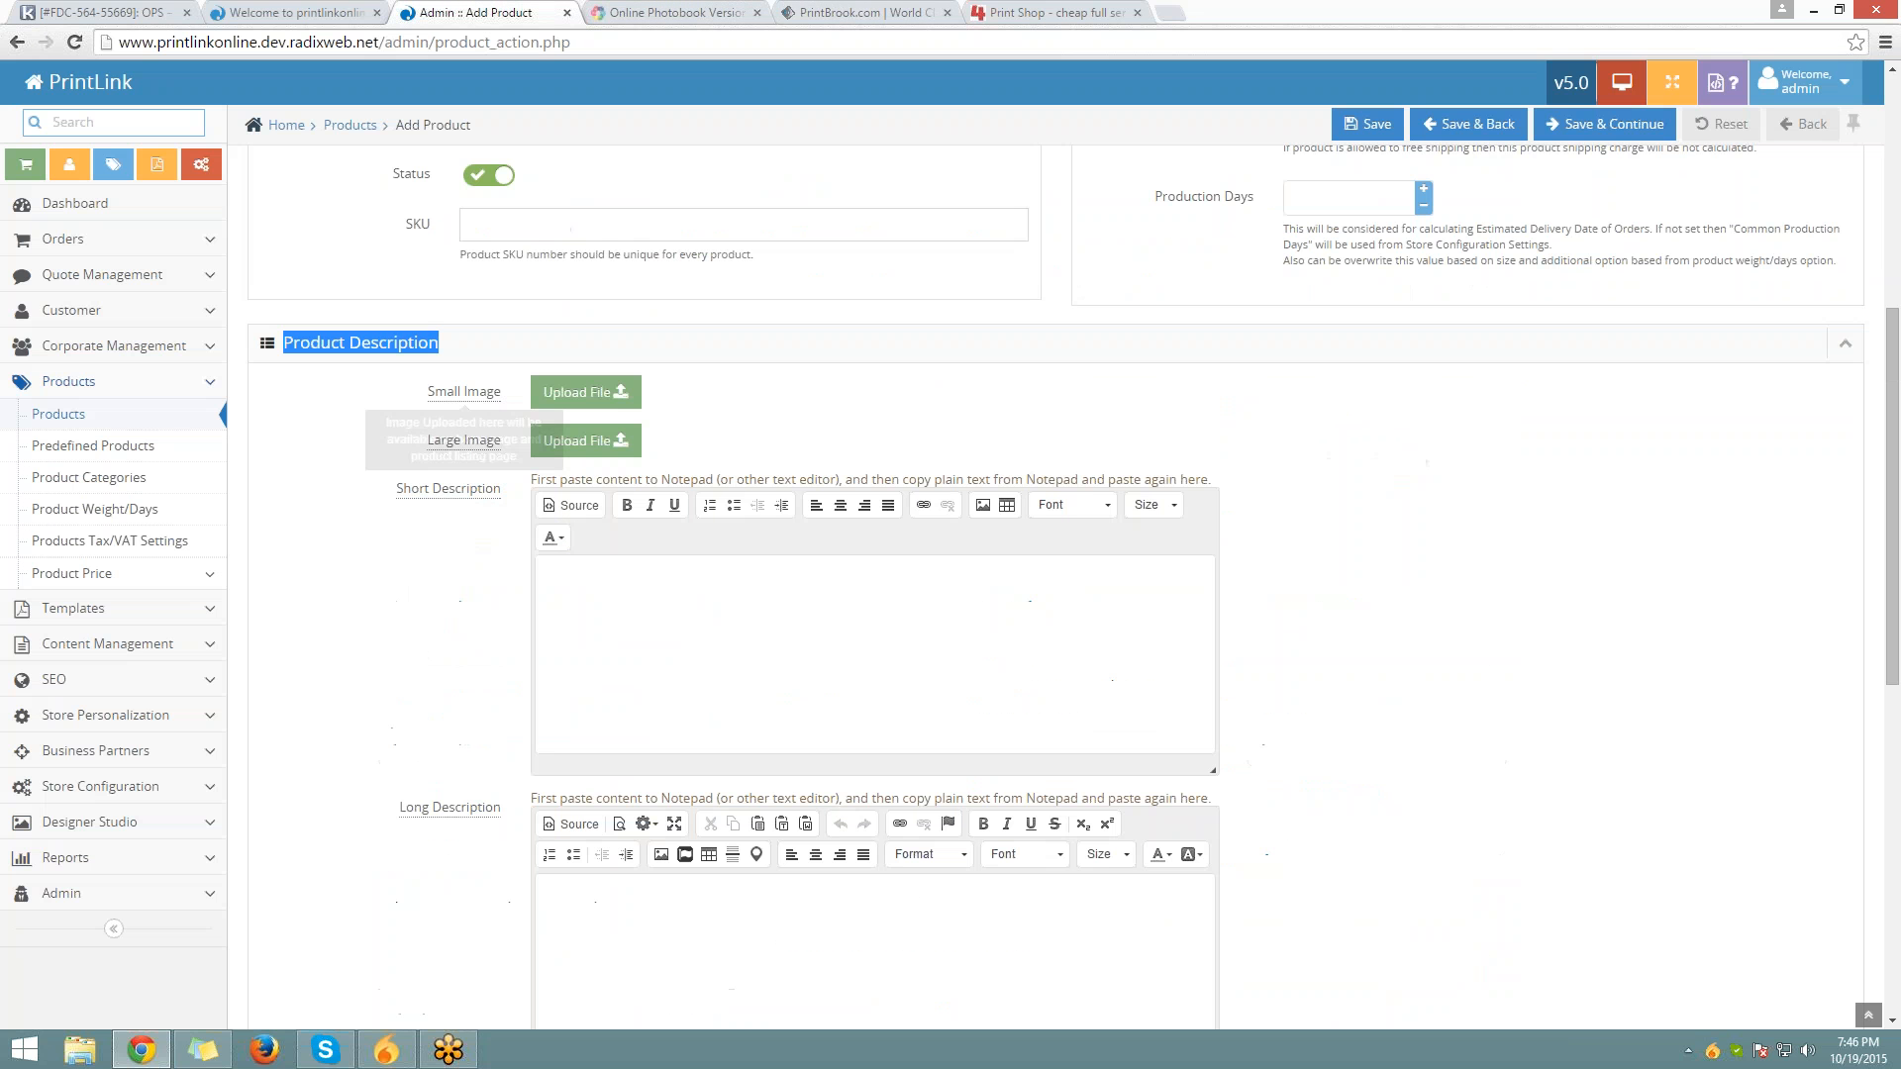
{"action": "double_click", "coordinate": [464, 391]}
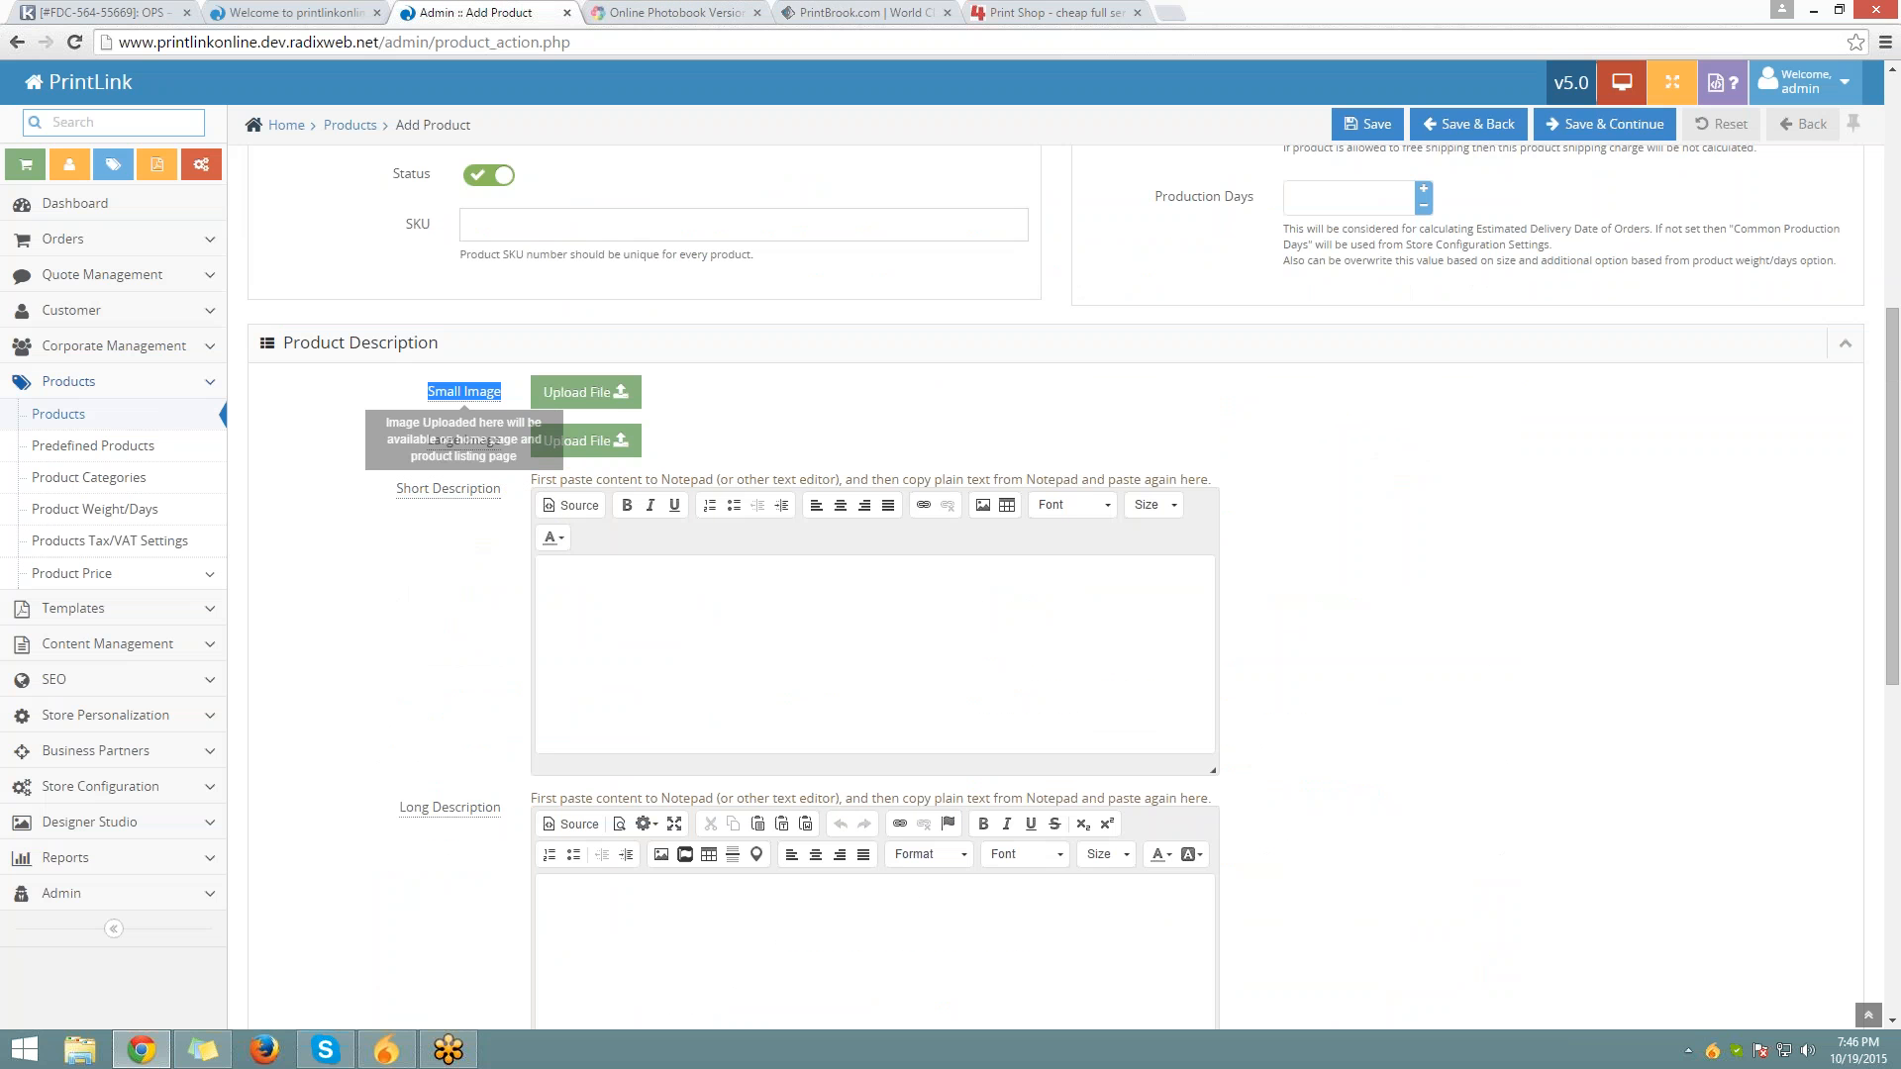
Upload business-card_2 from Desktop > Images > Product as the product's Small Image
{"action": "left_click", "coordinate": [585, 392]}
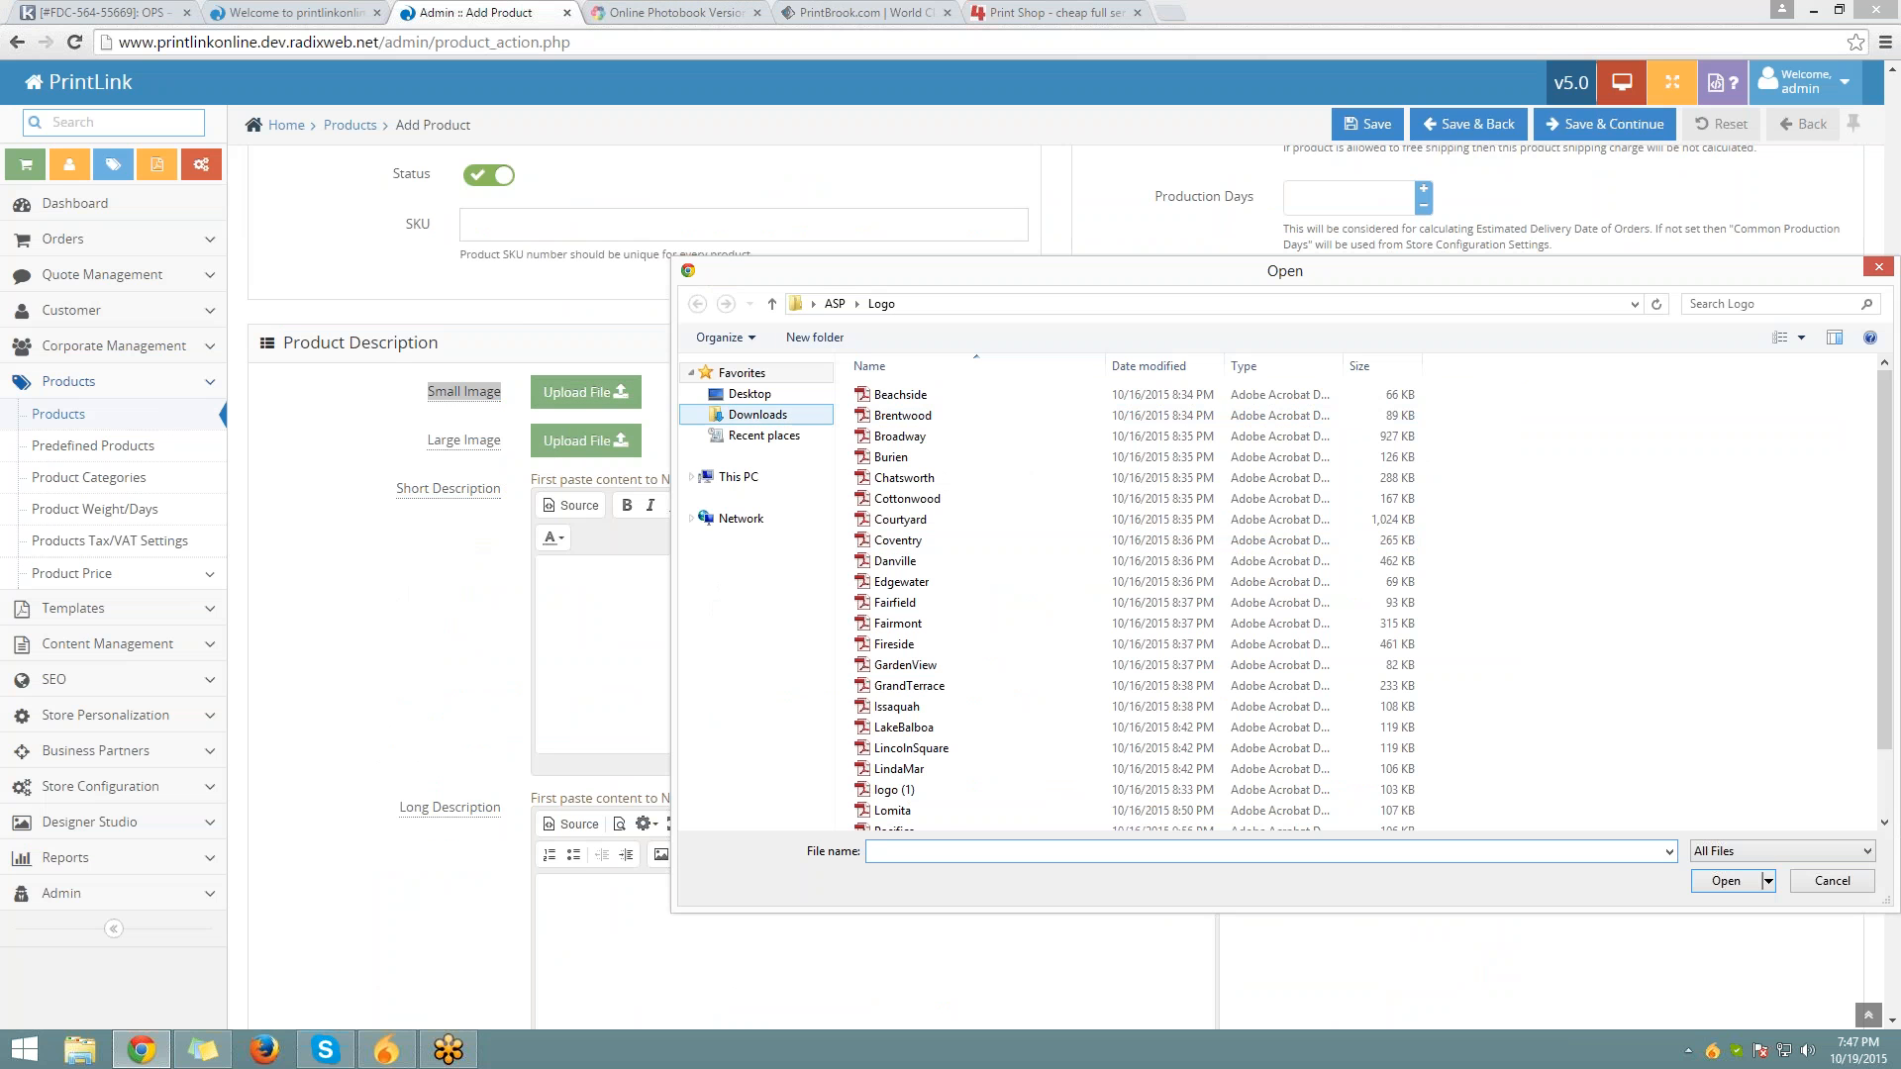
{"action": "left_click", "coordinate": [750, 393]}
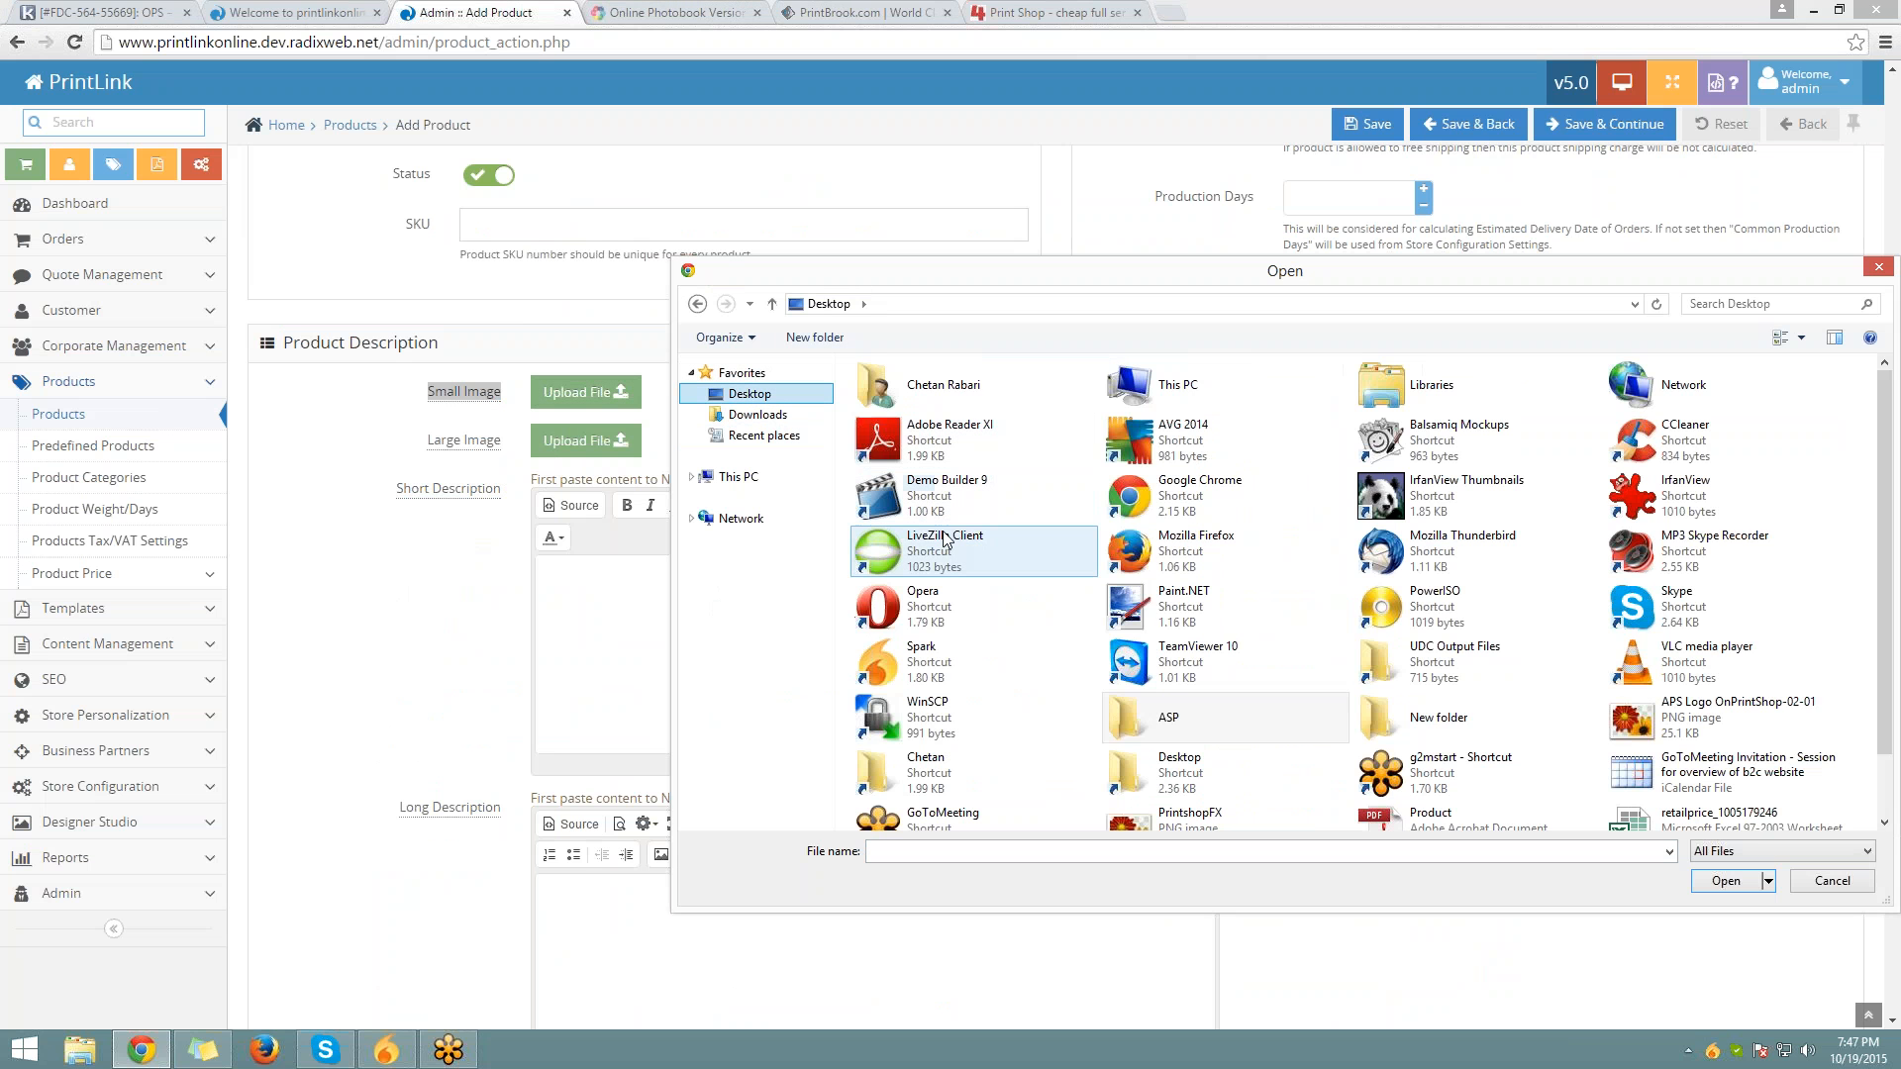
{"action": "left_click", "coordinate": [1160, 770]}
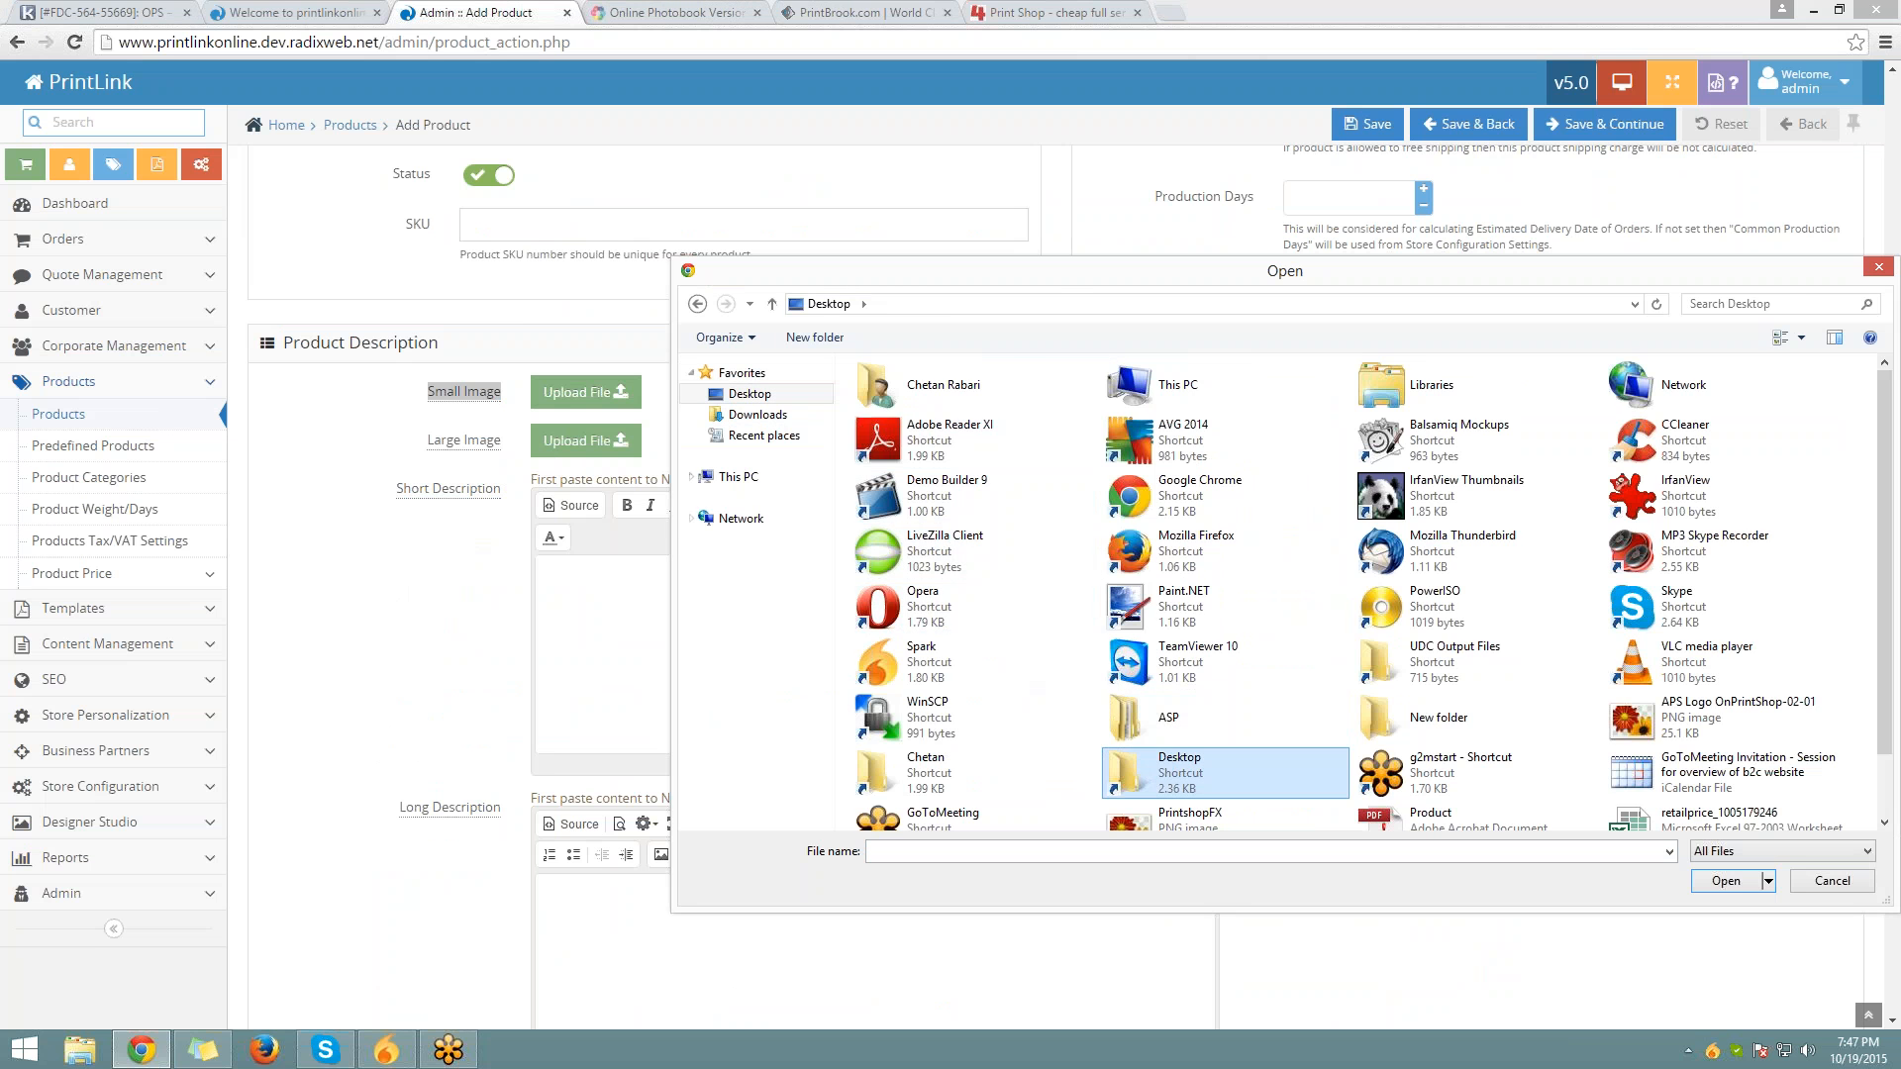
{"action": "double_click", "coordinate": [1160, 770]}
{"action": "left_click", "coordinate": [935, 498]}
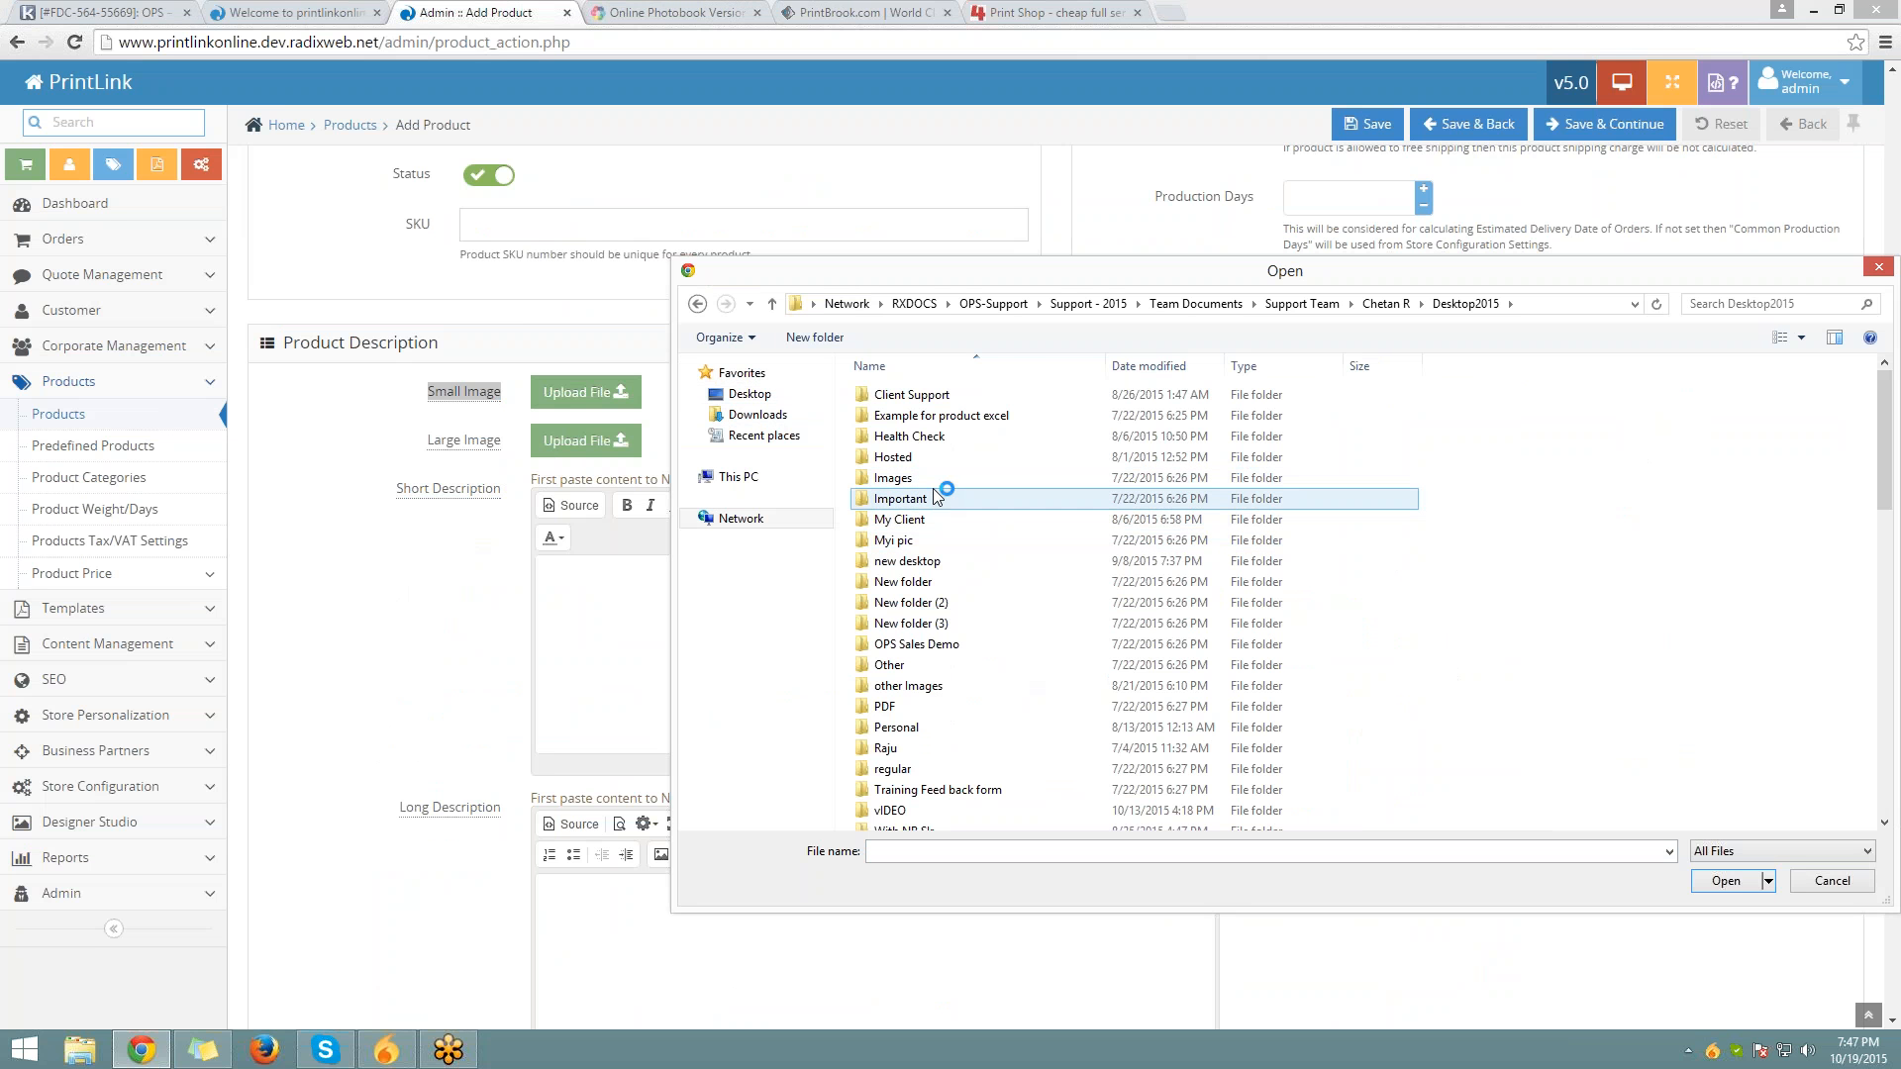
{"action": "double_click", "coordinate": [934, 478]}
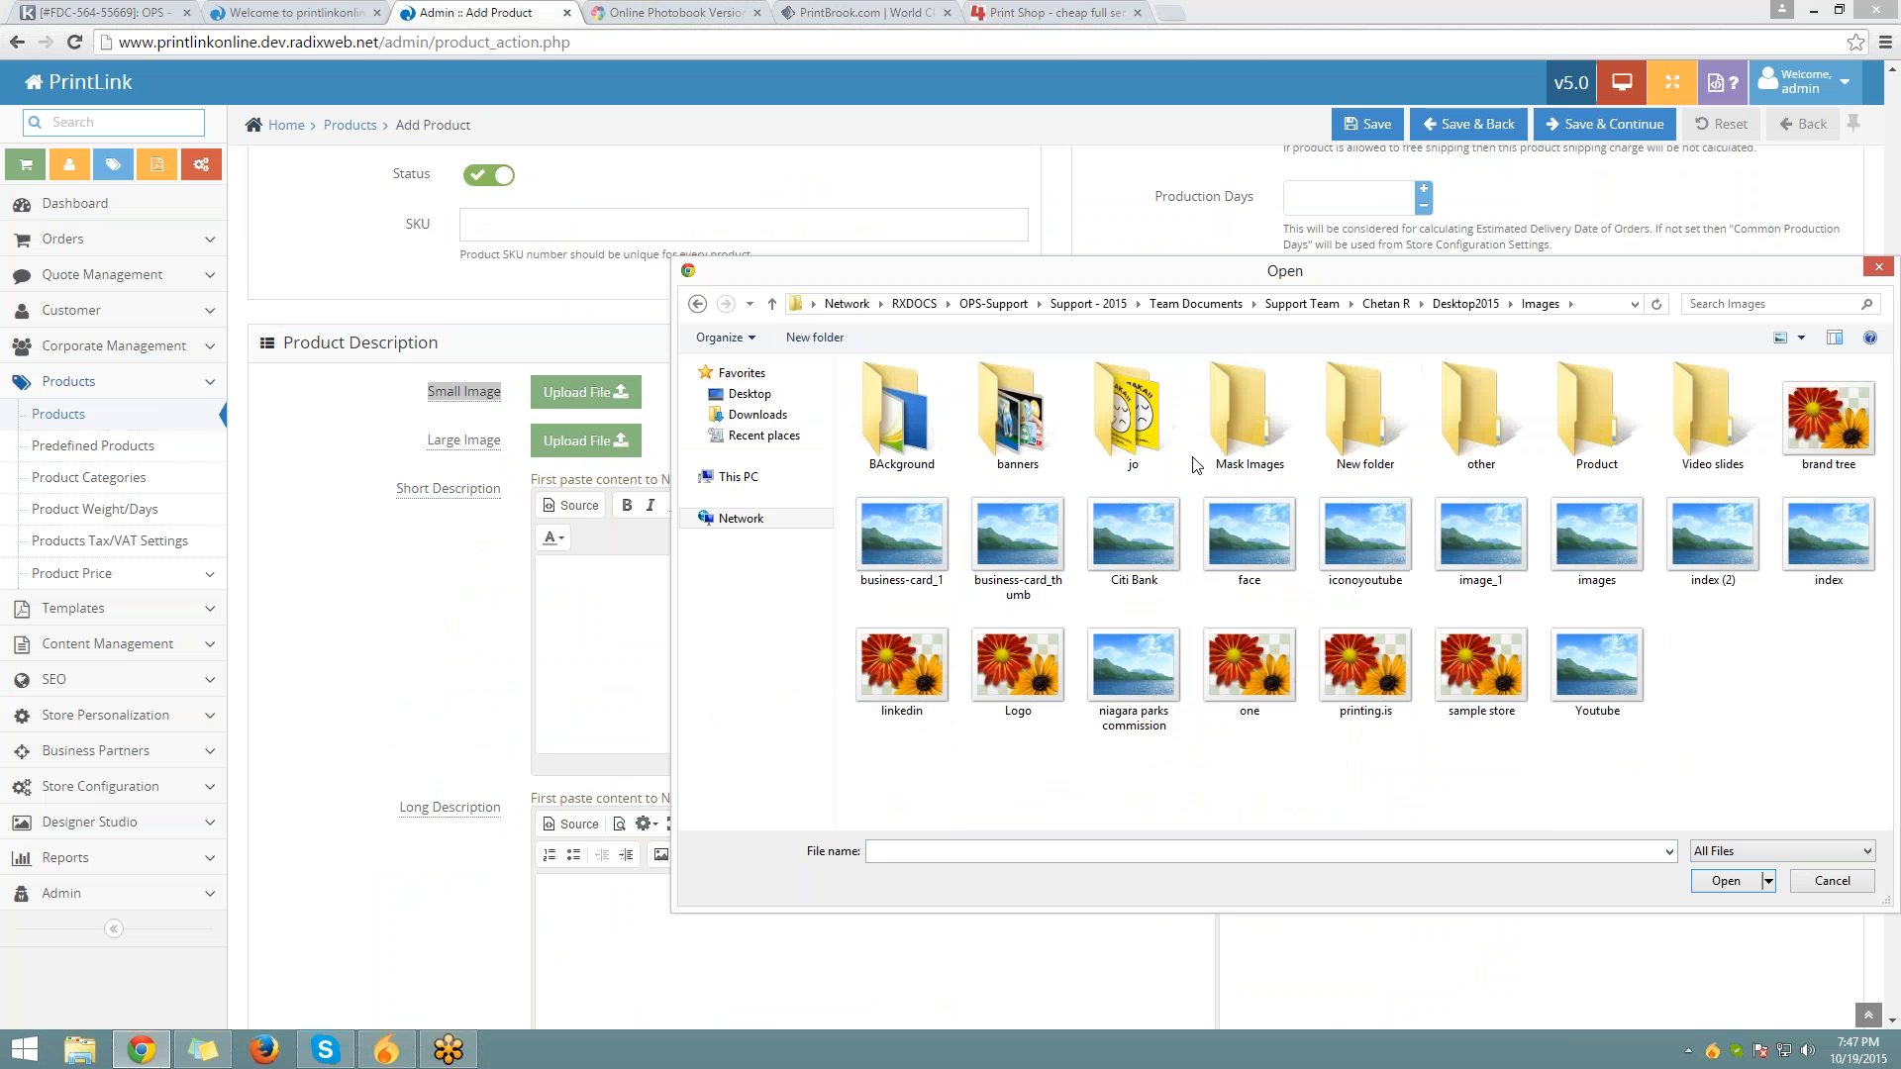
{"action": "double_click", "coordinate": [1546, 431]}
{"action": "left_click", "coordinate": [991, 603]}
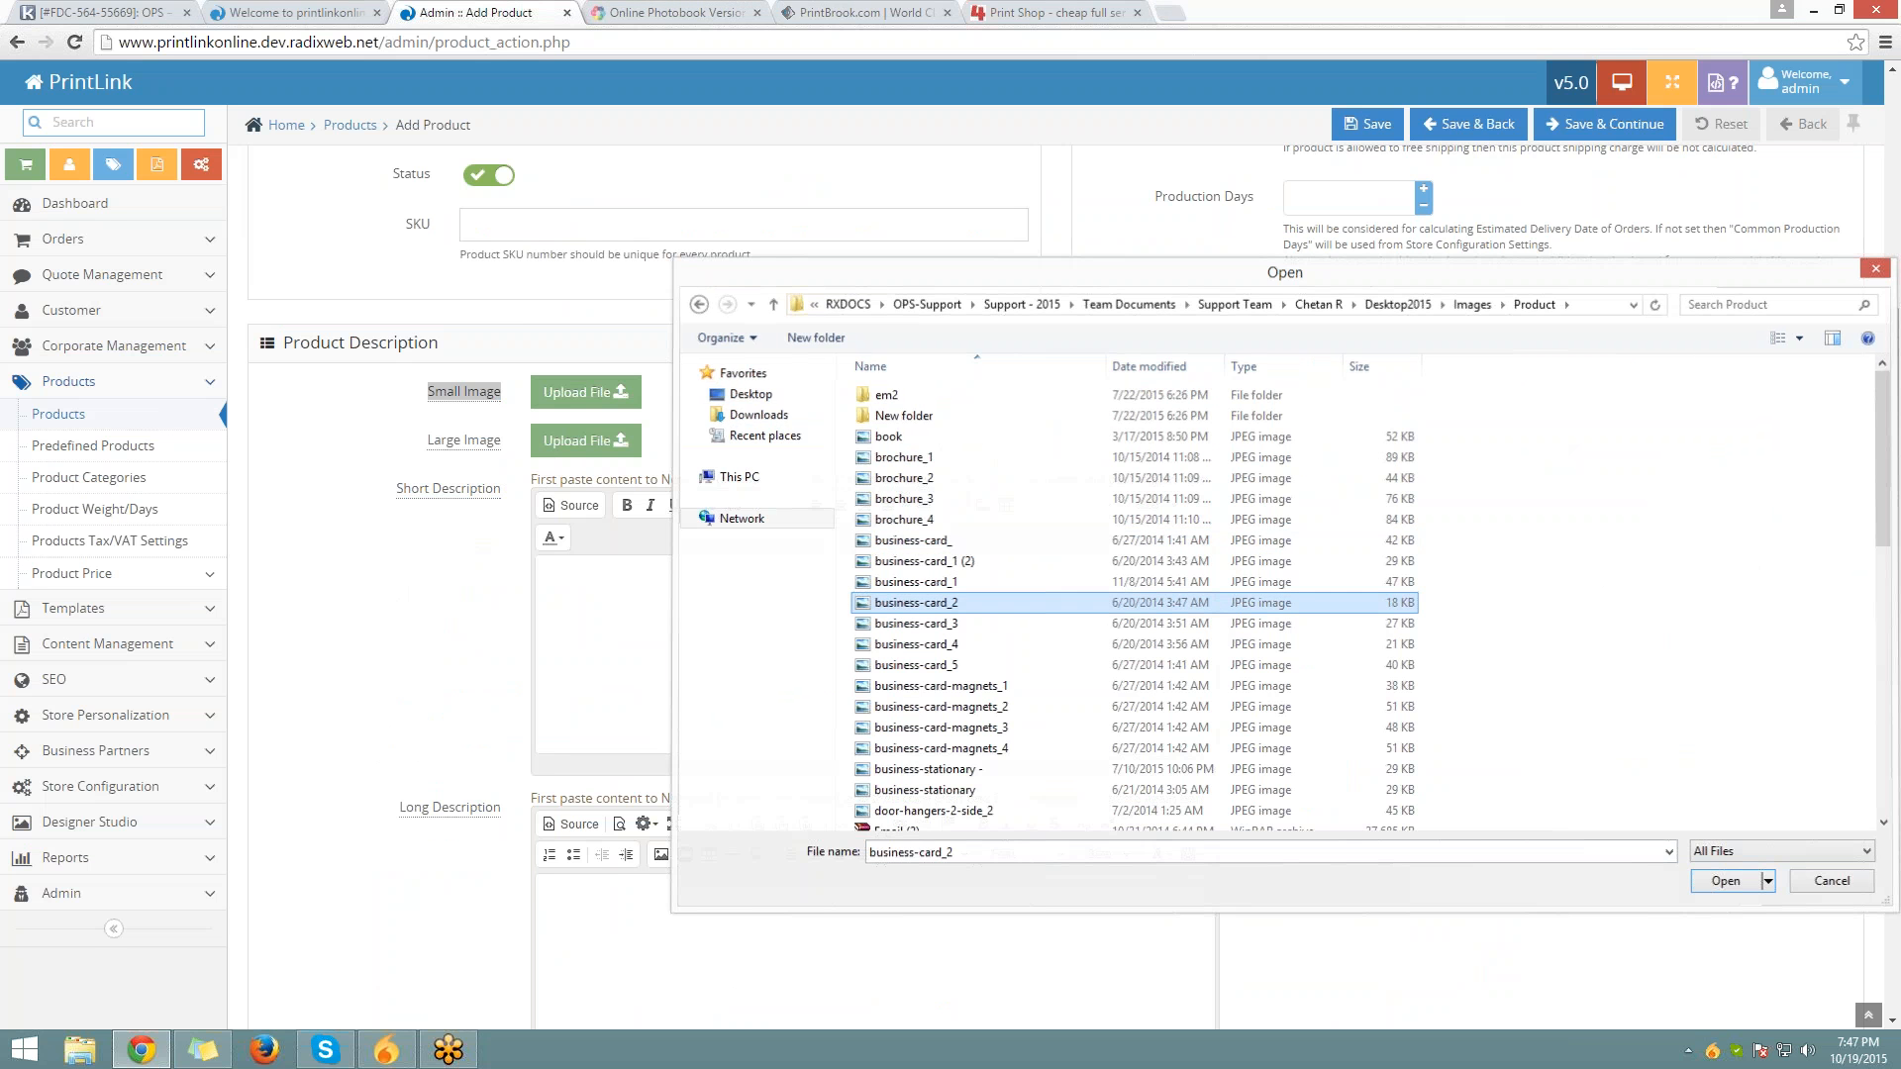
Upload business-card_3 from the same folder as the Large Image
{"action": "left_click", "coordinate": [590, 454]}
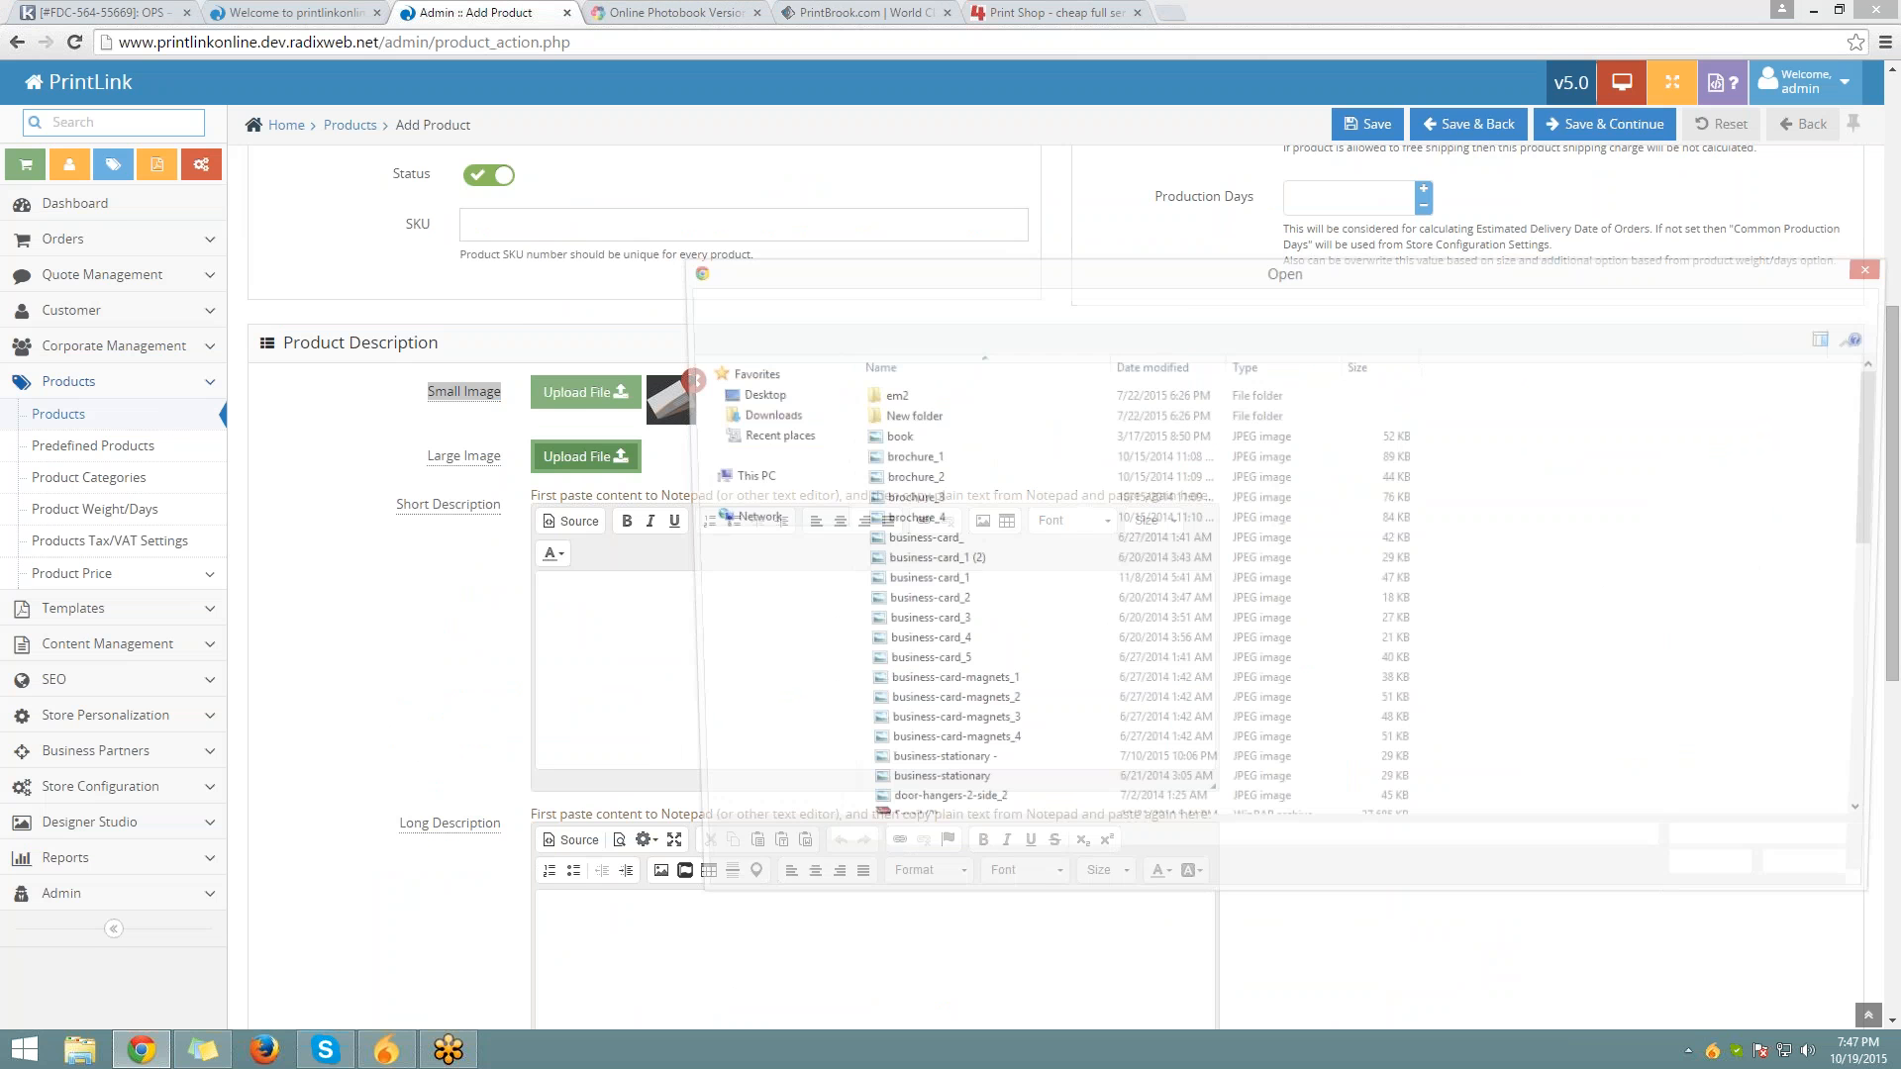
{"action": "left_click", "coordinate": [971, 629]}
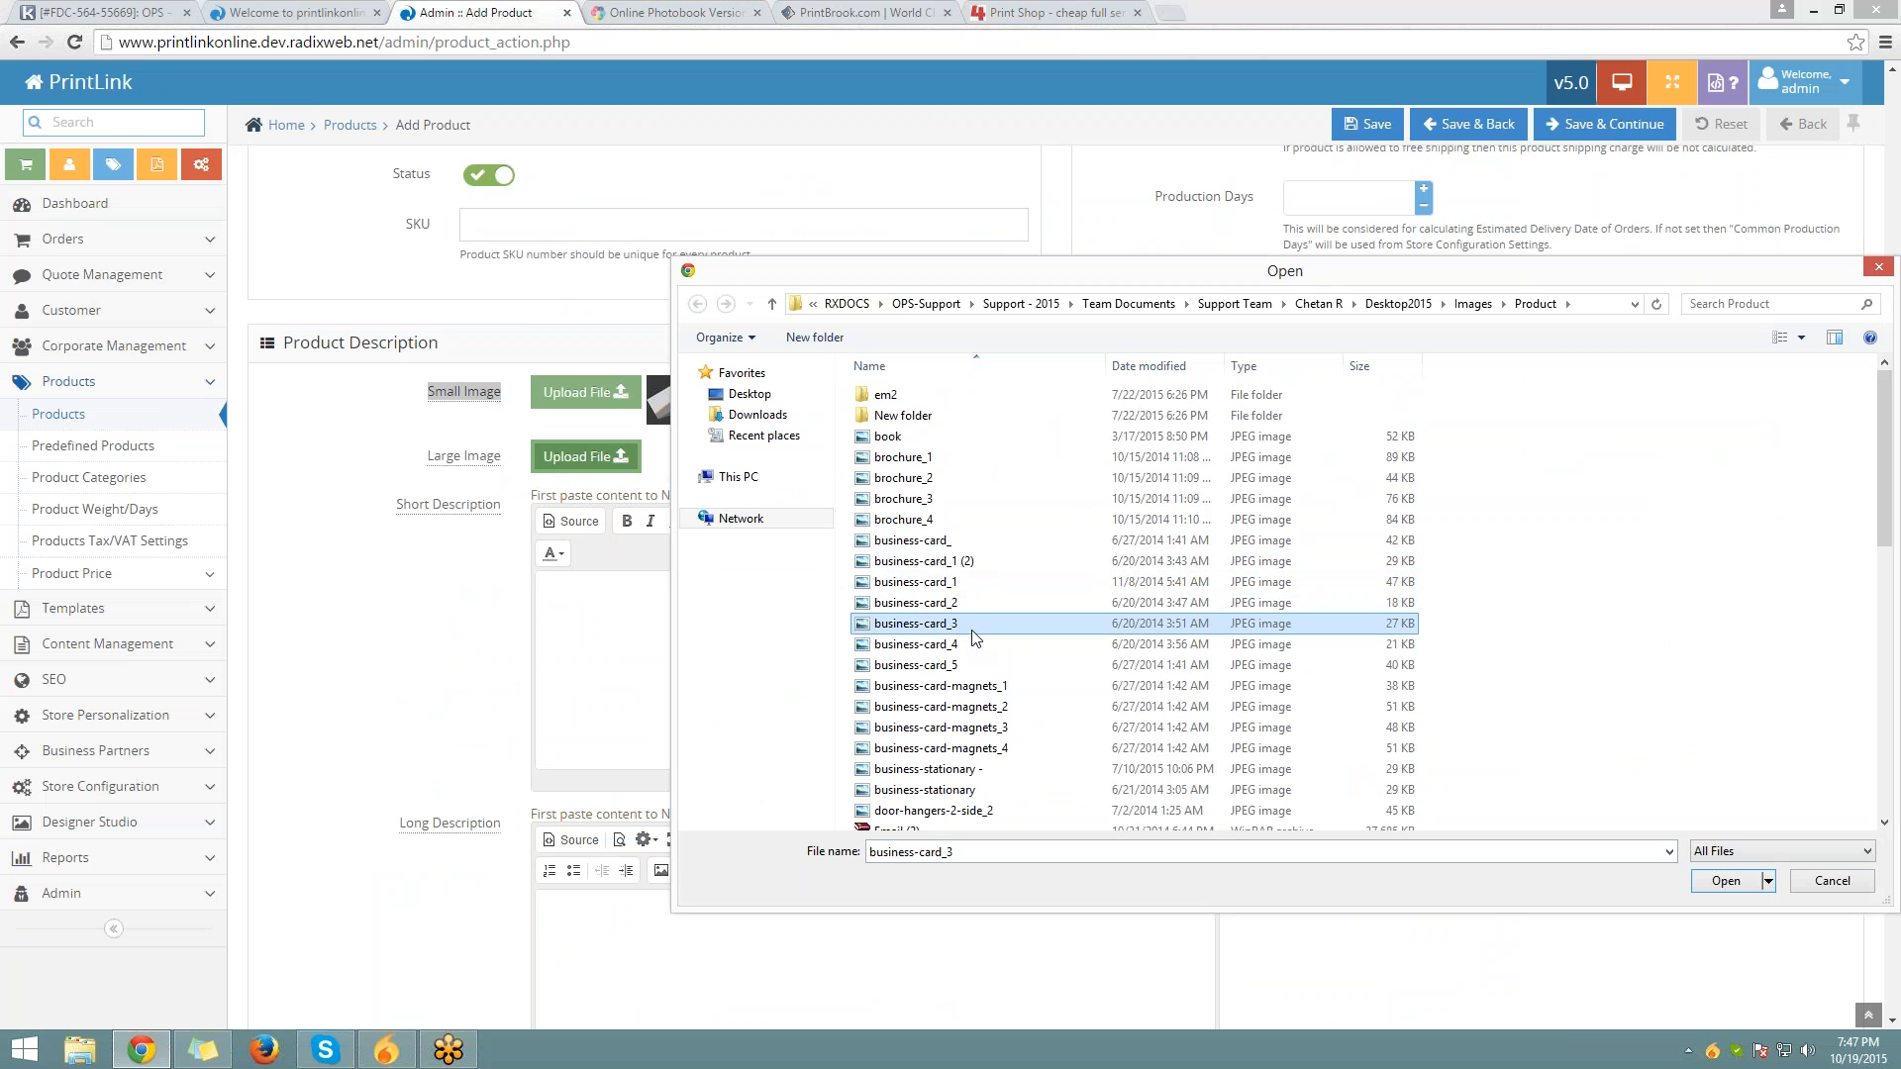
{"action": "double_click", "coordinate": [972, 632]}
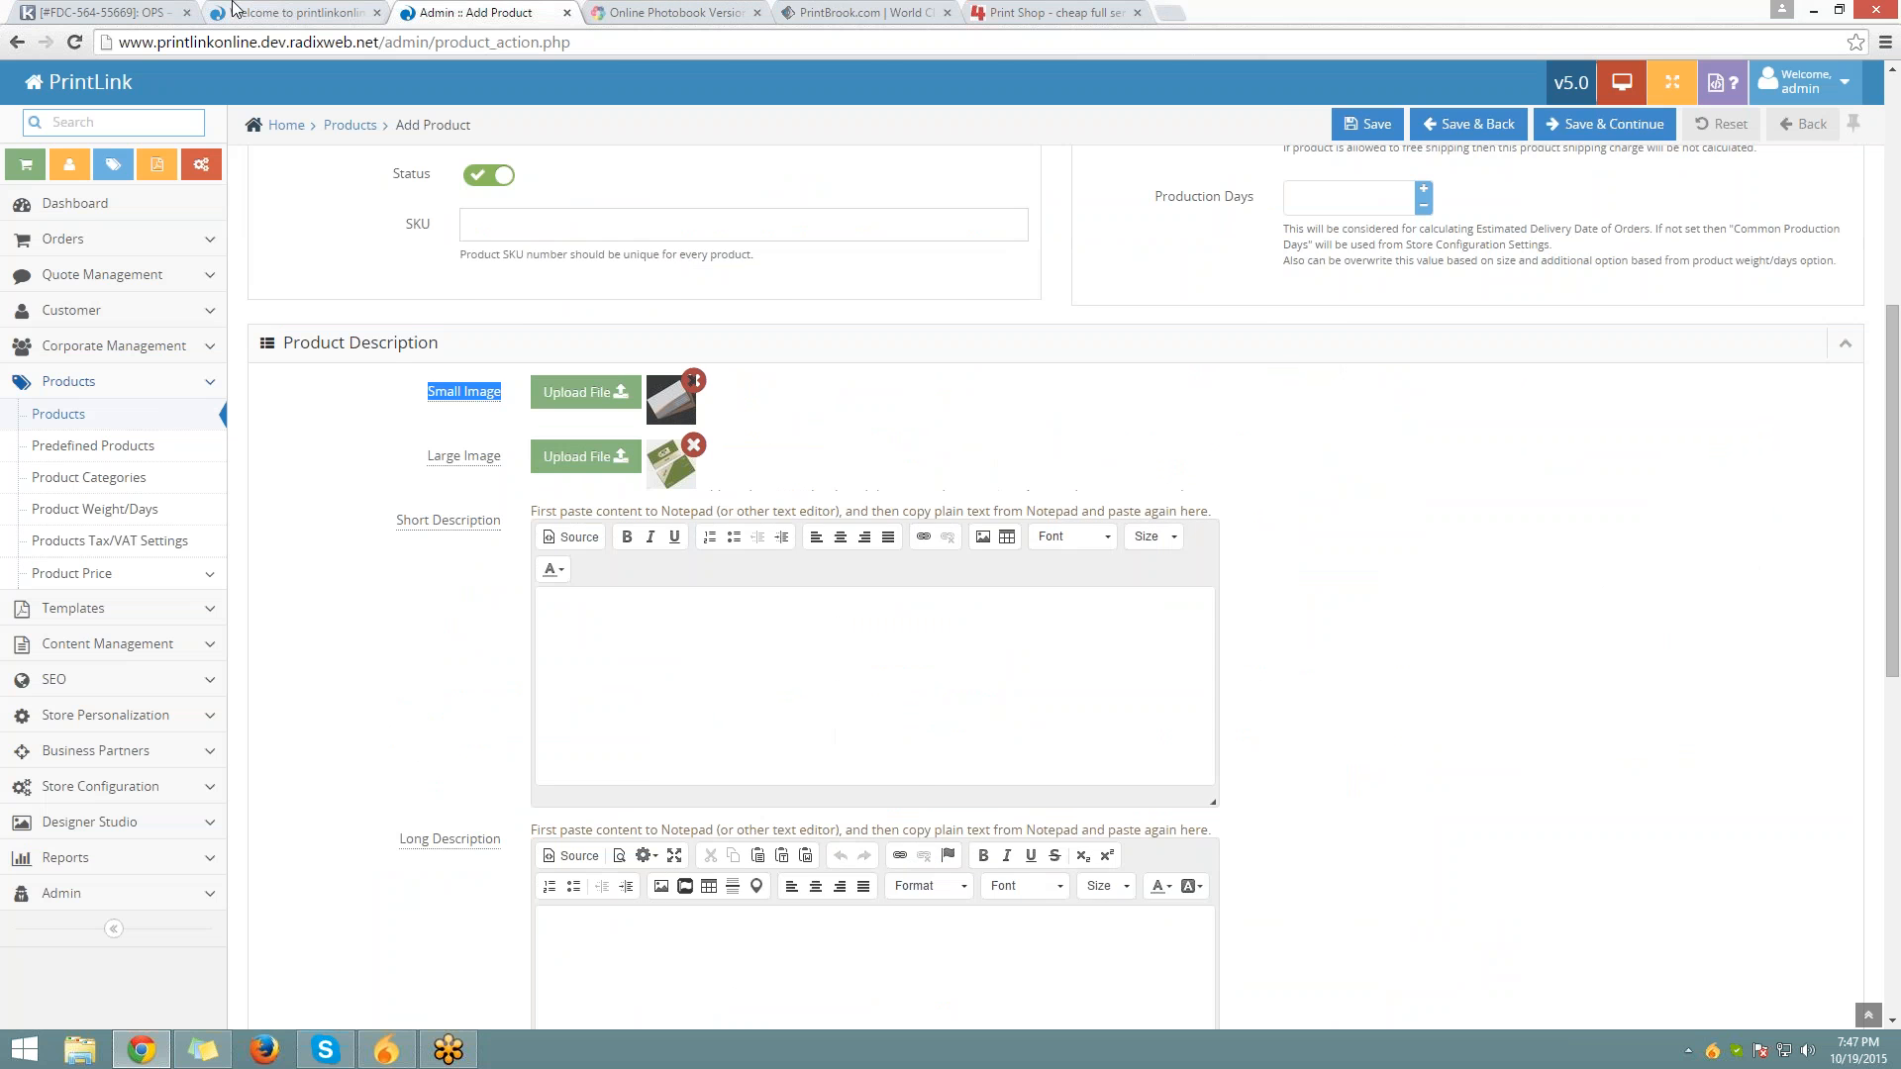
View the storefront Cap's orange, purple and brown photos, cycle back to blue, then return to admin
{"action": "left_click", "coordinate": [217, 10]}
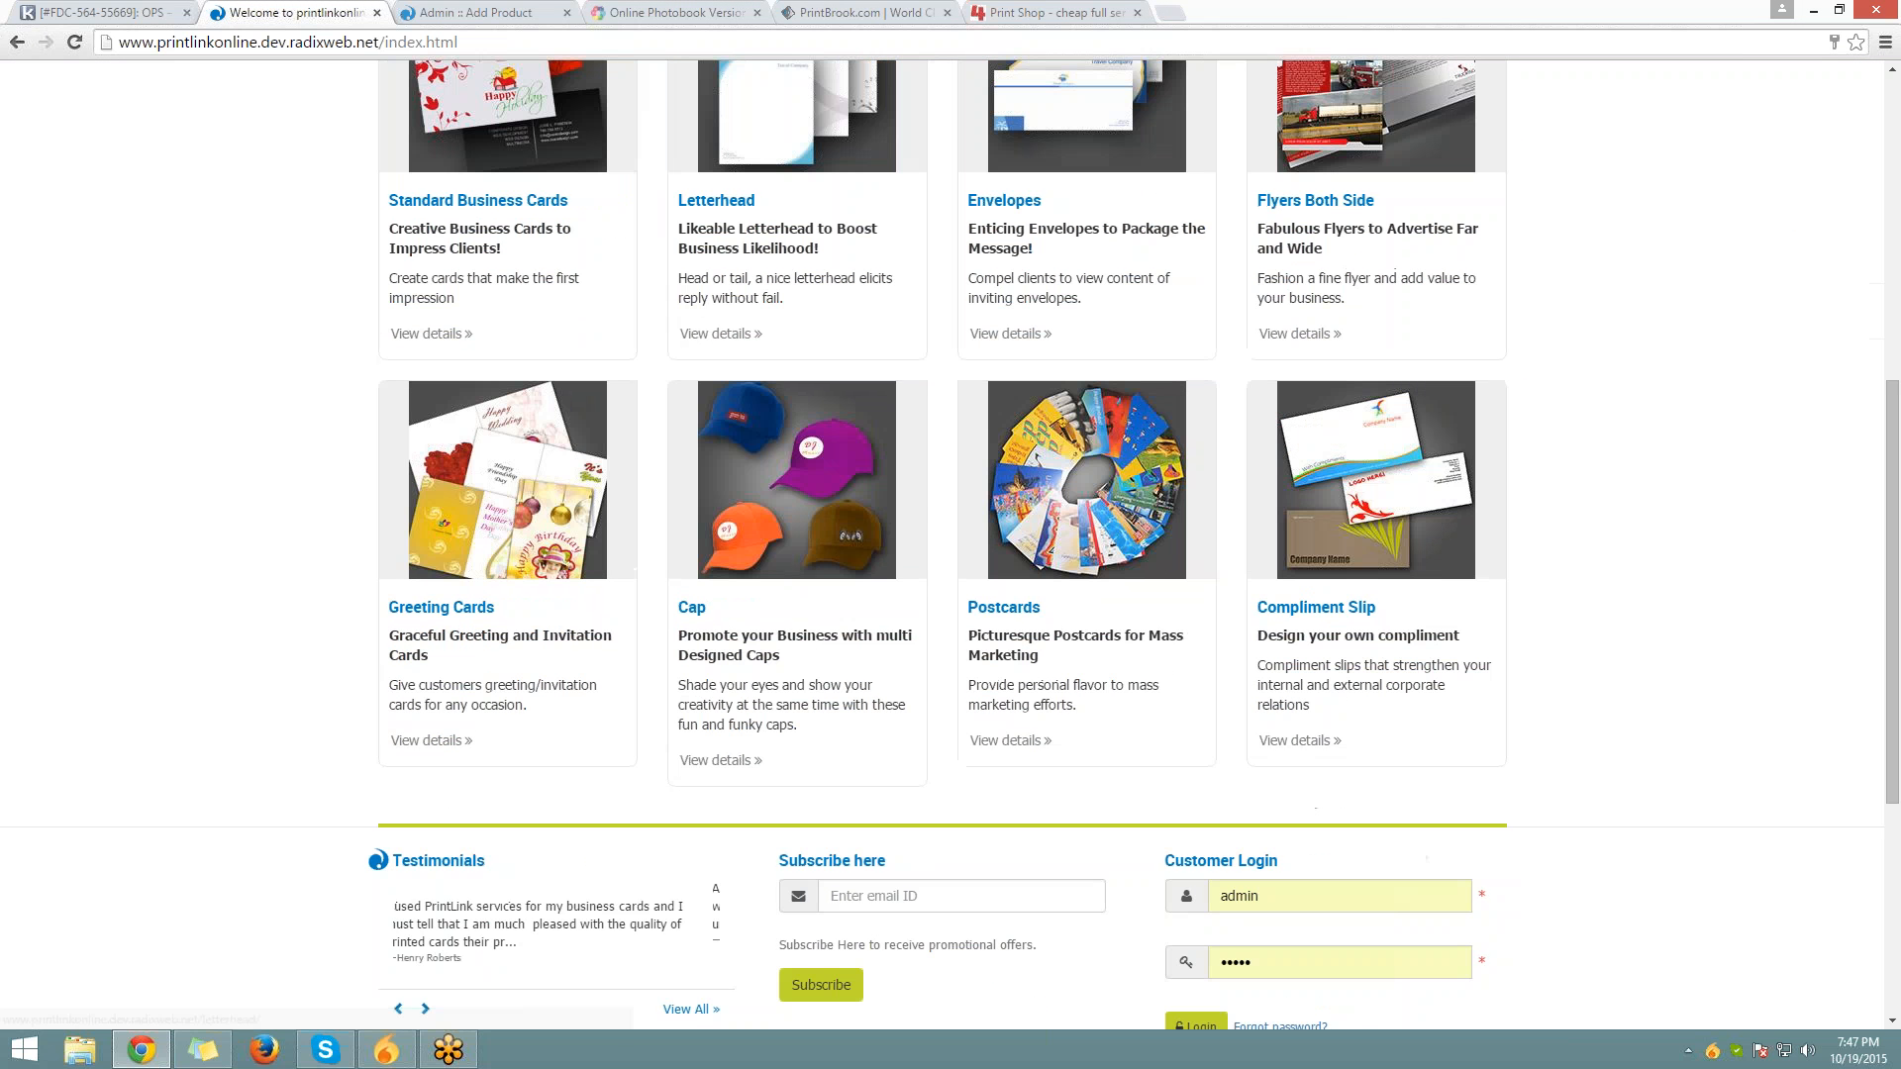
{"action": "left_click", "coordinate": [791, 535]}
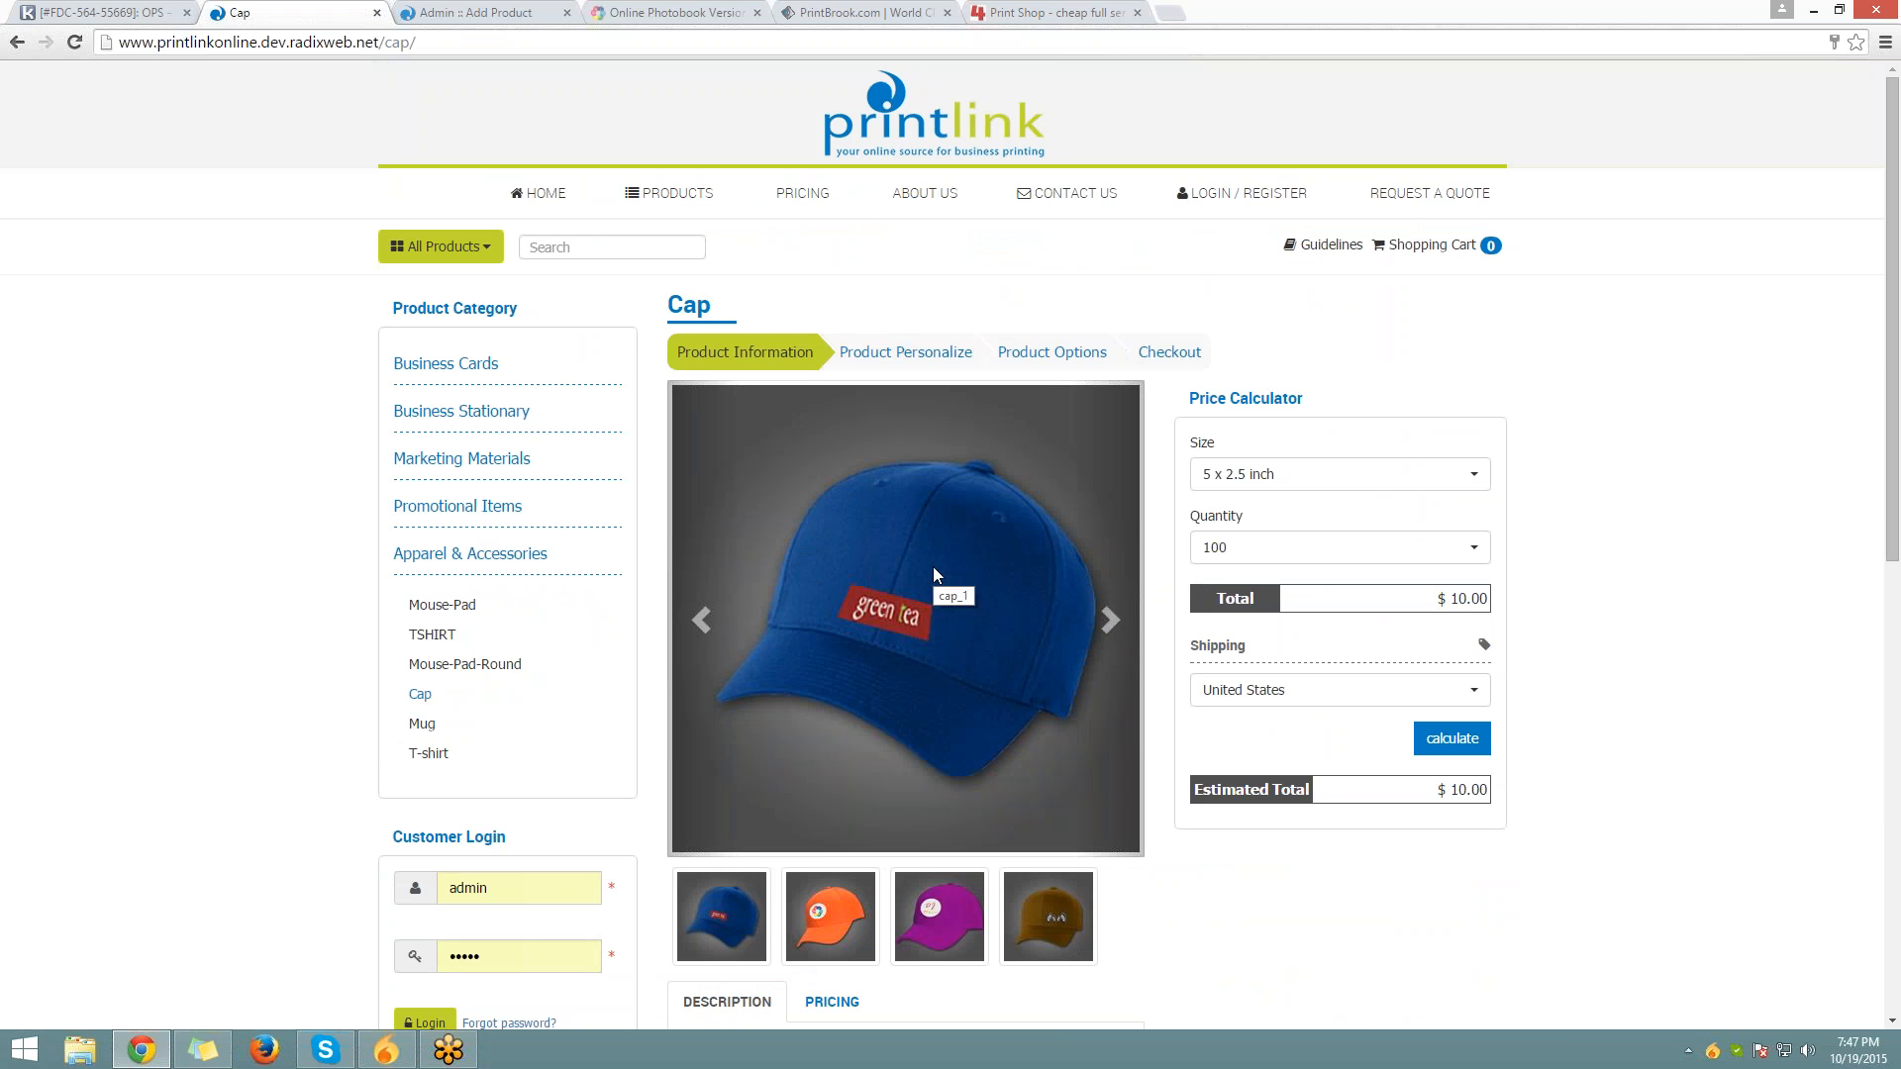
{"action": "left_click", "coordinate": [830, 916]}
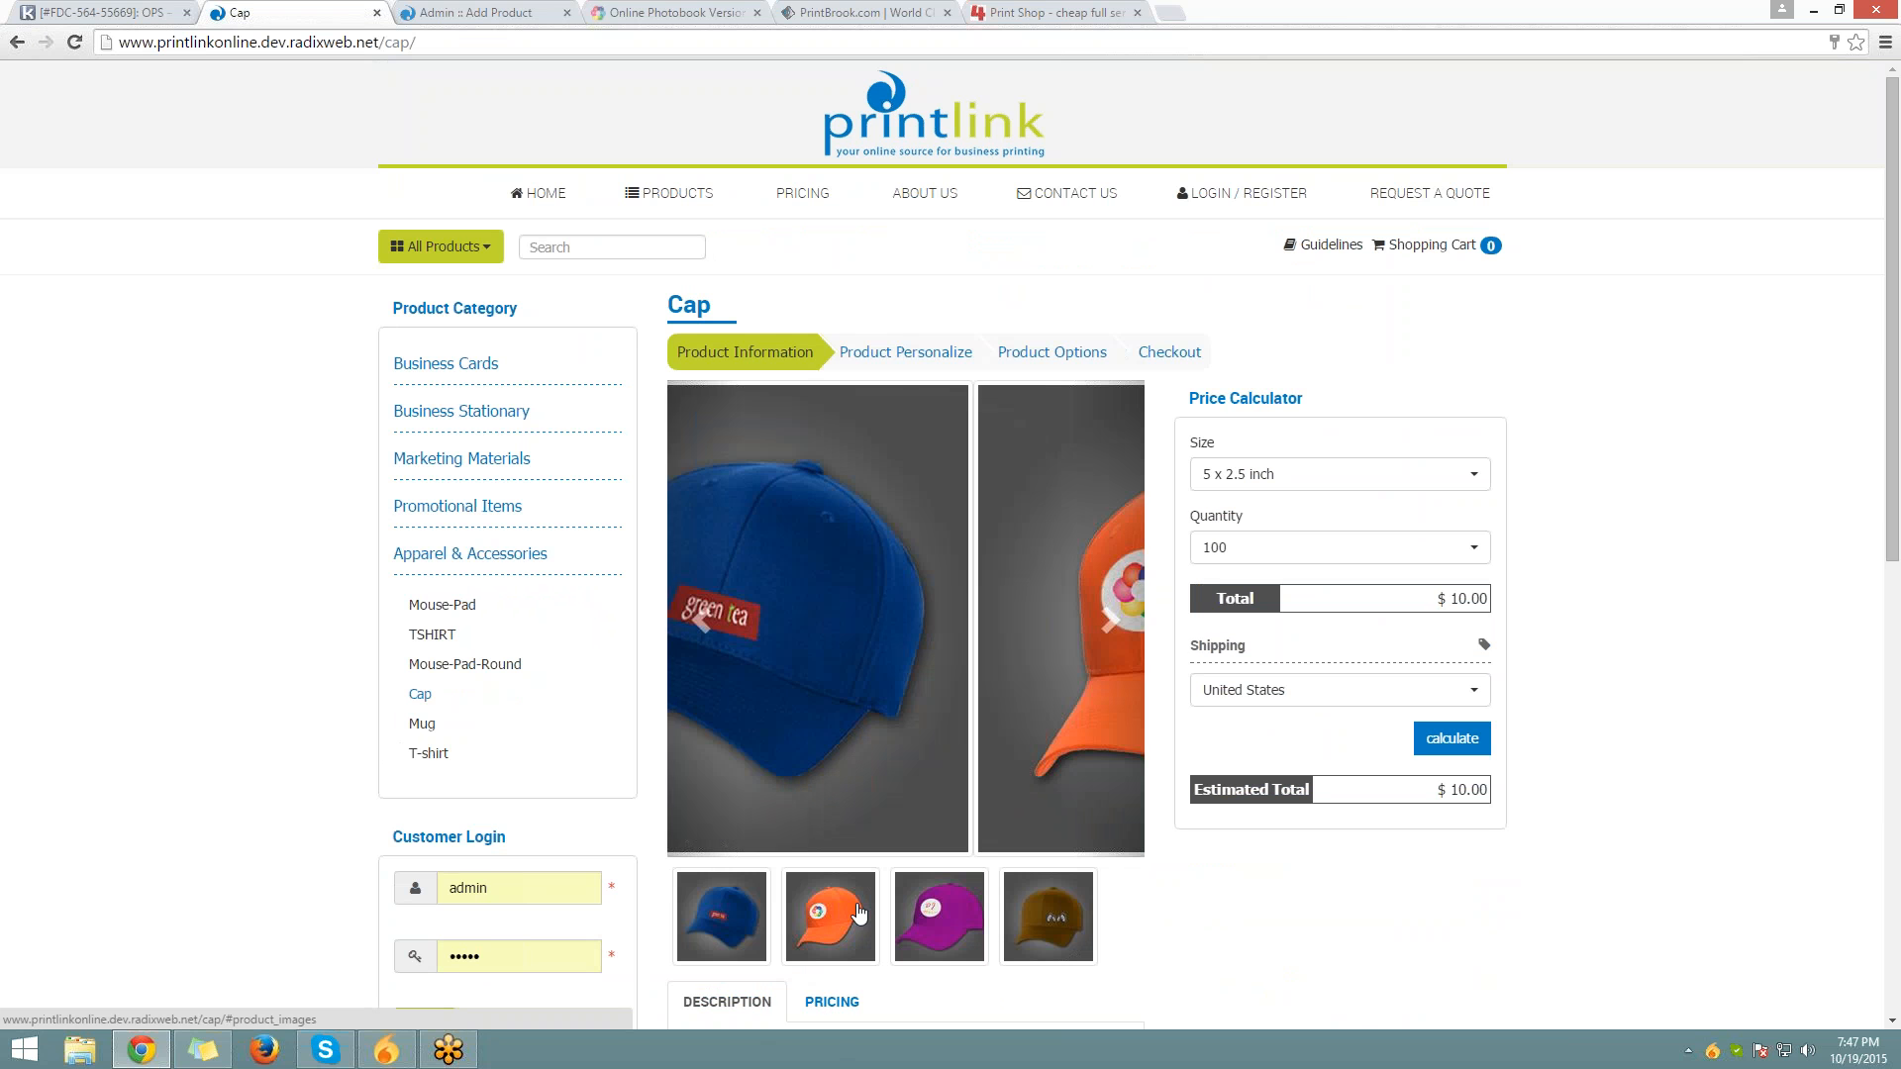
{"action": "left_click", "coordinate": [943, 909]}
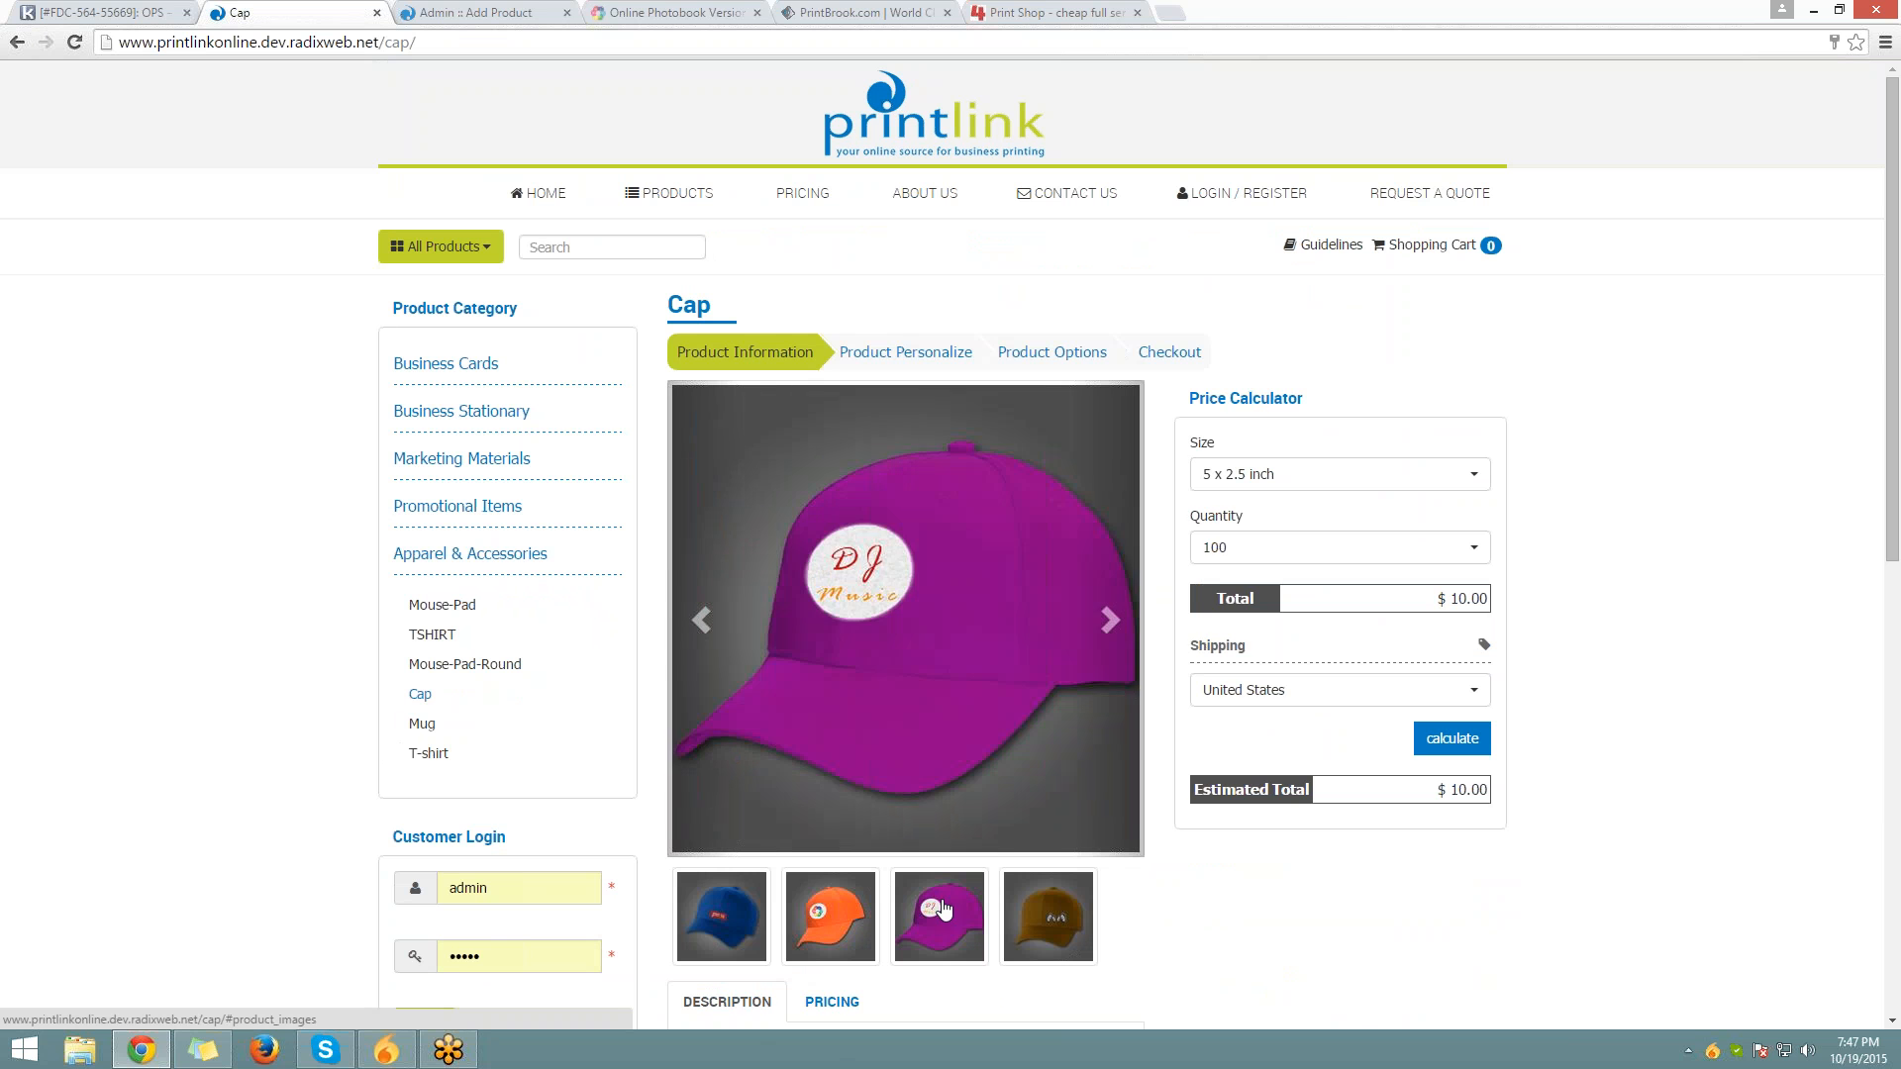
{"action": "left_click", "coordinate": [1006, 924]}
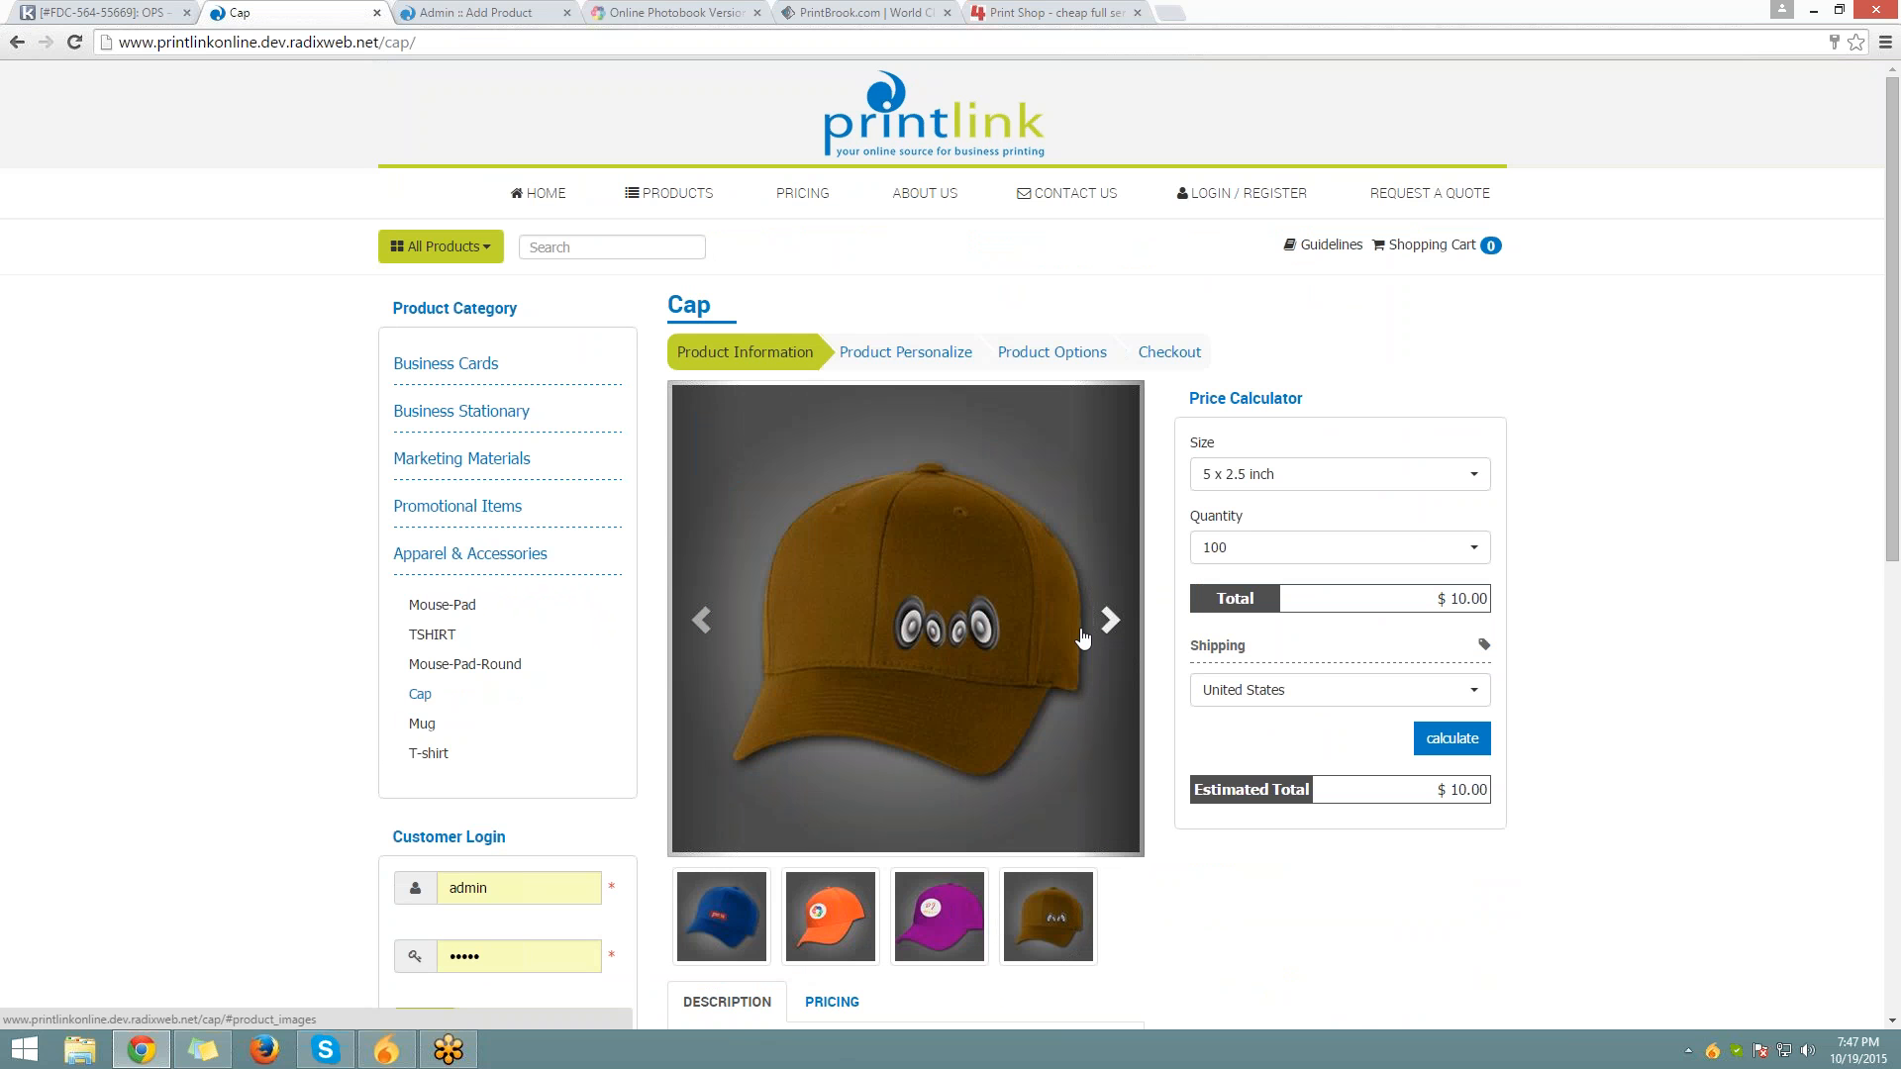
{"action": "left_click", "coordinate": [1110, 618]}
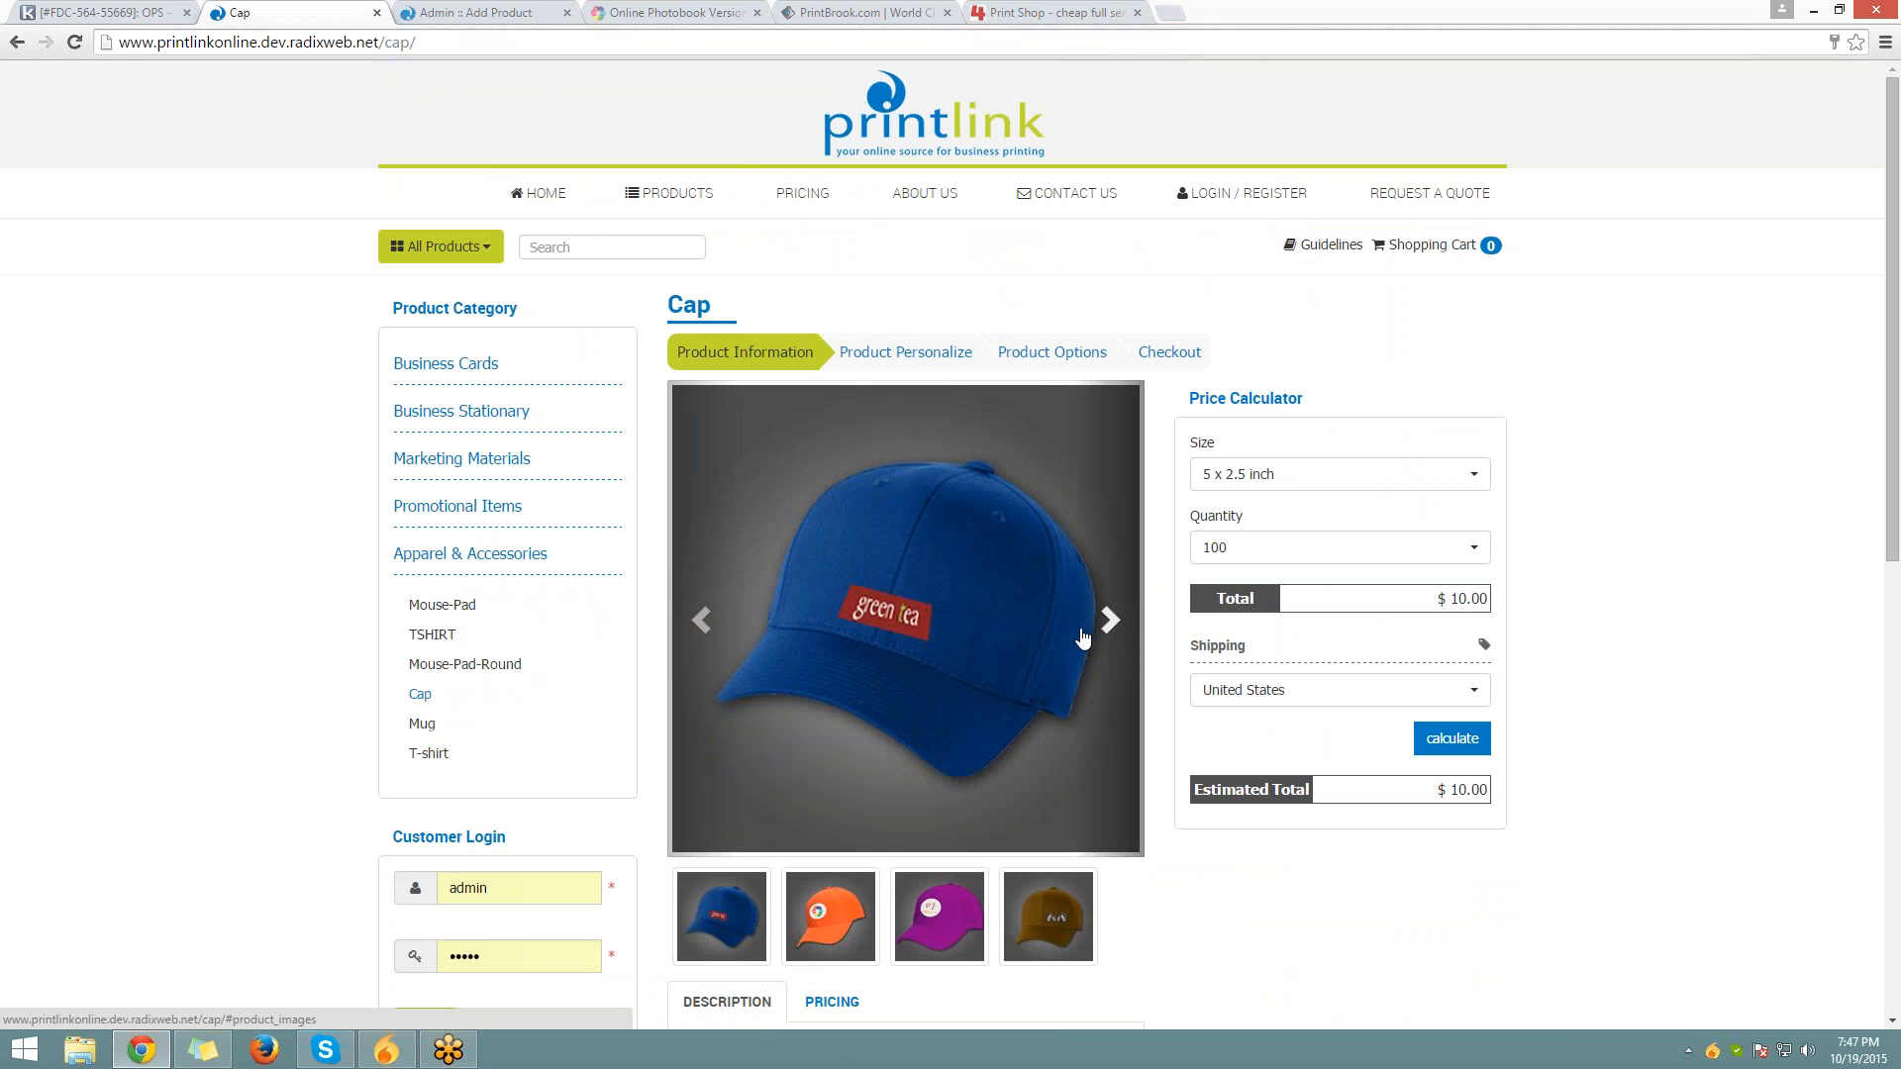
{"action": "key", "text": "ctrl+Tab"}
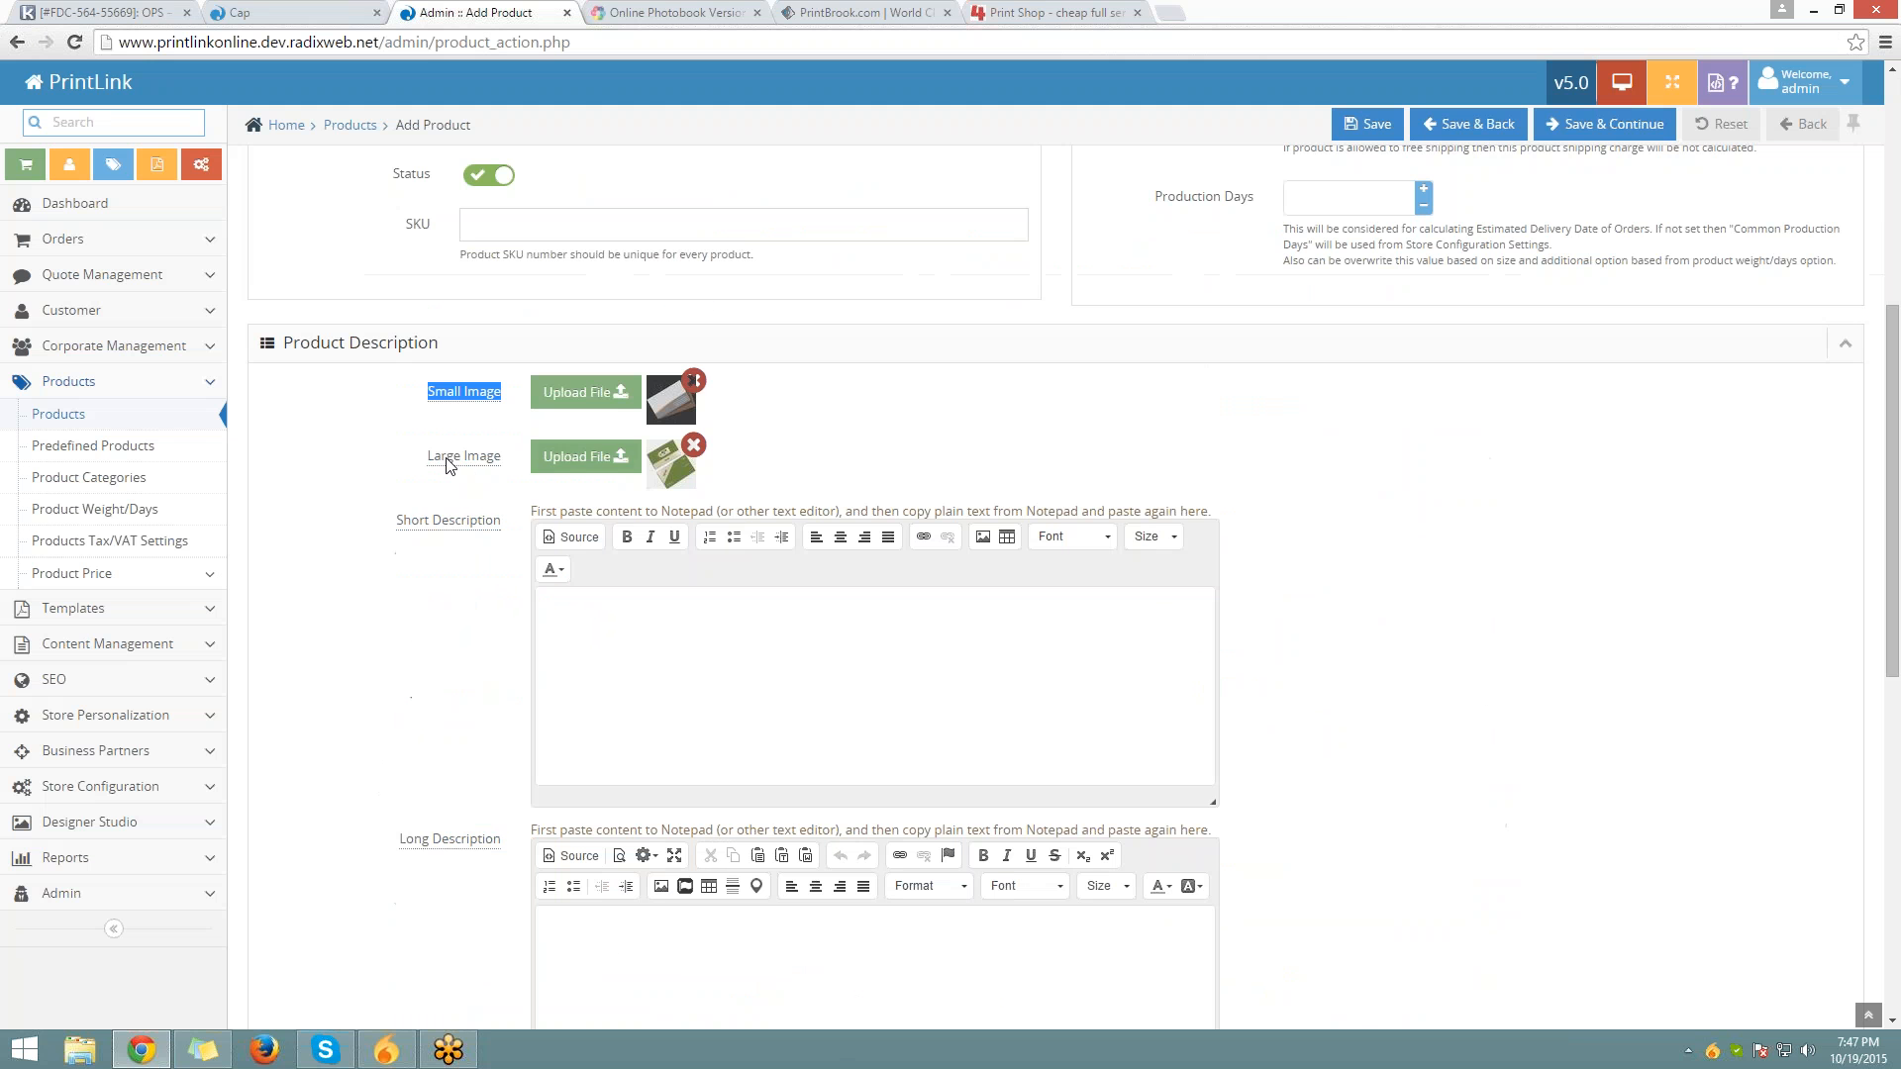
Copy the Standard Business Cards blurb from the storefront home page
{"action": "mouse_move", "coordinate": [449, 519]}
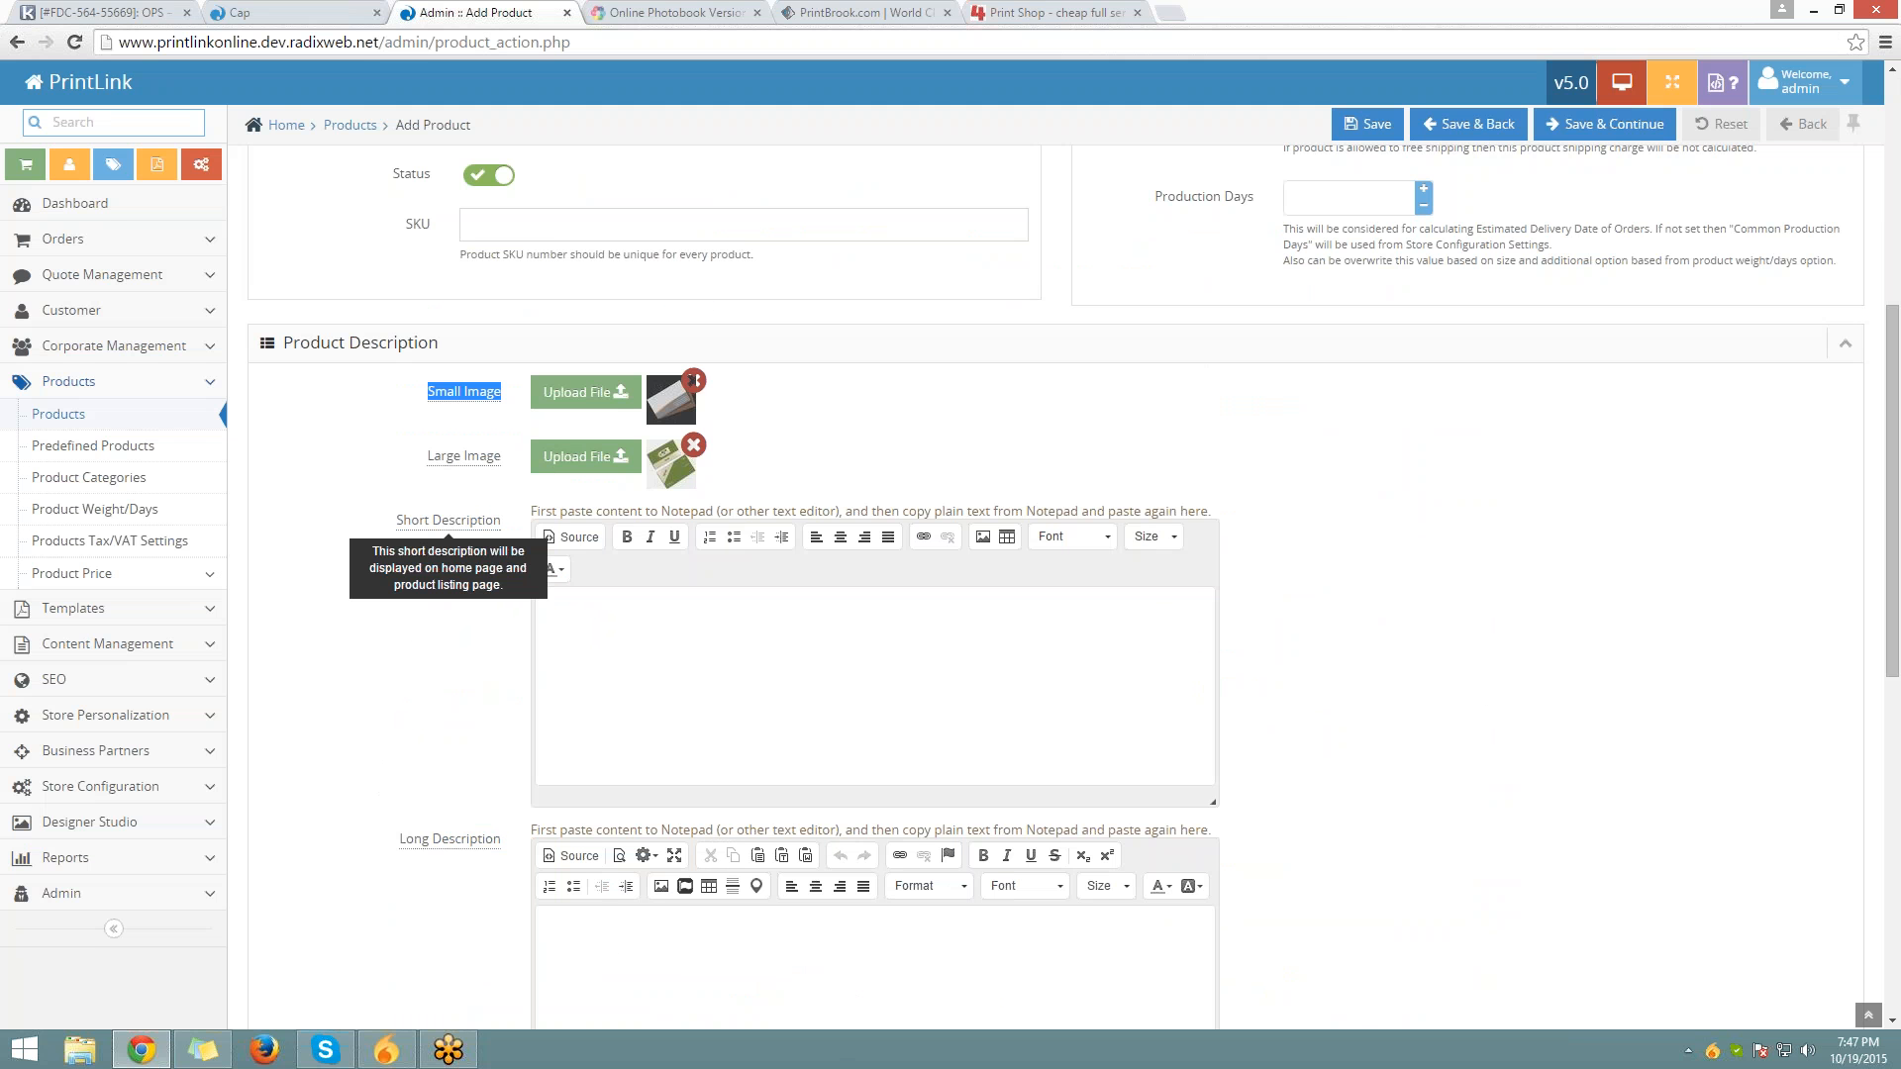
{"action": "left_click", "coordinate": [342, 9]}
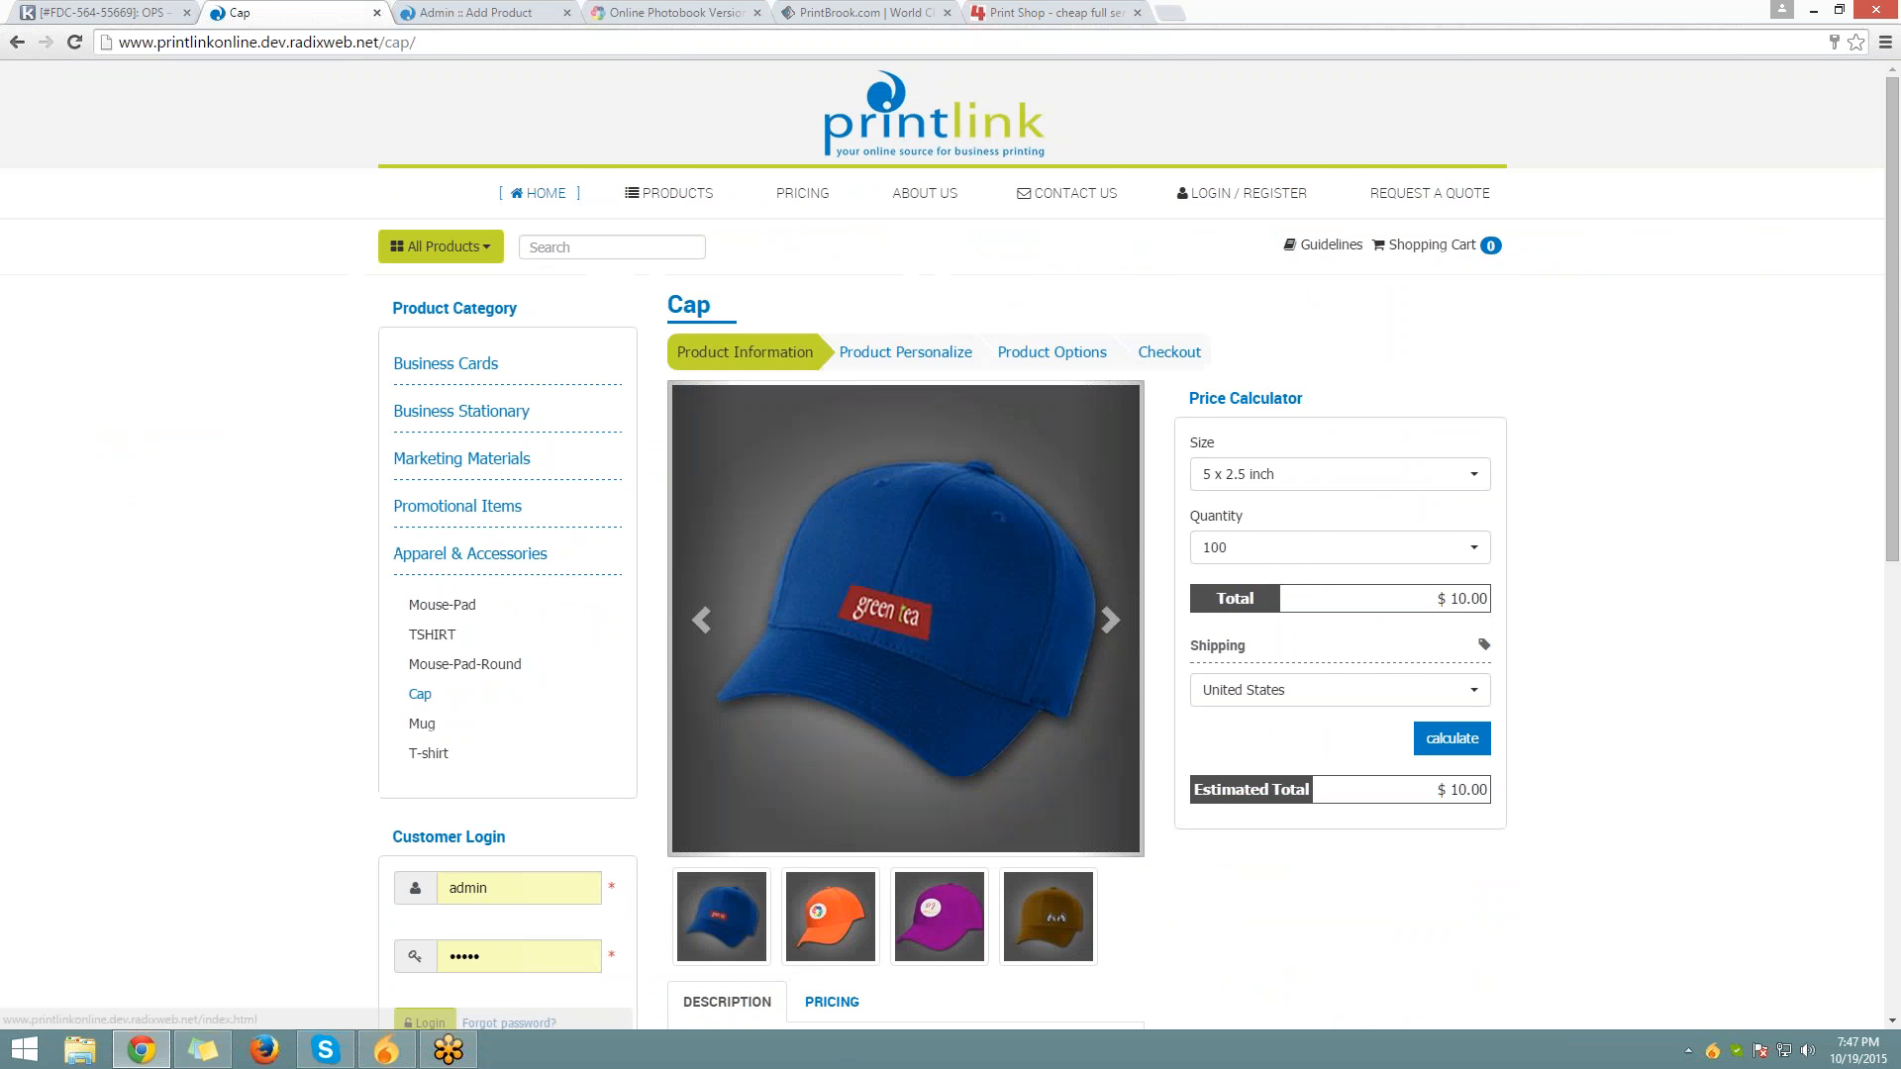
{"action": "left_click", "coordinate": [537, 192]}
{"action": "scroll", "coordinate": [444, 655], "scroll_direction": "down", "scroll_amount": 4}
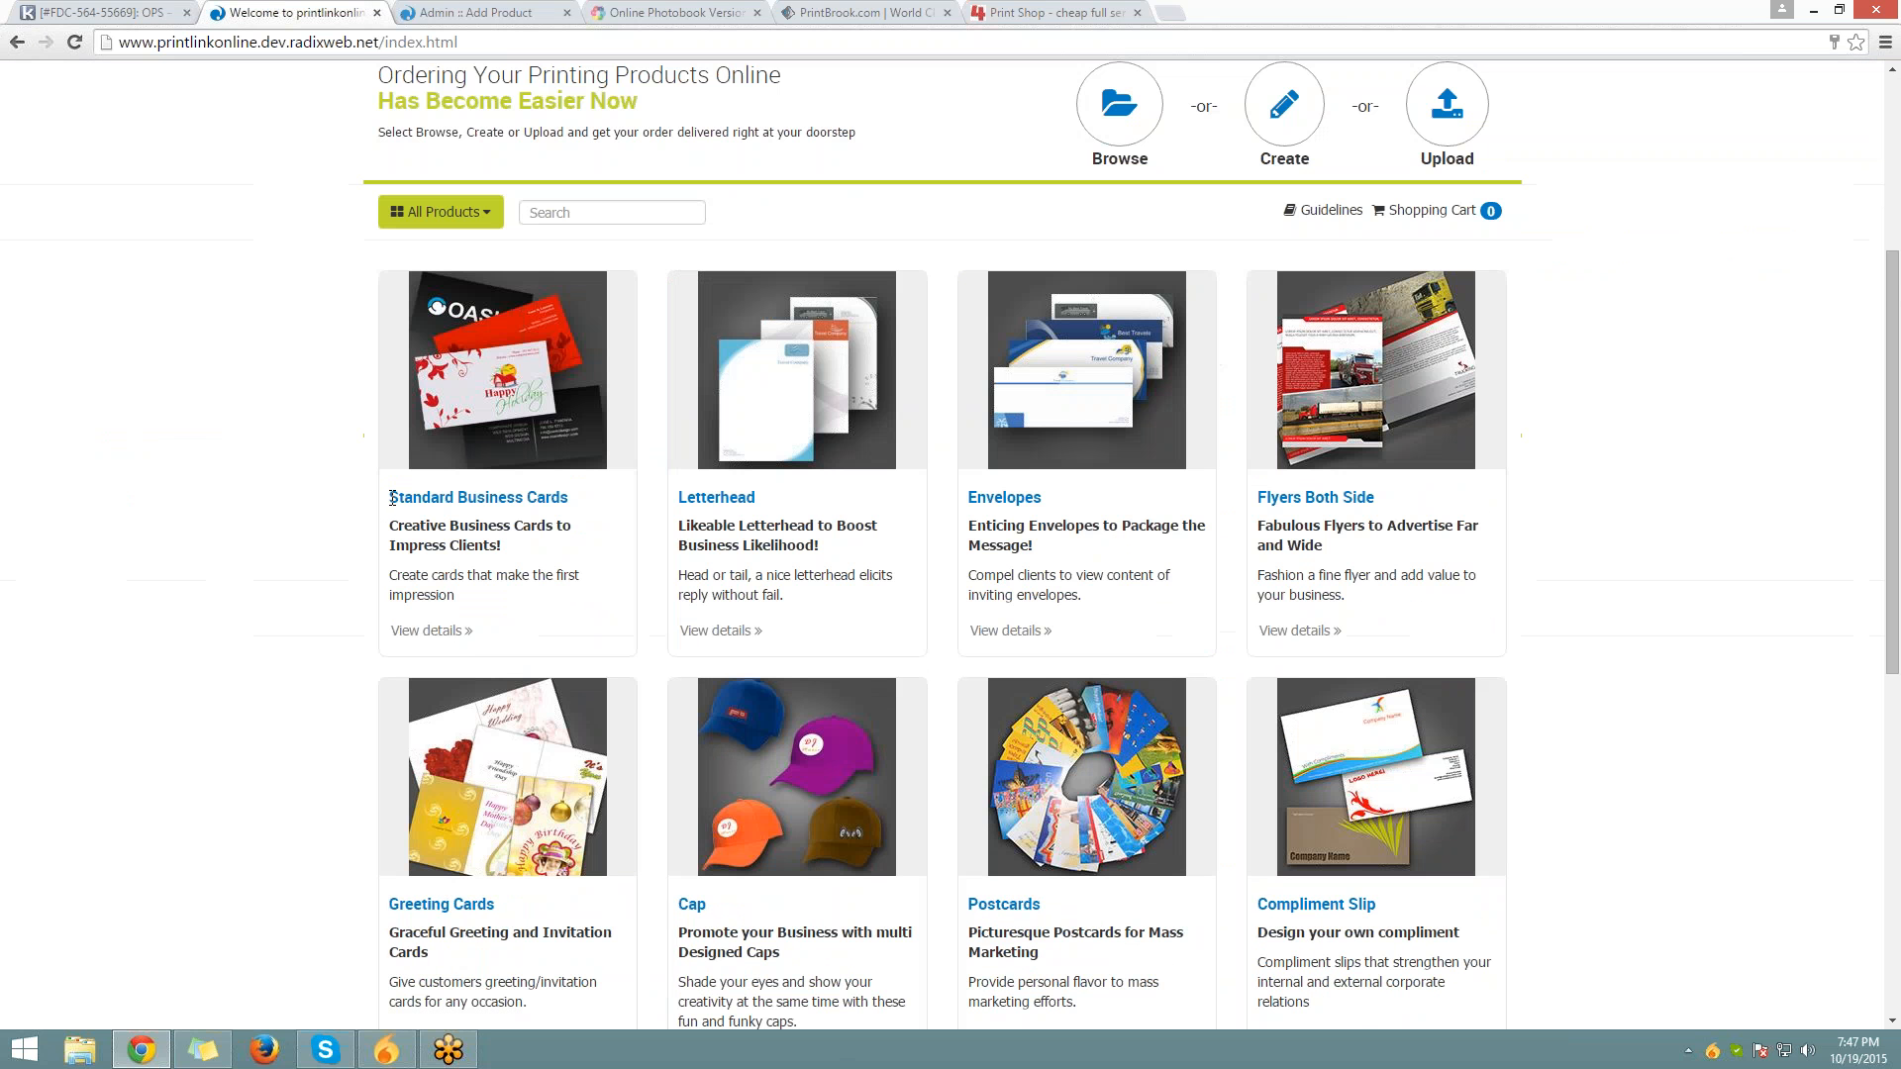
{"action": "triple_click", "coordinate": [505, 584]}
{"action": "left_click_drag", "start_coordinate": [505, 584], "coordinate": [505, 592]}
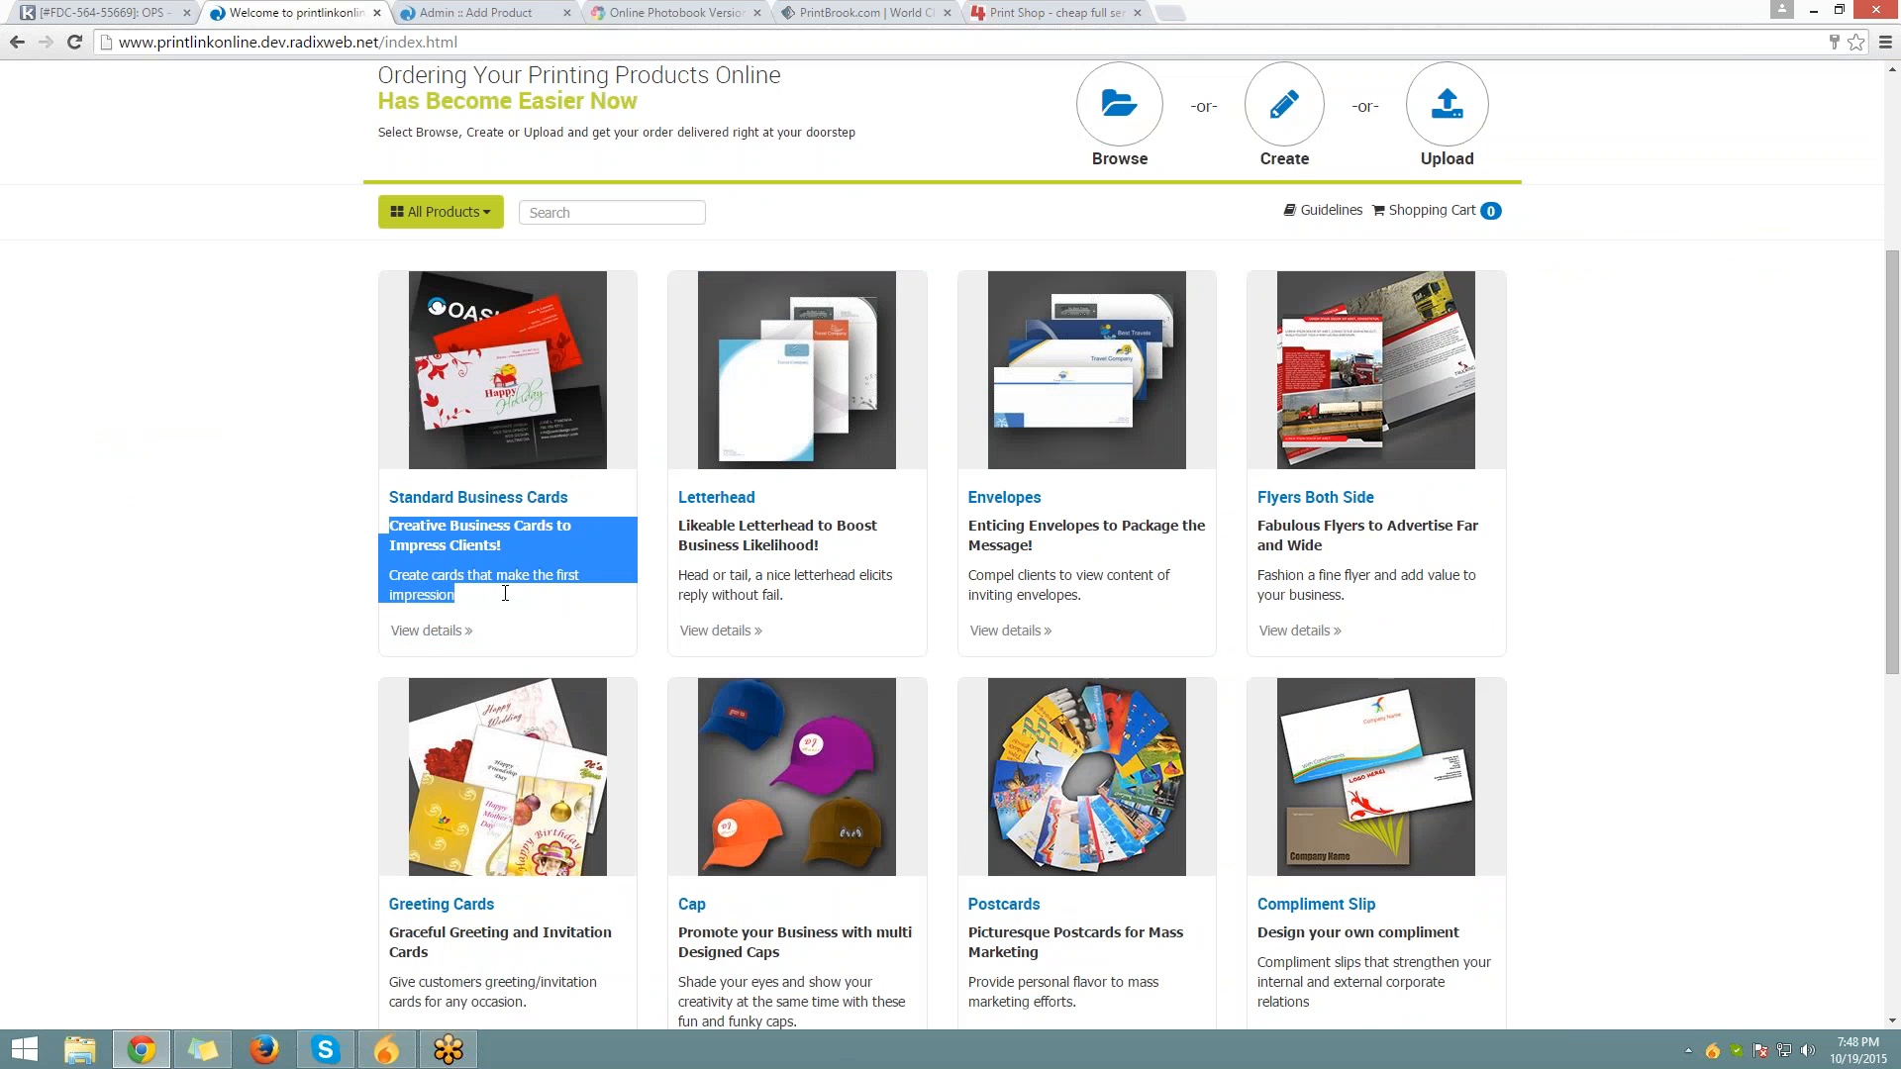
{"action": "right_click", "coordinate": [505, 592]}
{"action": "left_click", "coordinate": [539, 596]}
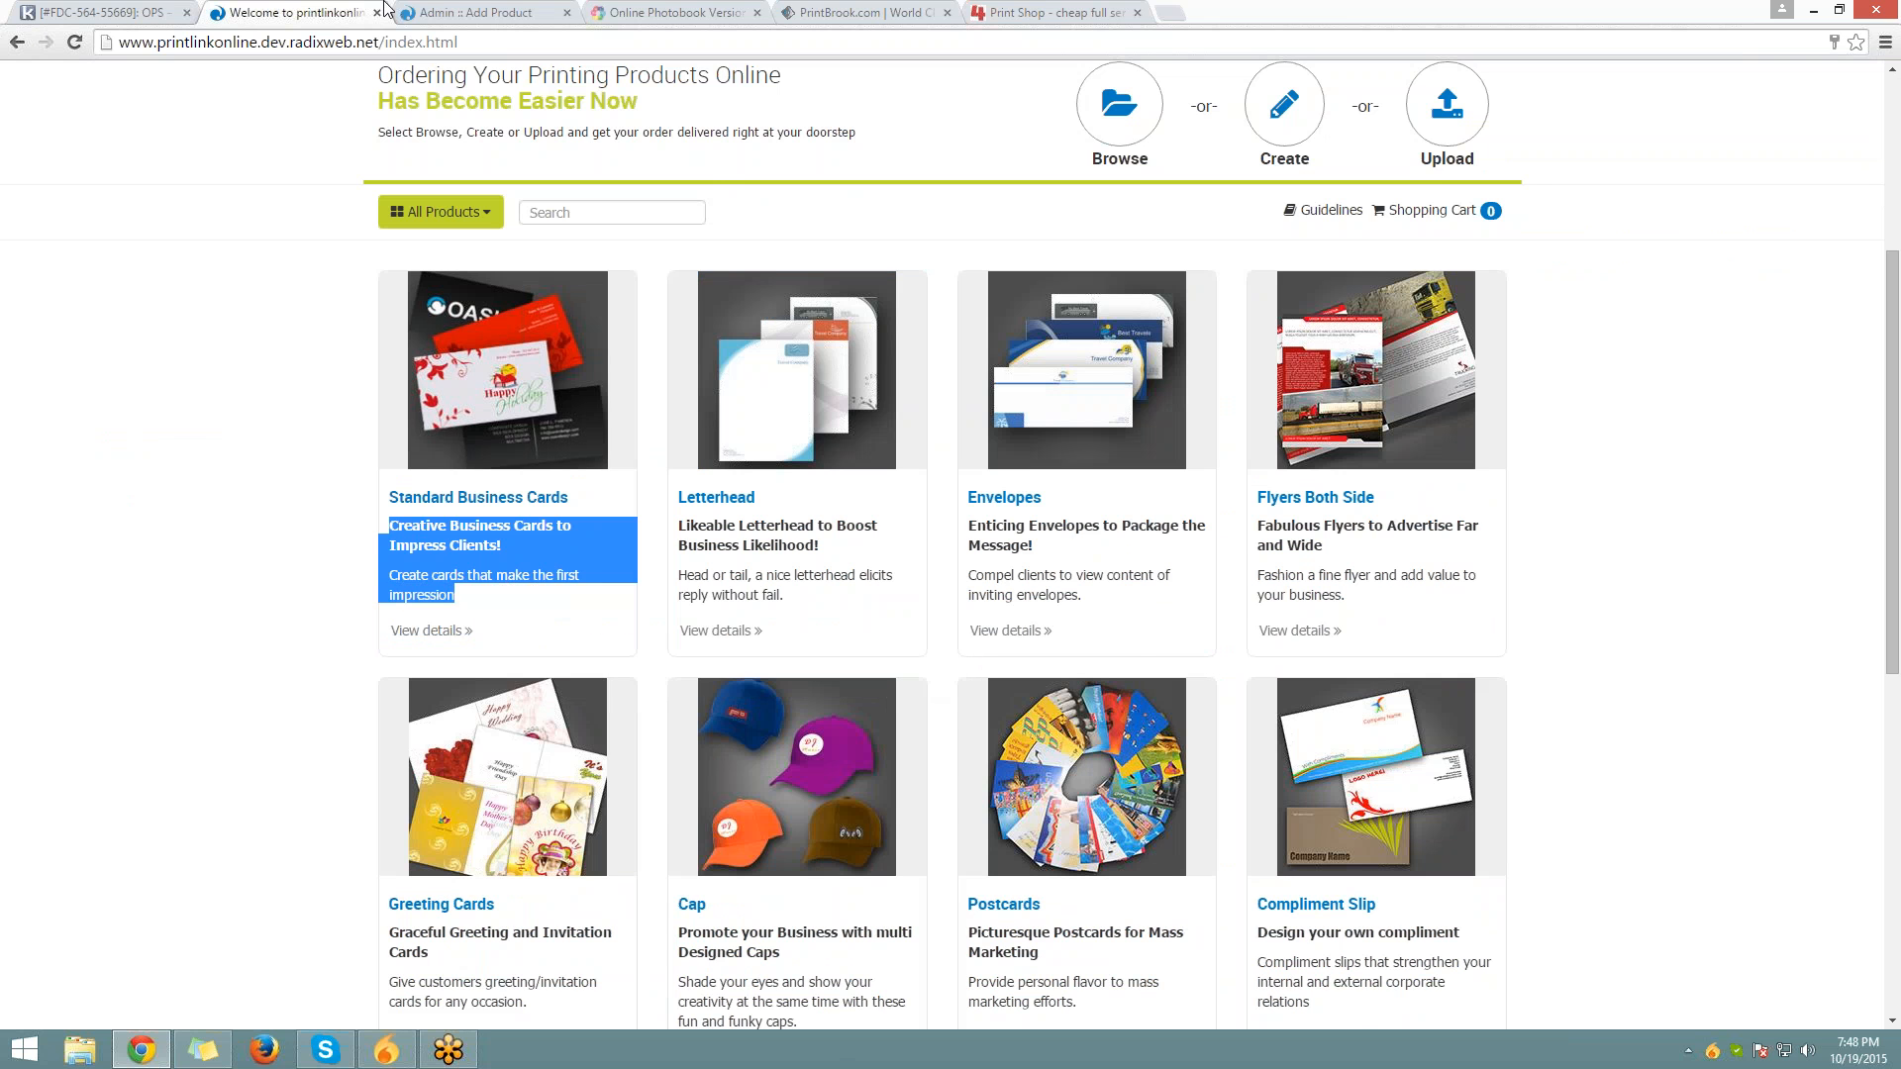
Paste the blurb into Short Description and delete its bold heading line
{"action": "left_click", "coordinate": [466, 12]}
{"action": "right_click", "coordinate": [676, 705]}
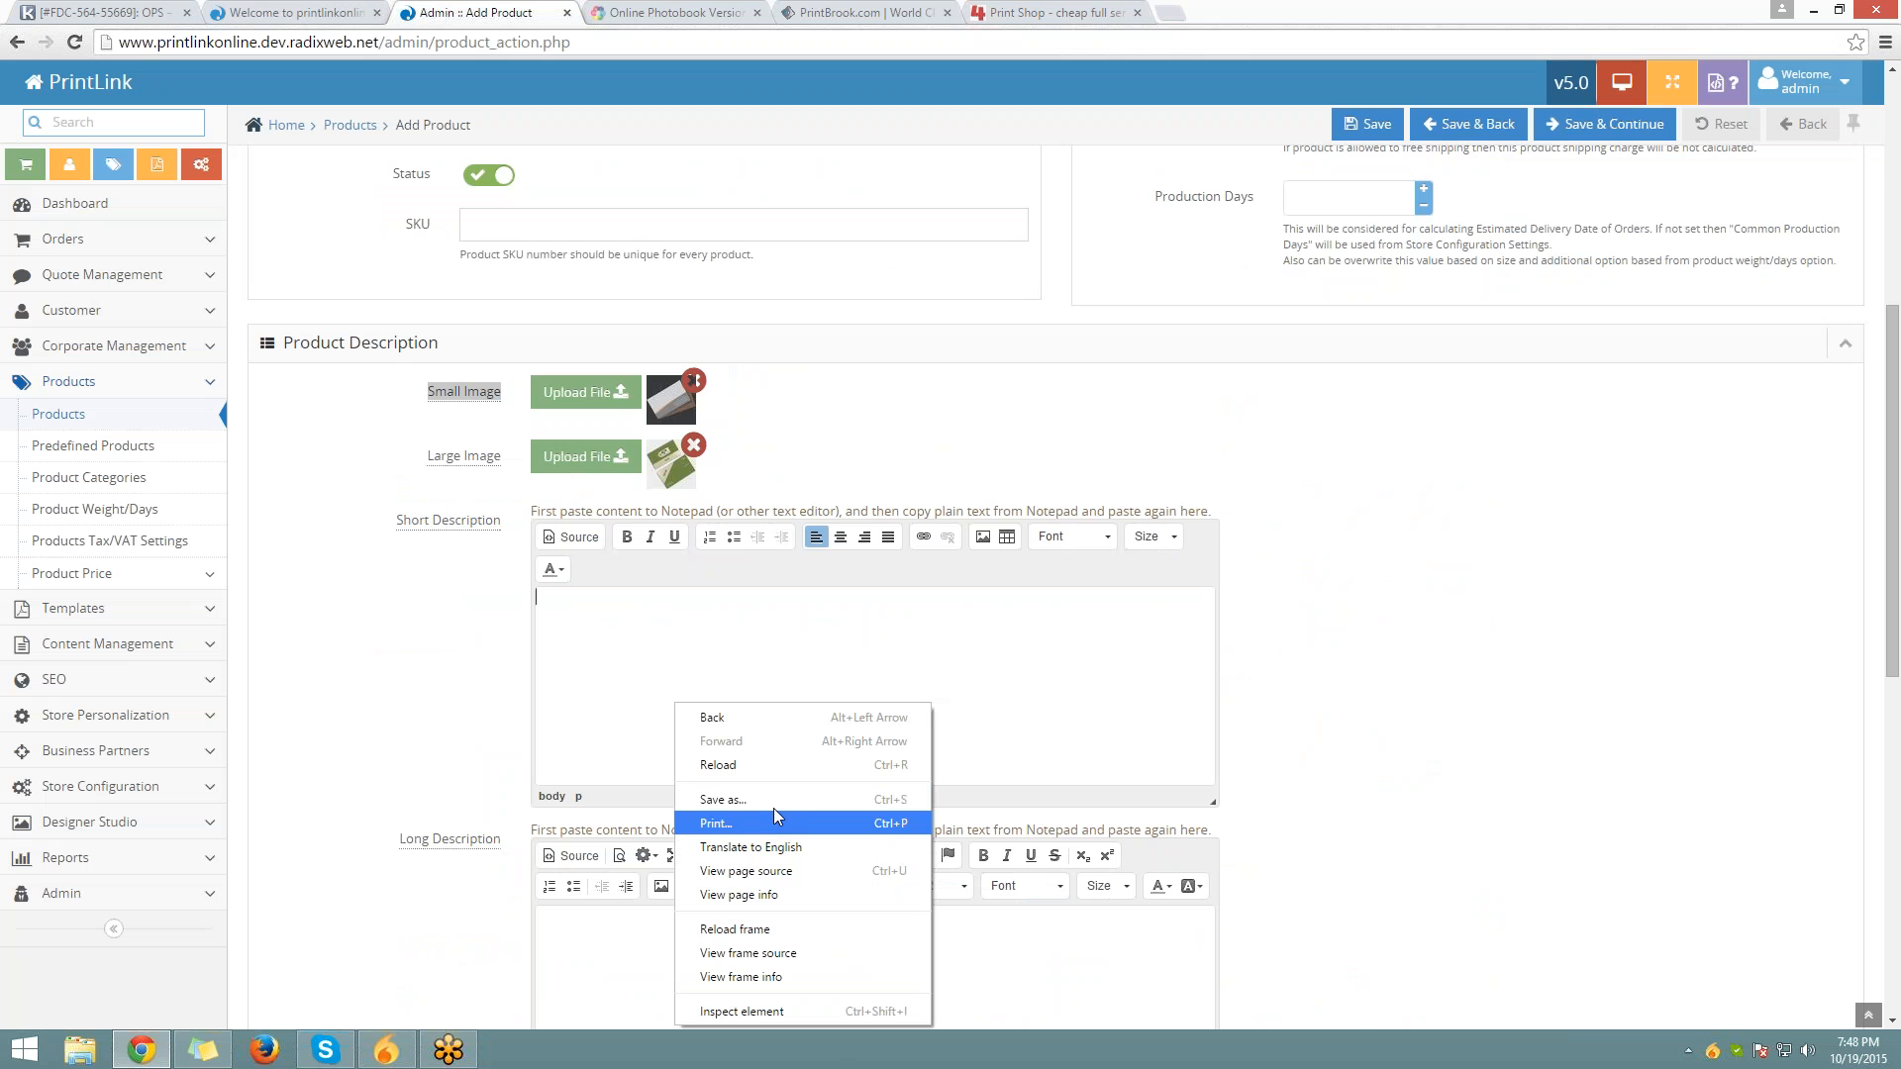
{"action": "left_click", "coordinate": [630, 675]}
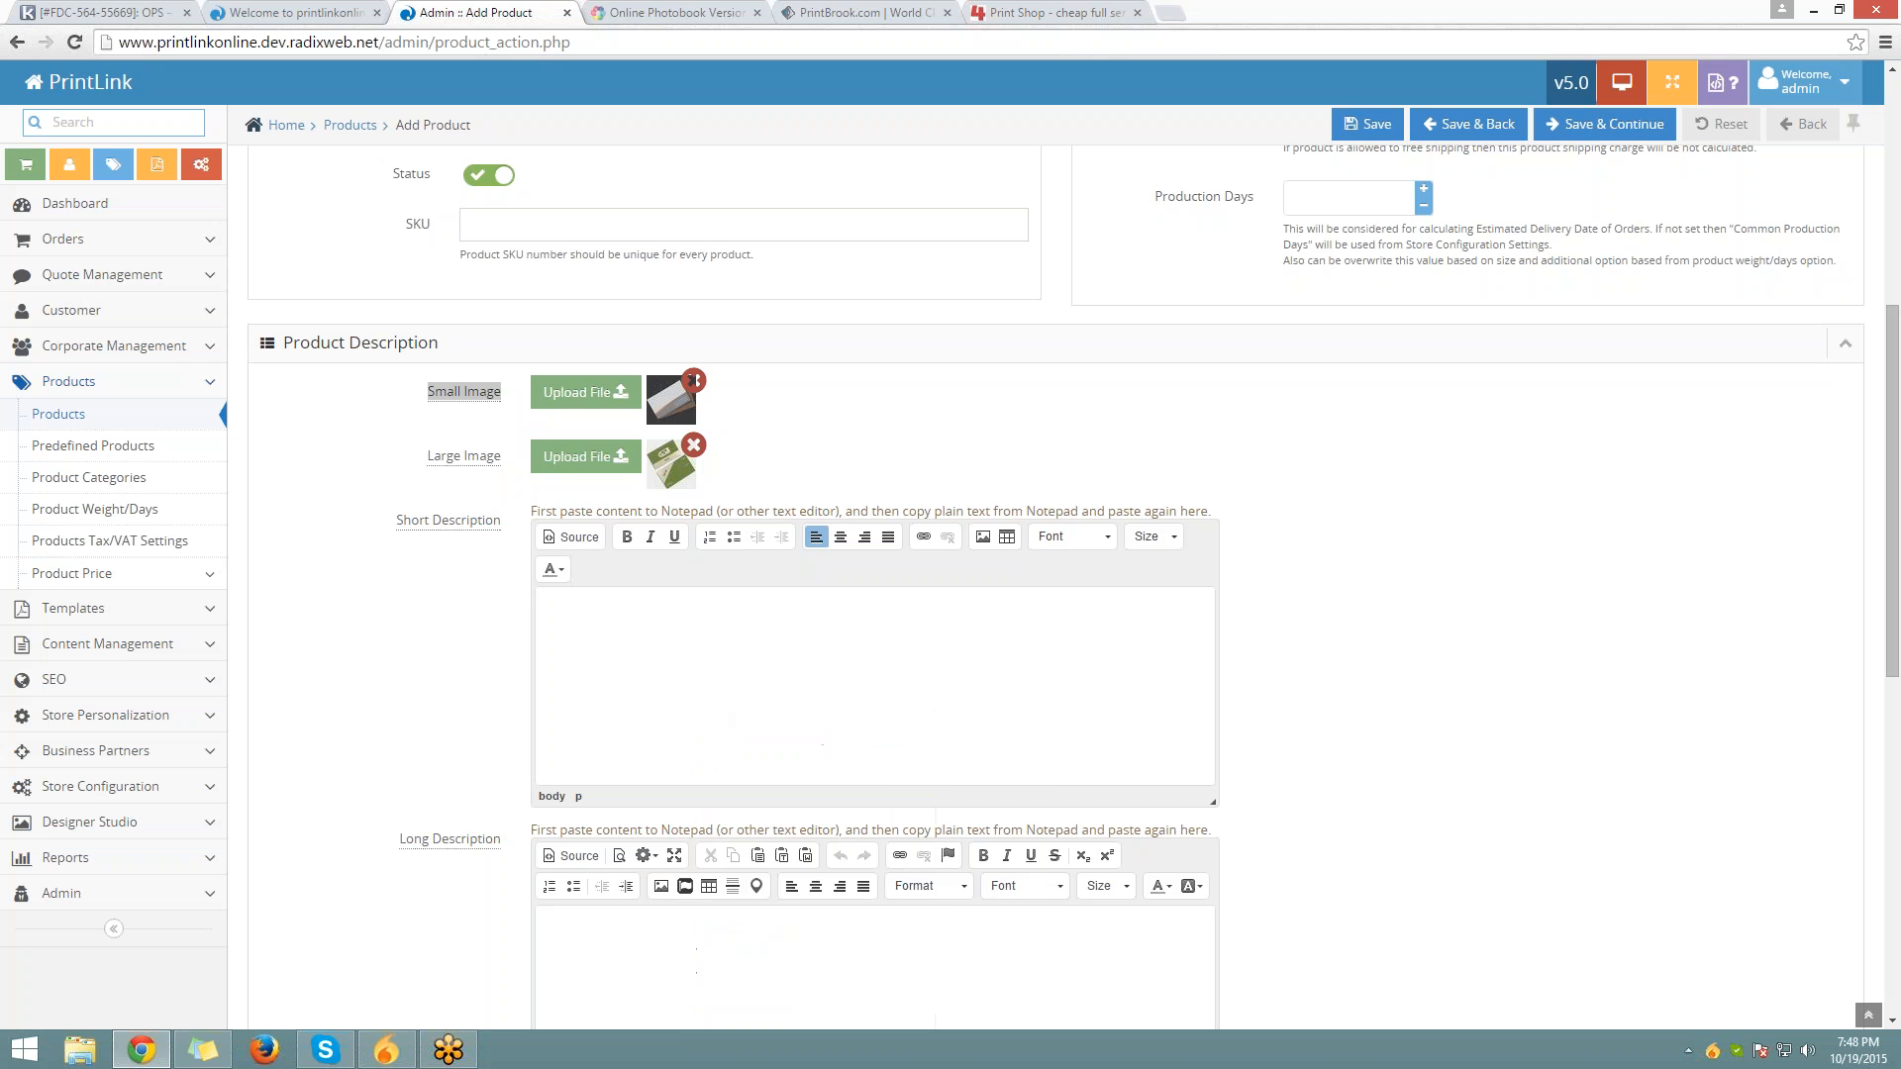
{"action": "right_click", "coordinate": [627, 673]}
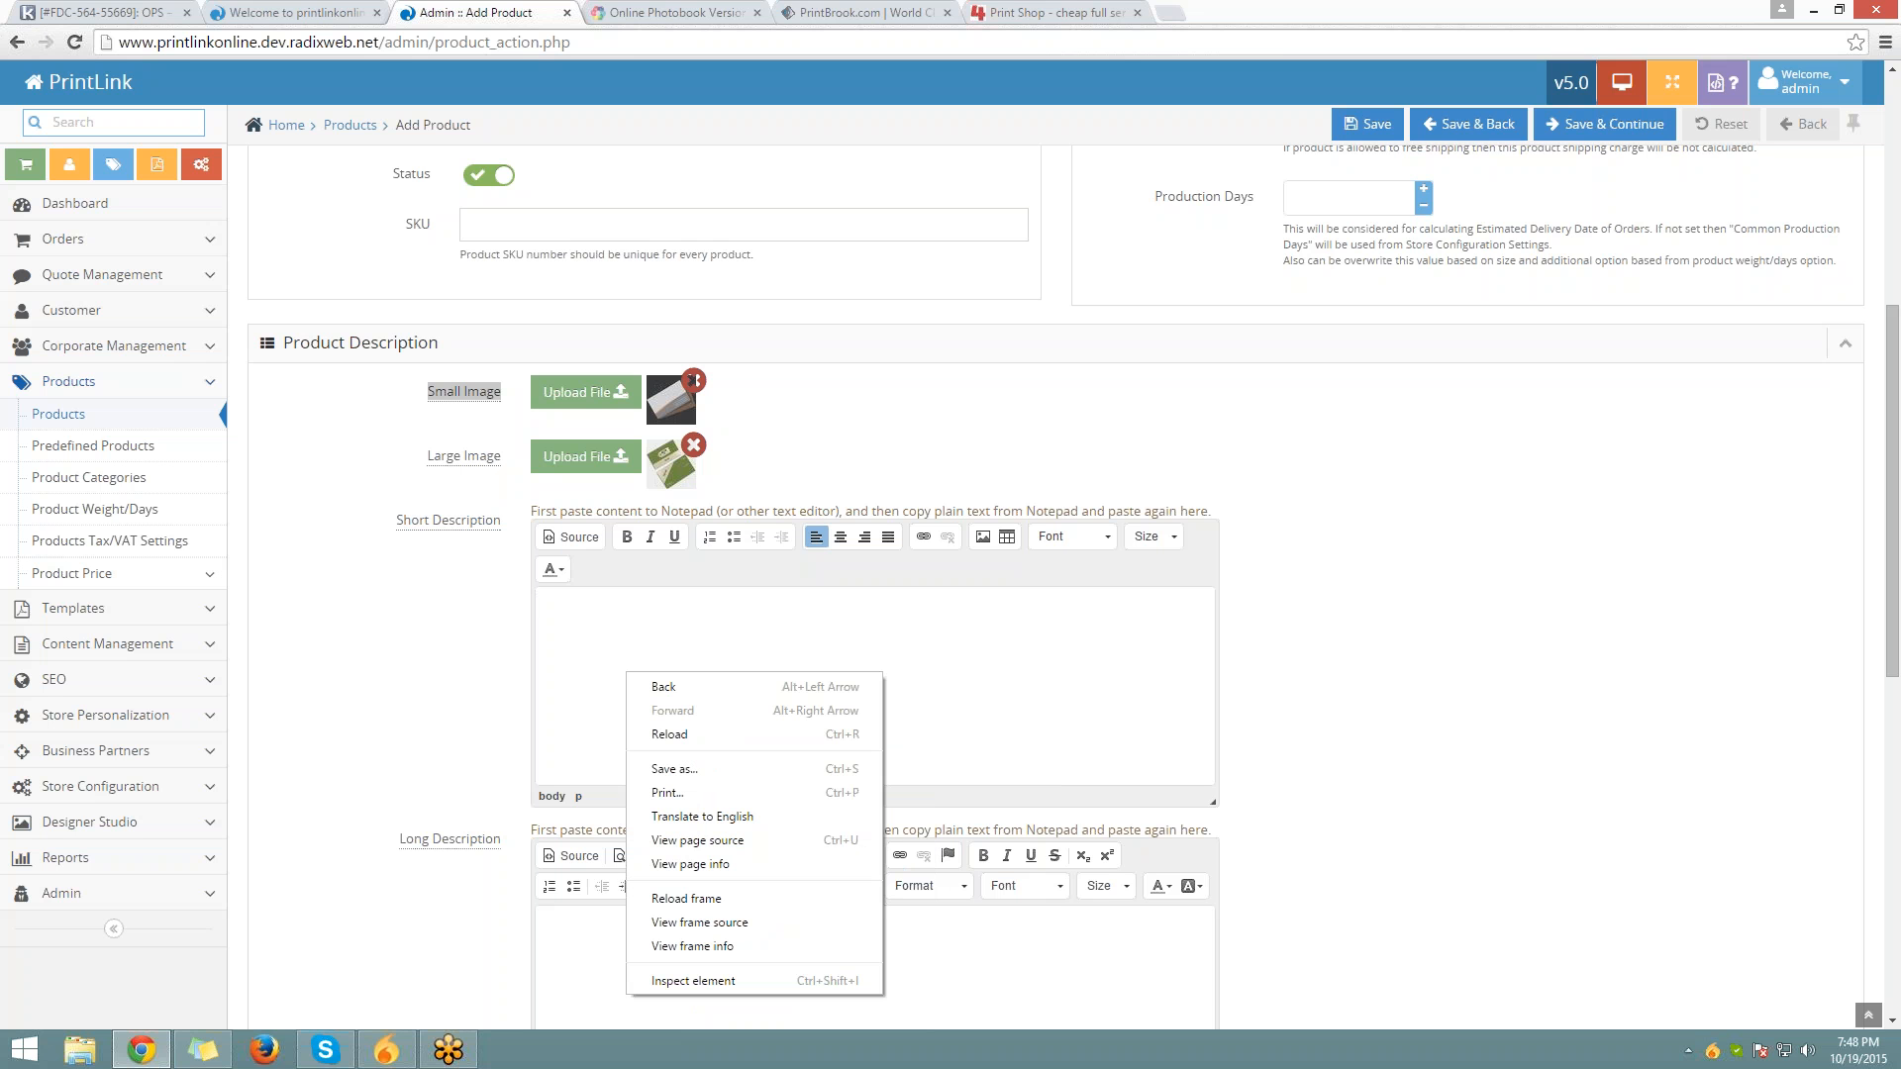
{"action": "key", "text": "Escape"}
{"action": "key", "text": "ctrl+v"}
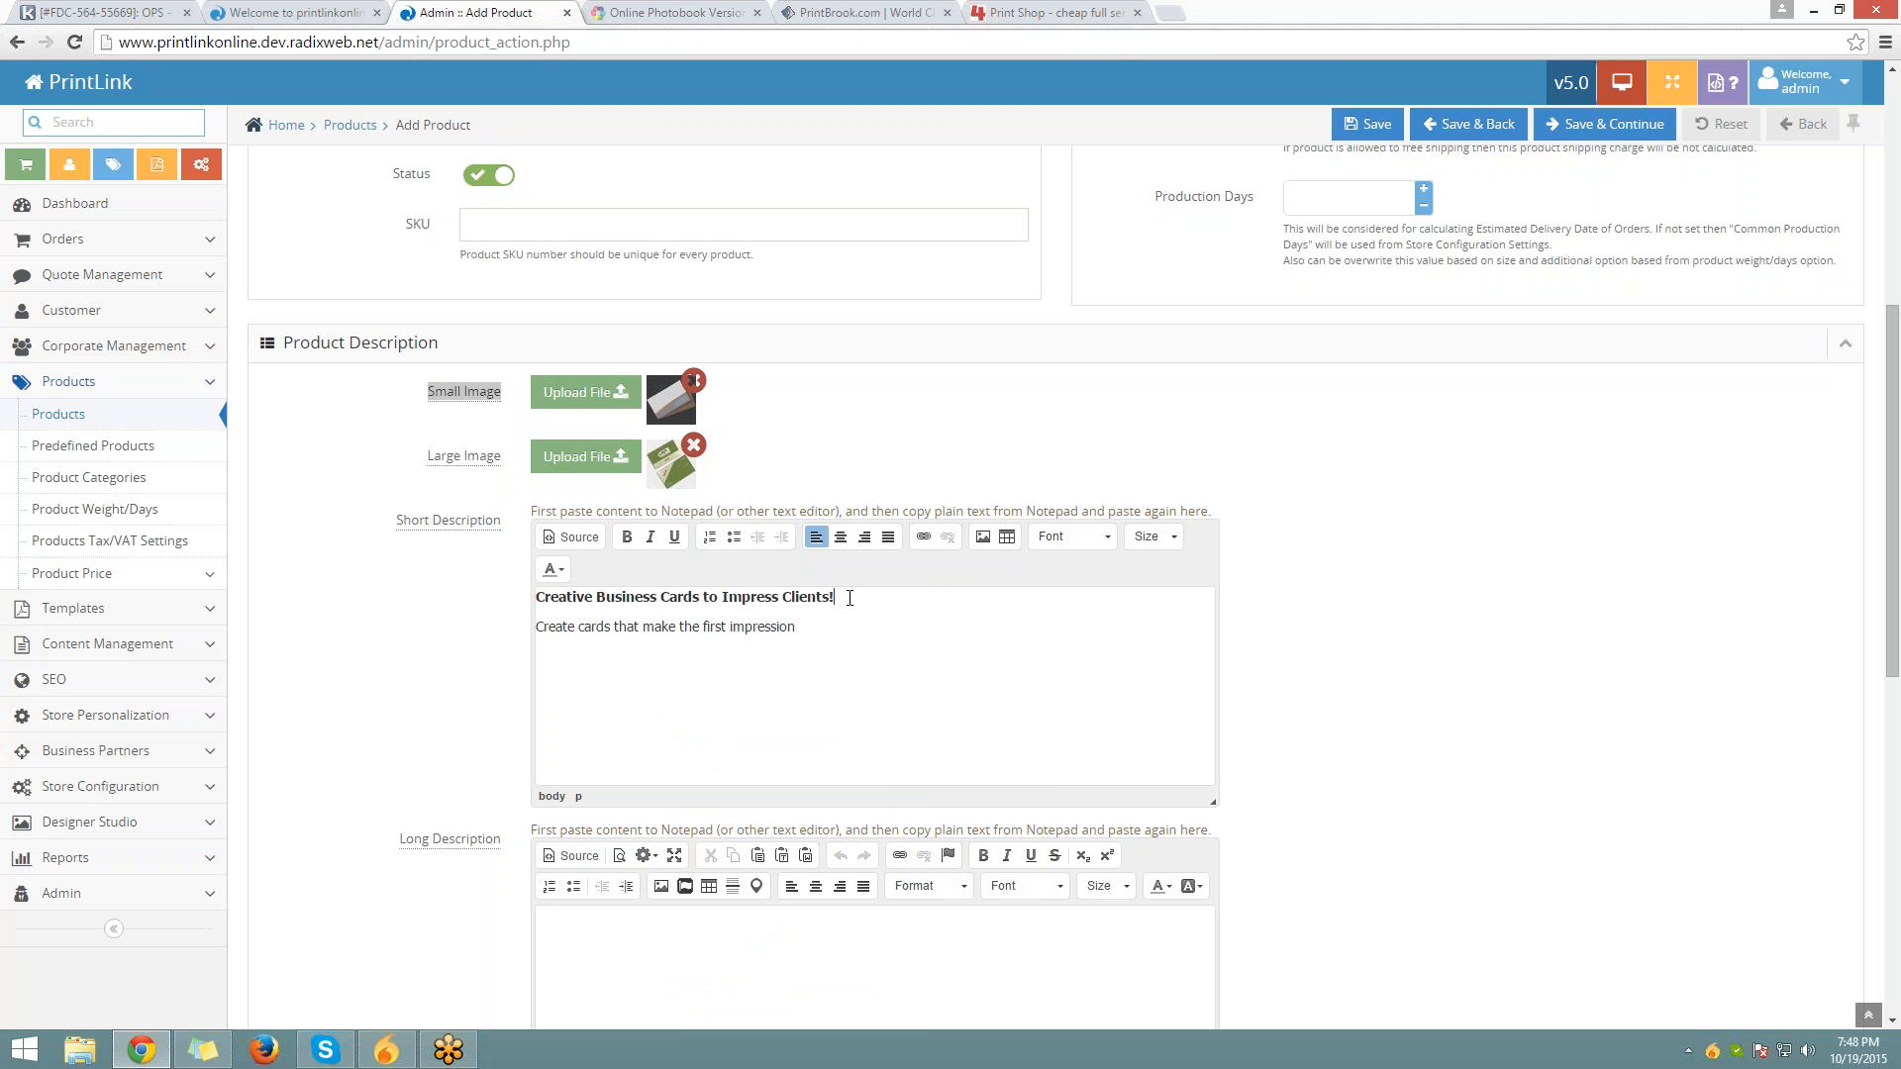
{"action": "left_click_drag", "start_coordinate": [849, 597], "coordinate": [360, 551]}
{"action": "key", "text": "BackSpace"}
{"action": "key", "text": "Delete"}
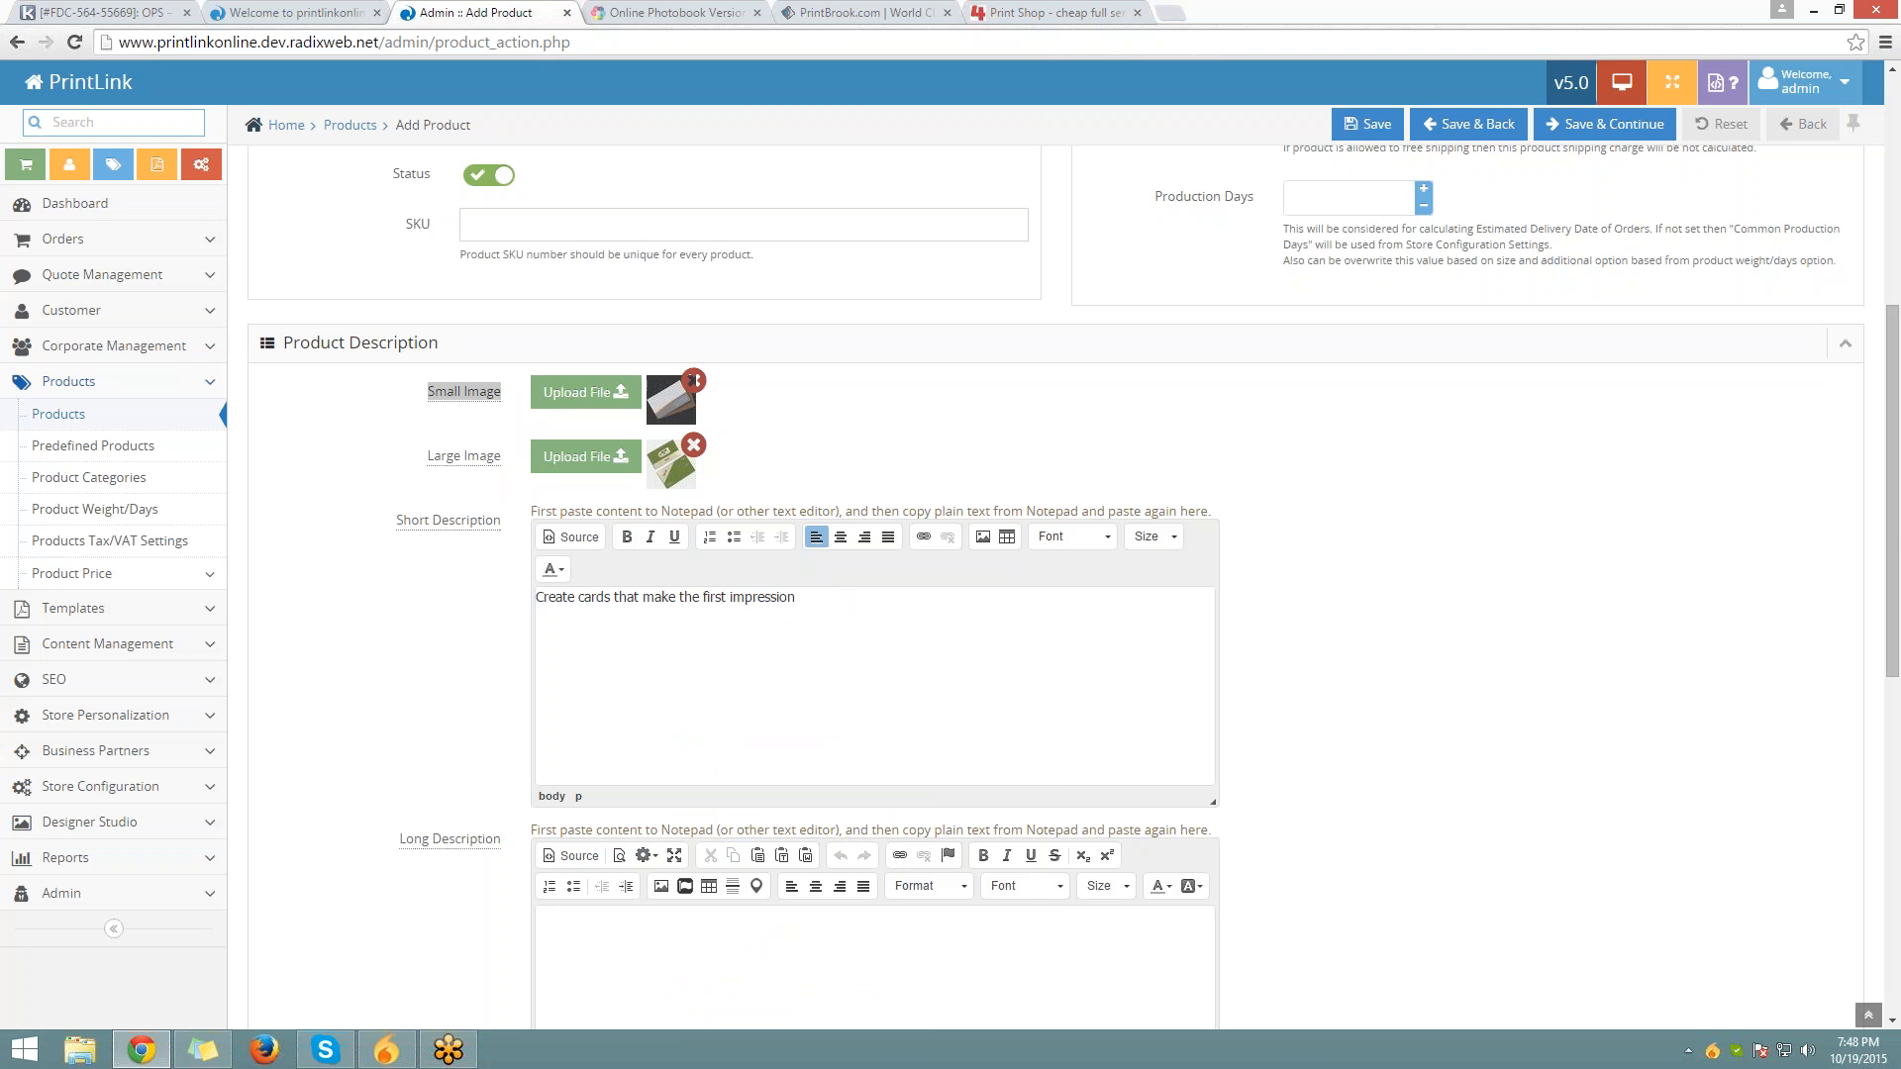
{"action": "scroll", "coordinate": [417, 568], "scroll_direction": "down", "scroll_amount": 6}
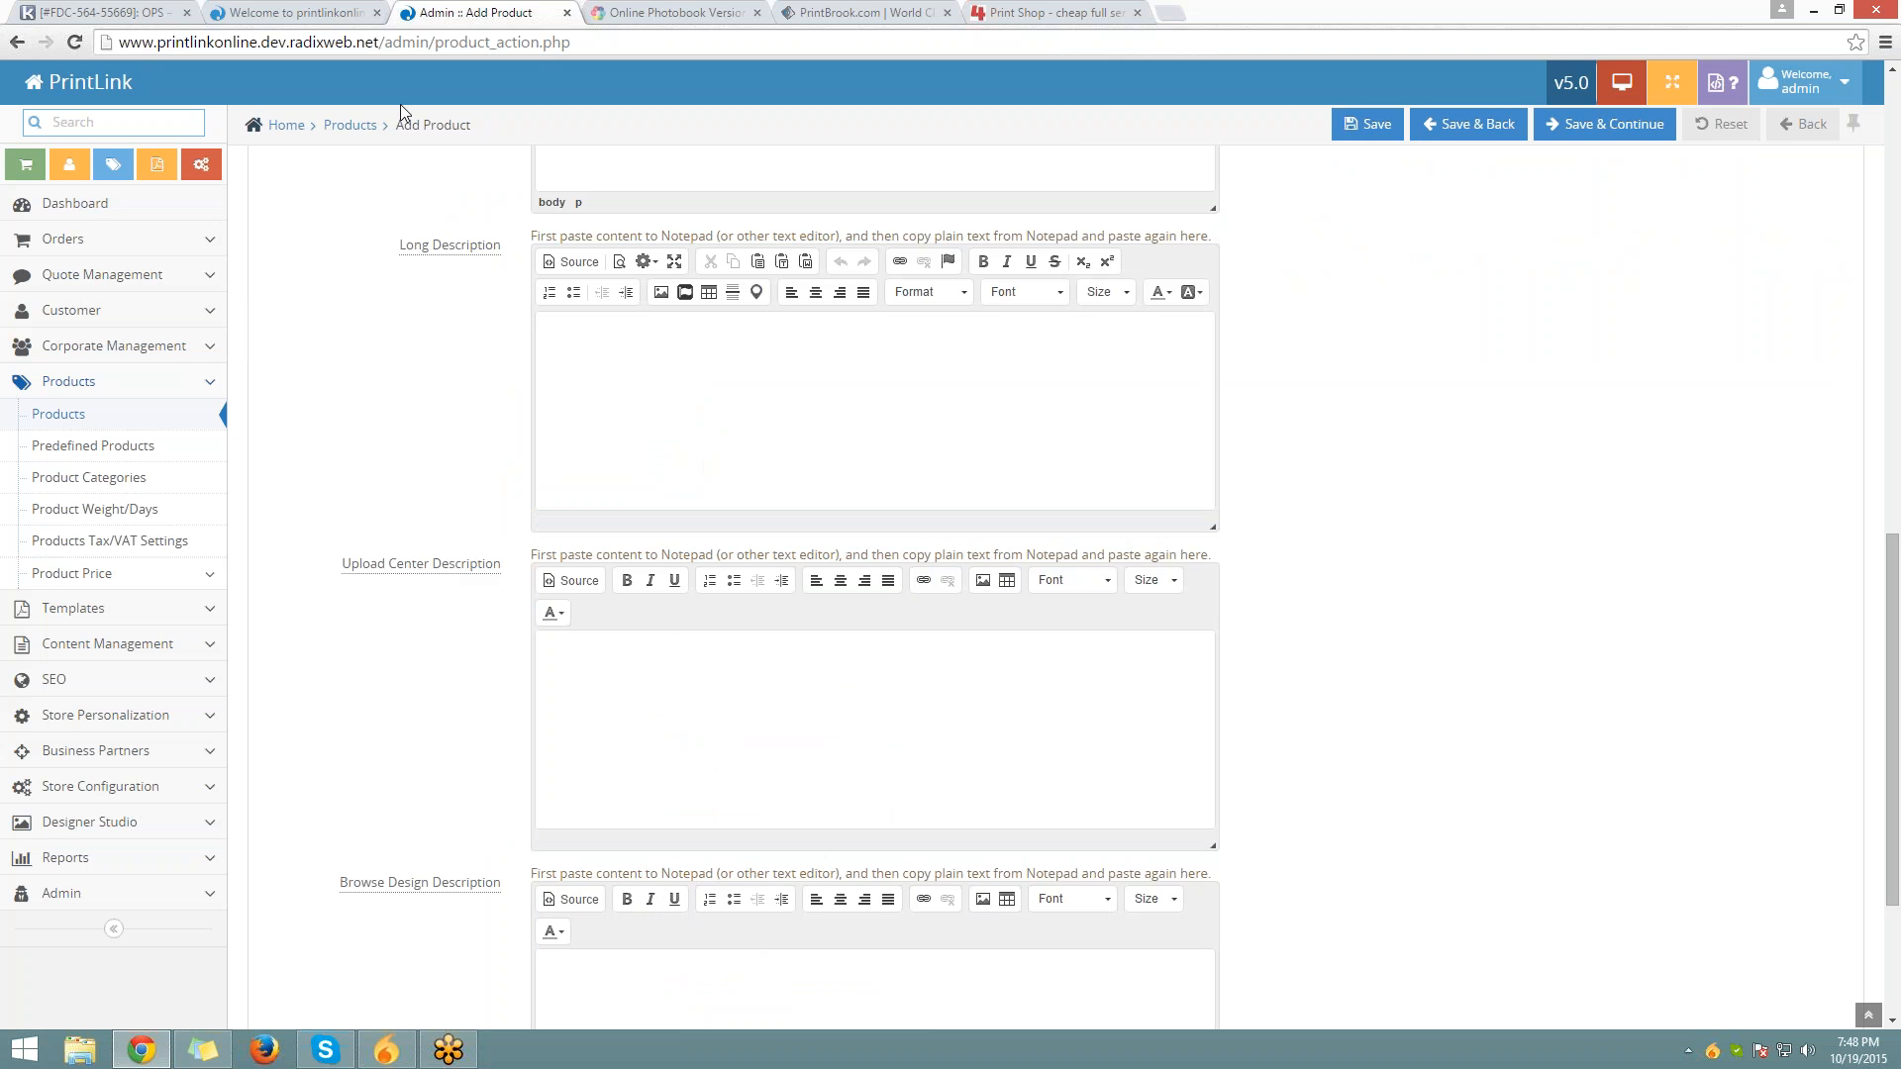
Copy the description text from the storefront's Standard Business Cards product page
{"action": "left_click", "coordinate": [354, 20]}
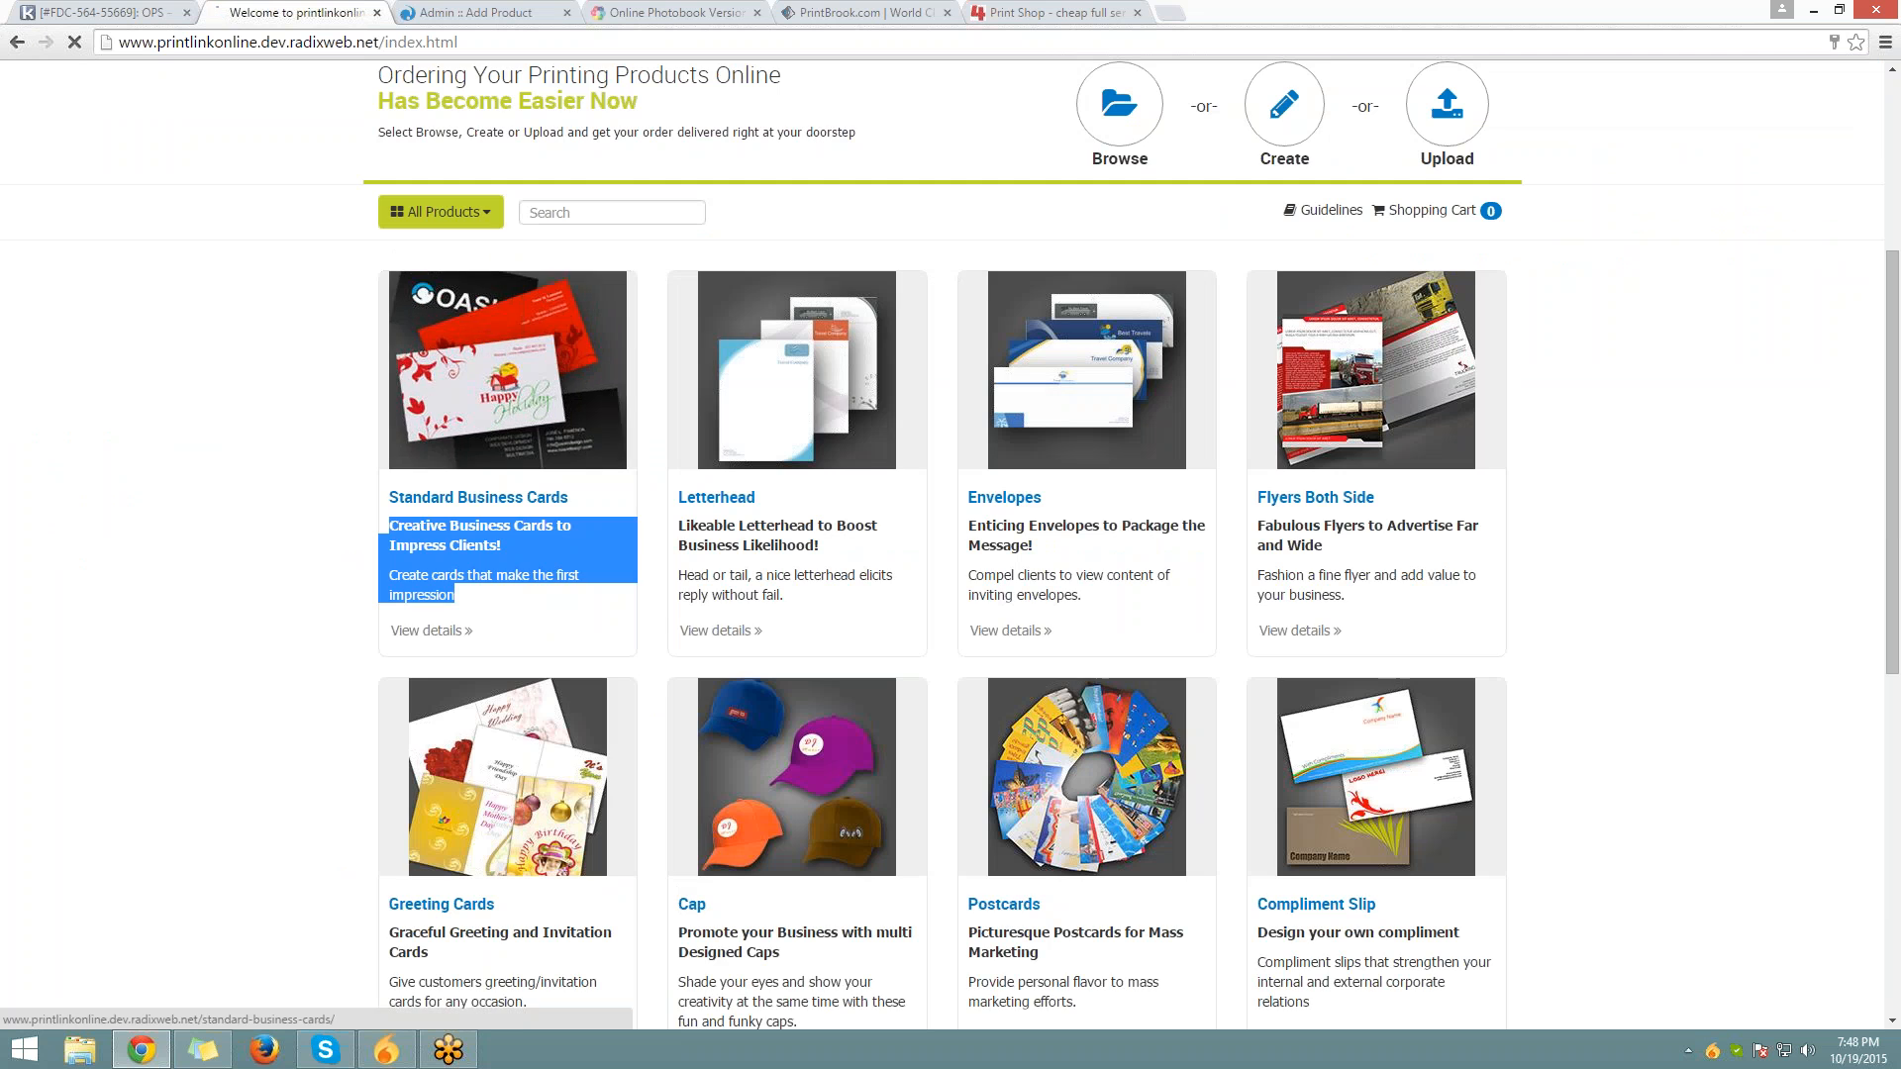
{"action": "left_click", "coordinate": [455, 307]}
{"action": "scroll", "coordinate": [295, 535], "scroll_direction": "down", "scroll_amount": 3}
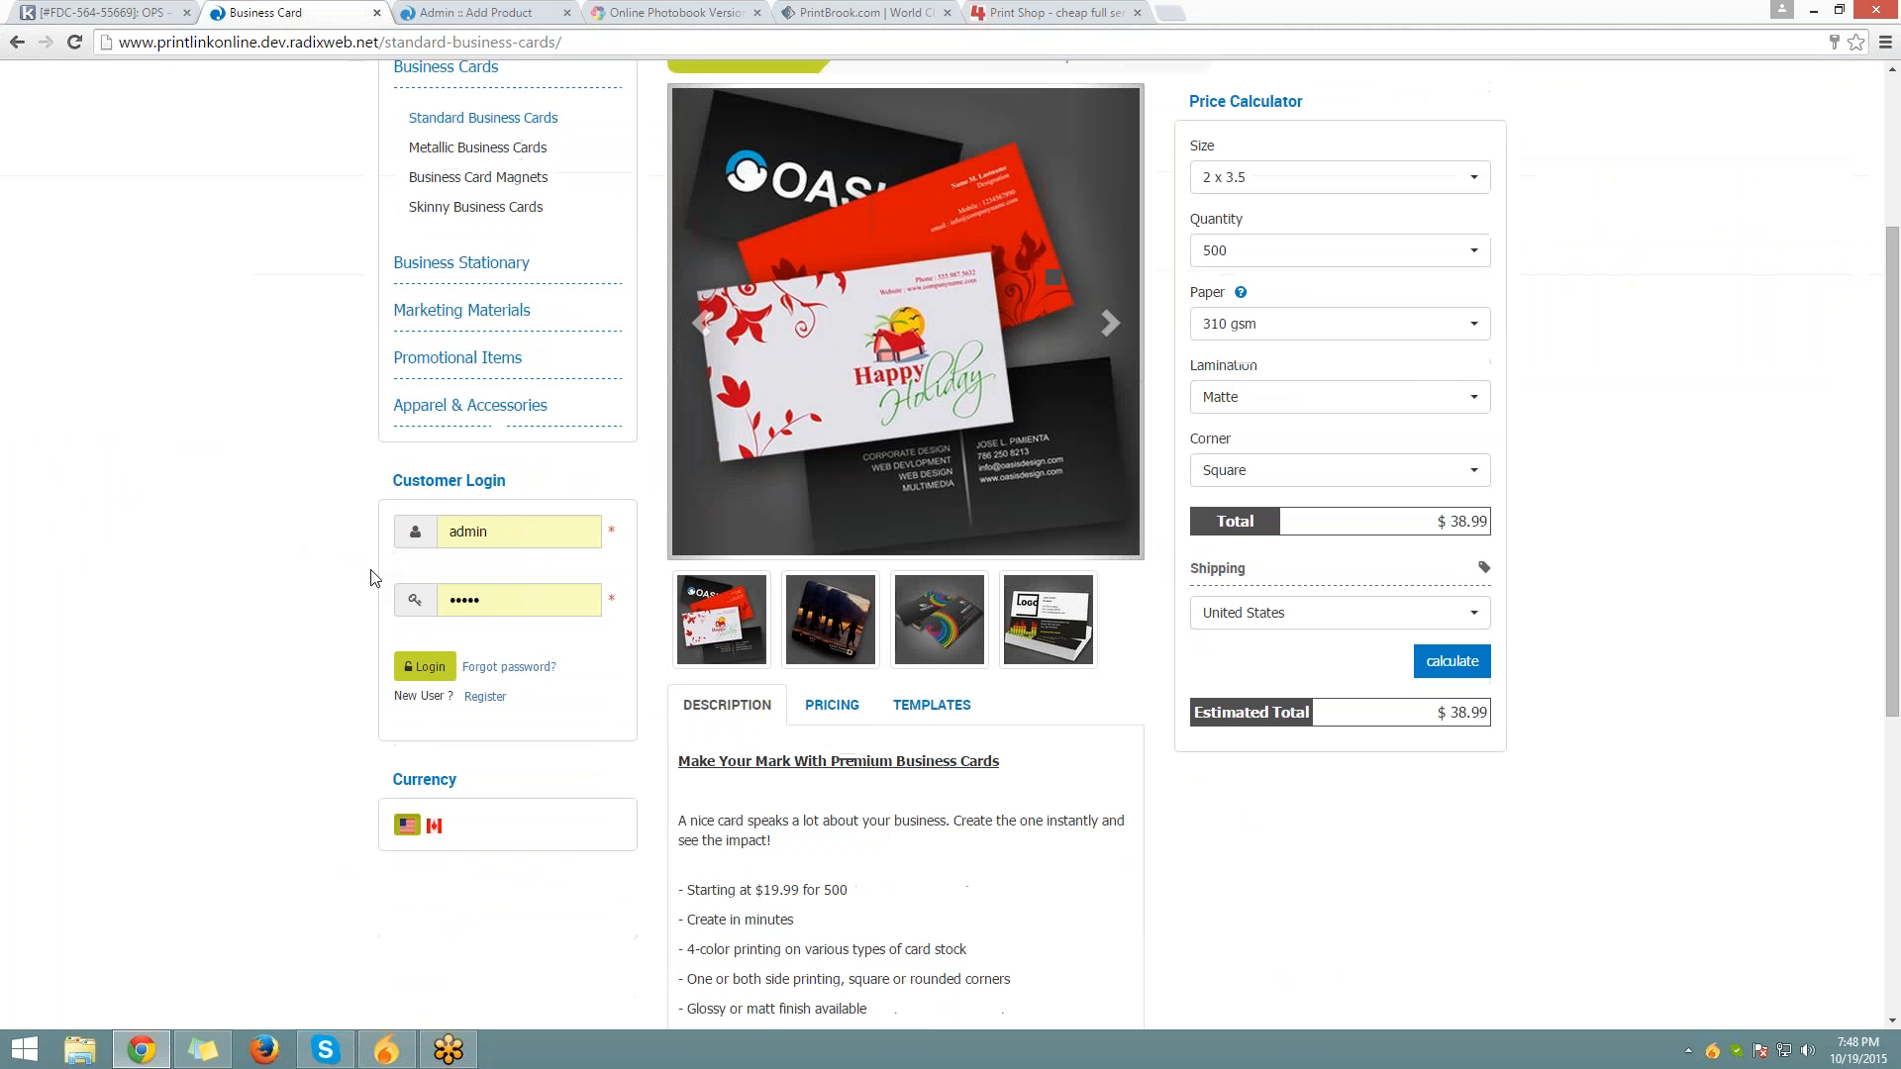
{"action": "scroll", "coordinate": [378, 579], "scroll_direction": "down", "scroll_amount": 5}
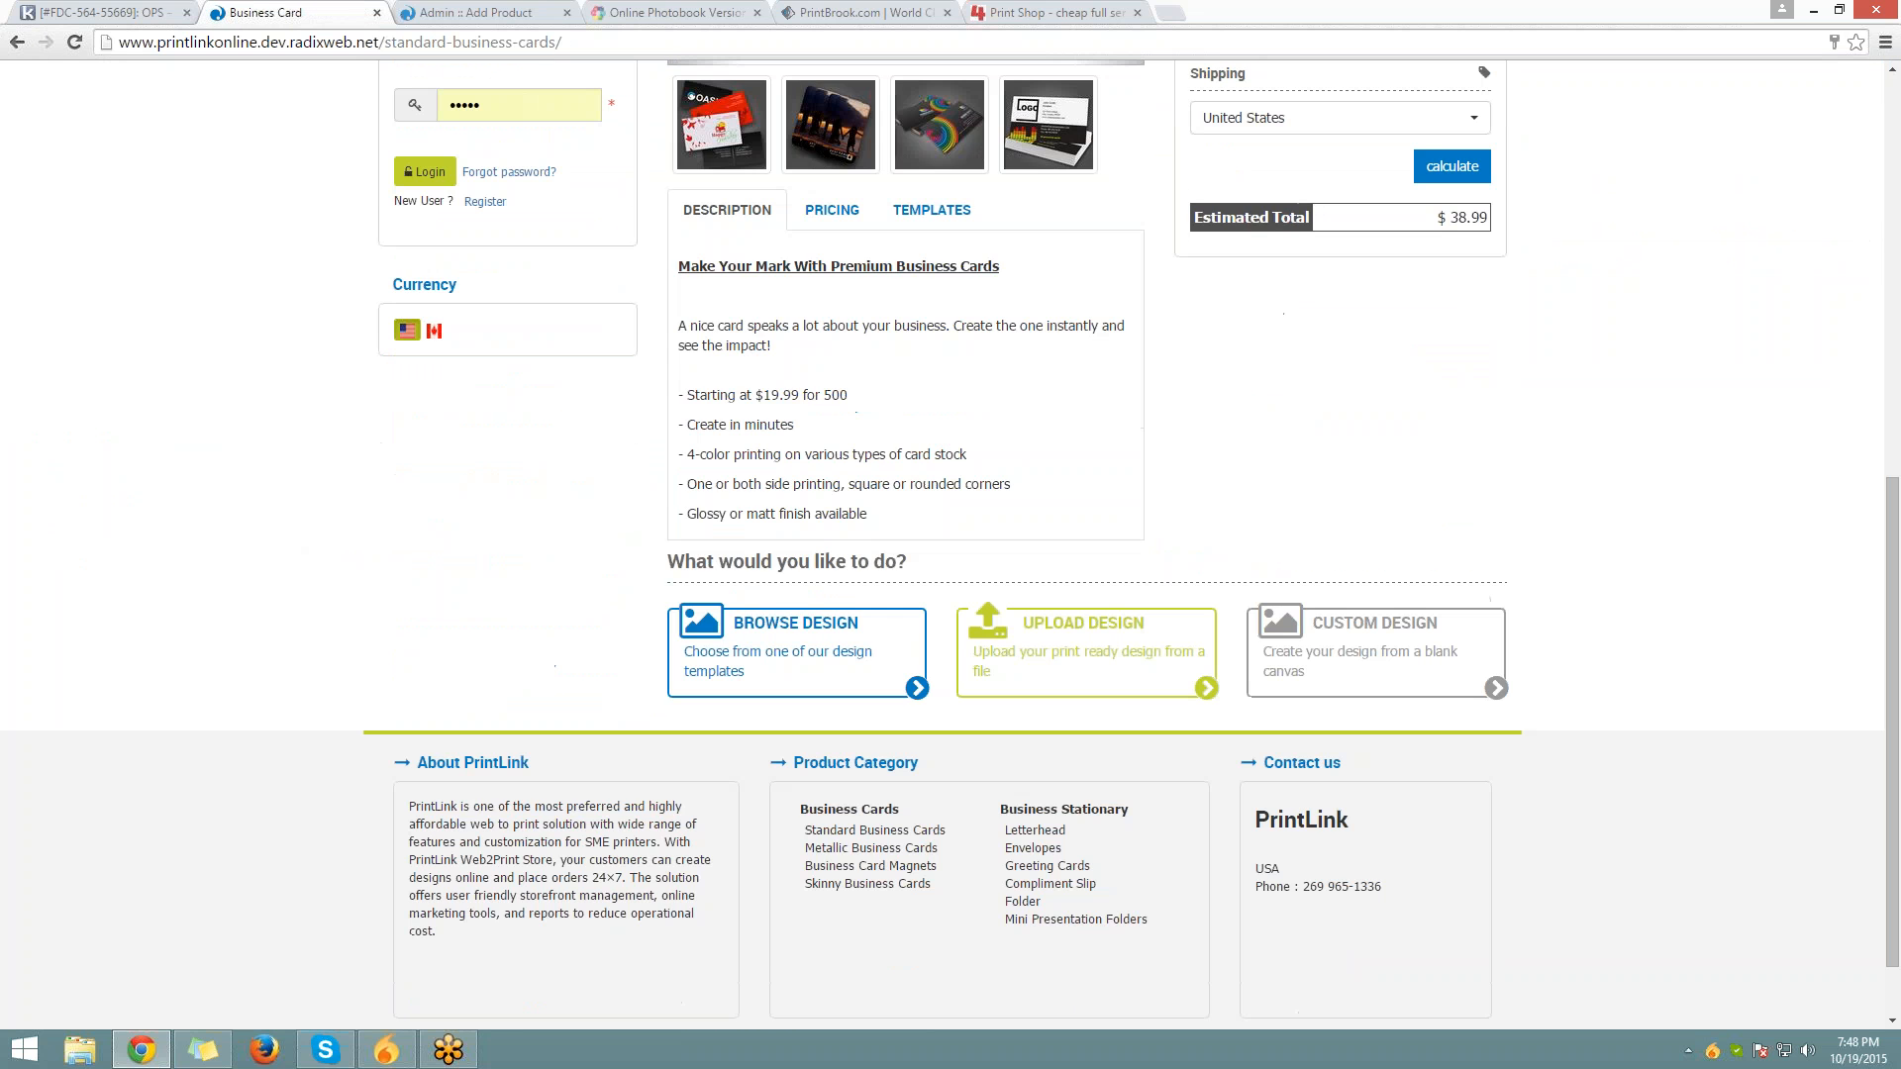
{"action": "left_click_drag", "start_coordinate": [677, 265], "coordinate": [941, 510]}
{"action": "right_click", "coordinate": [919, 419]}
{"action": "left_click", "coordinate": [947, 436]}
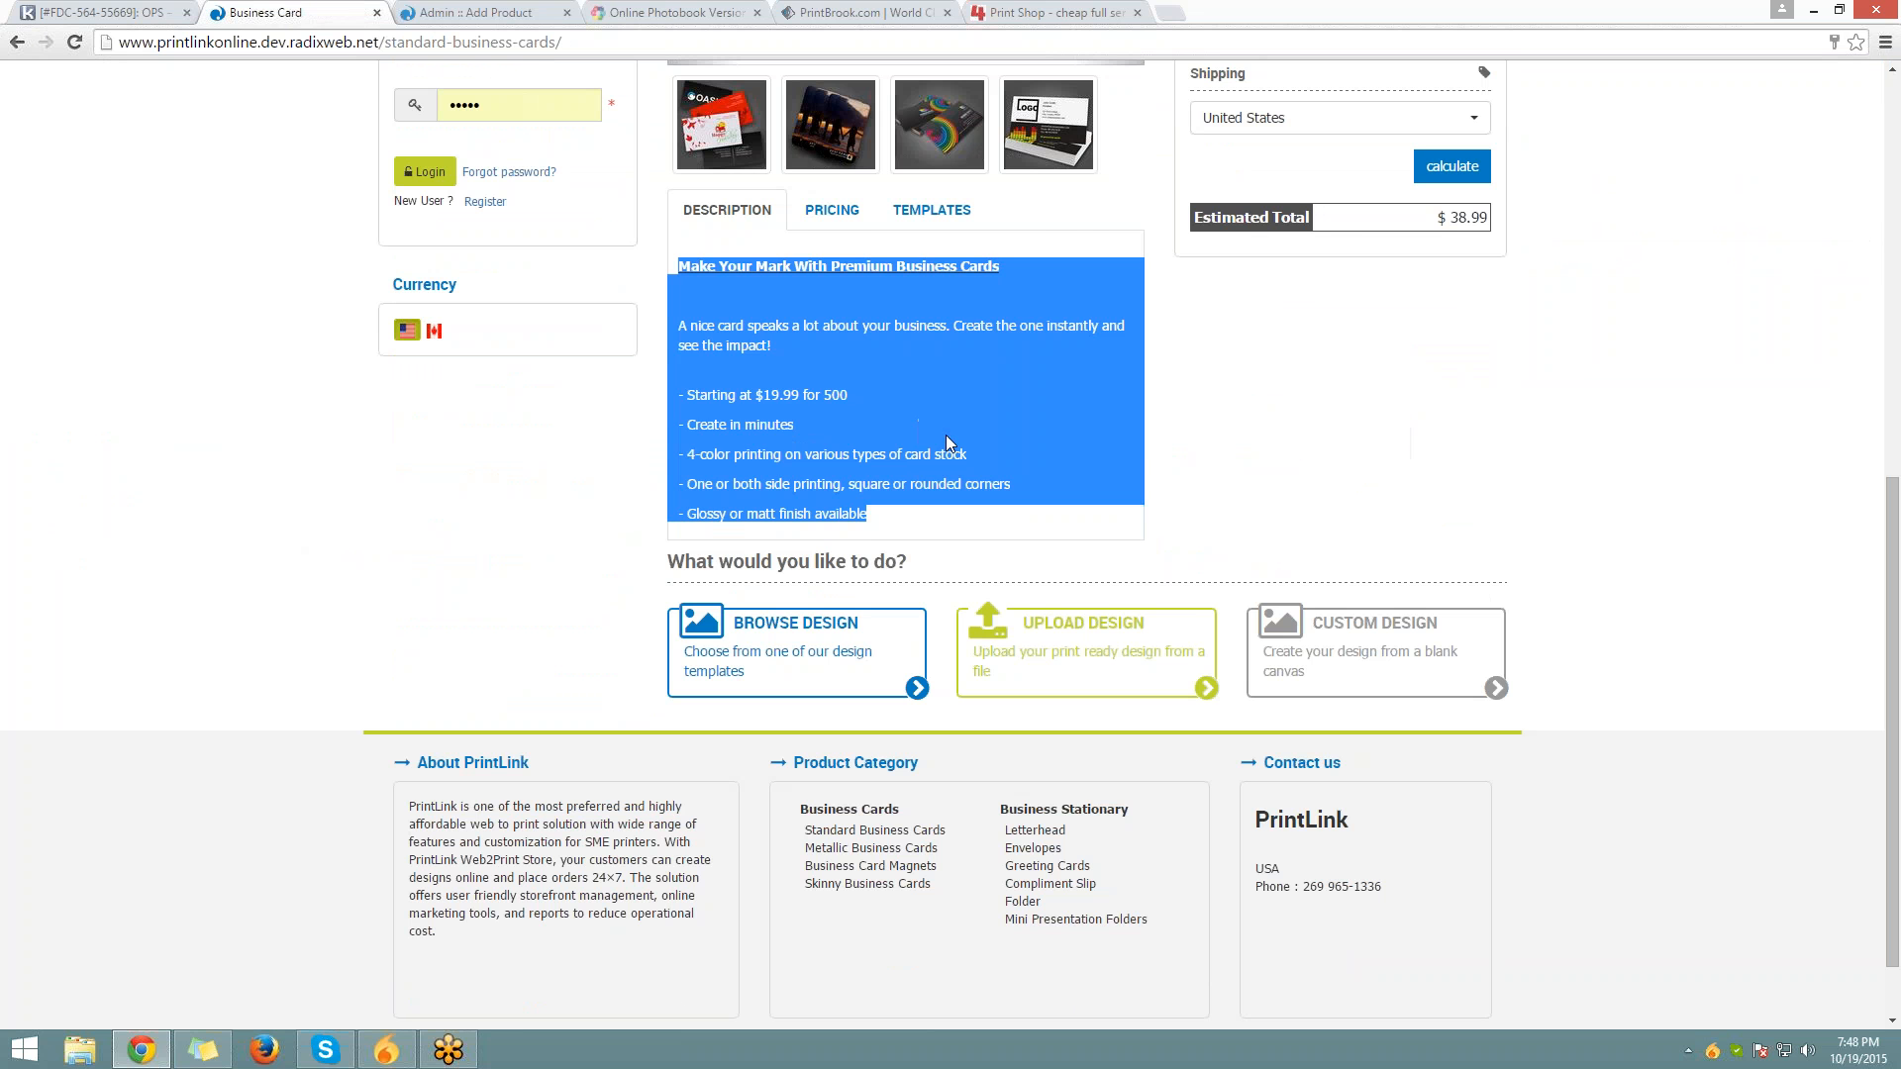
Paste the copied description and bullets into the admin Long Description editor
{"action": "left_click", "coordinate": [519, 13]}
{"action": "scroll", "coordinate": [721, 545], "scroll_direction": "up", "scroll_amount": 1}
{"action": "left_click", "coordinate": [726, 648]}
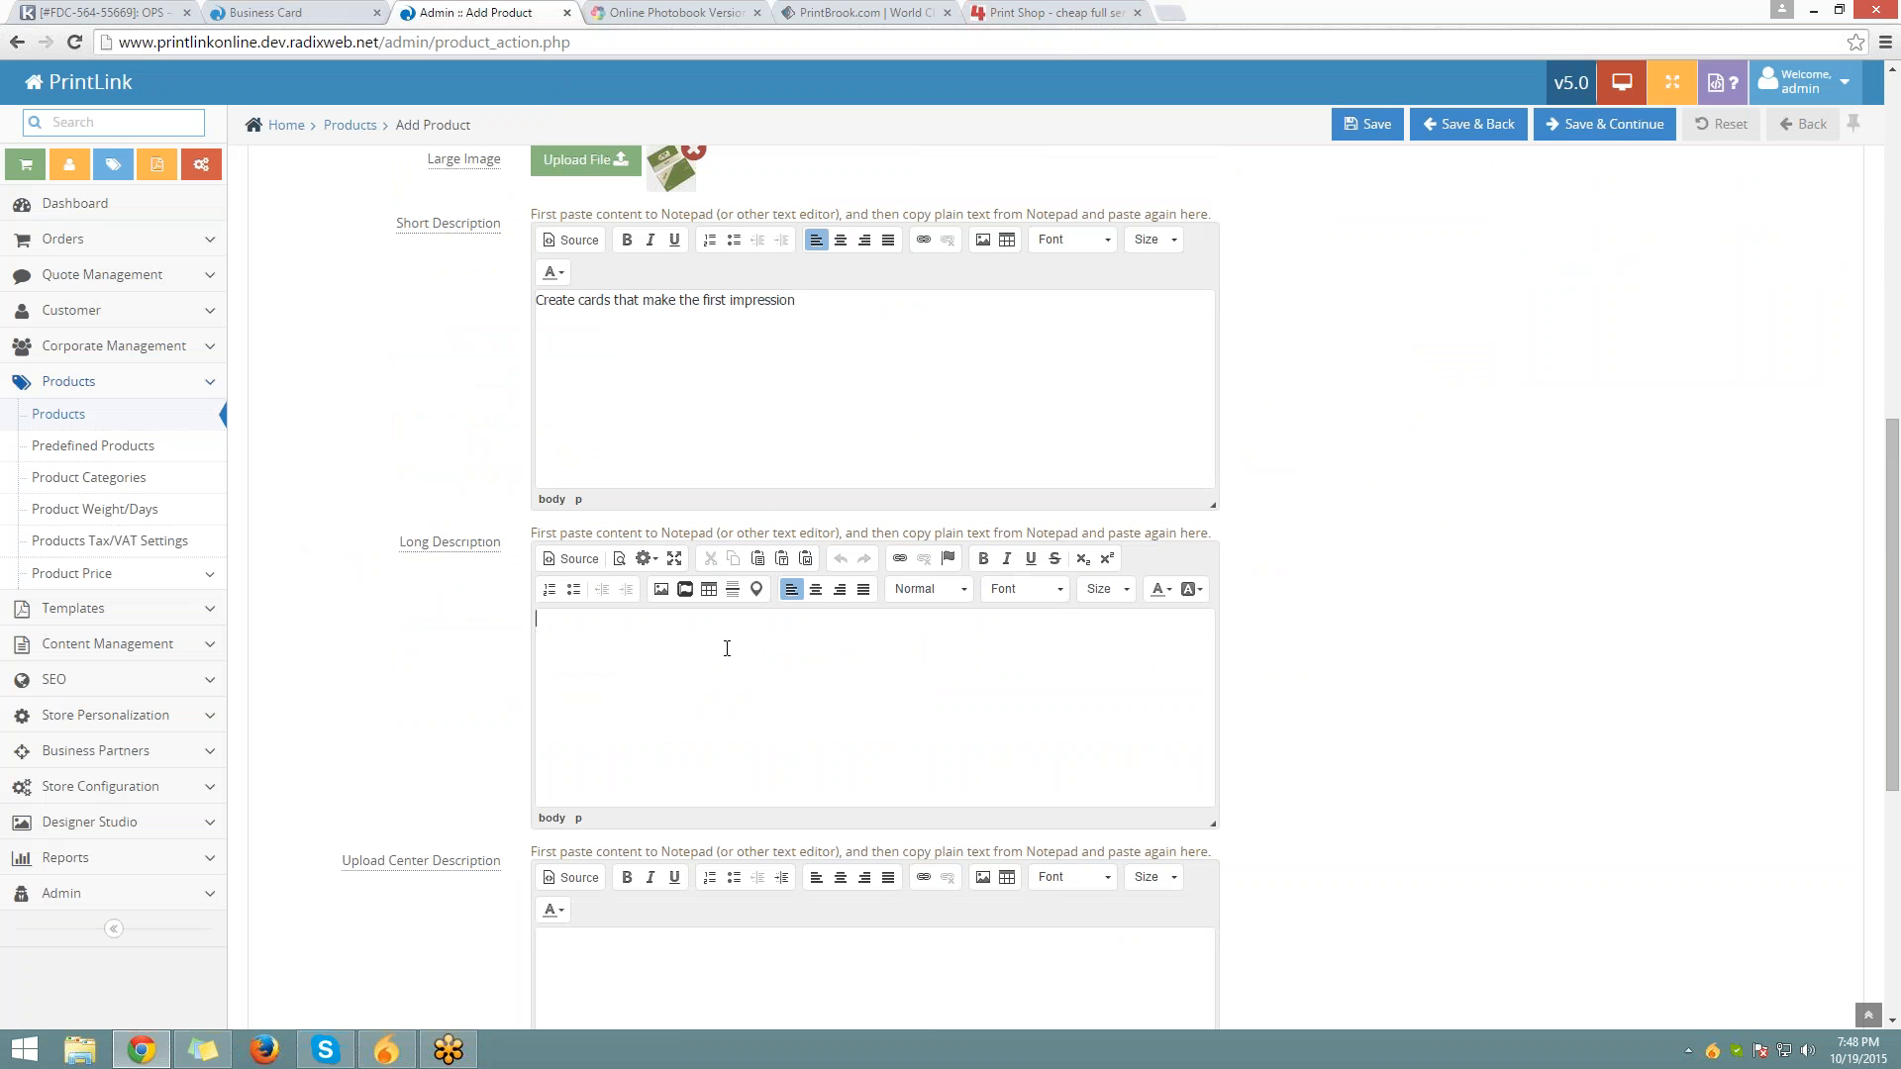
{"action": "key", "text": "ctrl+v"}
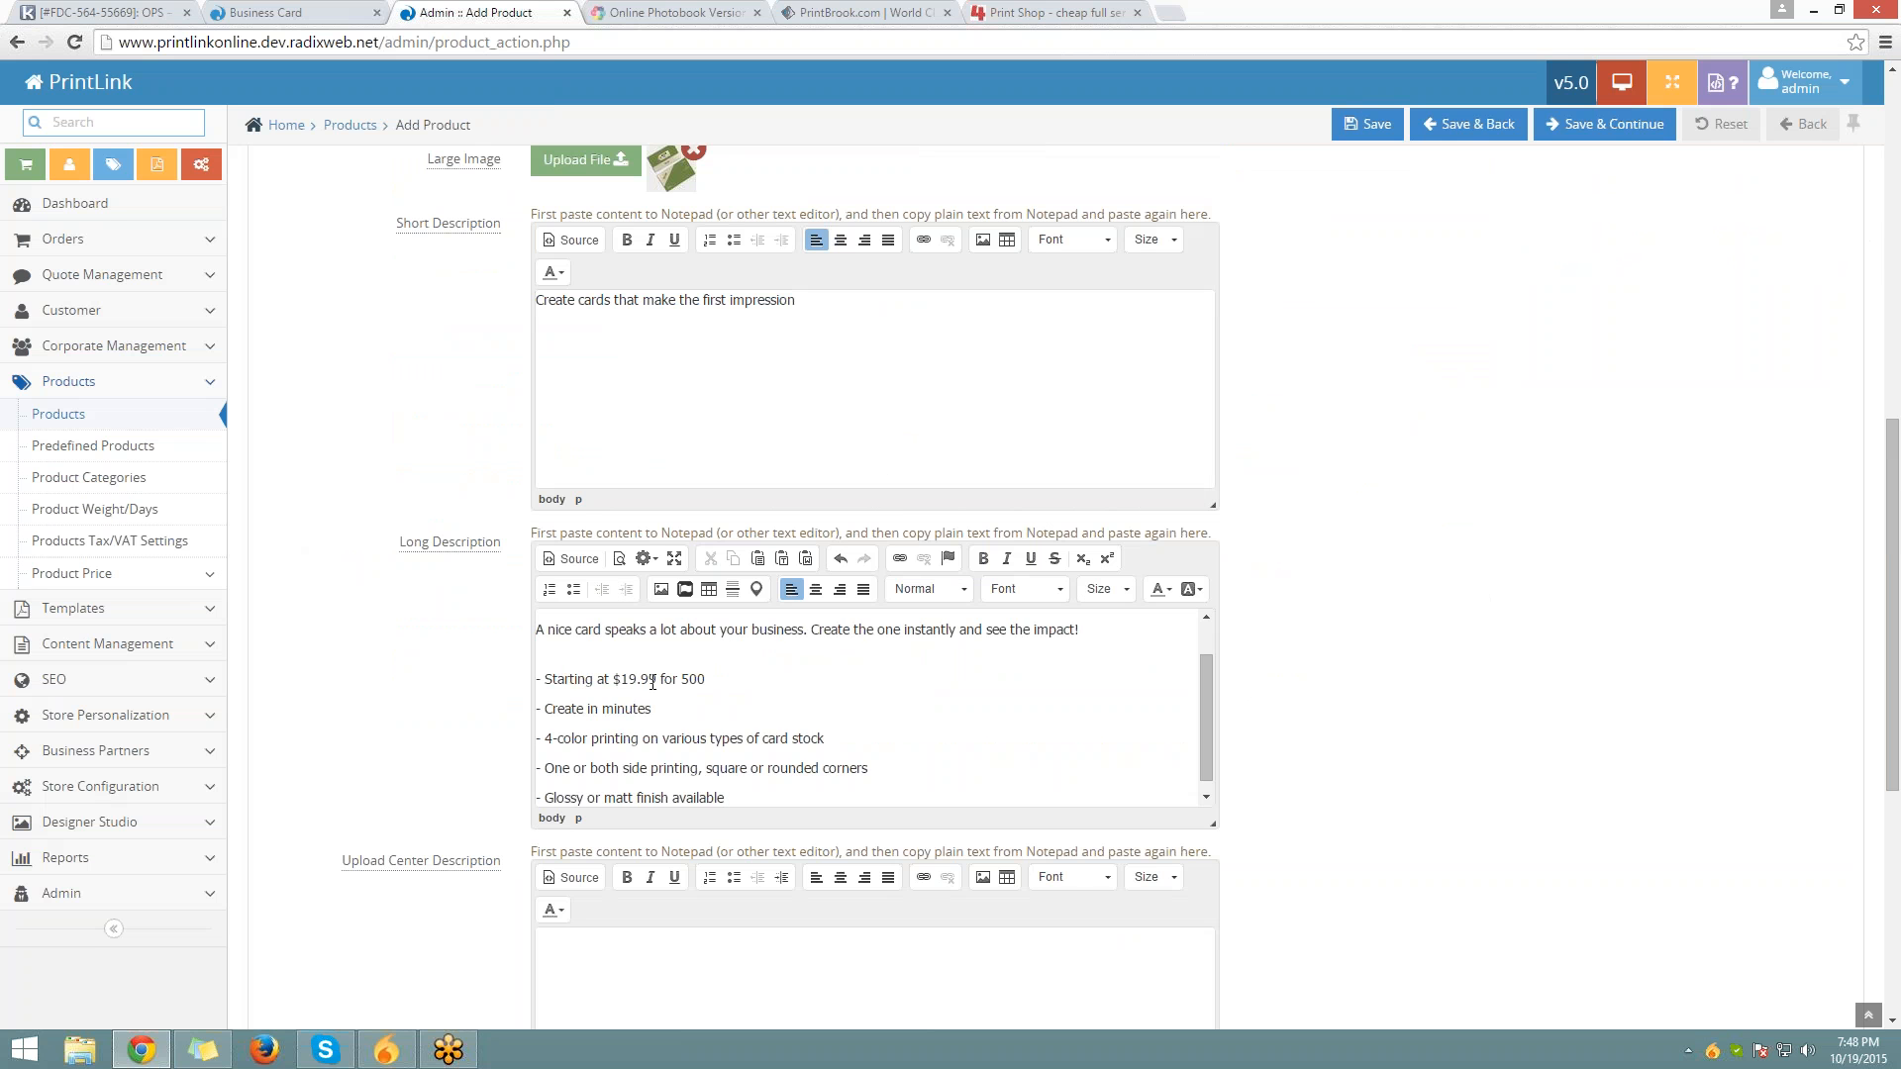
{"action": "scroll", "coordinate": [554, 762], "scroll_direction": "down", "scroll_amount": 3}
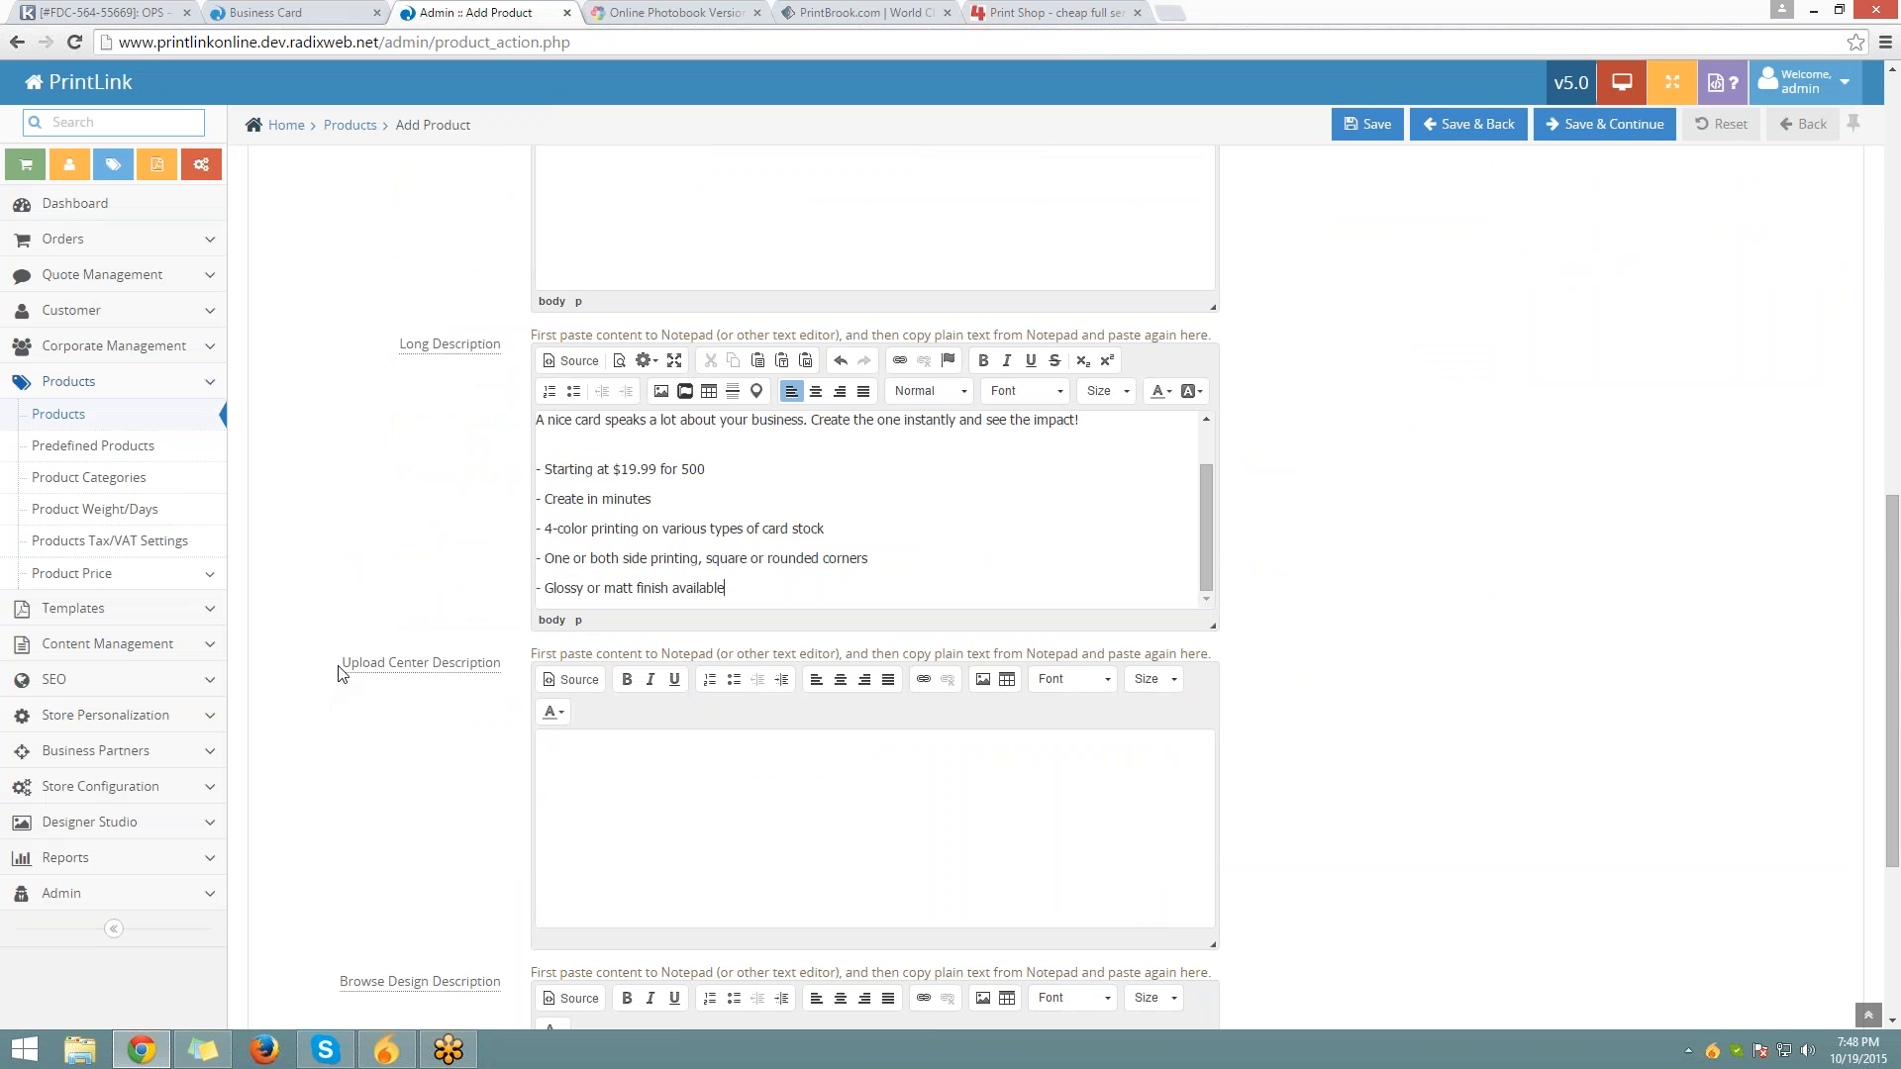
{"action": "left_click_drag", "start_coordinate": [340, 665], "coordinate": [501, 664]}
{"action": "left_click", "coordinate": [287, 12]}
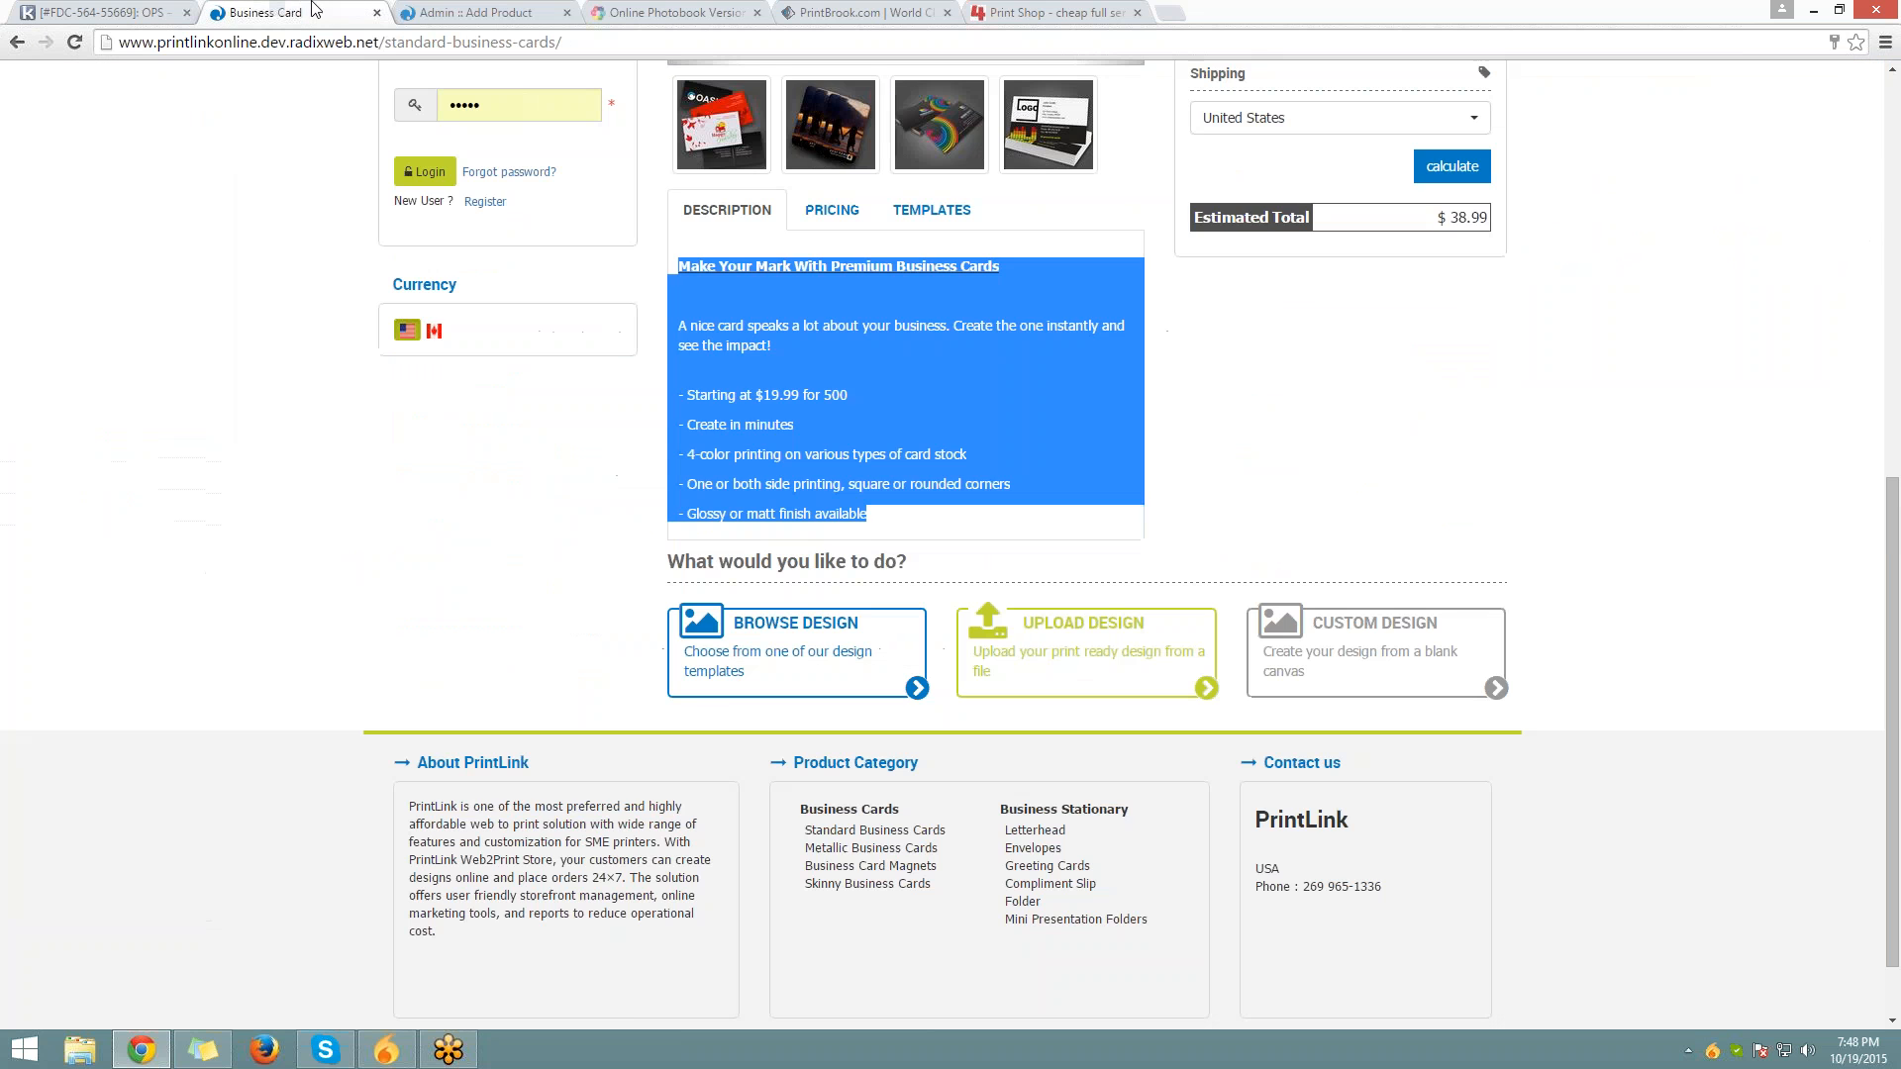
Copy the bleed and trim-size artwork guidelines from the business card upload page
{"action": "left_click", "coordinate": [1073, 584]}
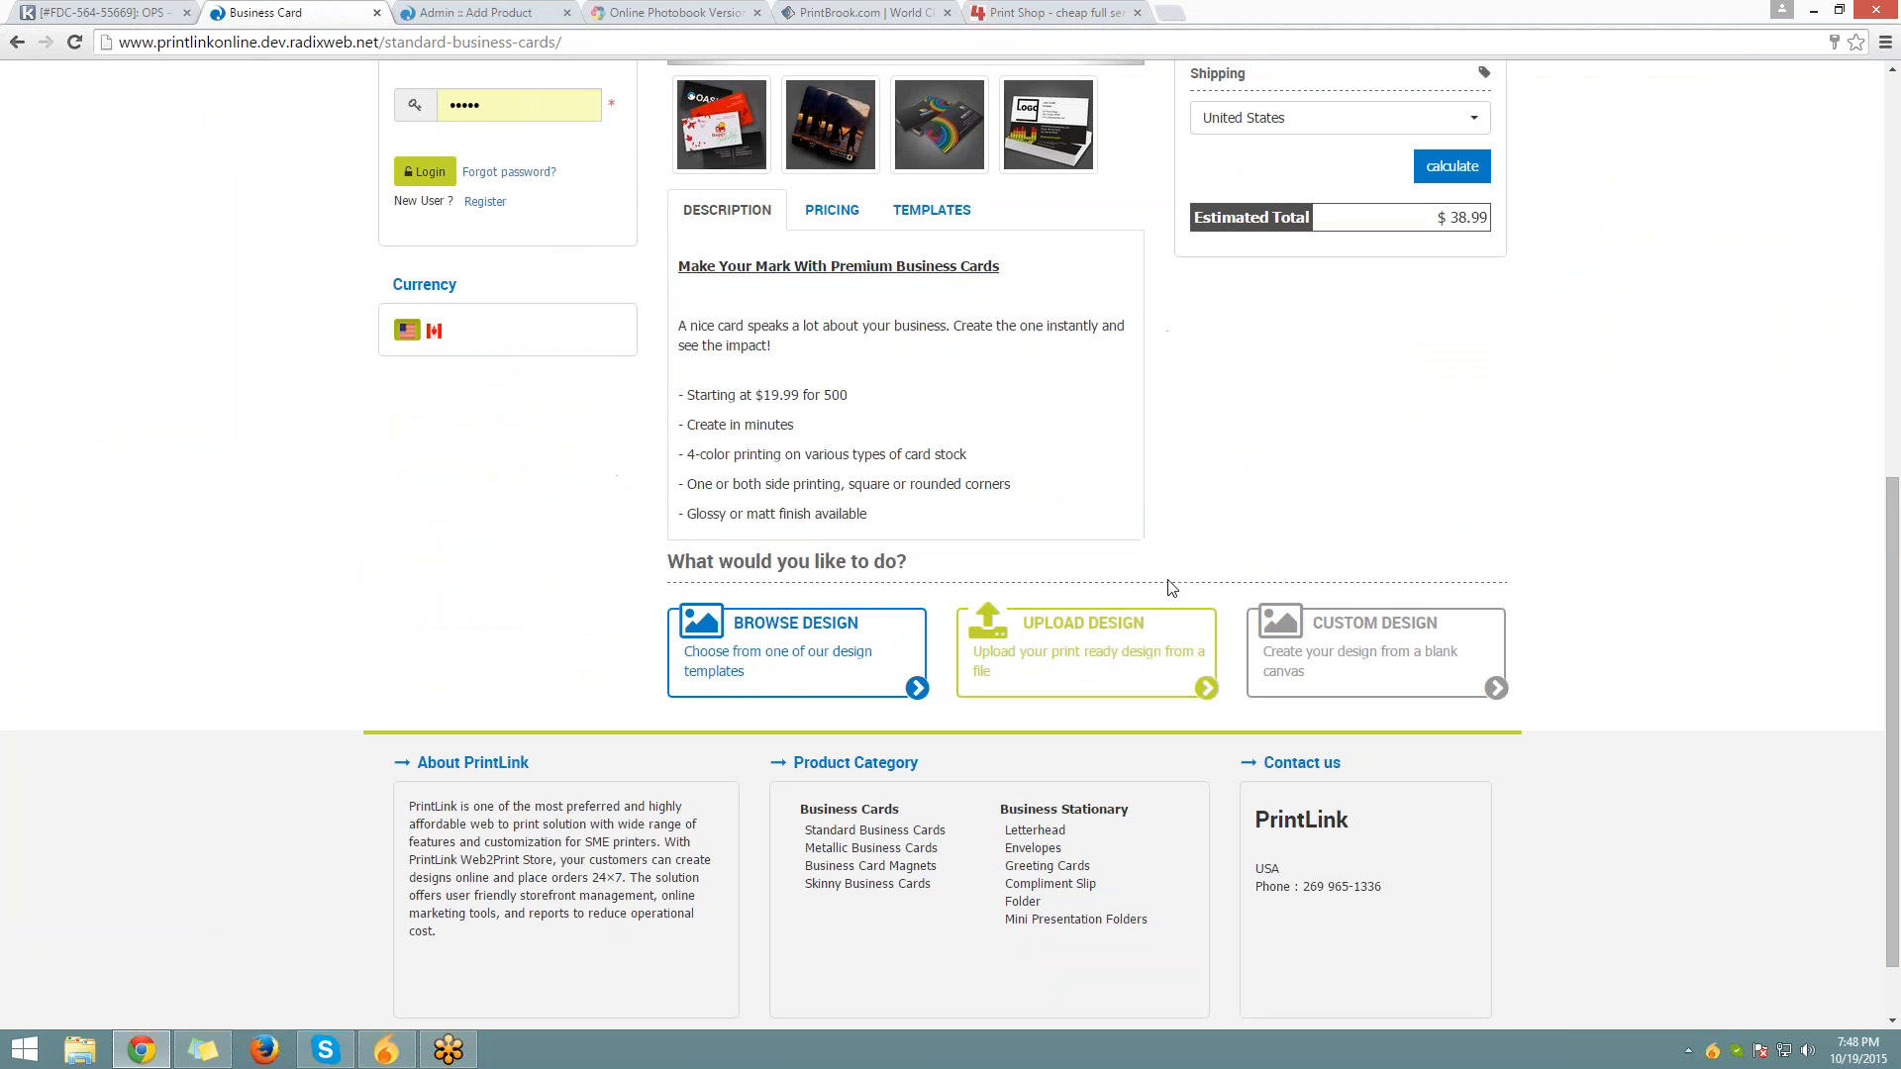
{"action": "left_click", "coordinate": [1145, 649]}
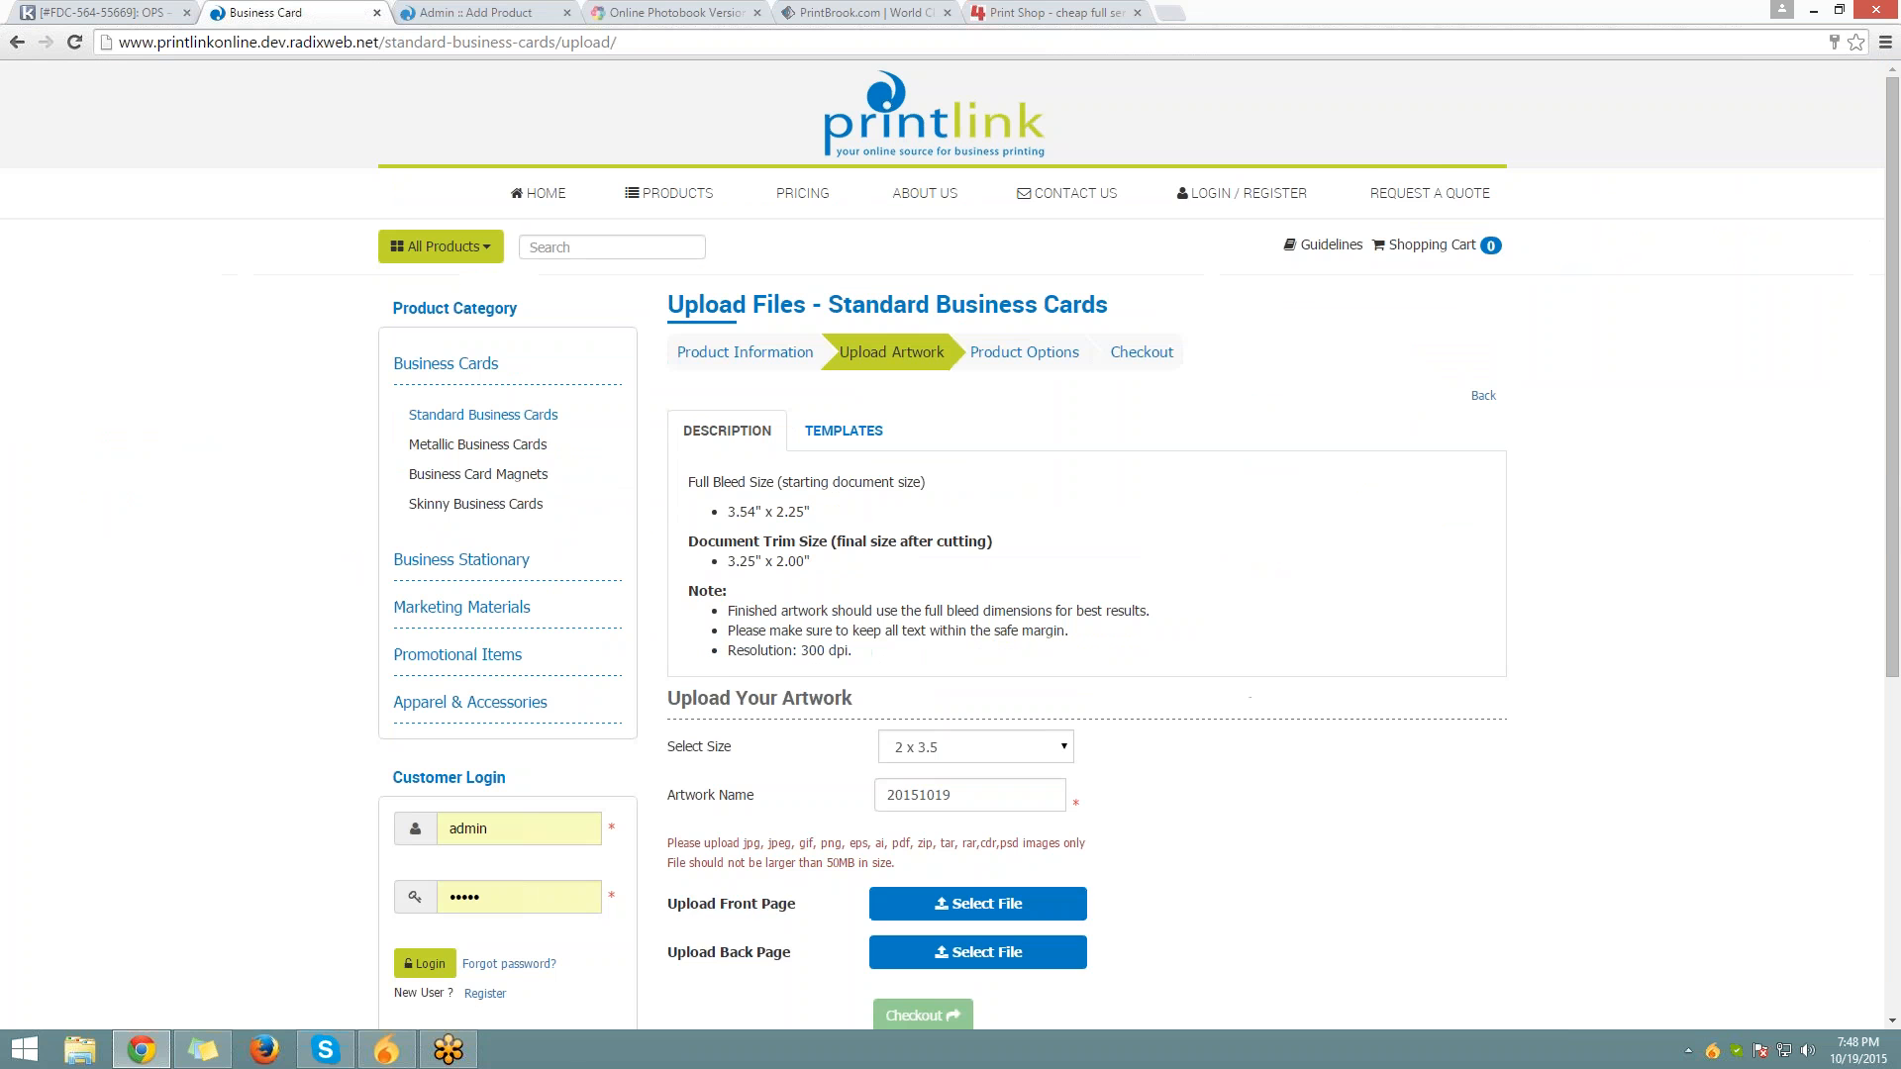
{"action": "scroll", "coordinate": [1135, 651], "scroll_direction": "down", "scroll_amount": 3}
{"action": "left_click_drag", "start_coordinate": [690, 187], "coordinate": [862, 362]}
{"action": "key", "text": "ctrl+c"}
{"action": "right_click", "coordinate": [1002, 303]}
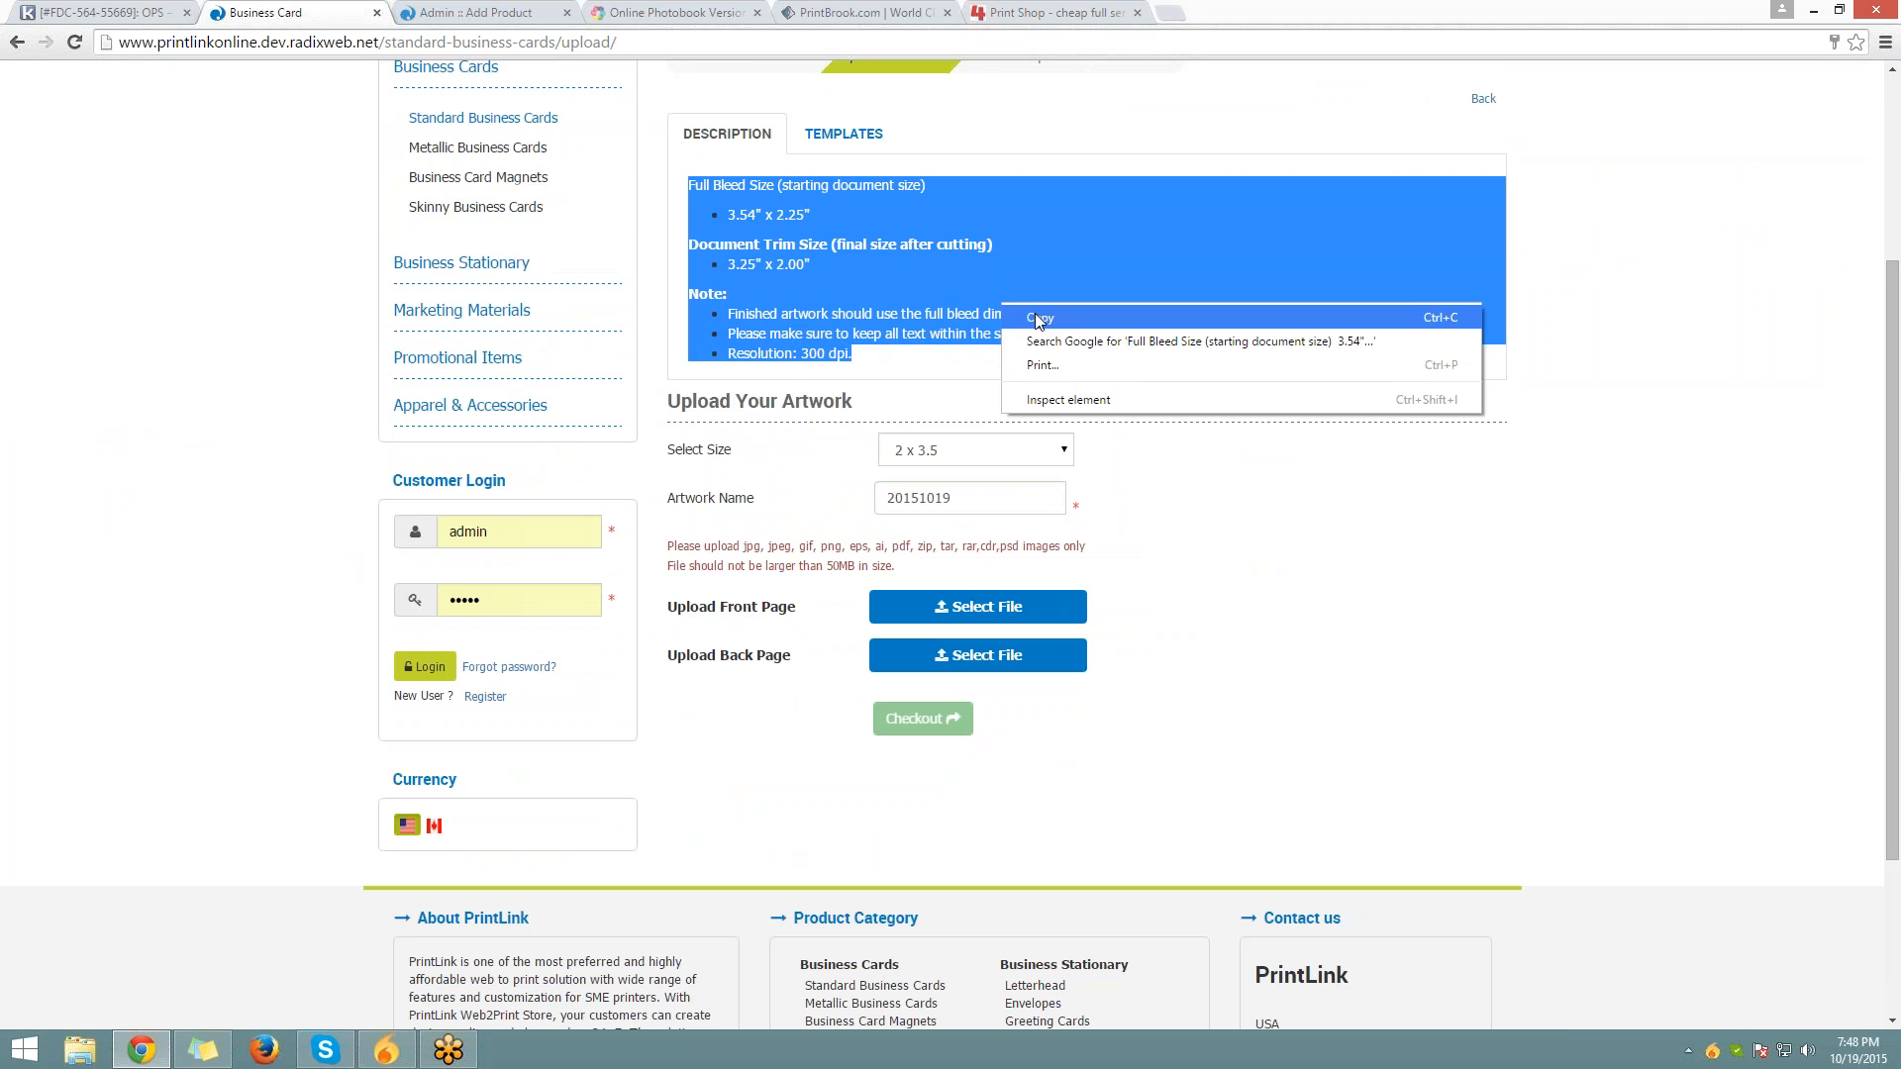
{"action": "left_click", "coordinate": [1037, 318]}
{"action": "left_click", "coordinate": [987, 141]}
{"action": "scroll", "coordinate": [986, 142], "scroll_direction": "up", "scroll_amount": 3}
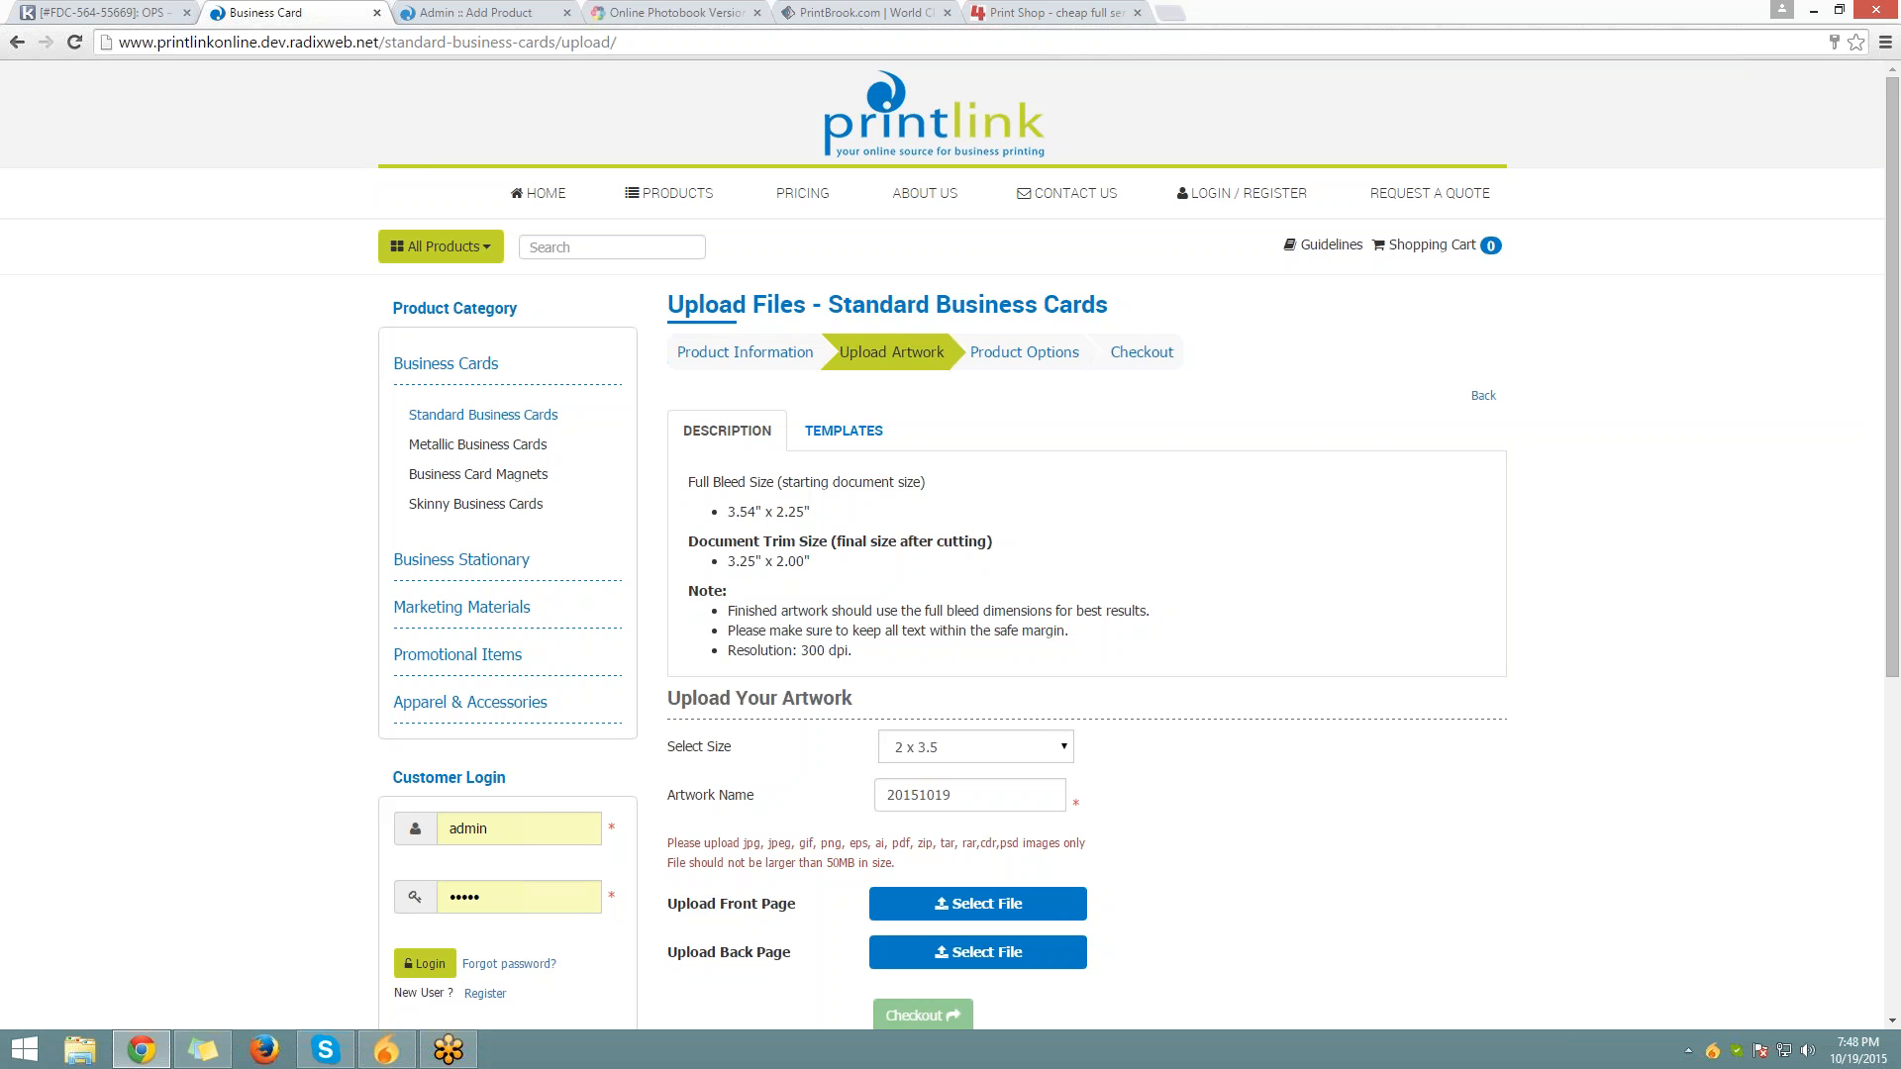
Paste the size notes into the admin Upload Center Description, then preview the storefront page
{"action": "left_click", "coordinate": [473, 13]}
{"action": "scroll", "coordinate": [652, 477], "scroll_direction": "down", "scroll_amount": 1}
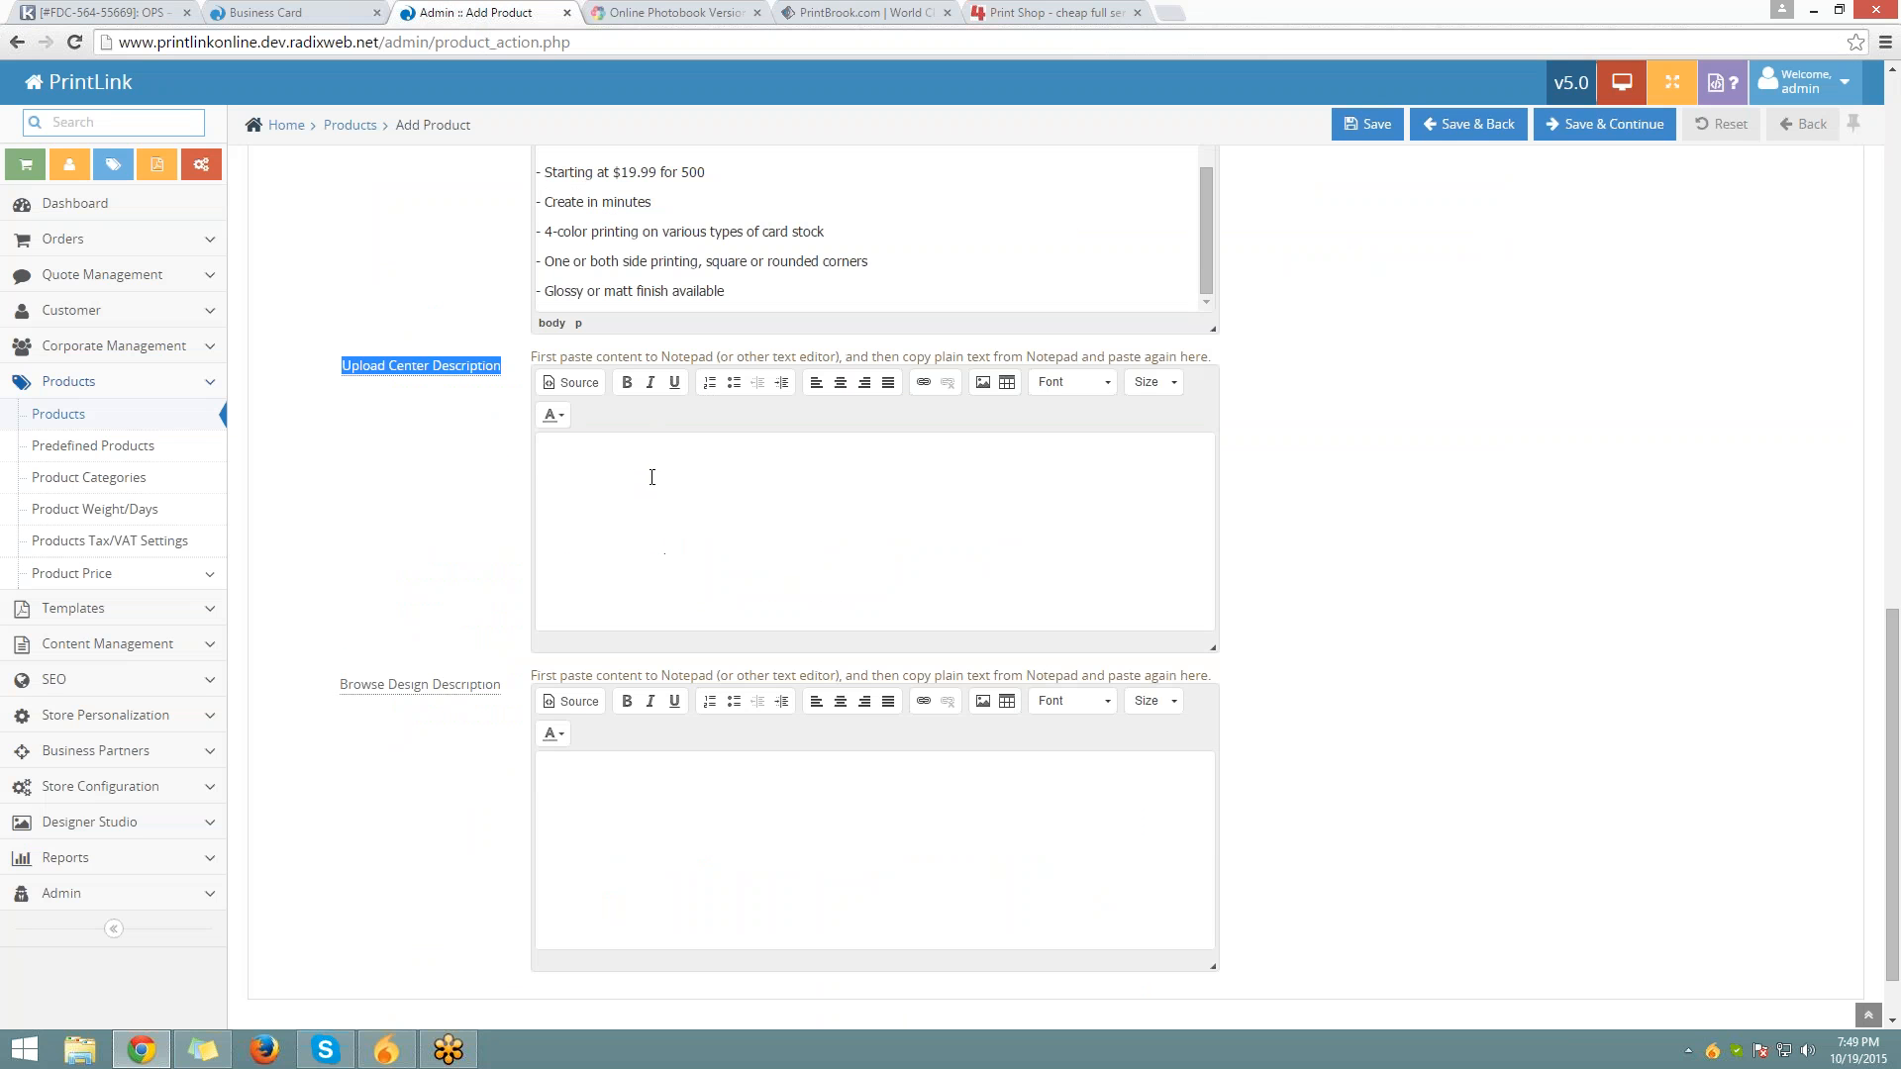
{"action": "right_click", "coordinate": [699, 545]}
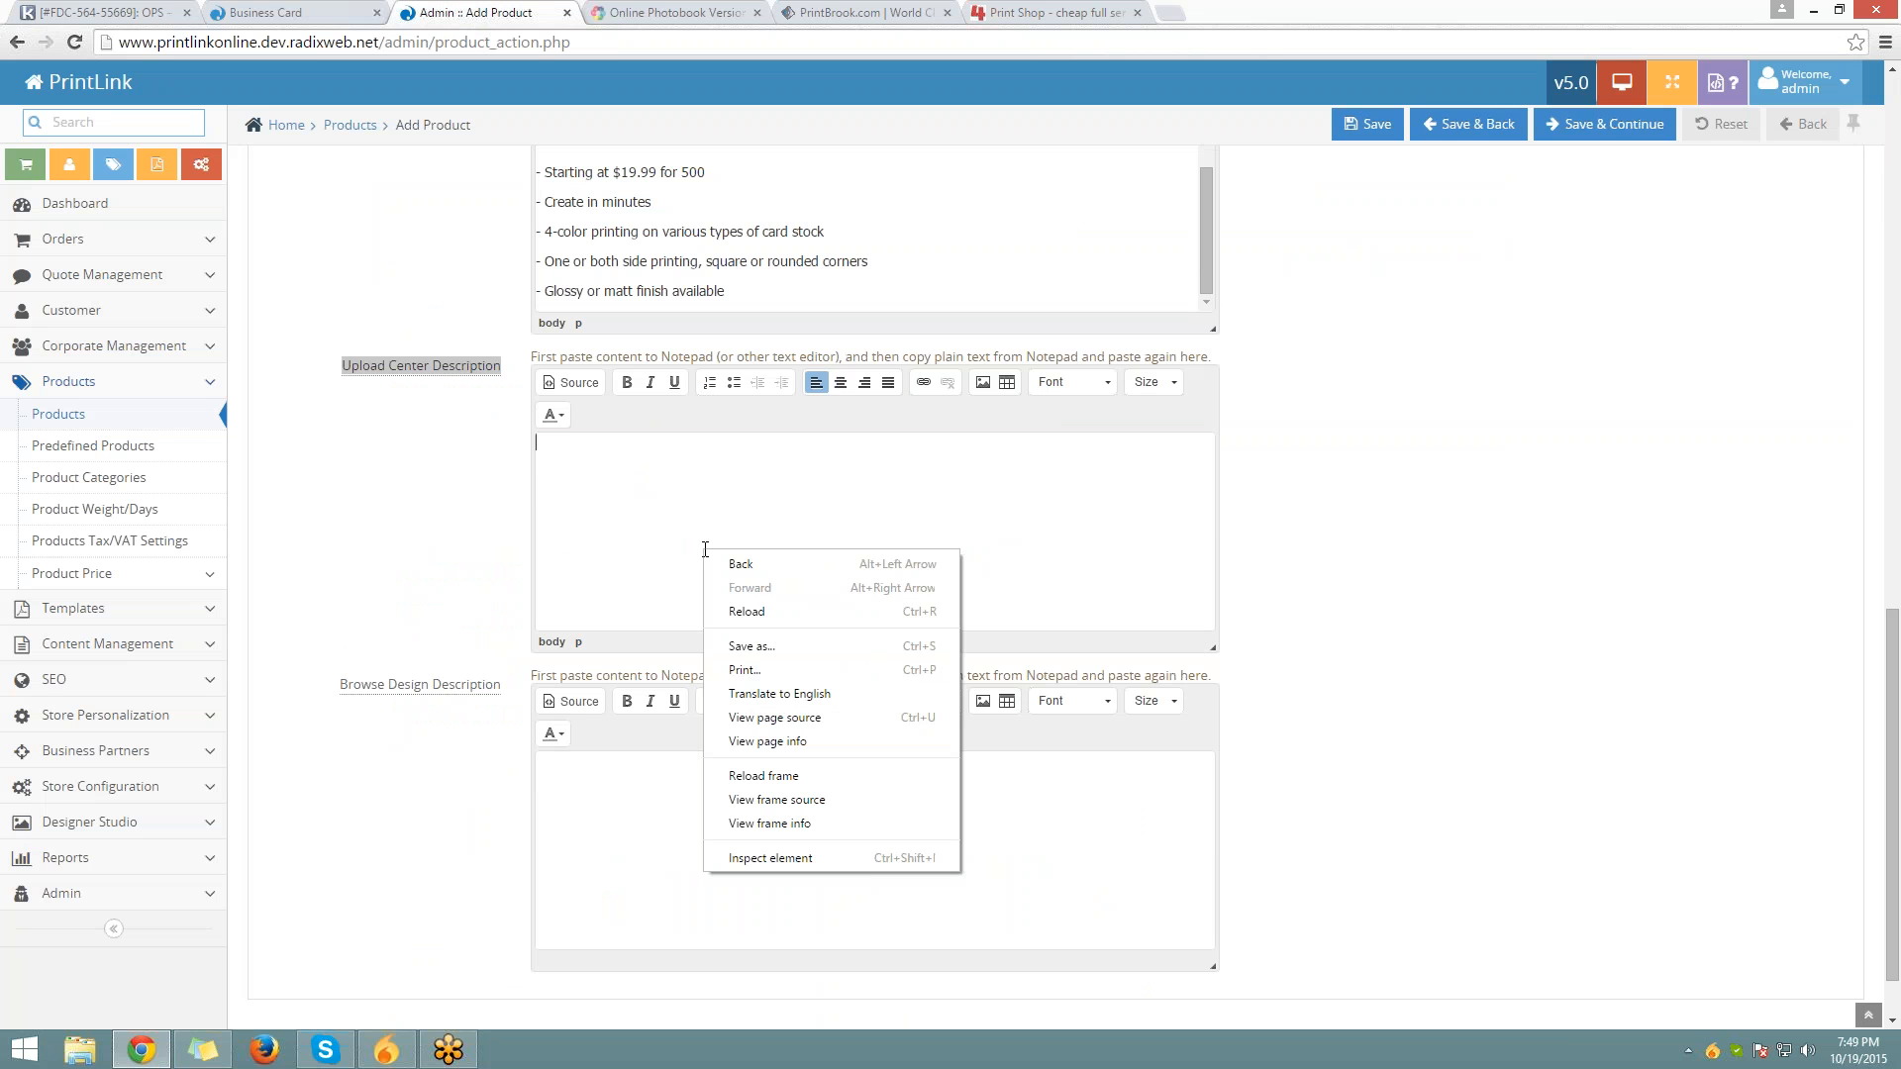
{"action": "left_click", "coordinate": [668, 468]}
{"action": "key", "text": "ctrl+v"}
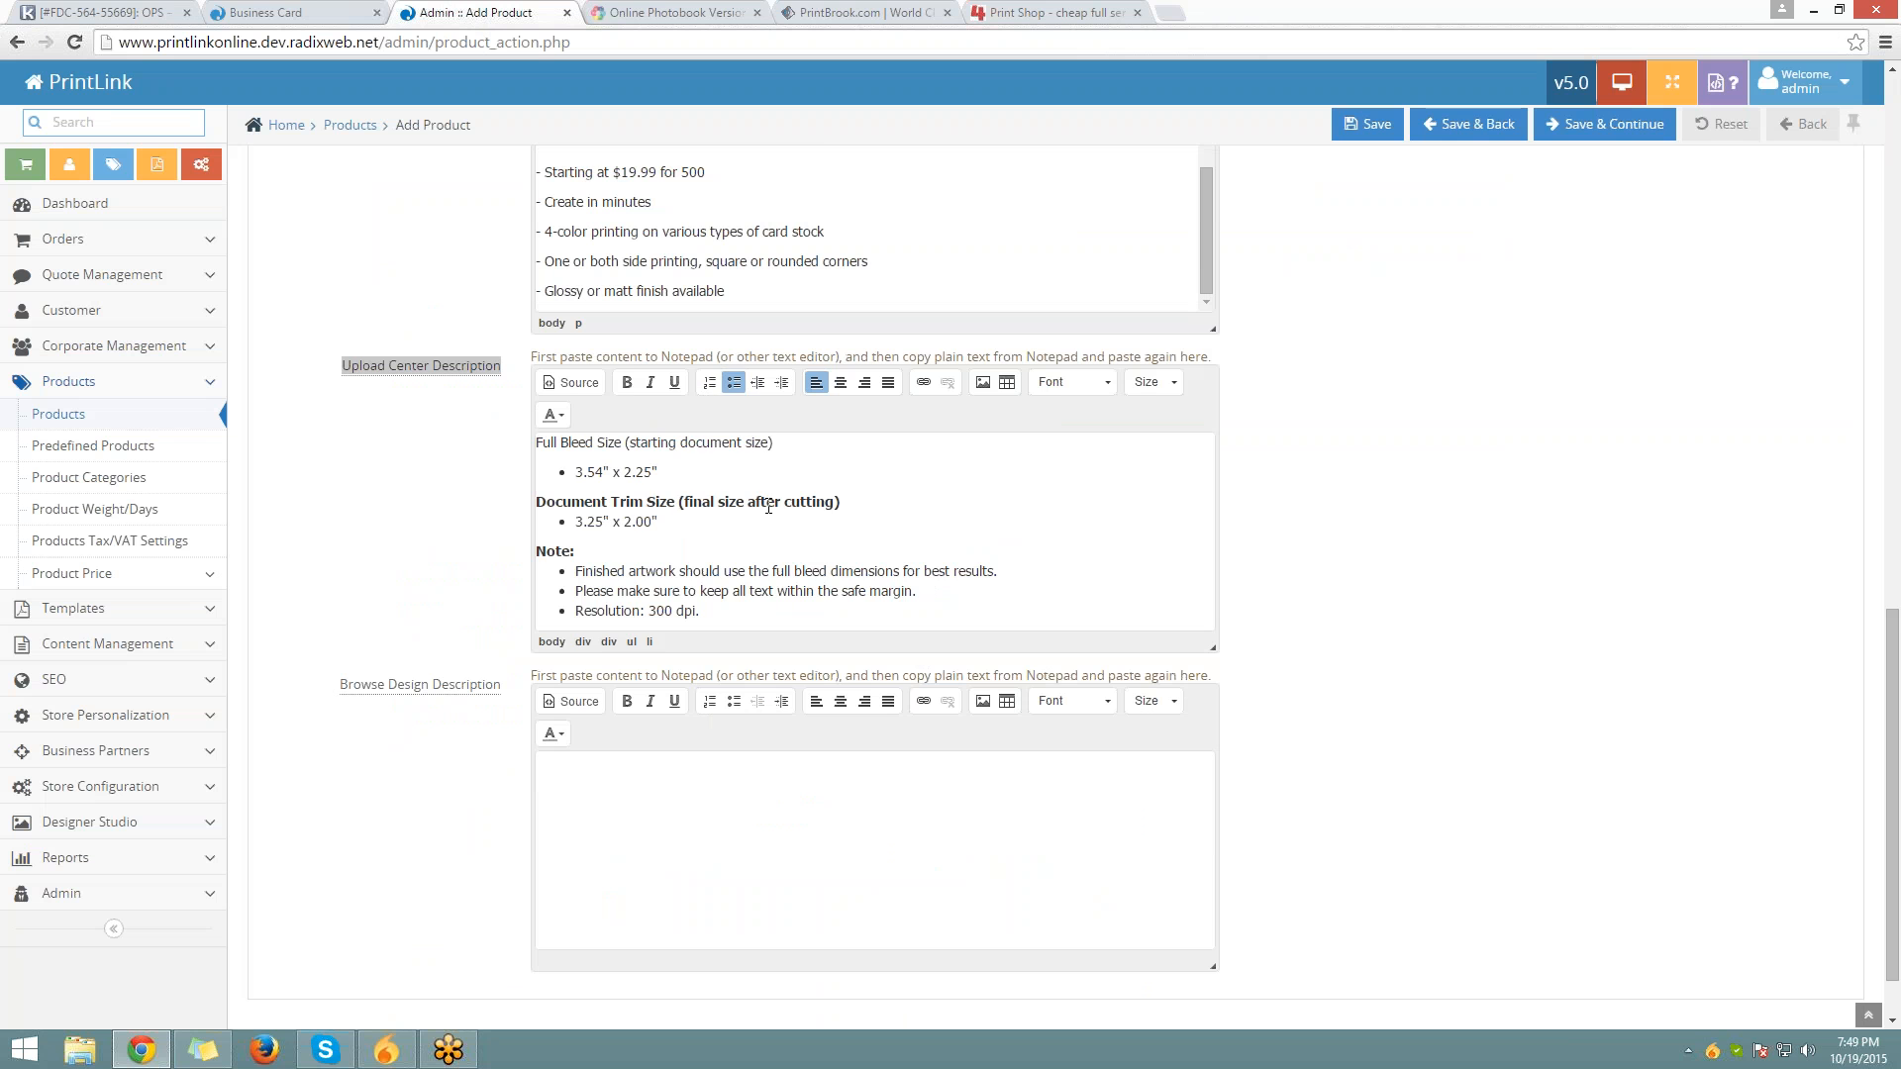
{"action": "scroll", "coordinate": [411, 634], "scroll_direction": "down", "scroll_amount": 1}
{"action": "left_click_drag", "start_coordinate": [348, 605], "coordinate": [543, 624]}
{"action": "left_click", "coordinate": [313, 11]}
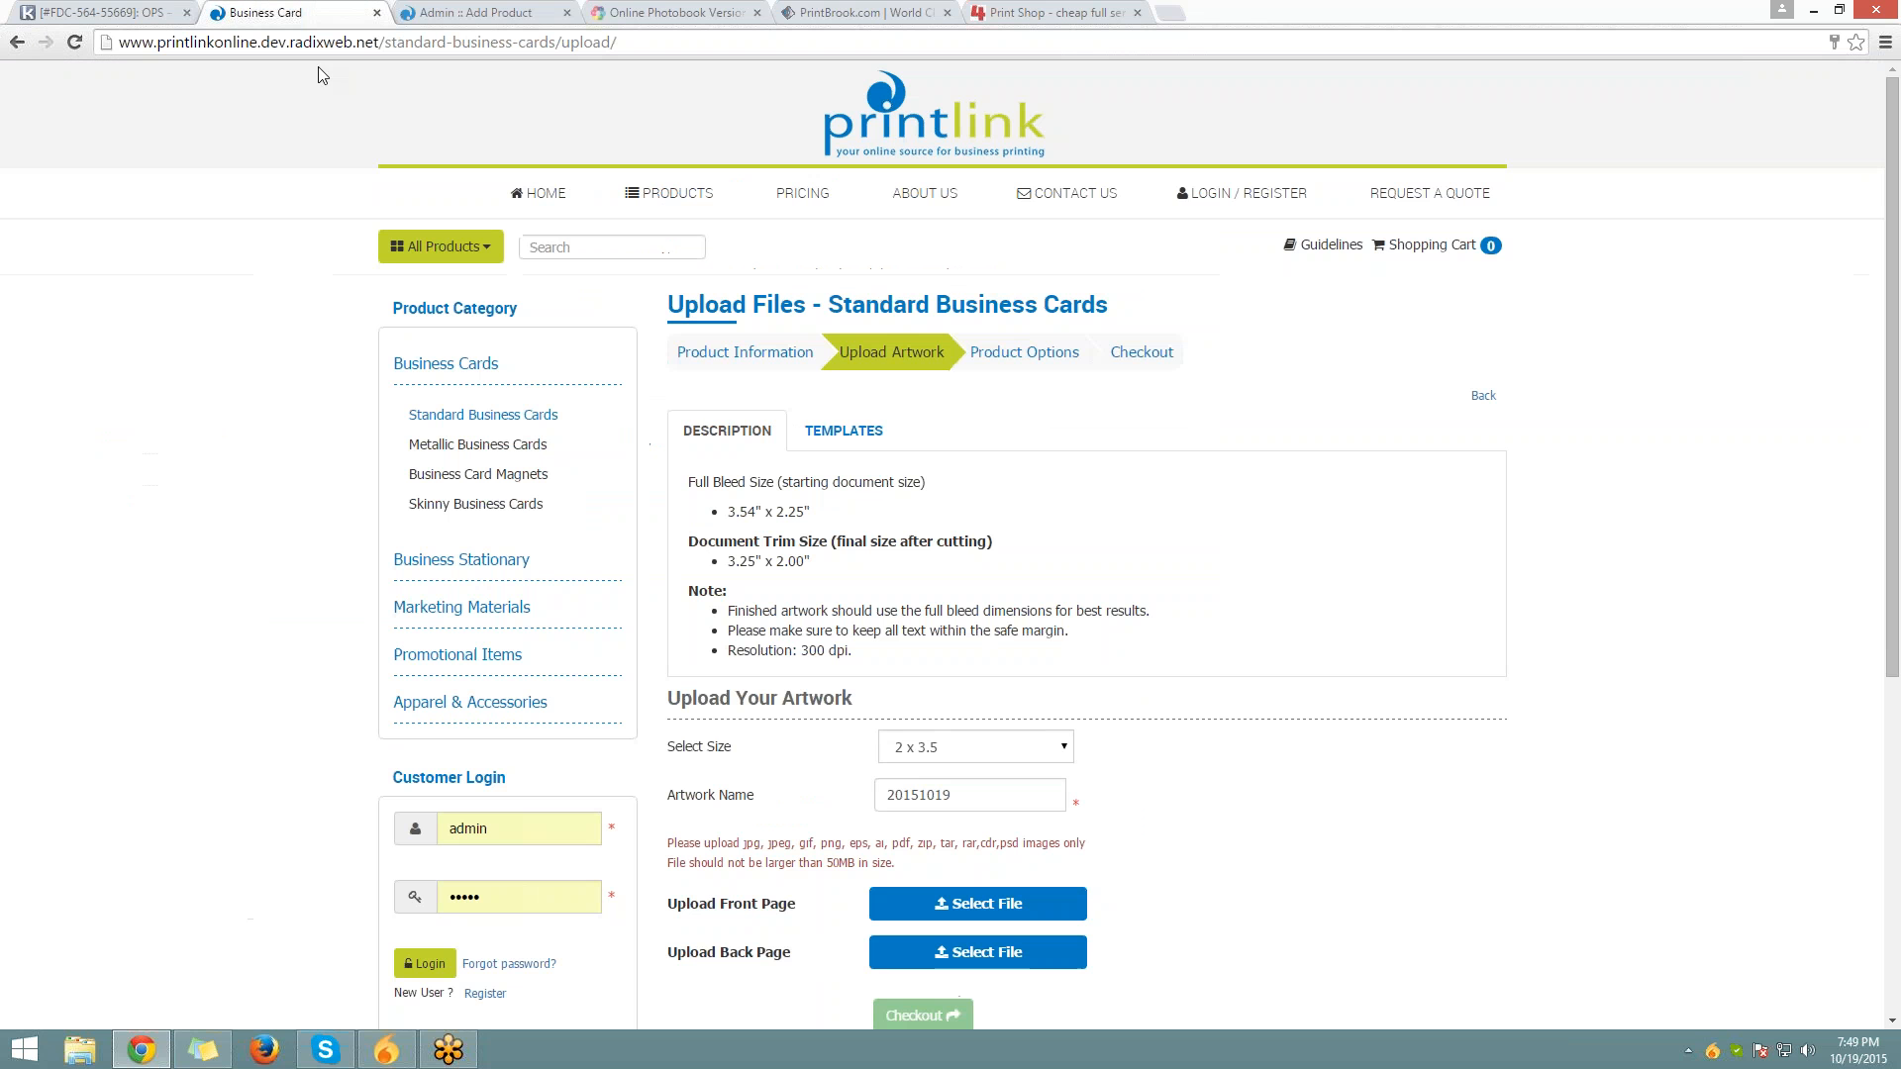
Browse the Standard Business Cards design templates, then return to the top of the Add Product form
{"action": "left_click", "coordinate": [12, 44]}
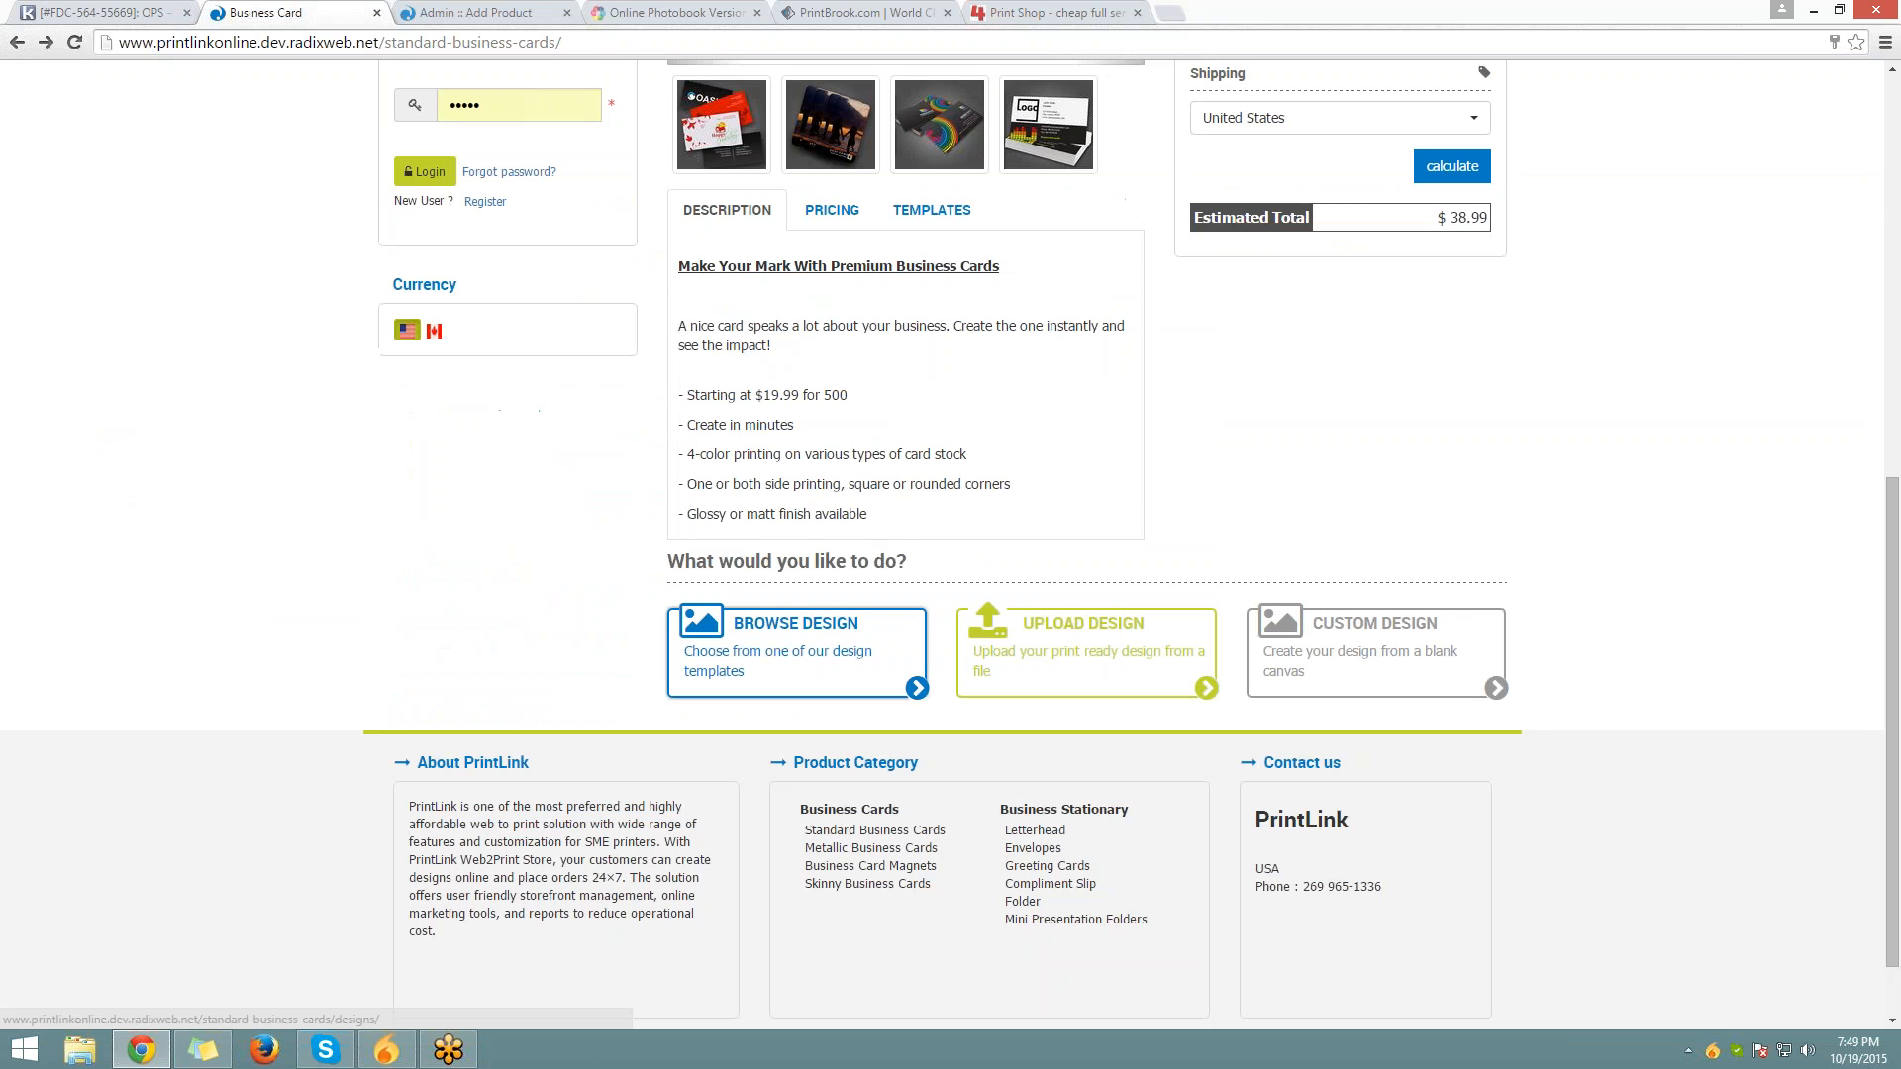
{"action": "left_click", "coordinate": [821, 648]}
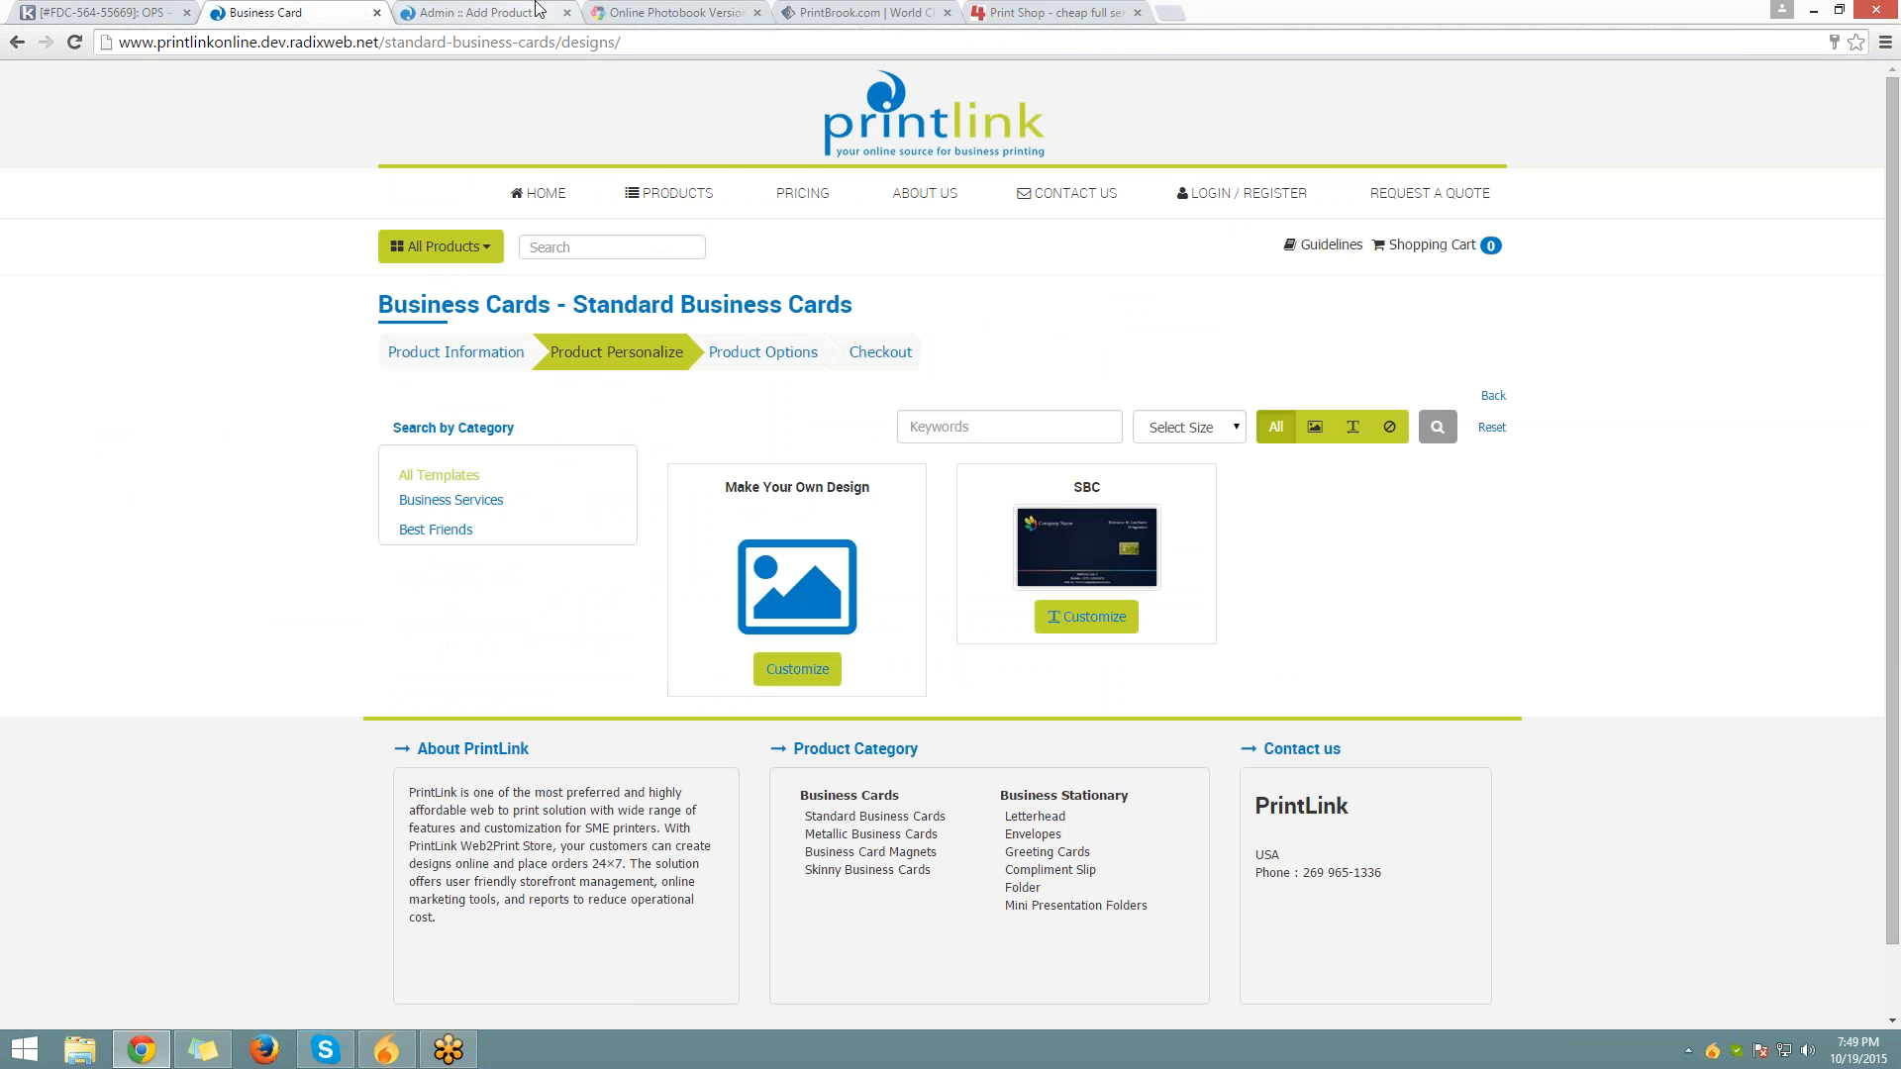
{"action": "left_click", "coordinate": [475, 12]}
{"action": "left_click", "coordinate": [847, 693]}
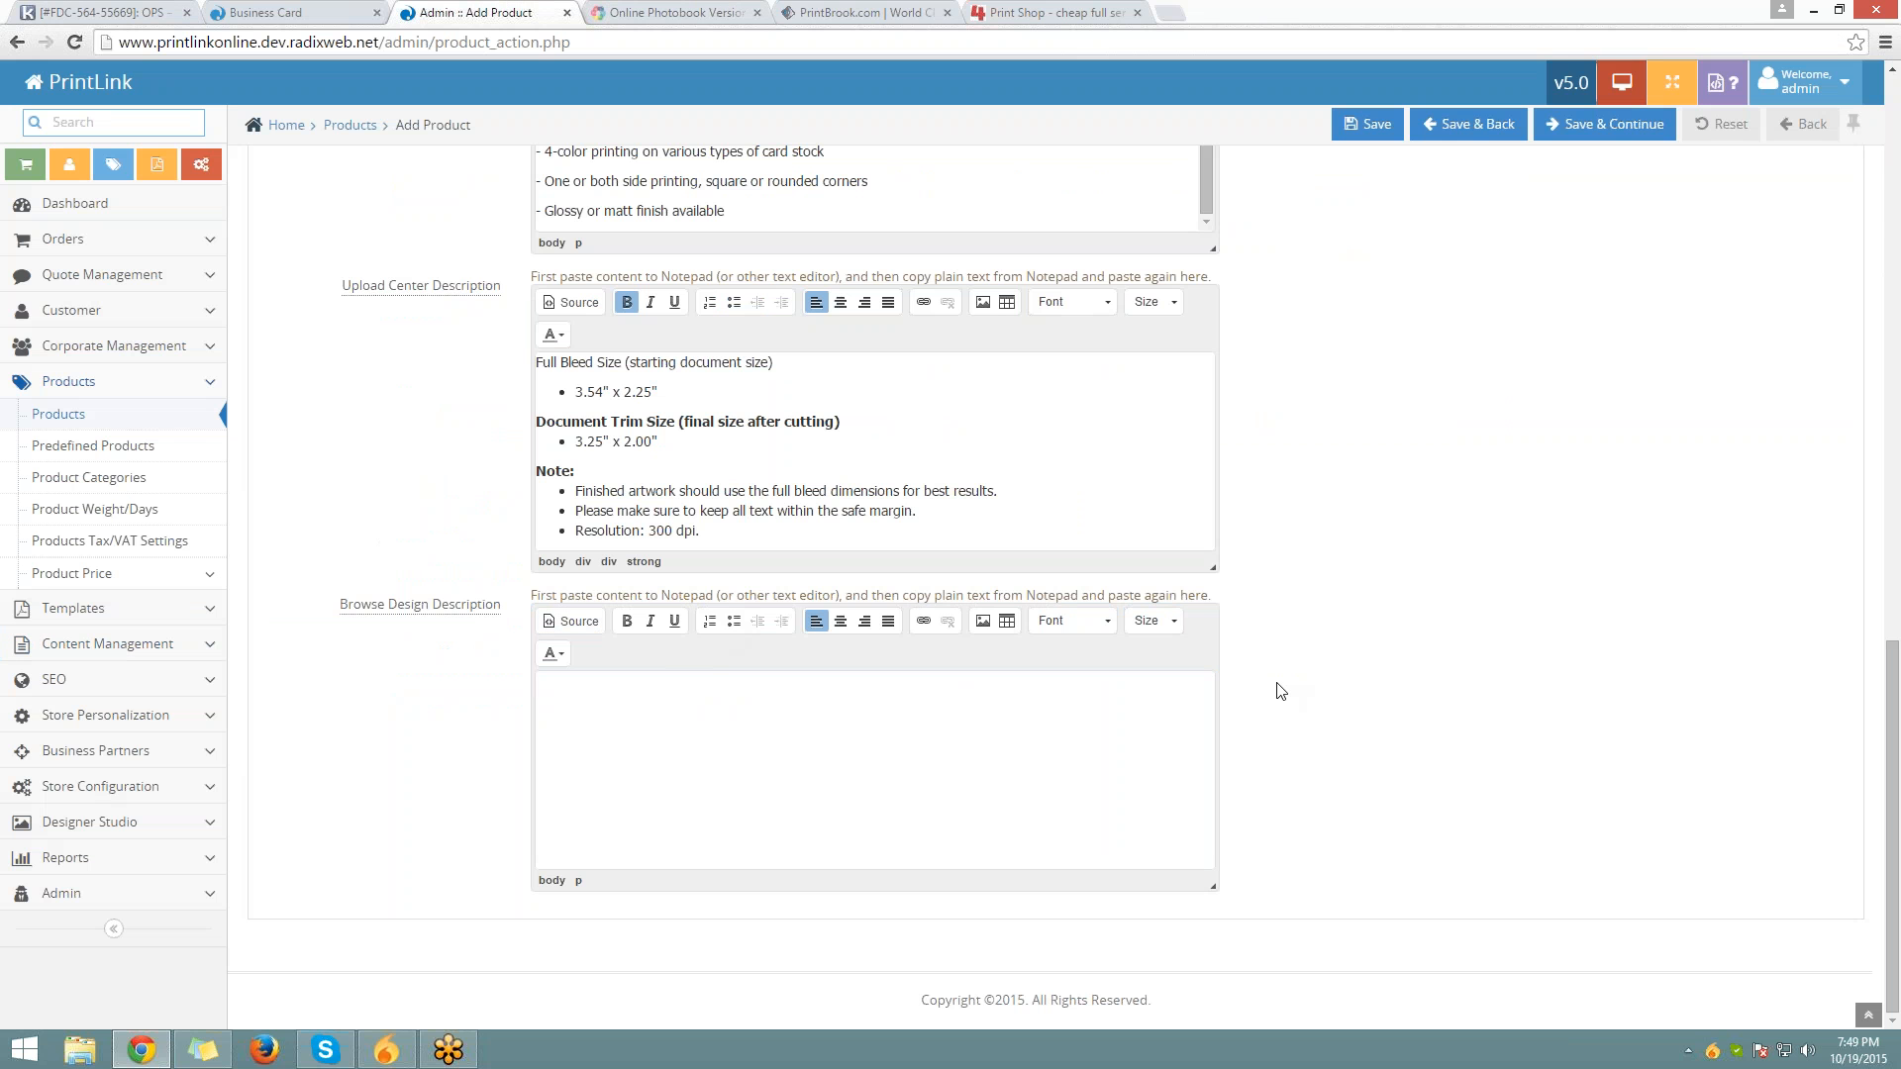
{"action": "scroll", "coordinate": [1281, 690], "scroll_direction": "up", "scroll_amount": 6}
{"action": "scroll", "coordinate": [1281, 690], "scroll_direction": "up", "scroll_amount": 13}
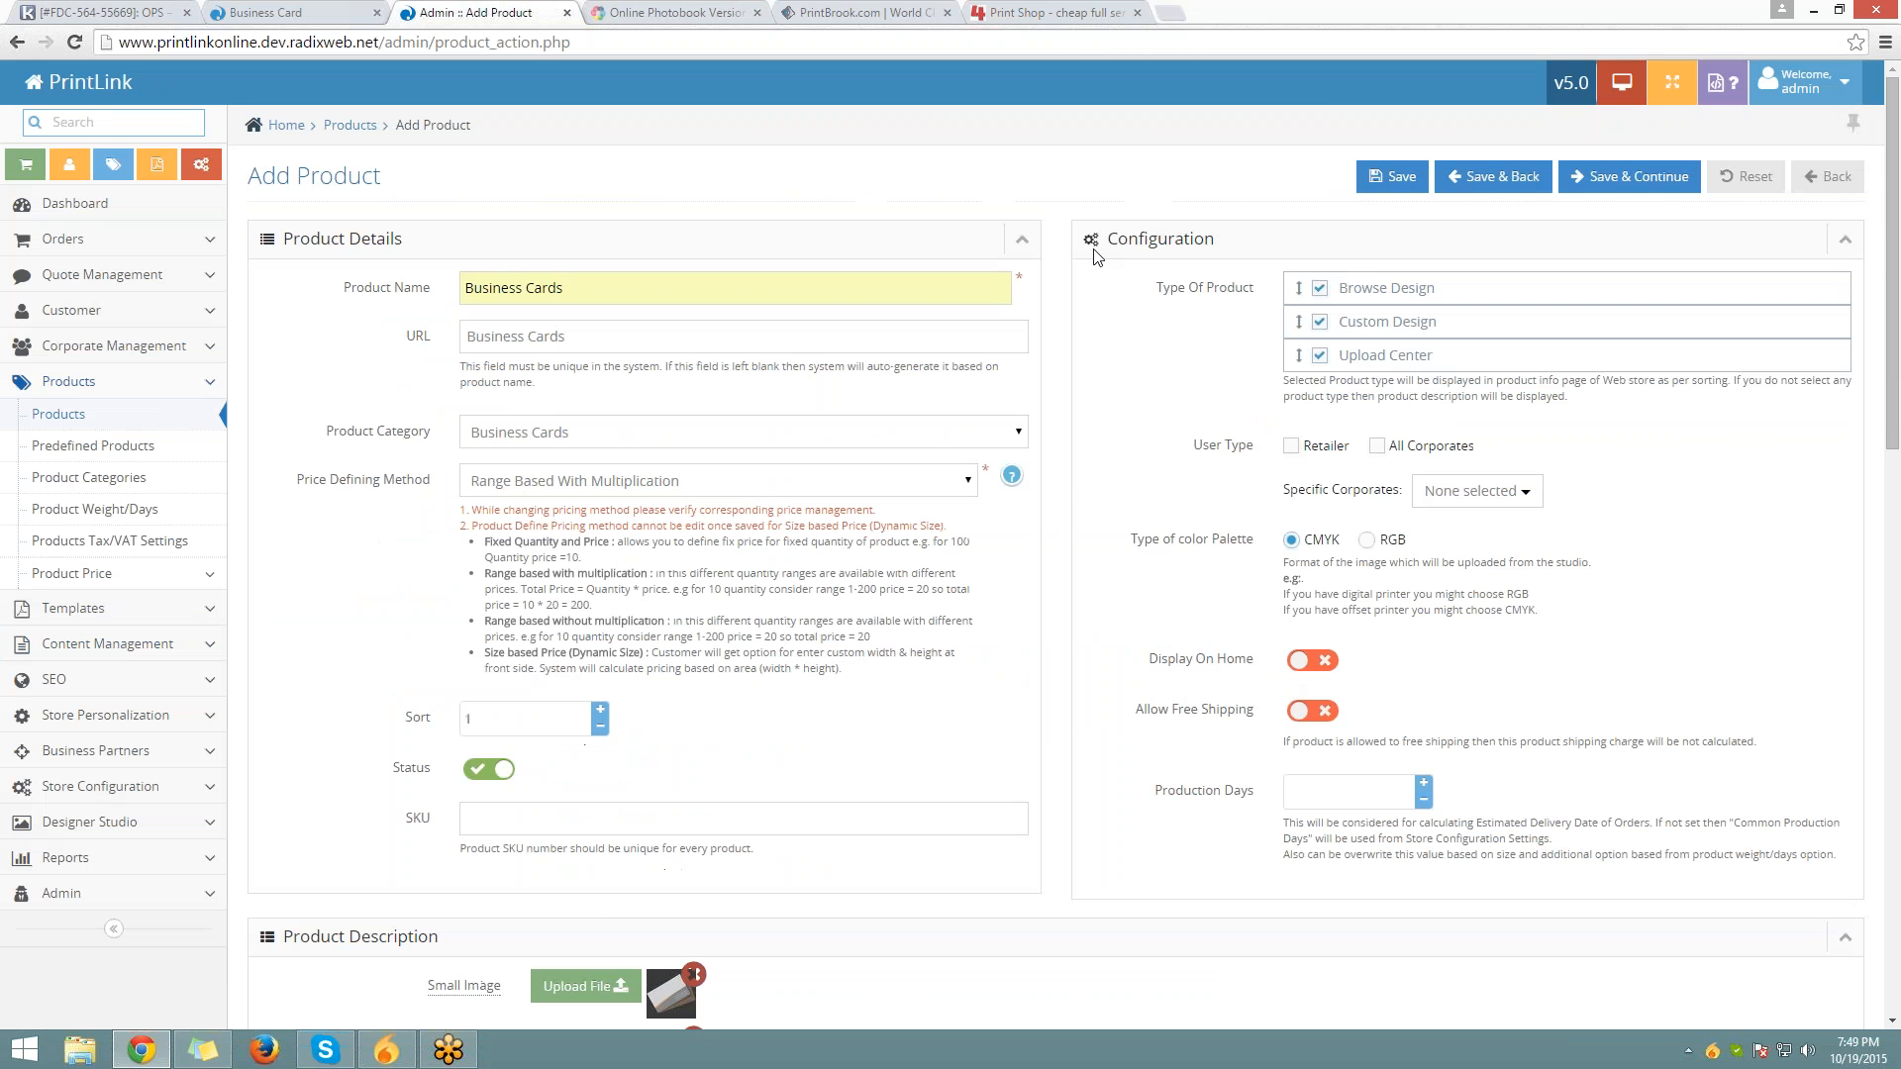
Untick Browse Design and order Upload Center ahead of Custom Design
{"action": "left_click_drag", "start_coordinate": [1116, 240], "coordinate": [1255, 289]}
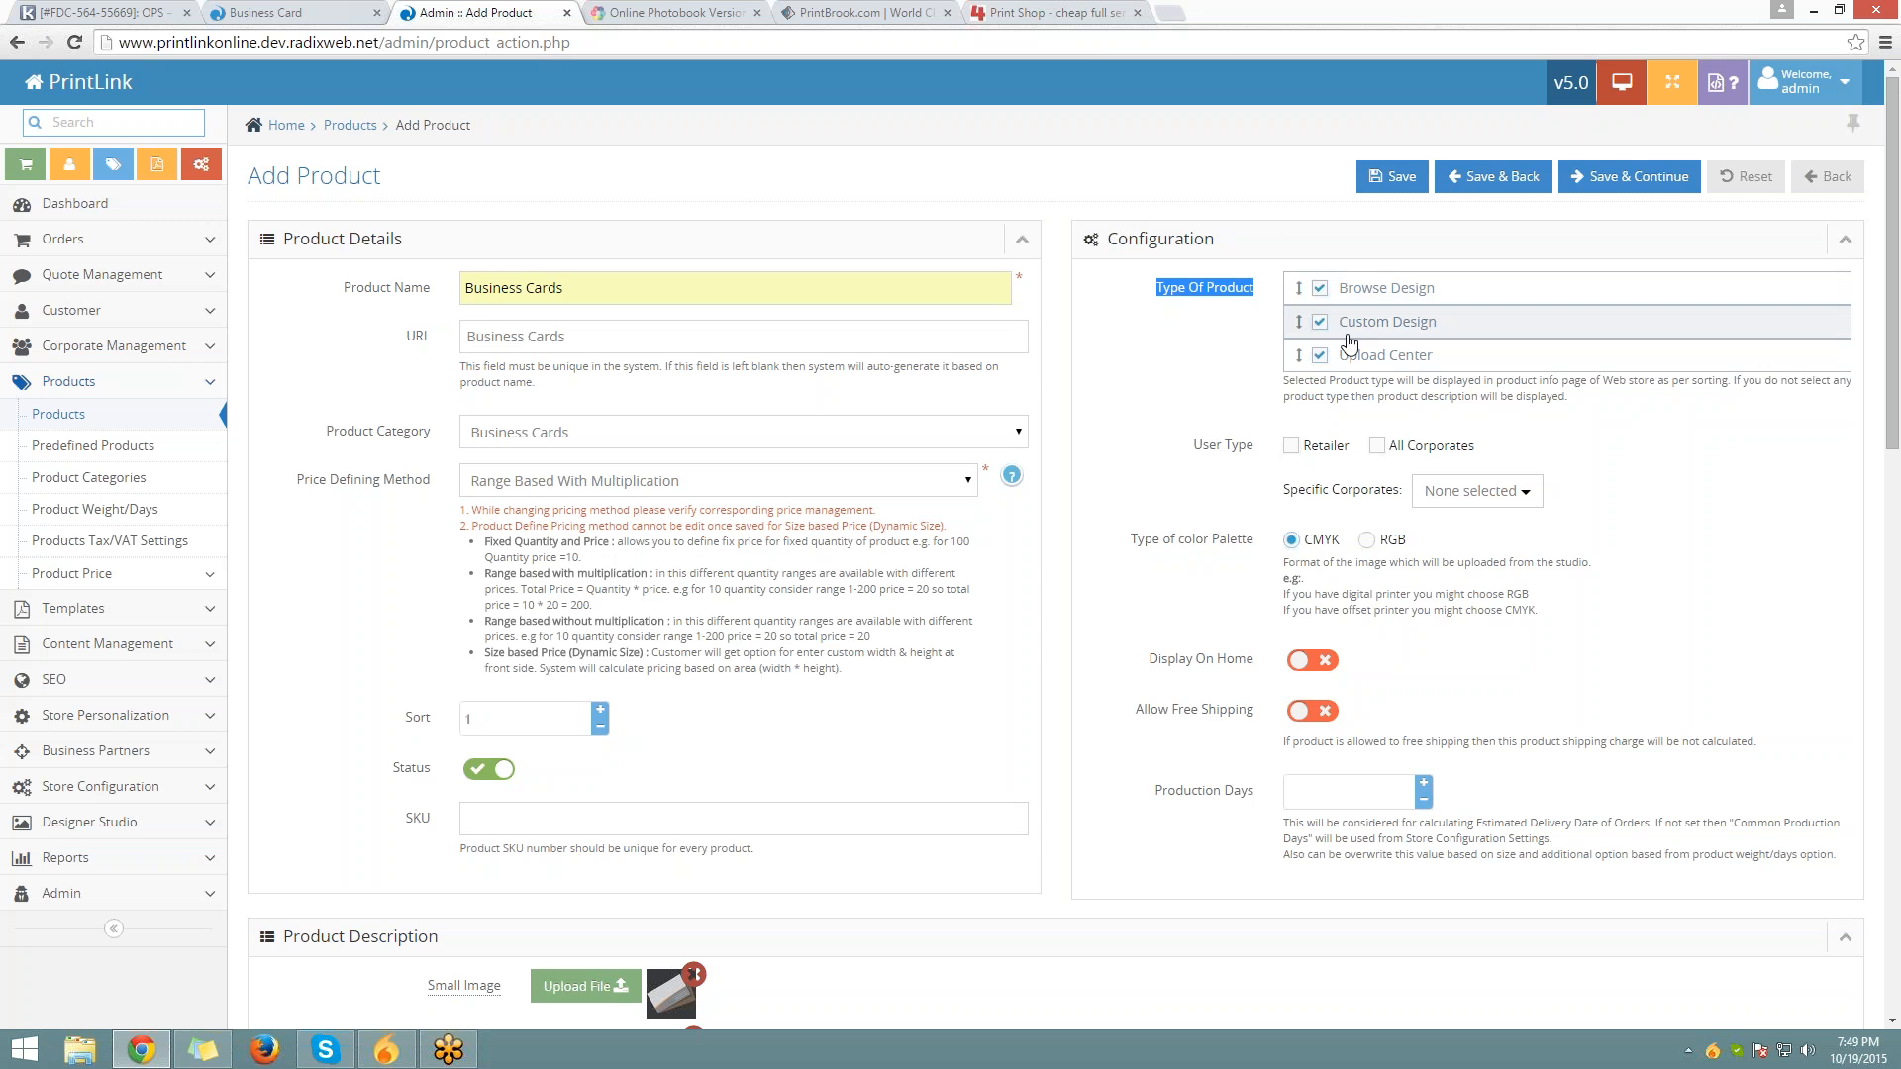
{"action": "left_click", "coordinate": [1323, 356]}
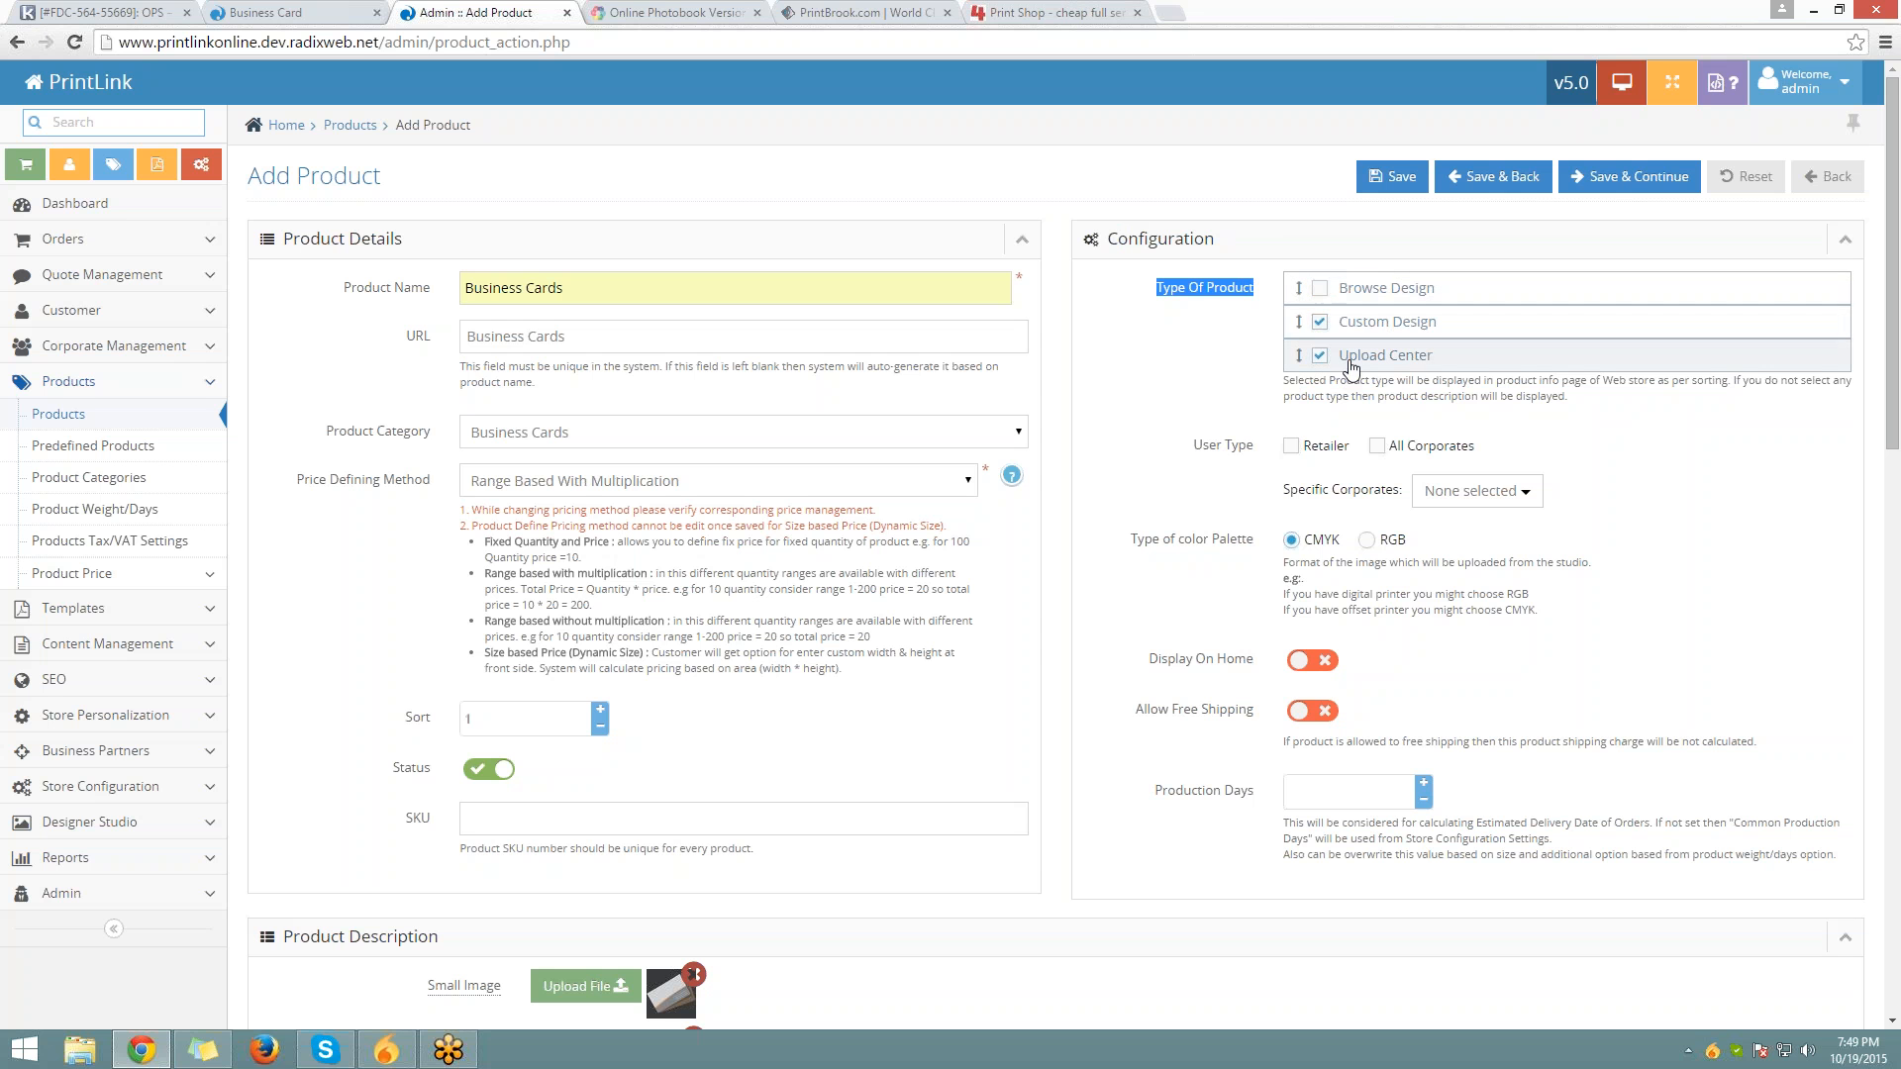
{"action": "left_click_drag", "start_coordinate": [1426, 341], "coordinate": [1427, 374]}
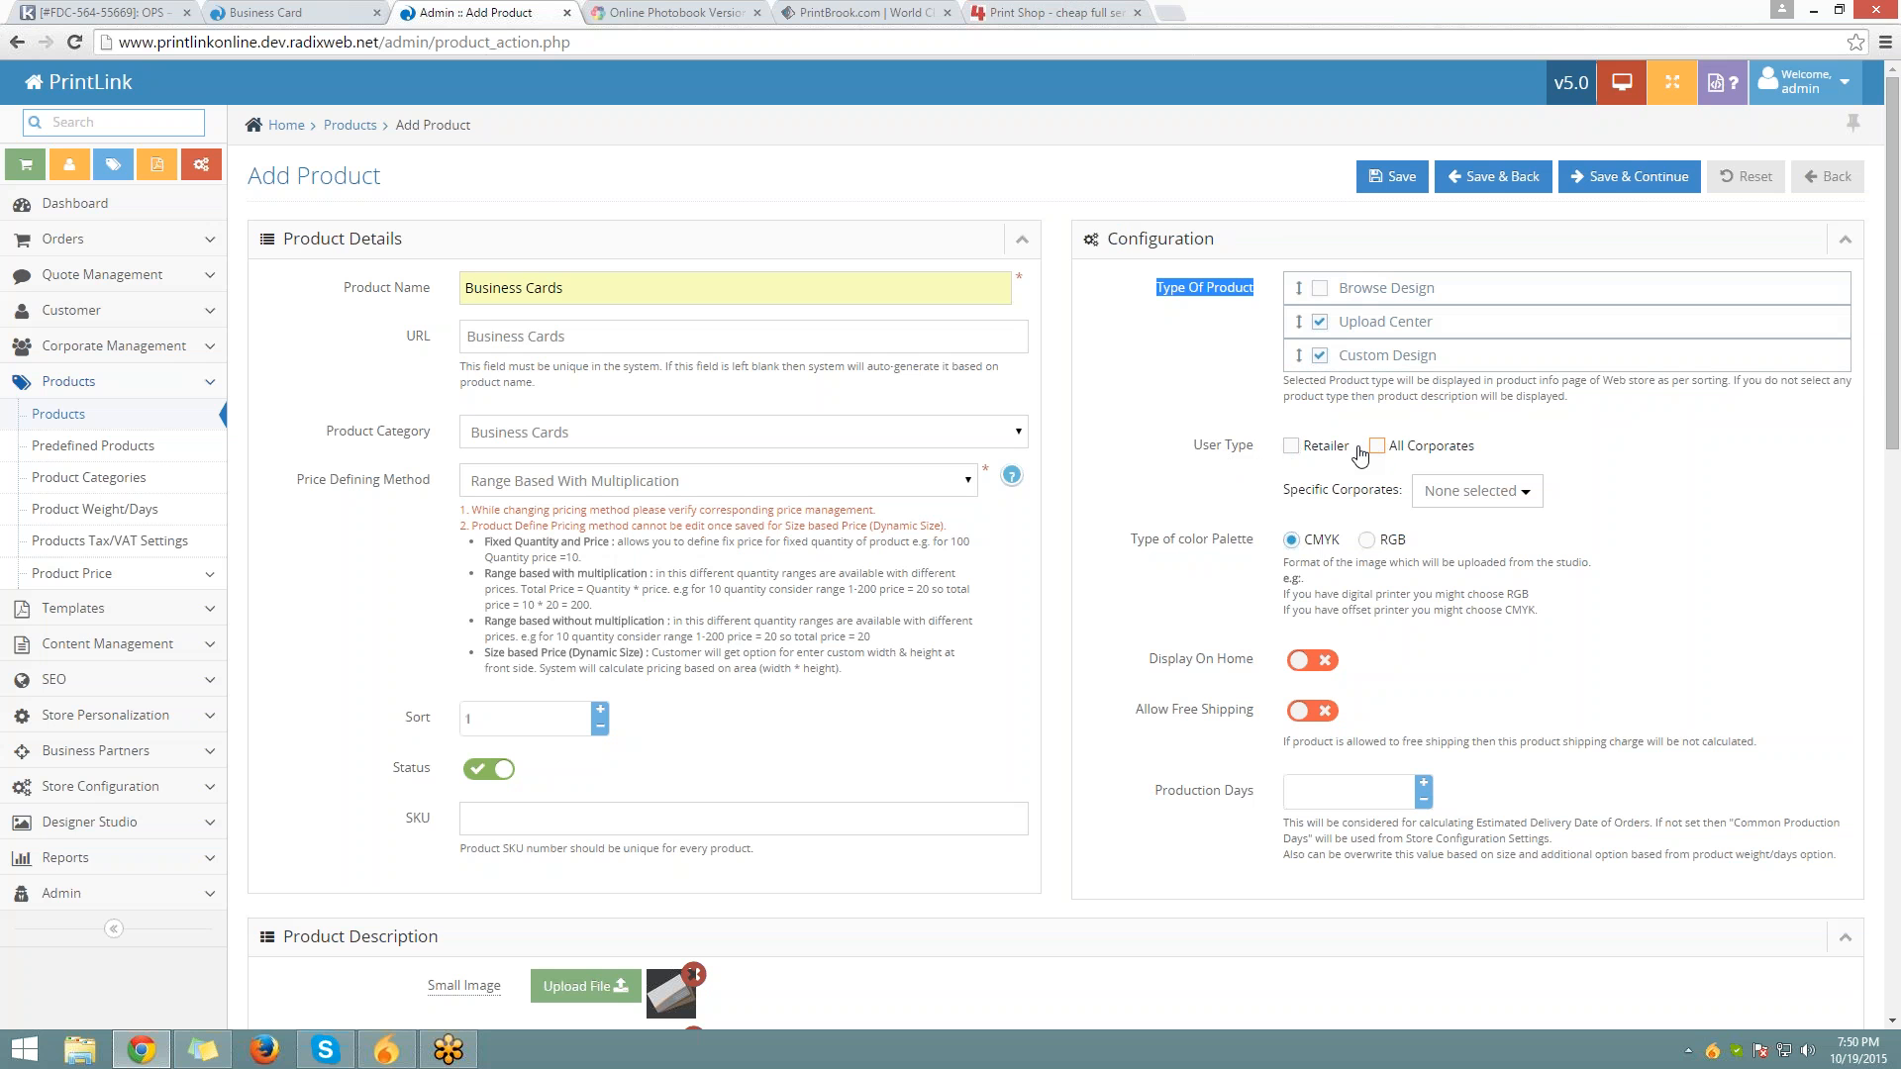
Make the product available to retailers only, keep the CMYK palette, and allow free shipping
{"action": "left_click", "coordinate": [1292, 447]}
{"action": "left_click", "coordinate": [1376, 446]}
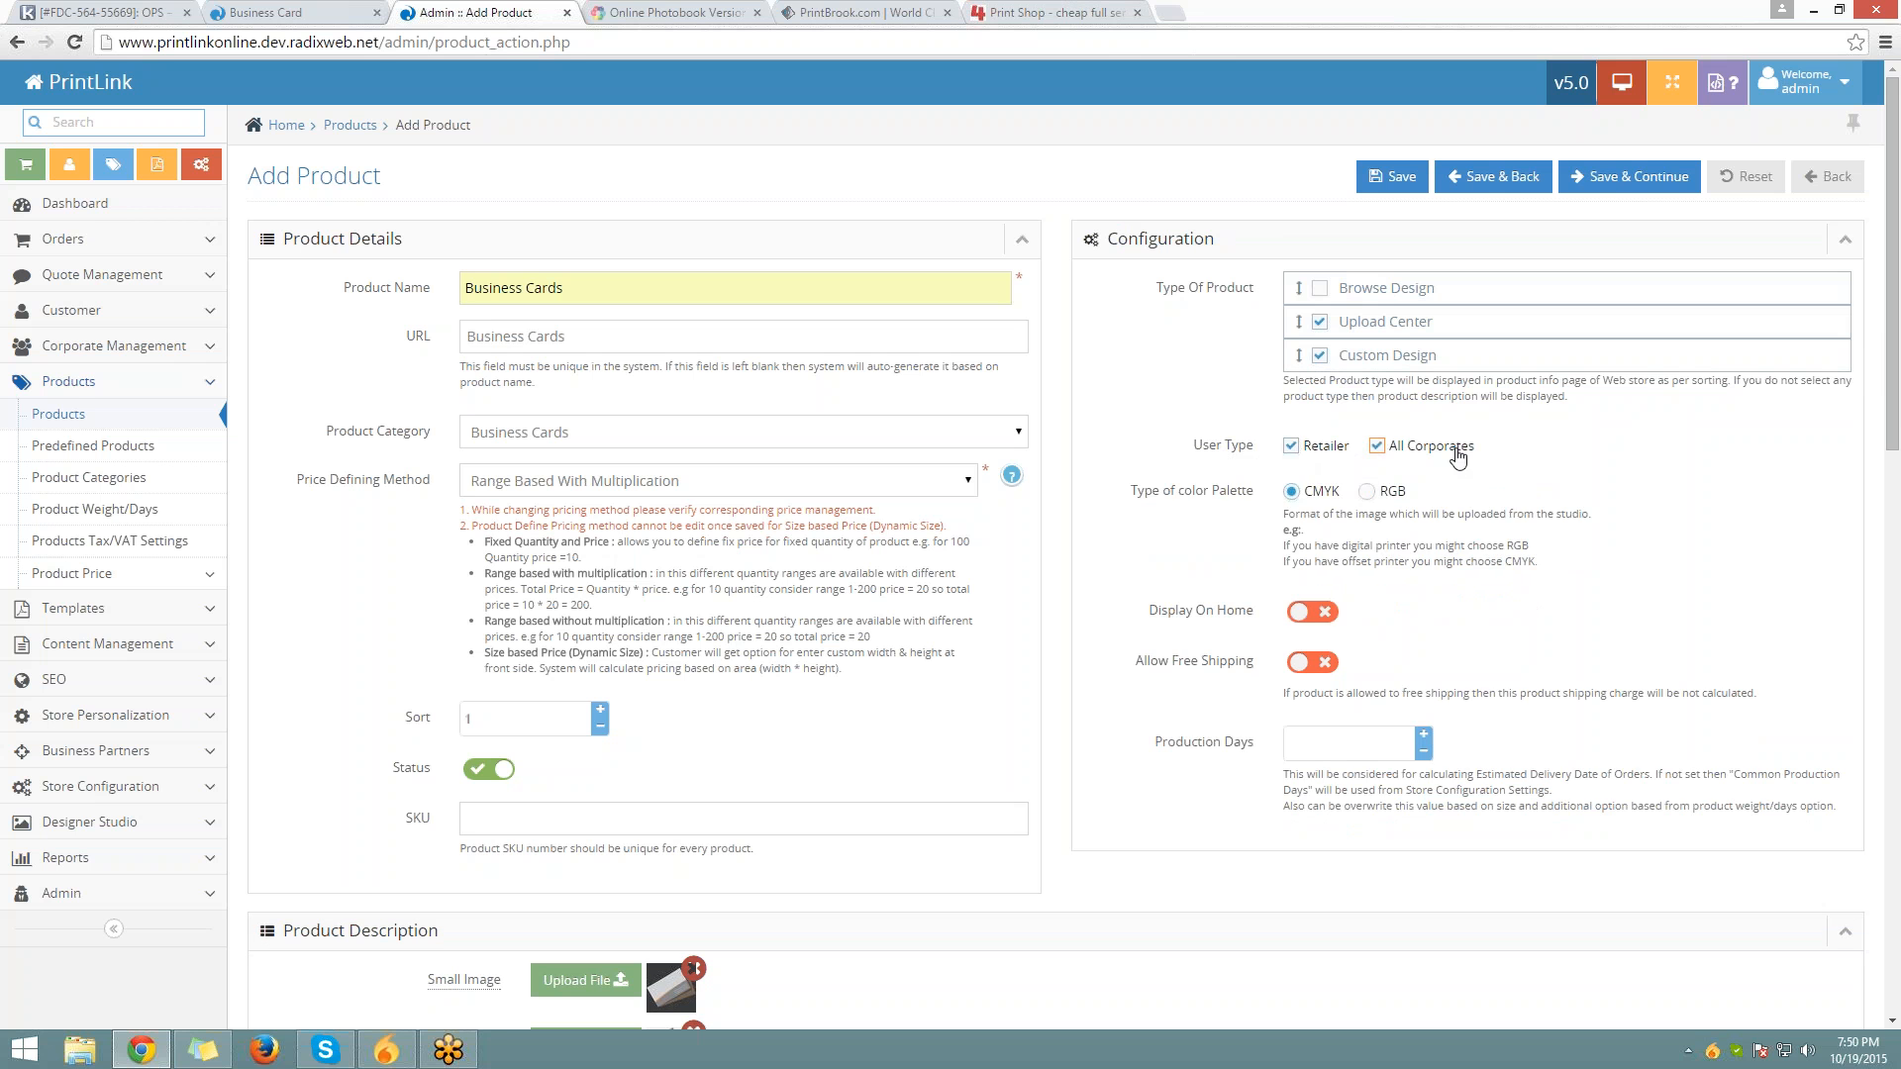
{"action": "left_click", "coordinate": [1377, 446]}
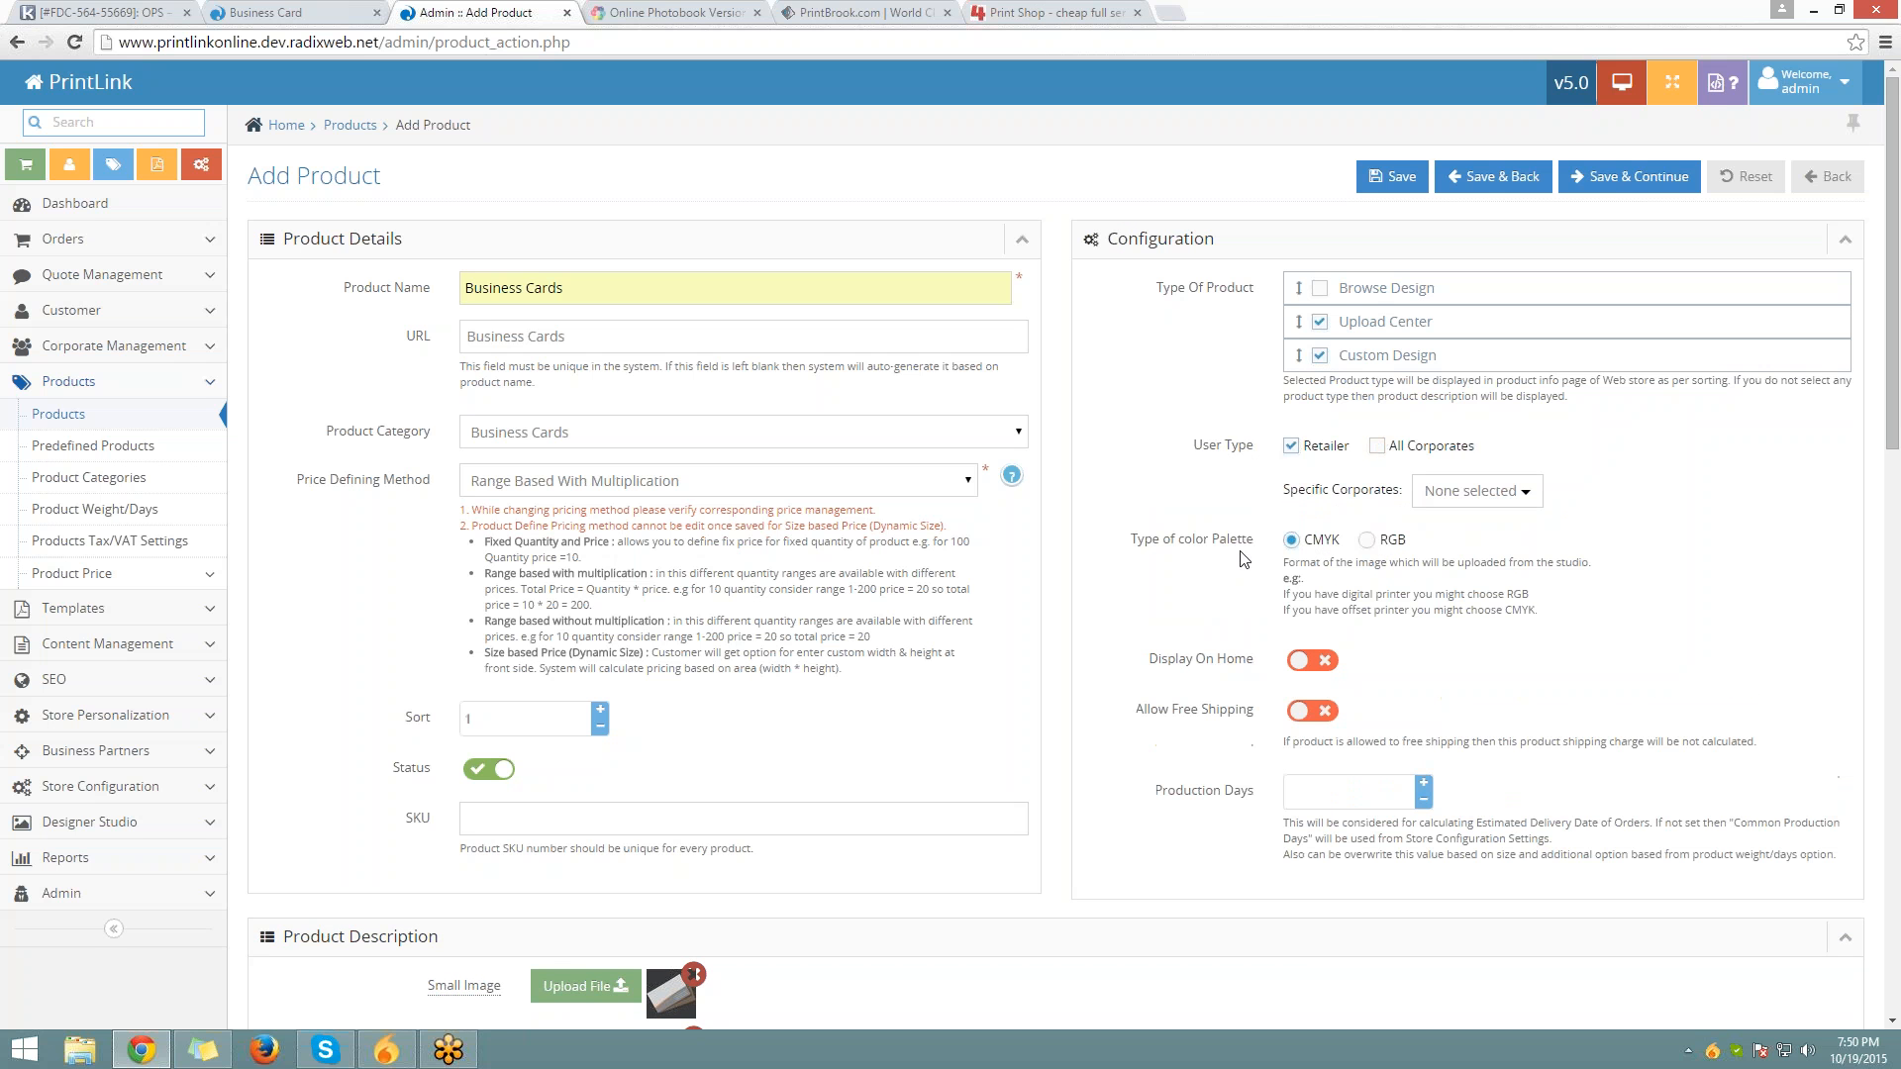
{"action": "left_click_drag", "start_coordinate": [1130, 541], "coordinate": [1255, 543]}
{"action": "left_click", "coordinate": [1367, 540]}
{"action": "left_click", "coordinate": [1291, 539]}
{"action": "left_click", "coordinate": [1318, 713]}
Switch Allow Free Shipping off and raise Production Days to 3
{"action": "scroll", "coordinate": [1073, 586], "scroll_direction": "down", "scroll_amount": 3}
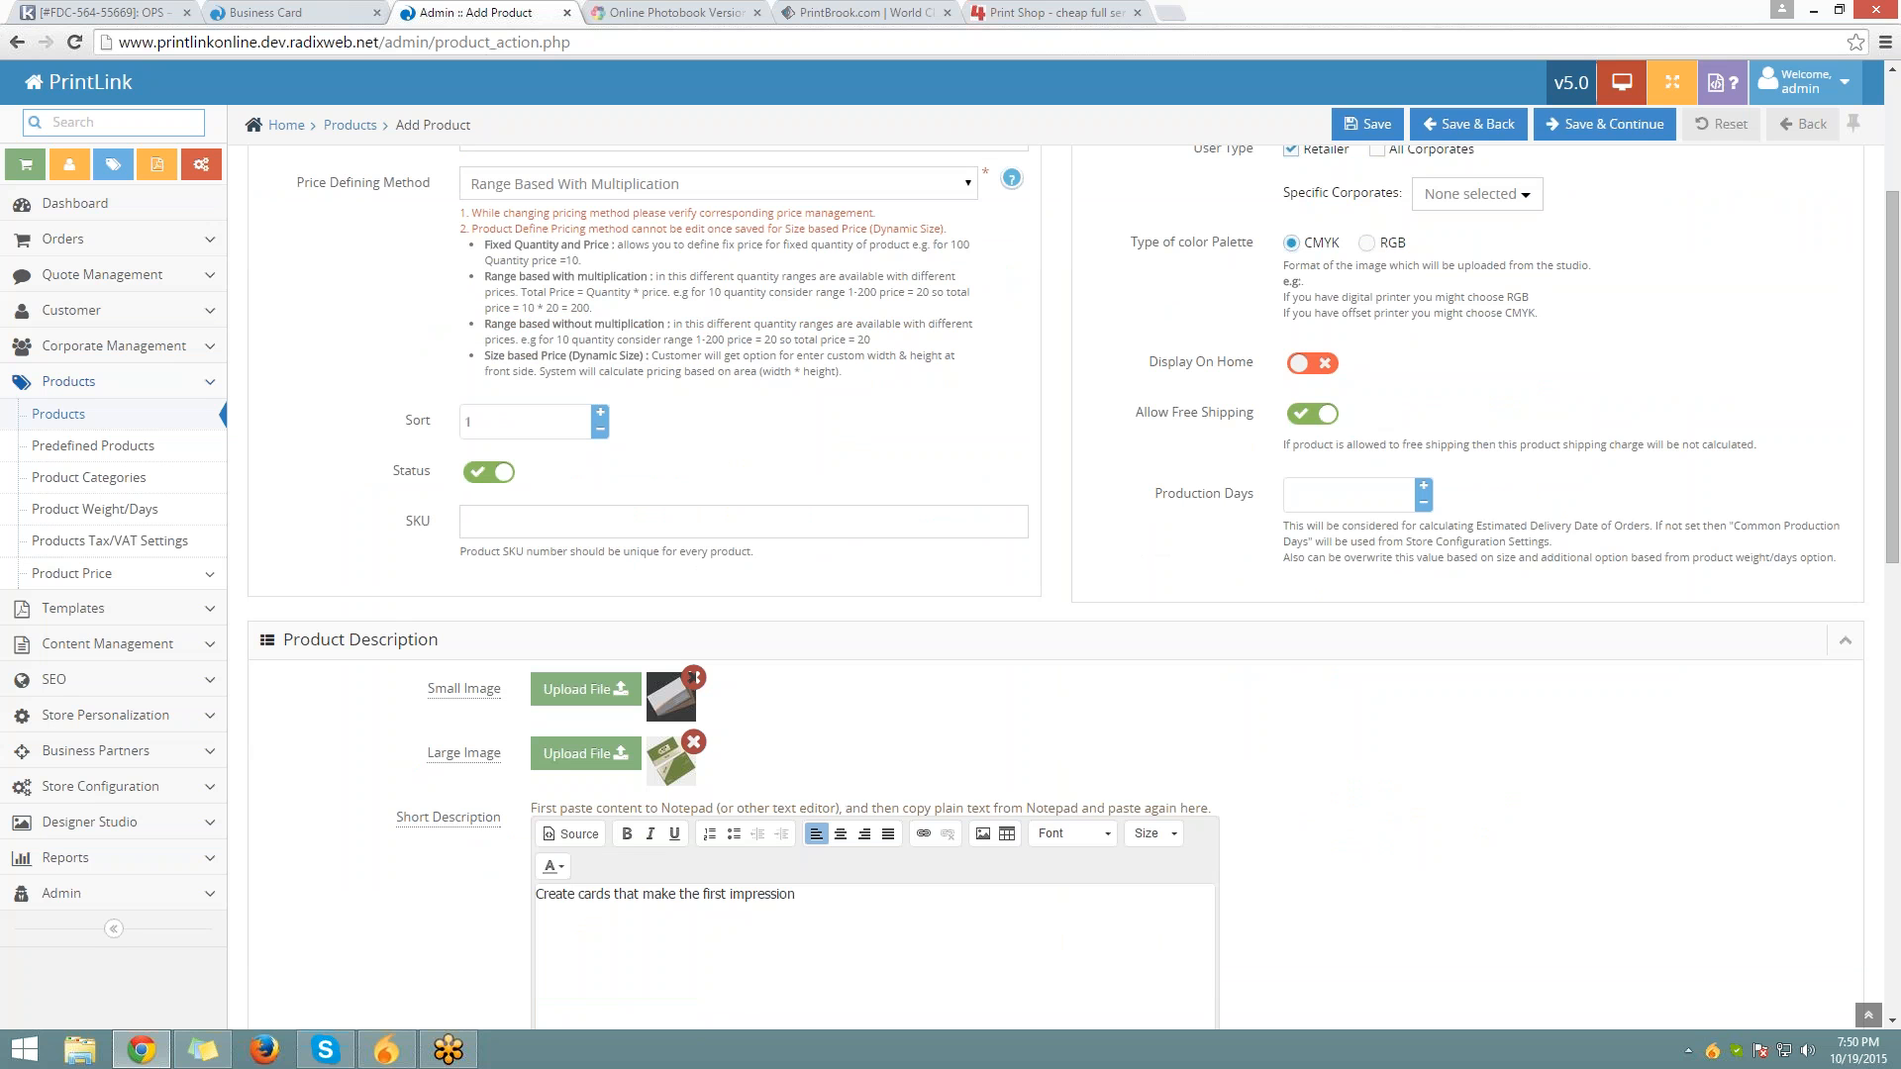
{"action": "left_click", "coordinate": [1313, 413]}
{"action": "left_click", "coordinate": [1422, 492]}
{"action": "scroll", "coordinate": [1317, 493], "scroll_direction": "up", "scroll_amount": 3}
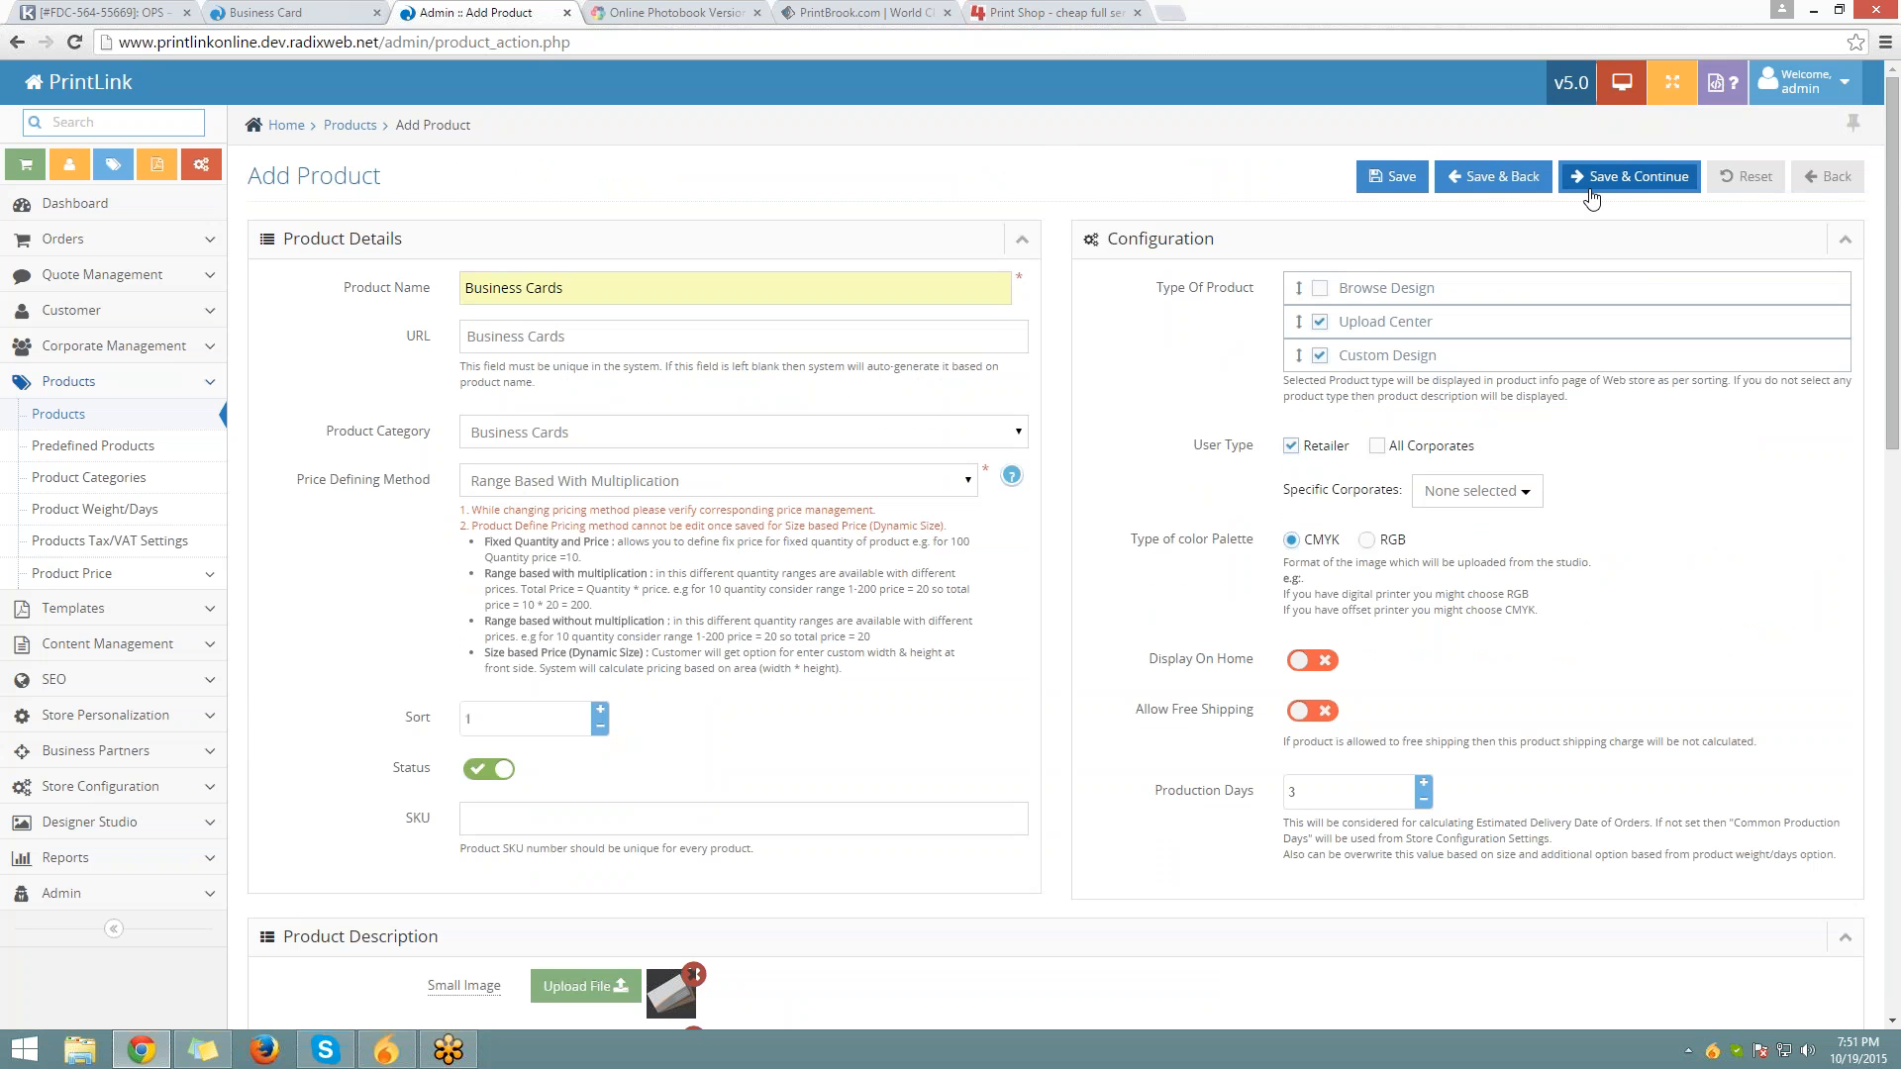
Save the Business Cards product with Save & Continue to reach the Designer Option tab
{"action": "left_click", "coordinate": [1589, 193]}
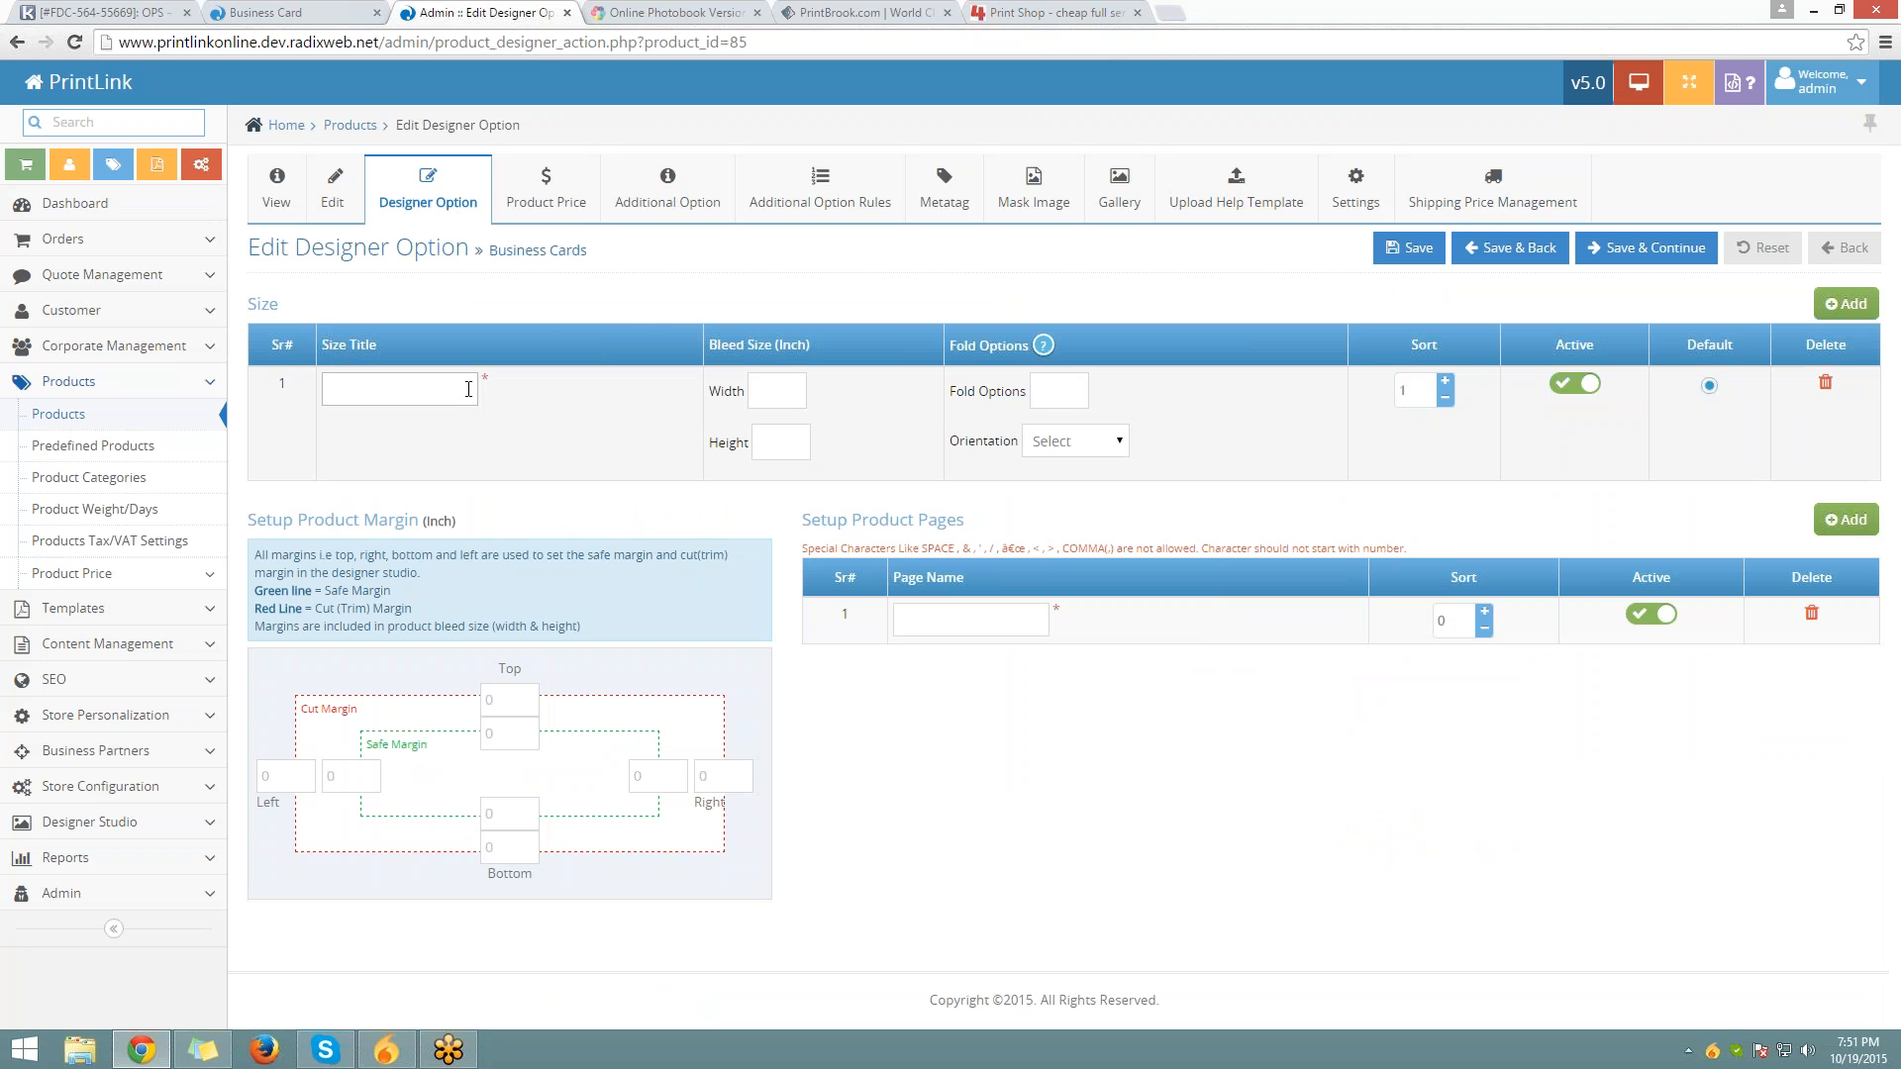
Enter size title 3.5 x 2.5 with bleed width 3.75 and height 2.75
{"action": "left_click", "coordinate": [468, 389]}
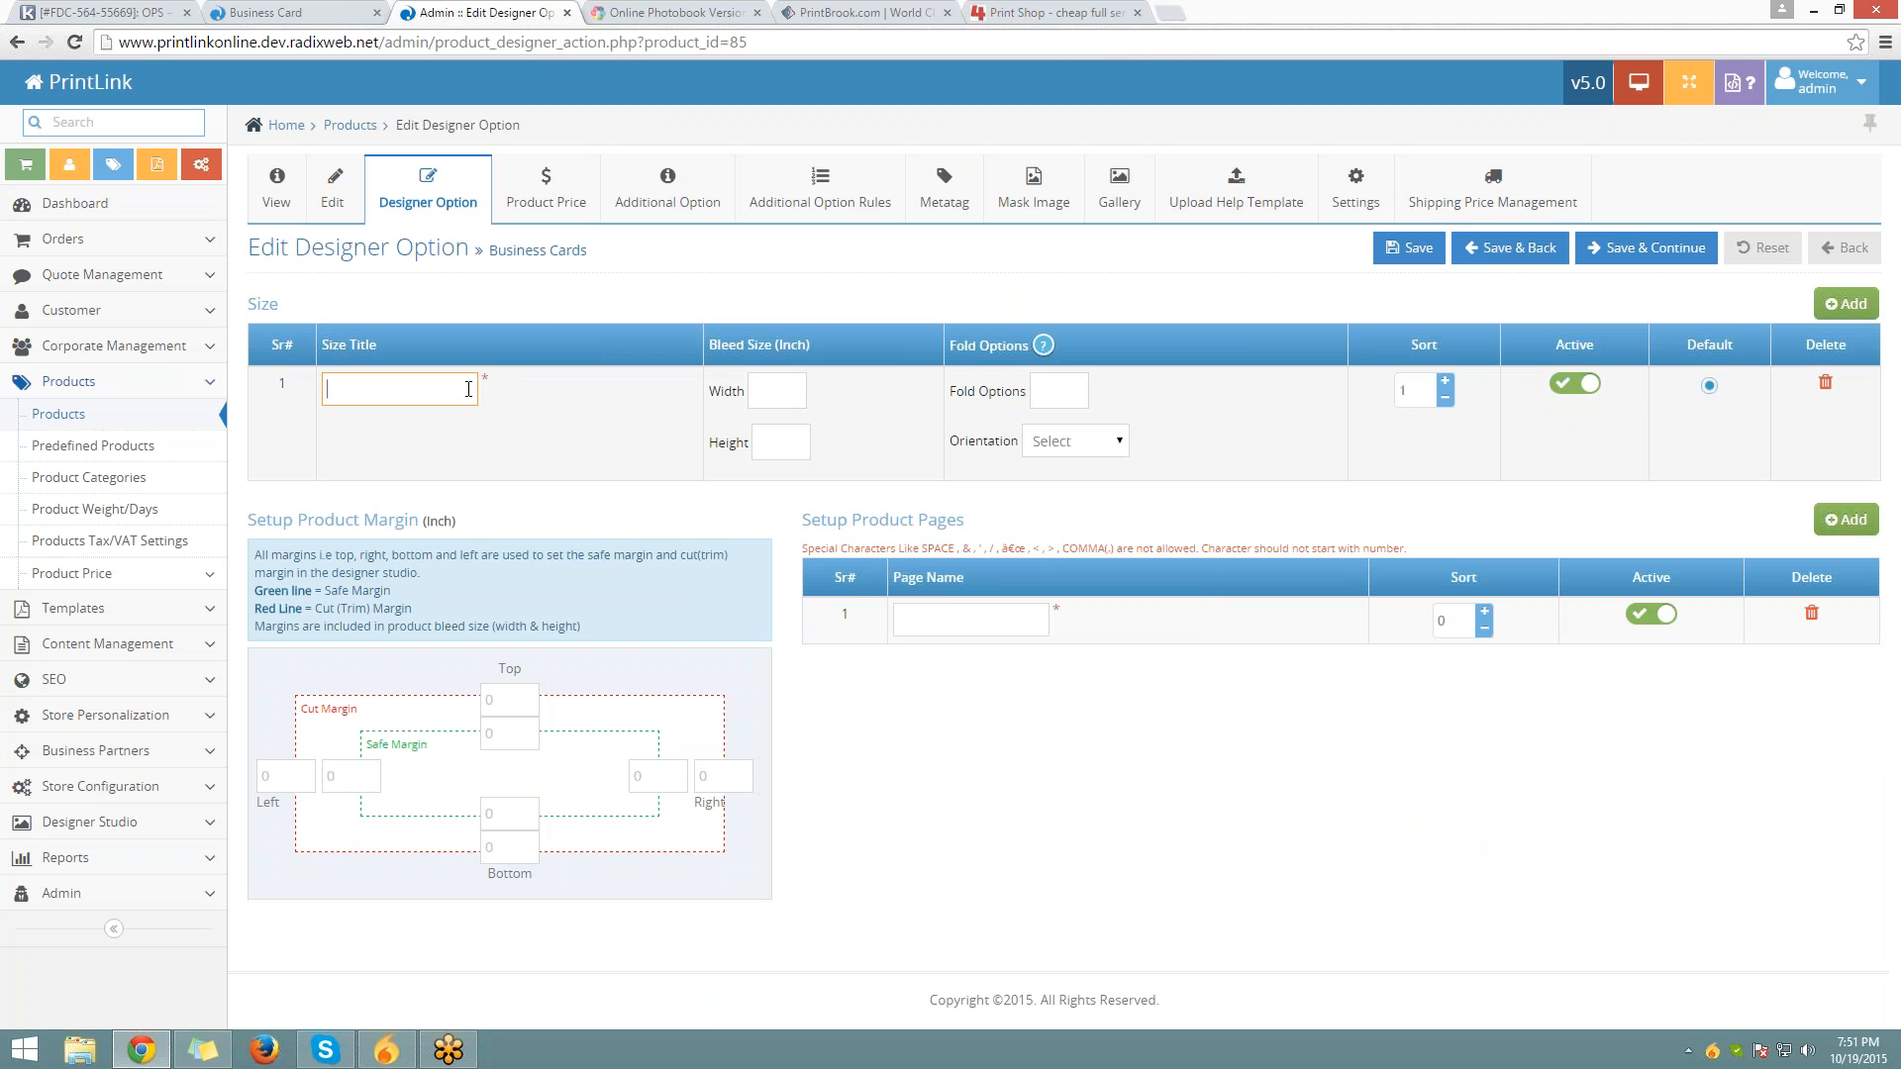
{"action": "type", "text": "3.5 x 2.5"}
{"action": "key", "text": "Tab"}
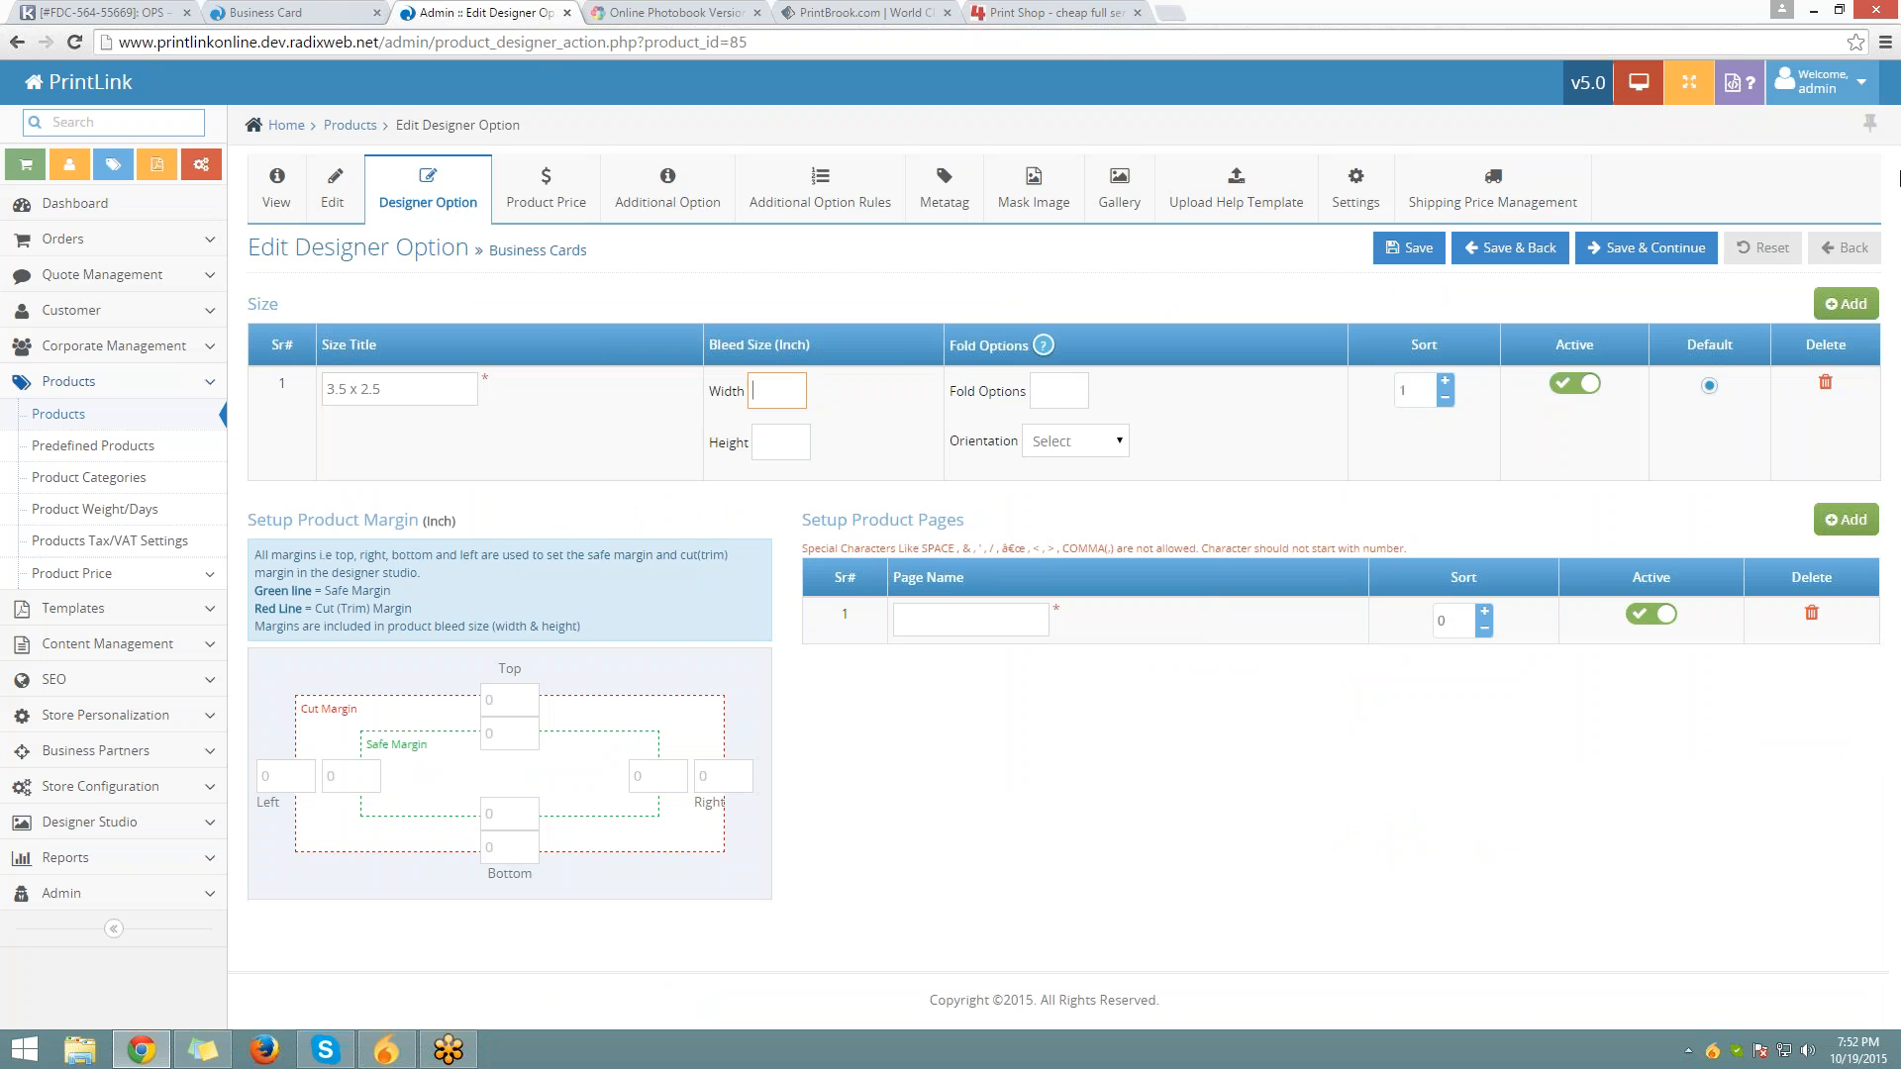
{"action": "type", "text": "3.75"}
{"action": "key", "text": "Tab"}
{"action": "type", "text": "2.75"}
{"action": "key", "text": "Tab"}
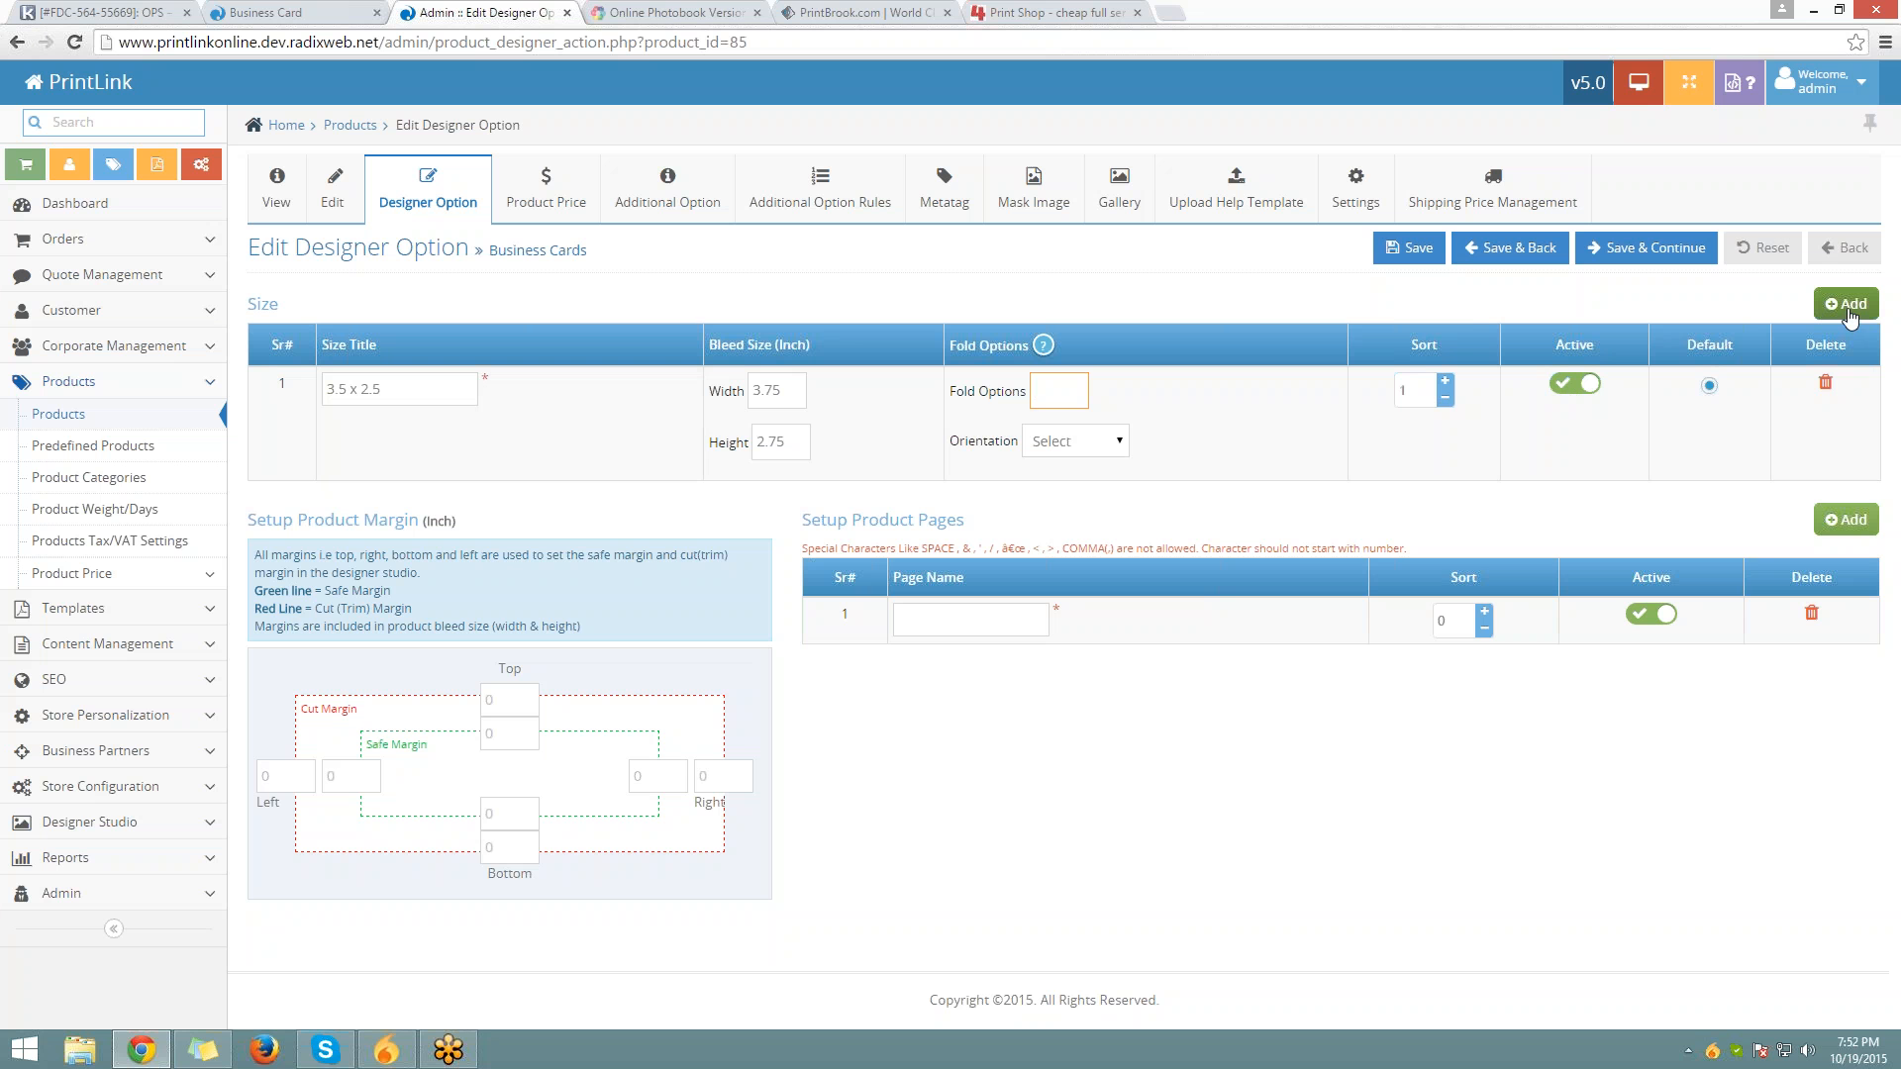
Add two extra size rows, then delete both empty rows
{"action": "left_click", "coordinate": [1846, 305]}
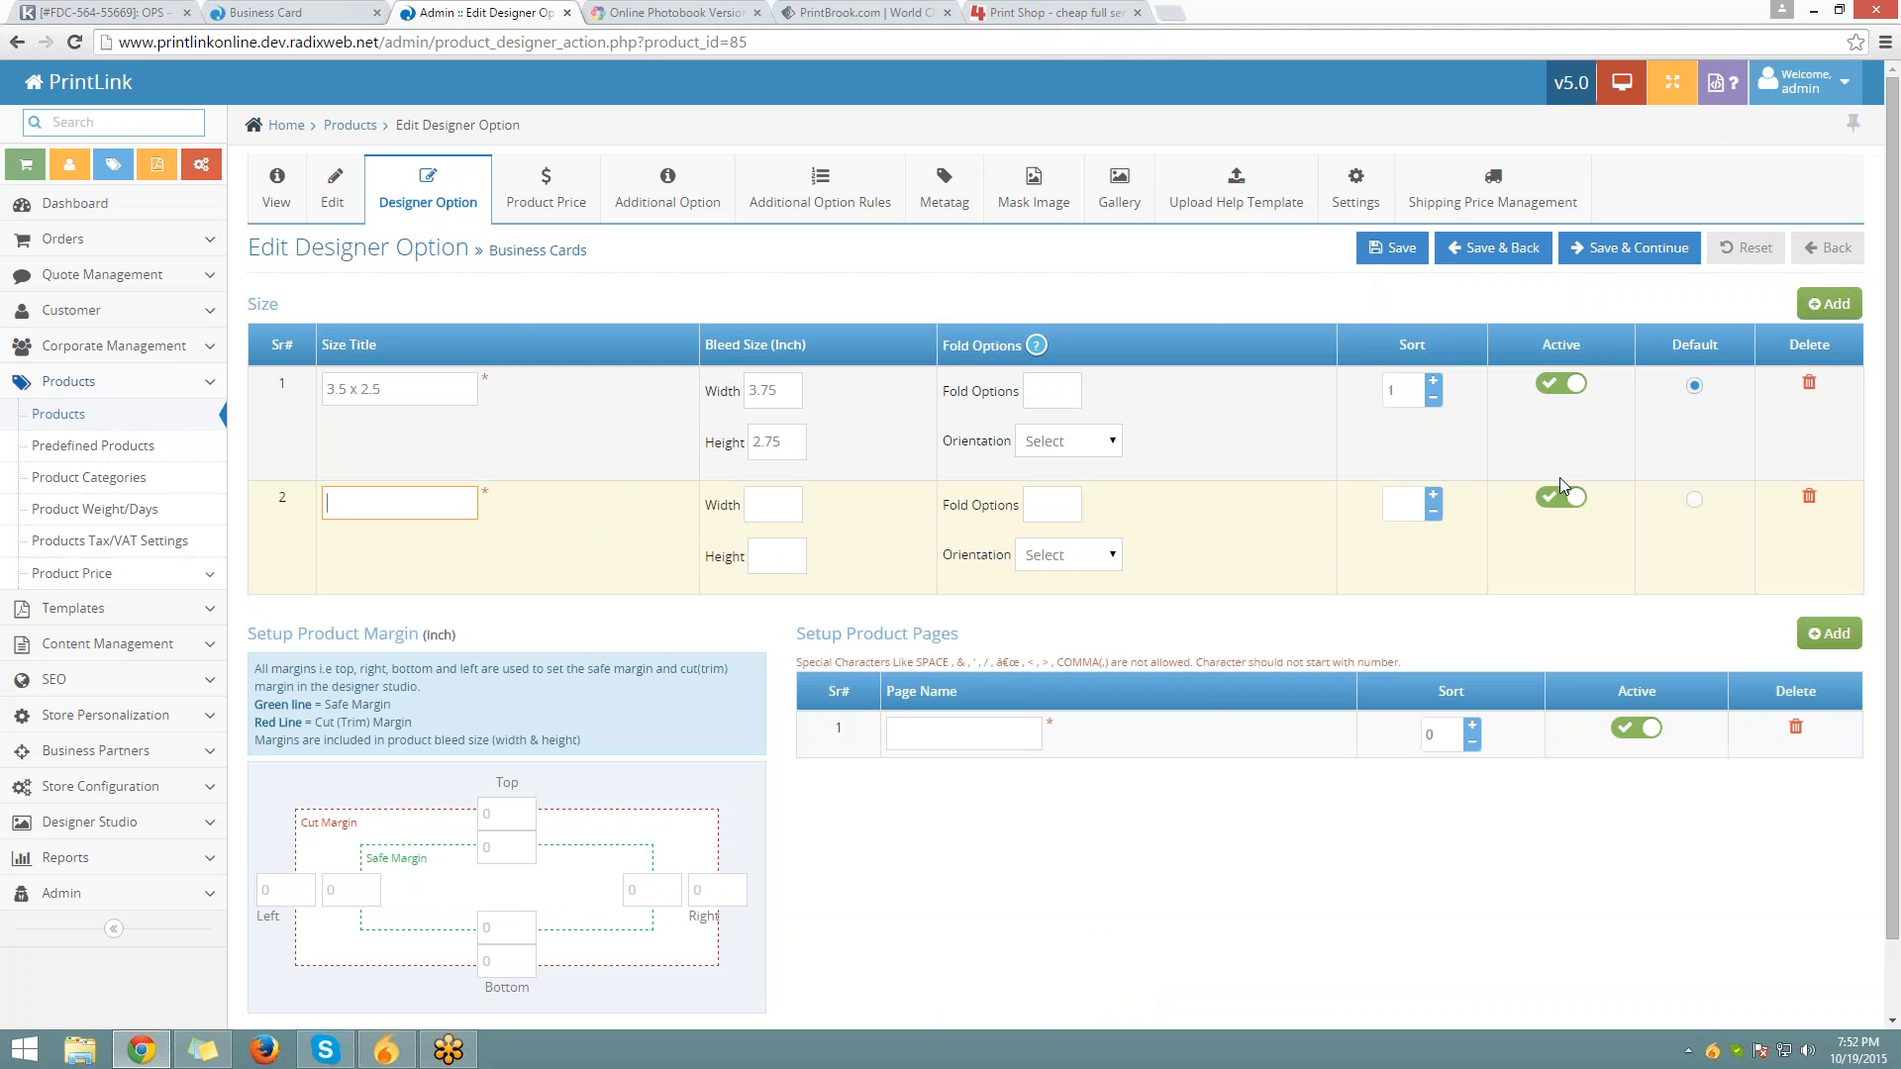
{"action": "left_click", "coordinate": [337, 502]}
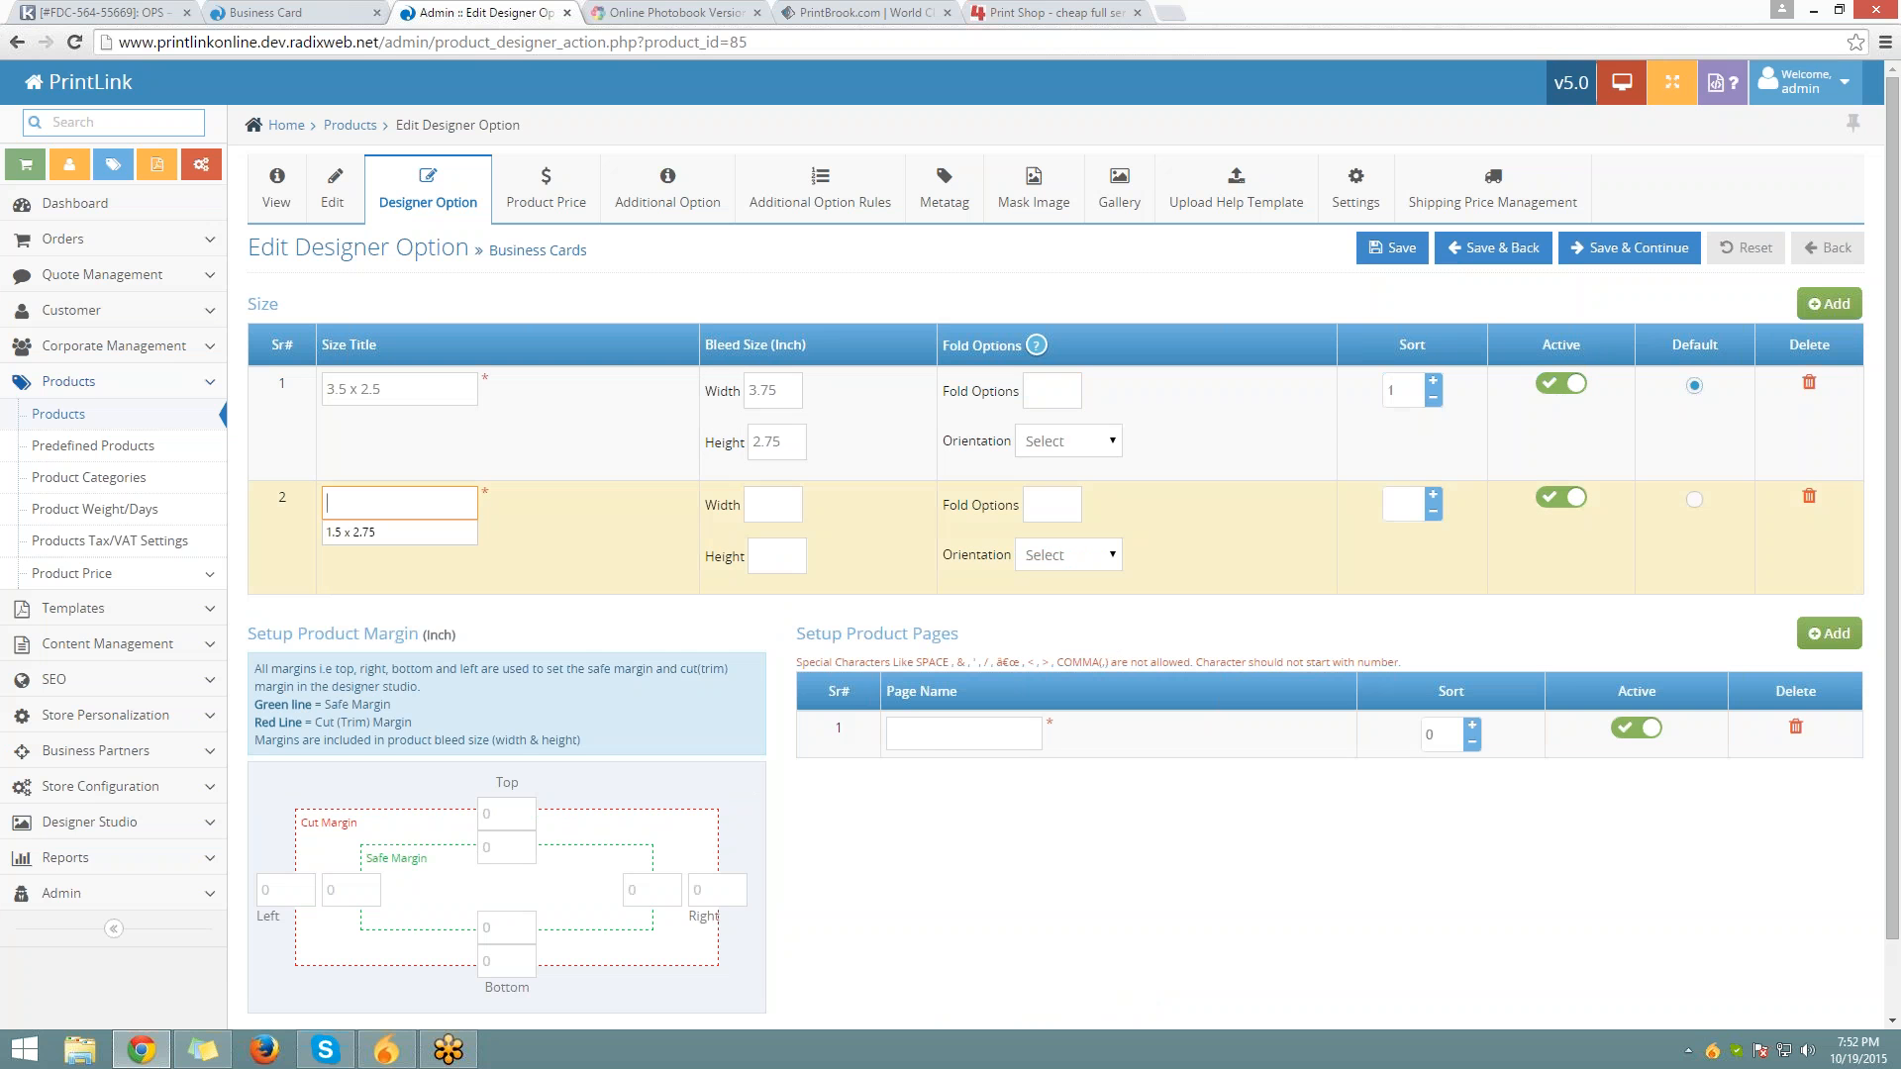
{"action": "left_click", "coordinate": [1840, 302]}
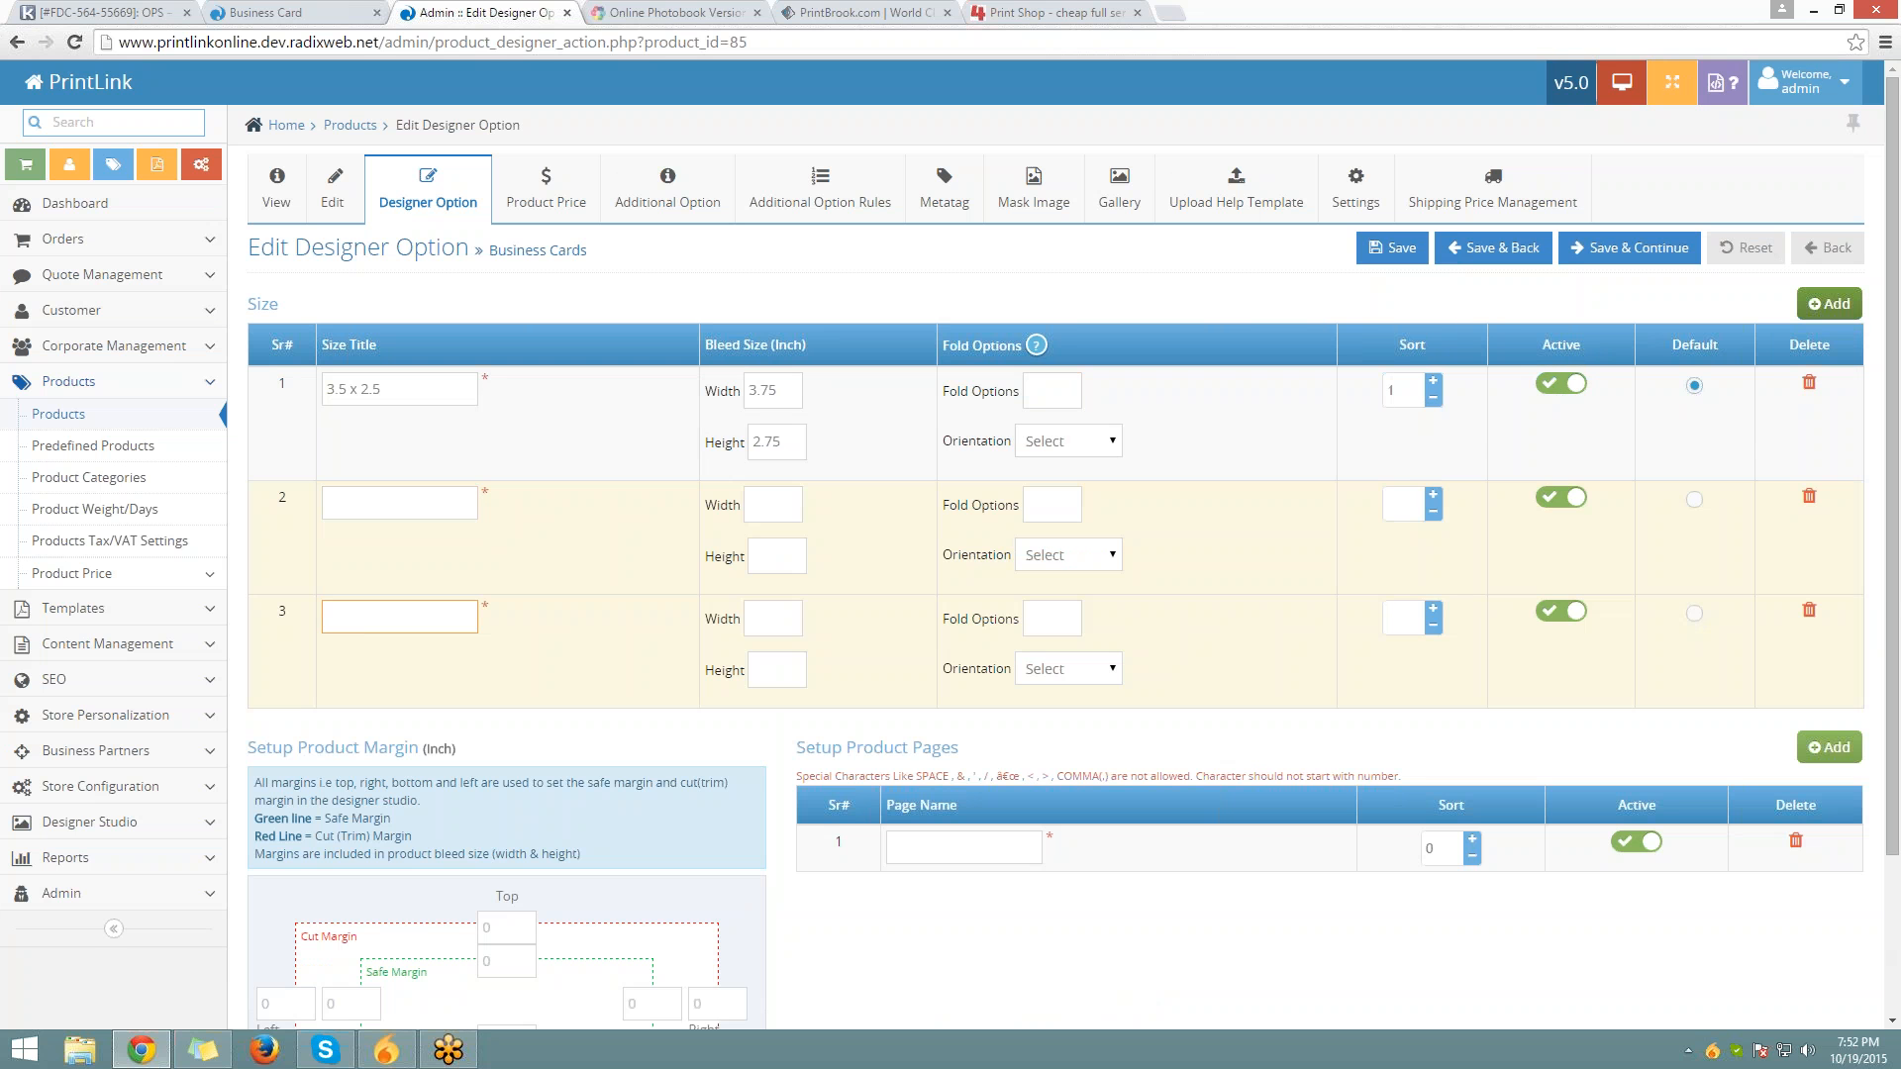
{"action": "left_click", "coordinate": [1809, 609]}
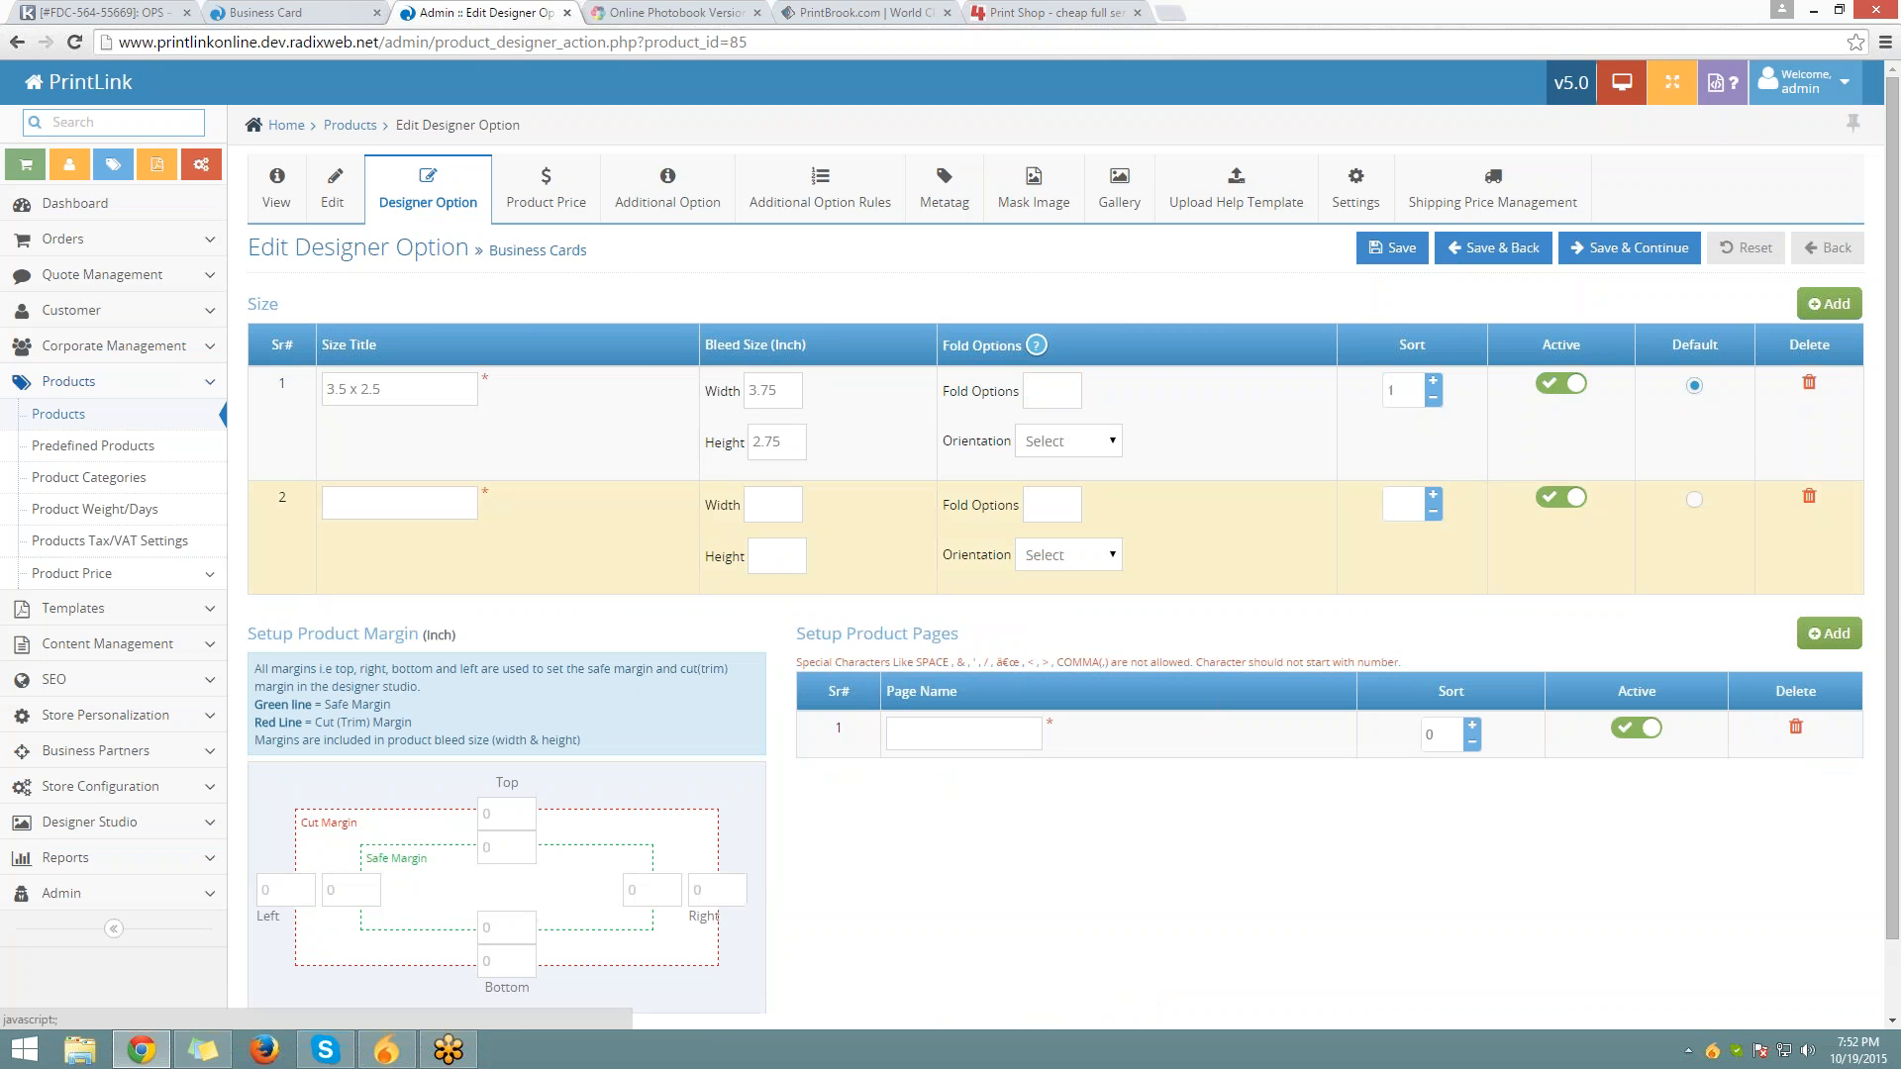
{"action": "left_click", "coordinate": [1808, 496]}
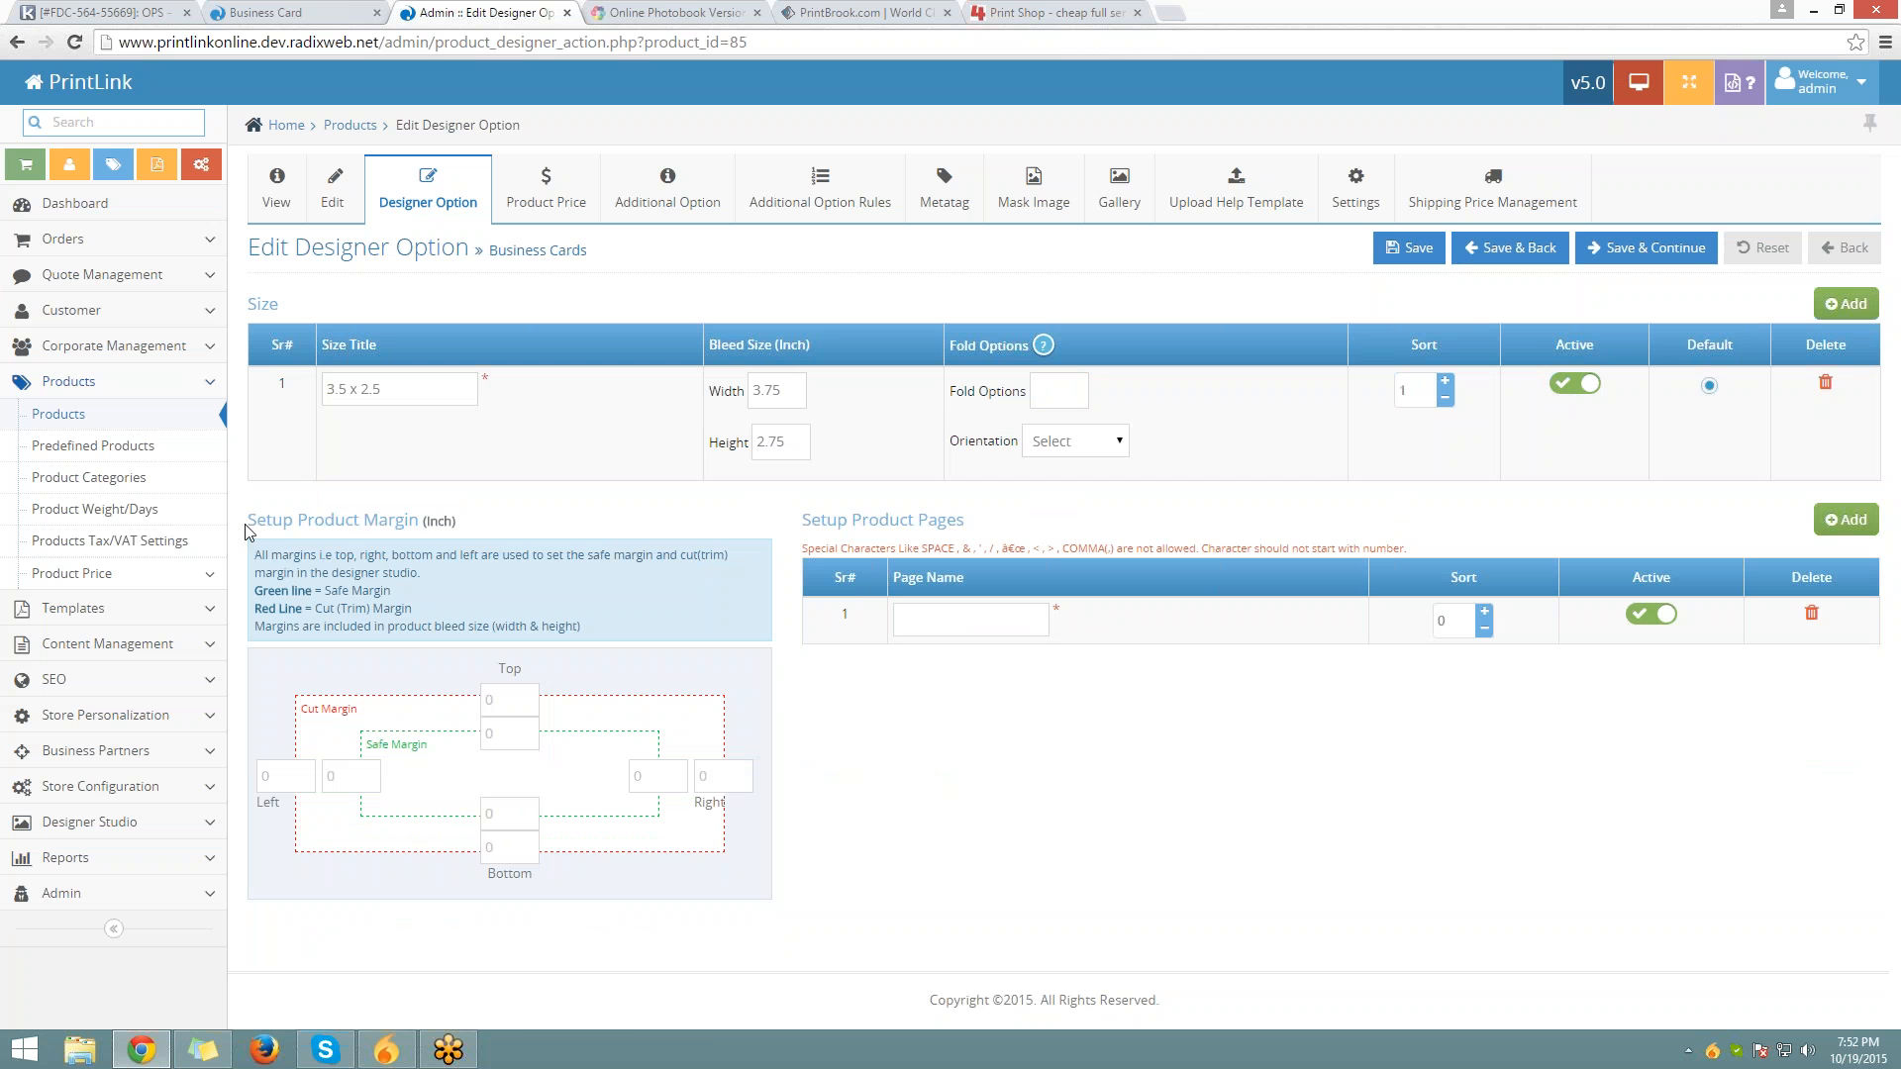
Enter 0.125 as the top, right, bottom and left cut margins
{"action": "left_click_drag", "start_coordinate": [244, 524], "coordinate": [387, 556]}
{"action": "left_click", "coordinate": [422, 676]}
{"action": "left_click", "coordinate": [490, 700]}
{"action": "type", "text": "0.125"}
{"action": "key", "text": "Tab"}
{"action": "type", "text": "0.1250"}
{"action": "key", "text": "Tab"}
{"action": "type", "text": "0.125"}
{"action": "key", "text": "Tab"}
{"action": "type", "text": "0.125"}
Enter 0.25 for all four safe margins and save the designer size and margins
{"action": "key", "text": "Tab"}
{"action": "type", "text": "0.25"}
{"action": "key", "text": "ctrl+a"}
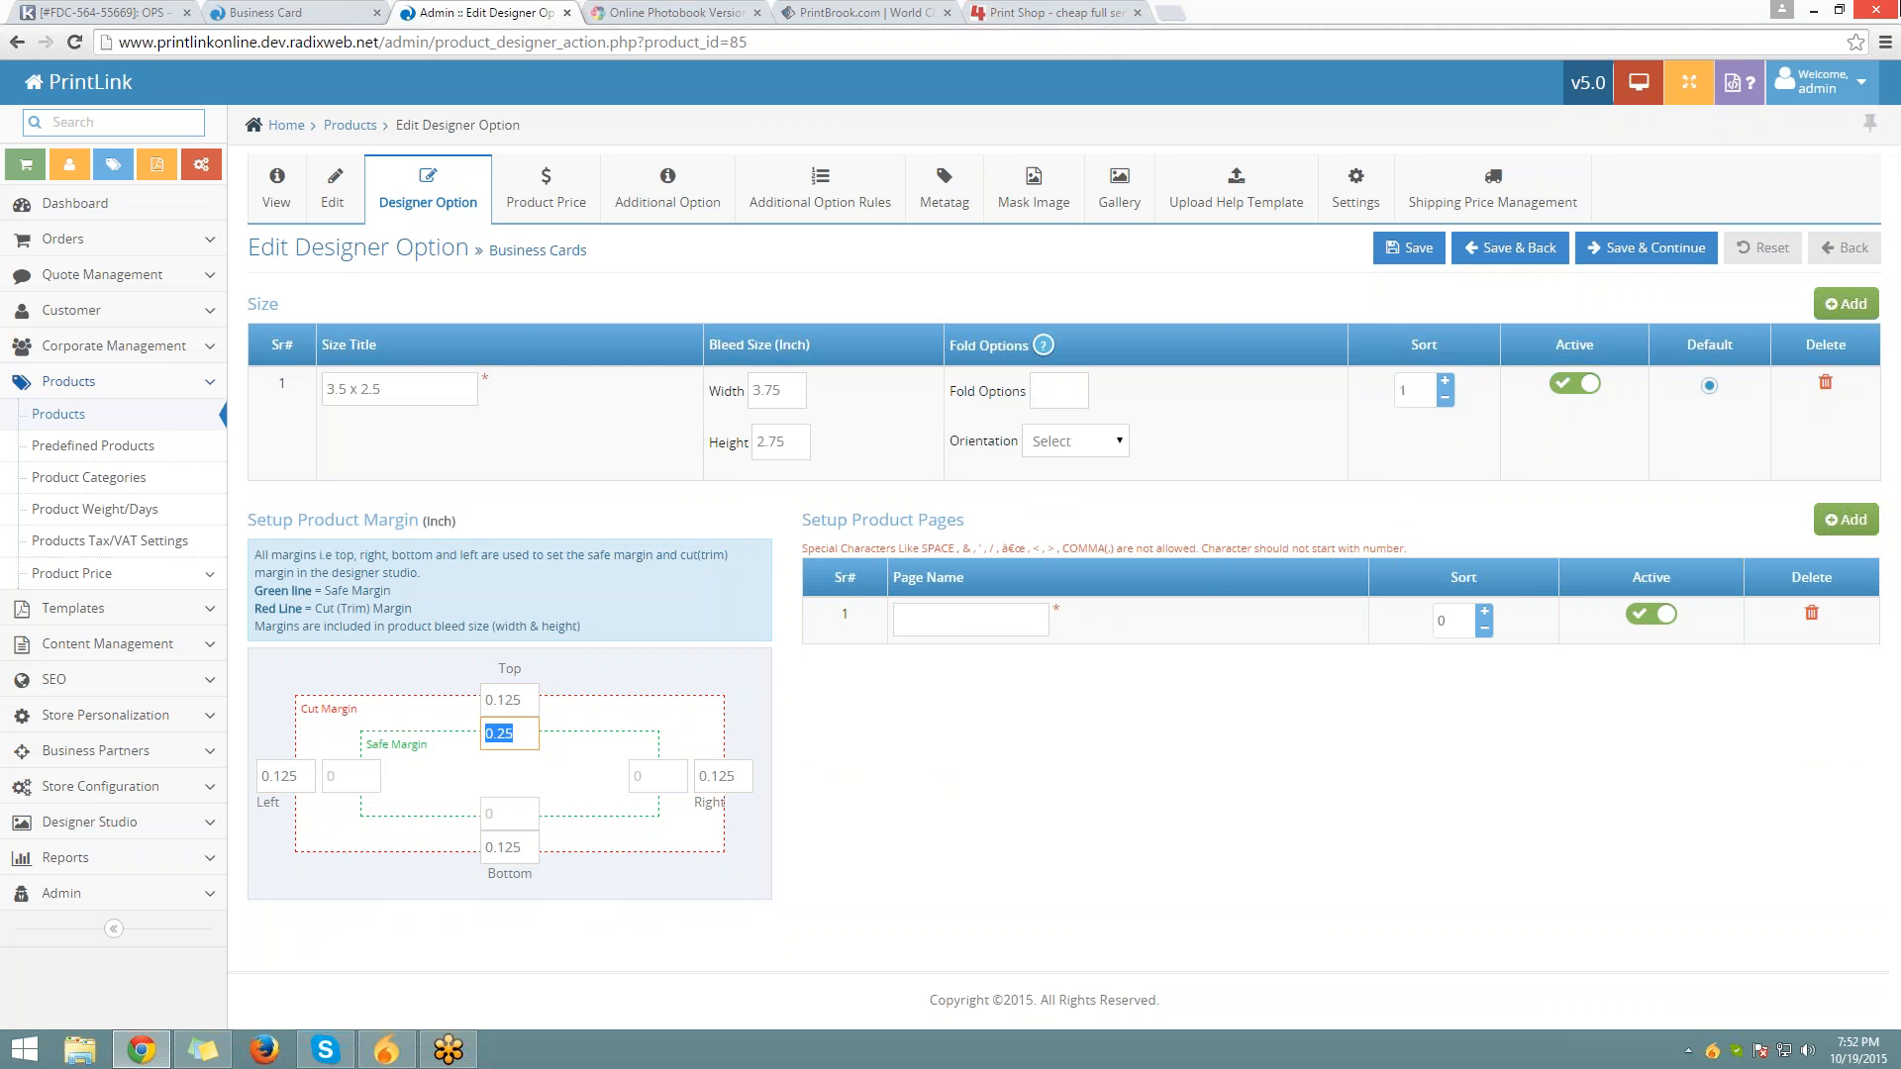
{"action": "key", "text": "ctrl+c"}
{"action": "key", "text": "Tab"}
{"action": "key", "text": "ctrl+v"}
{"action": "key", "text": "Tab"}
{"action": "key", "text": "ctrl+v"}
{"action": "key", "text": "Tab"}
{"action": "type", "text": "`"}
{"action": "key", "text": "ctrl+v"}
{"action": "key", "text": "ctrl+a"}
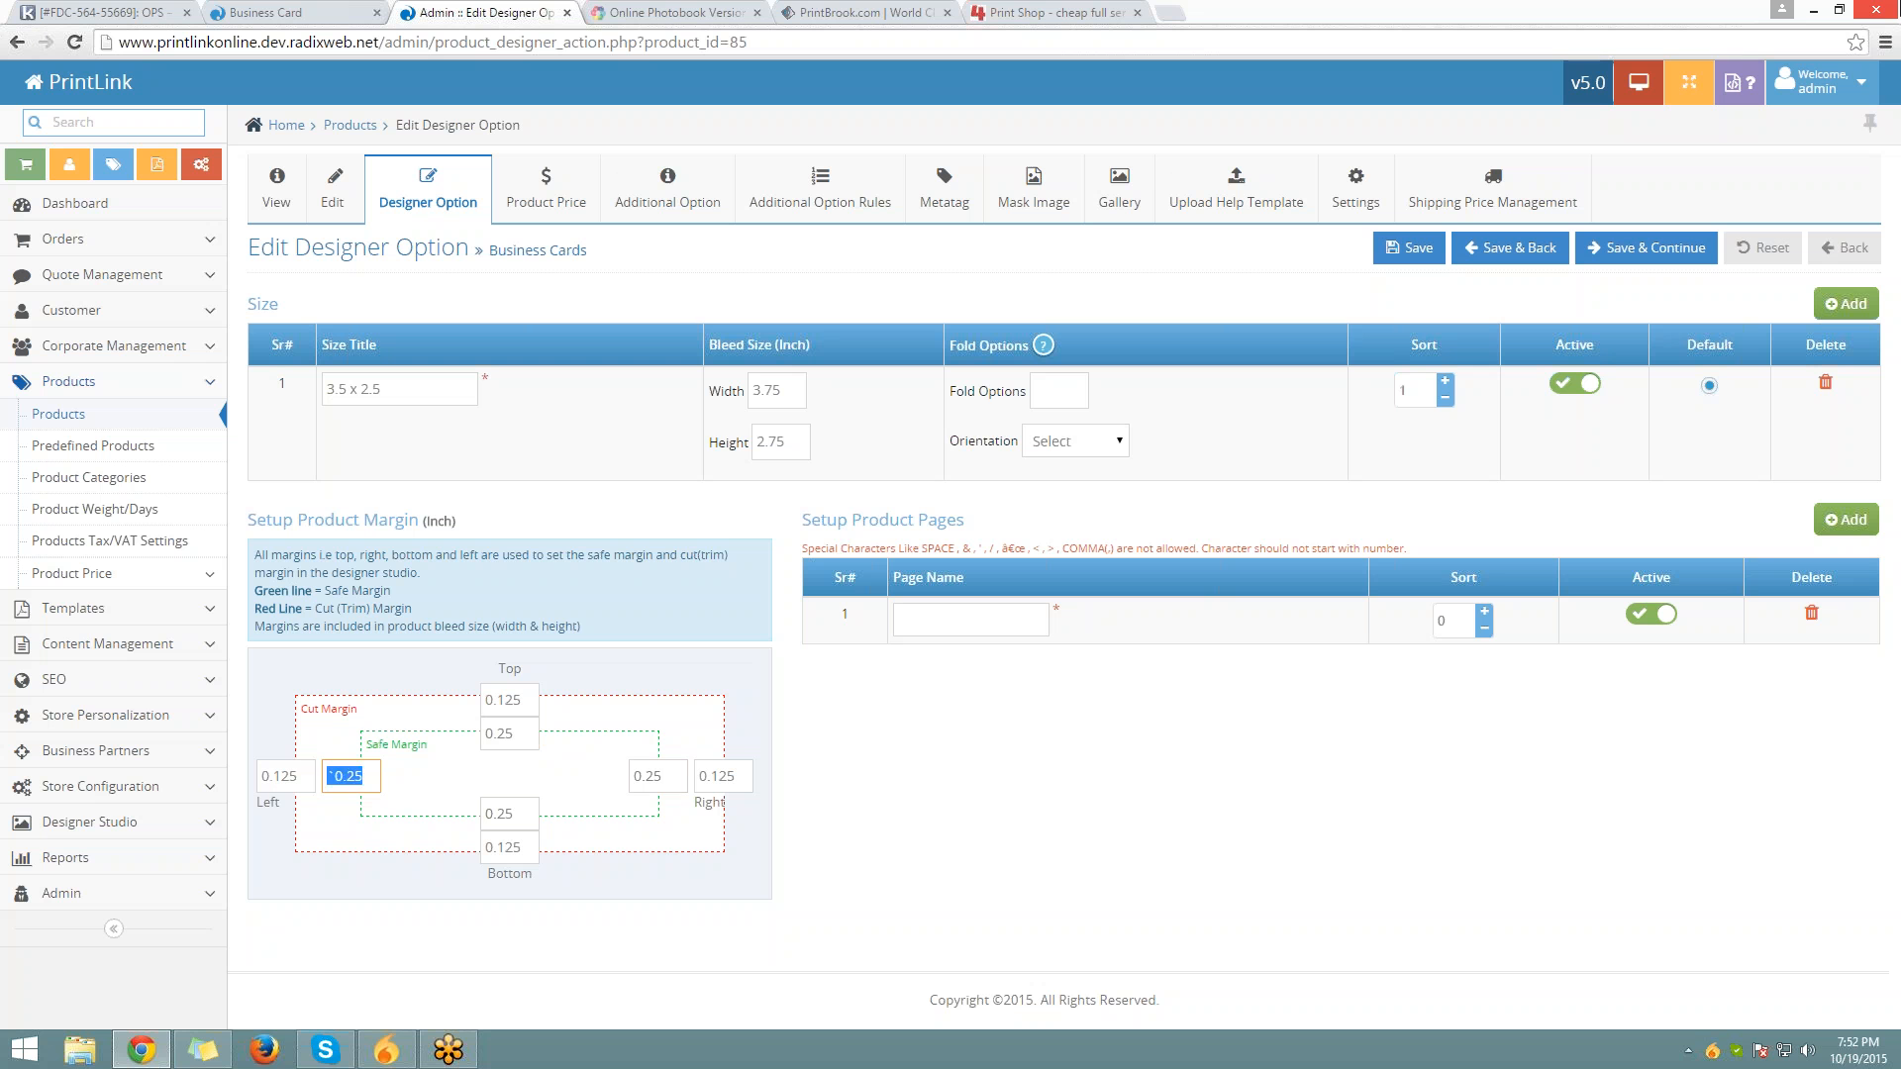
{"action": "key", "text": "ctrl+v"}
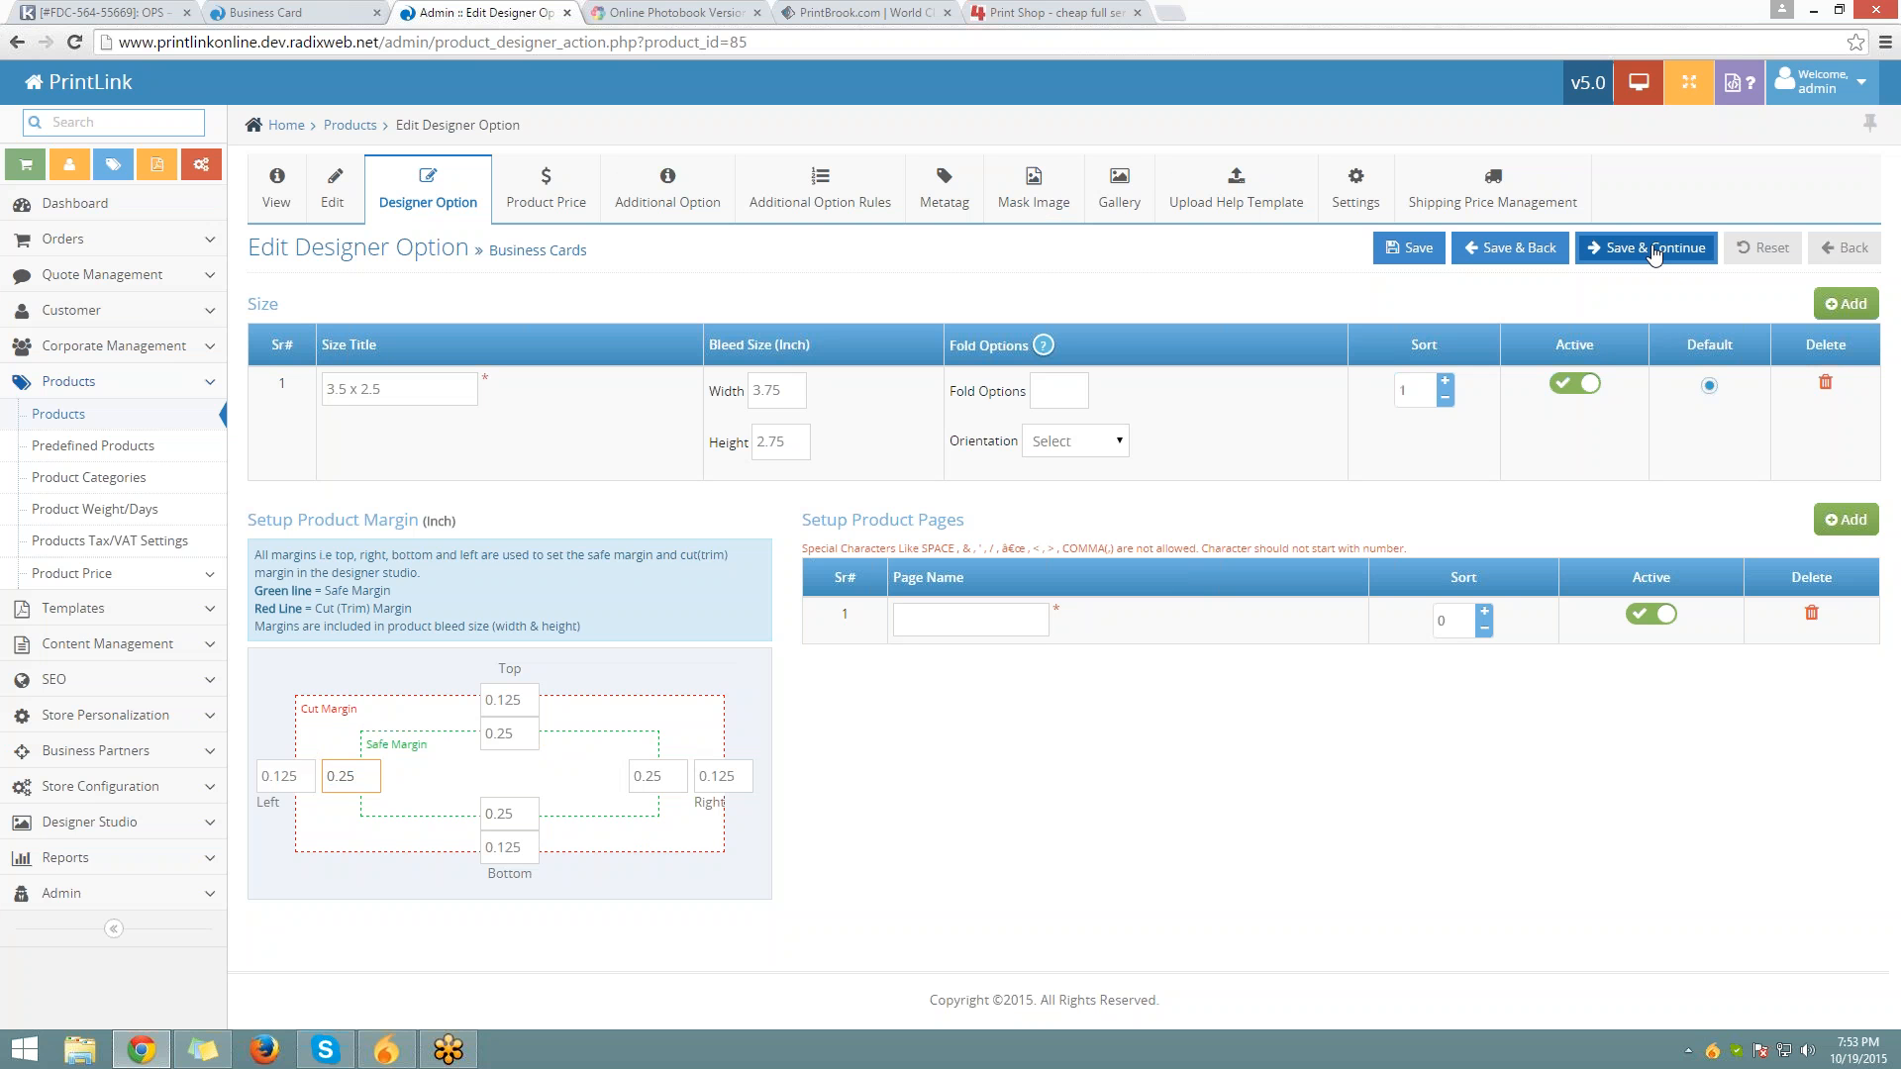
{"action": "left_click", "coordinate": [1653, 253]}
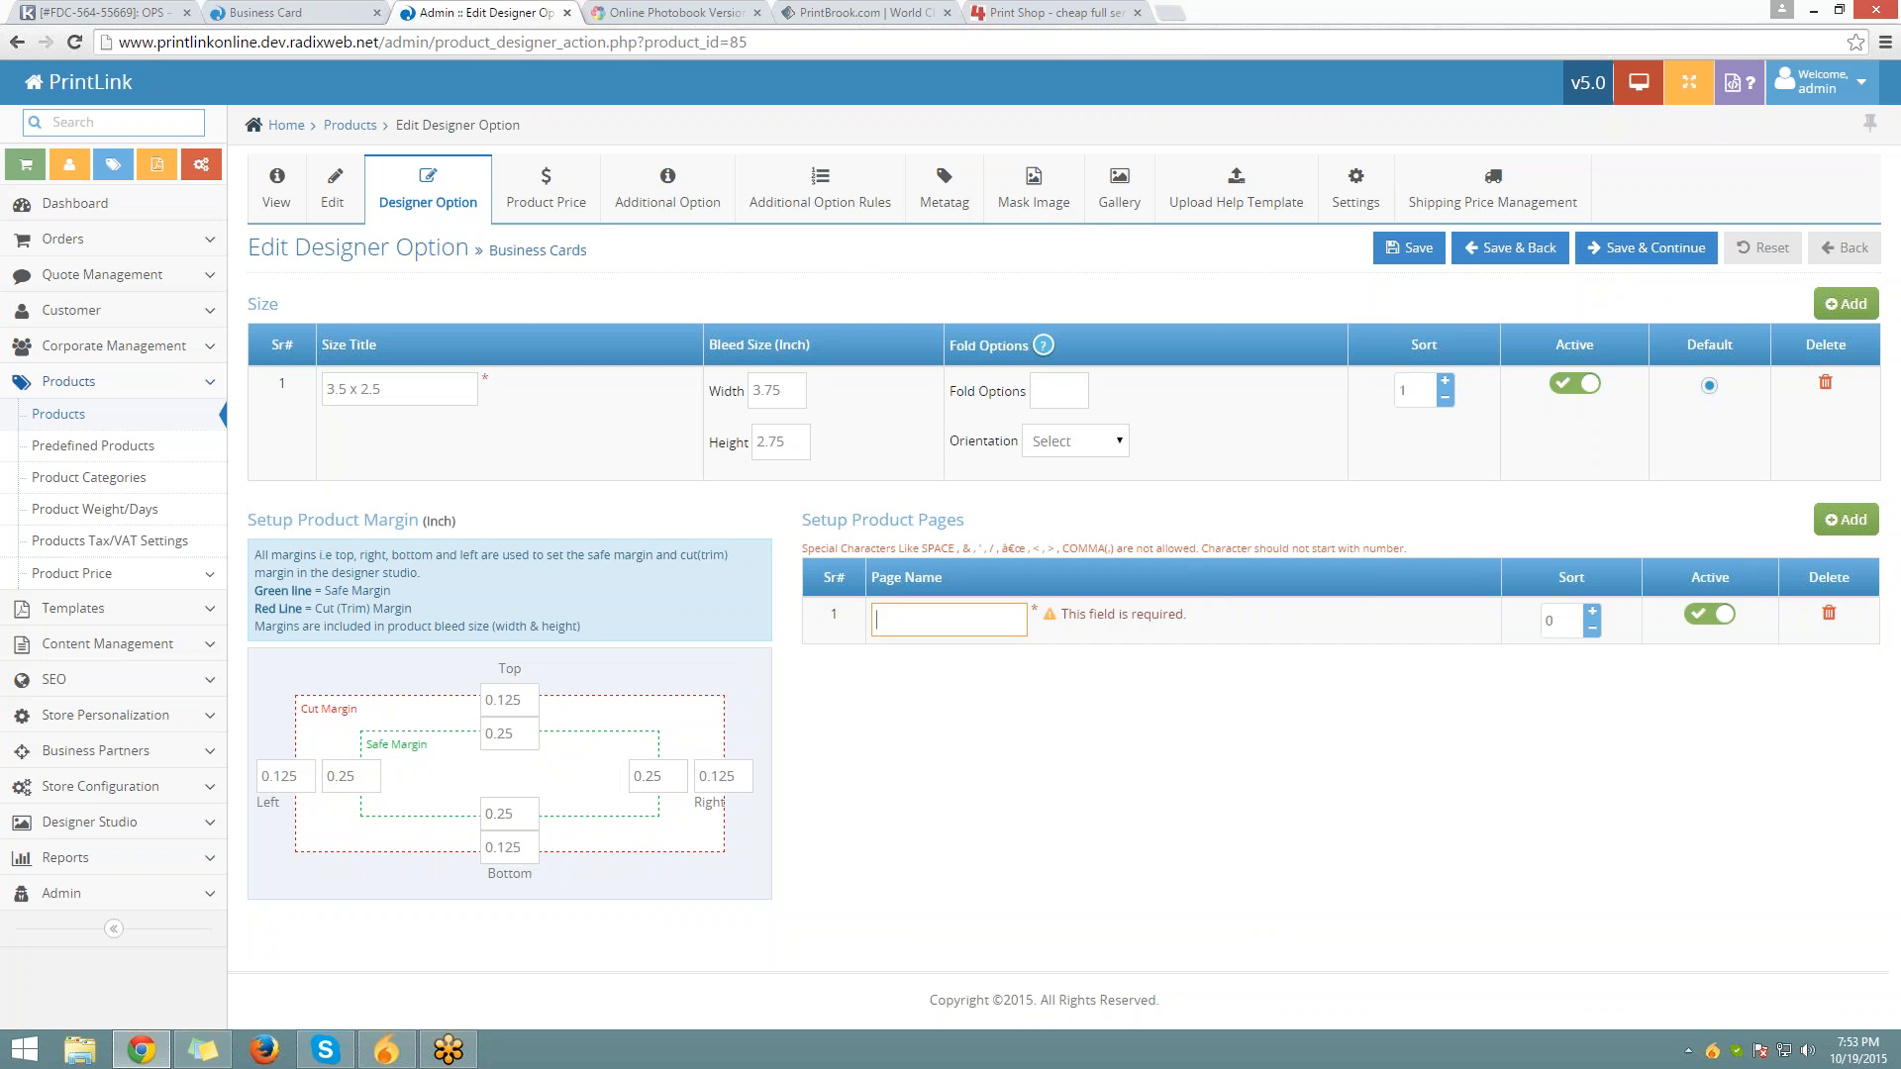
Add a page named 'Front Side' and save the designer options to continue to pricing
{"action": "left_click", "coordinate": [948, 620]}
{"action": "left_click_drag", "start_coordinate": [995, 521], "coordinate": [811, 520]}
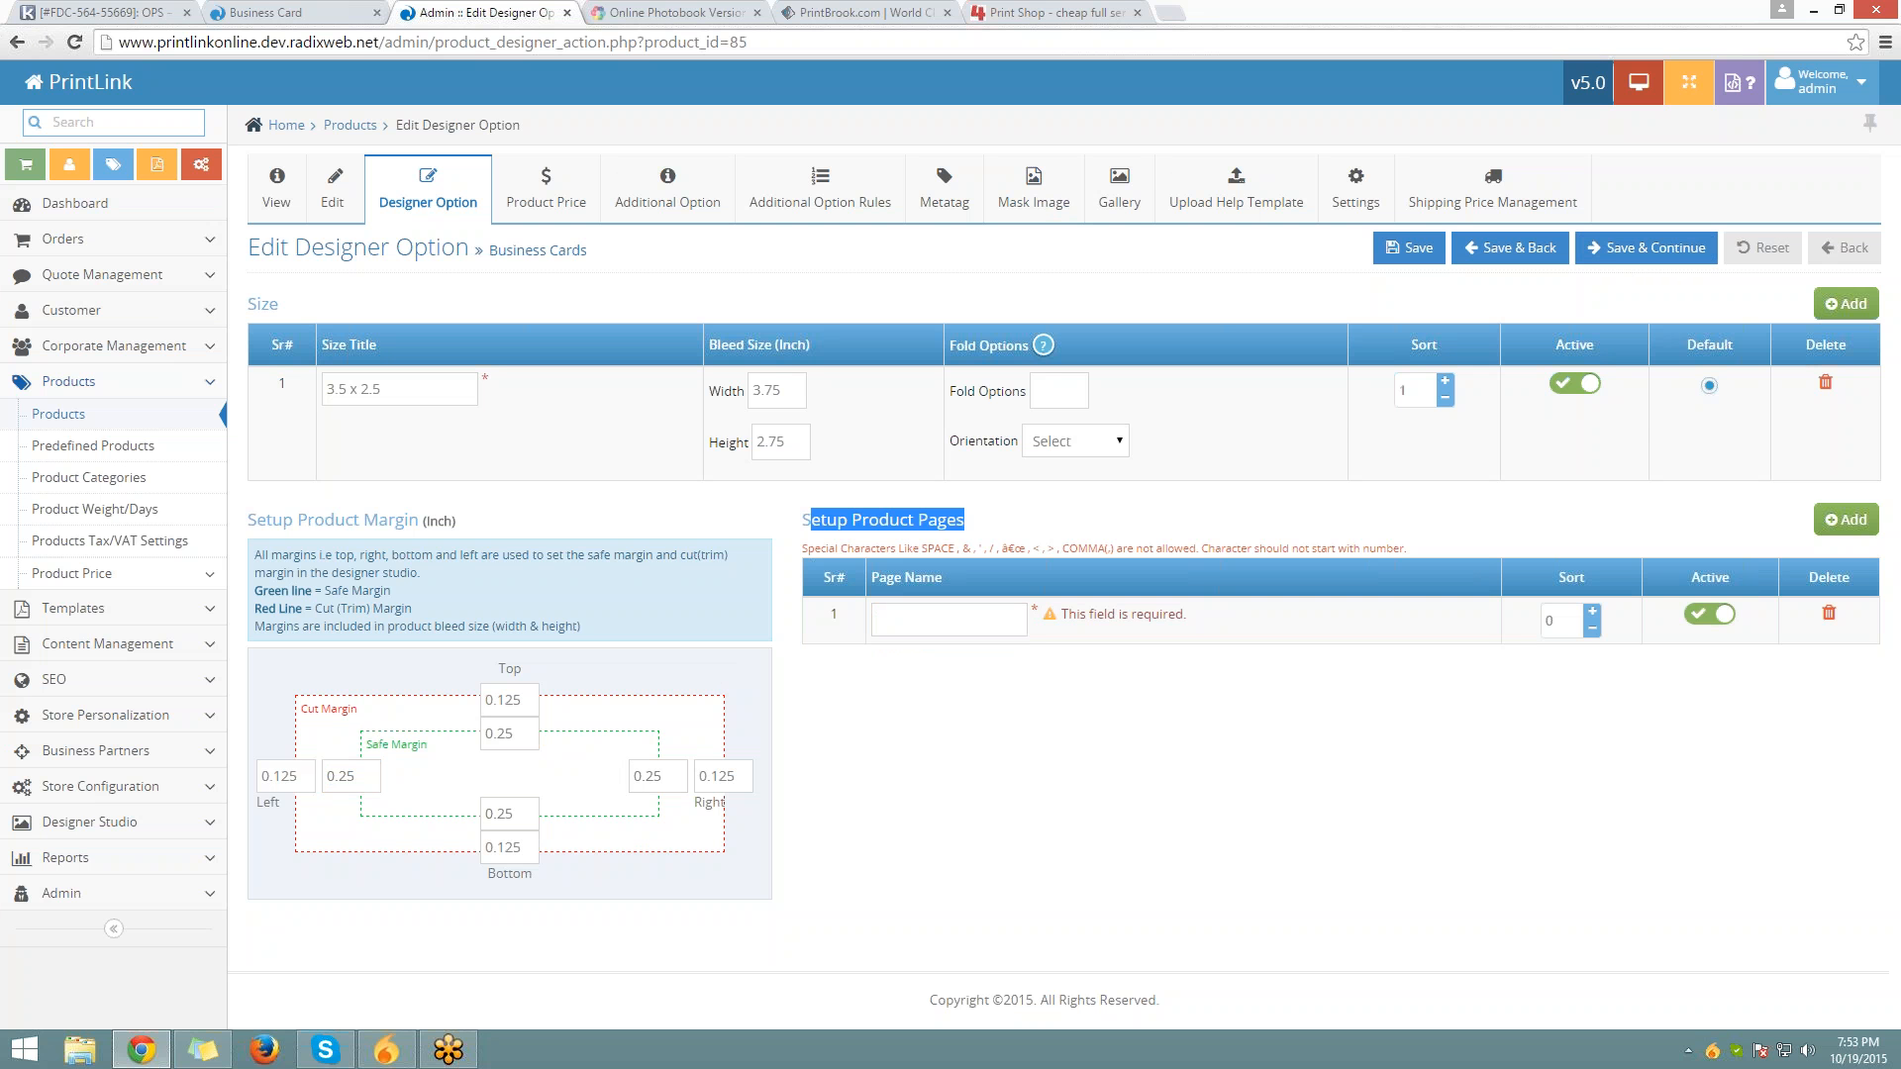
{"action": "left_click", "coordinate": [946, 620]}
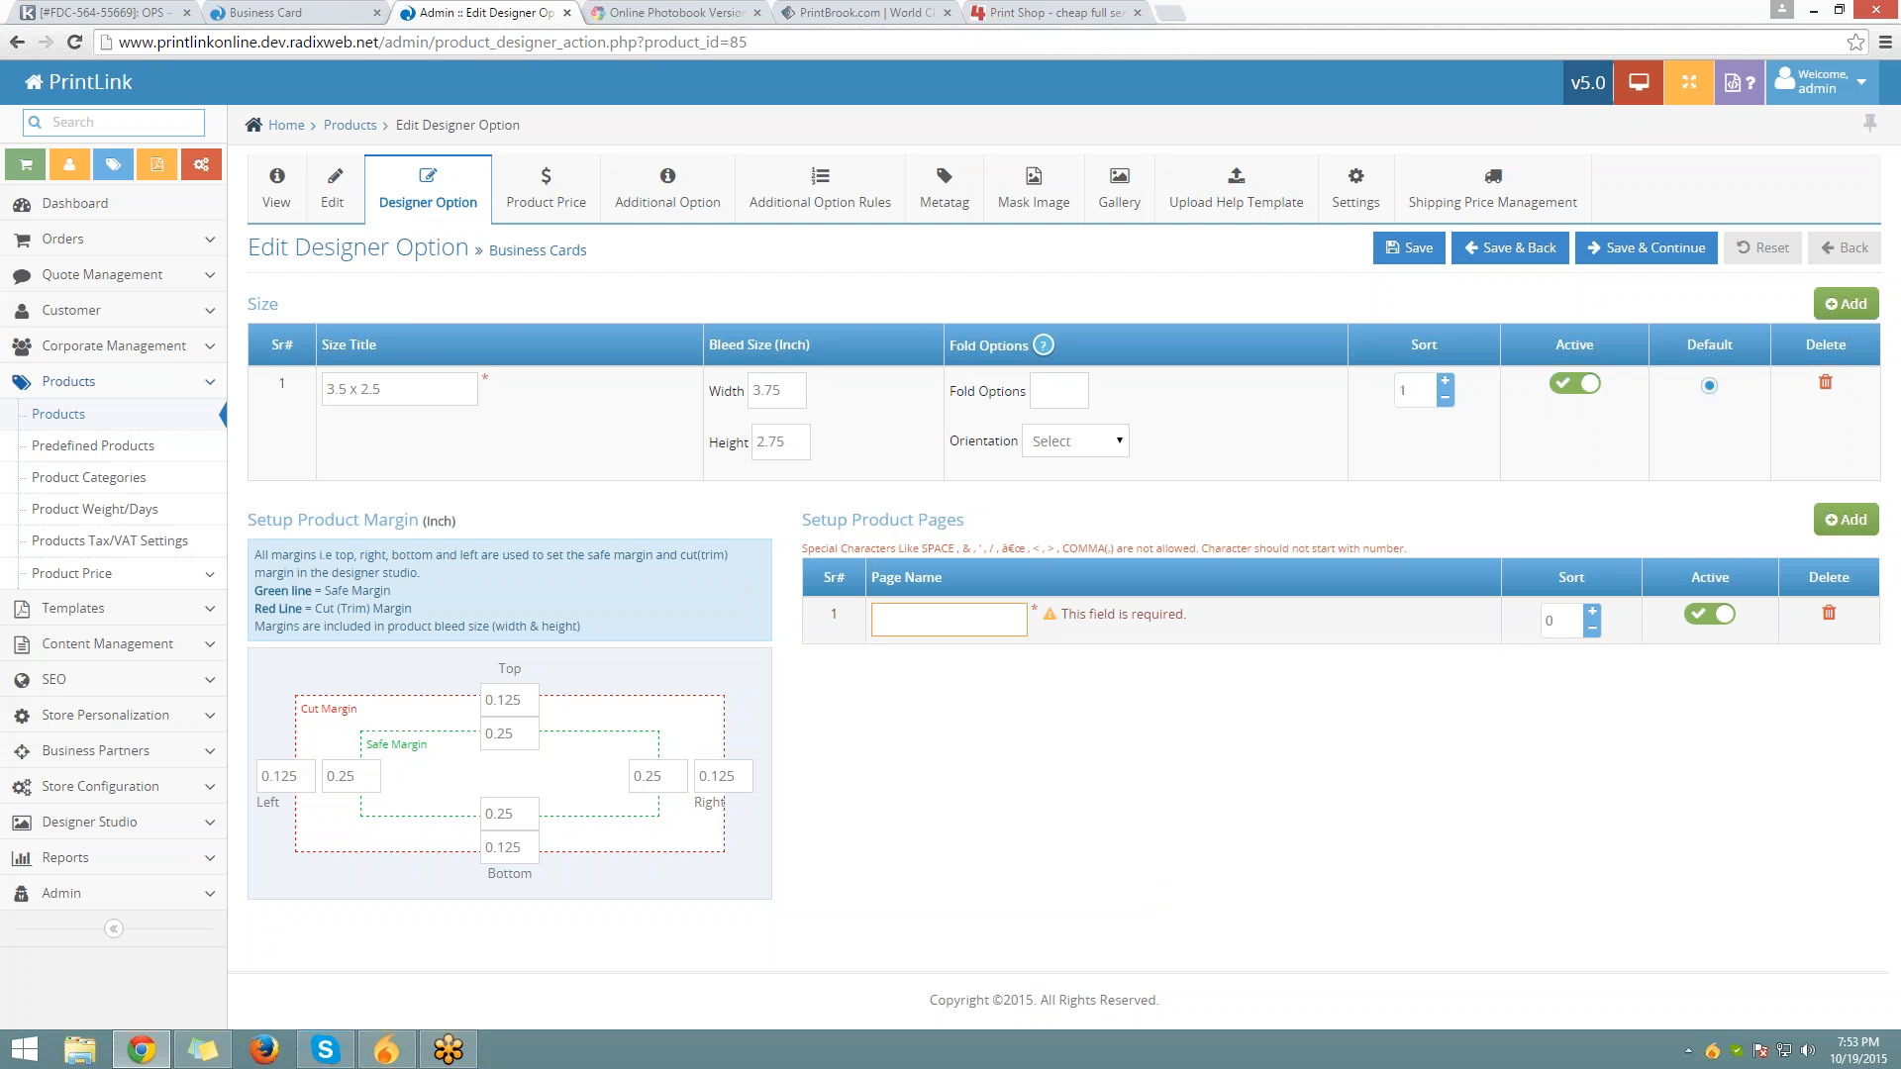
{"action": "type", "text": "Fr"}
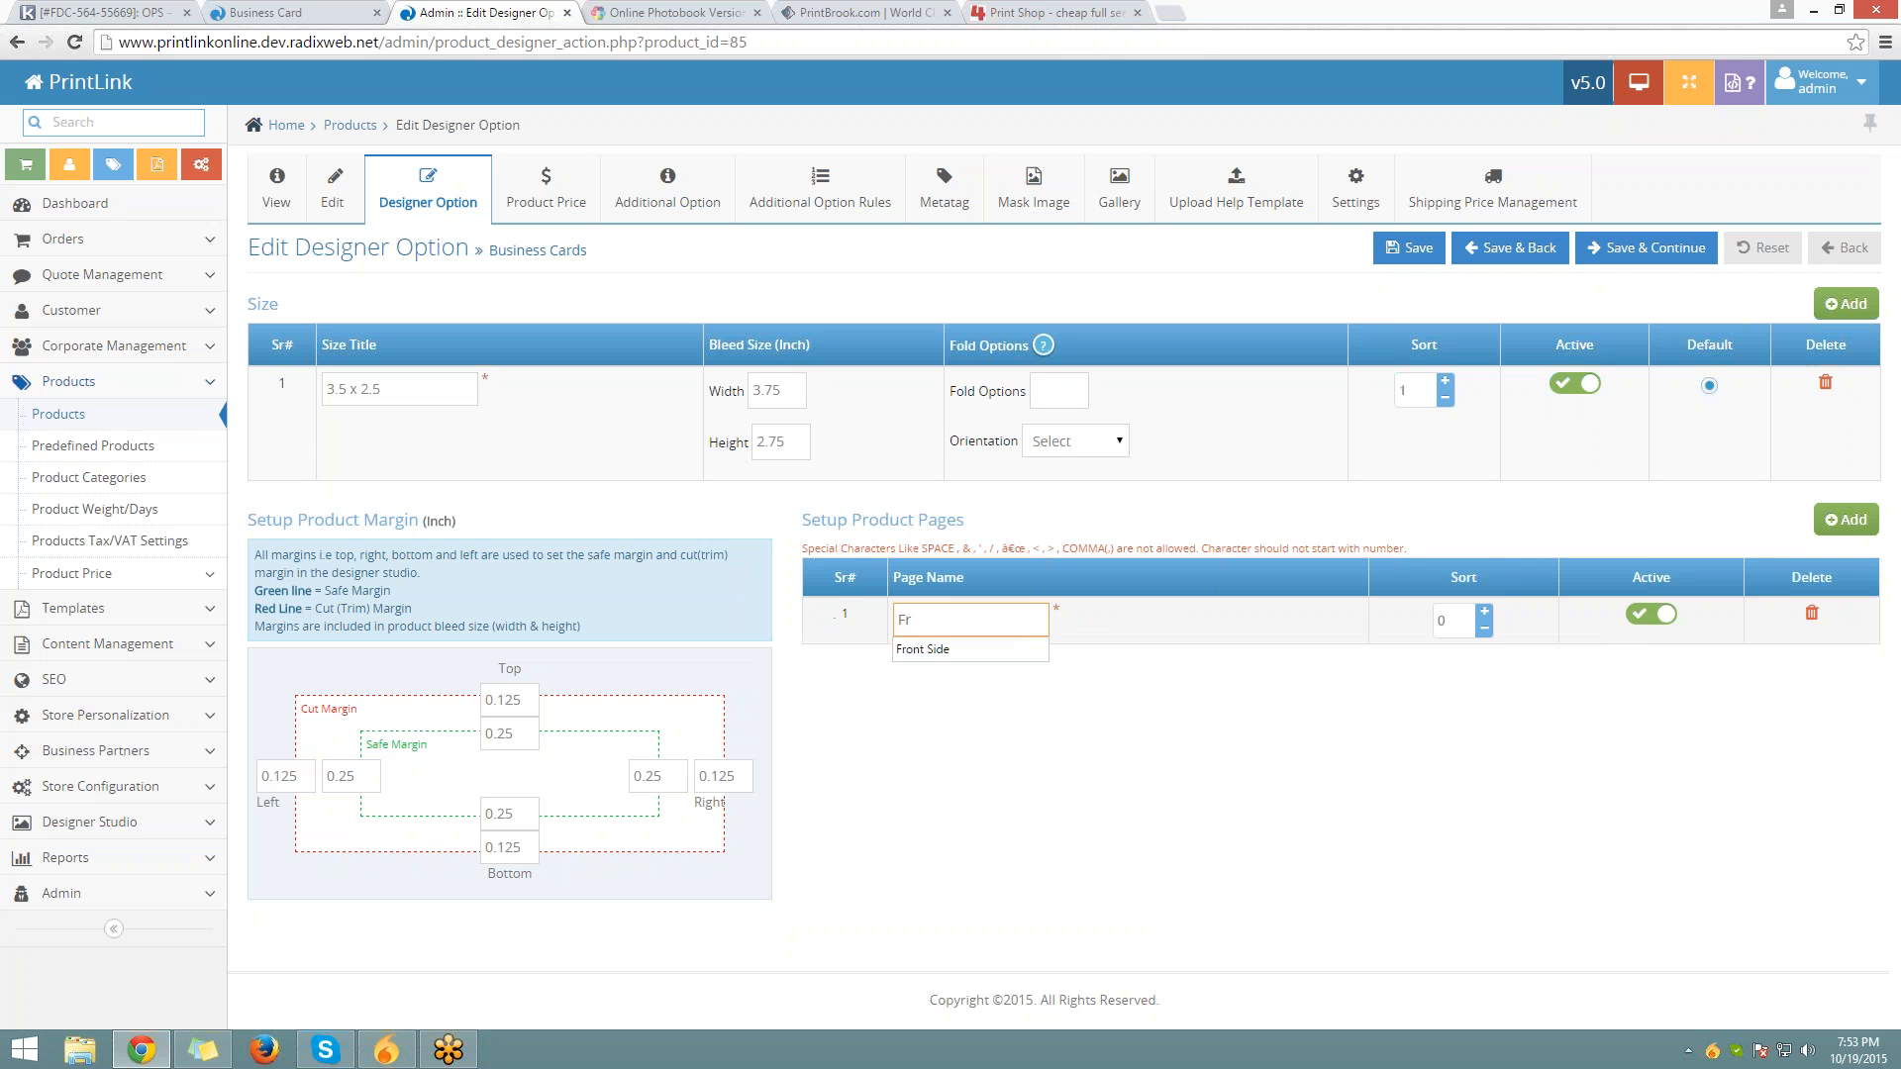
{"action": "key", "text": "Down"}
{"action": "key", "text": "Tab"}
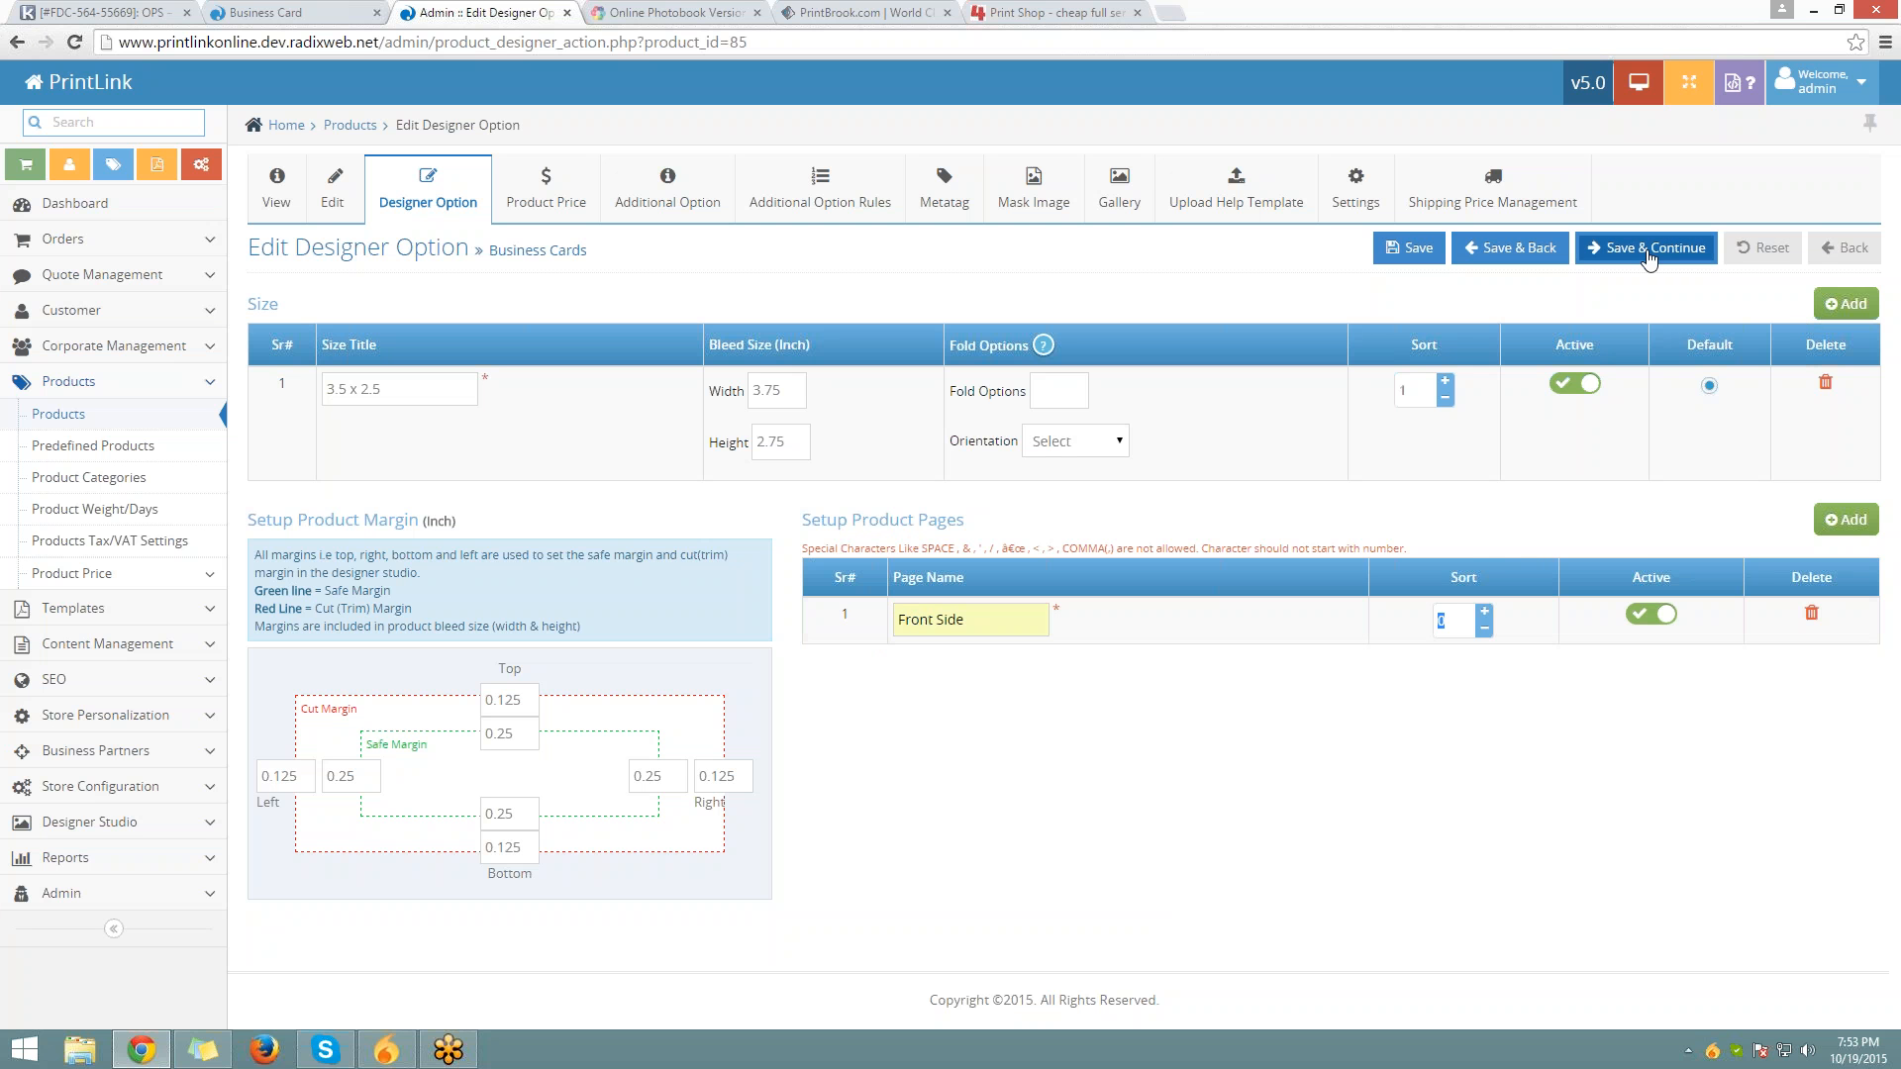
{"action": "left_click", "coordinate": [1648, 256]}
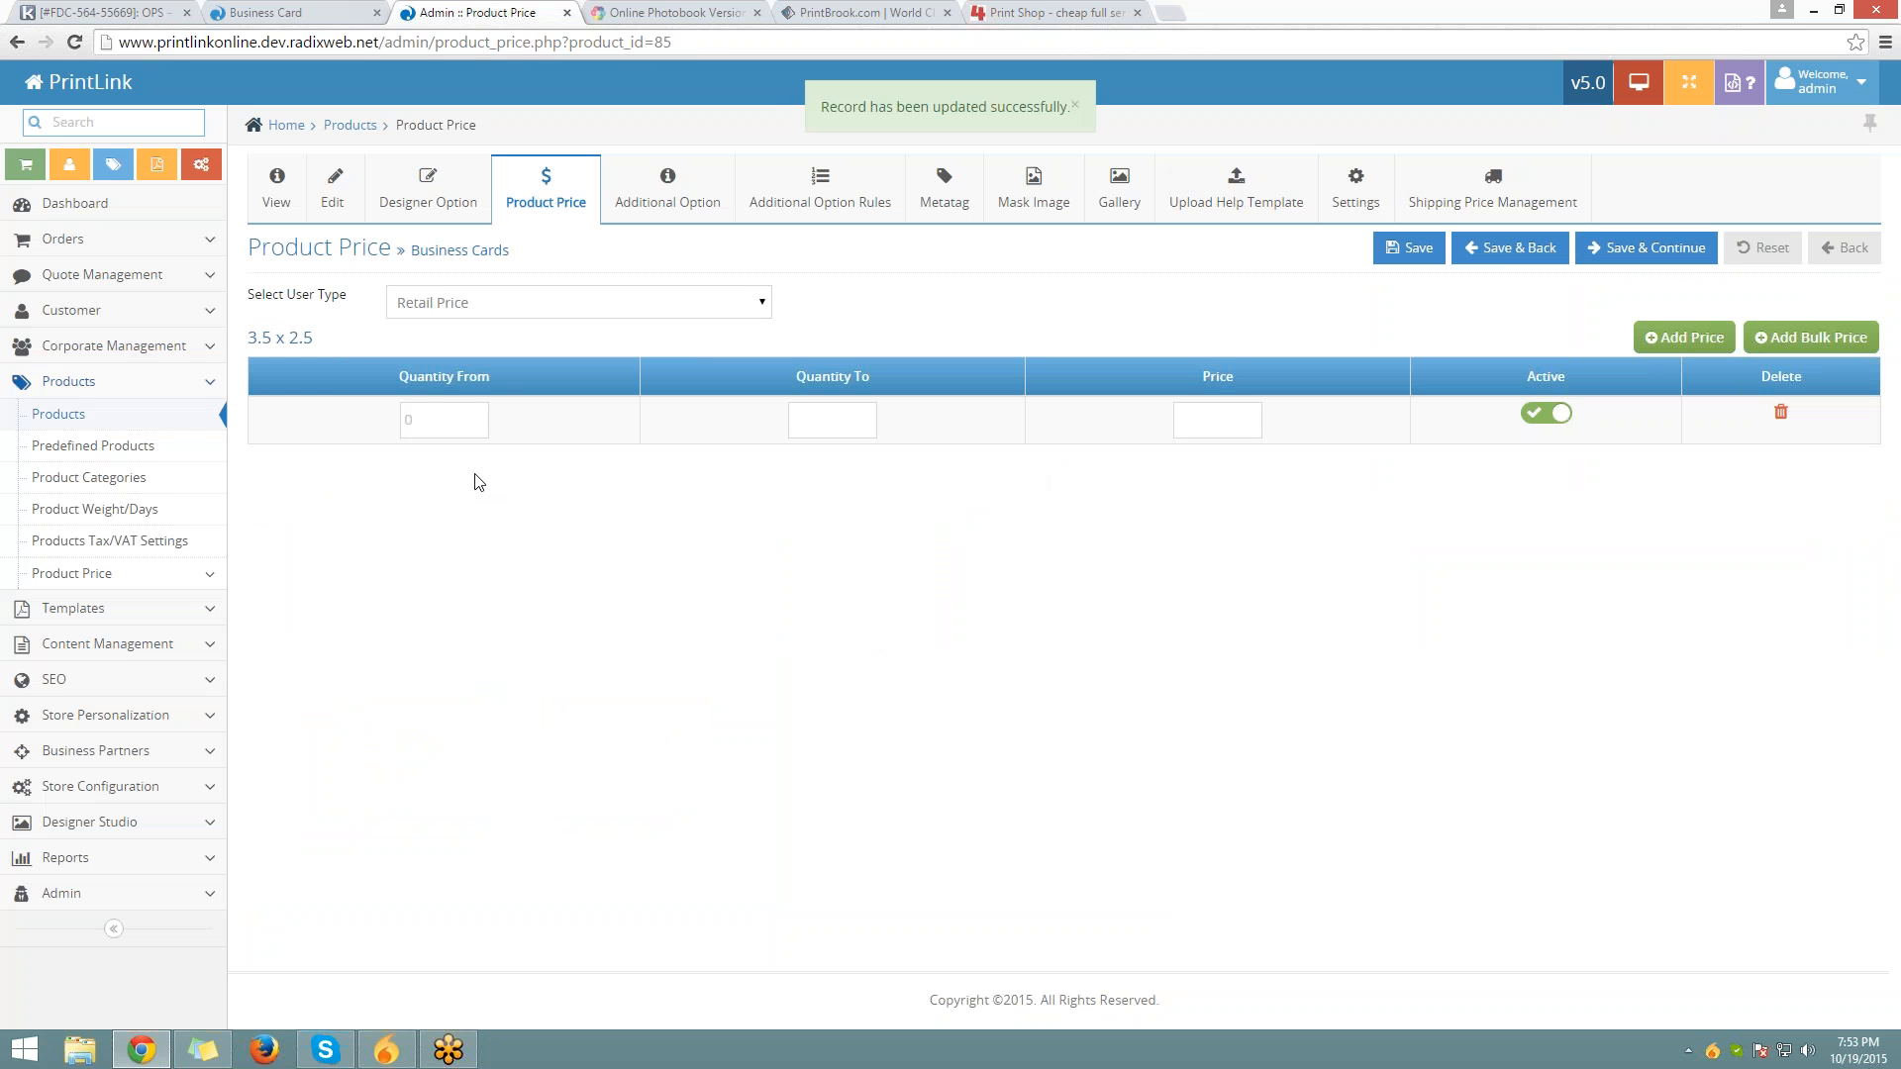
Set the first retail price tier to quantities 100–500 at price 1
{"action": "left_click", "coordinate": [423, 414]}
{"action": "left_click", "coordinate": [782, 423]}
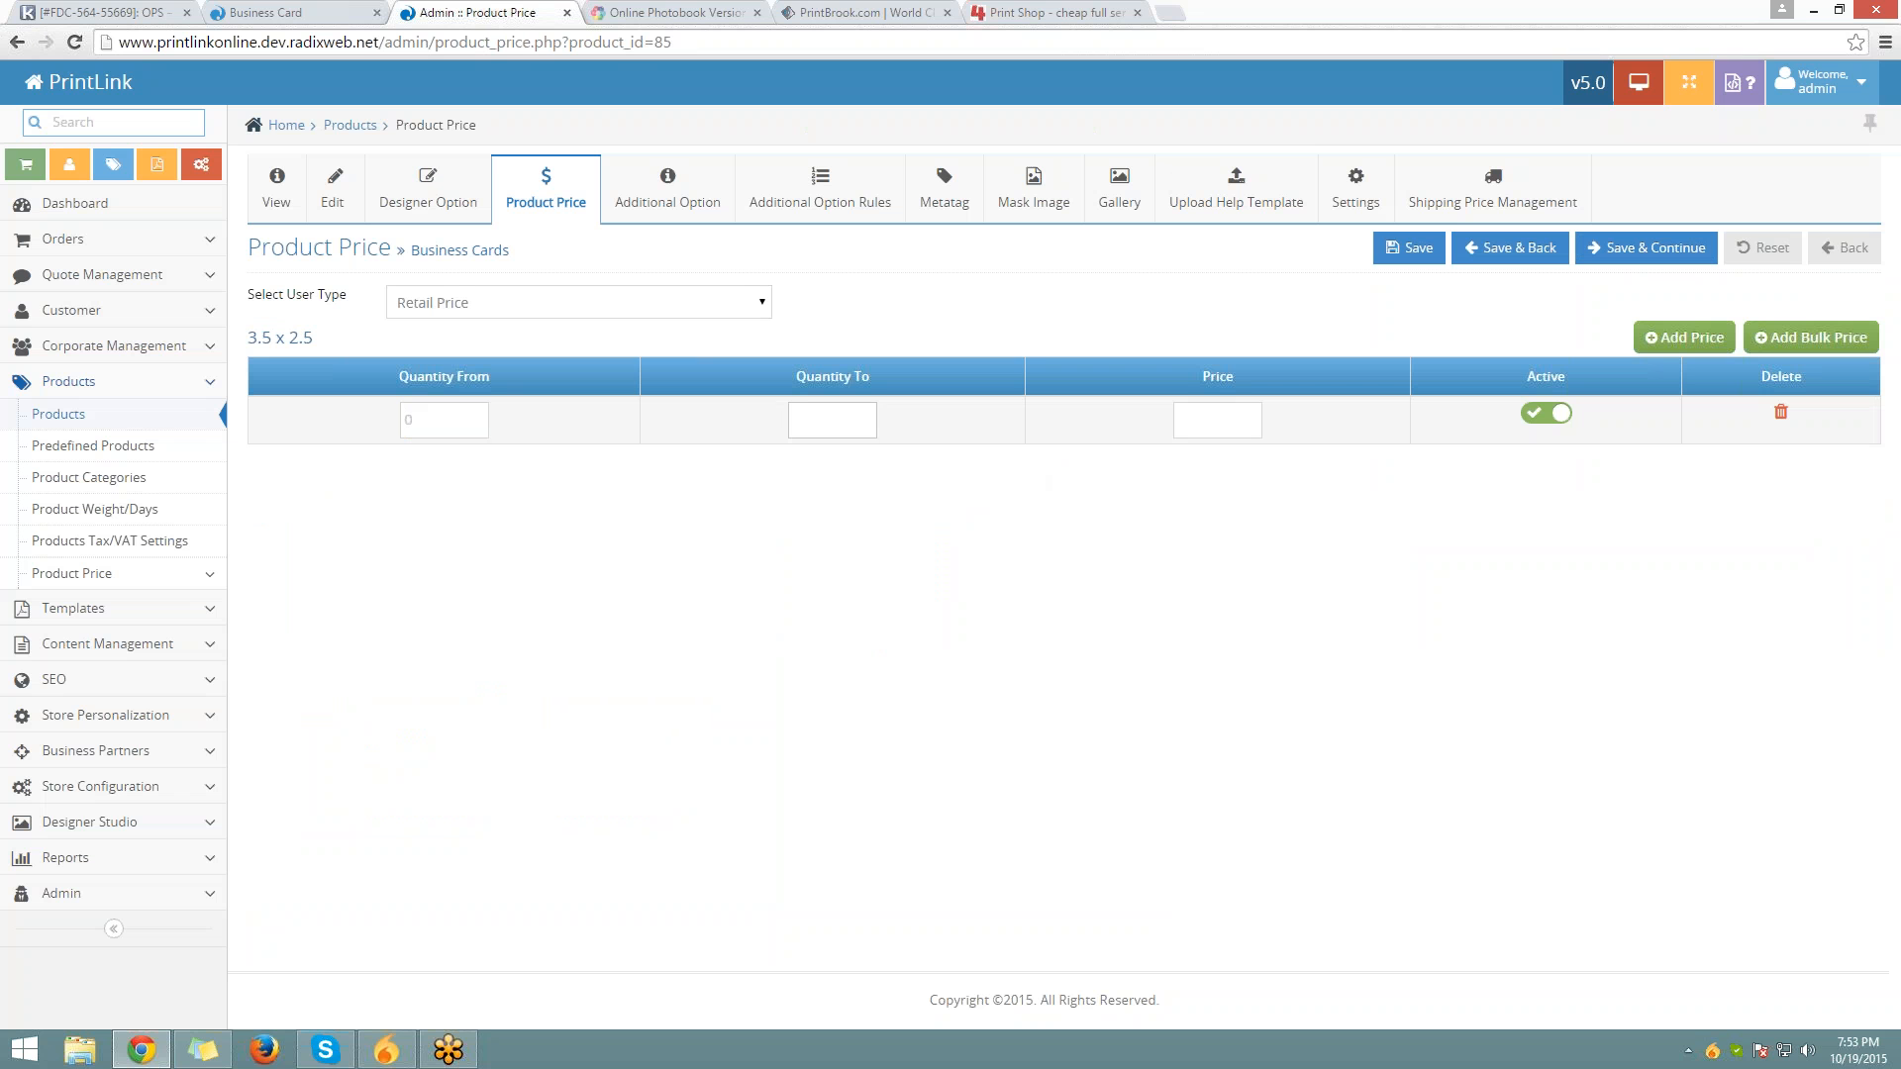
{"action": "left_click", "coordinate": [1191, 417]}
{"action": "type", "text": "10"}
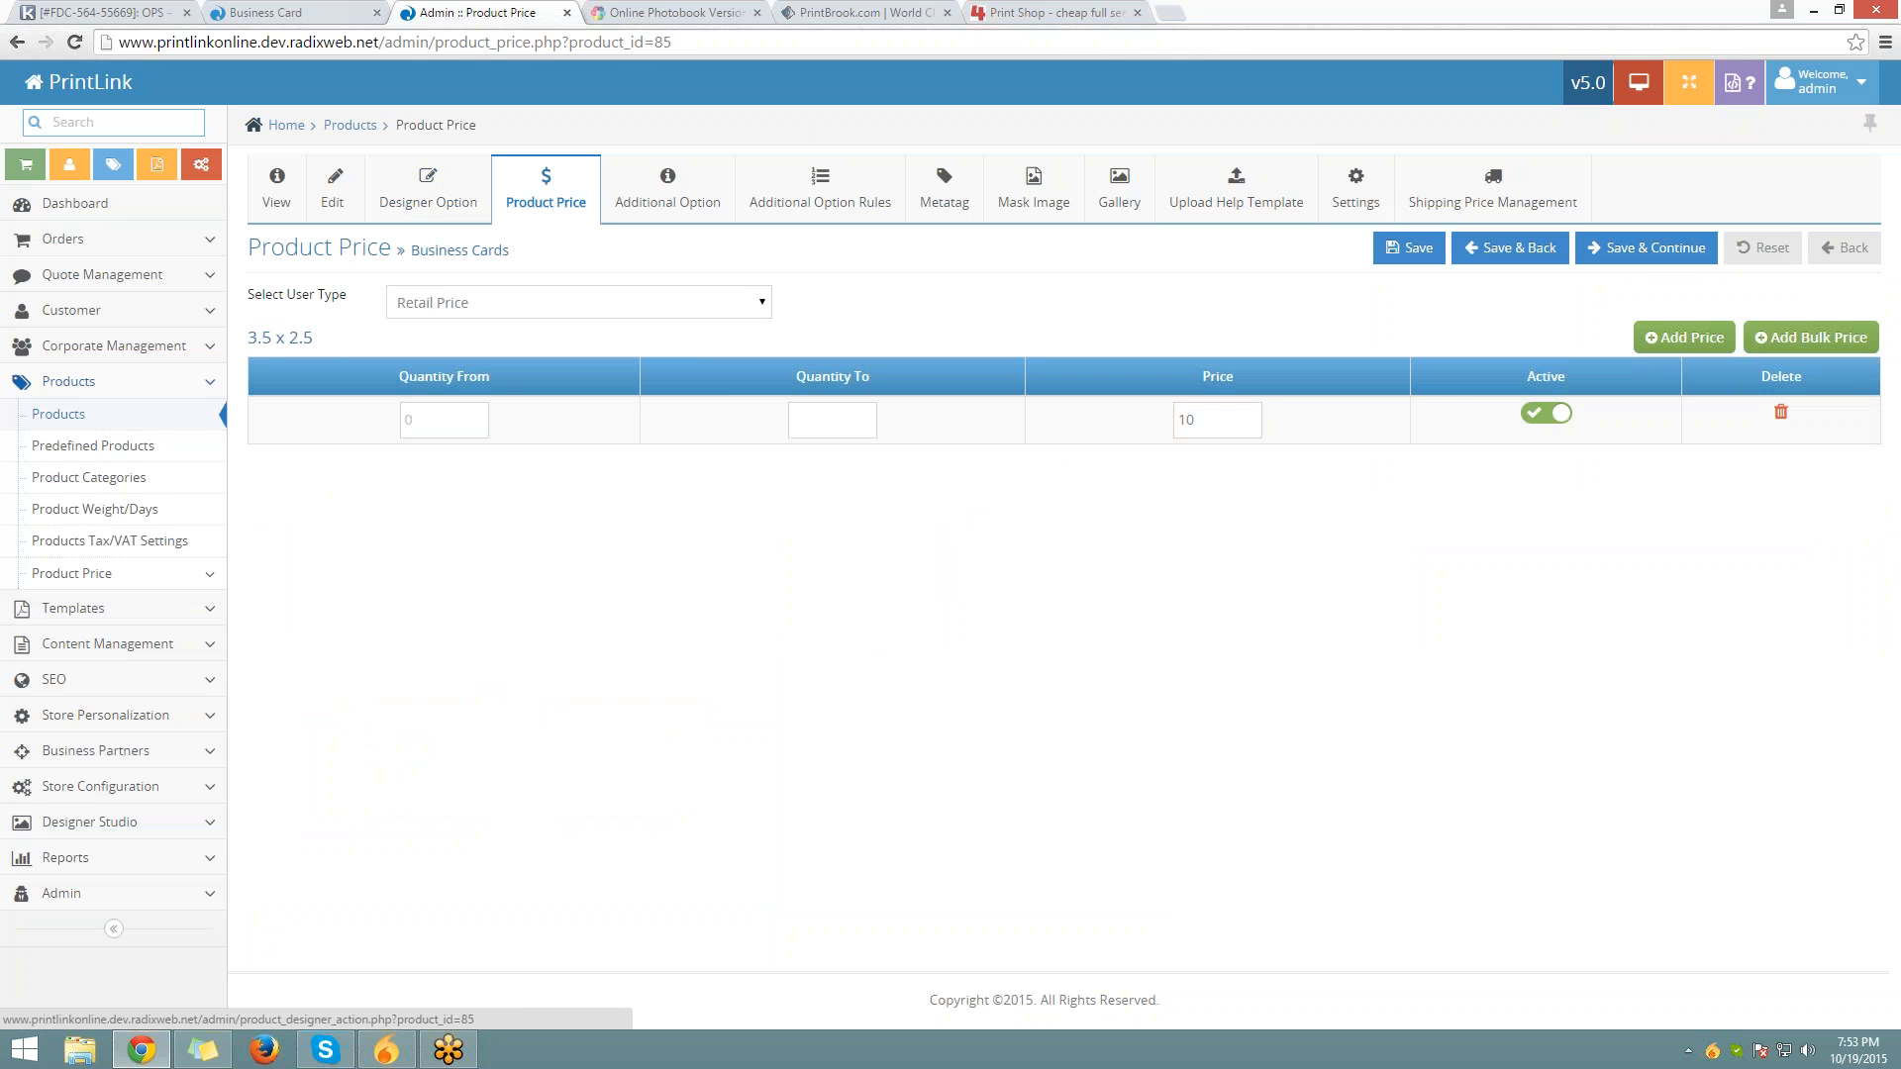
{"action": "left_click", "coordinate": [436, 420]}
{"action": "type", "text": "100"}
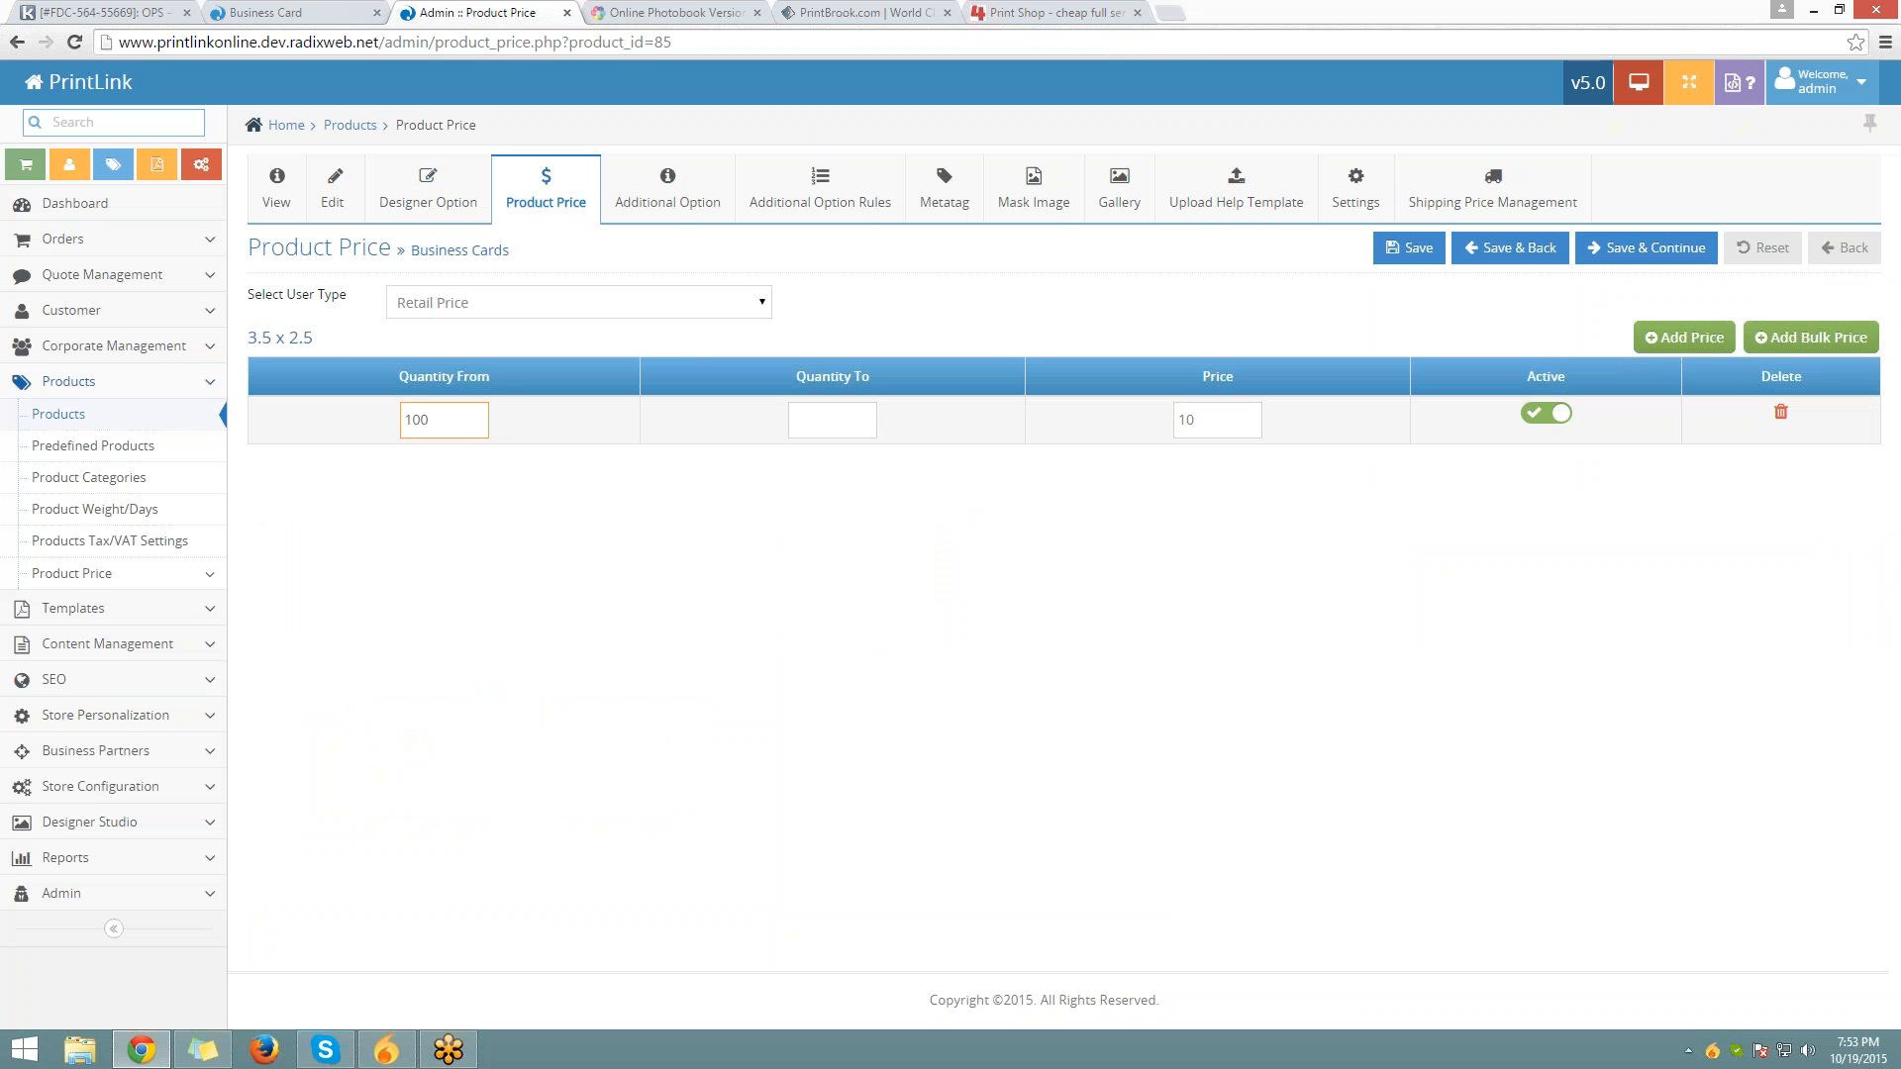
{"action": "key", "text": "Tab"}
{"action": "type", "text": "500"}
{"action": "key", "text": "Tab"}
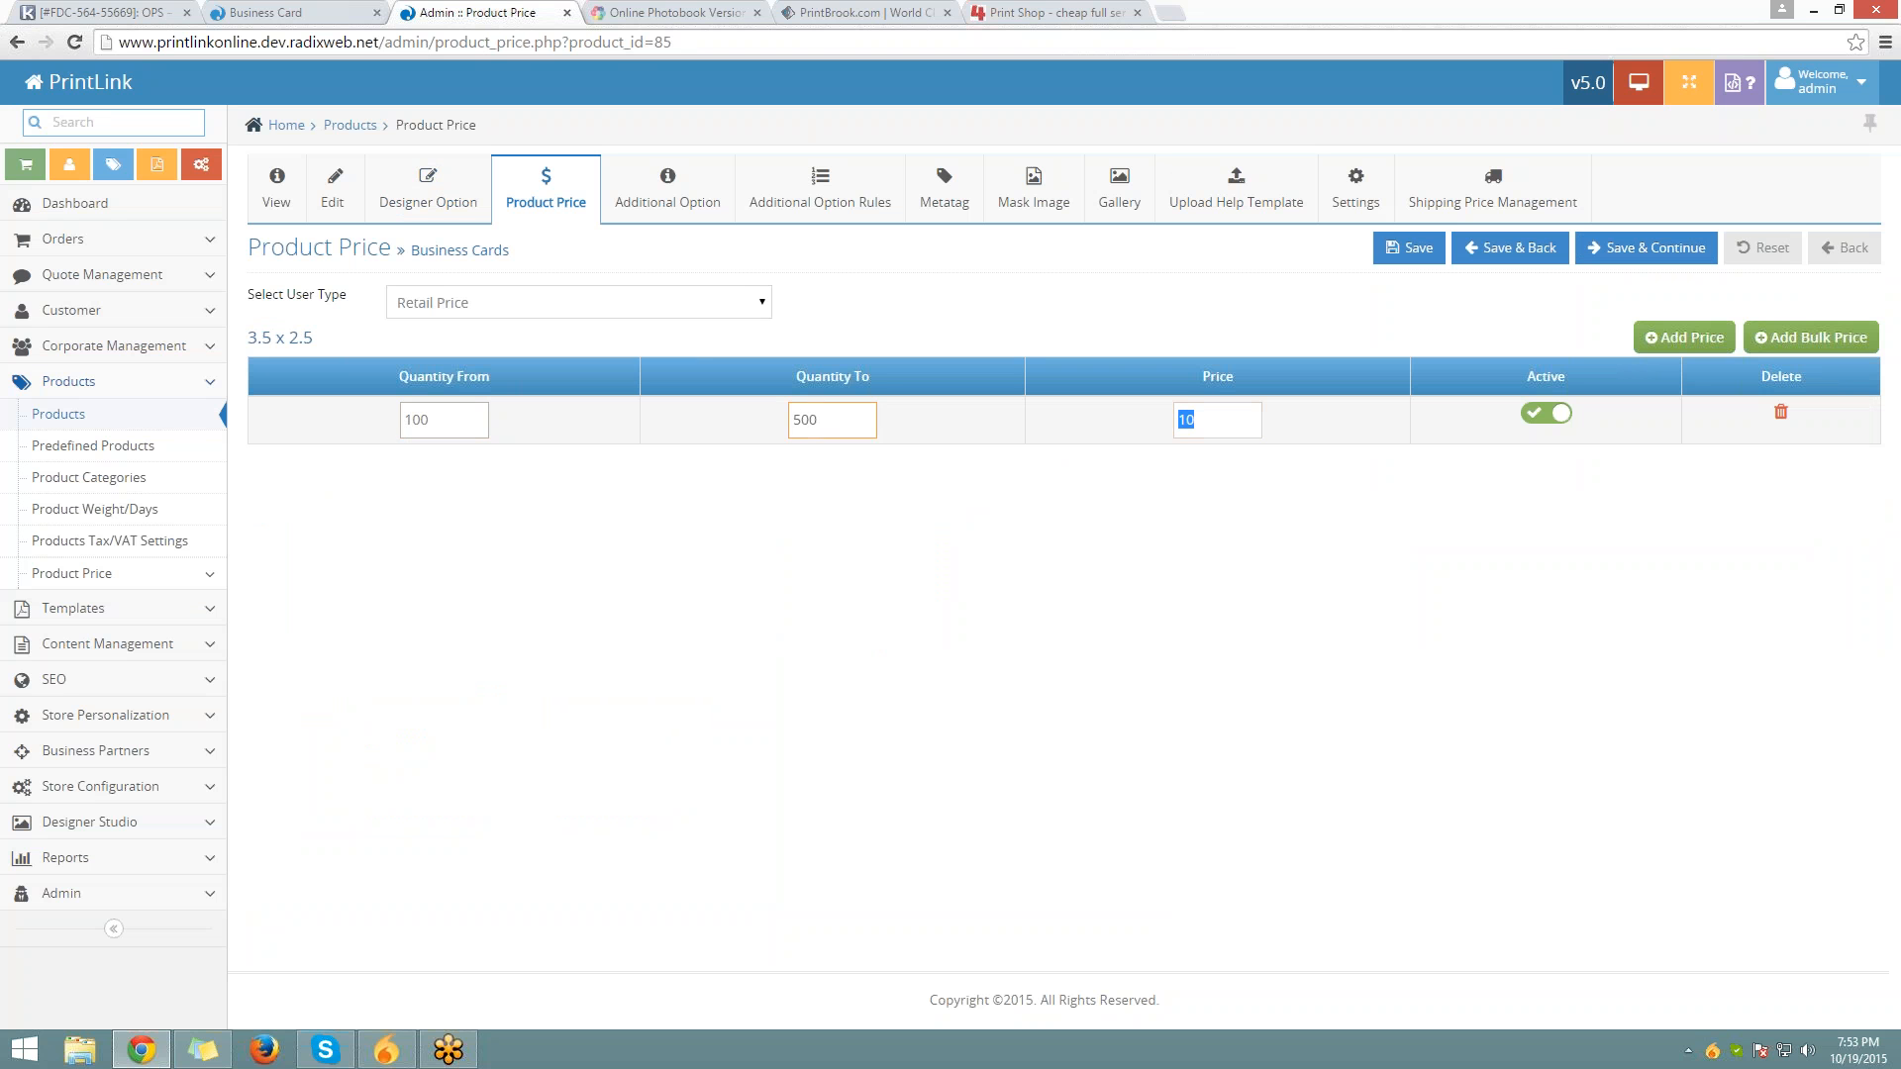
{"action": "key", "text": "BackSpace"}
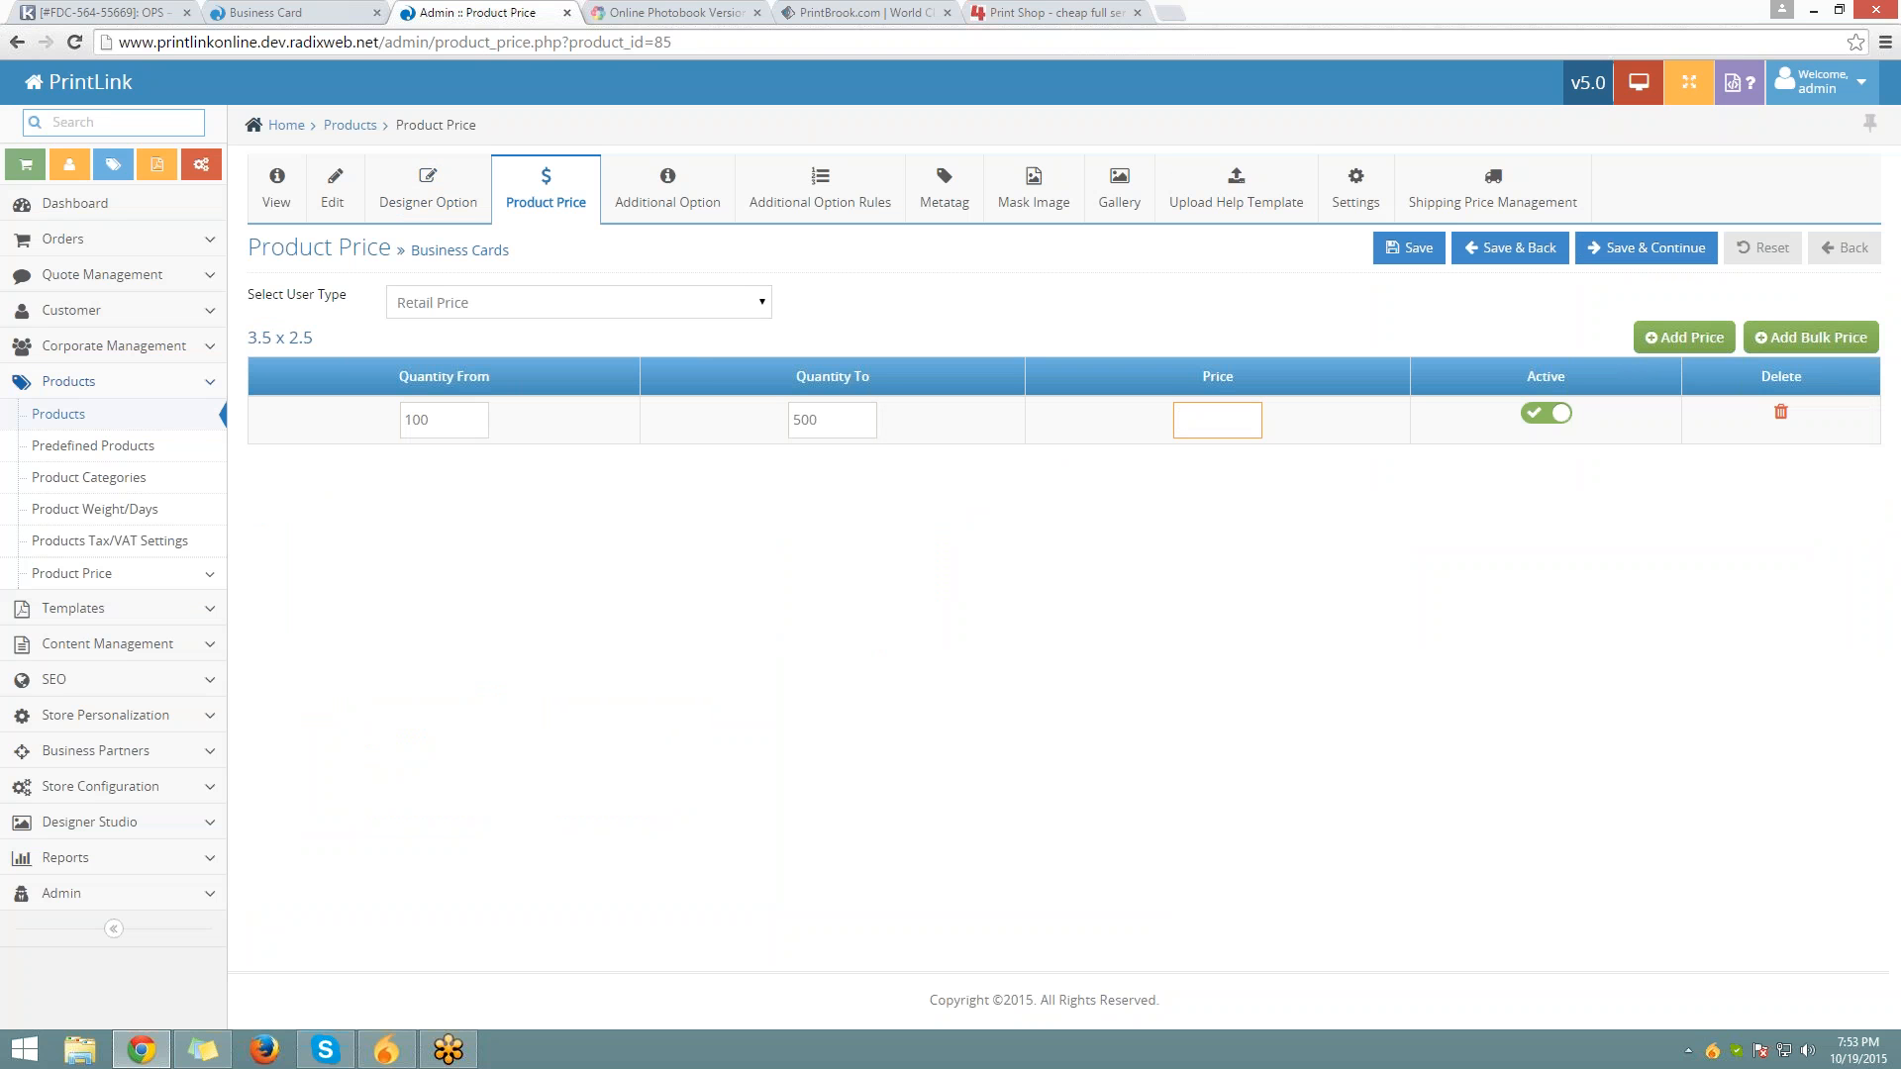
{"action": "type", "text": "1"}
{"action": "key", "text": "Tab"}
{"action": "key", "text": "Tab"}
{"action": "key", "text": "Tab"}
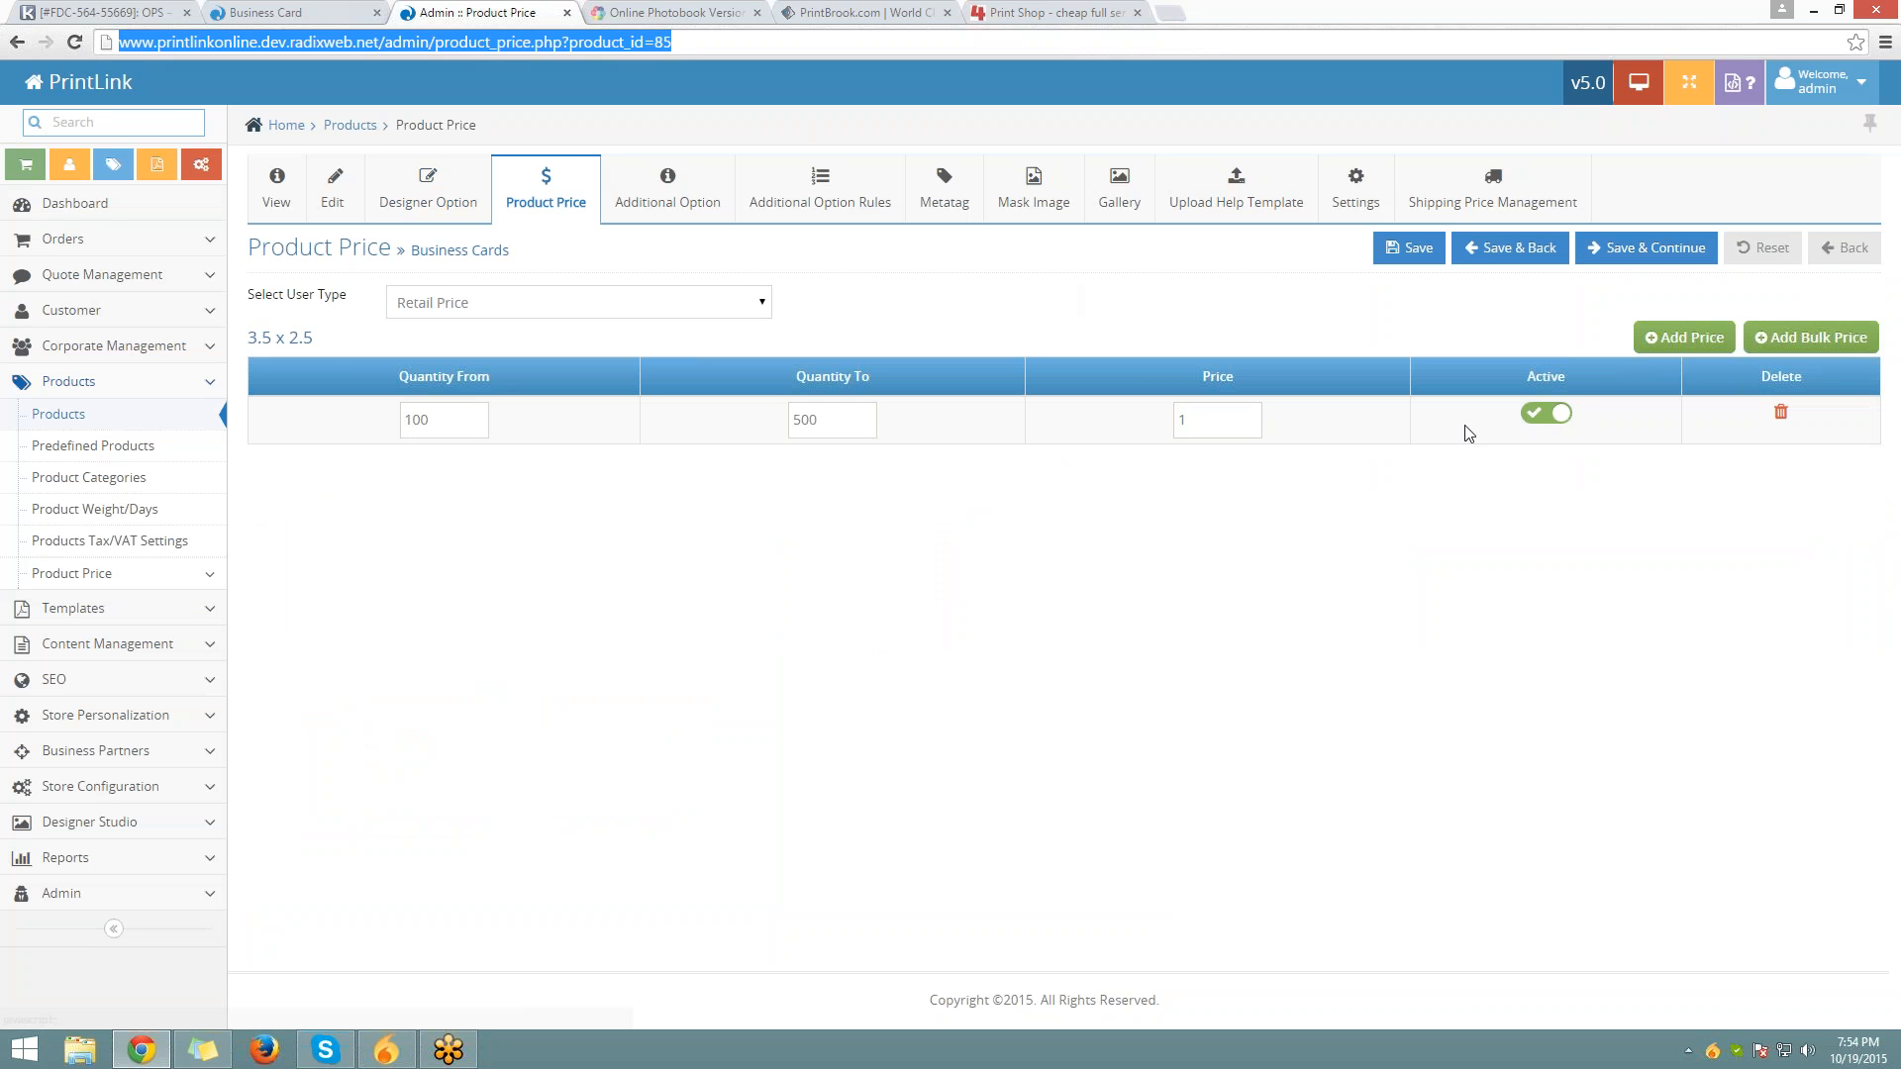
Add a second price tier for 501–1000 at 0.70
{"action": "left_click", "coordinate": [1683, 336]}
{"action": "double_click", "coordinate": [1682, 337]}
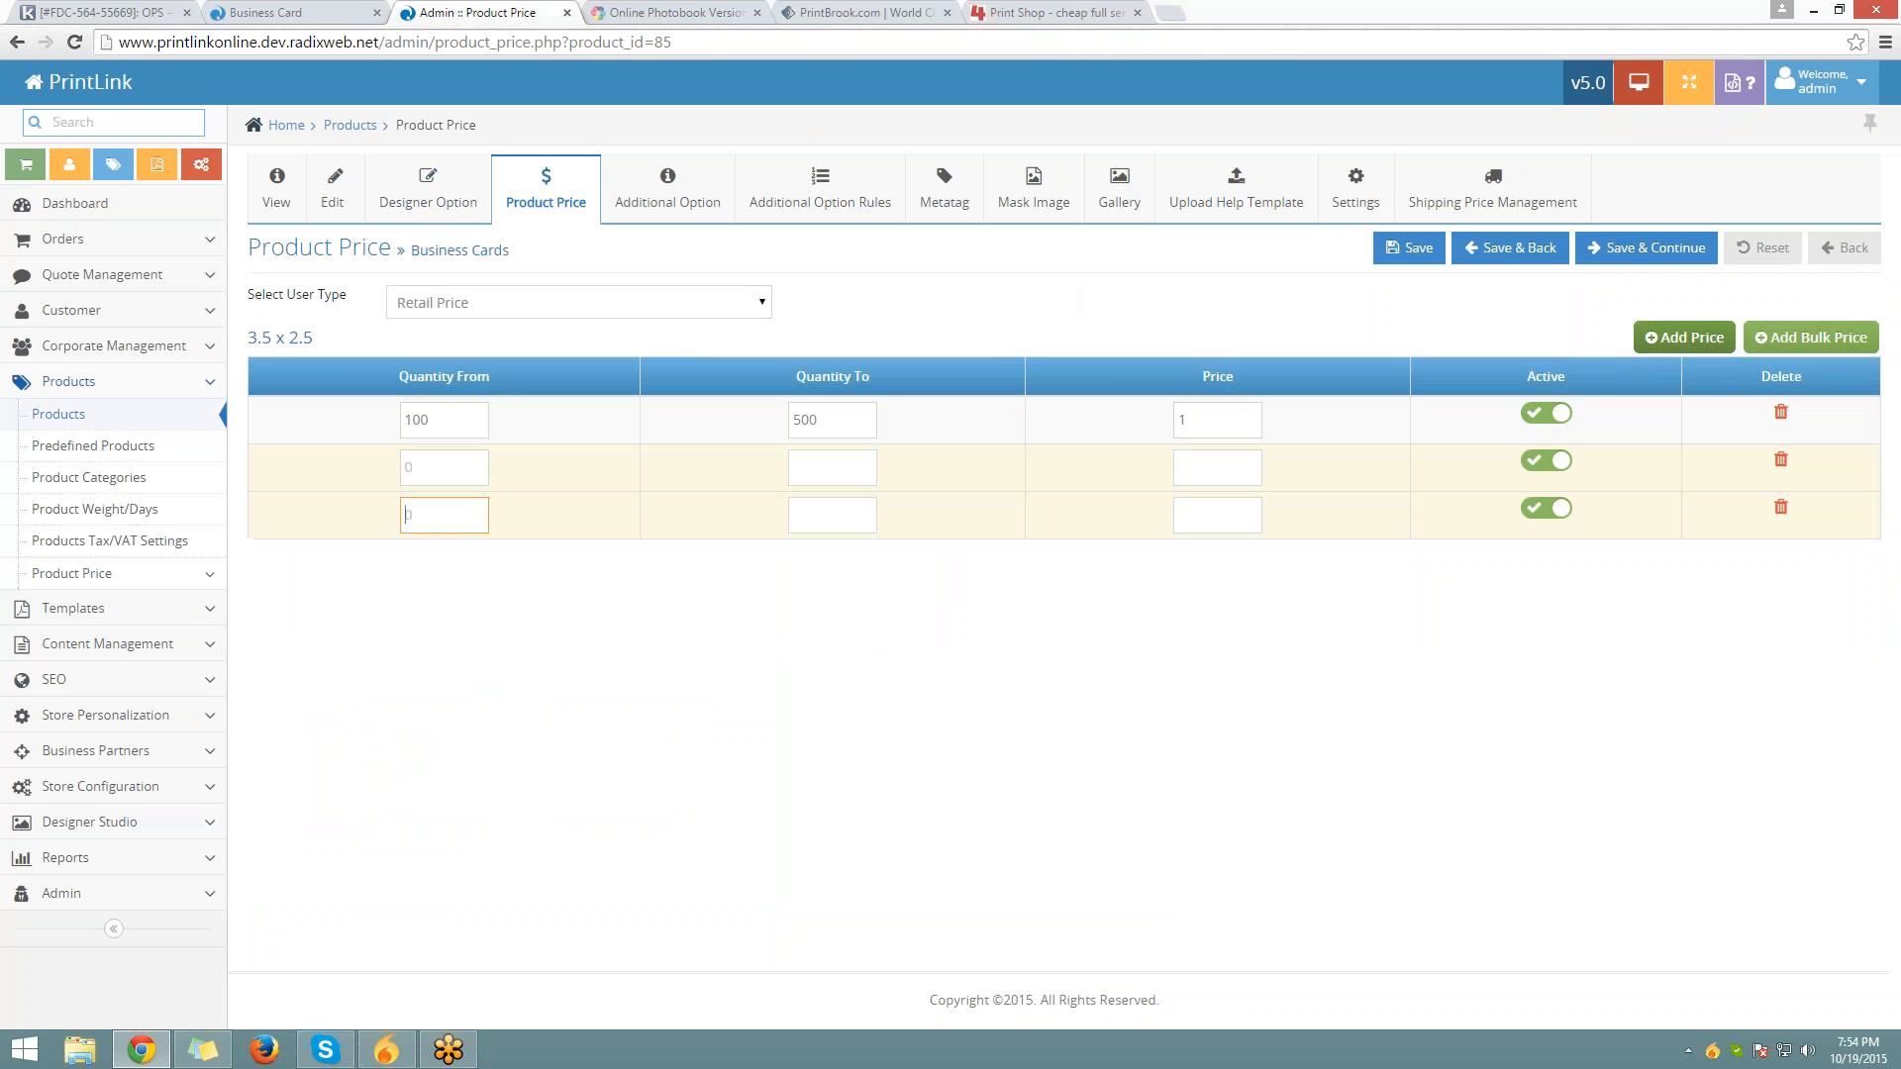
{"action": "left_click", "coordinate": [506, 477]}
{"action": "left_click", "coordinate": [450, 468]}
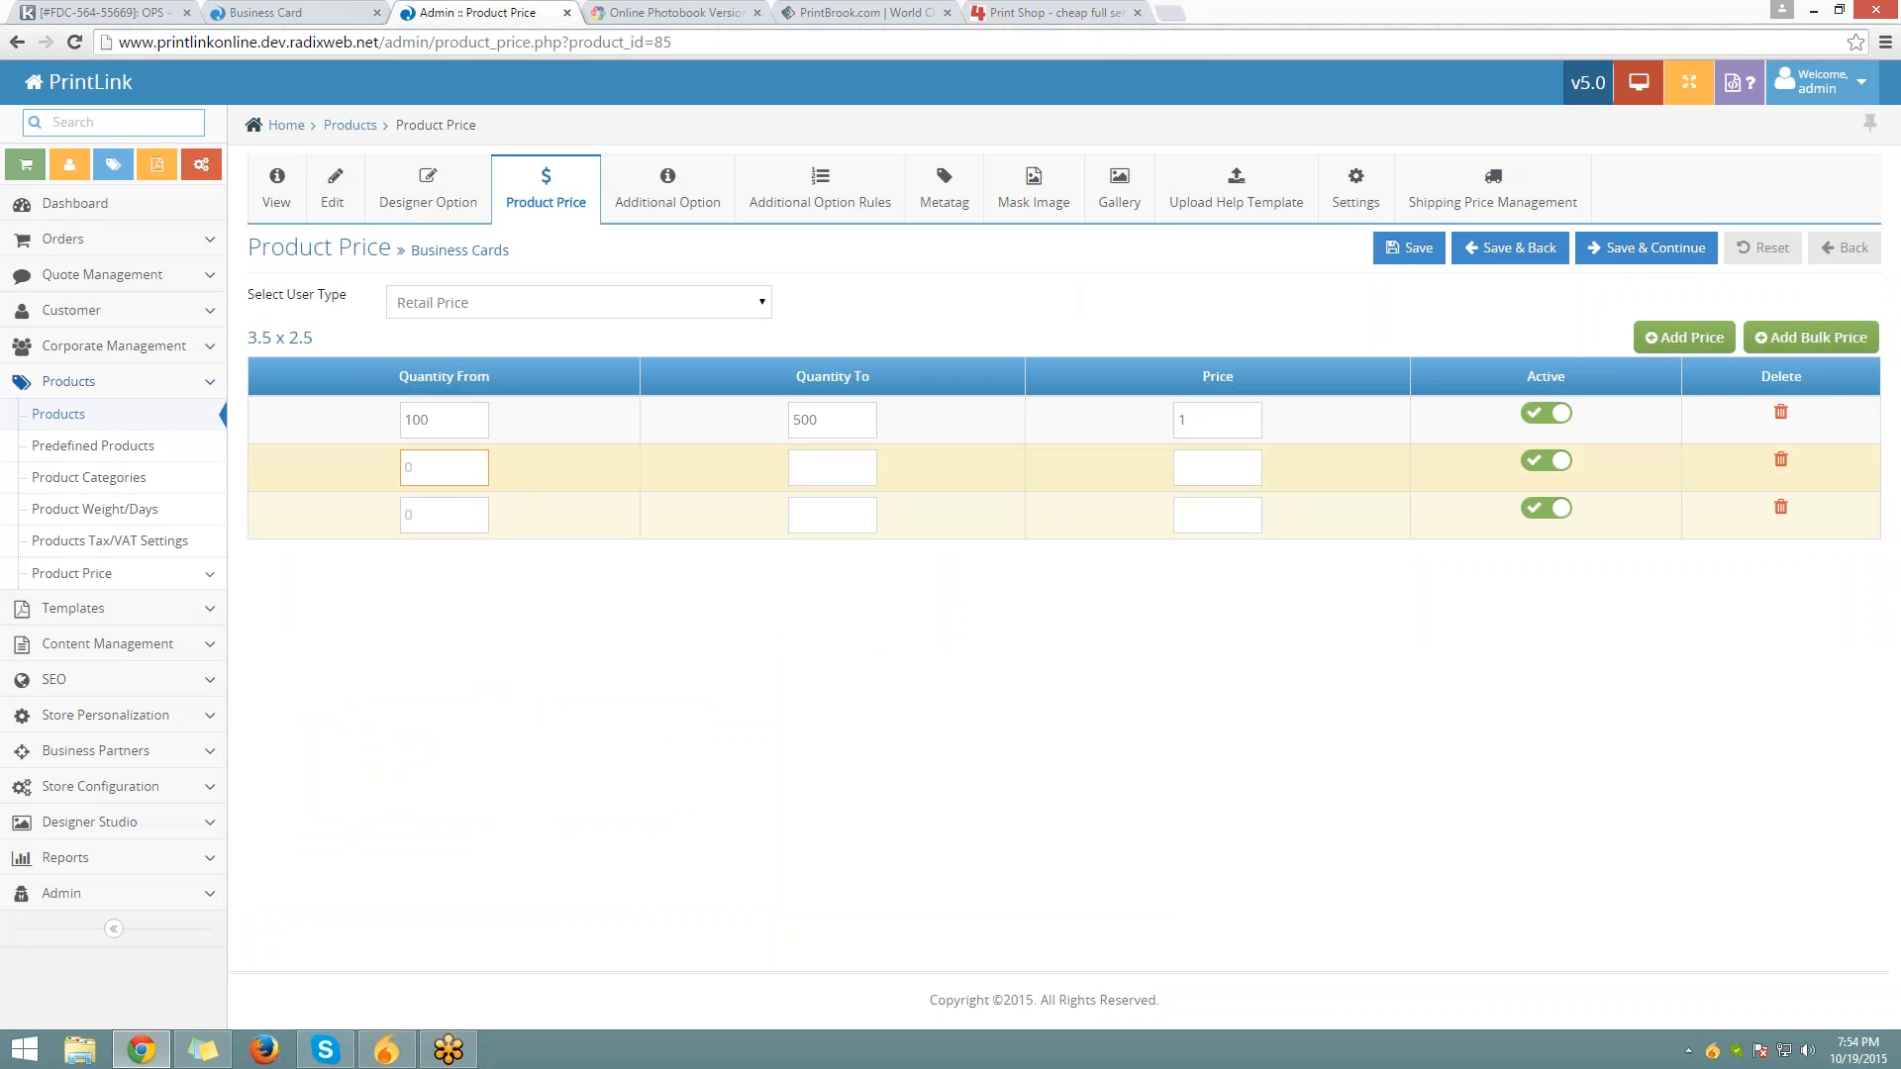
{"action": "type", "text": "501"}
{"action": "key", "text": "Tab"}
{"action": "type", "text": "1000"}
{"action": "key", "text": "Tab"}
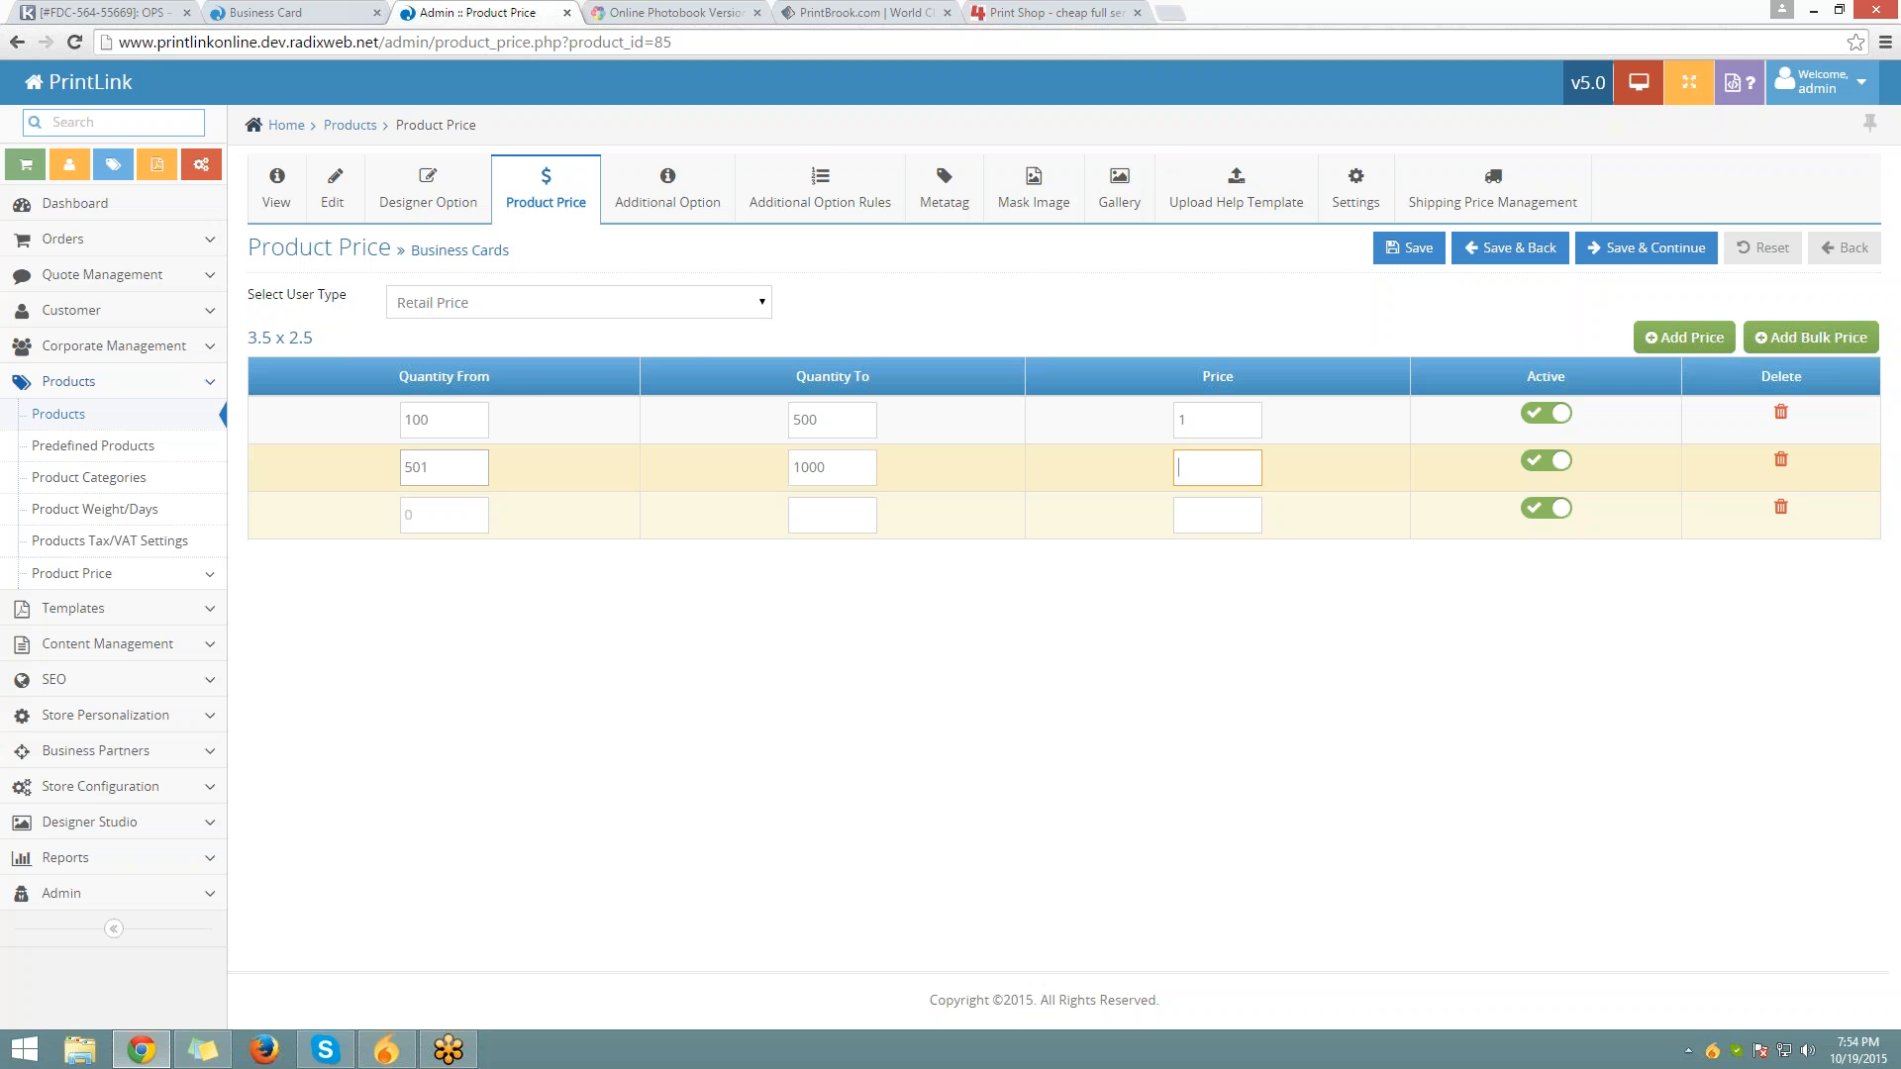
{"action": "type", "text": "0.70"}
{"action": "key", "text": "Tab"}
Add a third tier for 1001–5000 at 0.4 and save the price tiers
{"action": "key", "text": "Tab"}
{"action": "key", "text": "Tab"}
{"action": "type", "text": "1001"}
{"action": "key", "text": "Tab"}
{"action": "type", "text": "5000"}
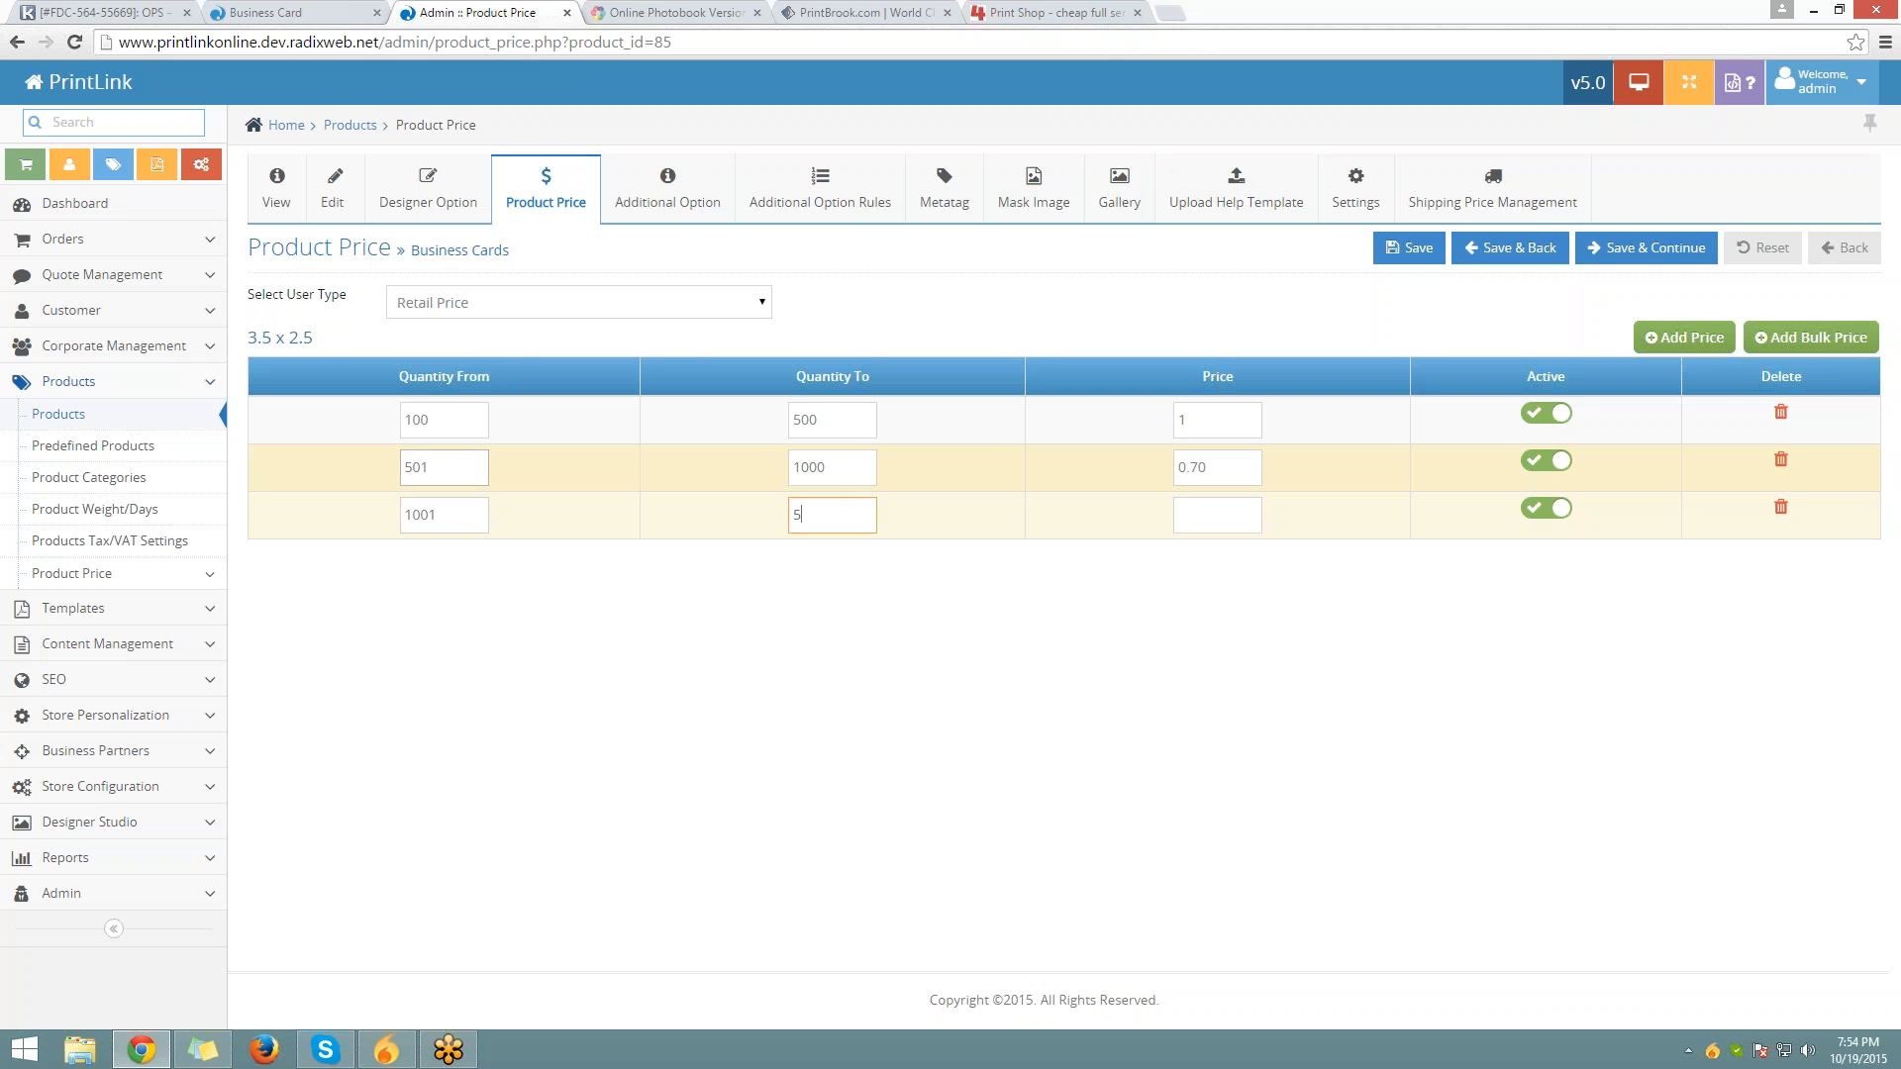
{"action": "key", "text": "Tab"}
{"action": "type", "text": "0.4"}
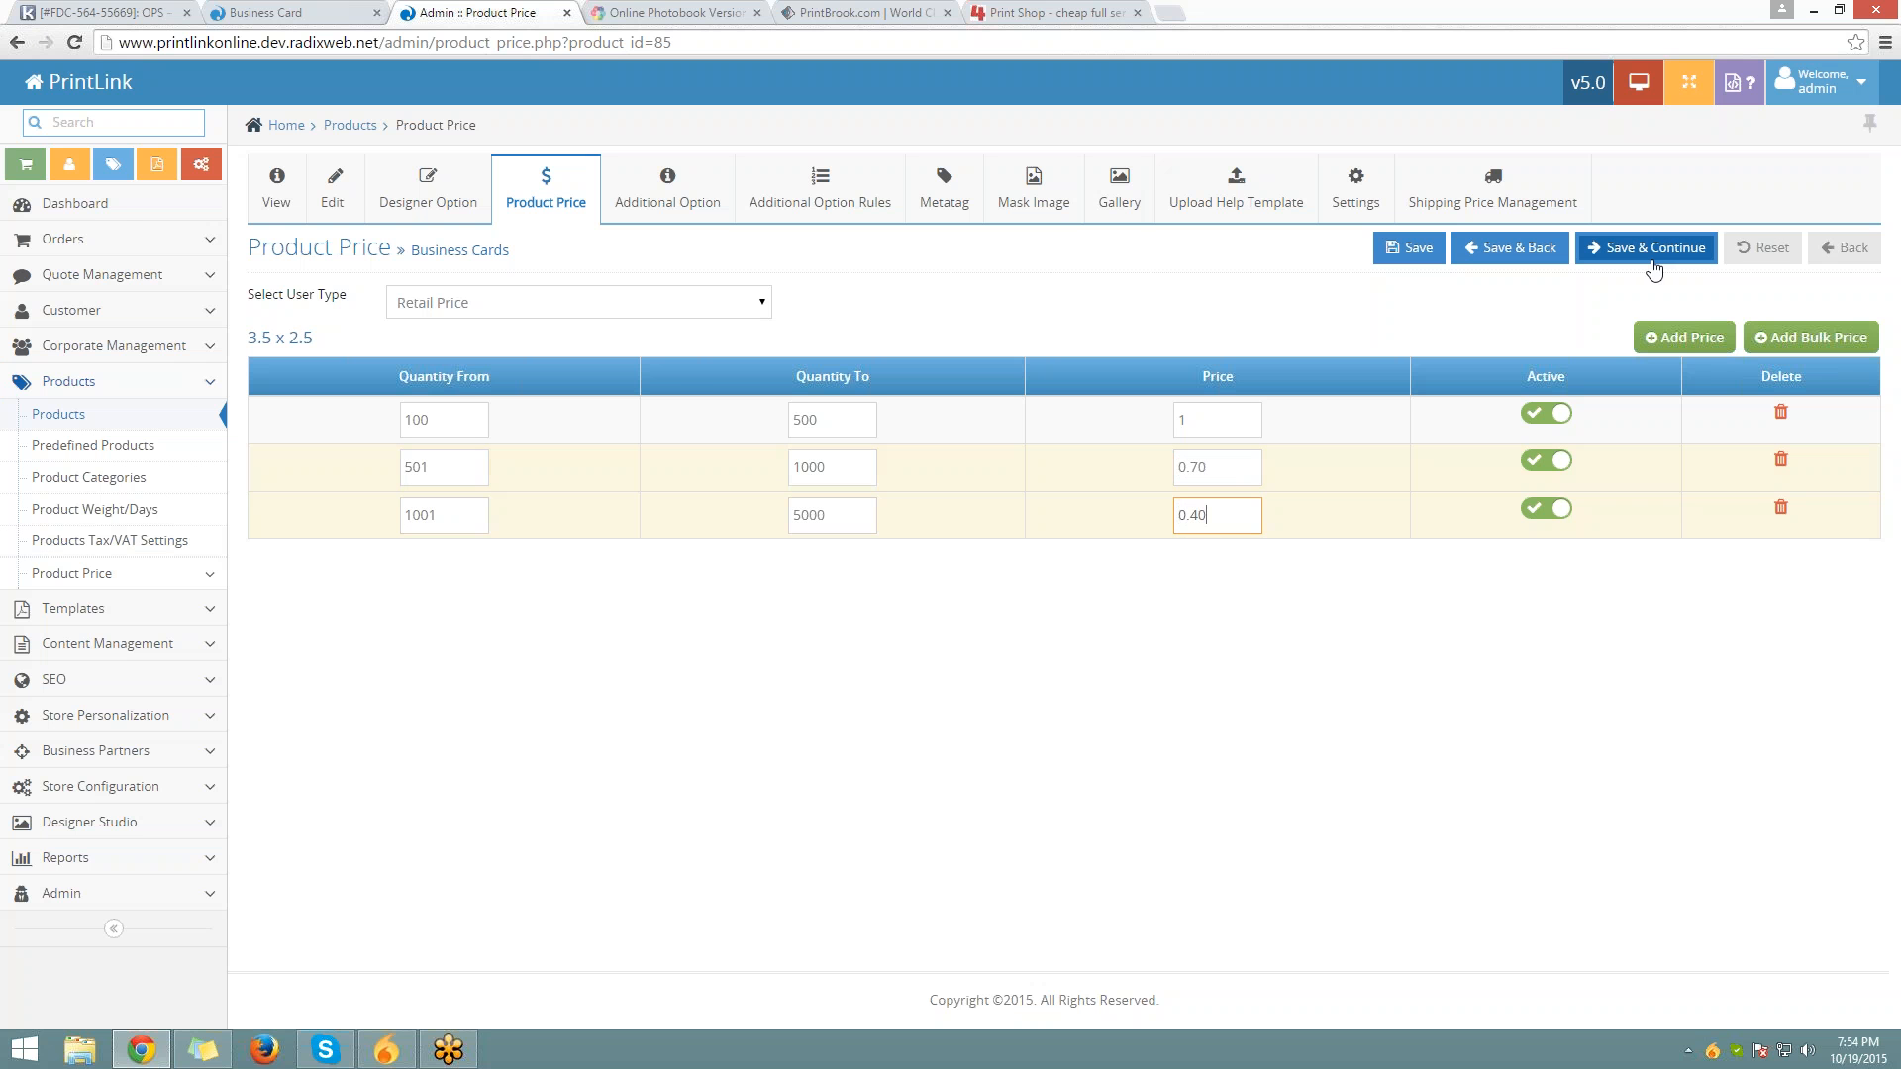
{"action": "left_click", "coordinate": [1653, 257]}
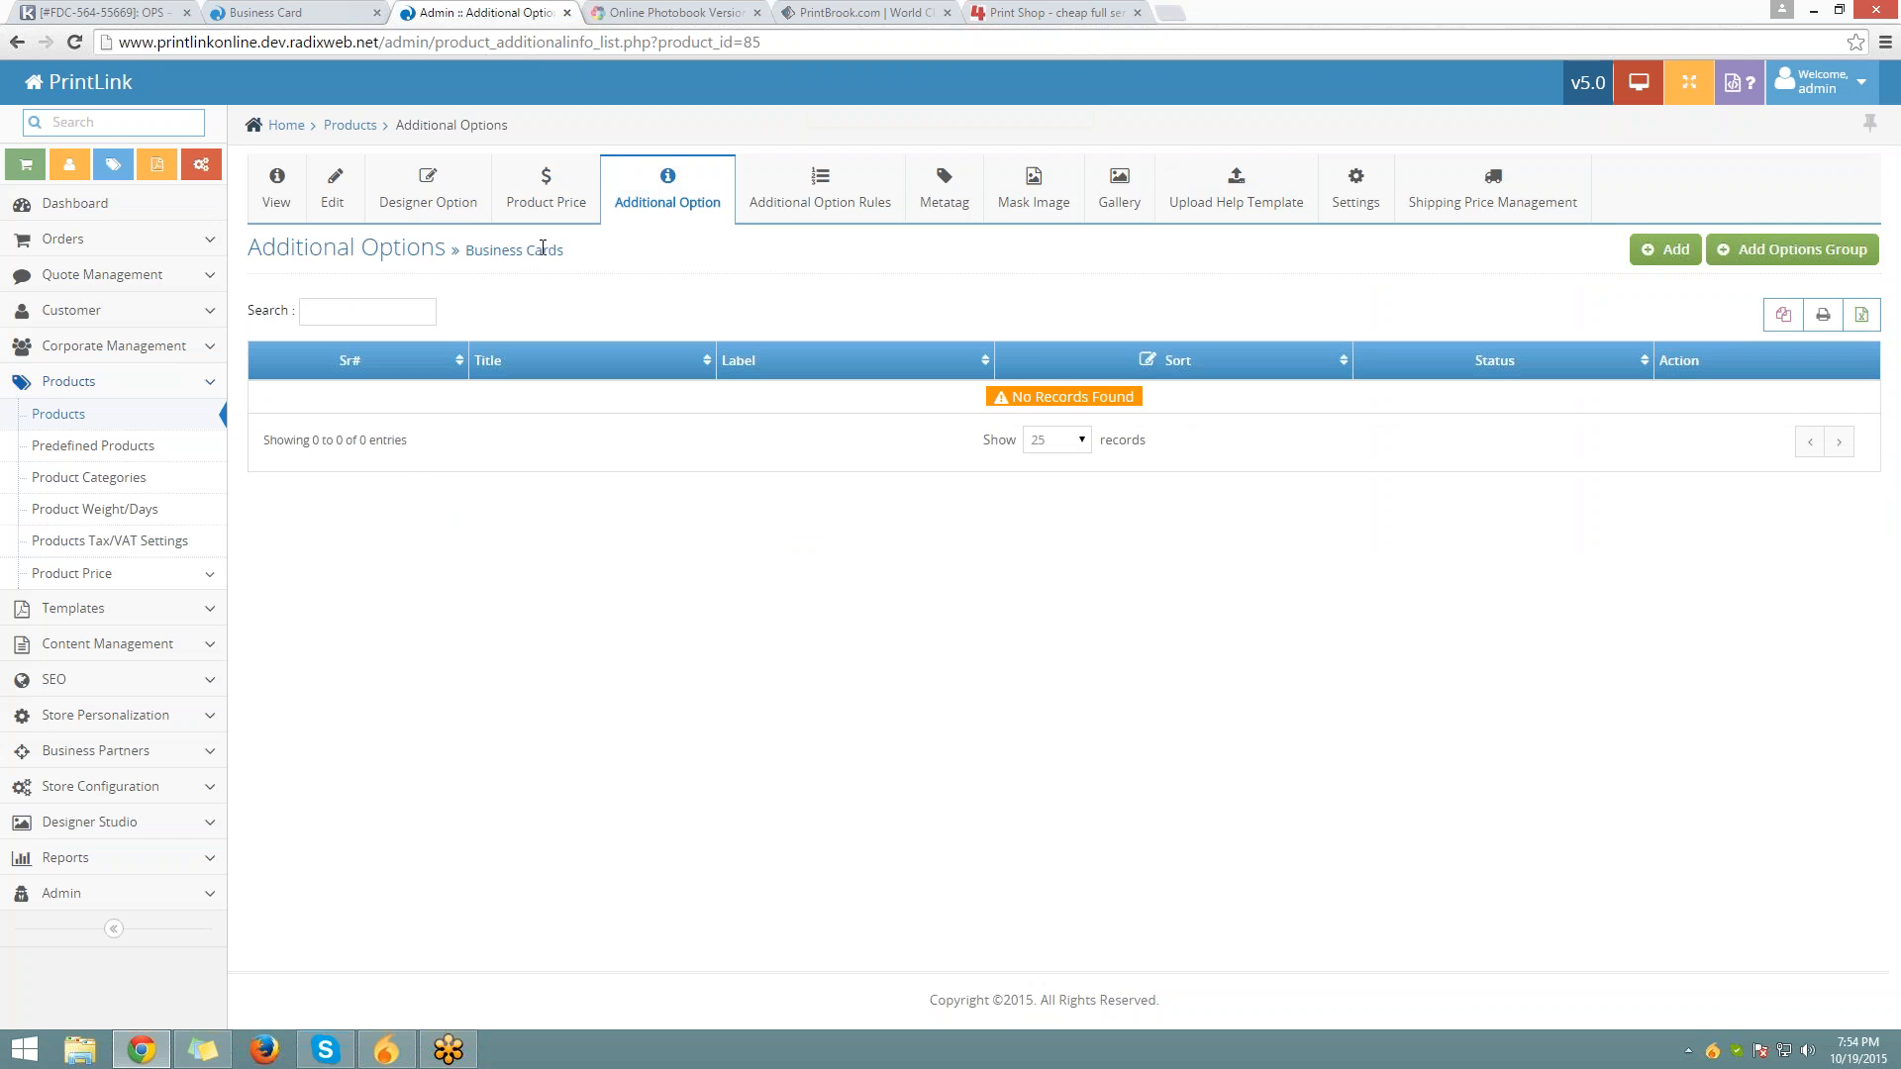
Return to the Standard Business Cards storefront page and point out its Size, Quantity and Paper options
{"action": "left_click", "coordinate": [260, 13]}
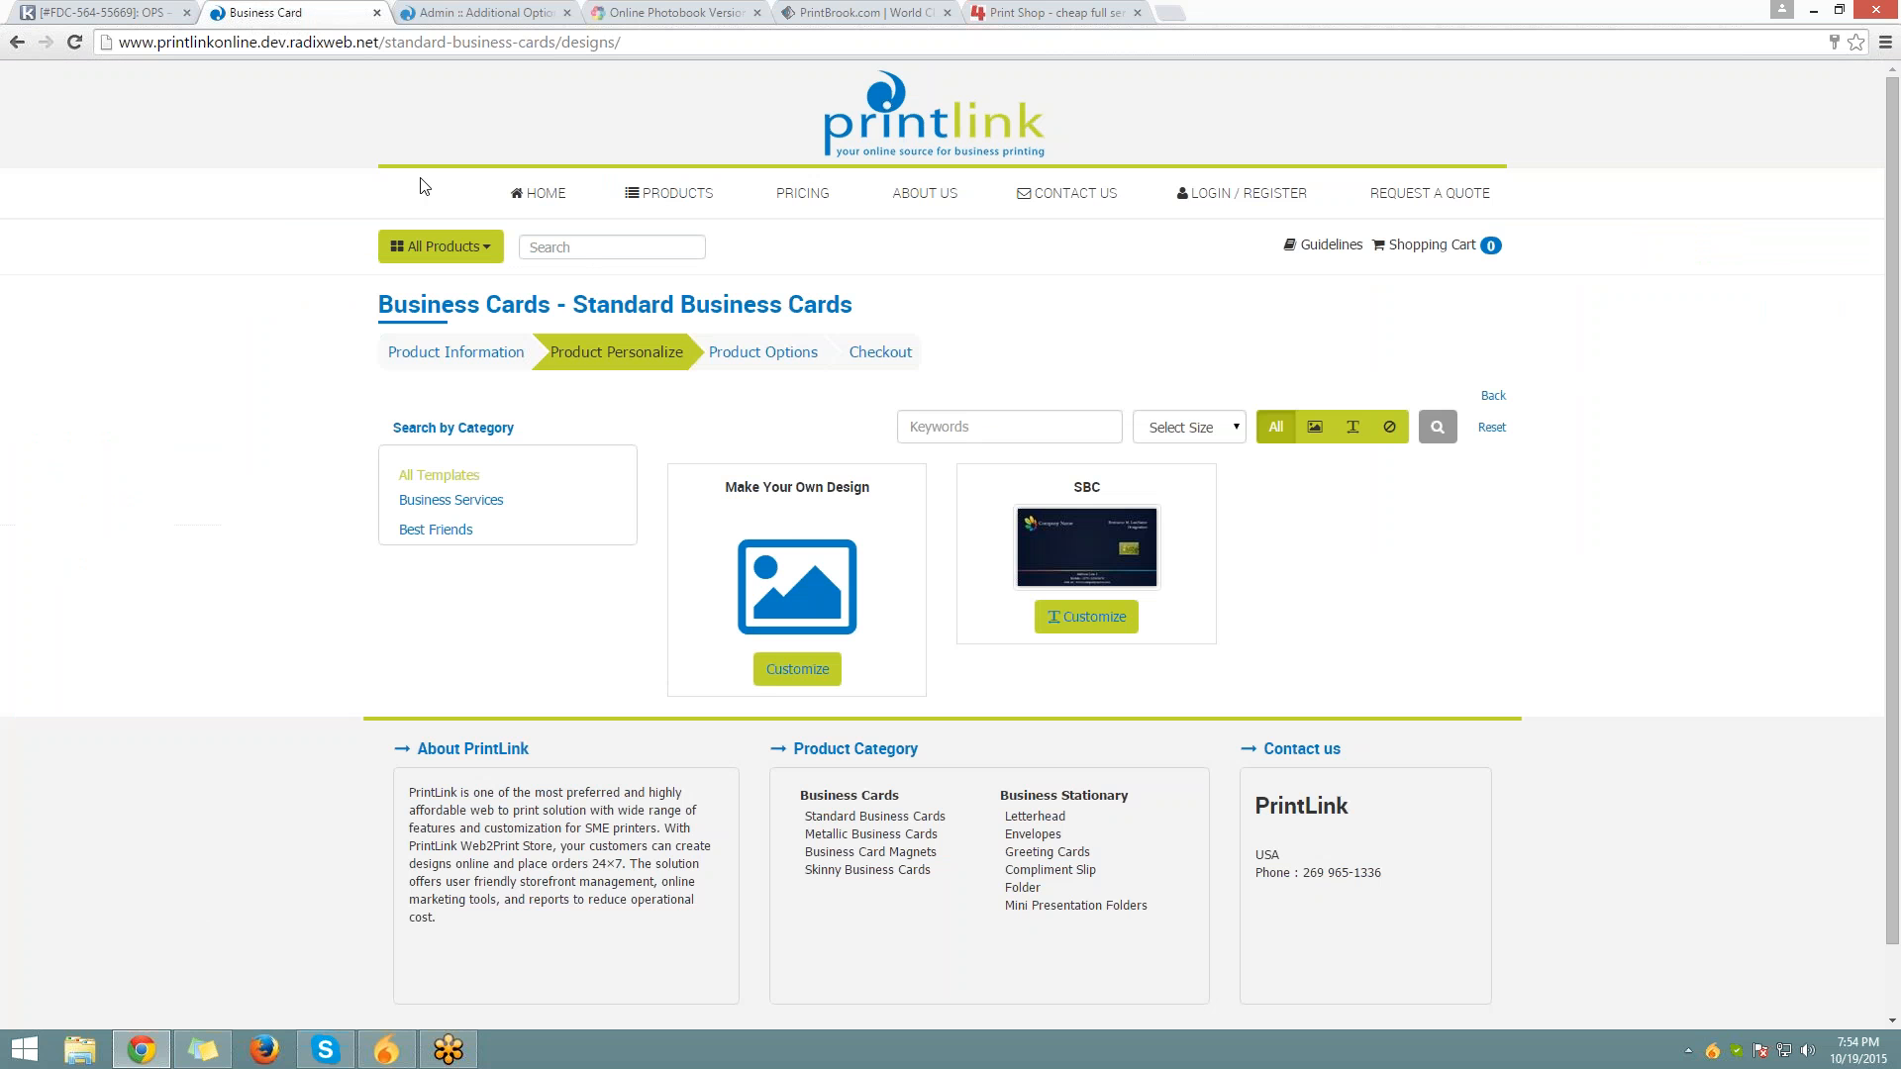
{"action": "left_click", "coordinate": [17, 41]}
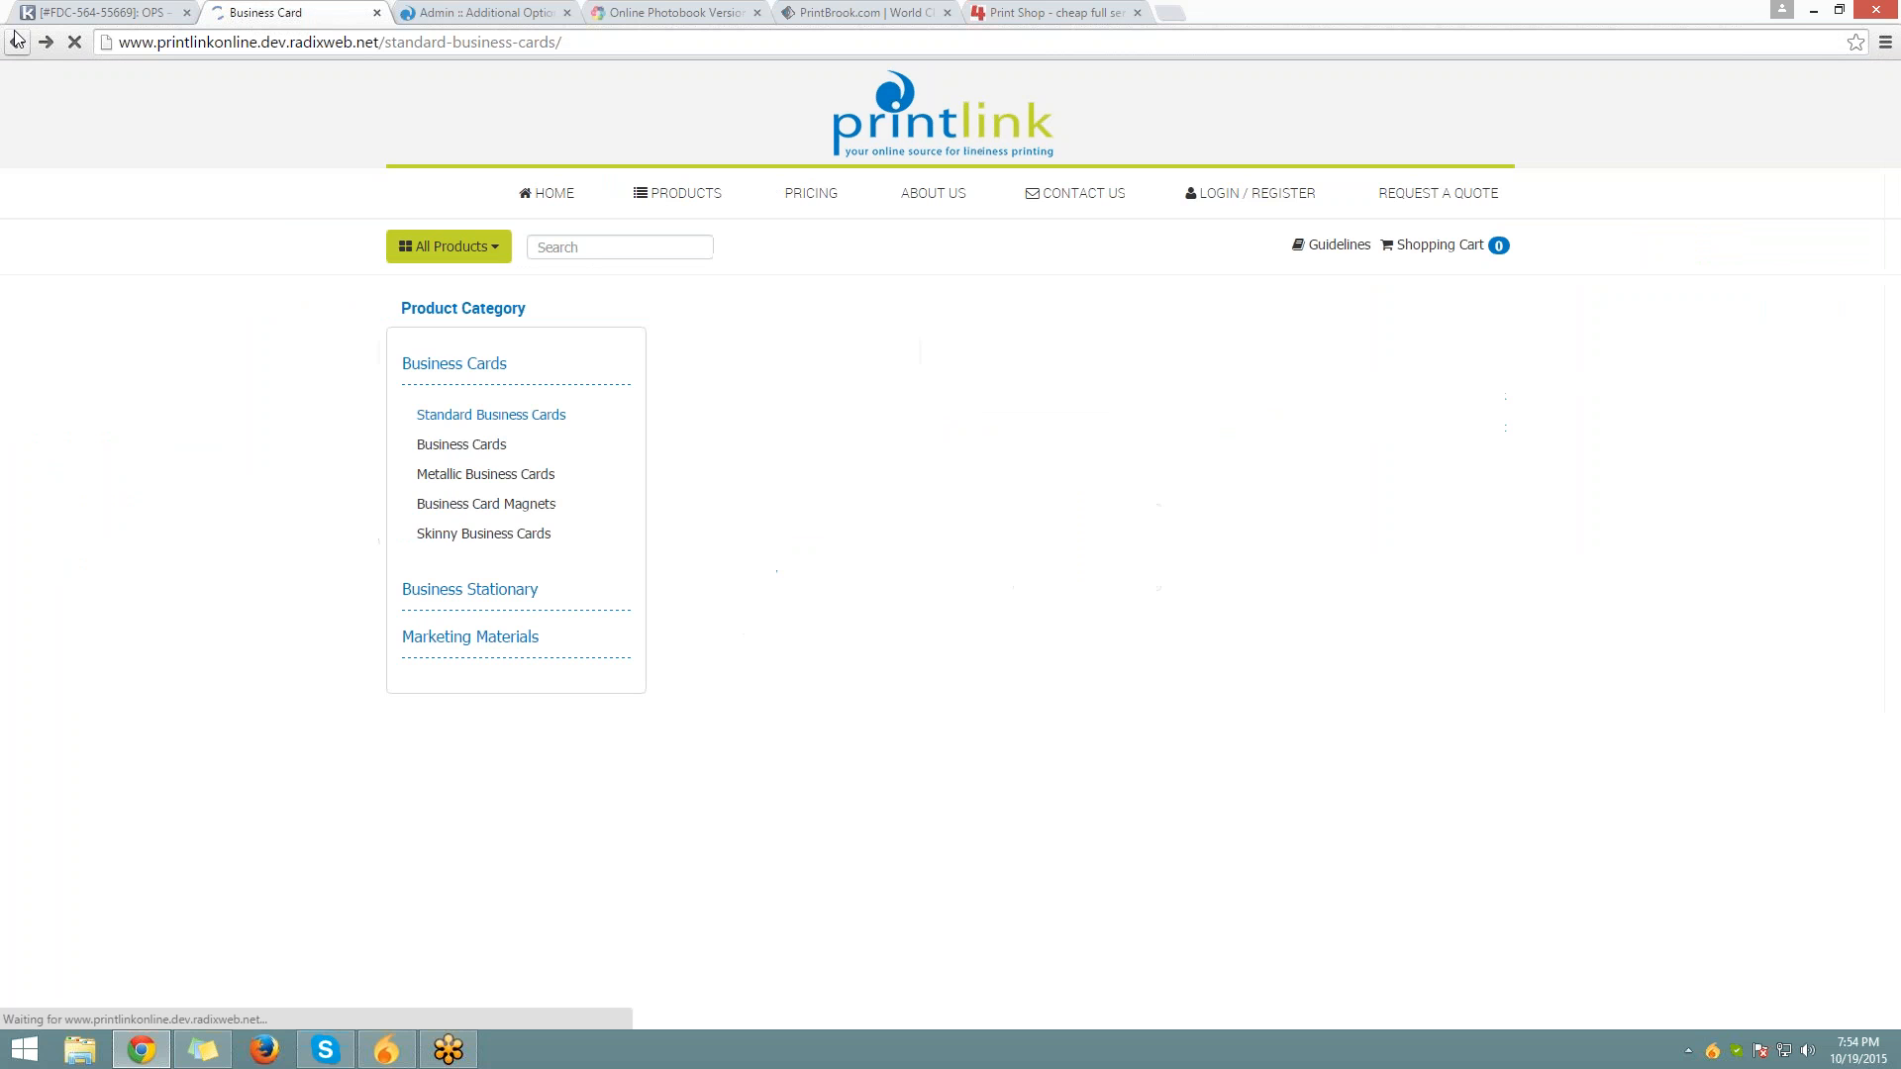
{"action": "scroll", "coordinate": [313, 425], "scroll_direction": "up", "scroll_amount": 5}
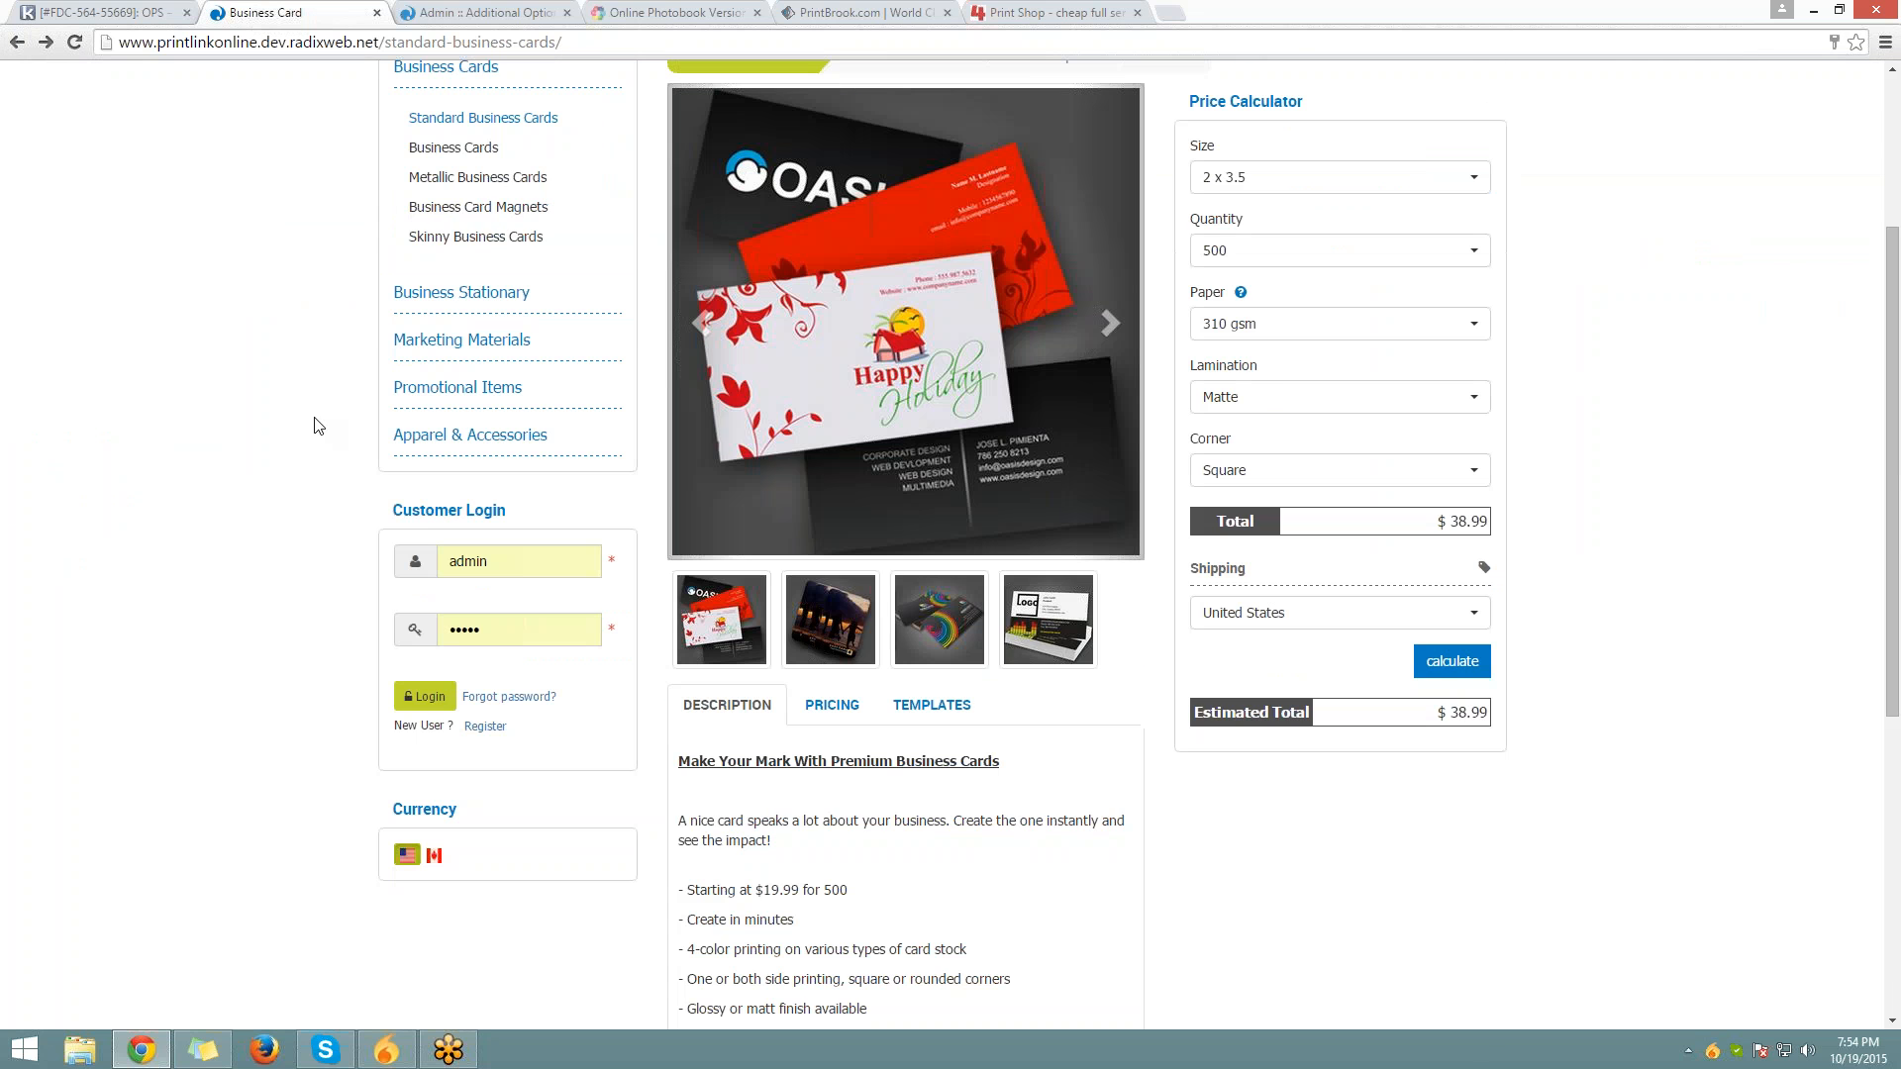
{"action": "scroll", "coordinate": [313, 426], "scroll_direction": "up", "scroll_amount": 3}
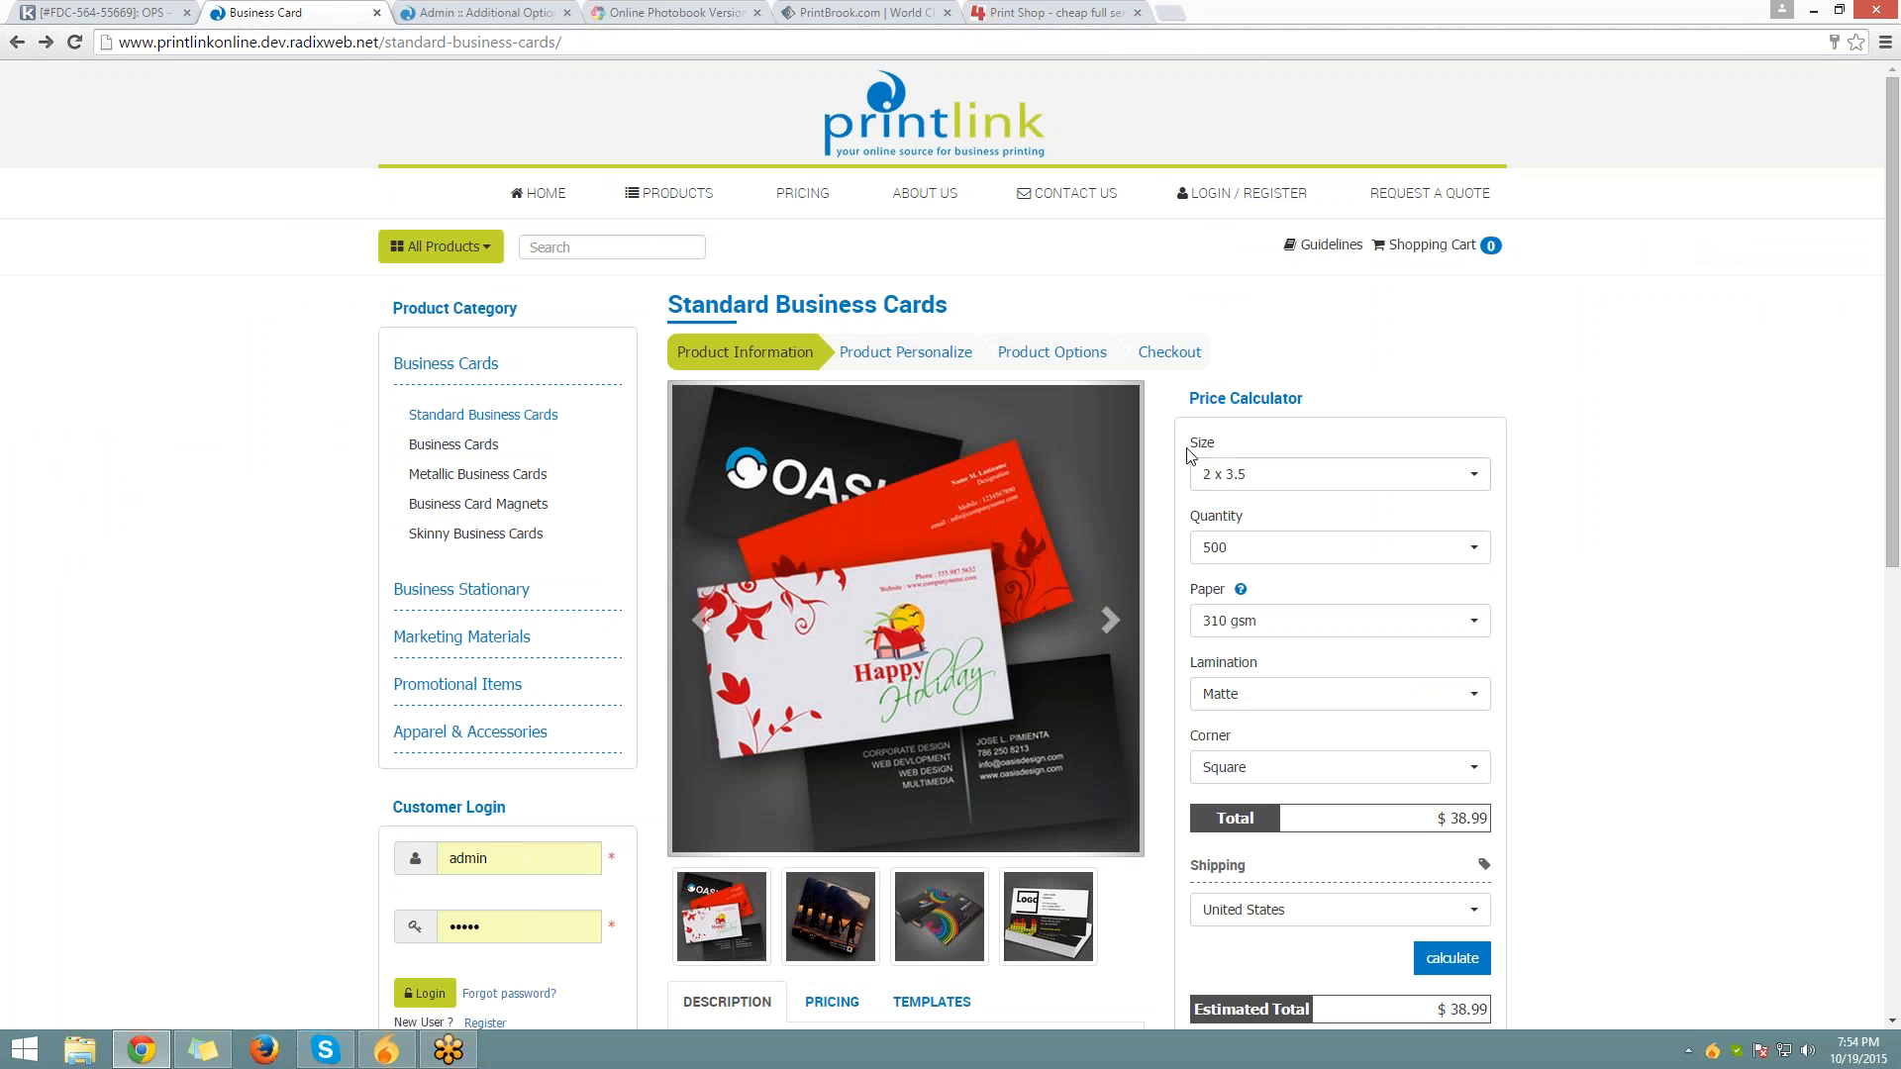
{"action": "left_click_drag", "start_coordinate": [1188, 446], "coordinate": [1215, 446]}
{"action": "left_click", "coordinate": [1195, 520]}
{"action": "left_click_drag", "start_coordinate": [1194, 519], "coordinate": [1261, 513]}
{"action": "left_click_drag", "start_coordinate": [1190, 591], "coordinate": [1224, 594]}
{"action": "left_click", "coordinate": [1336, 581]}
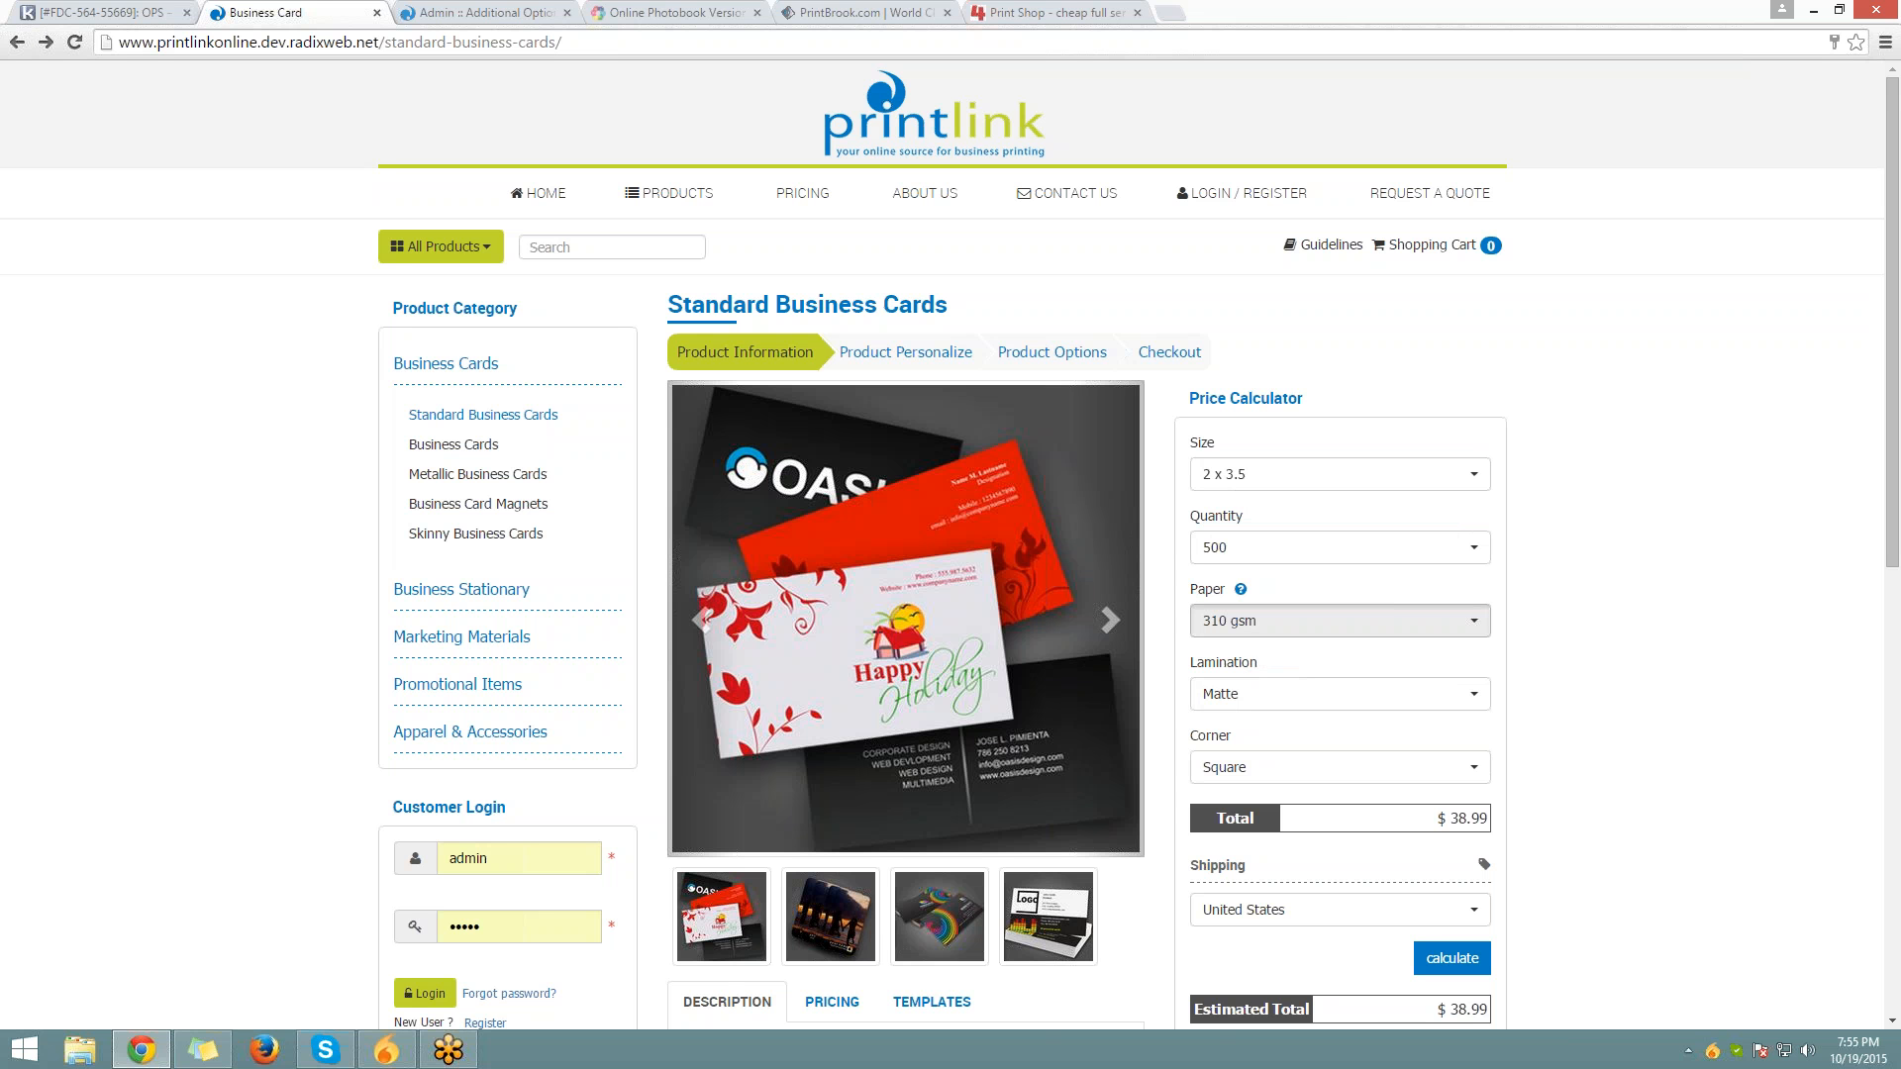
Change the paper stock to 410 gsm, raising the total to $48.99
{"action": "left_click", "coordinate": [1249, 628]}
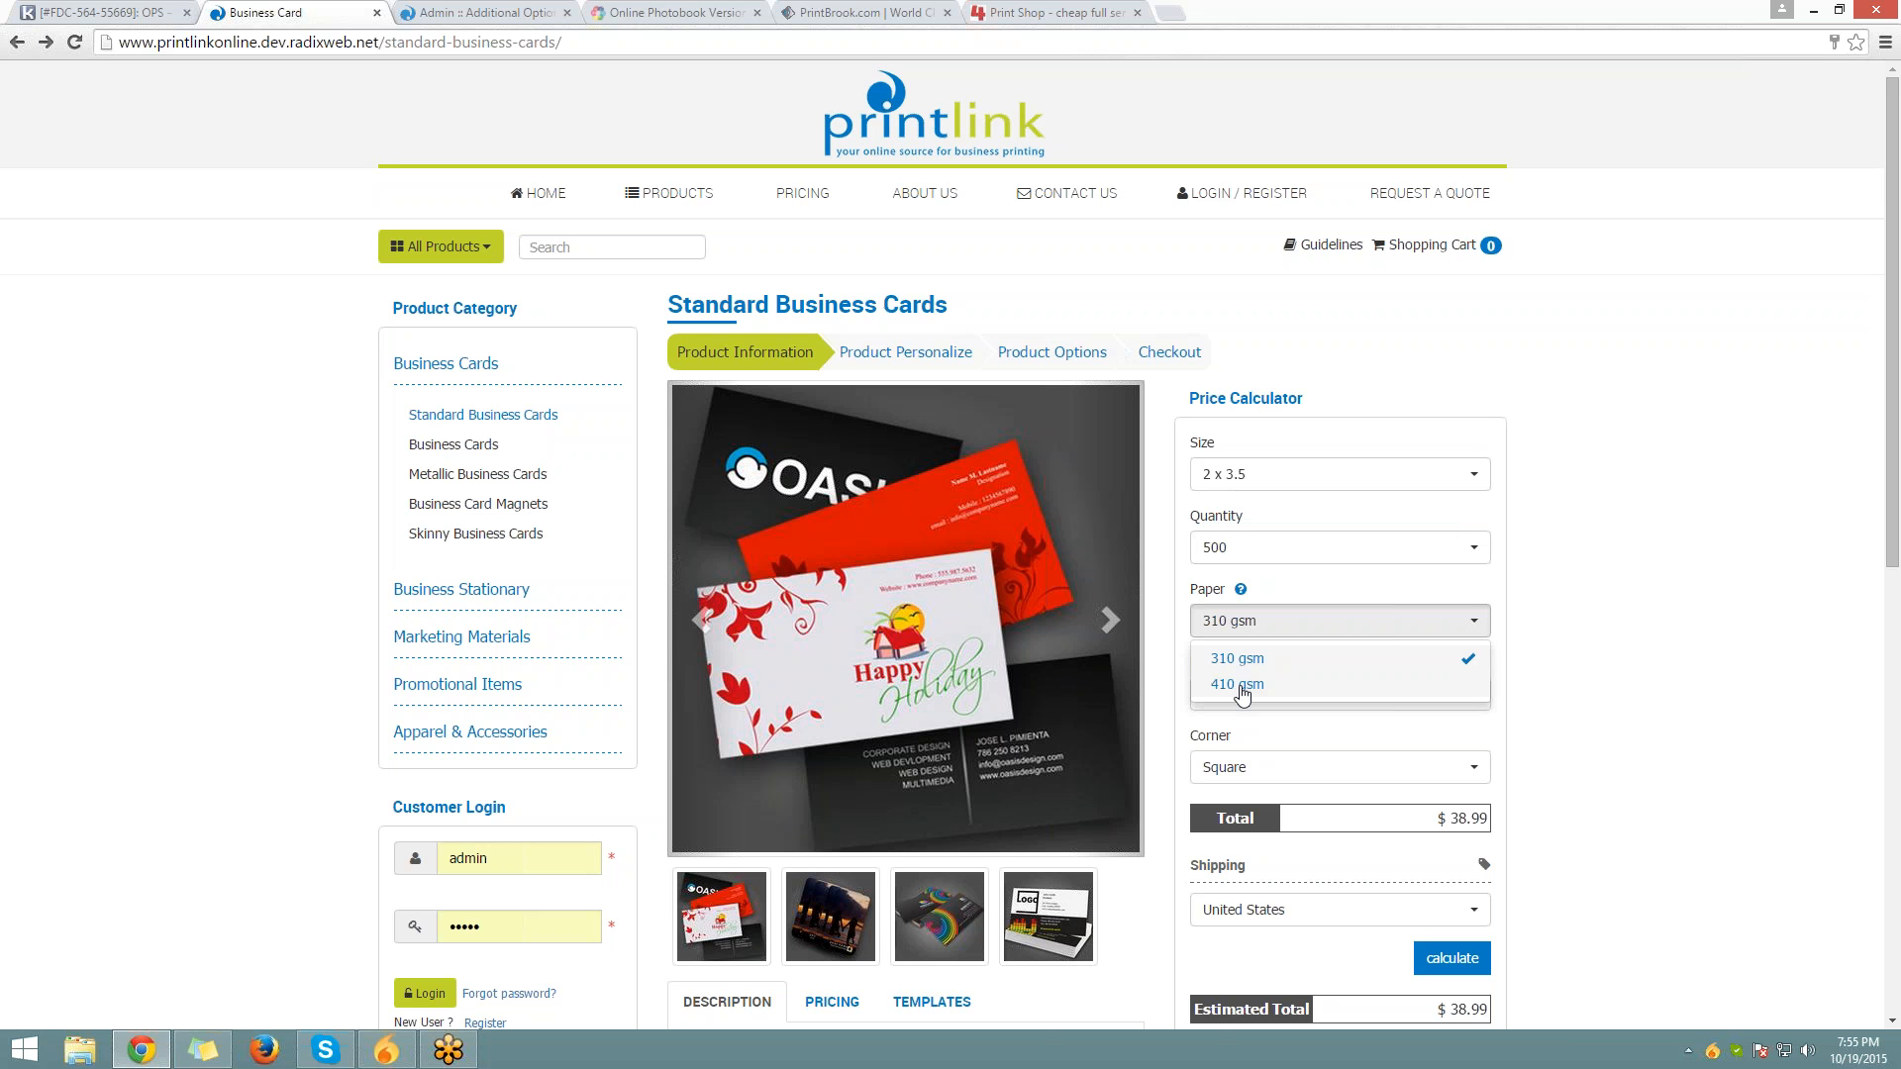
{"action": "left_click", "coordinate": [1242, 689]}
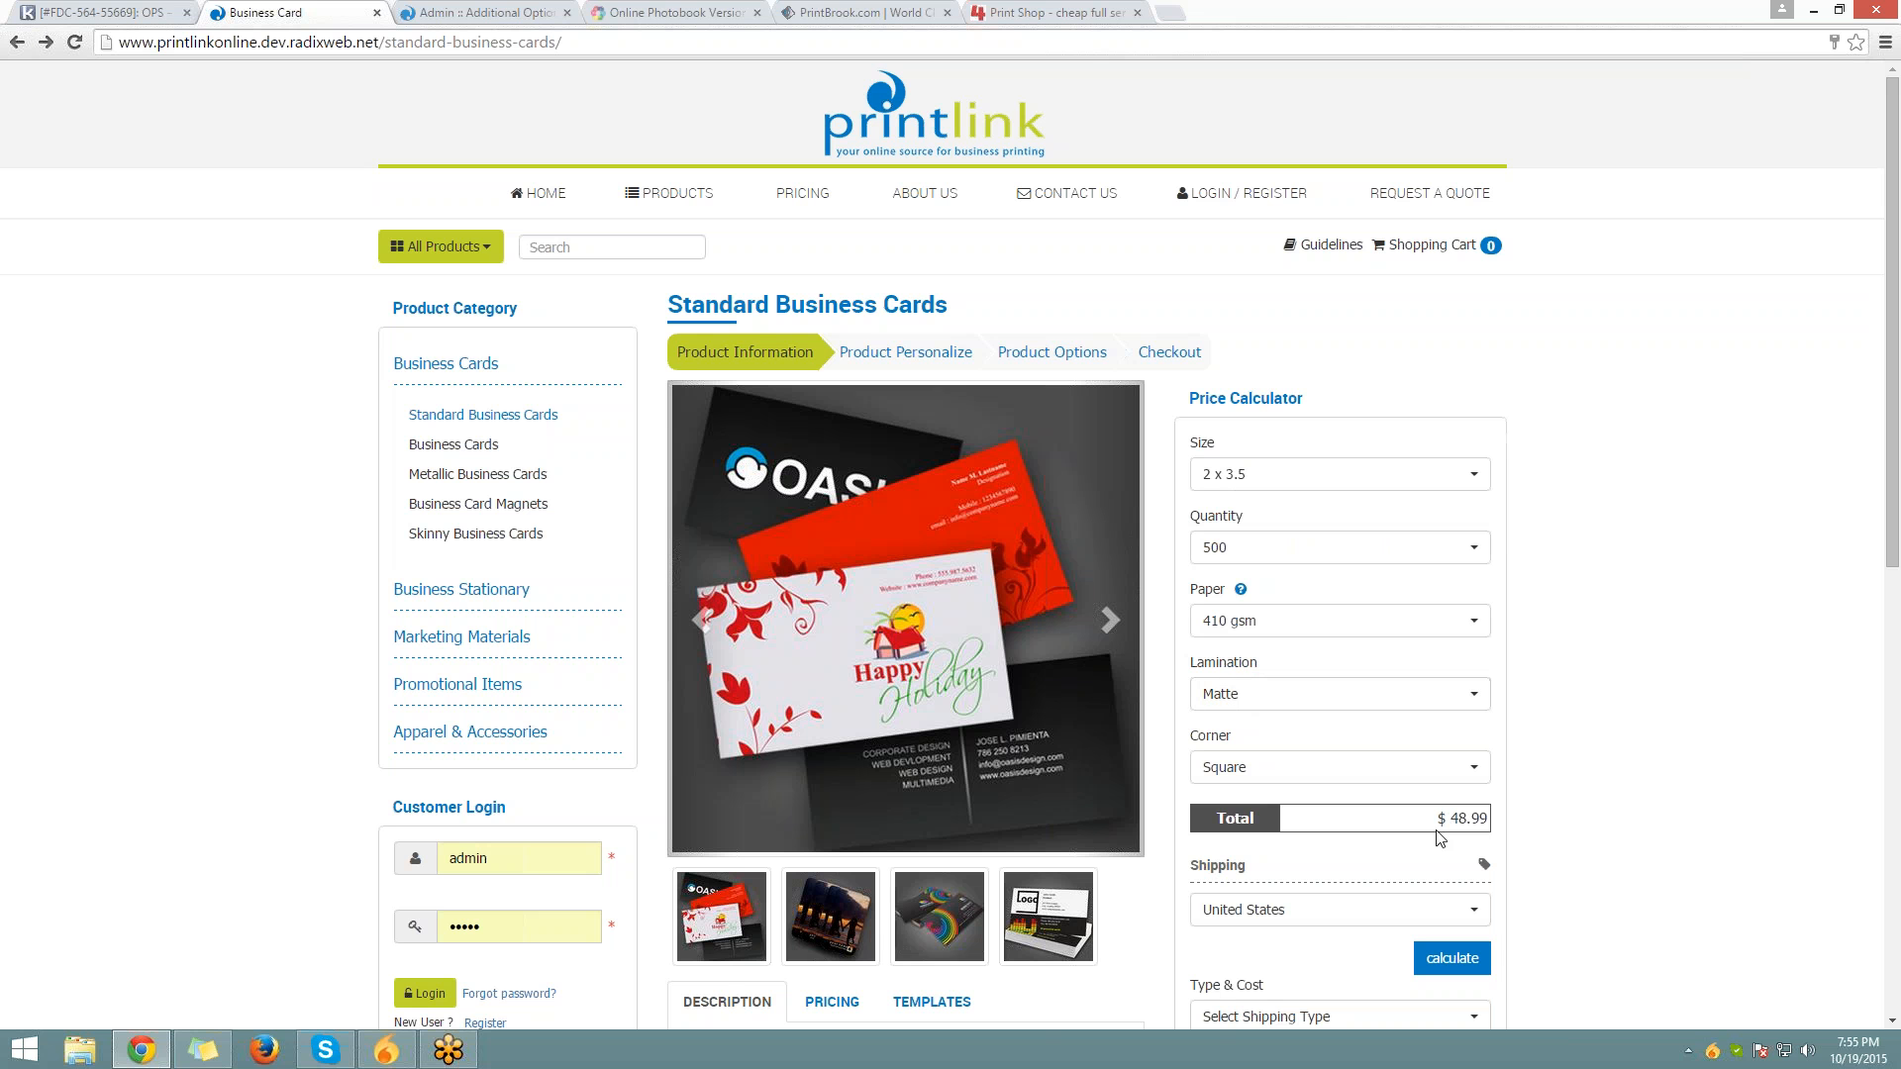
{"action": "left_click_drag", "start_coordinate": [1436, 818], "coordinate": [1499, 814]}
{"action": "left_click", "coordinate": [504, 10]}
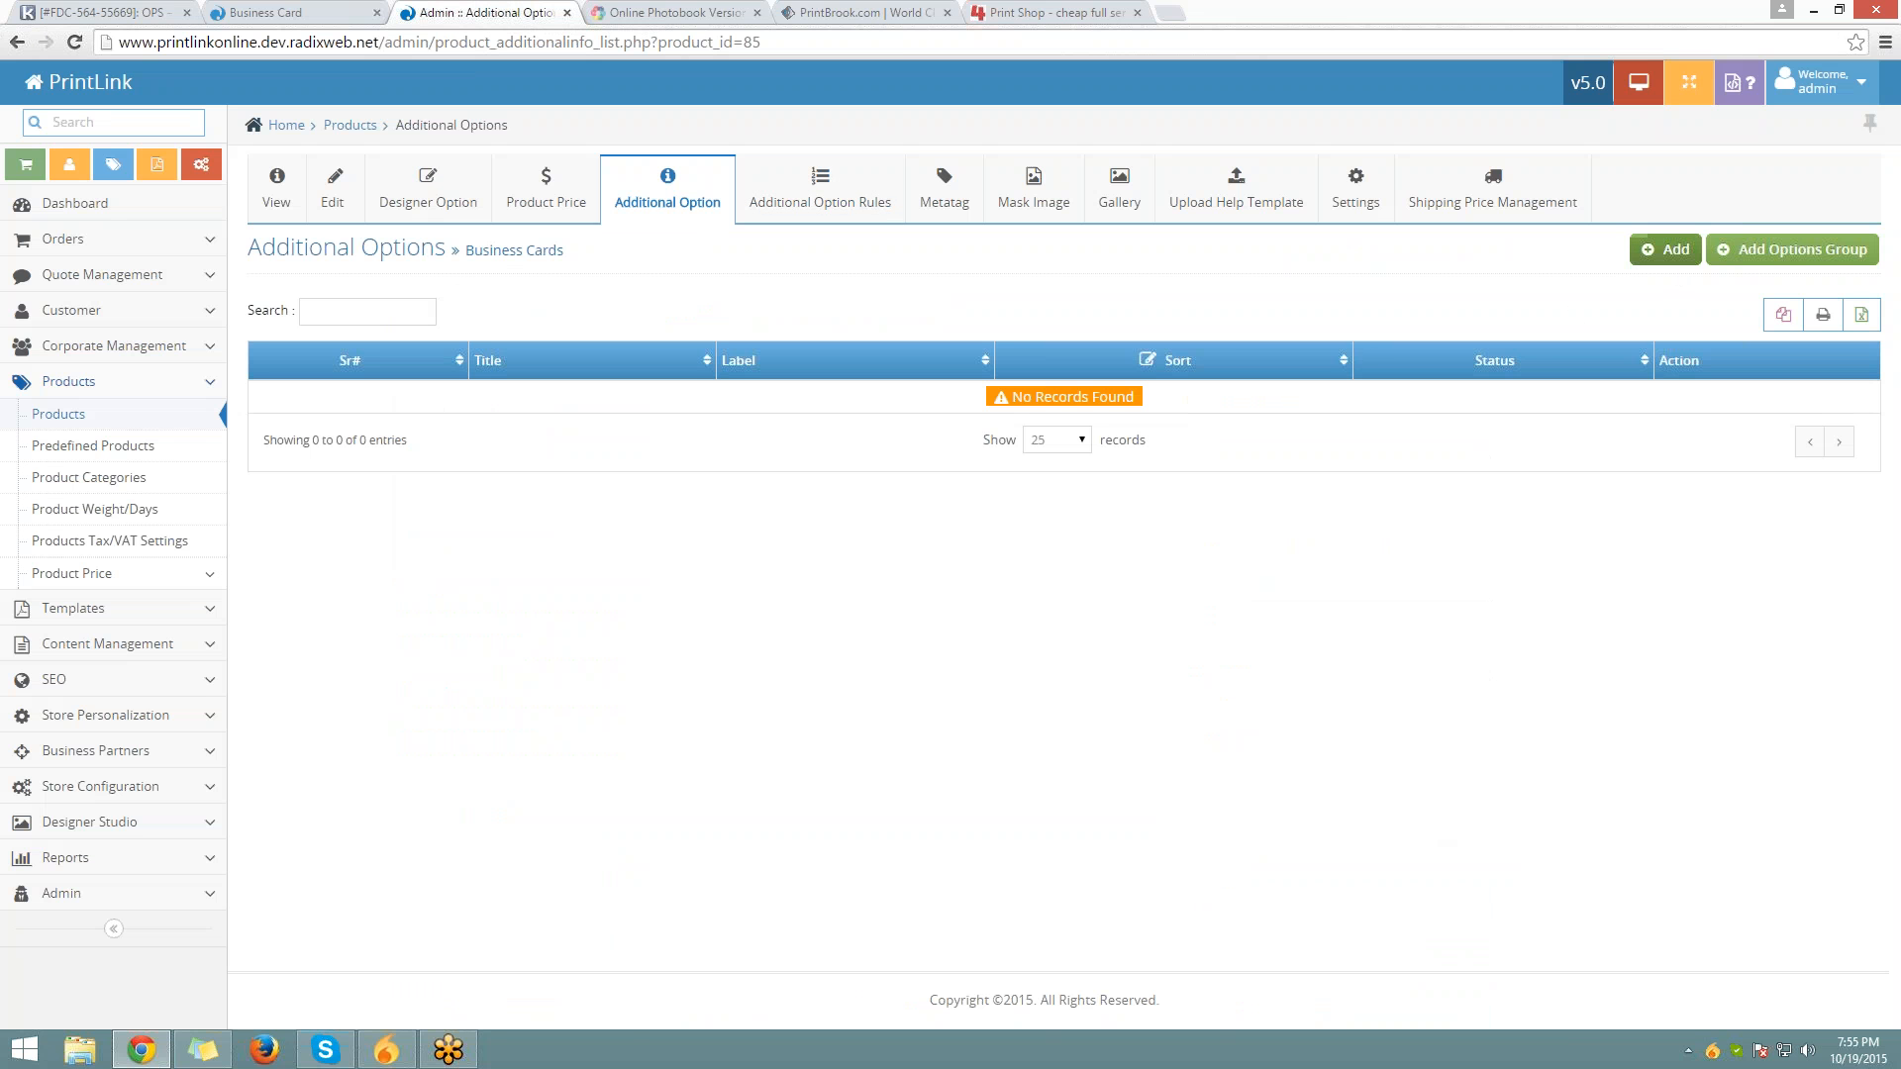
Add a new additional option titled 'Paper Type'
{"action": "left_click", "coordinate": [1666, 248]}
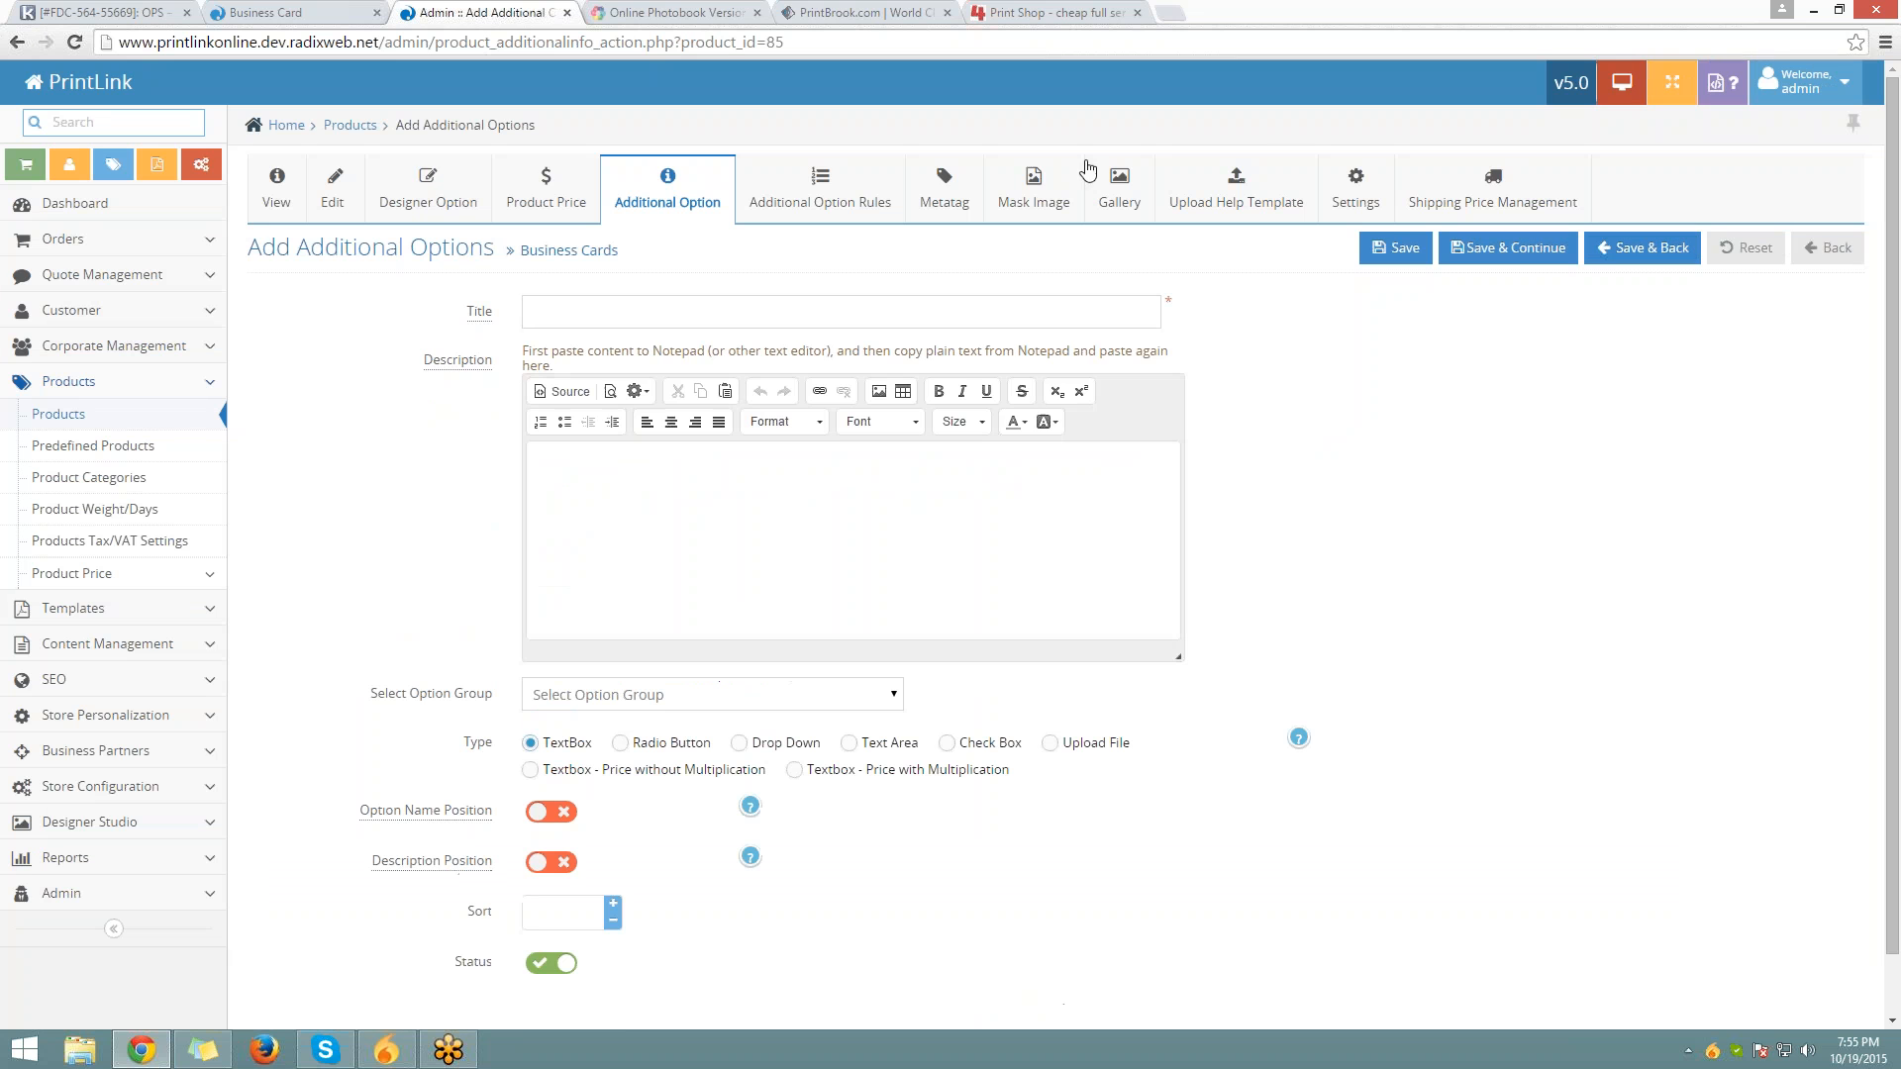
{"action": "left_click", "coordinate": [1073, 312]}
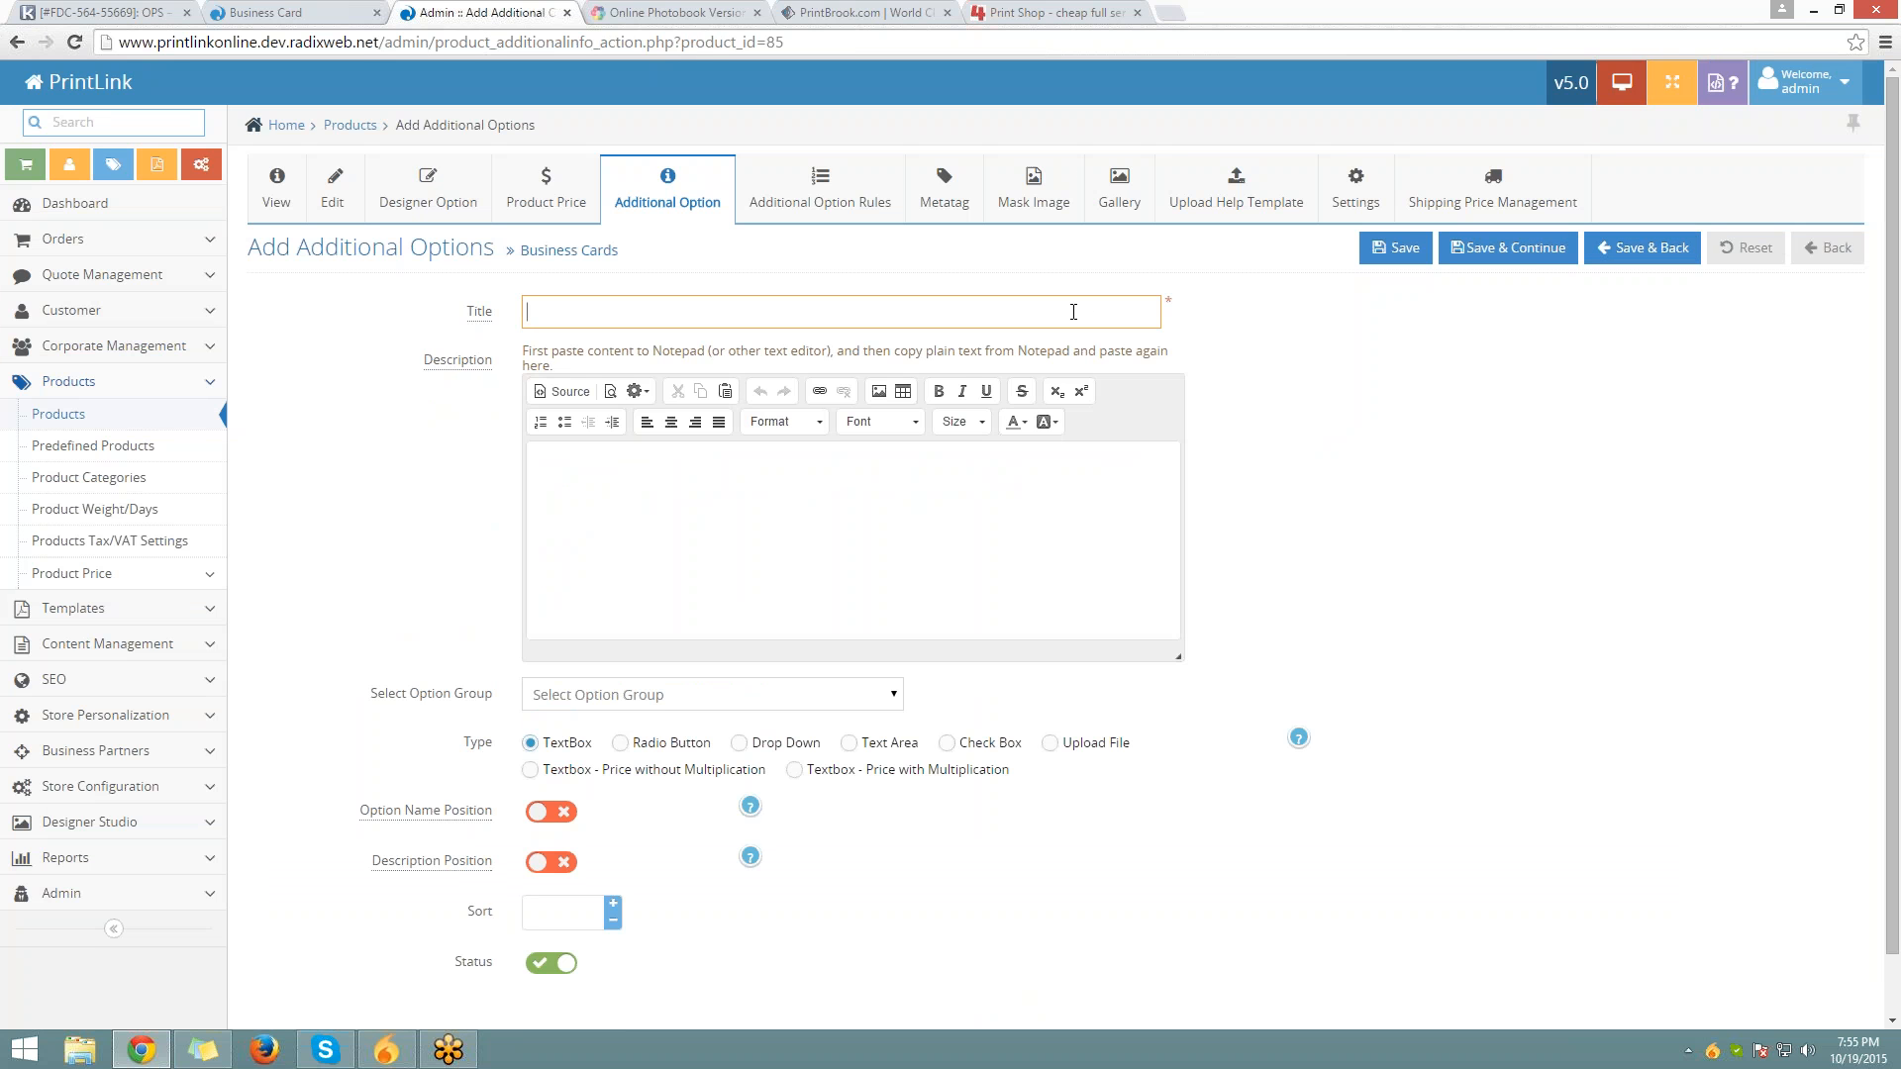
{"action": "type", "text": "Paper T"}
{"action": "key", "text": "BackSpace"}
{"action": "key", "text": "BackSpace"}
{"action": "type", "text": "ype"}
{"action": "key", "text": "Tab"}
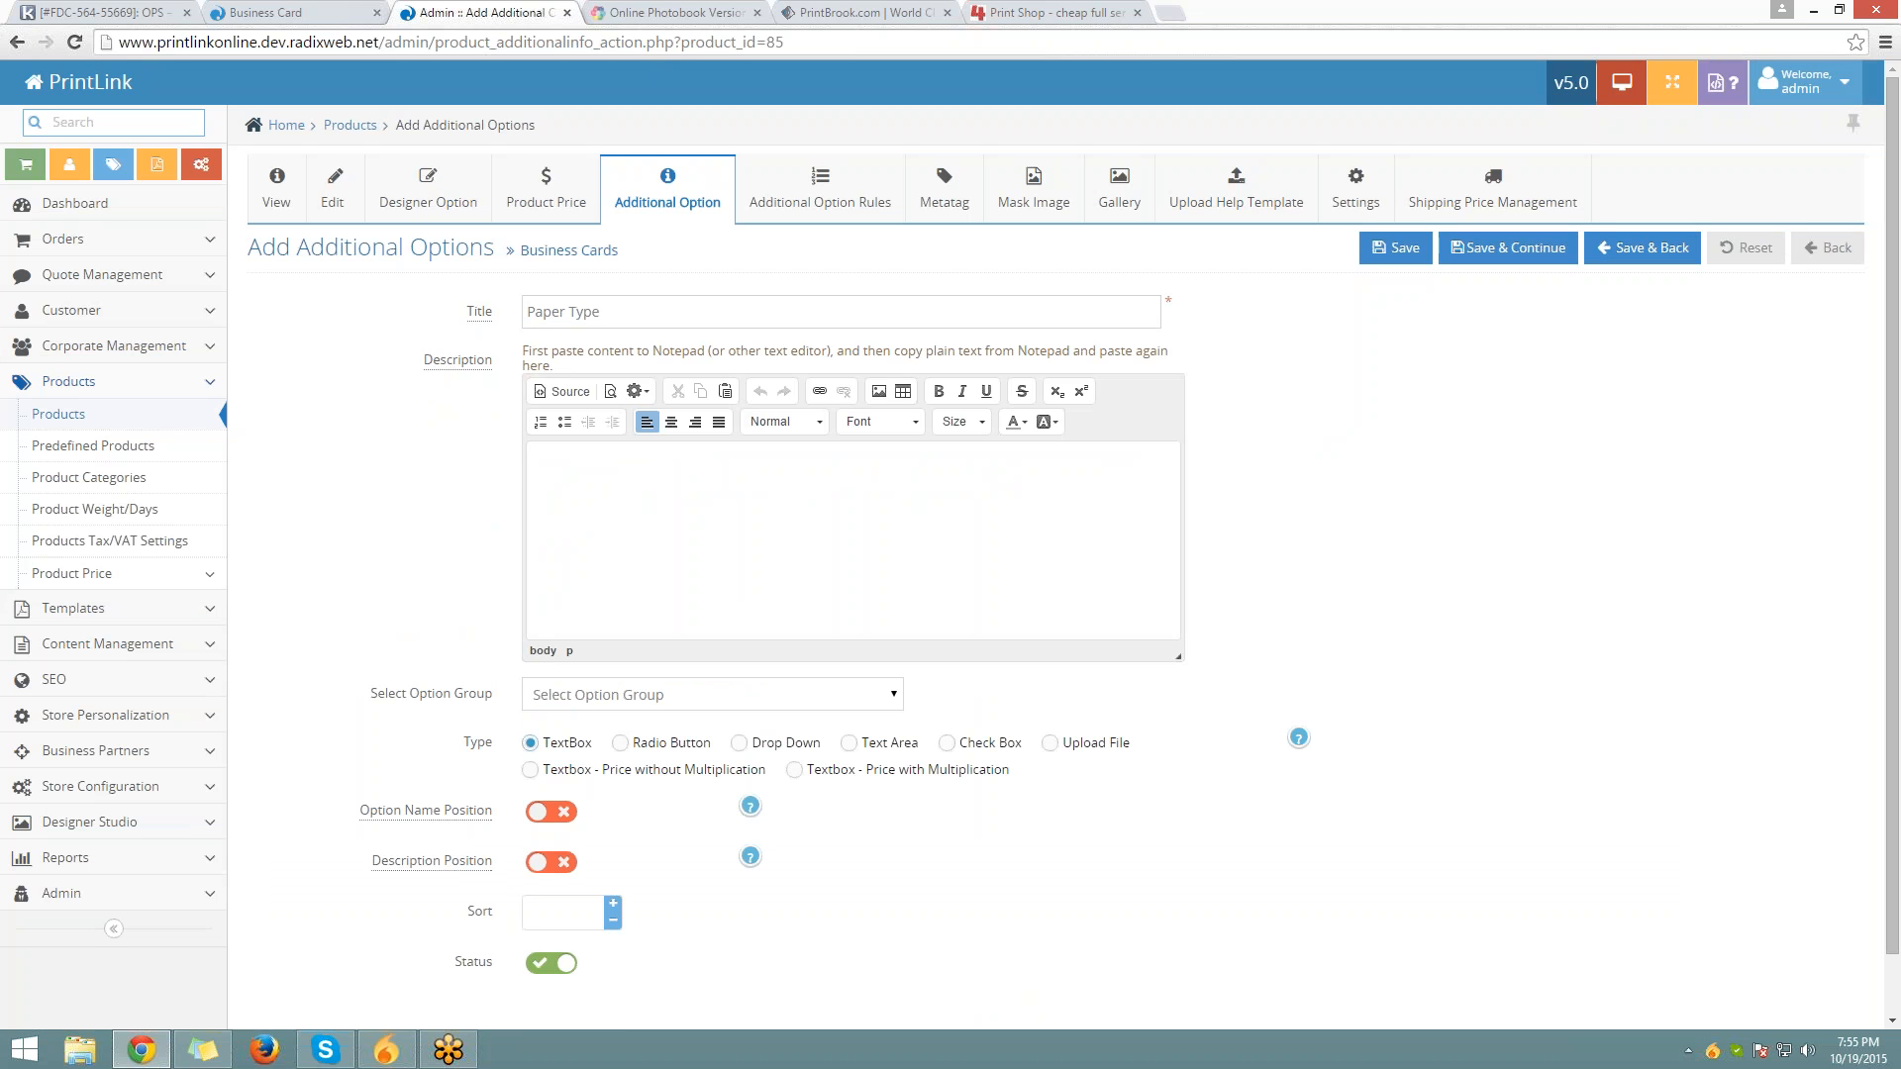
Copy the 'Paper Type' title into the option's description
{"action": "scroll", "coordinate": [614, 297], "scroll_direction": "down", "scroll_amount": 1}
{"action": "left_click", "coordinate": [613, 243]}
{"action": "key", "text": "ctrl+a"}
{"action": "key", "text": "ctrl+c"}
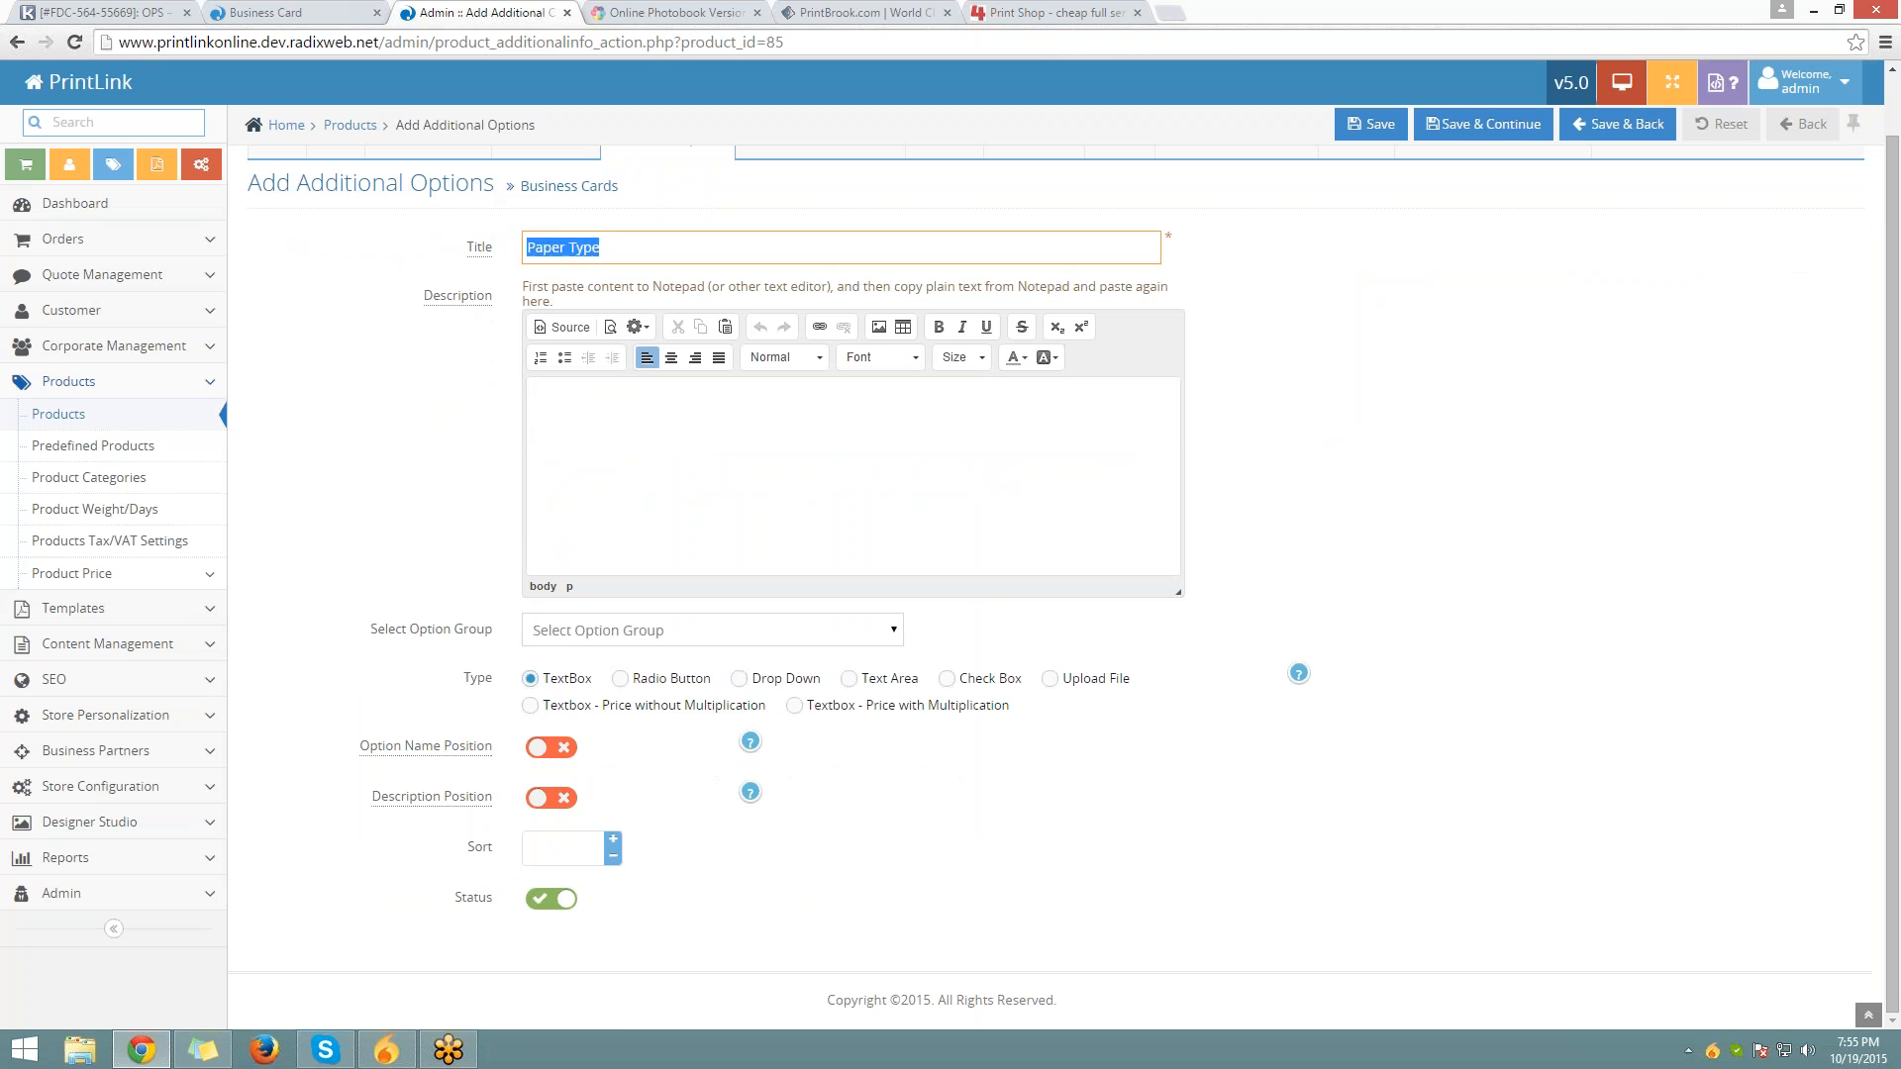
{"action": "key", "text": "Tab"}
{"action": "key", "text": "ctrl+v"}
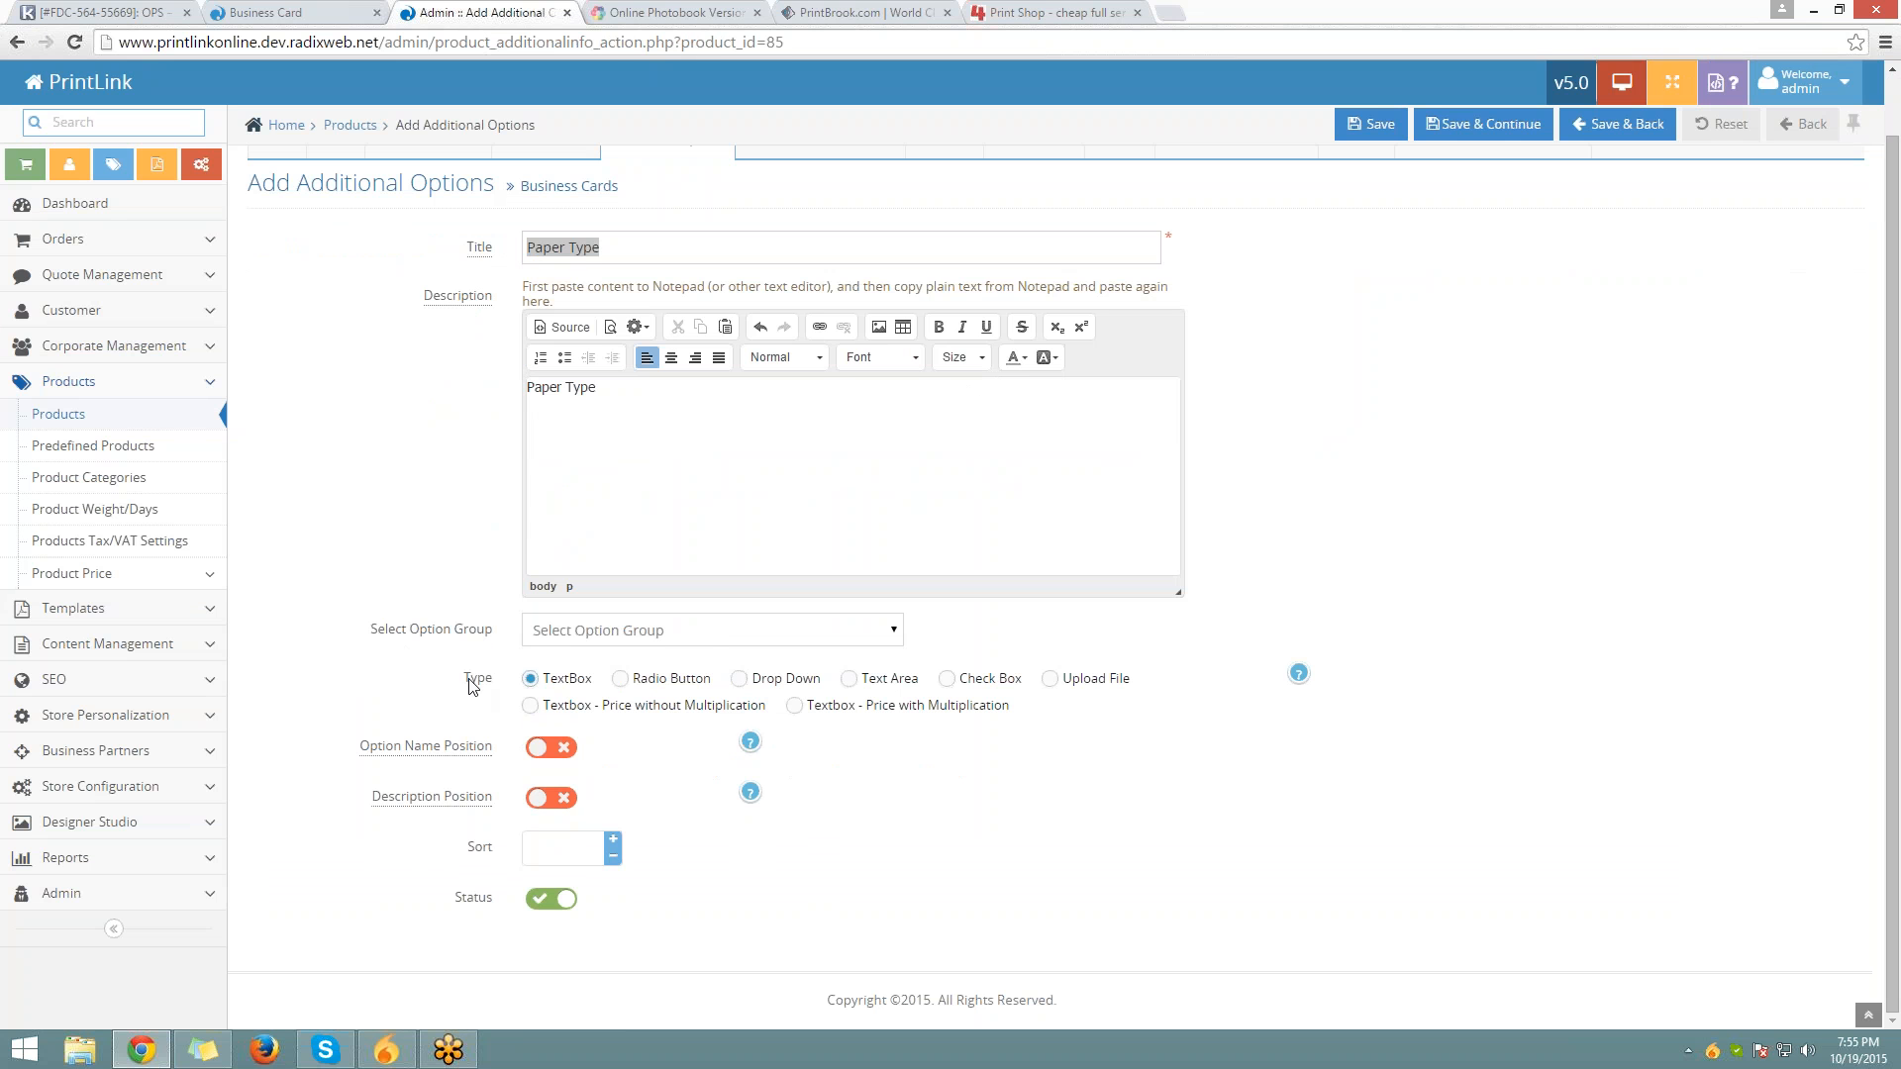
Try Radio Button, Text Area and Upload File types, finally choosing Textbox - Price with Multiplication
{"action": "left_click_drag", "start_coordinate": [465, 688], "coordinate": [493, 681]}
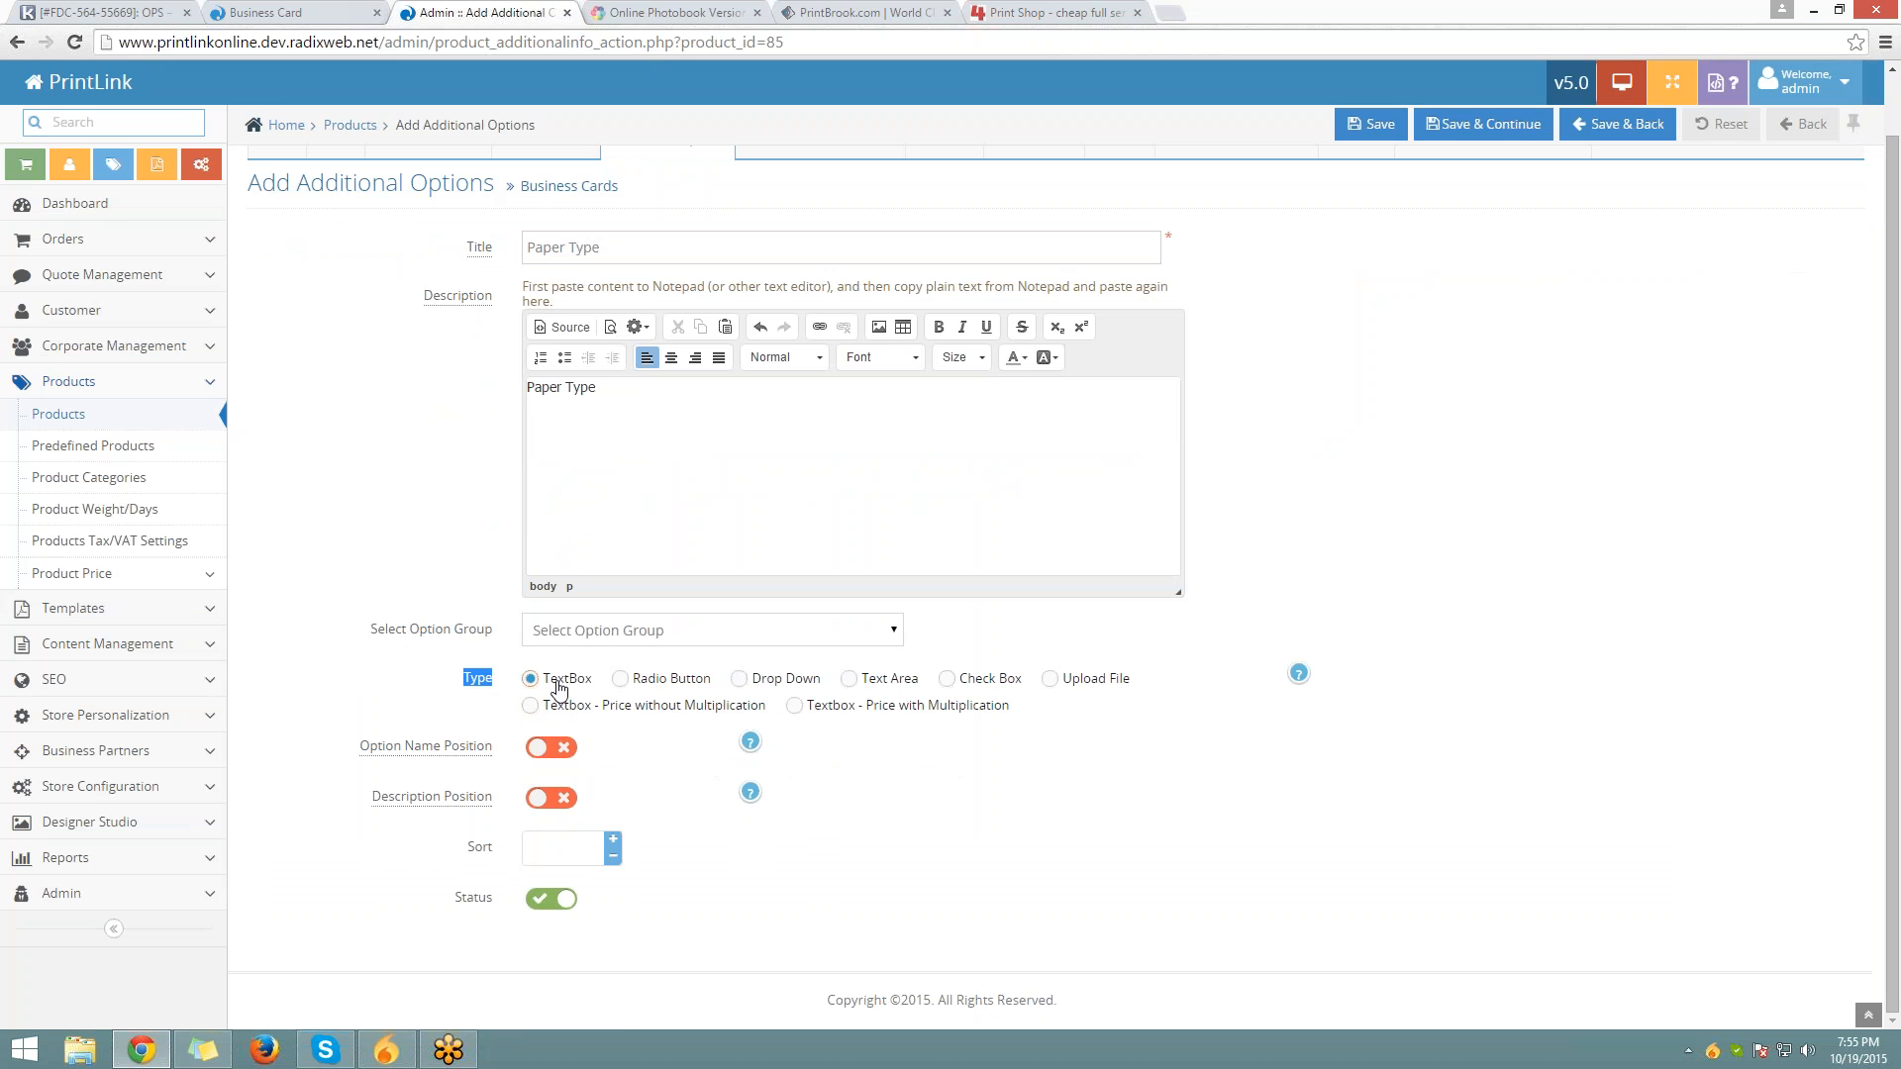
{"action": "left_click", "coordinate": [636, 684]}
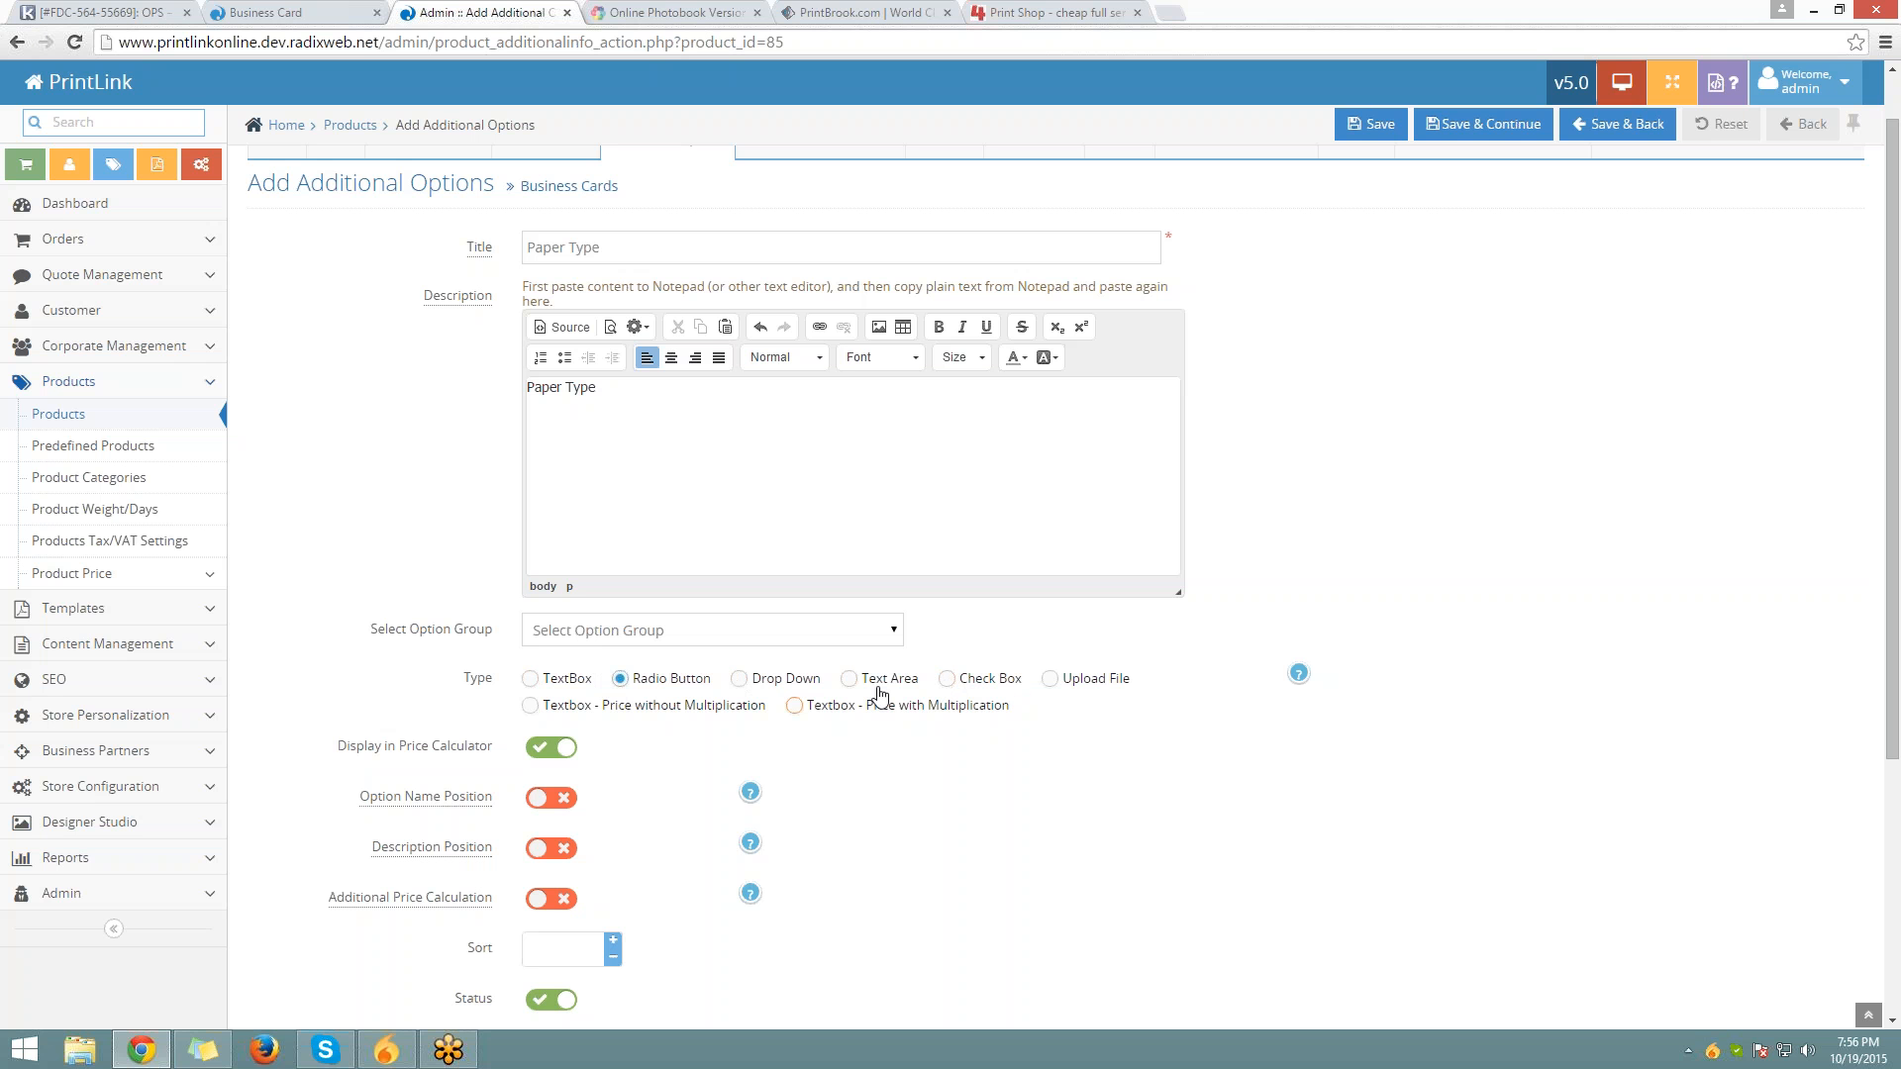
{"action": "left_click", "coordinate": [876, 691]}
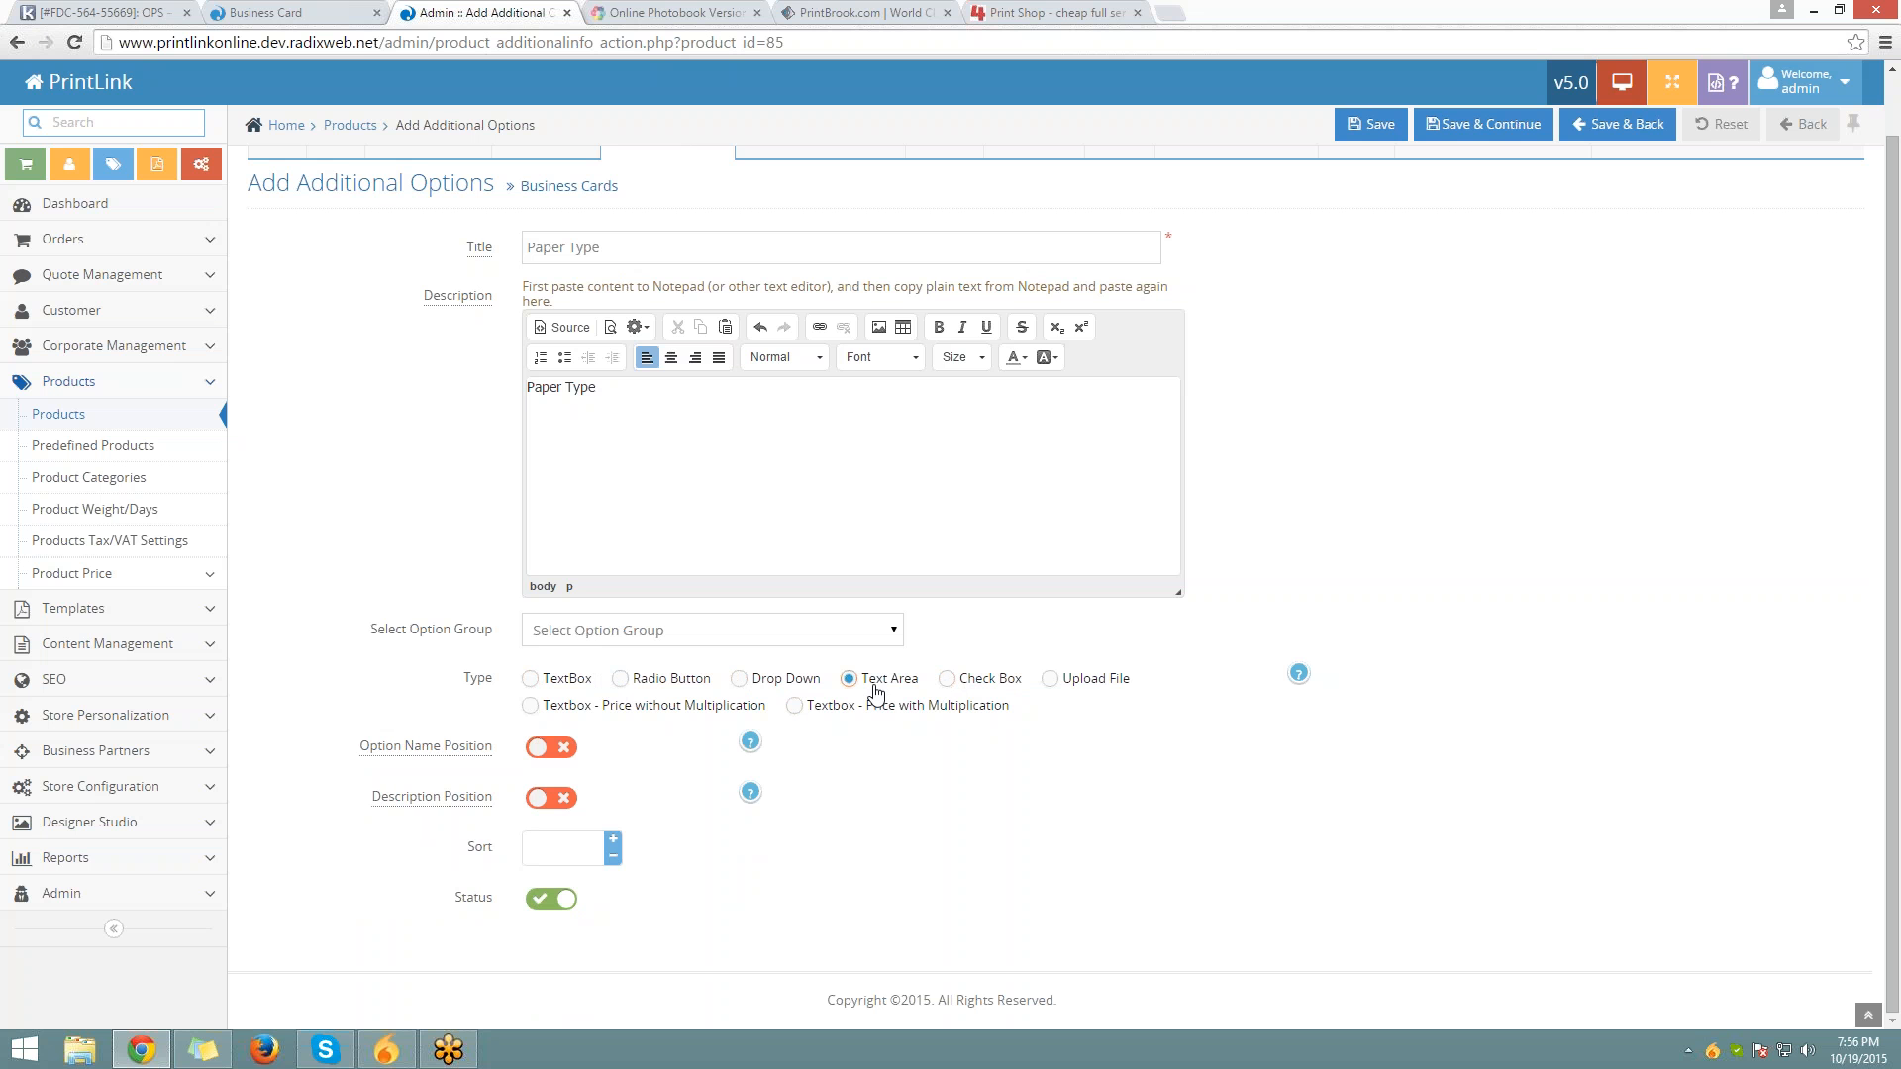
{"action": "left_click", "coordinate": [1049, 679]}
{"action": "left_click_drag", "start_coordinate": [1125, 691], "coordinate": [1064, 692]}
{"action": "left_click", "coordinate": [1074, 765]}
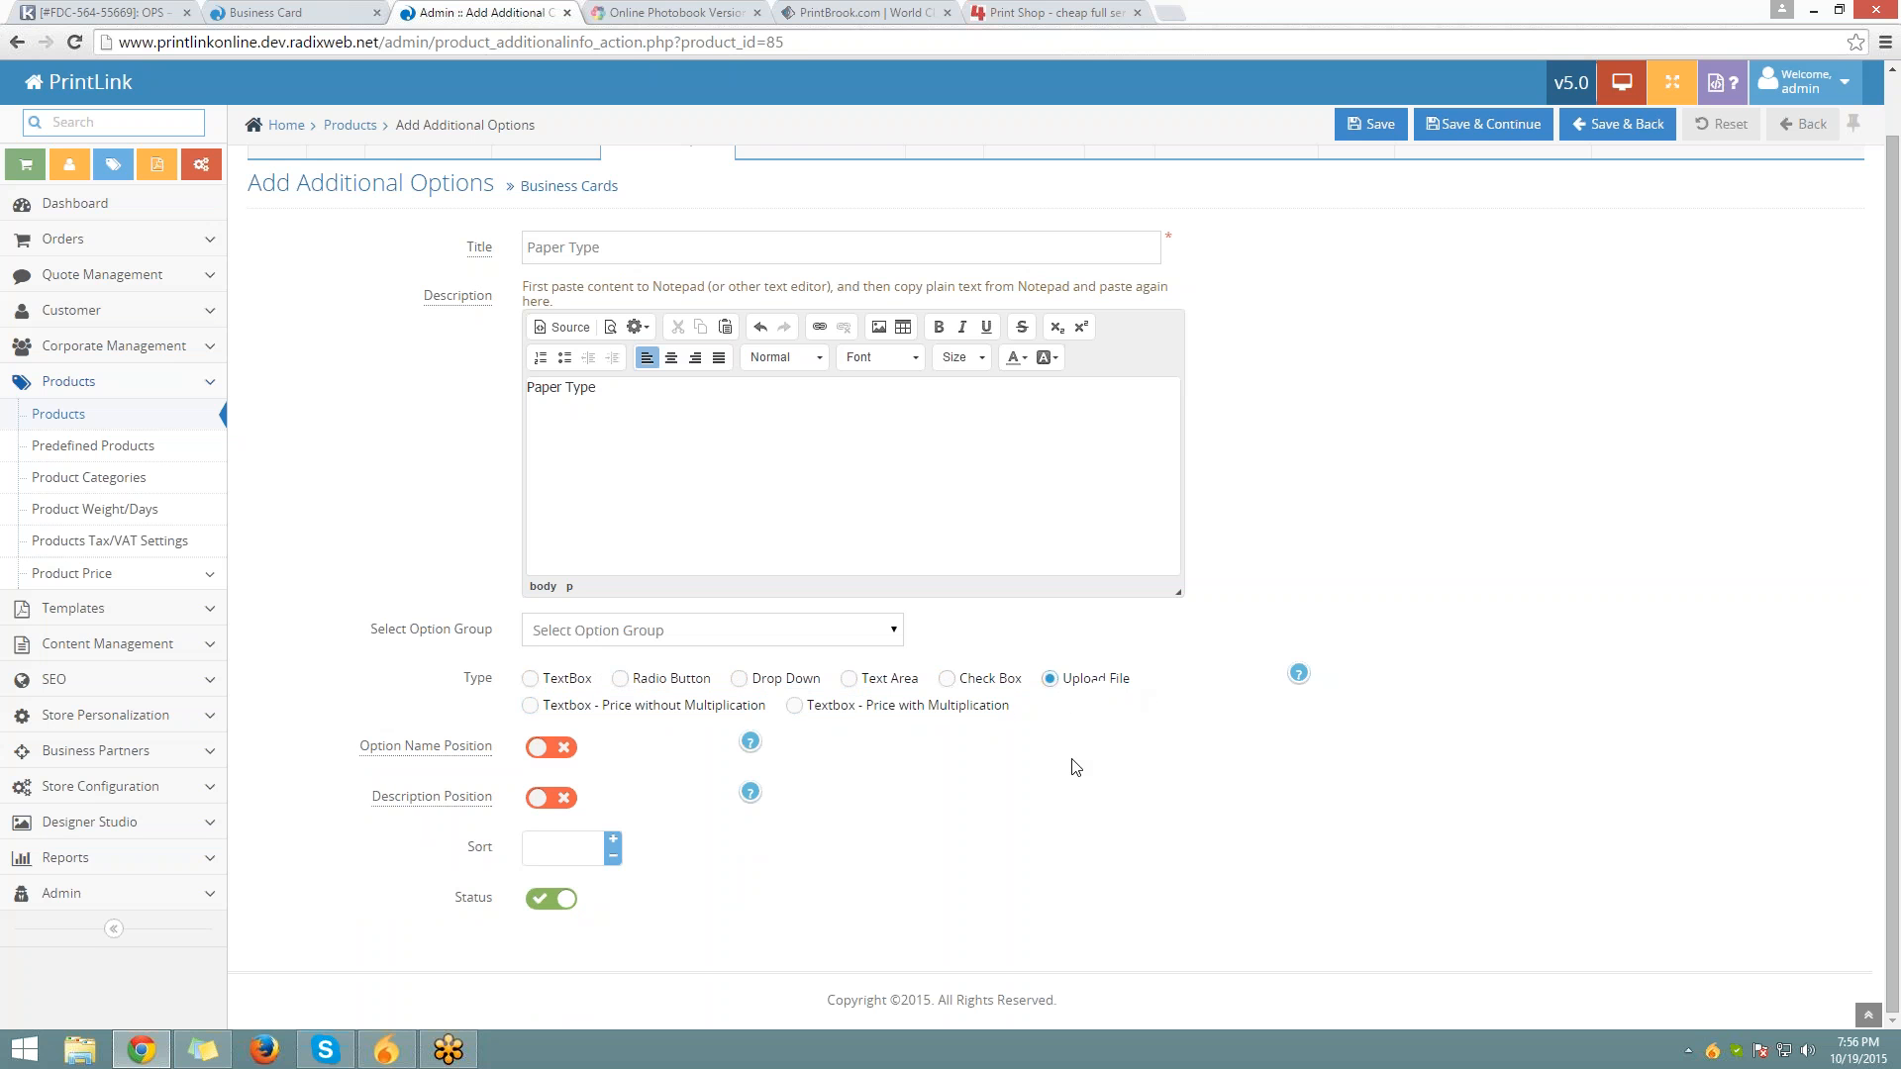
{"action": "left_click", "coordinate": [531, 705]}
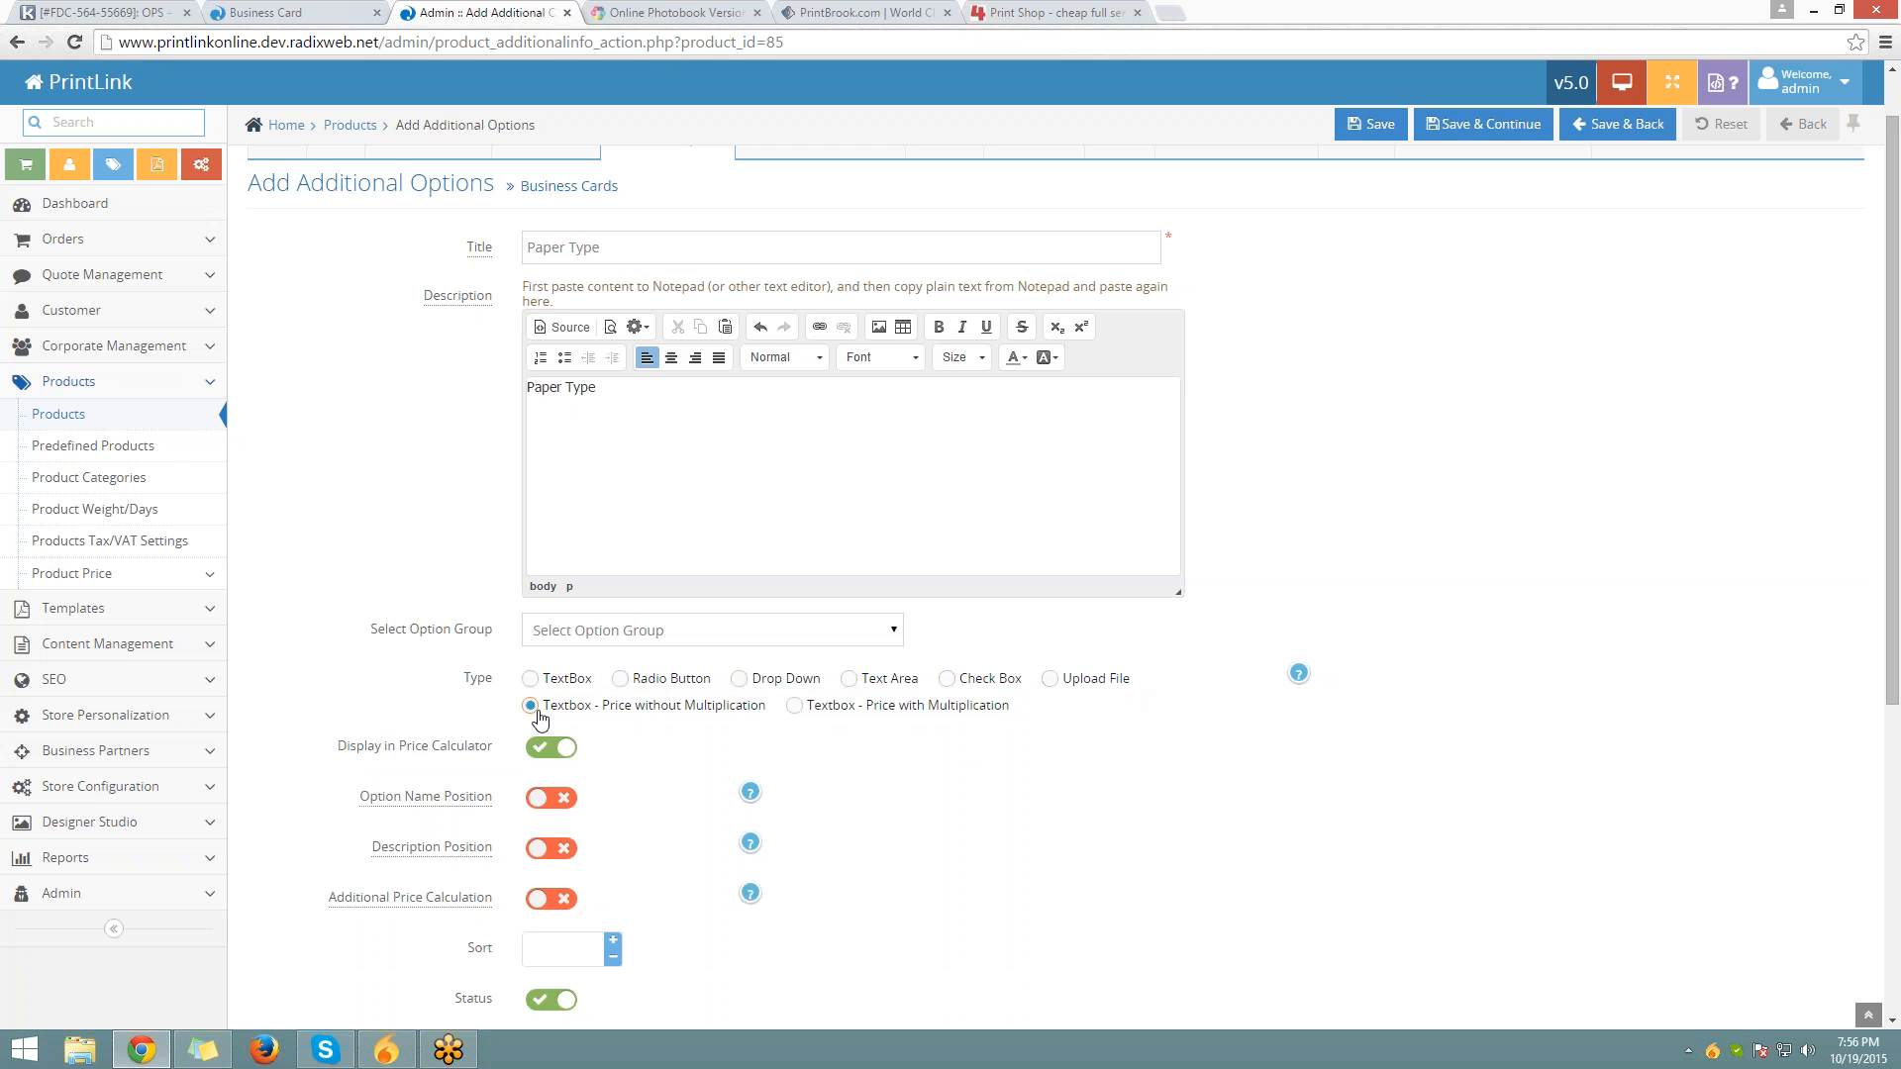
{"action": "left_click", "coordinate": [812, 715]}
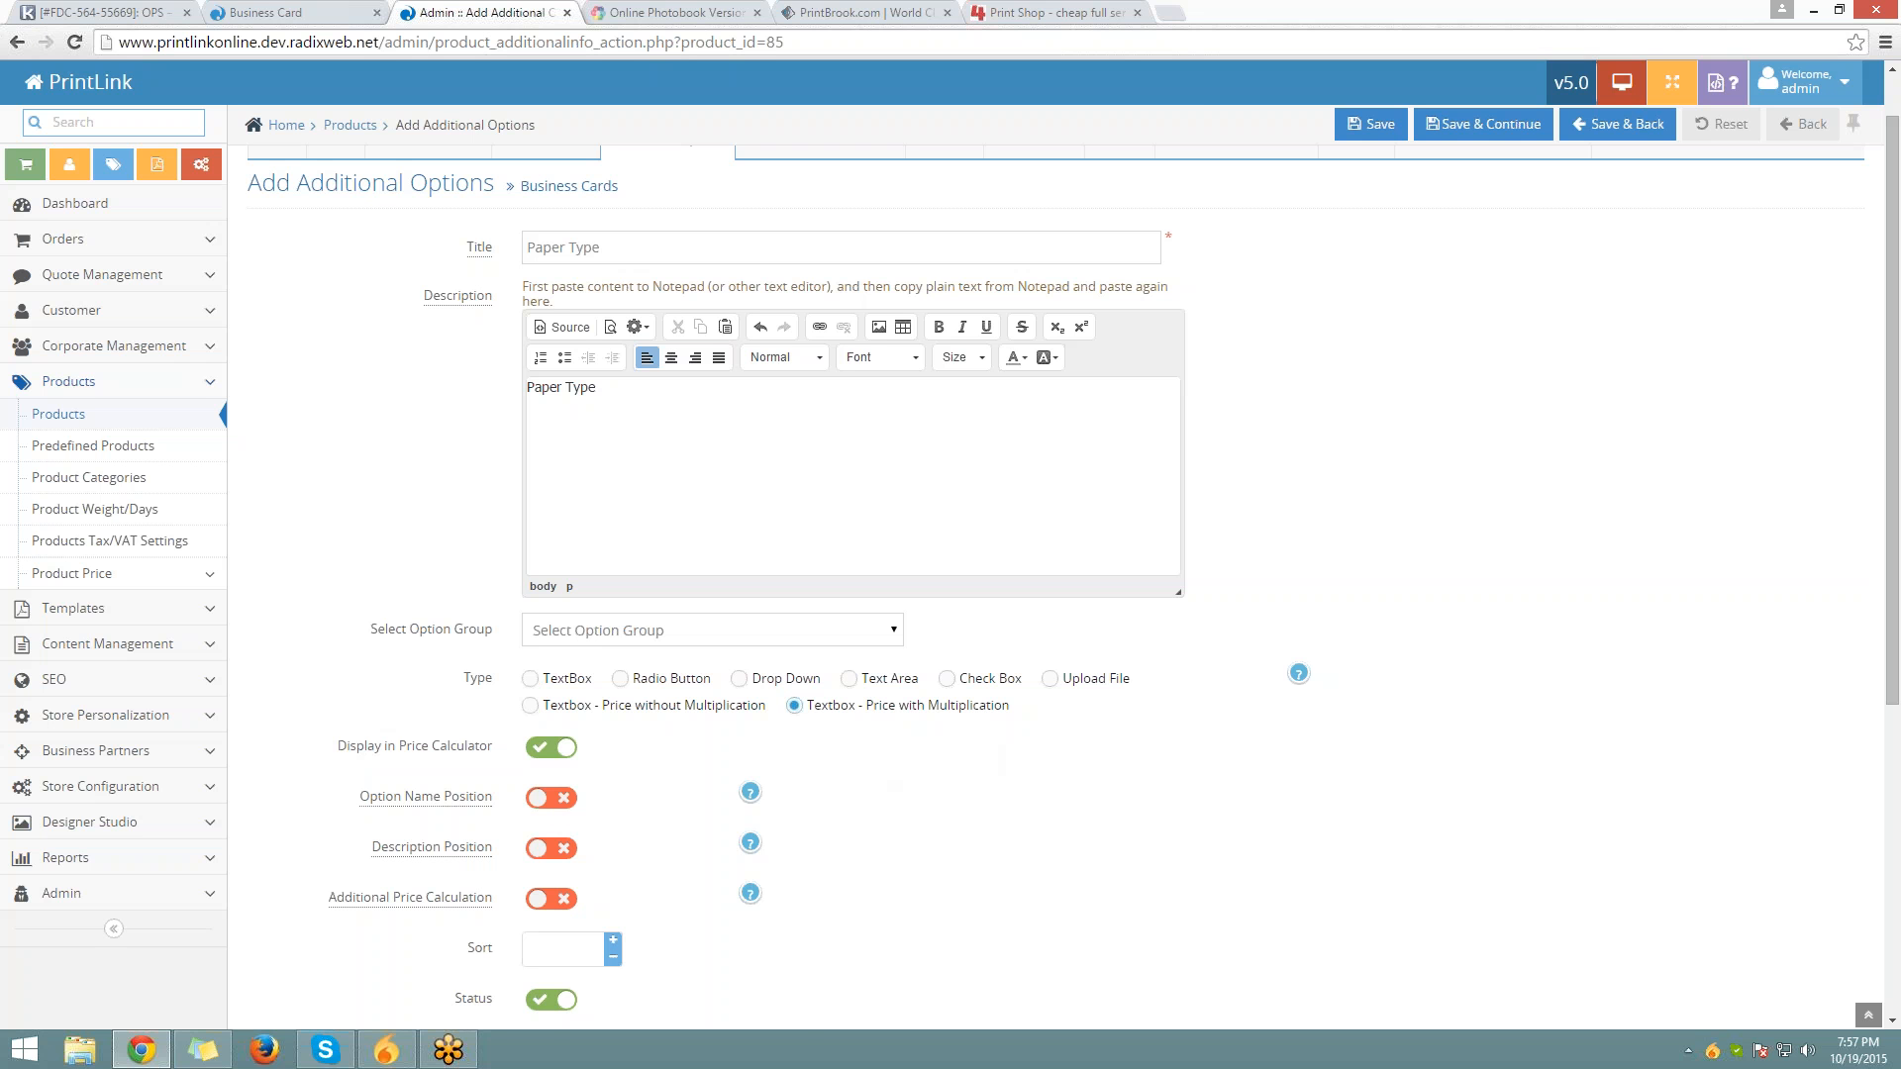
Review the option layout help and the storefront Business Card's Paper label and help note
{"action": "left_click", "coordinate": [750, 792]}
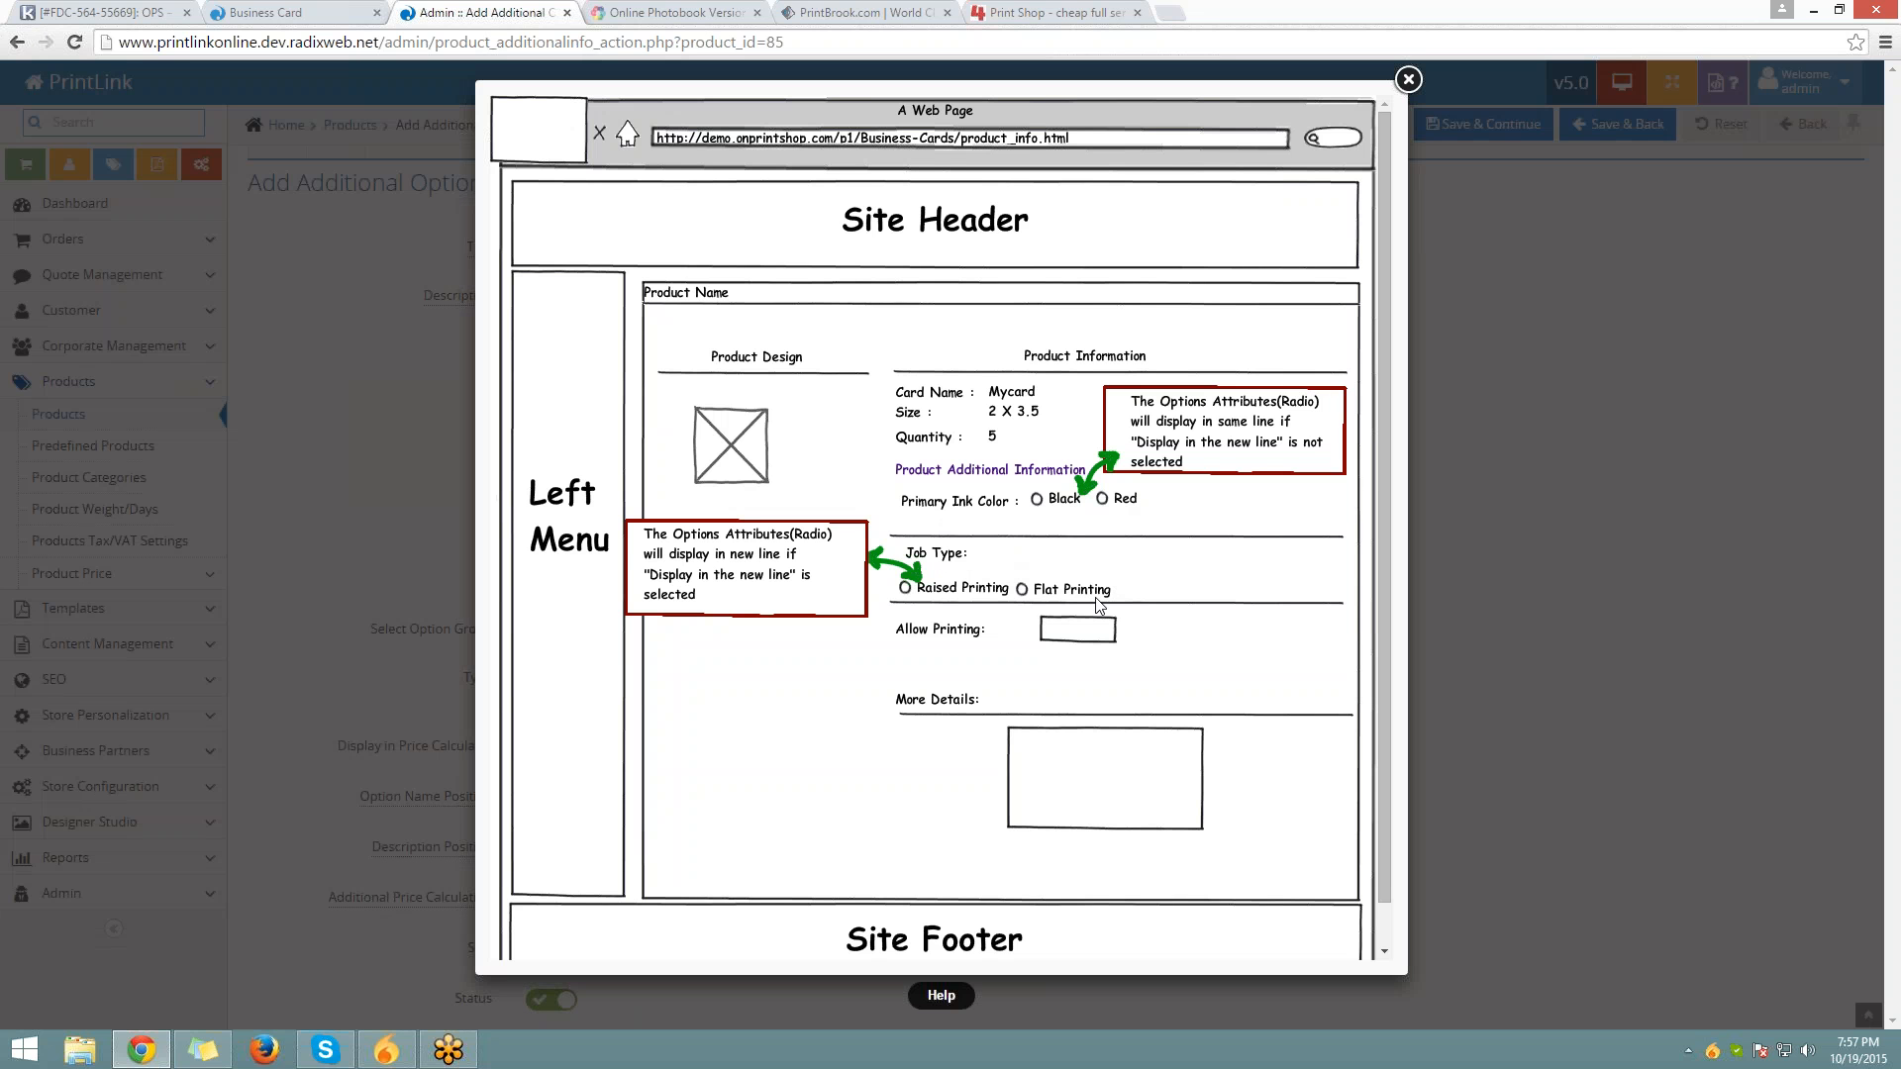
{"action": "left_click", "coordinate": [1408, 80]}
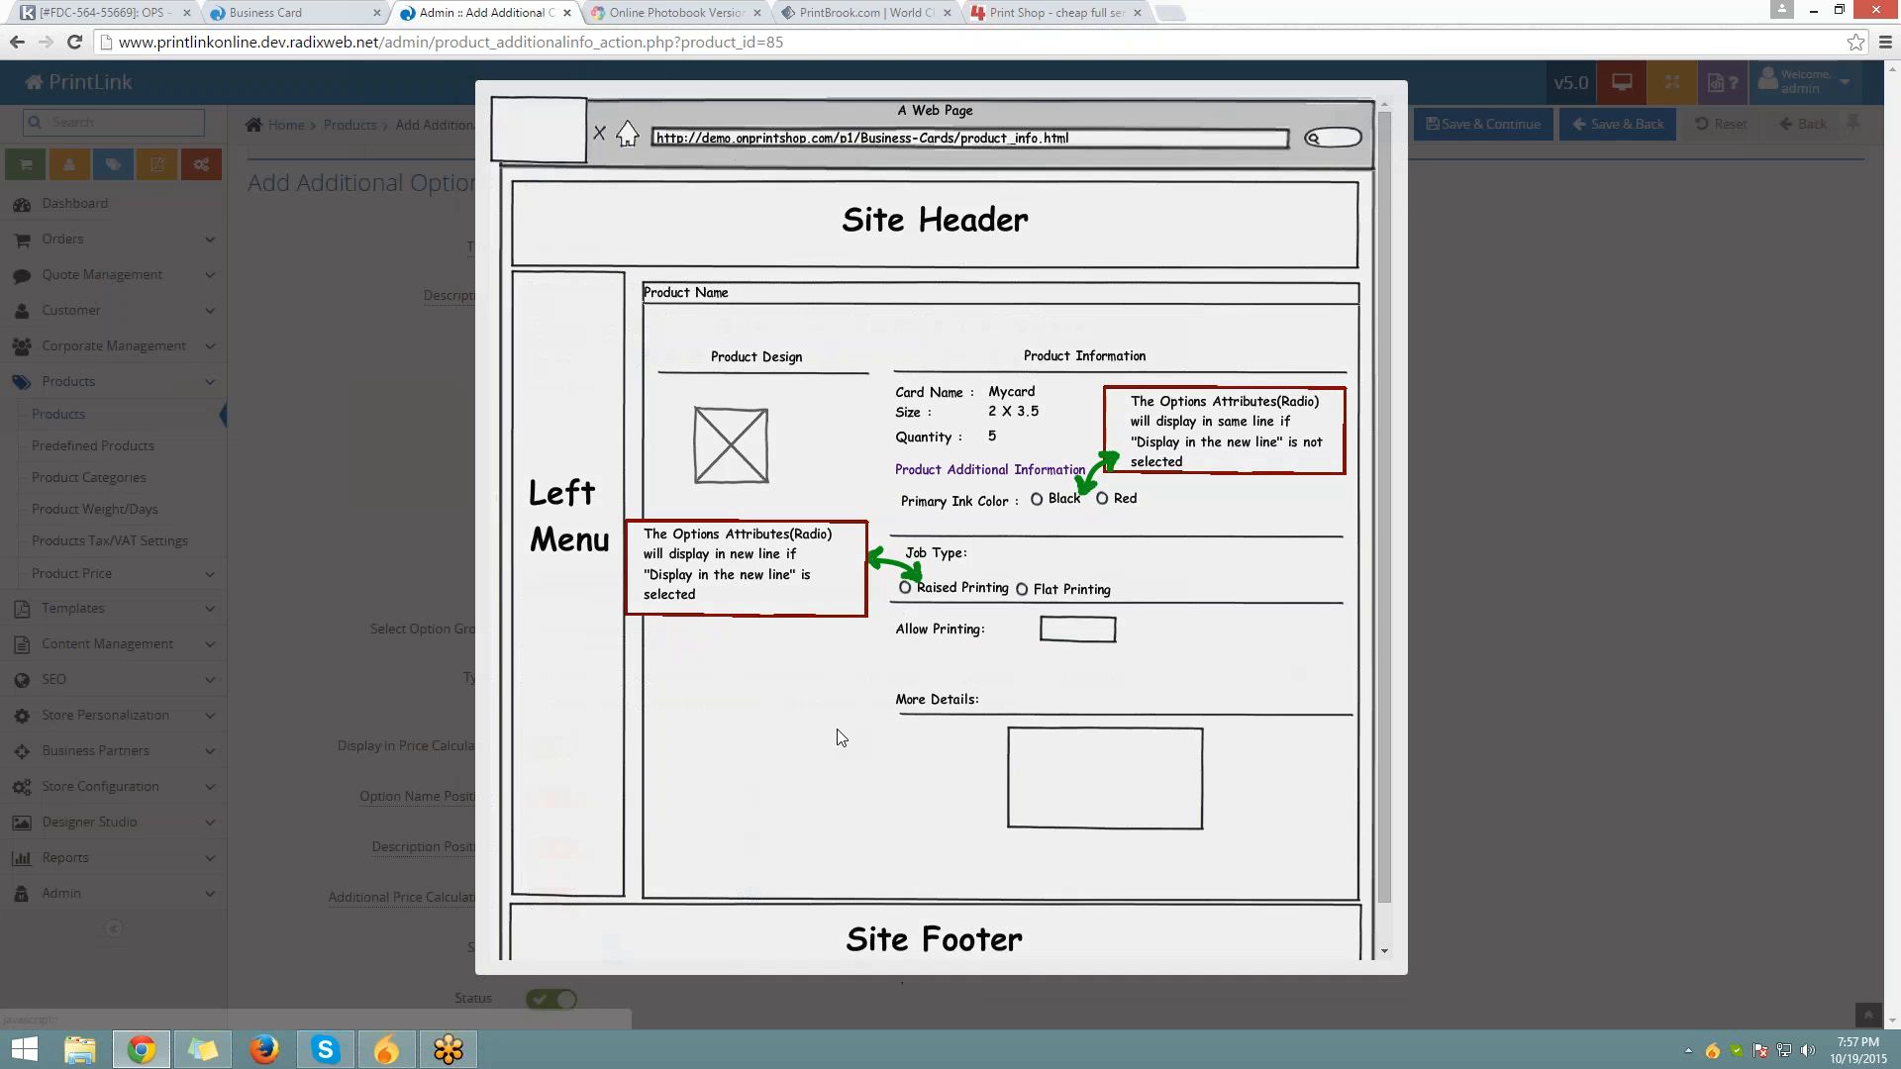
{"action": "scroll", "coordinate": [633, 798], "scroll_direction": "down", "scroll_amount": 1}
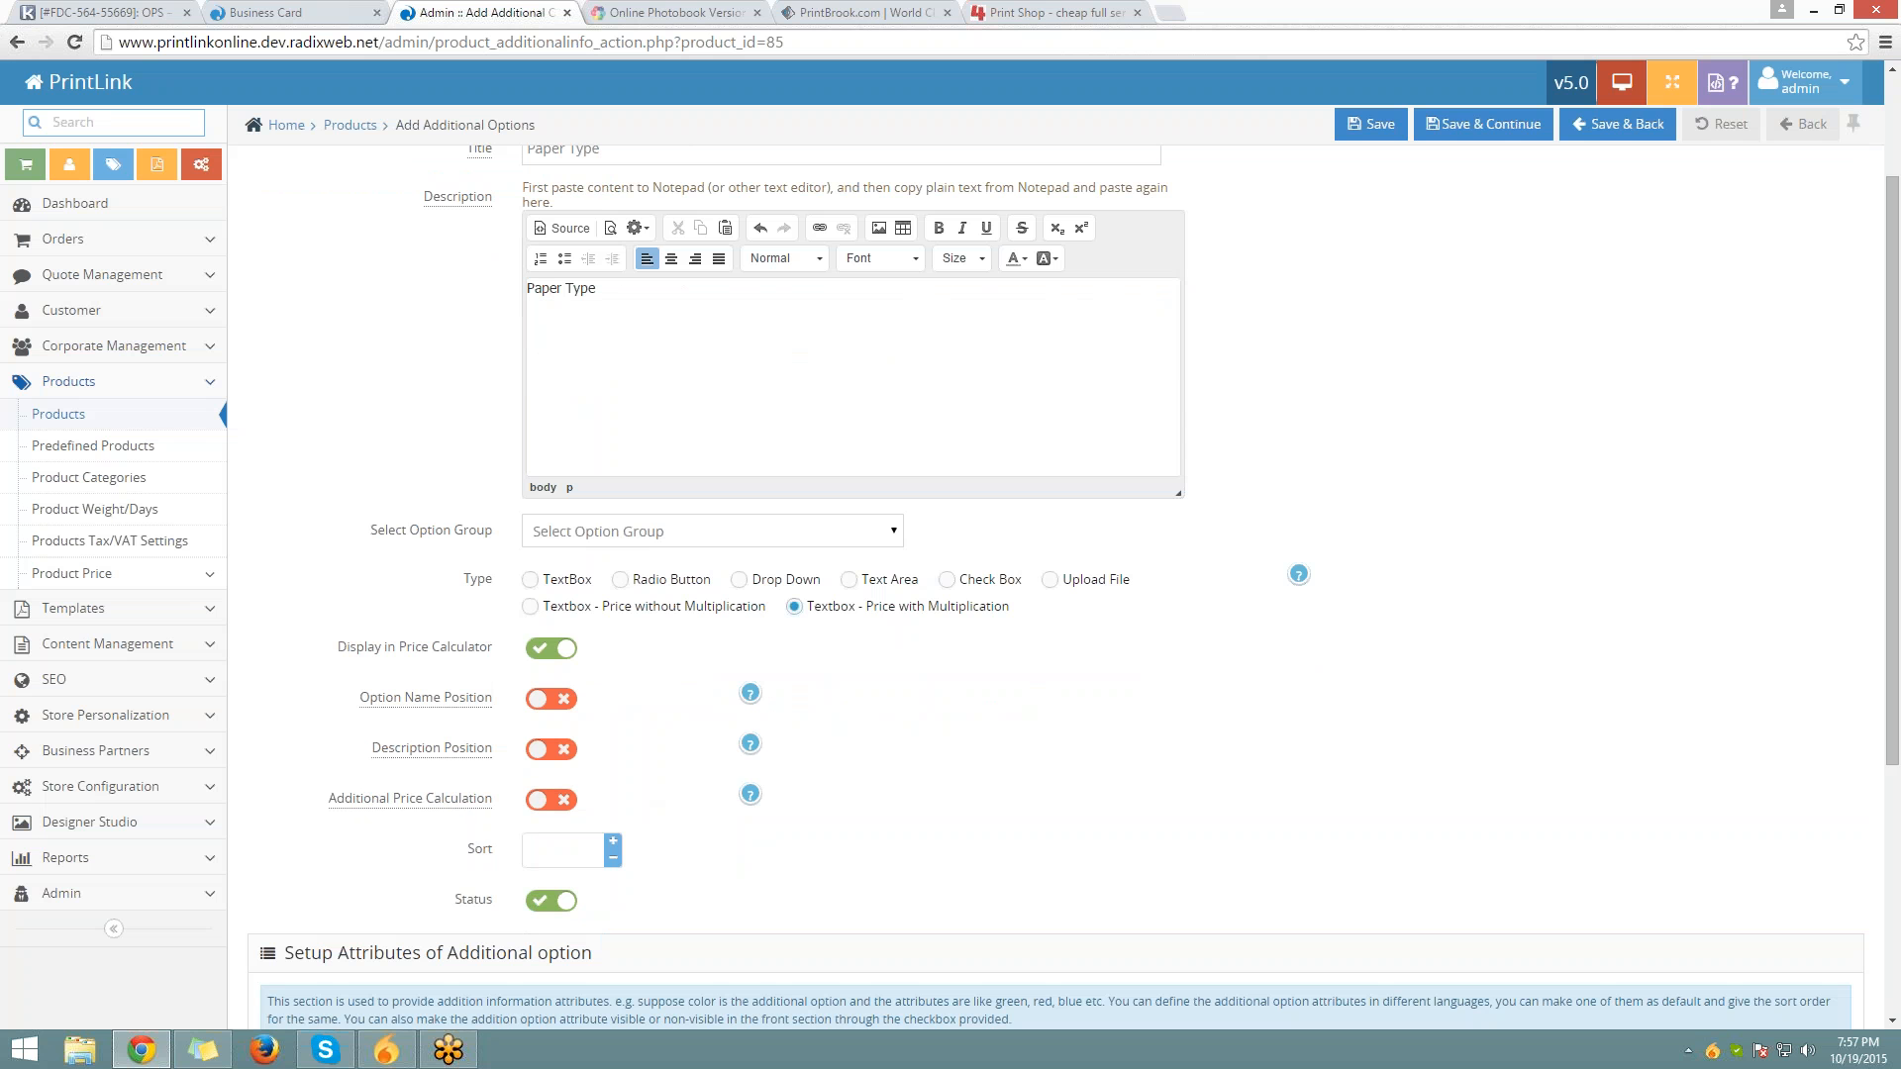
{"action": "triple_click", "coordinate": [637, 295]}
{"action": "left_click", "coordinate": [287, 13]}
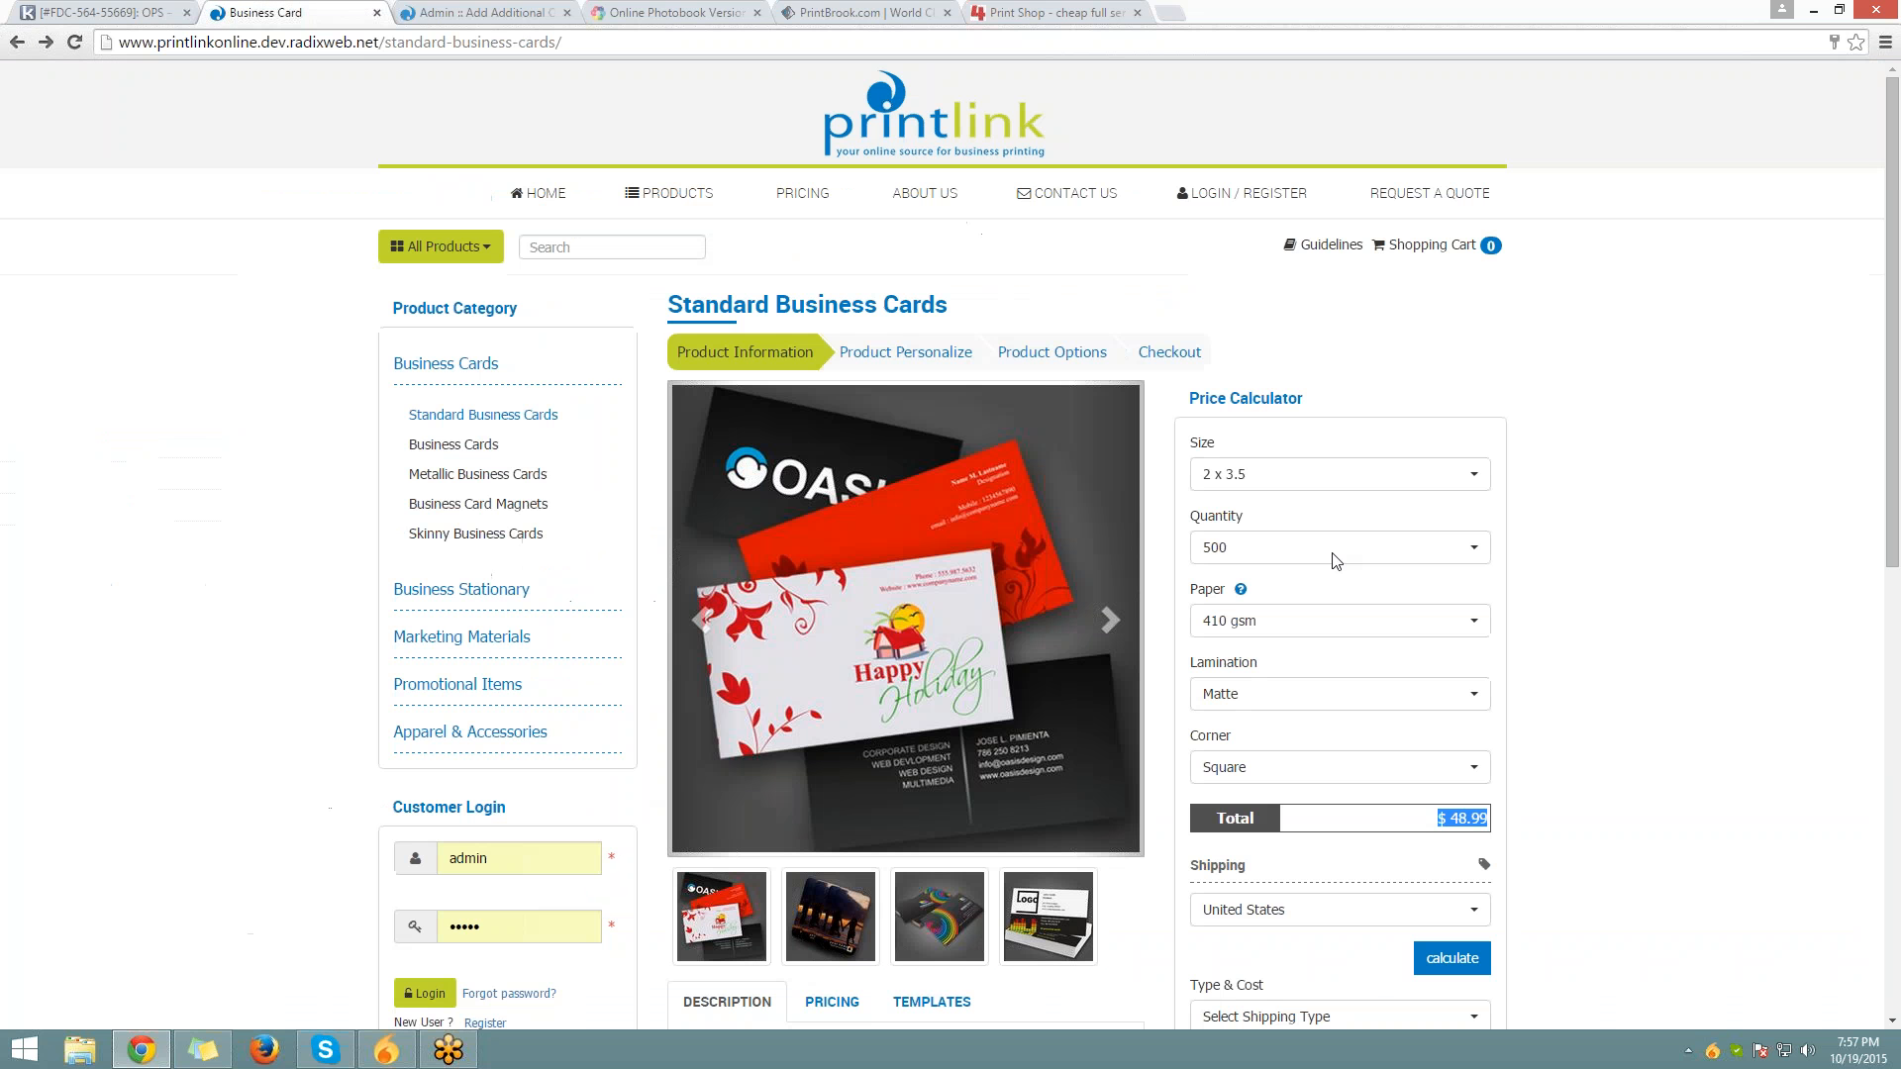
{"action": "left_click_drag", "start_coordinate": [1189, 594], "coordinate": [1236, 597]}
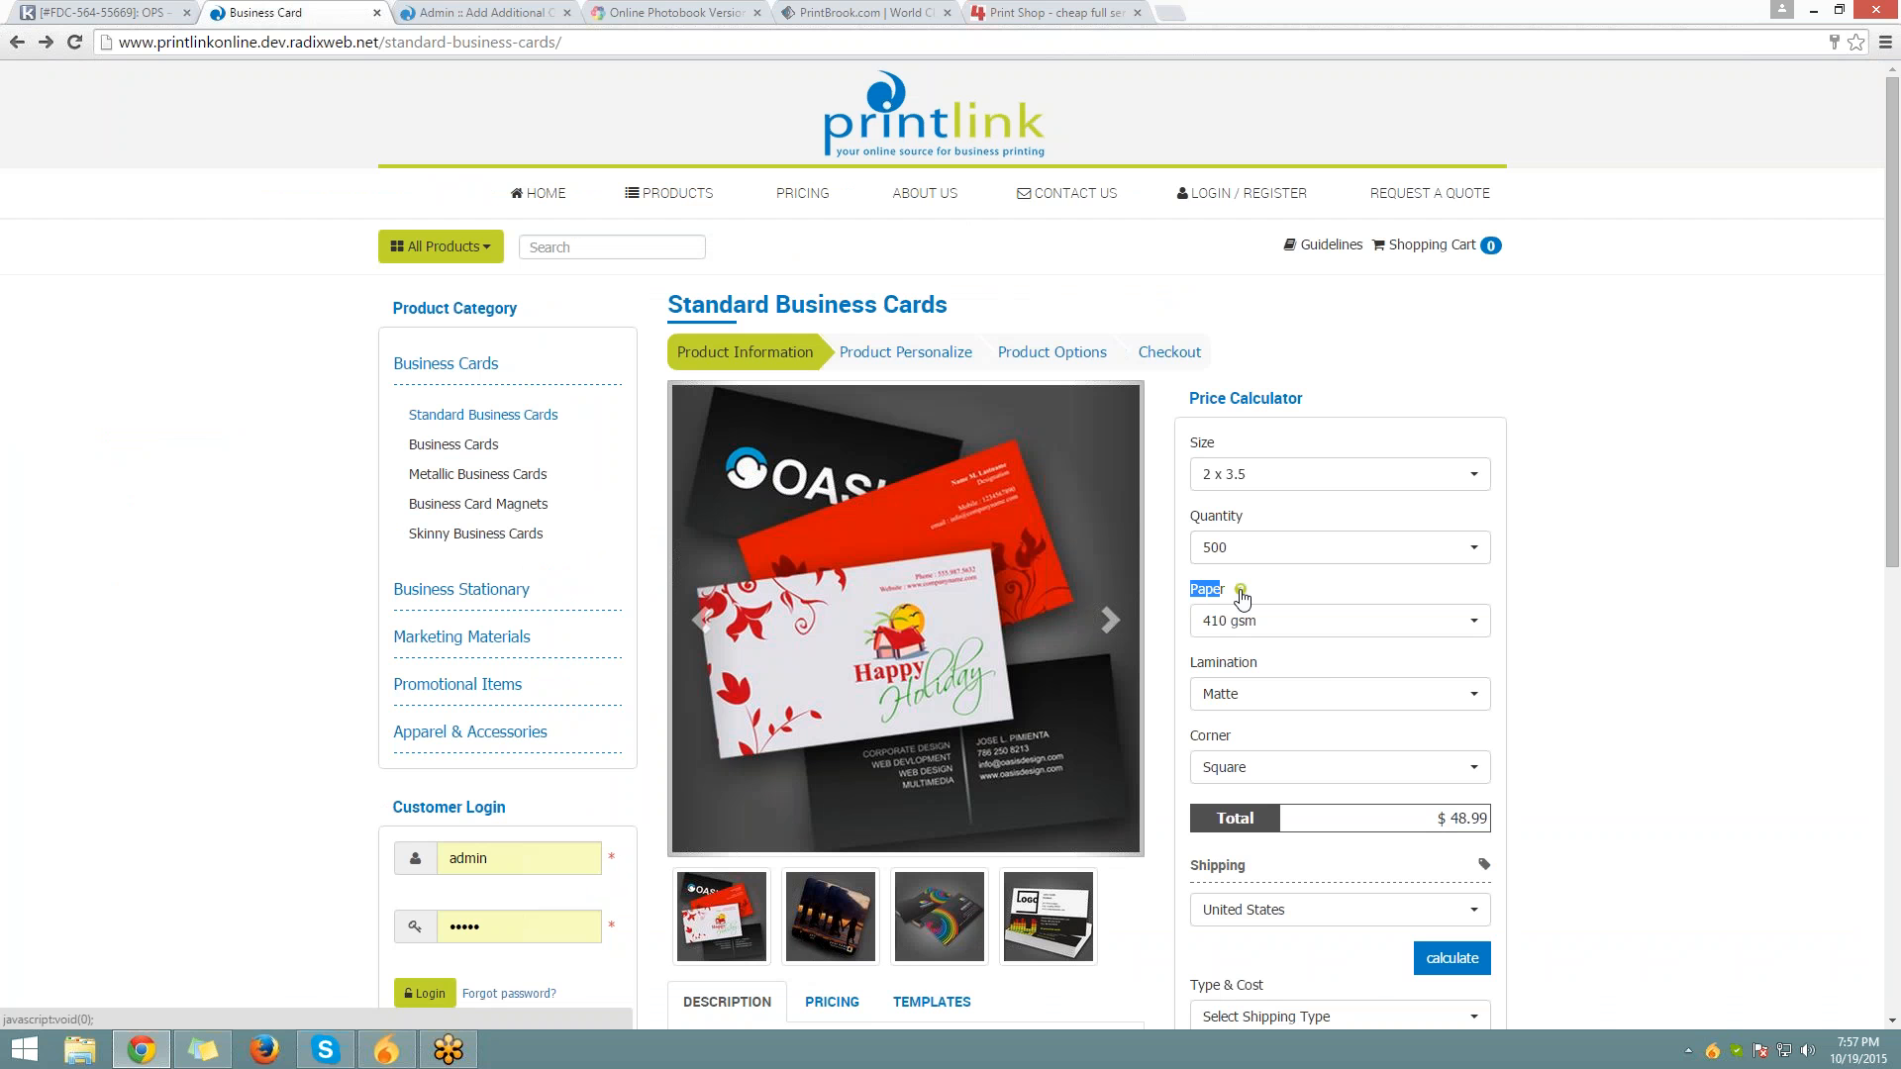
{"action": "left_click", "coordinate": [1240, 591]}
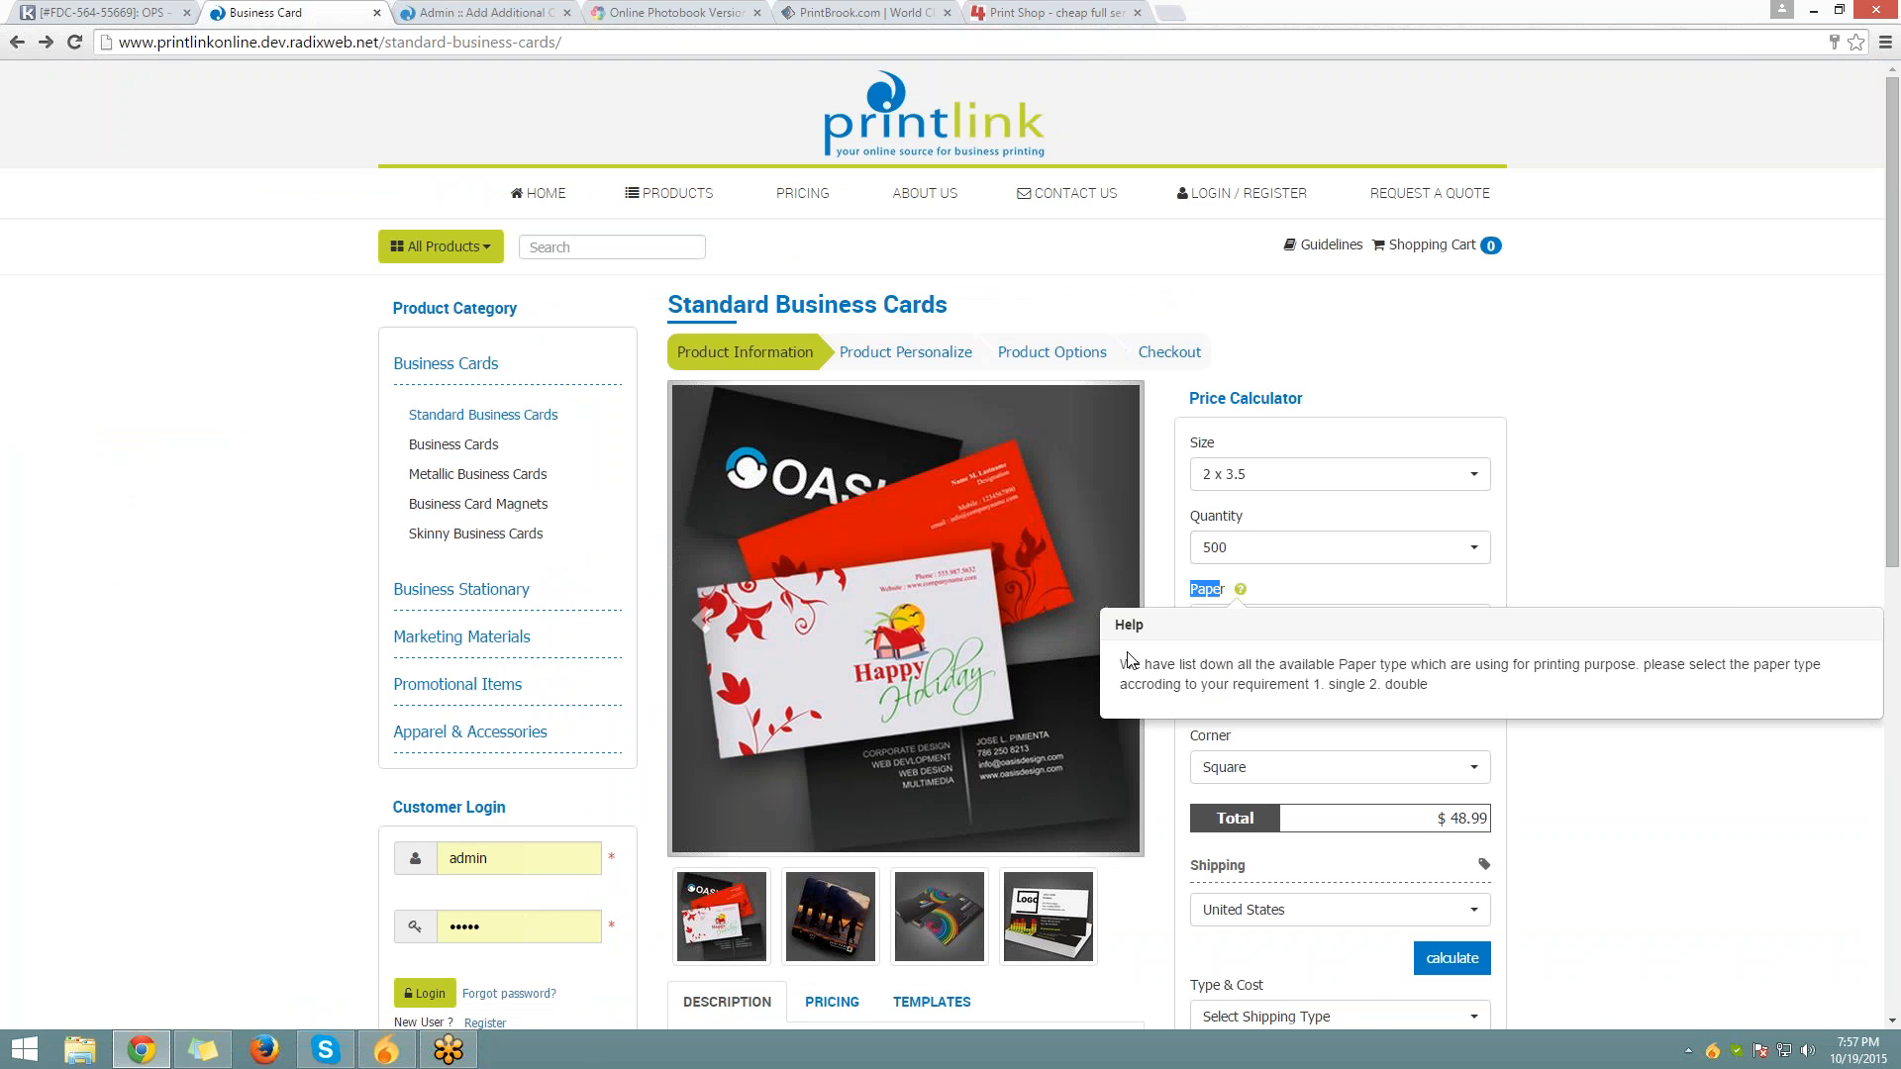
{"action": "left_click_drag", "start_coordinate": [1122, 663], "coordinate": [1447, 698]}
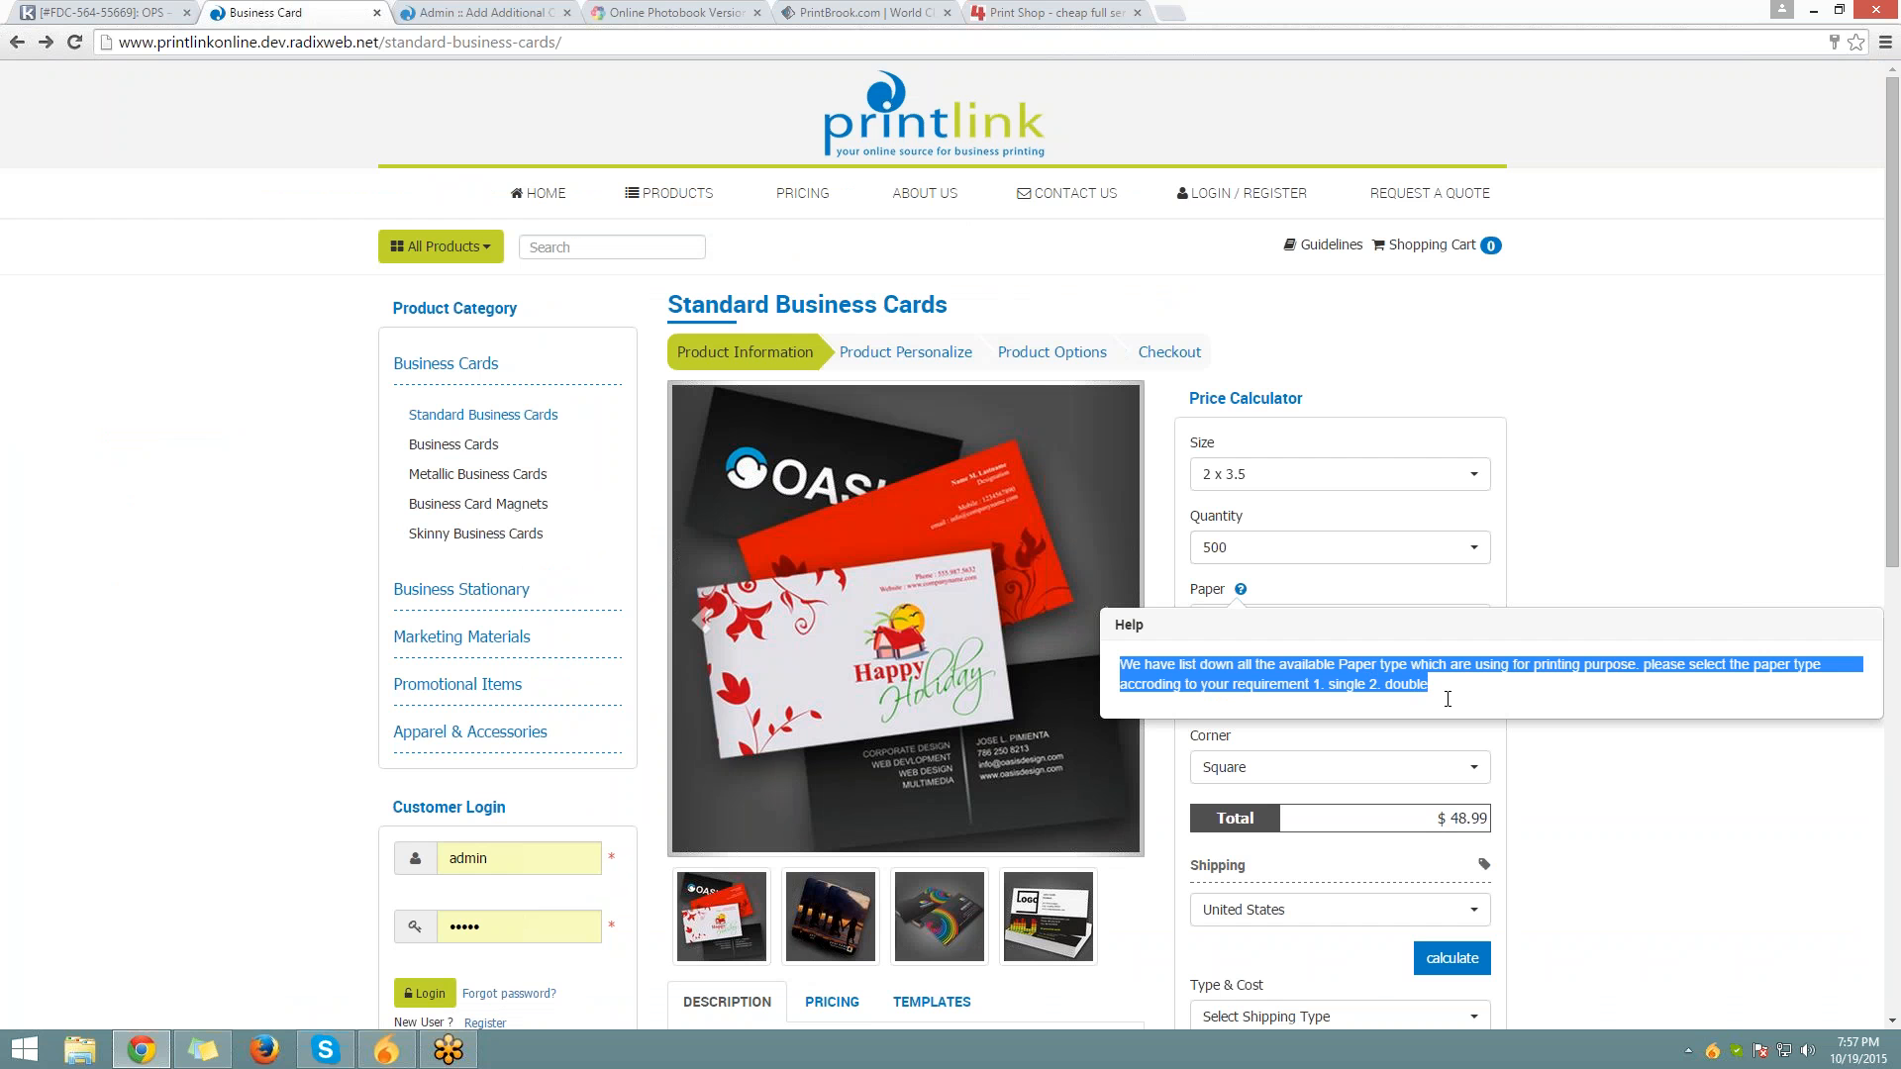
{"action": "left_click", "coordinate": [504, 12]}
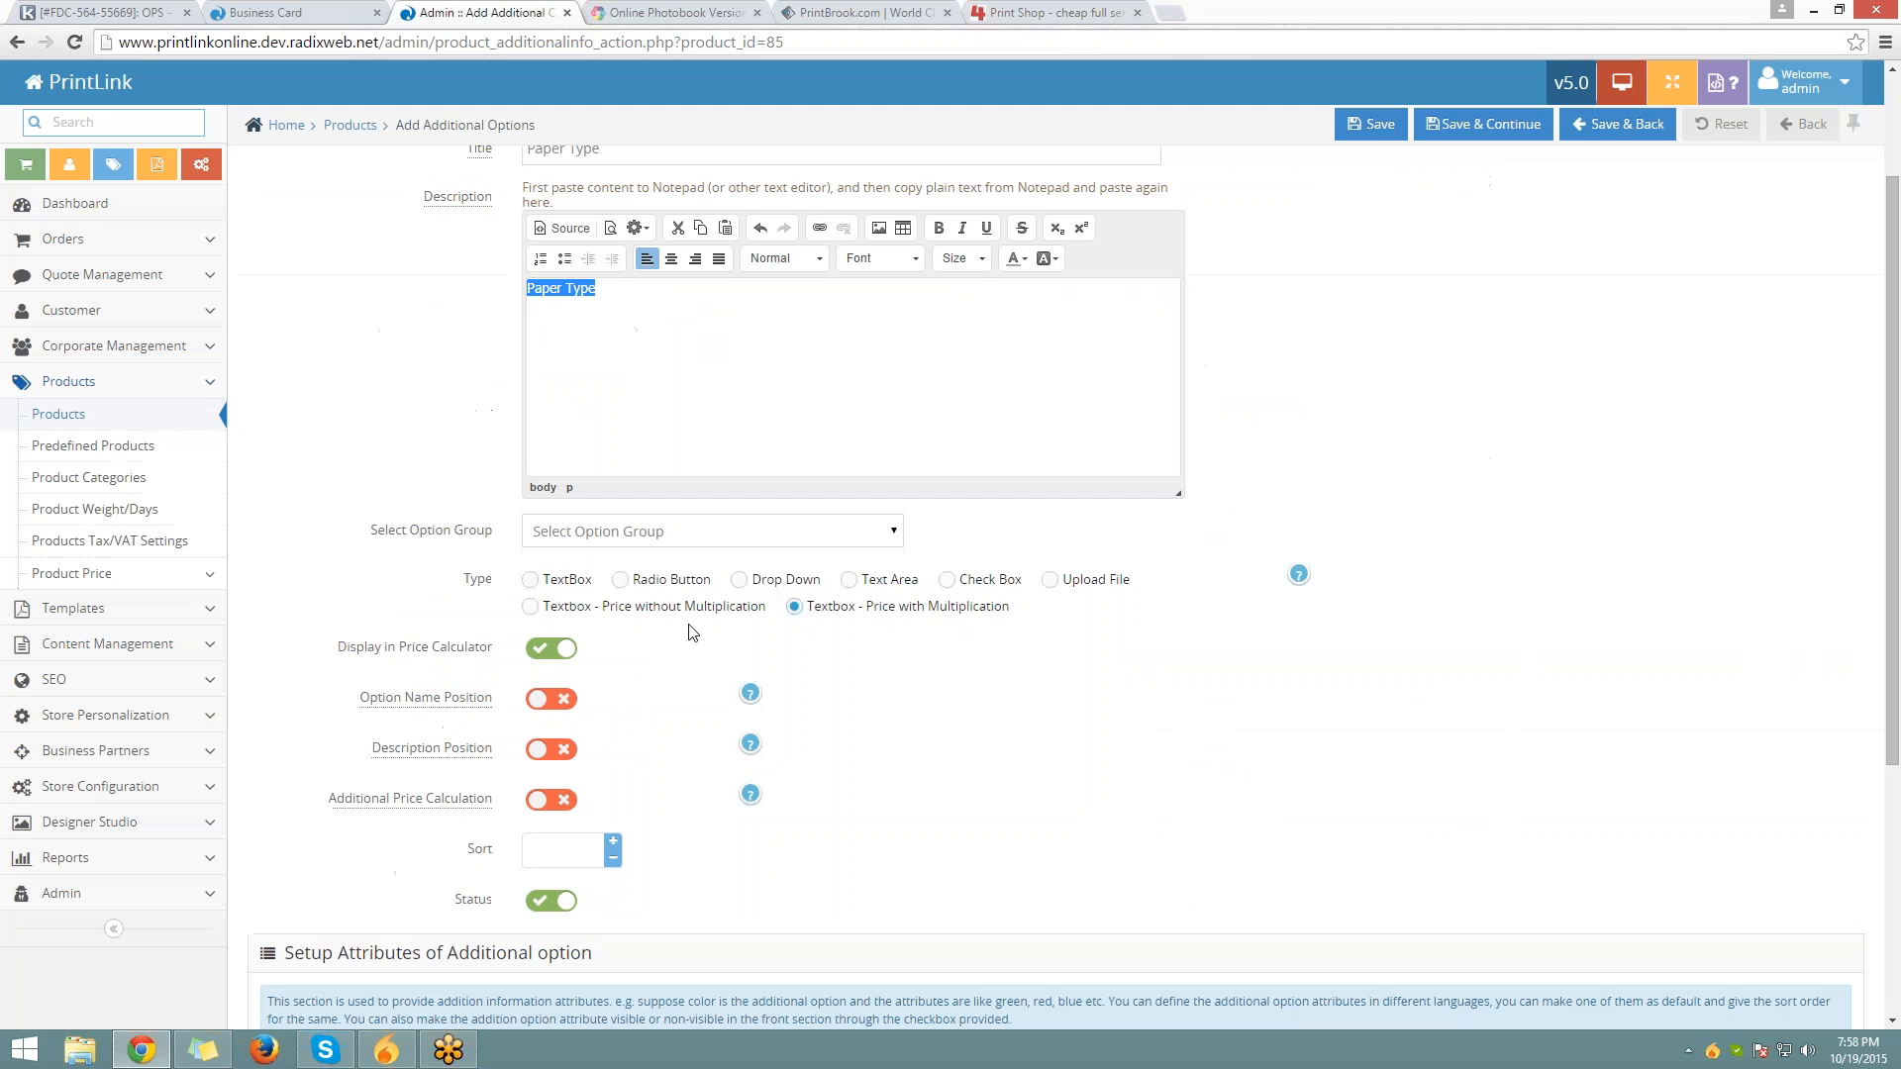
Turn on Description Position and check the Additional Price Calculation help
{"action": "left_click", "coordinate": [562, 750]}
{"action": "scroll", "coordinate": [571, 763], "scroll_direction": "down", "scroll_amount": 2}
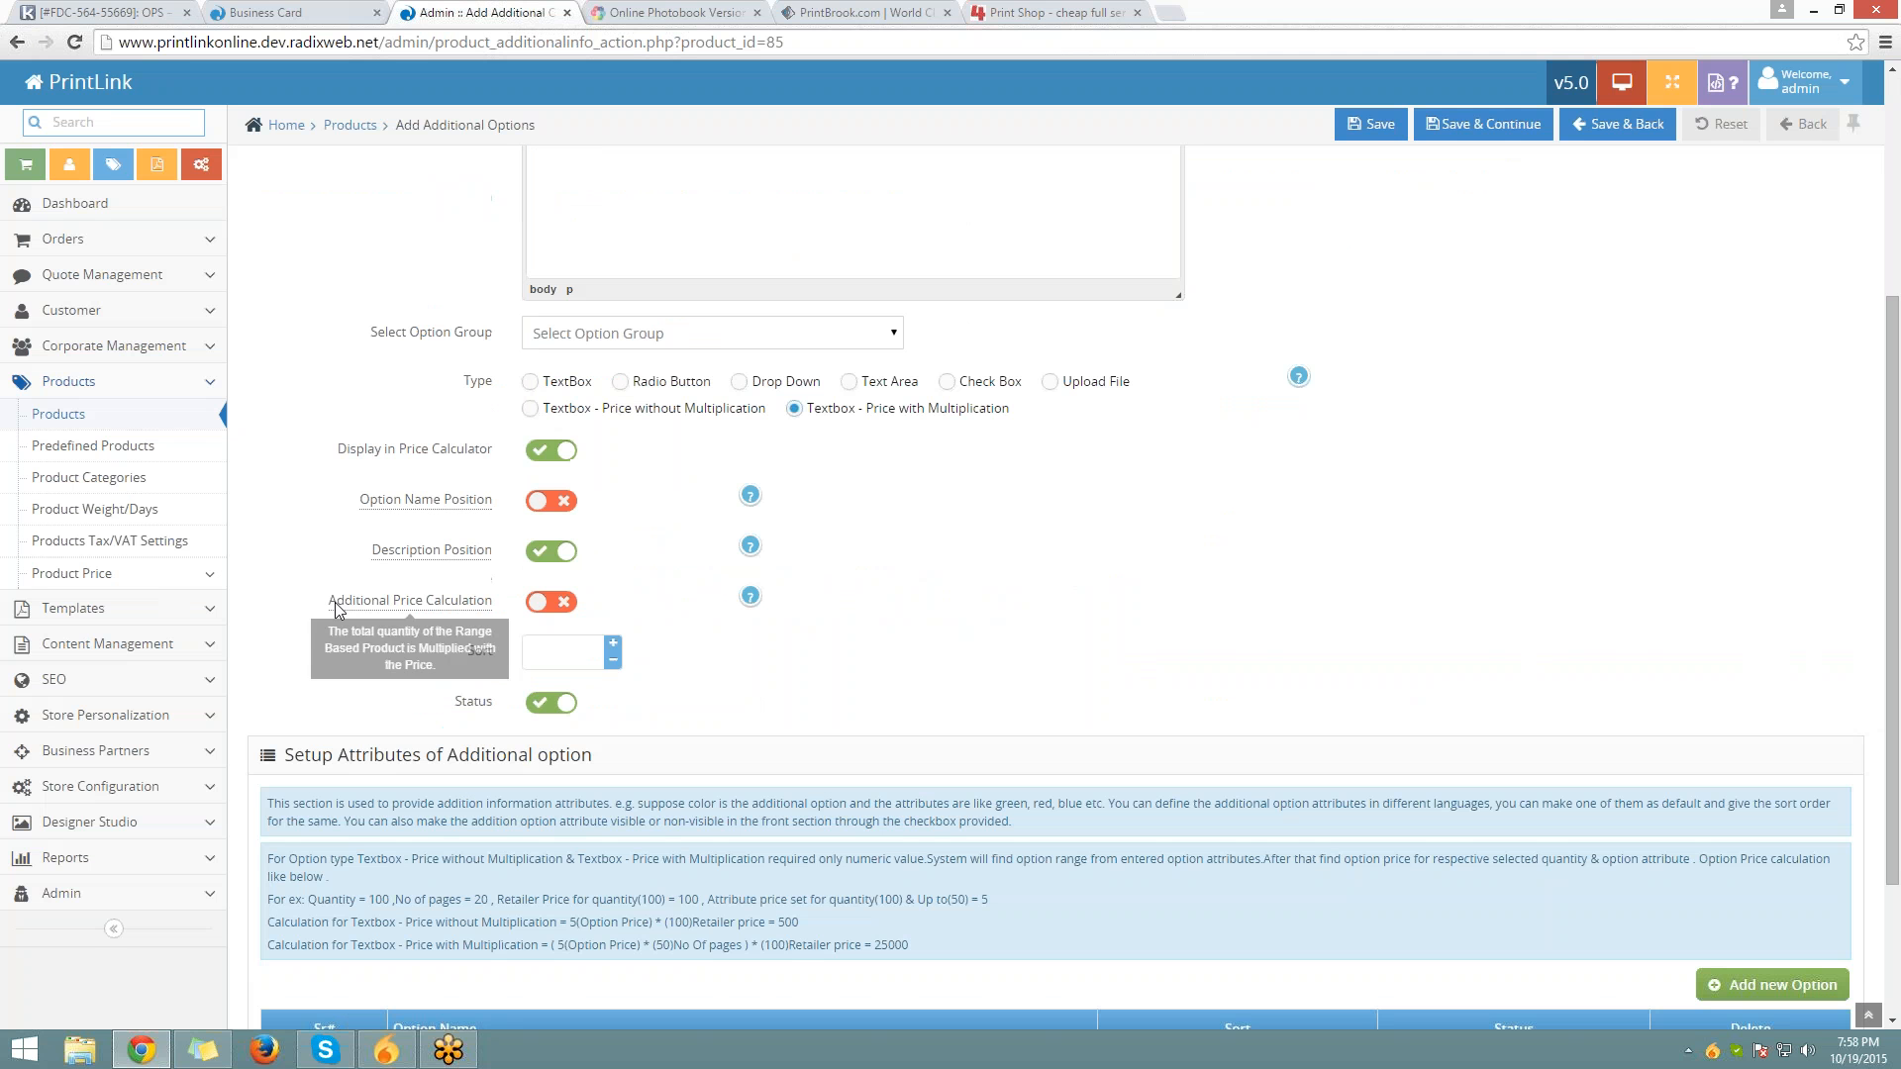
{"action": "left_click_drag", "start_coordinate": [330, 600], "coordinate": [493, 601]}
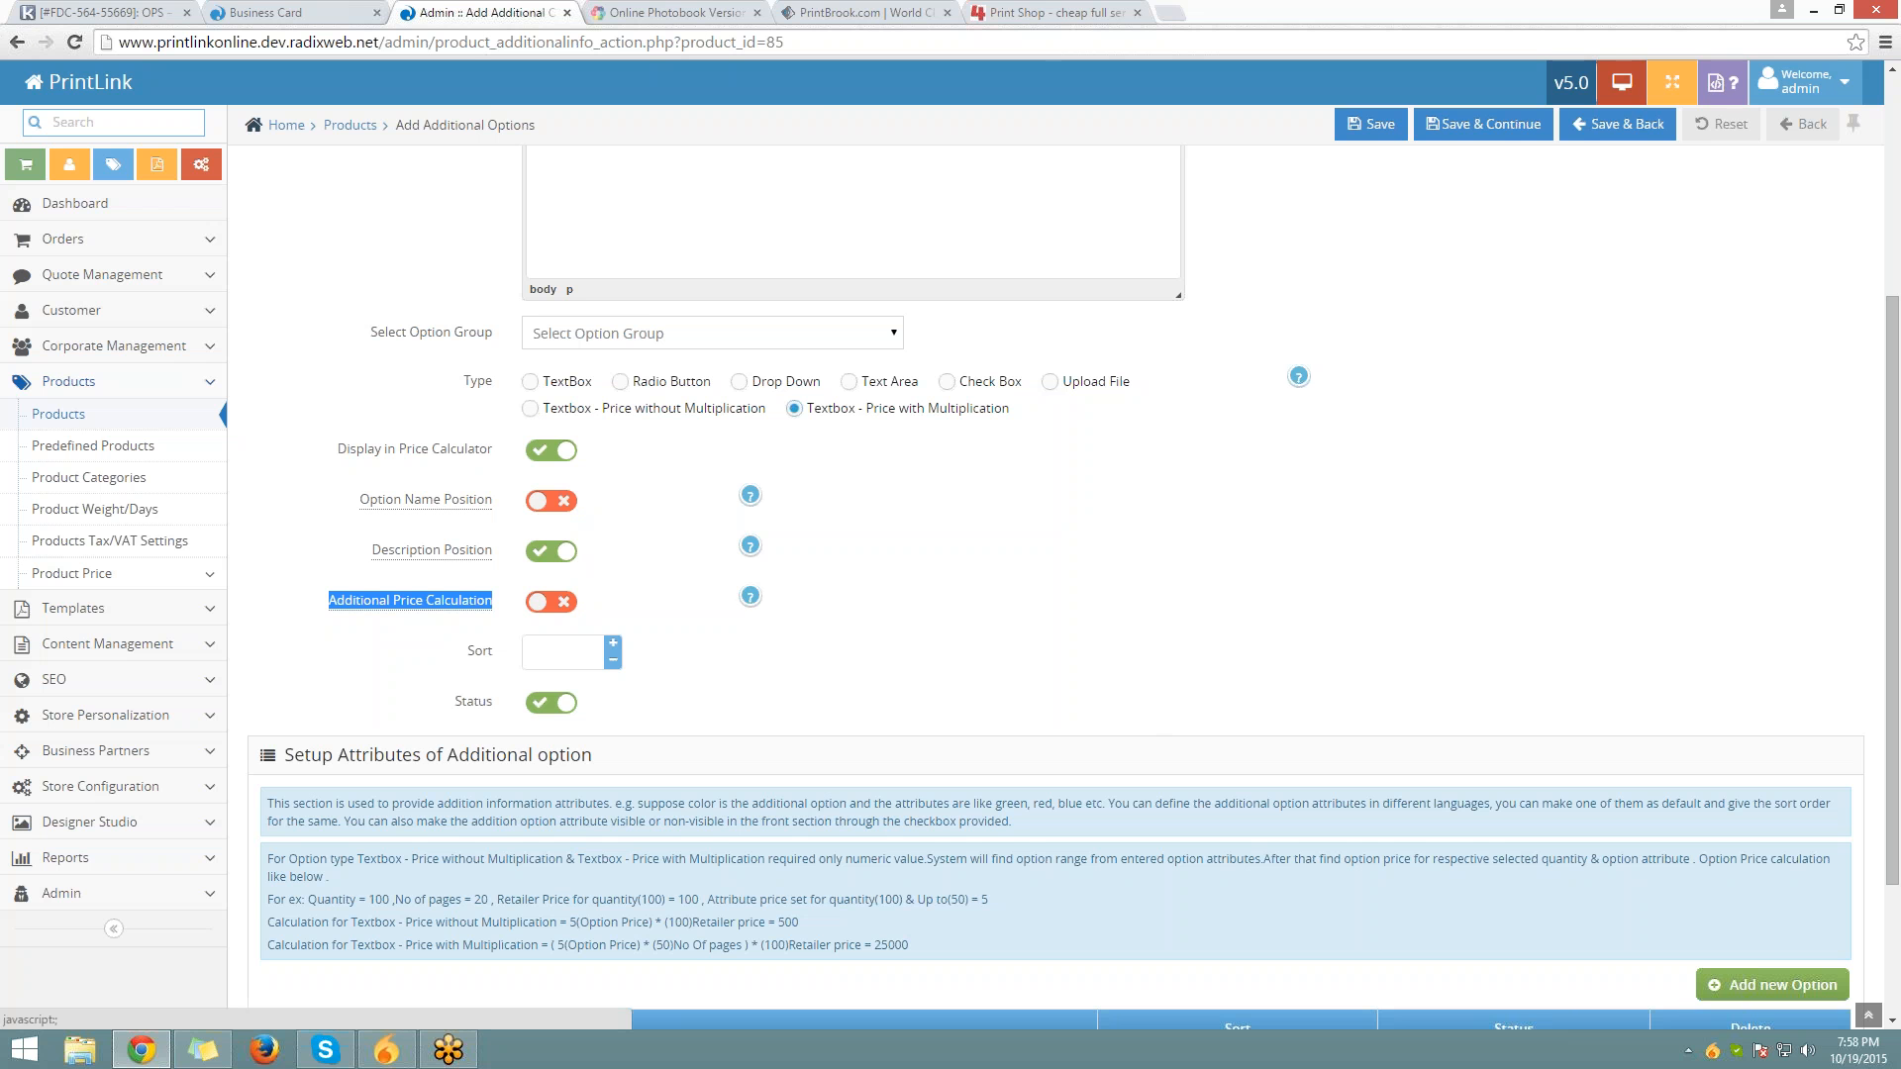
{"action": "left_click", "coordinate": [750, 596]}
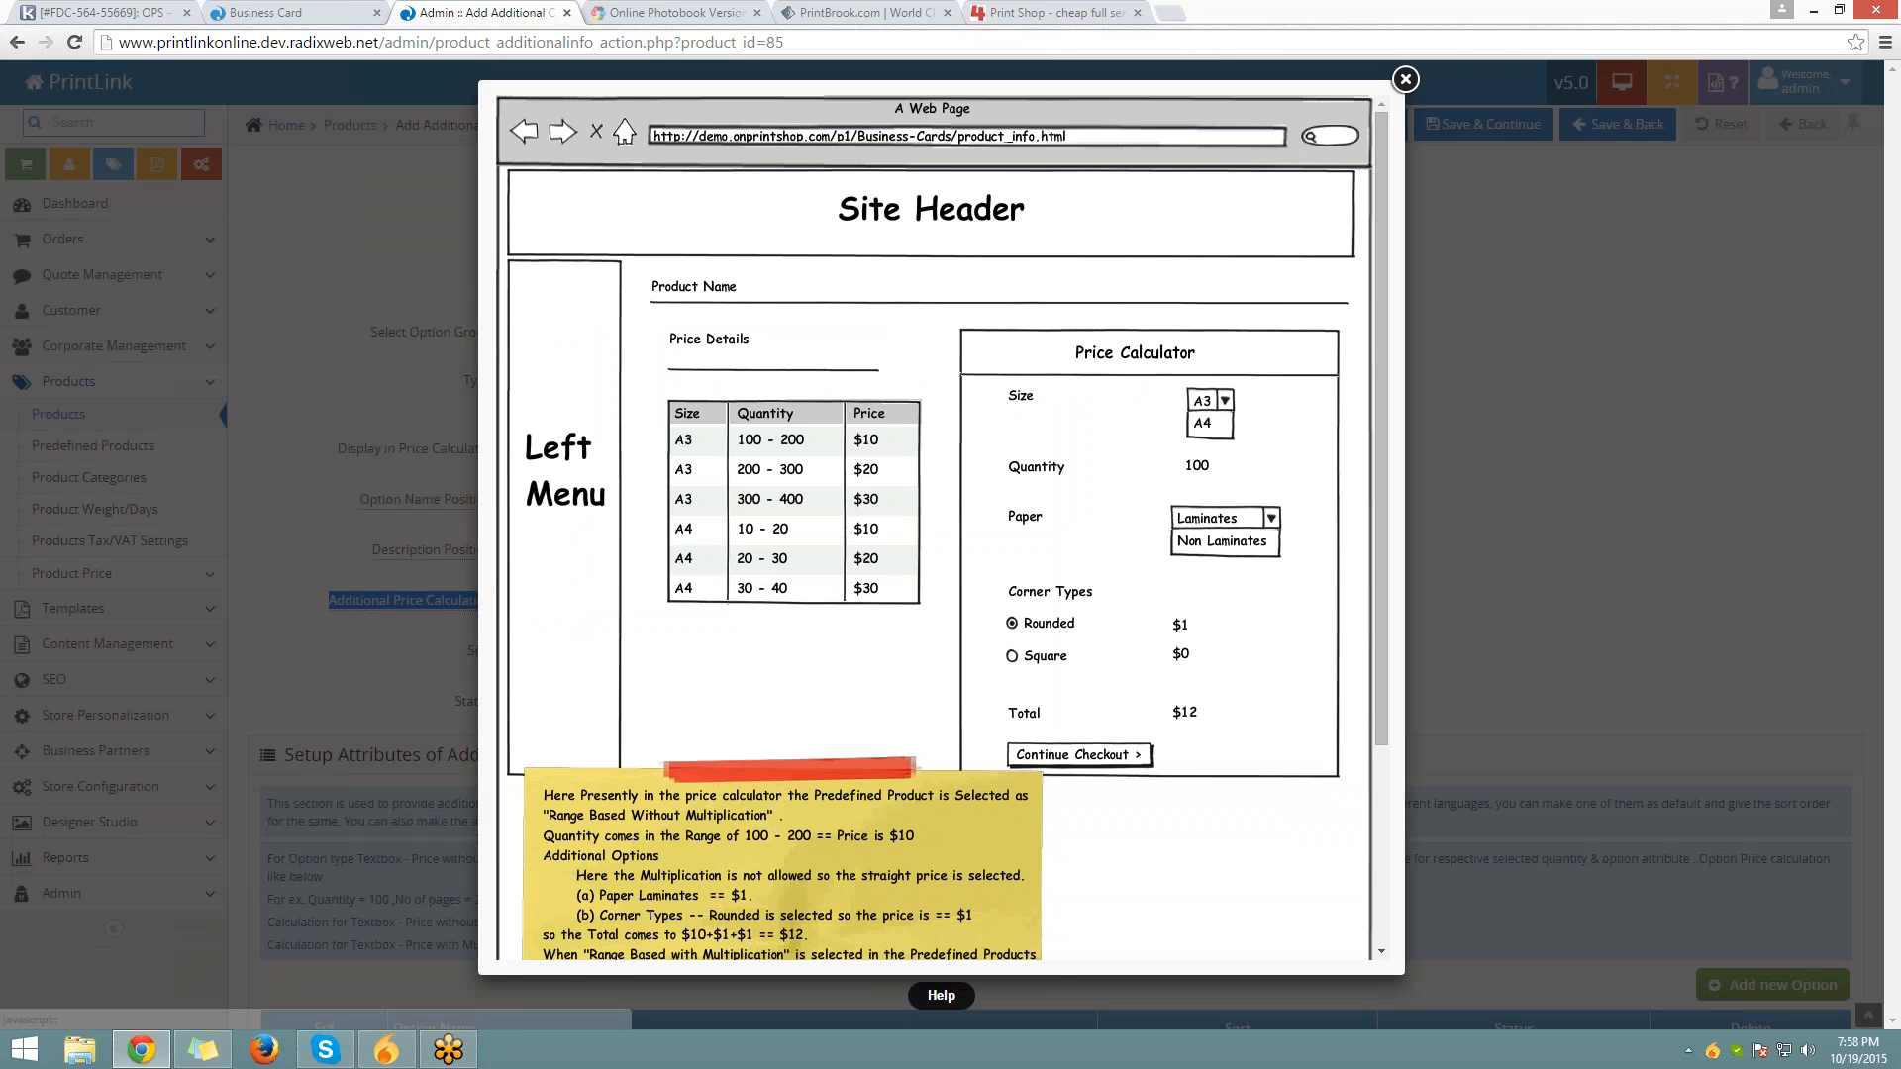
{"action": "key", "text": "Escape"}
Set the Paper Type option type to Drop Down
{"action": "double_click", "coordinate": [554, 606]}
{"action": "scroll", "coordinate": [557, 610], "scroll_direction": "up", "scroll_amount": 1}
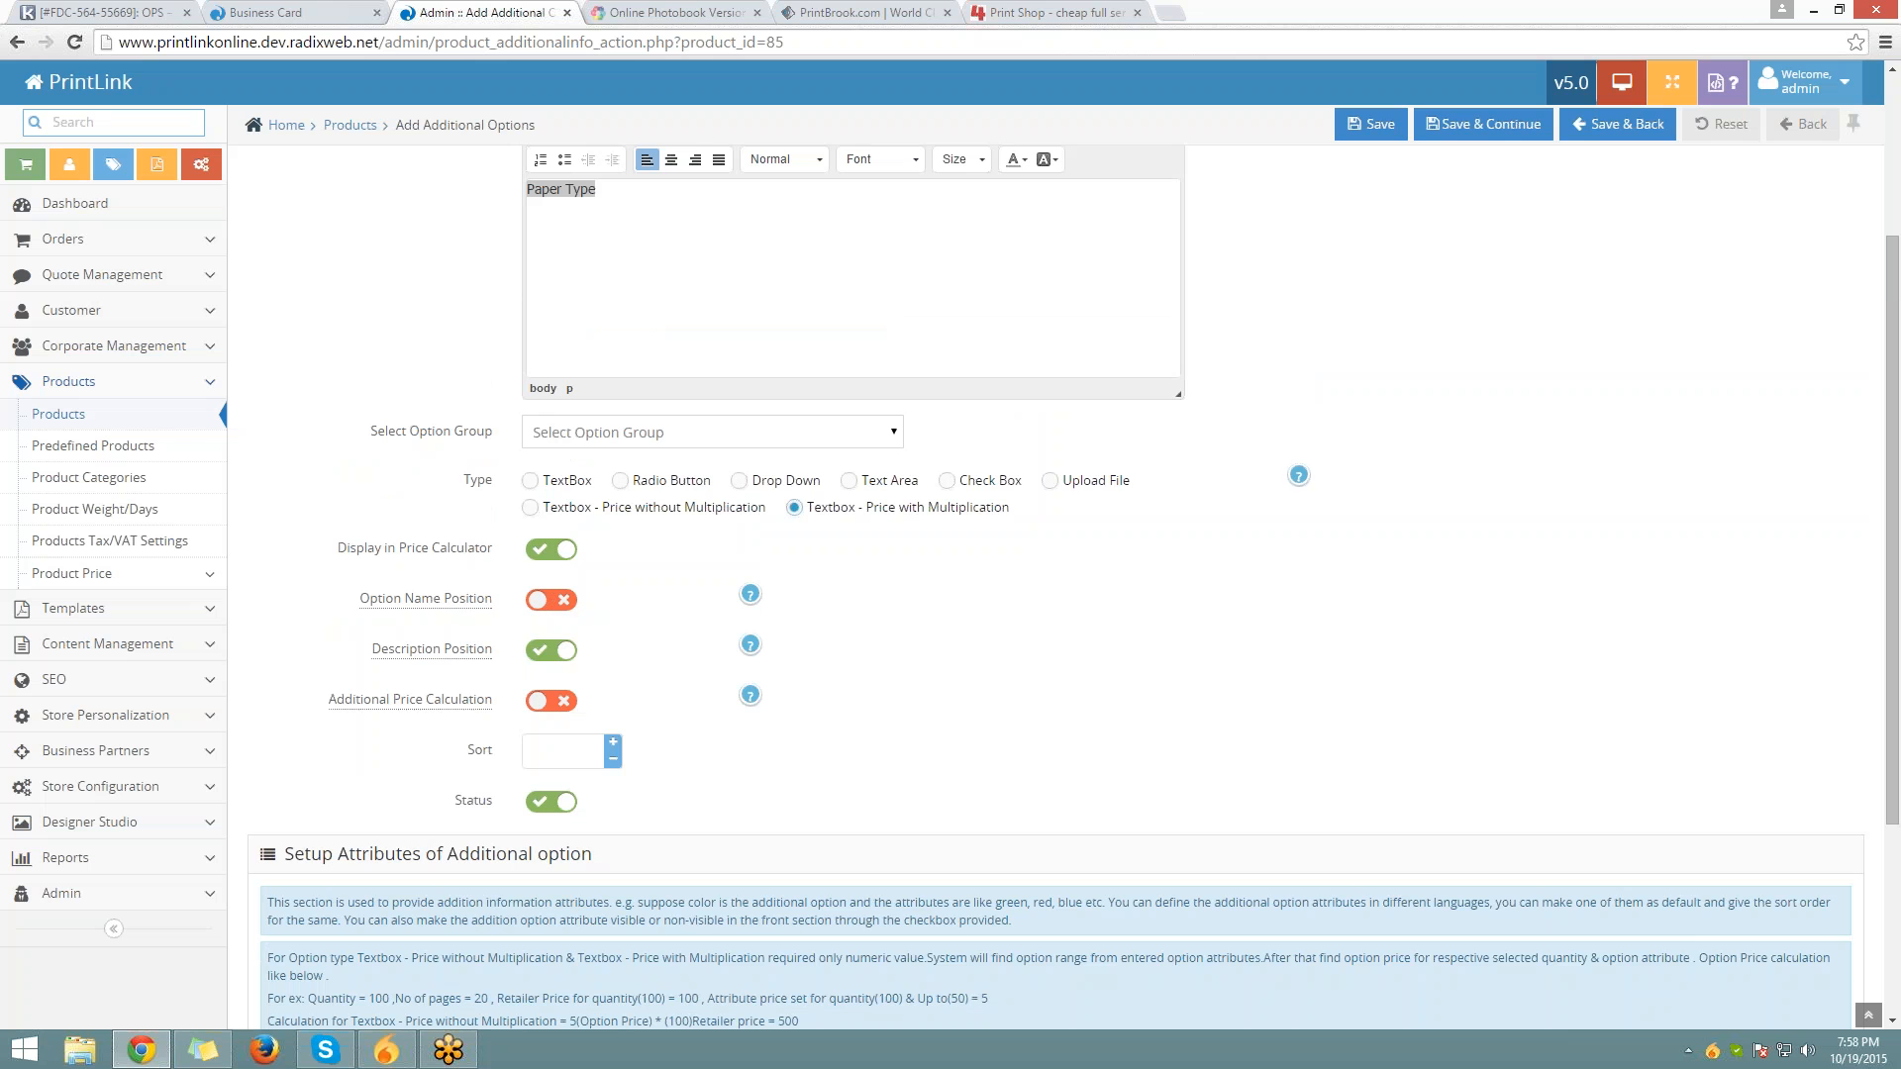
{"action": "left_click", "coordinate": [740, 481]}
{"action": "scroll", "coordinate": [744, 495], "scroll_direction": "down", "scroll_amount": 2}
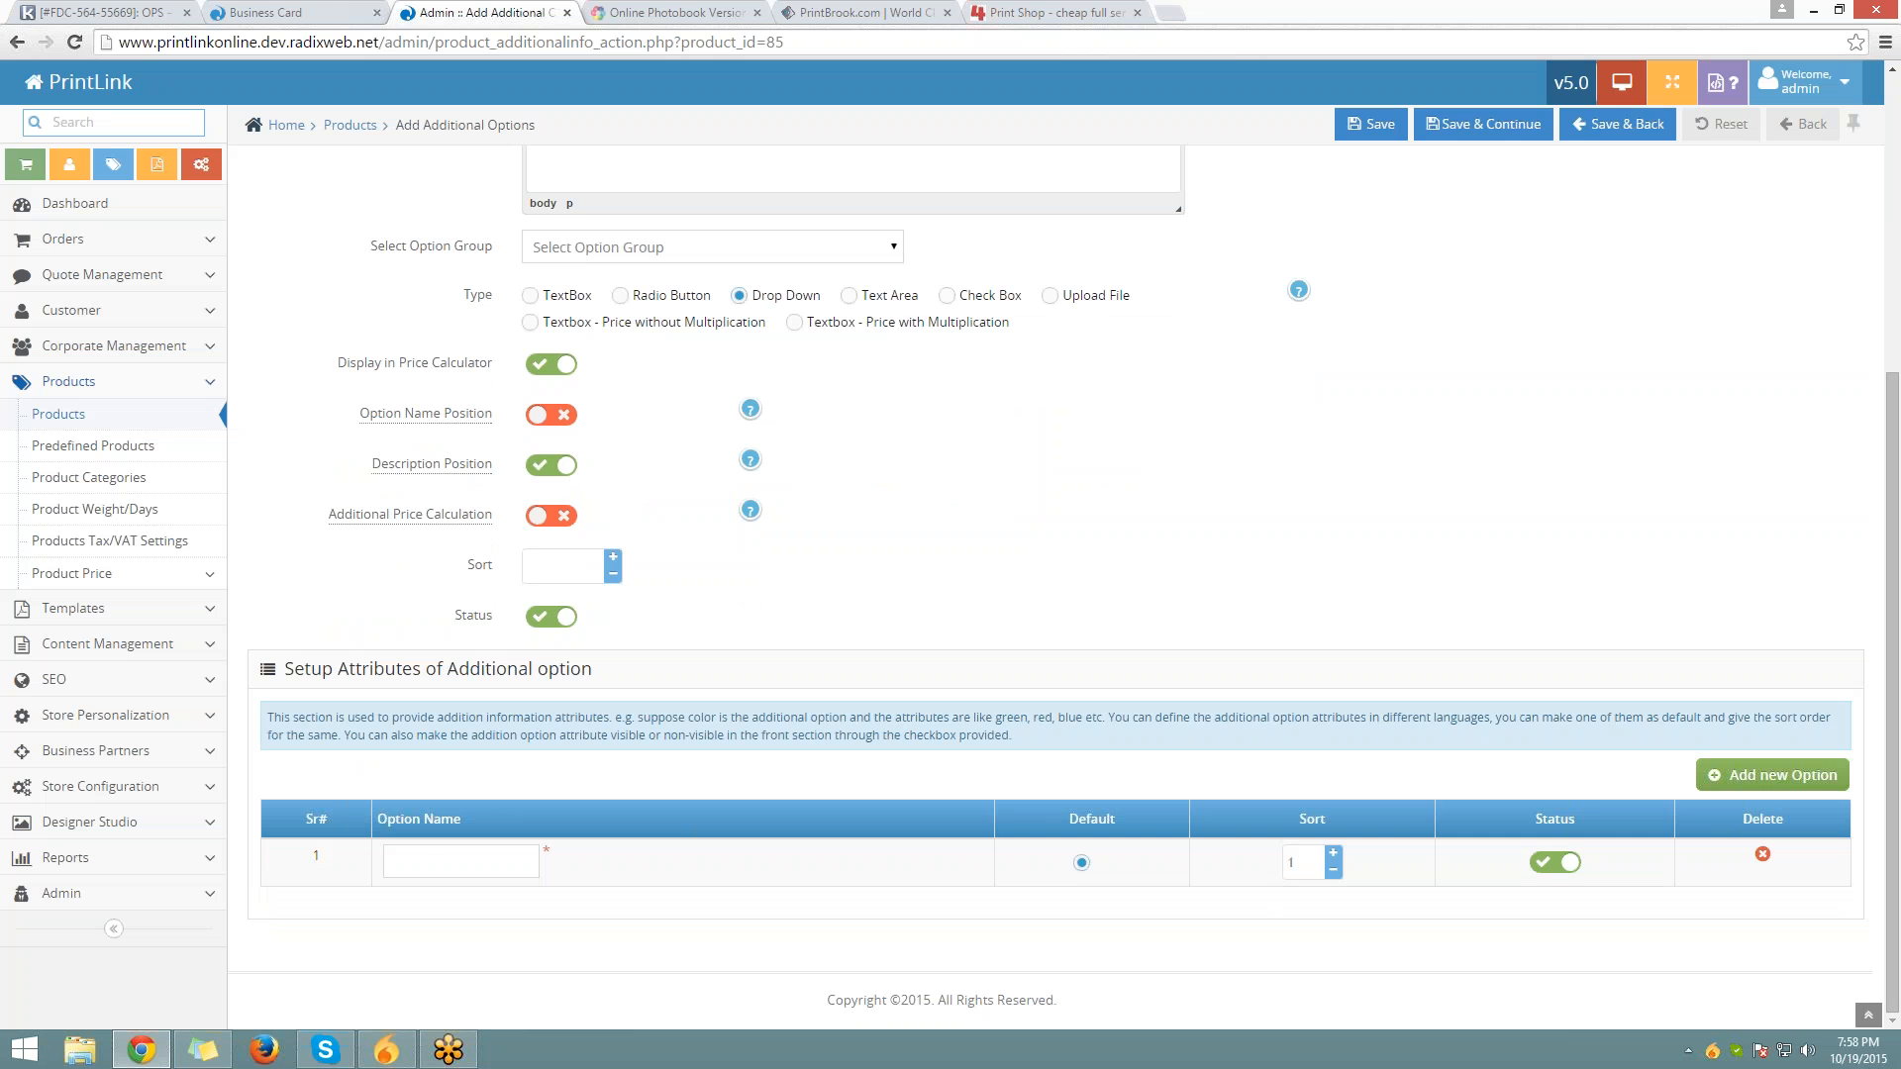
Enter paper choices 310 GSM and 410 GSM (sort order 2), then Save & Continue
{"action": "left_click", "coordinate": [429, 854]}
{"action": "type", "text": "310 GD"}
{"action": "type", "text": "M"}
{"action": "key", "text": "Tab"}
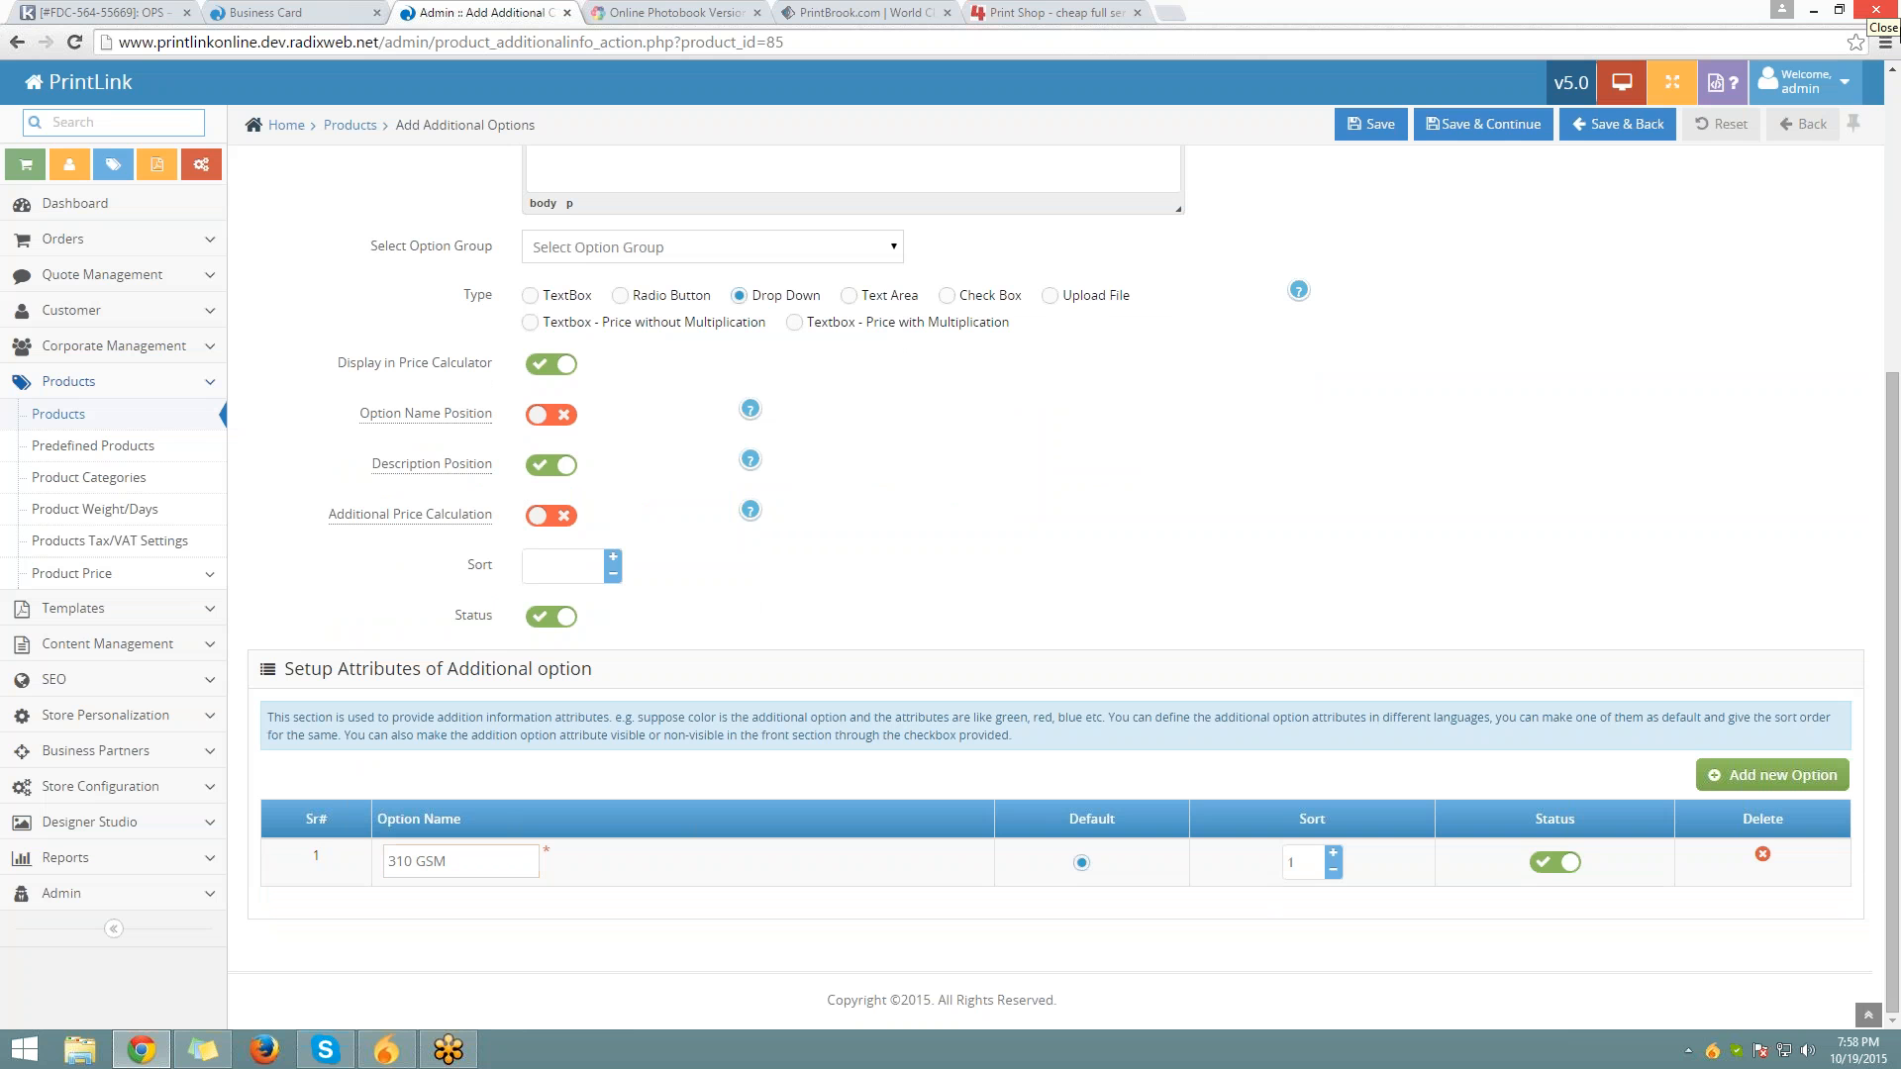
{"action": "left_click", "coordinate": [1772, 775]}
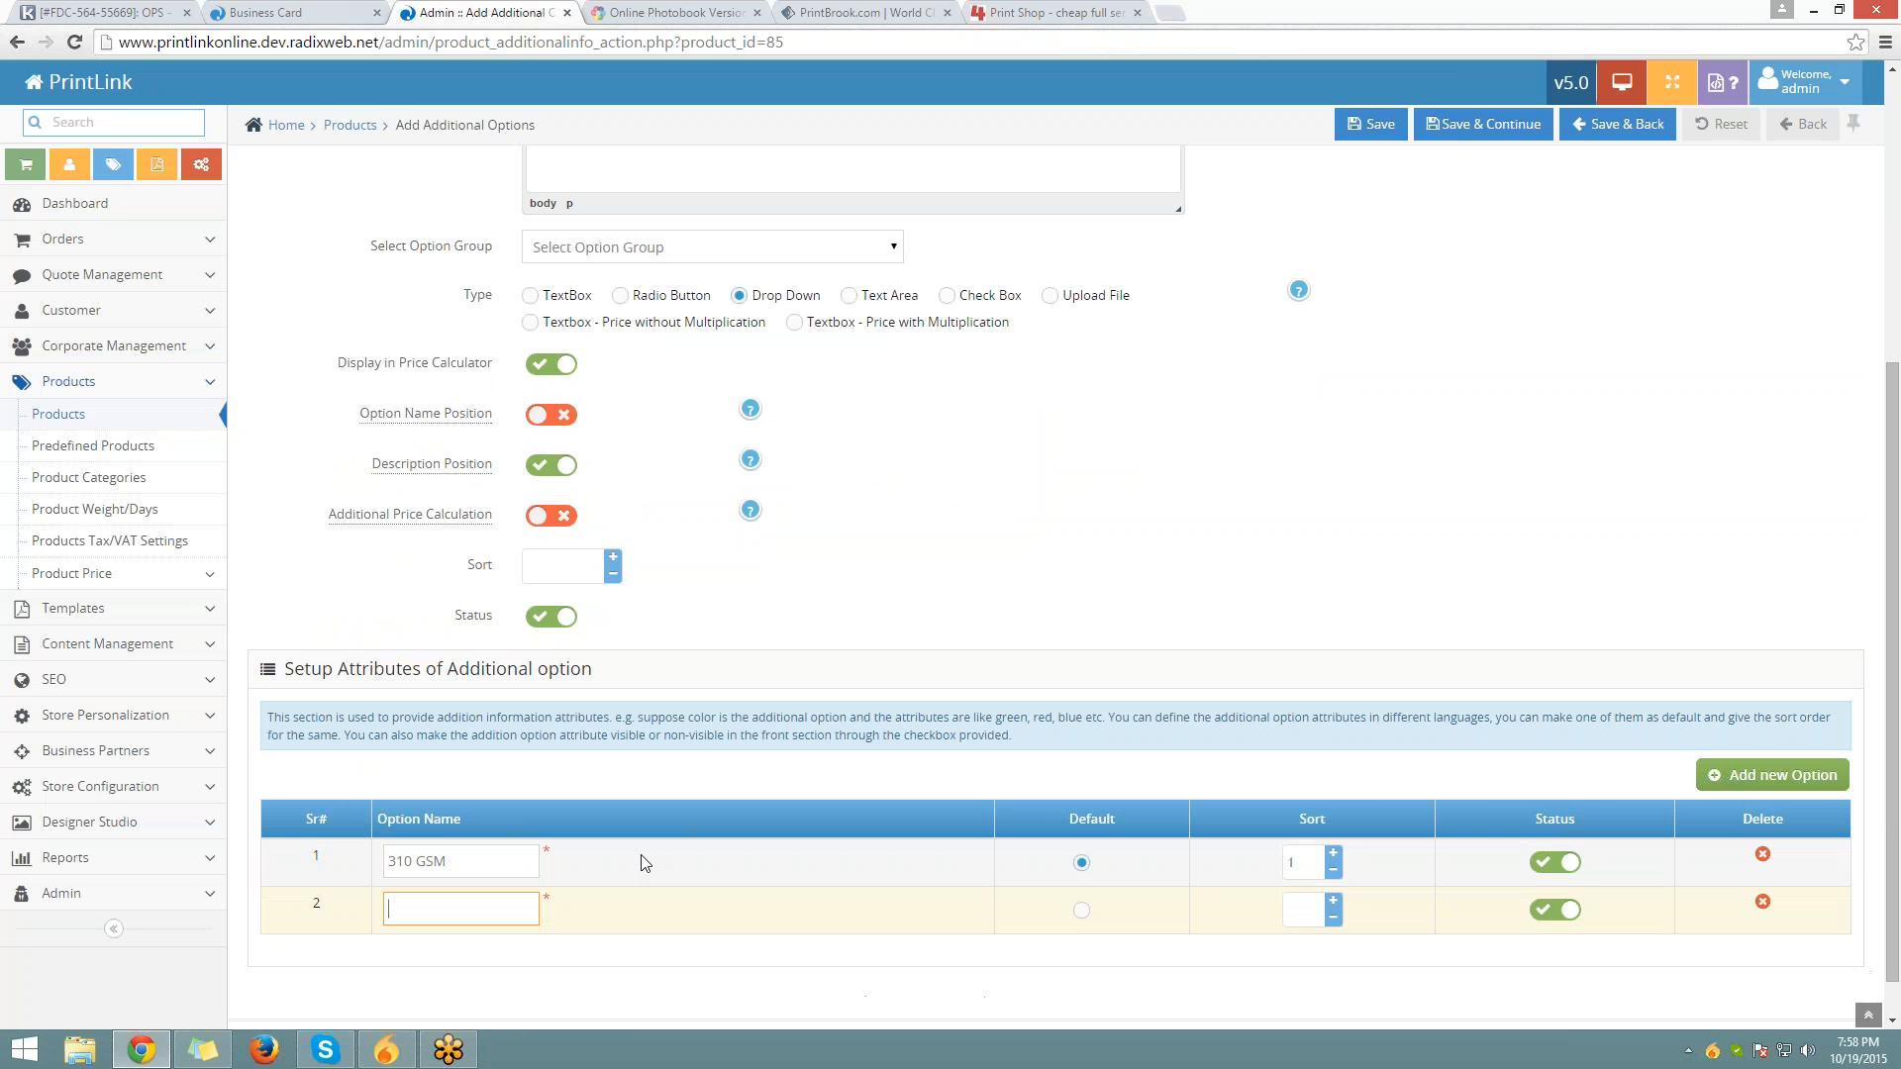
{"action": "type", "text": "410 GSM"}
{"action": "left_click", "coordinate": [1334, 903]}
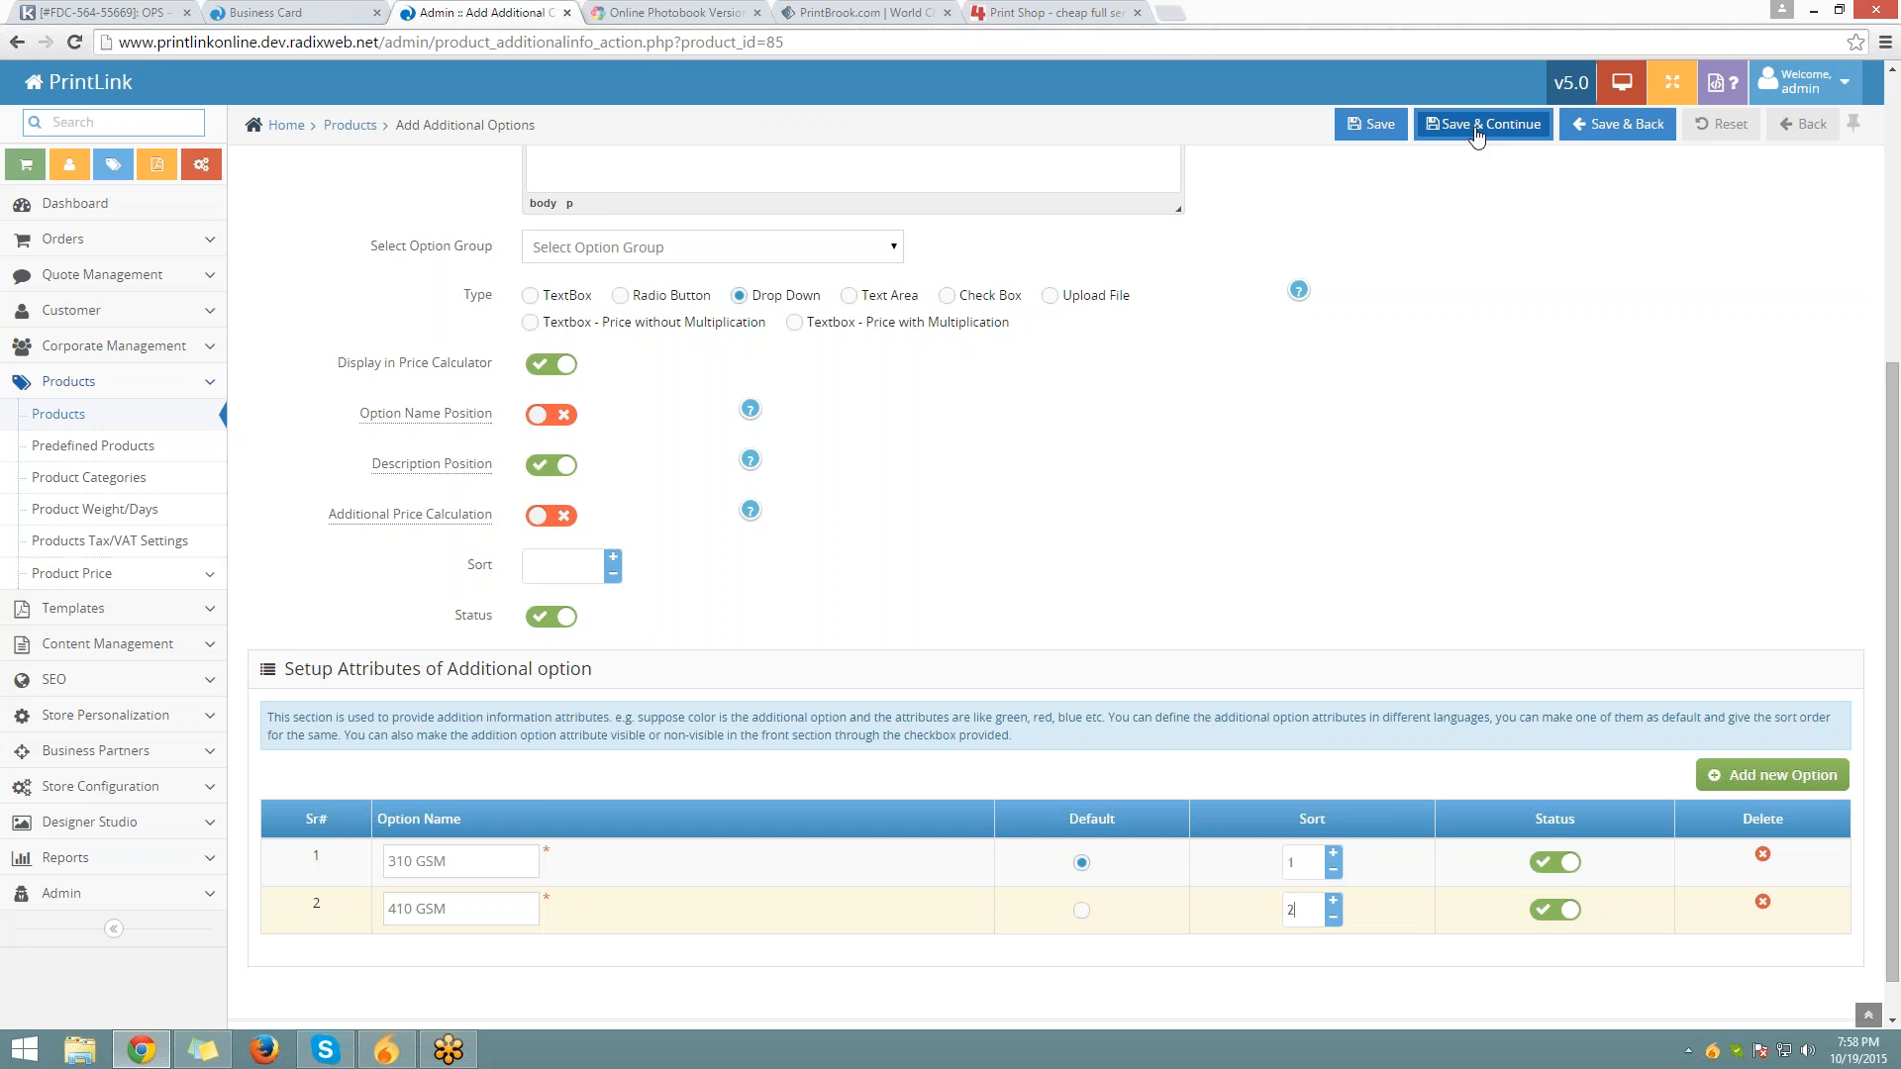
{"action": "left_click", "coordinate": [1476, 132]}
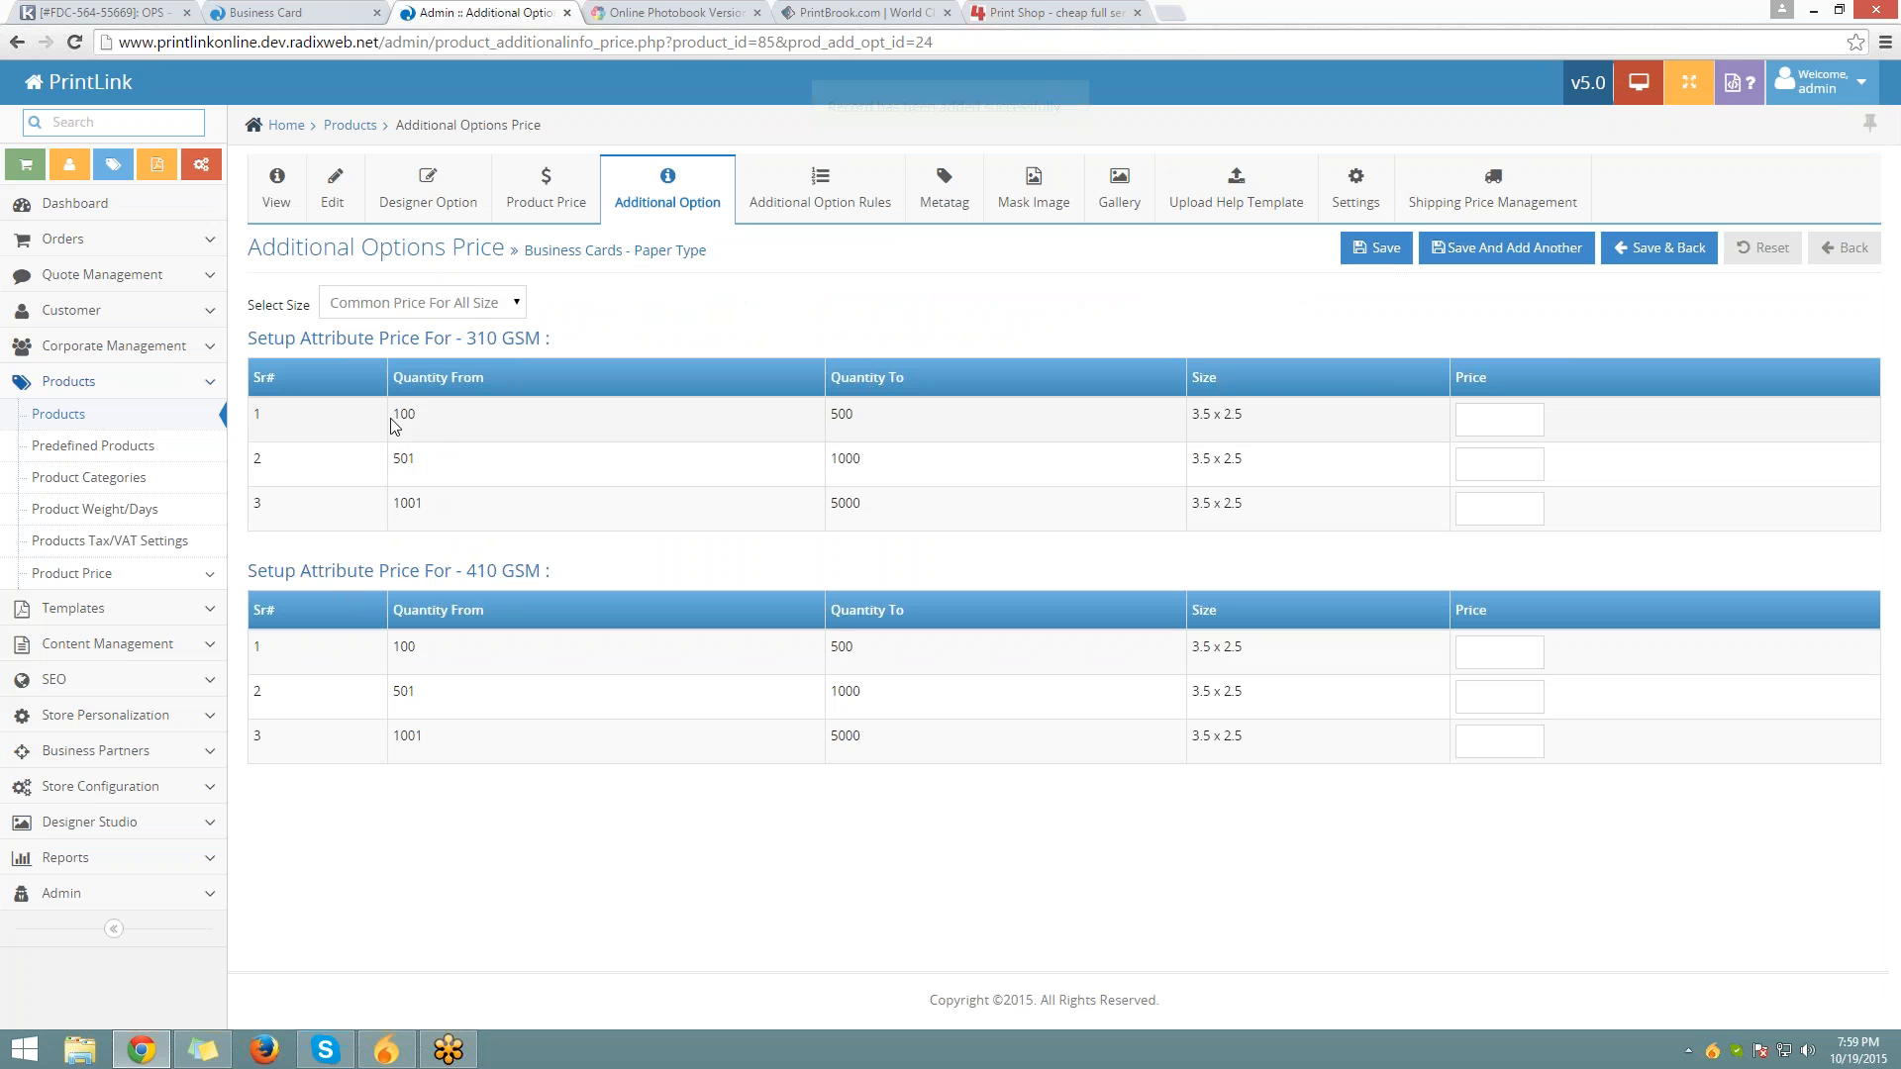
Fill the three 310 GSM price fields with 0
{"action": "left_click_drag", "start_coordinate": [396, 417], "coordinate": [891, 414]}
{"action": "left_click", "coordinate": [1485, 428]}
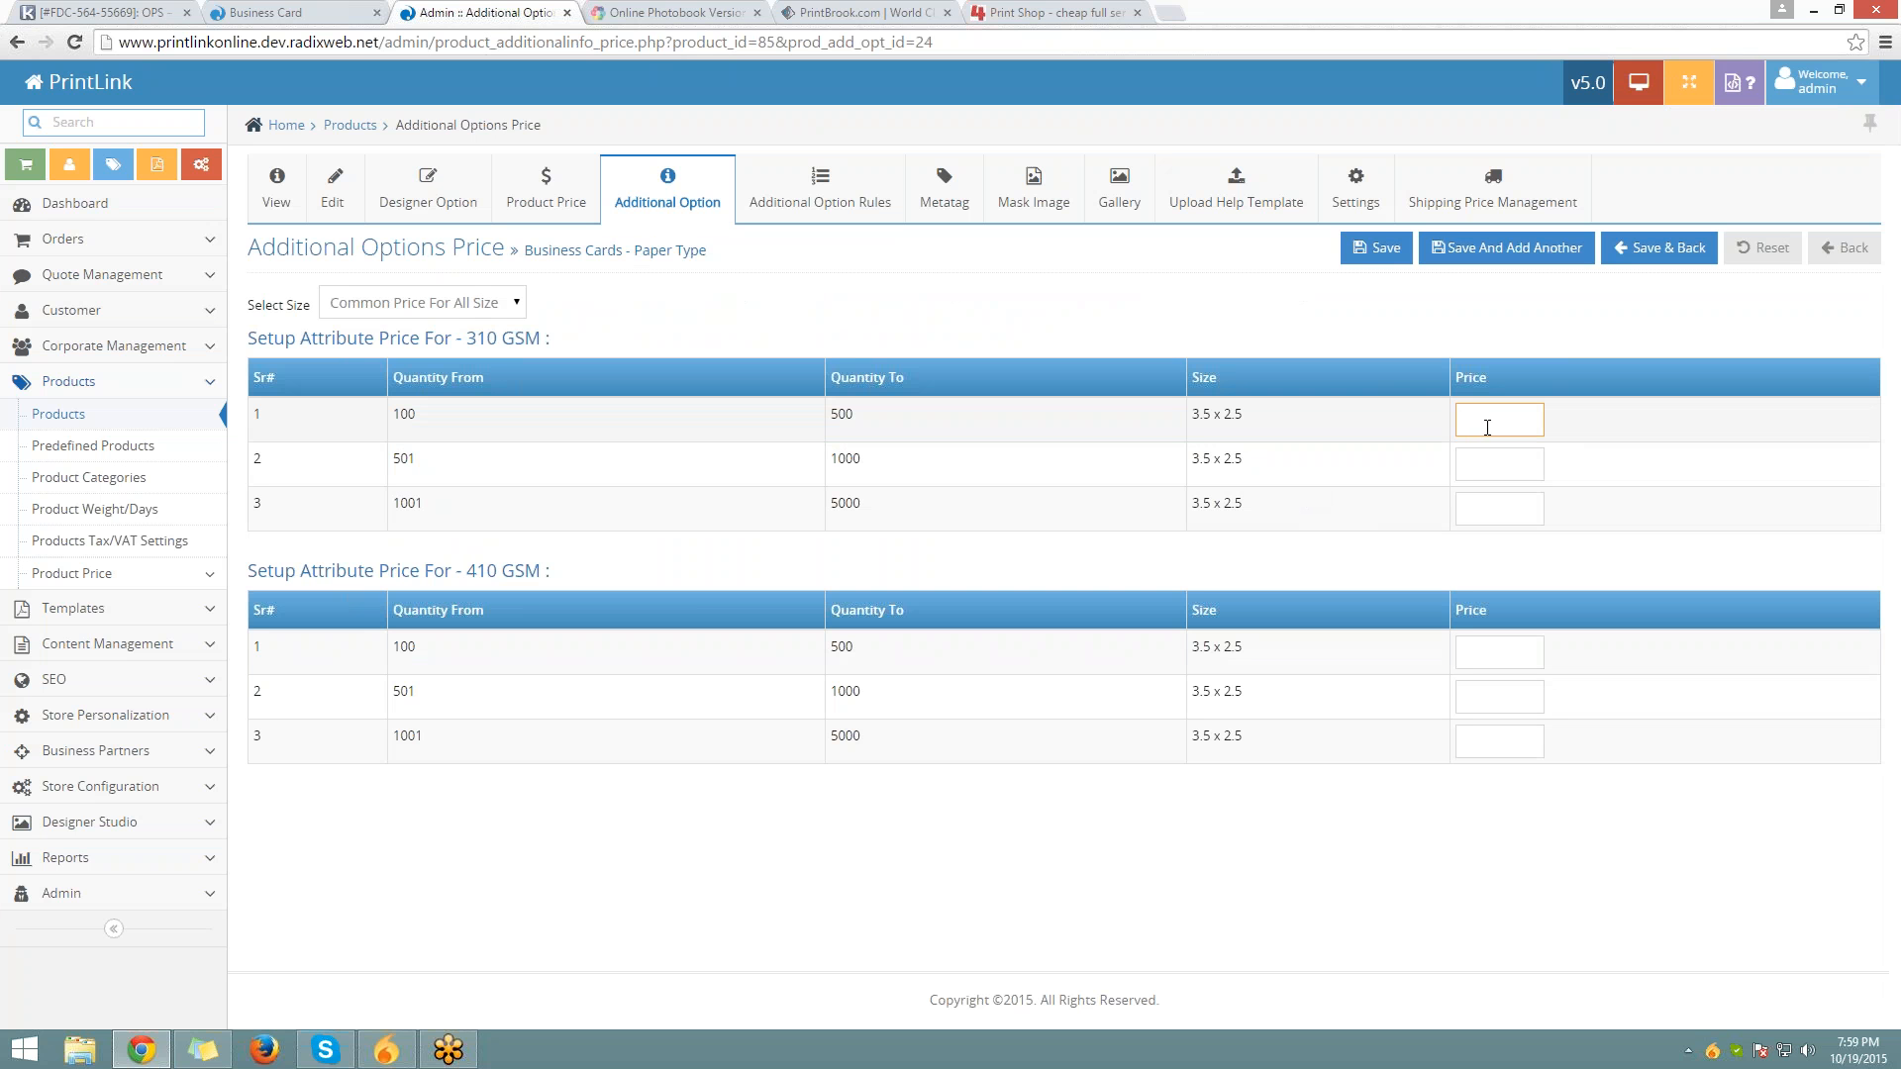
{"action": "type", "text": "00001"}
{"action": "key", "text": "Tab"}
{"action": "type", "text": "0."}
{"action": "left_click", "coordinate": [1487, 428]}
{"action": "key", "text": "BackSpace"}
{"action": "key", "text": "Tab"}
{"action": "double_click", "coordinate": [1487, 427]}
{"action": "key", "text": "ctrl+c"}
{"action": "key", "text": "Tab"}
{"action": "key", "text": "ctrl+v"}
{"action": "key", "text": "Tab"}
{"action": "key", "text": "ctrl+v"}
Price all three 410 GSM tiers at 00.1, re-zero the 310 GSM prices, and save
{"action": "left_click", "coordinate": [1499, 651]}
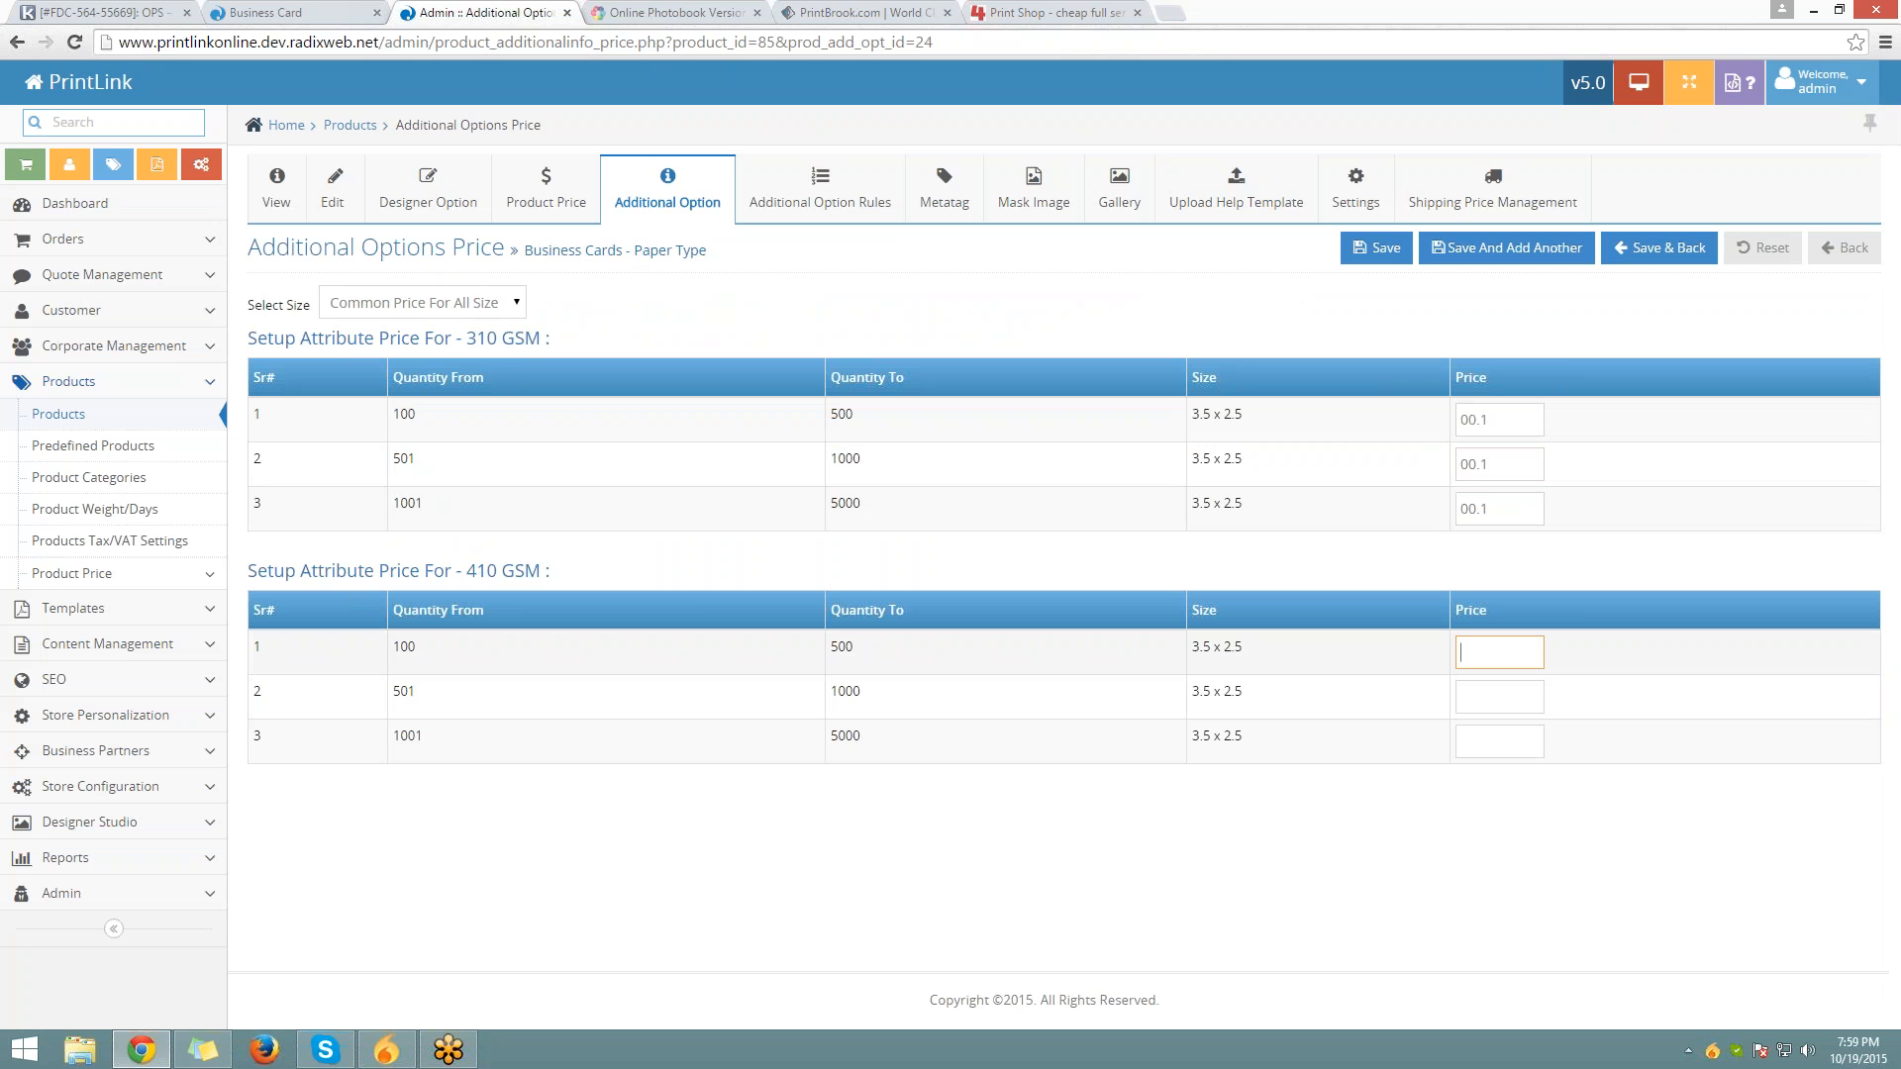
{"action": "key", "text": "Tab"}
{"action": "type", "text": "0"}
{"action": "key", "text": "Tab"}
{"action": "type", "text": "00"}
{"action": "double_click", "coordinate": [1475, 420]}
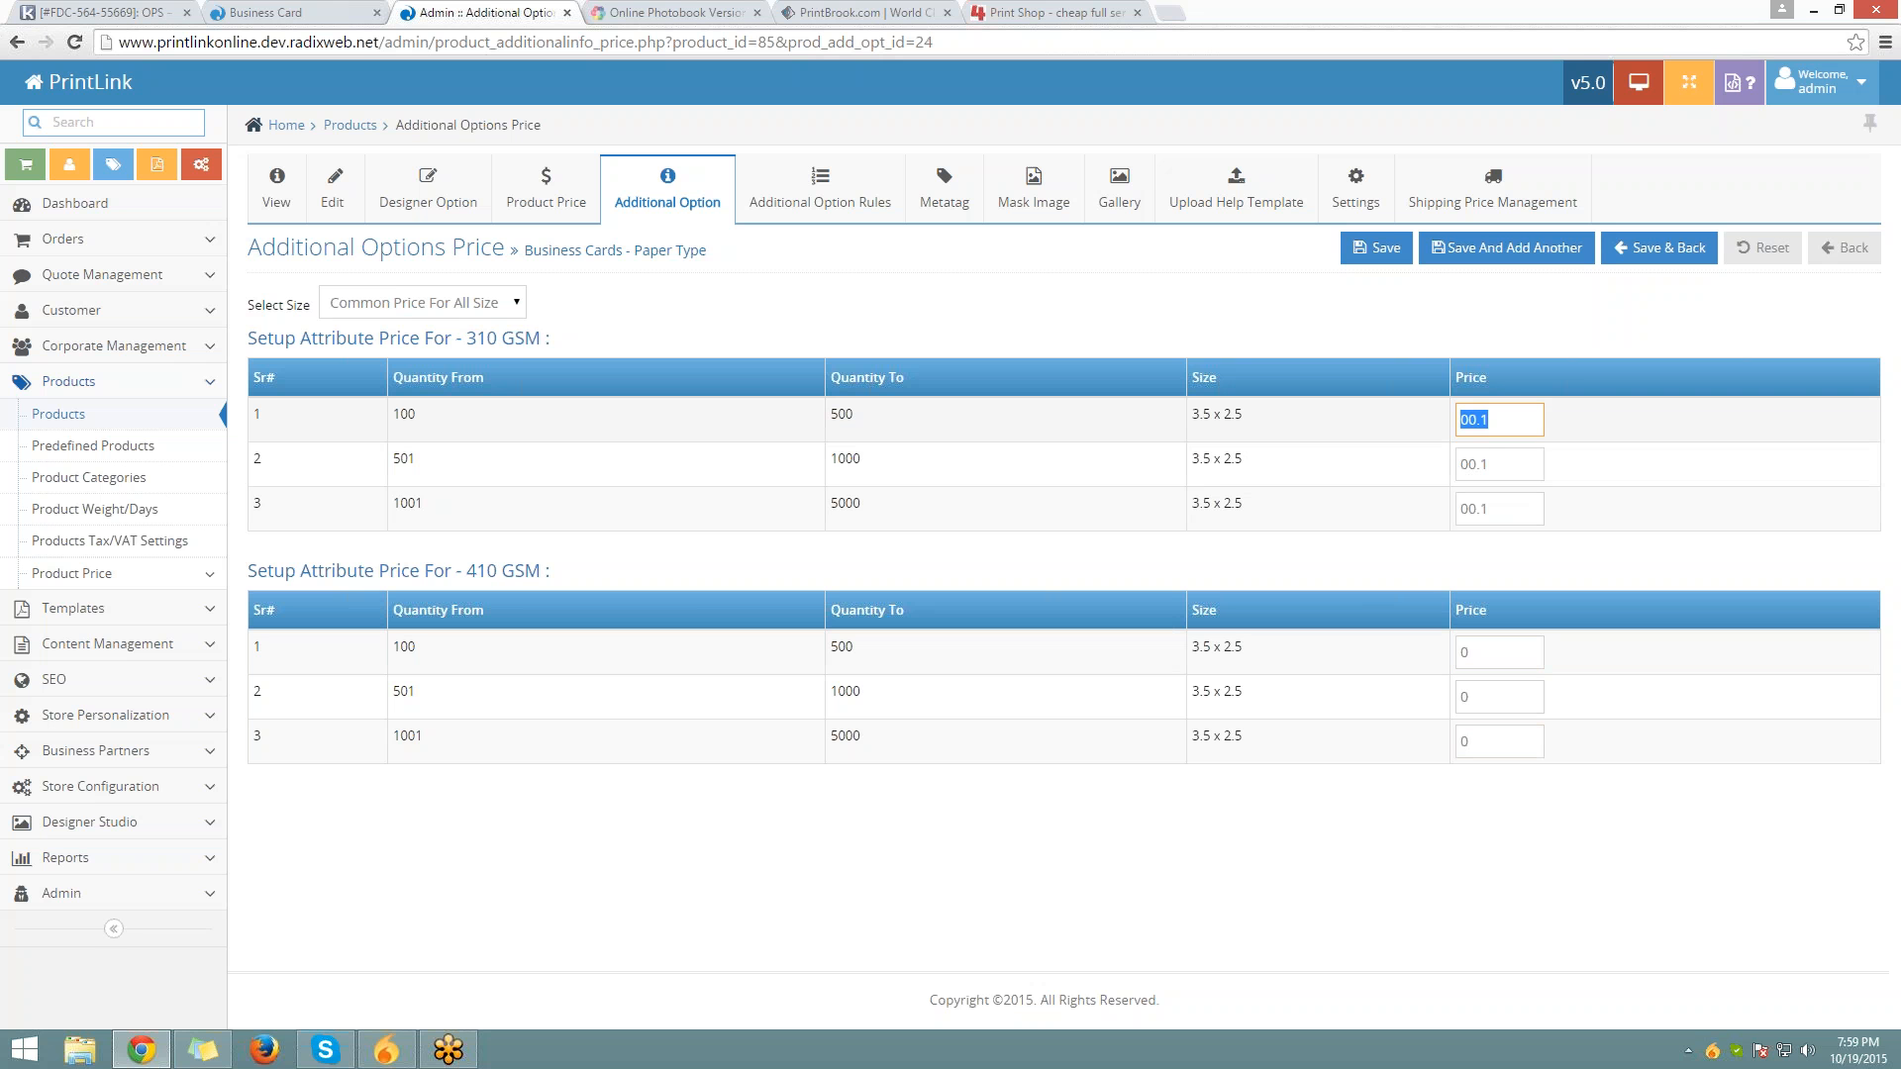
{"action": "type", "text": "0"}
{"action": "key", "text": "Tab"}
{"action": "type", "text": "0"}
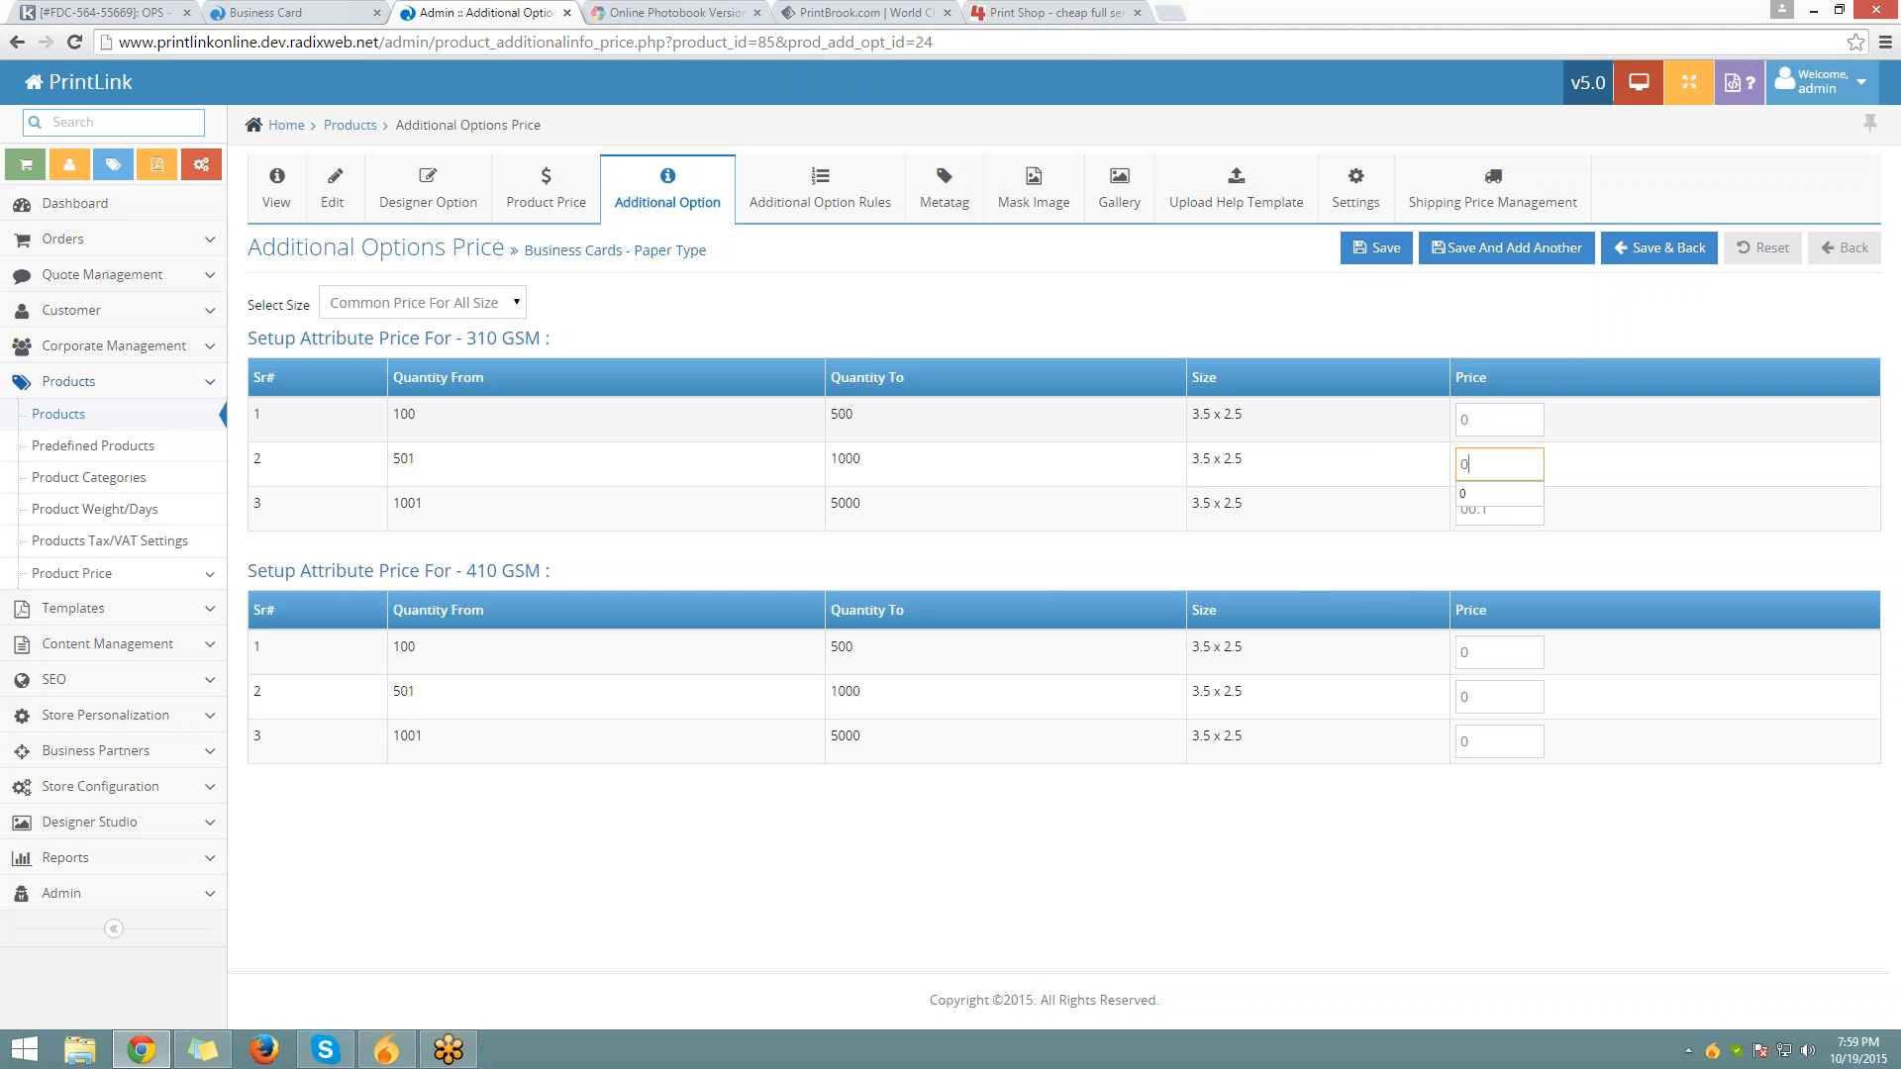
{"action": "type", "text": "0"}
{"action": "key", "text": "Tab"}
{"action": "type", "text": "0"}
{"action": "key", "text": "Tab"}
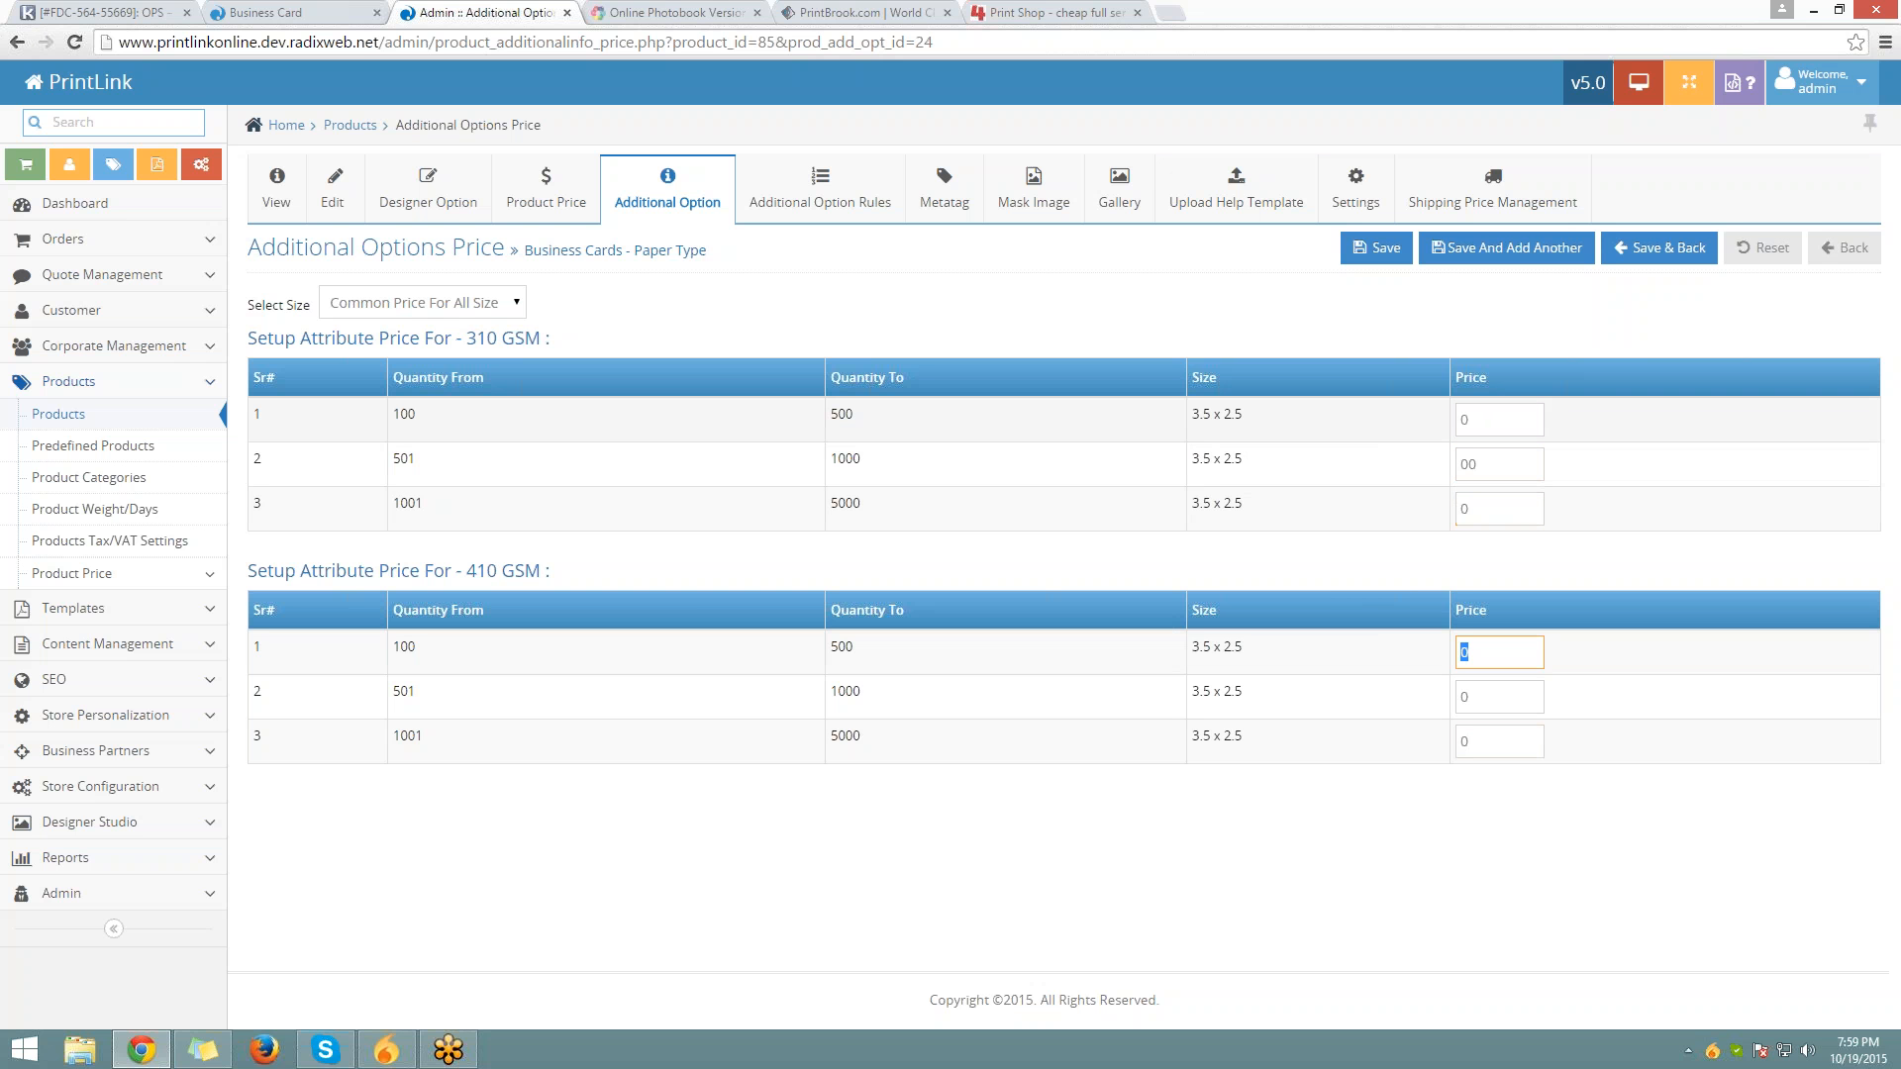
{"action": "type", "text": "00.1"}
{"action": "key", "text": "Tab"}
{"action": "type", "text": "00.1"}
{"action": "key", "text": "Tab"}
{"action": "type", "text": "00.1"}
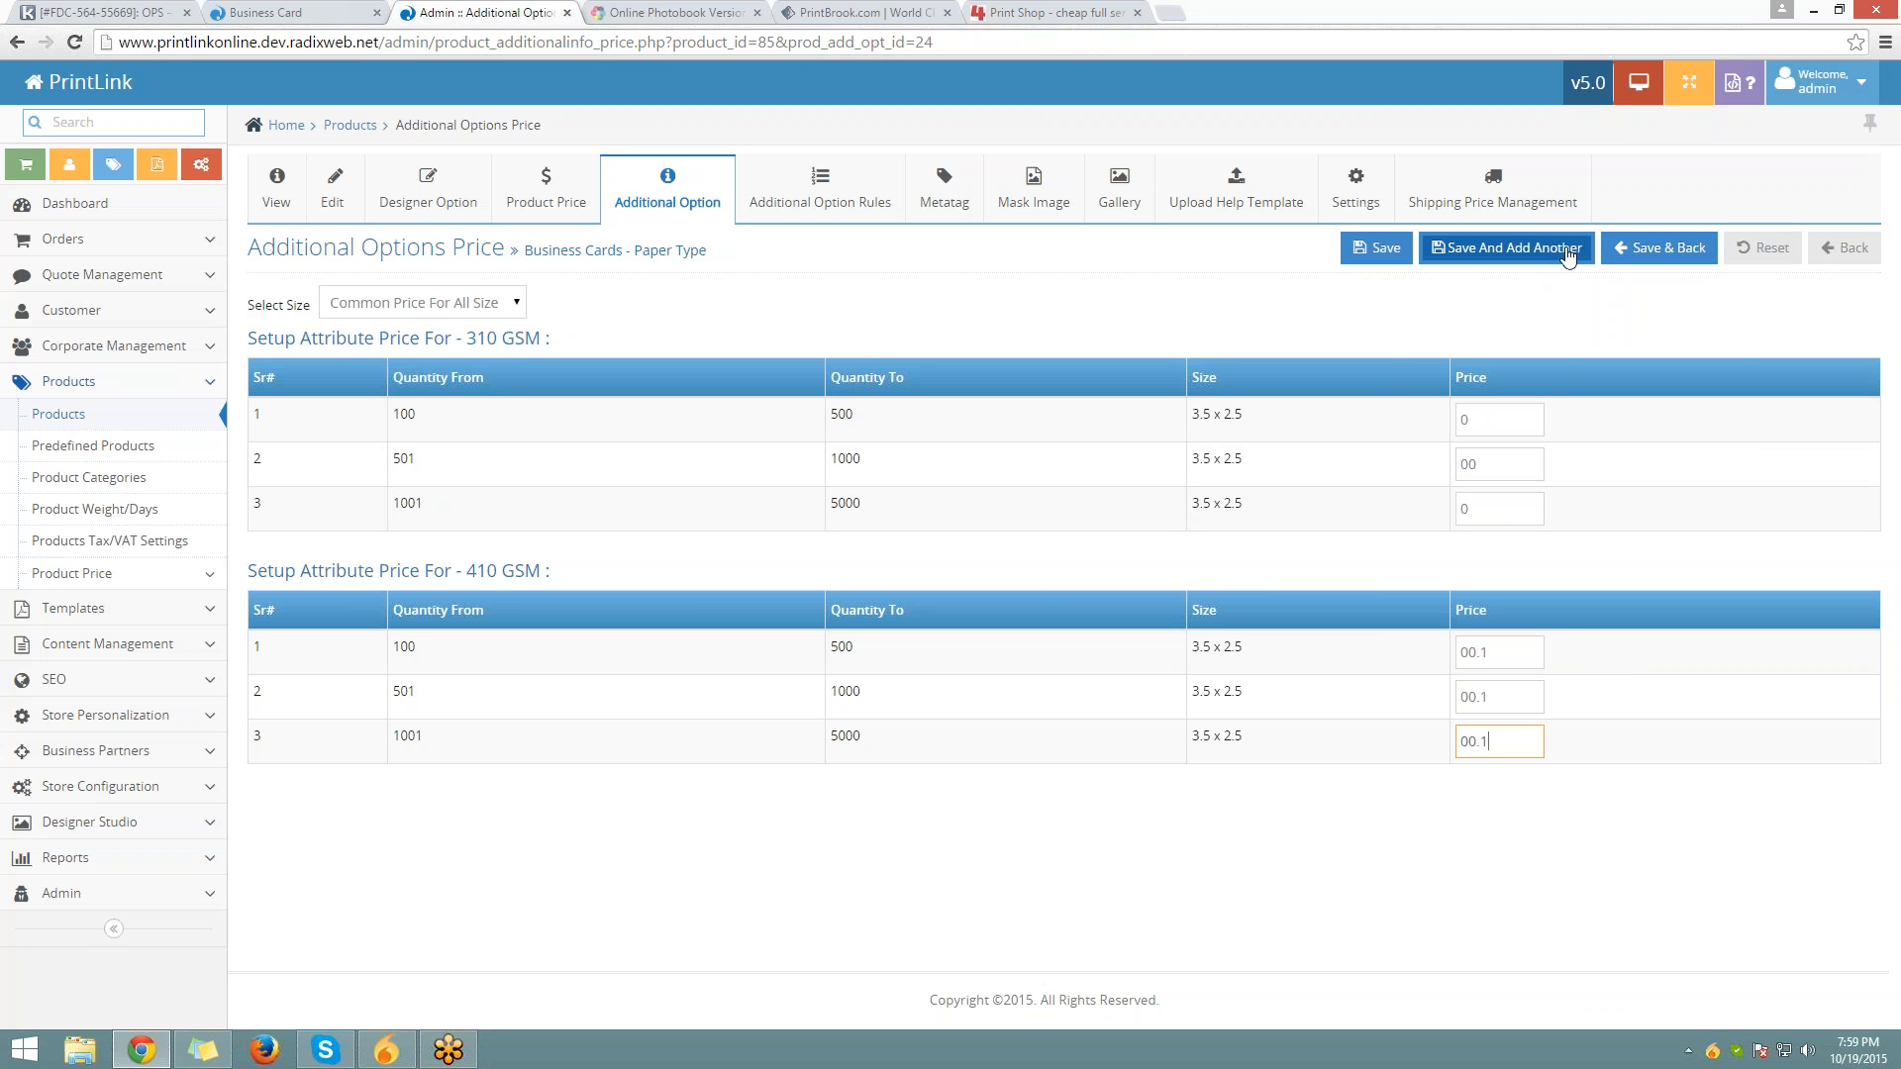
{"action": "left_click", "coordinate": [1568, 250]}
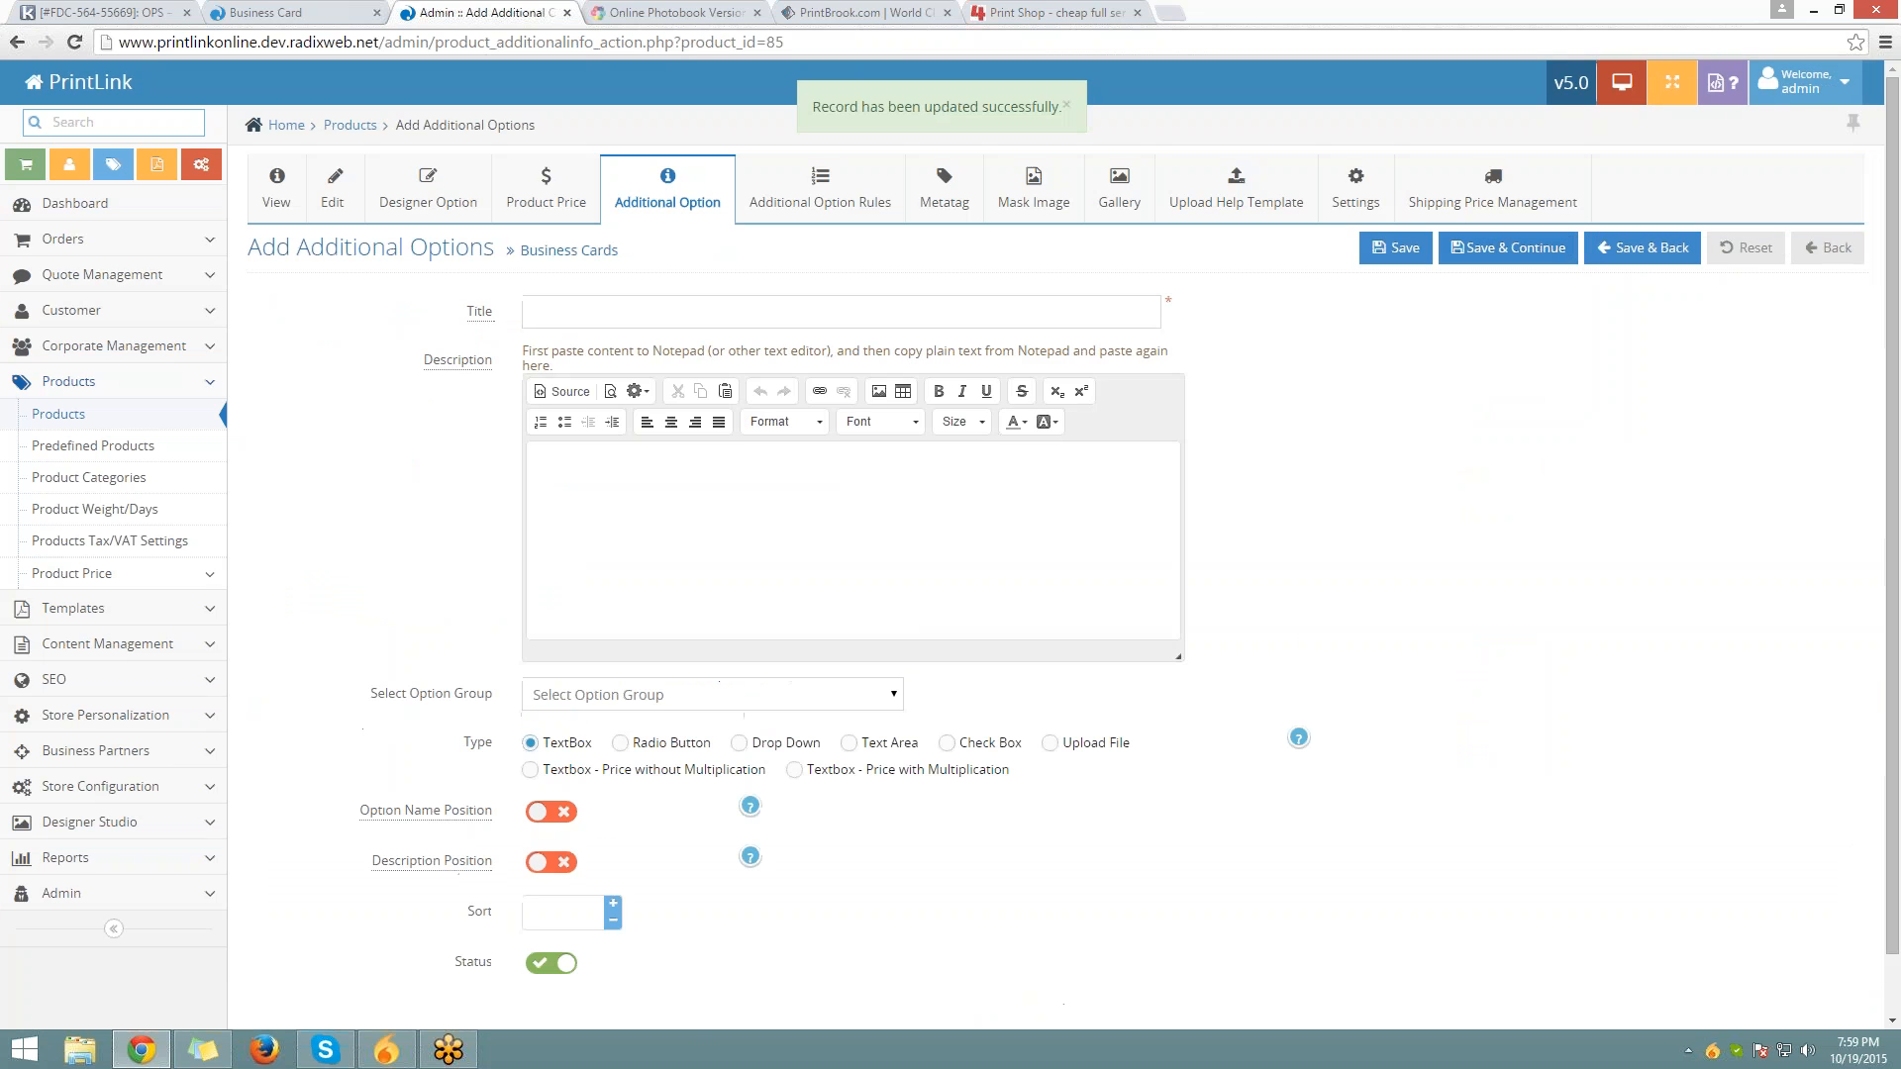
Title the new option 'Corner Type' and make it a drop-down
{"action": "left_click", "coordinate": [649, 313]}
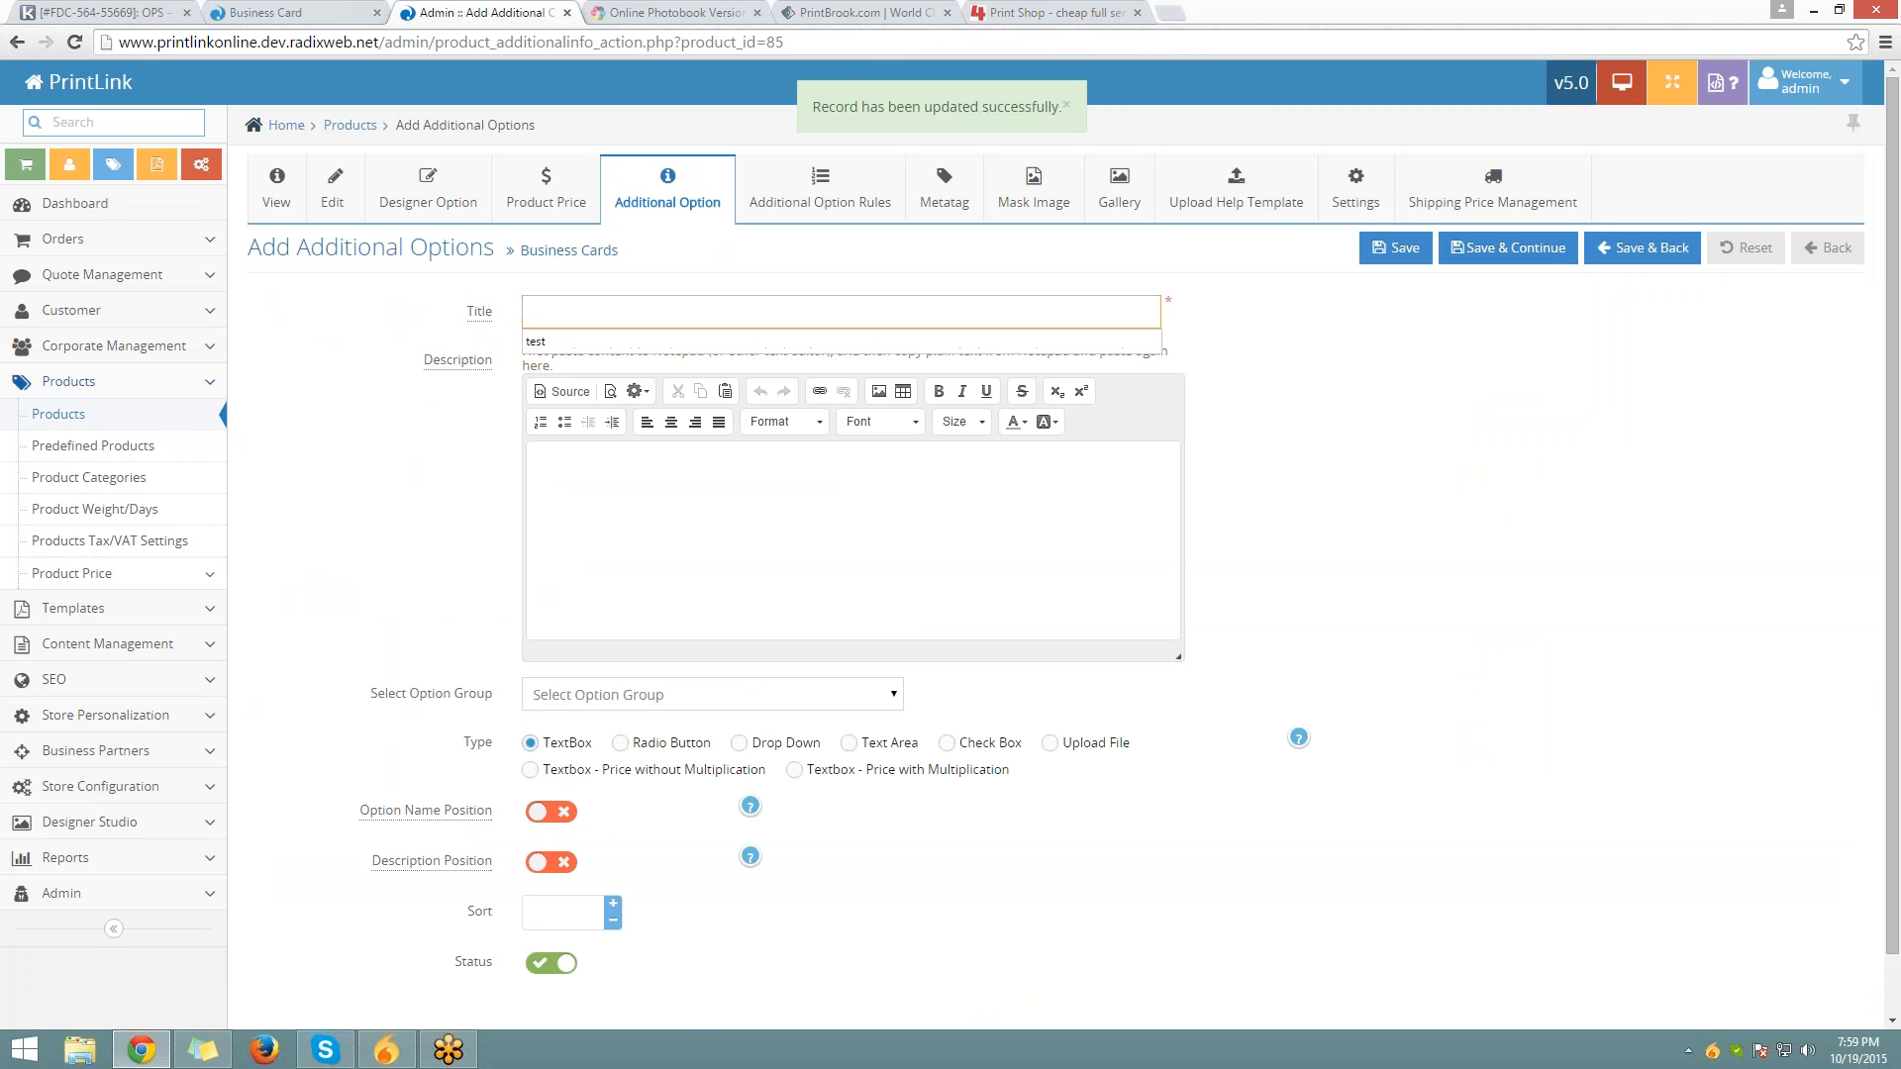
{"action": "type", "text": "Cor"}
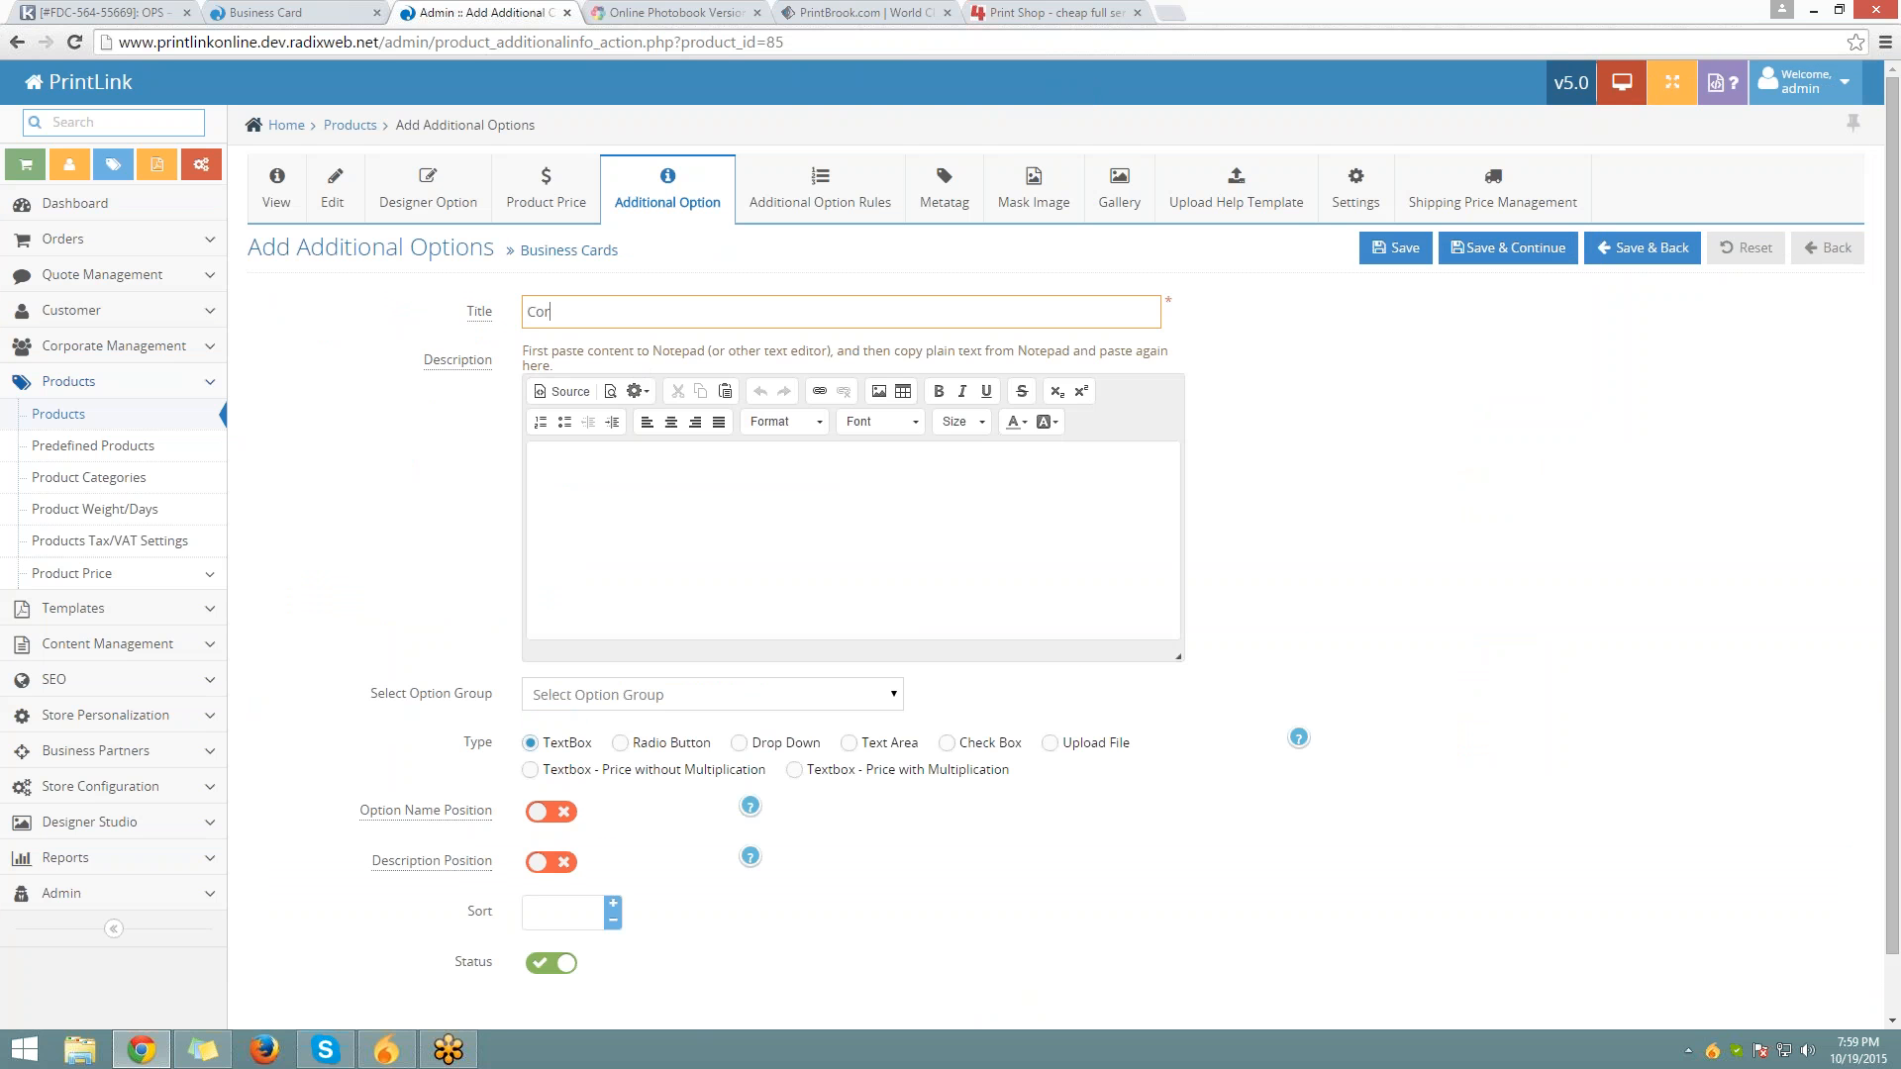
{"action": "type", "text": "ner Type"}
{"action": "key", "text": "ctrl+a"}
{"action": "left_click", "coordinate": [778, 685]}
{"action": "scroll", "coordinate": [545, 594], "scroll_direction": "down", "scroll_amount": 4}
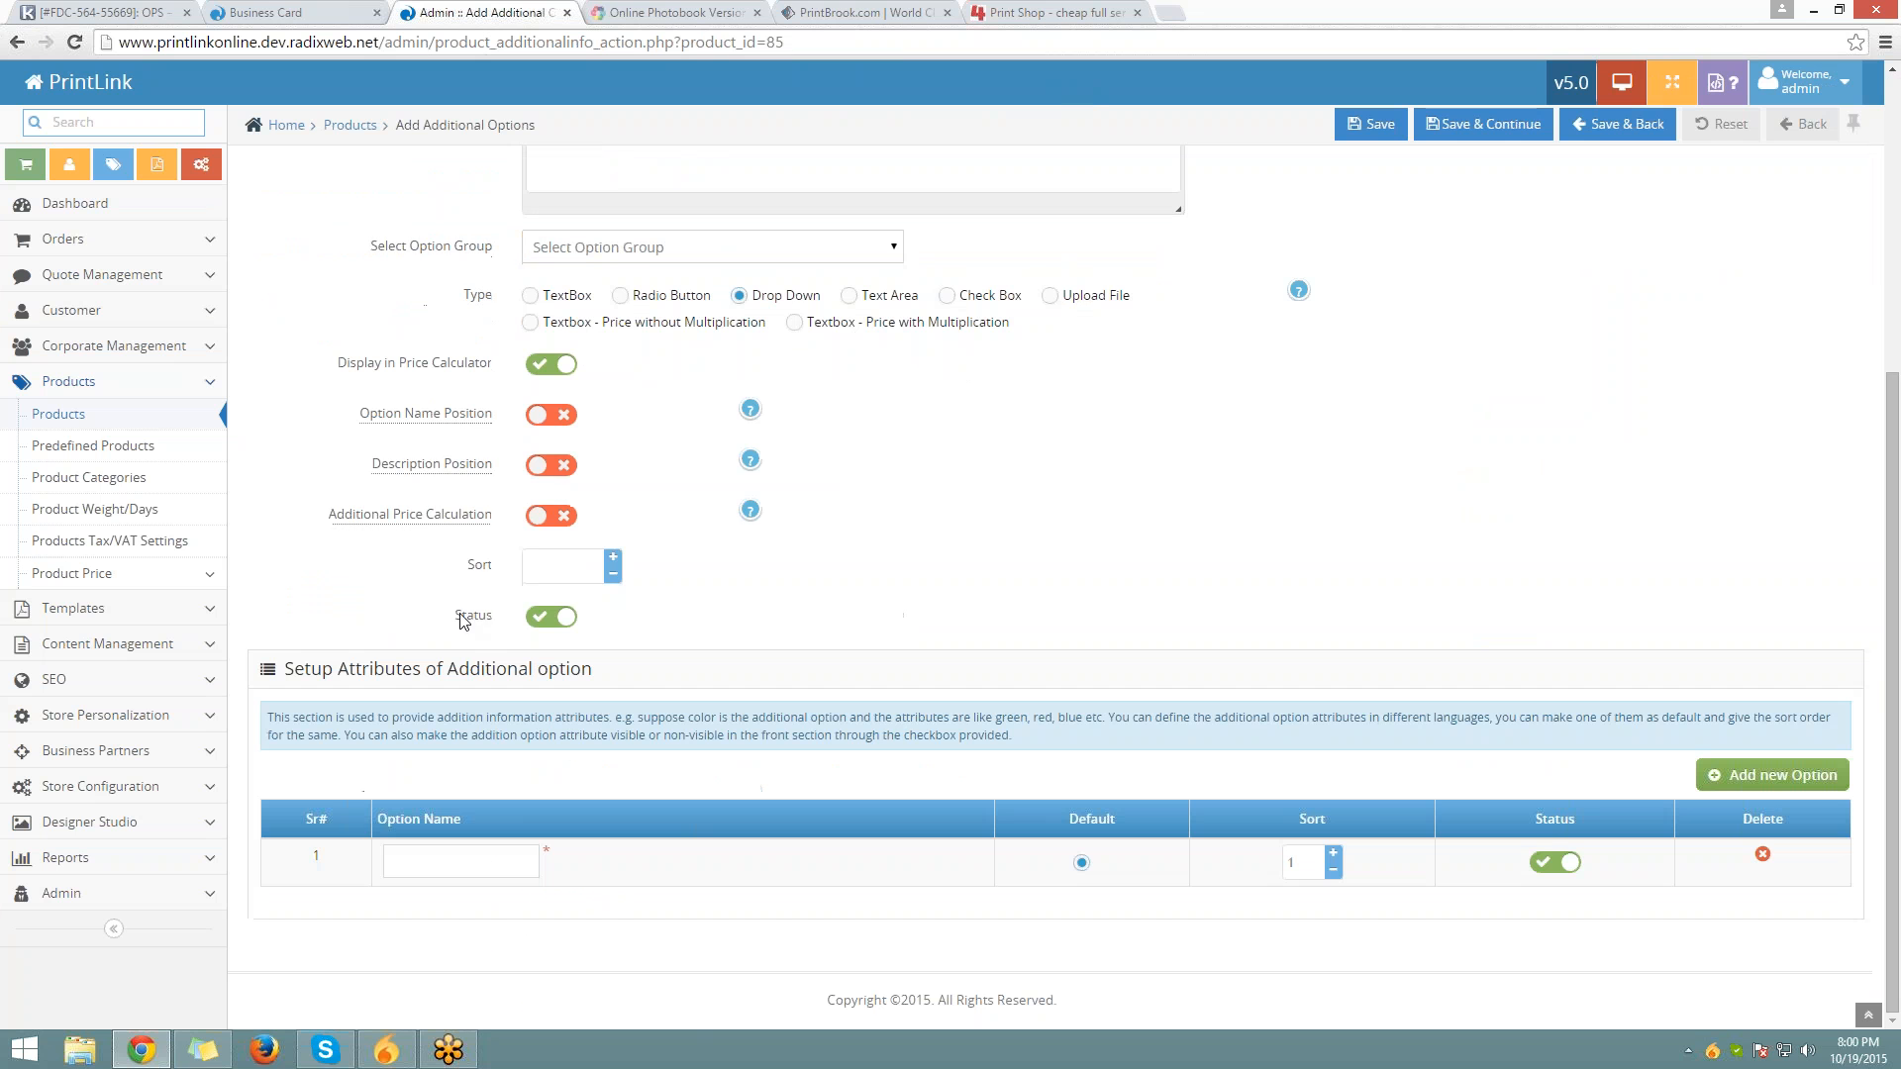
Add Square Corner and Round Corner choices (sorted 1 and 2) and Save & Continue
{"action": "left_click", "coordinate": [515, 861]}
{"action": "type", "text": "Square Corner"}
{"action": "left_click", "coordinate": [500, 890]}
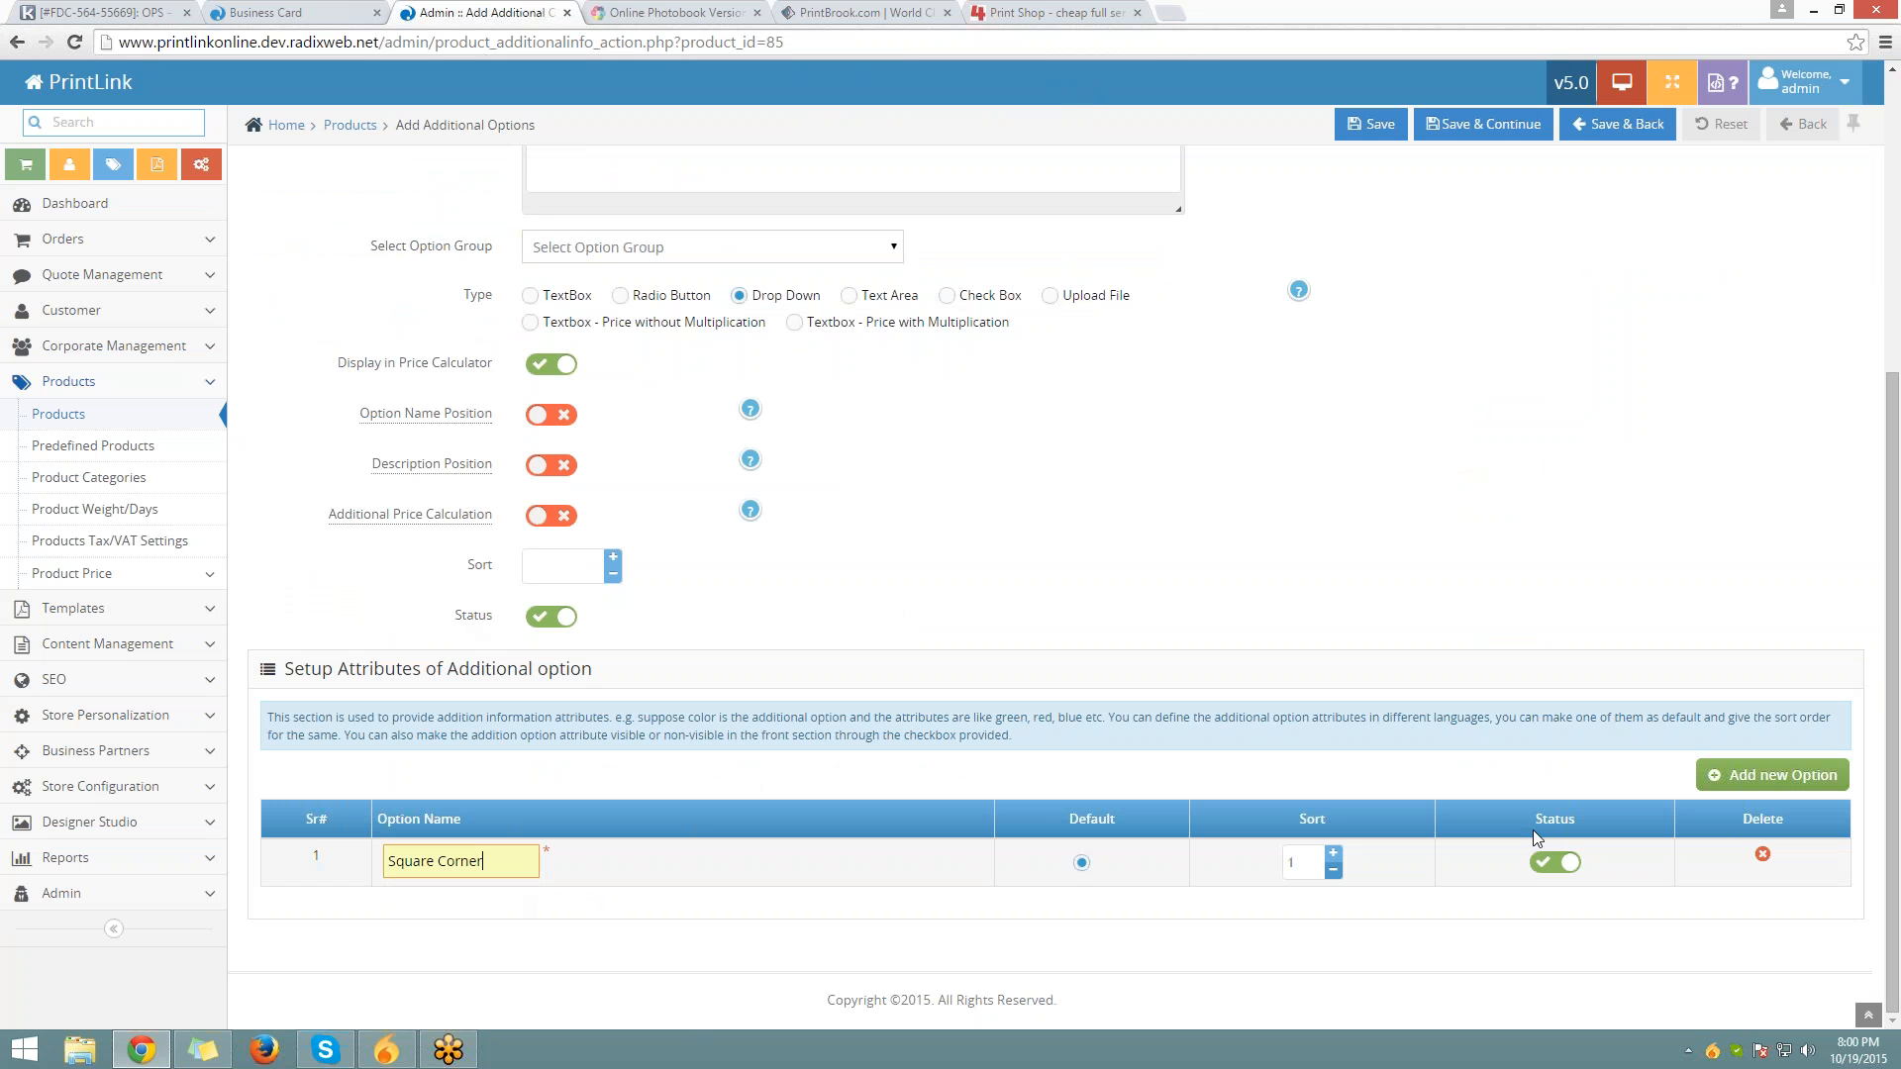
{"action": "left_click", "coordinate": [1771, 775]}
{"action": "type", "text": "R"}
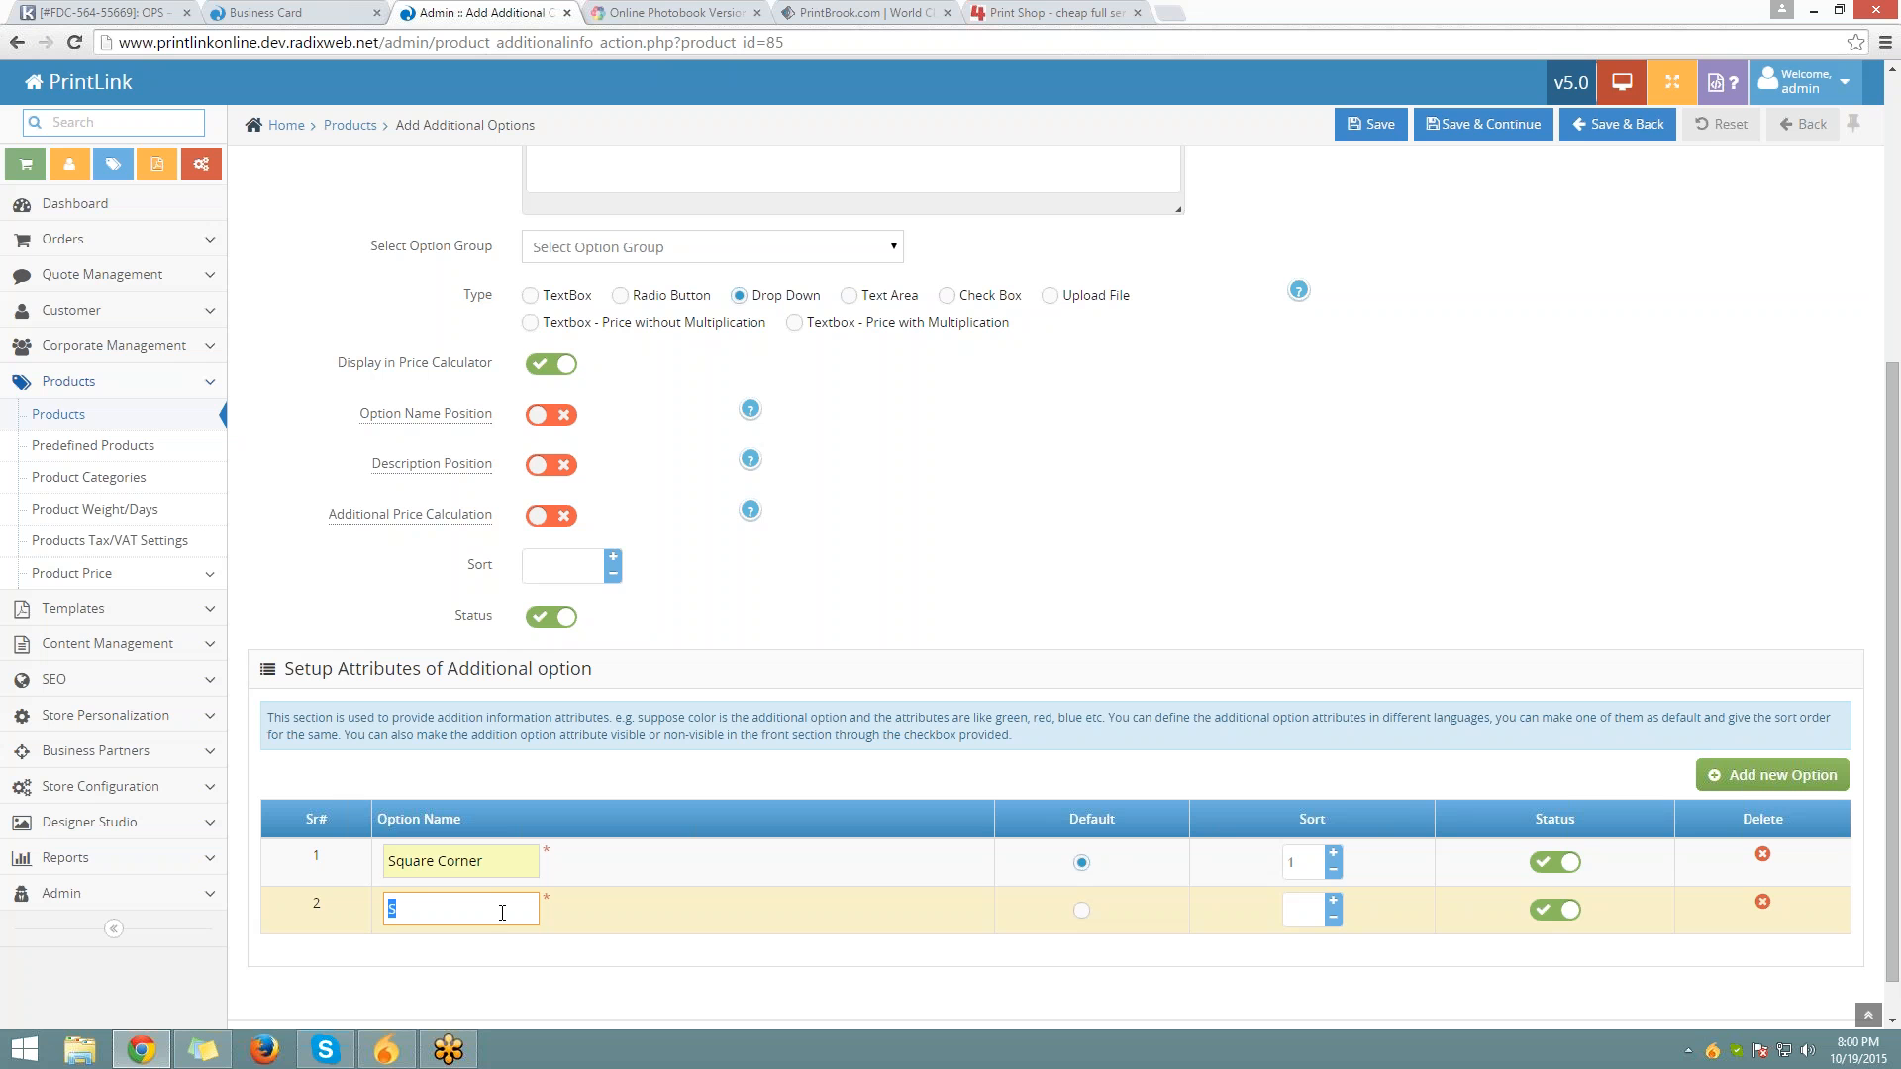
{"action": "key", "text": "Down"}
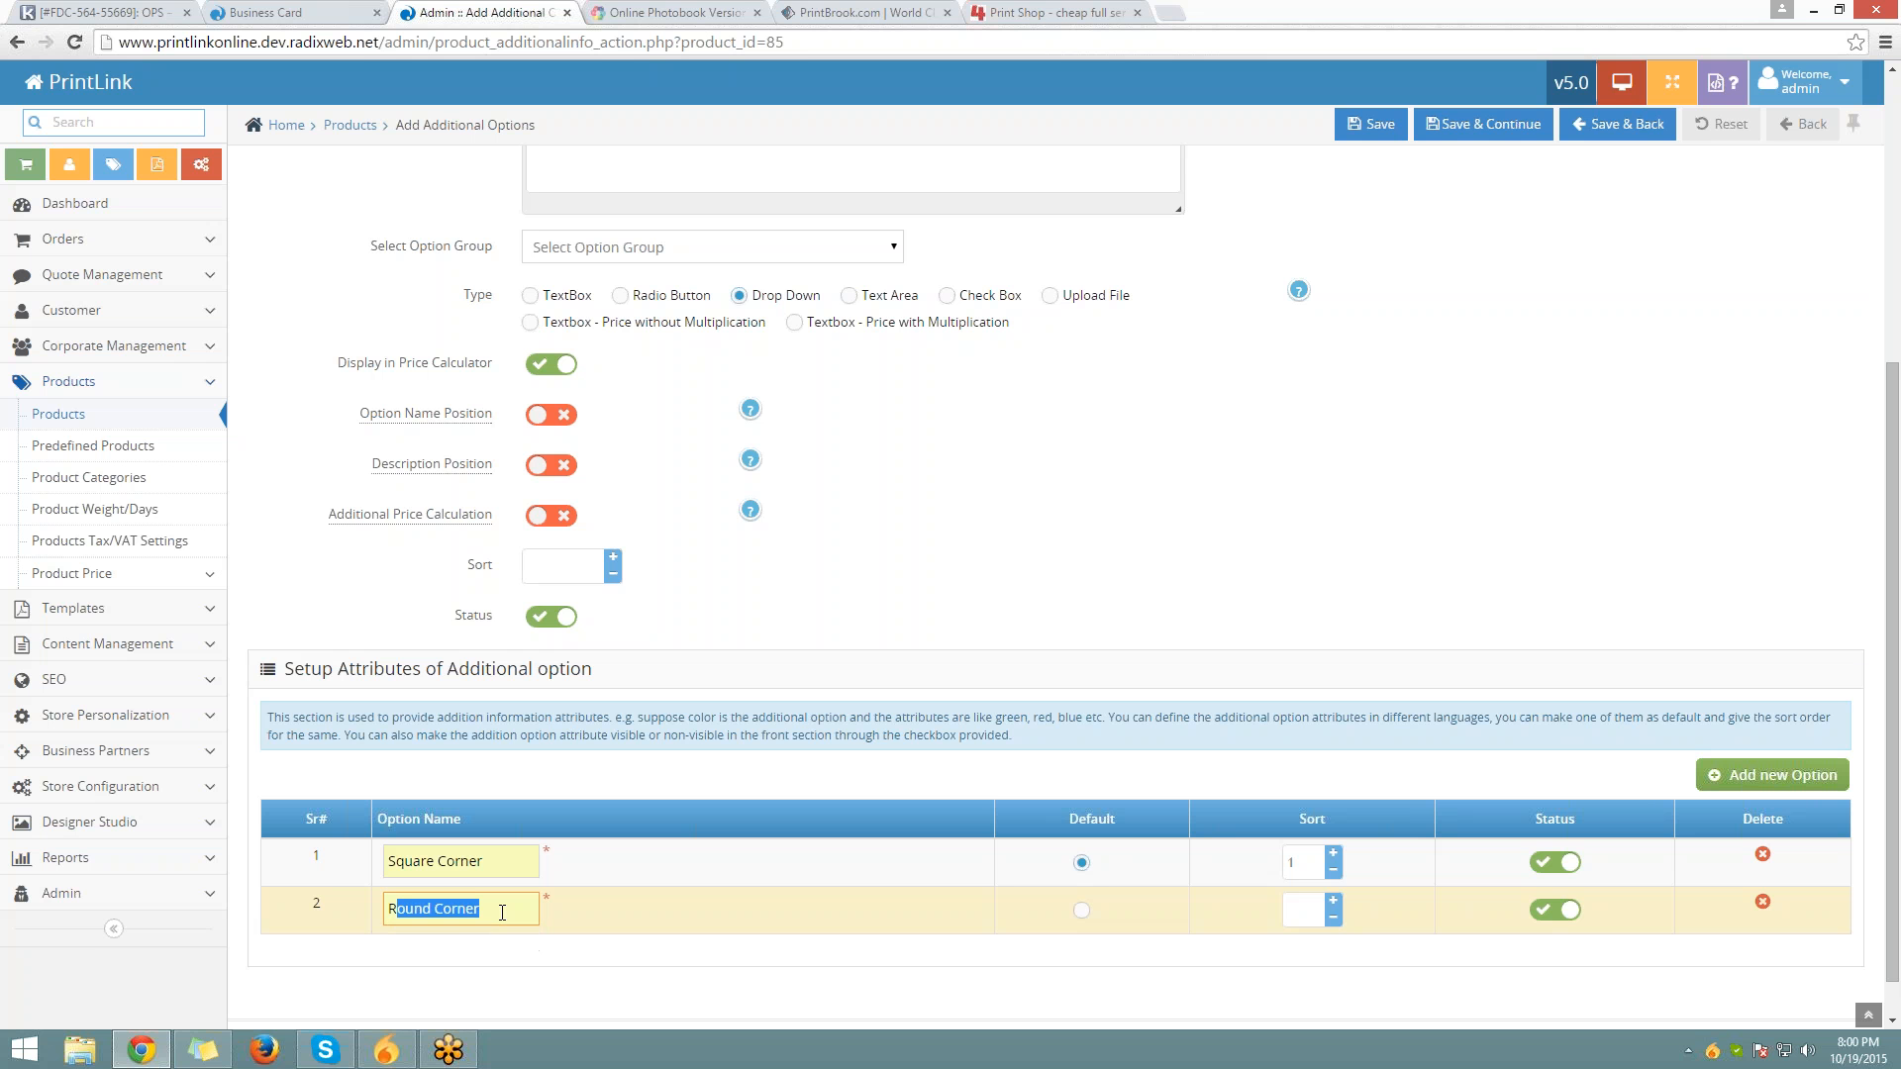
{"action": "key", "text": "Return"}
{"action": "left_click", "coordinate": [1334, 902]}
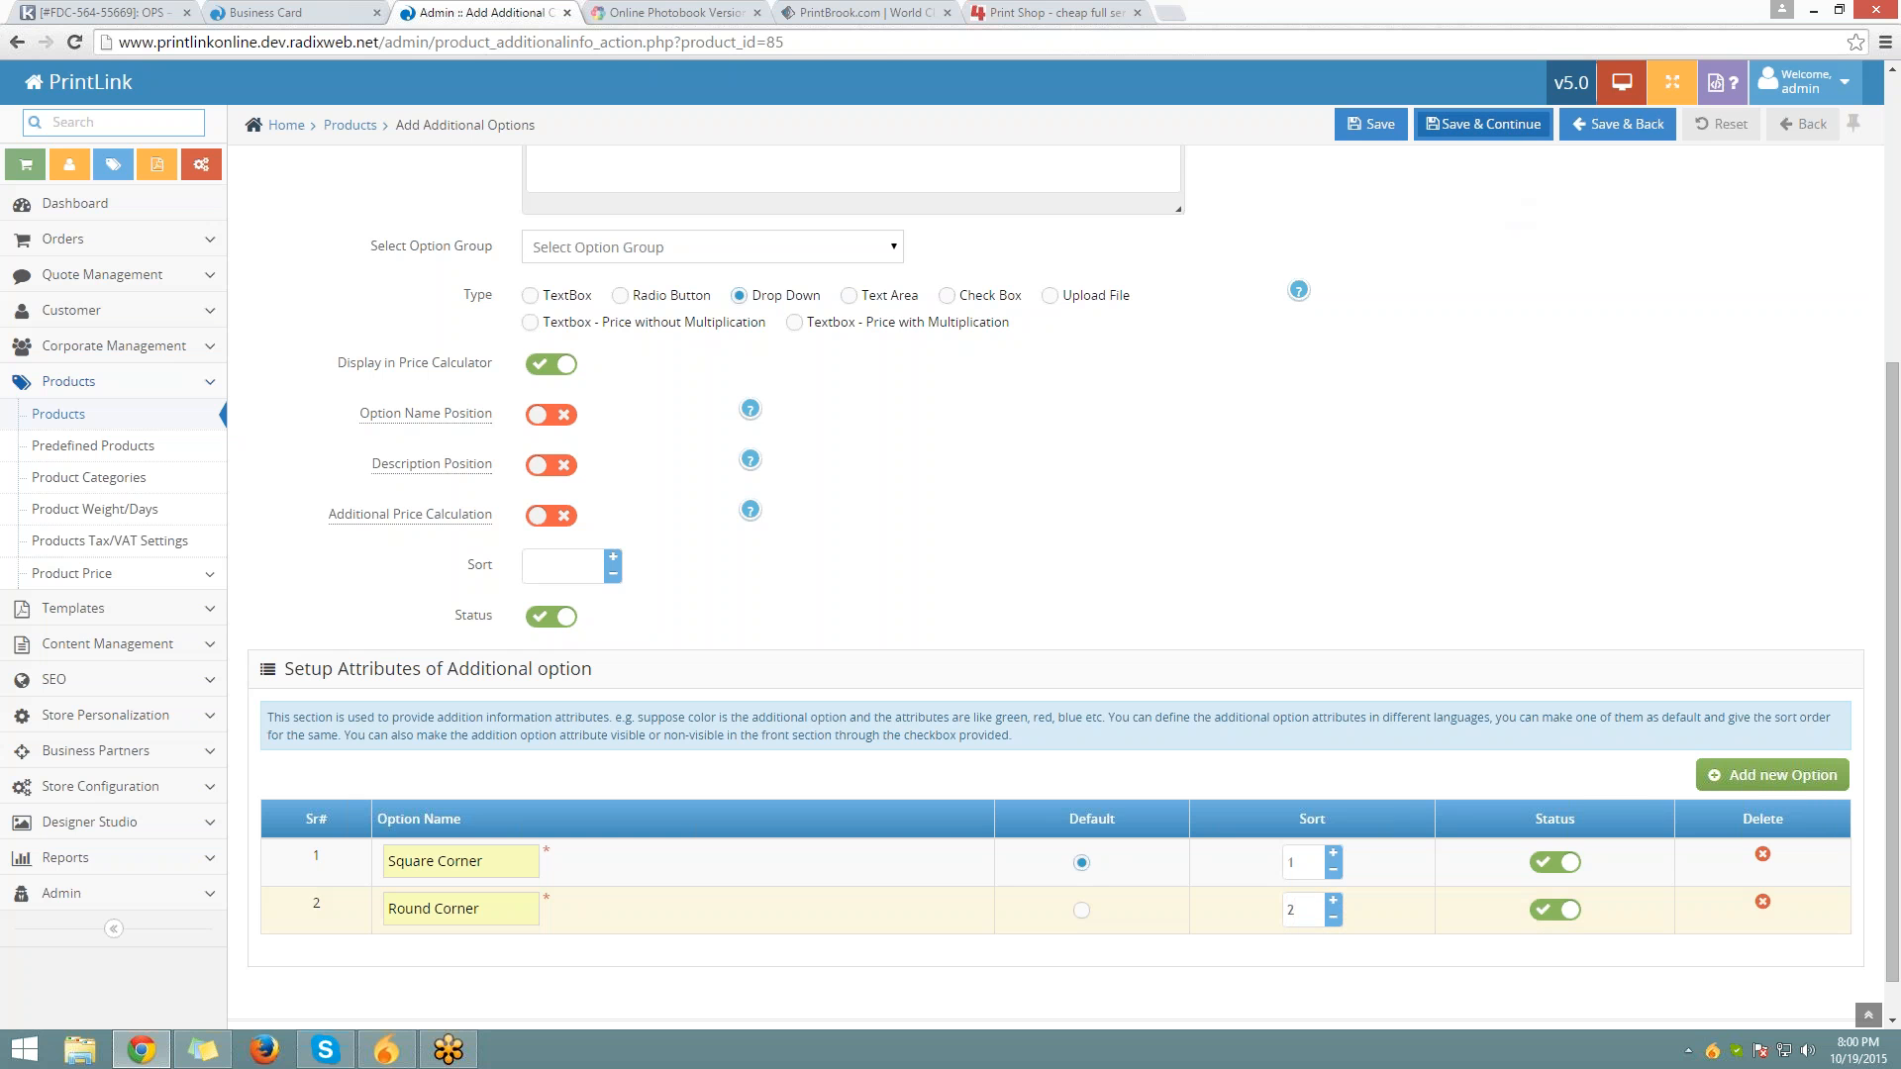
{"action": "left_click", "coordinate": [1483, 123]}
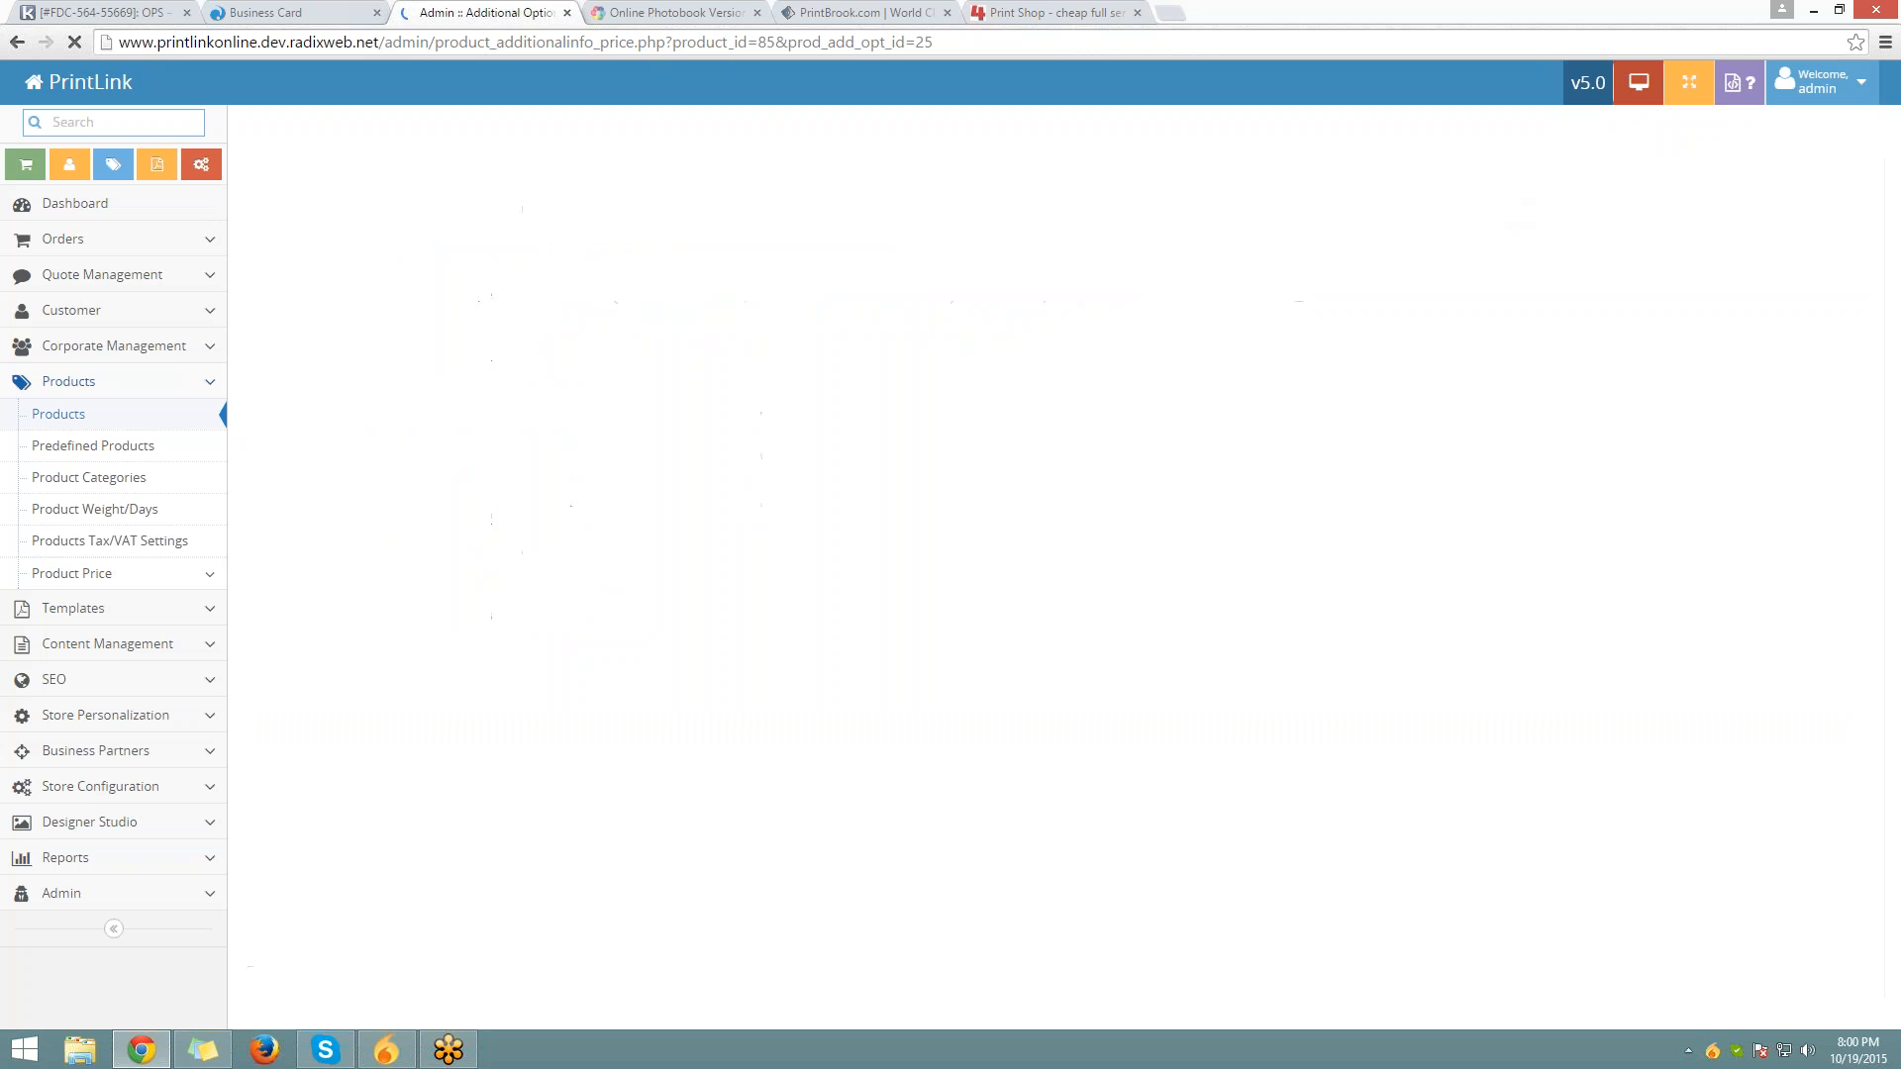
Enter Square Corner prices of 0 and Round Corner prices 5, 10 and 15, then save
{"action": "left_click_drag", "start_coordinate": [467, 339], "coordinate": [679, 339]}
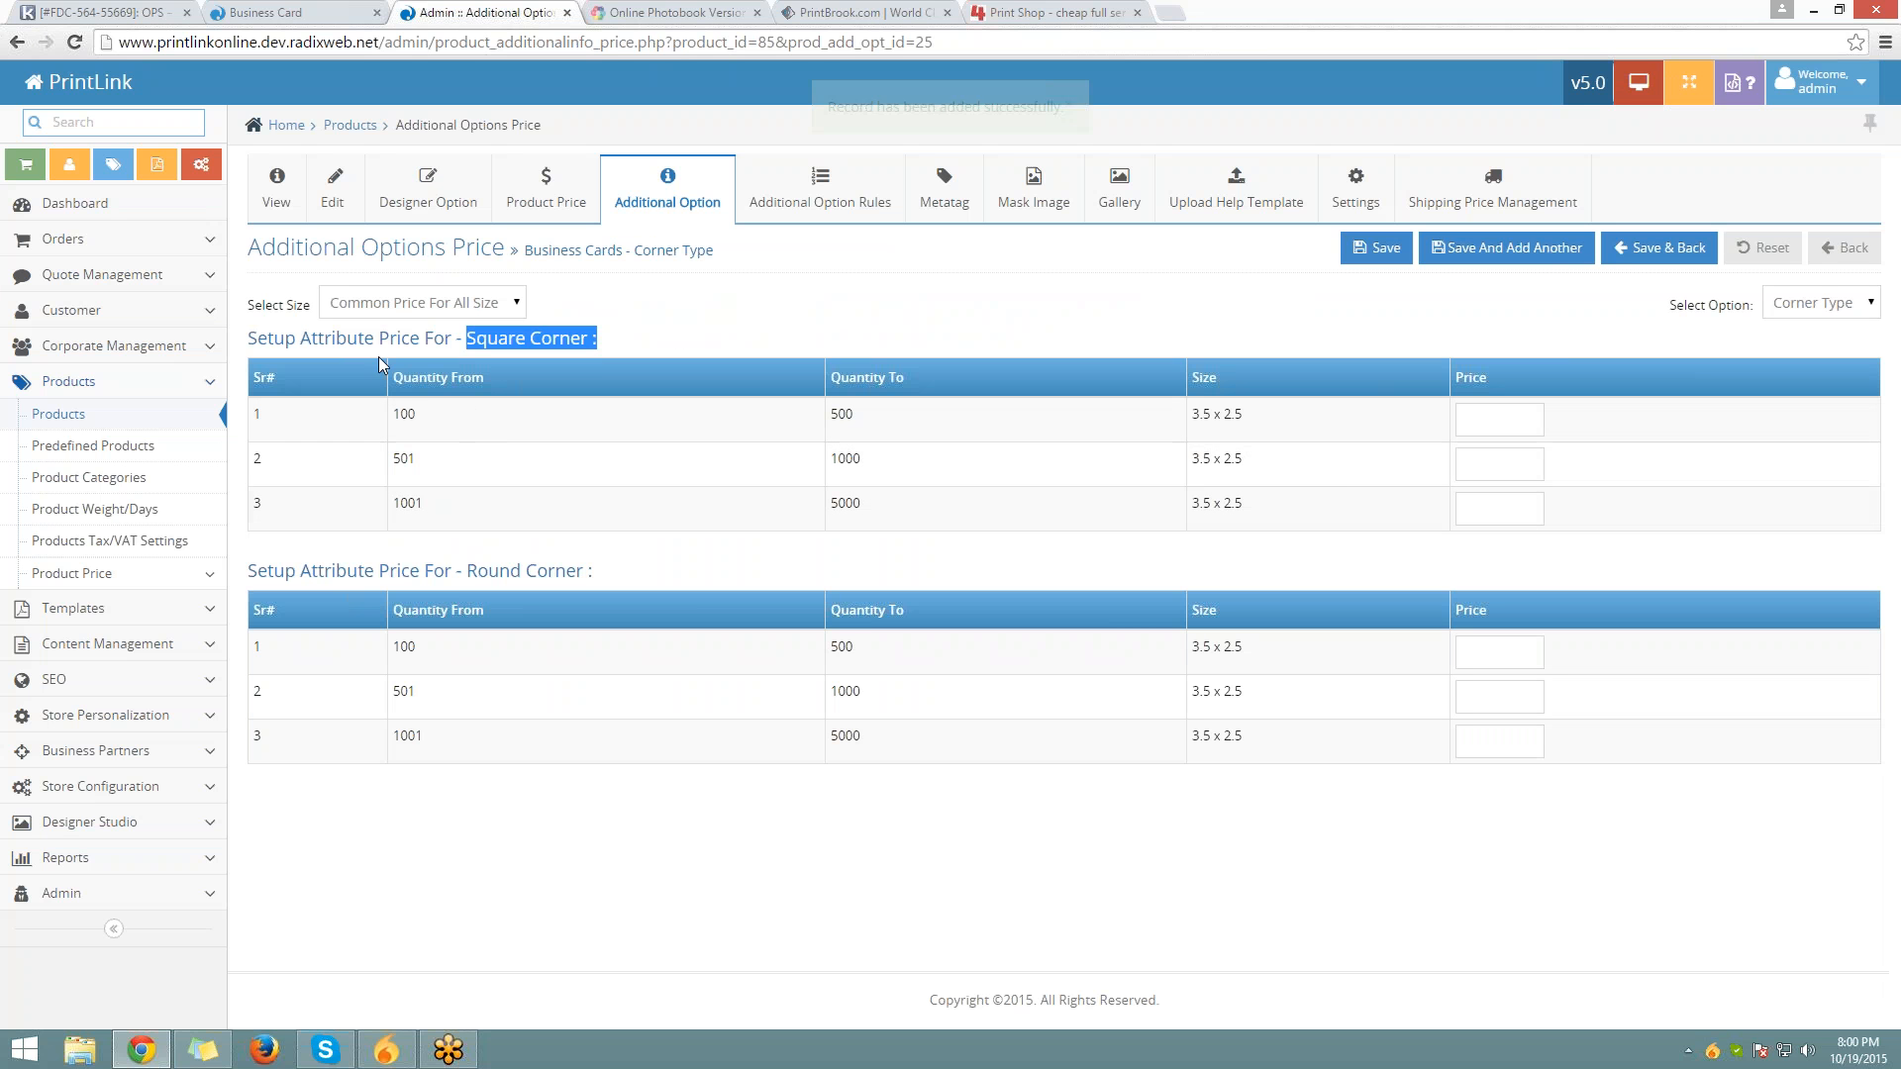
{"action": "left_click", "coordinate": [1475, 420]}
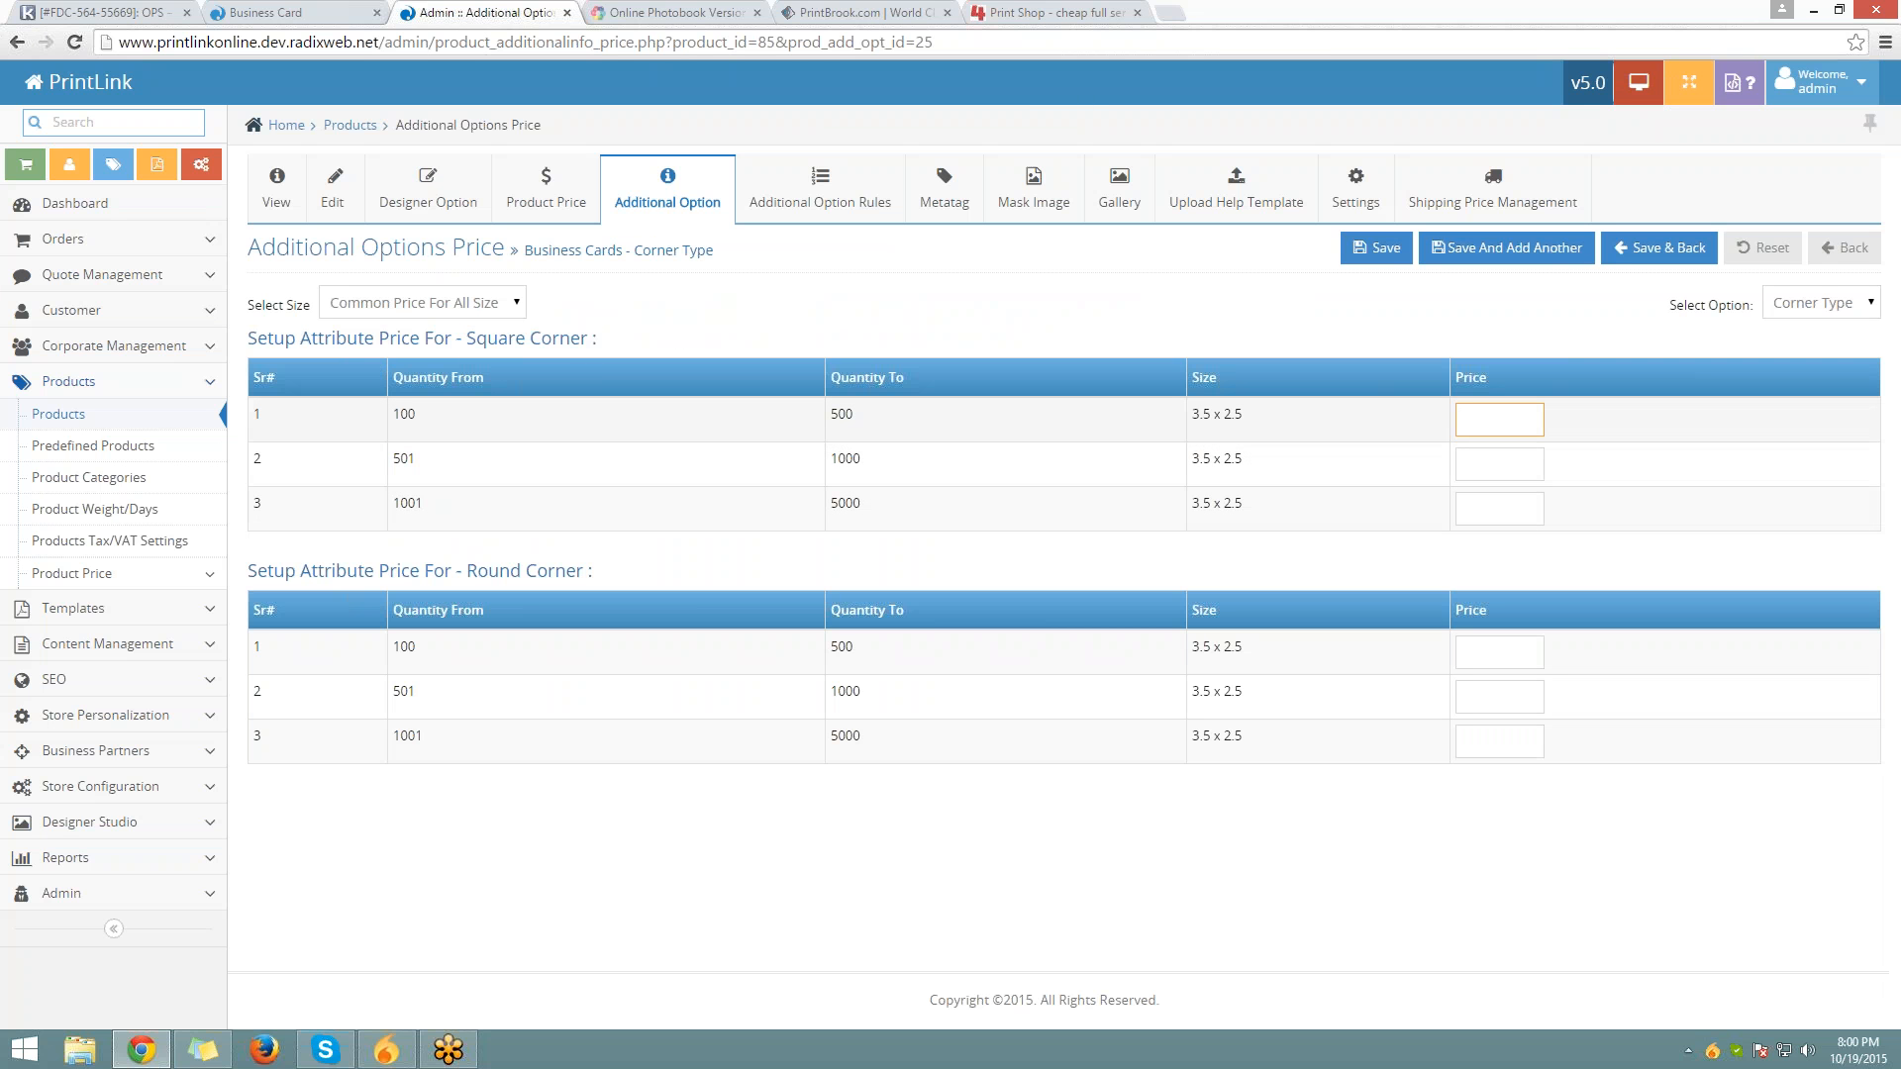
{"action": "type", "text": "0"}
{"action": "key", "text": "Tab"}
{"action": "type", "text": "0"}
{"action": "key", "text": "Tab"}
{"action": "type", "text": "0"}
{"action": "key", "text": "Tab"}
{"action": "type", "text": "5"}
{"action": "key", "text": "Tab"}
{"action": "type", "text": "10"}
{"action": "key", "text": "Tab"}
{"action": "type", "text": "15"}
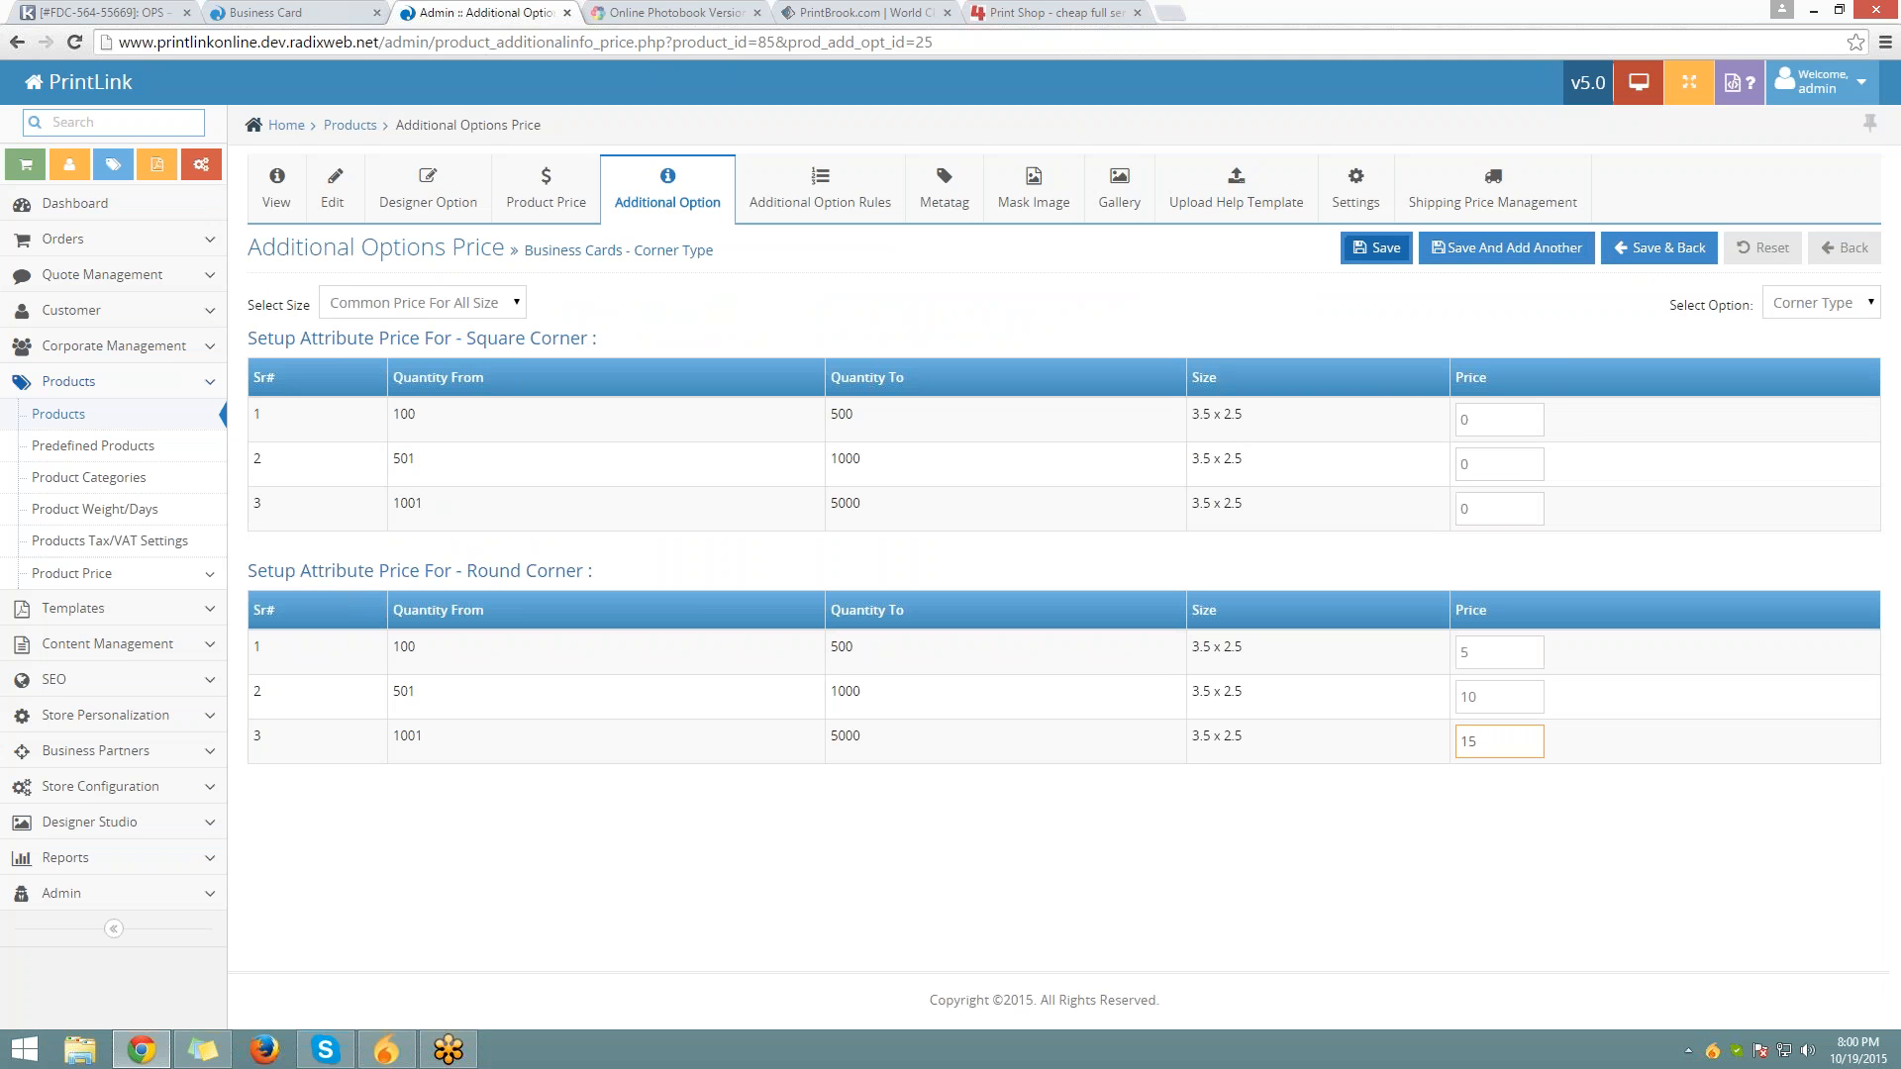
{"action": "left_click", "coordinate": [1376, 247]}
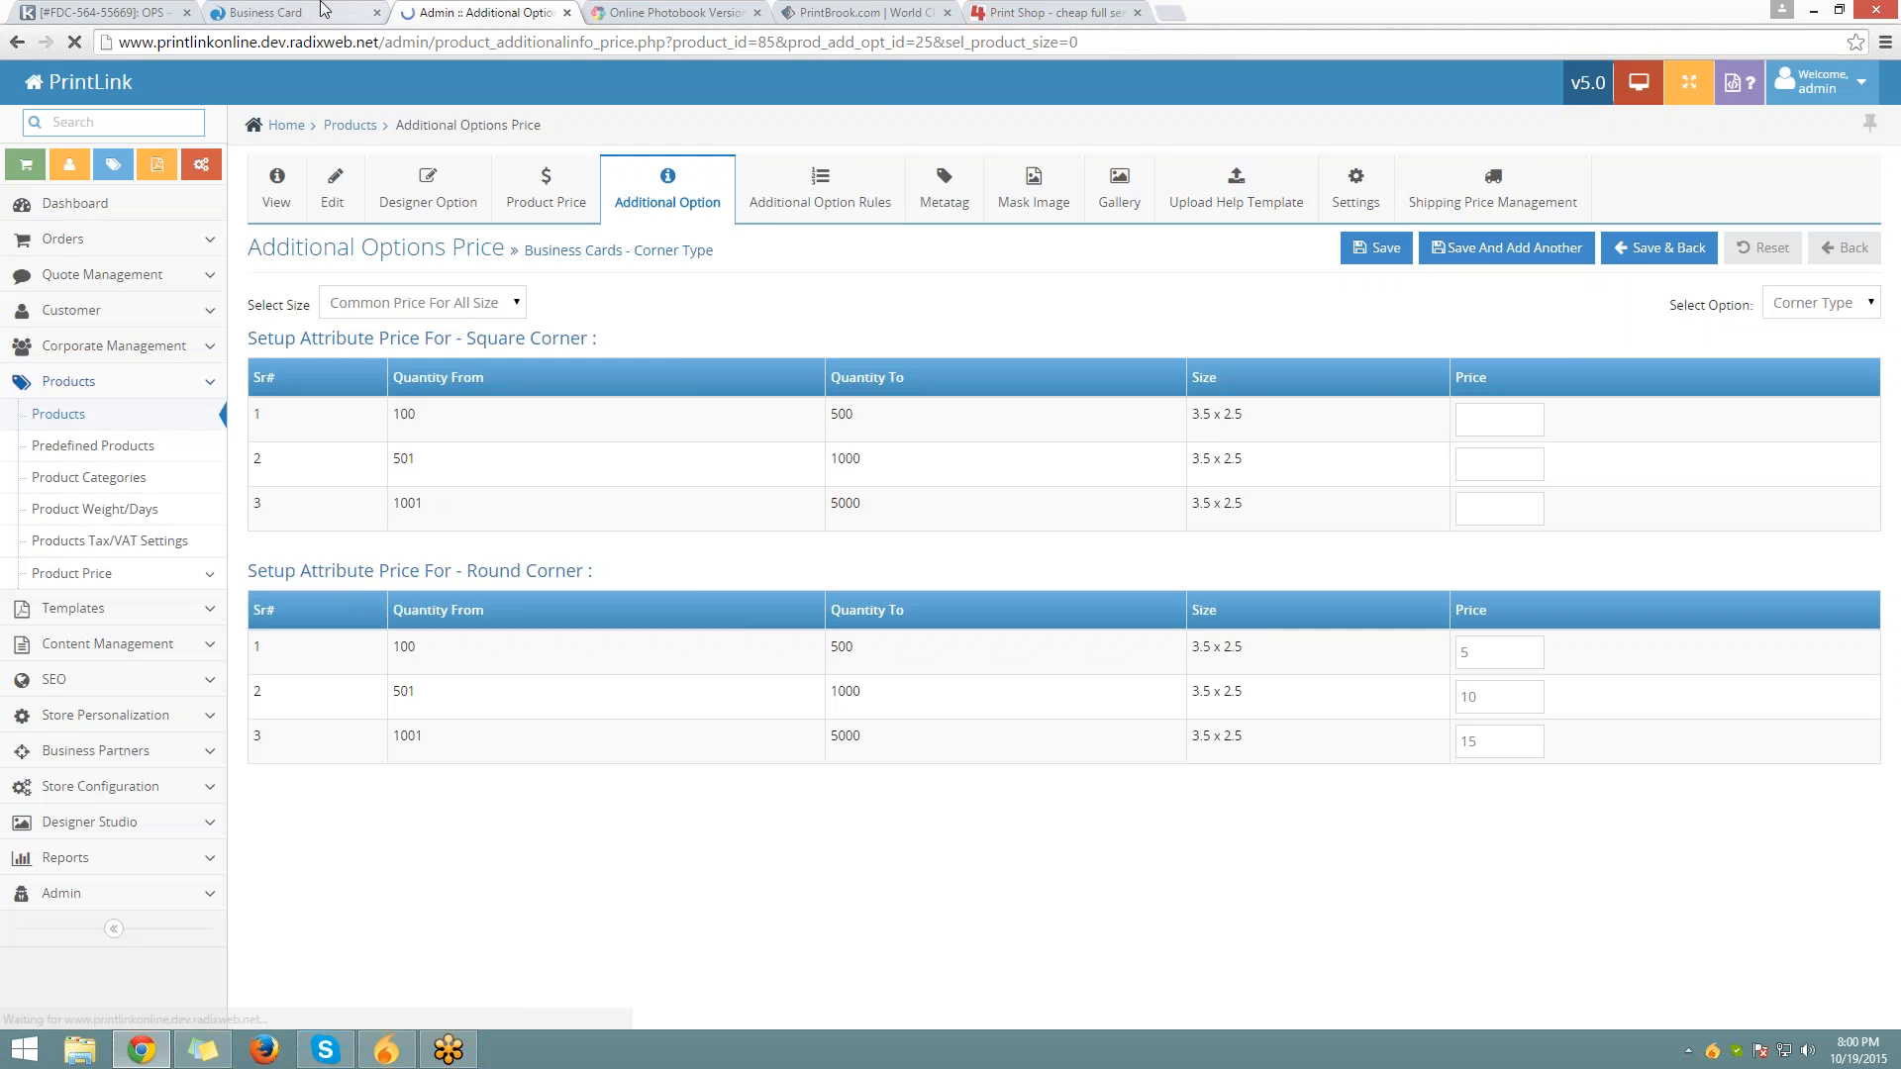
Reload the storefront, open the Business Cards product and set quantity to 1500
{"action": "left_click", "coordinate": [322, 11]}
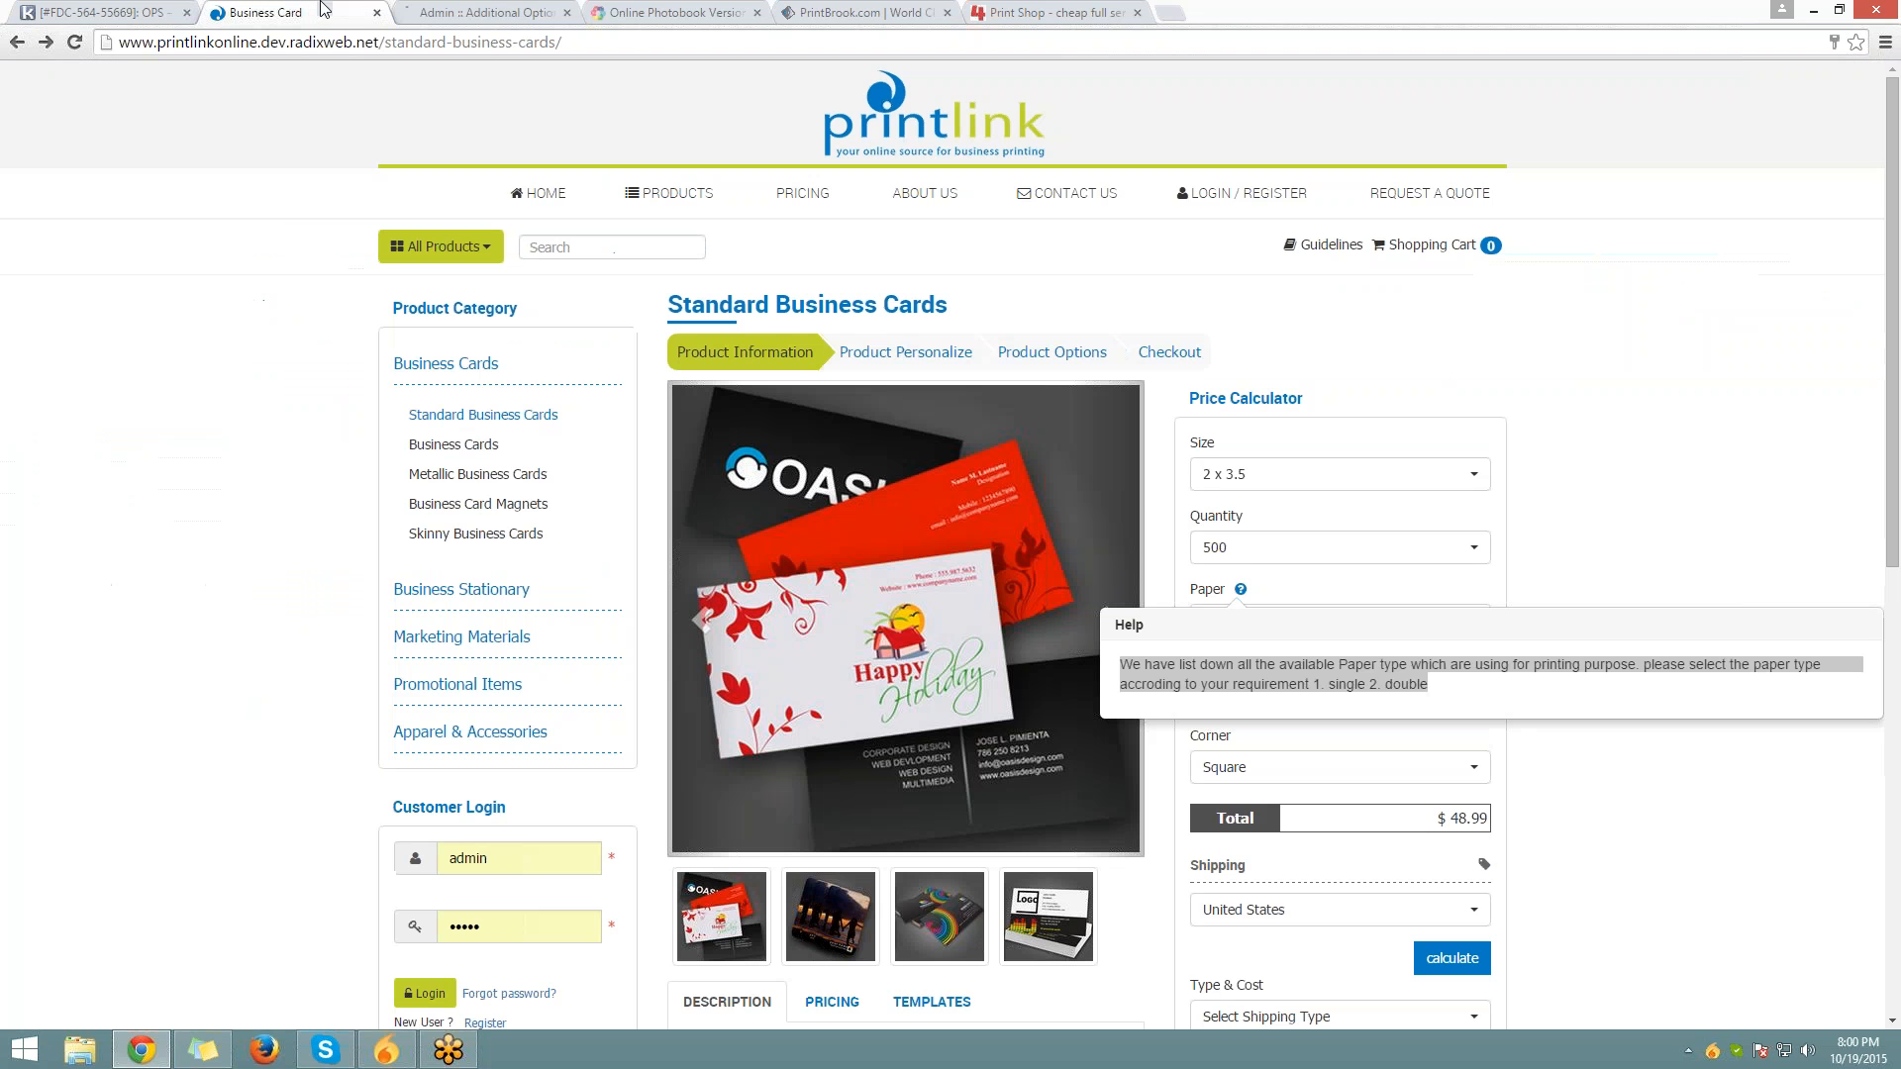
{"action": "key", "text": "F5"}
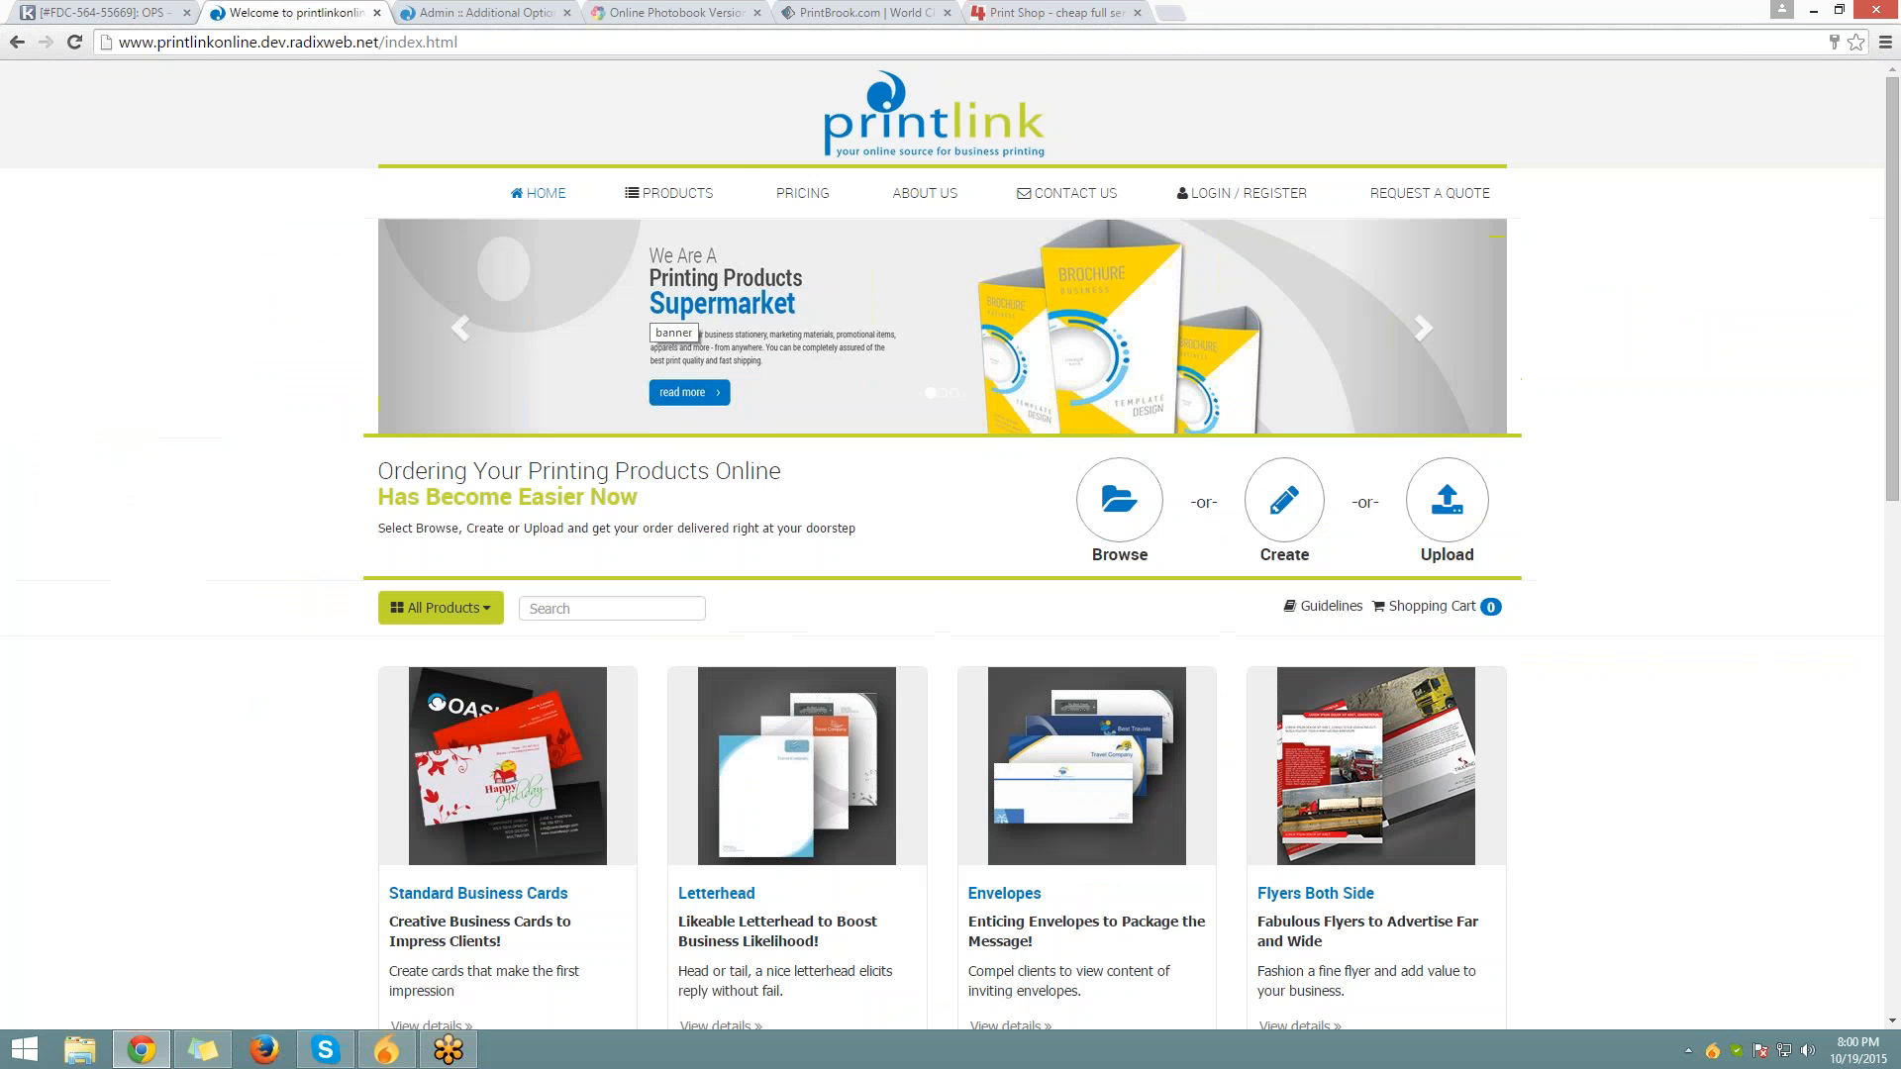
{"action": "mouse_move", "coordinate": [670, 193]}
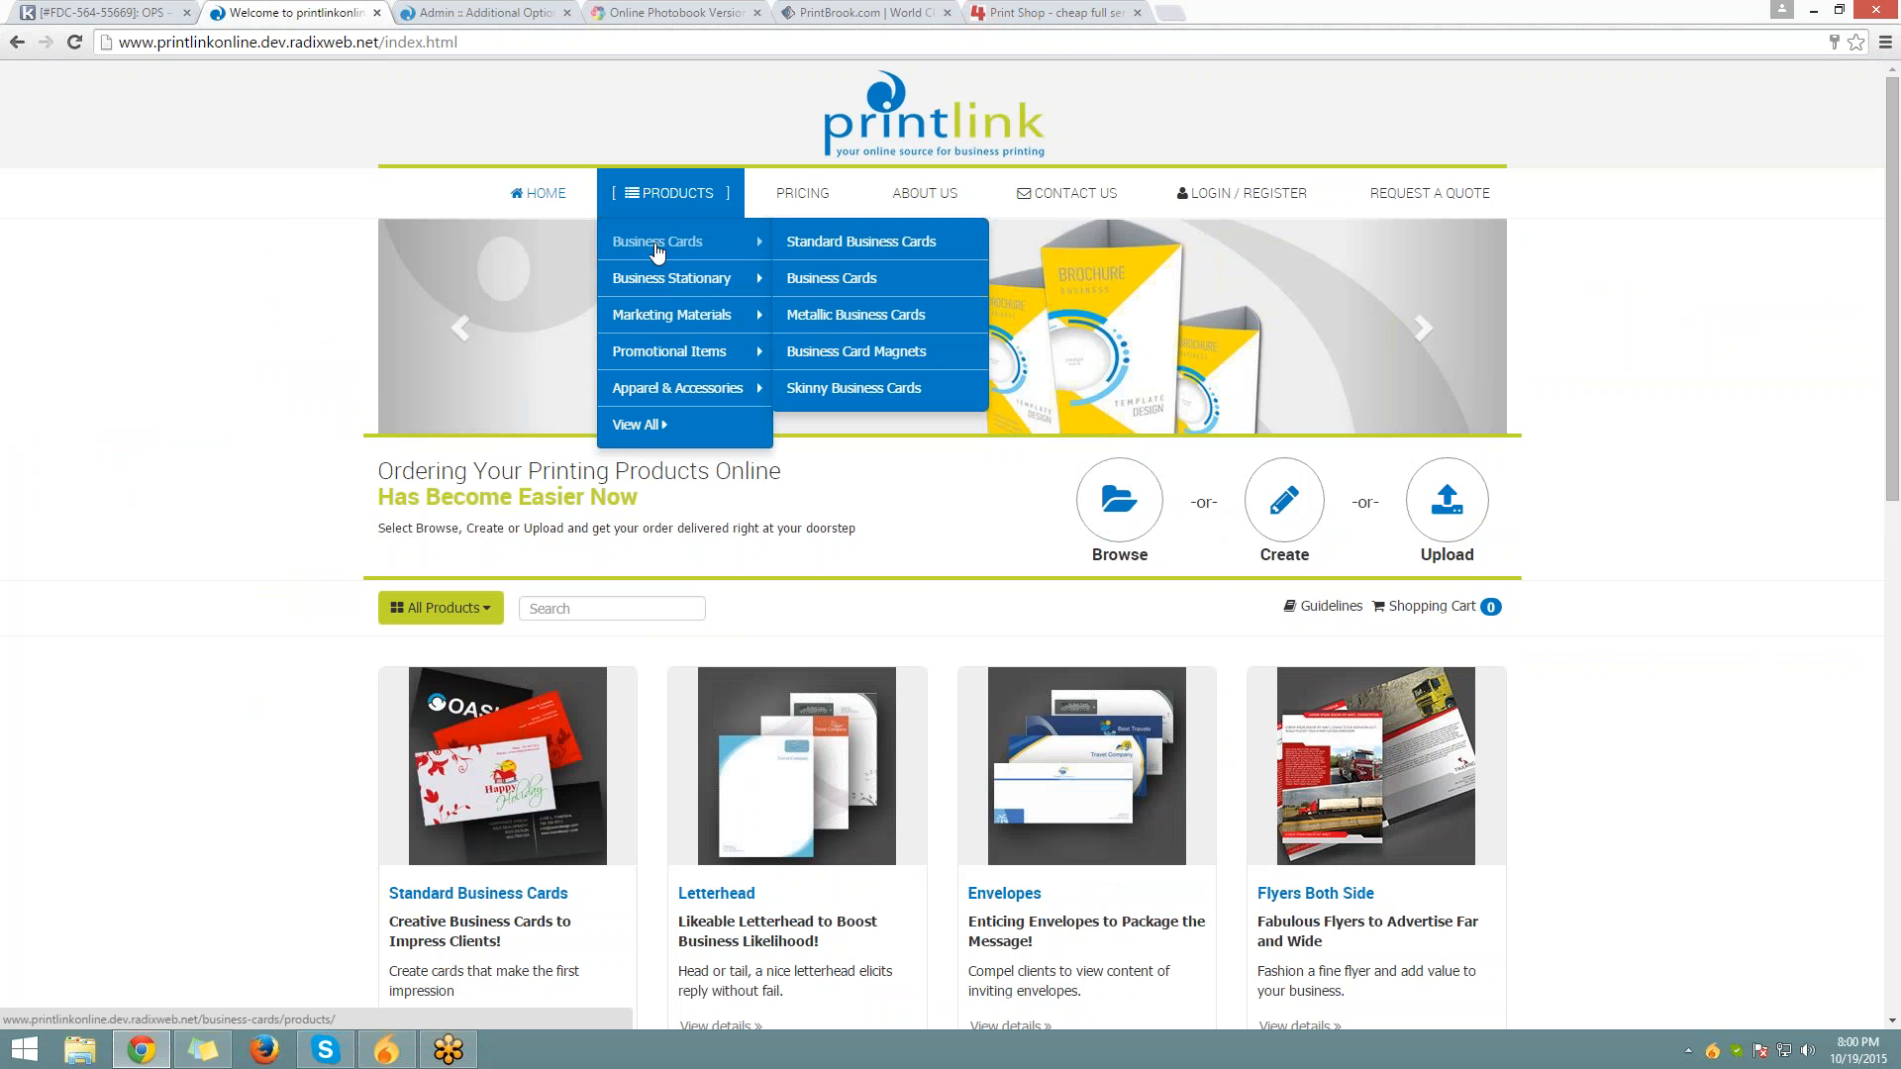
{"action": "left_click", "coordinate": [821, 276]}
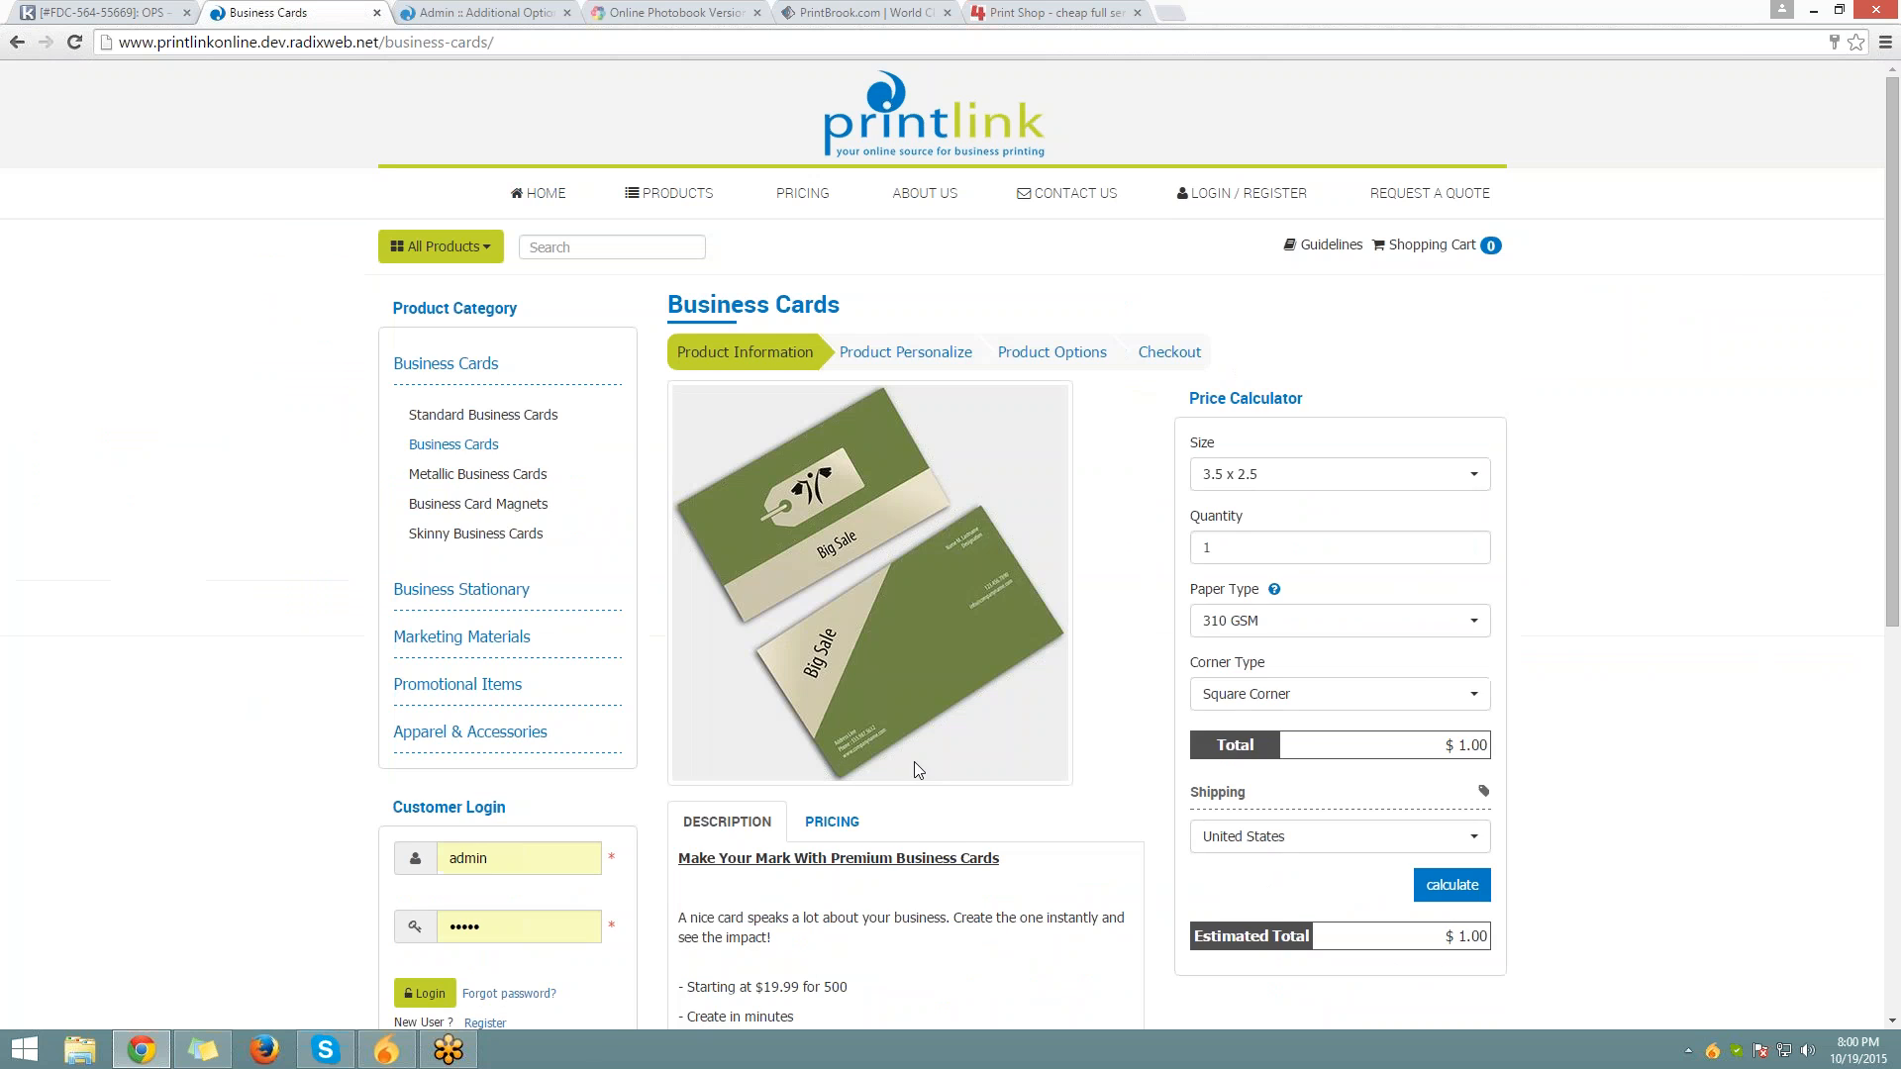
{"action": "scroll", "coordinate": [1089, 654], "scroll_direction": "down", "scroll_amount": 6}
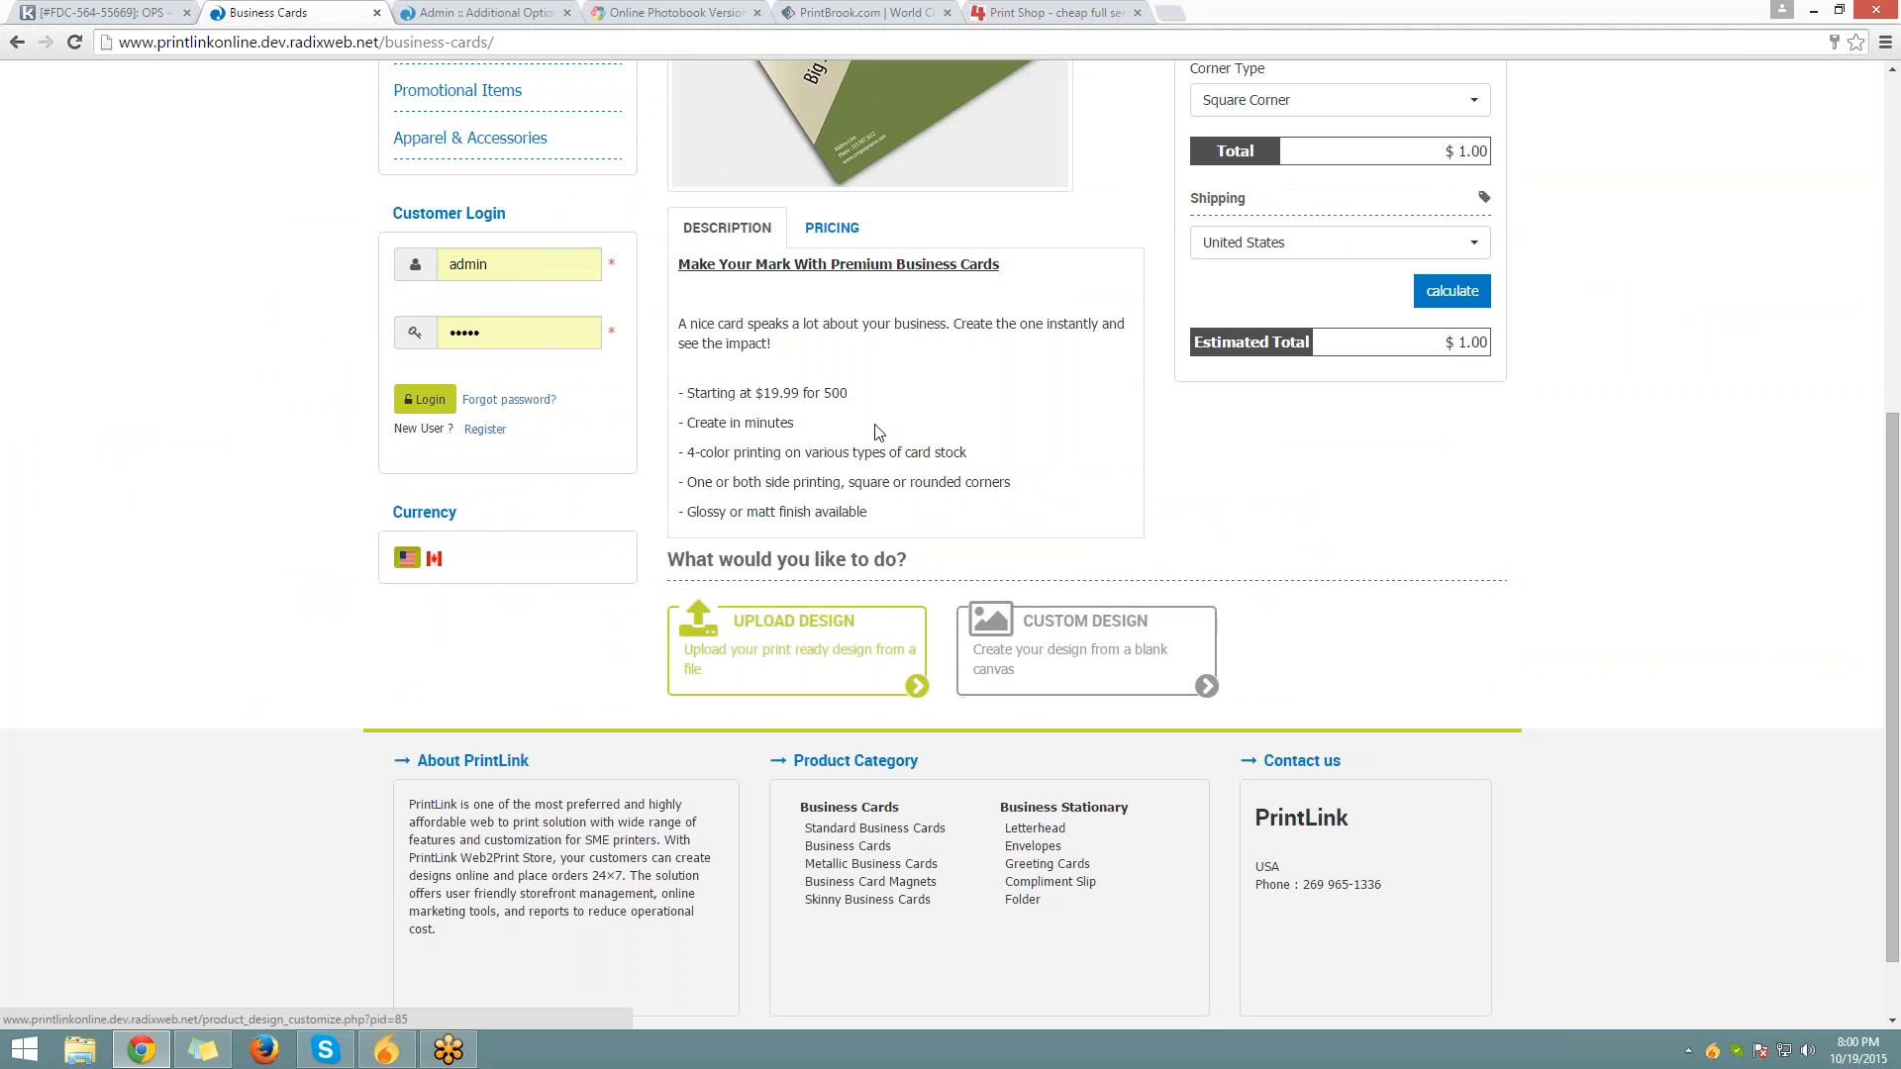
{"action": "left_click", "coordinate": [832, 228]}
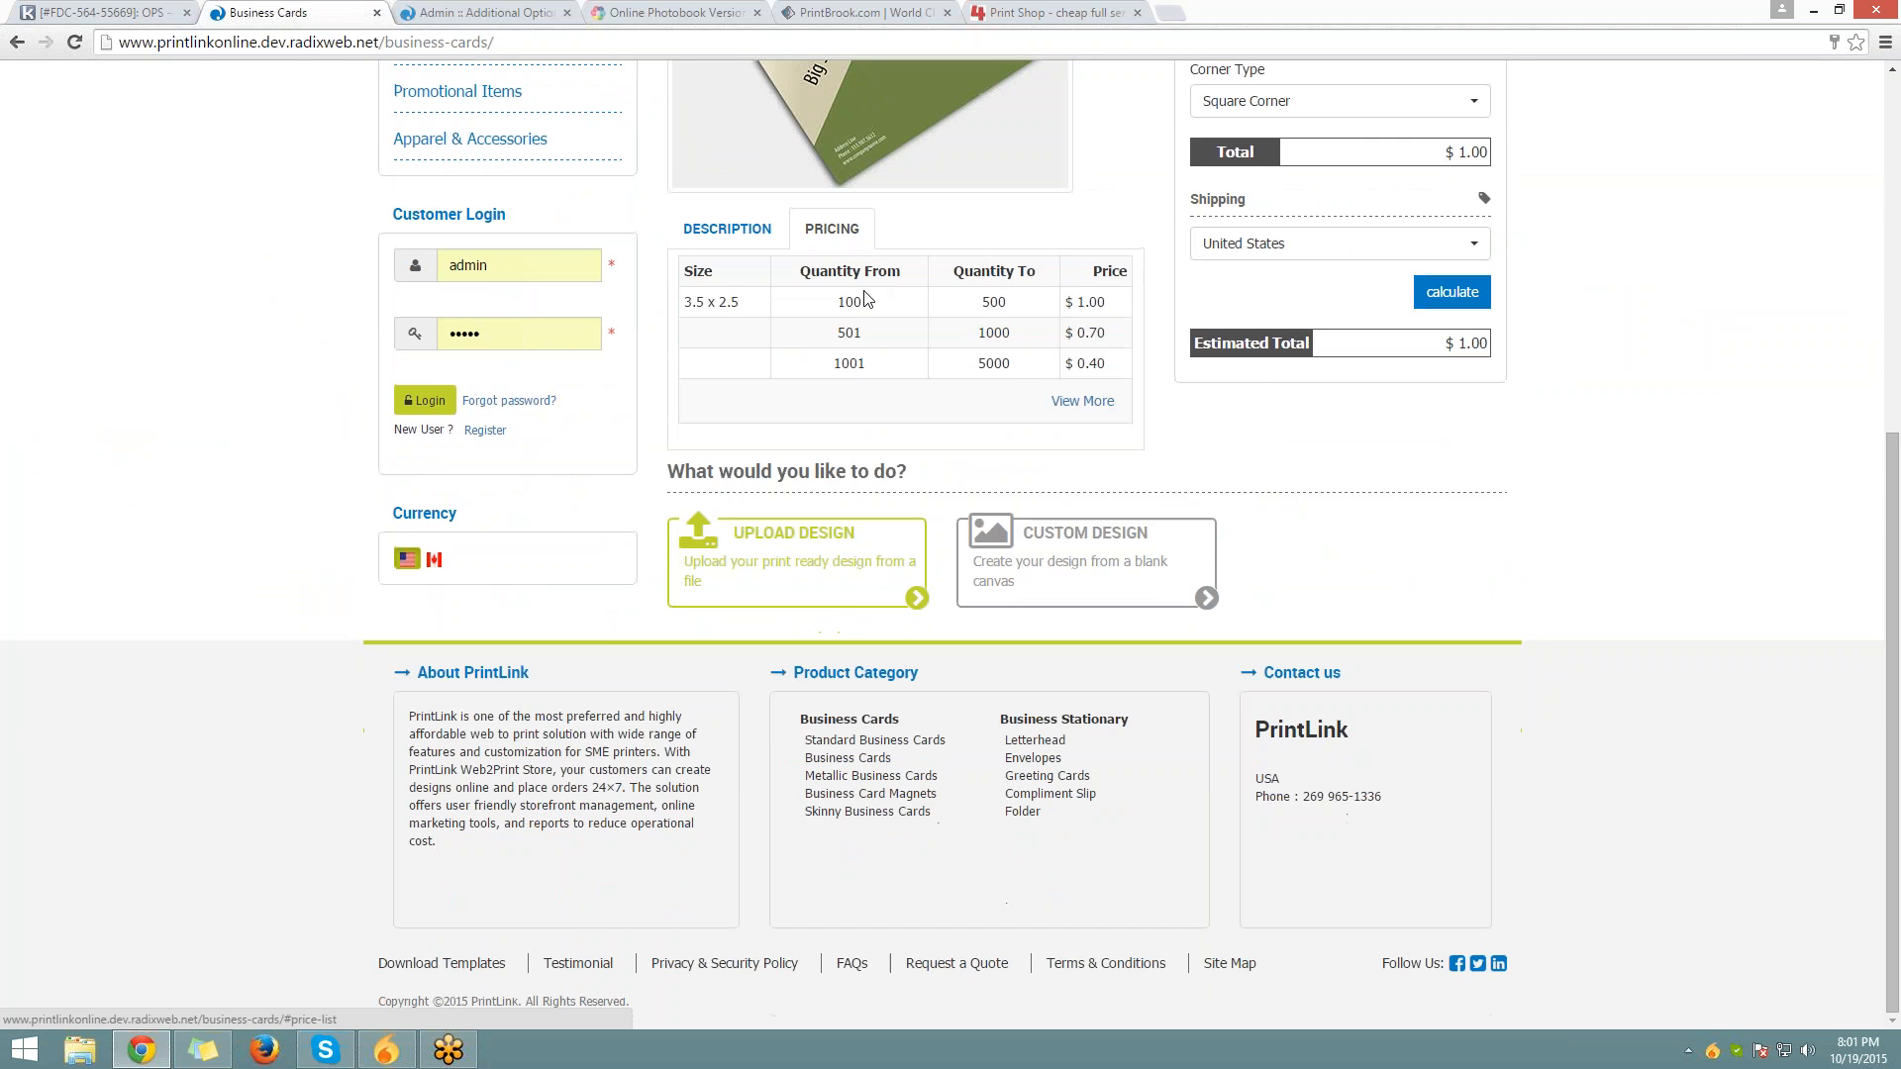
{"action": "scroll", "coordinate": [917, 445], "scroll_direction": "up", "scroll_amount": 3}
{"action": "left_click_drag", "start_coordinate": [684, 600], "coordinate": [1114, 661]}
{"action": "left_click", "coordinate": [1176, 709]}
{"action": "scroll", "coordinate": [1279, 607], "scroll_direction": "up", "scroll_amount": 3}
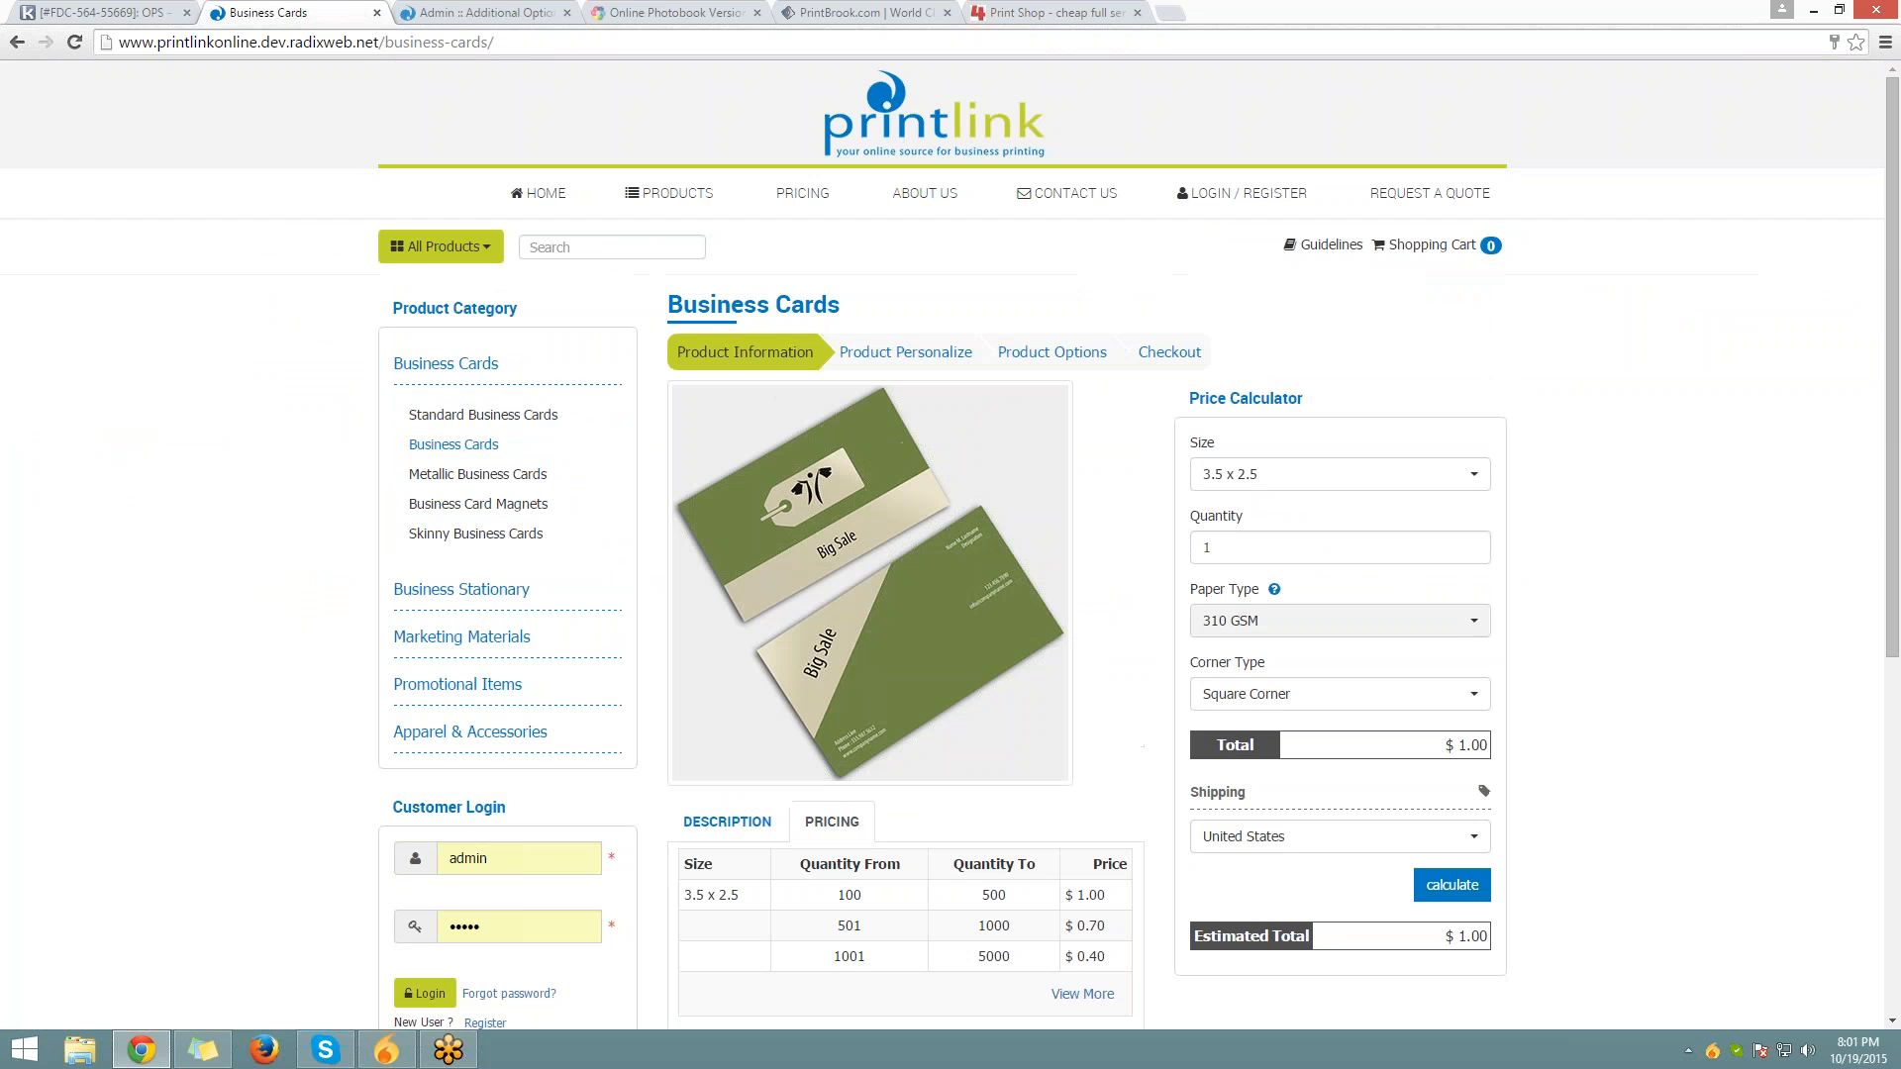
{"action": "left_click", "coordinate": [1208, 547]}
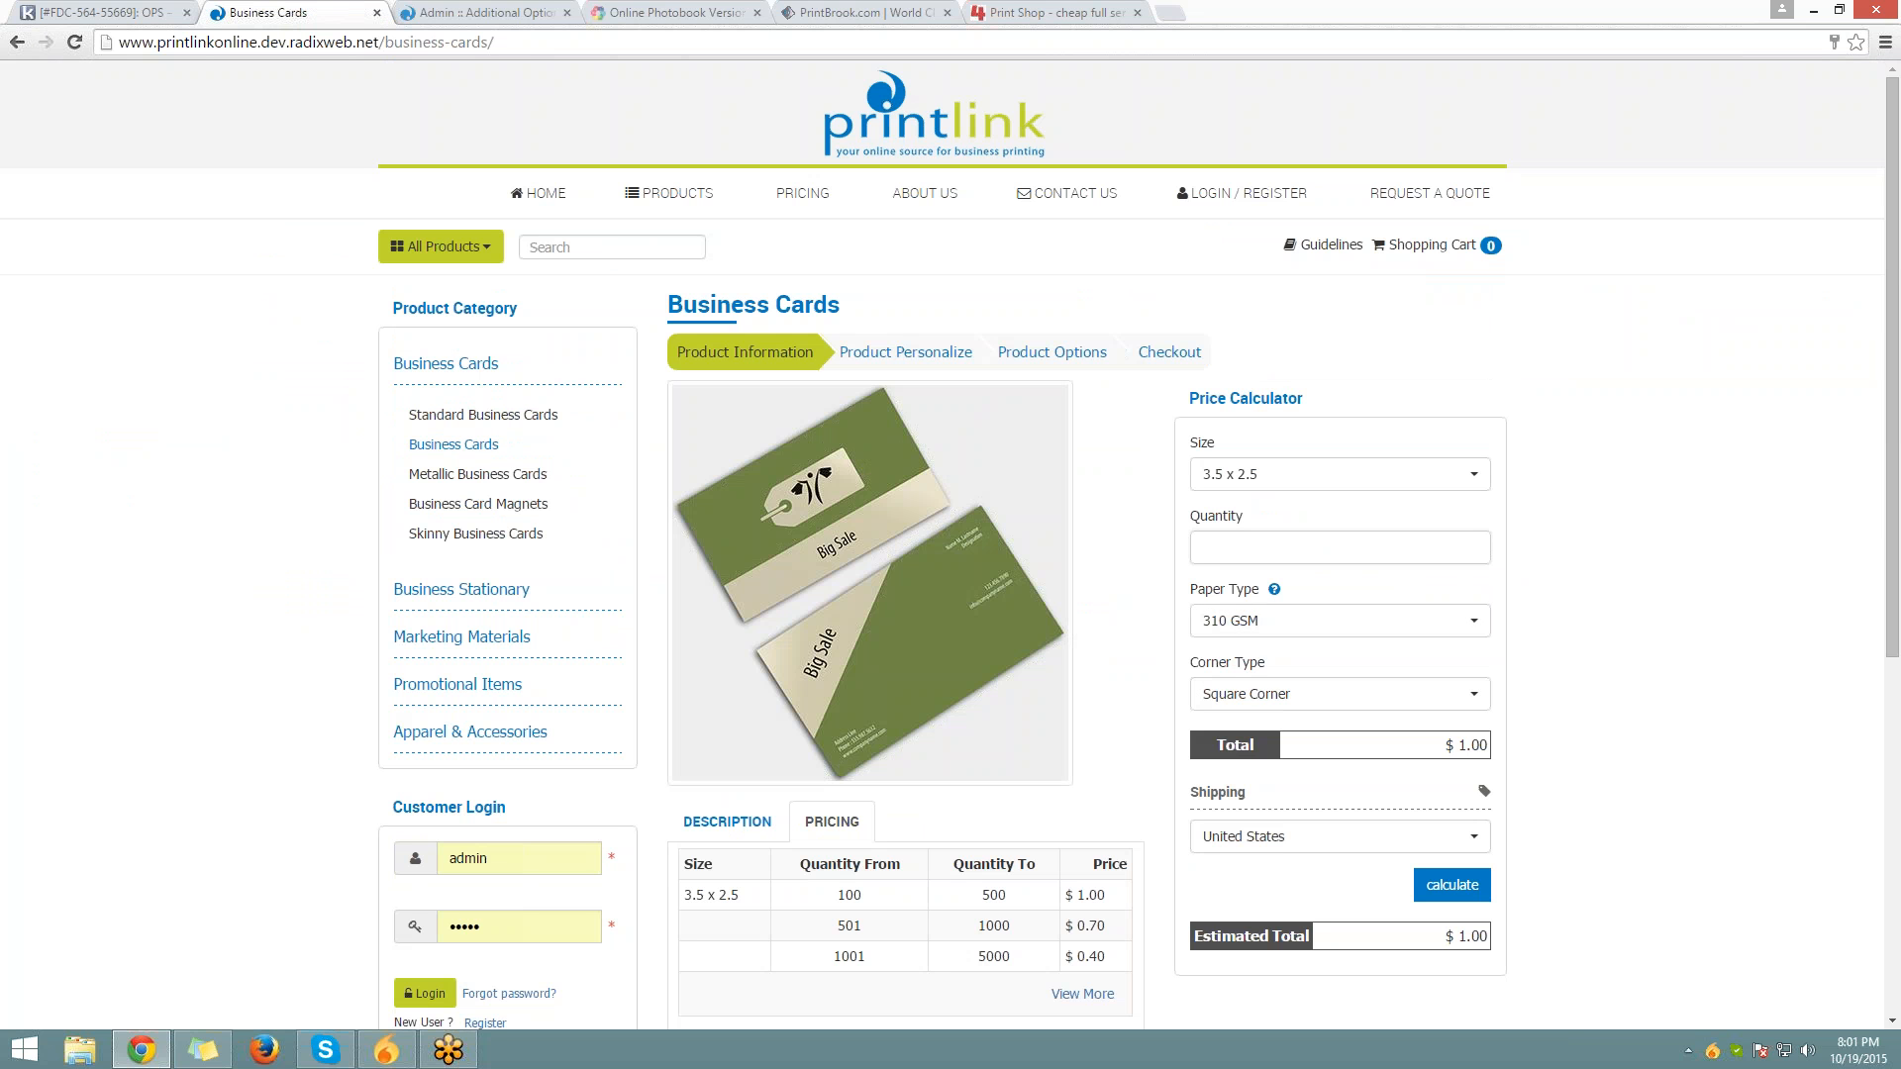
{"action": "type", "text": "1500"}
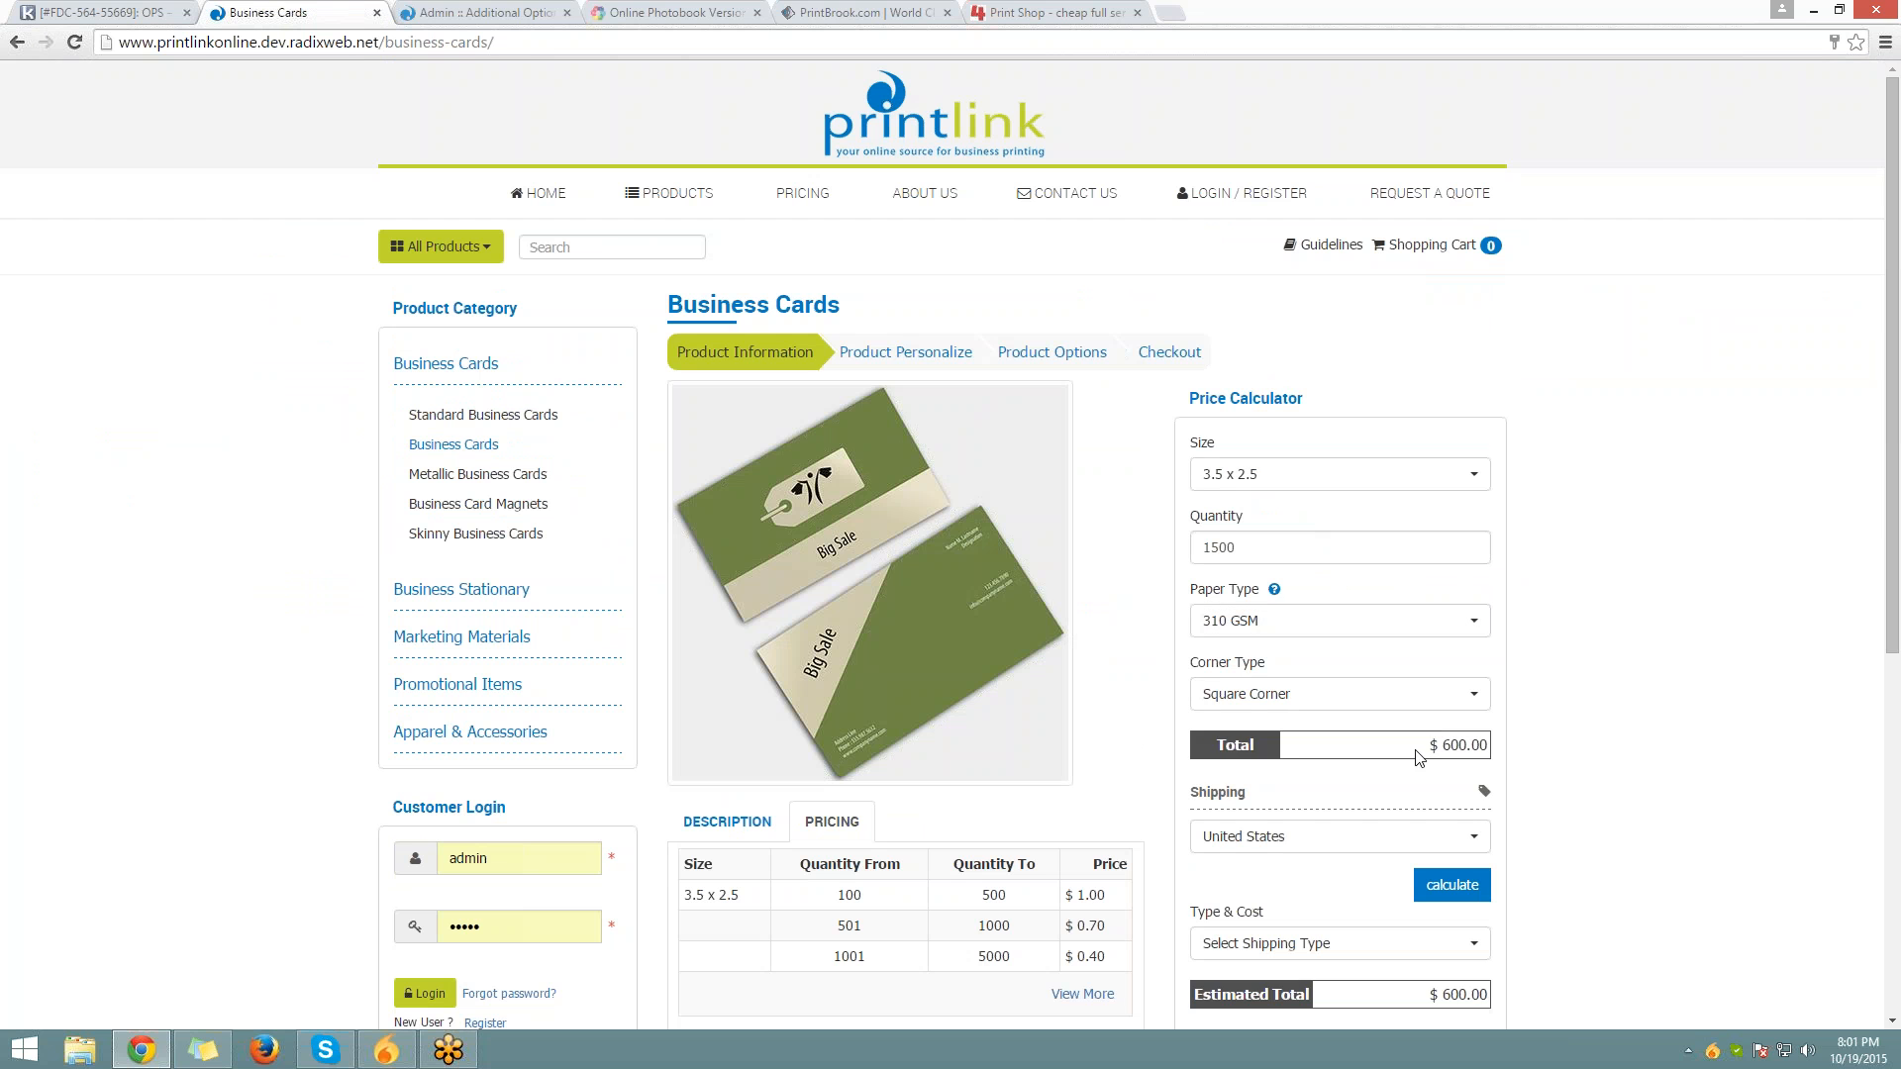
Choose 410 GSM paper and Round Corner, raising the total from $600.00 to $615.10
{"action": "left_click_drag", "start_coordinate": [1431, 754], "coordinate": [1488, 749]}
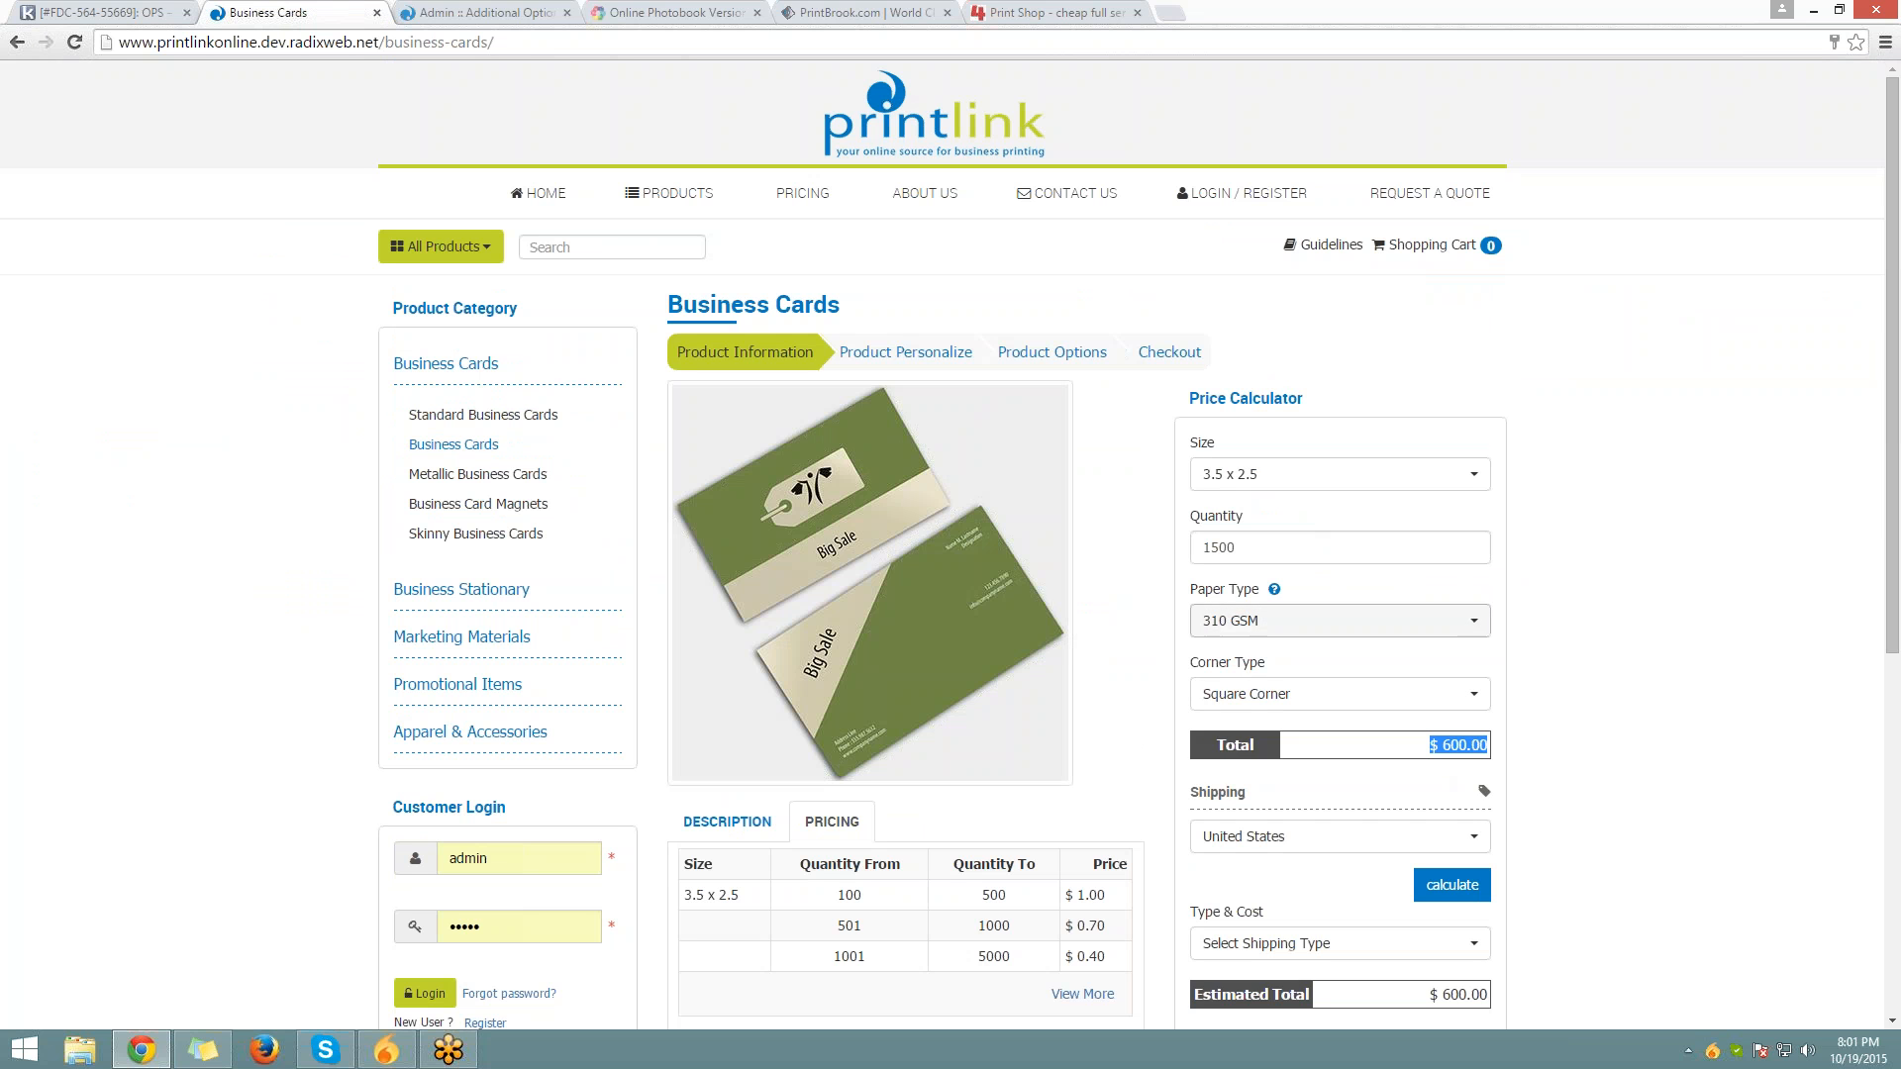
{"action": "left_click", "coordinate": [1275, 624]}
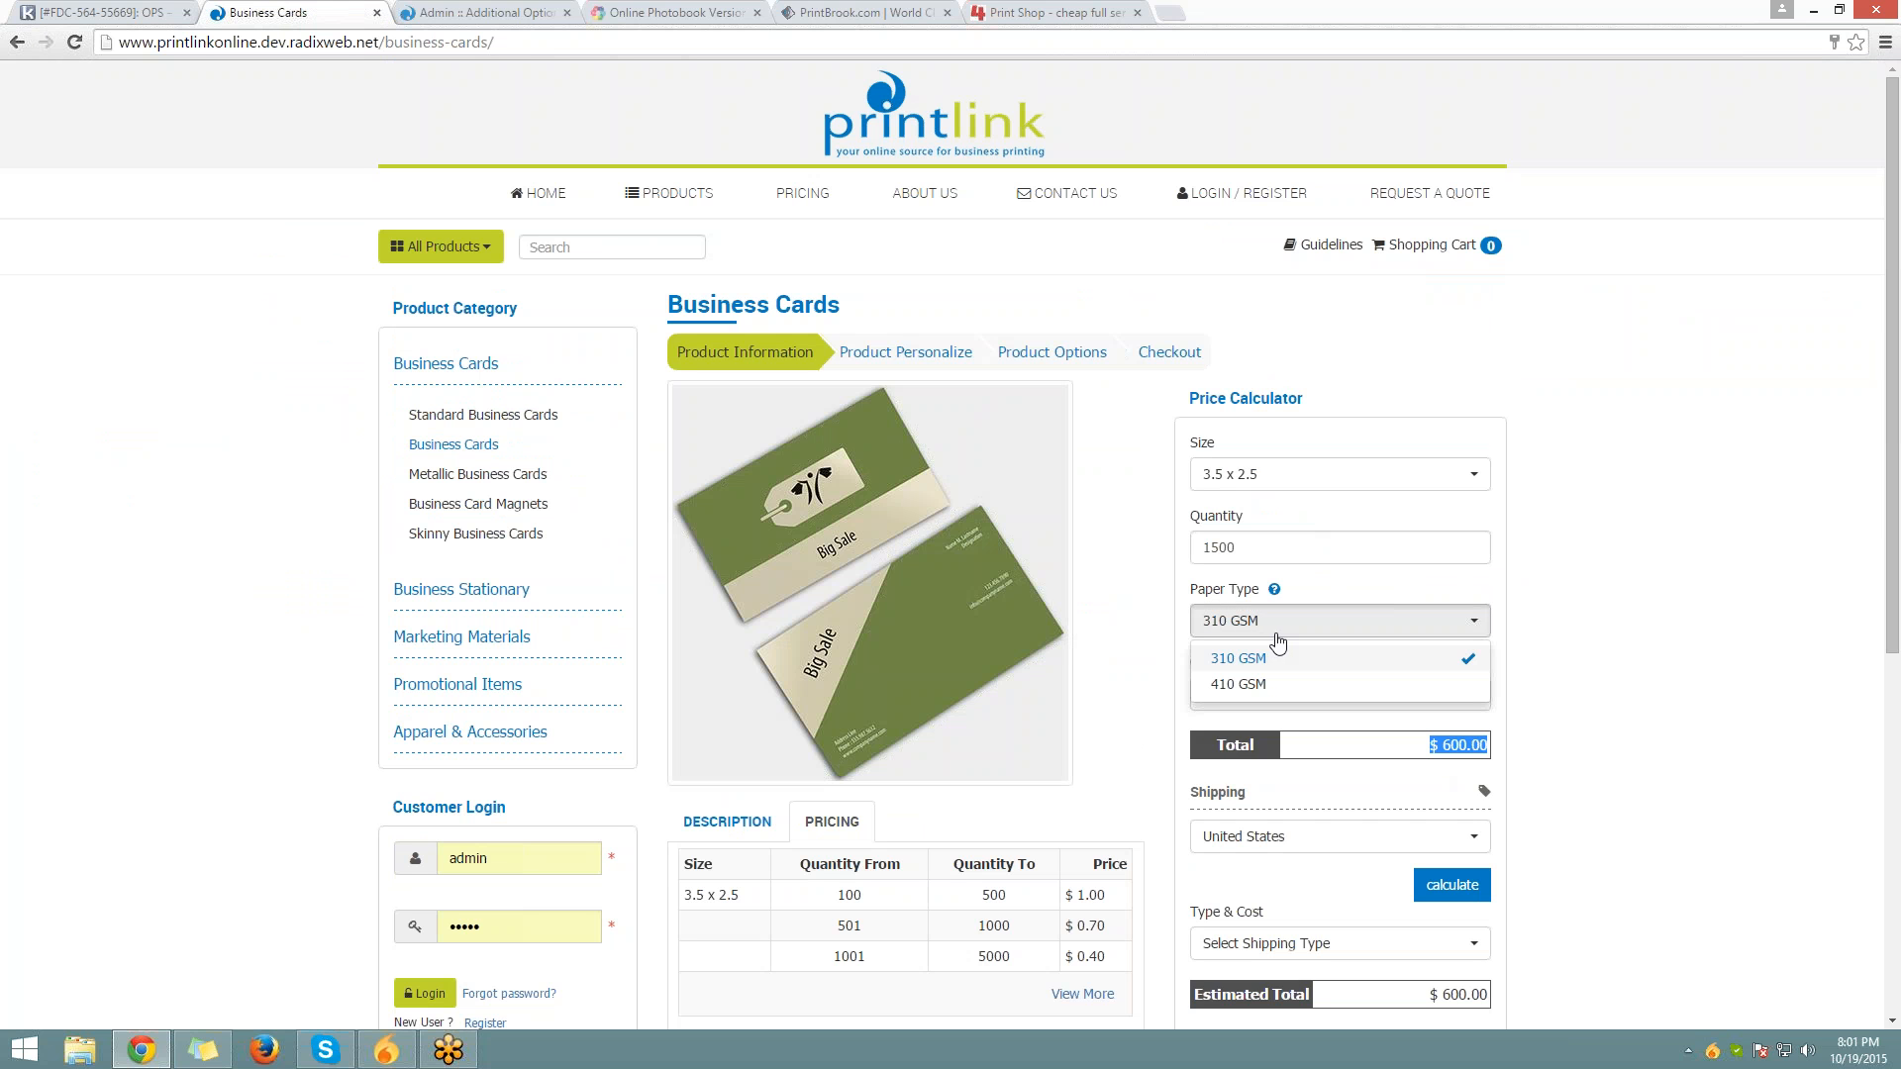
{"action": "left_click", "coordinate": [1337, 684]}
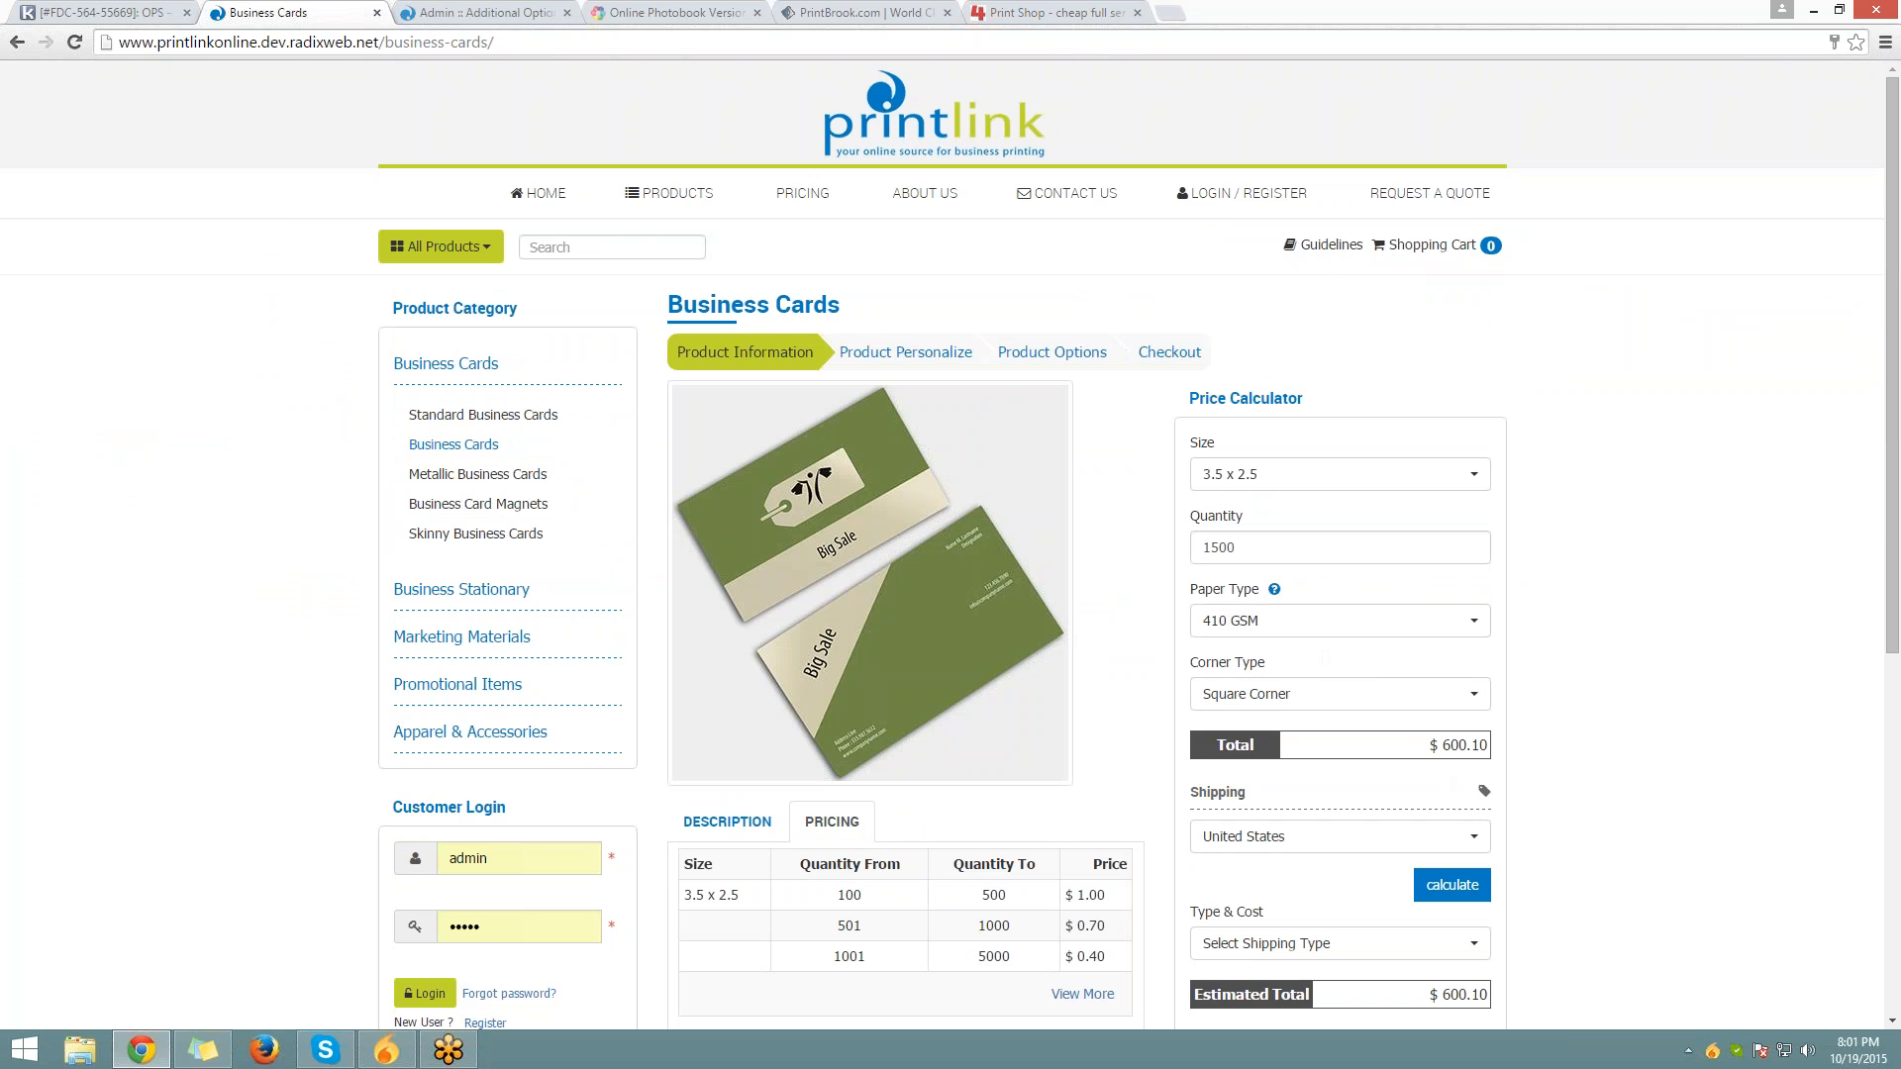
{"action": "left_click_drag", "start_coordinate": [1471, 746], "coordinate": [1492, 748]}
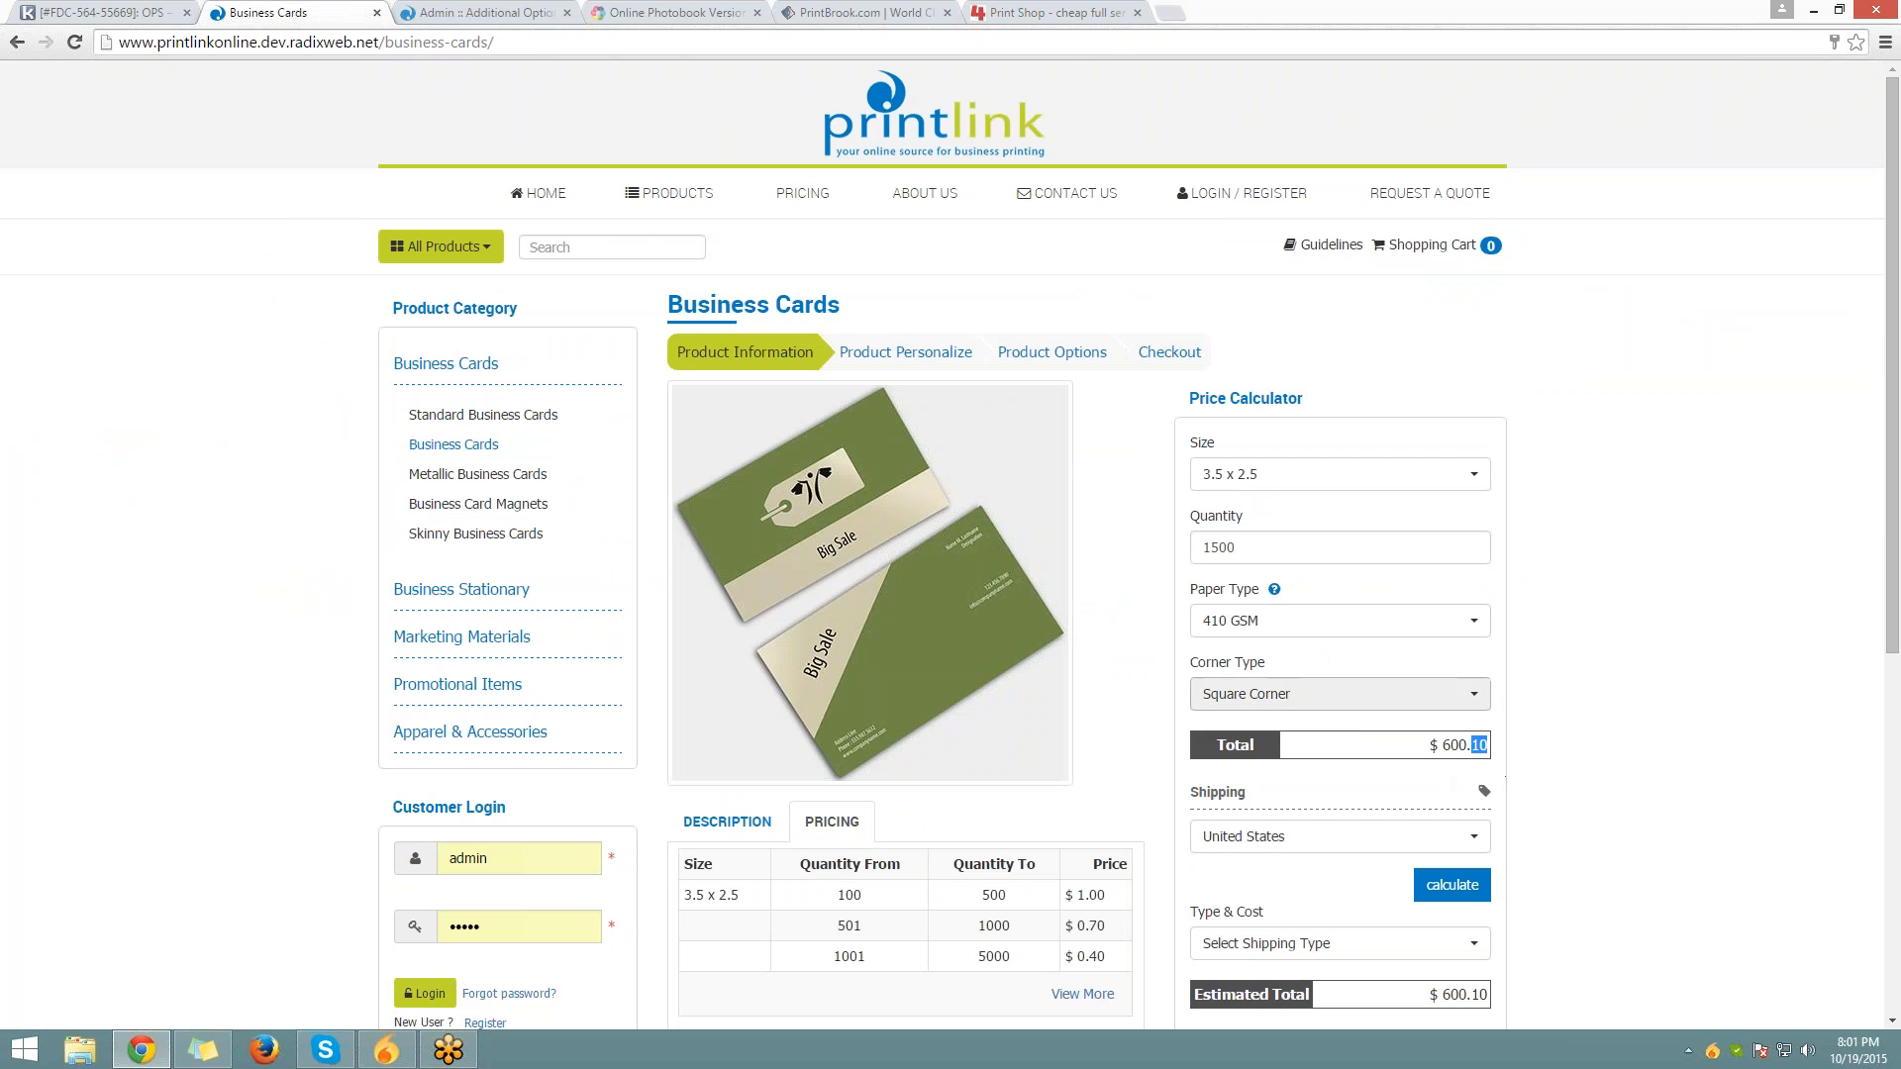
{"action": "left_click", "coordinate": [1282, 702]}
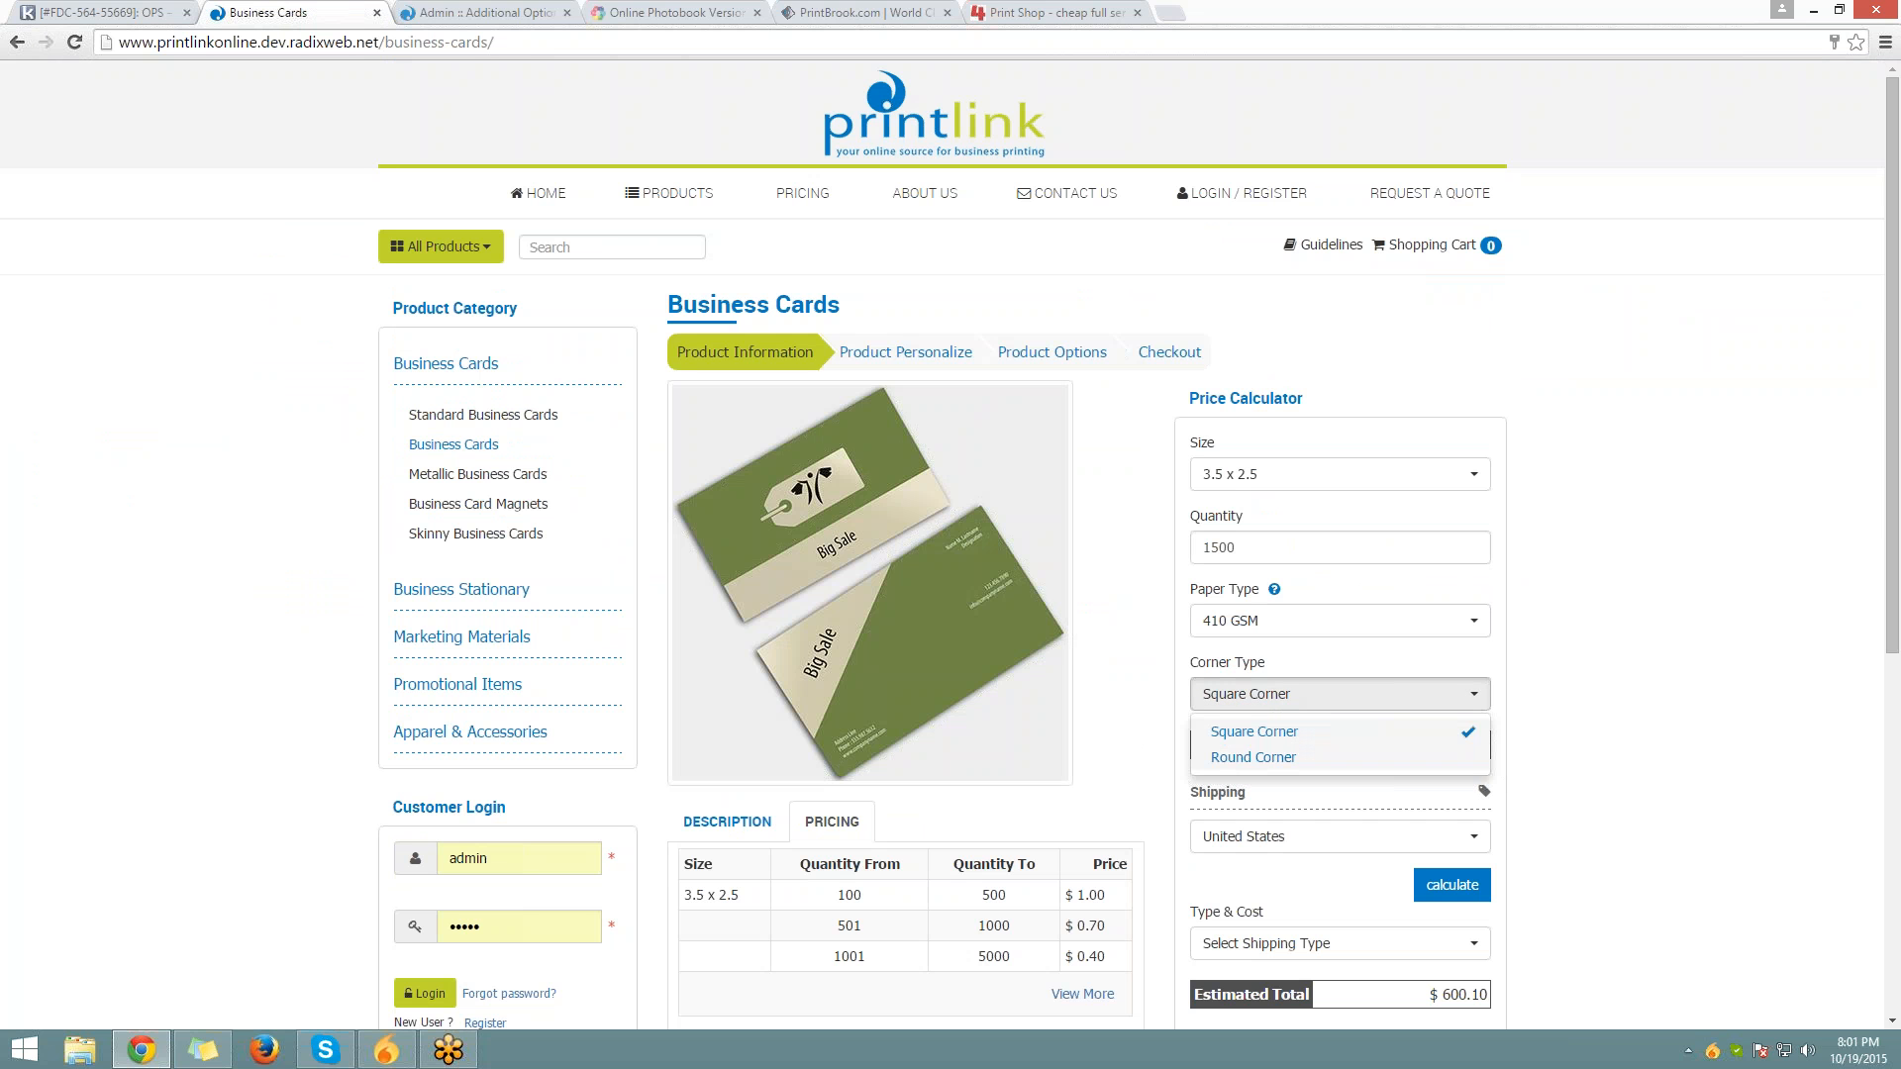
{"action": "left_click", "coordinate": [1443, 758]}
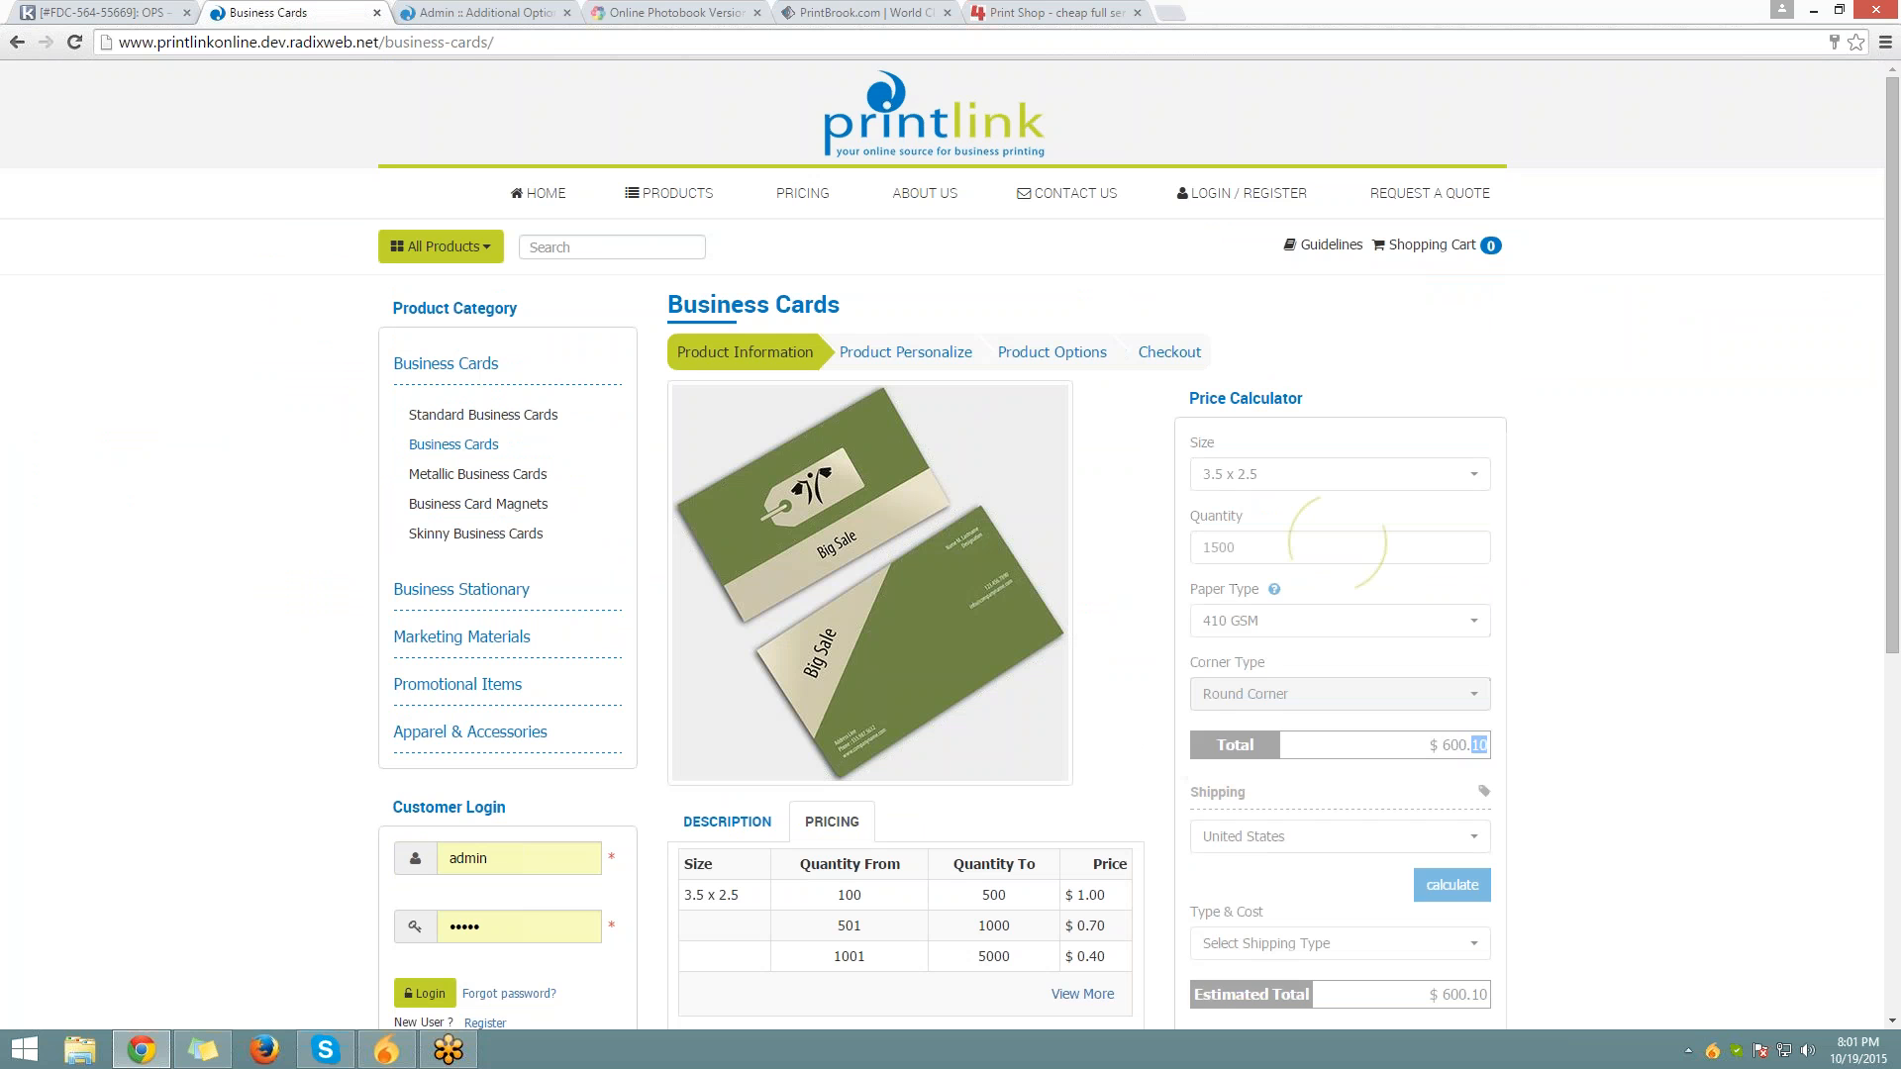
{"action": "double_click", "coordinate": [1447, 745]}
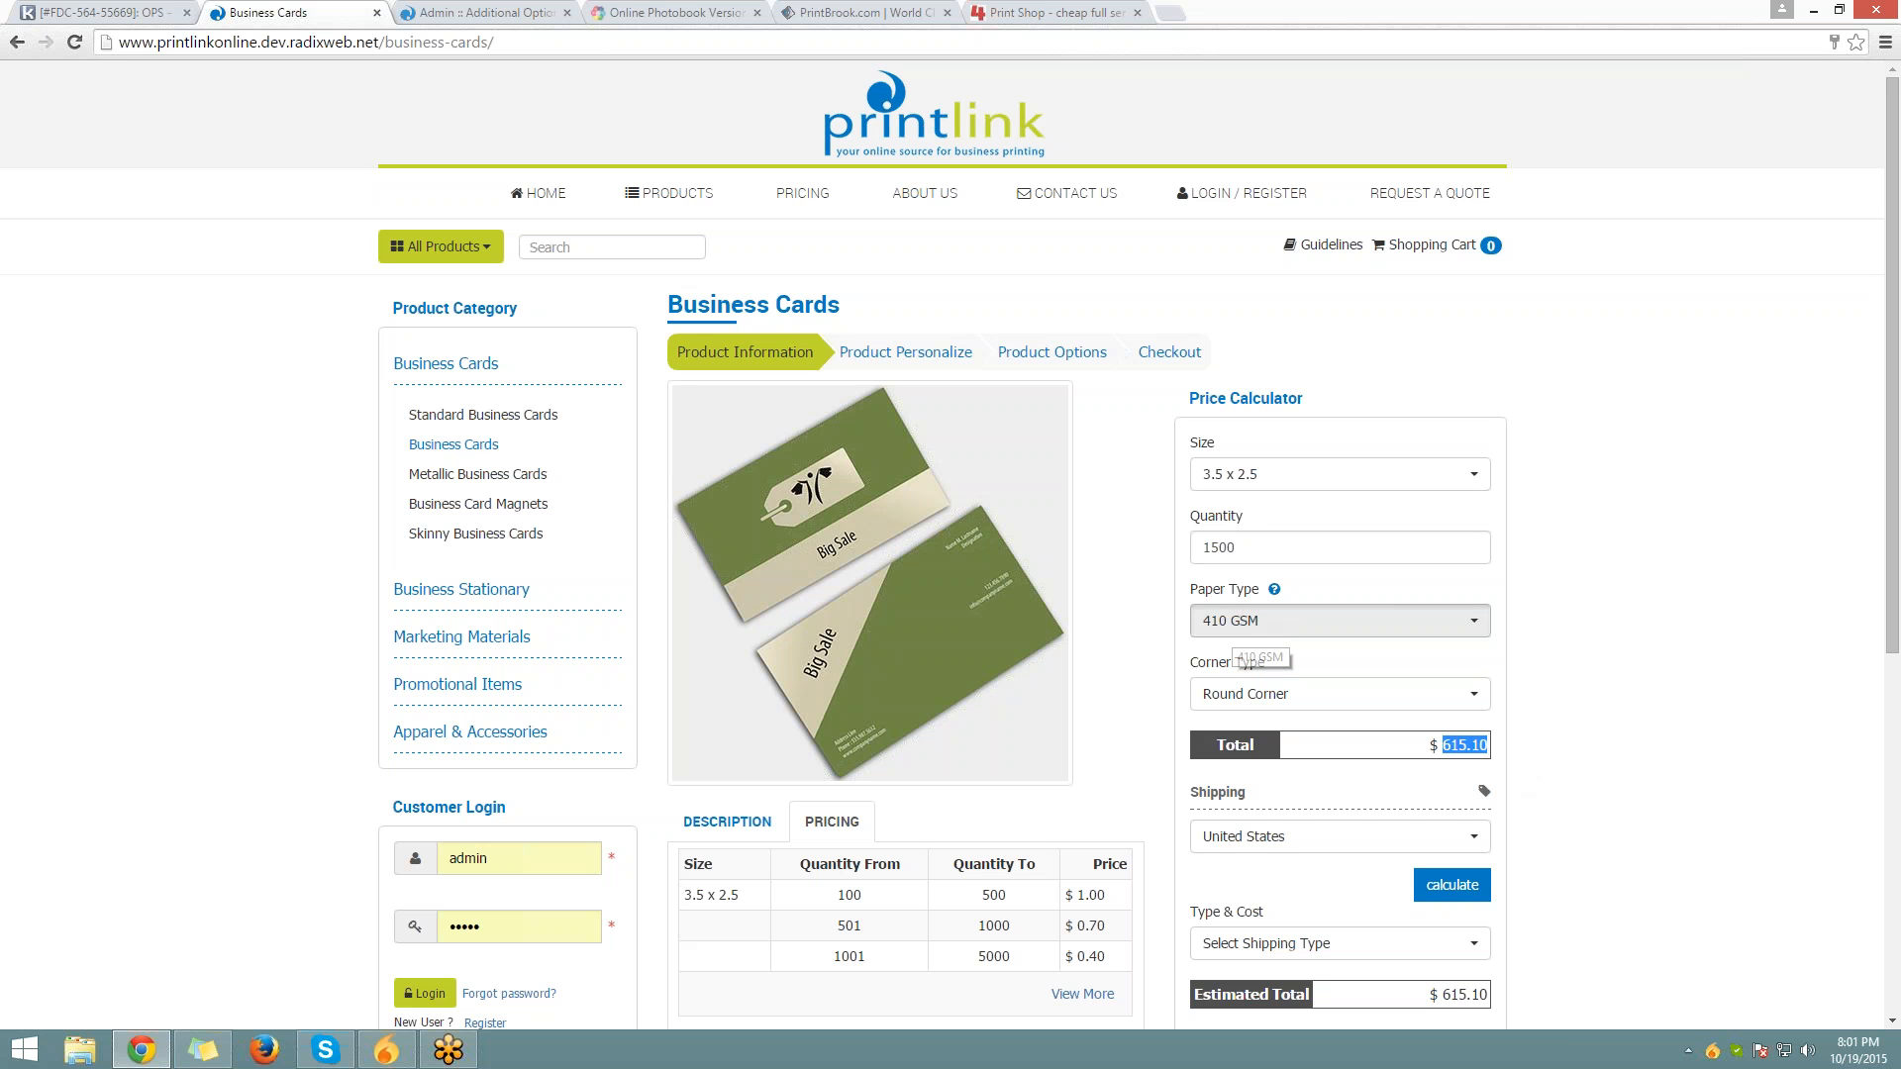
Switch back to 310 GSM and Square Corner, then return to the admin price page
{"action": "left_click", "coordinate": [1234, 624]}
{"action": "left_click", "coordinate": [1233, 657]}
{"action": "left_click", "coordinate": [1287, 692]}
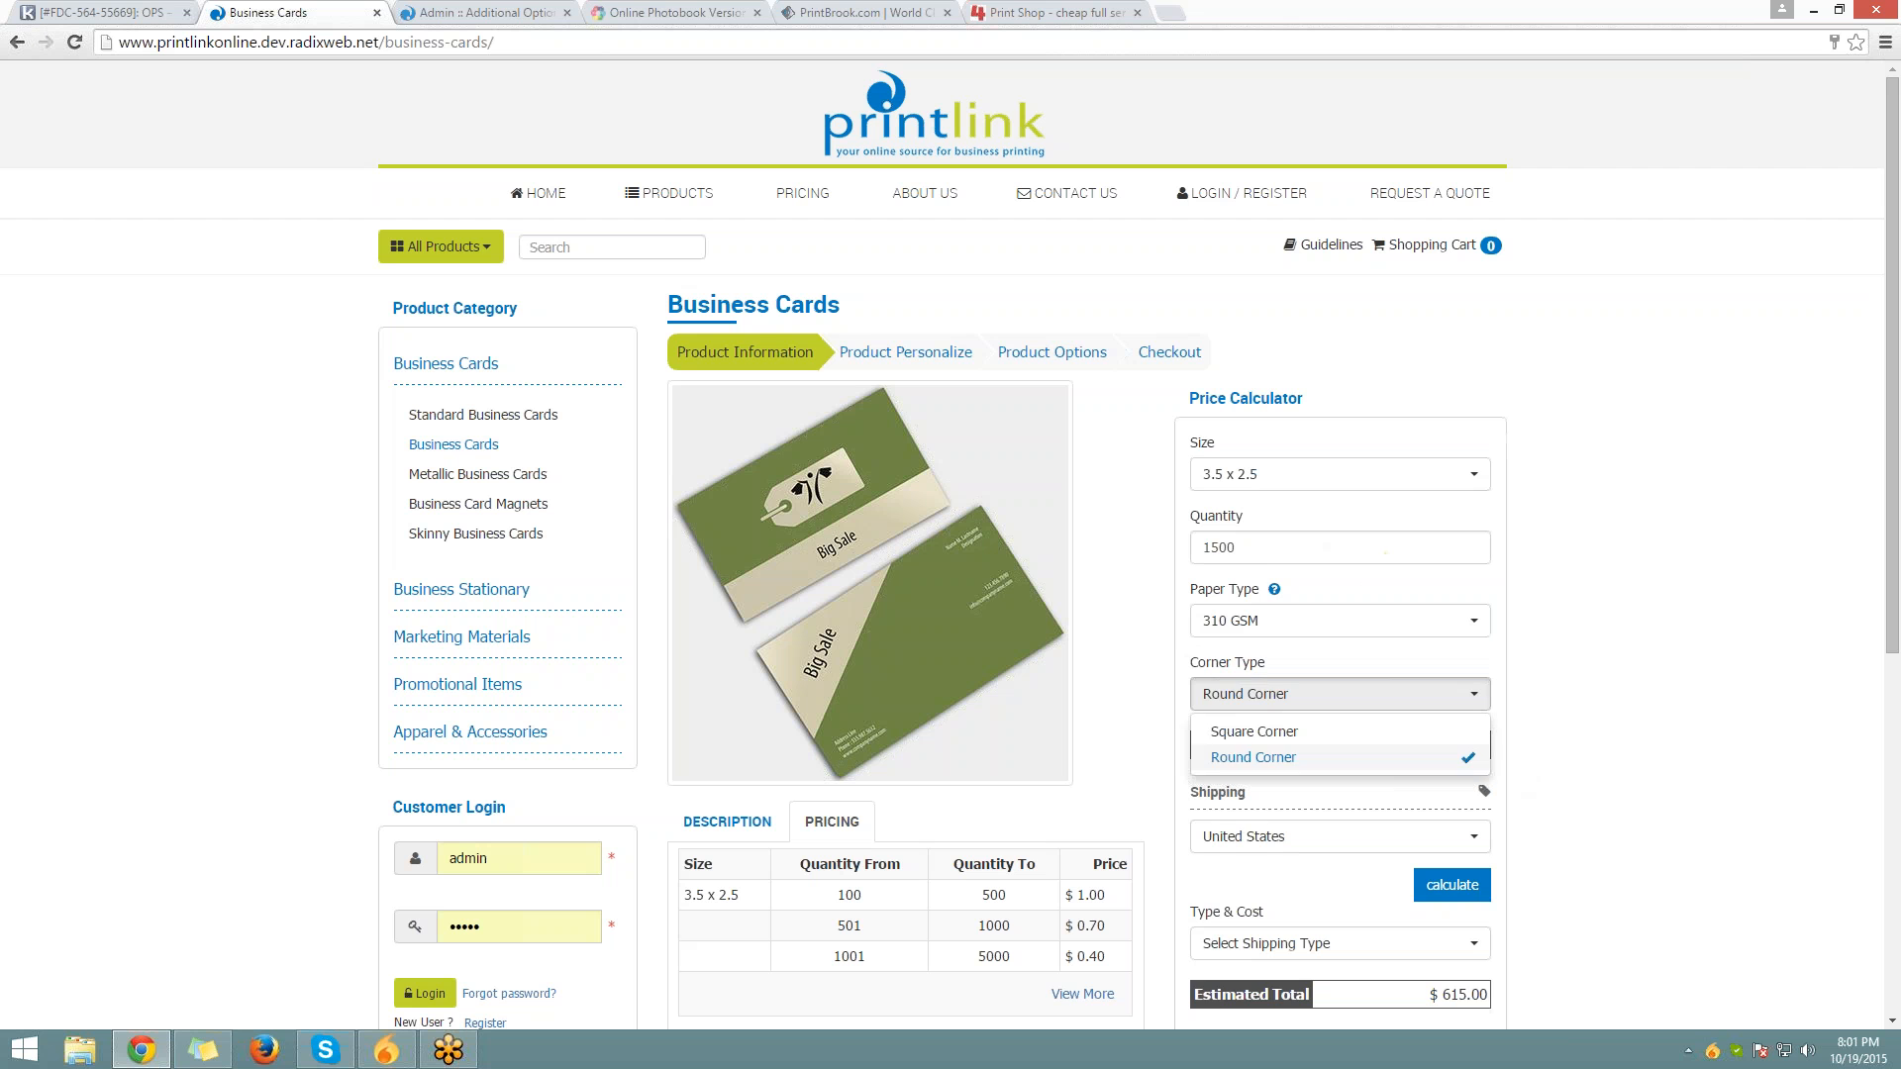
{"action": "left_click", "coordinate": [1242, 731]}
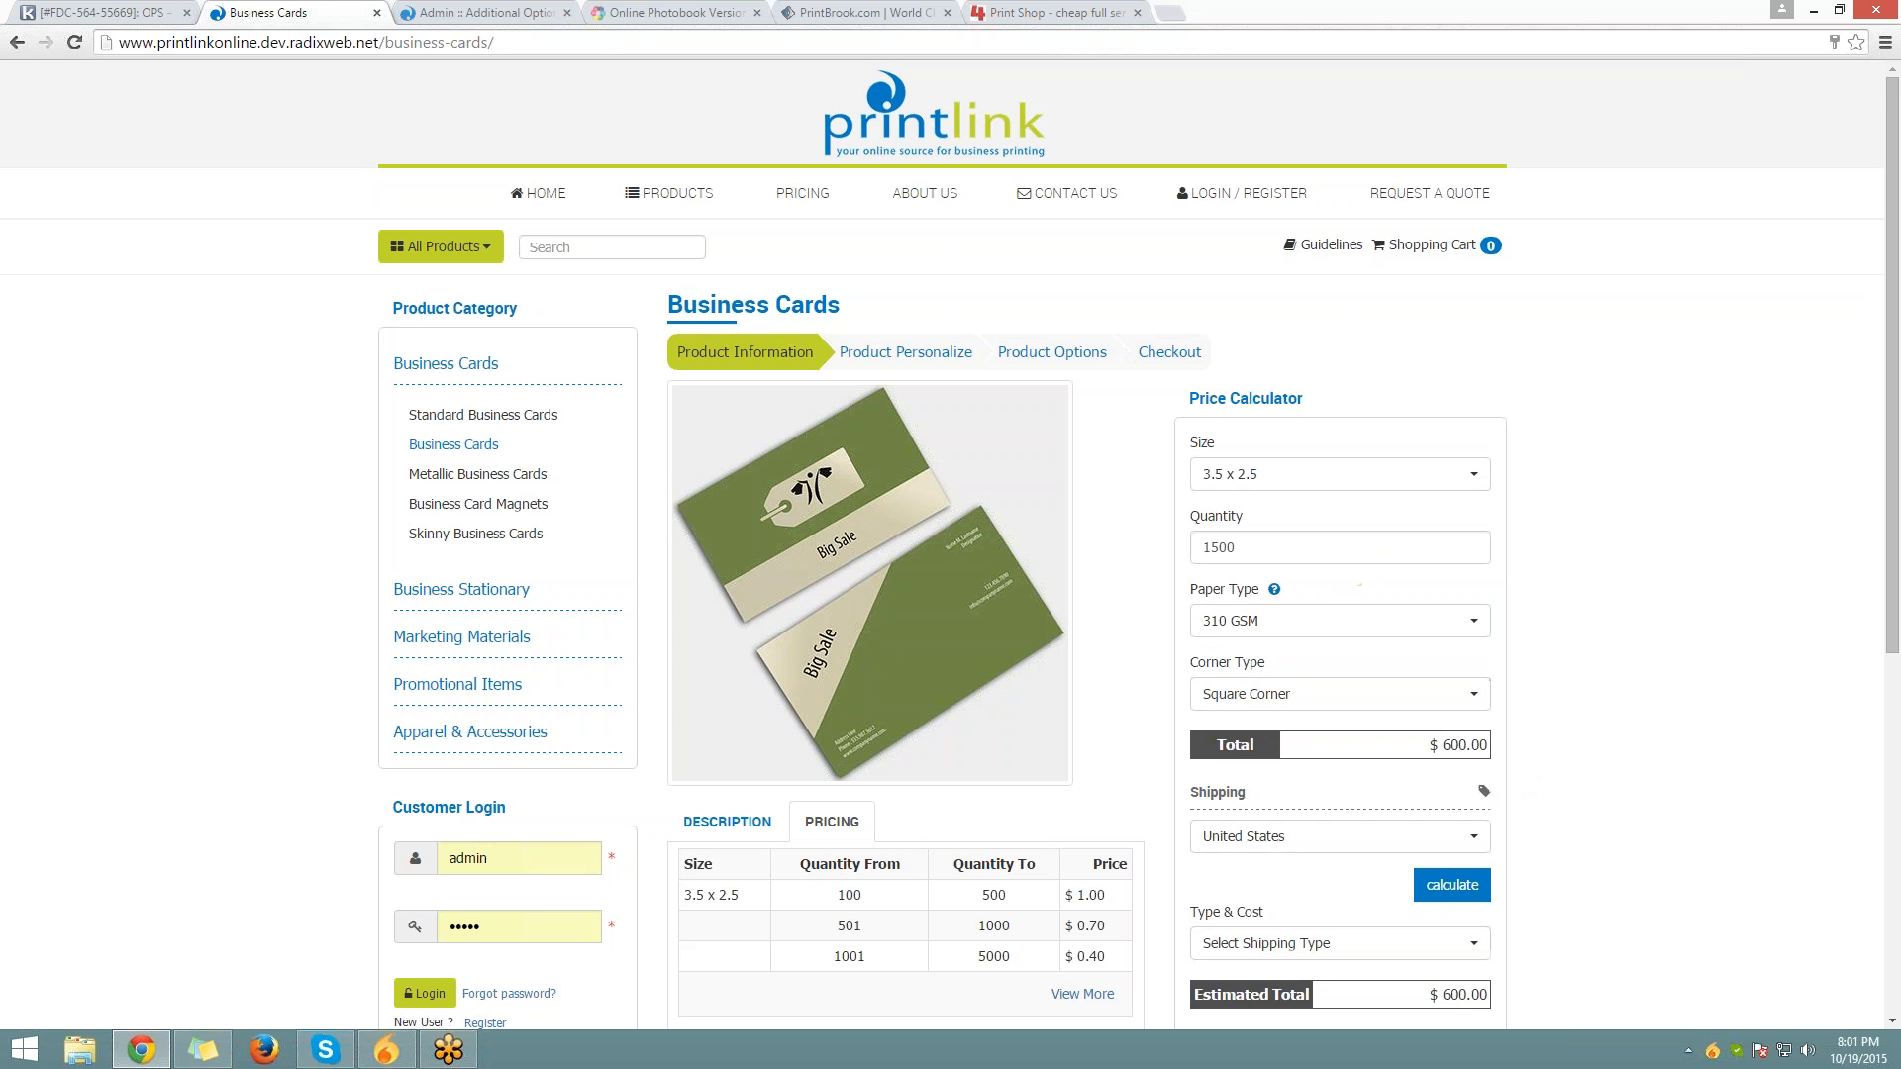
{"action": "left_click", "coordinate": [1228, 621]}
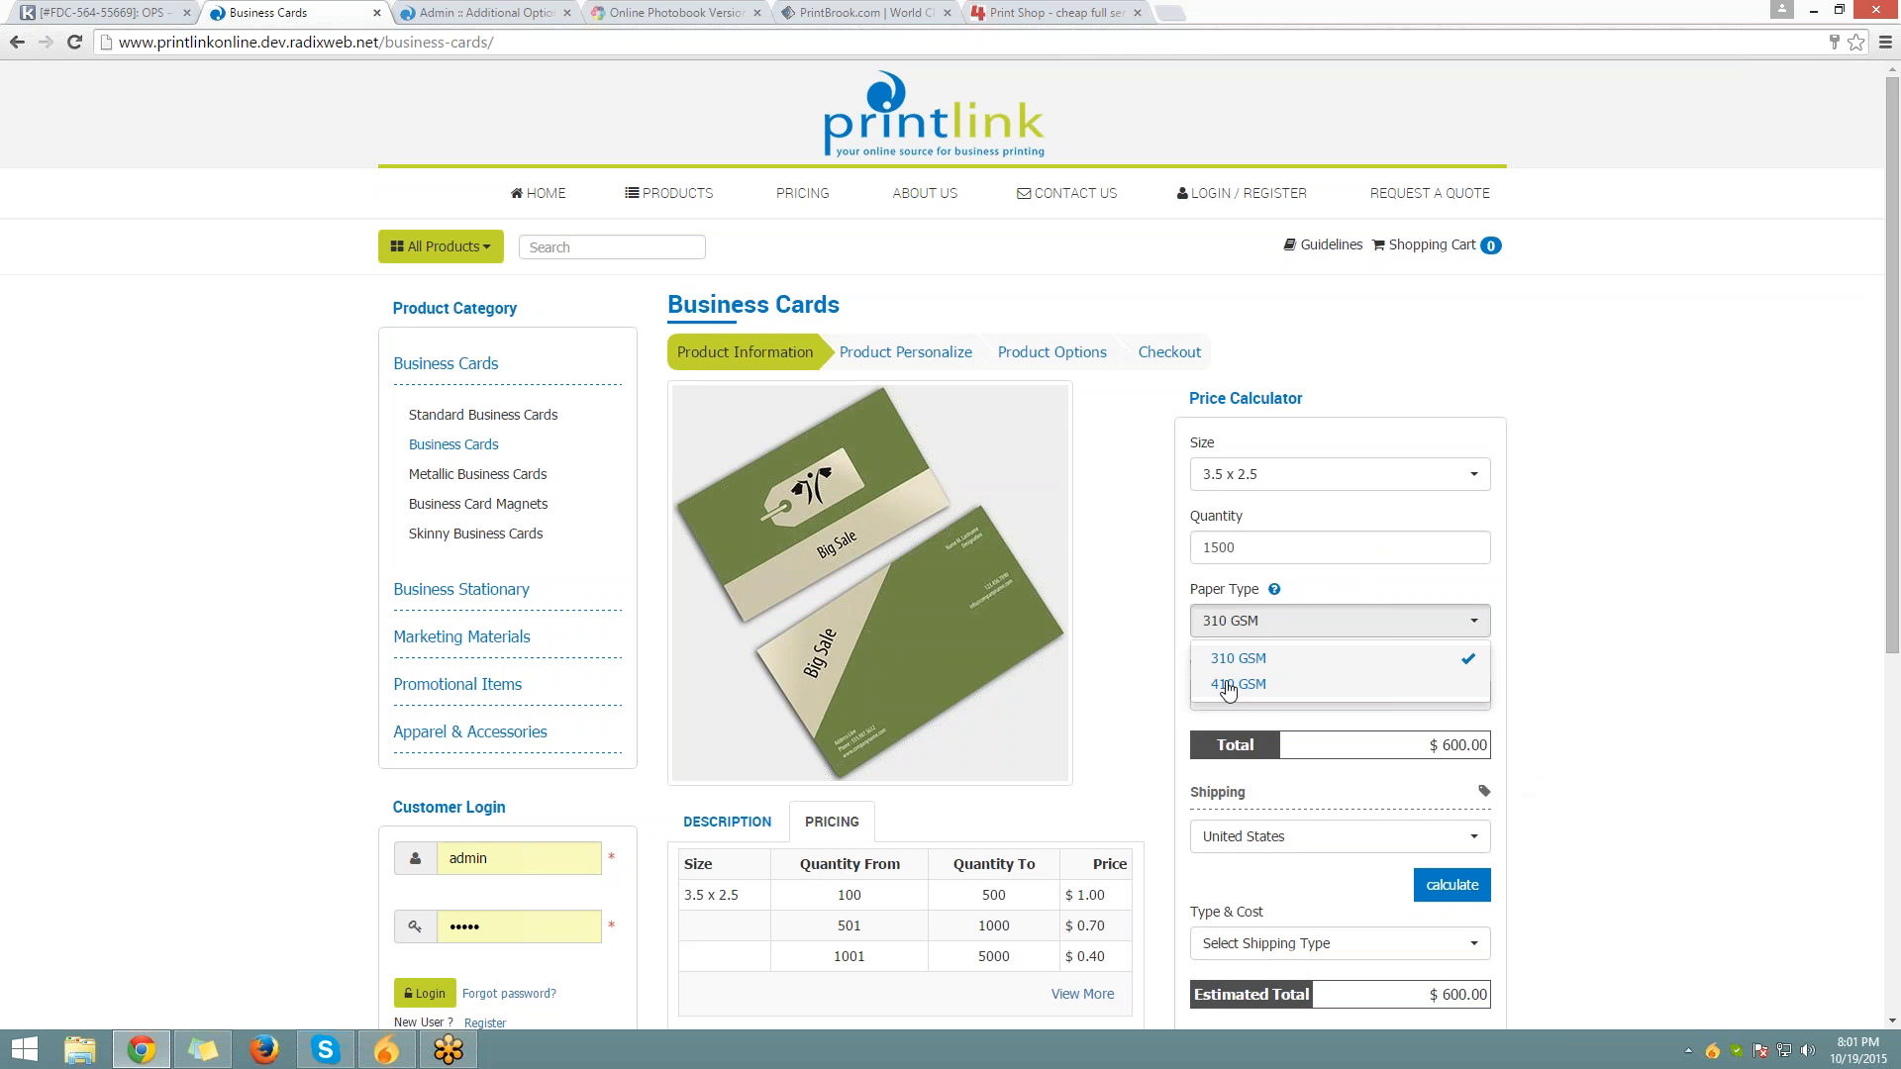
{"action": "left_click", "coordinate": [1232, 658]}
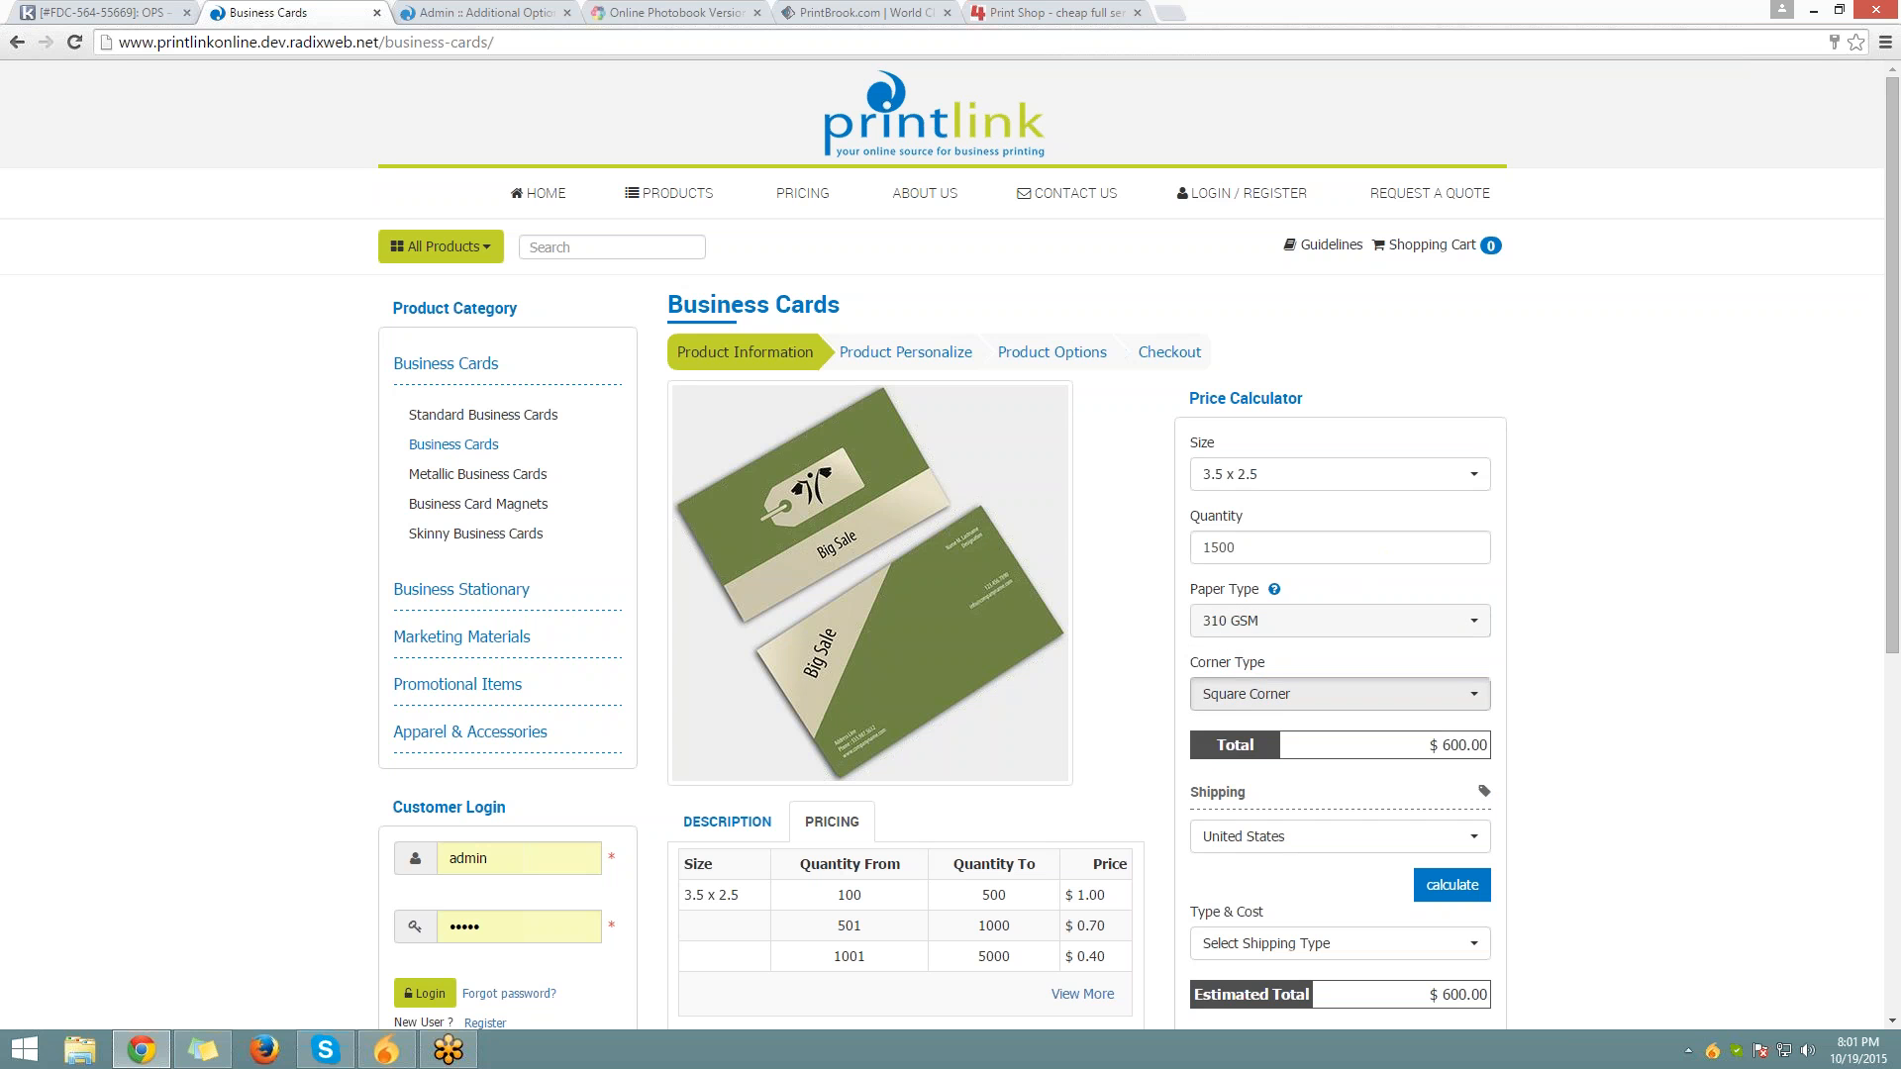
{"action": "left_click", "coordinate": [1287, 693]}
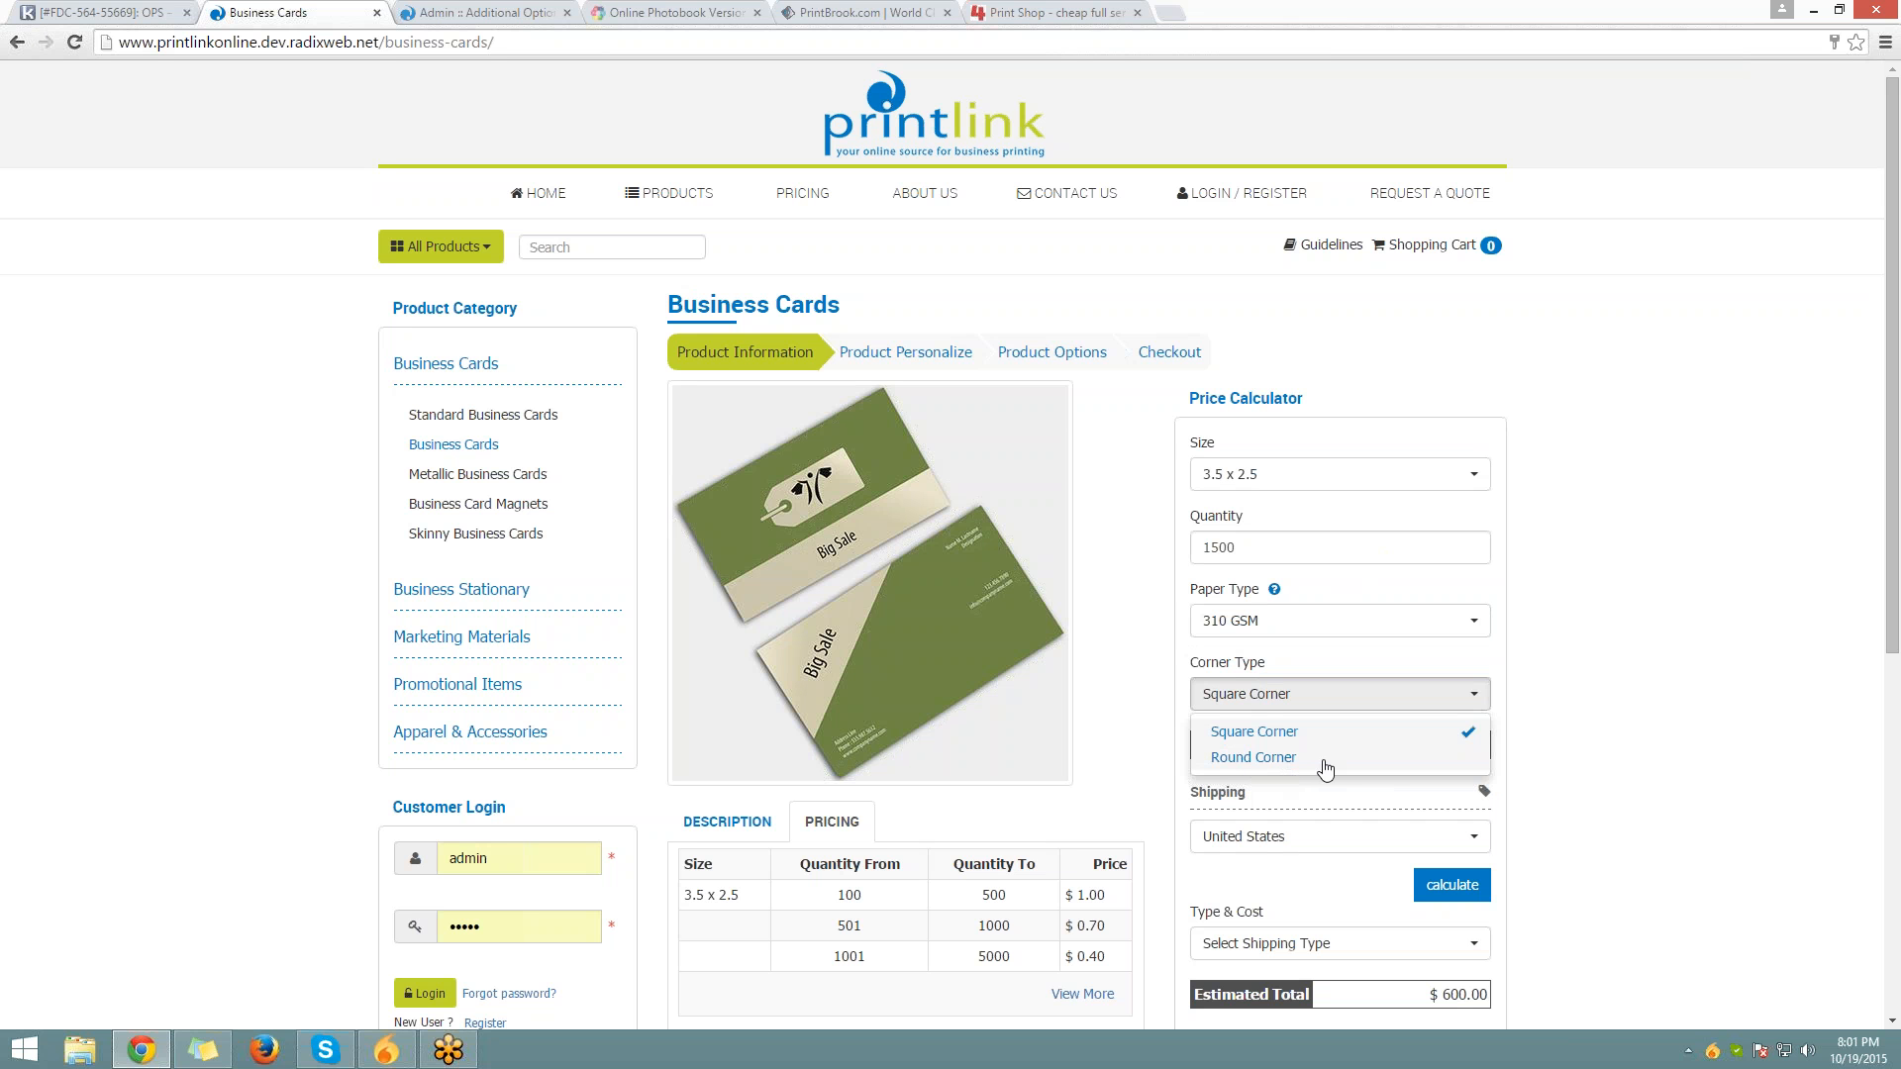
{"action": "left_click", "coordinate": [453, 22]}
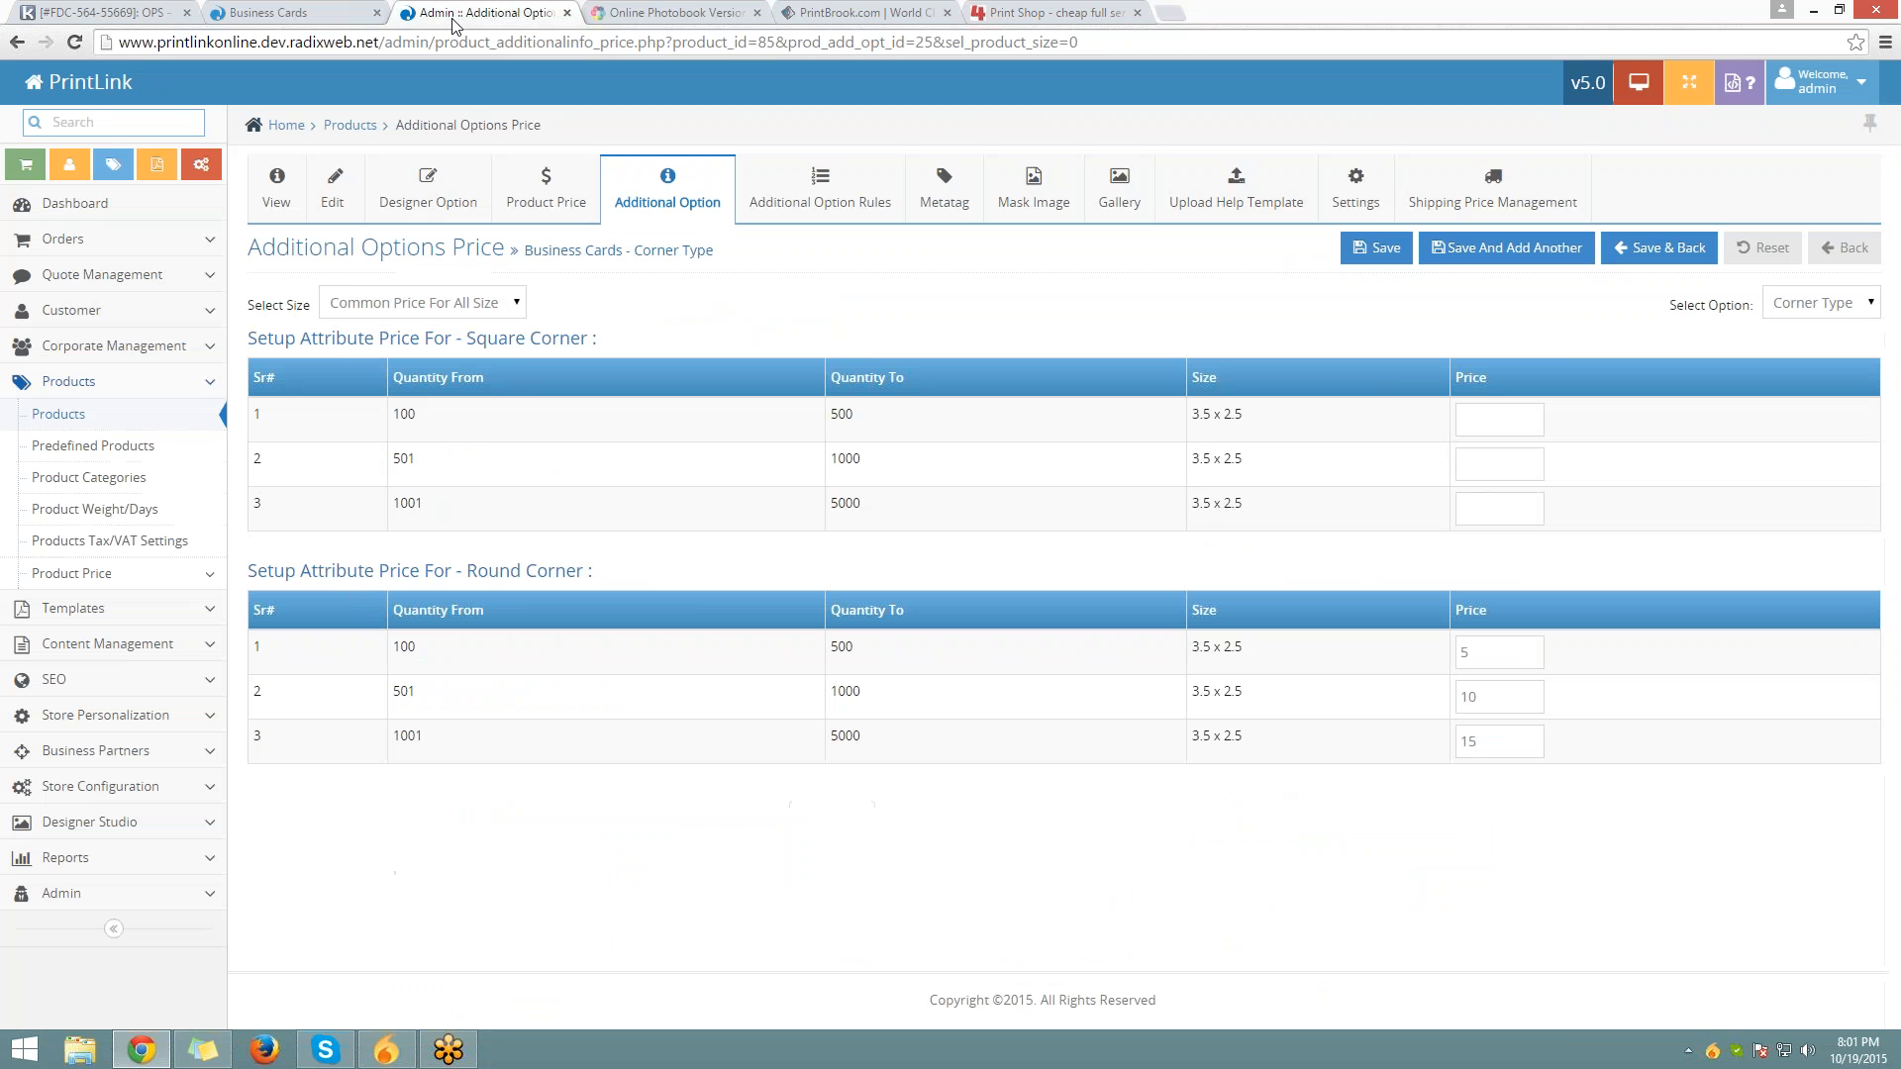
Start a new Business Cards option rule named 'Rule - 1'
{"action": "left_click", "coordinate": [837, 196]}
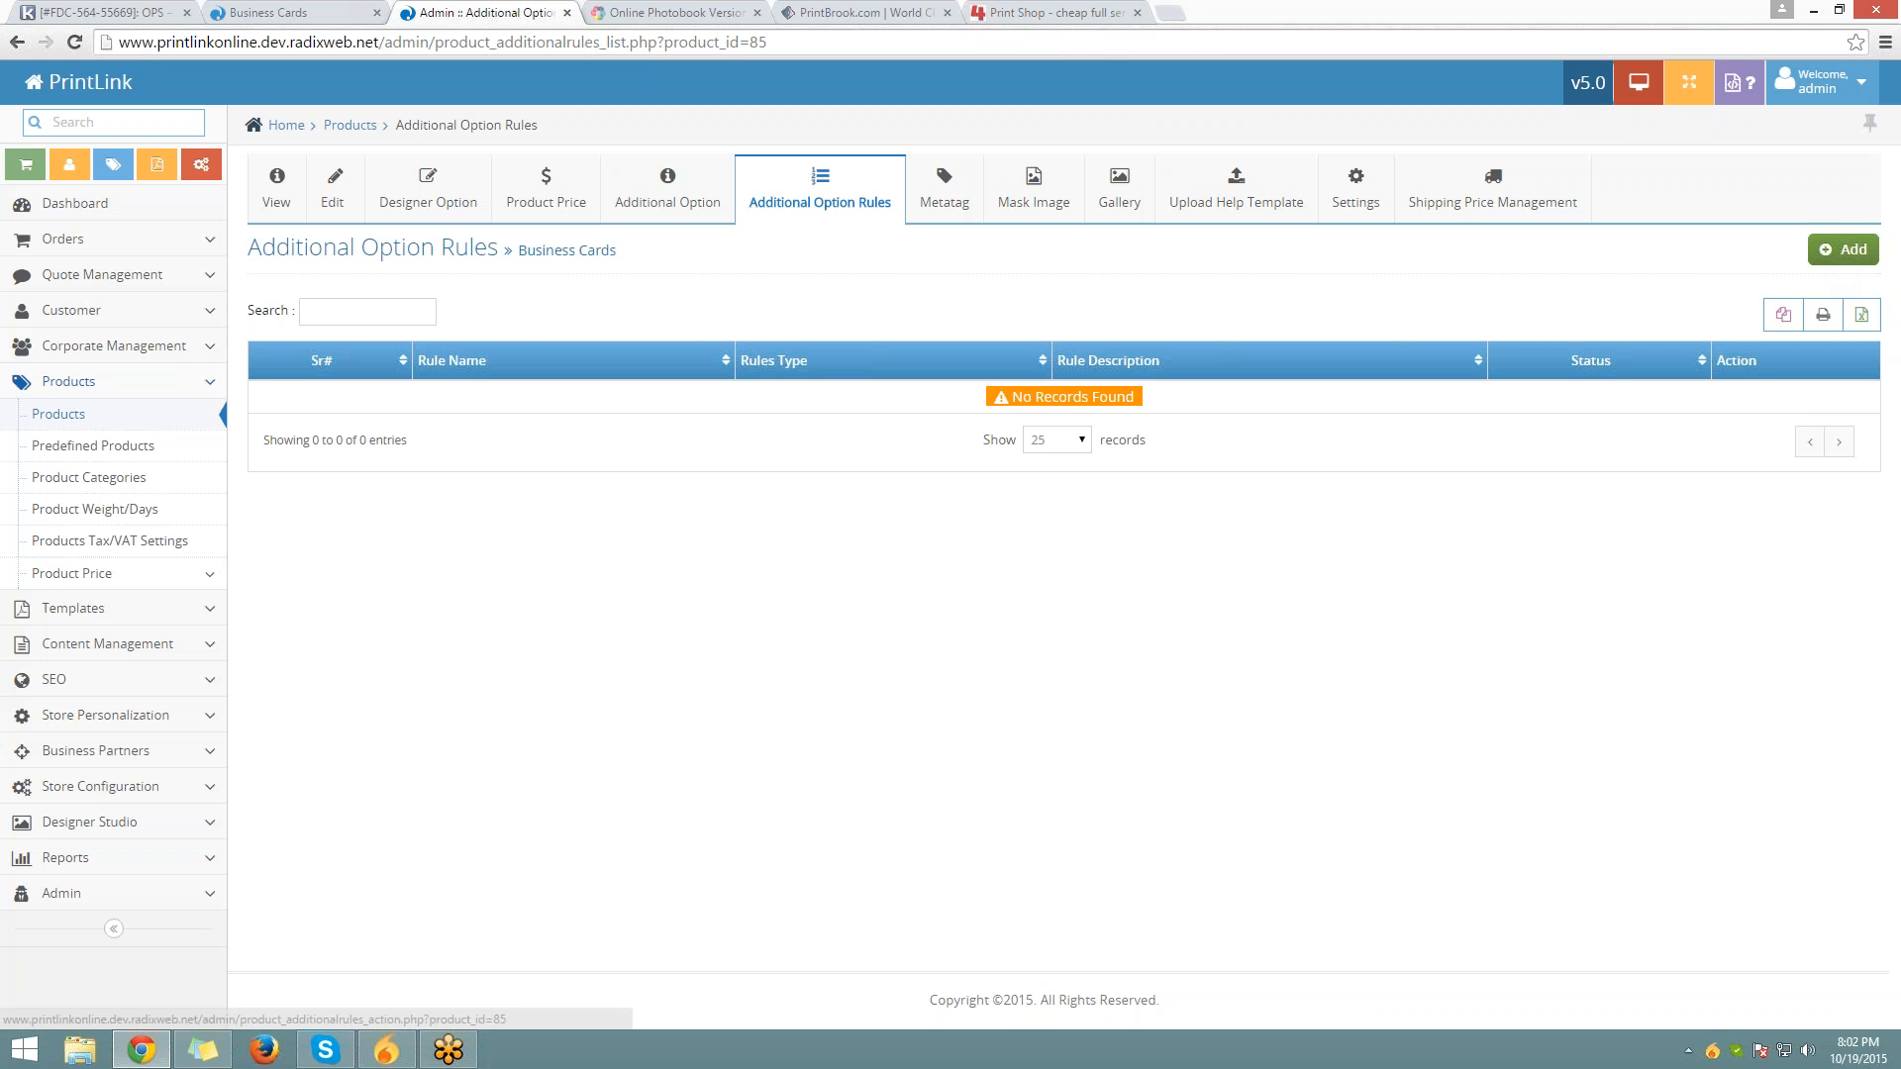
{"action": "left_click", "coordinate": [1842, 248]}
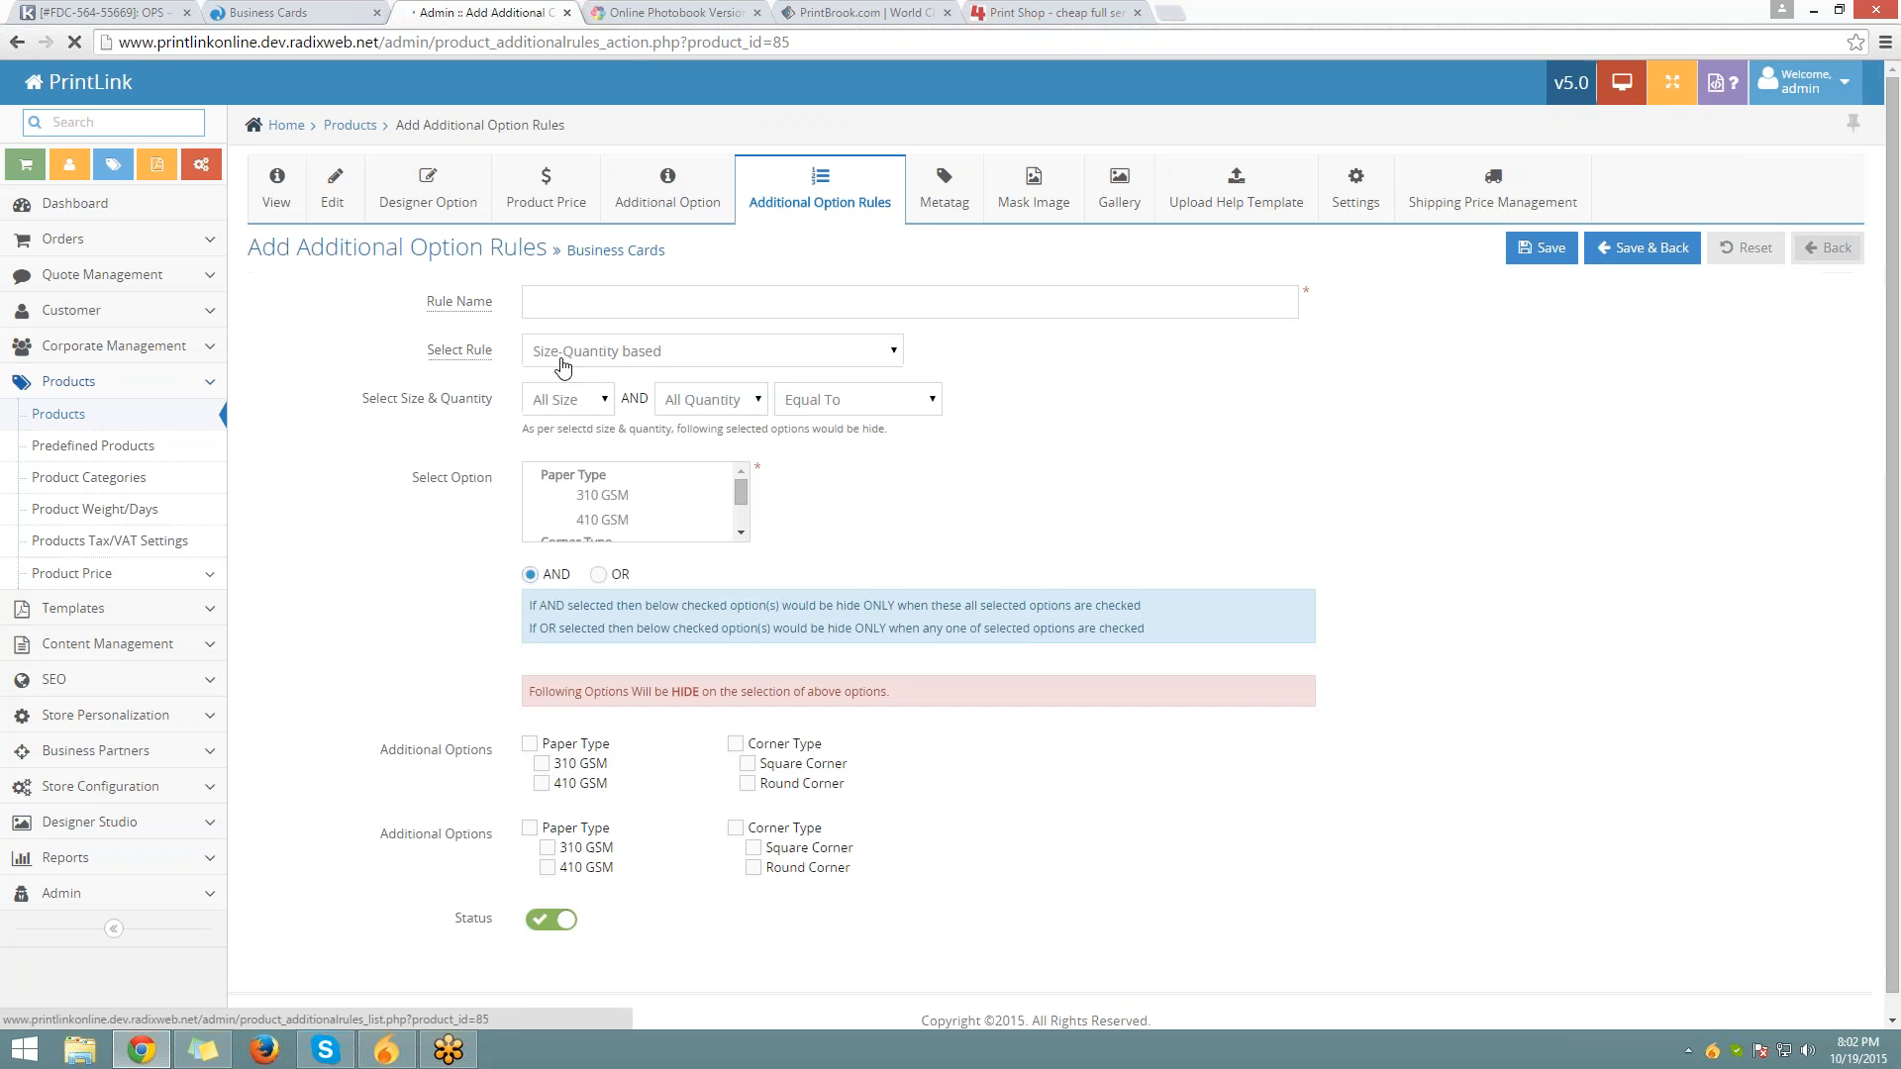
{"action": "left_click", "coordinate": [579, 308]}
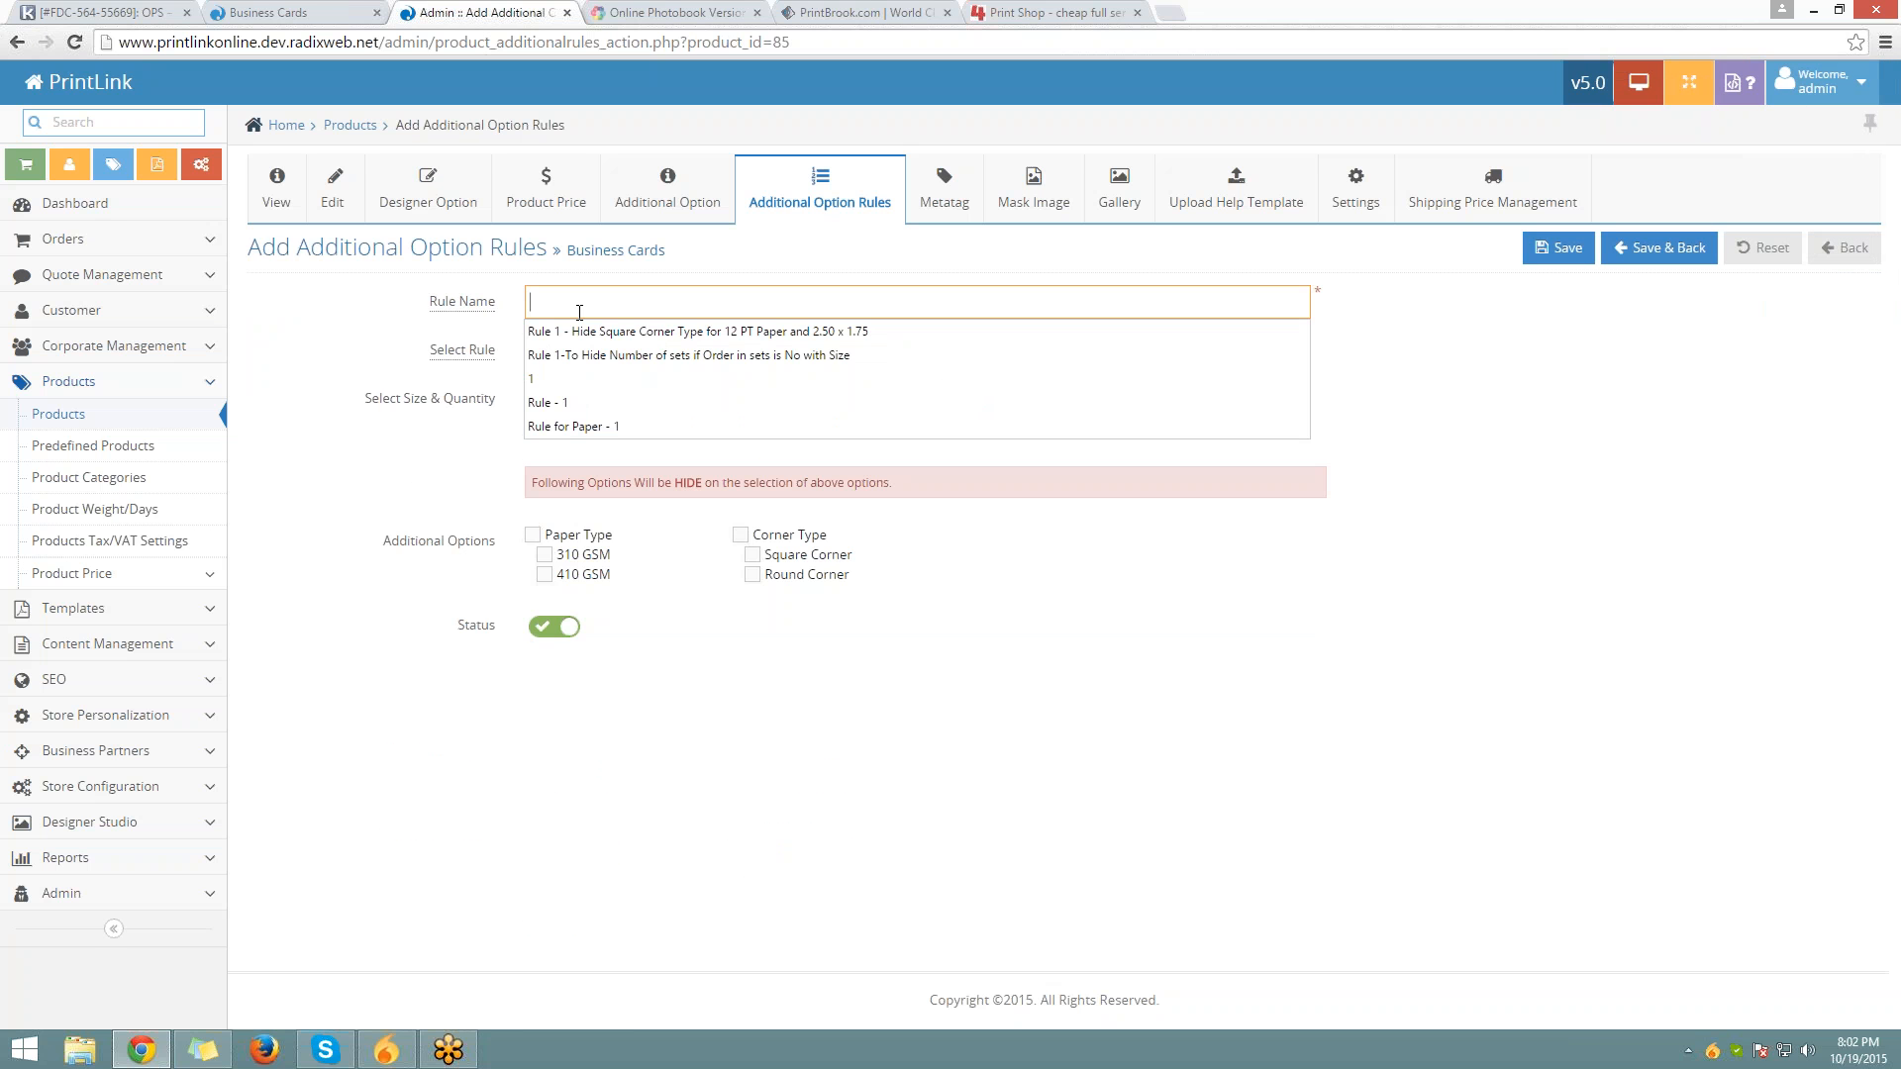
{"action": "left_click", "coordinate": [621, 402]}
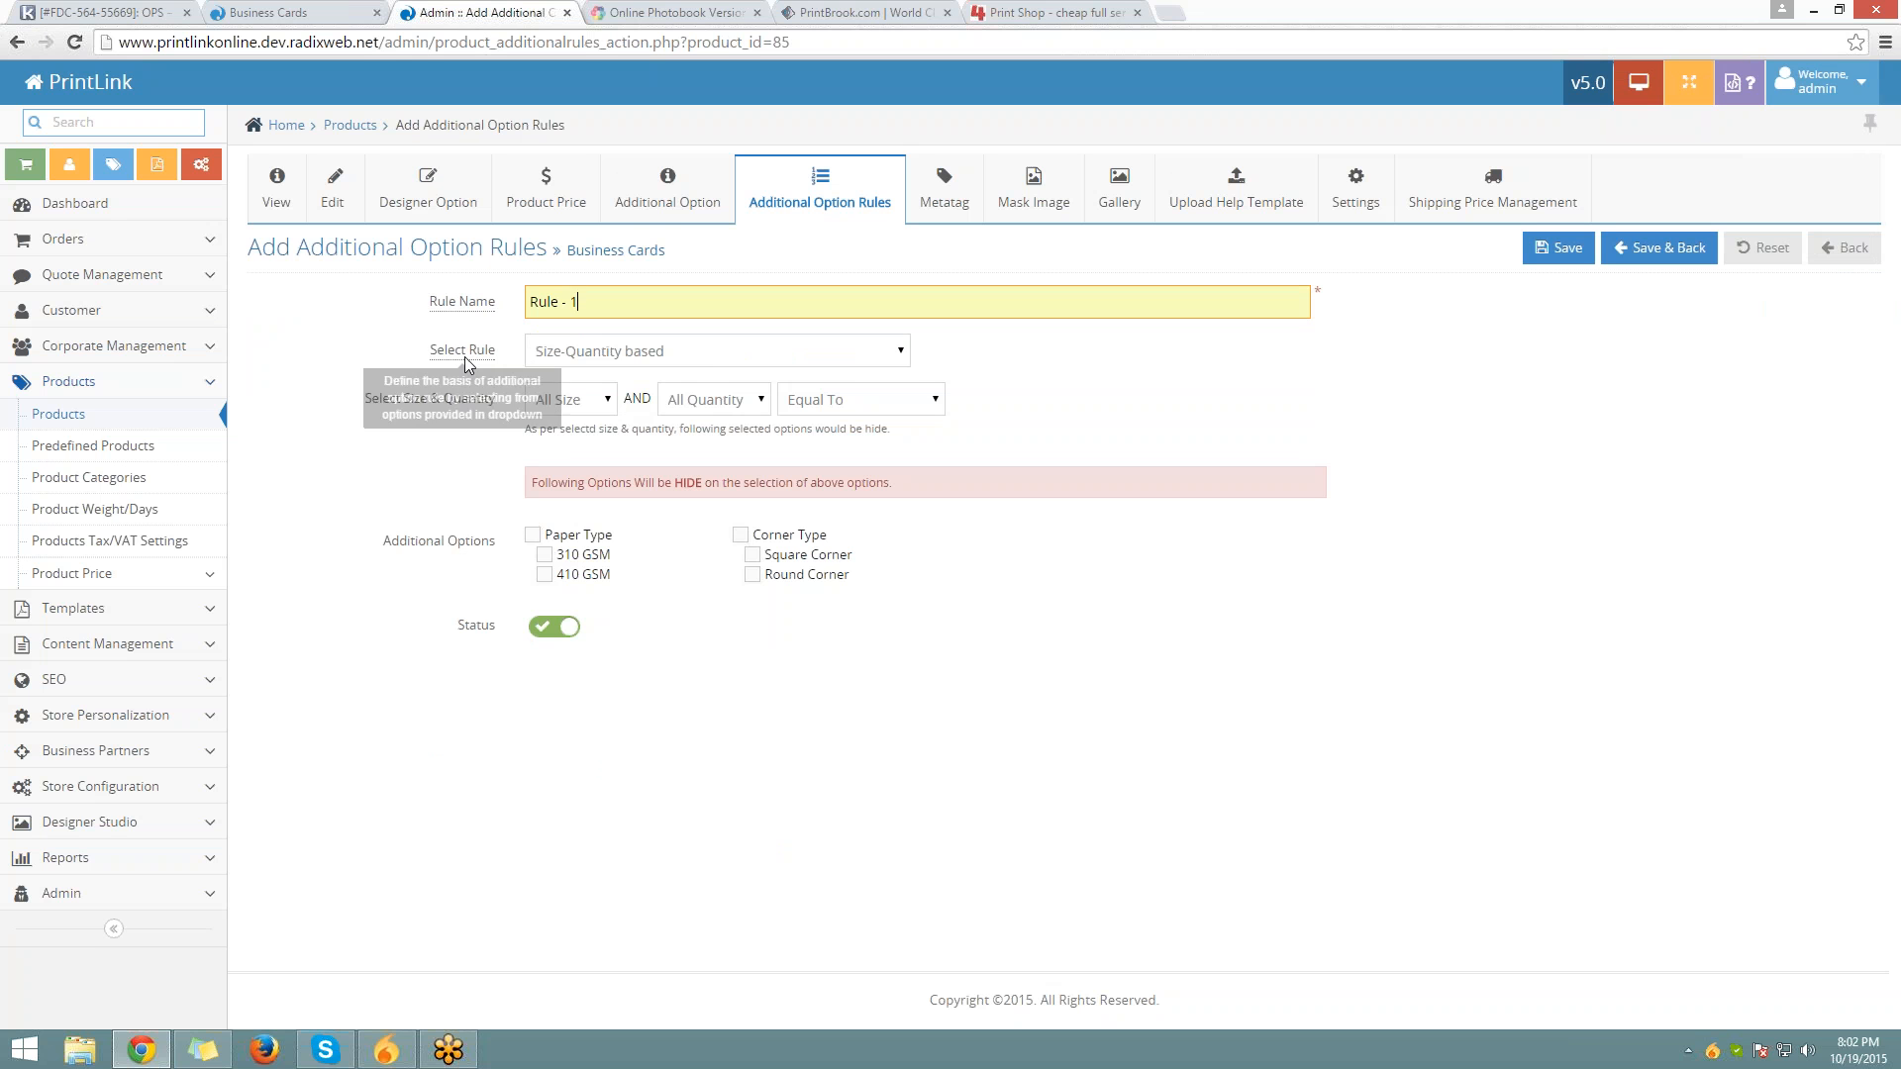
Make it Additional option based, triggered by 410 GSM, hiding Round Corner, and save
{"action": "left_click", "coordinate": [597, 359]}
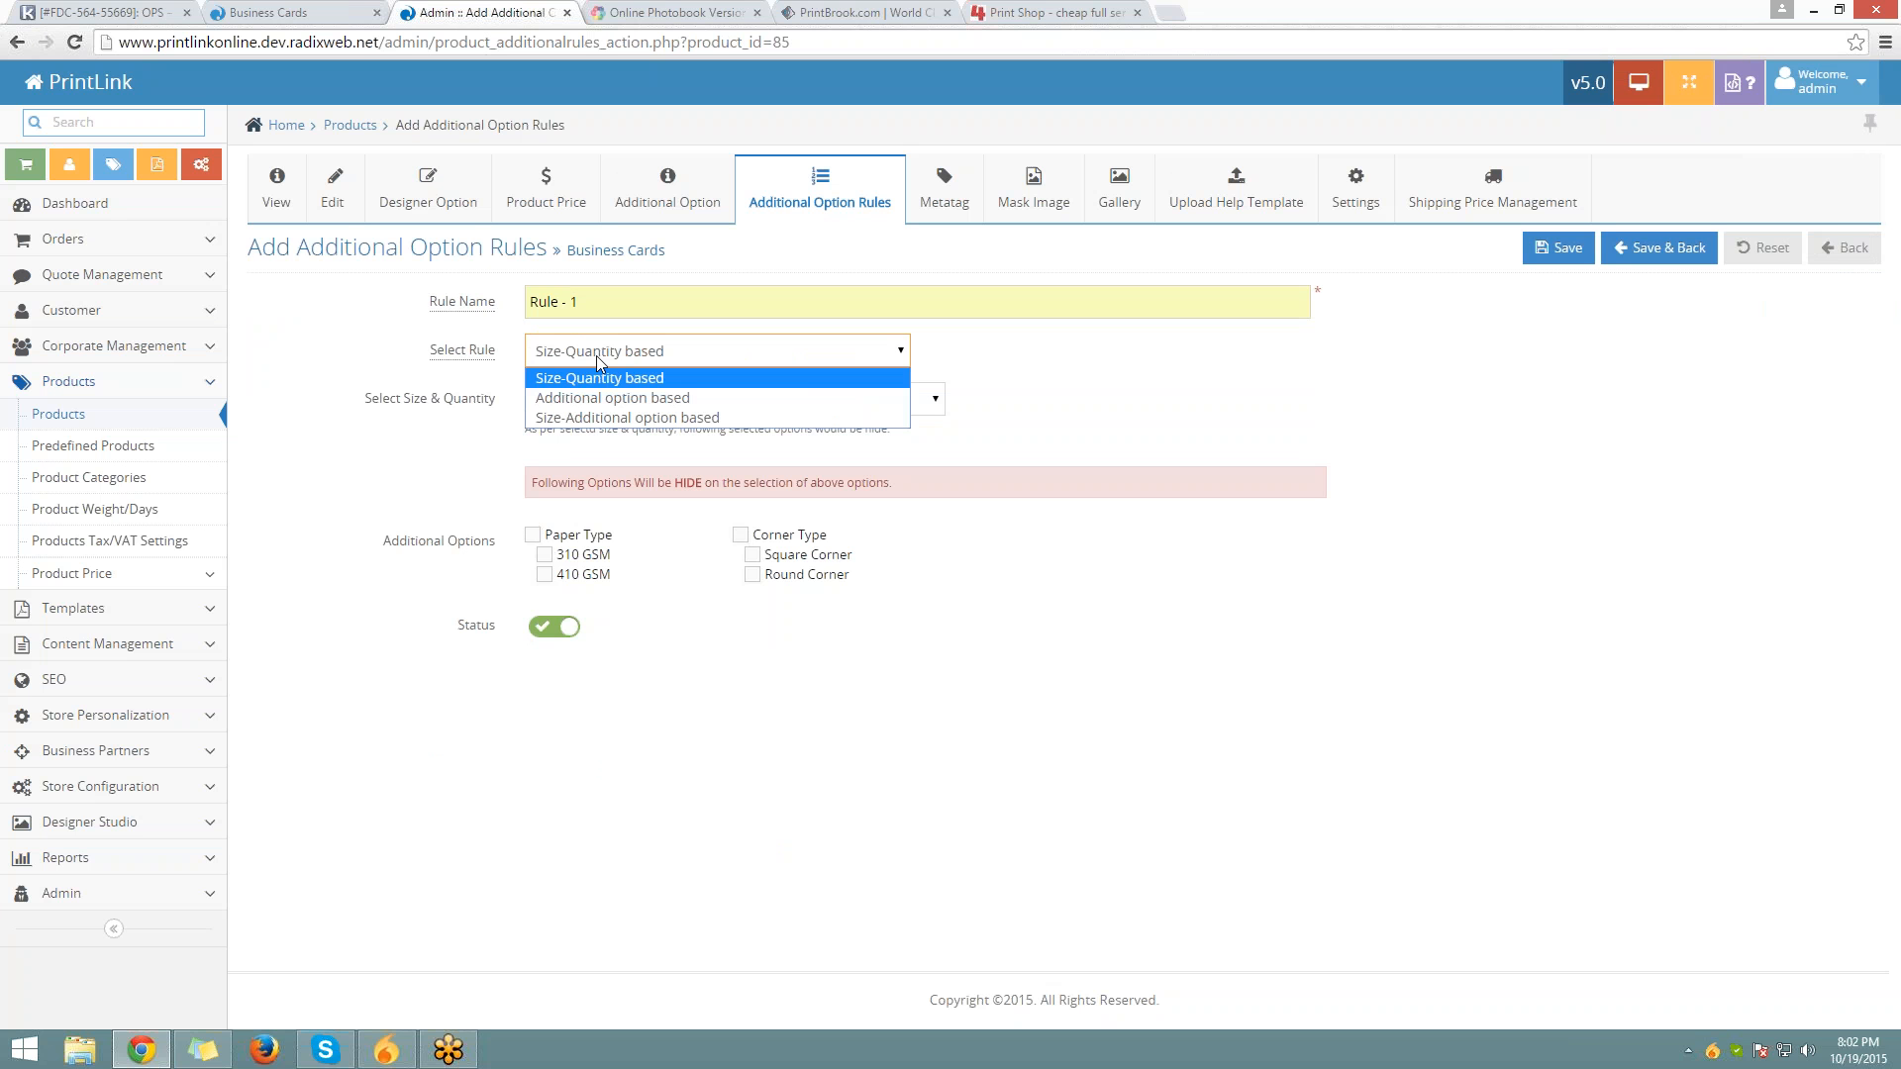
{"action": "left_click", "coordinate": [627, 416]}
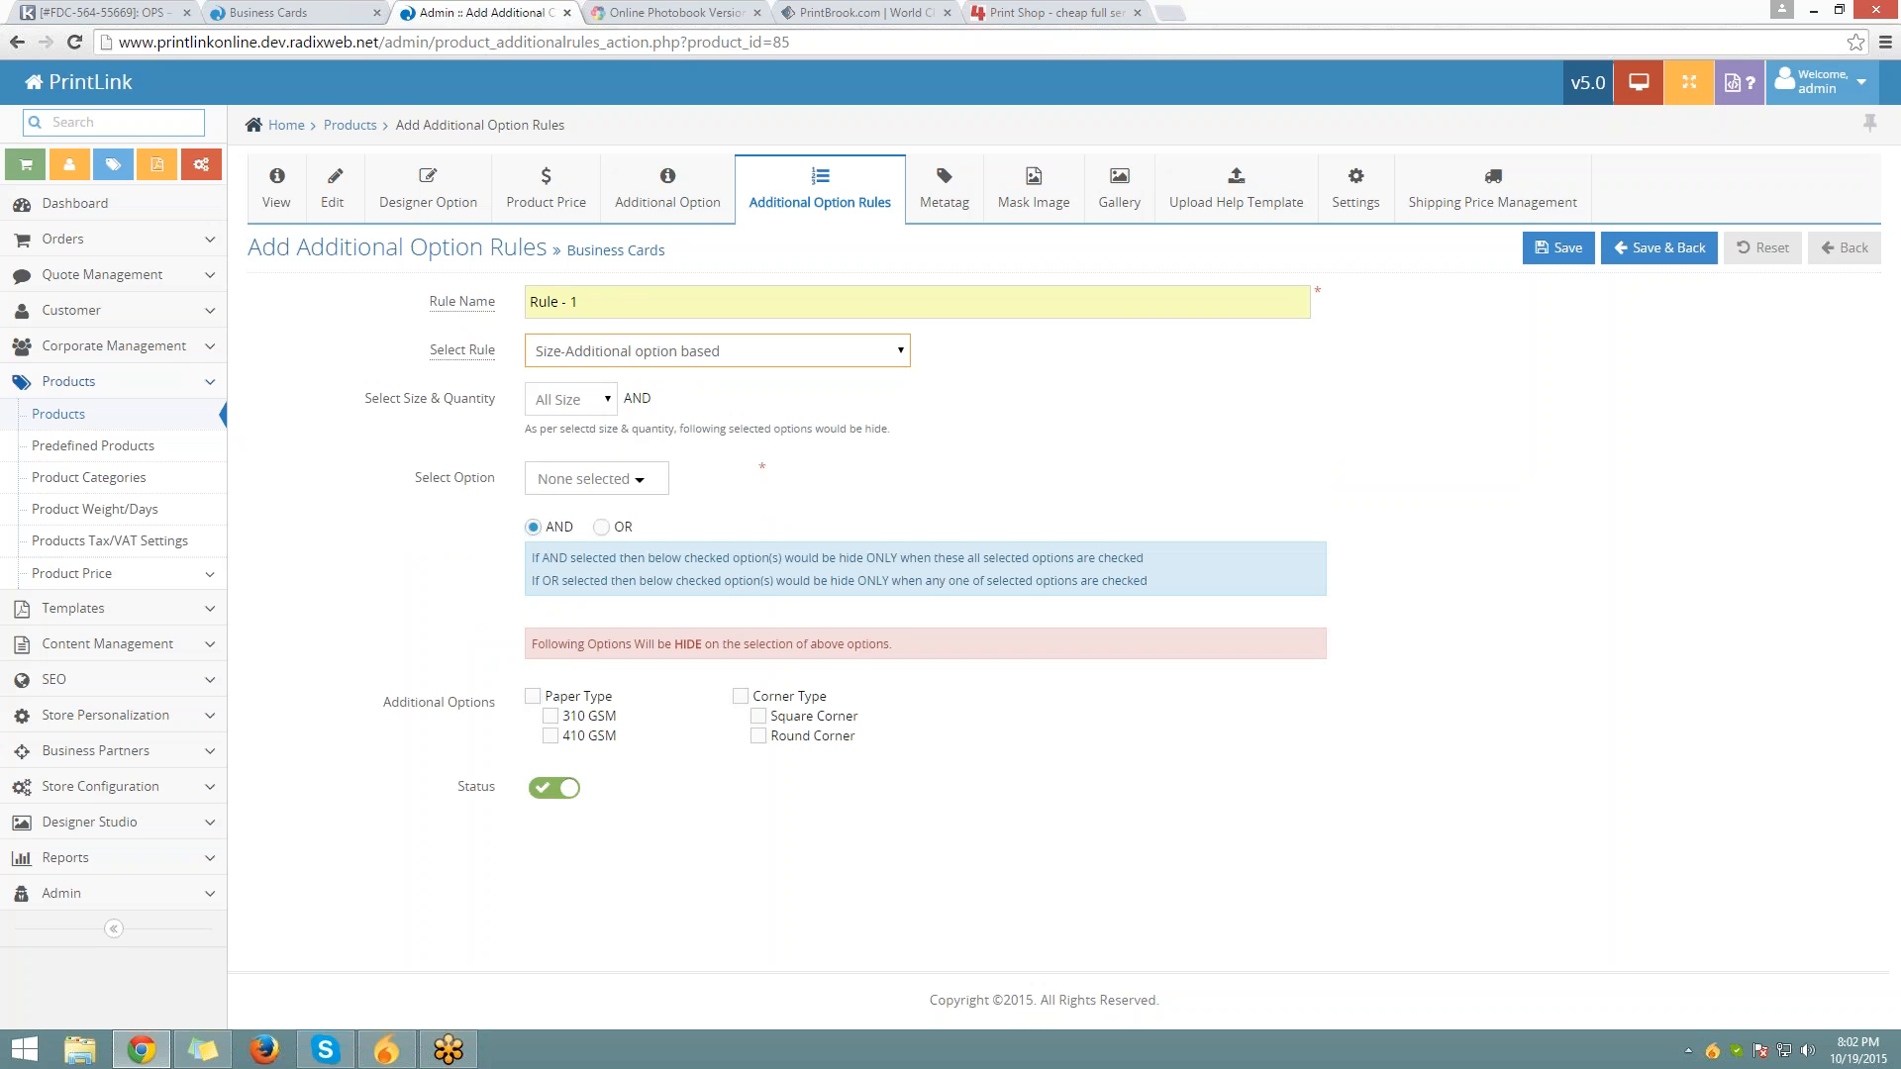
{"action": "left_click", "coordinate": [630, 351]}
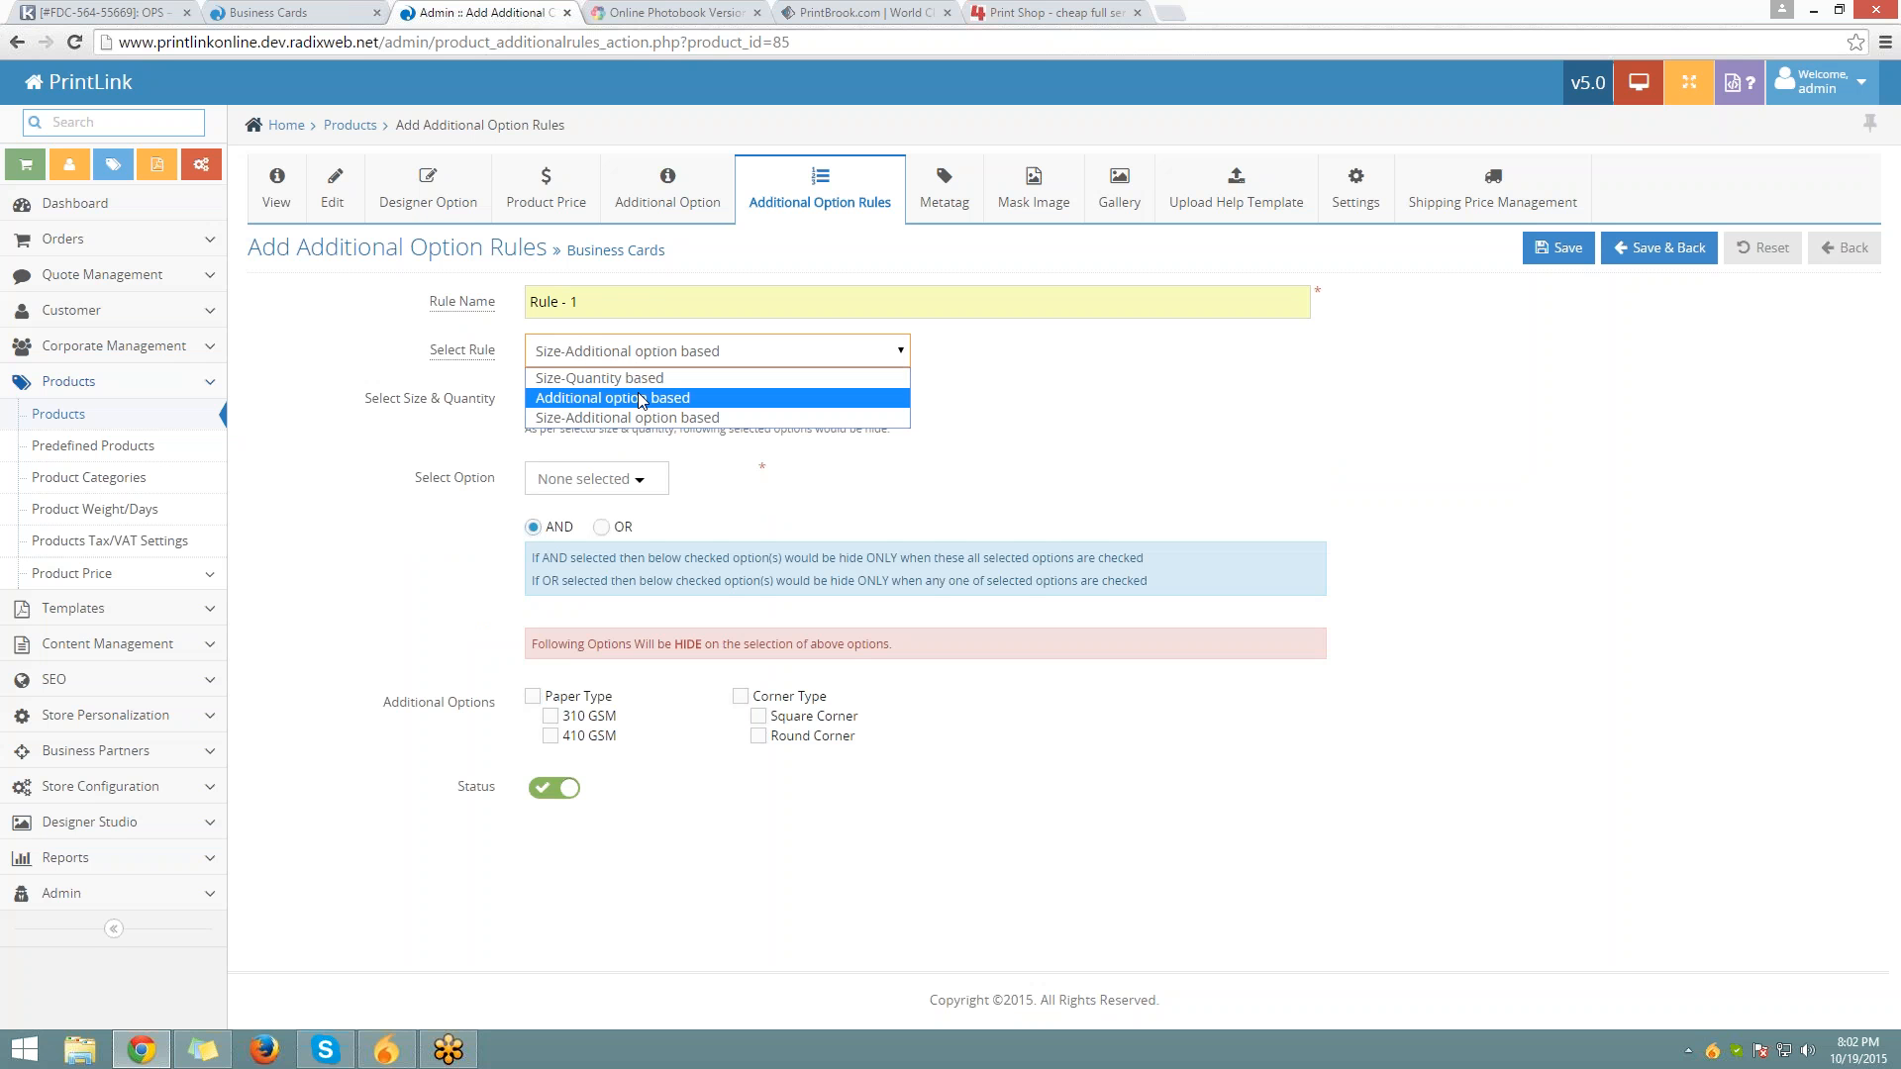
{"action": "left_click", "coordinate": [642, 398]}
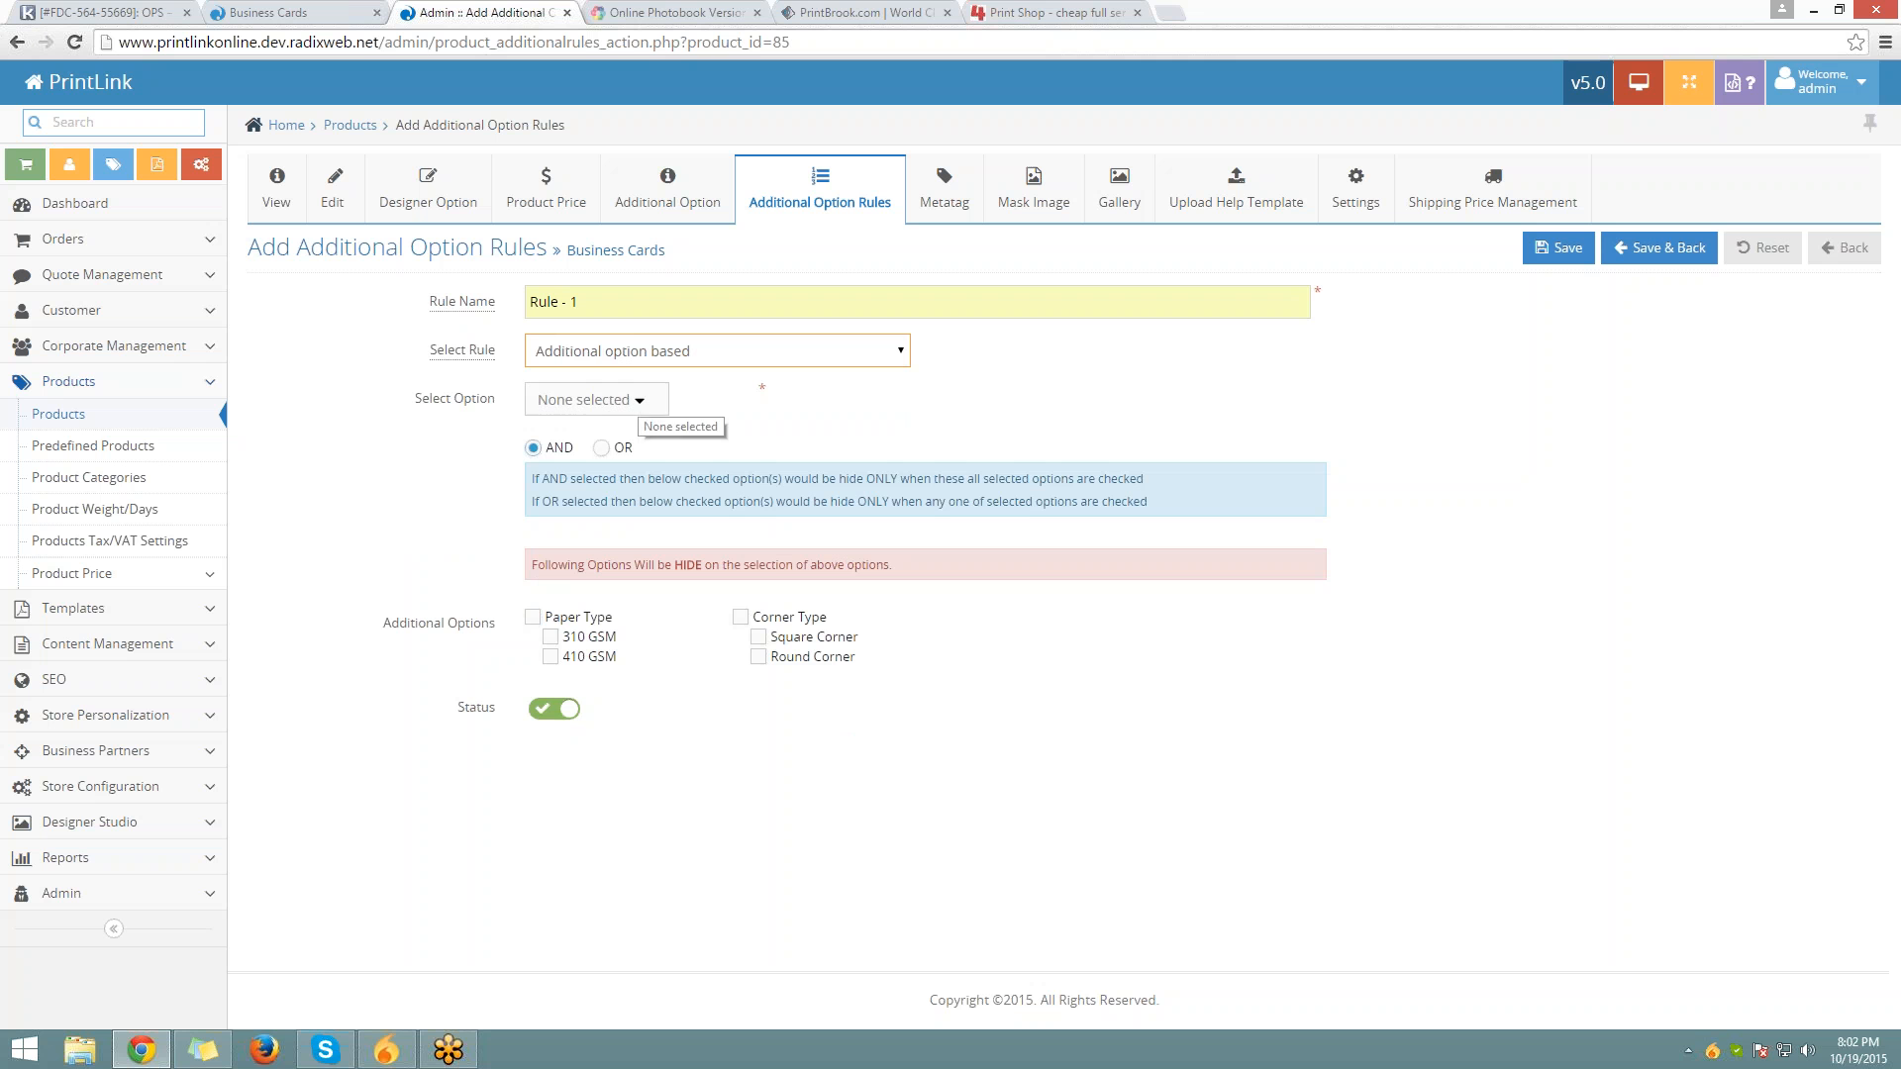
{"action": "left_click_drag", "start_coordinate": [417, 401], "coordinate": [575, 402]}
{"action": "left_click", "coordinate": [586, 403]}
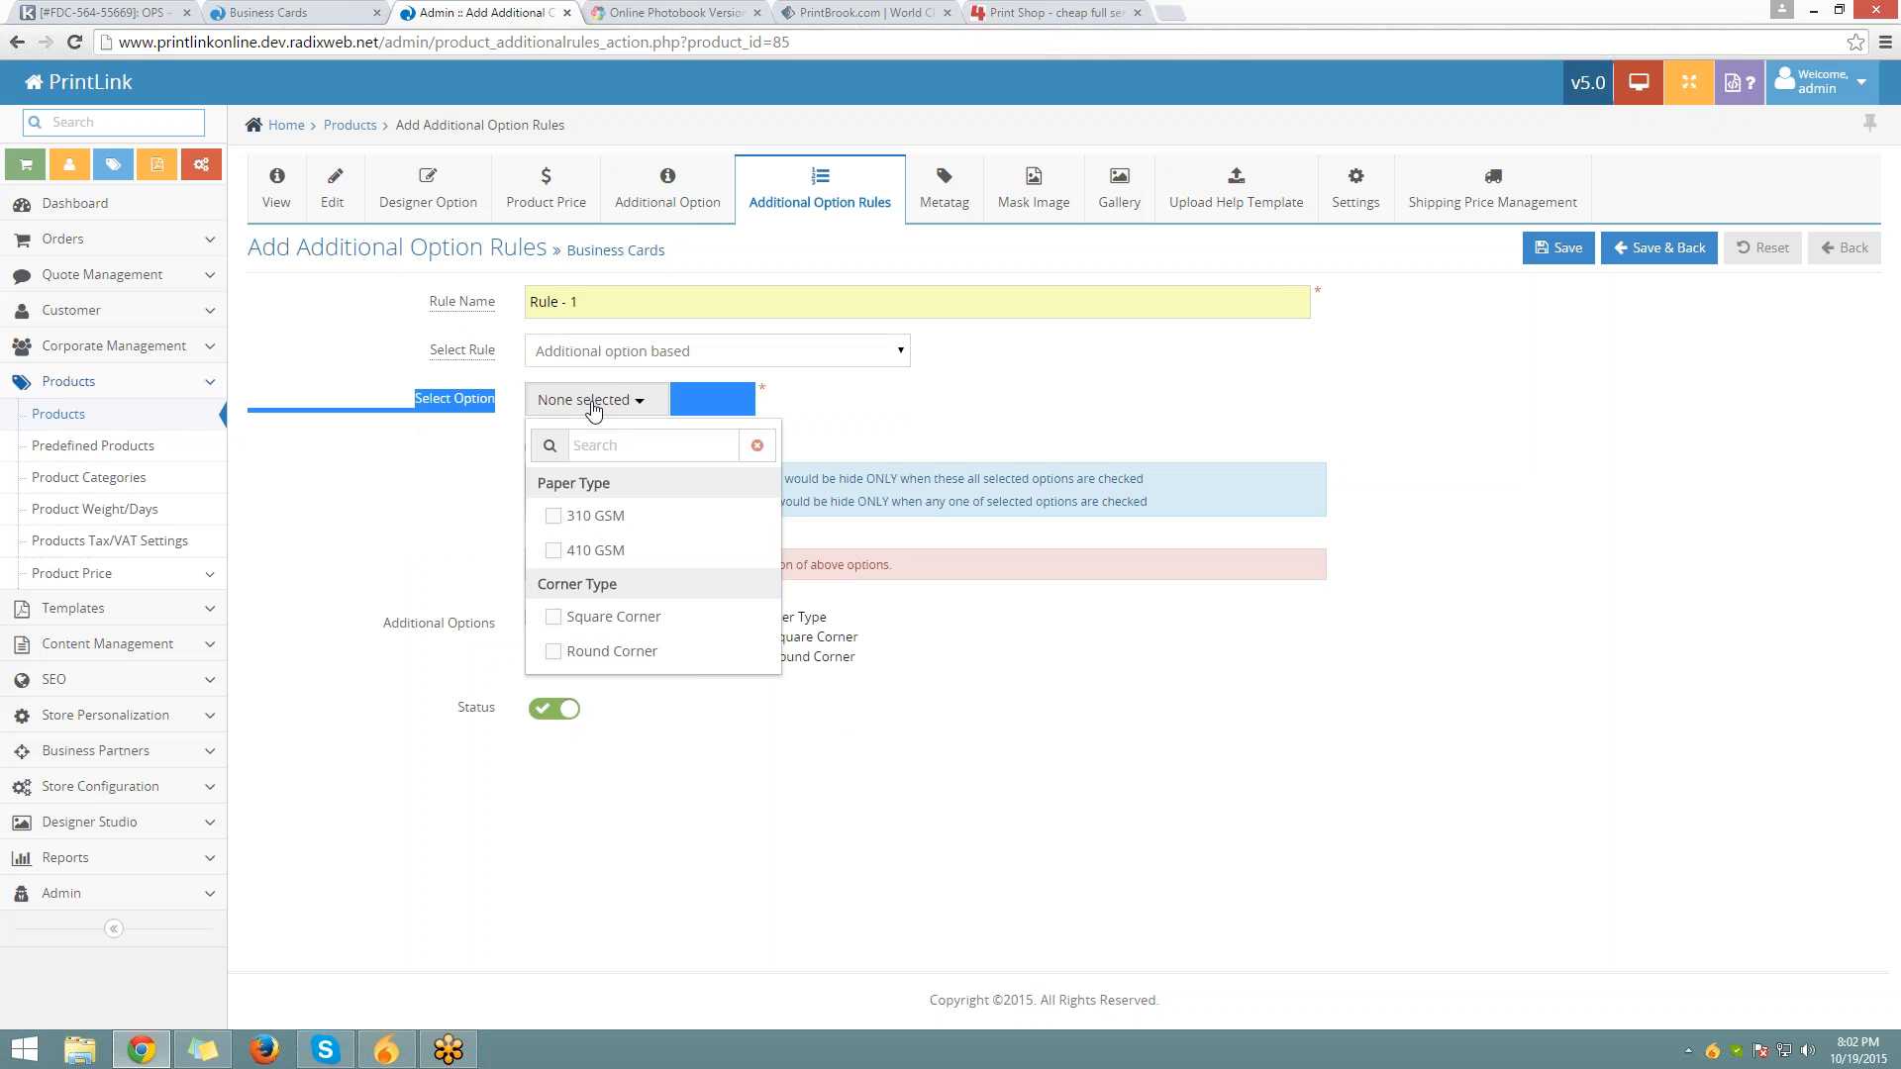
{"action": "left_click", "coordinate": [576, 550]}
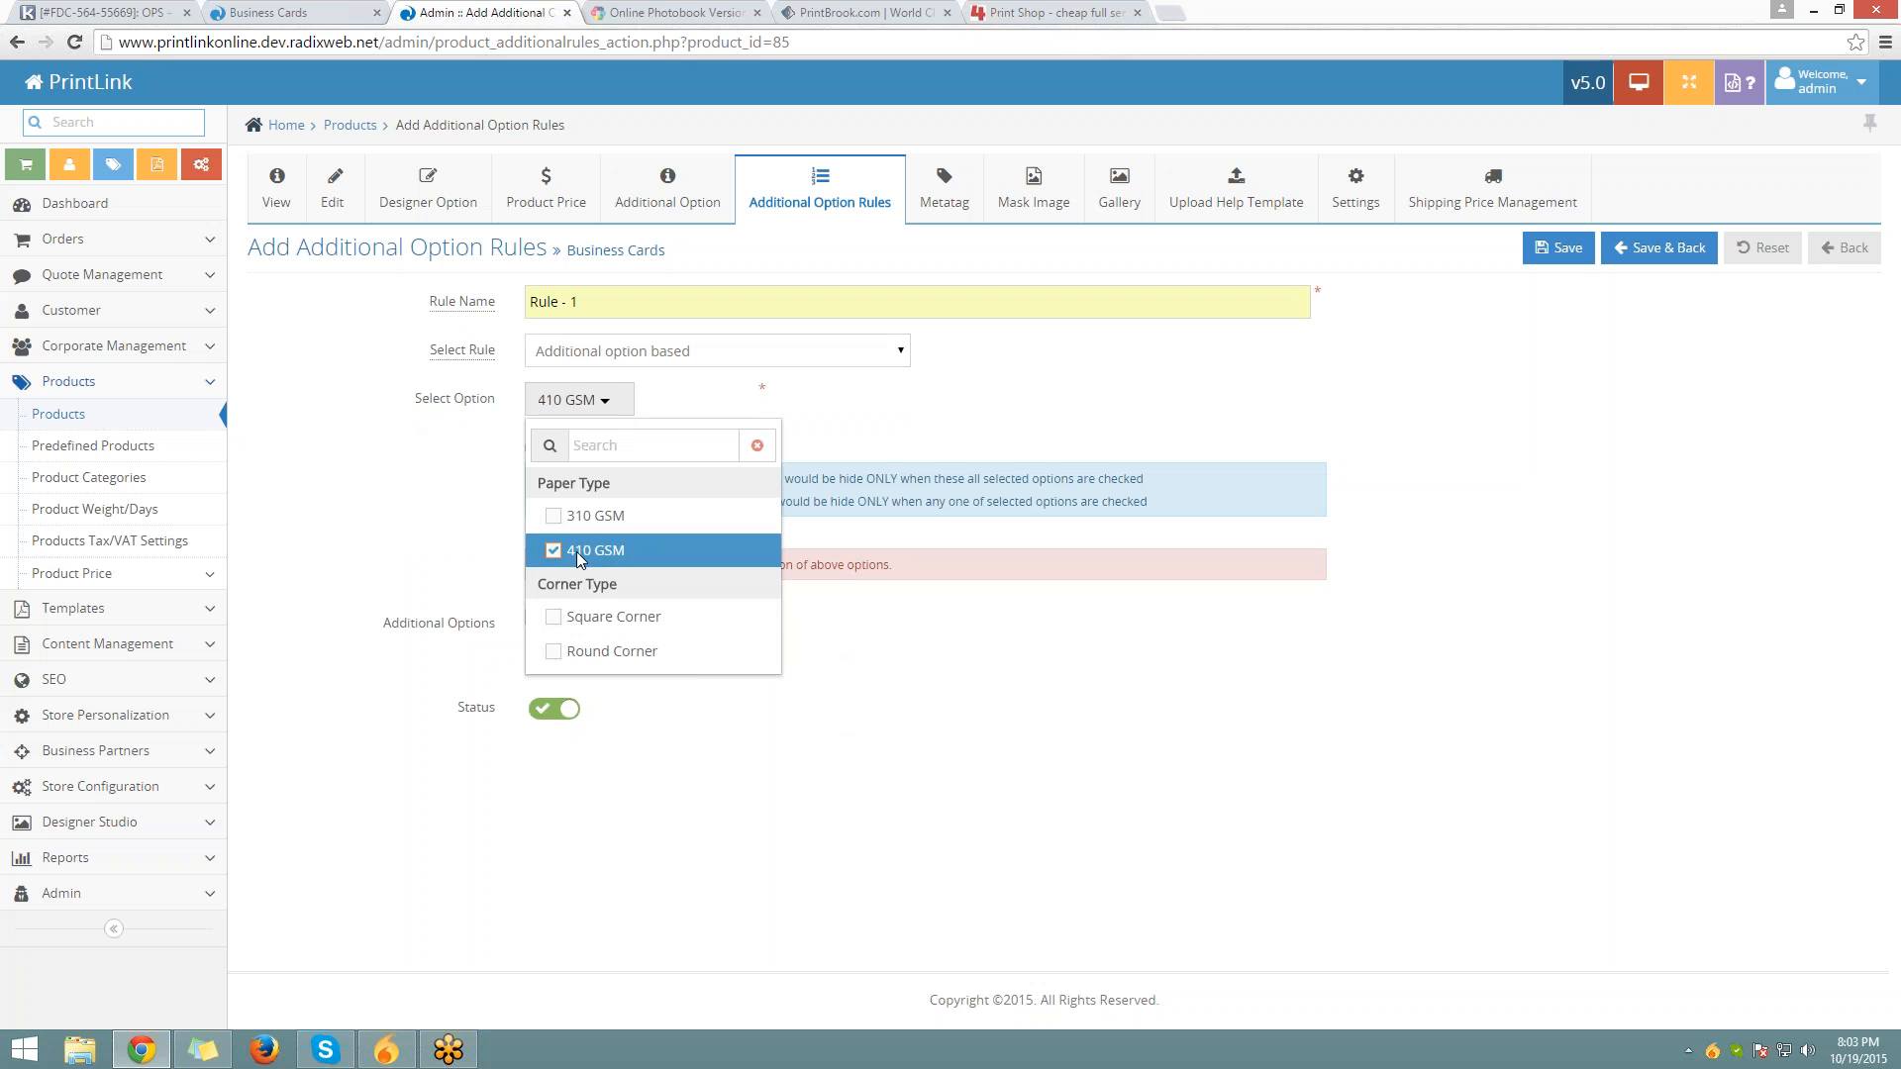
{"action": "left_click", "coordinate": [915, 453]}
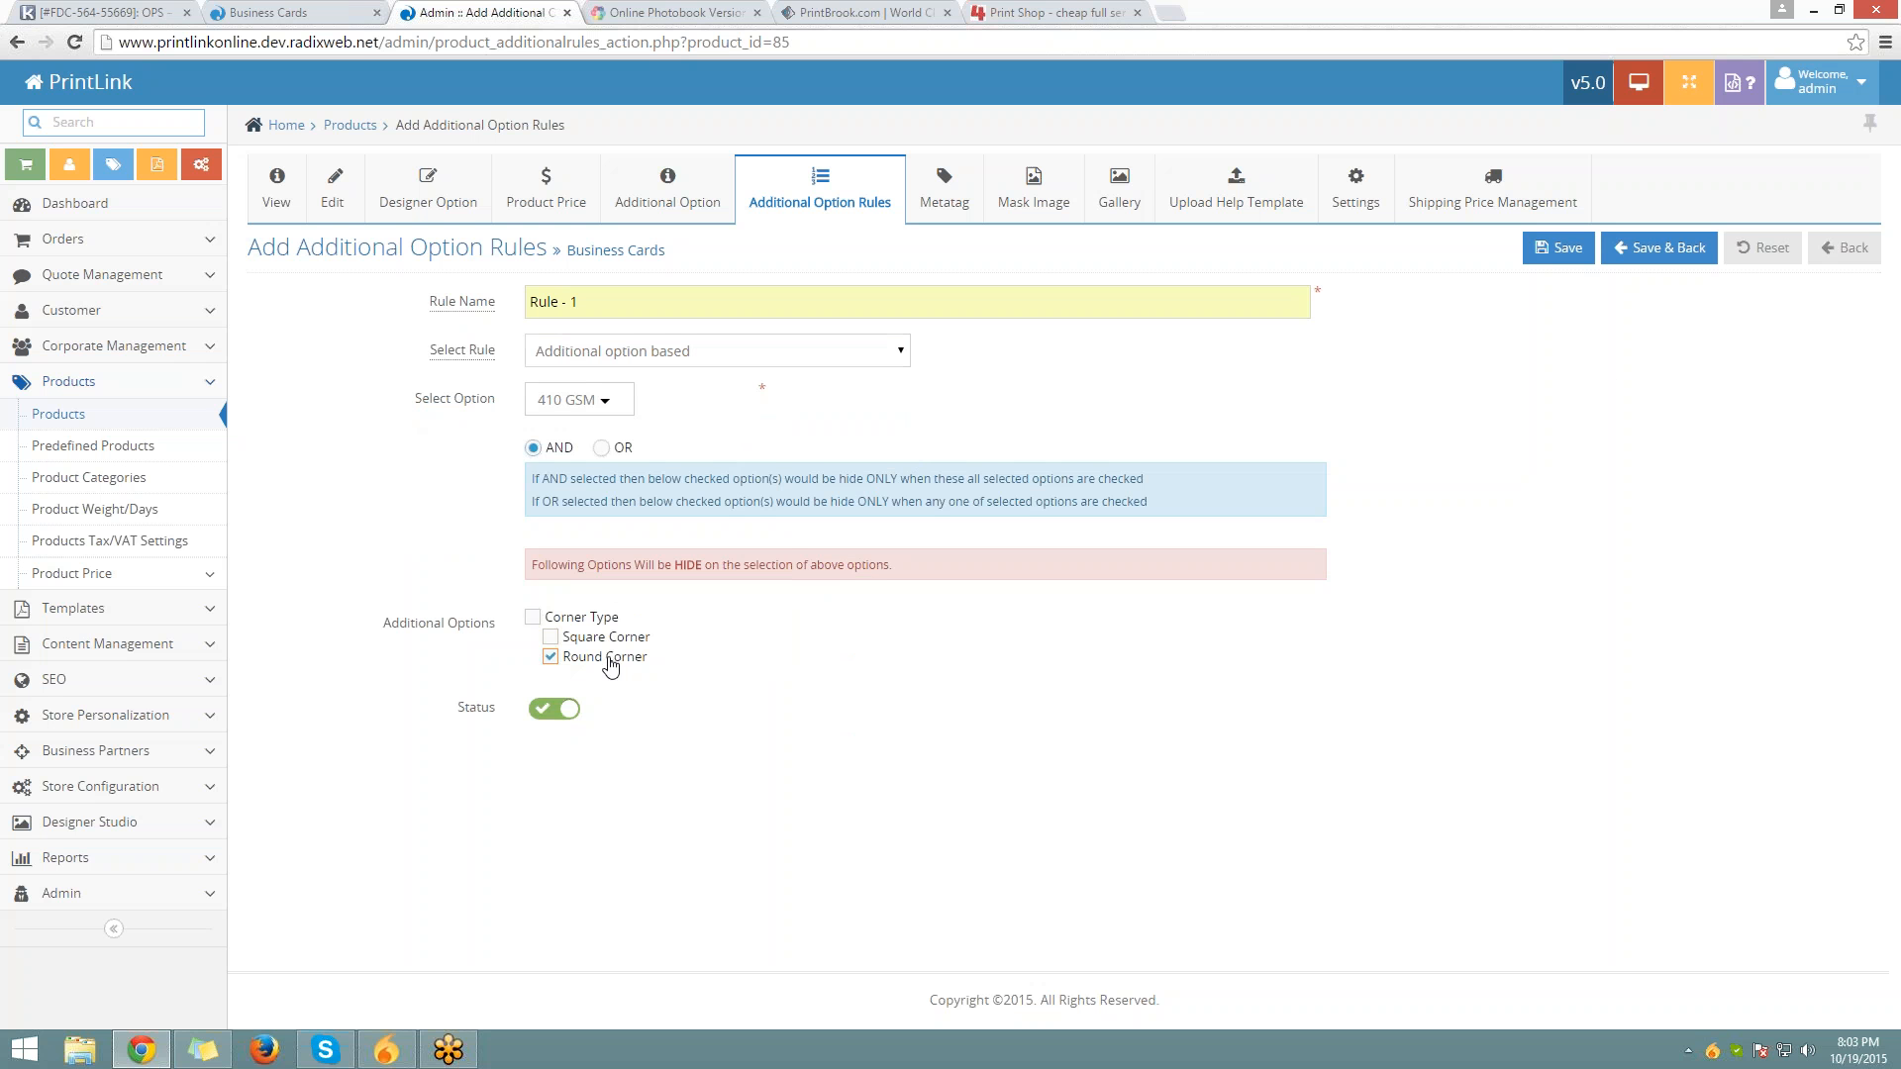
{"action": "left_click", "coordinate": [1558, 247]}
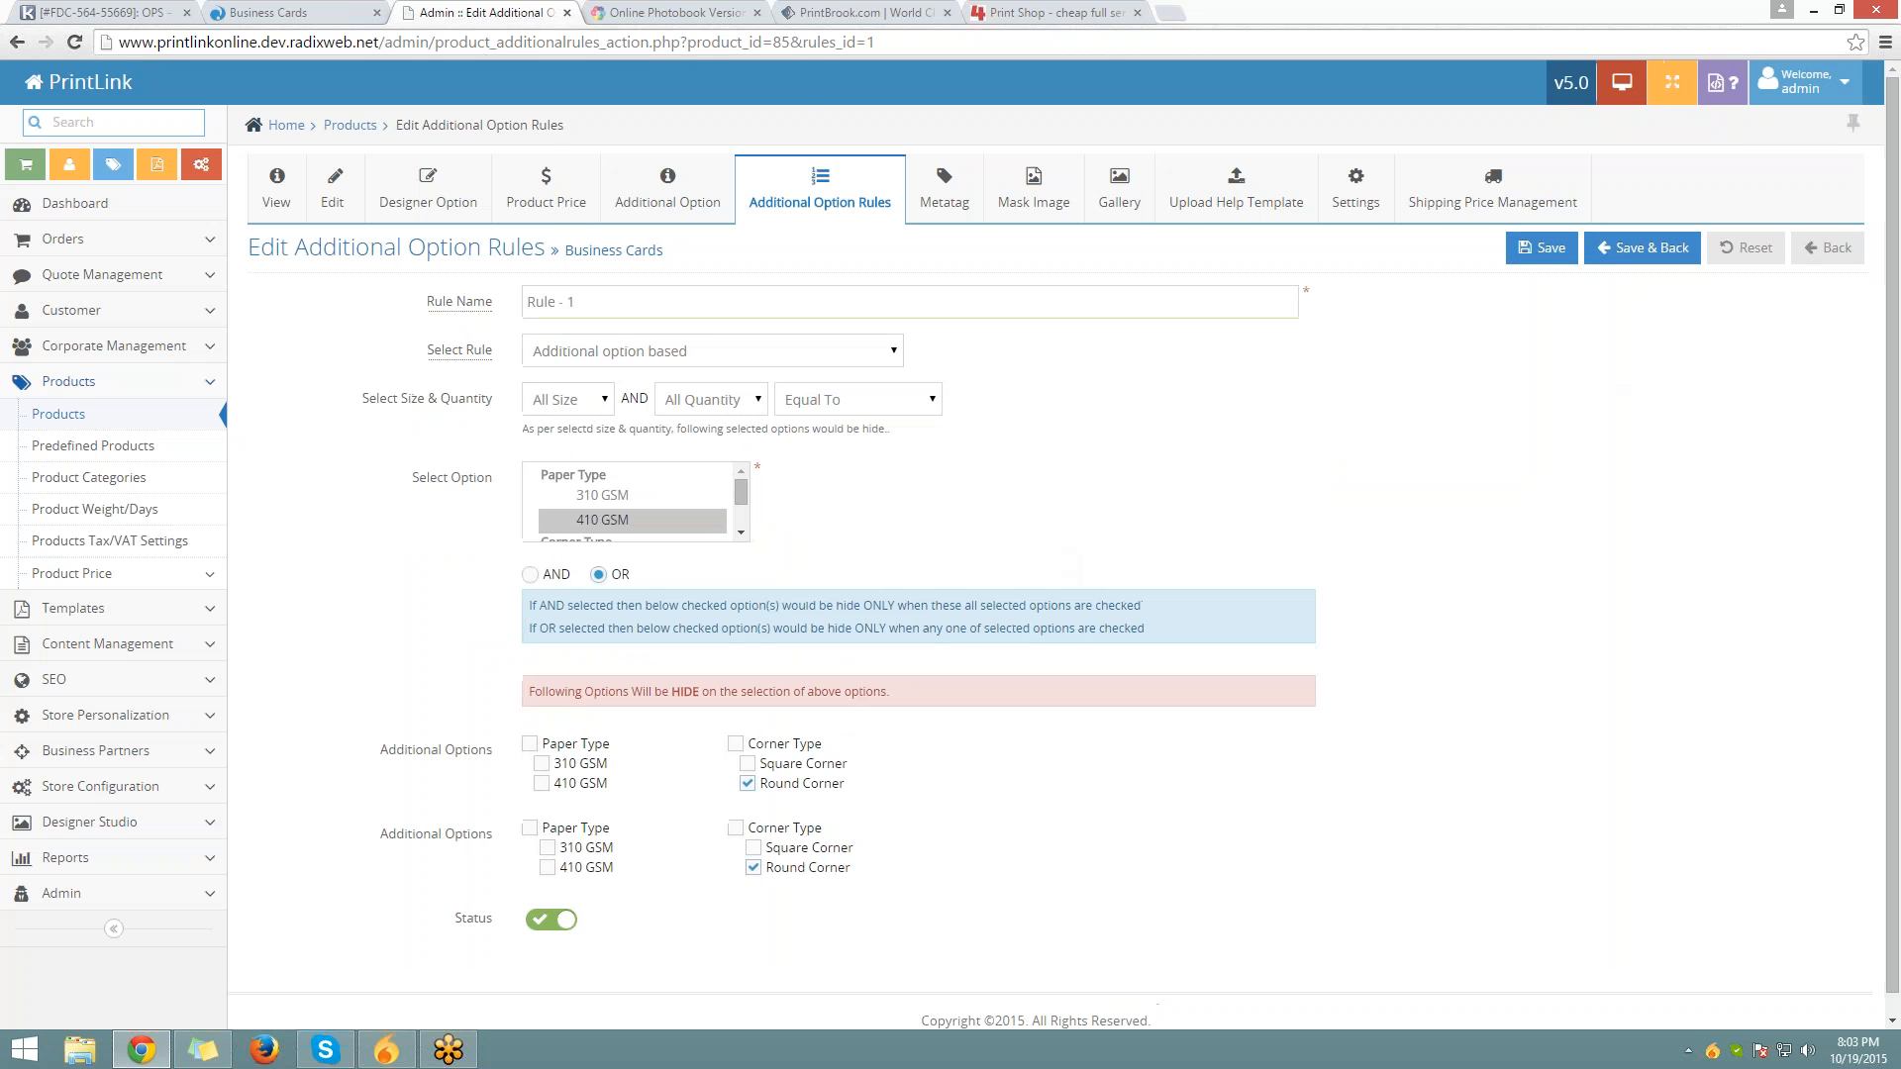
Reload the storefront and confirm 410 GSM paper offers only Square Corner
{"action": "left_click", "coordinate": [301, 10]}
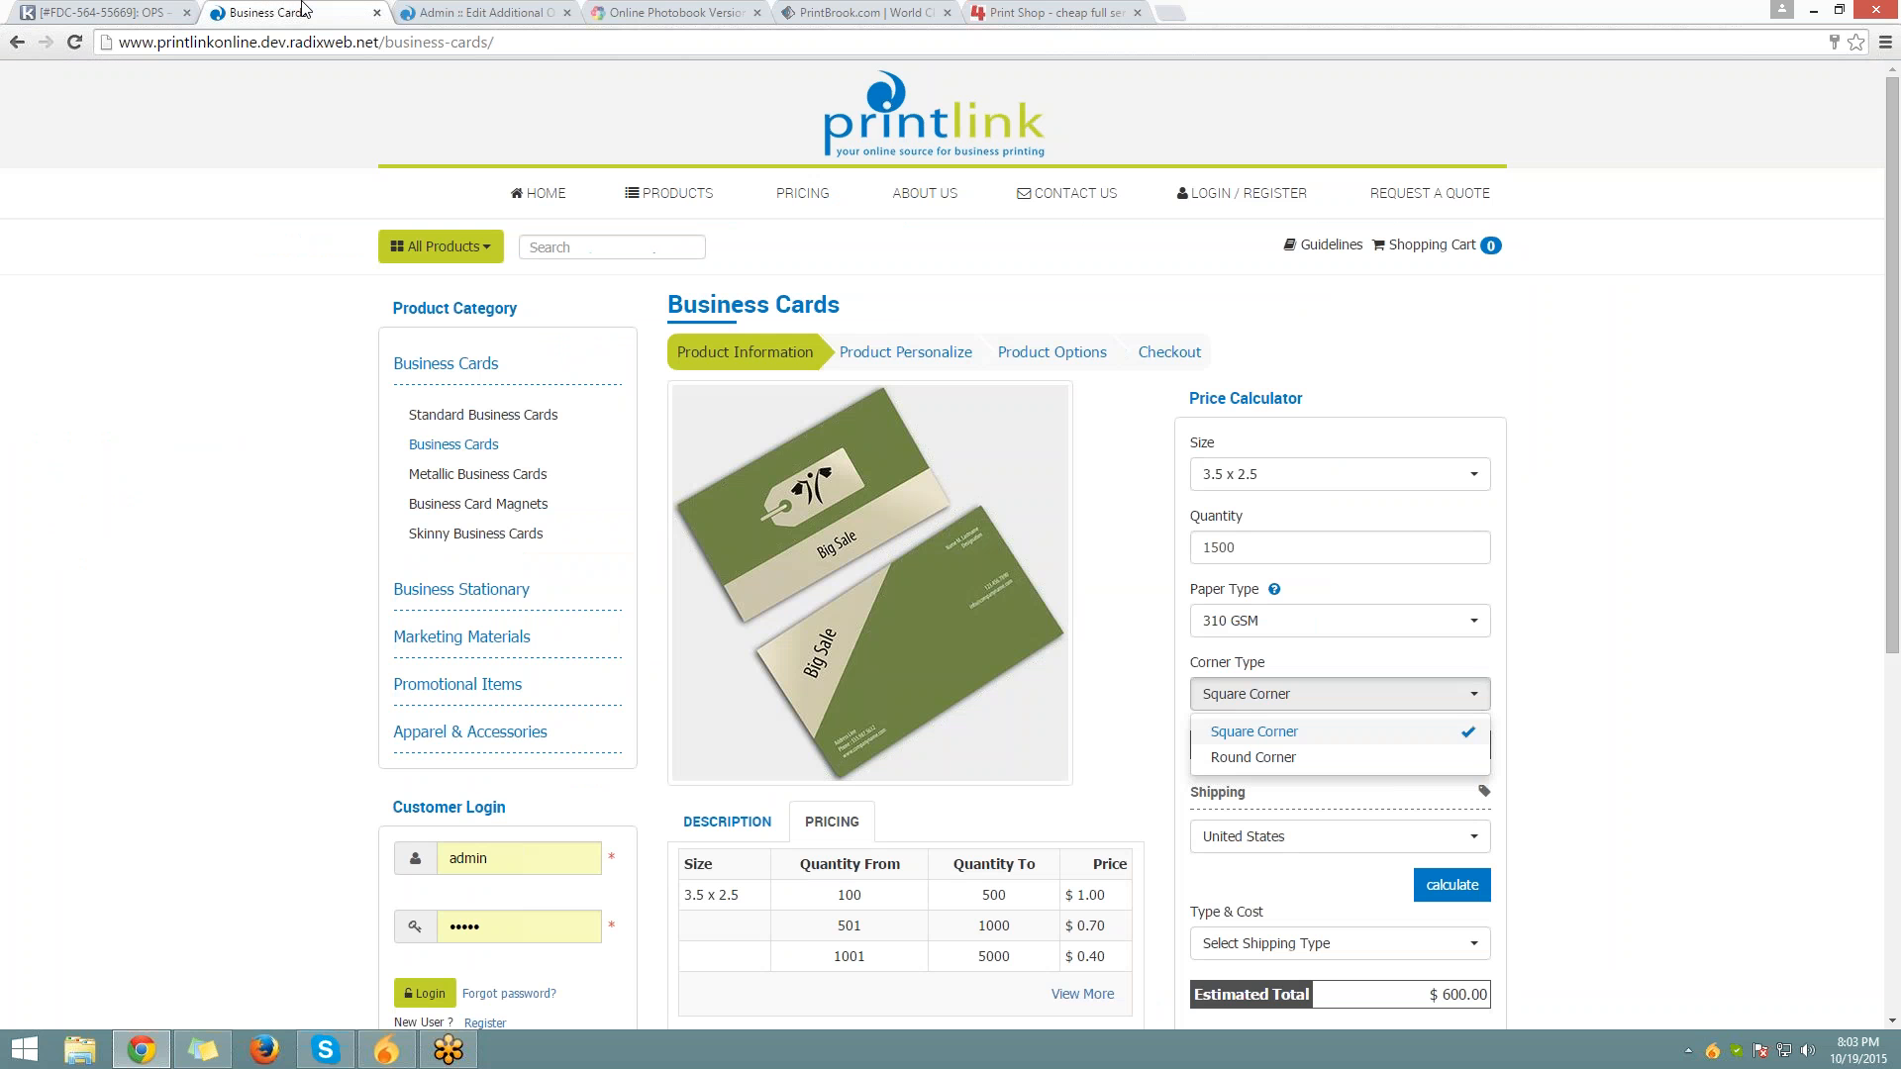
{"action": "left_click", "coordinate": [297, 42]}
{"action": "key", "text": "Return"}
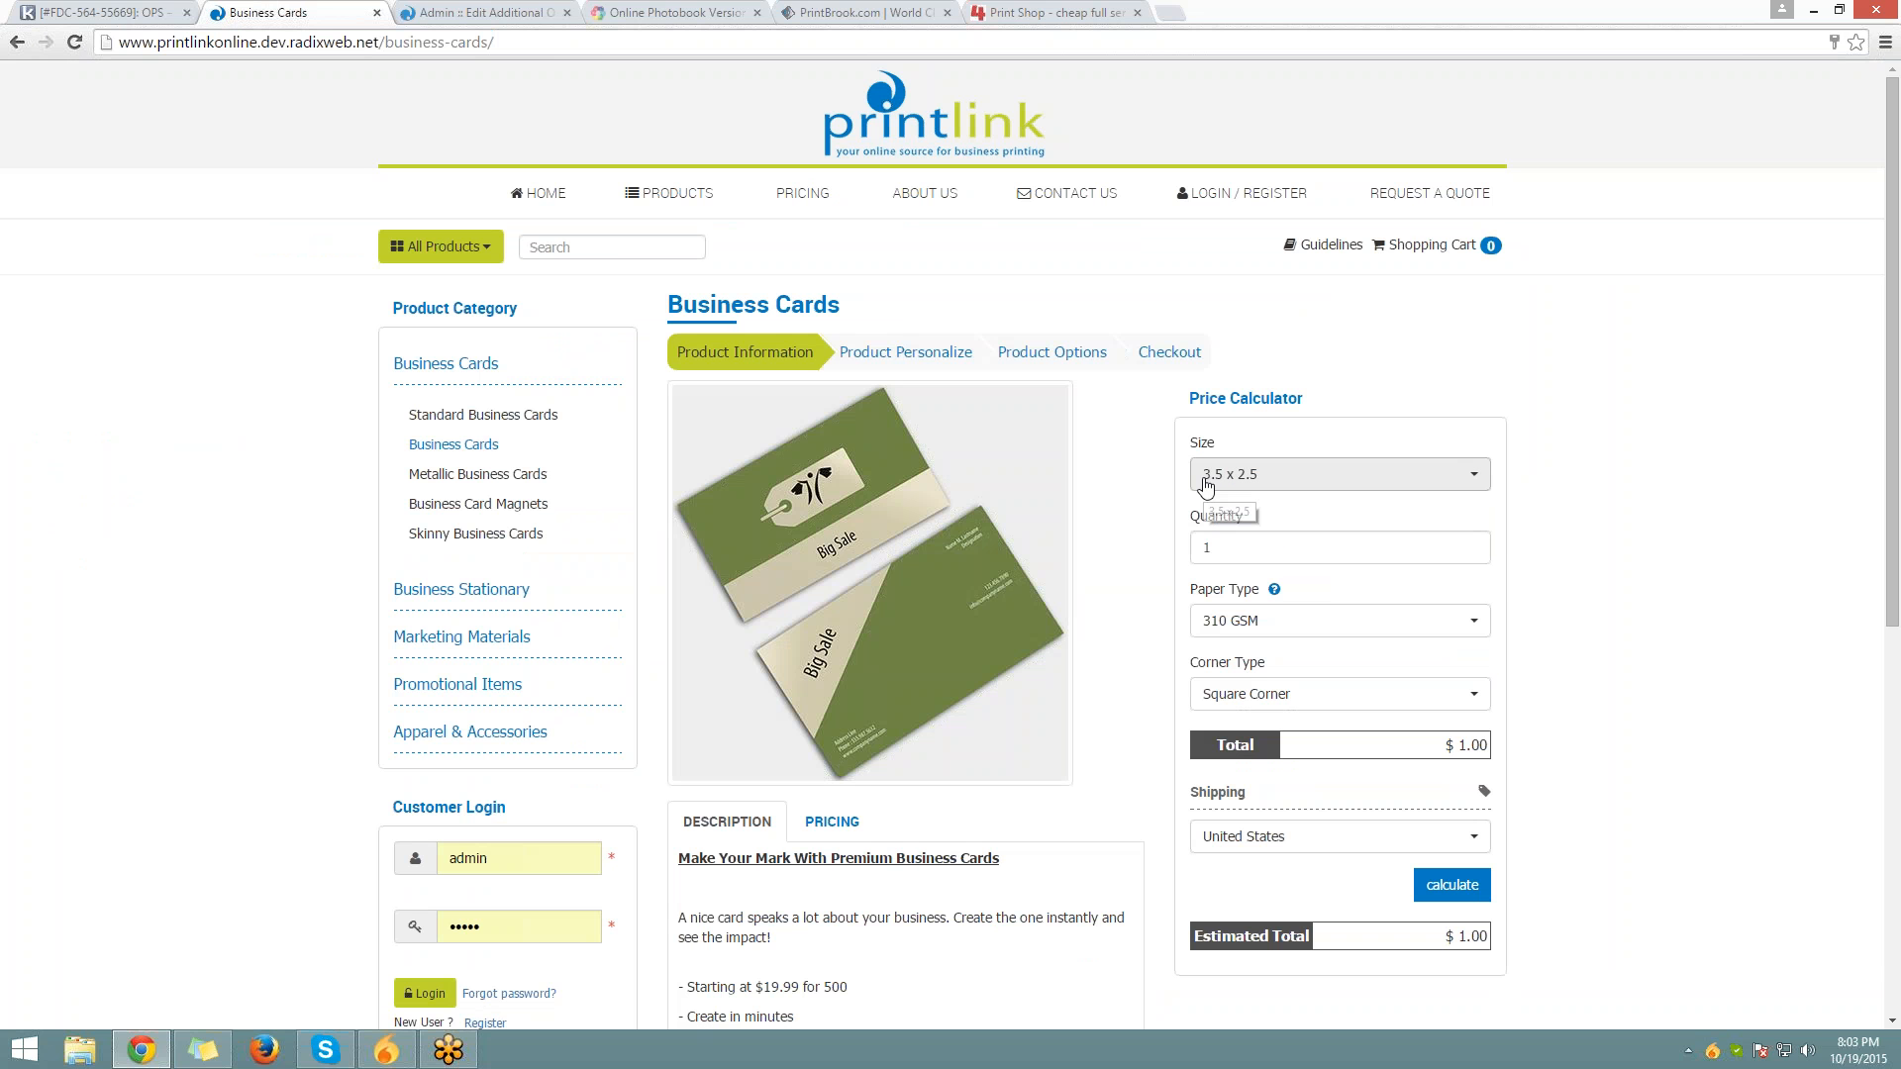
{"action": "scroll", "coordinate": [1205, 485], "scroll_direction": "down", "scroll_amount": 1}
{"action": "left_click", "coordinate": [1248, 375]}
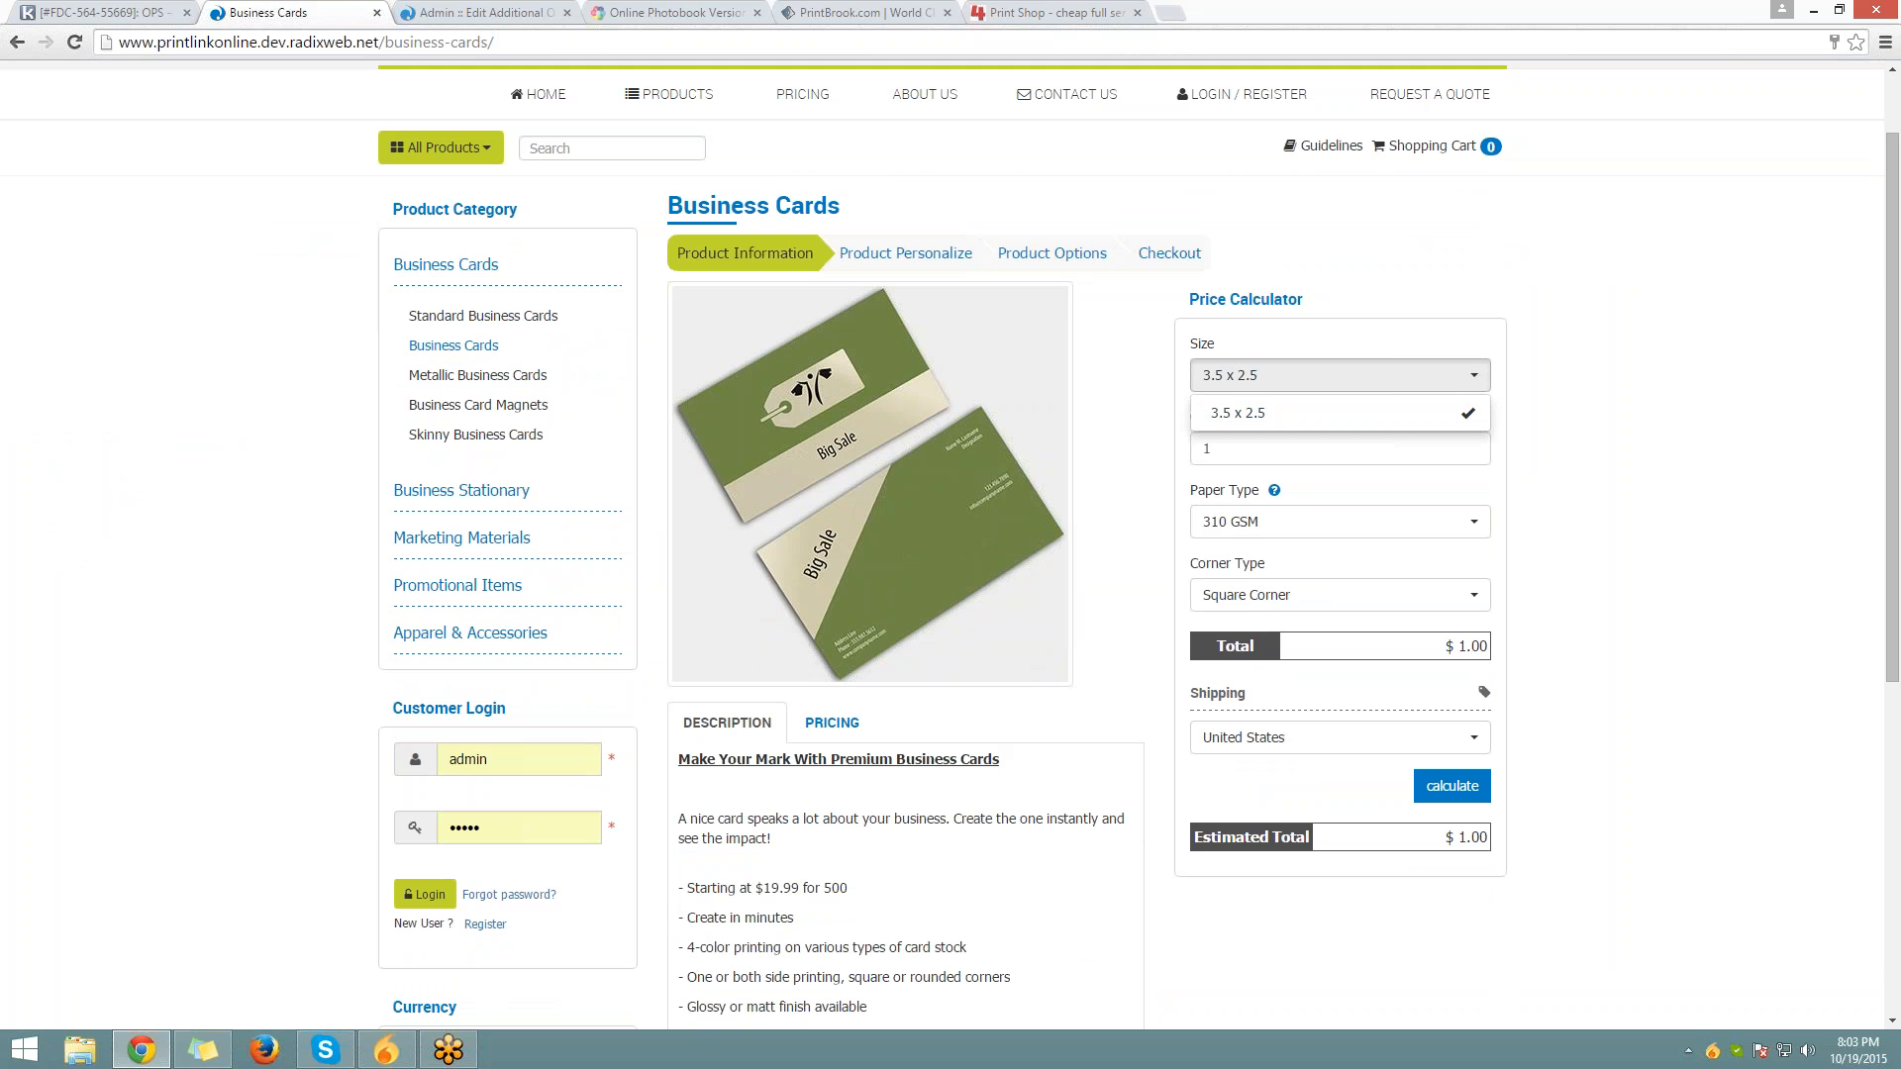
{"action": "left_click", "coordinate": [1286, 455]}
{"action": "left_click", "coordinate": [1287, 522]}
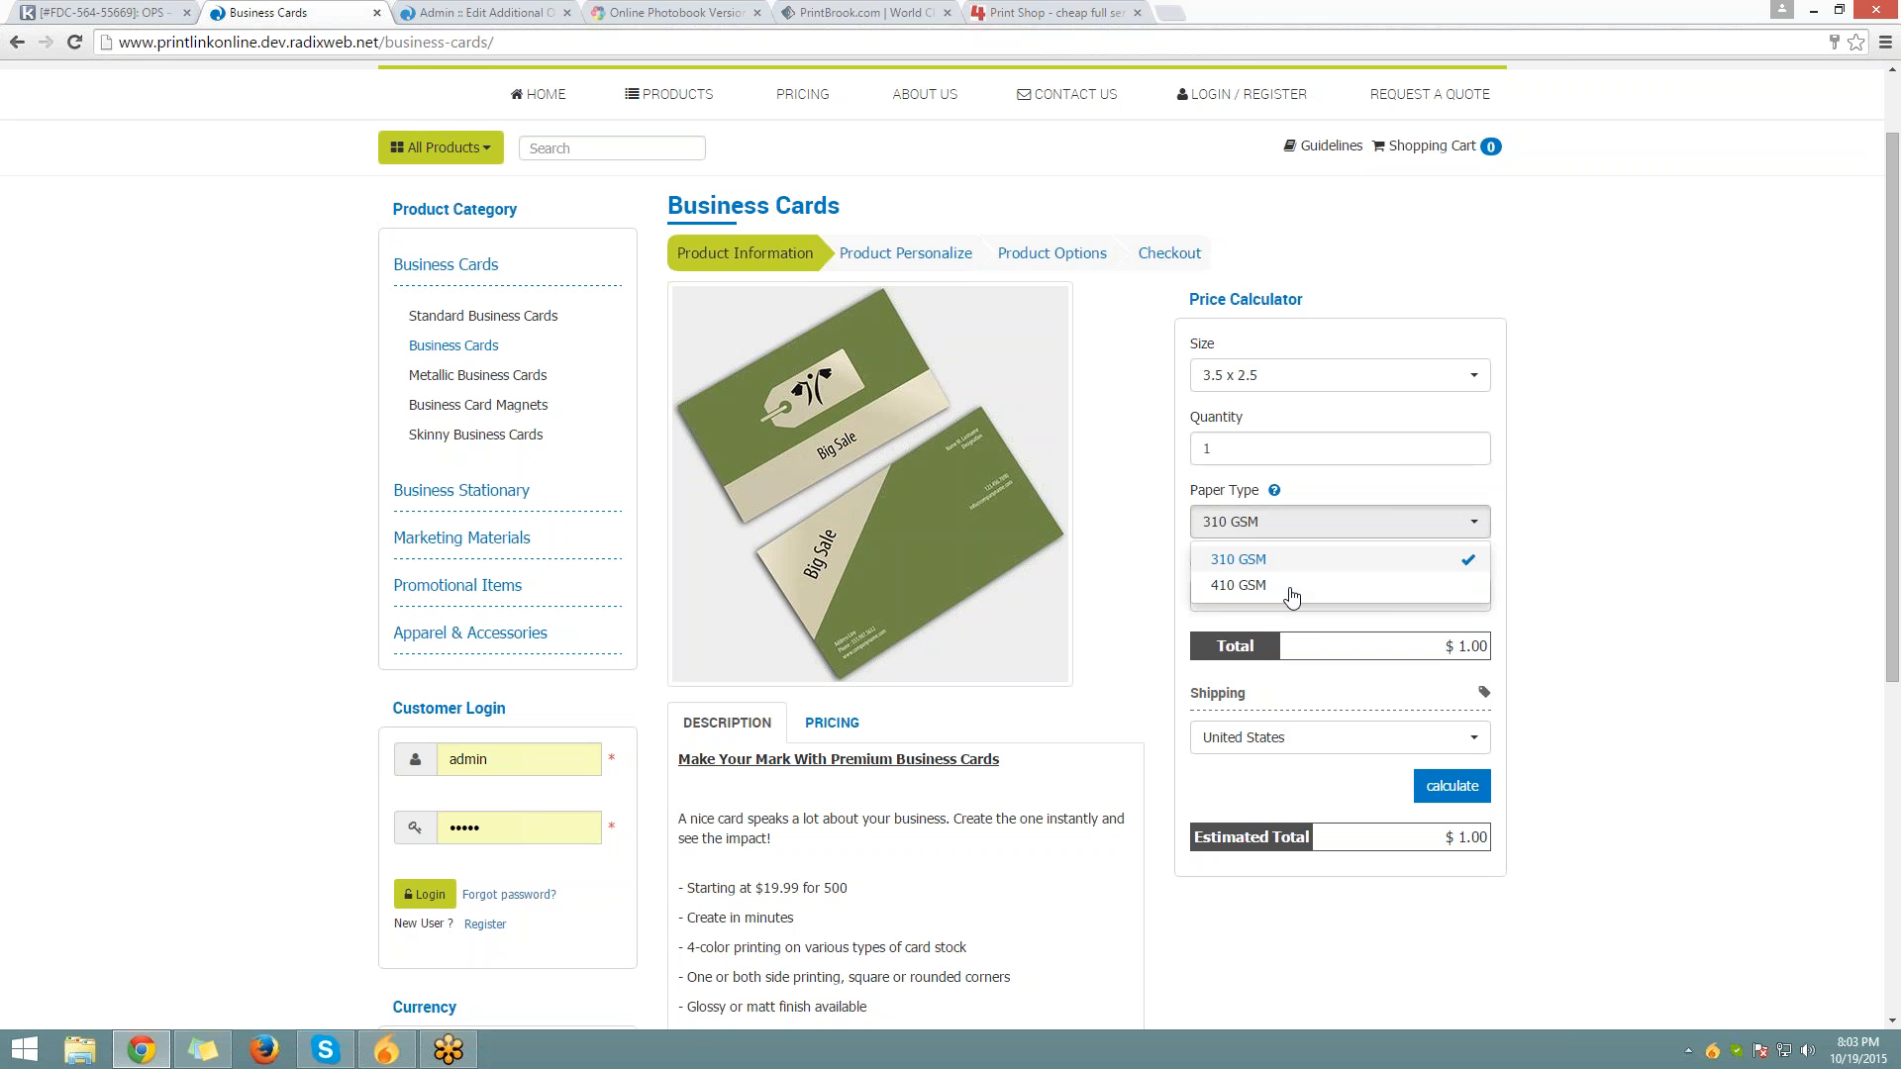
{"action": "left_click", "coordinate": [1292, 595]}
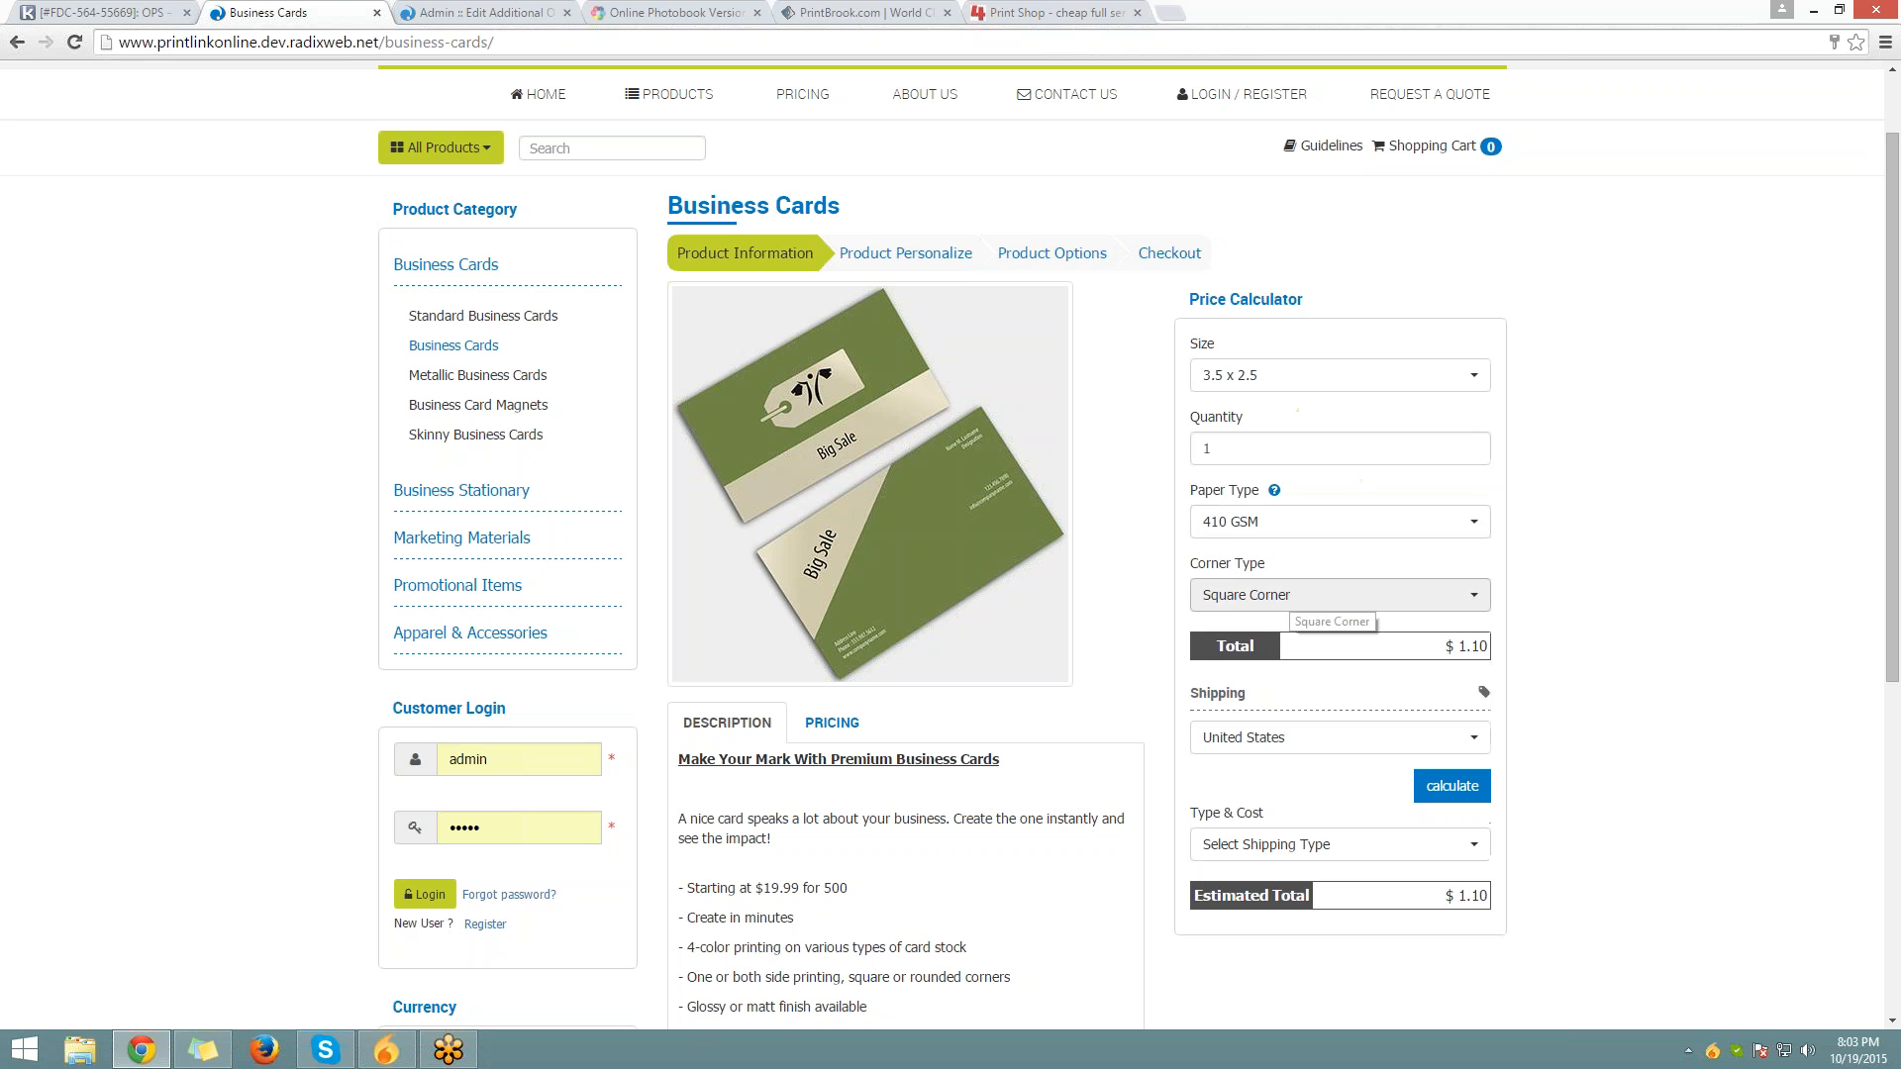
{"action": "left_click", "coordinate": [1317, 522]}
{"action": "left_click", "coordinate": [1286, 585]}
{"action": "left_click", "coordinate": [1287, 595]}
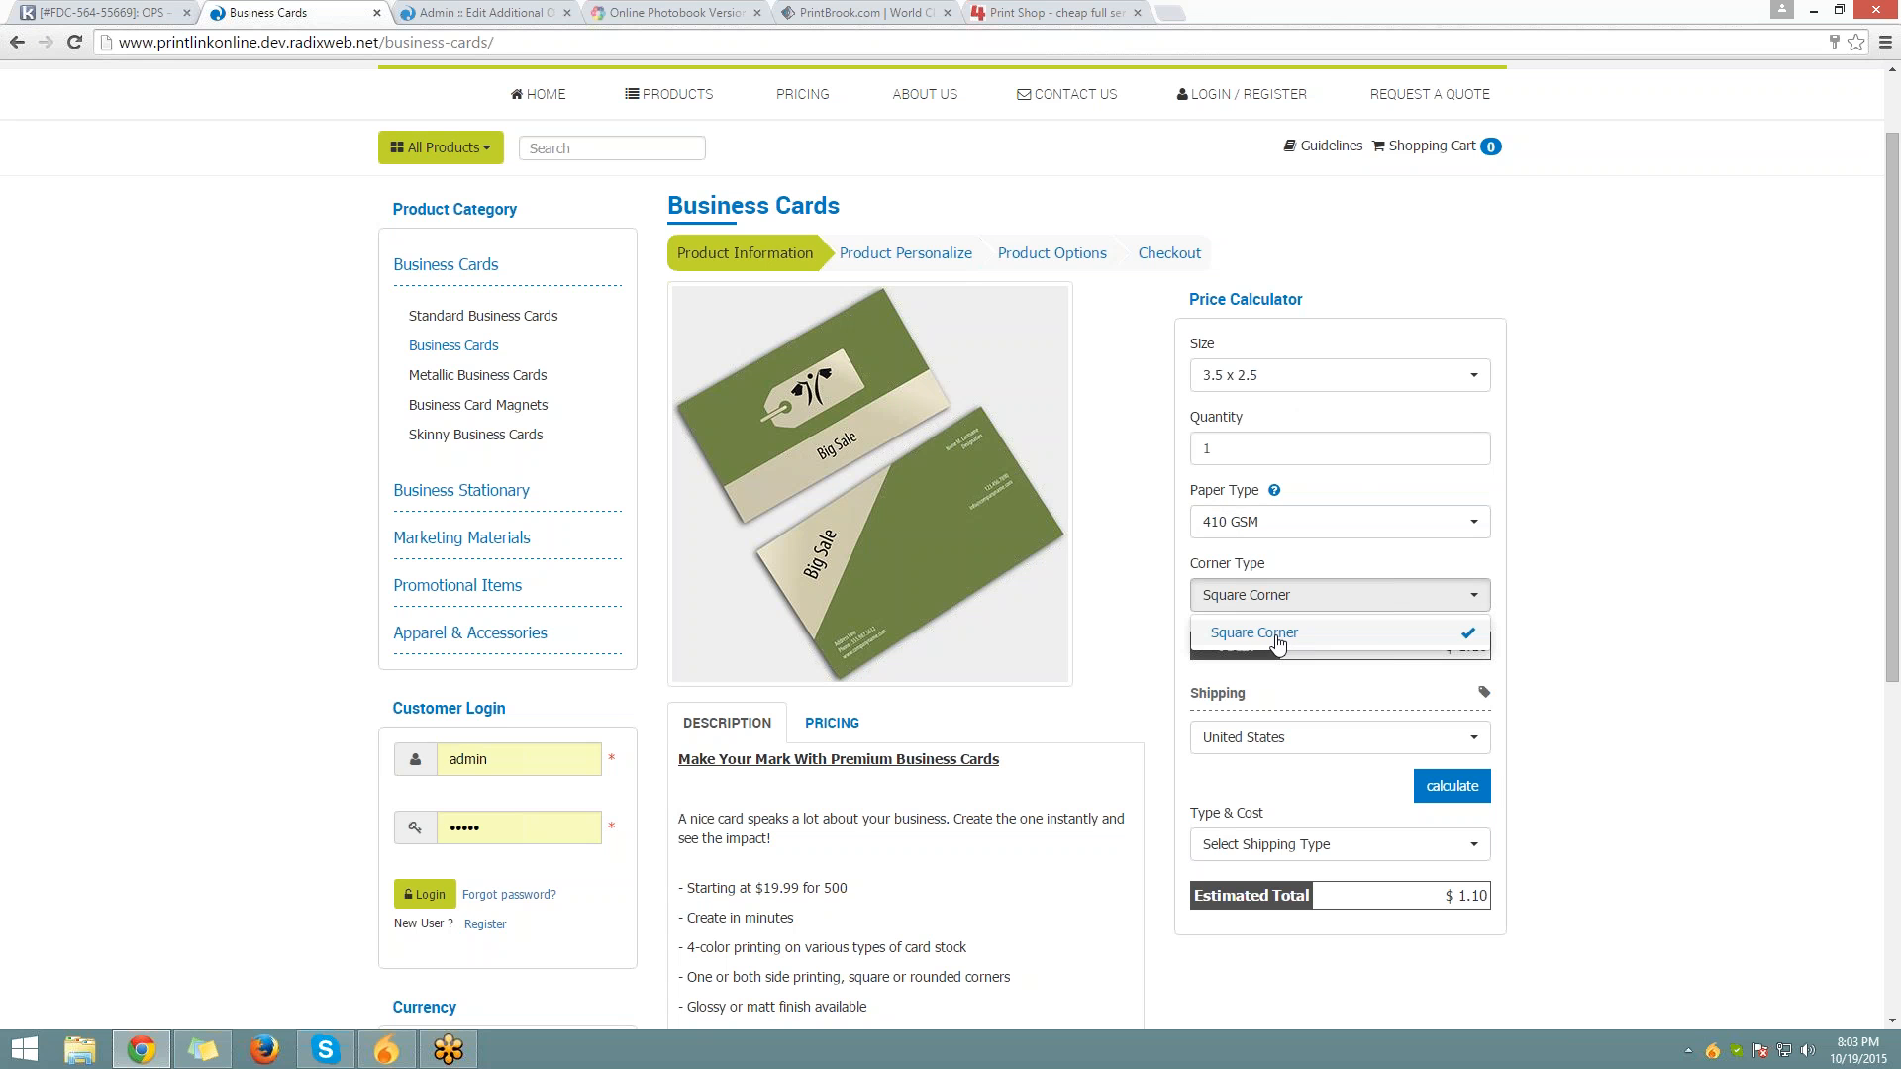
Switch back to 310 GSM to see both corner types return, then go back to admin
{"action": "left_click", "coordinate": [1249, 523]}
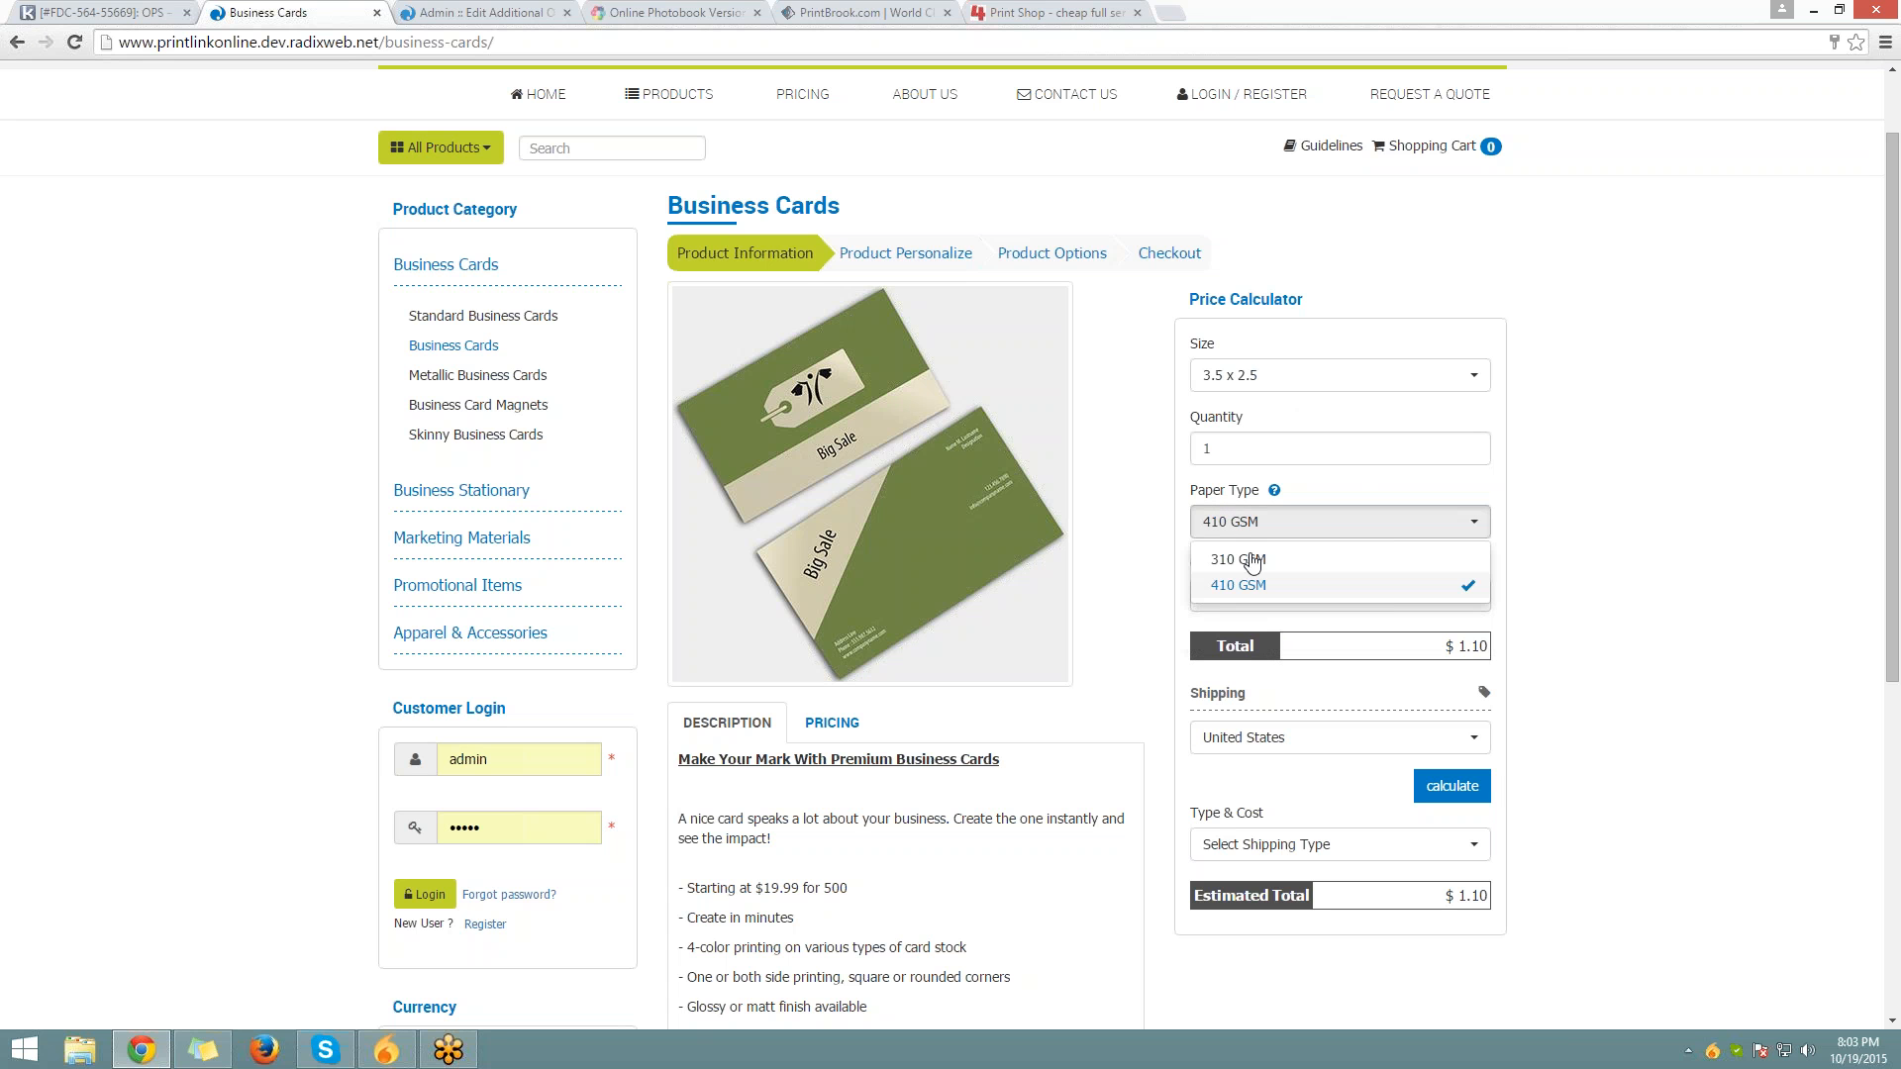
{"action": "left_click", "coordinate": [1255, 568]}
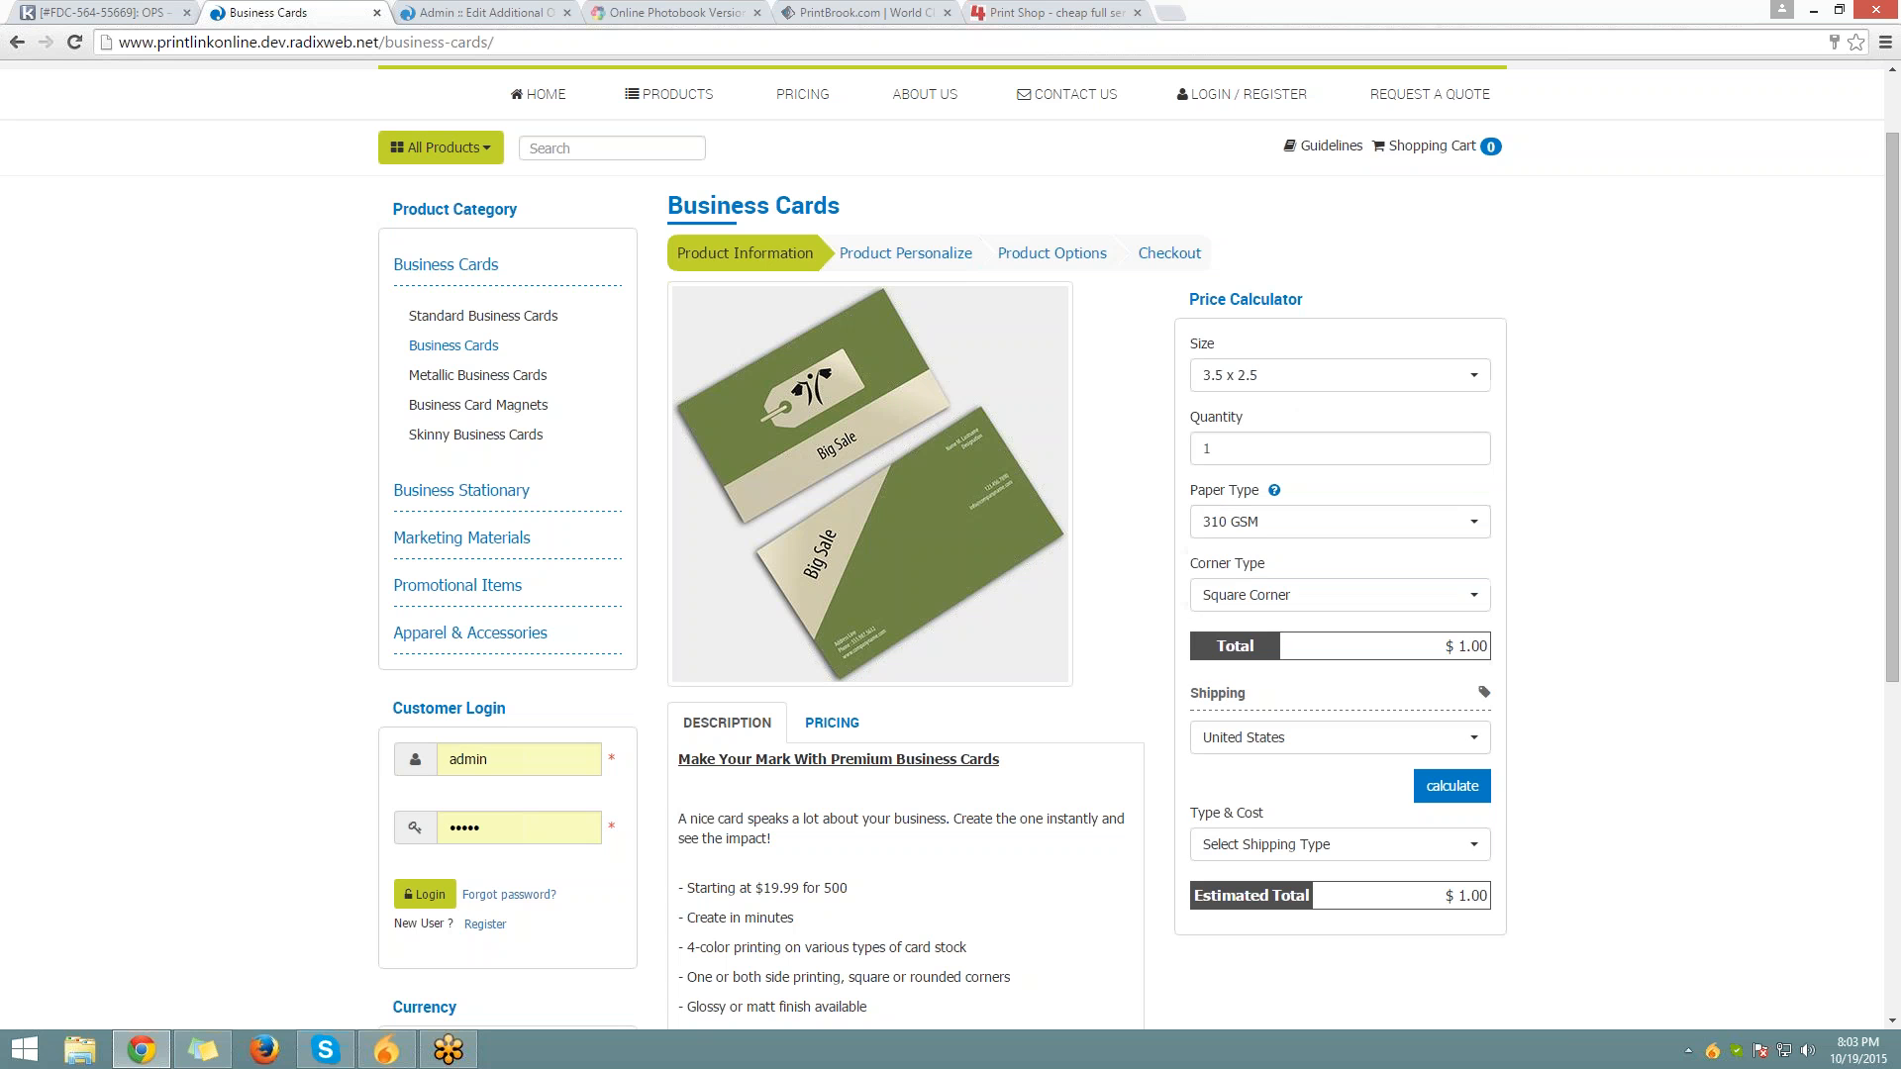
{"action": "left_click", "coordinate": [1264, 593]}
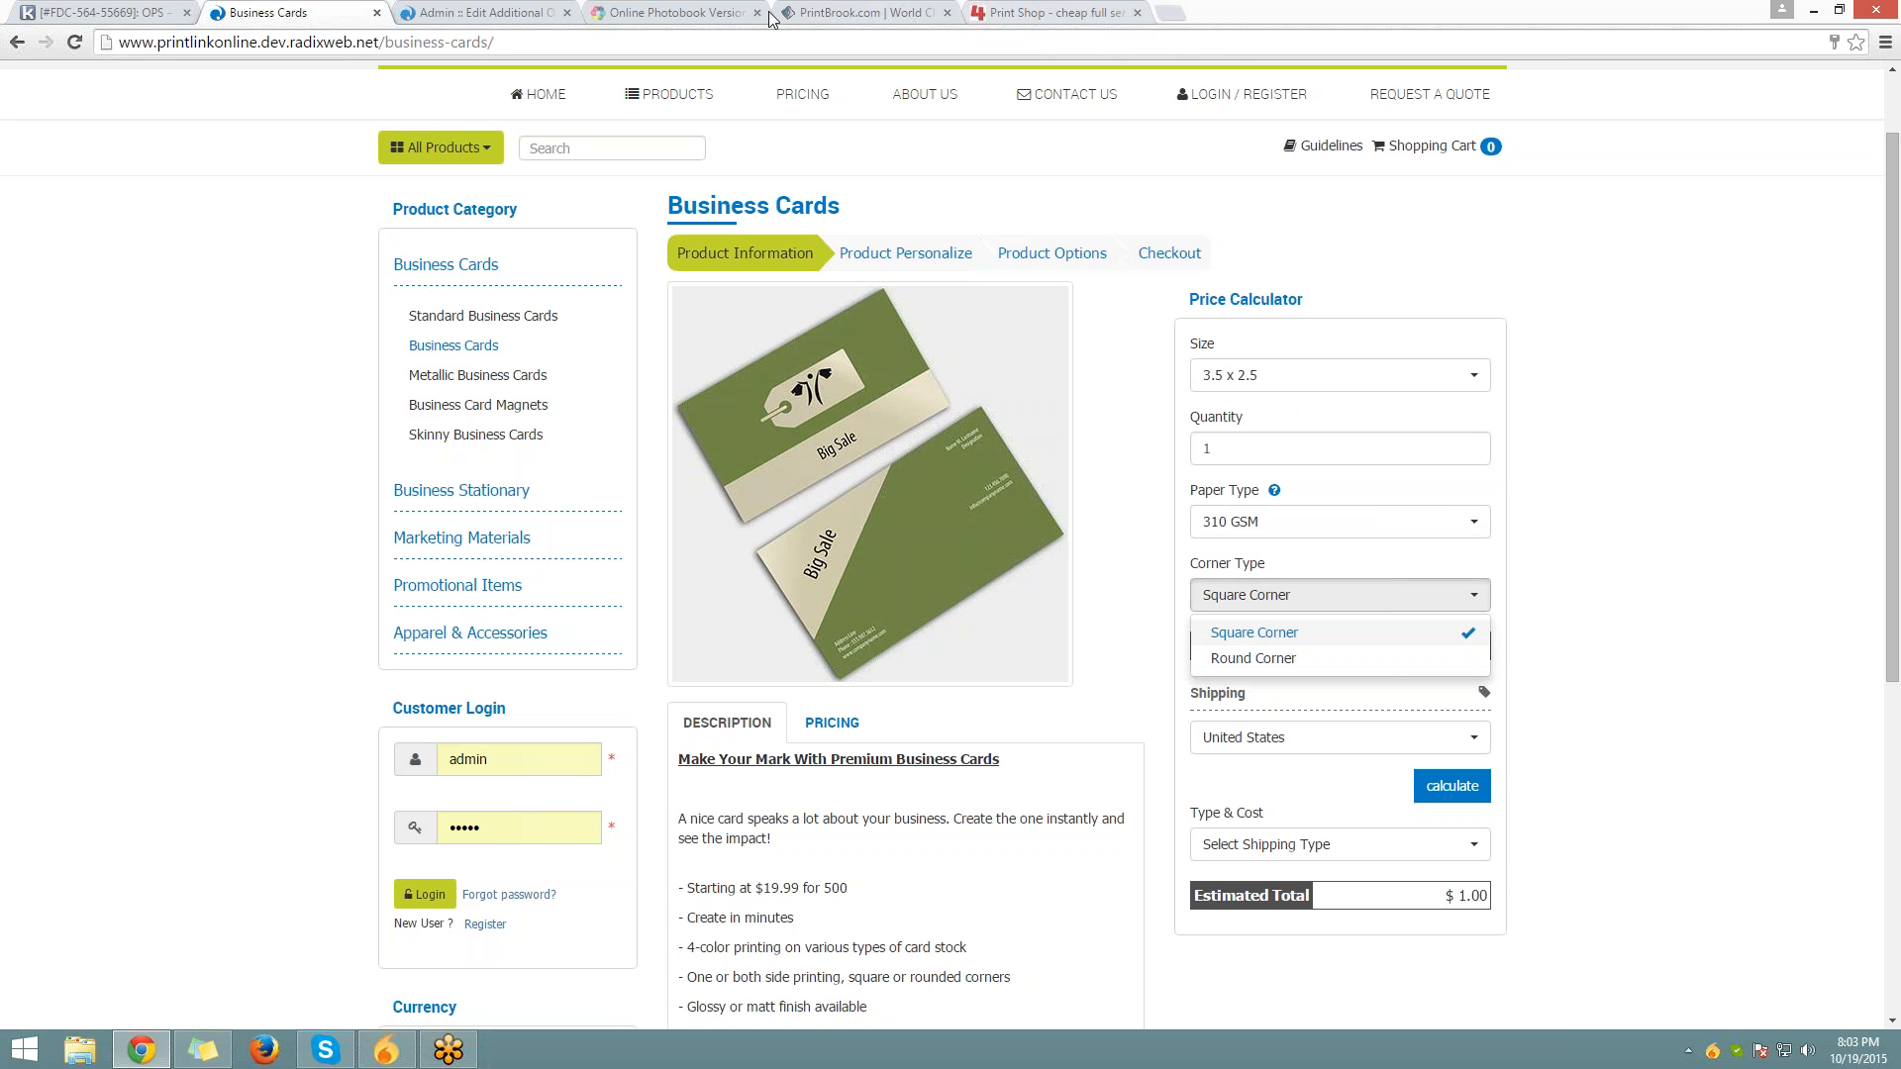
{"action": "left_click", "coordinate": [525, 11]}
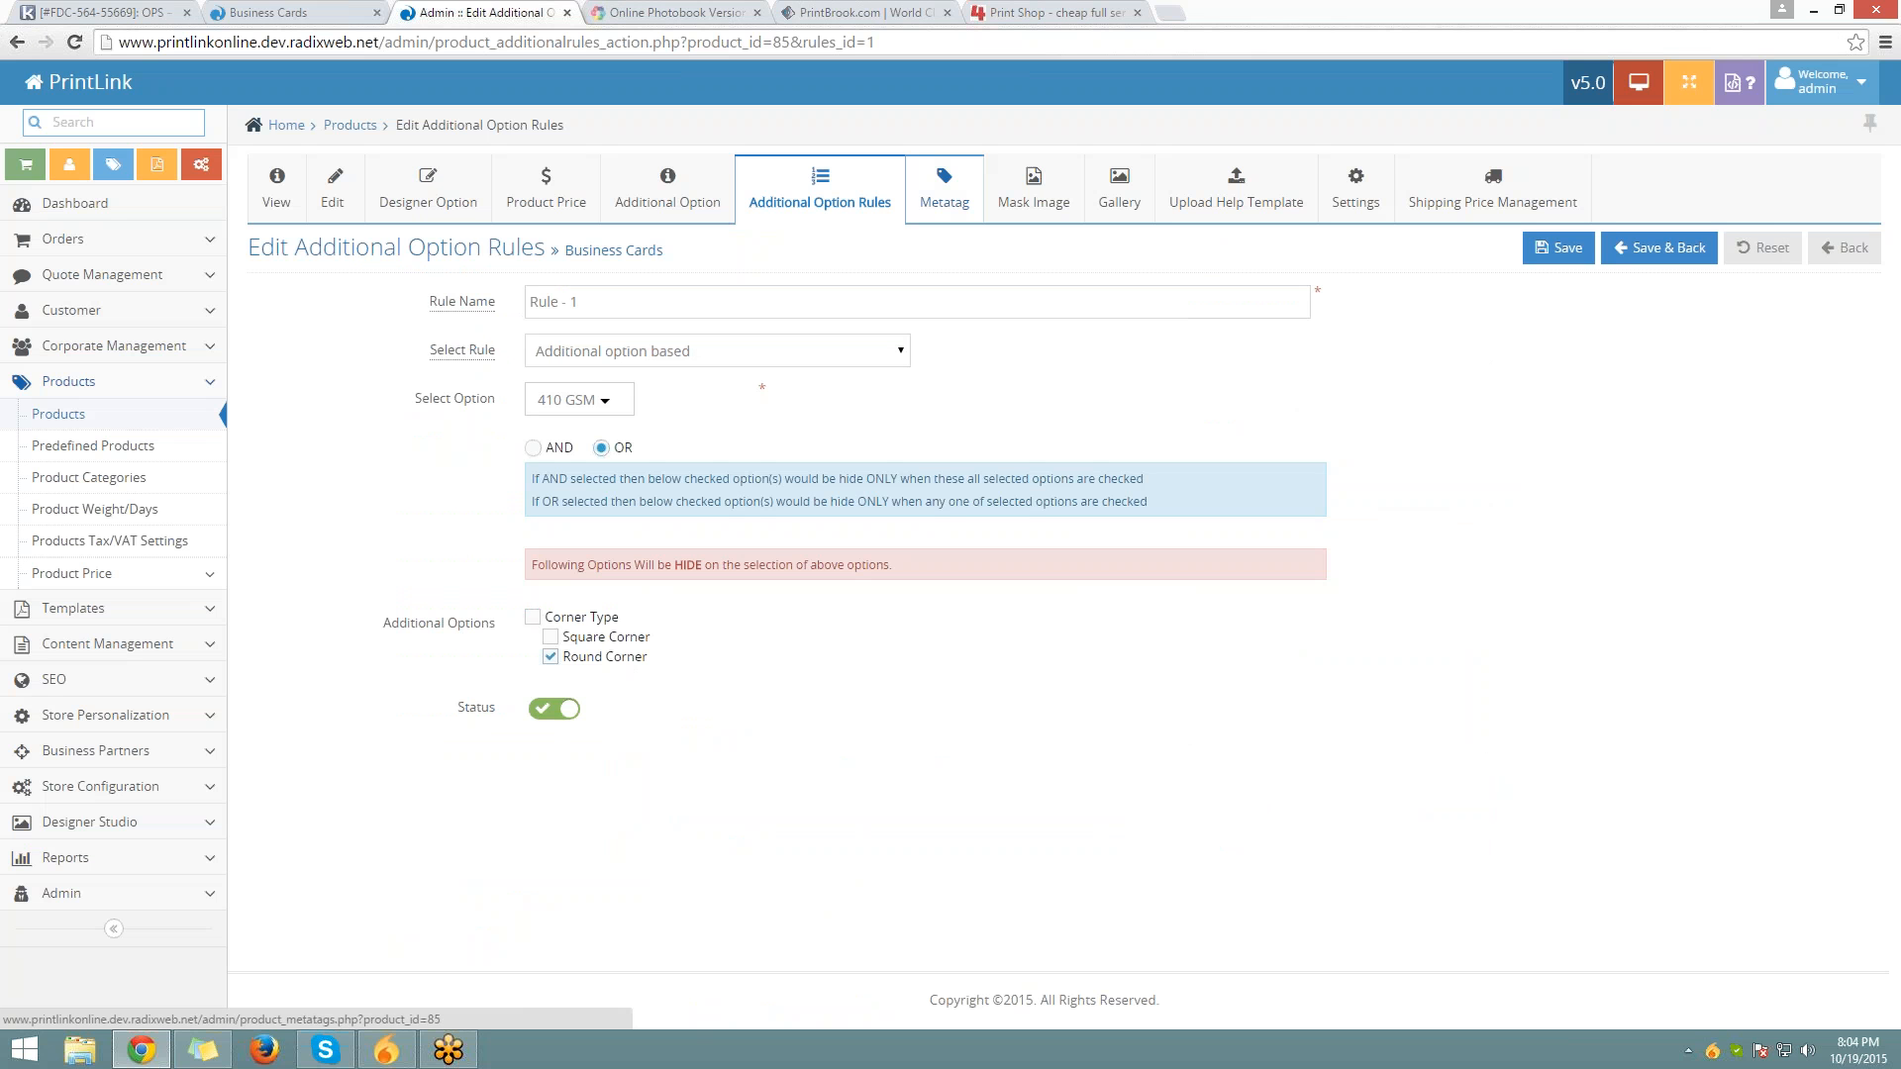
Open the Business Cards Metatag settings and copy the 'Business Cards' heading from the storefront page
{"action": "left_click", "coordinate": [943, 188]}
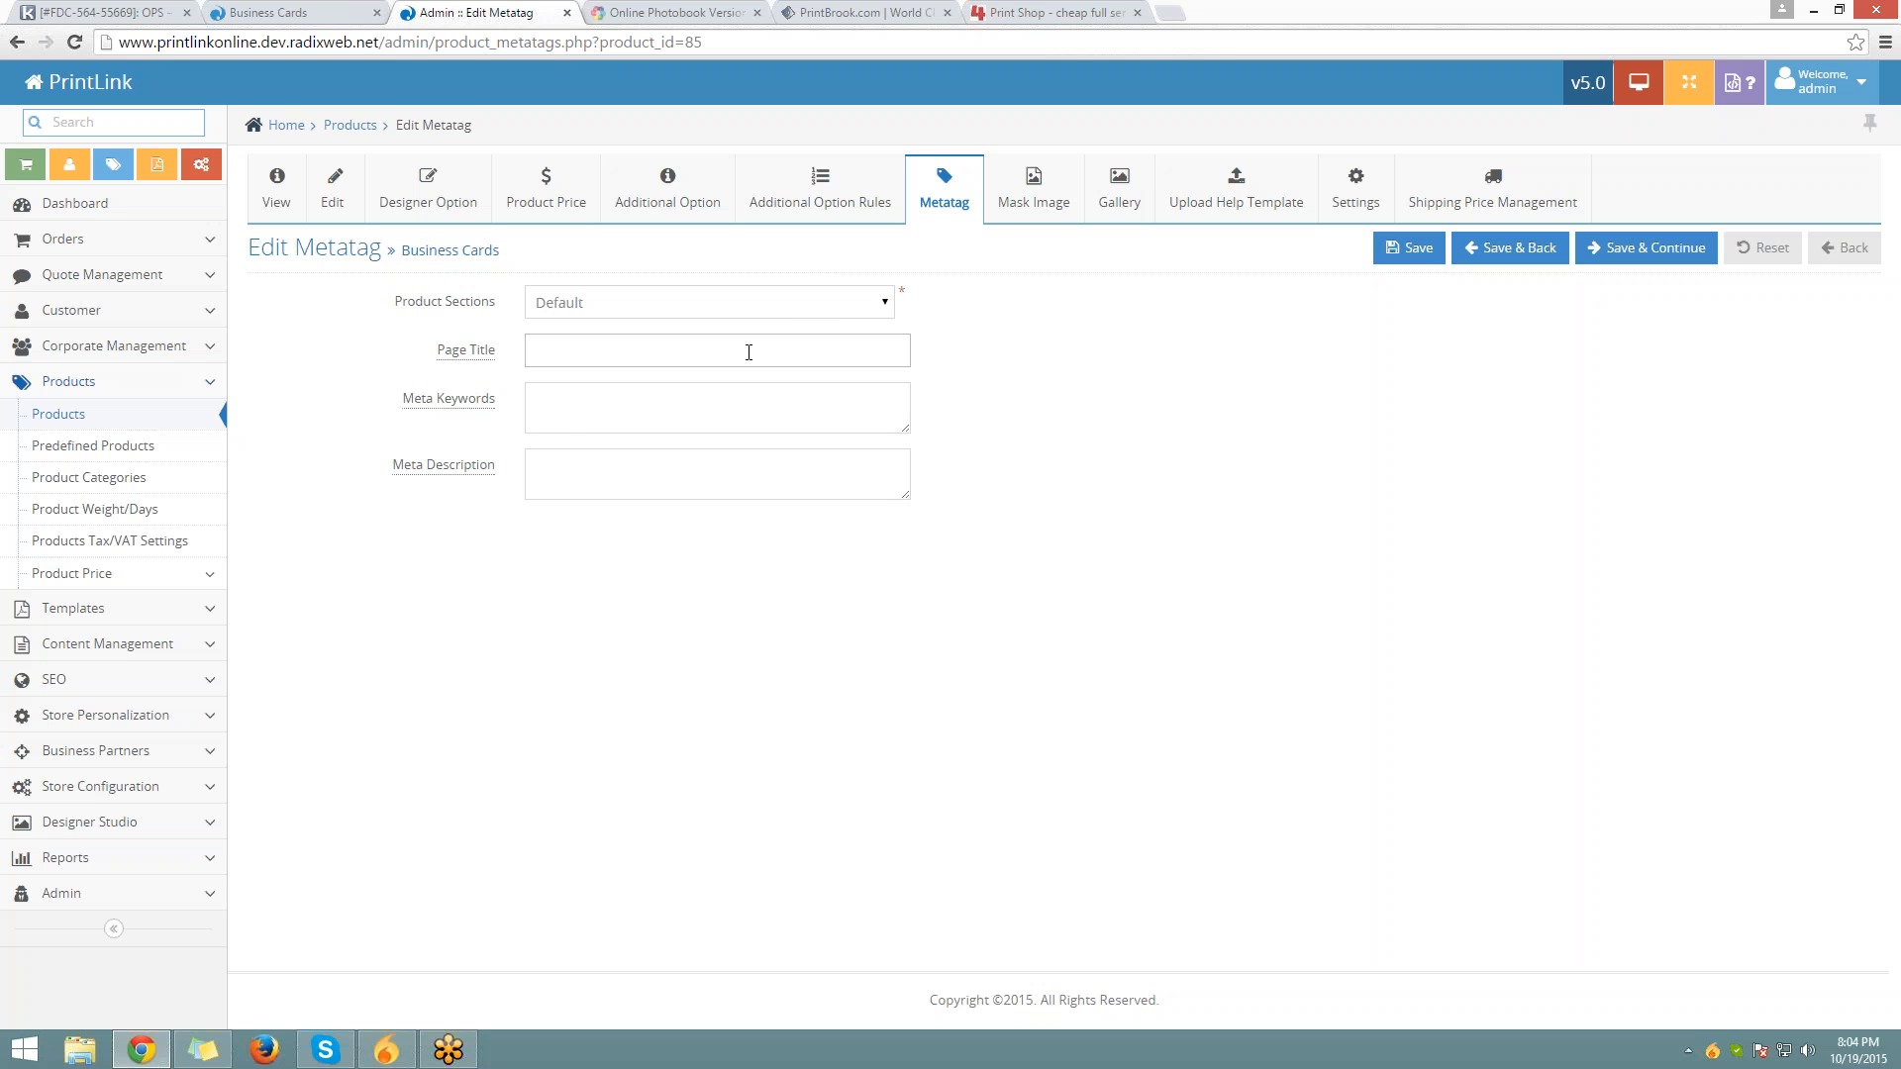
{"action": "double_click", "coordinate": [485, 353]}
{"action": "left_click_drag", "start_coordinate": [447, 354], "coordinate": [433, 350]}
{"action": "left_click", "coordinate": [278, 12]}
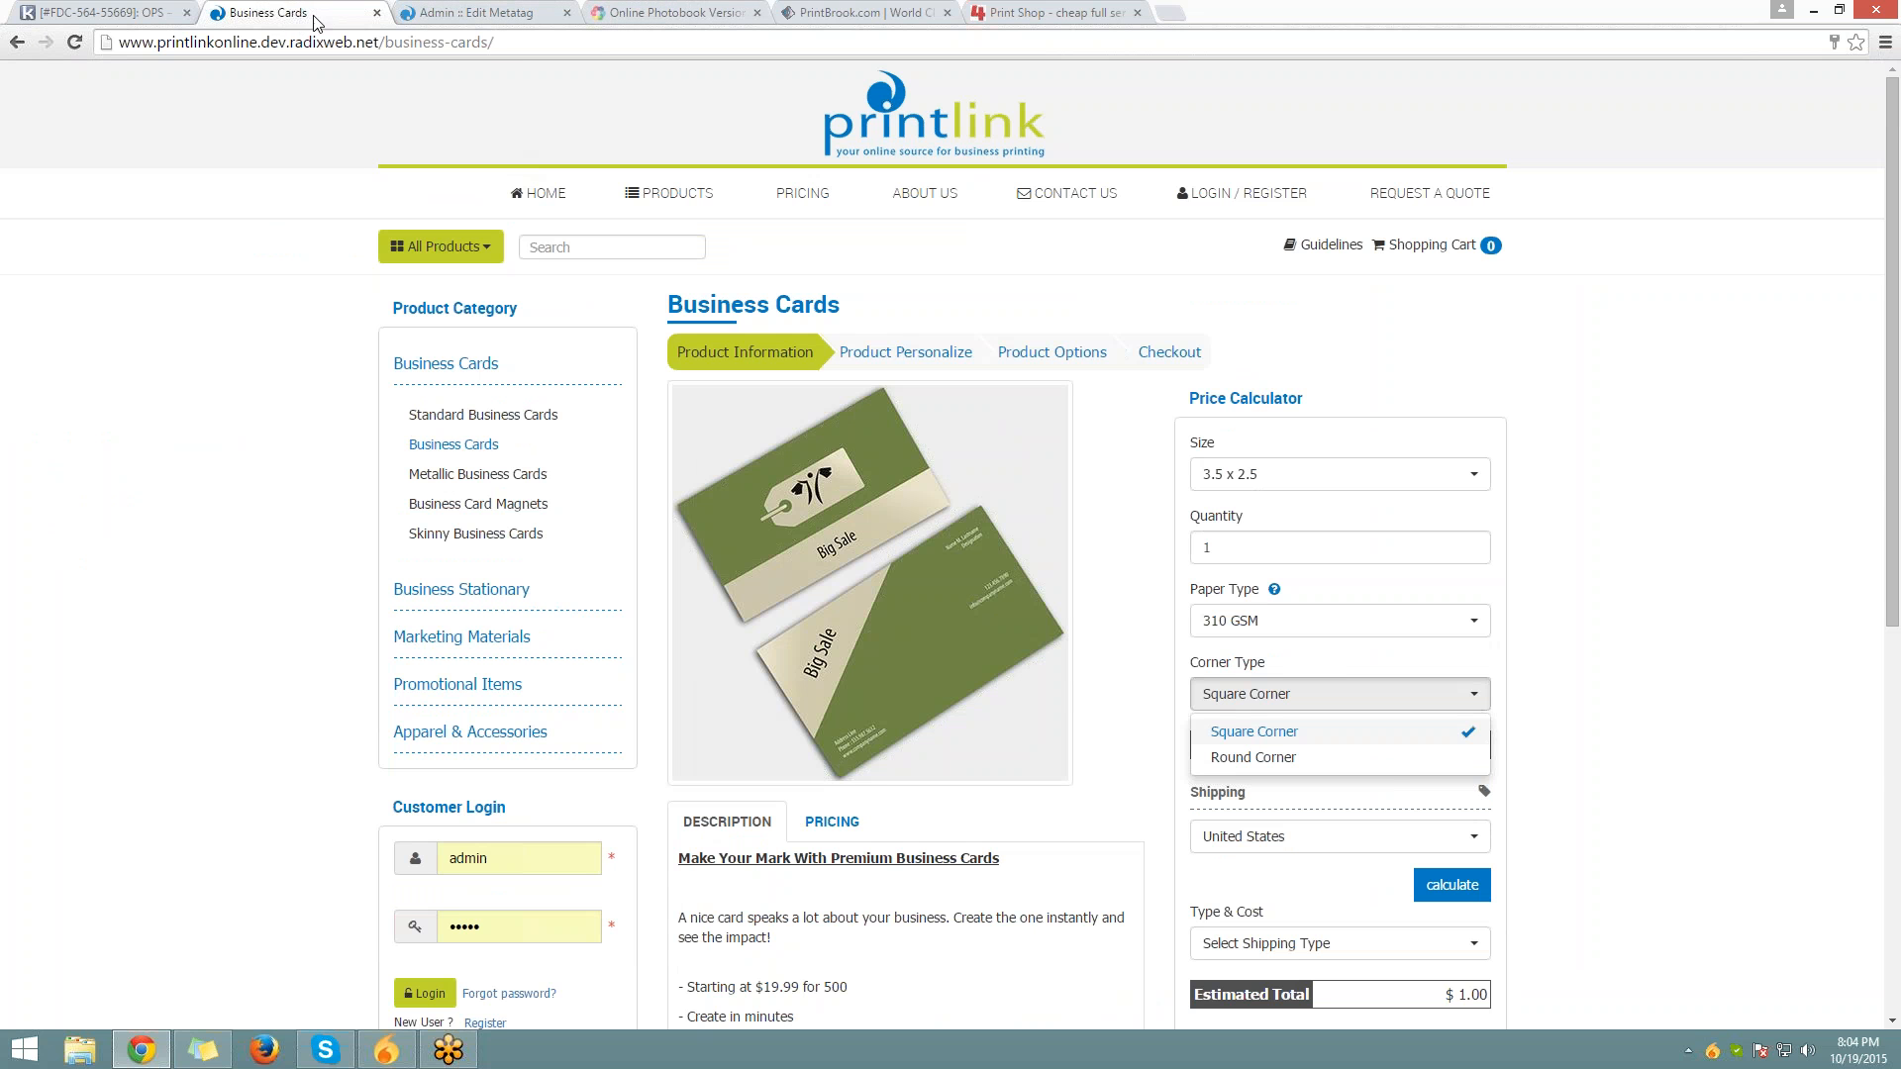
{"action": "left_click_drag", "start_coordinate": [840, 304], "coordinate": [671, 300]}
{"action": "key", "text": "ctrl+c"}
Set Page Title, Meta Keywords and Meta Description to 'New Business Cards' and save
{"action": "key", "text": "ctrl+Tab"}
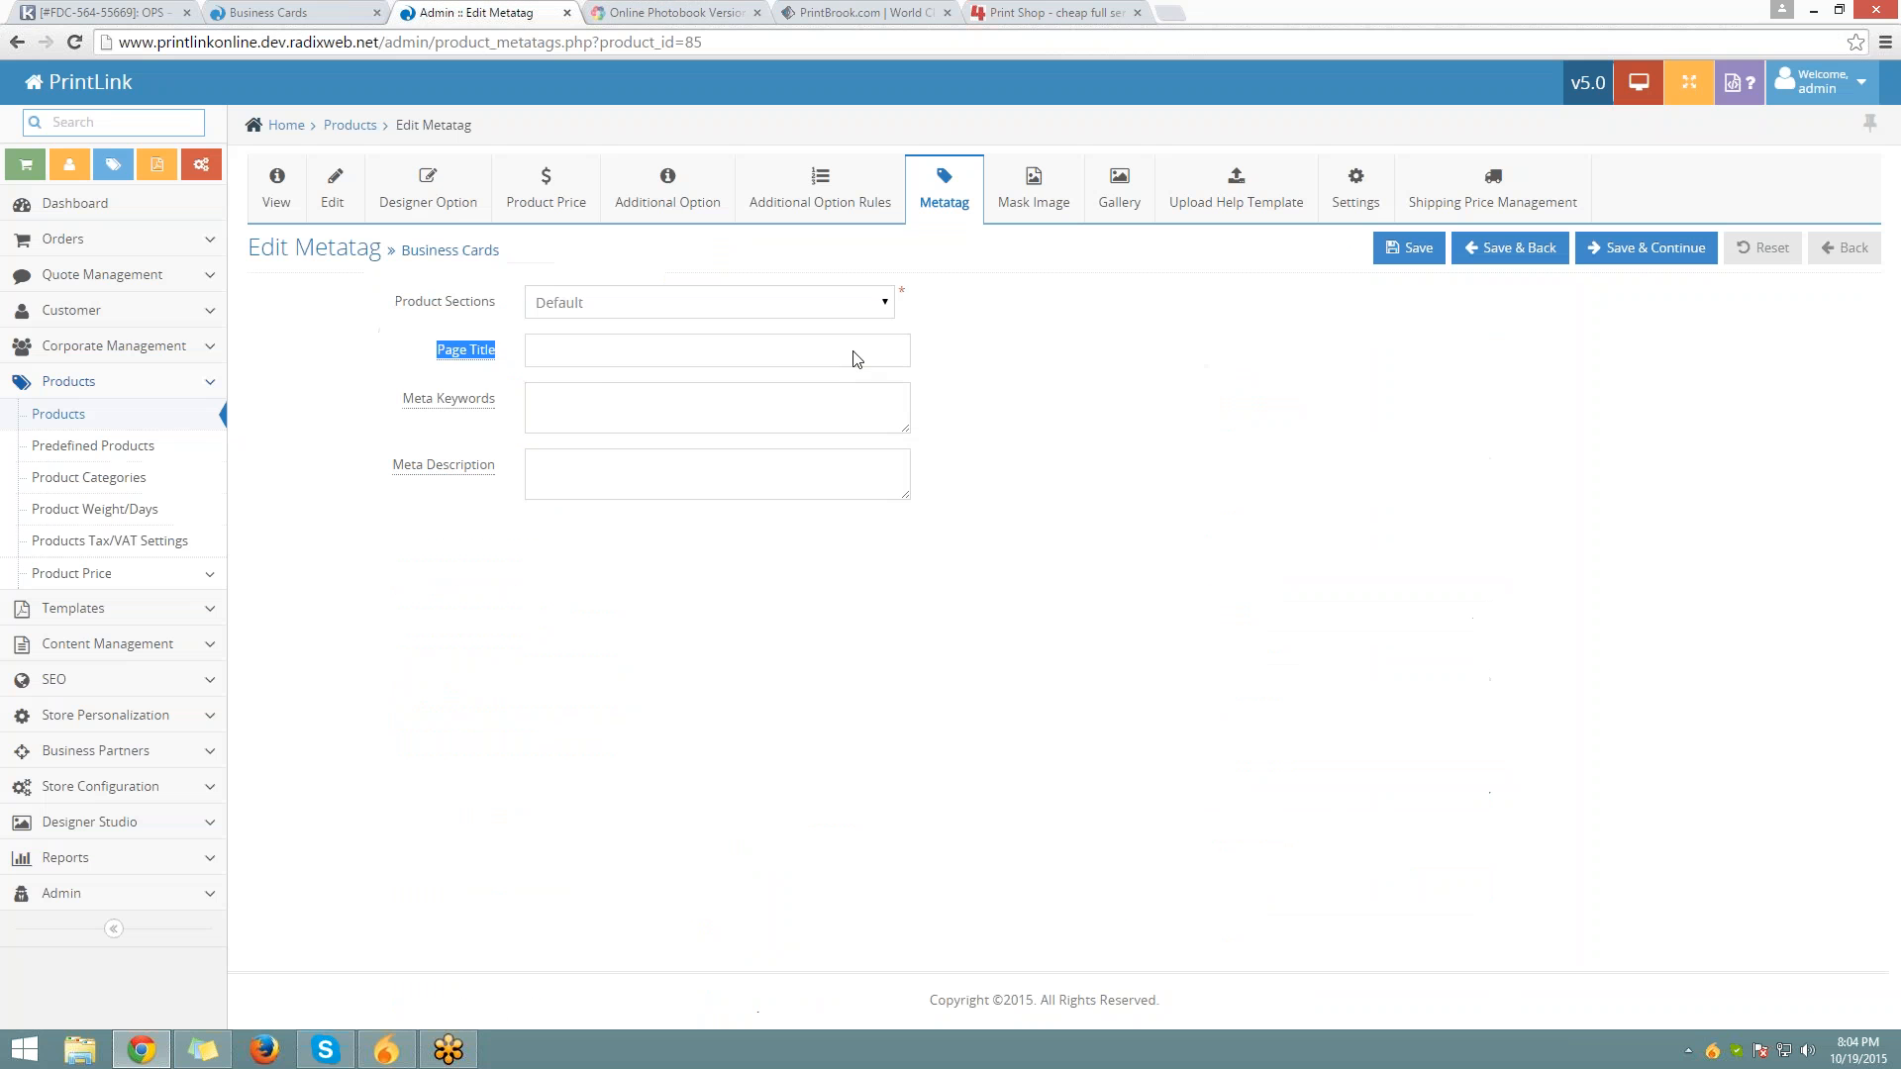
{"action": "left_click", "coordinate": [853, 355]}
{"action": "key", "text": "ctrl+v"}
{"action": "key", "text": "Home"}
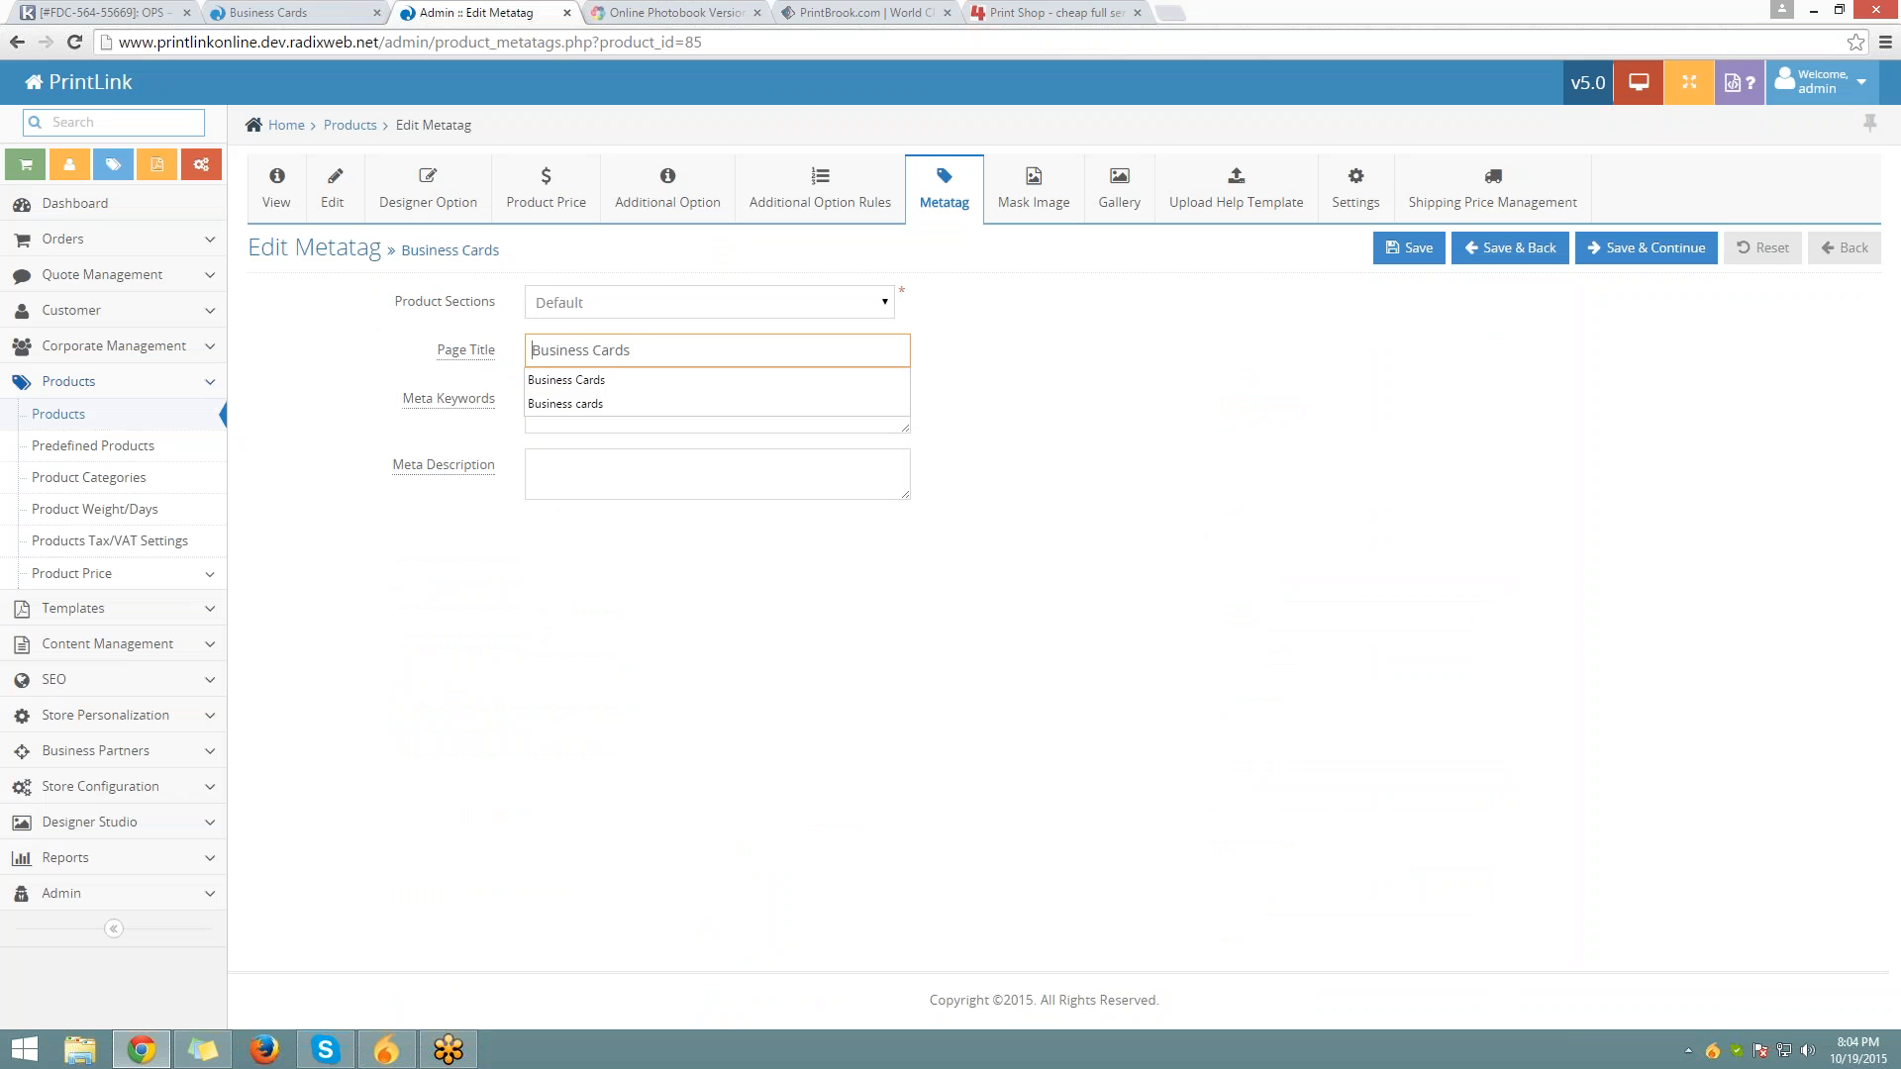
{"action": "type", "text": "New"}
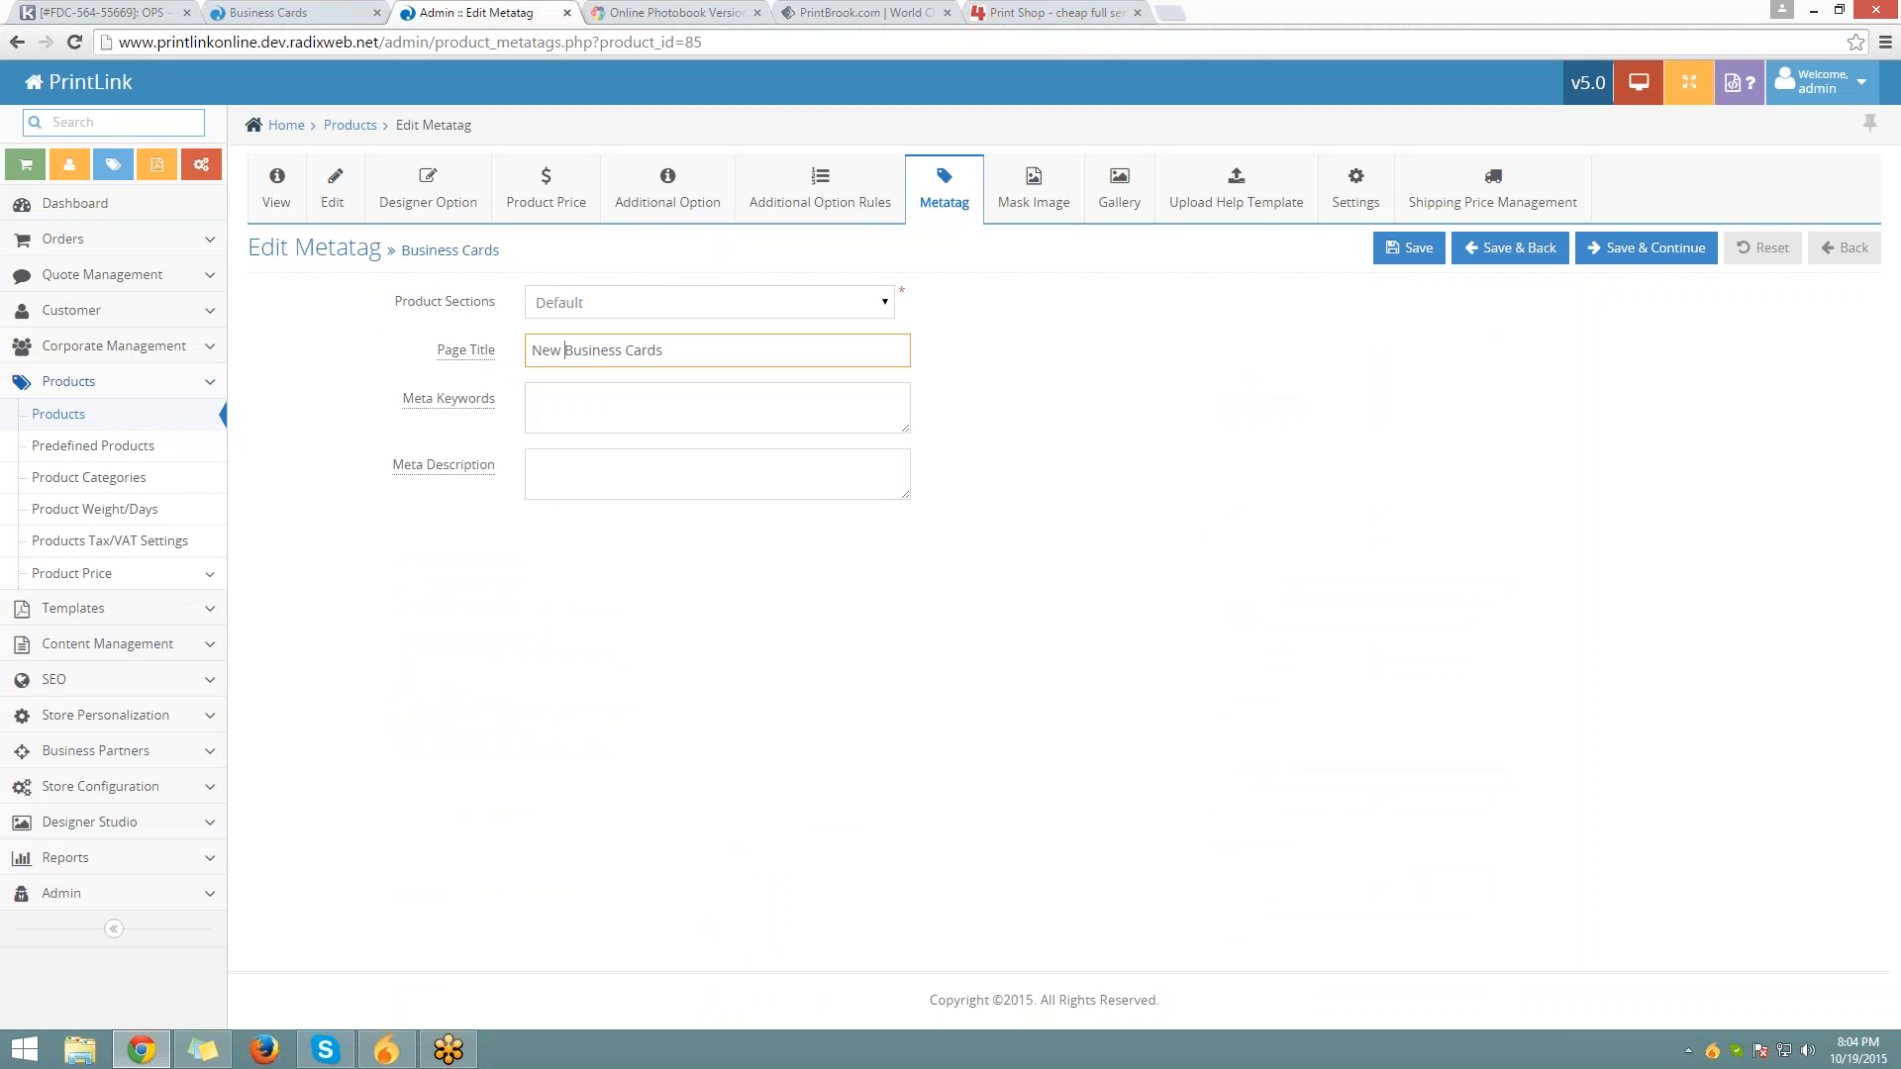
{"action": "key", "text": "ctrl+a"}
{"action": "key", "text": "Tab"}
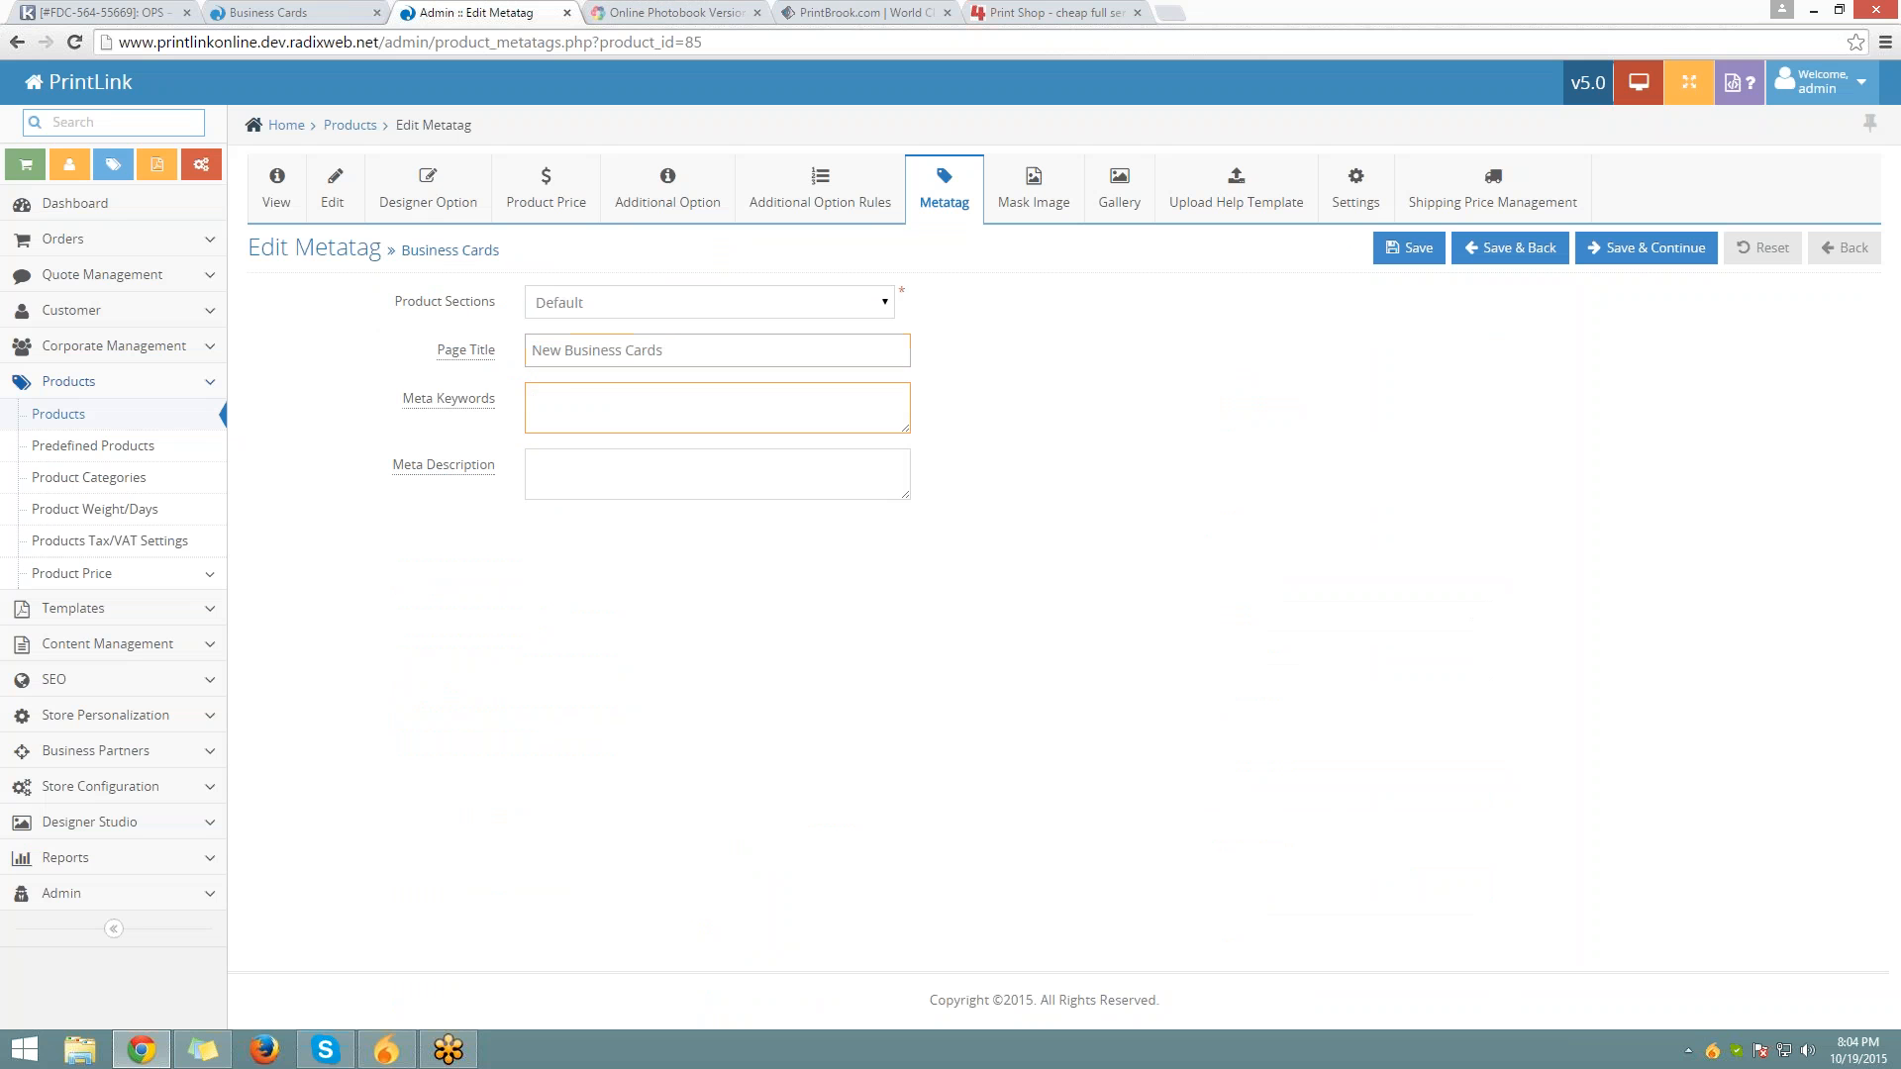
{"action": "key", "text": "ctrl+v"}
{"action": "key", "text": "Tab"}
{"action": "key", "text": "ctrl+v"}
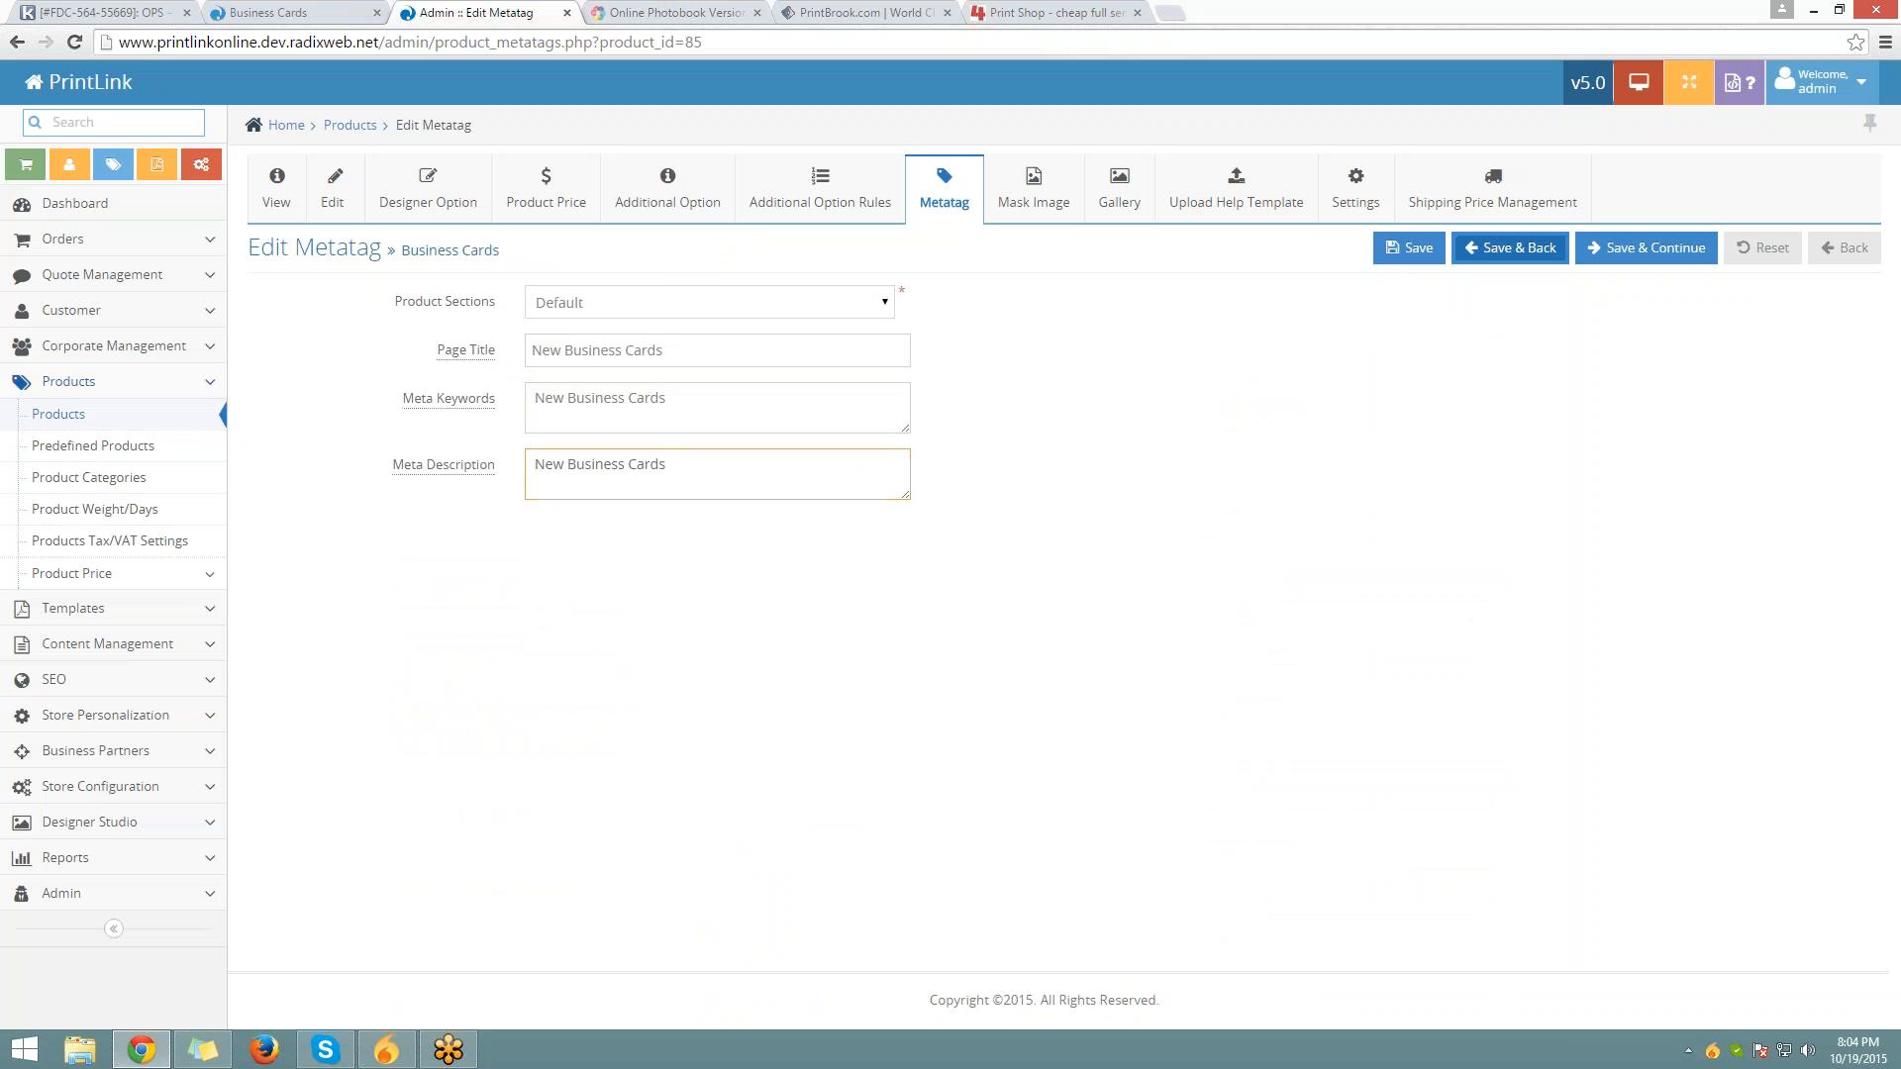
{"action": "left_click", "coordinate": [1409, 247]}
Reload the storefront to check the new page title, then Save & Continue in admin
{"action": "left_click", "coordinate": [287, 11]}
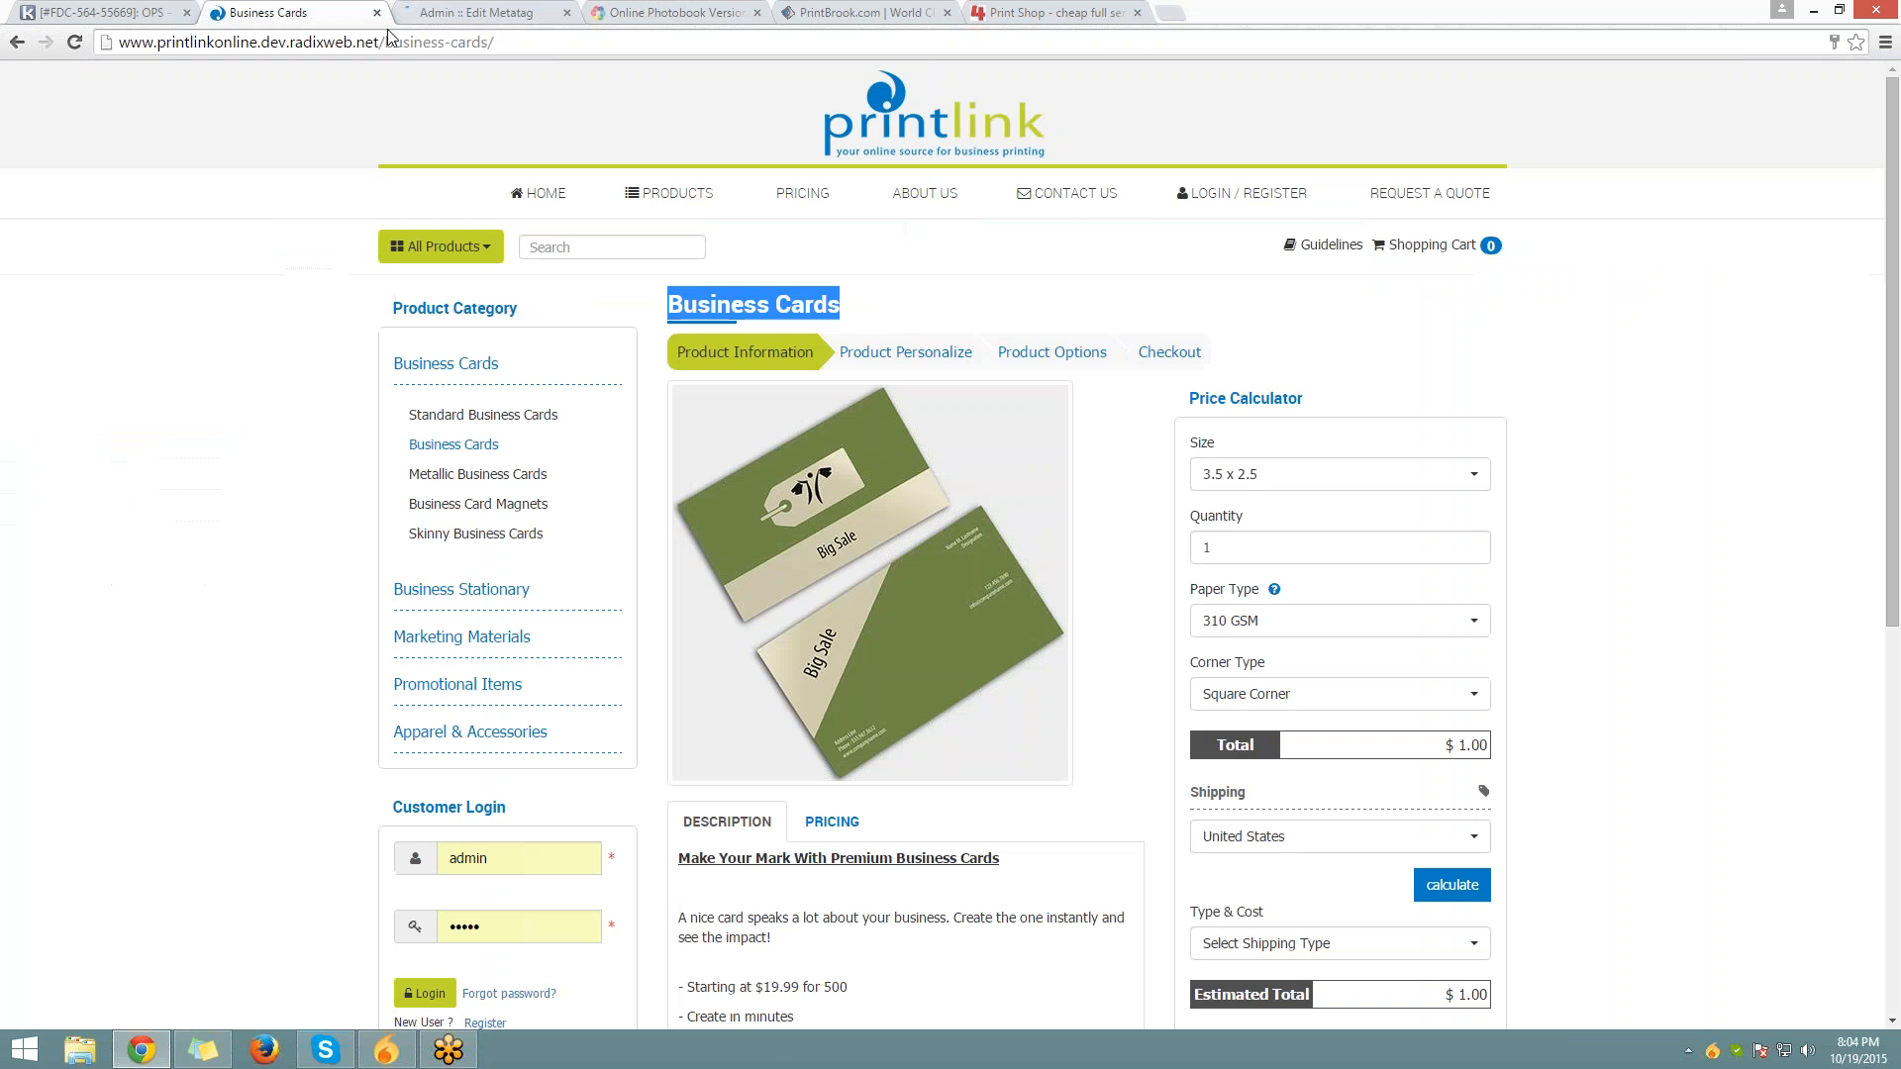
{"action": "left_click", "coordinate": [402, 39]}
{"action": "key", "text": "Return"}
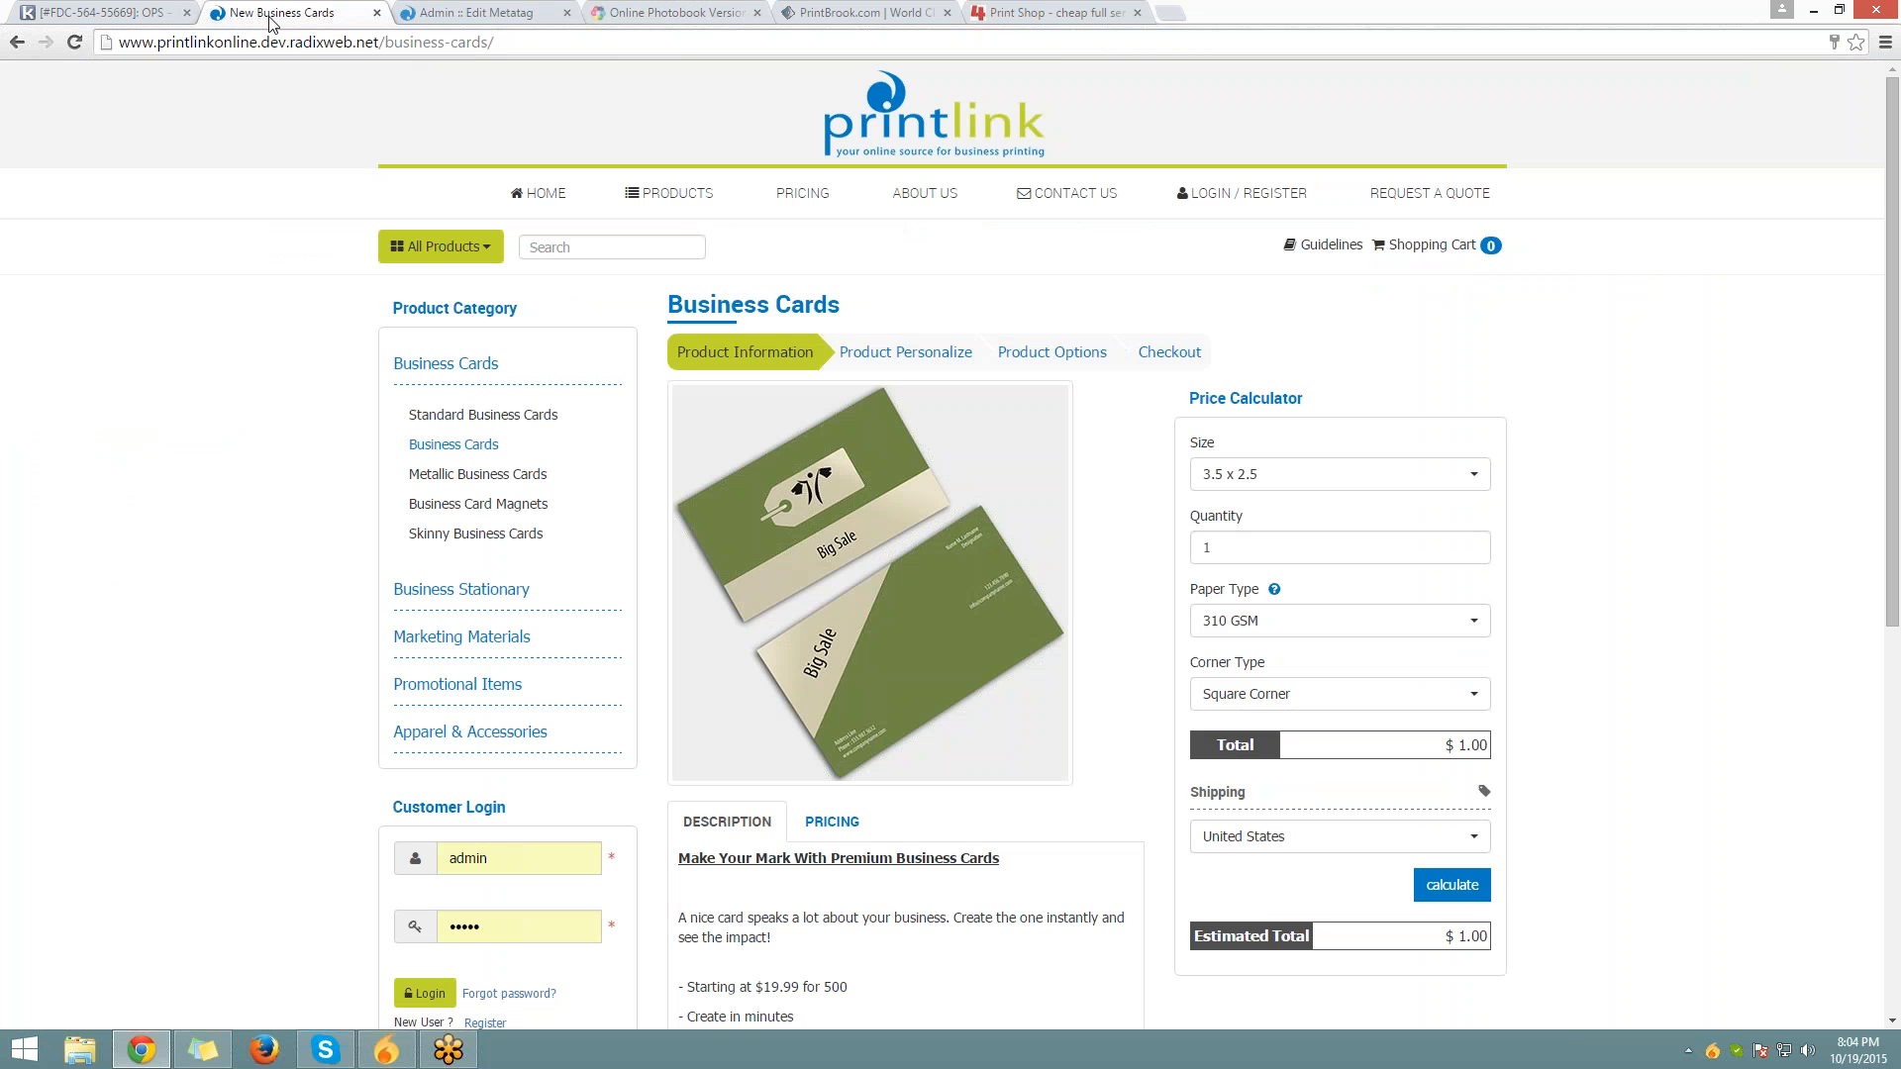
{"action": "left_click_drag", "start_coordinate": [259, 14], "coordinate": [287, 20]}
{"action": "left_click", "coordinate": [536, 18]}
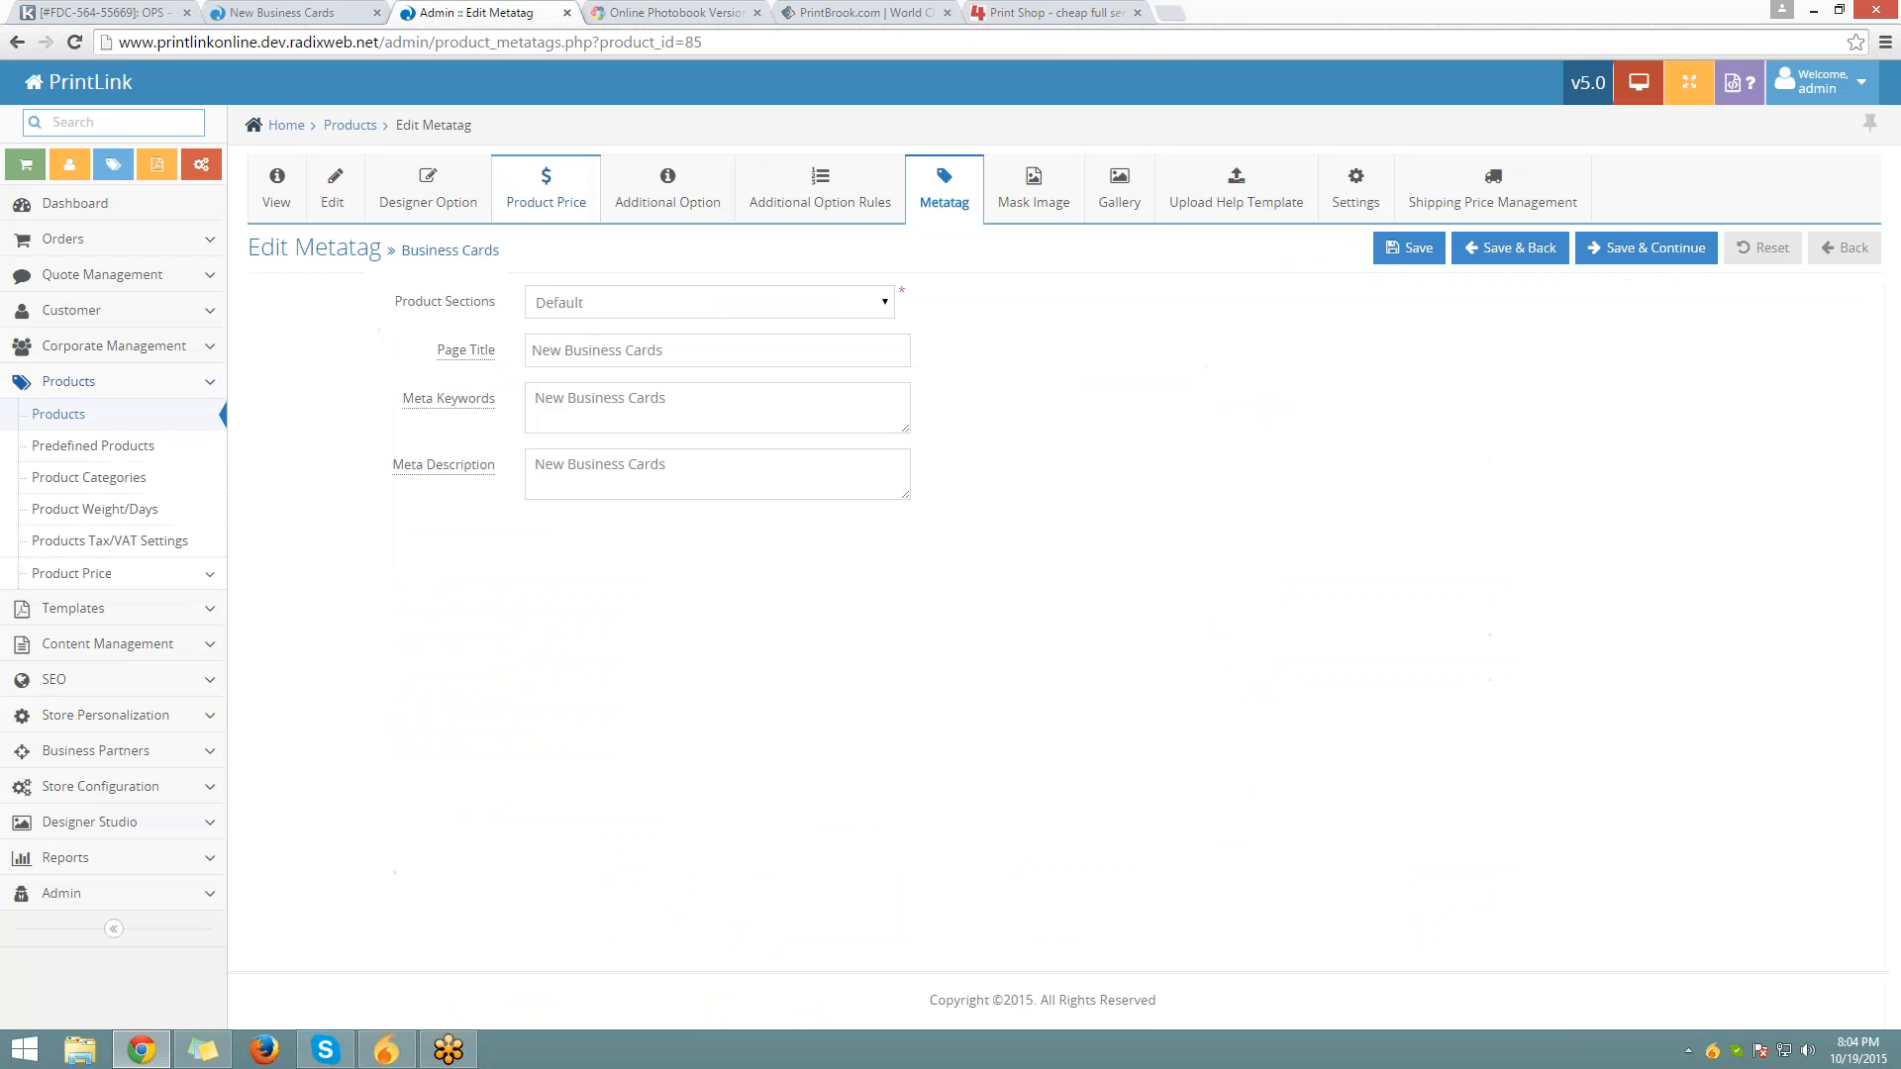
{"action": "left_click_drag", "start_coordinate": [439, 351], "coordinate": [492, 349]}
{"action": "left_click", "coordinate": [693, 303]}
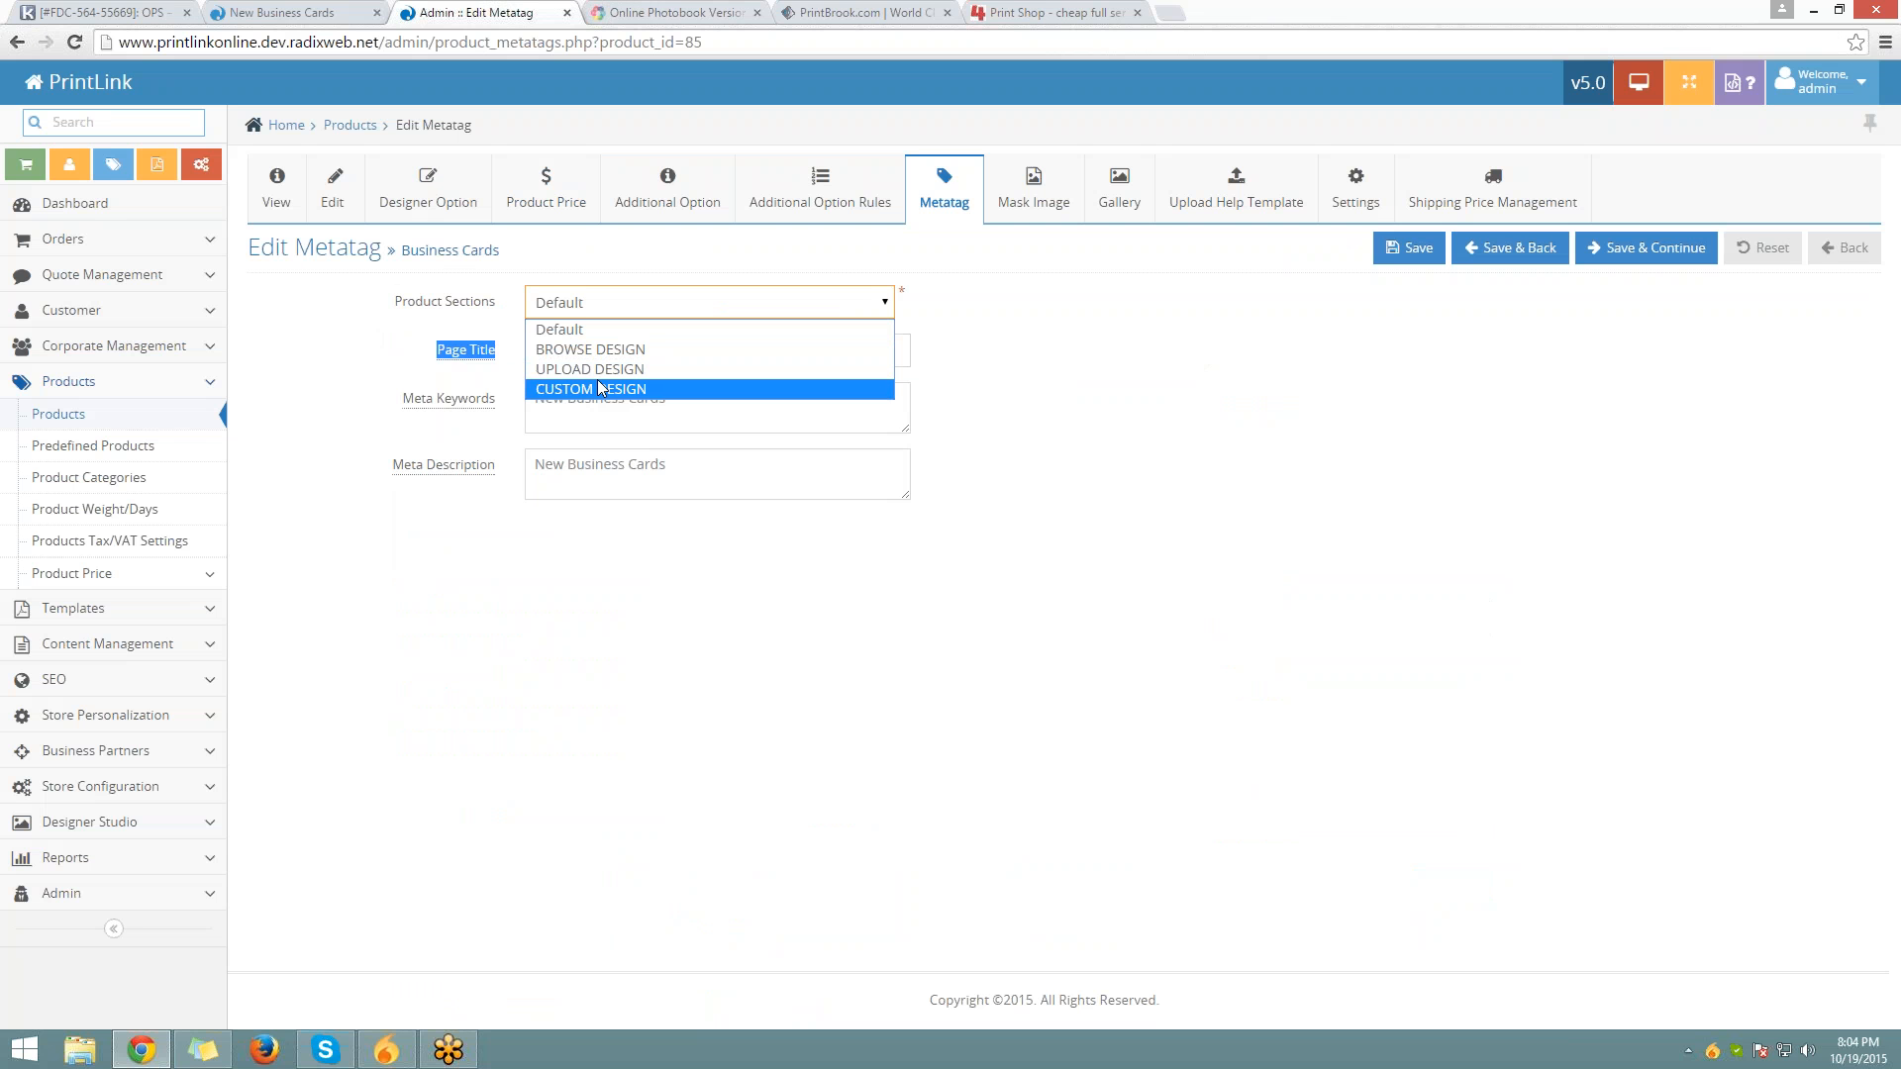
{"action": "left_click", "coordinate": [1635, 265]}
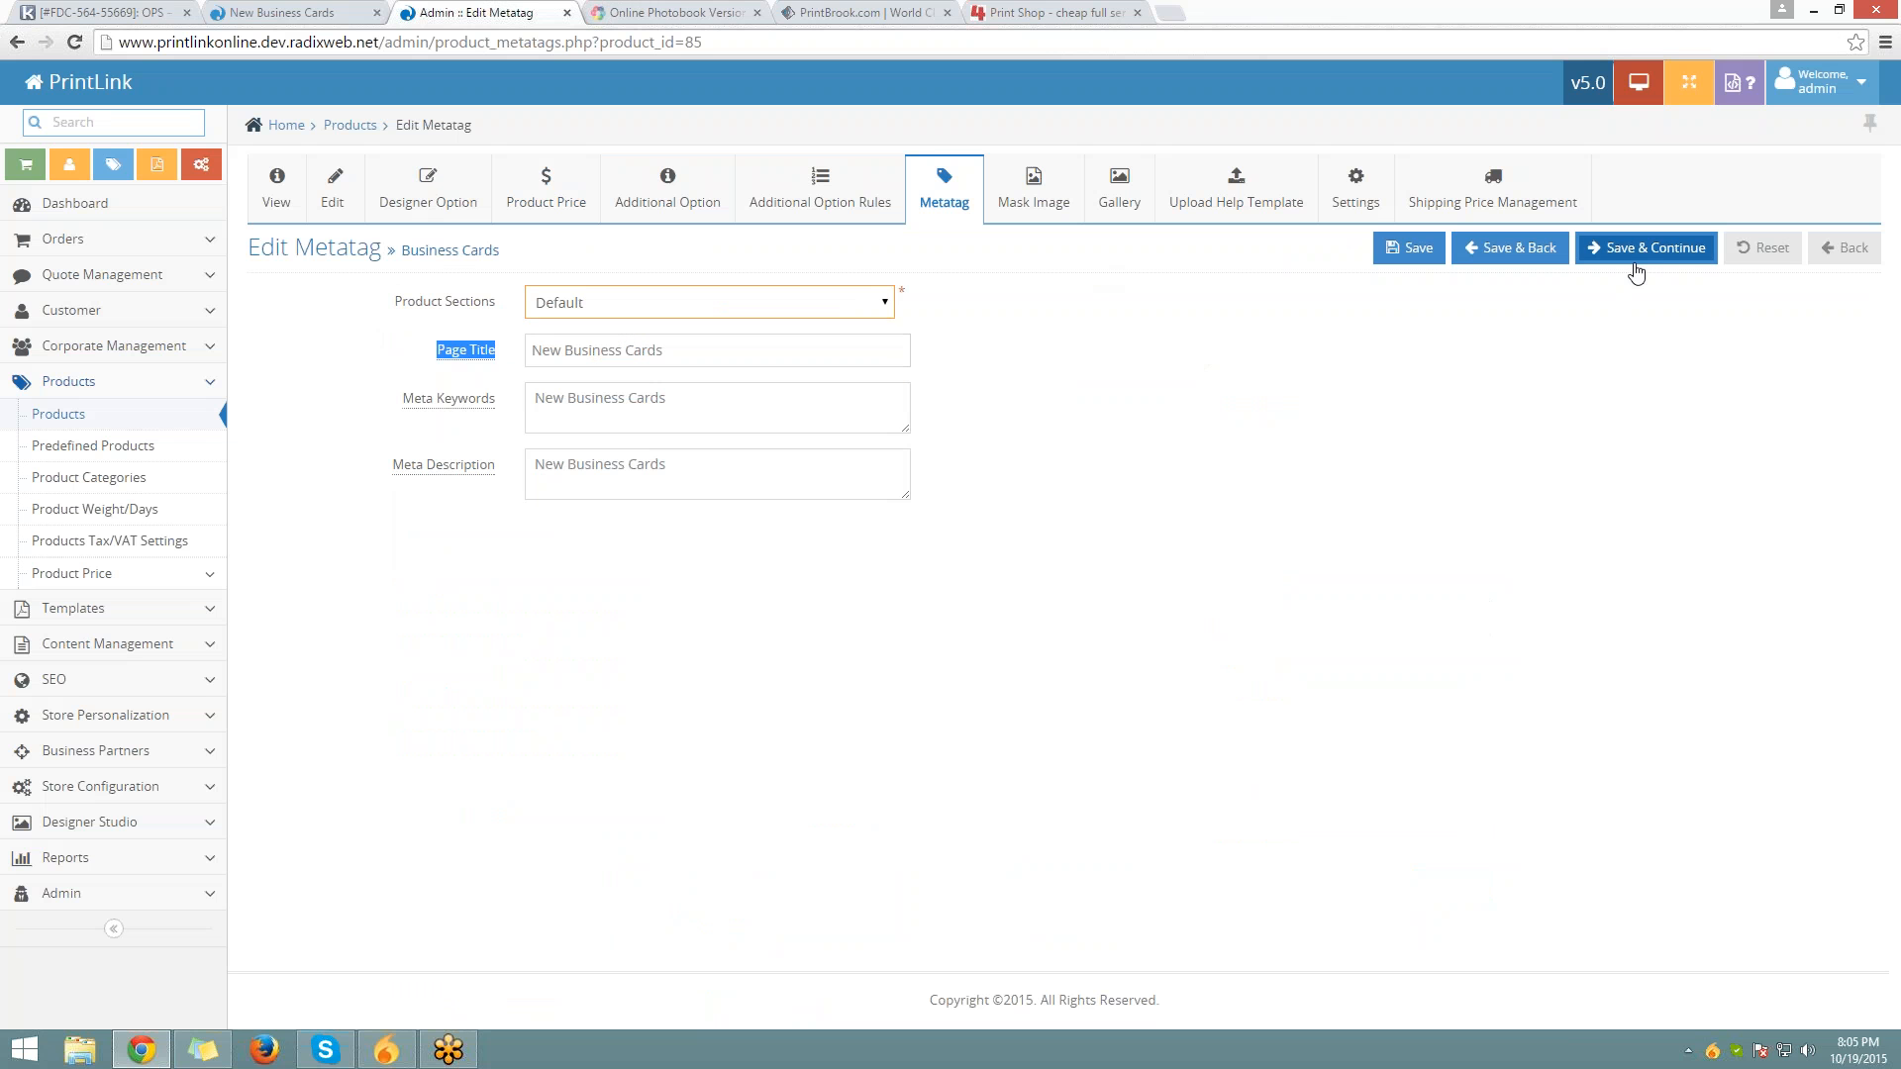
{"action": "left_click", "coordinate": [1634, 265]}
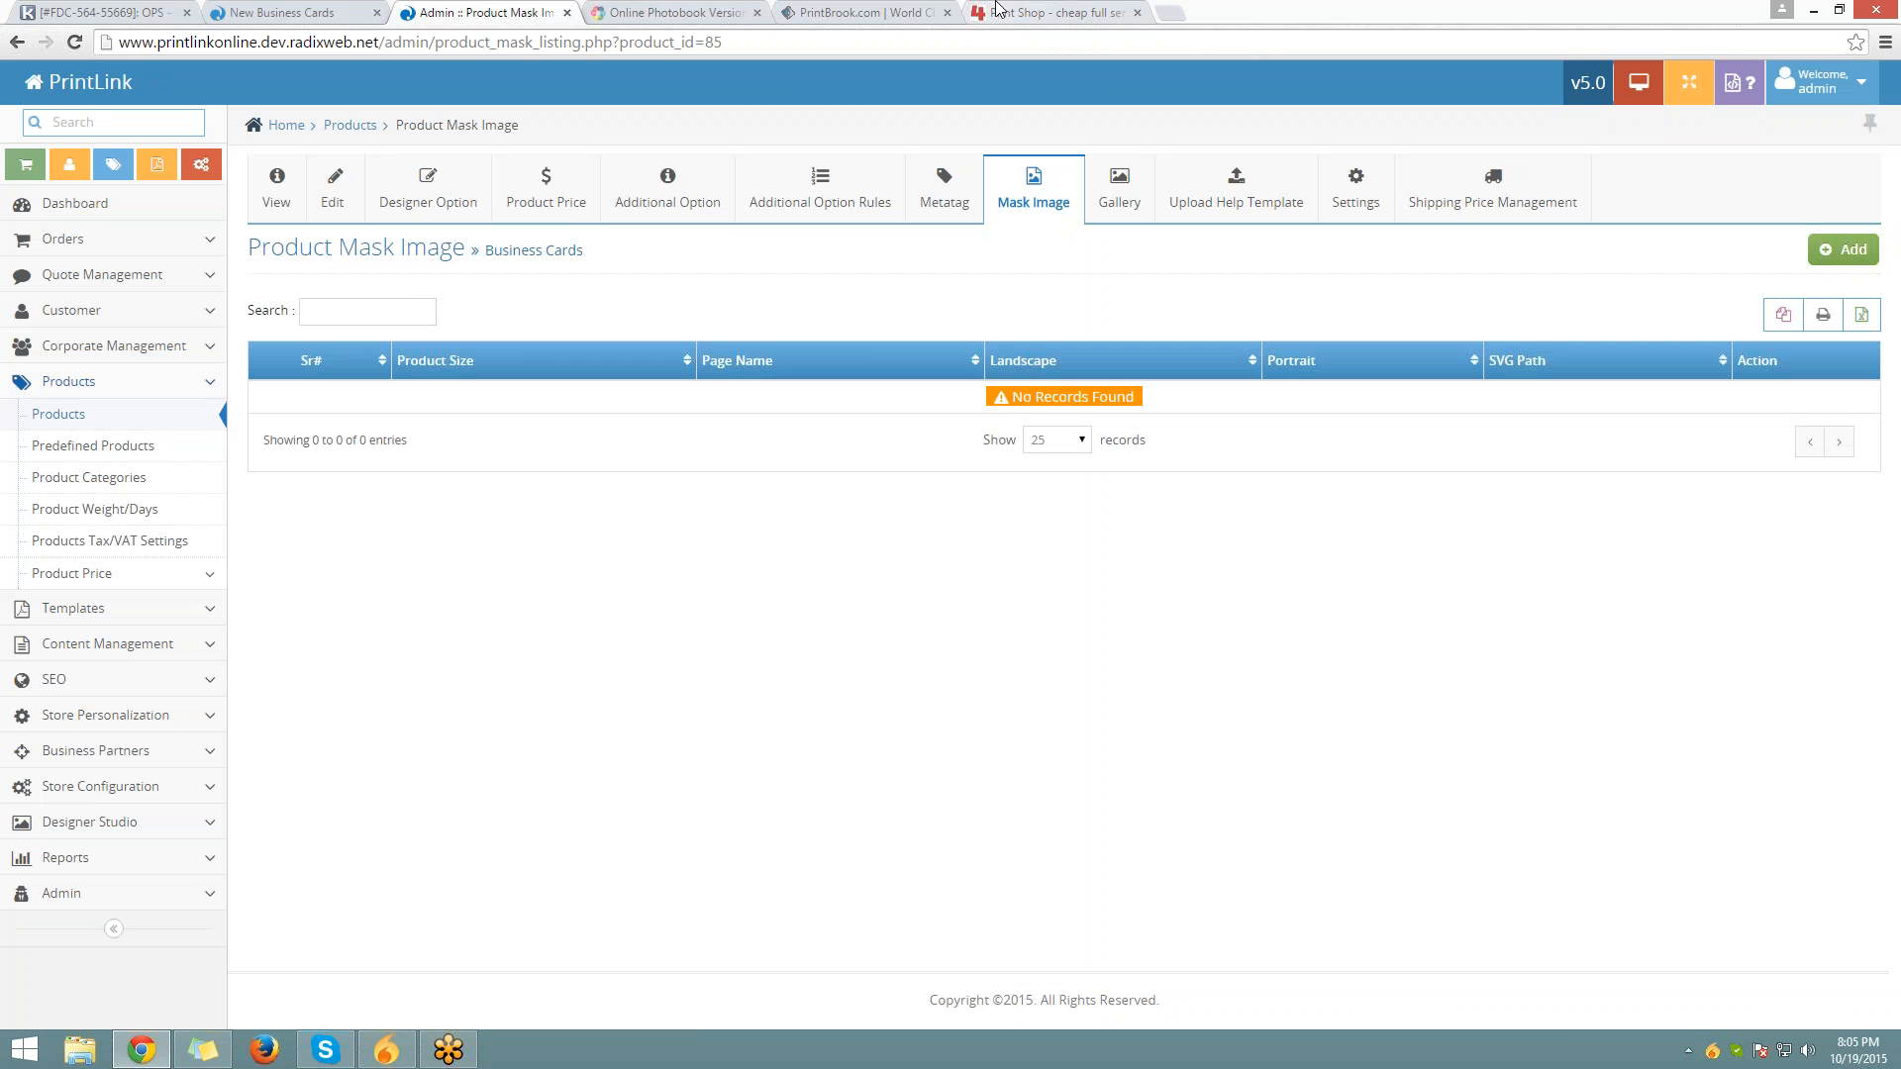
Open the T-shirts product's Online Designer on the Place4Print site
{"action": "left_click", "coordinate": [996, 10]}
{"action": "scroll", "coordinate": [621, 348], "scroll_direction": "up", "scroll_amount": 8}
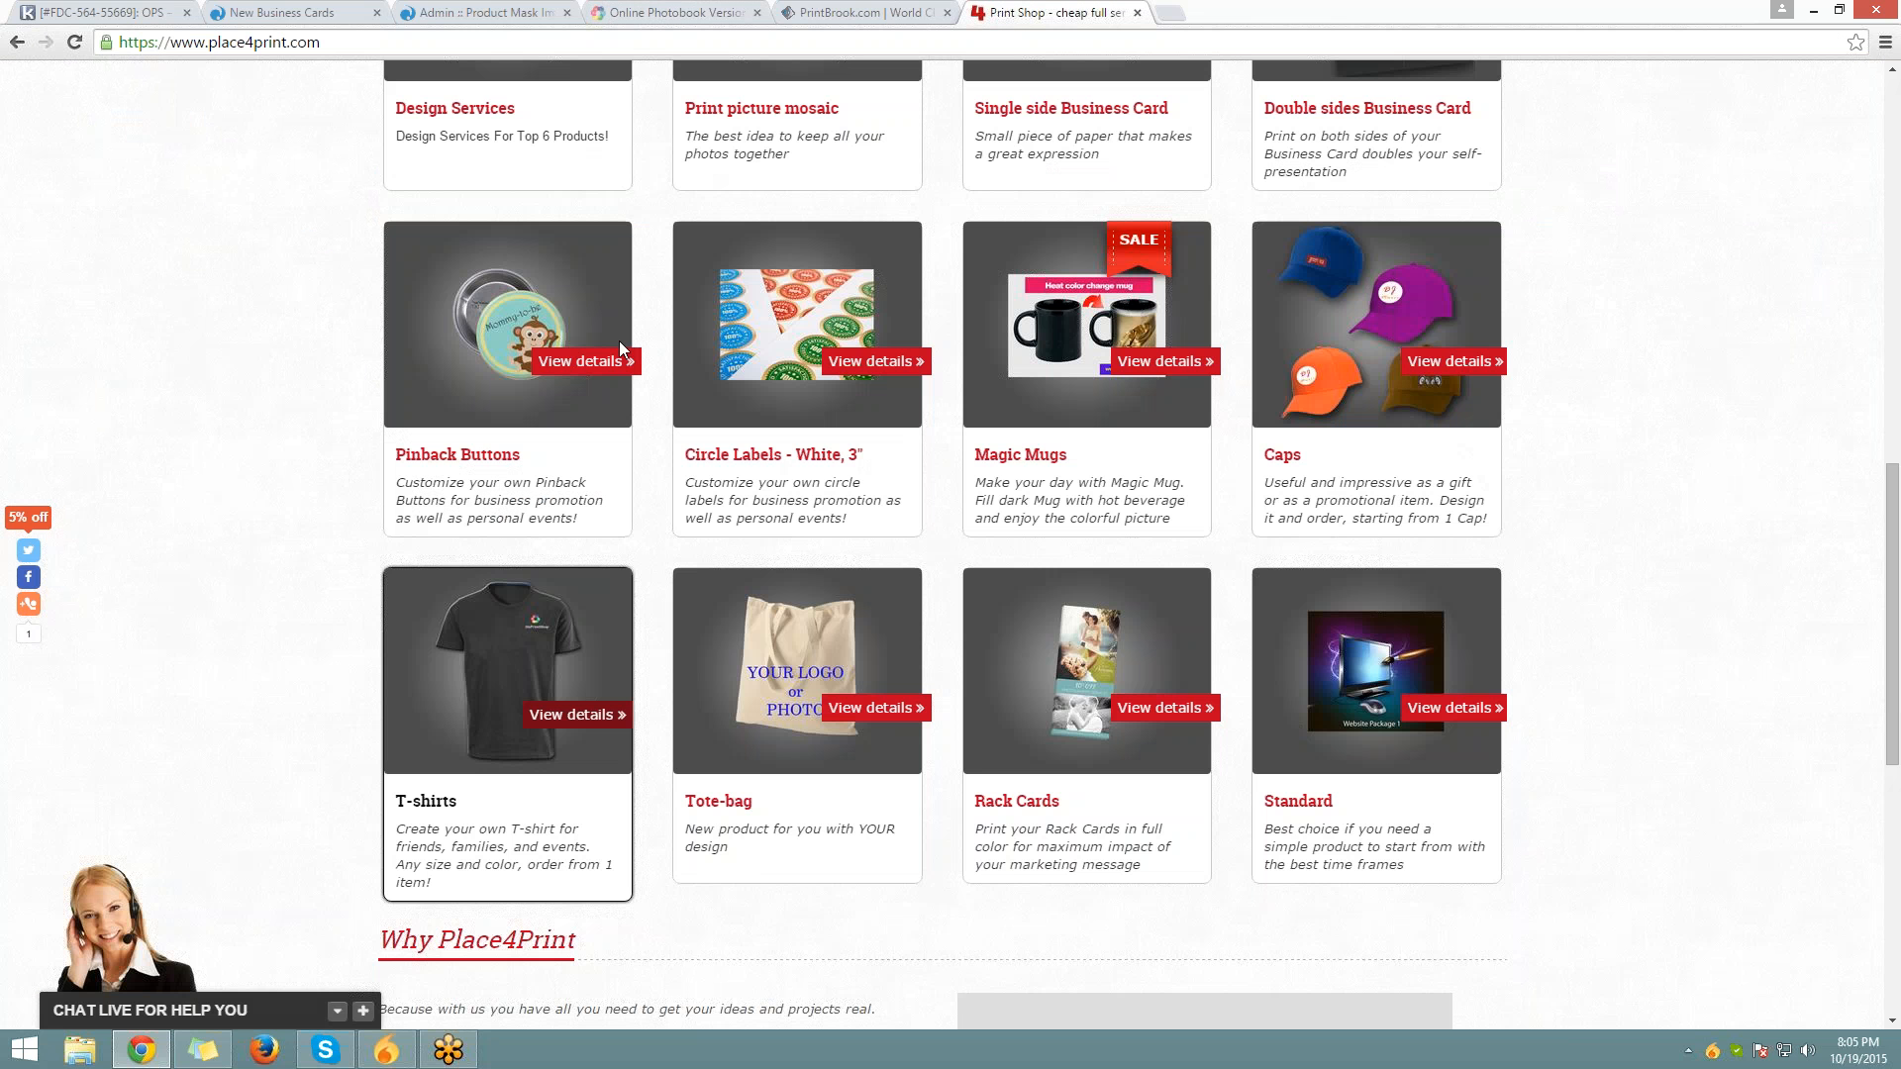
{"action": "scroll", "coordinate": [620, 349], "scroll_direction": "up", "scroll_amount": 3}
{"action": "scroll", "coordinate": [559, 477], "scroll_direction": "down", "scroll_amount": 5}
{"action": "left_click", "coordinate": [560, 477]}
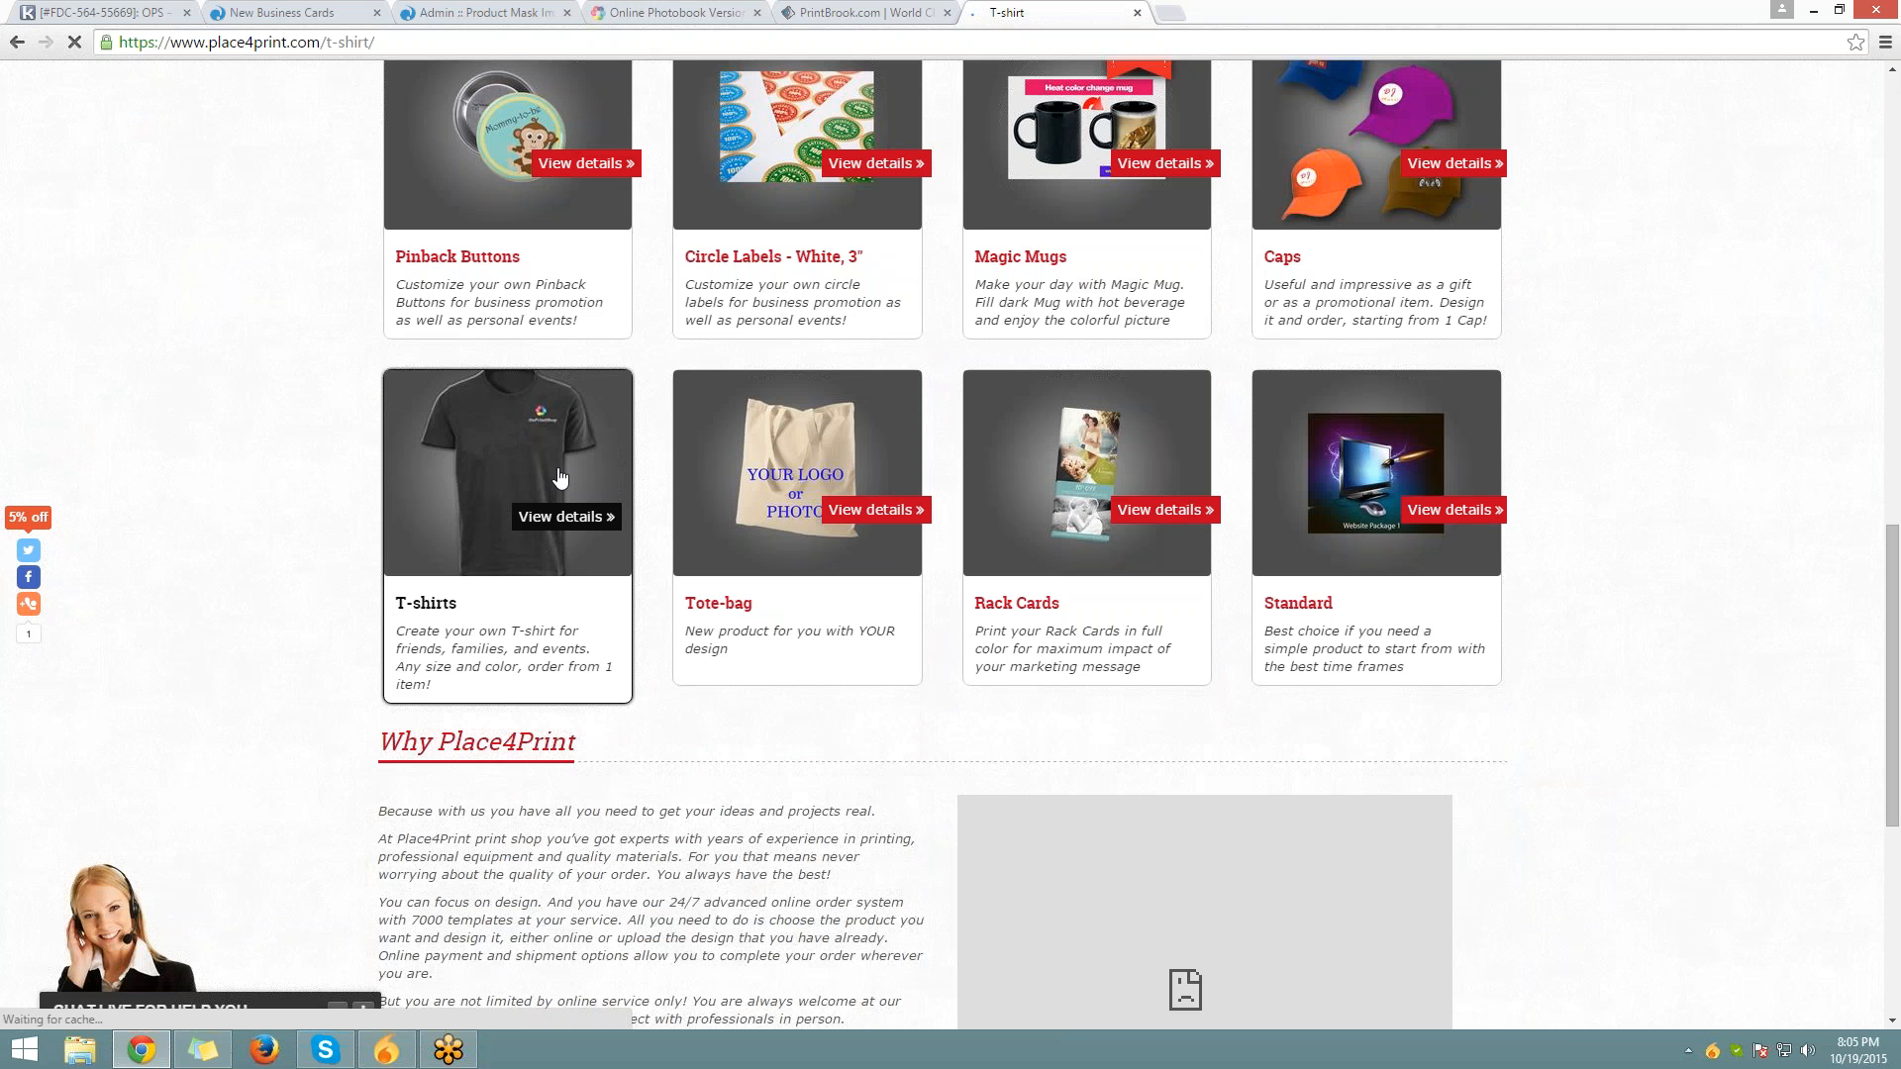
{"action": "scroll", "coordinate": [559, 477], "scroll_direction": "down", "scroll_amount": 5}
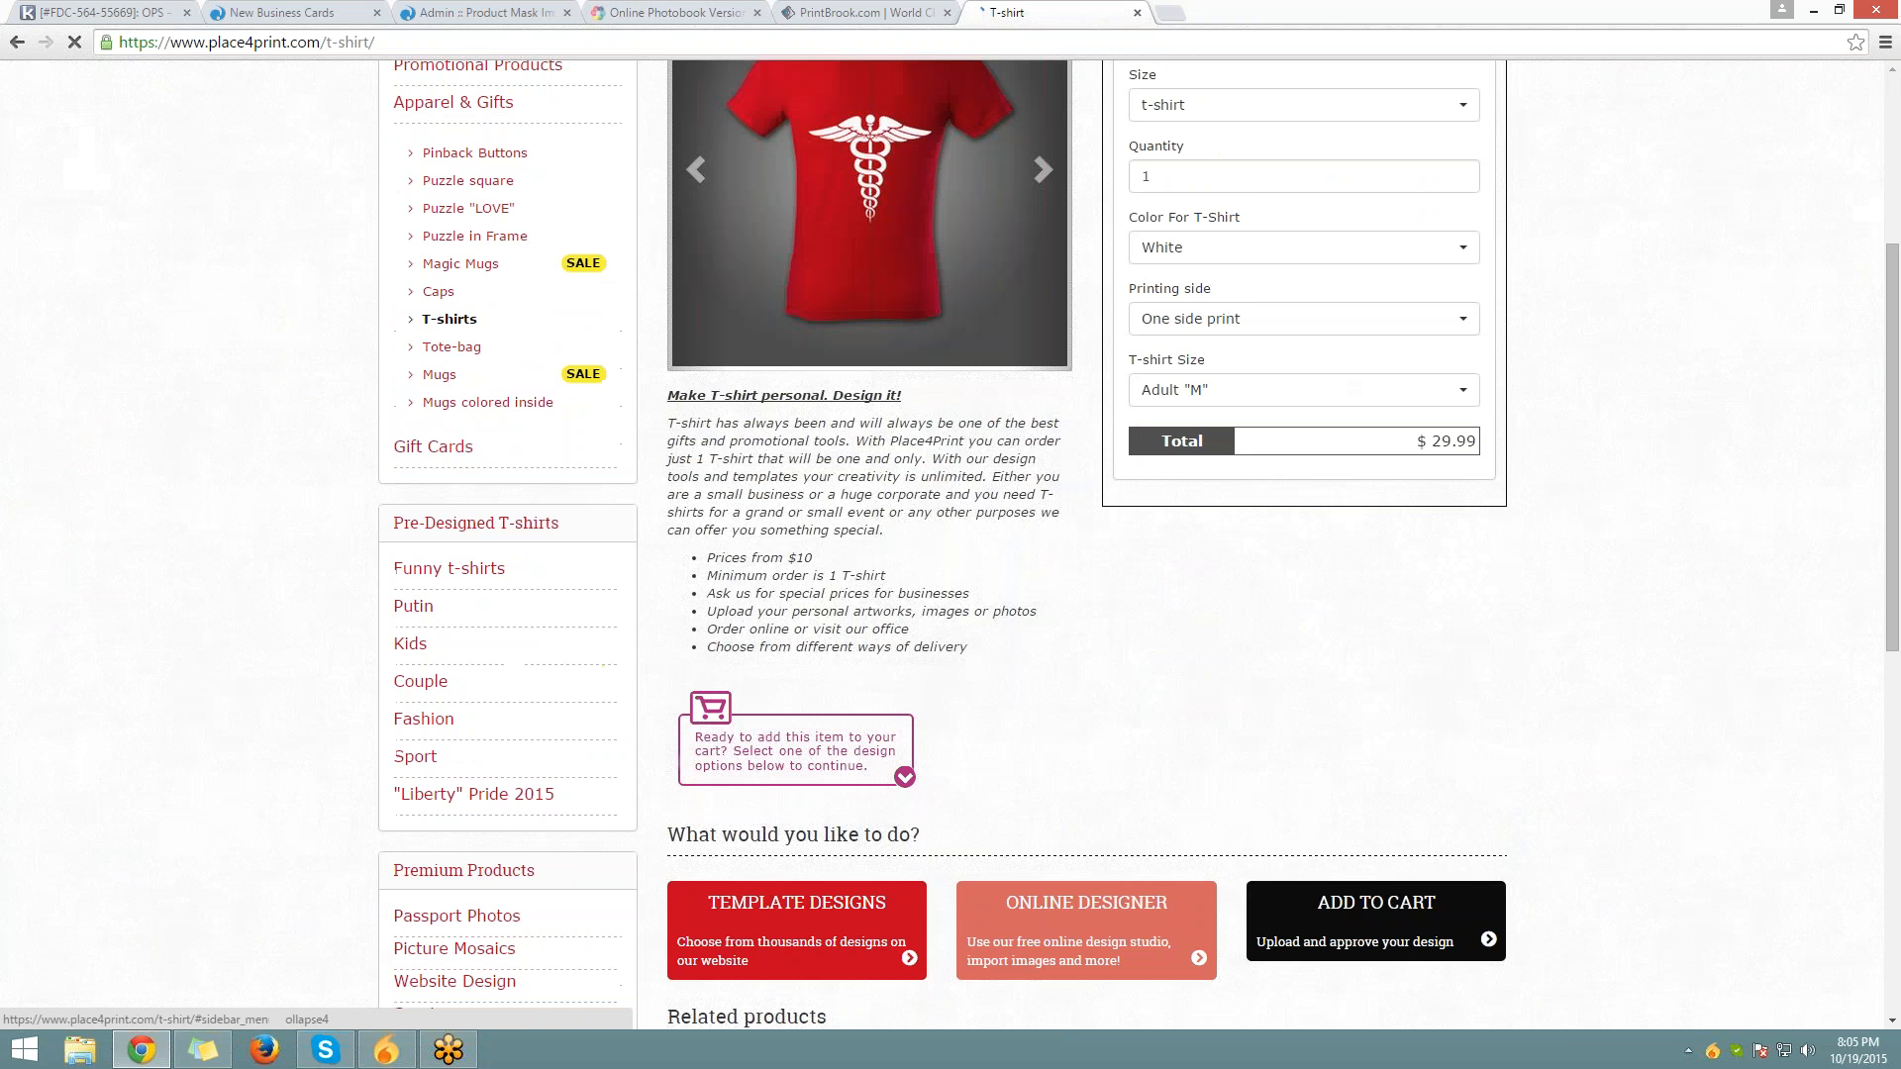
{"action": "scroll", "coordinate": [1079, 645], "scroll_direction": "down", "scroll_amount": 2}
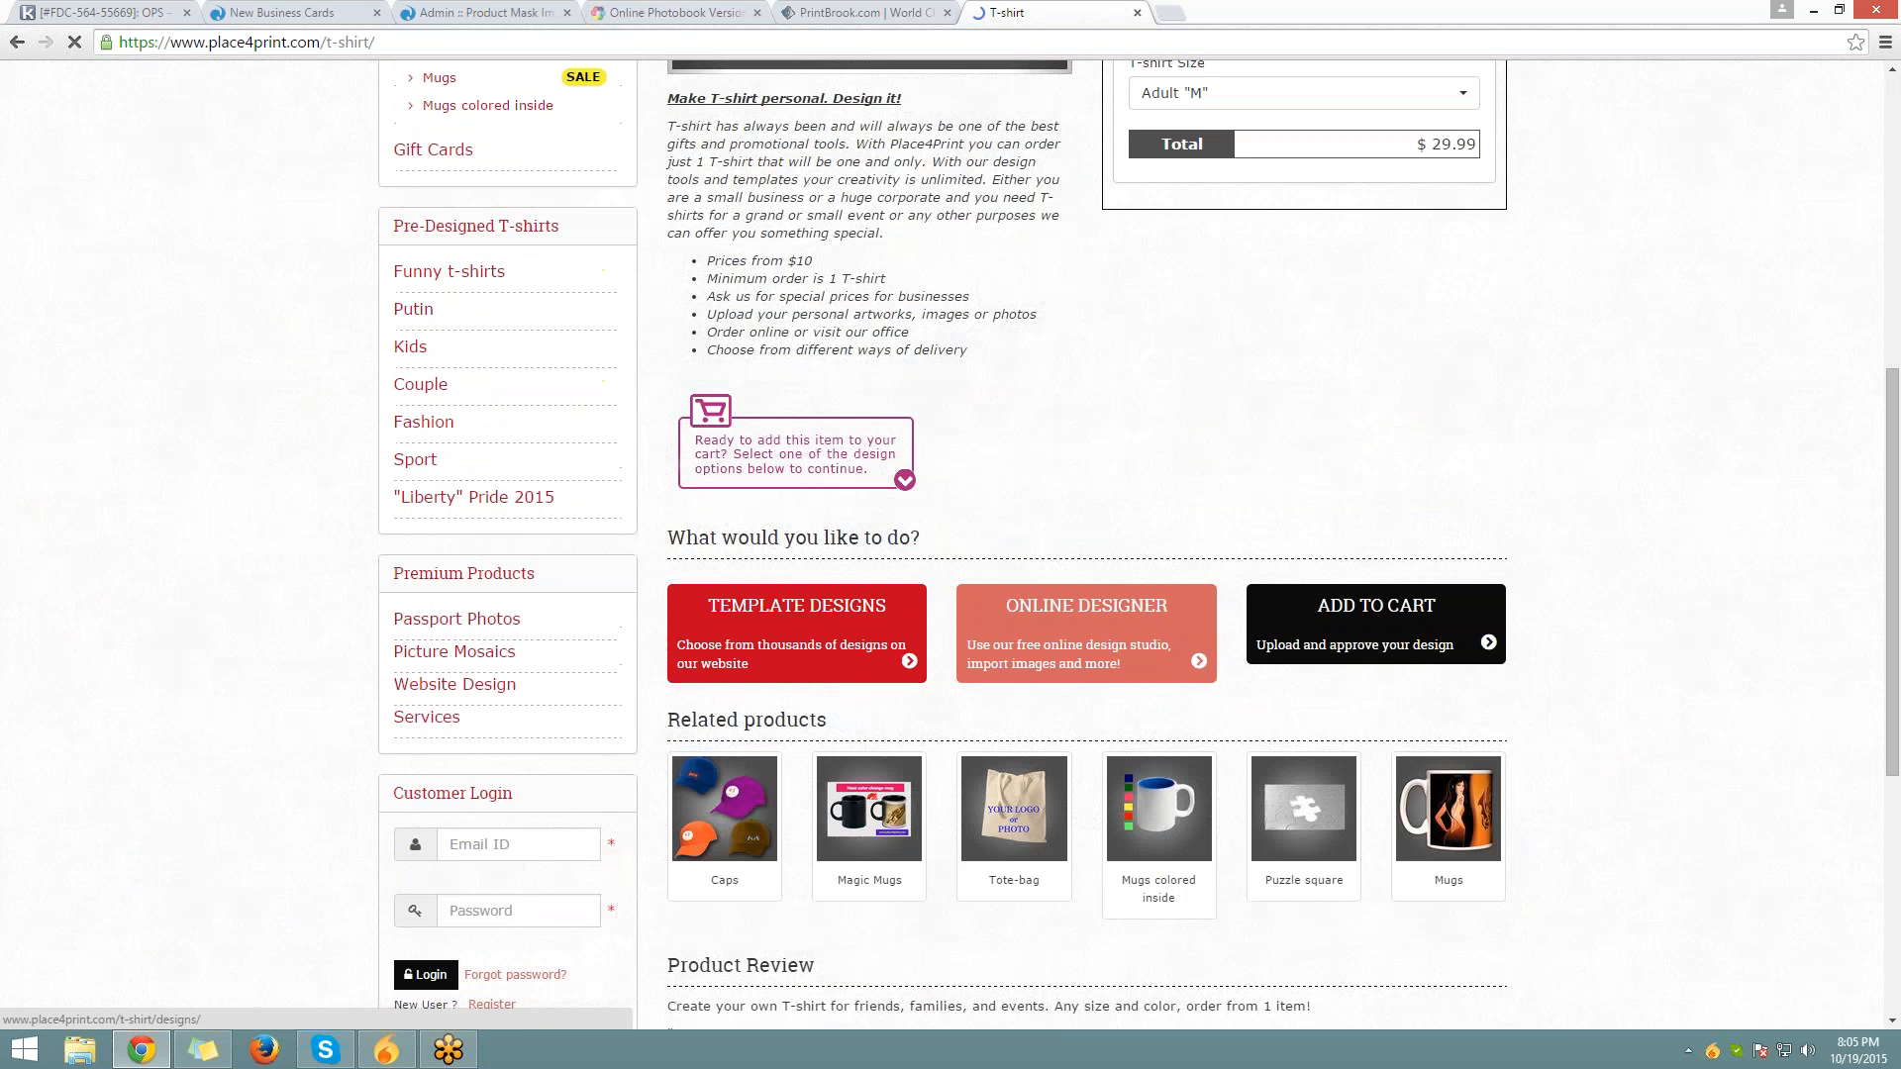
{"action": "left_click", "coordinate": [1079, 644]}
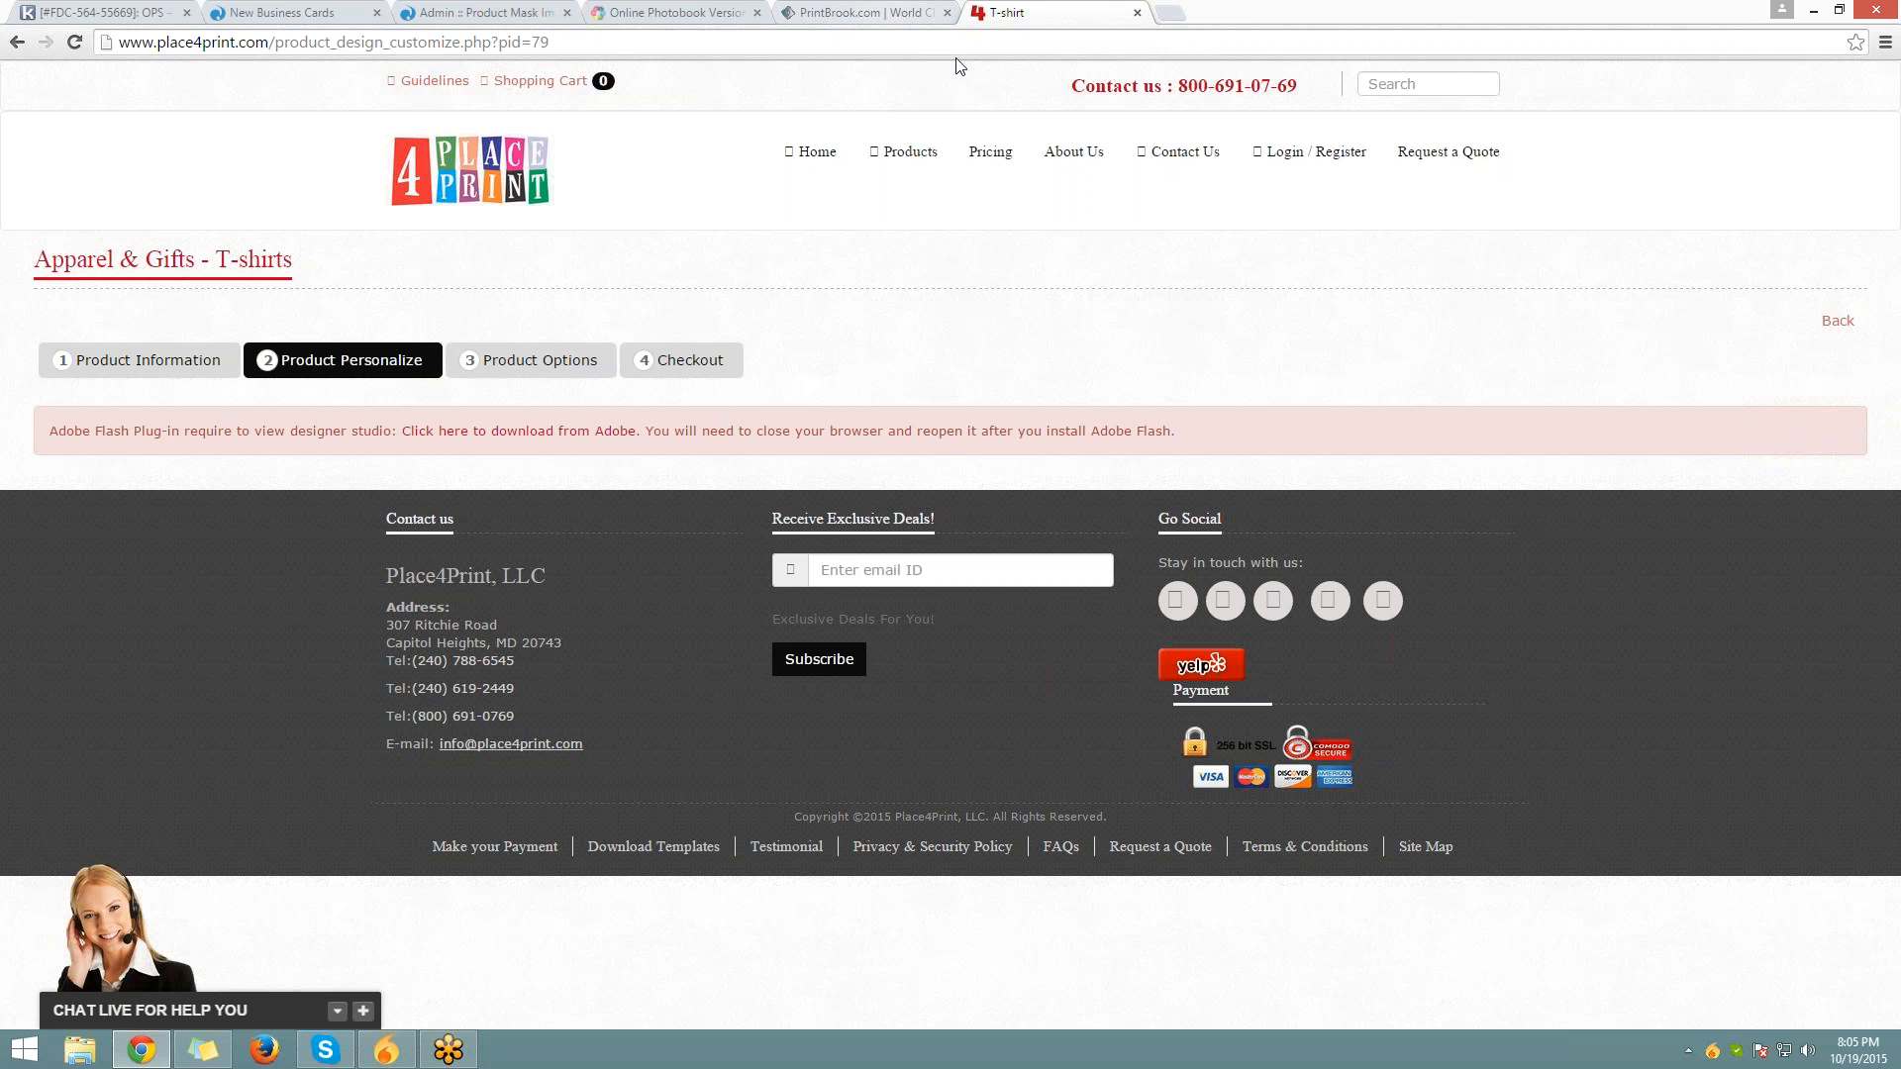
View the PrintBrook Products menu, then enter samplestore.onprintshop.com in a new tab
{"action": "left_click", "coordinate": [906, 14]}
{"action": "scroll", "coordinate": [1000, 292], "scroll_direction": "up", "scroll_amount": 12}
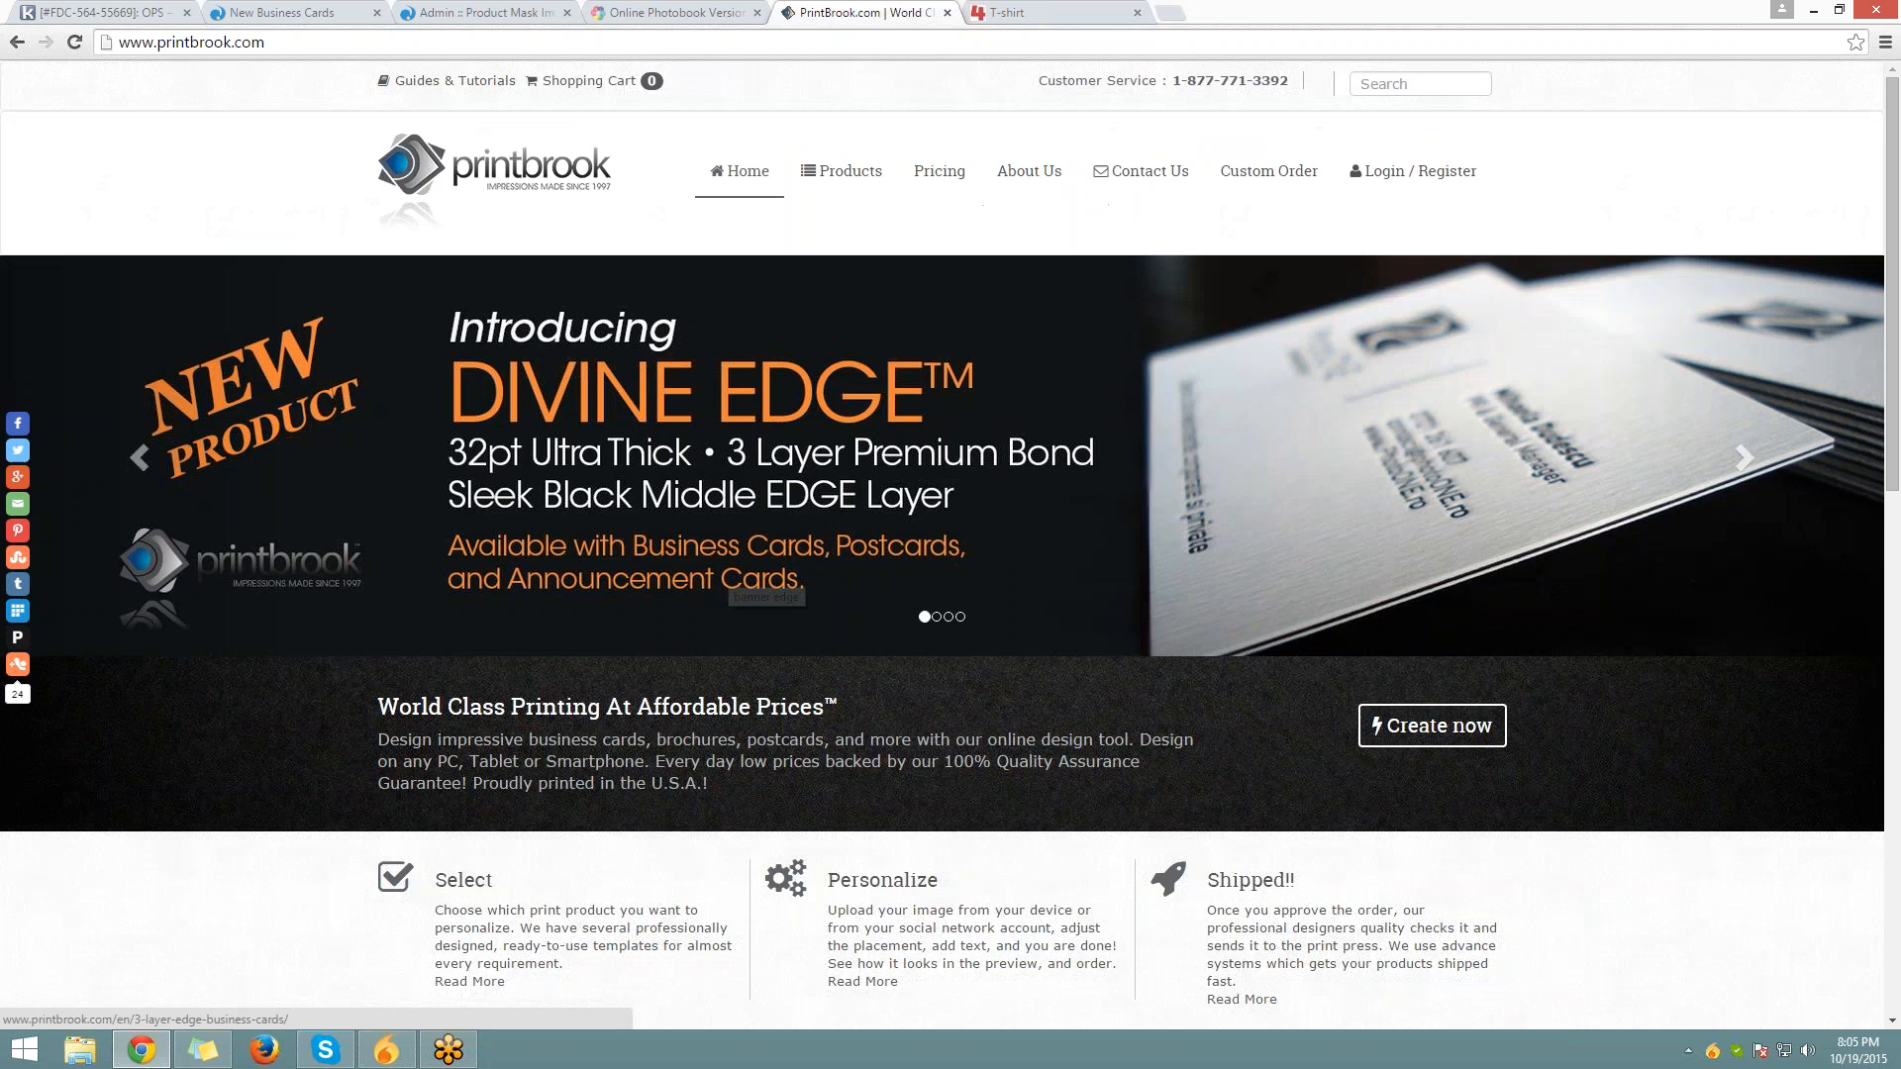
{"action": "mouse_move", "coordinate": [842, 172]}
{"action": "mouse_move", "coordinate": [870, 259]}
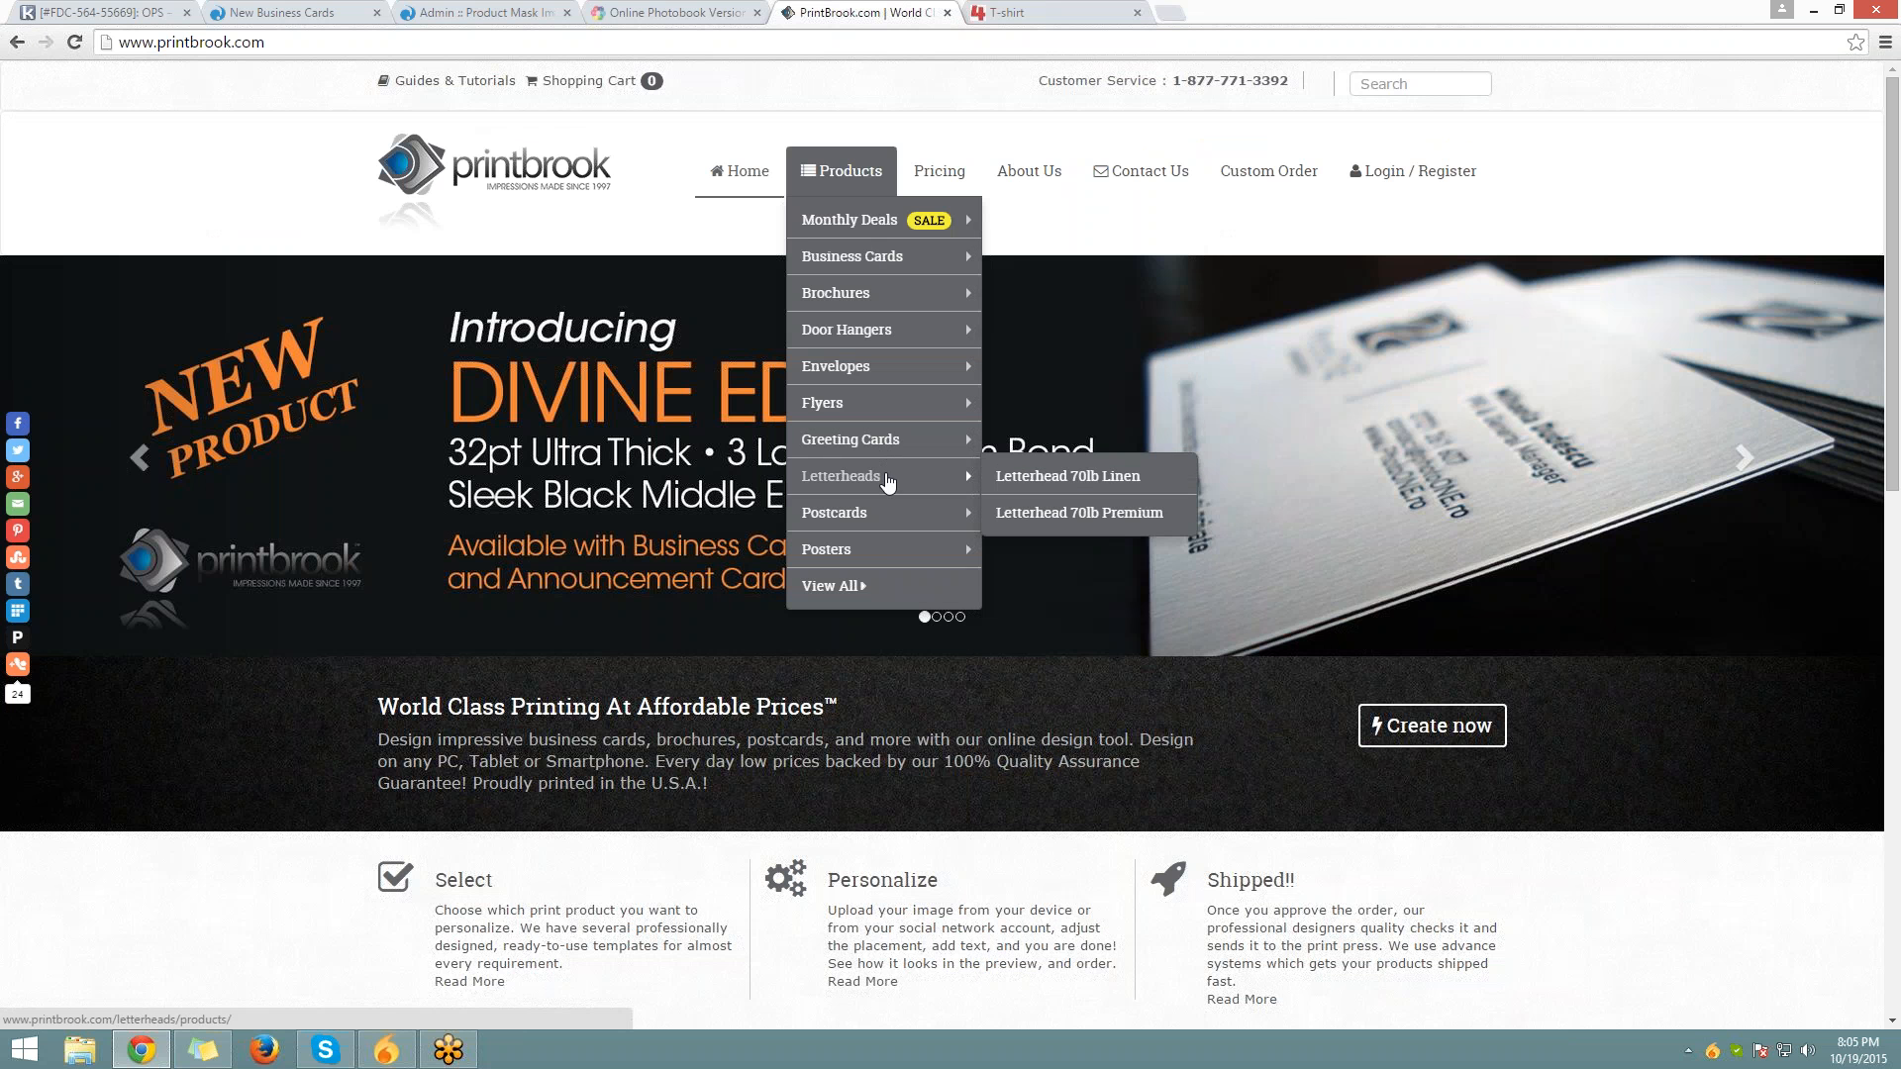
{"action": "double_click", "coordinate": [1262, 9]}
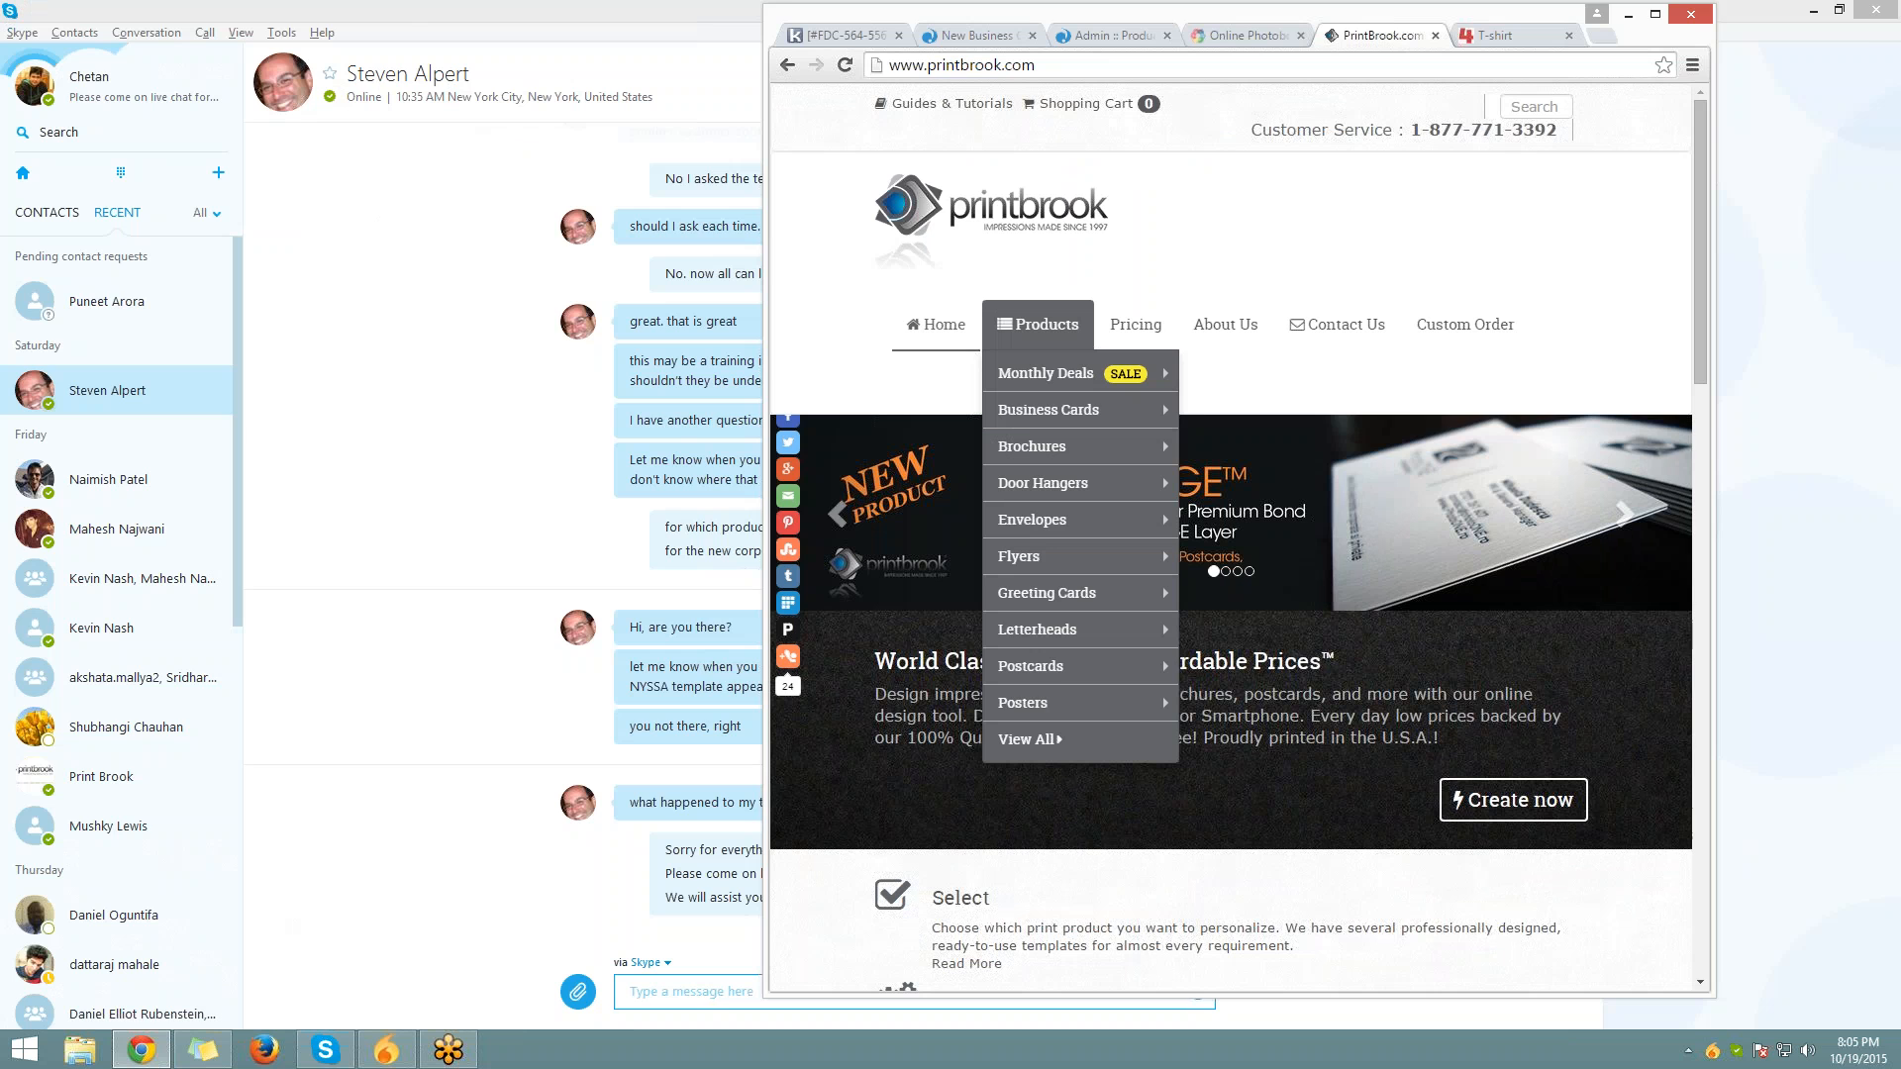
{"action": "double_click", "coordinate": [1263, 12]}
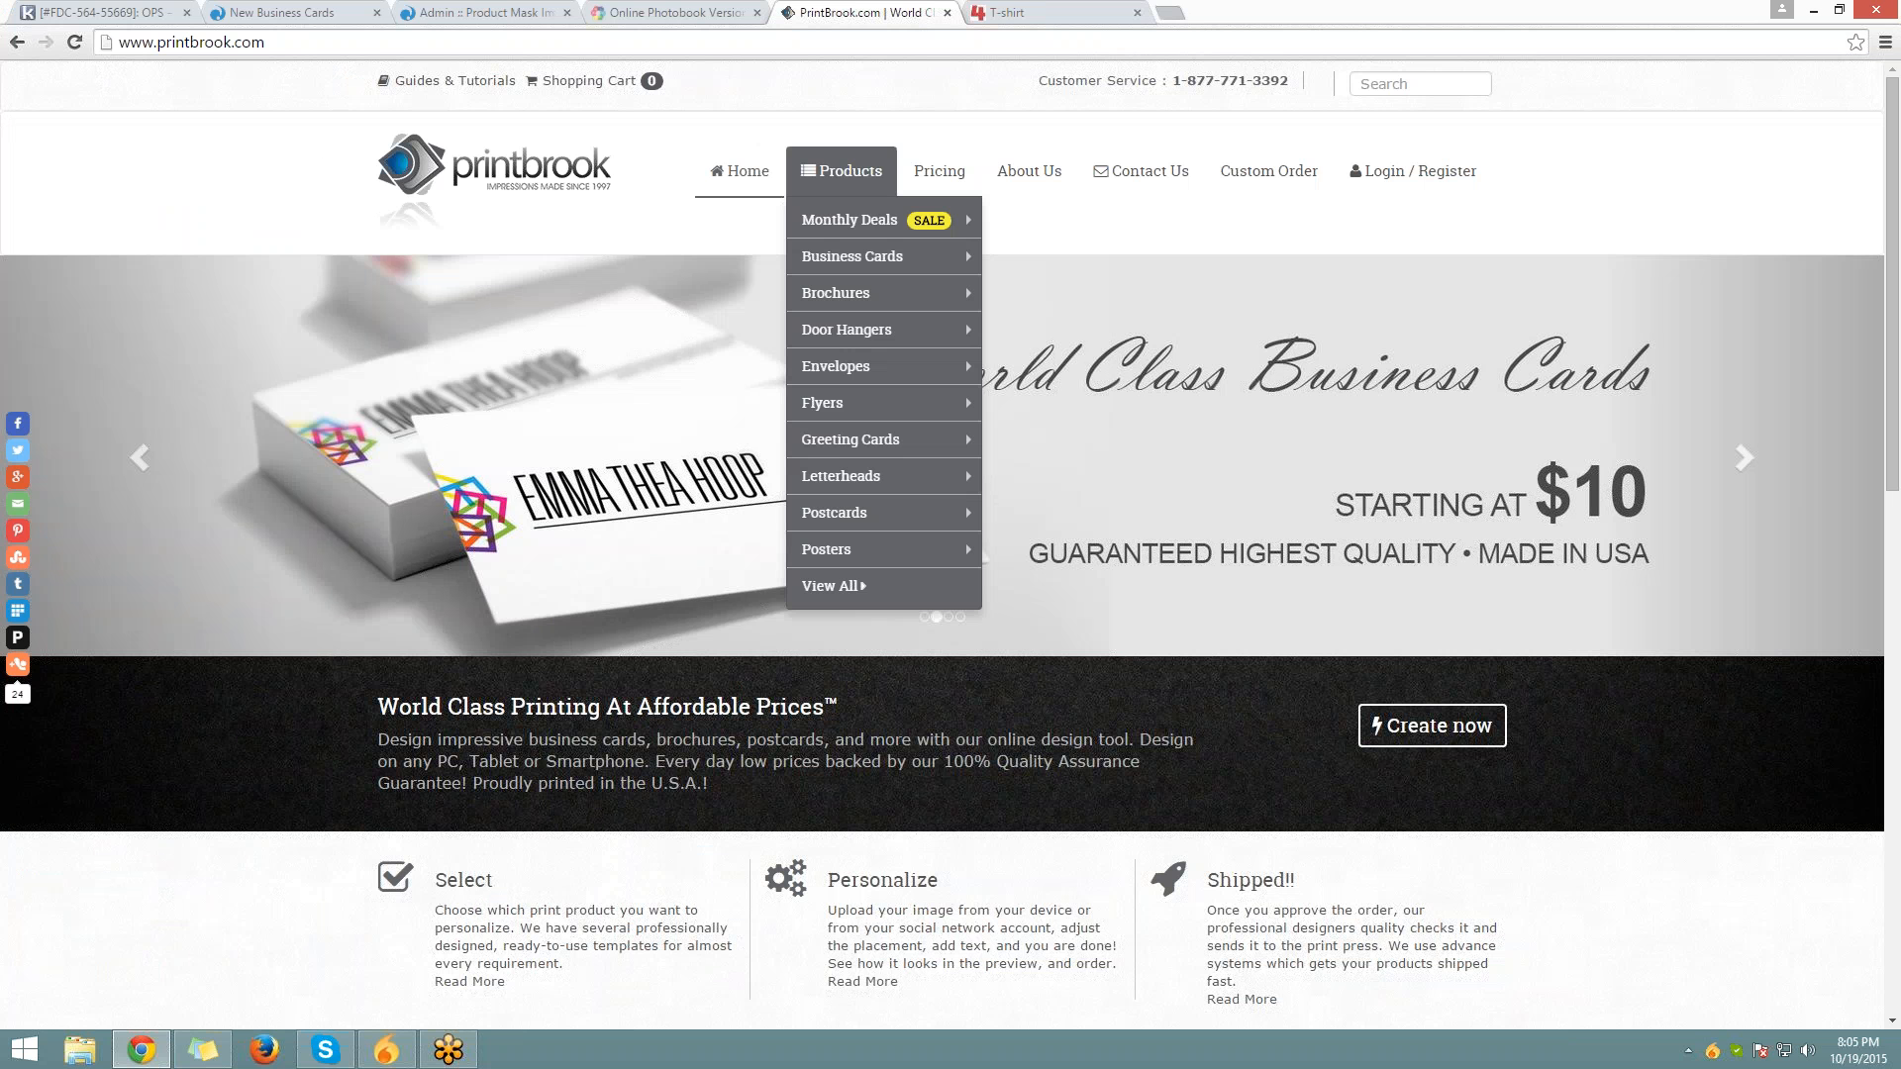
{"action": "left_click", "coordinate": [1170, 12]}
{"action": "type", "text": "sa"}
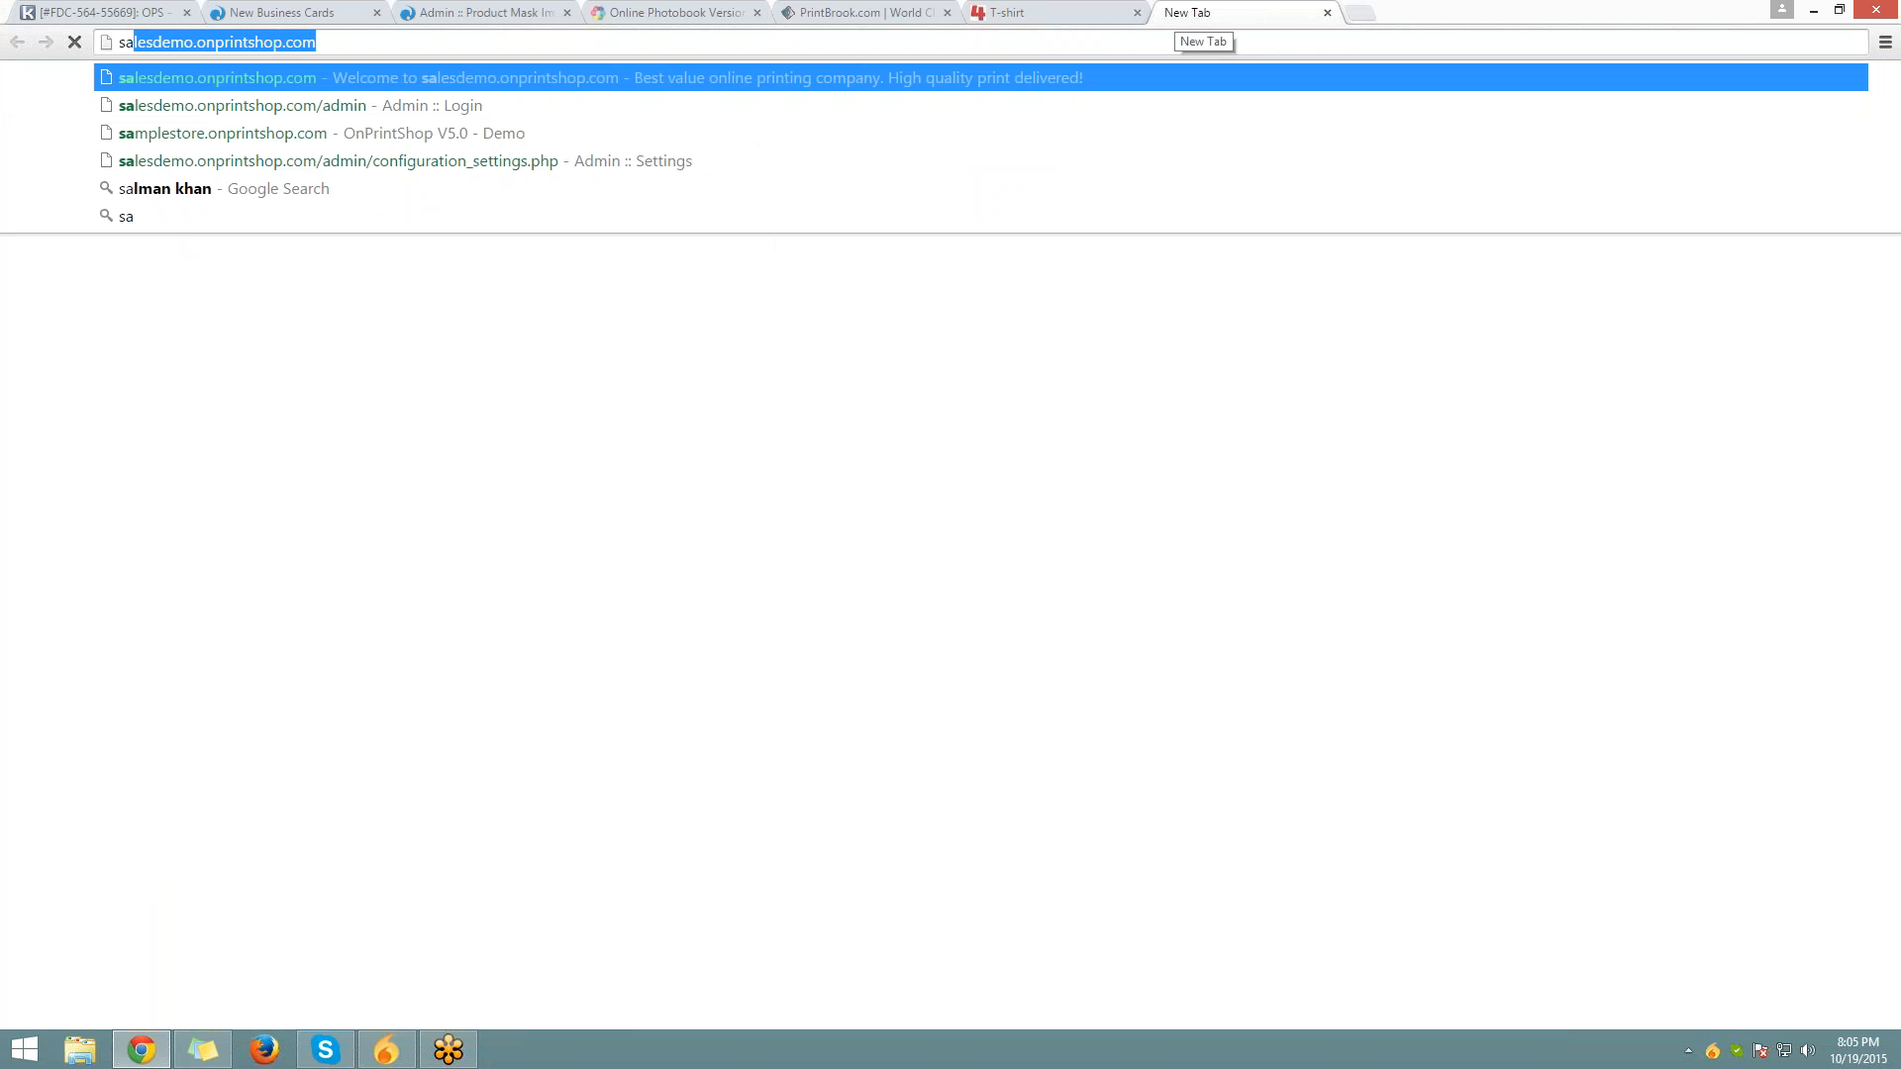
{"action": "type", "text": "mplestore.onprintshop.com"}
Load the sample store and demo.onprintshop.com in new tabs, and close the T-shirt designer page
{"action": "key", "text": "Return"}
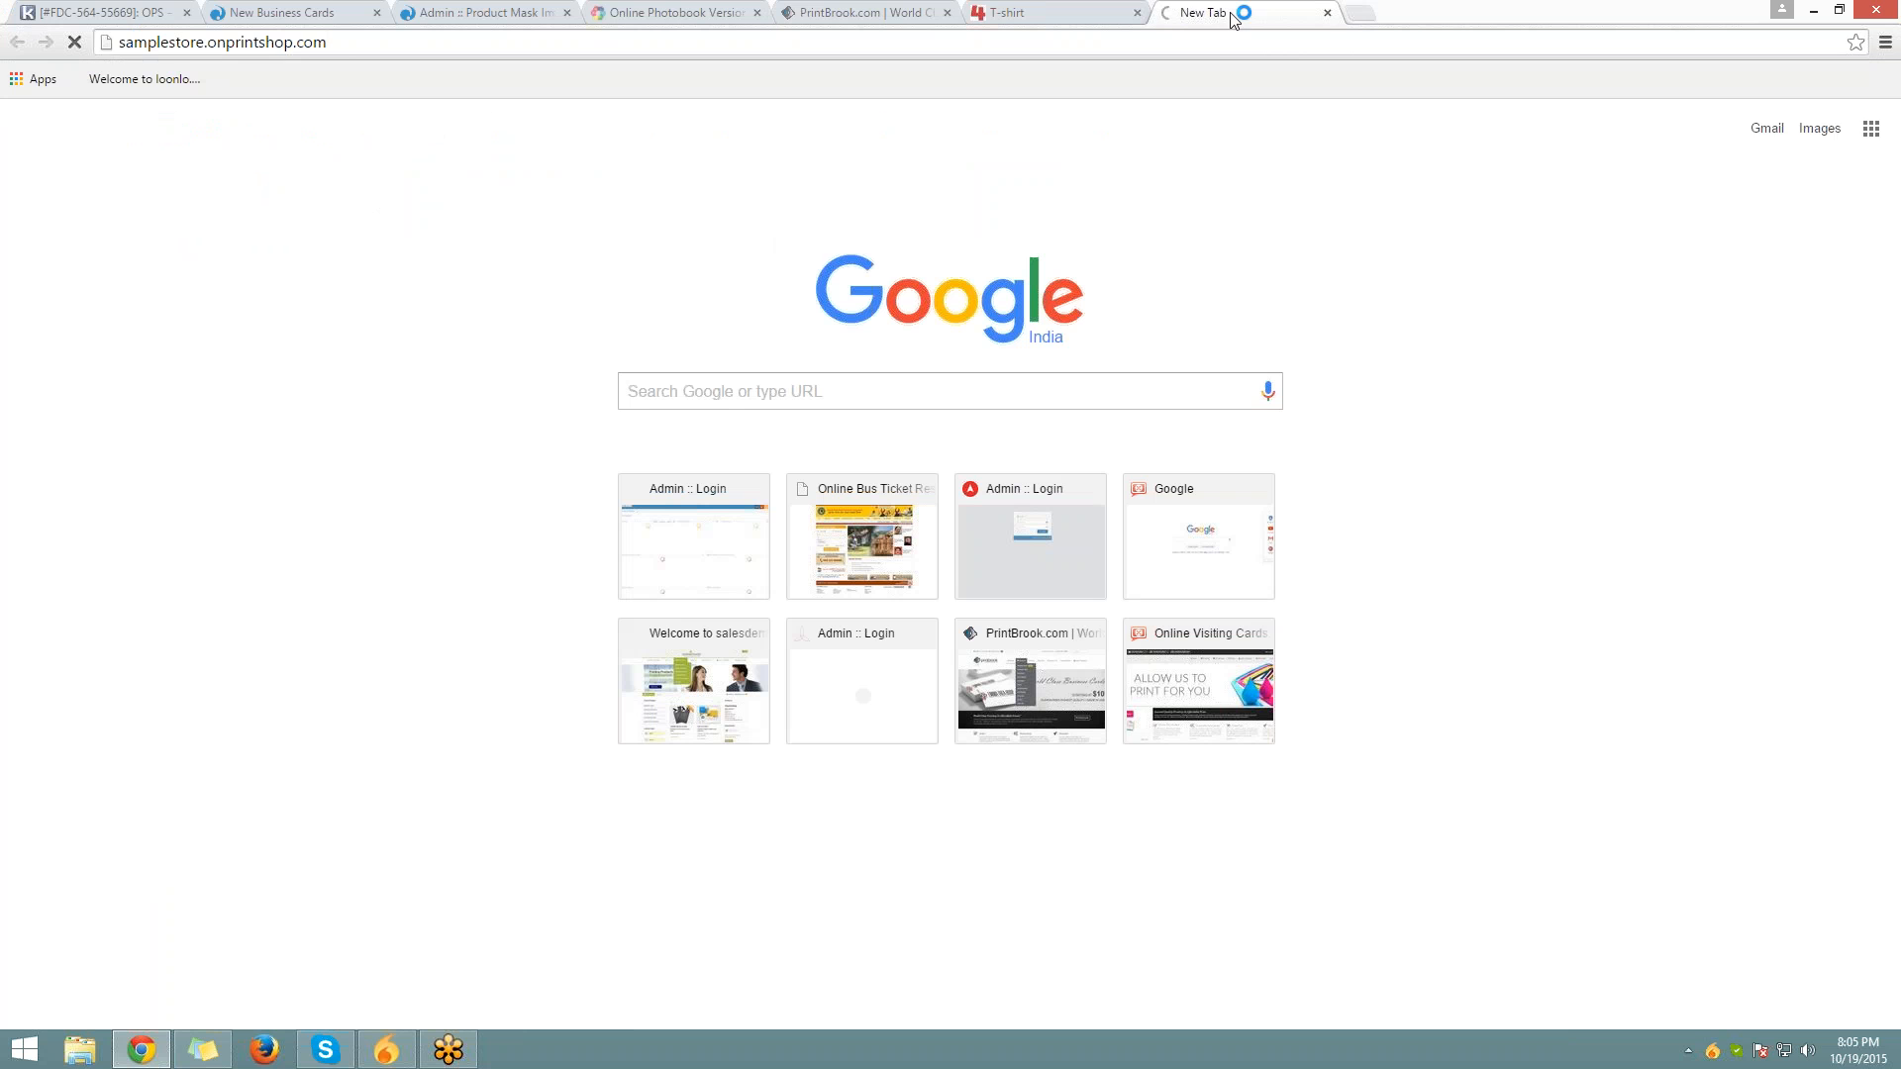
{"action": "left_click", "coordinate": [1355, 12]}
{"action": "type", "text": "demo.onprintshop.com"}
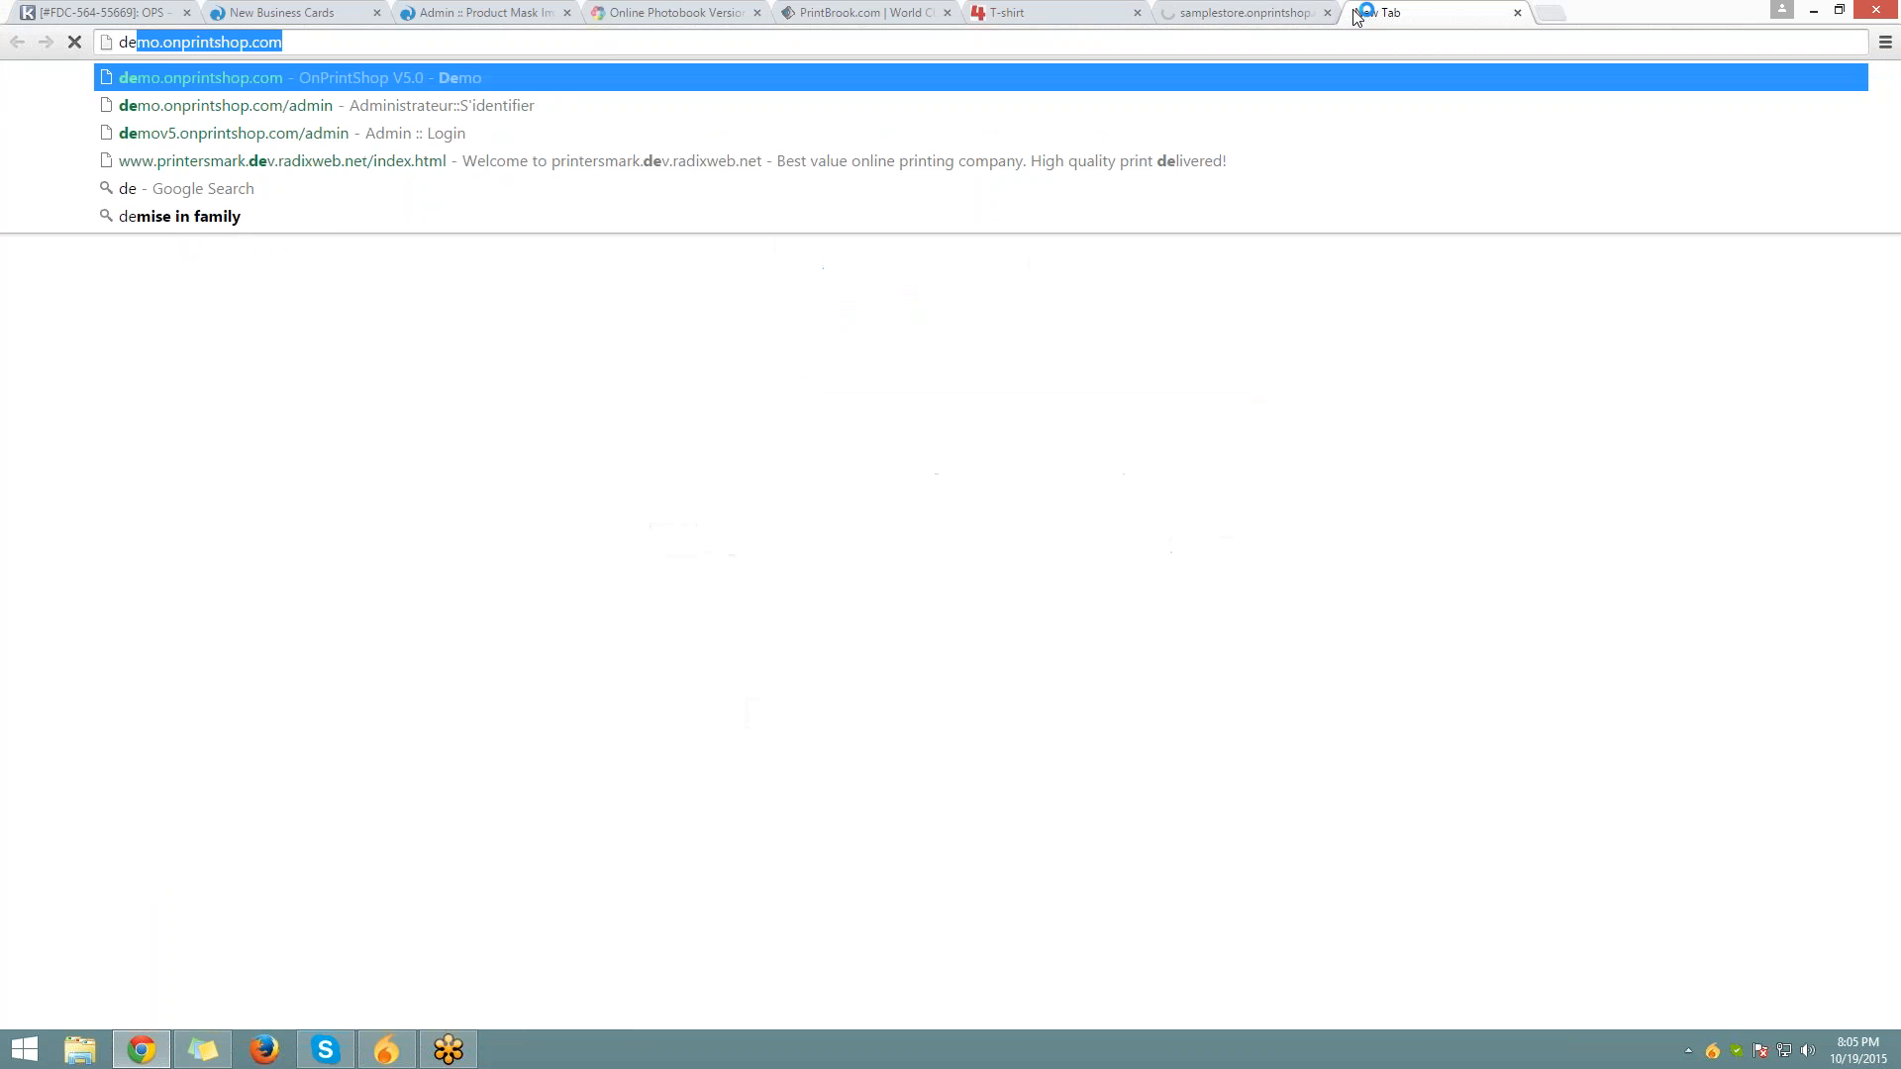
{"action": "key", "text": "Return"}
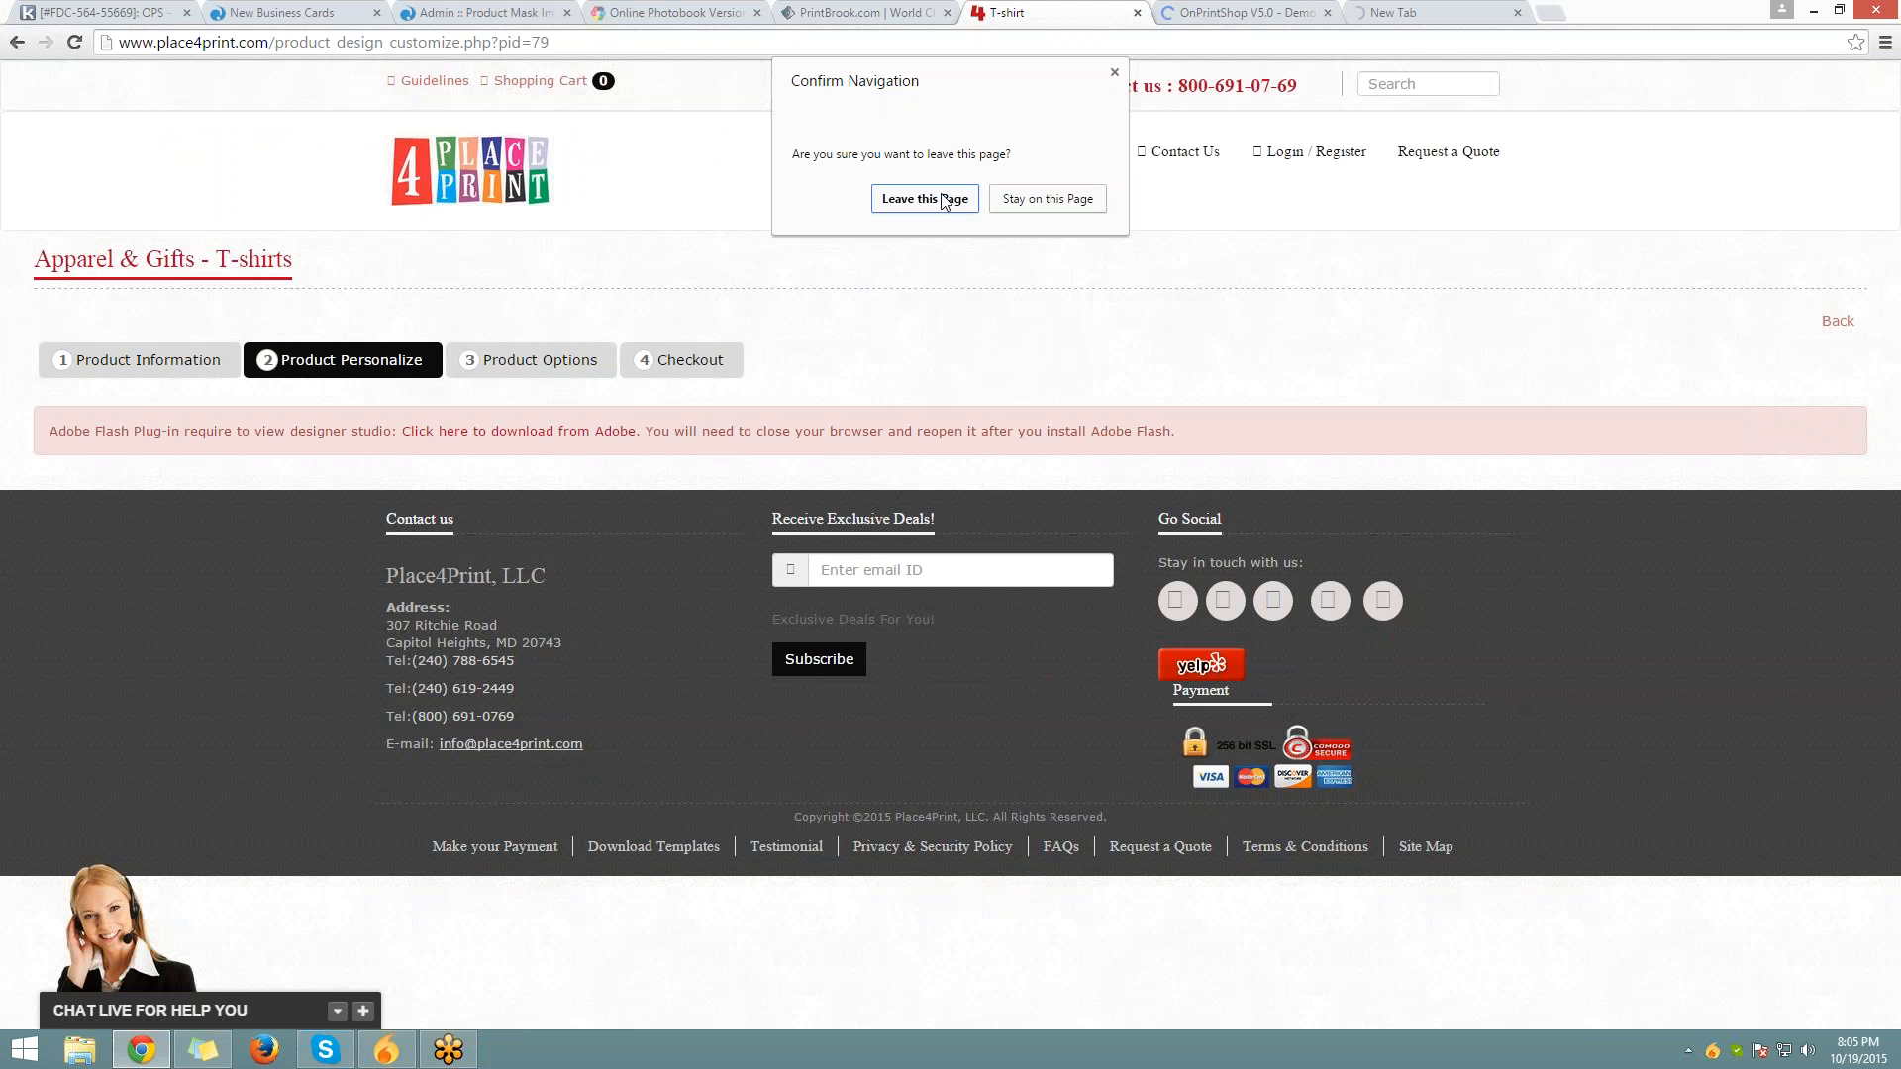
{"action": "left_click", "coordinate": [923, 198]}
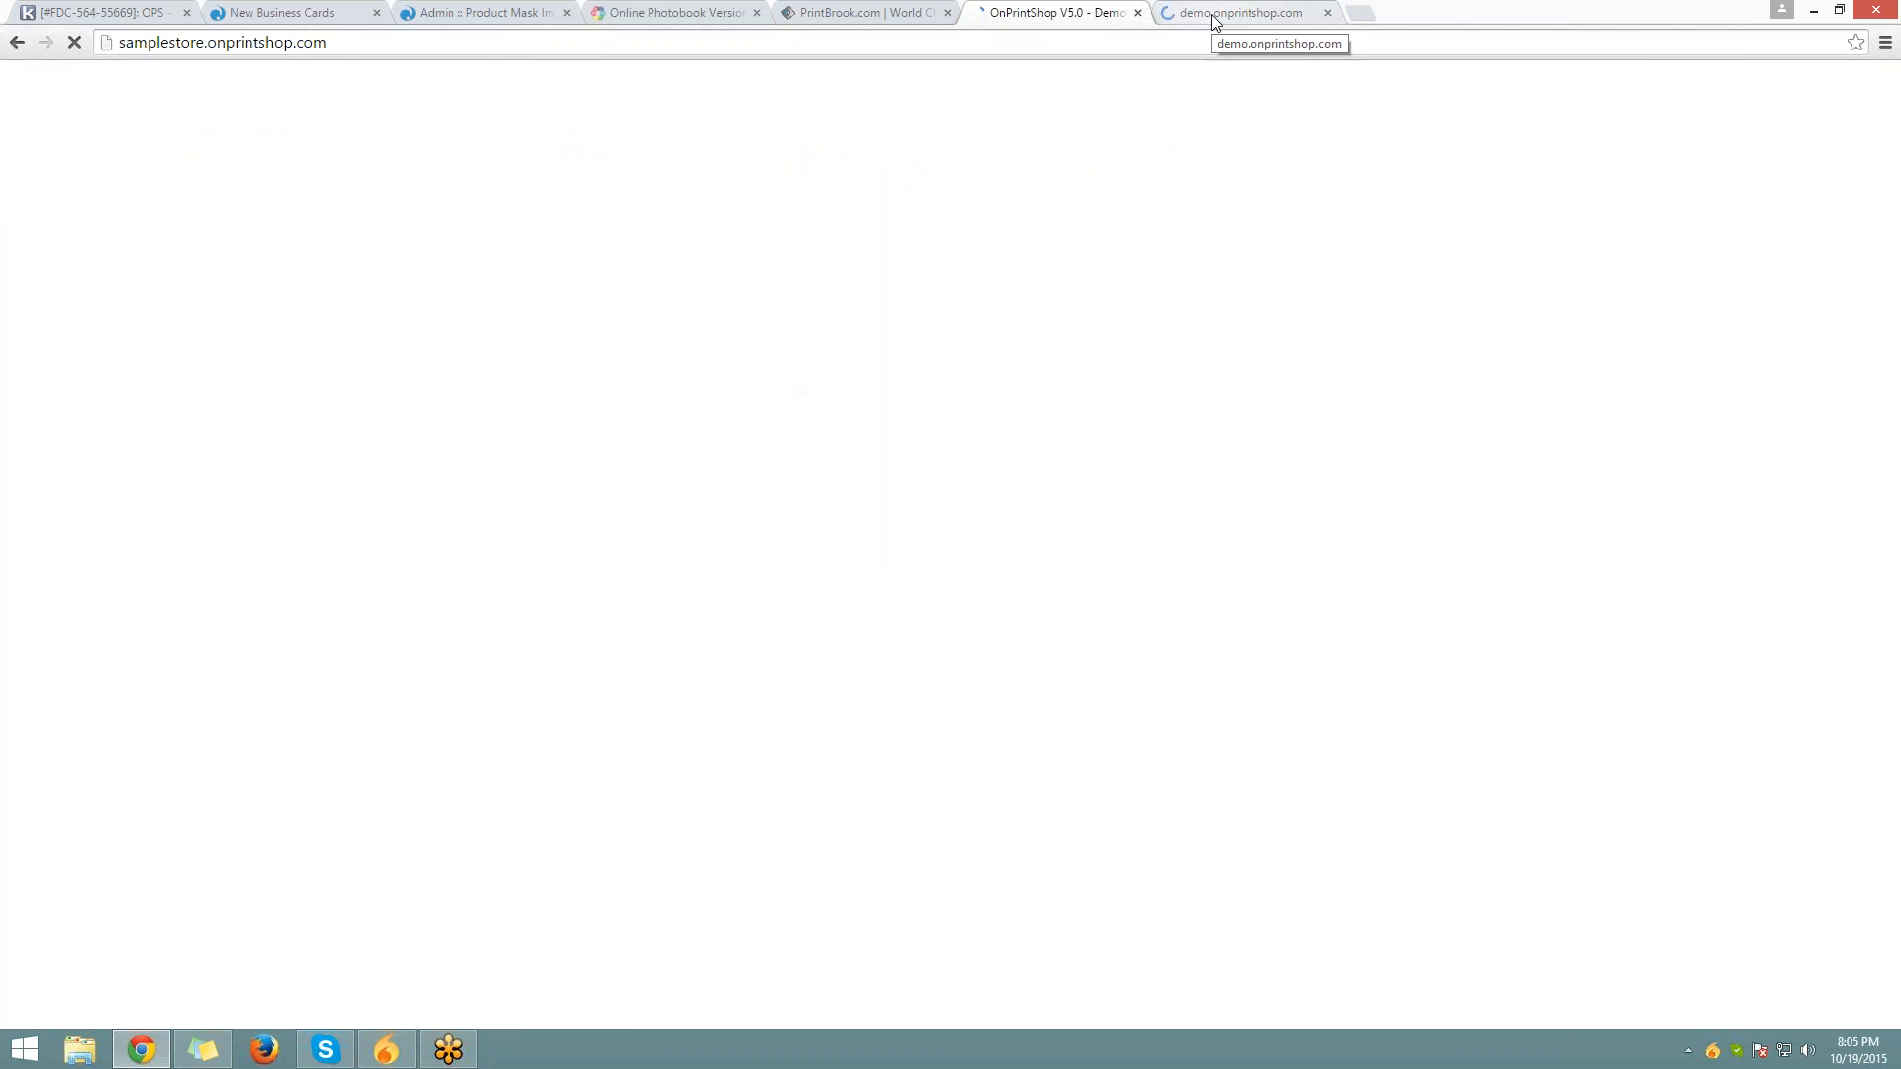
Open the CD Label product from Products > Promotional Items in a background tab
{"action": "left_click", "coordinate": [1216, 18]}
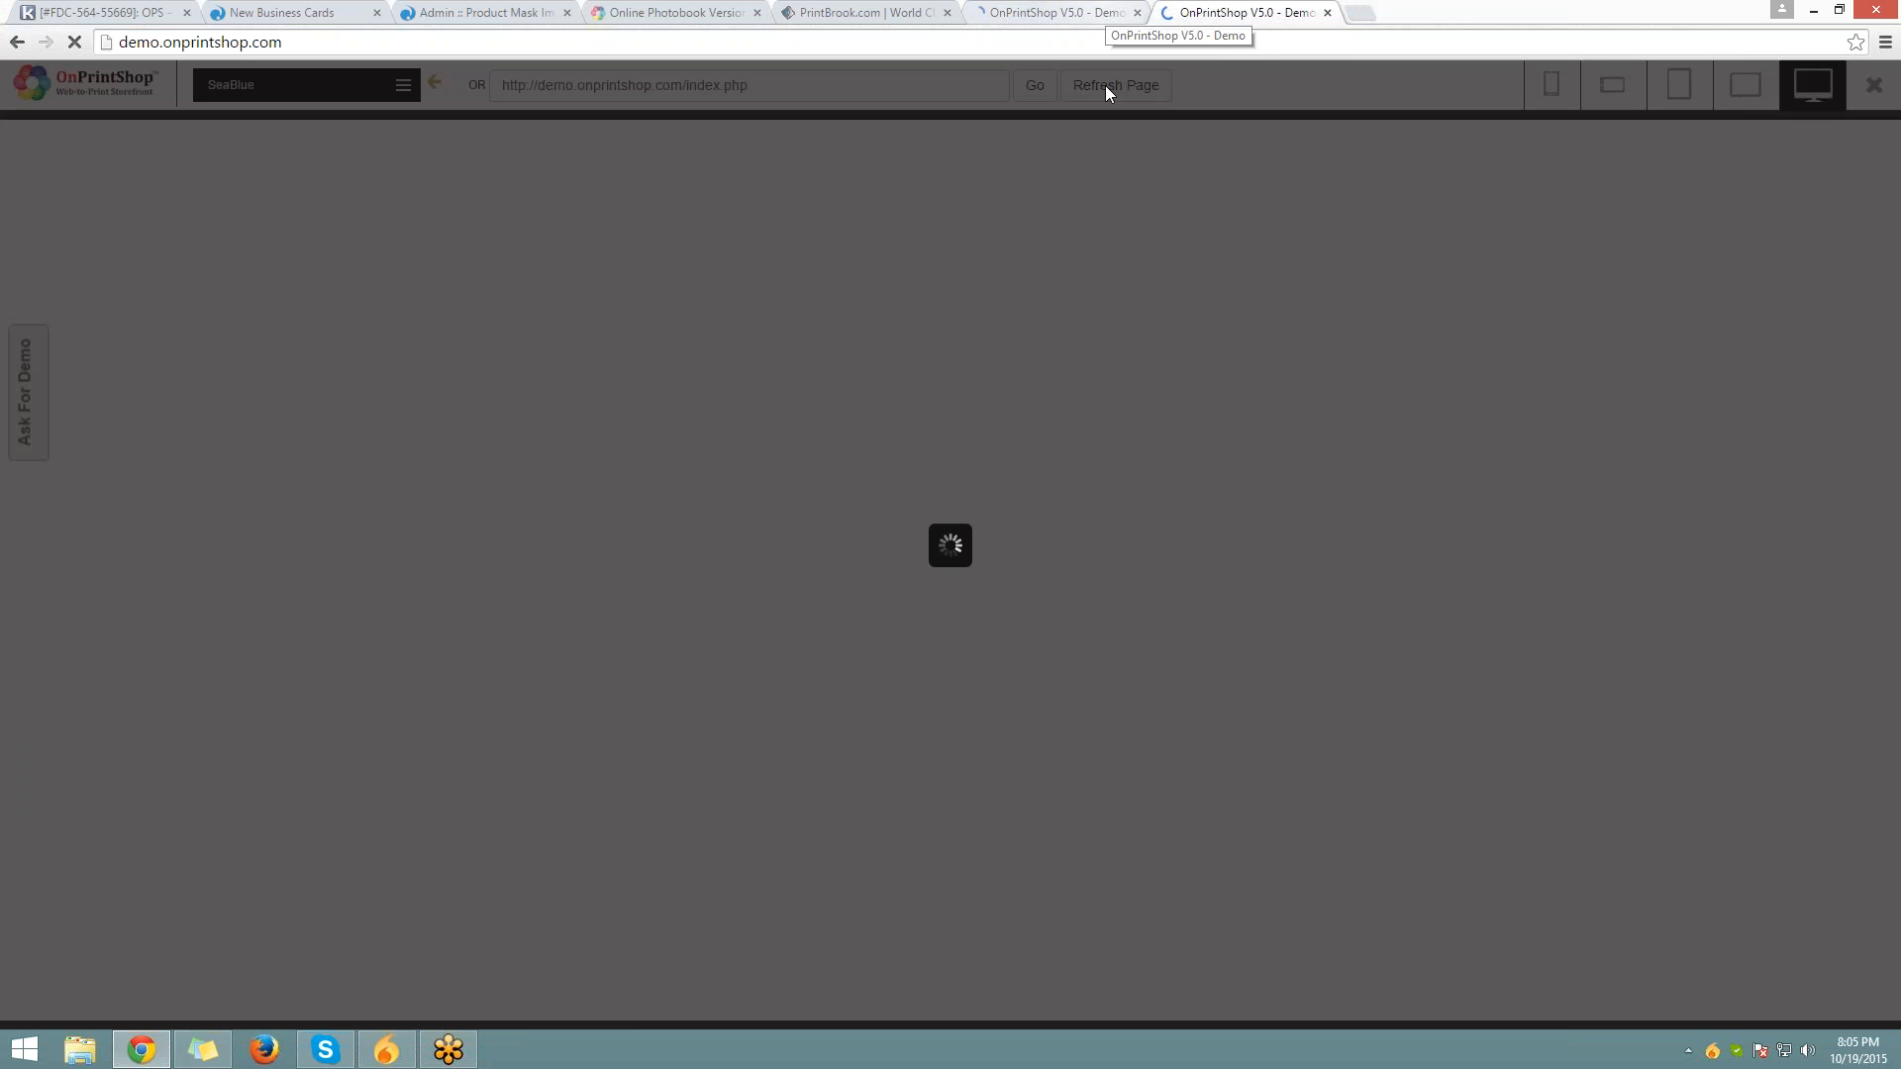
{"action": "left_click", "coordinate": [1105, 14]}
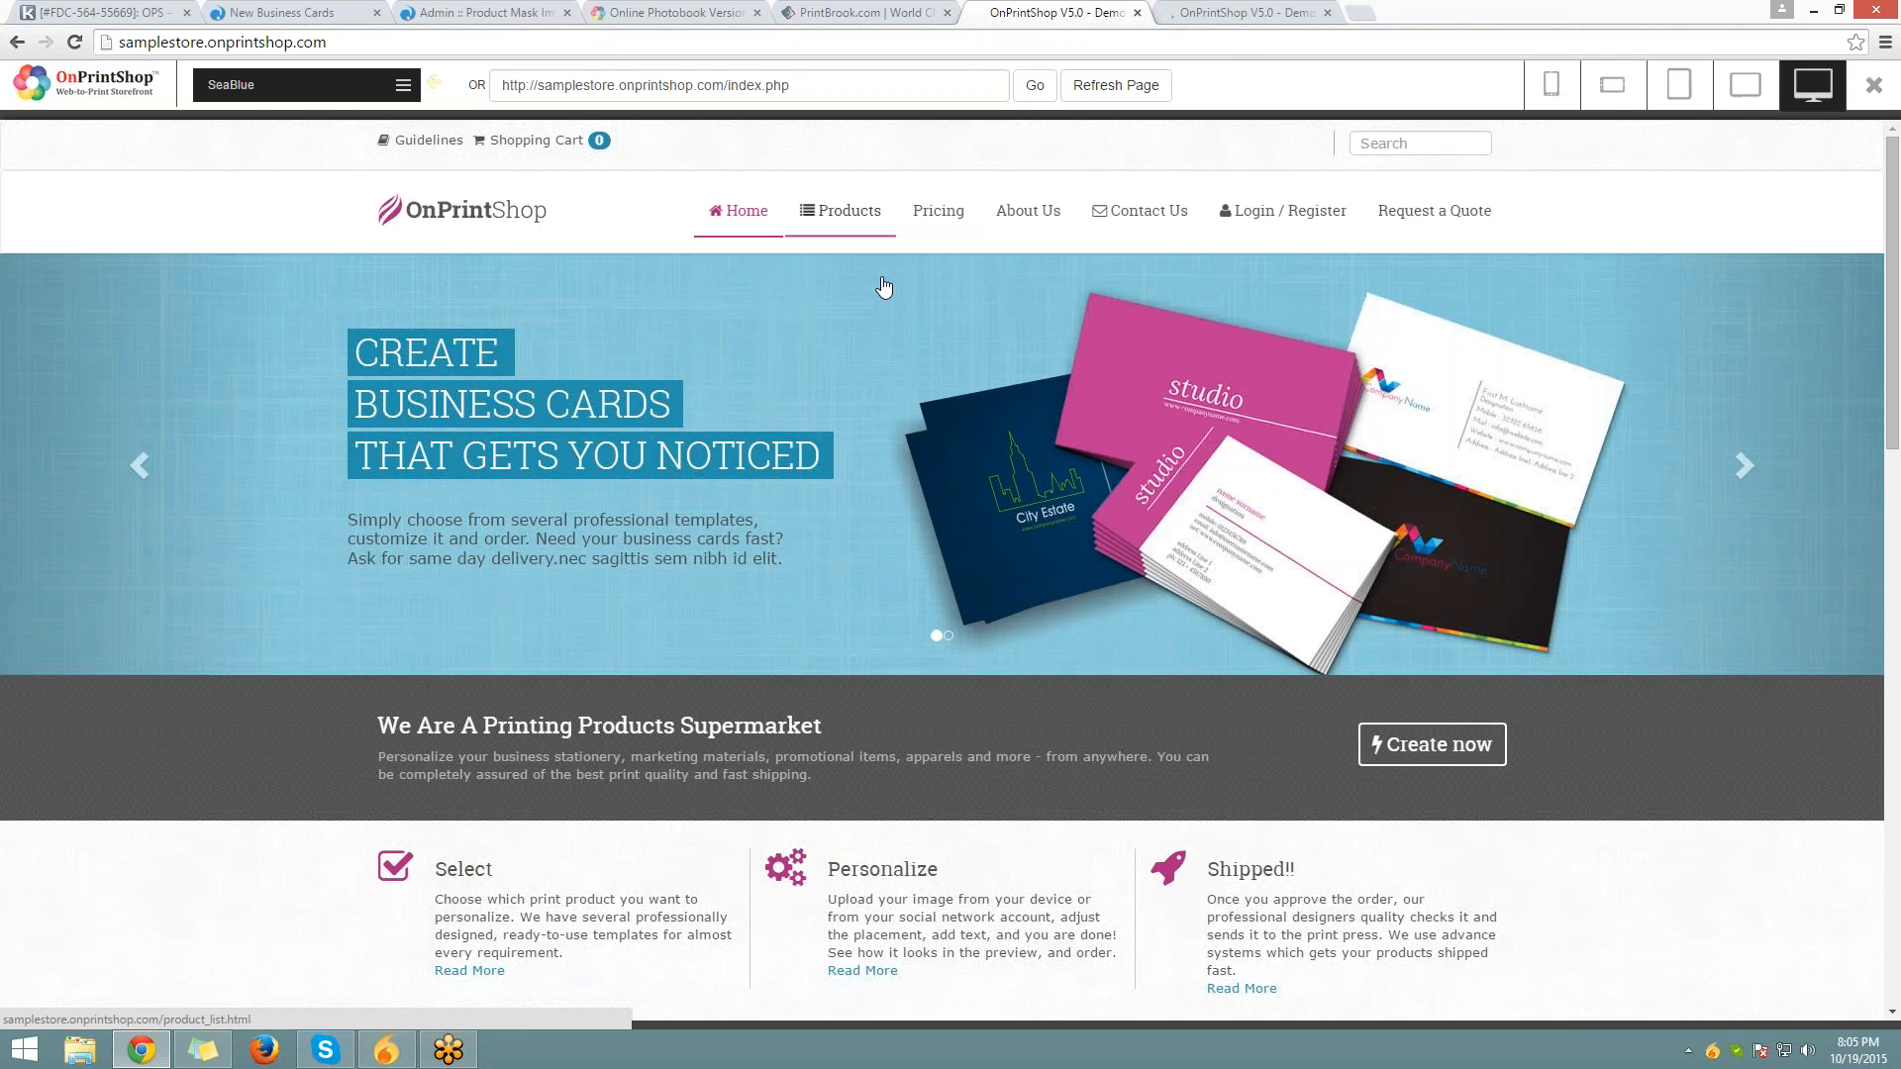
{"action": "mouse_move", "coordinate": [842, 212]}
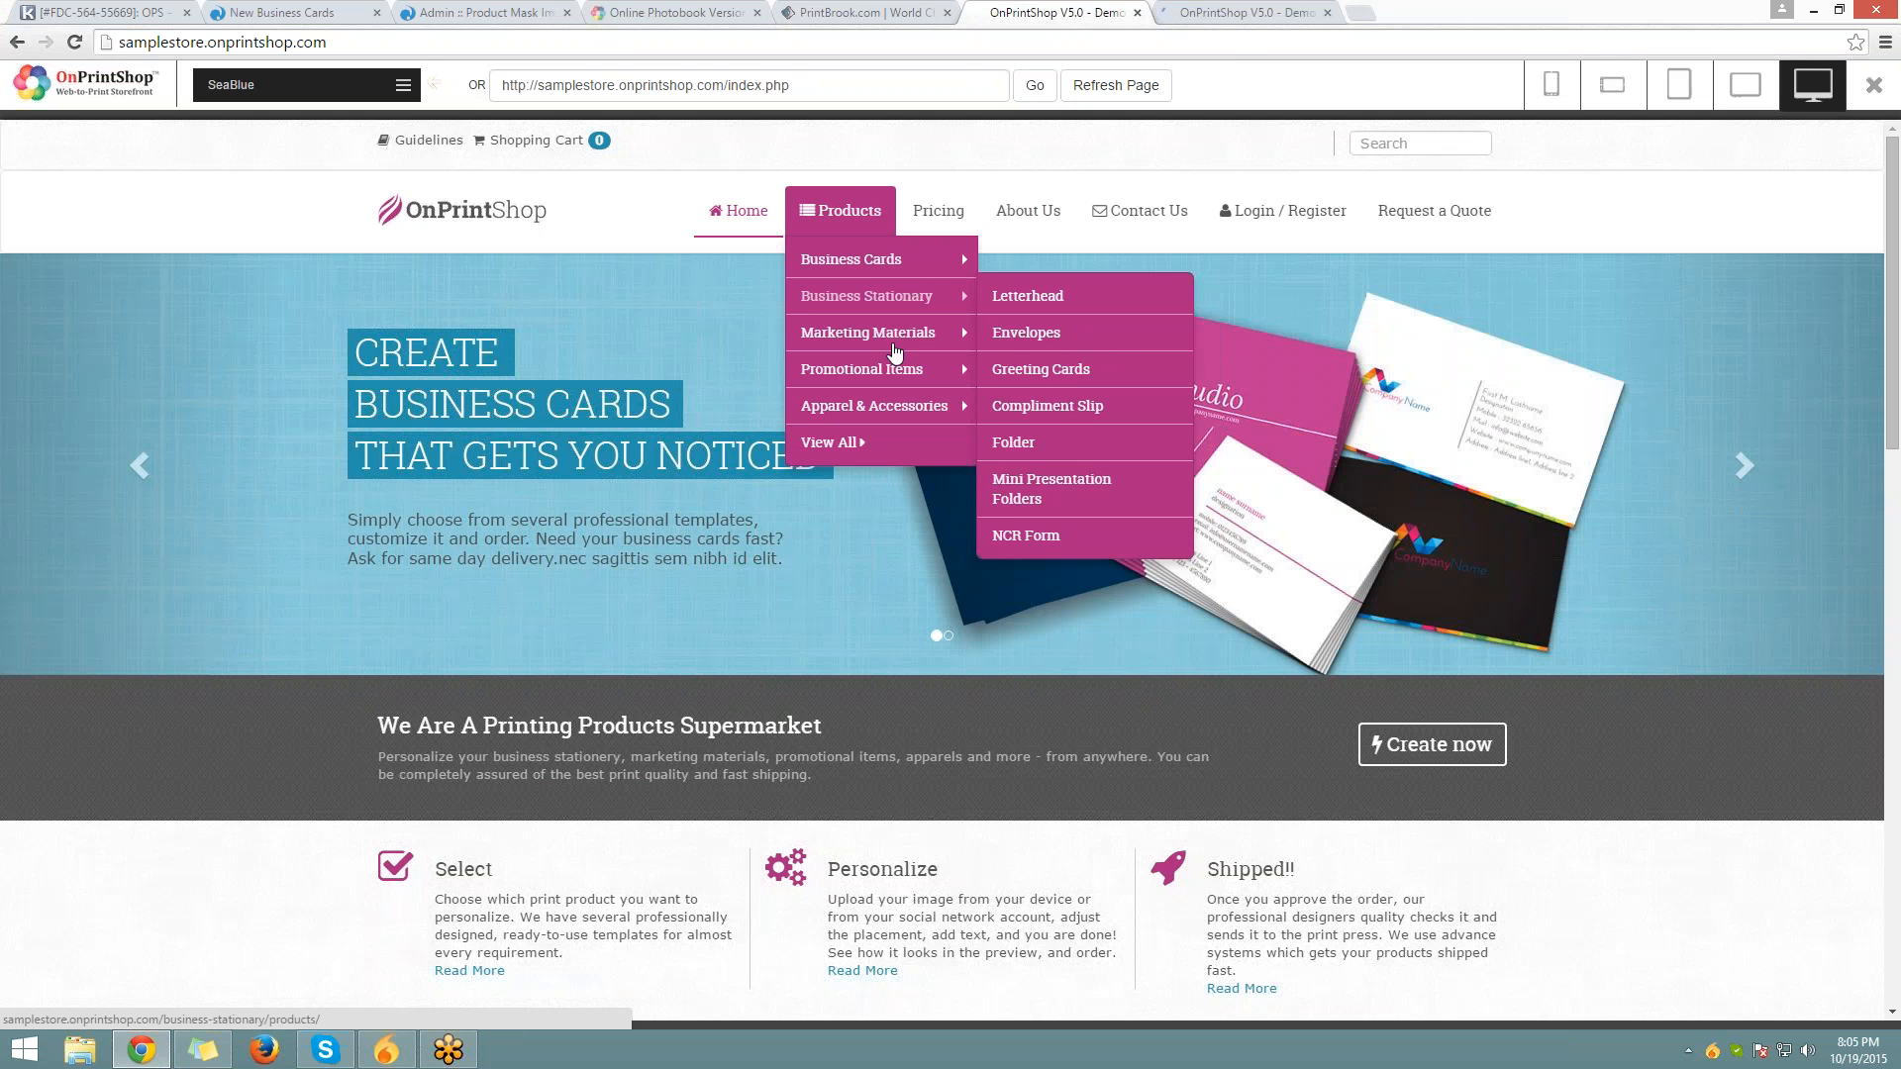
{"action": "mouse_move", "coordinate": [891, 364]}
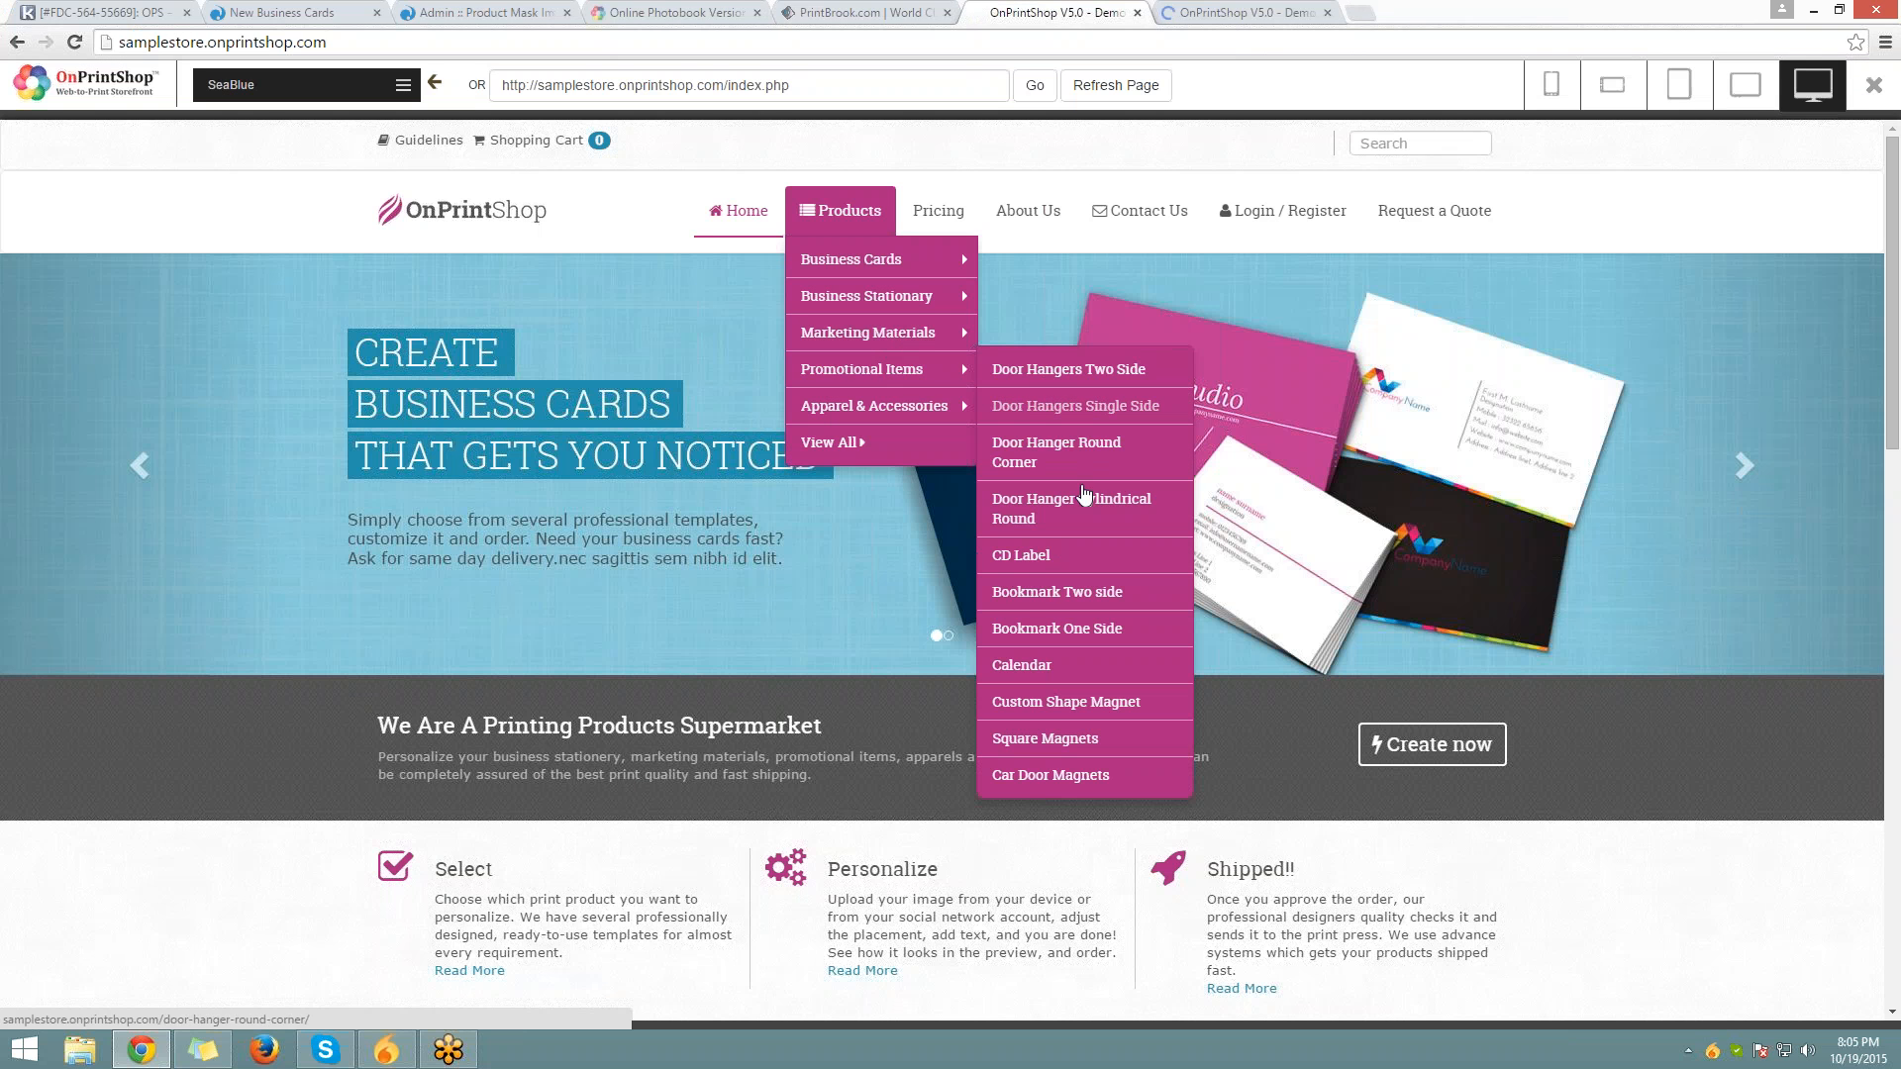
{"action": "middle_click", "coordinate": [1035, 564]}
Browse the CD Label template designs and preview the Stay Healthy label
{"action": "left_click", "coordinate": [1394, 15]}
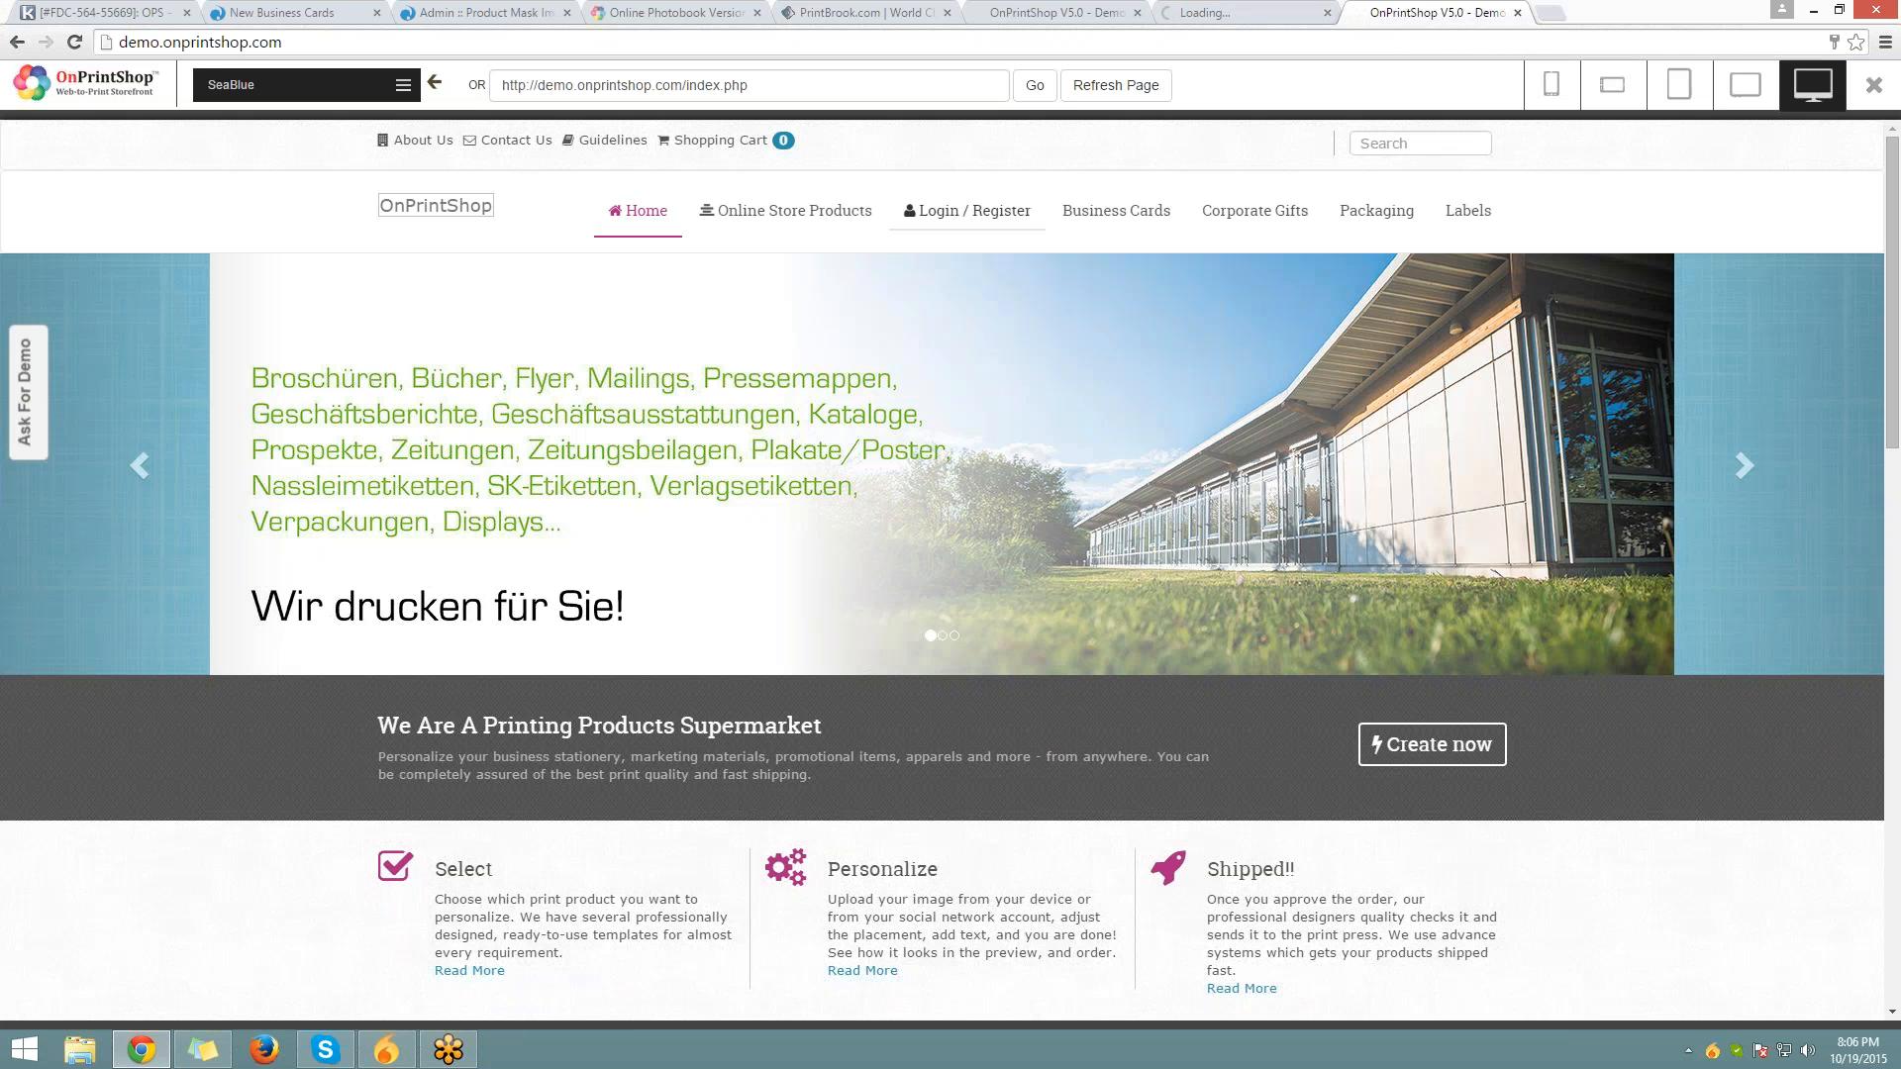
{"action": "left_click", "coordinate": [1265, 14]}
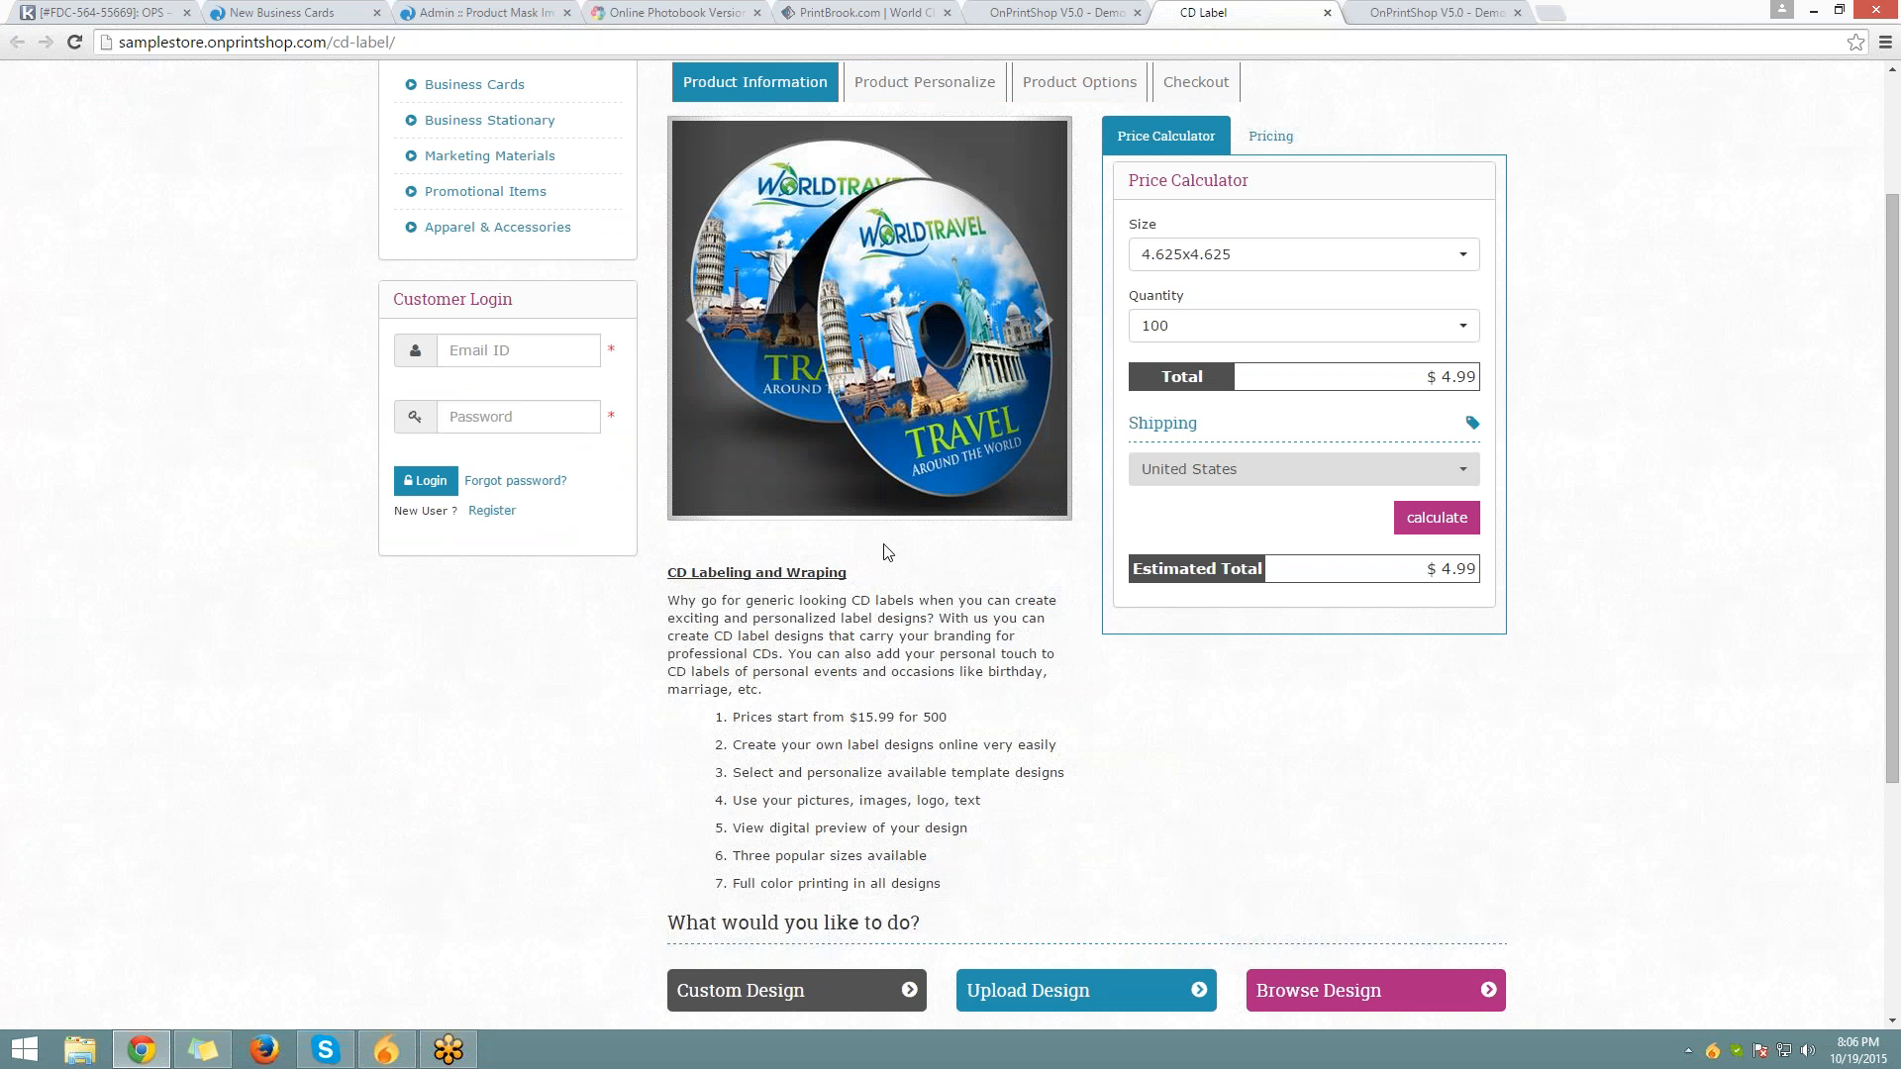
{"action": "scroll", "coordinate": [886, 551], "scroll_direction": "down", "scroll_amount": 1}
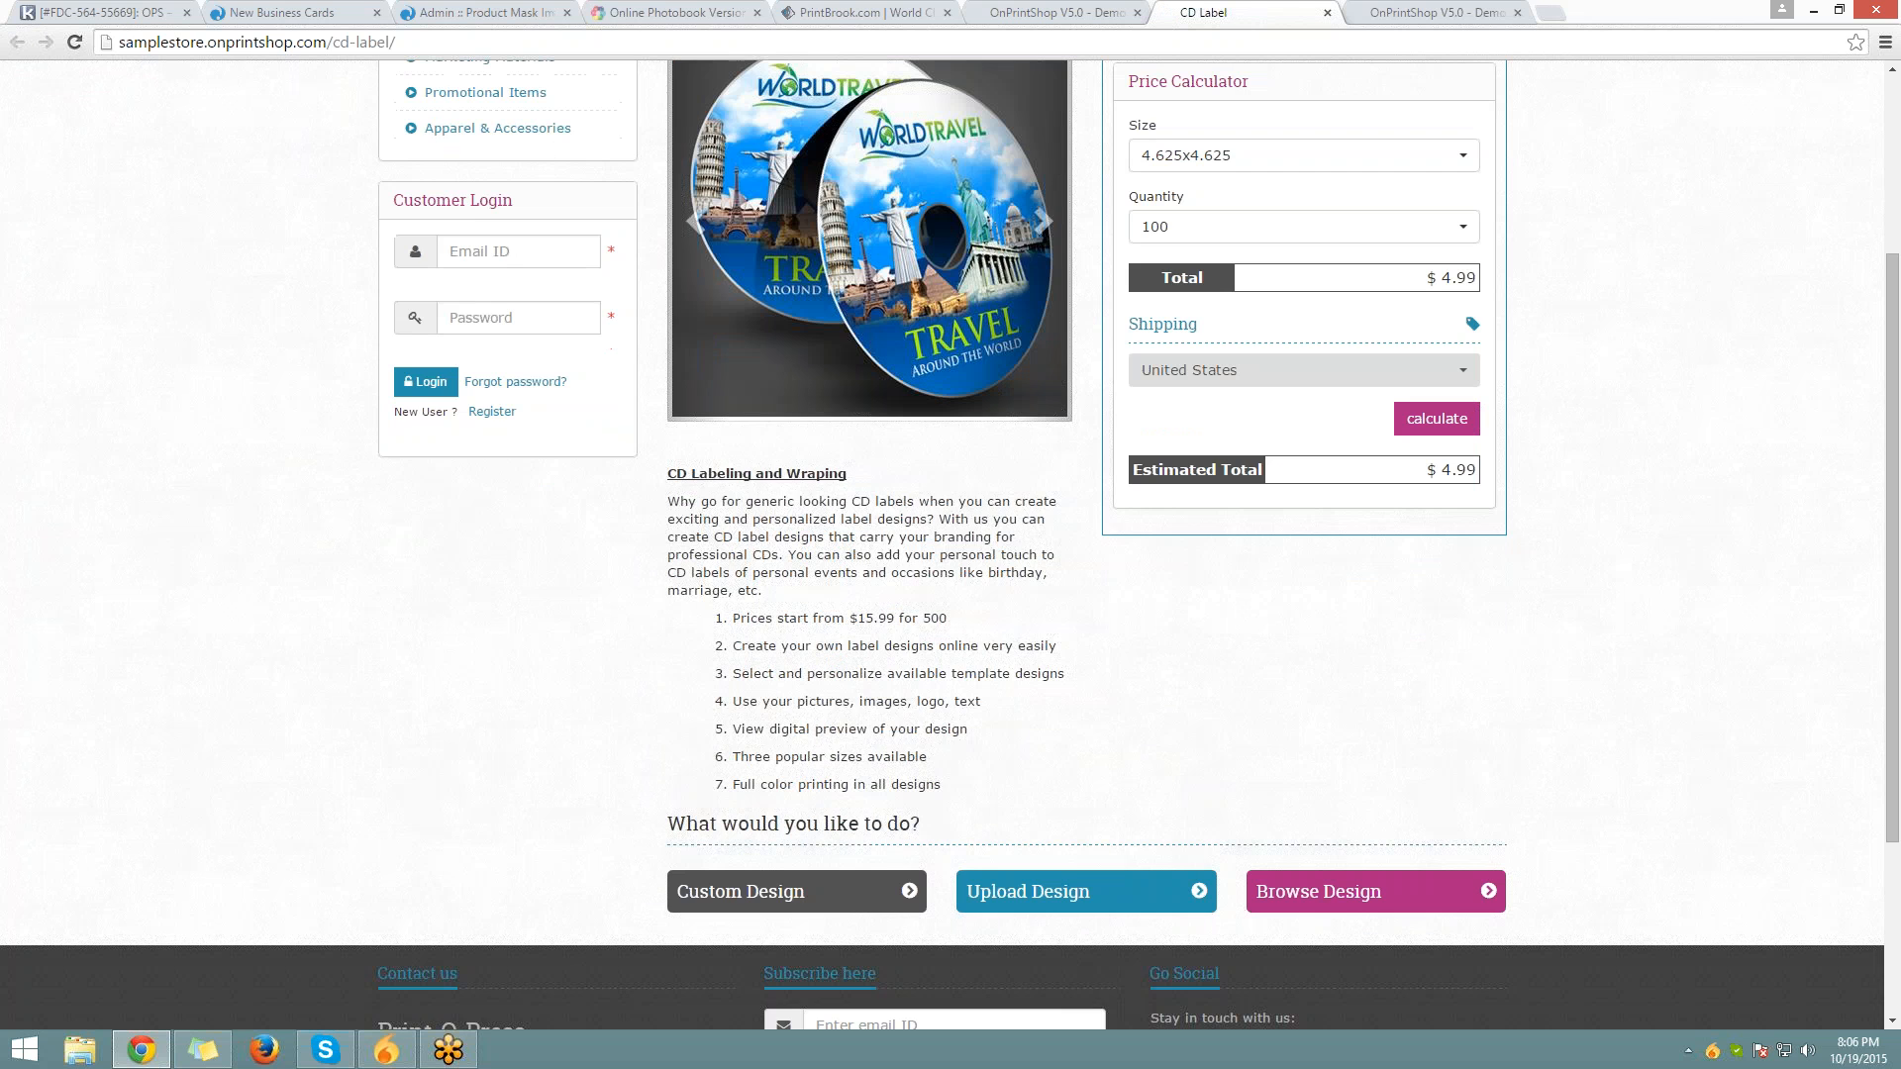
{"action": "scroll", "coordinate": [1386, 686], "scroll_direction": "down", "scroll_amount": 2}
{"action": "left_click", "coordinate": [1385, 686]}
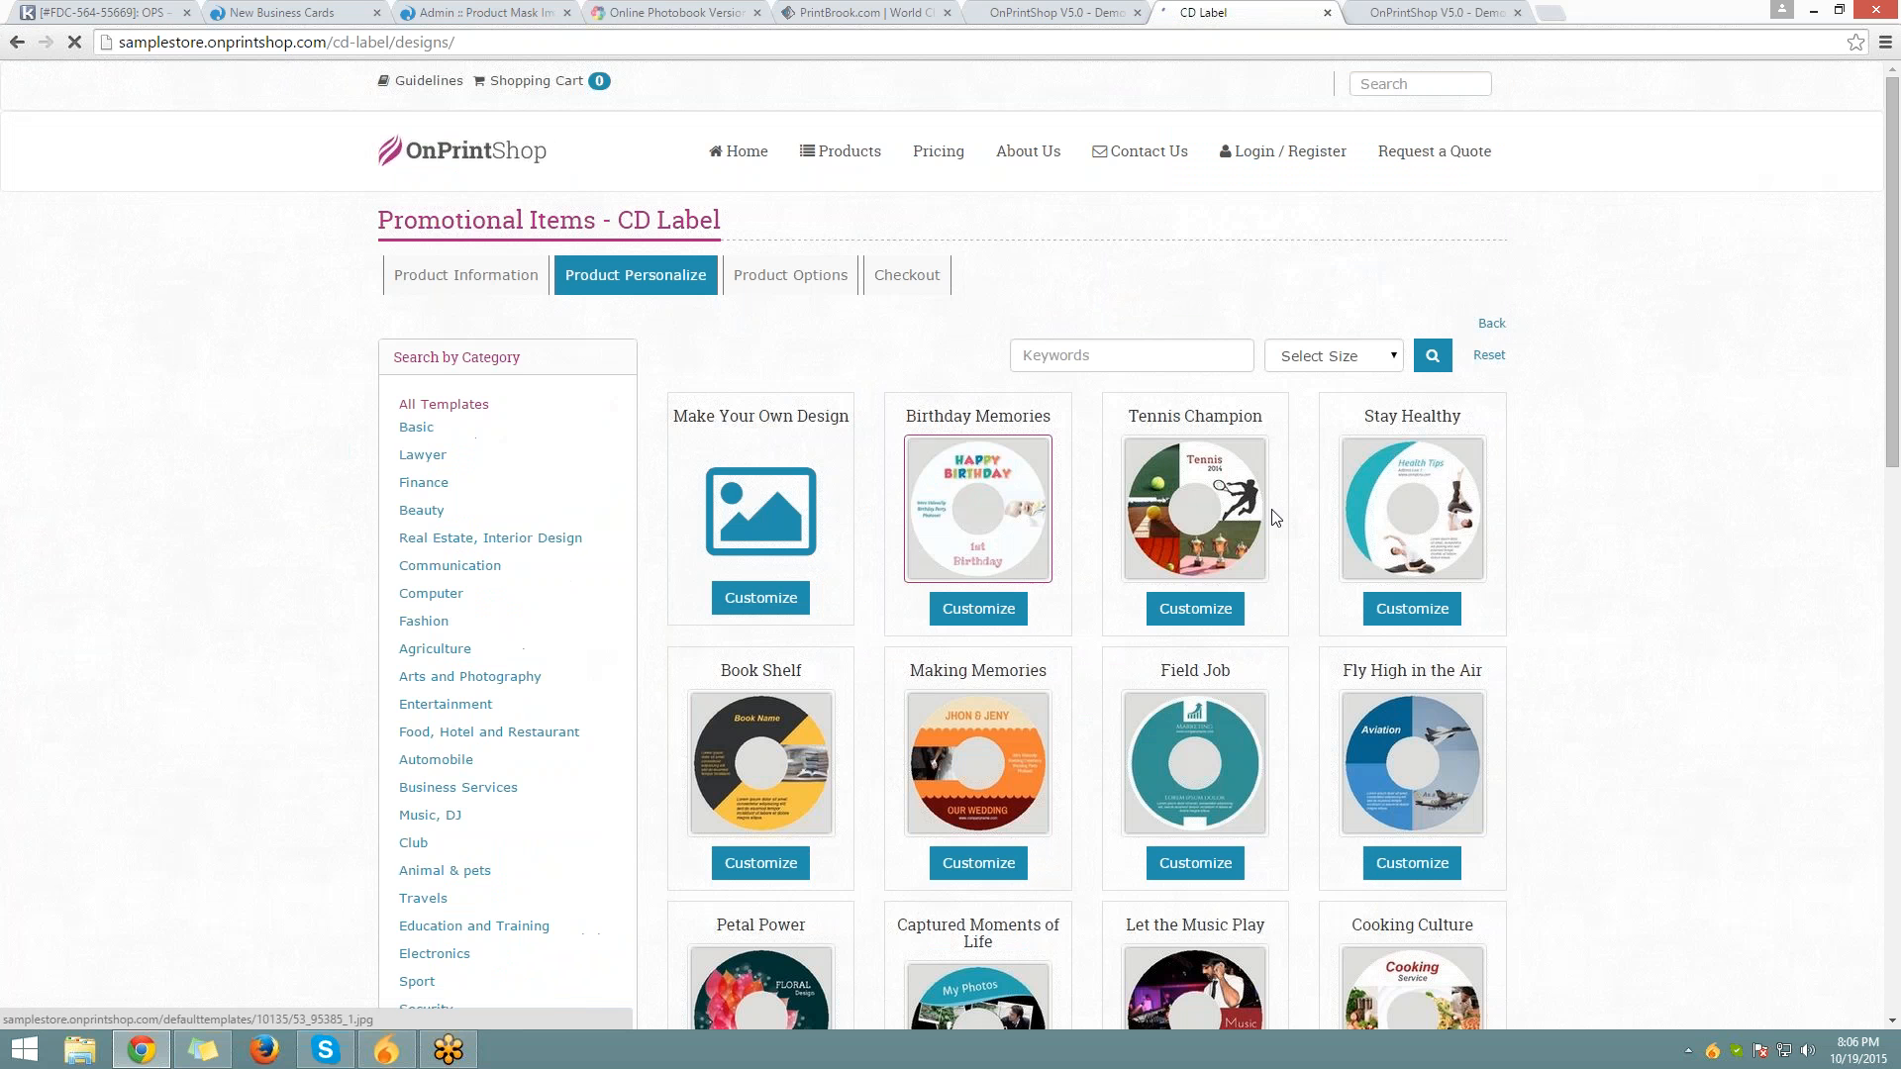
{"action": "left_click", "coordinate": [1012, 616]}
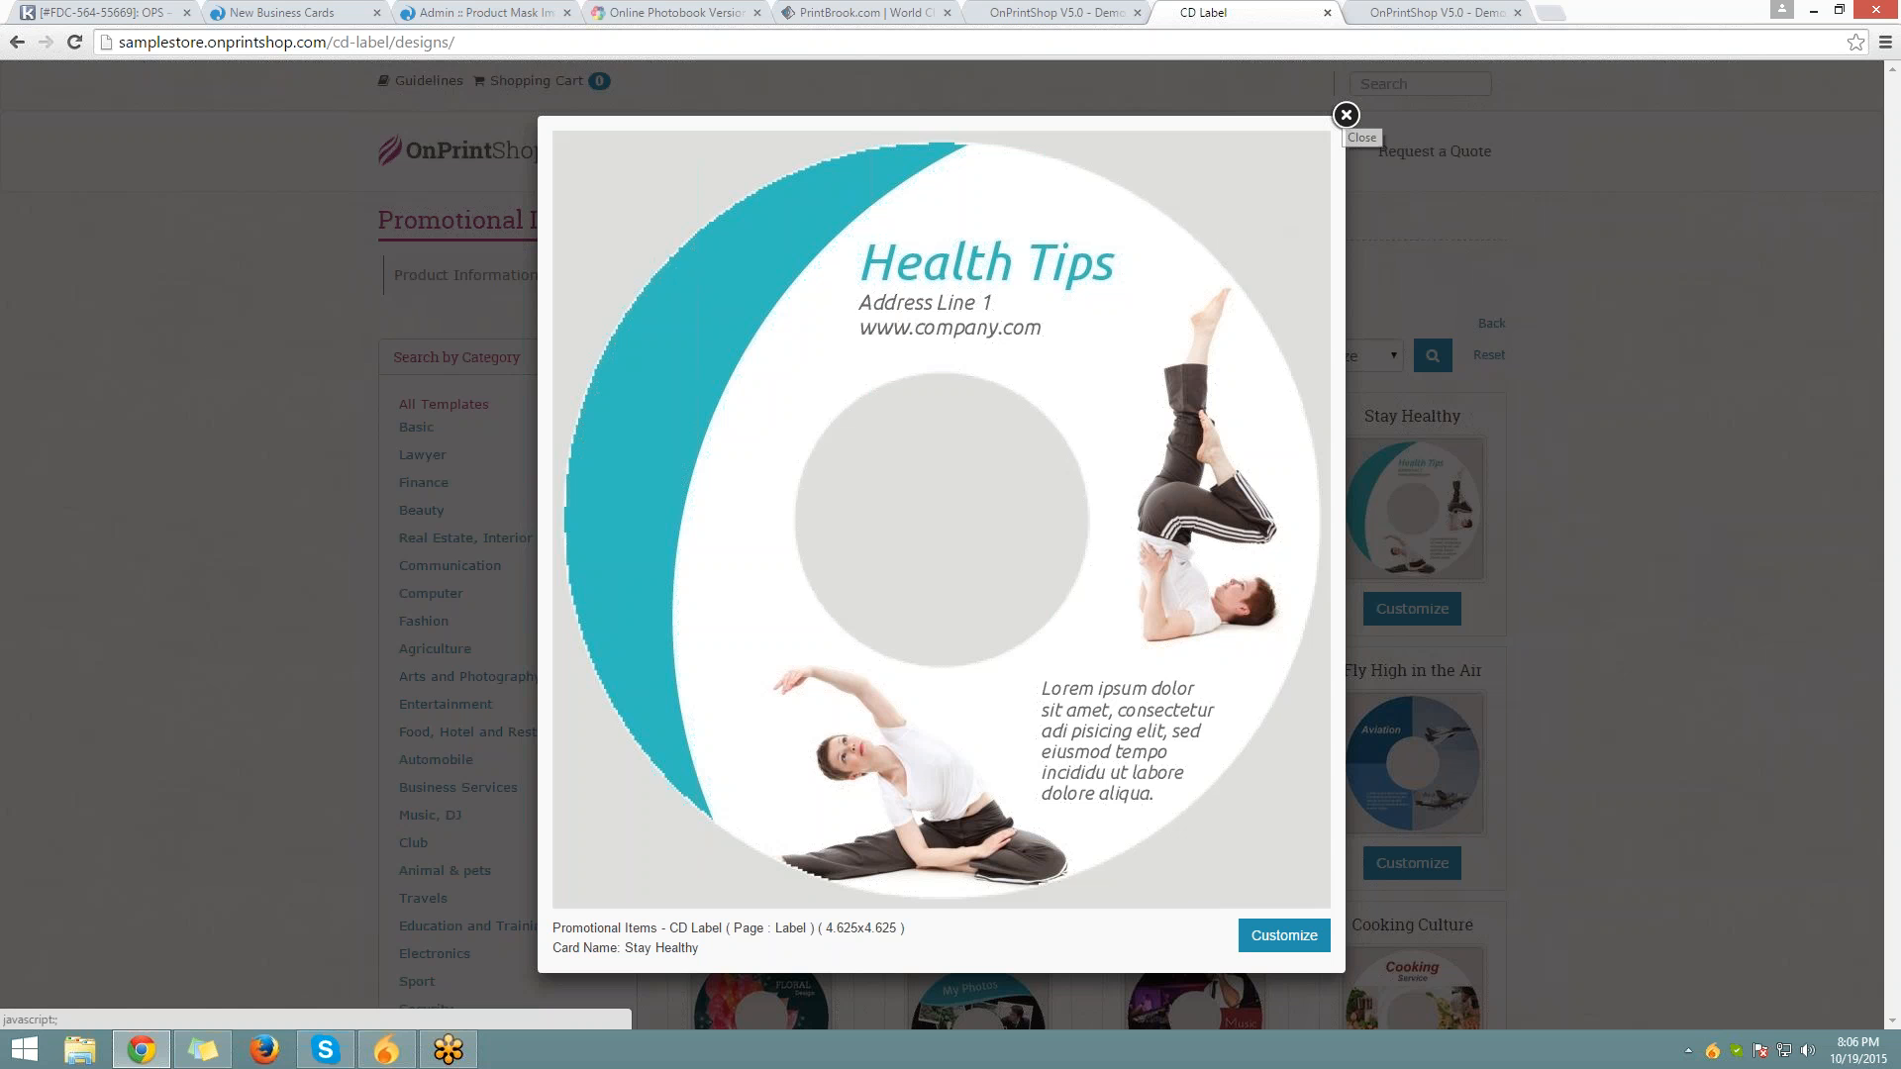
{"action": "left_click", "coordinate": [1346, 116]}
Close the PrintBrook and Online Photobook tabs and return to the Business Cards mask image admin
{"action": "left_click", "coordinate": [631, 10]}
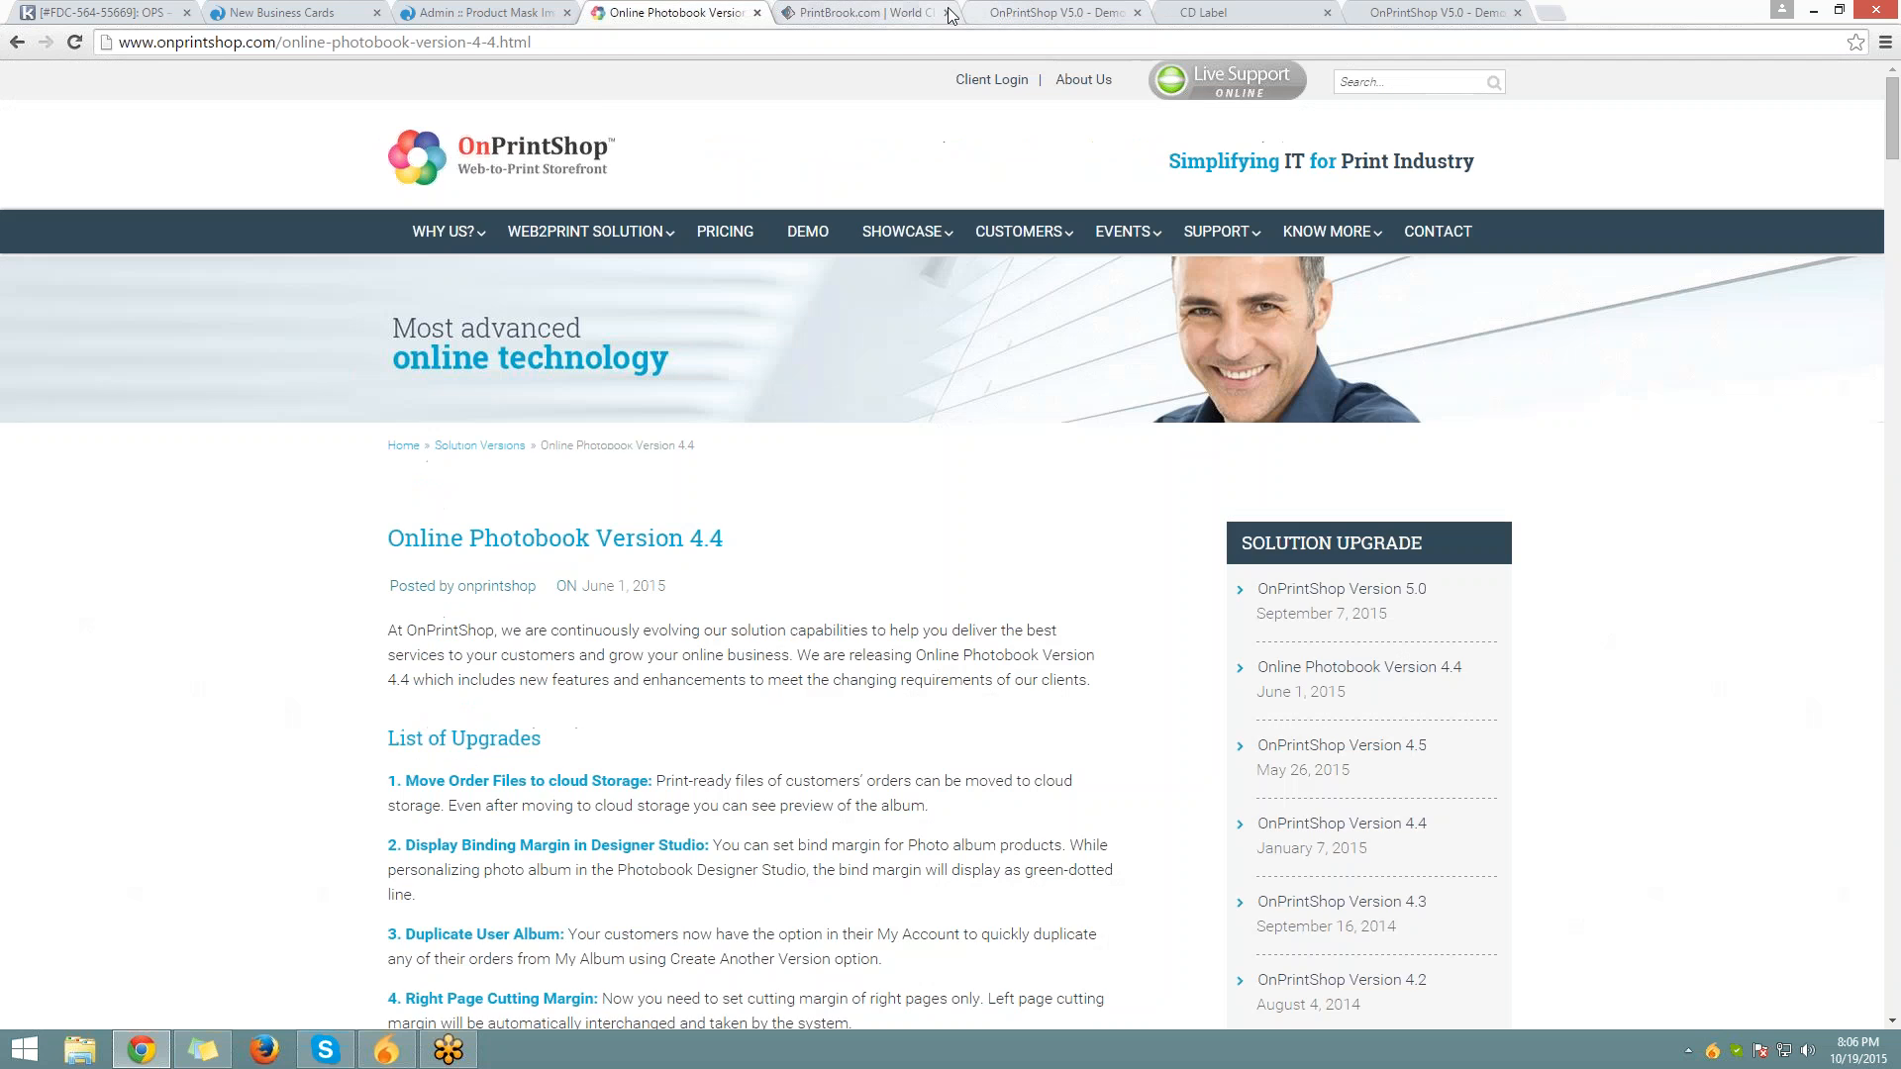
{"action": "left_click", "coordinate": [931, 12]}
{"action": "key", "text": "ctrl+w"}
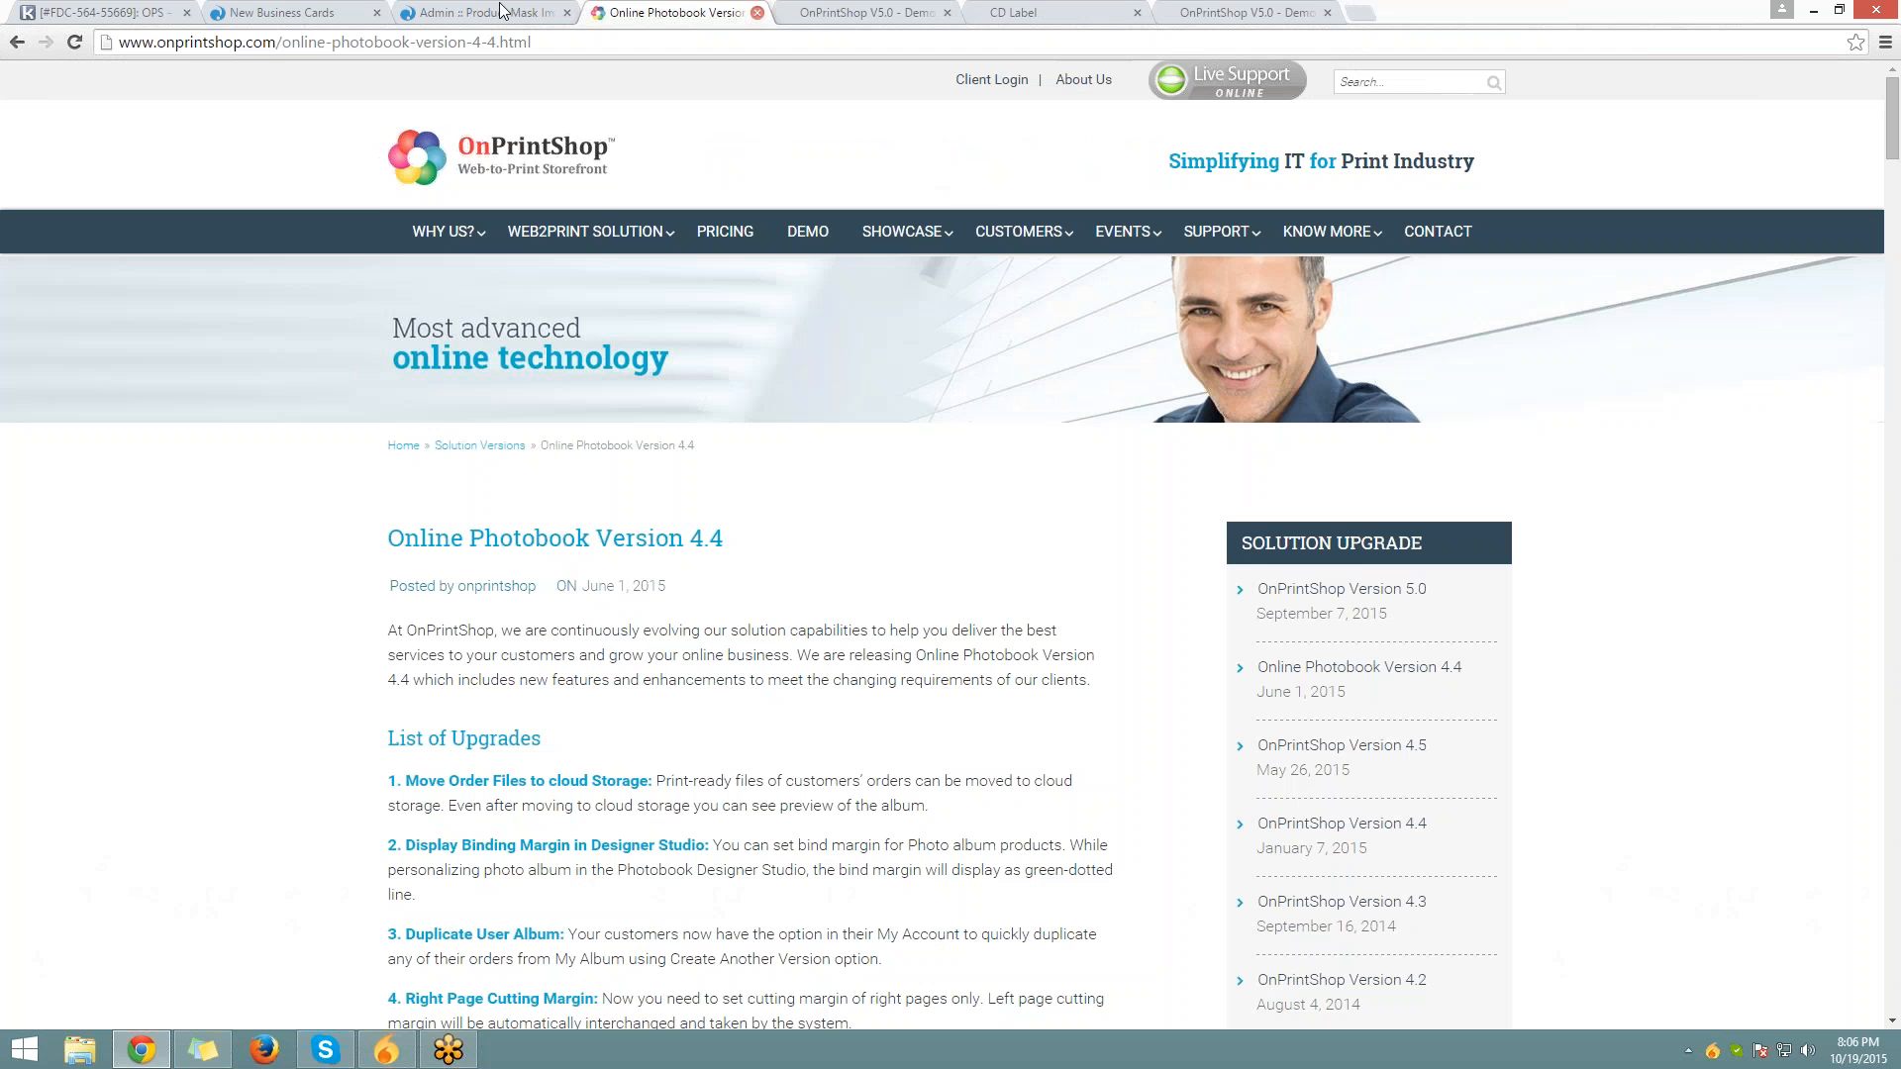
{"action": "key", "text": "ctrl+w"}
{"action": "left_click", "coordinate": [505, 10]}
Start a new Business Cards mask image with product size 3.5 x 2.5 and page Front Side
{"action": "left_click", "coordinate": [1843, 248]}
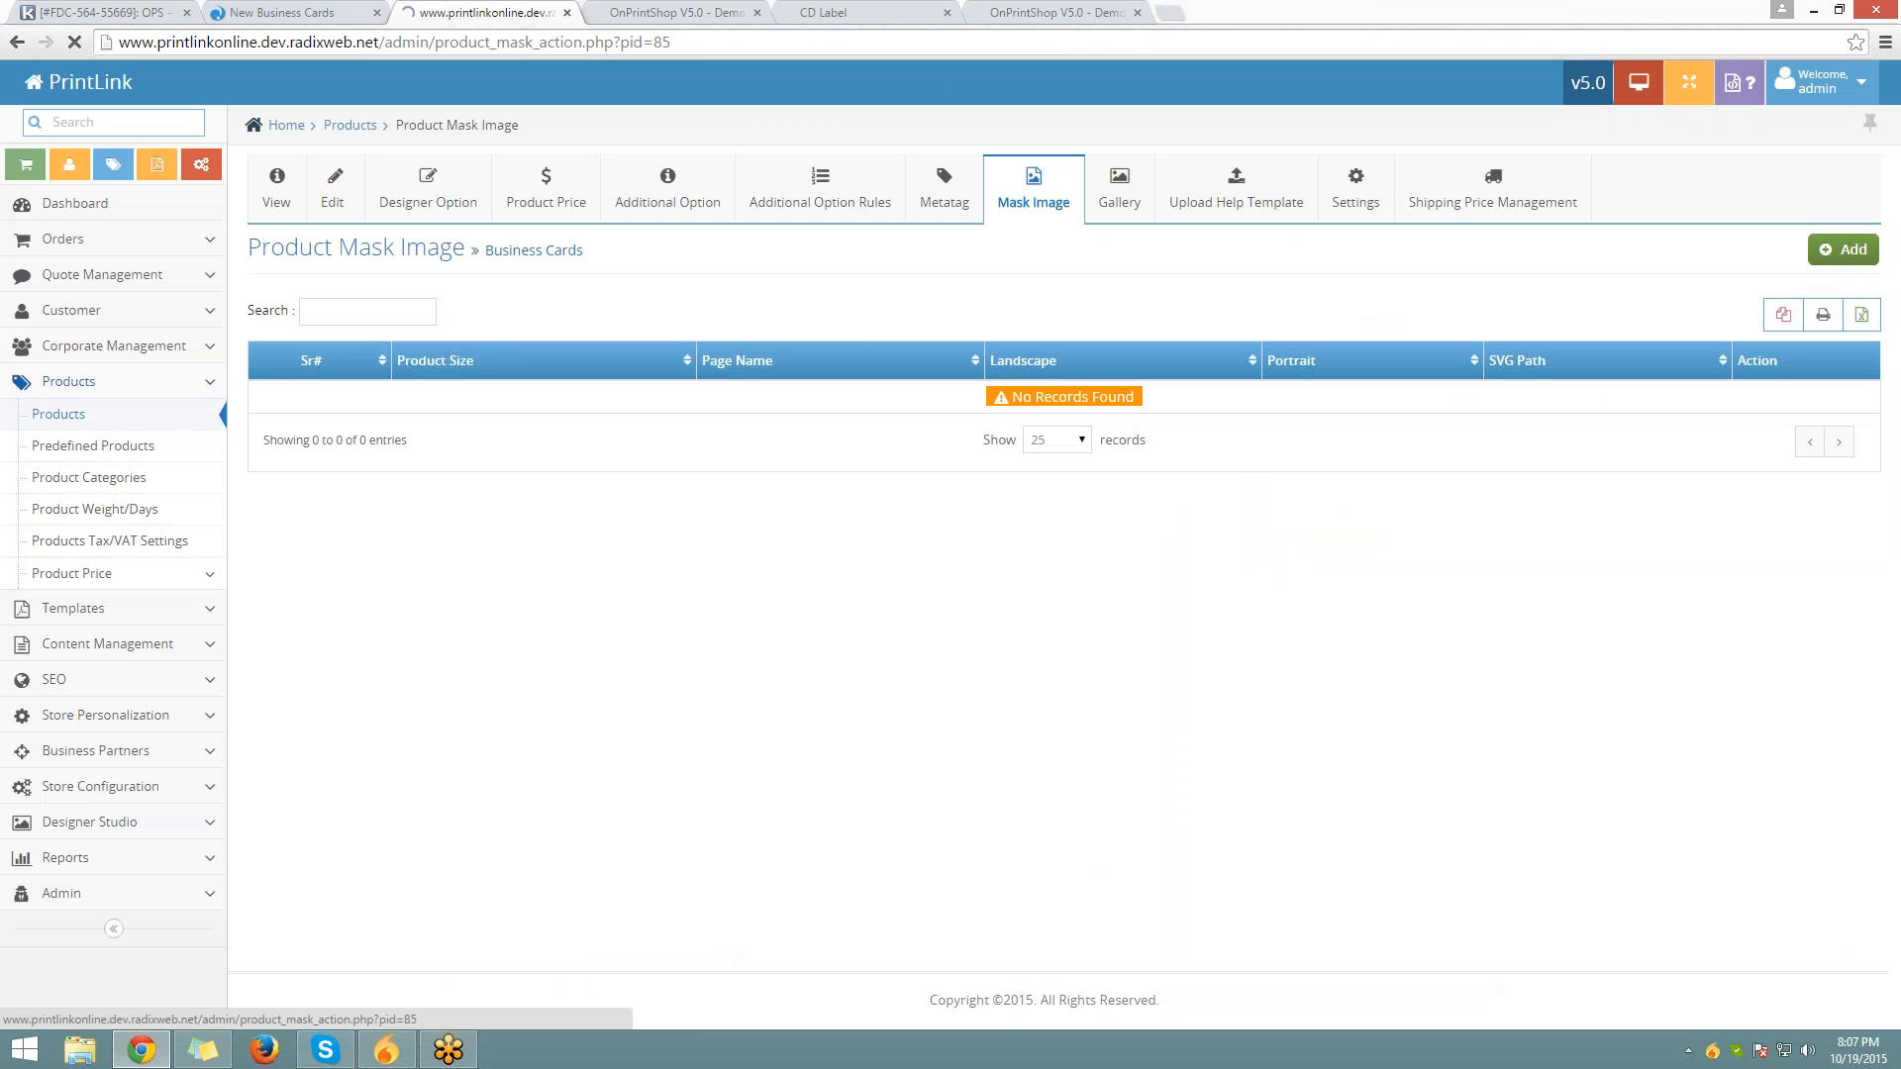
{"action": "left_click", "coordinate": [627, 364]}
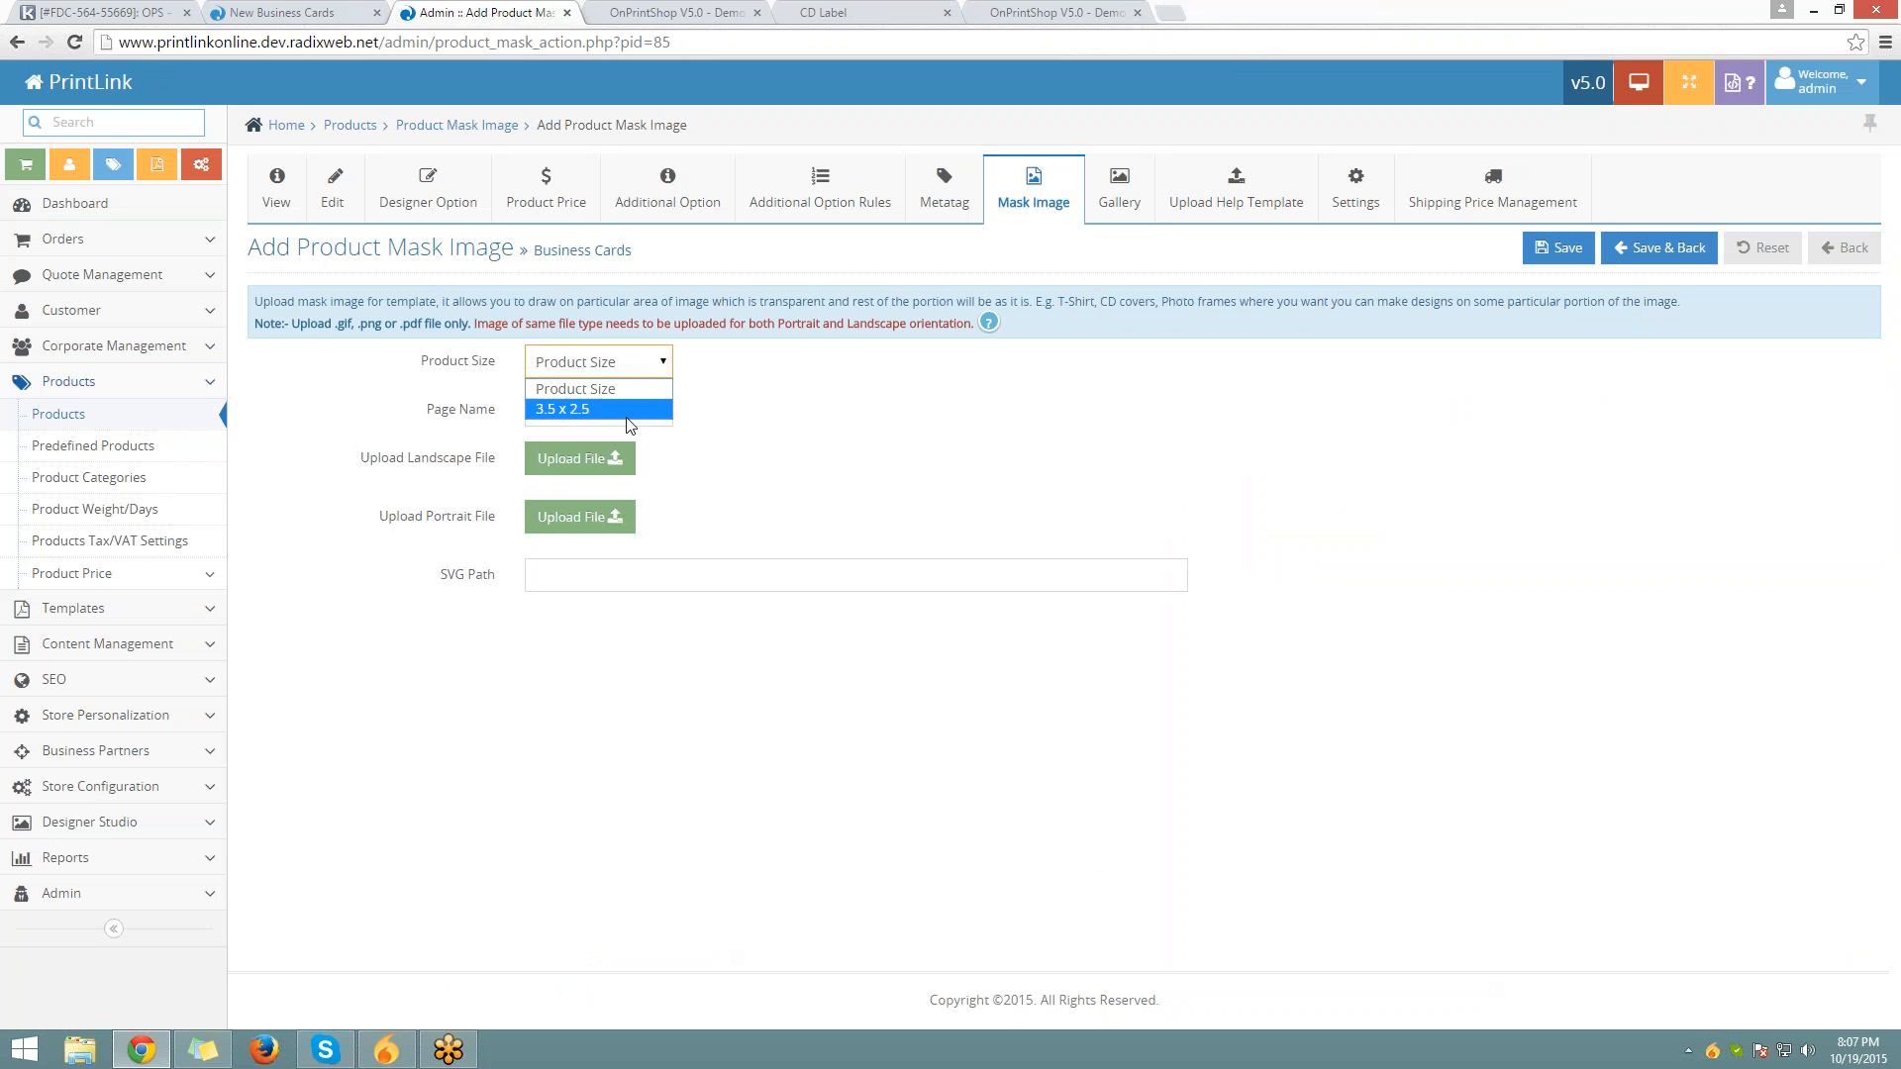
{"action": "left_click", "coordinate": [627, 403]}
{"action": "left_click", "coordinate": [635, 367]}
{"action": "left_click", "coordinate": [633, 409]}
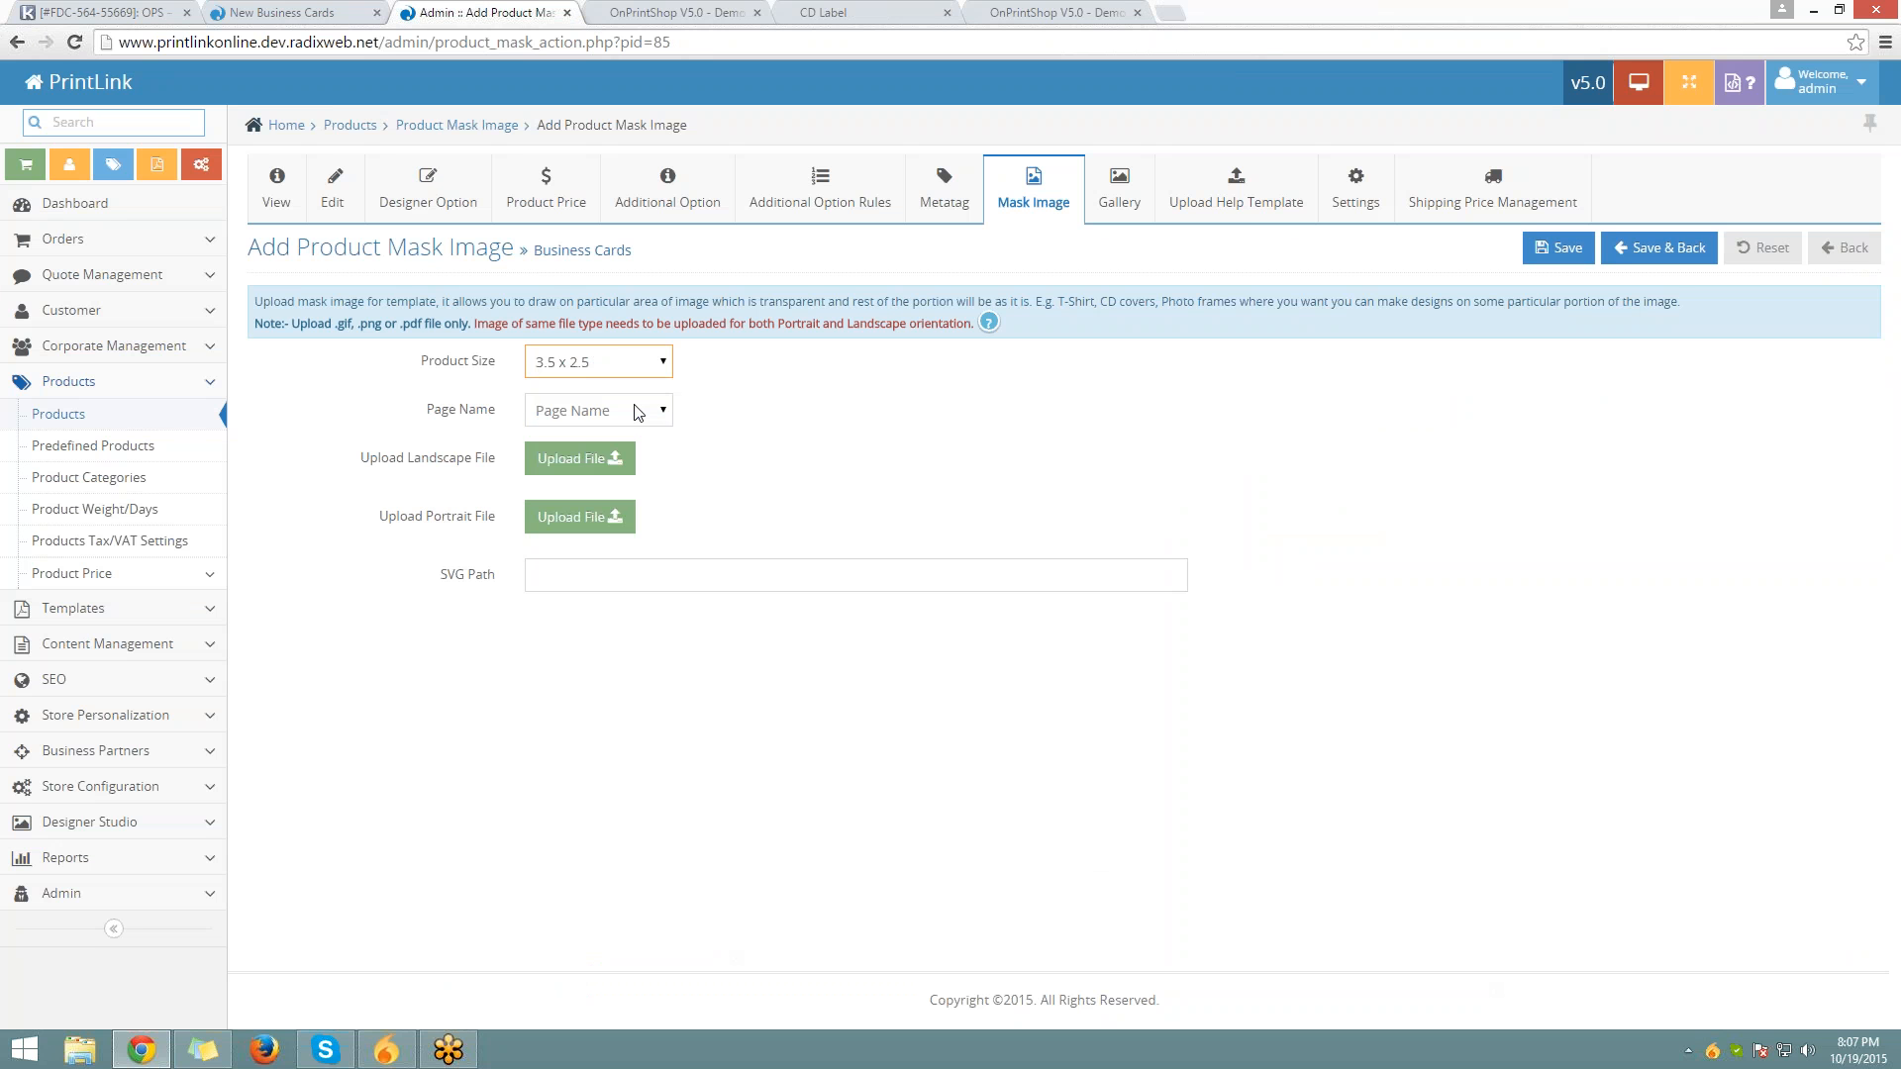
{"action": "left_click", "coordinate": [636, 410]}
{"action": "left_click", "coordinate": [644, 458]}
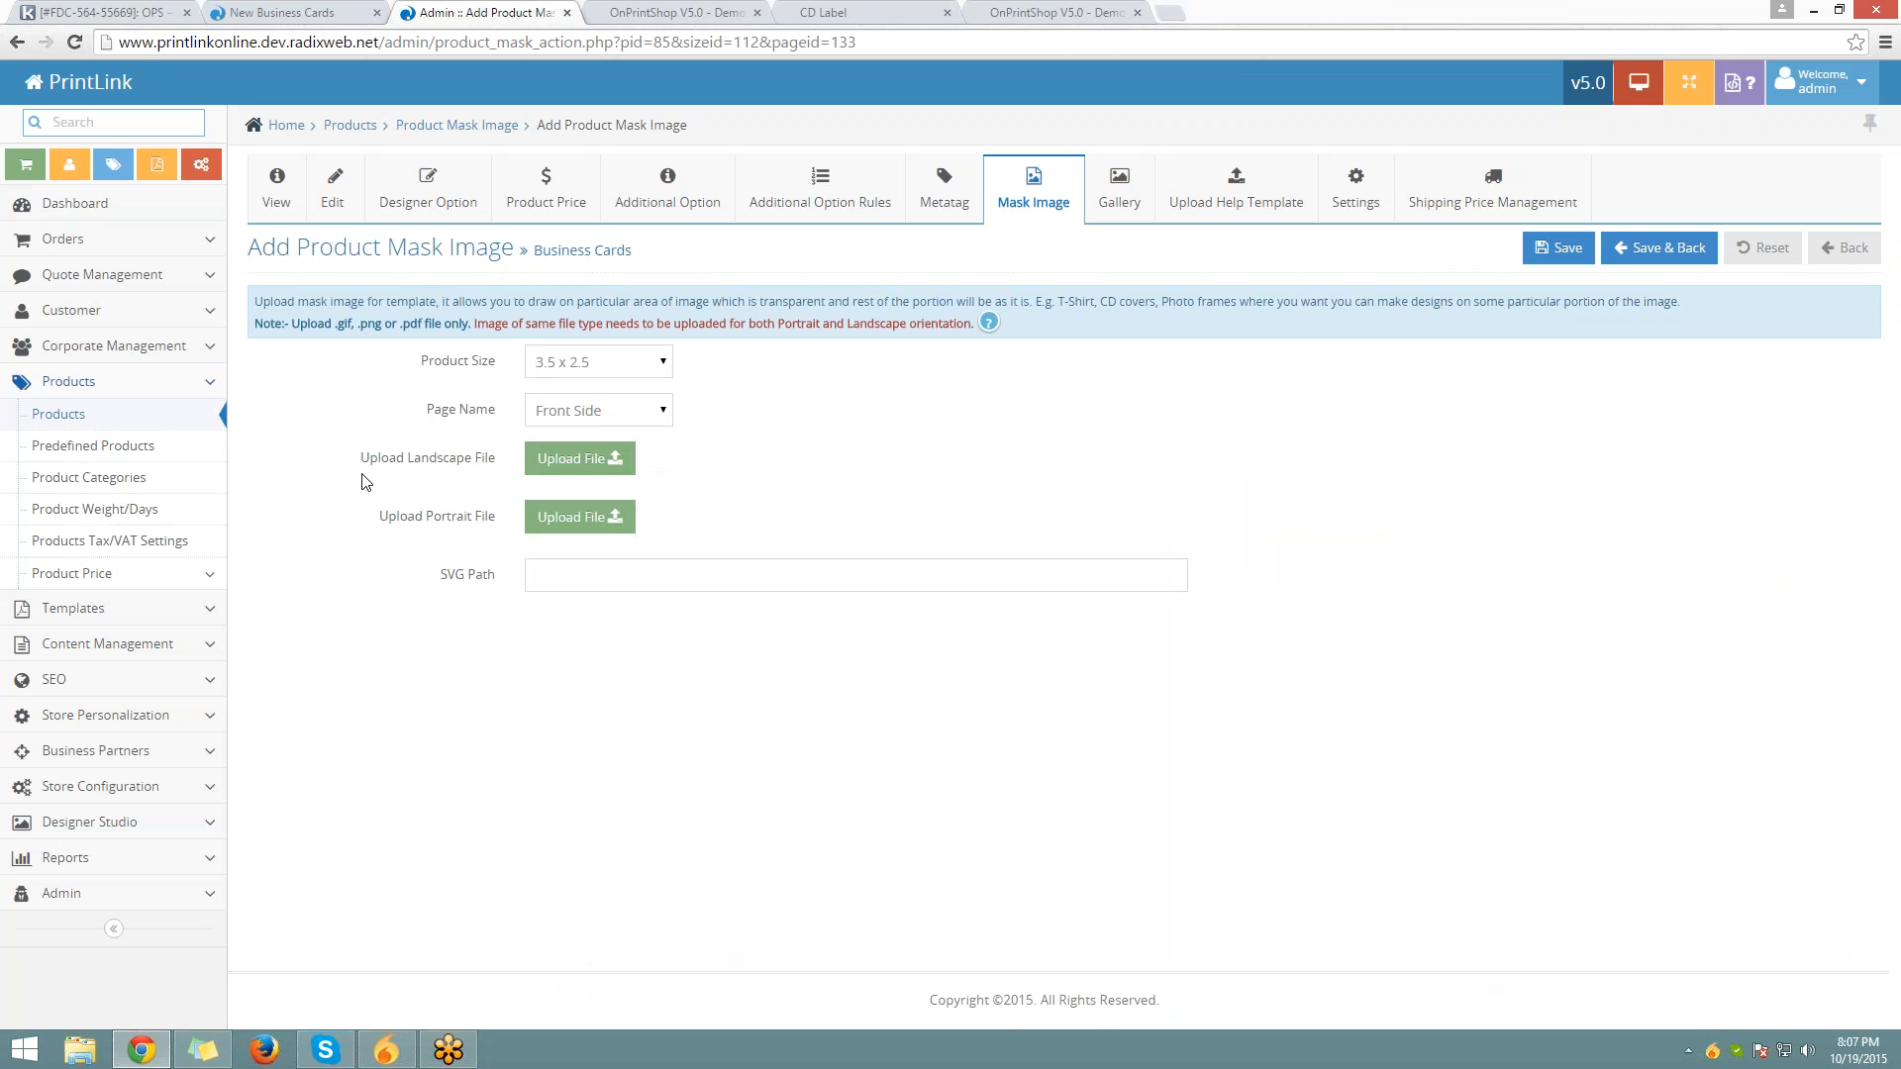
Place the cursor in the SVG Path field, glance at the CD Label designs, and come back
{"action": "left_click_drag", "start_coordinate": [369, 460], "coordinate": [424, 516]}
{"action": "left_click", "coordinate": [658, 576]}
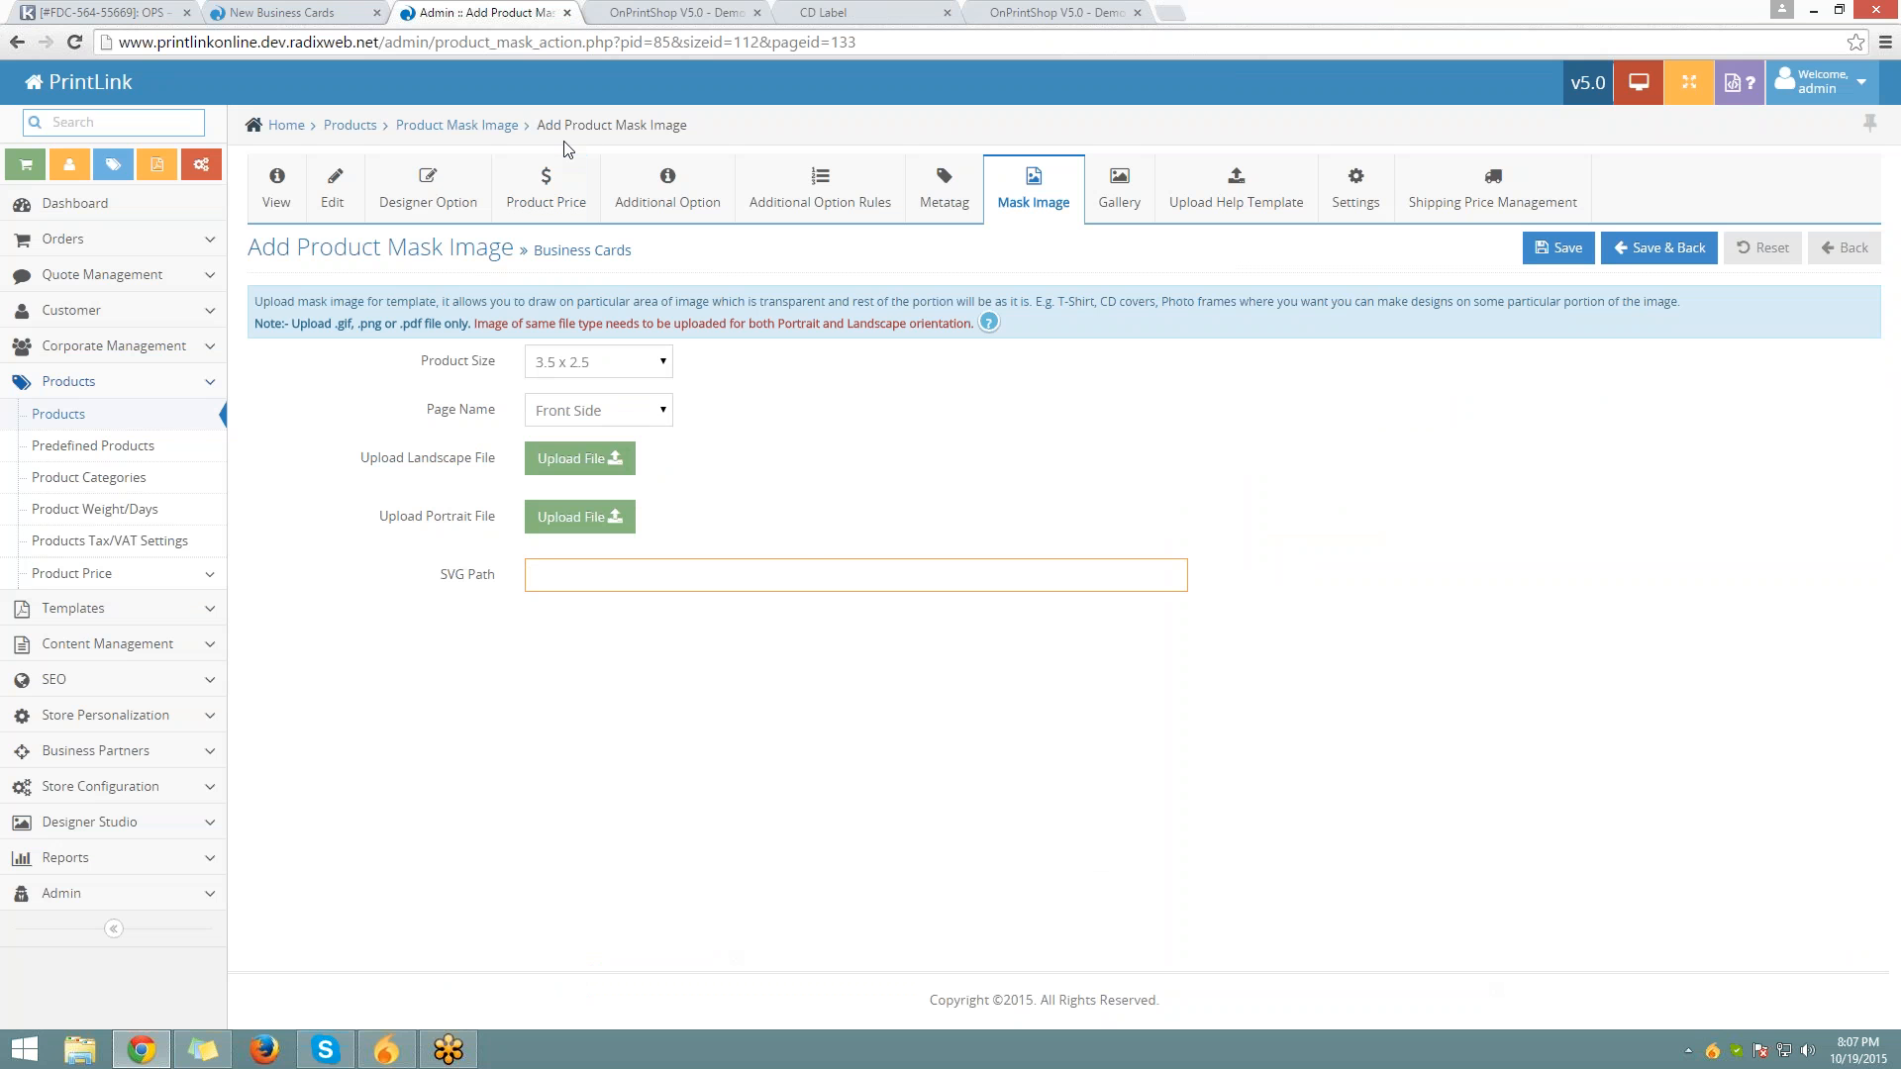
{"action": "left_click", "coordinate": [884, 10]}
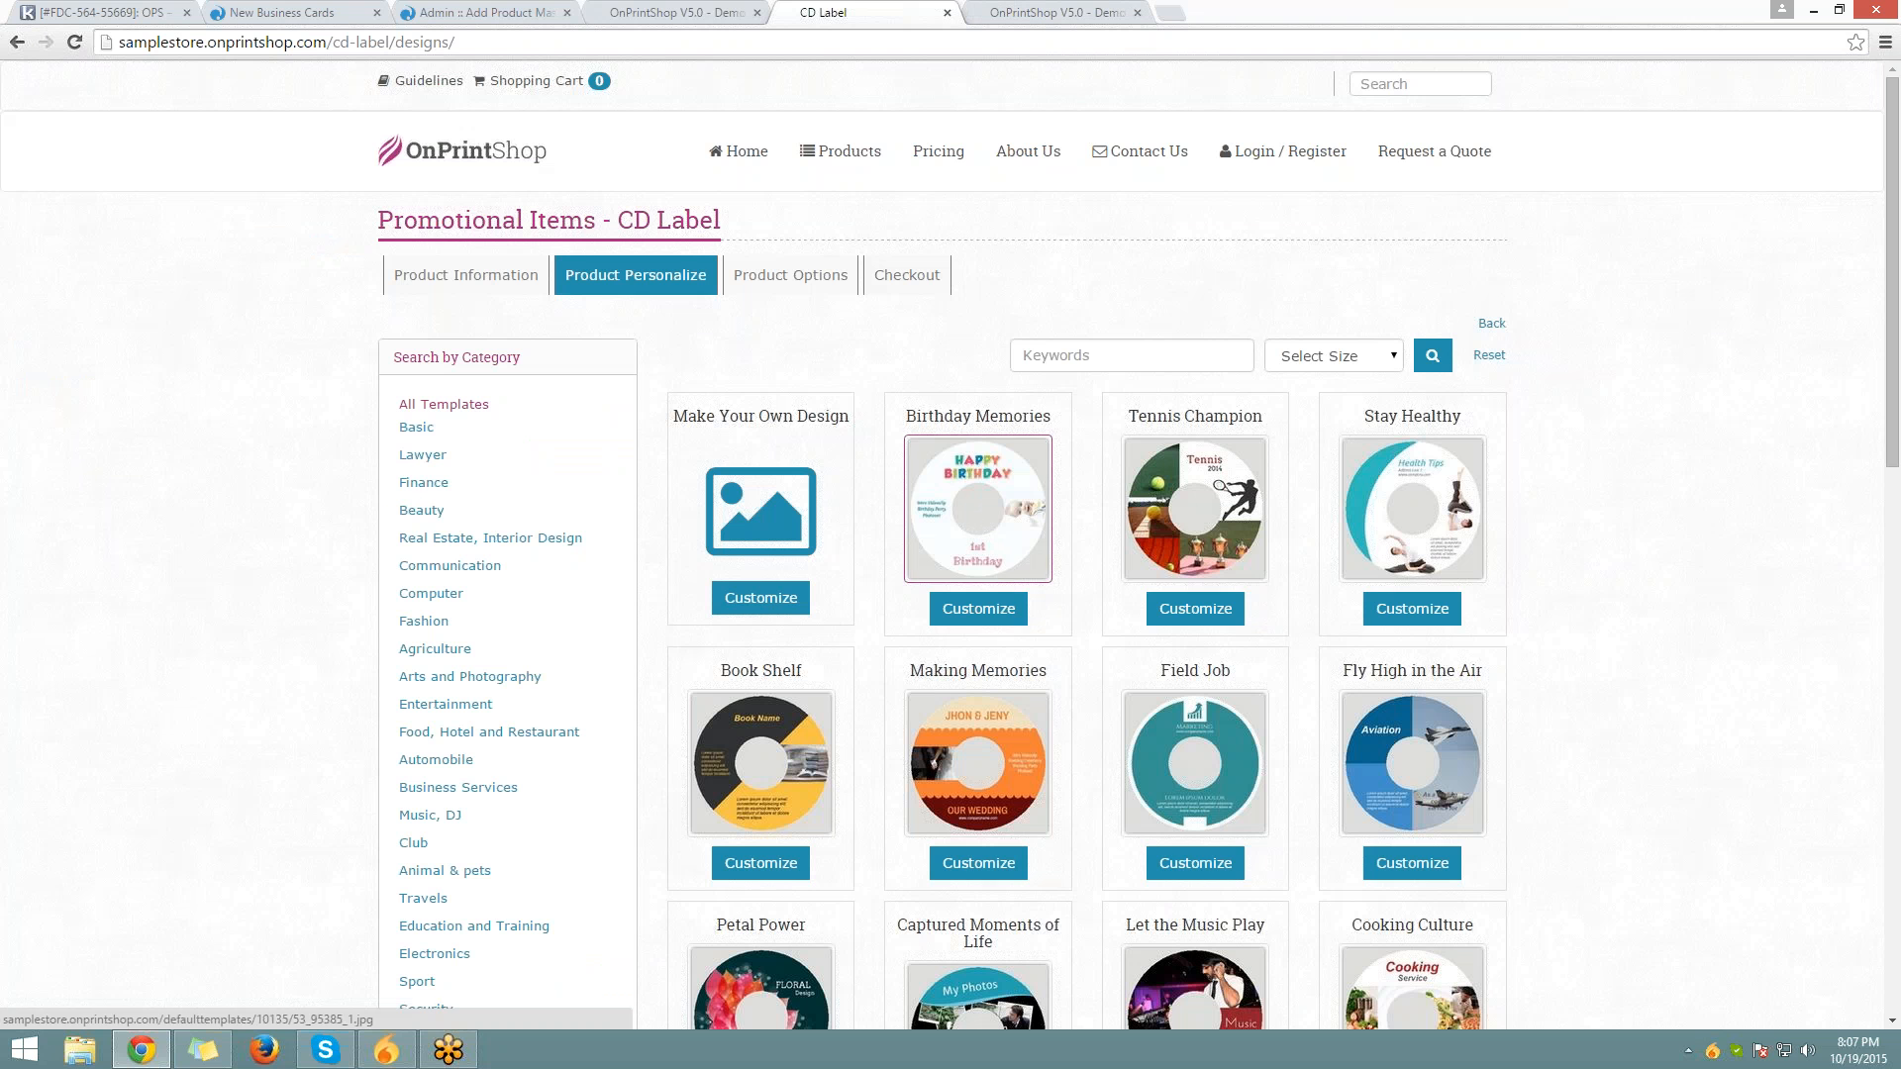
{"action": "left_click", "coordinate": [485, 12]}
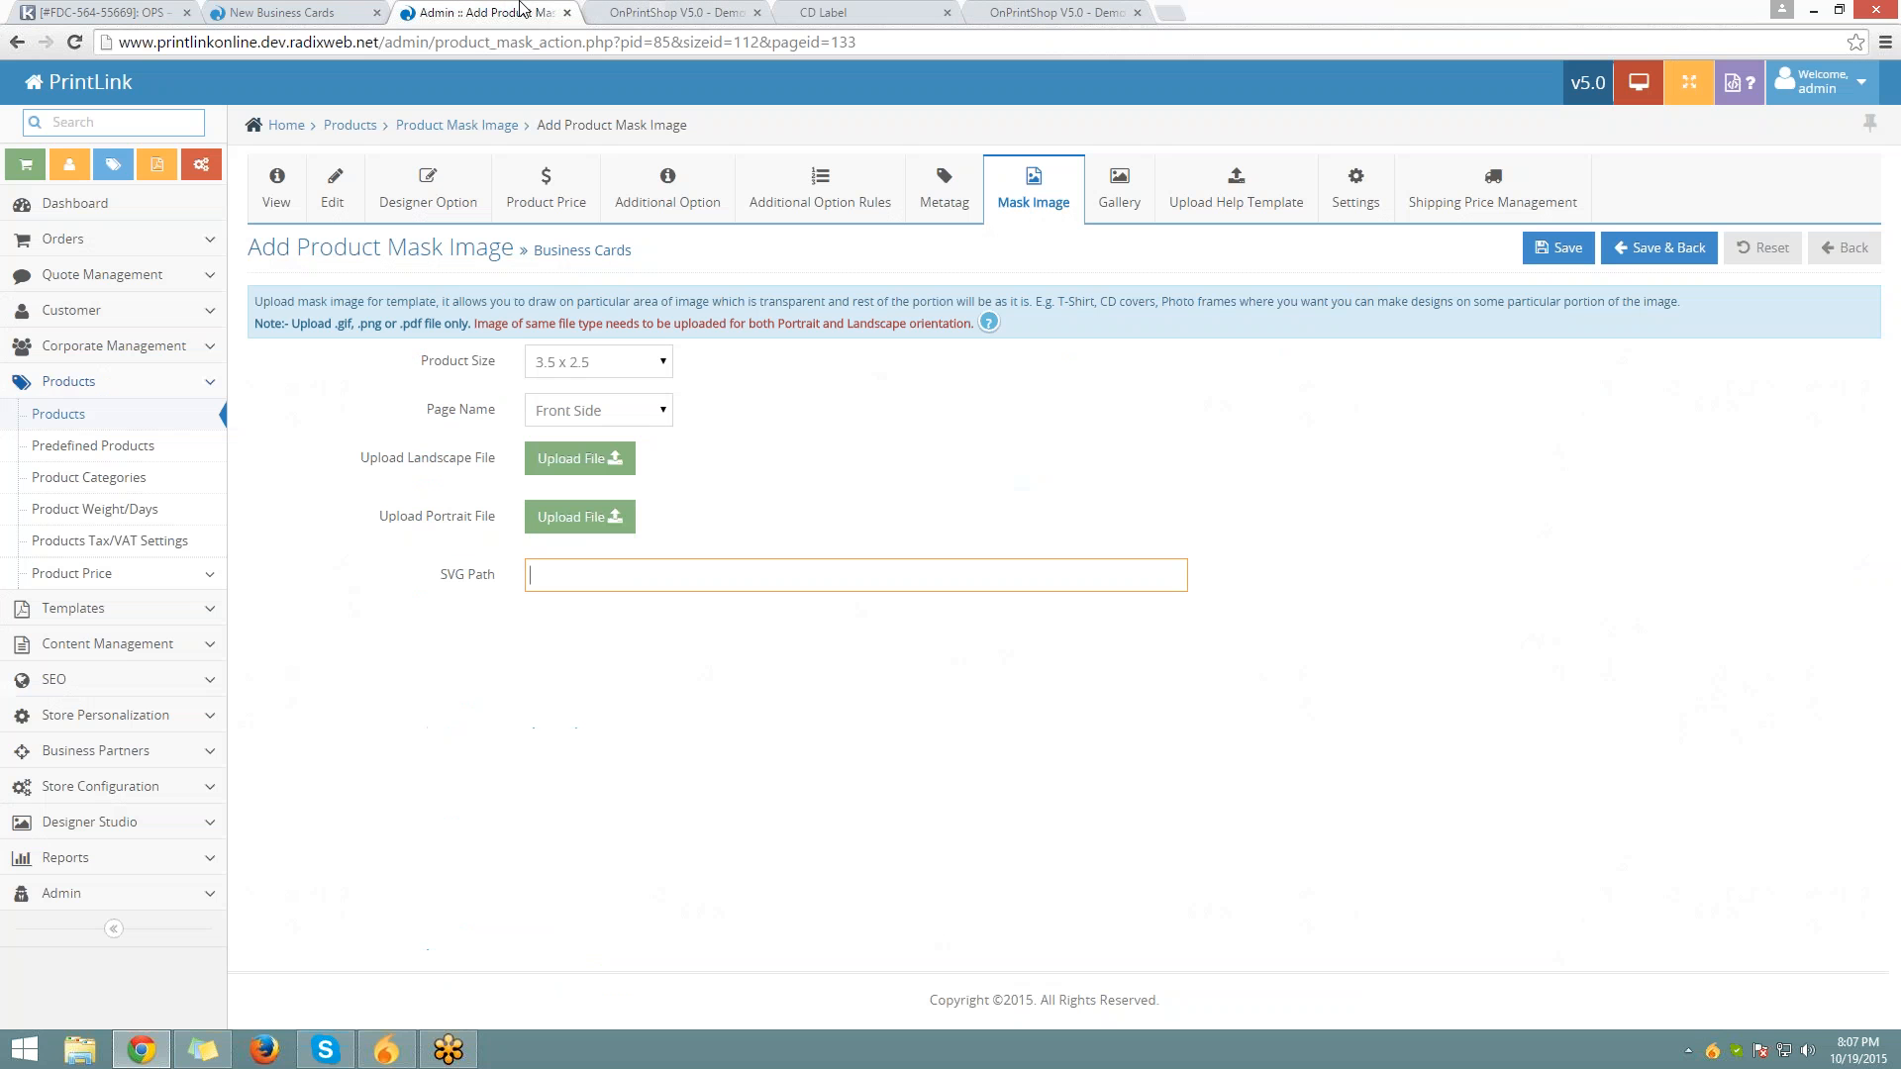
Open the Gallery images page and compare it with the storefront's Standard Business Cards product page
{"action": "left_click", "coordinate": [1153, 208]}
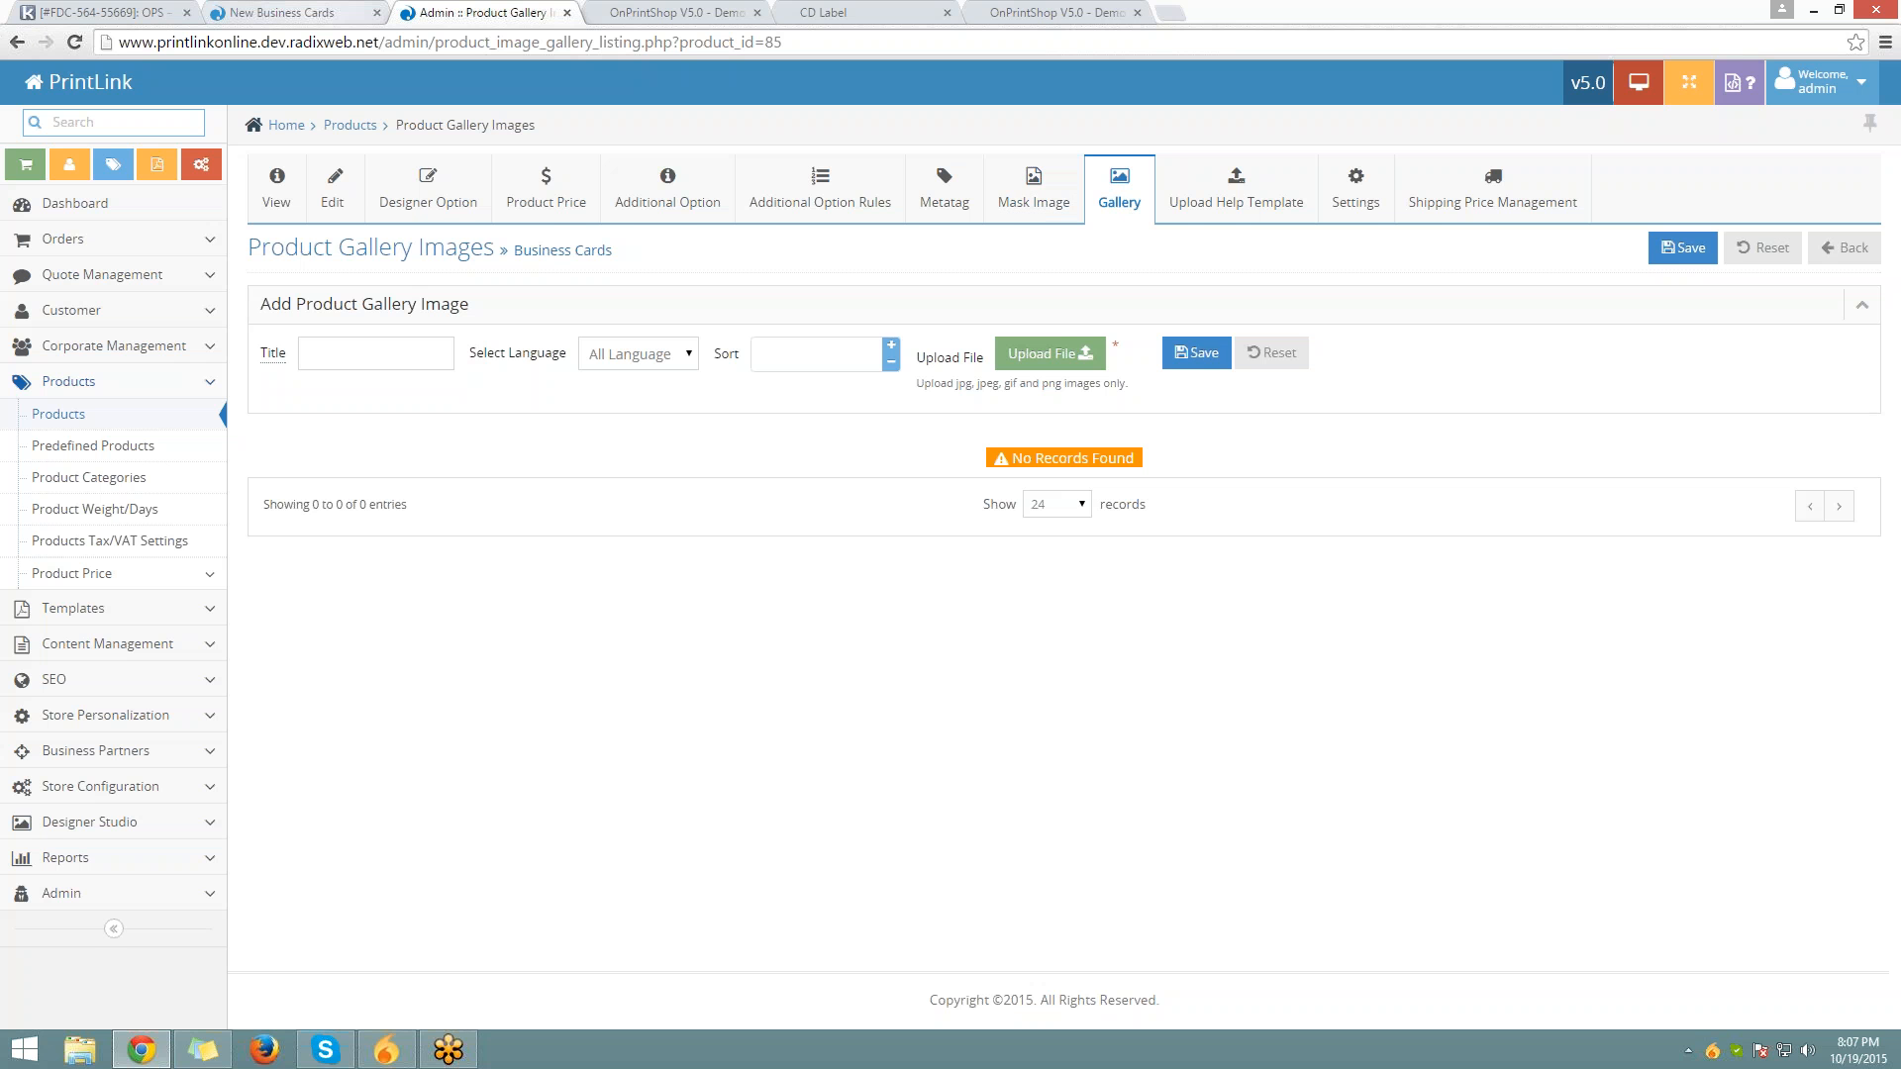
{"action": "left_click", "coordinate": [283, 13]}
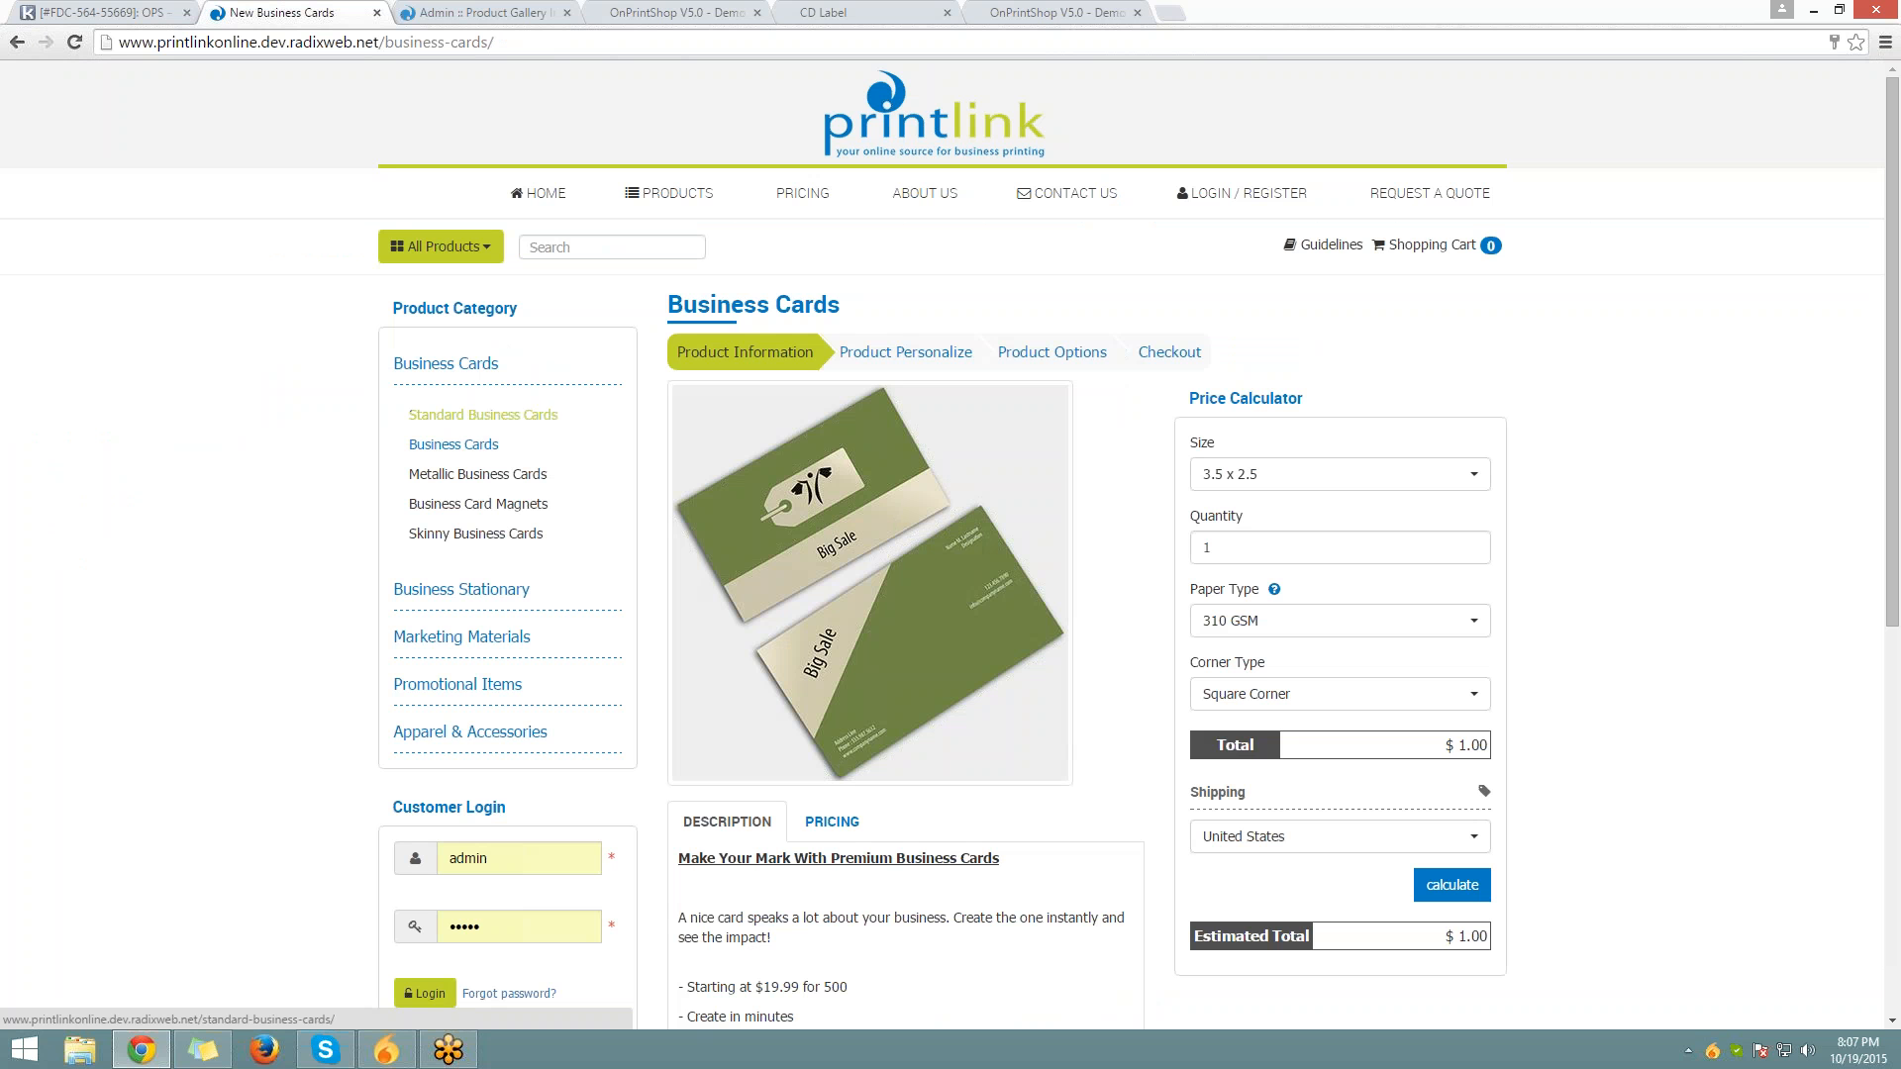
{"action": "left_click", "coordinate": [465, 415]}
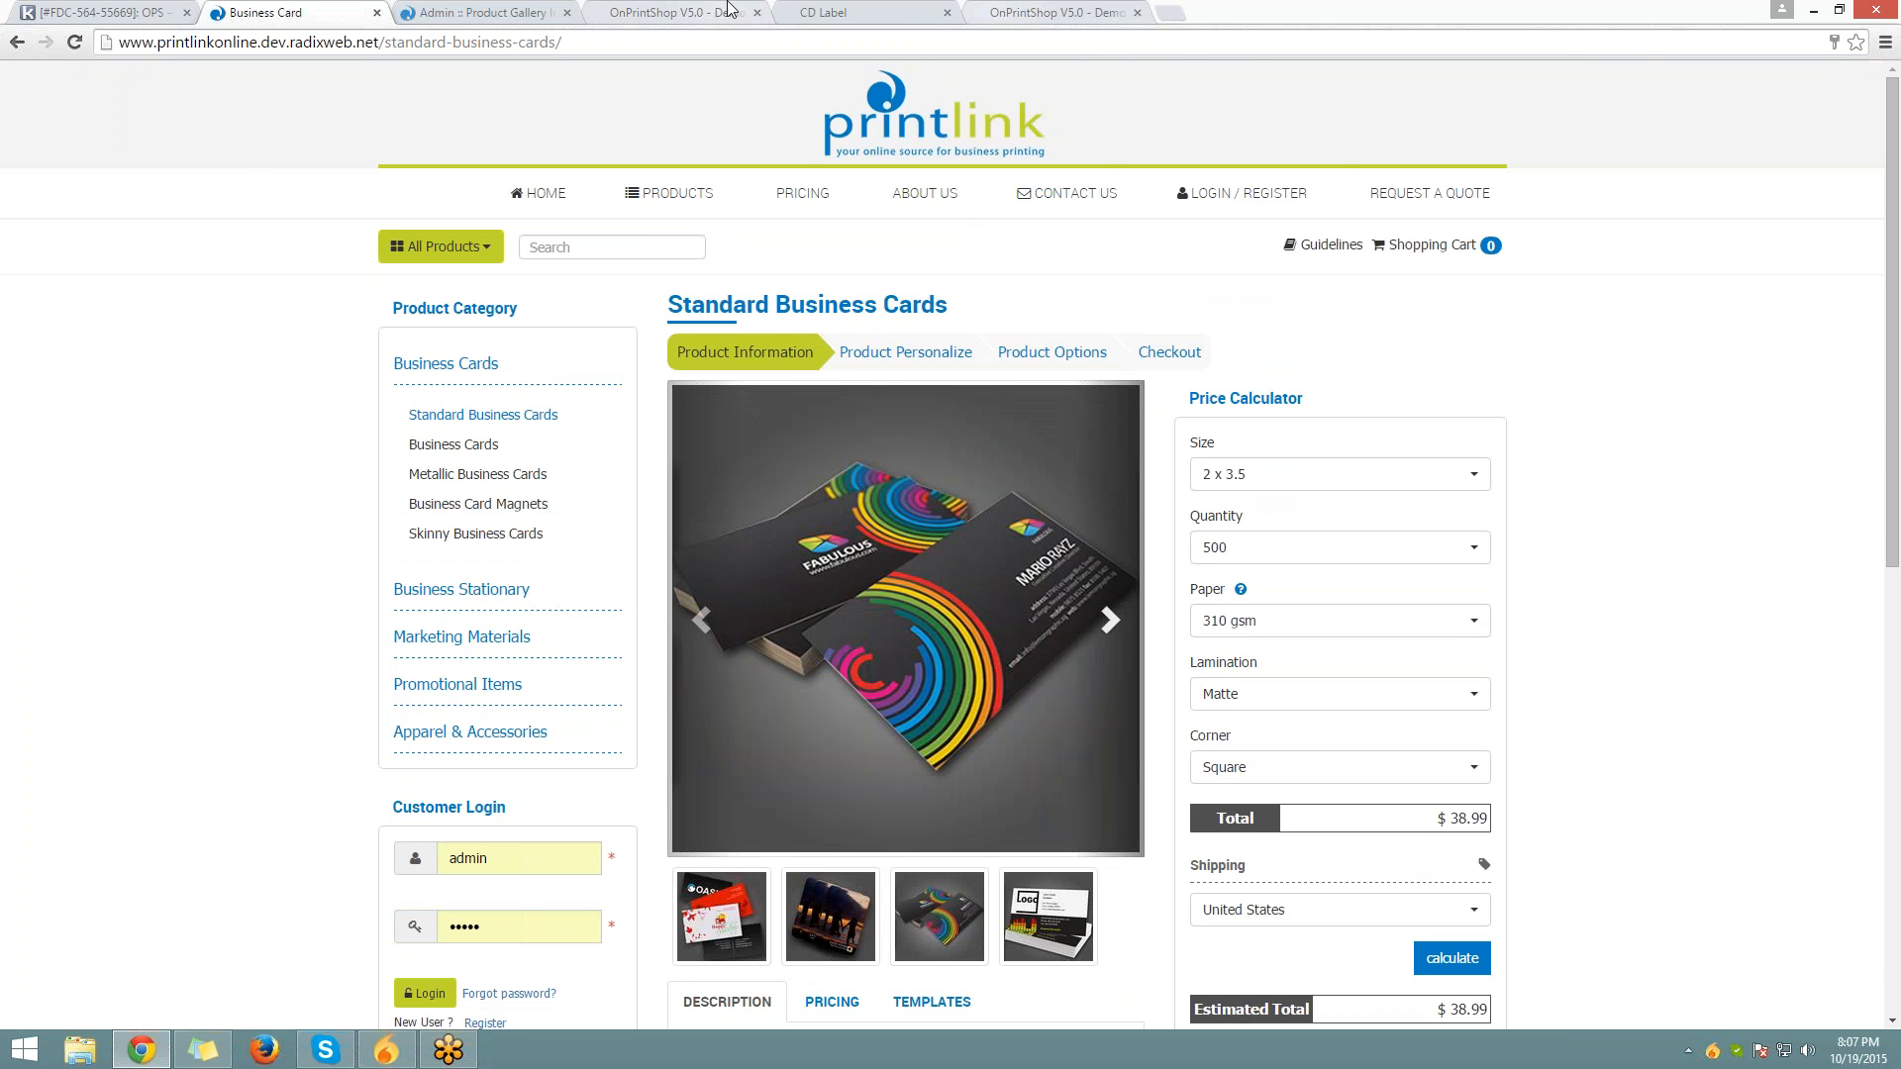
{"action": "left_click", "coordinate": [454, 20]}
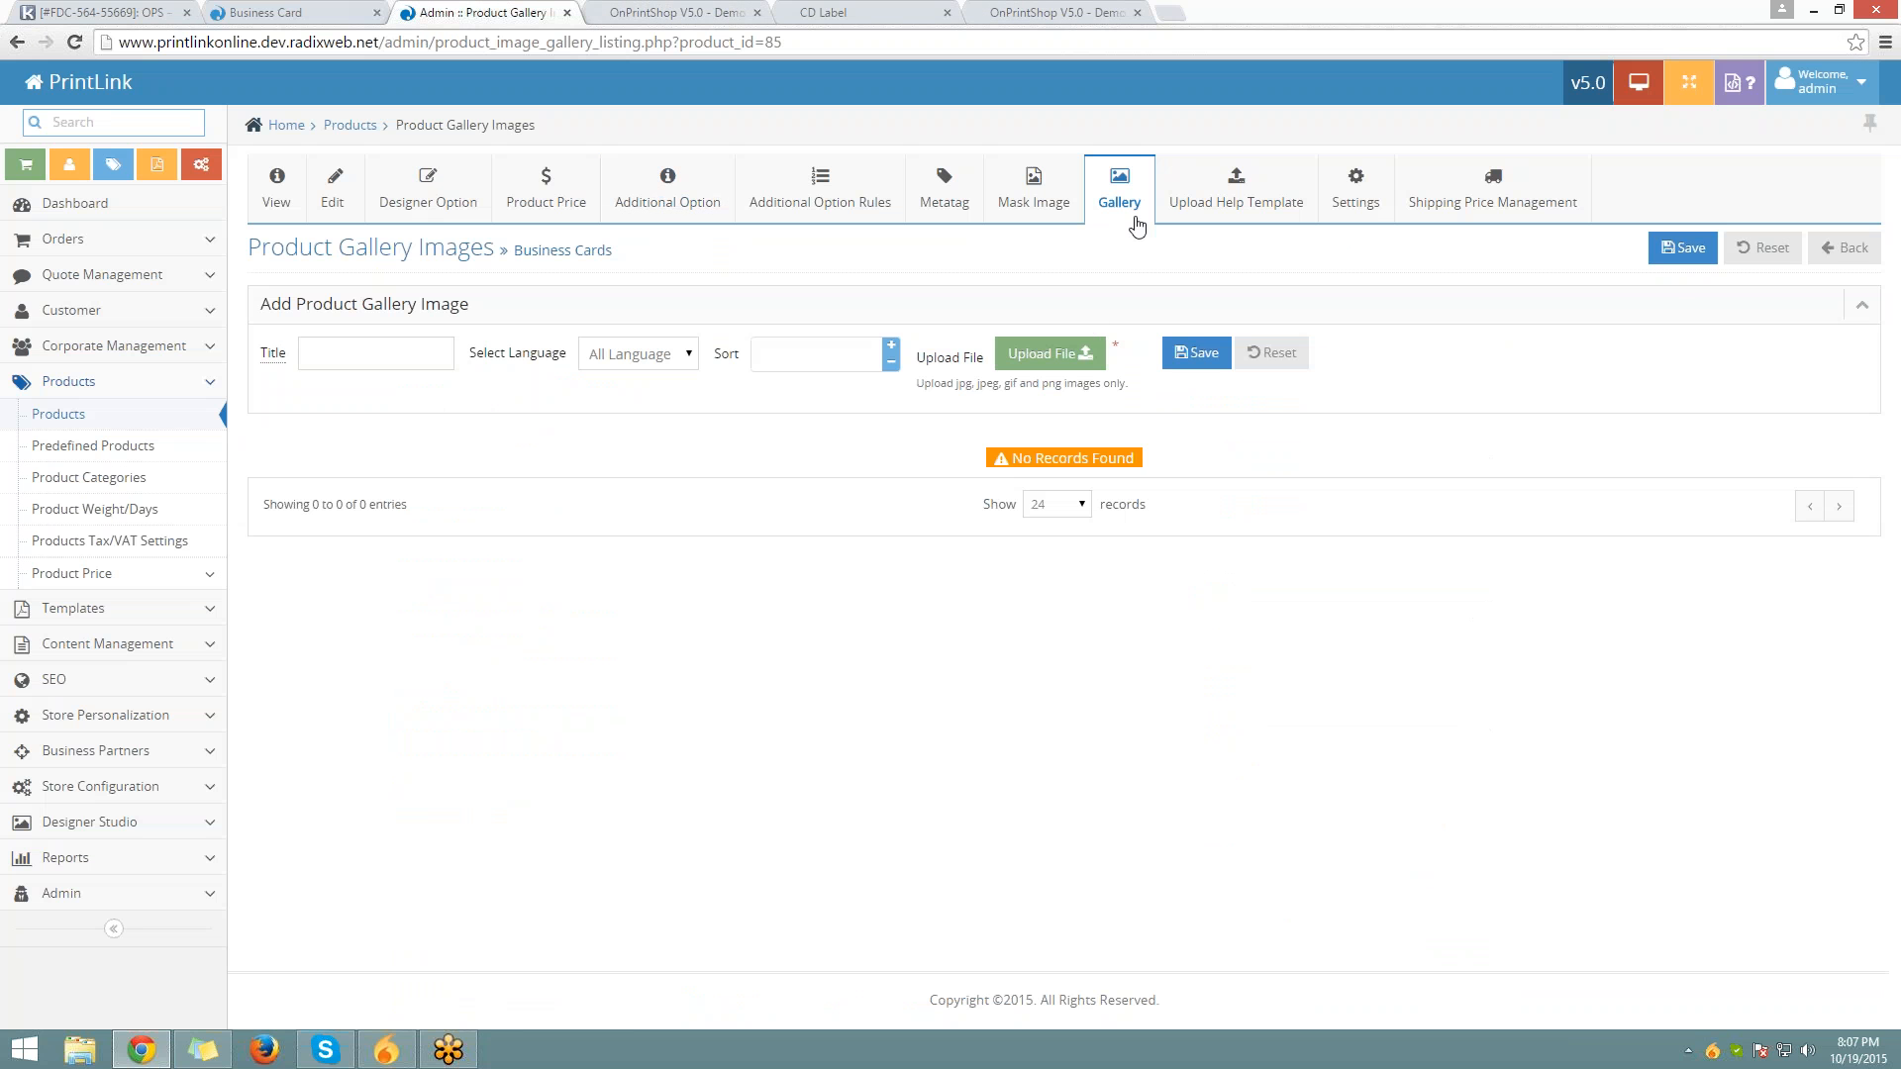
Add gallery image 'Image - 1' for All Language, uploading a business card image file
{"action": "left_click", "coordinate": [376, 353]}
{"action": "key", "text": "Down"}
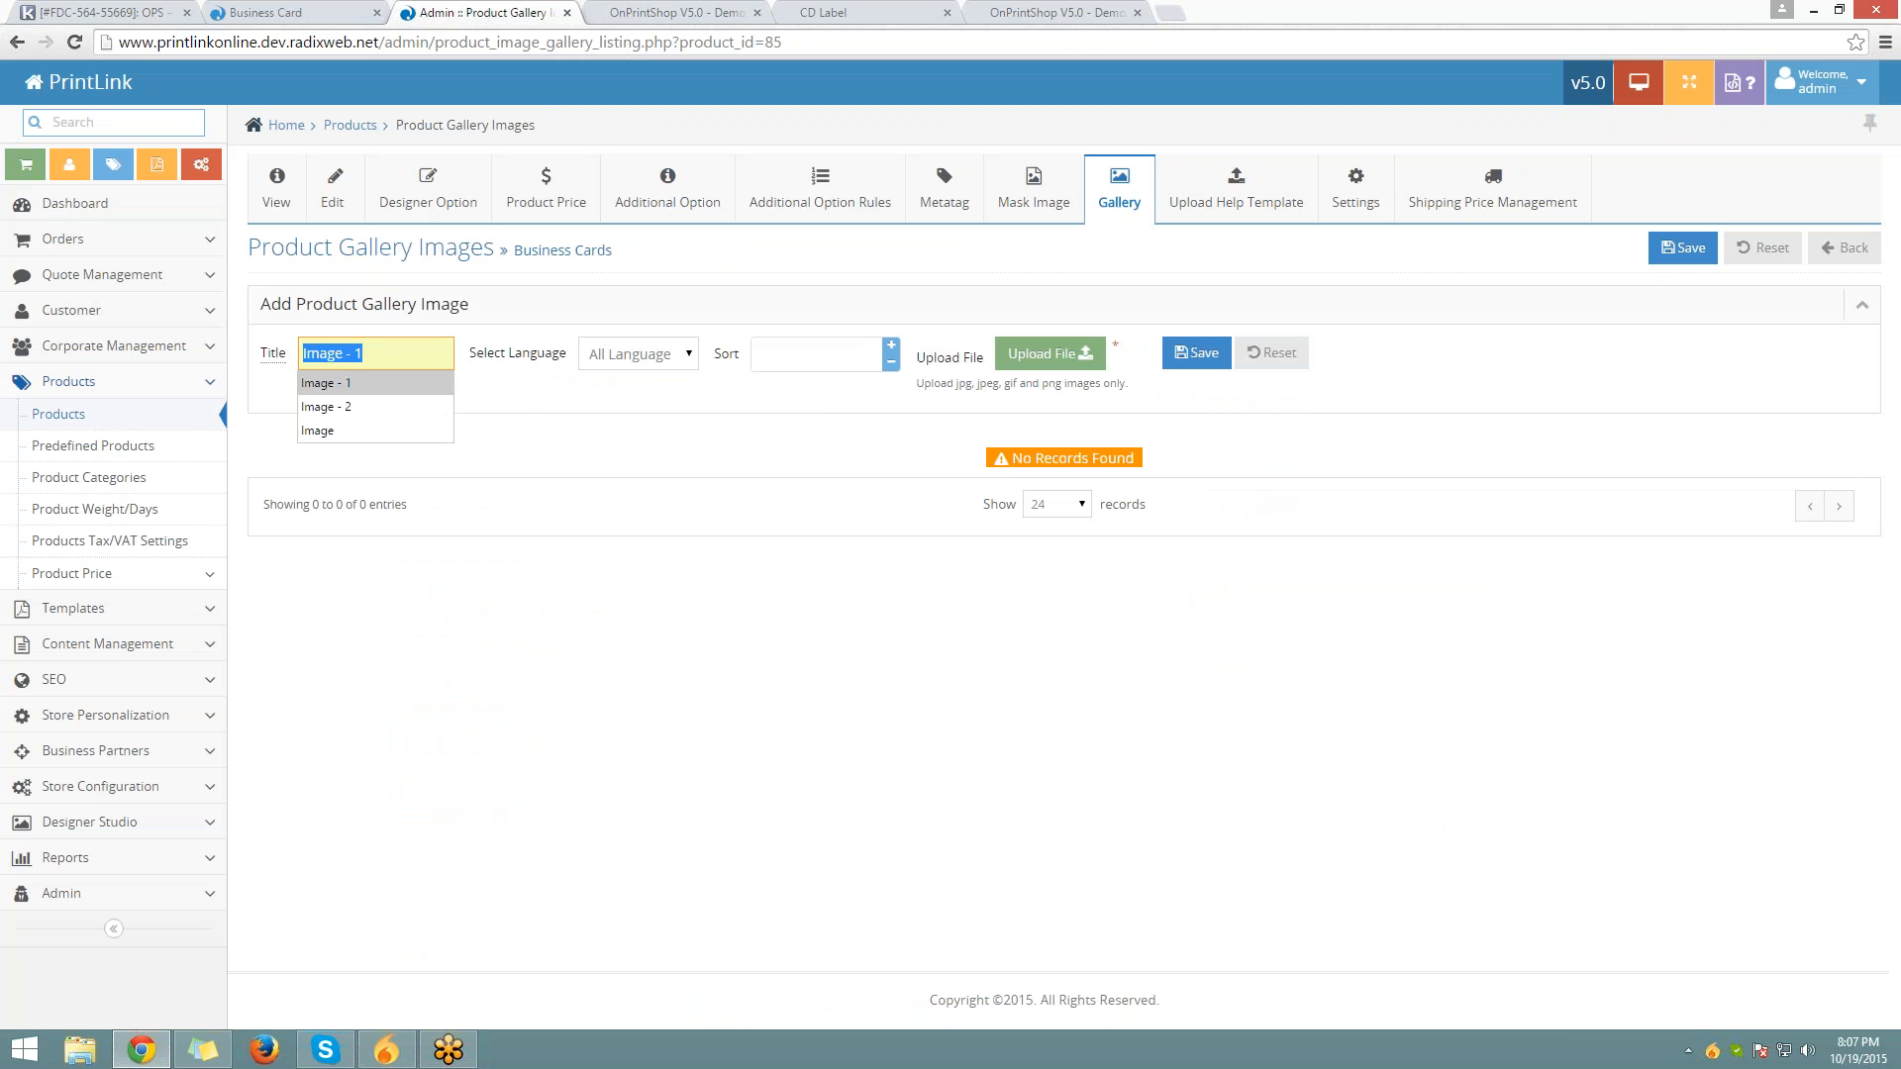
{"action": "key", "text": "Return"}
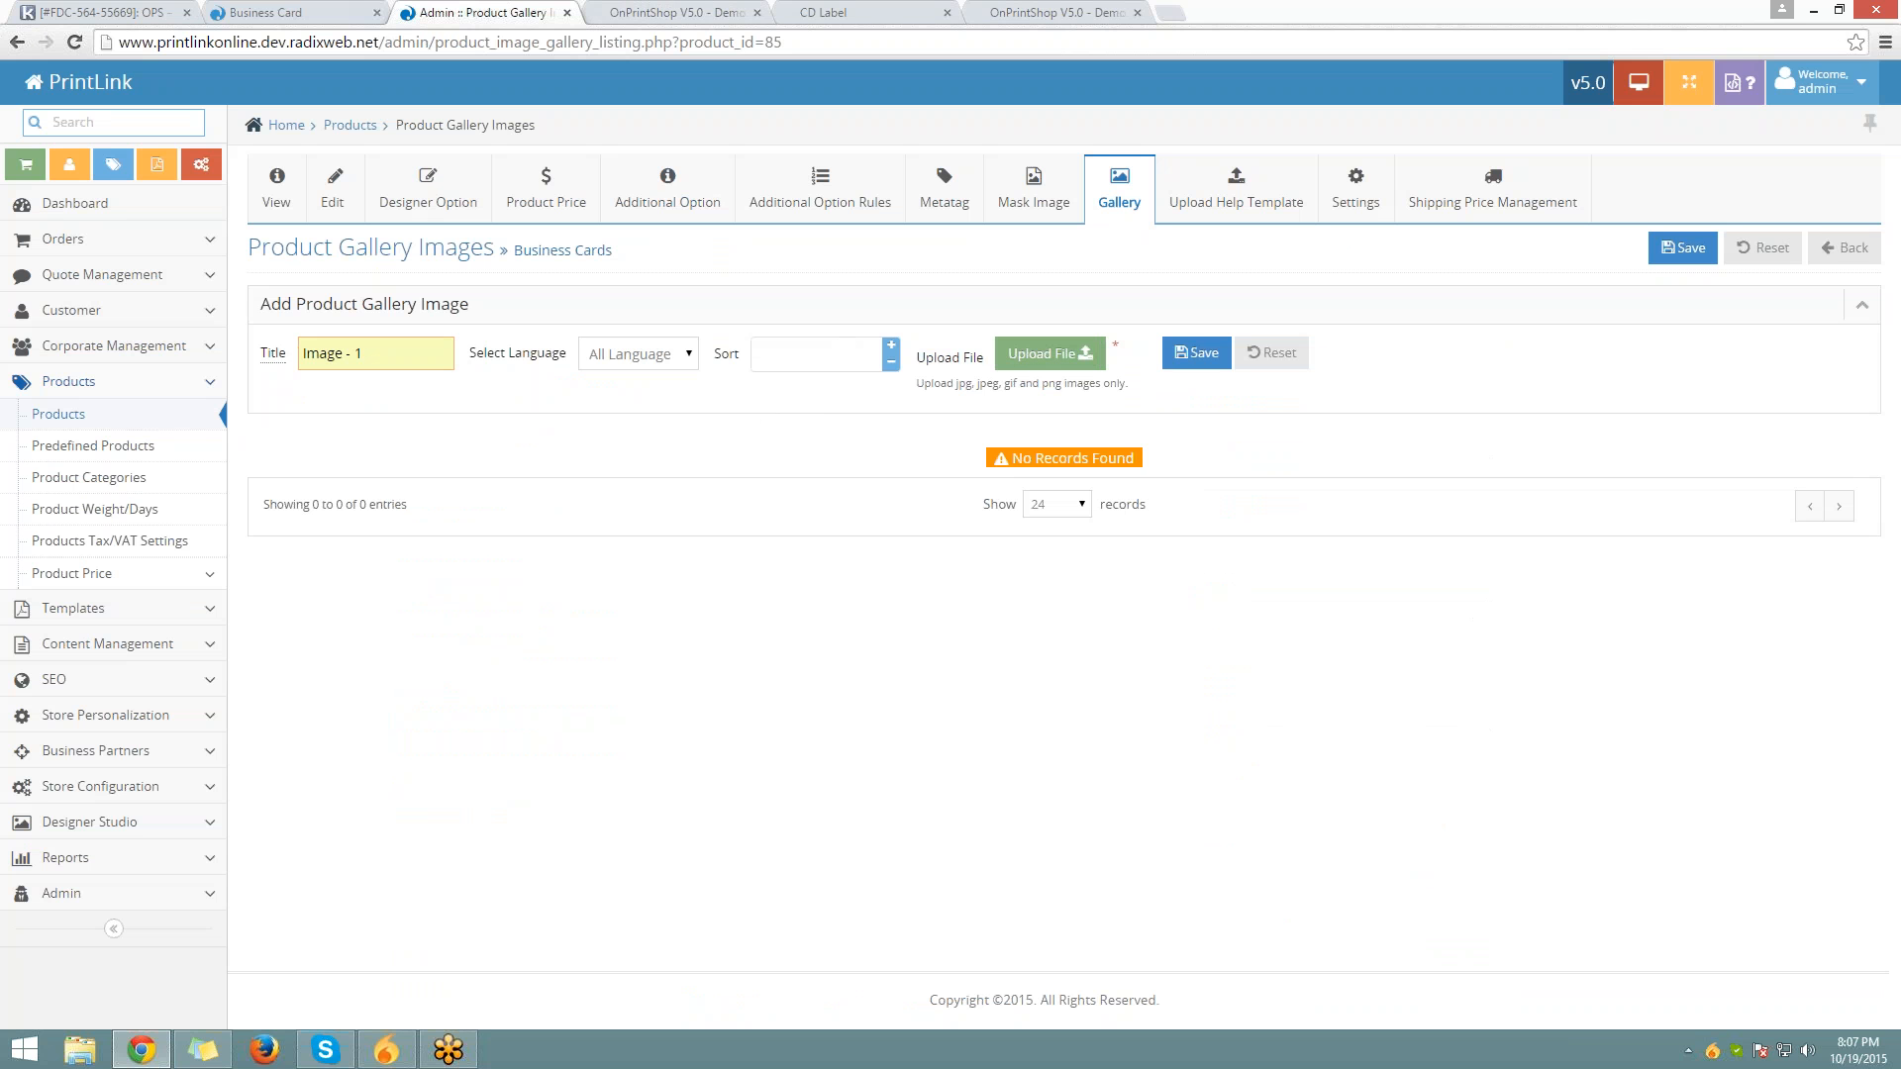
{"action": "left_click", "coordinate": [669, 360]}
{"action": "left_click", "coordinate": [670, 360]}
{"action": "left_click", "coordinate": [1077, 366]}
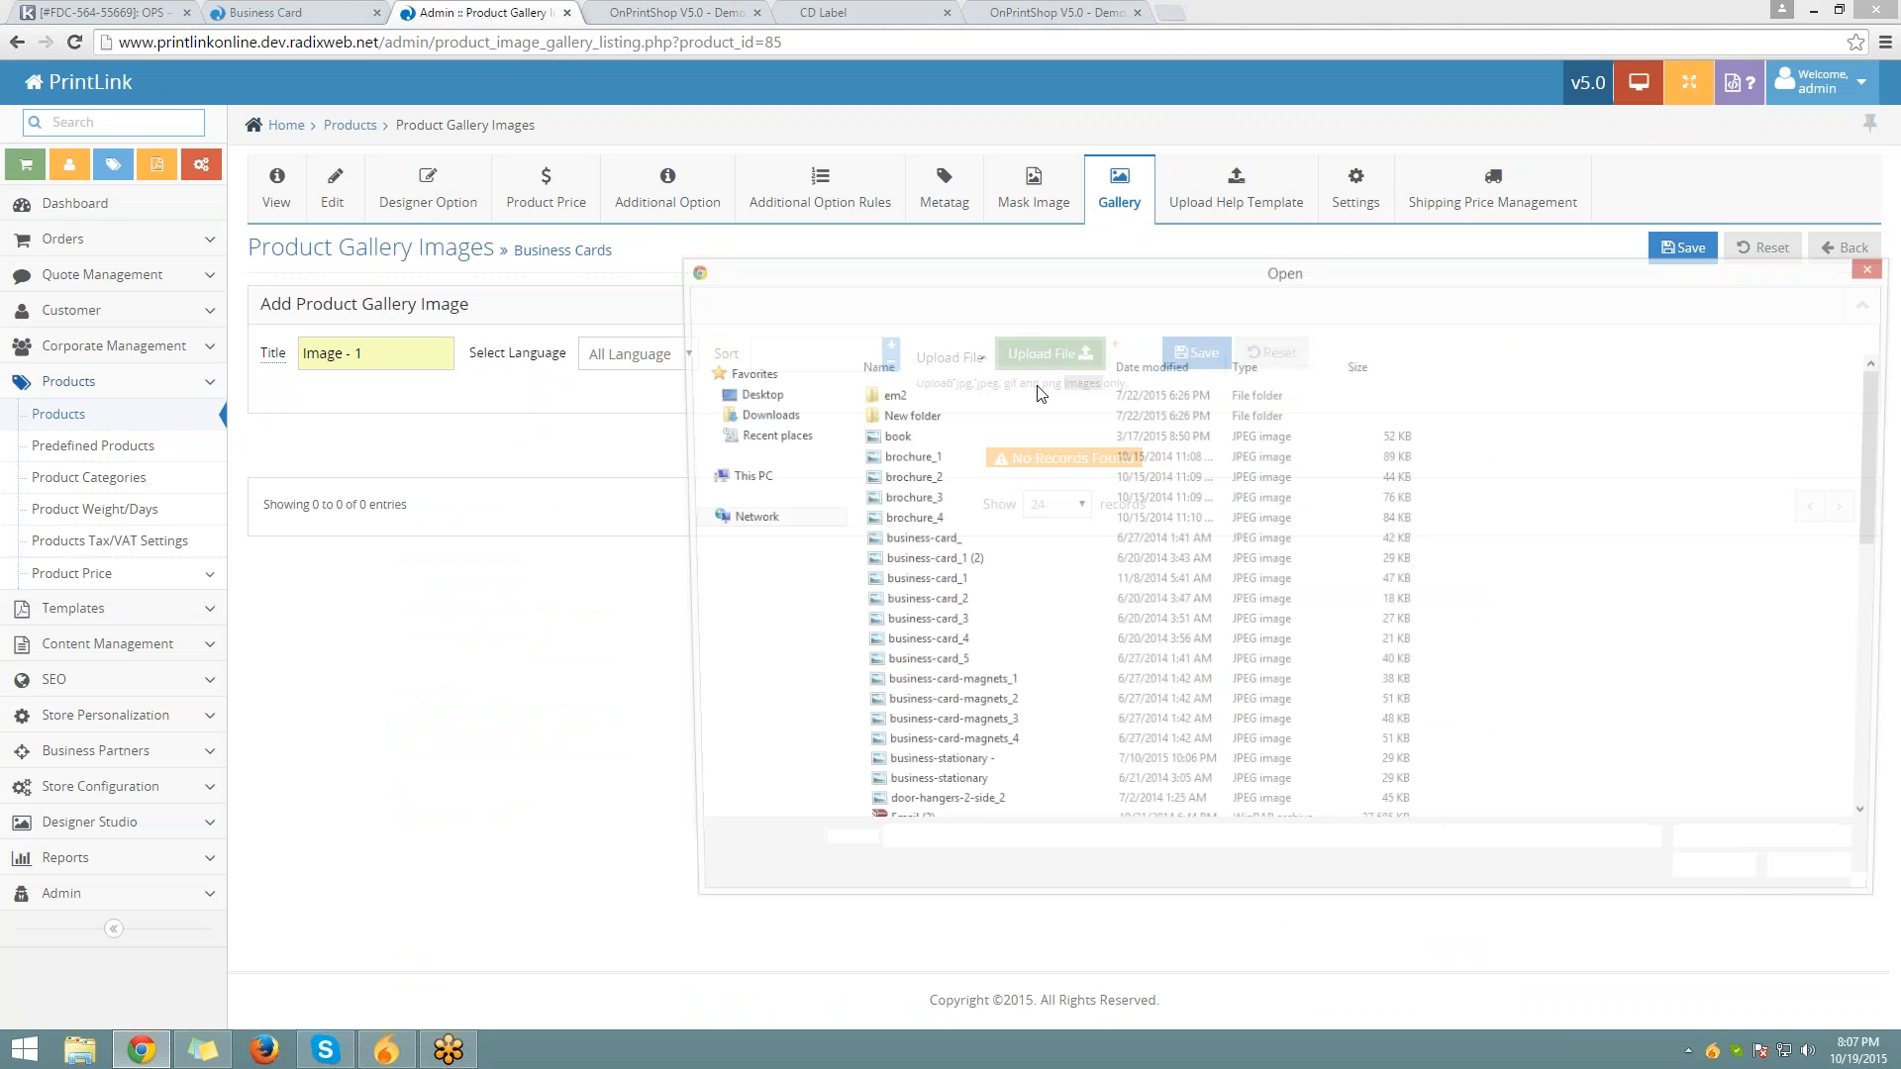
{"action": "left_click", "coordinate": [949, 563]}
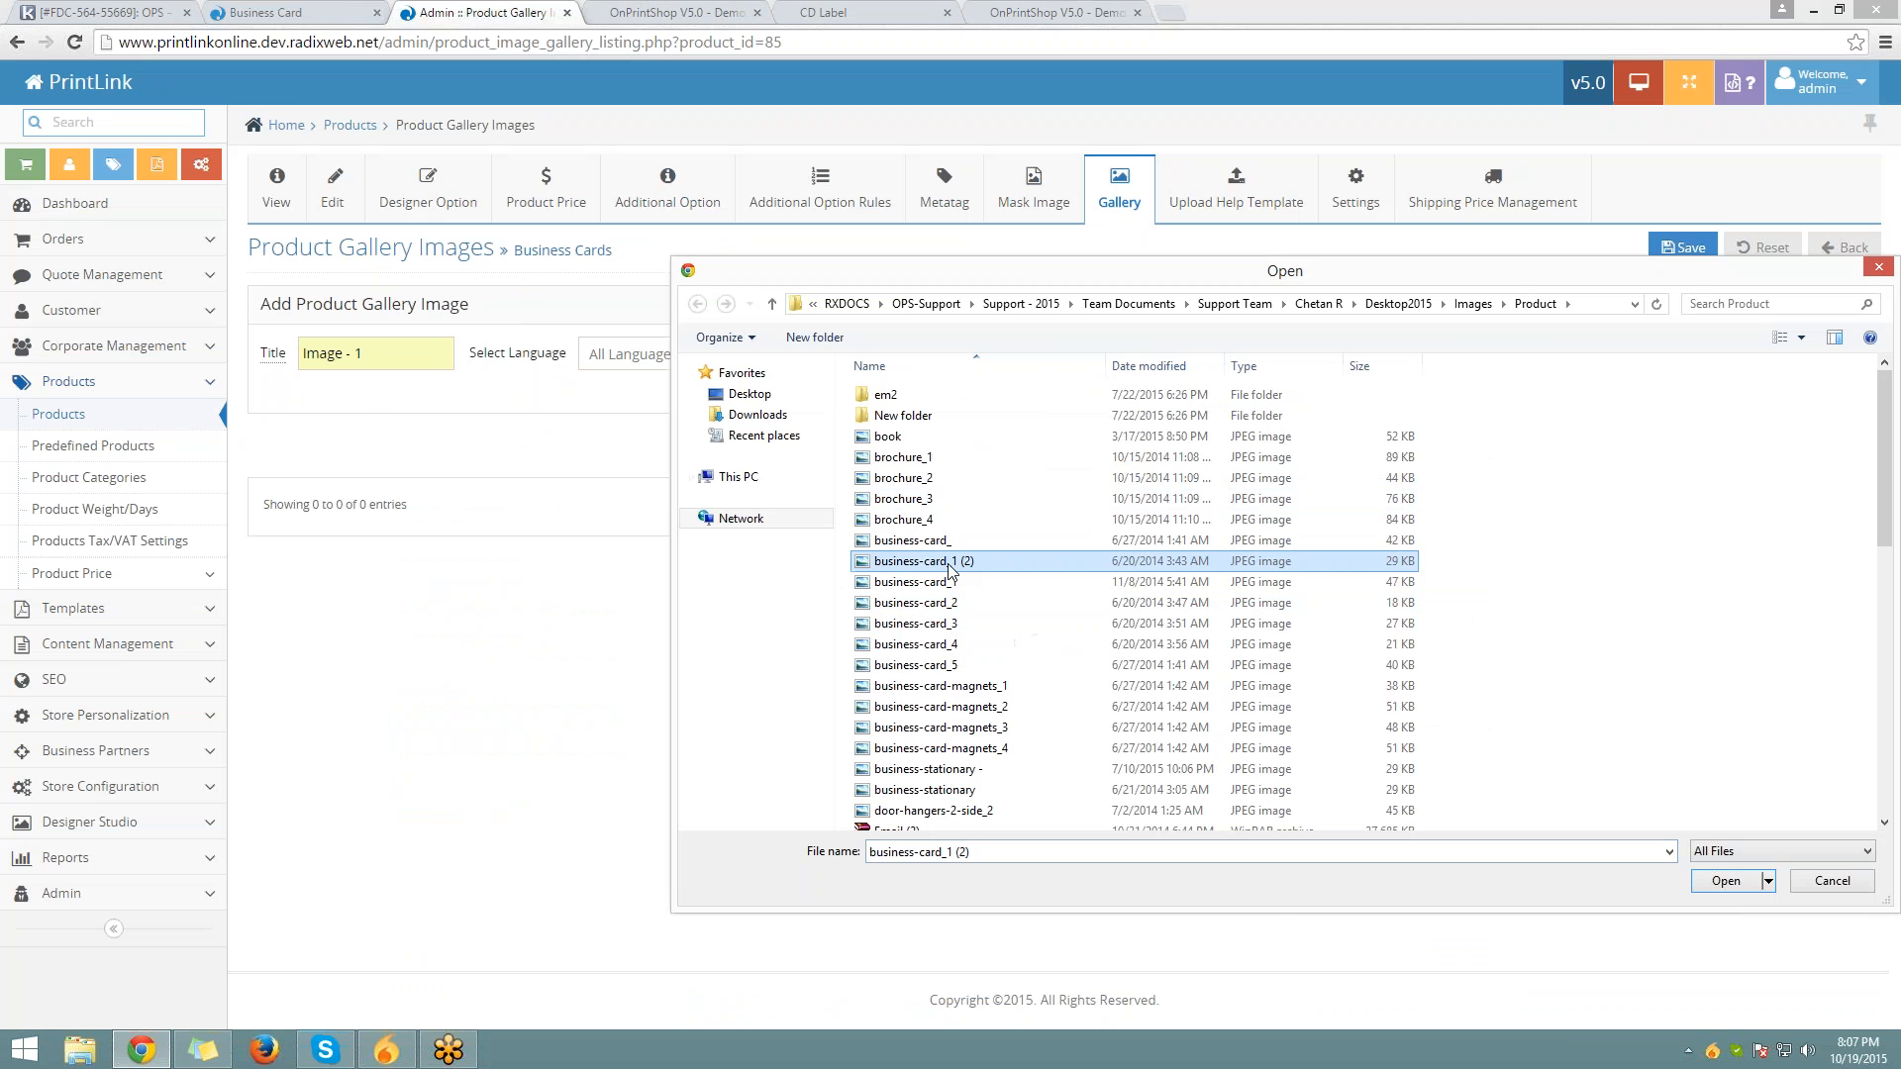
{"action": "double_click", "coordinate": [920, 644]}
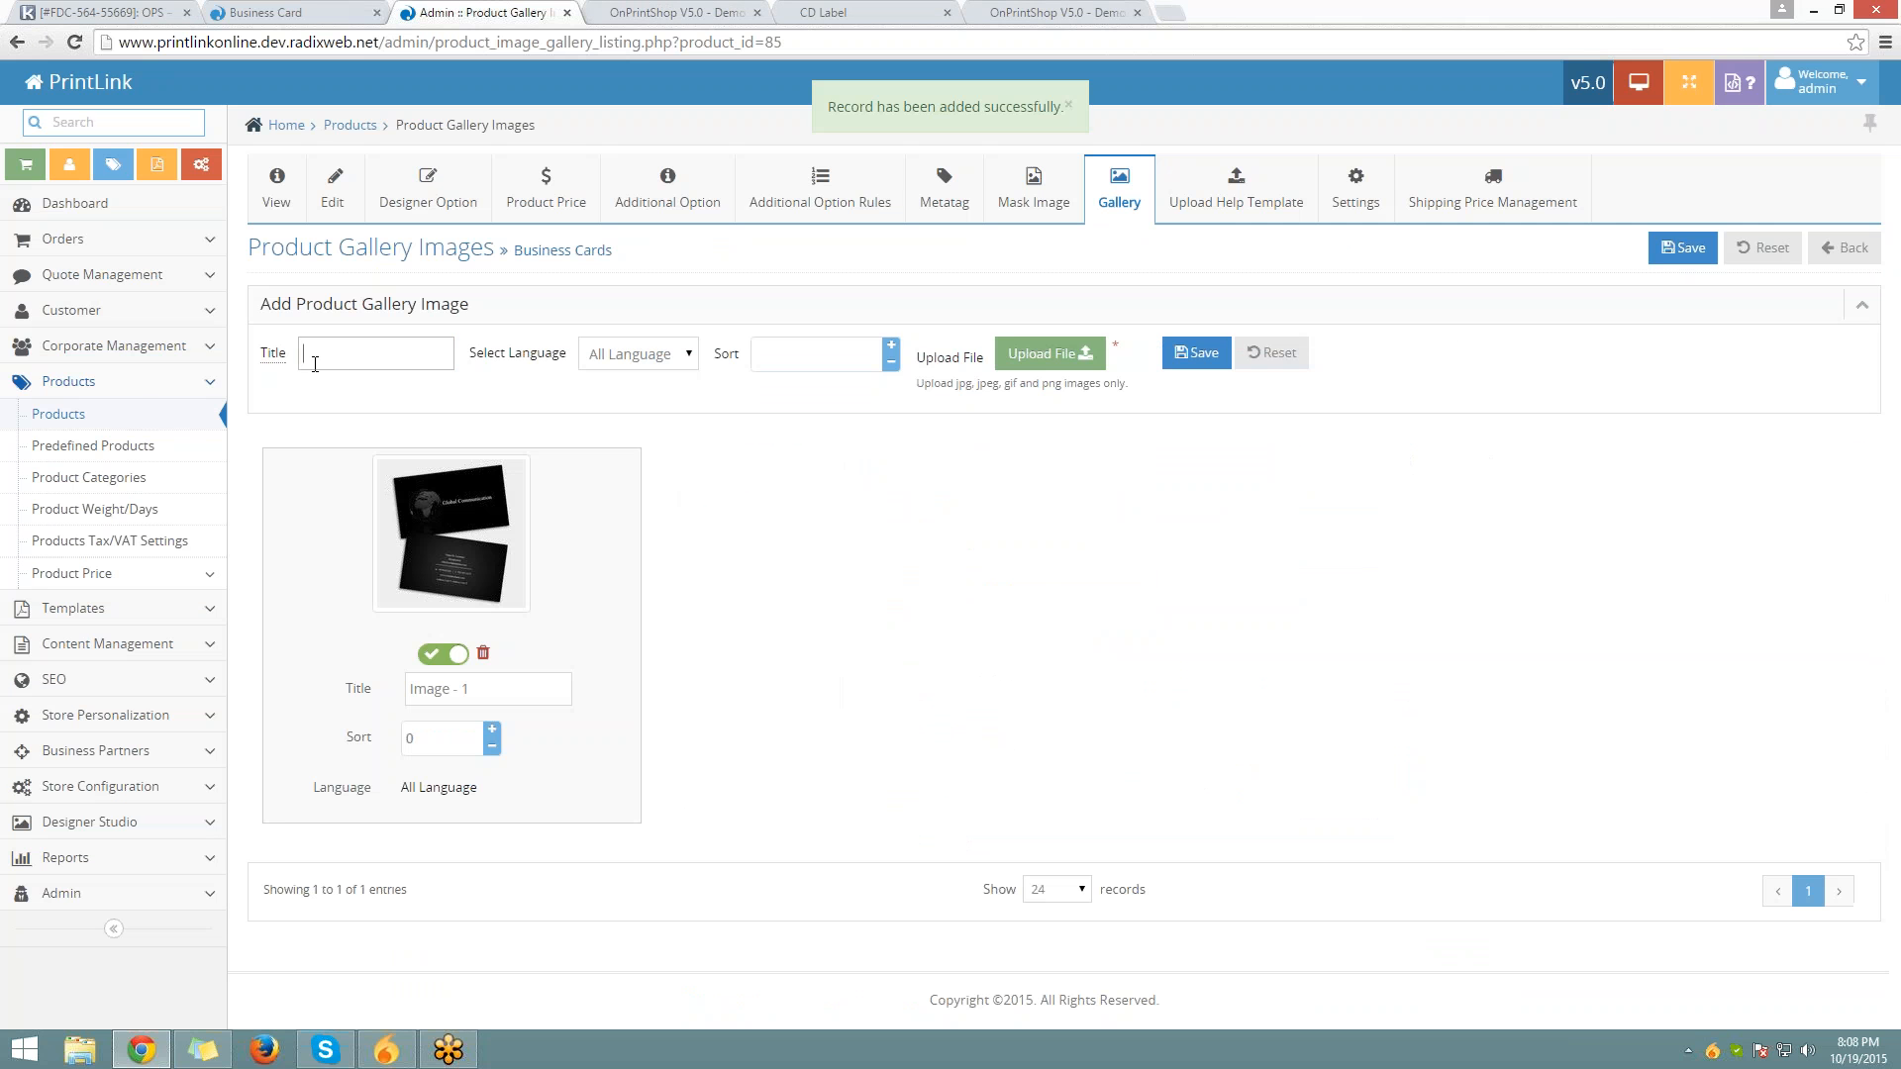
Add gallery image 'Image - 2' with the colourful business card image and save it
{"action": "left_click", "coordinate": [315, 365]}
{"action": "left_click", "coordinate": [325, 406]}
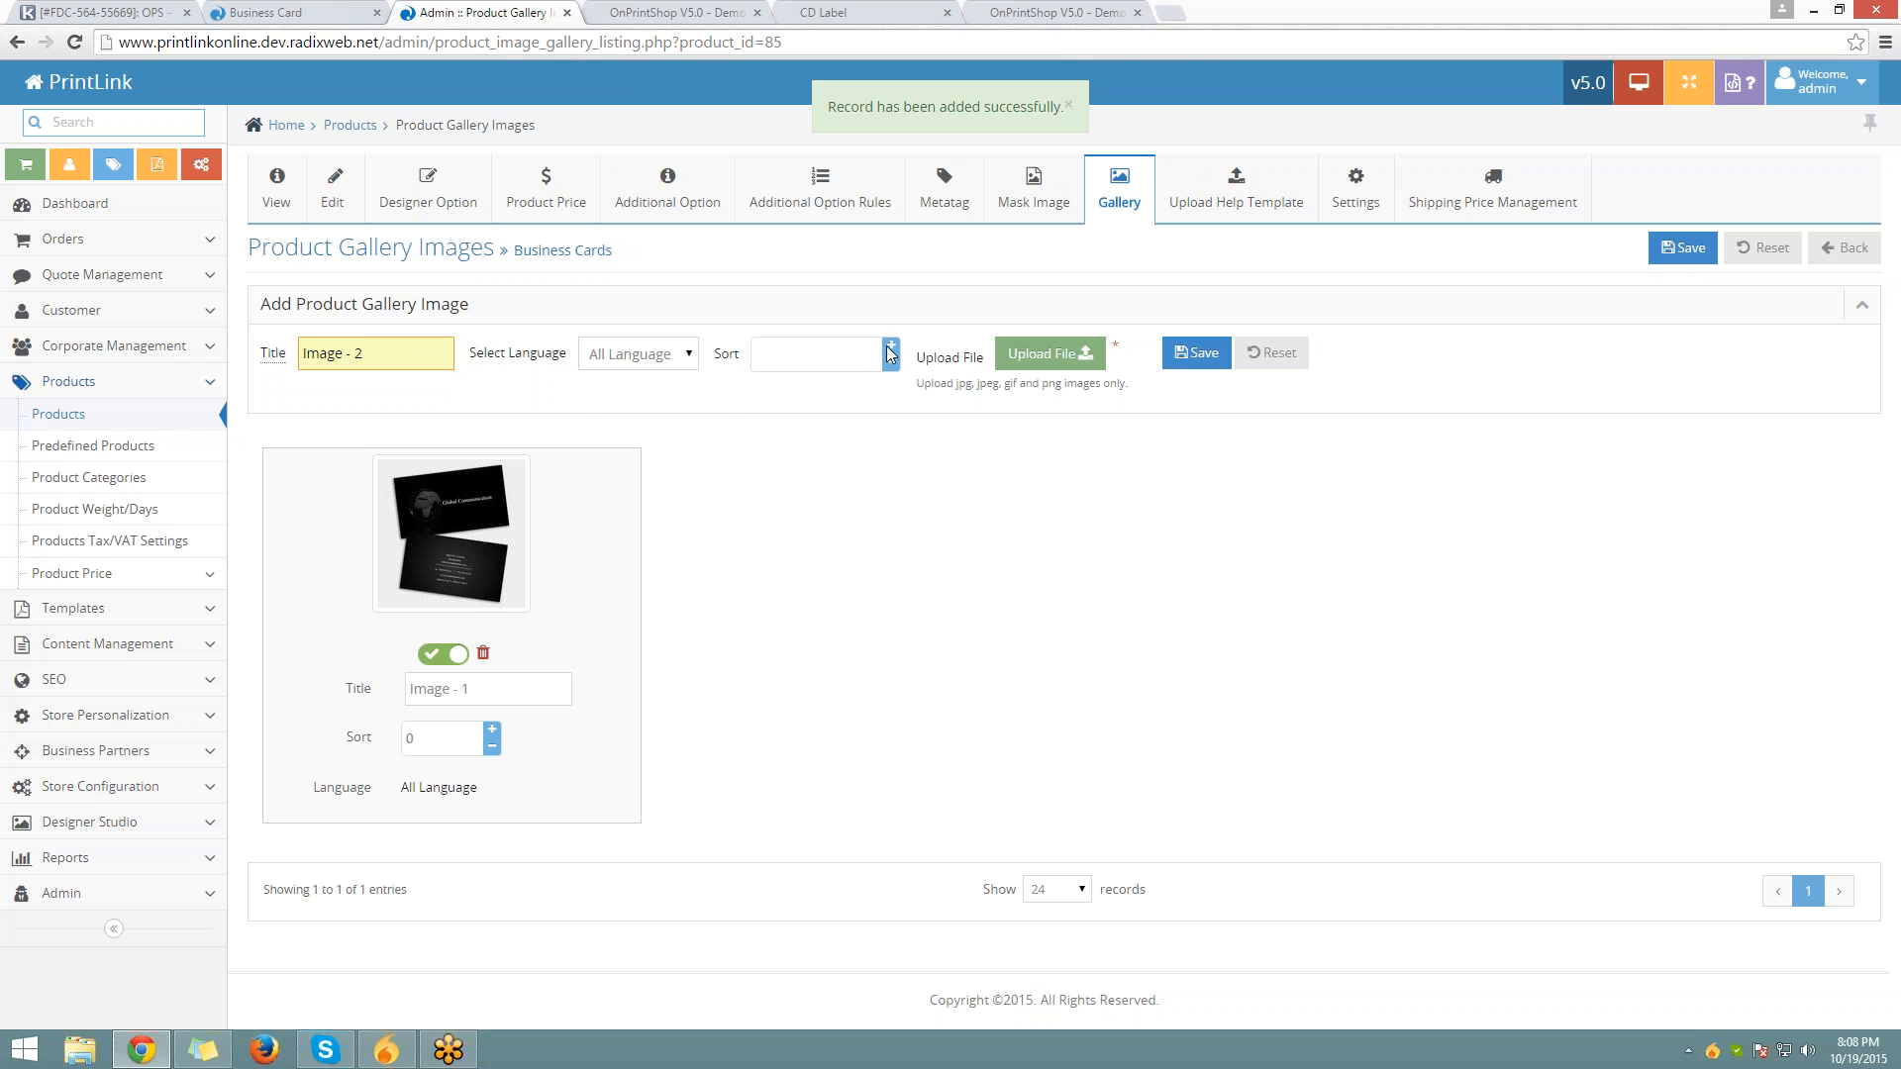
{"action": "left_click", "coordinate": [1036, 354]}
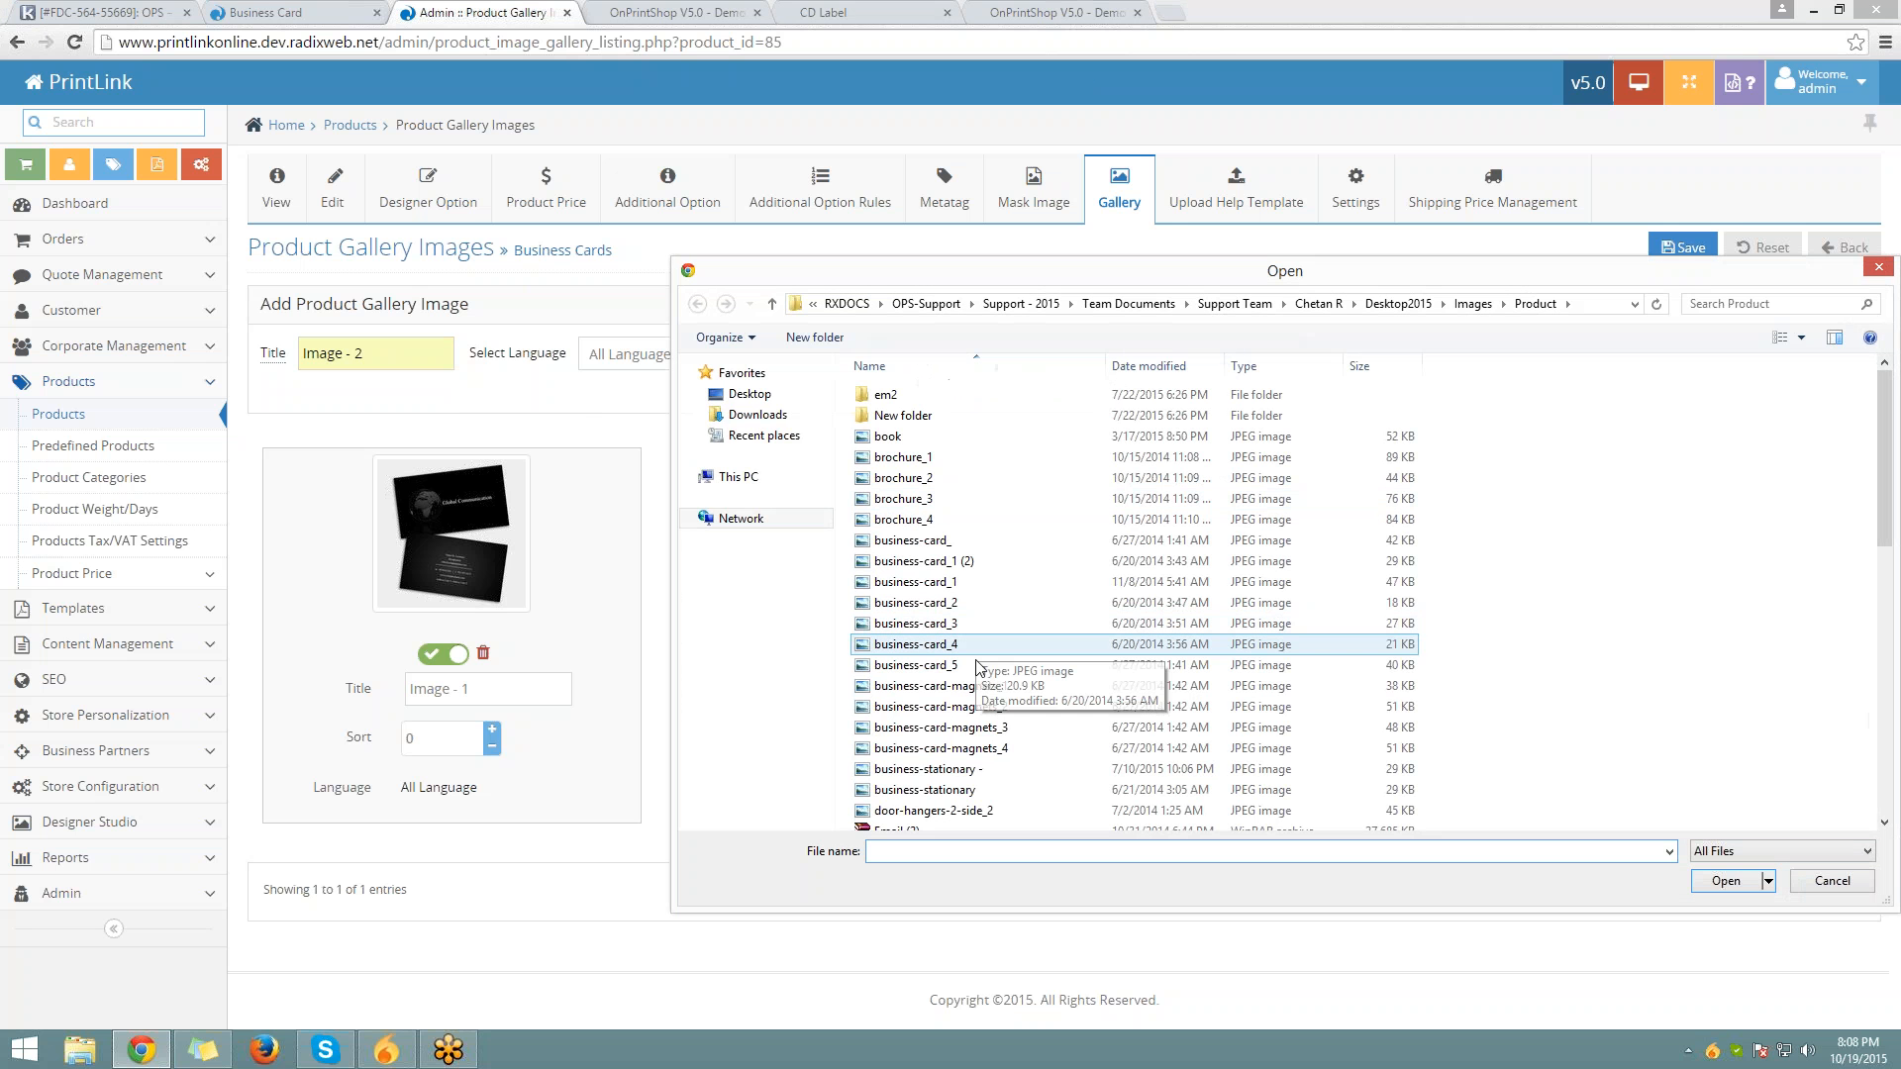
{"action": "left_click", "coordinate": [976, 664]}
{"action": "double_click", "coordinate": [976, 665]}
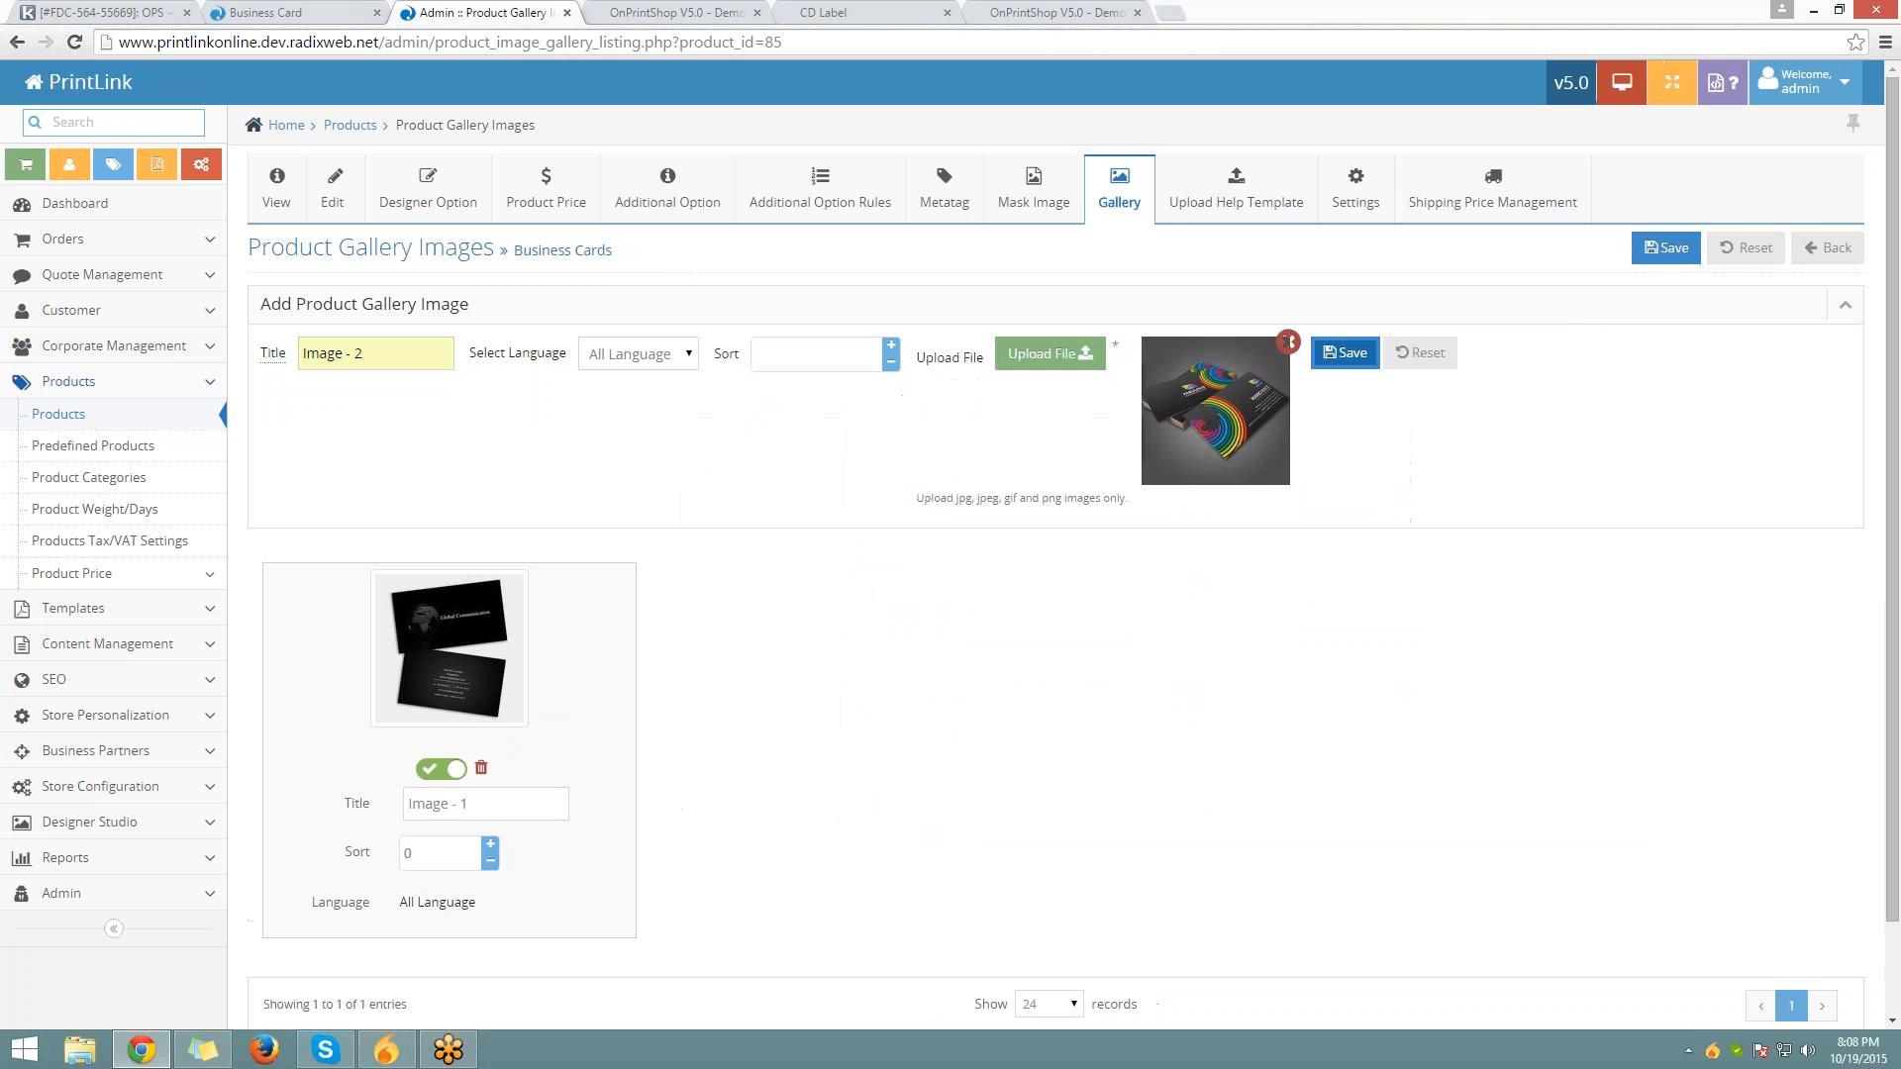
{"action": "left_click", "coordinate": [1344, 353]}
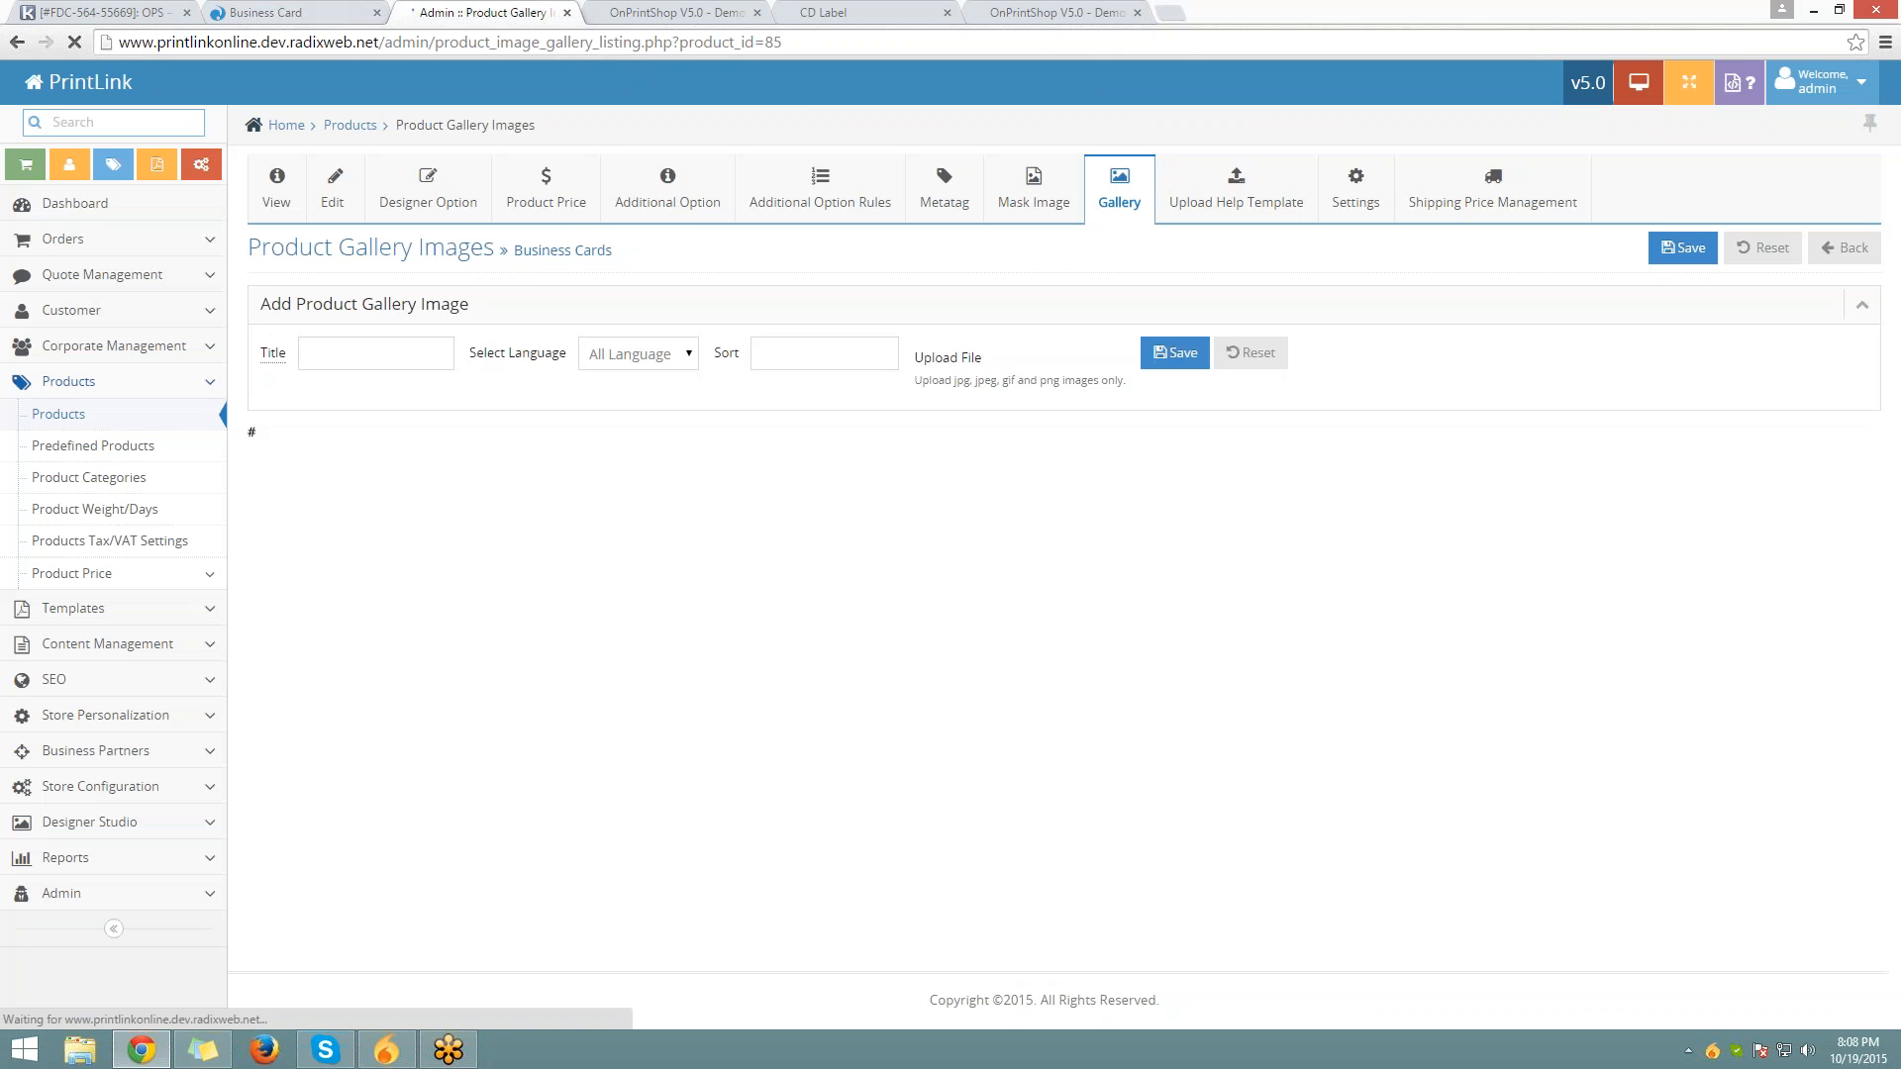
Check the storefront Business Cards slider shows the black and colourful card images, then return to admin
{"action": "left_click", "coordinate": [265, 14]}
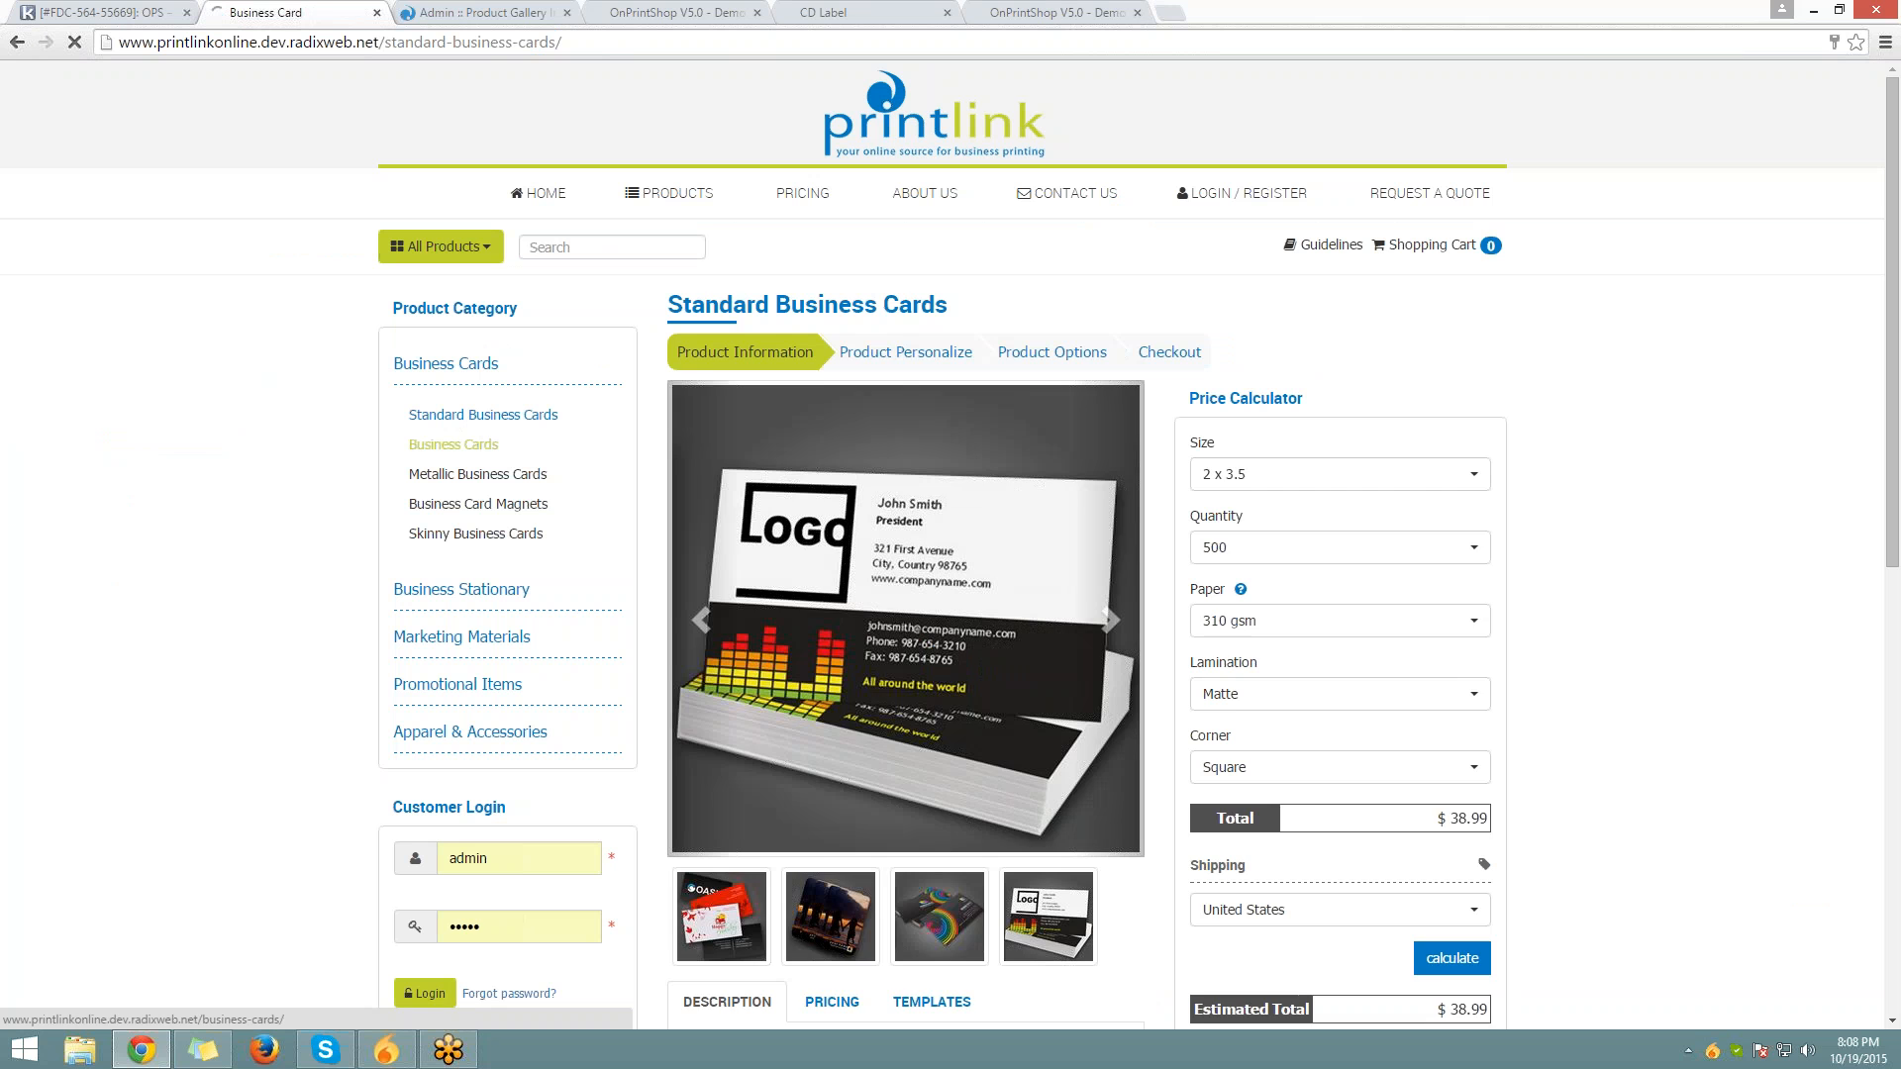
{"action": "scroll", "coordinate": [905, 562], "scroll_direction": "down", "scroll_amount": 5}
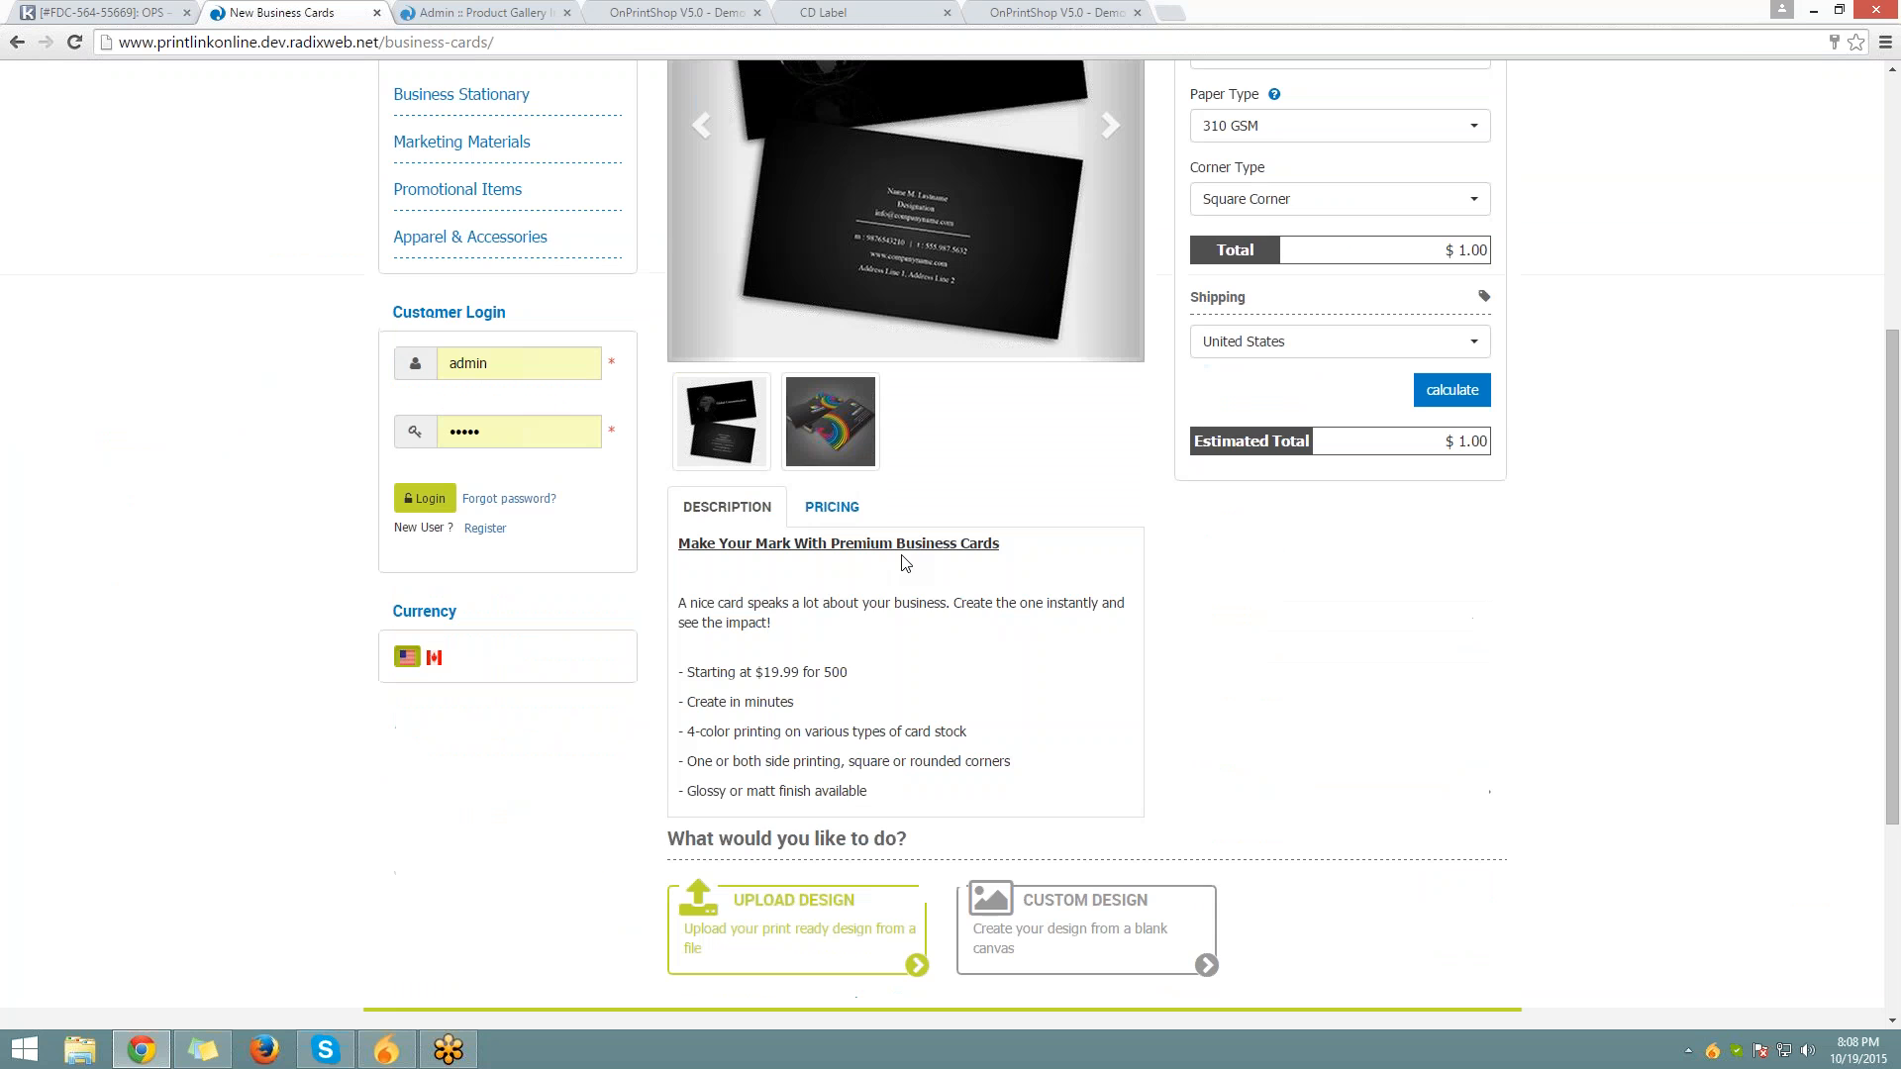
{"action": "scroll", "coordinate": [905, 562], "scroll_direction": "up", "scroll_amount": 4}
{"action": "left_click", "coordinate": [1109, 521]}
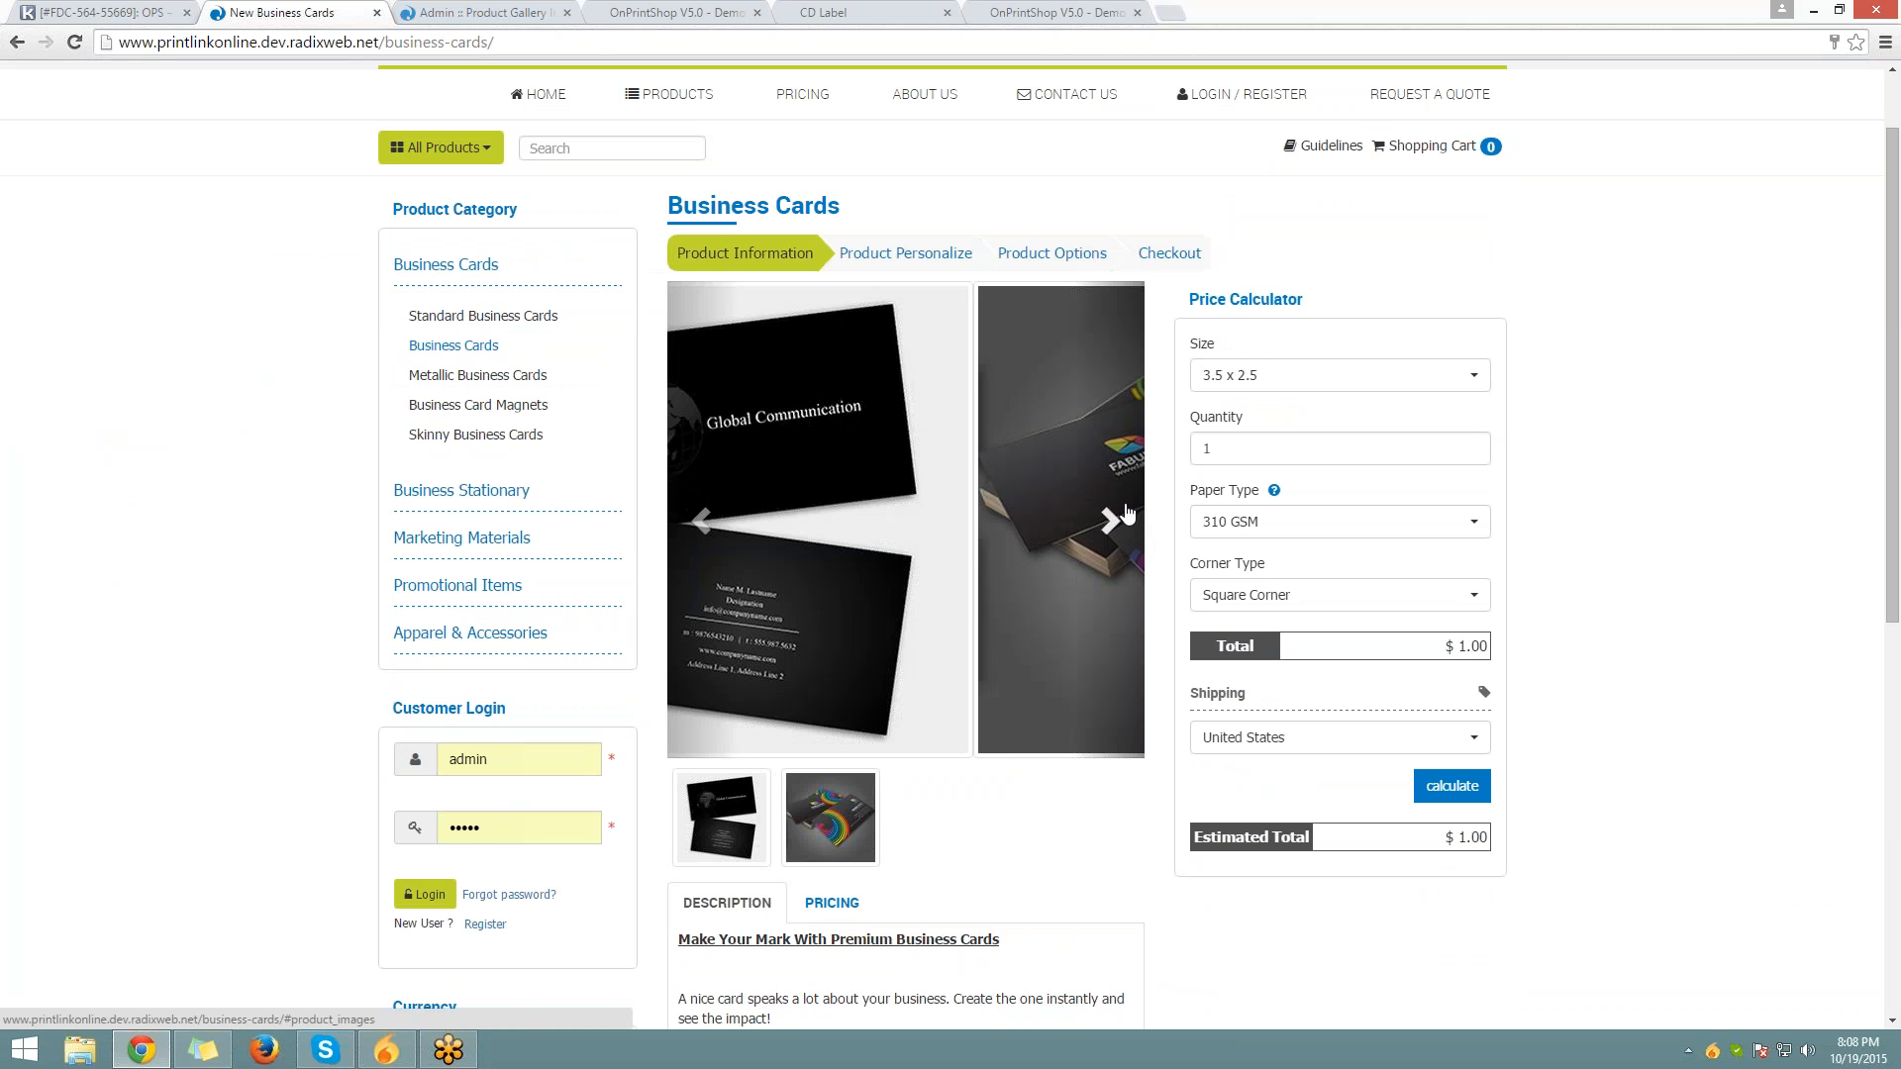
{"action": "left_click", "coordinate": [1109, 521]}
{"action": "left_click", "coordinate": [1127, 512]}
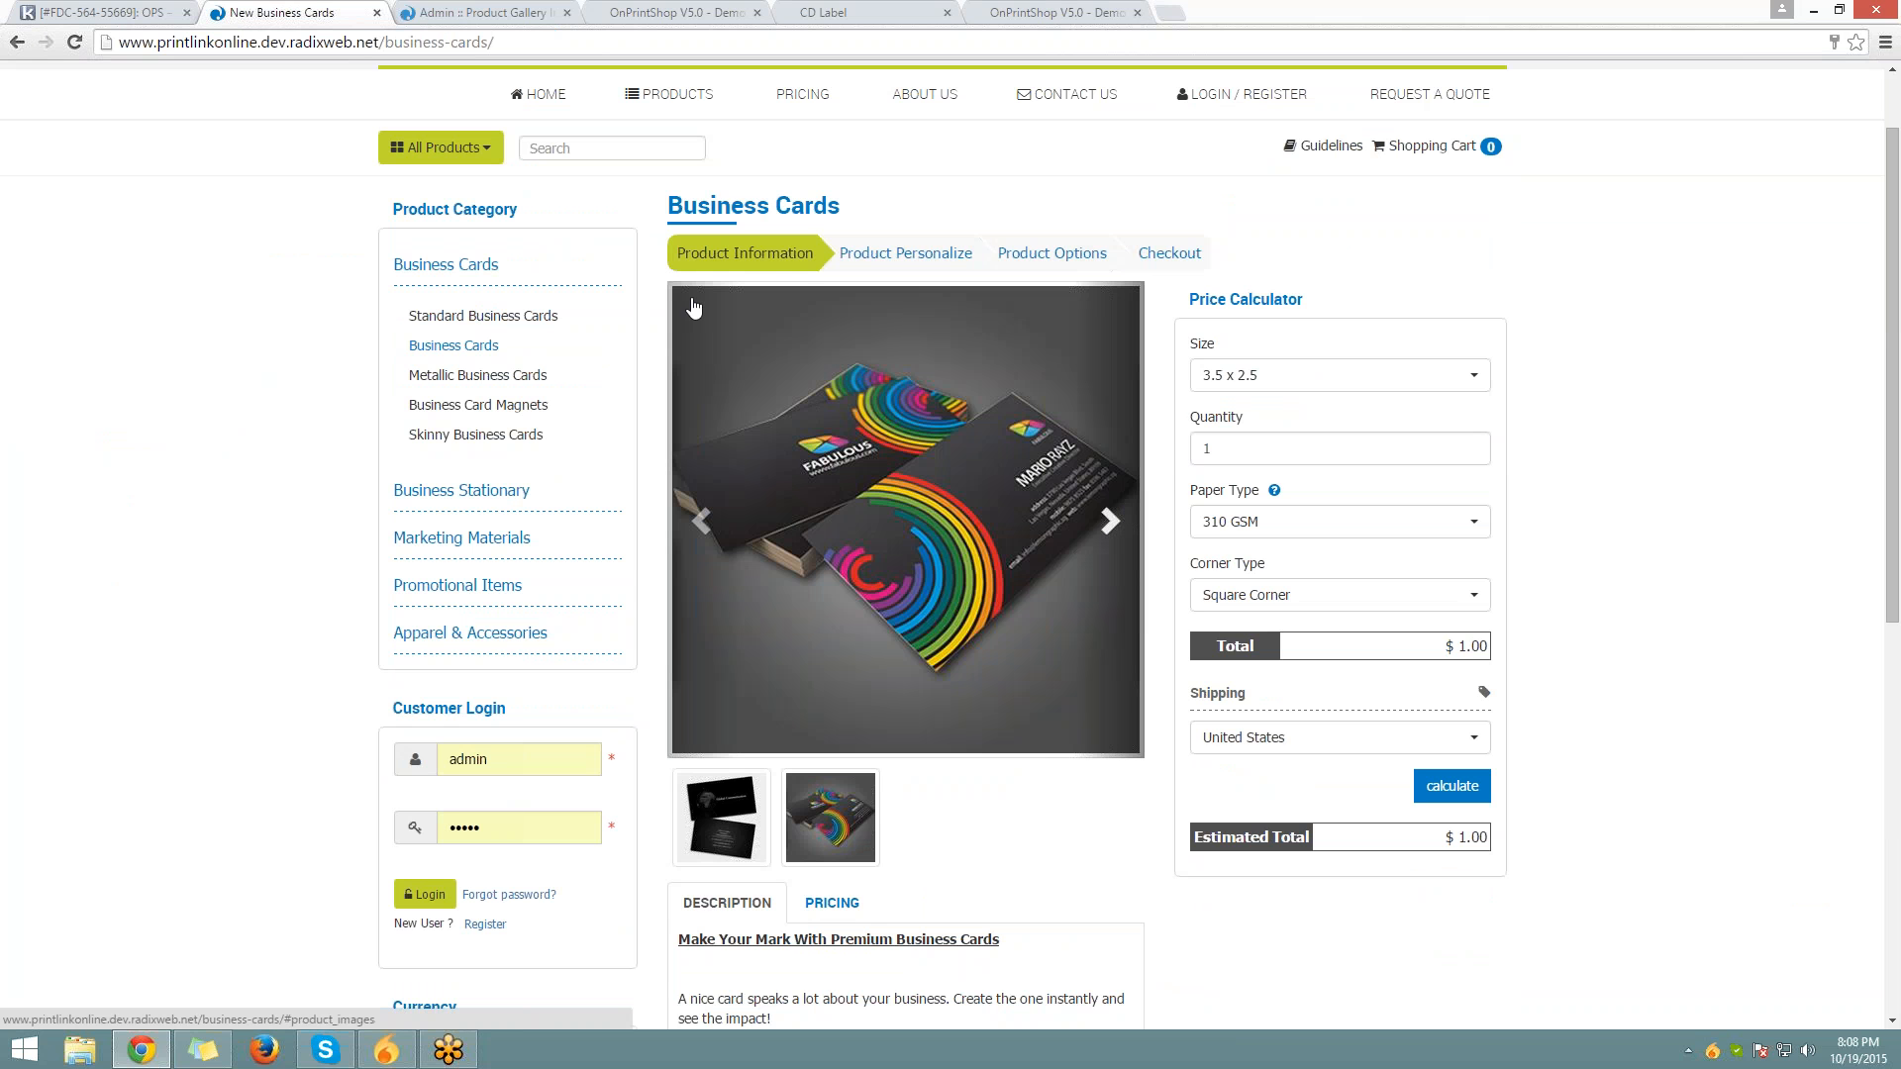
{"action": "left_click", "coordinate": [464, 11]}
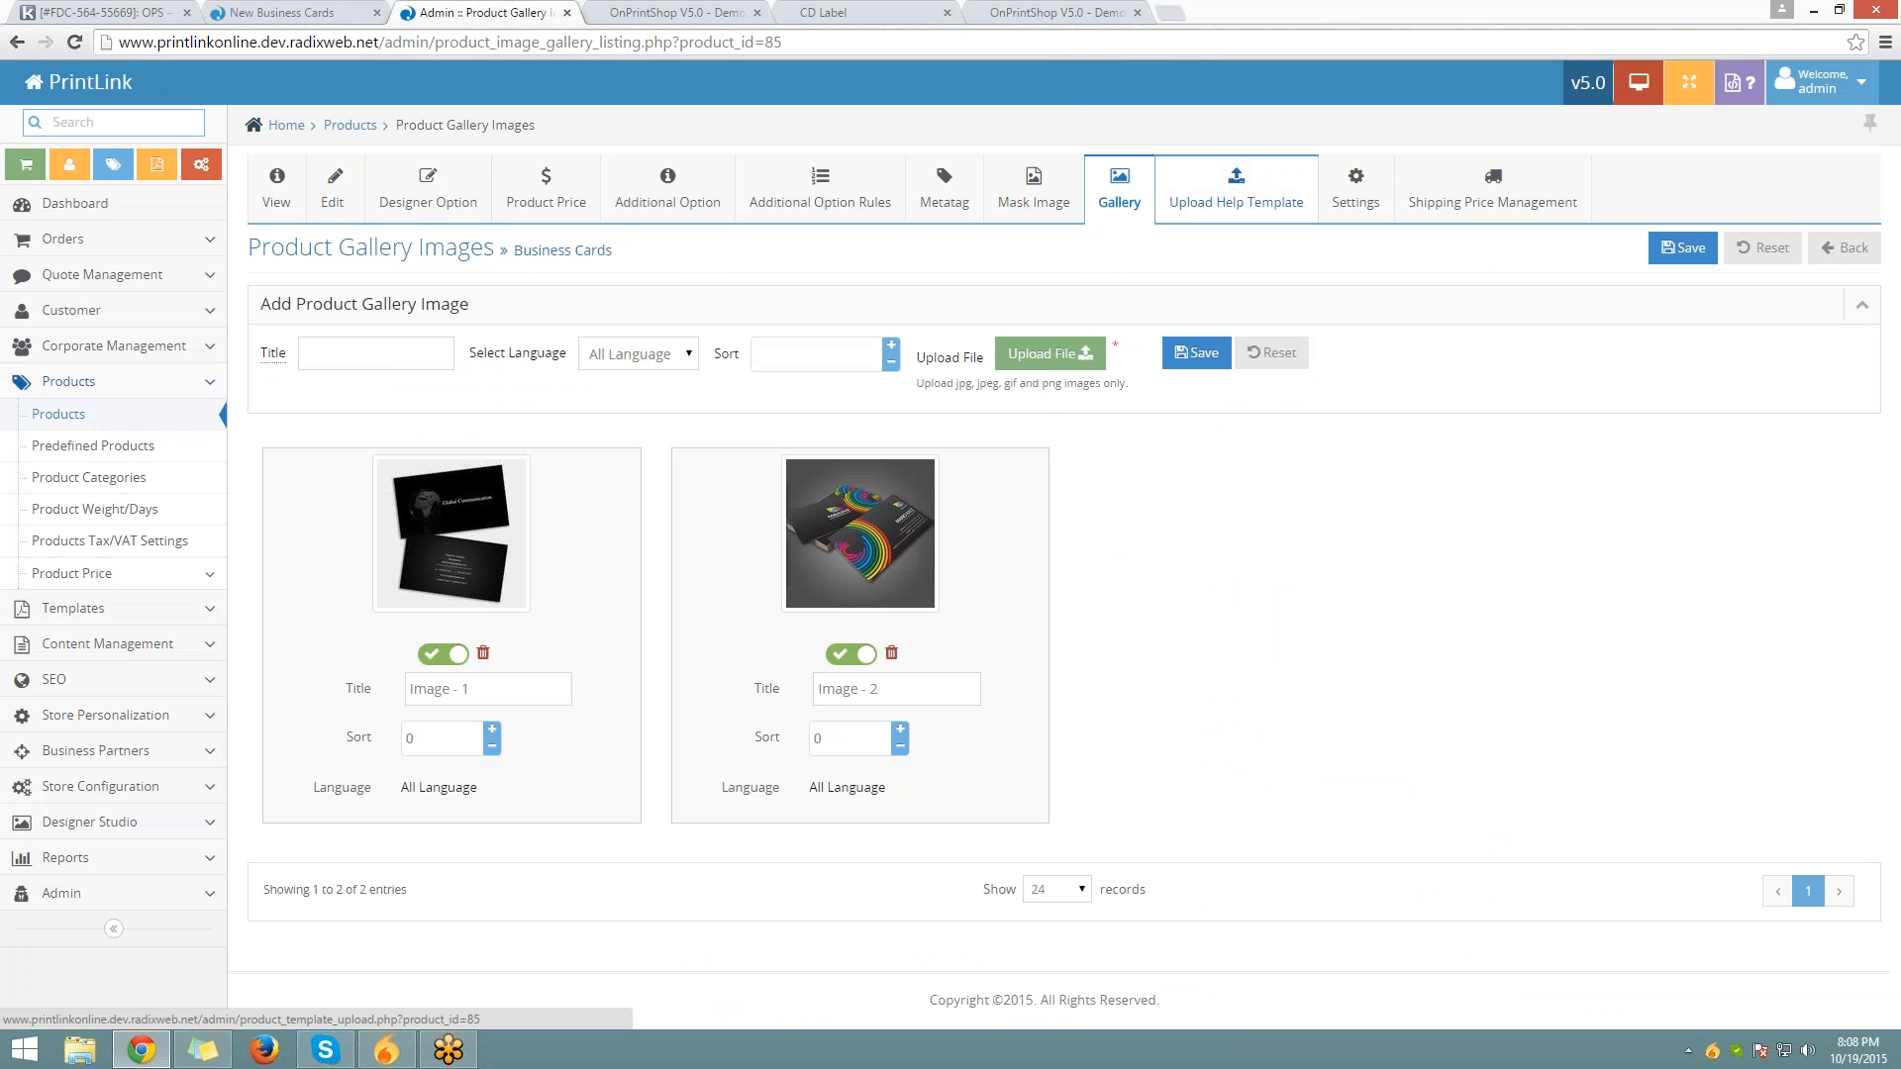
Open the admin help template page, then the storefront's 2 x 3.5 Standard Business Cards template PDF
{"action": "left_click", "coordinate": [1235, 193]}
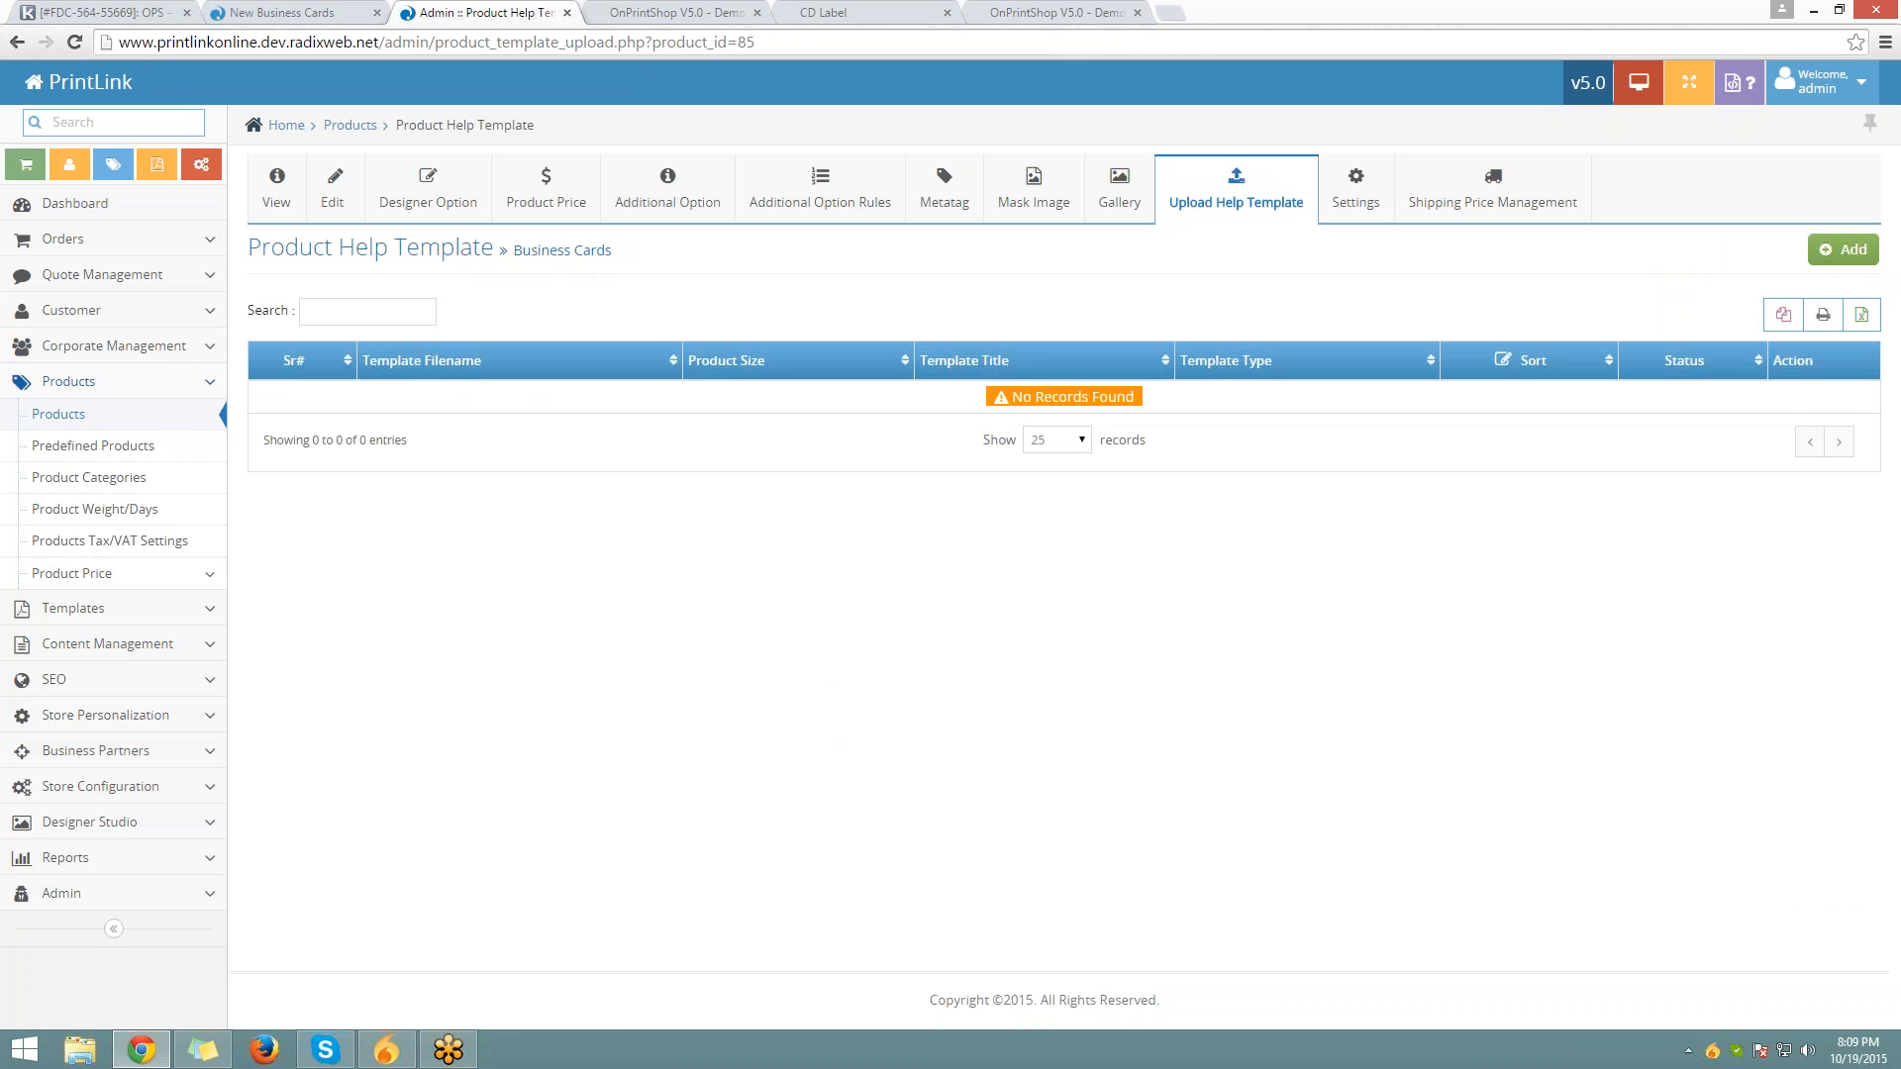
{"action": "left_click", "coordinate": [262, 12]}
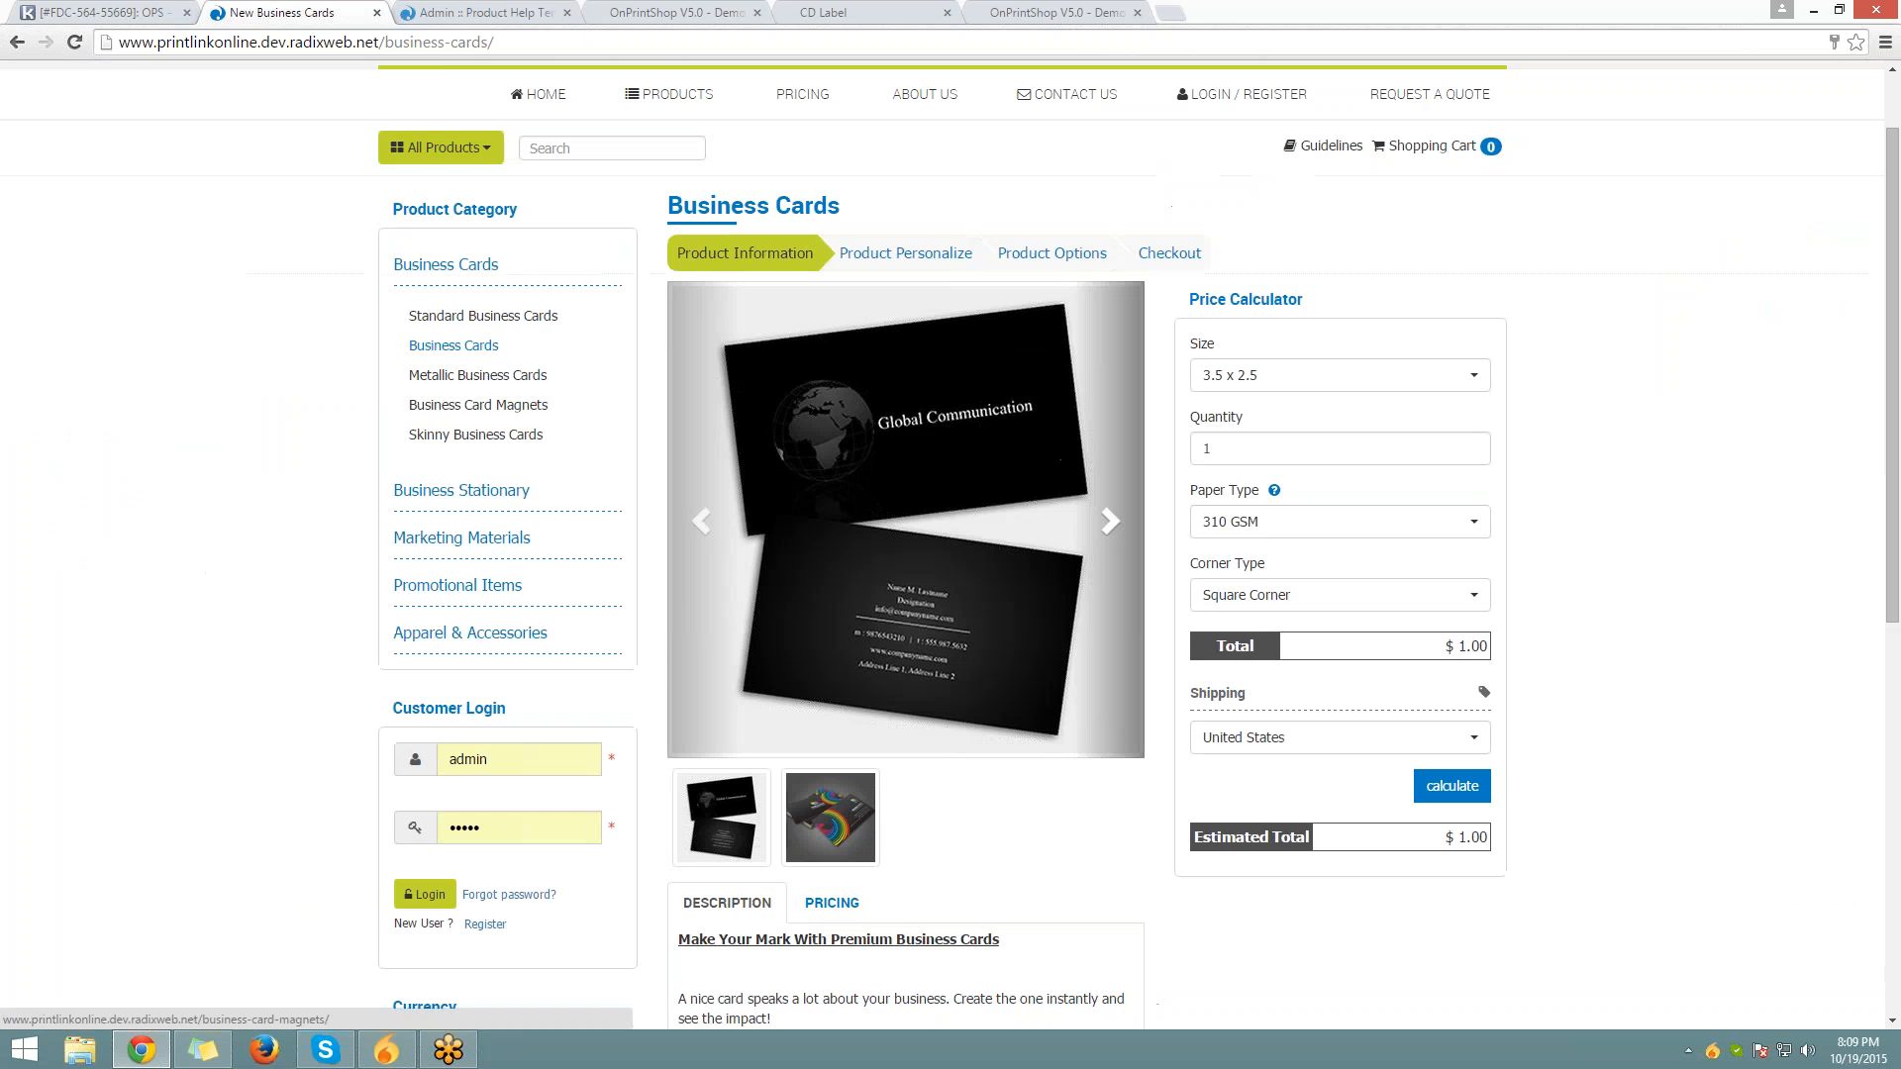
{"action": "scroll", "coordinate": [950, 544], "scroll_direction": "down", "scroll_amount": 3}
{"action": "scroll", "coordinate": [452, 297], "scroll_direction": "up", "scroll_amount": 3}
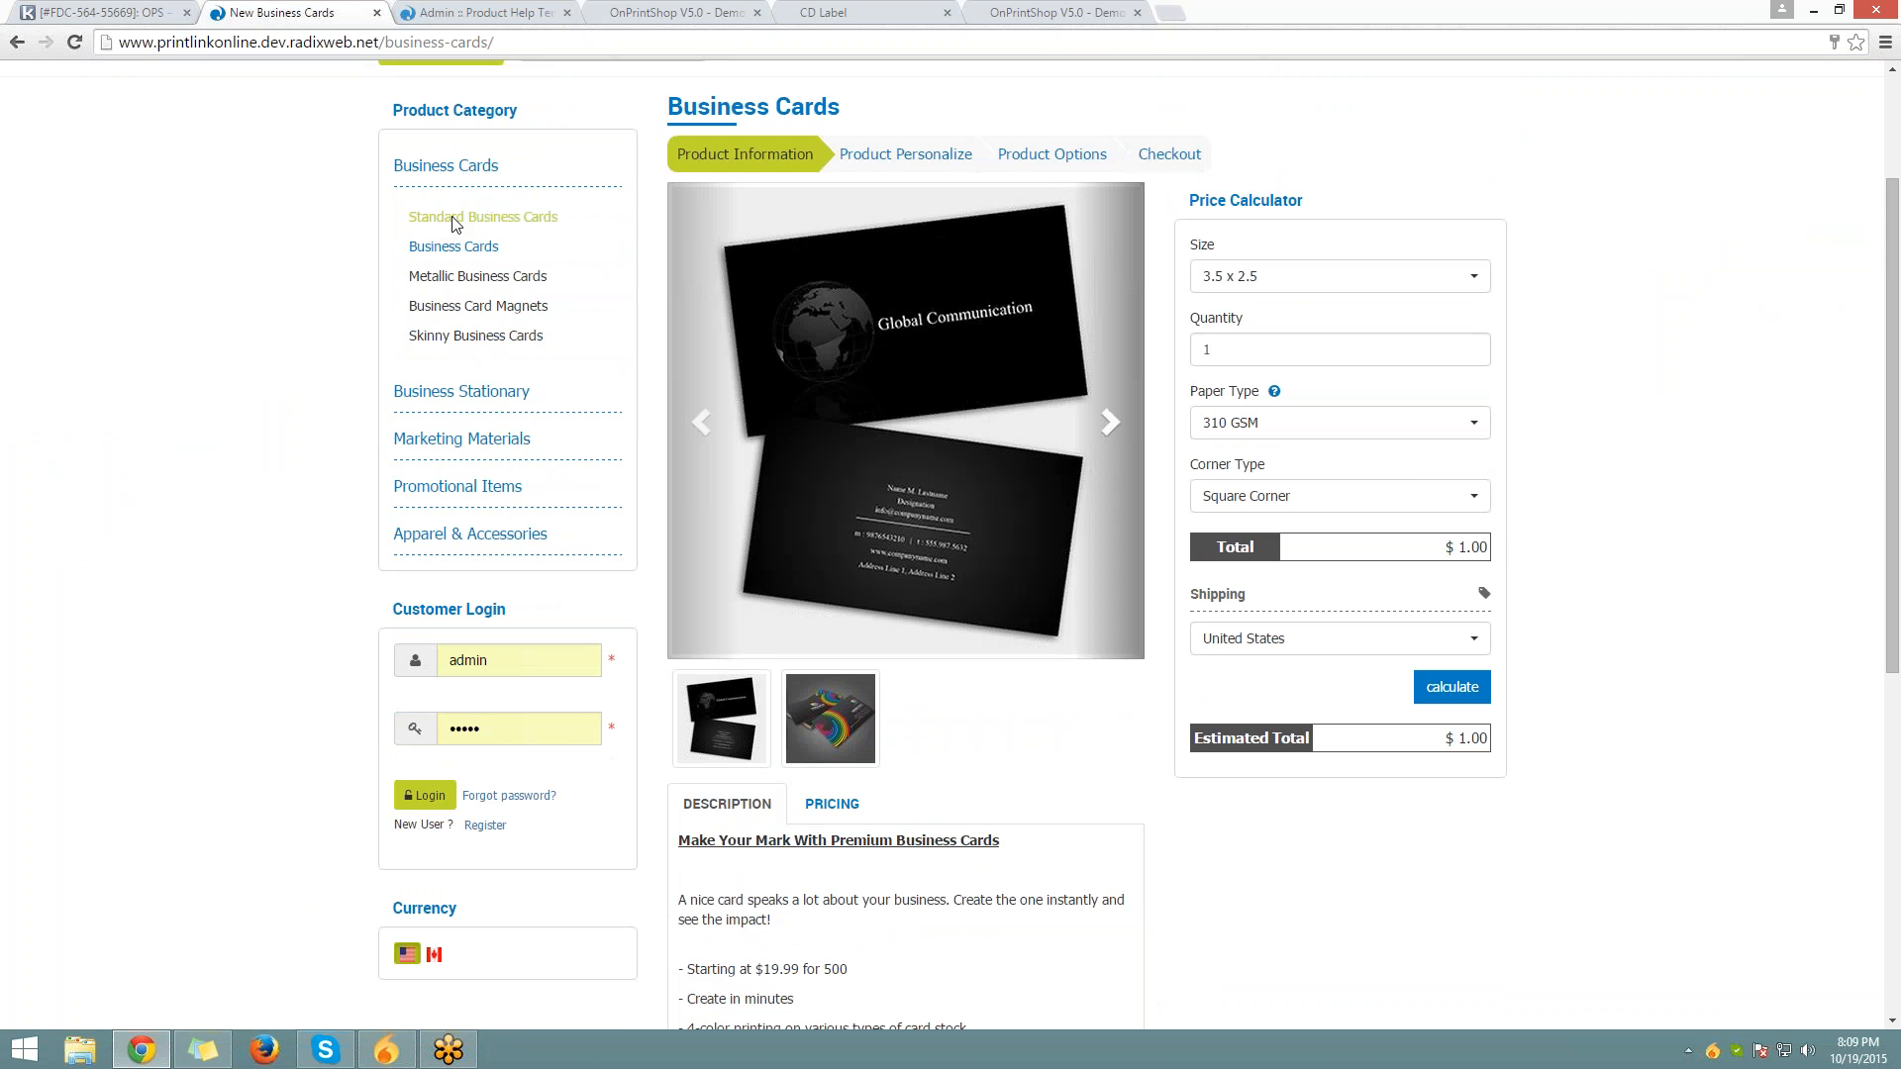
{"action": "left_click", "coordinate": [452, 216]}
{"action": "scroll", "coordinate": [451, 216], "scroll_direction": "down", "scroll_amount": 5}
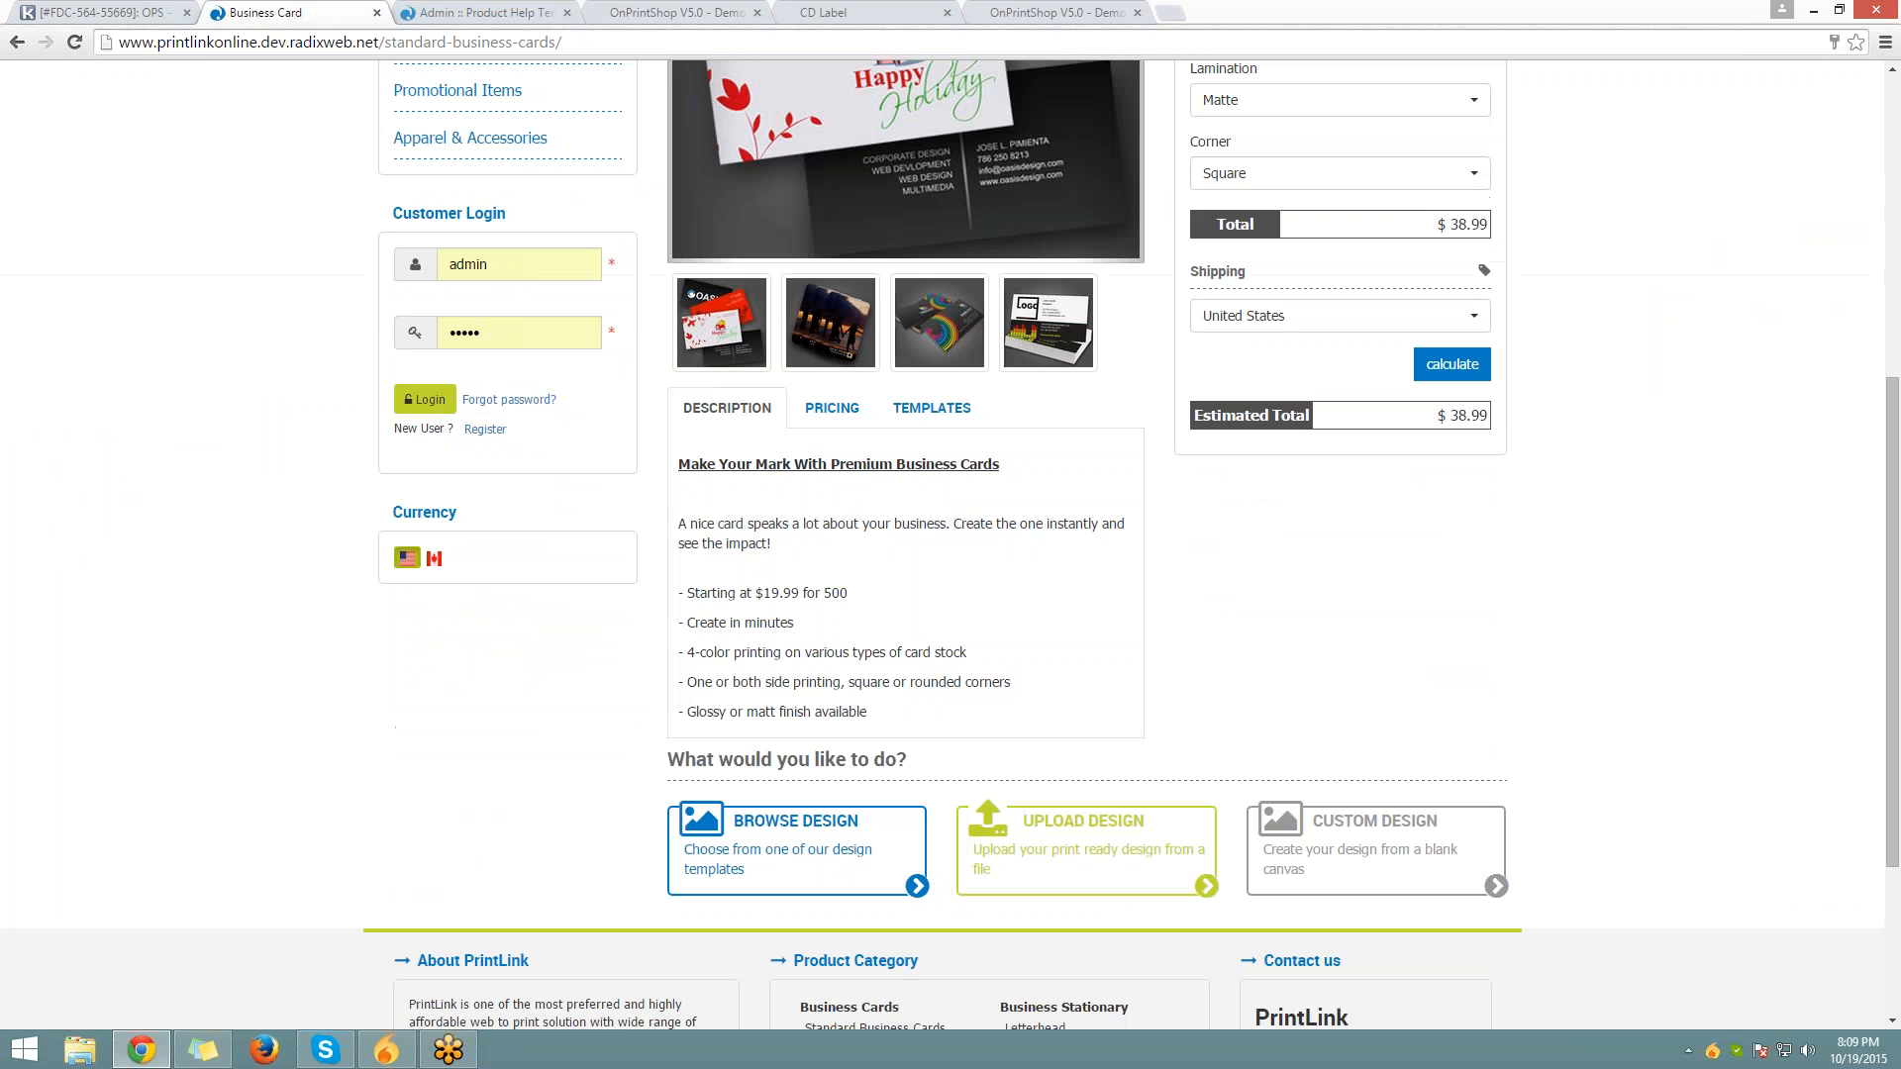
{"action": "left_click", "coordinate": [930, 404]}
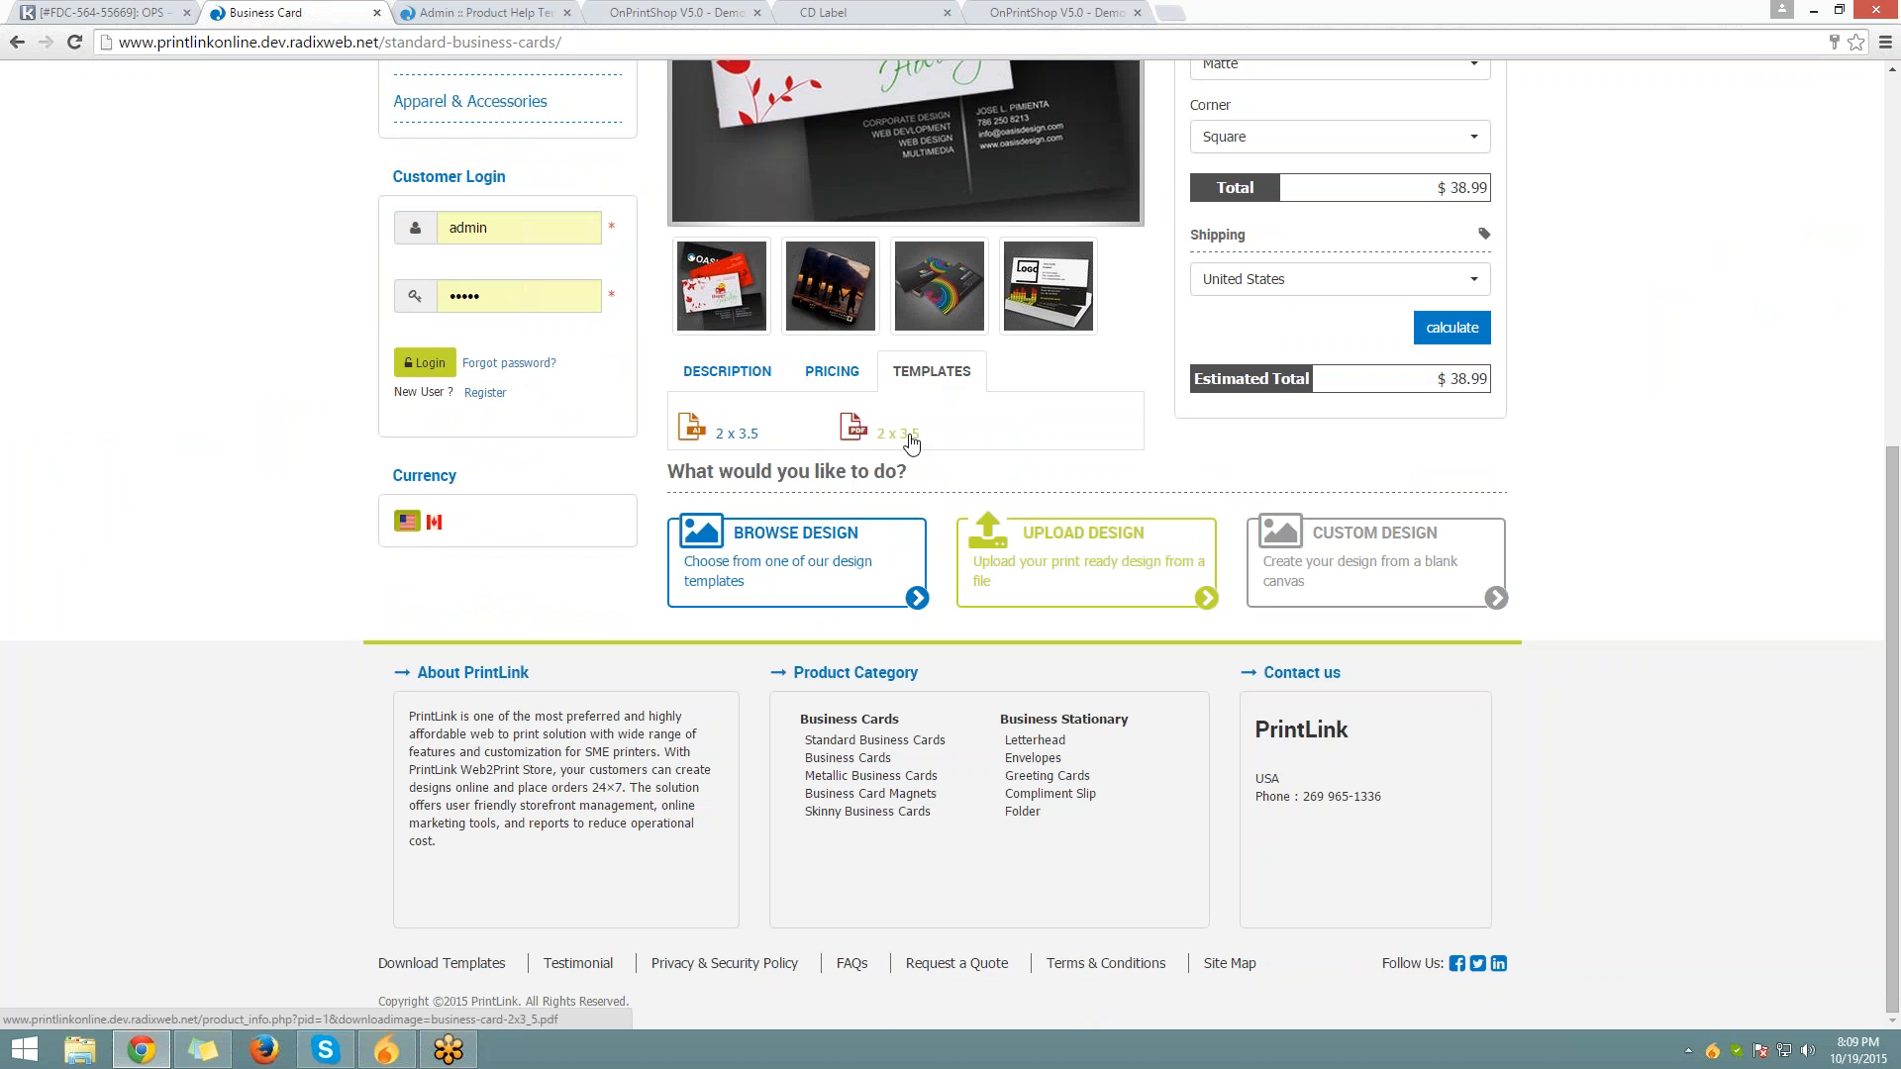
{"action": "left_click", "coordinate": [911, 439]}
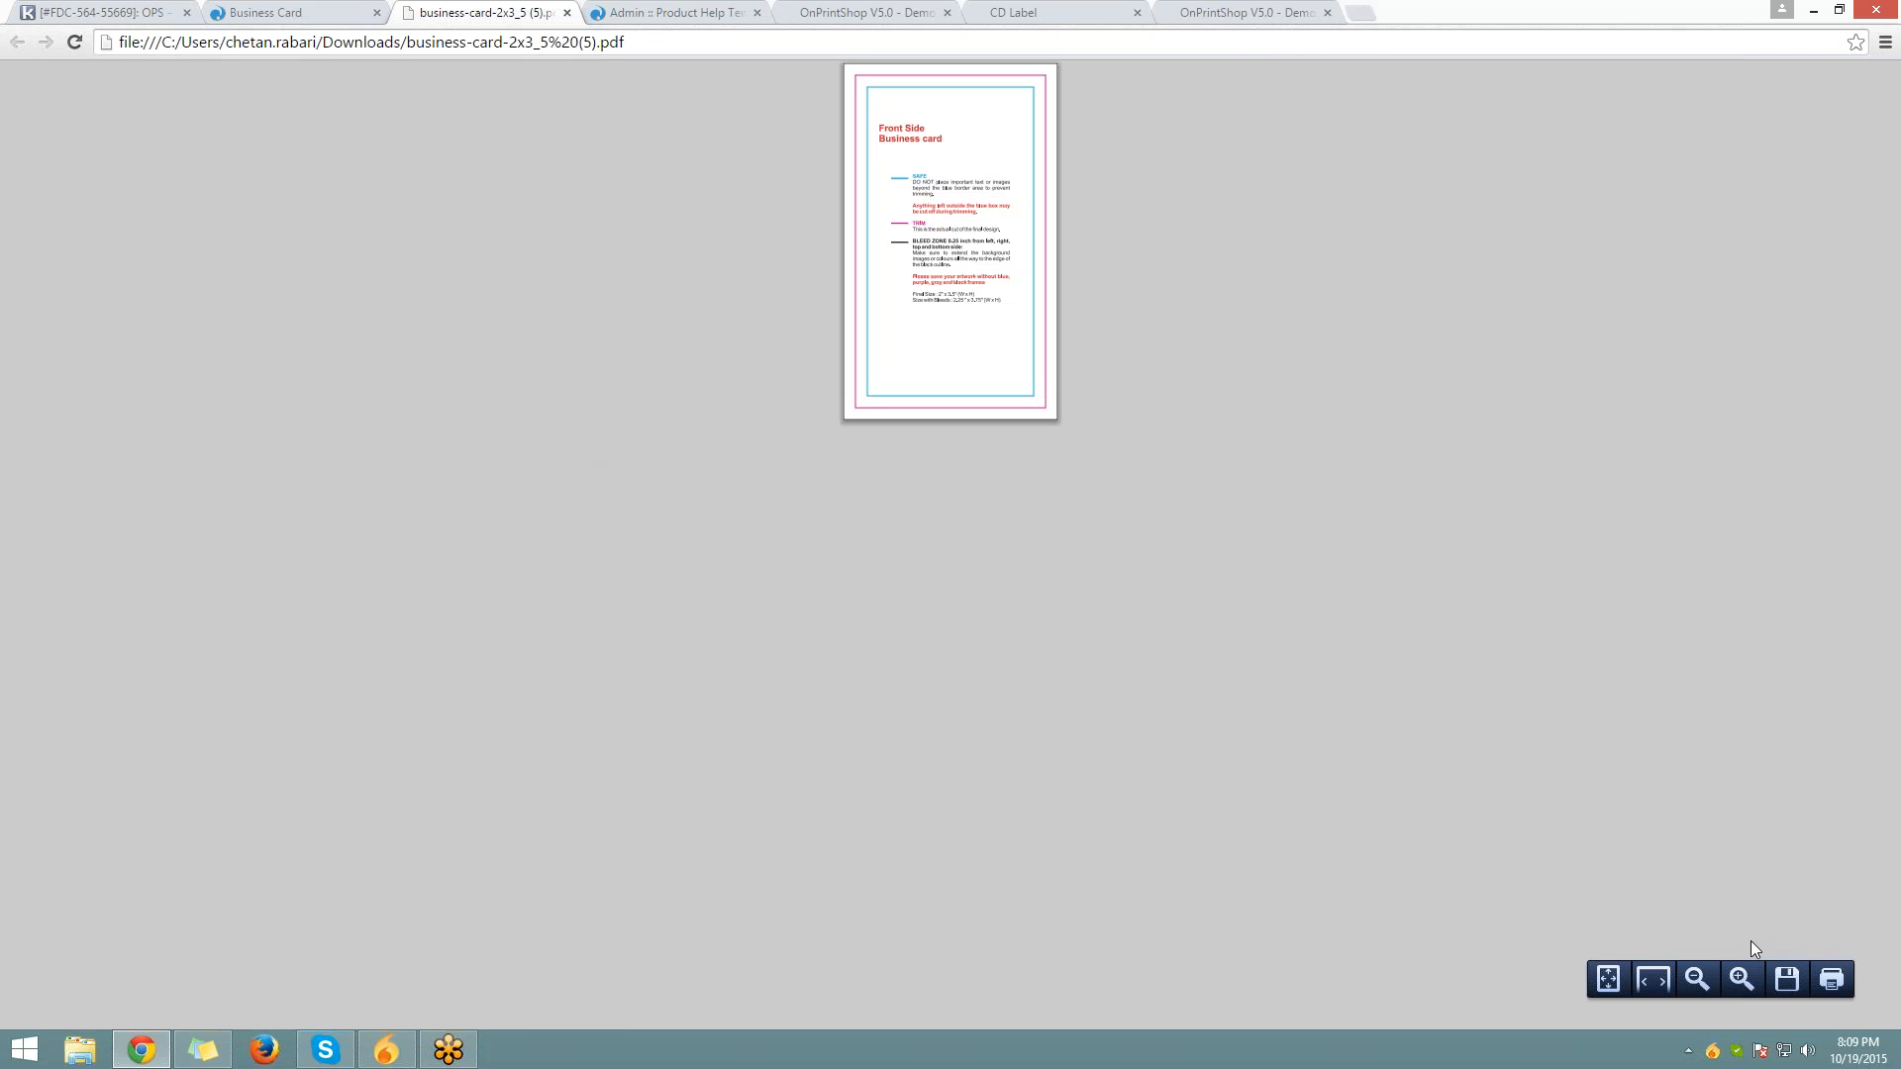
Zoom into the template PDF to read its safe, trim and bleed guides, then return to admin
{"action": "left_click", "coordinate": [1731, 996]}
{"action": "left_click", "coordinate": [1731, 996]}
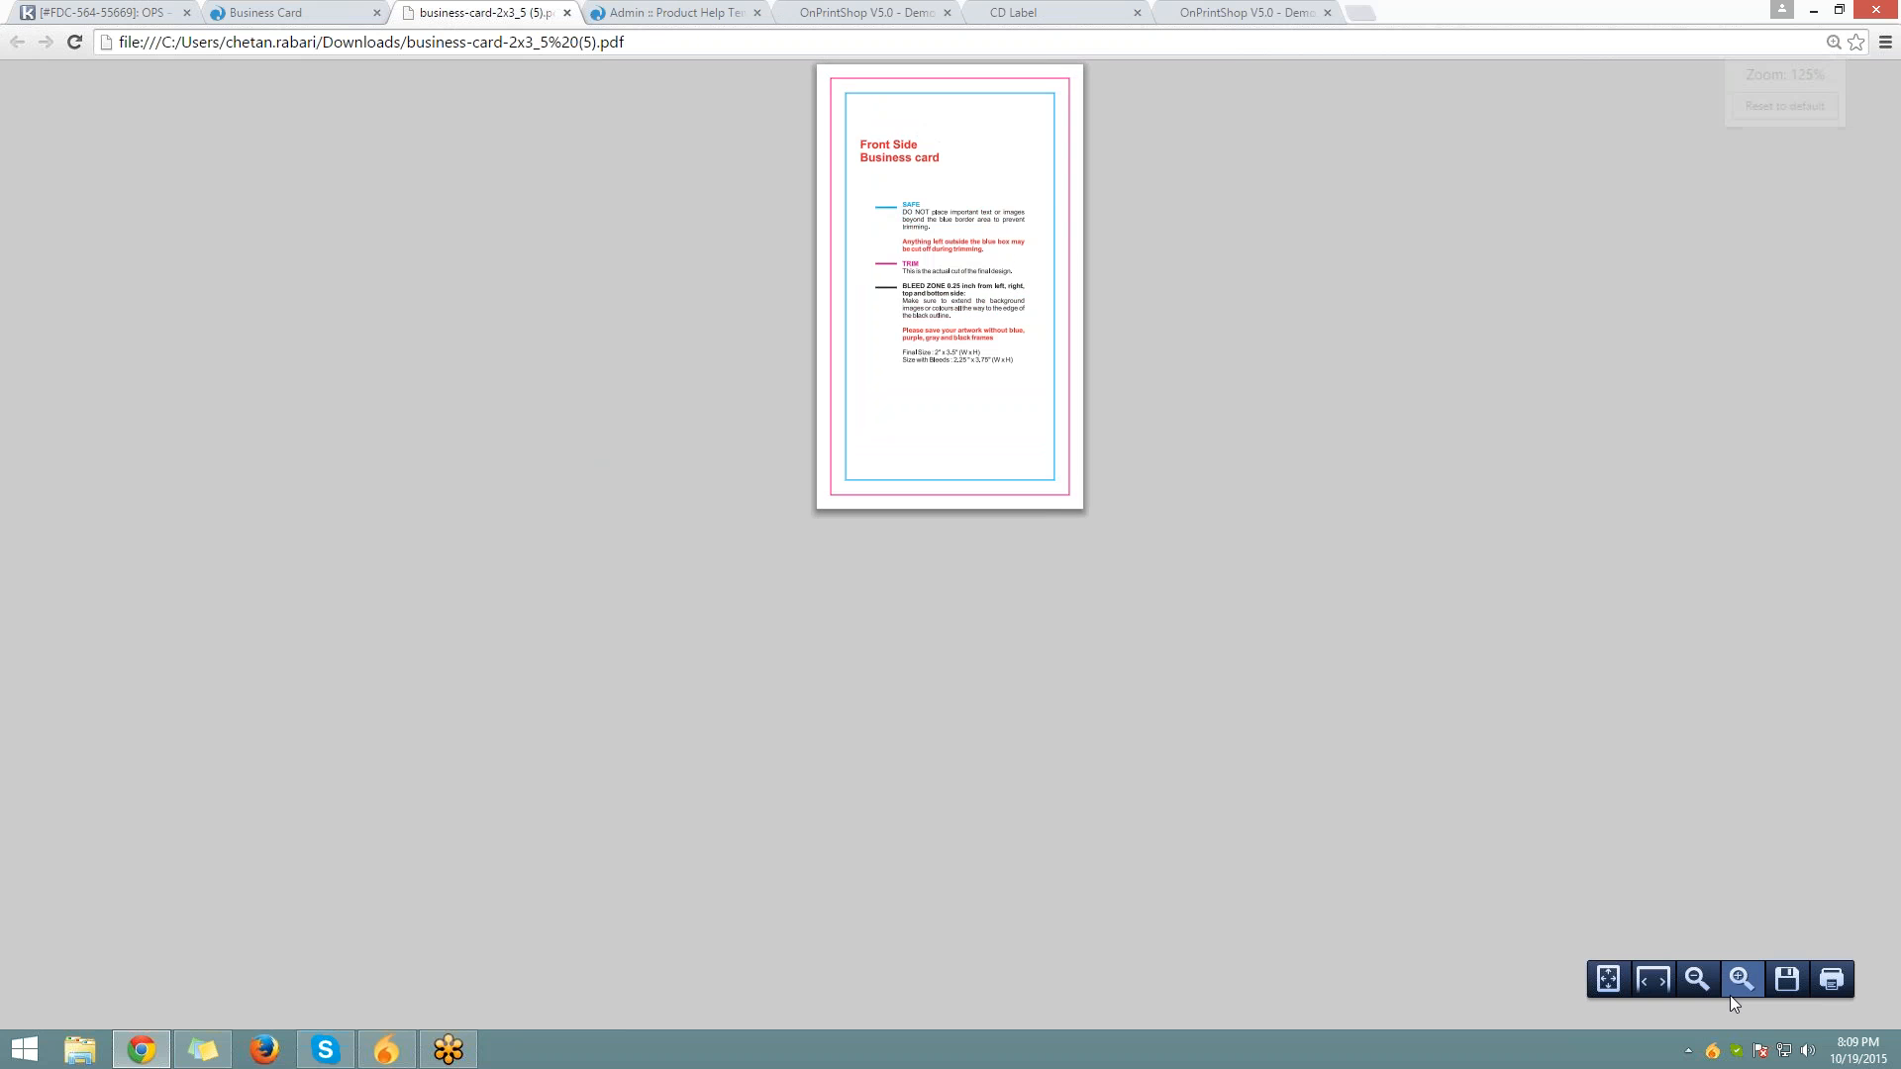
{"action": "left_click", "coordinate": [1732, 996]}
{"action": "left_click", "coordinate": [1731, 996]}
{"action": "left_click", "coordinate": [1732, 996]}
{"action": "left_click", "coordinate": [1732, 996]}
{"action": "left_click", "coordinate": [1740, 979]}
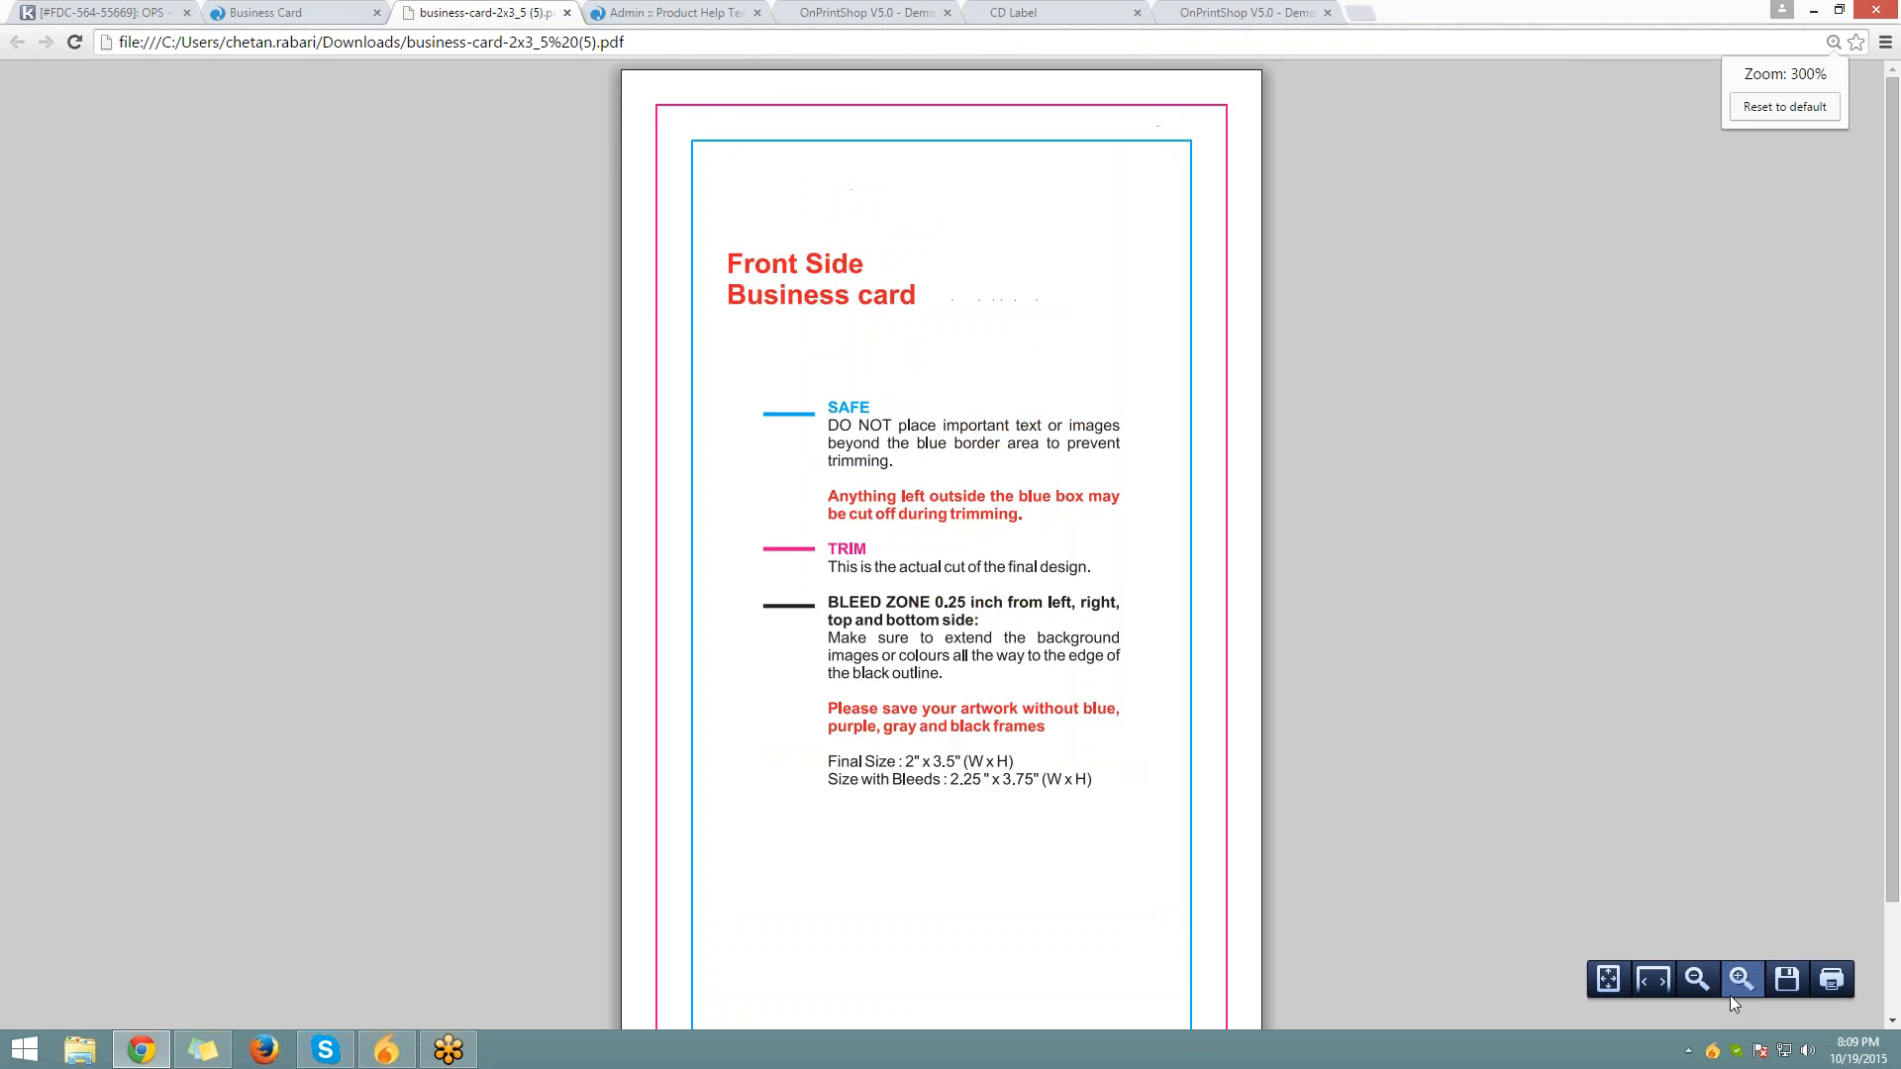
{"action": "left_click", "coordinate": [1741, 979]}
{"action": "scroll", "coordinate": [737, 270], "scroll_direction": "down", "scroll_amount": 2}
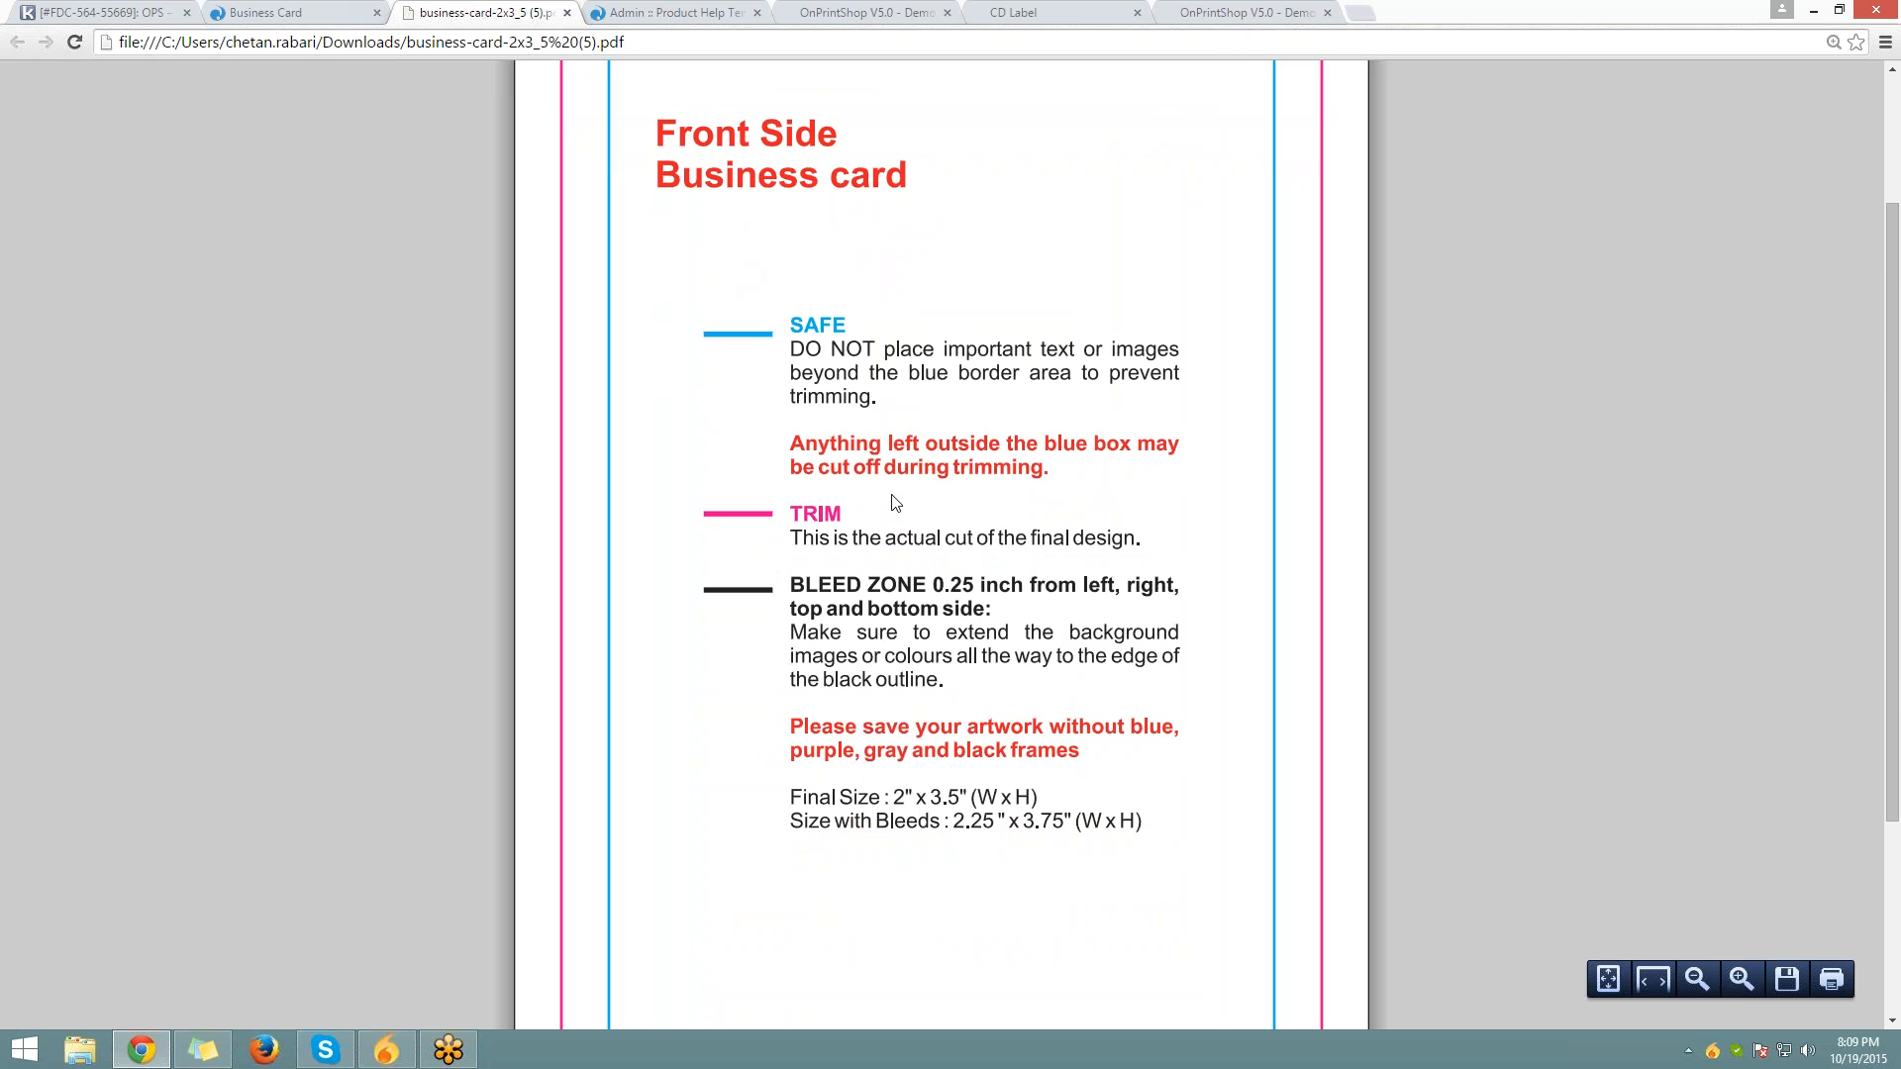
{"action": "scroll", "coordinate": [893, 505], "scroll_direction": "down", "scroll_amount": 3}
{"action": "scroll", "coordinate": [899, 566], "scroll_direction": "up", "scroll_amount": 2}
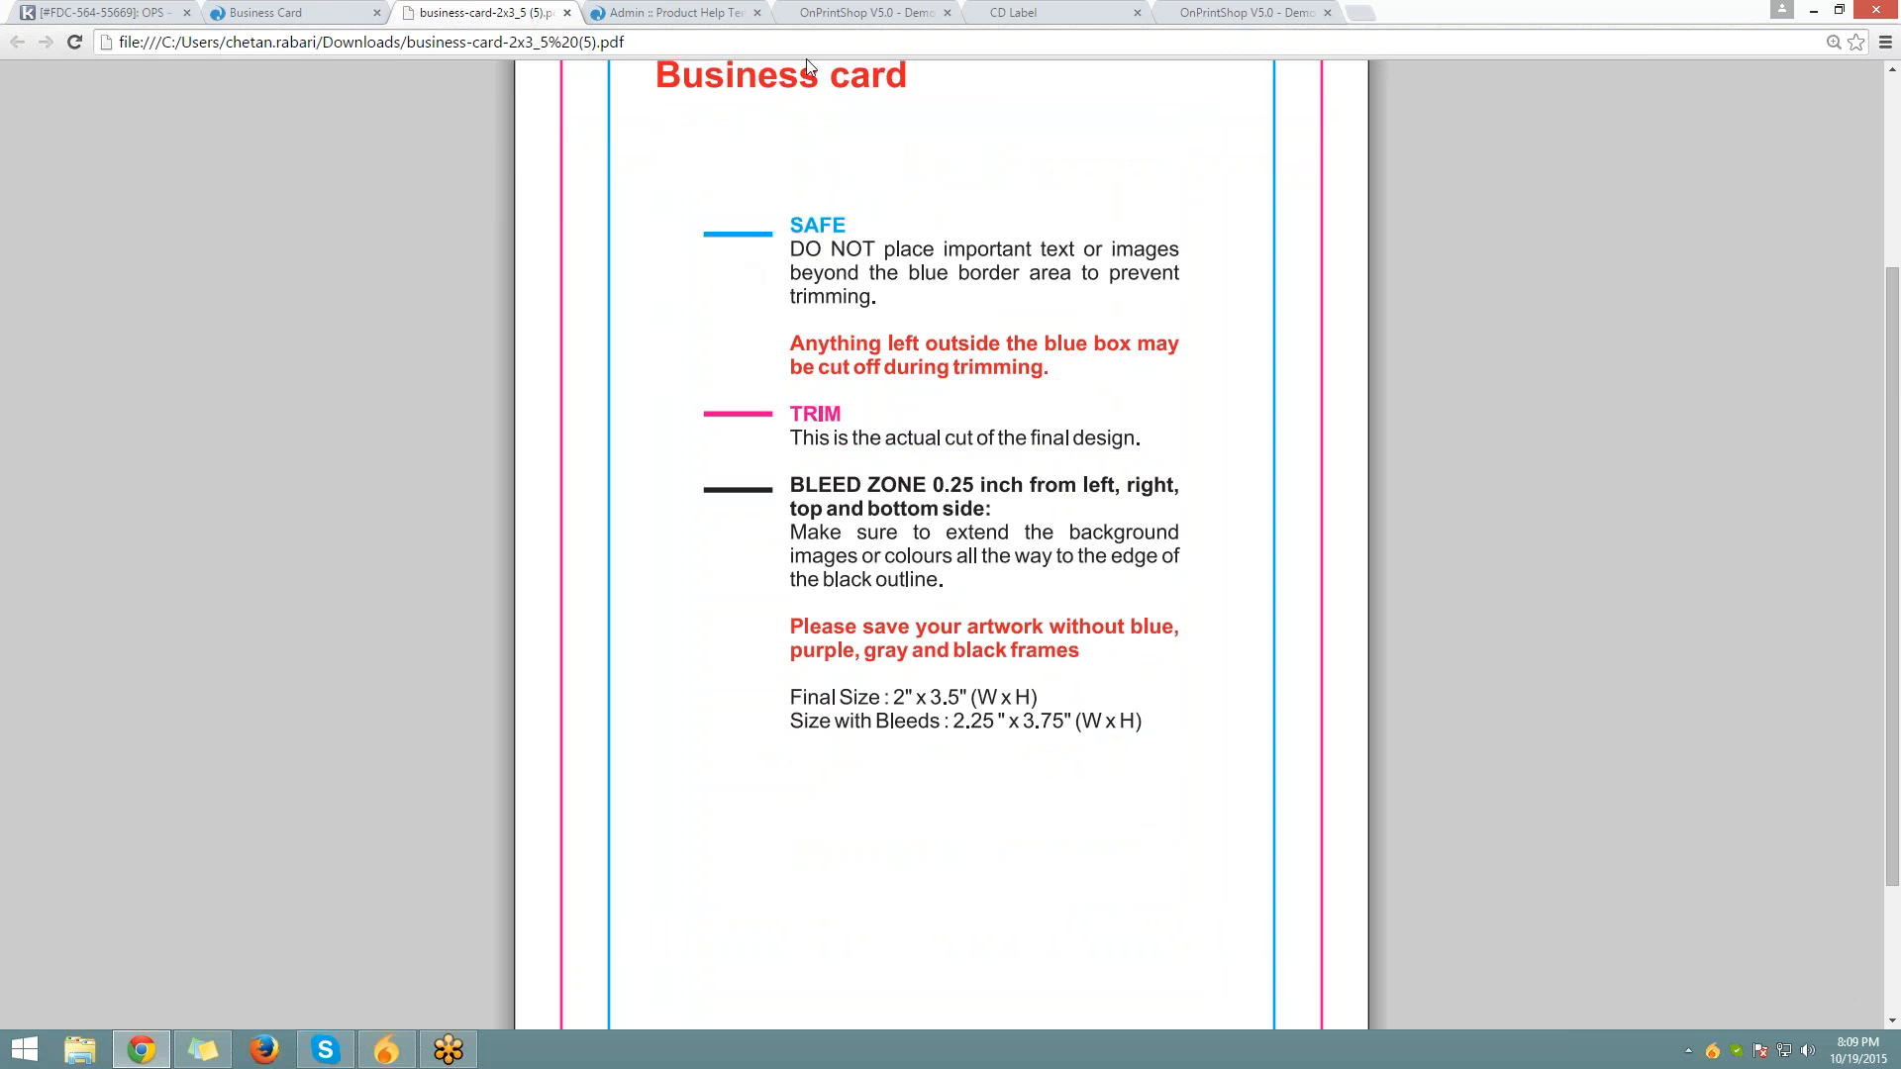
{"action": "key", "text": "ctrl+Tab"}
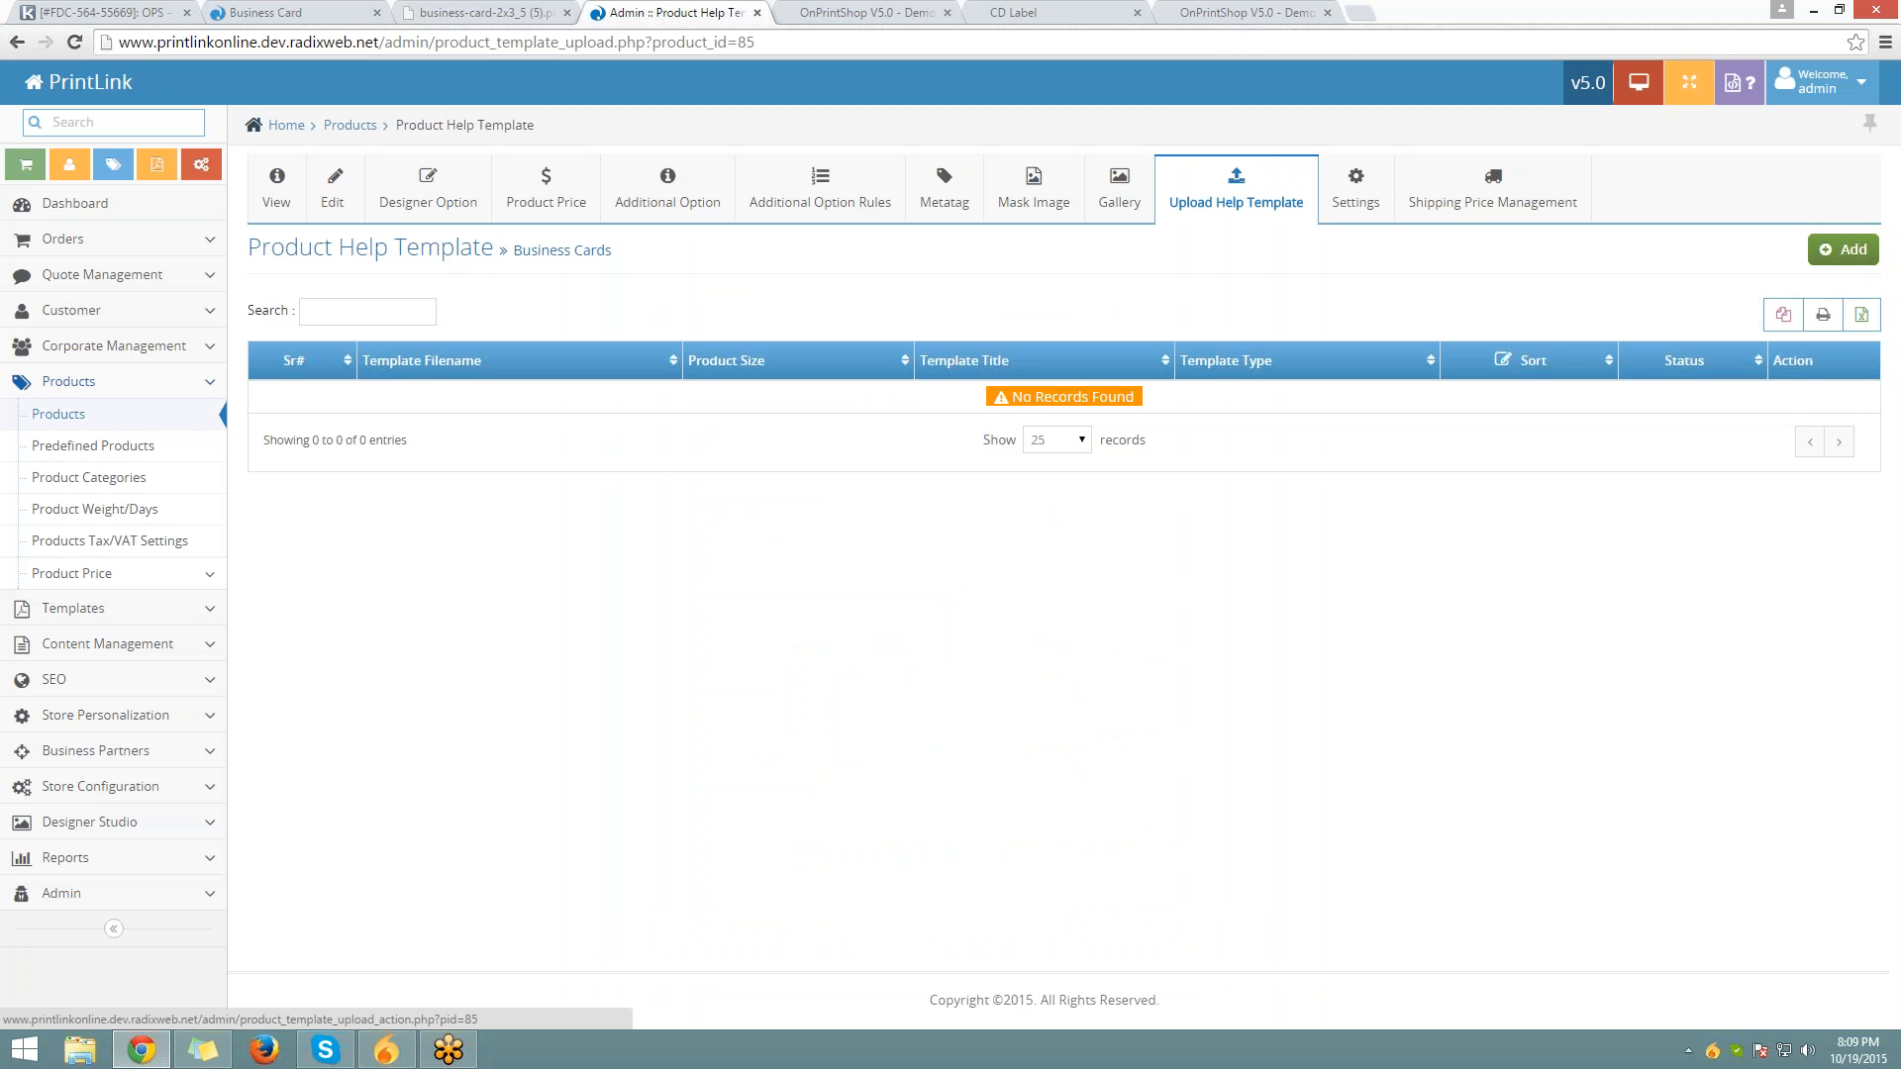
Start a new Business Cards help template and set its Template Type to PDF (Acrobat Reader File)
{"action": "left_click", "coordinate": [1843, 249]}
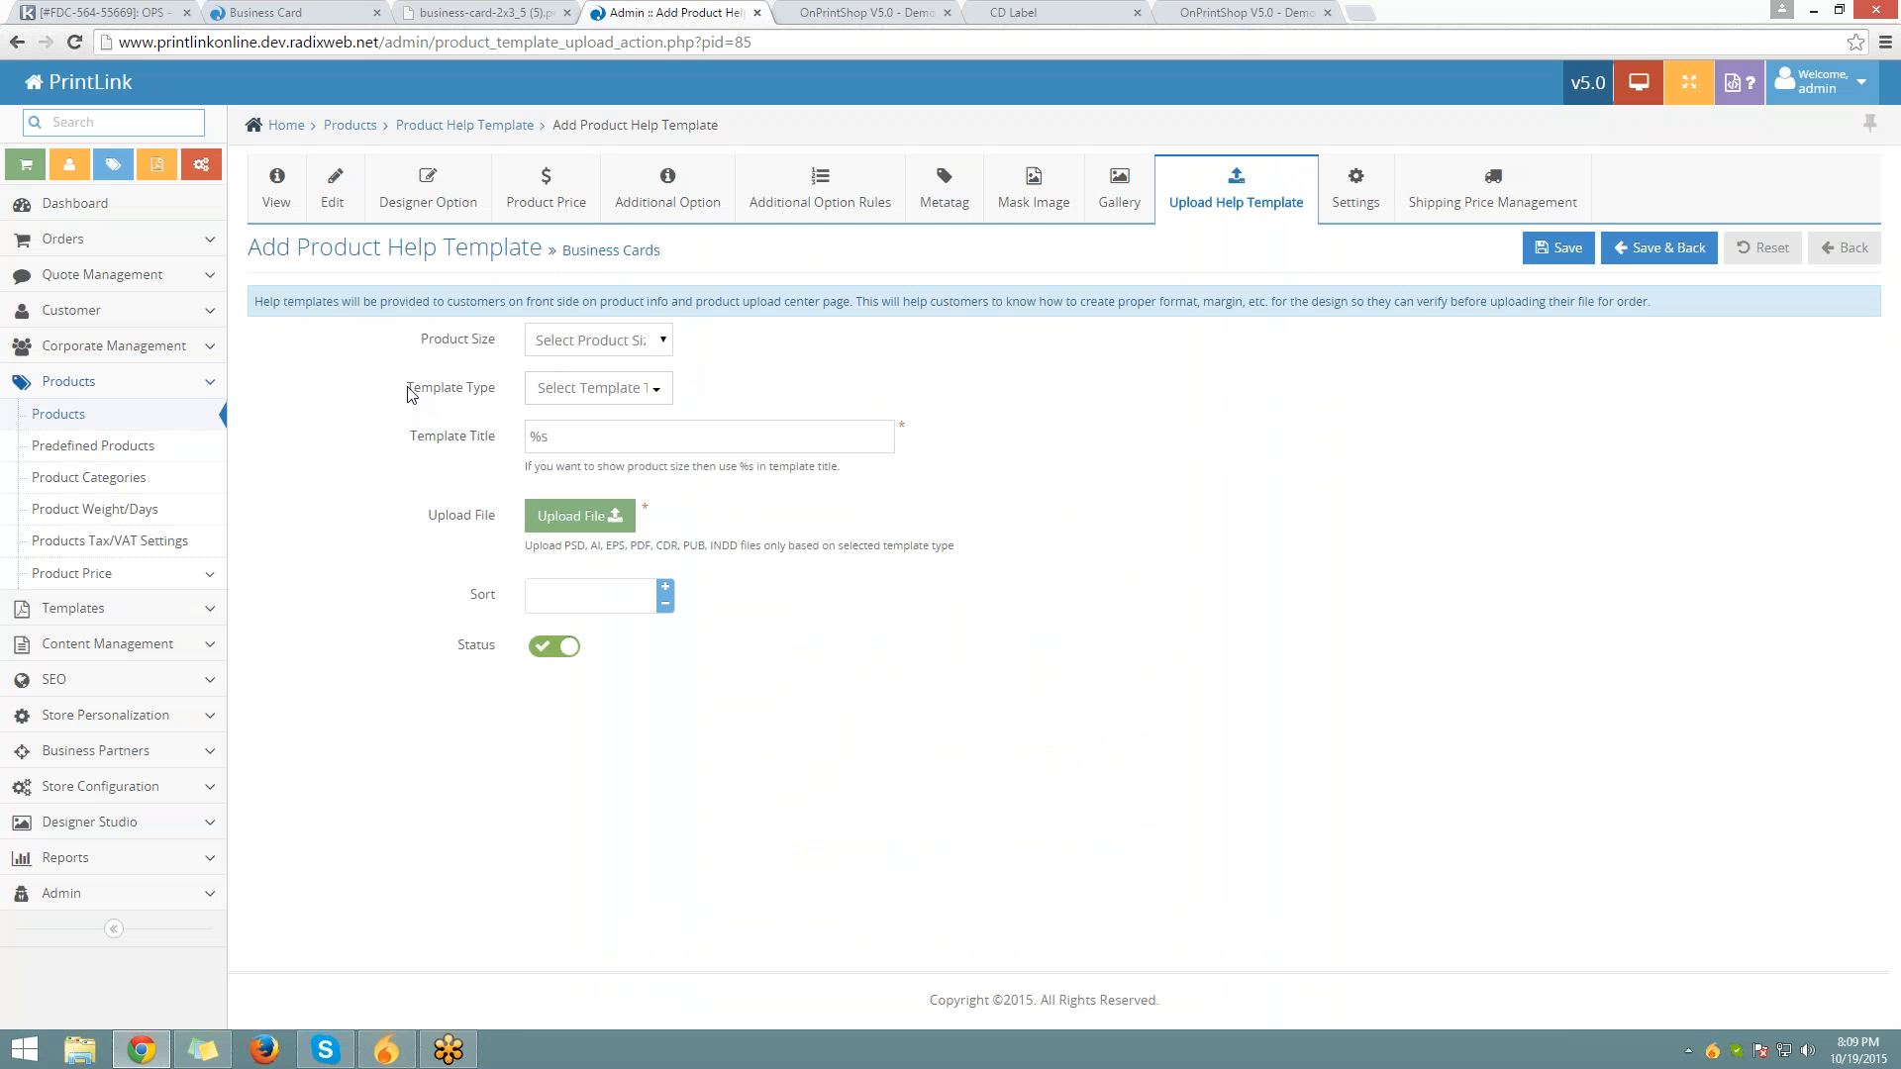
{"action": "left_click_drag", "start_coordinate": [407, 388], "coordinate": [496, 389]}
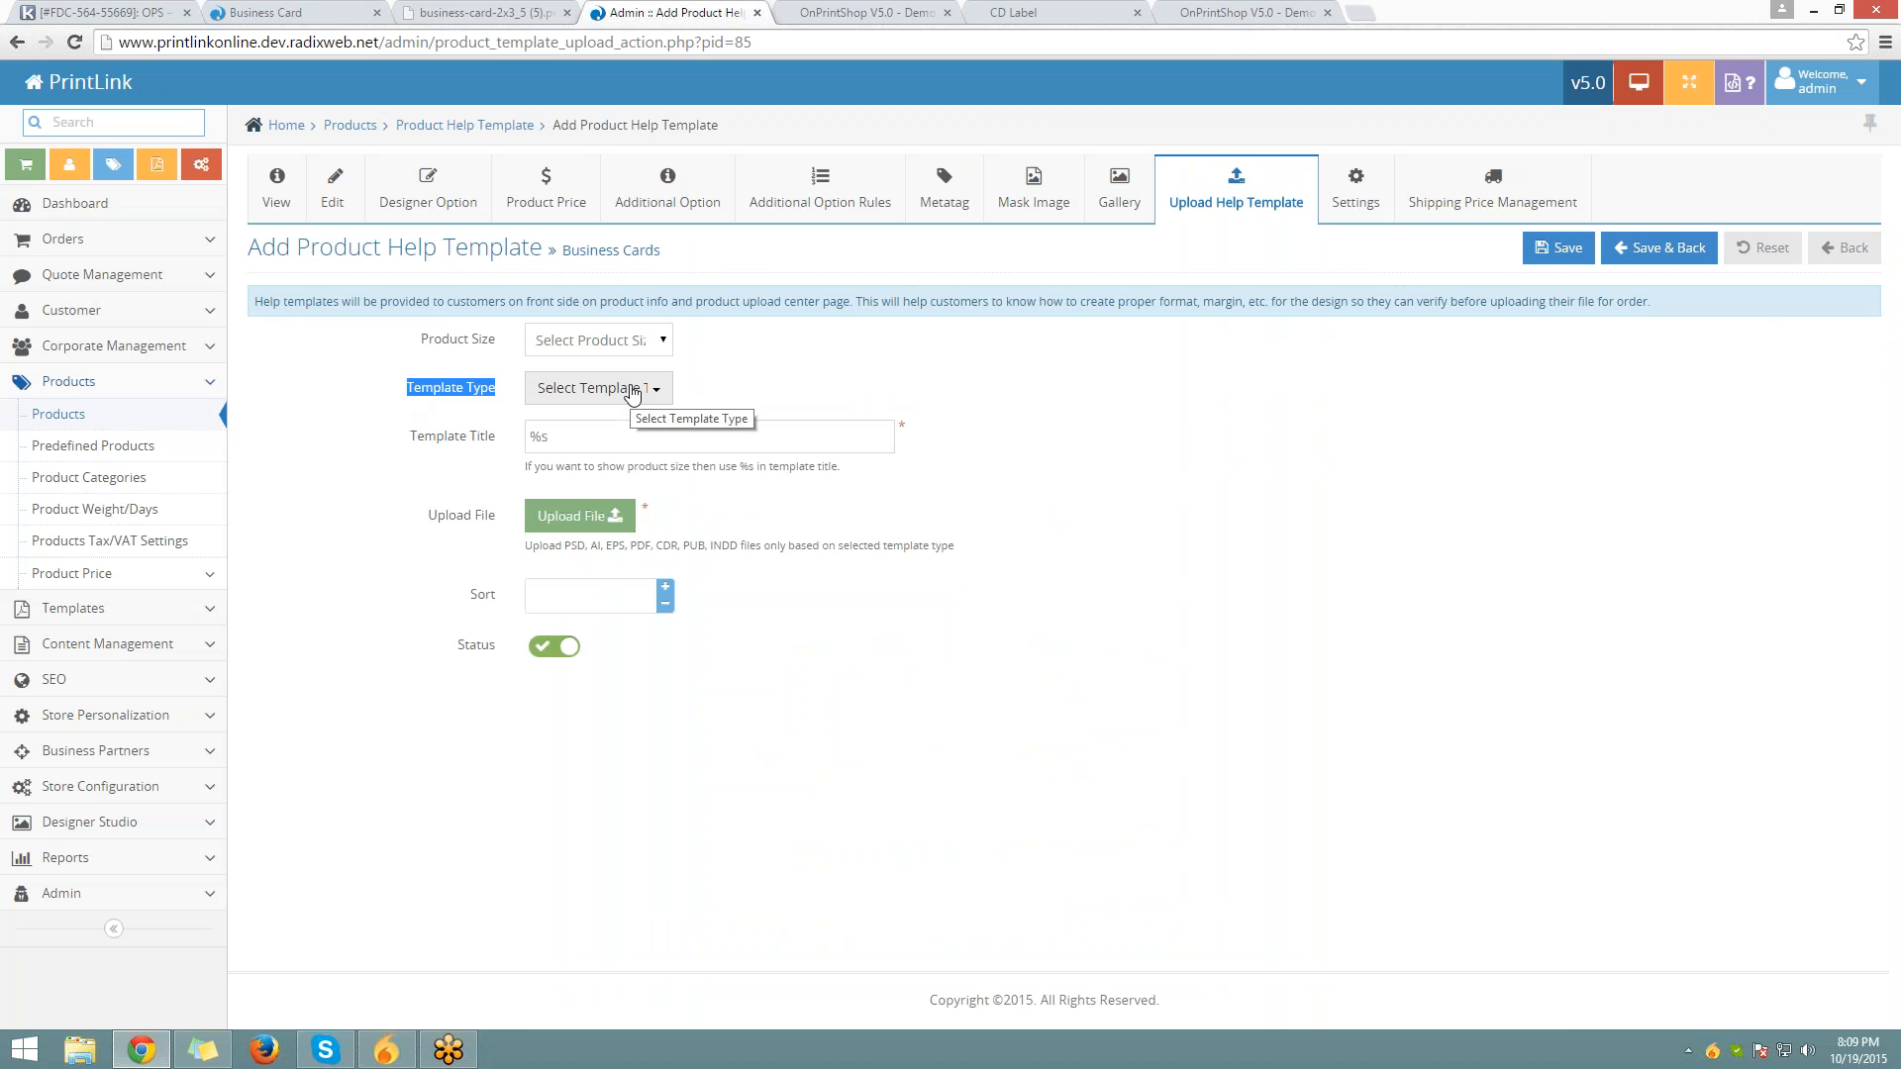
{"action": "left_click", "coordinate": [633, 392]}
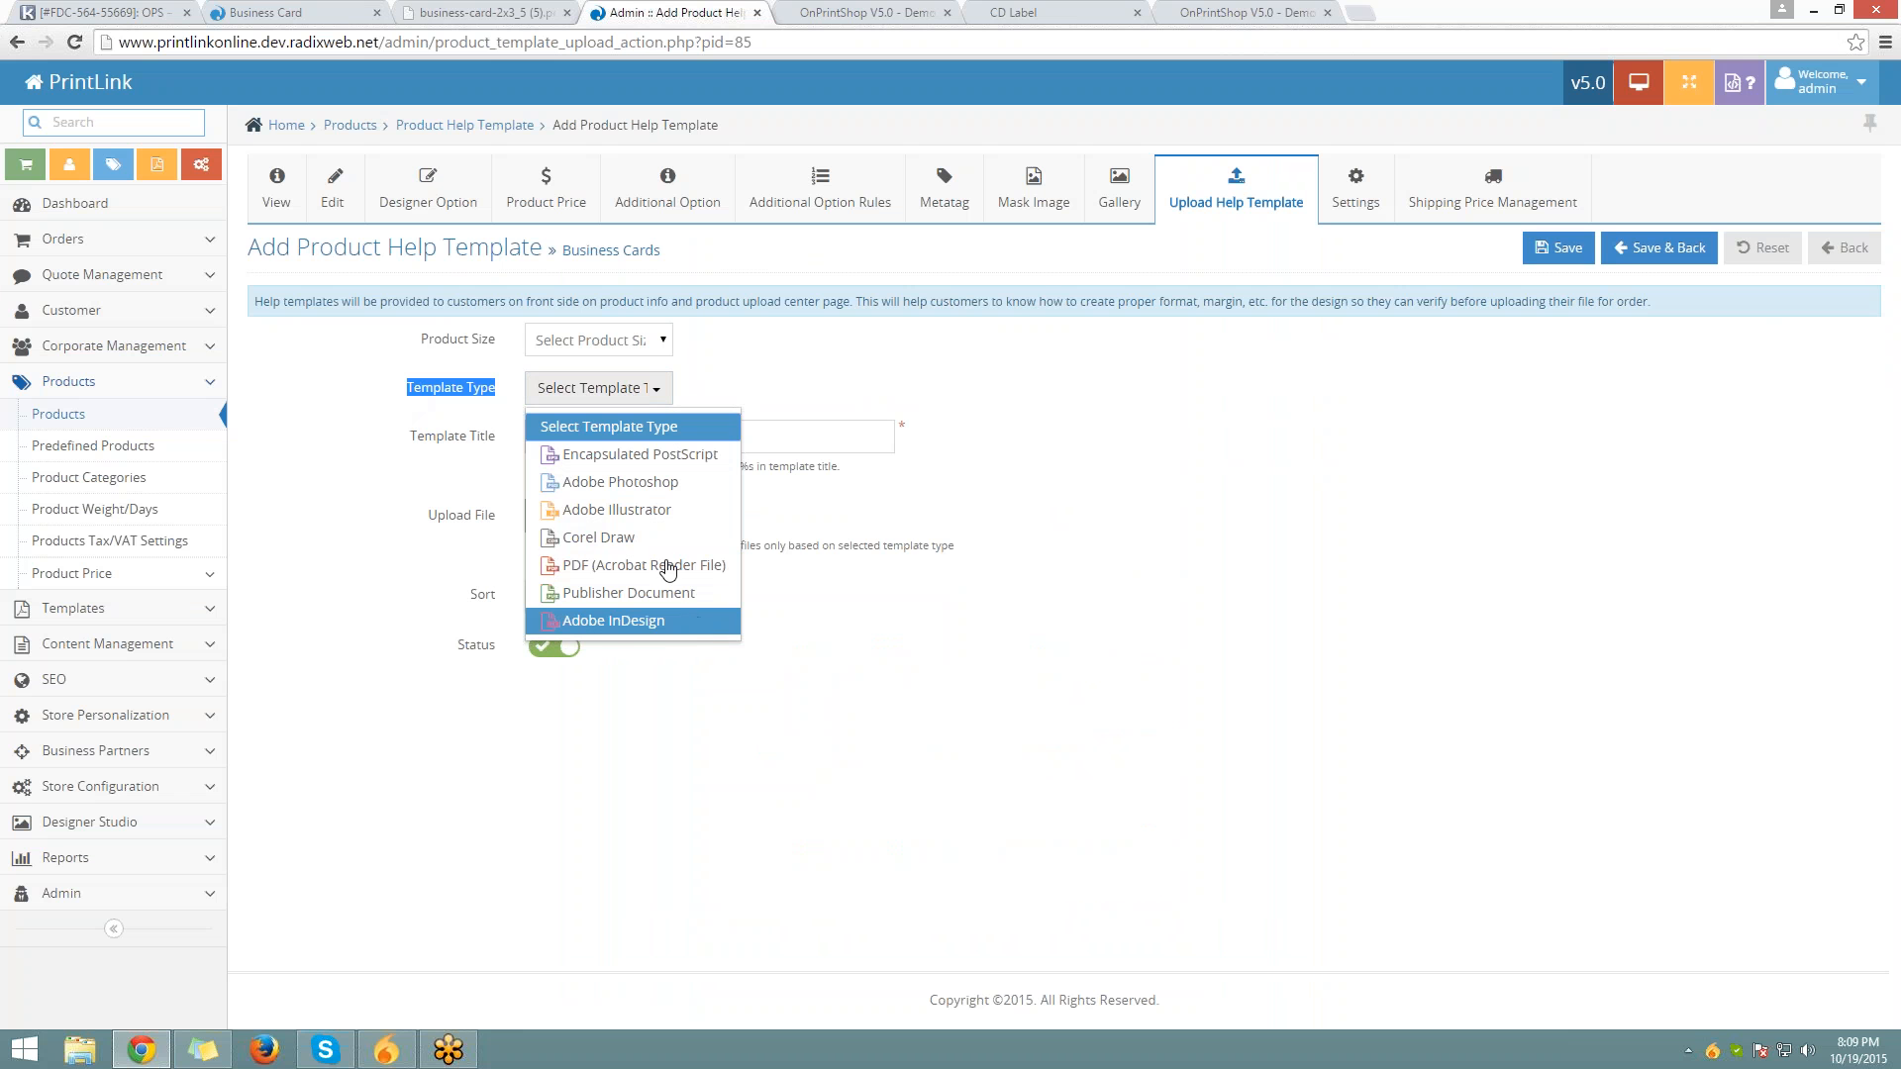
{"action": "left_click", "coordinate": [668, 566]}
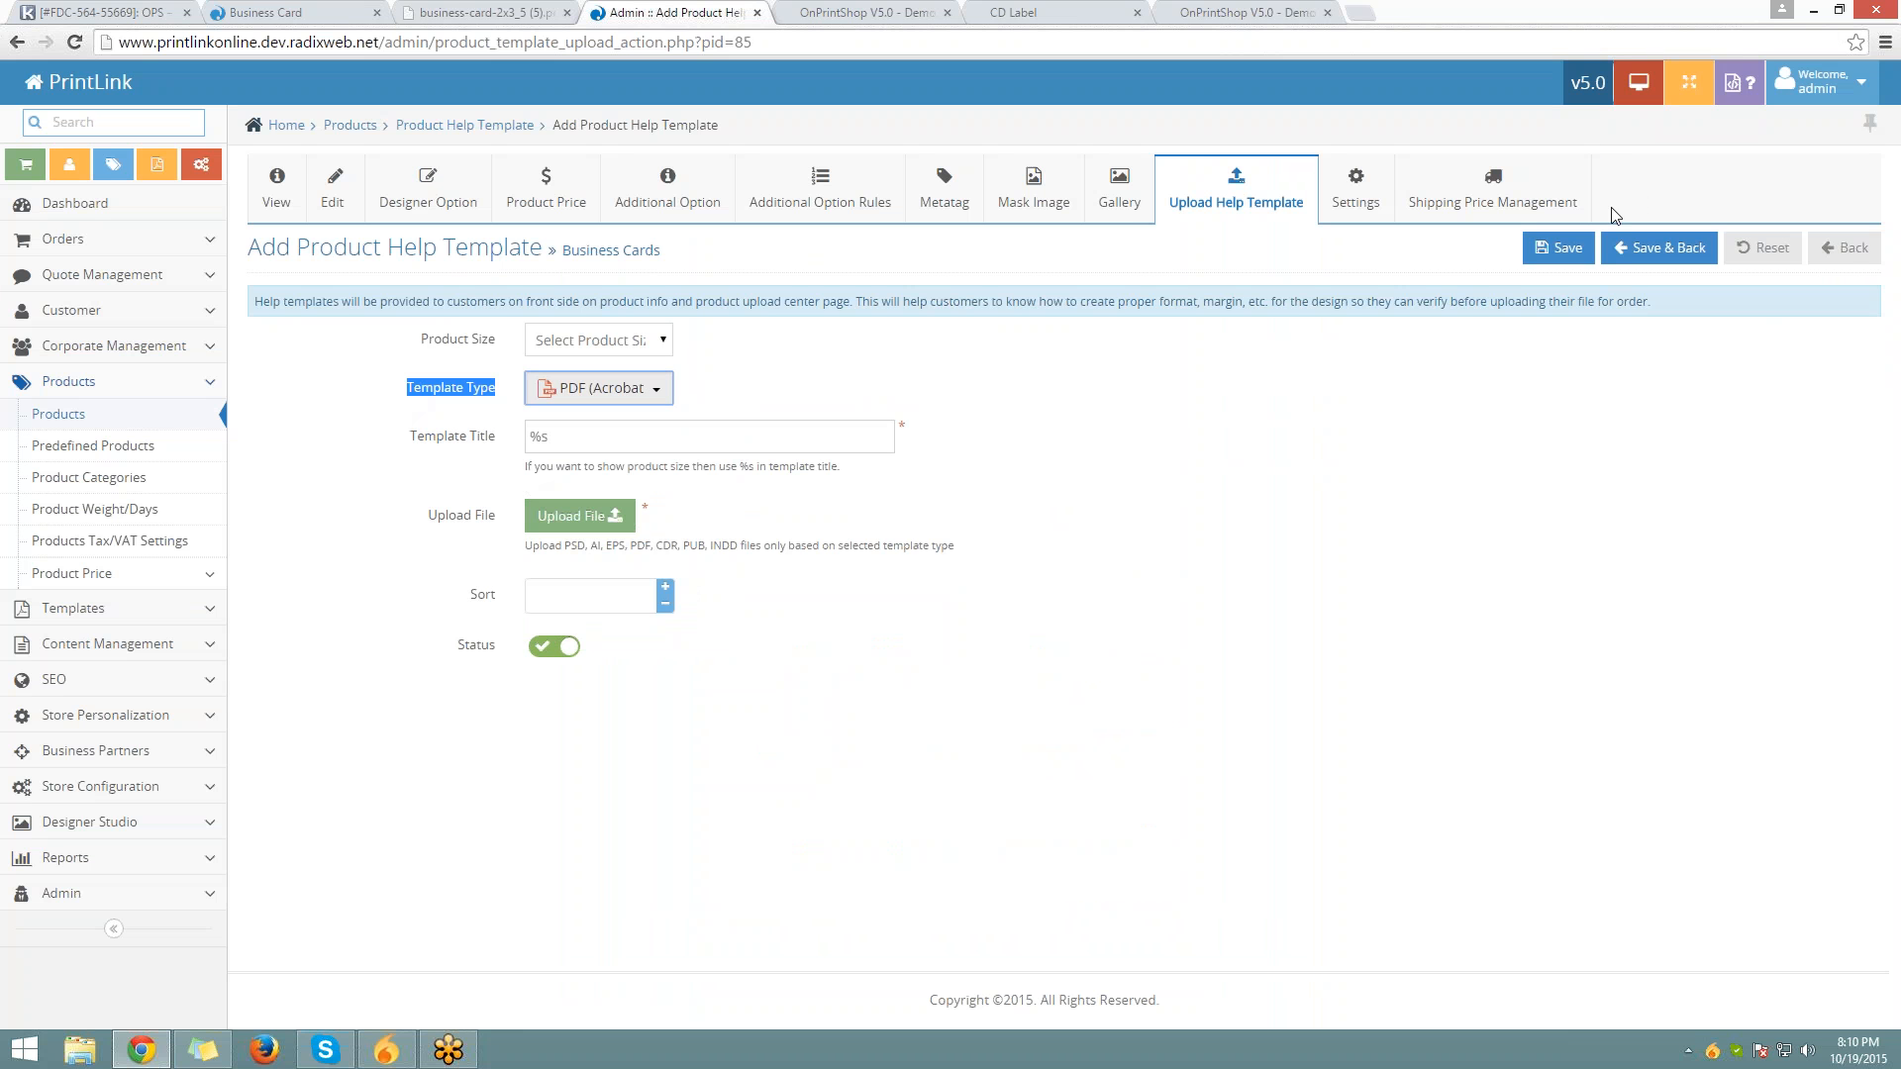
On the Business Cards Settings page, set the preview image DPI to 170
{"action": "left_click", "coordinate": [1335, 208]}
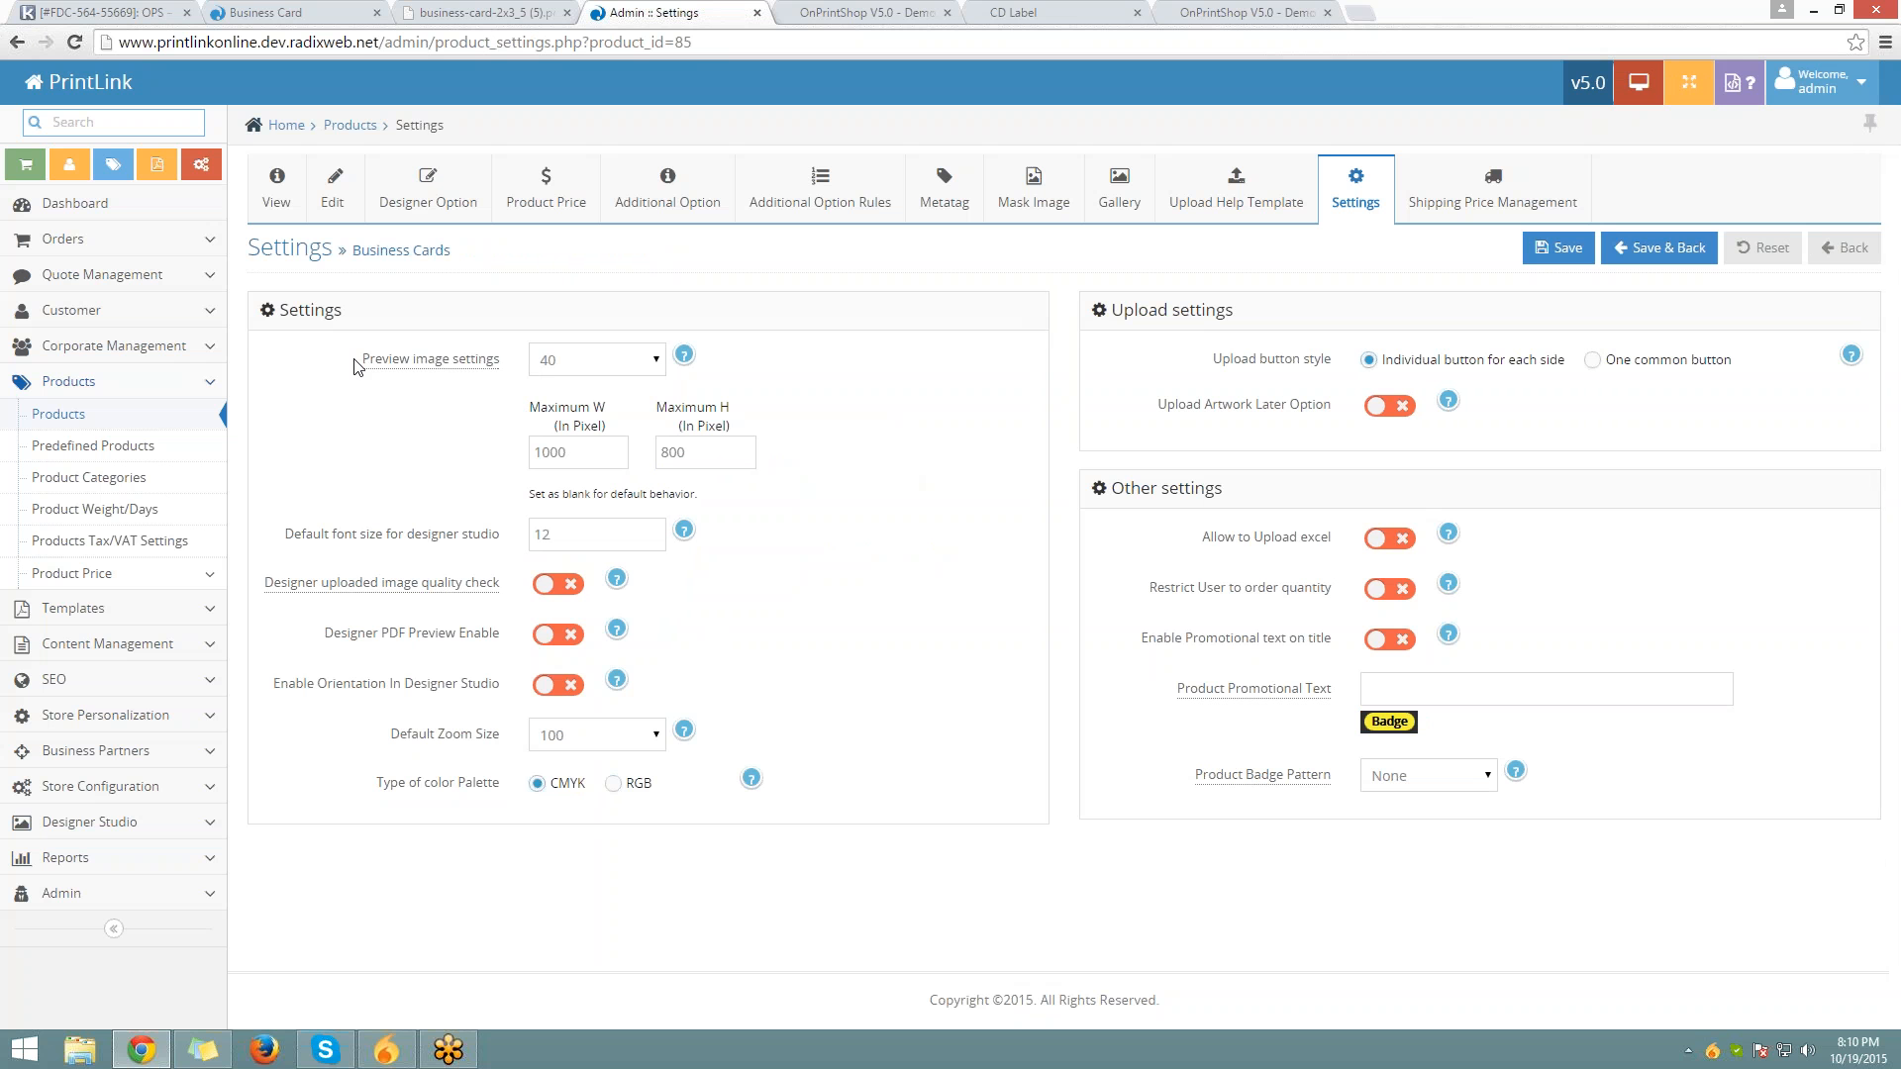
{"action": "left_click_drag", "start_coordinate": [355, 366], "coordinate": [498, 345]}
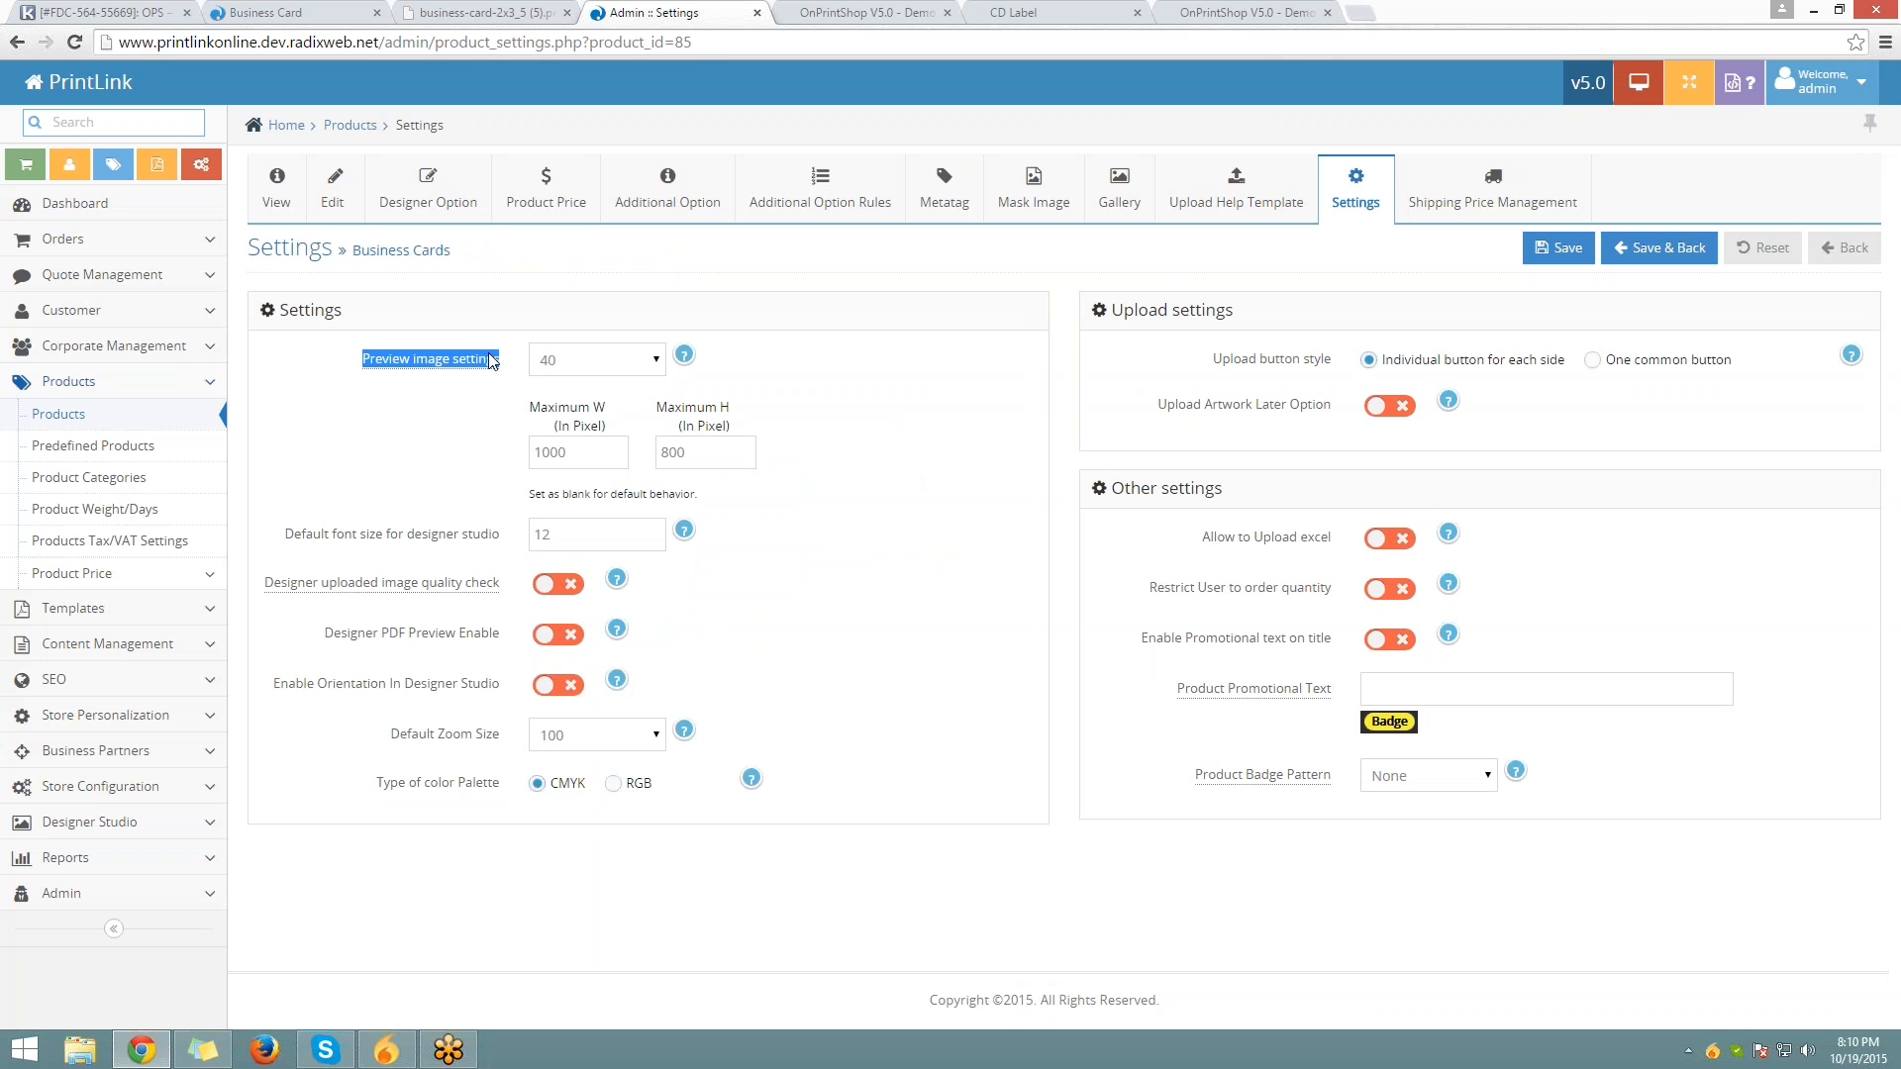
{"action": "mouse_move", "coordinate": [465, 363]}
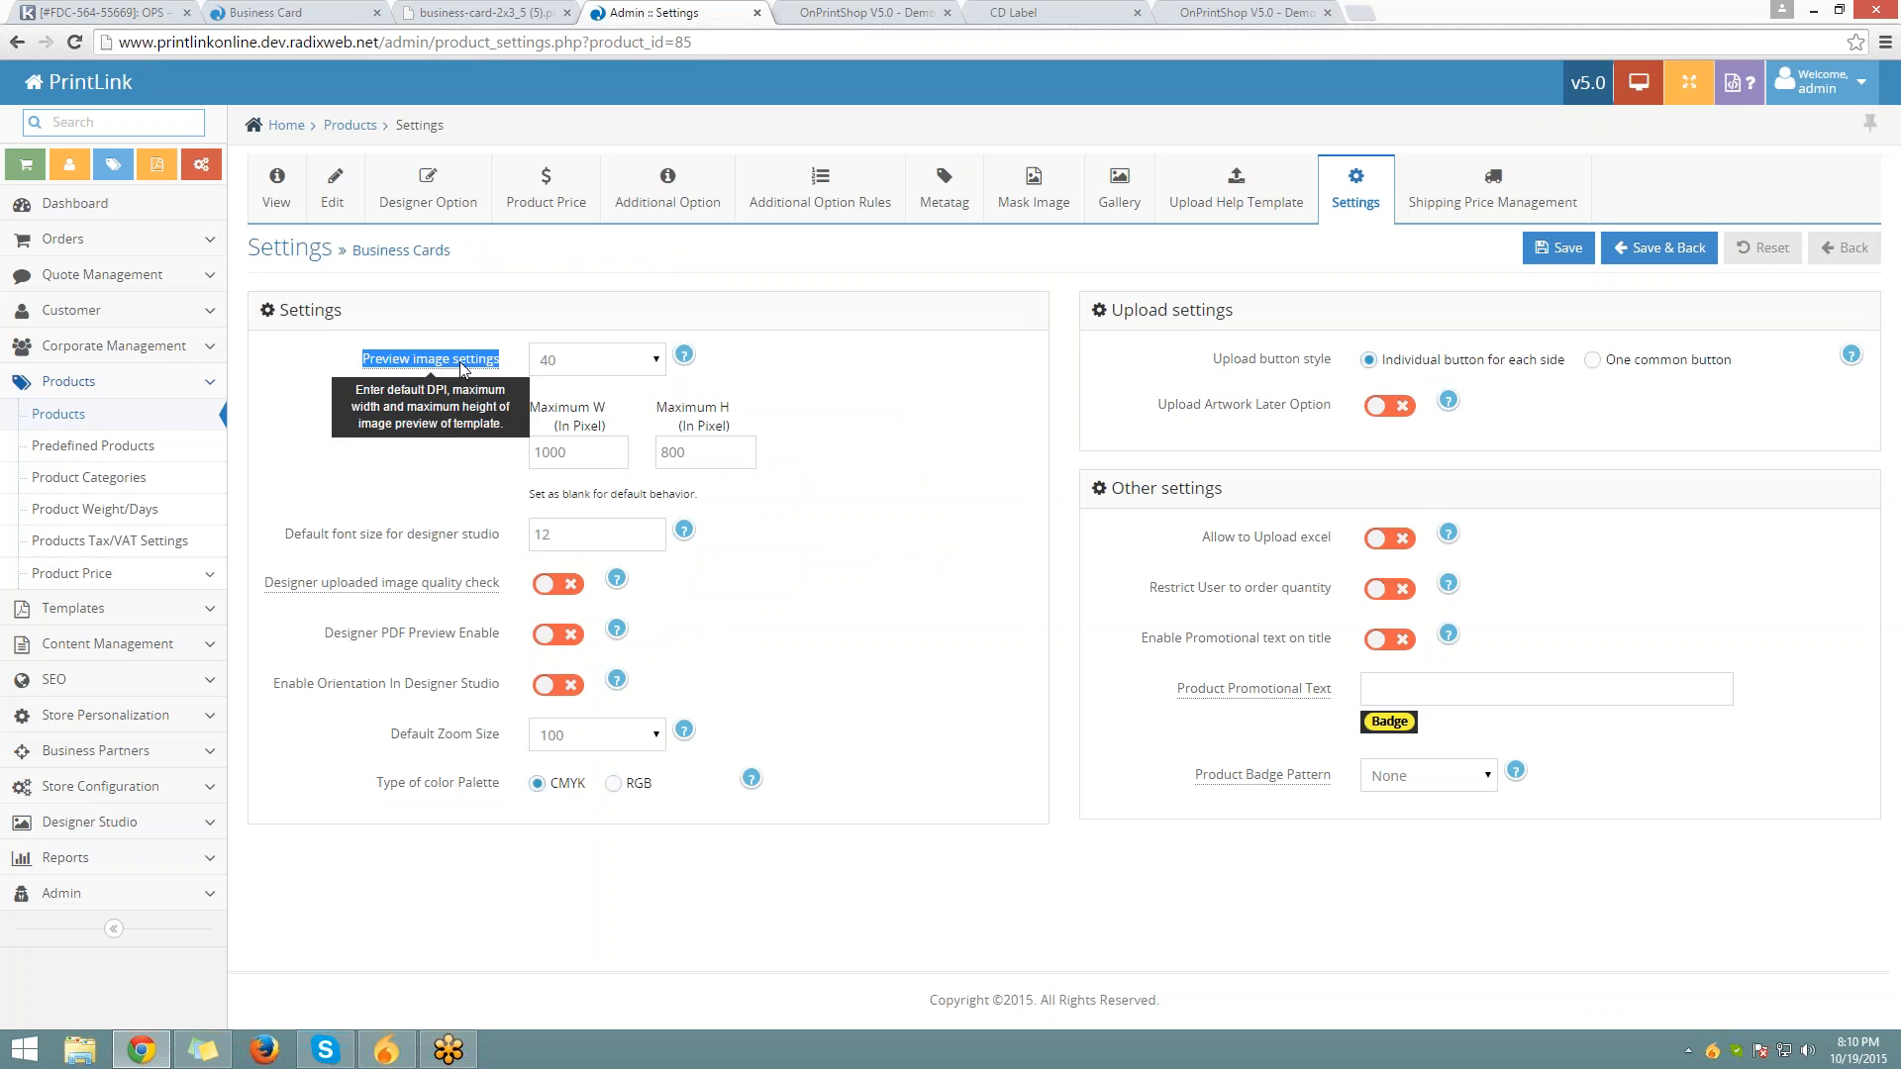
{"action": "left_click", "coordinate": [803, 420]}
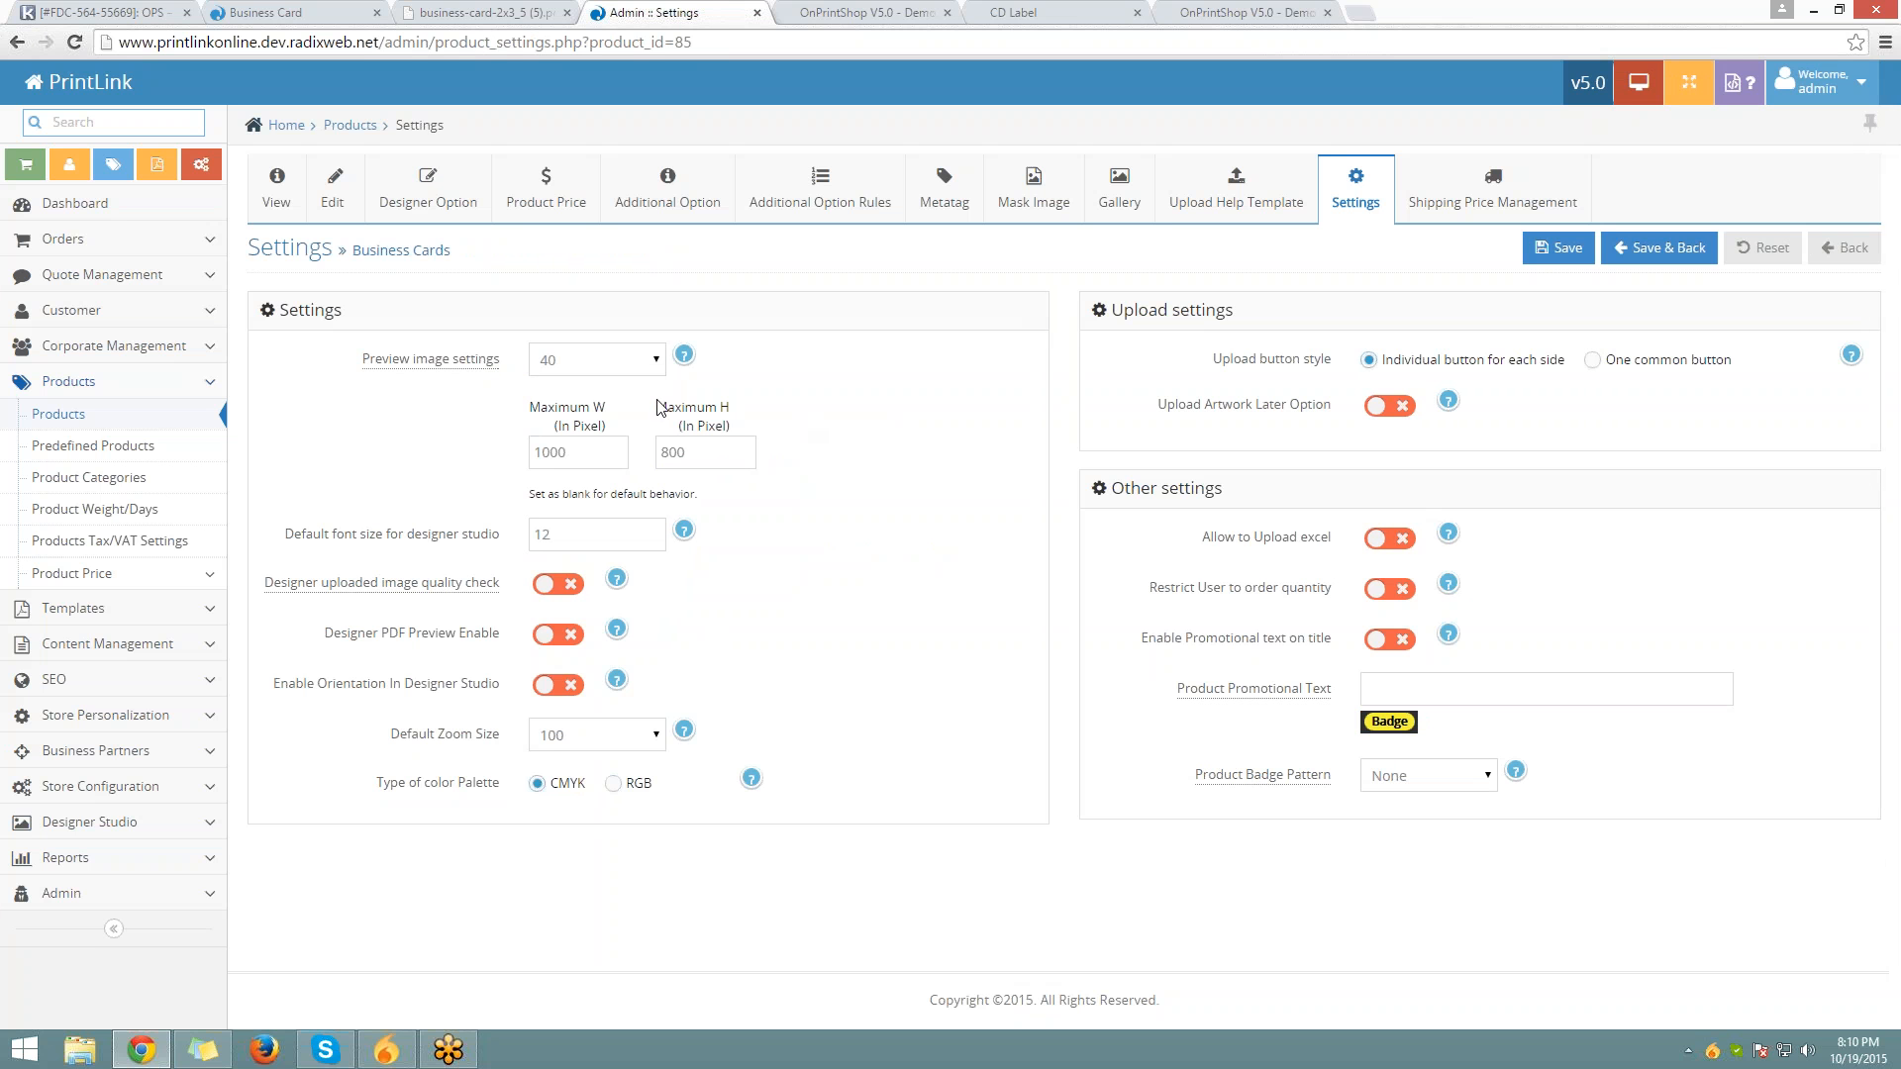
{"action": "left_click", "coordinate": [662, 364]}
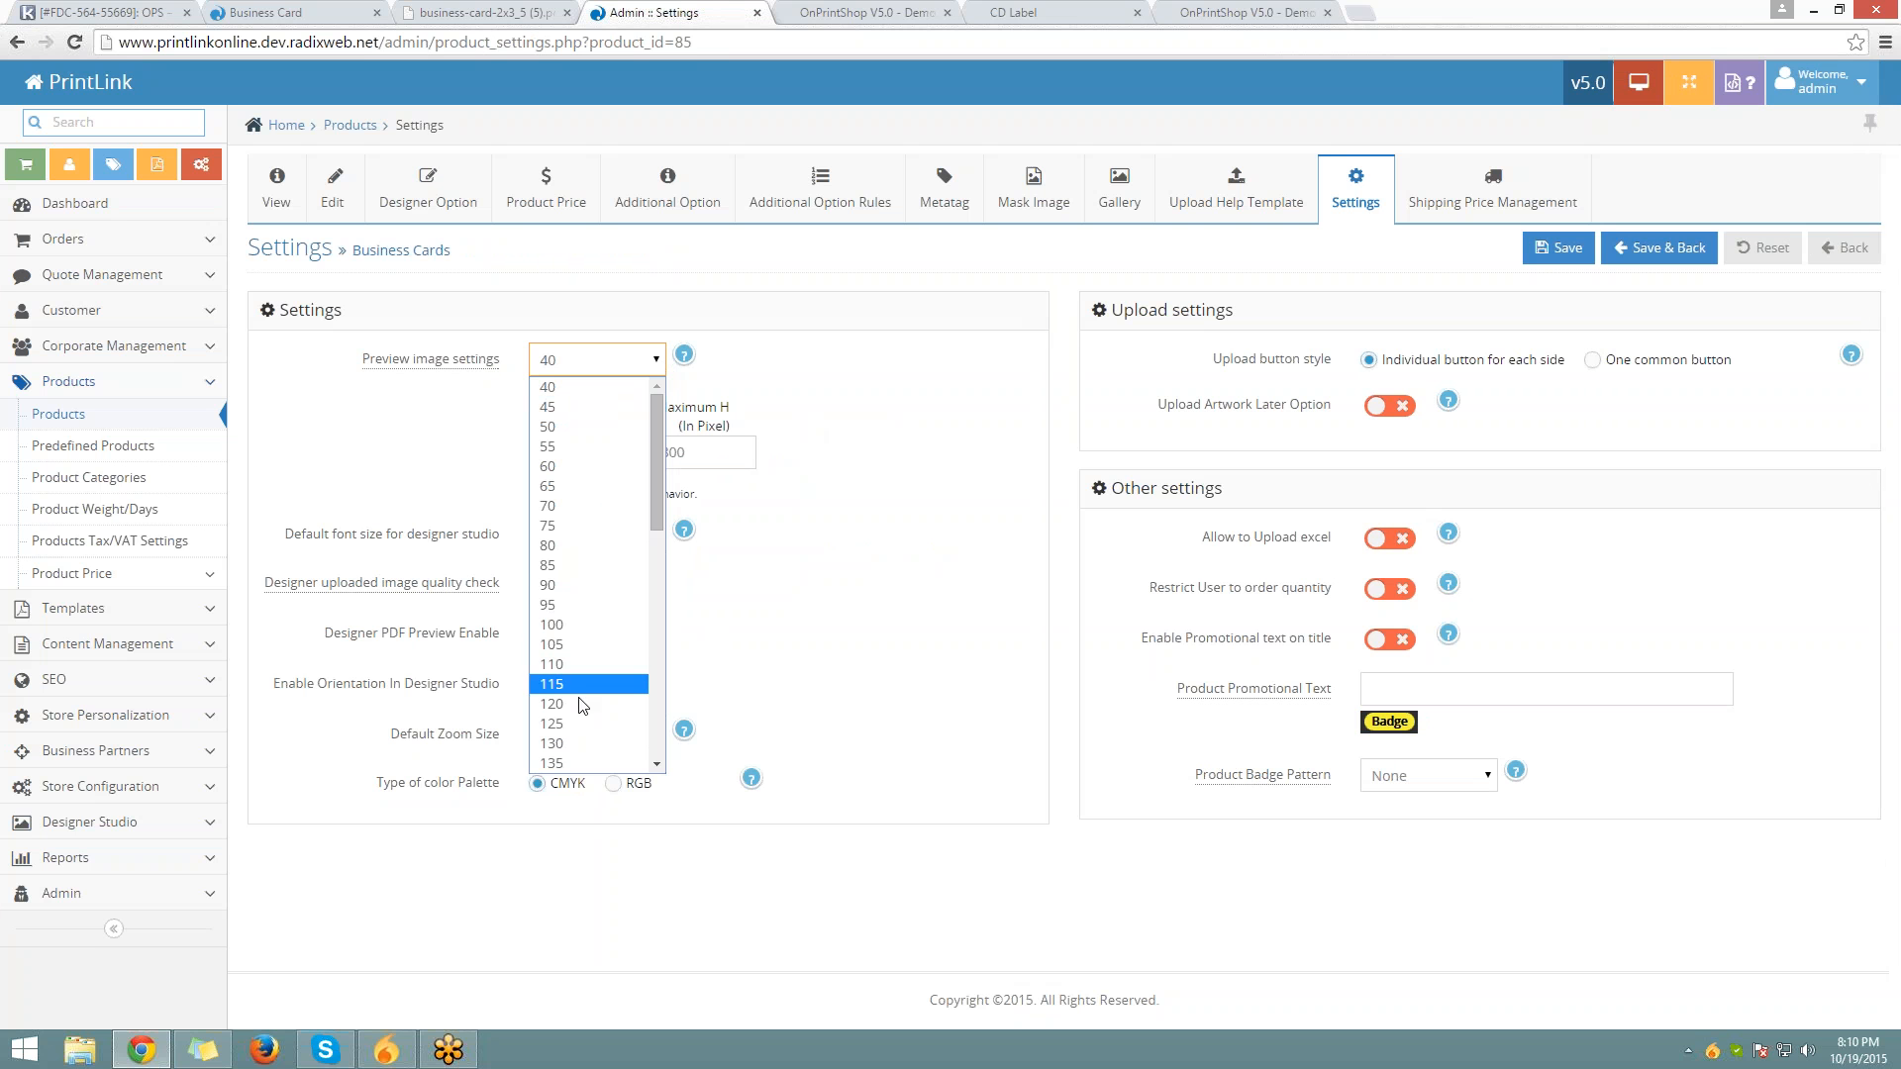
{"action": "scroll", "coordinate": [578, 693], "scroll_direction": "down", "scroll_amount": 4}
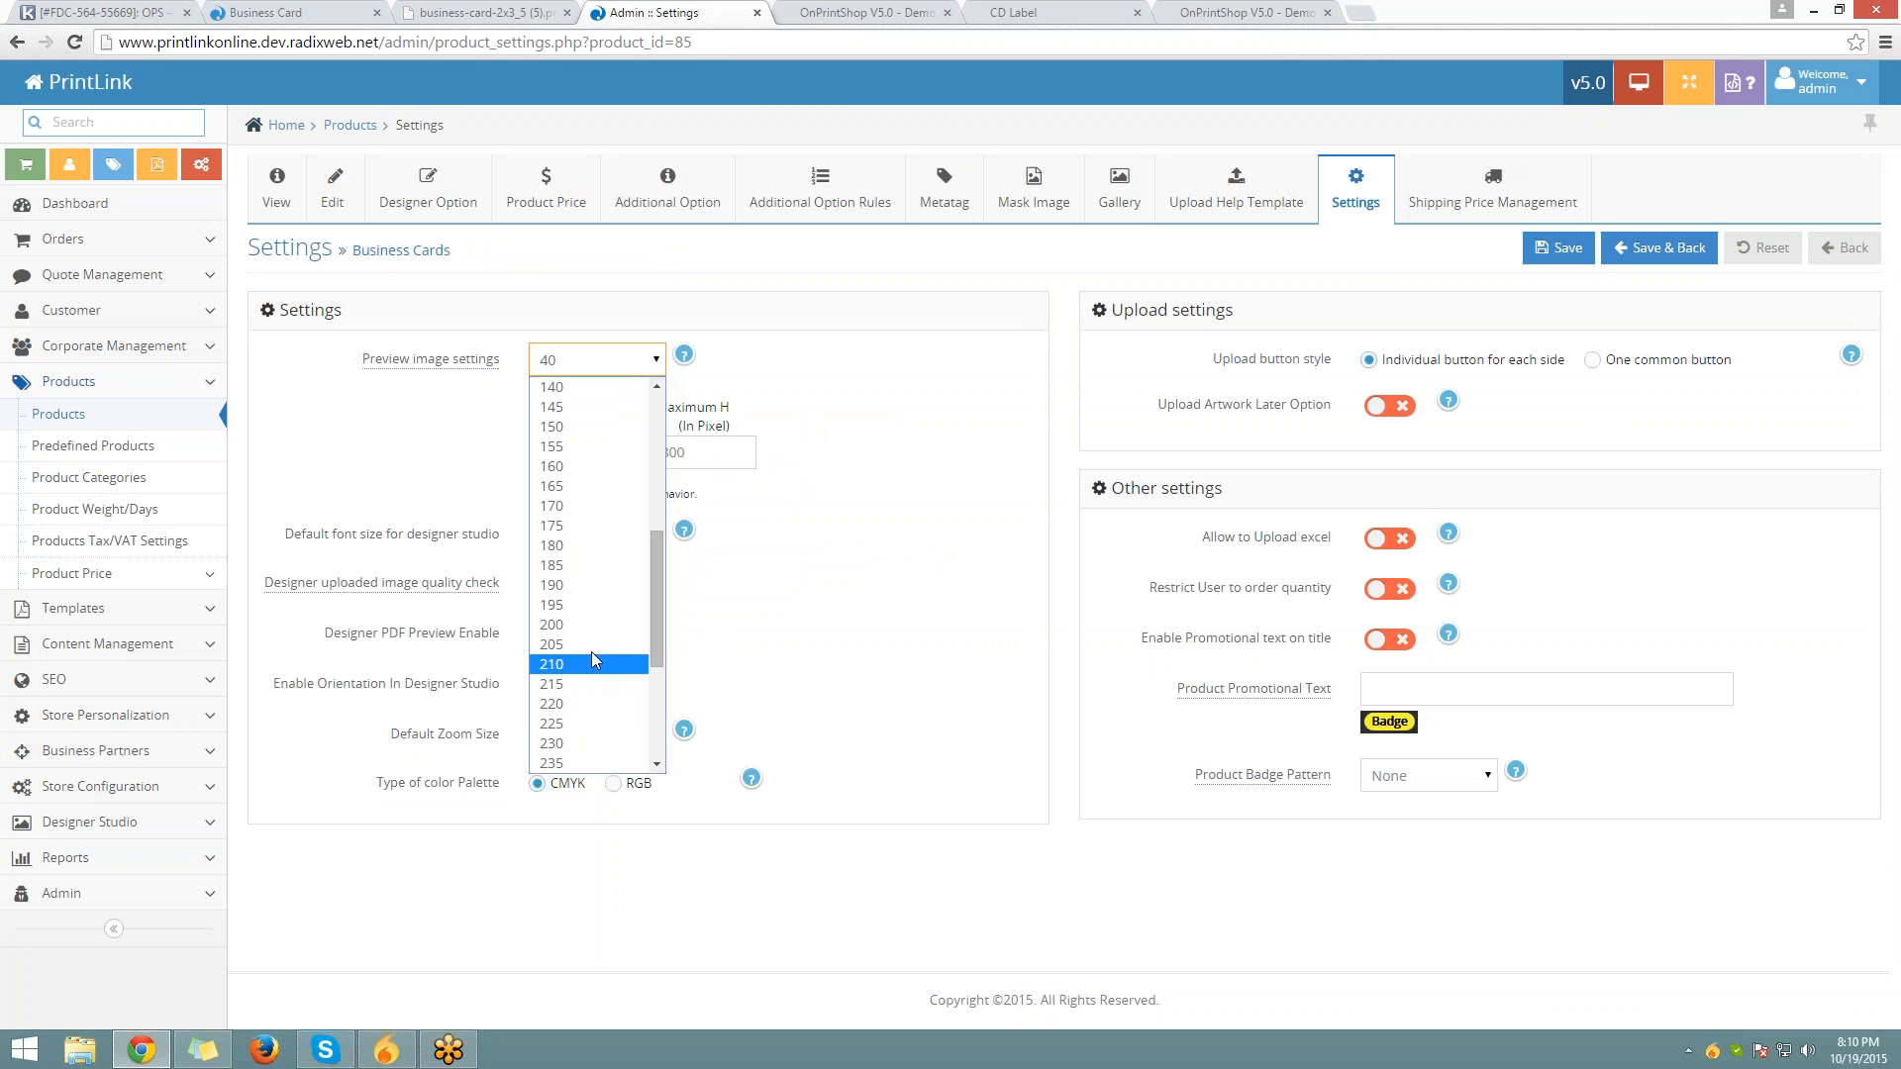
{"action": "left_click", "coordinate": [592, 503]}
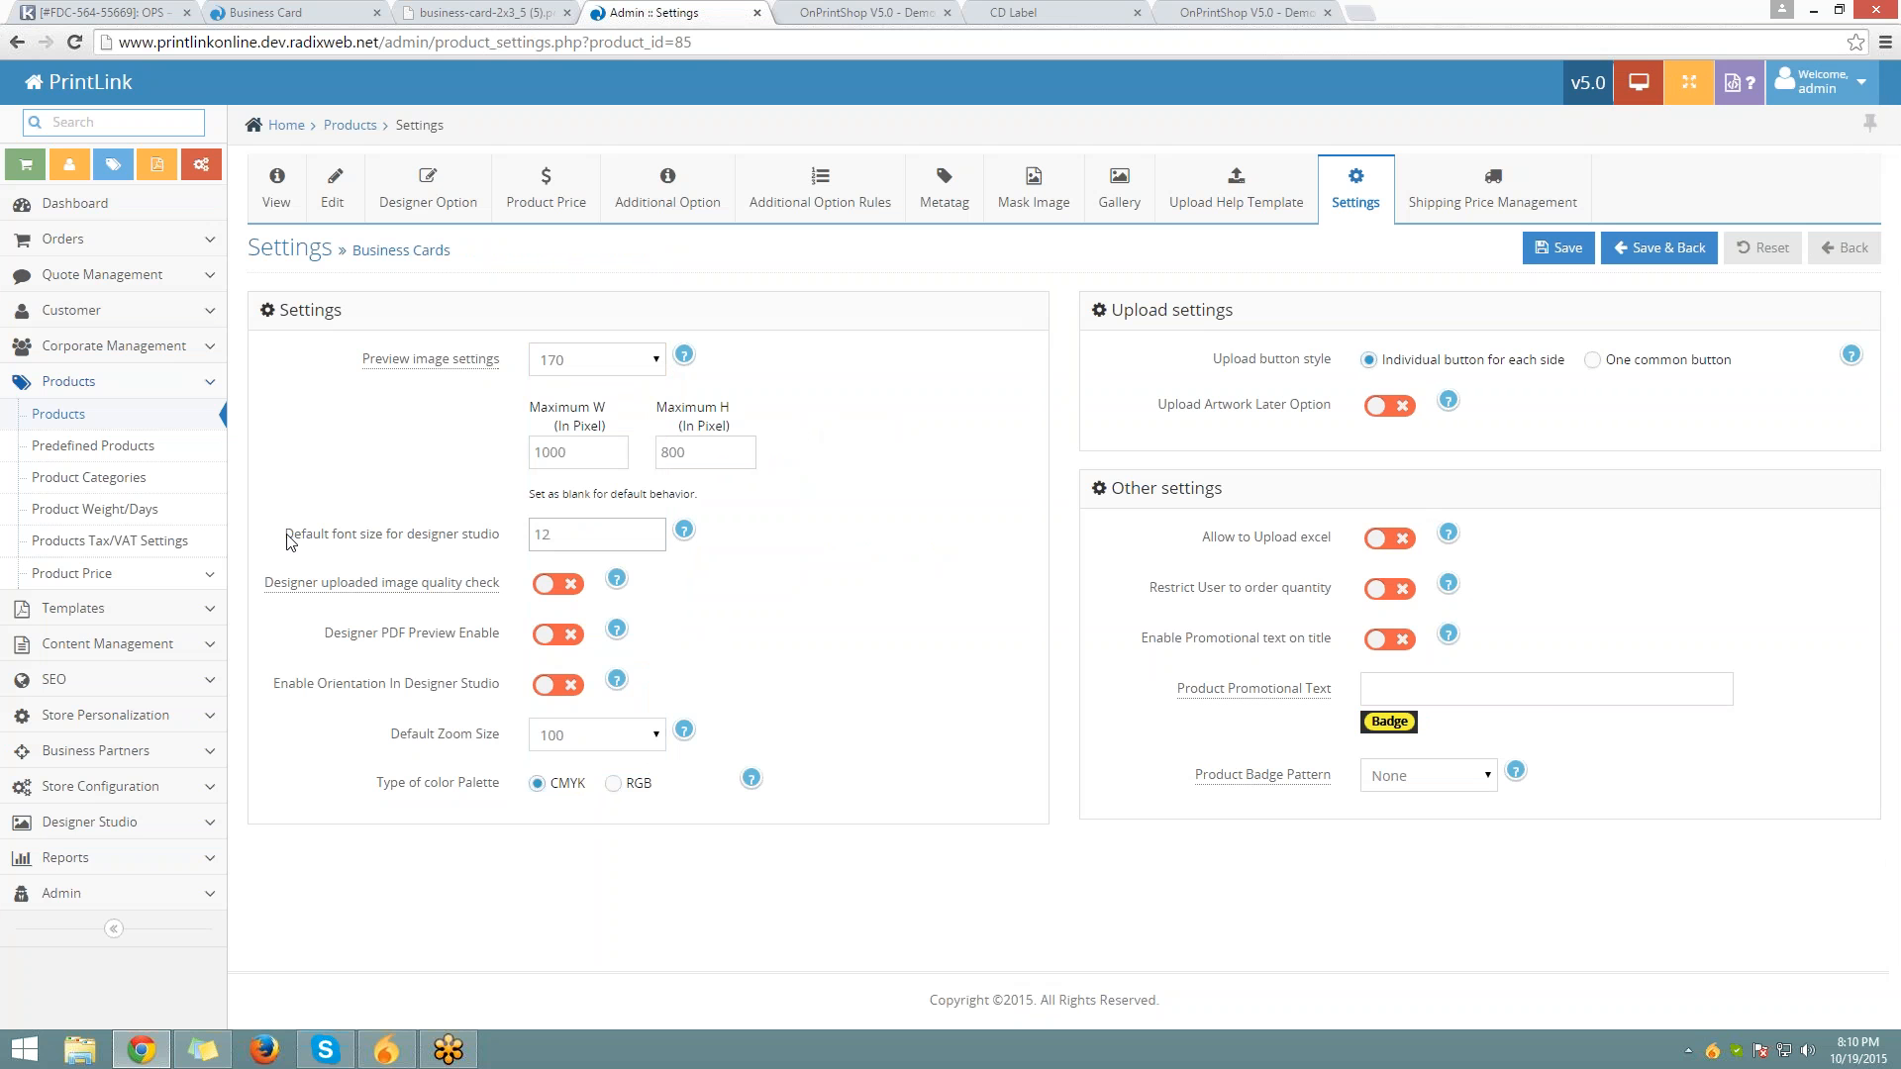
{"action": "left_click_drag", "start_coordinate": [285, 535], "coordinate": [500, 539]}
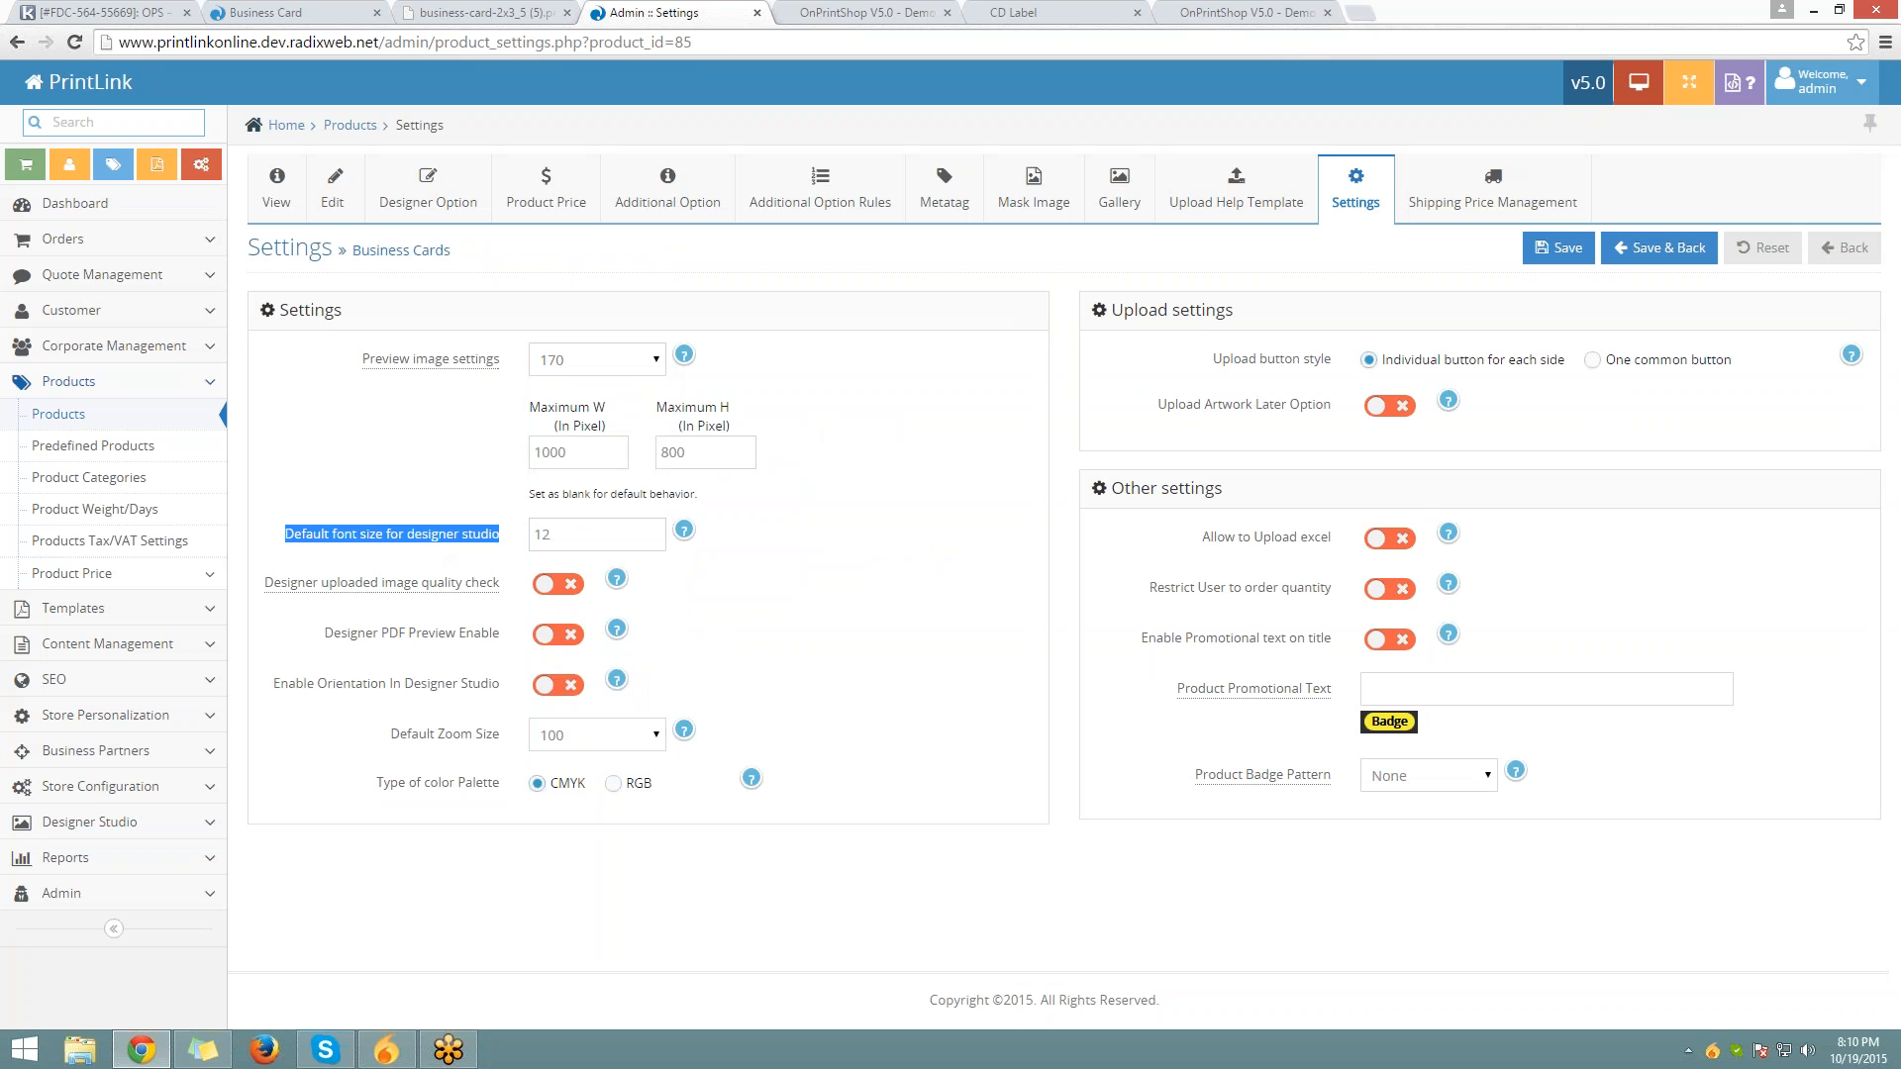
{"action": "left_click", "coordinate": [566, 13]}
Open storefront Business Cards, start a Custom Design, and add a Sample Text box in Arial 12
{"action": "left_click", "coordinate": [262, 12]}
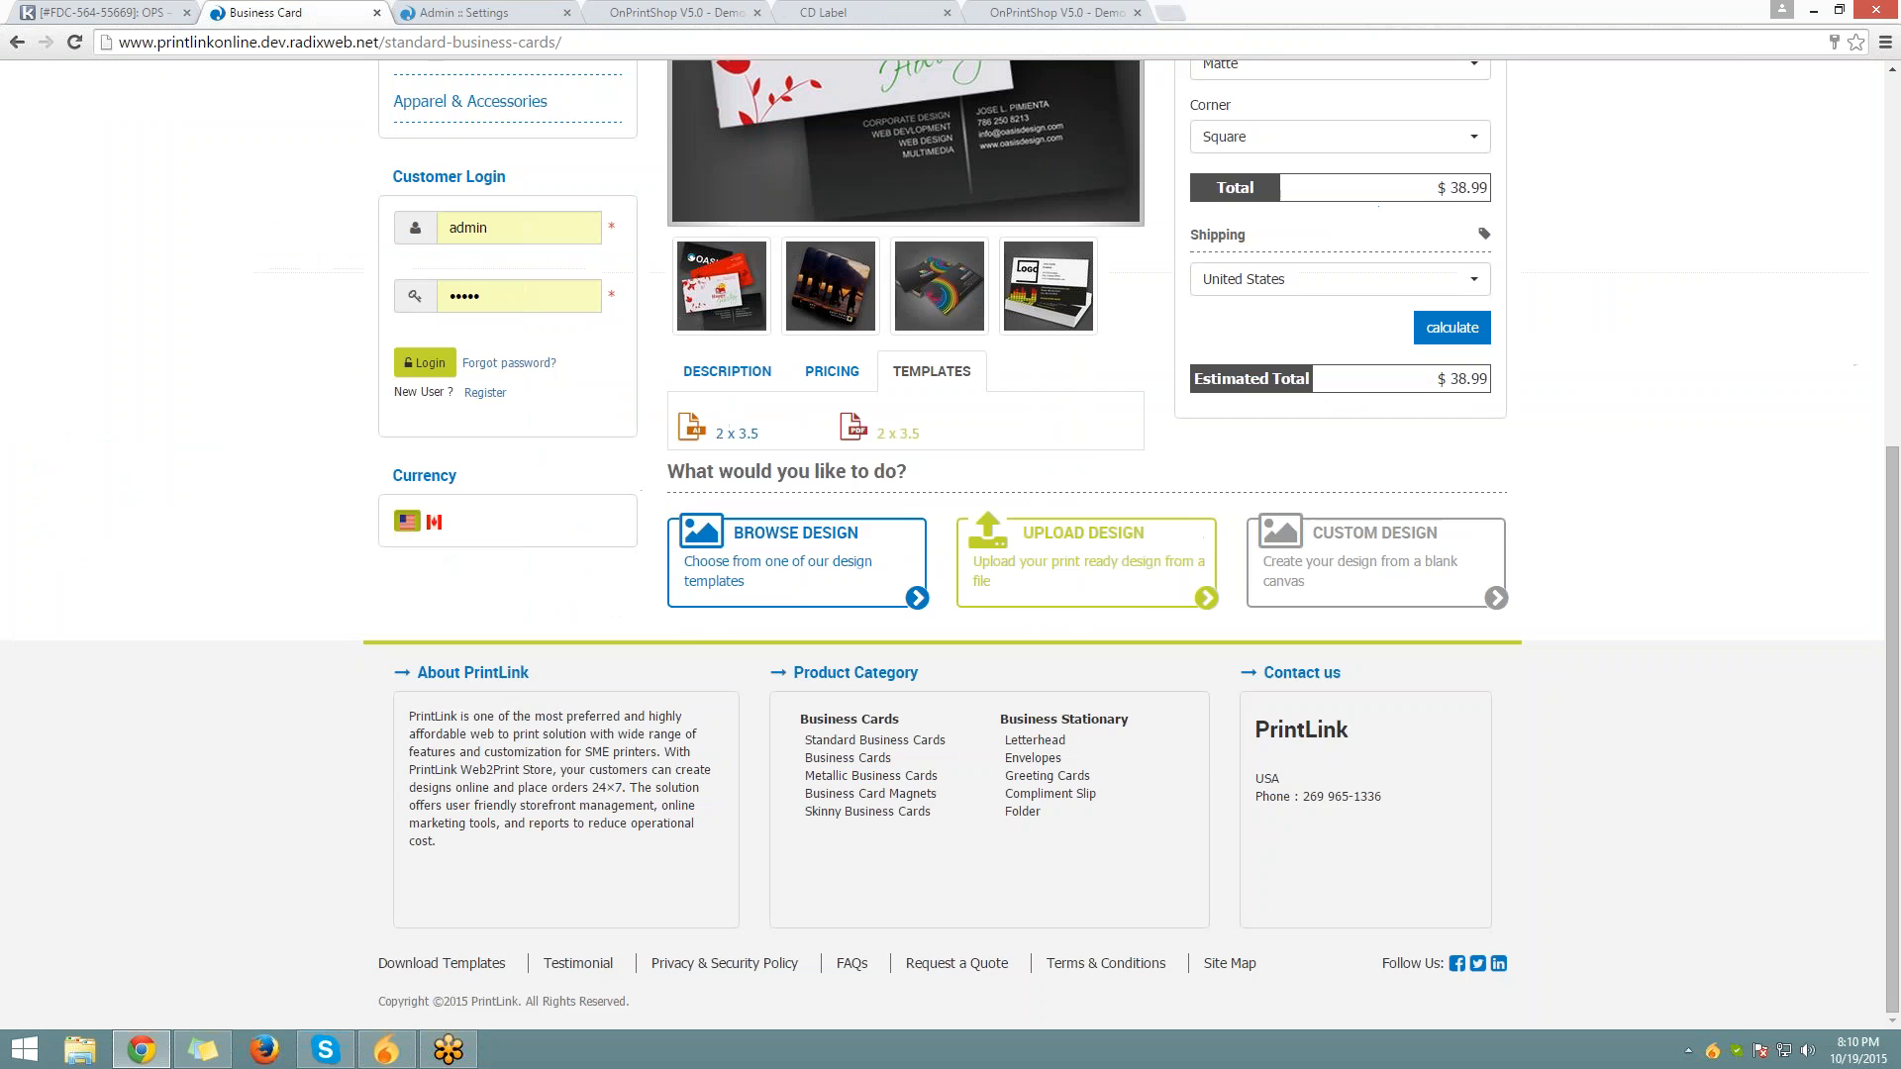
{"action": "scroll", "coordinate": [499, 648], "scroll_direction": "up", "scroll_amount": 8}
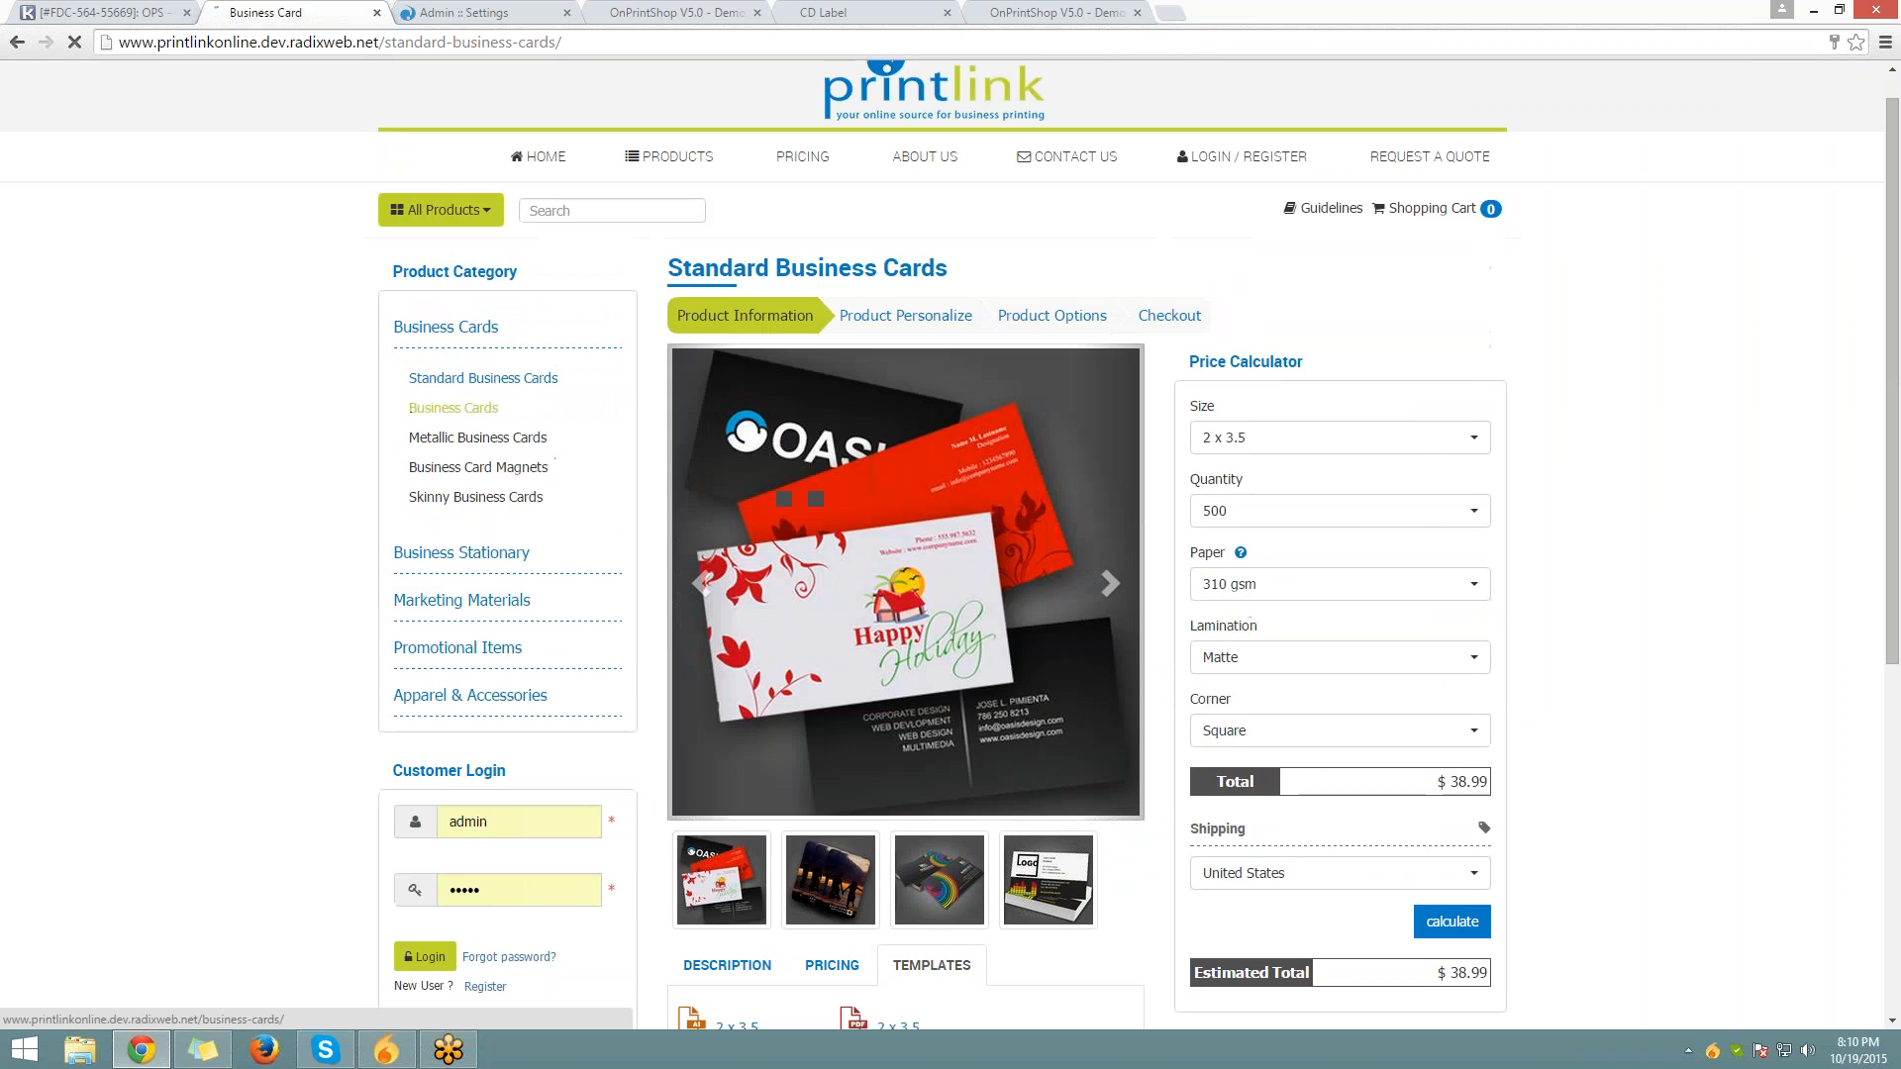
{"action": "left_click", "coordinate": [454, 408]}
{"action": "scroll", "coordinate": [453, 408], "scroll_direction": "down", "scroll_amount": 5}
{"action": "scroll", "coordinate": [1089, 550], "scroll_direction": "down", "scroll_amount": 4}
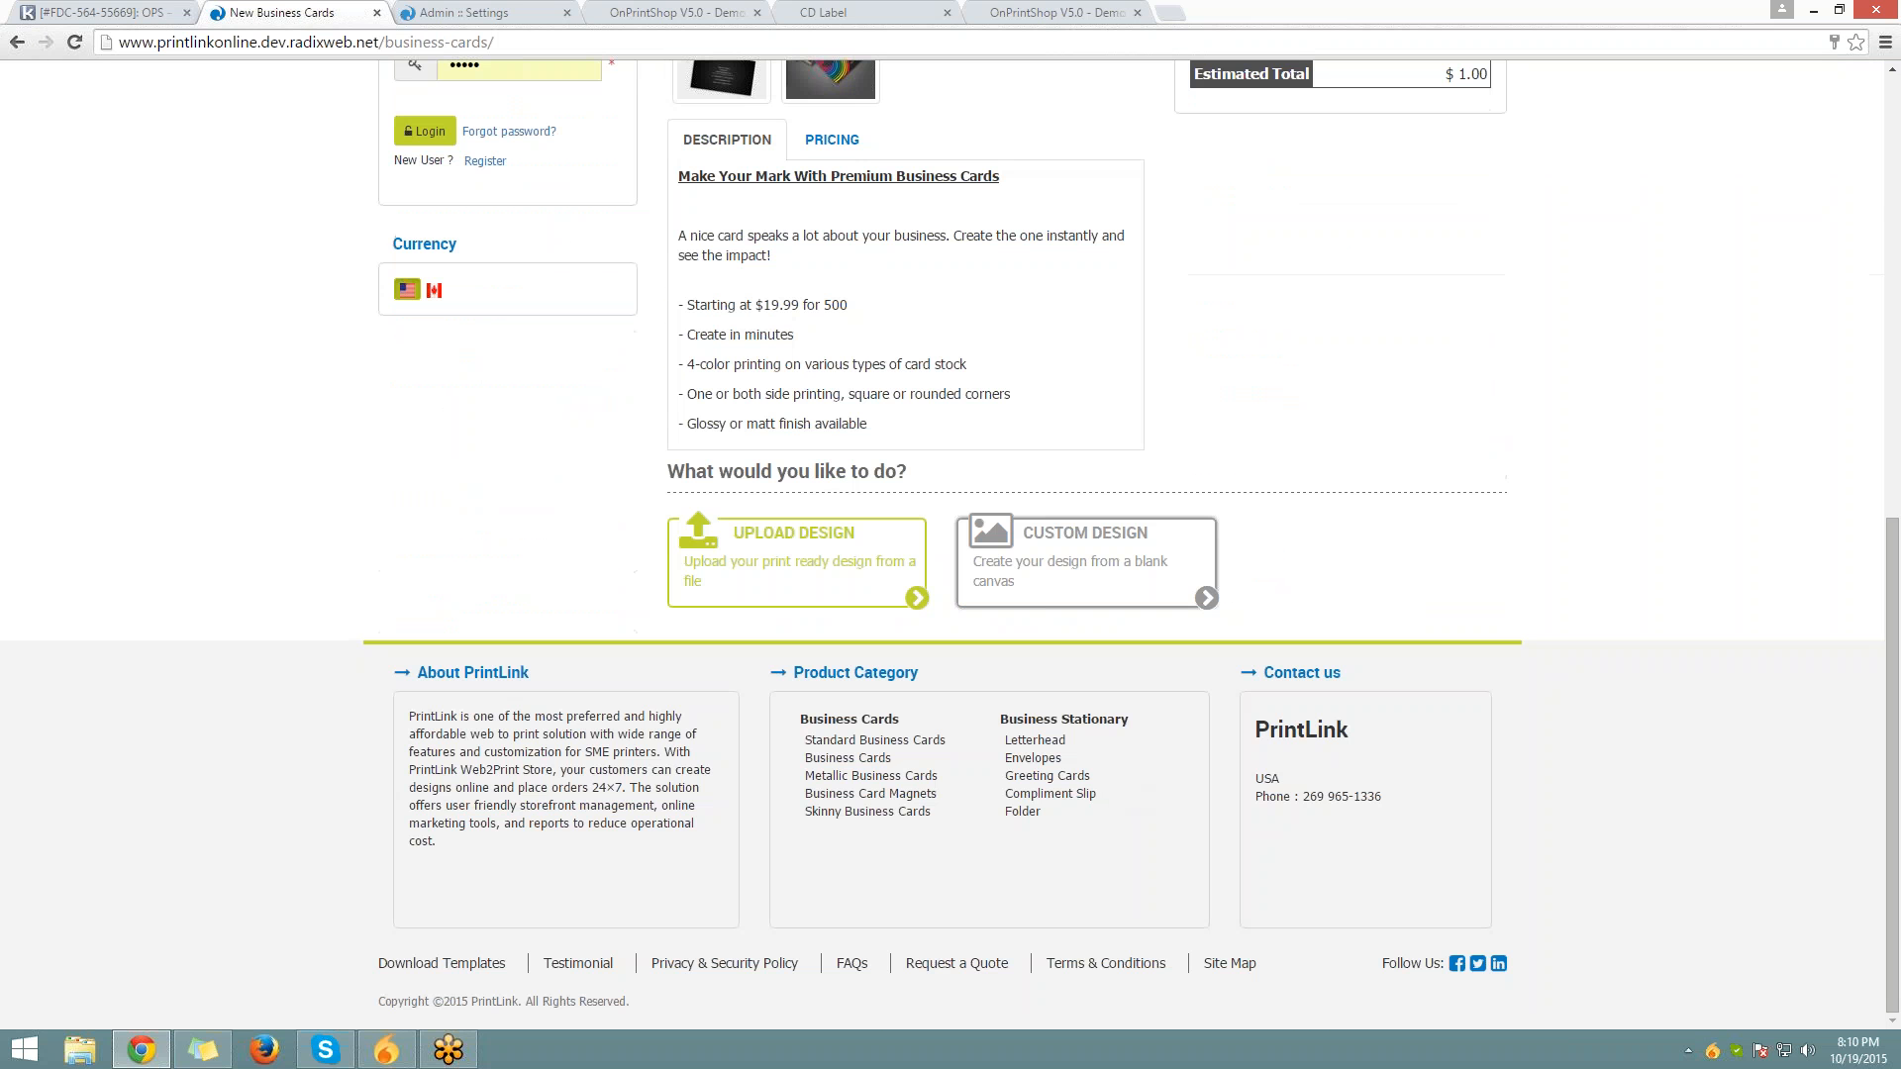
{"action": "left_click", "coordinate": [1089, 549]}
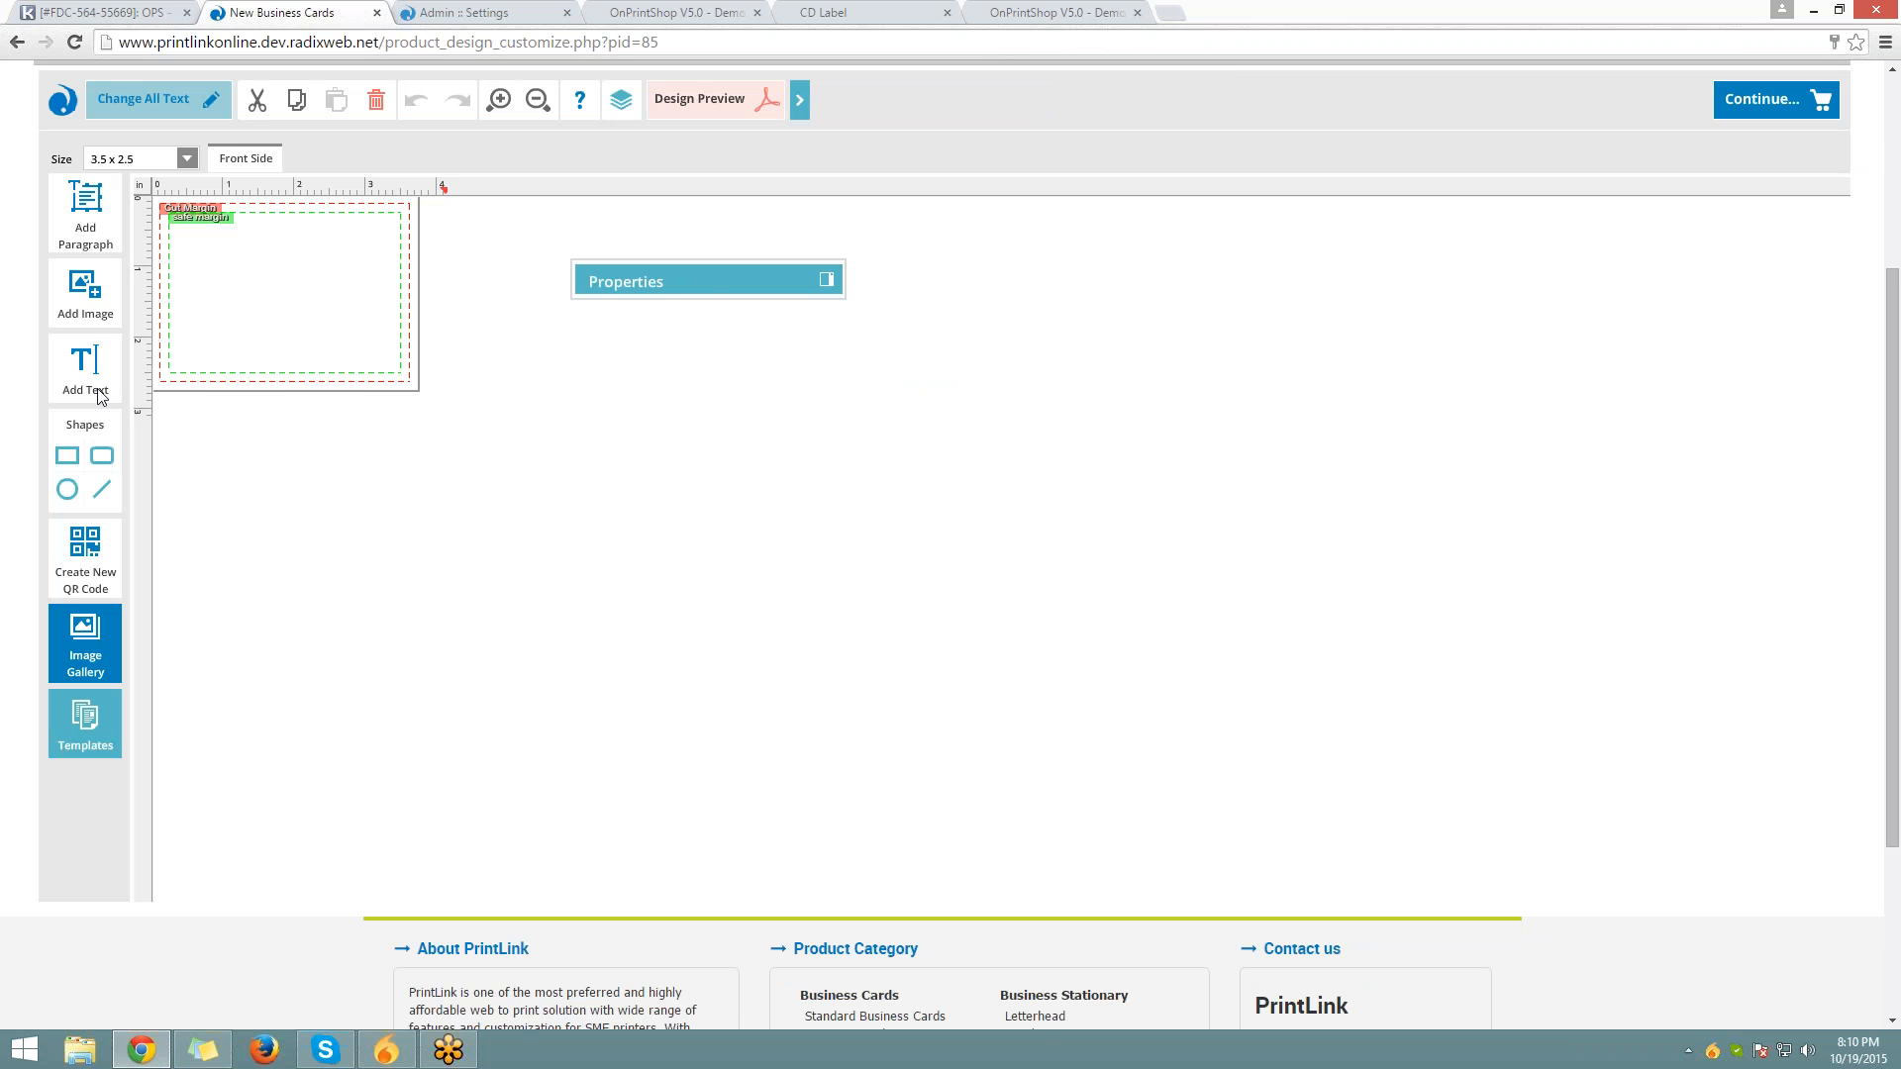
{"action": "left_click", "coordinate": [95, 373]}
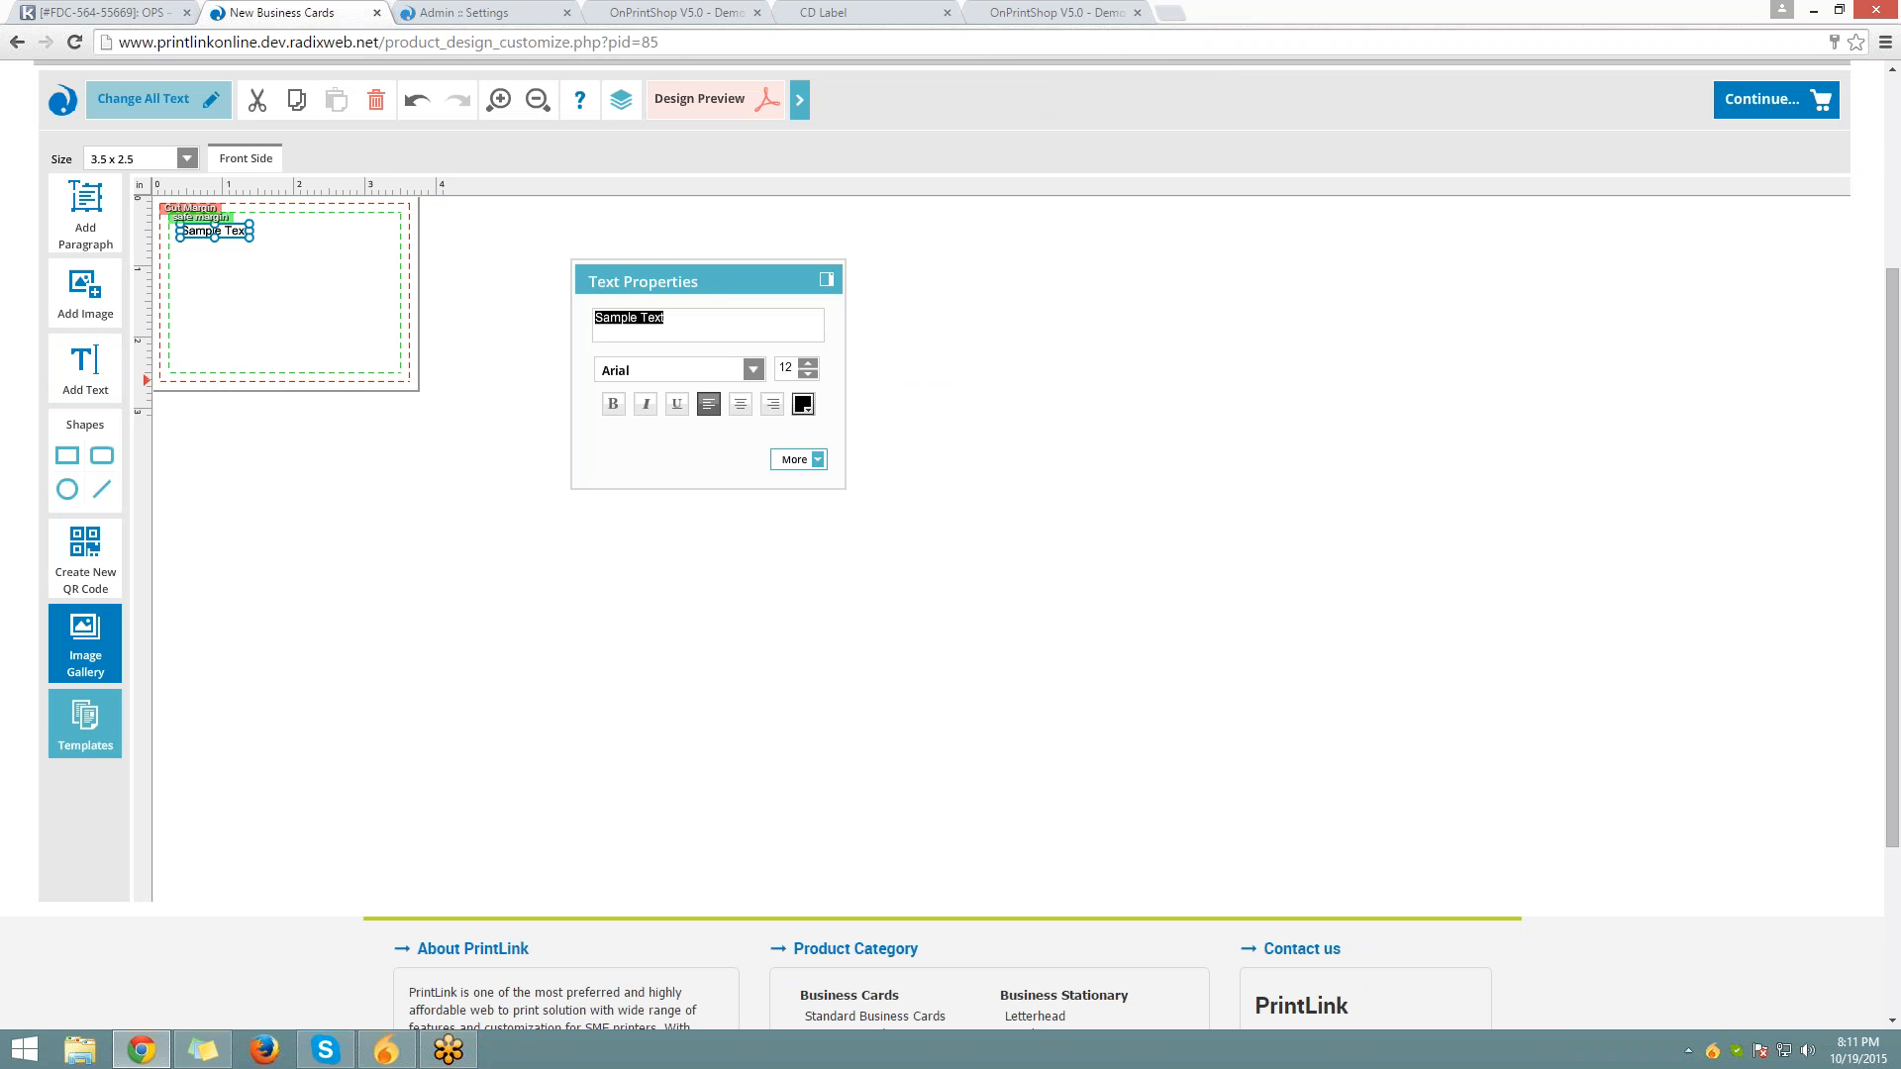
{"action": "left_click_drag", "start_coordinate": [796, 370], "coordinate": [783, 370]}
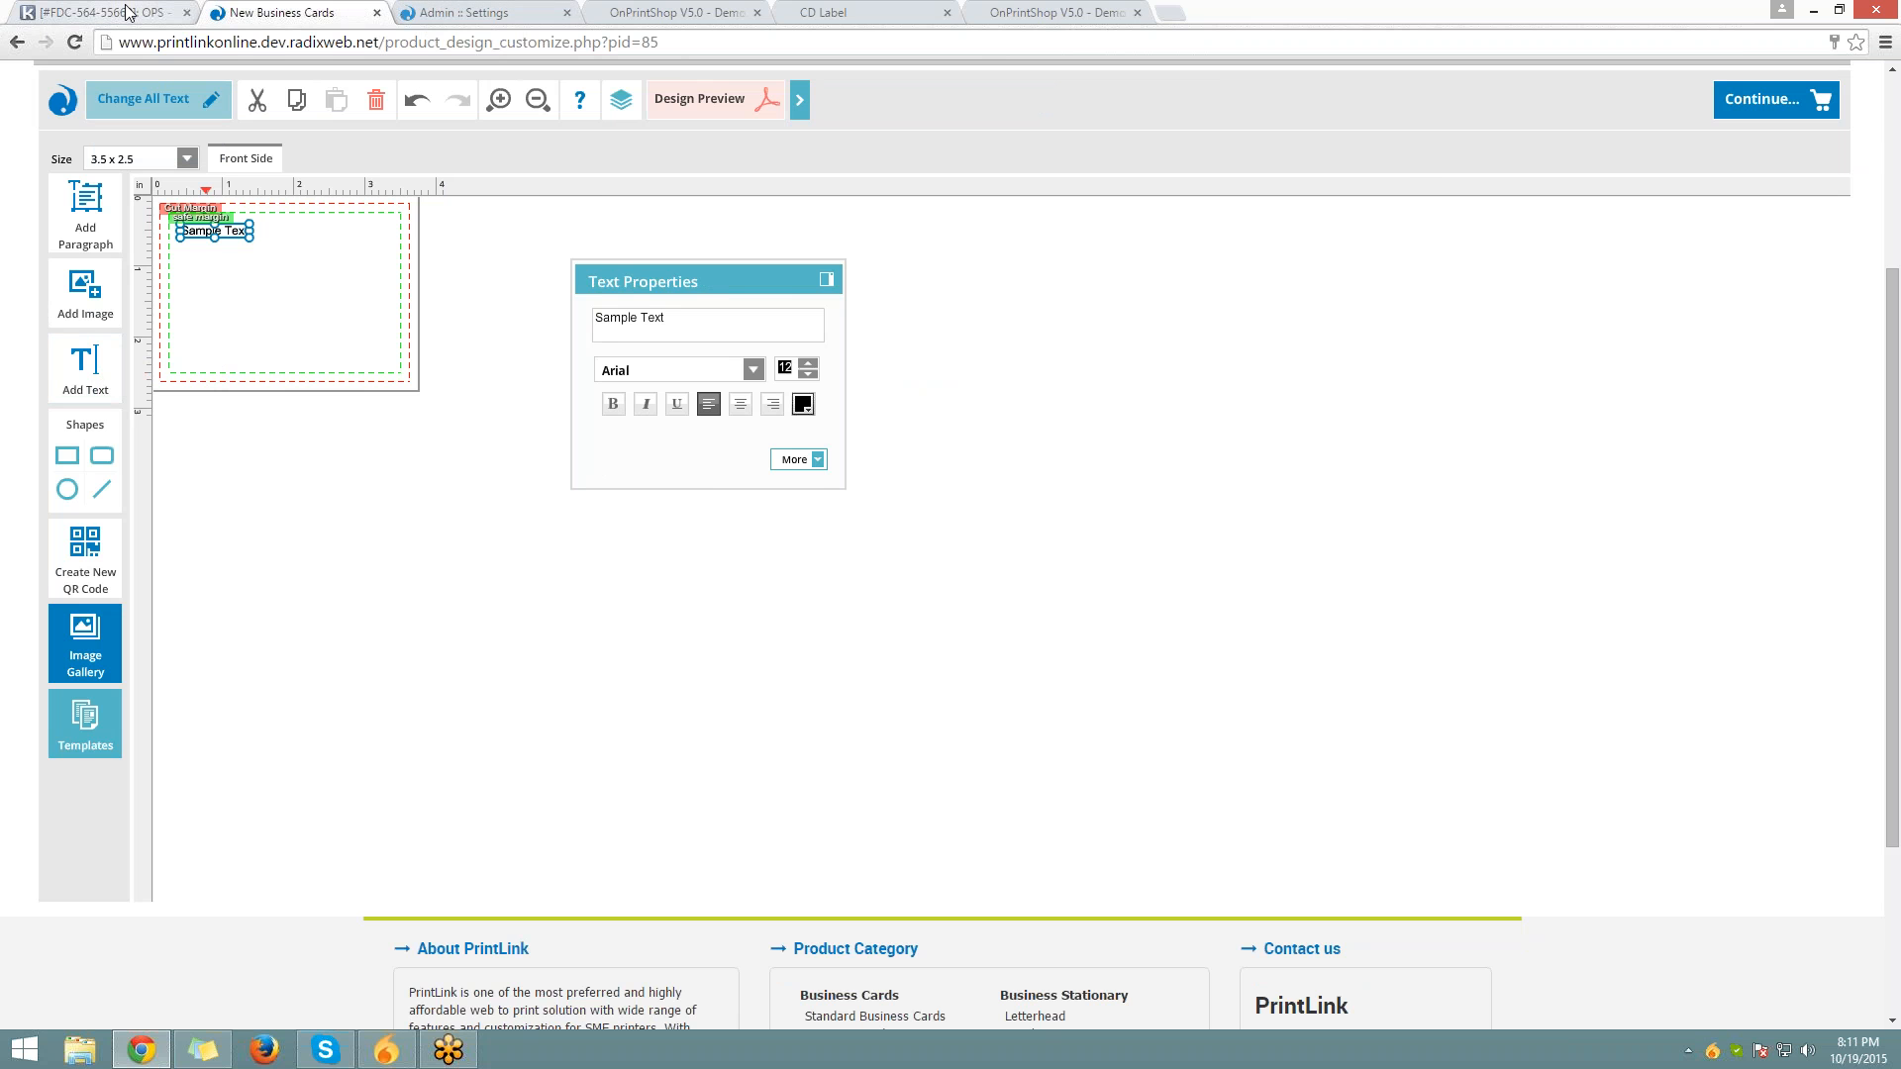
Return to admin Business Cards Settings and review font size 12 and the image quality check option
{"action": "left_click", "coordinate": [99, 12]}
{"action": "left_click", "coordinate": [465, 12]}
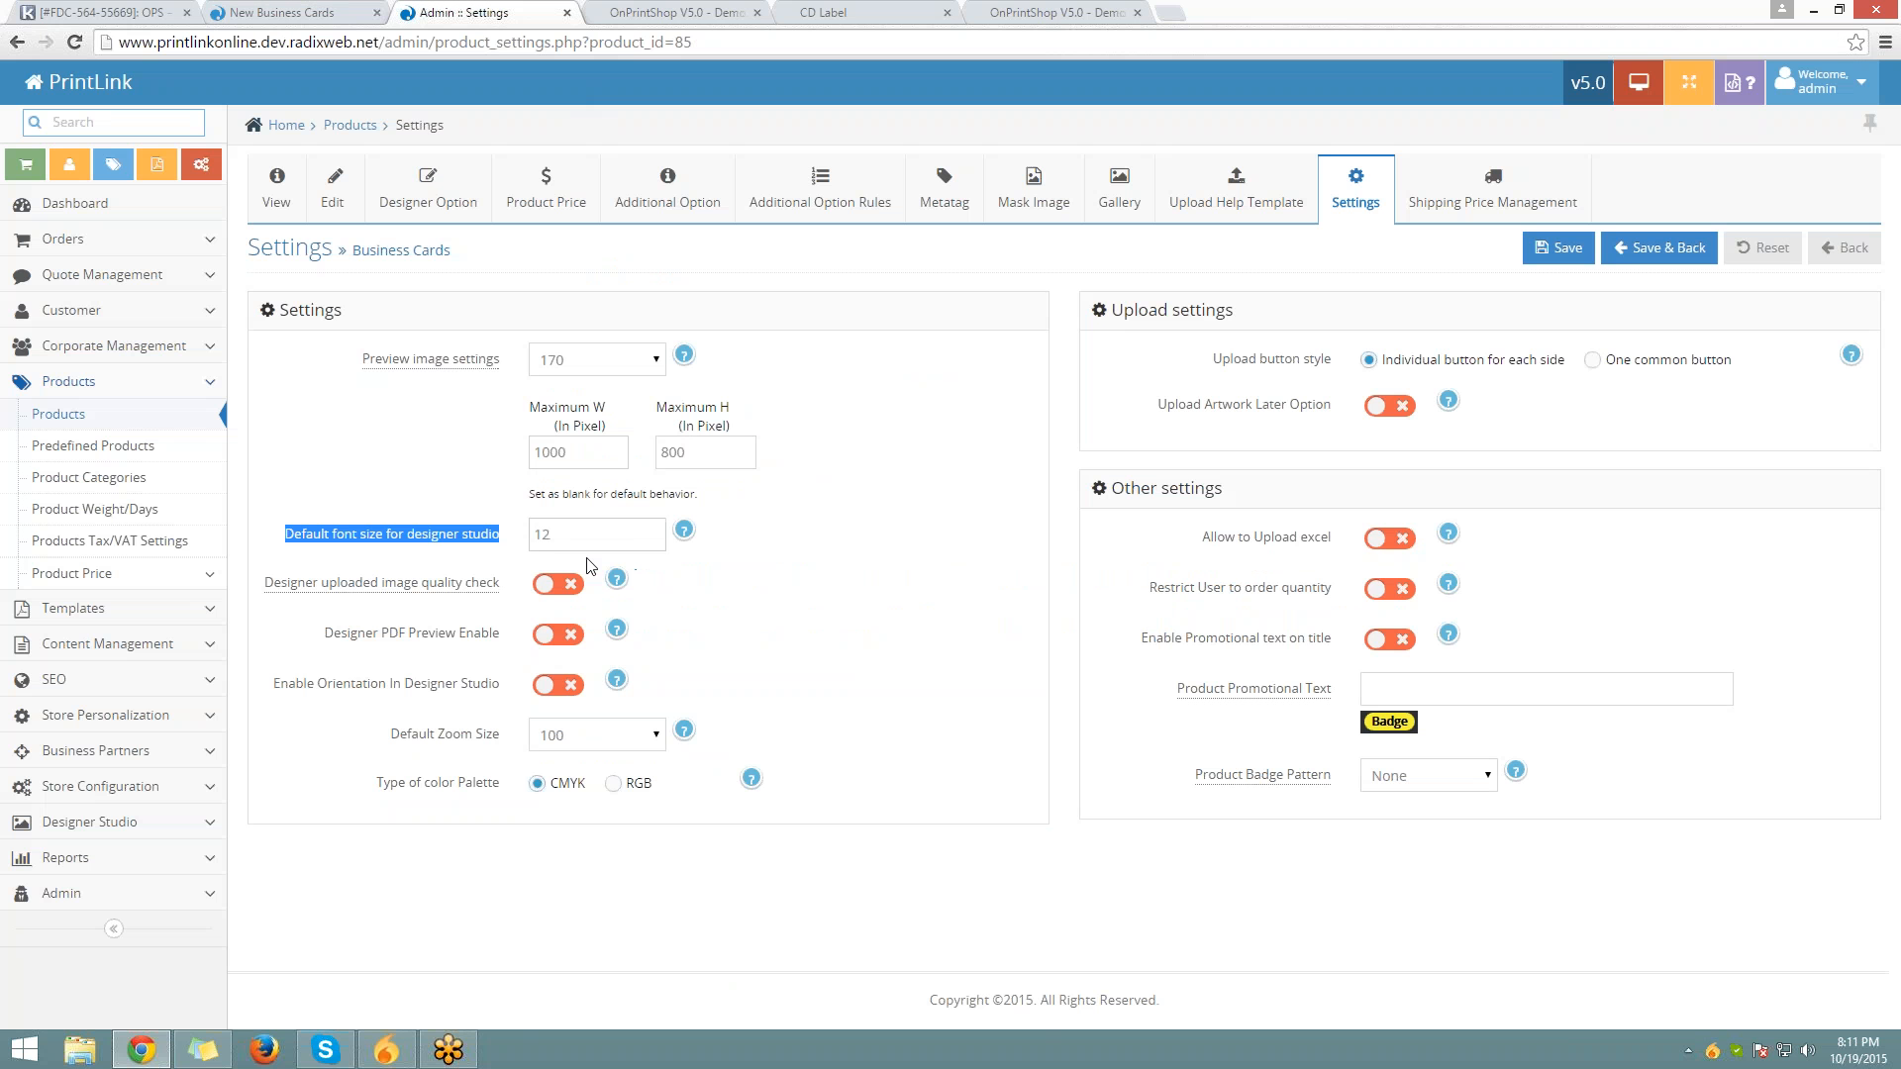
{"action": "left_click_drag", "start_coordinate": [562, 537], "coordinate": [425, 564]}
{"action": "left_click", "coordinate": [423, 564]}
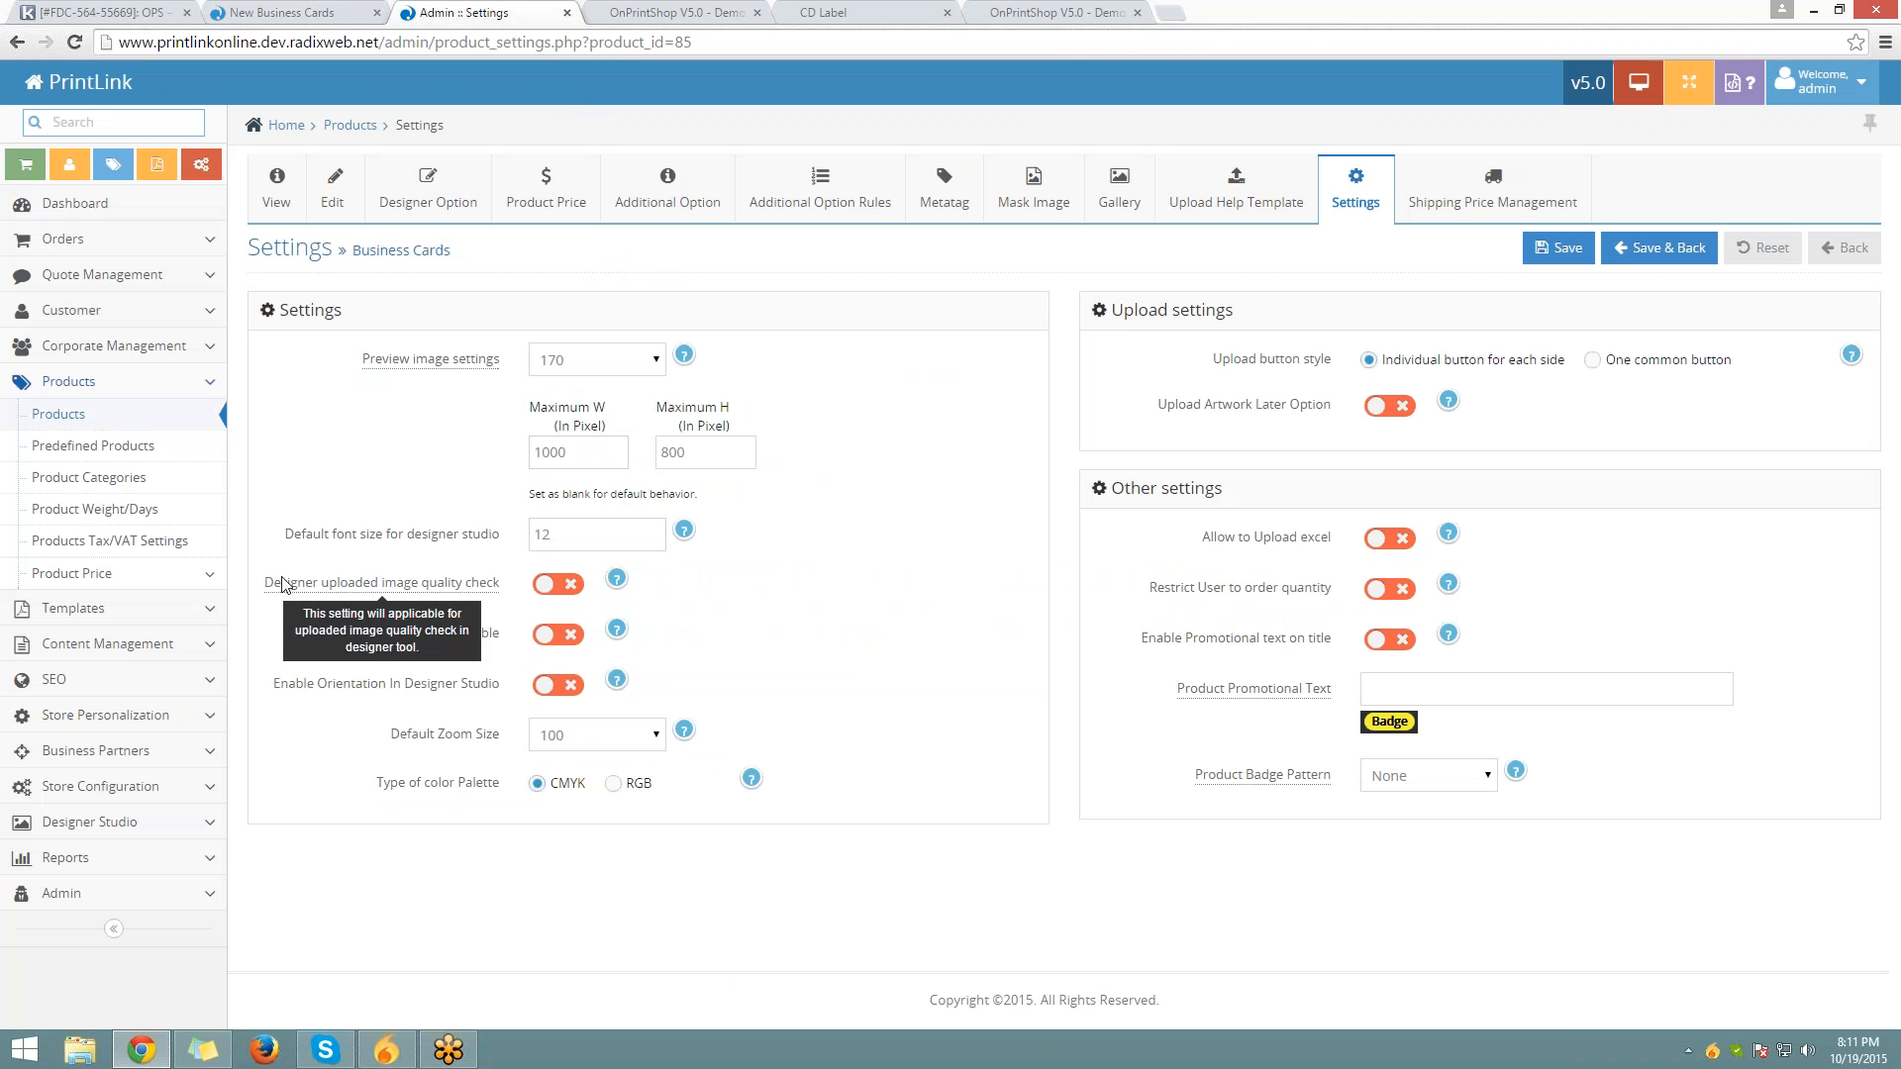
{"action": "left_click_drag", "start_coordinate": [264, 583], "coordinate": [500, 583]}
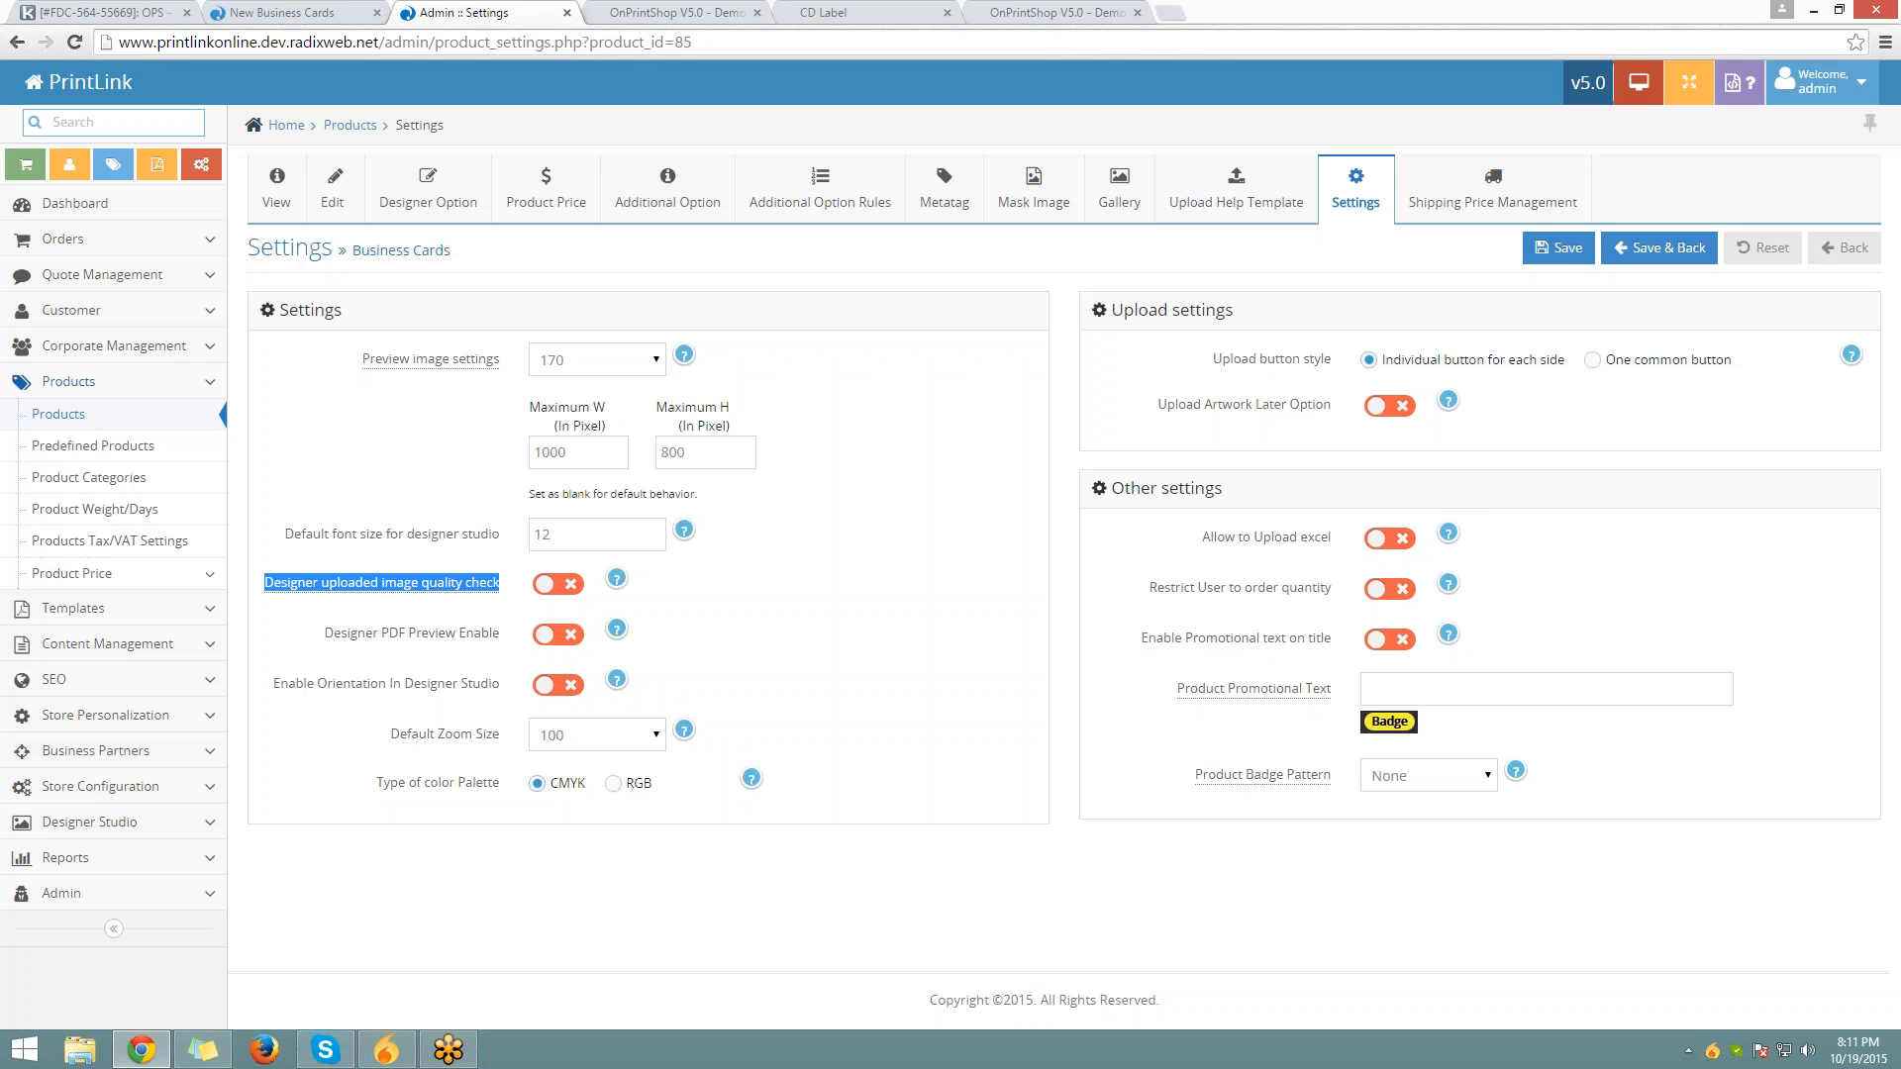
Switch on the uploaded image quality check, enter Poor 170 and Good 180 DPI, and save
{"action": "left_click", "coordinate": [559, 584]}
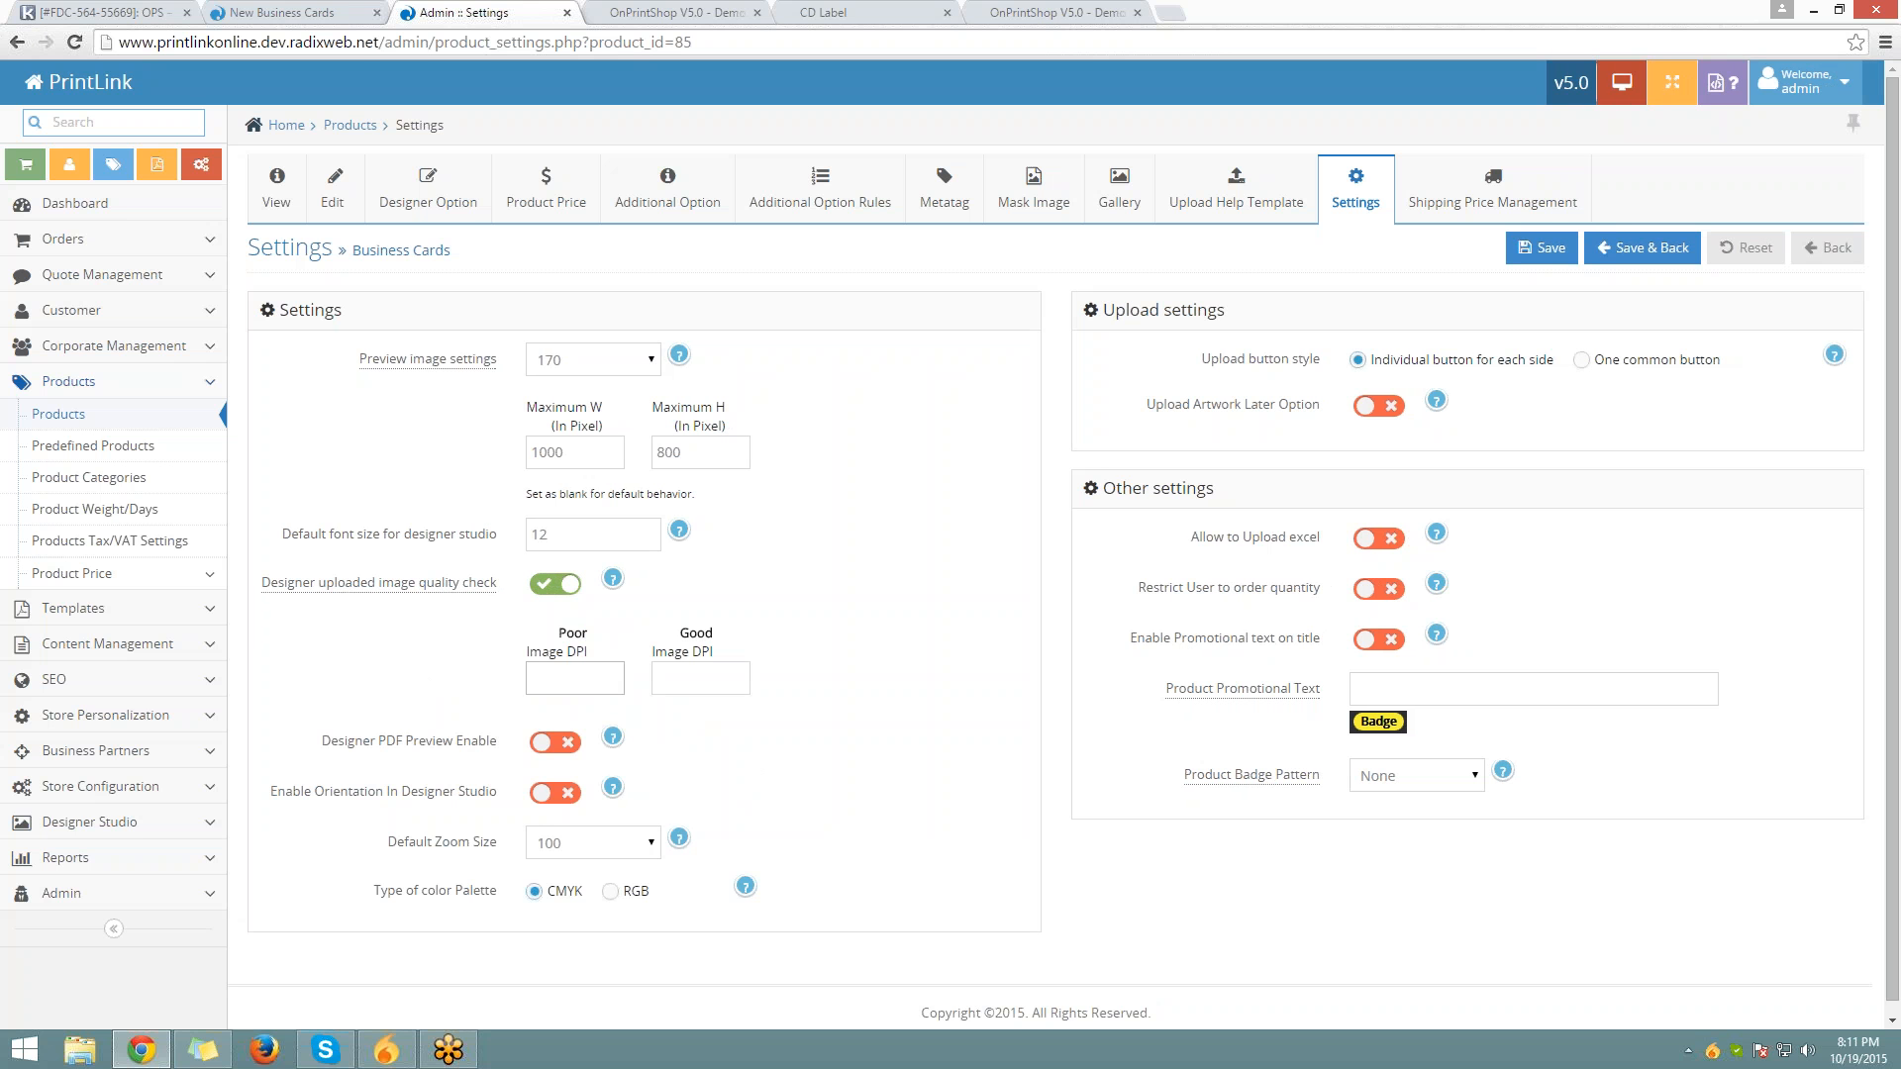
{"action": "left_click_drag", "start_coordinate": [579, 623], "coordinate": [606, 646]}
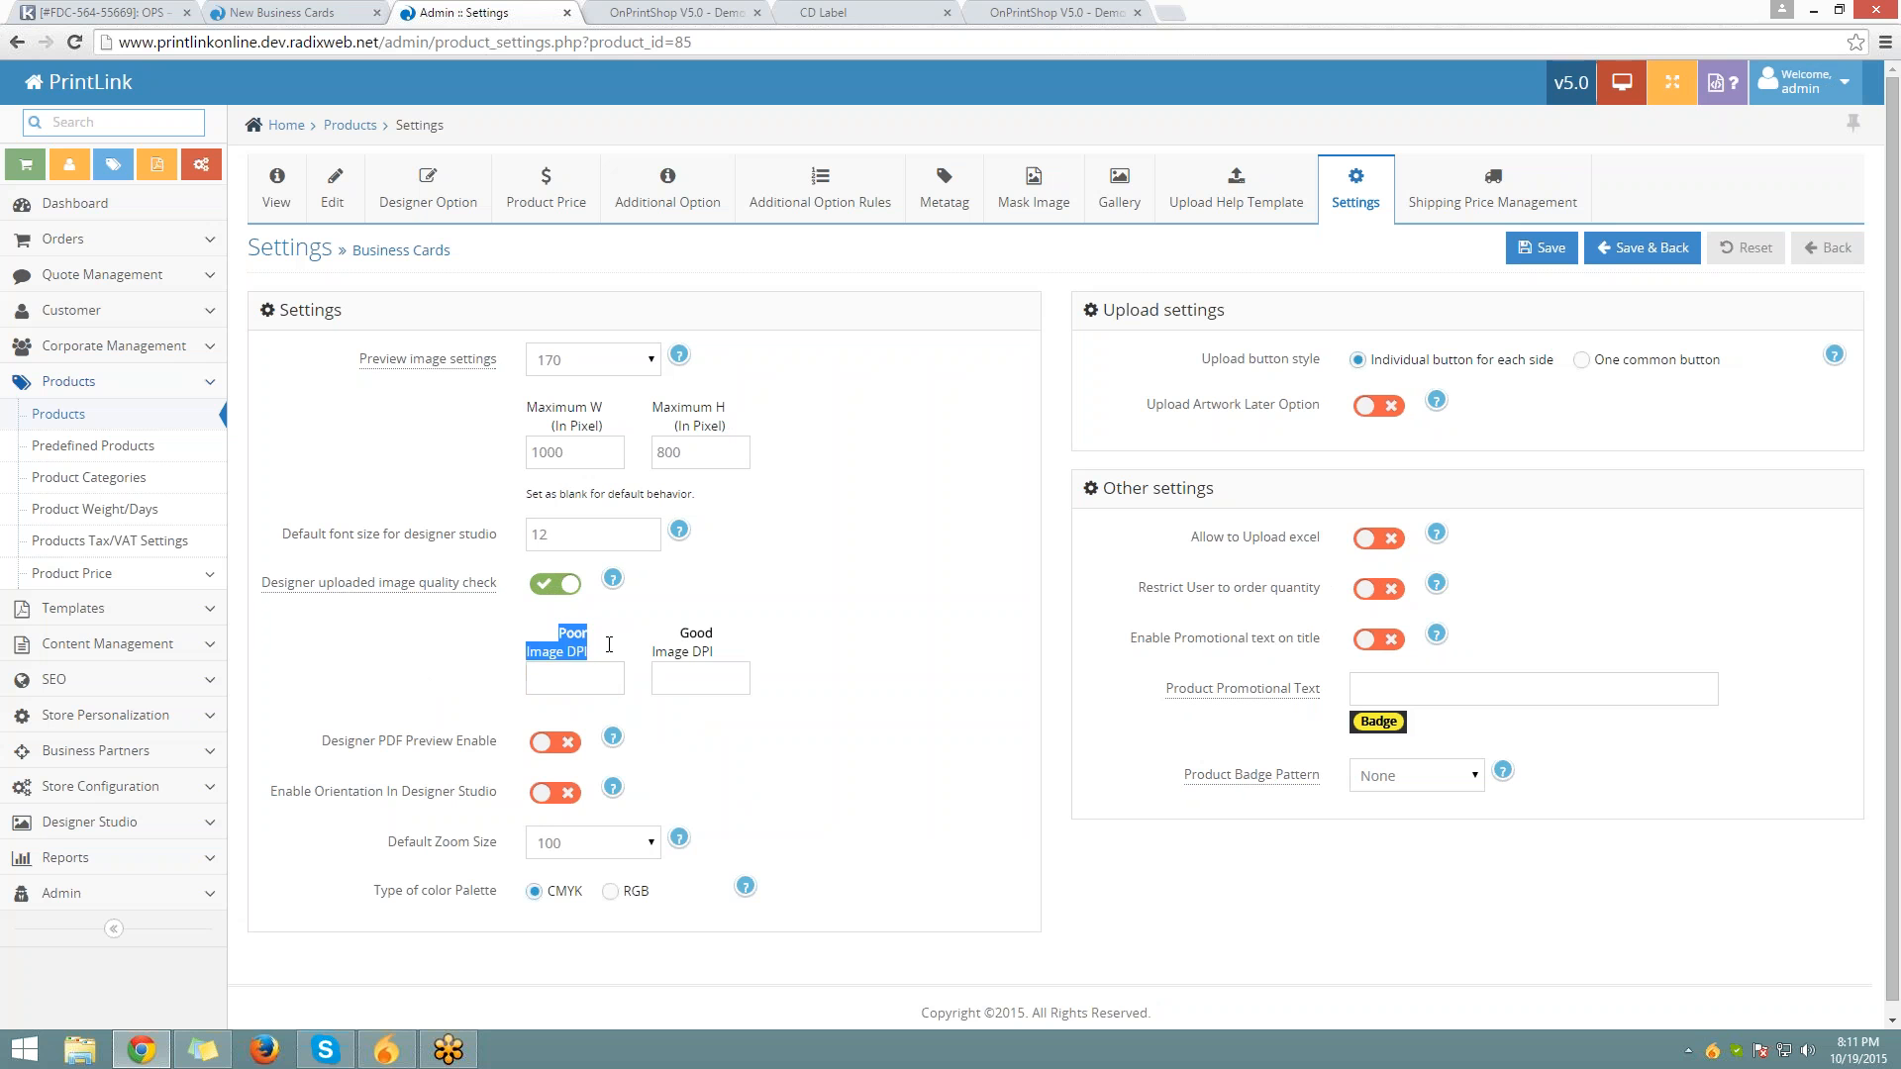
{"action": "left_click", "coordinate": [701, 629]}
{"action": "triple_click", "coordinate": [701, 630]}
{"action": "left_click", "coordinate": [576, 679]}
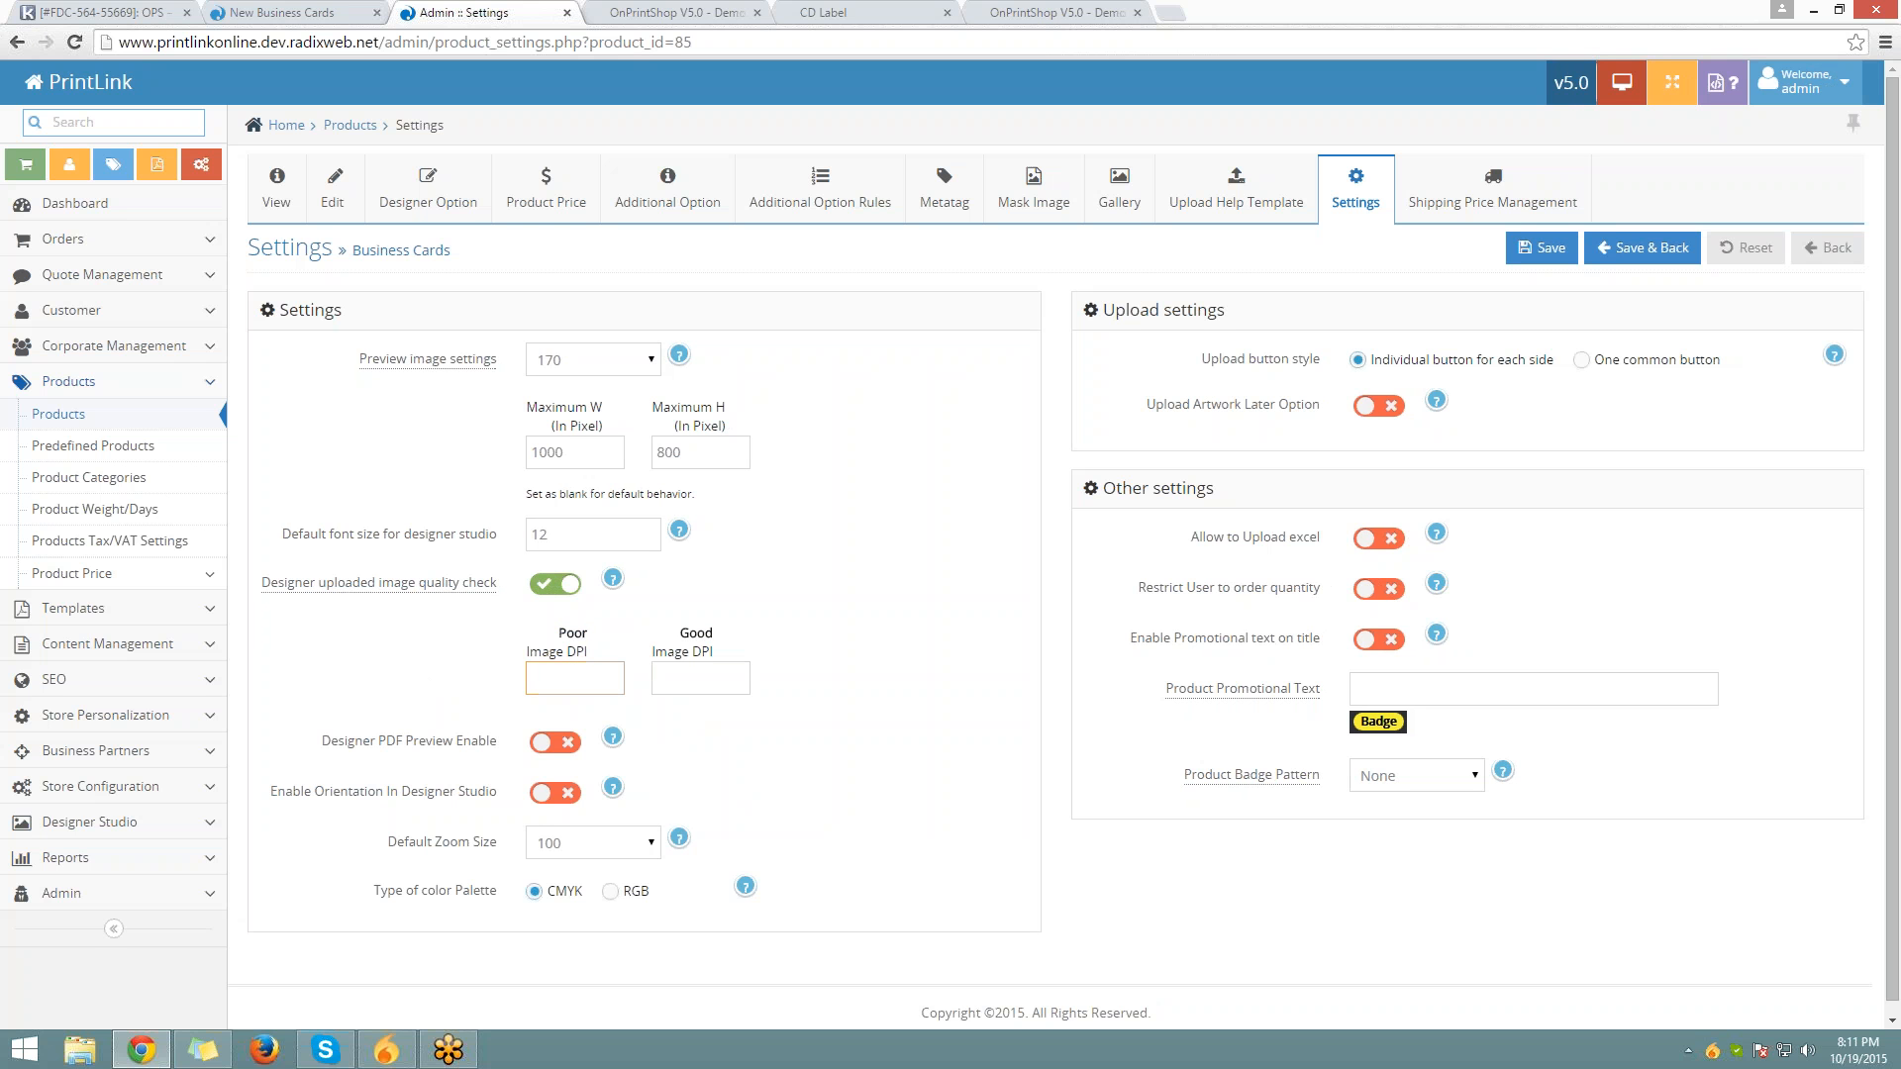
{"action": "type", "text": "170"}
{"action": "key", "text": "Tab"}
{"action": "type", "text": "180"}
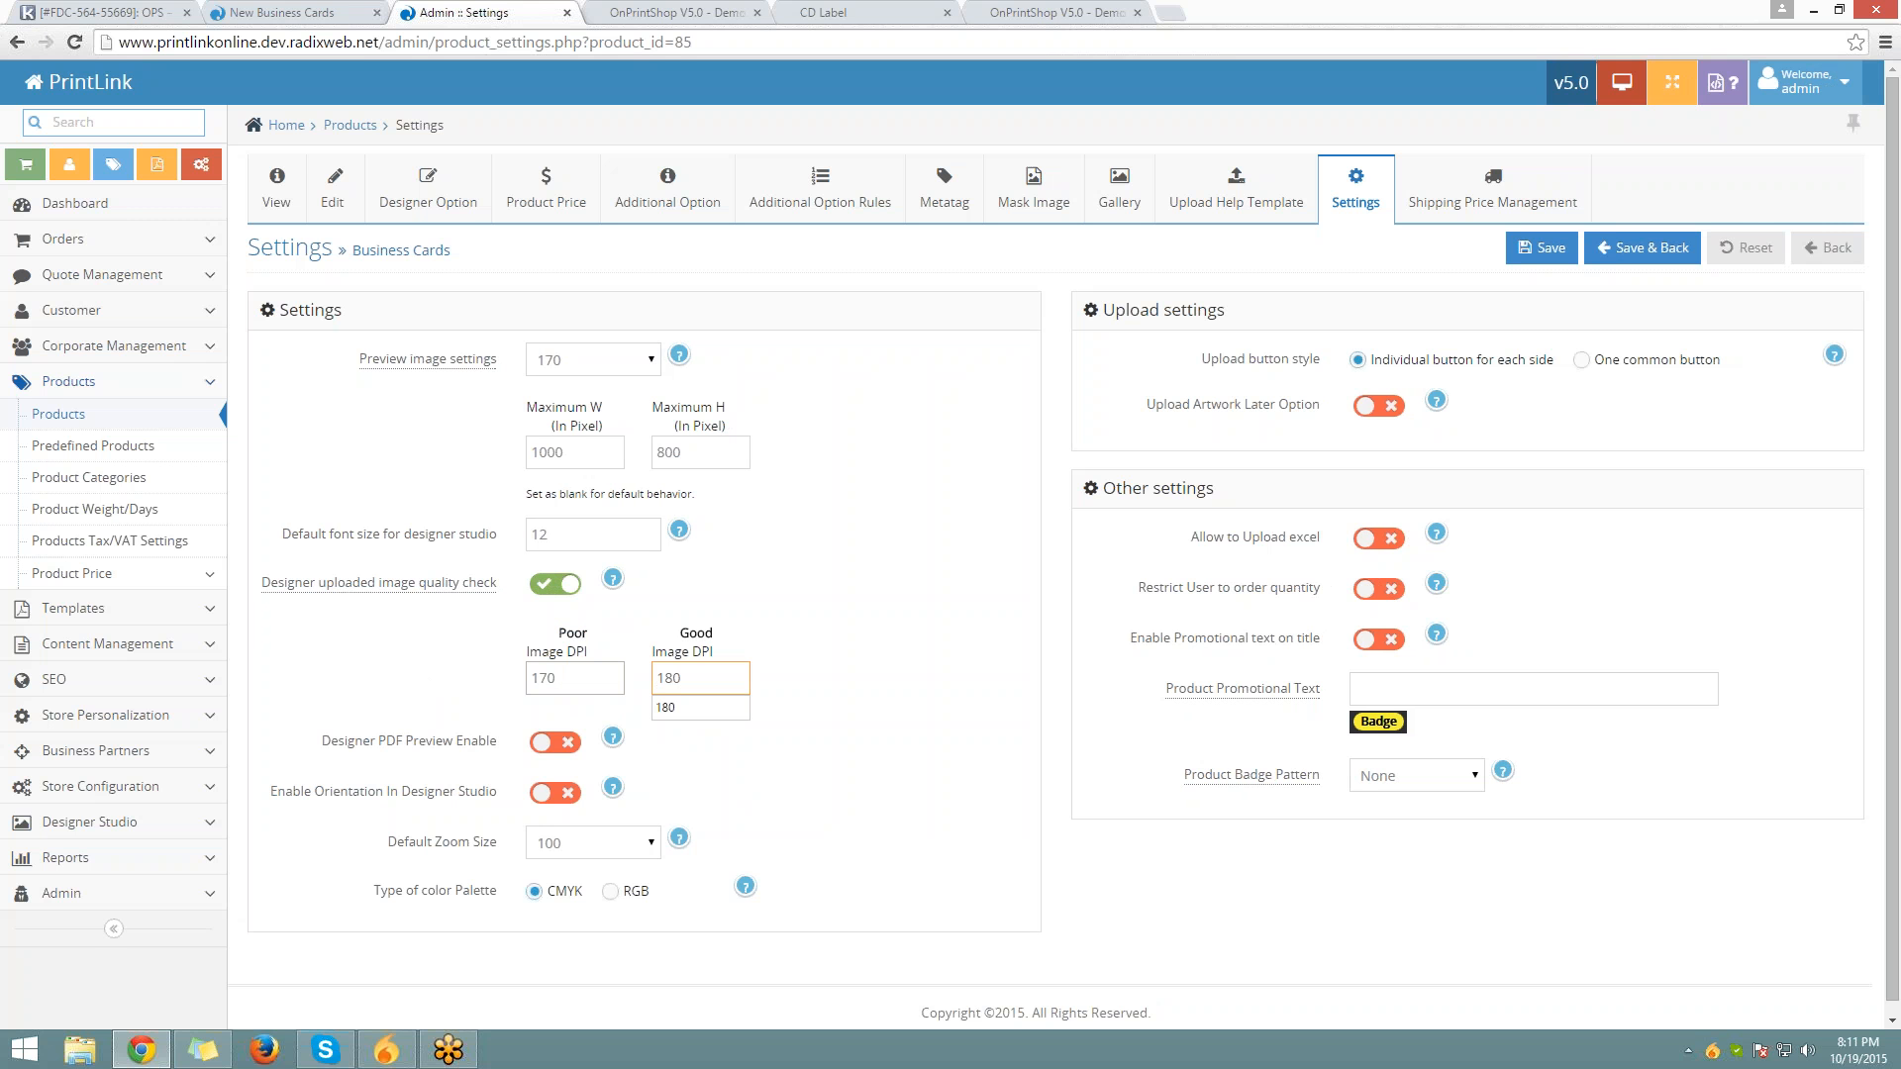
{"action": "left_click", "coordinate": [932, 814]}
{"action": "scroll", "coordinate": [864, 814], "scroll_direction": "down", "scroll_amount": 1}
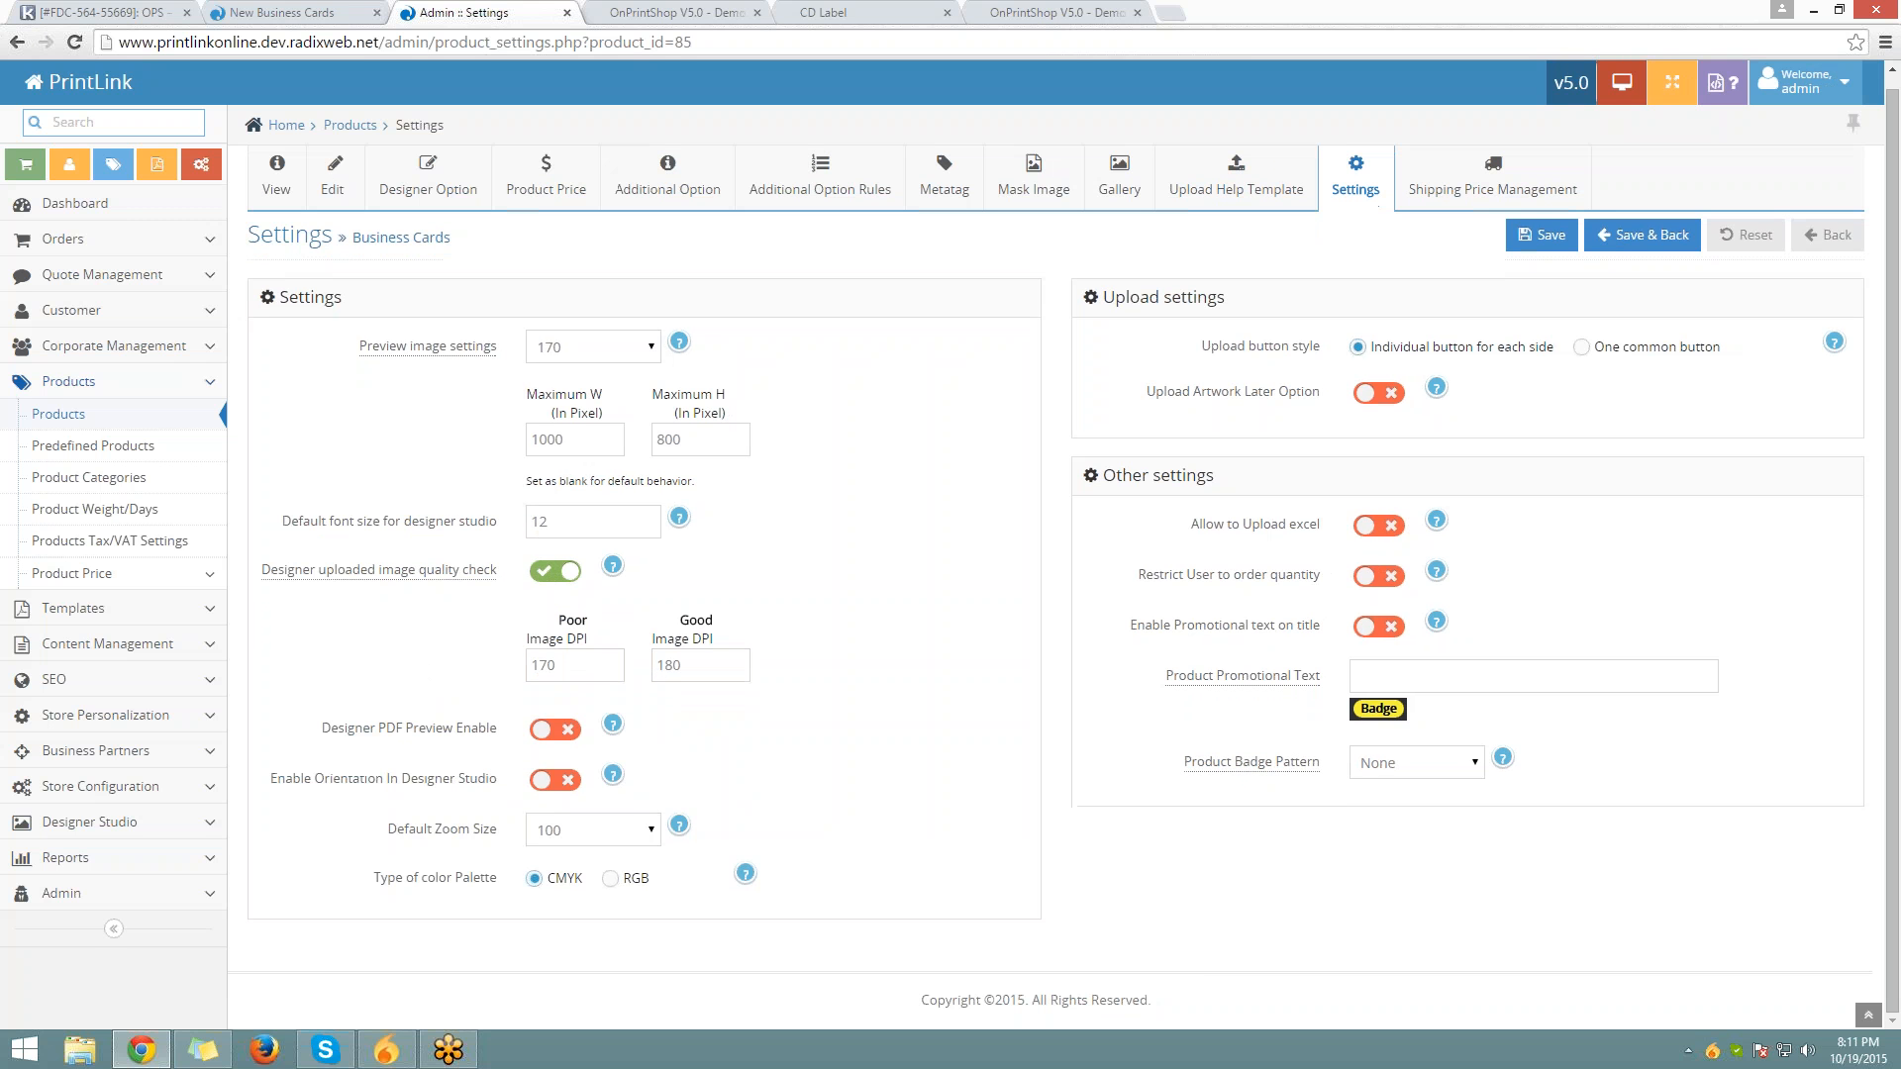
{"action": "left_click", "coordinate": [1542, 236]}
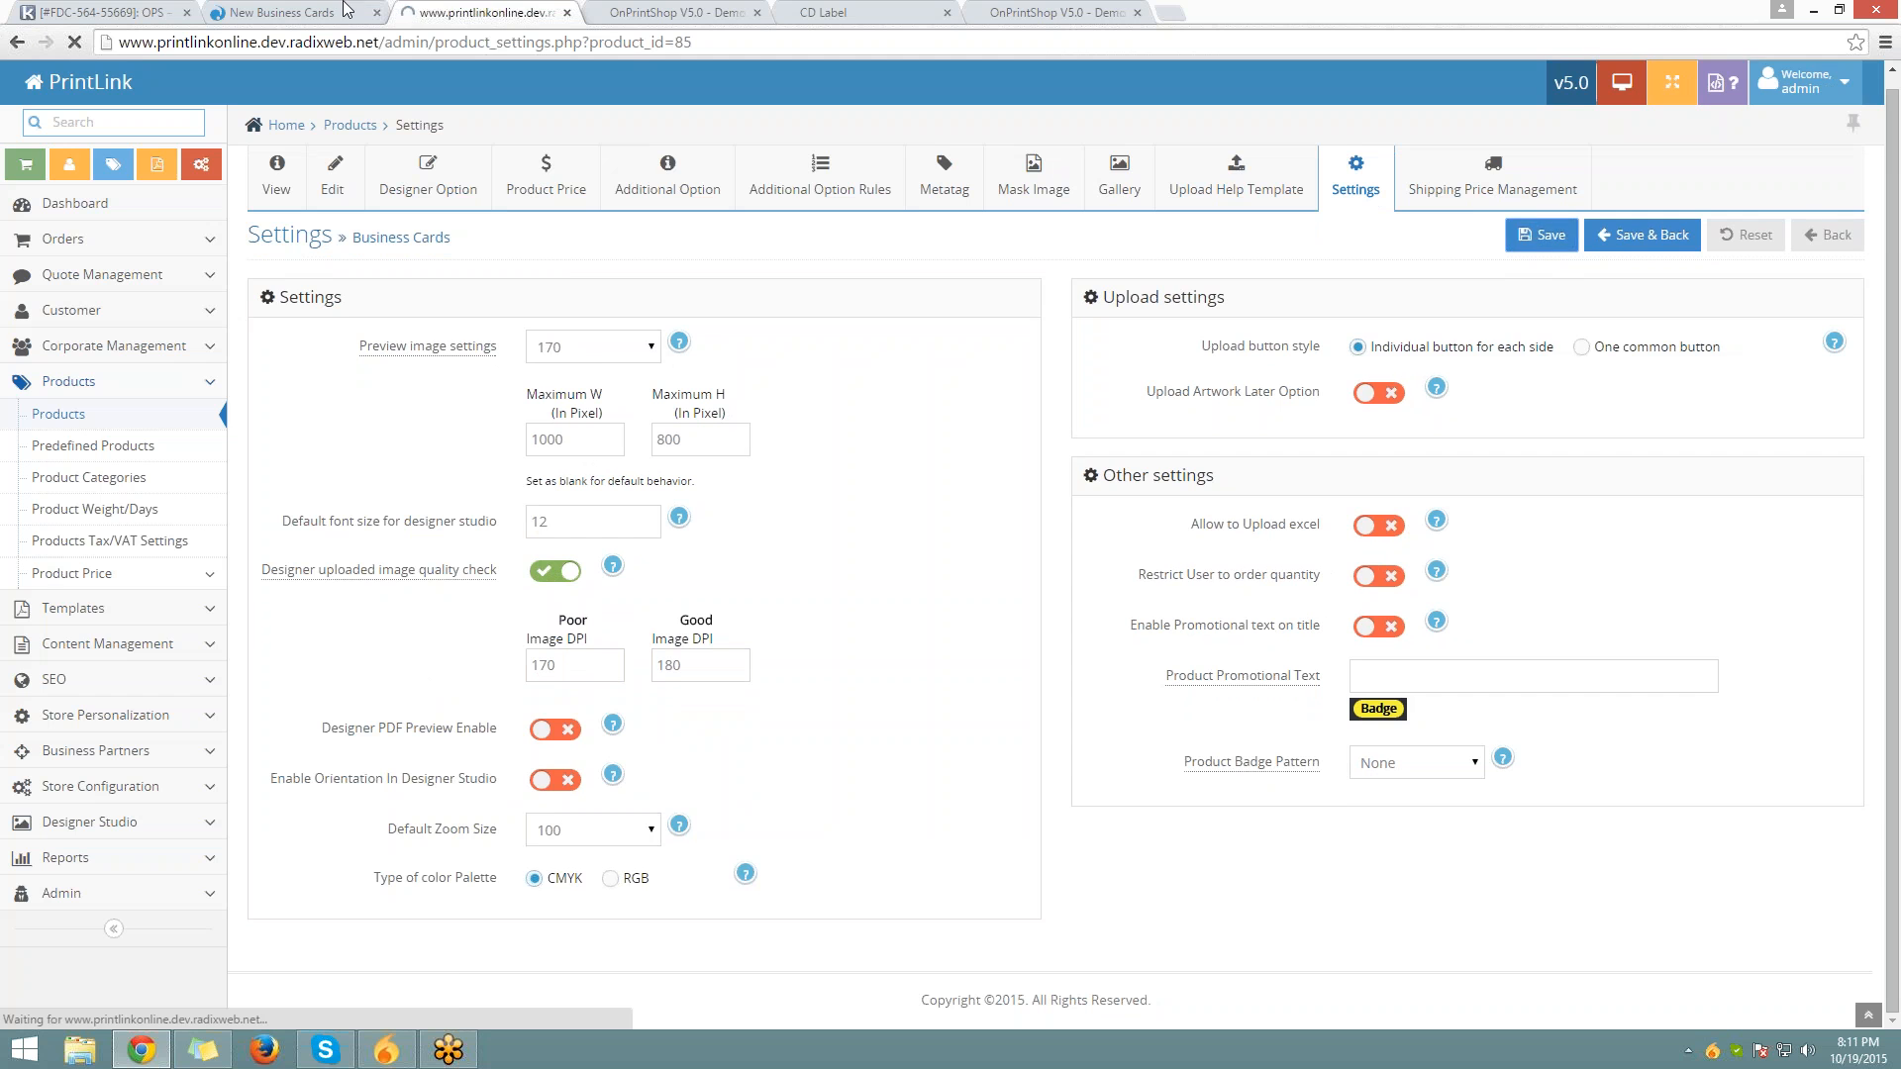
Reload the custom design page so the new image quality settings take effect
{"action": "left_click", "coordinate": [344, 4]}
{"action": "left_click", "coordinate": [478, 40]}
{"action": "key", "text": "Return"}
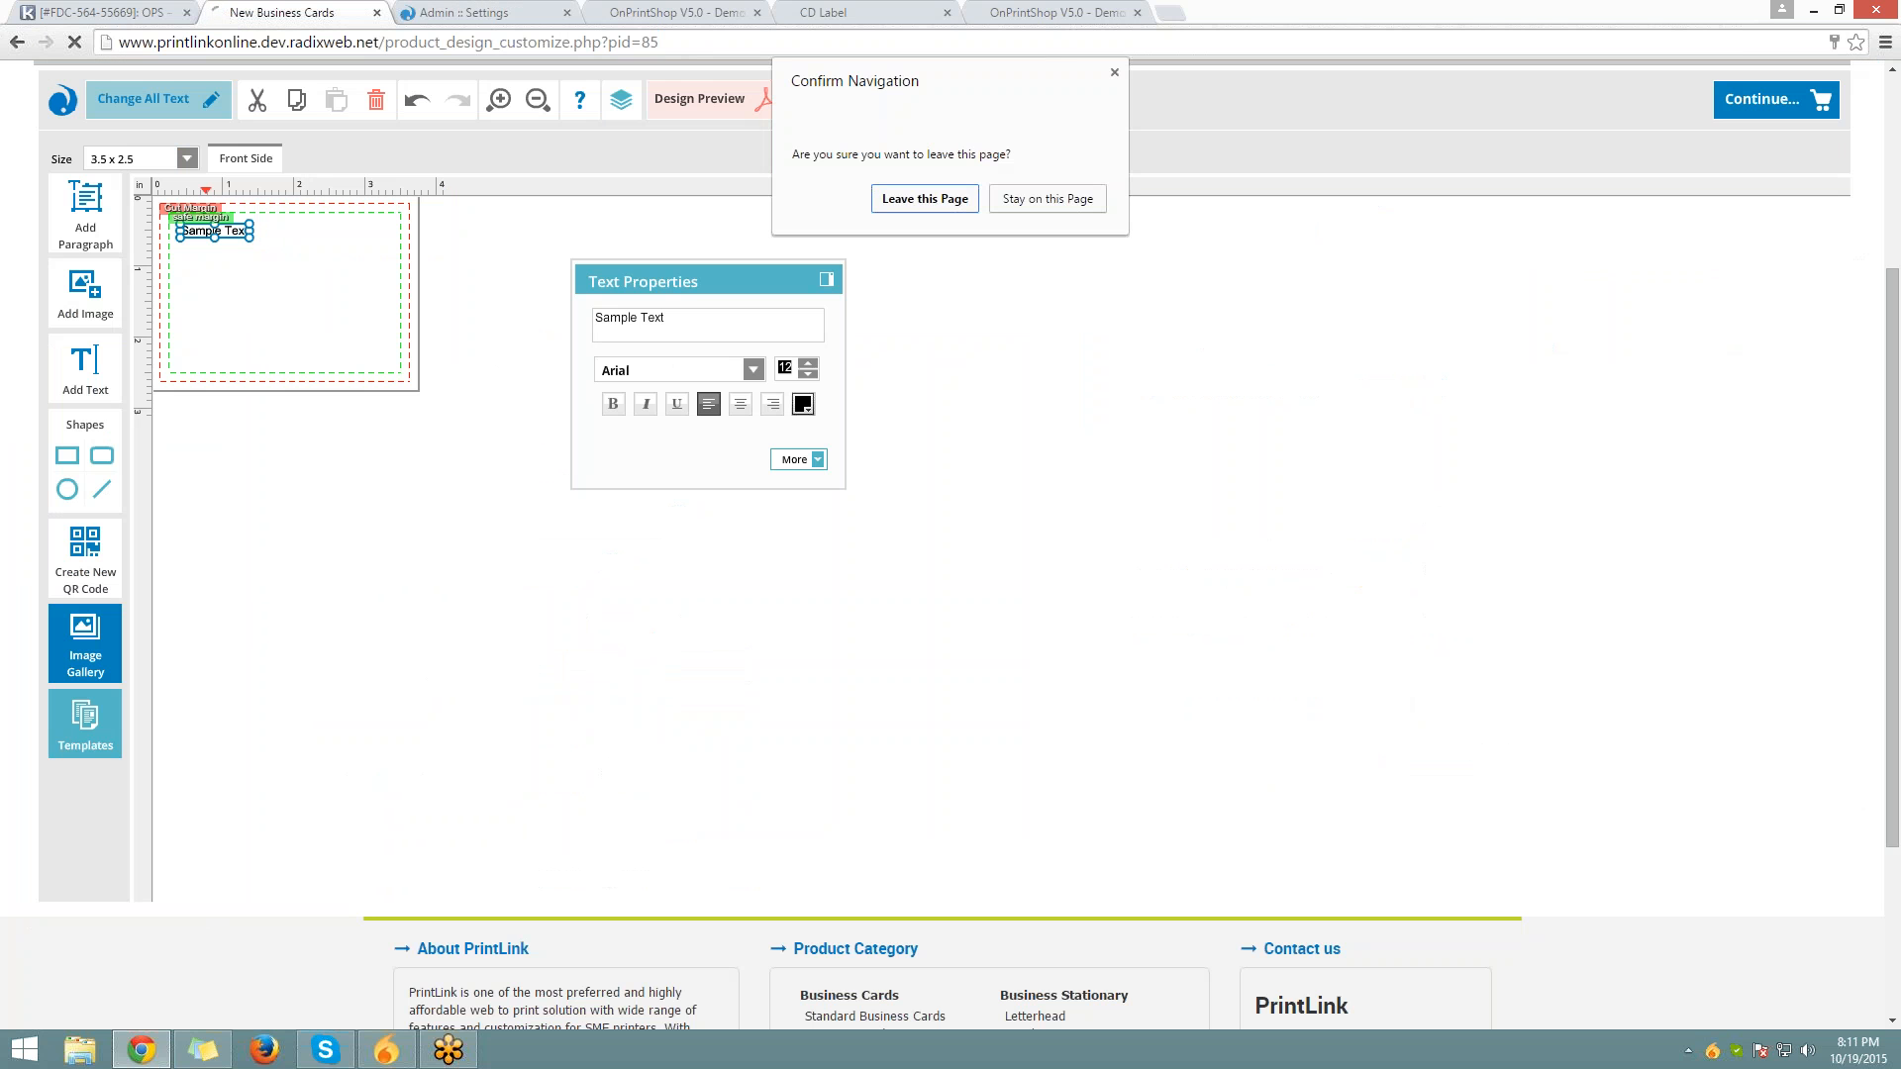
{"action": "key", "text": "Return"}
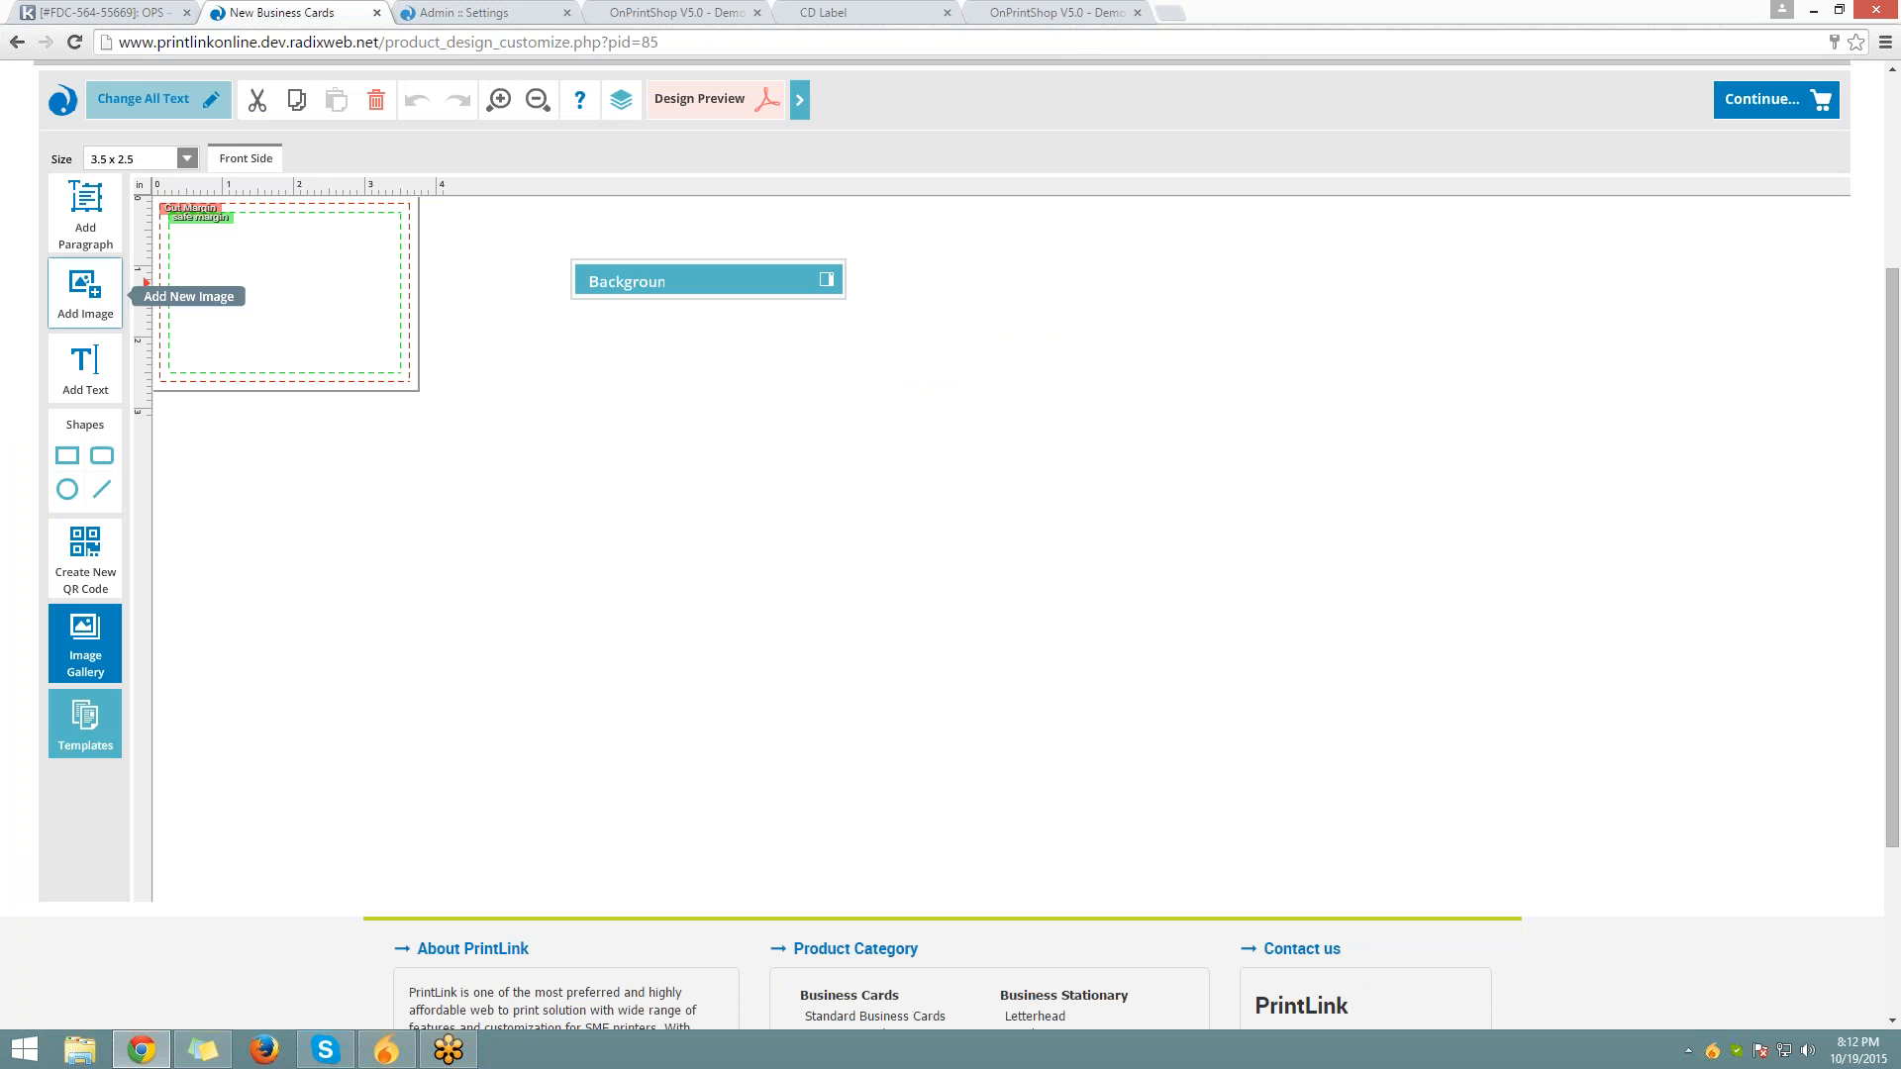
Place lake-powell.jpg from the Image Gallery on the card front and nudge it right and up
{"action": "left_click", "coordinate": [111, 292]}
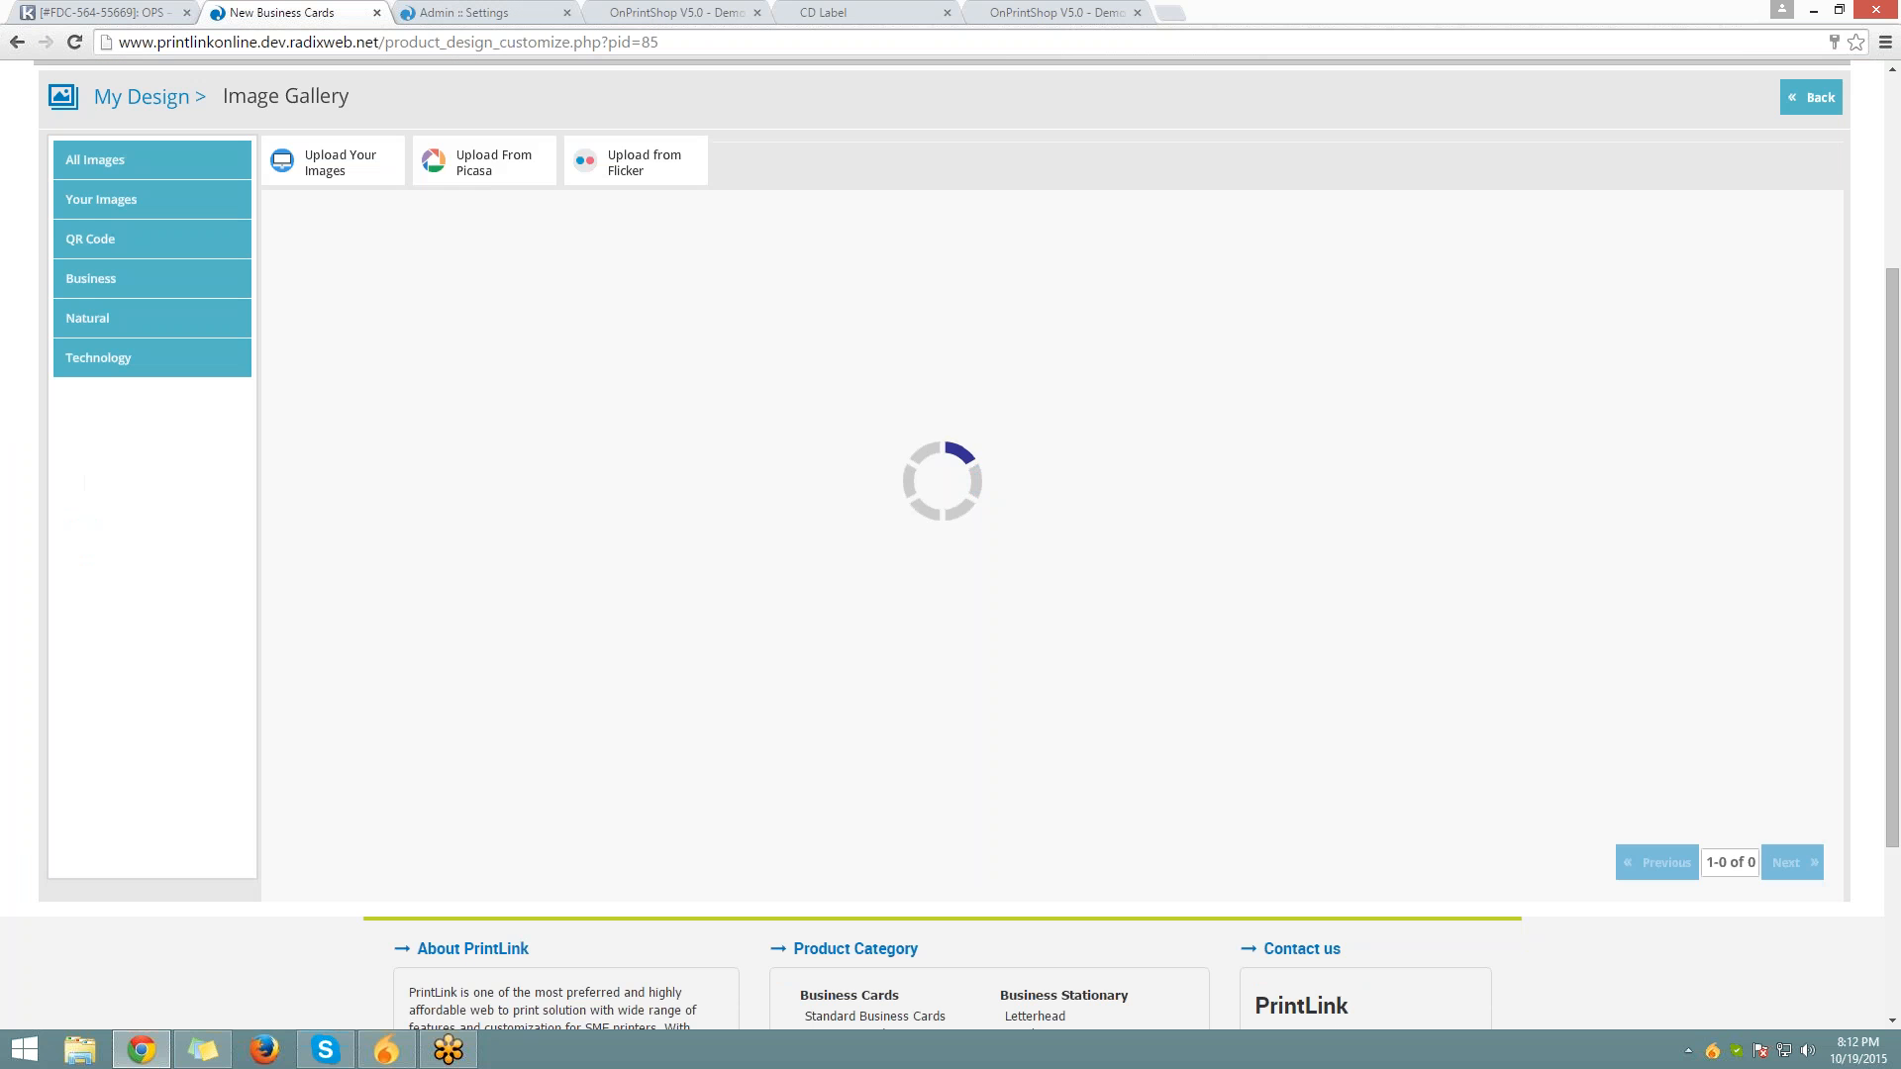
{"action": "left_click", "coordinate": [328, 324]}
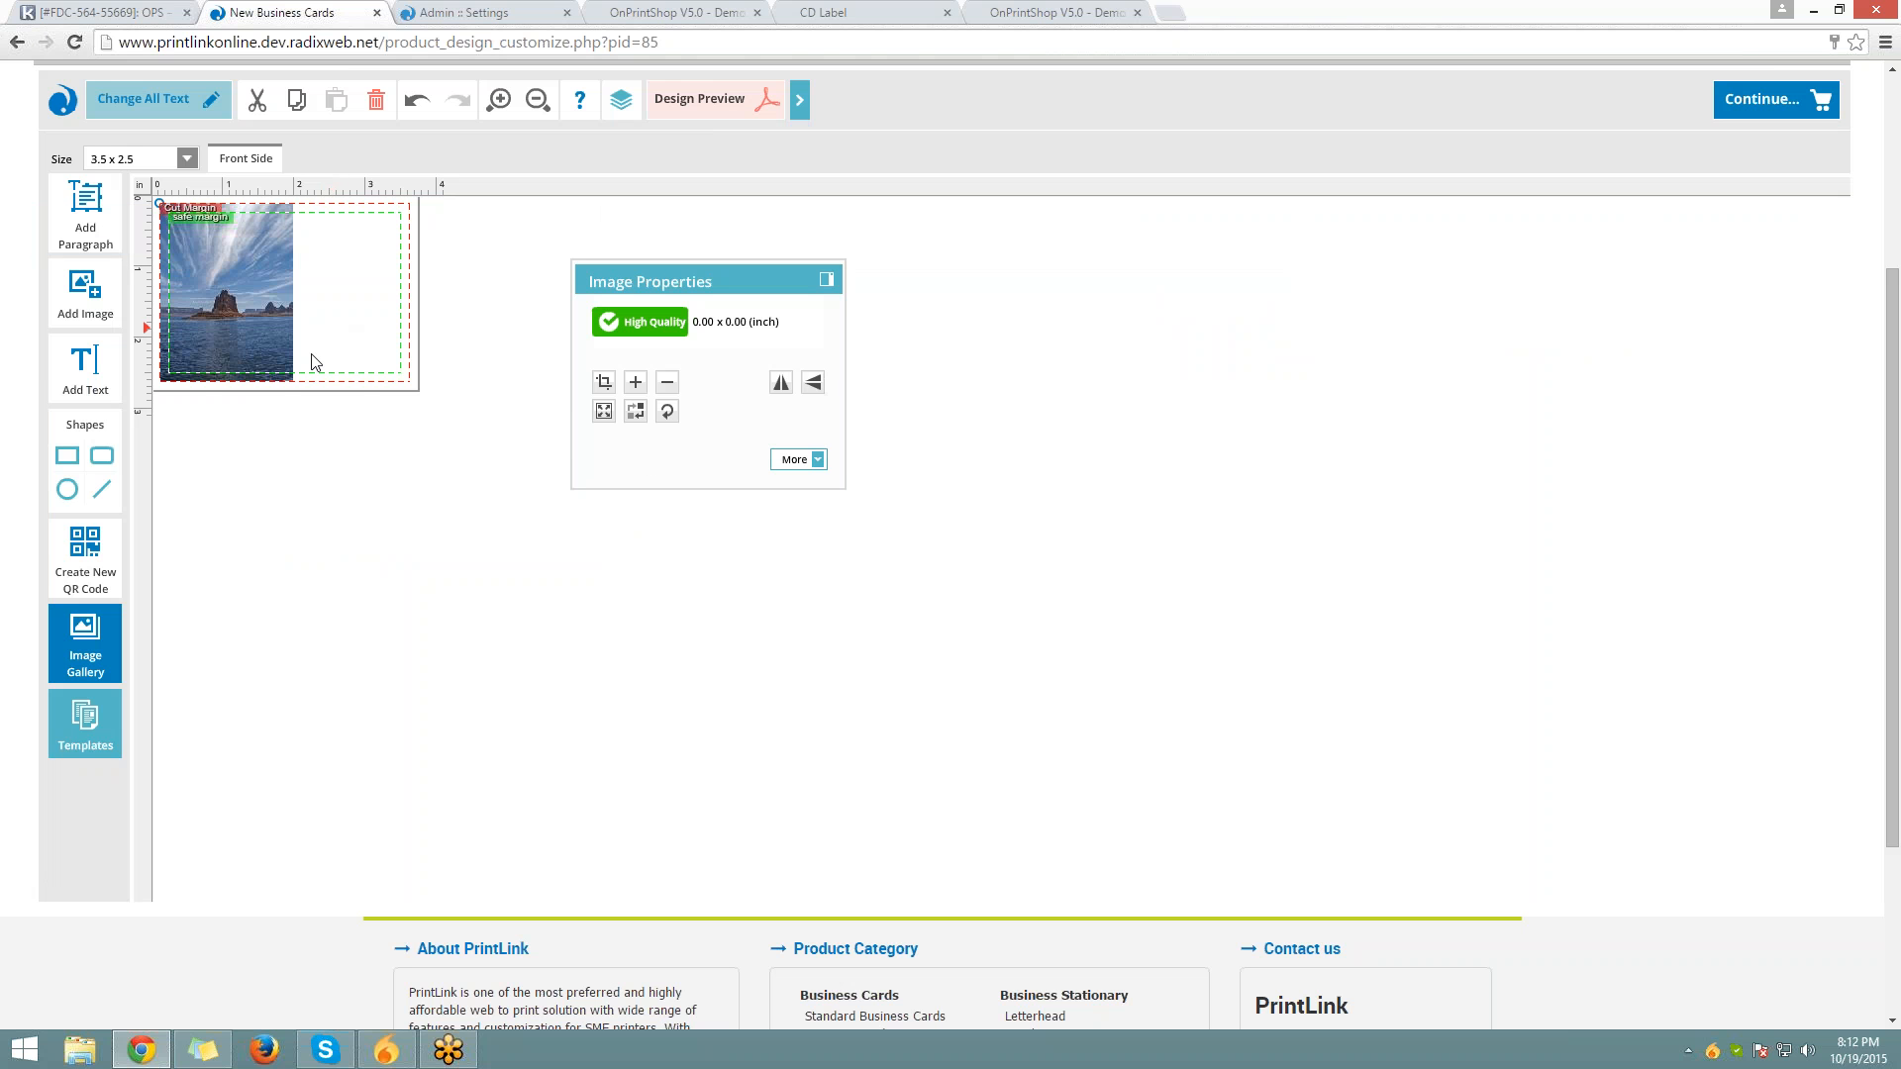
{"action": "mouse_move", "coordinate": [609, 328]}
{"action": "left_click_drag", "start_coordinate": [265, 268], "coordinate": [319, 270]}
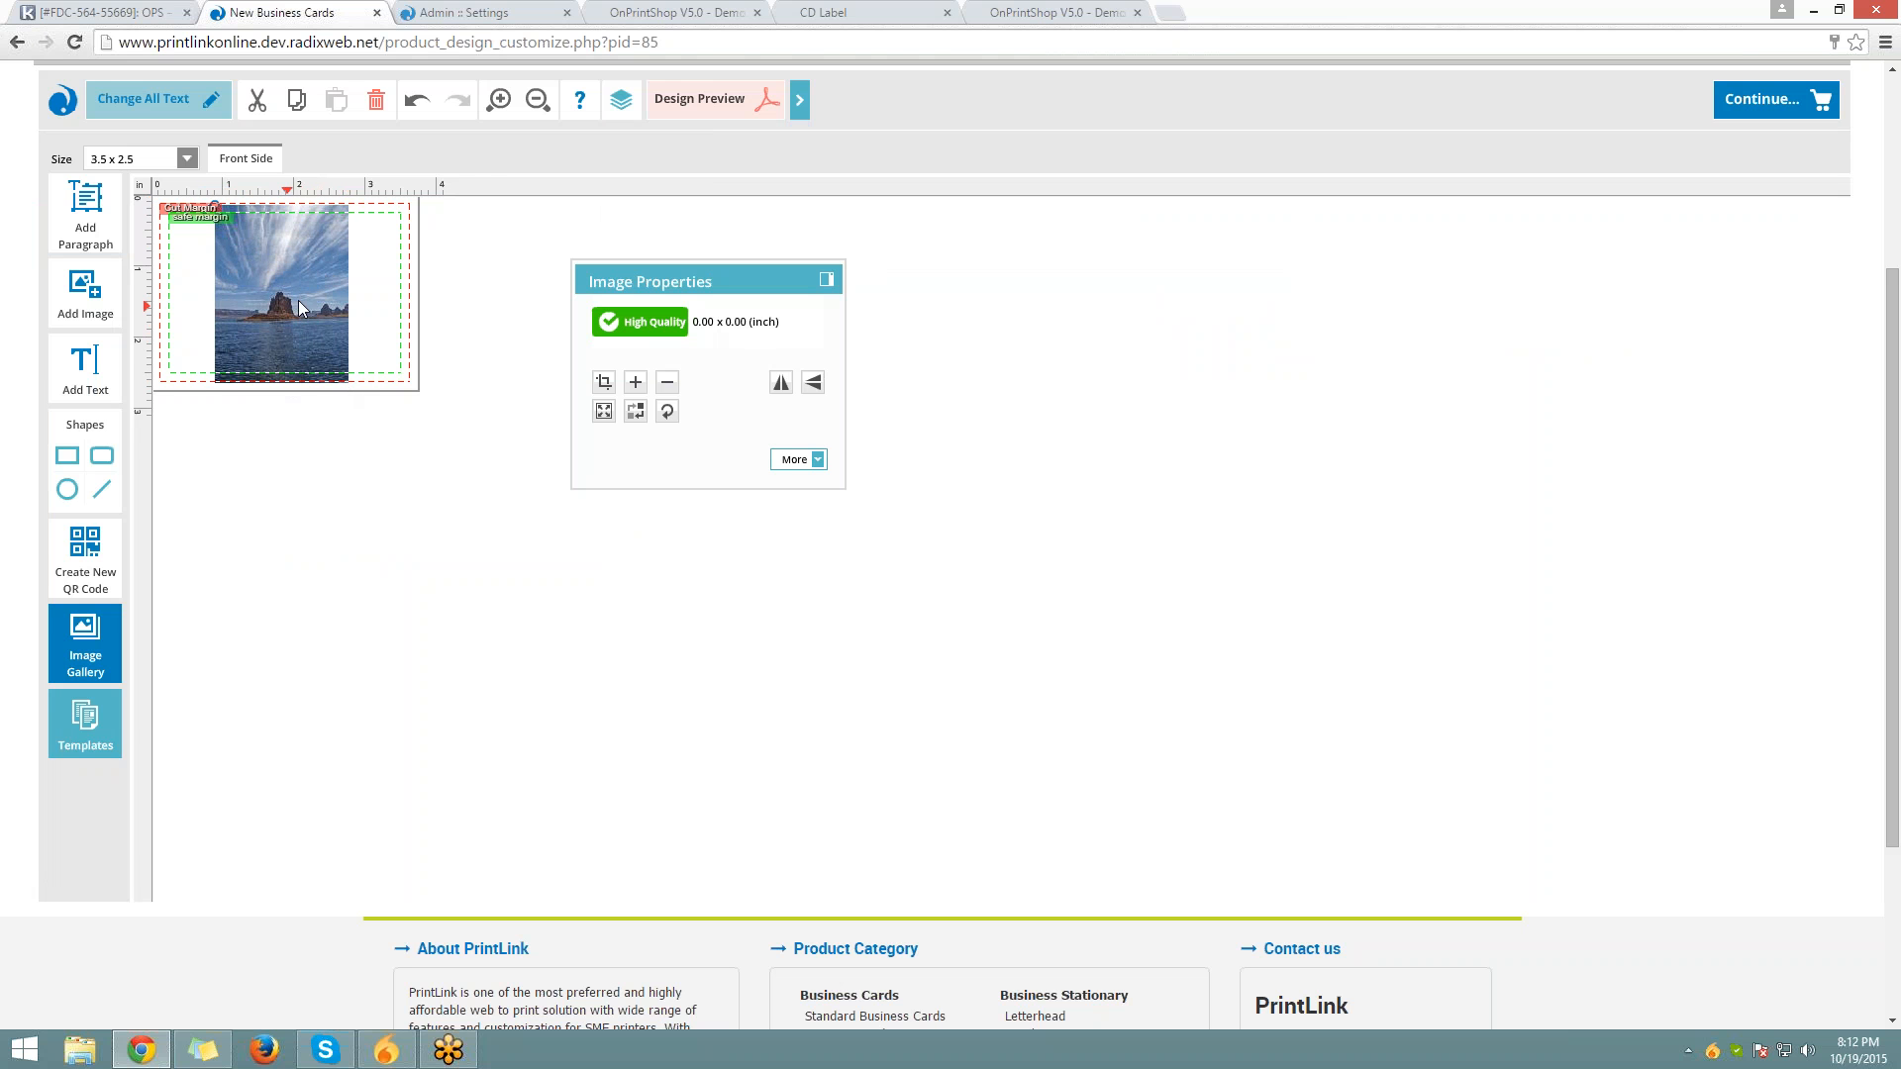
{"action": "mouse_move", "coordinate": [299, 300]}
{"action": "left_mouse_down"}
{"action": "mouse_move", "coordinate": [317, 289]}
{"action": "mouse_move", "coordinate": [299, 277]}
{"action": "left_mouse_up"}
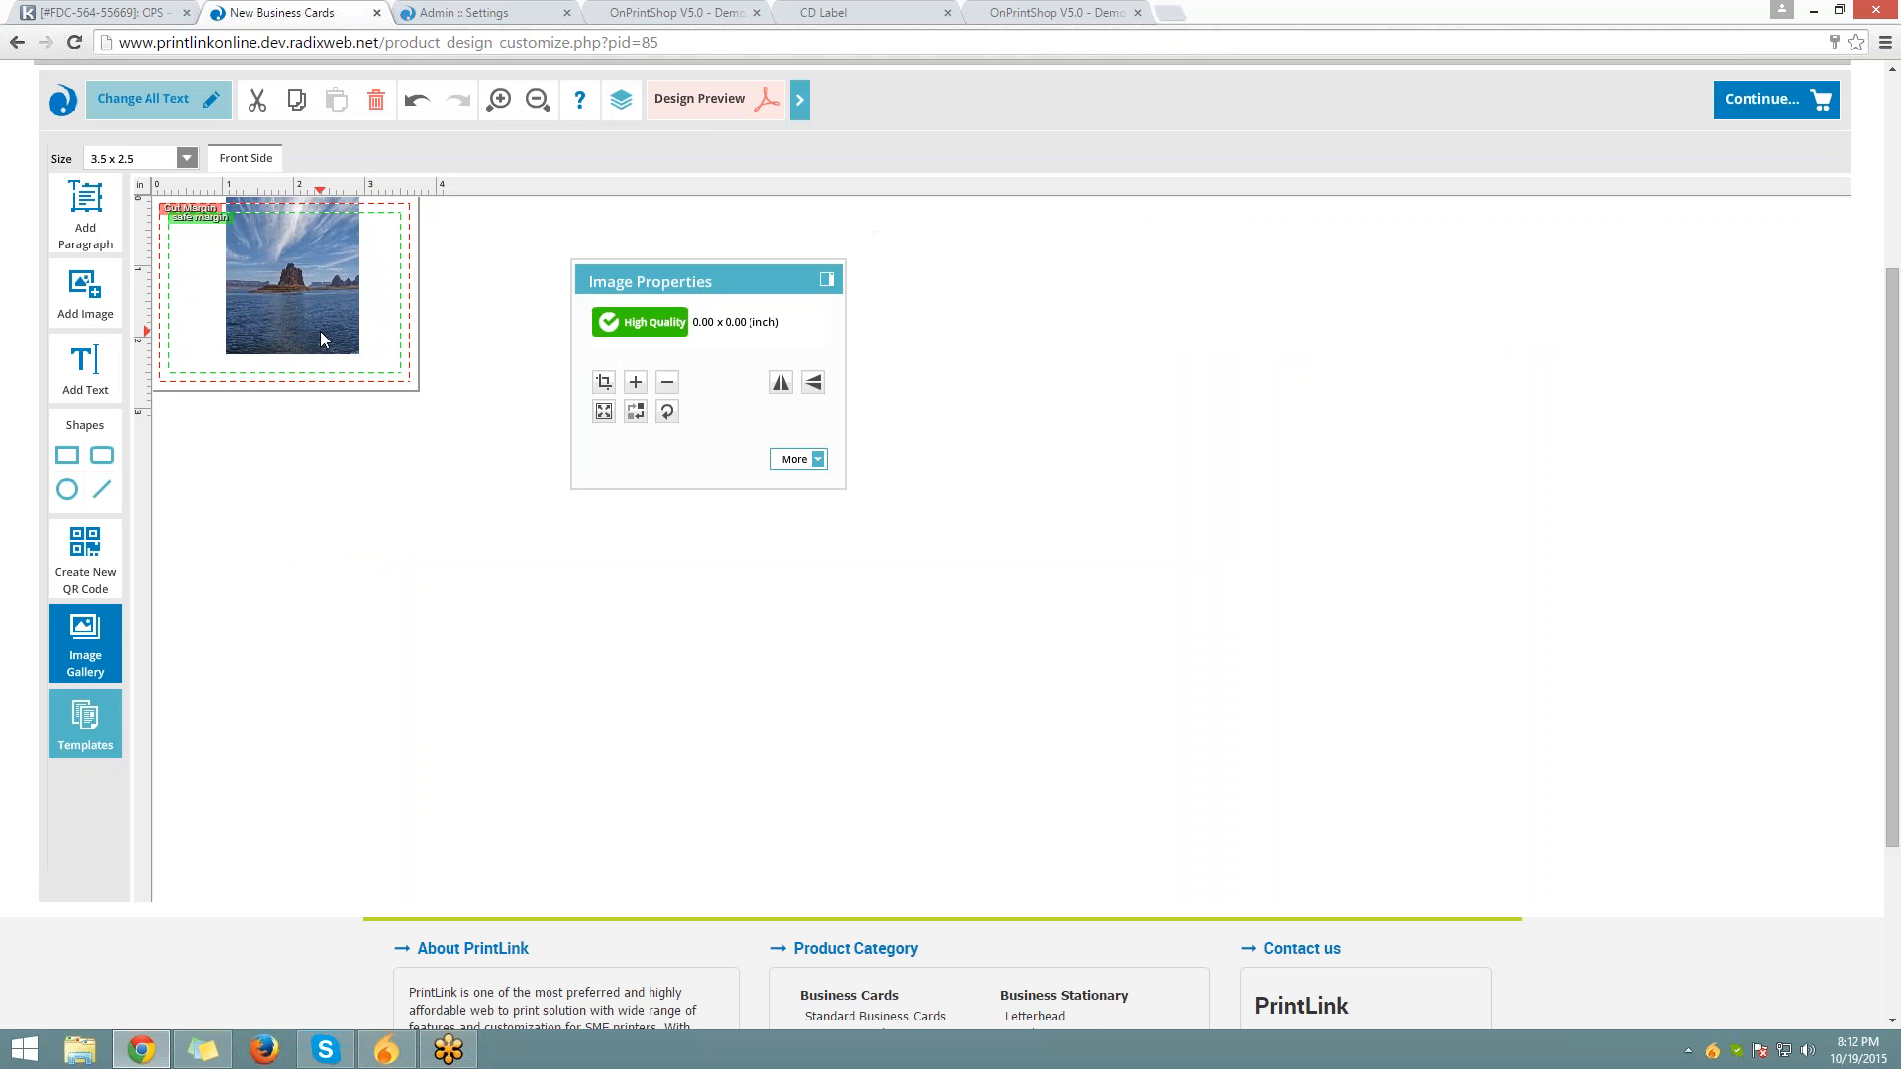
Re-place lake-powell.jpg on the card and tilt it about 11 degrees
{"action": "double_click", "coordinate": [317, 283]}
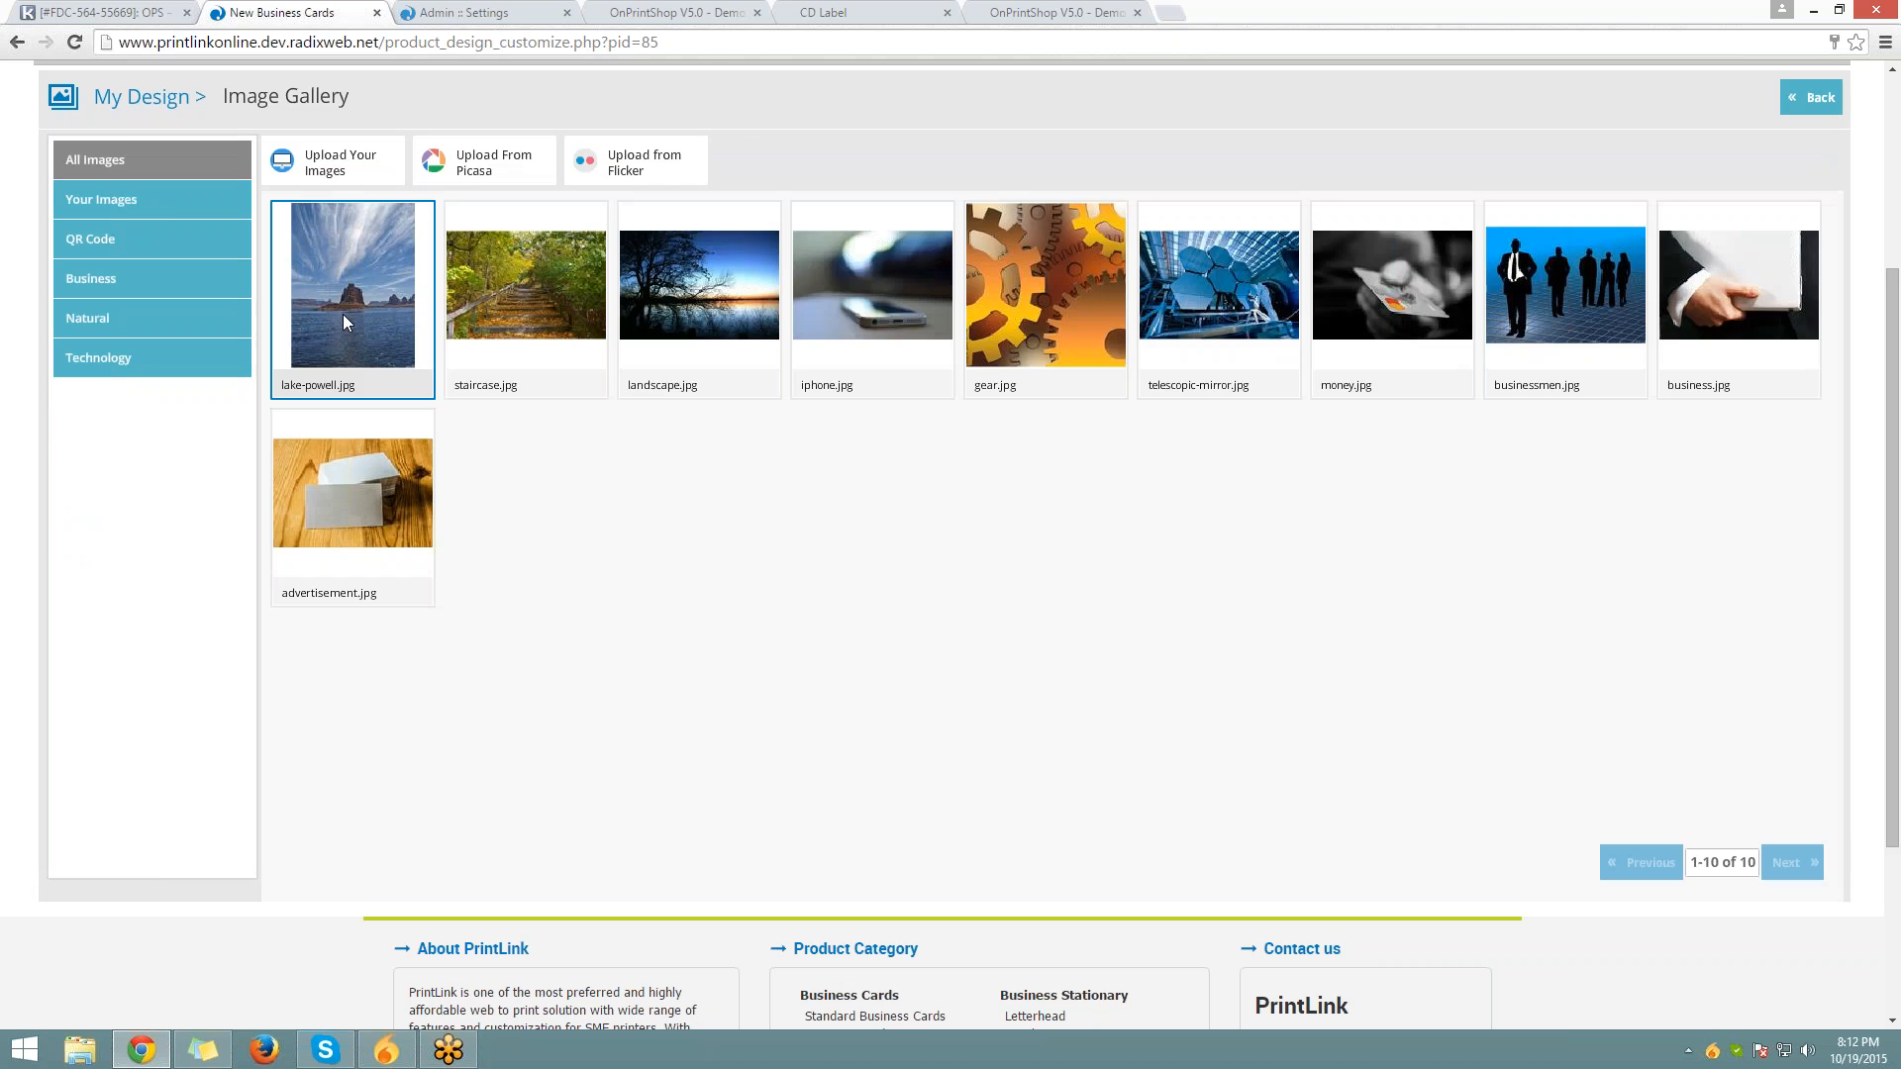
{"action": "left_click", "coordinate": [343, 315]}
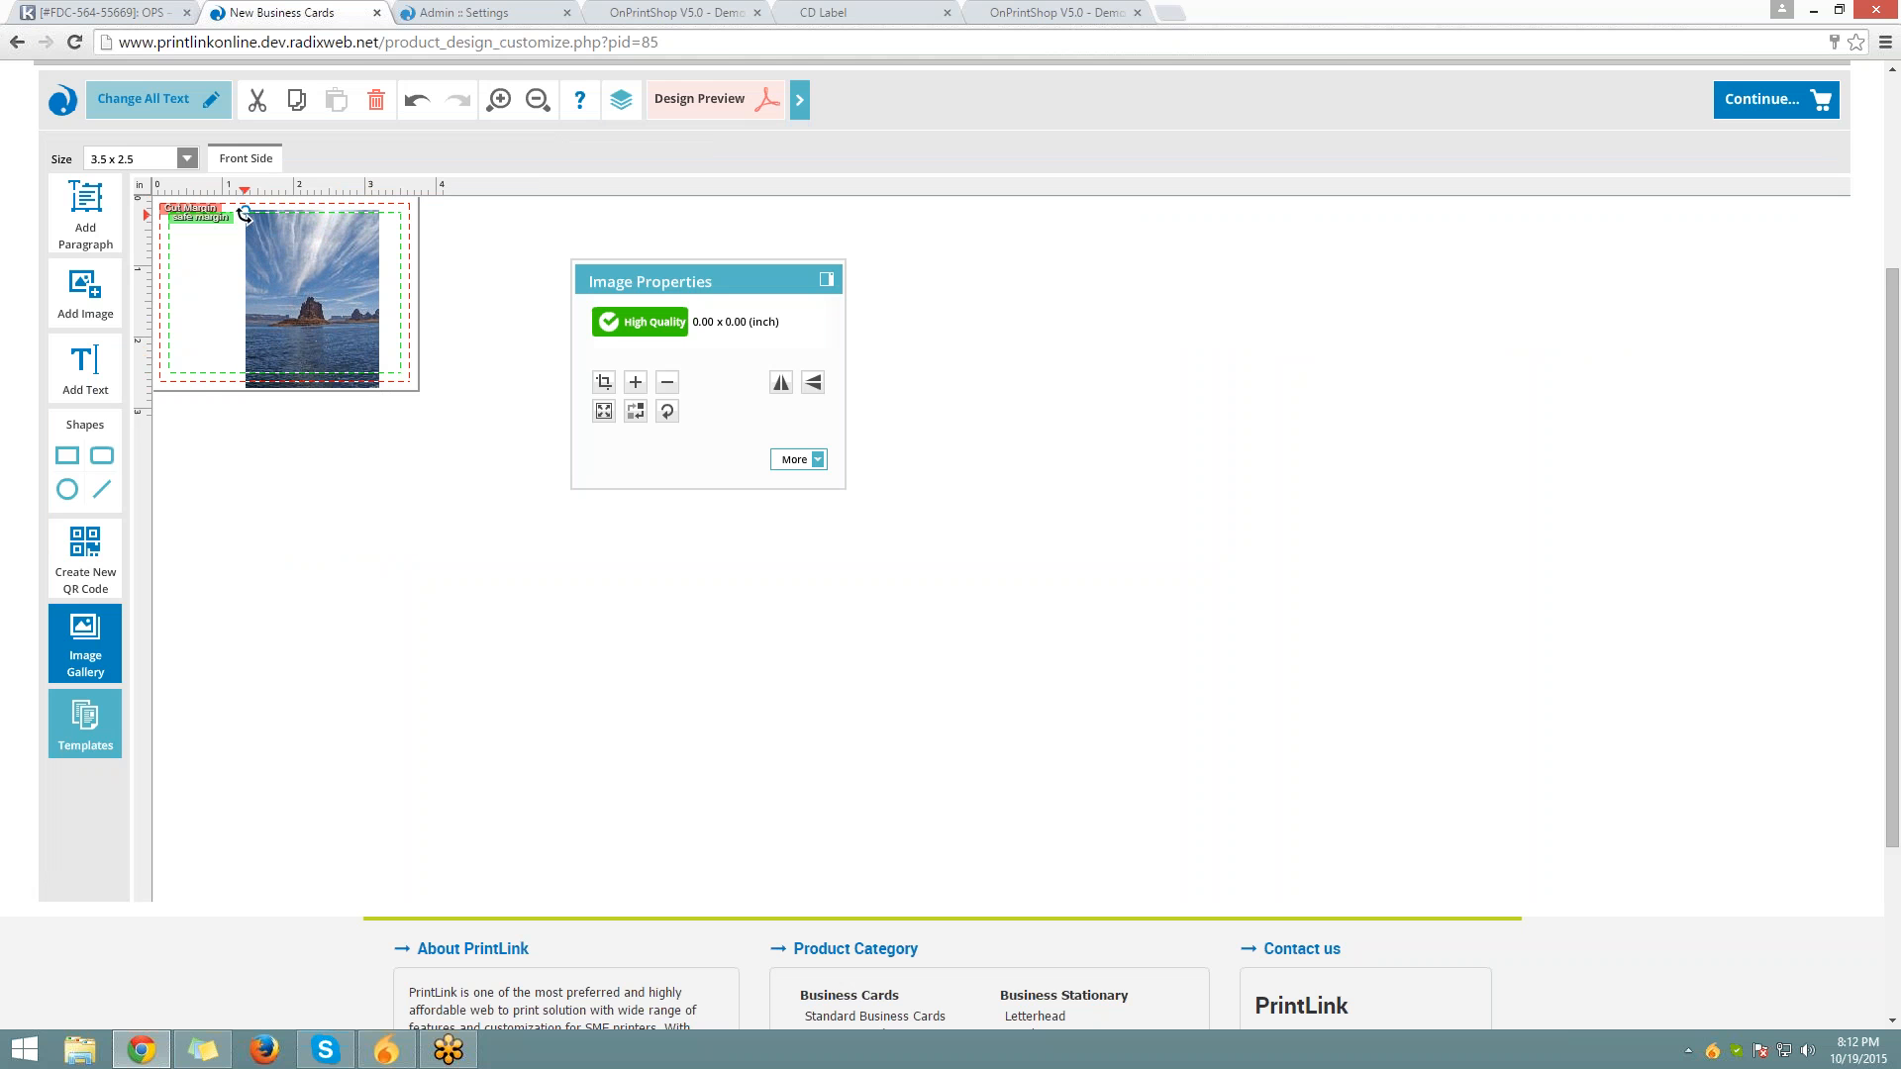
{"action": "left_click_drag", "start_coordinate": [243, 211], "coordinate": [265, 255]}
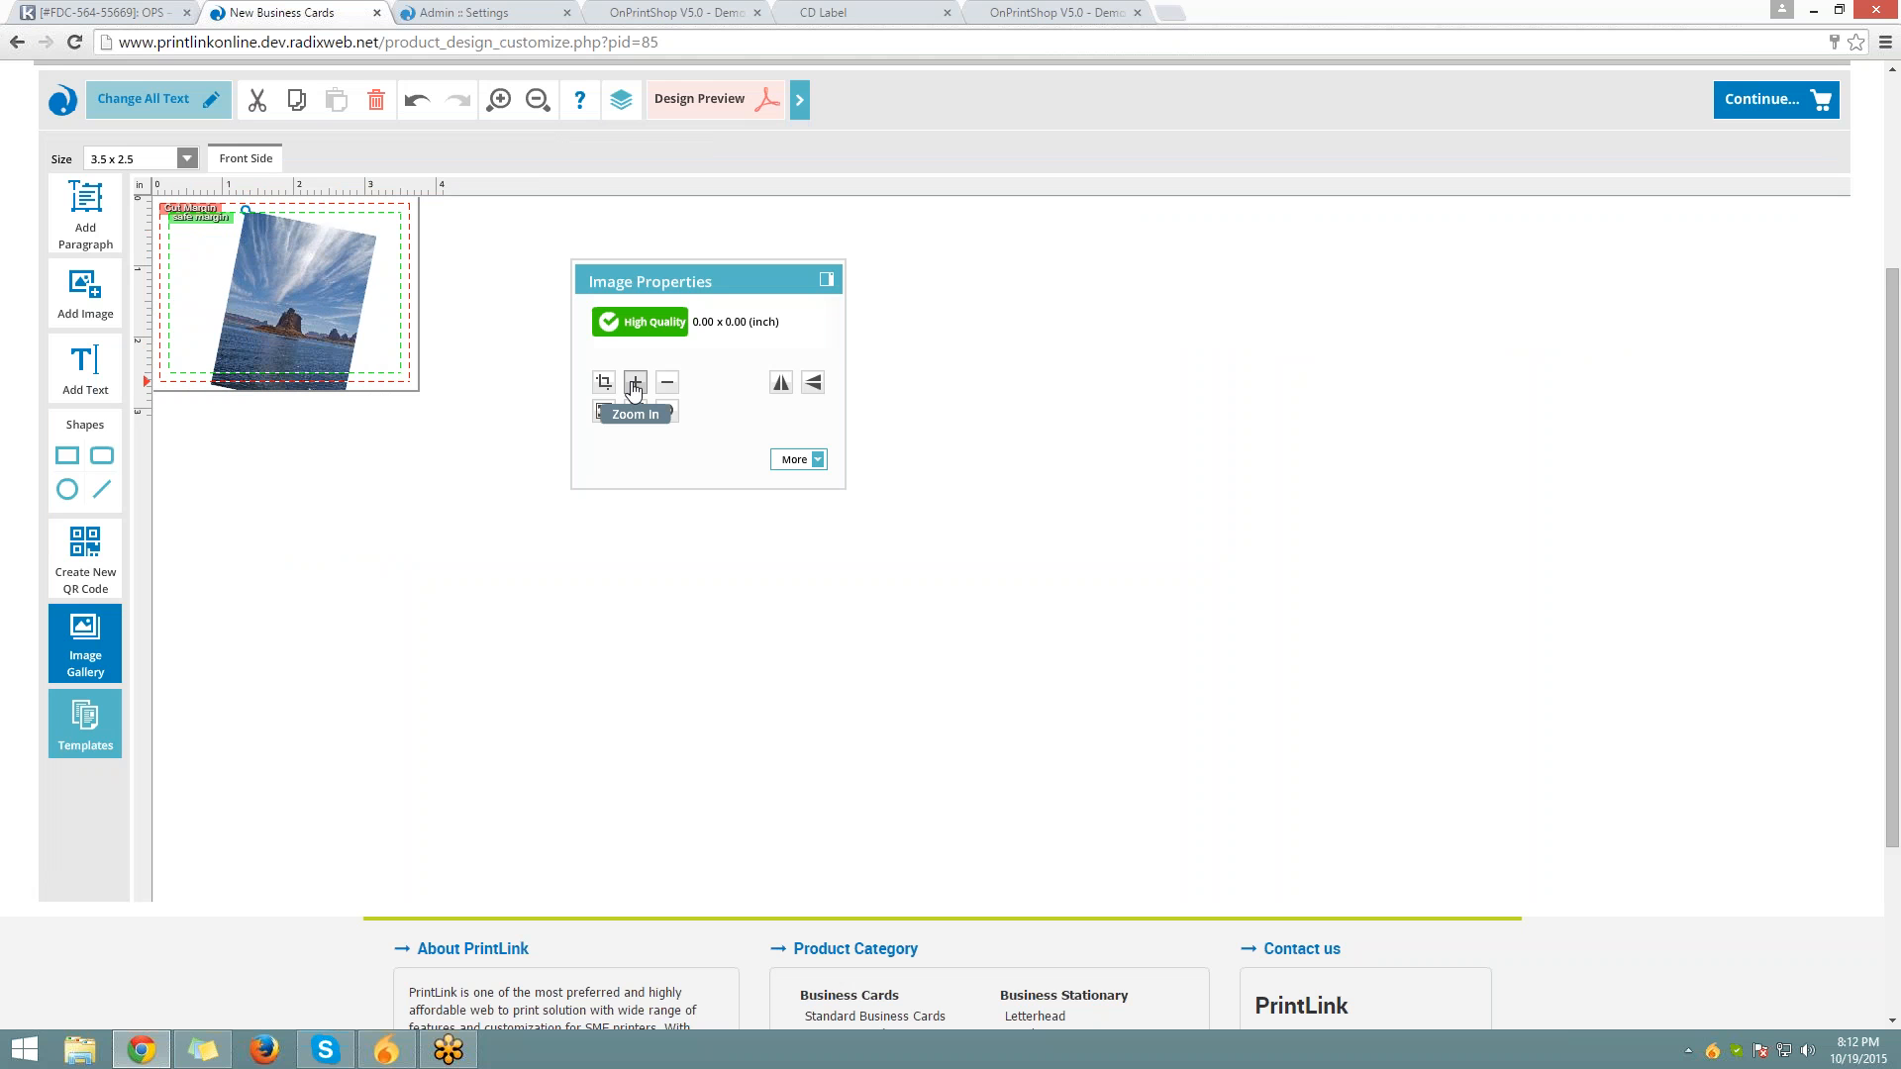
Zoom the photo in and enlarge it to 5.45 x 7.27 inches, beyond the card edges
{"action": "left_click", "coordinate": [796, 459]}
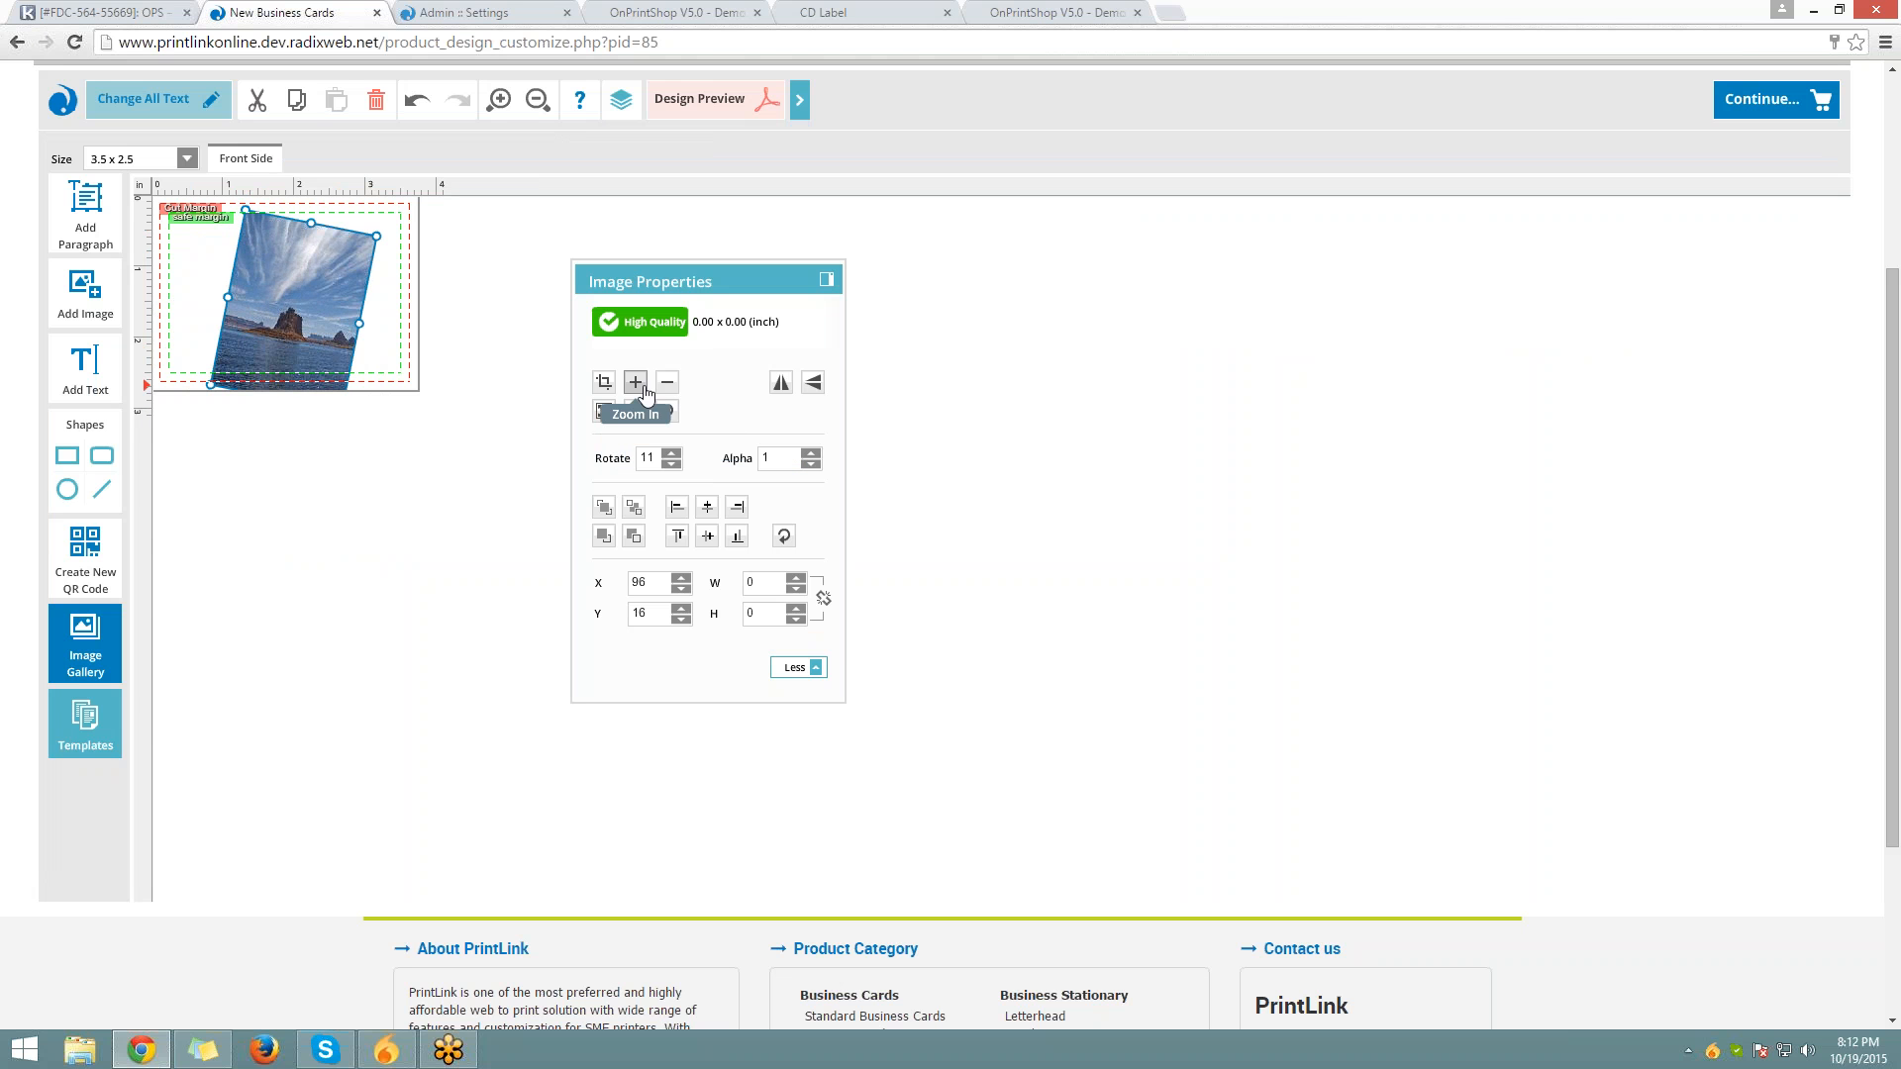
{"action": "left_click", "coordinate": [643, 390]}
{"action": "left_click", "coordinate": [645, 393]}
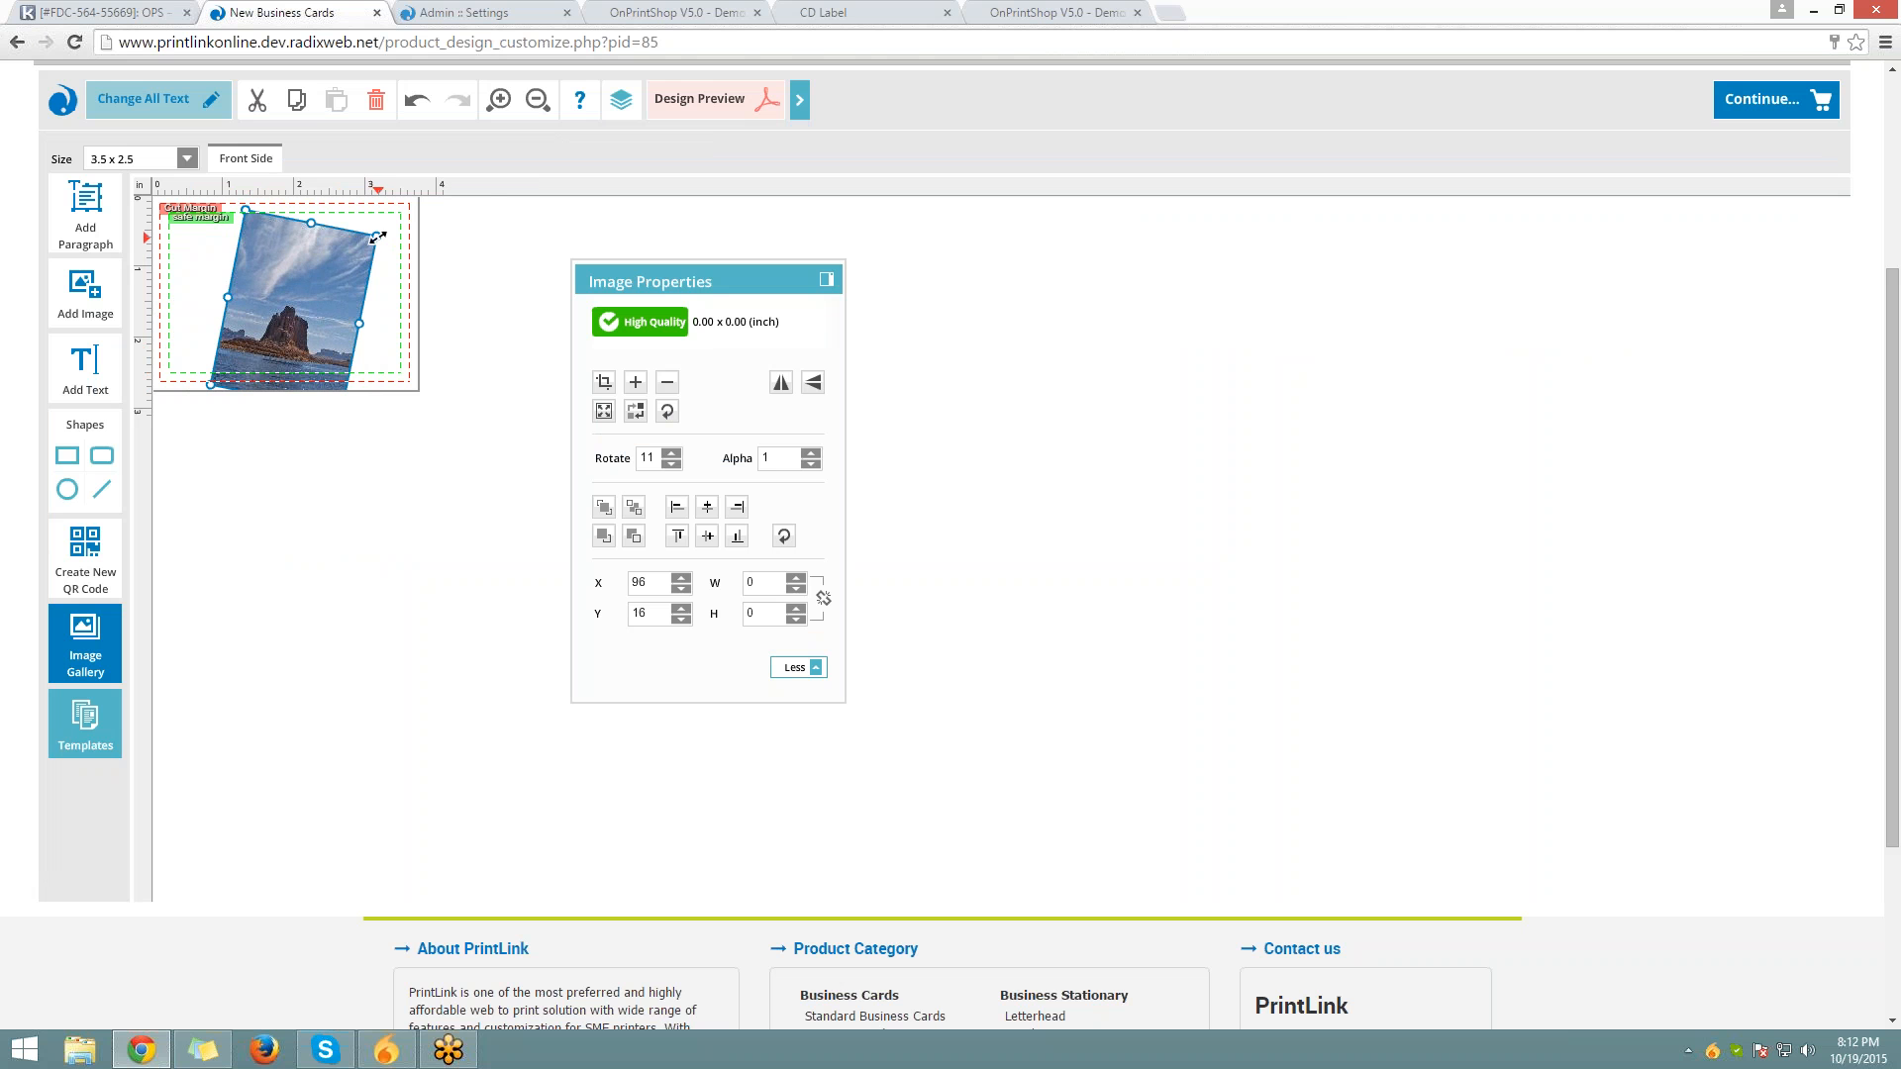
{"action": "left_click_drag", "start_coordinate": [379, 238], "coordinate": [539, 263]}
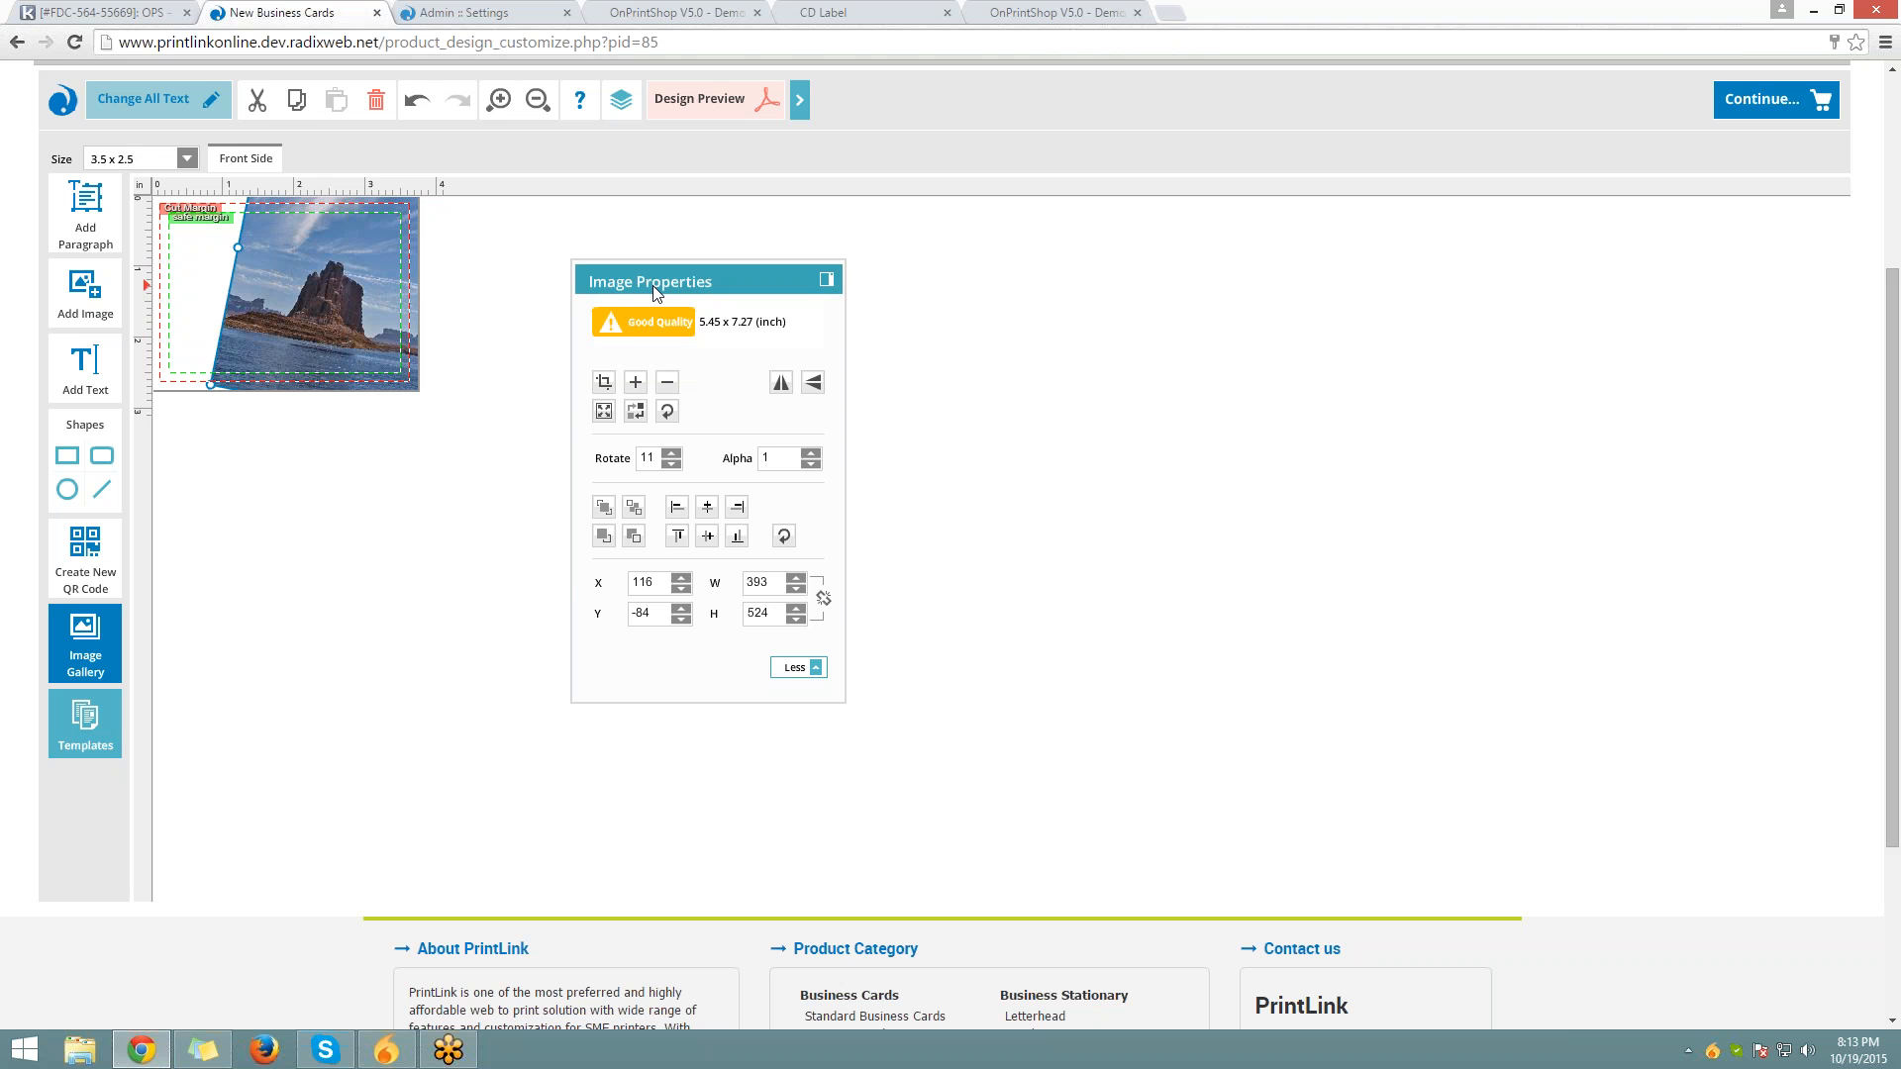
On admin Settings, review the image quality check, PDF preview, upload button style and Upload Artwork Later options
{"action": "left_click", "coordinate": [453, 10]}
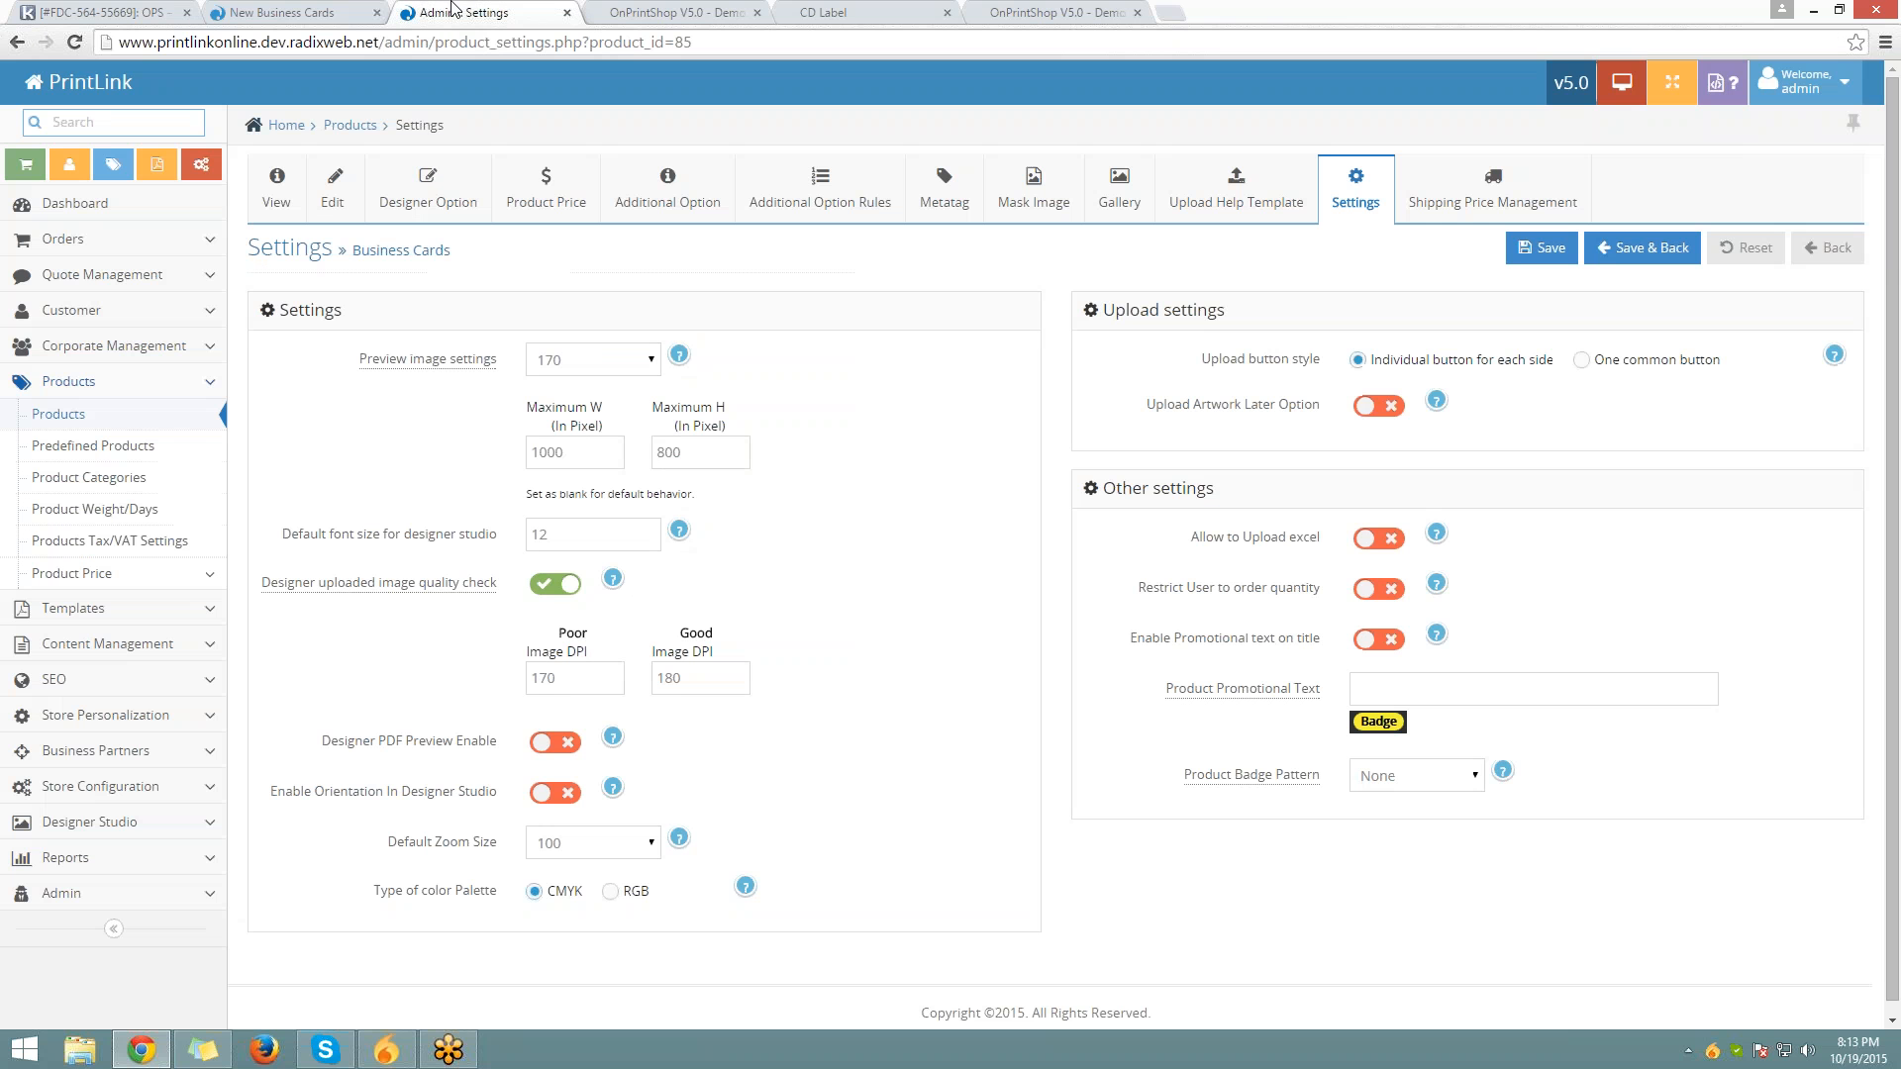
{"action": "mouse_move", "coordinate": [287, 584]}
{"action": "left_click_drag", "start_coordinate": [262, 583], "coordinate": [584, 574]}
{"action": "scroll", "coordinate": [859, 413], "scroll_direction": "down", "scroll_amount": 1}
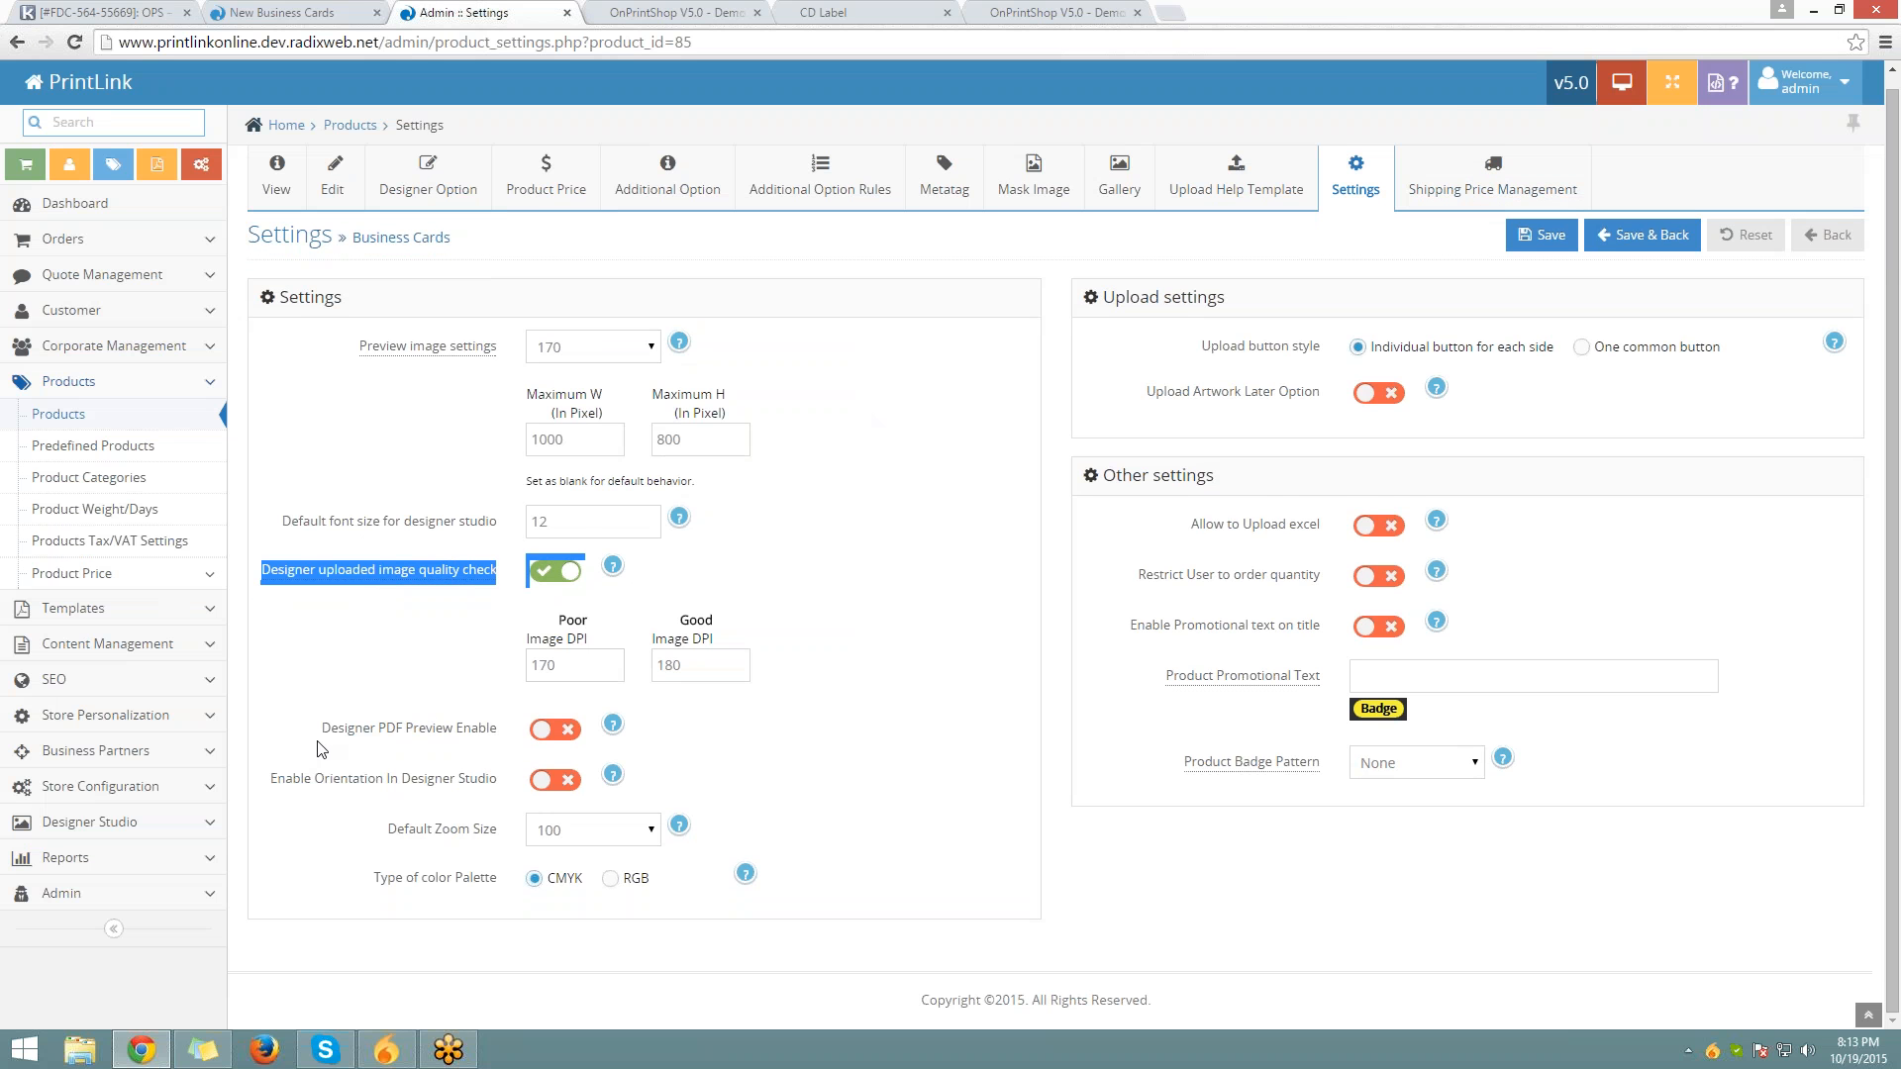
{"action": "left_click_drag", "start_coordinate": [321, 734], "coordinate": [307, 790]}
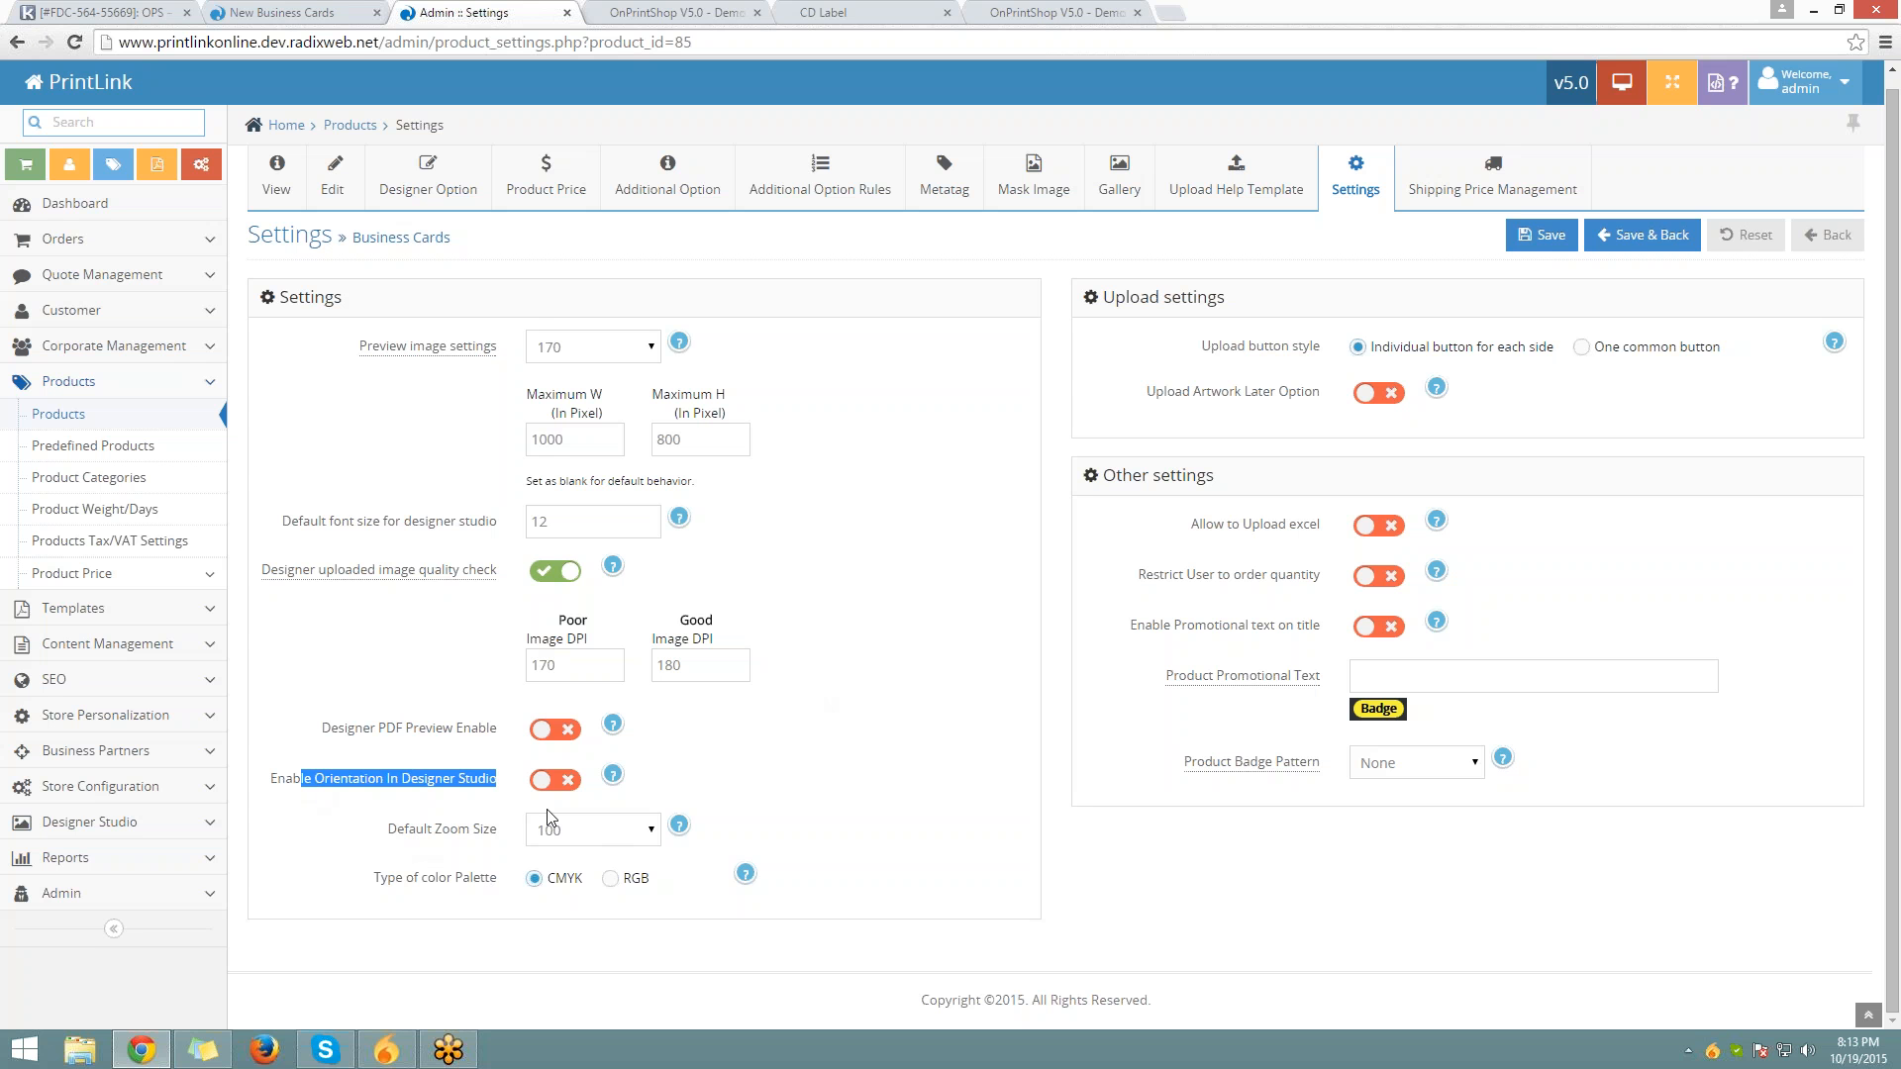
{"action": "left_click_drag", "start_coordinate": [1202, 348], "coordinate": [1320, 349]}
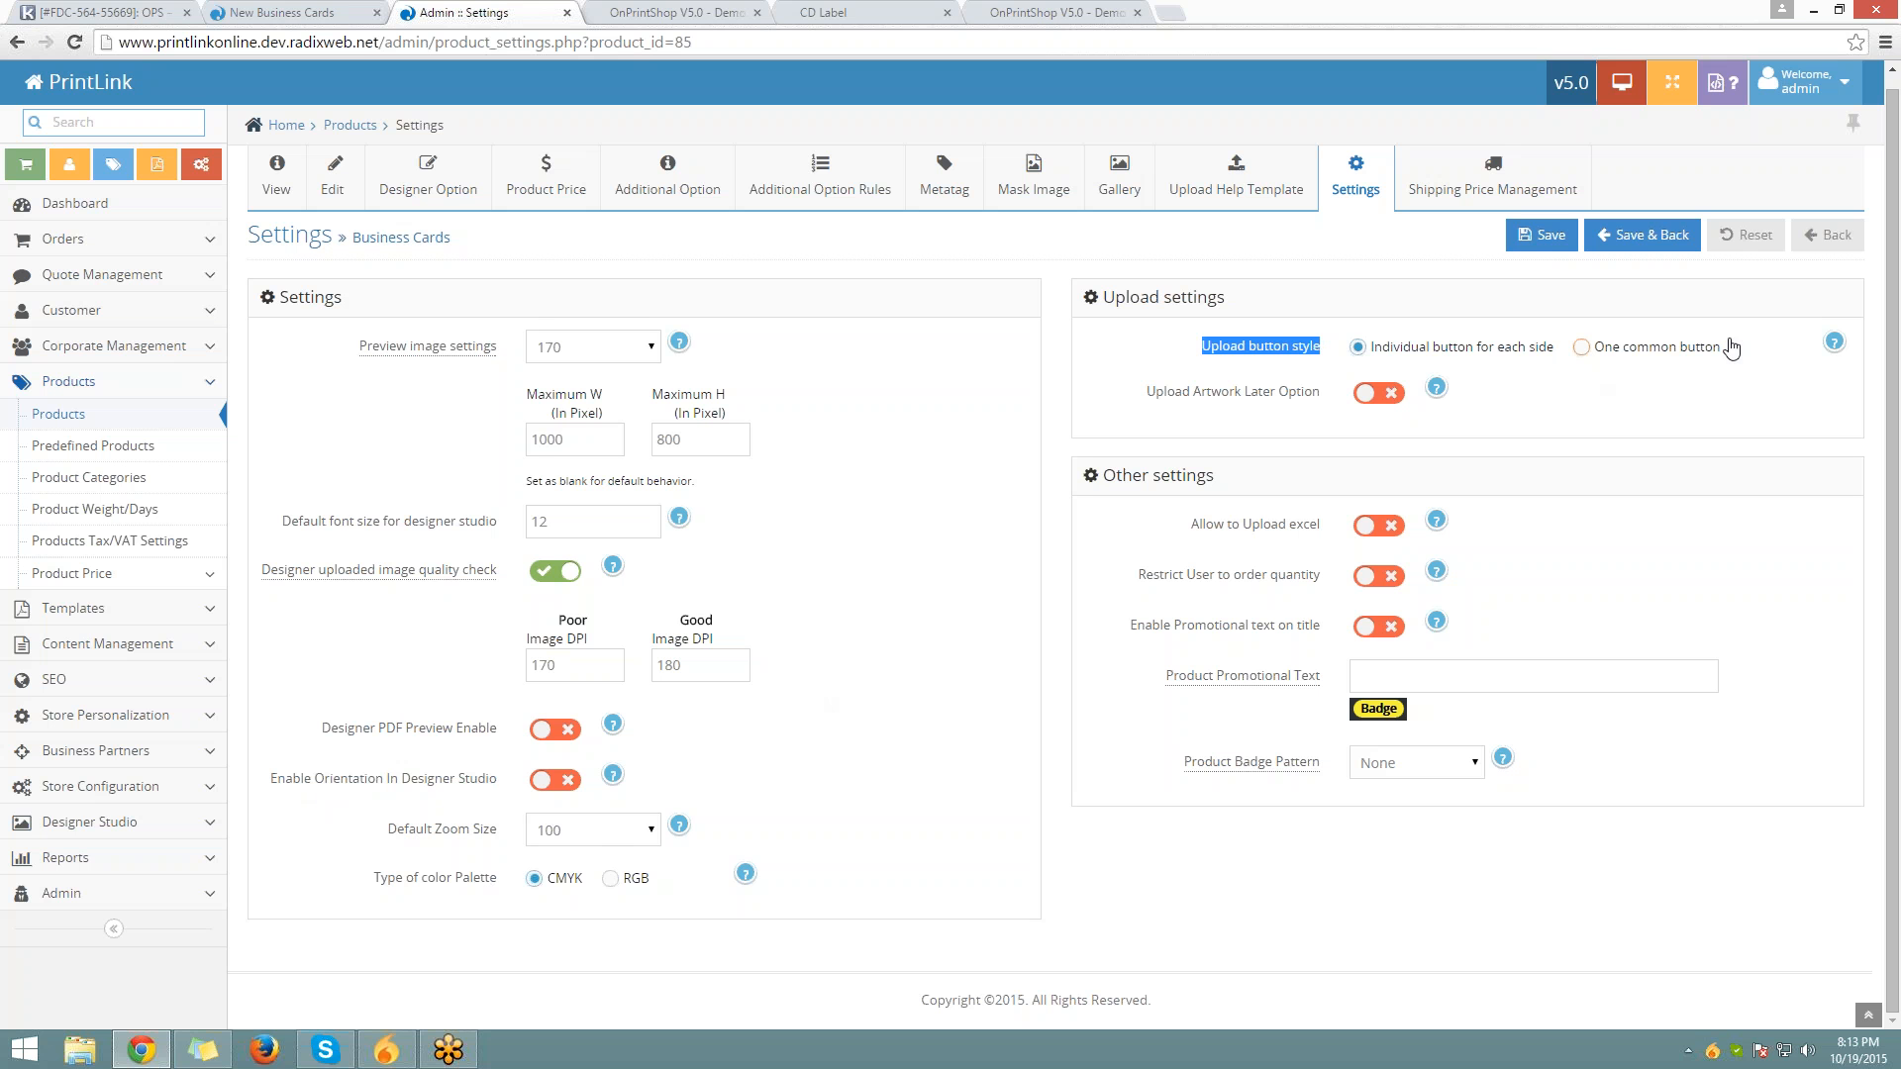
{"action": "left_click_drag", "start_coordinate": [1732, 347], "coordinate": [1592, 348]}
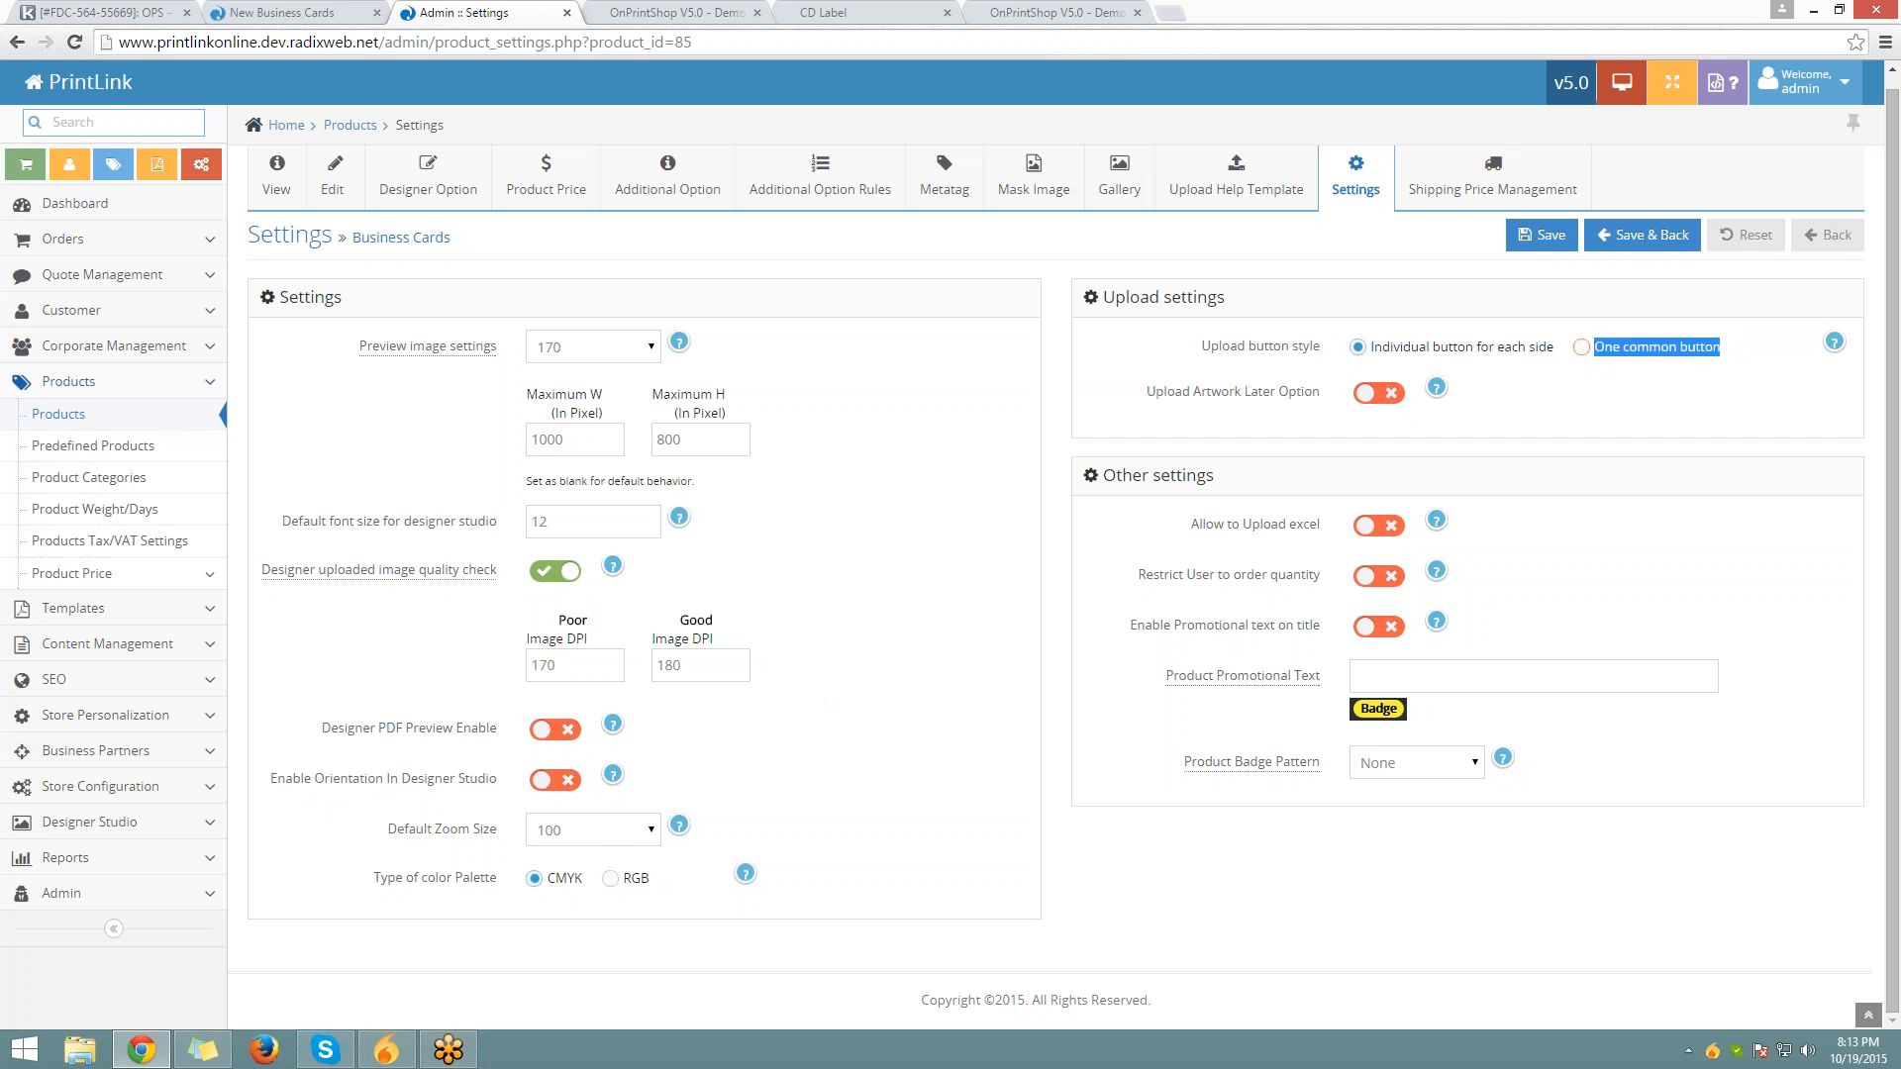
{"action": "left_click", "coordinate": [1560, 354]}
Toggle Upload button style from one common to individual per-side buttons and view its help
{"action": "left_click", "coordinate": [1591, 352]}
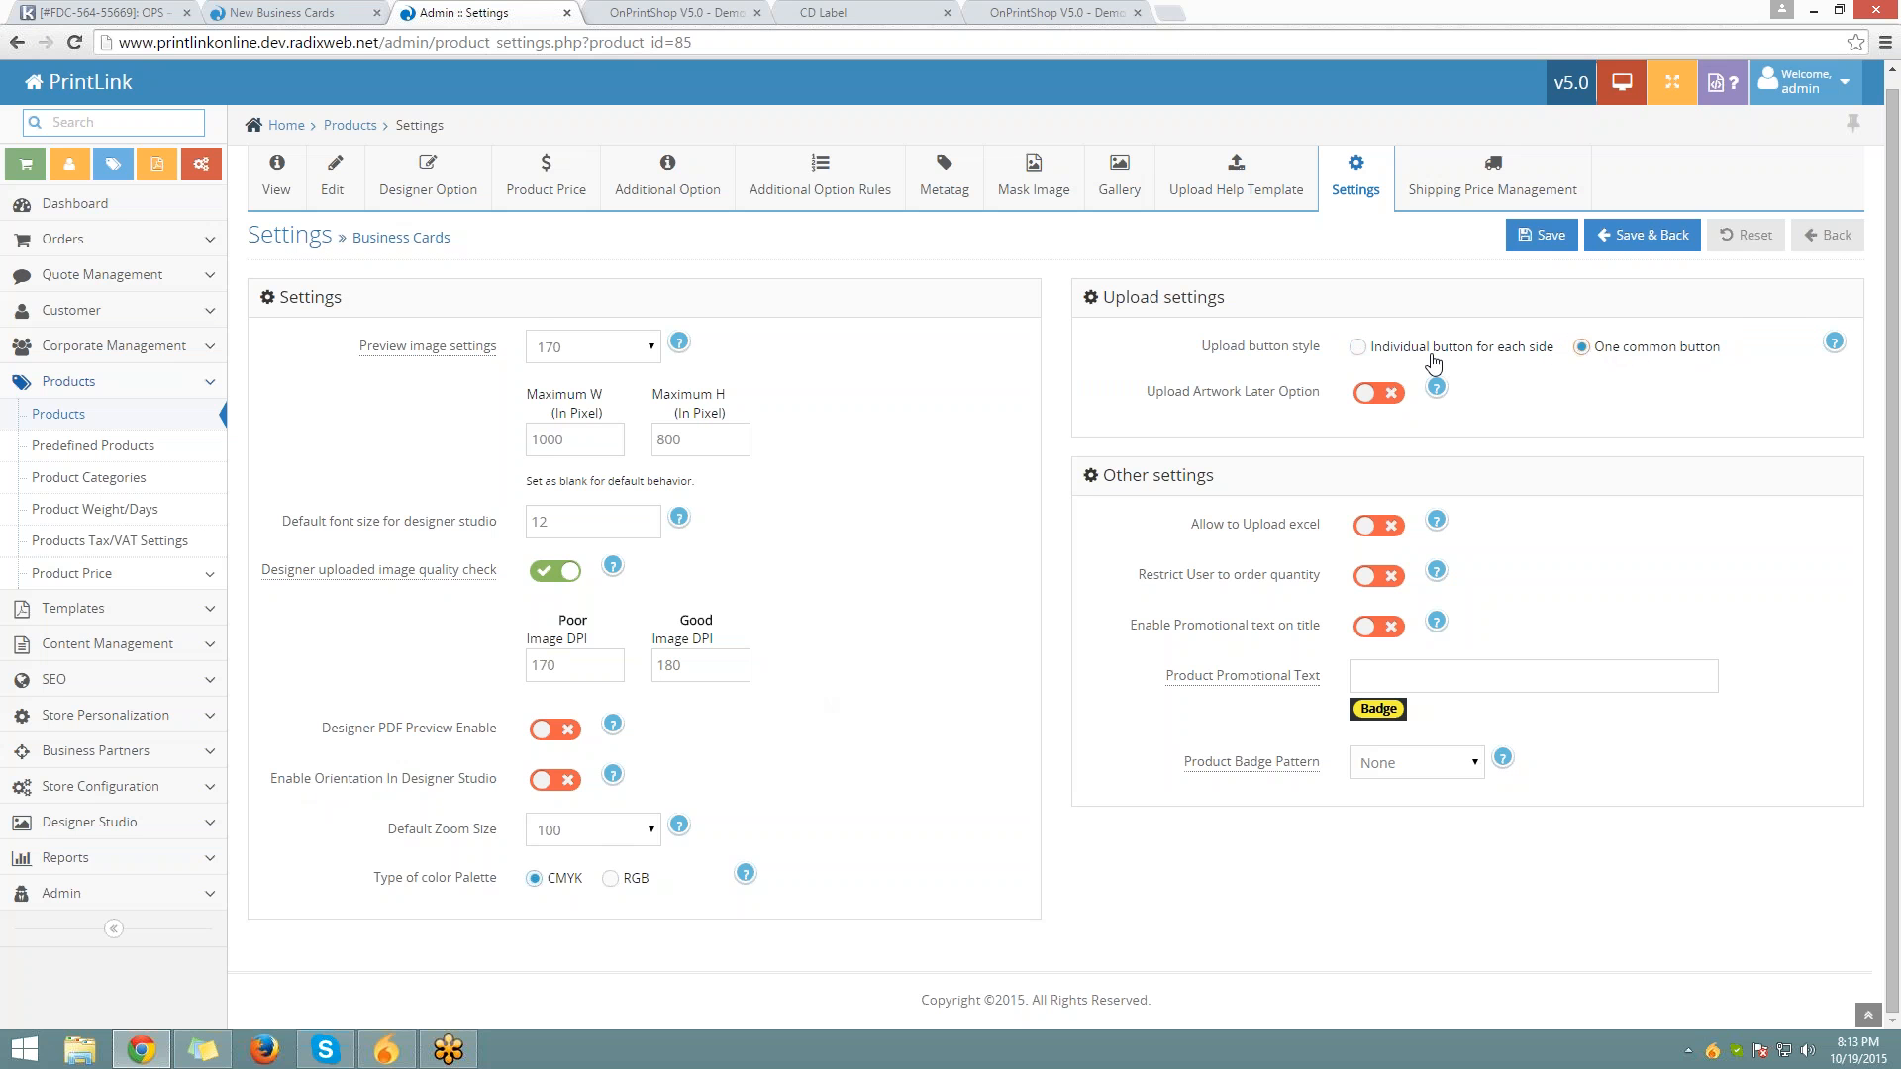
{"action": "left_click", "coordinate": [1362, 353]}
{"action": "left_click_drag", "start_coordinate": [1370, 357], "coordinate": [1556, 355]}
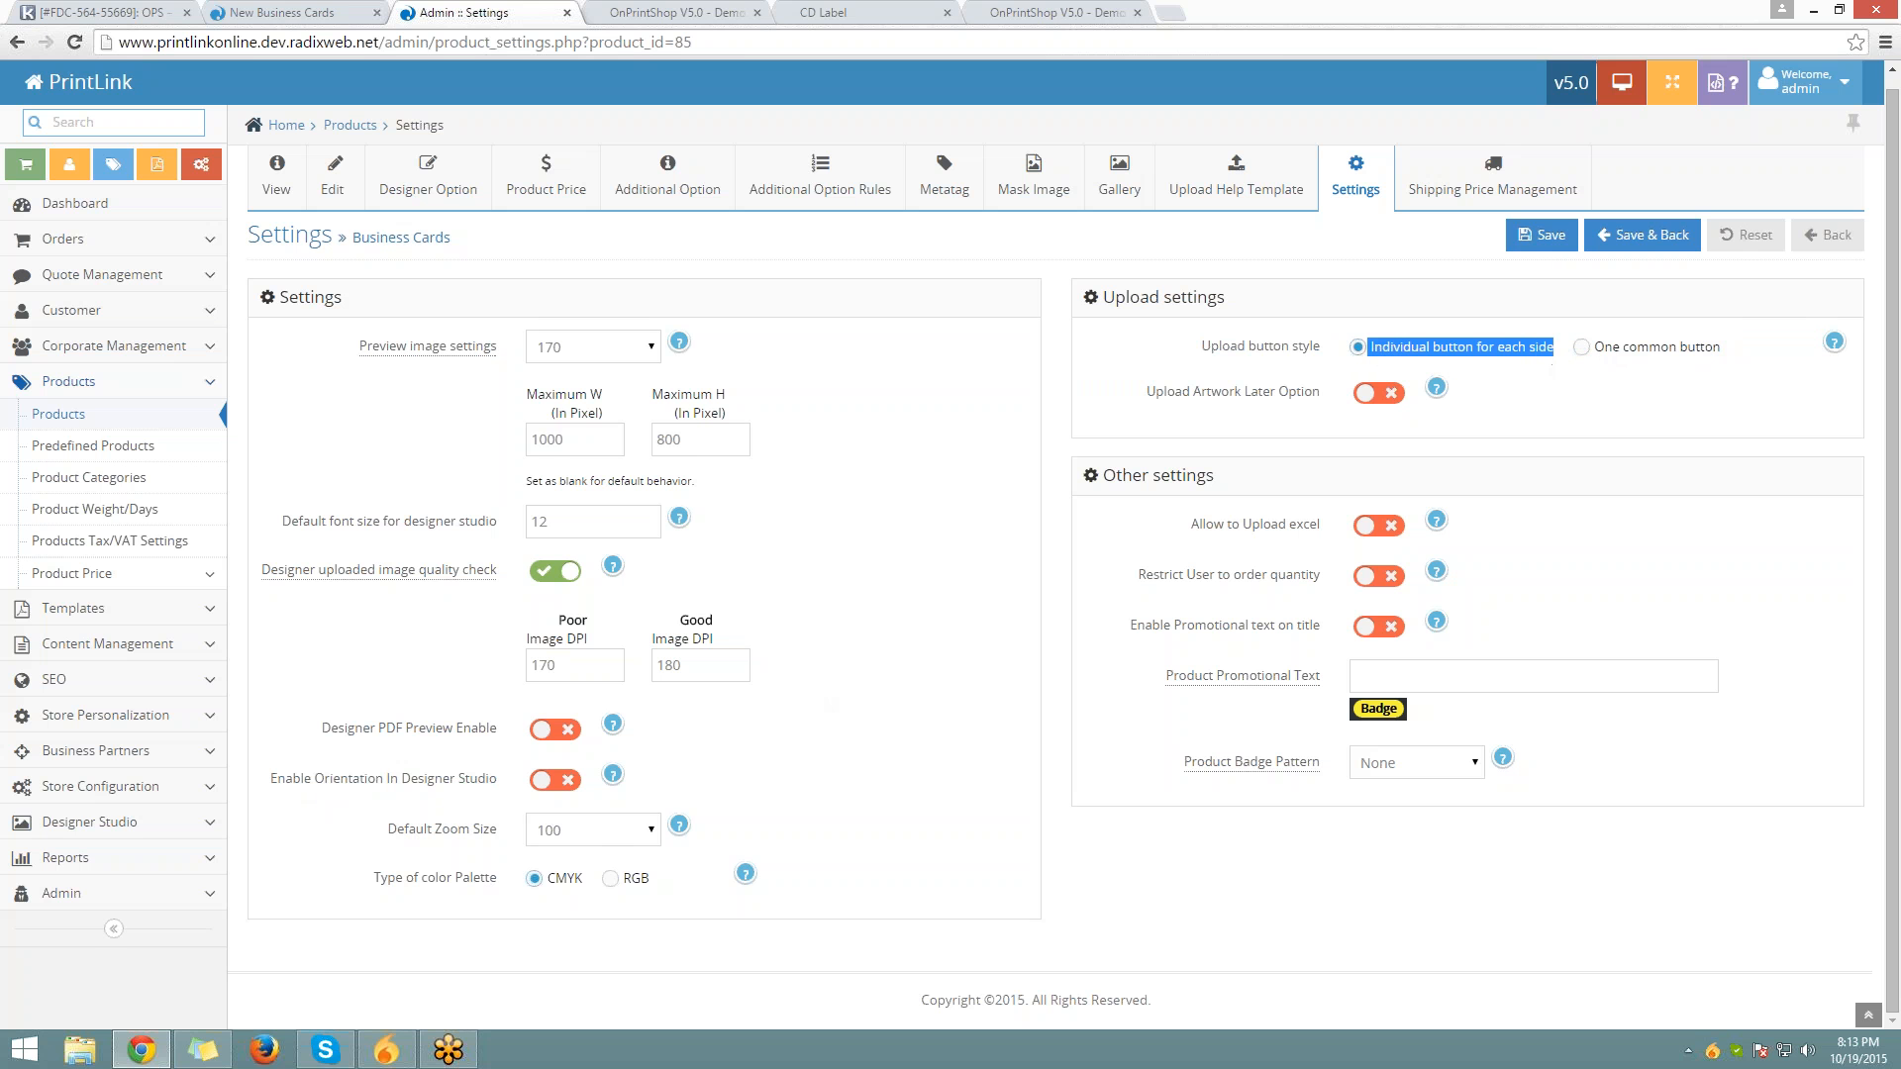
{"action": "left_click", "coordinate": [1834, 341]}
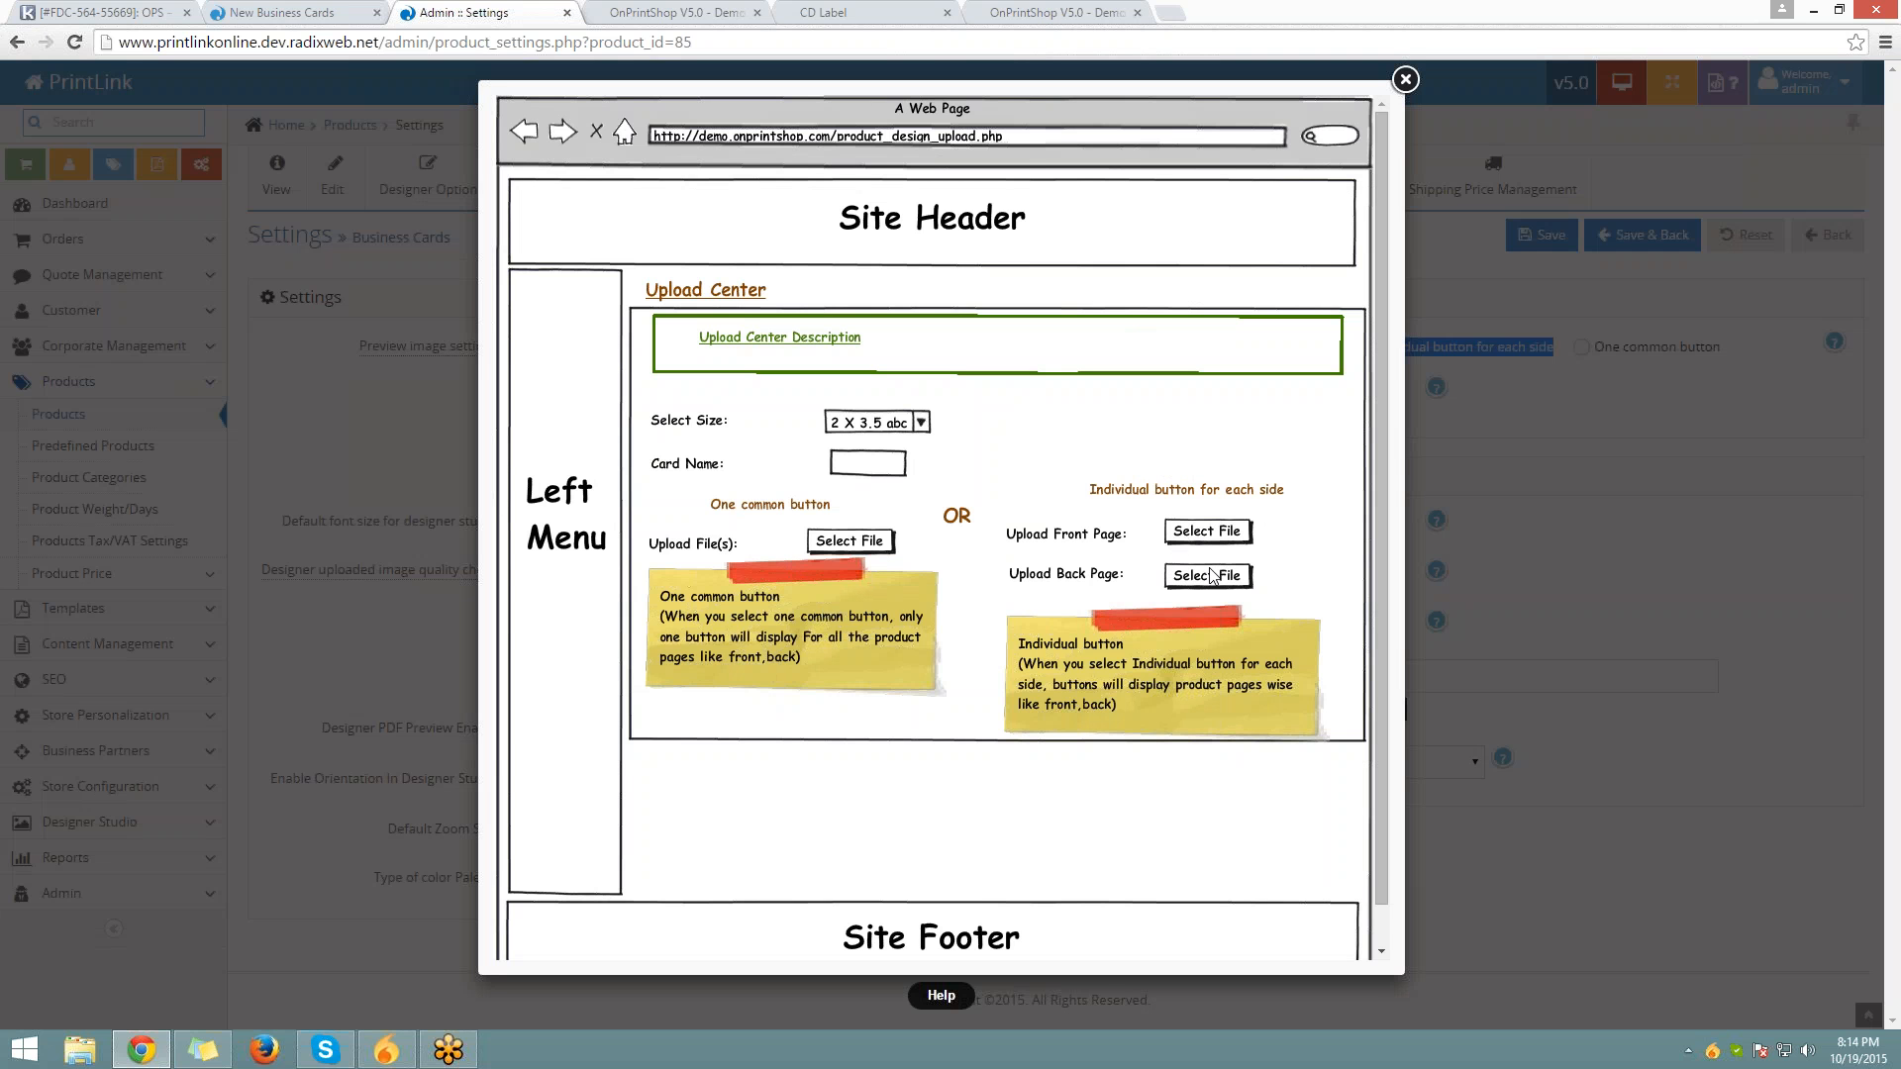
Close the help, leave the designer page, then switch Upload Artwork Later on and save
{"action": "left_click", "coordinate": [1405, 79]}
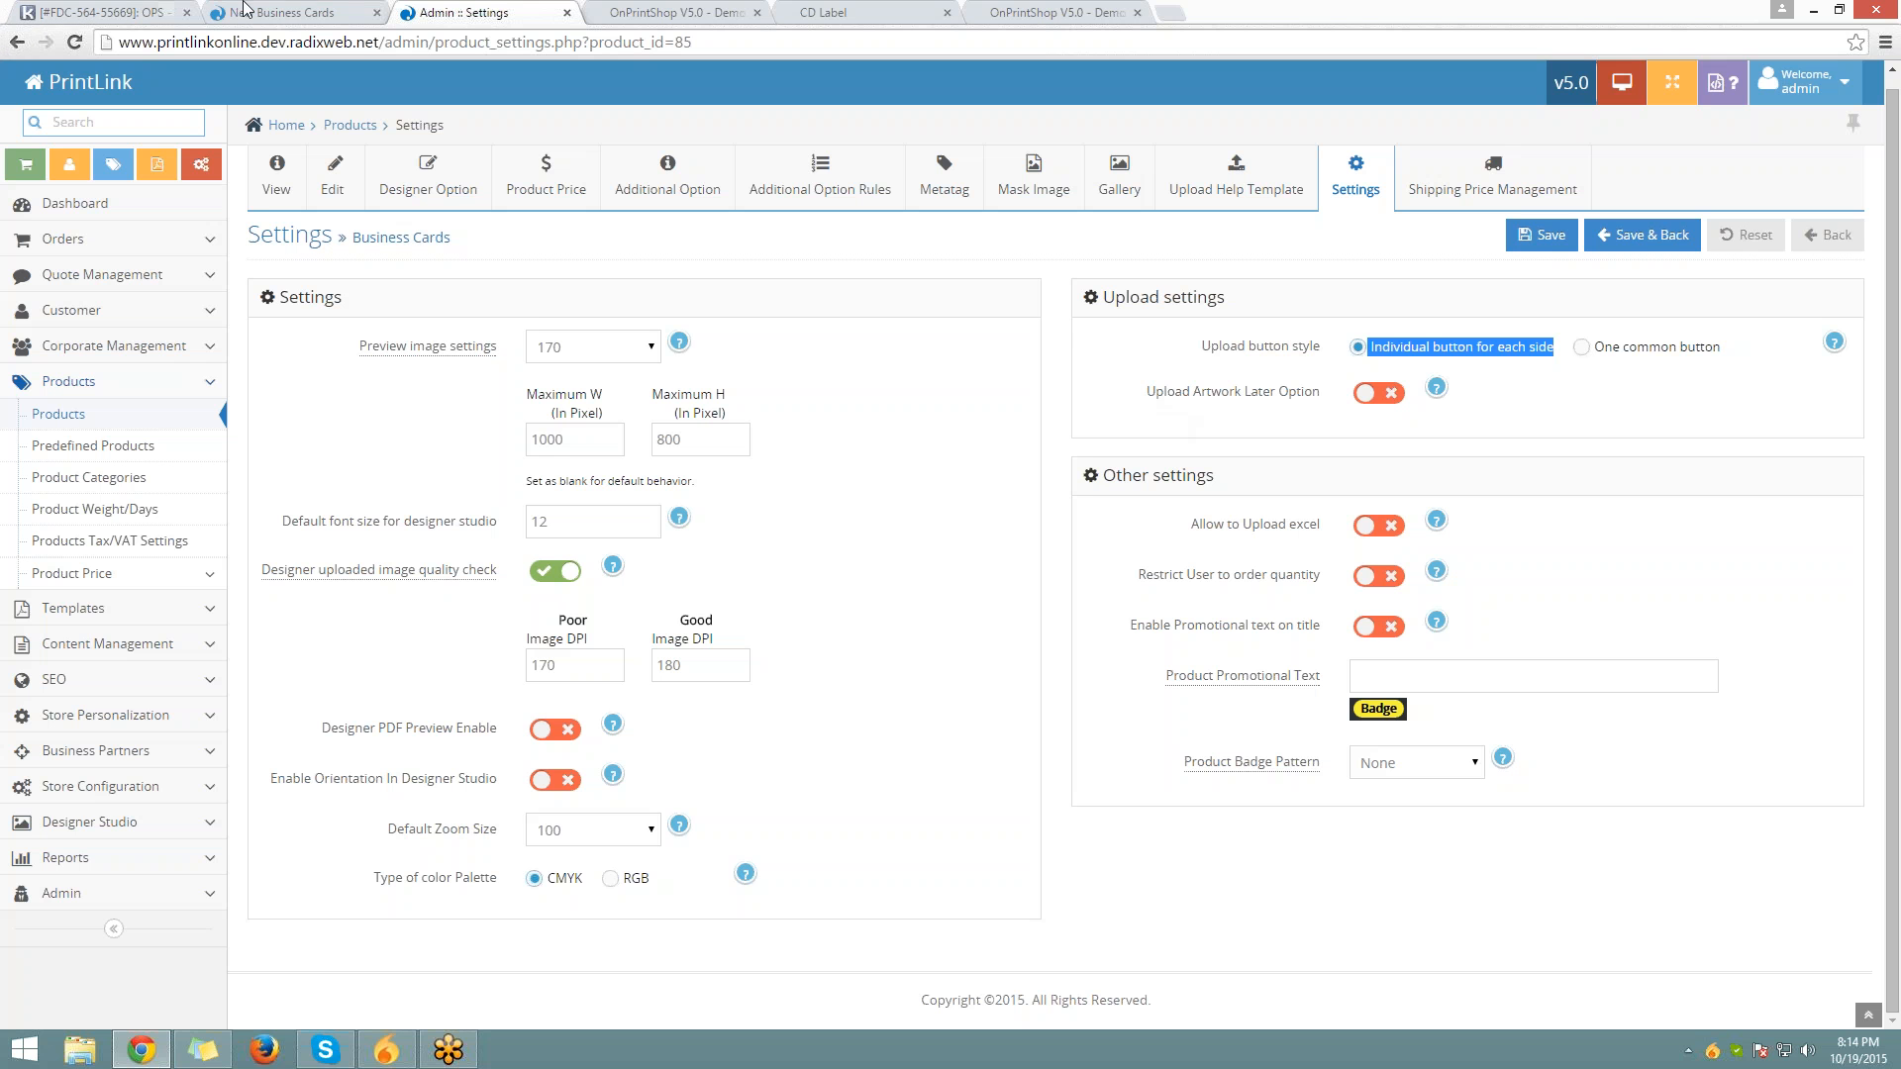
{"action": "left_click", "coordinate": [250, 12]}
{"action": "left_click", "coordinate": [16, 45]}
{"action": "key", "text": "Return"}
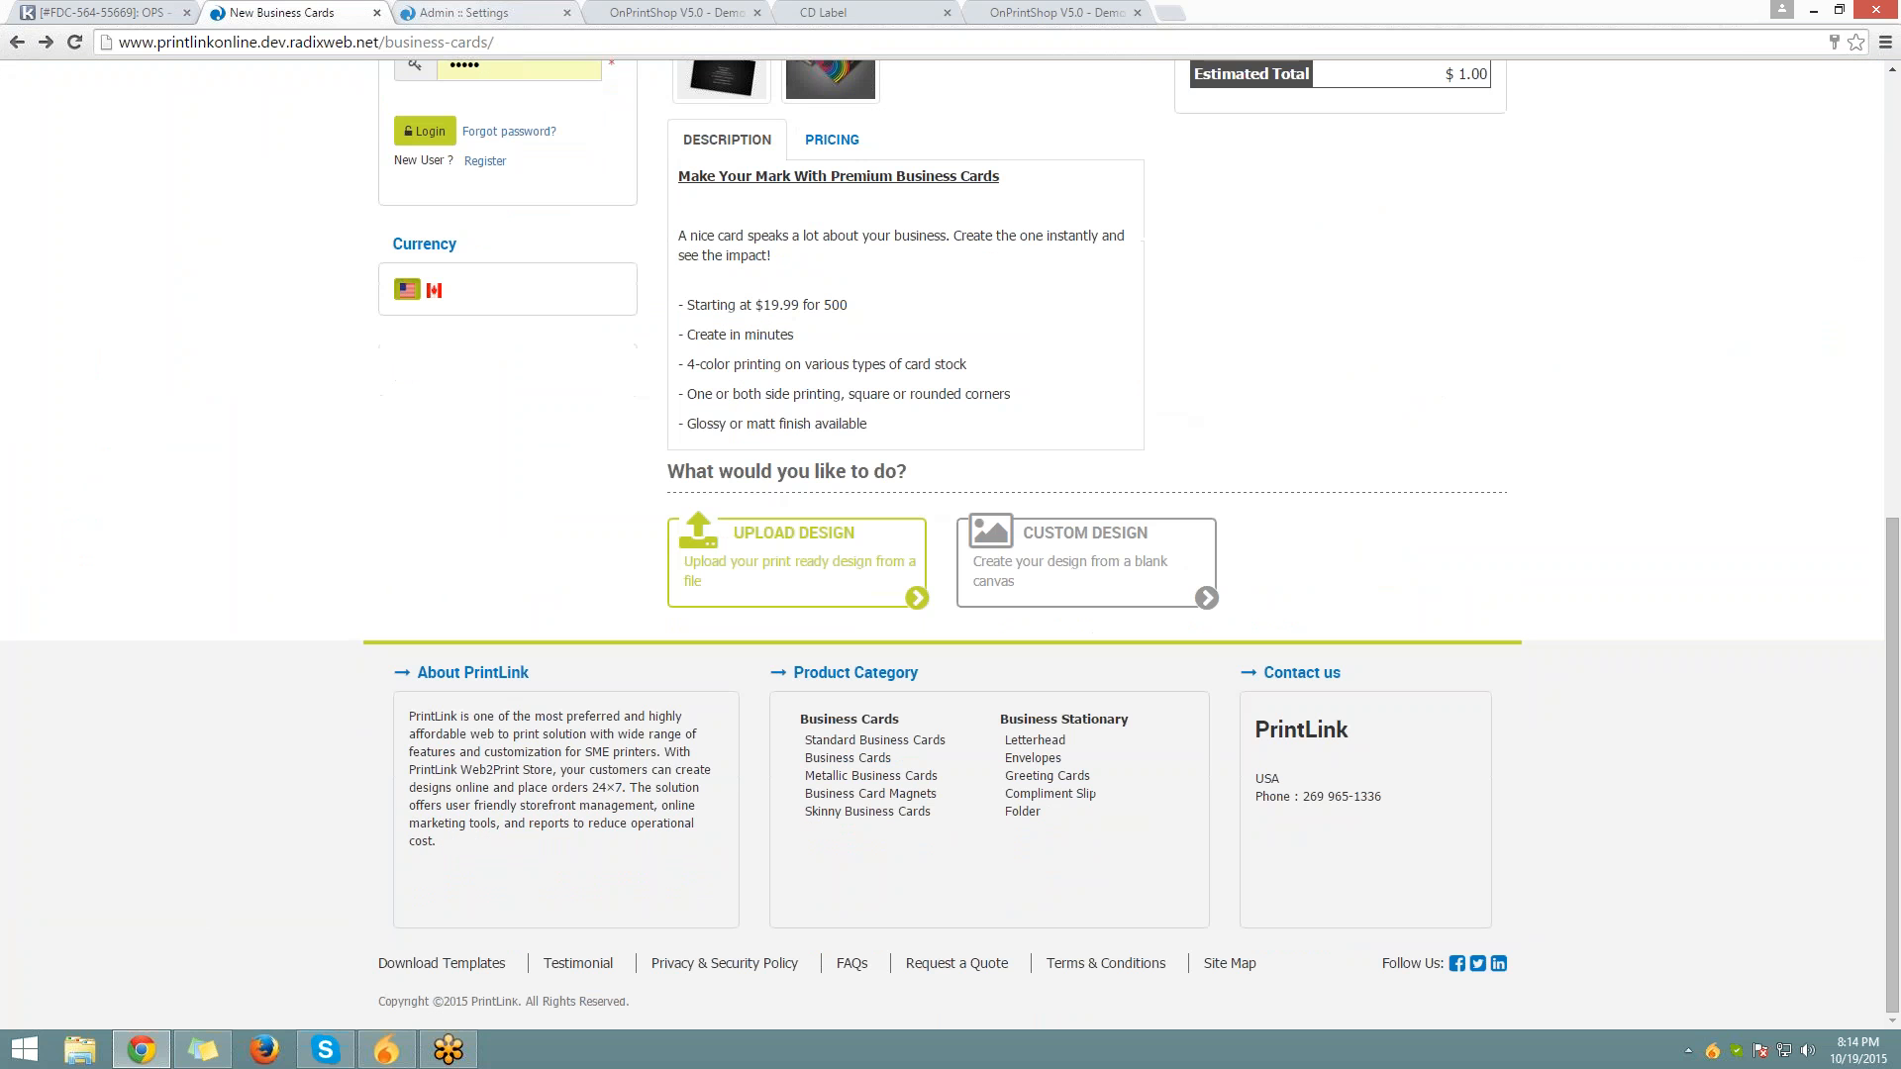
{"action": "left_click", "coordinate": [460, 12]}
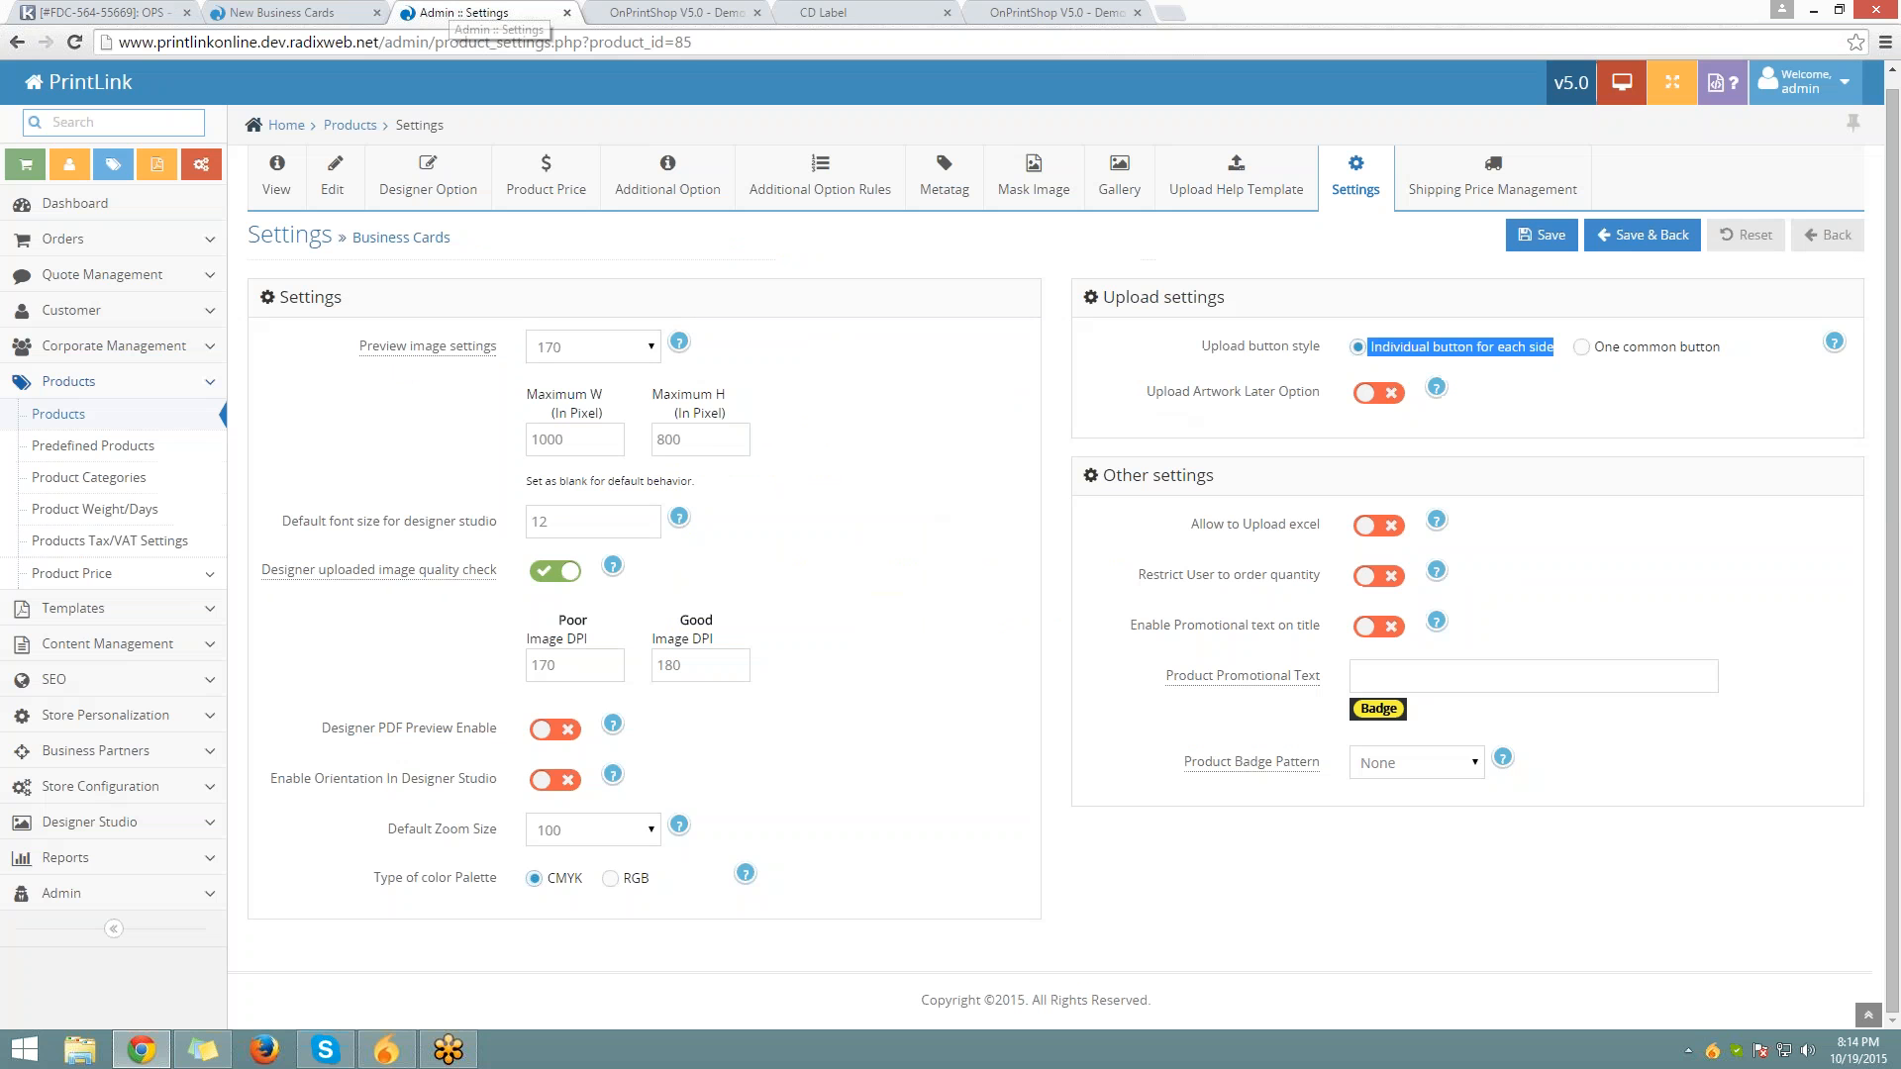
{"action": "left_click", "coordinate": [1406, 395]}
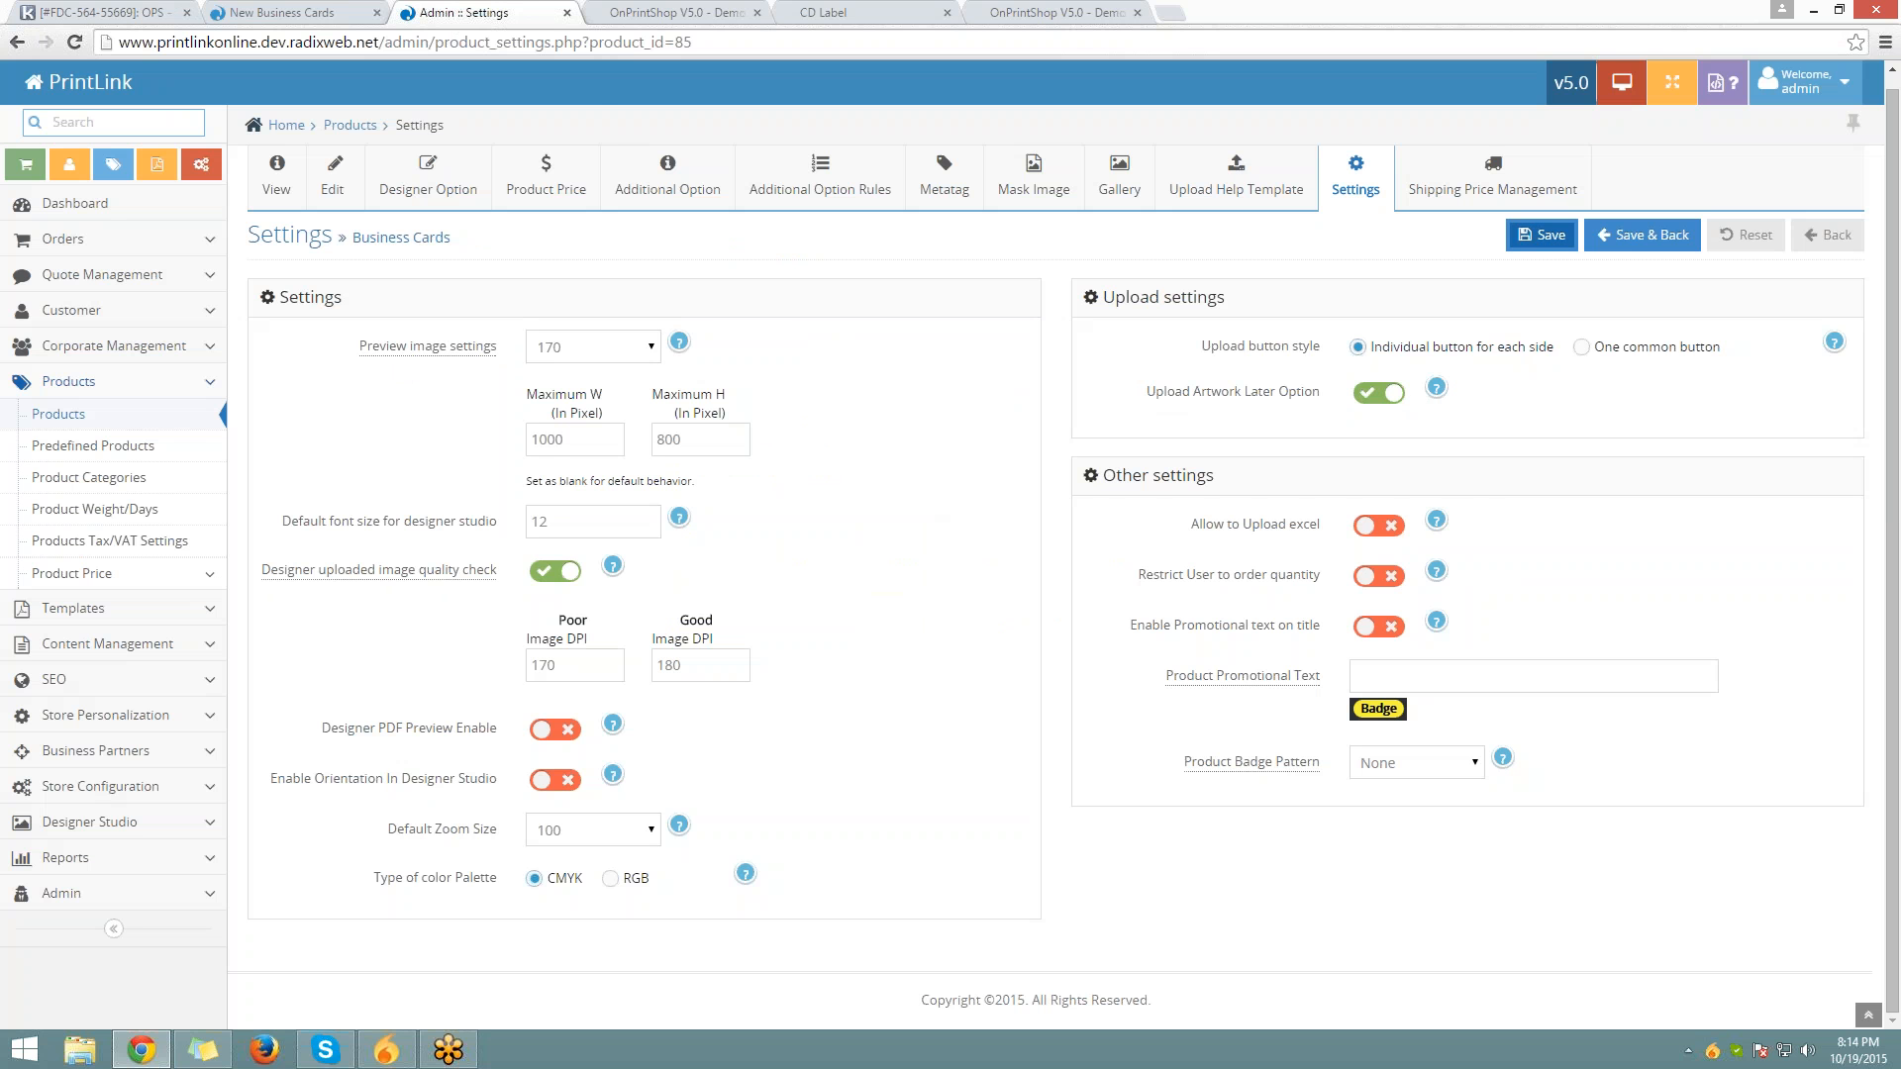
{"action": "left_click", "coordinate": [1542, 234]}
Confirm the storefront Upload Design page offers Upload Artwork Later, then return to admin Settings
{"action": "left_click", "coordinate": [287, 12]}
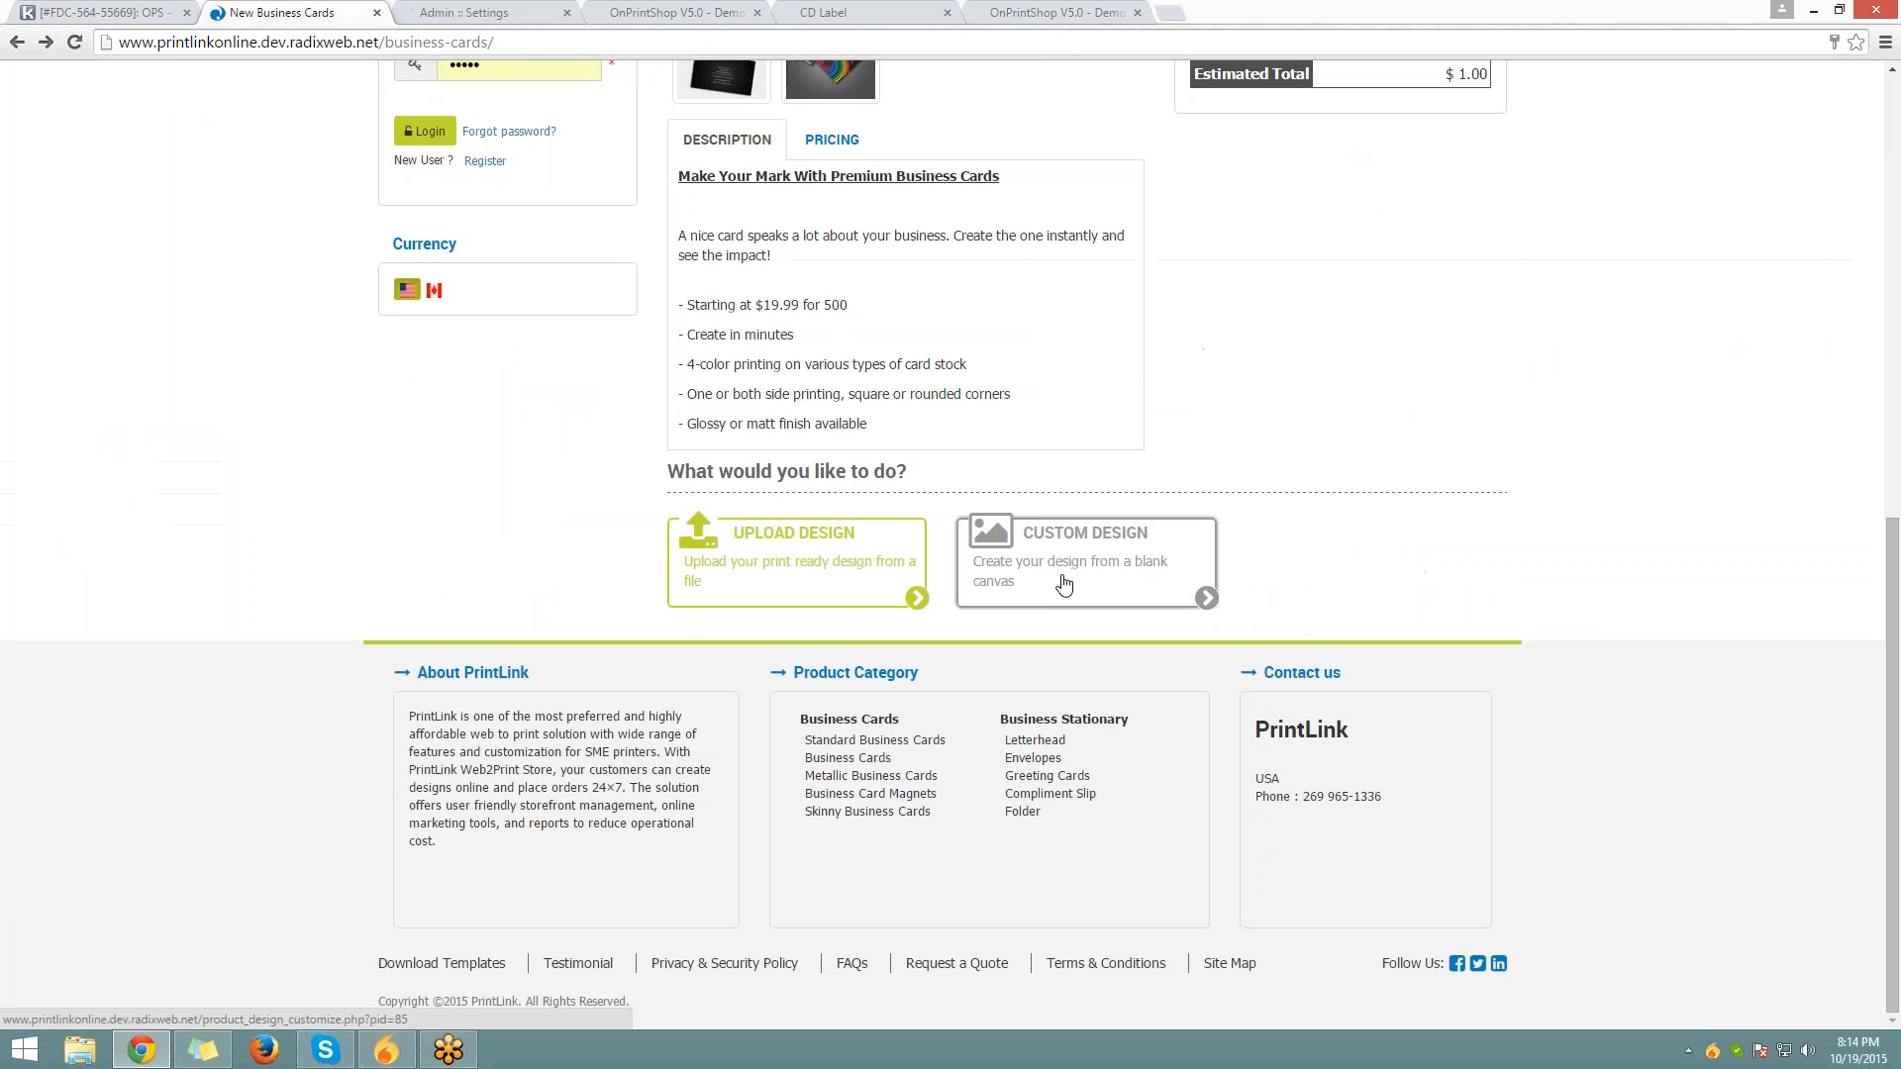
{"action": "left_click", "coordinate": [903, 568]}
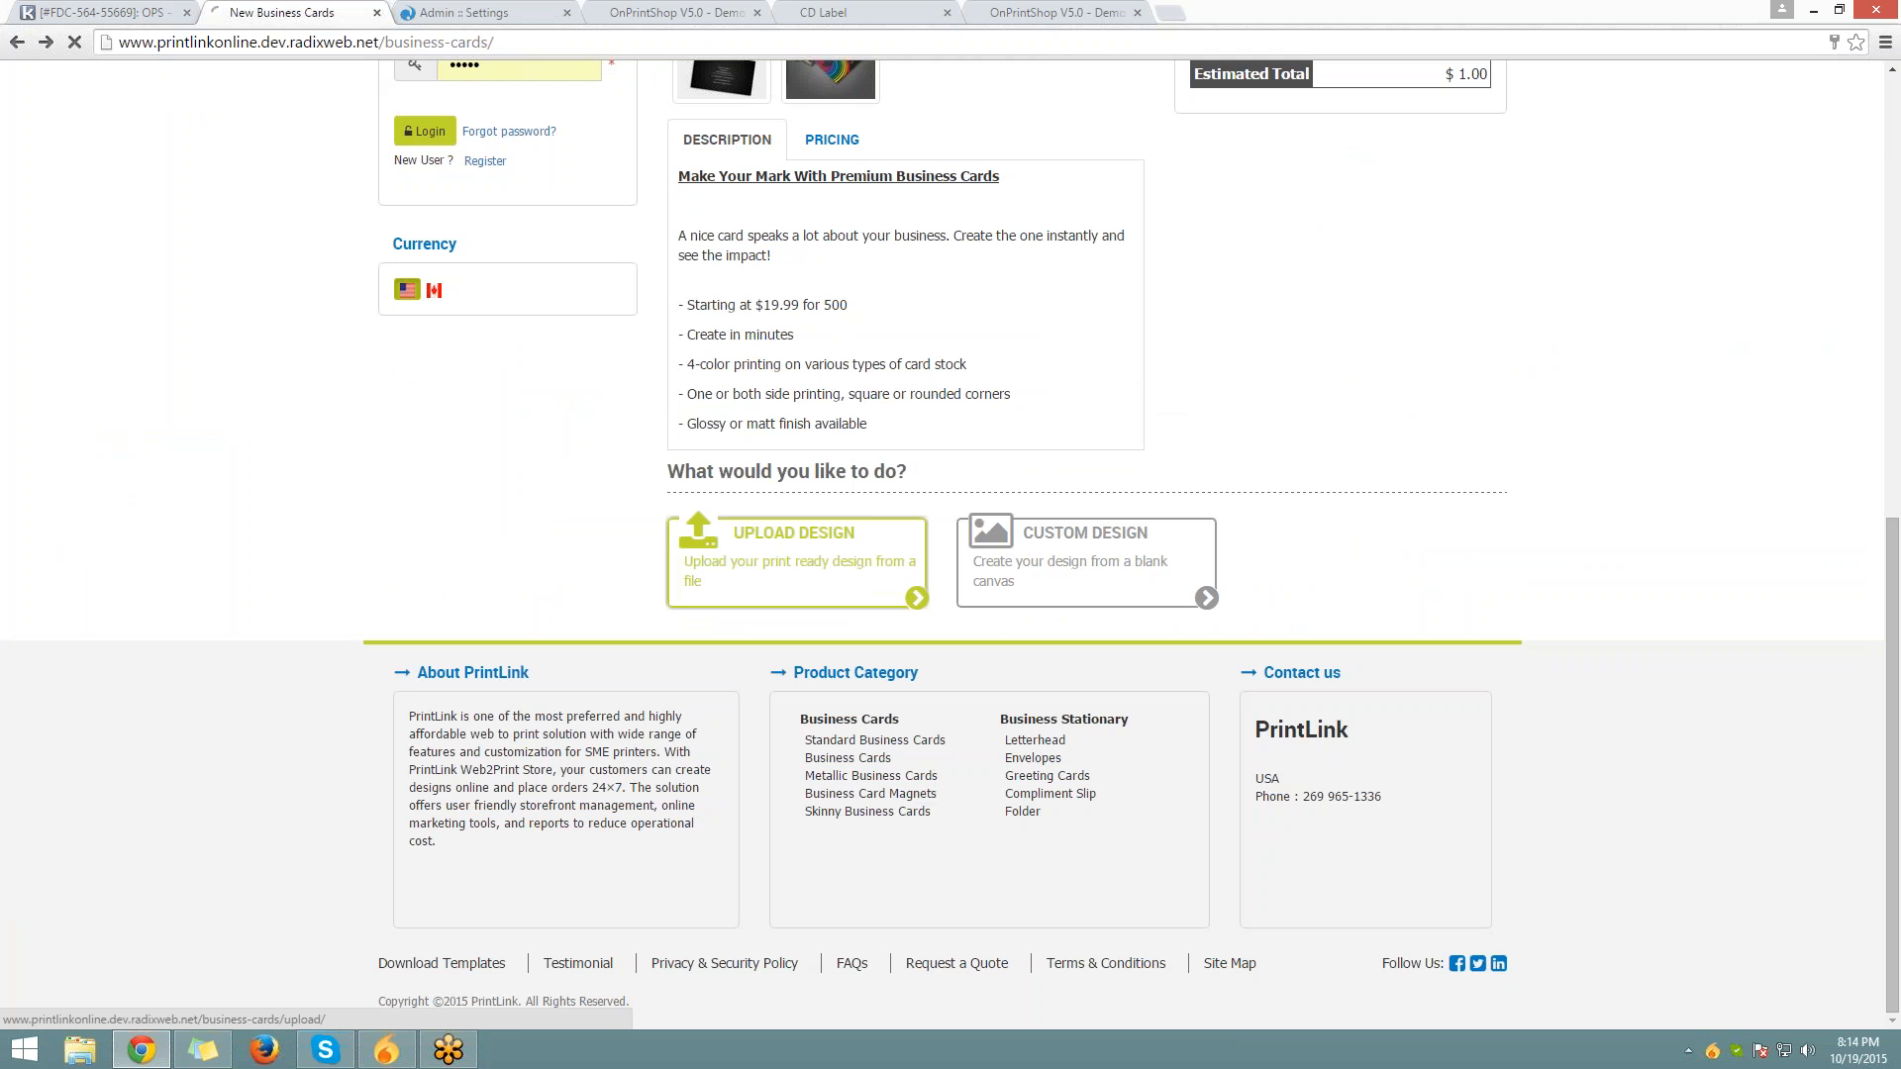
{"action": "scroll", "coordinate": [925, 560], "scroll_direction": "down", "scroll_amount": 5}
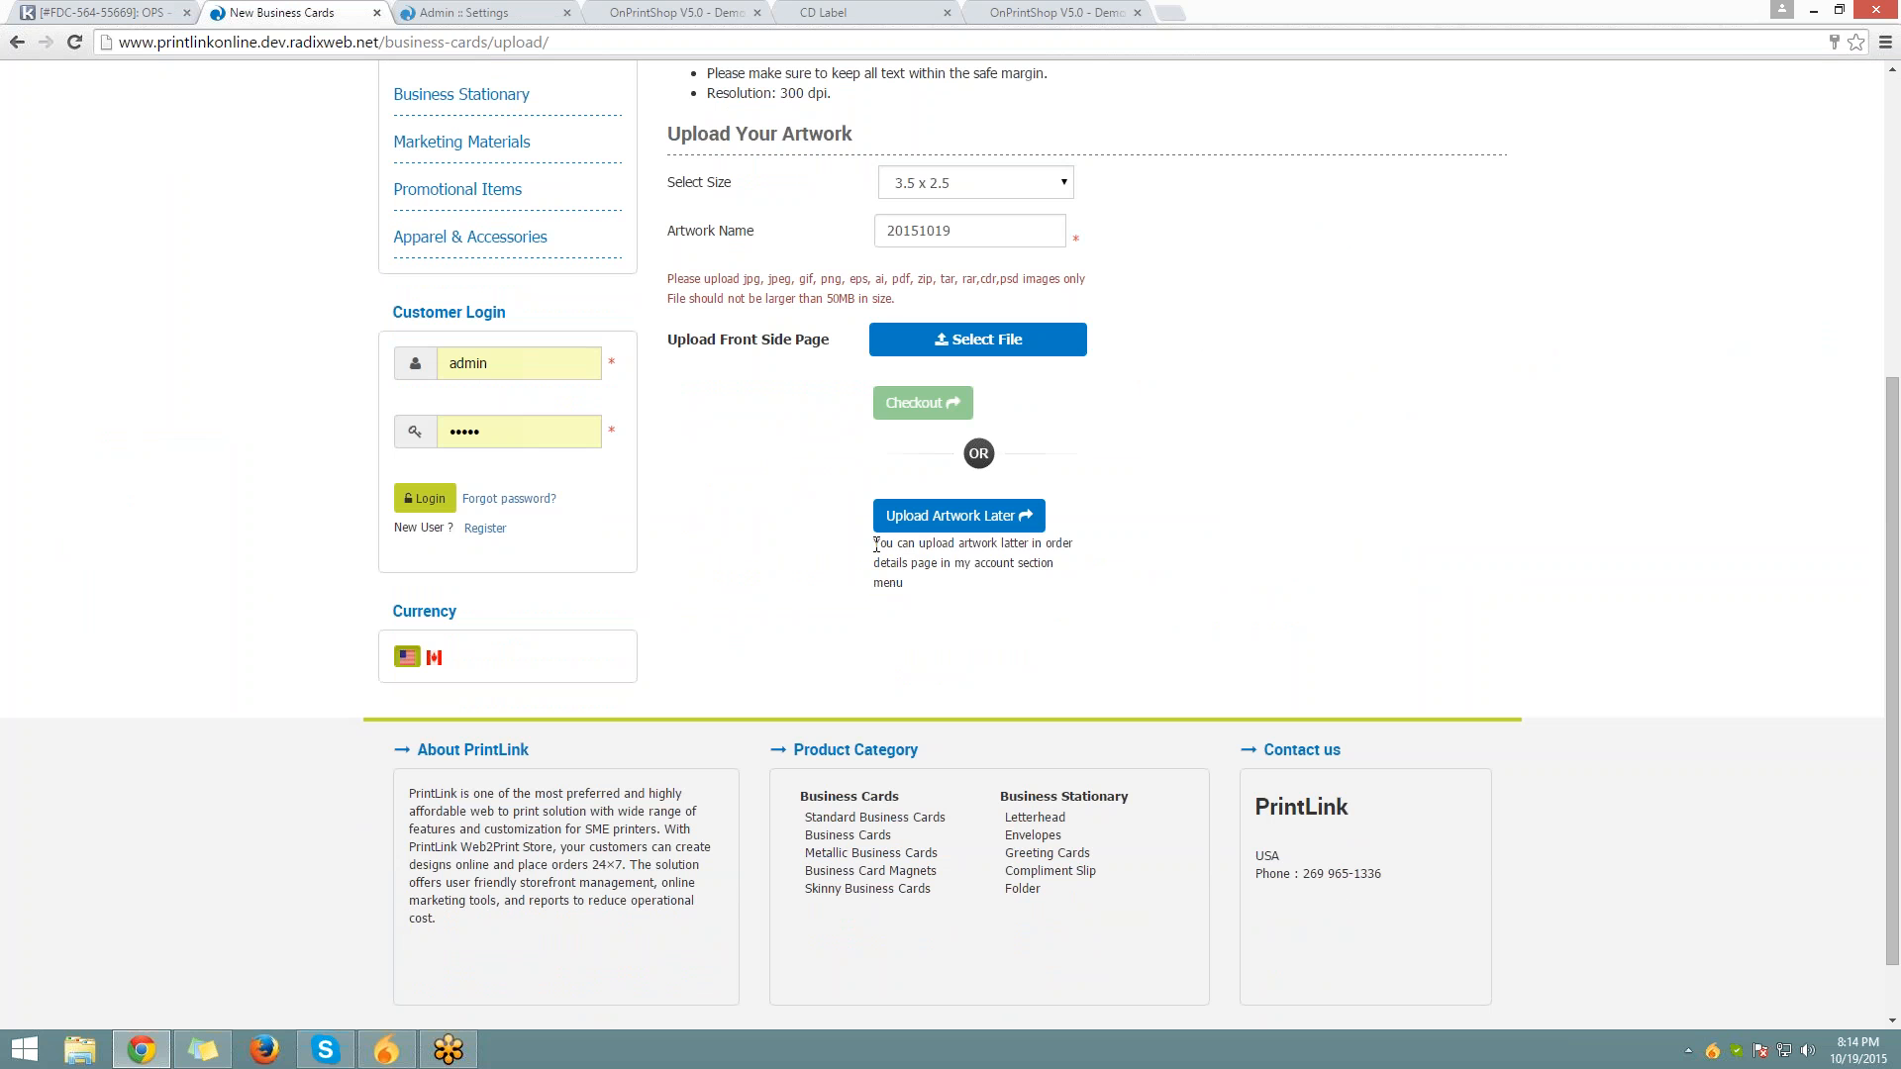
{"action": "left_click_drag", "start_coordinate": [871, 547], "coordinate": [1109, 590]}
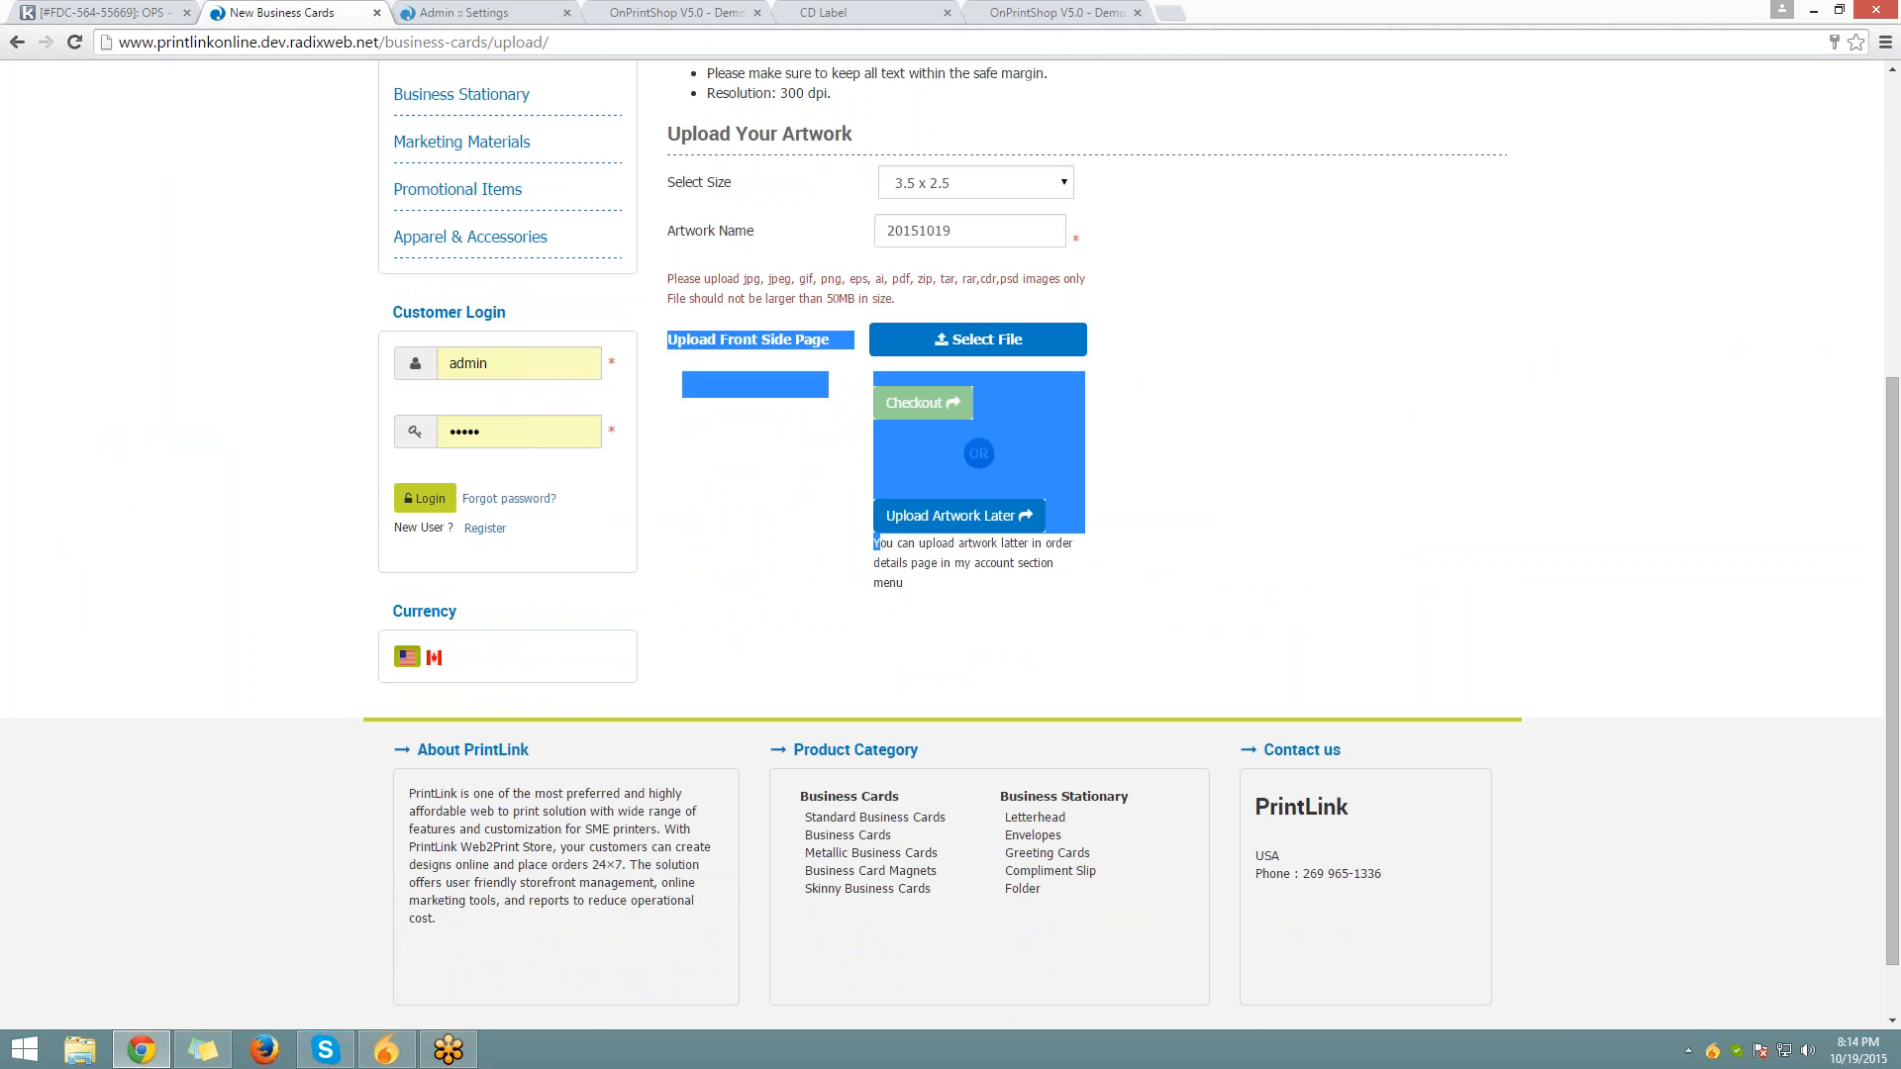
{"action": "left_click", "coordinate": [1109, 590]}
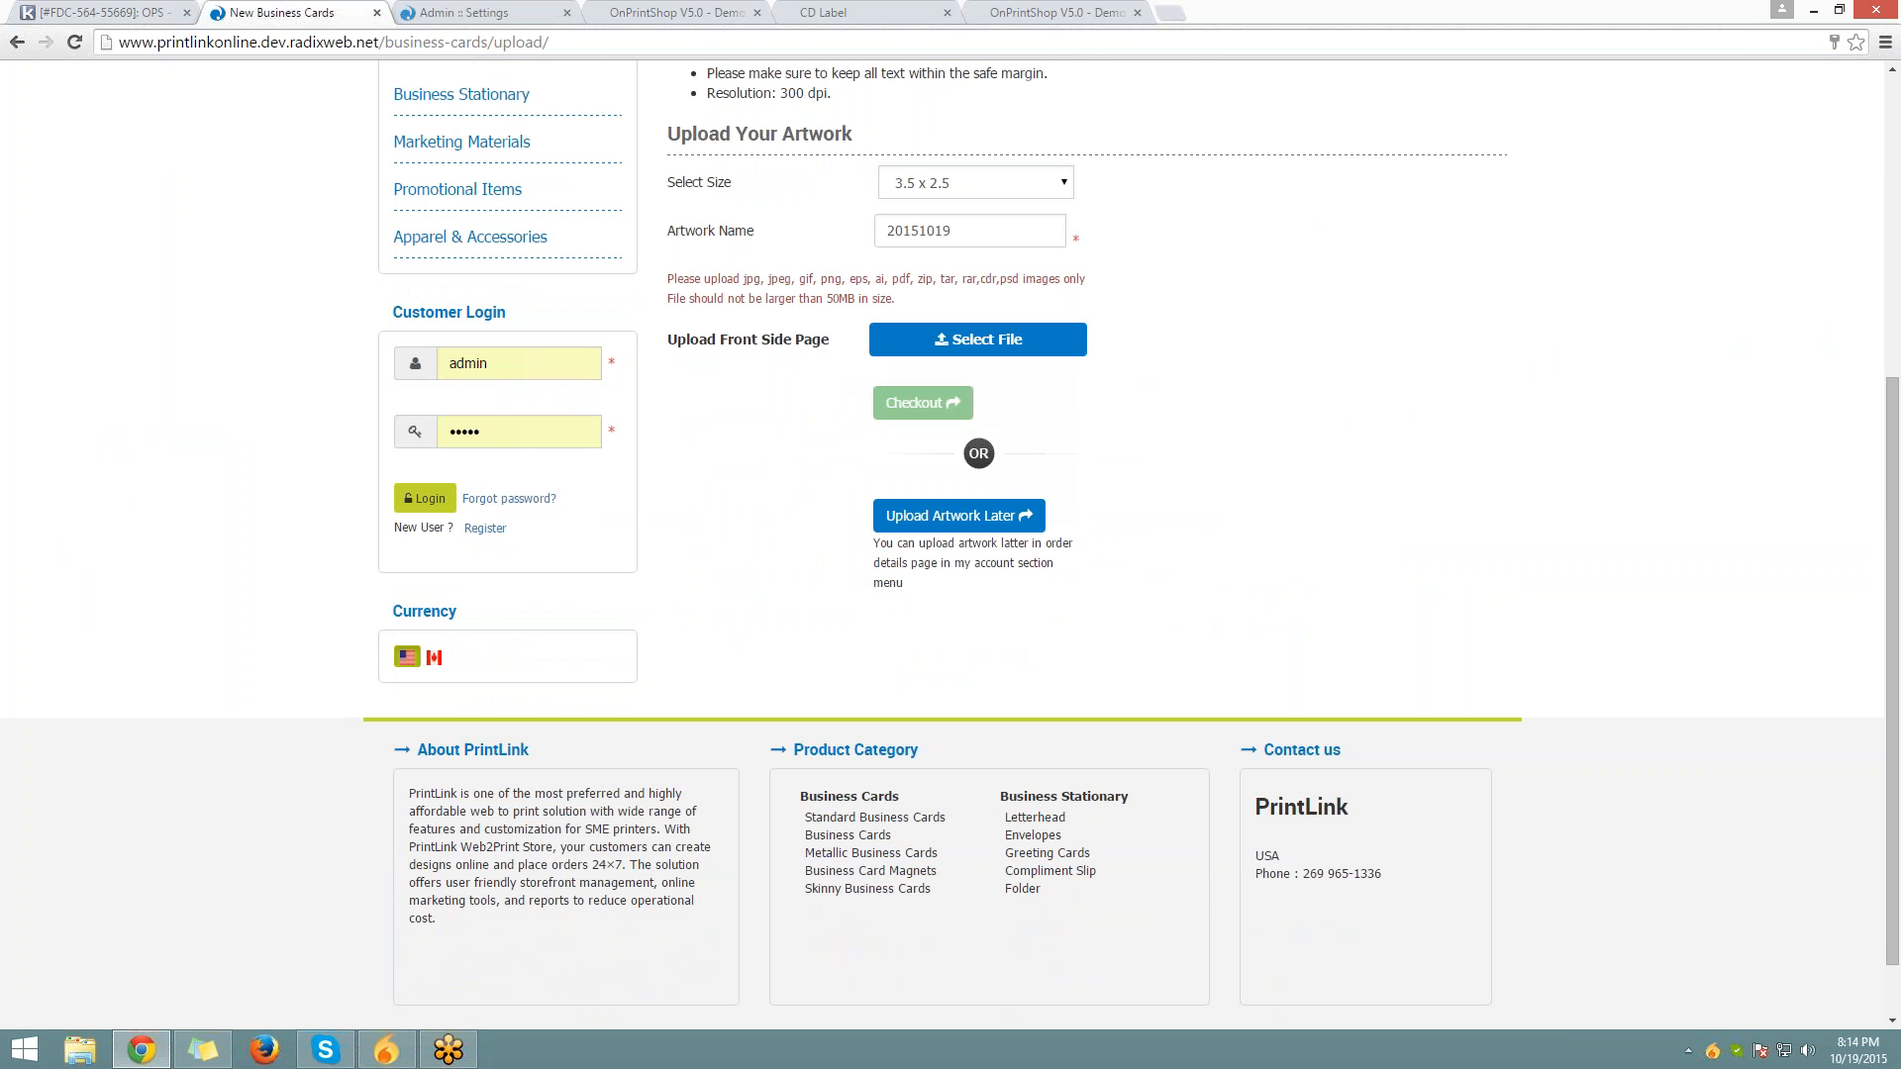
{"action": "left_click", "coordinate": [523, 13]}
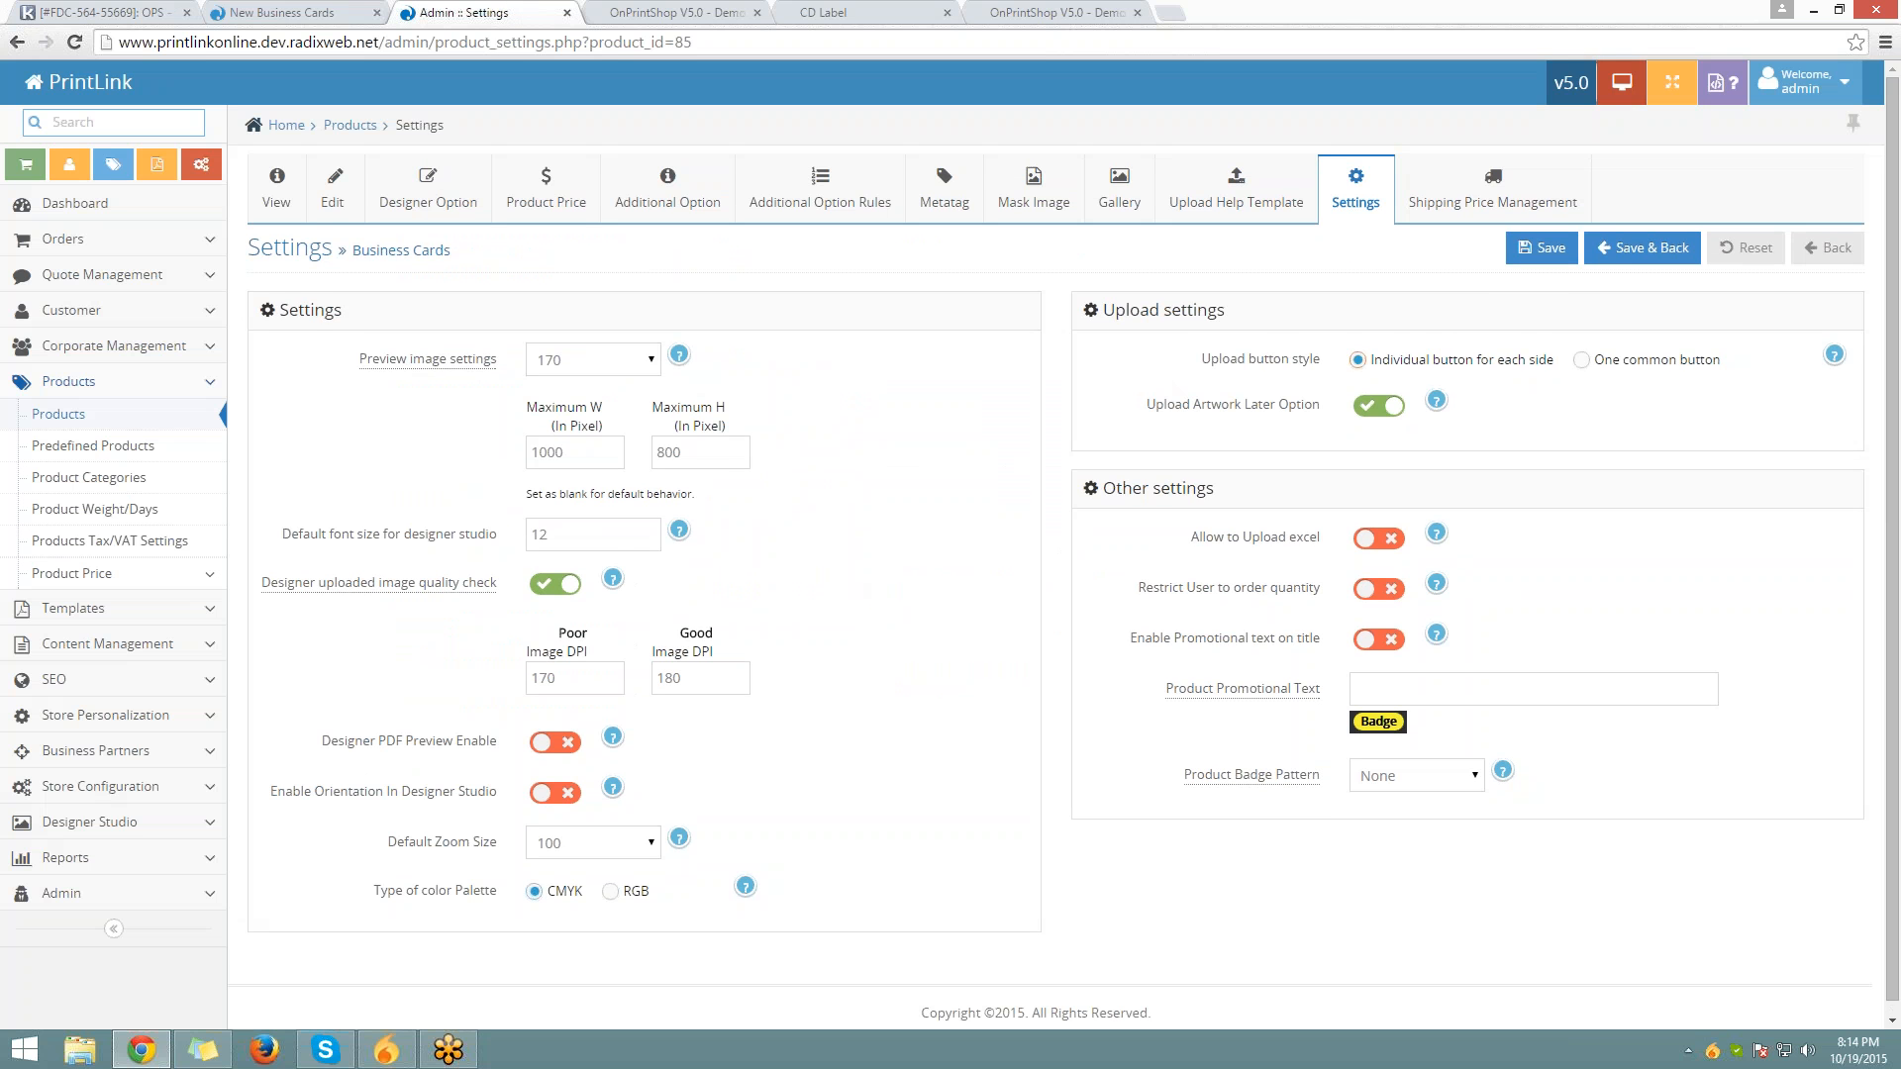
{"action": "triple_click", "coordinate": [1206, 524]}
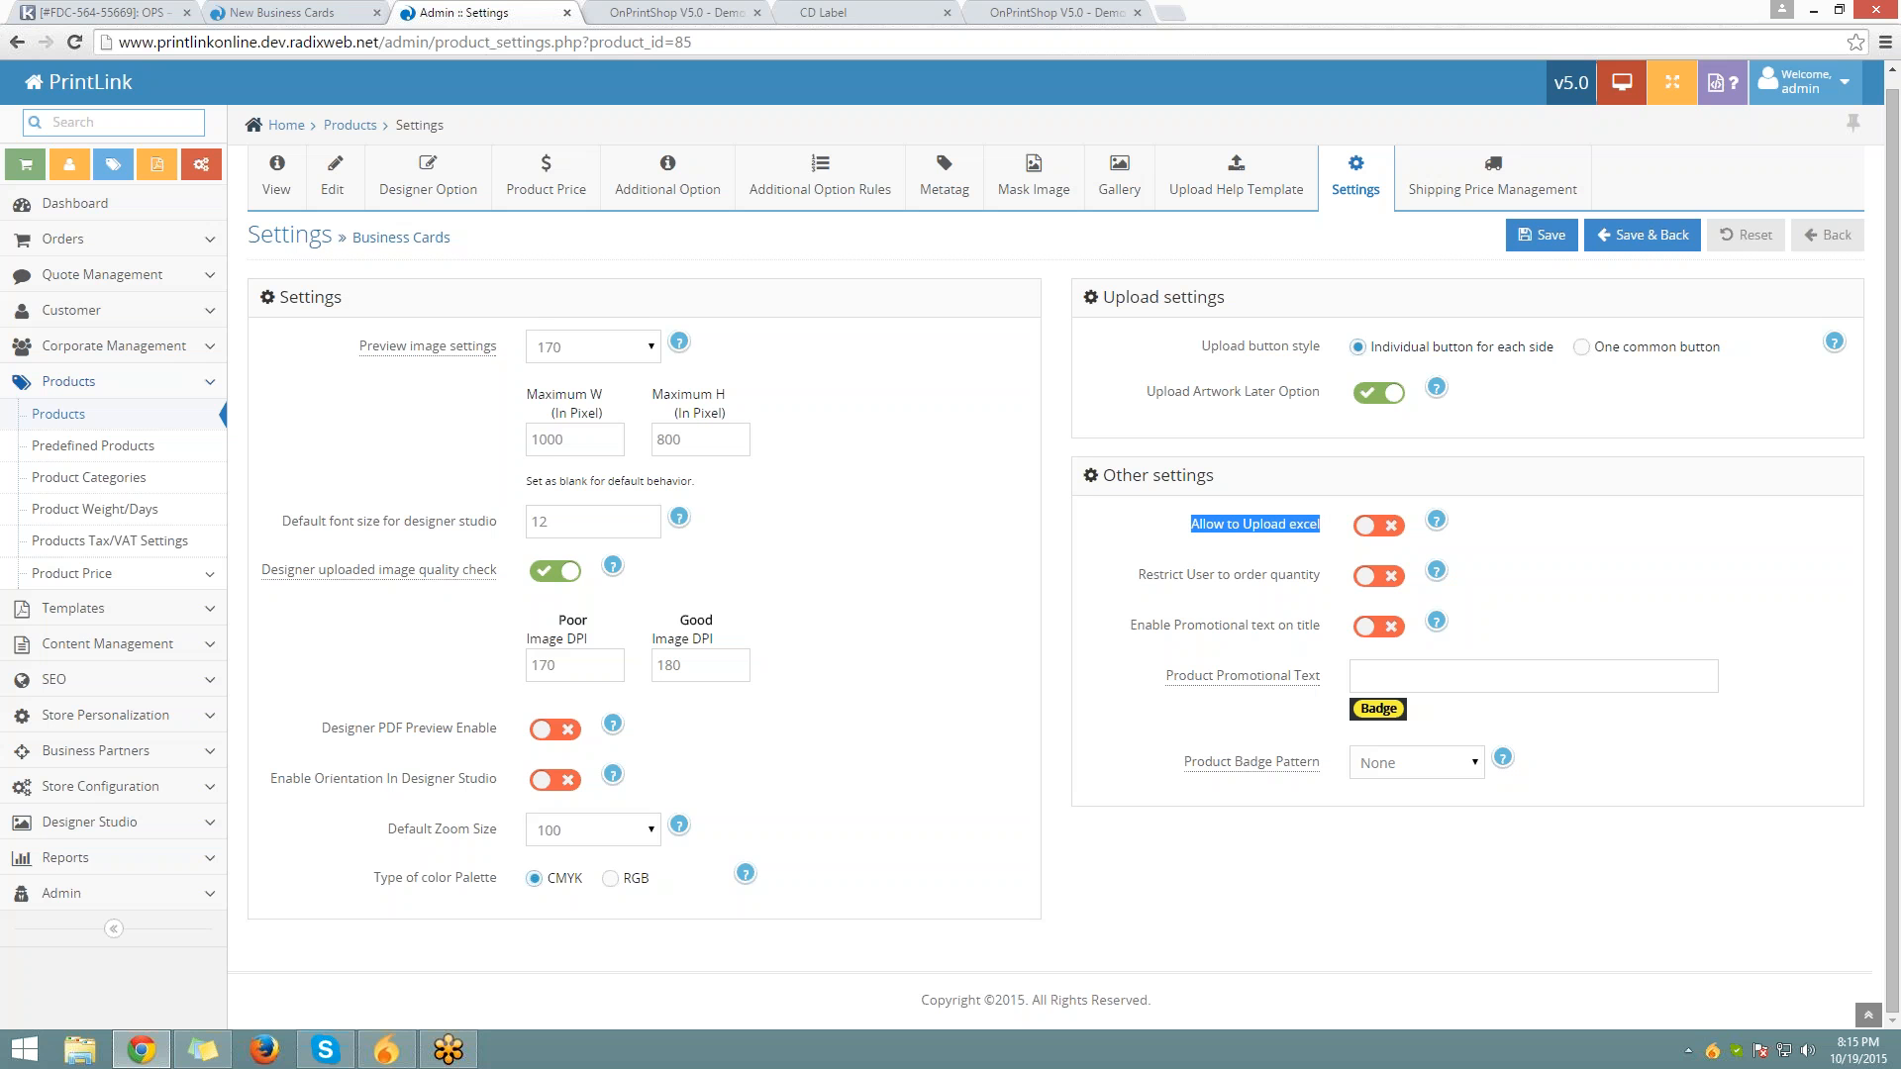
Check the help for Allow to Upload excel and note the Restrict User to order quantity setting
{"action": "left_click", "coordinate": [1447, 526]}
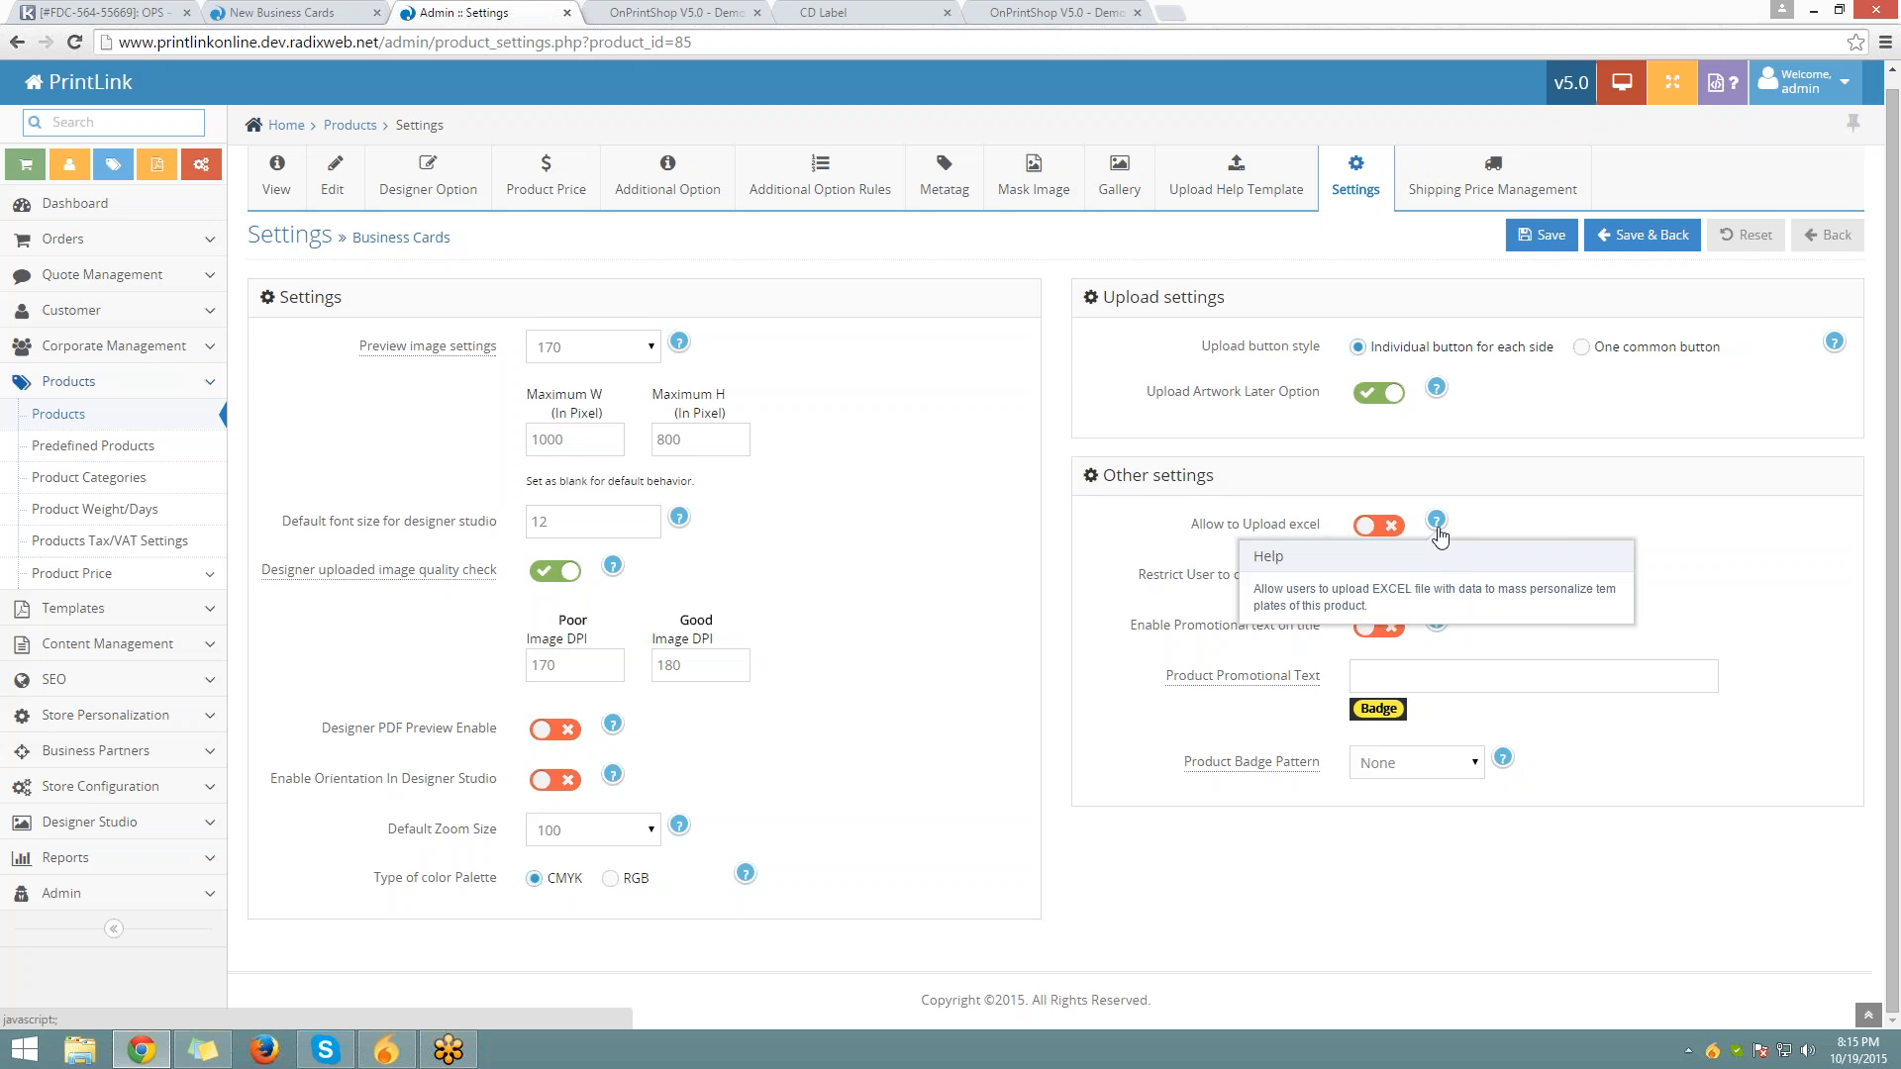
{"action": "left_click", "coordinate": [1437, 529]}
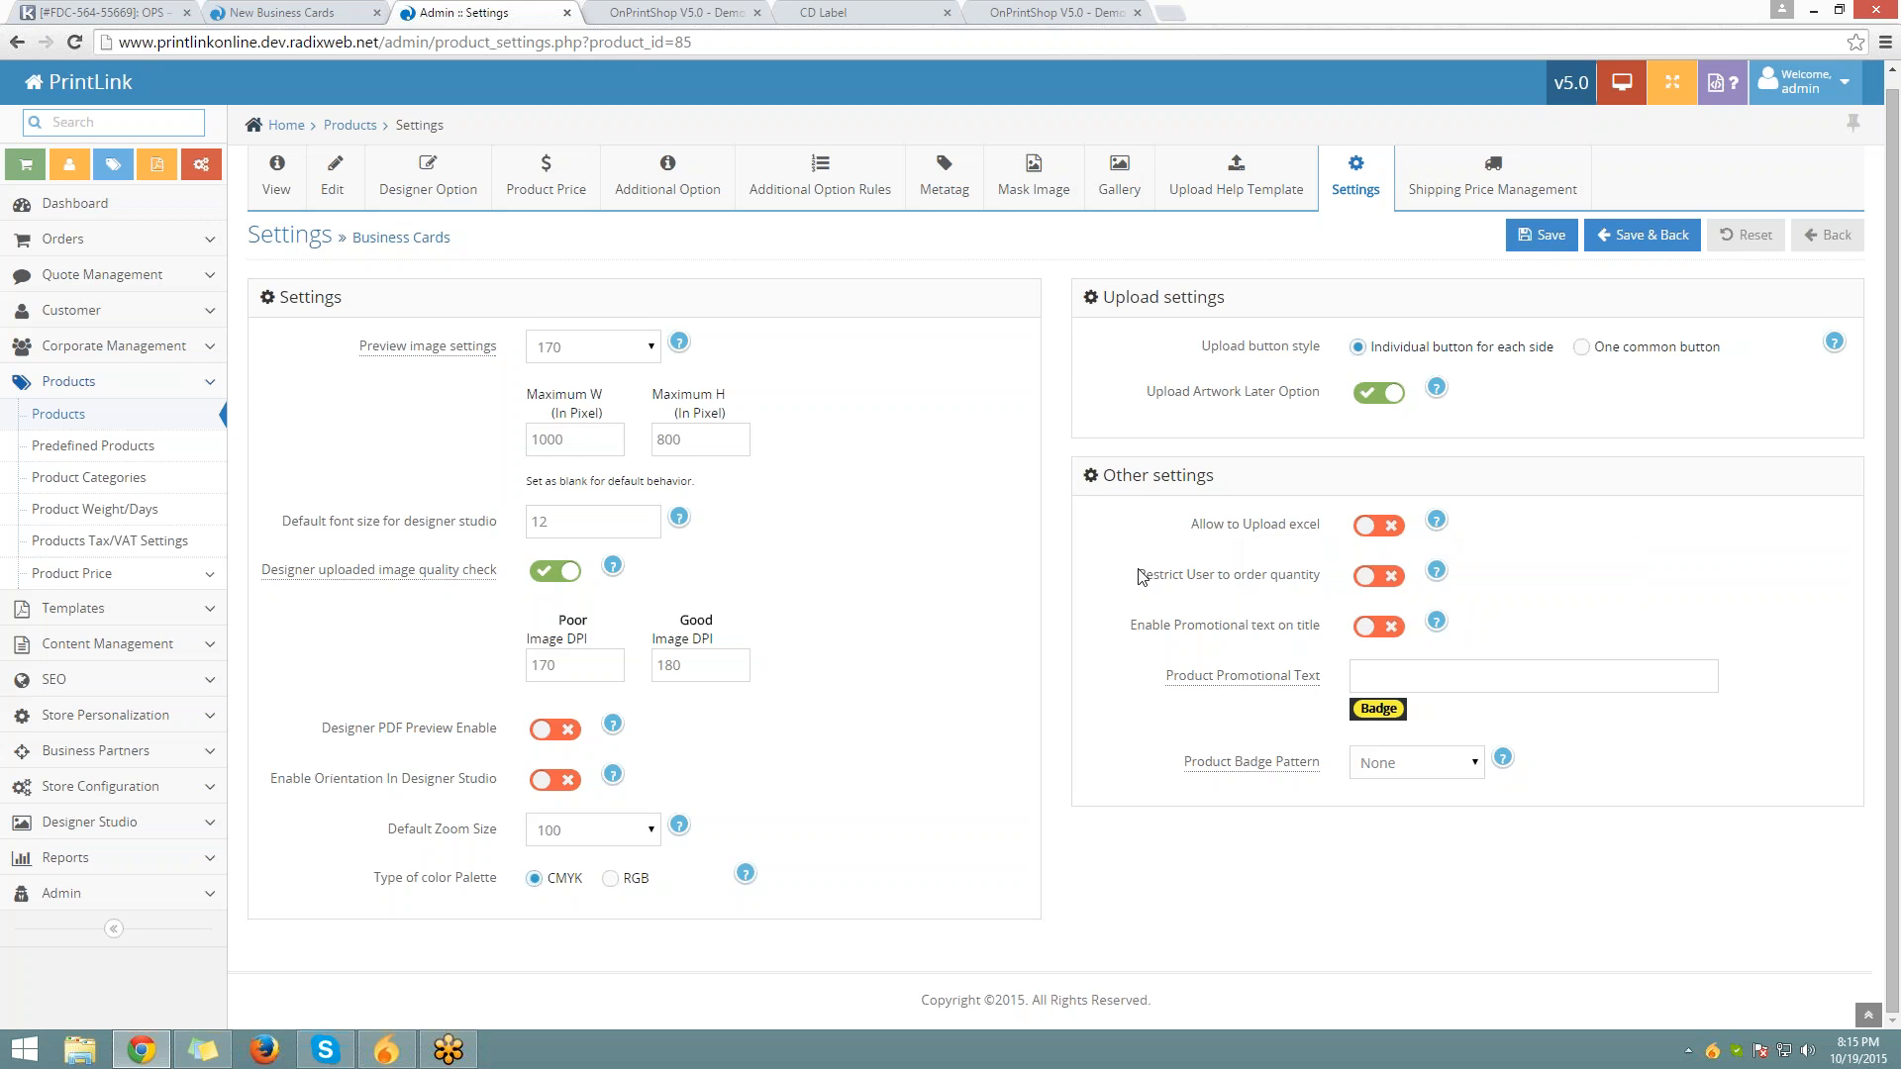
{"action": "left_click_drag", "start_coordinate": [1143, 576], "coordinate": [1324, 589]}
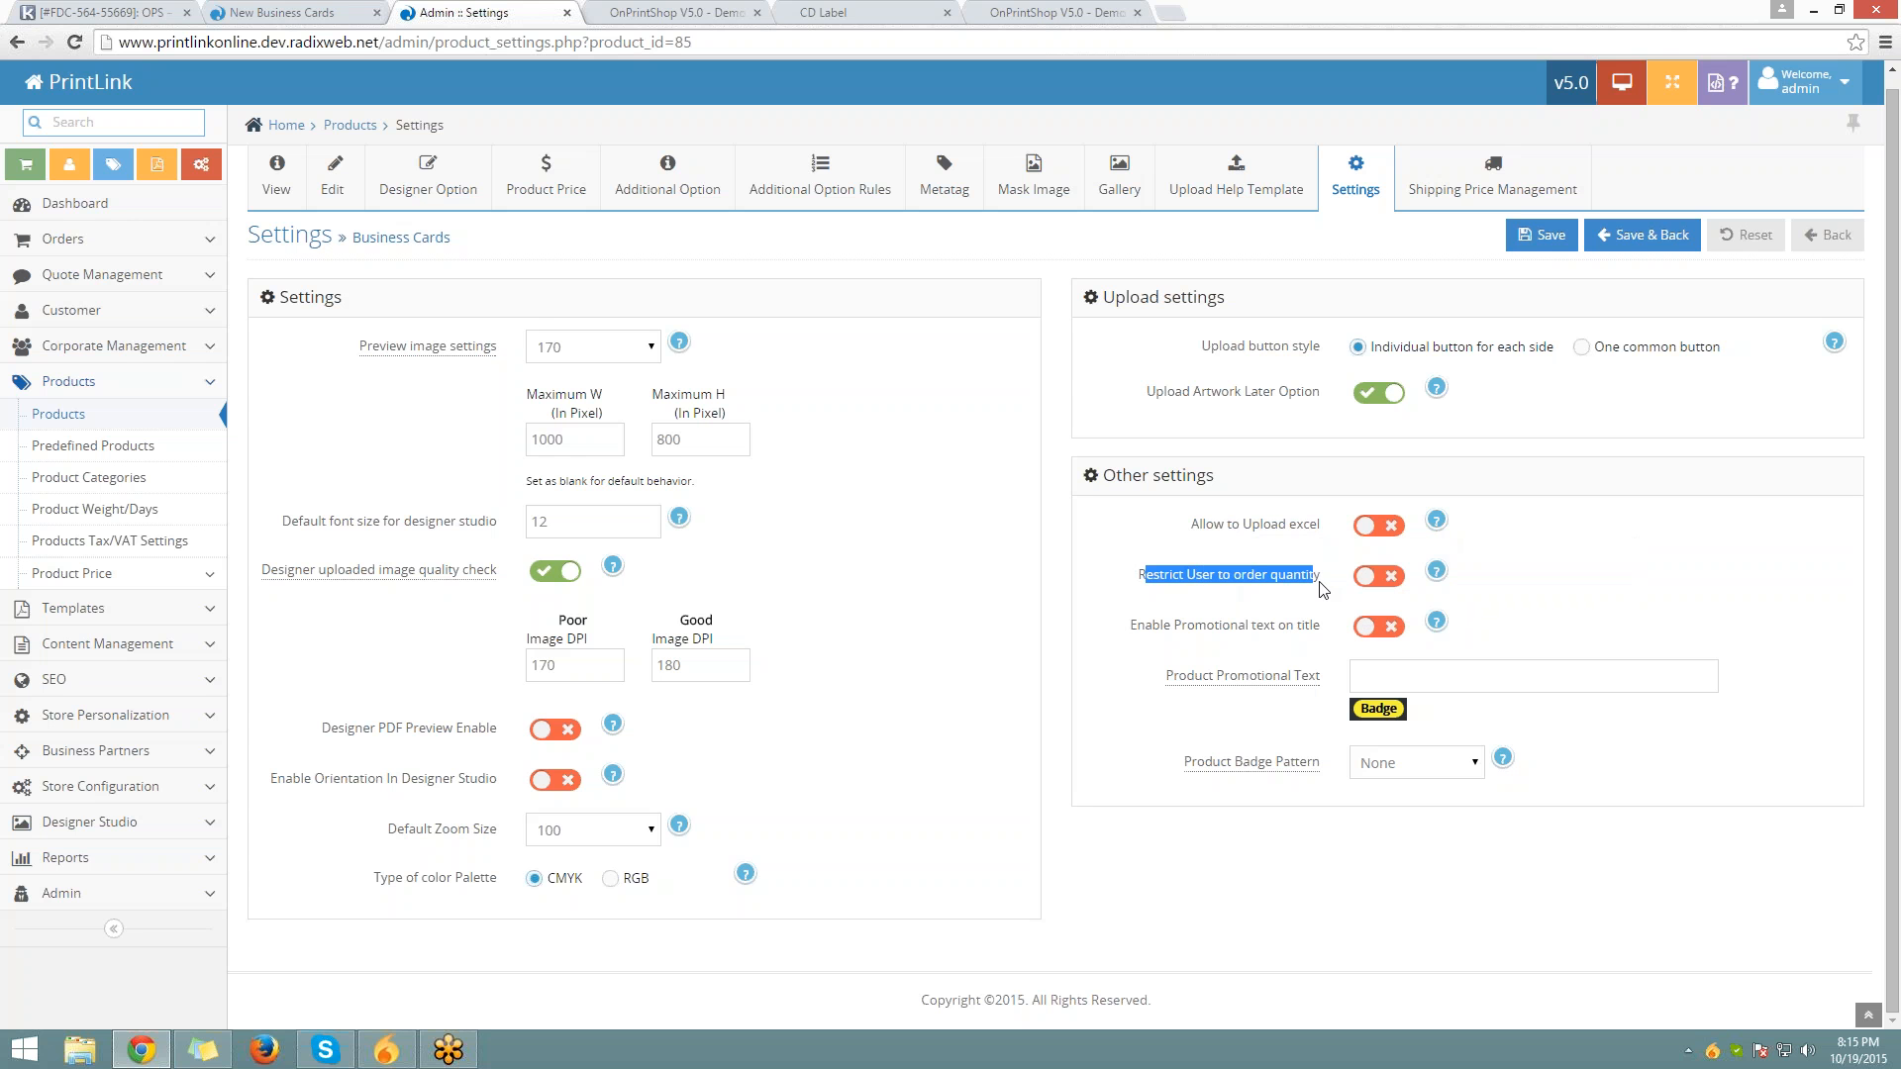
Open the Product Price table and check its quantity tiers from 100 up to 5000
{"action": "left_click", "coordinate": [572, 169]}
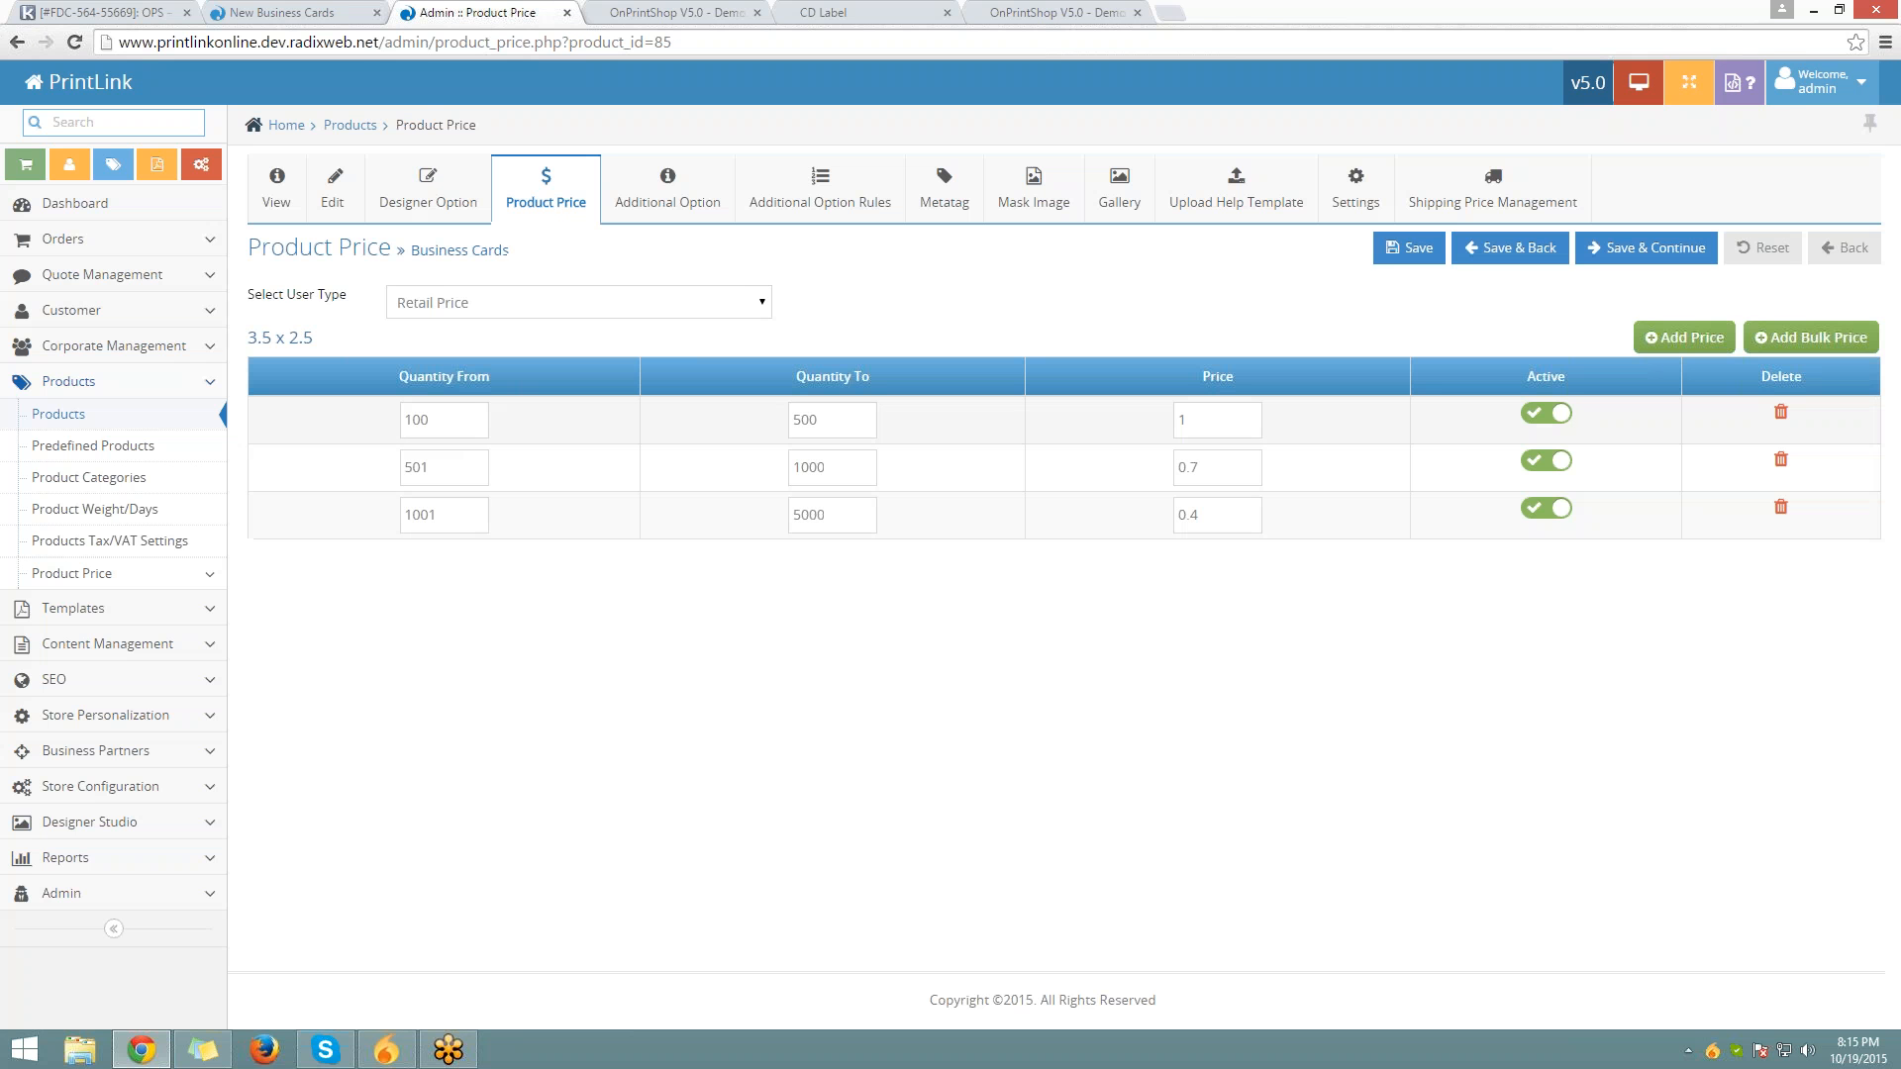
{"action": "double_click", "coordinate": [480, 428]}
{"action": "double_click", "coordinate": [810, 515]}
{"action": "left_click", "coordinate": [342, 14]}
Enter quantity 5000000 for Business Cards on the storefront and note the $2,000,000.00 total
{"action": "scroll", "coordinate": [367, 71], "scroll_direction": "up", "scroll_amount": 5}
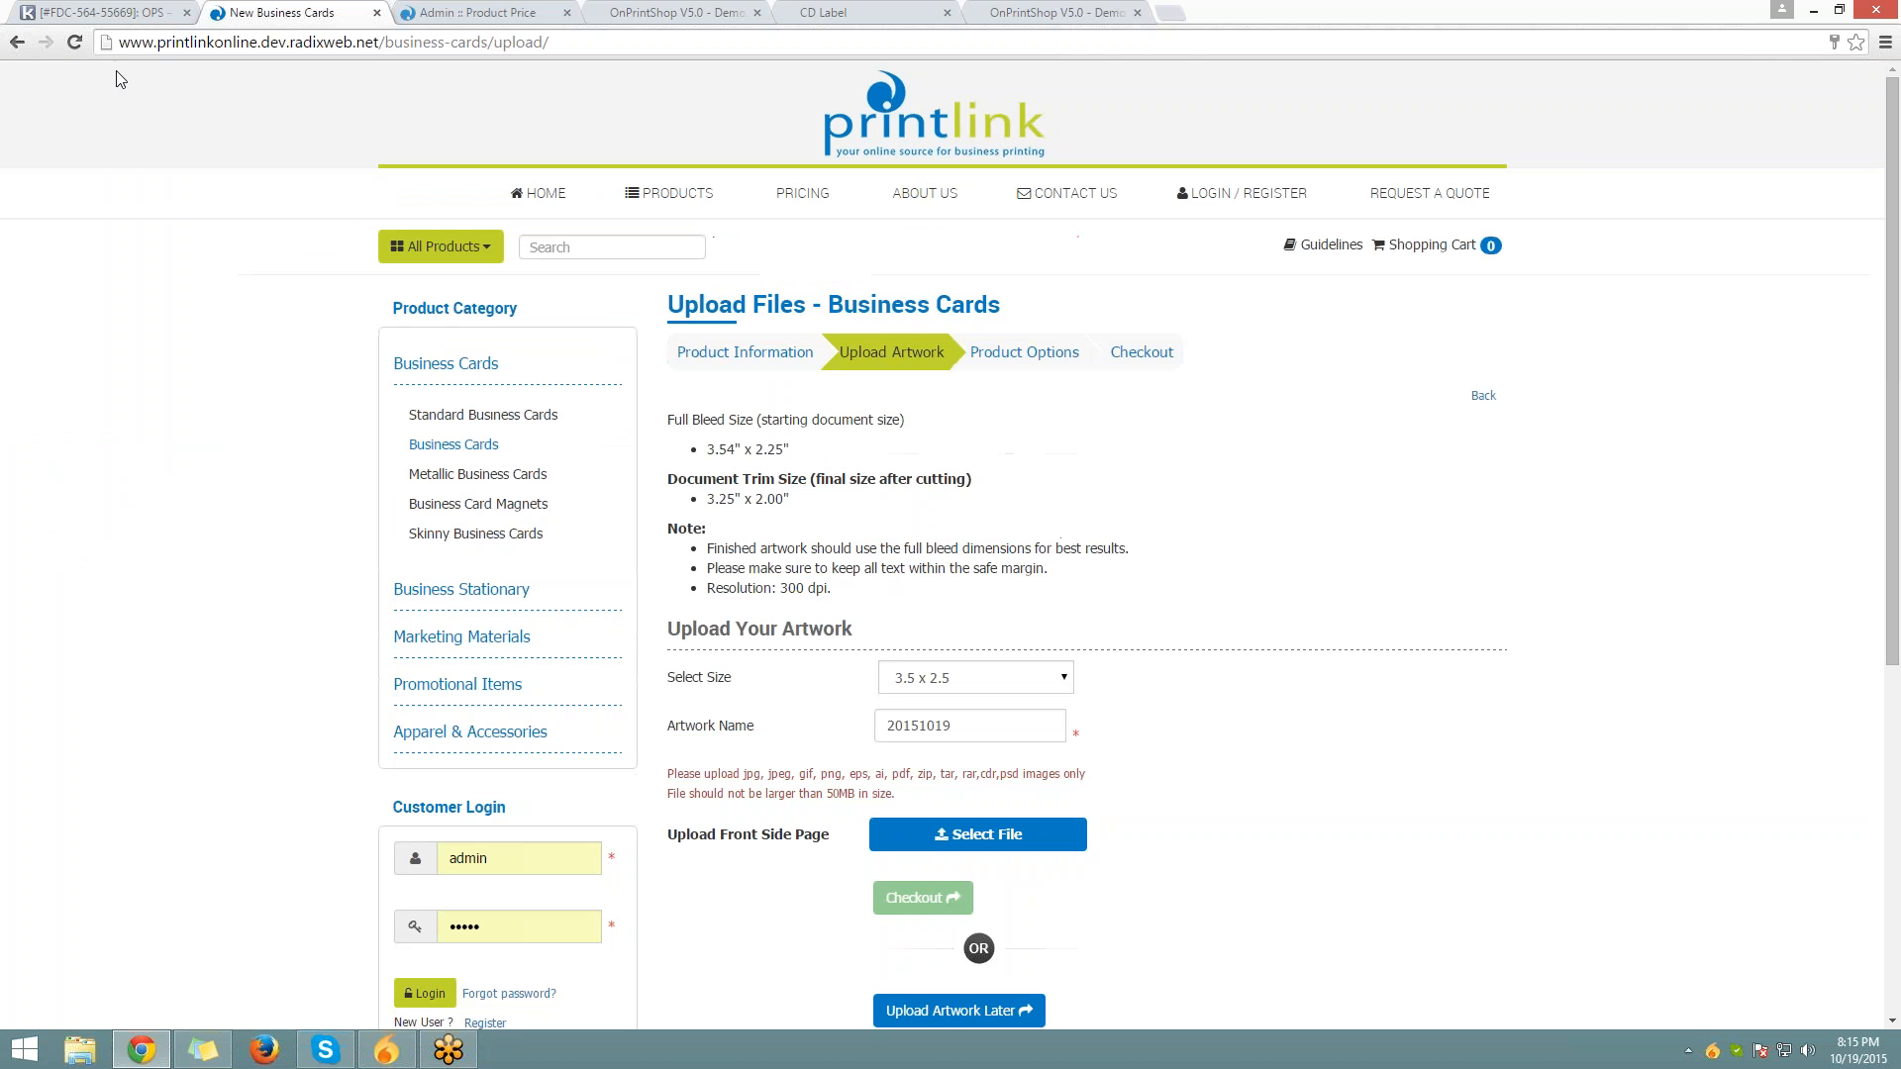
{"action": "left_click", "coordinate": [18, 43]}
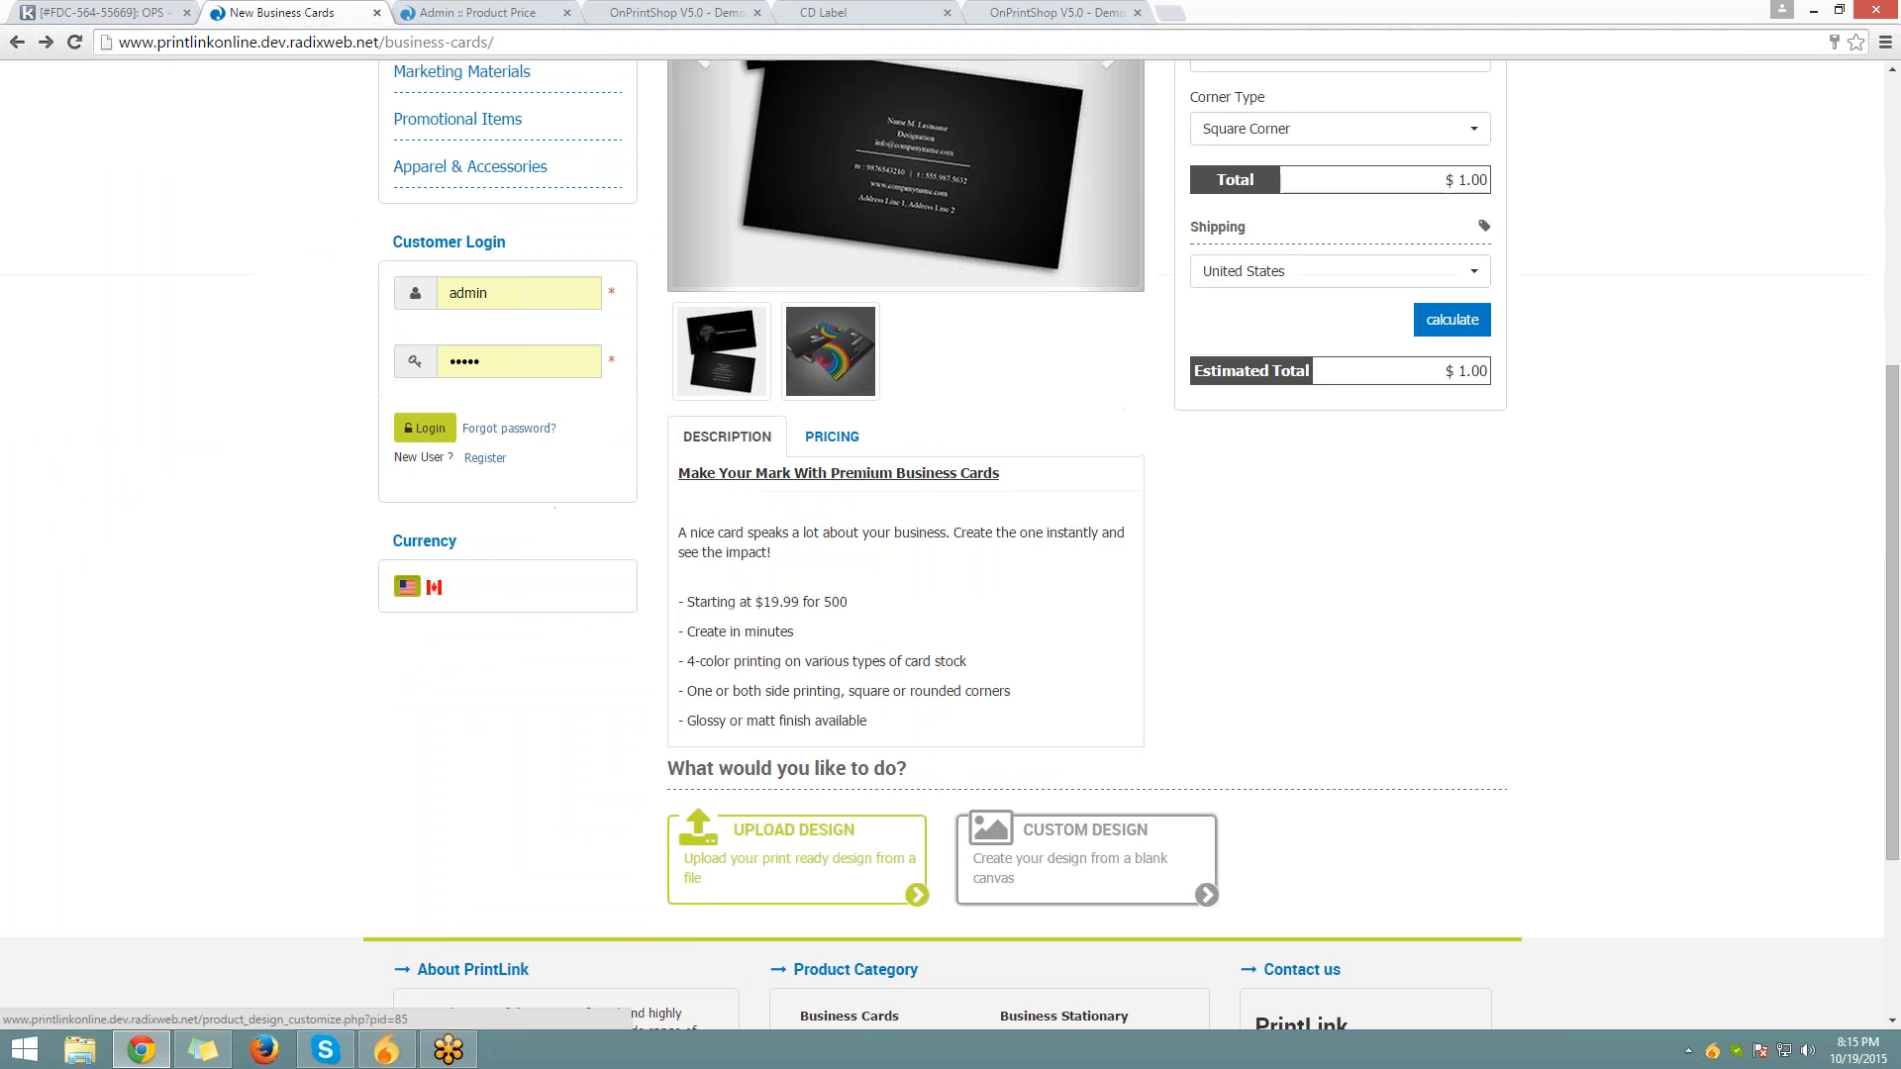
{"action": "scroll", "coordinate": [1256, 366], "scroll_direction": "up", "scroll_amount": 4}
{"action": "left_click", "coordinate": [1259, 366]}
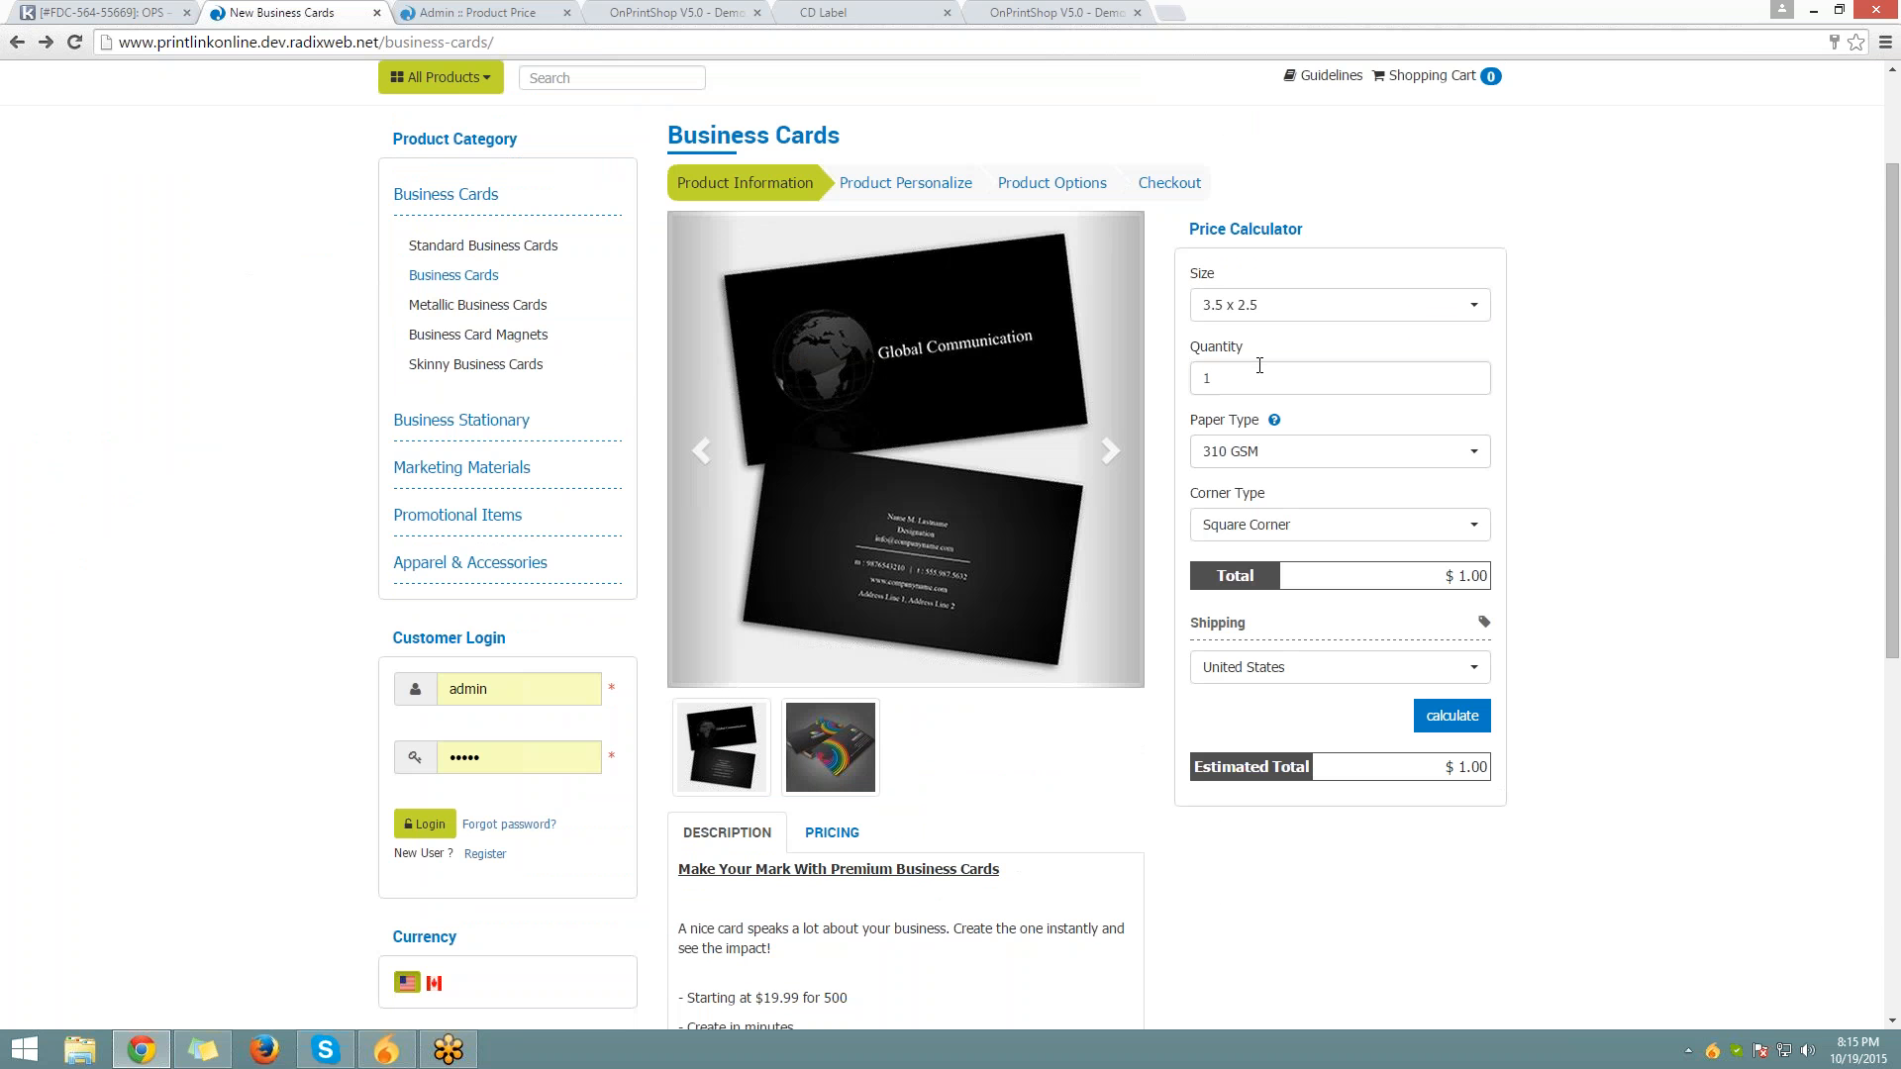
{"action": "type", "text": "0"}
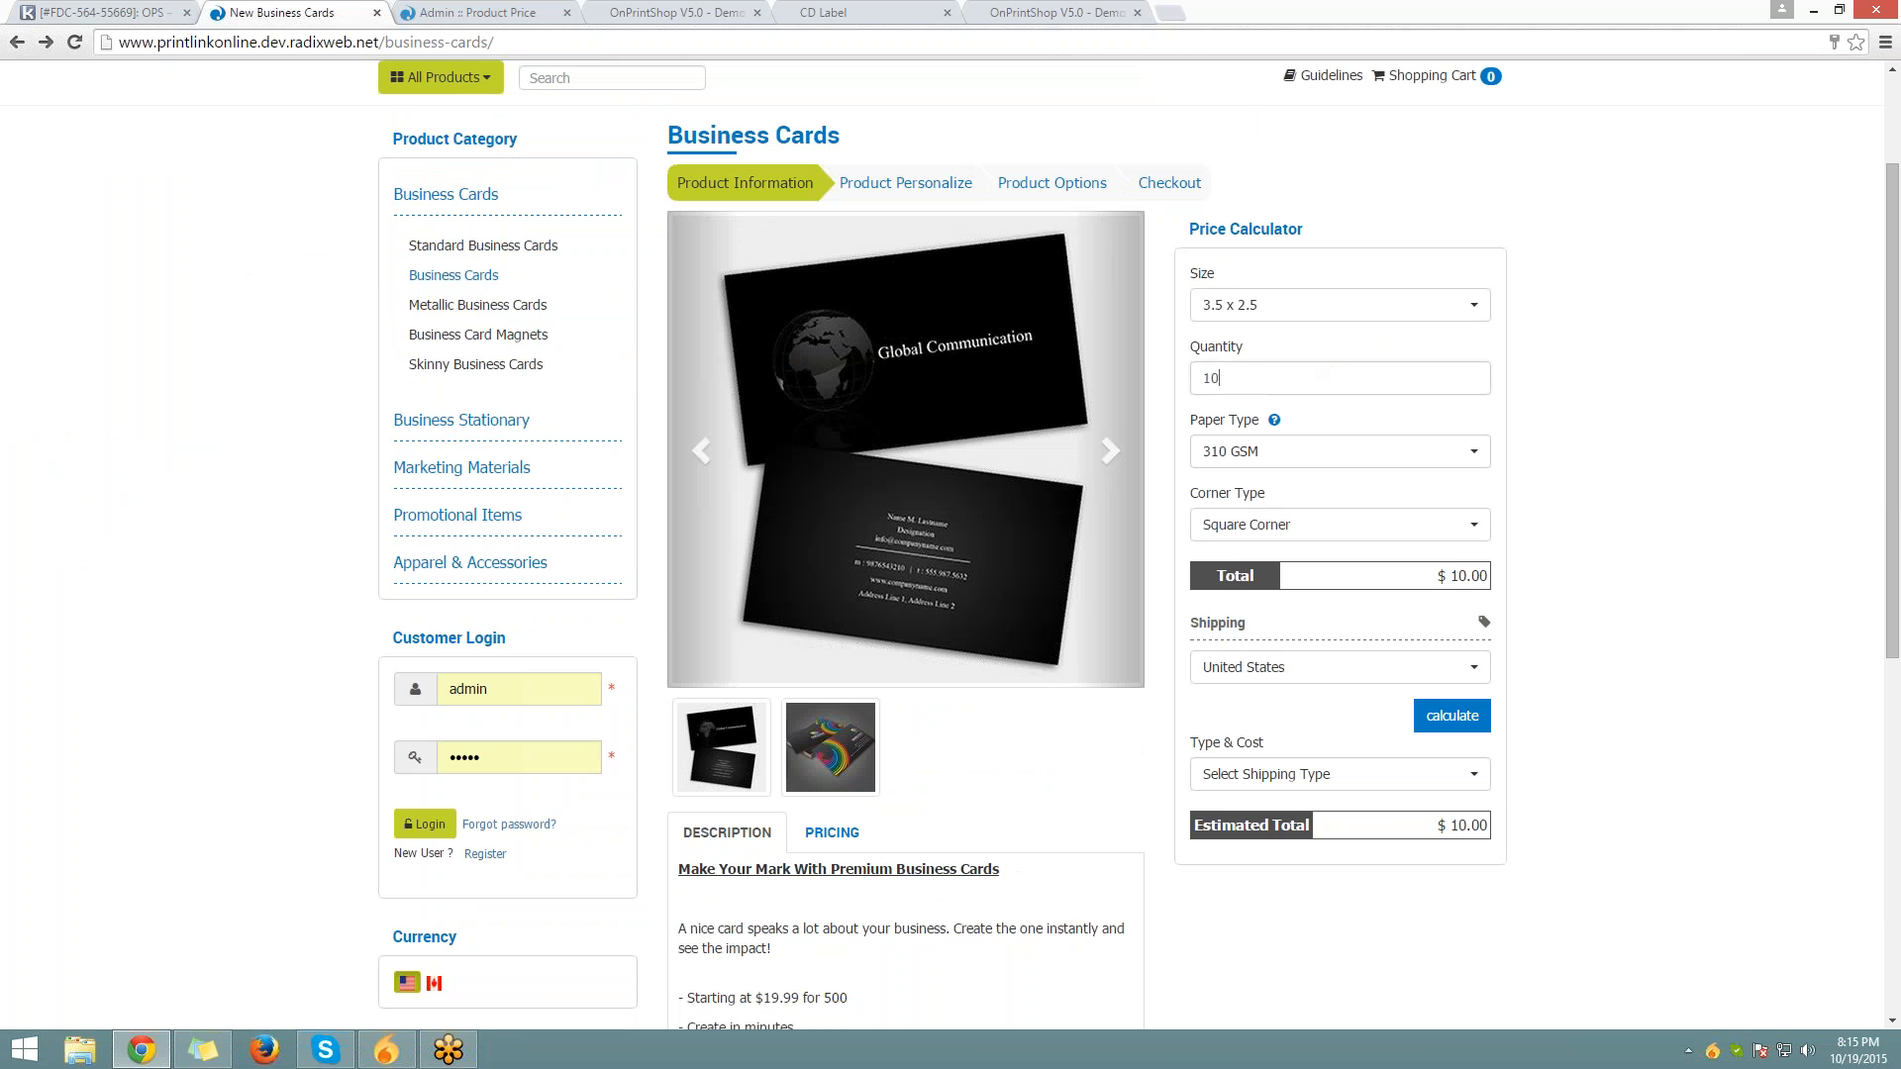
{"action": "double_click", "coordinate": [1214, 377]}
{"action": "type", "text": "5000000"}
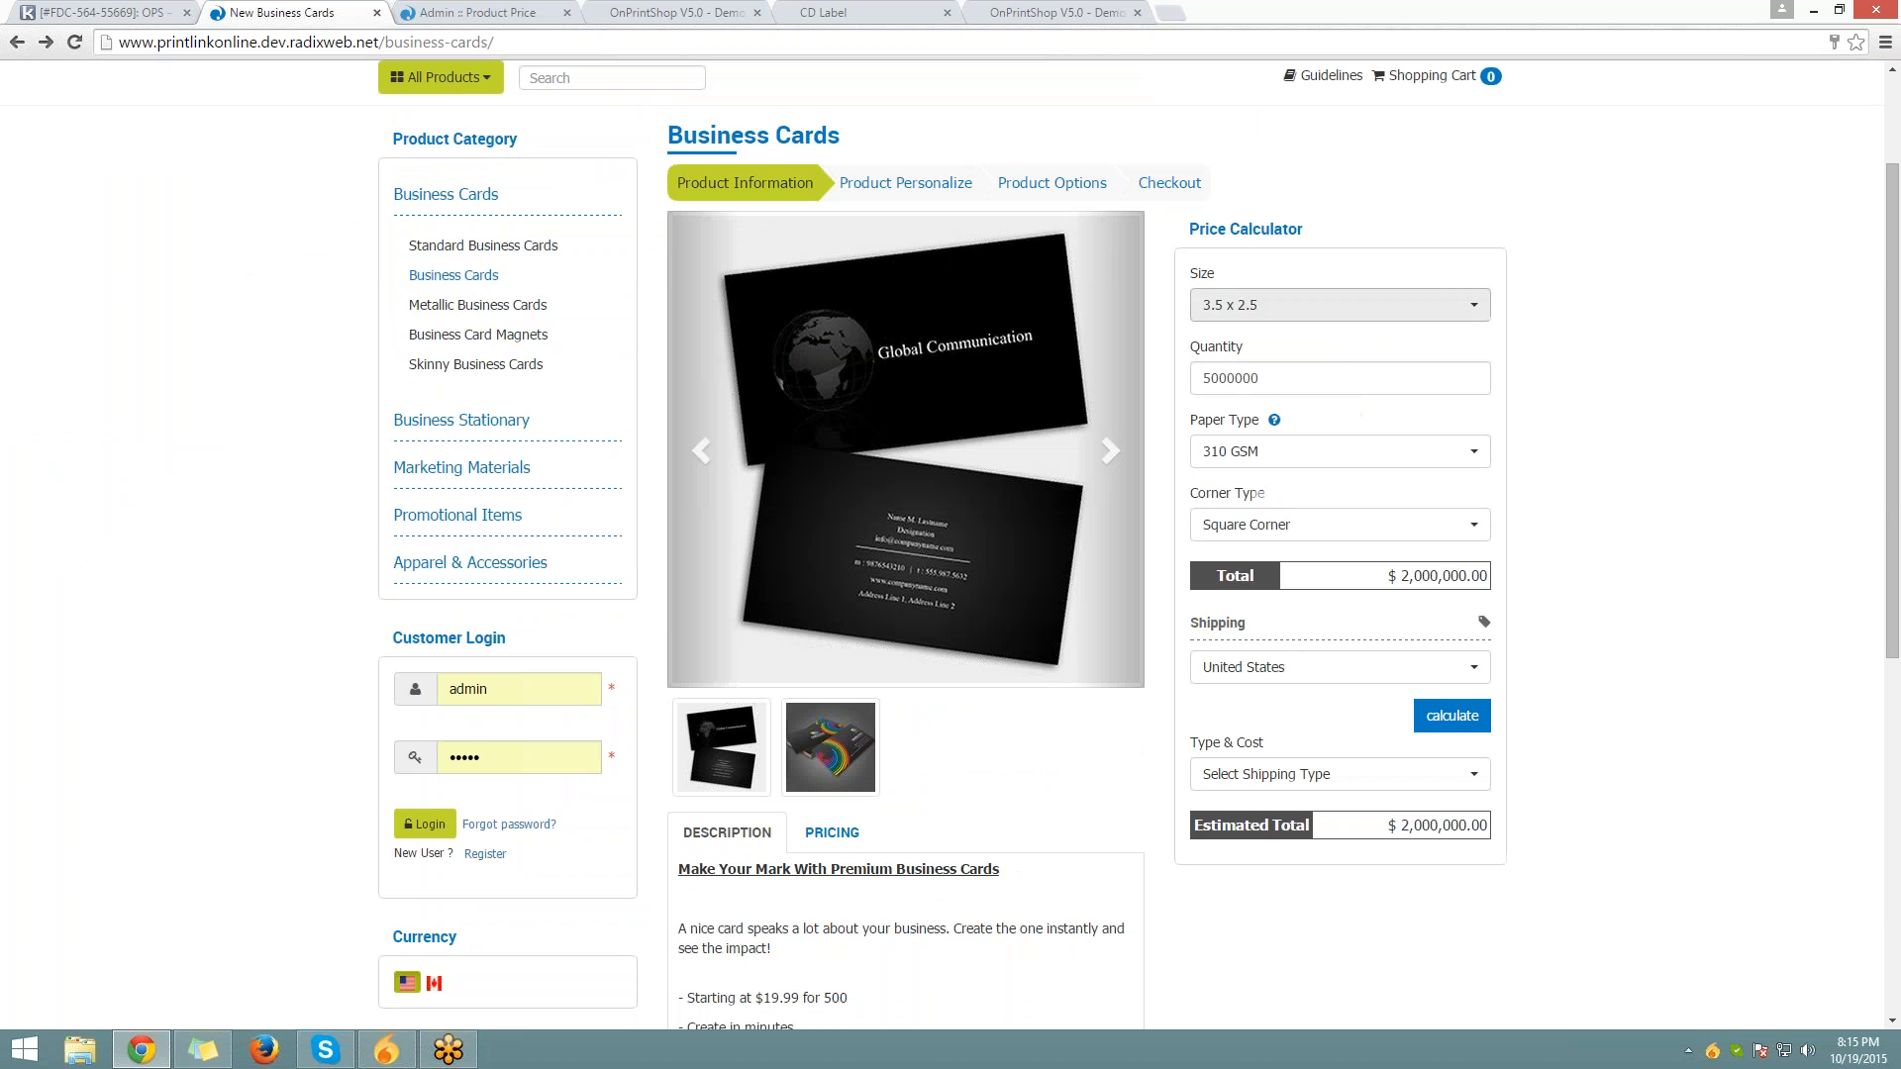
{"action": "left_click_drag", "start_coordinate": [1386, 576], "coordinate": [1488, 576]}
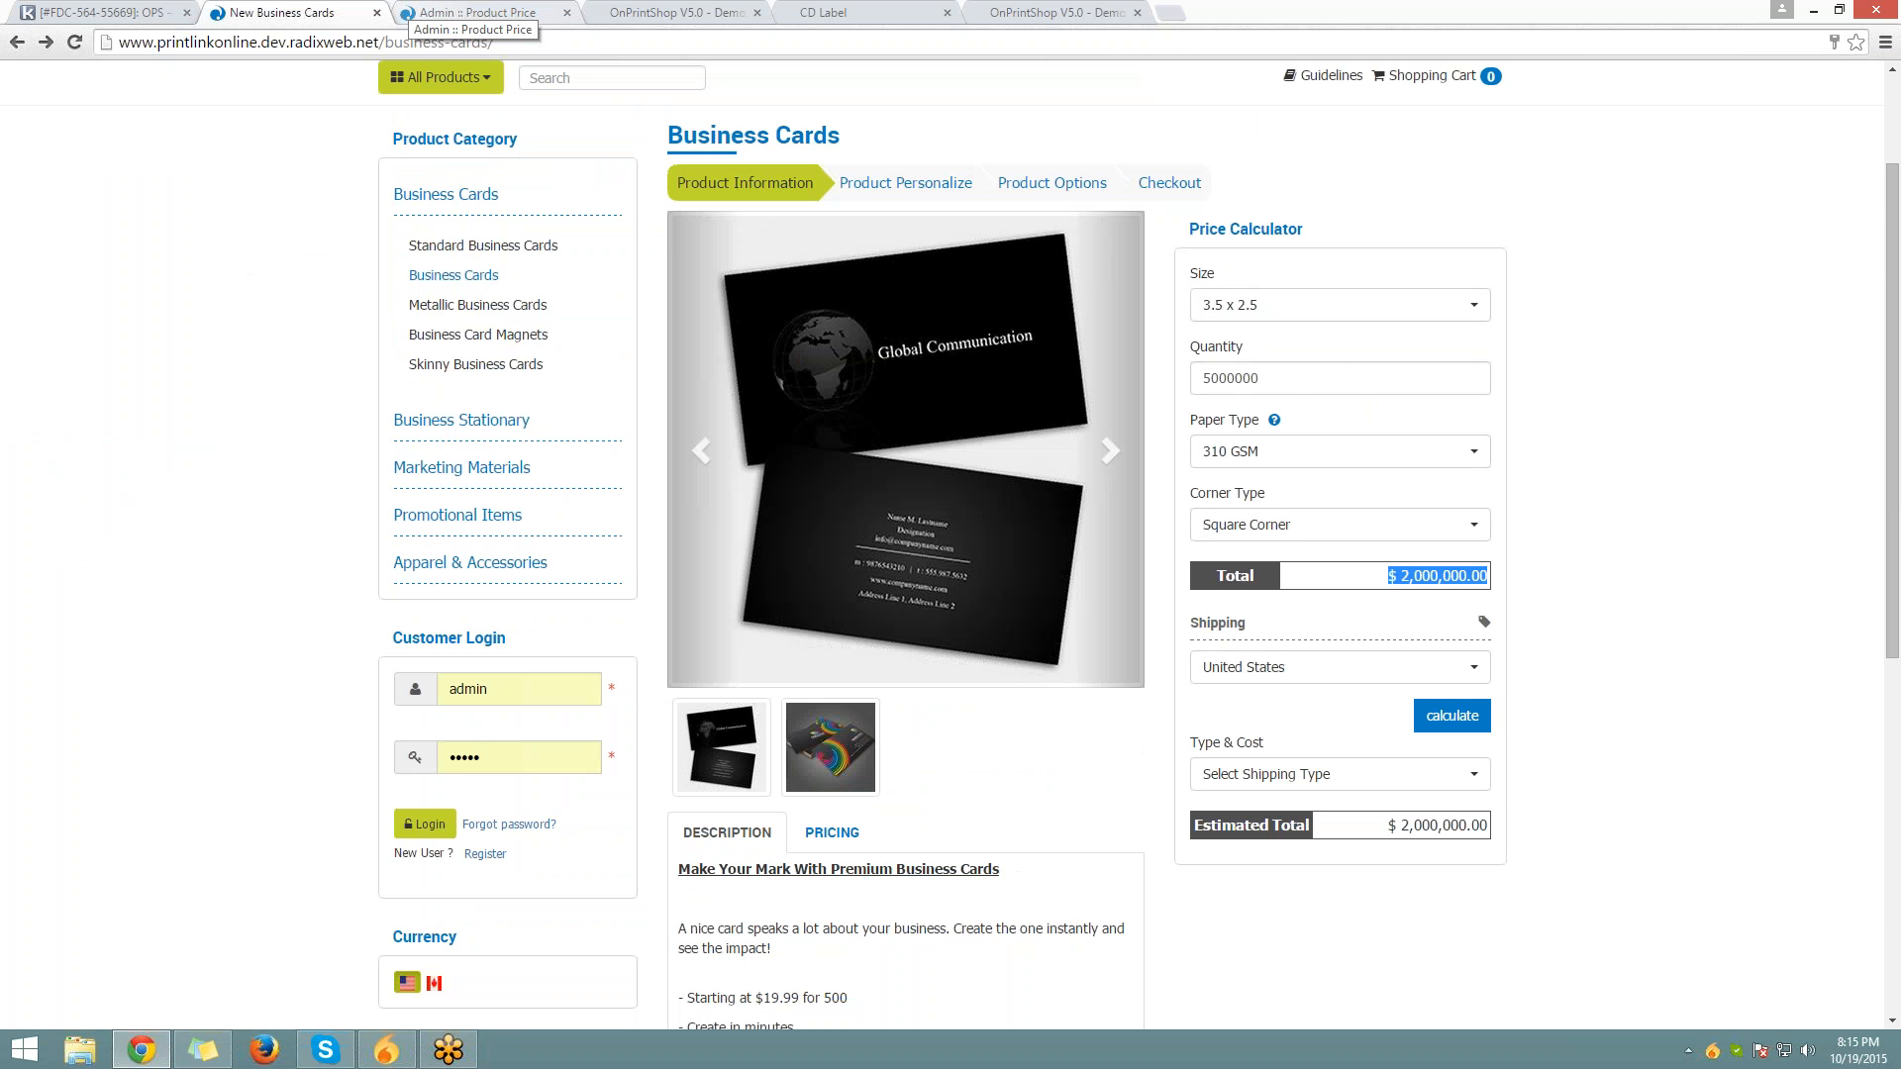
{"action": "left_click", "coordinate": [465, 14]}
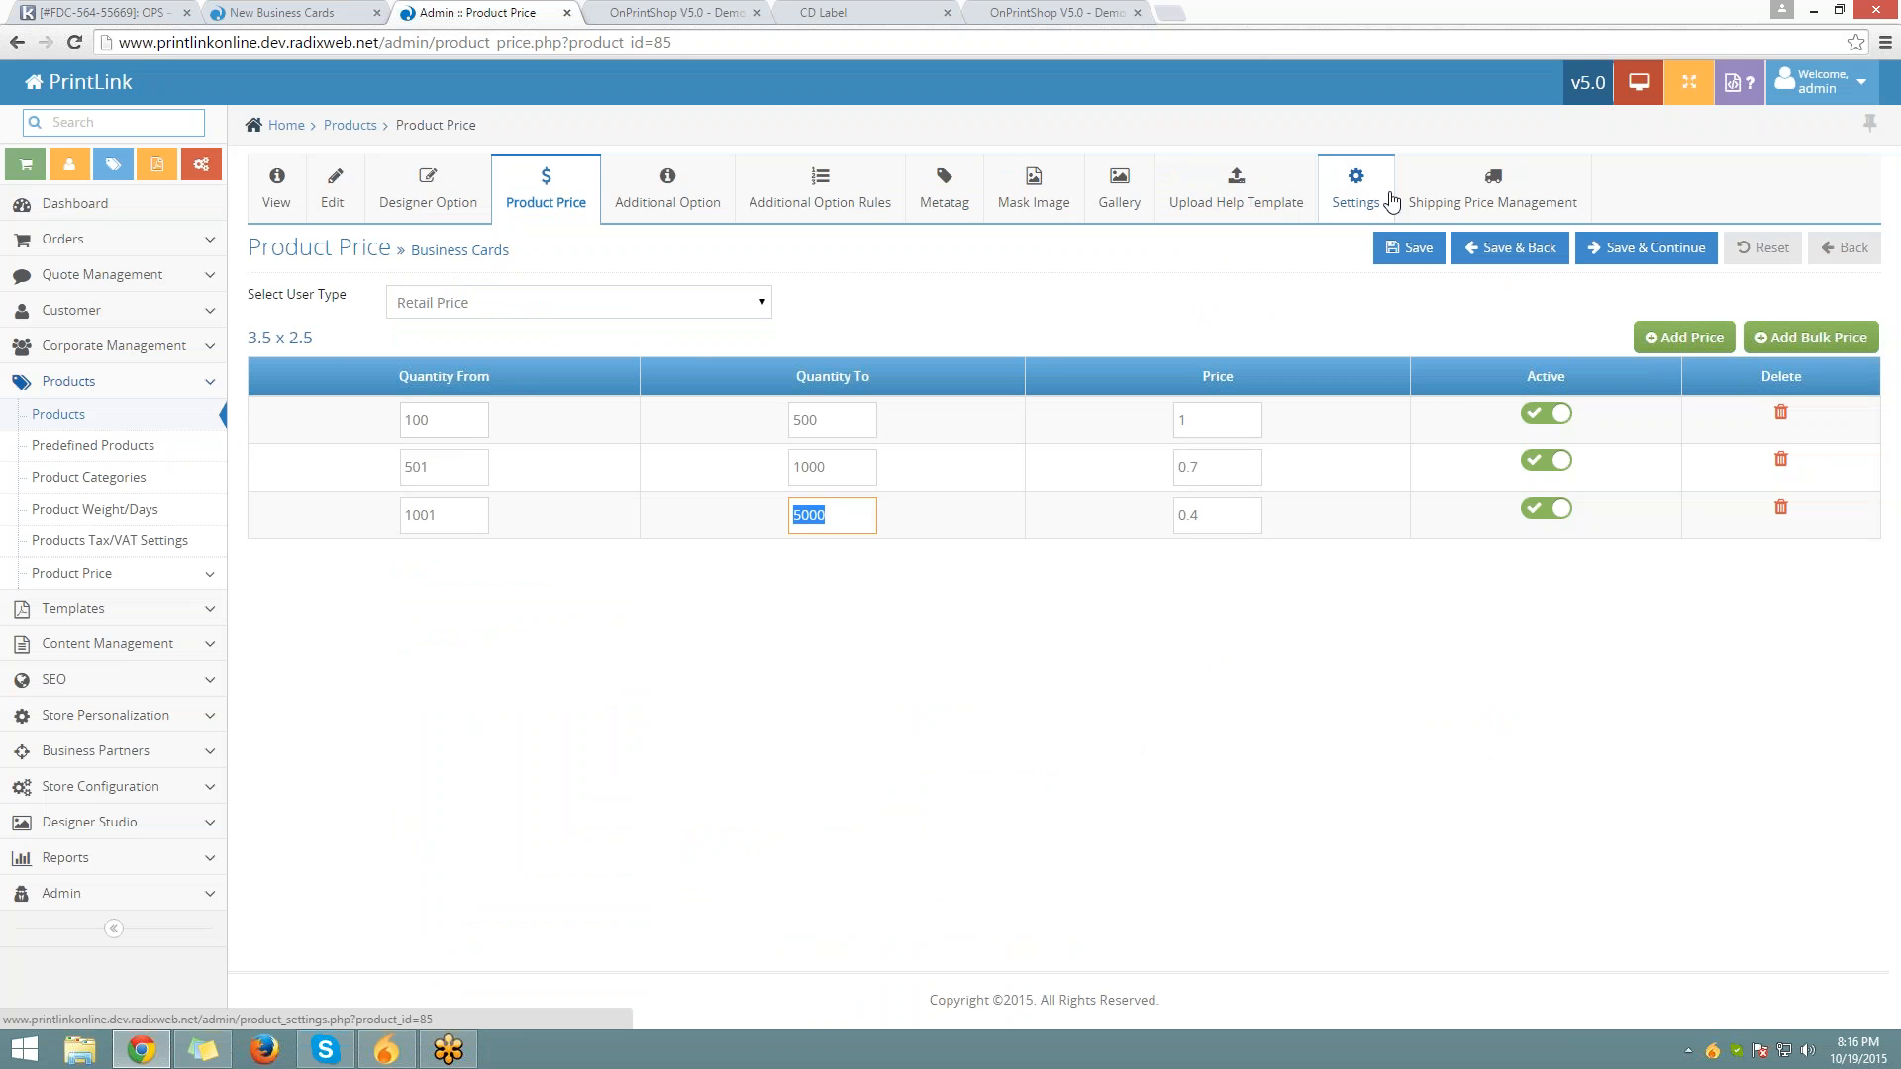
Switch on Restrict User to order quantity, save the settings, and reload the storefront product page
{"action": "left_click", "coordinate": [1391, 201]}
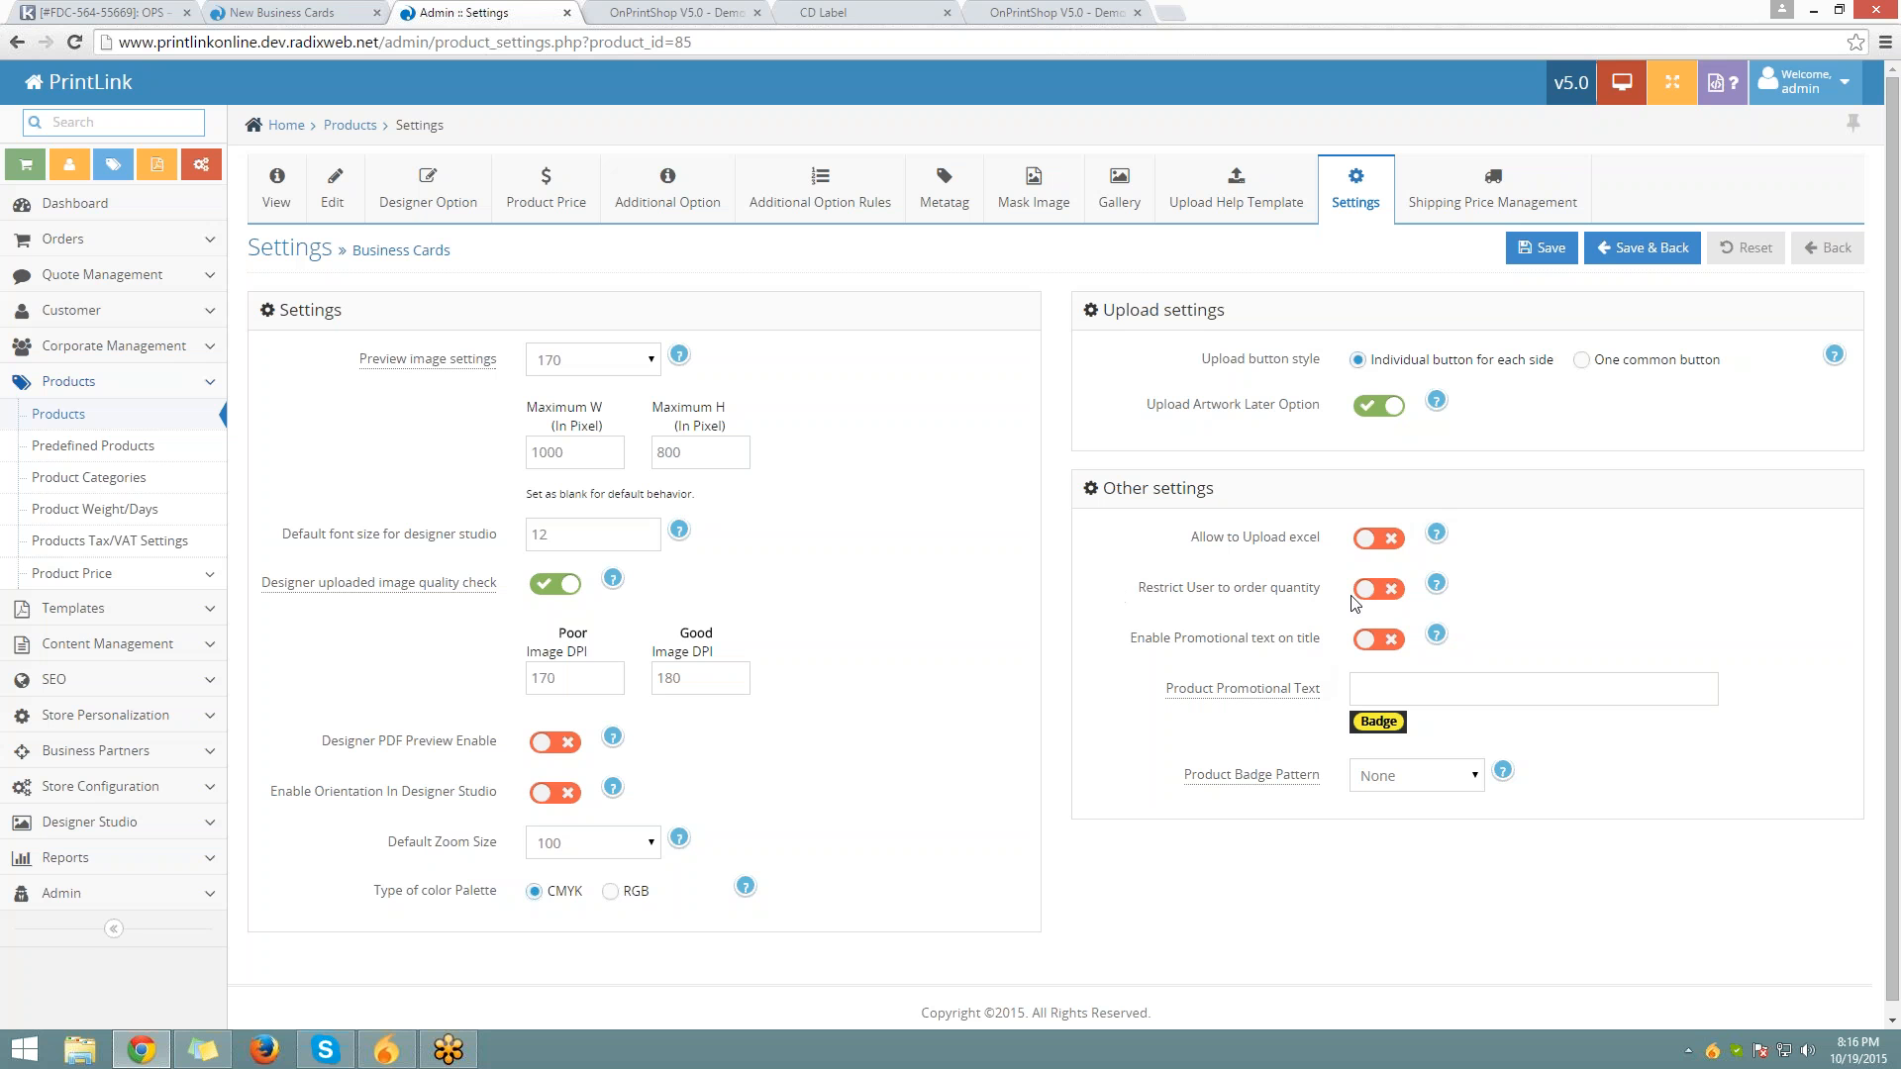
{"action": "left_click", "coordinate": [1368, 590]}
{"action": "left_click", "coordinate": [1542, 247]}
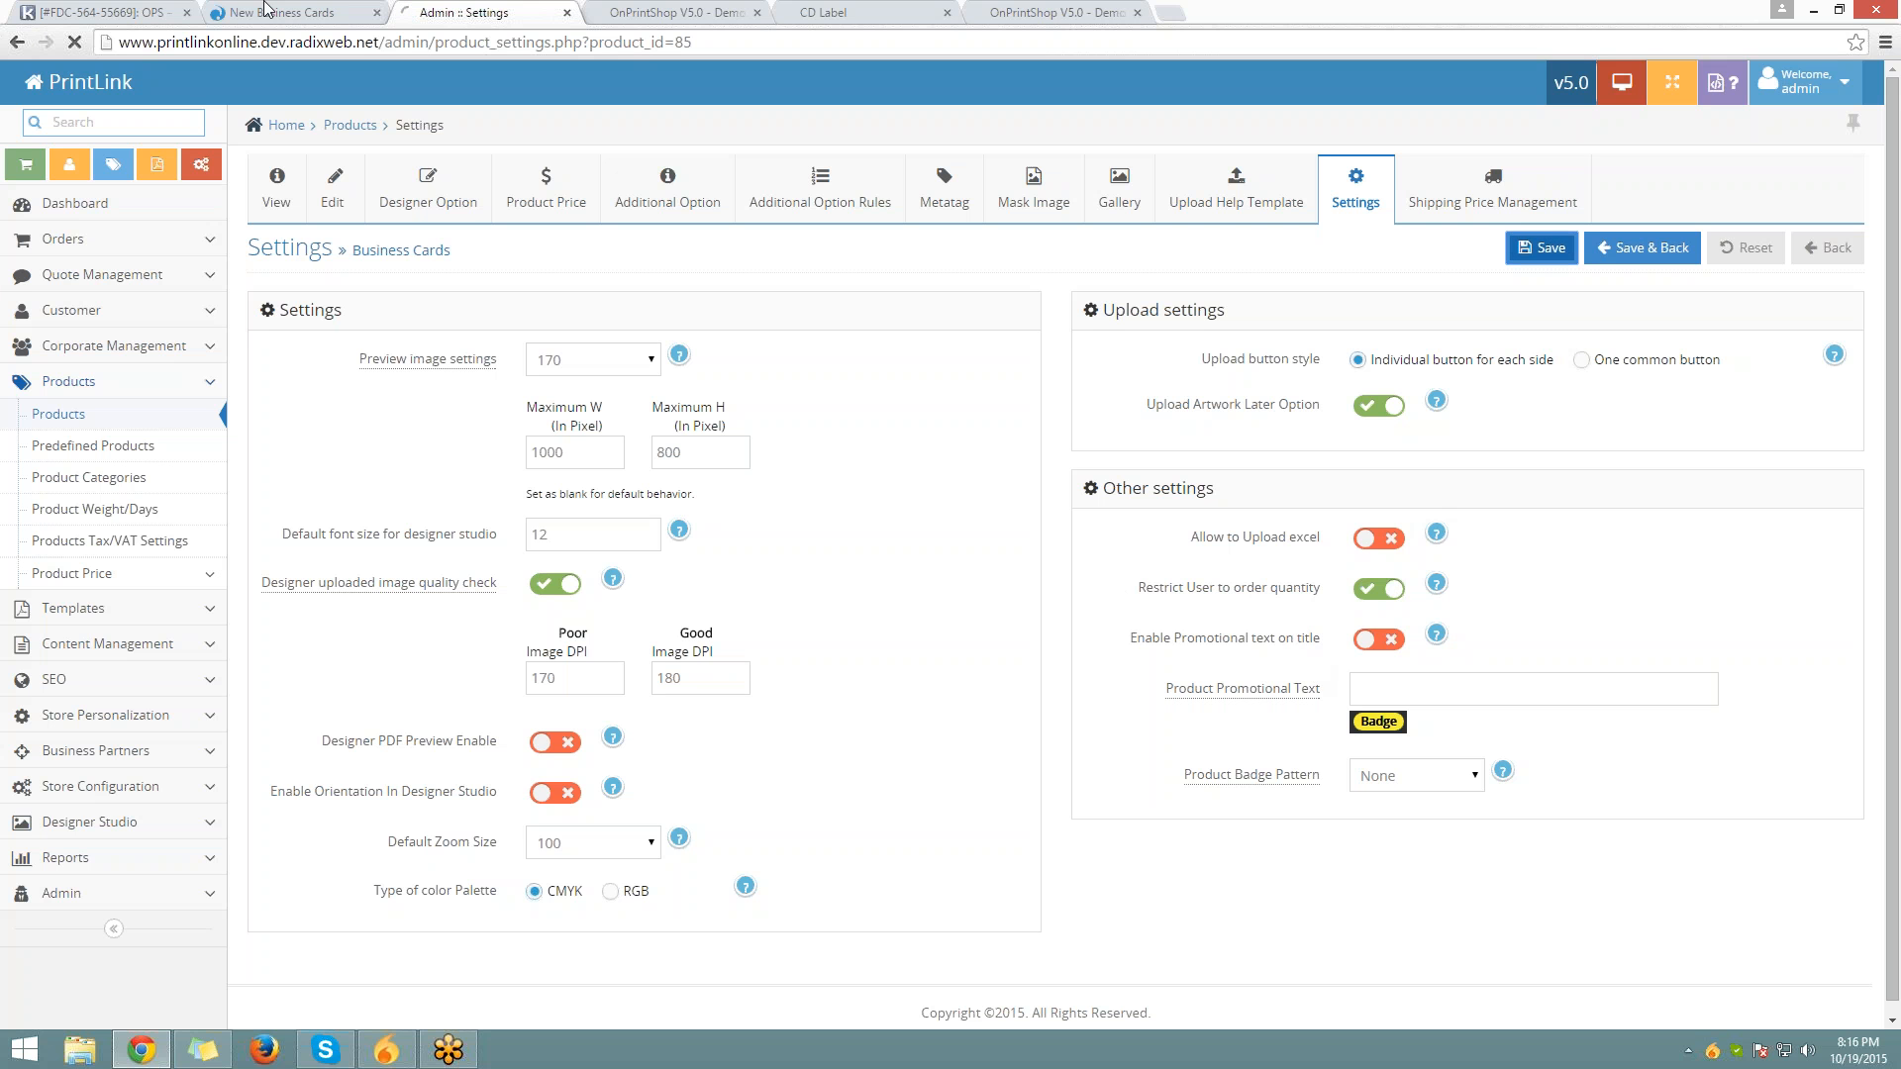
{"action": "left_click", "coordinate": [281, 13]}
{"action": "left_click", "coordinate": [297, 43]}
{"action": "key", "text": "Return"}
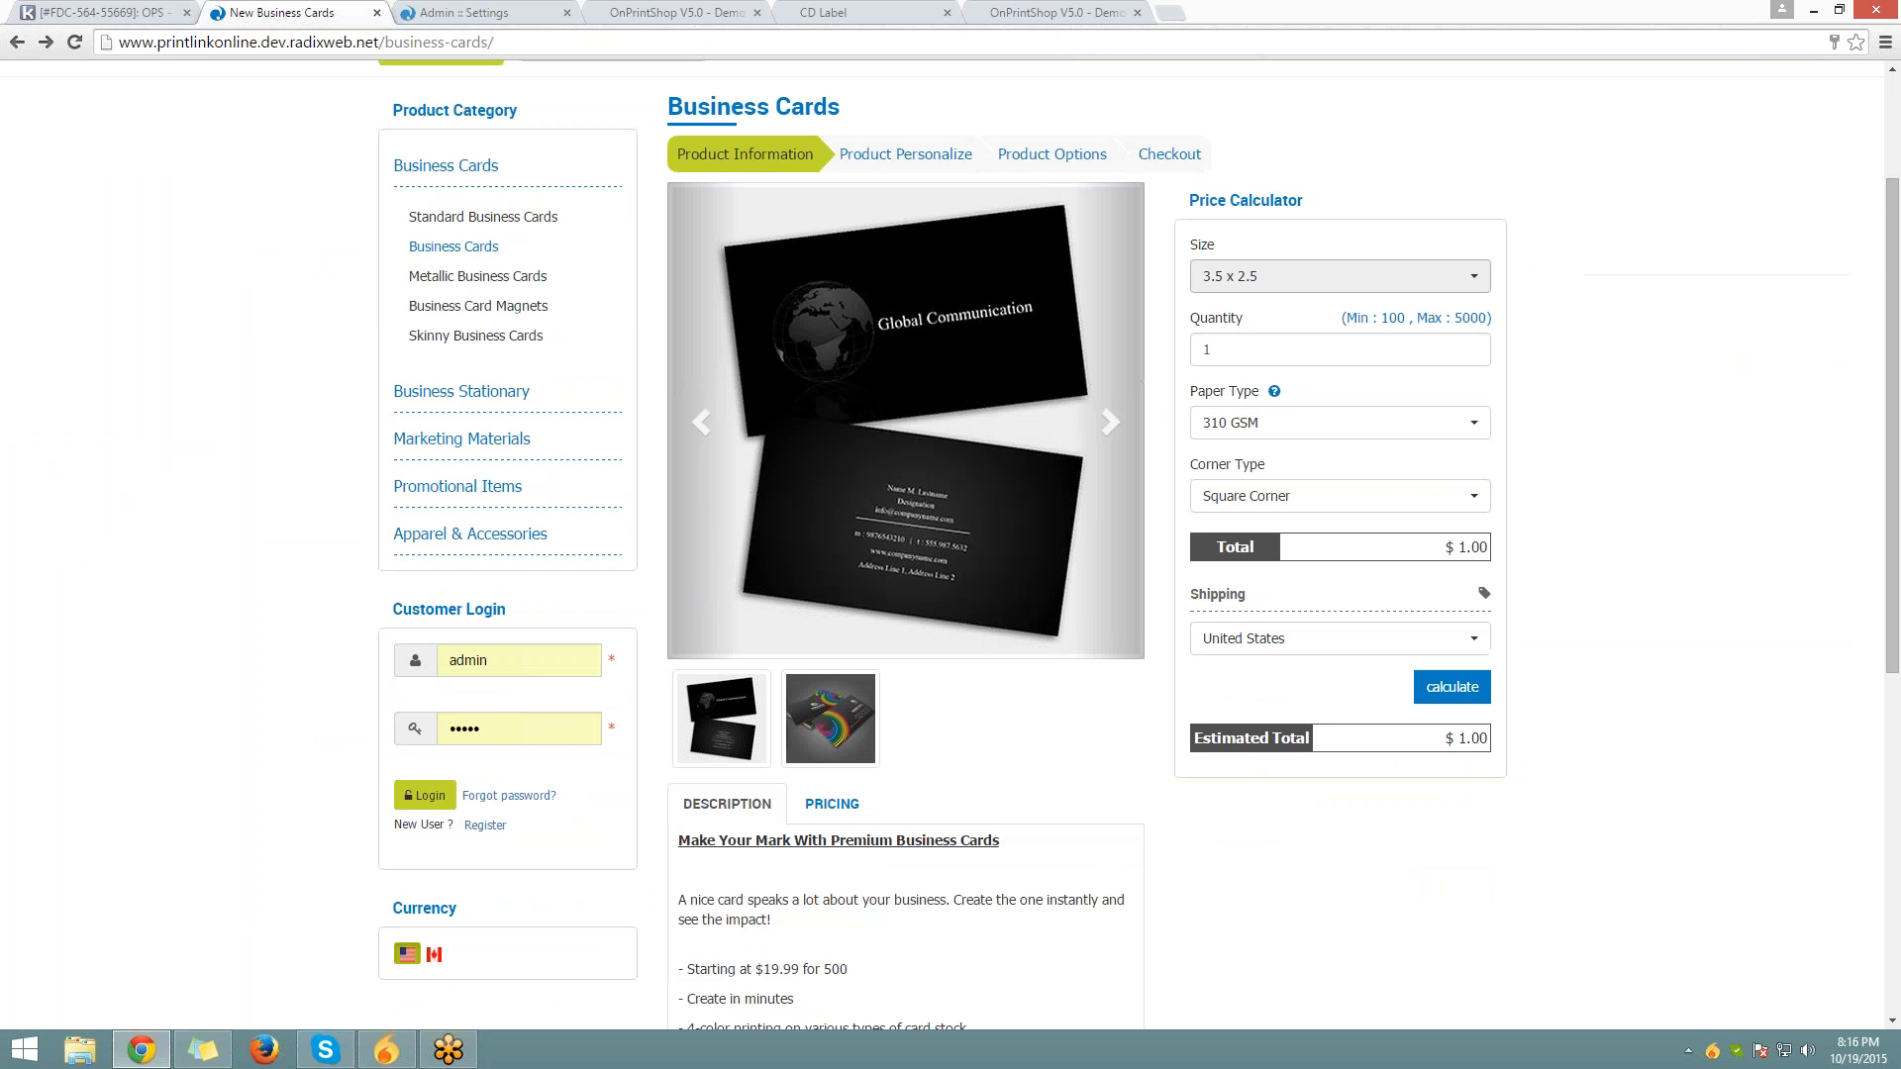
Try quantity 15, dismiss the invalid-quantity alert, and note the Min 100 / Max 5000 limits
{"action": "left_click", "coordinate": [1340, 277]}
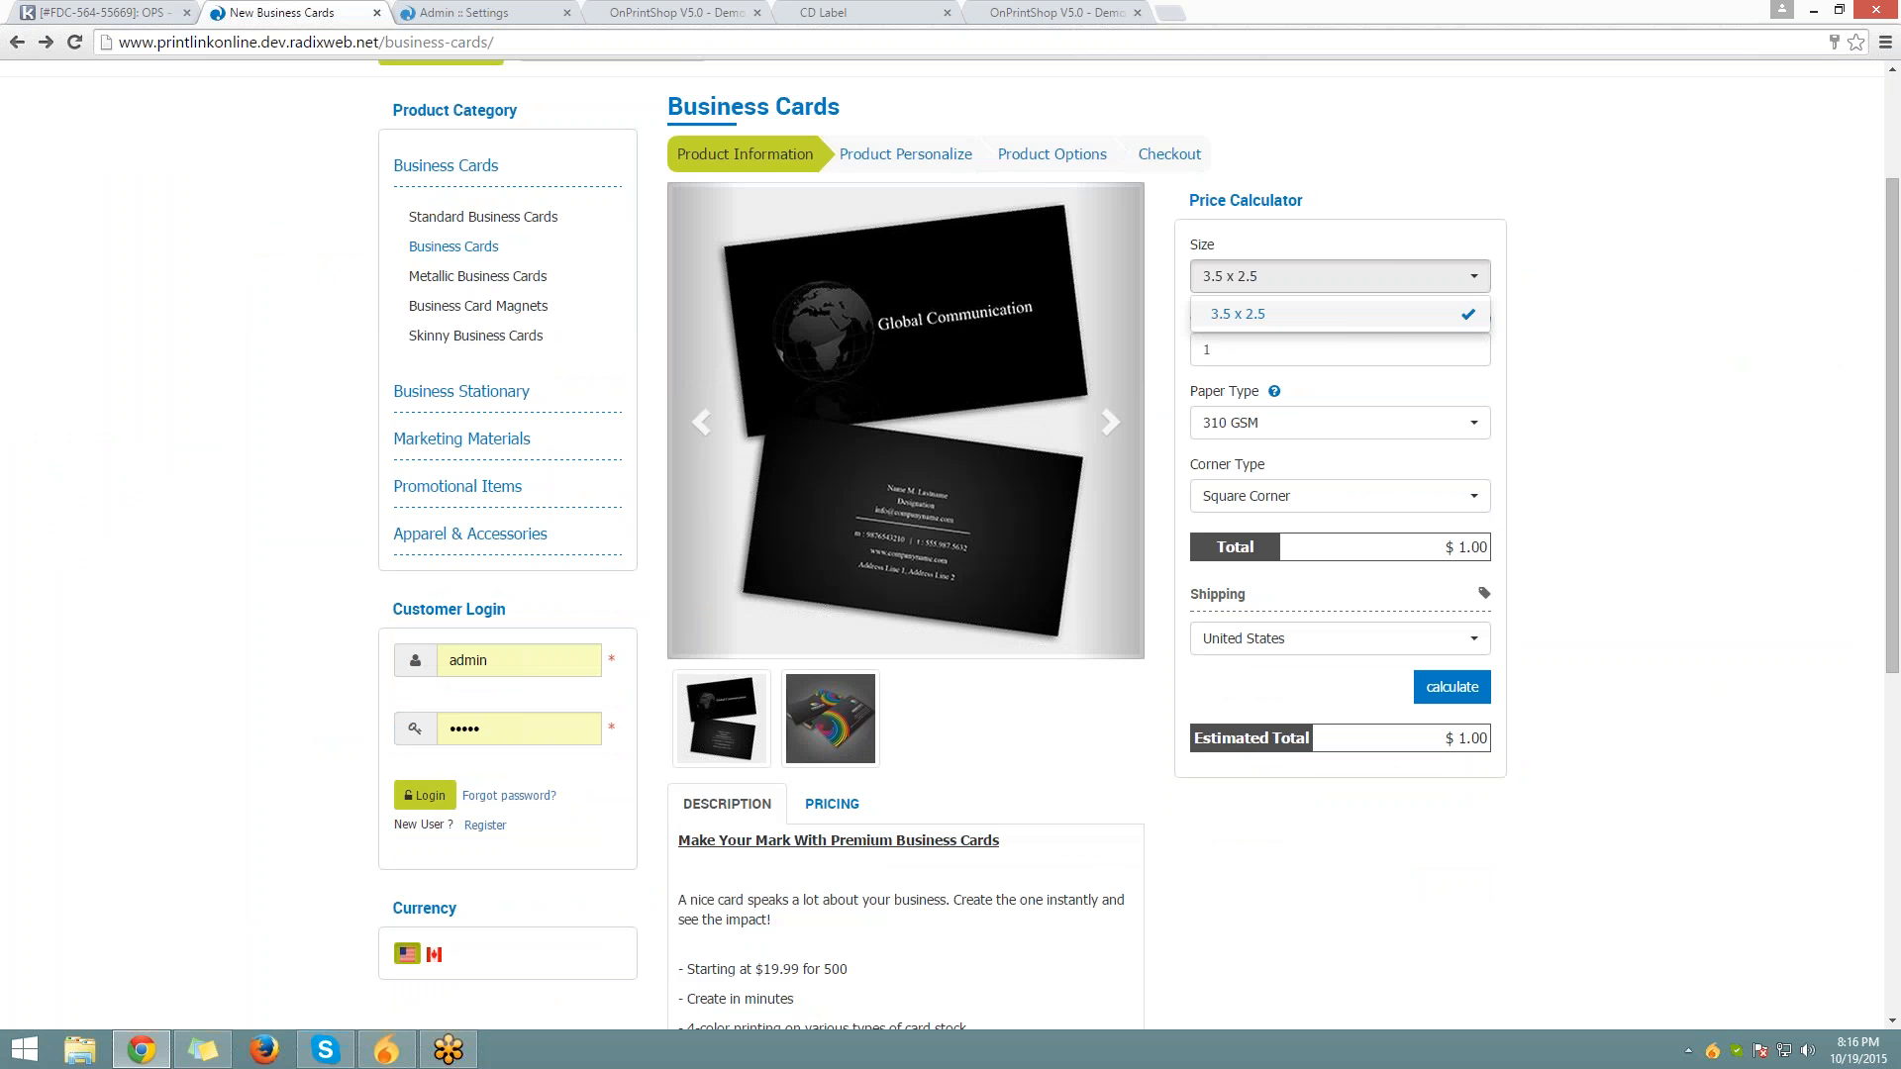
{"action": "left_click", "coordinate": [1339, 276]}
{"action": "left_click", "coordinate": [1287, 350]}
{"action": "key", "text": "ctrl+a"}
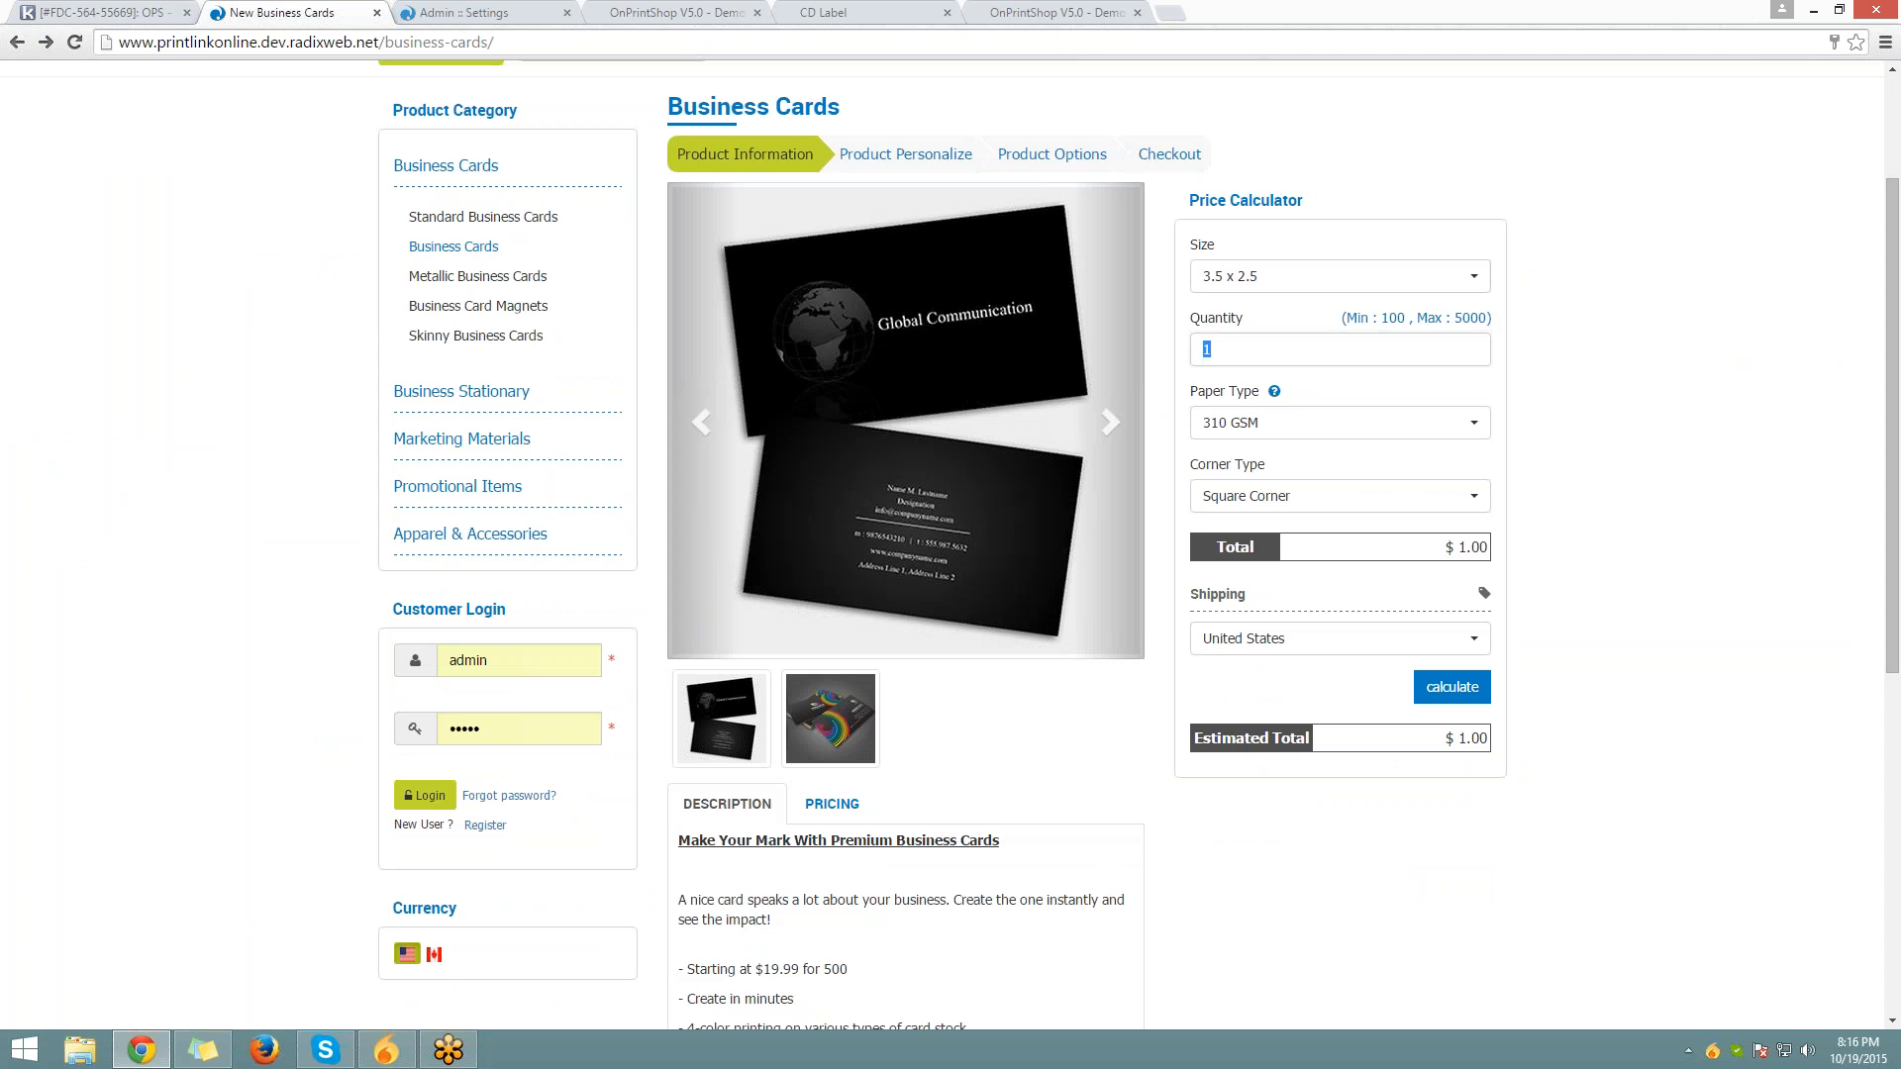
{"action": "type", "text": "00"}
{"action": "key", "text": "ctrl+a"}
{"action": "type", "text": "1"}
{"action": "key", "text": "ctrl+a"}
{"action": "type", "text": "15"}
{"action": "left_click", "coordinate": [1318, 373]}
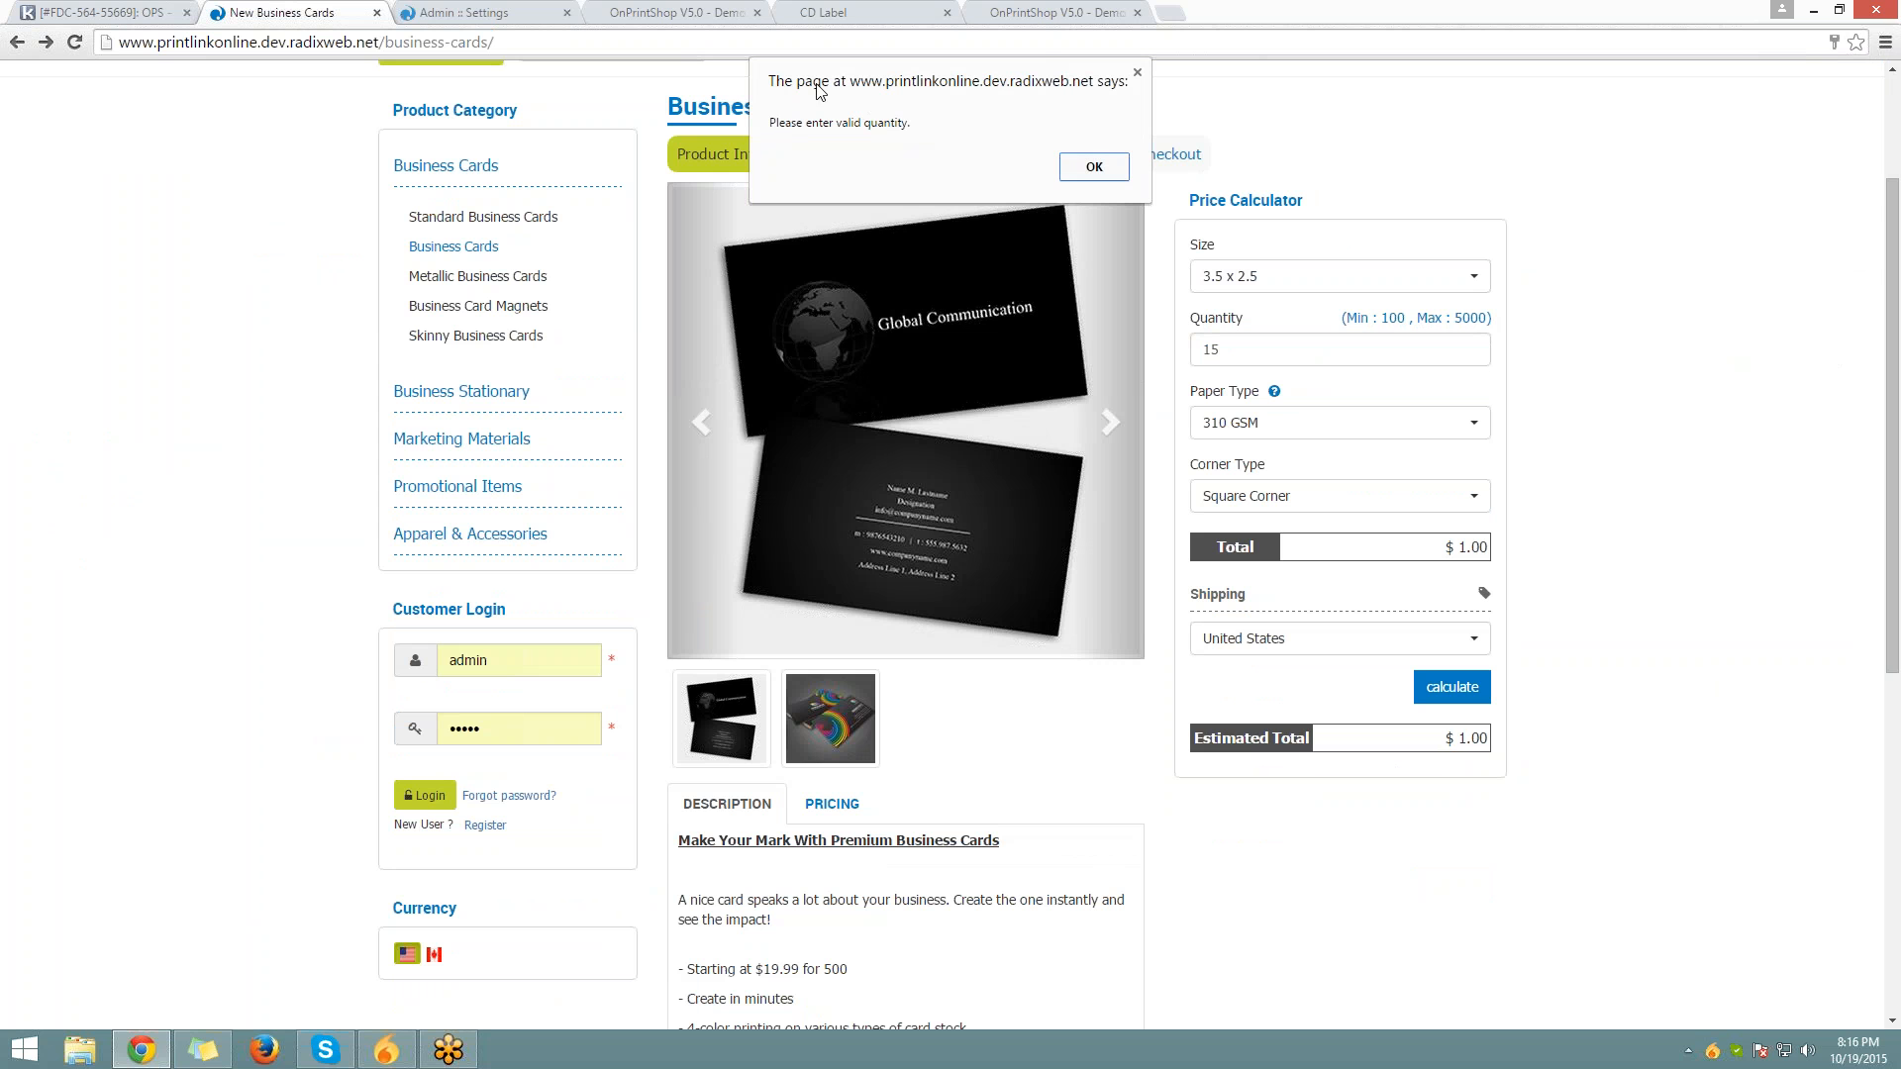
{"action": "left_click", "coordinate": [1093, 166]}
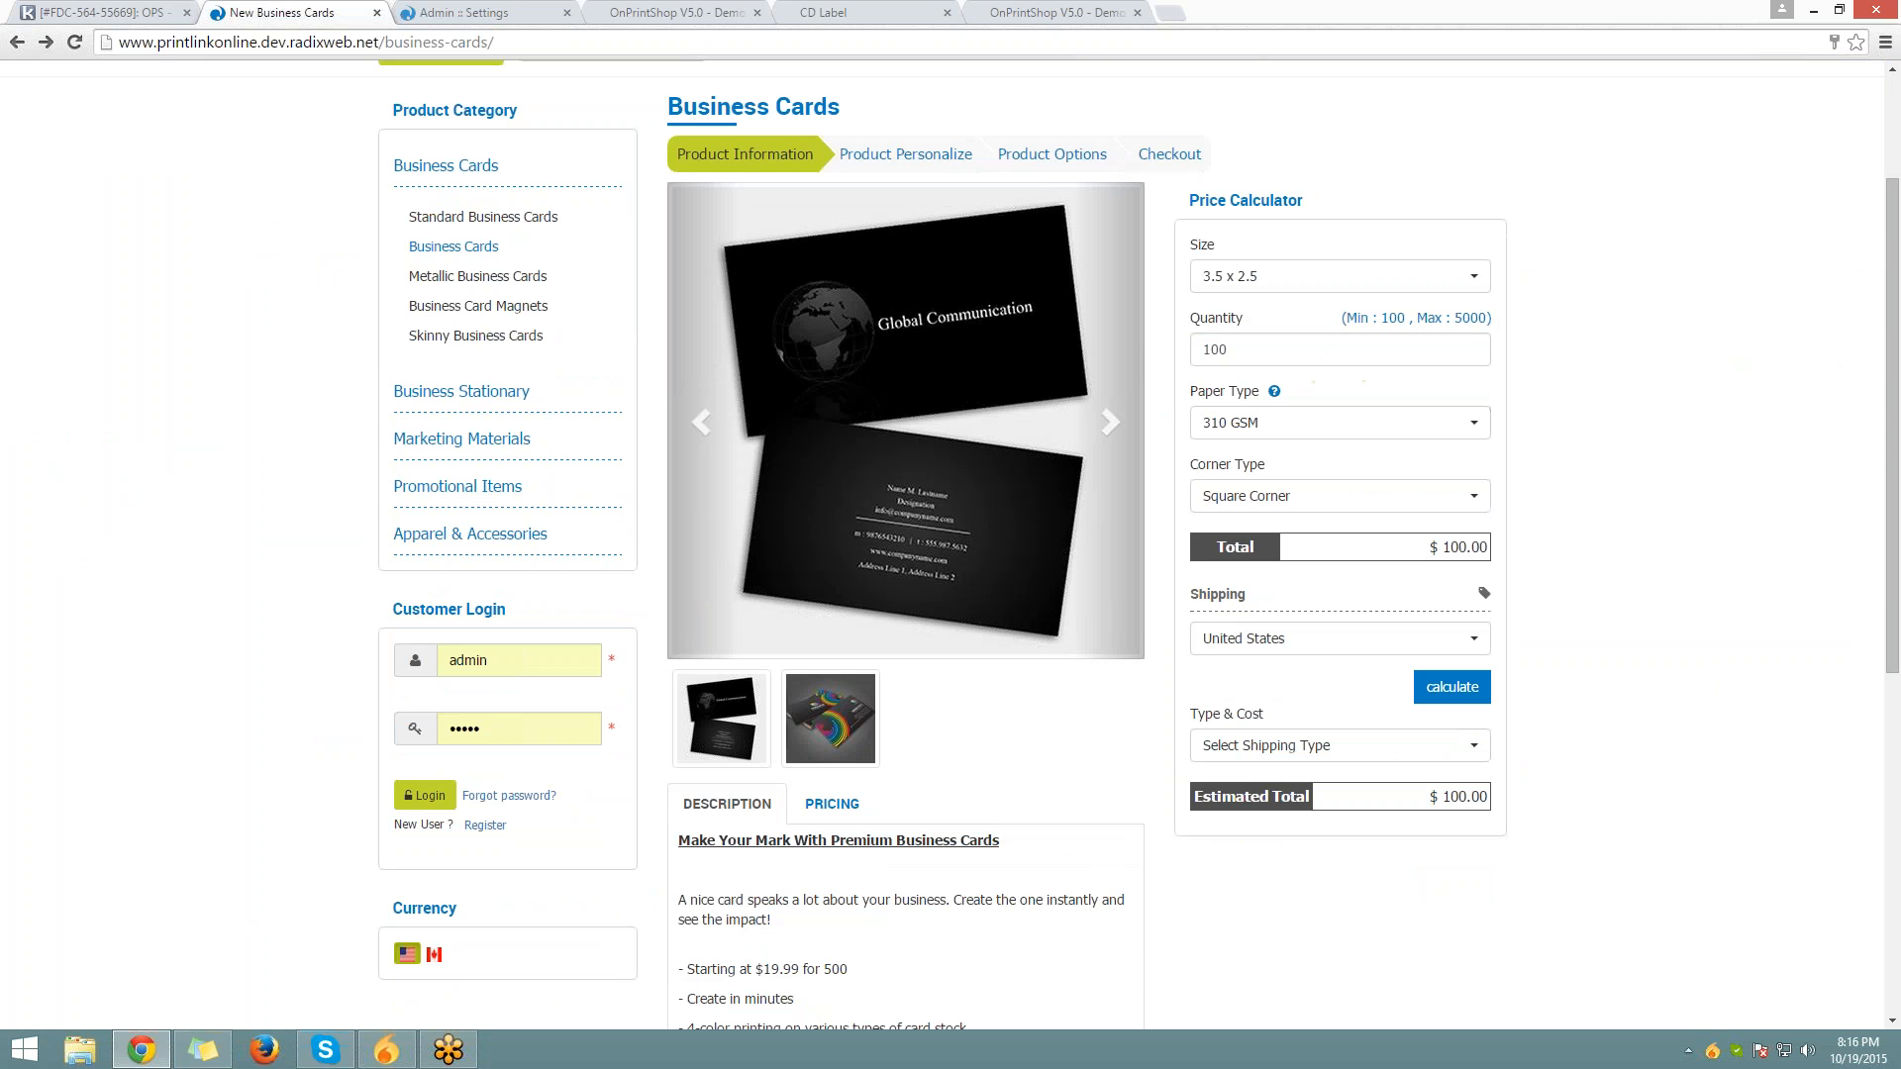
{"action": "left_click_drag", "start_coordinate": [1380, 315], "coordinate": [1463, 314]}
{"action": "left_click", "coordinate": [1308, 342]}
Try quantity 100000, dismiss the invalid-quantity alert, and recheck the quantity limits hint
{"action": "scroll", "coordinate": [1272, 461], "scroll_direction": "up", "scroll_amount": 1}
{"action": "double_click", "coordinate": [1272, 461]}
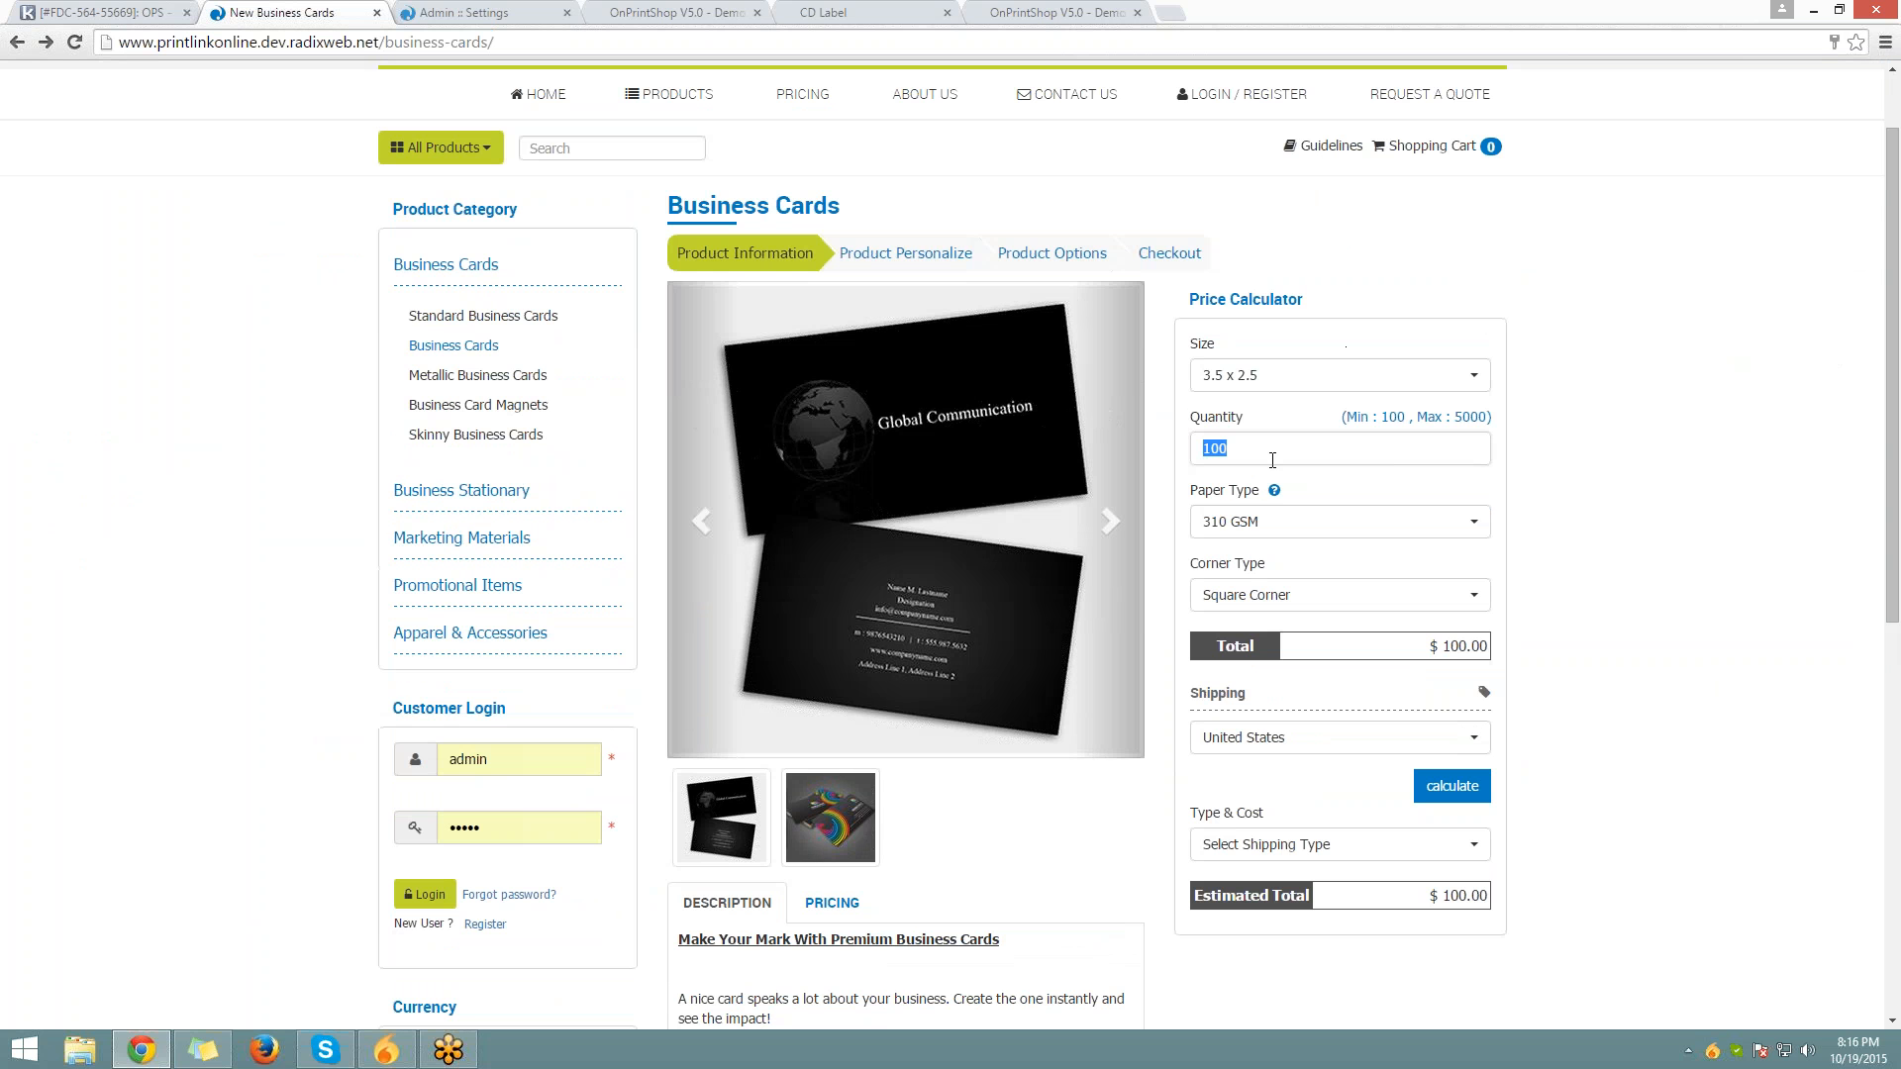
{"action": "type", "text": "100000"}
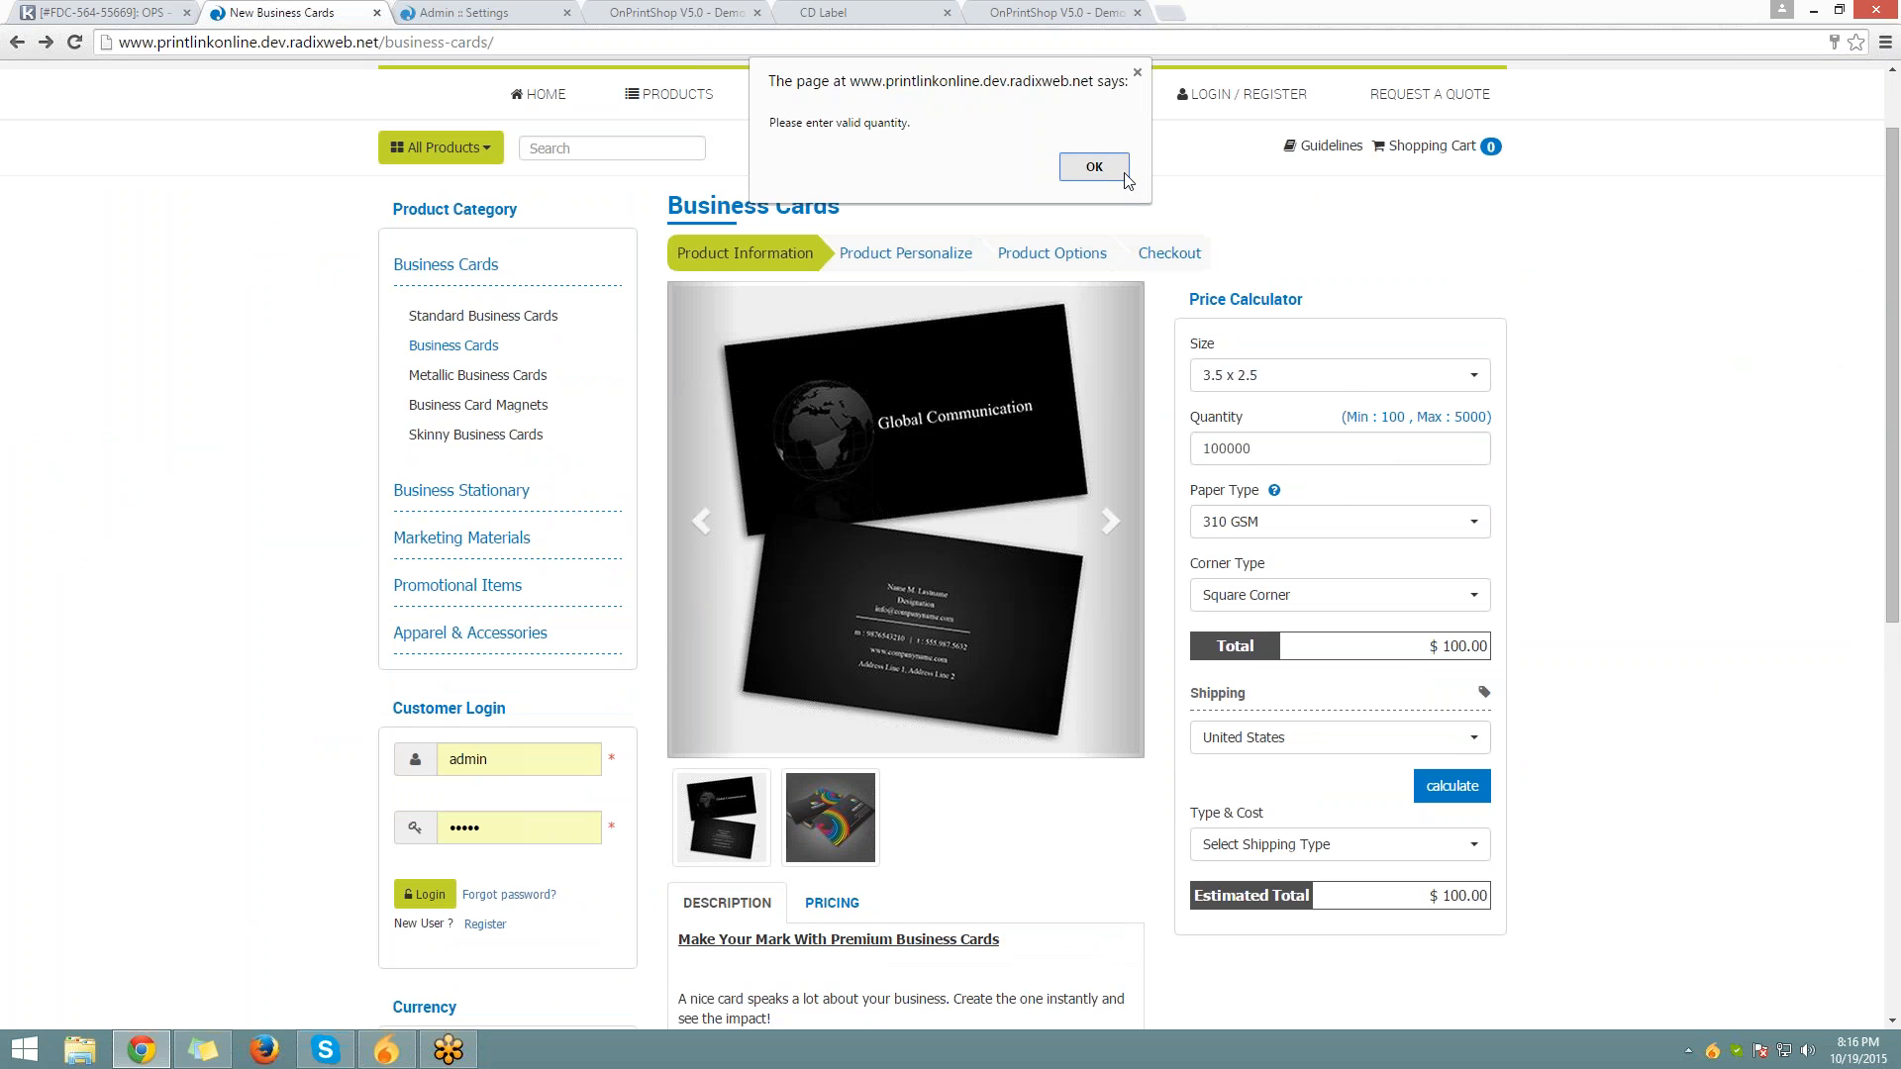
{"action": "left_click", "coordinate": [1117, 170]}
{"action": "left_click_drag", "start_coordinate": [1495, 432], "coordinate": [1455, 420]}
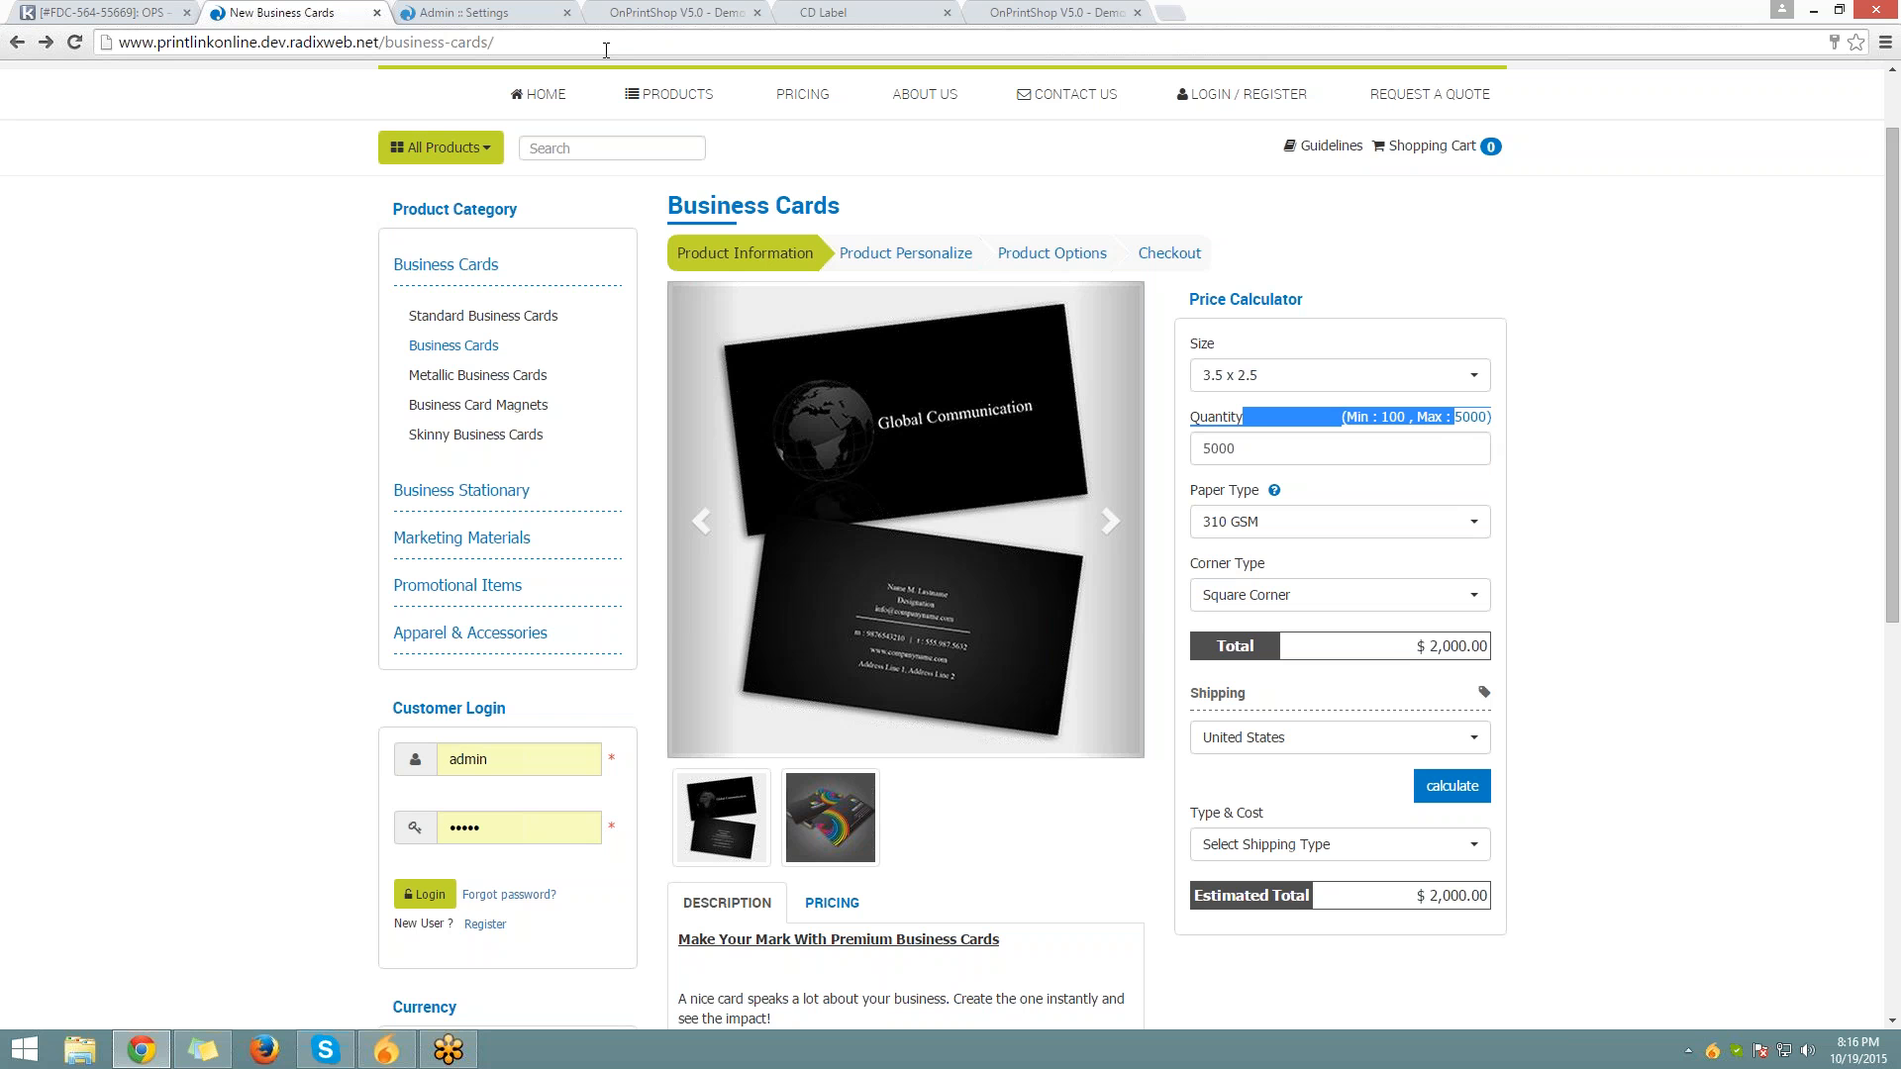
{"action": "left_click", "coordinate": [495, 12]}
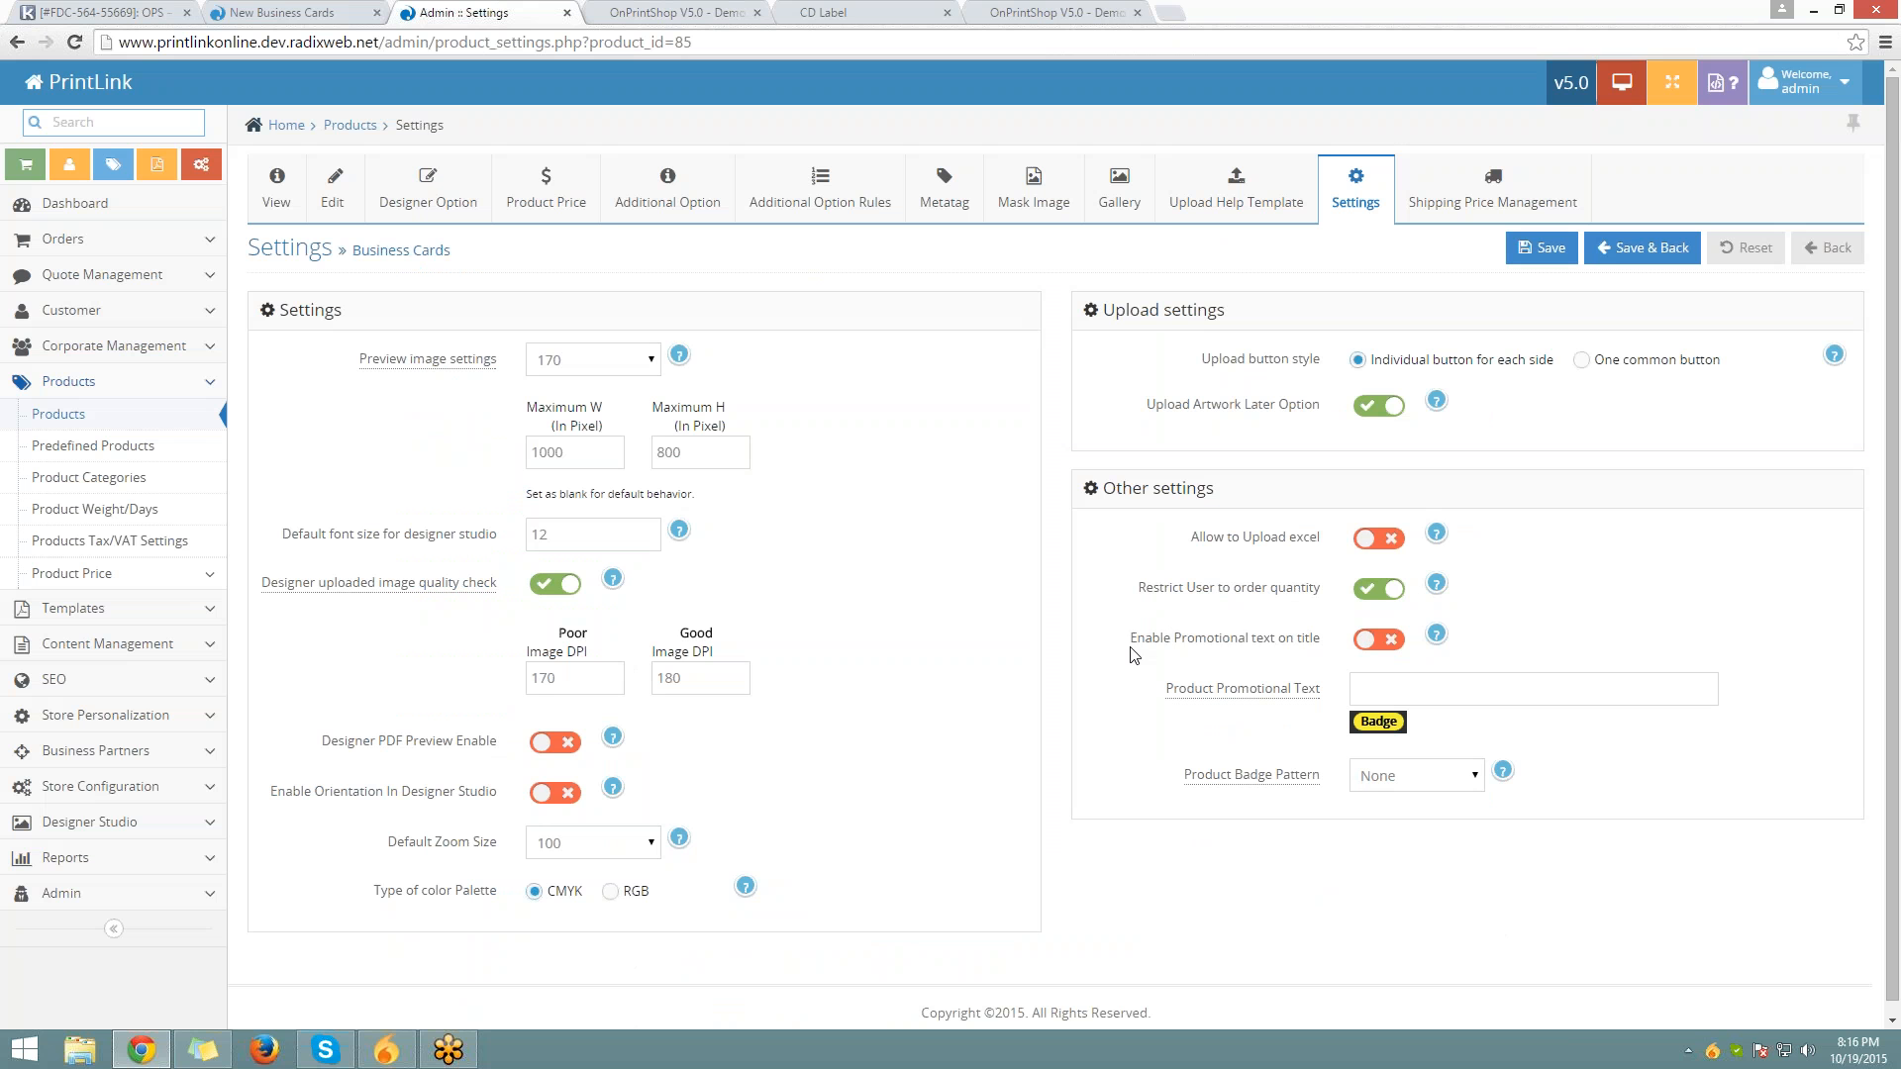
Turn on promotional text on the title and set it to 'Sale'
{"action": "left_click_drag", "start_coordinate": [1129, 641], "coordinate": [1311, 639]}
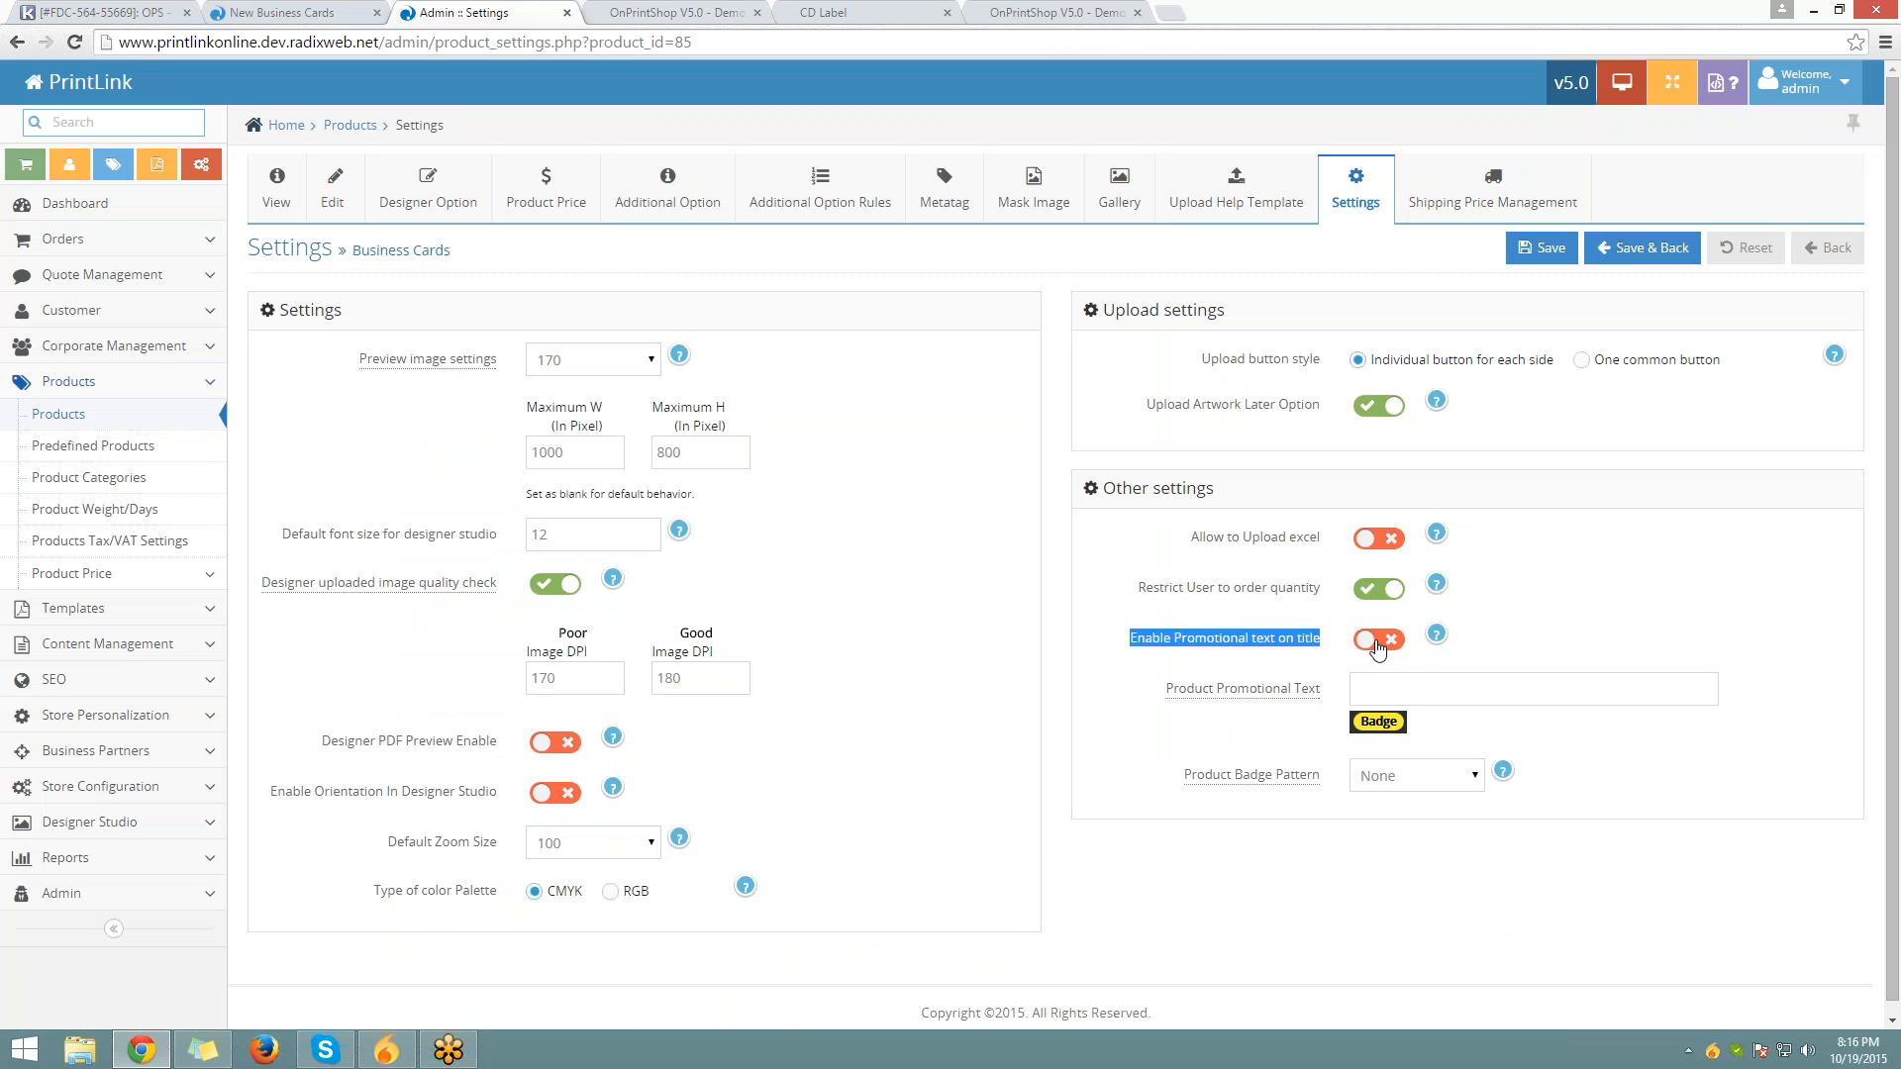
{"action": "left_click", "coordinate": [1377, 644]}
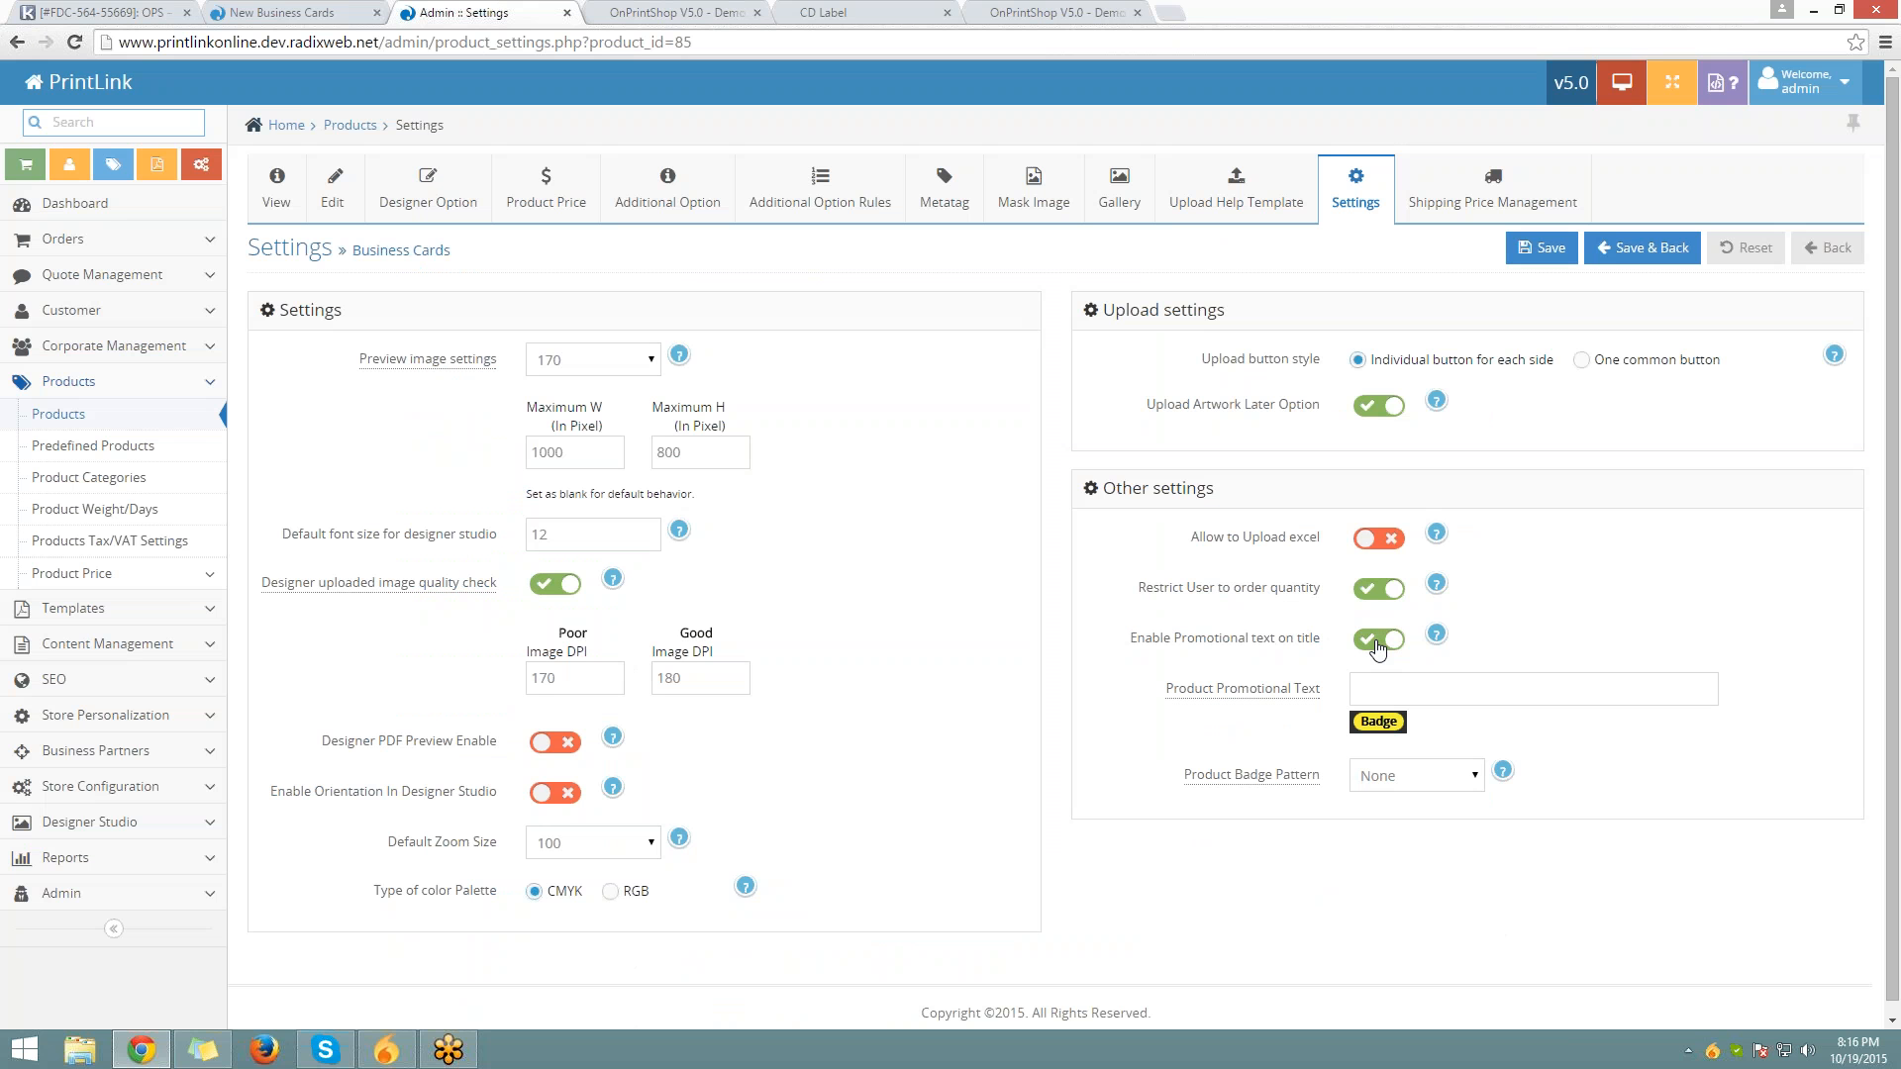
{"action": "left_click_drag", "start_coordinate": [1310, 690], "coordinate": [1155, 681]}
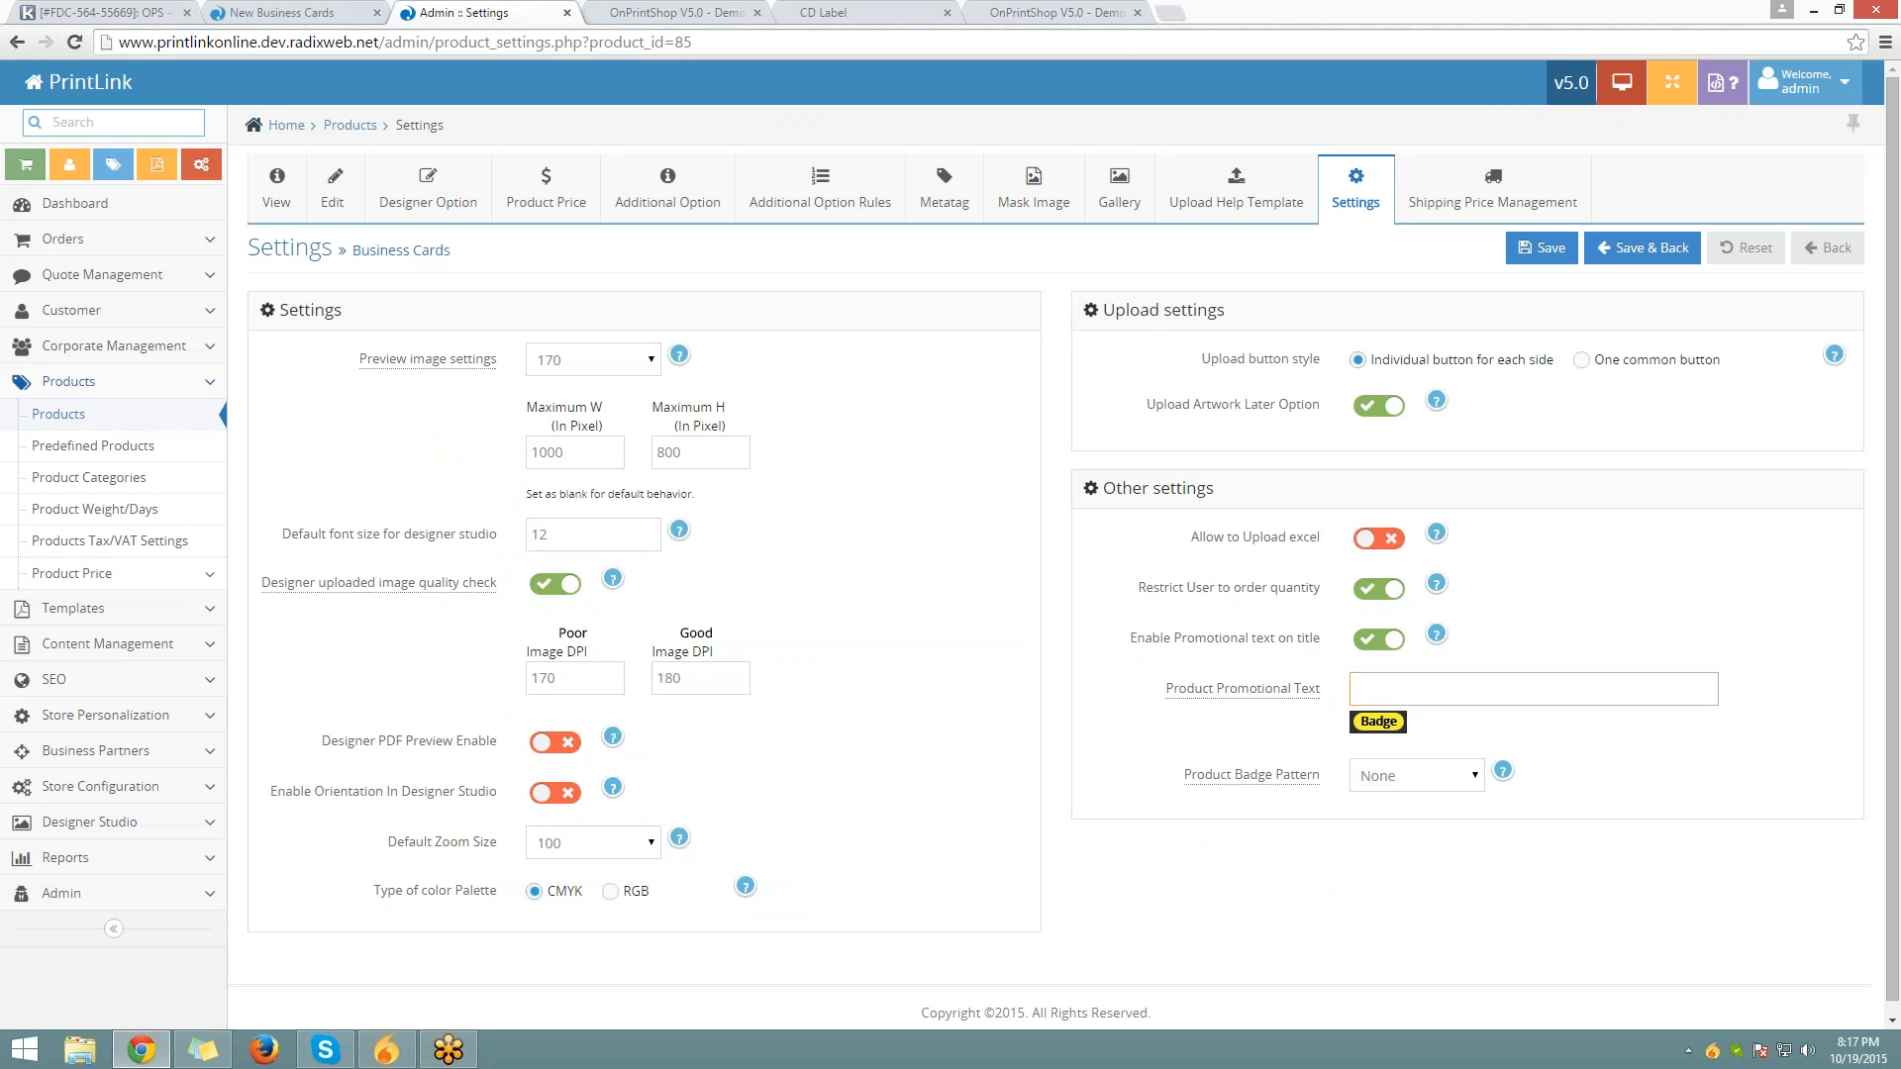
{"action": "type", "text": "Sale"}
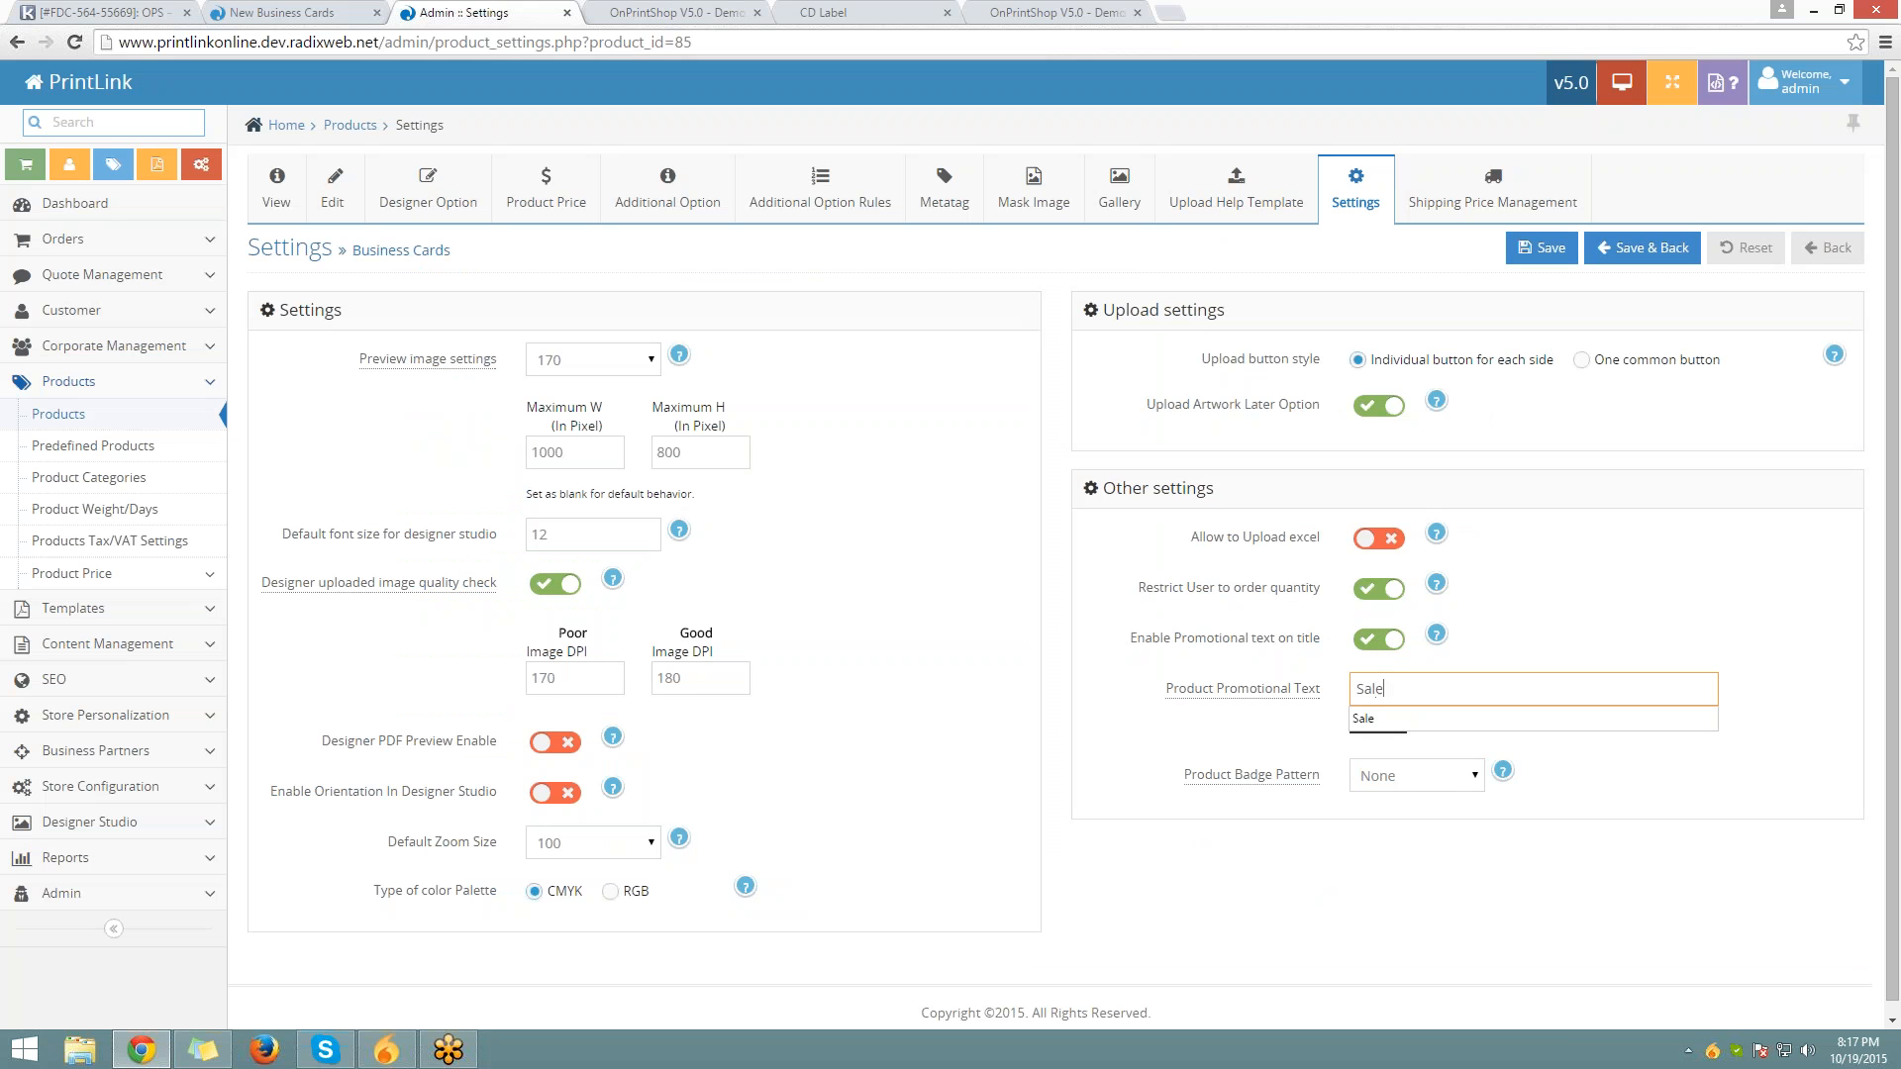
{"action": "key", "text": "Down"}
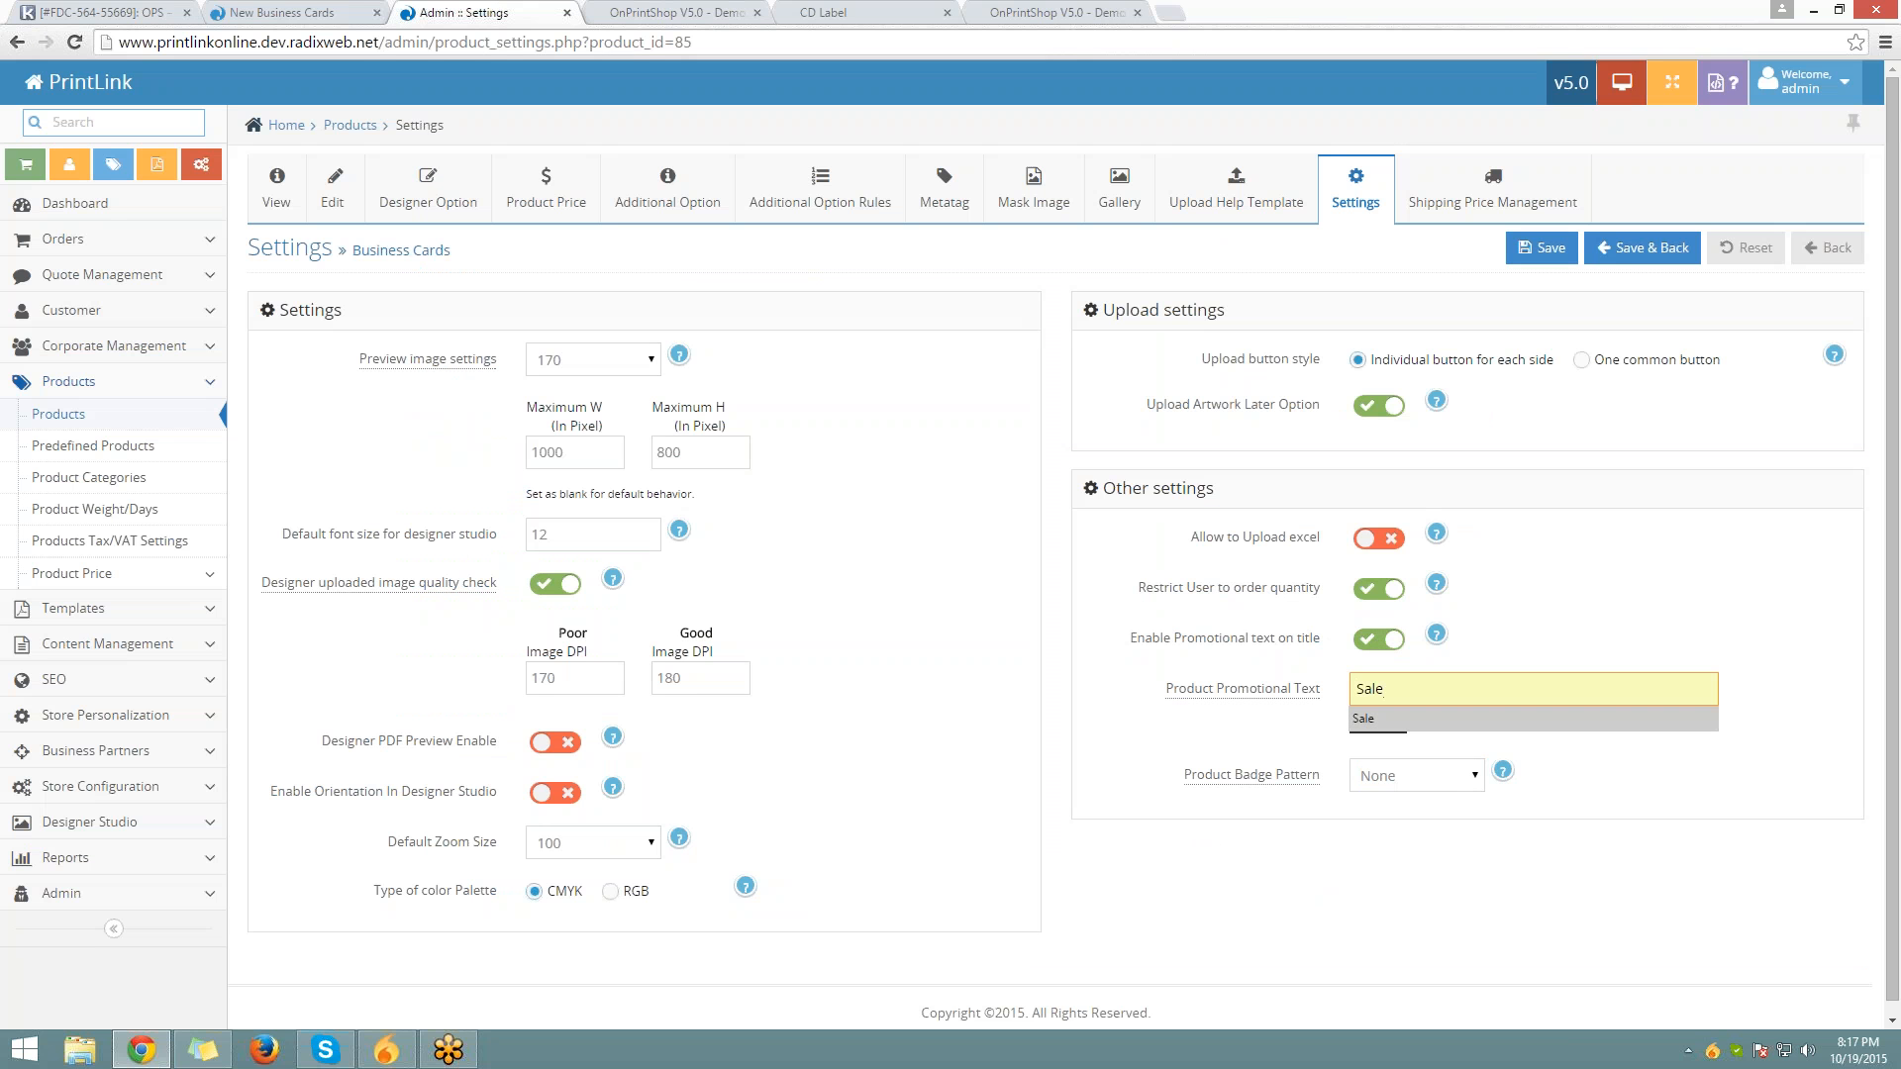
{"action": "key", "text": "Return"}
{"action": "key", "text": "Tab"}
{"action": "left_click_drag", "start_coordinate": [1401, 696], "coordinate": [1262, 695]}
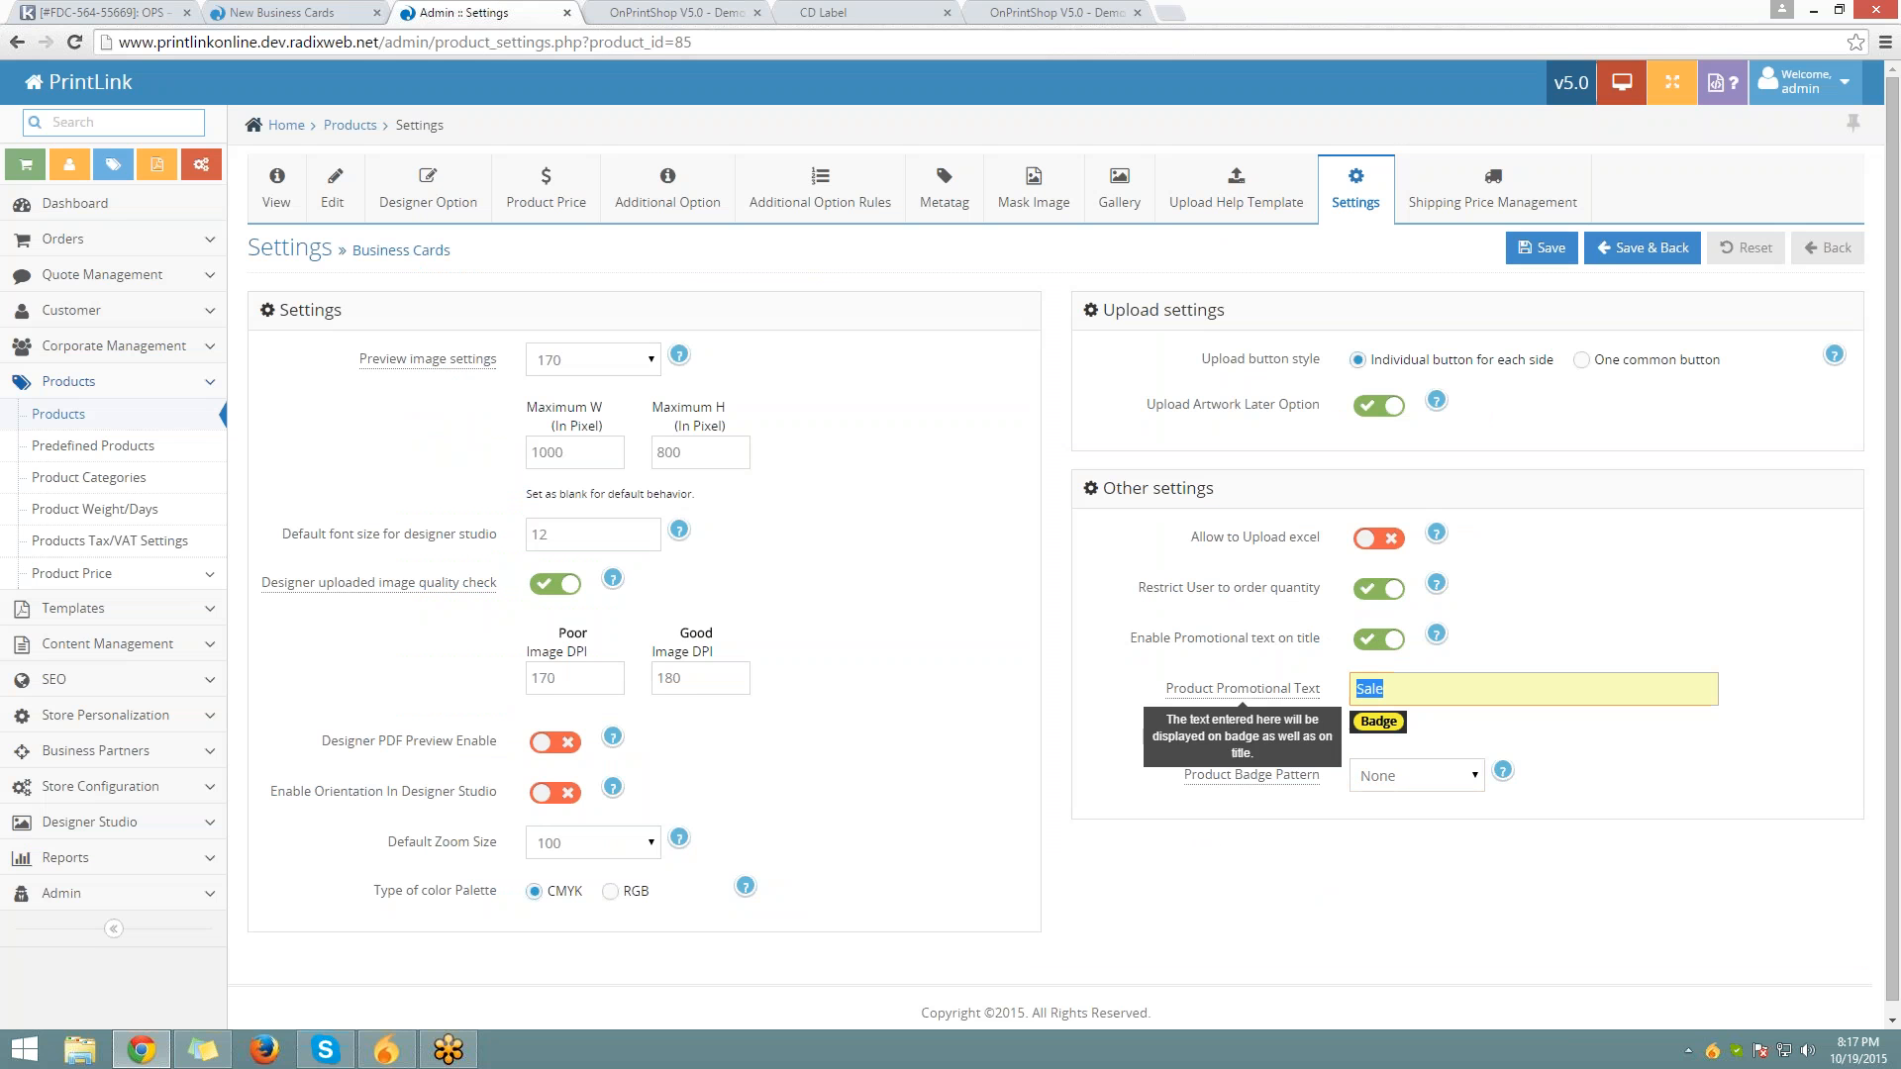
{"action": "left_click", "coordinate": [1472, 750]}
Choose the Burst badge pattern, save the product settings, and view the badge pattern help
{"action": "left_click_drag", "start_coordinate": [1171, 789], "coordinate": [1323, 774]}
{"action": "left_click", "coordinate": [1430, 776]}
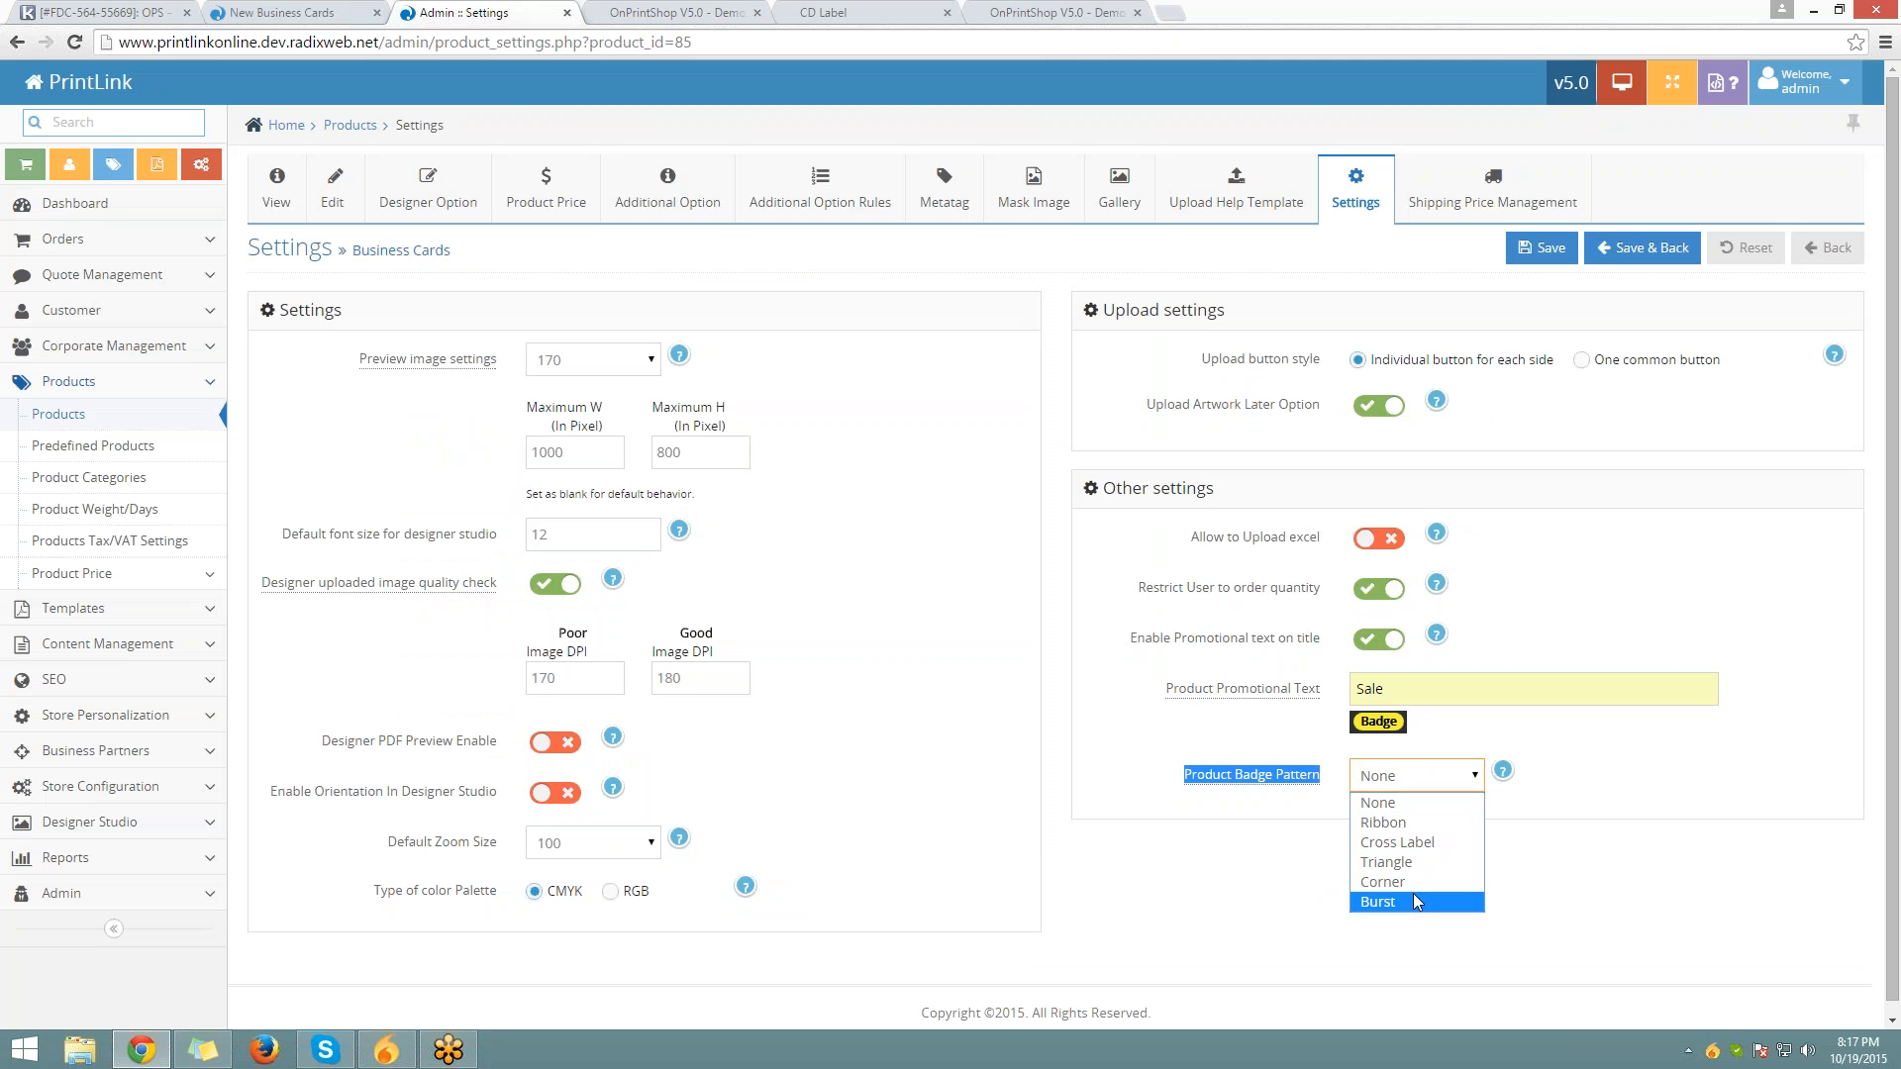
{"action": "left_click", "coordinate": [1416, 901]}
{"action": "left_click", "coordinate": [1542, 248]}
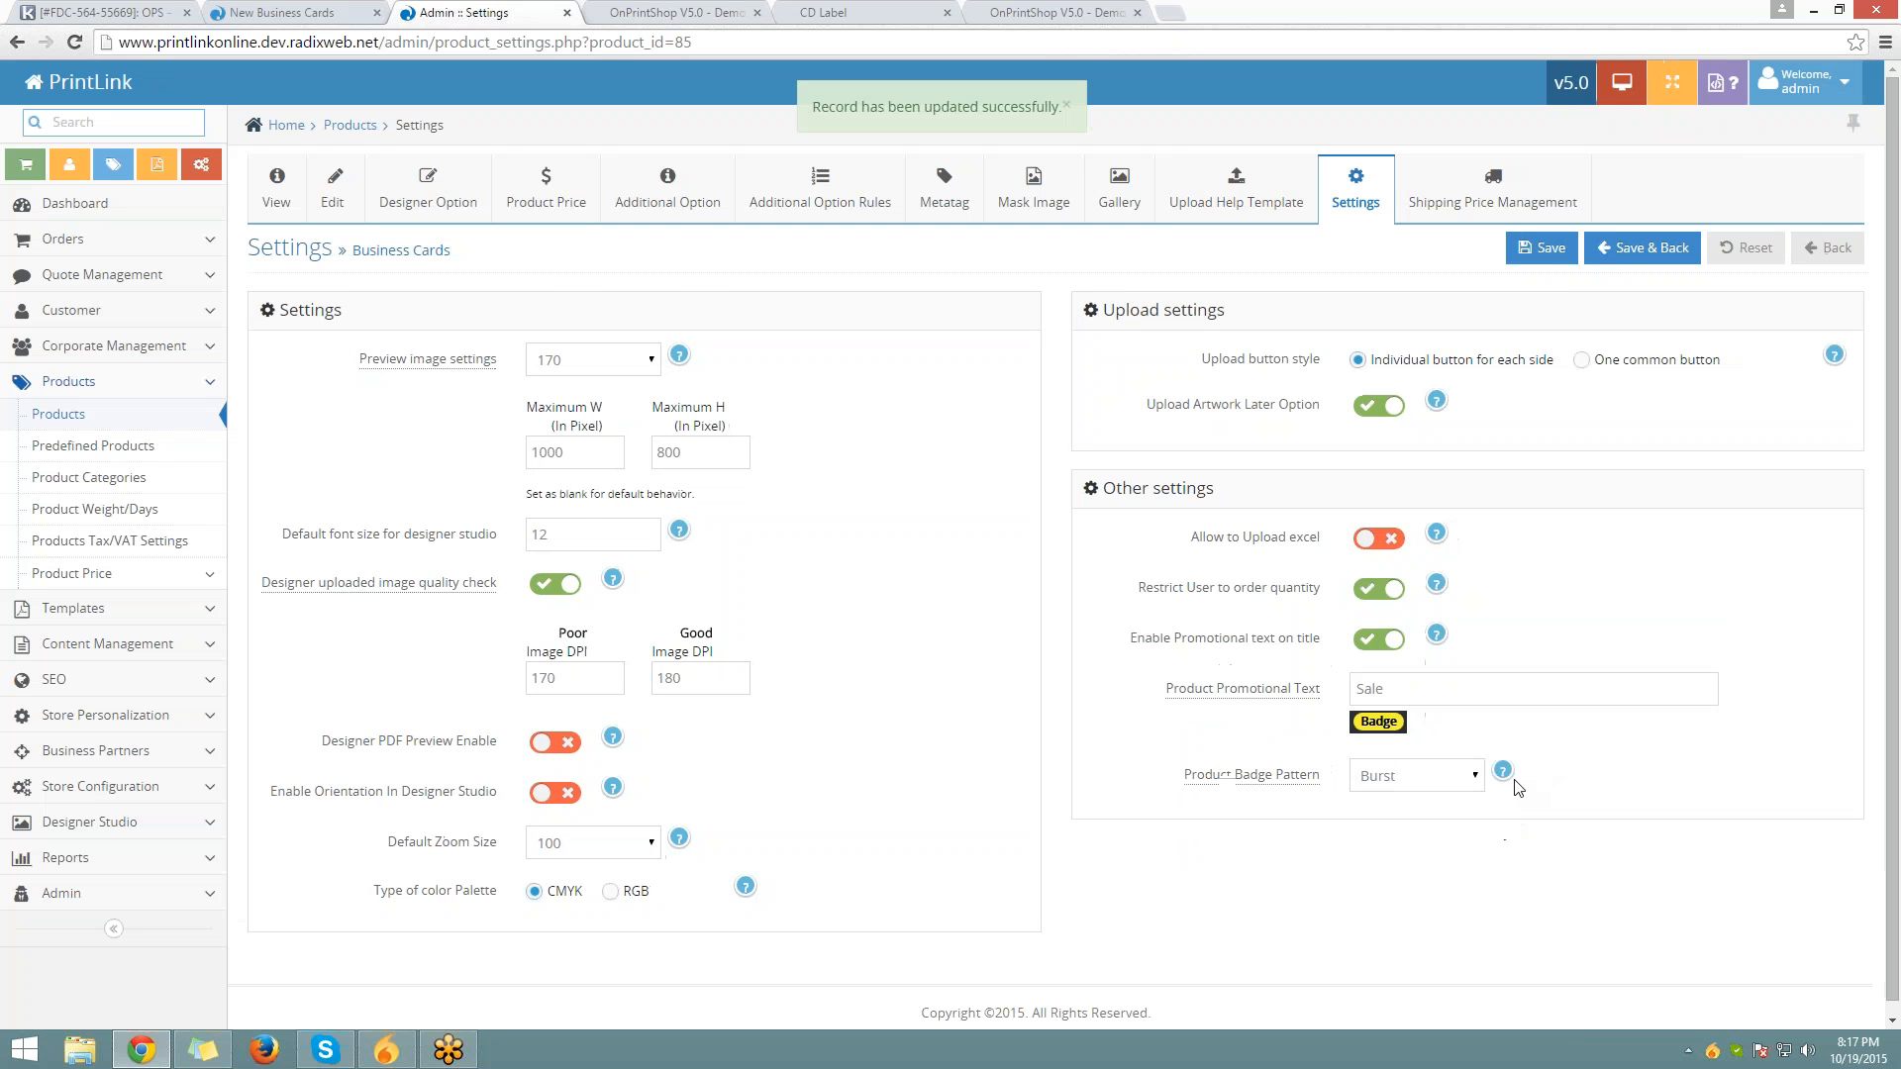
{"action": "left_click", "coordinate": [1502, 770]}
{"action": "scroll", "coordinate": [1366, 871], "scroll_direction": "down", "scroll_amount": 2}
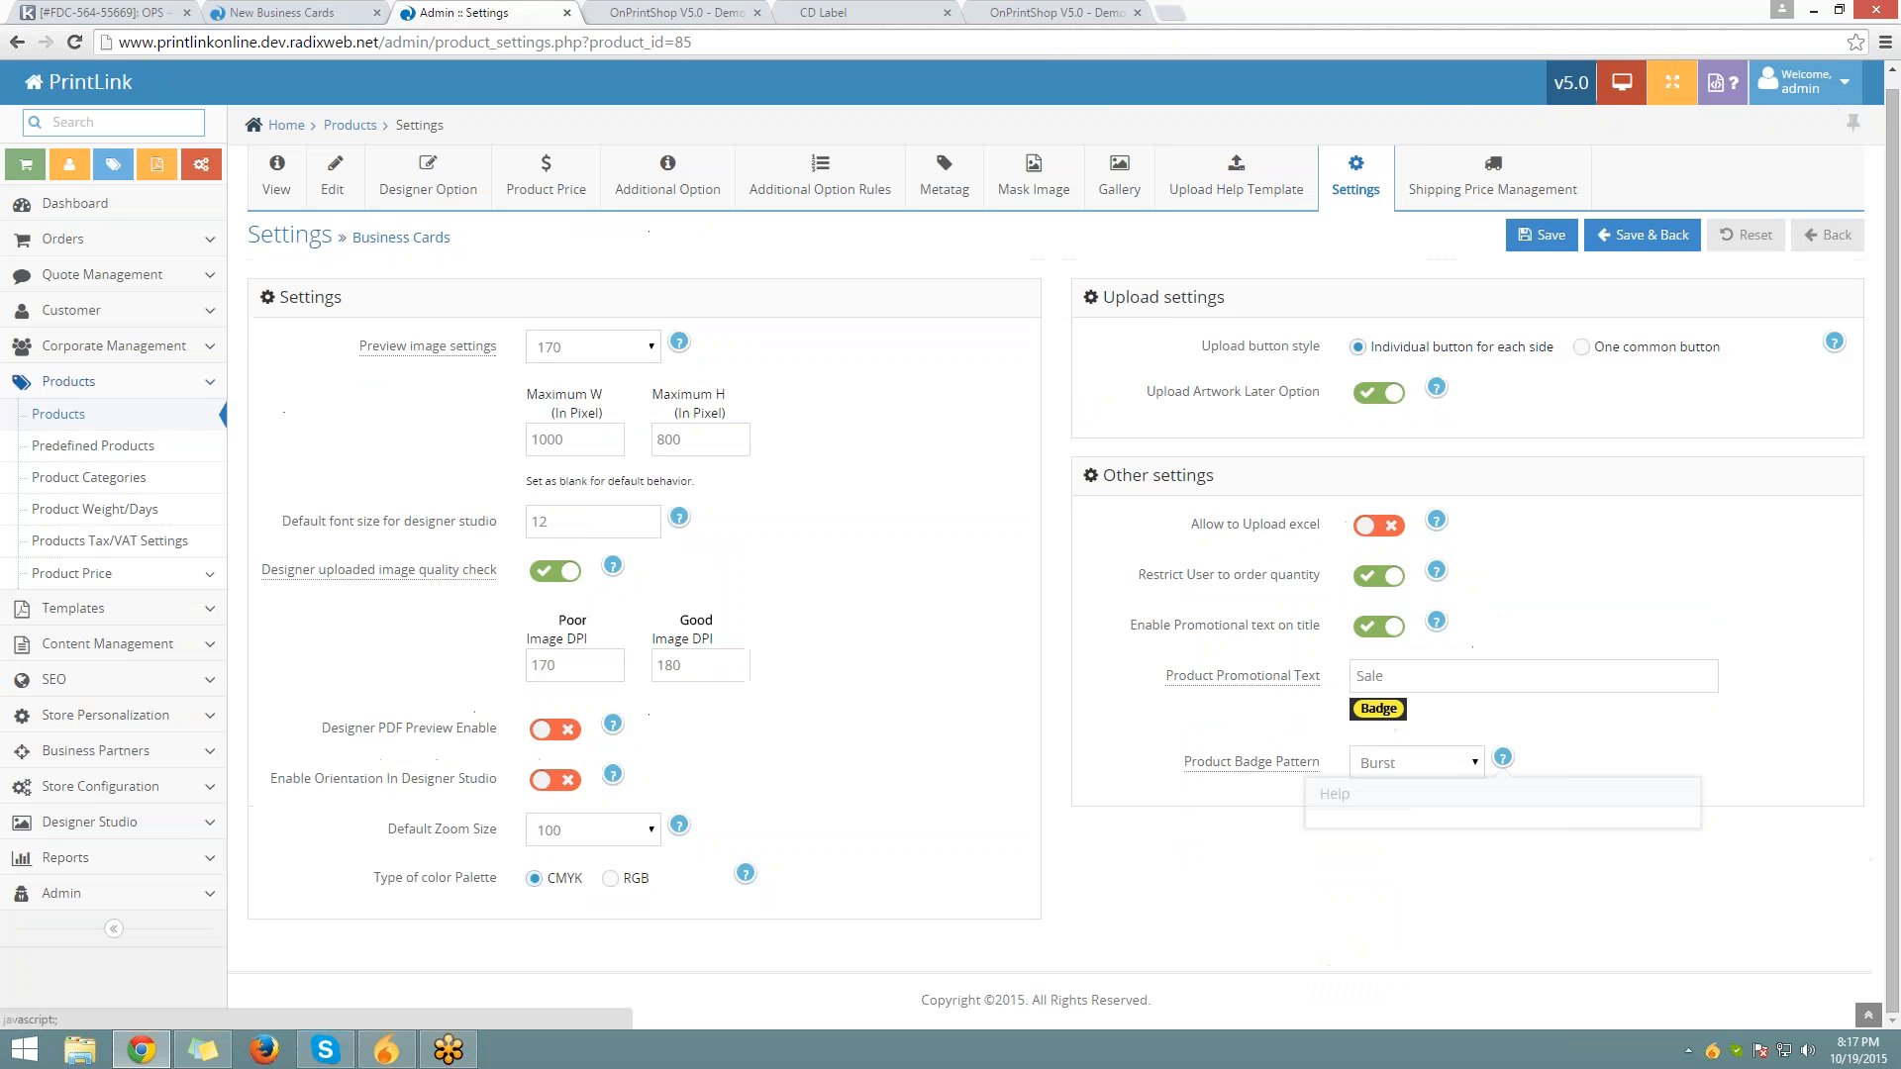
{"action": "left_click", "coordinate": [341, 15]}
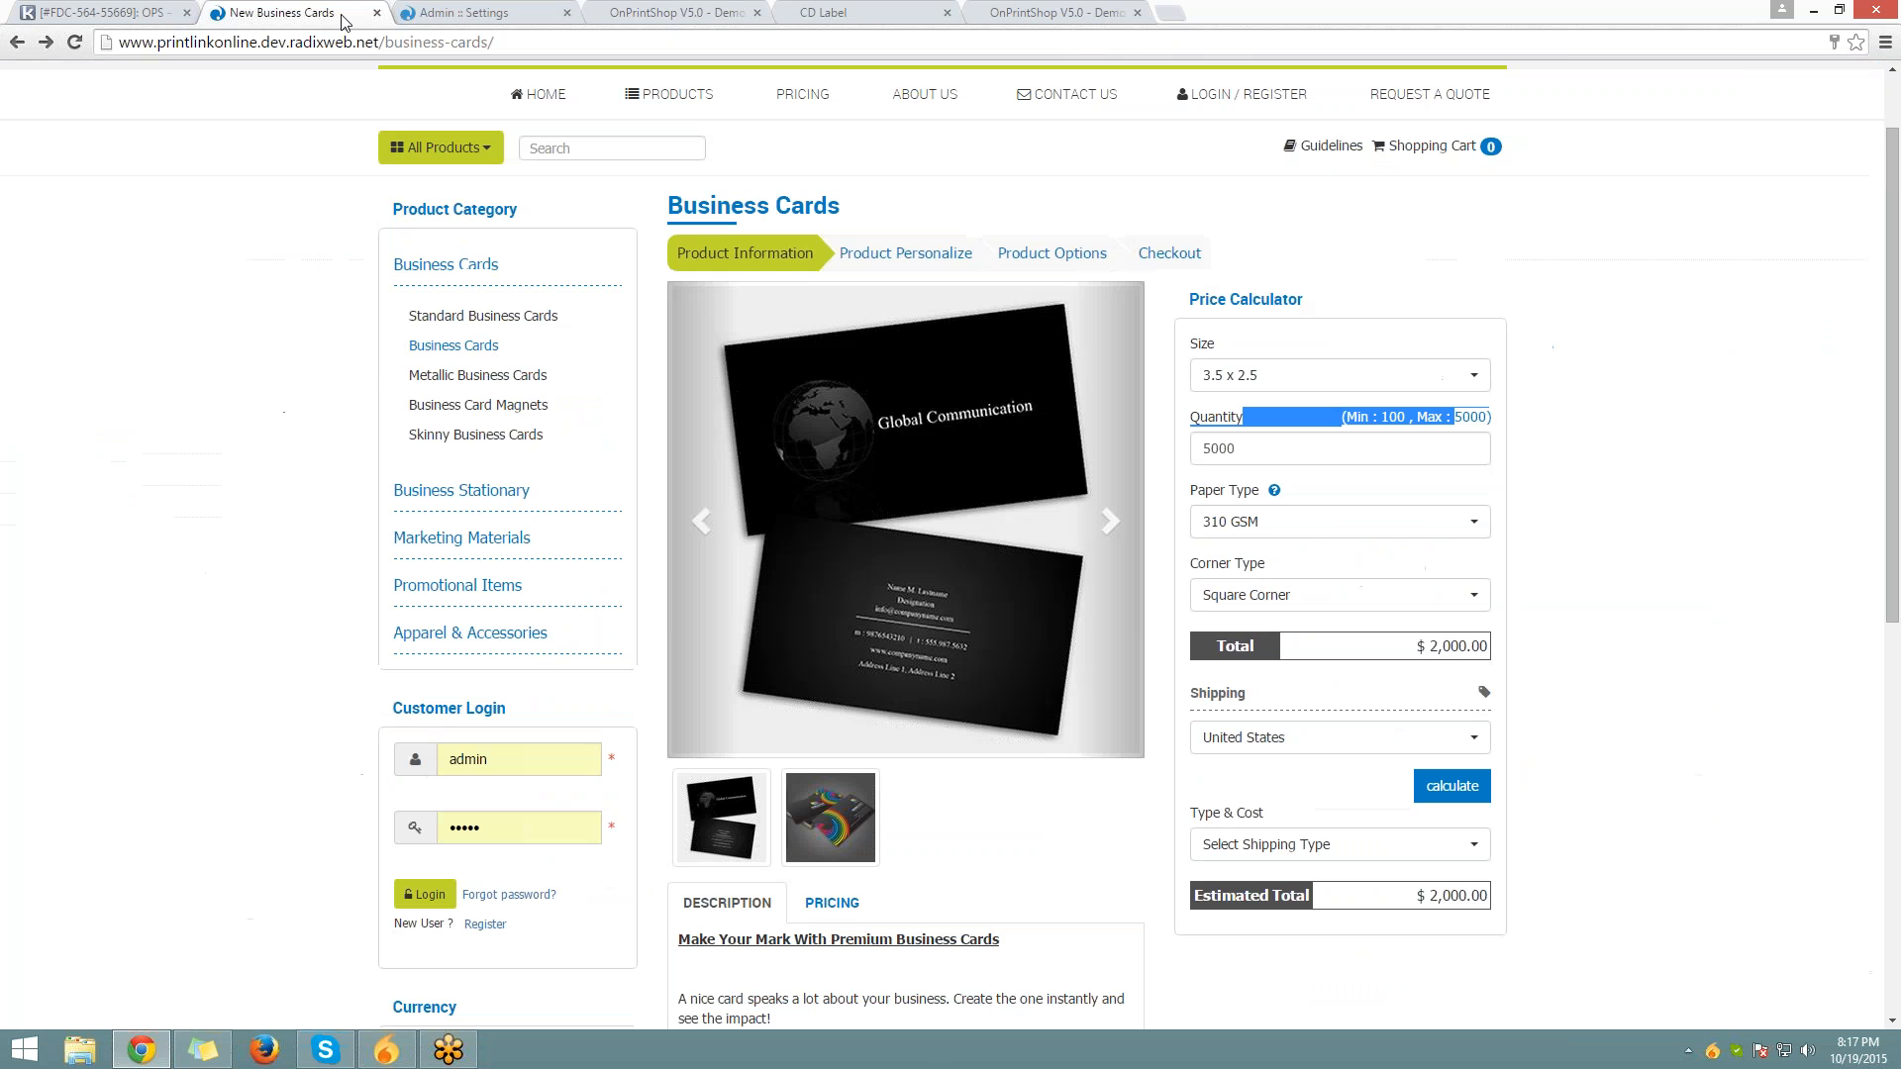
Go to PRODUCTS > Business Cards from the storefront home, confirm the Sale badge, and open the product
{"action": "left_click", "coordinate": [540, 94]}
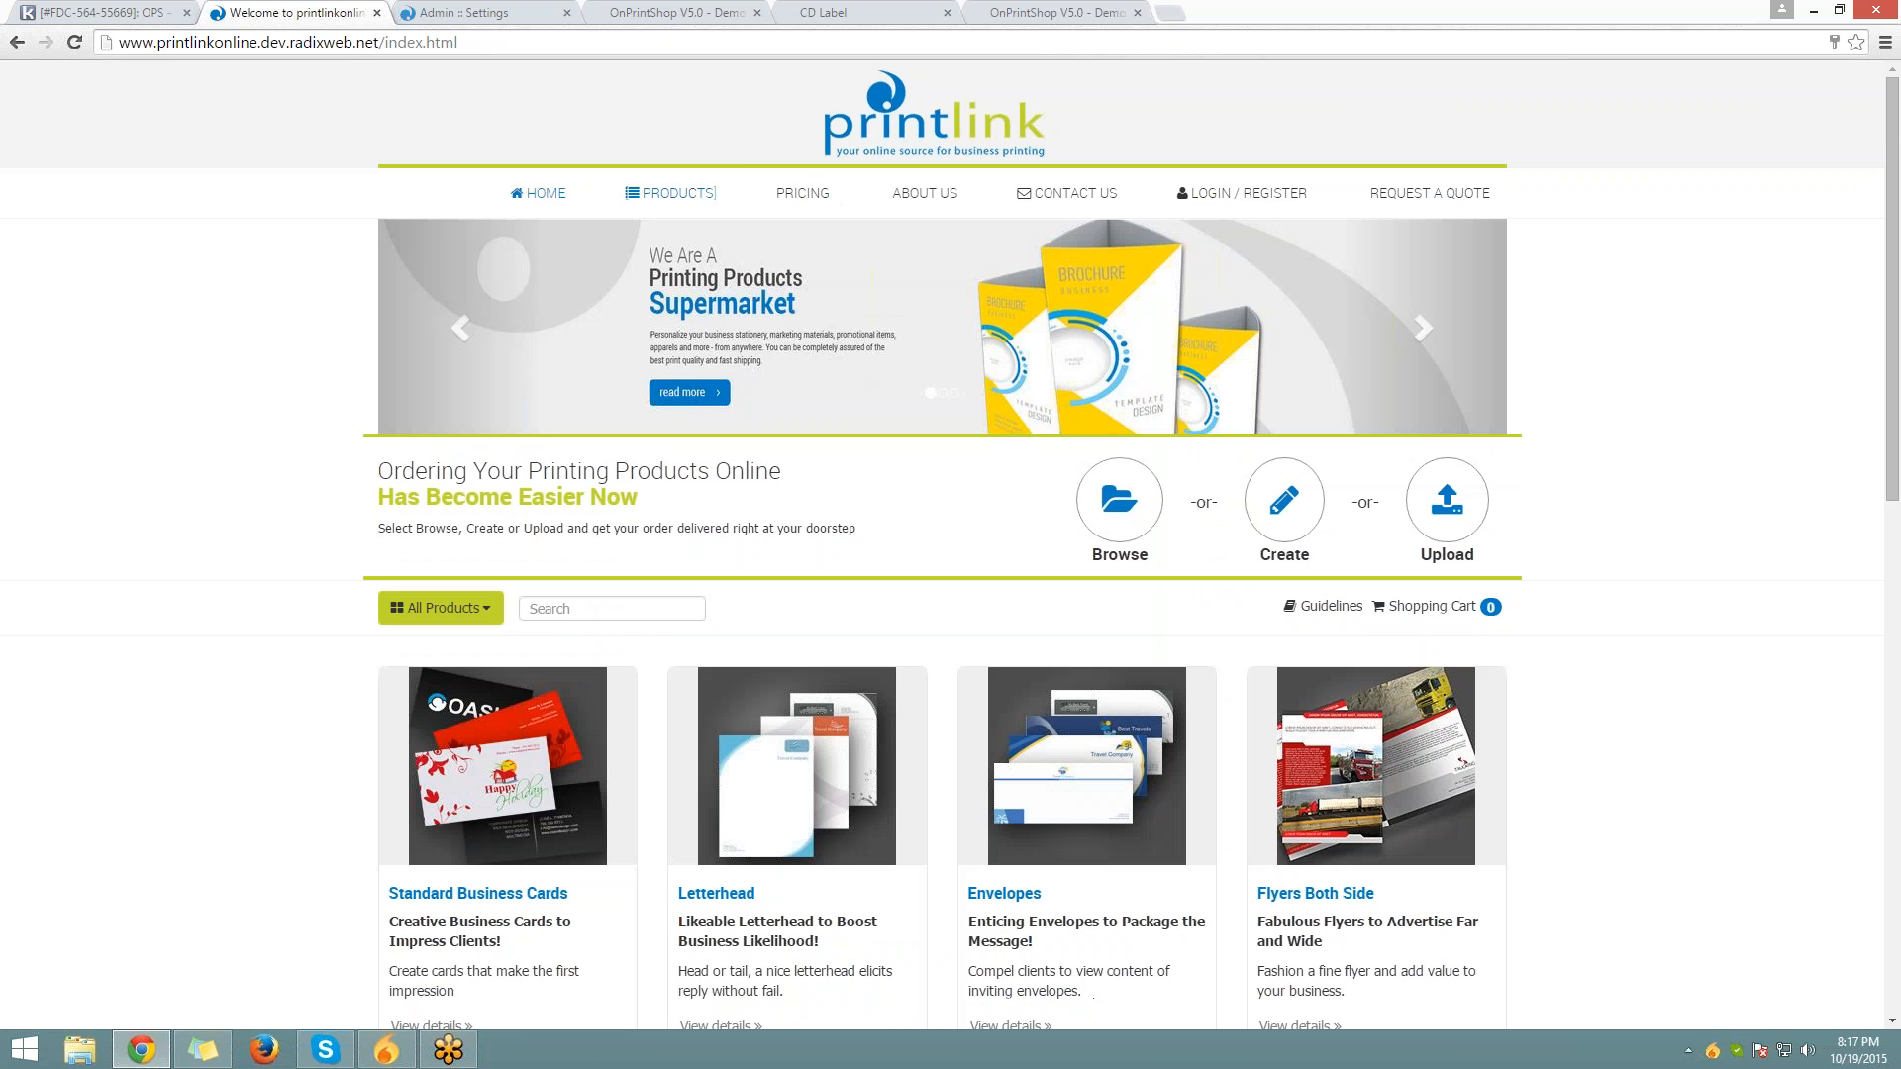
{"action": "mouse_move", "coordinate": [669, 193]}
{"action": "left_click", "coordinate": [658, 241]}
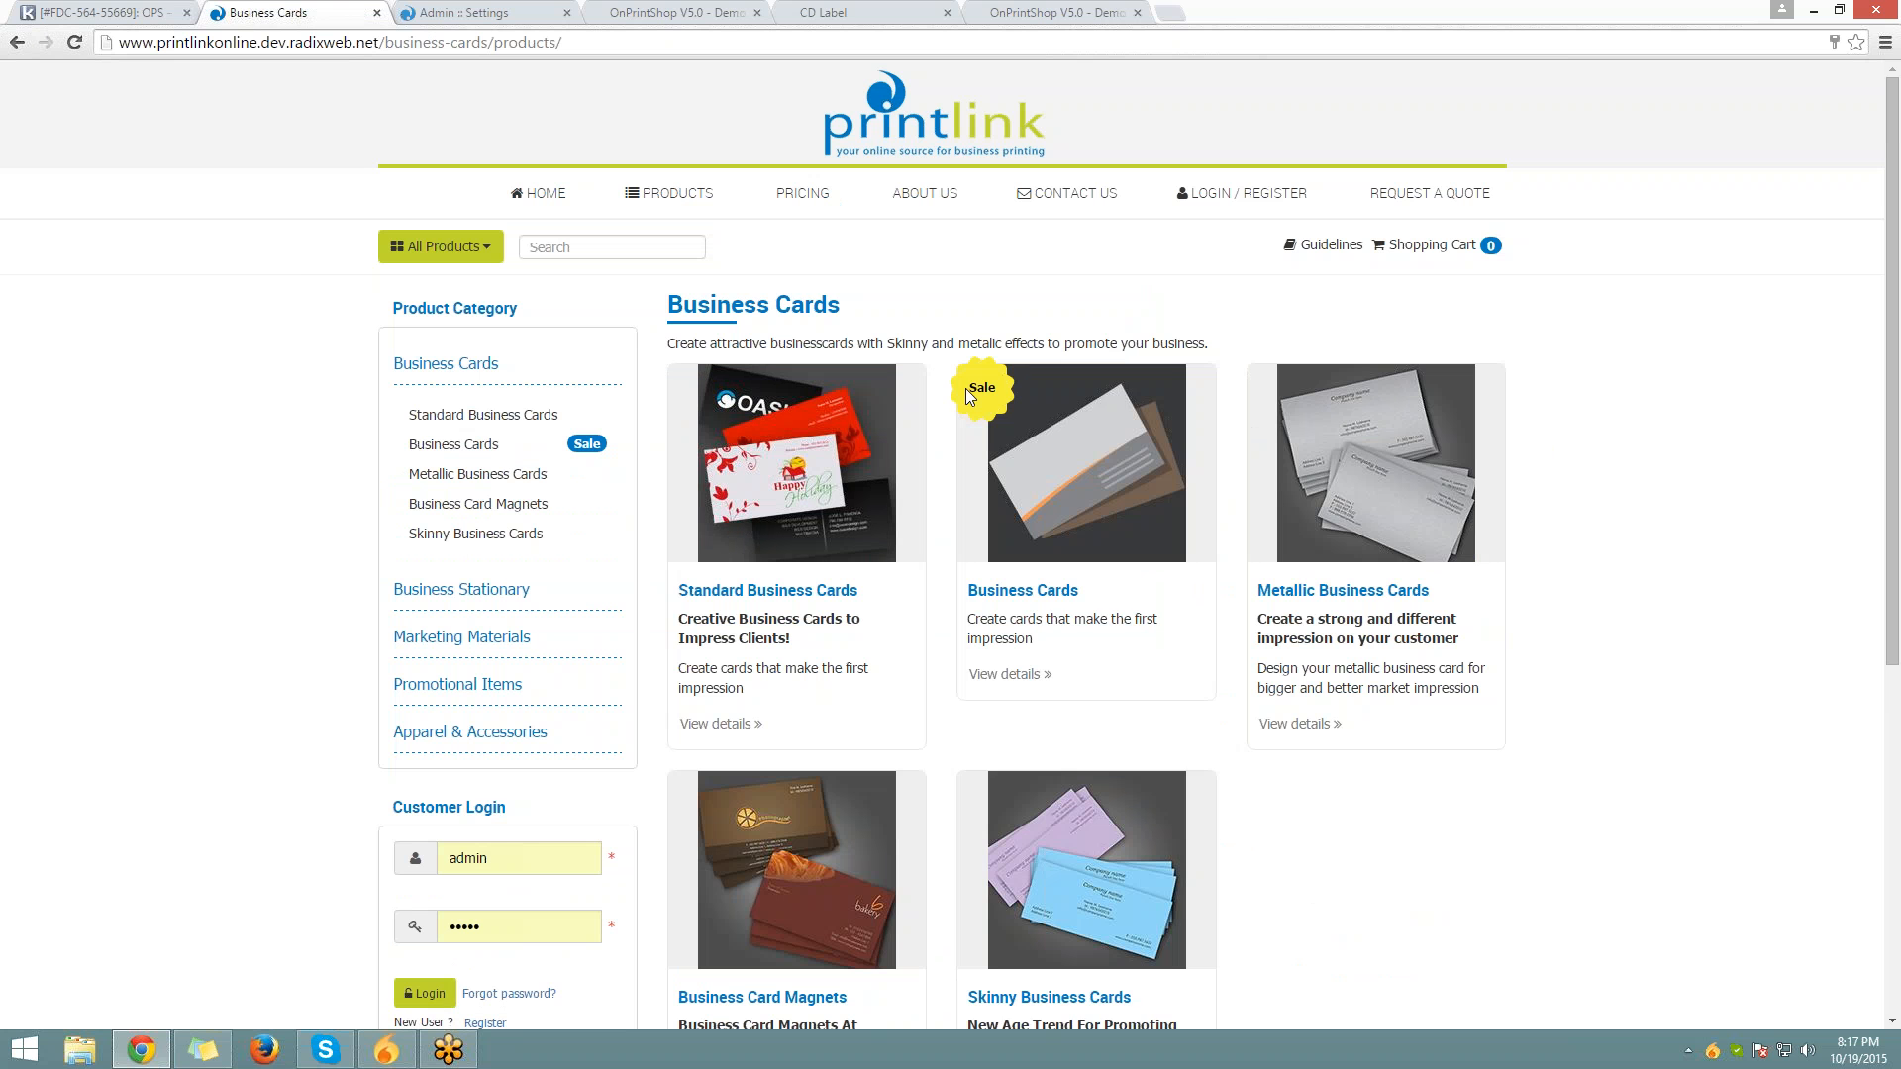
{"action": "left_click_drag", "start_coordinate": [965, 388], "coordinate": [996, 389]}
{"action": "left_click", "coordinate": [970, 466]}
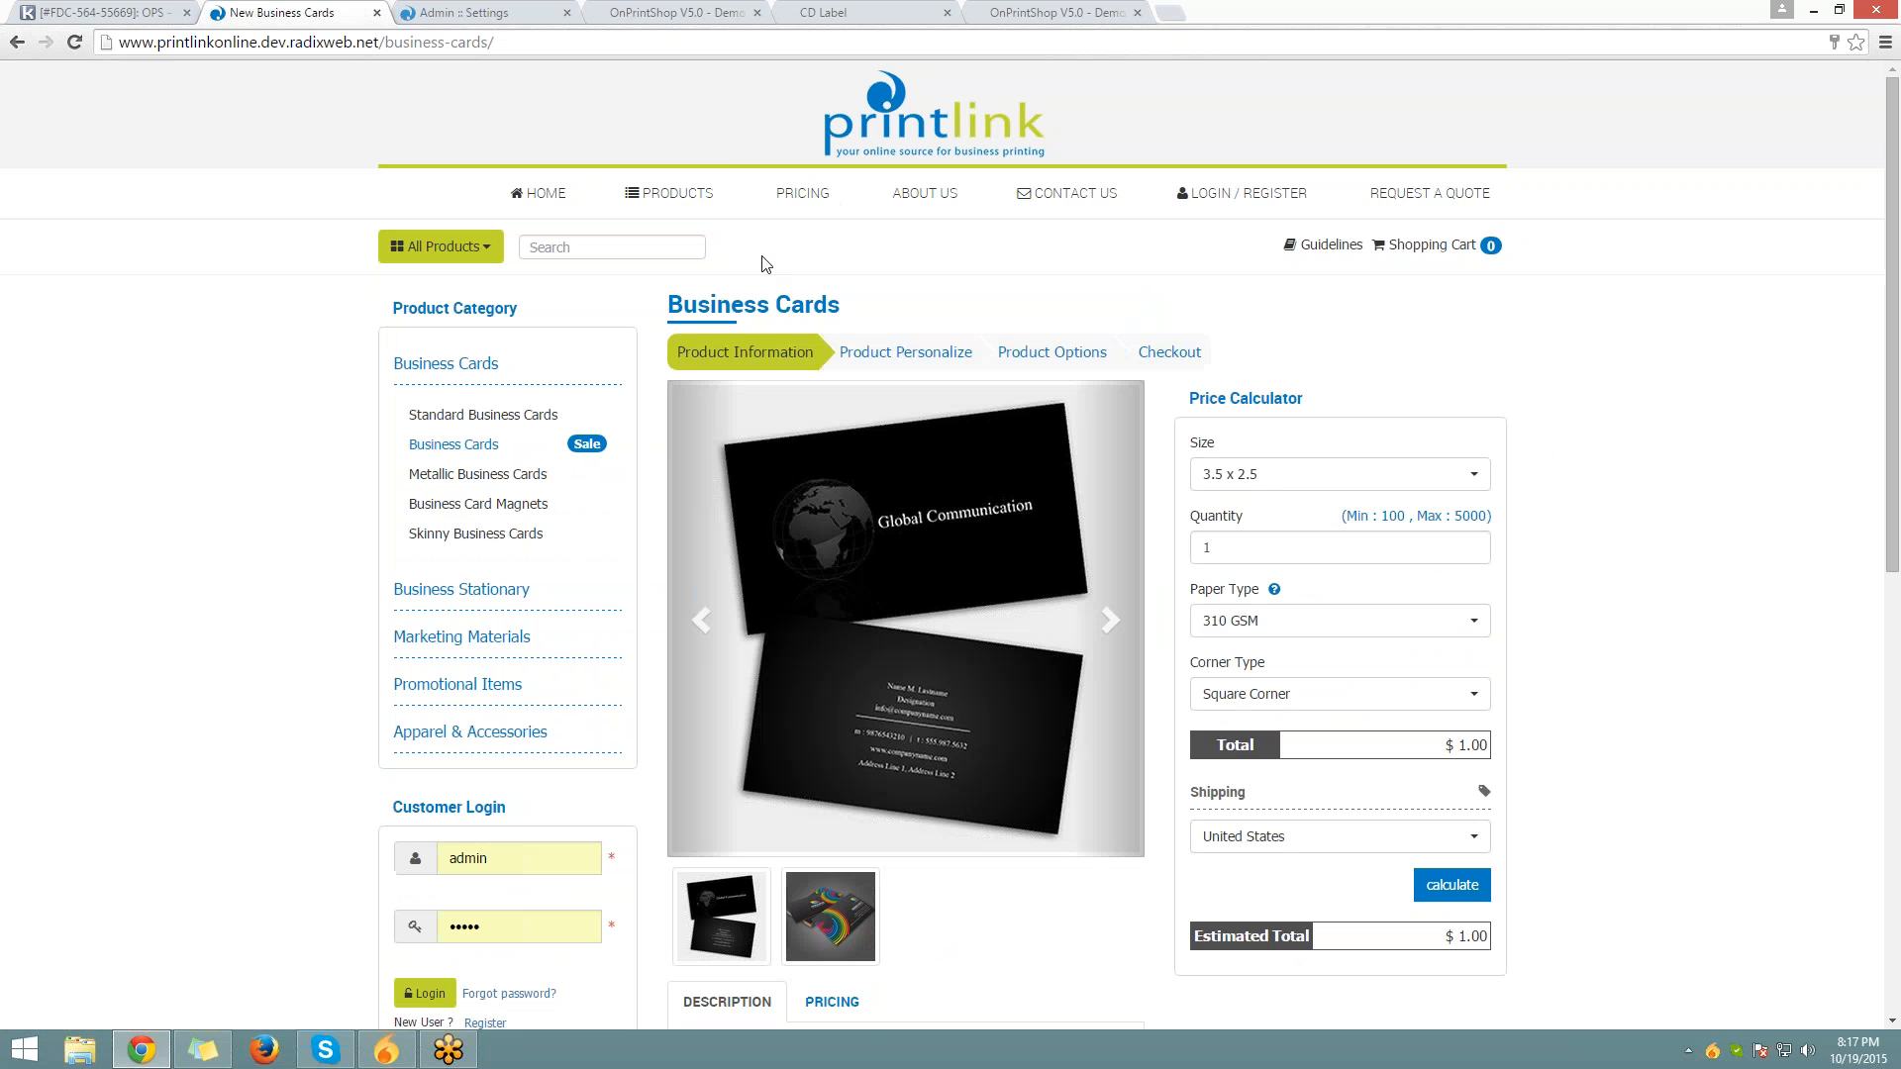
{"action": "mouse_move", "coordinate": [681, 205]}
Load shipping_quantity.php, switch the Quantity Based shipping method off, and open Products > Products
{"action": "left_click", "coordinate": [406, 12]}
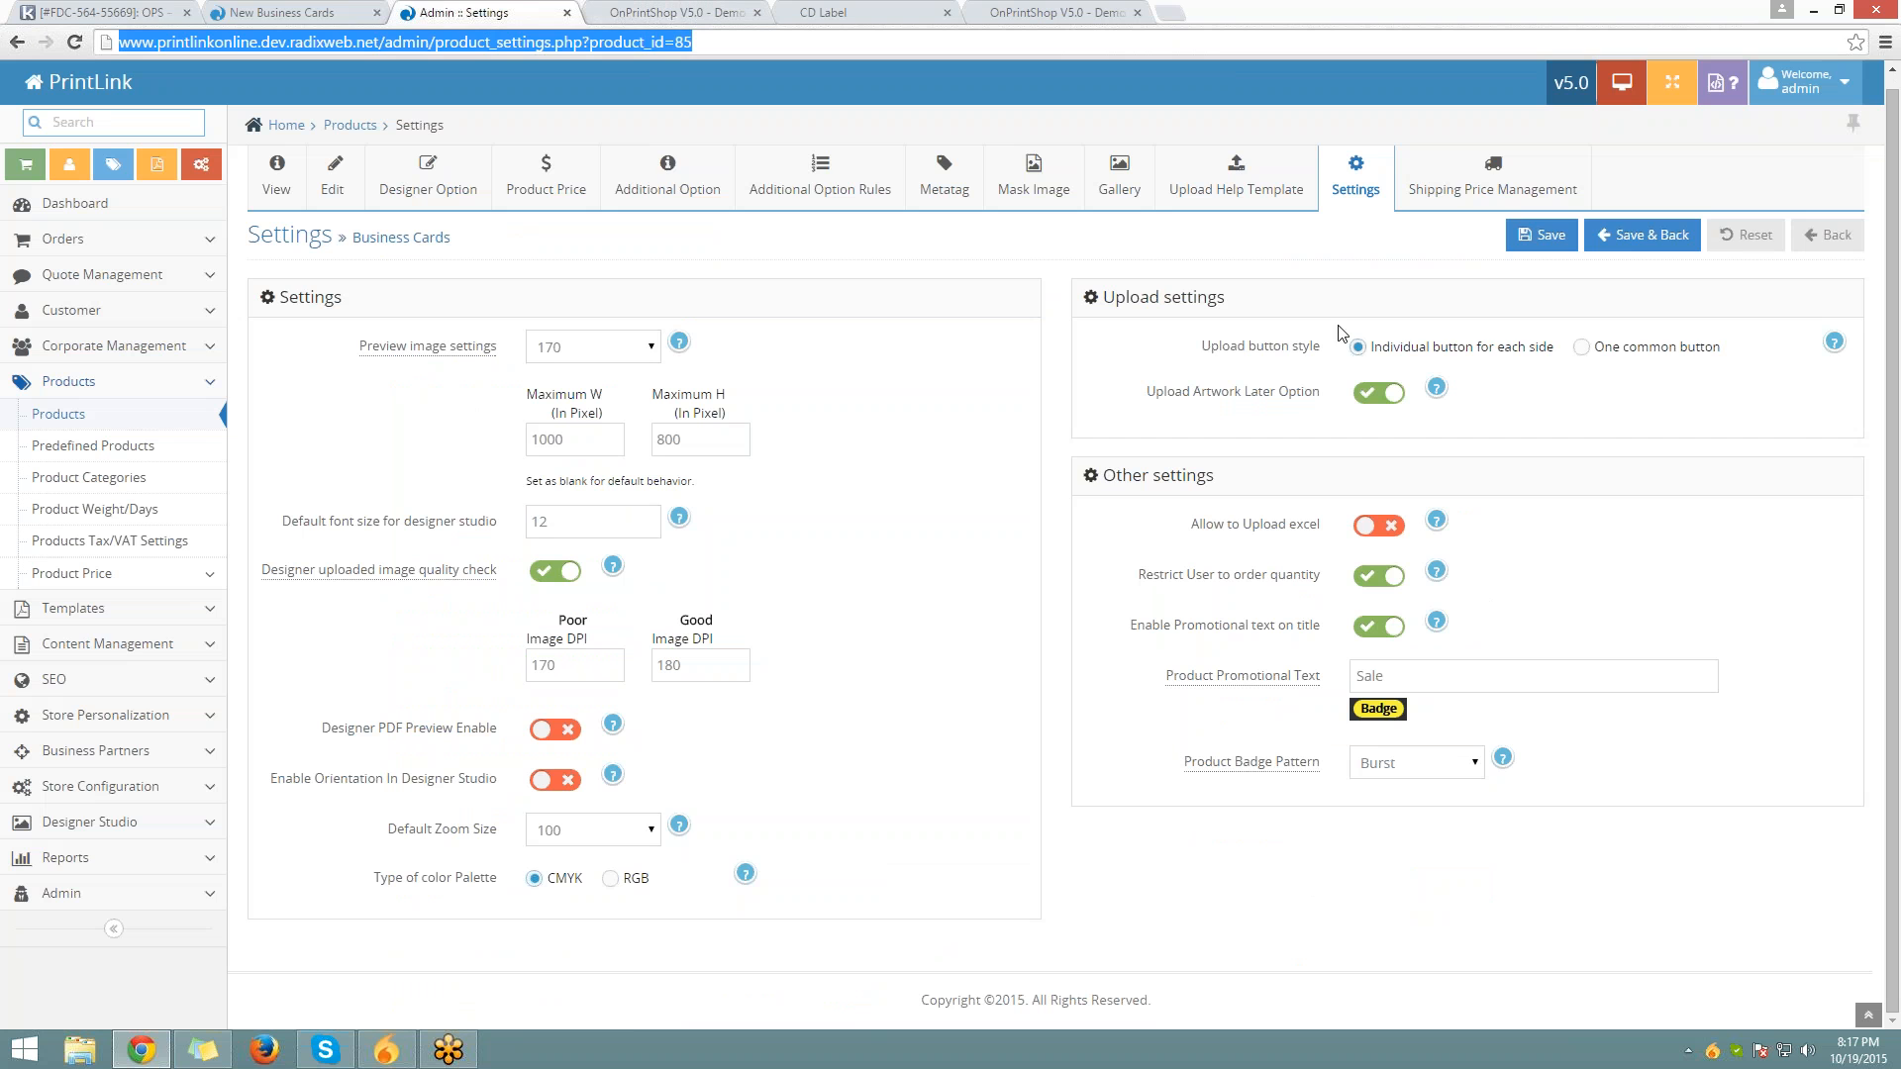
{"action": "type", "text": "www.printlinkonline.dev.radixweb.net/admin/shipping_quantity.php?pid=85"}
{"action": "key", "text": "Return"}
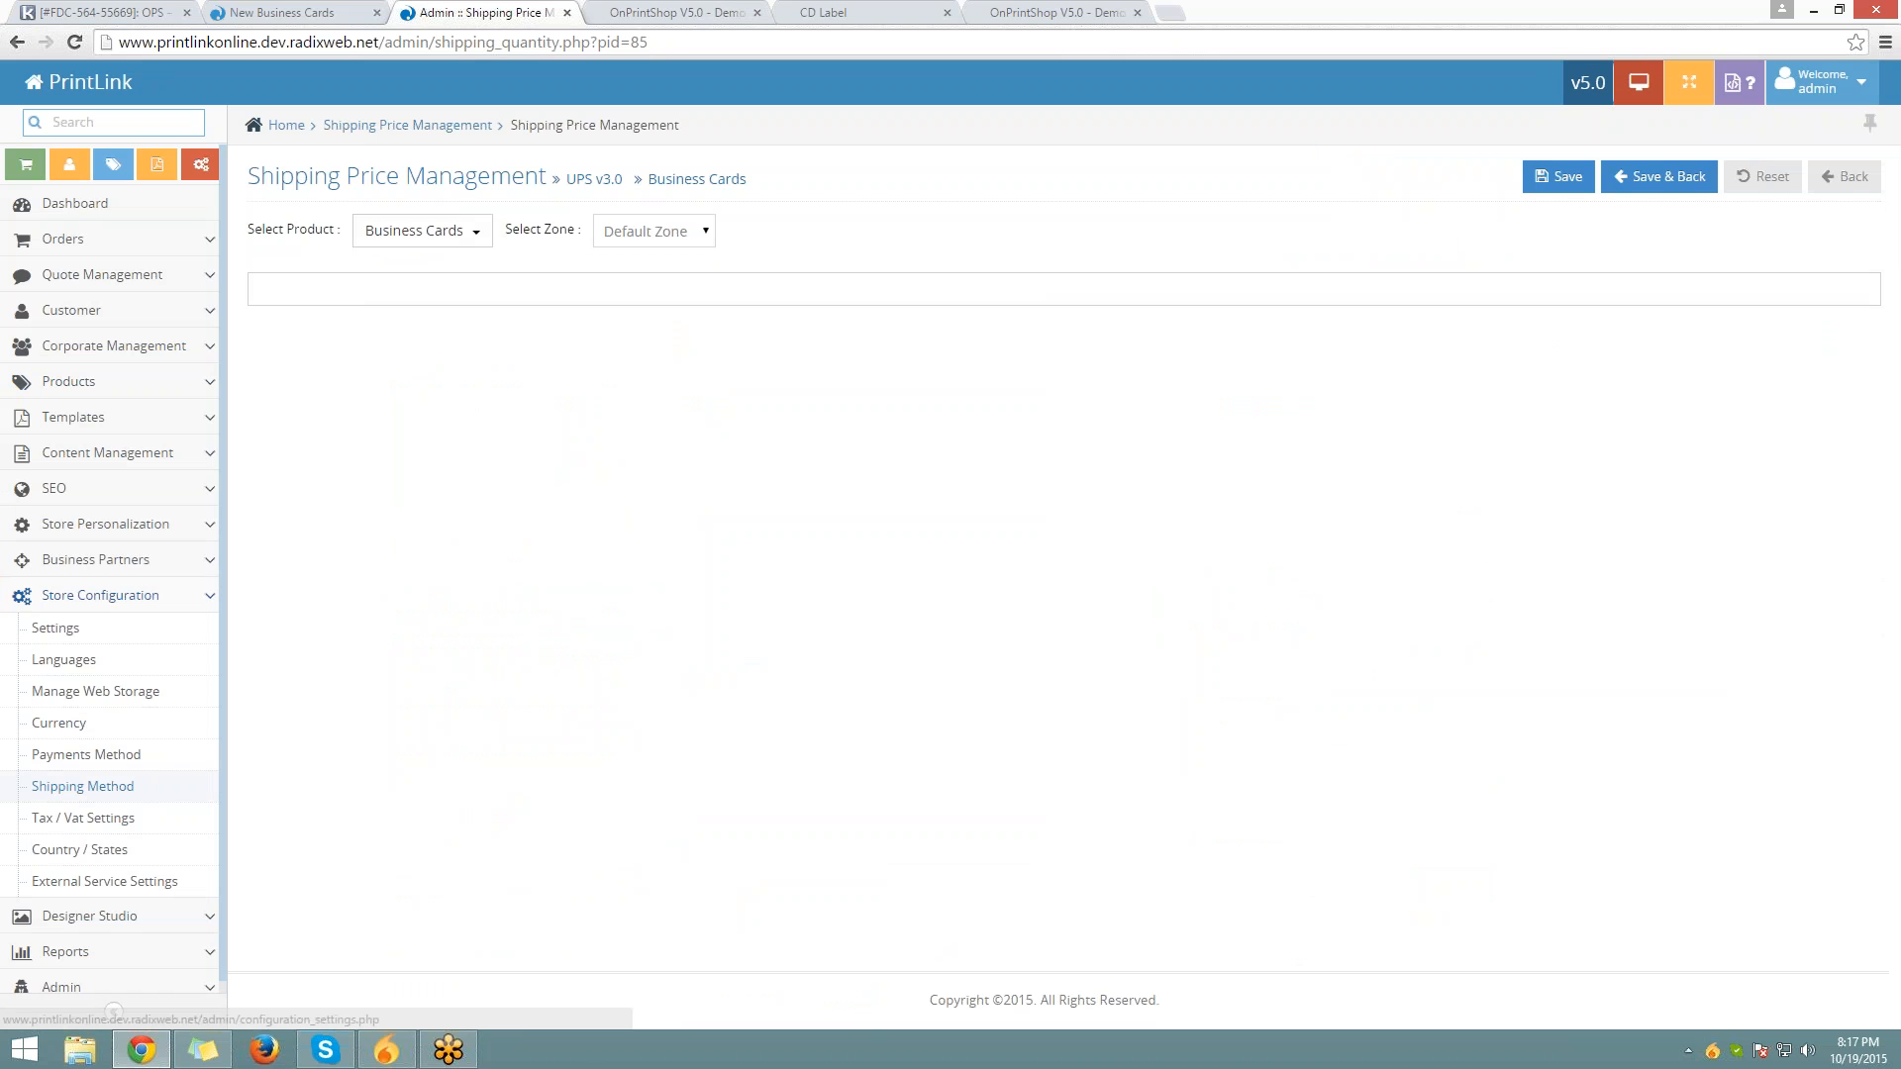
{"action": "left_click", "coordinate": [82, 786]}
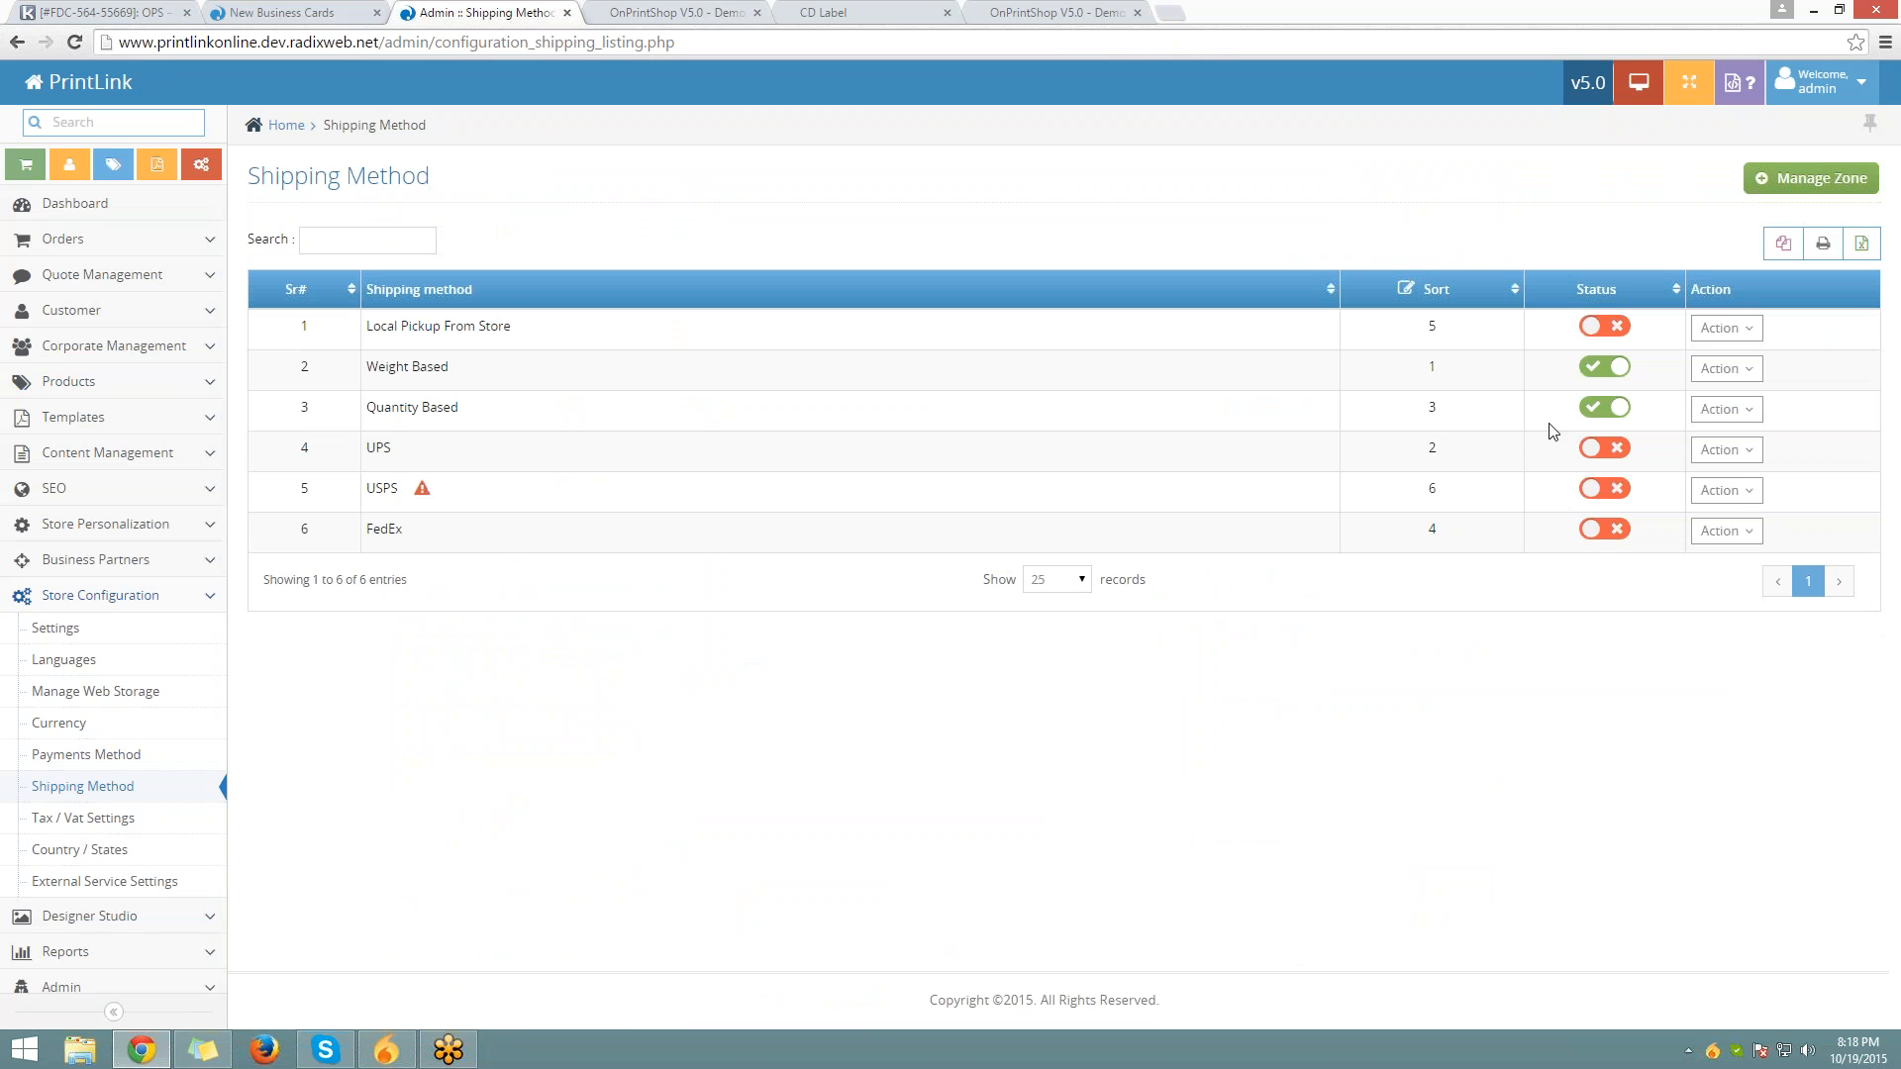
{"action": "left_click", "coordinate": [1605, 409]}
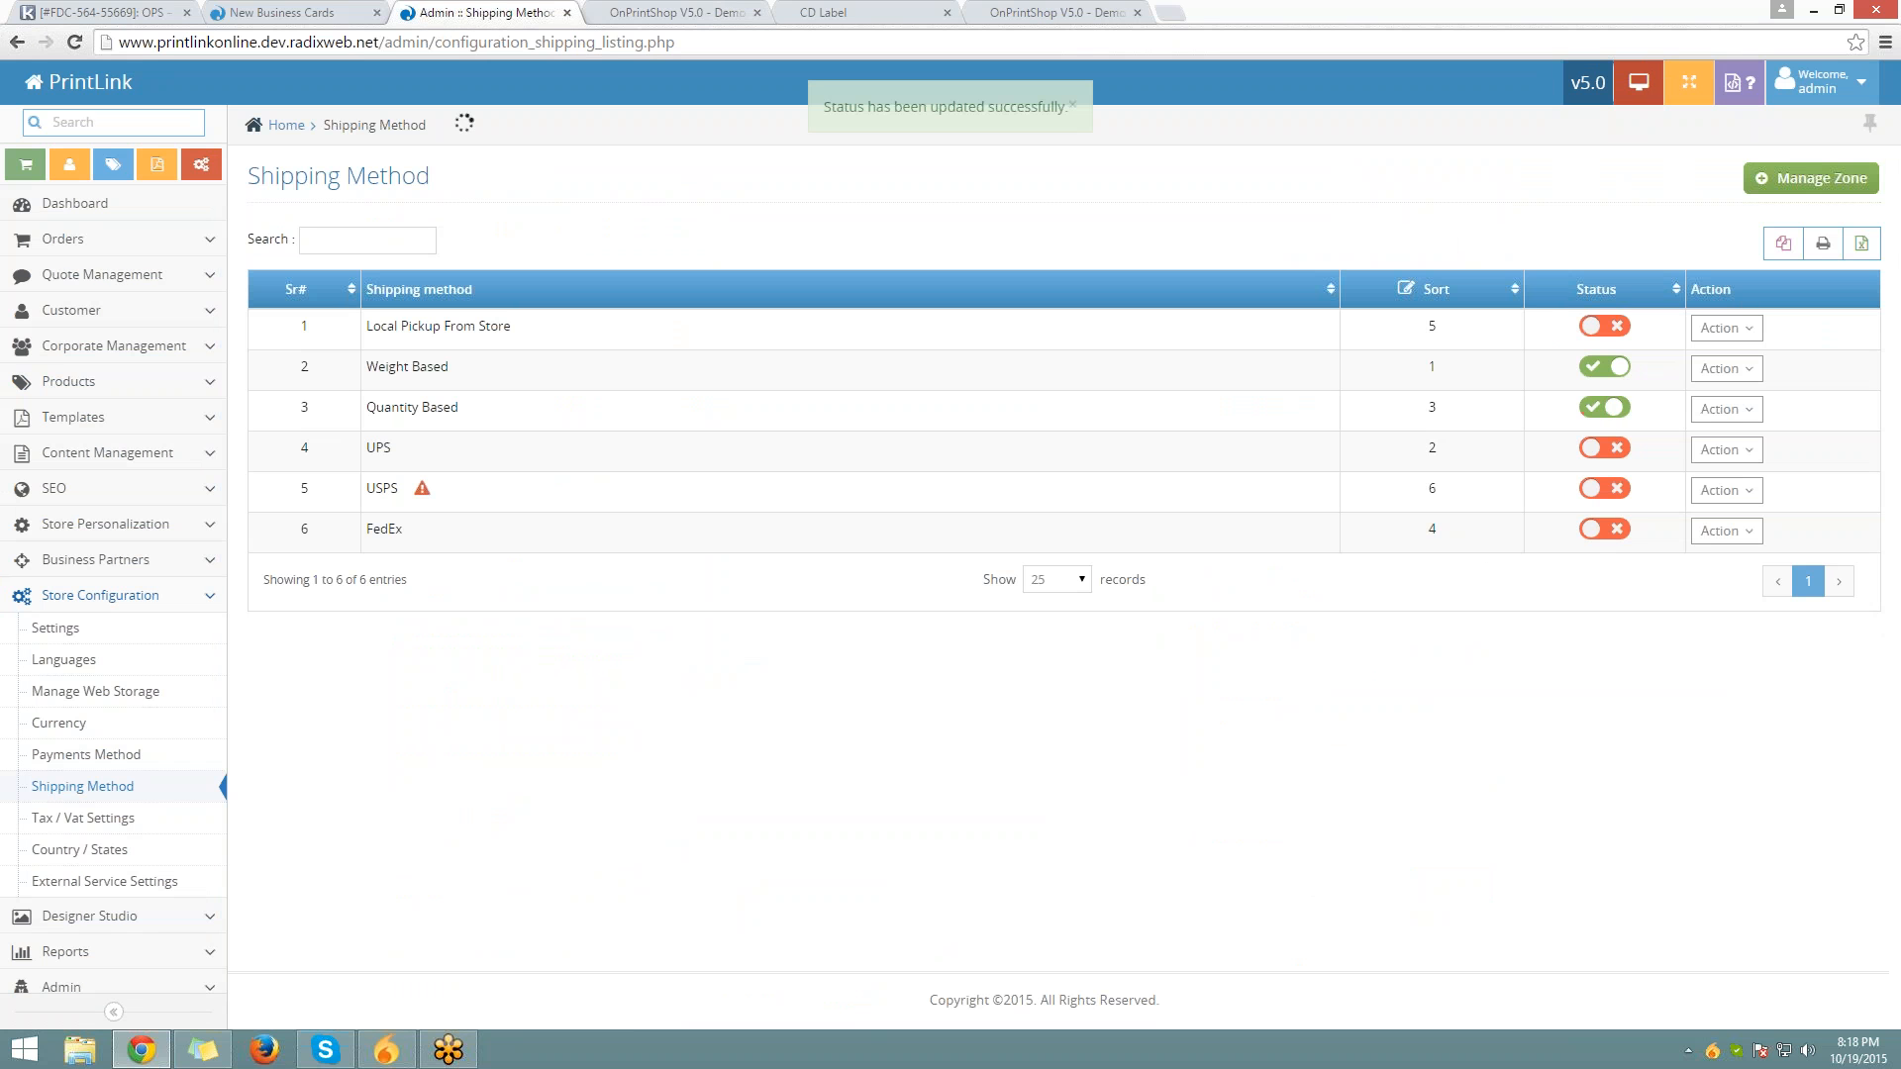
{"action": "left_click", "coordinate": [139, 381]}
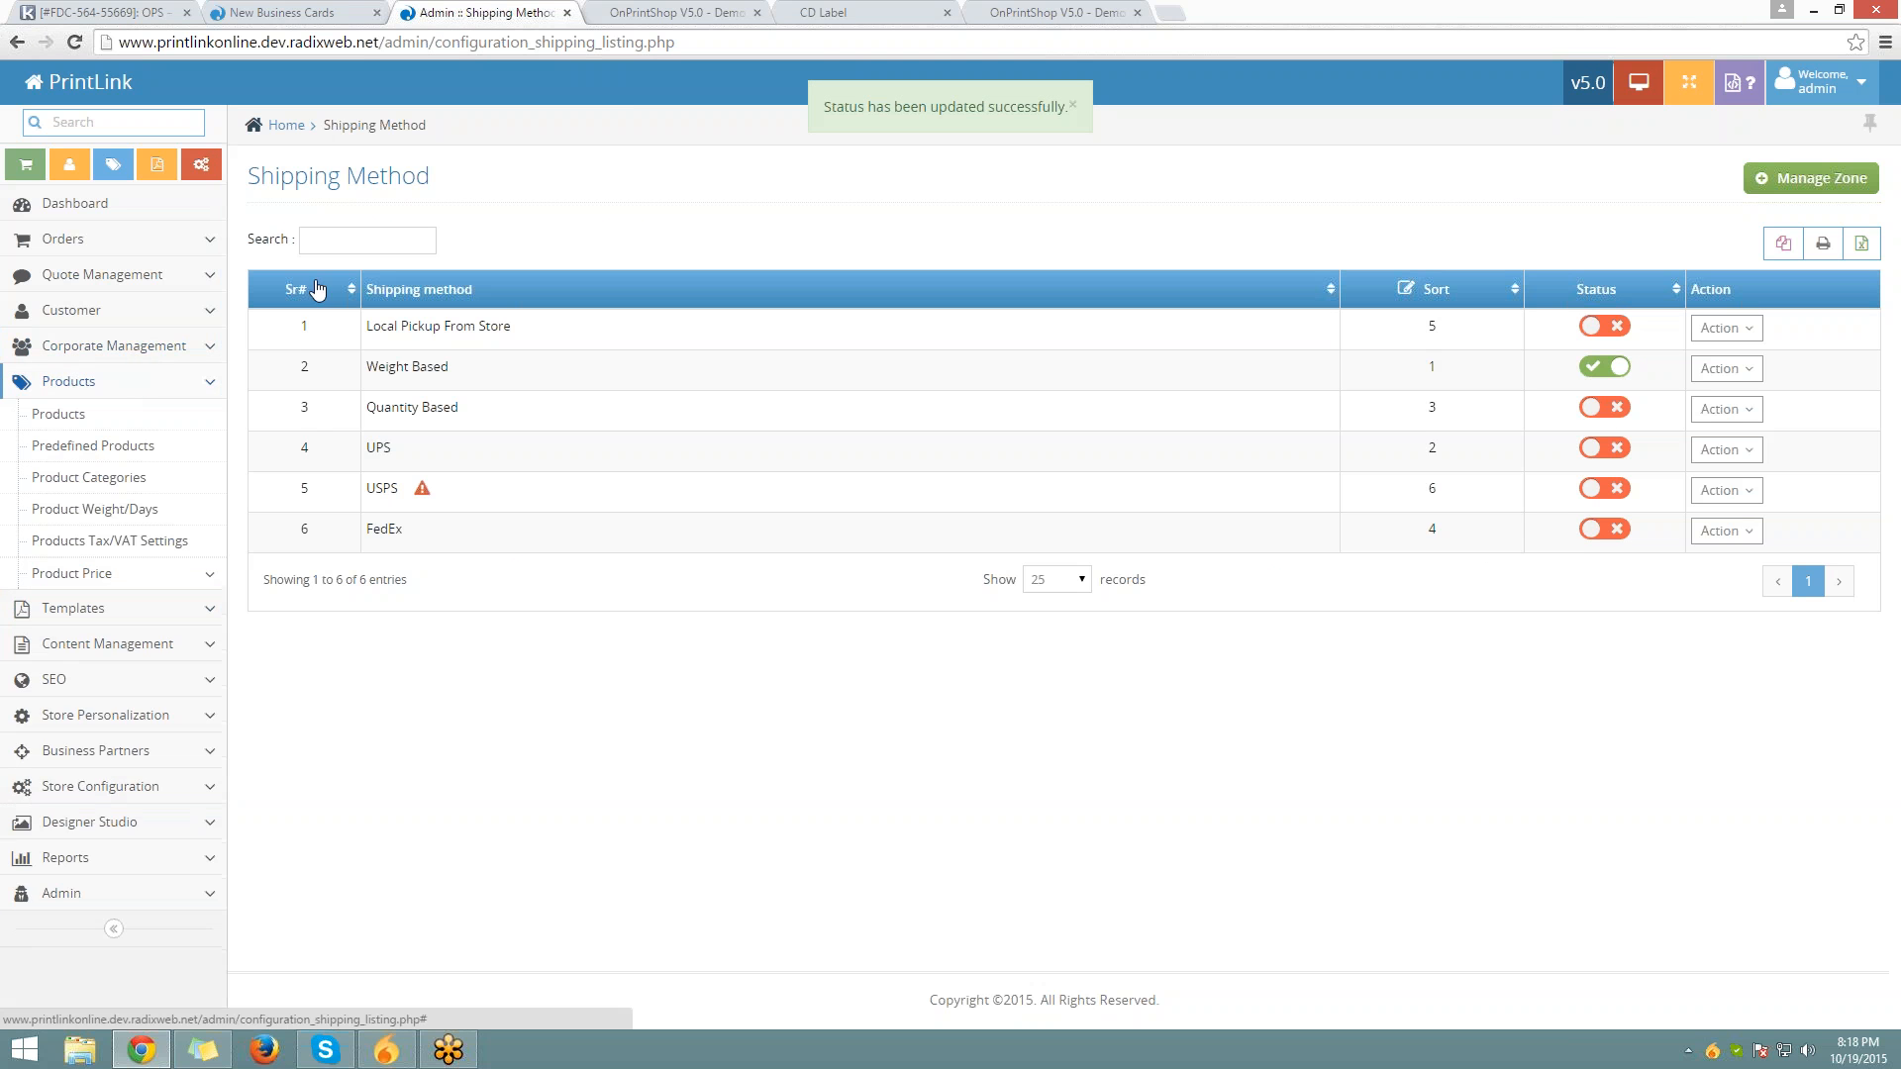
{"action": "left_click", "coordinate": [102, 414]}
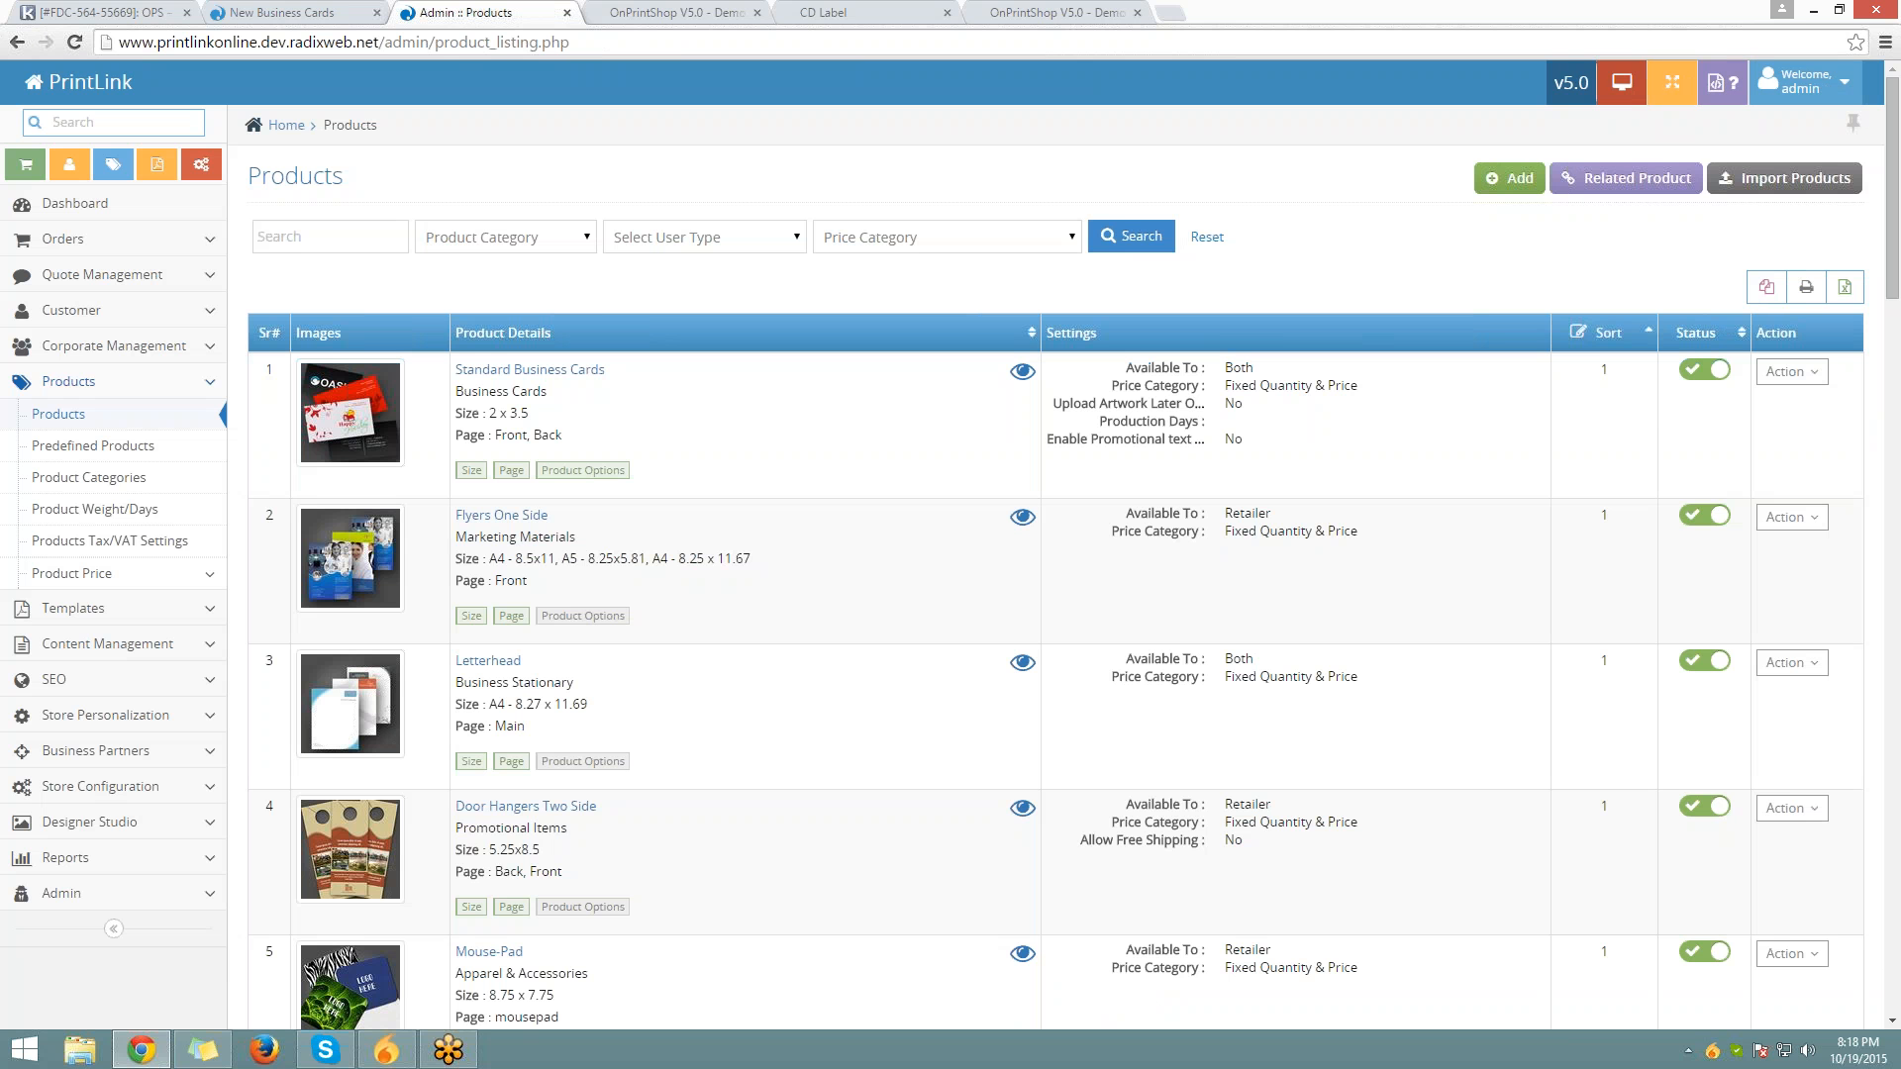
View the Business Cards product and check its Product Price and Images tabs
{"action": "scroll", "coordinate": [1054, 584], "scroll_direction": "down", "scroll_amount": 6}
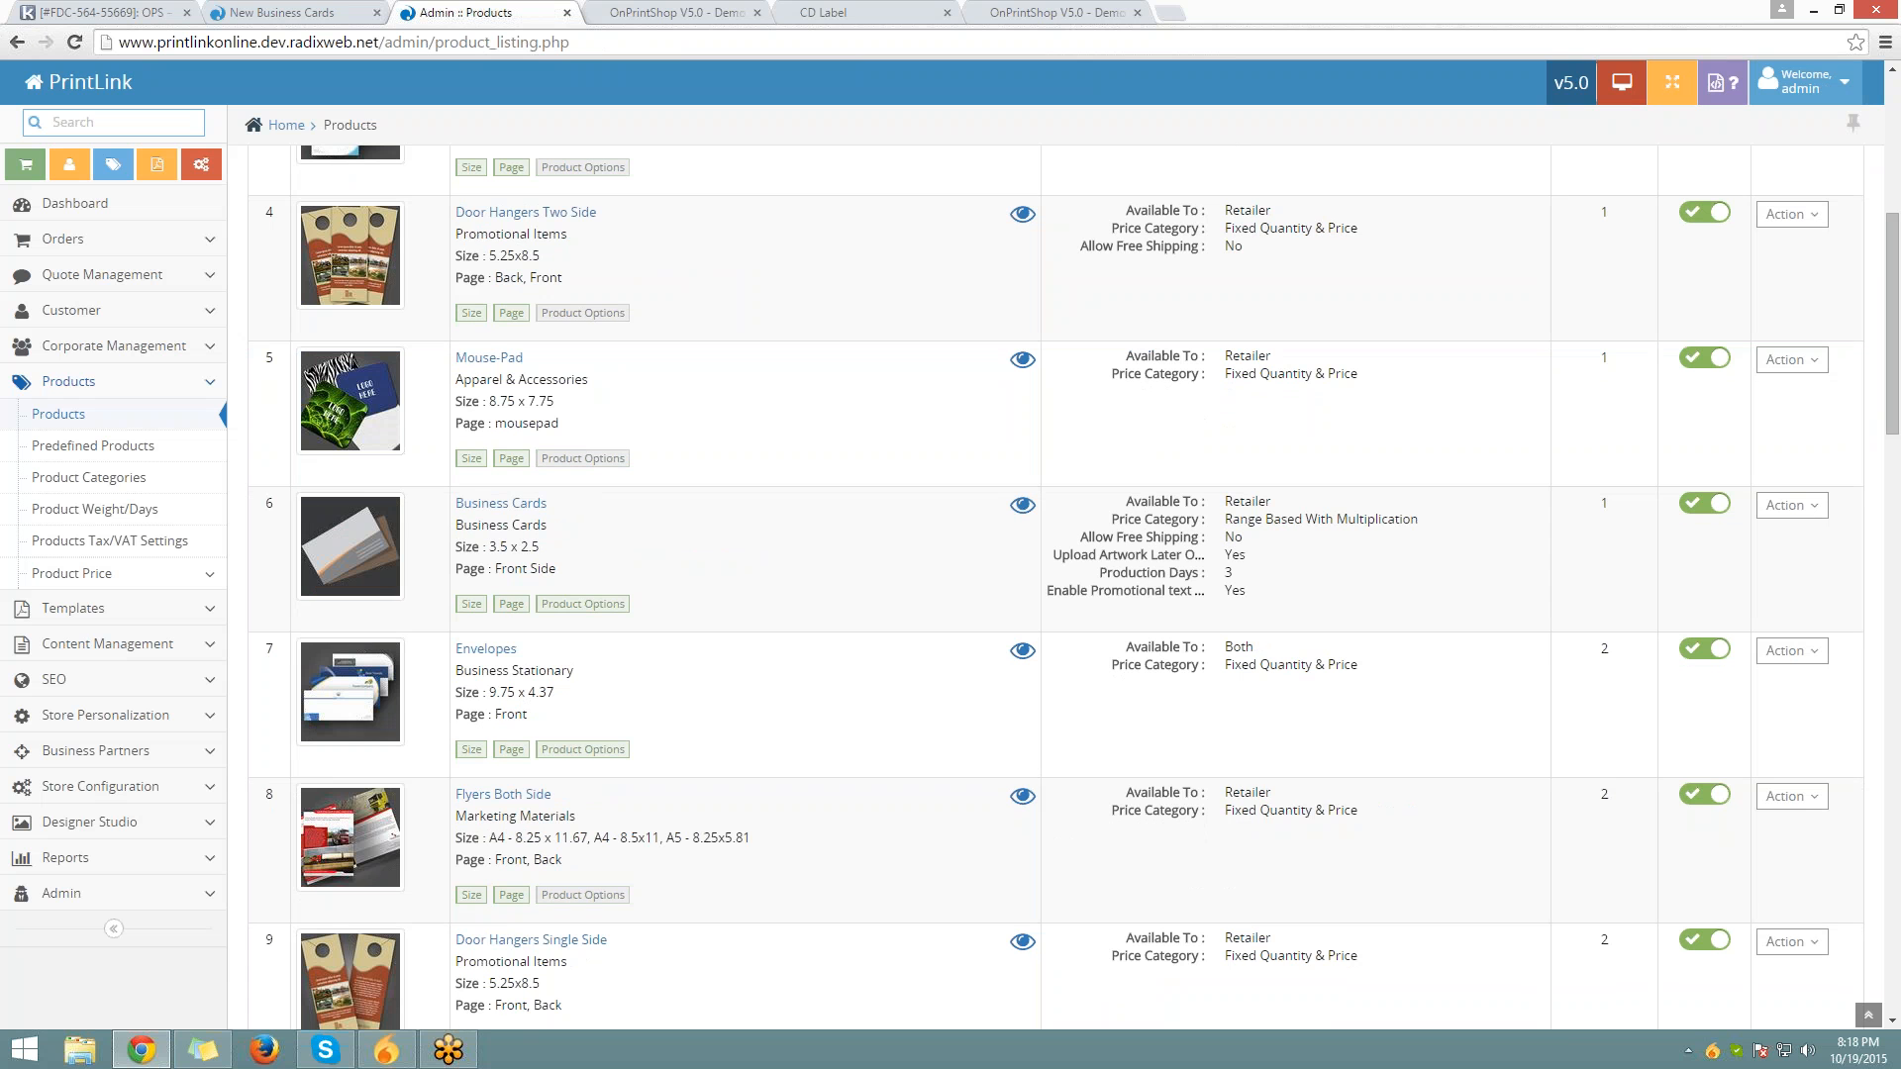
{"action": "left_click", "coordinate": [1791, 505]}
{"action": "left_click", "coordinate": [1728, 542]}
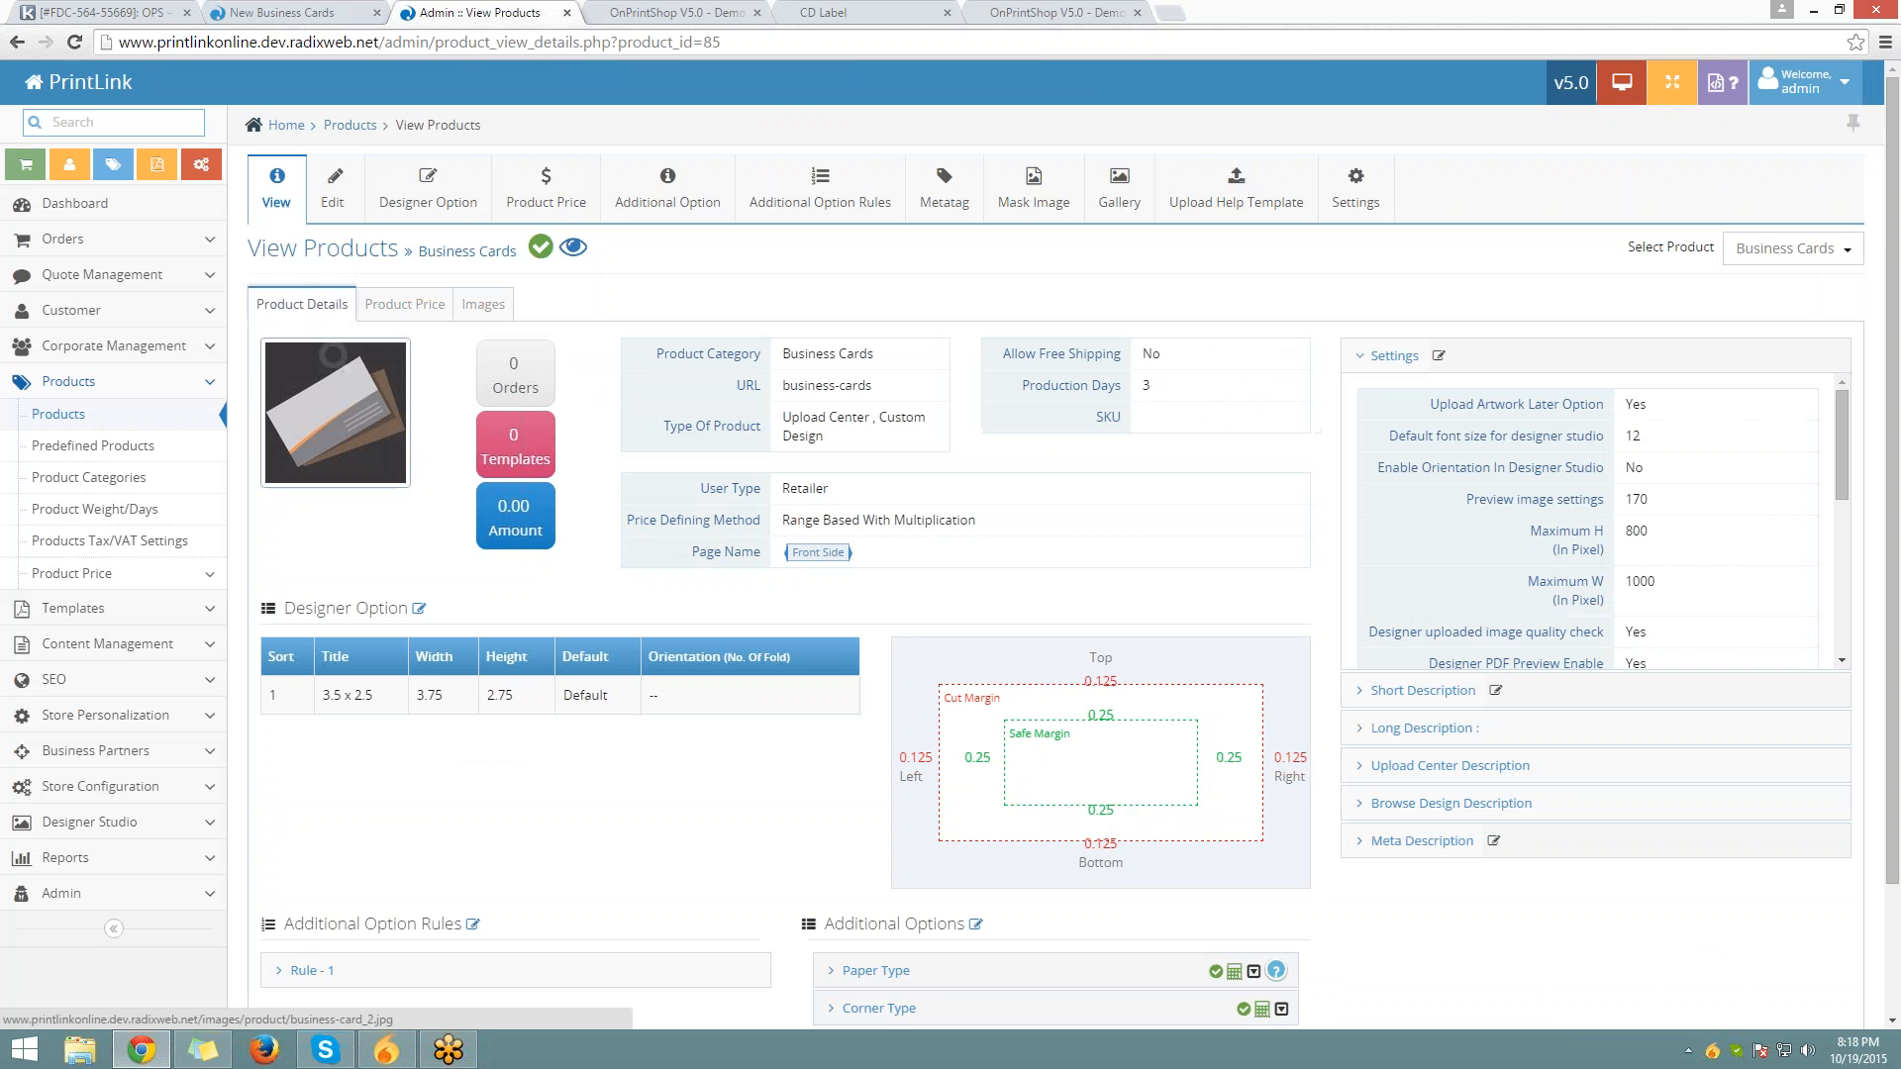
{"action": "scroll", "coordinate": [351, 418], "scroll_direction": "down", "scroll_amount": 2}
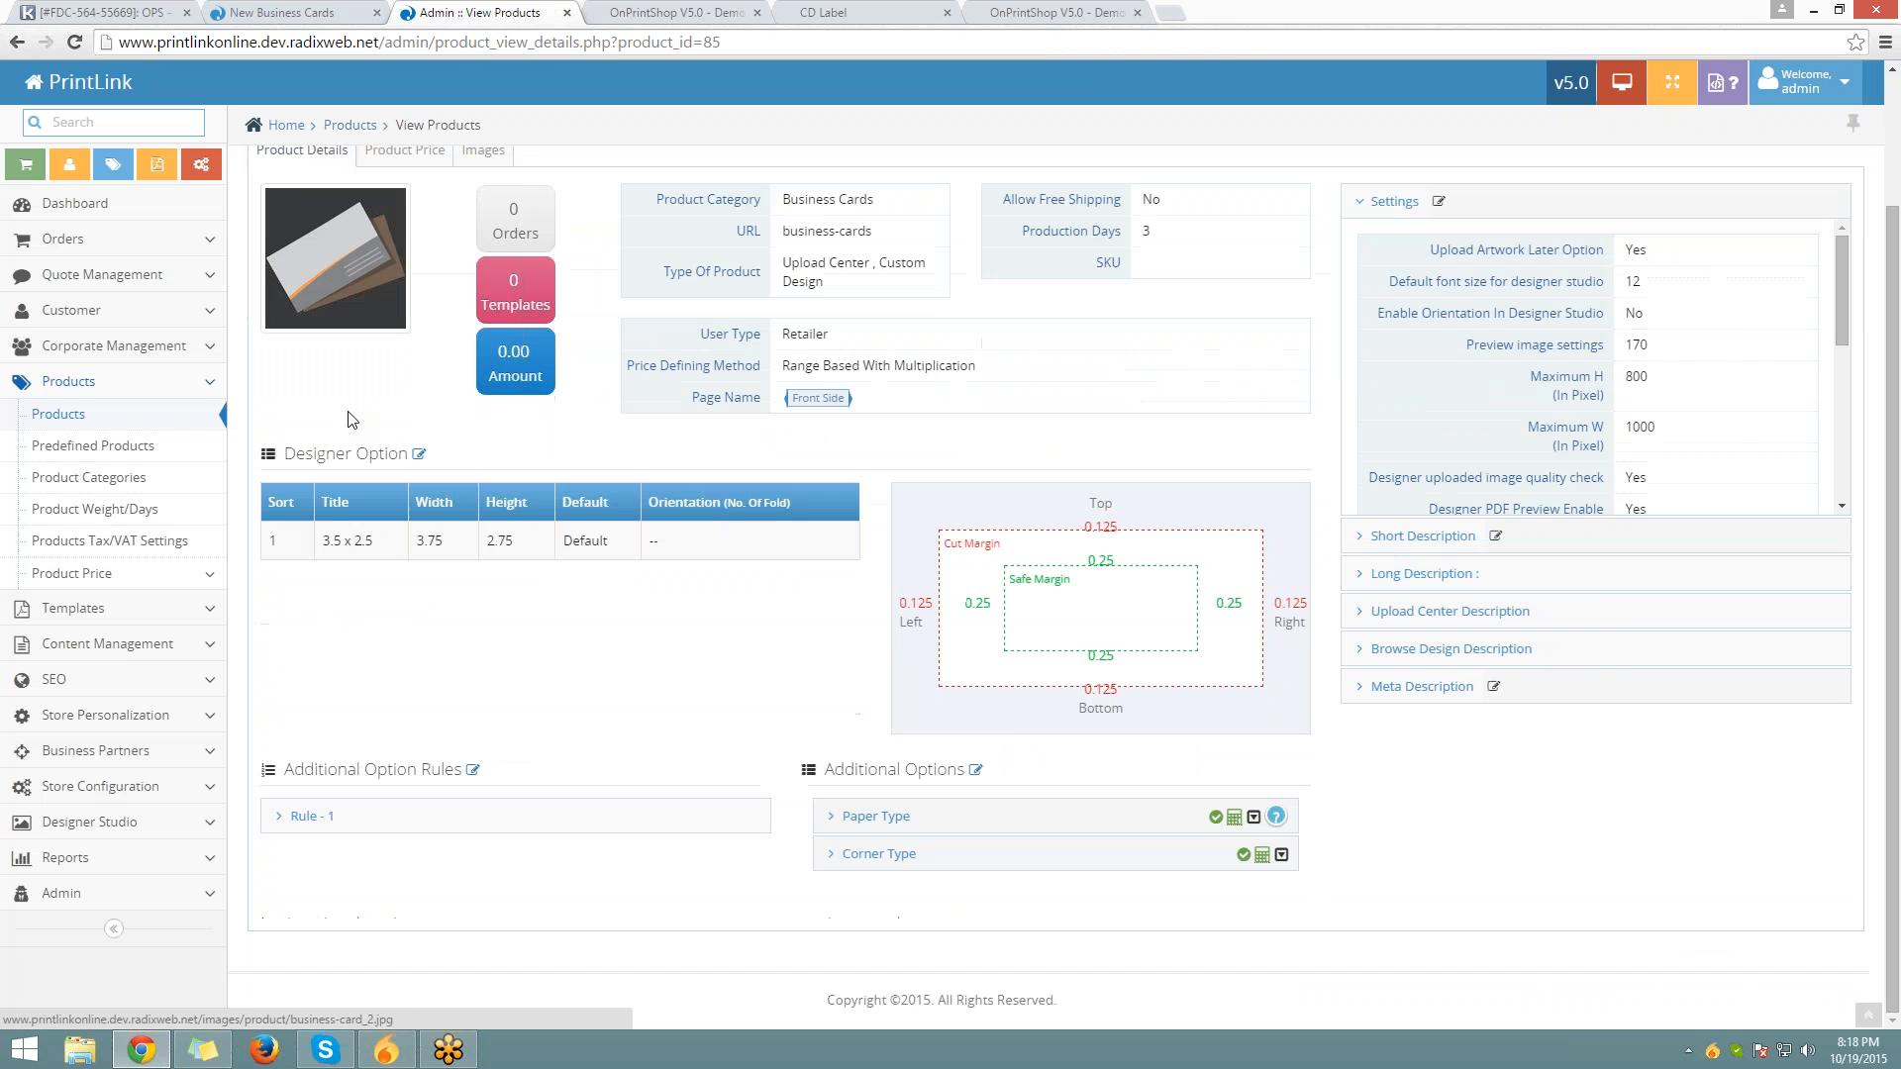
{"action": "scroll", "coordinate": [445, 439], "scroll_direction": "up", "scroll_amount": 2}
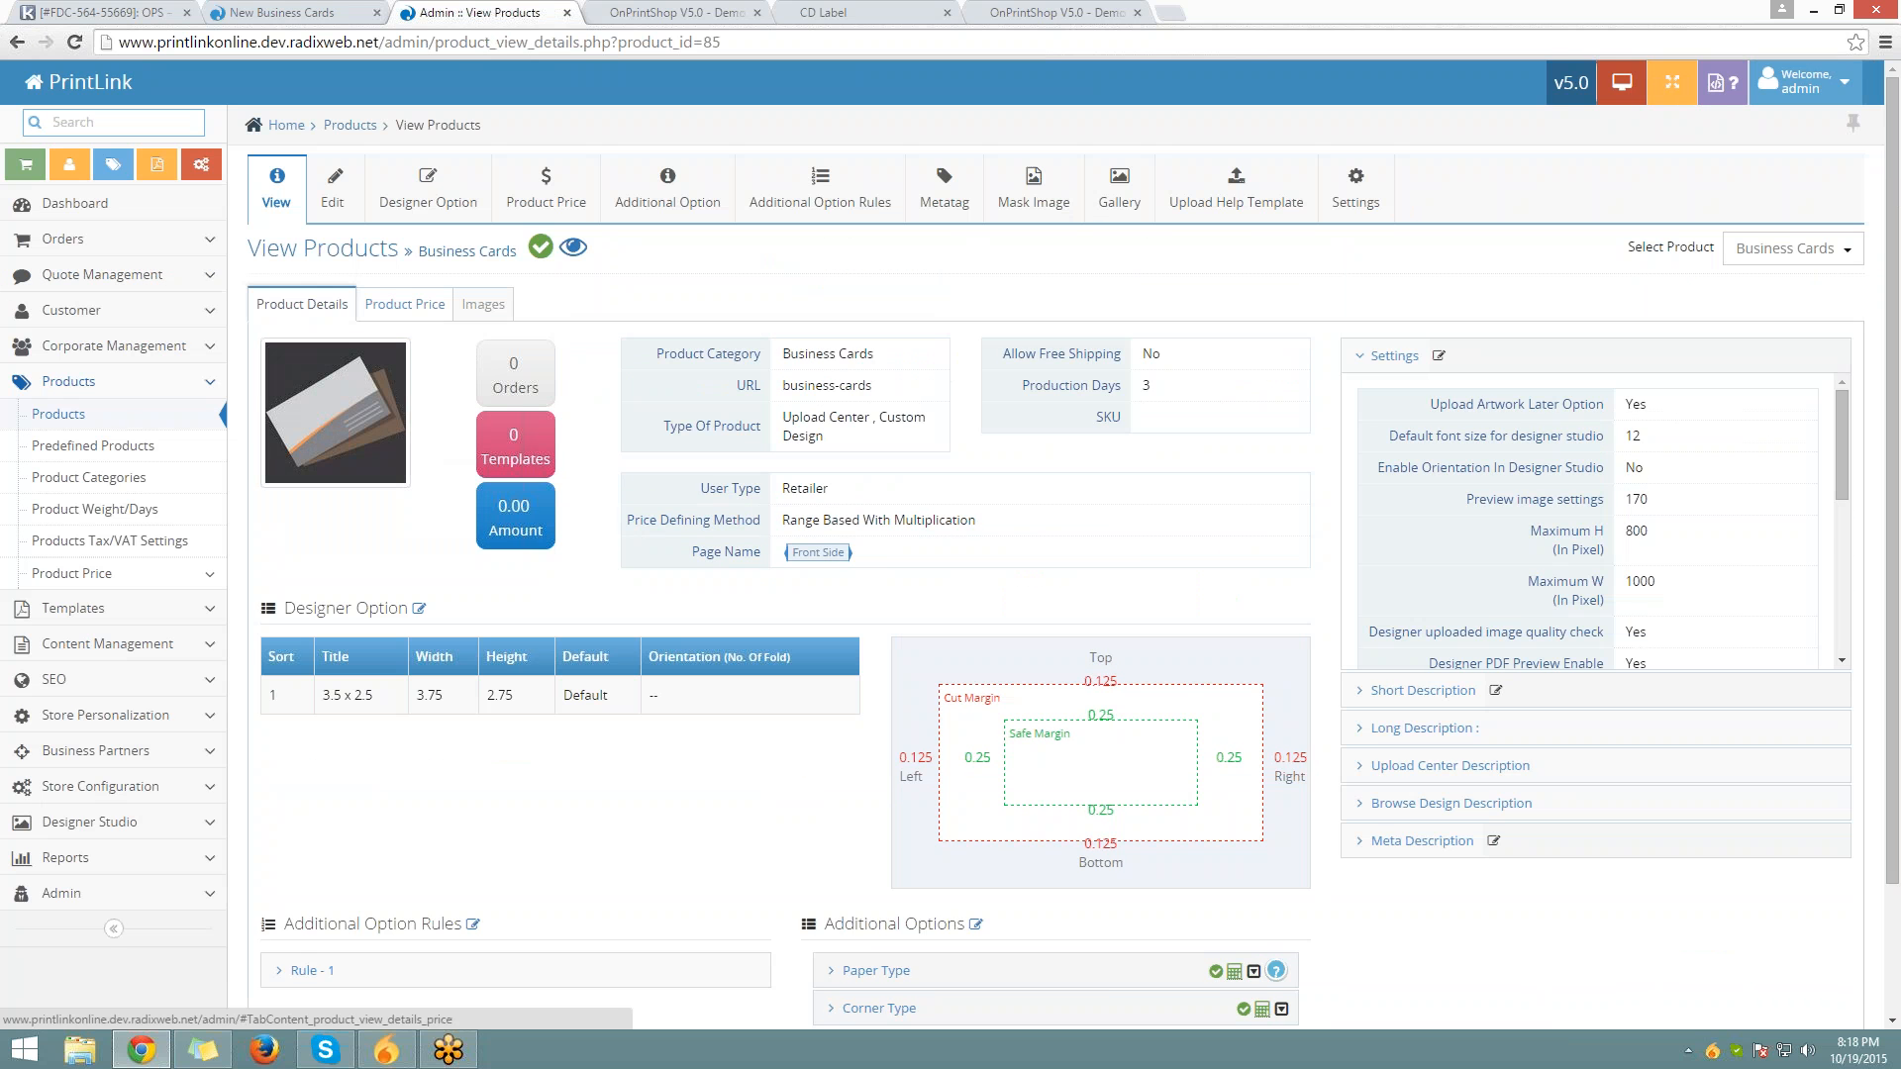
{"action": "left_click", "coordinate": [404, 304]}
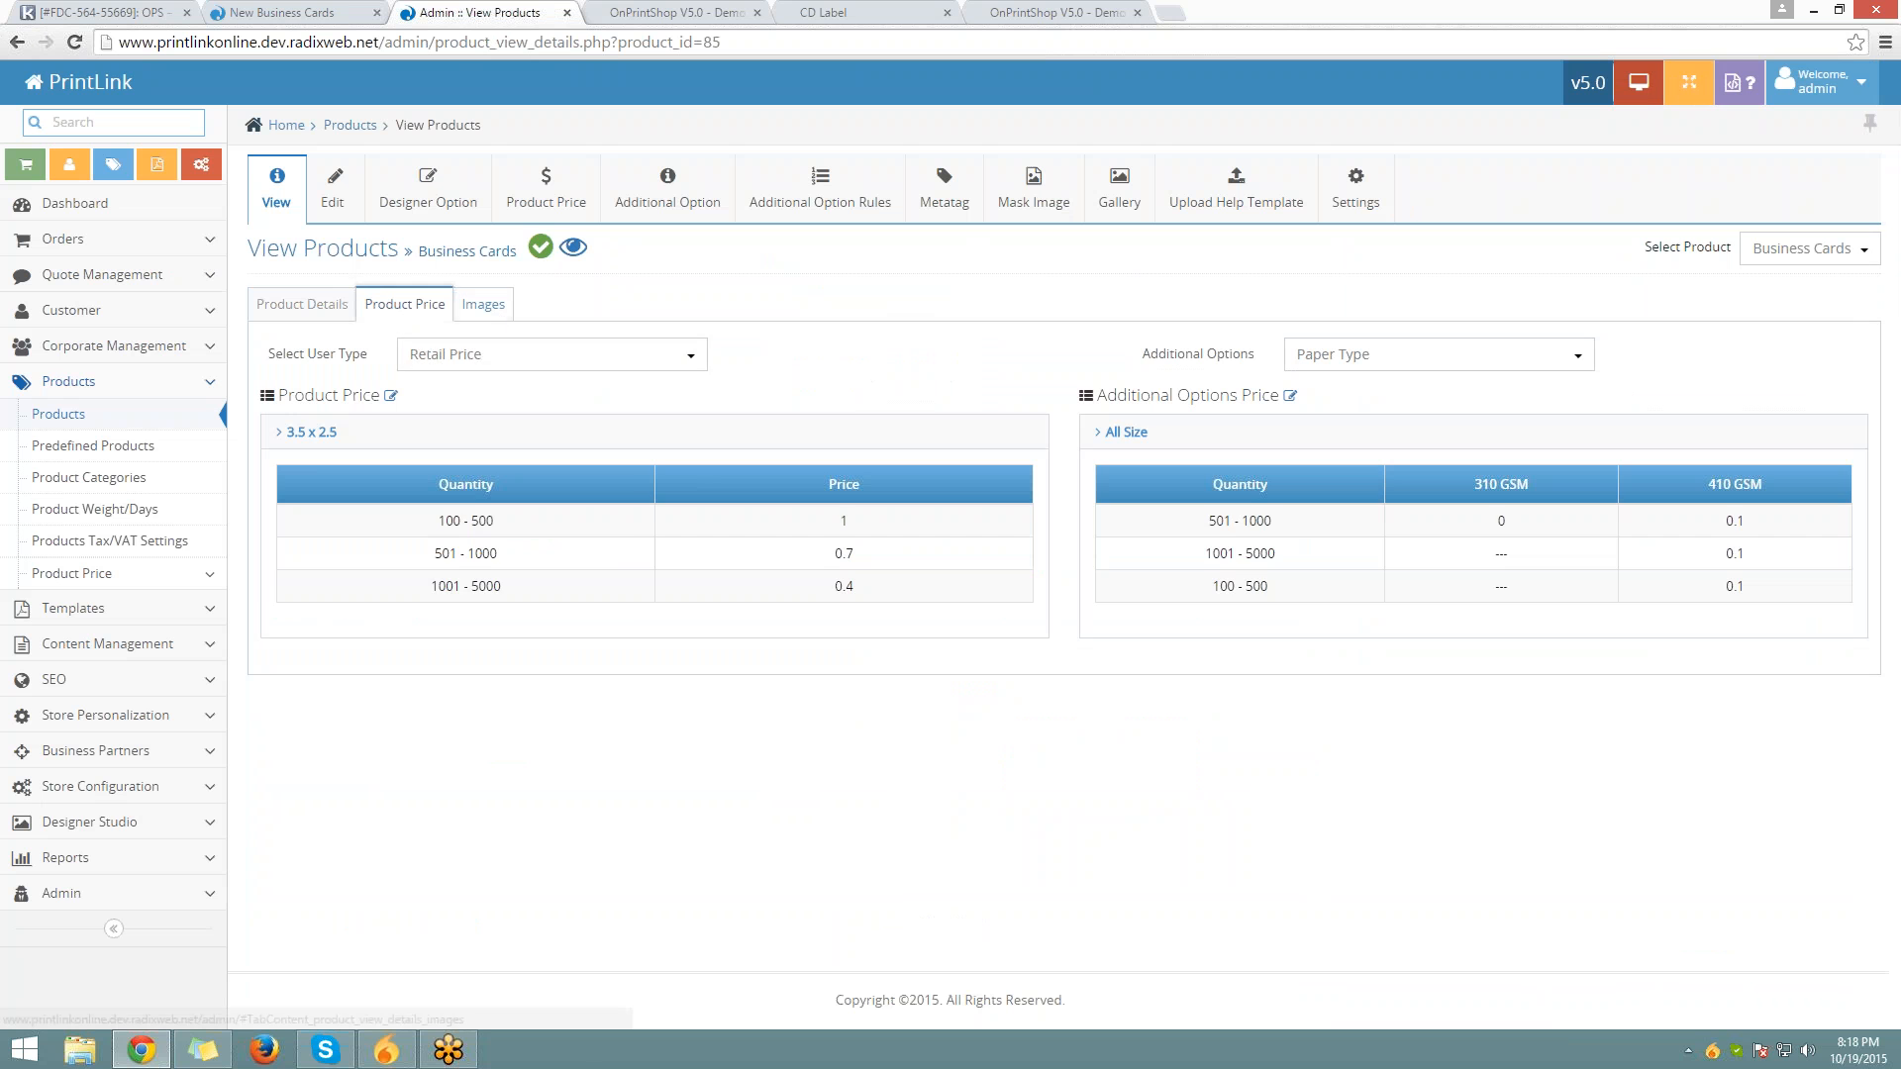
{"action": "left_click", "coordinate": [483, 304]}
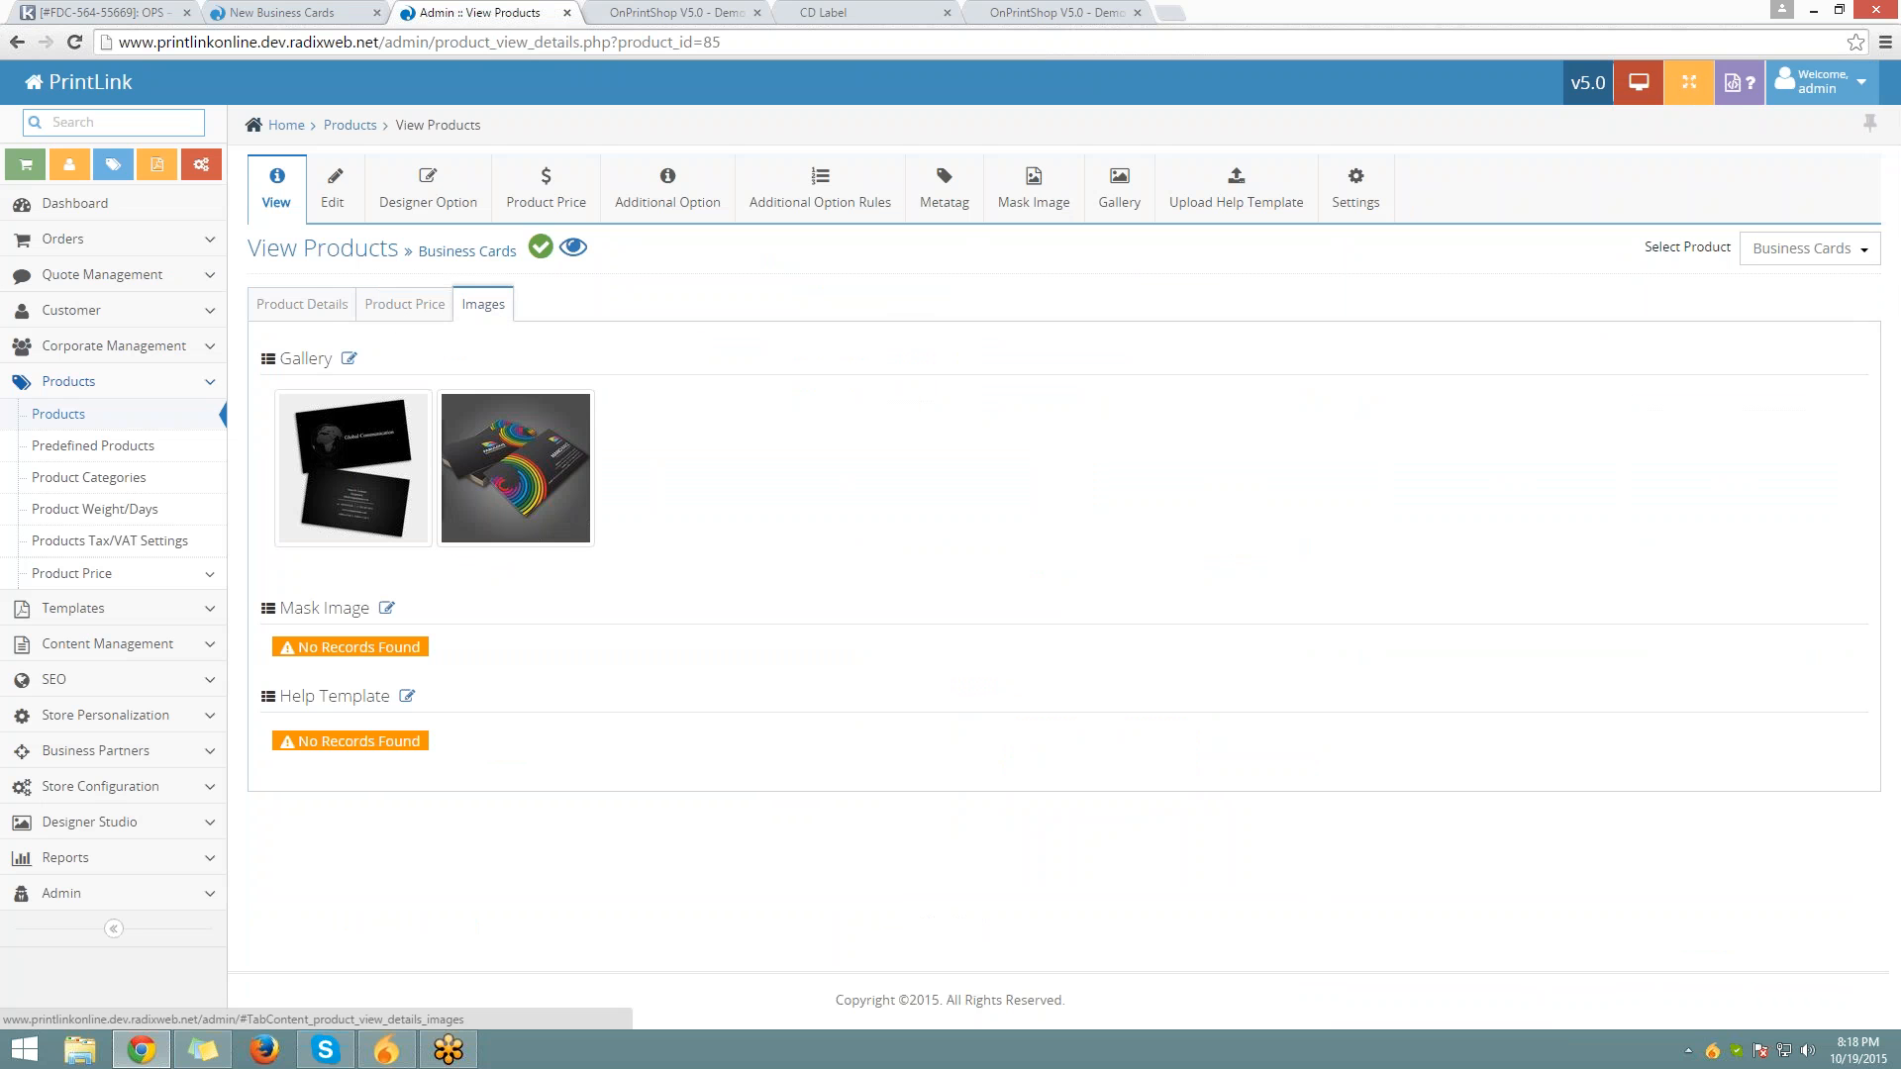
{"action": "left_click", "coordinate": [340, 312]}
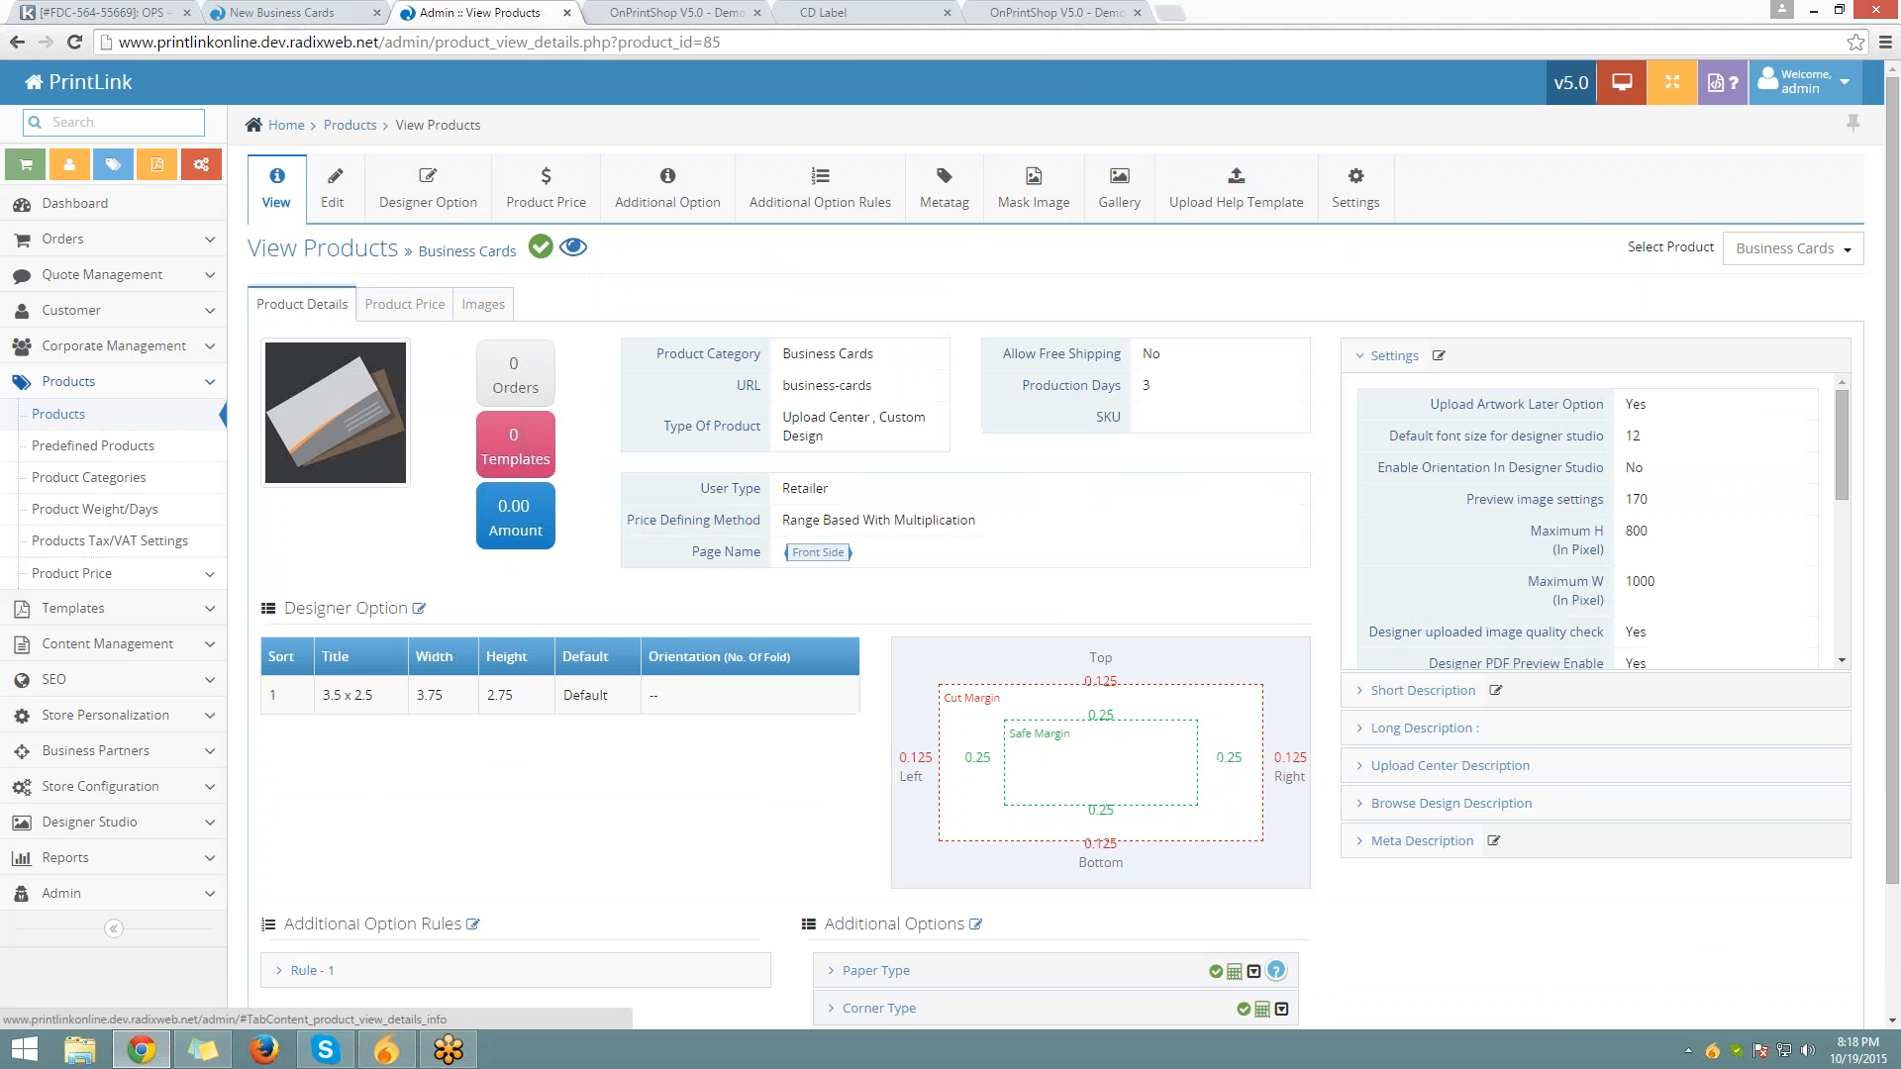
Expand and collapse the short and long descriptions on the Product Details tab
{"action": "scroll", "coordinate": [340, 312], "scroll_direction": "down", "scroll_amount": 2}
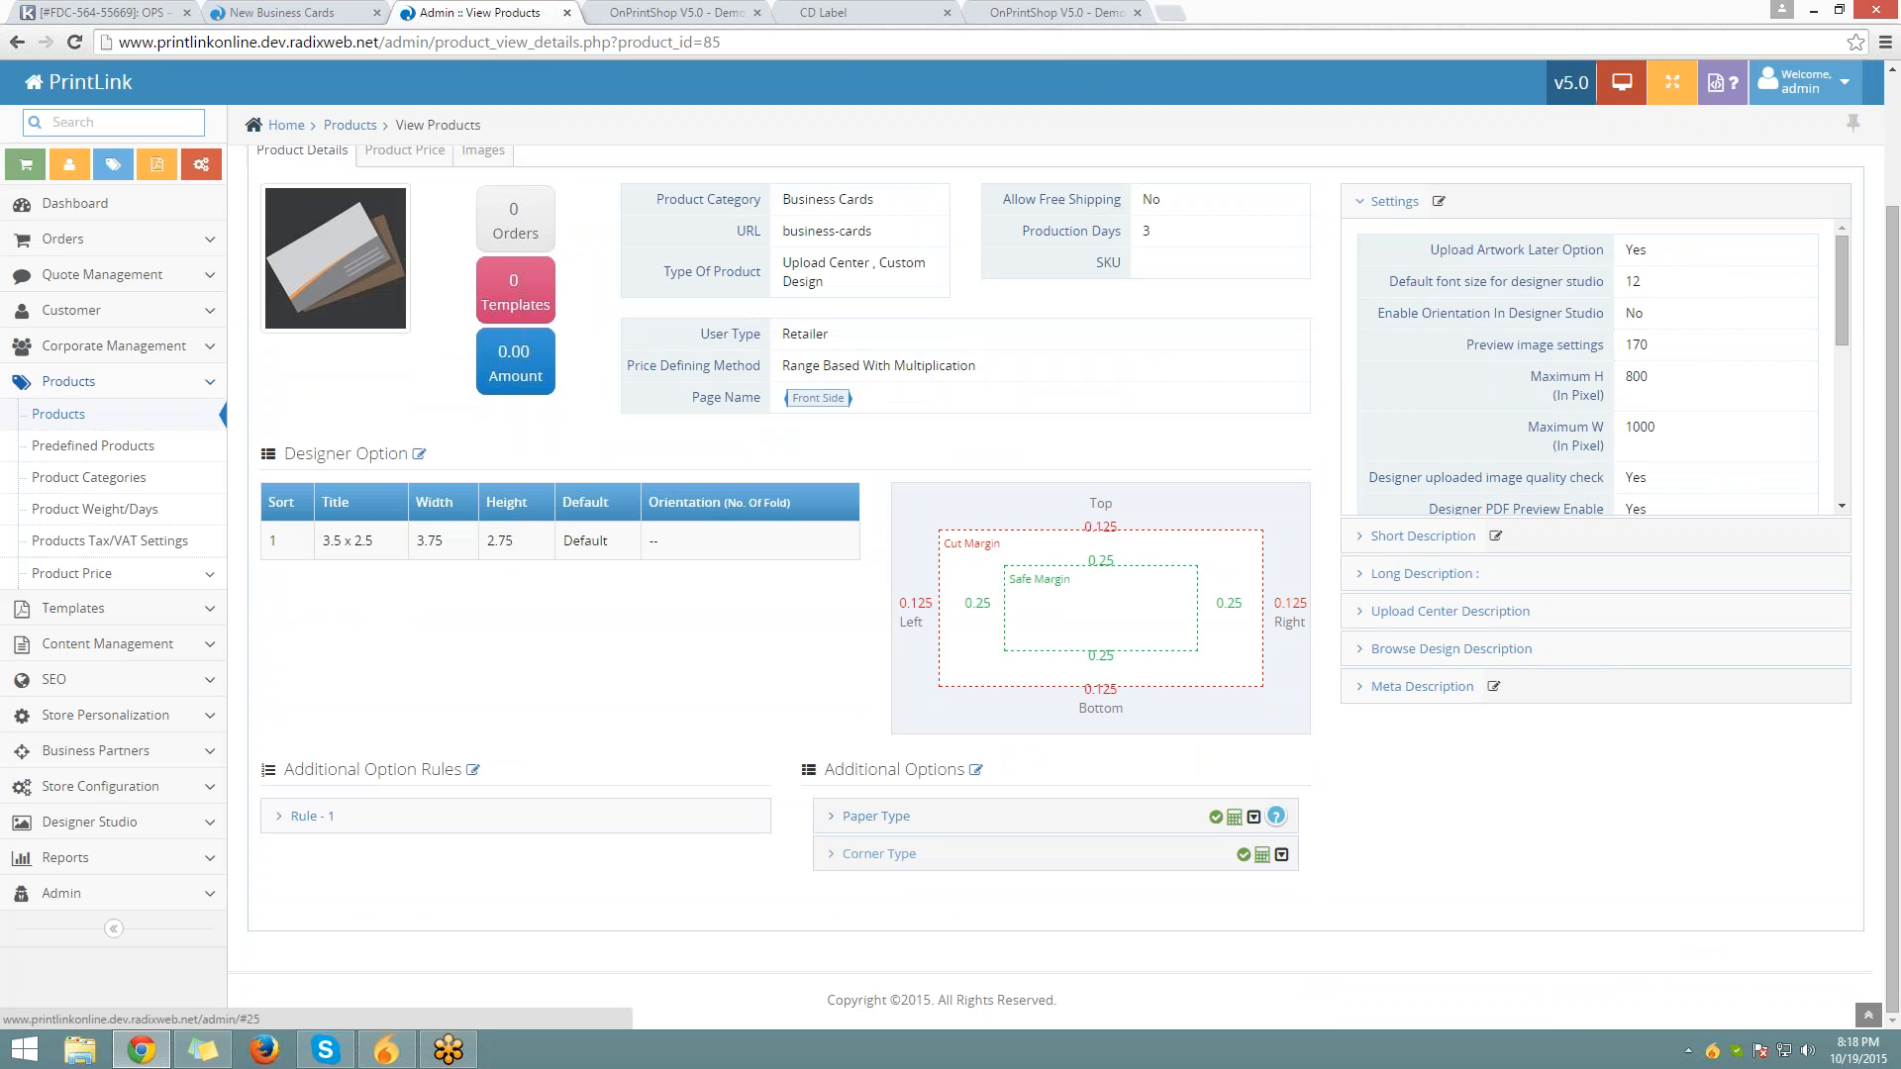
{"action": "left_click", "coordinate": [1423, 543]}
{"action": "left_click", "coordinate": [1423, 543]}
{"action": "left_click", "coordinate": [1425, 576]}
{"action": "left_click", "coordinate": [1424, 578]}
{"action": "scroll", "coordinate": [1424, 578], "scroll_direction": "up", "scroll_amount": 2}
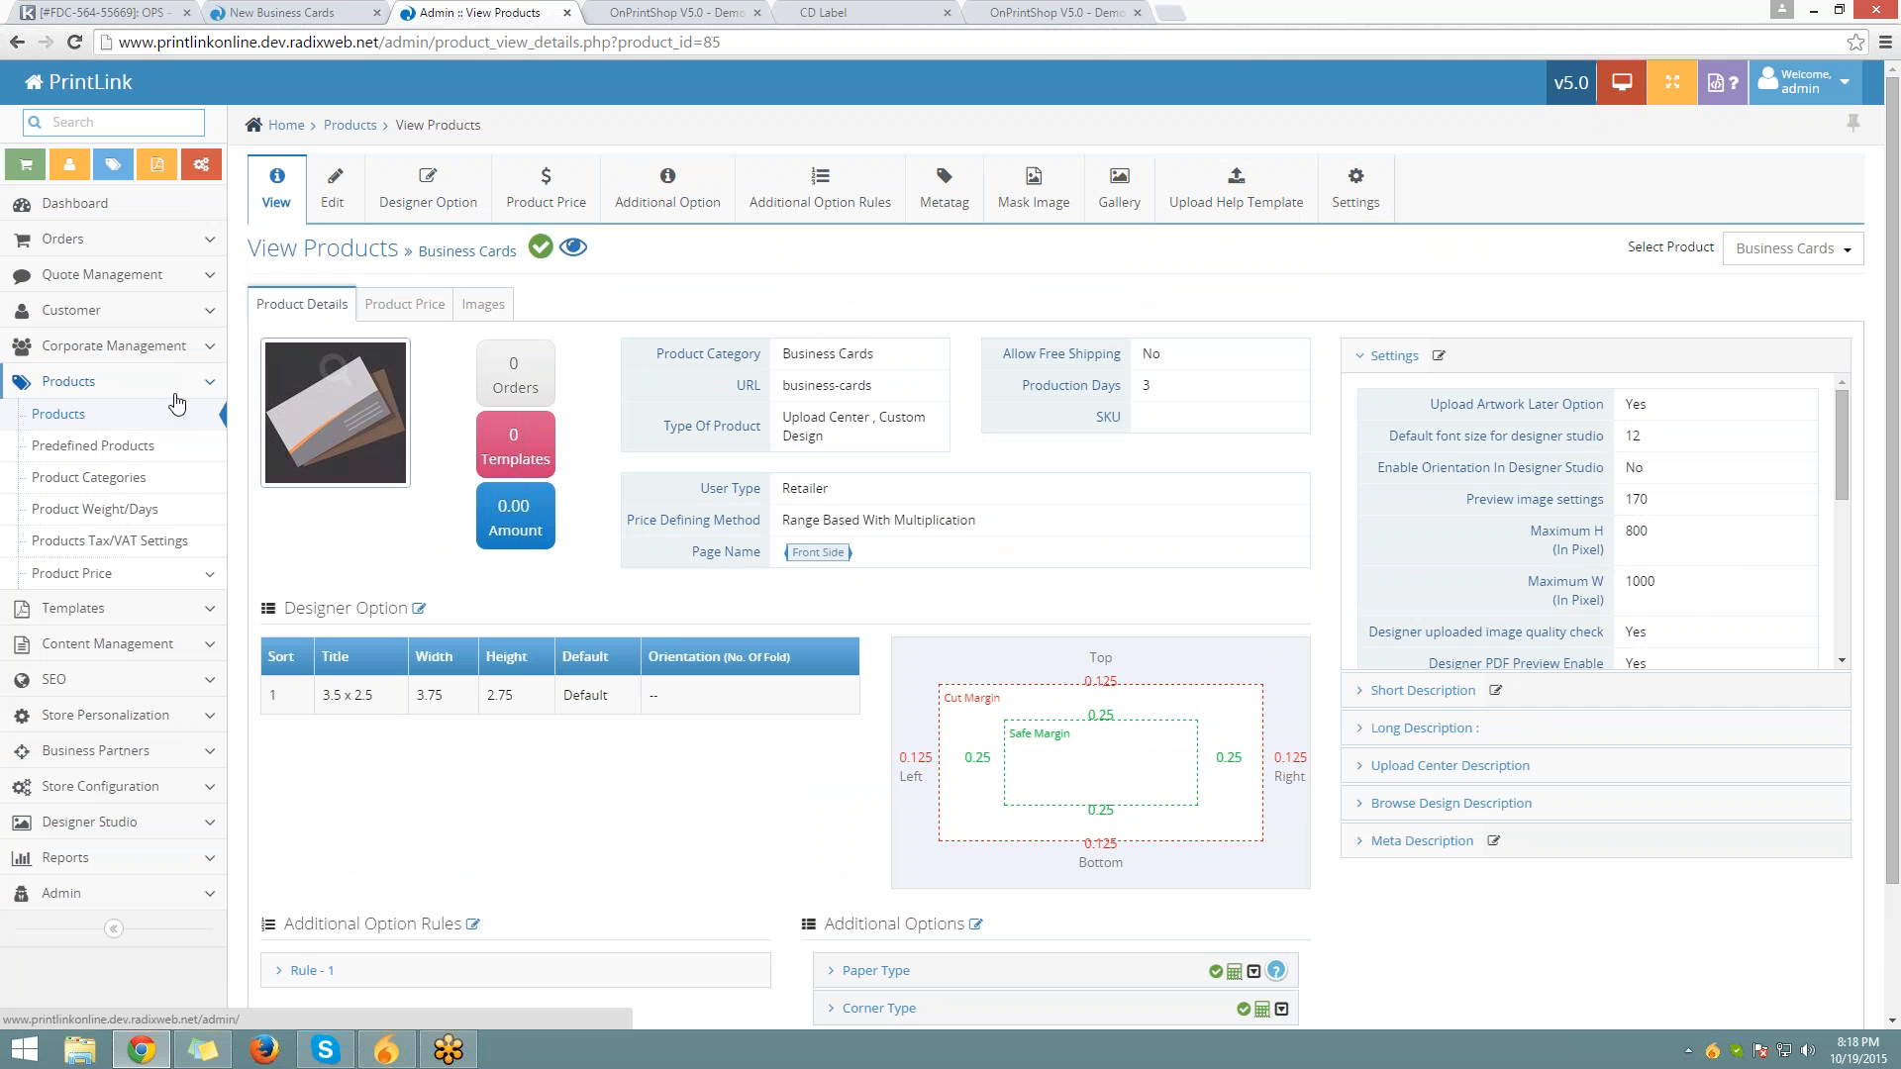
Return to the Products list and open, then close, the Action menu for Business Cards in row 6
{"action": "left_click", "coordinate": [159, 420]}
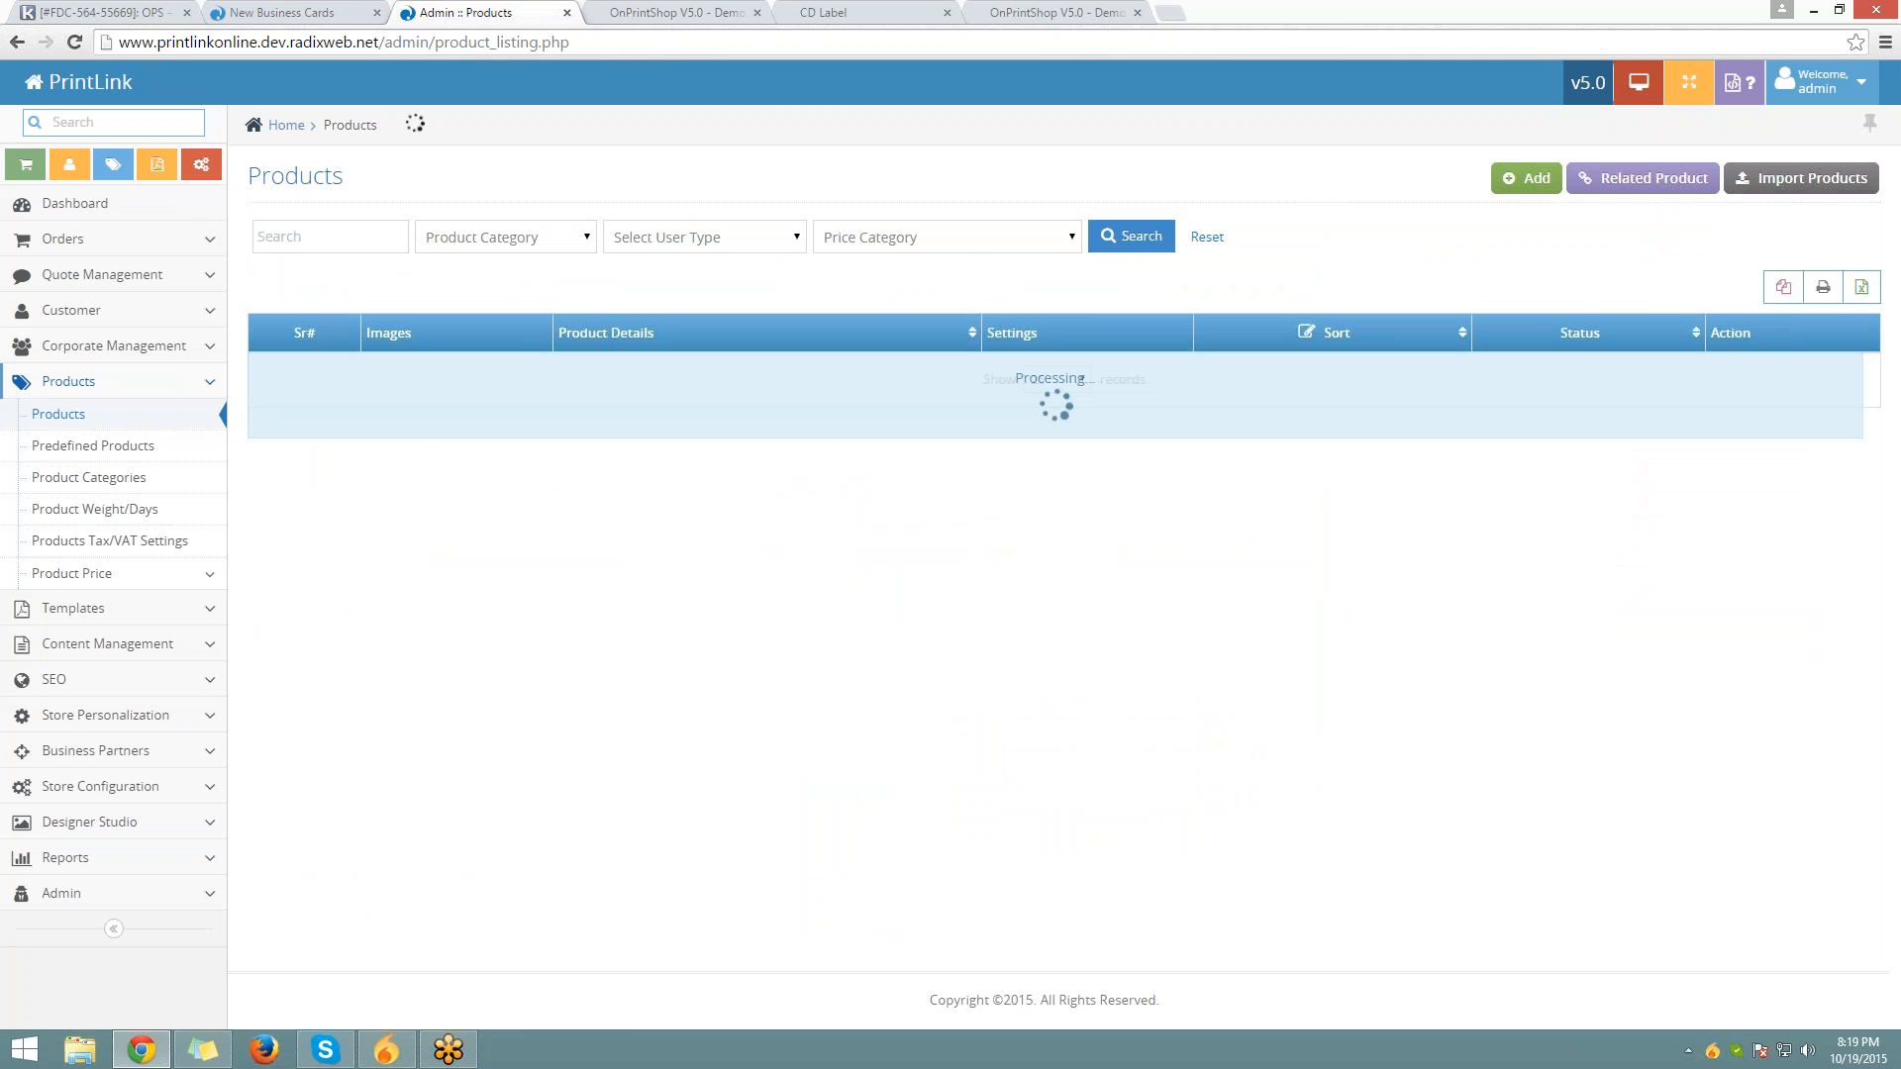
{"action": "scroll", "coordinate": [951, 525], "scroll_direction": "down", "scroll_amount": 2}
{"action": "scroll", "coordinate": [947, 525], "scroll_direction": "down", "scroll_amount": 5}
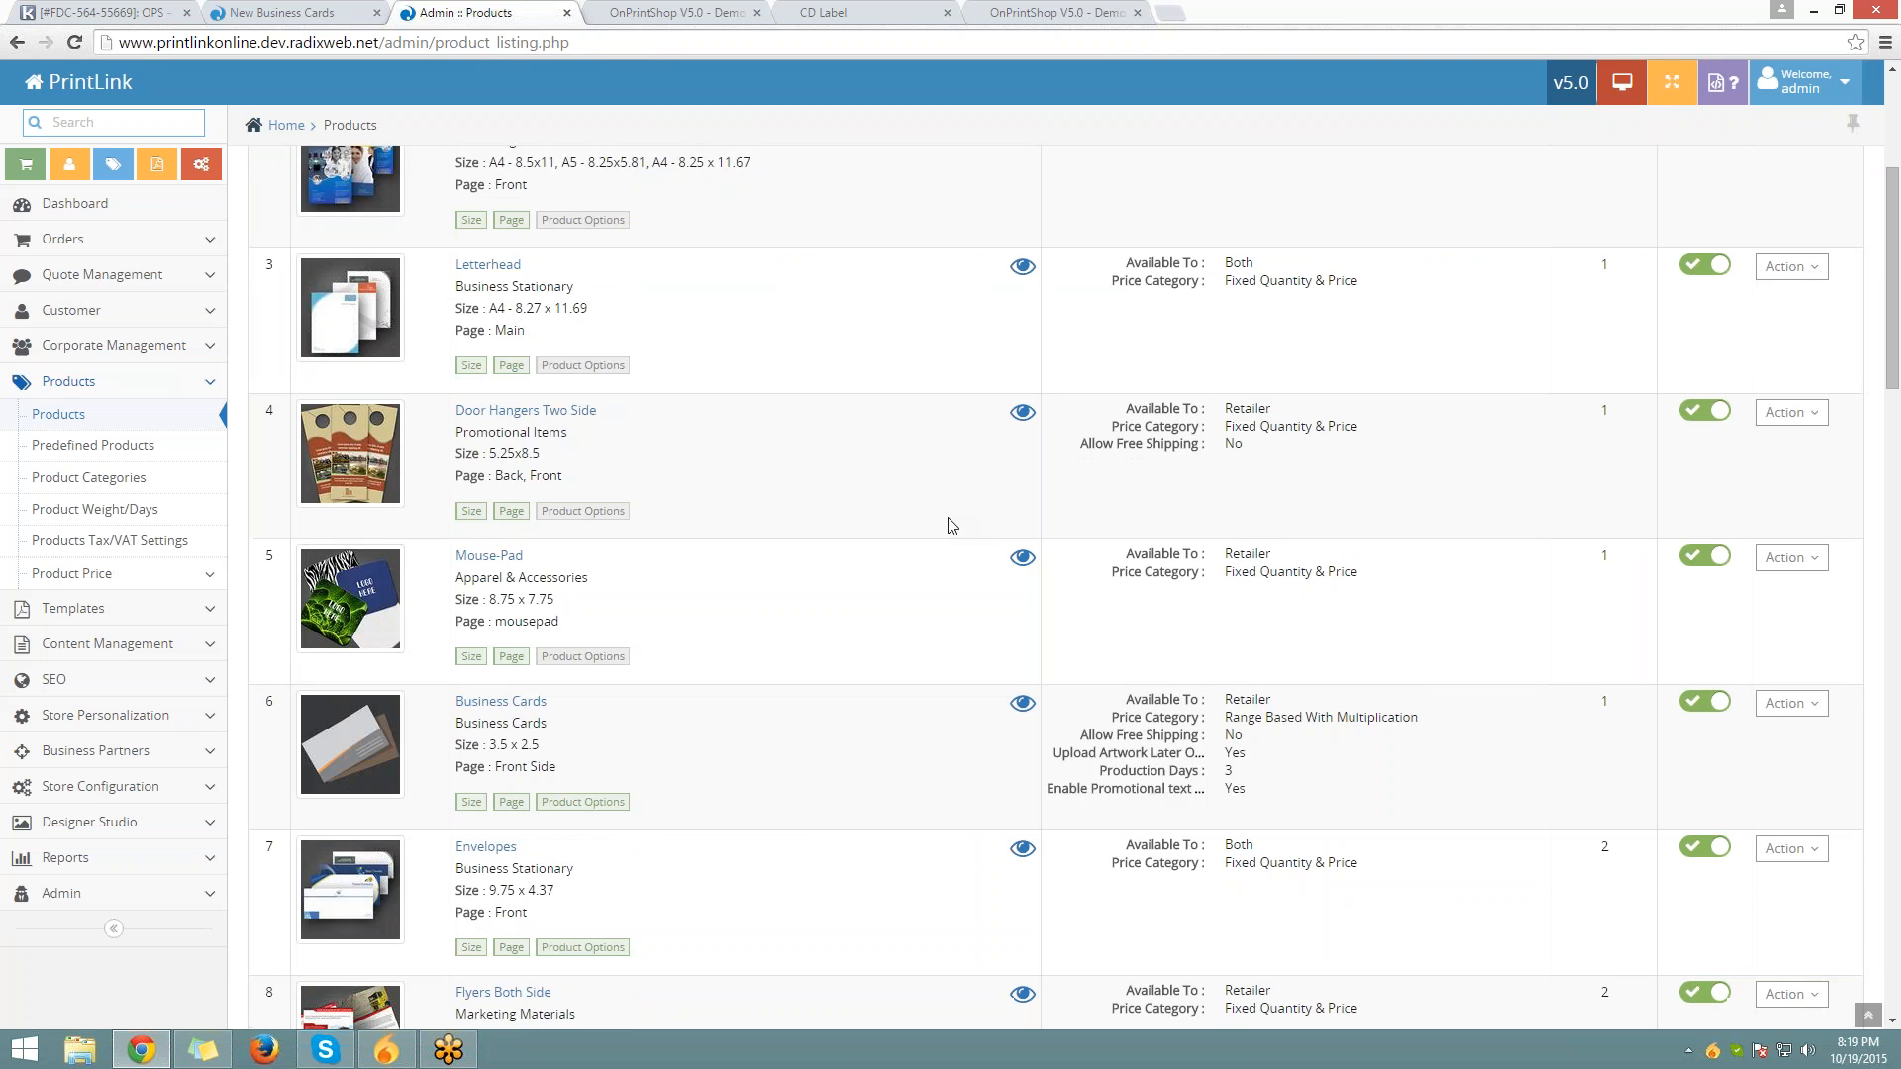
{"action": "left_click", "coordinate": [1792, 406]}
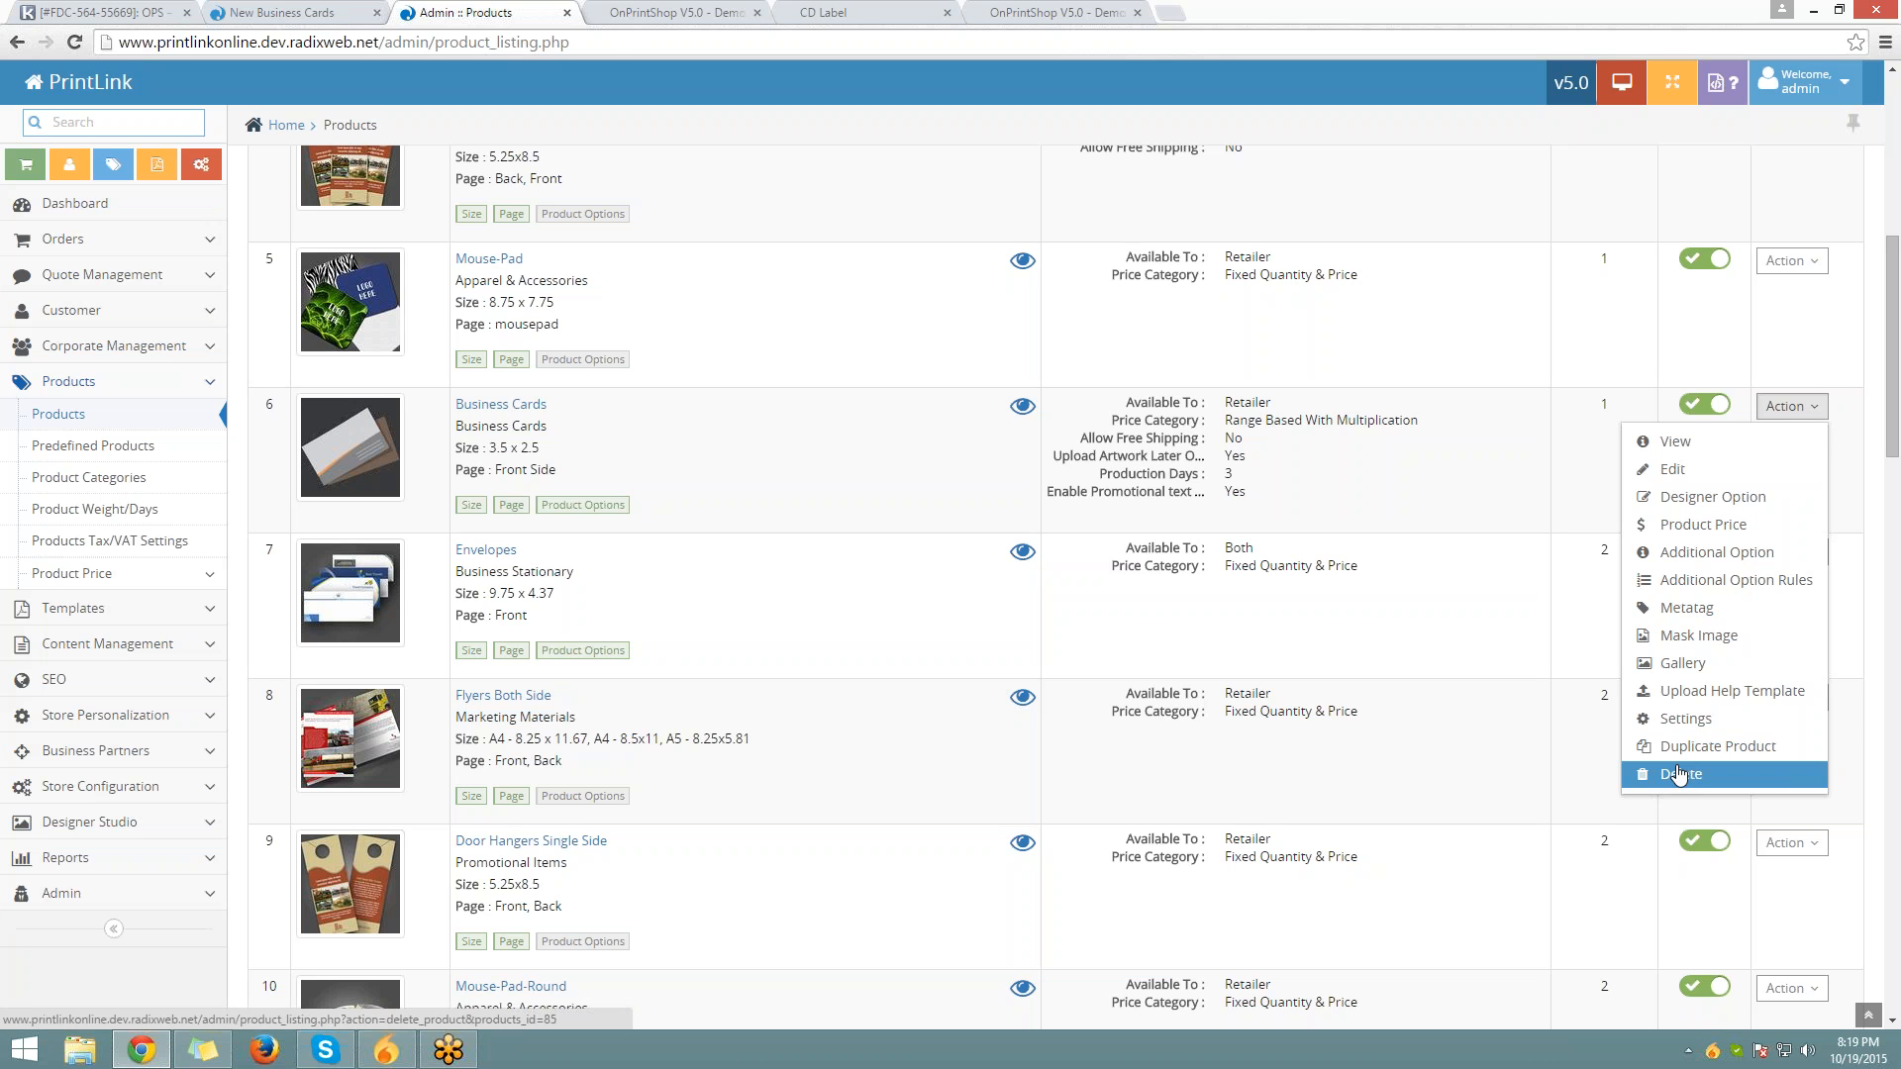
{"action": "left_click", "coordinate": [1786, 407]}
{"action": "scroll", "coordinate": [1816, 419], "scroll_direction": "up", "scroll_amount": 3}
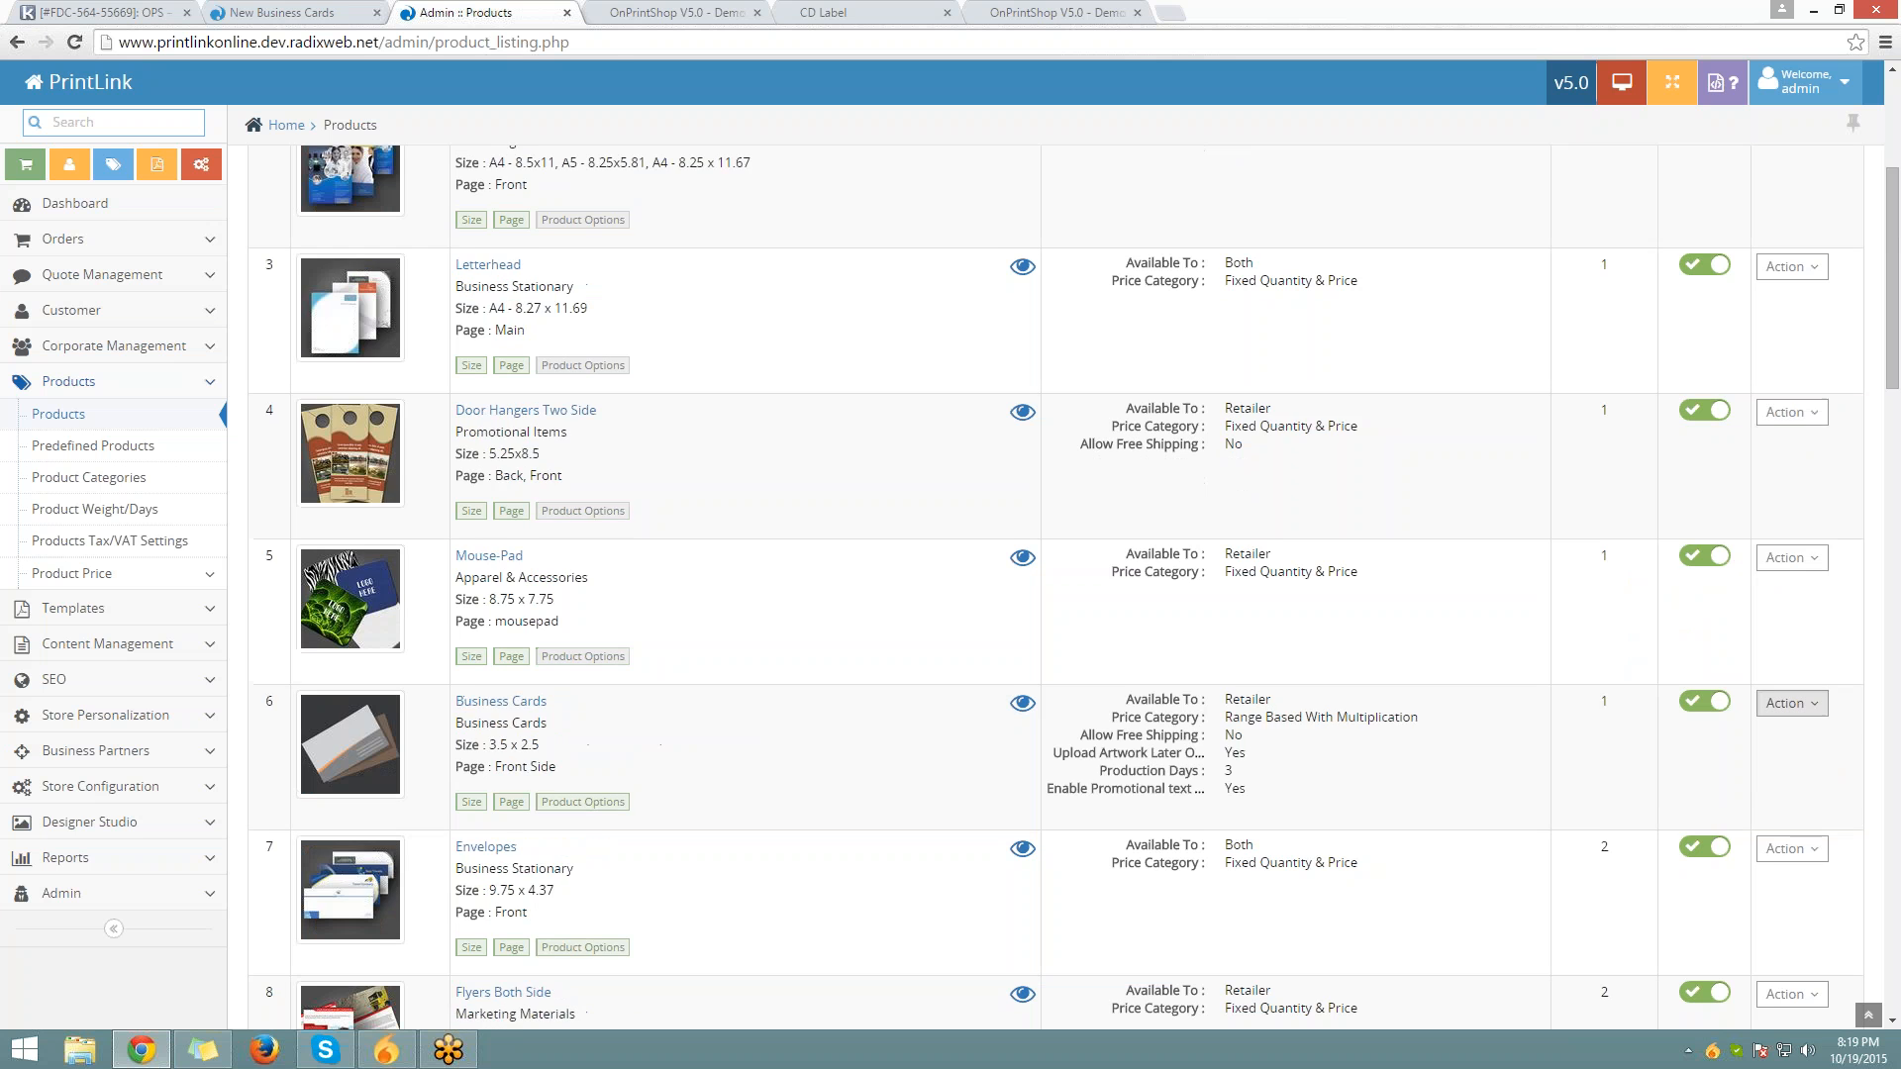
{"action": "scroll", "coordinate": [1056, 588], "scroll_direction": "up", "scroll_amount": 4}
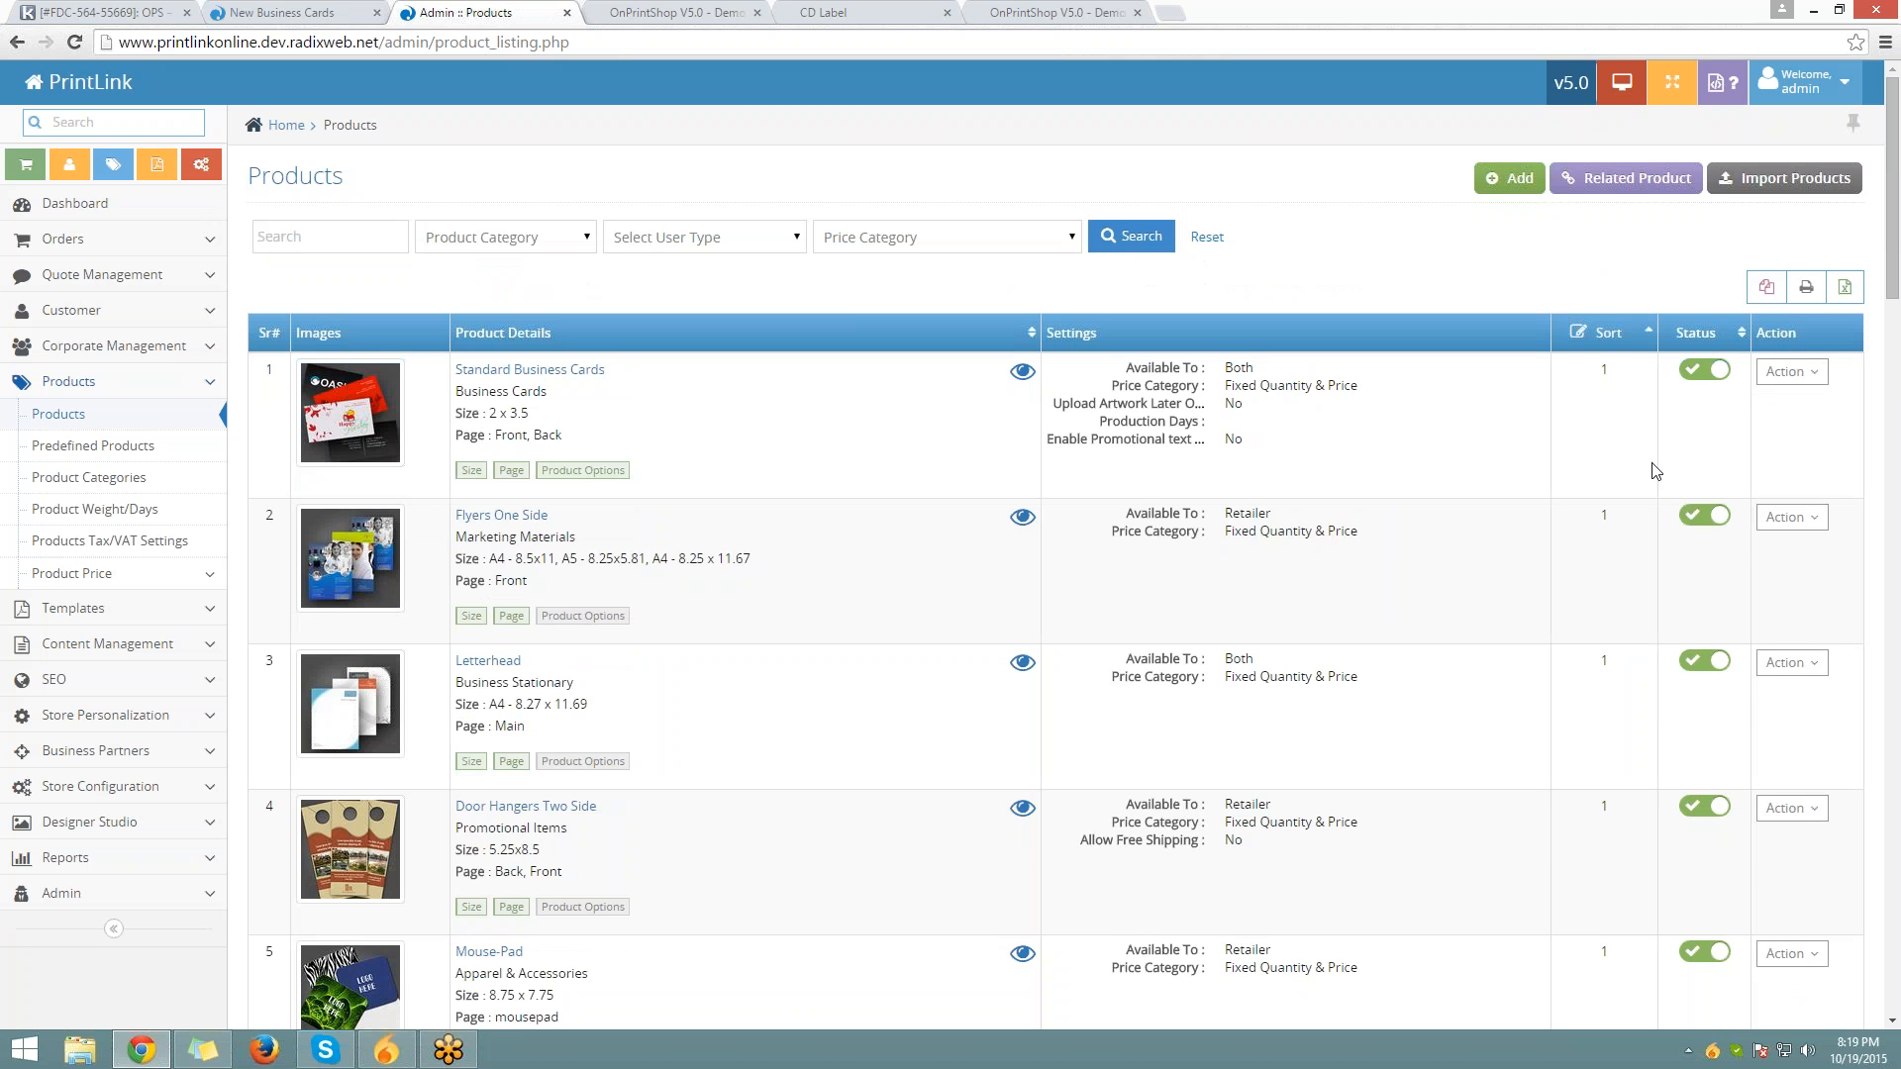
{"action": "scroll", "coordinate": [977, 682], "scroll_direction": "down", "scroll_amount": 1}
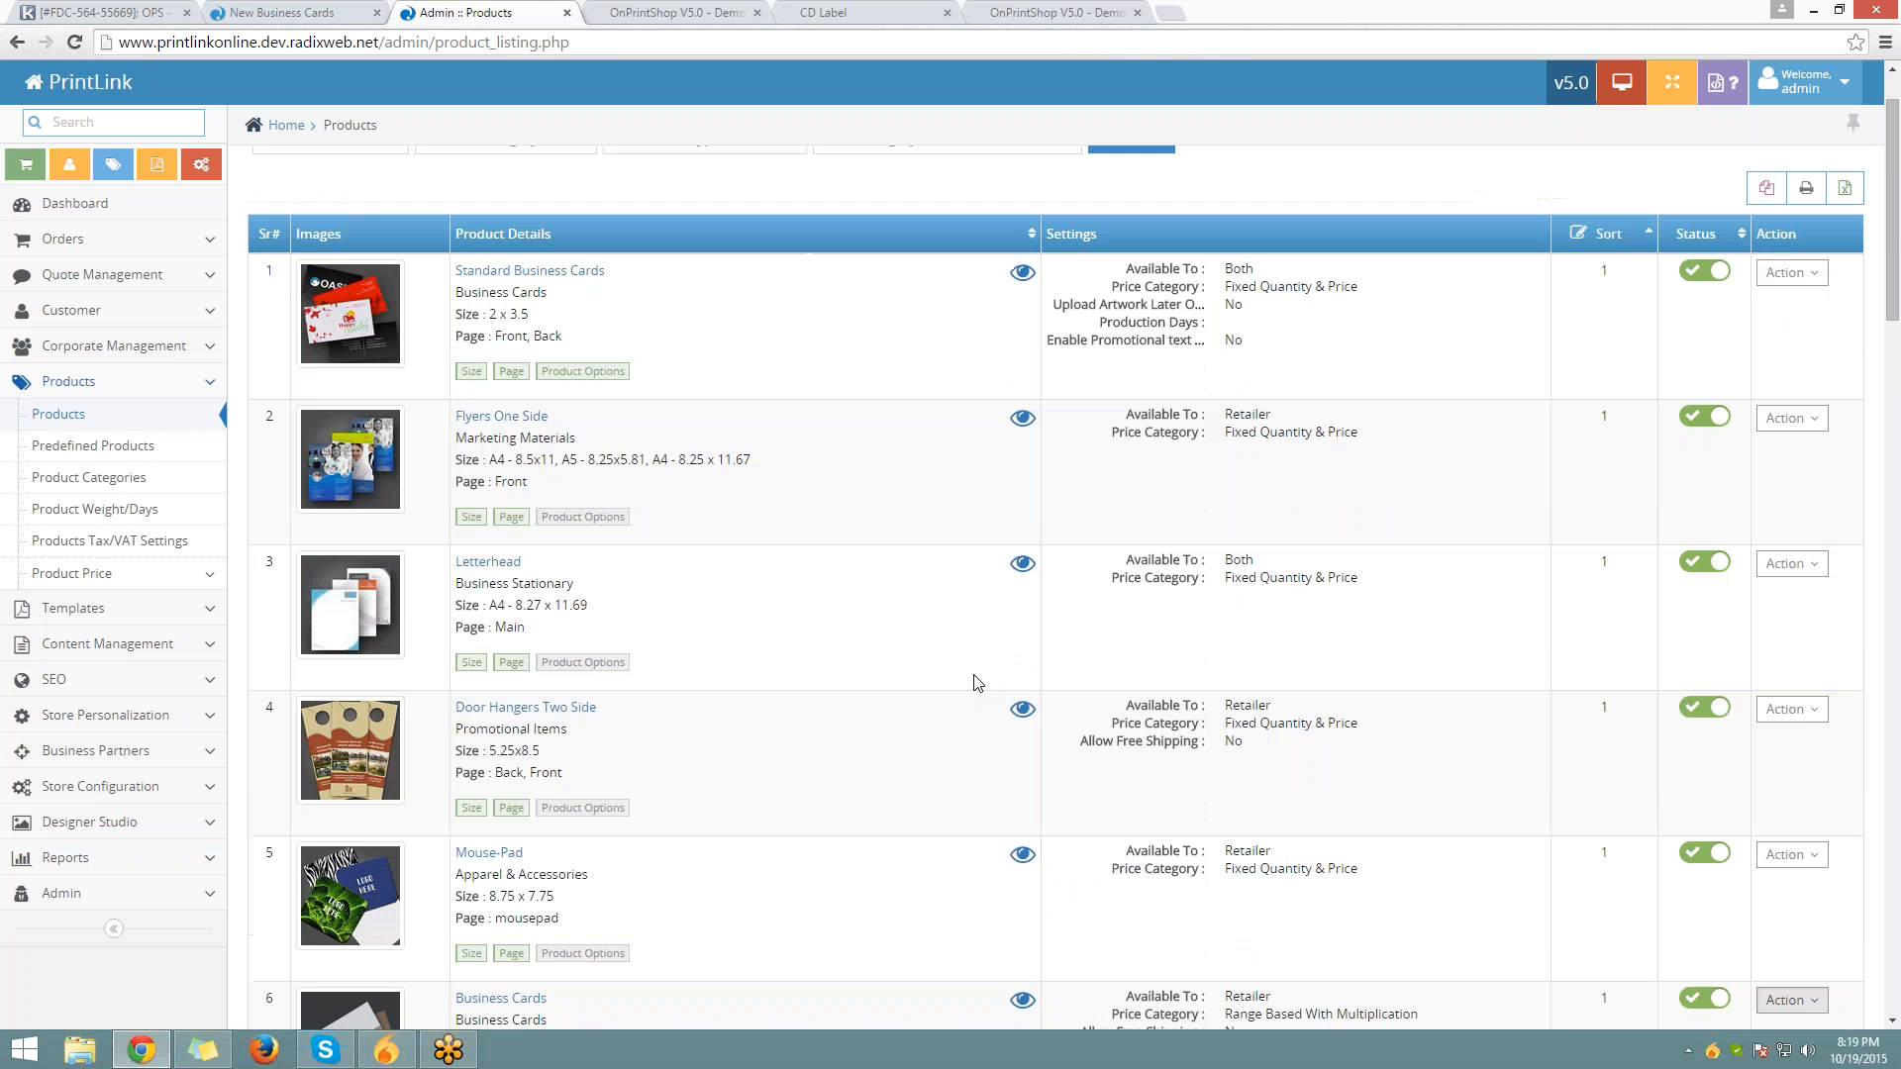
{"action": "scroll", "coordinate": [977, 682], "scroll_direction": "up", "scroll_amount": 1}
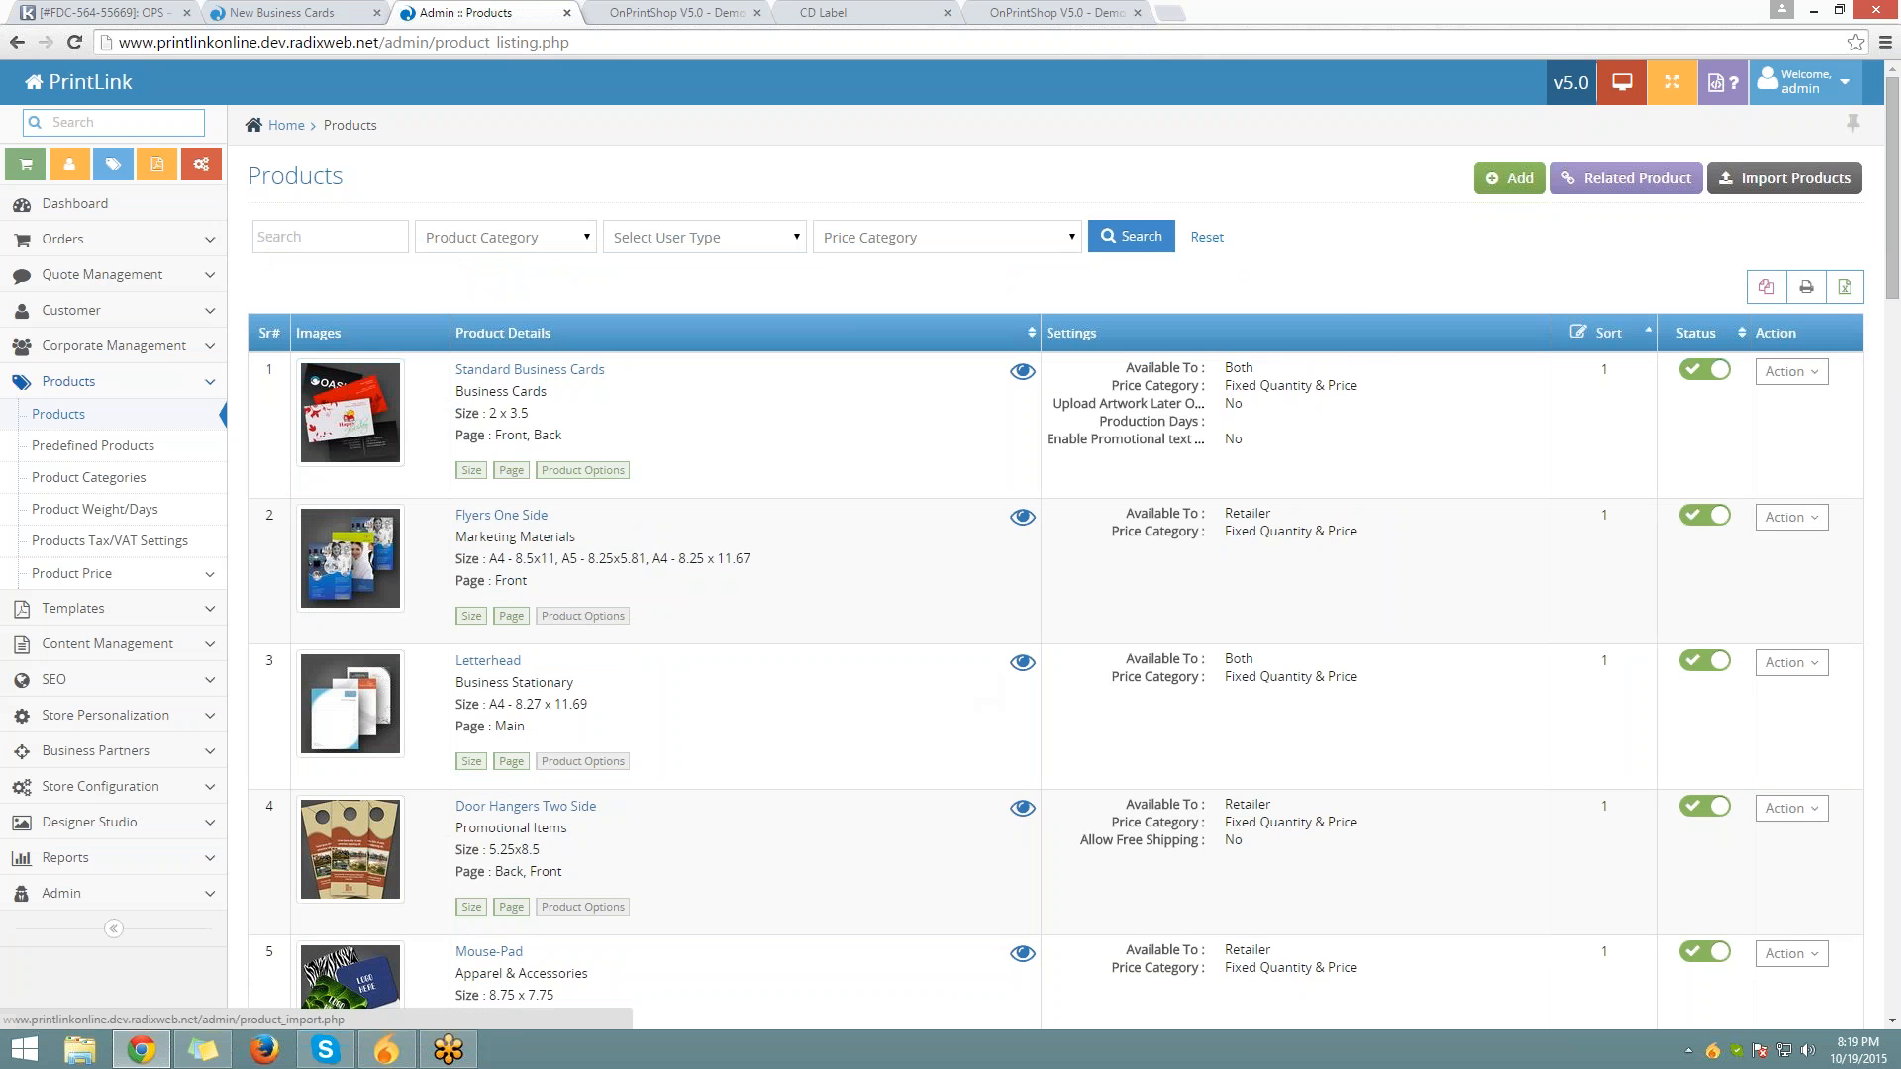
Open Import Products, download the sample file, and open import_product (4).xlsx
{"action": "left_click", "coordinate": [1783, 178]}
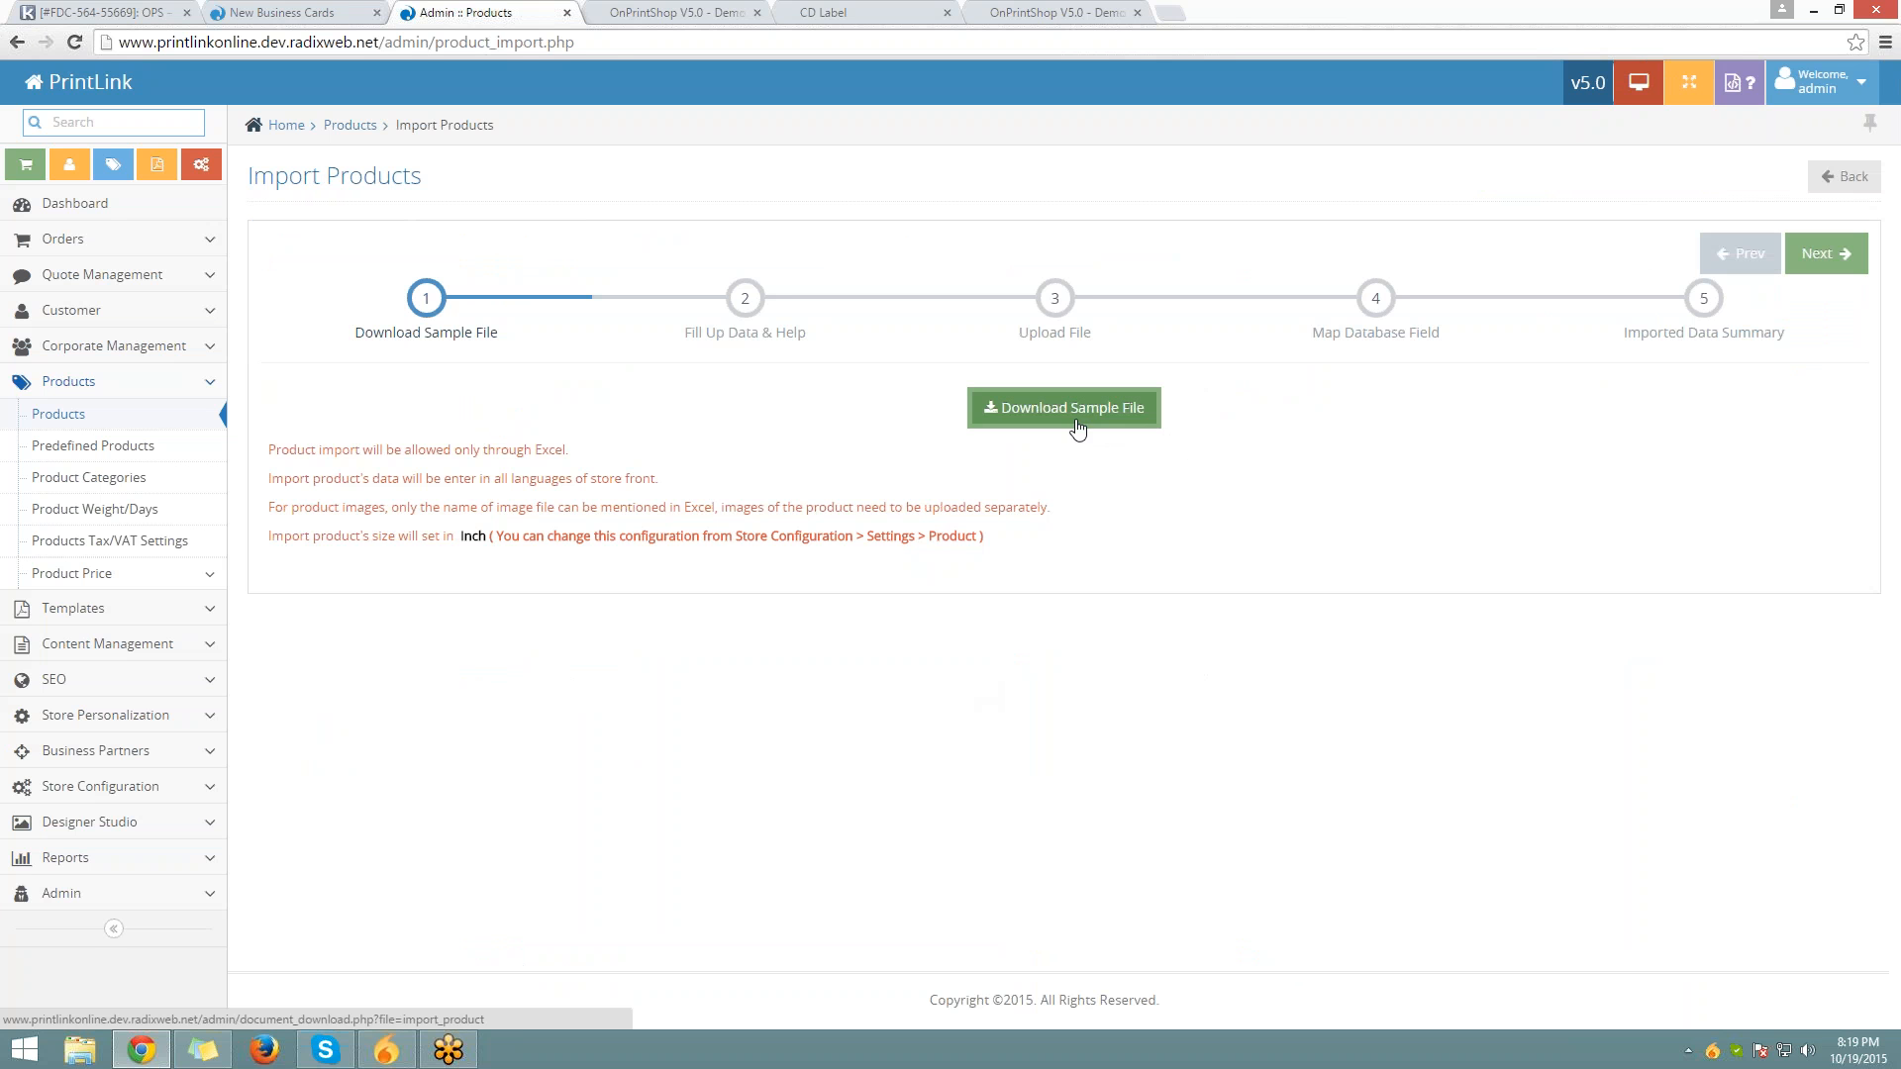
{"action": "left_click", "coordinate": [1148, 414]}
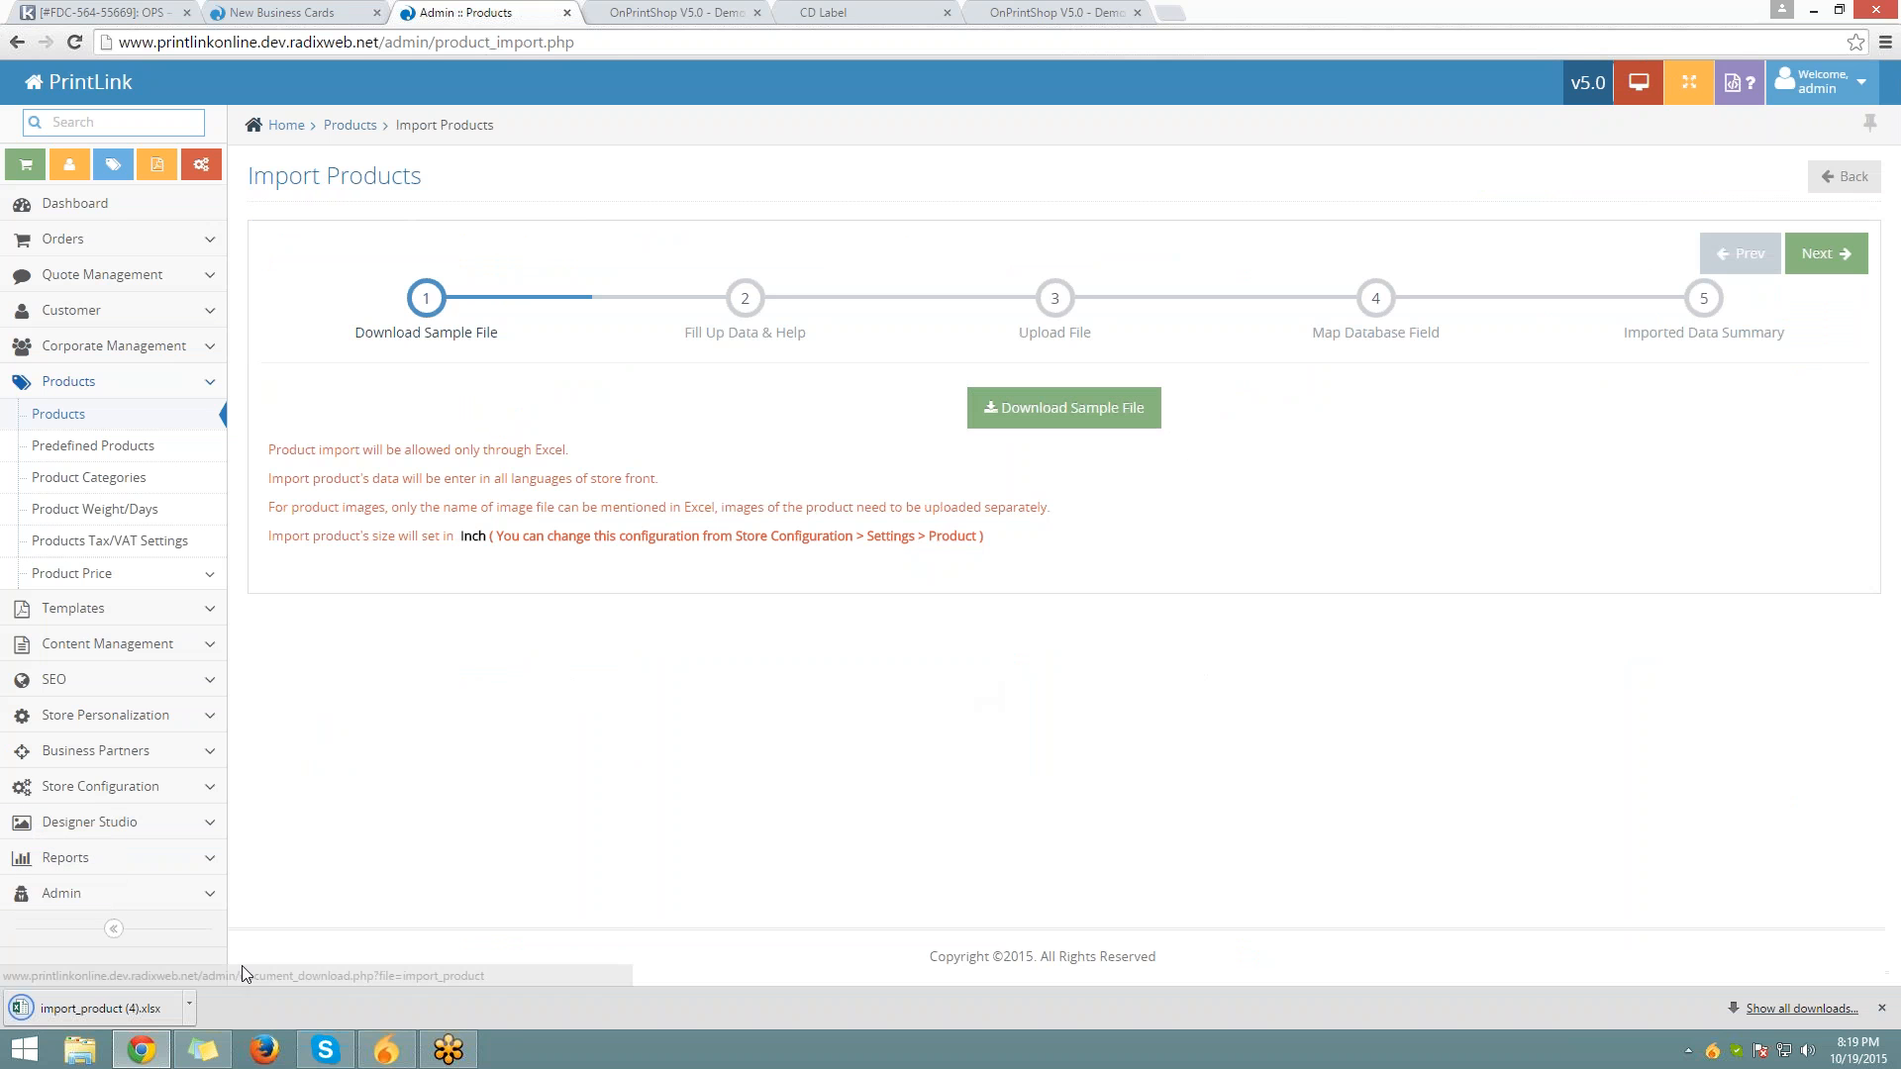
{"action": "left_click", "coordinate": [158, 1002]}
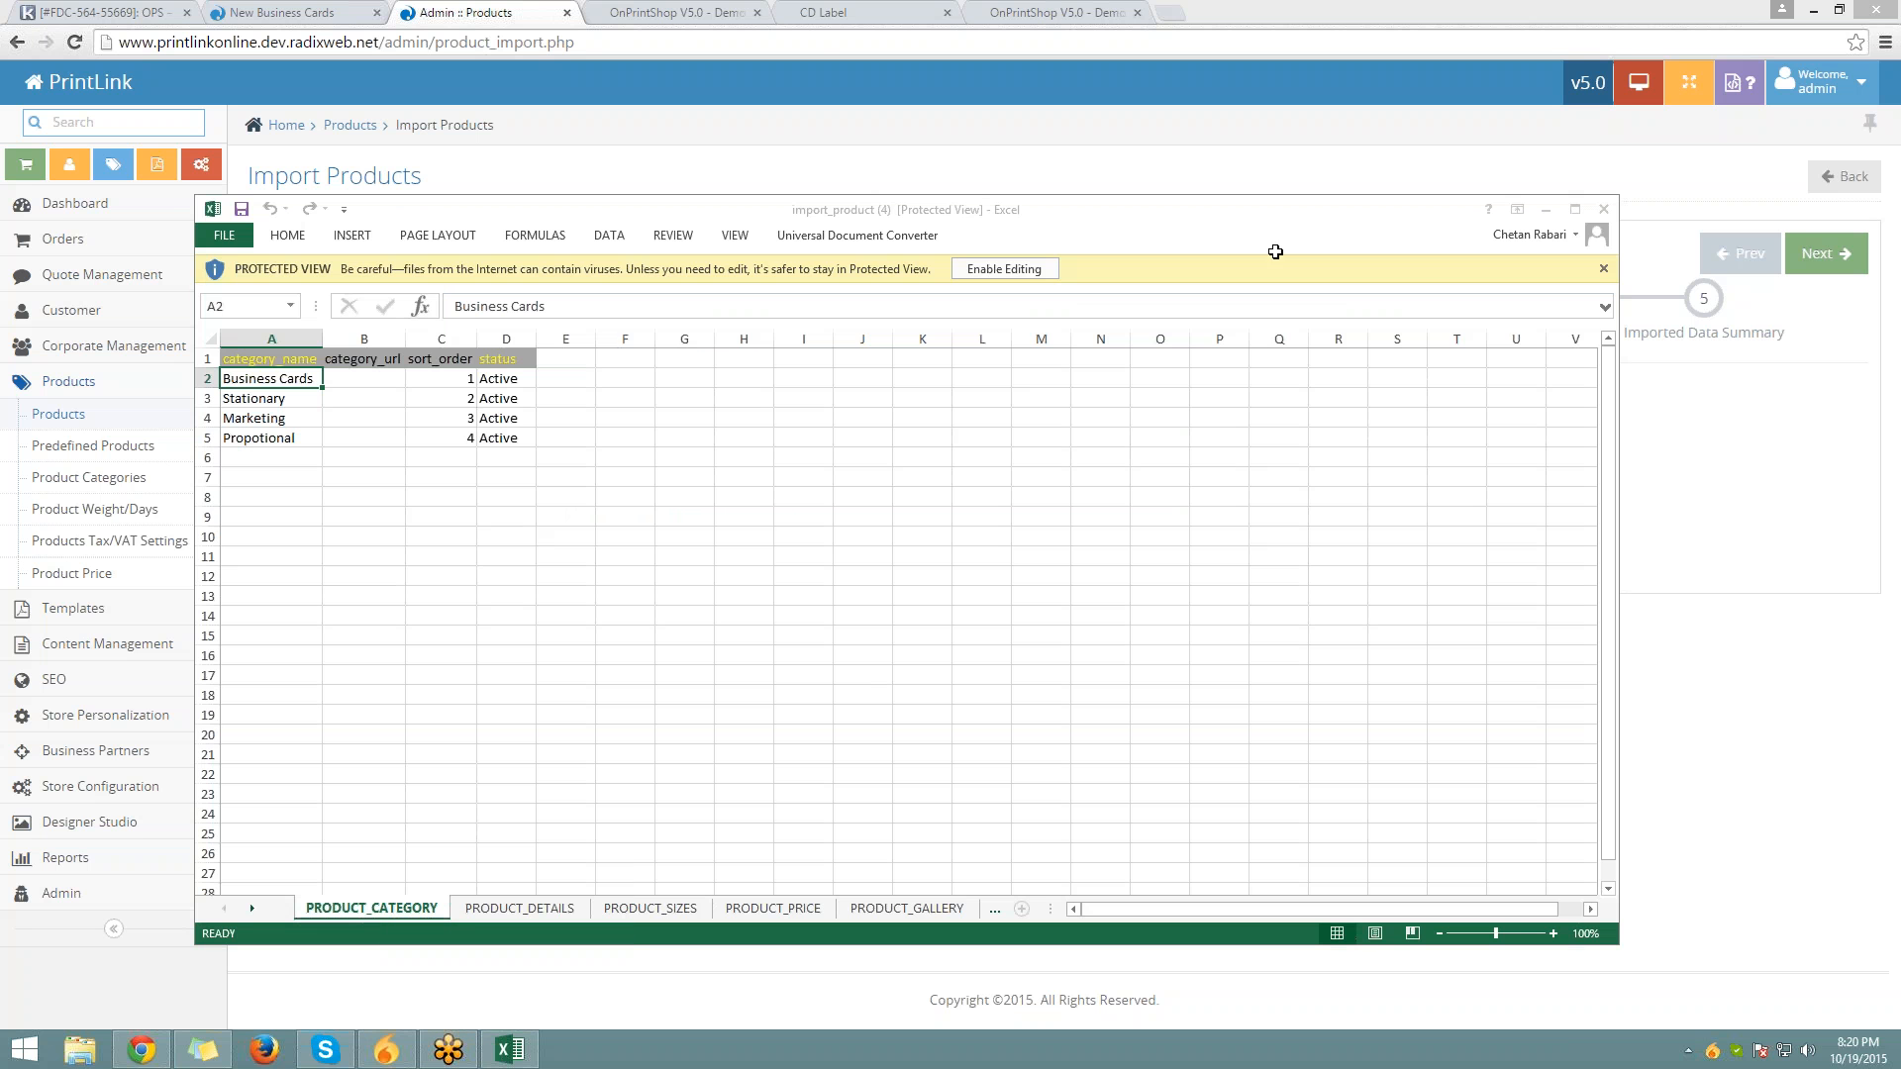
Maximize Excel and enable editing of the downloaded import_product workbook
{"action": "left_click", "coordinate": [1575, 209]}
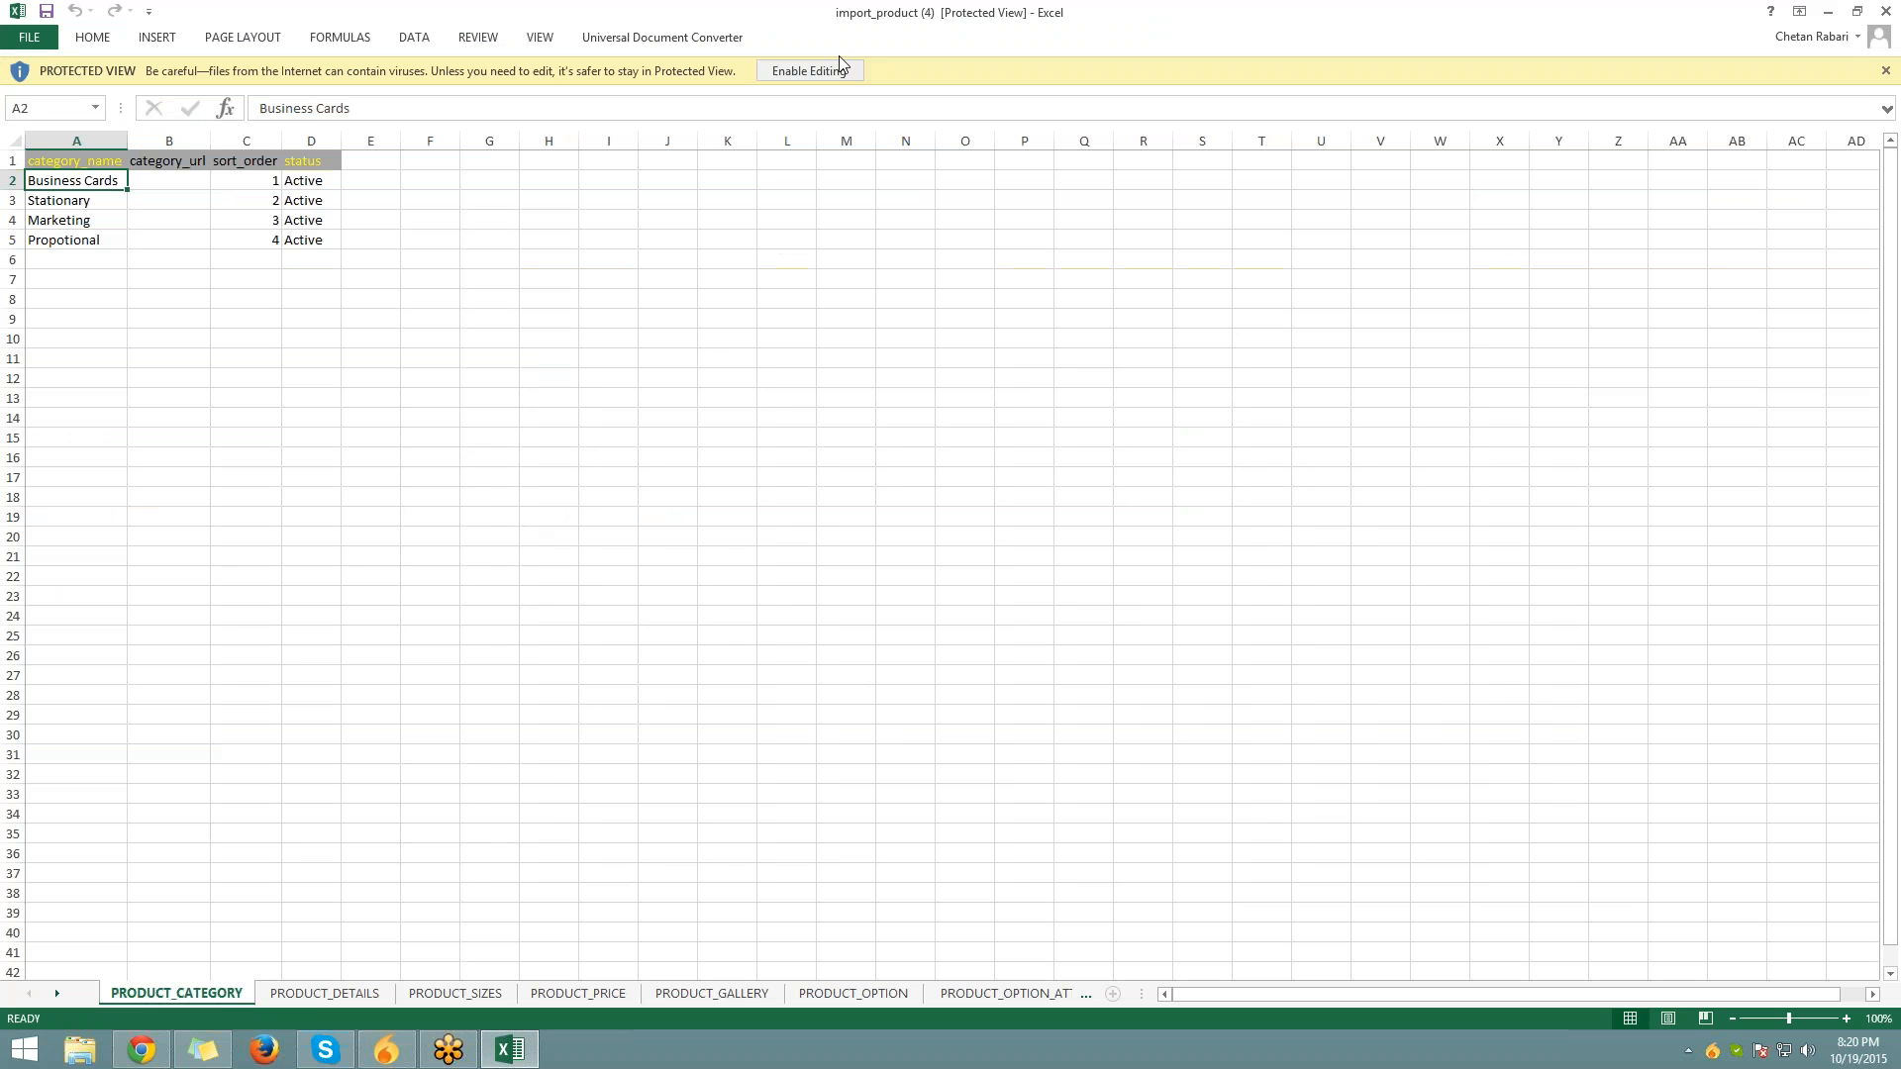
{"action": "left_click", "coordinate": [809, 72]}
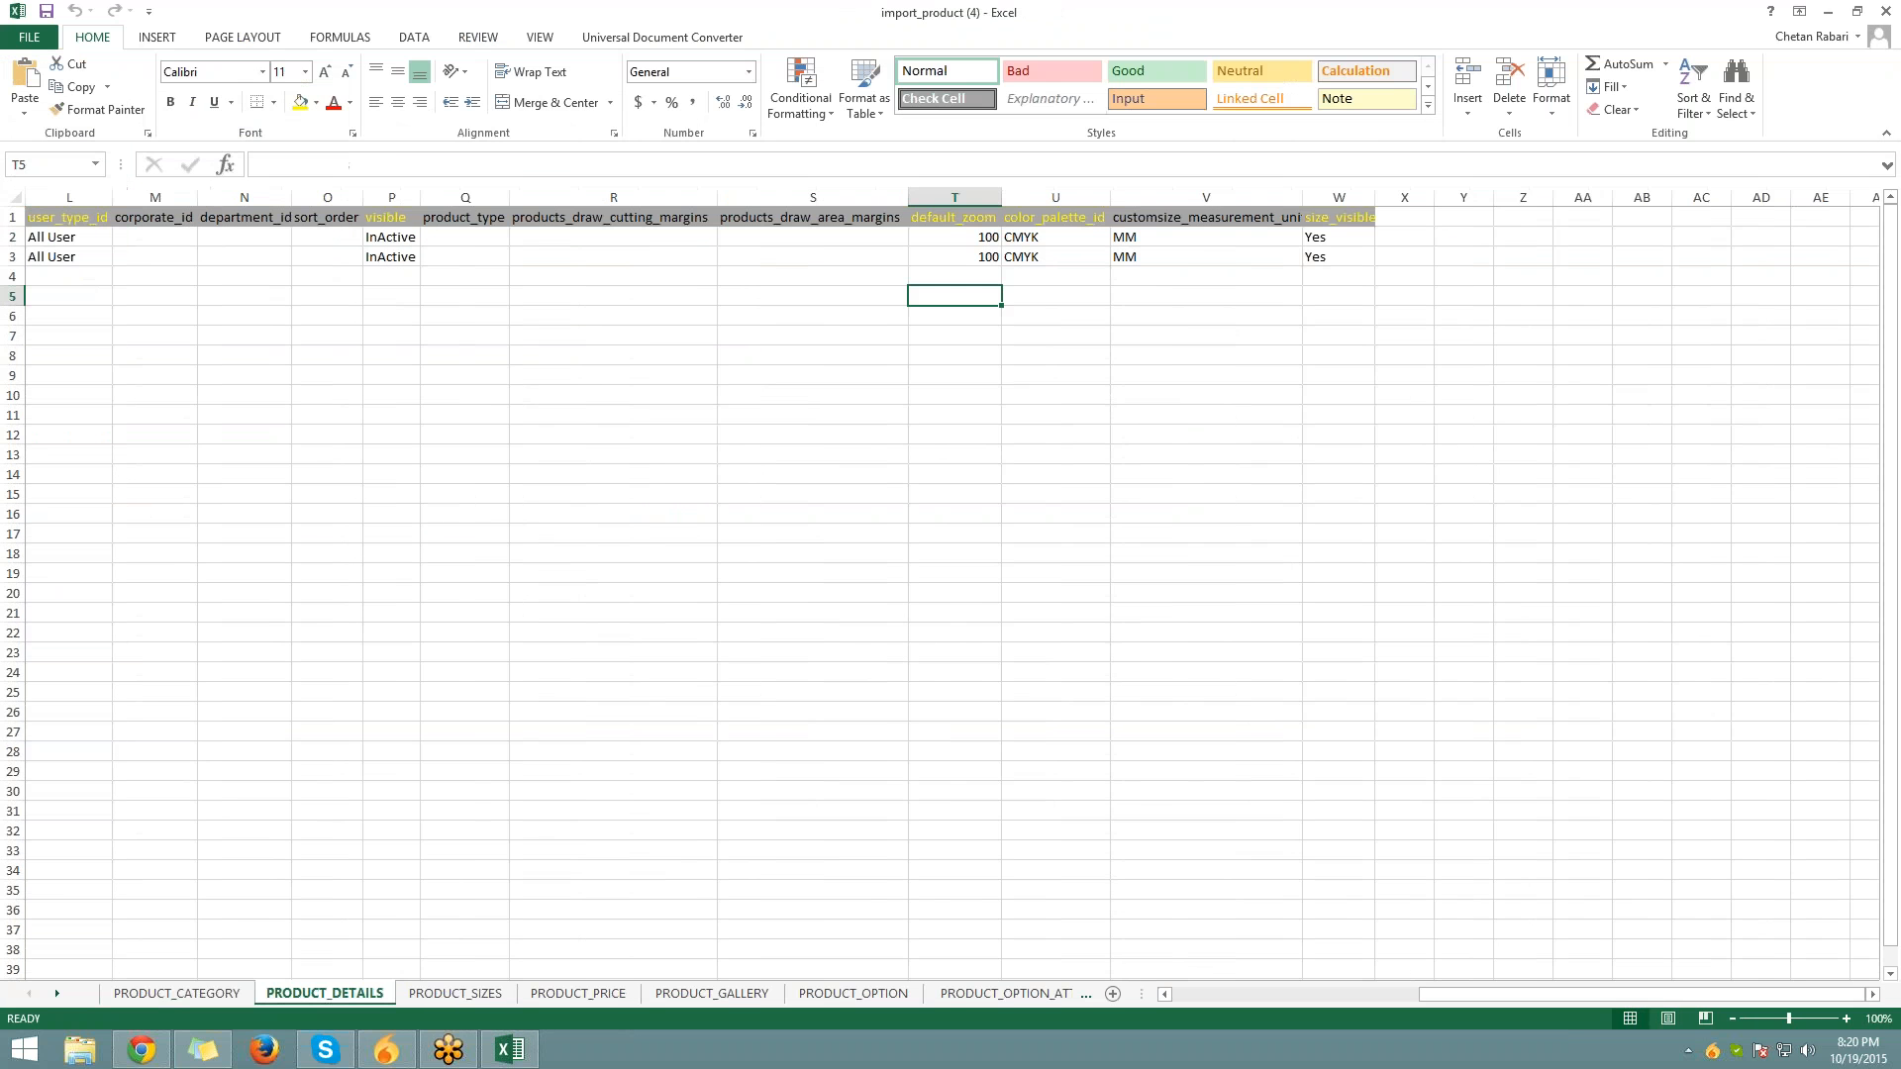
{"action": "left_click", "coordinate": [90, 260]}
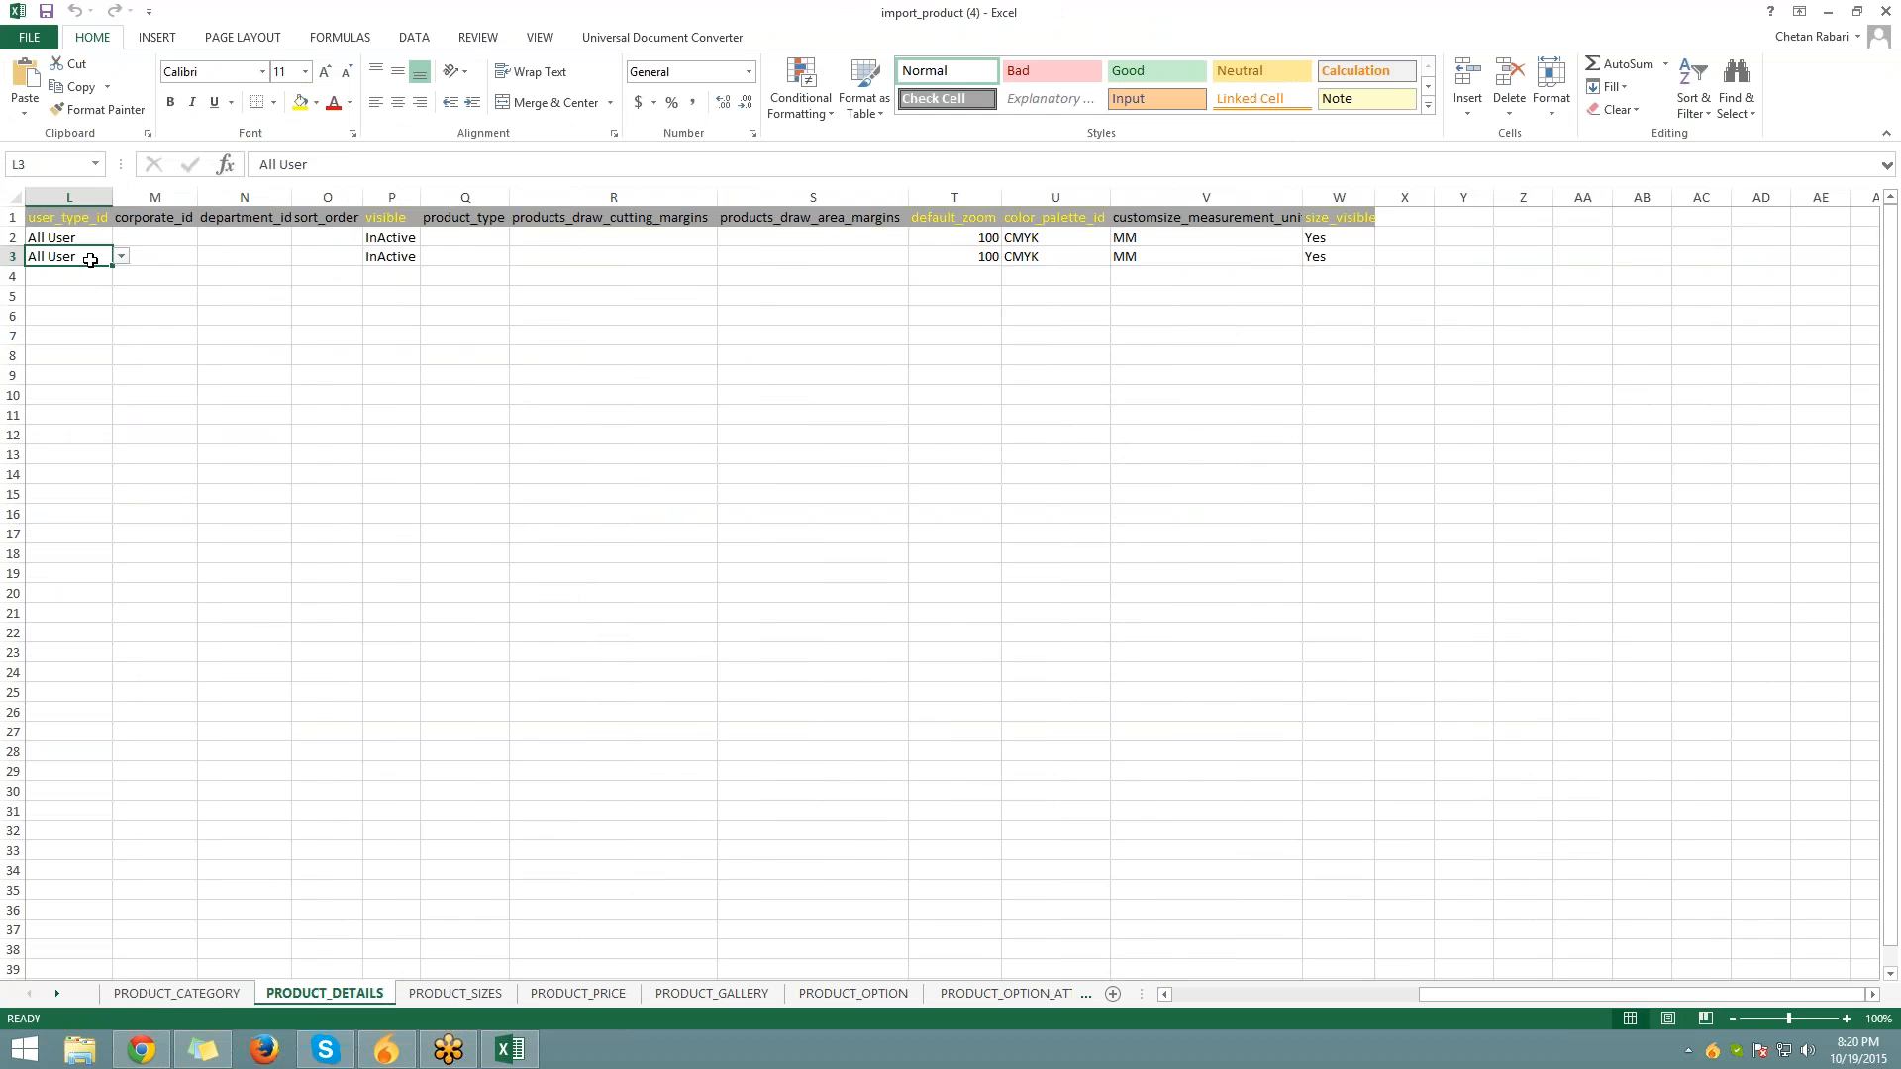
{"action": "key", "text": "Home"}
Review PRODUCT_DETAILS row 2 from products_title through the image and description cells
{"action": "left_click", "coordinate": [157, 235]}
{"action": "left_click", "coordinate": [274, 234]}
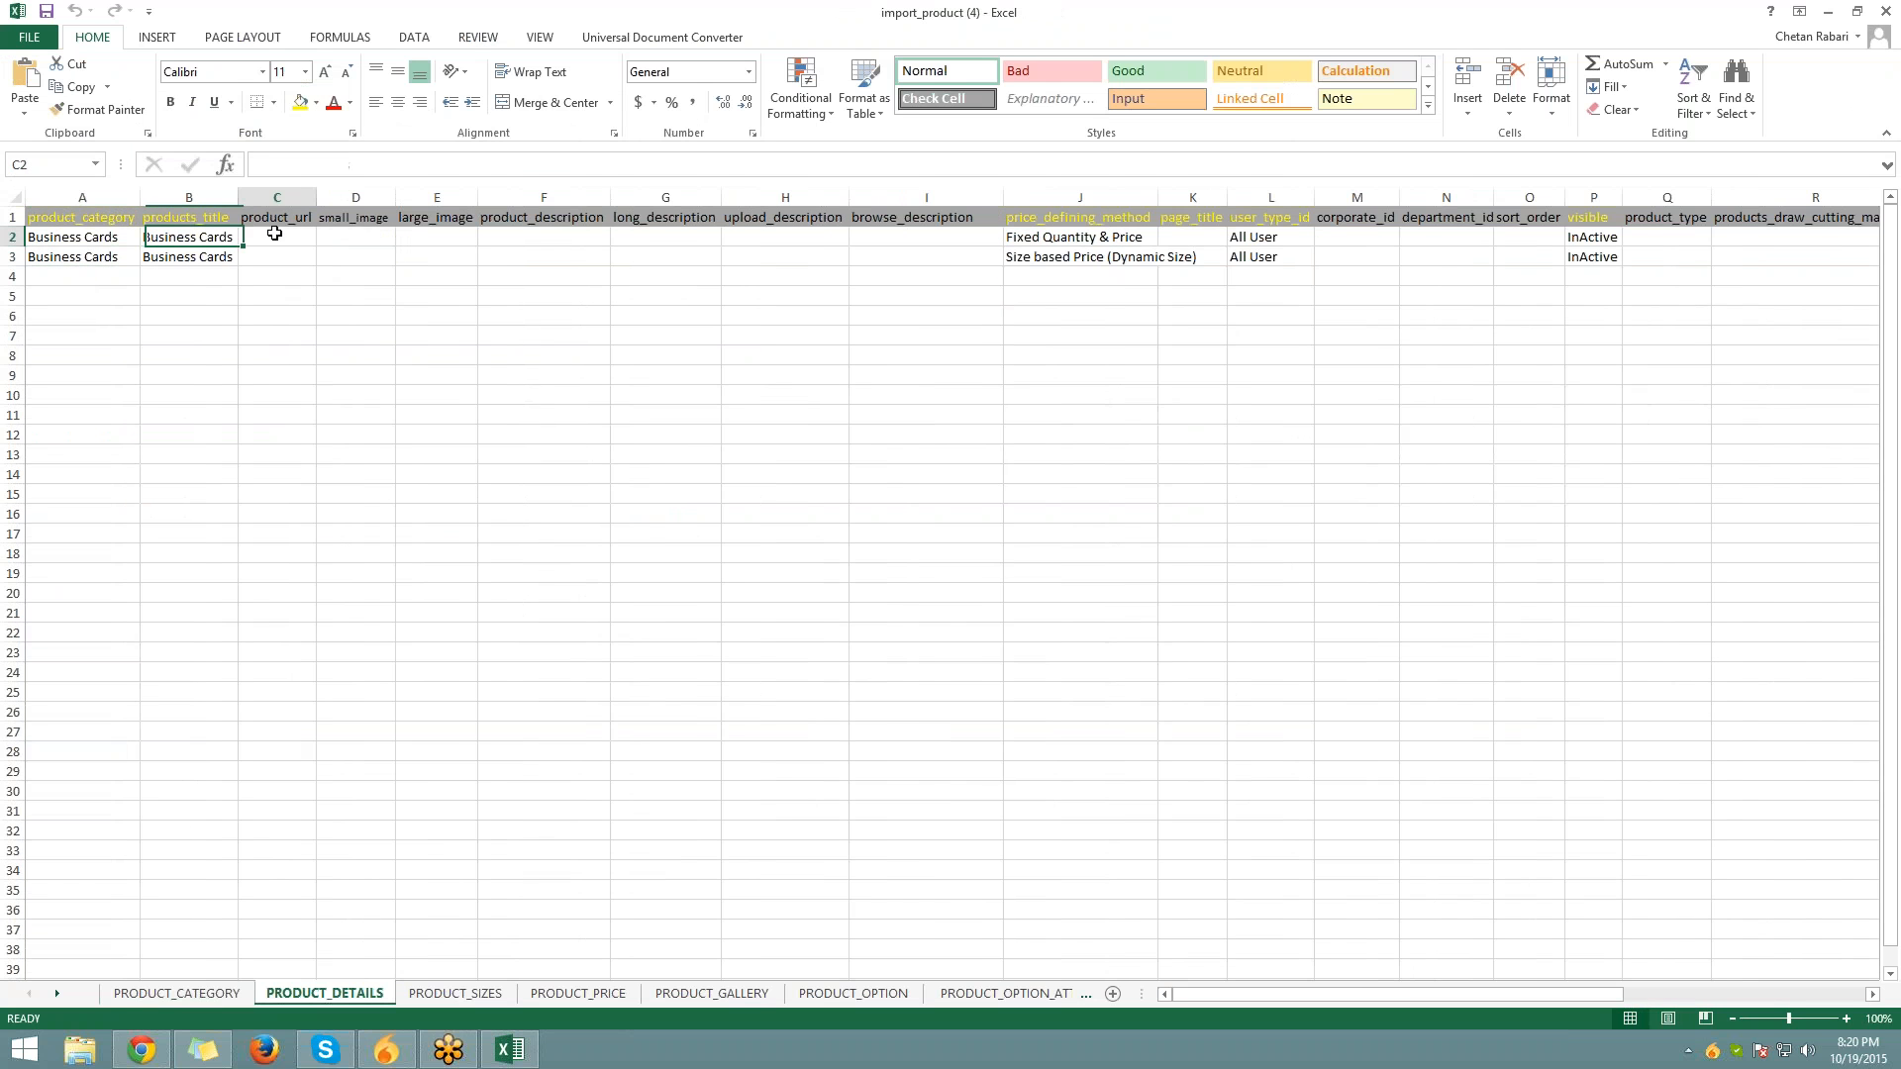
{"action": "left_click", "coordinate": [374, 241]}
{"action": "left_click", "coordinate": [454, 241]}
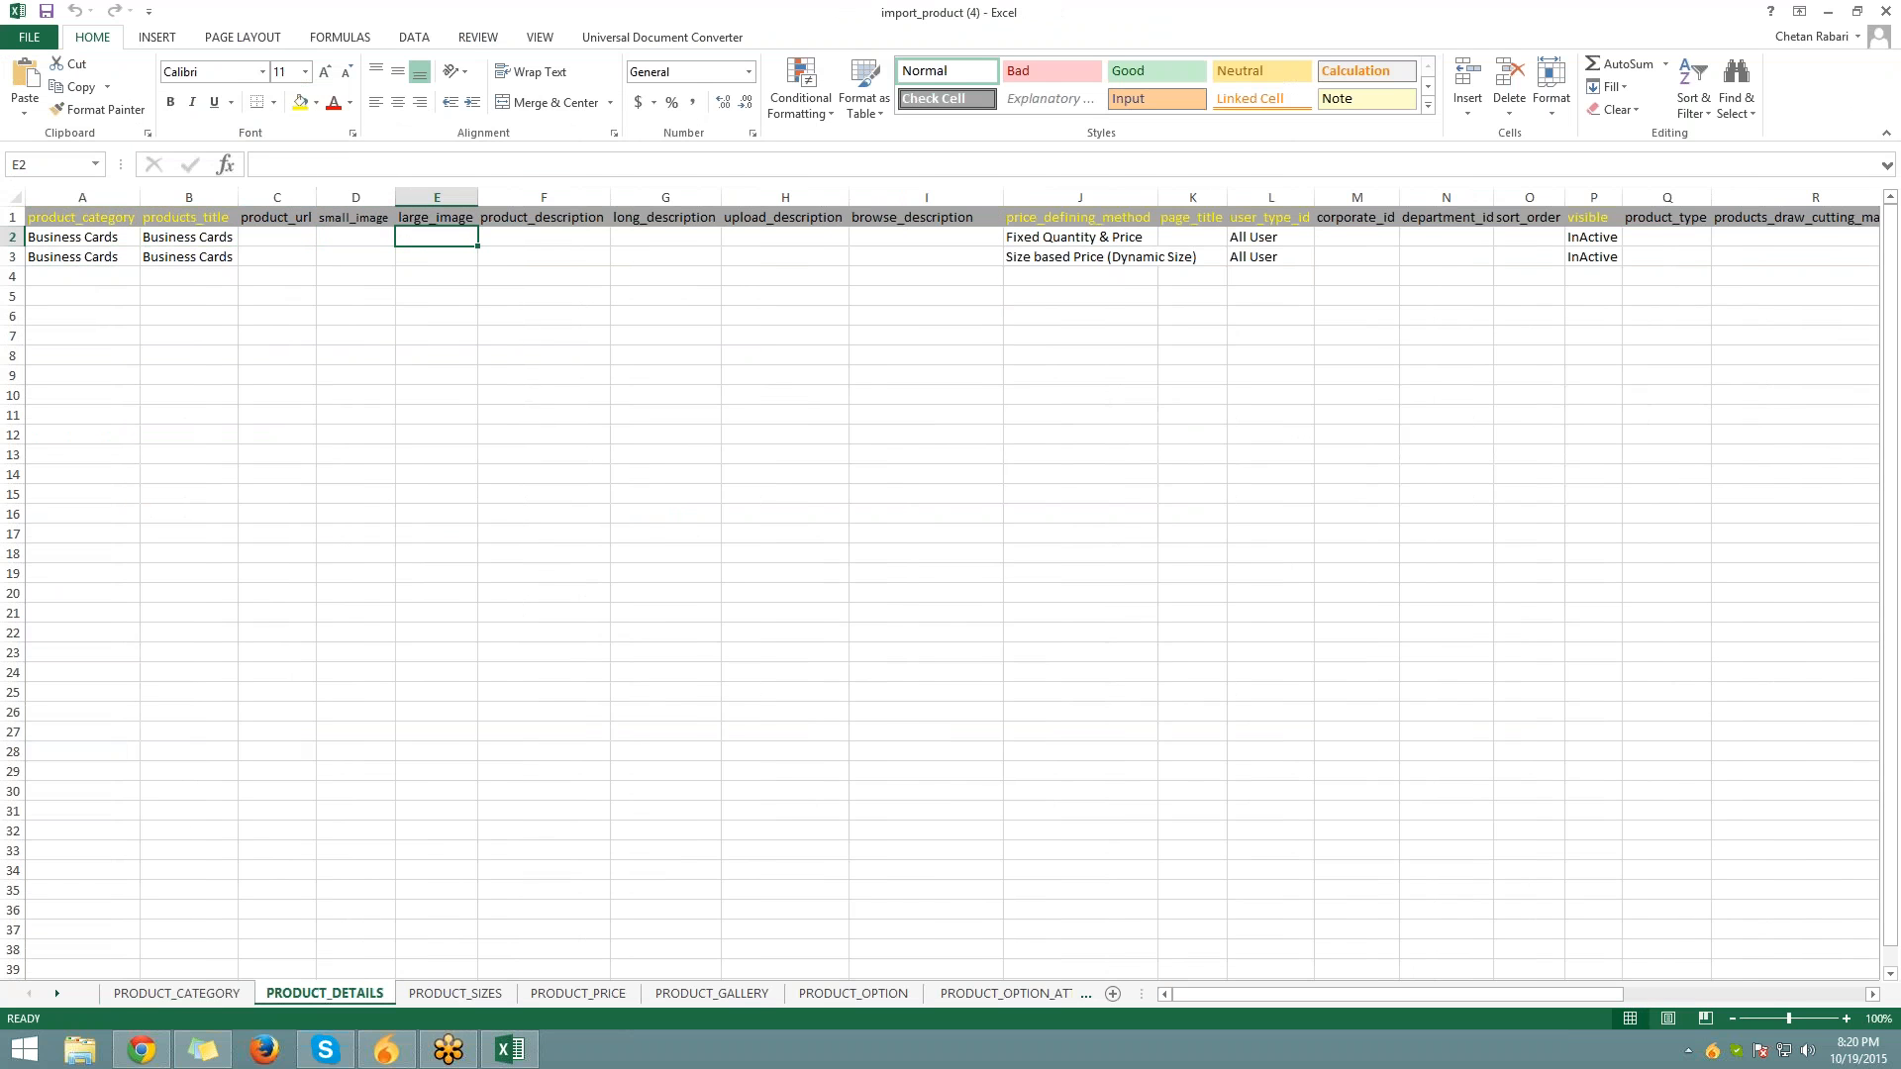
{"action": "left_click", "coordinate": [605, 241]}
{"action": "left_click", "coordinate": [693, 238]}
Check J2's Fixed Quantity & Price and the remaining row 2 cells, then view PRODUCT_SIZES
{"action": "left_click", "coordinate": [1084, 238]}
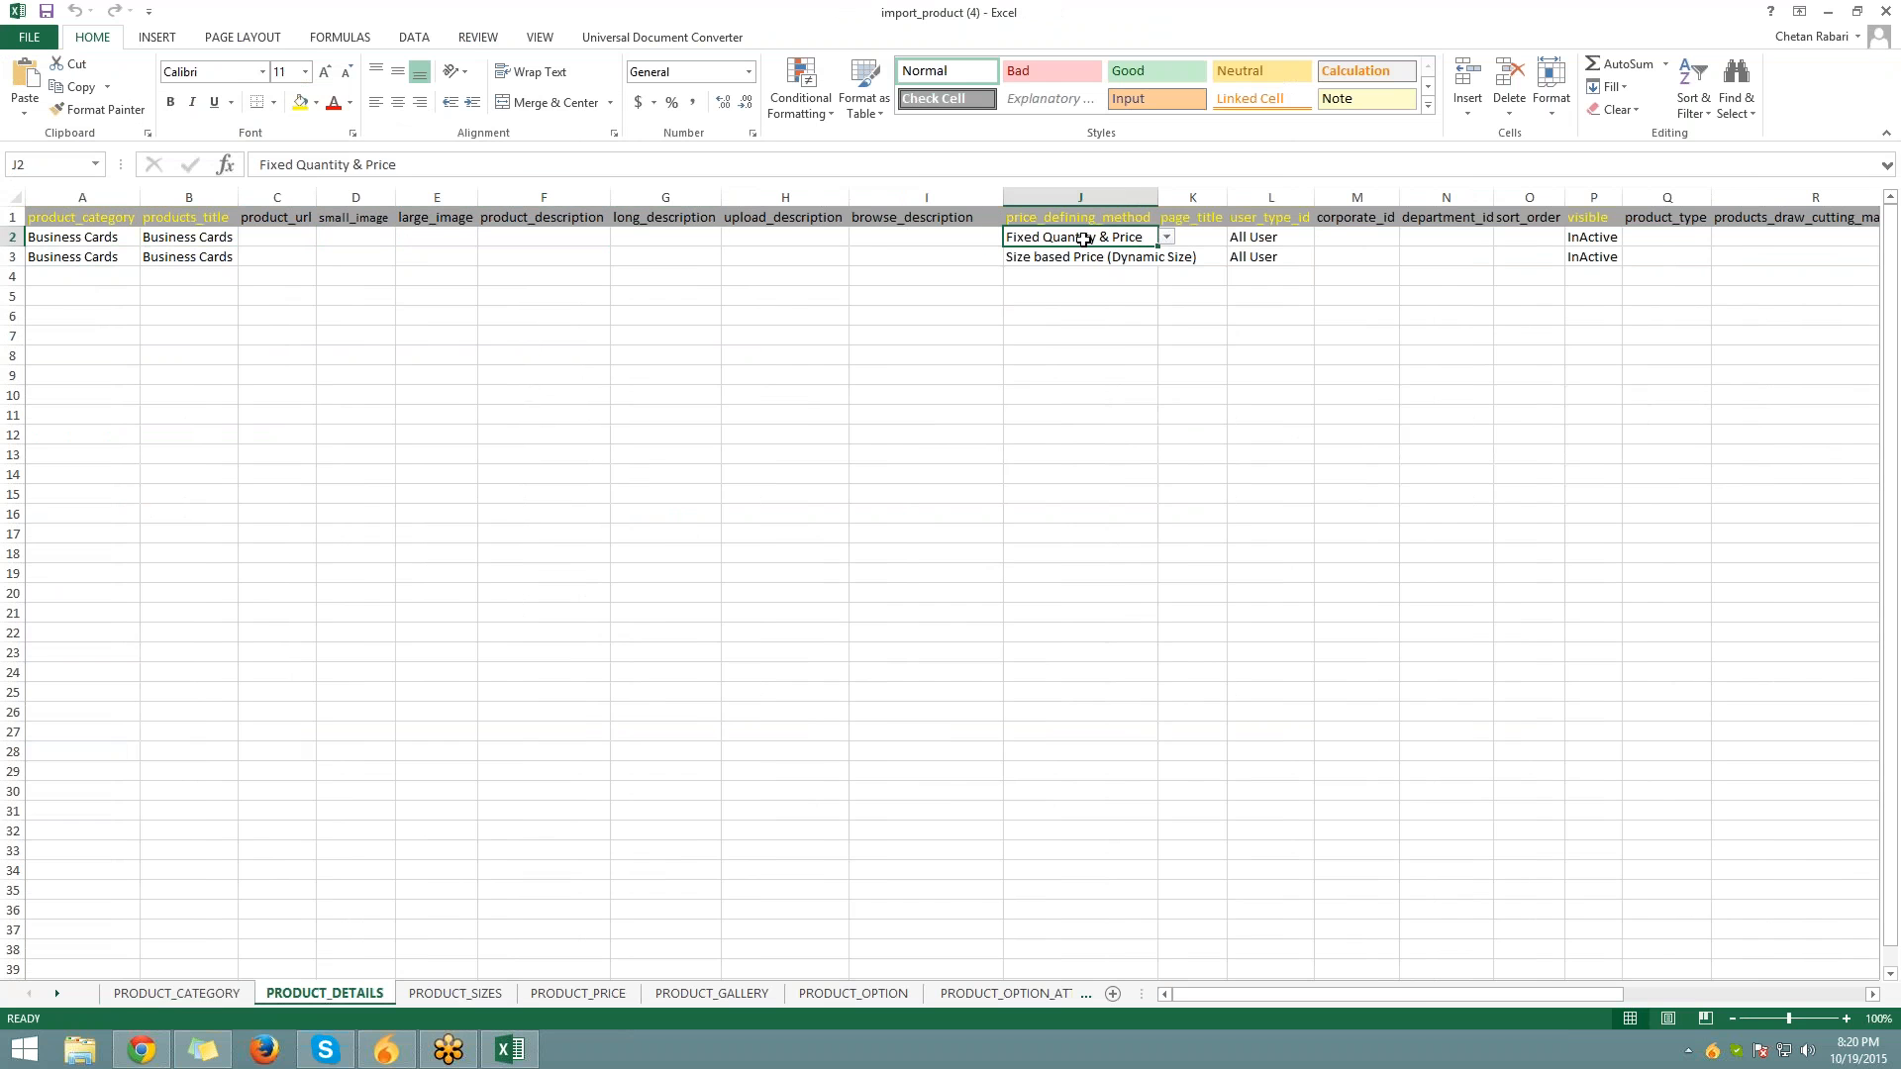
{"action": "key", "text": "Right"}
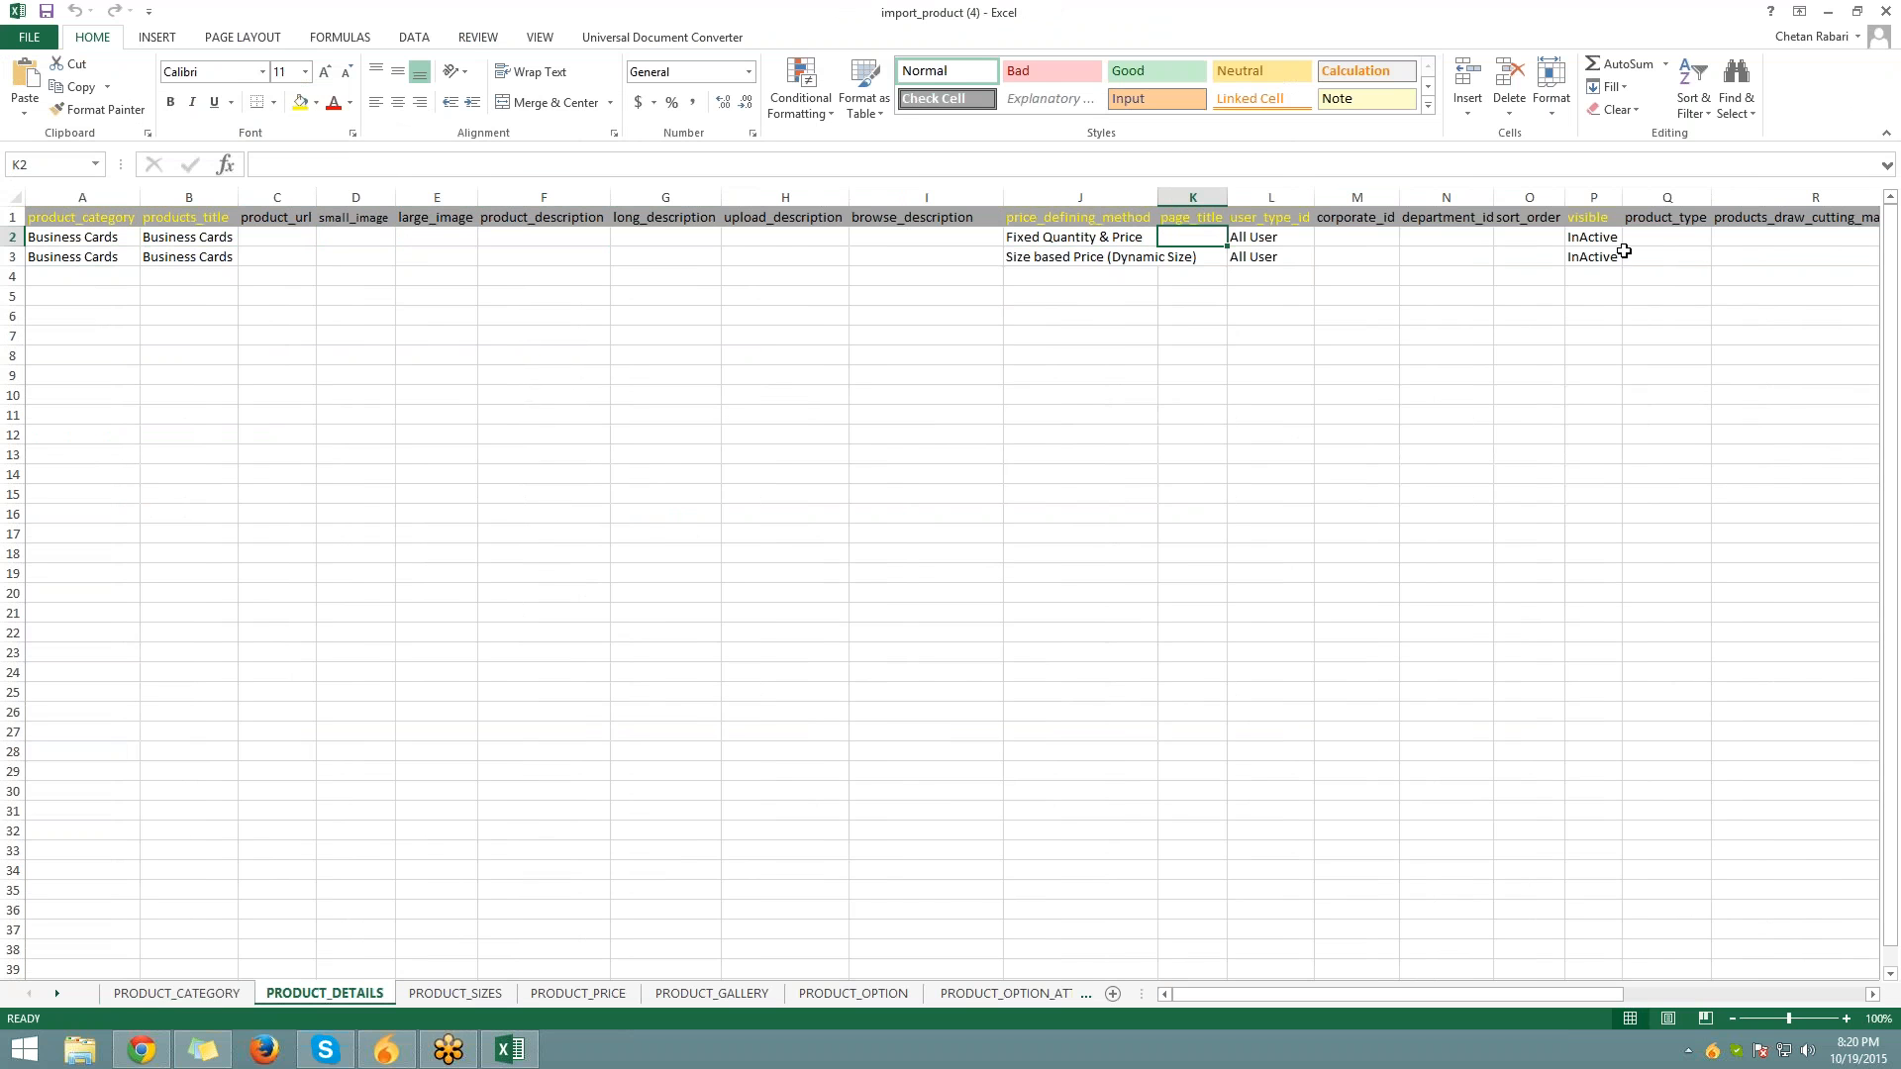
{"action": "key", "text": "Right"}
{"action": "key", "text": "Right"}
{"action": "key", "text": "Right"}
{"action": "key", "text": "Right"}
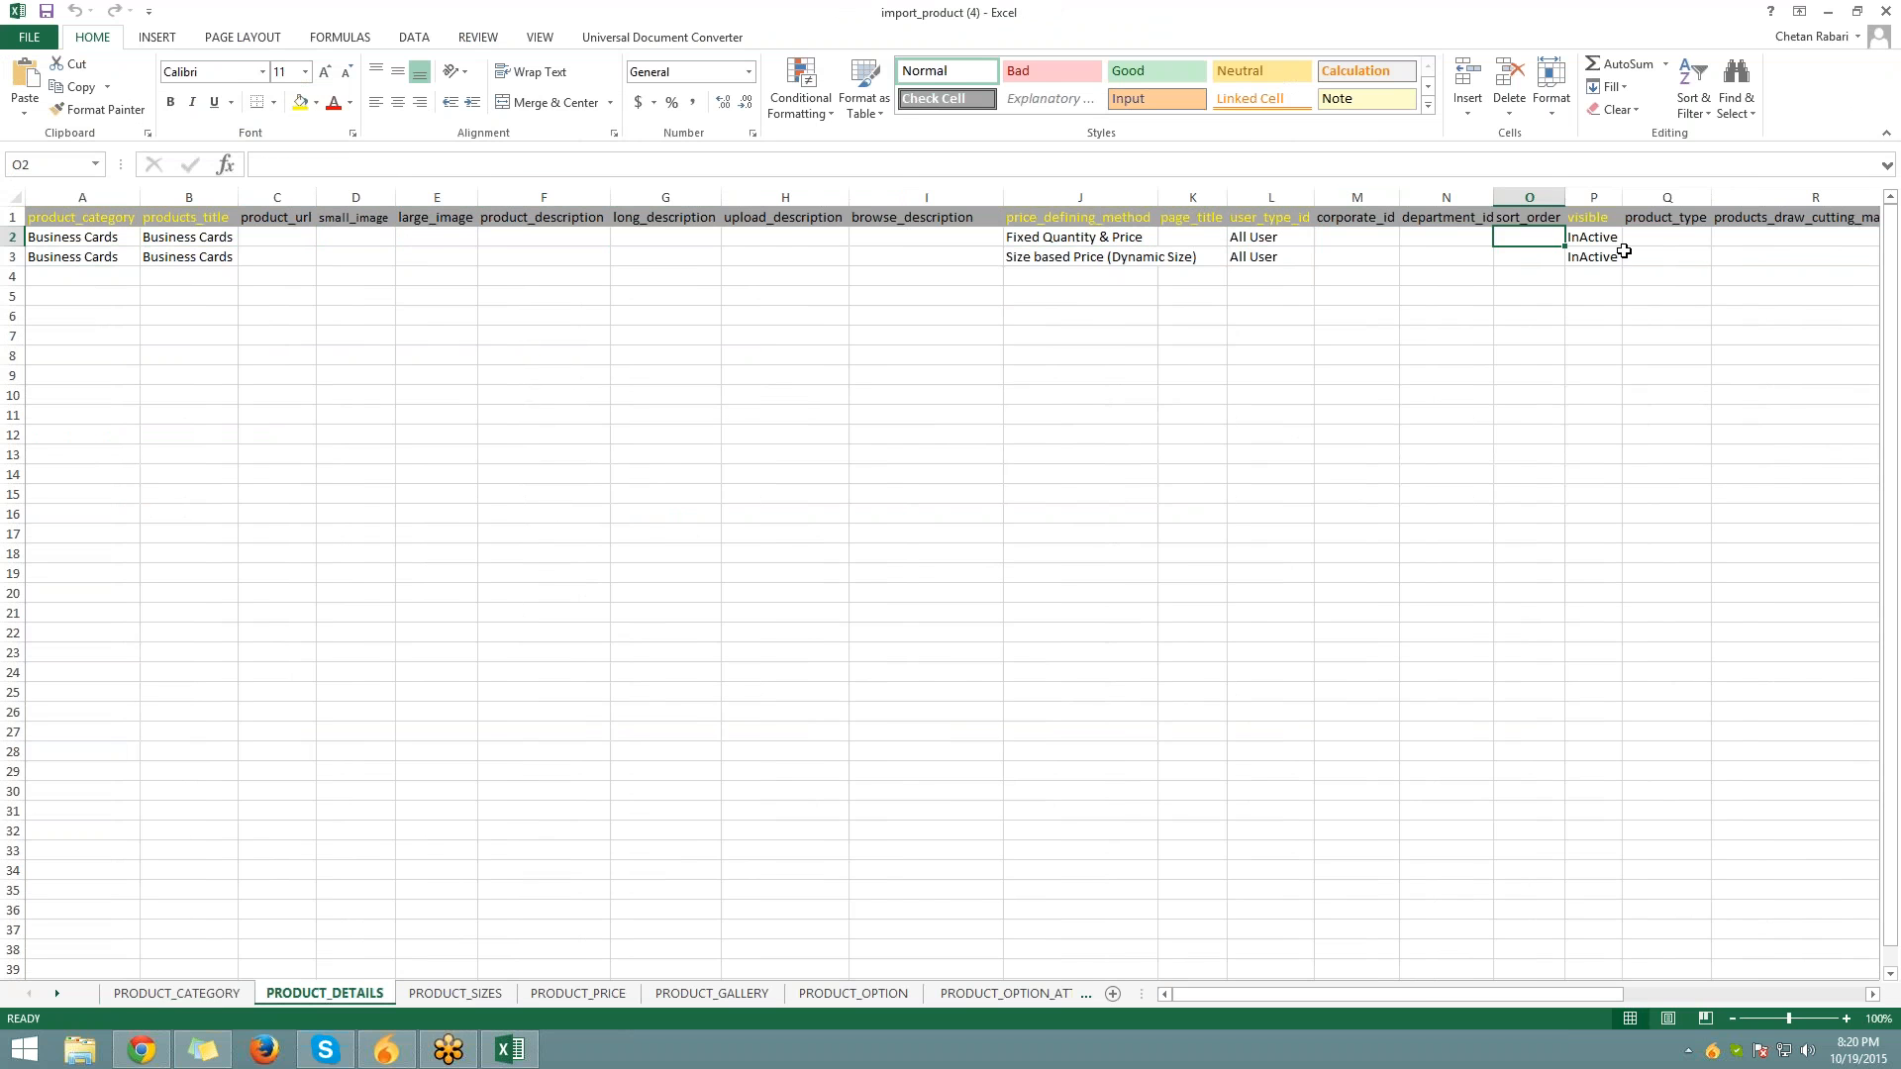
{"action": "key", "text": "Right"}
{"action": "key", "text": "Right"}
{"action": "key", "text": "Right"}
{"action": "key", "text": "Right"}
{"action": "key", "text": "Right"}
{"action": "key", "text": "Right"}
{"action": "key", "text": "Right"}
{"action": "key", "text": "Right"}
{"action": "key", "text": "Right"}
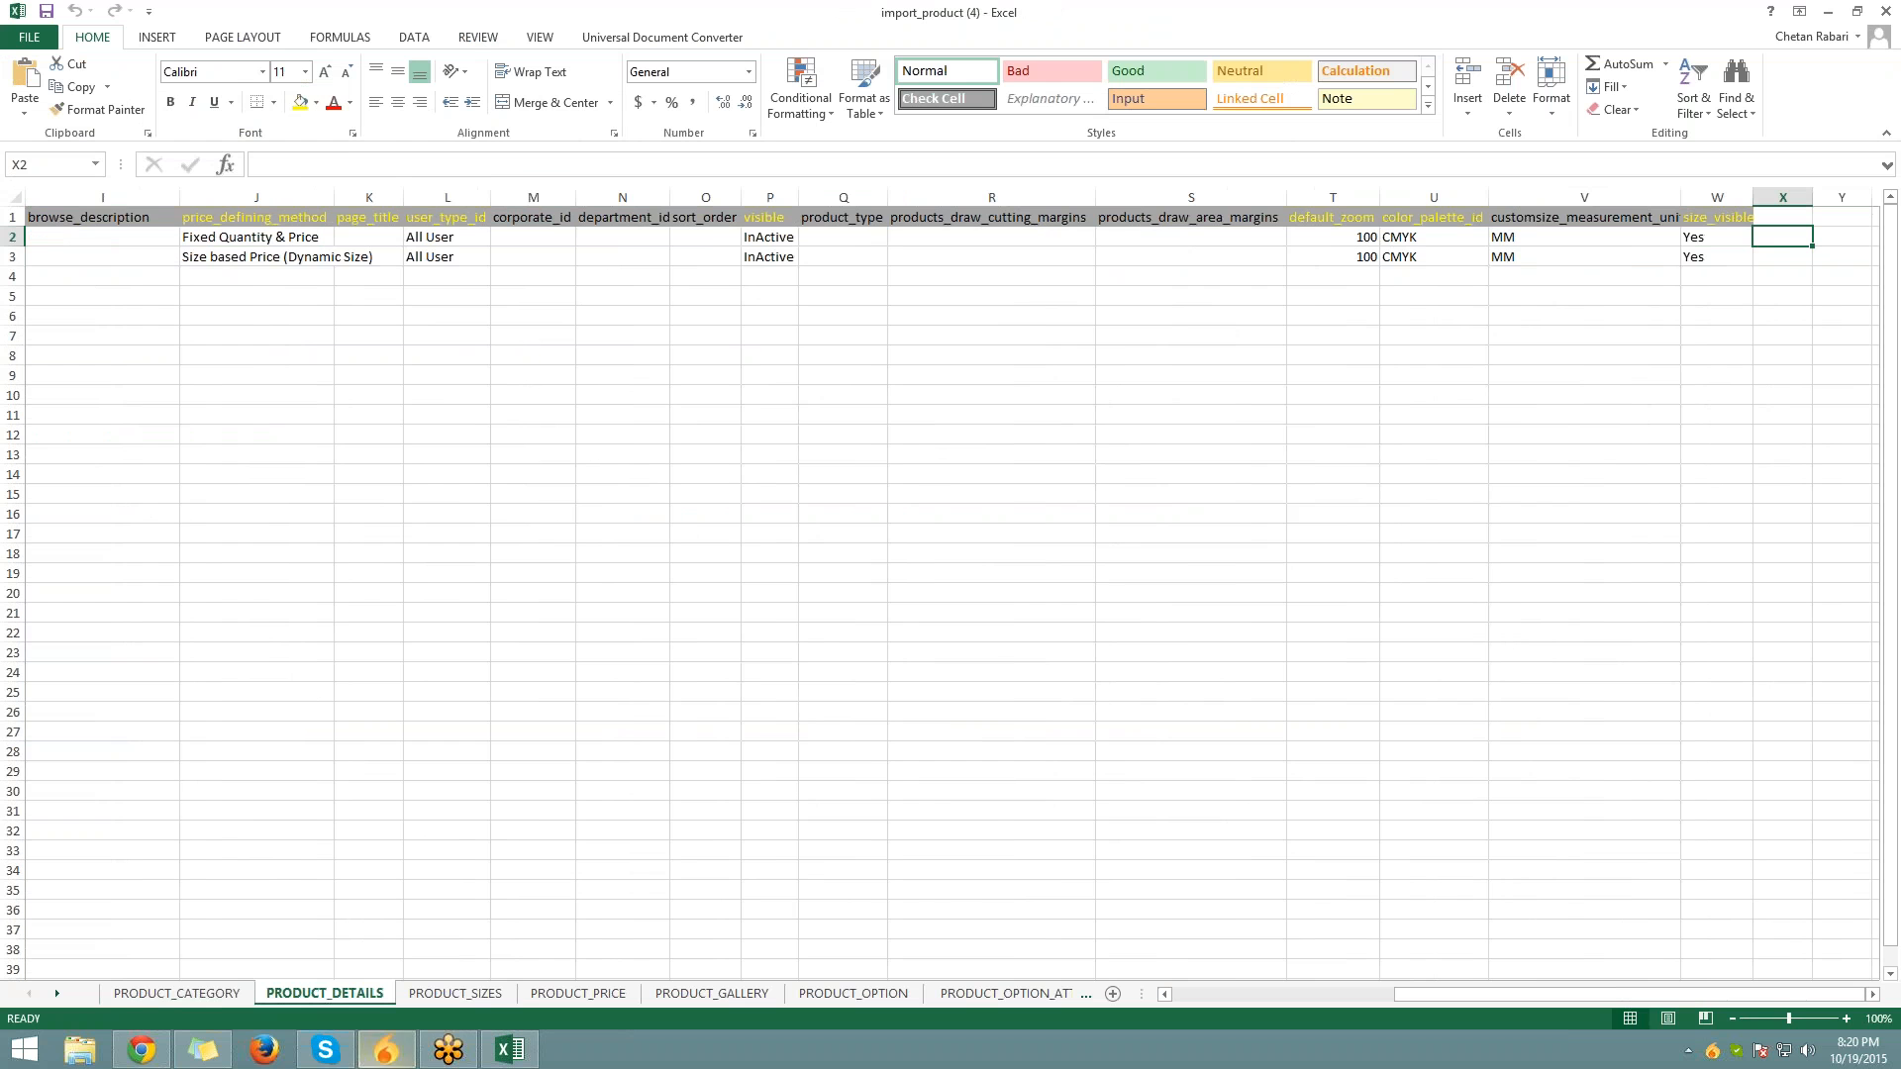
{"action": "left_click", "coordinate": [484, 994]}
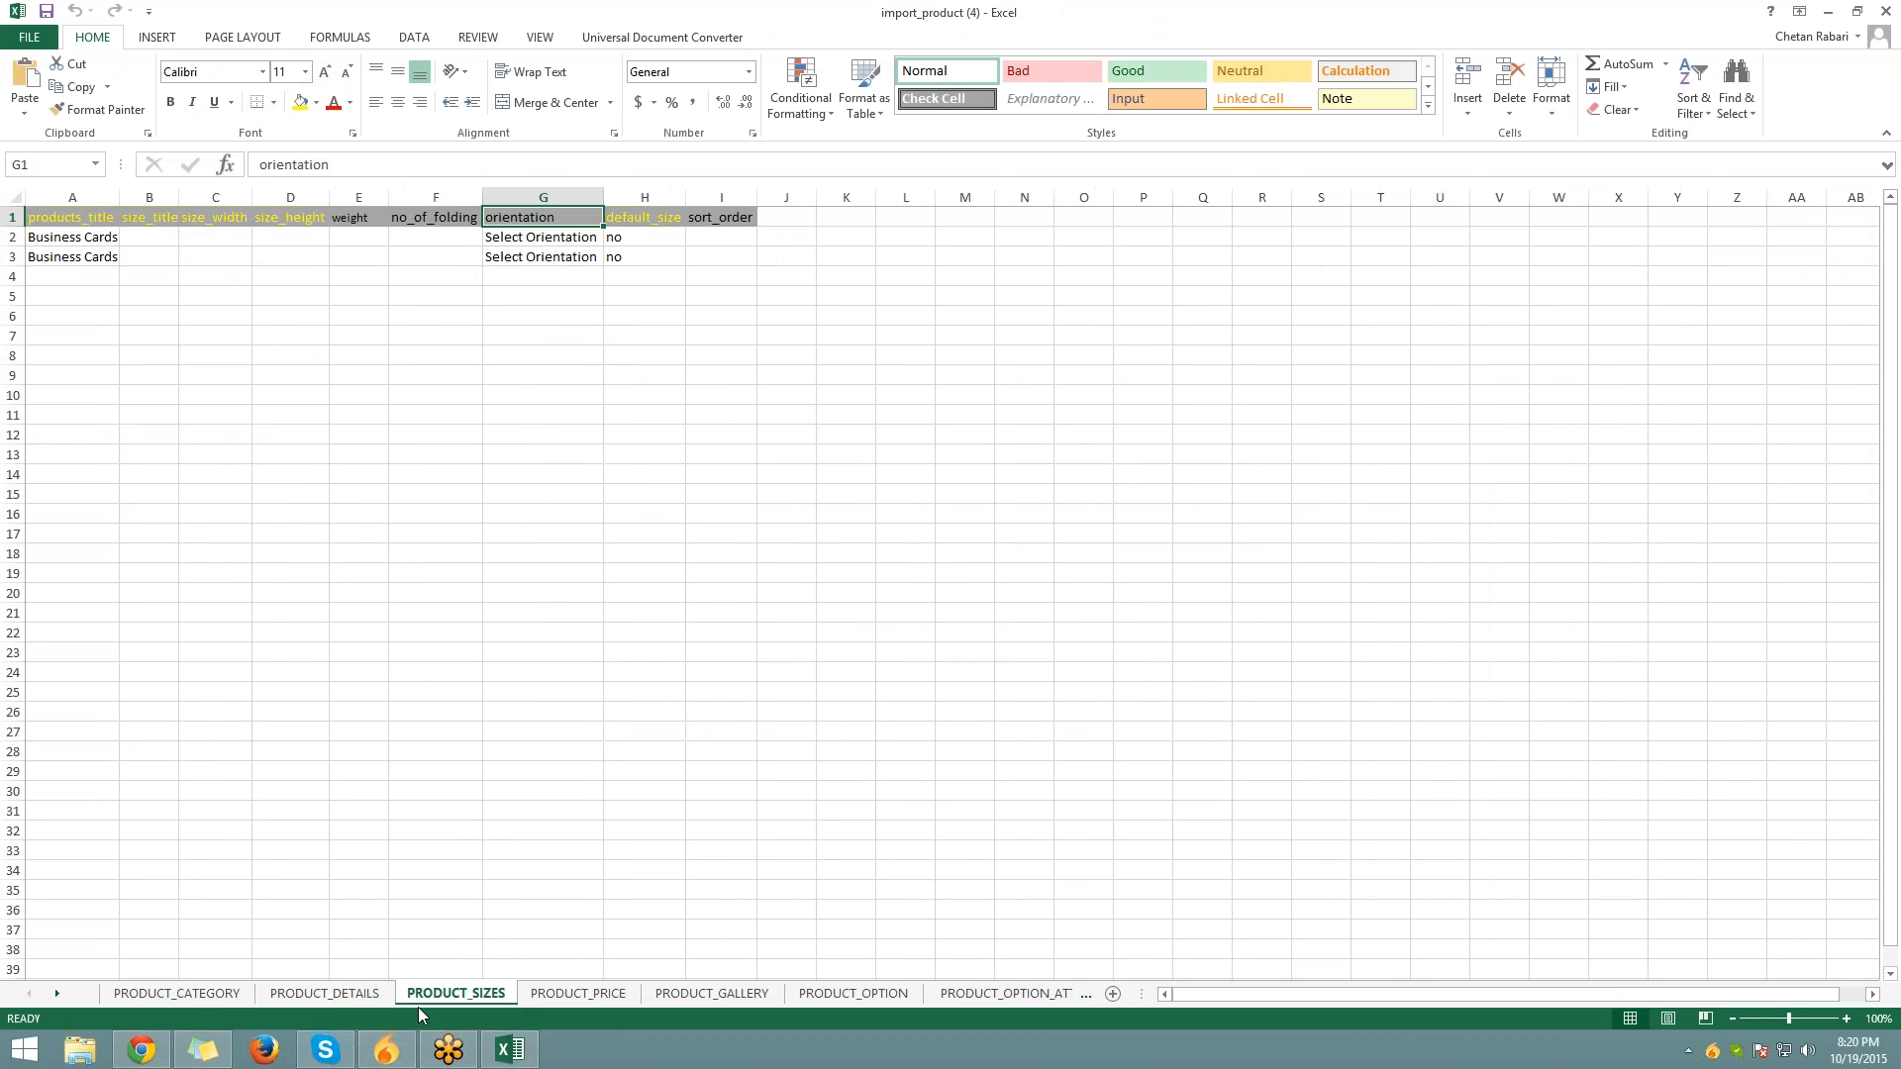
Inspect the empty size_width and size_height cells on the PRODUCT_SIZES sheet
{"action": "left_click", "coordinate": [328, 902]}
{"action": "key", "text": "Left"}
{"action": "key", "text": "Left"}
{"action": "key", "text": "Left"}
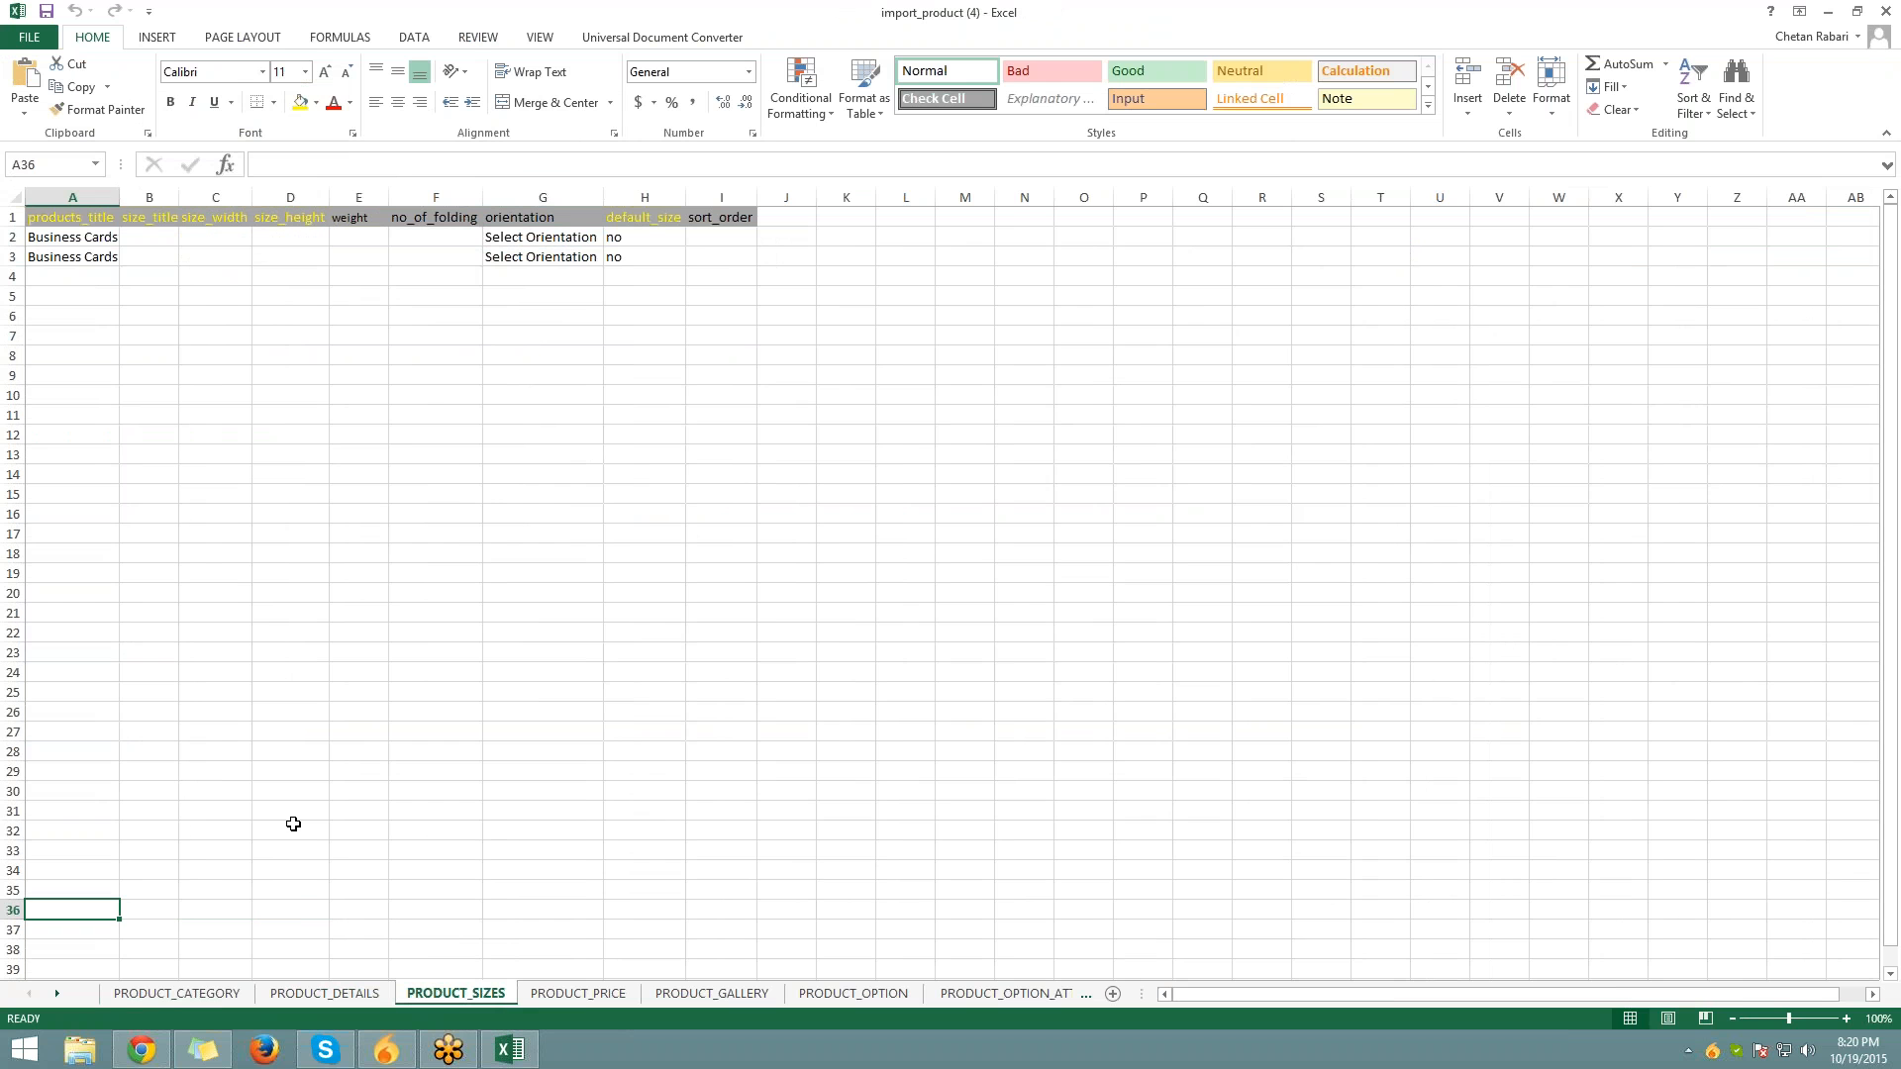
{"action": "left_click", "coordinate": [220, 238]}
{"action": "left_click", "coordinate": [287, 241]}
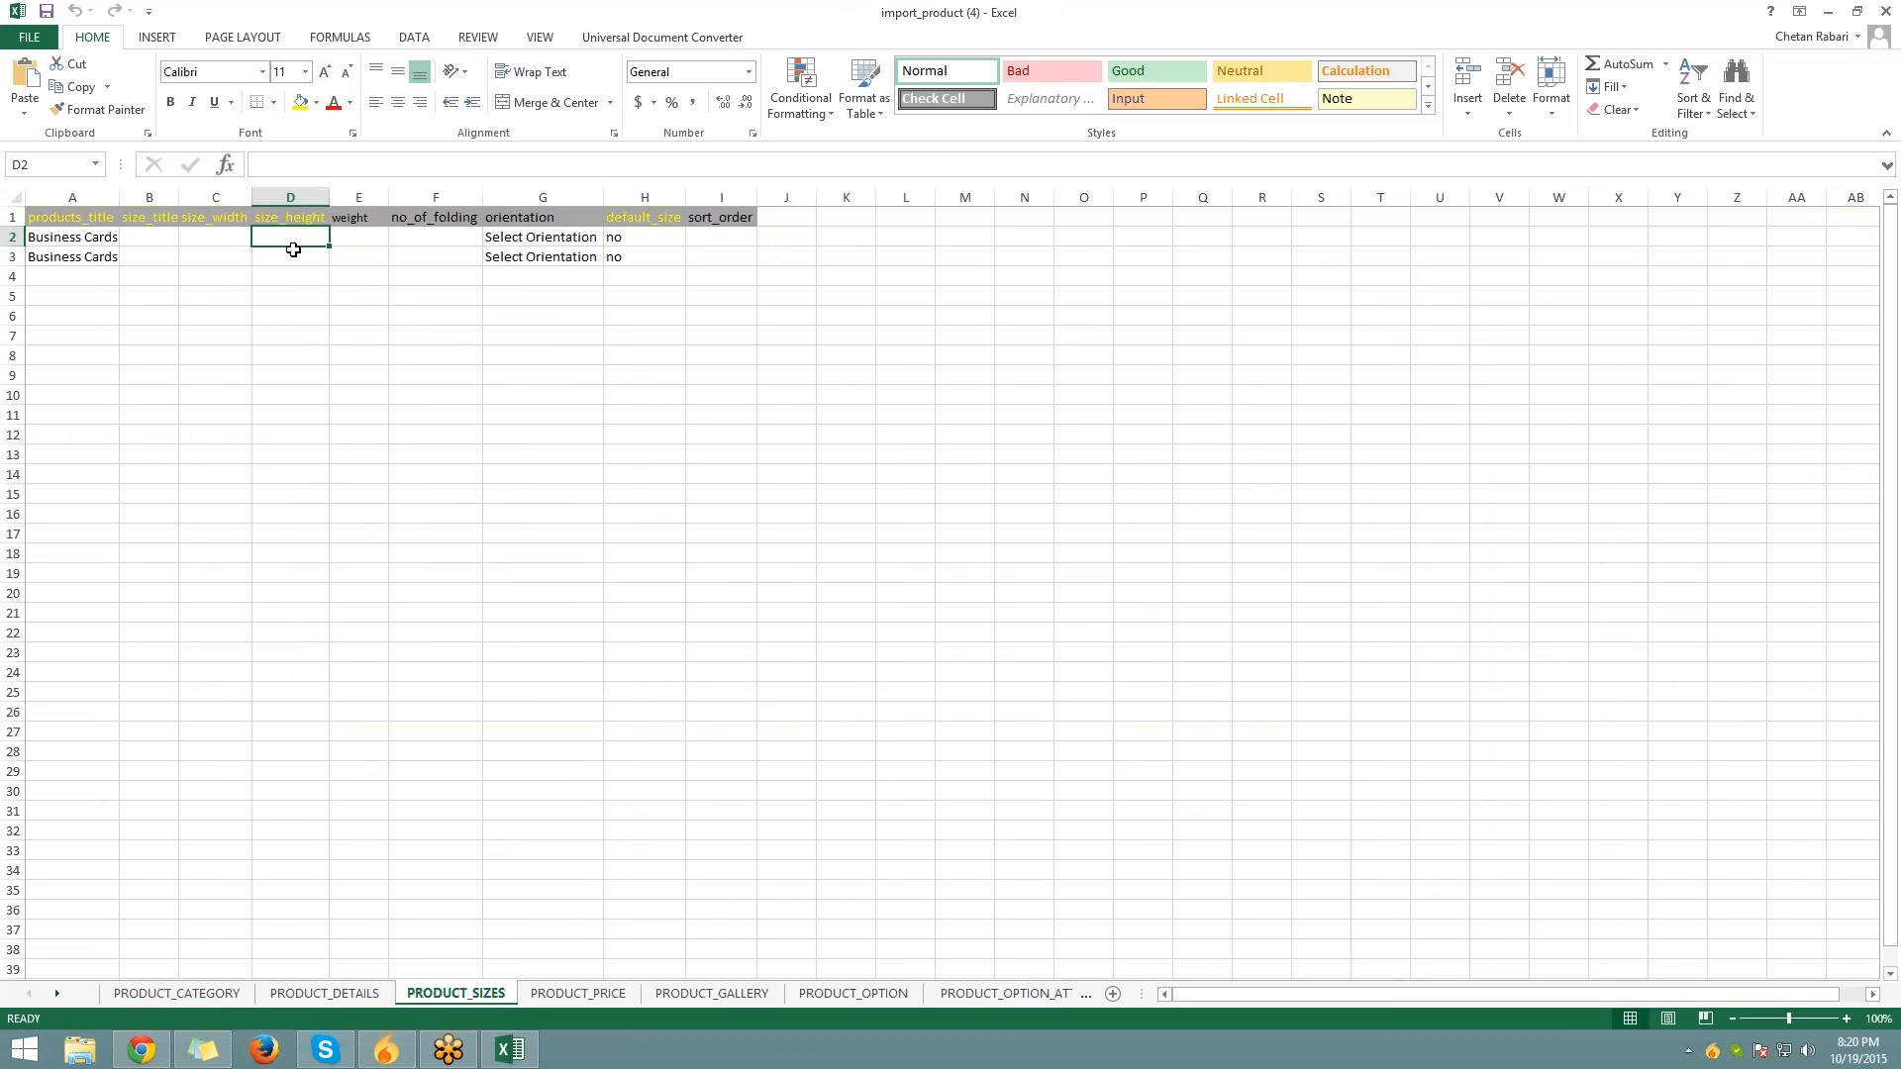
Look over the PRODUCT_PRICE and PRODUCT_GALLERY sheets, selecting gallery cells A3 to A29
{"action": "left_click", "coordinate": [578, 993]}
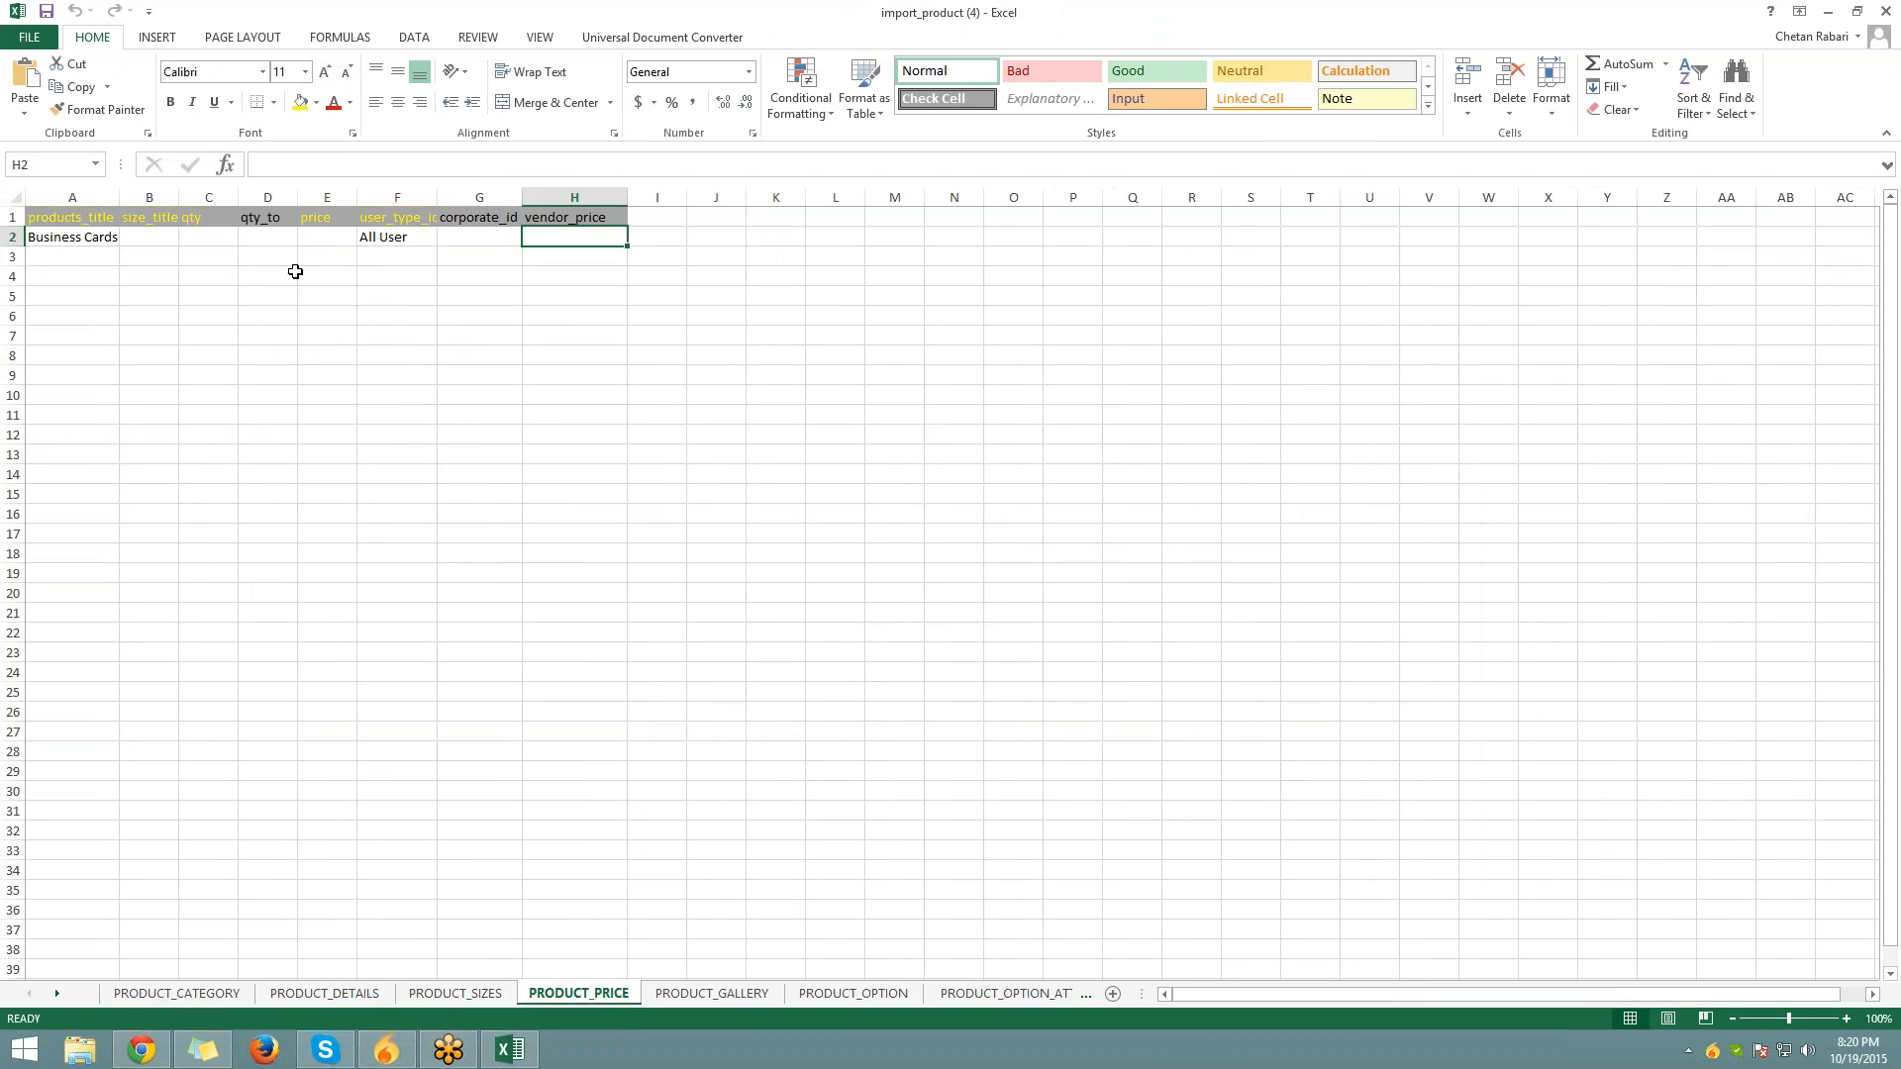
{"action": "left_click", "coordinate": [712, 993]}
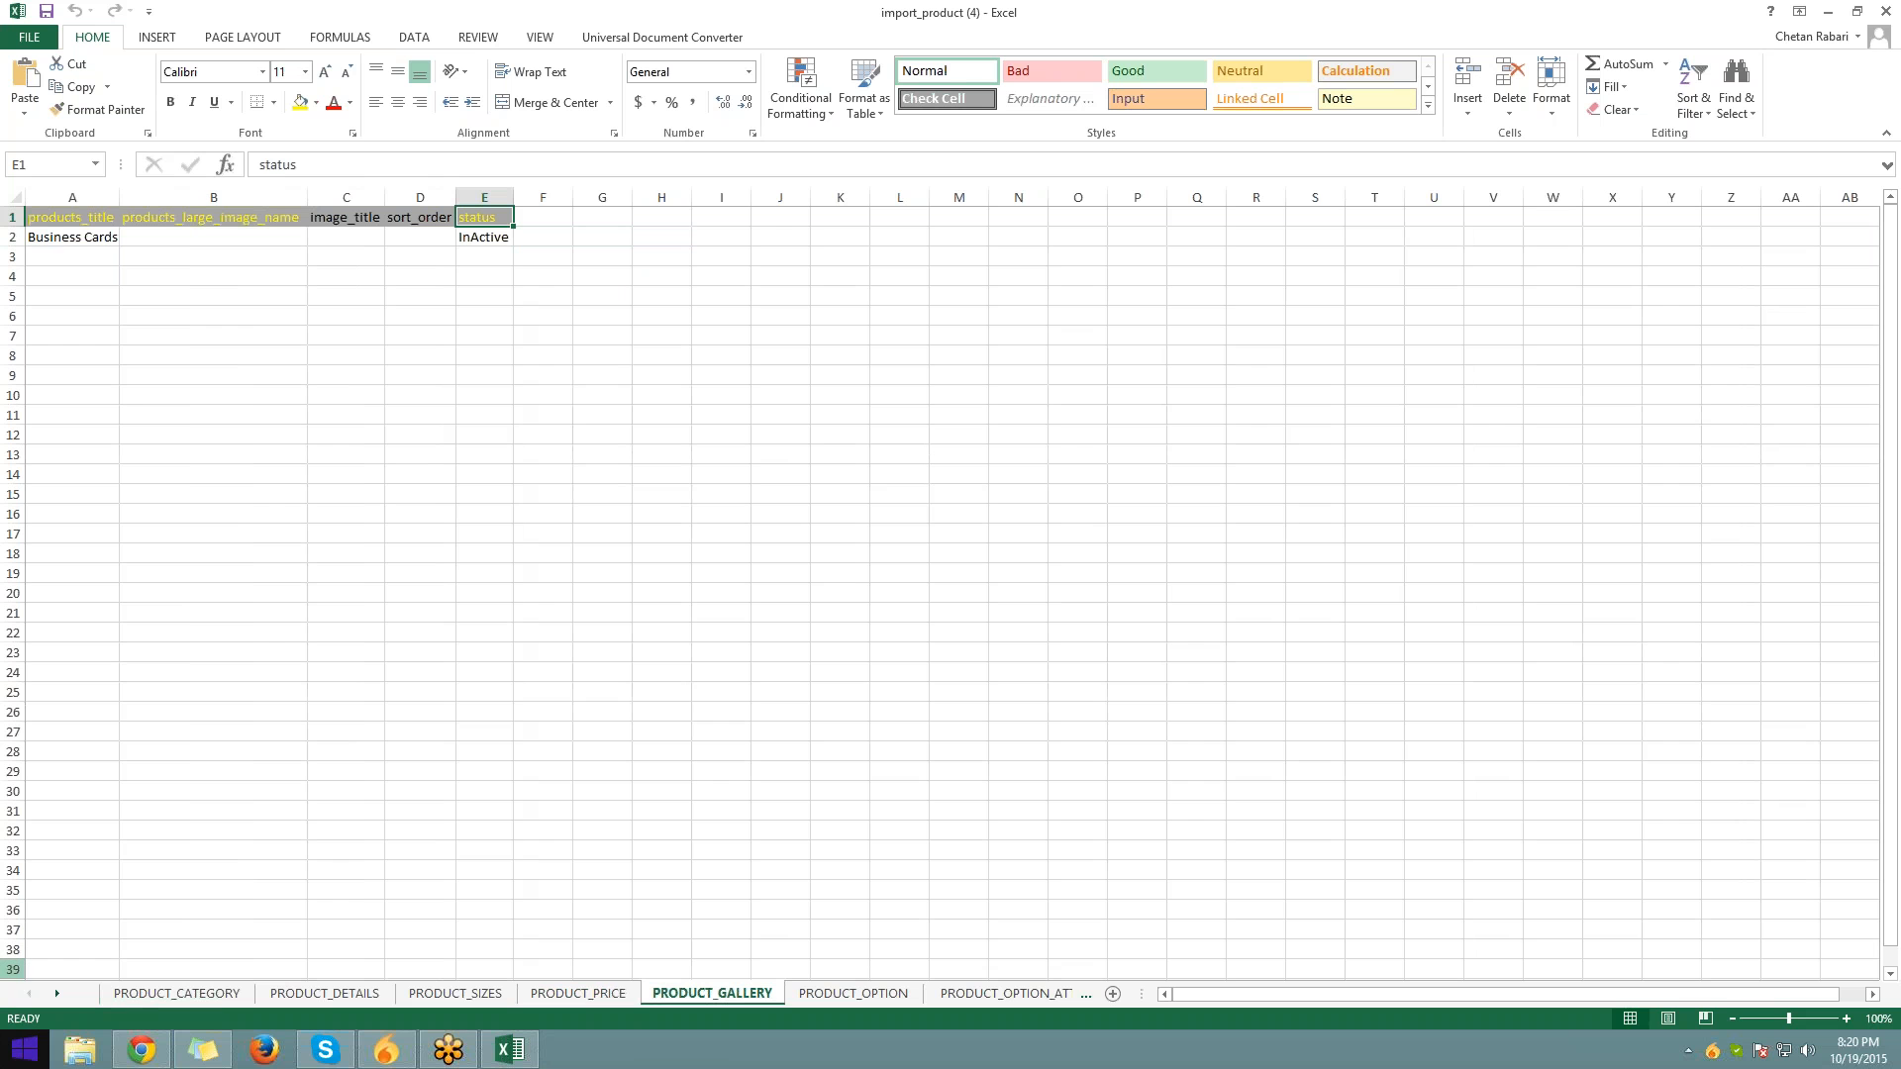
{"action": "left_click_drag", "start_coordinate": [85, 258], "coordinate": [102, 772]}
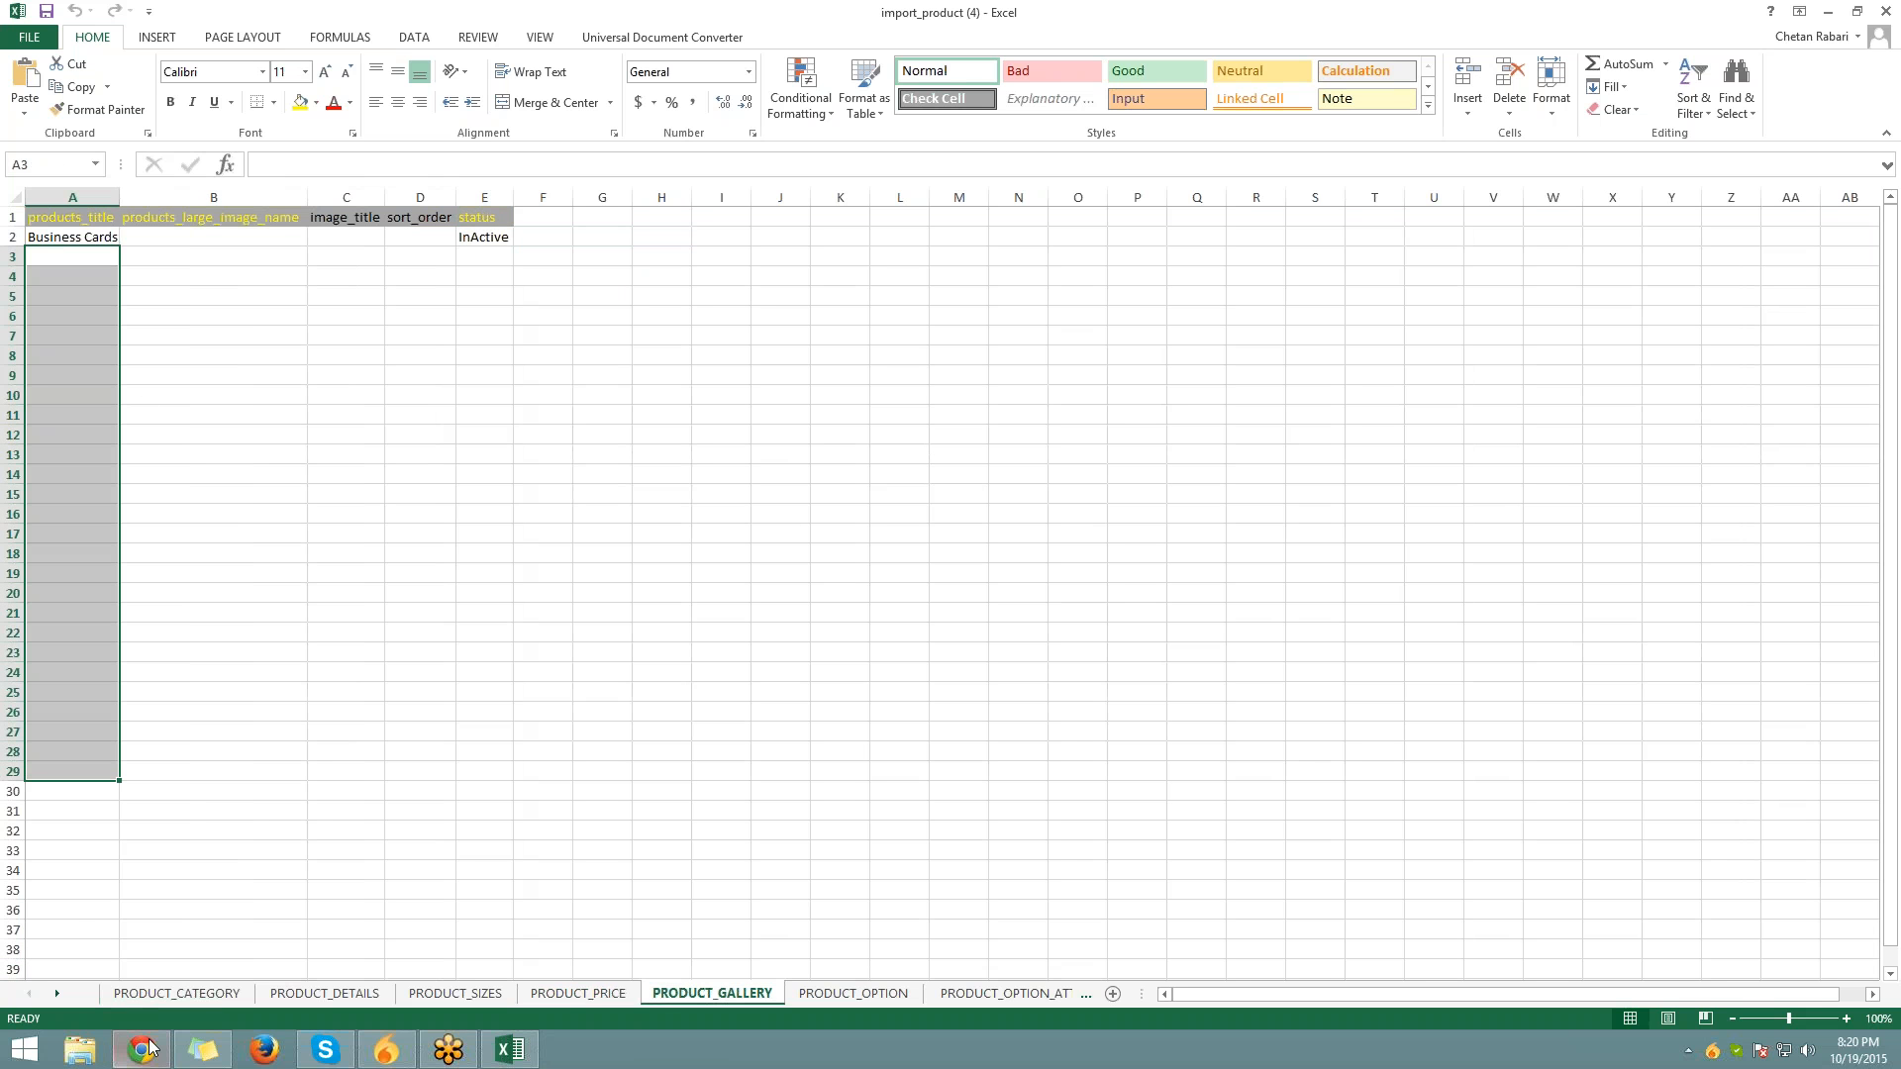
{"action": "mouse_move", "coordinate": [159, 1045]}
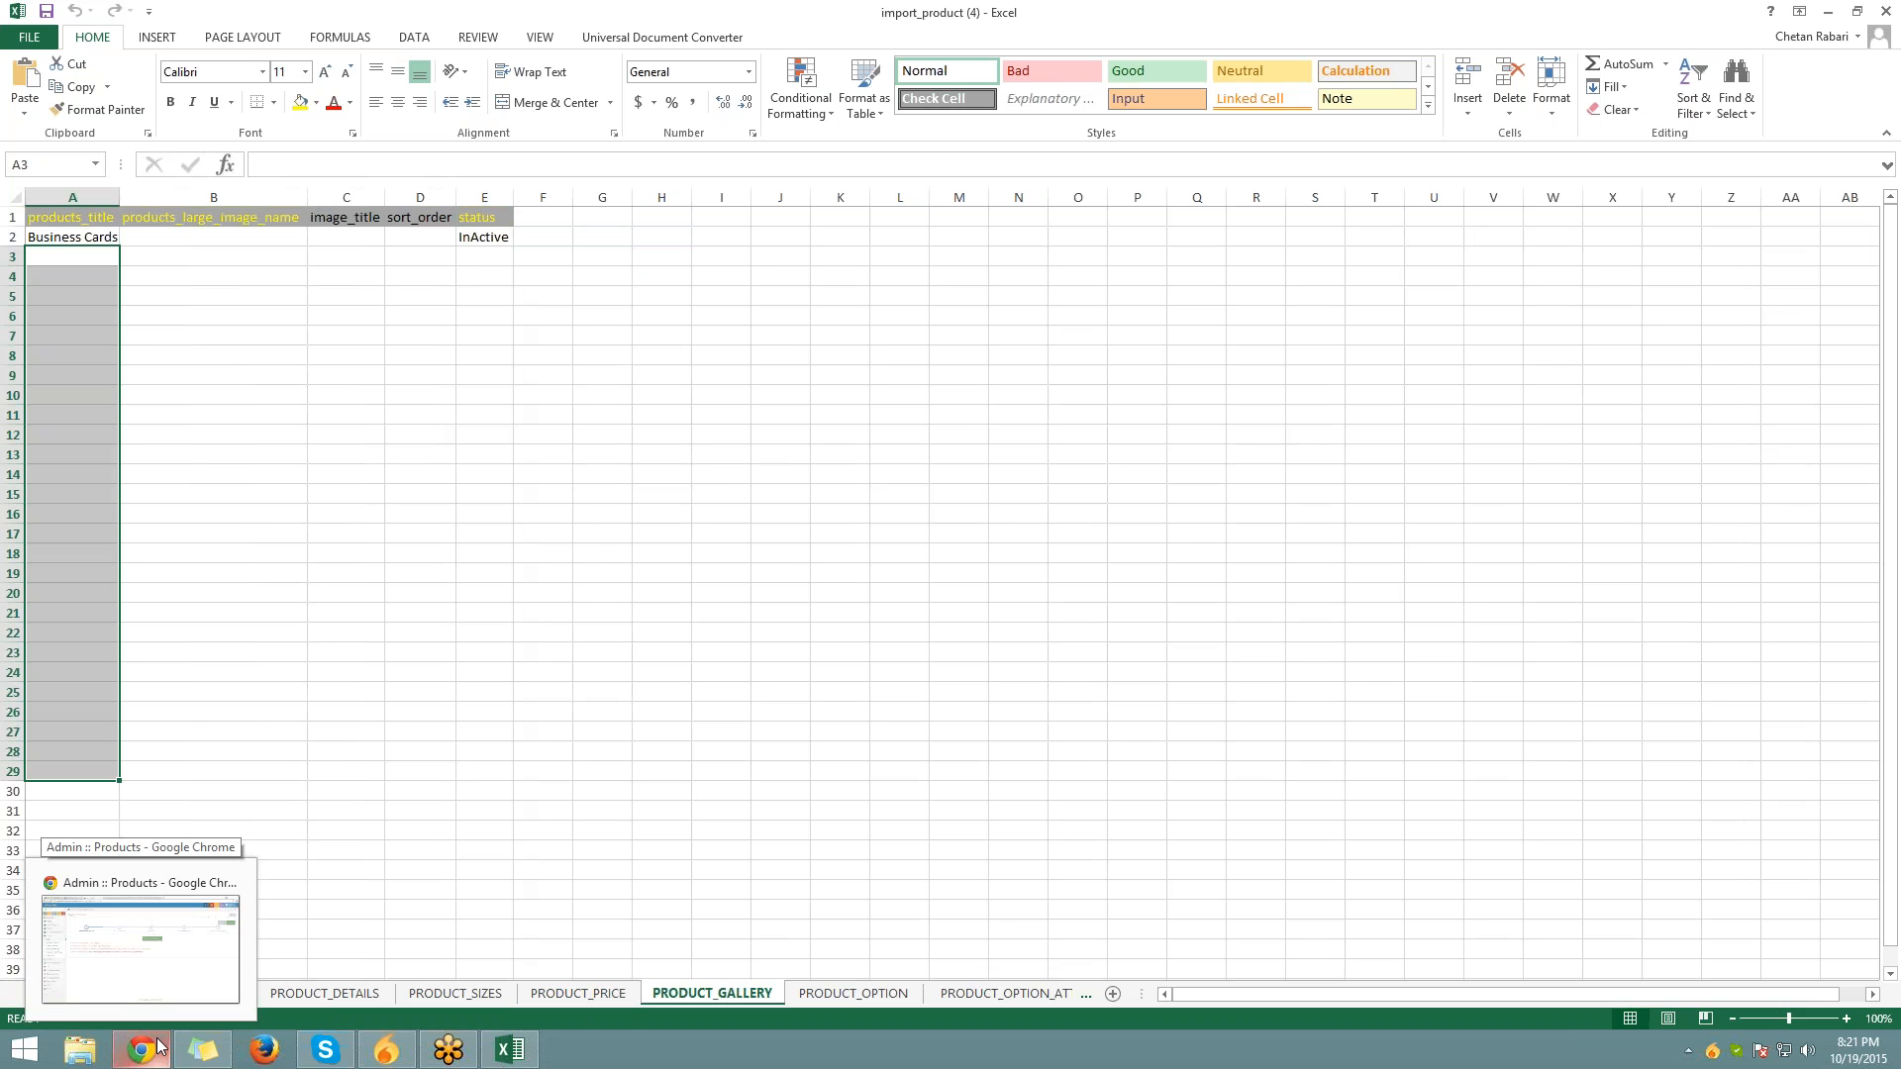
{"action": "left_click", "coordinate": [159, 1044]}
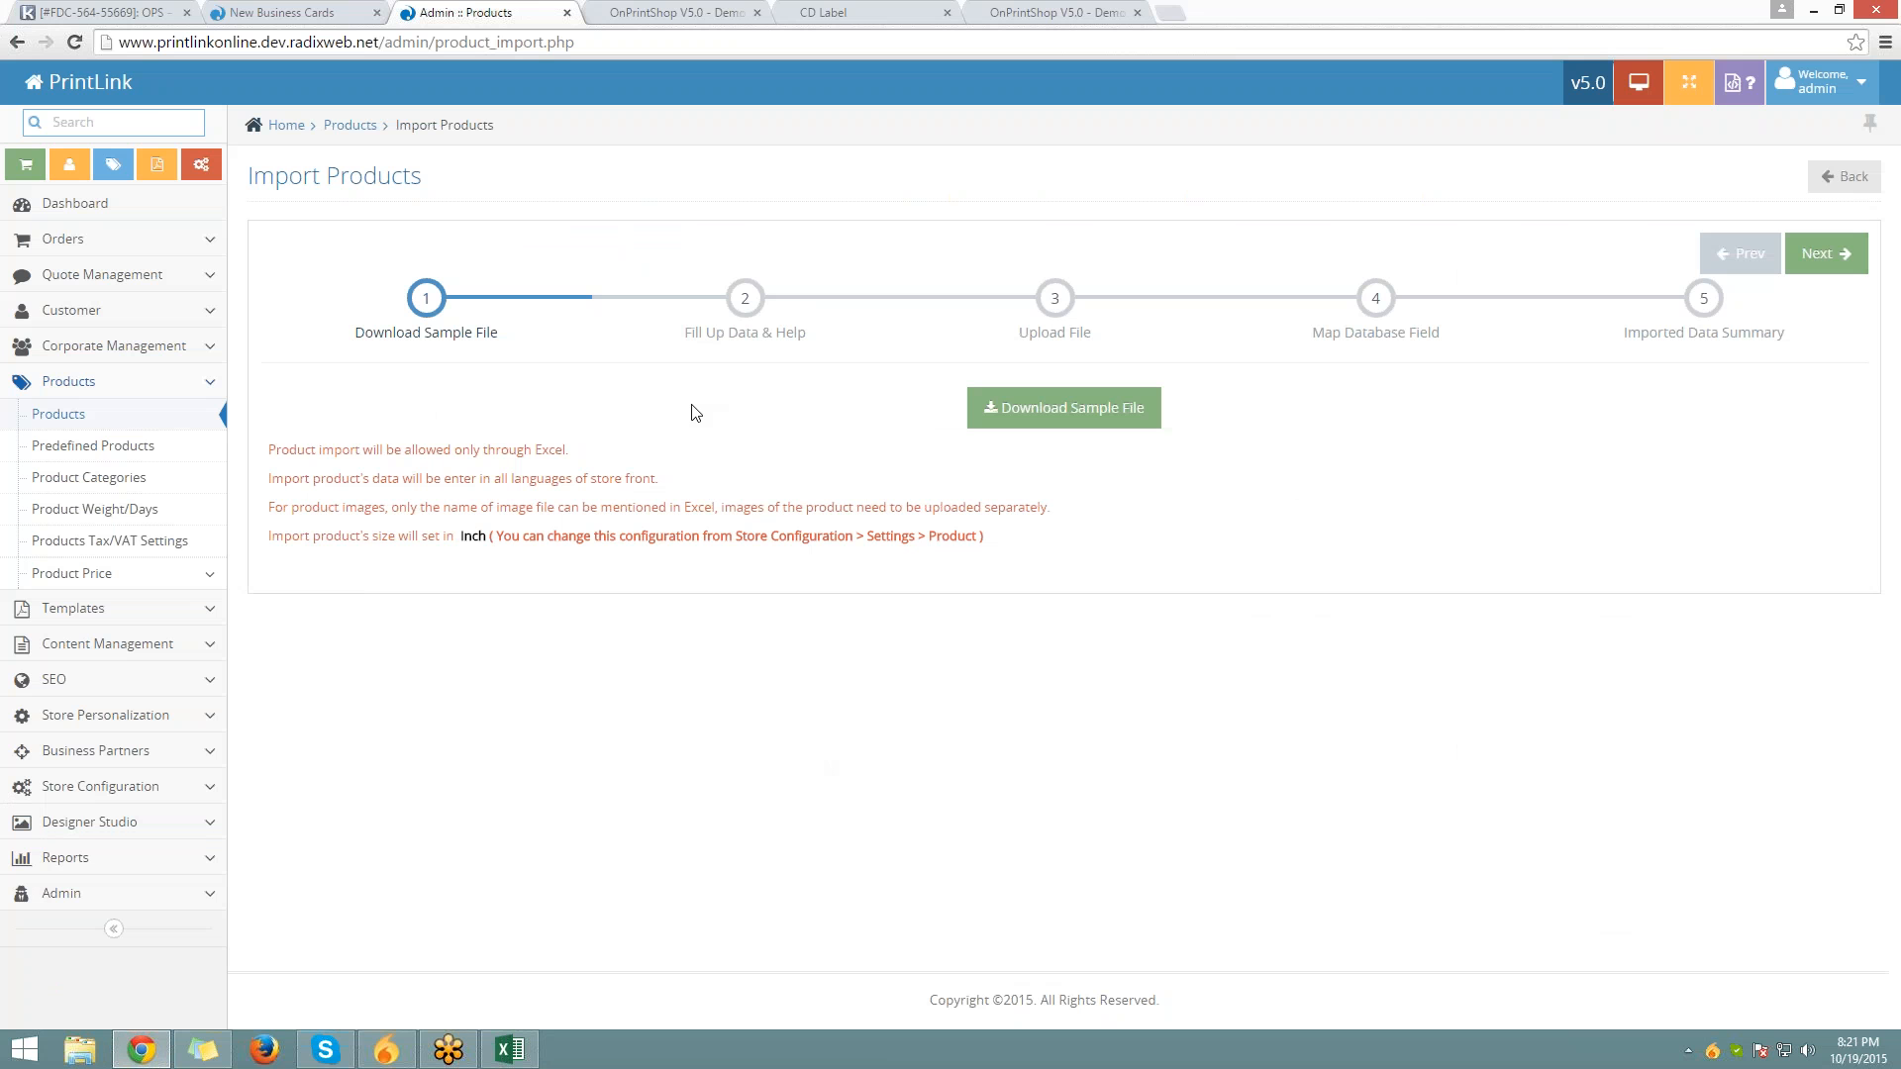
{"action": "left_click", "coordinate": [511, 1051]}
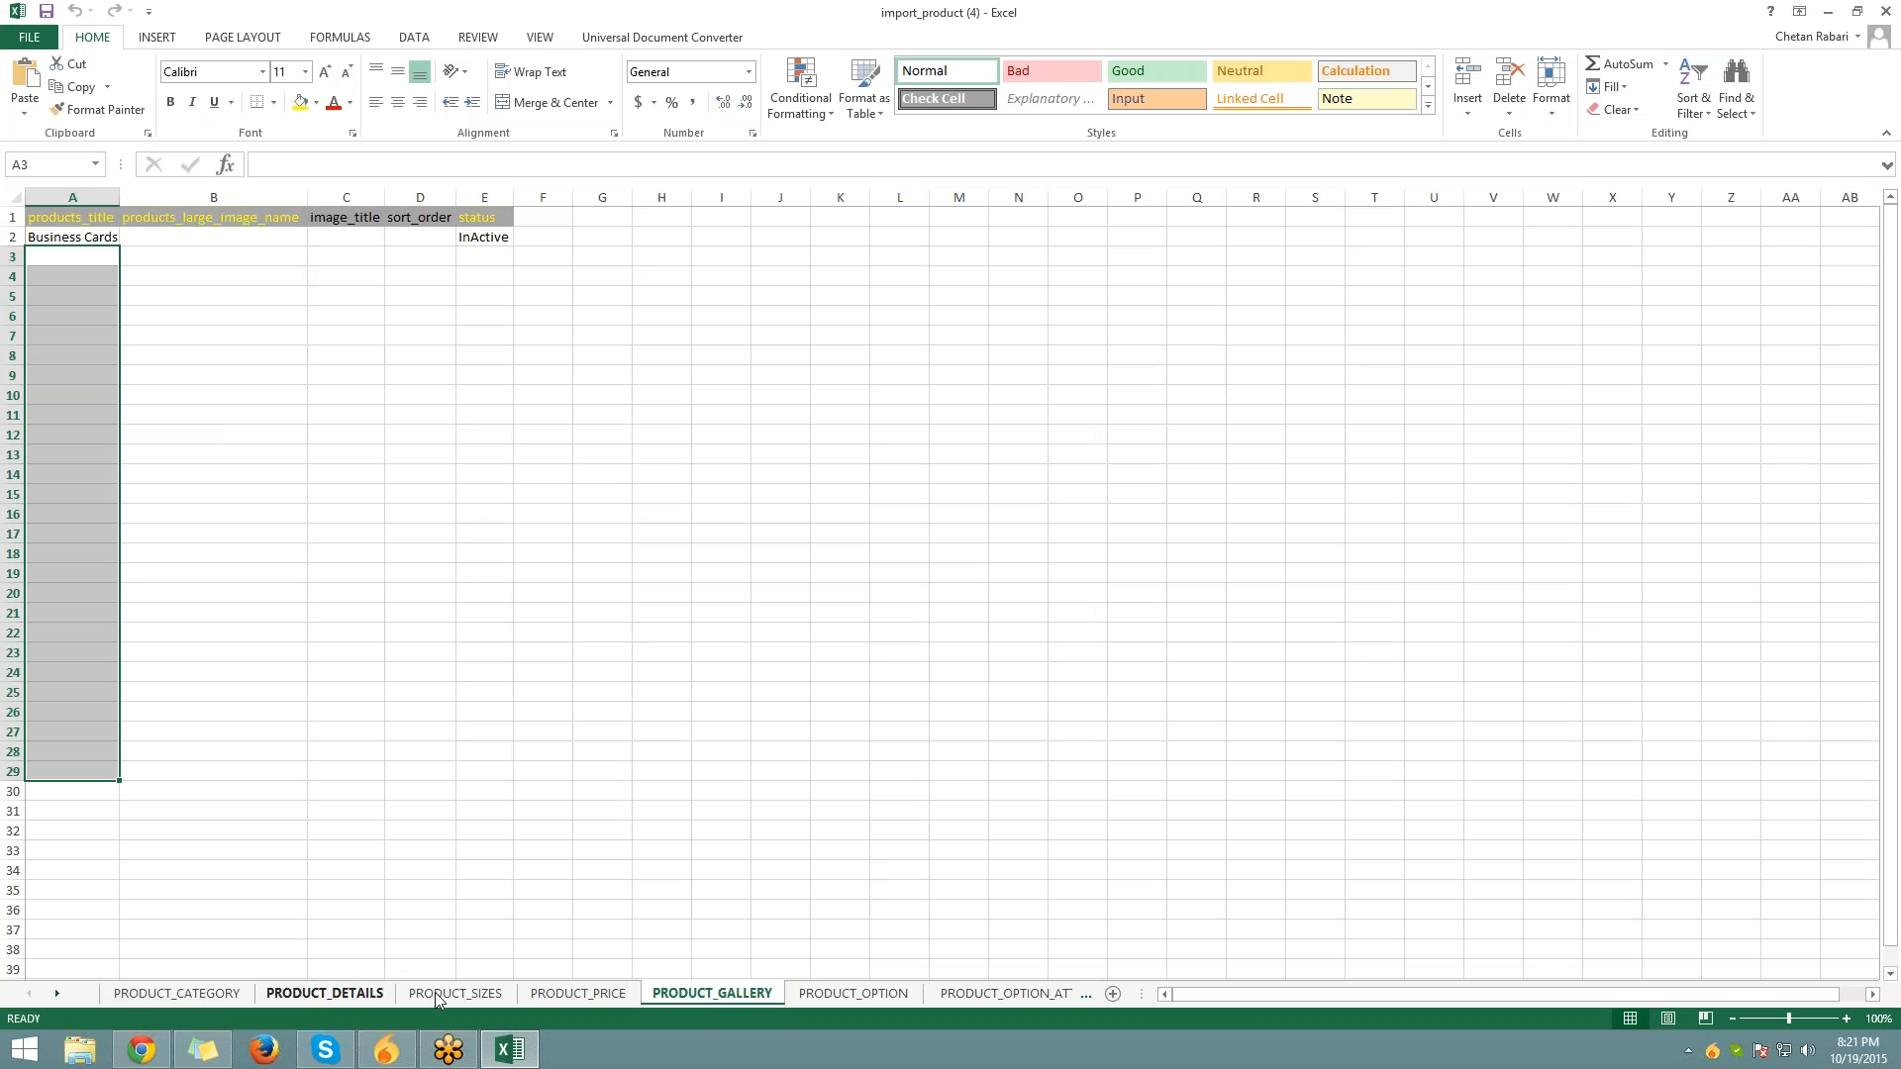
{"action": "left_click", "coordinate": [346, 979]}
Autofit column J (price_defining_method) on PRODUCT_DETAILS, then return to PrintLink admin
{"action": "left_click", "coordinate": [309, 993]}
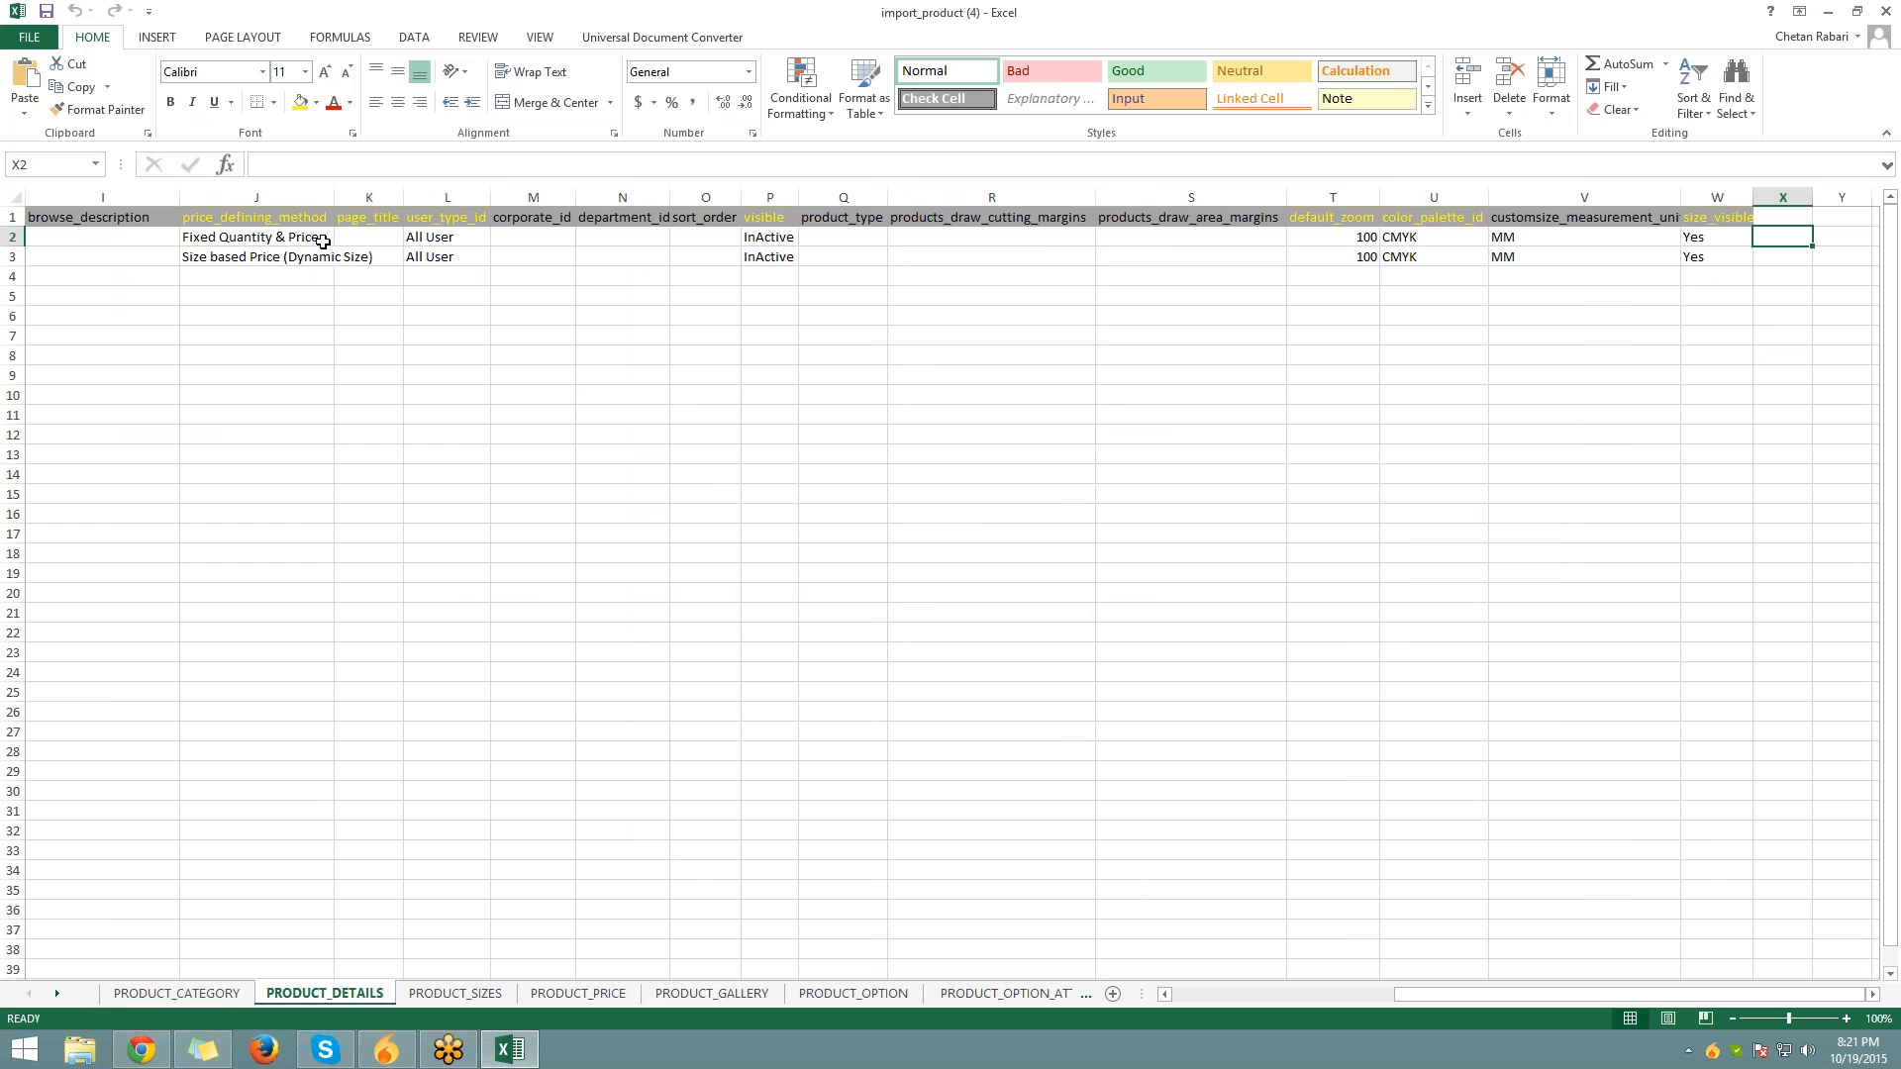
{"action": "left_click", "coordinate": [285, 220]}
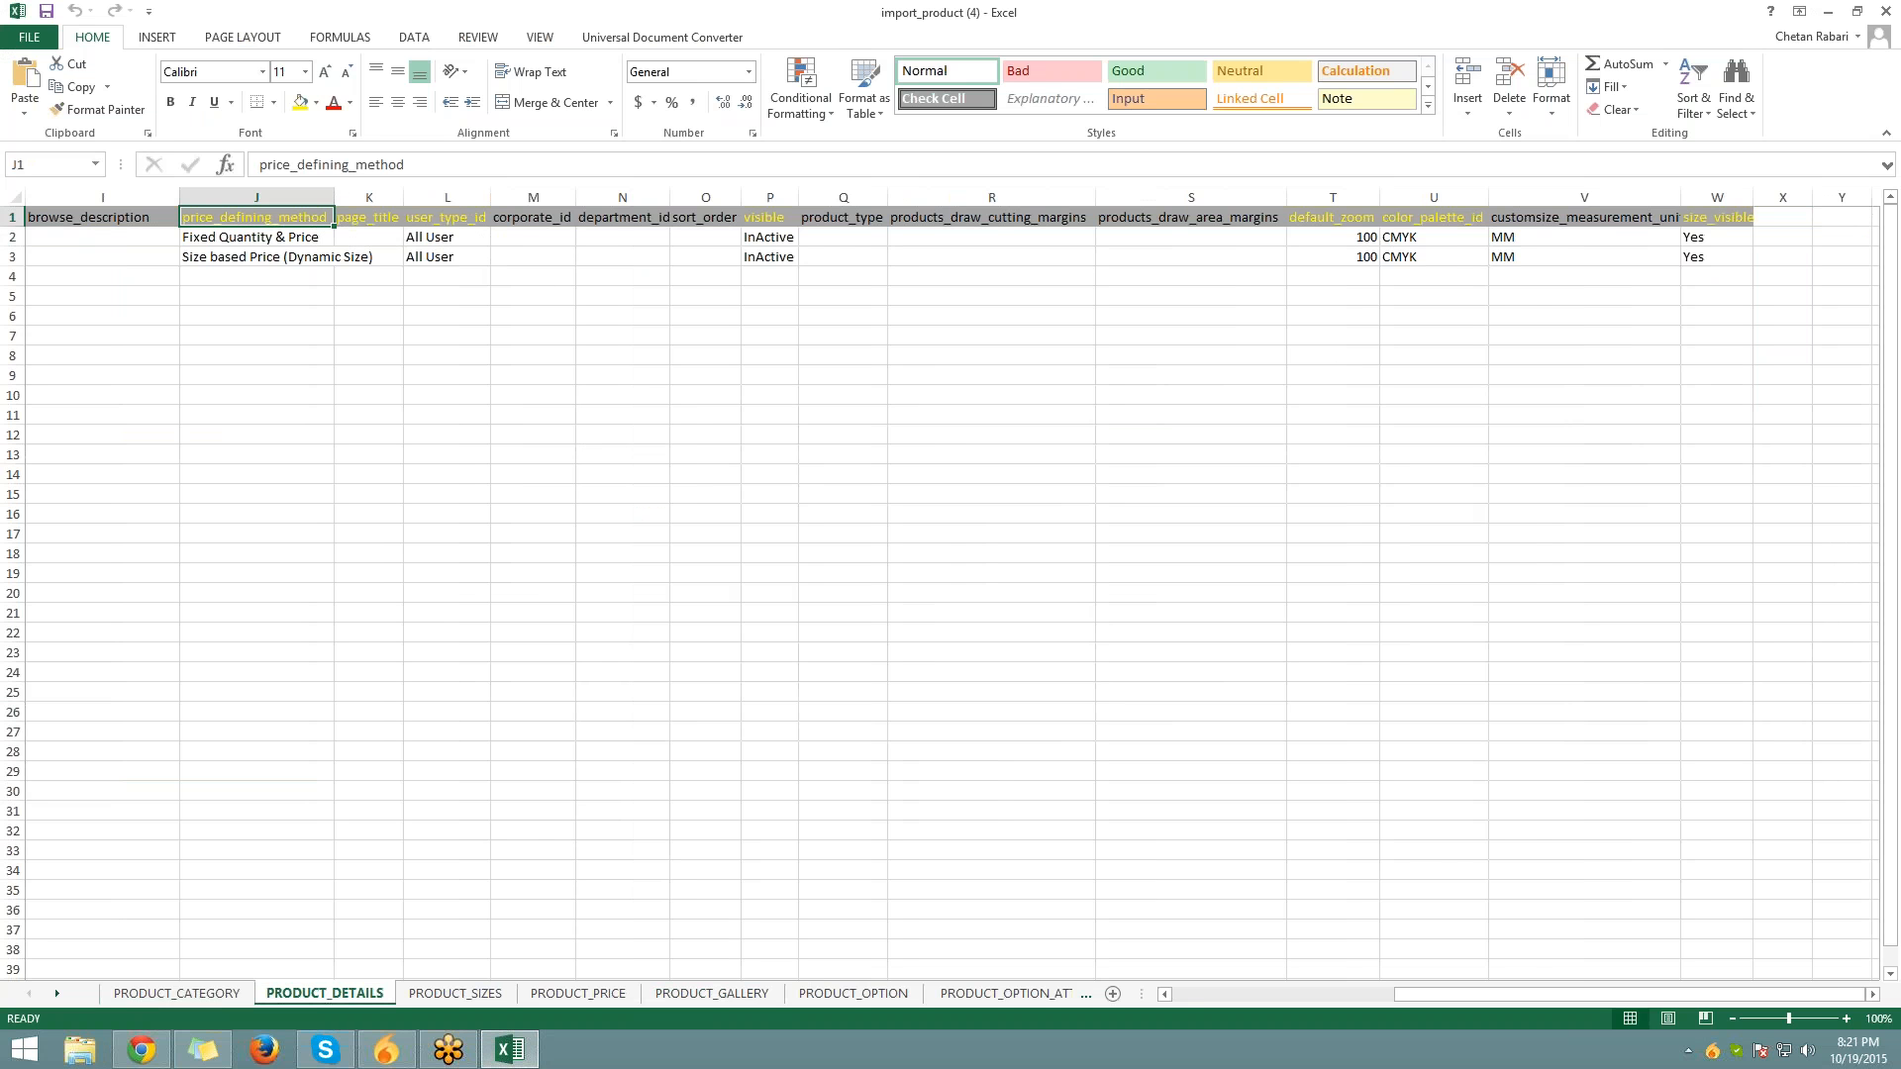
{"action": "double_click", "coordinate": [333, 197]}
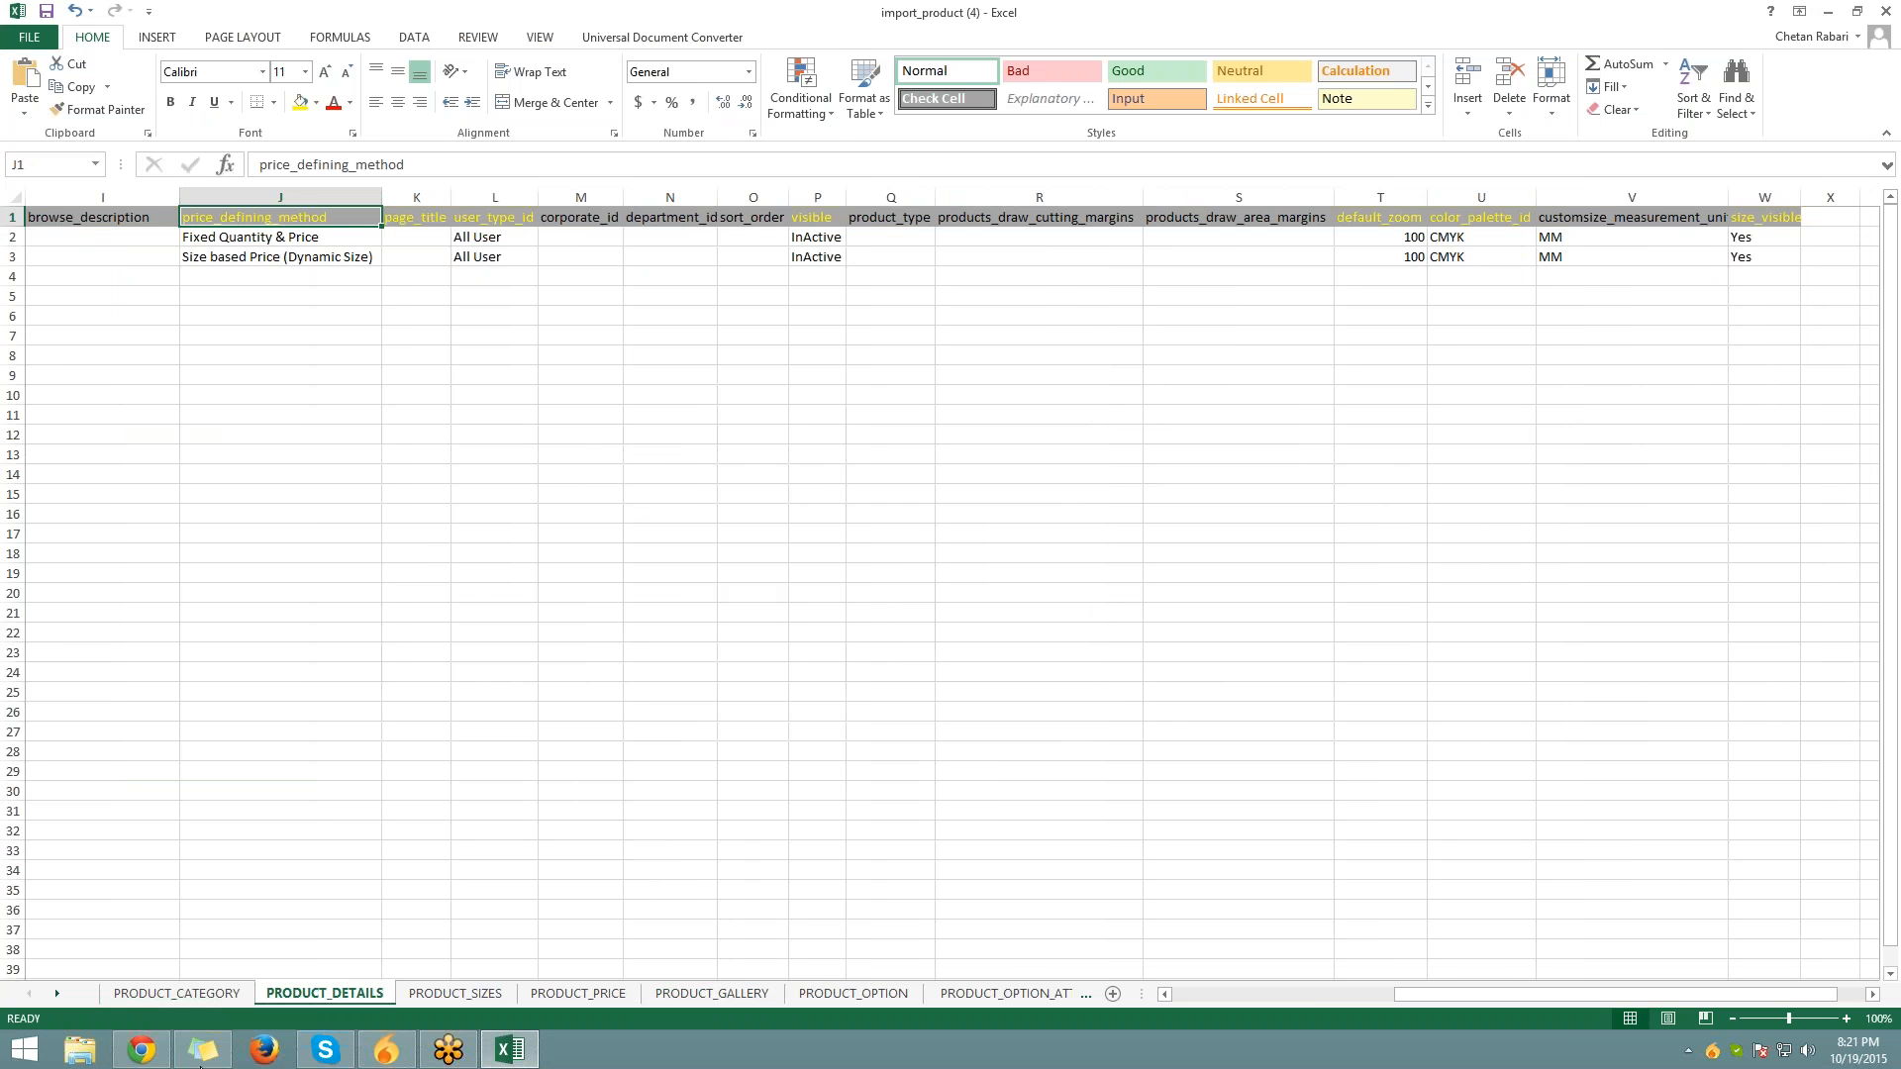
{"action": "left_click", "coordinate": [142, 1051]}
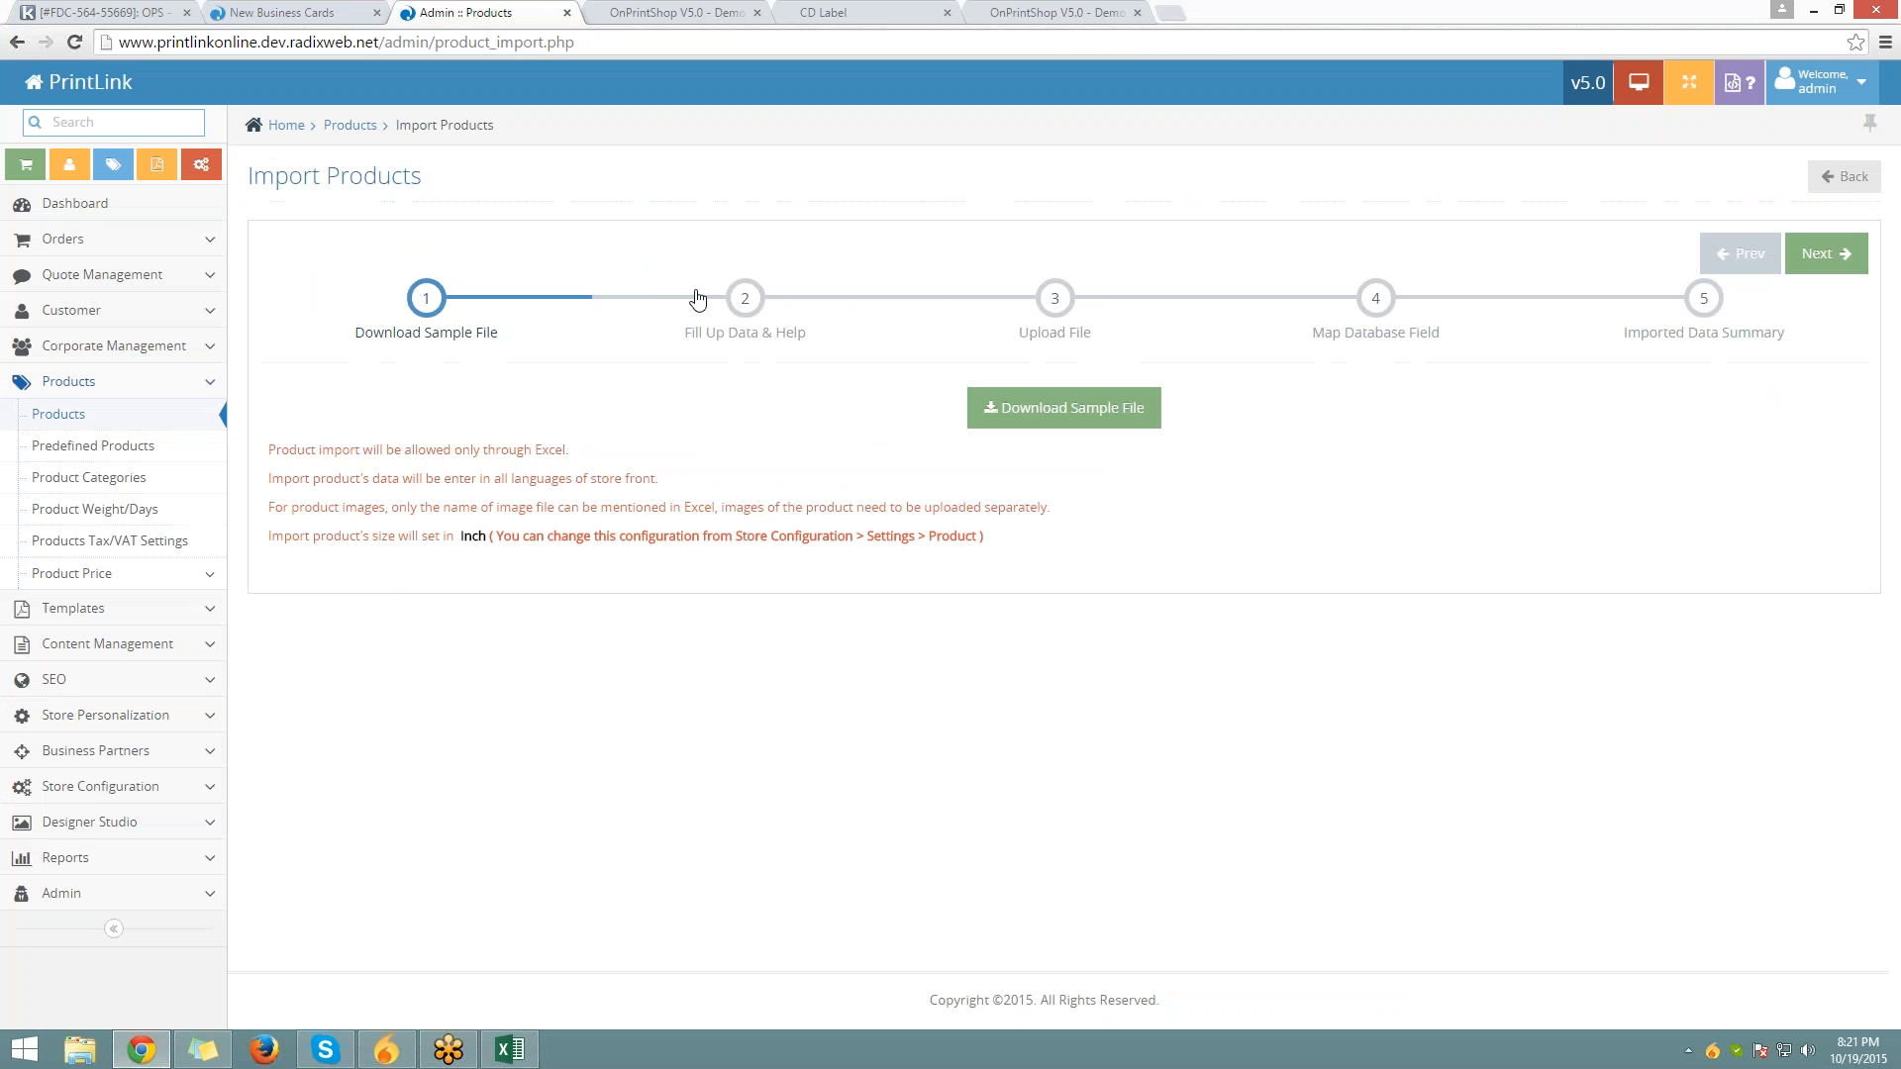
Read the Product Details field help on Fill Up Data & Help, including price defining methods
{"action": "left_click", "coordinate": [733, 302]}
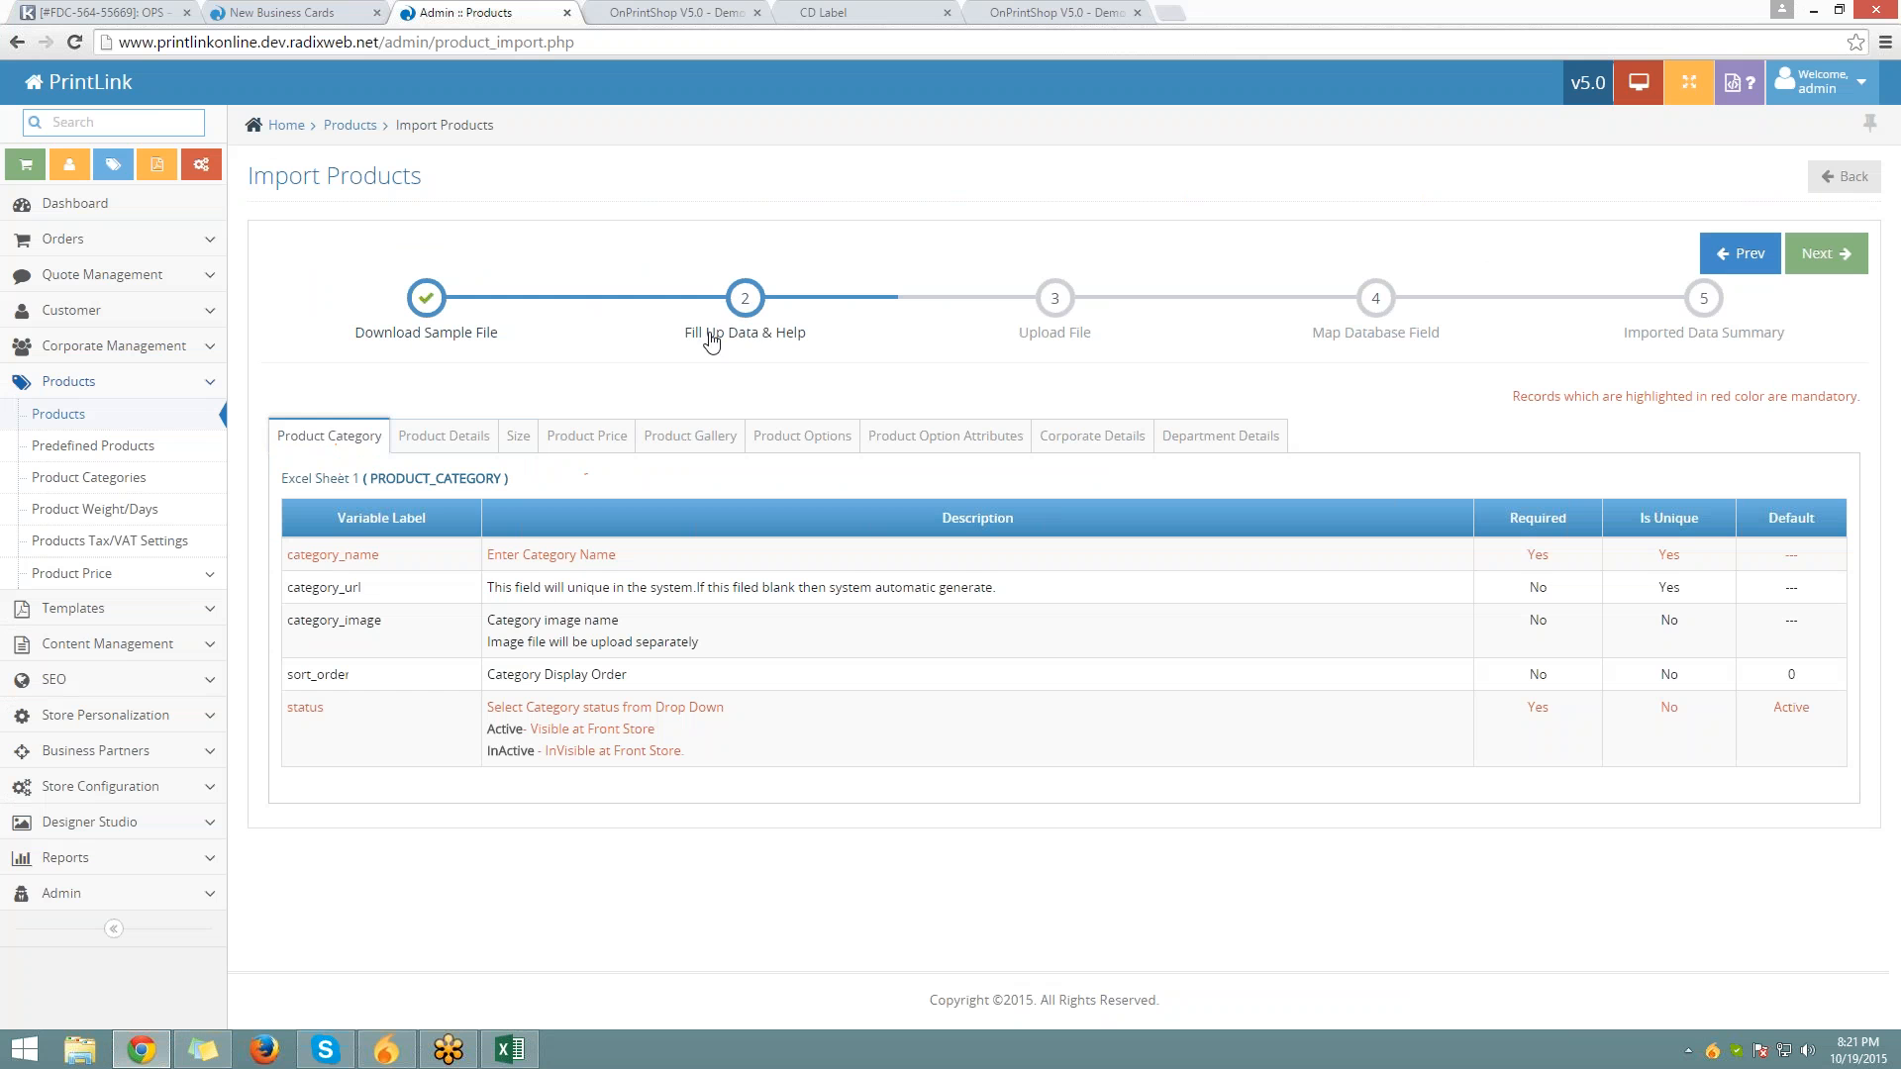
{"action": "left_click_drag", "start_coordinate": [685, 335], "coordinate": [817, 342]}
{"action": "left_click", "coordinate": [444, 436]}
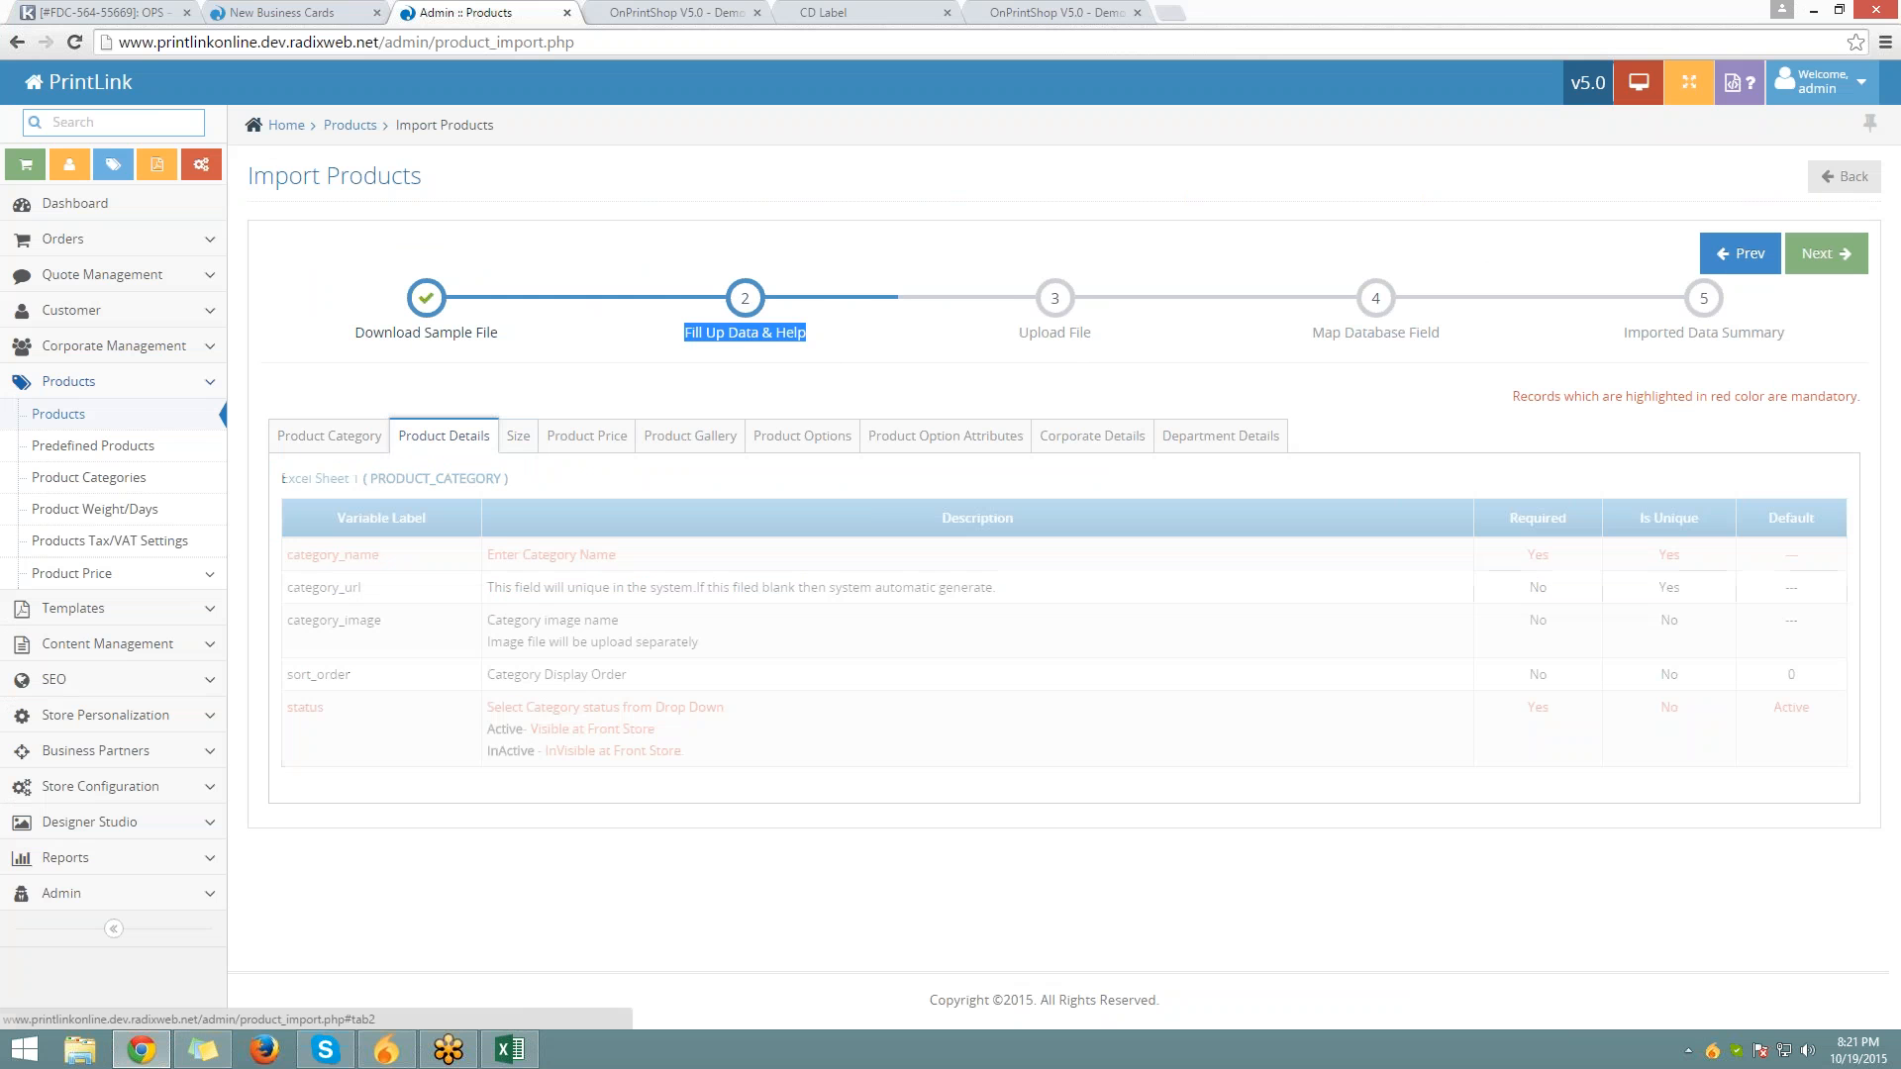
{"action": "scroll", "coordinate": [327, 620], "scroll_direction": "down", "scroll_amount": 3}
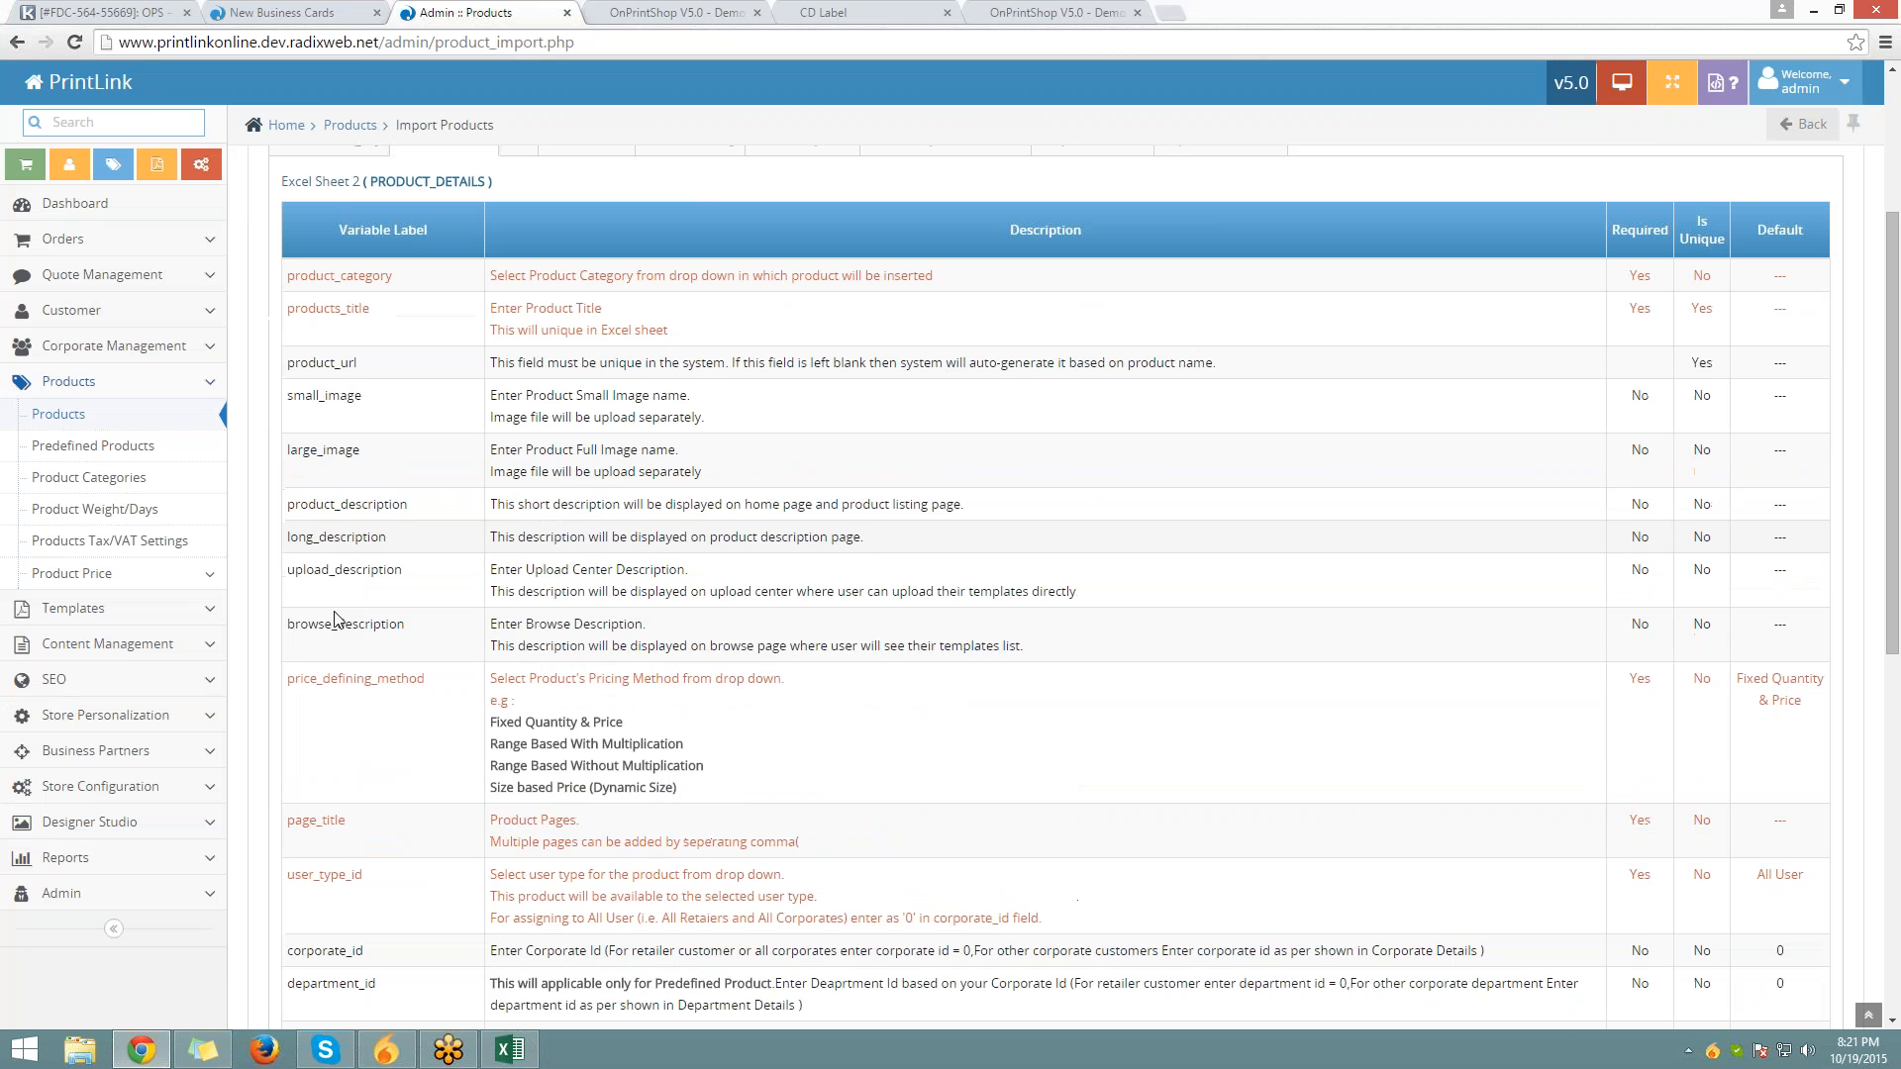
{"action": "left_click_drag", "start_coordinate": [294, 679], "coordinate": [445, 697]}
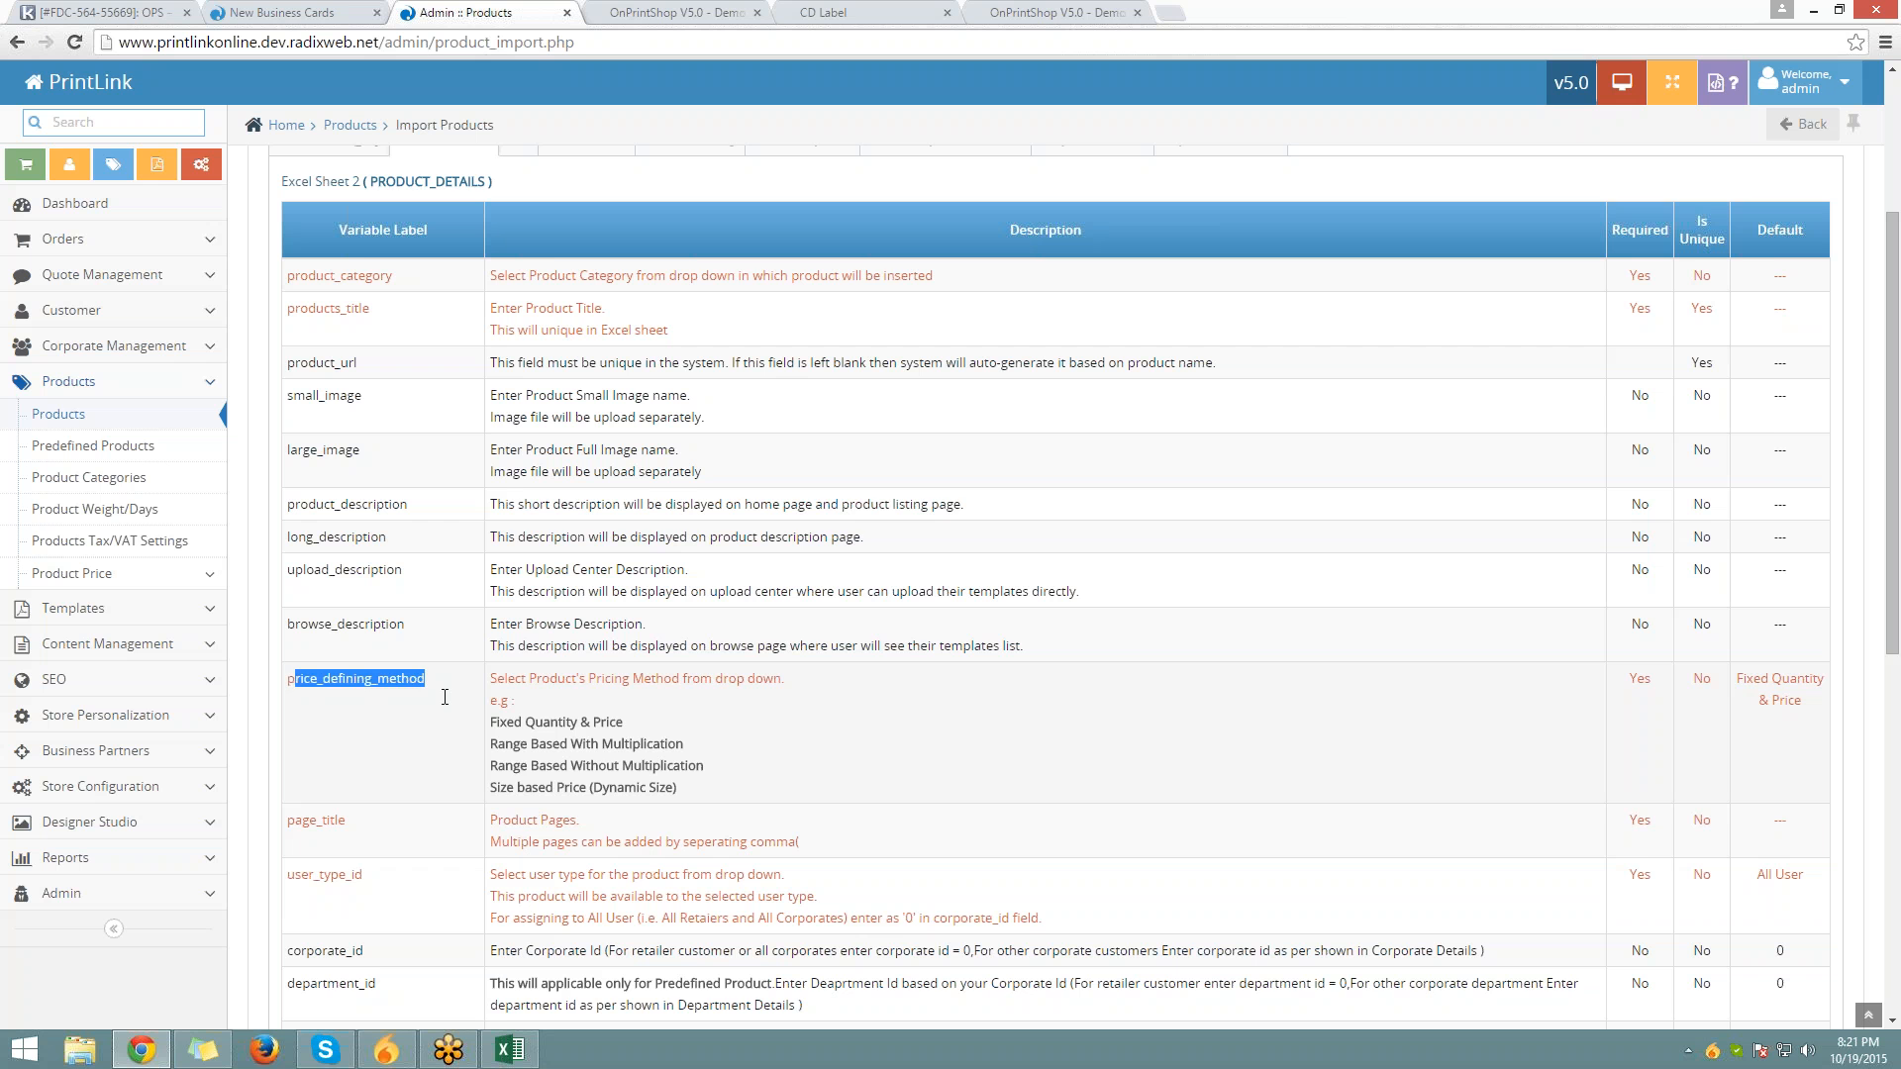
{"action": "scroll", "coordinate": [444, 697], "scroll_direction": "down", "scroll_amount": 2}
{"action": "left_click_drag", "start_coordinate": [505, 479], "coordinate": [758, 582]}
{"action": "left_click", "coordinate": [760, 550]}
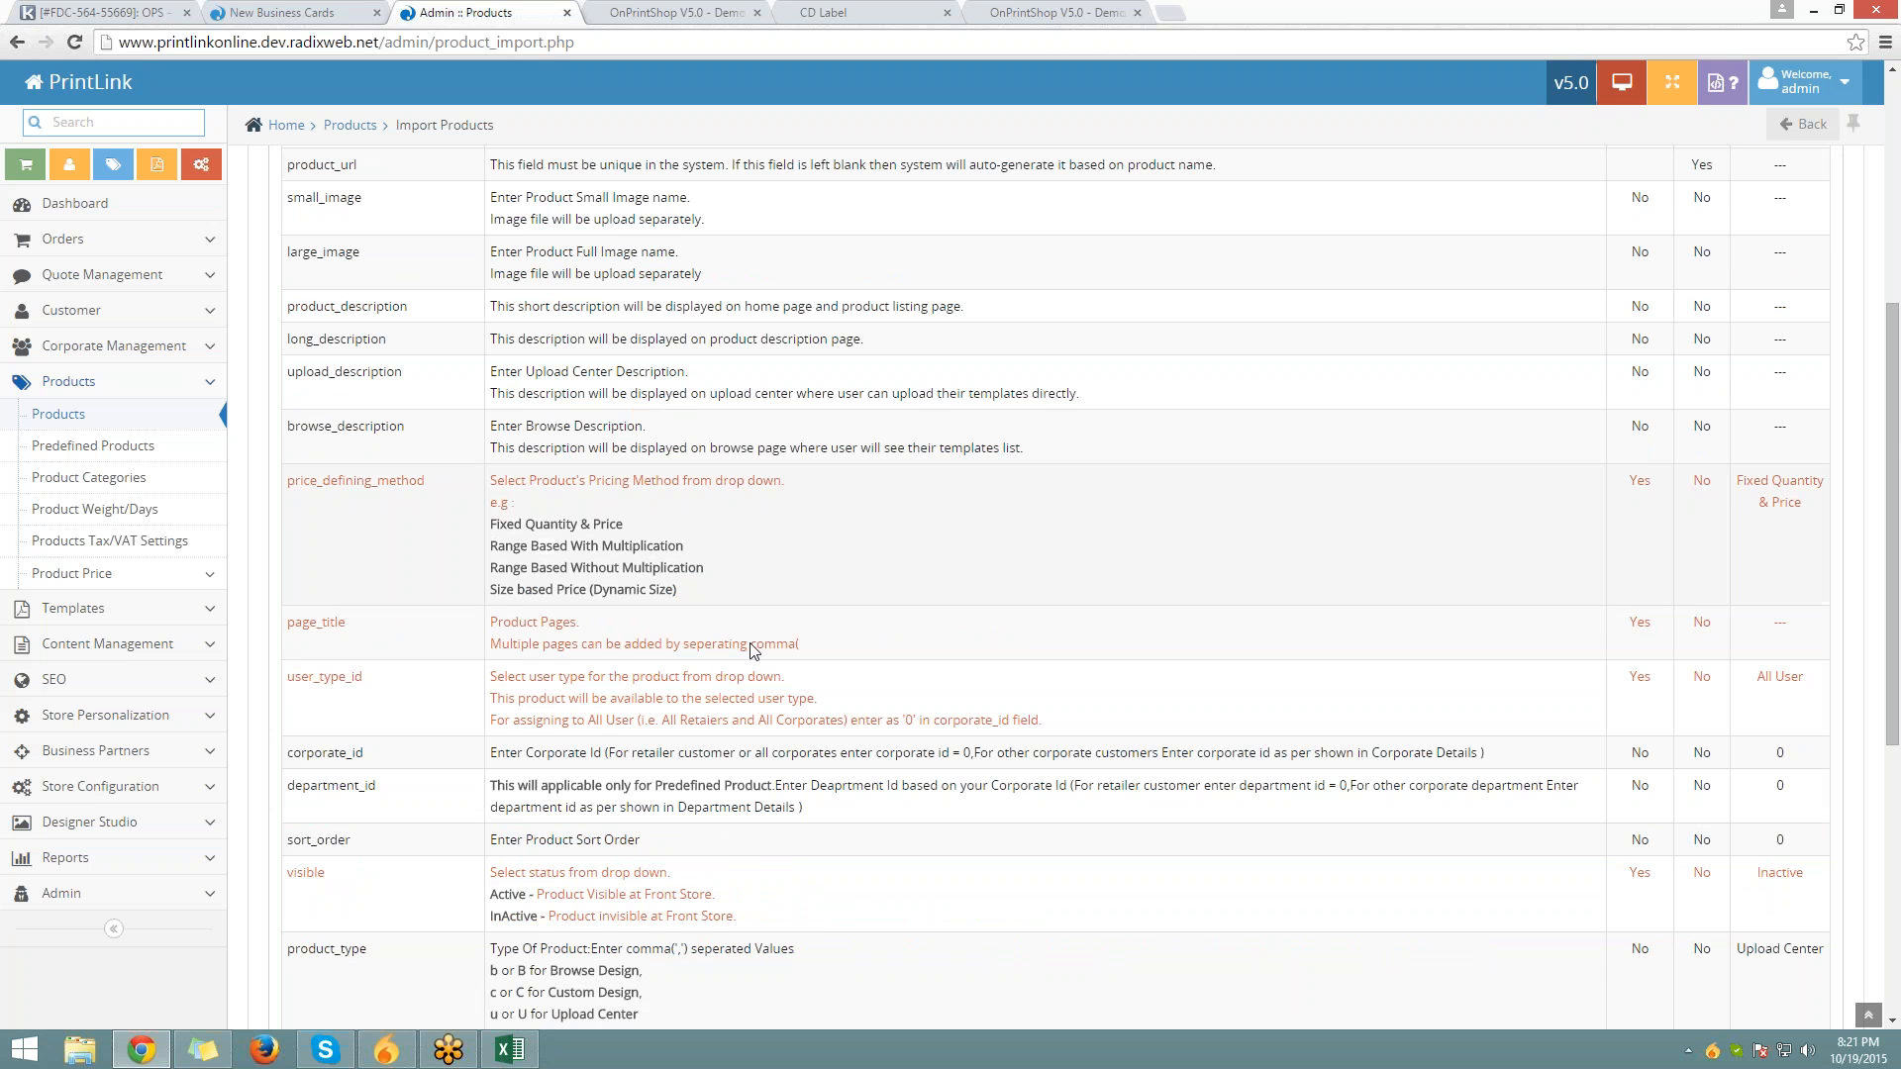
{"action": "scroll", "coordinate": [733, 633], "scroll_direction": "down", "scroll_amount": 3}
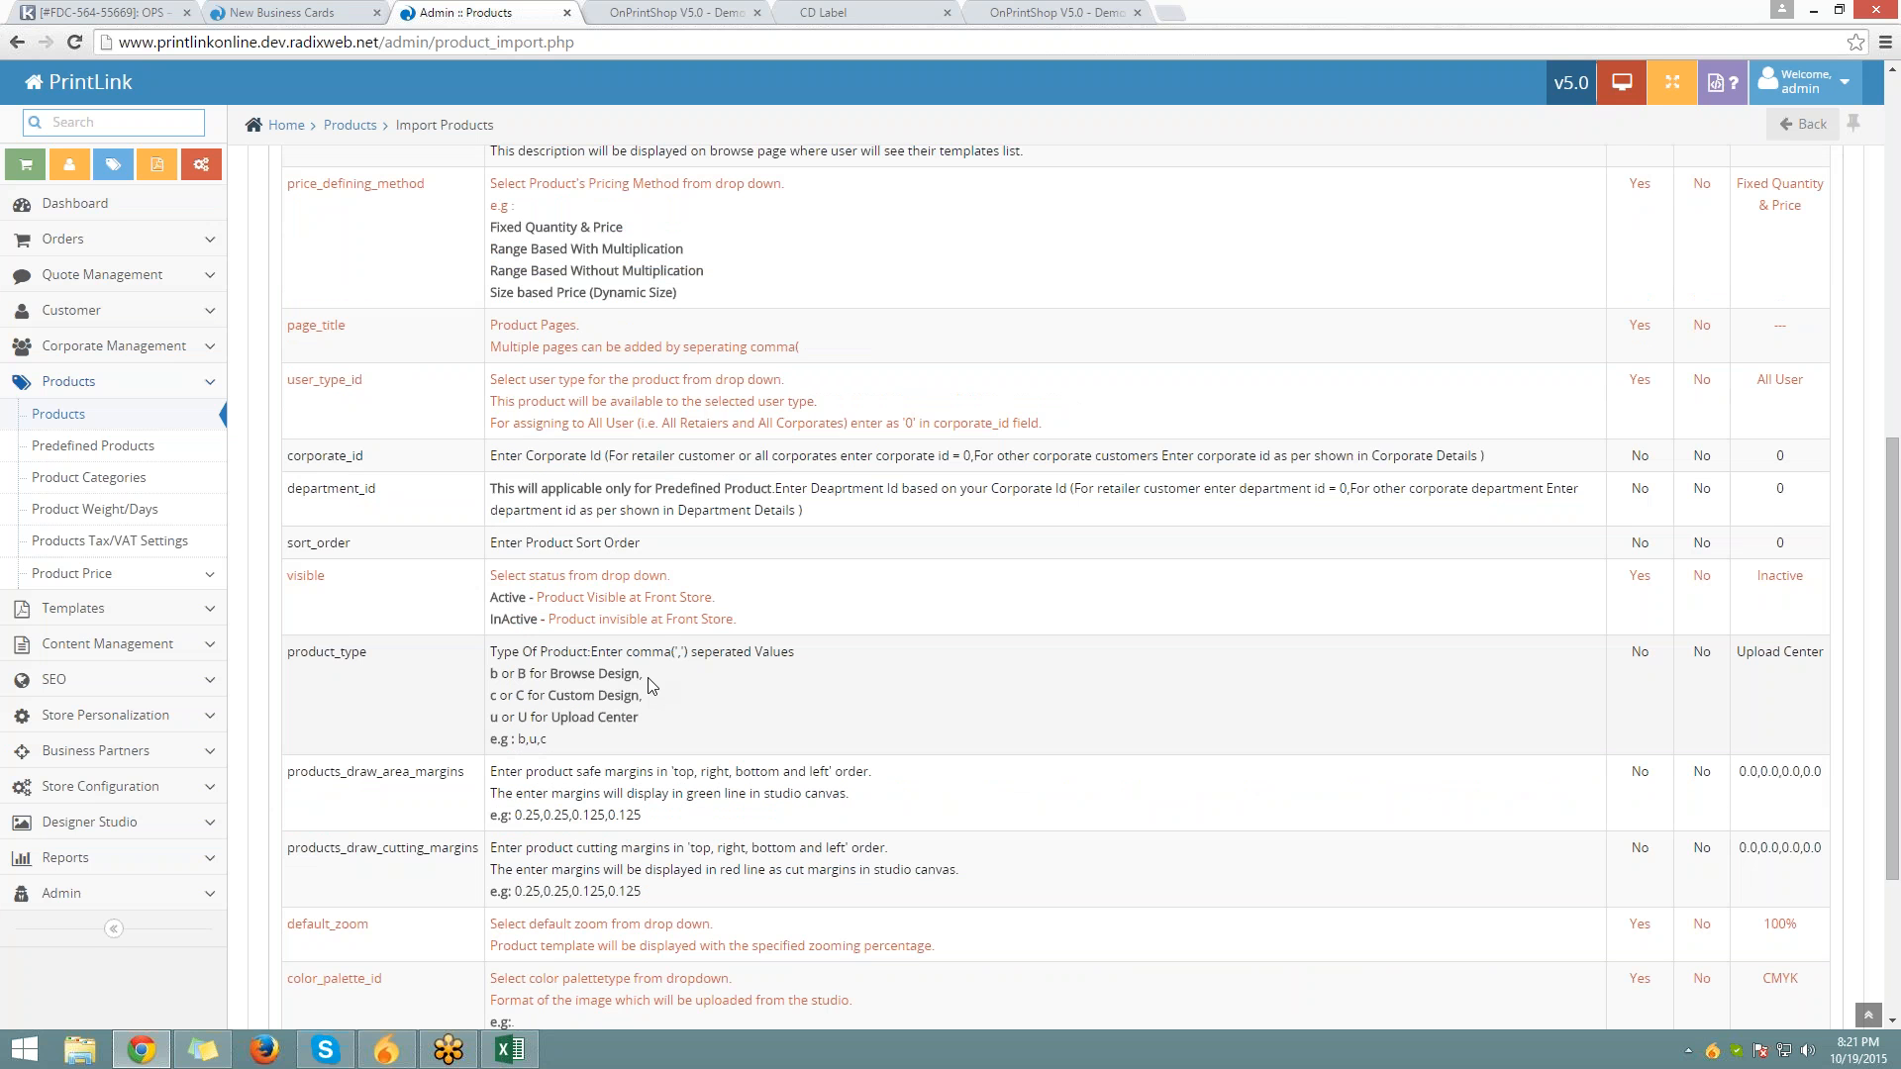
{"action": "scroll", "coordinate": [651, 685], "scroll_direction": "up", "scroll_amount": 5}
{"action": "key", "text": "alt+Tab"}
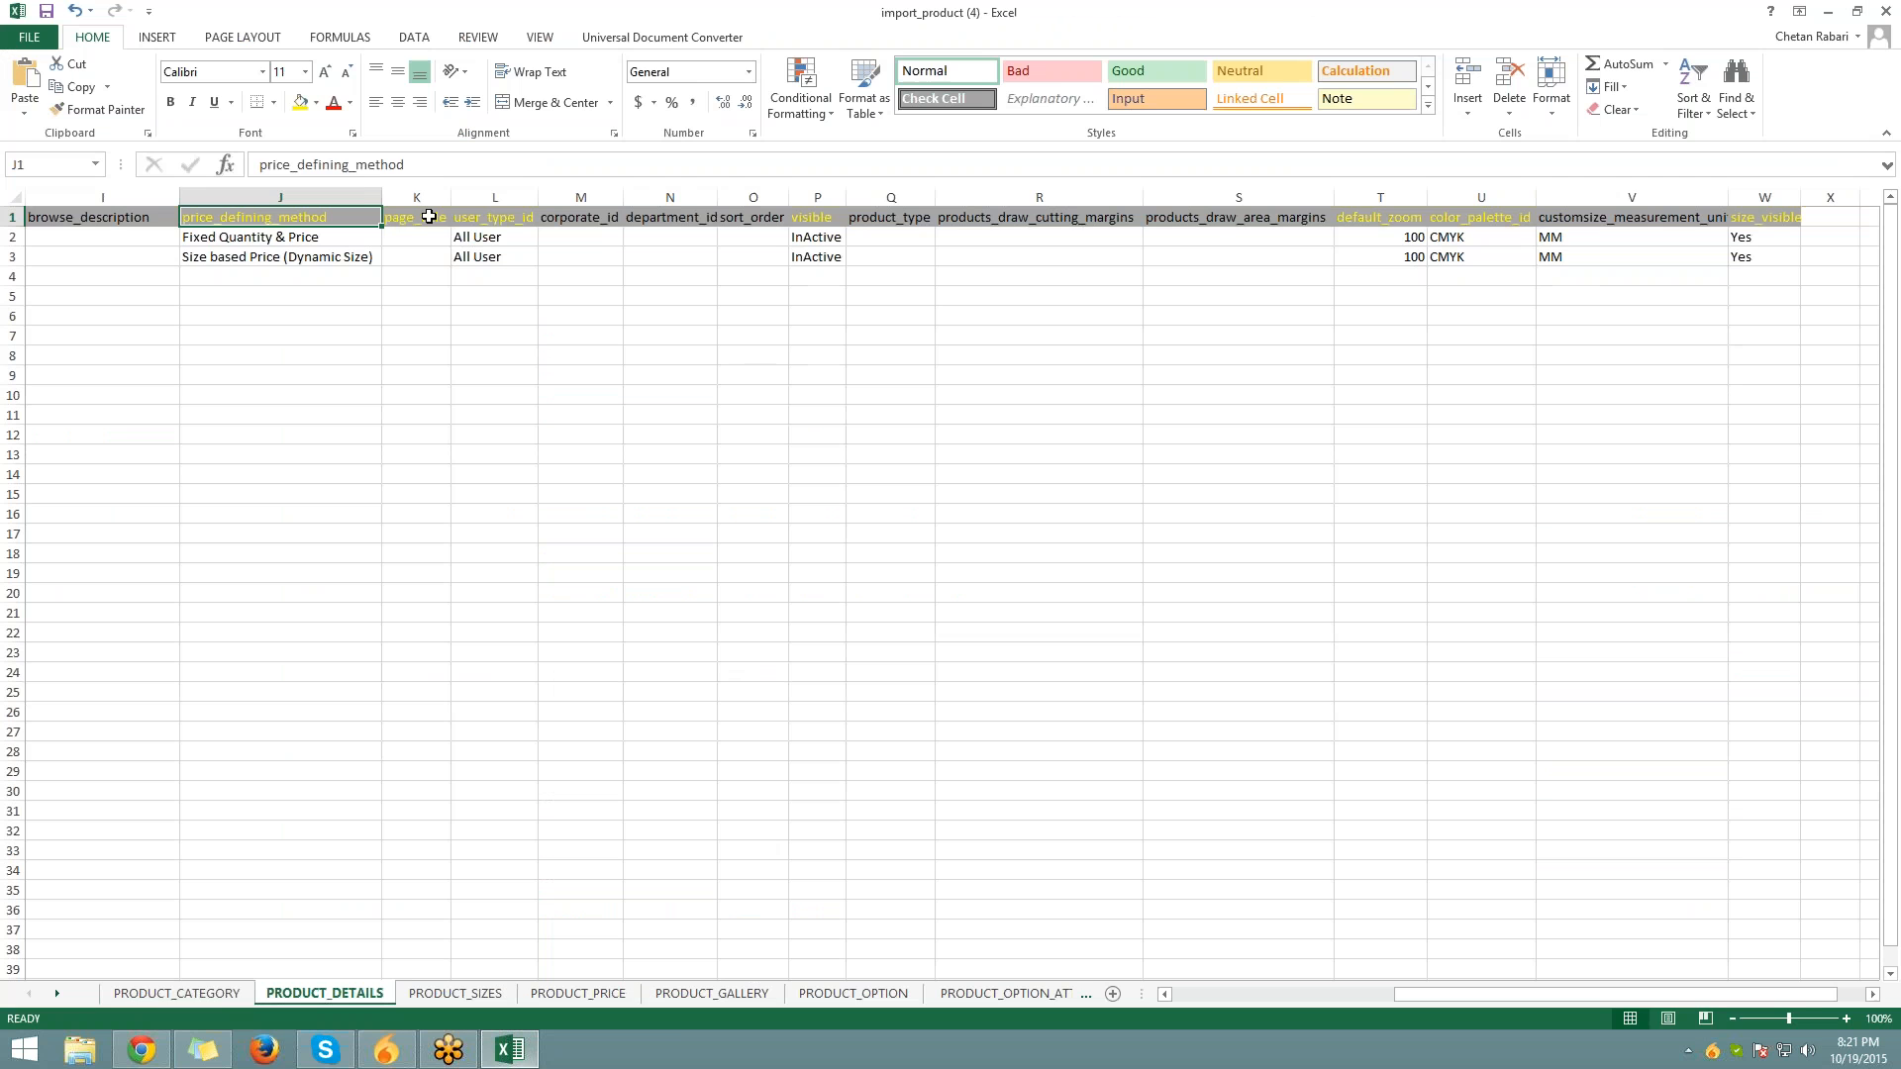
{"action": "left_click", "coordinate": [421, 220]}
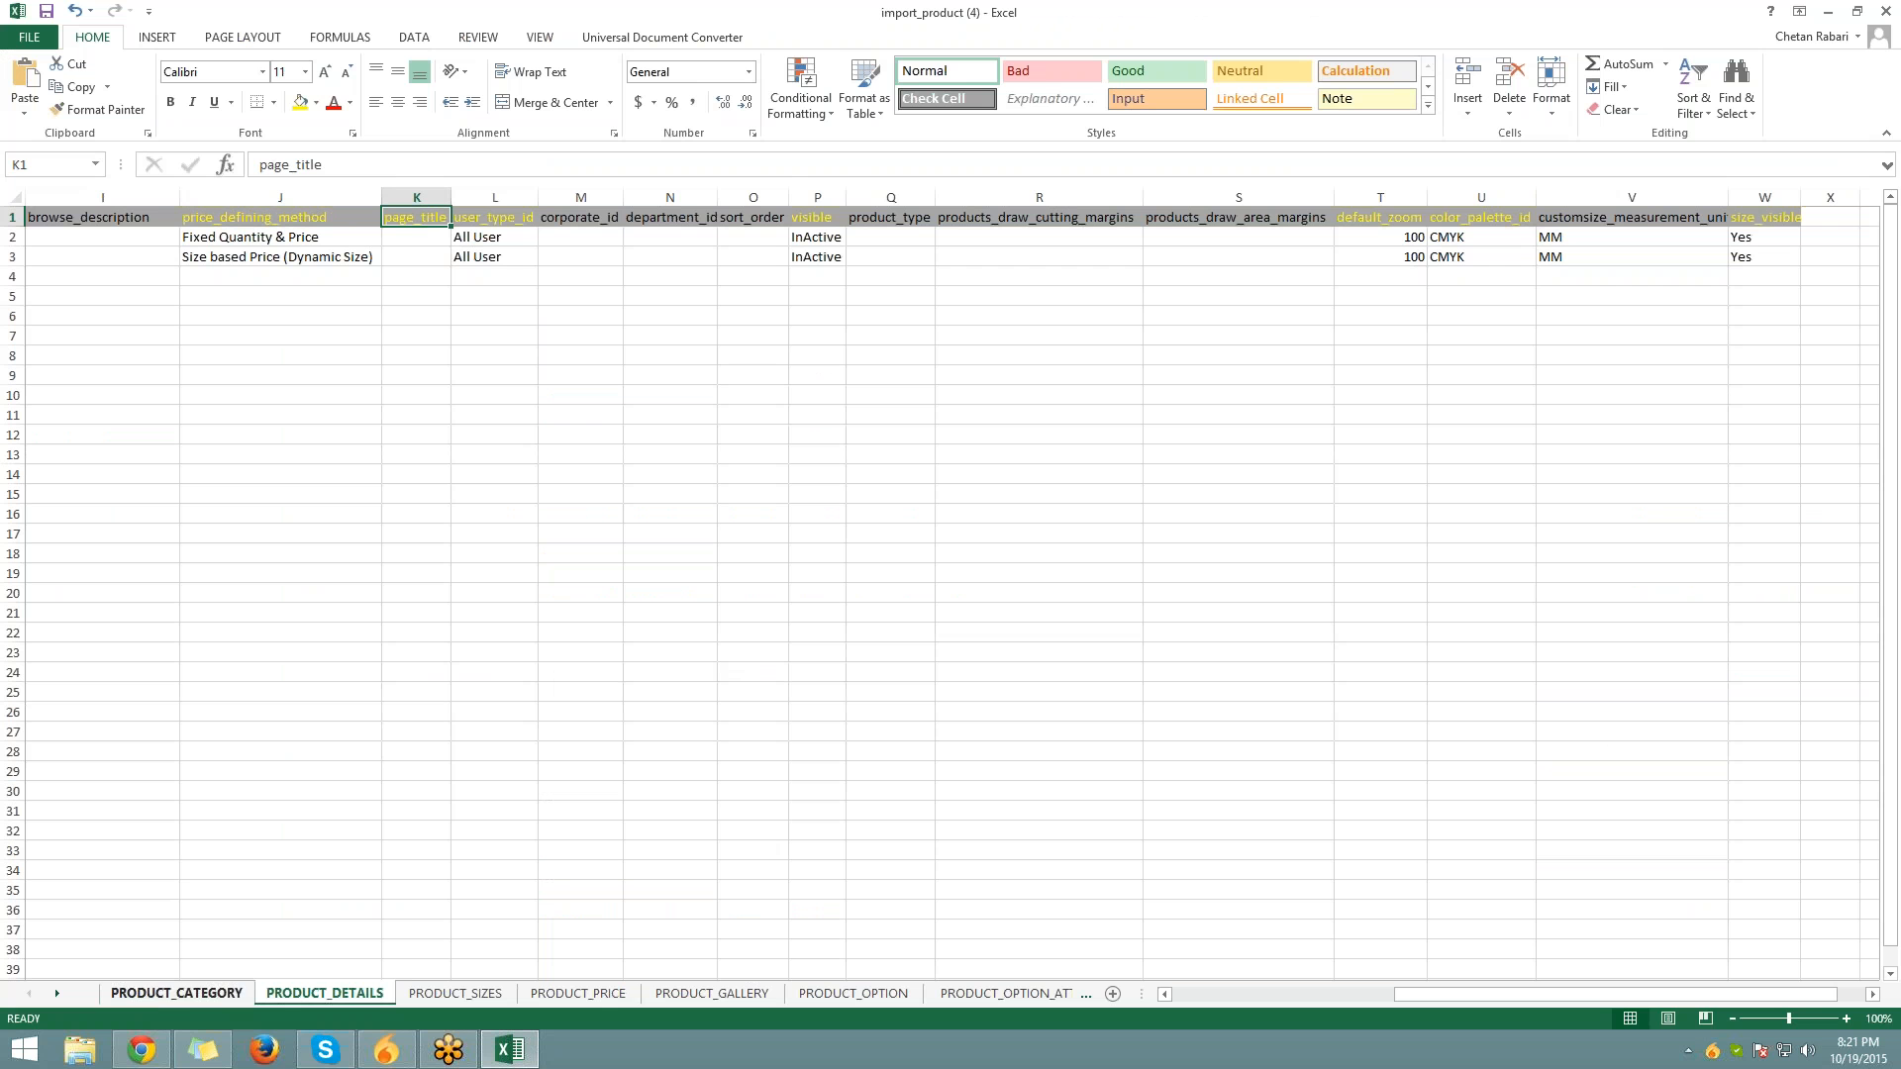
{"action": "left_click", "coordinate": [168, 1050]}
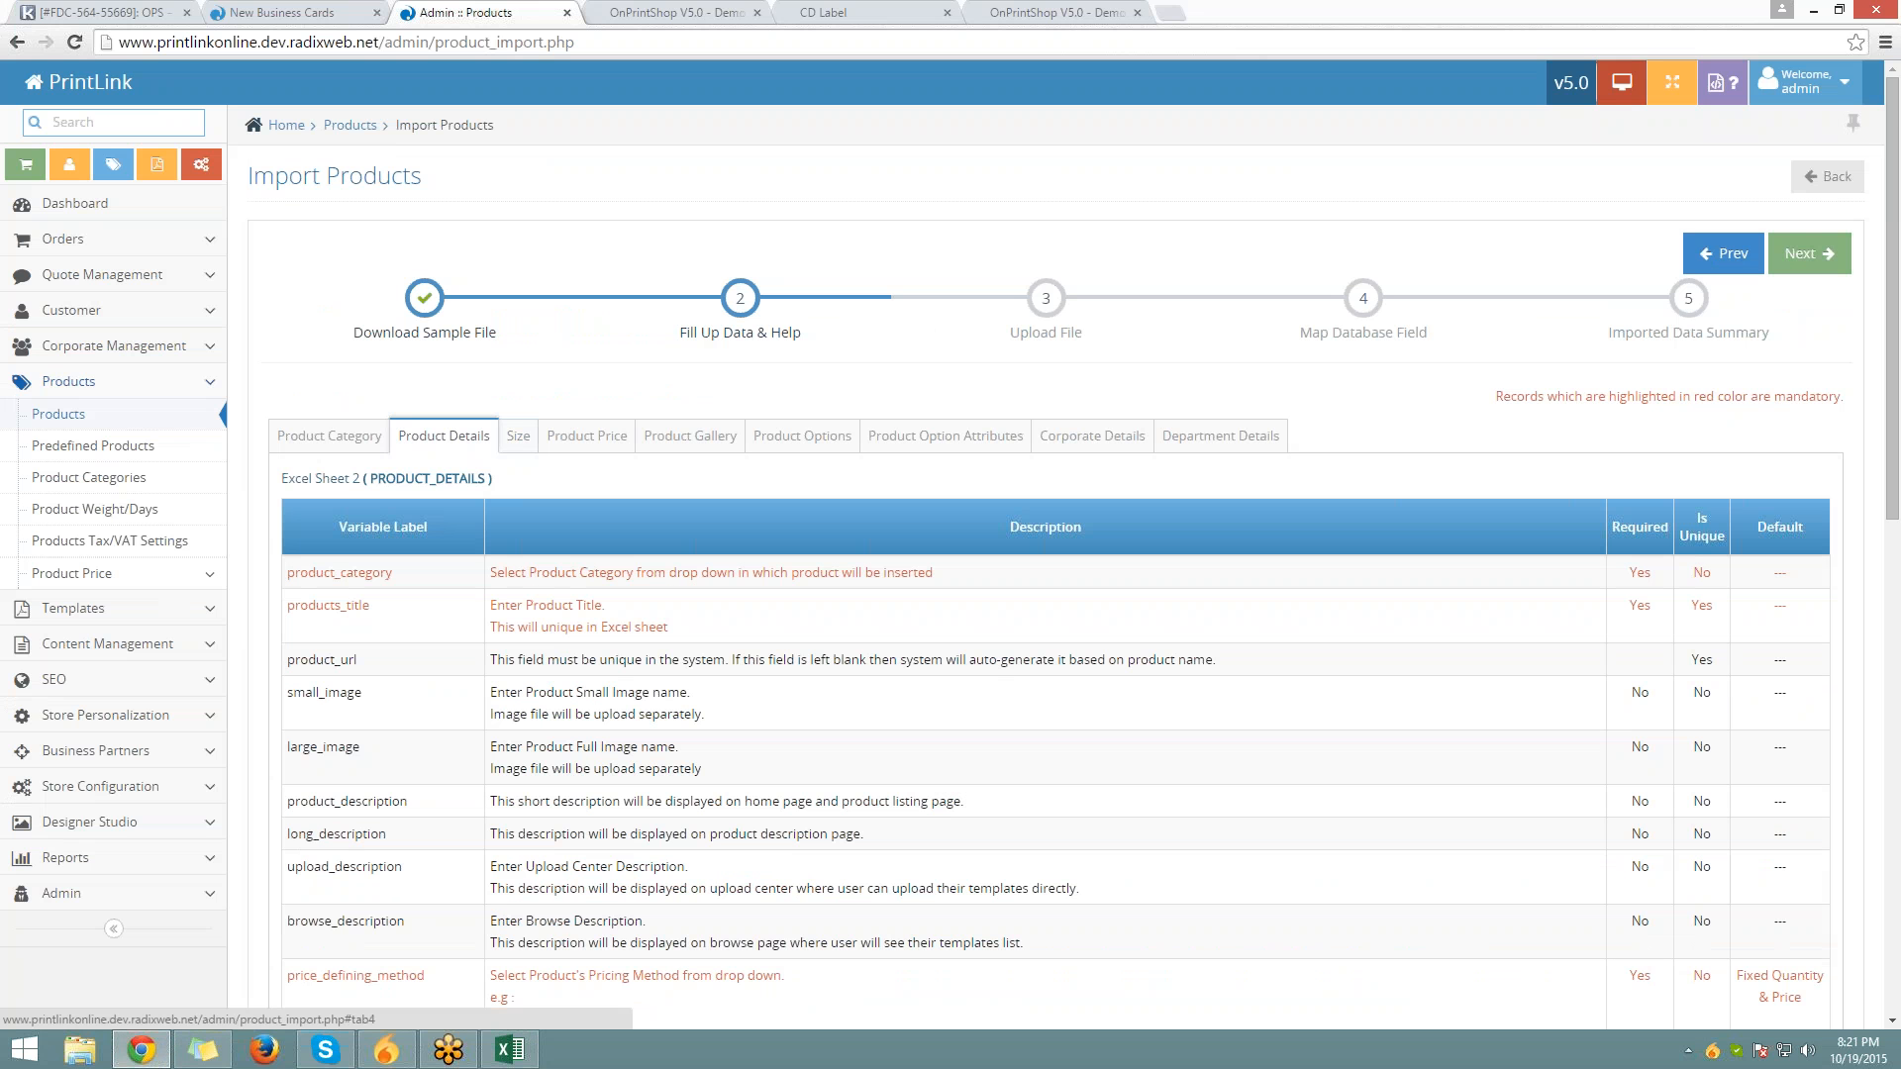
Advance the import wizard to step 3 Upload File and highlight the Product Type label
{"action": "left_click", "coordinate": [1026, 315]}
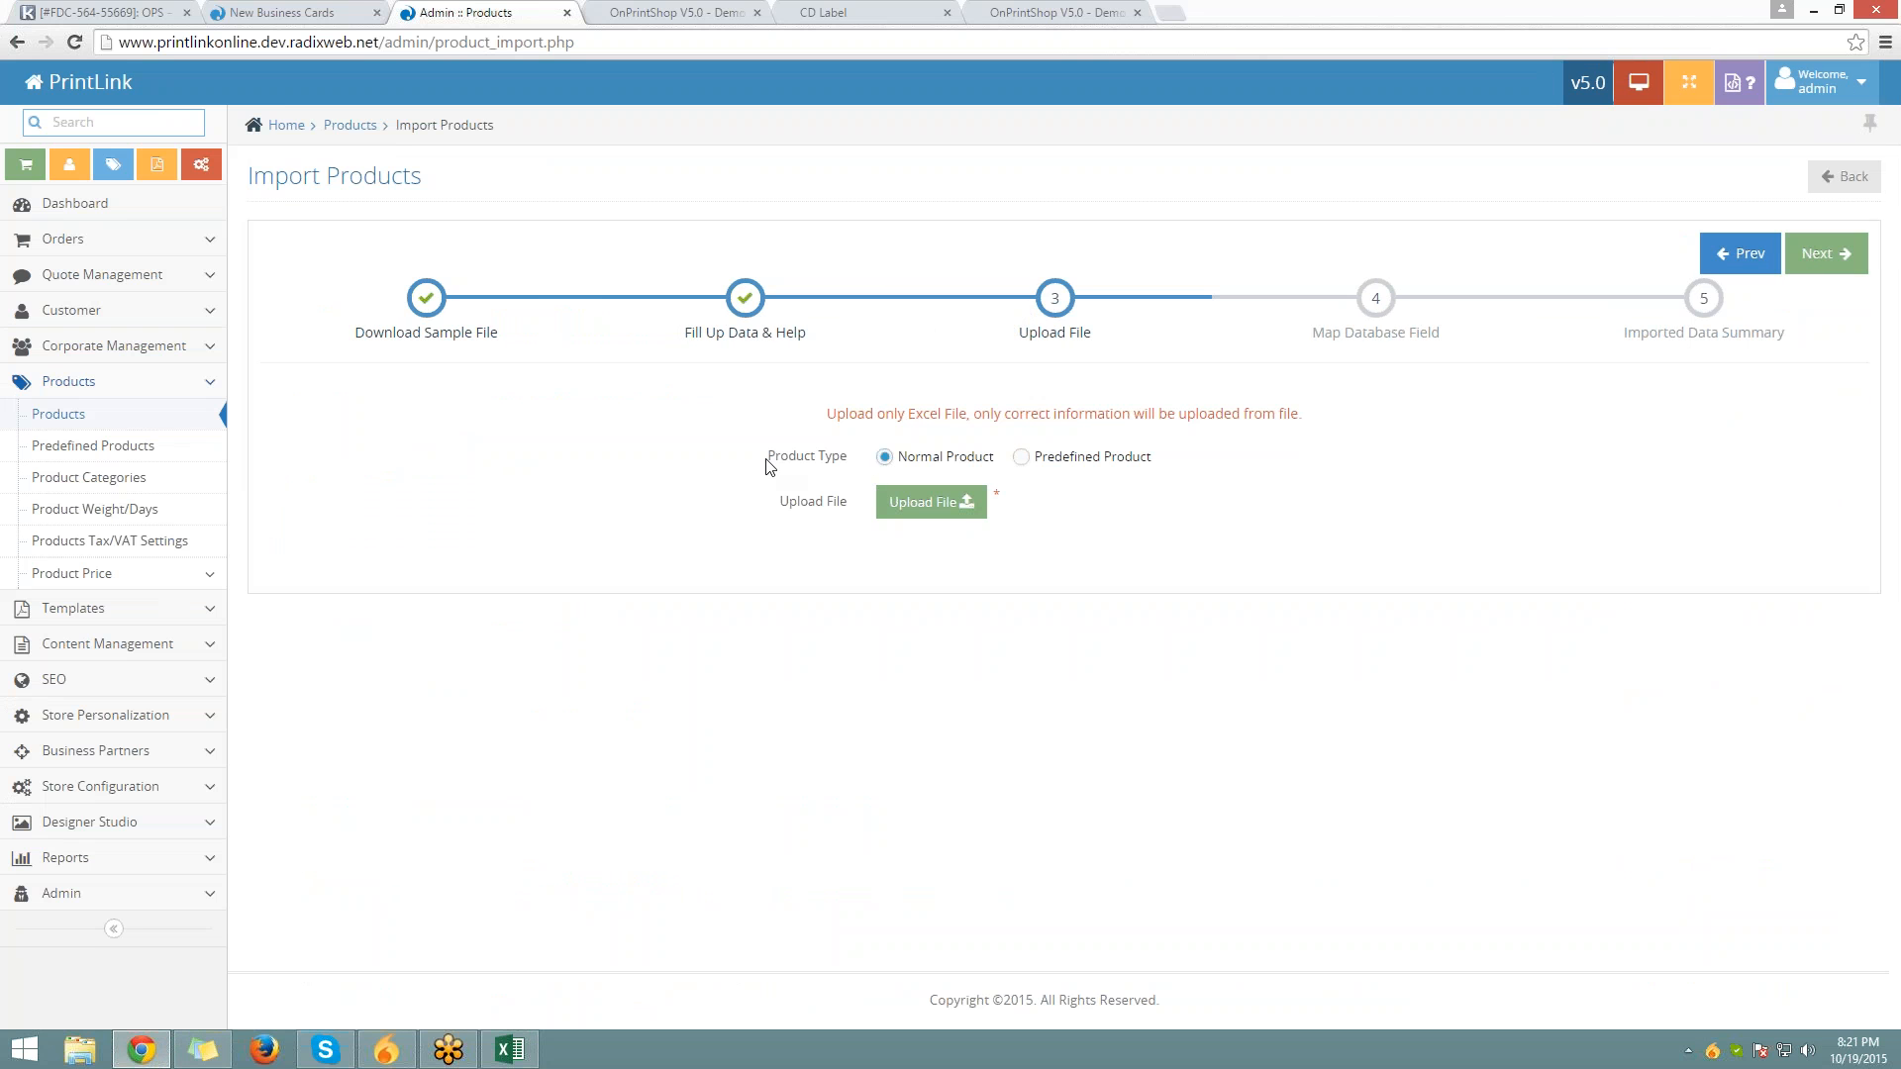
{"action": "left_click_drag", "start_coordinate": [768, 456], "coordinate": [847, 458]}
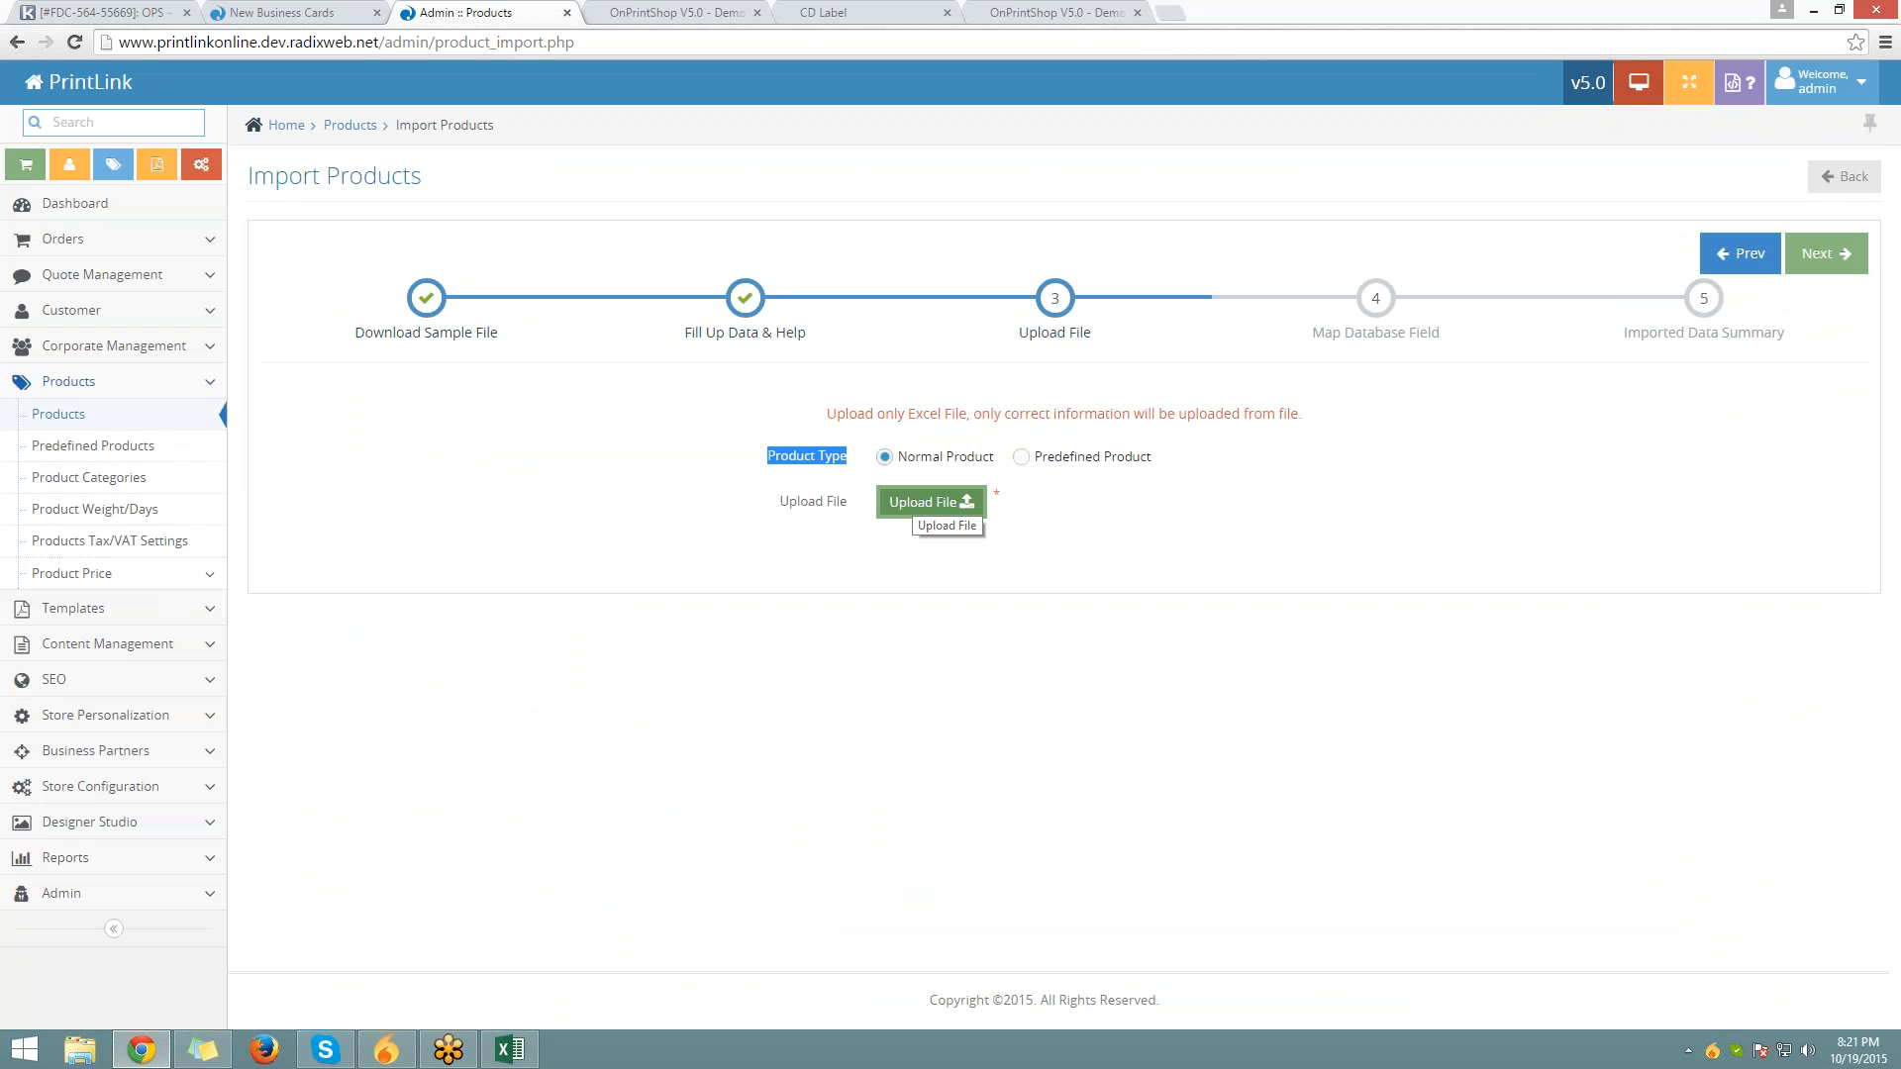
Close the import_product (4) workbook with Don't Save, then return via the Products breadcrumb
{"action": "left_click", "coordinate": [510, 1050]}
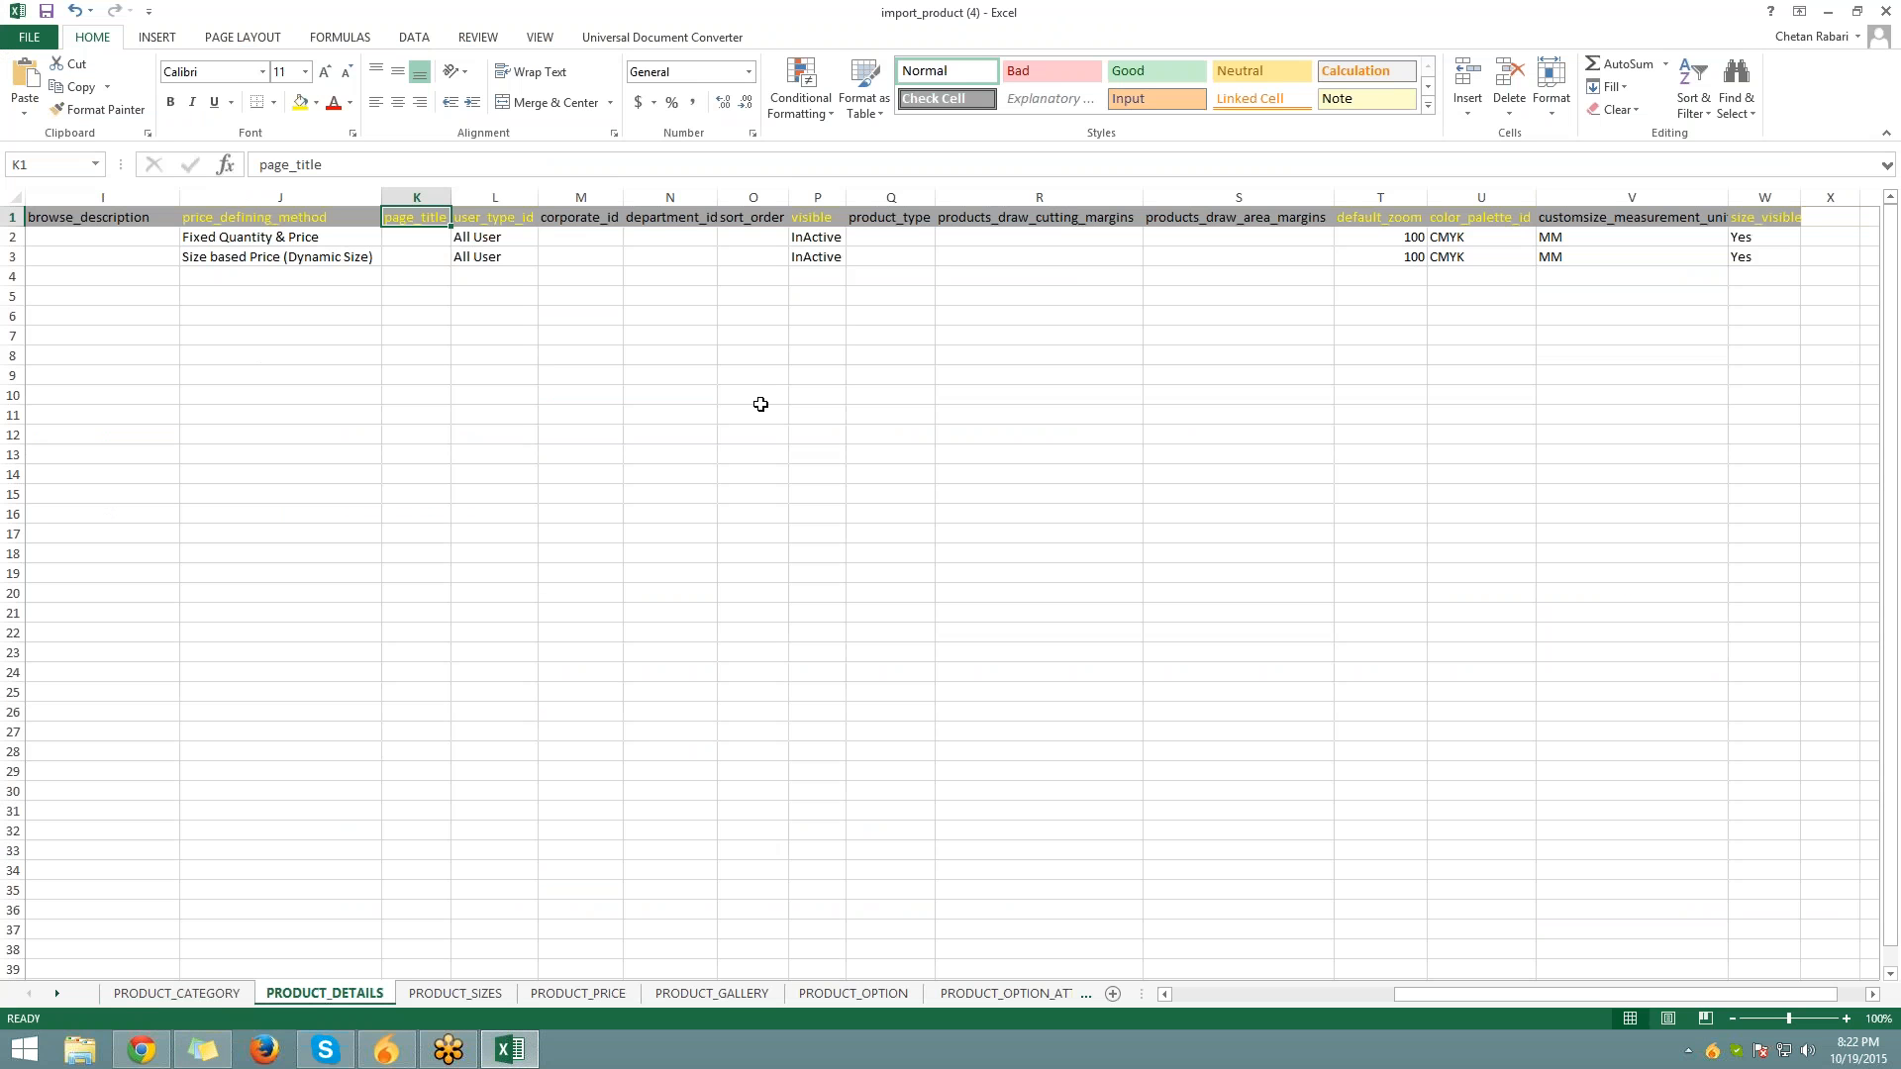
{"action": "left_click", "coordinate": [1884, 11]}
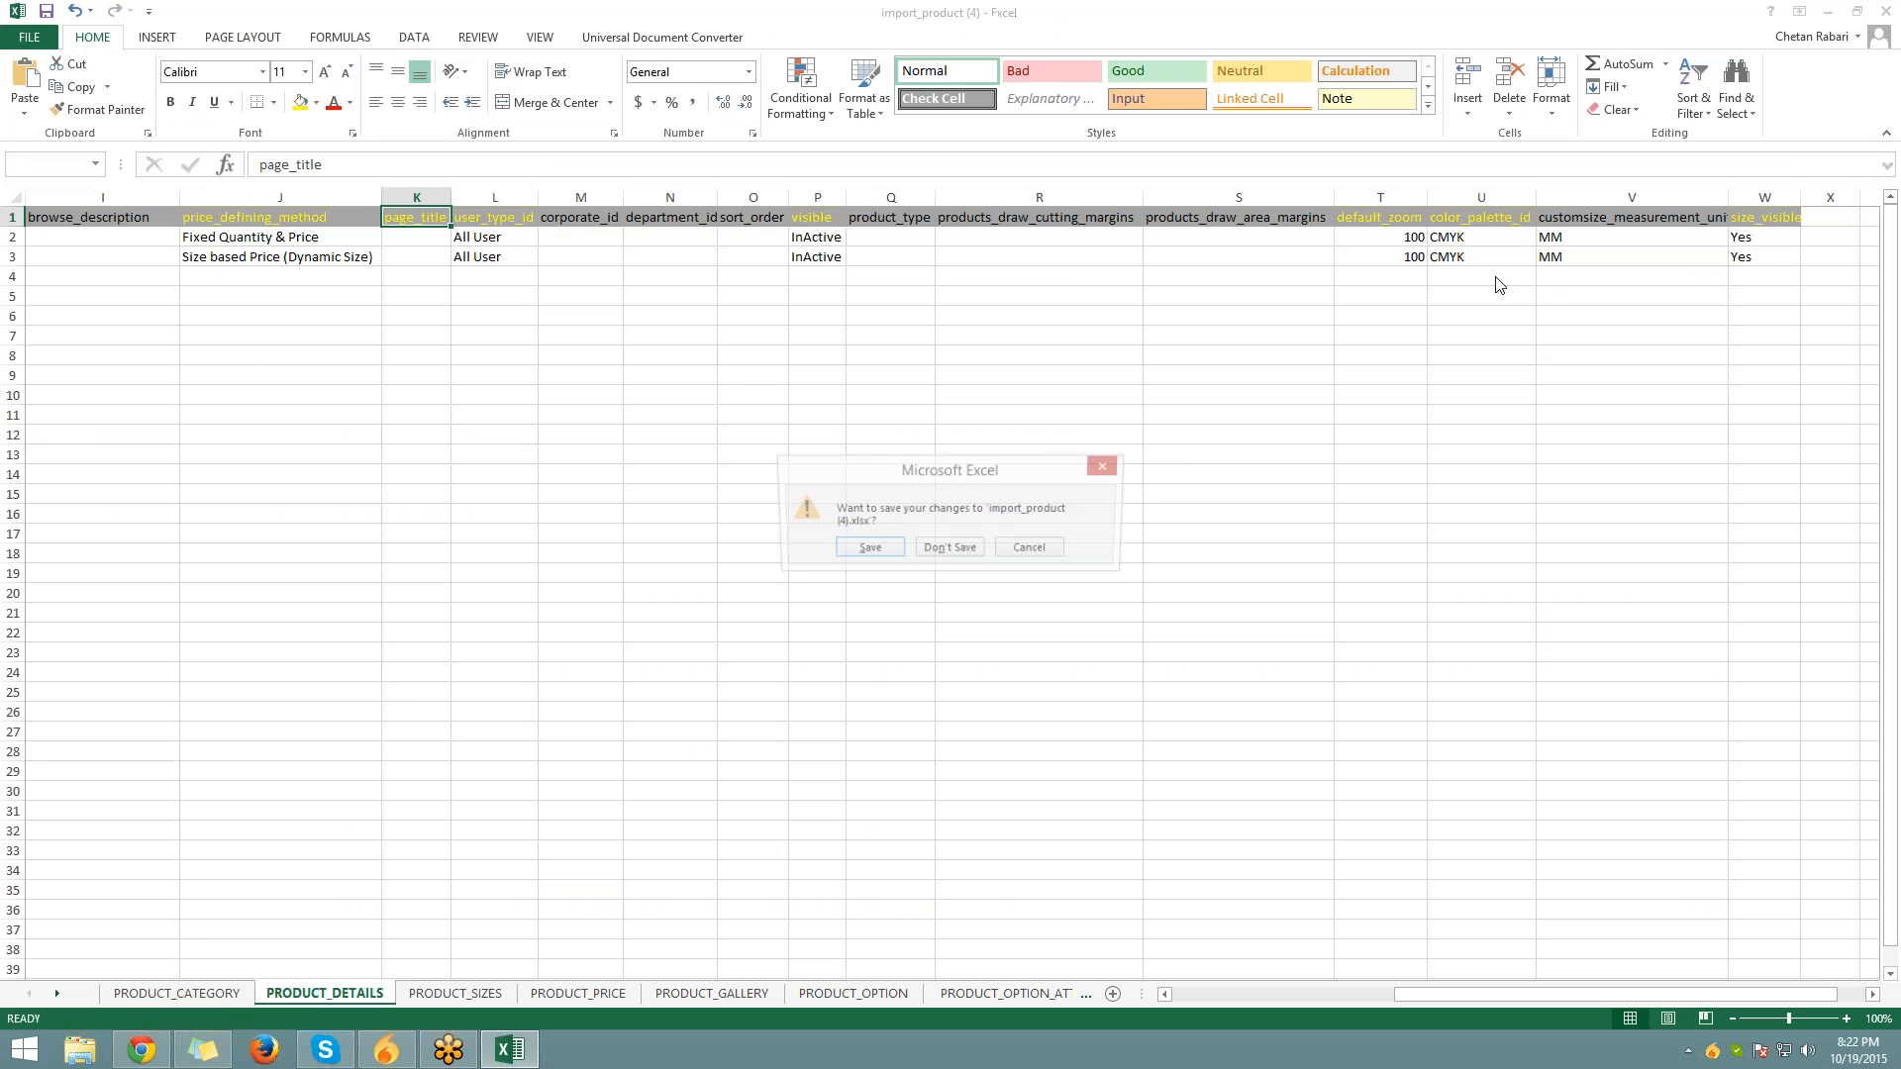
{"action": "left_click", "coordinate": [948, 549]}
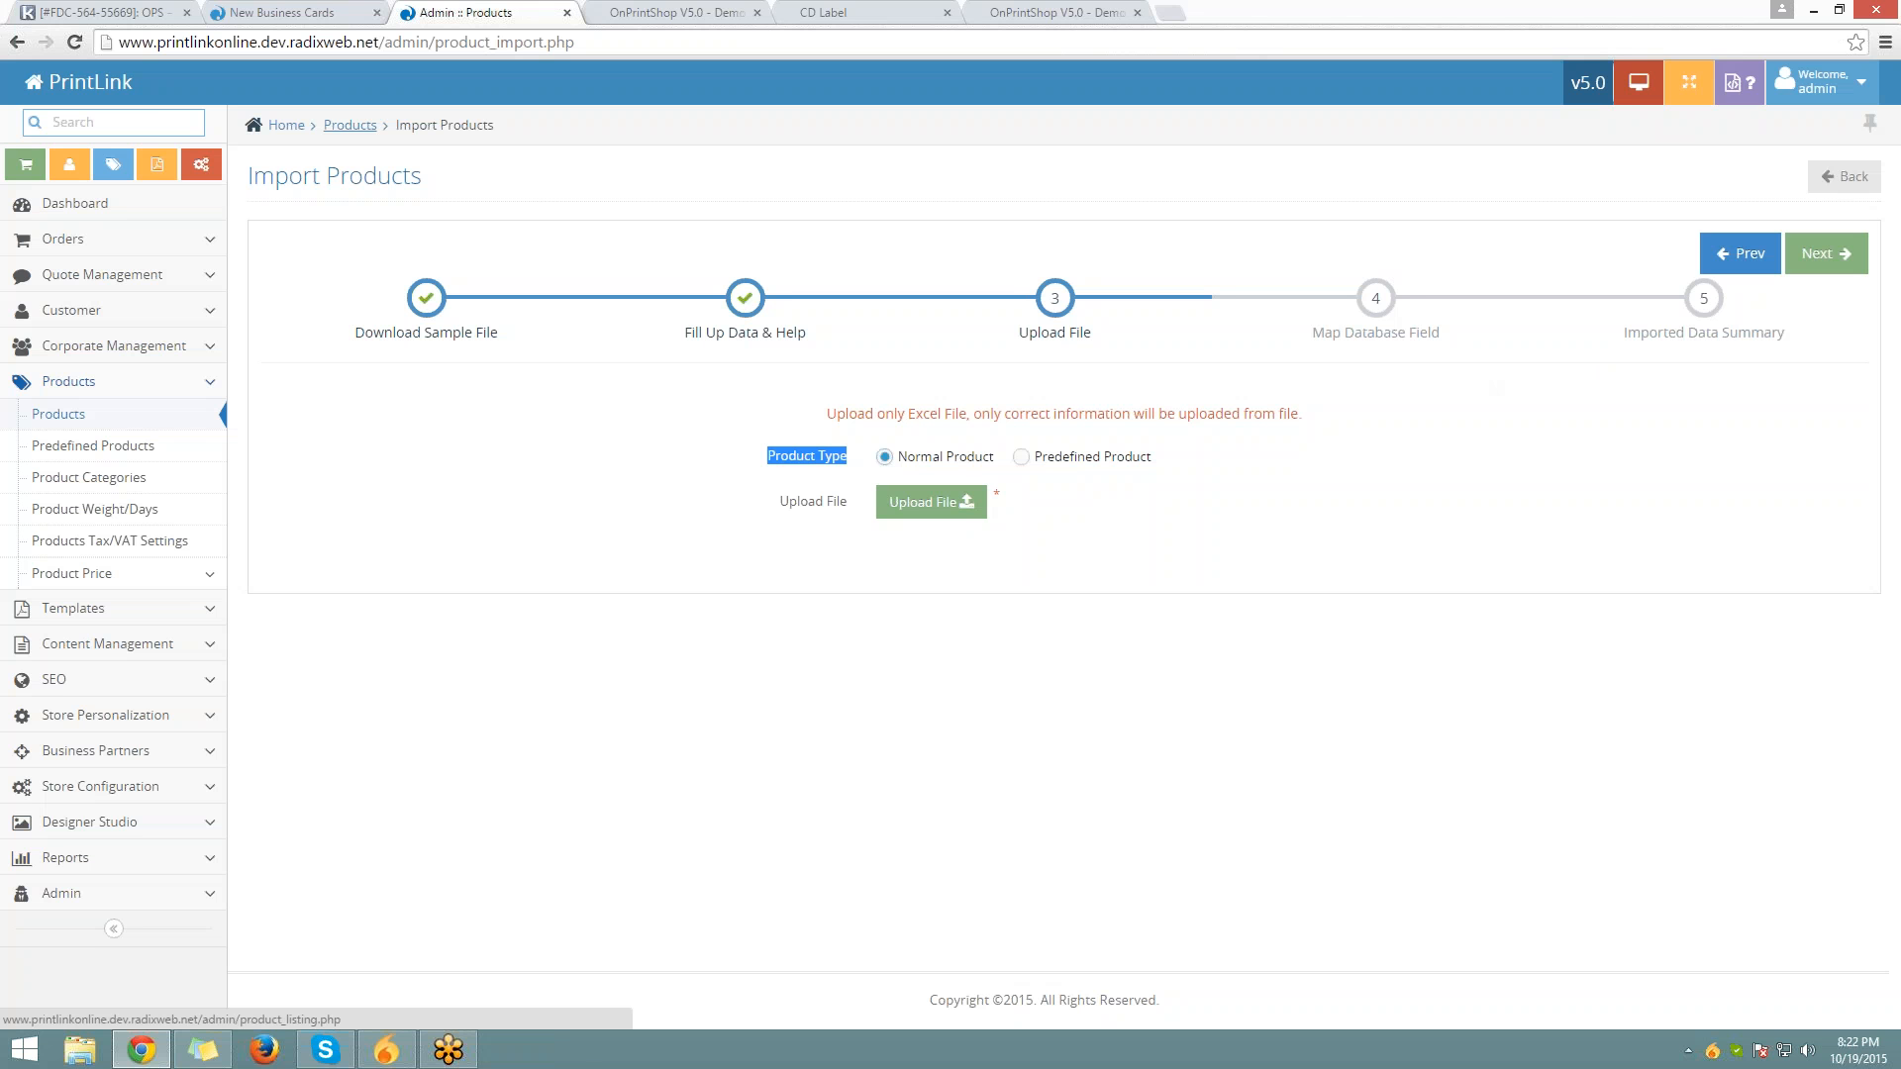
{"action": "left_click", "coordinate": [350, 125]}
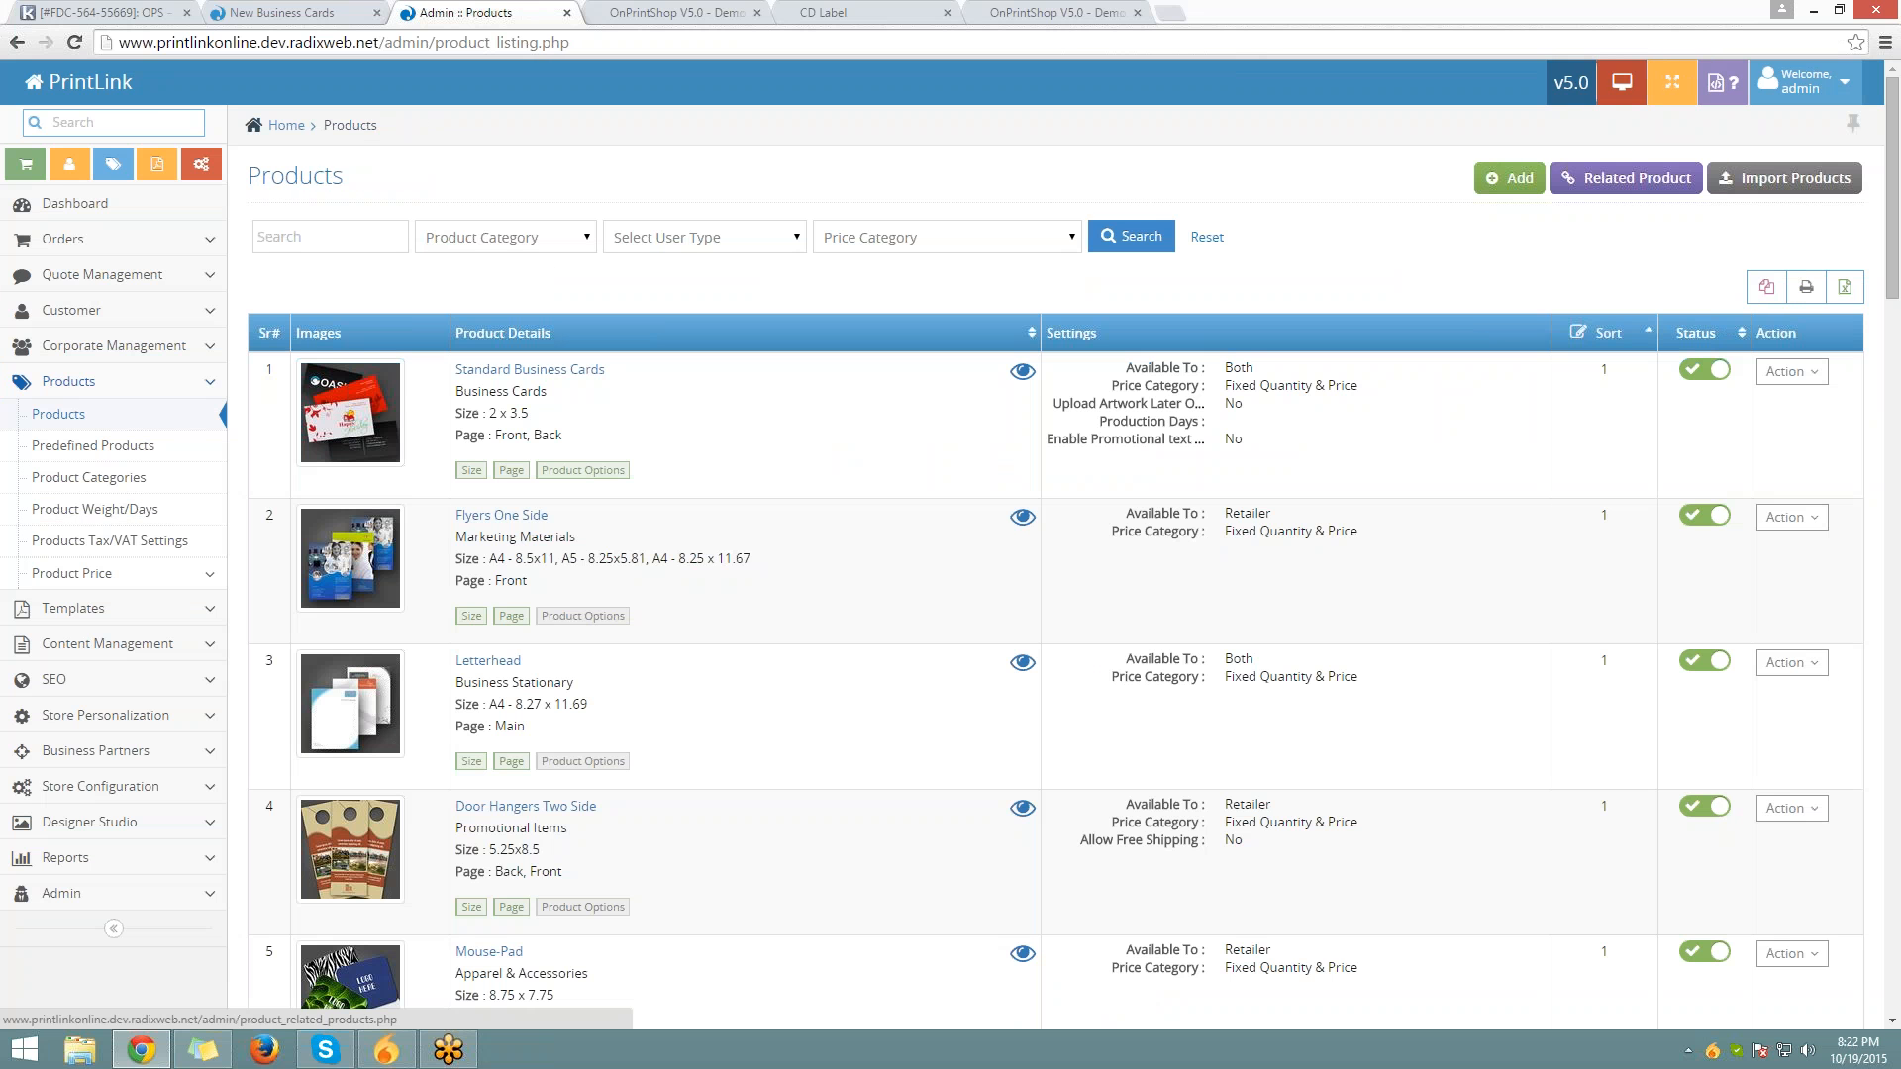
{"action": "left_click", "coordinate": [282, 12]}
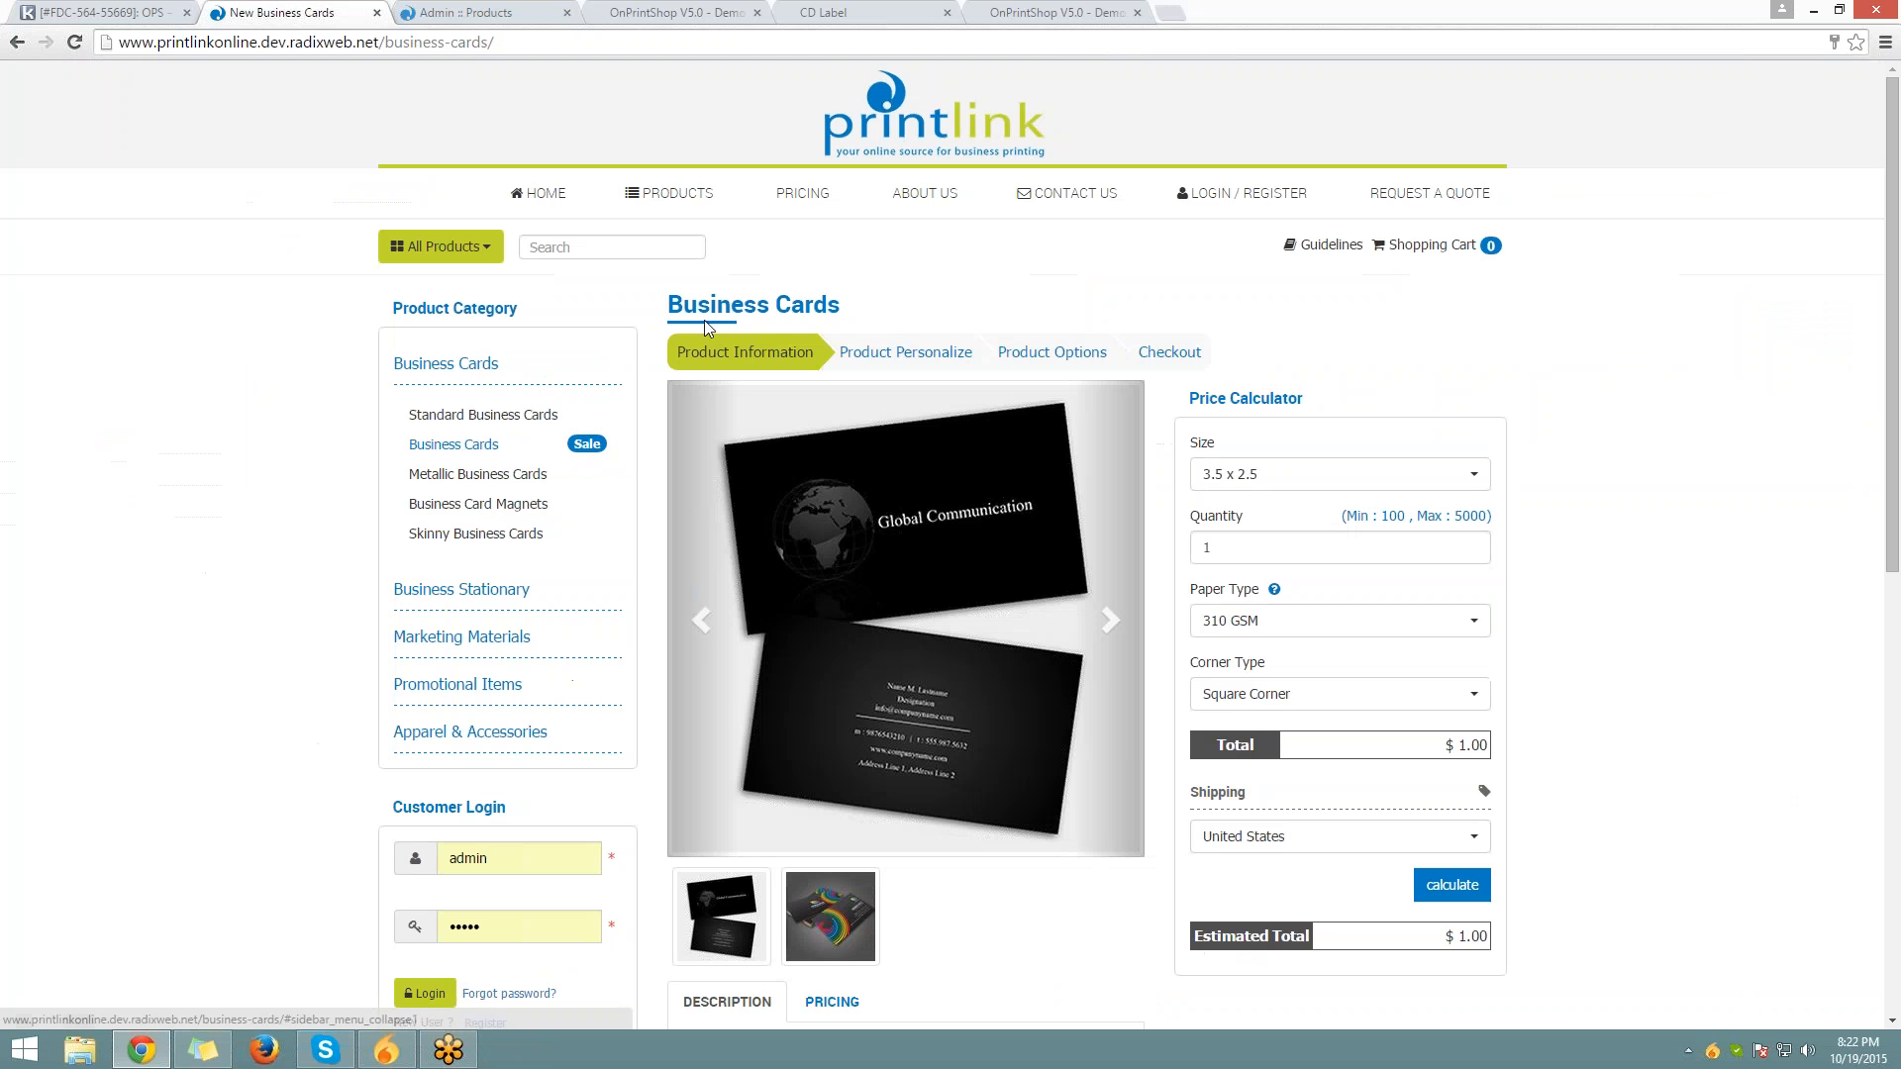
{"action": "left_click_drag", "start_coordinate": [681, 306], "coordinate": [844, 308]}
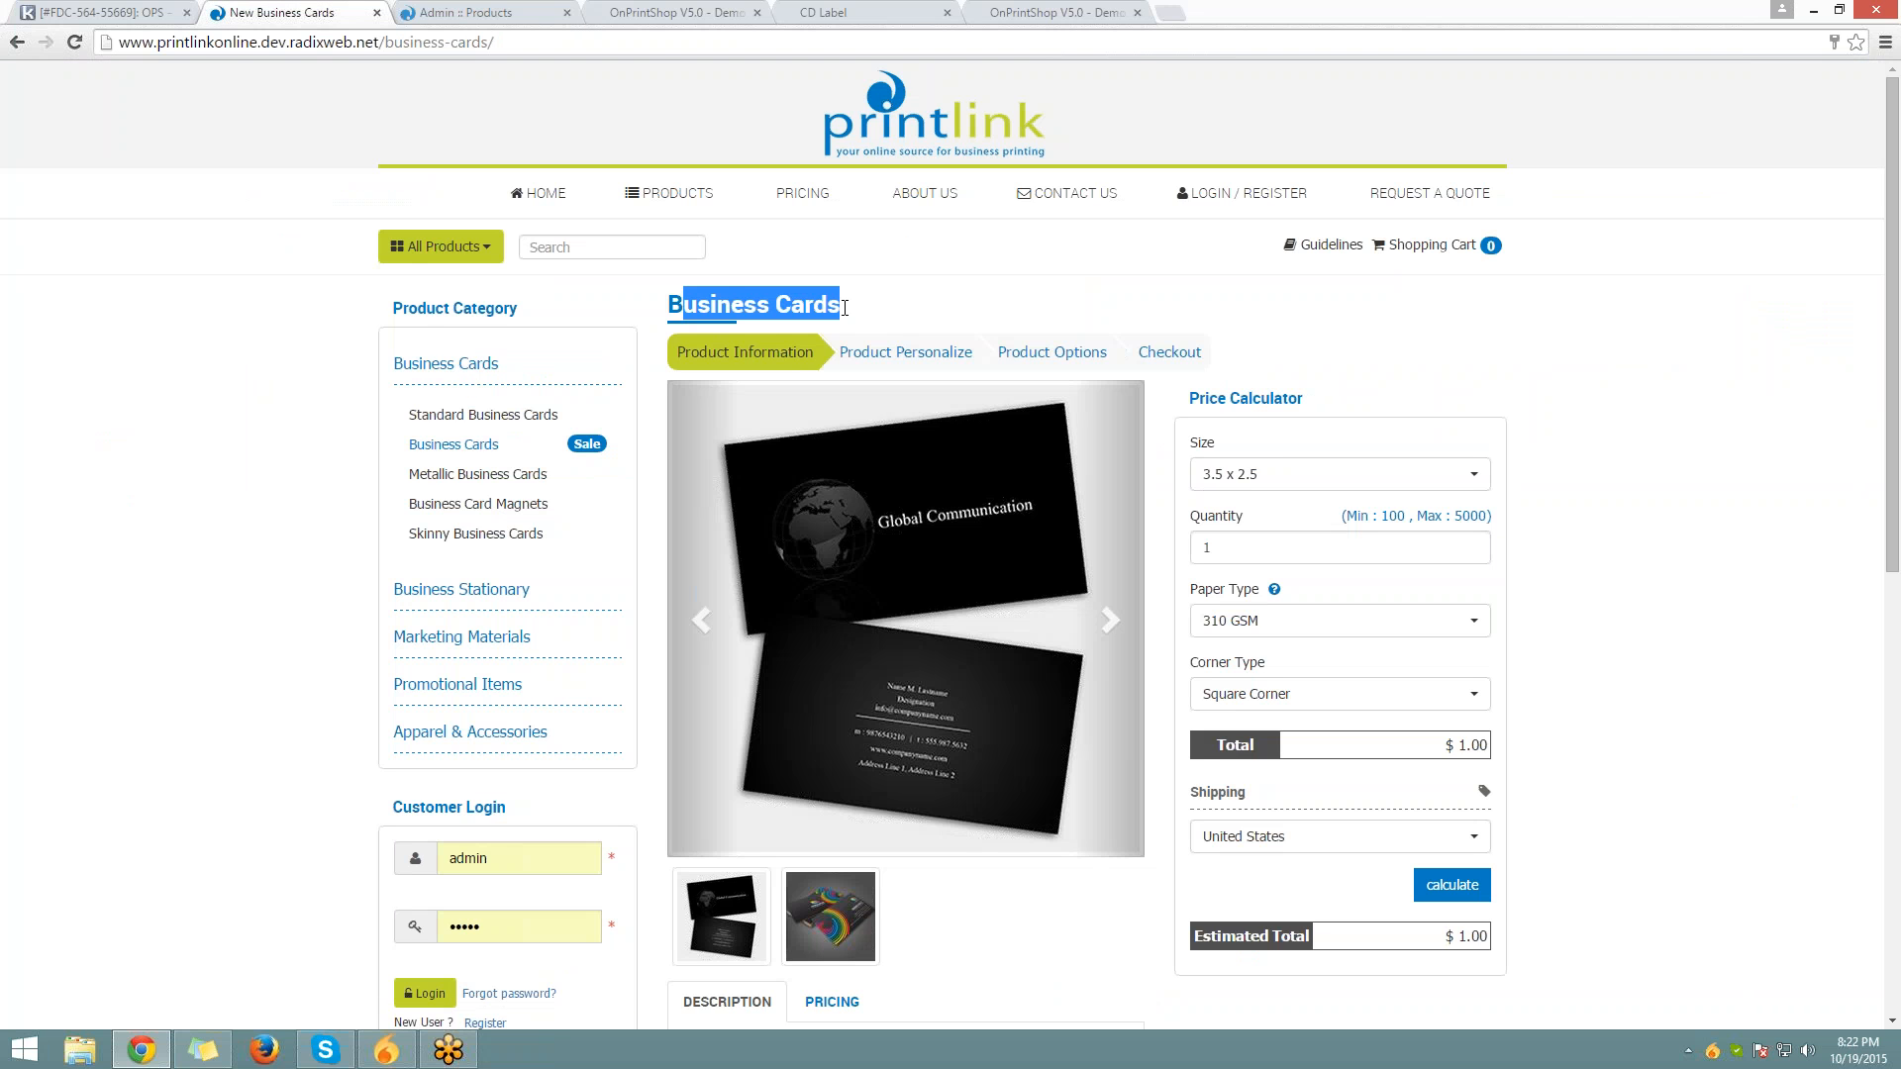
{"action": "scroll", "coordinate": [844, 308], "scroll_direction": "down", "scroll_amount": 9}
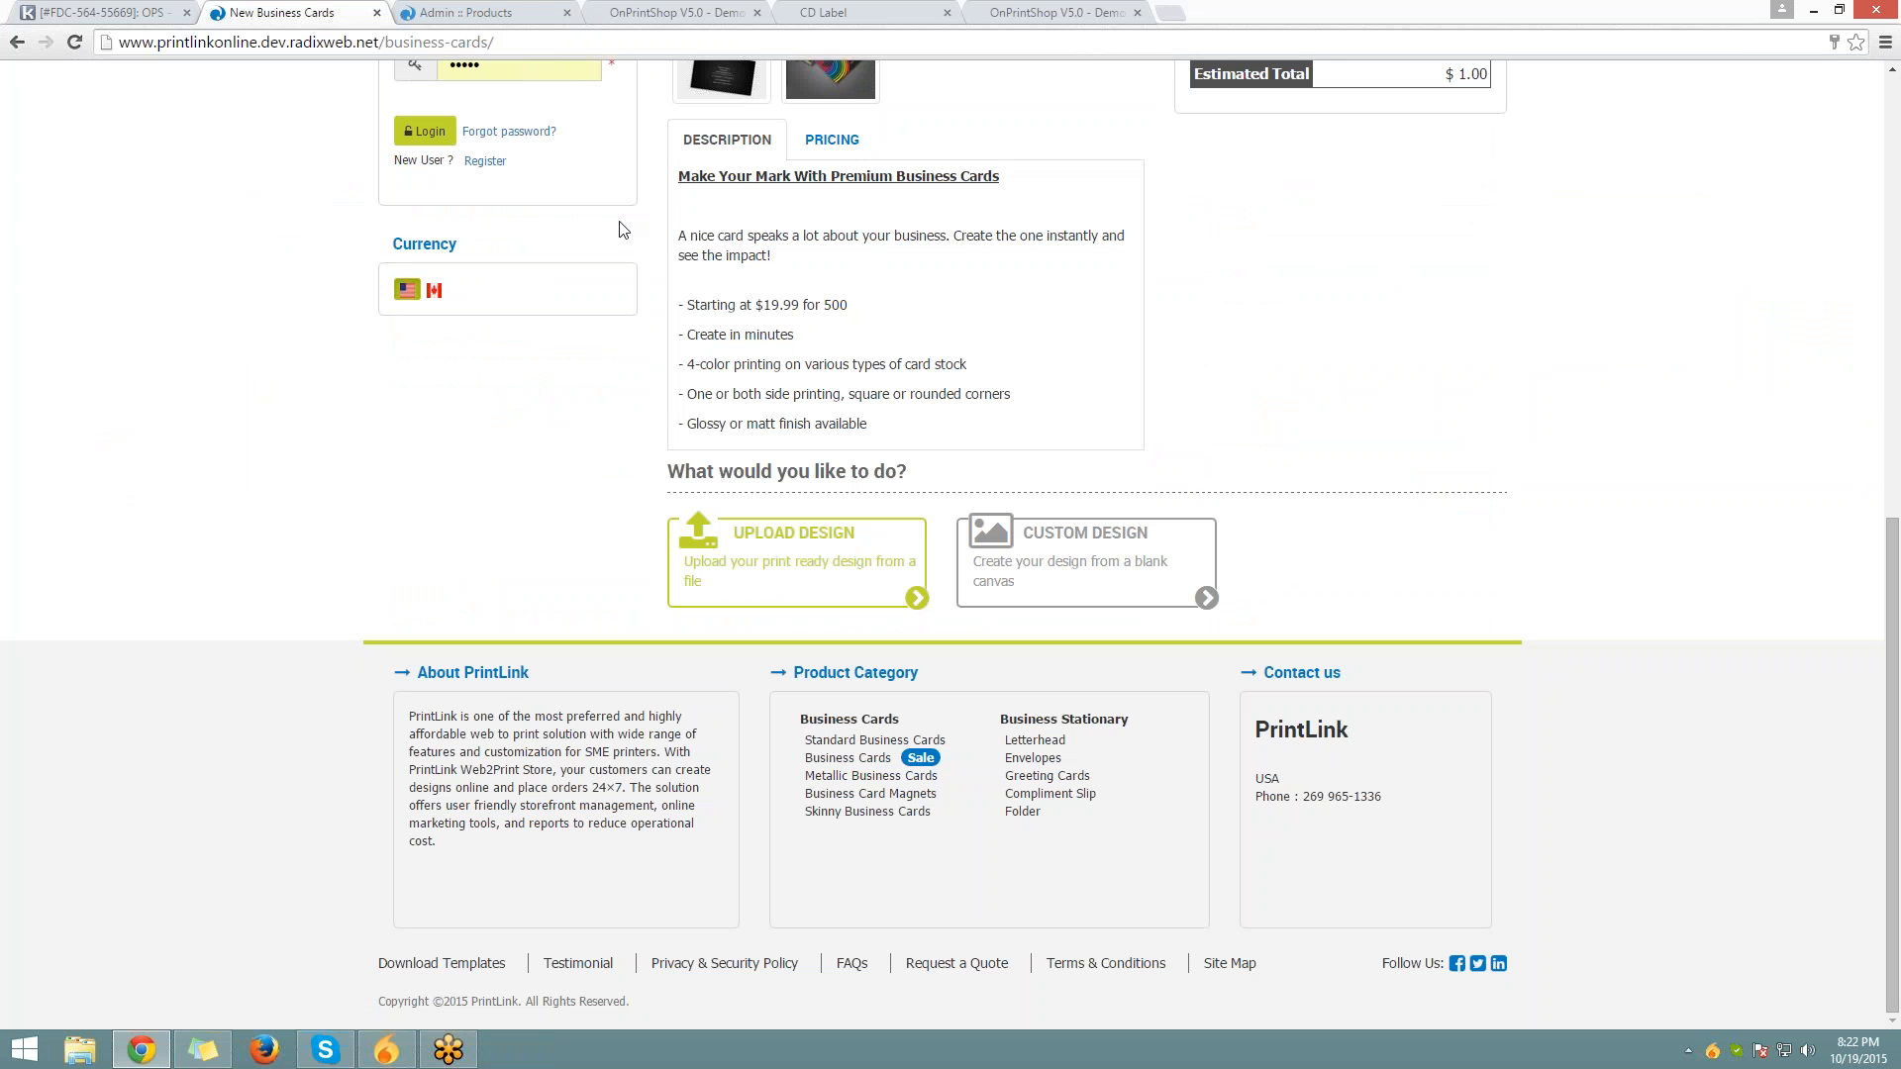
{"action": "left_click", "coordinate": [530, 10]}
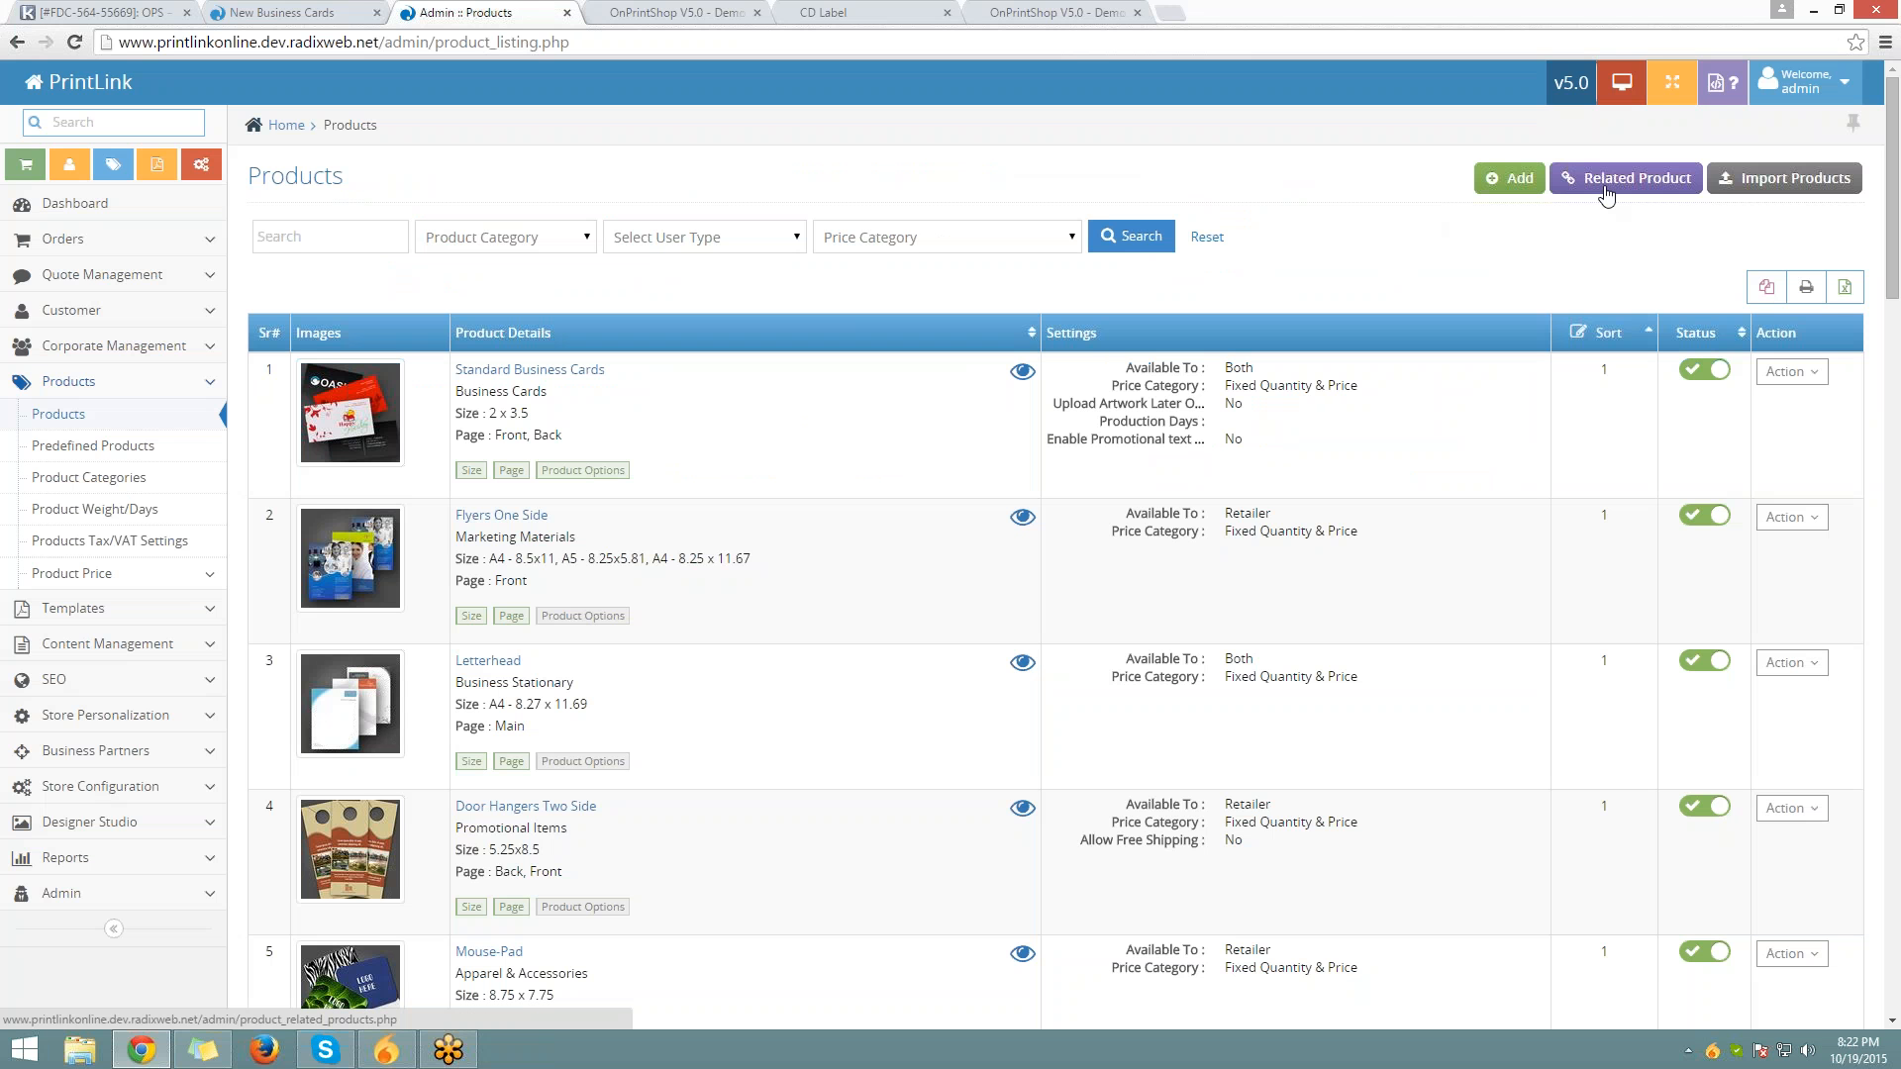
Open Related Product settings for Business Cards and compare the related-product options
{"action": "left_click", "coordinate": [1605, 188]}
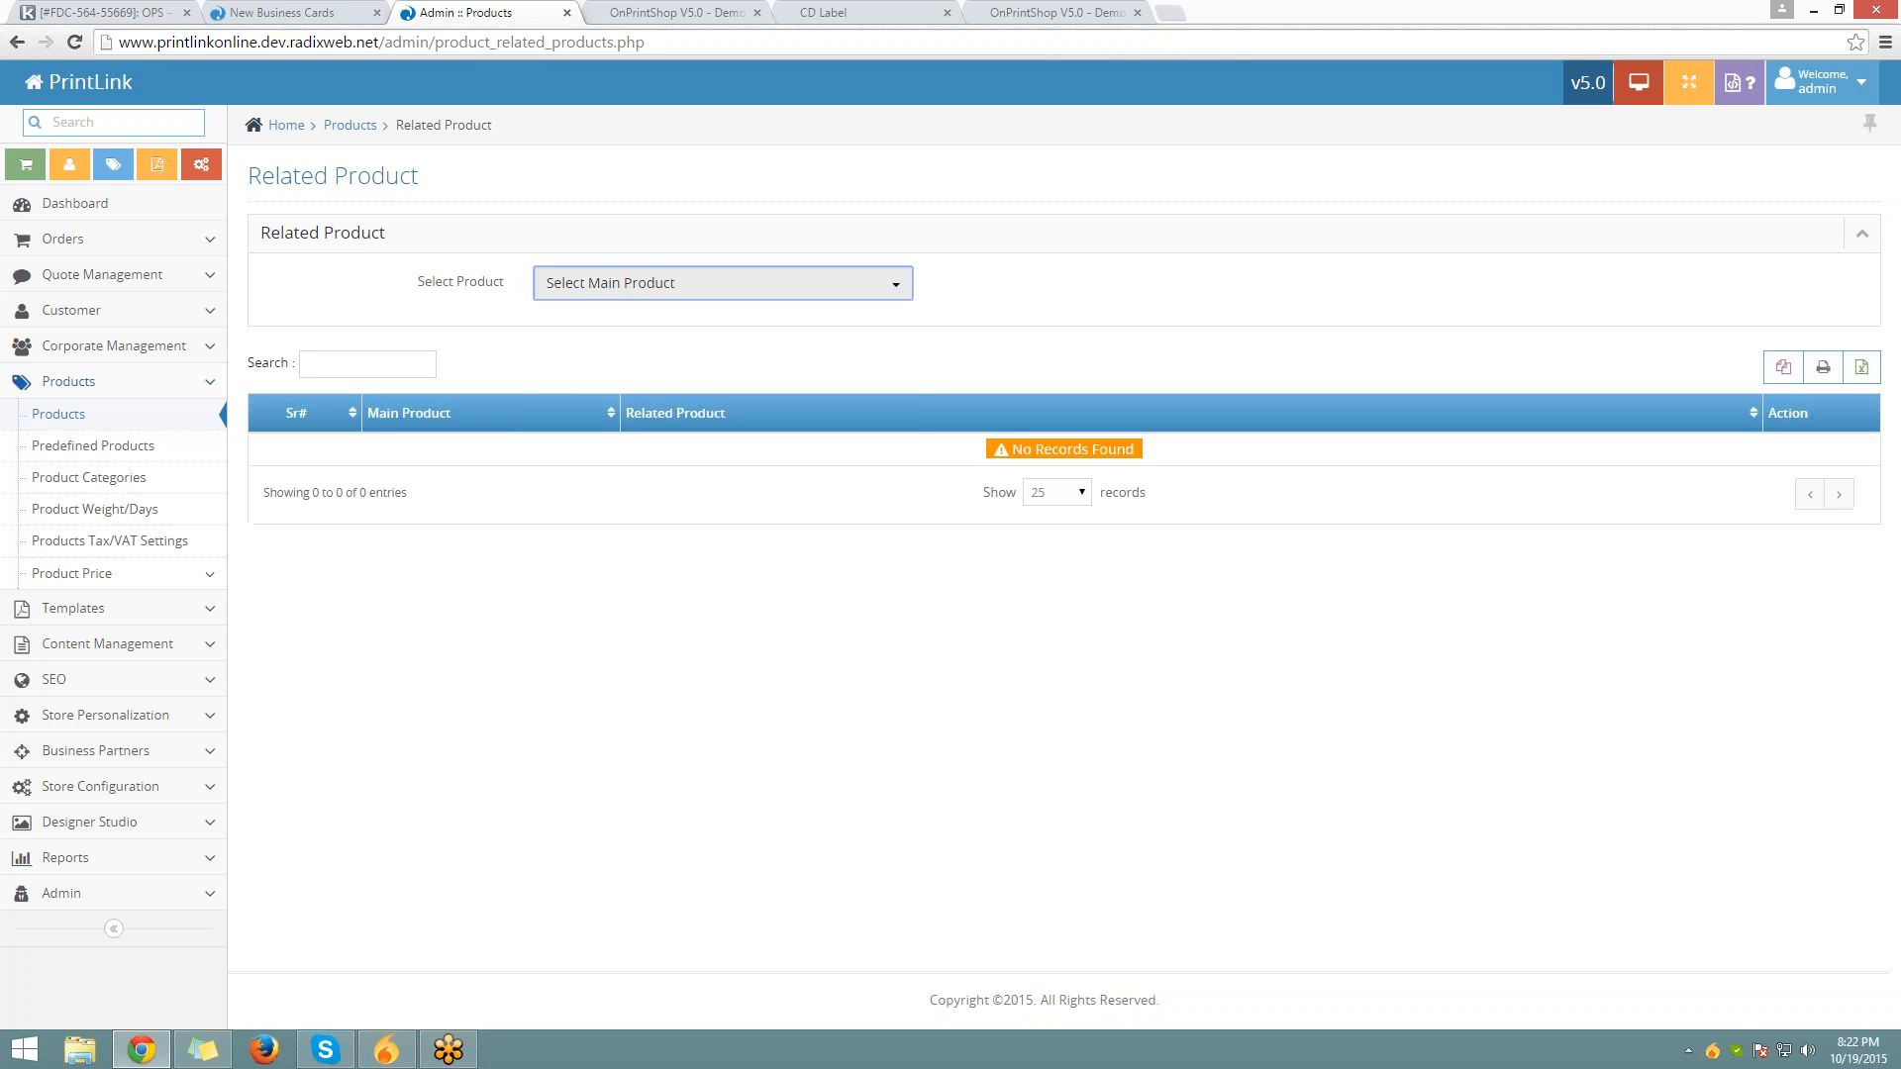
{"action": "left_click", "coordinate": [644, 282]}
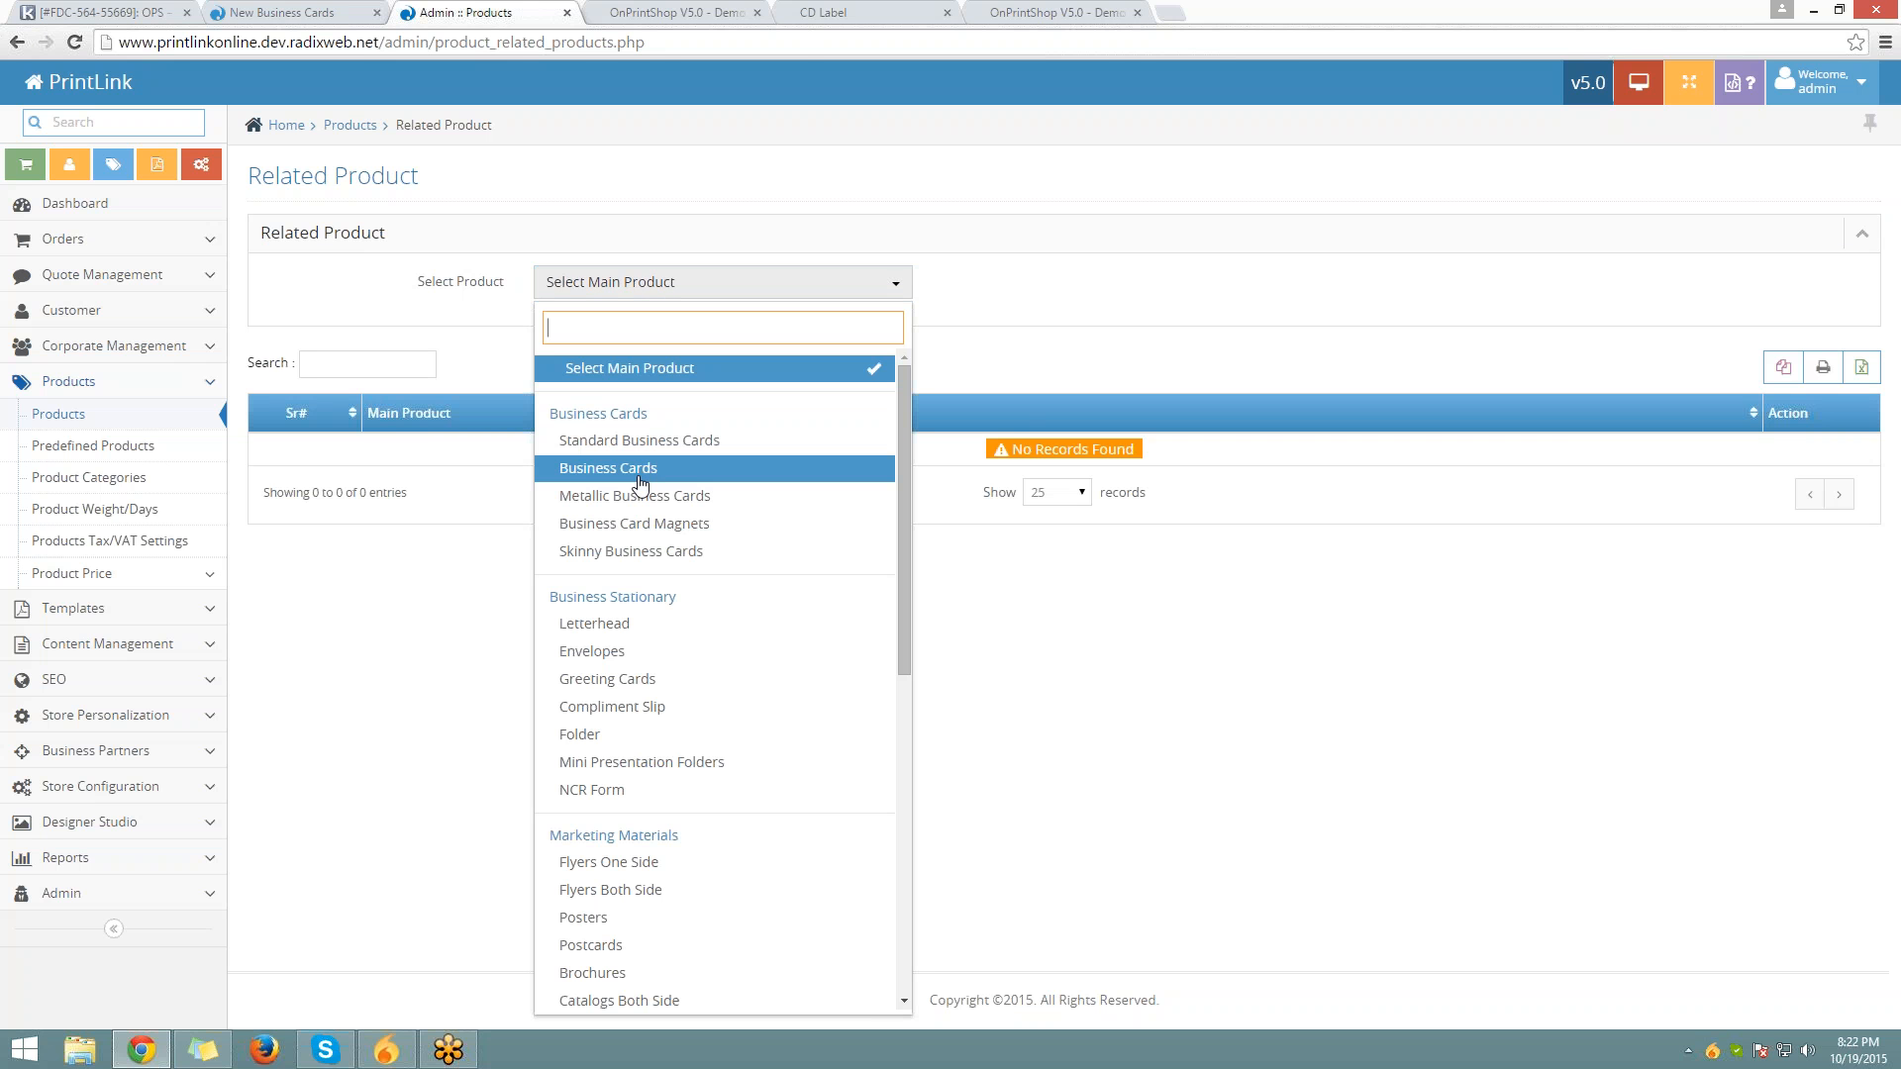
{"action": "left_click", "coordinate": [640, 469]}
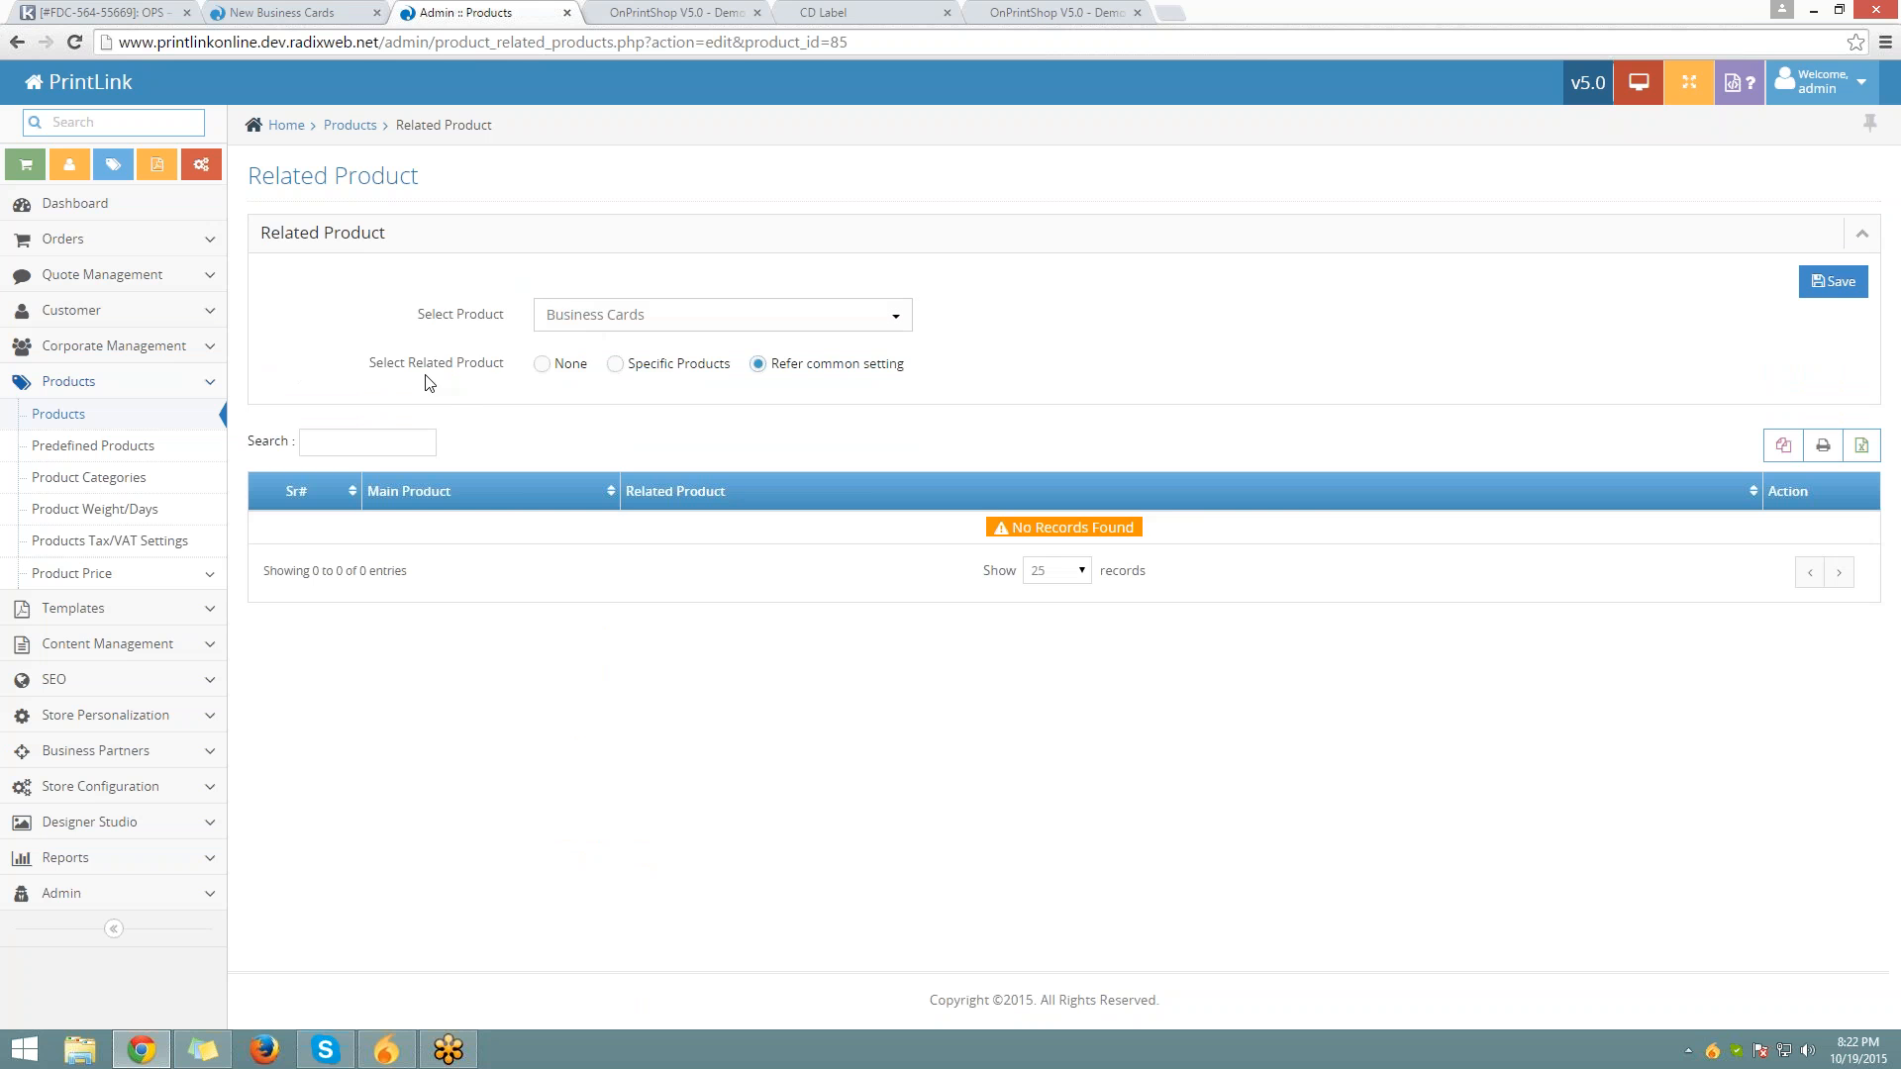
{"action": "left_click_drag", "start_coordinate": [376, 368], "coordinate": [504, 369]}
{"action": "left_click", "coordinate": [545, 366]}
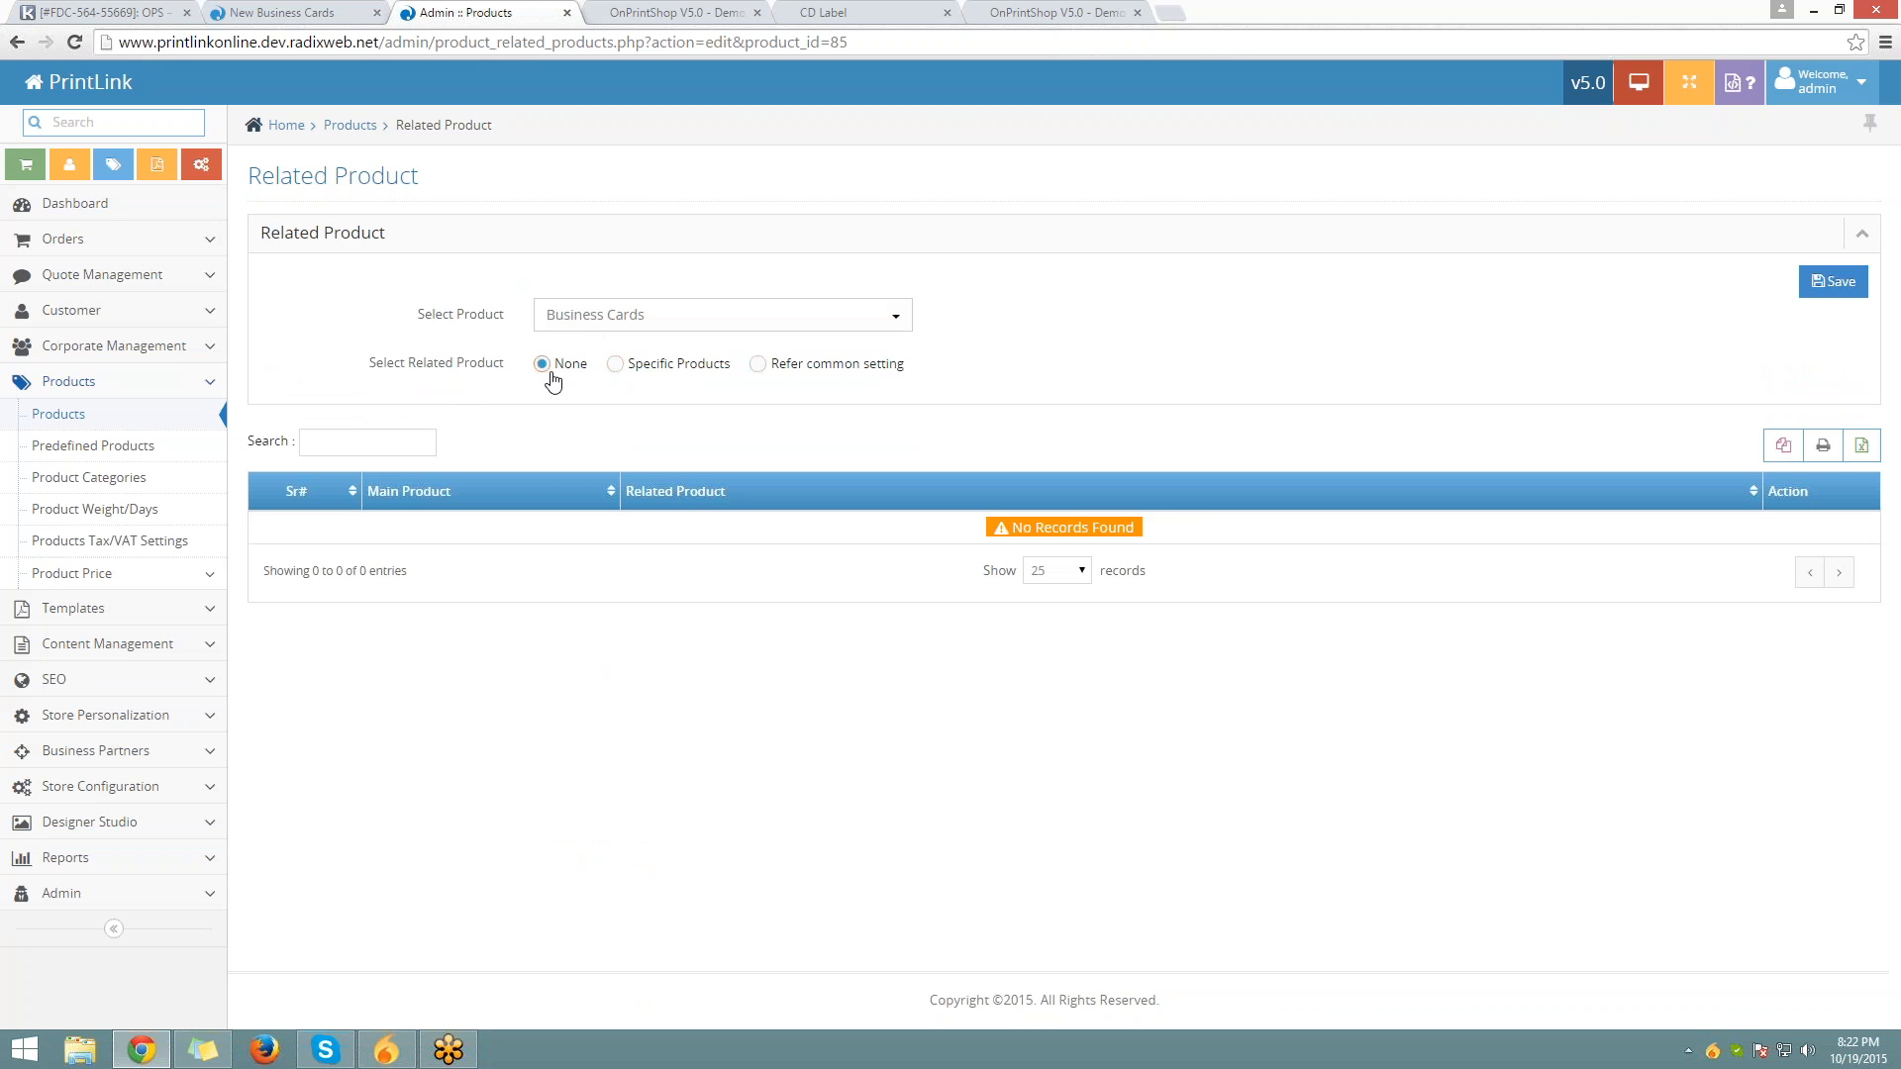
{"action": "left_click", "coordinate": [759, 369]}
Assign Standard, Metallic, Skinny Business Cards and Business Card Magnets as specific related products and save
{"action": "left_click", "coordinate": [616, 365]}
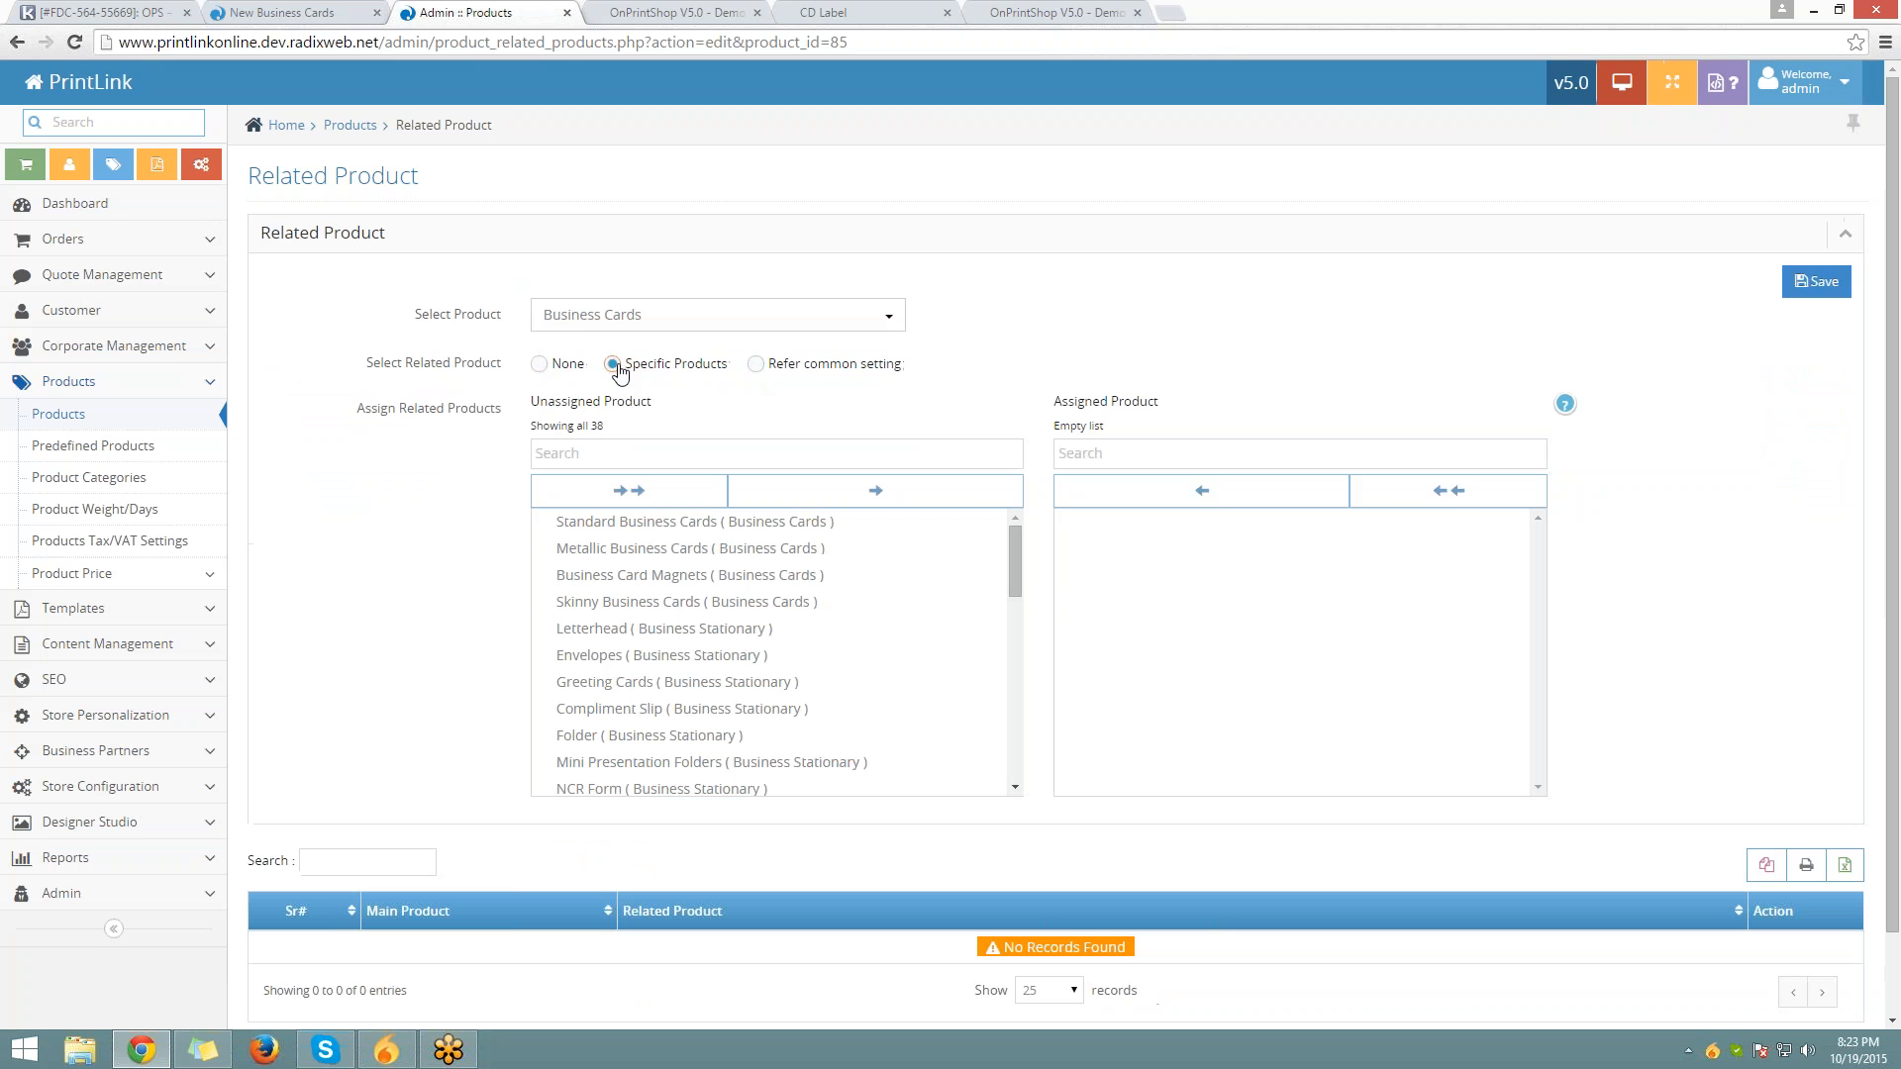
{"action": "left_click", "coordinate": [746, 525]}
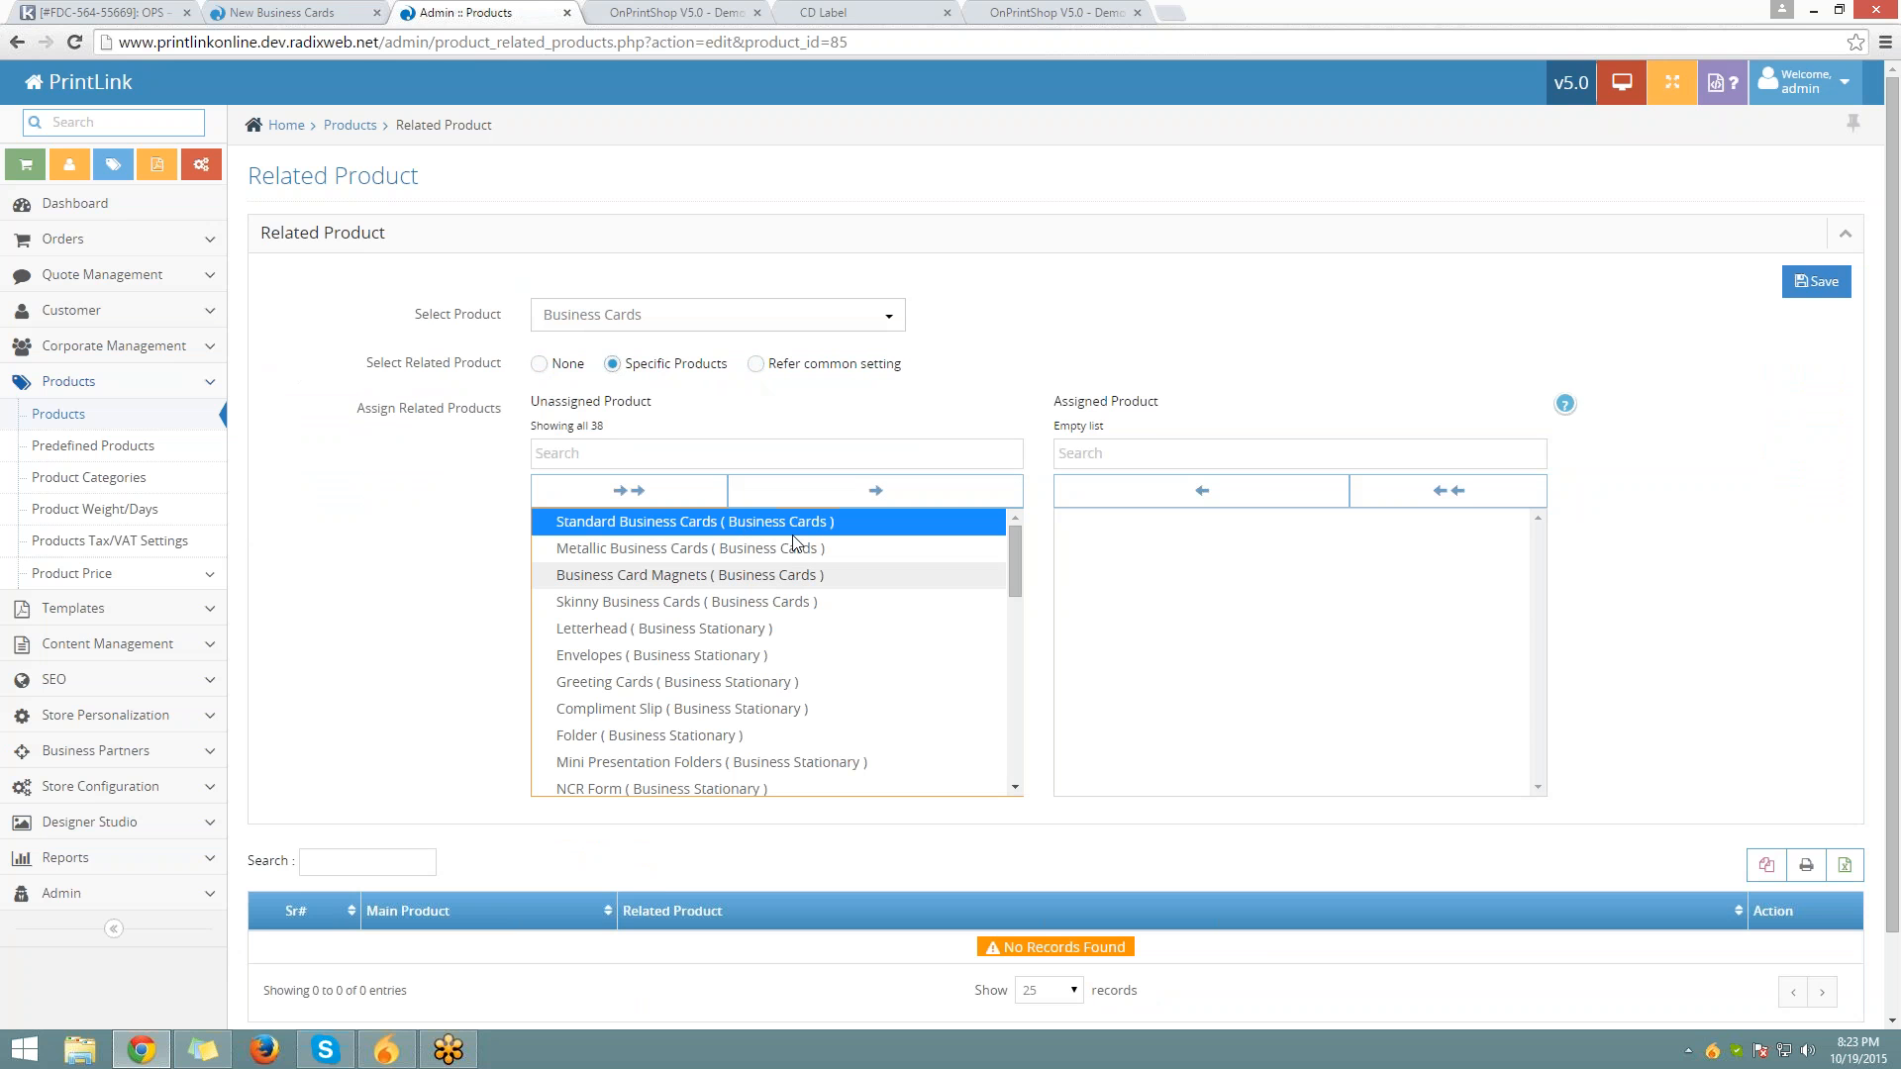
{"action": "left_click", "coordinate": [810, 606], "text": "shift"}
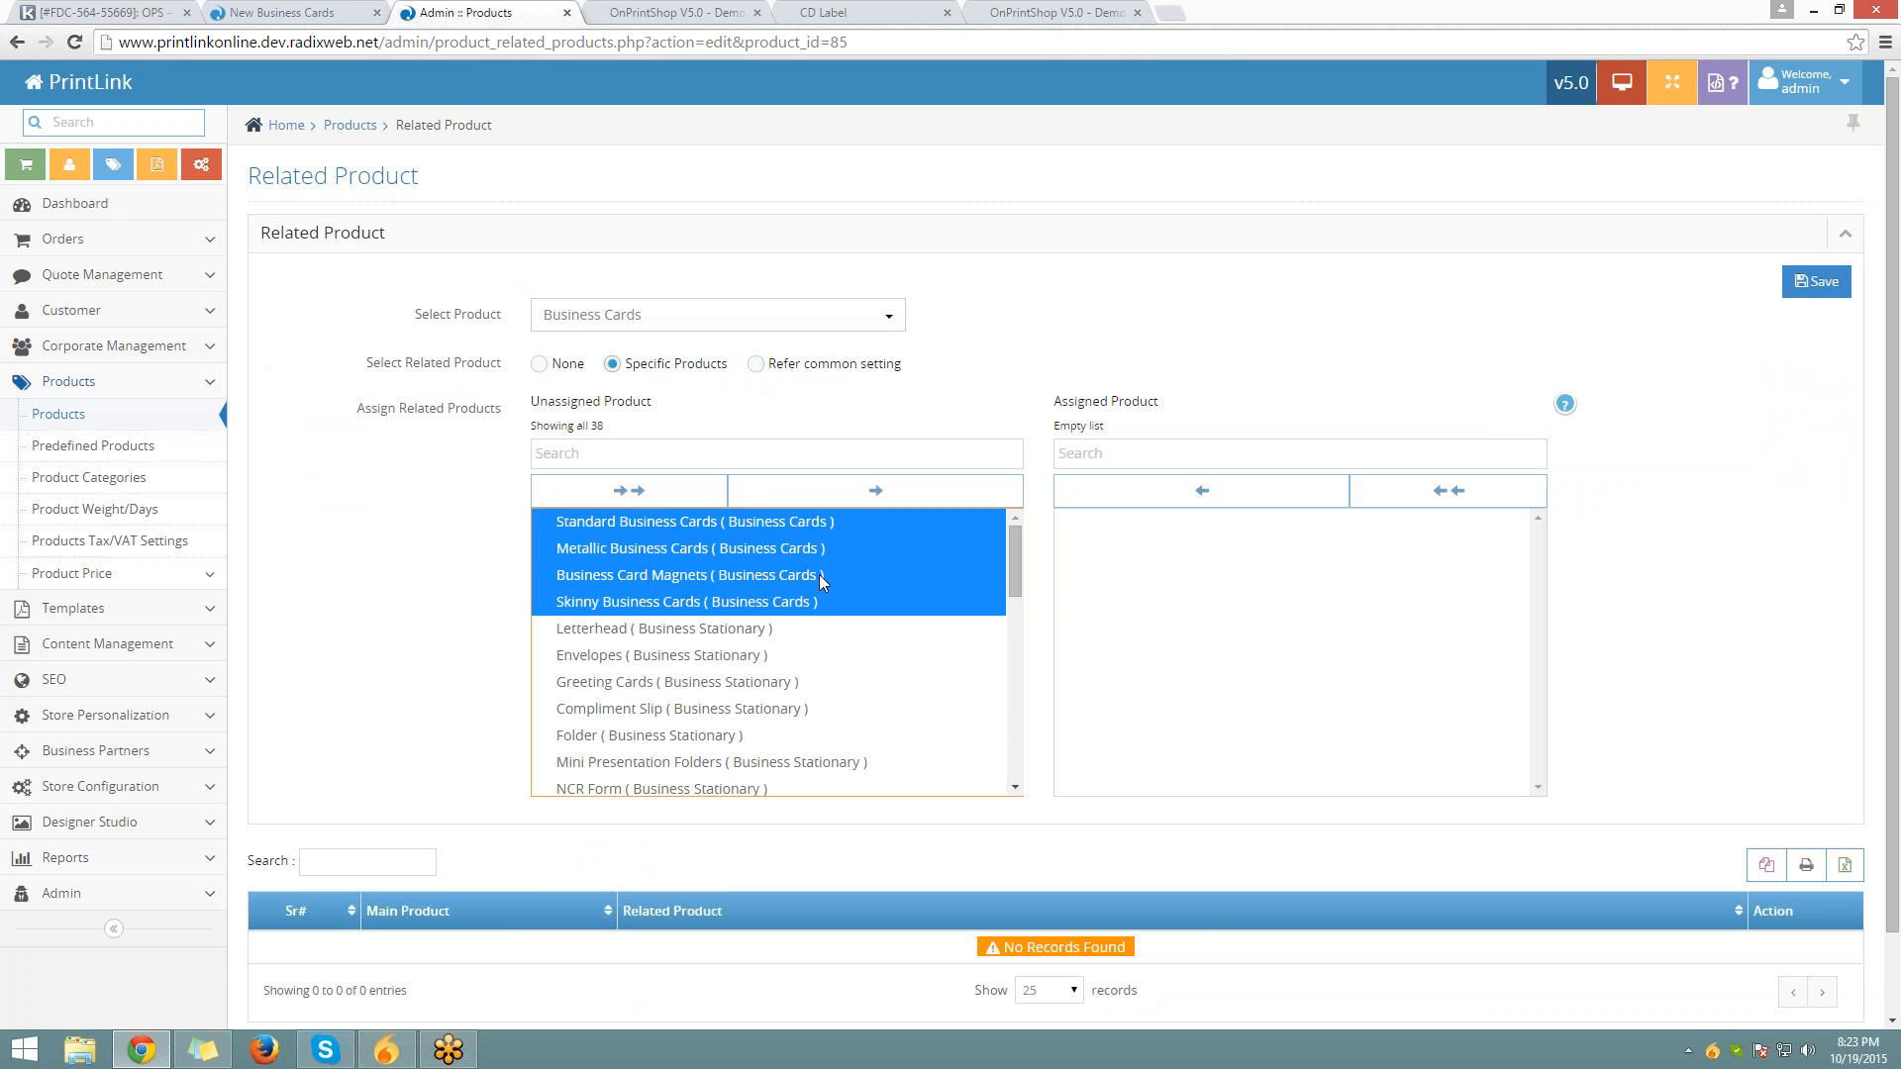
{"action": "left_click", "coordinate": [854, 493]}
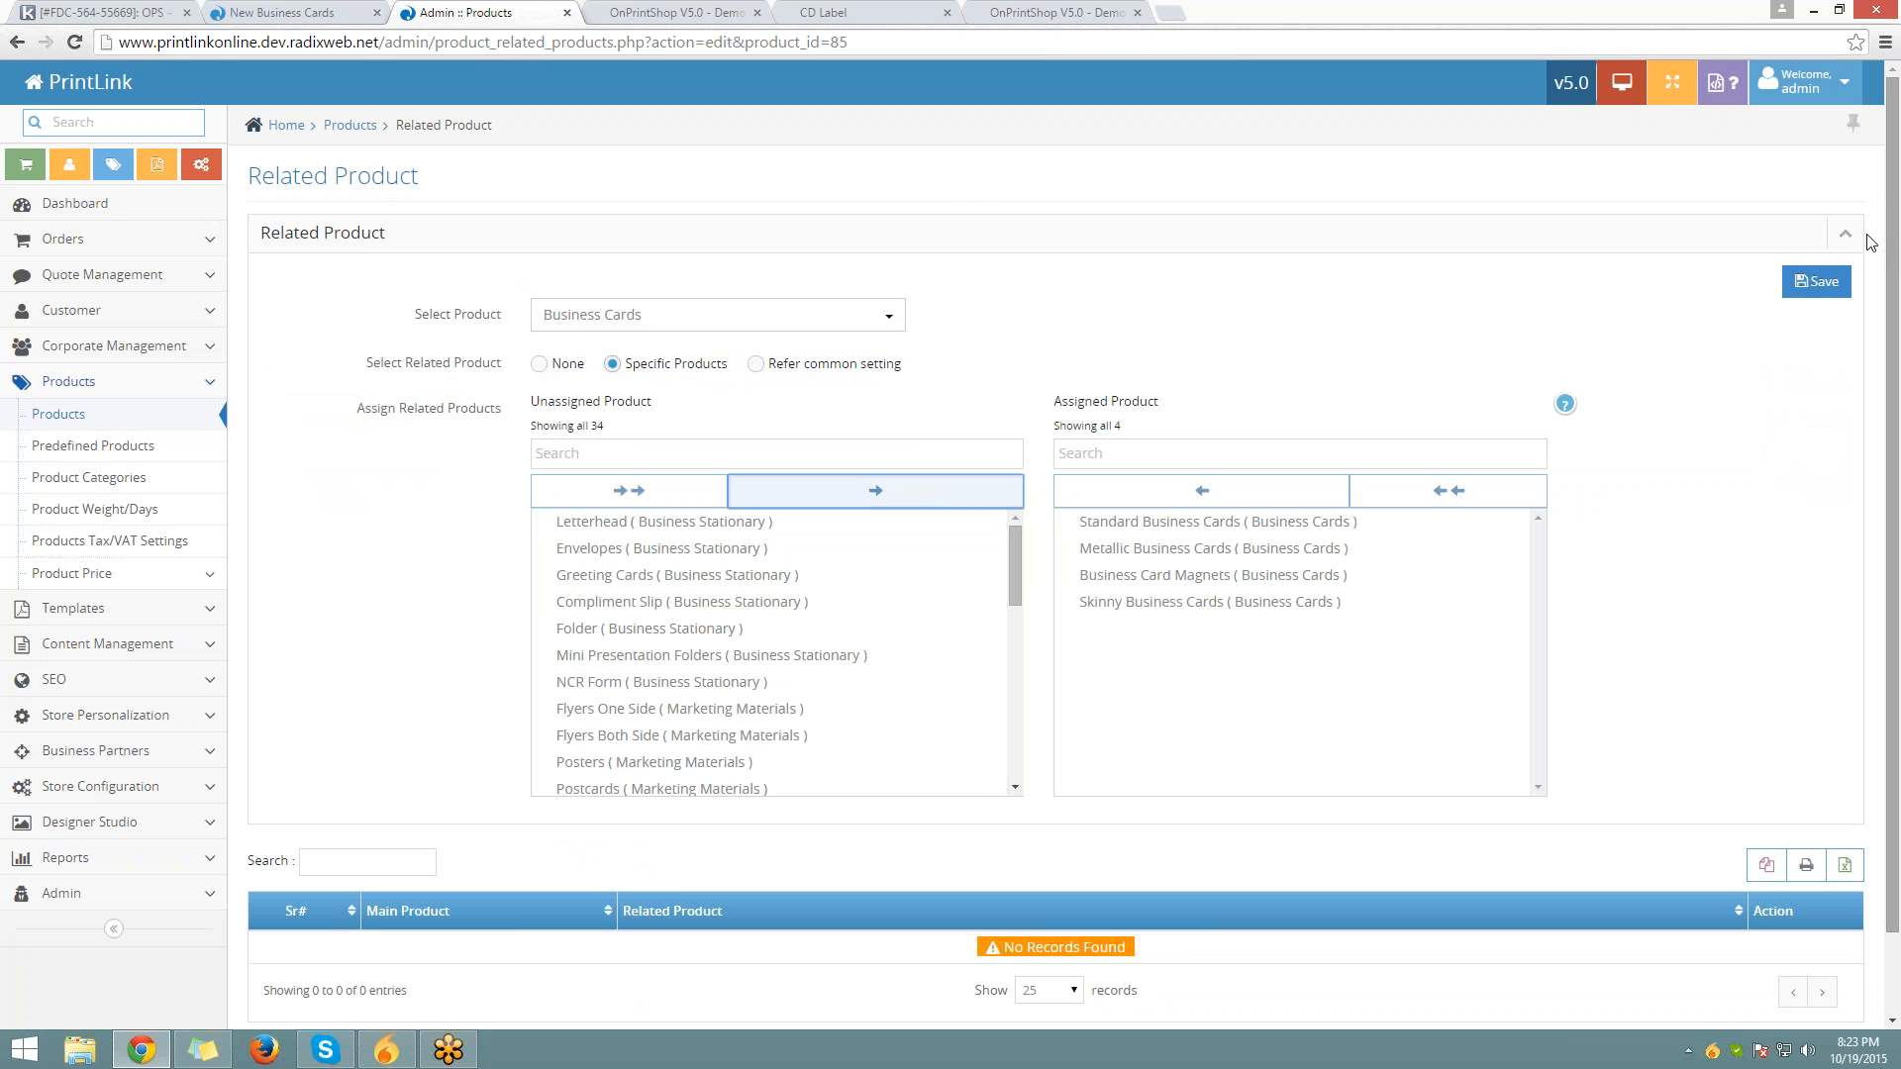
{"action": "left_click", "coordinate": [1816, 281]}
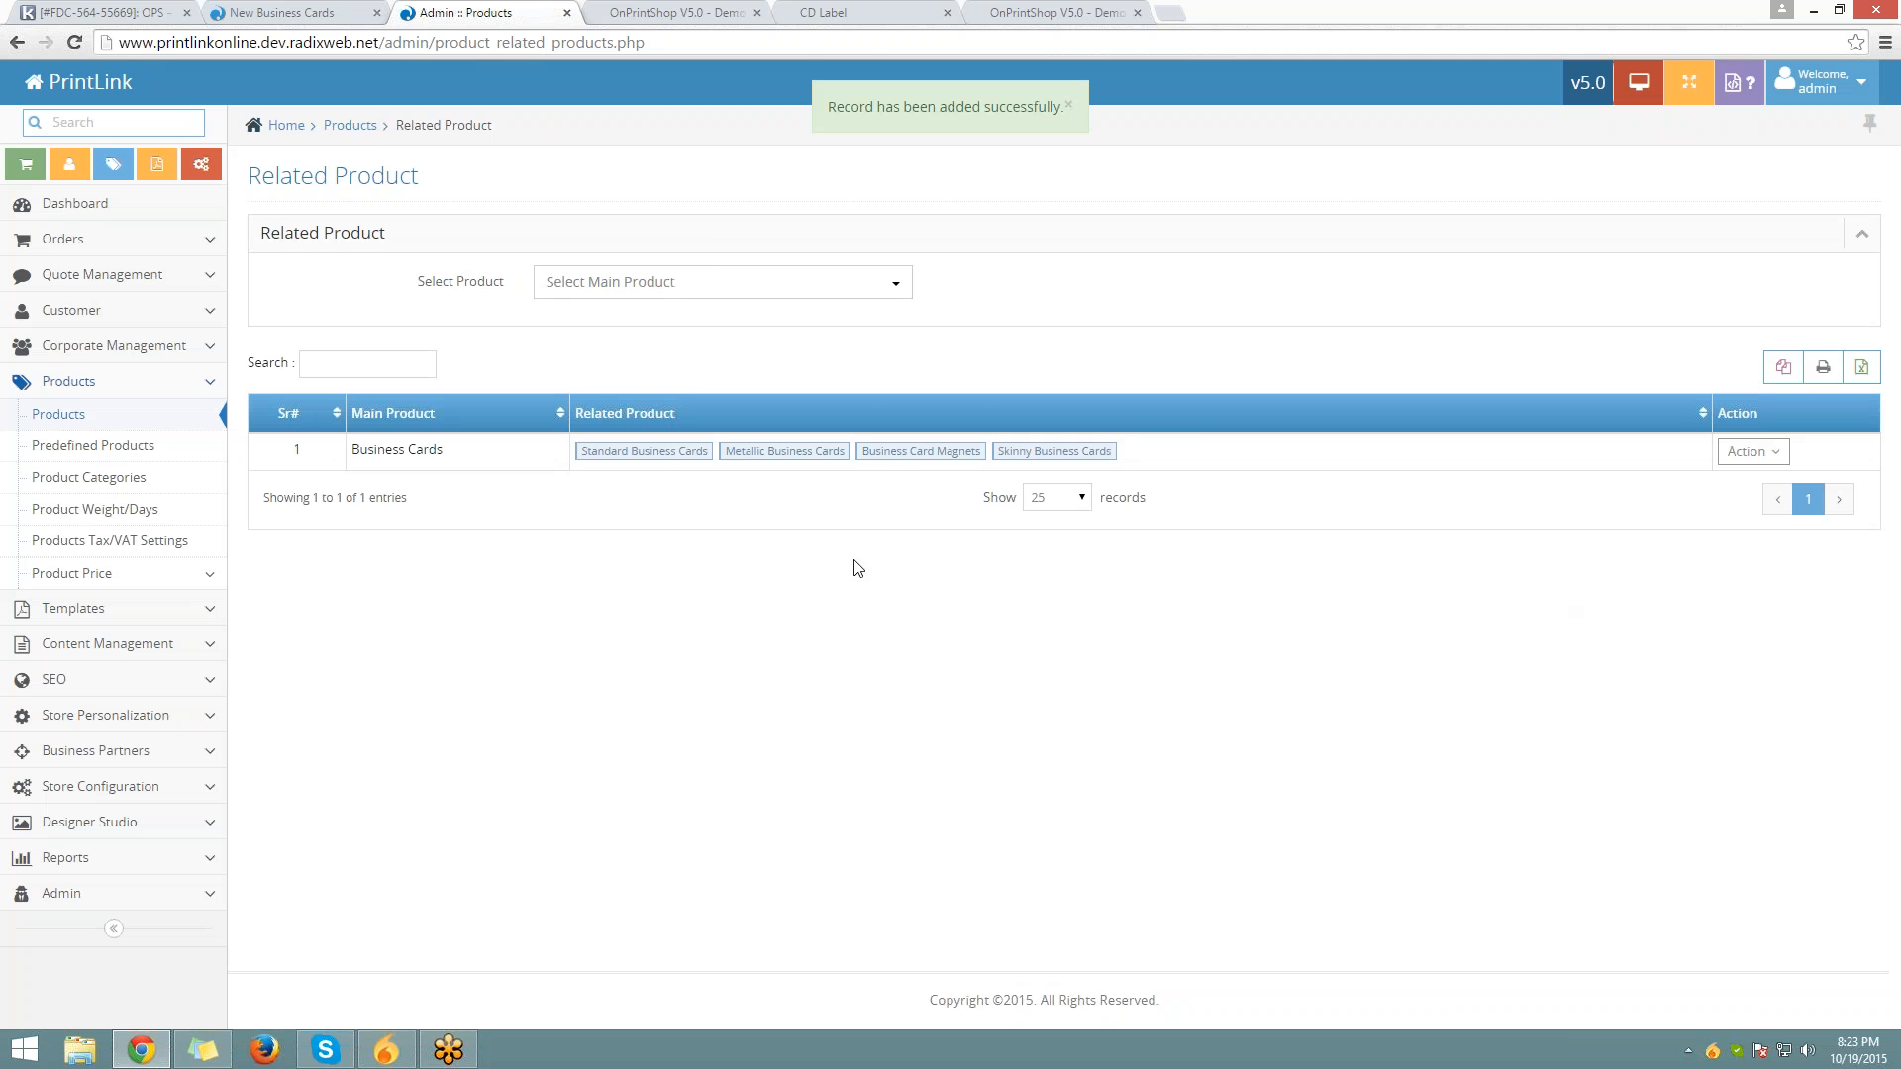
{"action": "left_click", "coordinate": [367, 18]}
Reload the storefront Business Cards page to confirm its four related products, then return to admin
{"action": "left_click", "coordinate": [450, 42]}
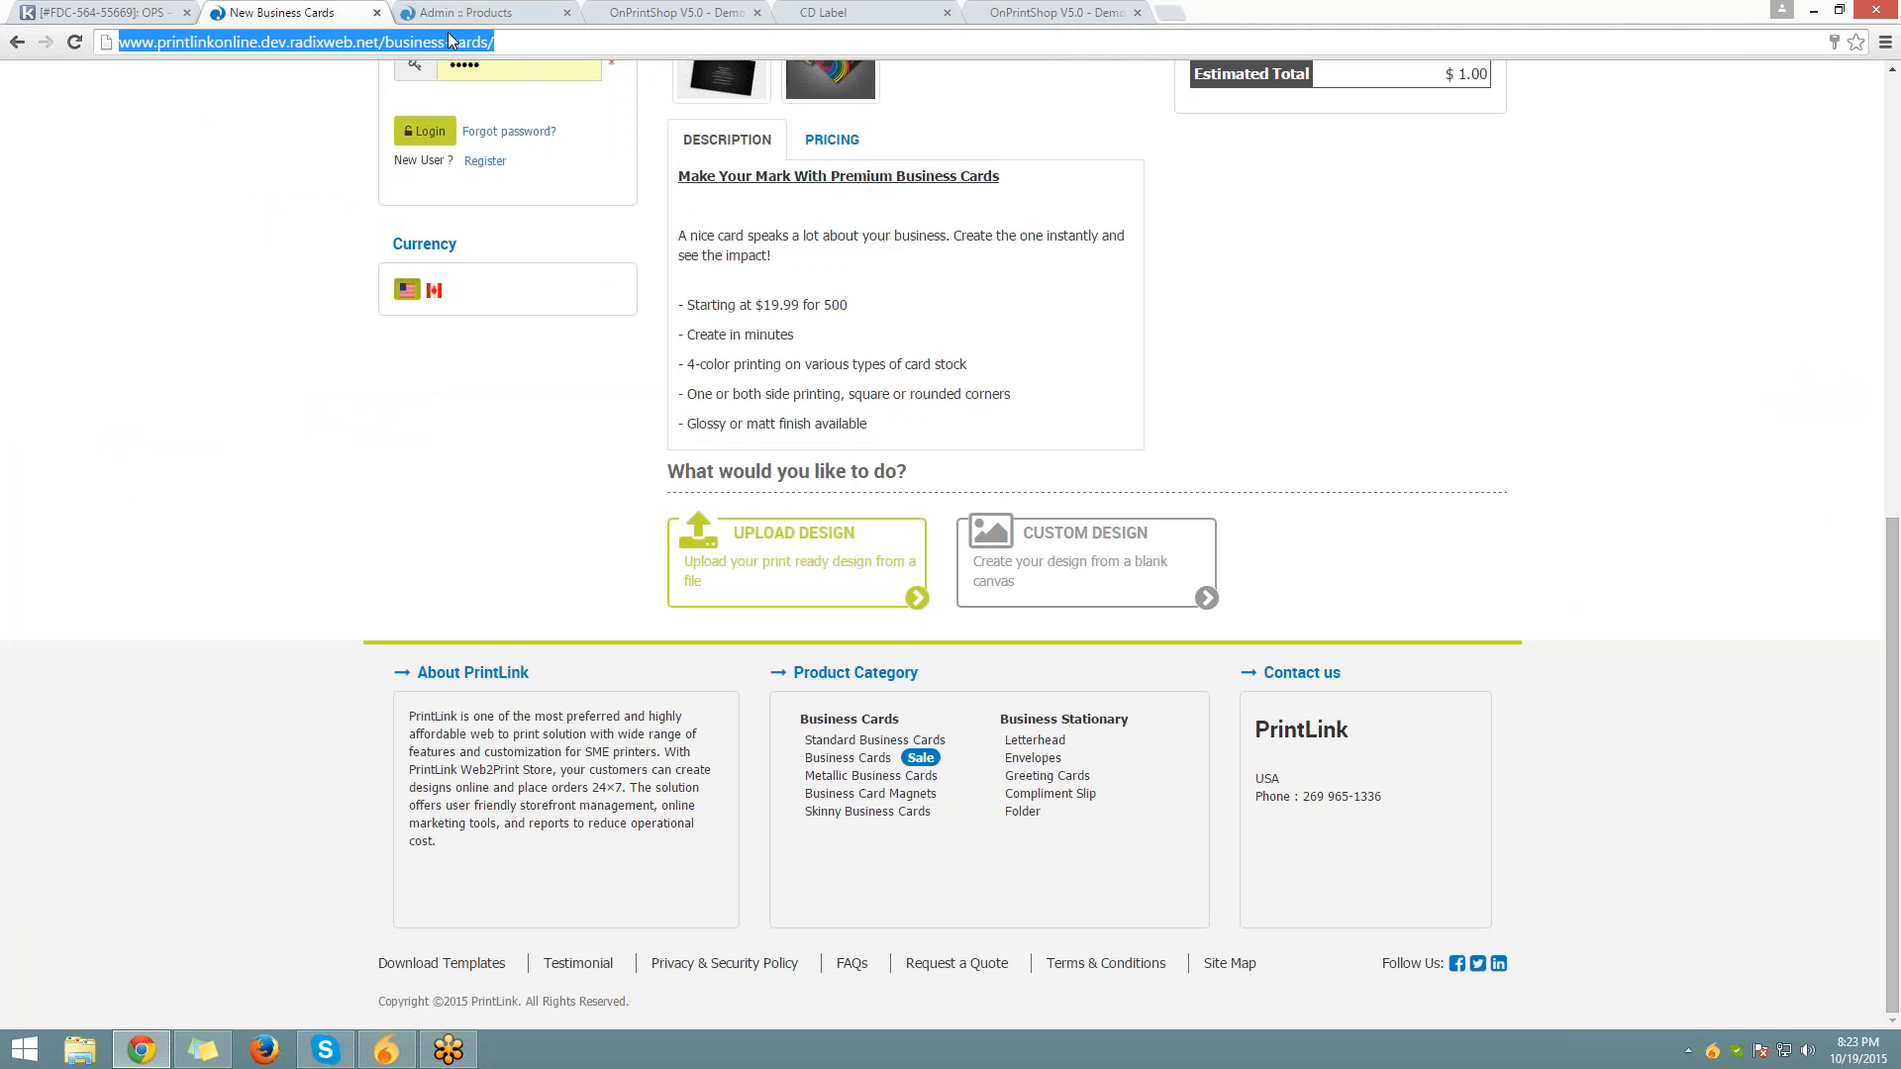
{"action": "key", "text": "Return"}
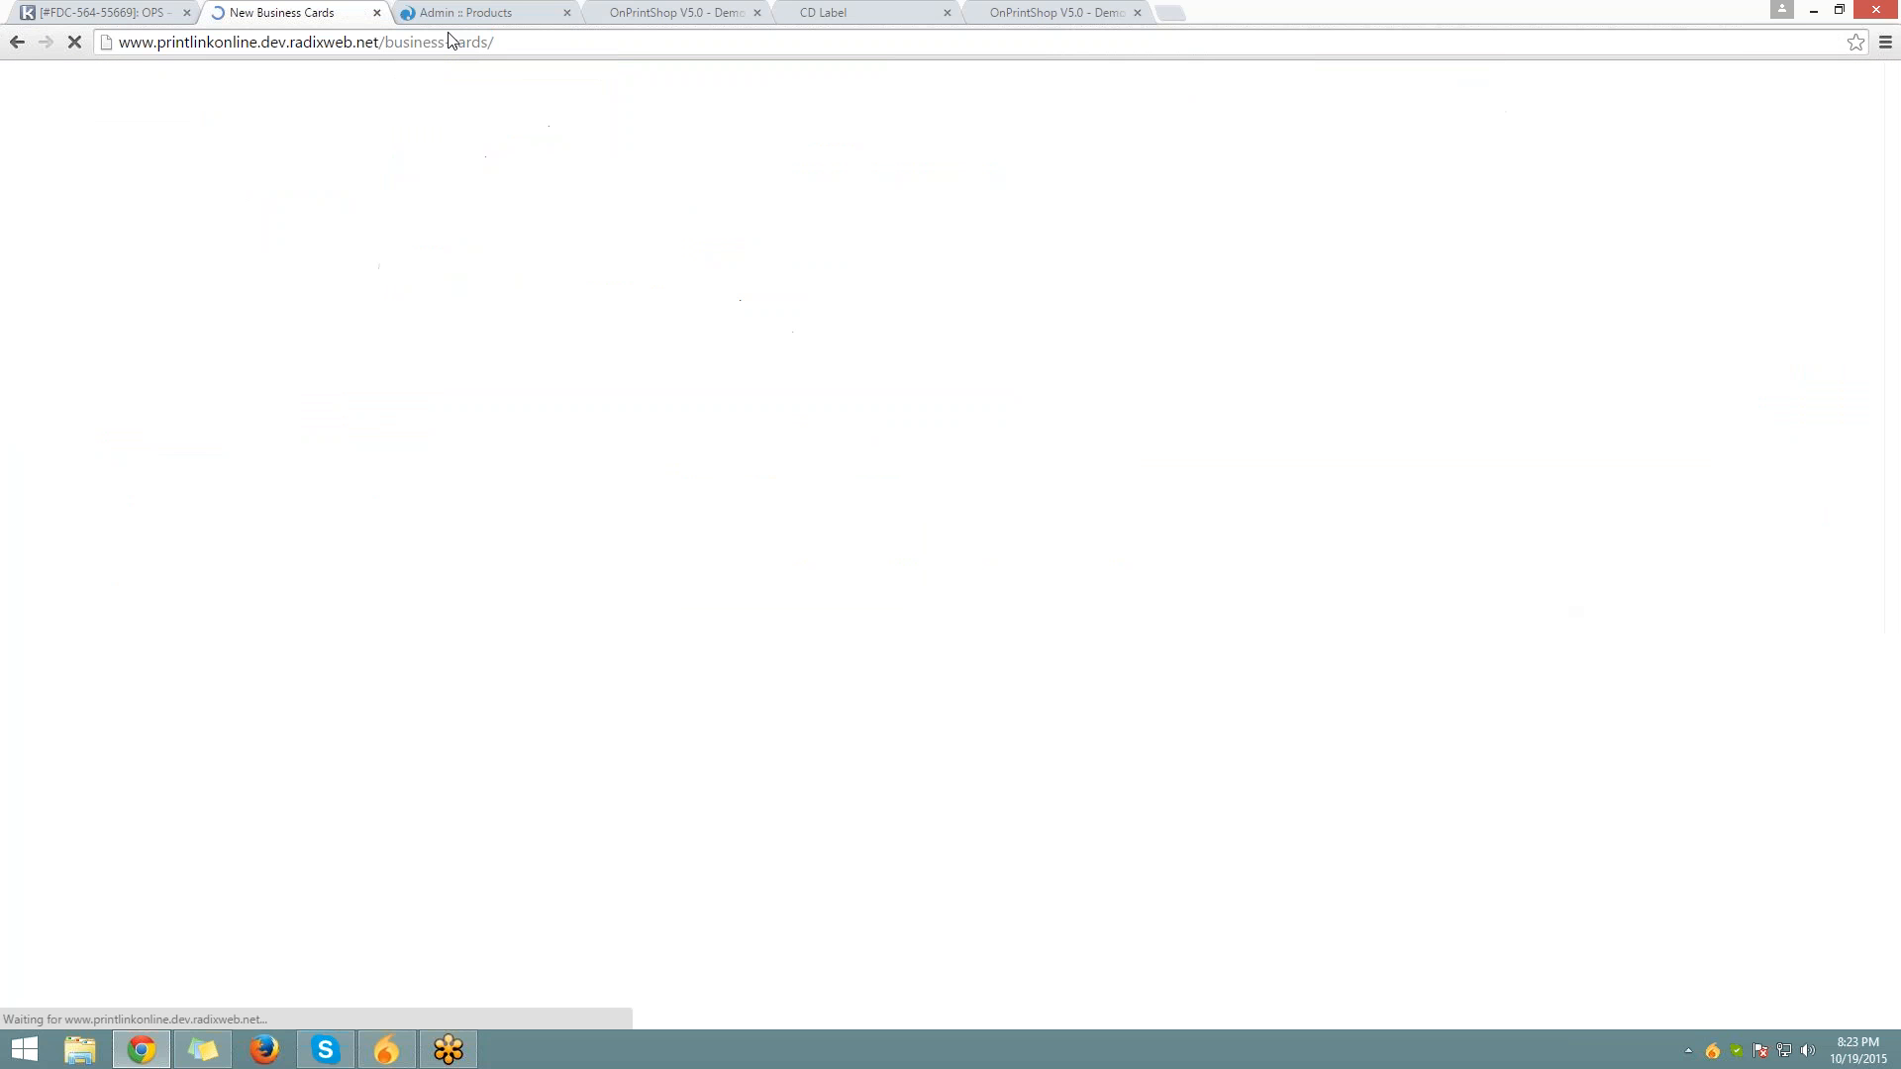
{"action": "scroll", "coordinate": [580, 474], "scroll_direction": "up", "scroll_amount": 9}
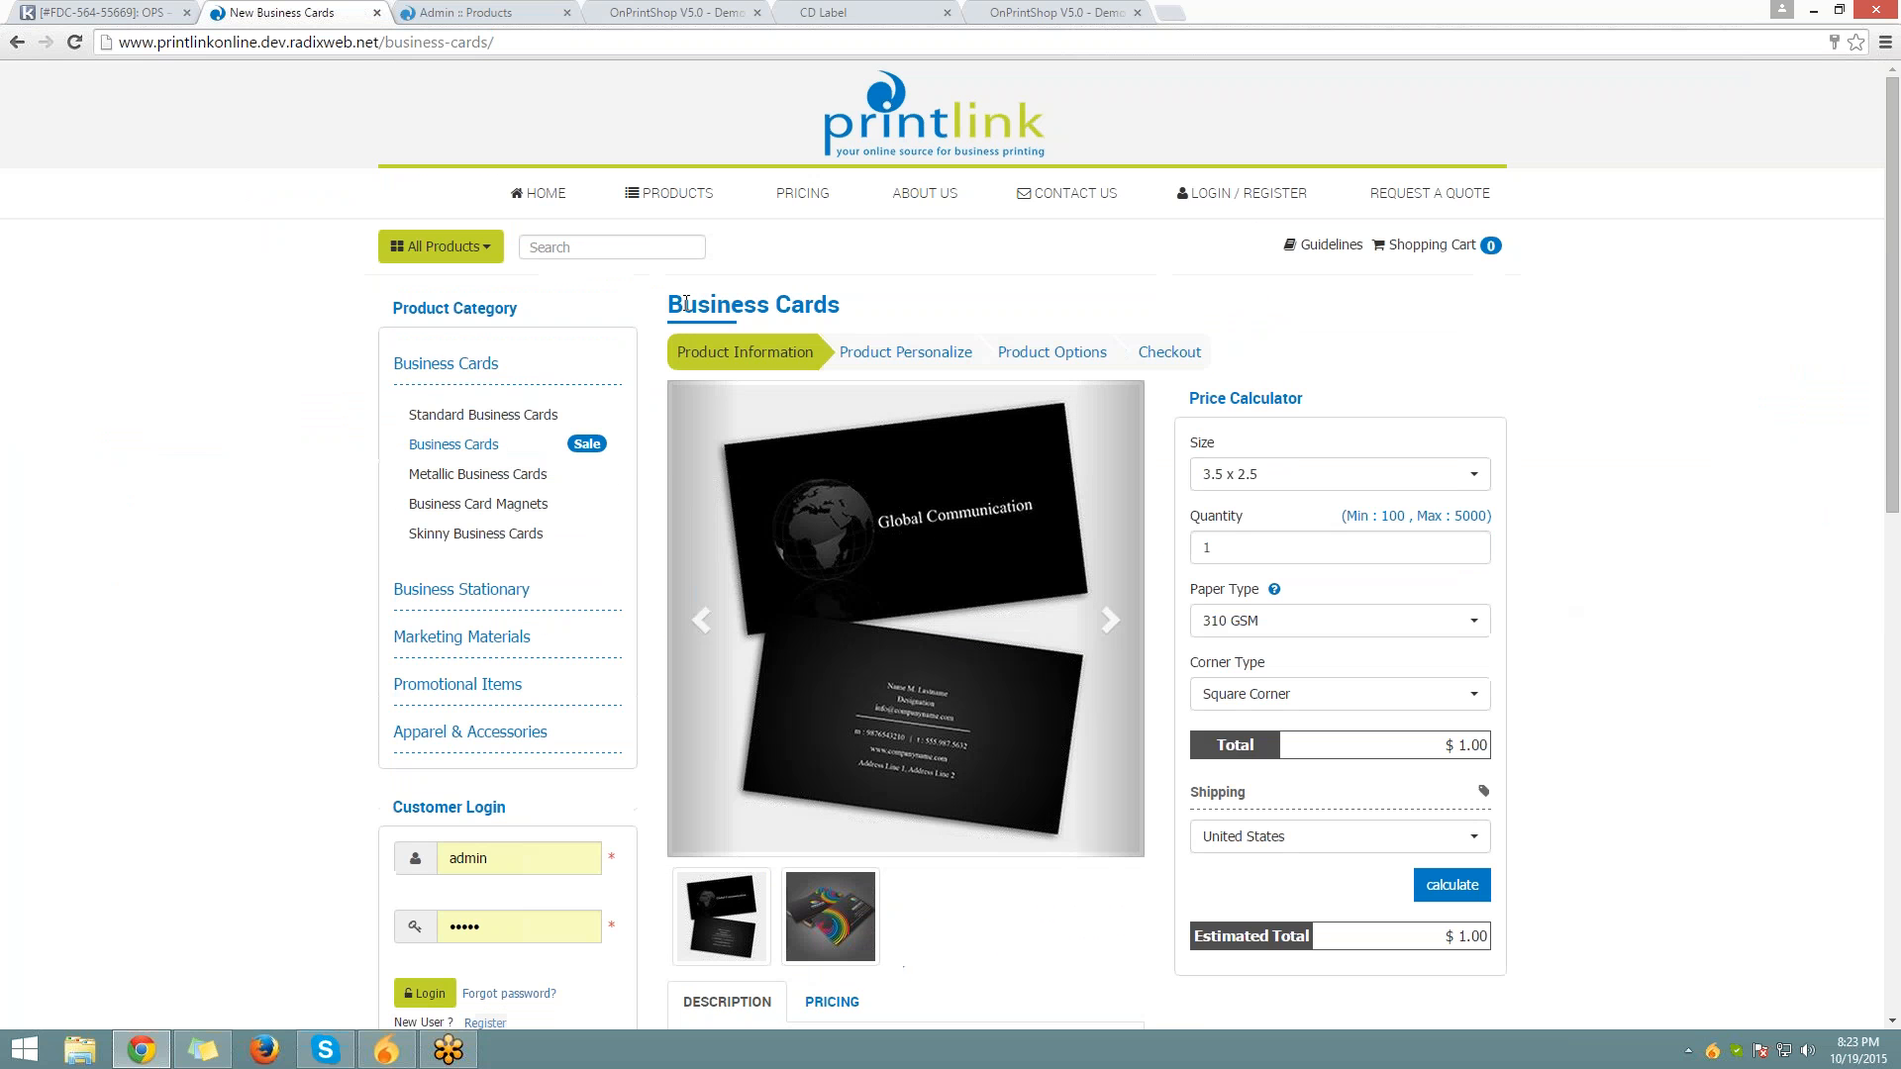
{"action": "left_click_drag", "start_coordinate": [686, 304], "coordinate": [934, 315]}
{"action": "scroll", "coordinate": [929, 396], "scroll_direction": "down", "scroll_amount": 5}
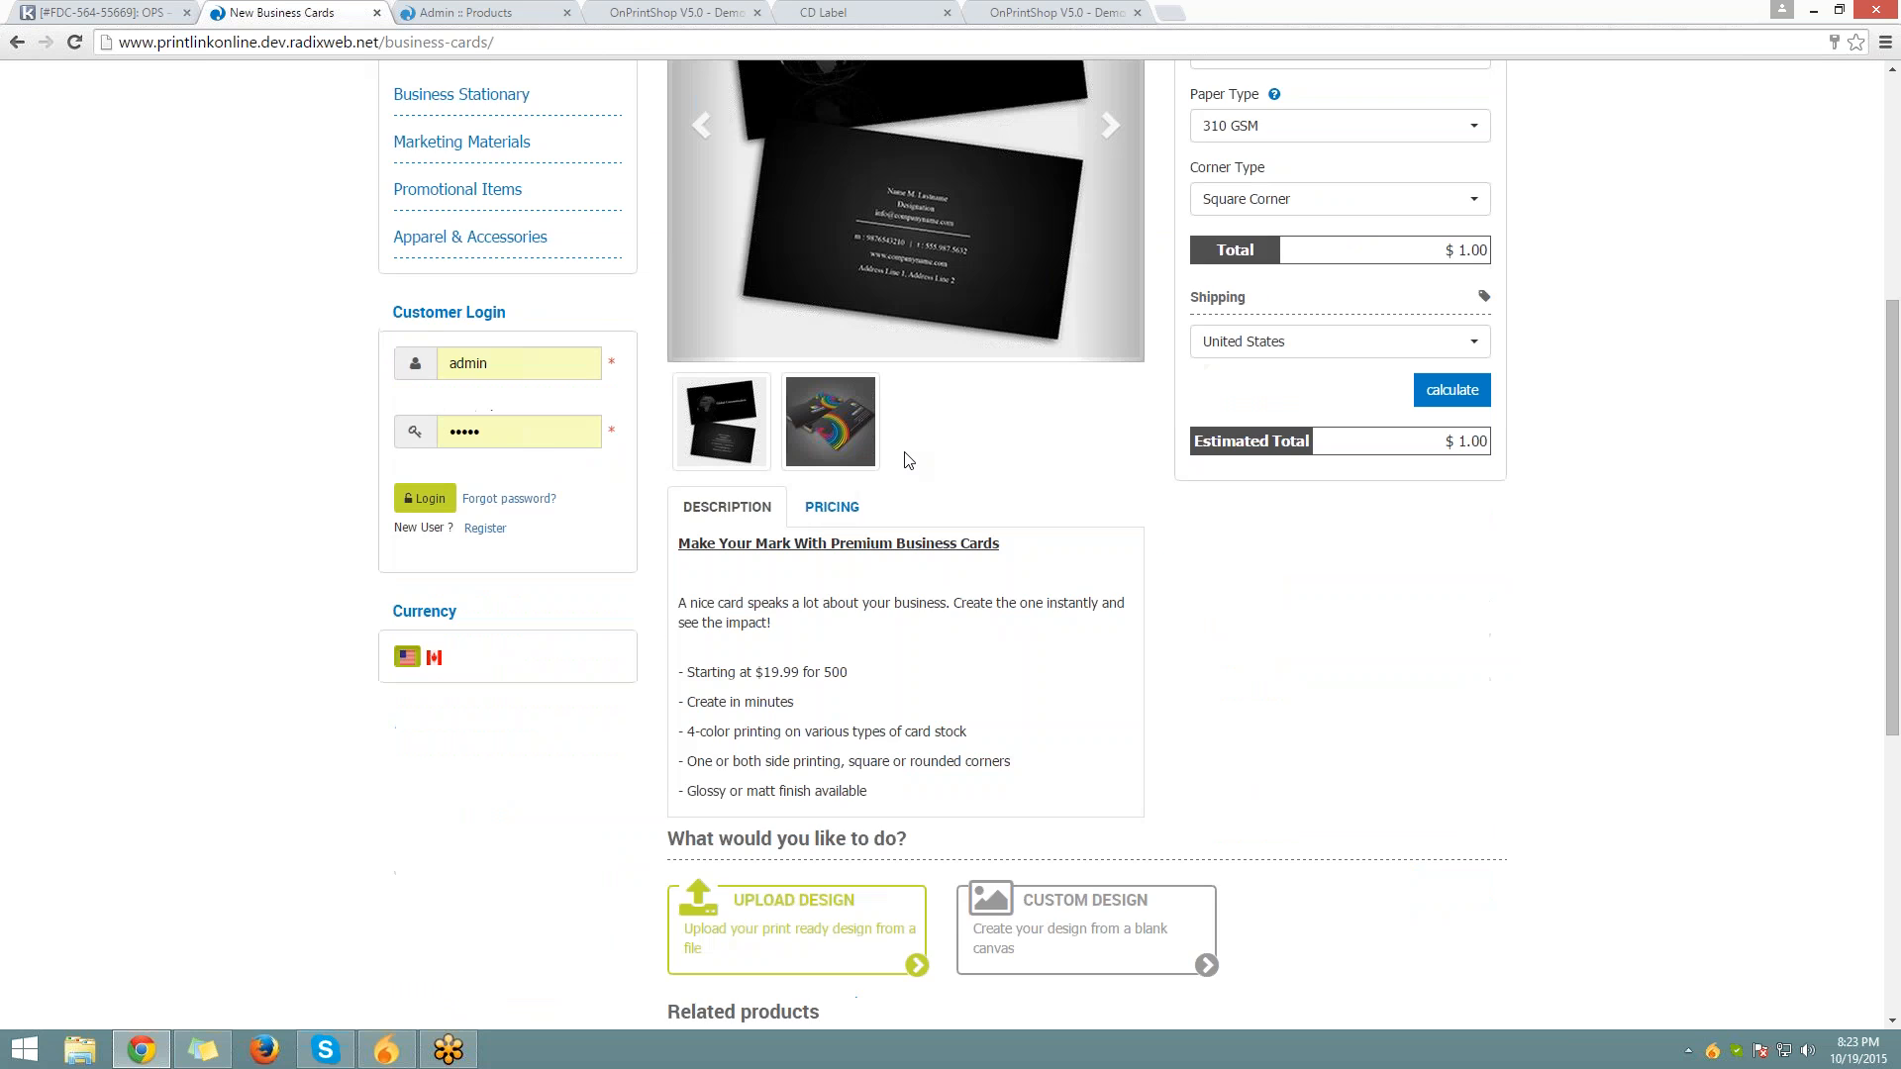
{"action": "scroll", "coordinate": [909, 460], "scroll_direction": "down", "scroll_amount": 5}
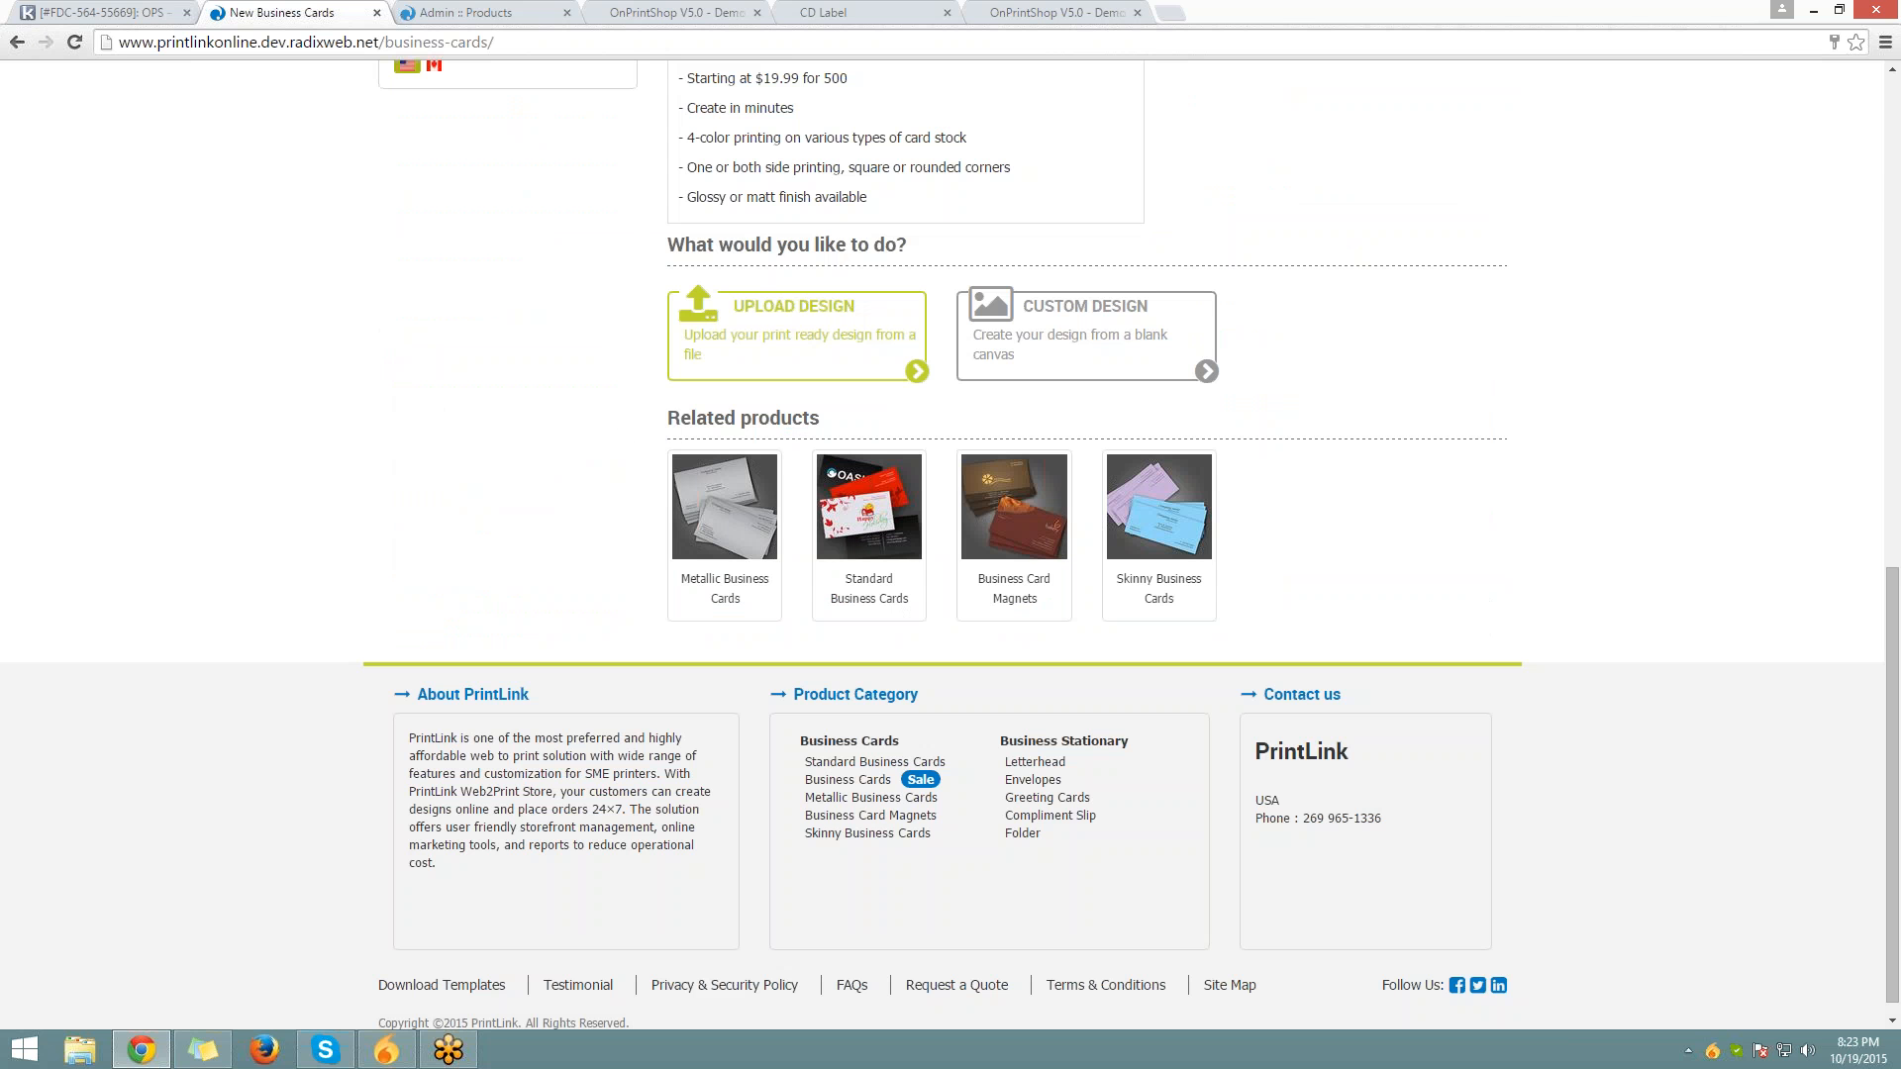
{"action": "left_click_drag", "start_coordinate": [821, 420], "coordinate": [648, 414]}
{"action": "left_click", "coordinate": [1452, 475]}
{"action": "scroll", "coordinate": [1381, 595], "scroll_direction": "down", "scroll_amount": 1}
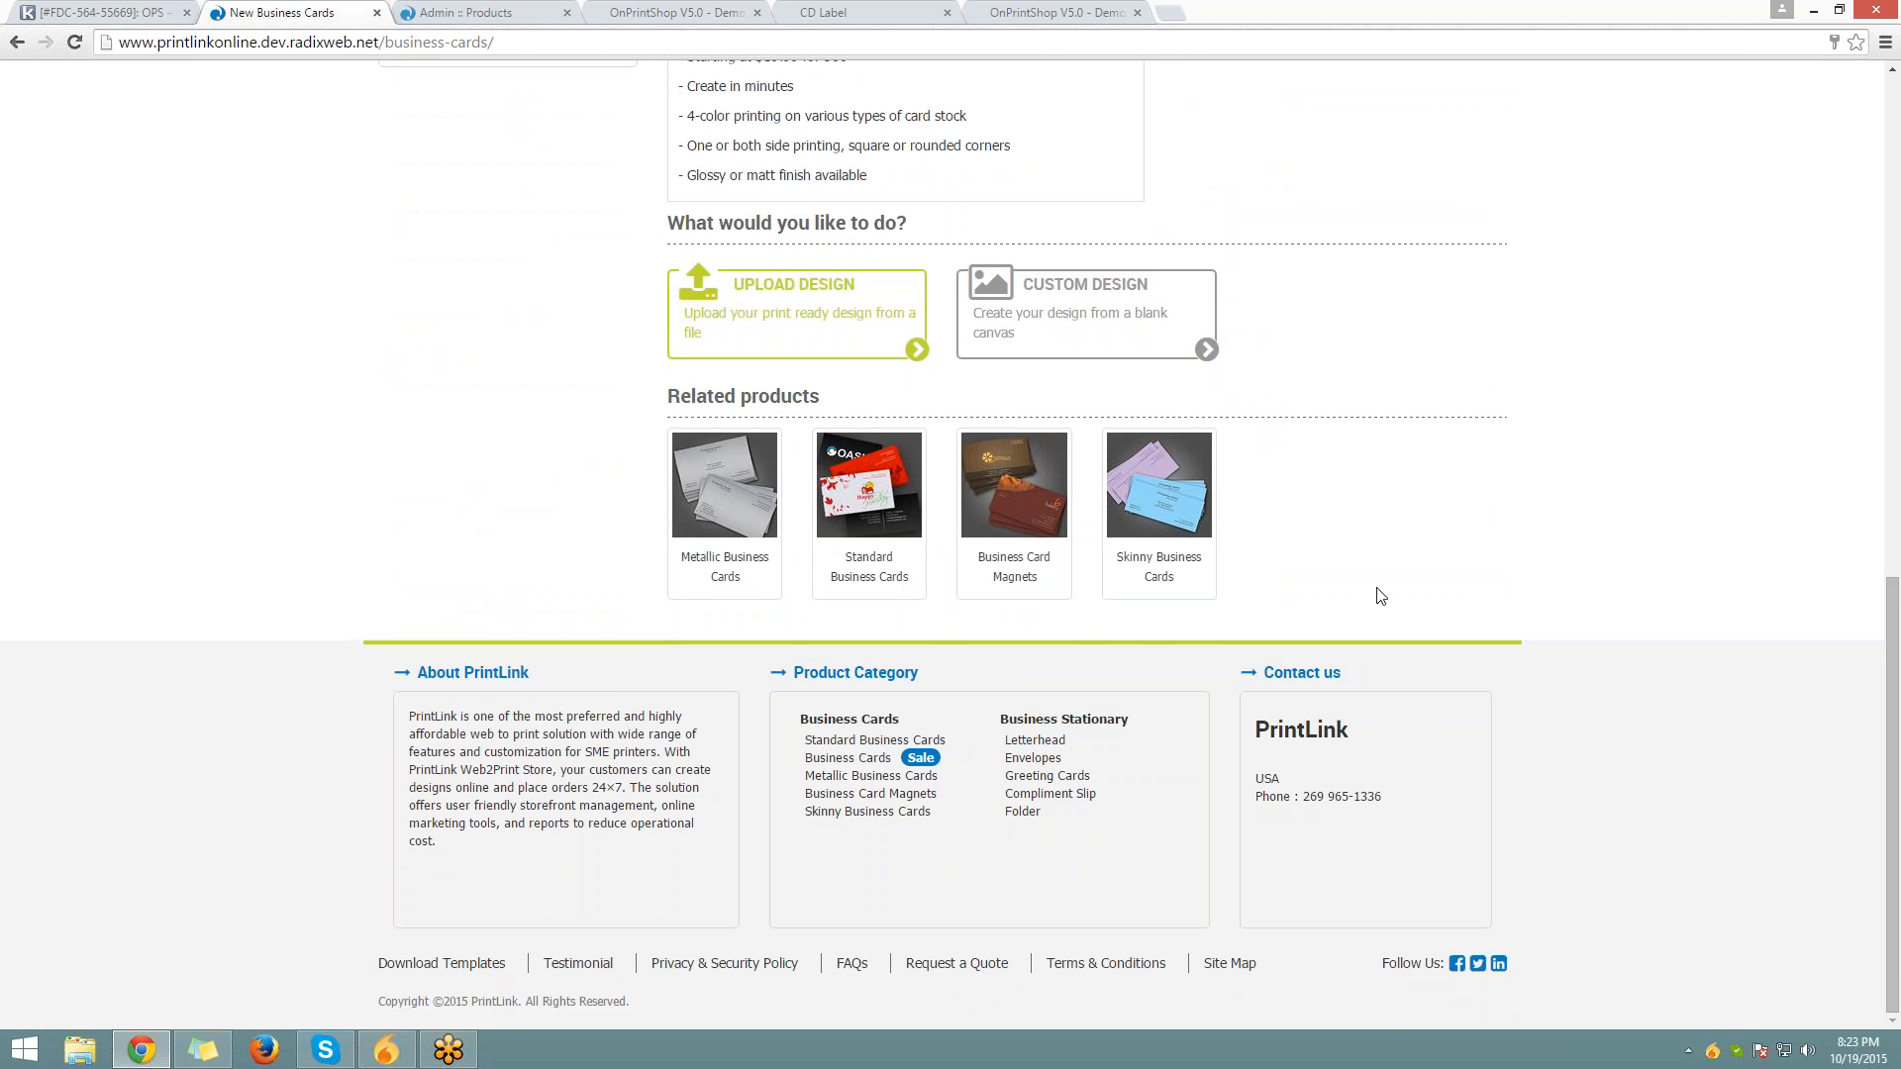
{"action": "scroll", "coordinate": [1381, 596], "scroll_direction": "up", "scroll_amount": 5}
{"action": "scroll", "coordinate": [1364, 591], "scroll_direction": "down", "scroll_amount": 5}
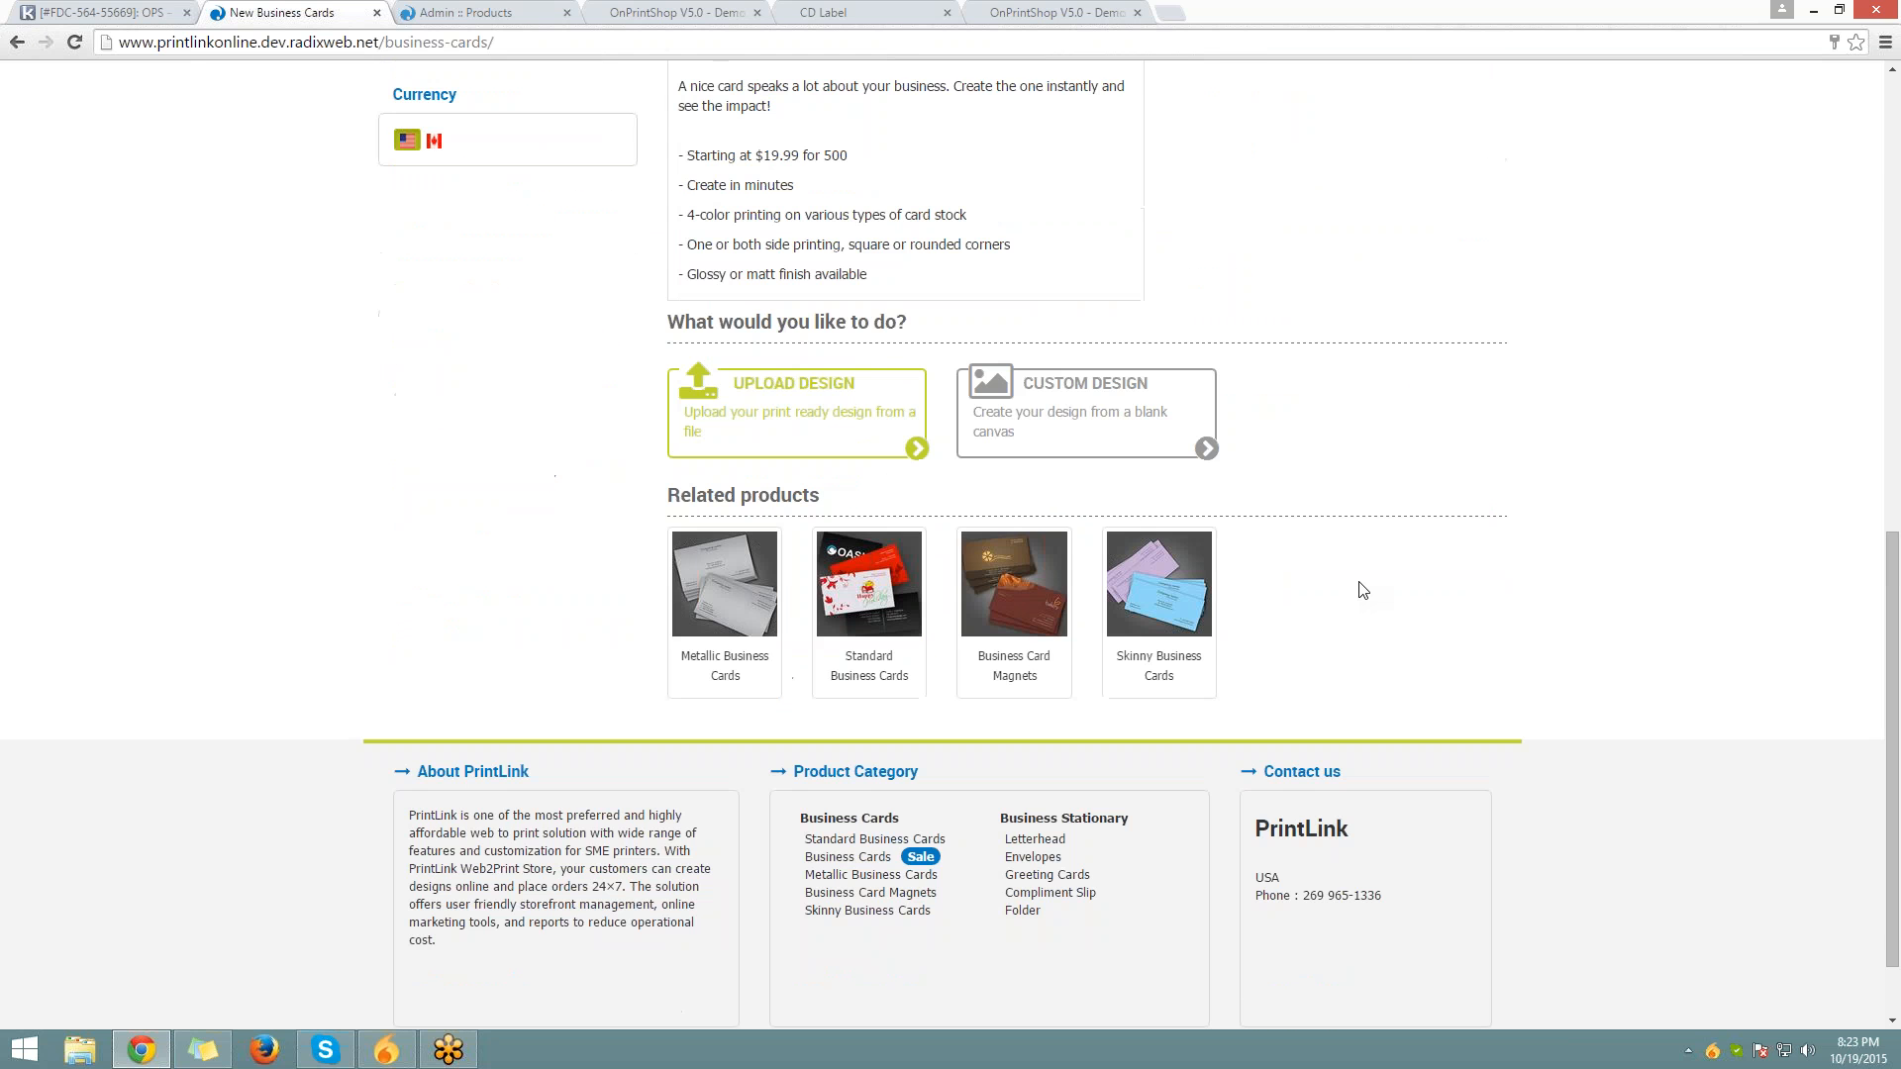
{"action": "scroll", "coordinate": [1364, 591], "scroll_direction": "up", "scroll_amount": 1}
{"action": "scroll", "coordinate": [1362, 590], "scroll_direction": "up", "scroll_amount": 1}
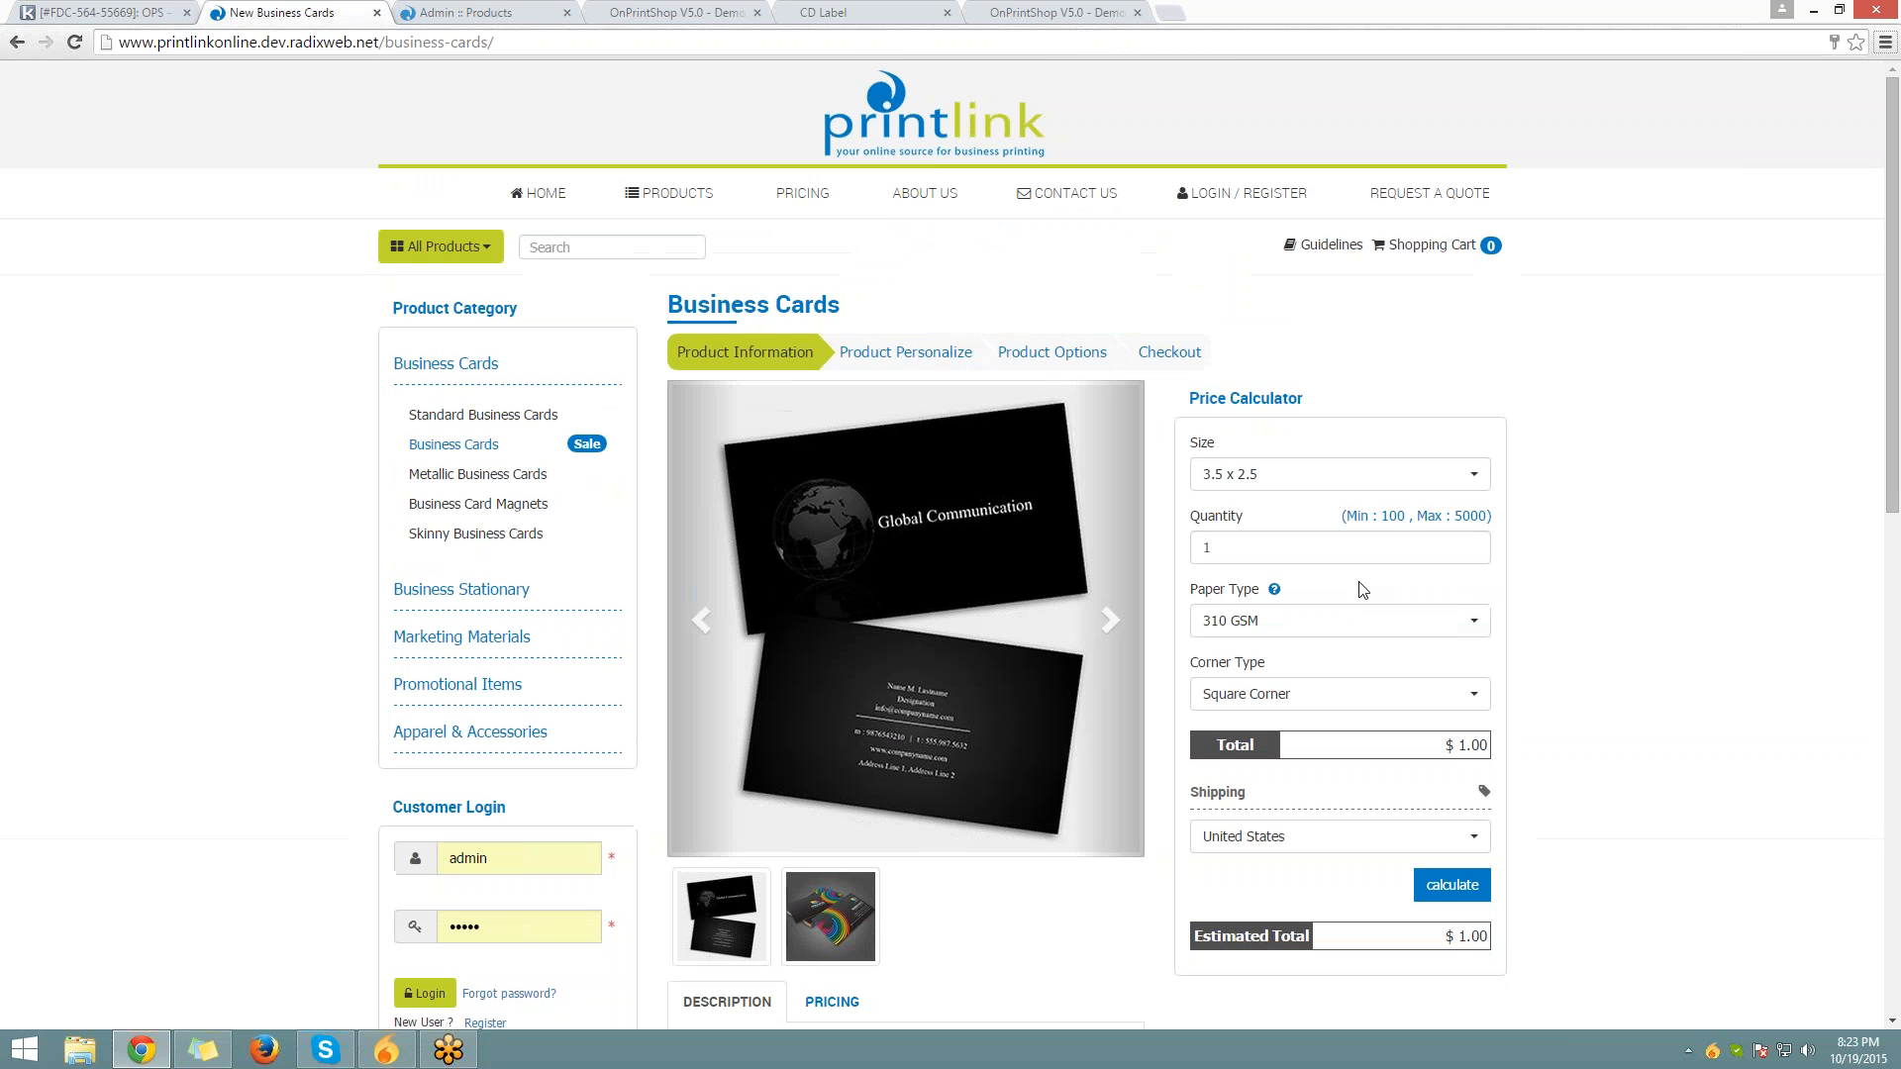
{"action": "left_click", "coordinate": [545, 9]}
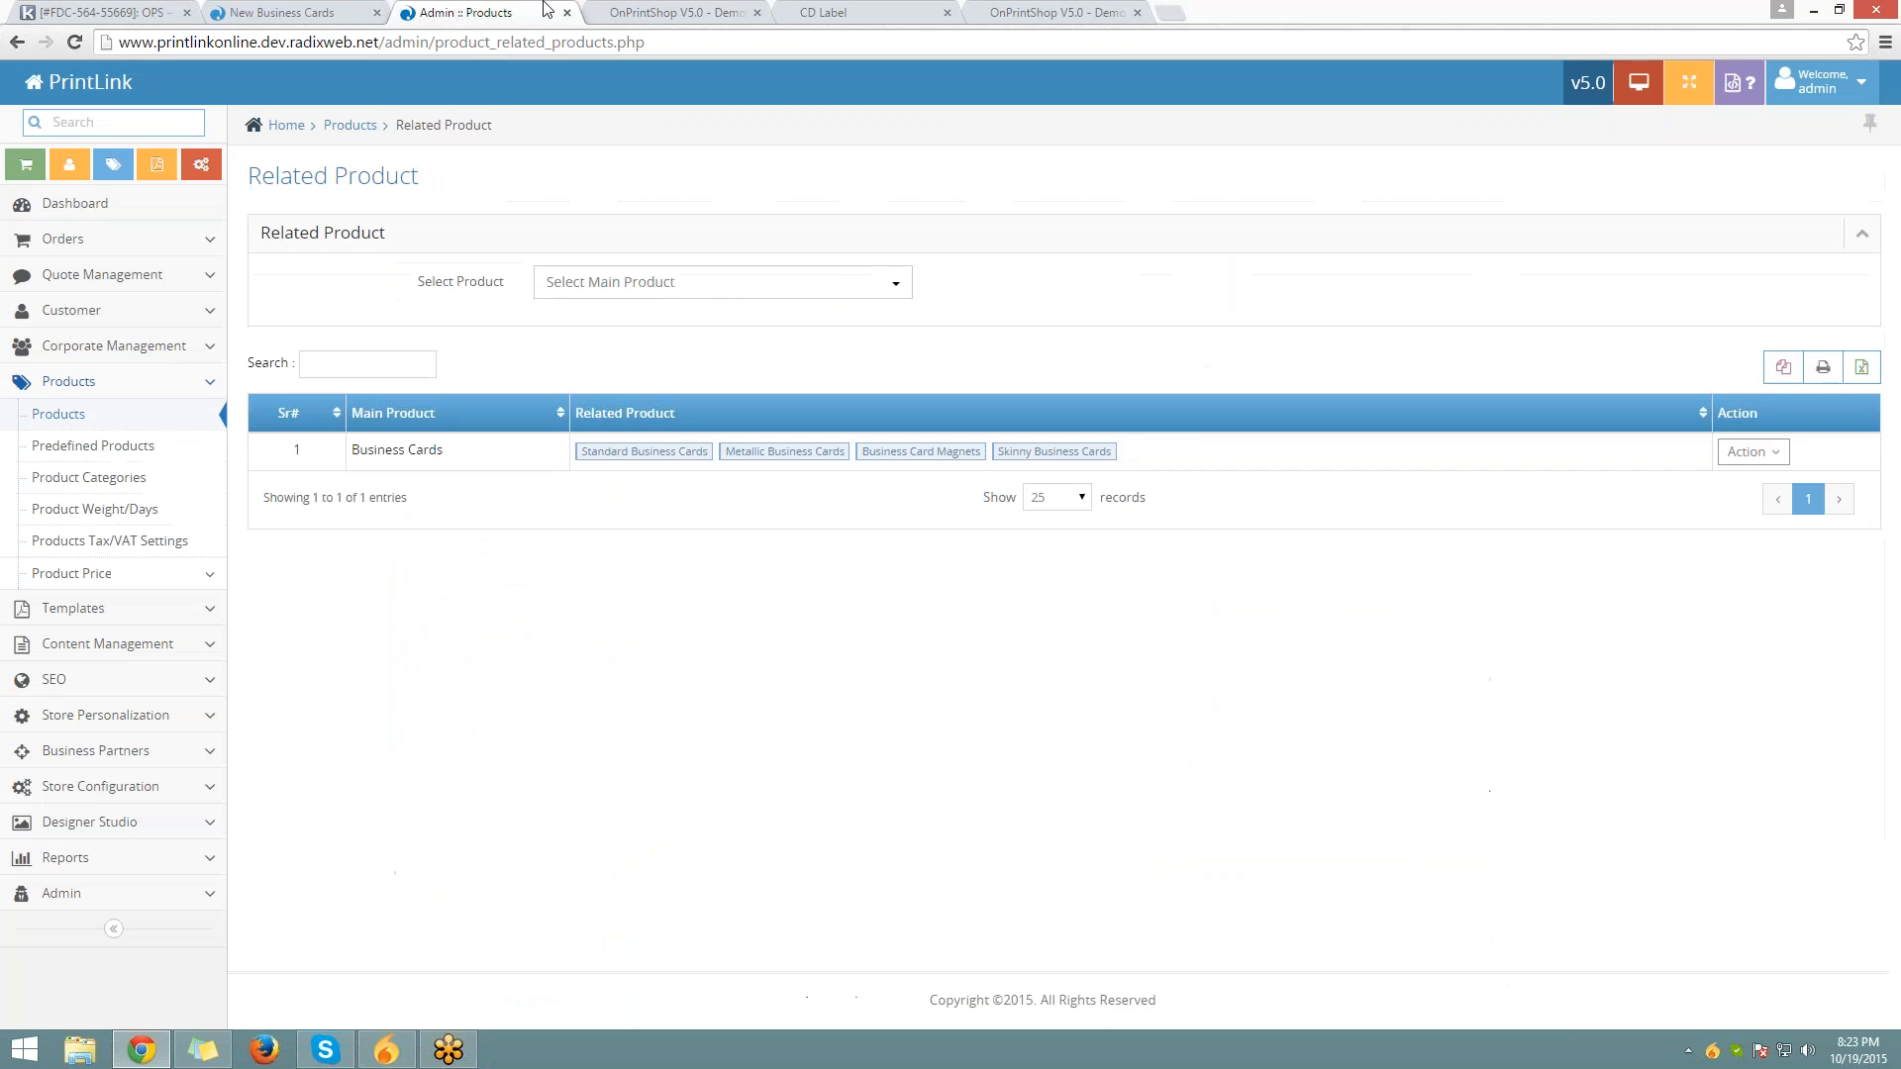
Open the Products listing and browse the Product Category, User Type and Price Category filters unchanged
{"action": "left_click", "coordinate": [354, 132]}
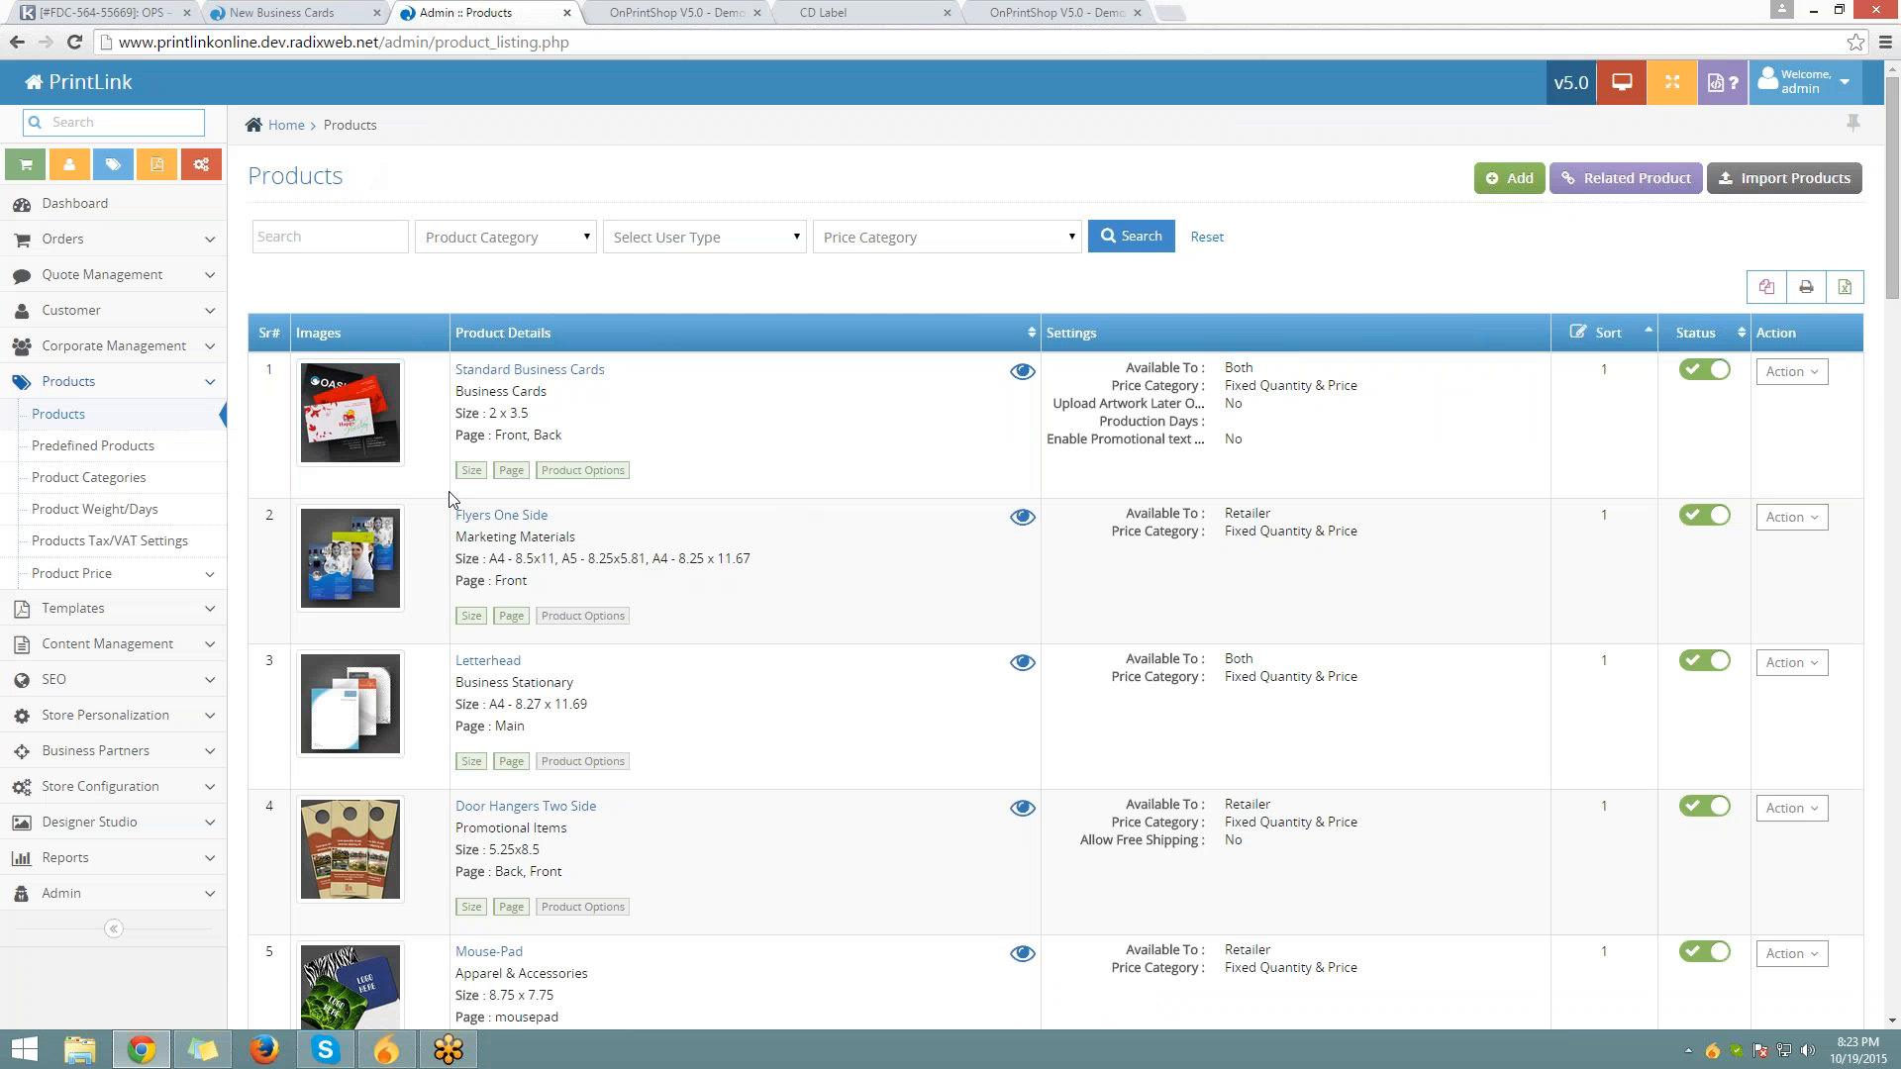
{"action": "left_click", "coordinate": [381, 236]}
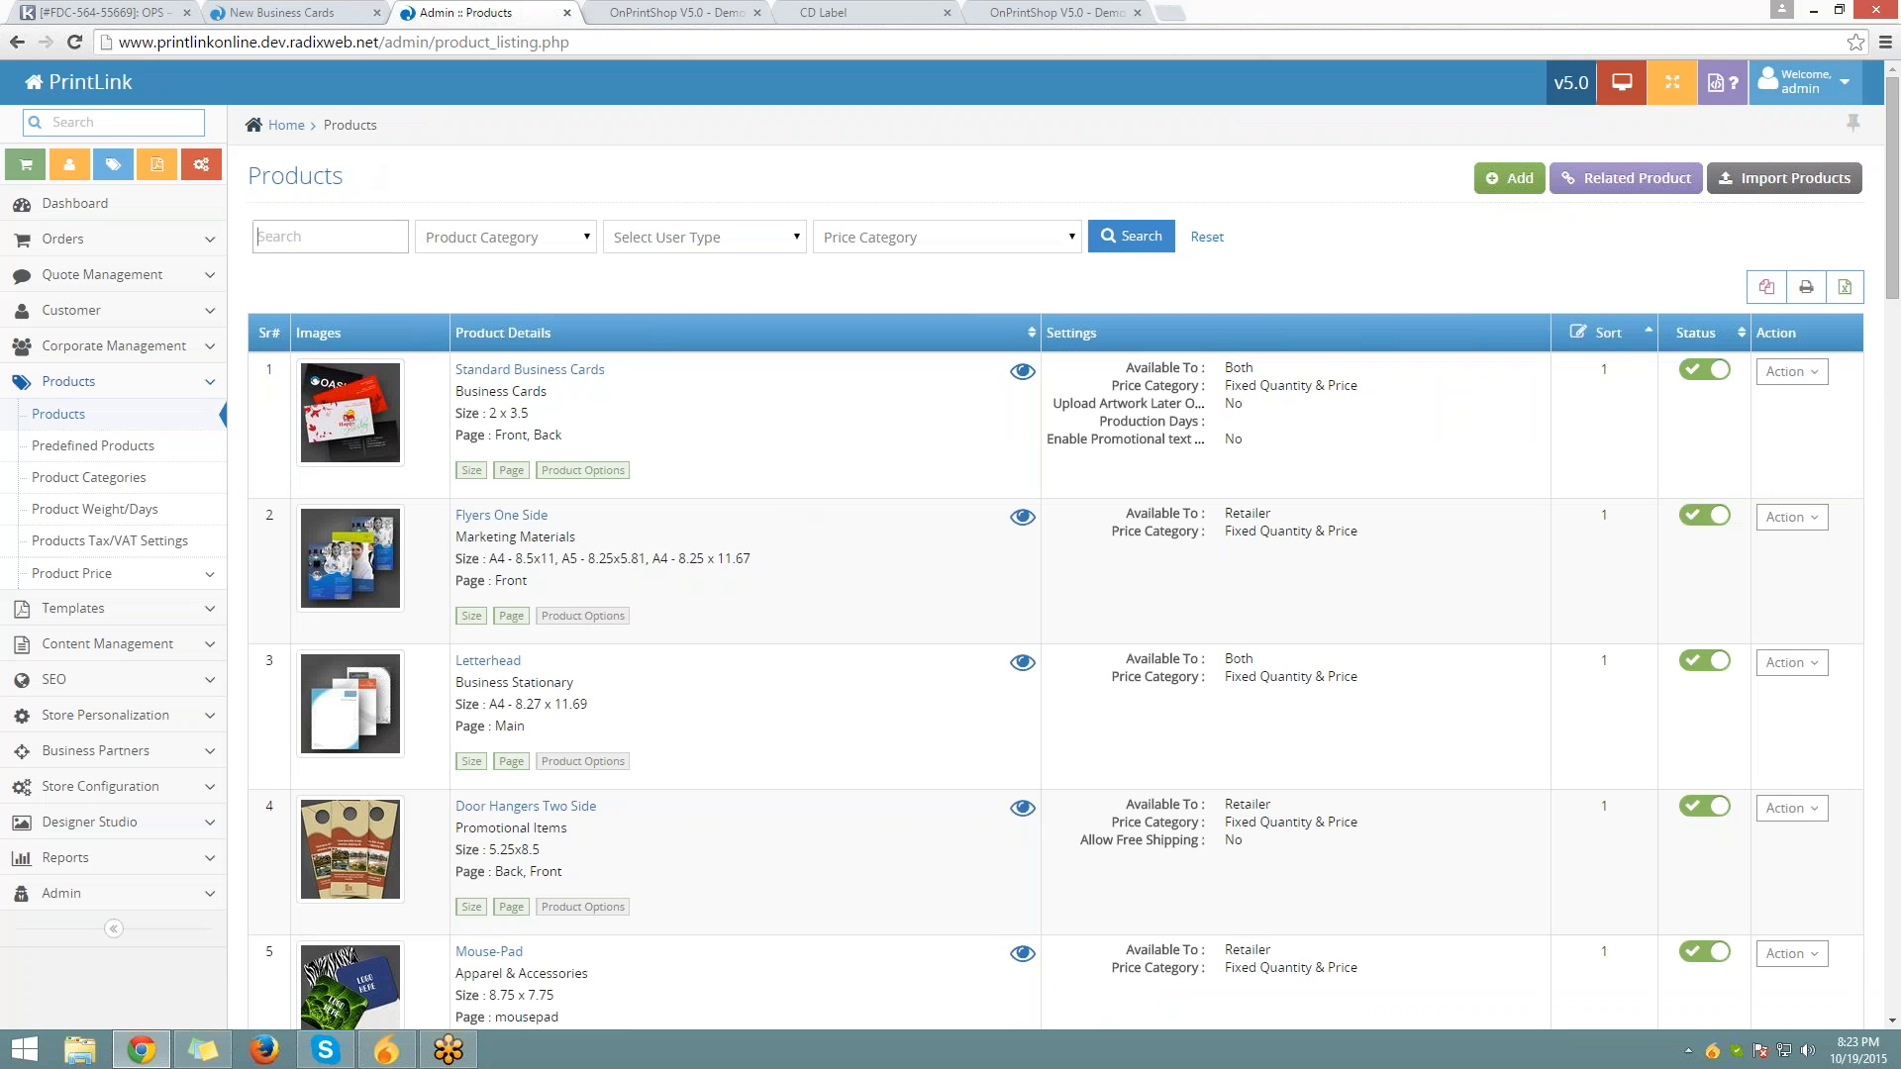
{"action": "left_click", "coordinate": [464, 242]}
{"action": "left_click", "coordinate": [773, 248]}
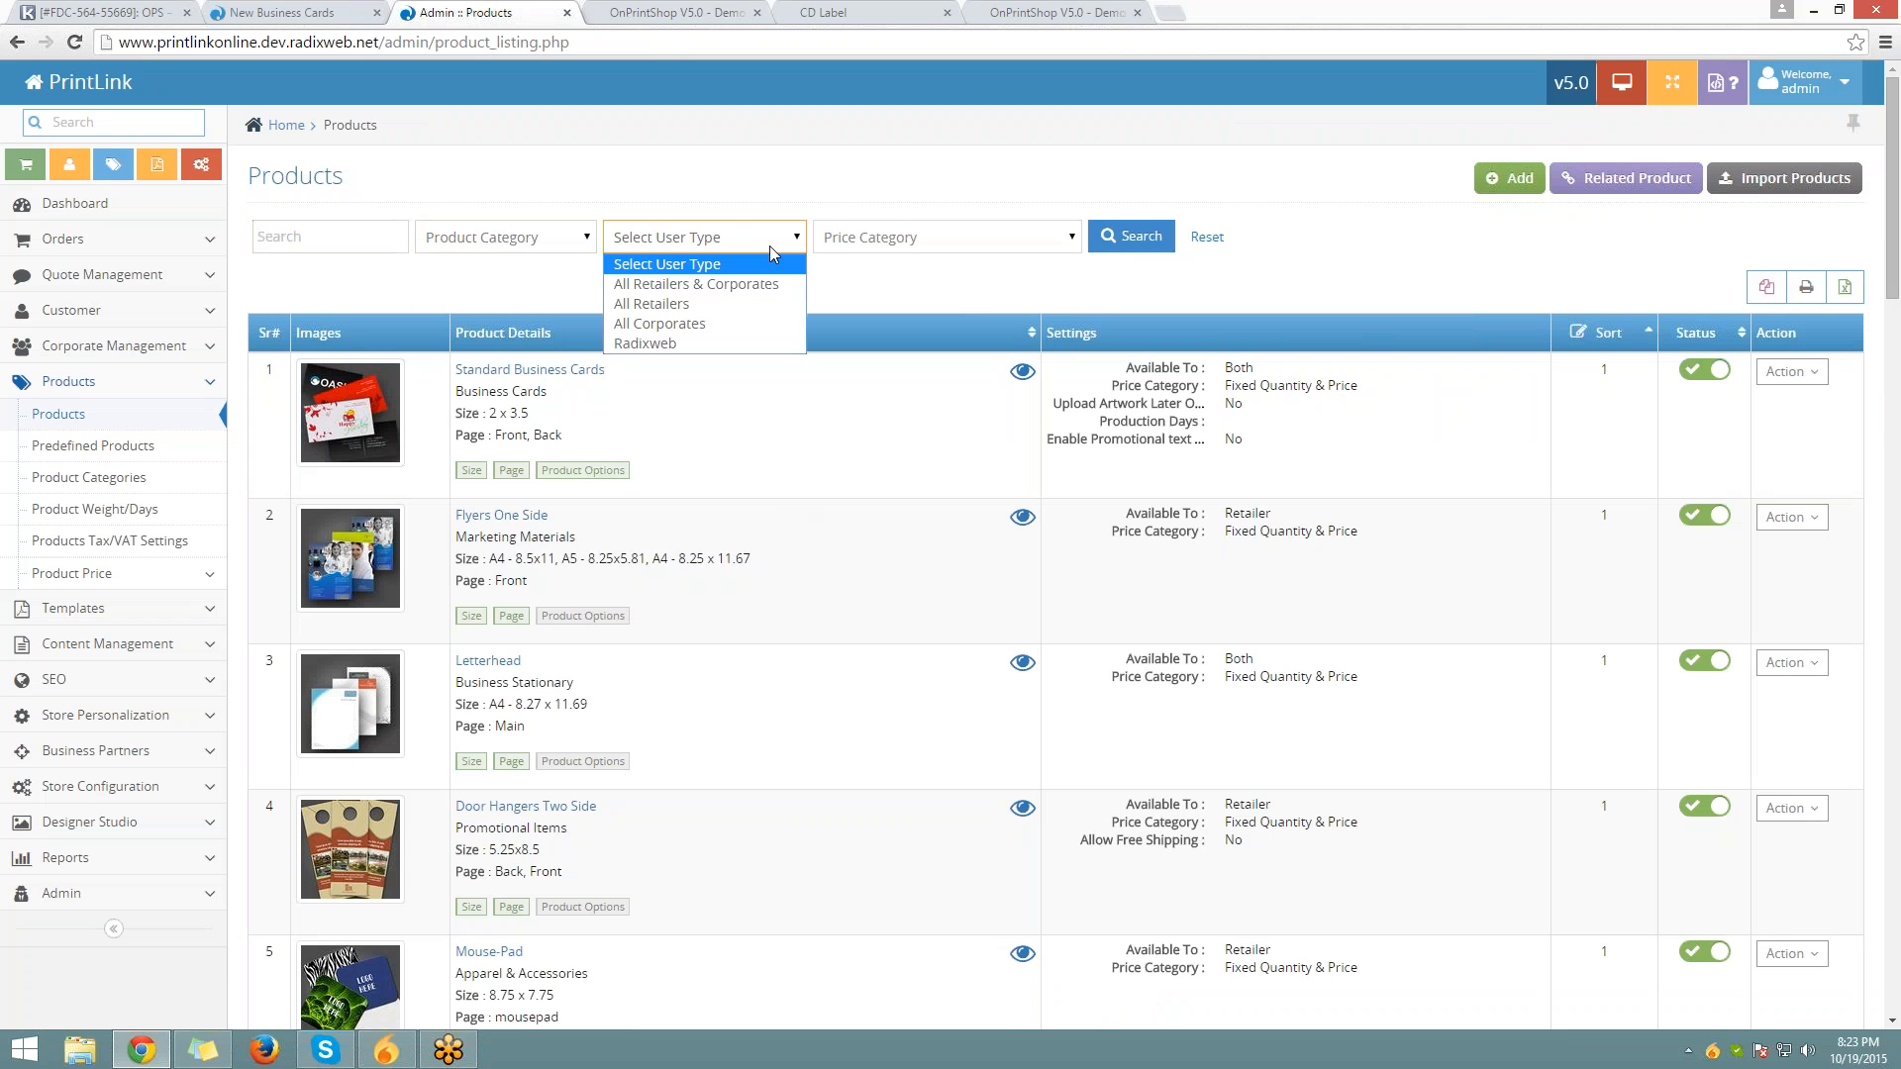
{"action": "left_click", "coordinate": [774, 253]}
{"action": "left_click", "coordinate": [870, 250]}
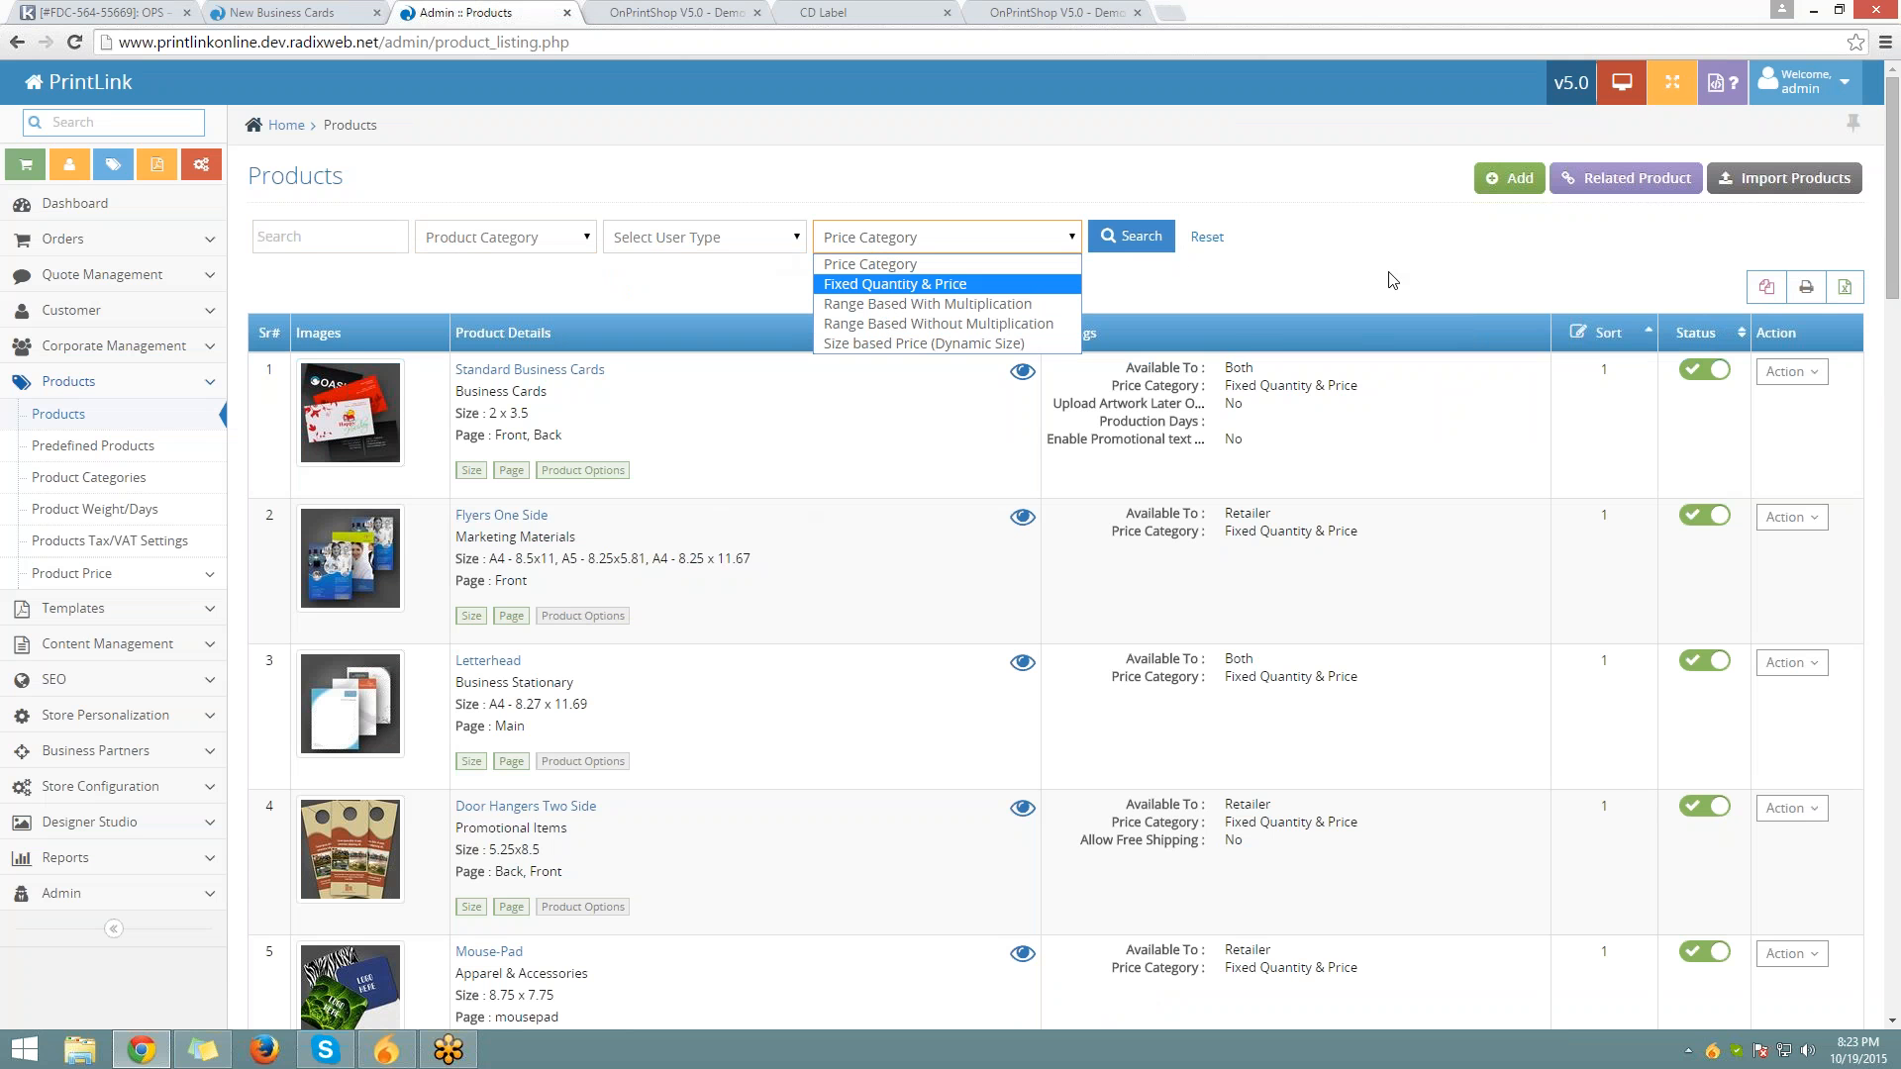
{"action": "left_click", "coordinate": [1305, 283]}
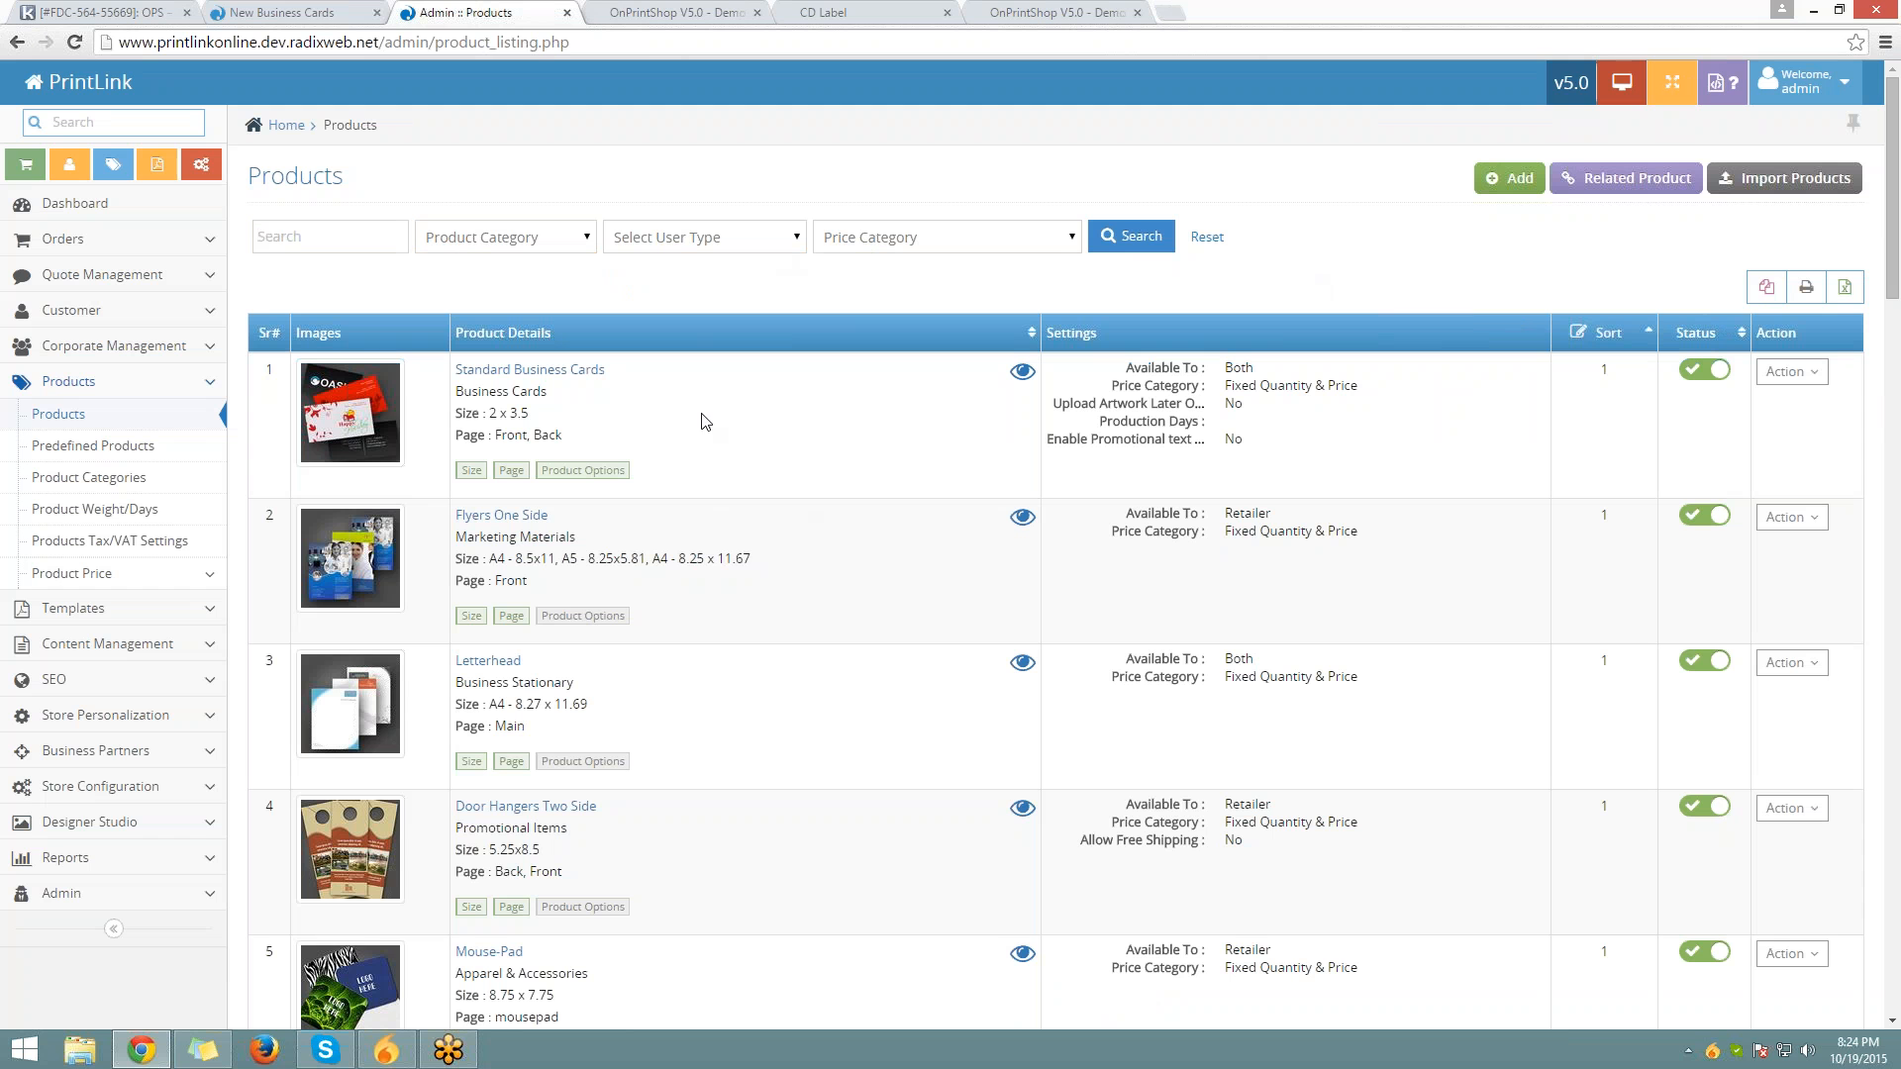
Open Products > Predefined Products to see the single TSHIRT product
{"action": "left_click", "coordinate": [165, 443]}
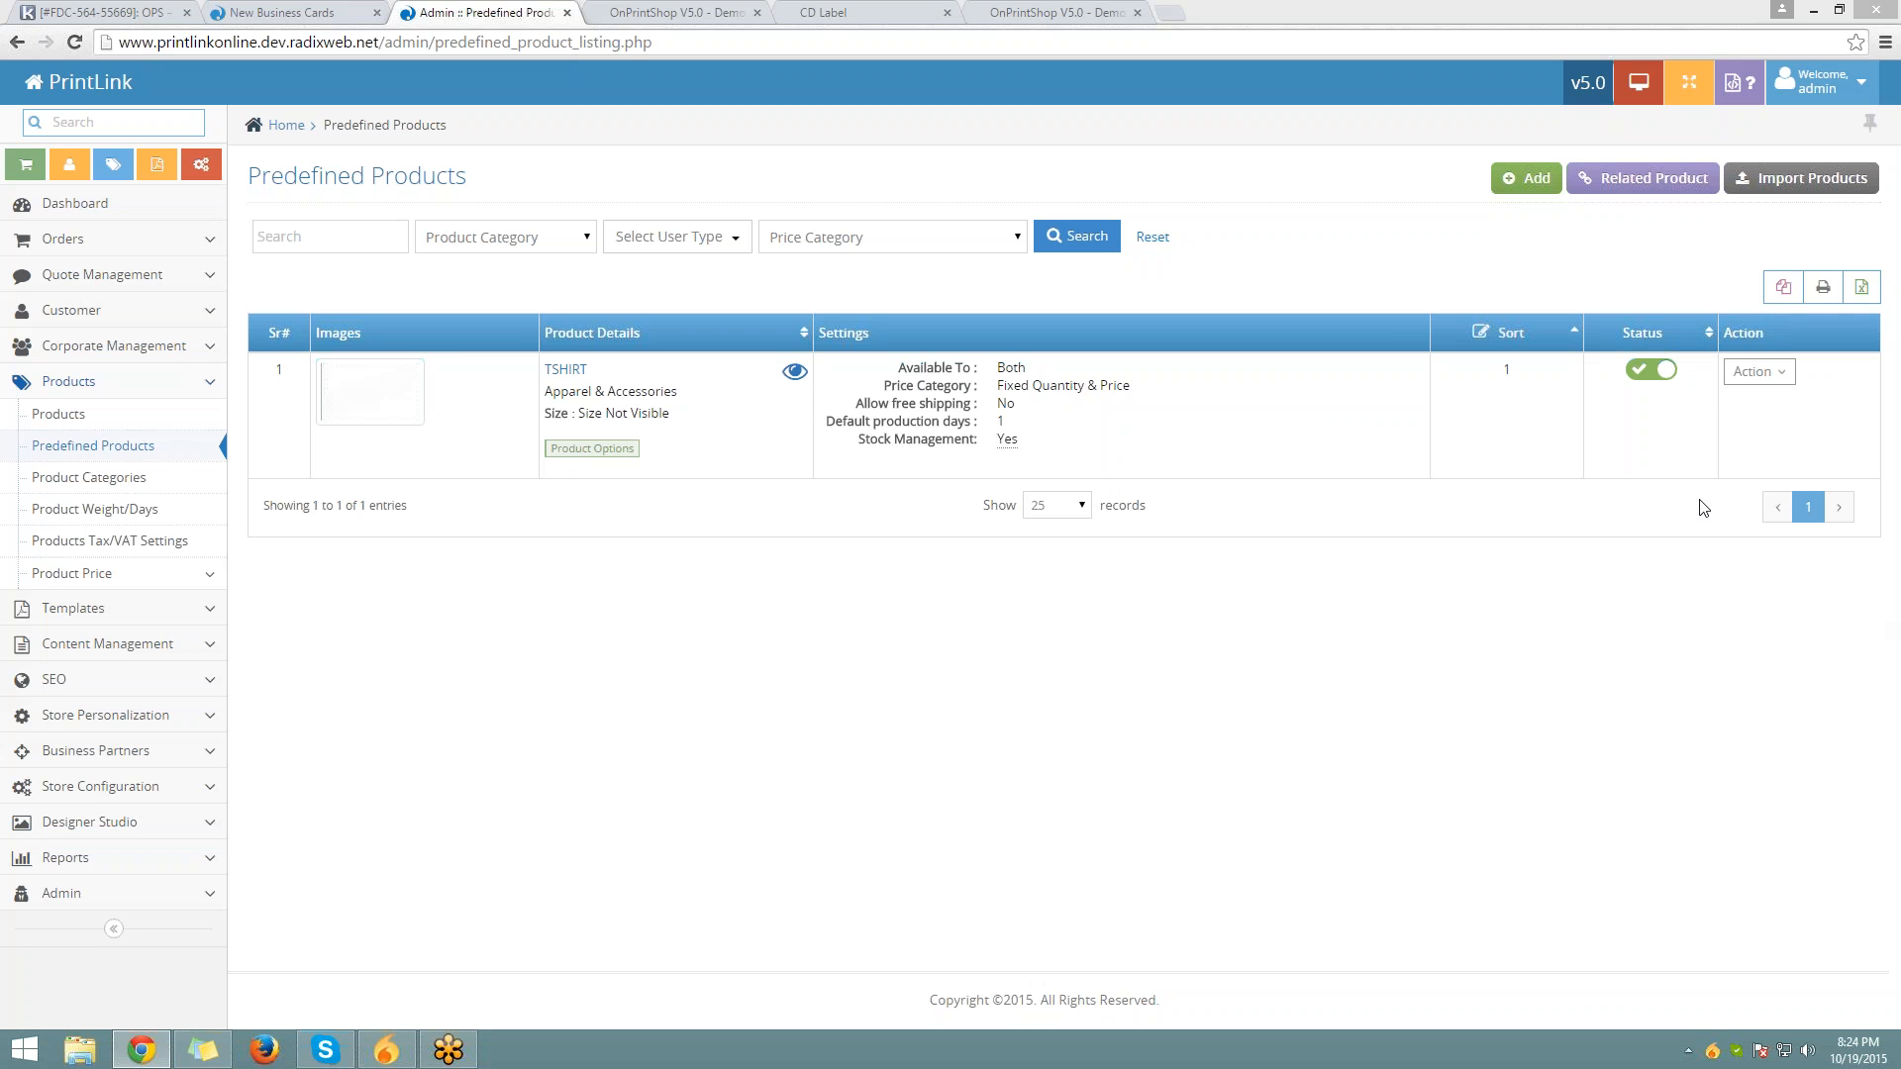
Load place4print.com in a new tab and open the Kids category under Pre-Designed T-shirts
{"action": "left_click", "coordinate": [1171, 12]}
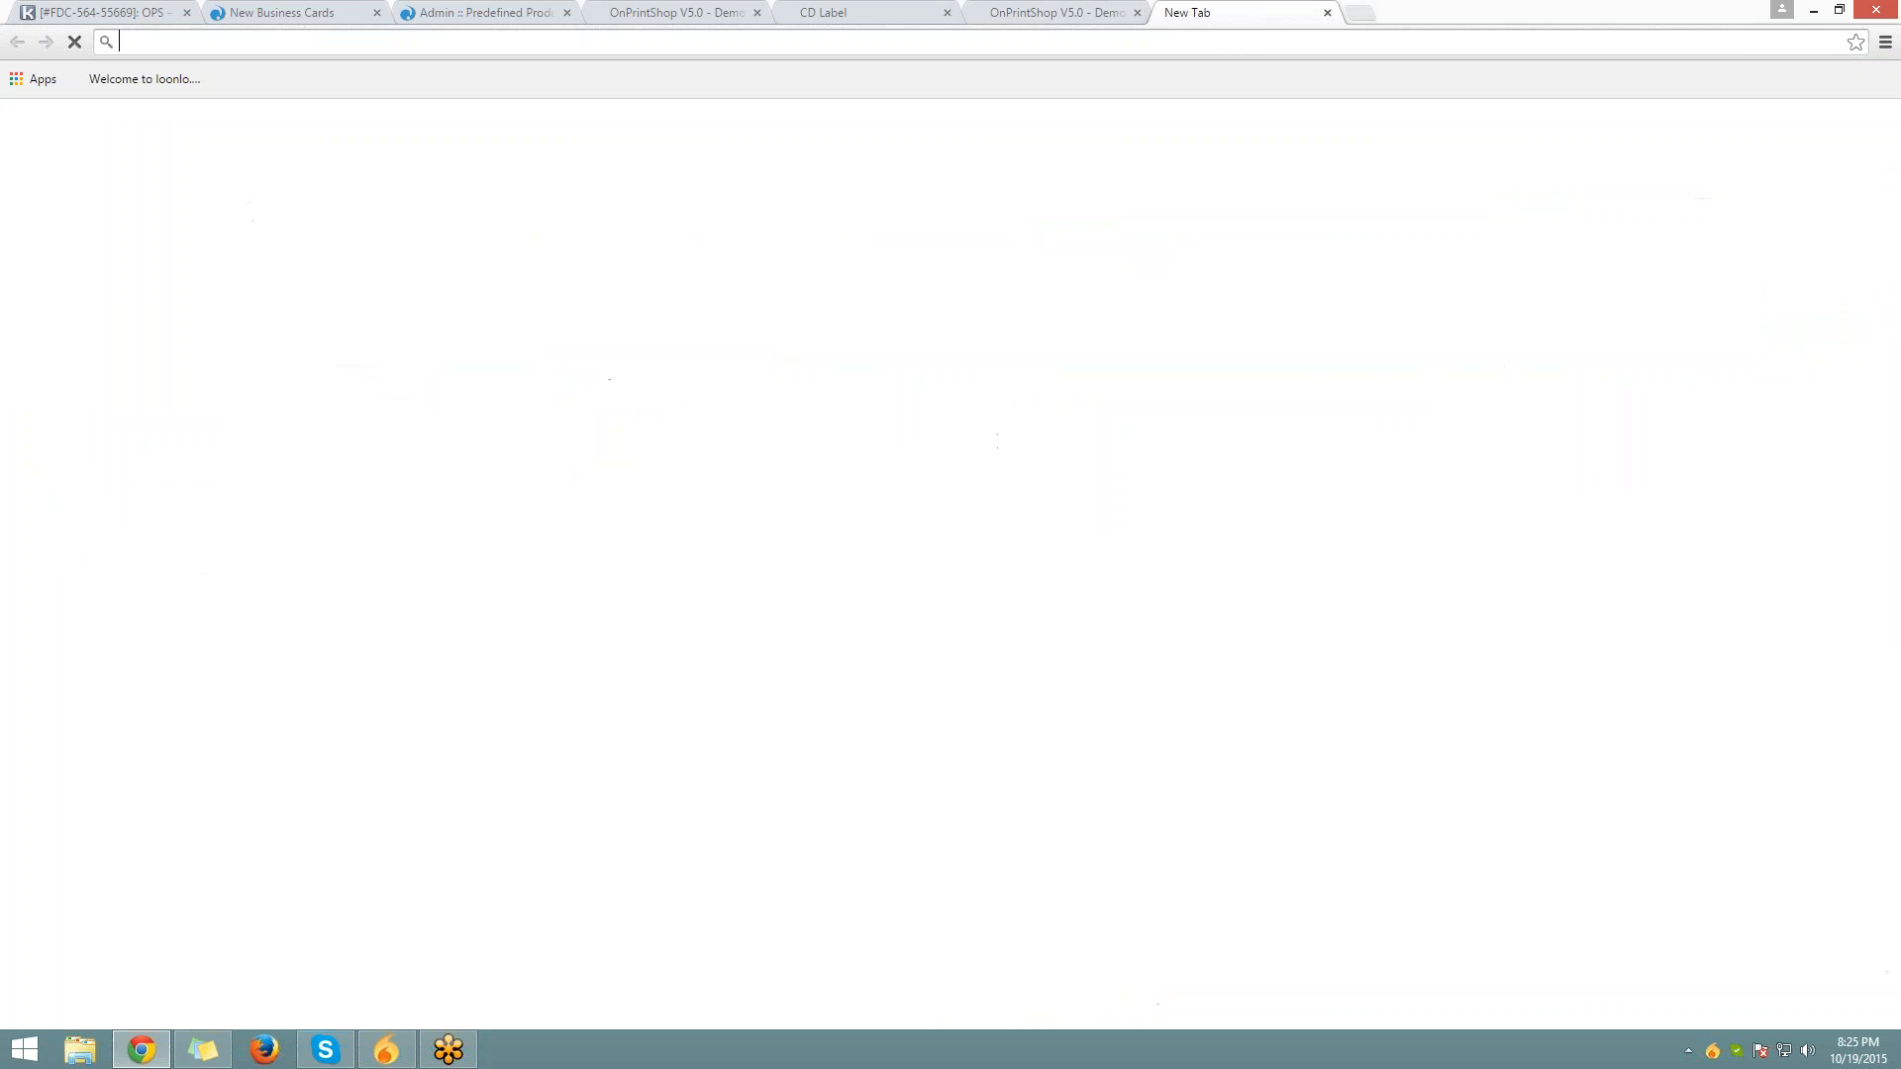
{"action": "type", "text": "place4print.com"}
{"action": "key", "text": "Return"}
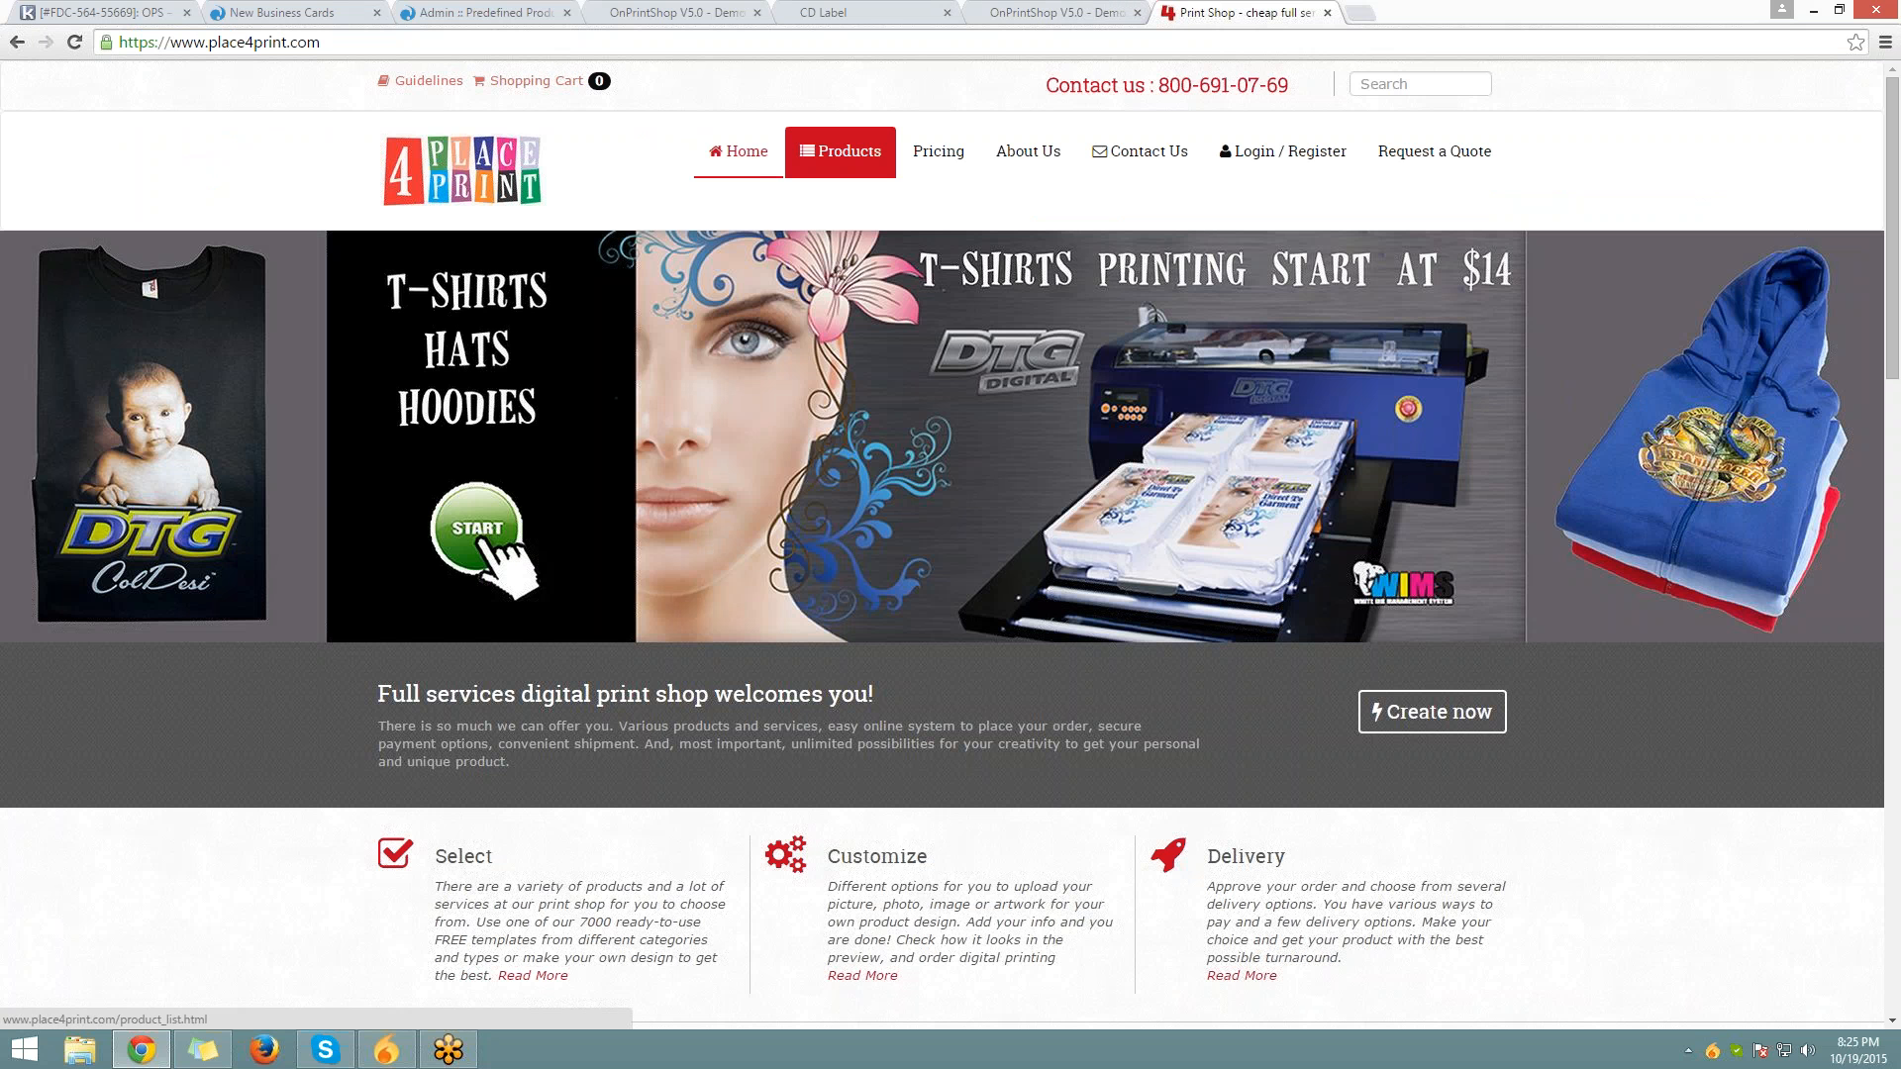
{"action": "mouse_move", "coordinate": [860, 170]}
{"action": "mouse_move", "coordinate": [869, 237]}
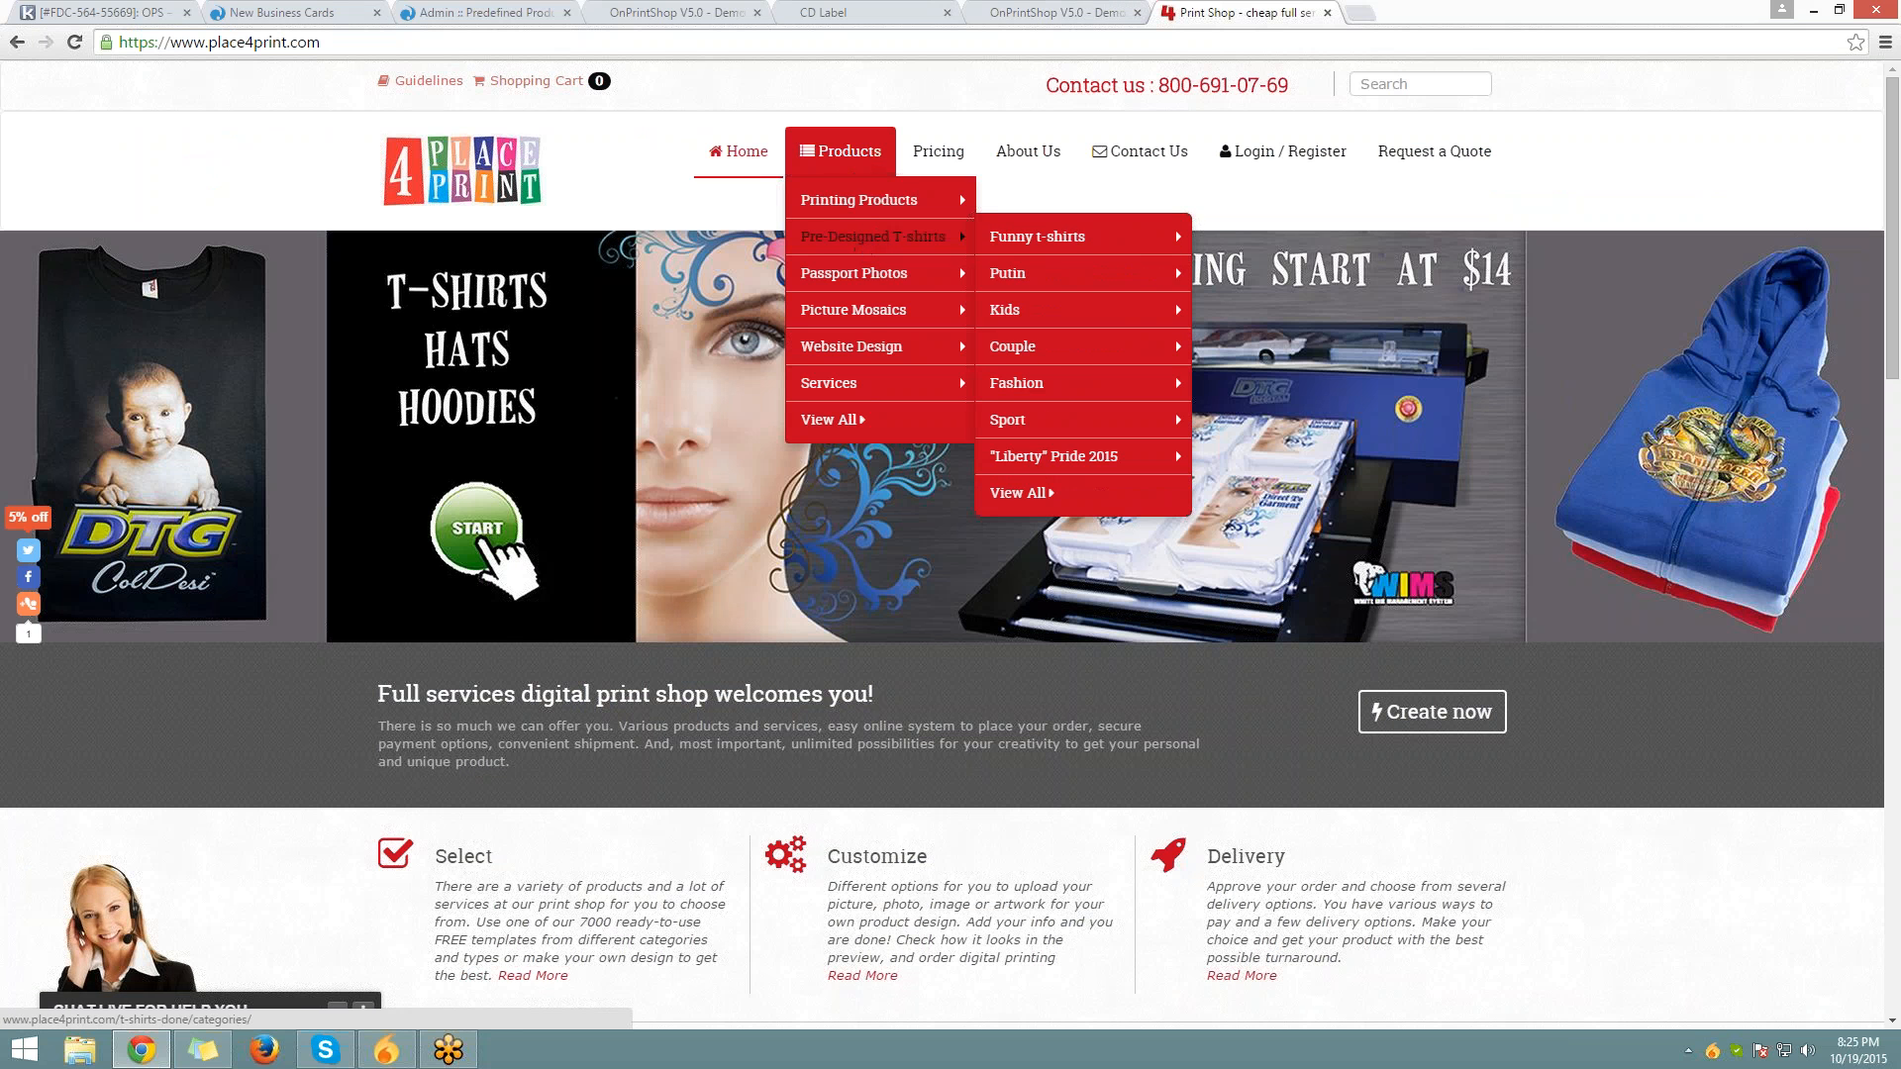
{"action": "left_click", "coordinate": [861, 242]}
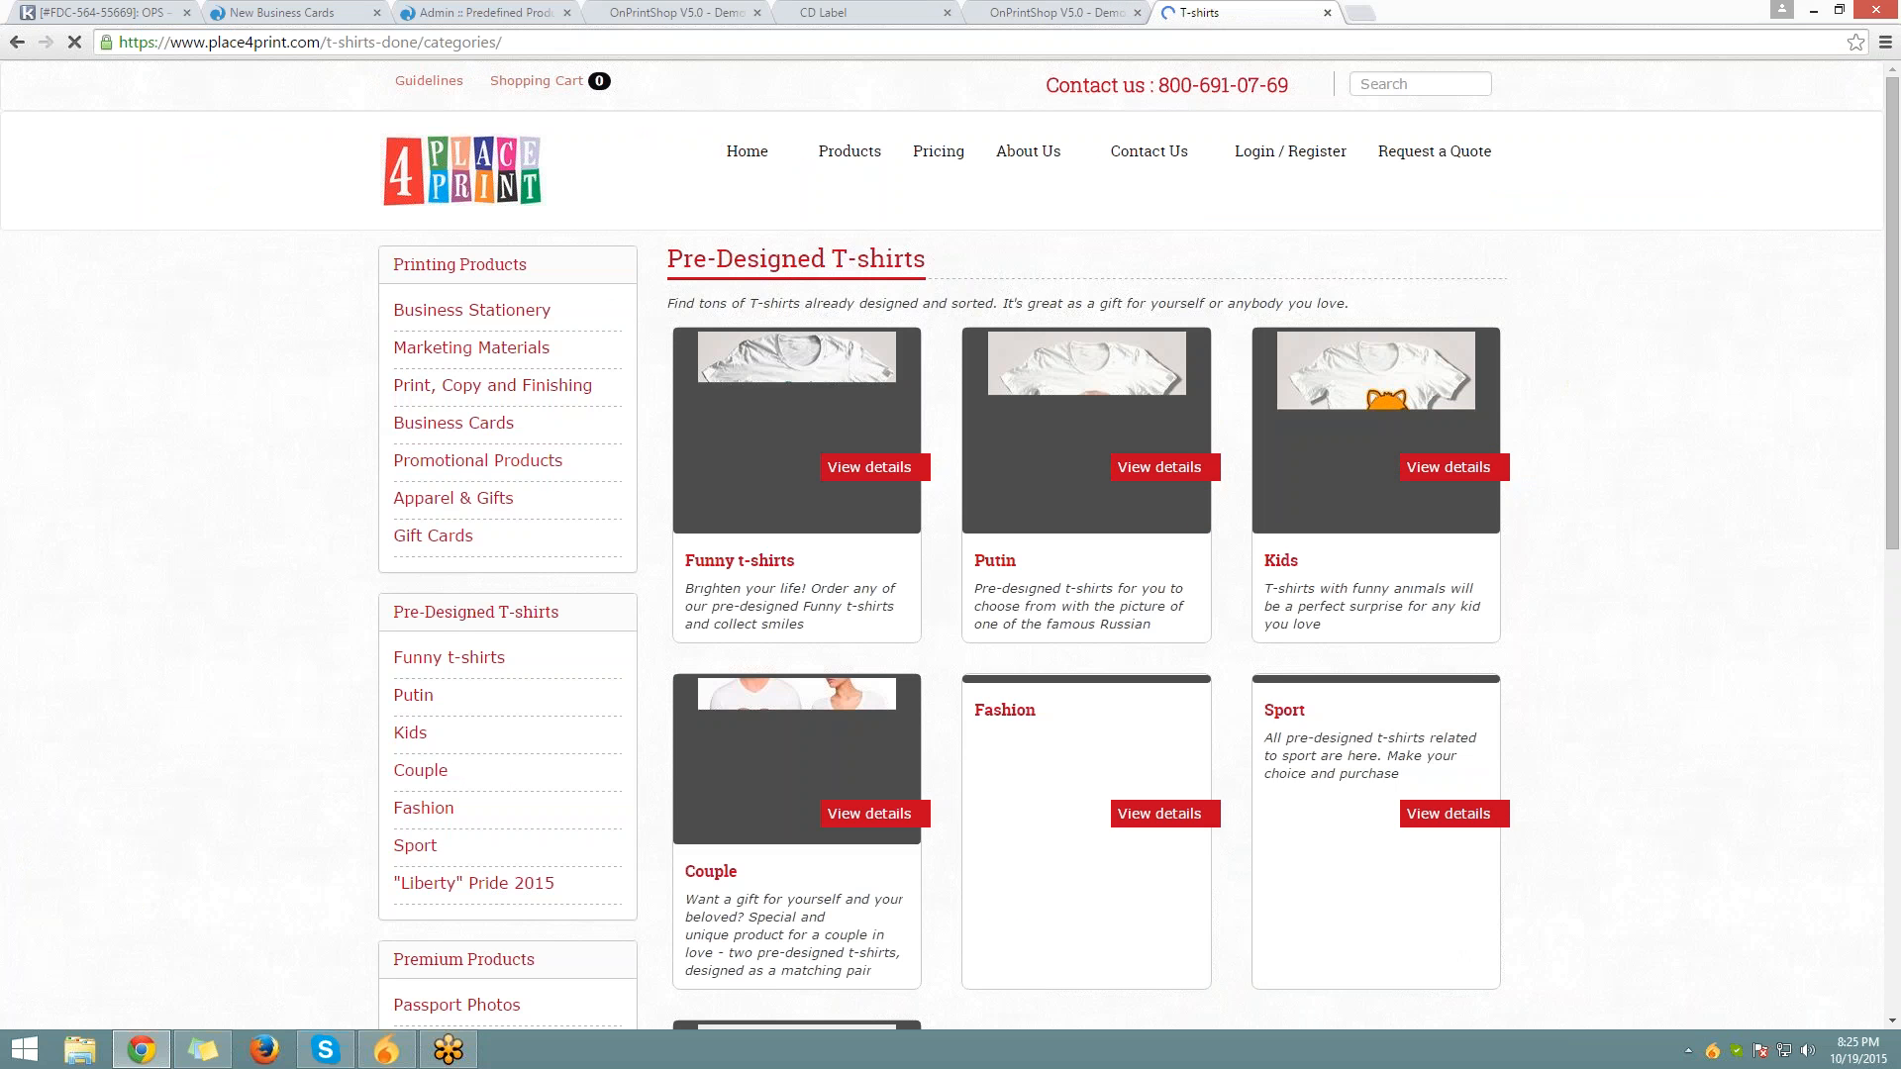
{"action": "scroll", "coordinate": [861, 248], "scroll_direction": "down", "scroll_amount": 4}
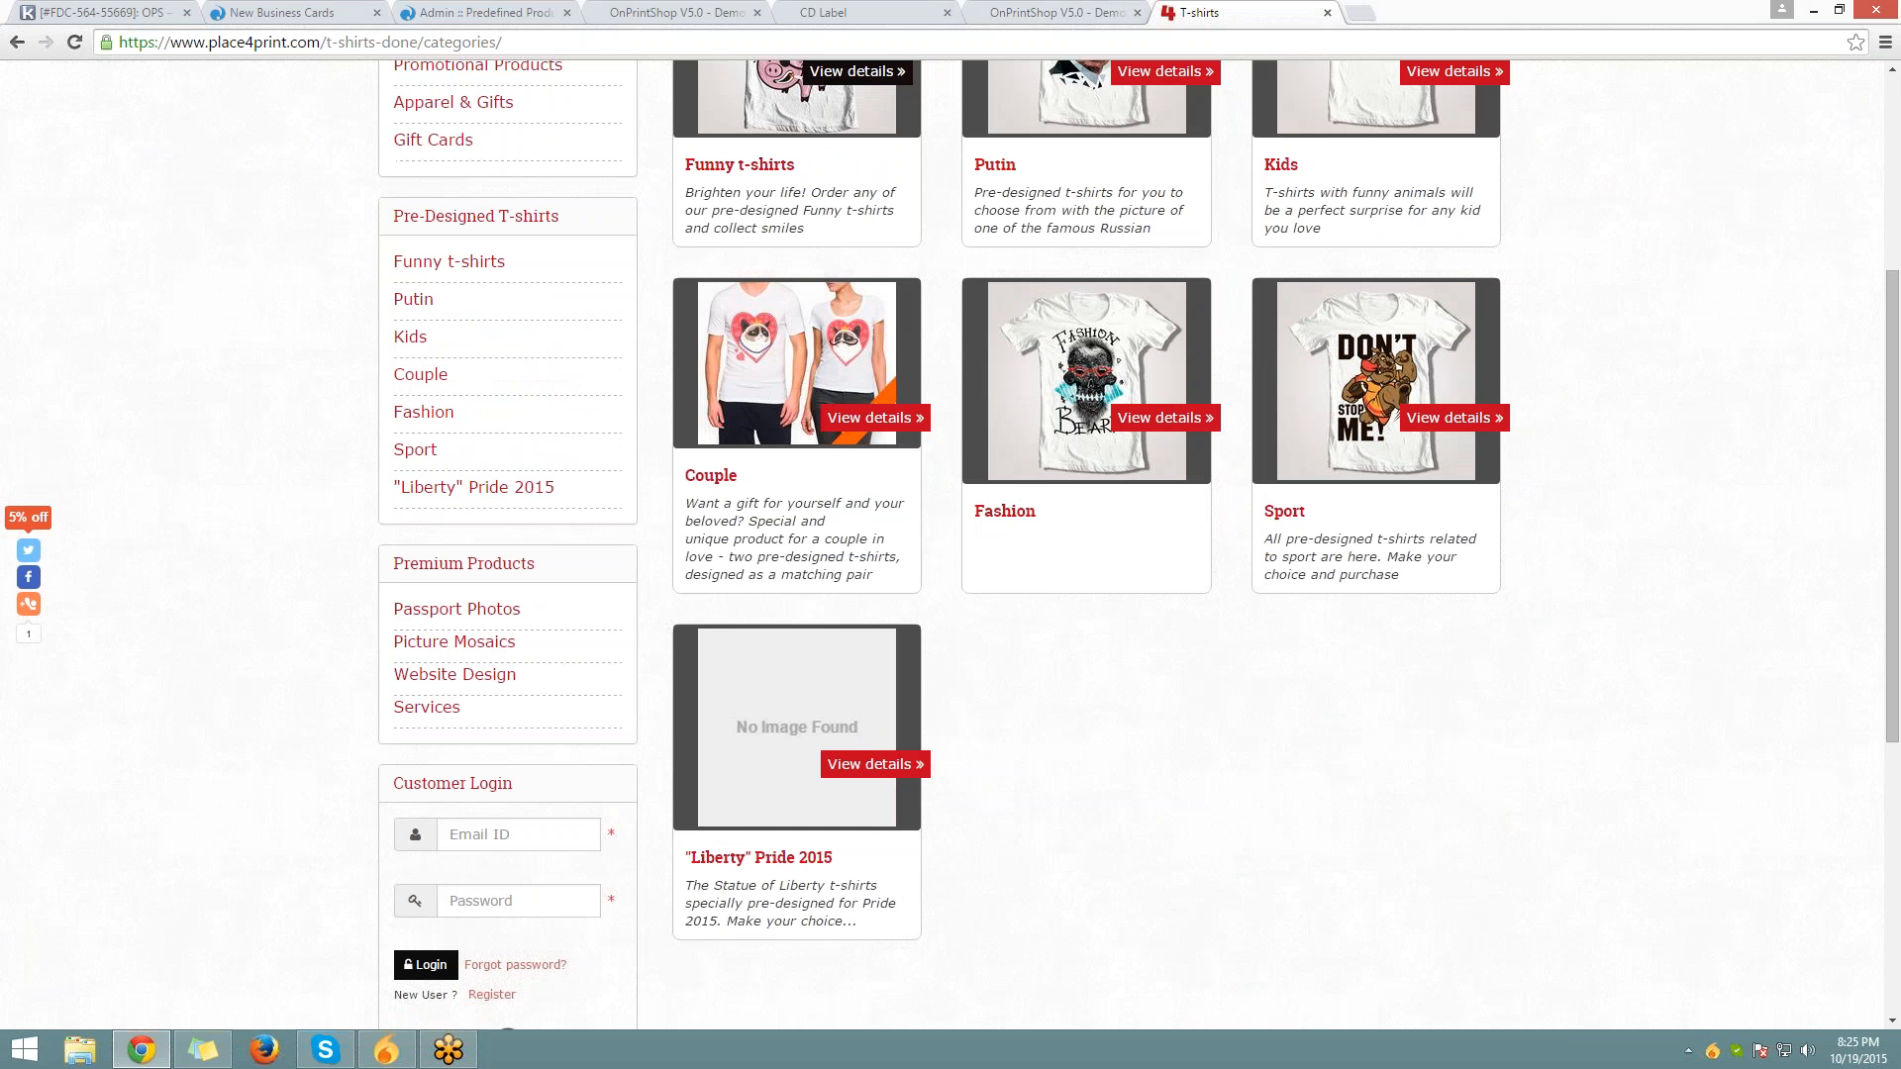
{"action": "left_click", "coordinate": [1432, 76]}
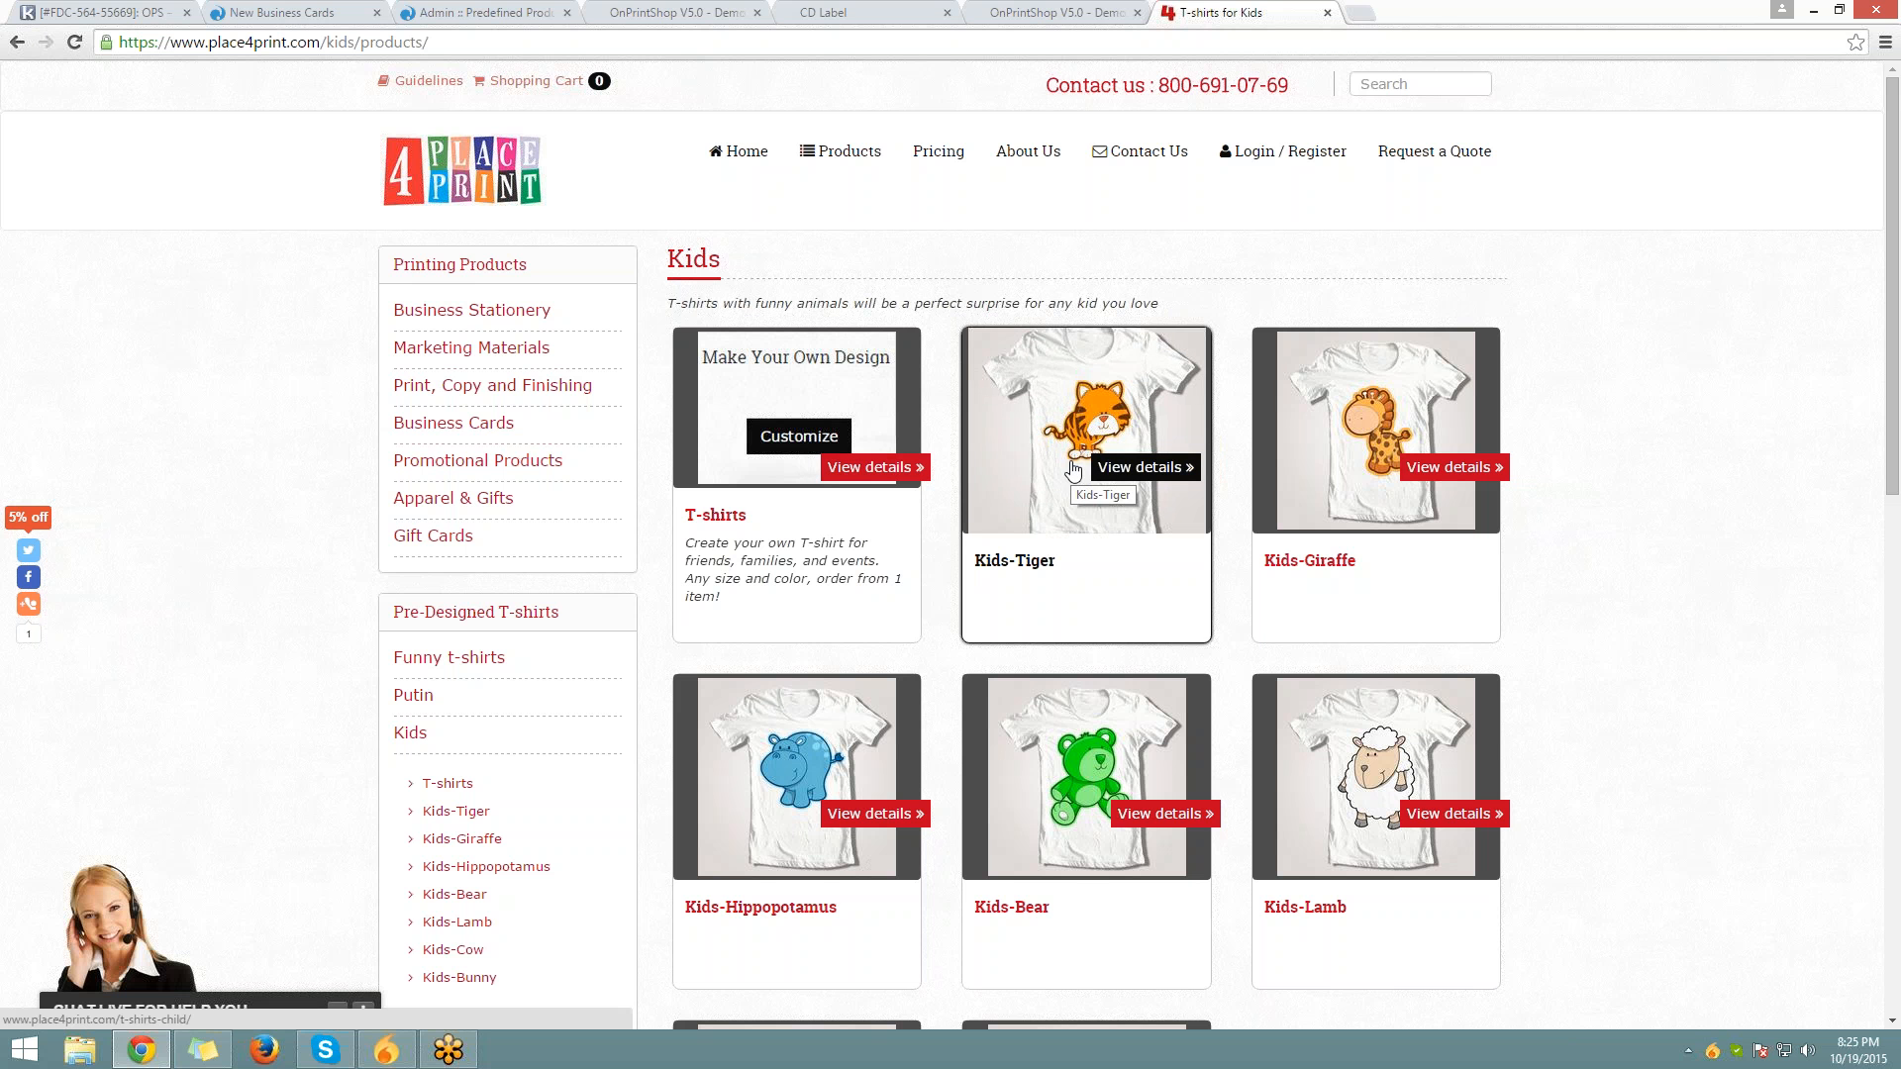
Open the Kids-Tiger T-shirt page and look over its size and colour choices and photos
{"action": "left_click", "coordinate": [1073, 469]}
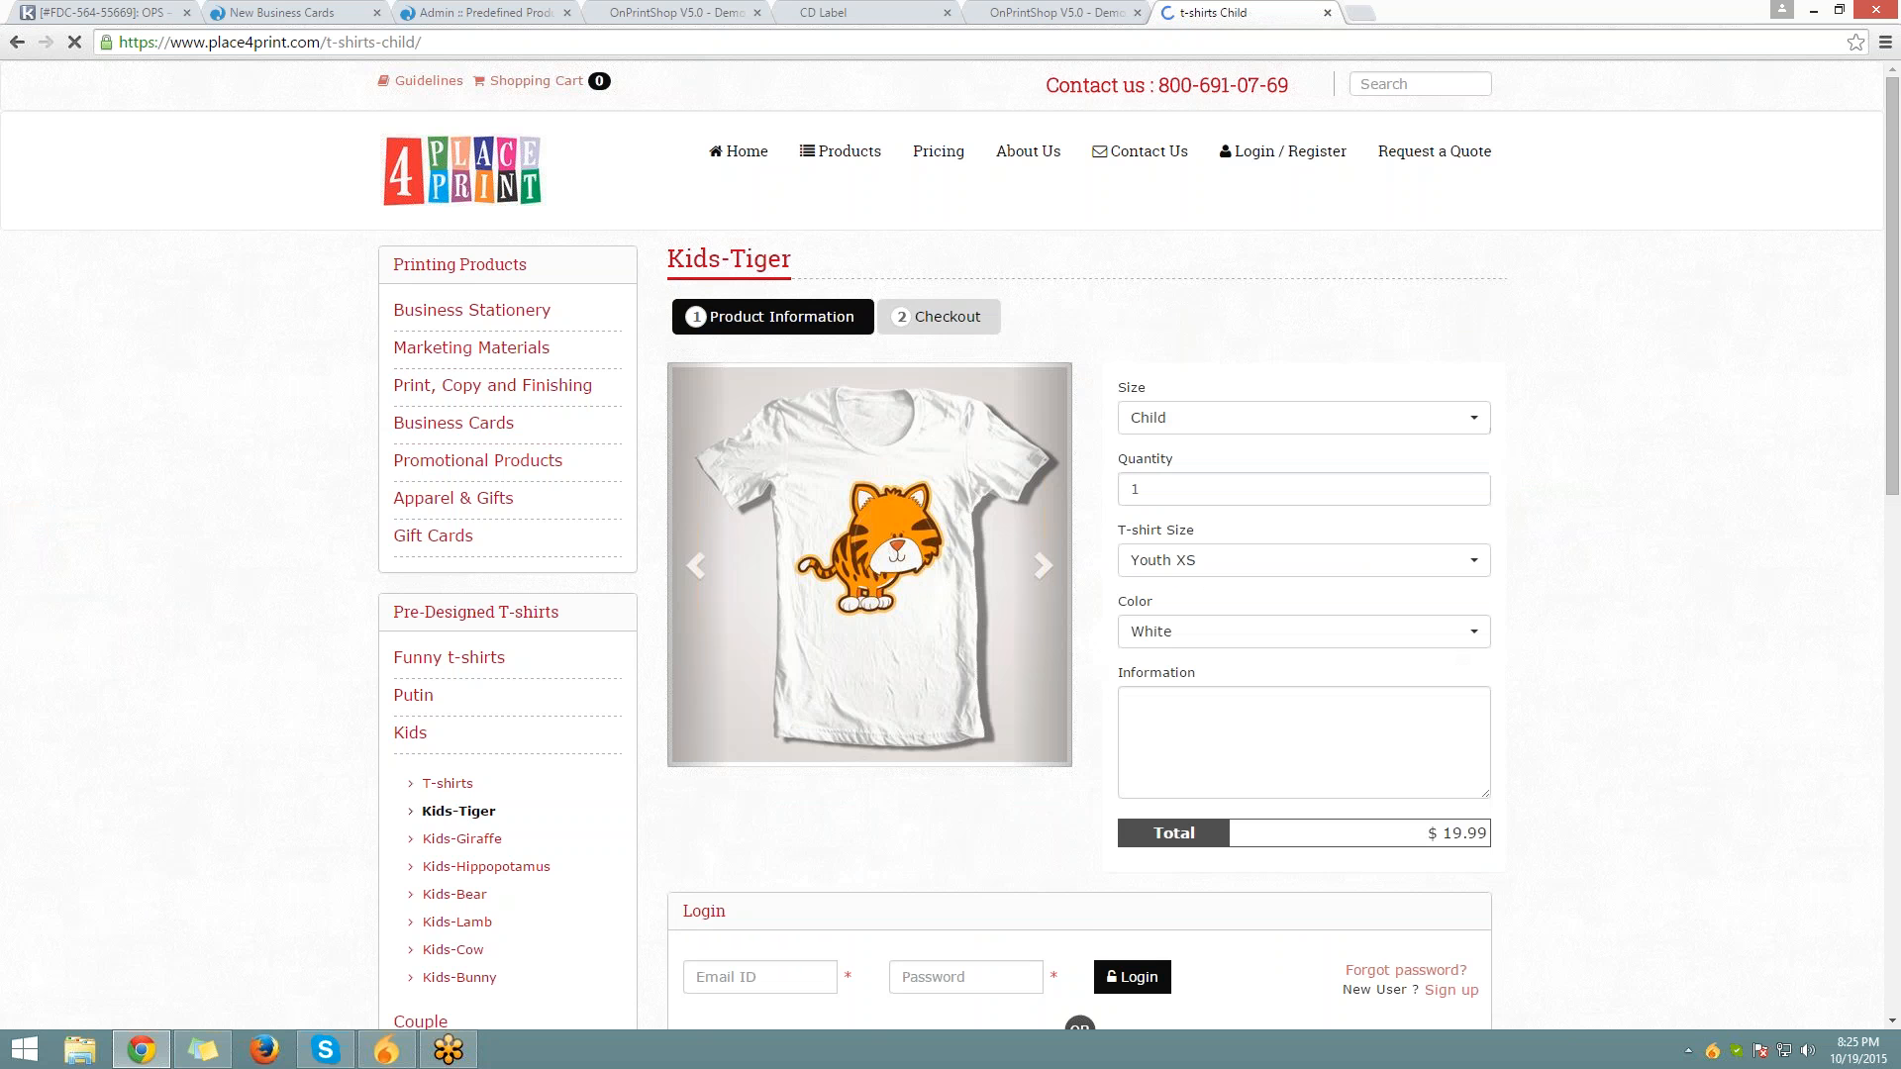
{"action": "scroll", "coordinate": [1128, 445], "scroll_direction": "down", "scroll_amount": 1}
{"action": "left_click", "coordinate": [1160, 463]}
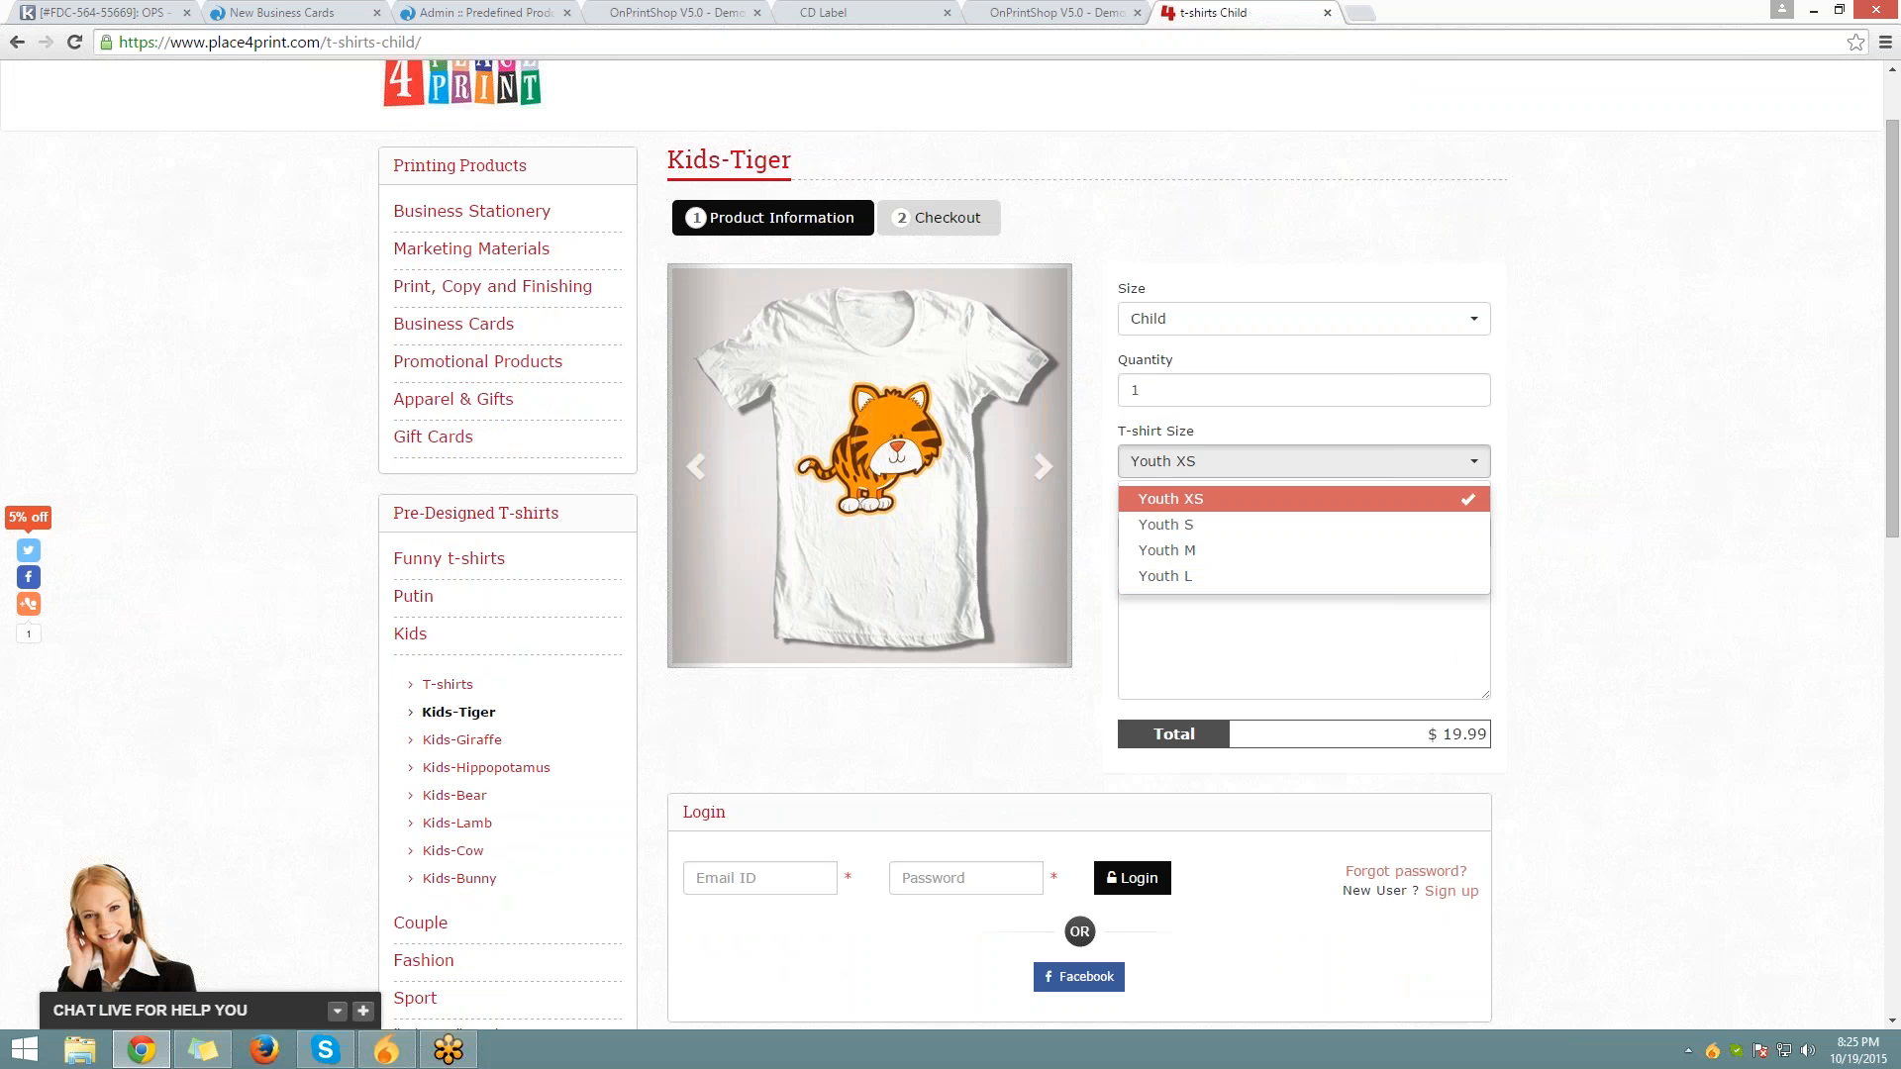
{"action": "left_click", "coordinate": [1290, 531]}
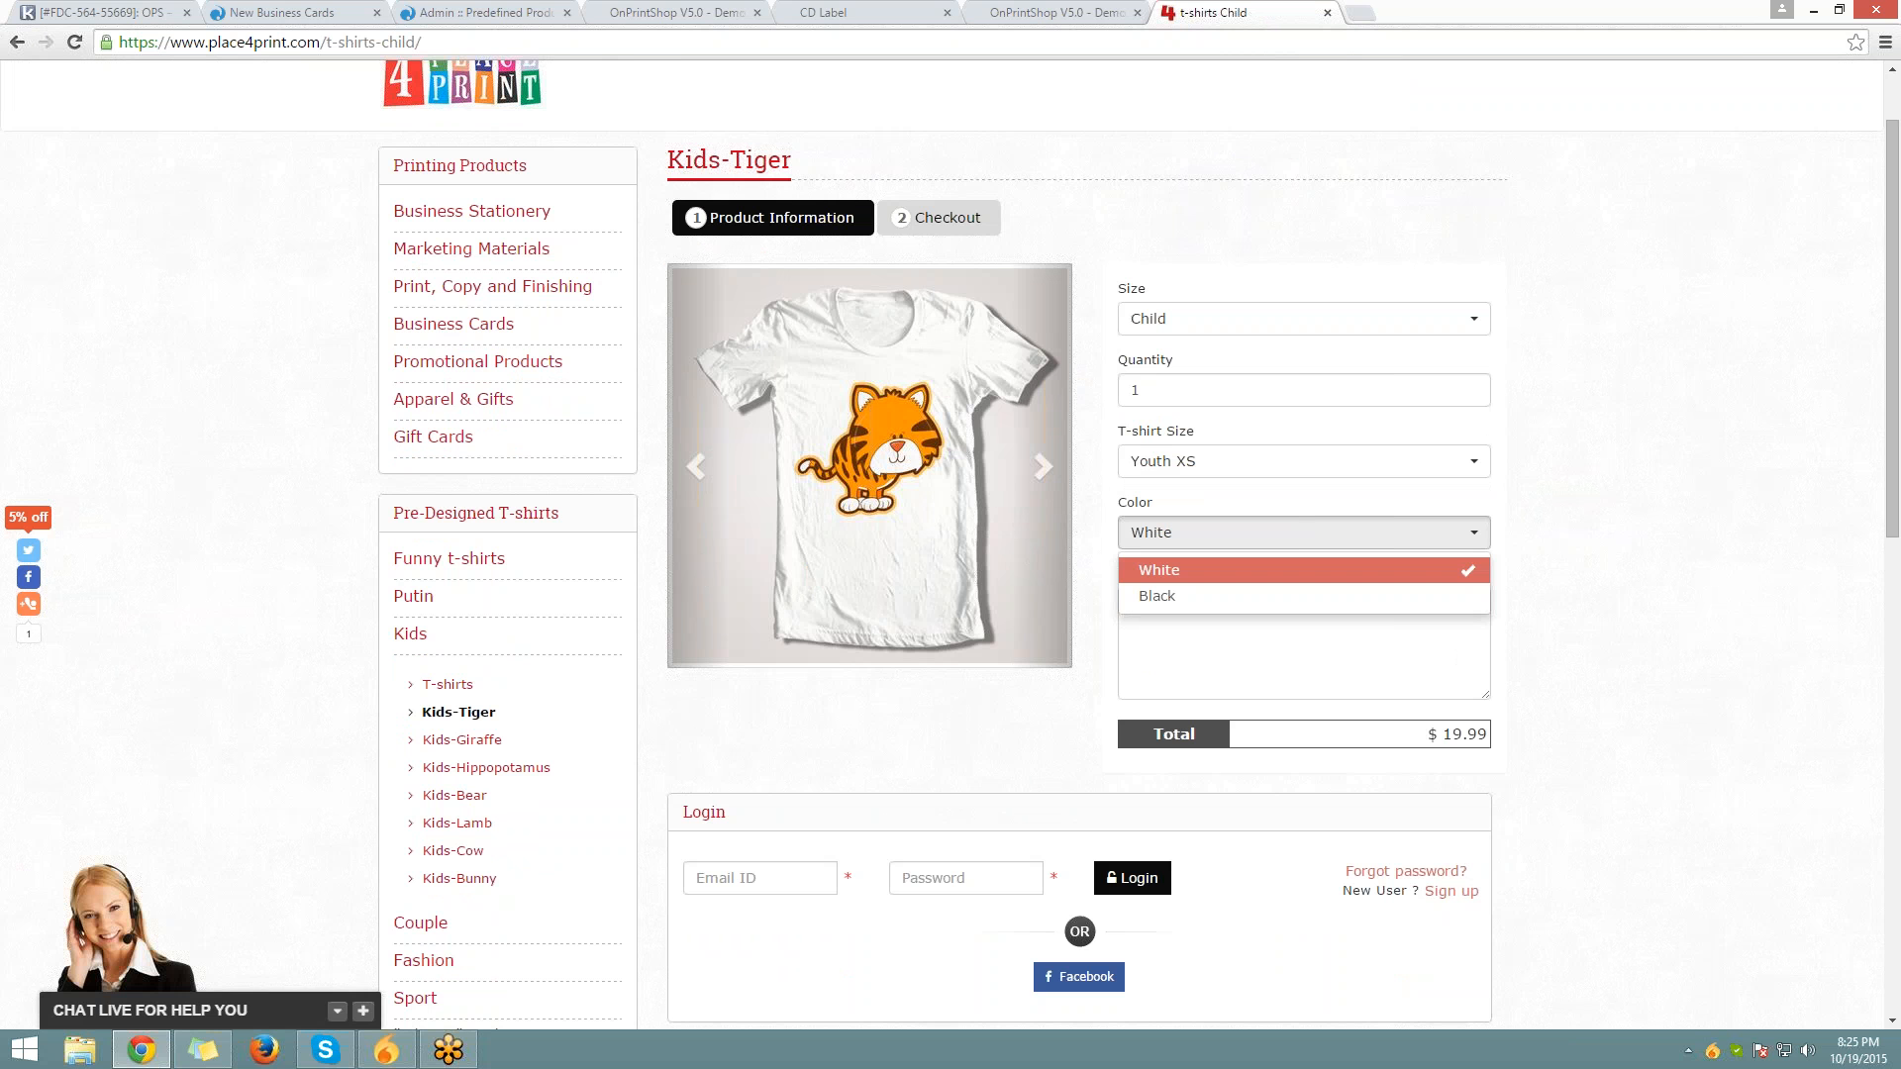
{"action": "left_click", "coordinate": [1043, 461]}
{"action": "left_click", "coordinate": [1043, 462]}
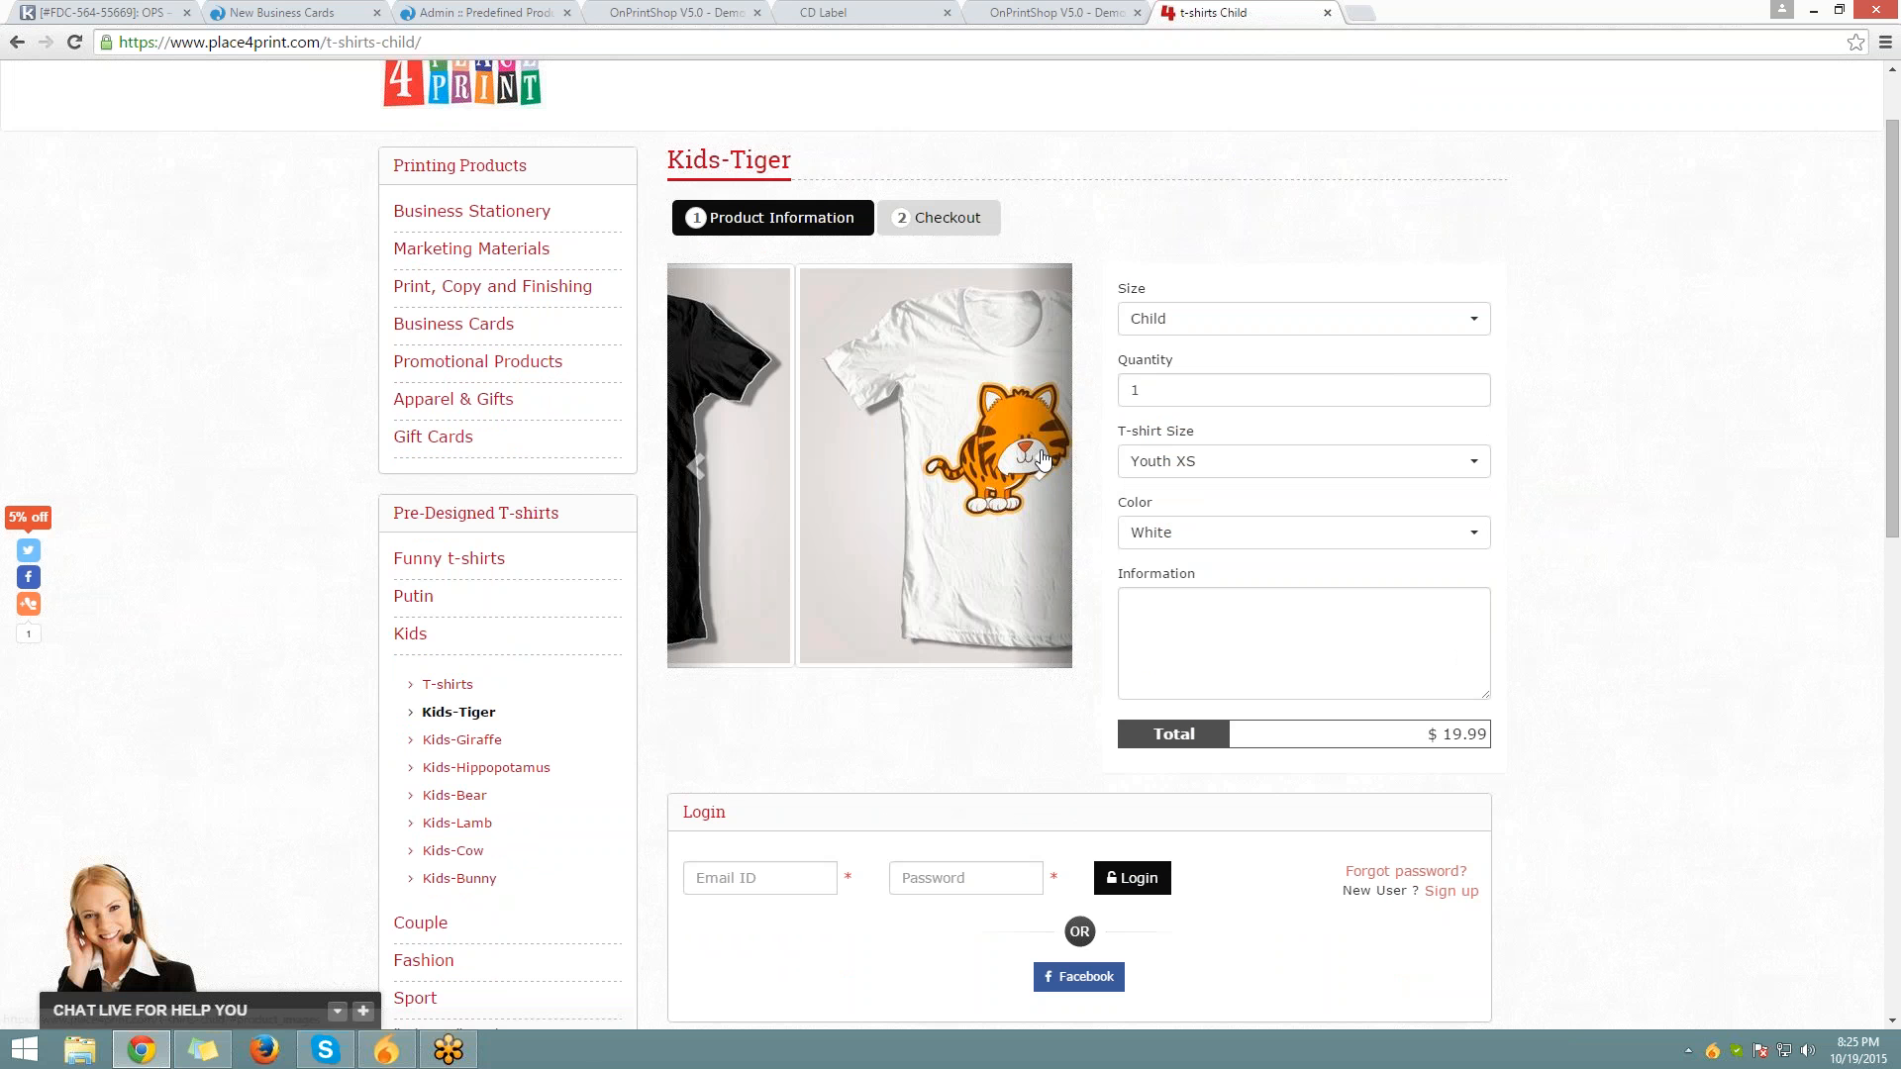
{"action": "left_click", "coordinate": [1044, 461]}
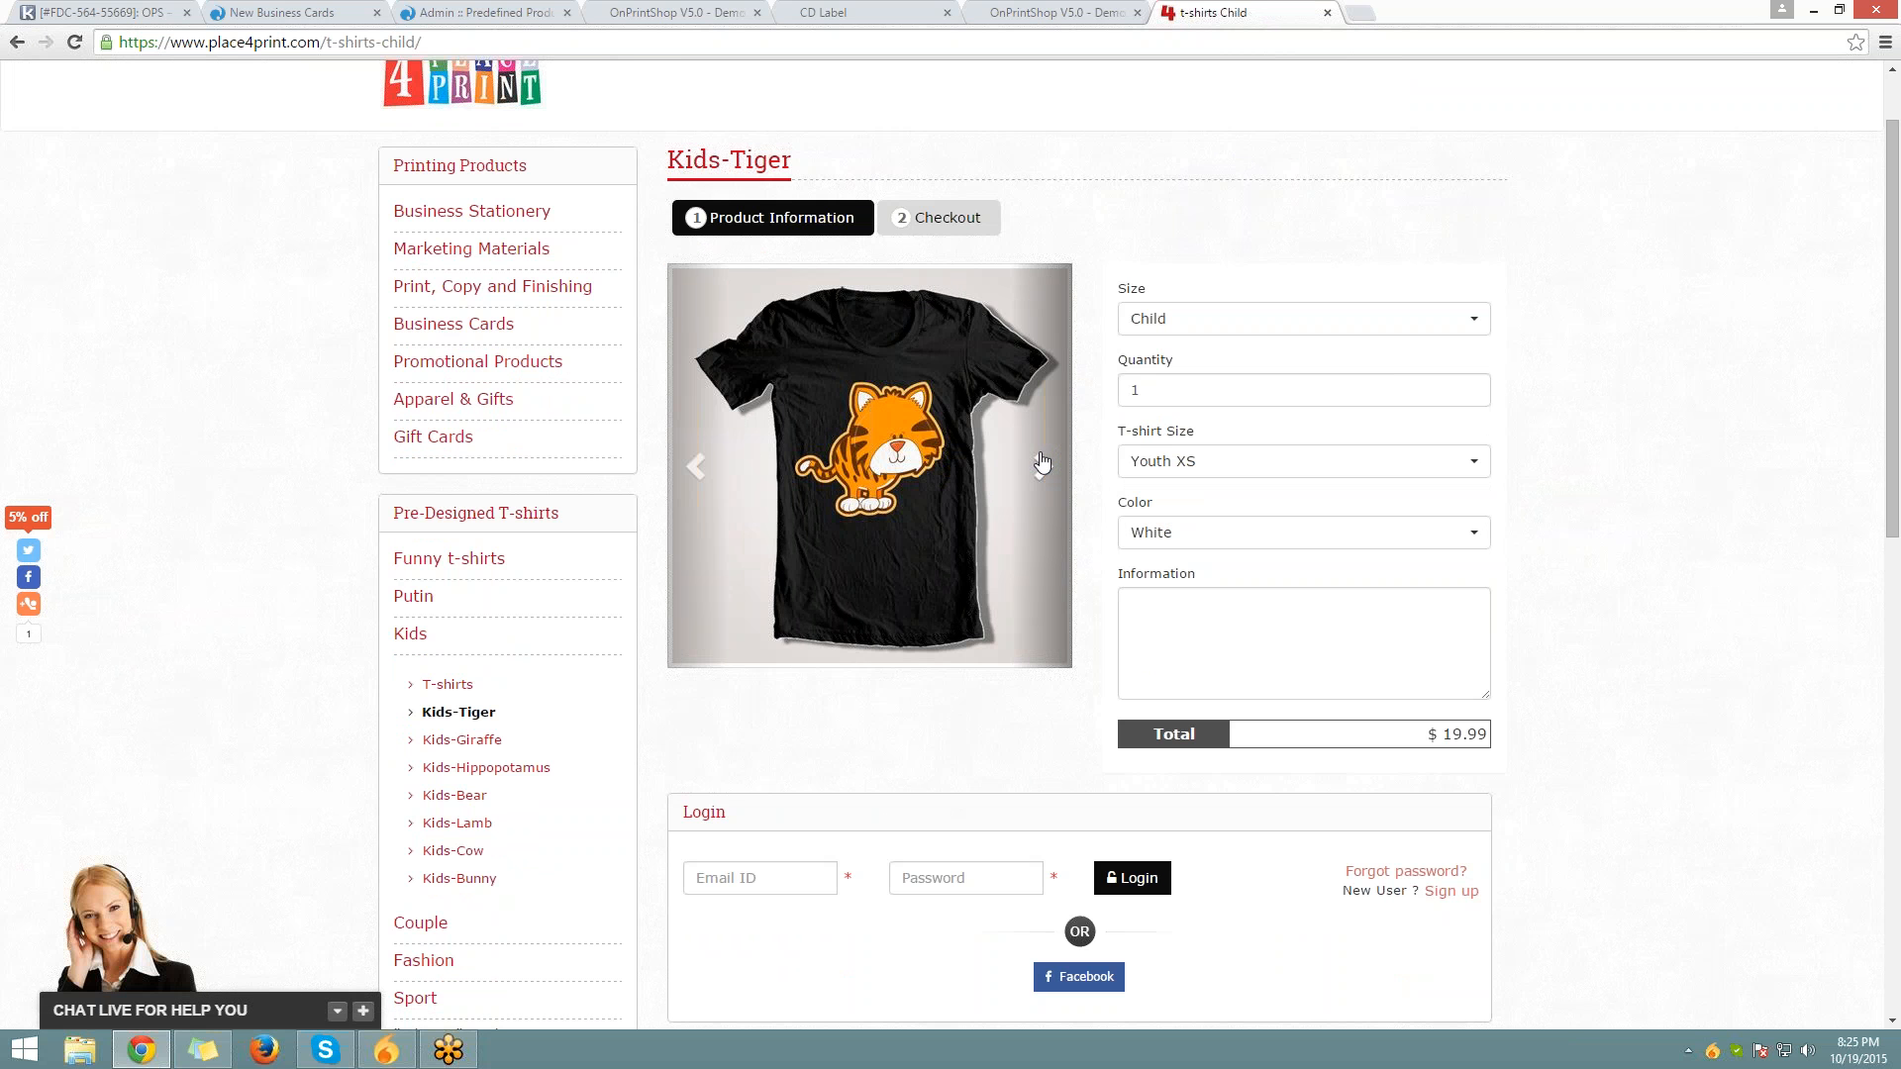
Set the Kids-Tiger shirt colour to Black and click into the Information box
{"action": "left_click", "coordinate": [1208, 533]}
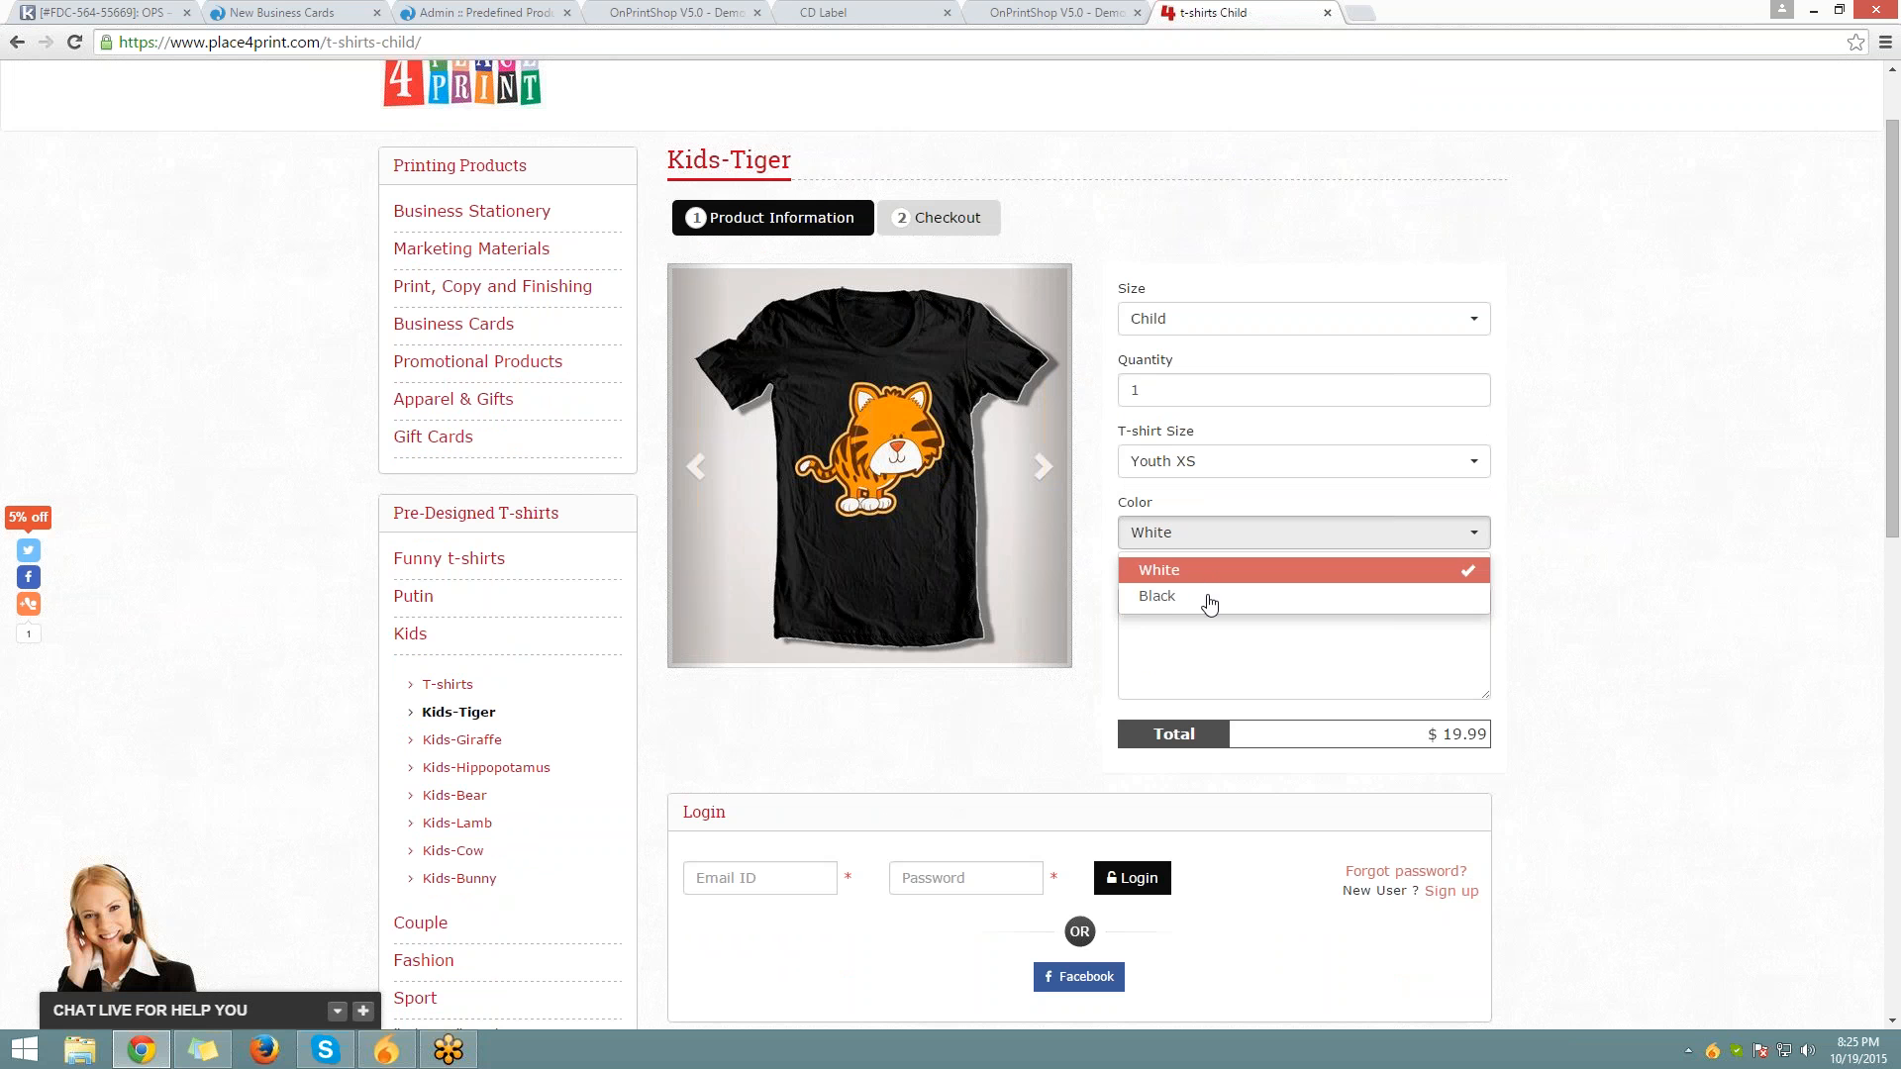
{"action": "left_click", "coordinate": [1206, 571]}
{"action": "left_click", "coordinate": [1207, 535]}
{"action": "left_click", "coordinate": [1201, 600]}
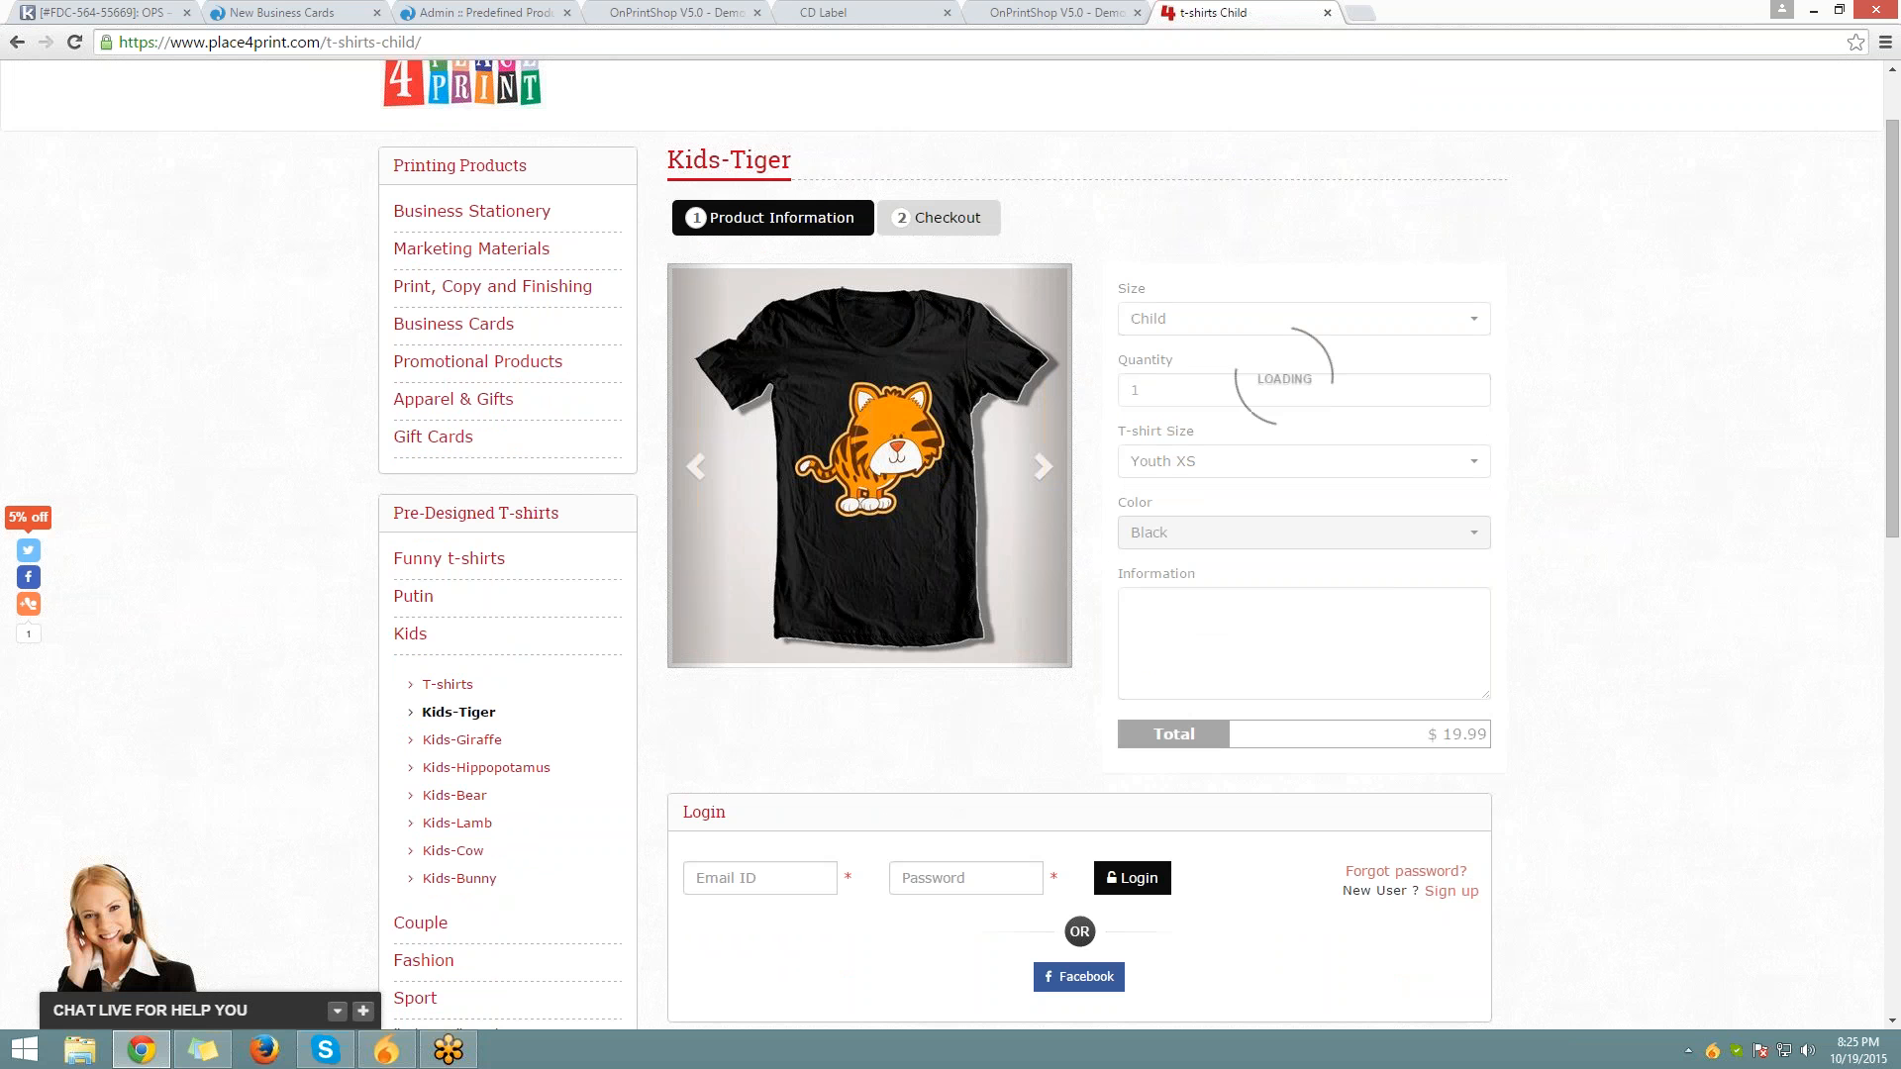
{"action": "left_click", "coordinate": [1202, 606]}
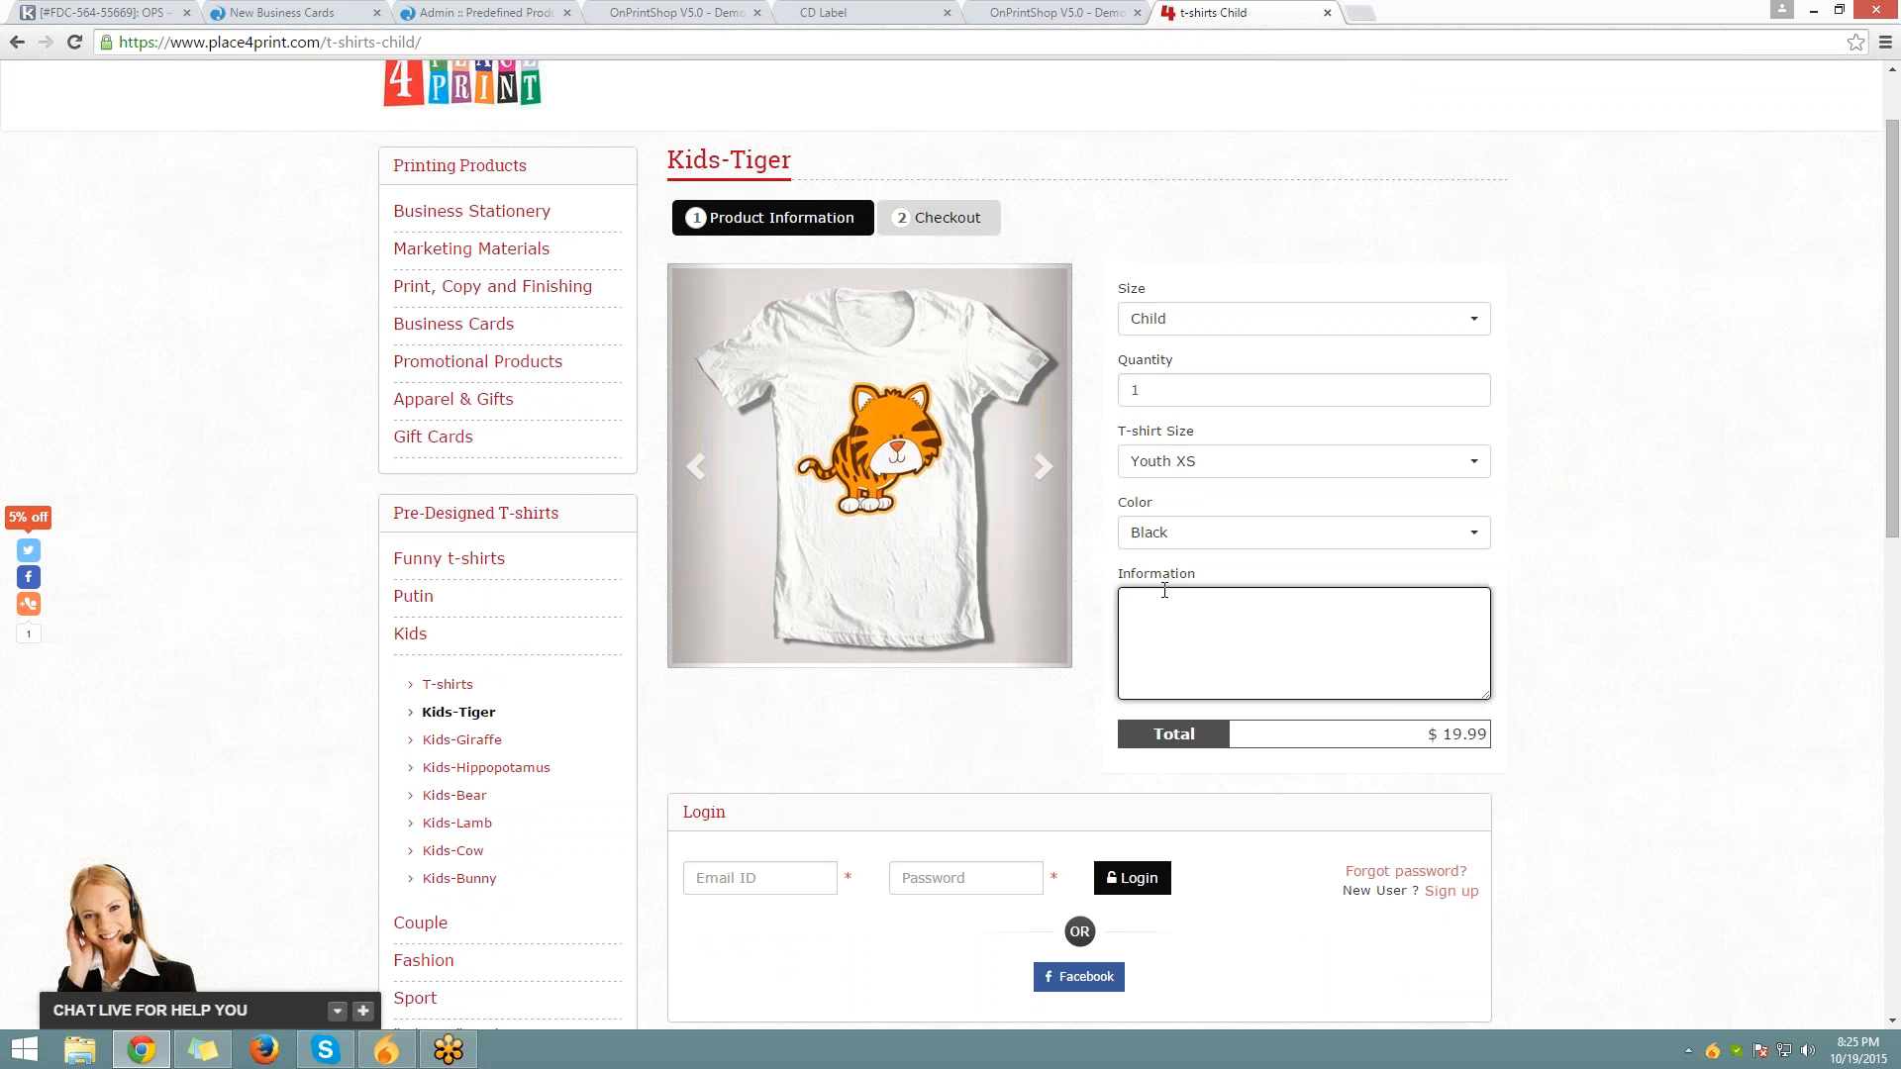
{"action": "scroll", "coordinate": [1165, 591], "scroll_direction": "down", "scroll_amount": 2}
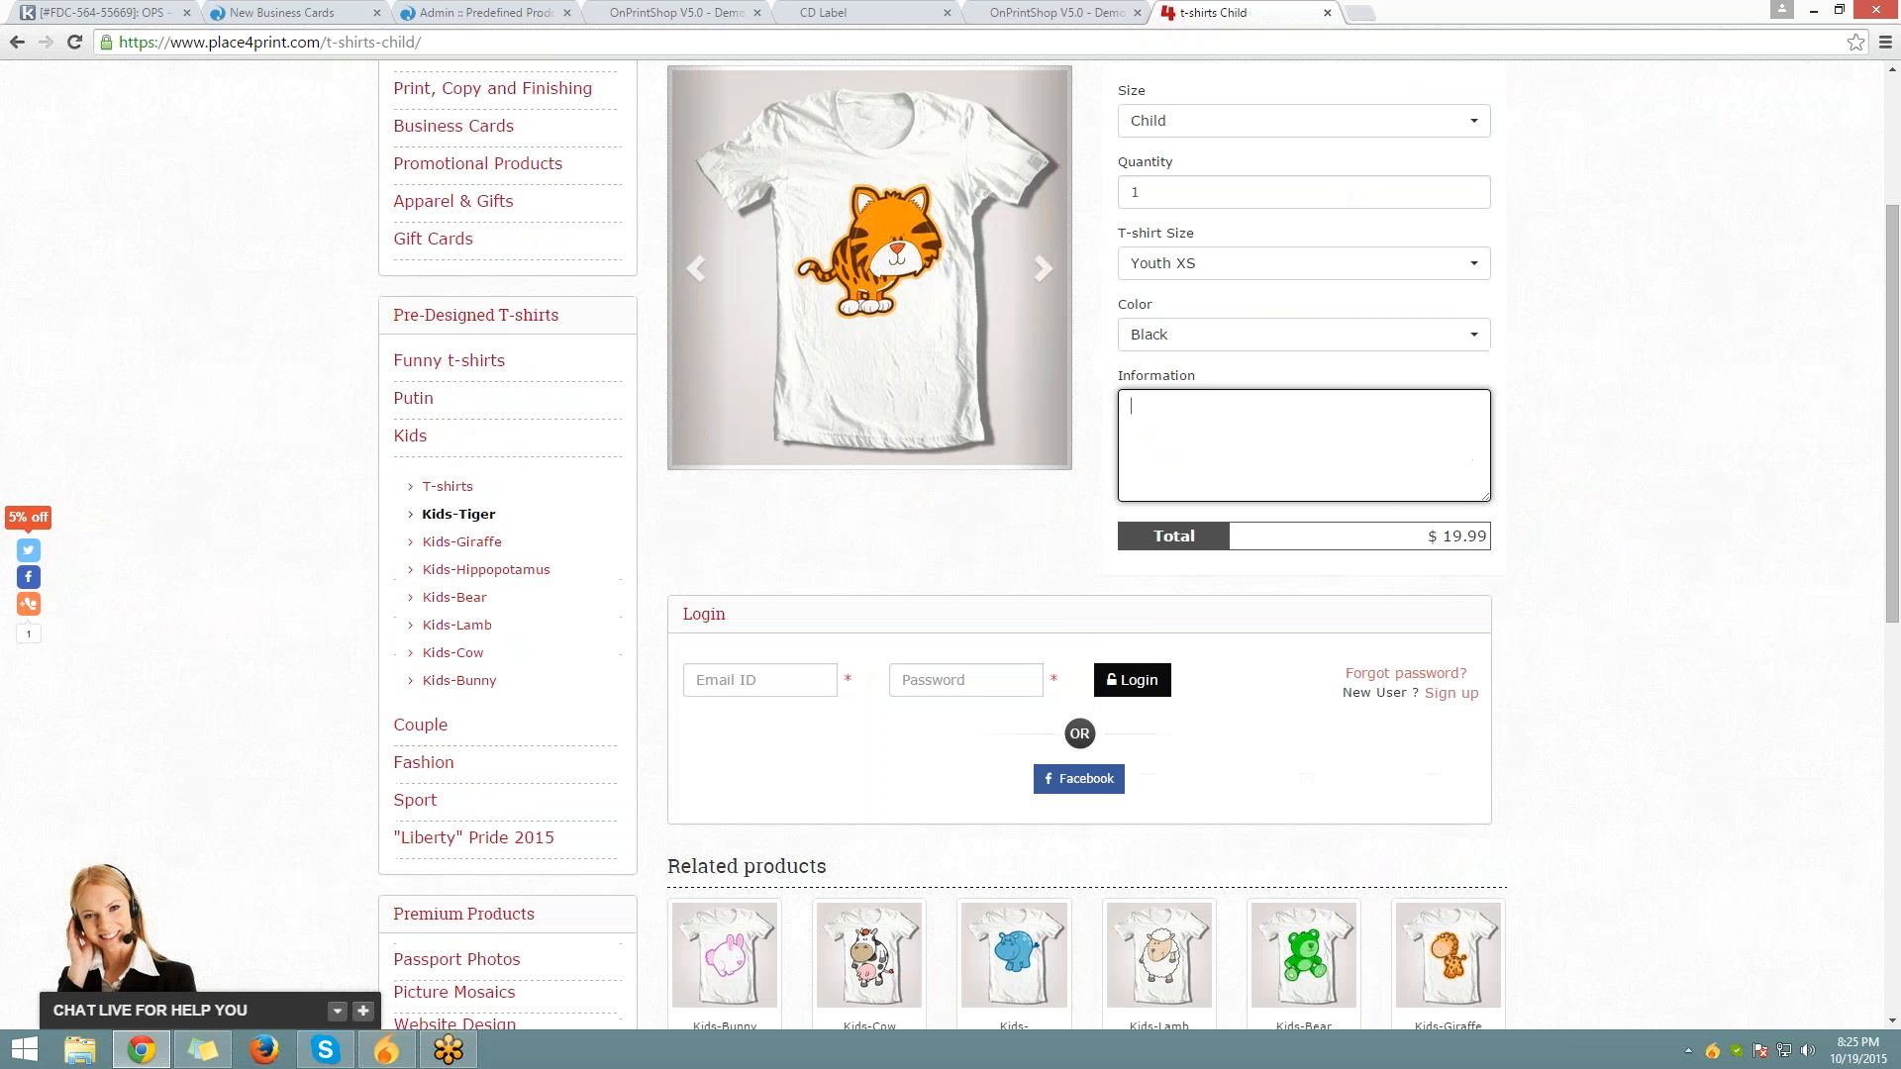
{"action": "scroll", "coordinate": [1164, 591], "scroll_direction": "down", "scroll_amount": 3}
{"action": "scroll", "coordinate": [1164, 591], "scroll_direction": "up", "scroll_amount": 5}
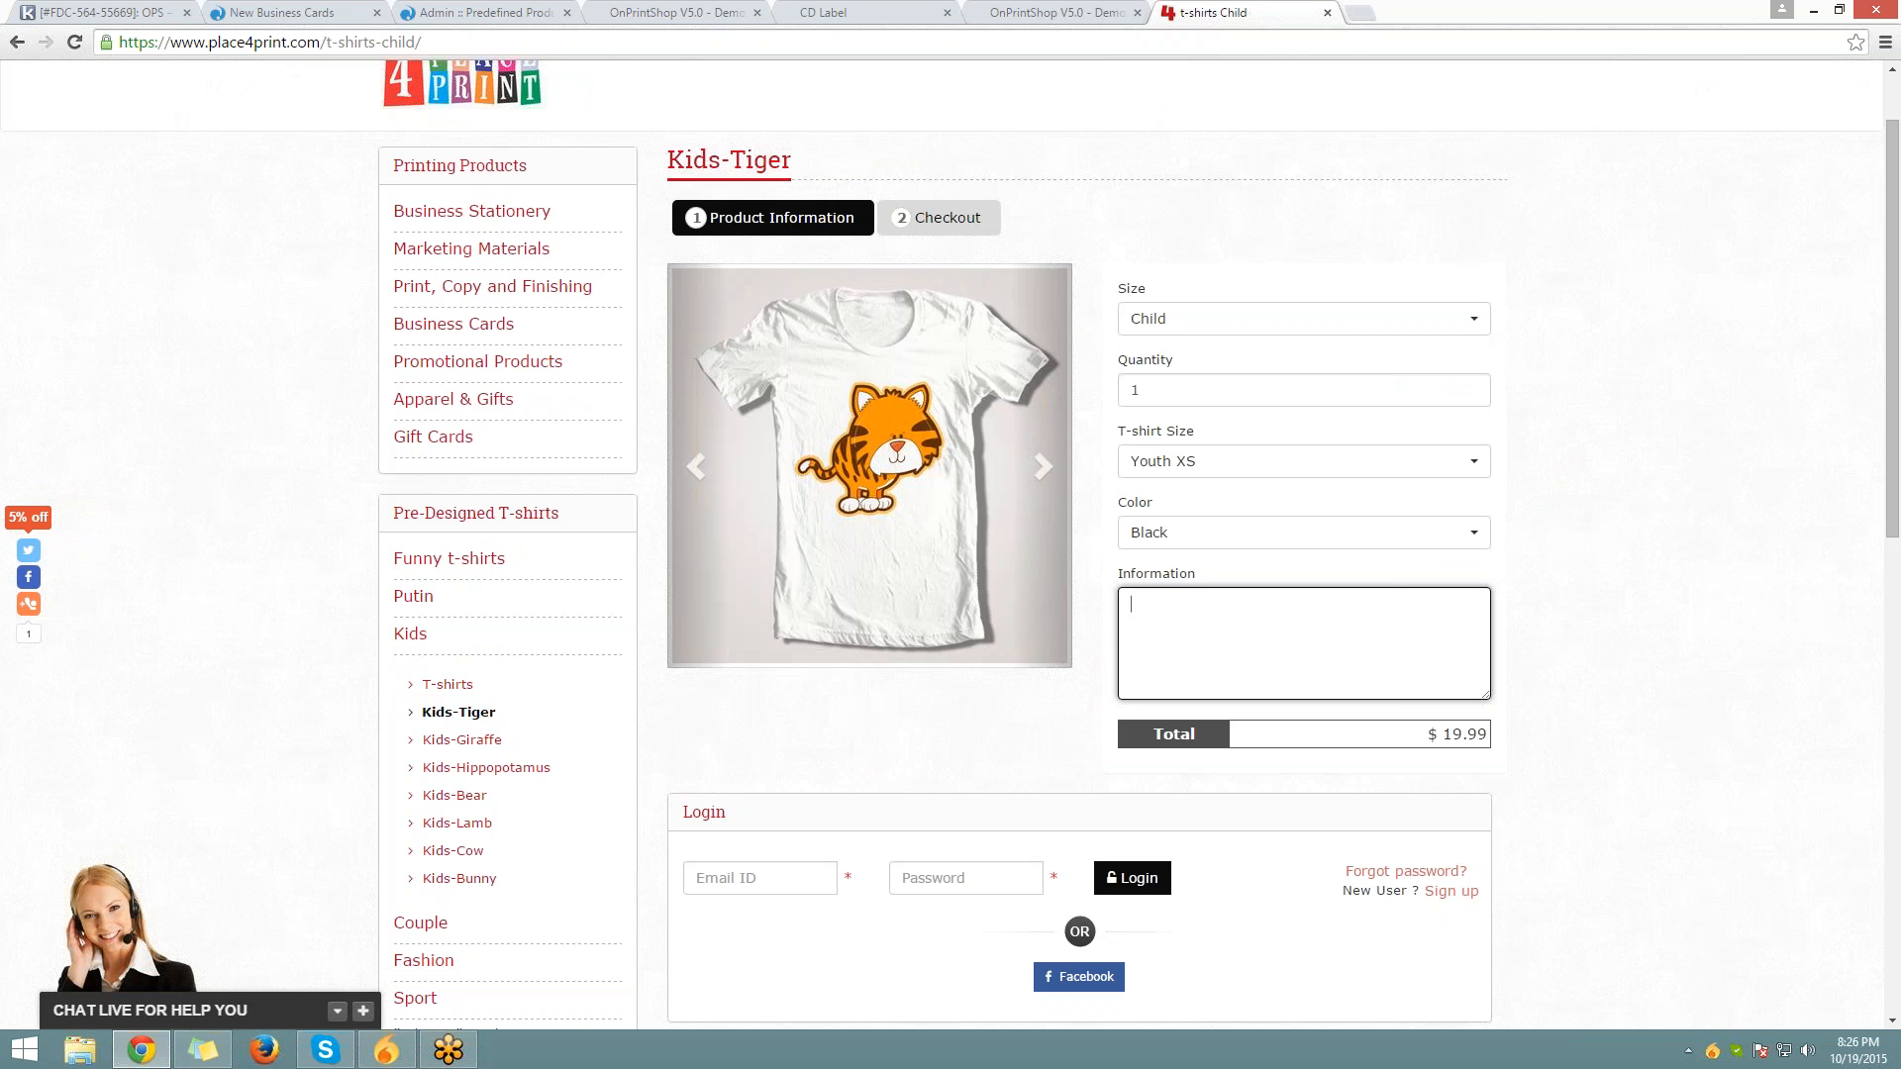
Look through the blank Add Product form in the admin tab, then return to Predefined Products
{"action": "left_click", "coordinate": [458, 13]}
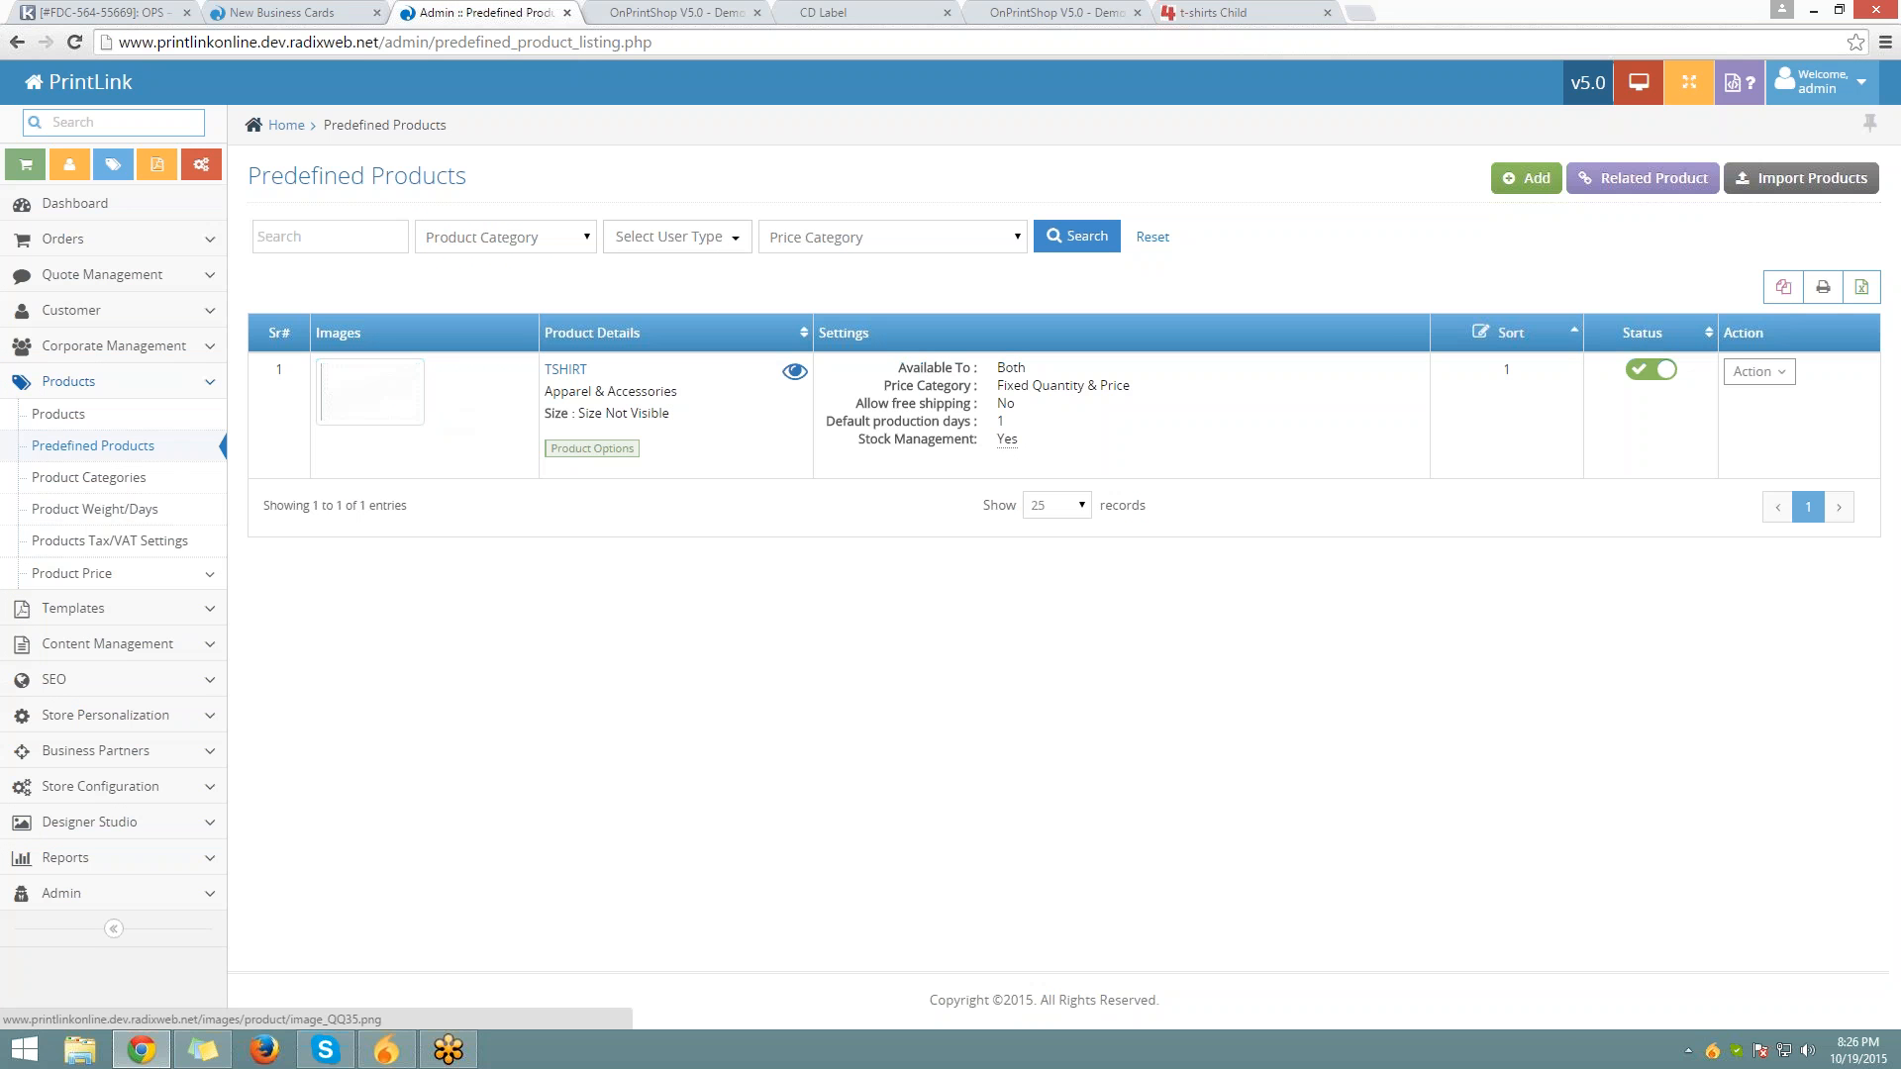
{"action": "left_click", "coordinate": [1535, 178]}
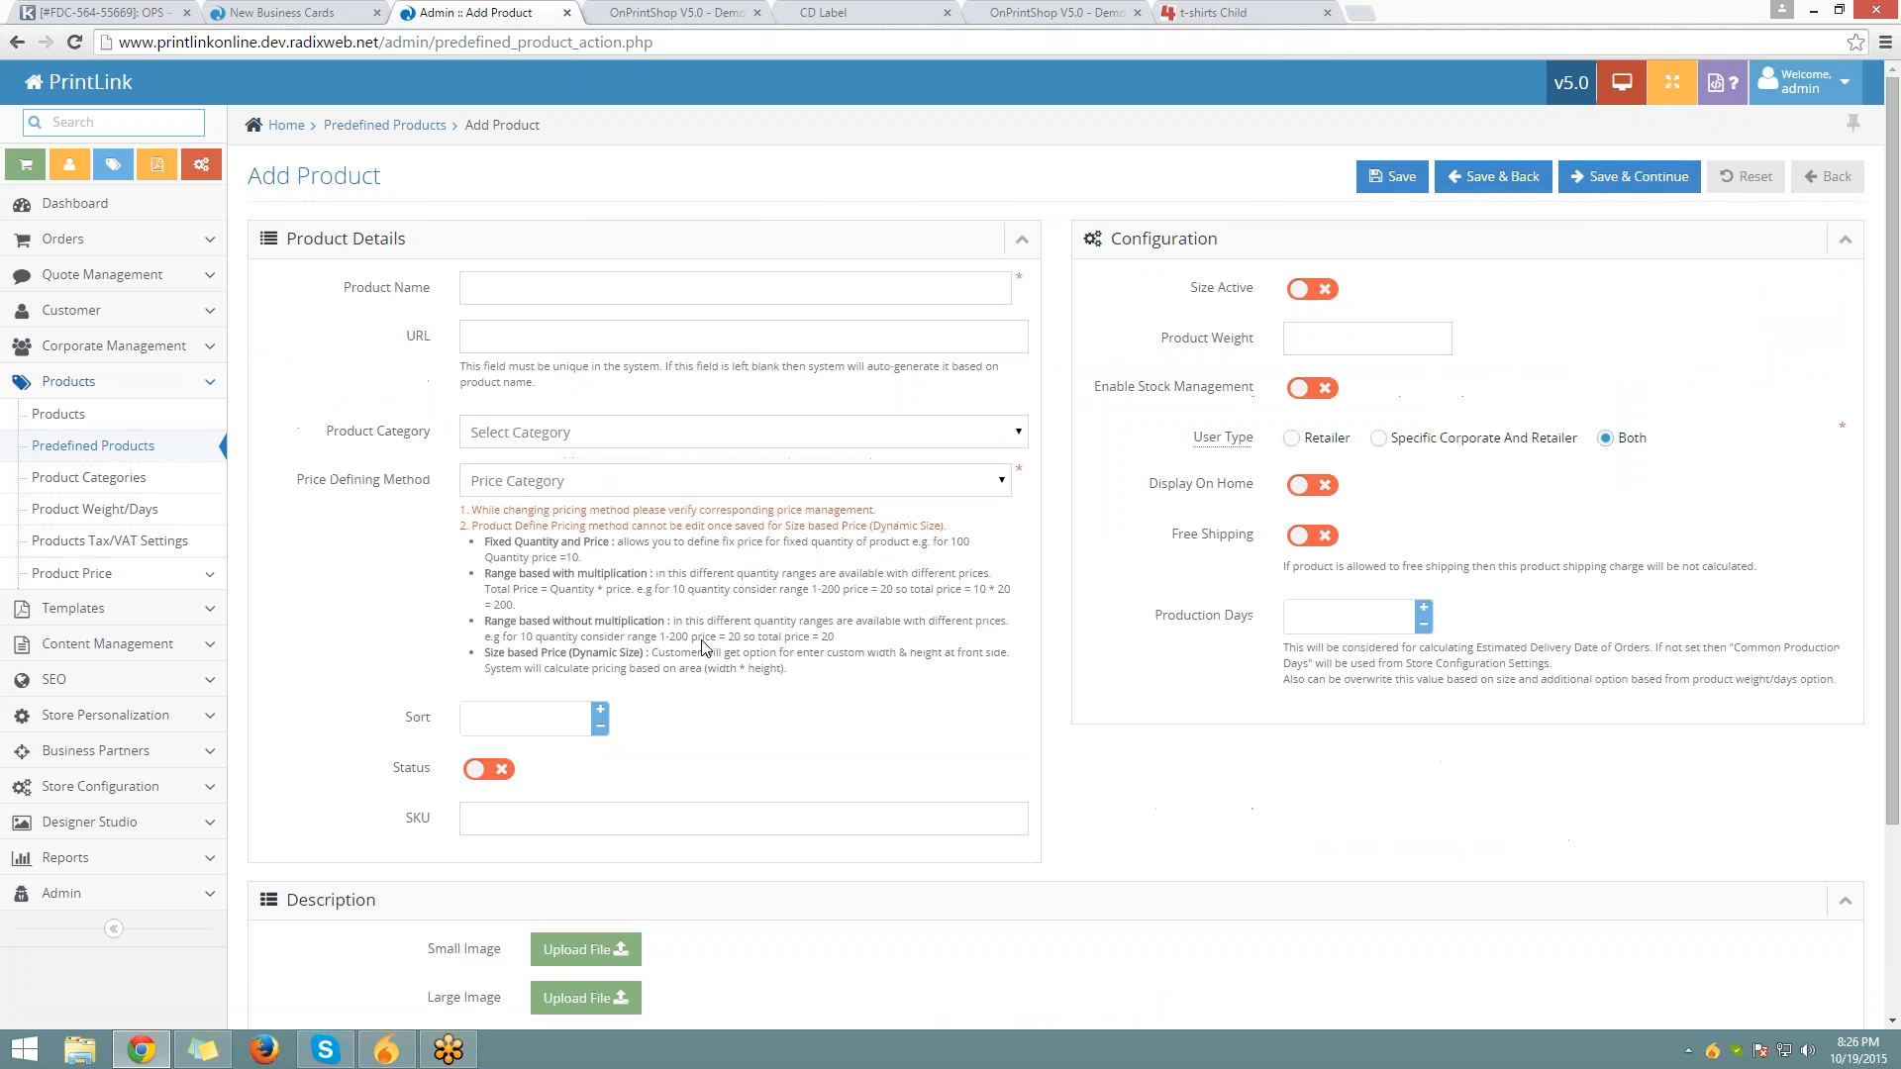
{"action": "scroll", "coordinate": [631, 368], "scroll_direction": "down", "scroll_amount": 8}
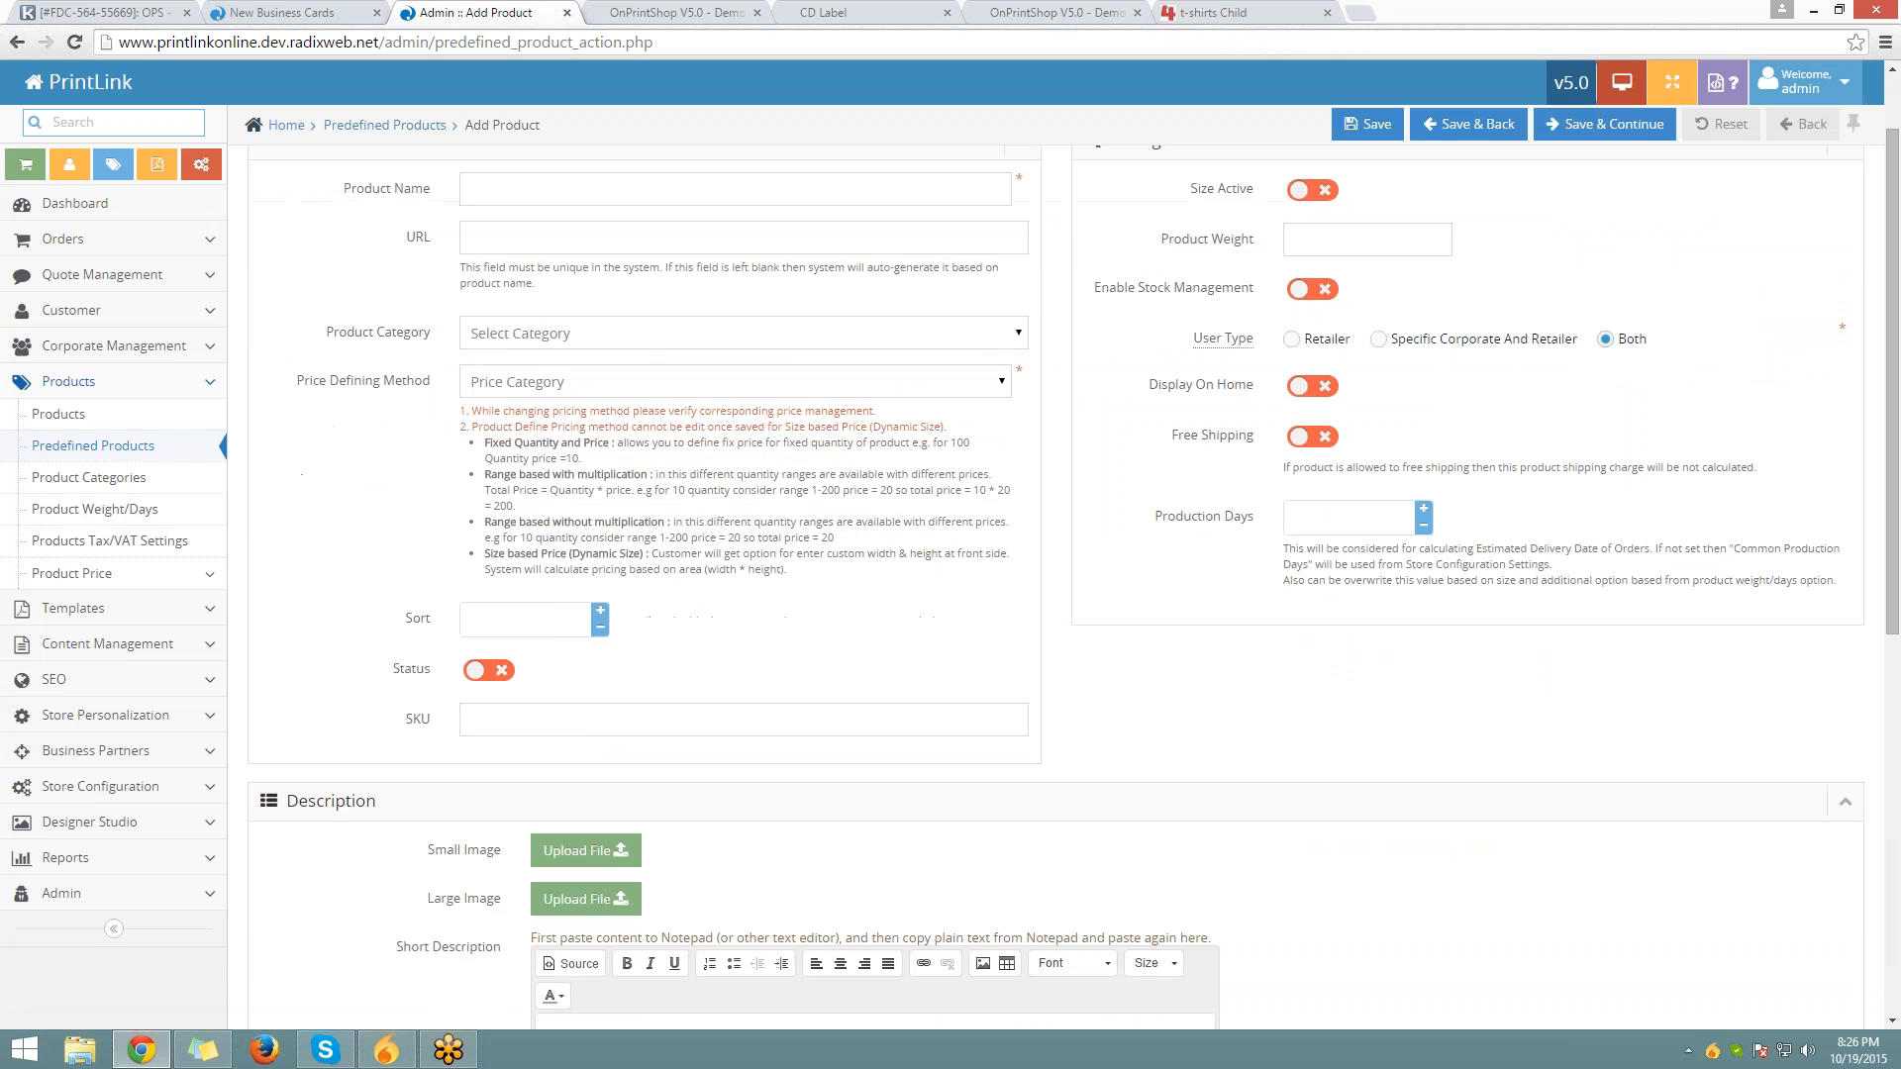
{"action": "scroll", "coordinate": [634, 495], "scroll_direction": "up", "scroll_amount": 4}
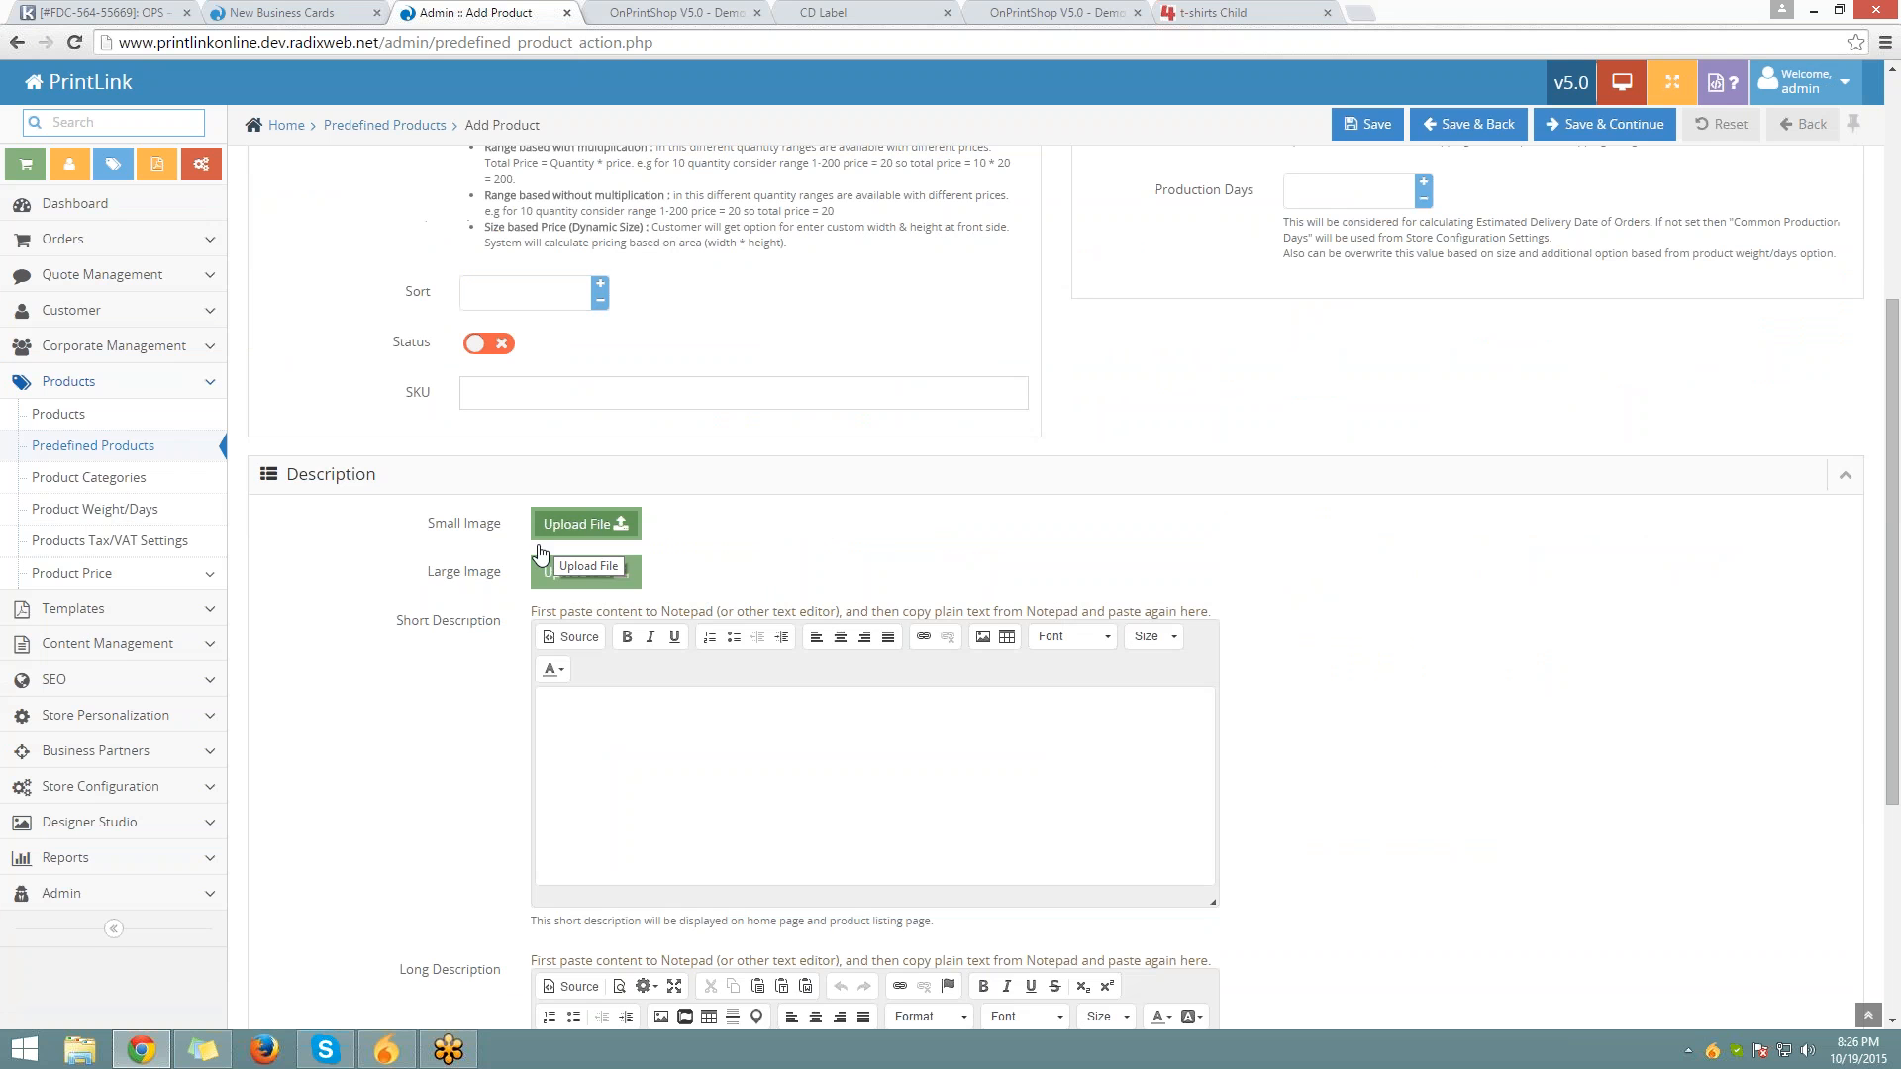
{"action": "left_click", "coordinate": [149, 445]}
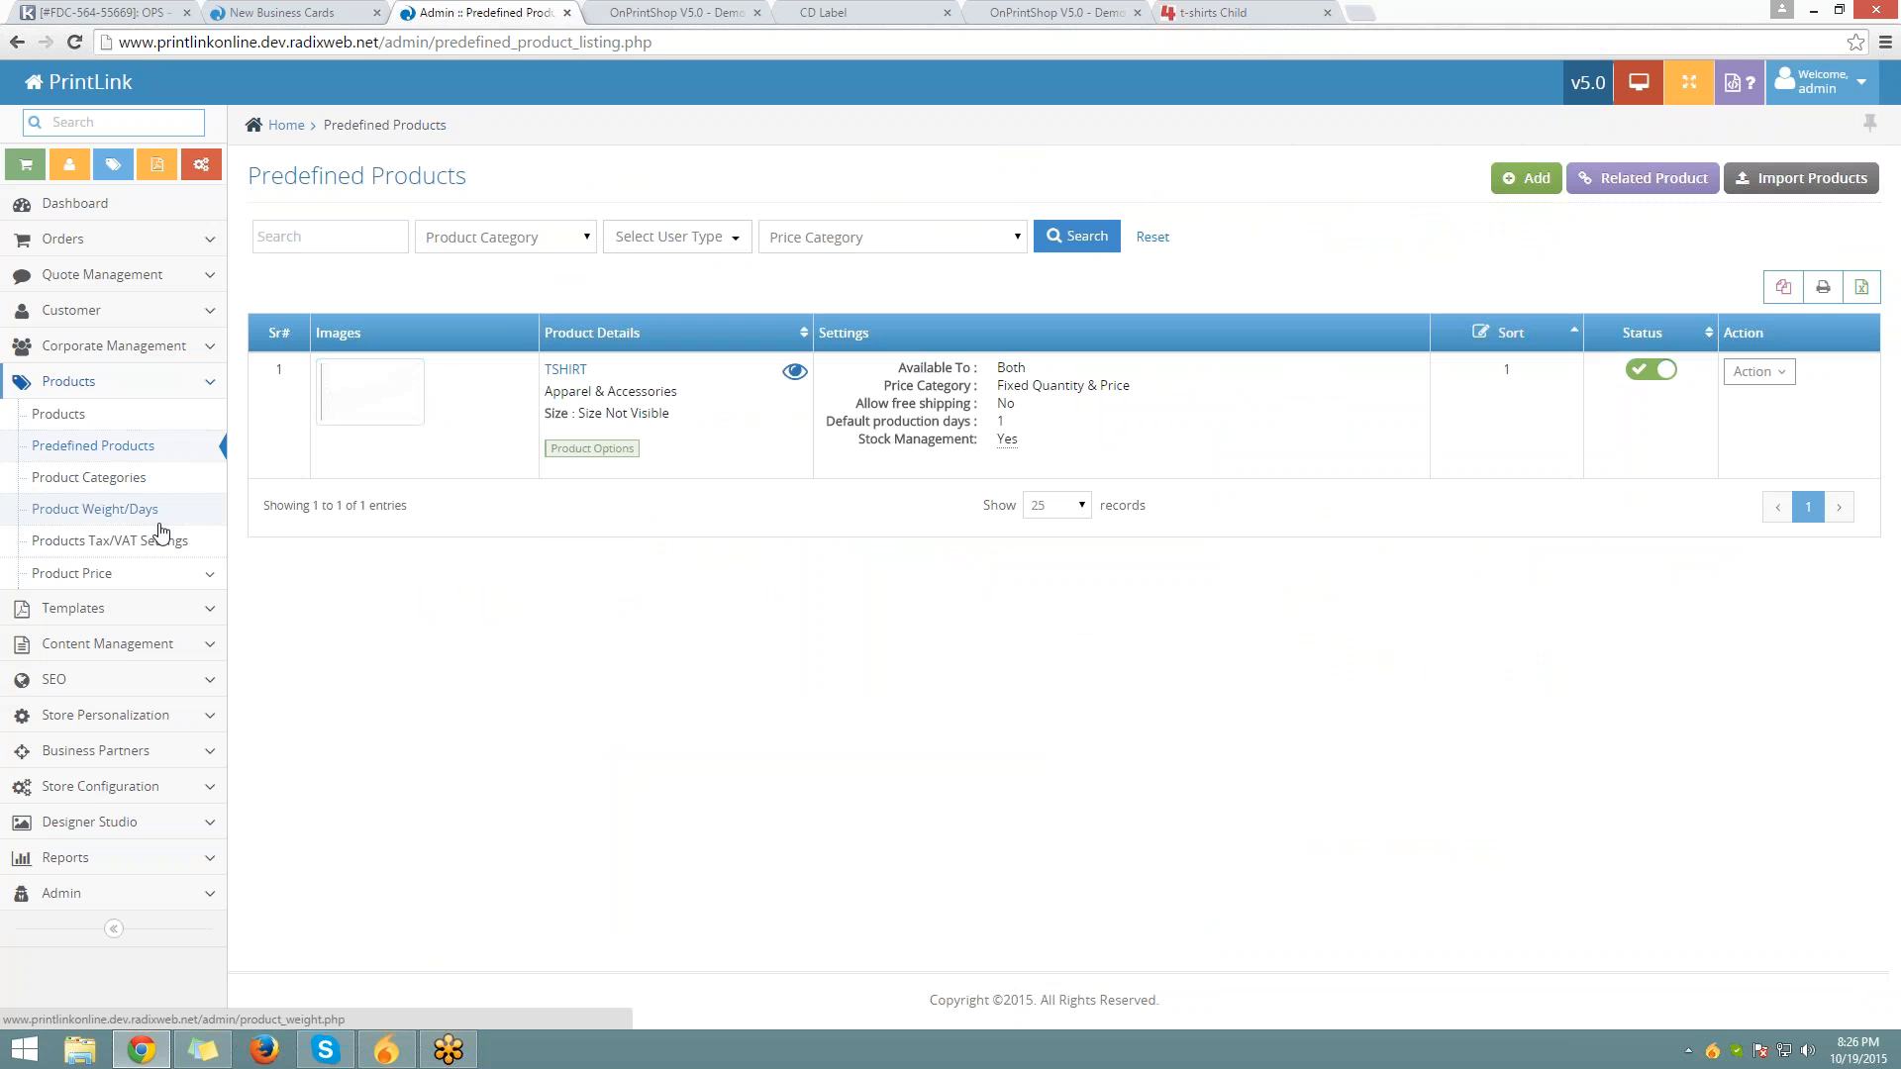
{"action": "left_click", "coordinate": [116, 484]}
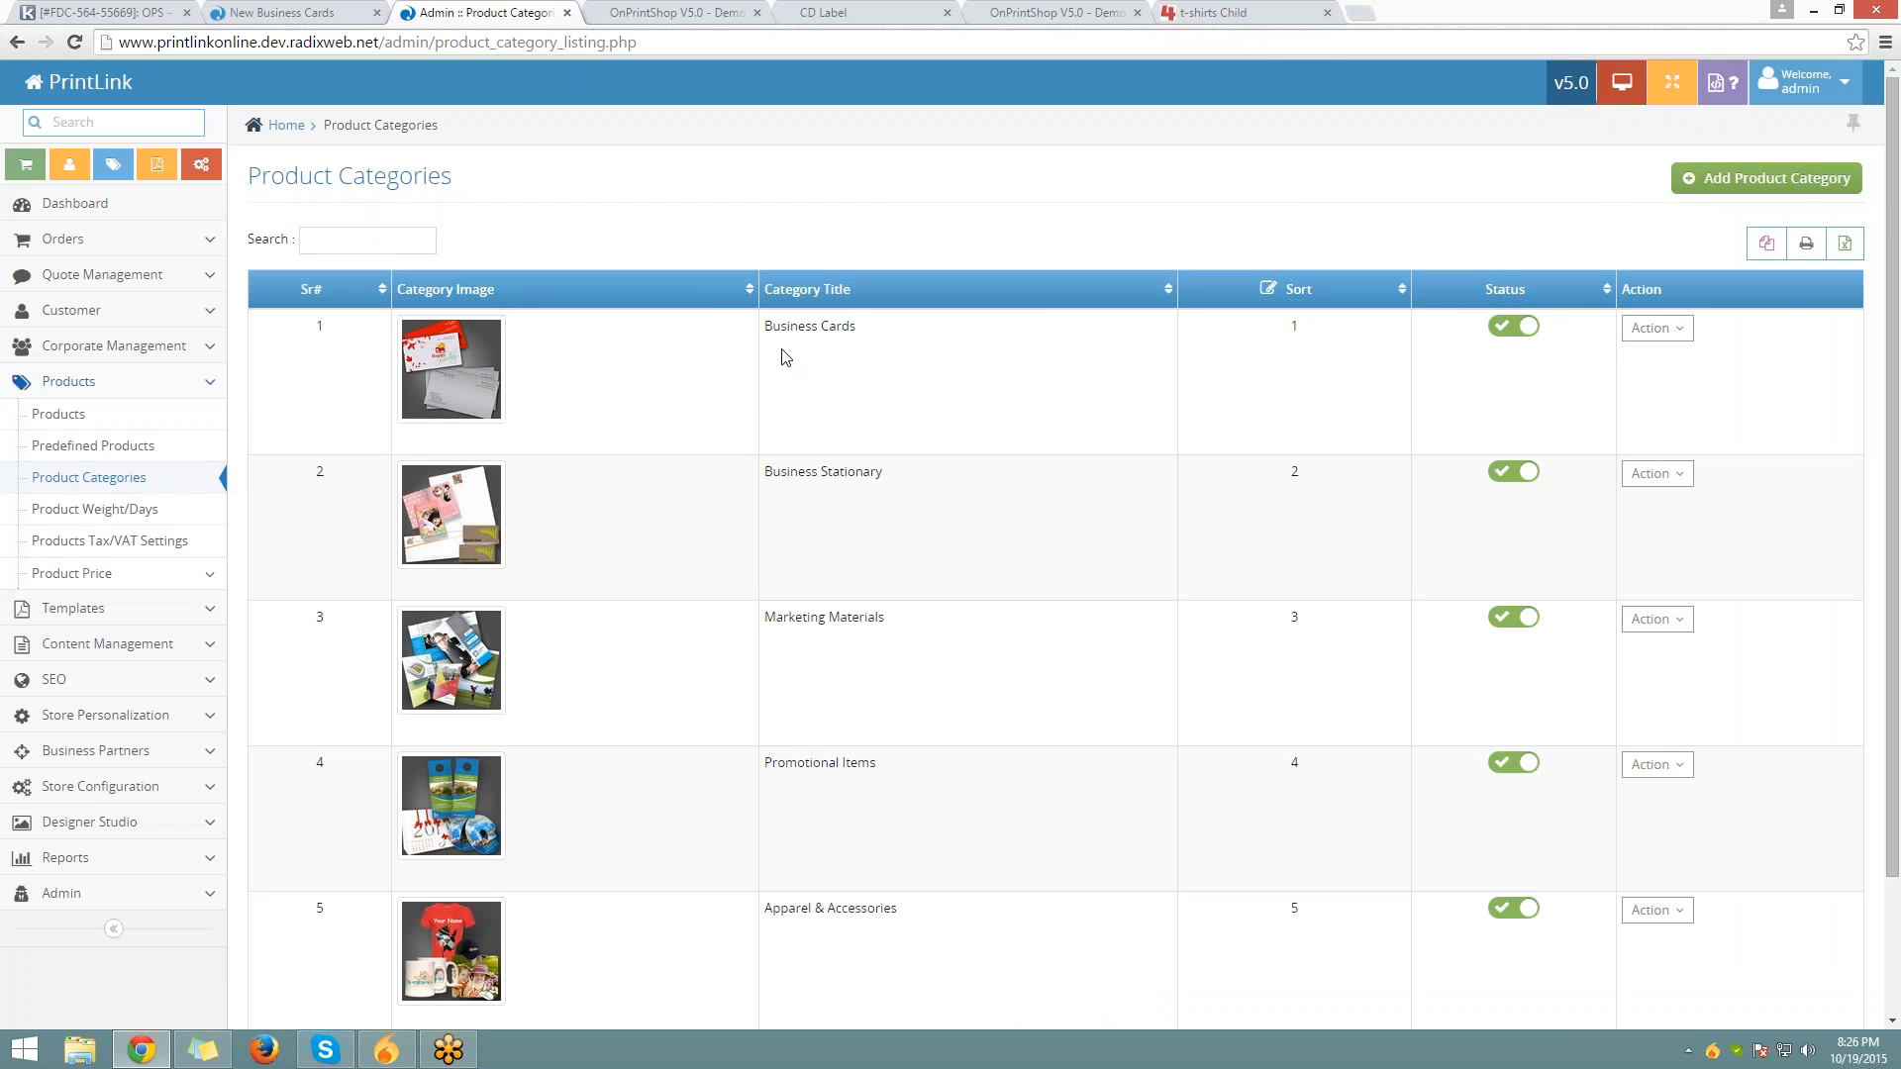
{"action": "scroll", "coordinate": [763, 337], "scroll_direction": "down", "scroll_amount": 2}
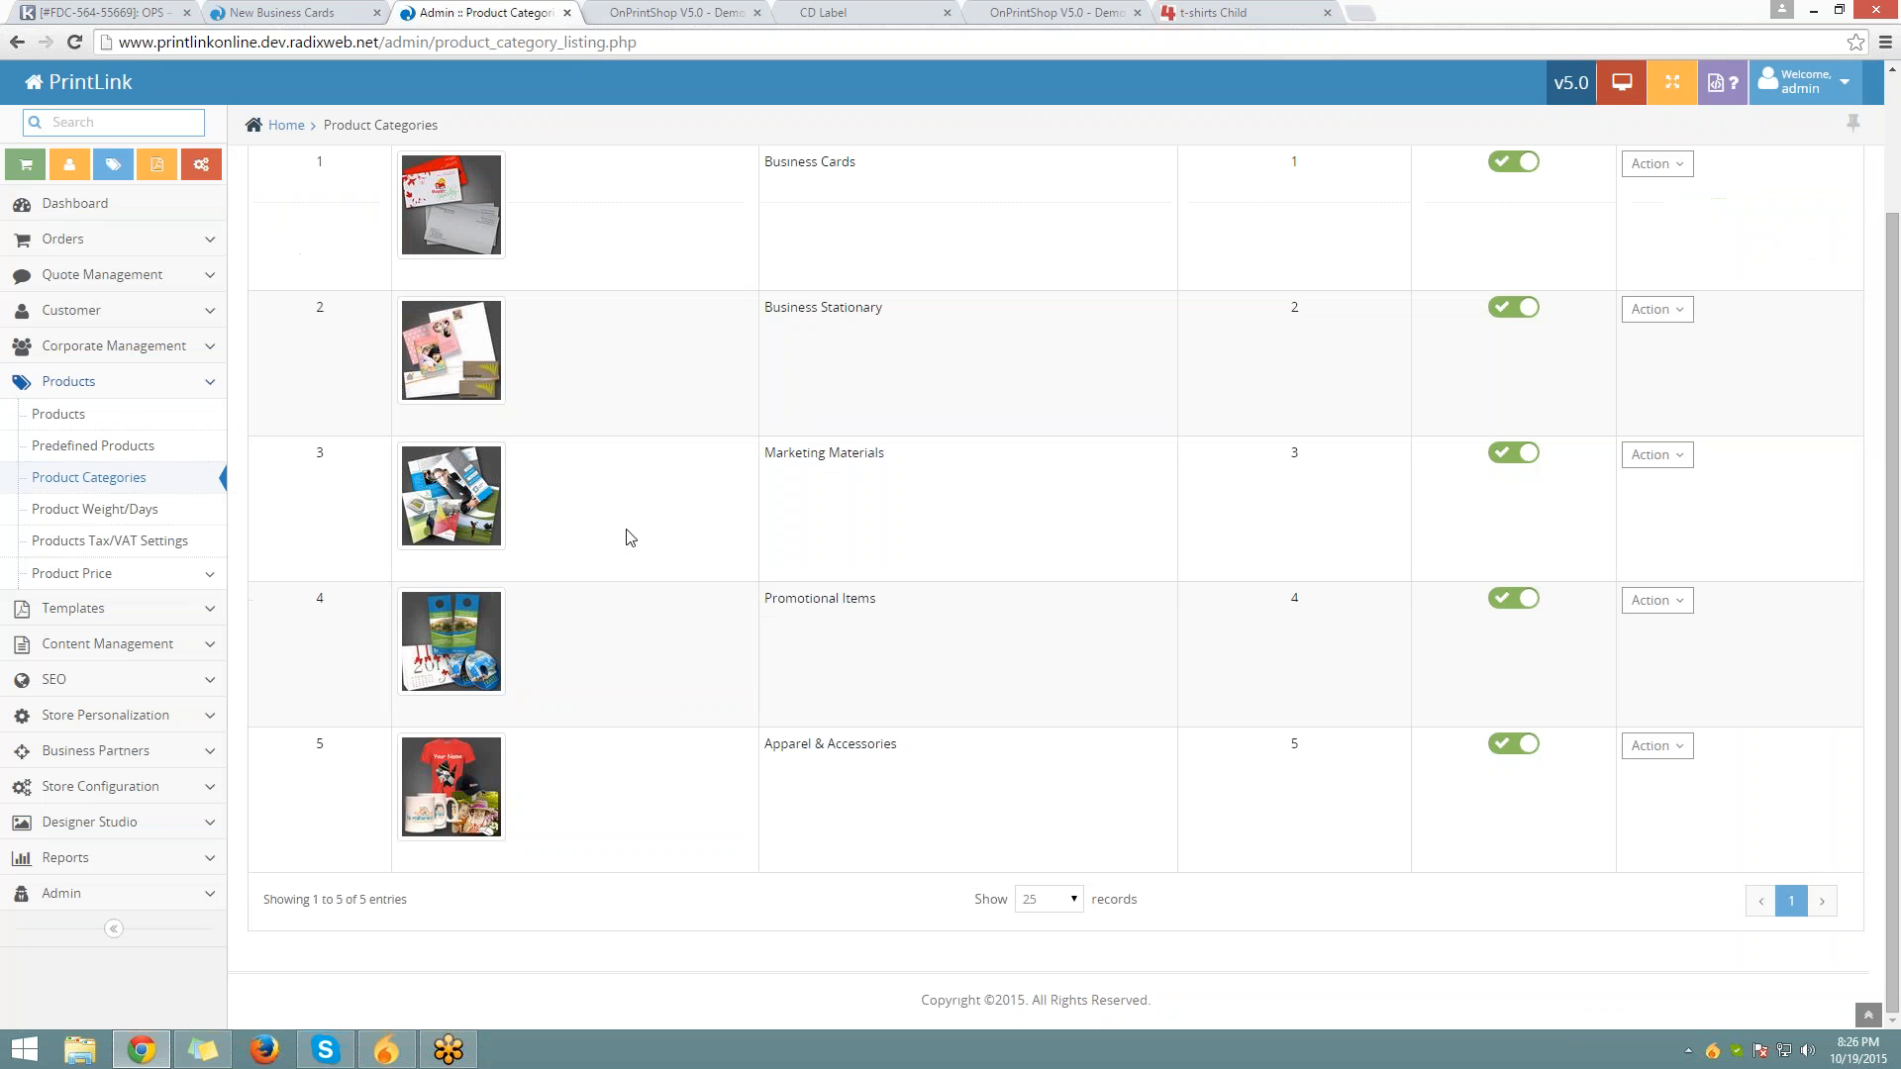
{"action": "left_click", "coordinate": [348, 7]}
{"action": "left_click", "coordinate": [448, 366]}
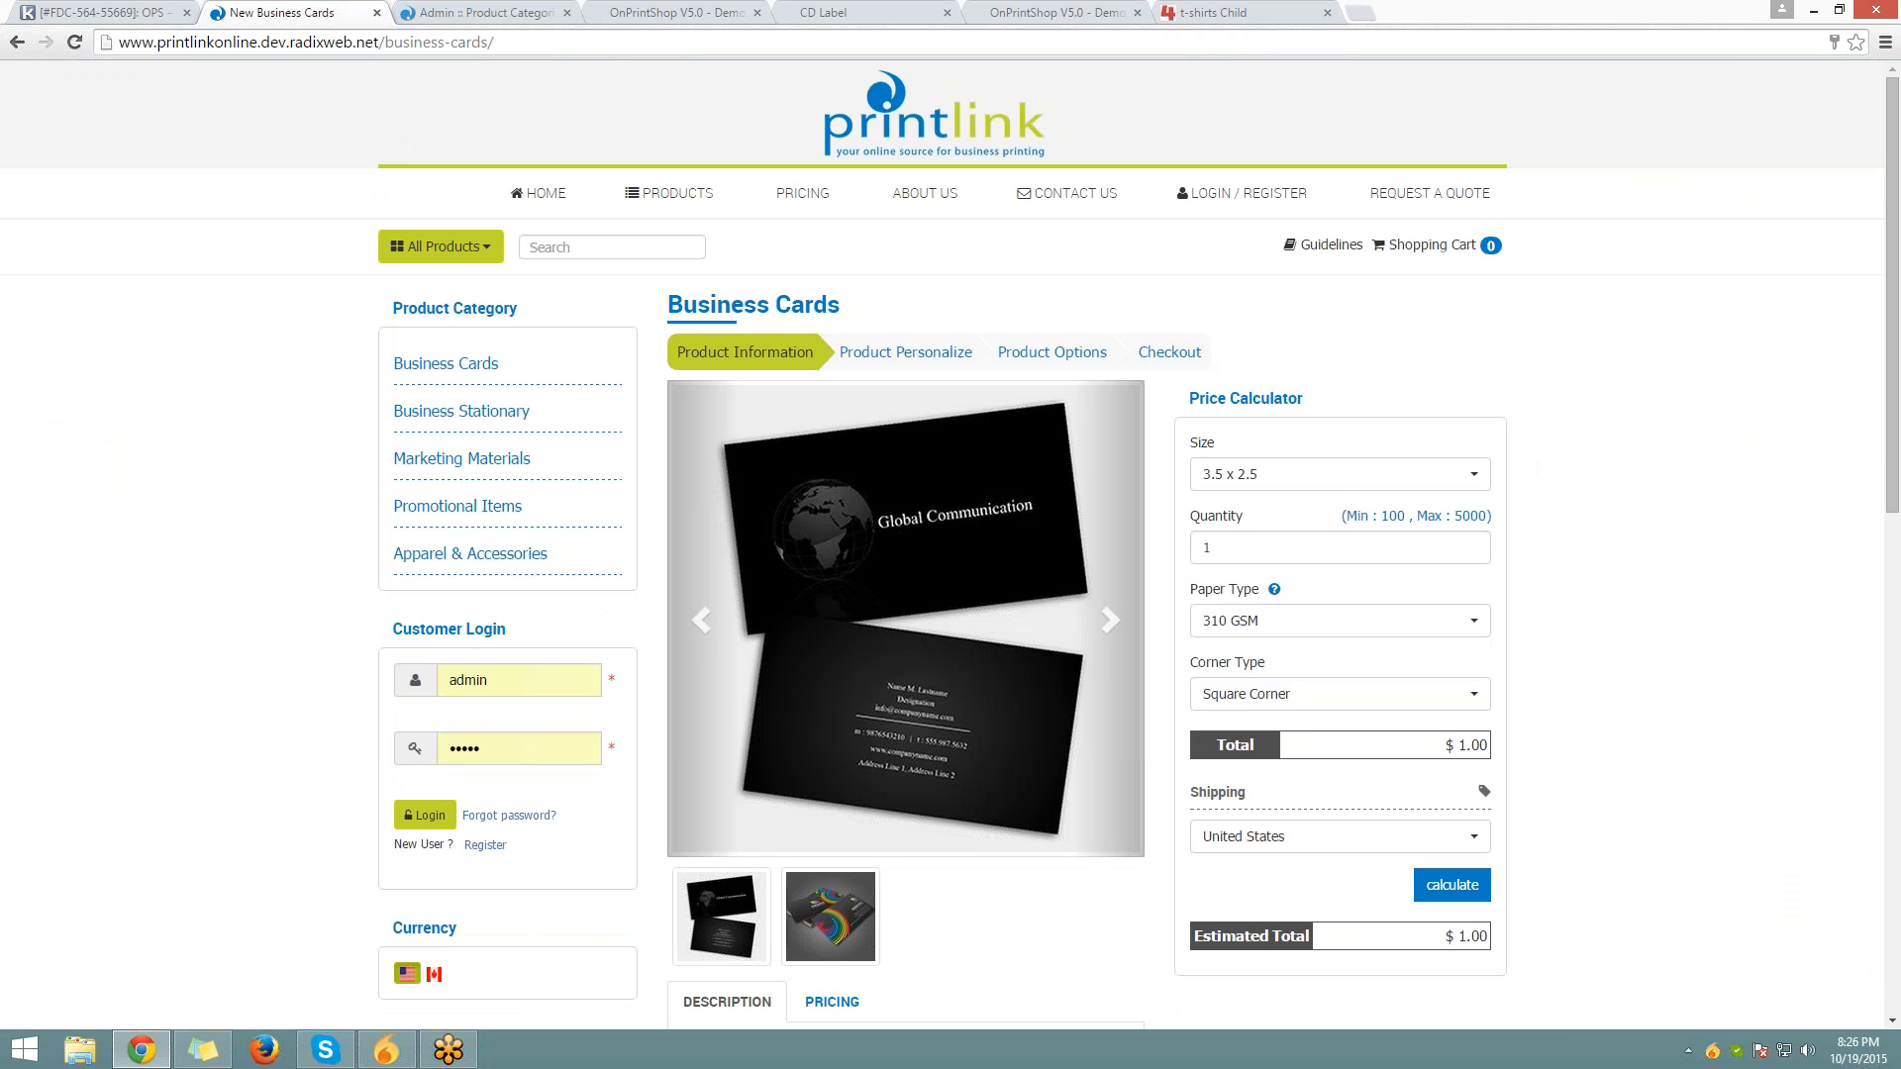
{"action": "left_click", "coordinate": [500, 18]}
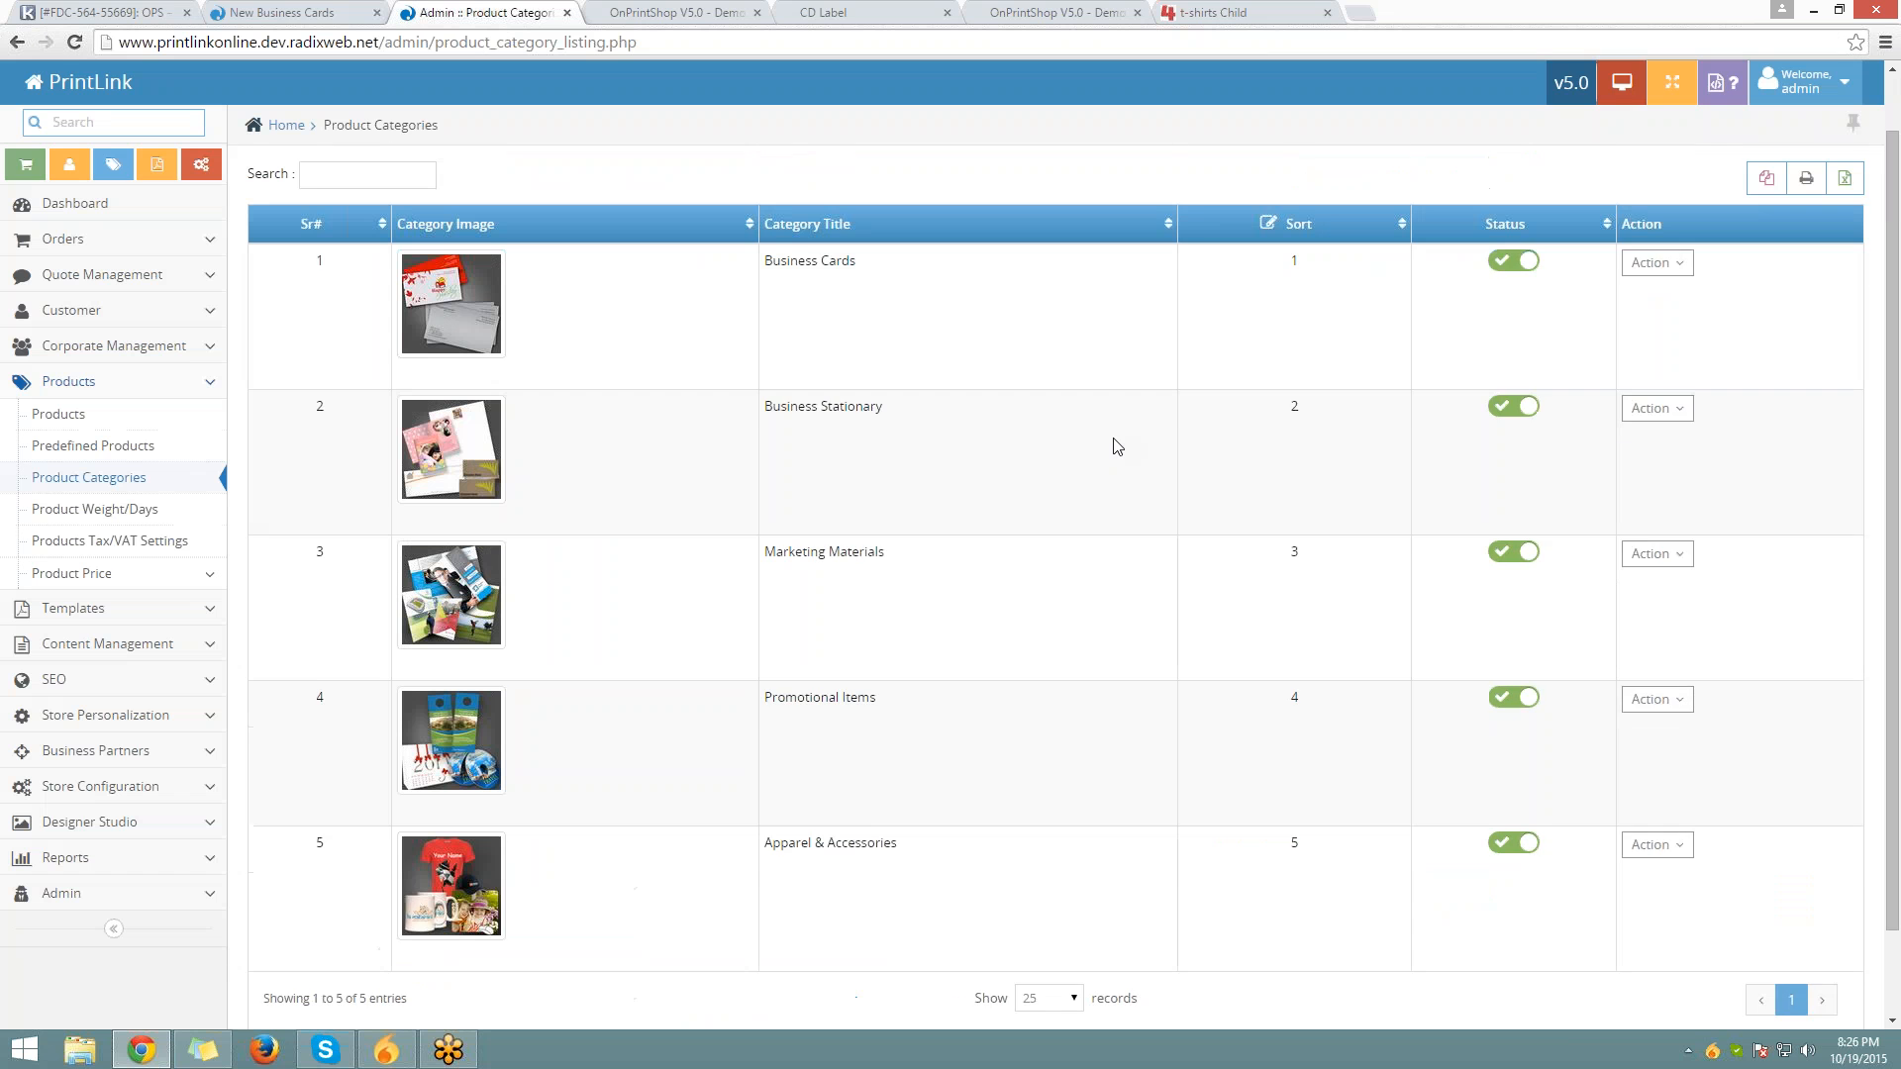
{"action": "left_click", "coordinate": [1752, 180]}
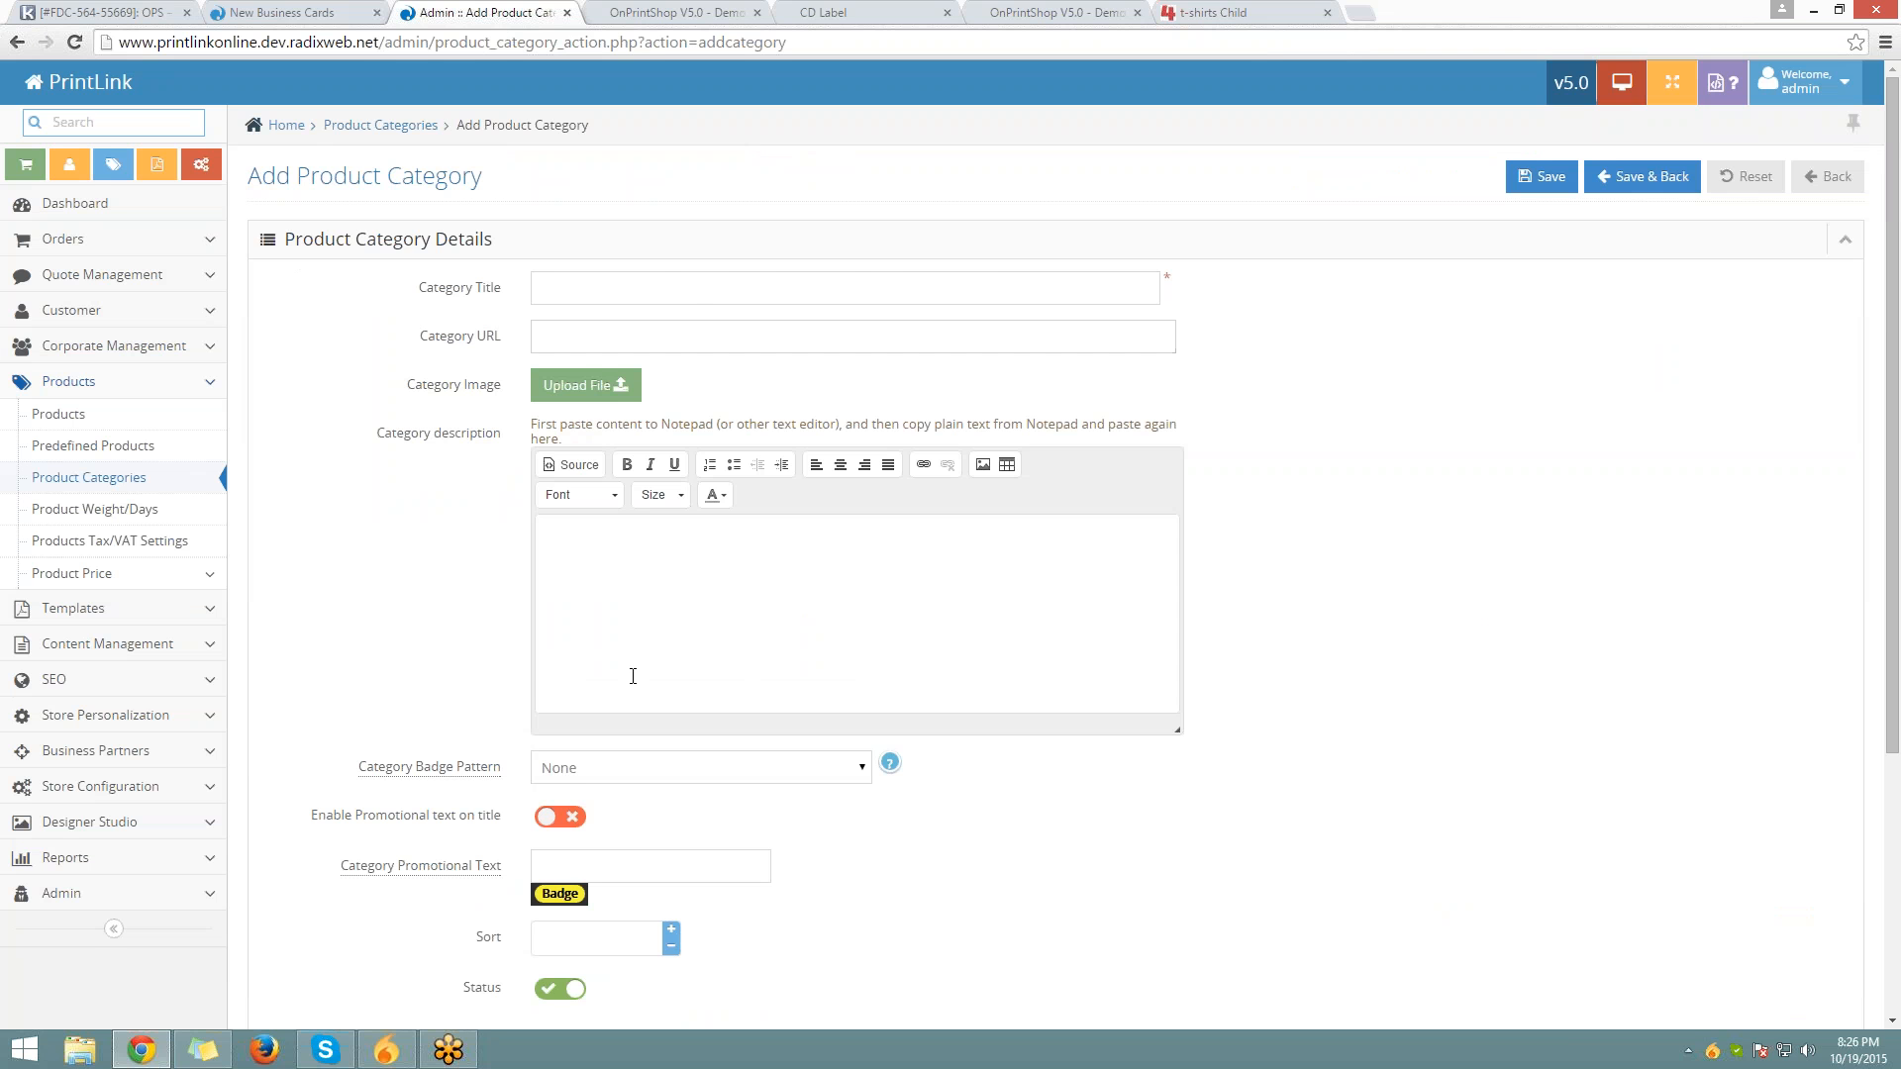
{"action": "scroll", "coordinate": [633, 676], "scroll_direction": "down", "scroll_amount": 4}
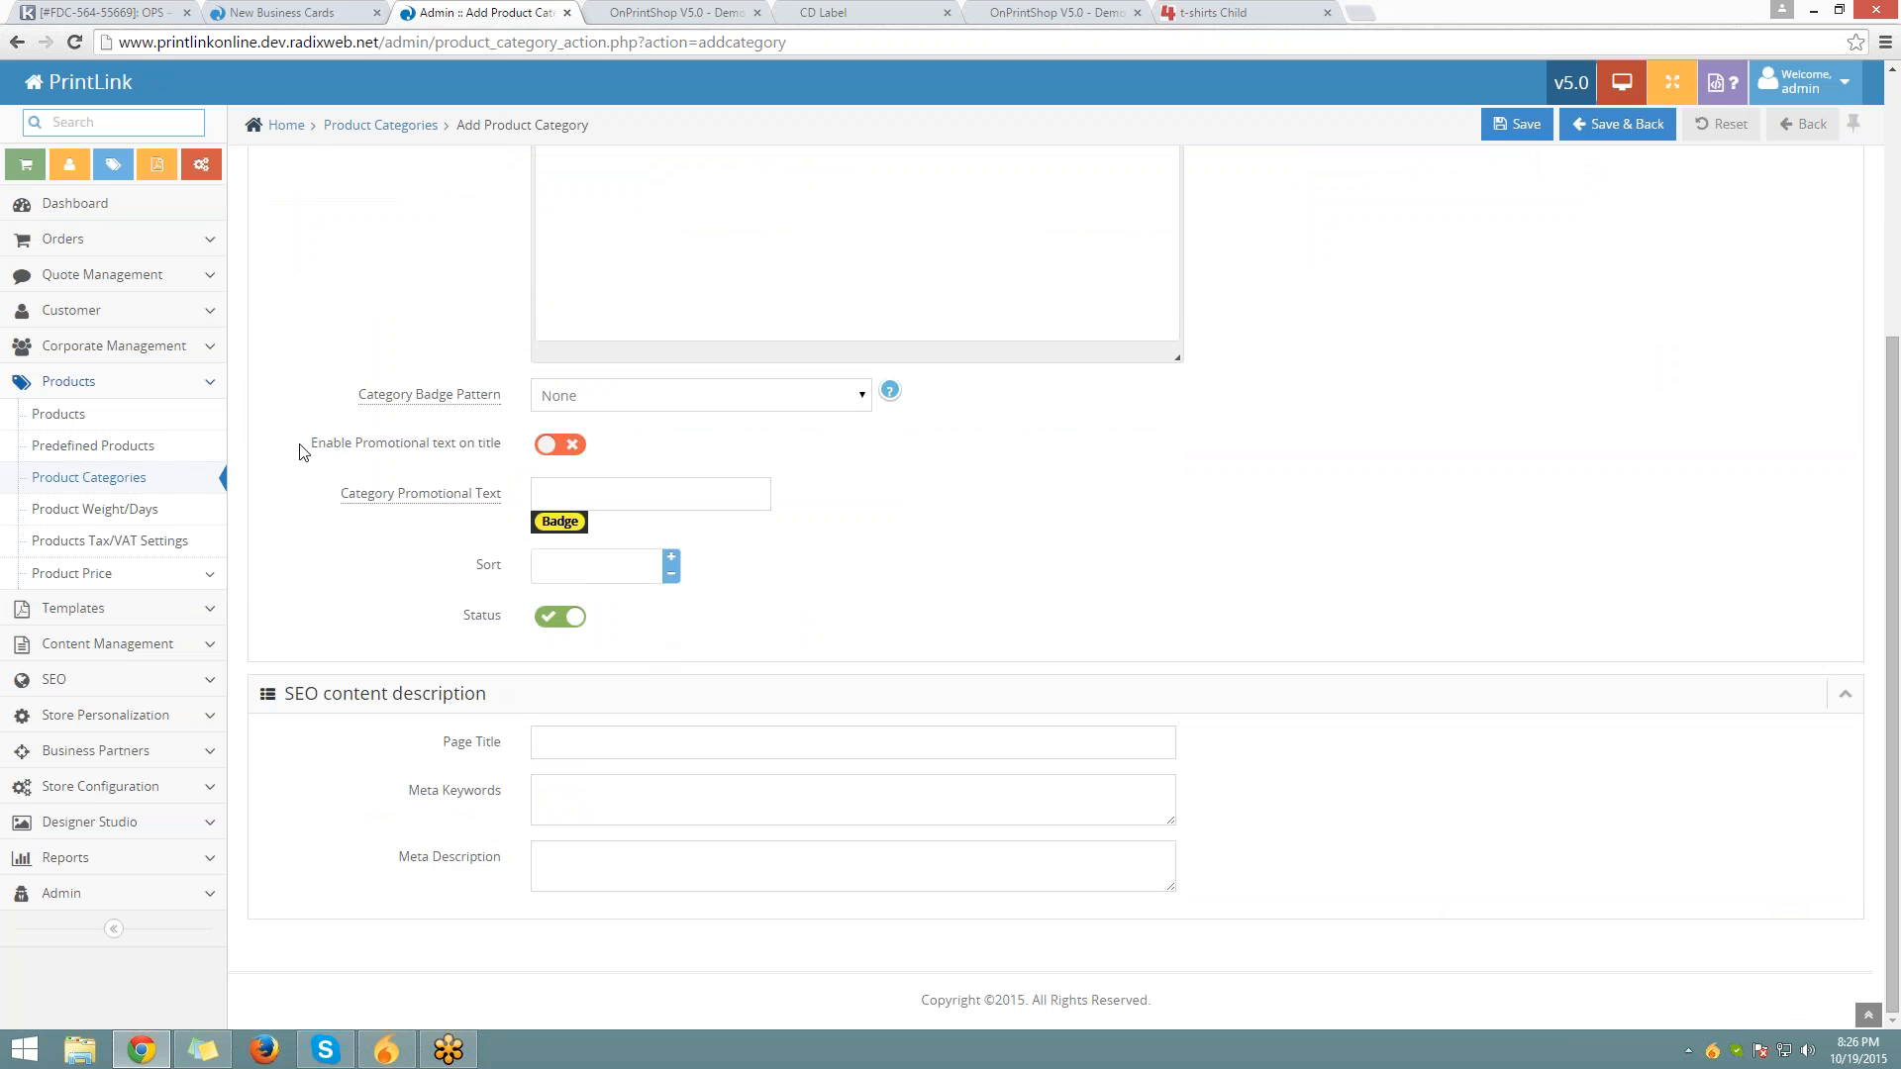
{"action": "left_click_drag", "start_coordinate": [302, 451], "coordinate": [506, 426]}
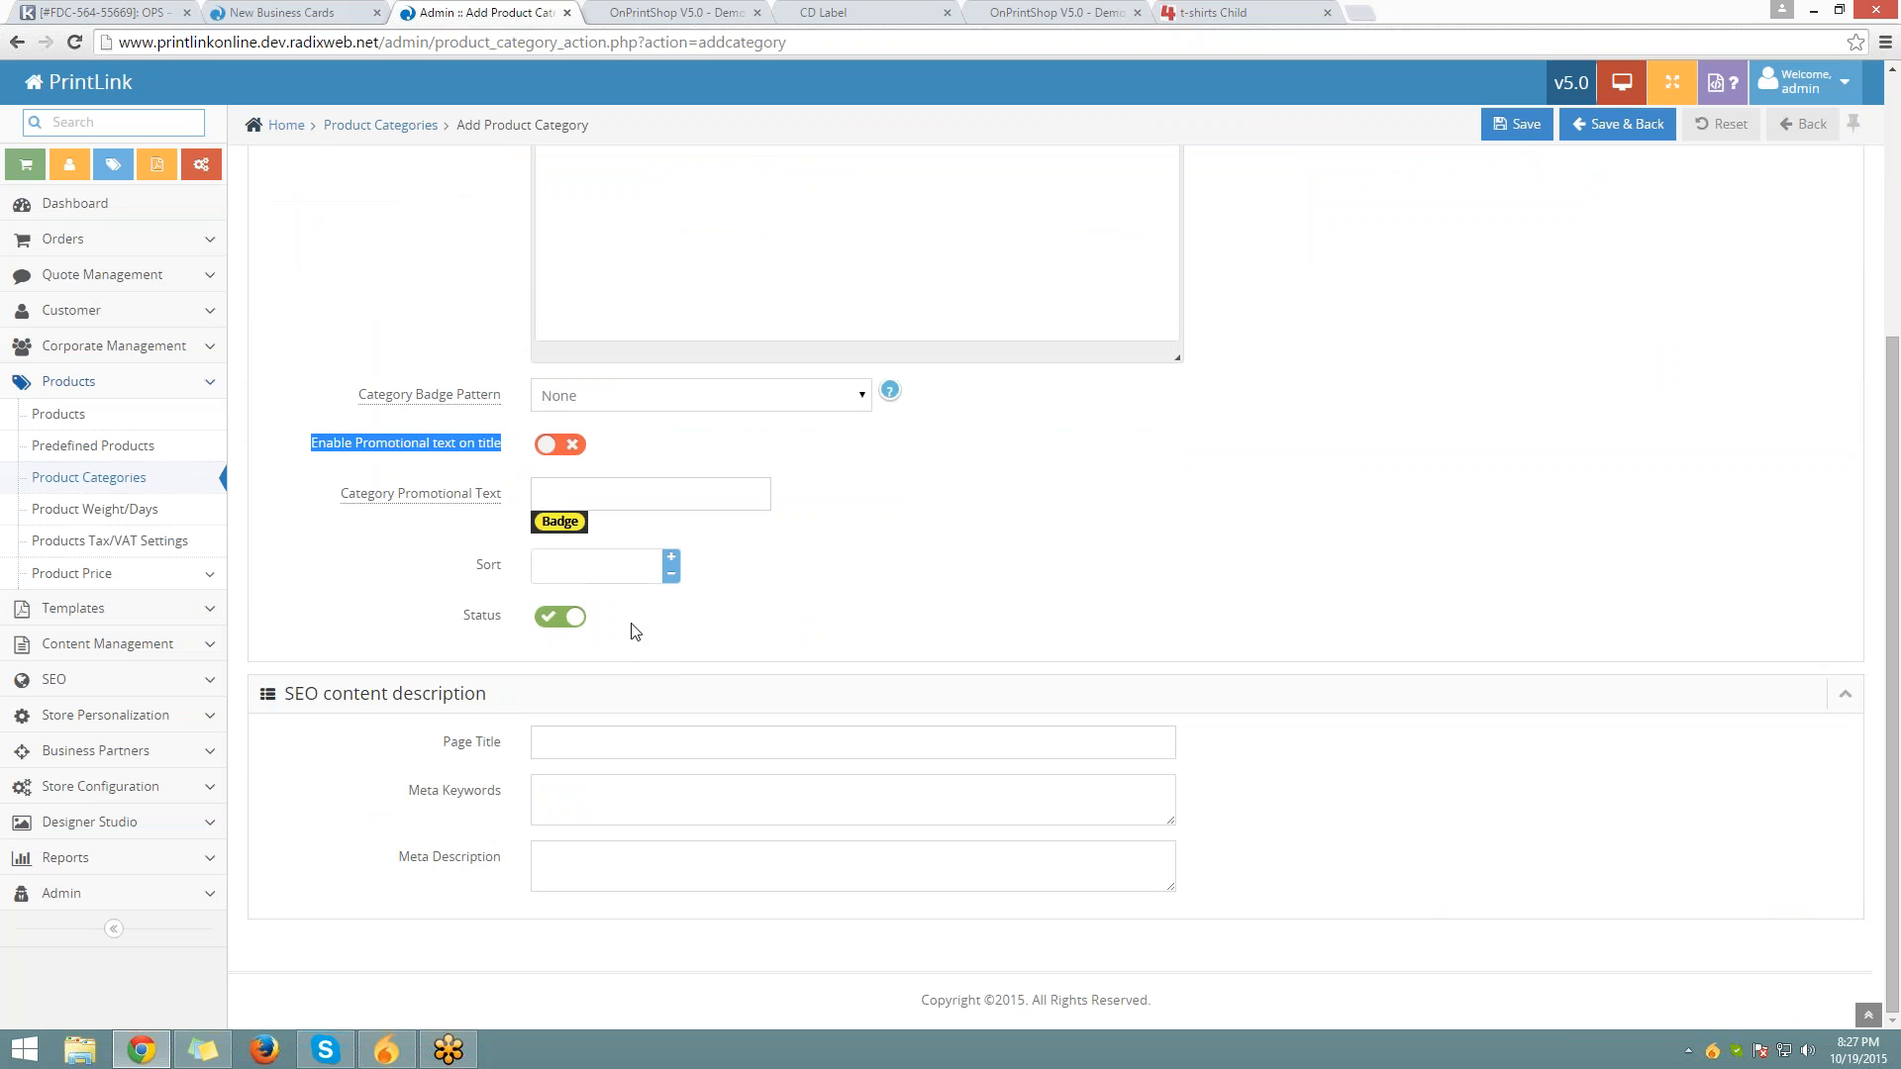
{"action": "scroll", "coordinate": [297, 535], "scroll_direction": "up", "scroll_amount": 4}
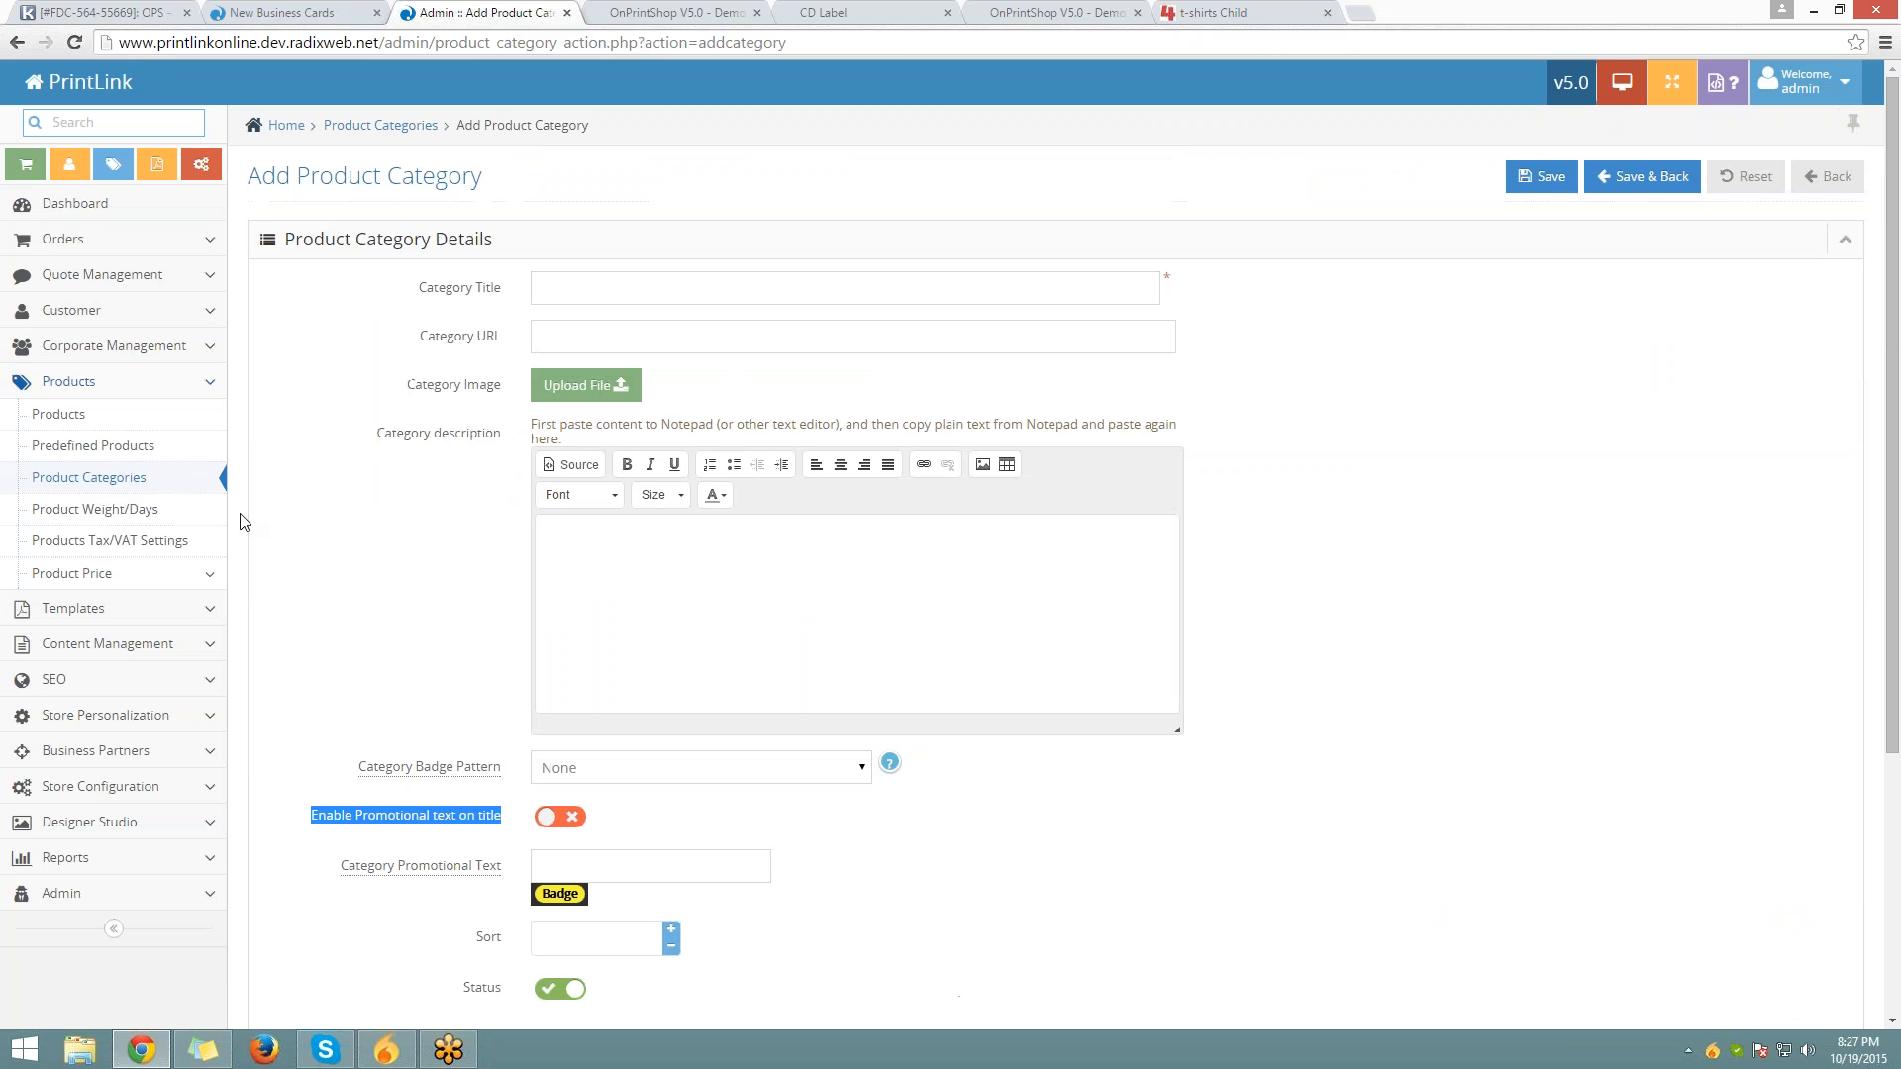
{"action": "left_click", "coordinate": [97, 479]}
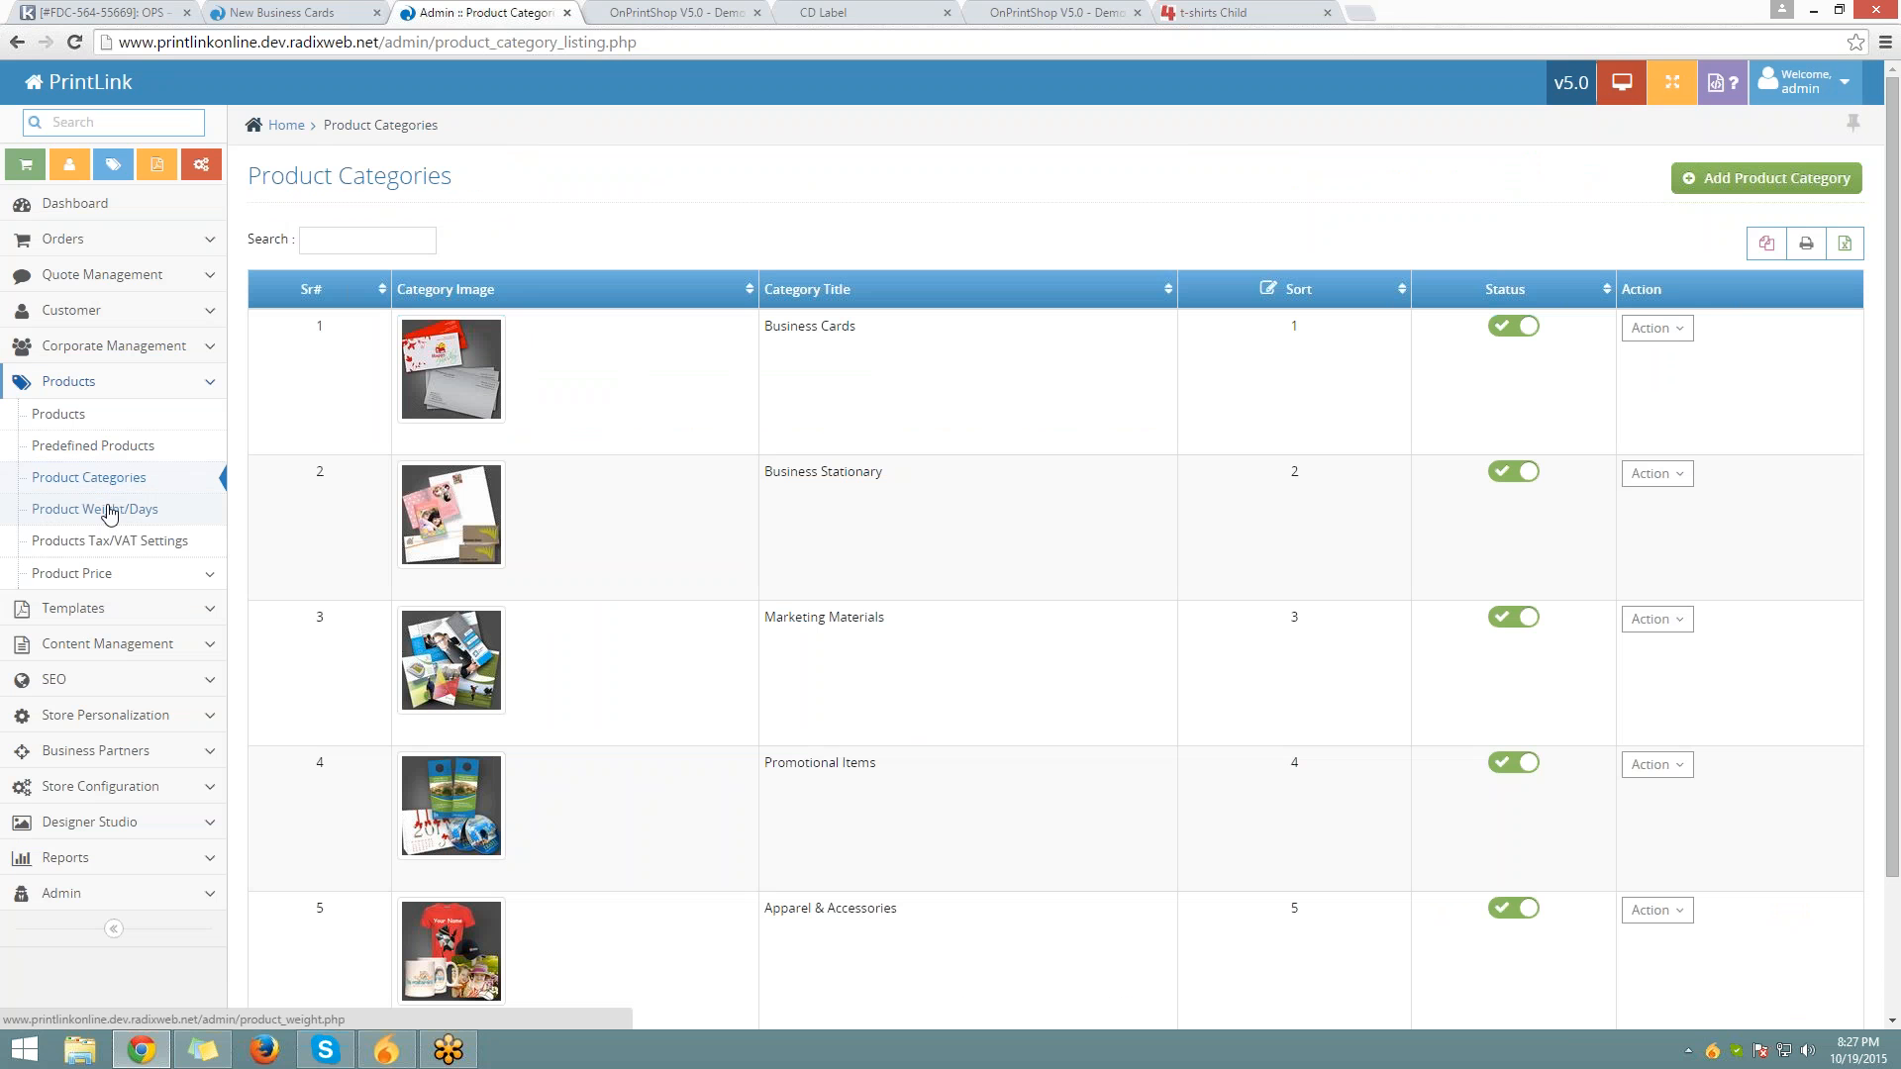
Open Product Weight/Days for Business Cards and enter an individual weight of 0.10
{"action": "left_click", "coordinate": [110, 510]}
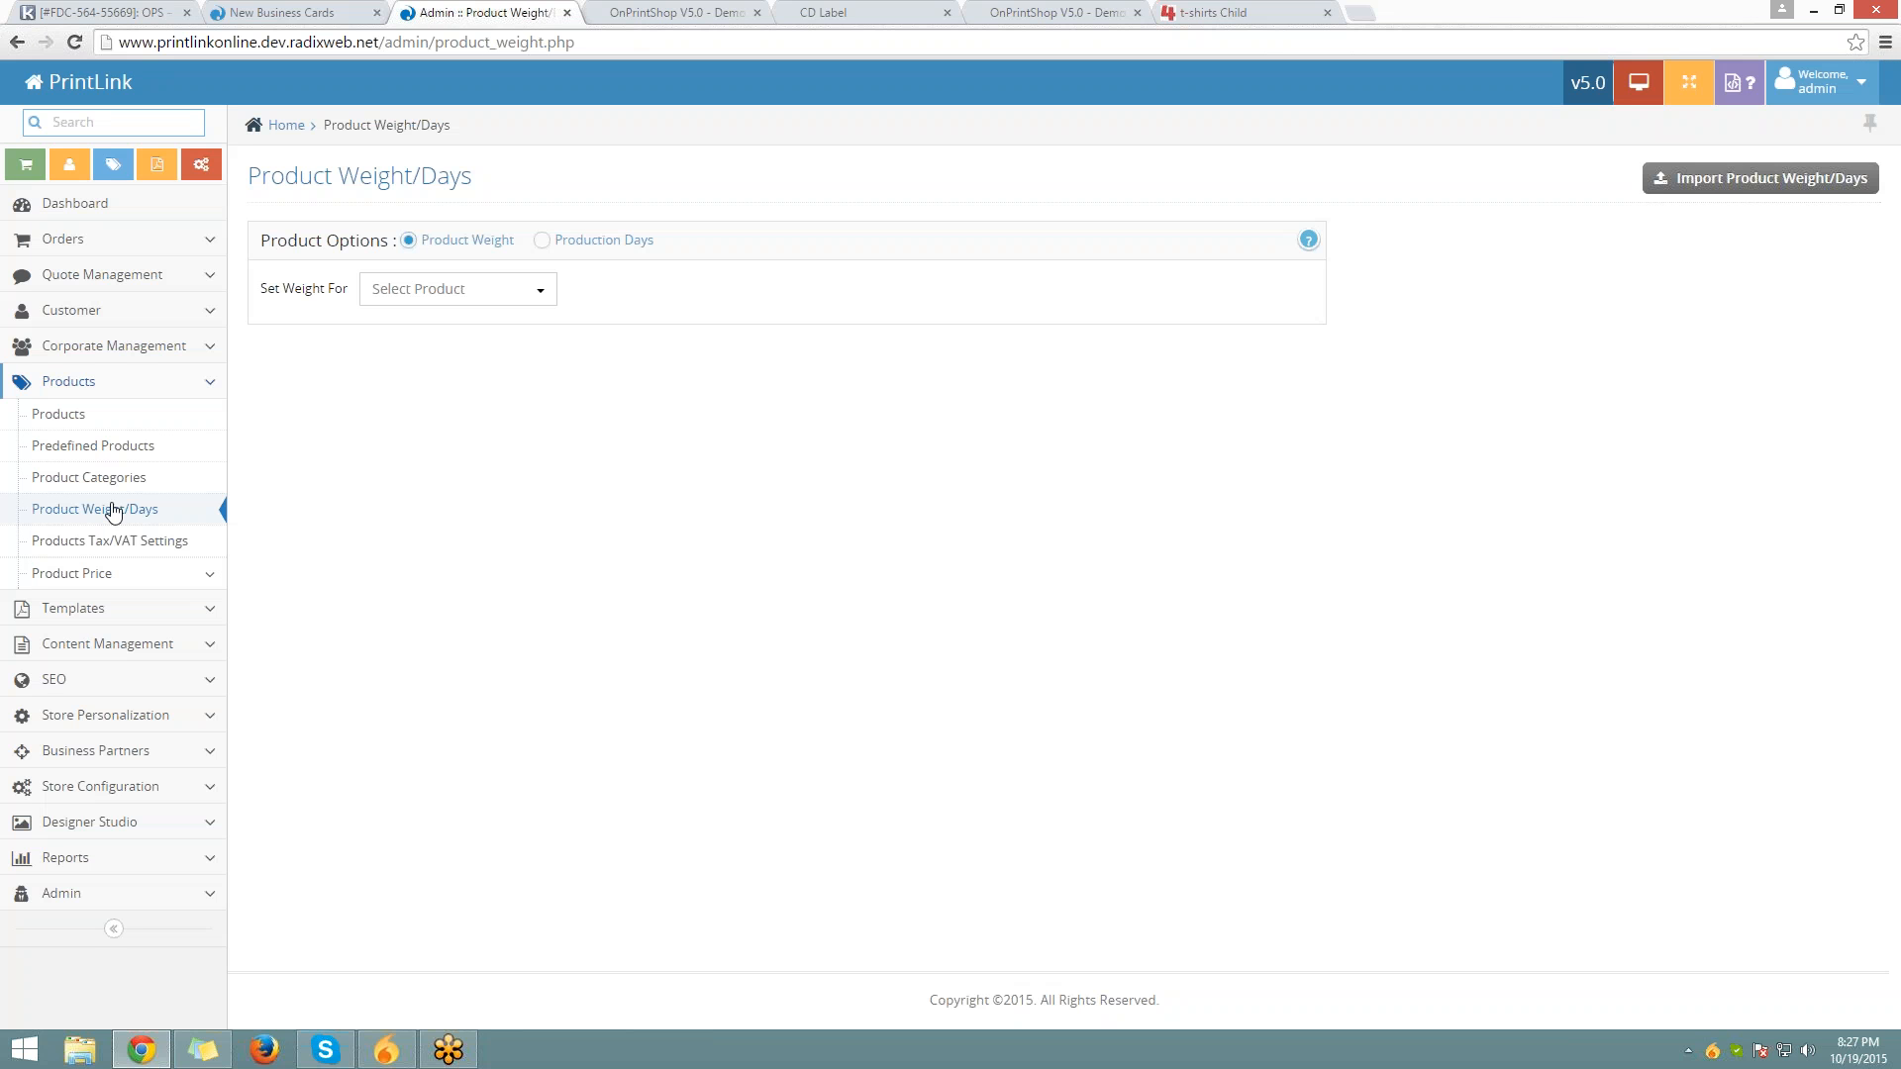
{"action": "left_click", "coordinate": [441, 288]}
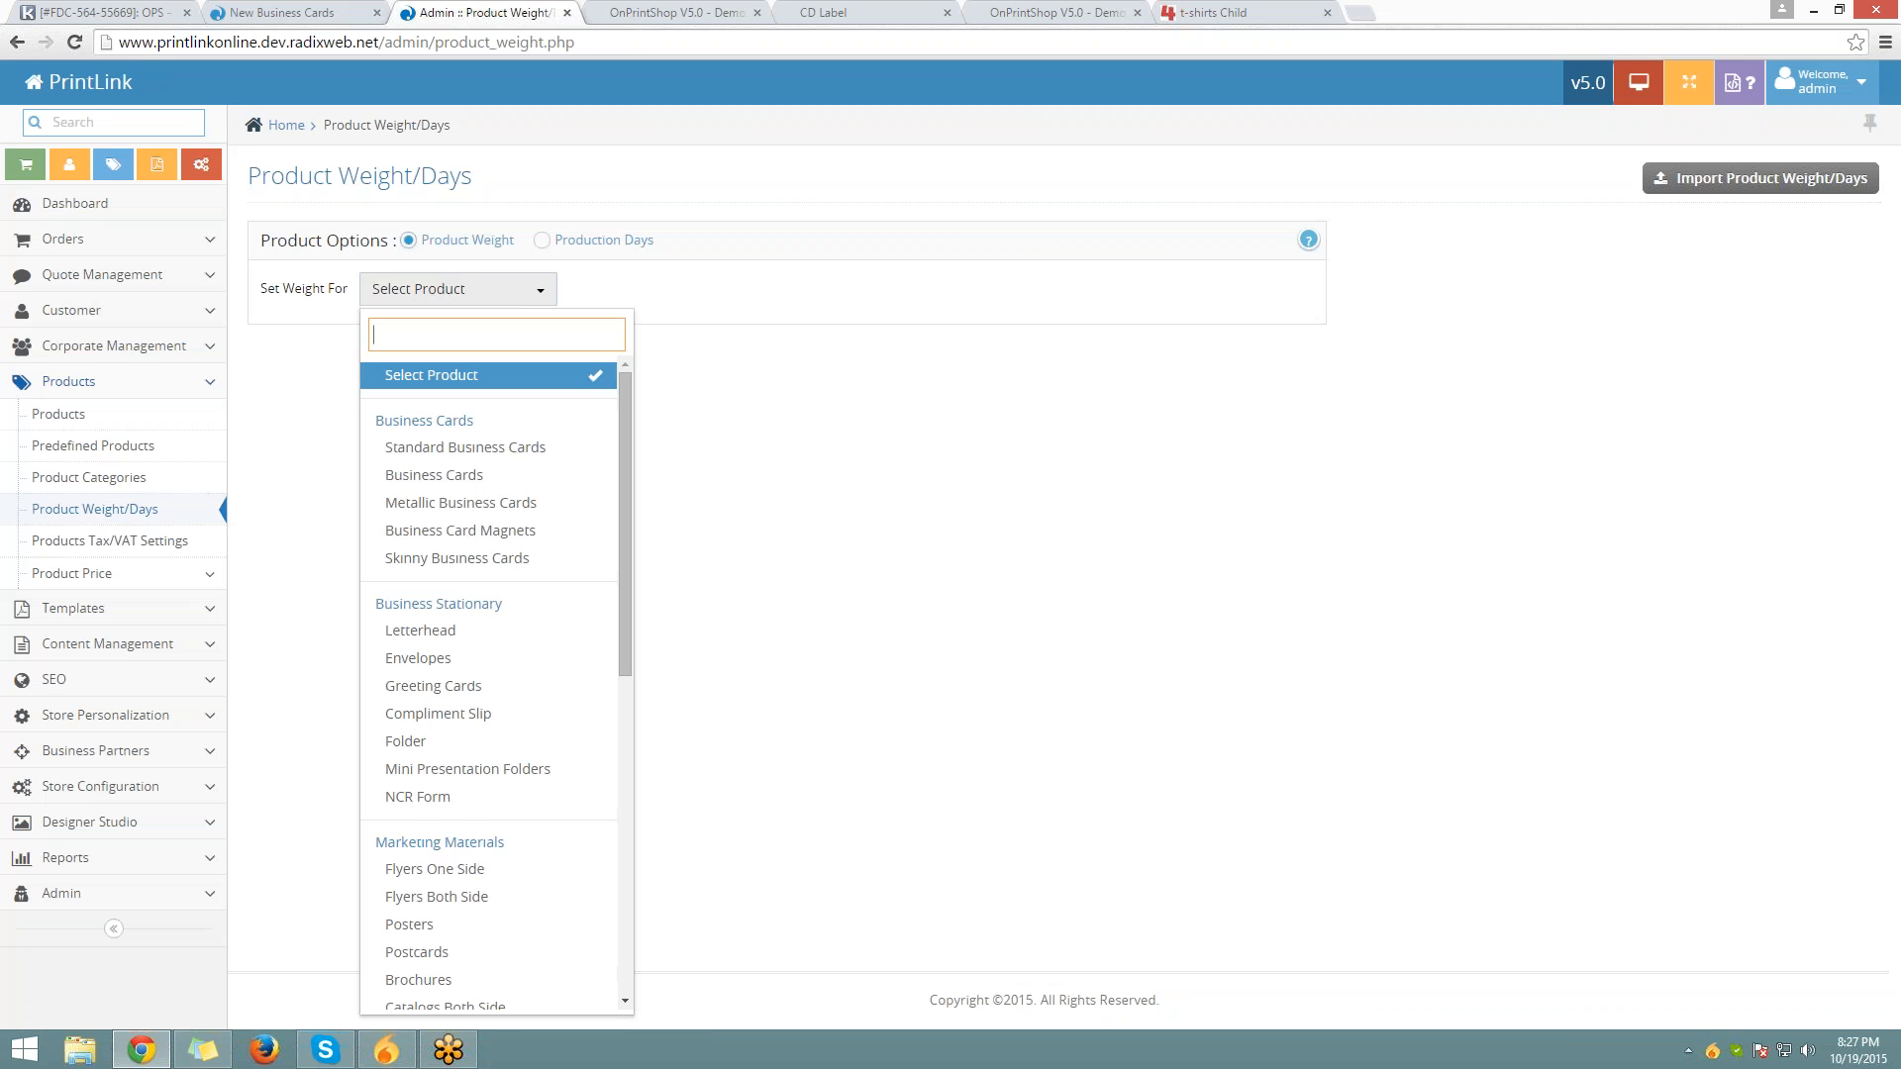
{"action": "left_click", "coordinate": [441, 478]}
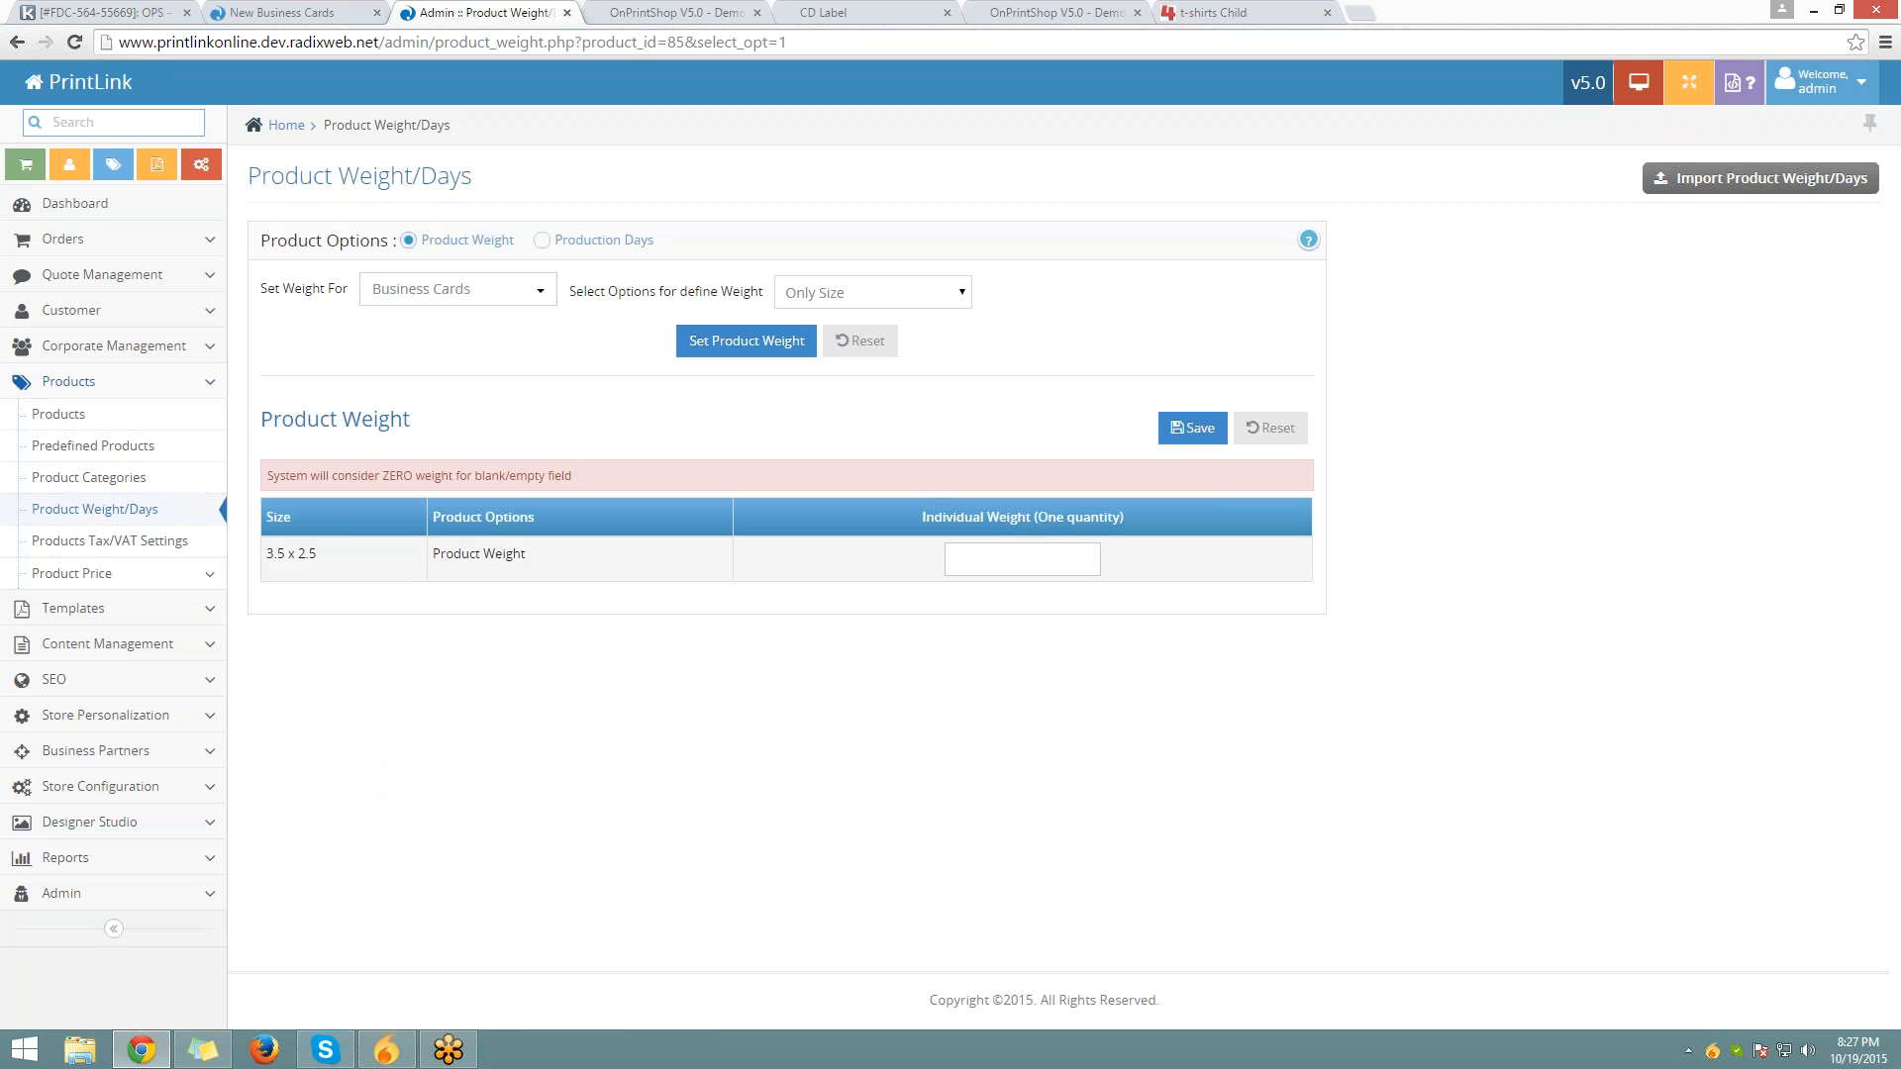
{"action": "left_click", "coordinate": [1000, 559]}
{"action": "mouse_move", "coordinate": [1899, 2]}
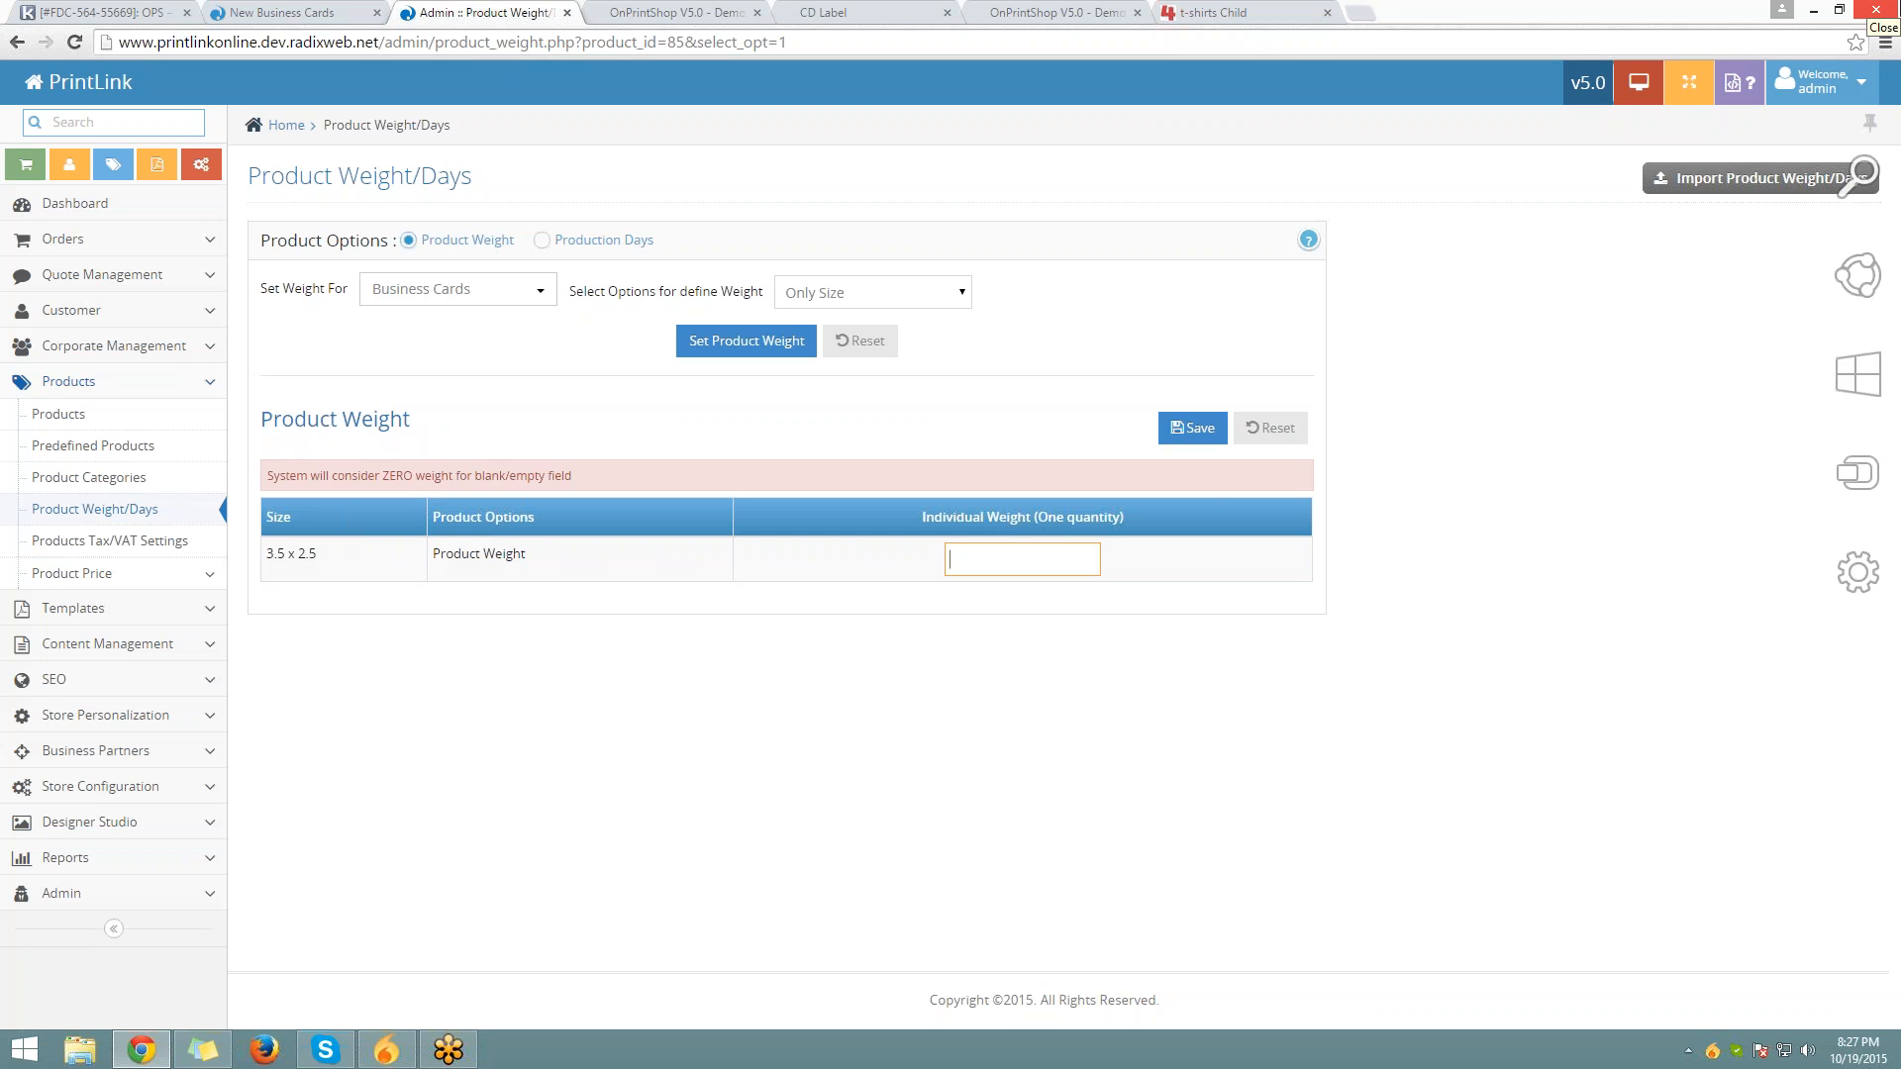
{"action": "type", "text": "0.100"}
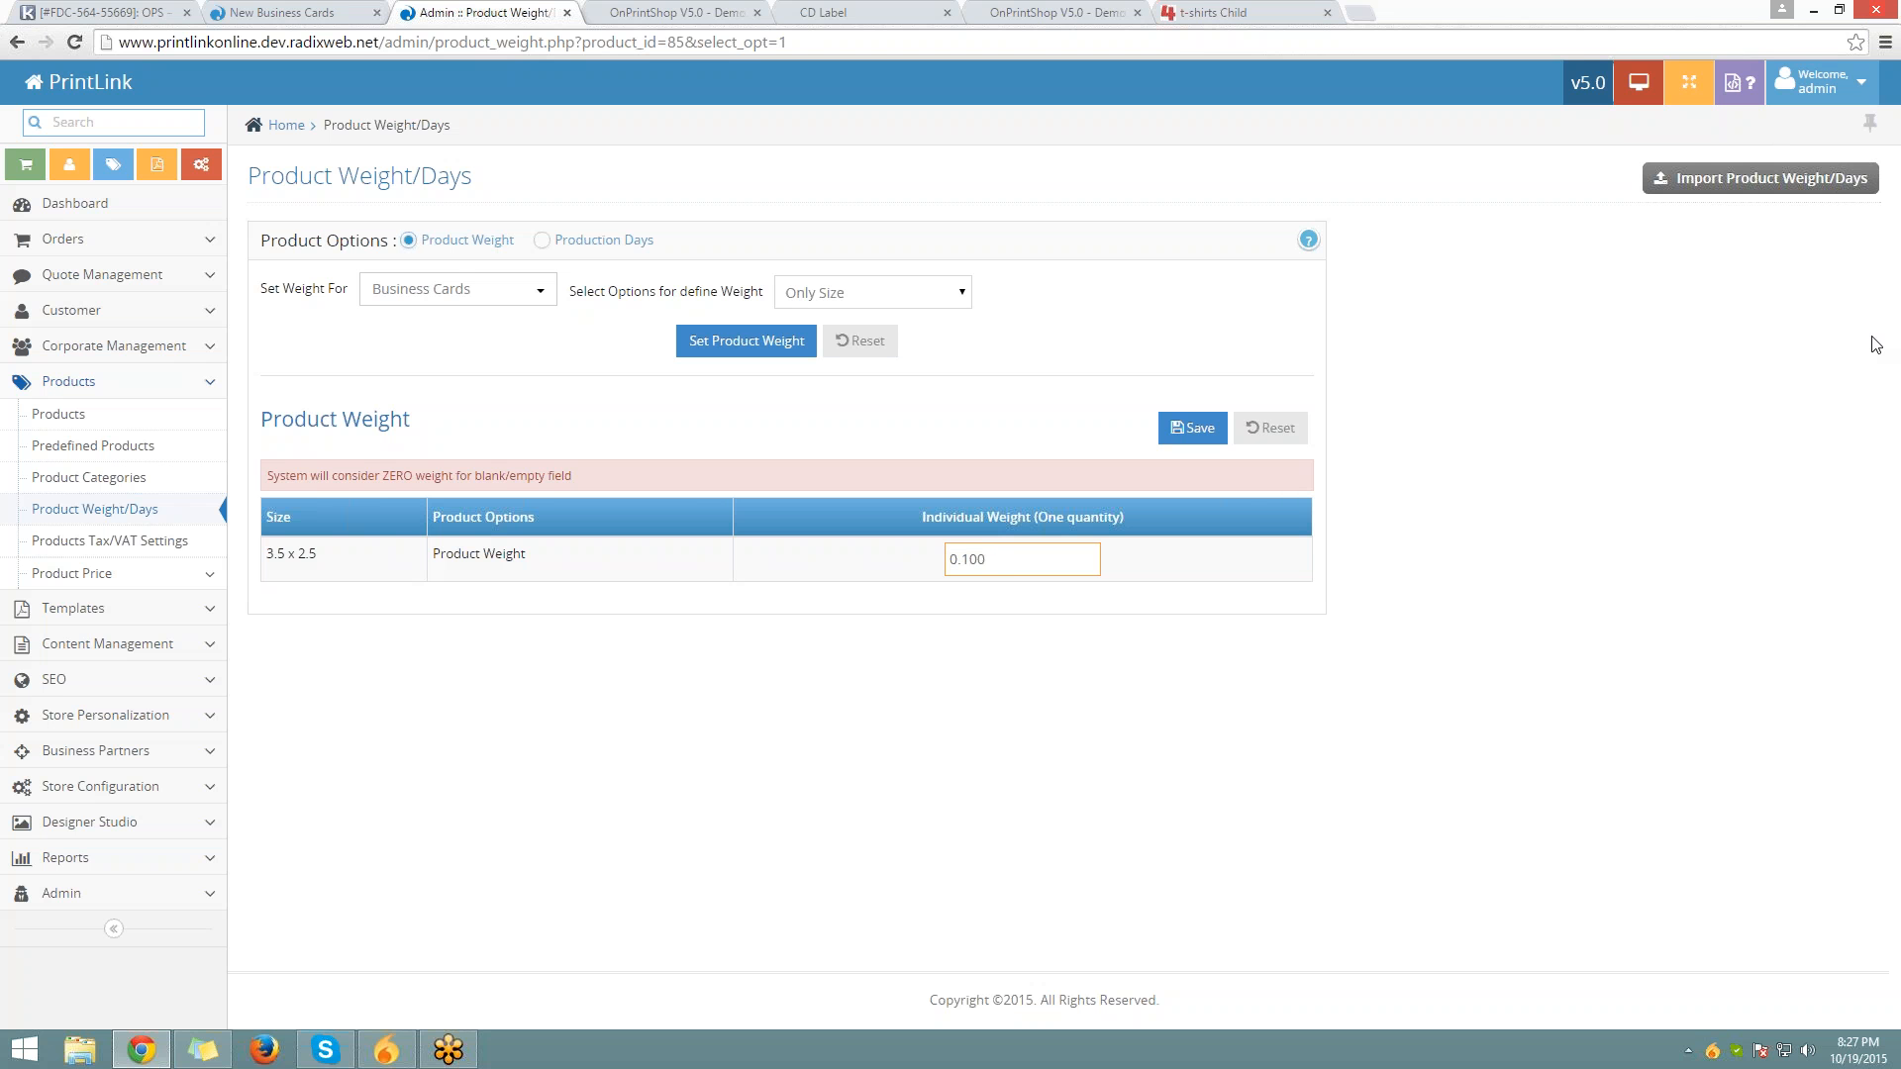
{"action": "key", "text": "BackSpace"}
Define weight by Size with Product Option, including Paper Type and Corner Type, and build the table
{"action": "left_click", "coordinate": [912, 291]}
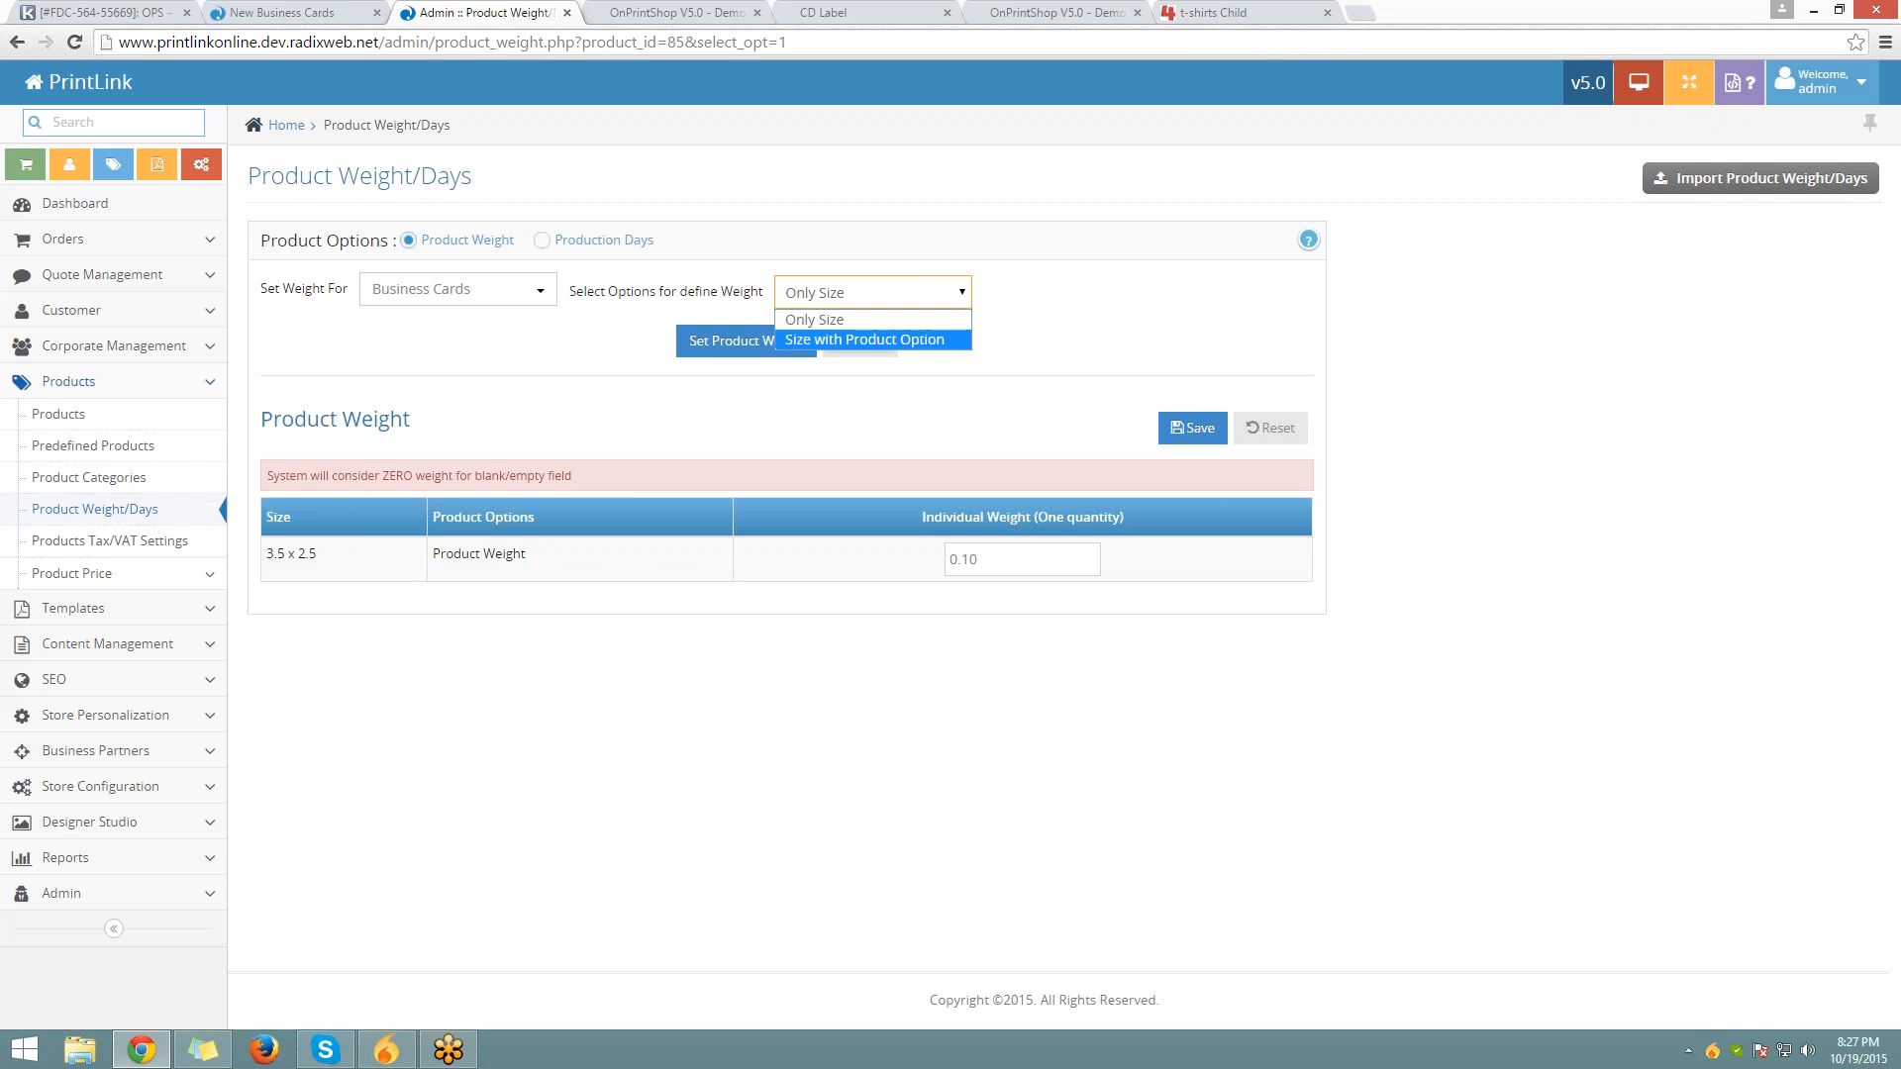
{"action": "left_click", "coordinate": [861, 340]}
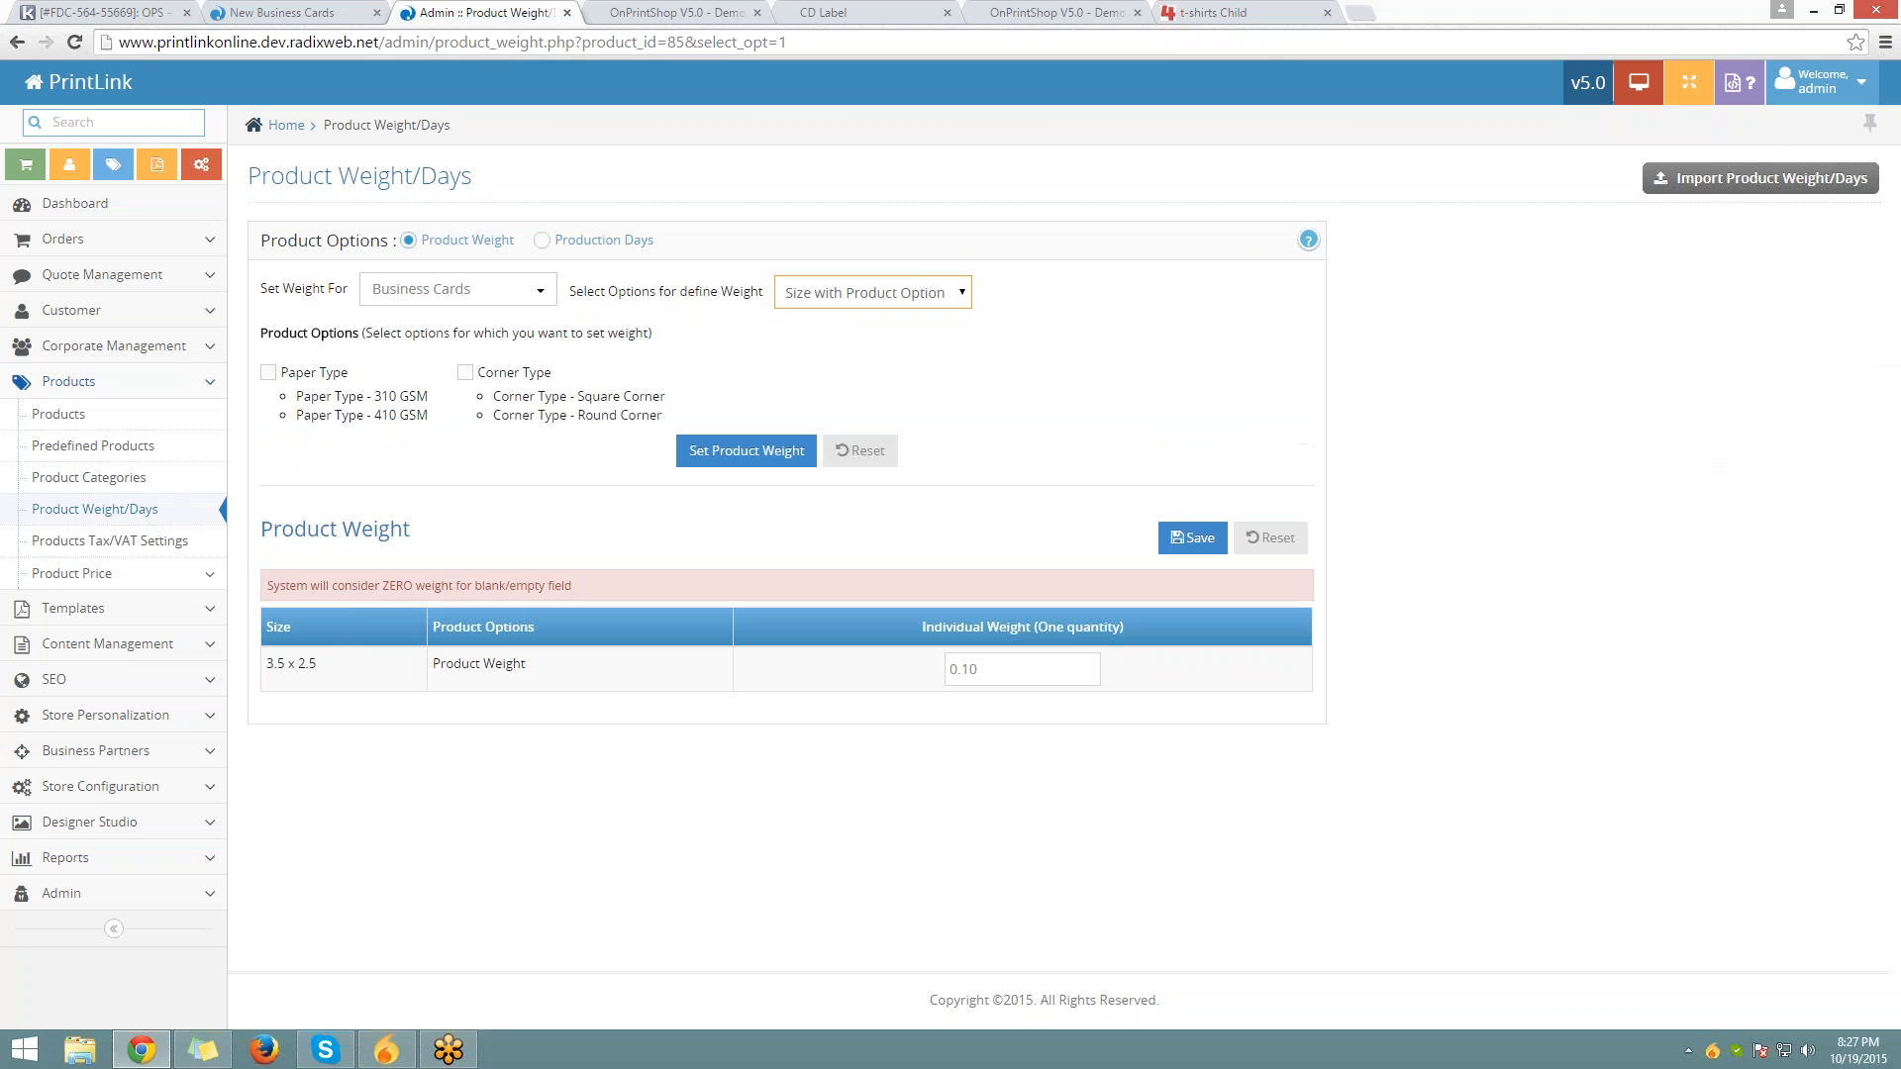
{"action": "left_click", "coordinate": [358, 373]}
{"action": "left_click", "coordinate": [465, 372]}
{"action": "left_click", "coordinate": [734, 457]}
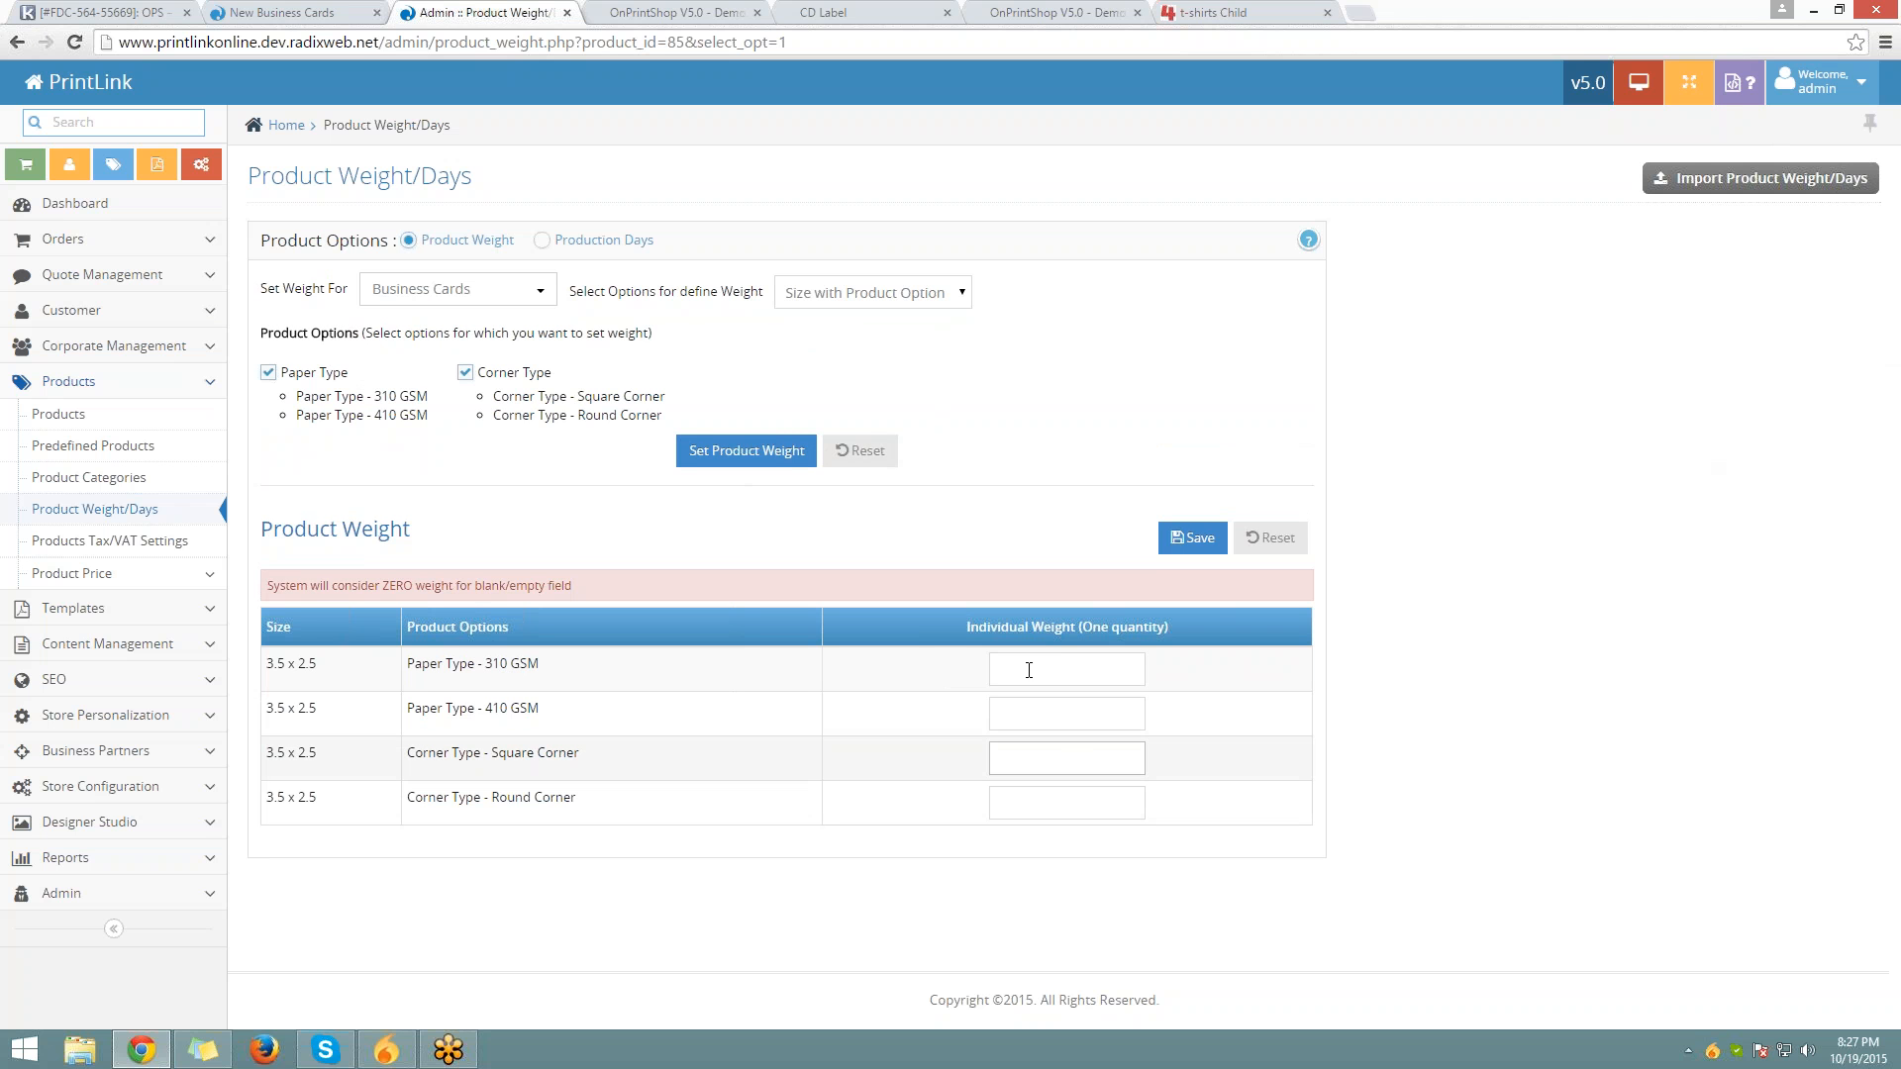
{"action": "left_click_drag", "start_coordinate": [955, 630], "coordinate": [1178, 618]}
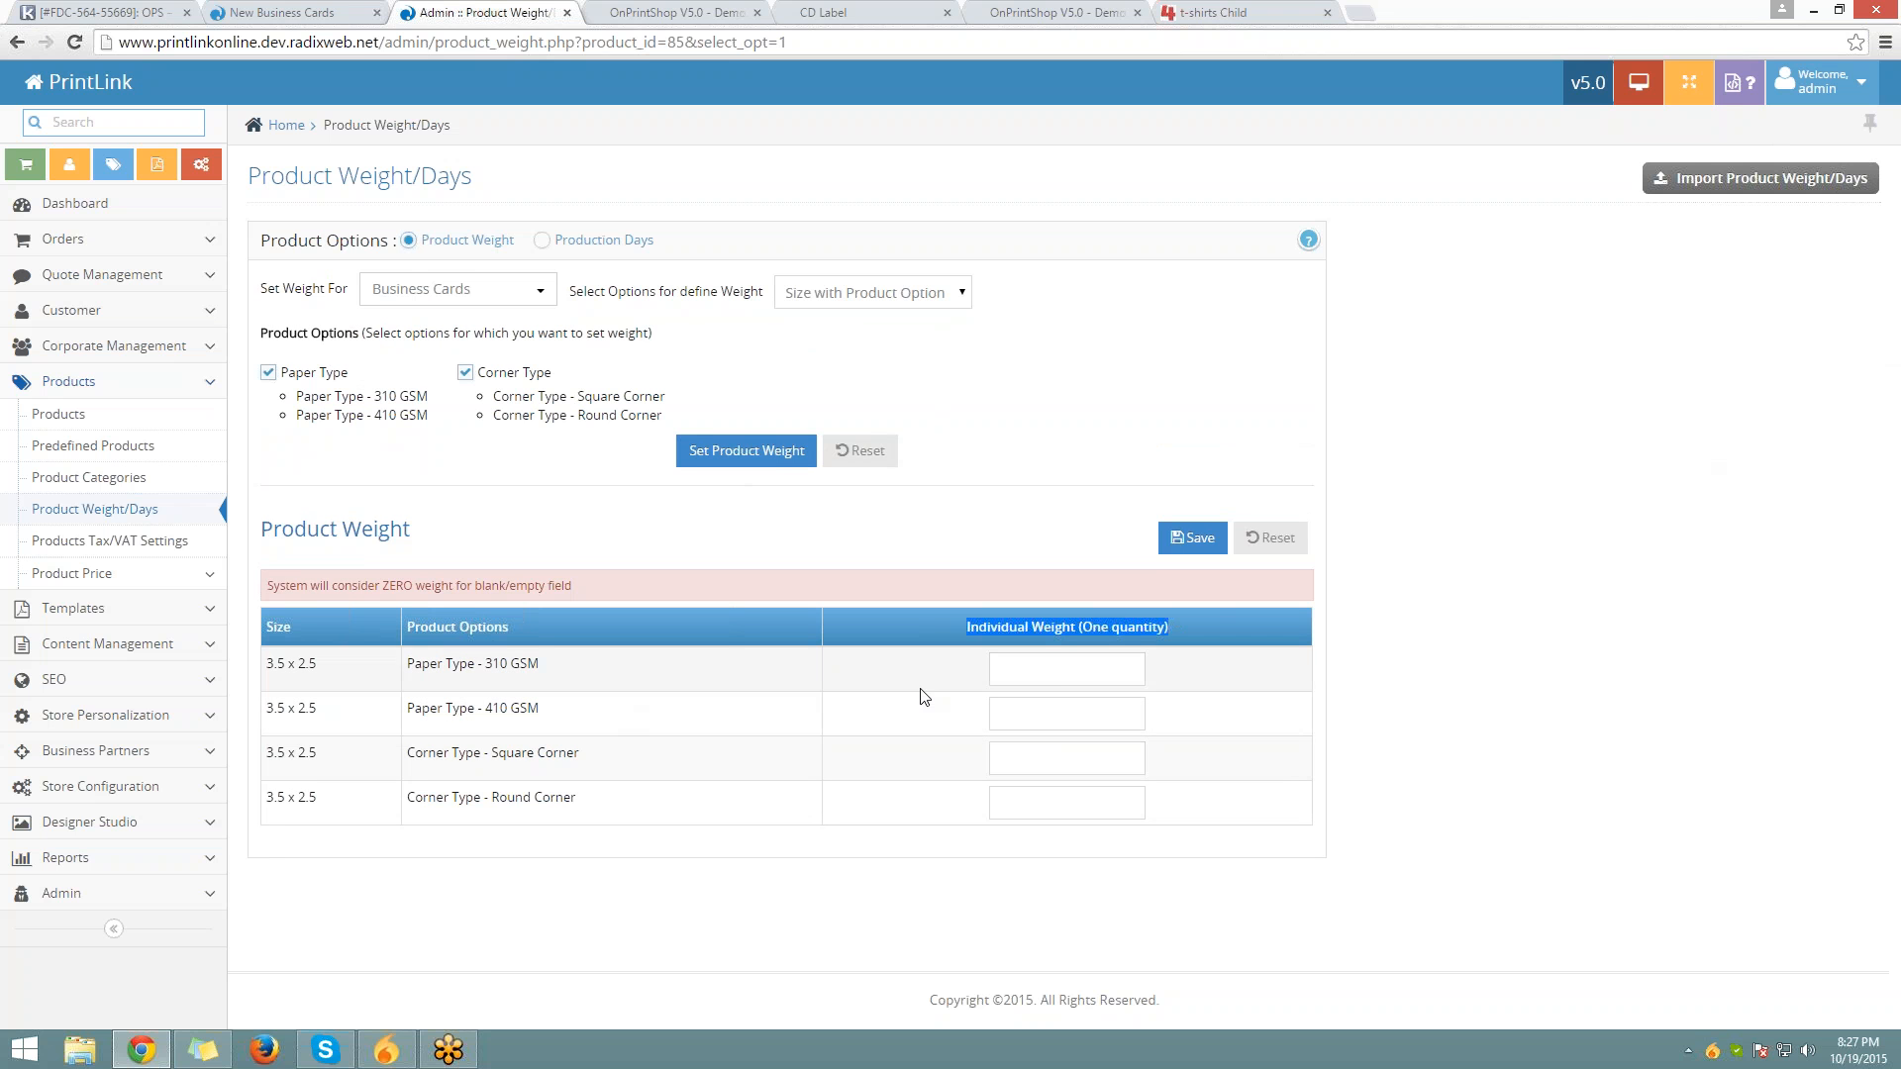
{"action": "left_click", "coordinate": [1057, 714]}
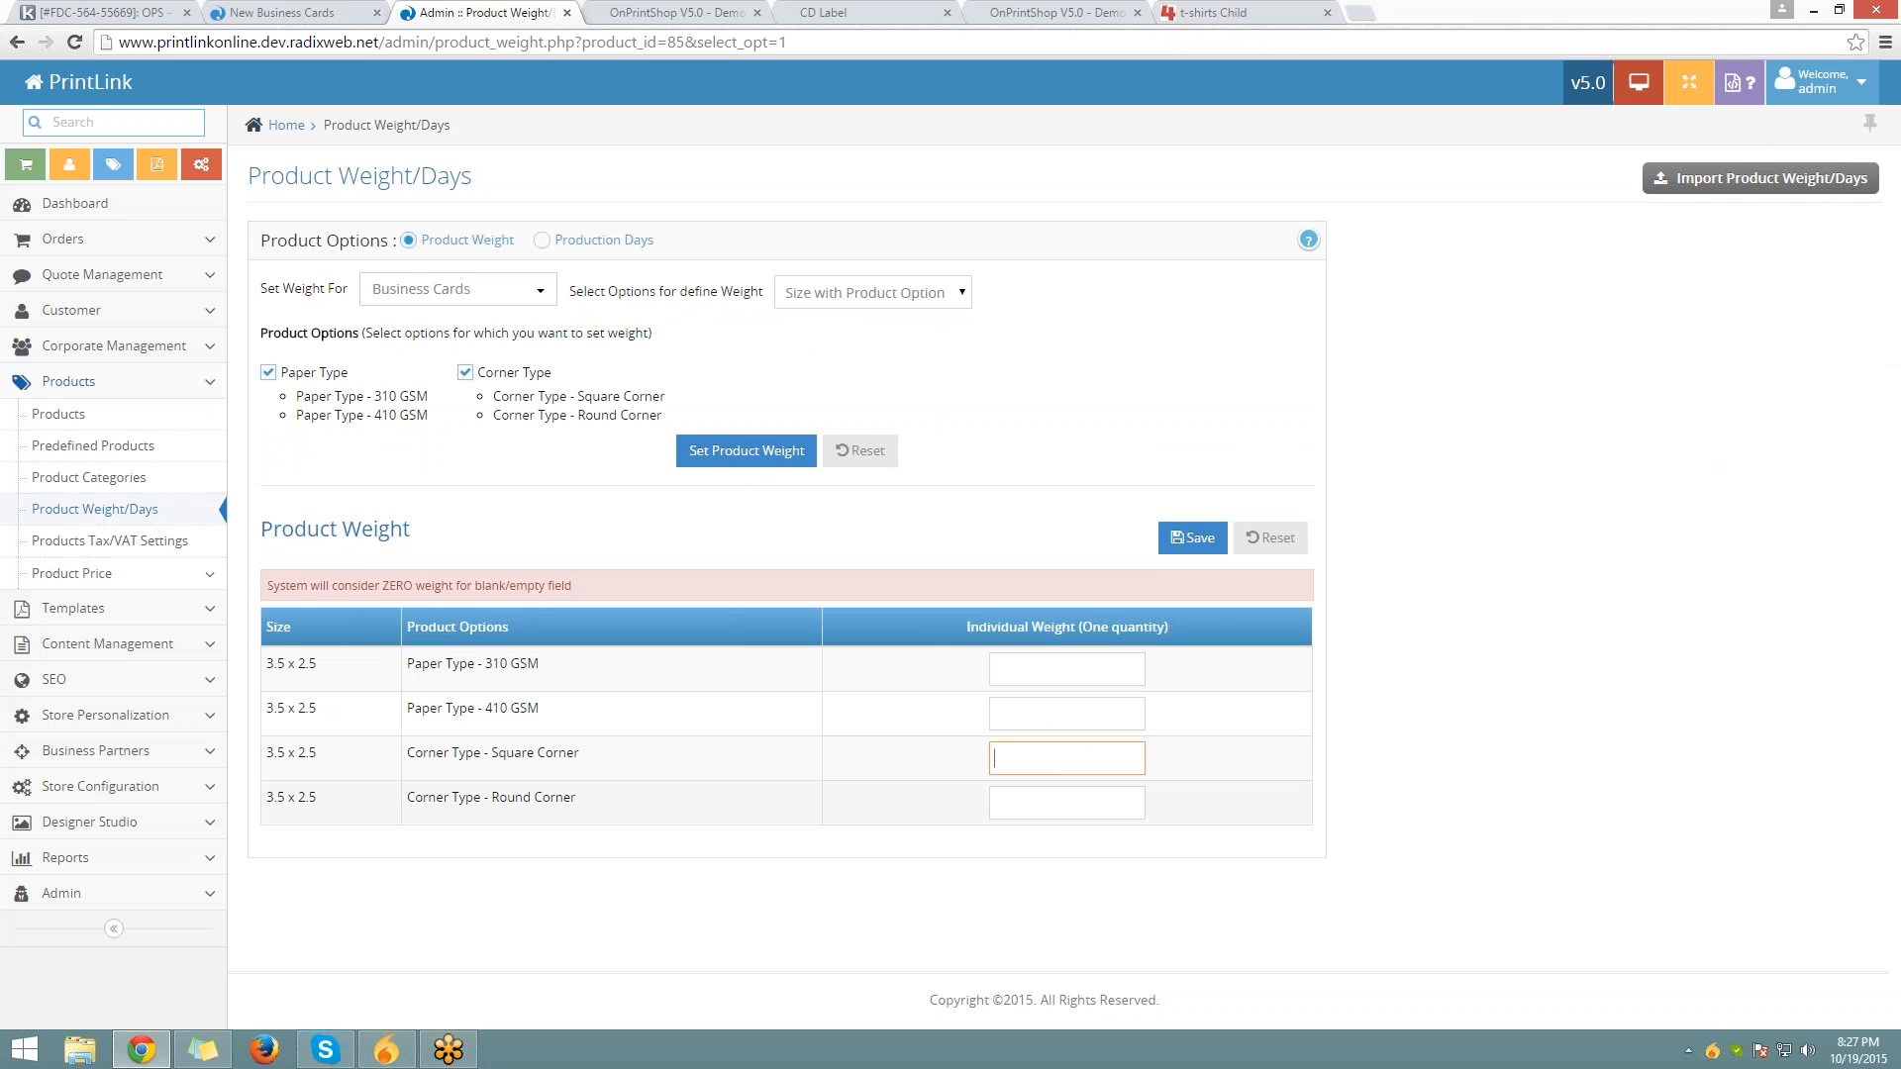
{"action": "left_click", "coordinate": [1067, 802]}
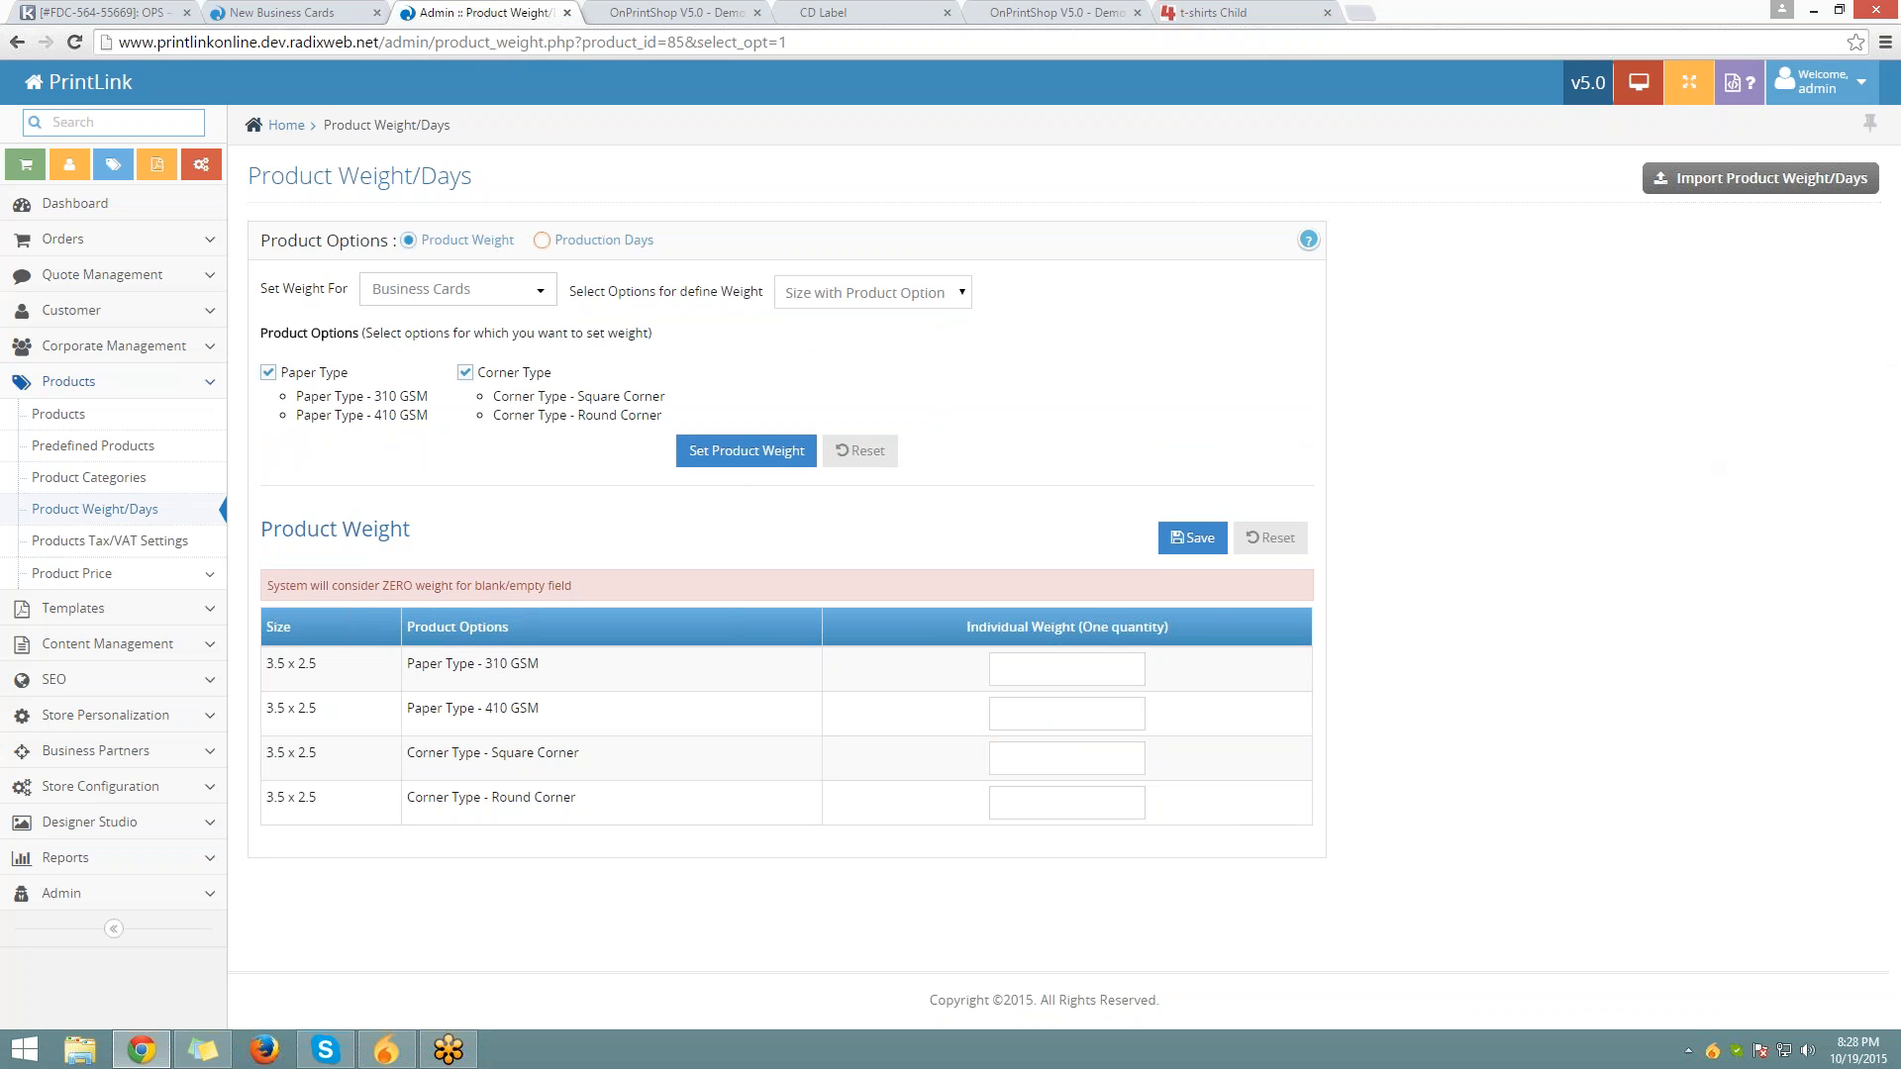
{"action": "left_click", "coordinate": [542, 239]}
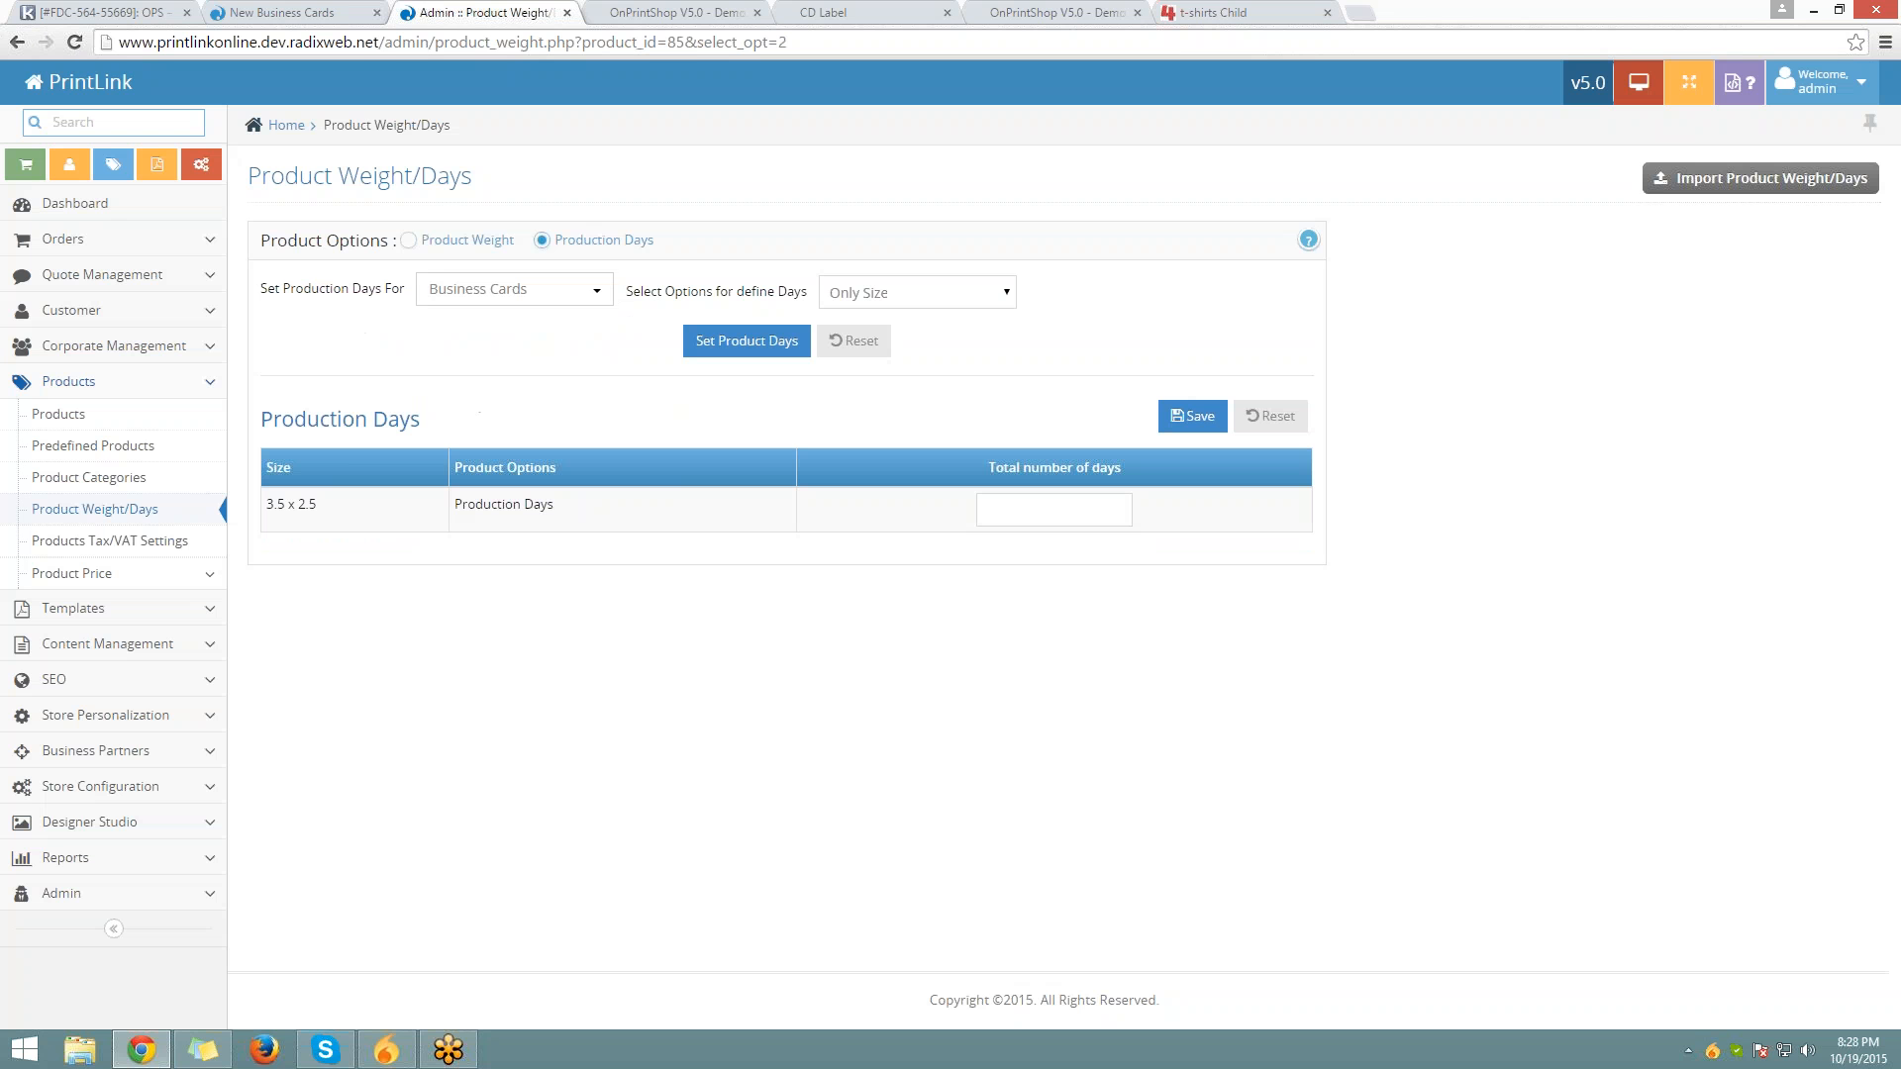
Define production days by Size with Product Option for Paper Type and Corner Type, and build the days table
{"action": "left_click", "coordinate": [1005, 525]}
{"action": "left_click", "coordinate": [912, 301]}
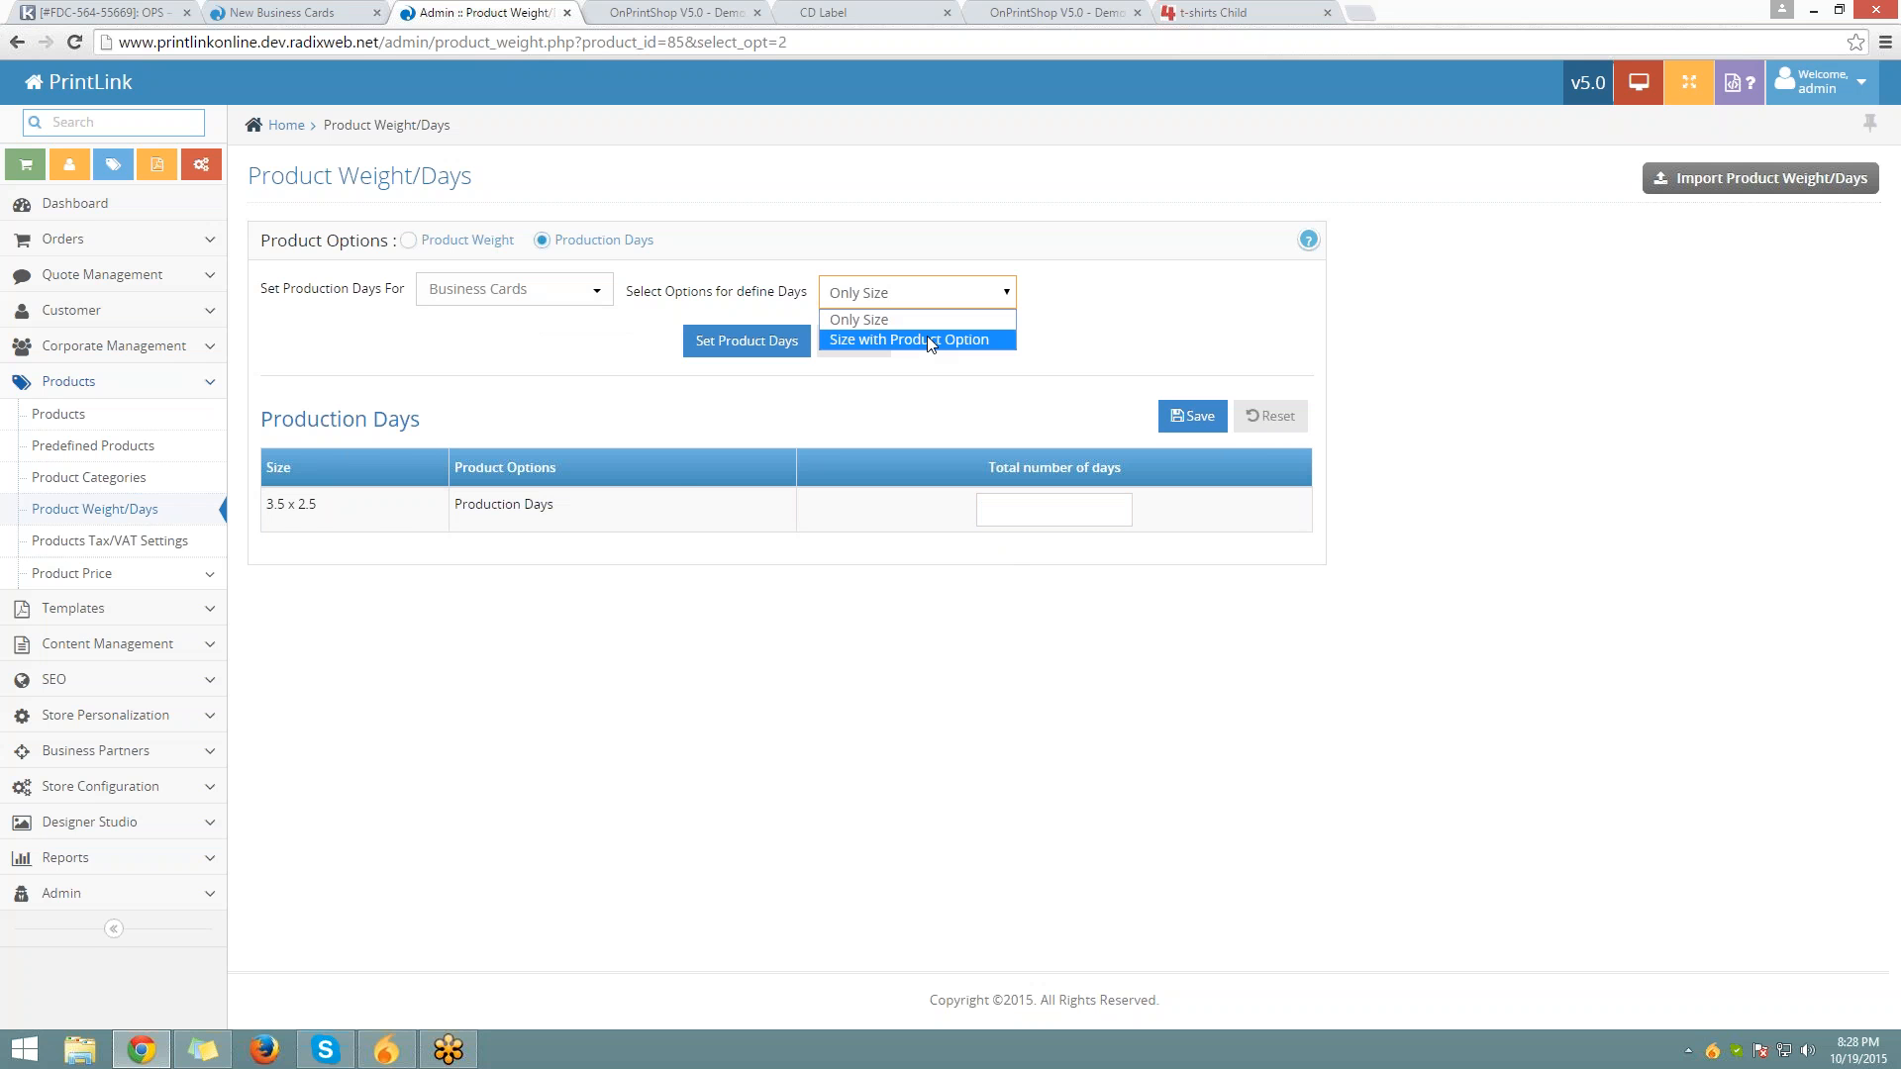
{"action": "left_click", "coordinate": [930, 340]}
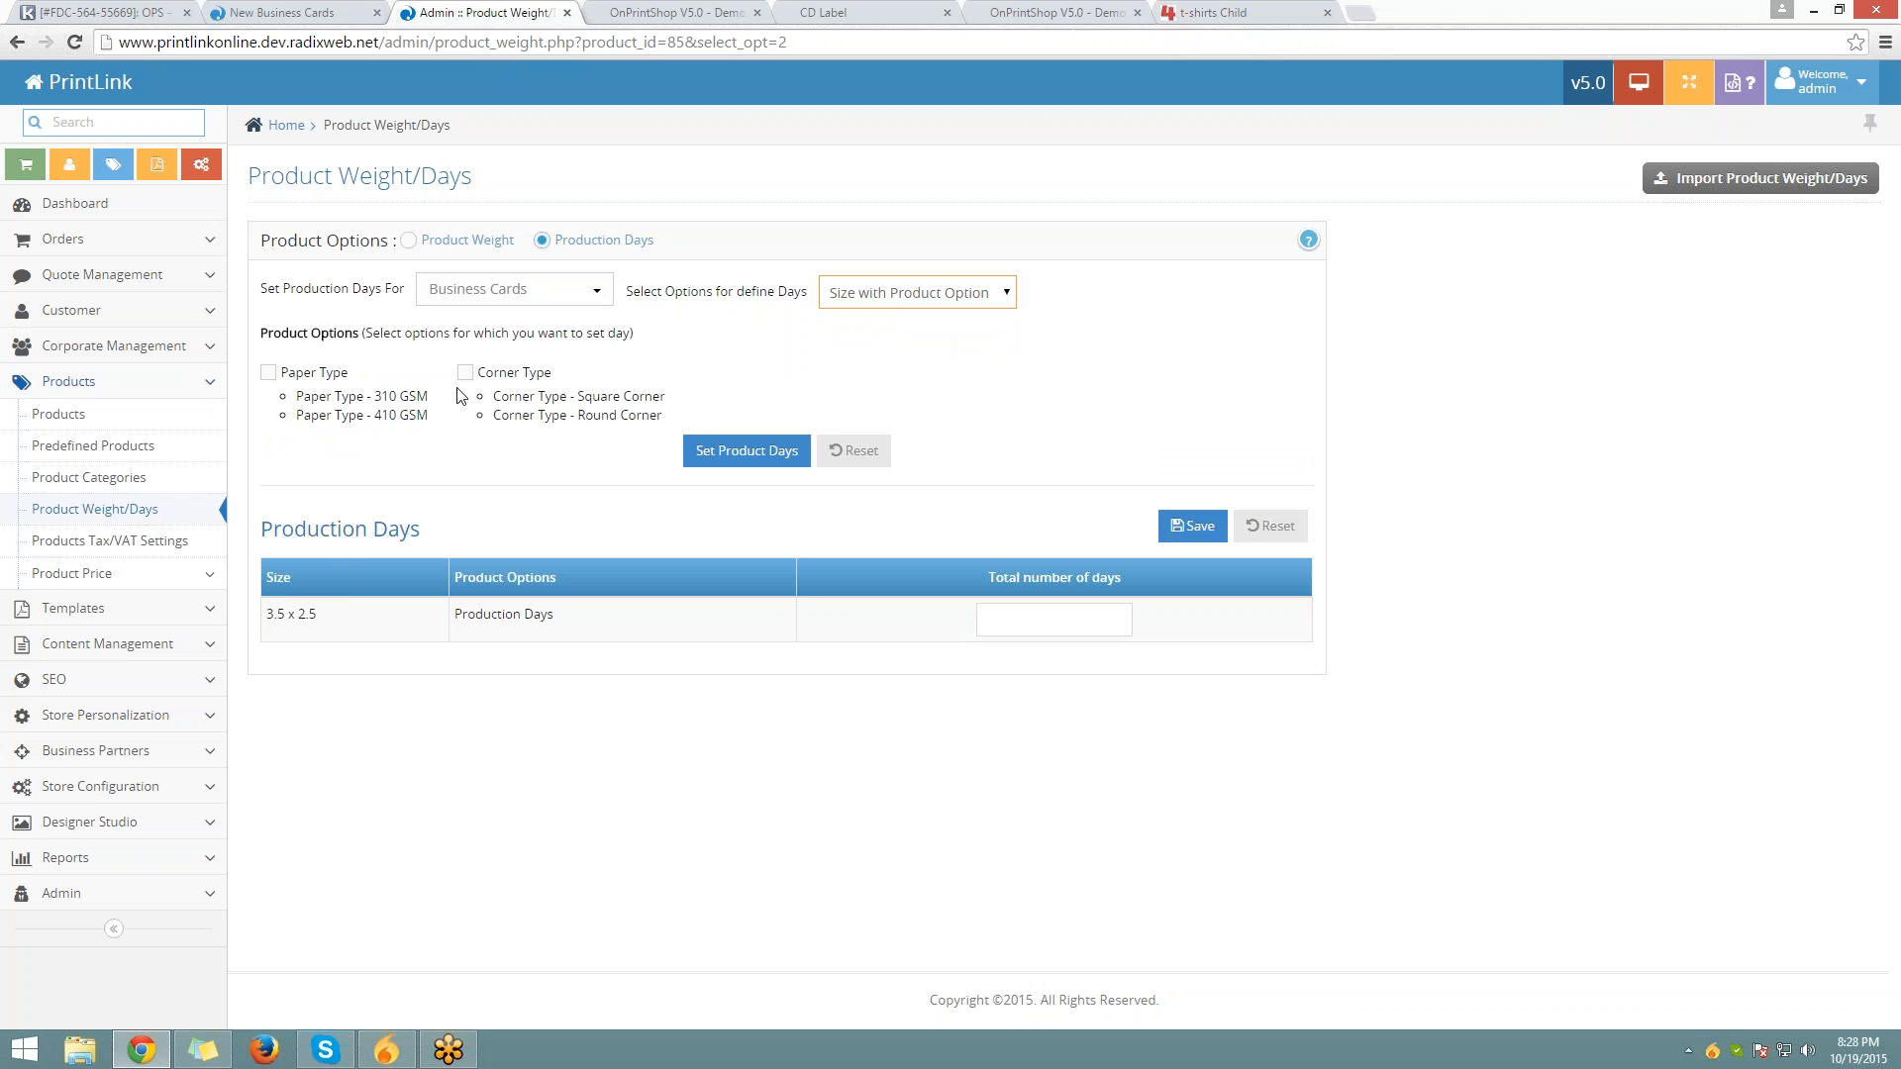
{"action": "left_click", "coordinate": [269, 372]}
{"action": "left_click", "coordinate": [747, 450]}
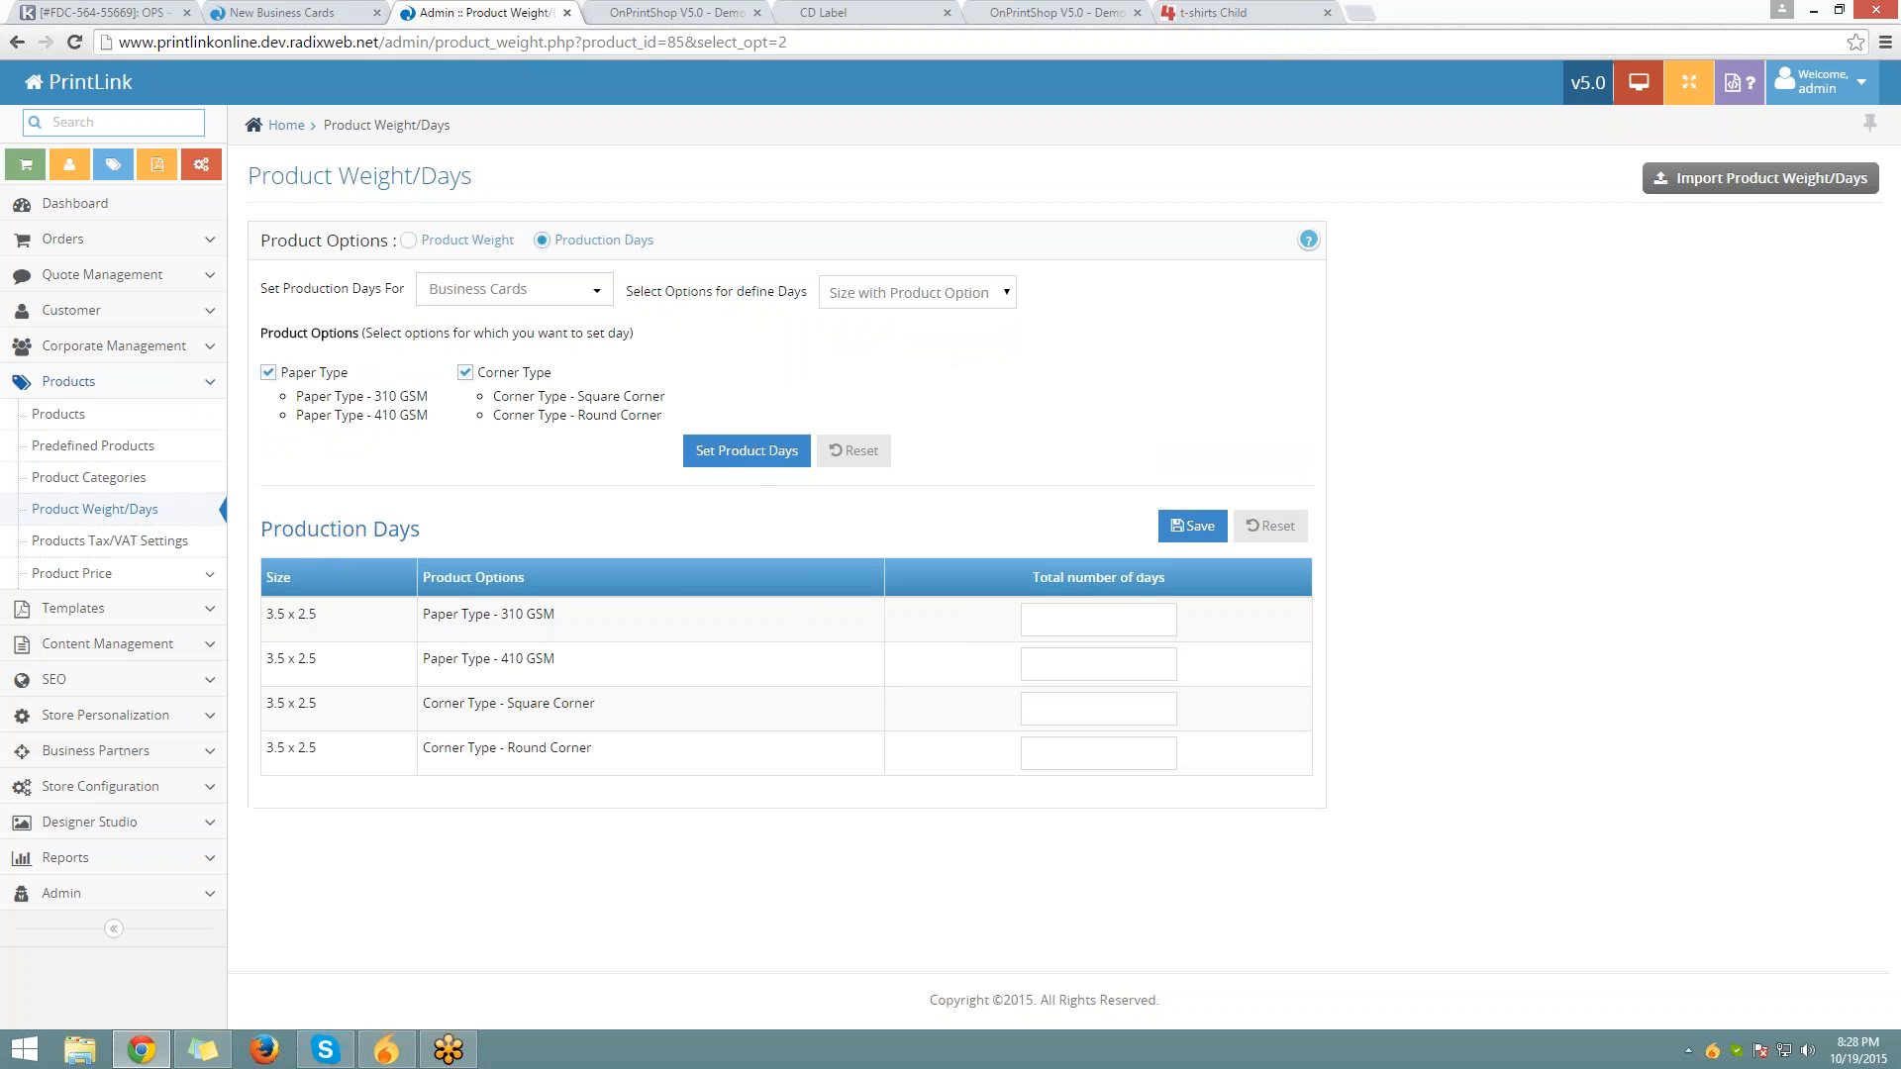
{"action": "left_click", "coordinate": [1121, 715]}
{"action": "left_click", "coordinate": [1119, 748]}
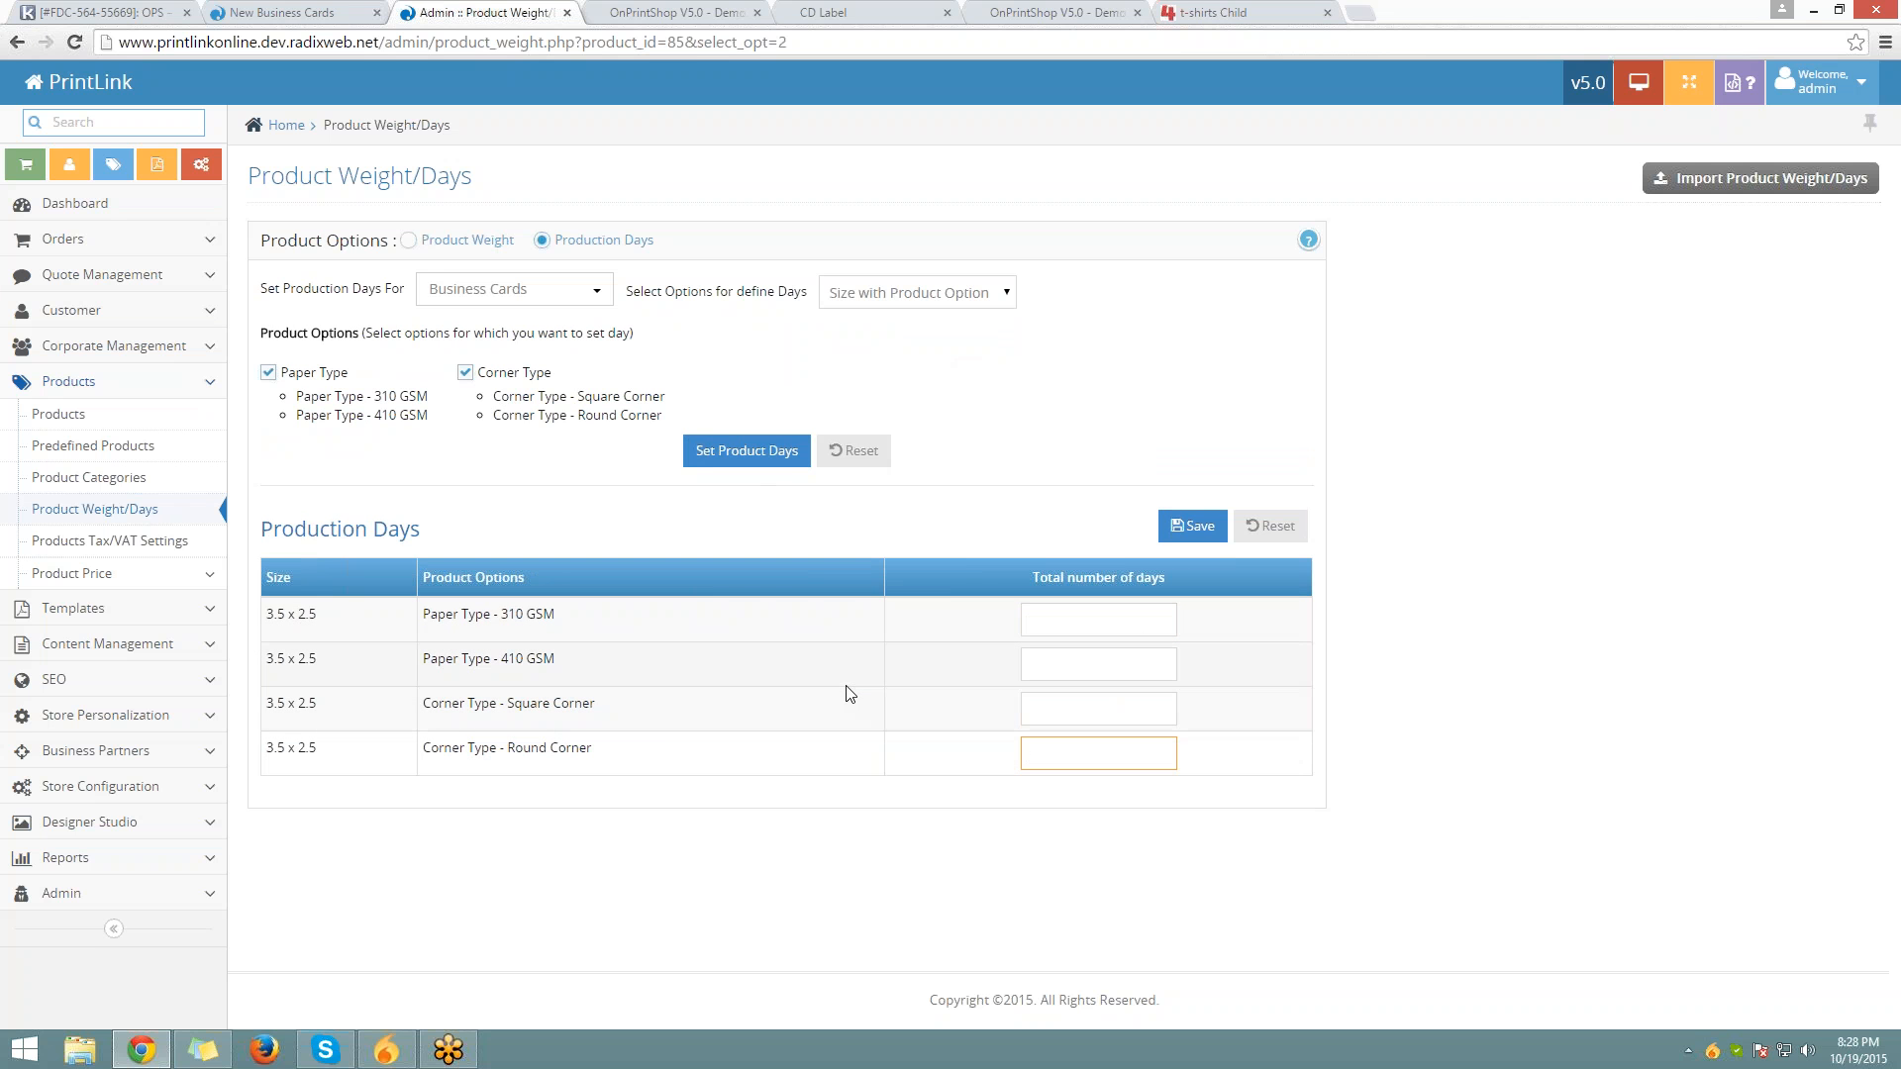
{"action": "left_click_drag", "start_coordinate": [602, 710], "coordinate": [507, 705]}
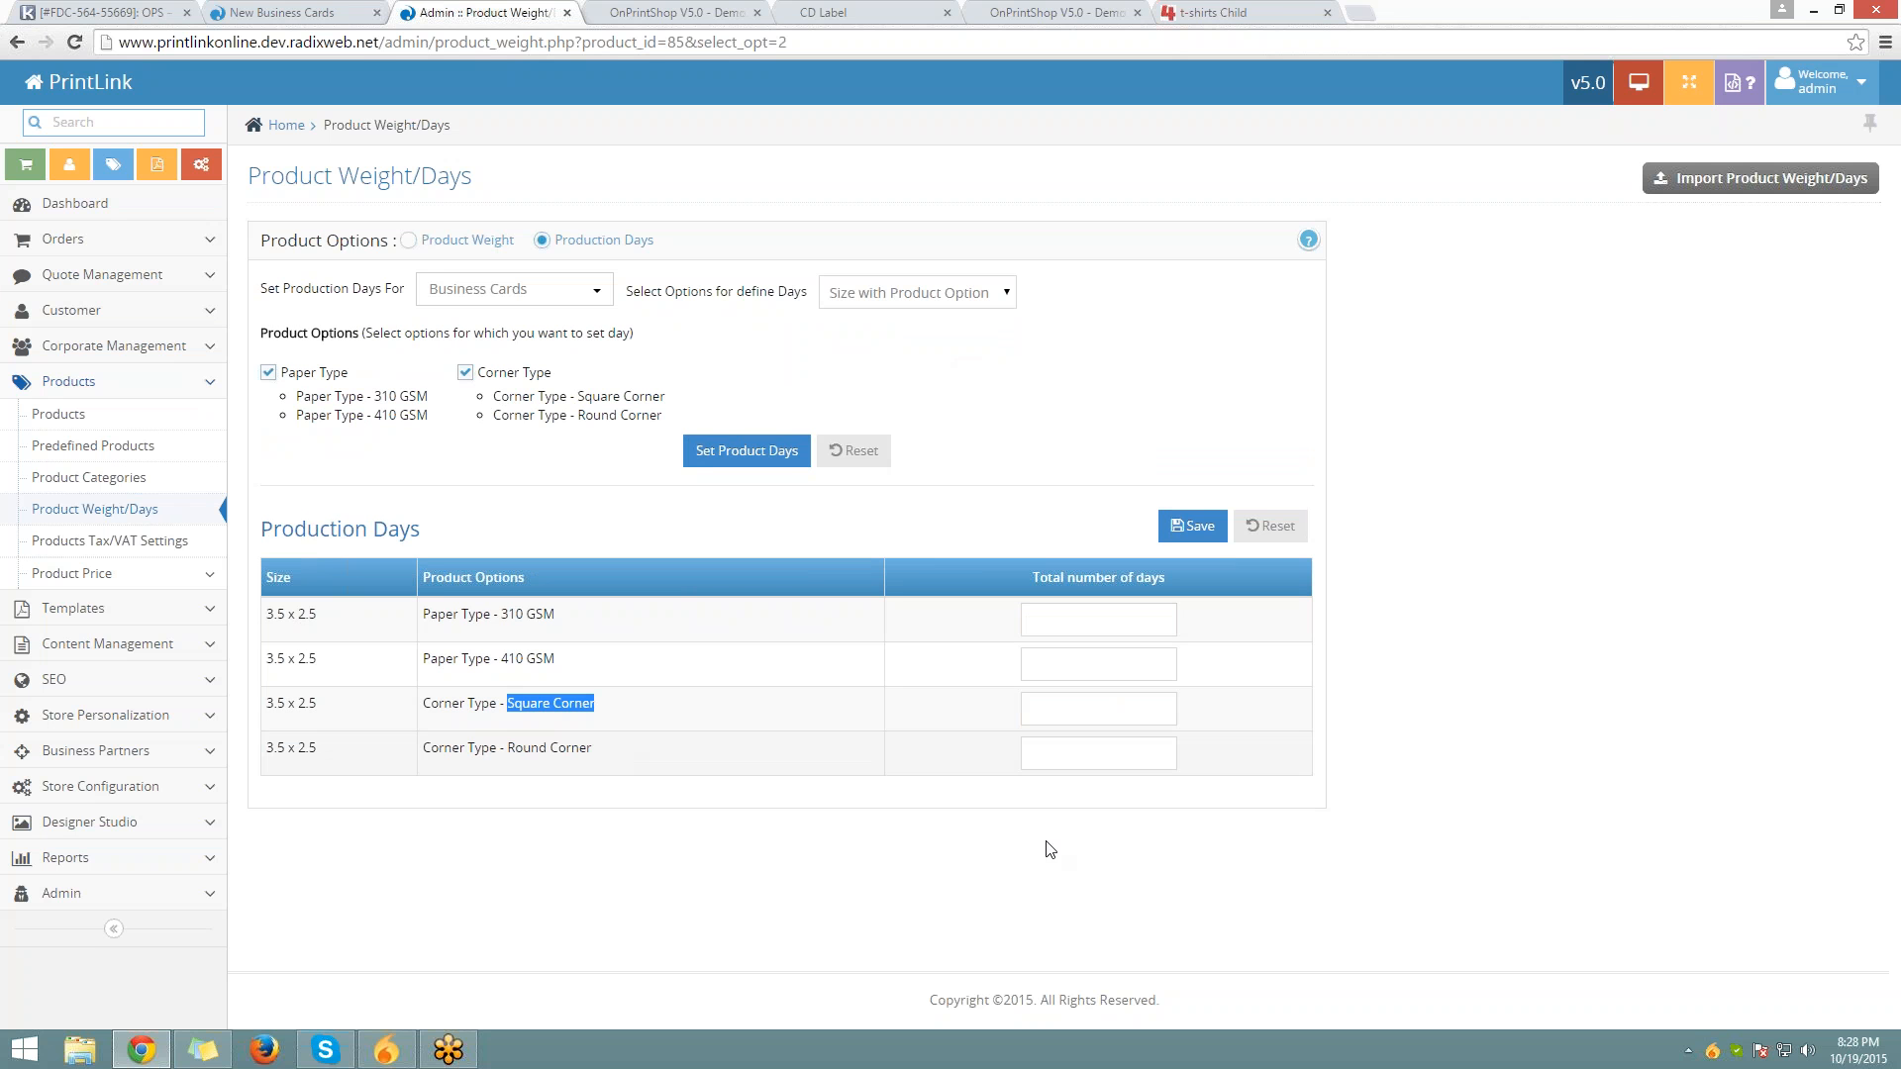
{"action": "left_click", "coordinate": [1060, 755]}
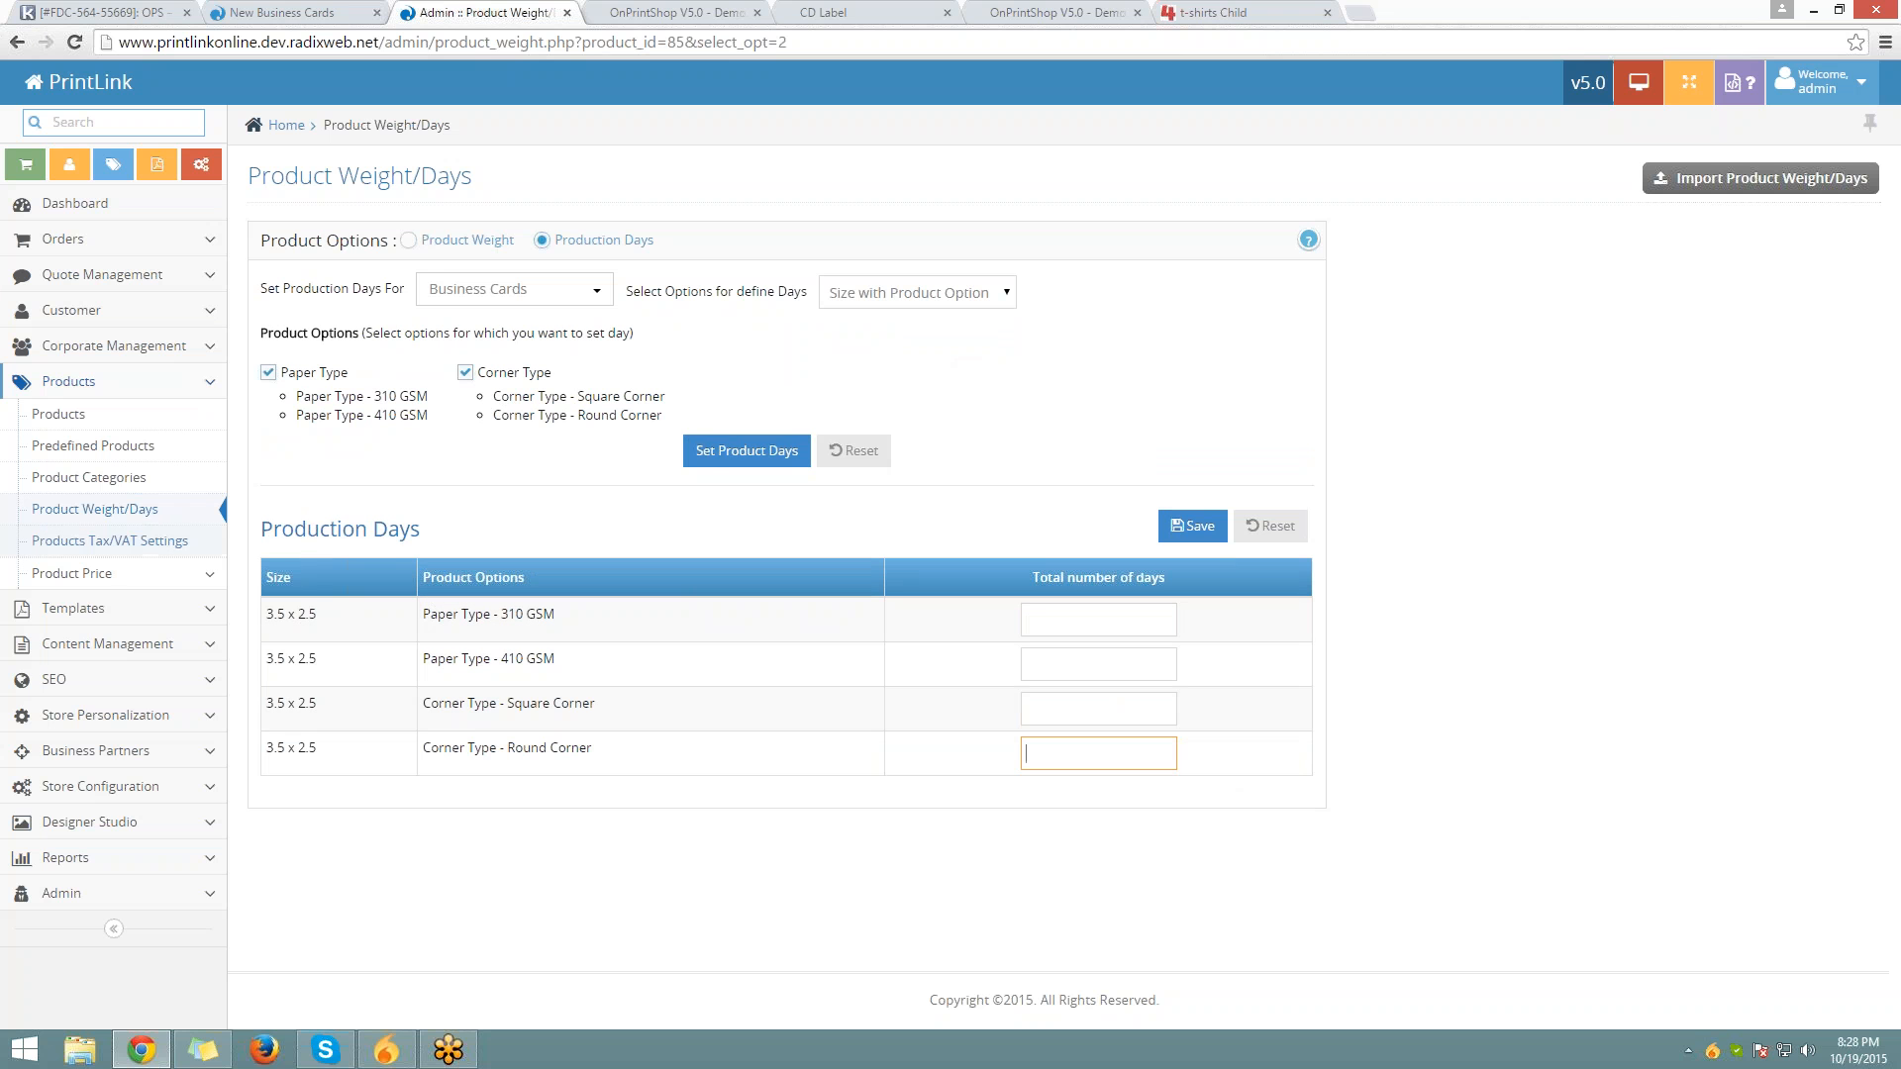
{"action": "left_click", "coordinate": [142, 542]}
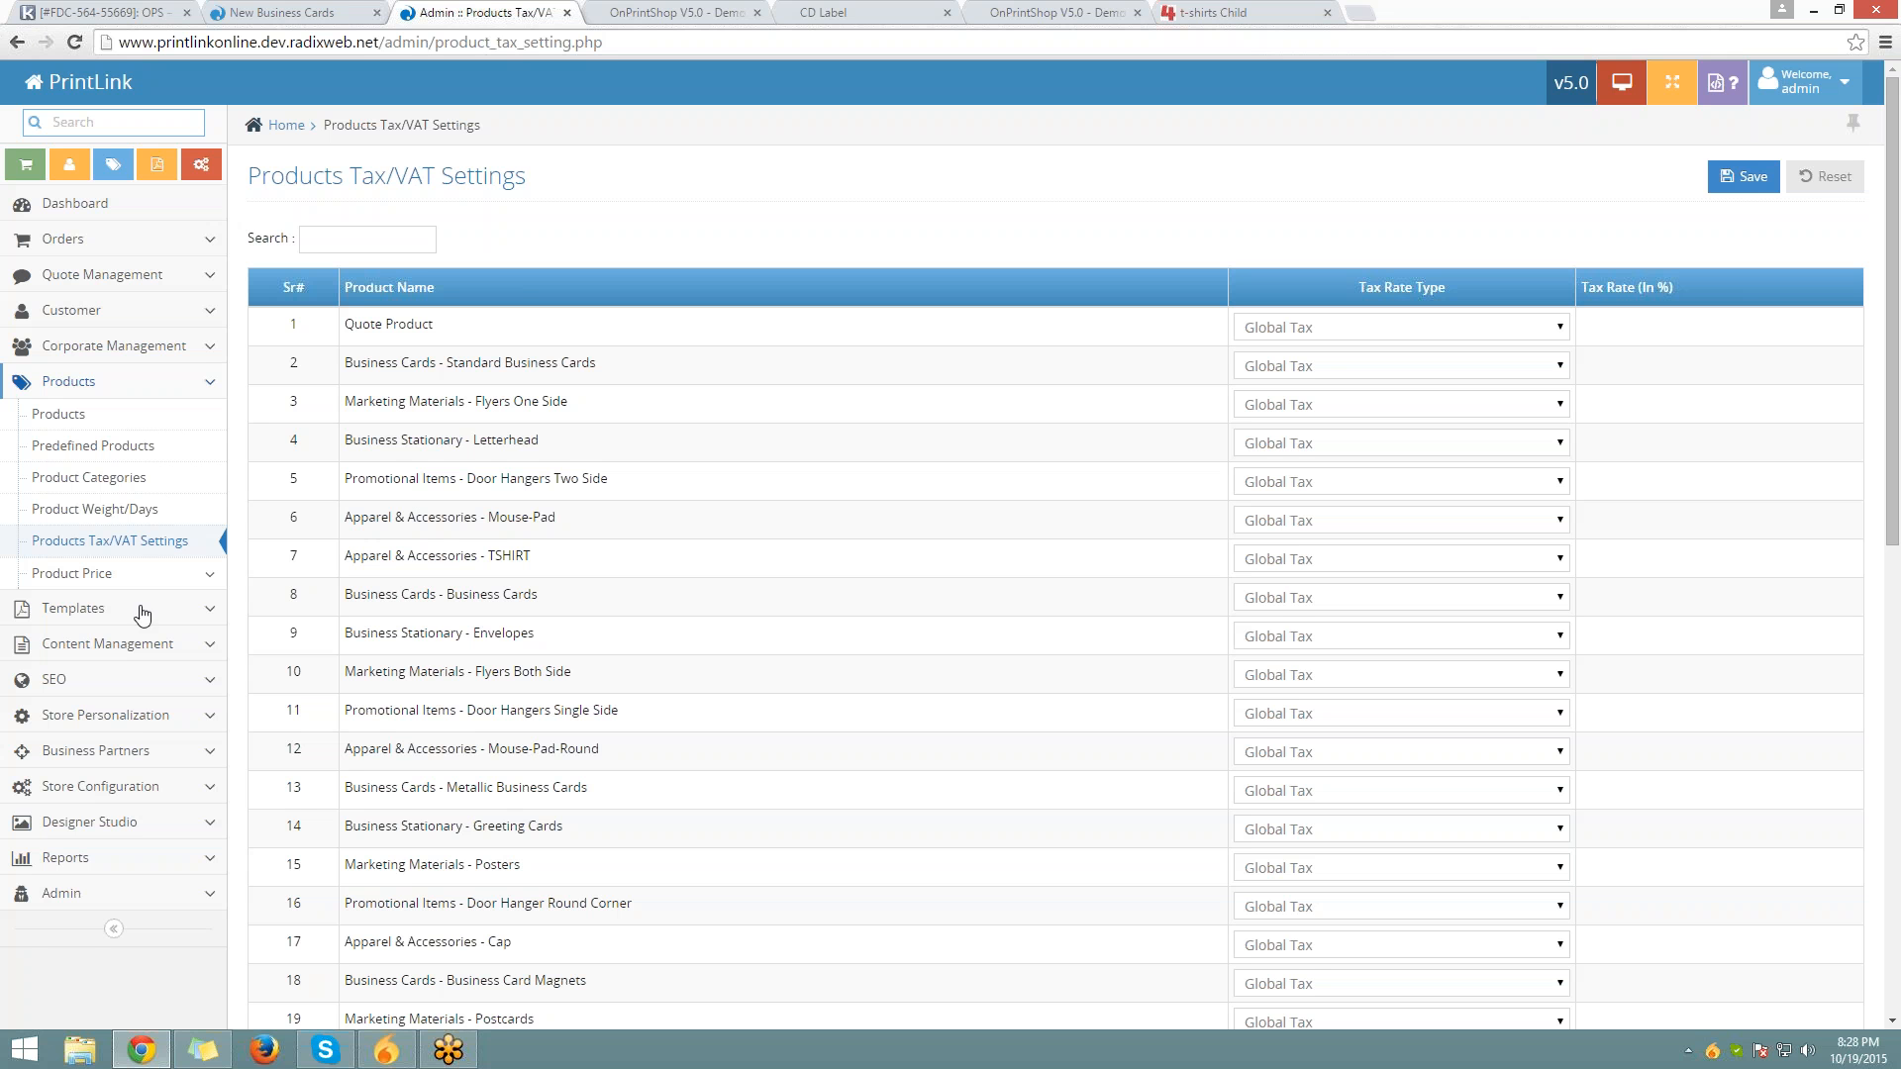
Open Store Configuration's Tax / Vat Settings in a new tab and go to the Tax Calculation based on setting
{"action": "left_click", "coordinate": [137, 786]}
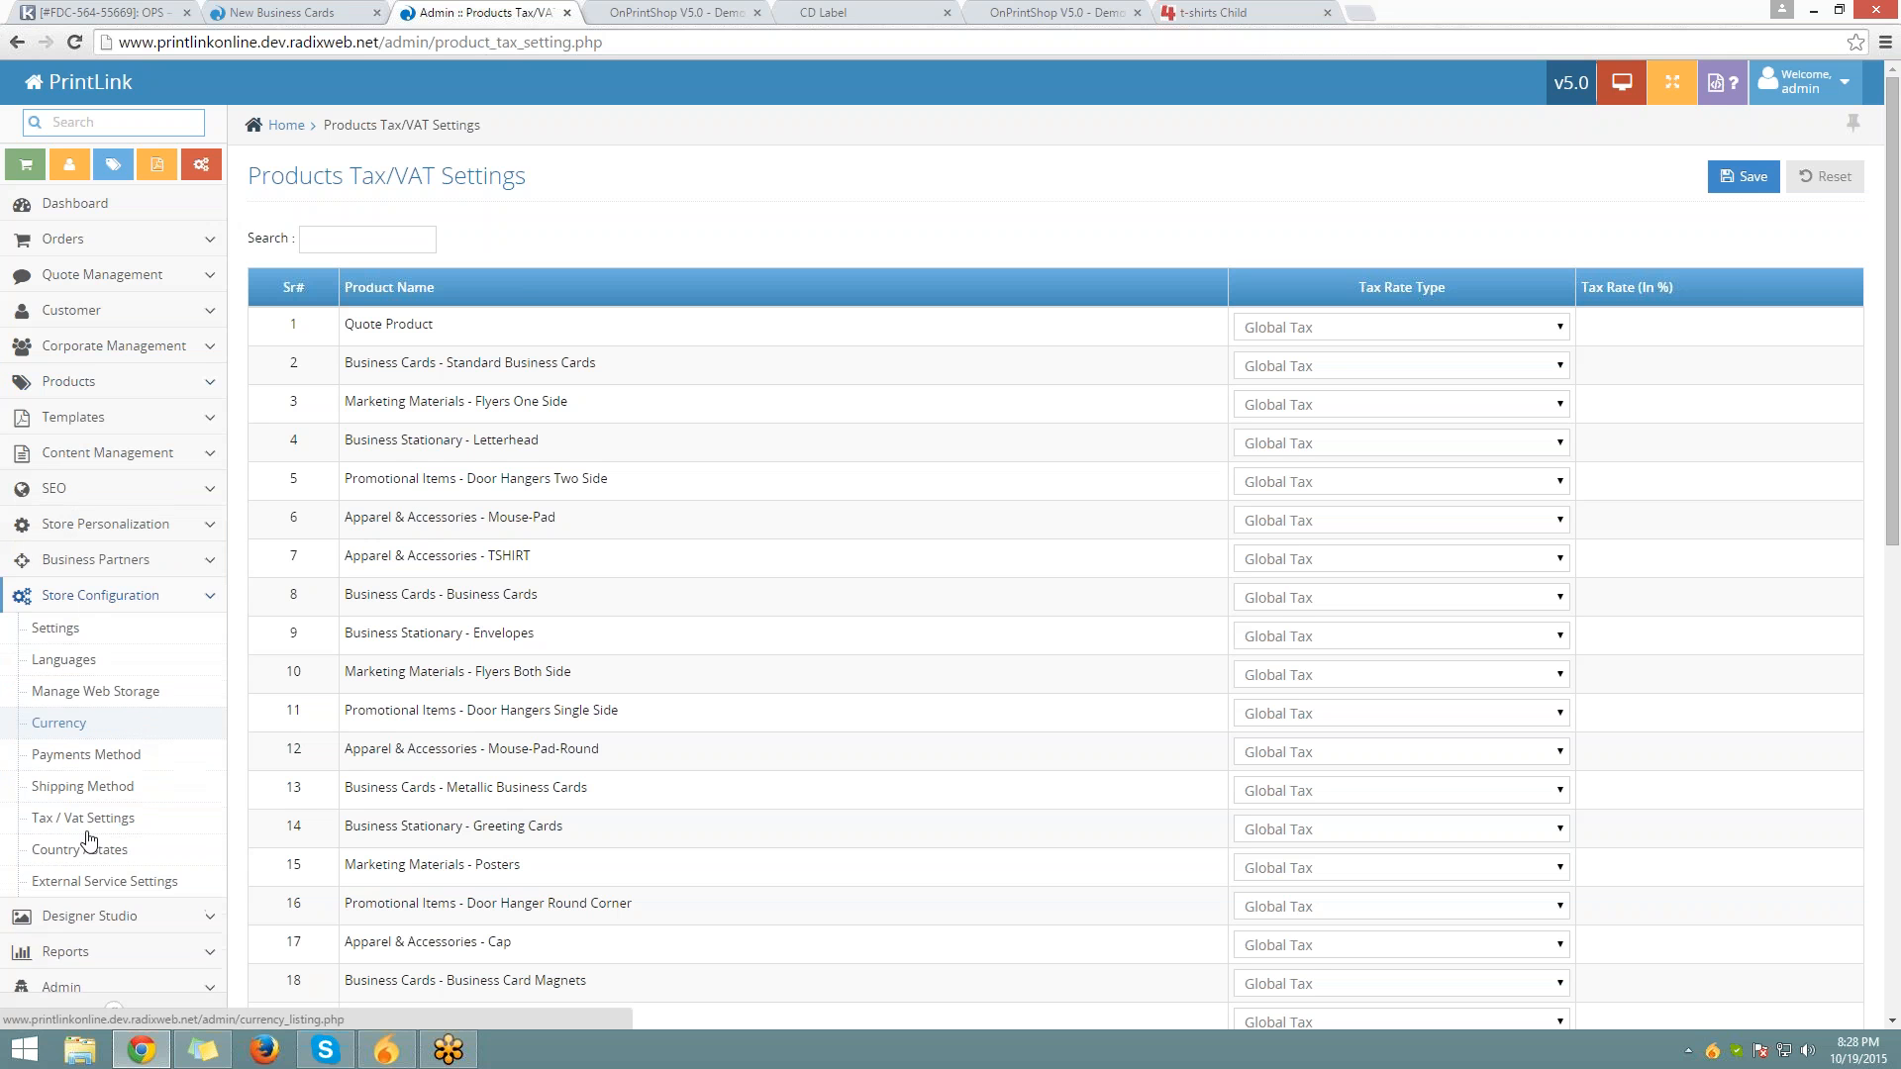
{"action": "middle_click", "coordinate": [97, 827]}
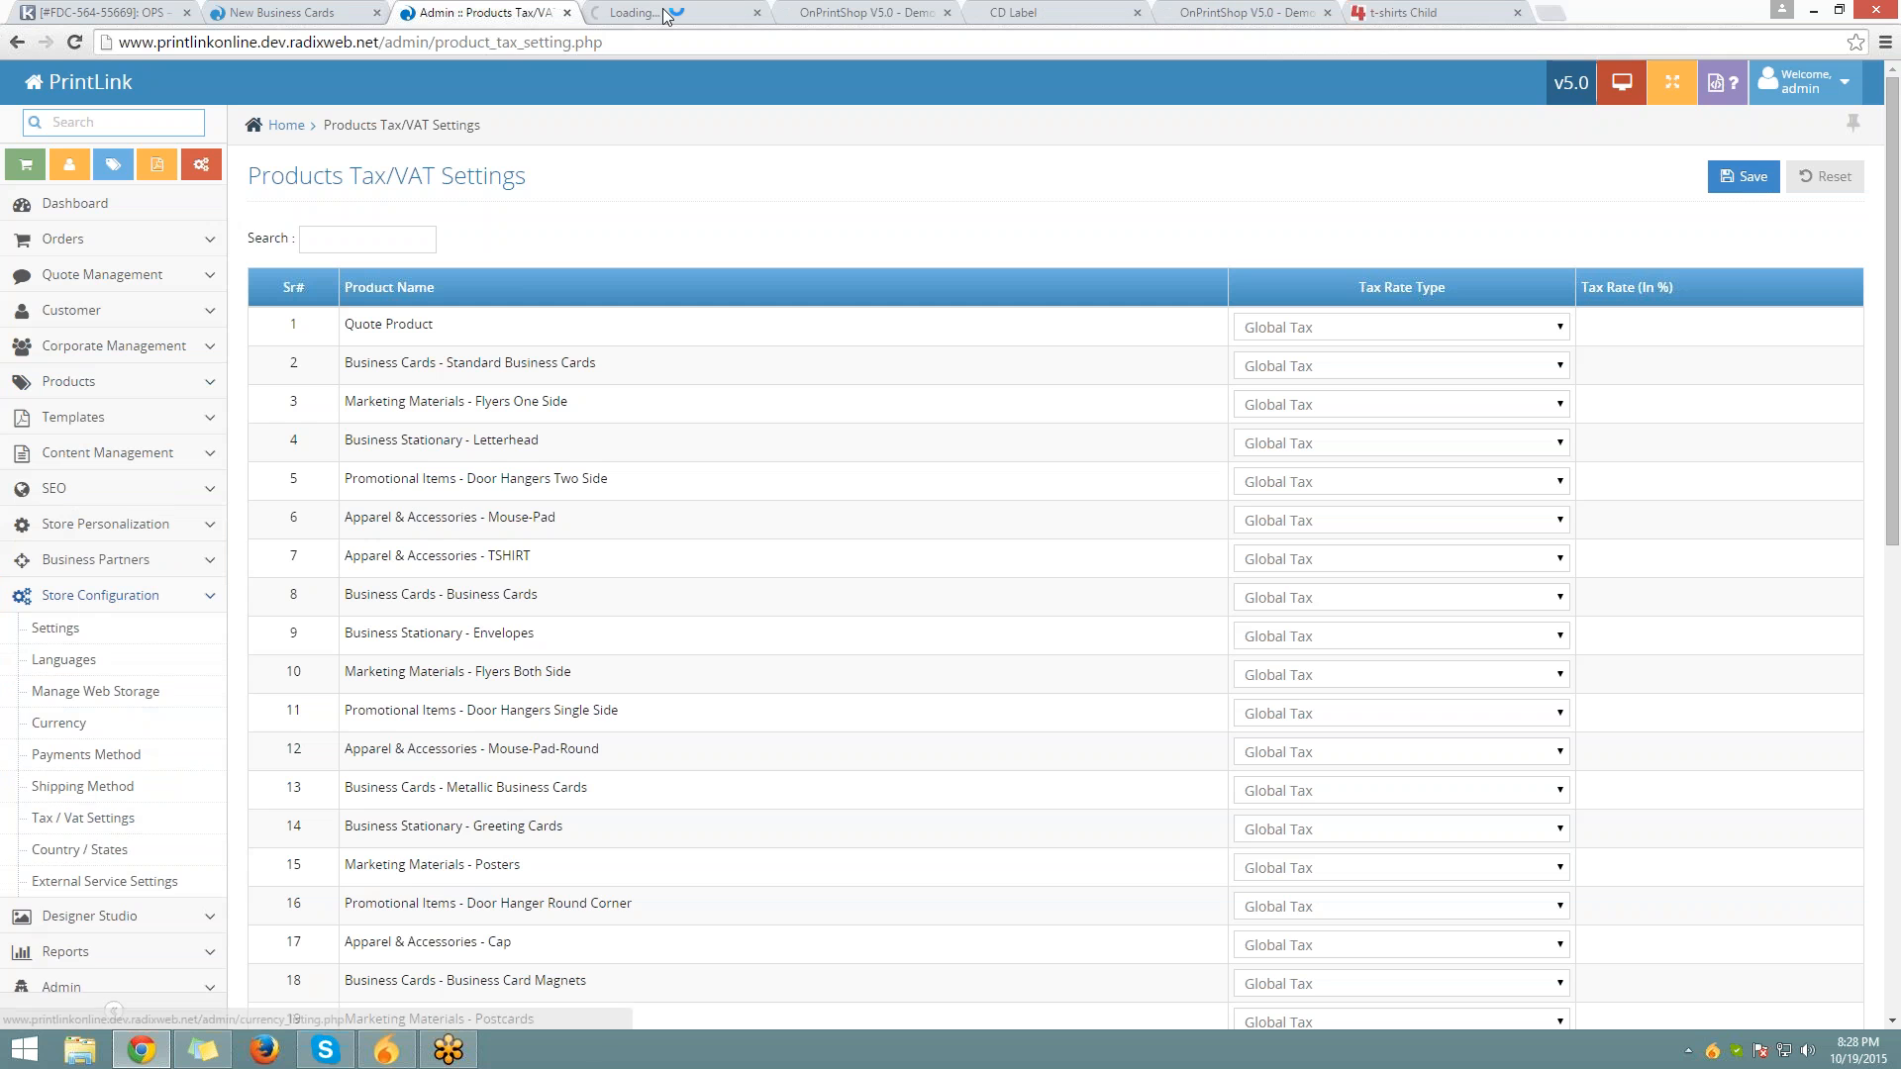
{"action": "left_click", "coordinate": [666, 14]}
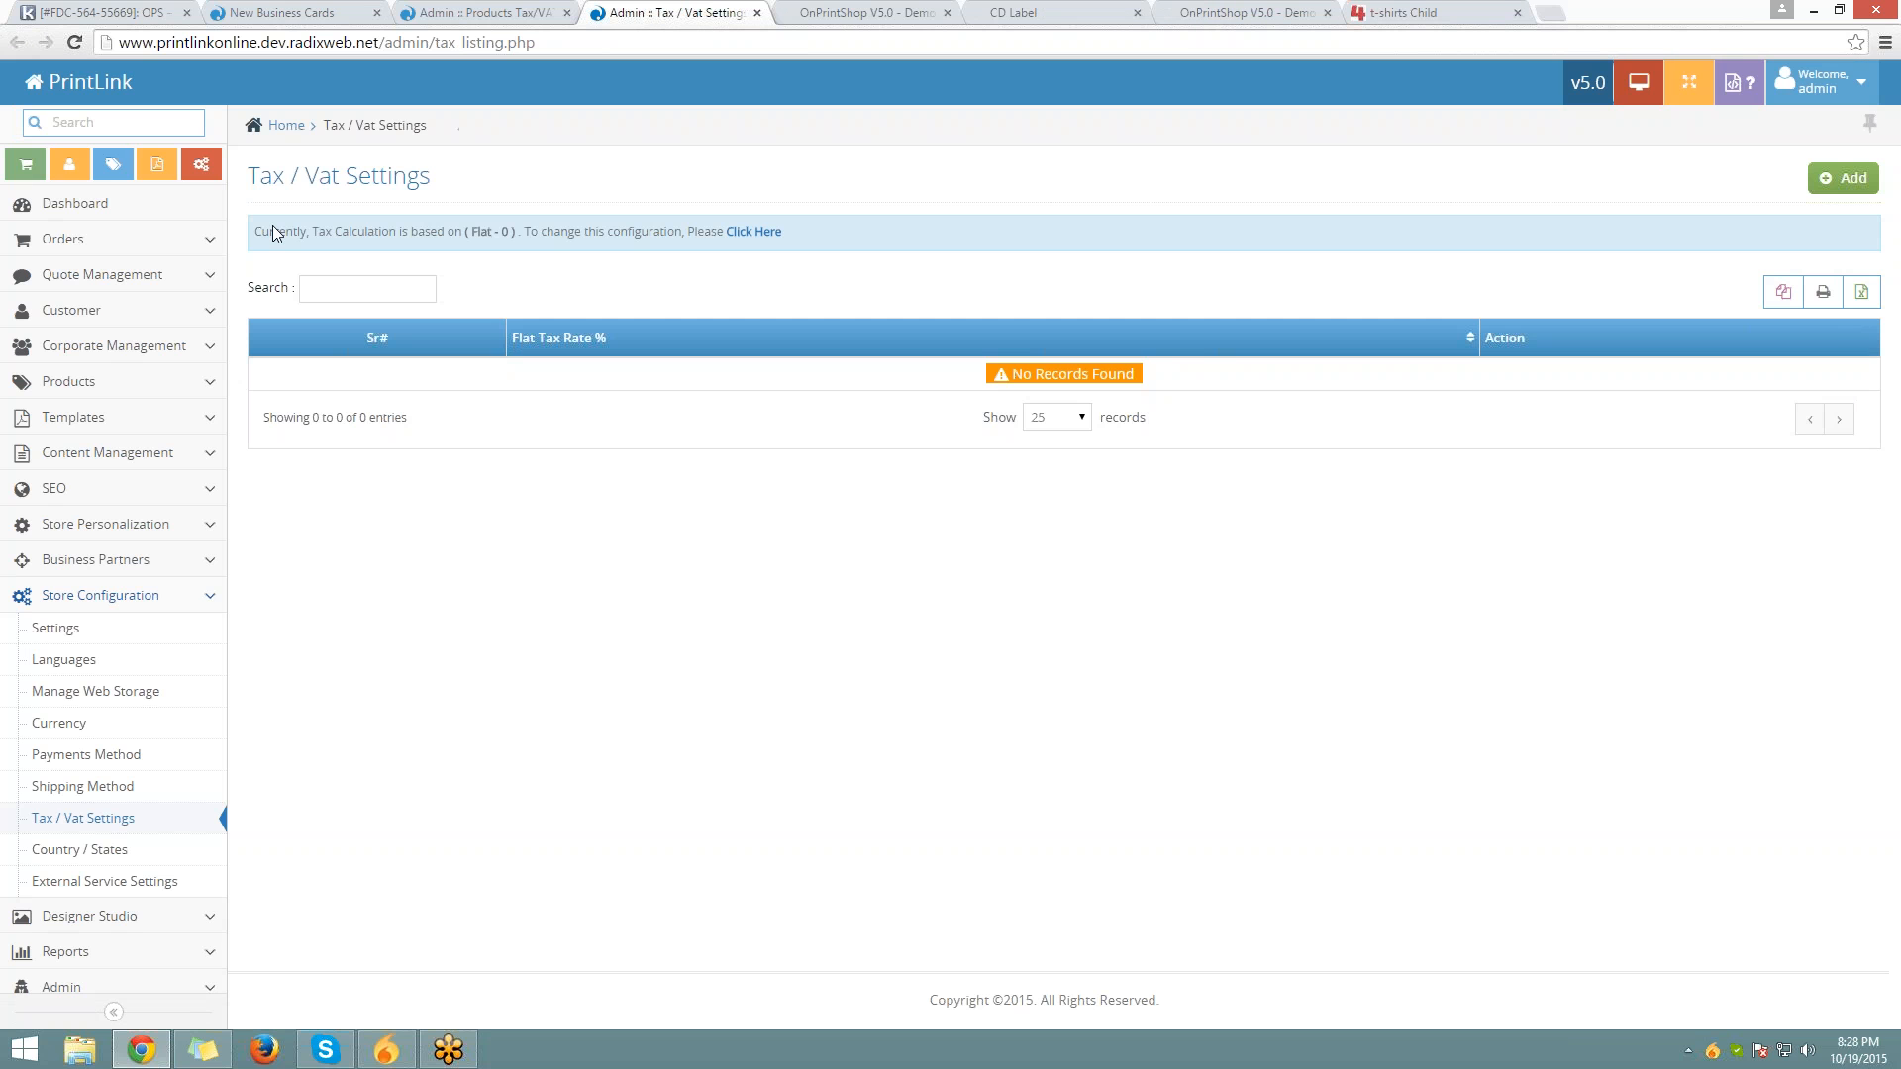
{"action": "left_click", "coordinate": [763, 231]}
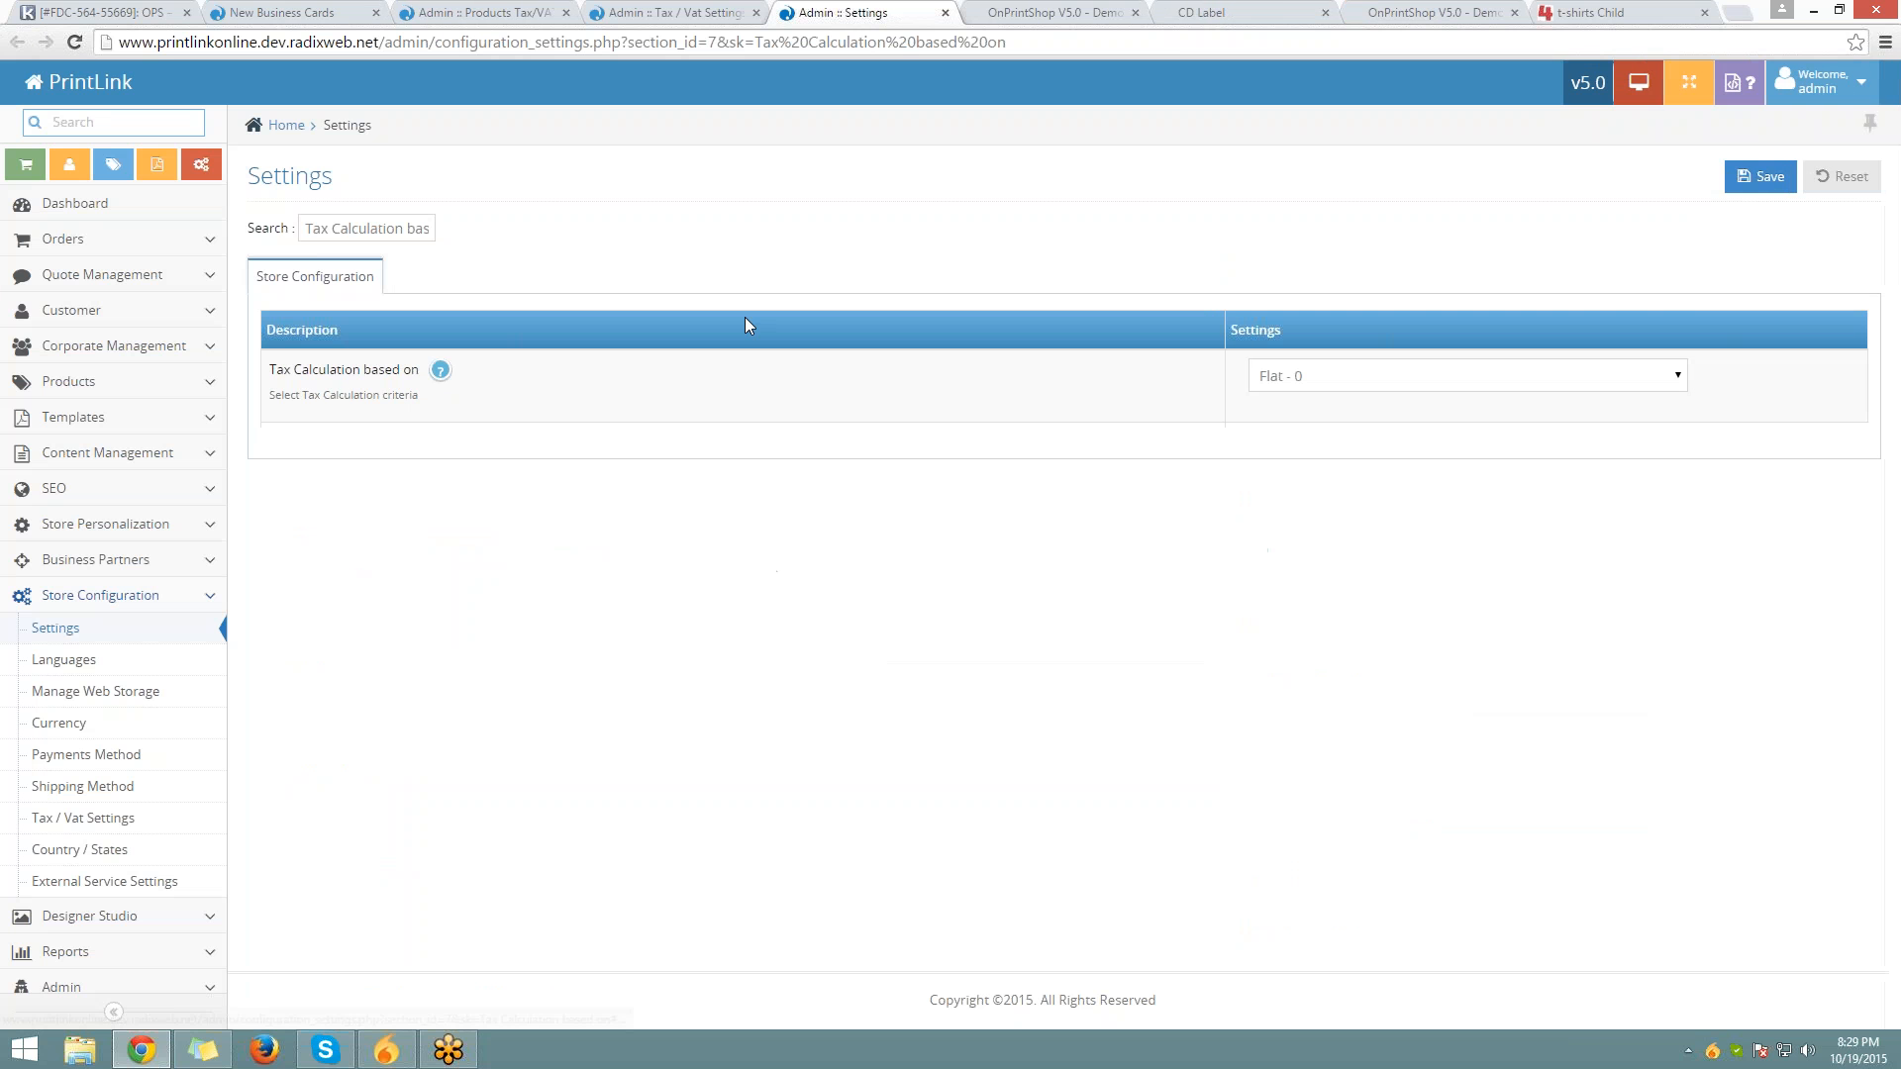
Check the tax calculation choices, keep Flat - 0, and go back to the Tax / Vat Settings list
{"action": "left_click", "coordinate": [1494, 381]}
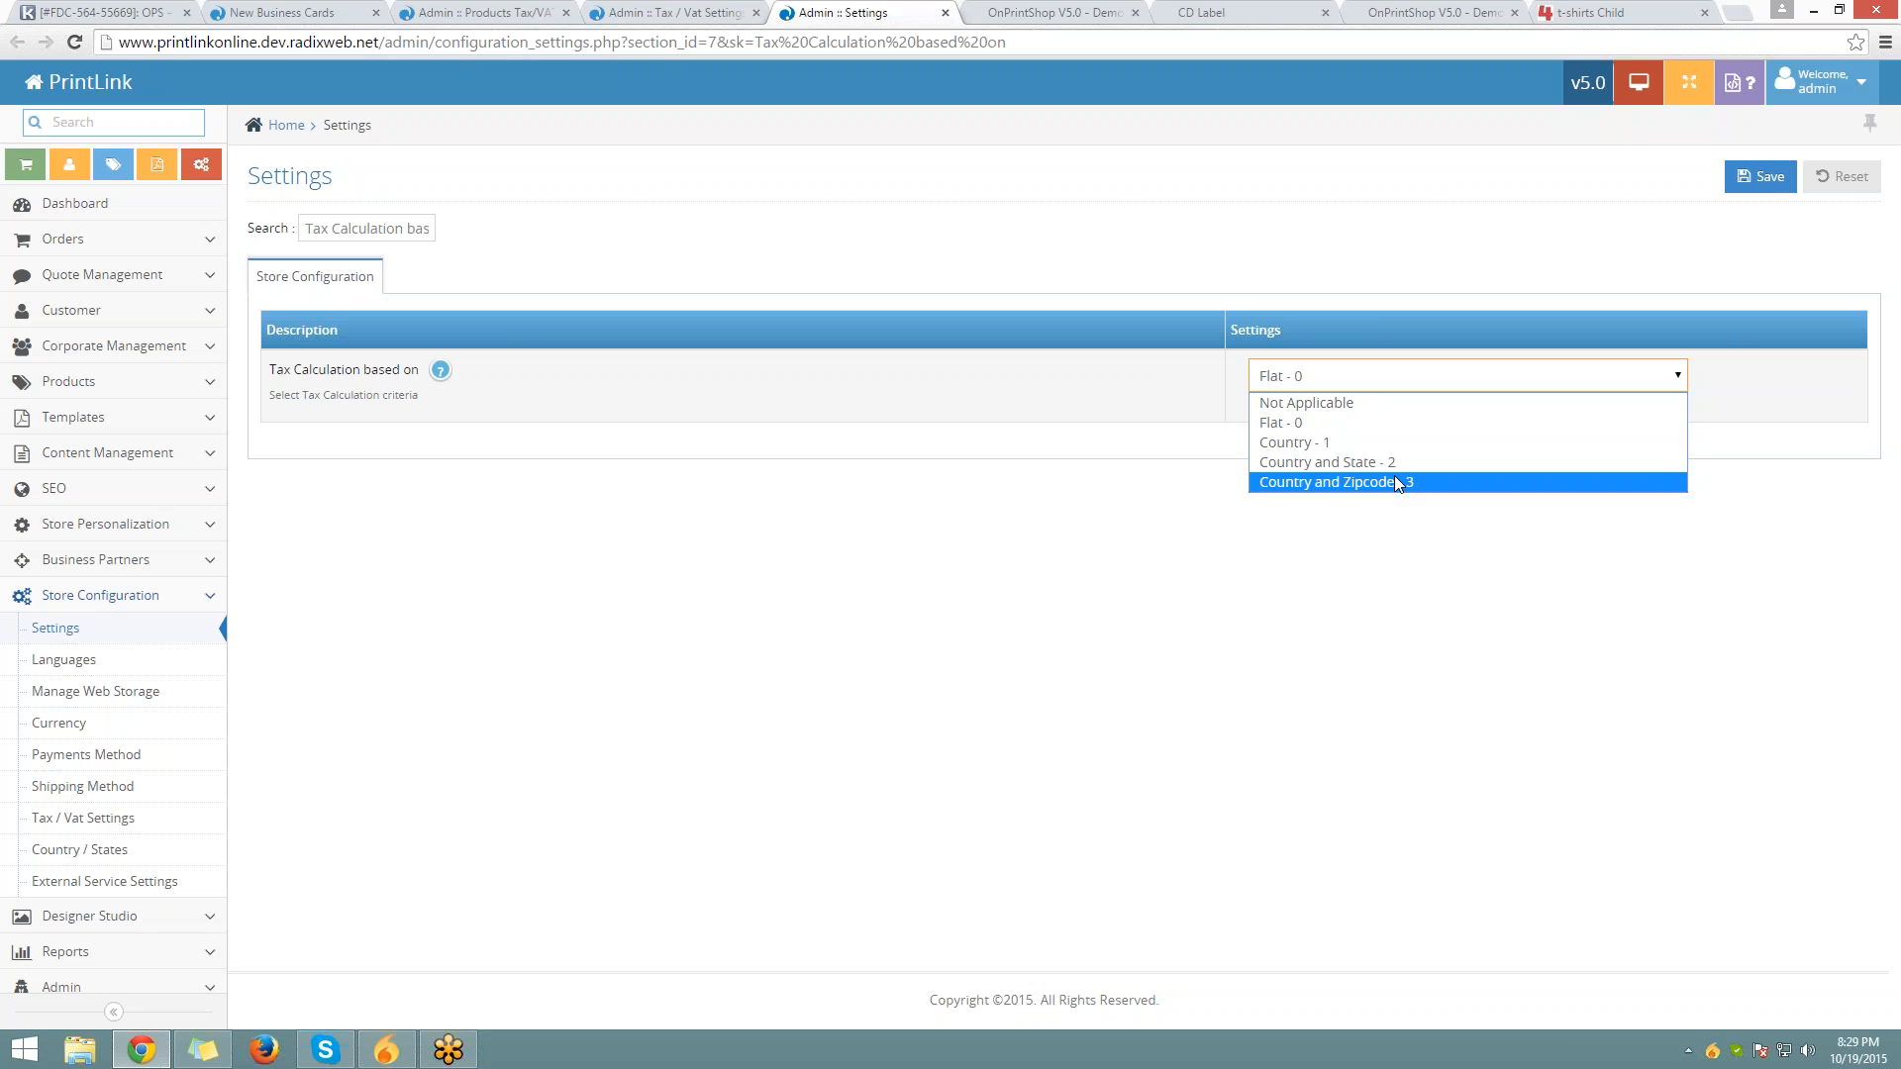
{"action": "left_click", "coordinate": [118, 829]}
{"action": "left_click", "coordinate": [118, 830]}
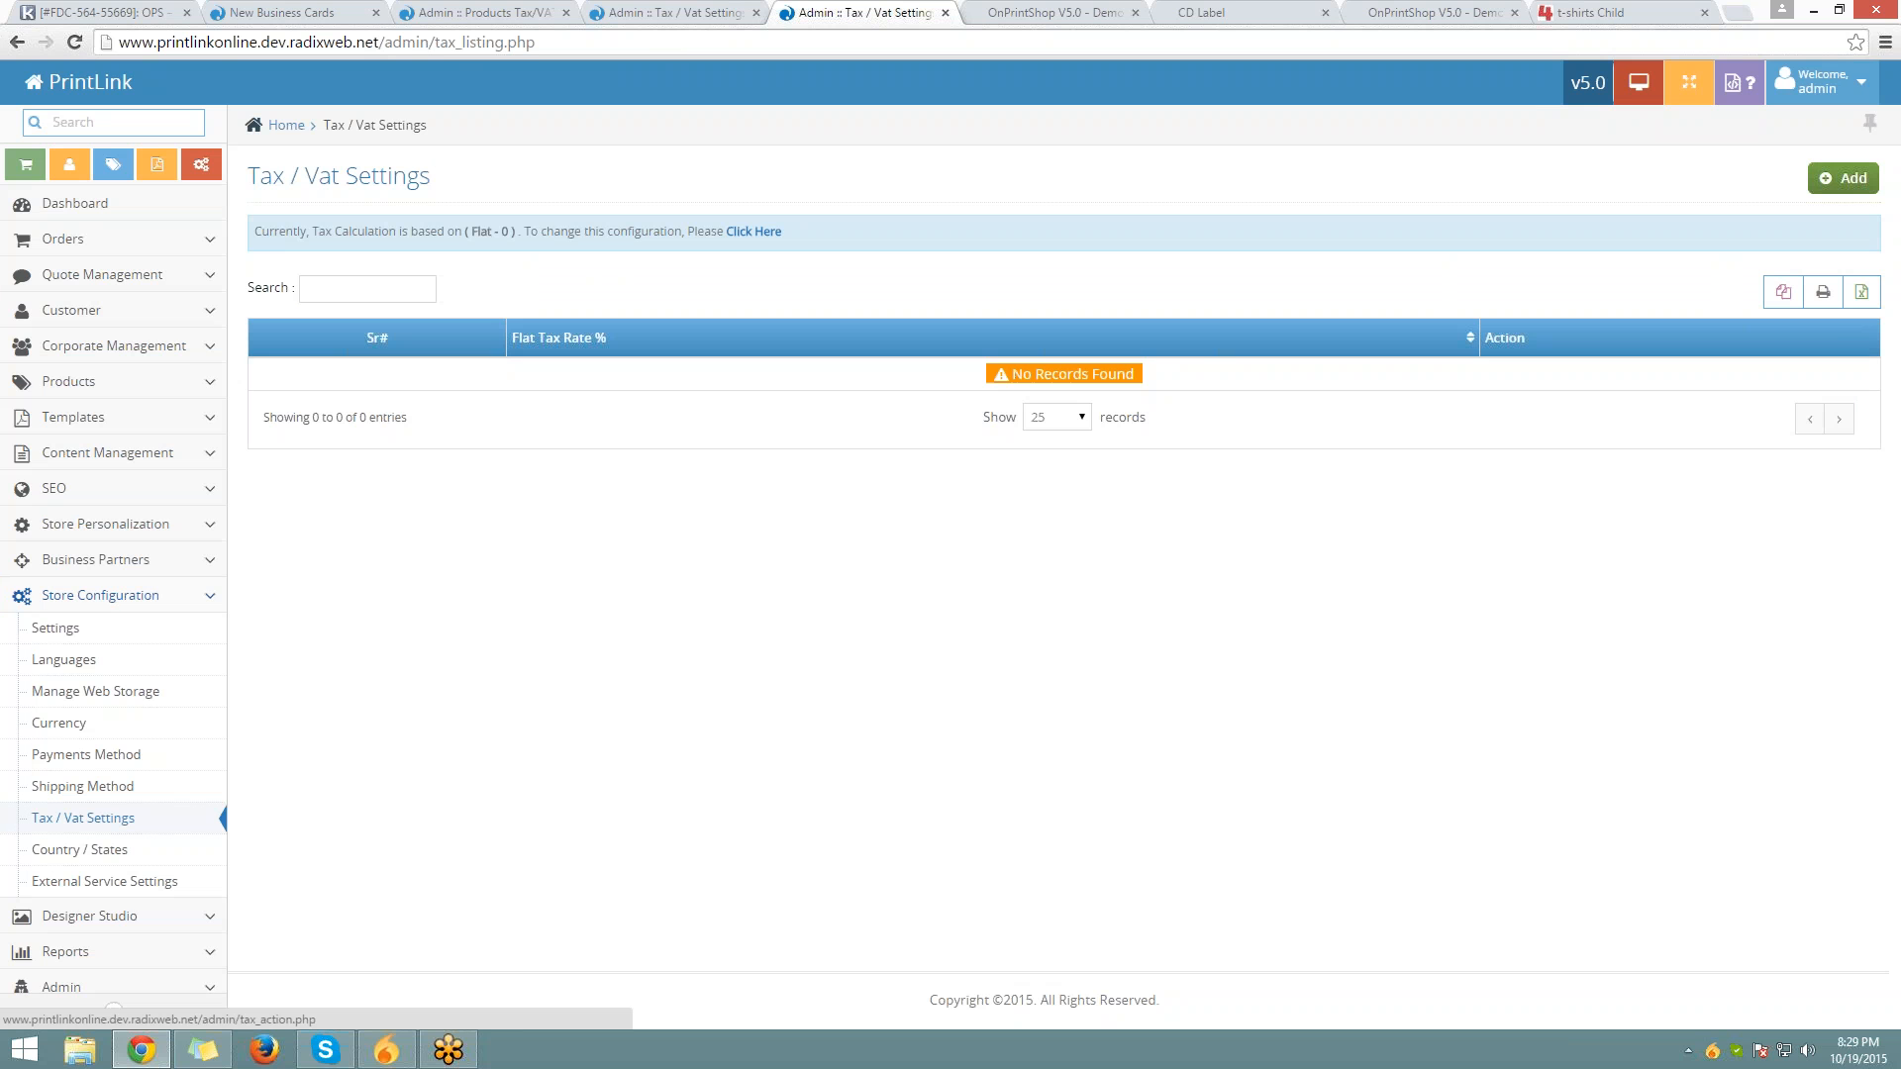
Open the Add Tax / Vat Settings form and click into the Tax Rate (In %) field
{"action": "left_click", "coordinate": [1843, 178]}
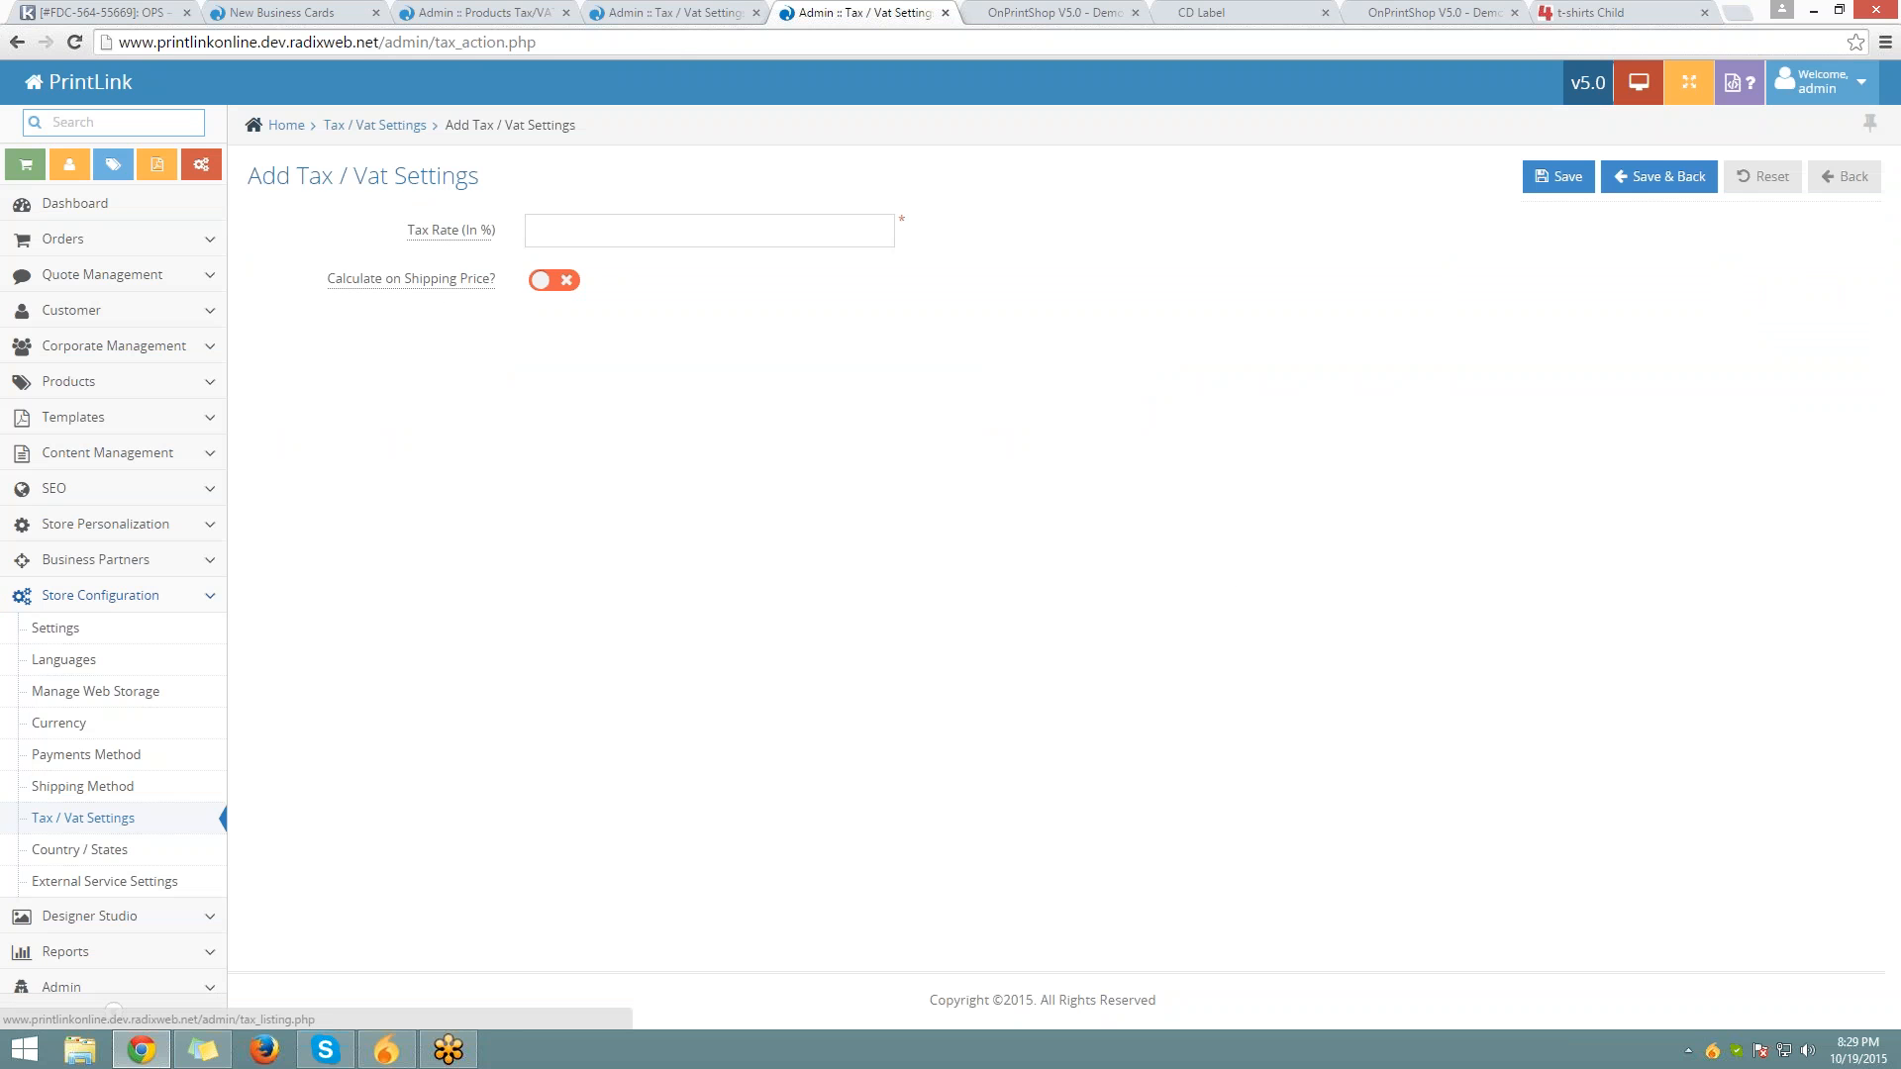
{"action": "left_click", "coordinate": [666, 224]}
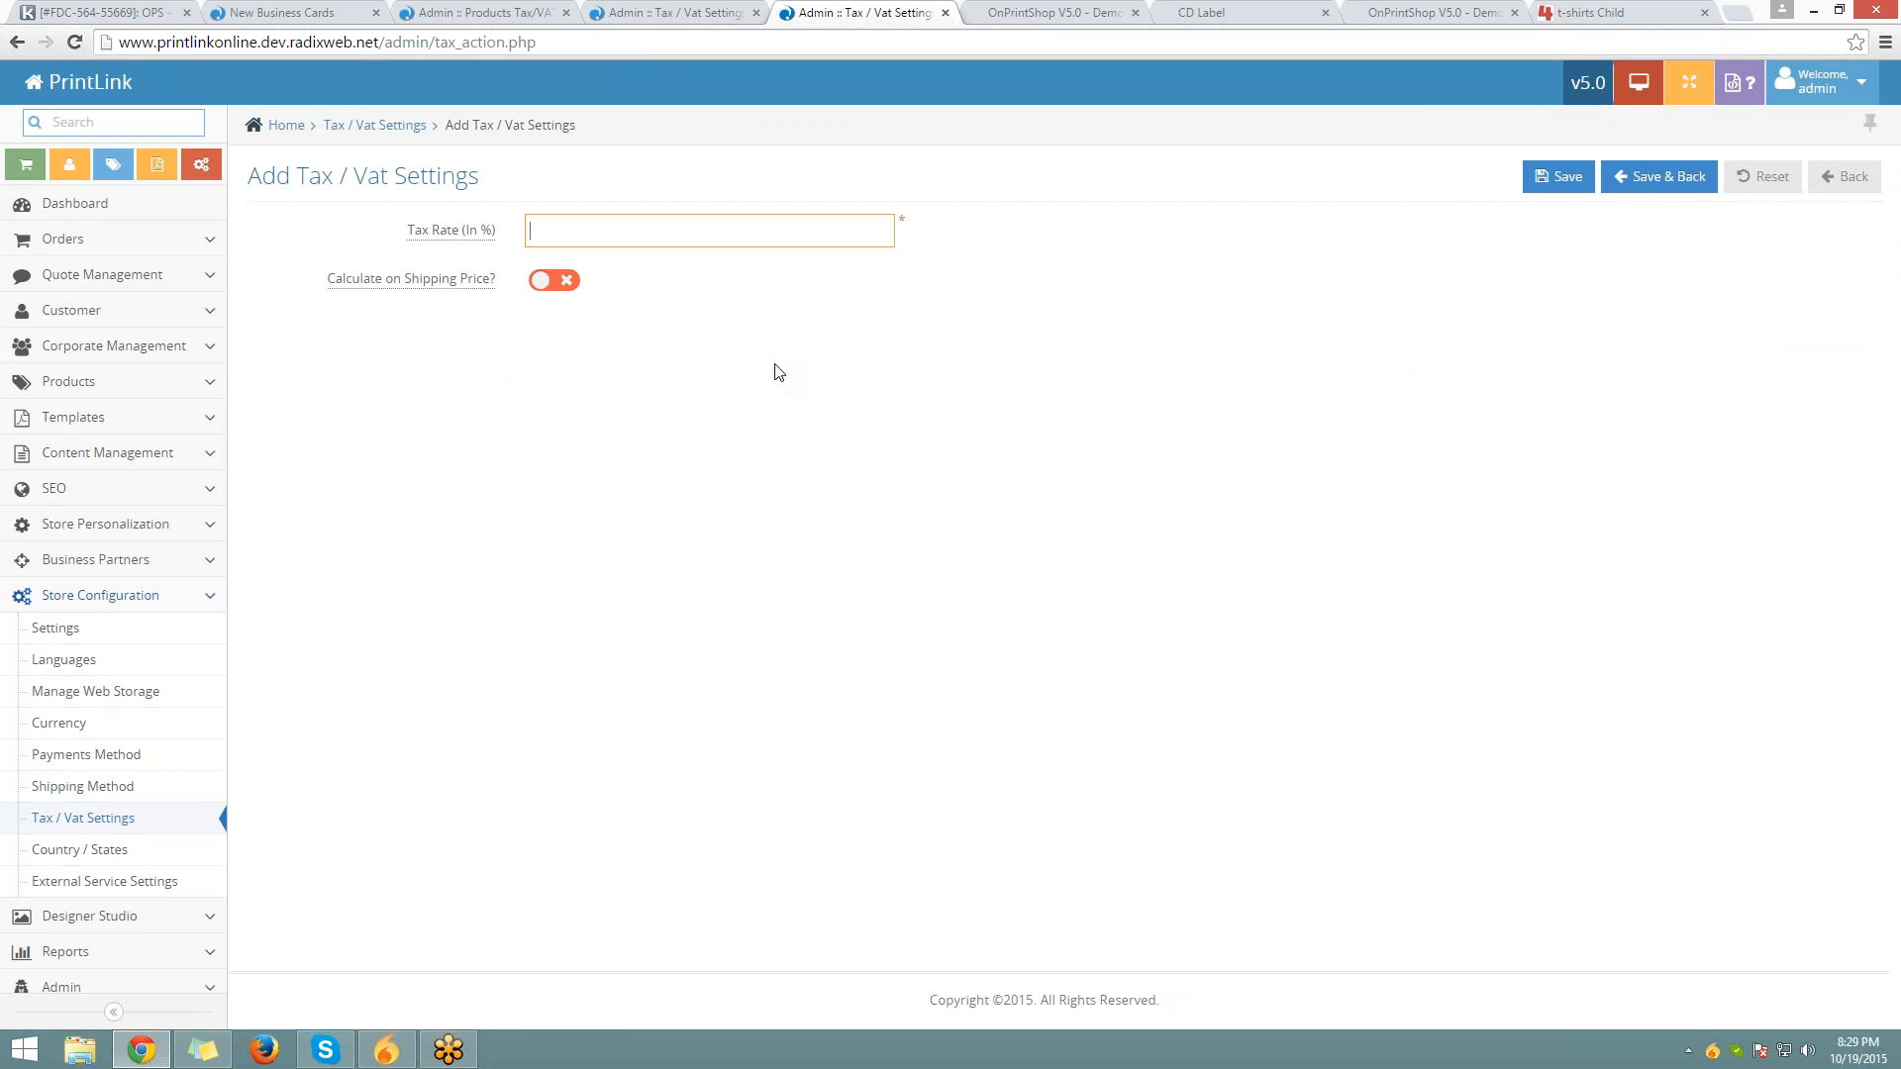
{"action": "left_click", "coordinate": [59, 383]}
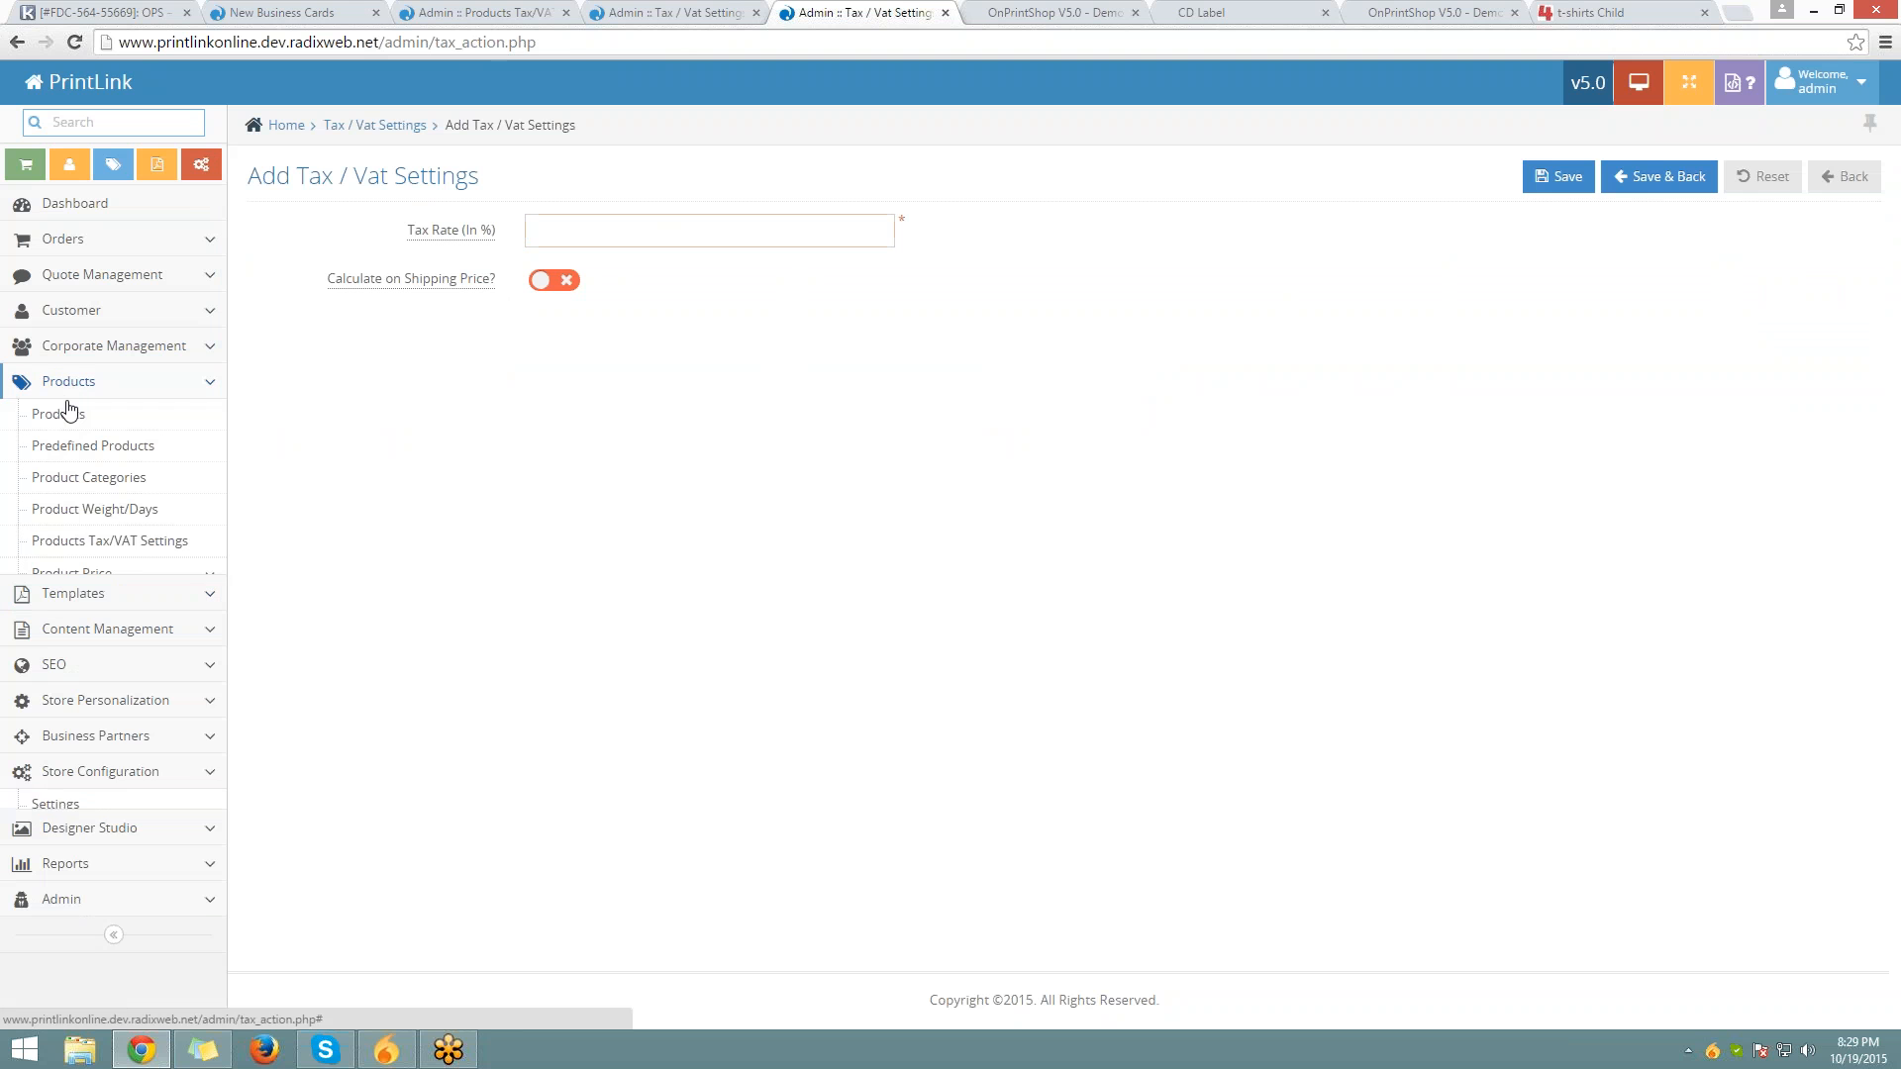
{"action": "left_click", "coordinate": [106, 543]}
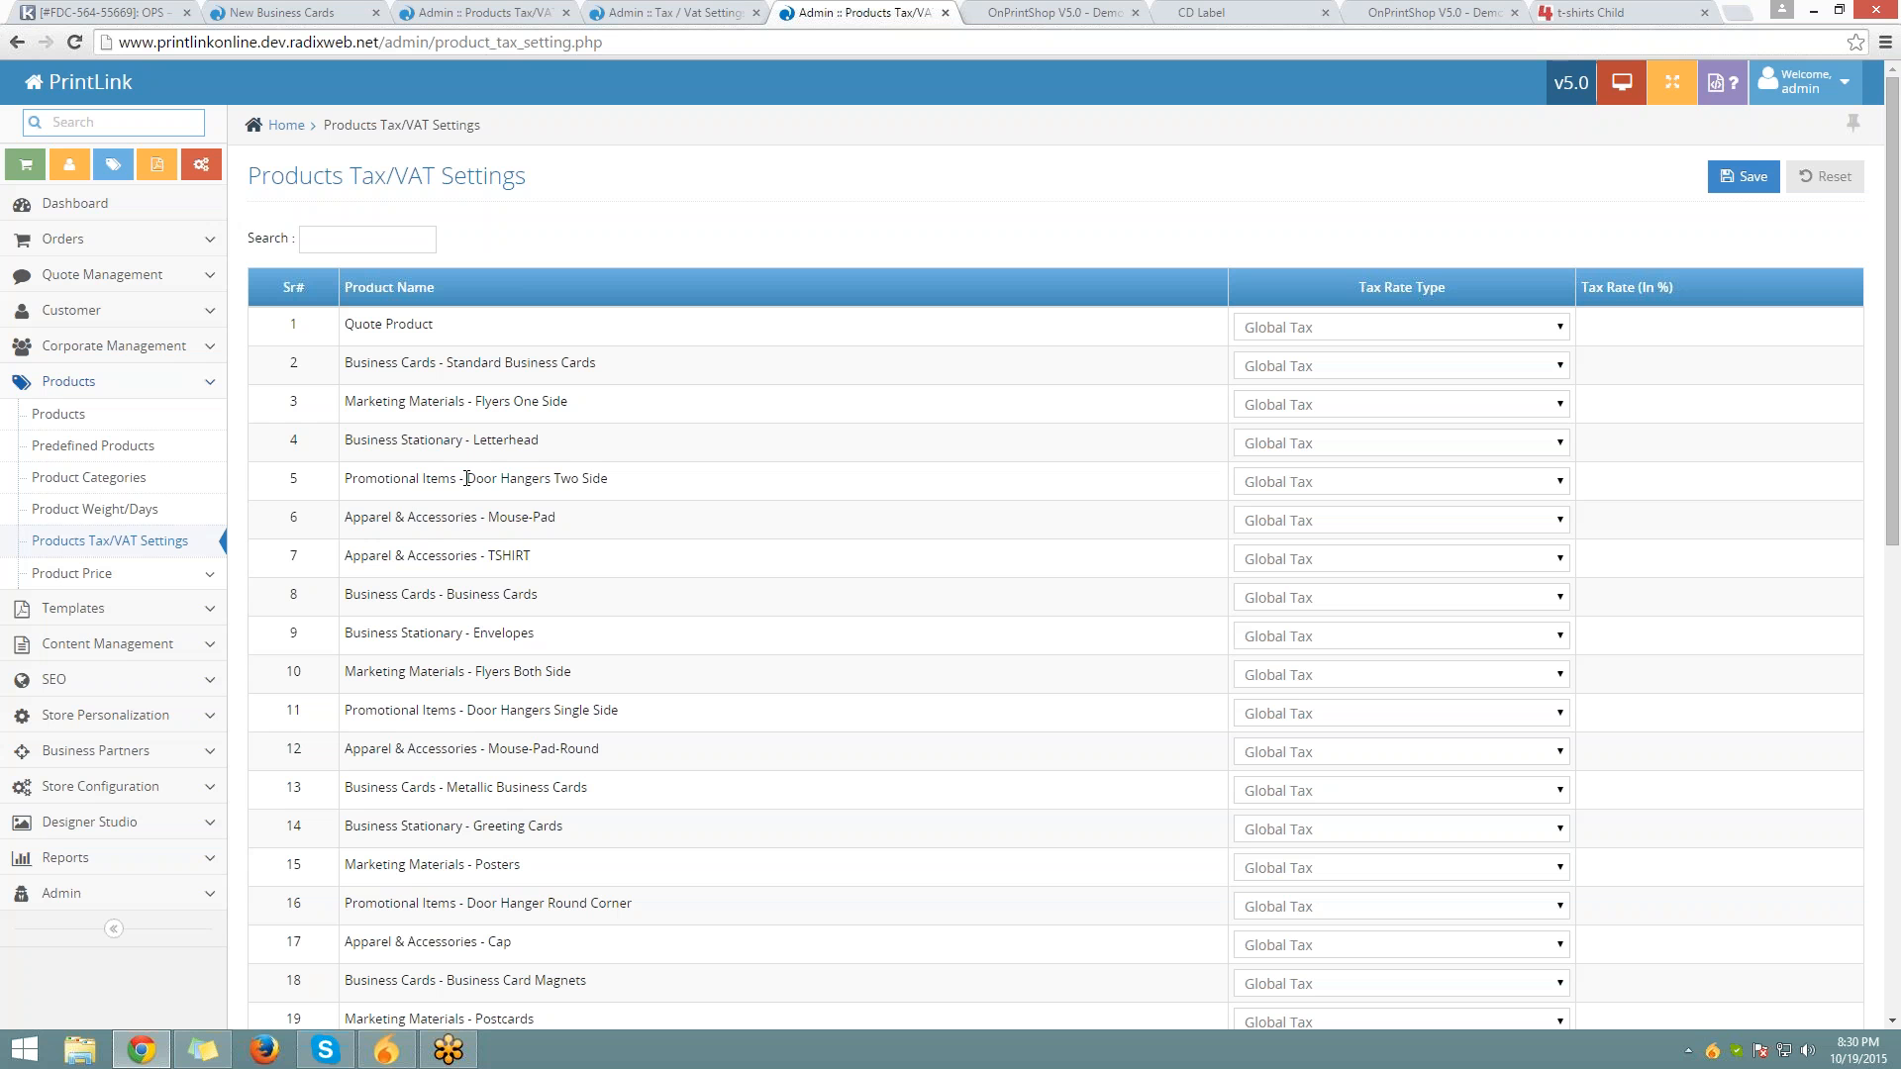
Switch Door Hangers Two Side to No Tax, then back to Global Tax
{"action": "left_click_drag", "start_coordinate": [465, 478], "coordinate": [624, 467]}
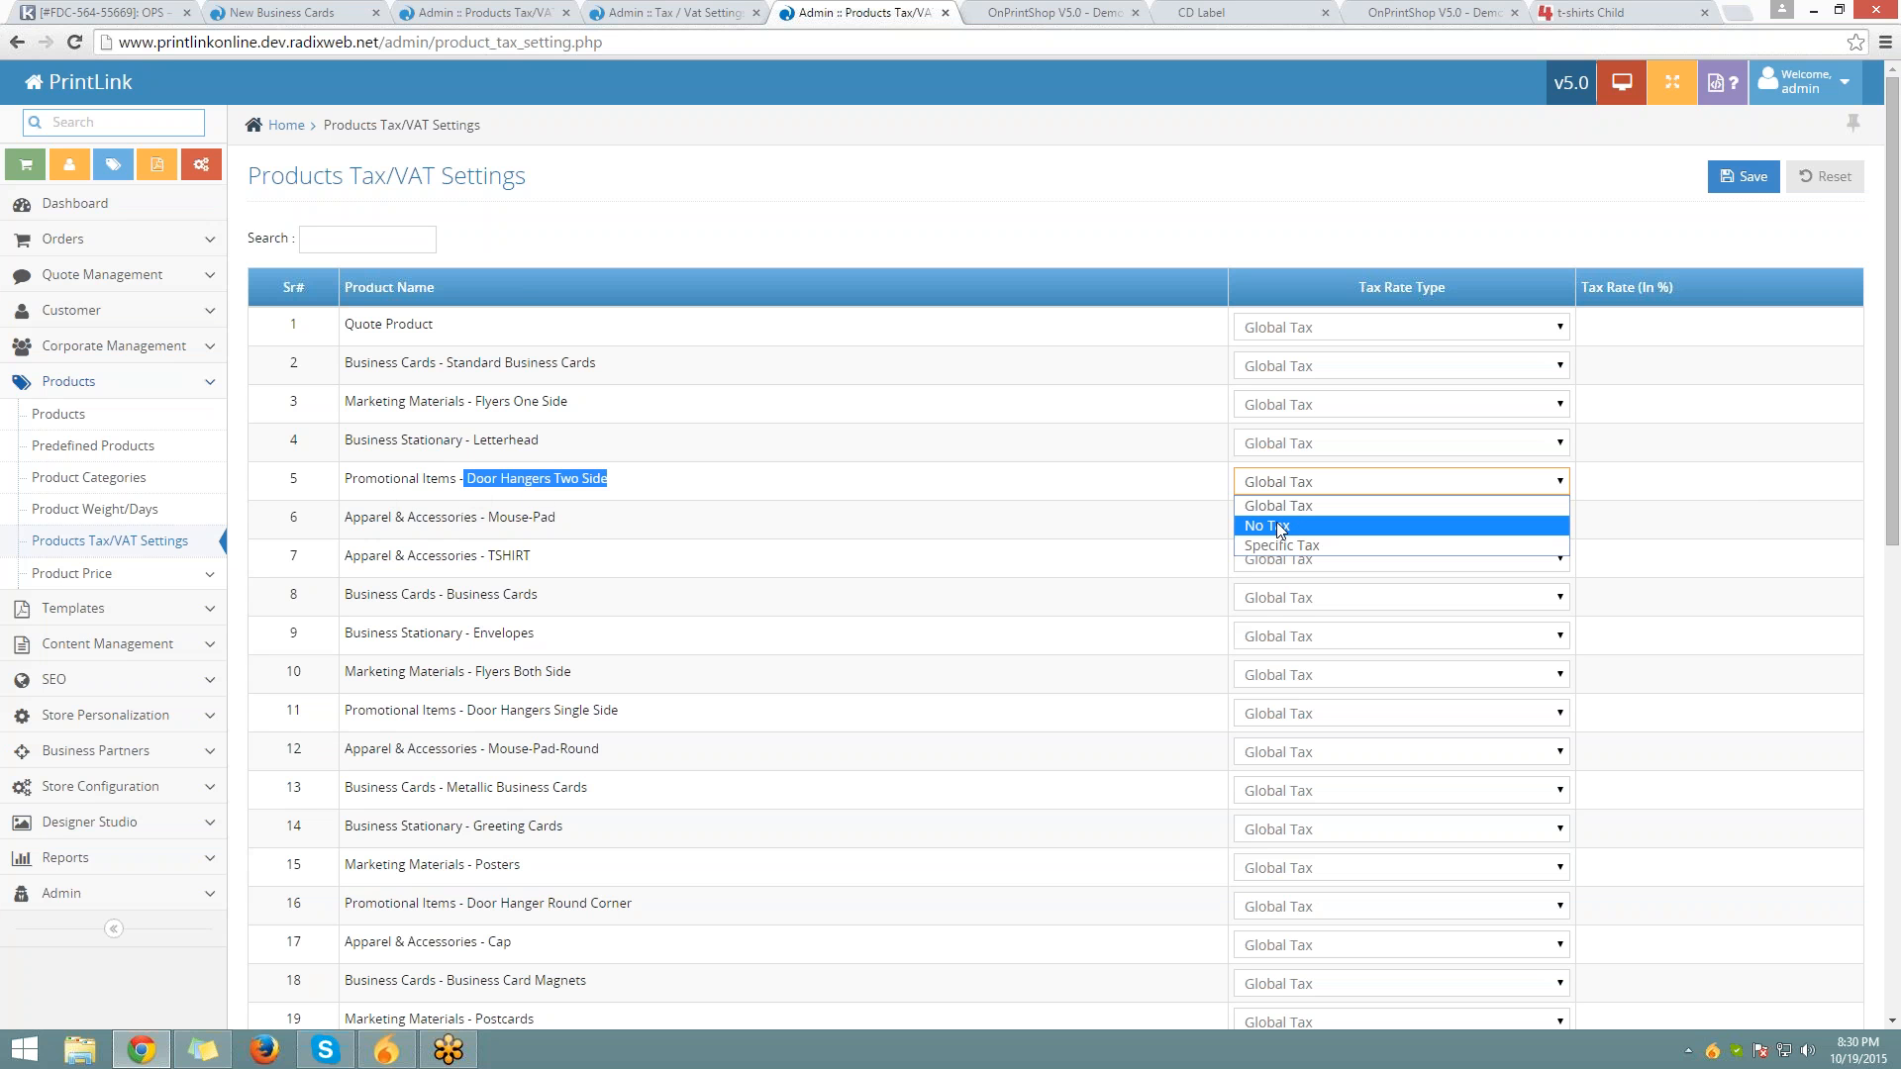
{"action": "left_click", "coordinate": [1278, 528]}
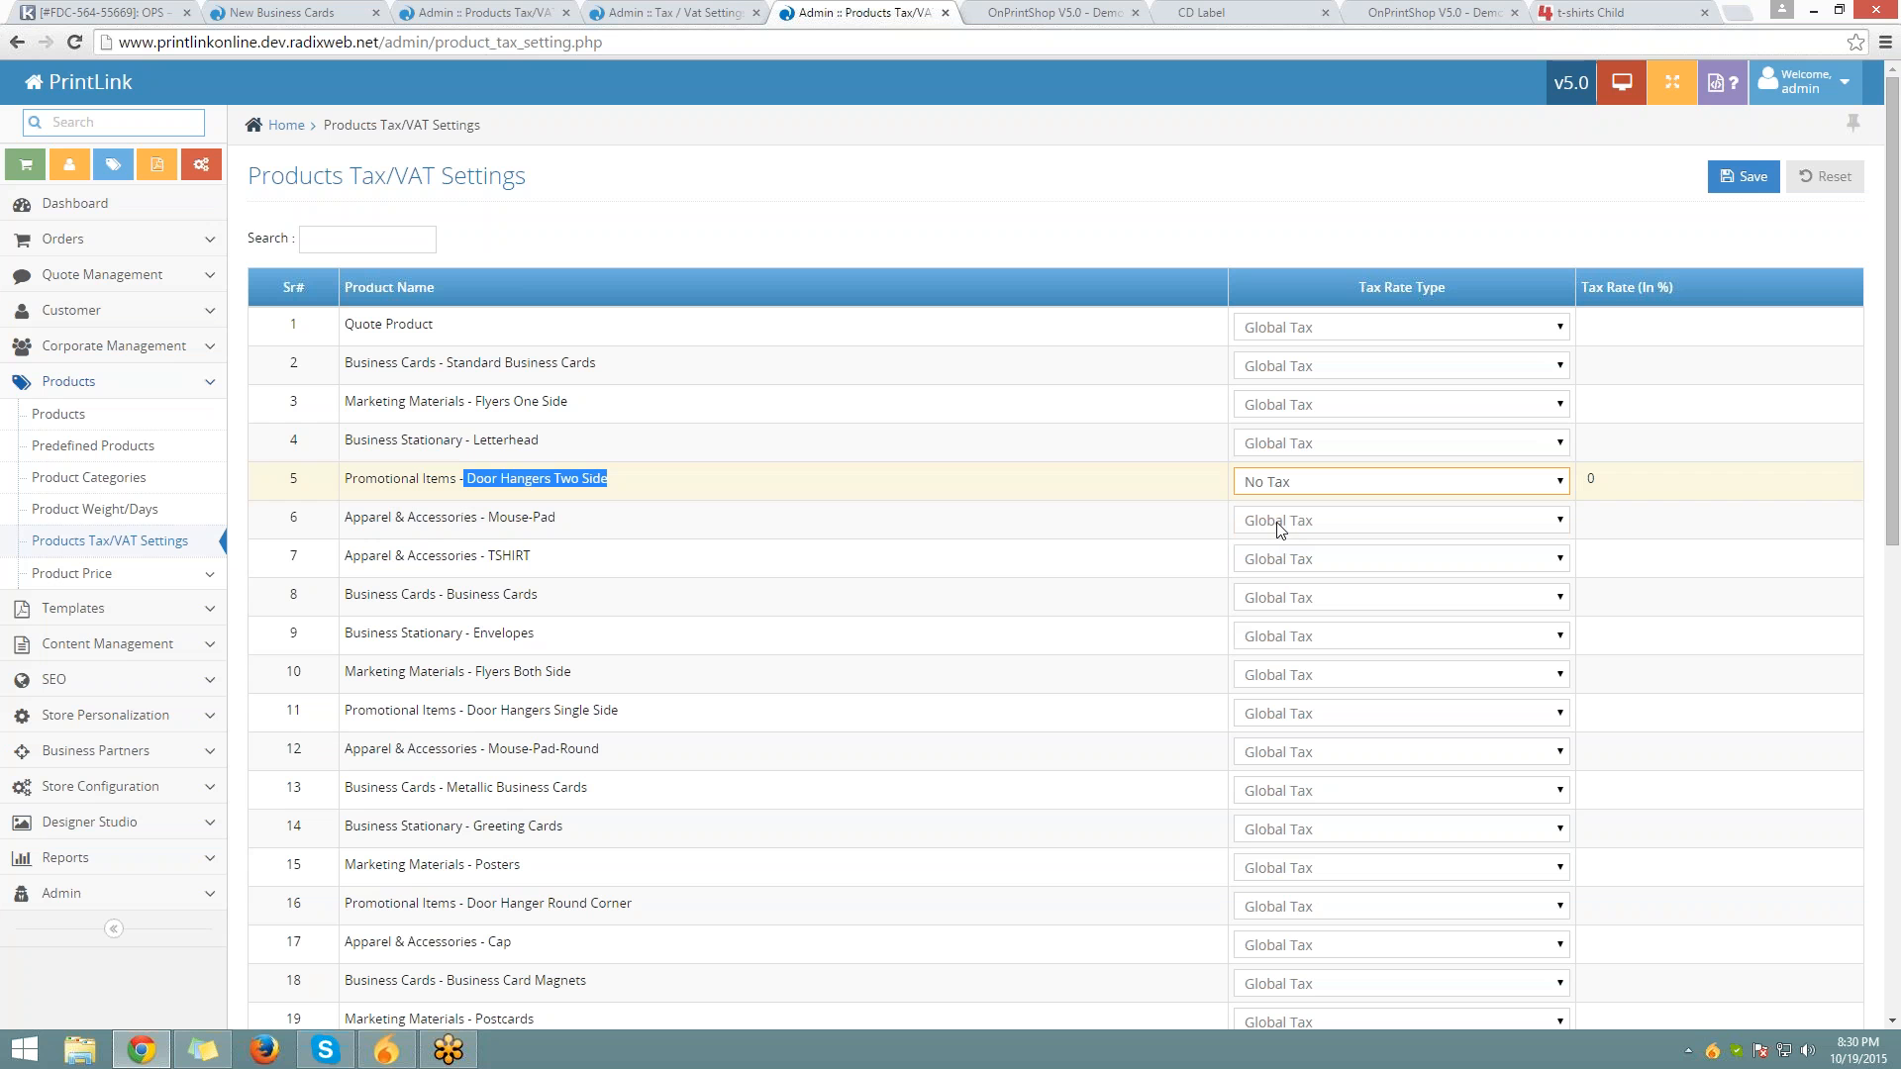
{"action": "left_click", "coordinate": [1277, 490]}
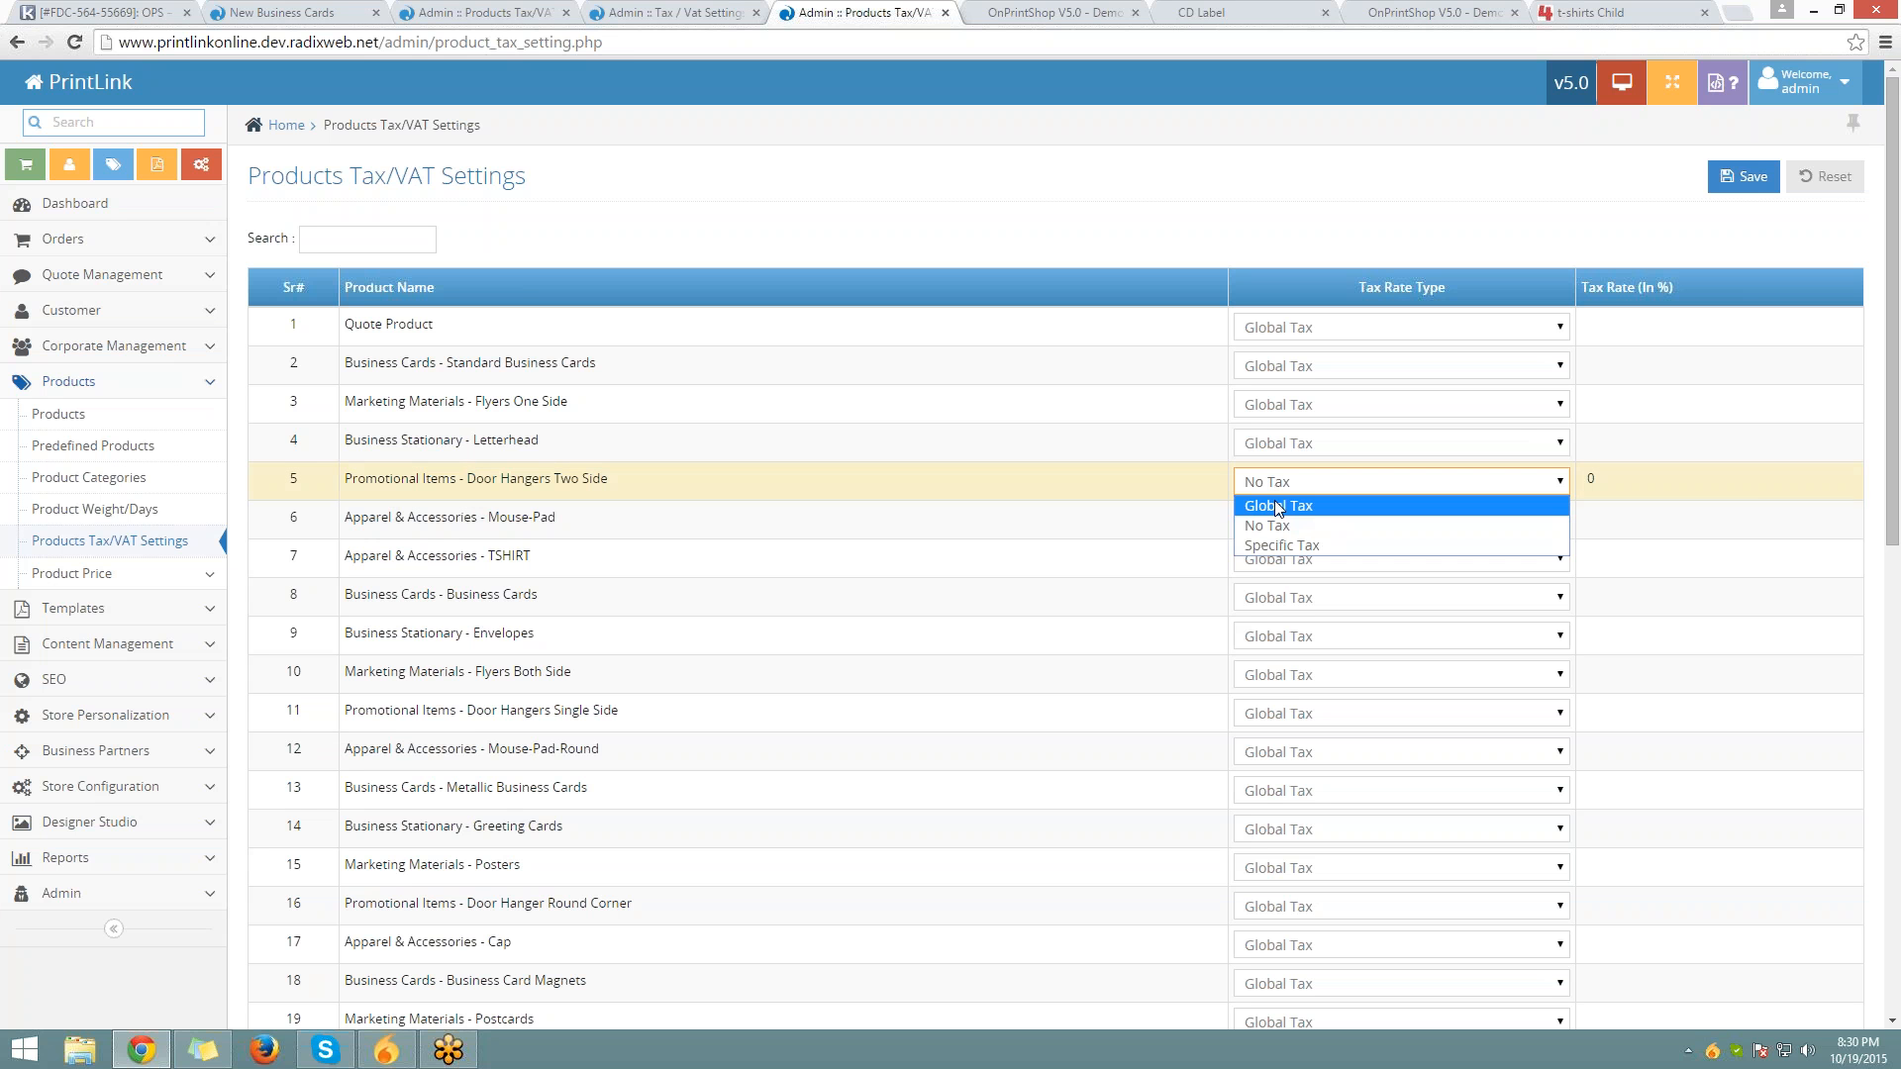
{"action": "left_click", "coordinate": [1274, 505]}
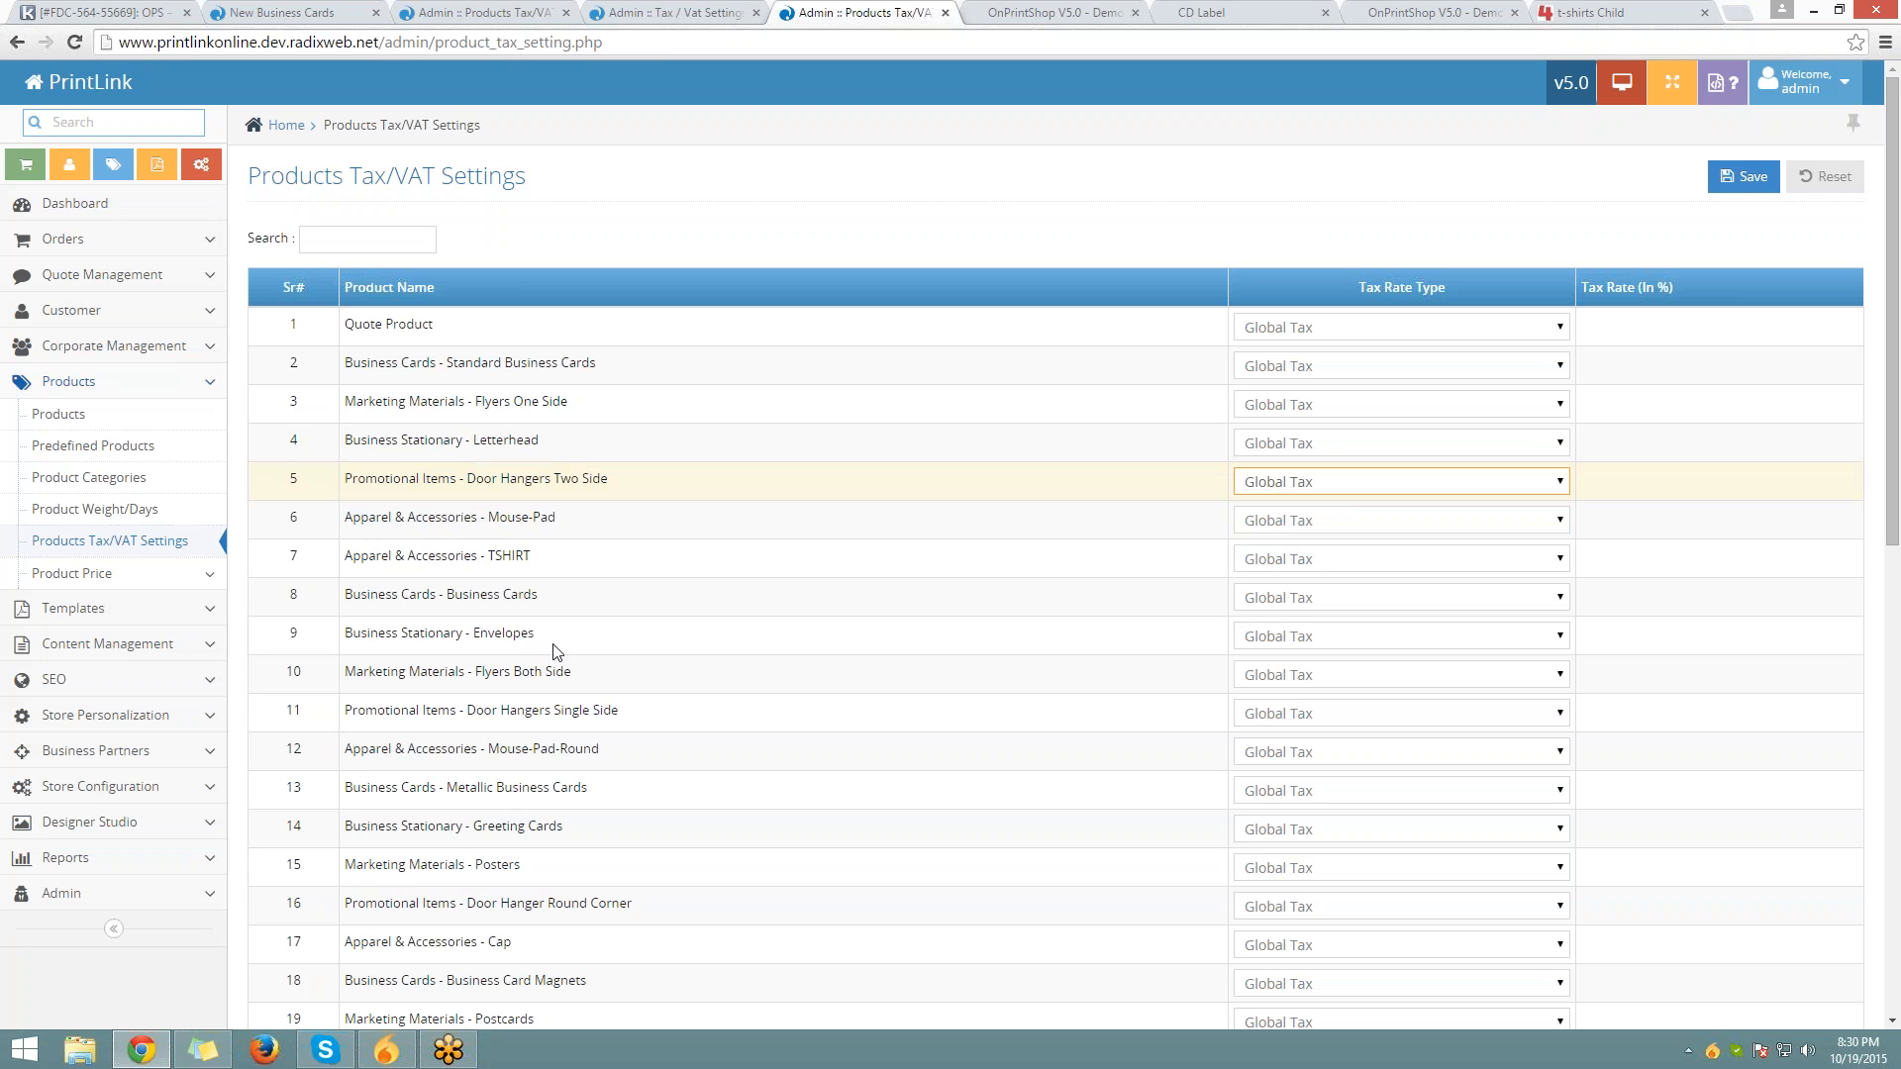
{"action": "left_click", "coordinate": [116, 788]}
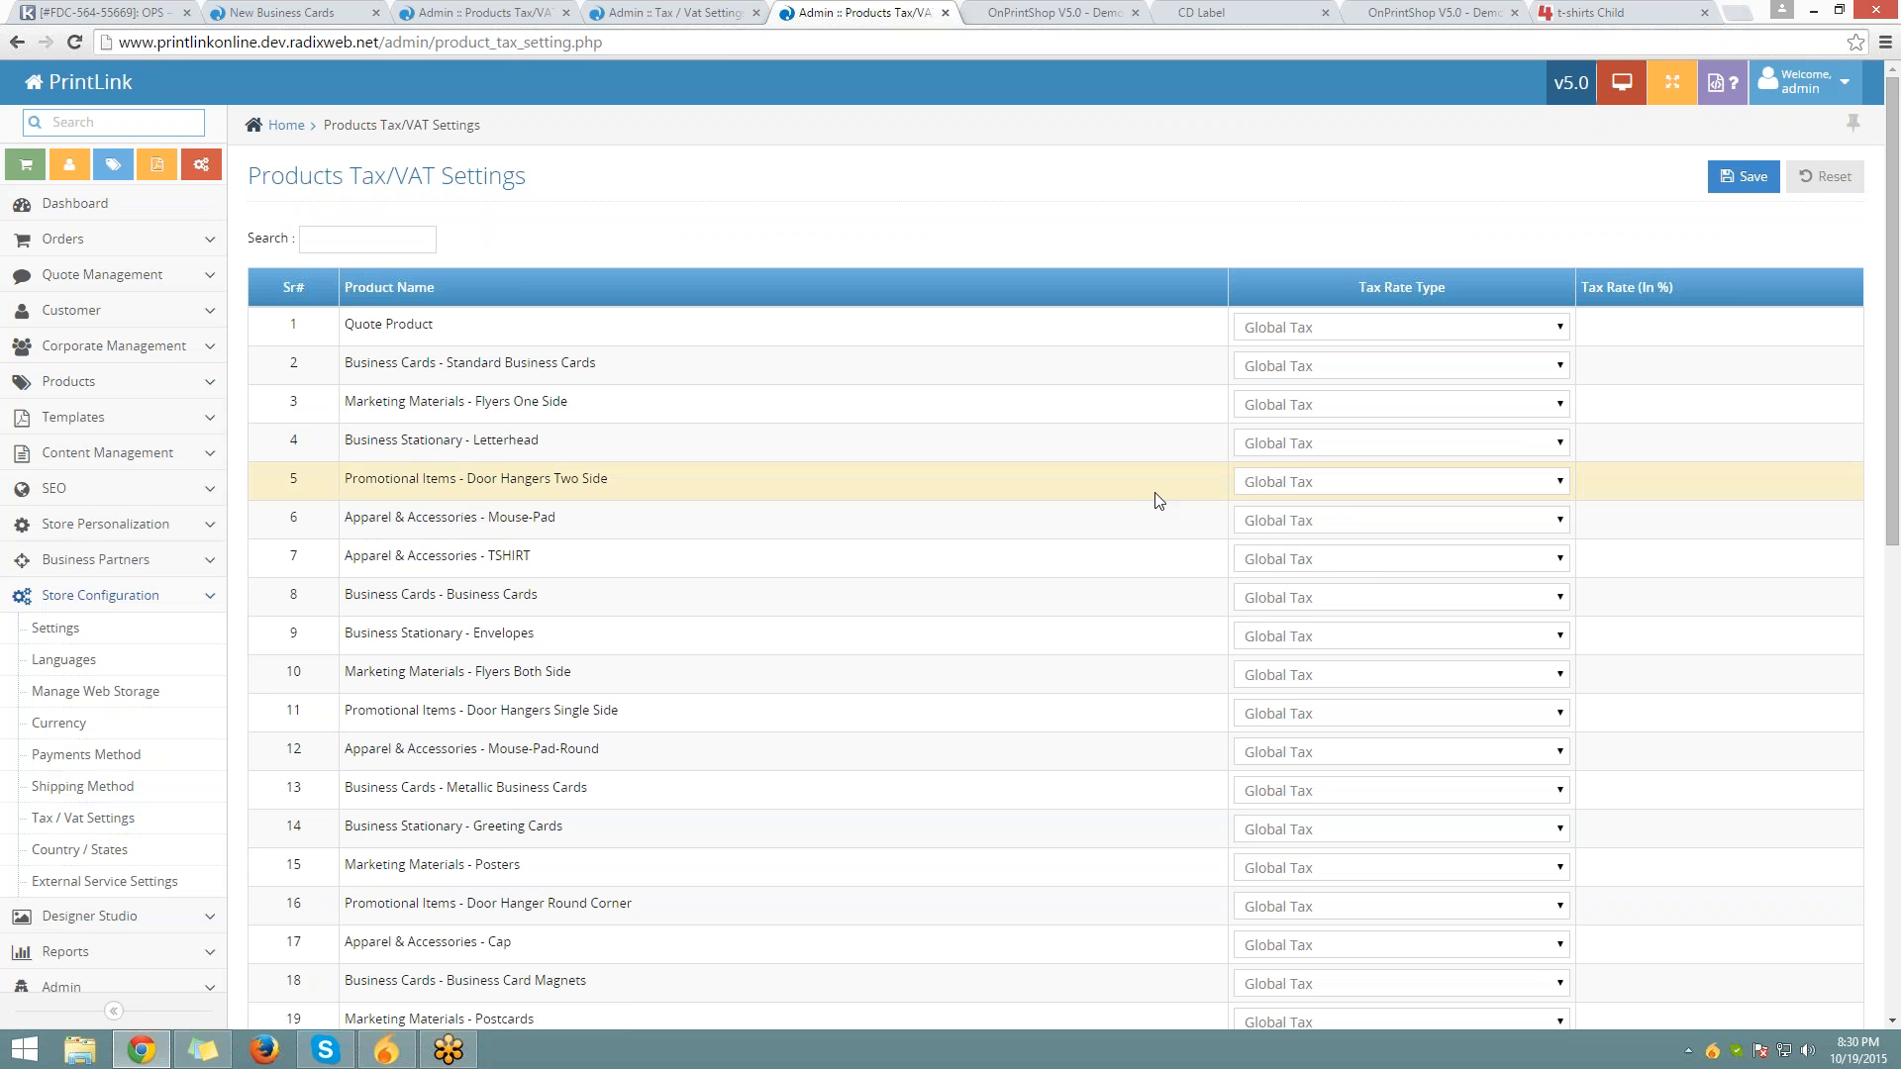
Set Door Hangers Two Side to Specific Tax, entering a rate of 18 then clearing it
{"action": "left_click", "coordinate": [1332, 486]}
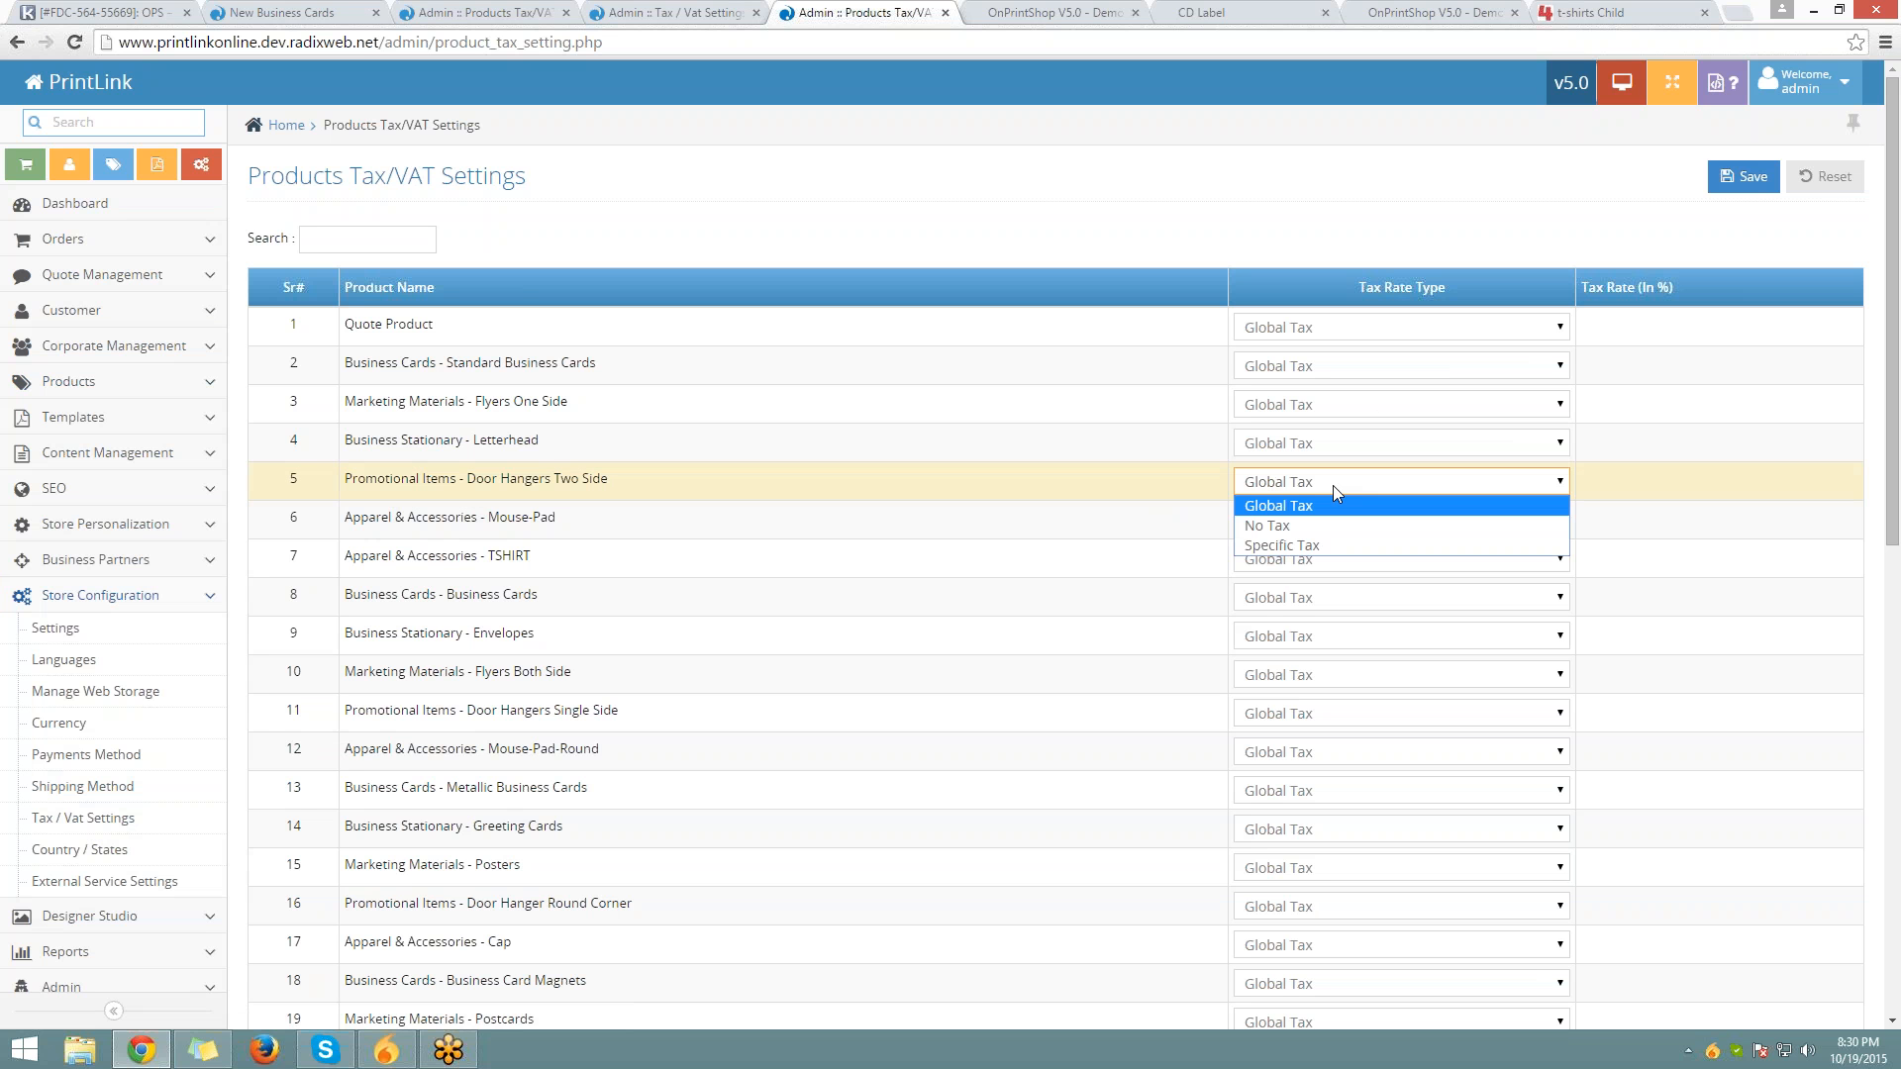
{"action": "left_click", "coordinate": [1316, 546]}
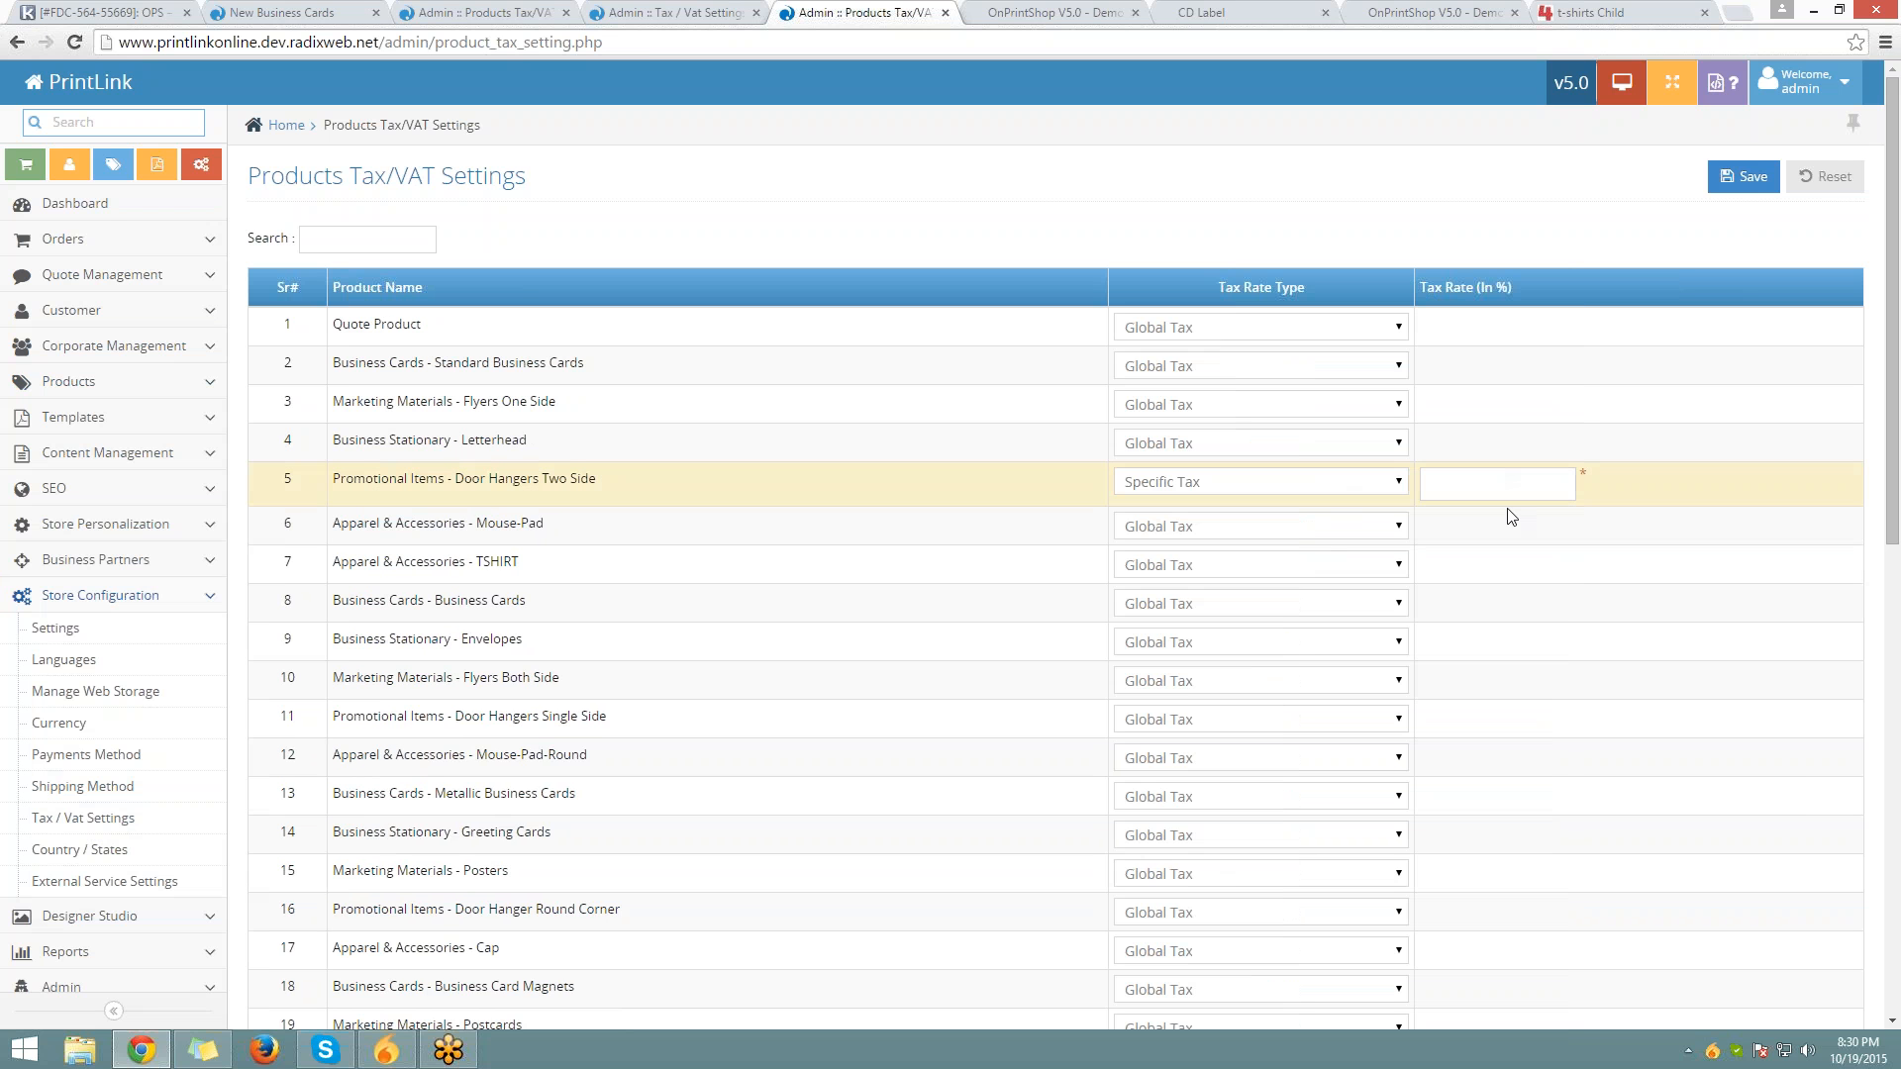
{"action": "left_click", "coordinate": [1500, 484]}
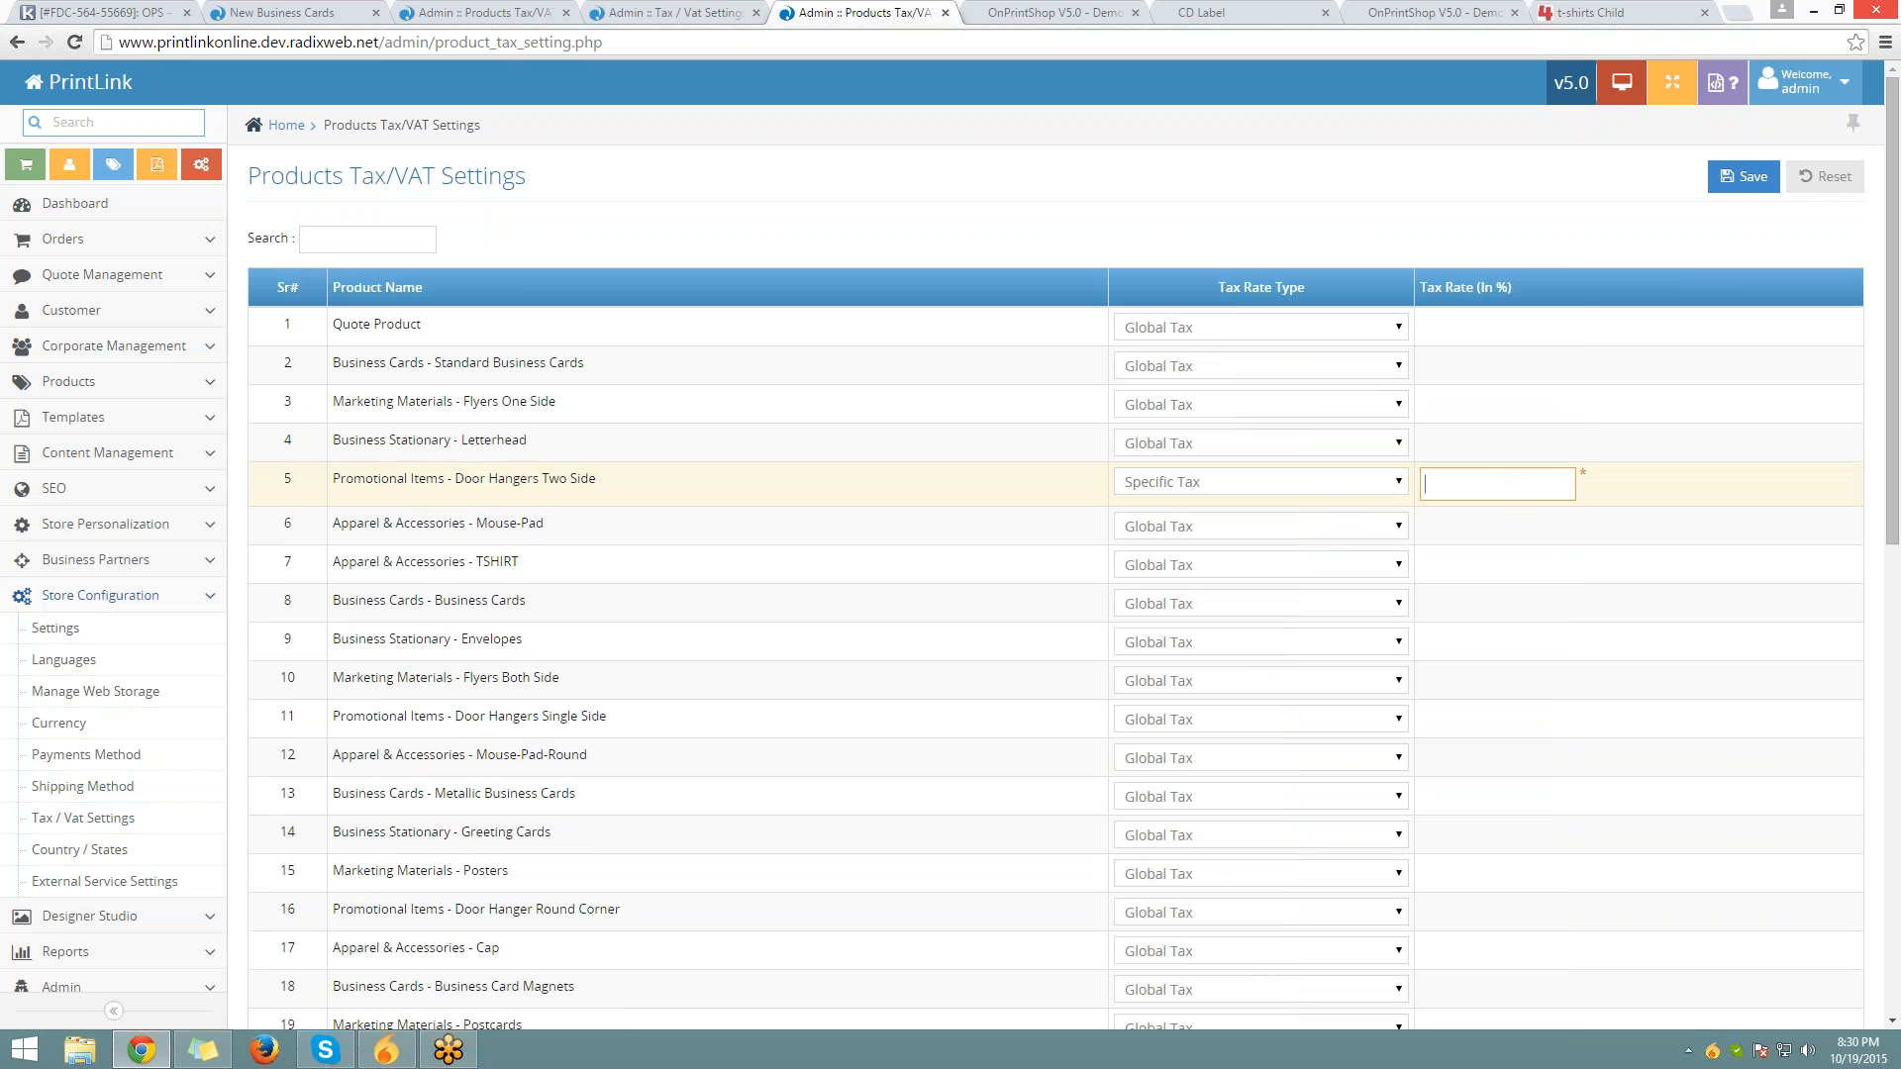
{"action": "mouse_move", "coordinate": [1893, 7]}
{"action": "type", "text": "18"}
{"action": "left_click_drag", "start_coordinate": [1475, 475], "coordinate": [1421, 482]}
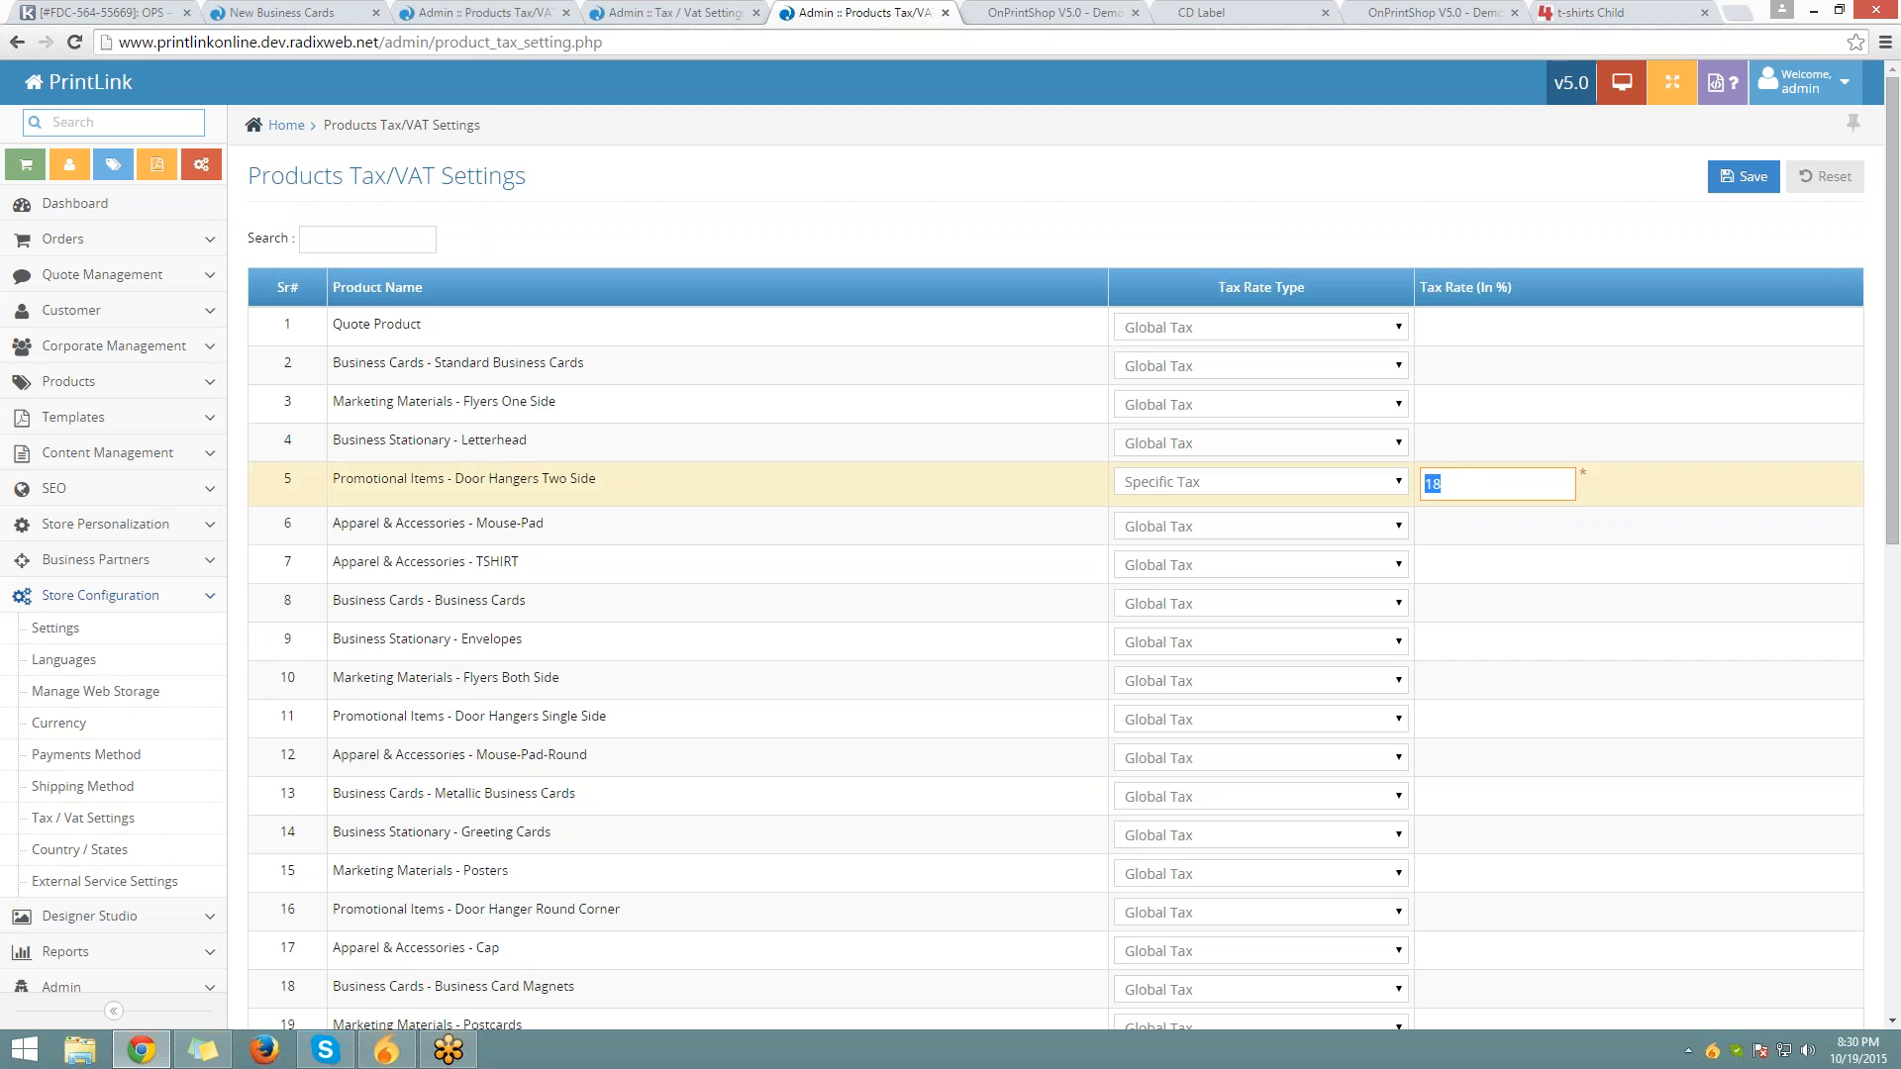
{"action": "key", "text": "BackSpace"}
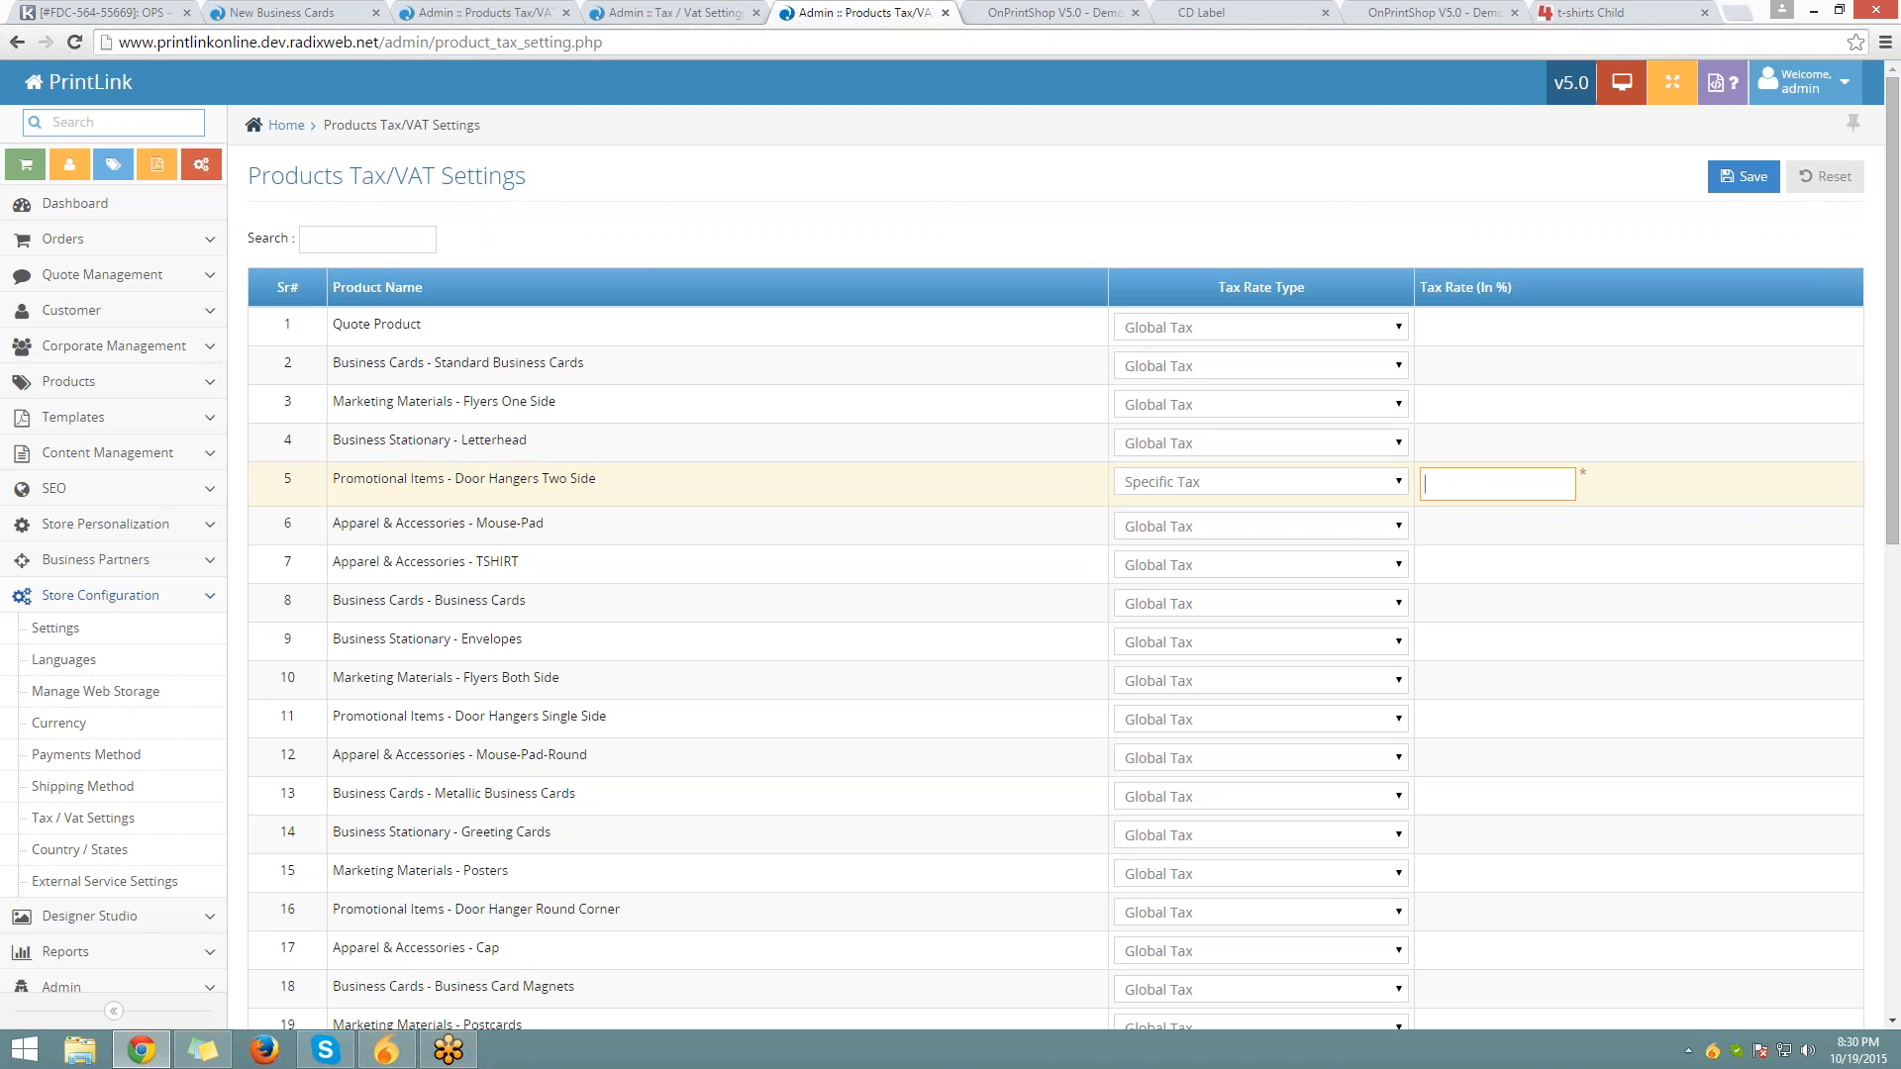
{"action": "left_click", "coordinate": [68, 381]}
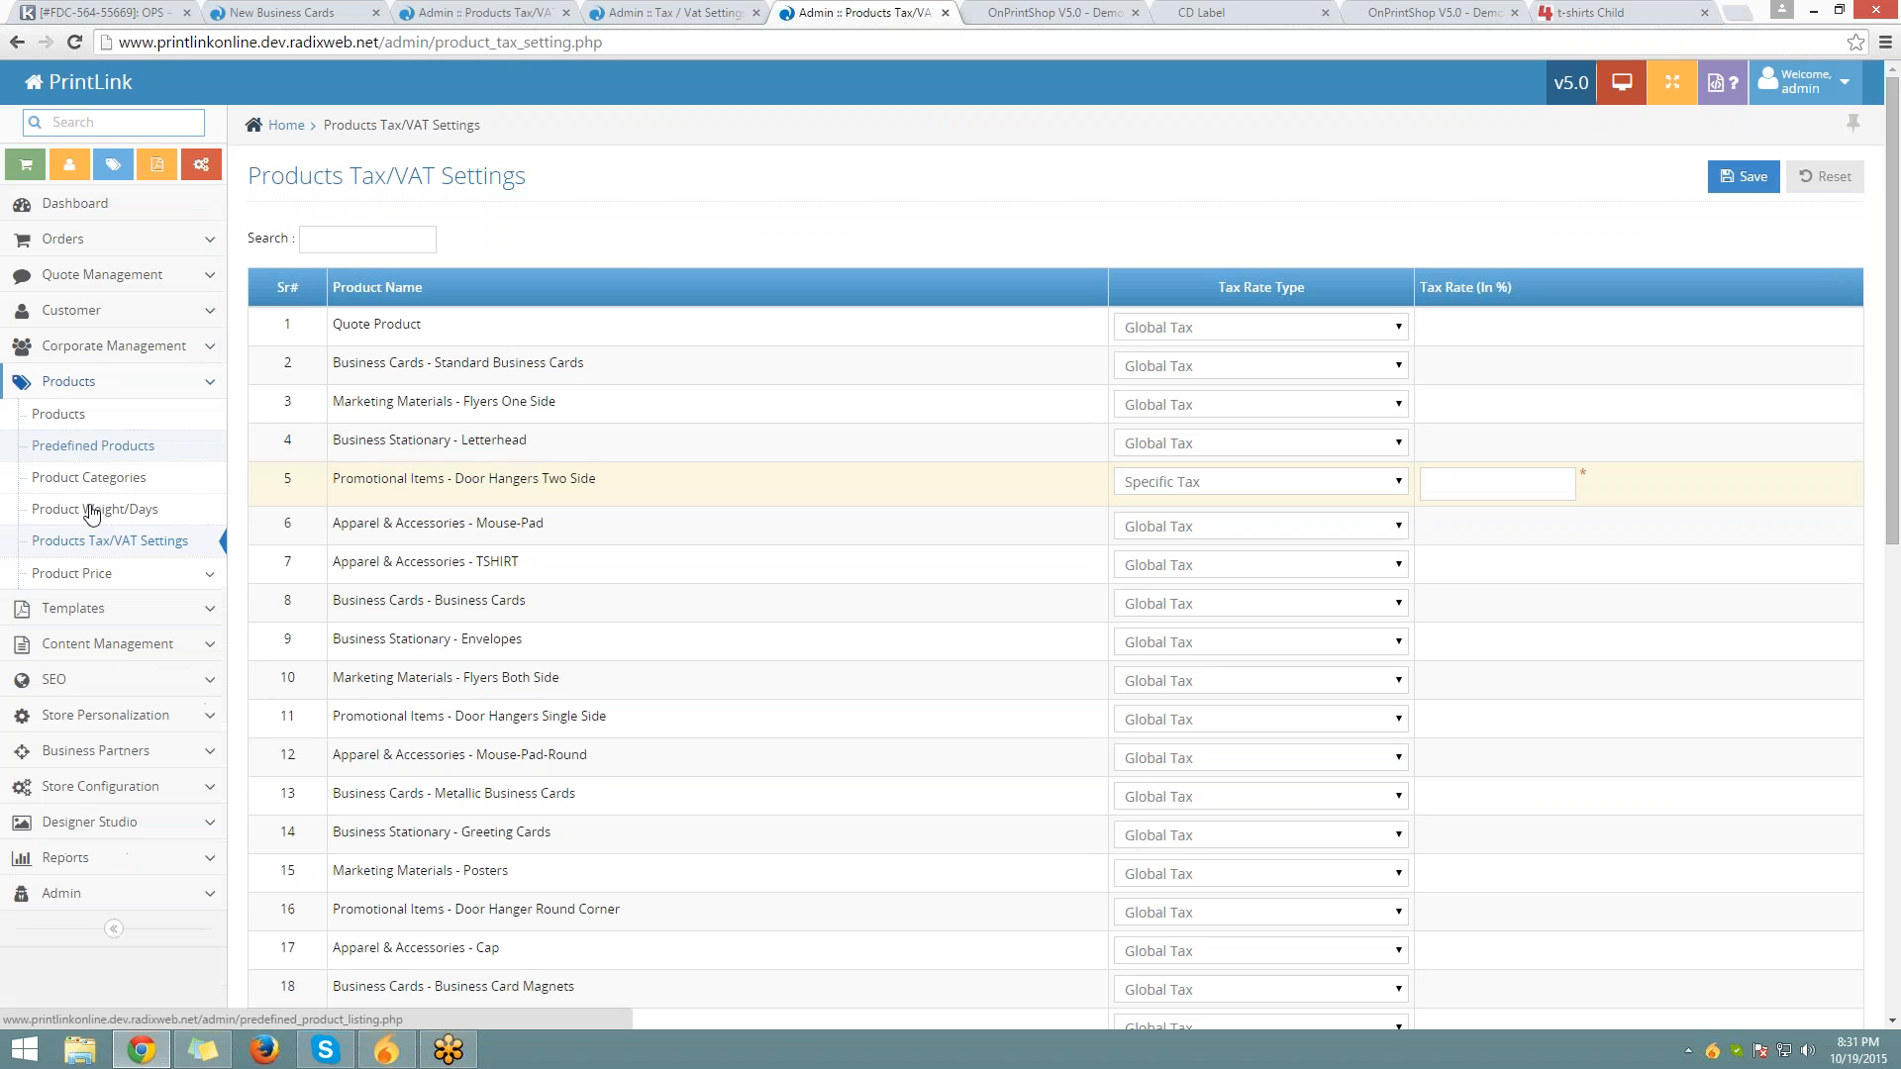
Load the Business Cards Product Price table and check the 100–500, 501–1000 and 1001–5000 tiers
{"action": "left_click", "coordinate": [95, 584]}
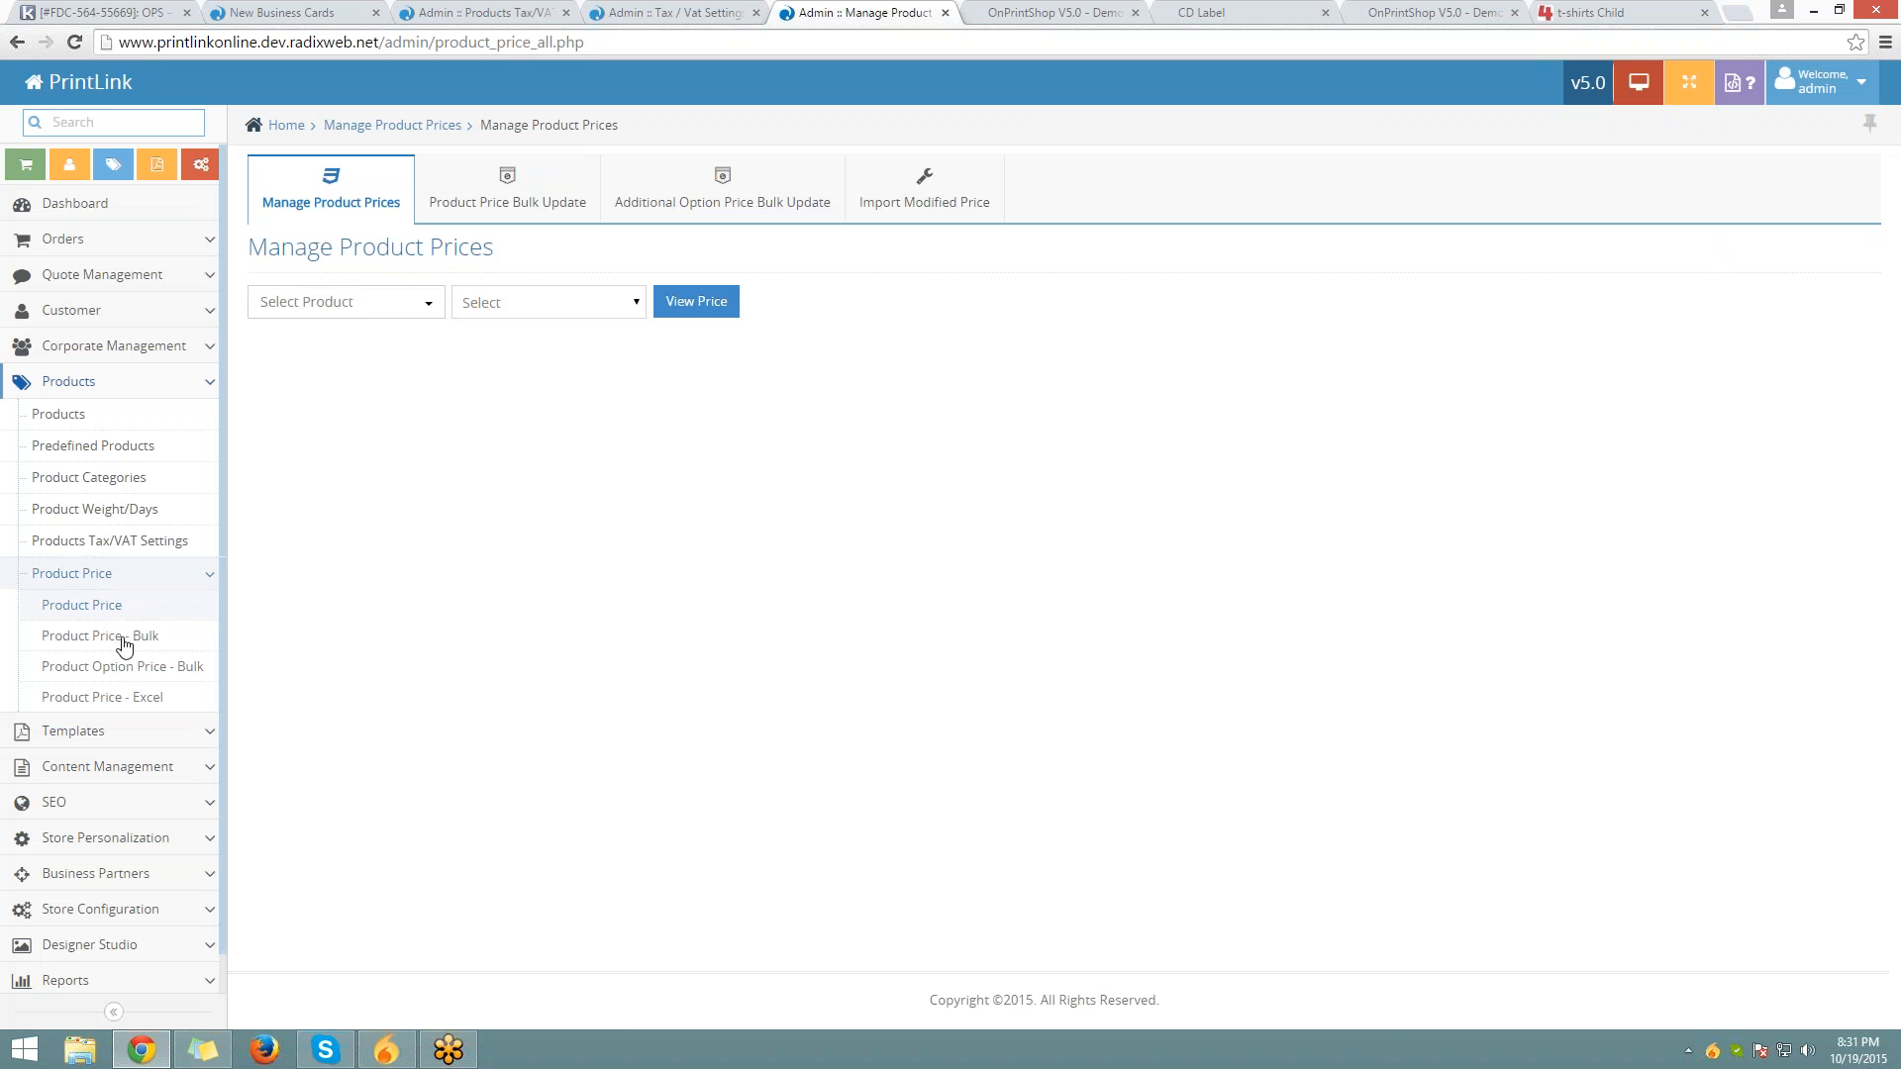
{"action": "left_click", "coordinate": [347, 303]}
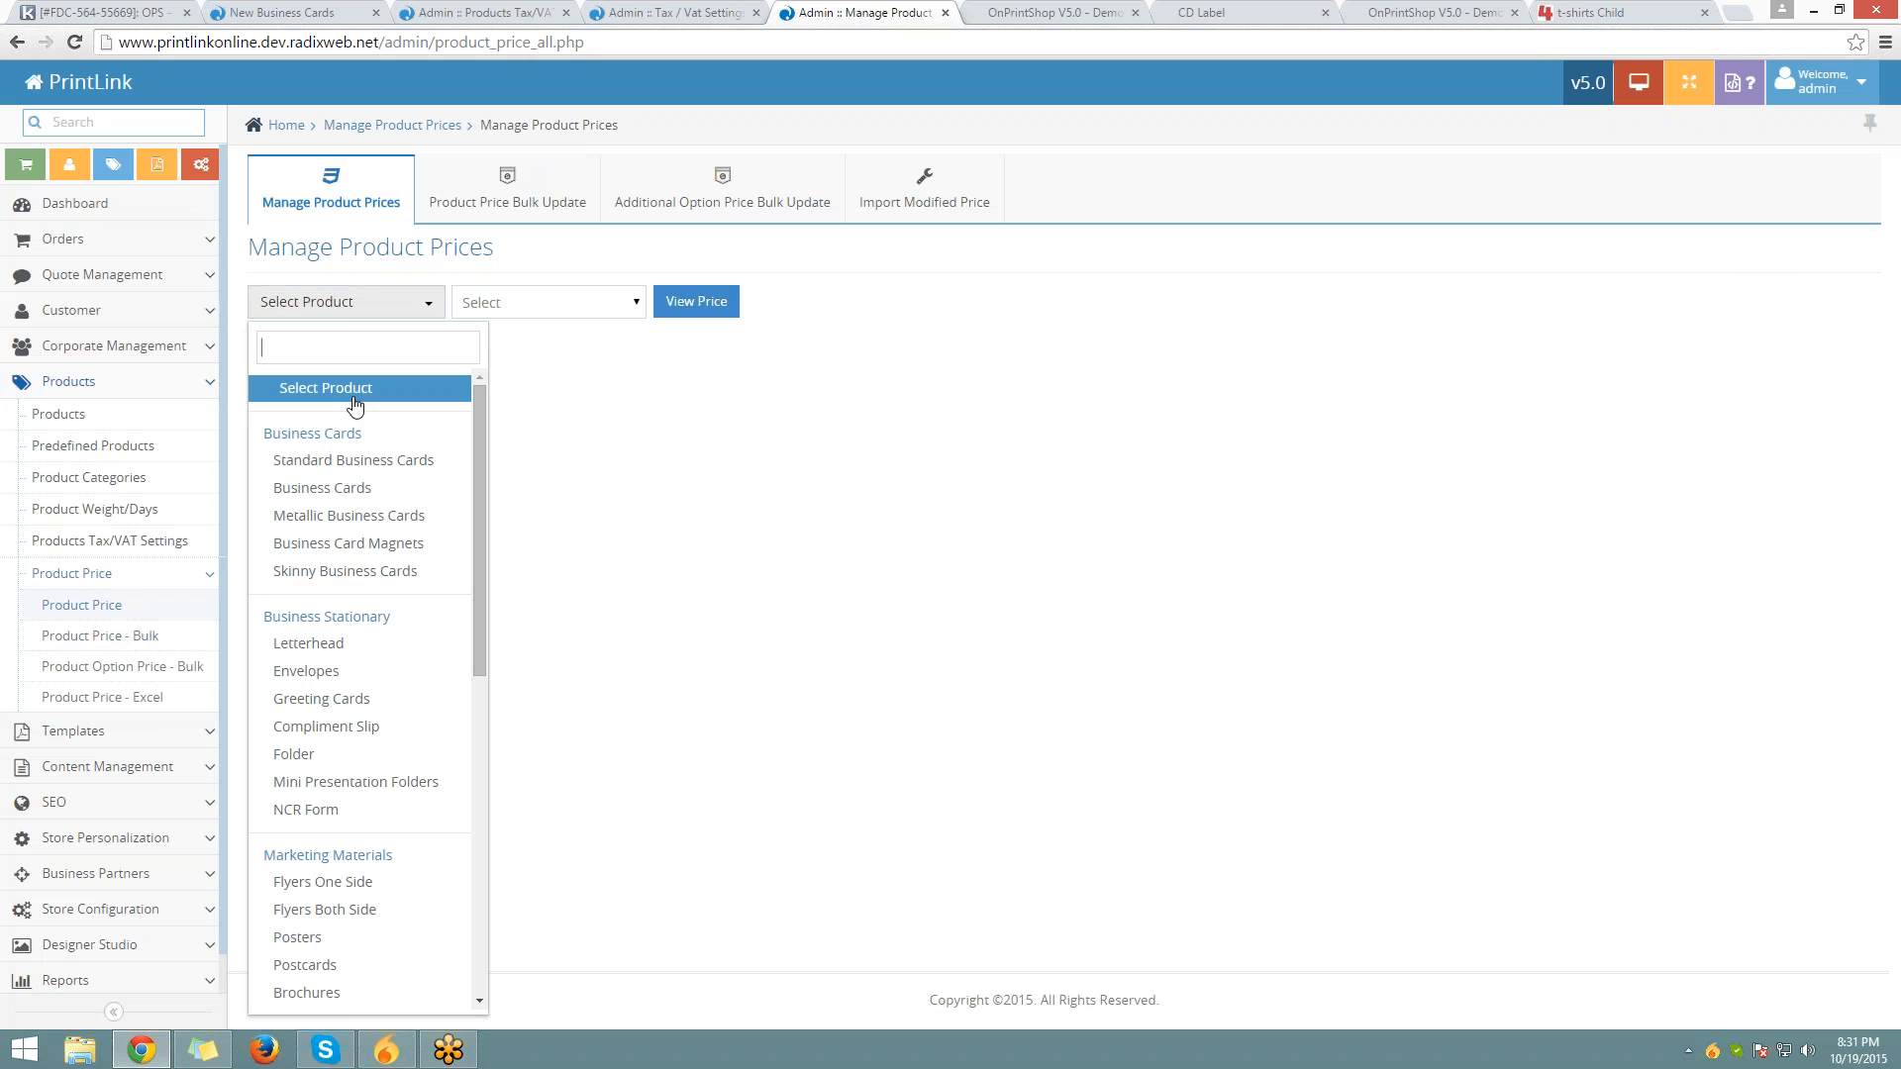
{"action": "left_click", "coordinate": [337, 488]}
{"action": "left_click", "coordinate": [513, 303]}
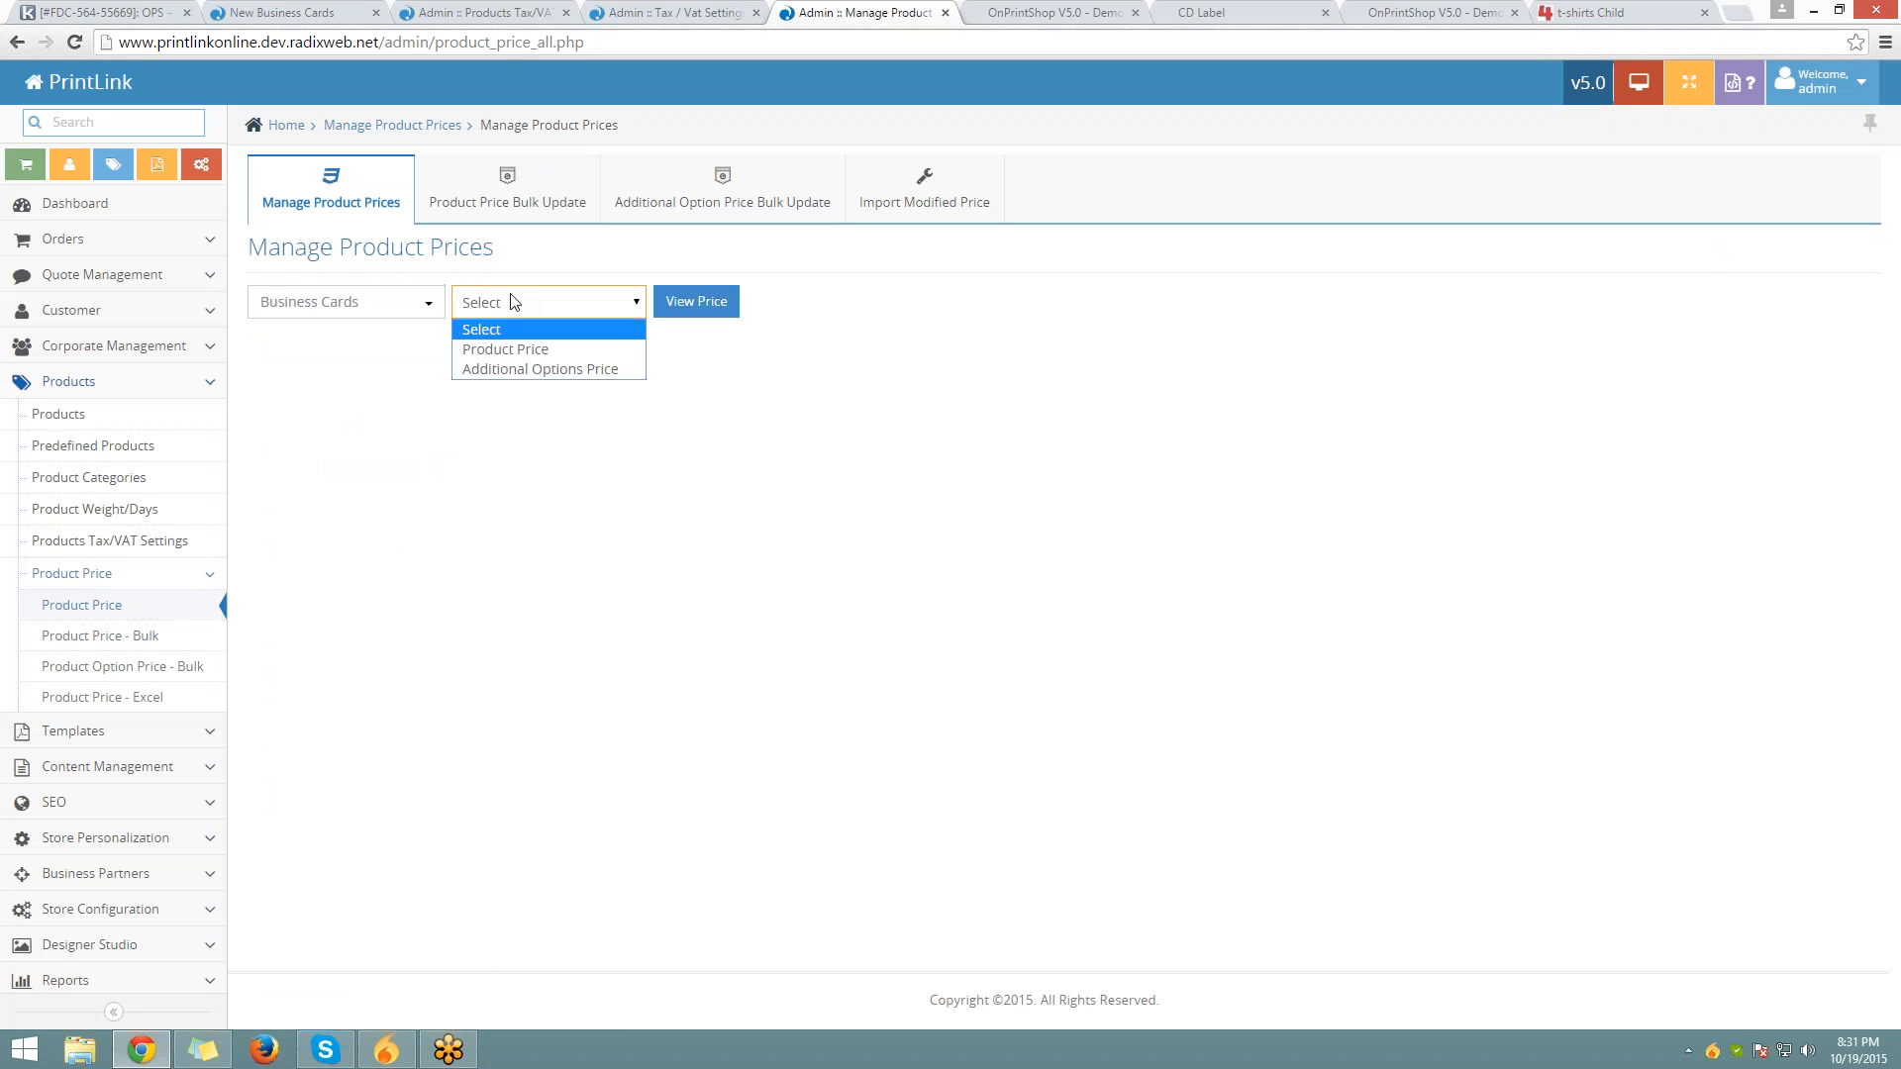
{"action": "left_click", "coordinate": [592, 349]}
{"action": "left_click", "coordinate": [696, 302]}
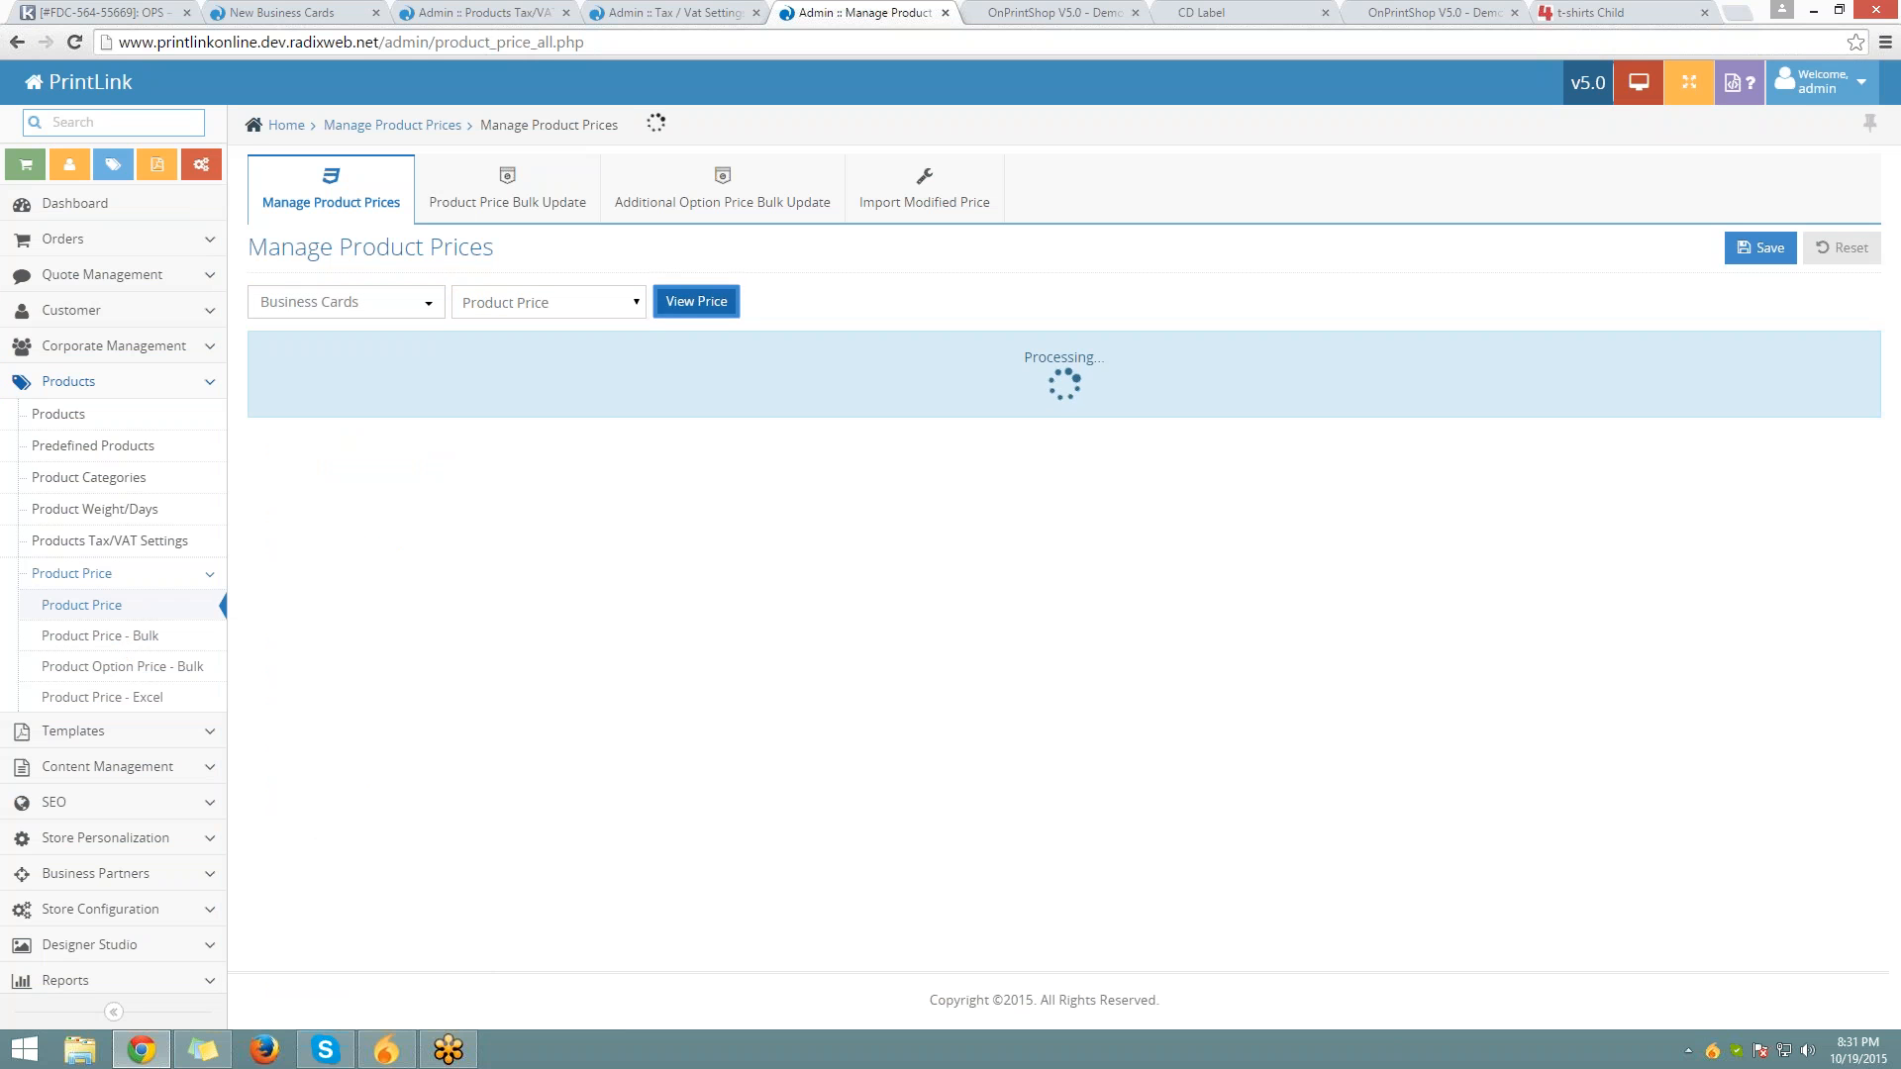
{"action": "left_click", "coordinate": [1216, 465]}
{"action": "left_click", "coordinate": [1217, 513]}
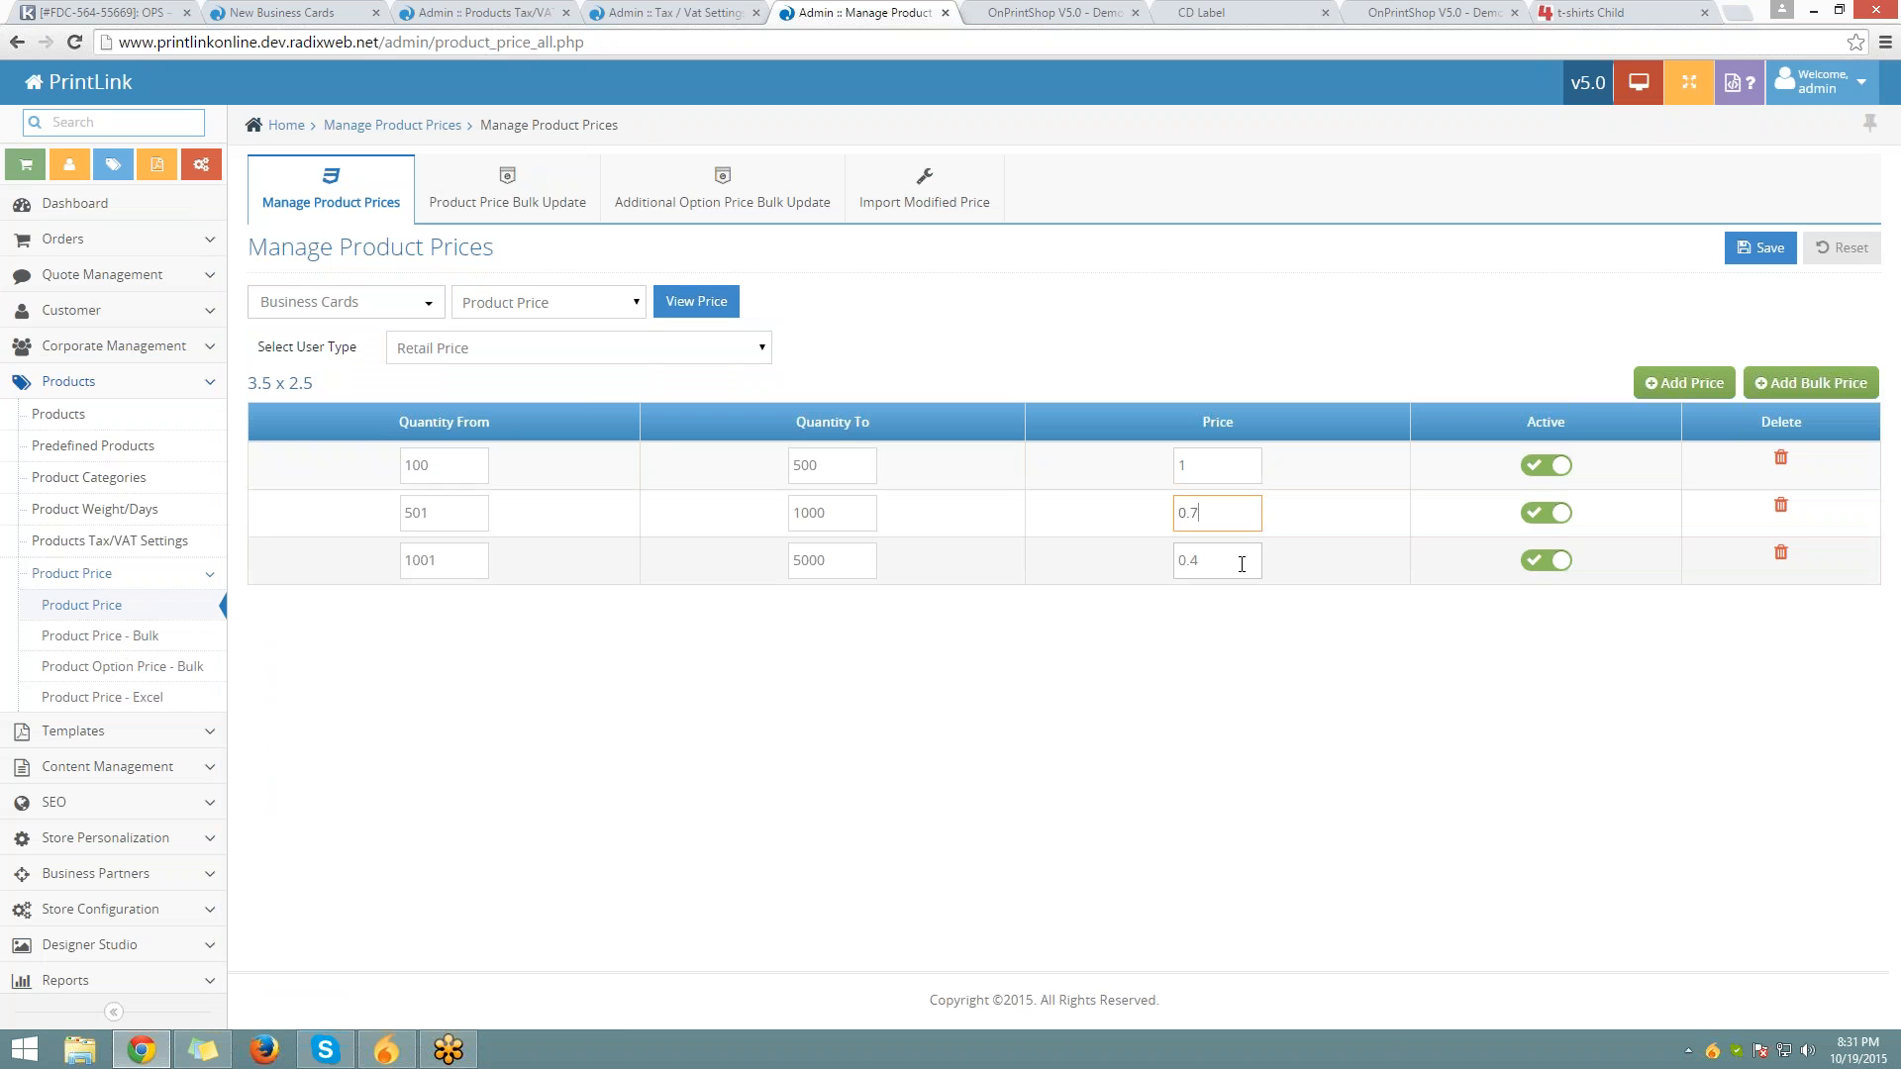
{"action": "left_click", "coordinate": [1216, 561]}
Show the Additional Options Price for Paper Type, covering 310 and 410 GSM
{"action": "left_click", "coordinate": [518, 294]}
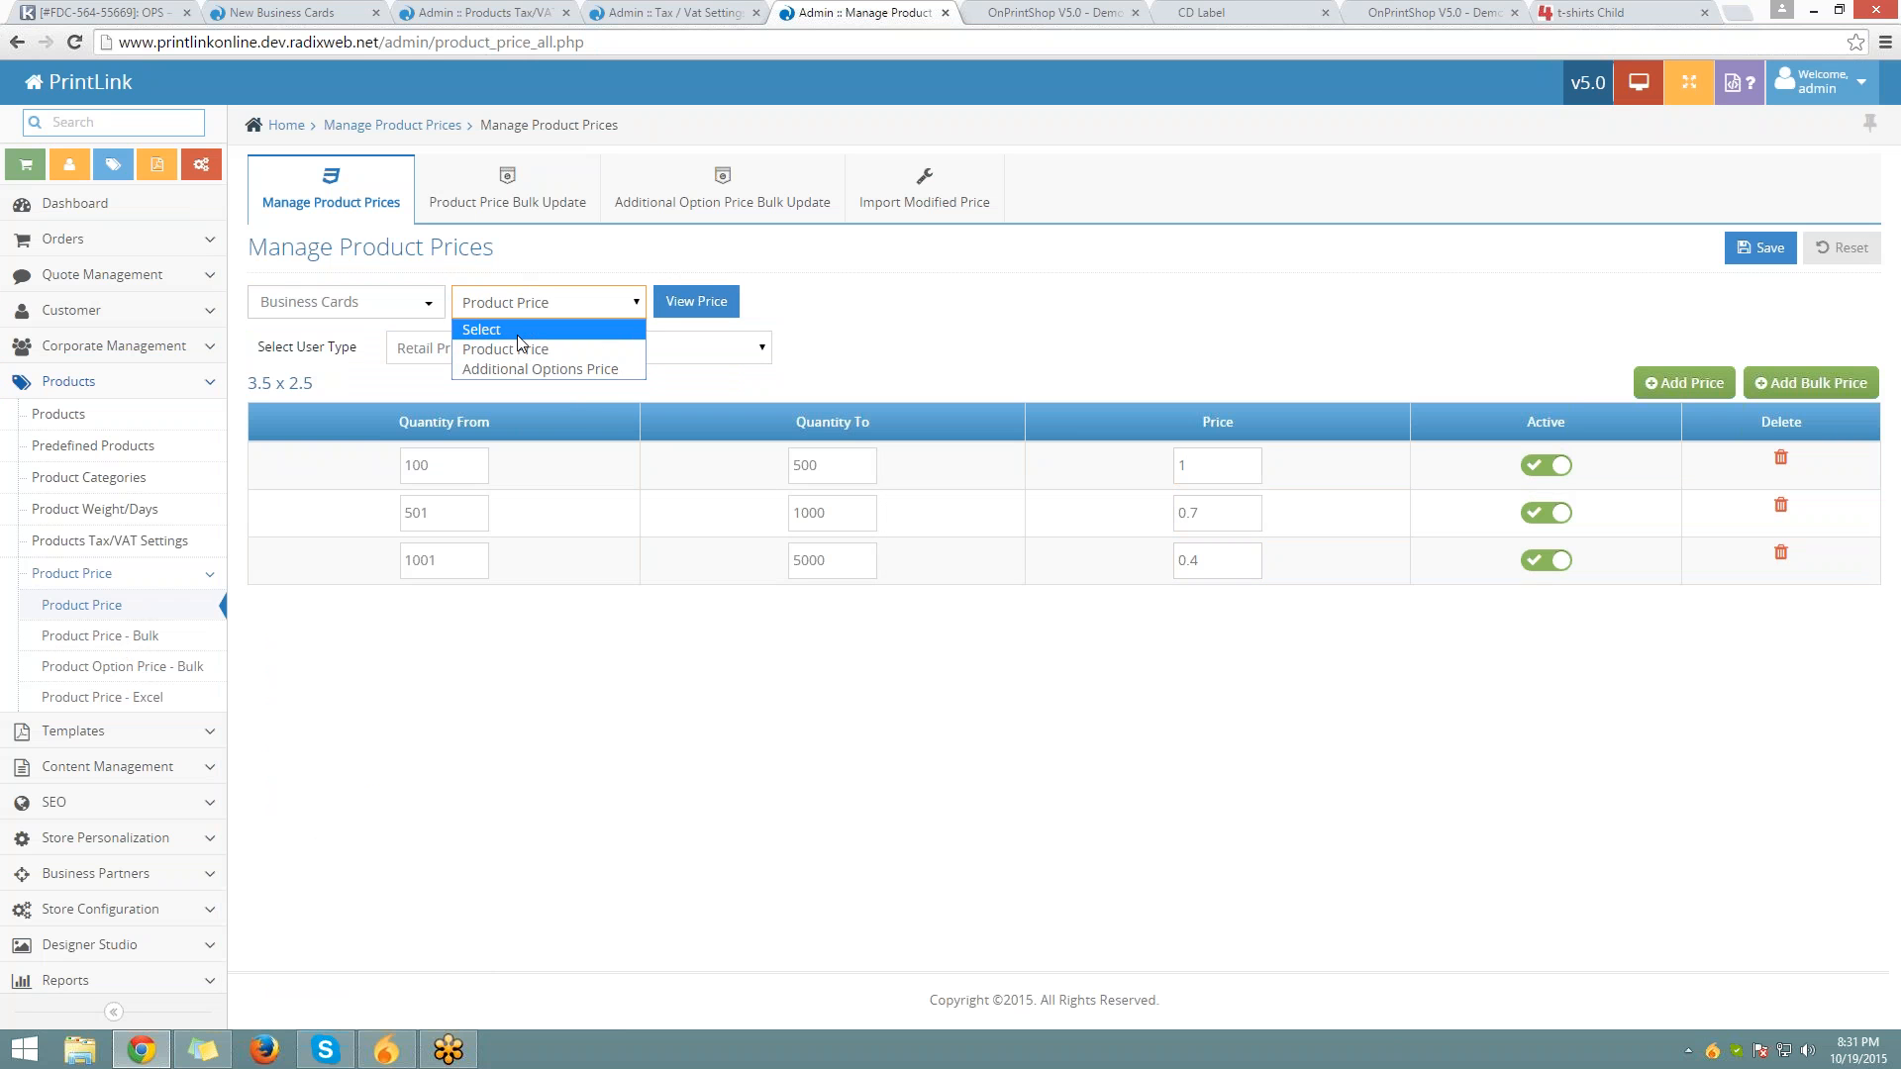
{"action": "left_click", "coordinate": [540, 366]}
{"action": "left_click", "coordinate": [700, 313]}
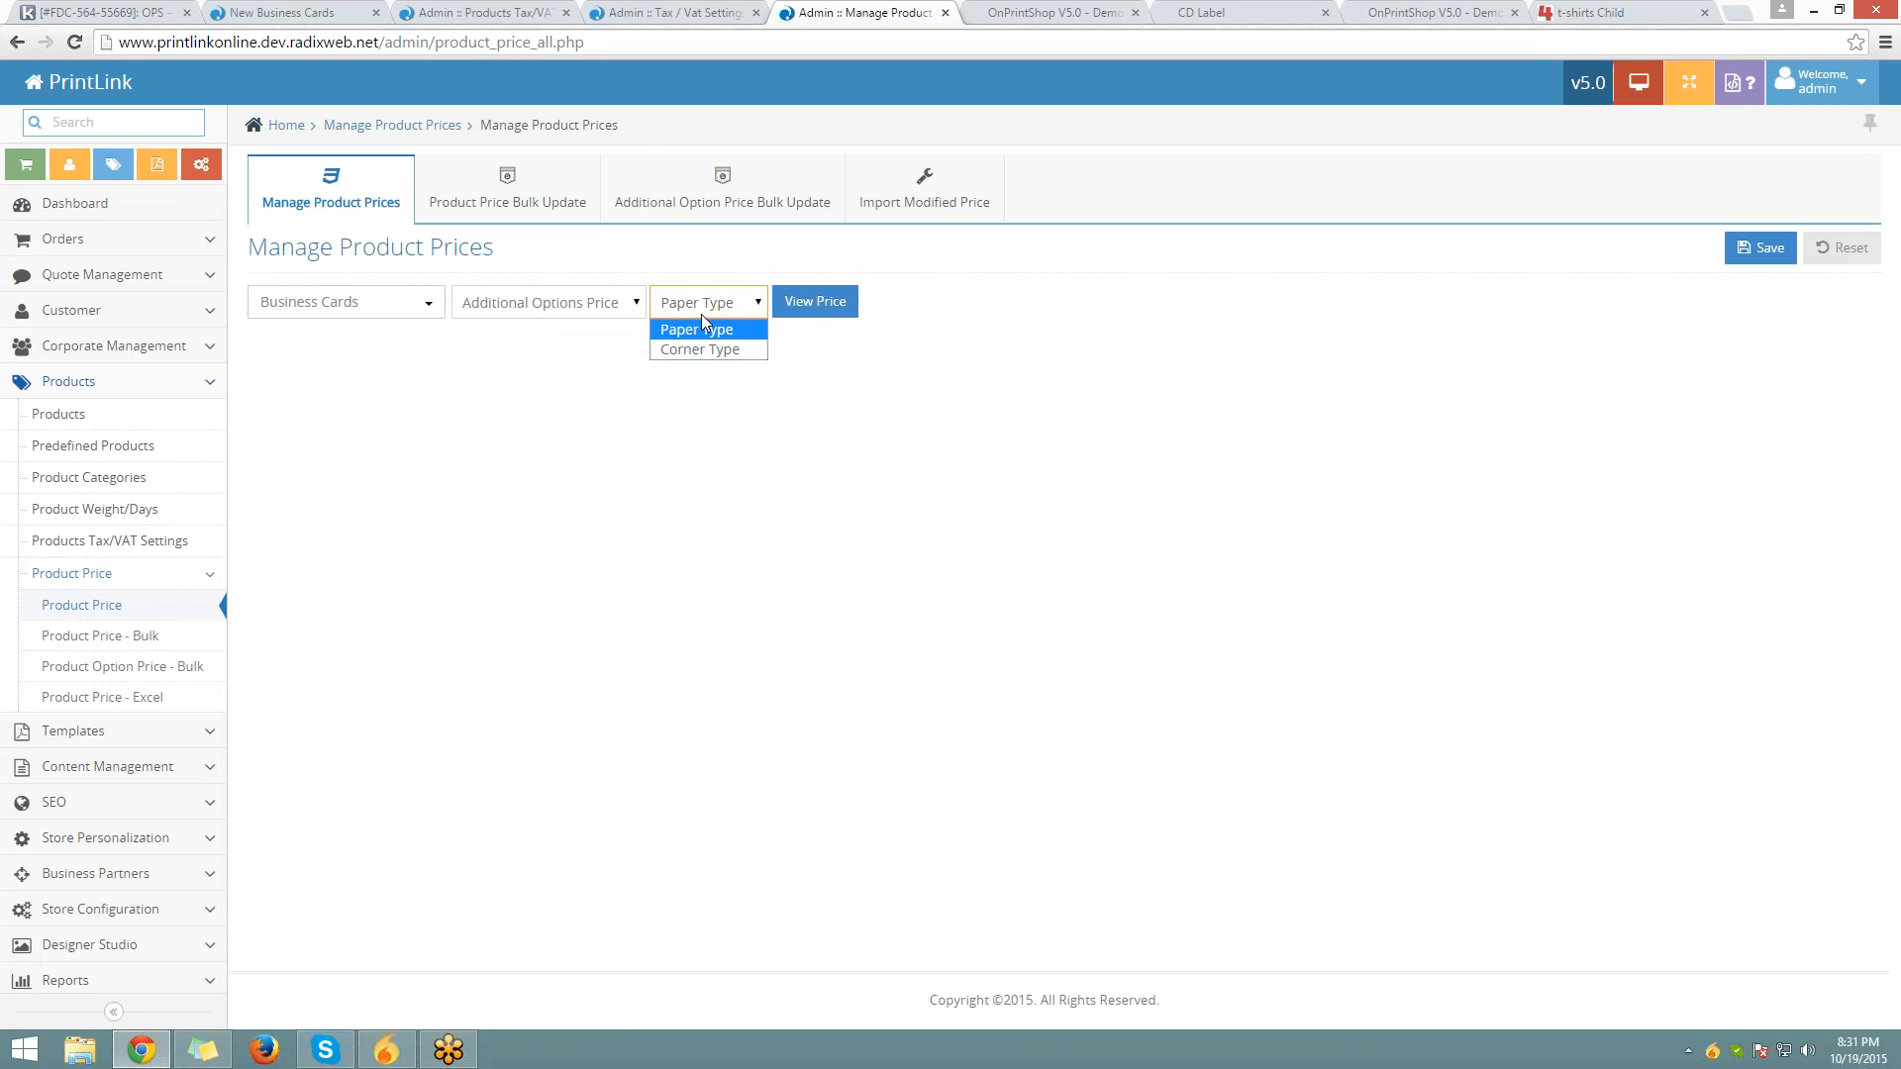
{"action": "left_click", "coordinate": [815, 302]}
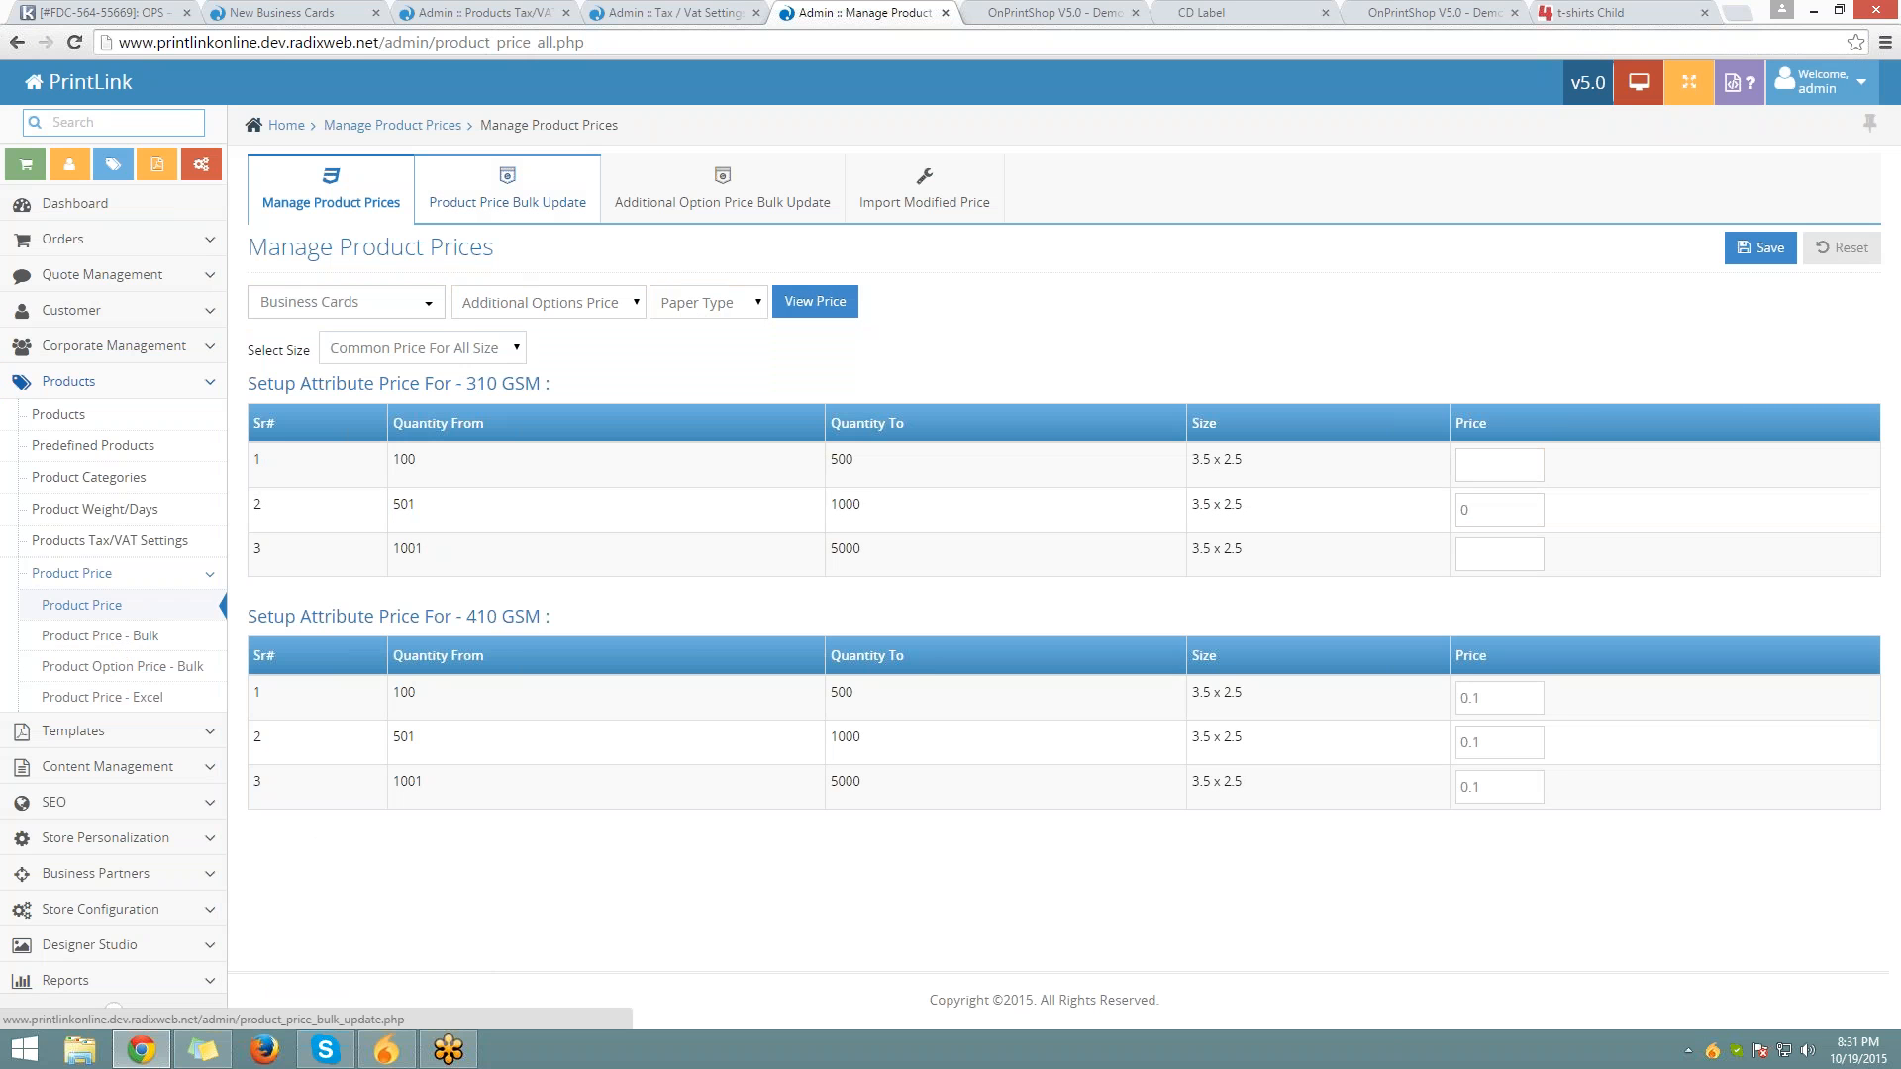
Open Product Price Bulk Update and leave the Price Category on Fix Quantity
{"action": "left_click", "coordinate": [506, 193]}
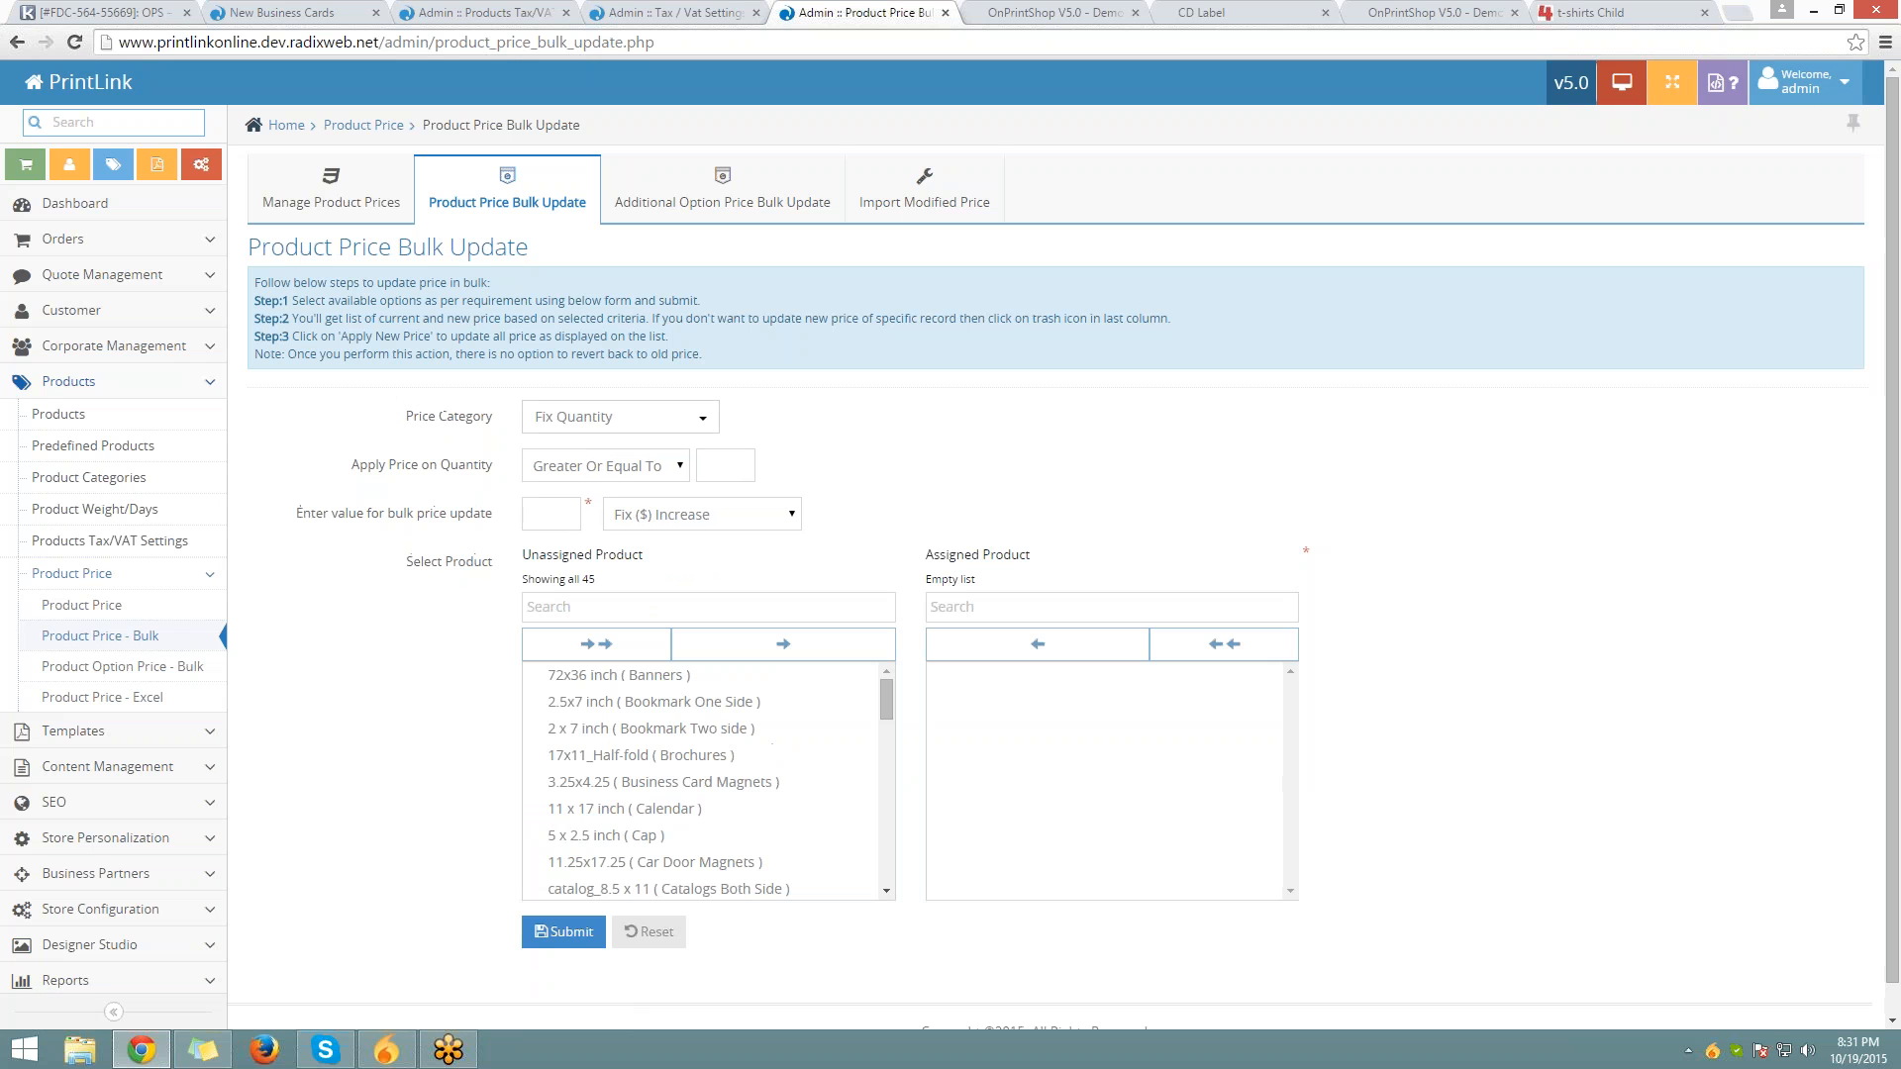
{"action": "left_click_drag", "start_coordinate": [401, 428], "coordinate": [491, 420]}
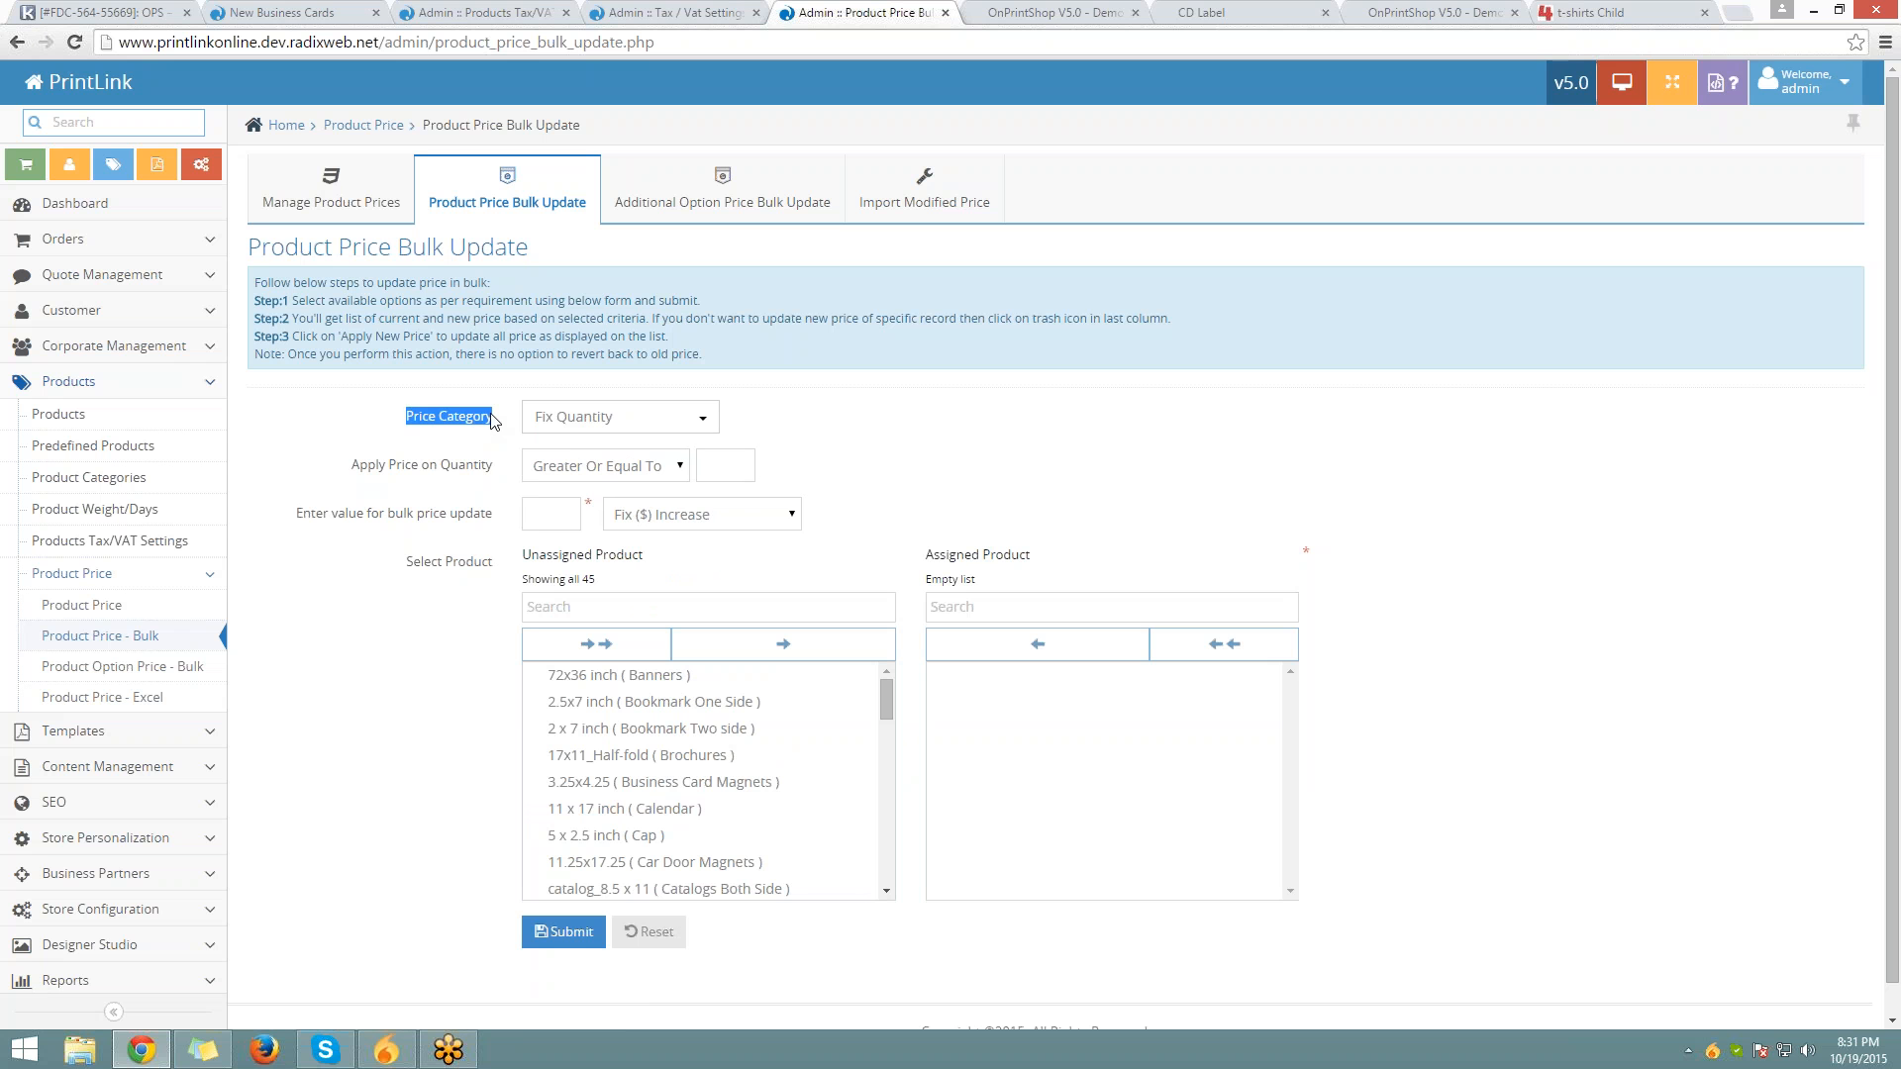
{"action": "left_click", "coordinate": [607, 428]}
{"action": "left_click", "coordinate": [608, 427]}
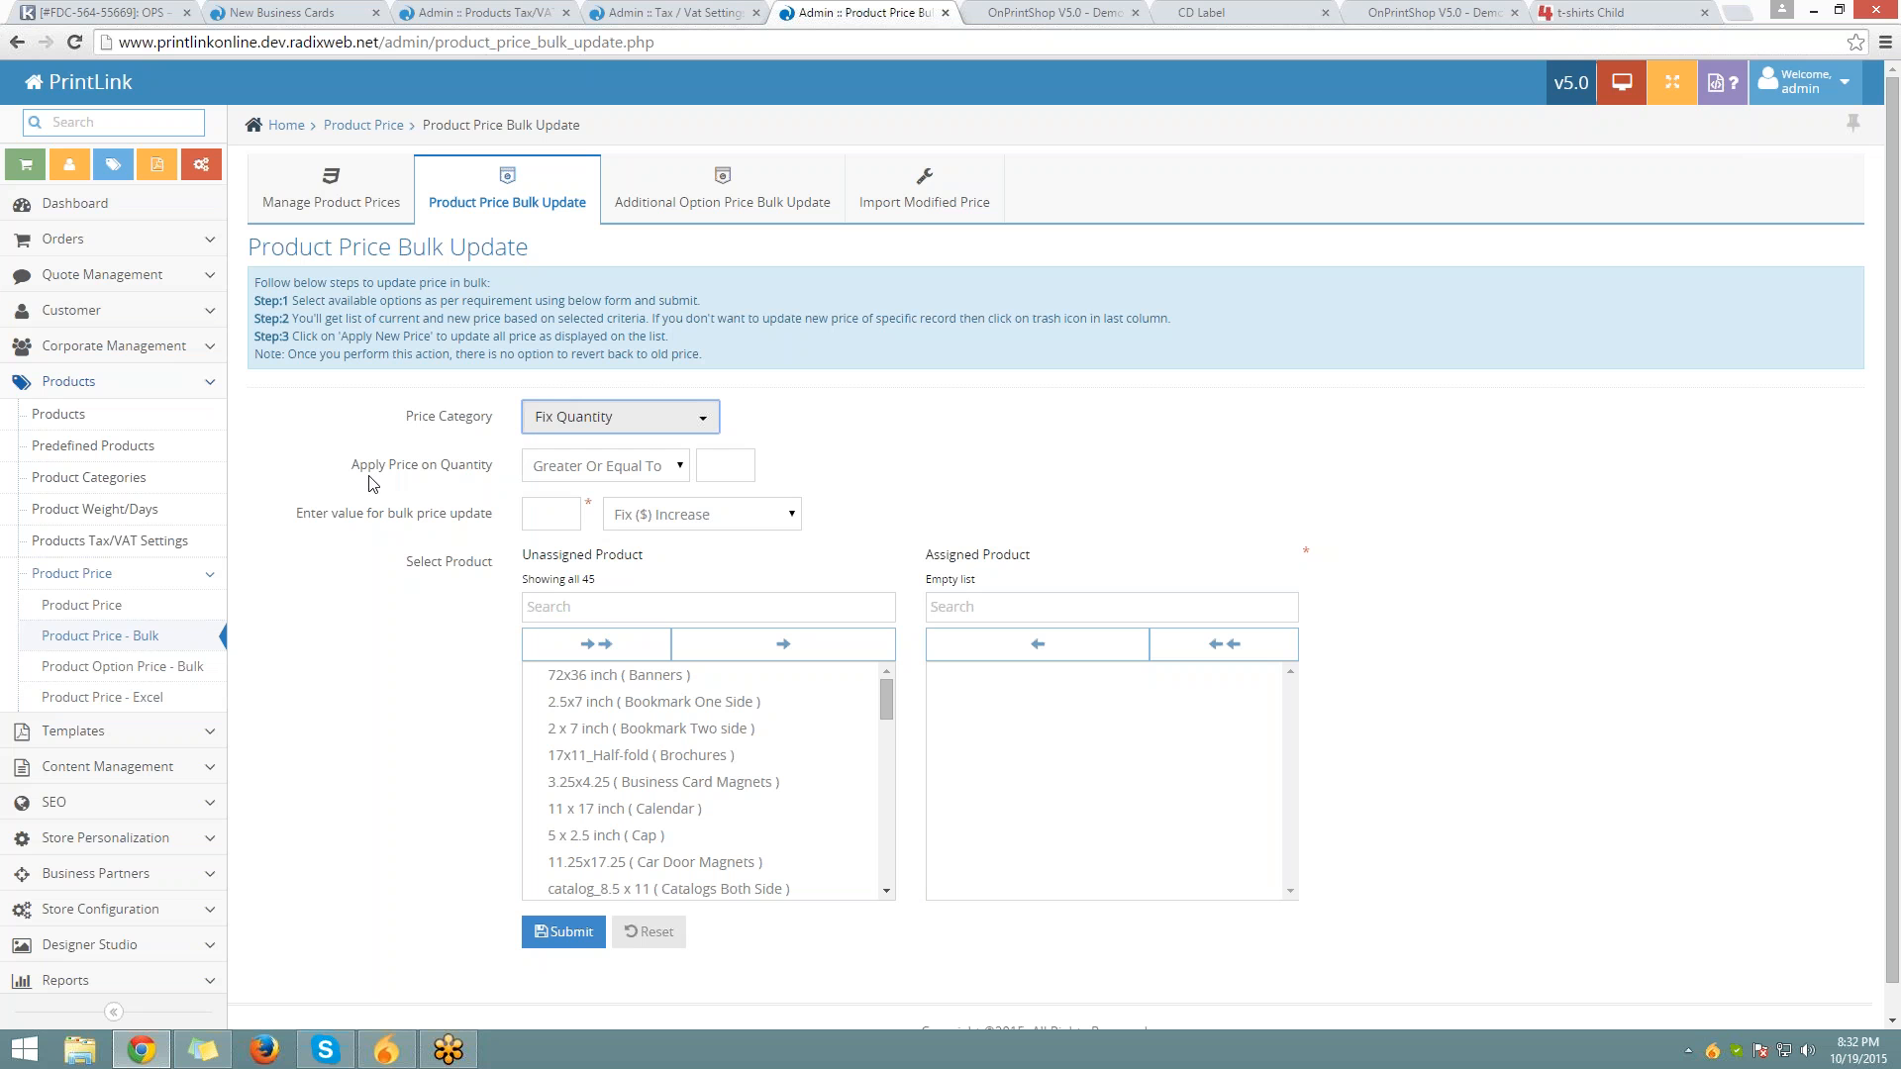
Keep Fix Quantity pricing with the Greater Or Equal To comparison for a minimum quantity of 1
{"action": "left_click", "coordinate": [620, 417]}
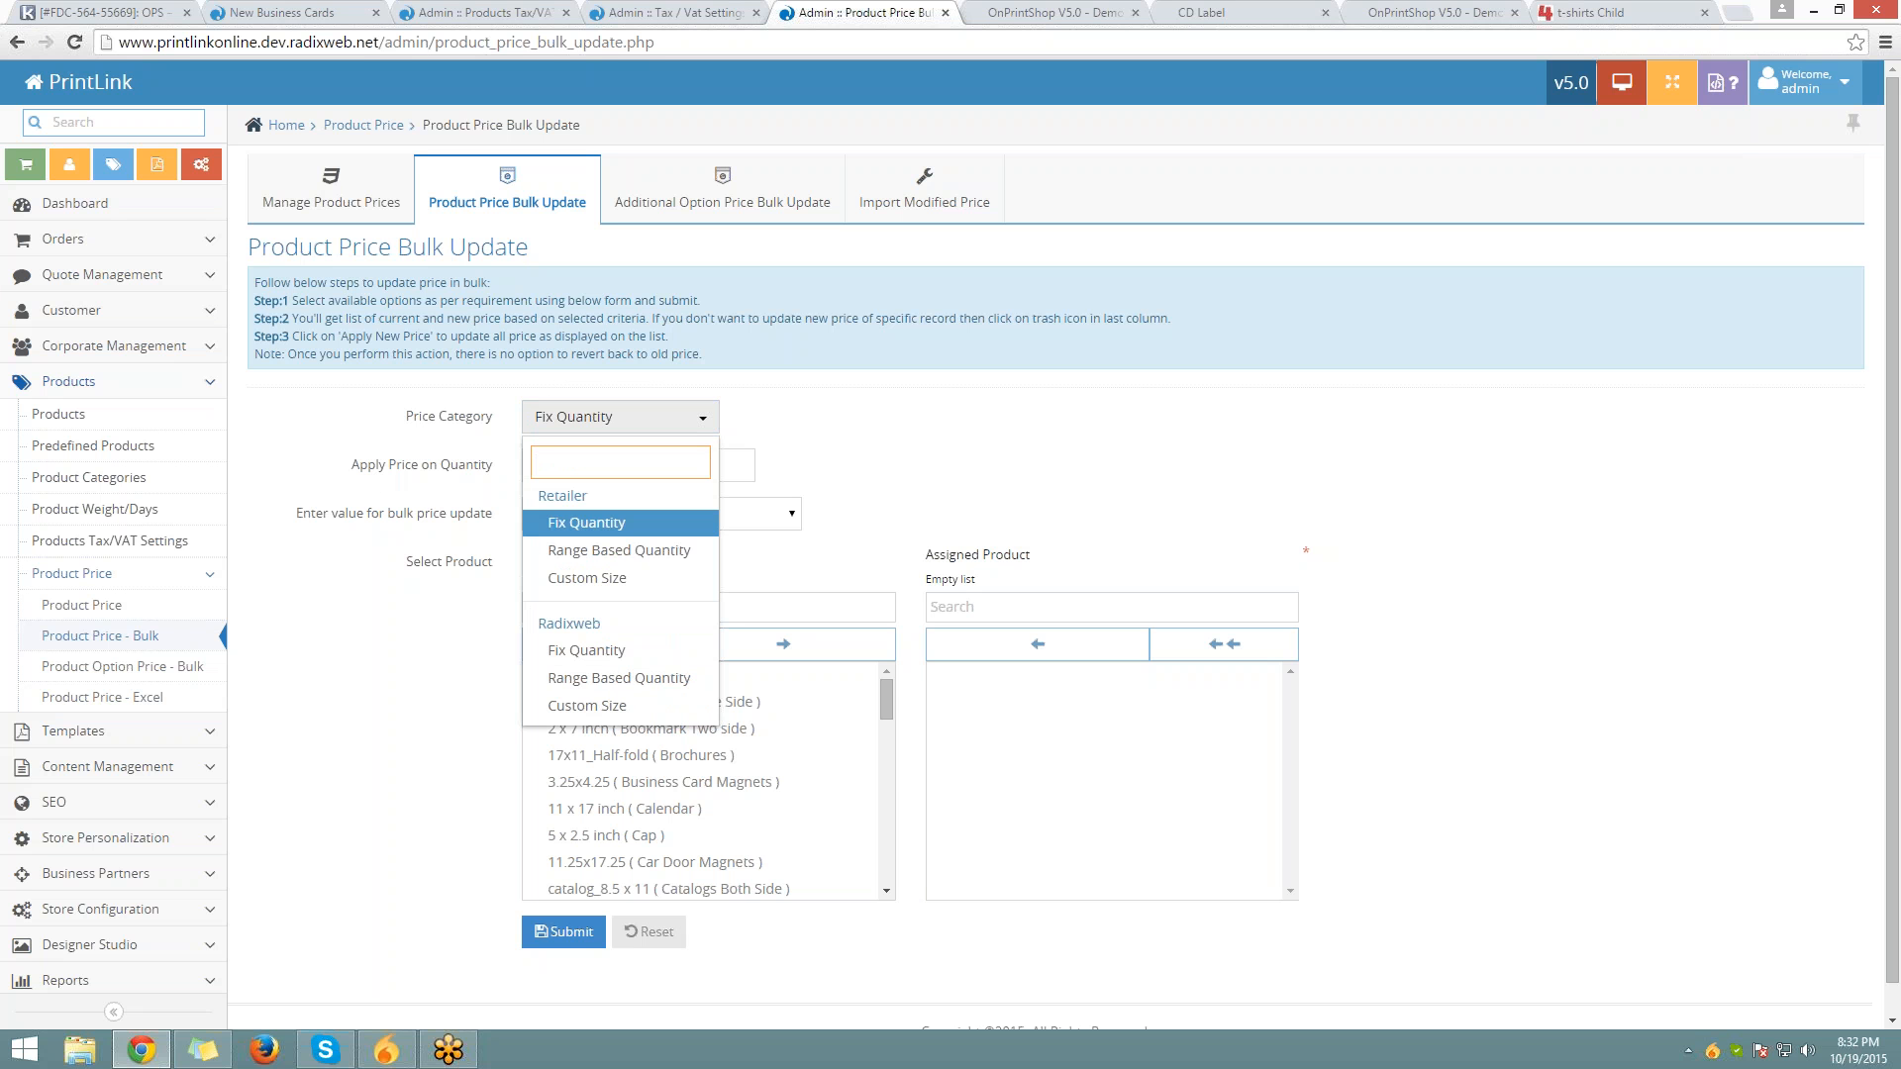
{"action": "left_click", "coordinate": [586, 523]}
{"action": "left_click", "coordinate": [604, 465]}
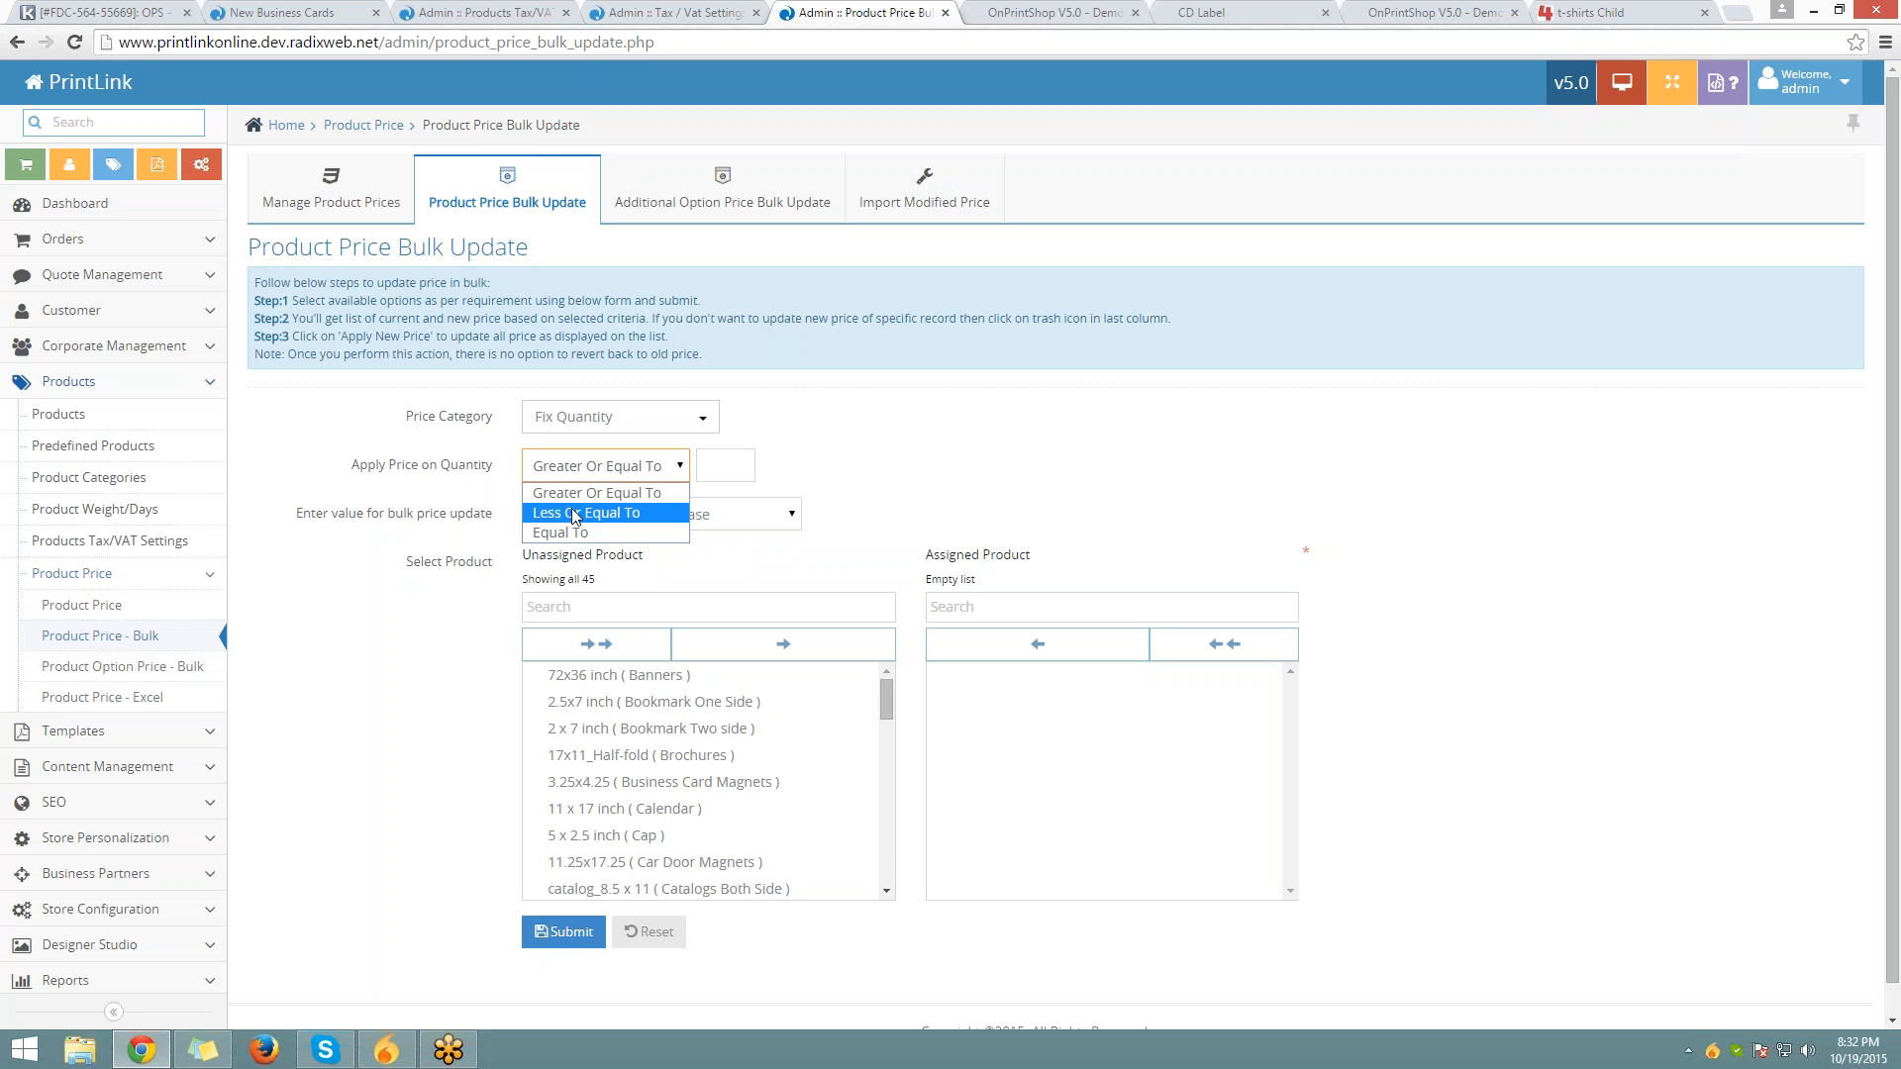
{"action": "left_click", "coordinate": [585, 492]}
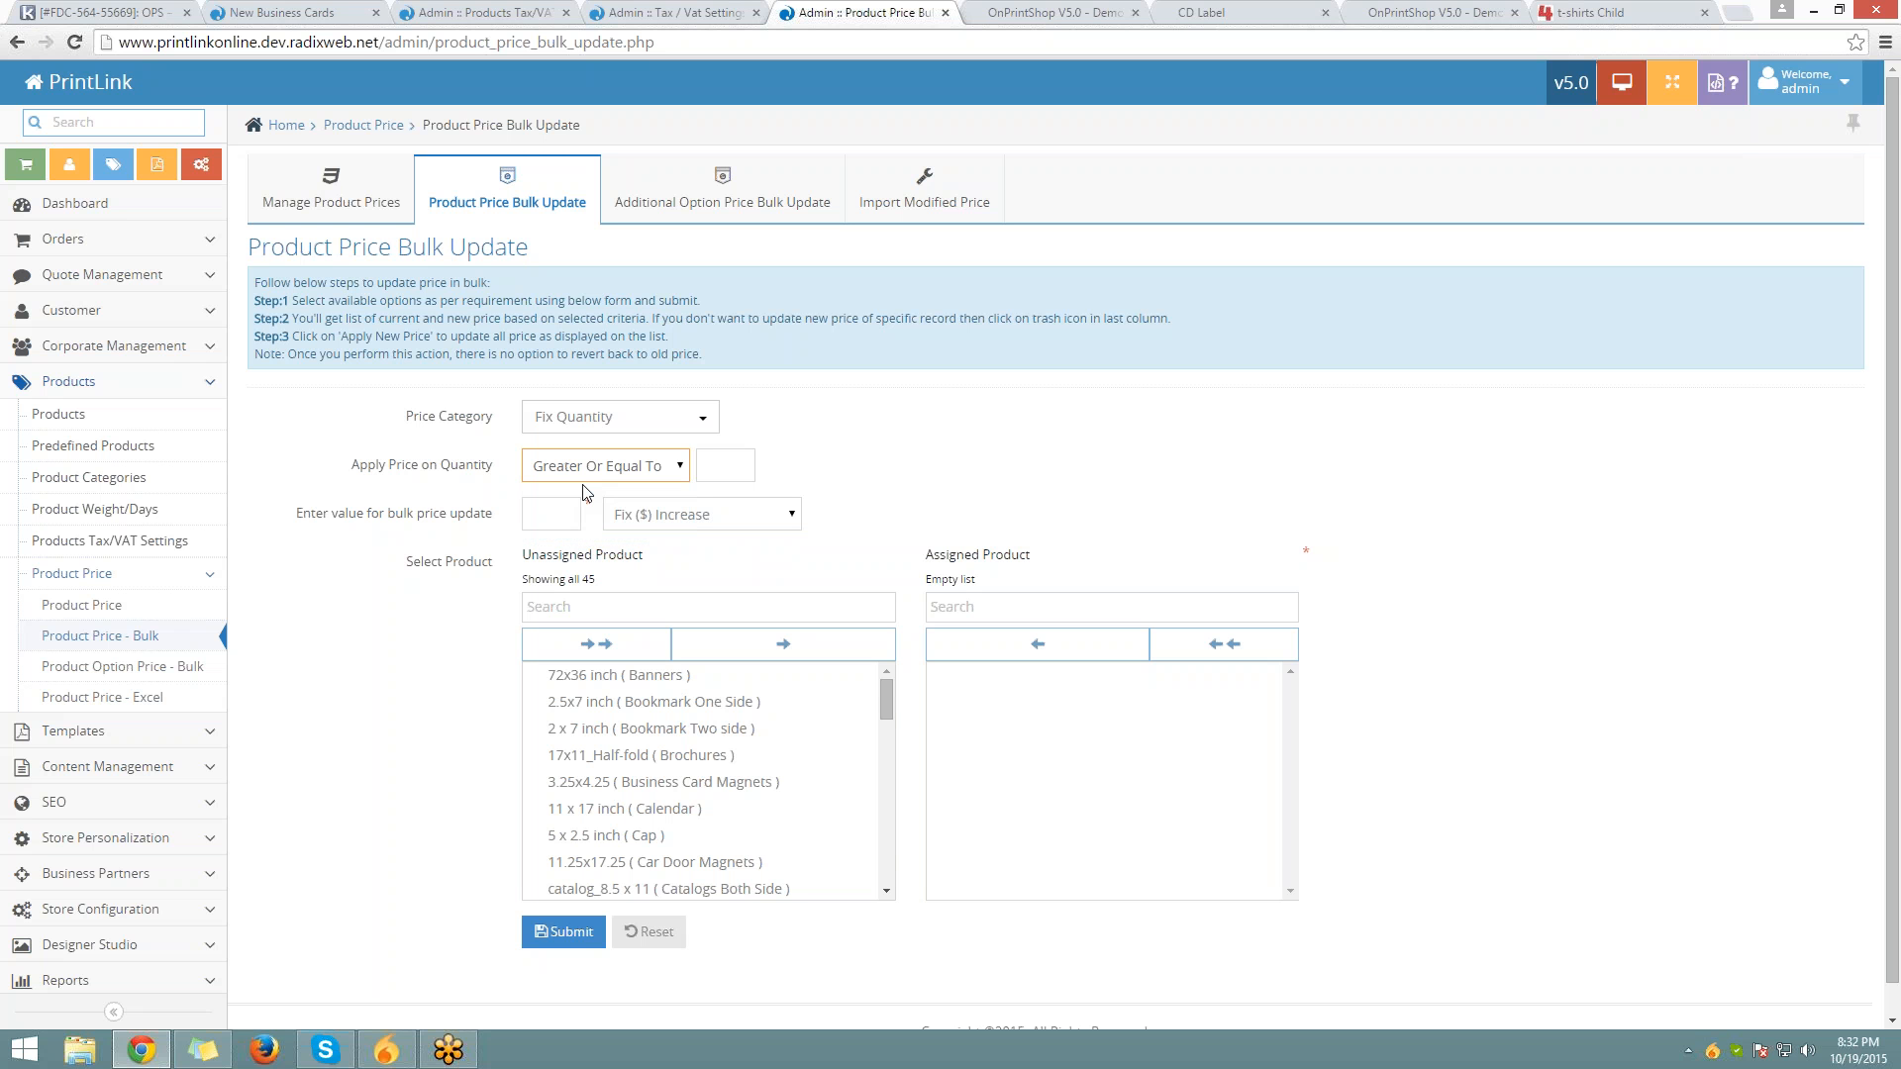
{"action": "left_click", "coordinate": [594, 470]}
{"action": "left_click", "coordinate": [594, 492]}
{"action": "left_click", "coordinate": [718, 465]}
Set the bulk adjustment to a Fix ($) Increase of 2
{"action": "left_click_drag", "start_coordinate": [297, 522], "coordinate": [493, 522]}
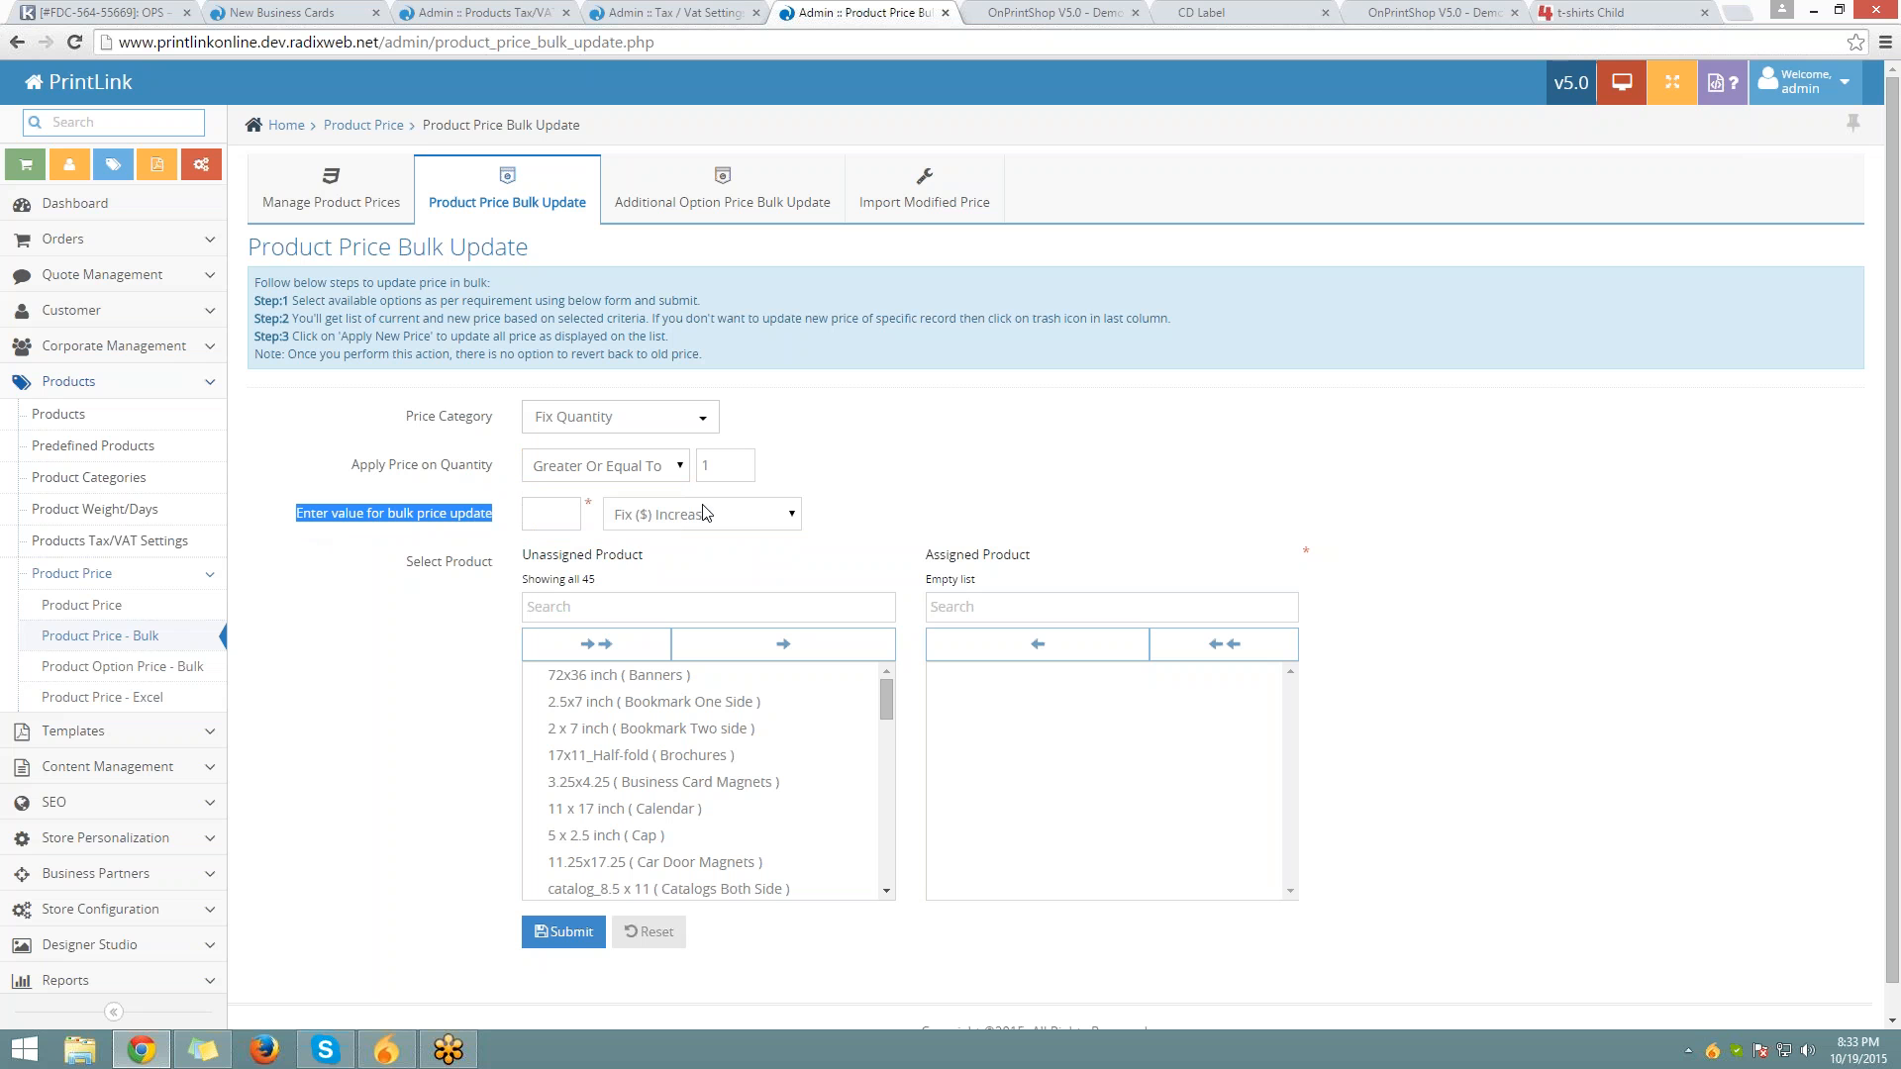
{"action": "left_click", "coordinate": [704, 513]}
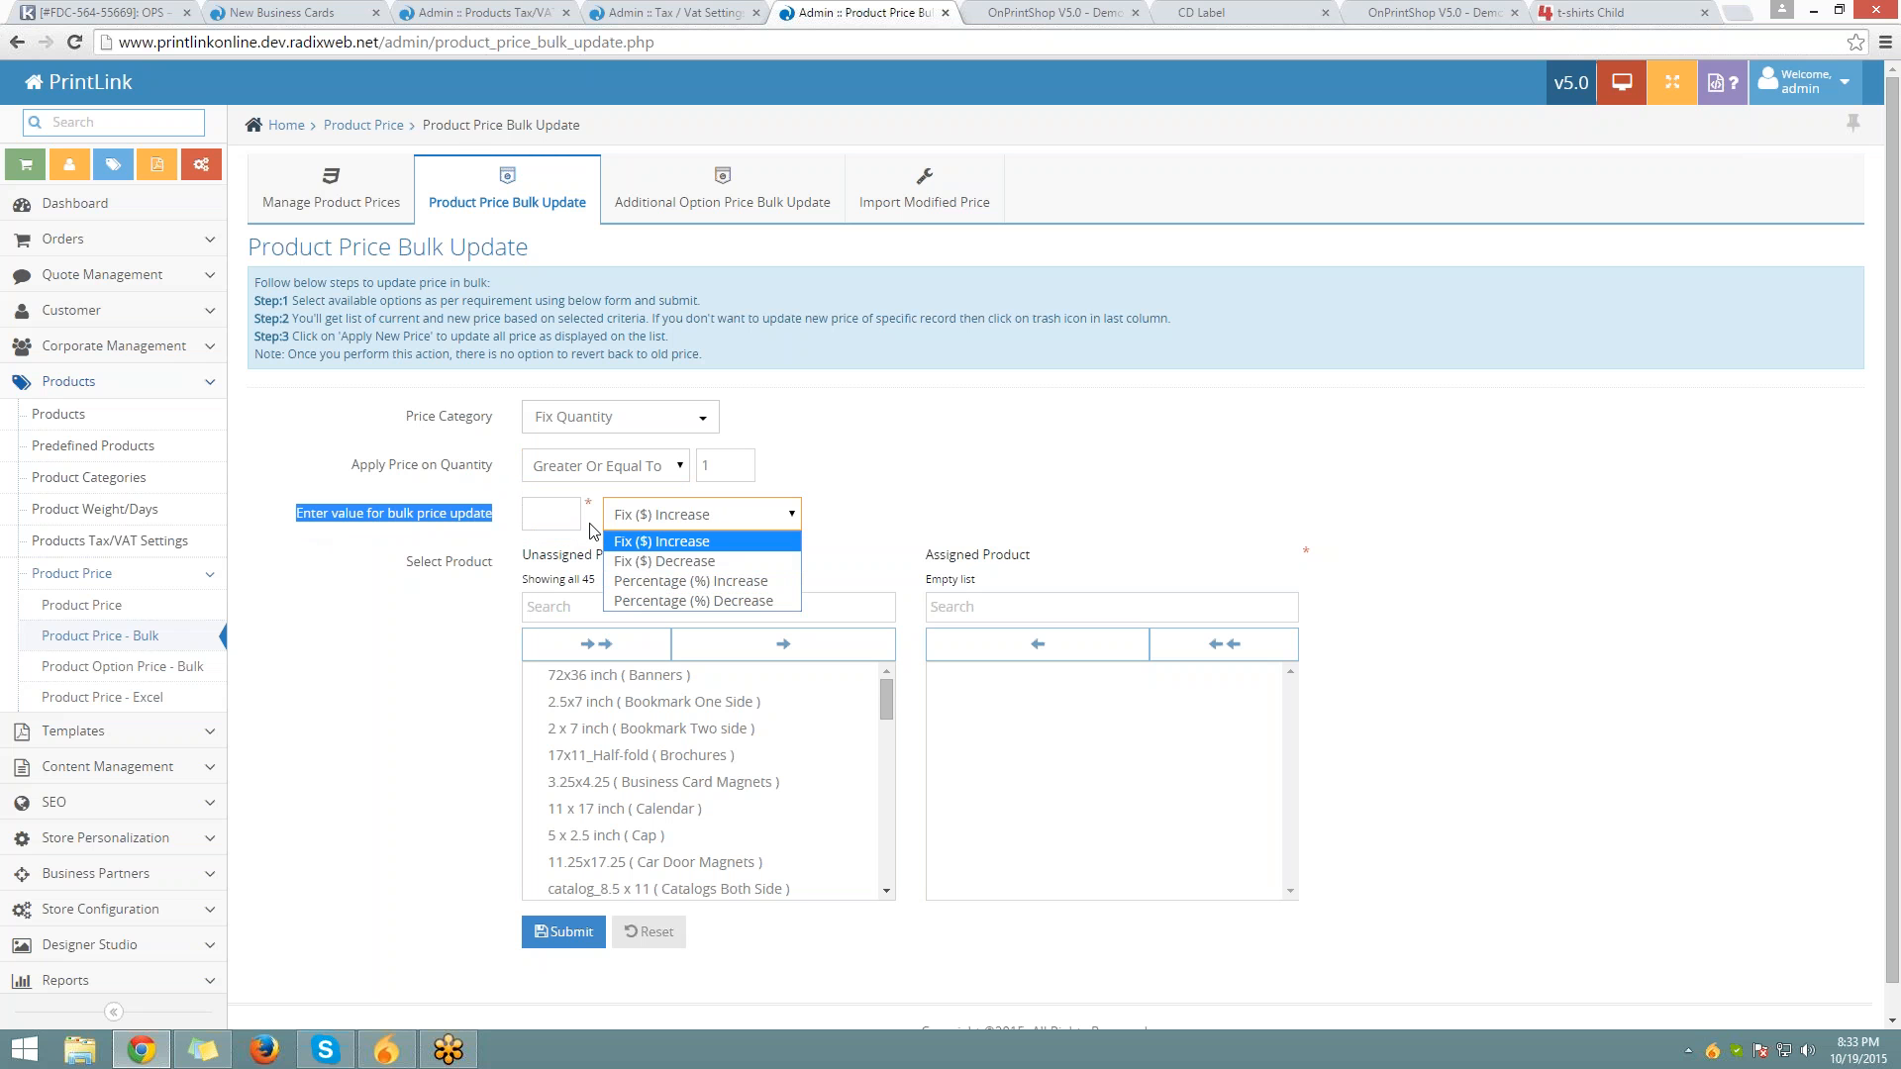
{"action": "left_click", "coordinate": [680, 548]}
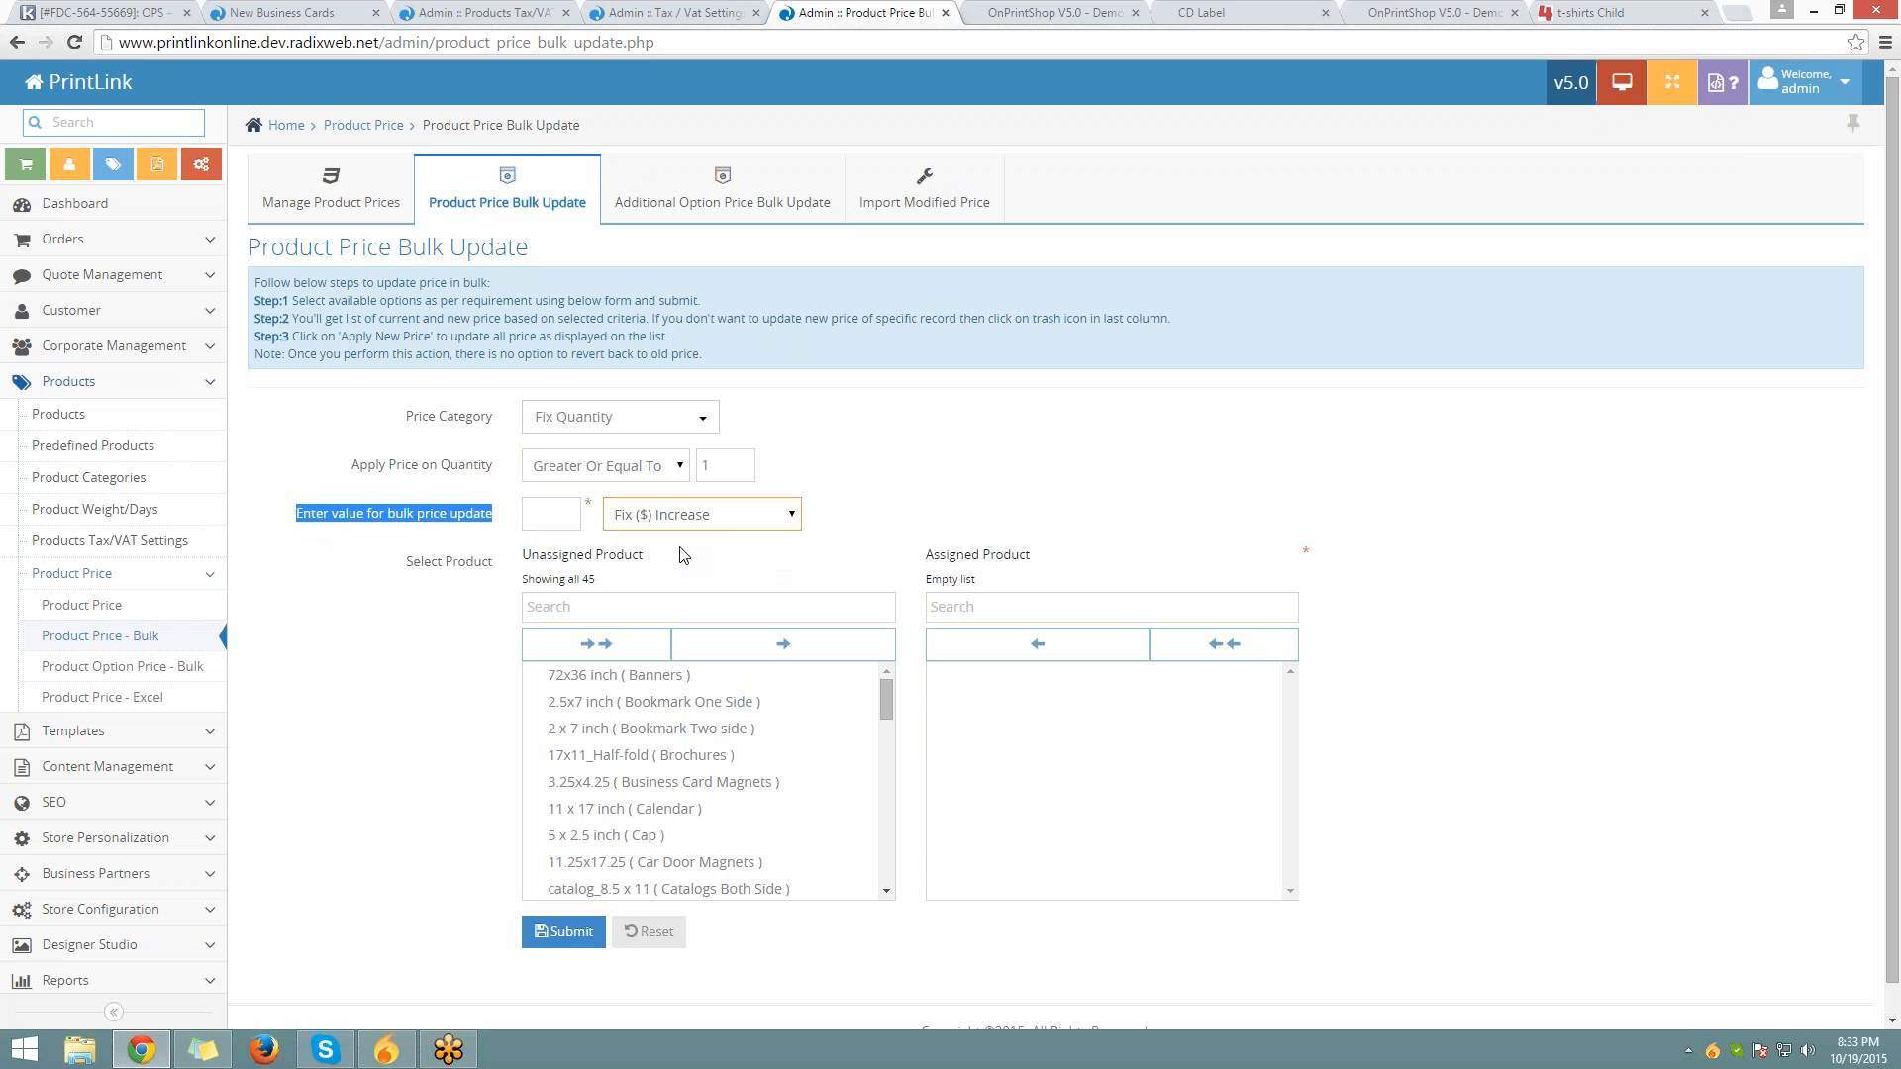
{"action": "left_click", "coordinate": [576, 512]}
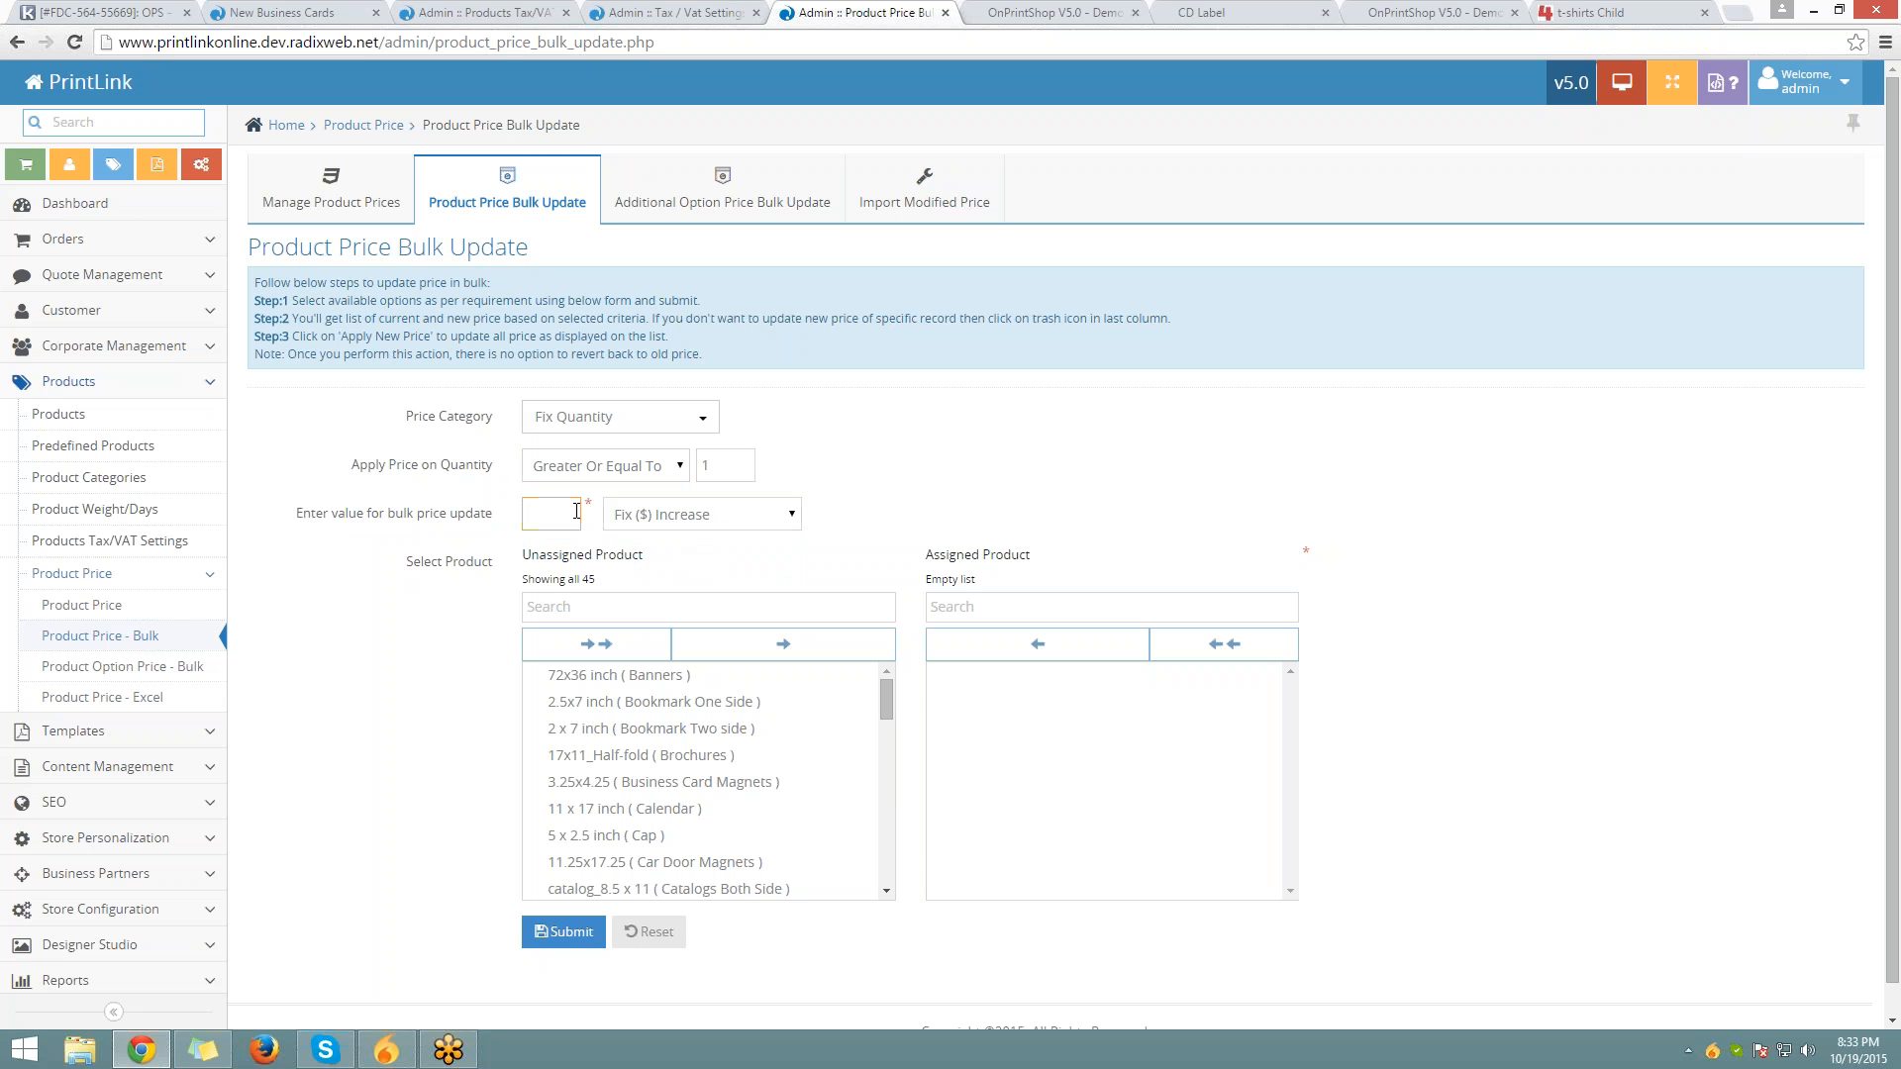
{"action": "type", "text": "2"}
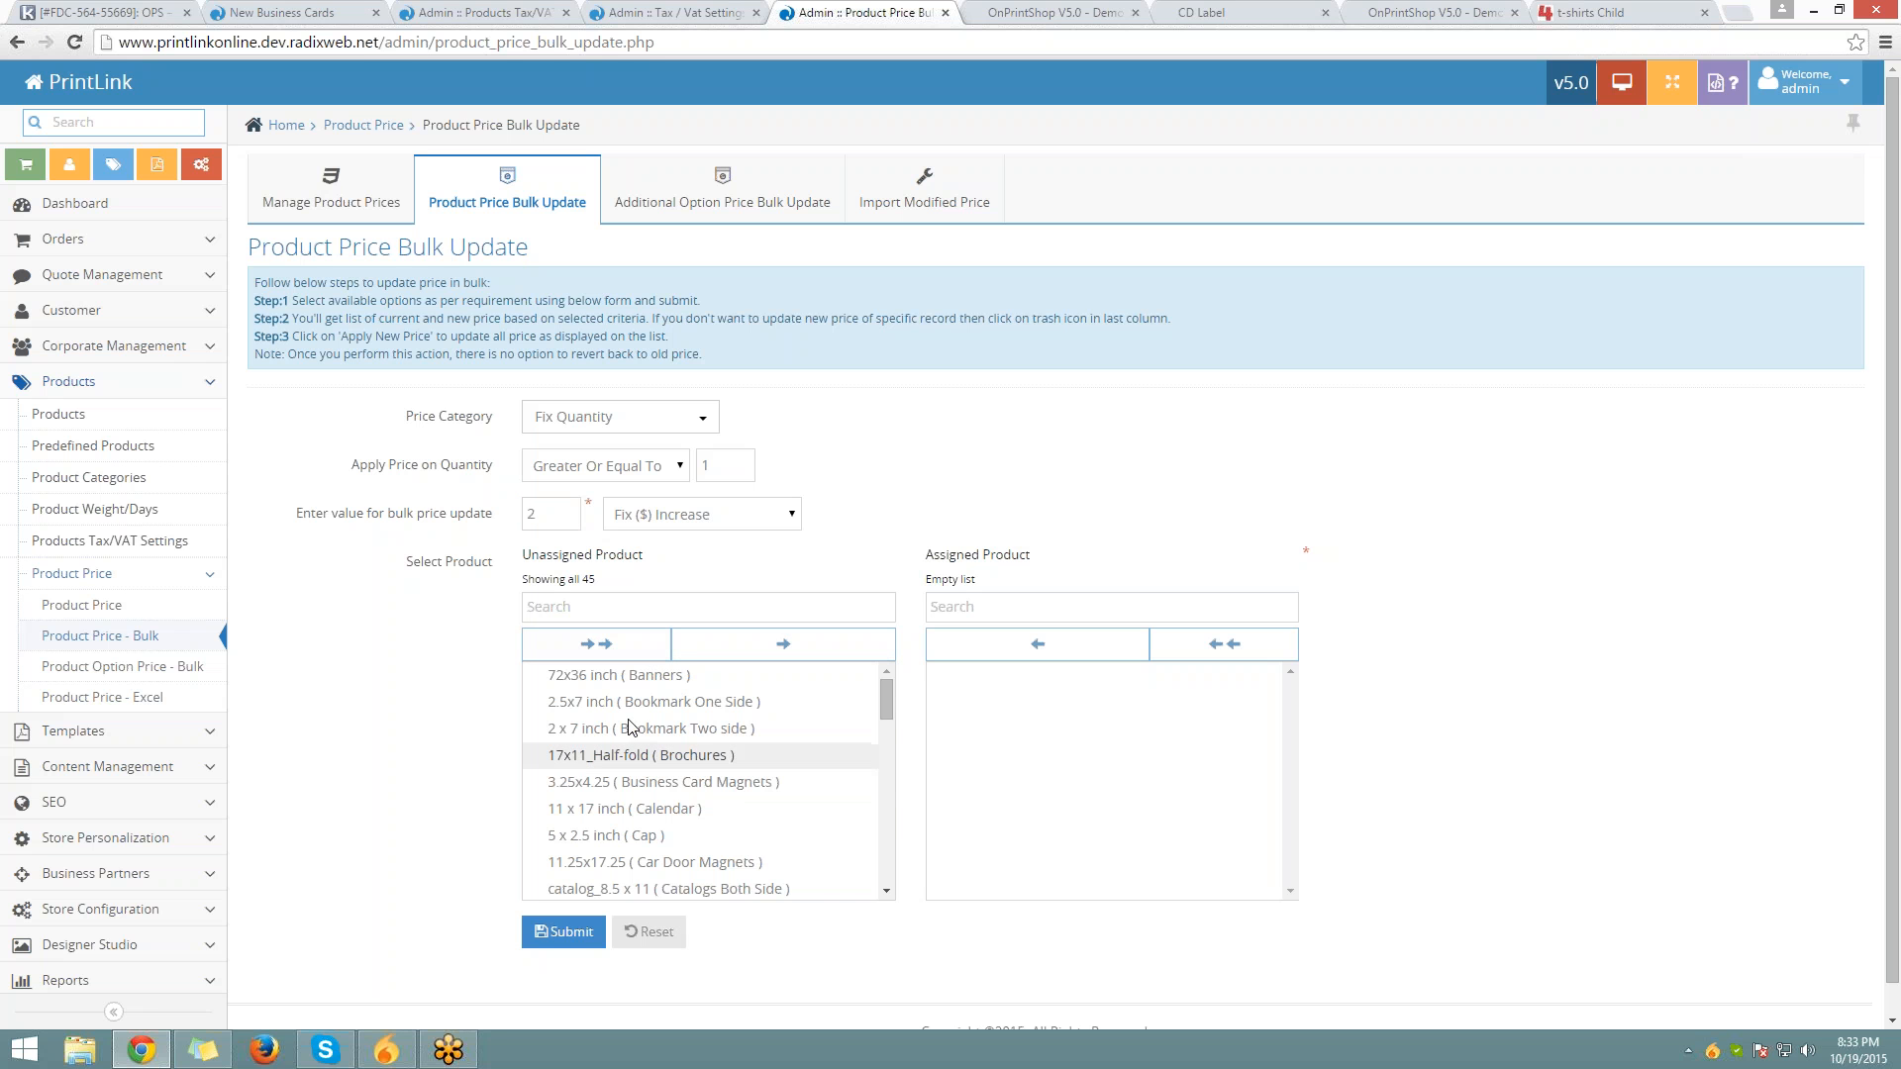
Assign all 45 products to the update, then go to Additional Option Price Bulk Update
{"action": "scroll", "coordinate": [629, 727], "scroll_direction": "down", "scroll_amount": 10}
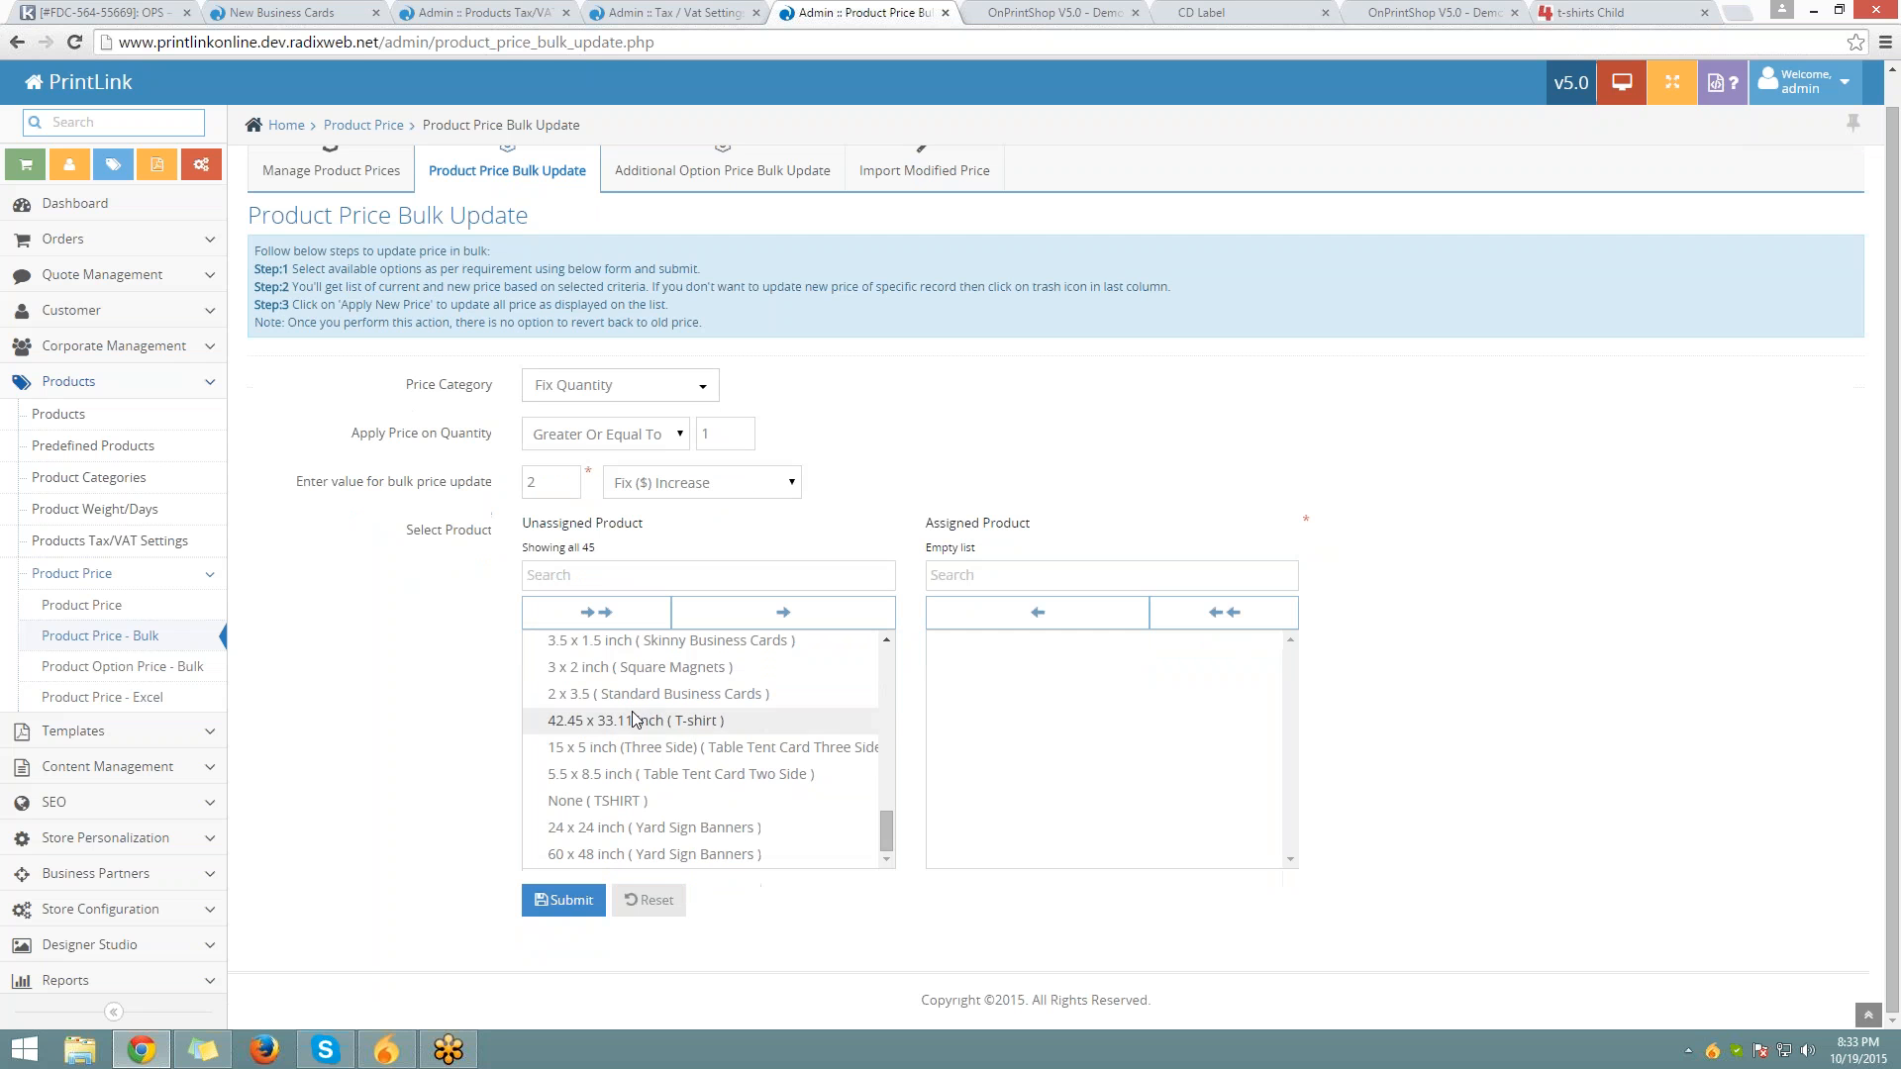
{"action": "left_click", "coordinate": [598, 625]}
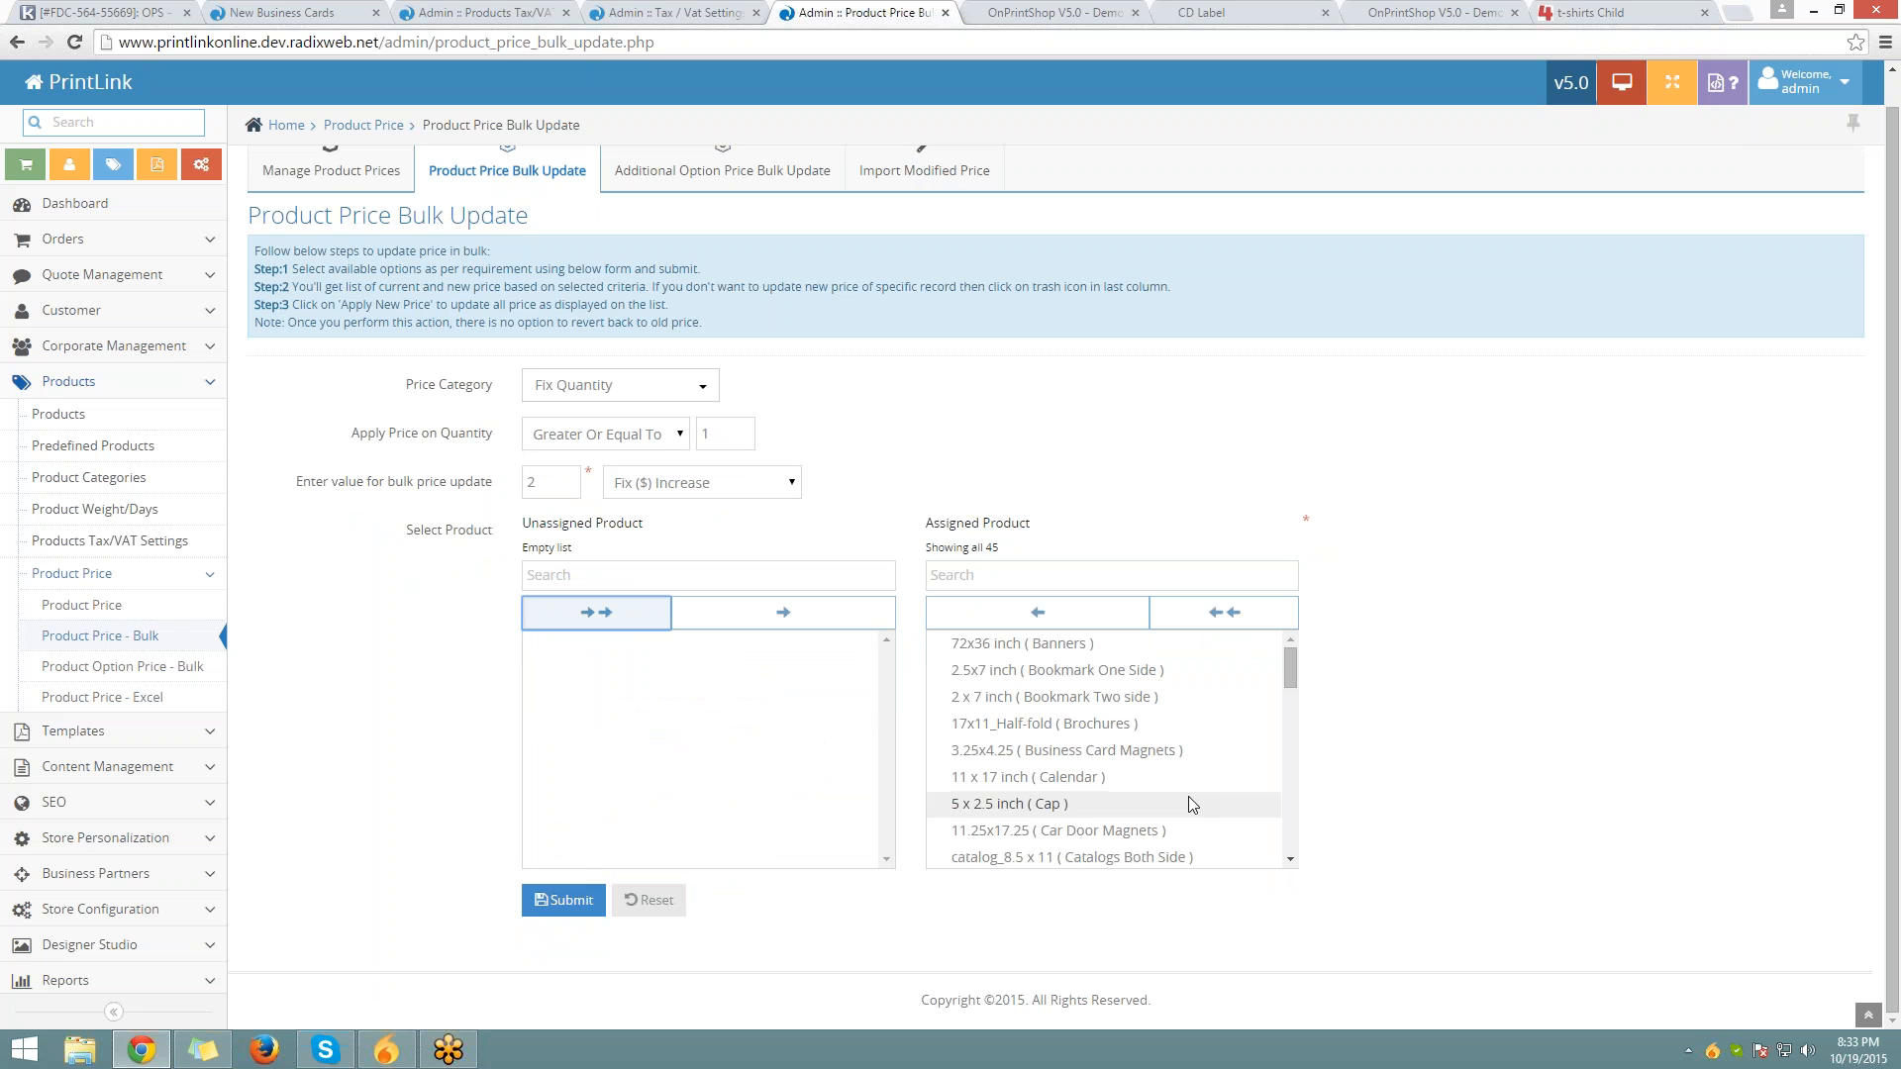
{"action": "scroll", "coordinate": [1188, 798], "scroll_direction": "up", "scroll_amount": 1}
{"action": "scroll", "coordinate": [1191, 805], "scroll_direction": "down", "scroll_amount": 5}
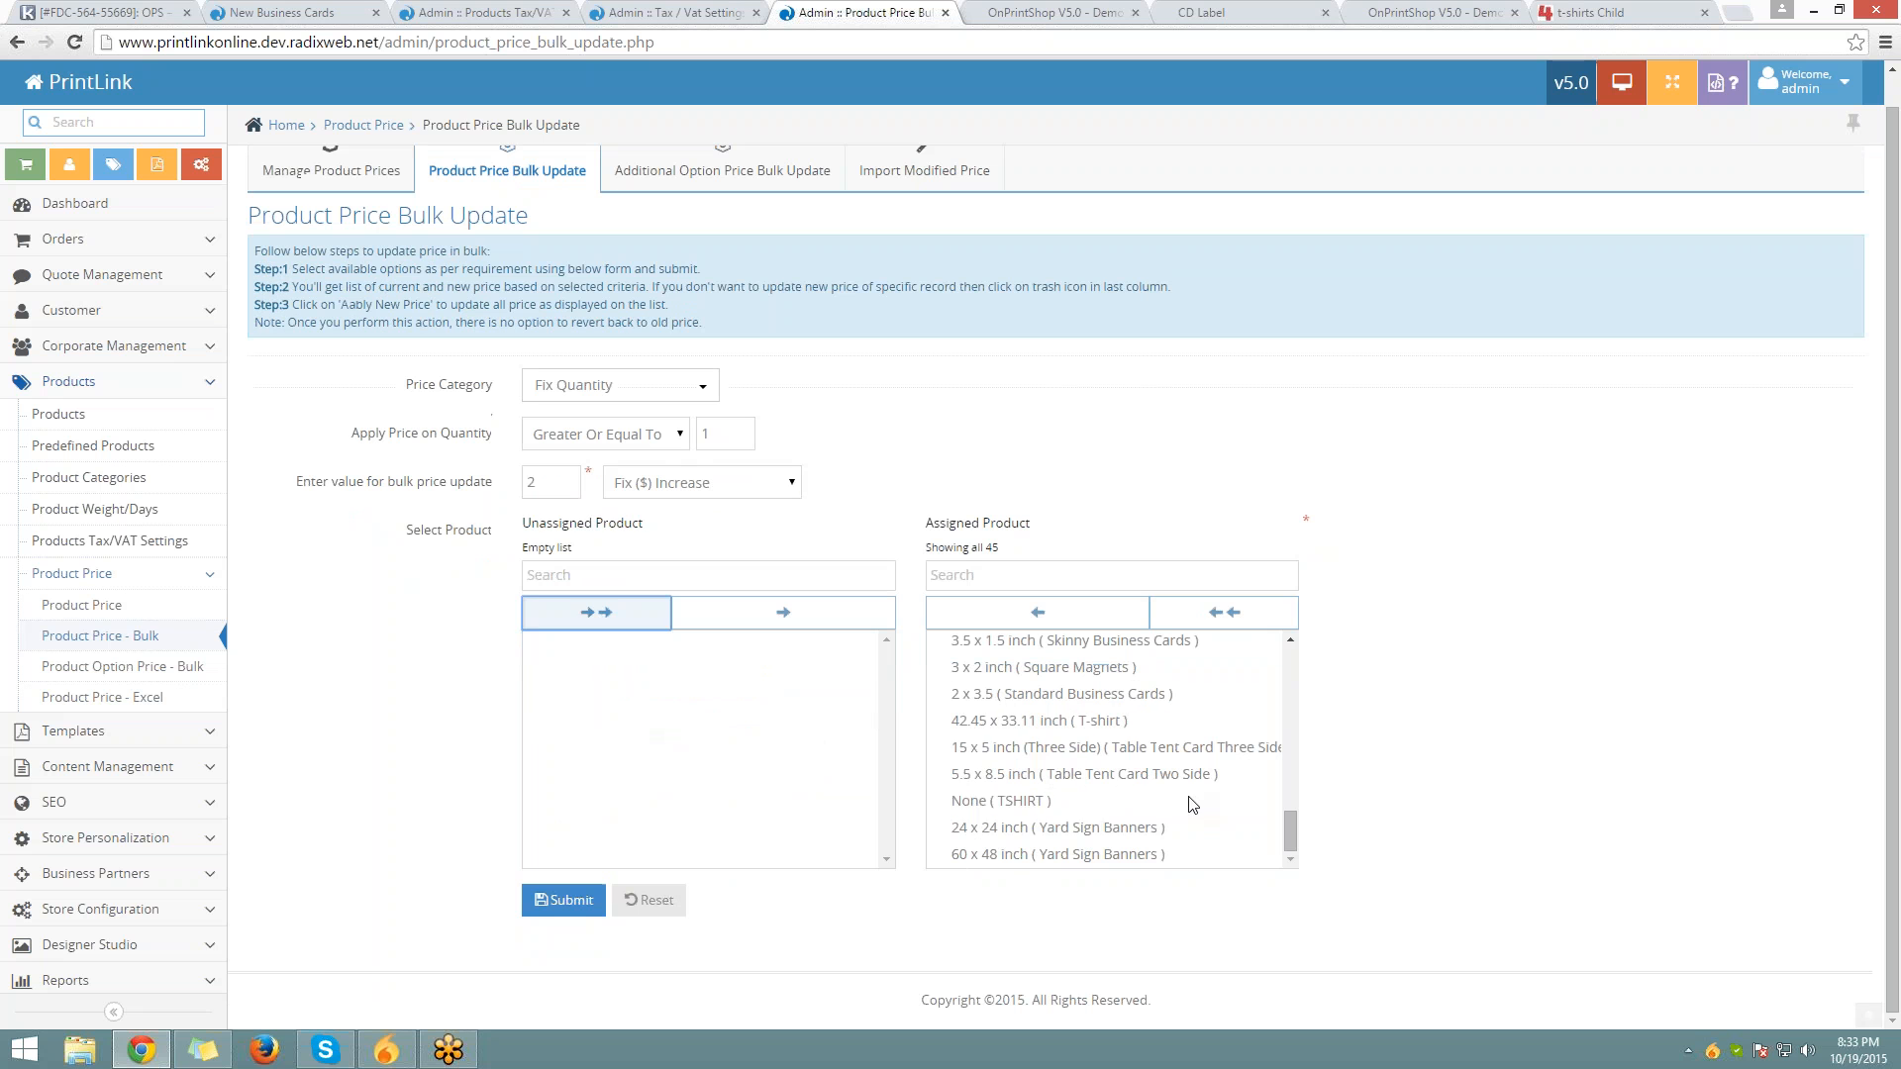
{"action": "double_click", "coordinate": [532, 482]}
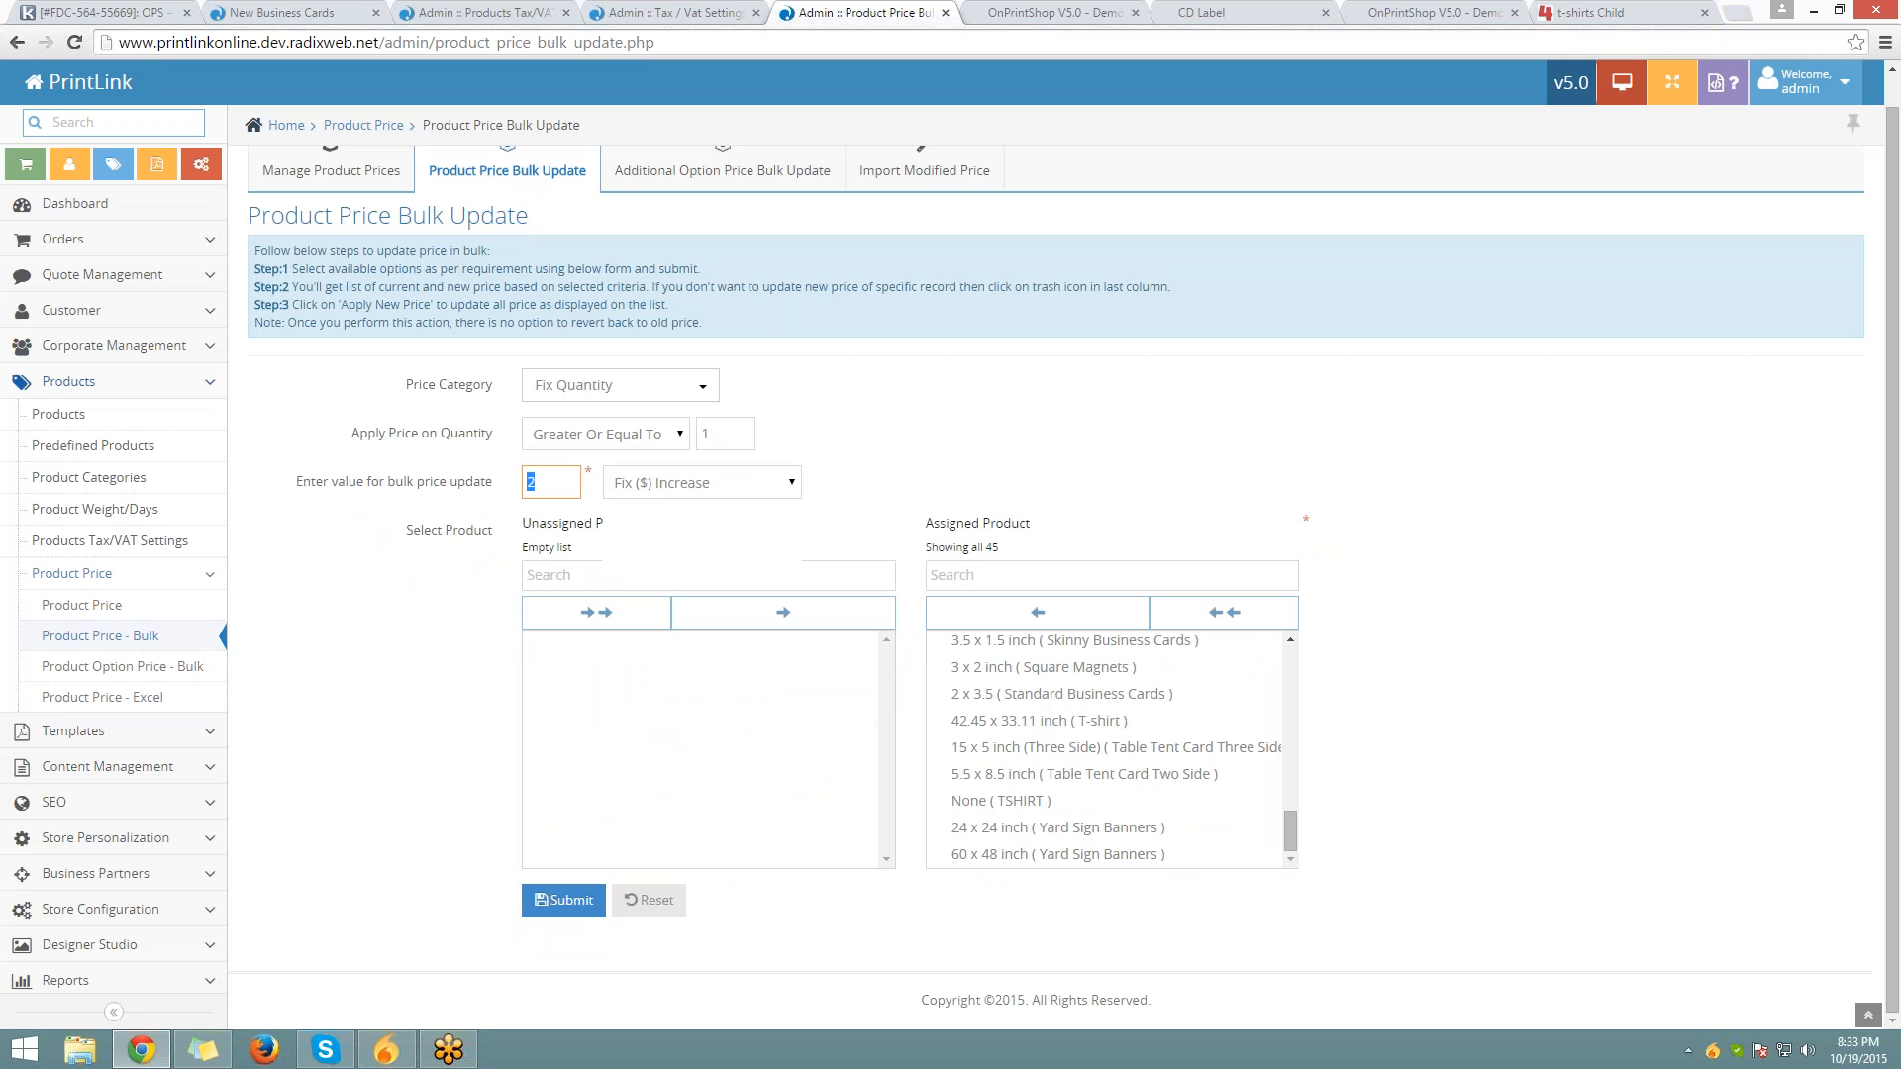
{"action": "left_click", "coordinate": [638, 485]}
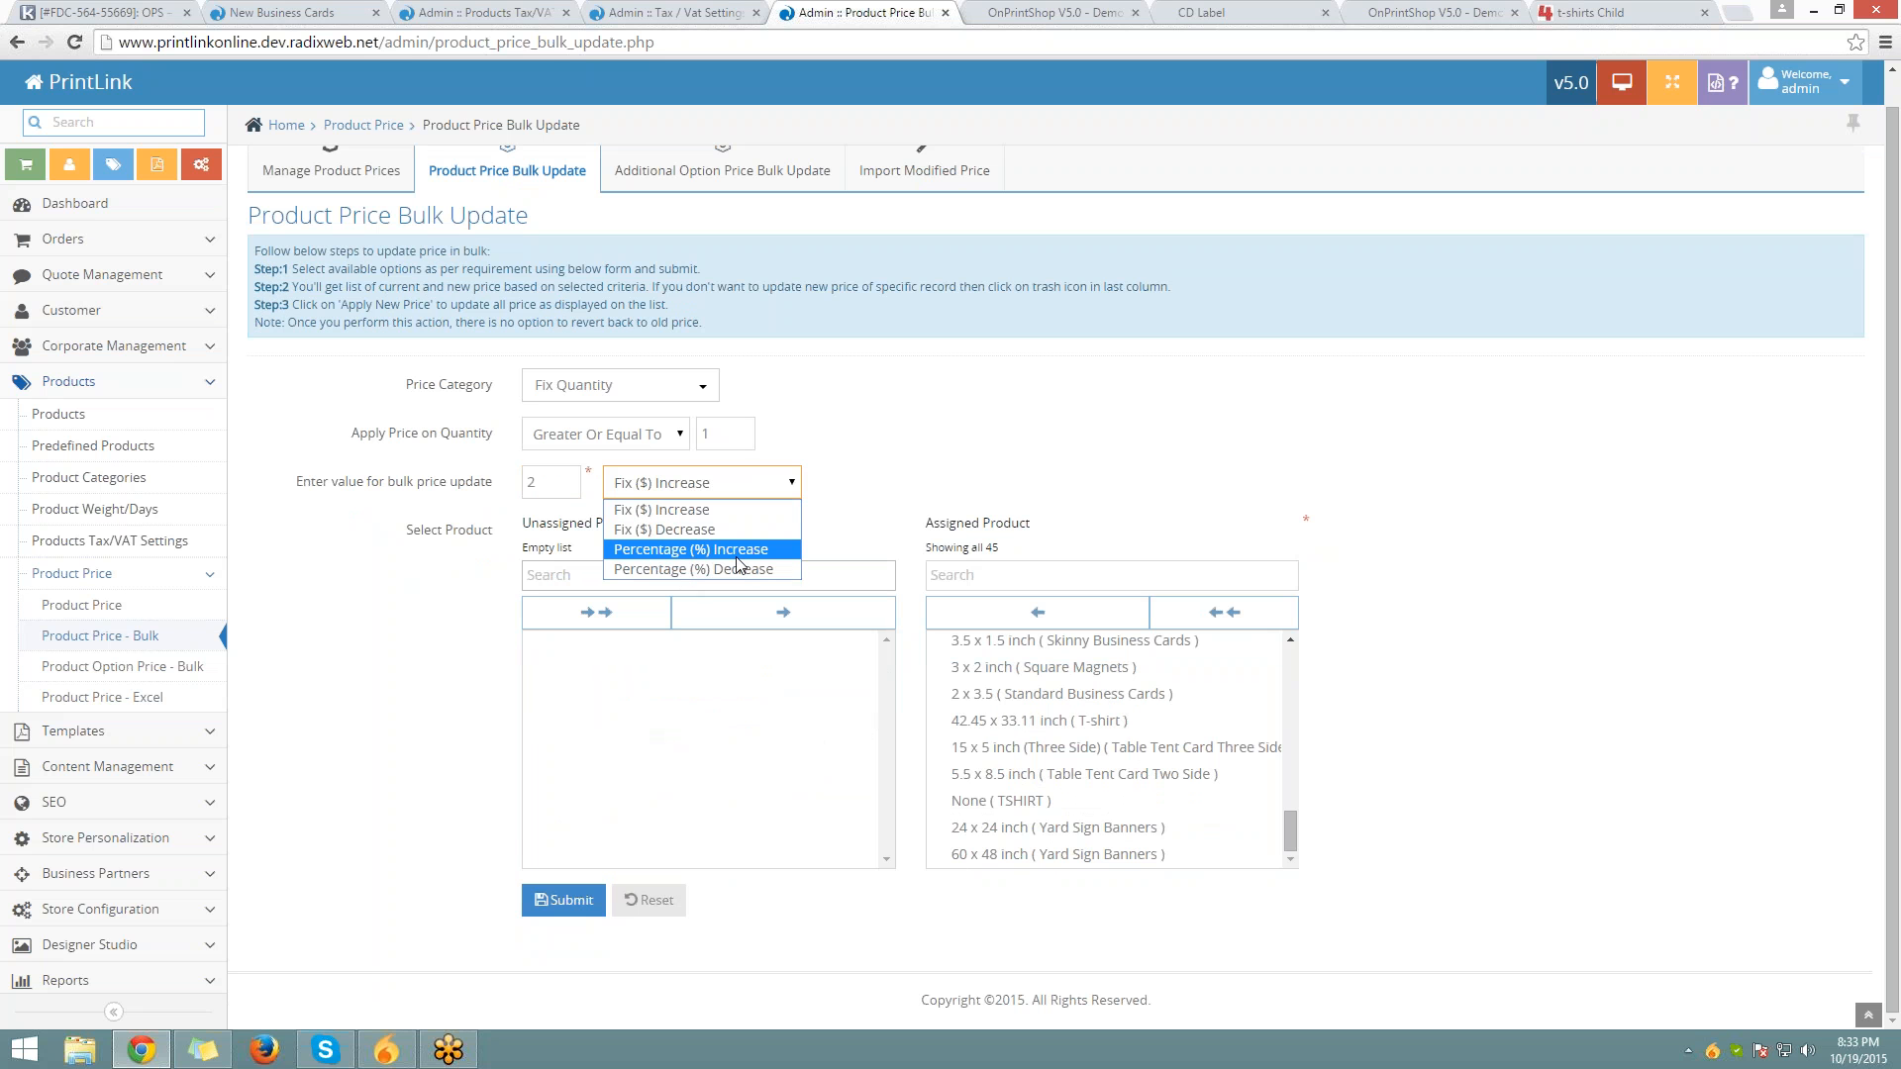
{"action": "scroll", "coordinate": [723, 178], "scroll_direction": "up", "scroll_amount": 1}
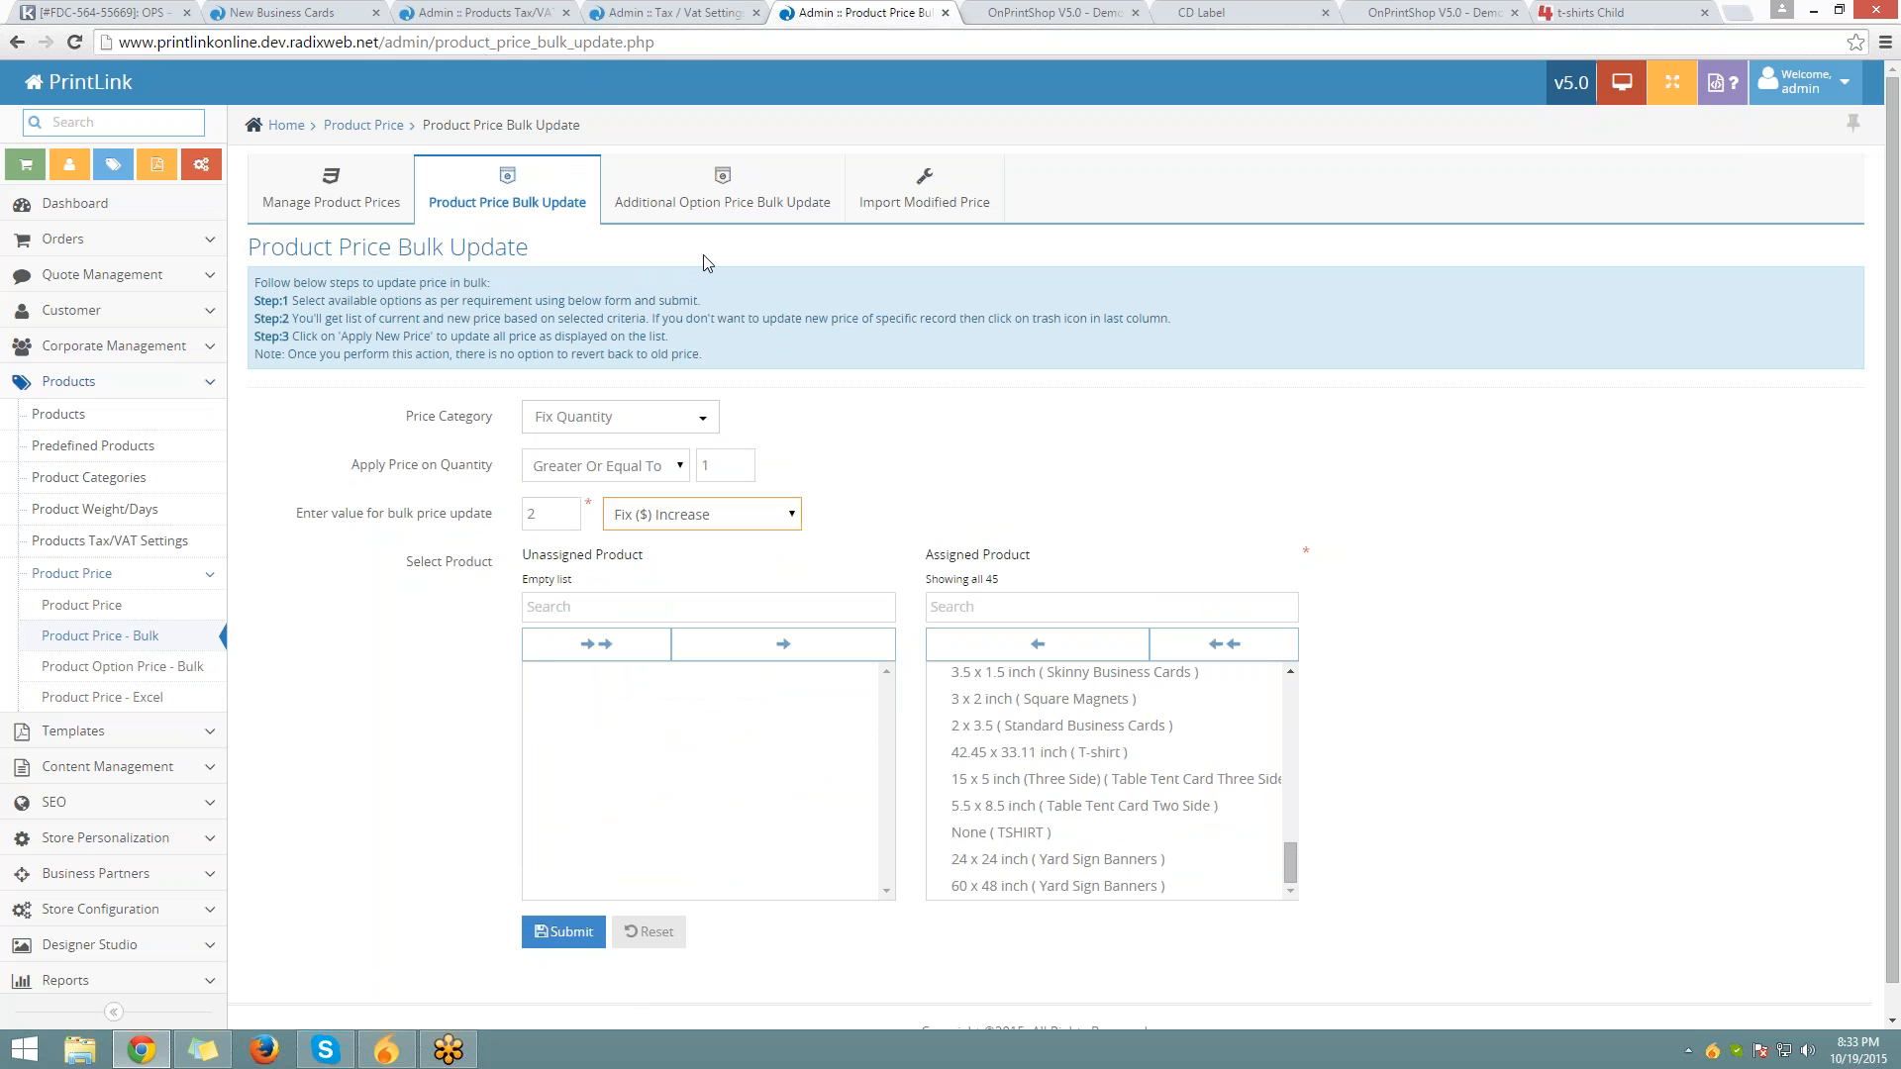
{"action": "left_click", "coordinate": [722, 193]}
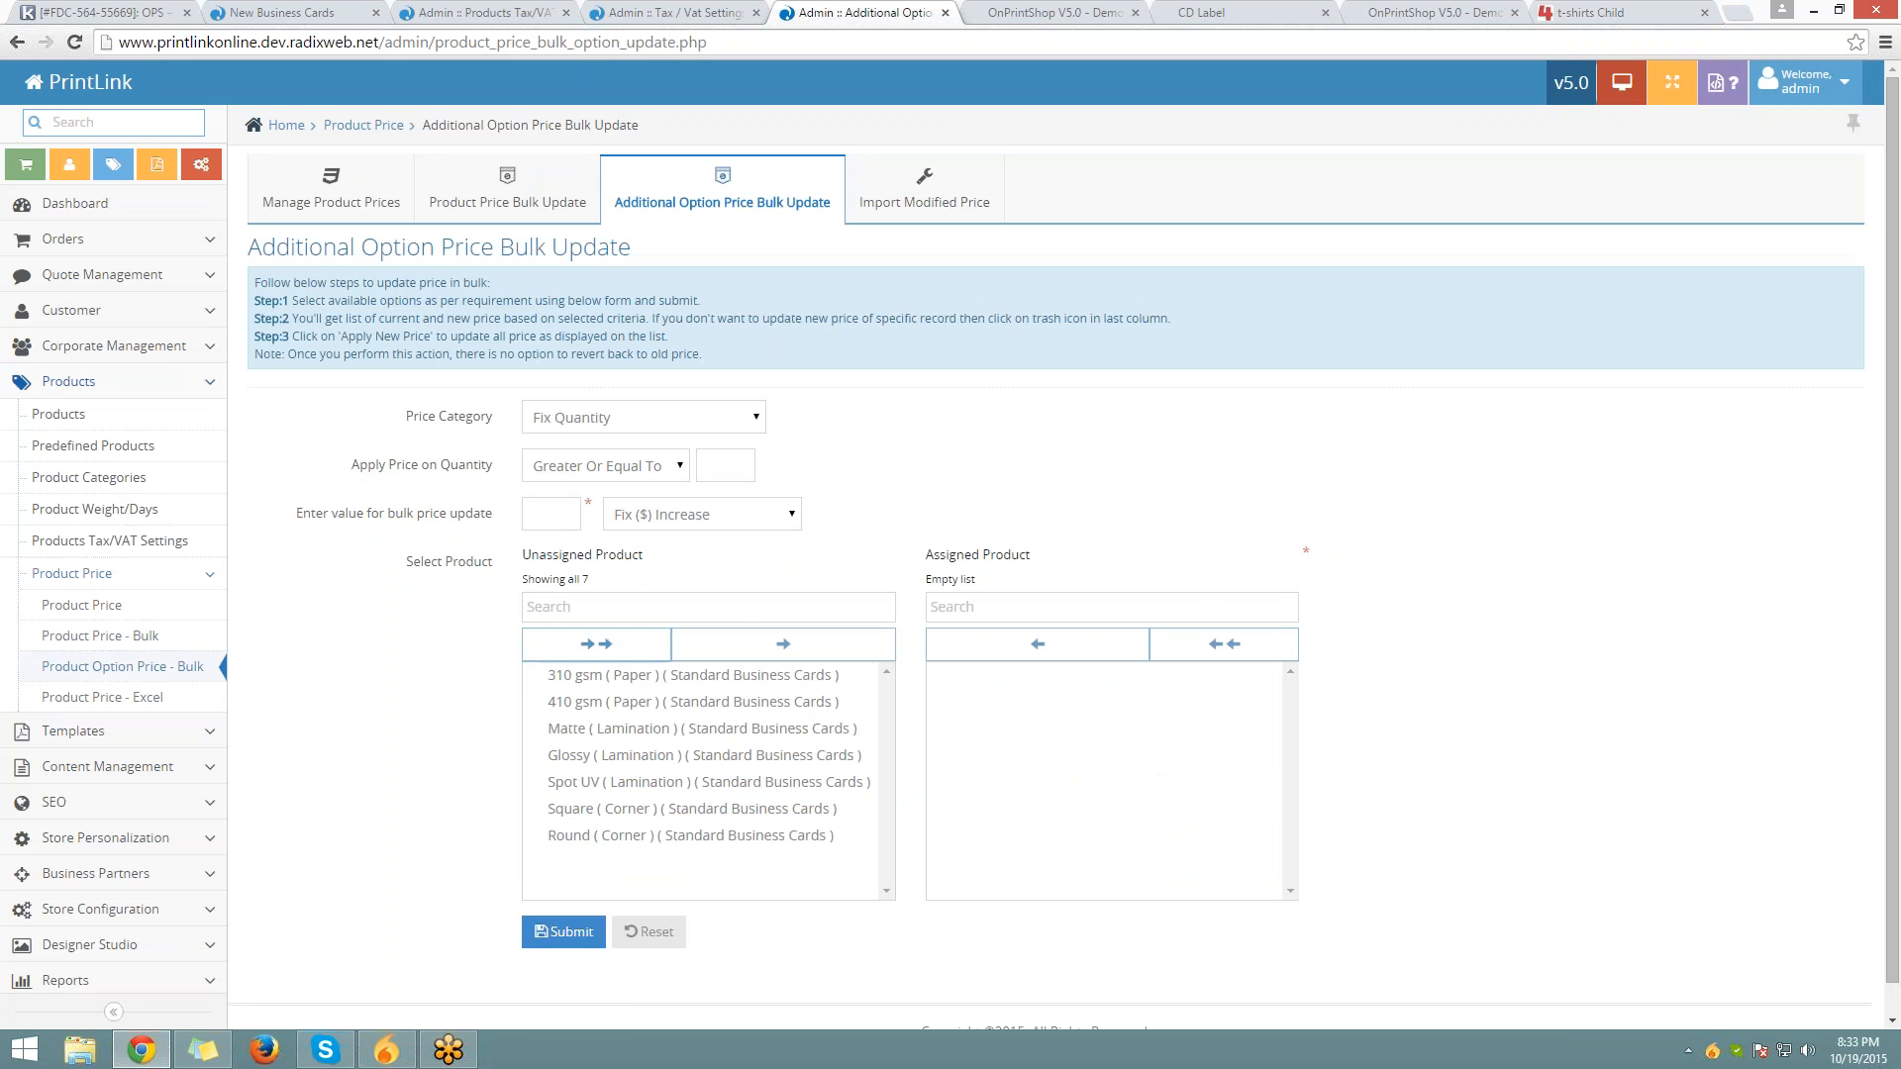
{"action": "scroll", "coordinate": [589, 723], "scroll_direction": "down", "scroll_amount": 1}
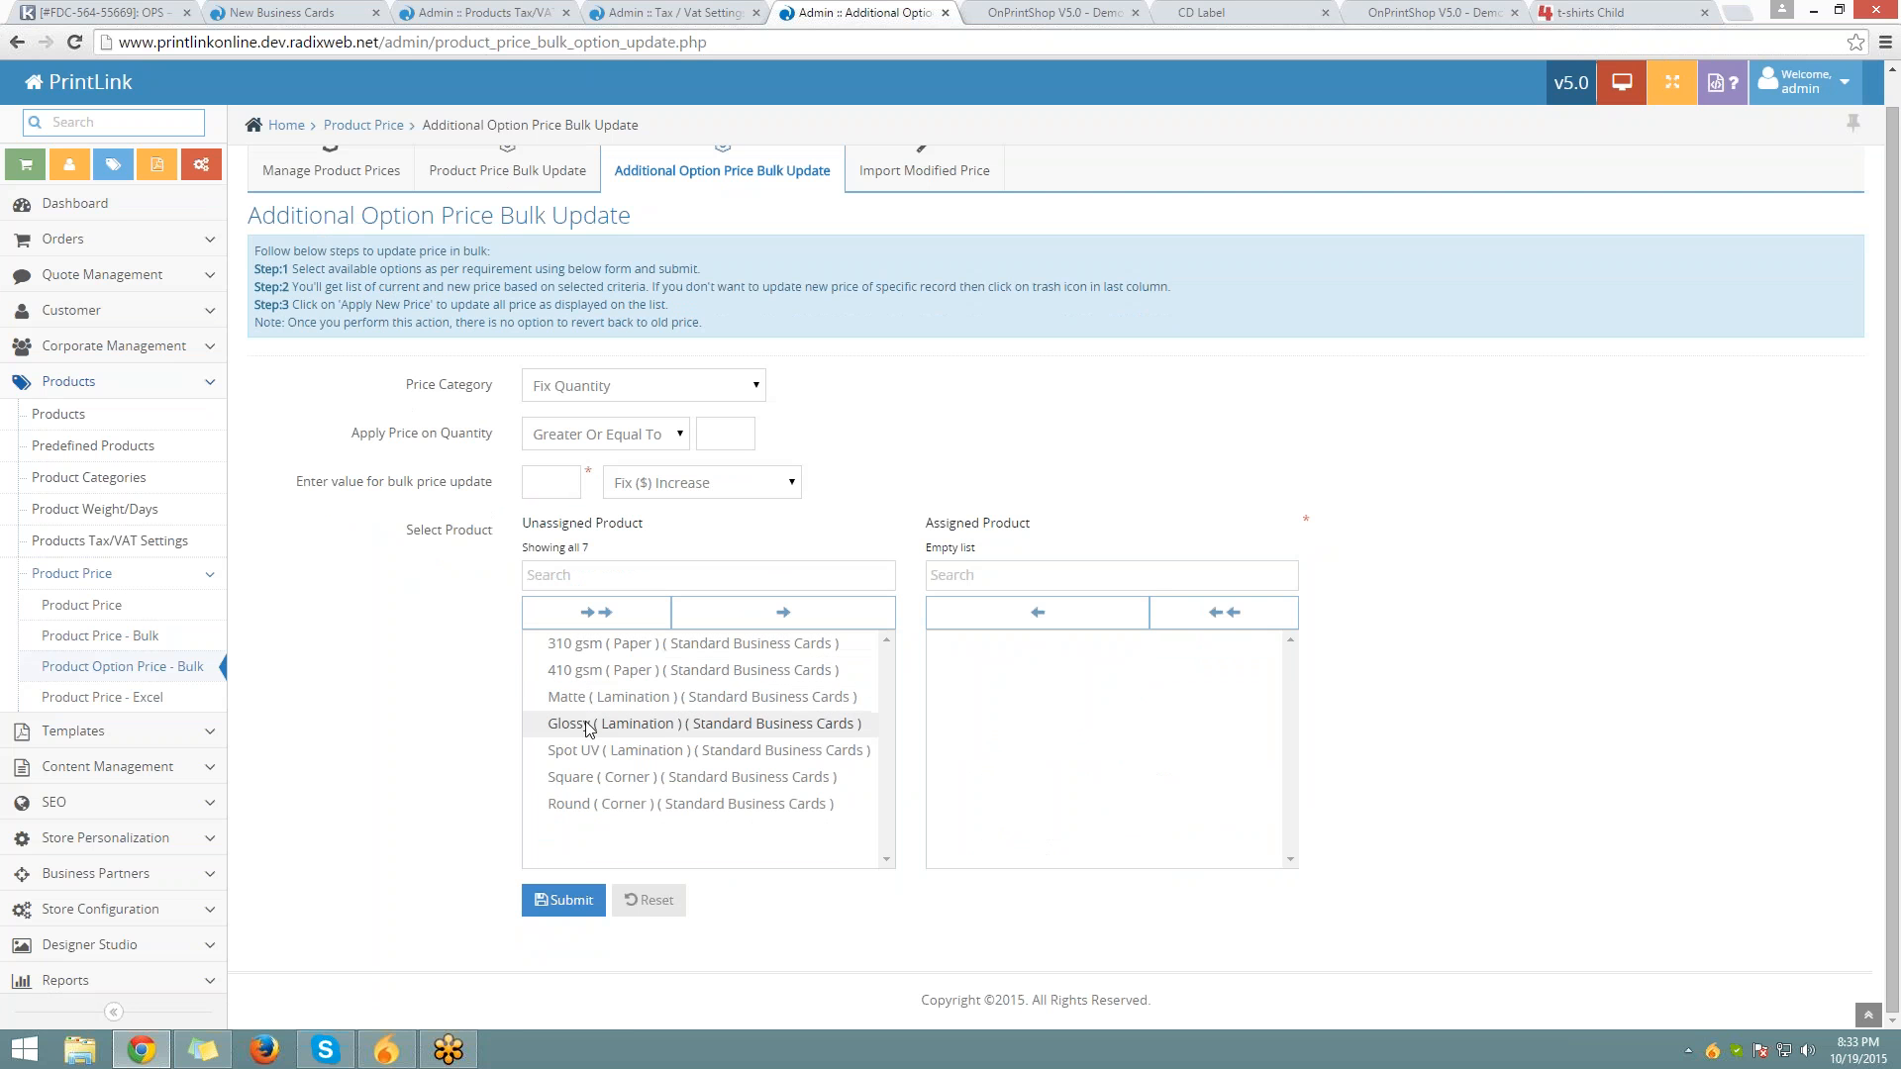
{"action": "left_click", "coordinate": [586, 655]}
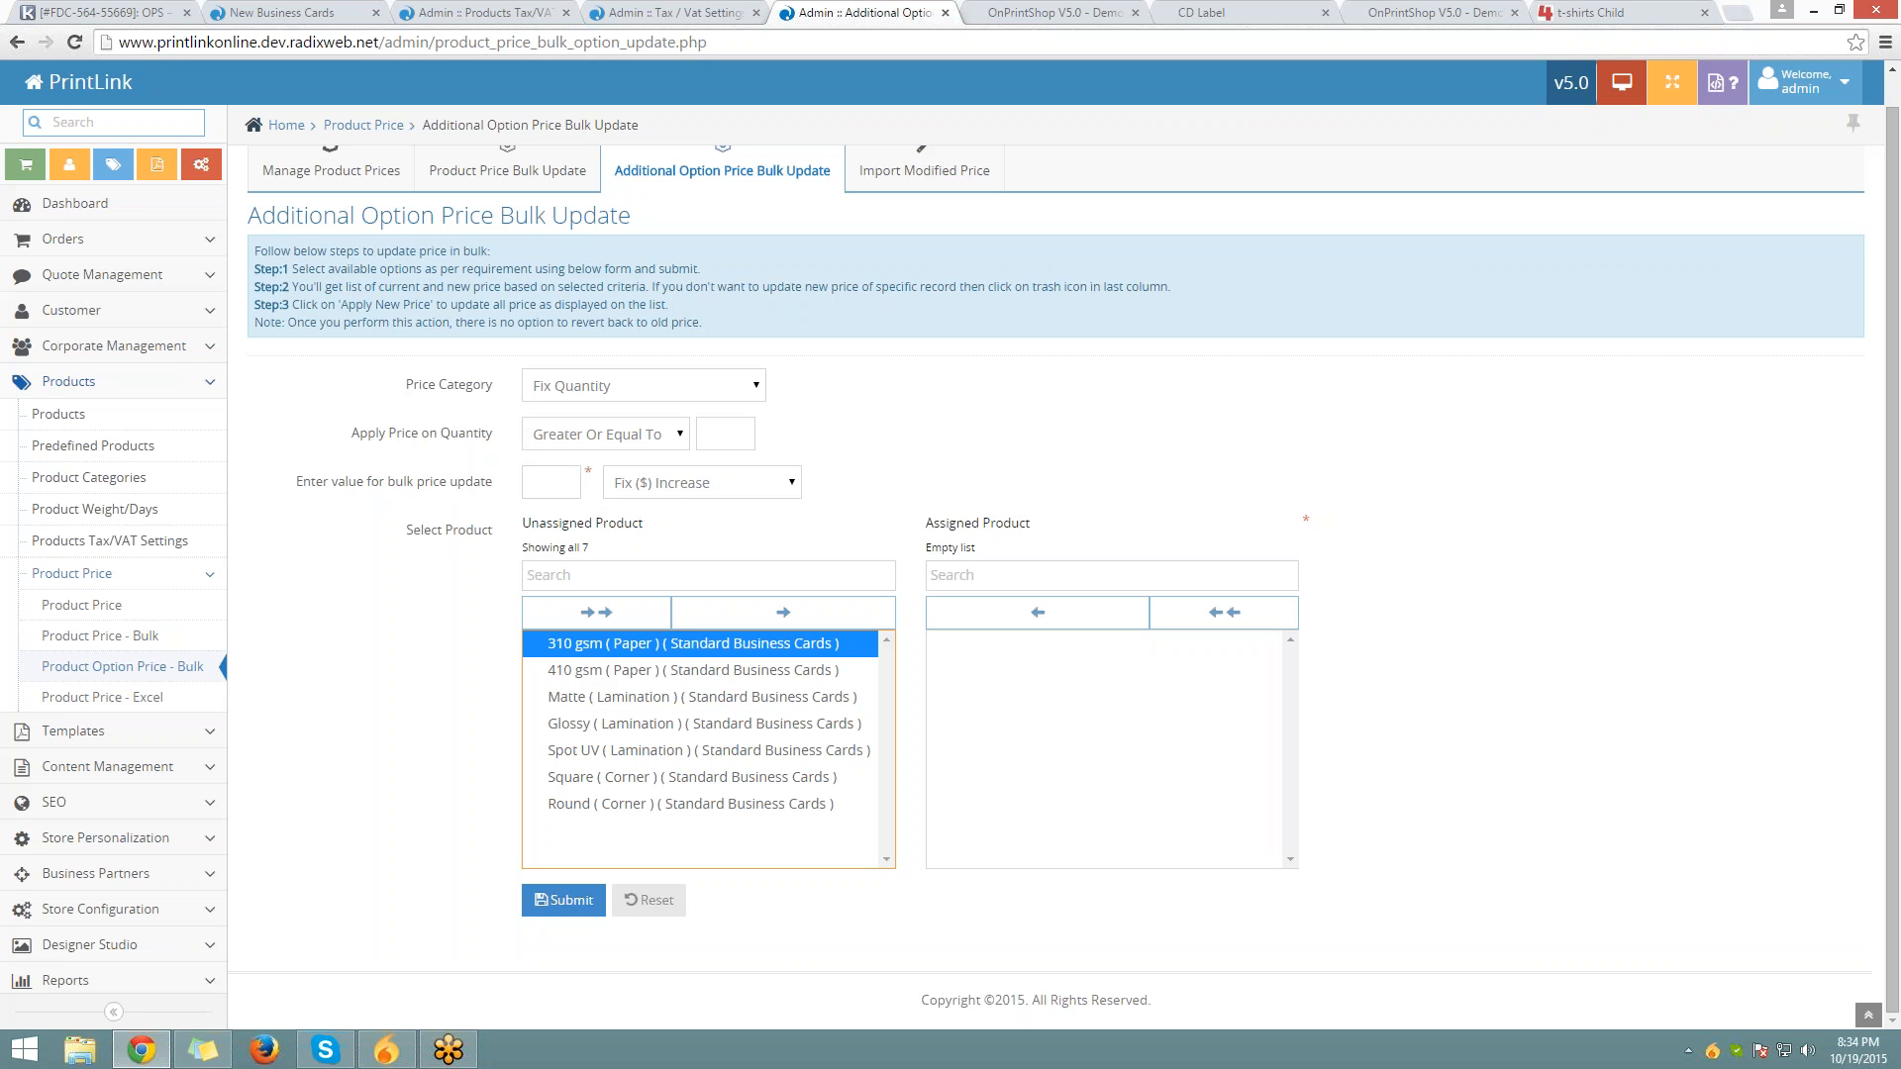
{"action": "left_click", "coordinate": [551, 482]}
{"action": "left_click", "coordinate": [643, 485]}
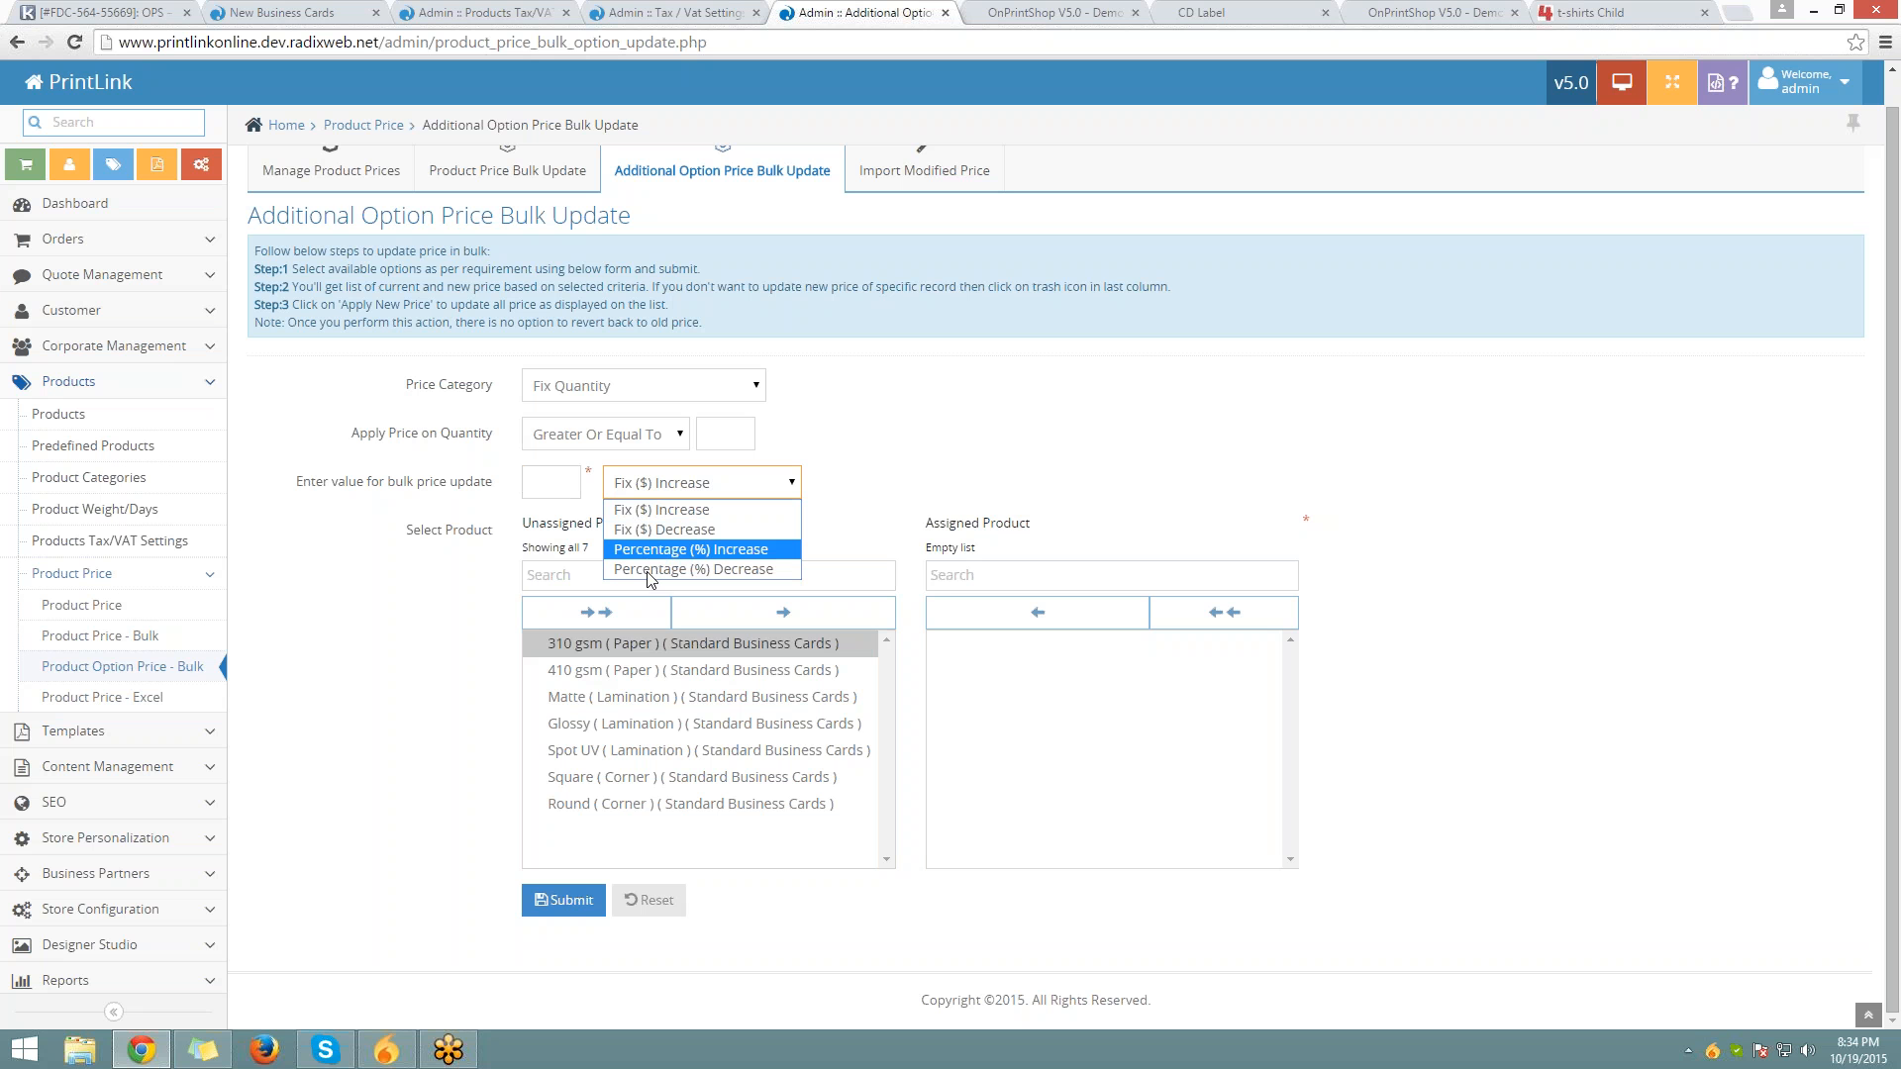
{"action": "scroll", "coordinate": [1038, 449], "scroll_direction": "up", "scroll_amount": 1}
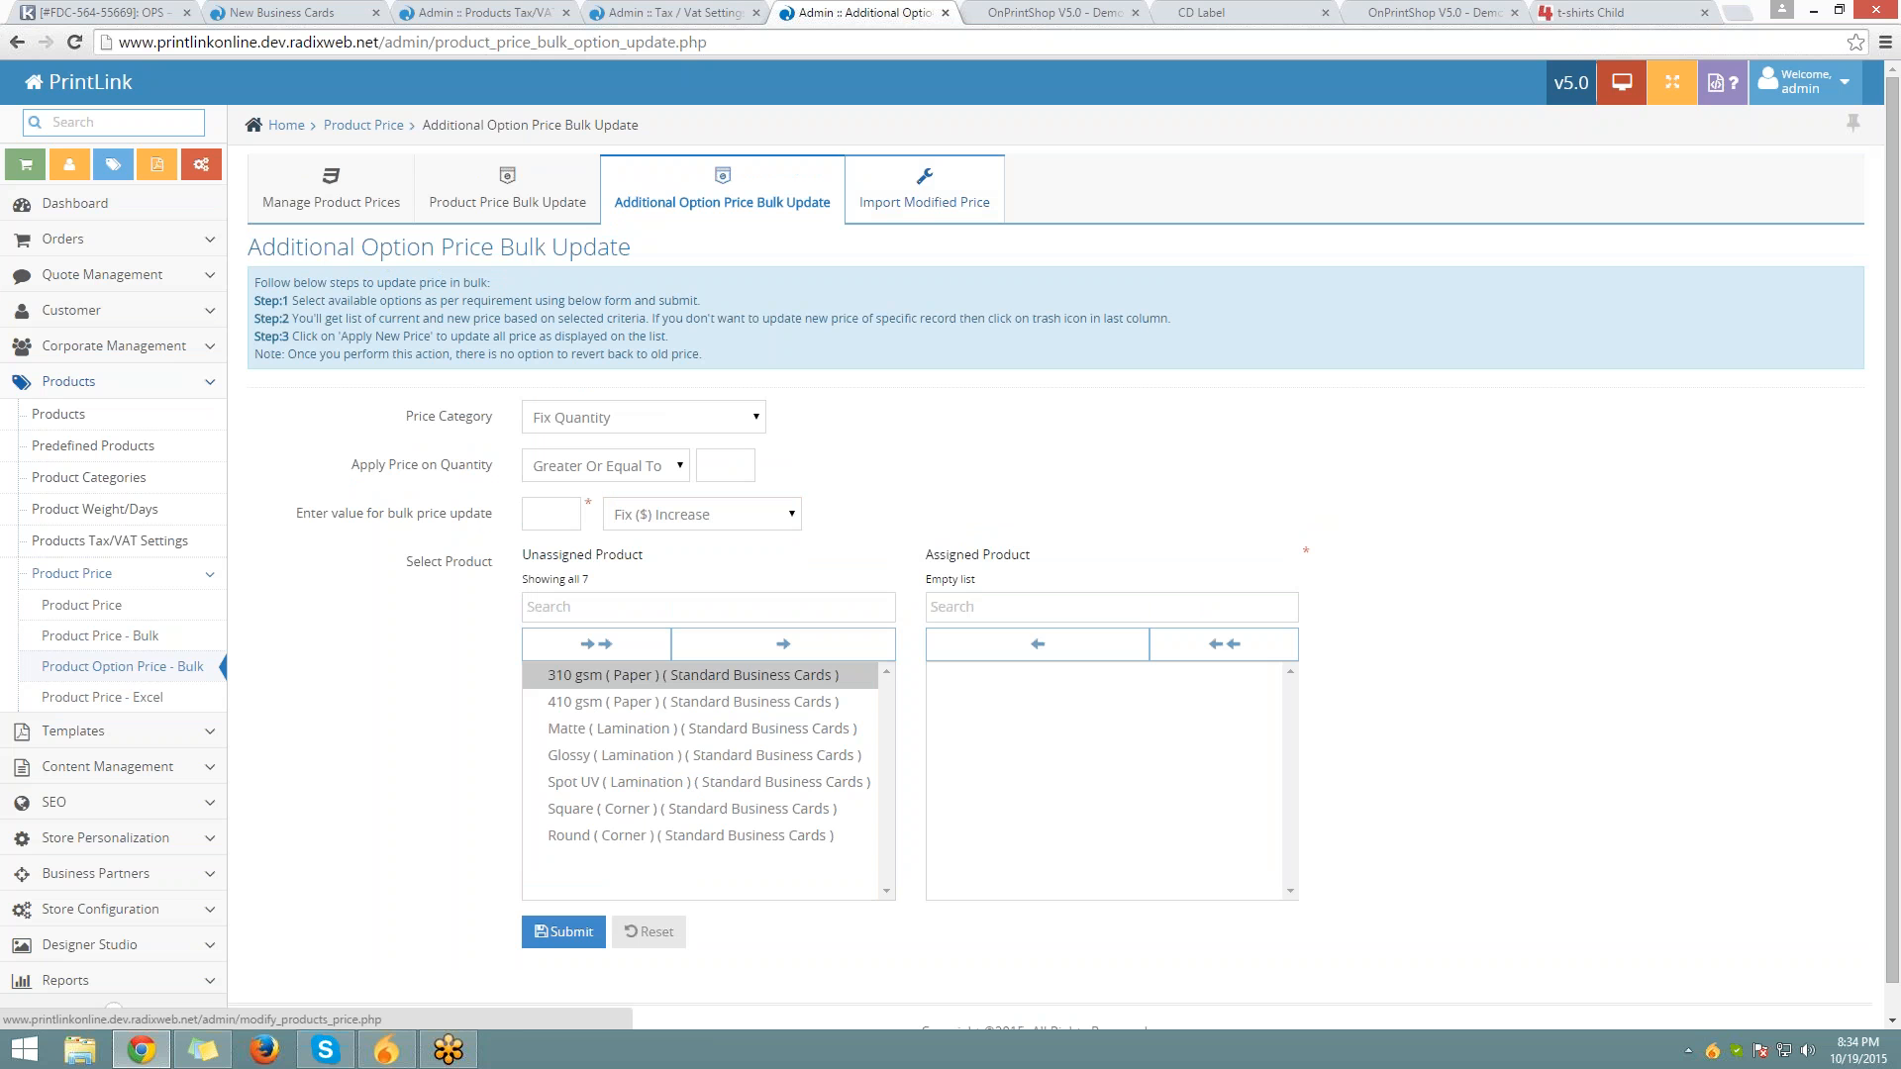
On Import Modified Price, keep Normal Product, Fixed Quantity & Price and Retail Price
{"action": "left_click", "coordinate": [921, 197]}
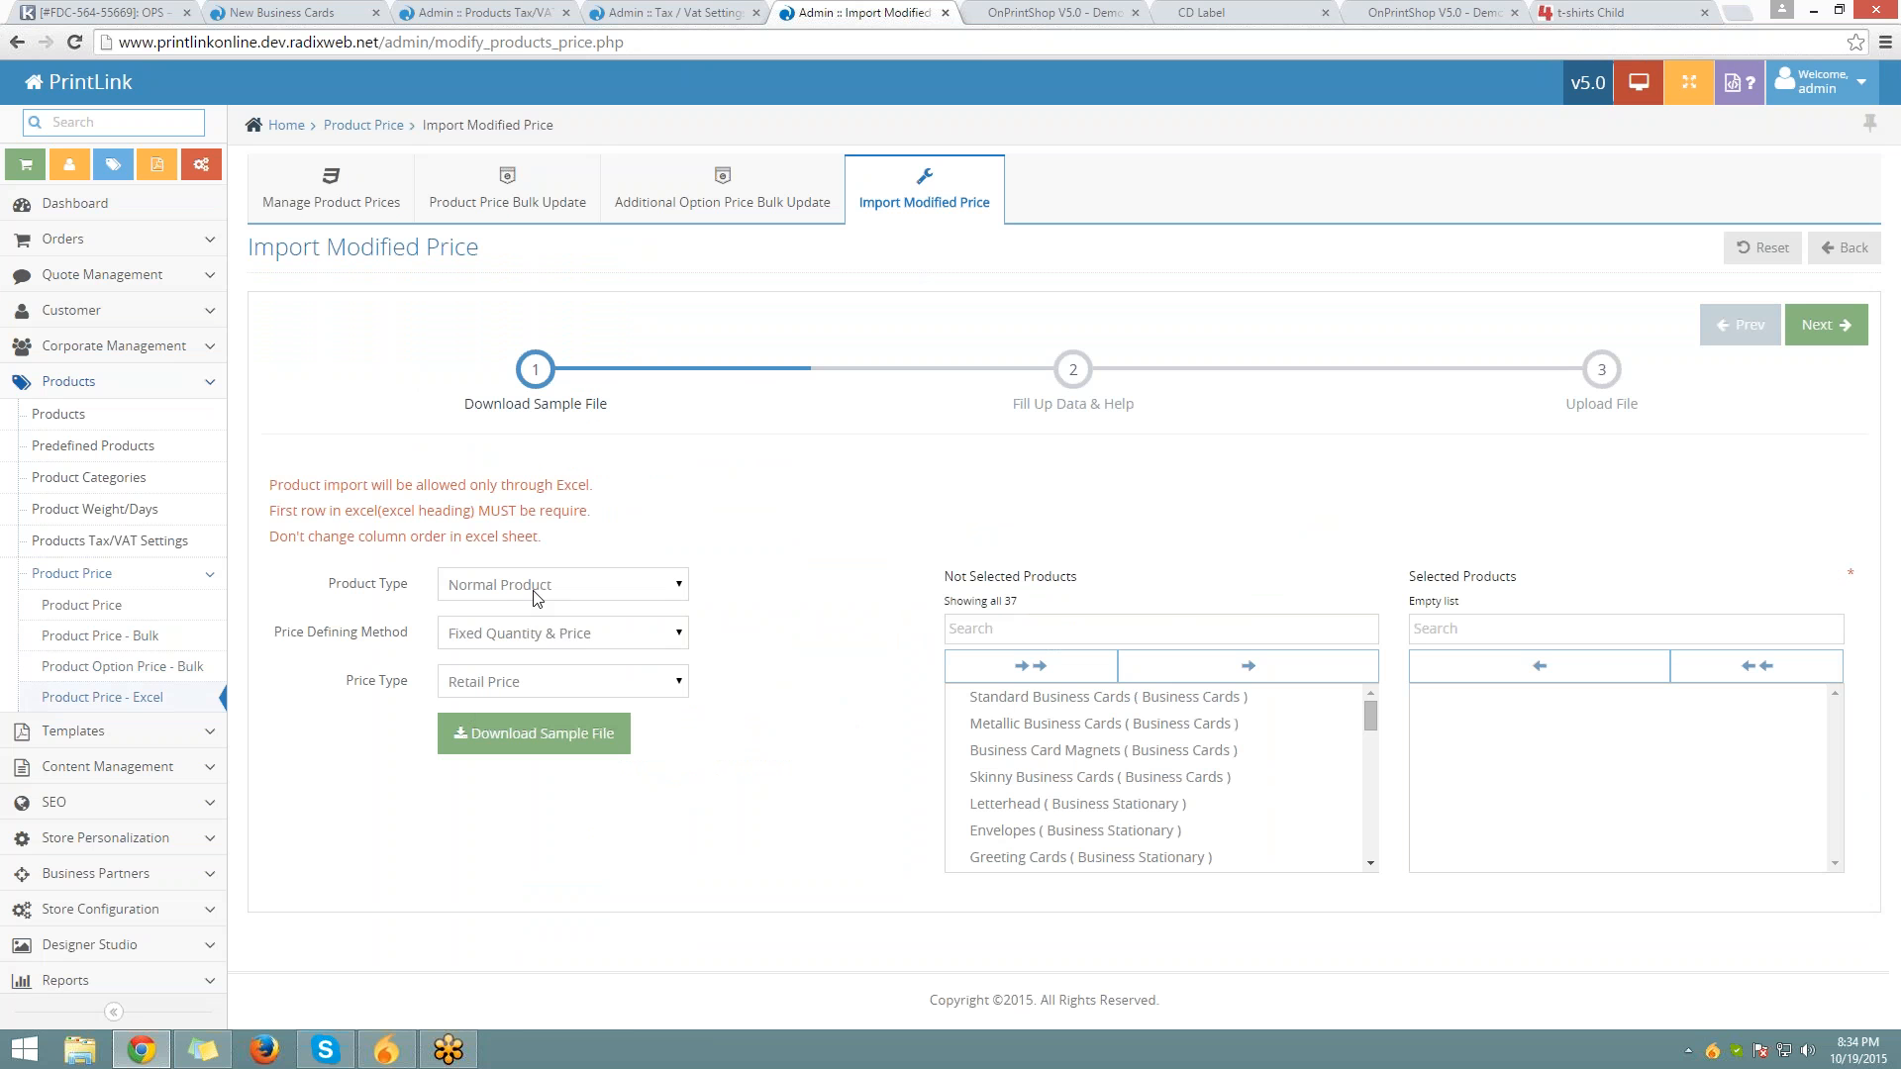
{"action": "left_click", "coordinate": [1000, 701]}
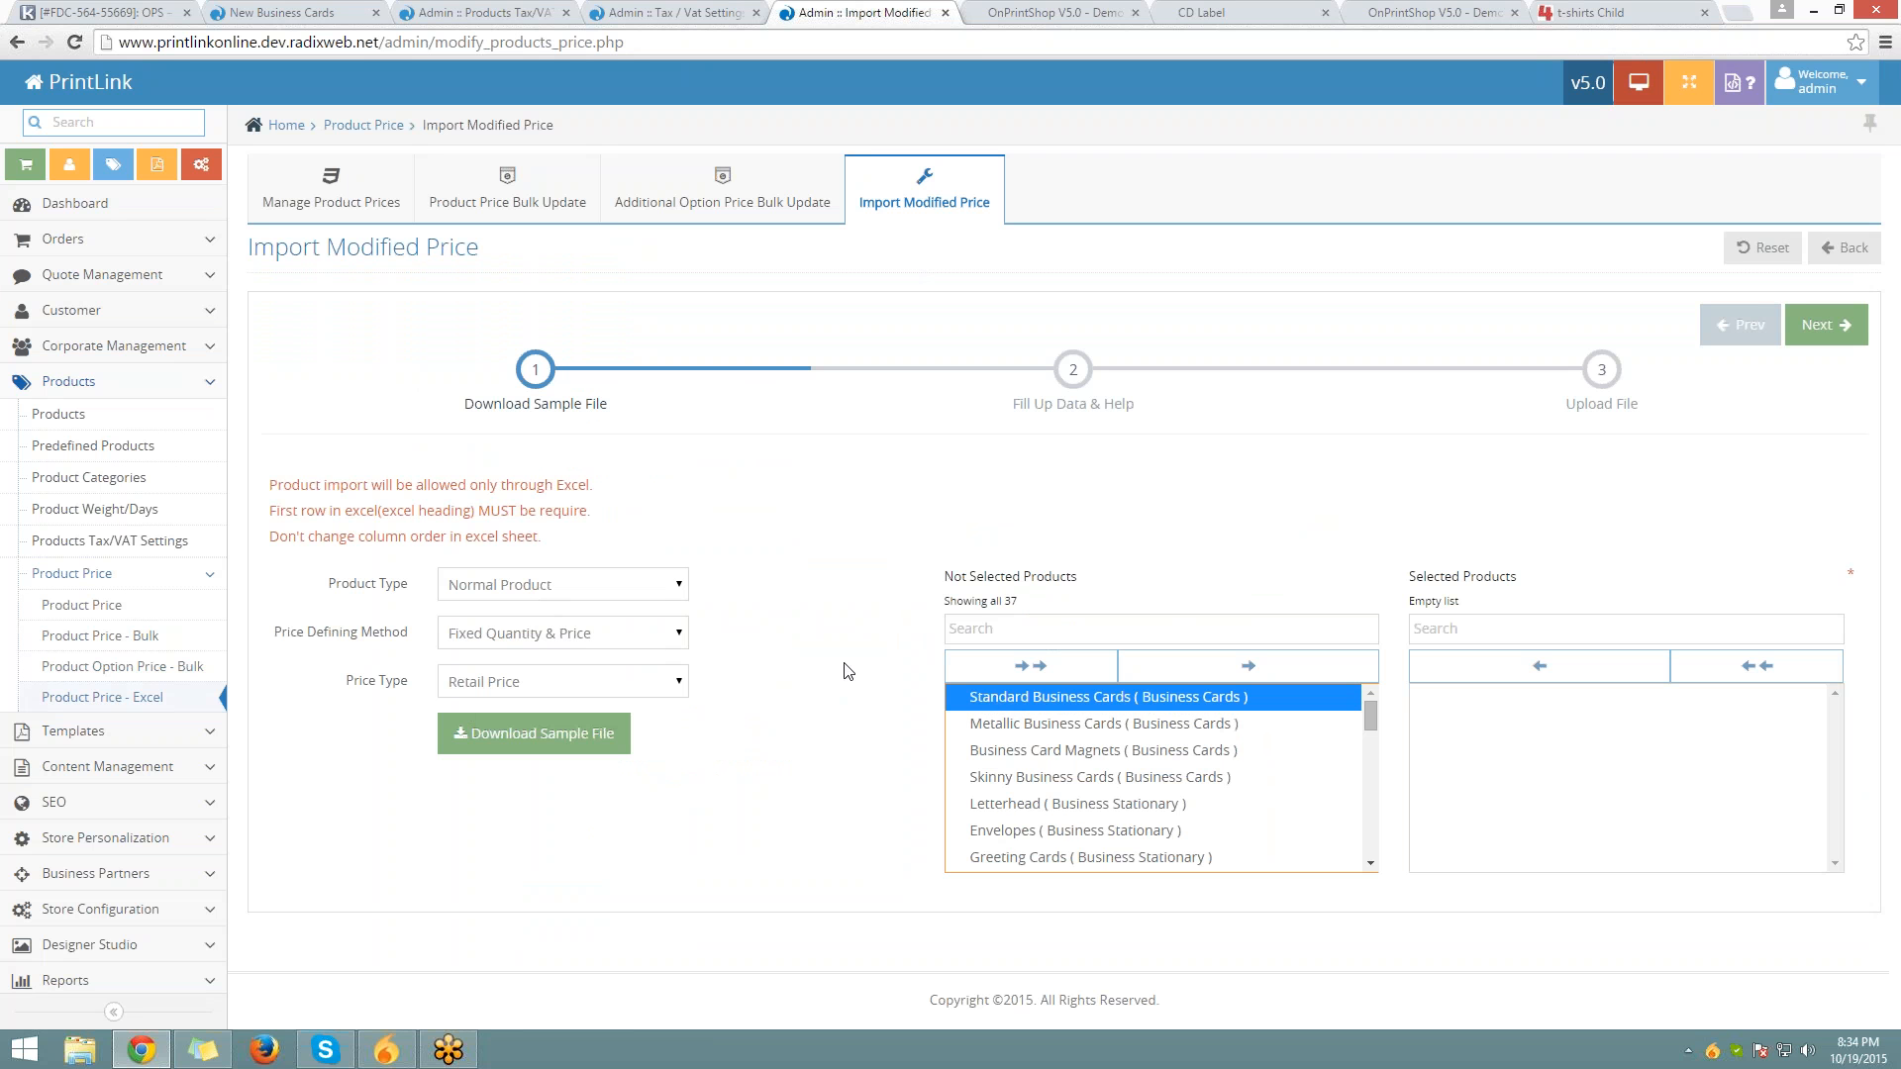
{"action": "left_click", "coordinate": [612, 589]}
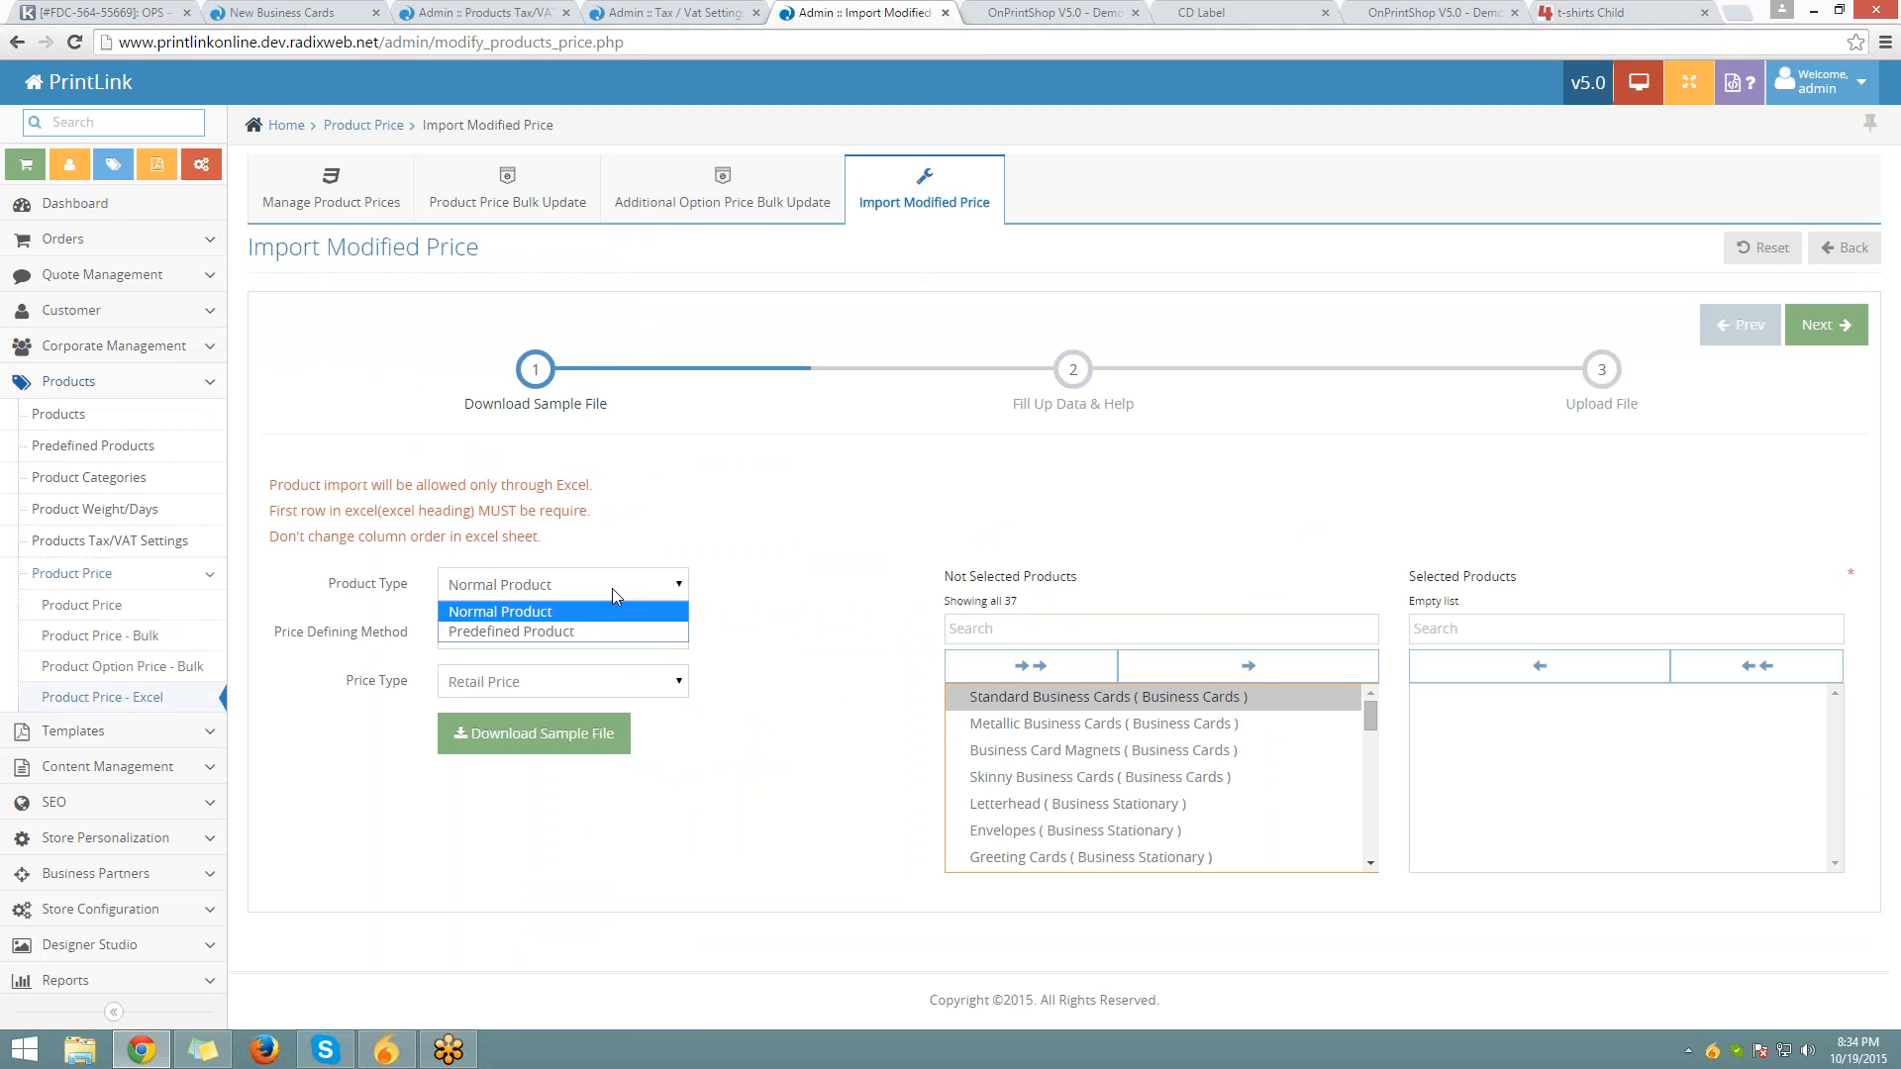
{"action": "left_click", "coordinate": [554, 613]}
{"action": "left_click", "coordinate": [561, 635]}
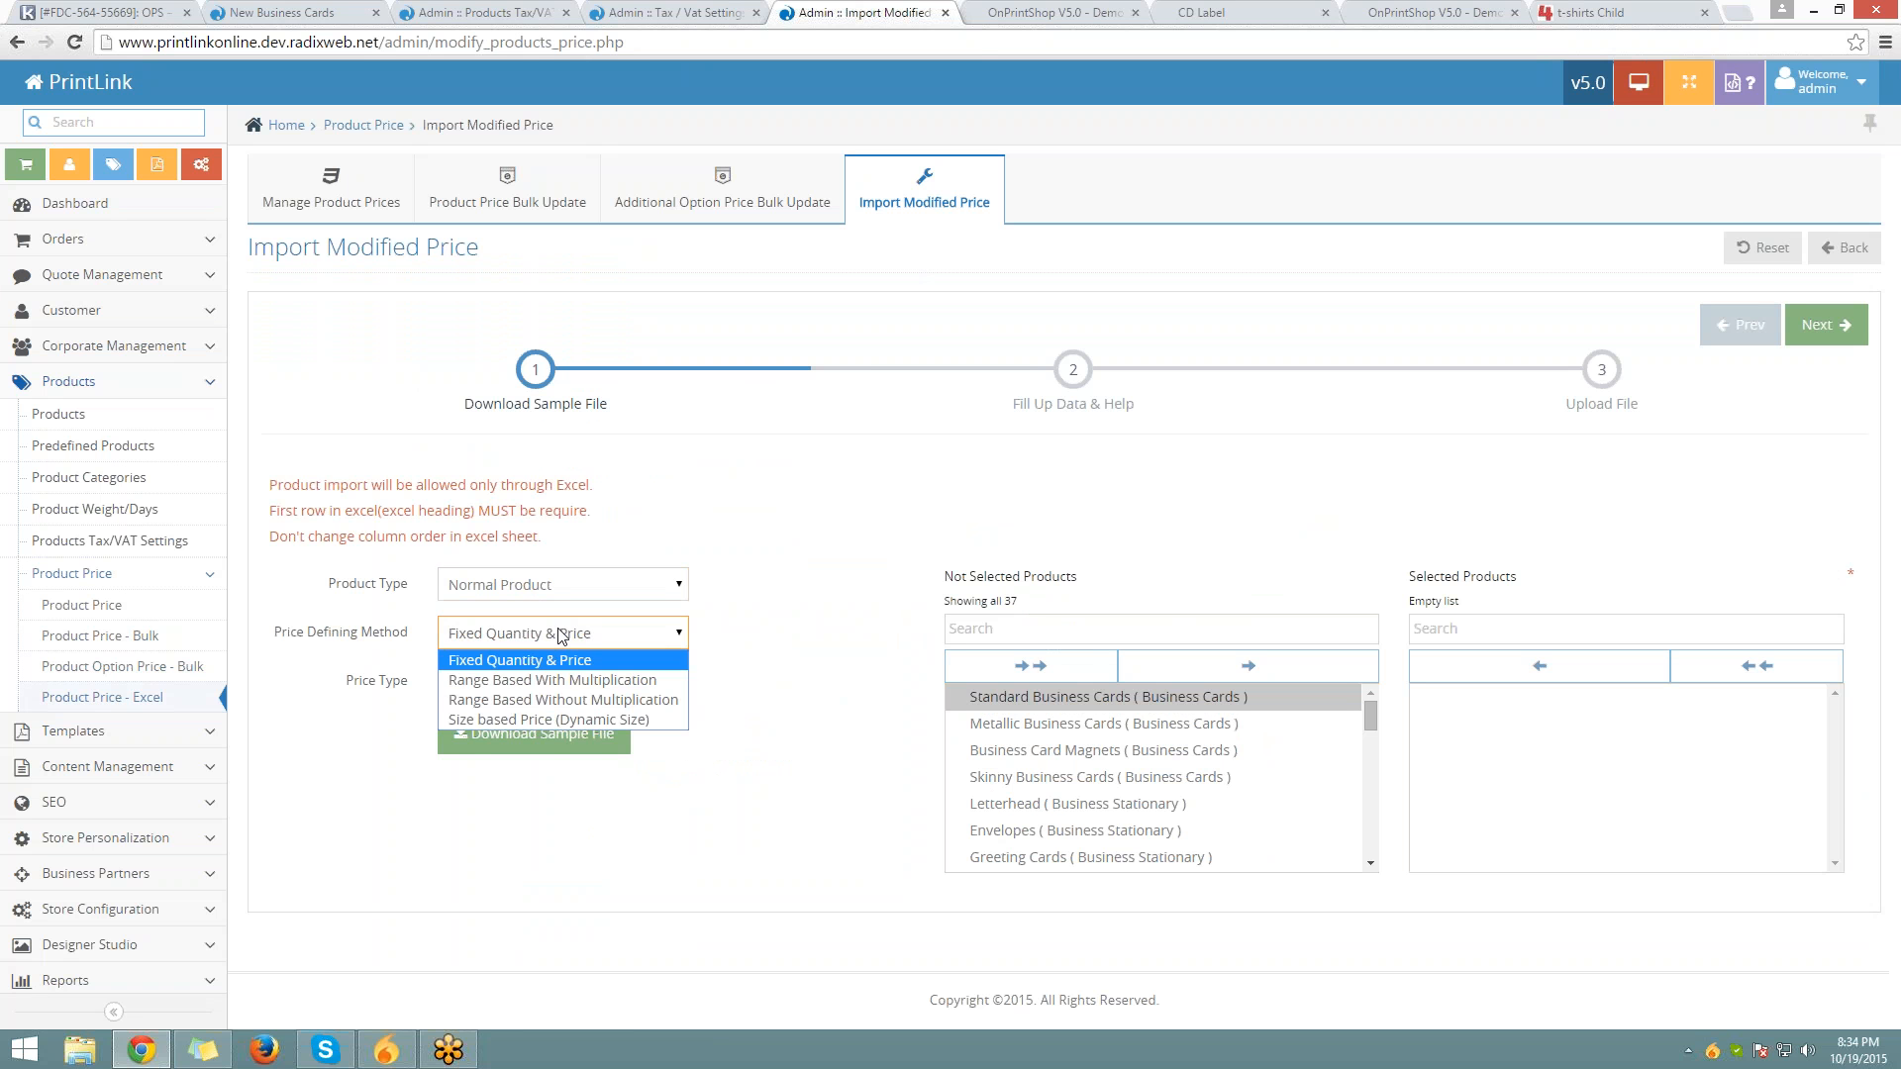
{"action": "left_click", "coordinate": [561, 635]}
{"action": "left_click", "coordinate": [463, 693]}
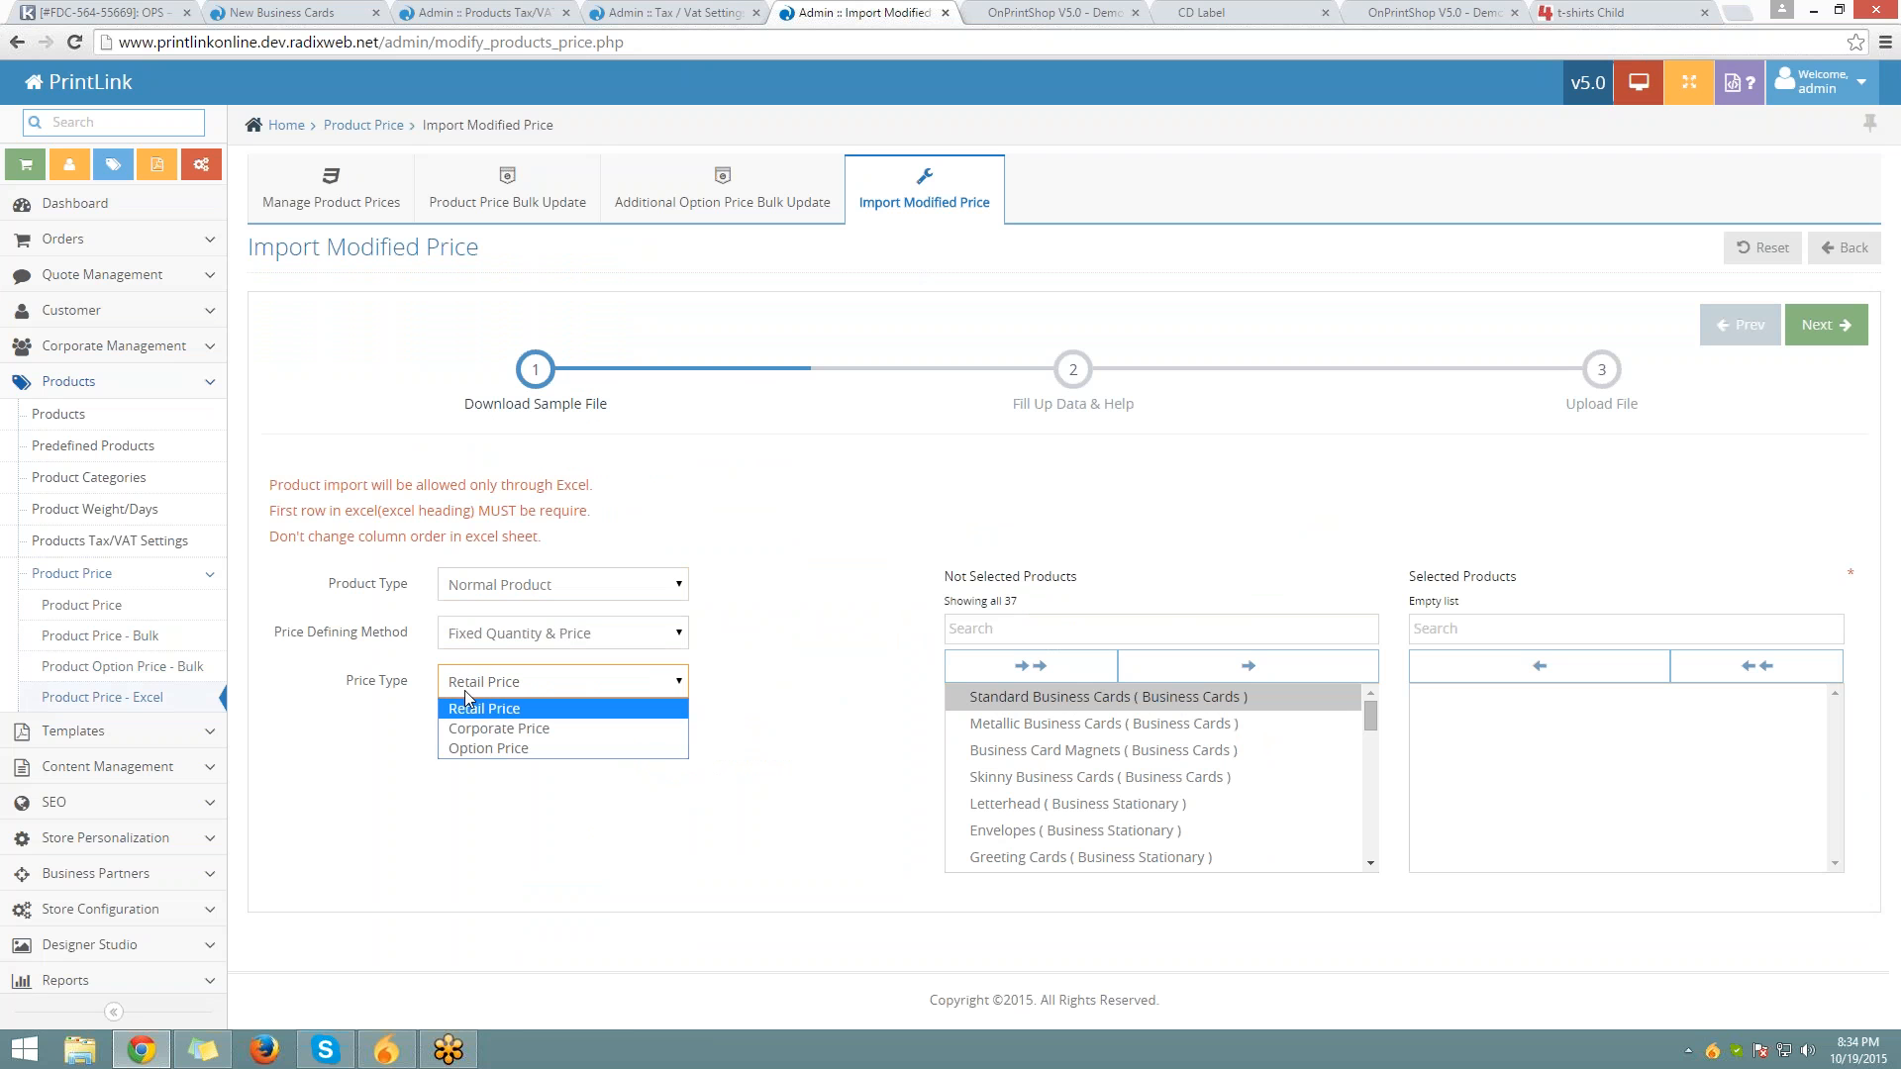
{"action": "left_click", "coordinate": [484, 708]}
Add Standard Business Cards, Metallic Business Cards and Business Card Magnets to the selected products
{"action": "left_click", "coordinate": [1059, 705]}
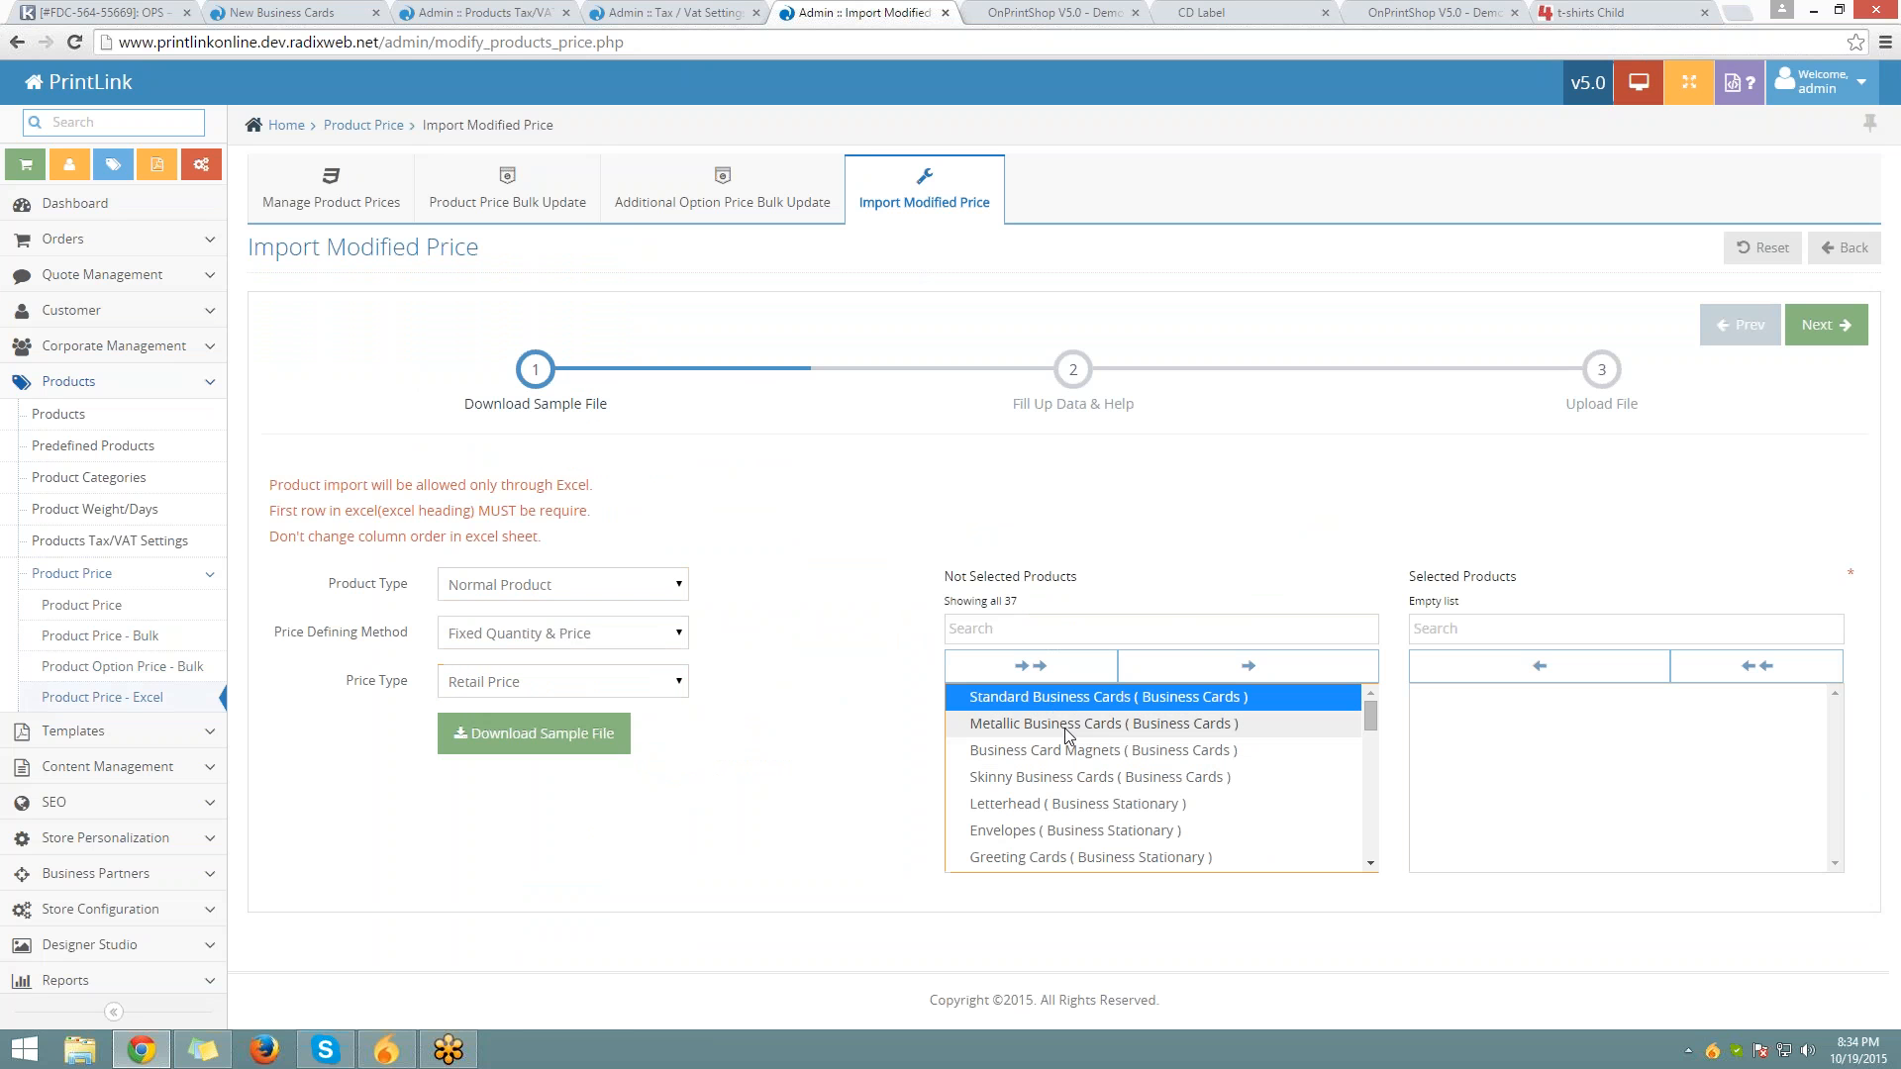
{"action": "left_click", "coordinate": [1240, 665]}
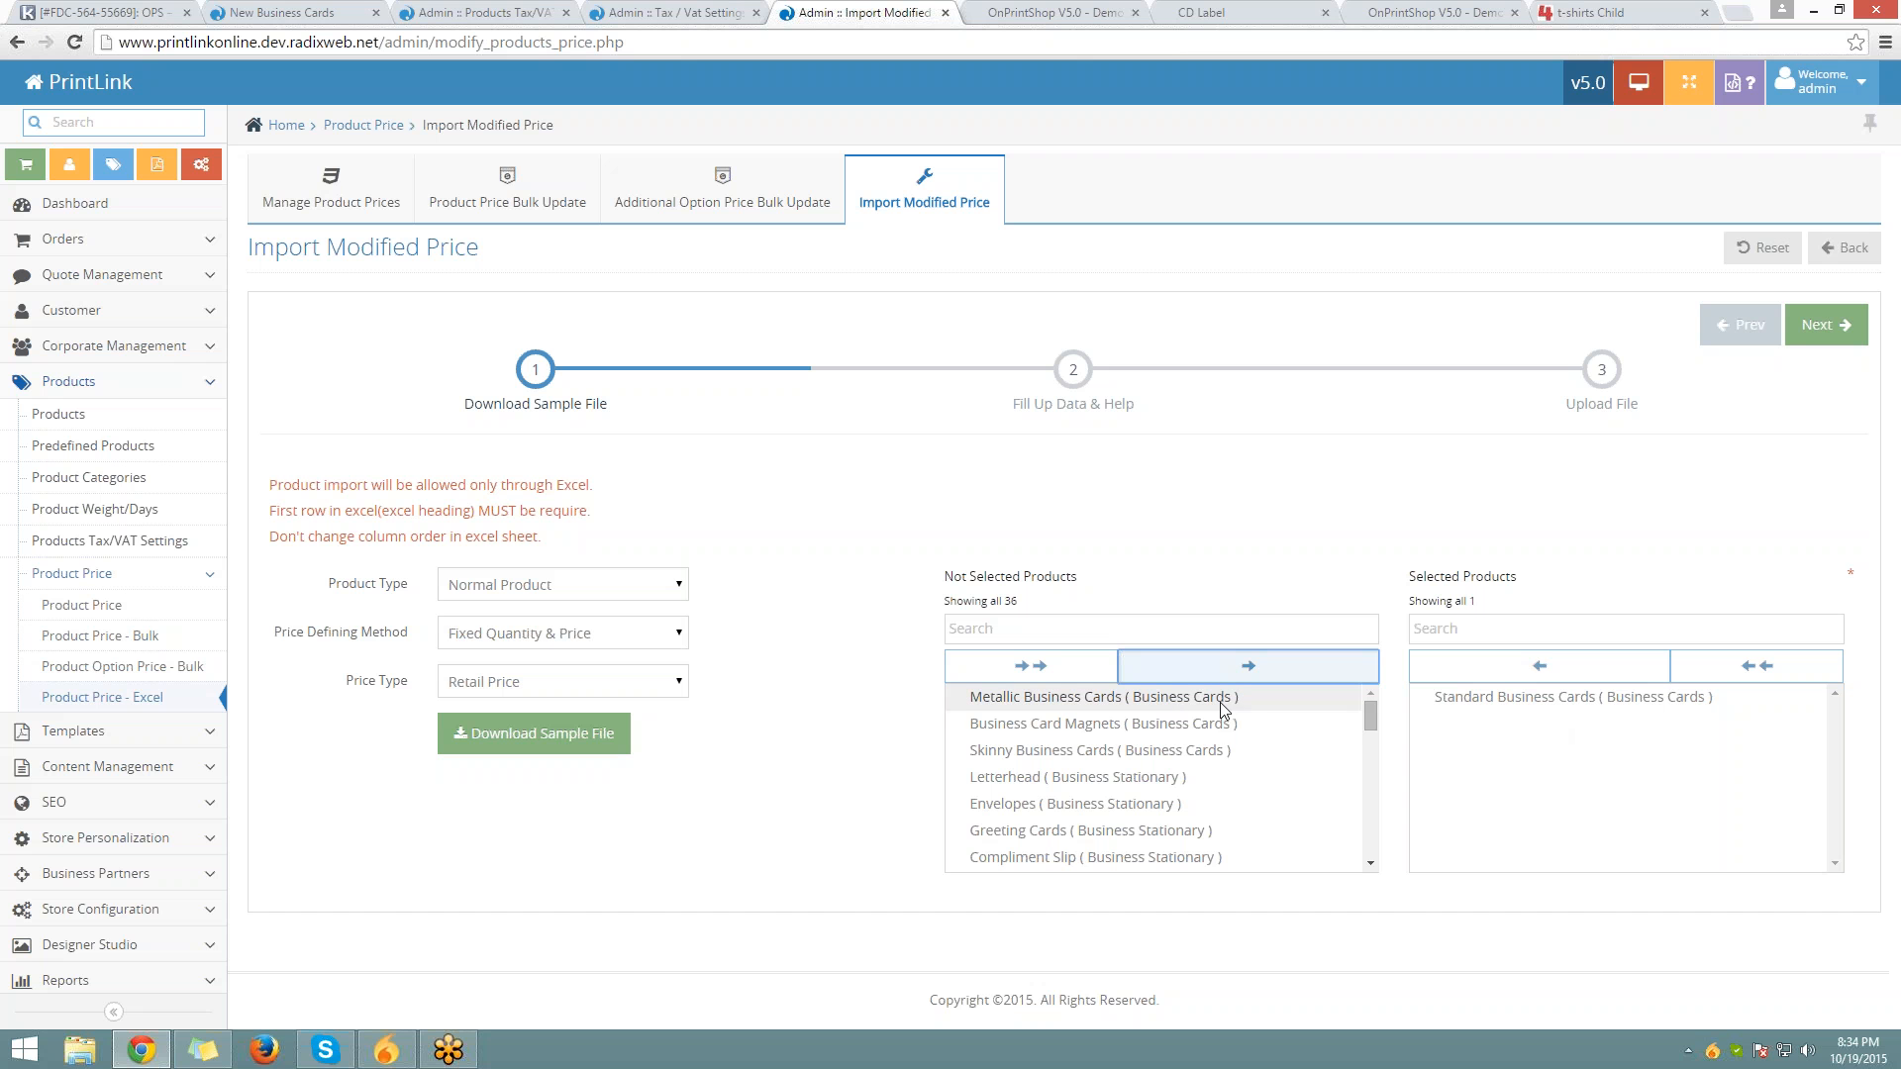
{"action": "left_click", "coordinate": [1148, 705]}
{"action": "left_click", "coordinate": [1241, 666]}
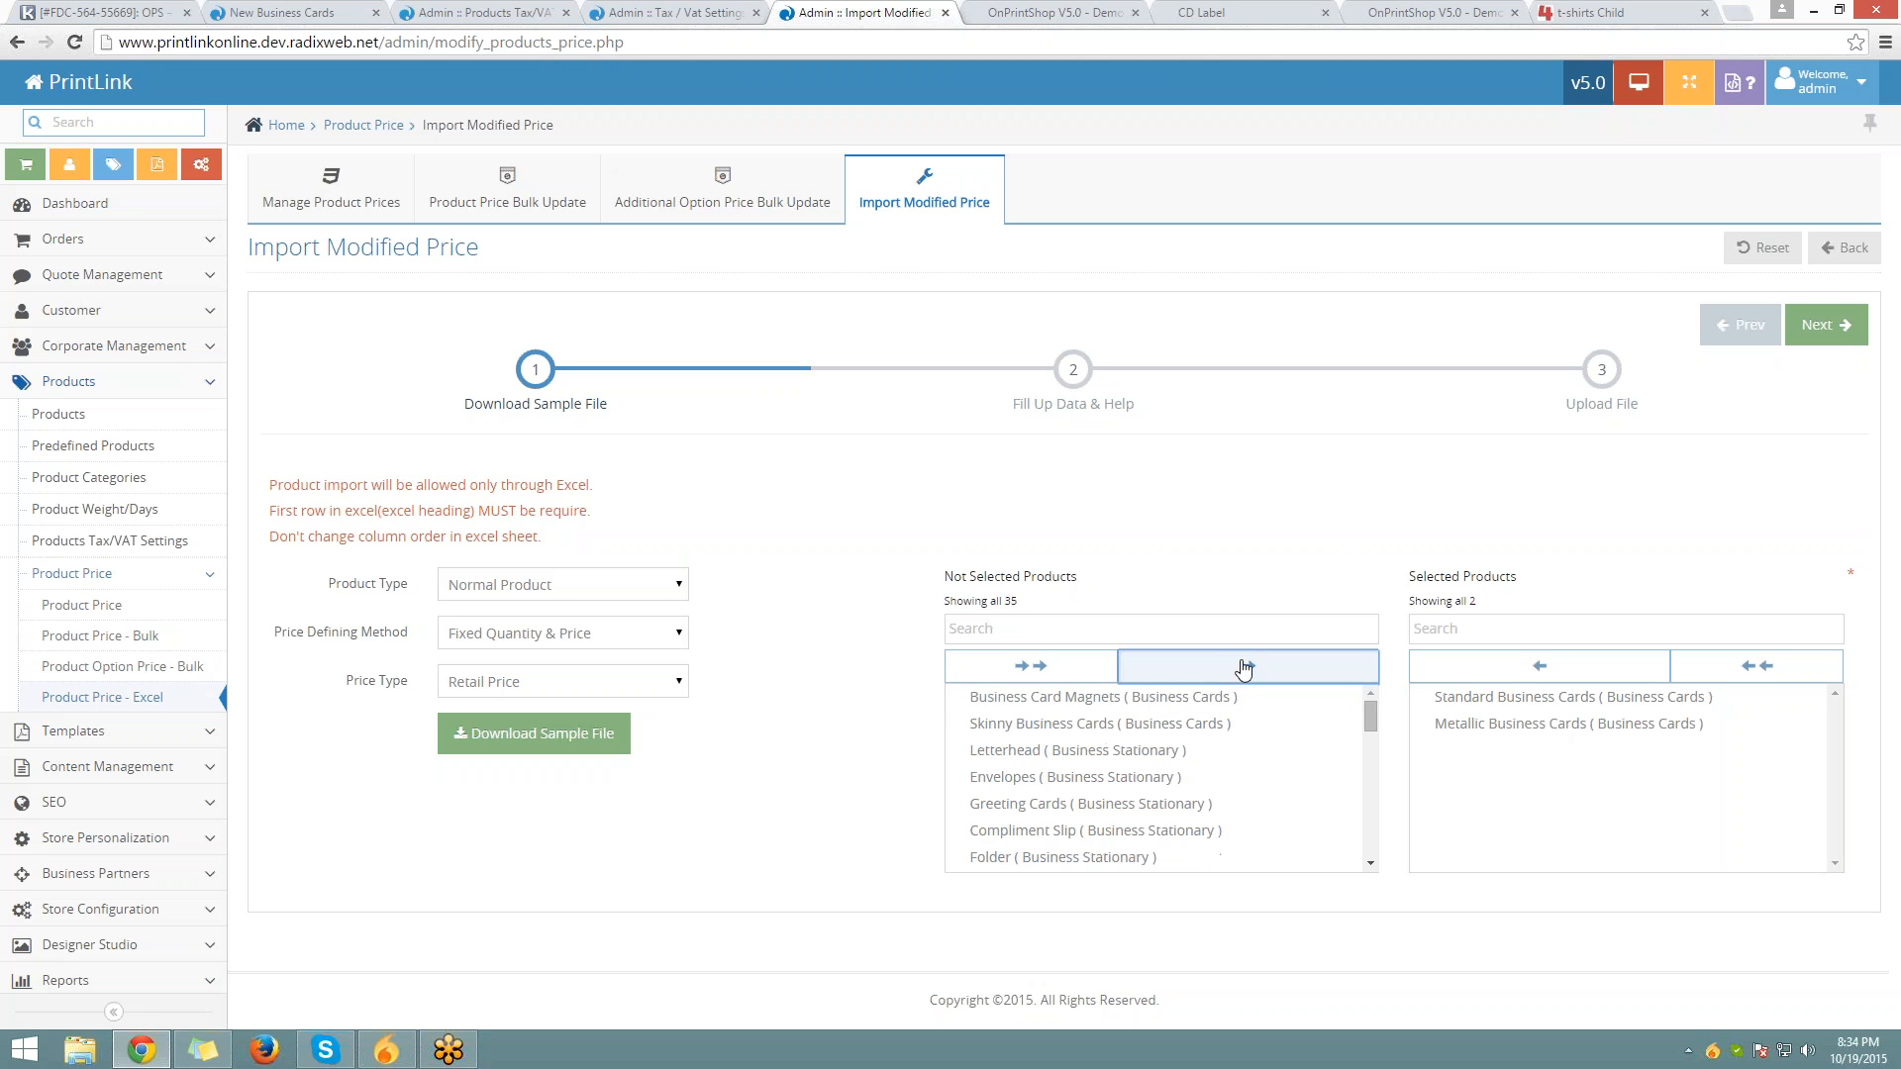
{"action": "left_click", "coordinate": [1206, 698]}
{"action": "left_click", "coordinate": [1228, 673]}
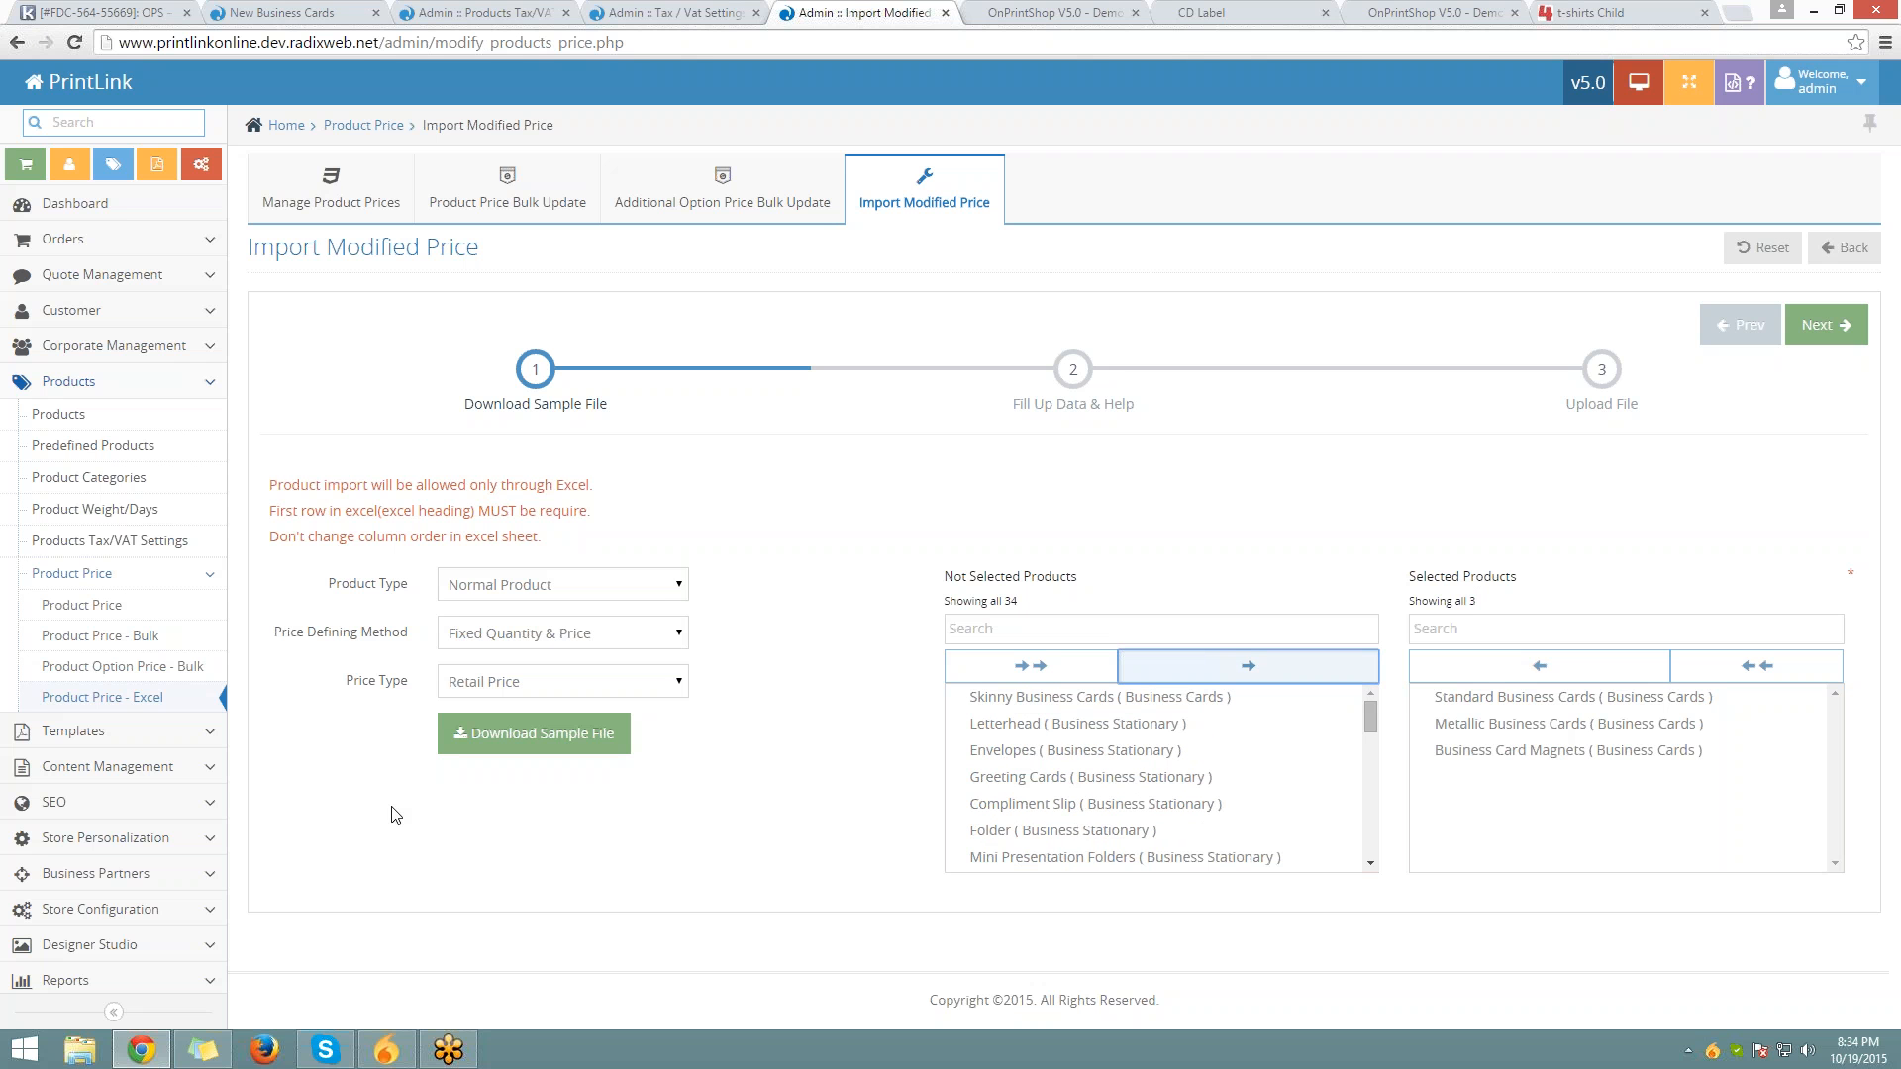
Download the sample price file and open it in Excel
{"action": "left_click", "coordinate": [510, 738]}
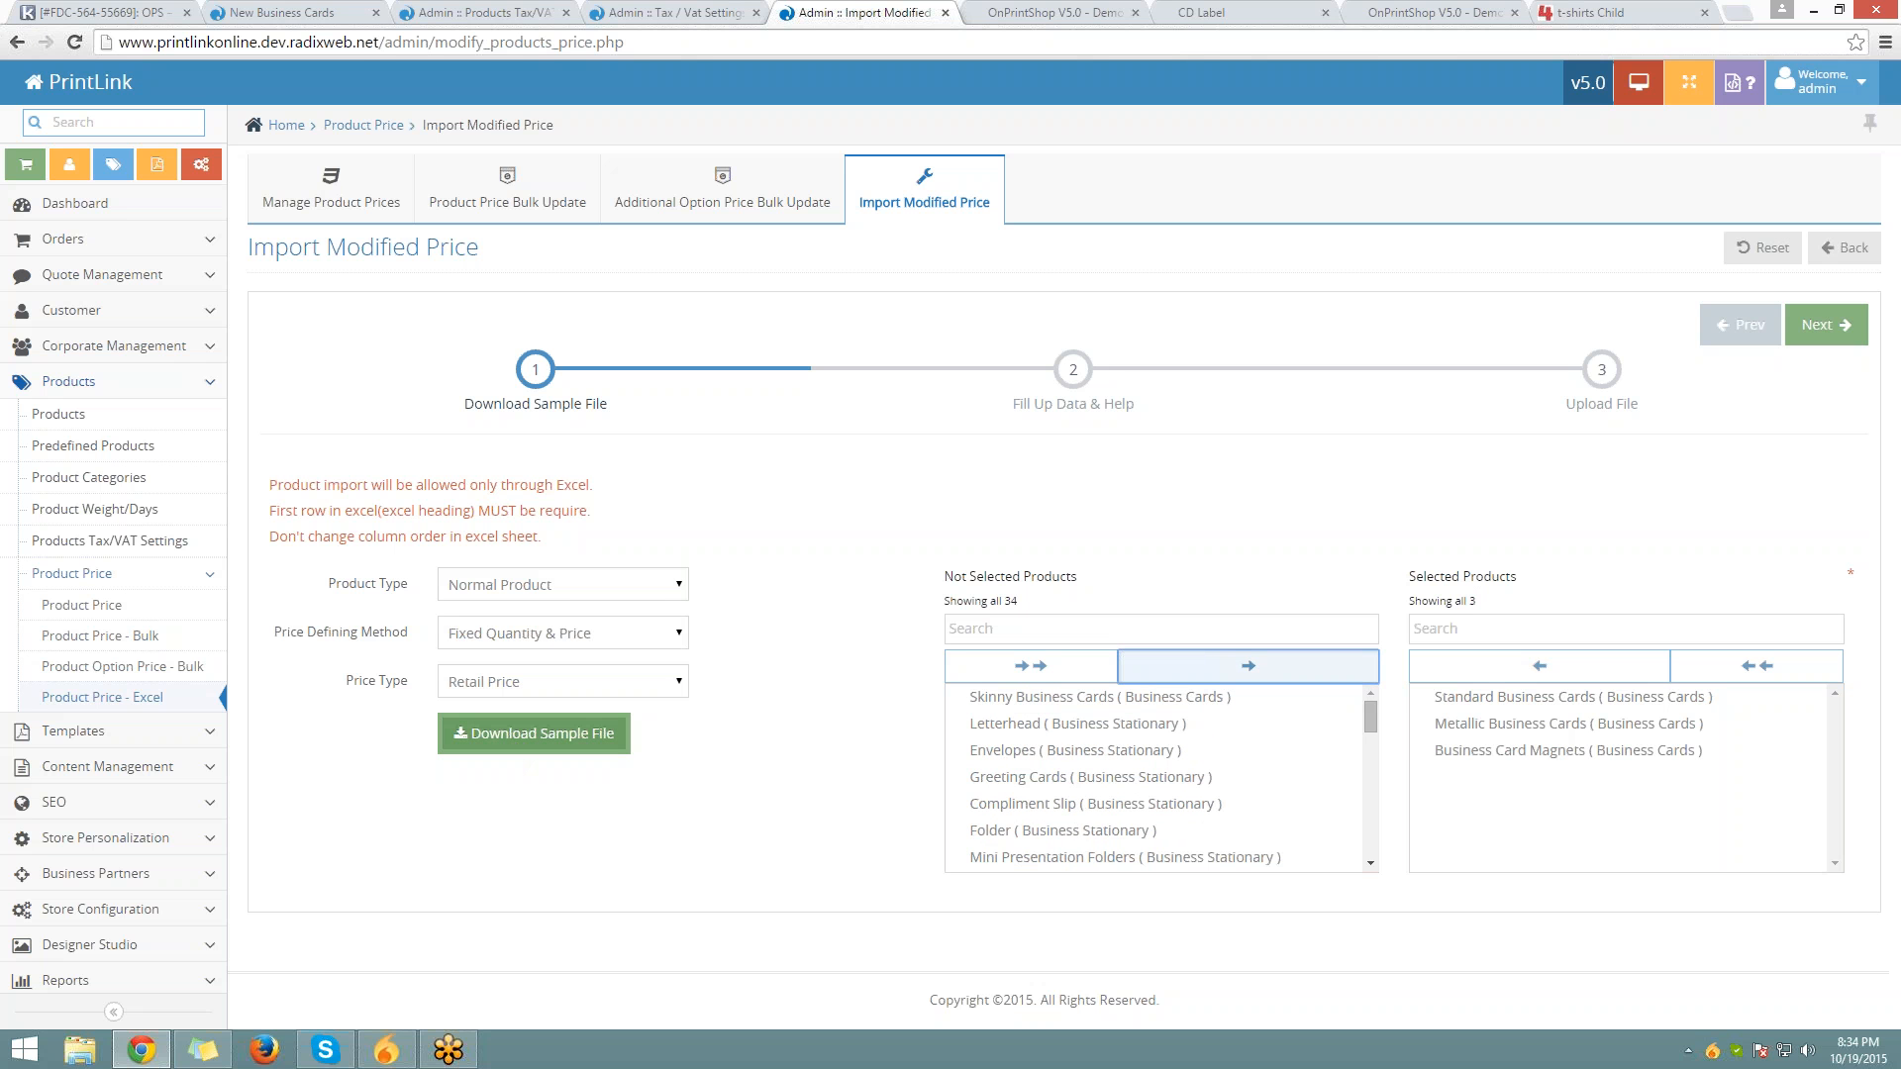
{"action": "left_click", "coordinate": [496, 746]}
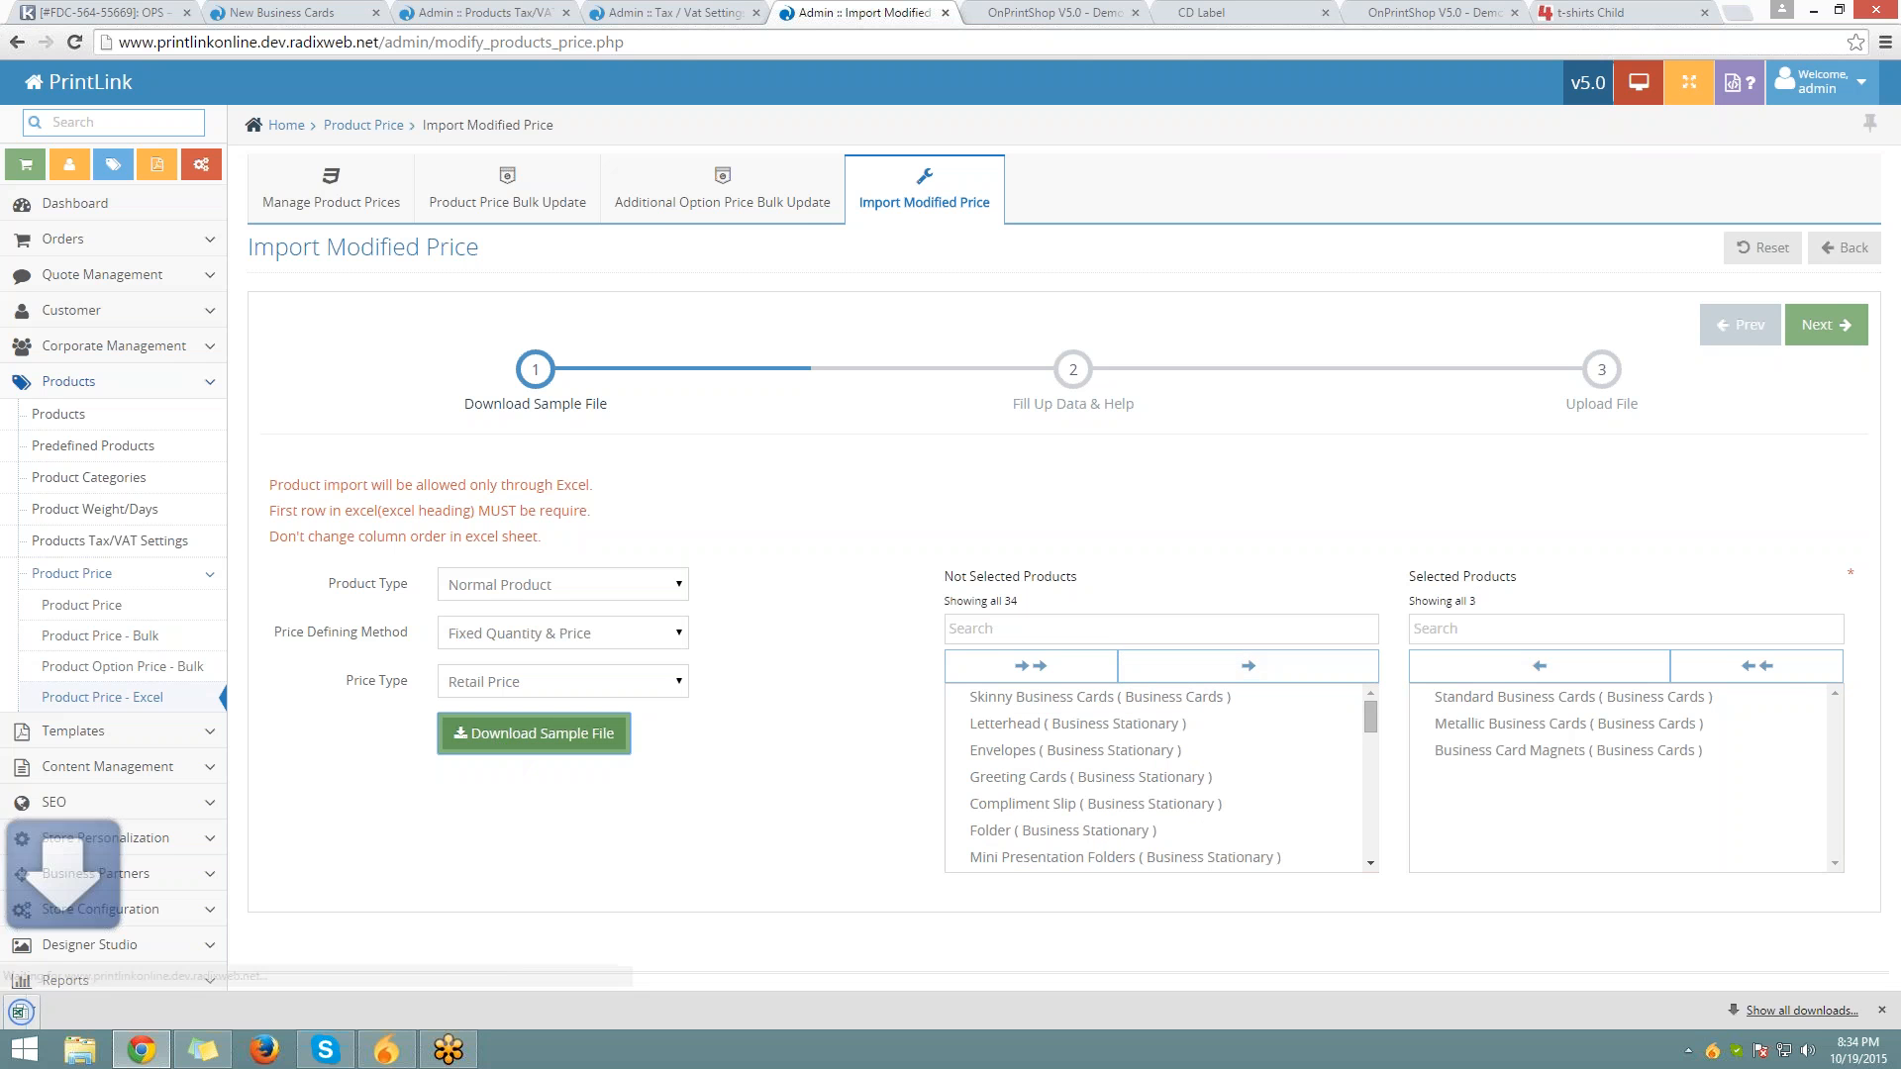
{"action": "left_click", "coordinate": [74, 1015]}
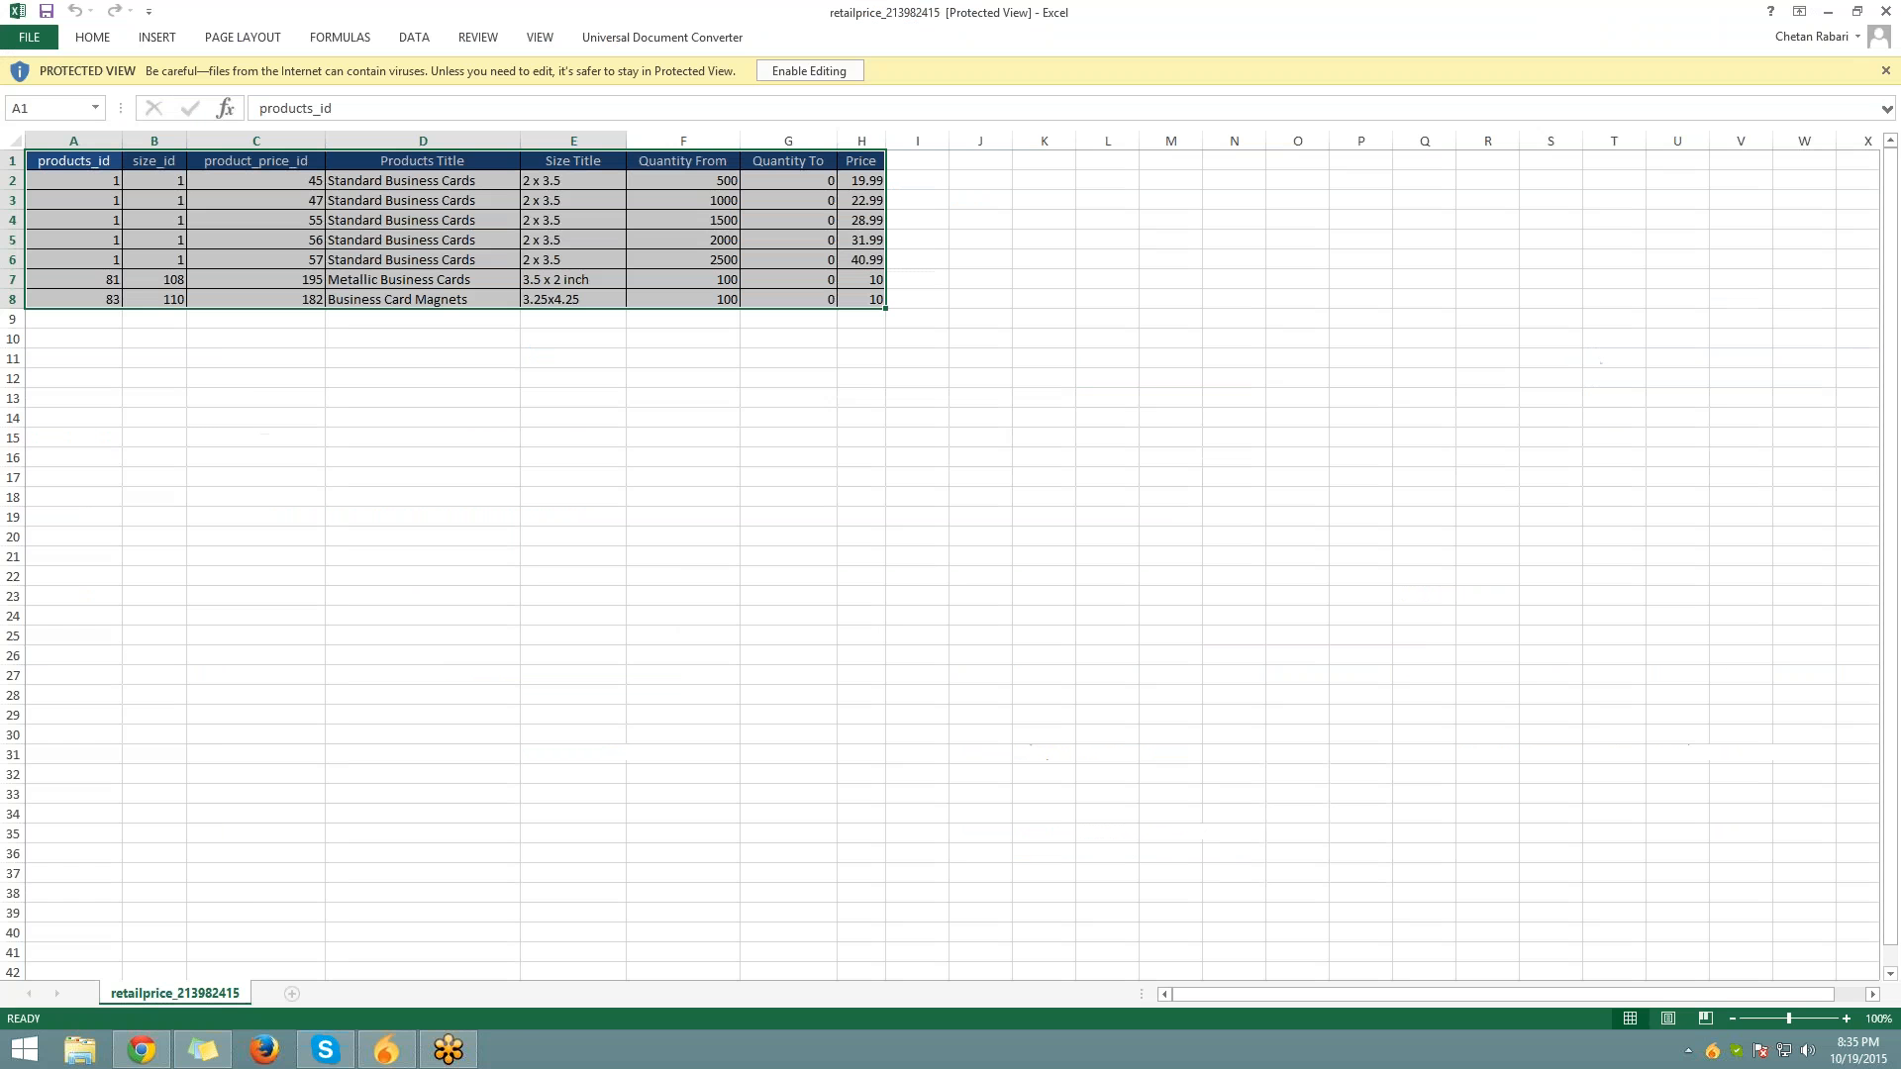
Enable editing and enter prices 22, 25 and 30 in cells H2–H4
{"action": "left_click", "coordinate": [812, 71]}
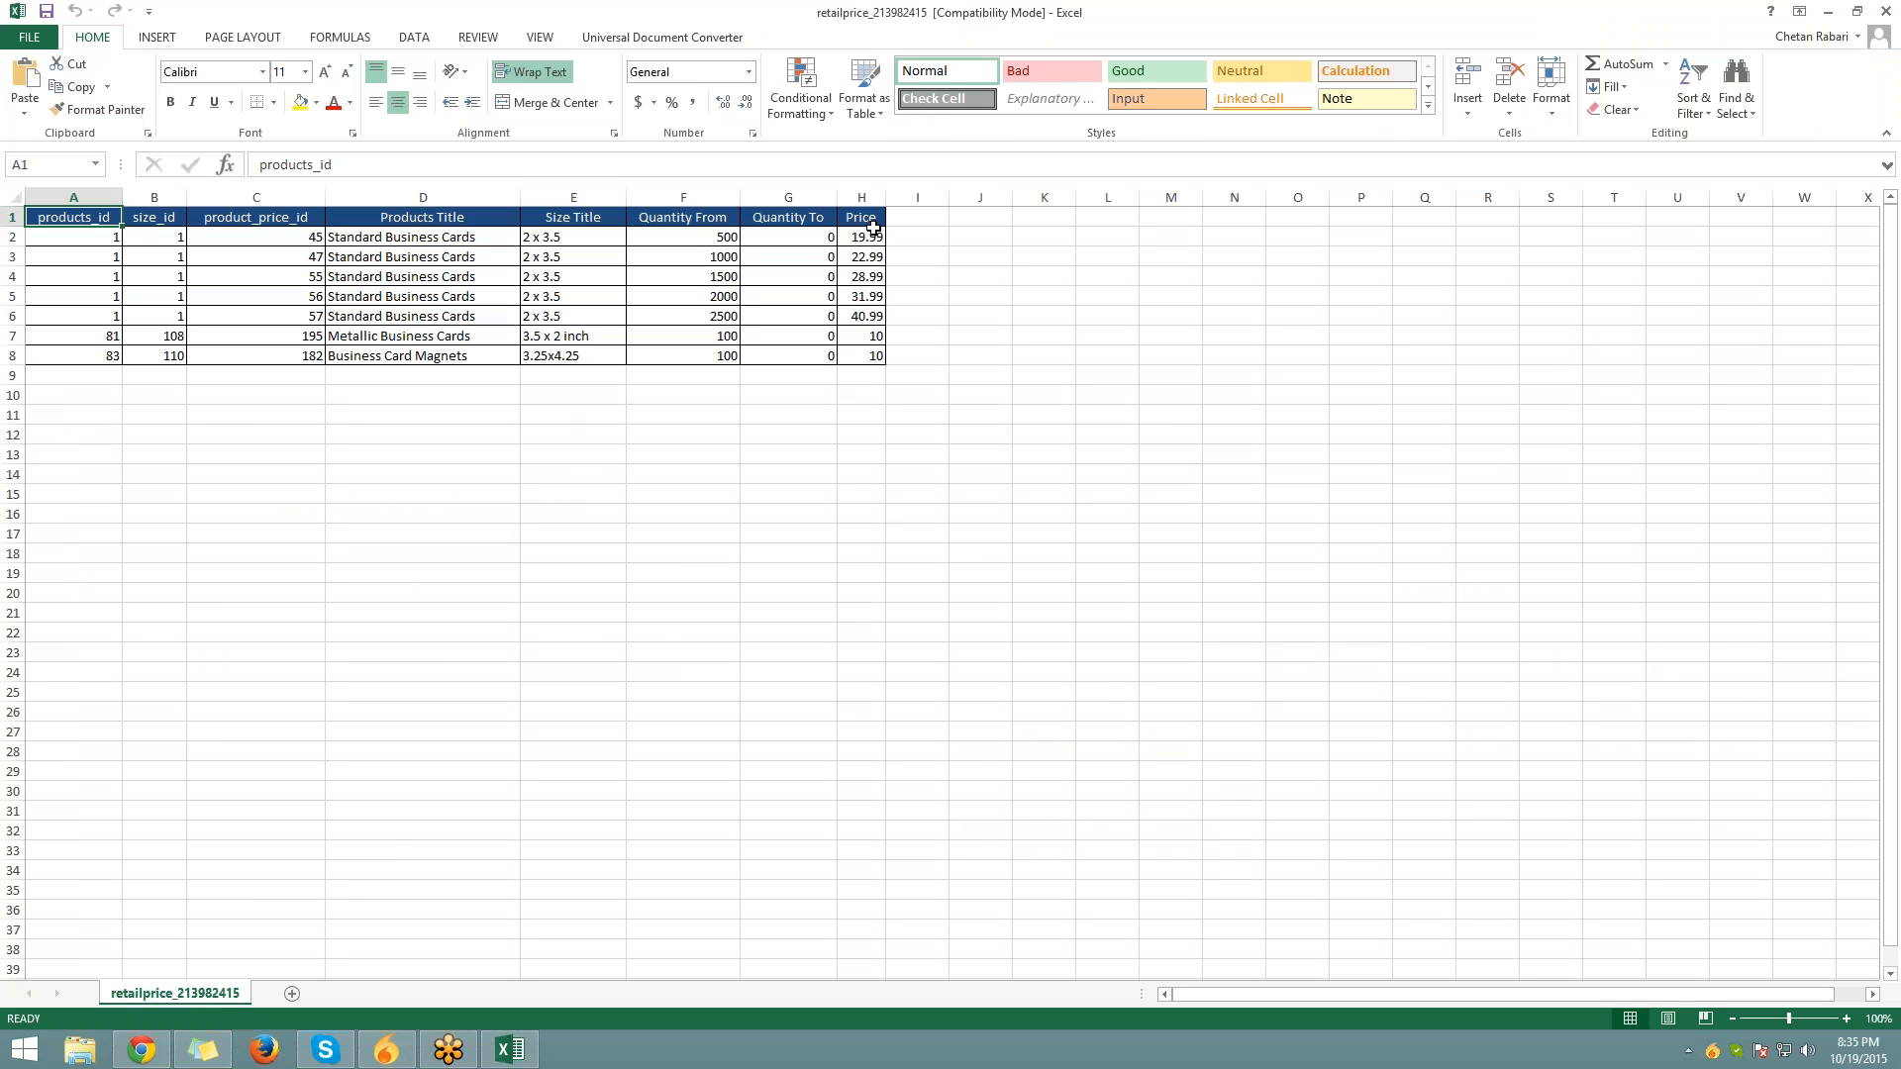
{"action": "left_click", "coordinate": [867, 256]}
{"action": "left_click", "coordinate": [861, 236]}
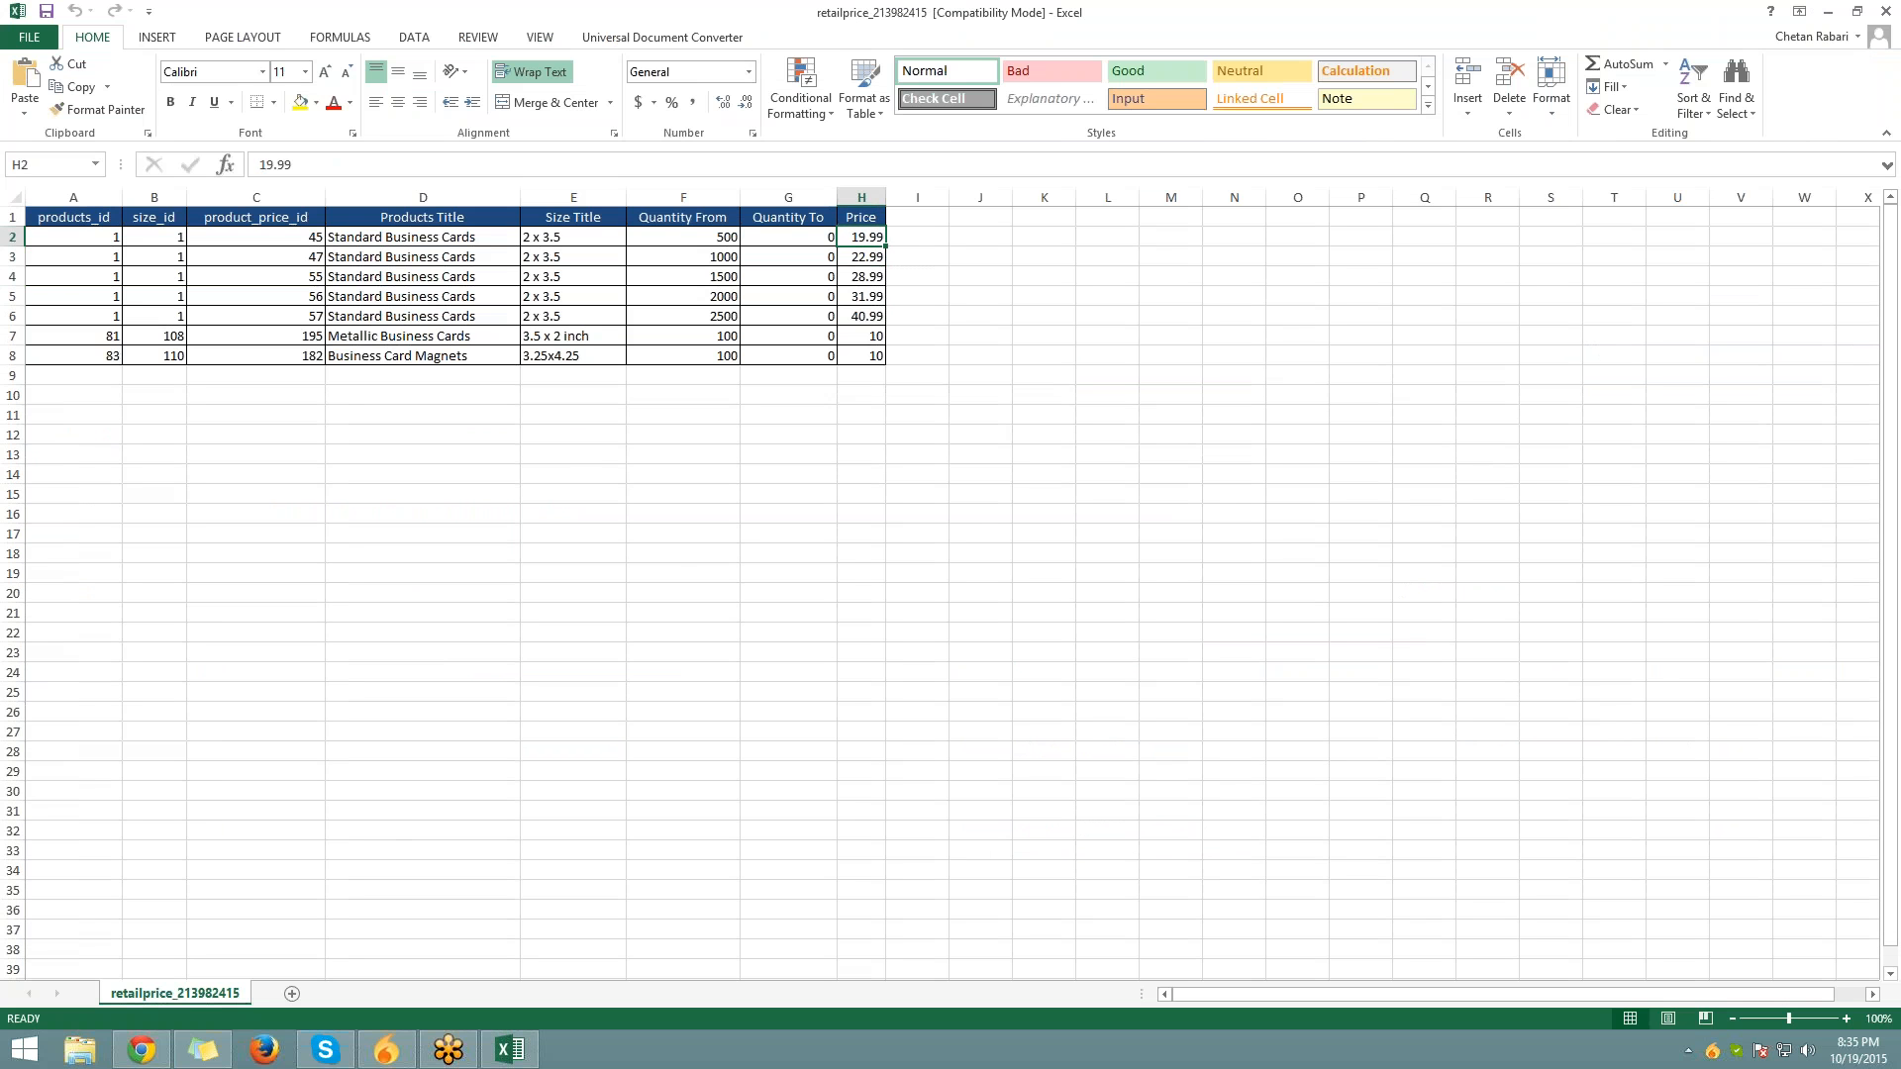
{"action": "type", "text": "22"}
{"action": "key", "text": "Return"}
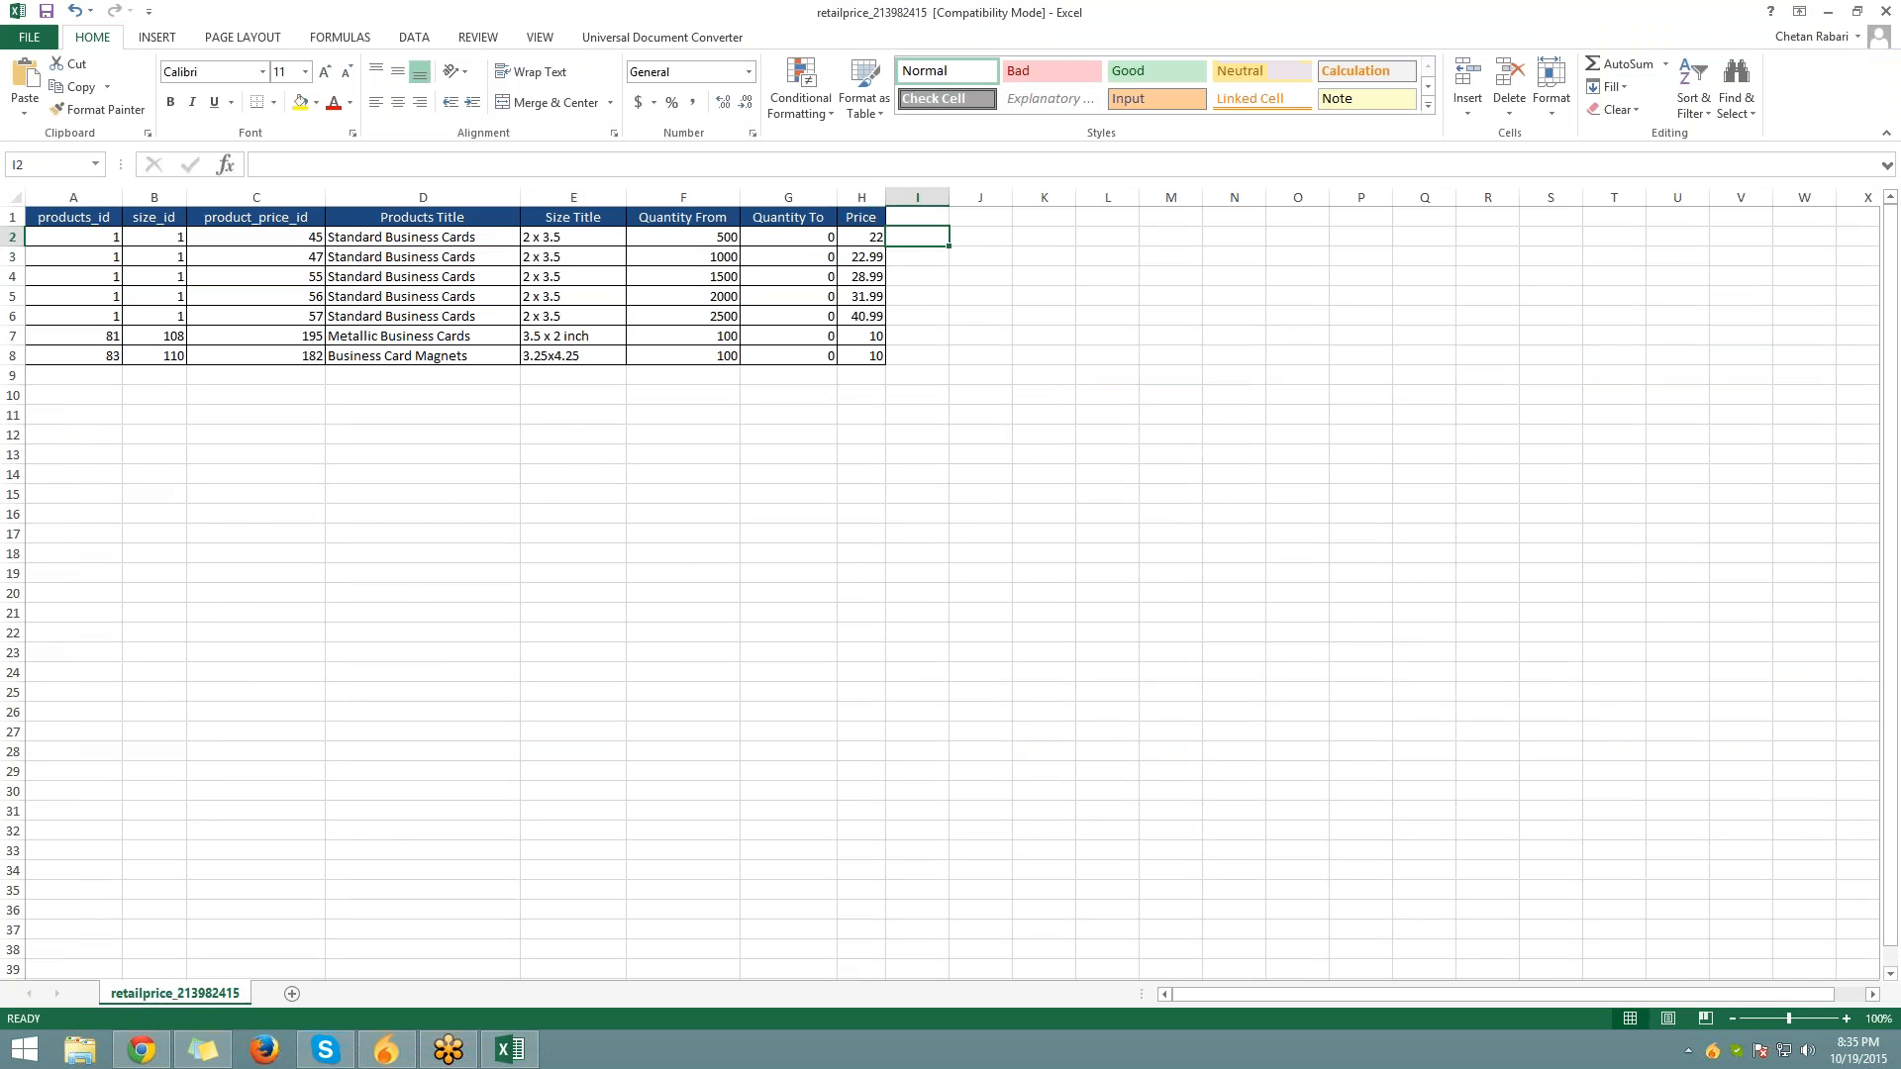
{"action": "type", "text": "25"}
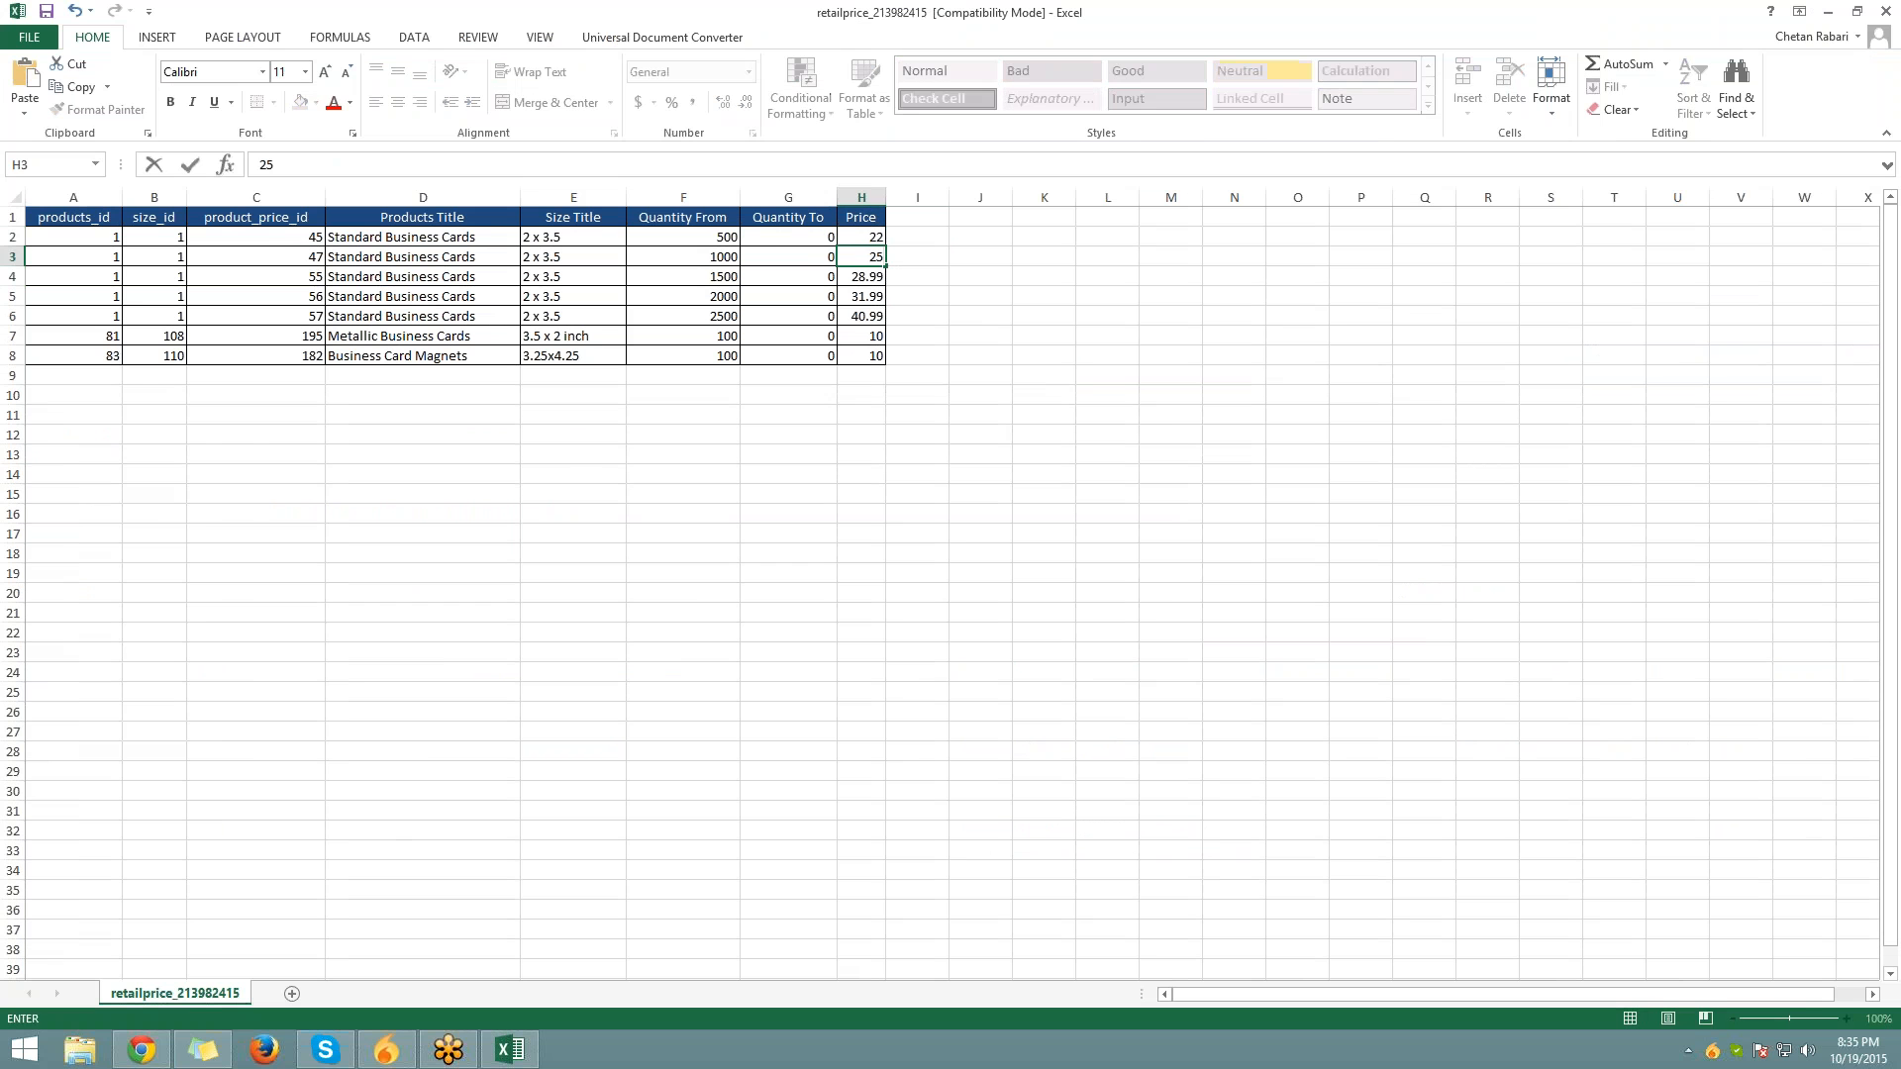
{"action": "key", "text": "Return"}
{"action": "type", "text": "30"}
{"action": "key", "text": "Return"}
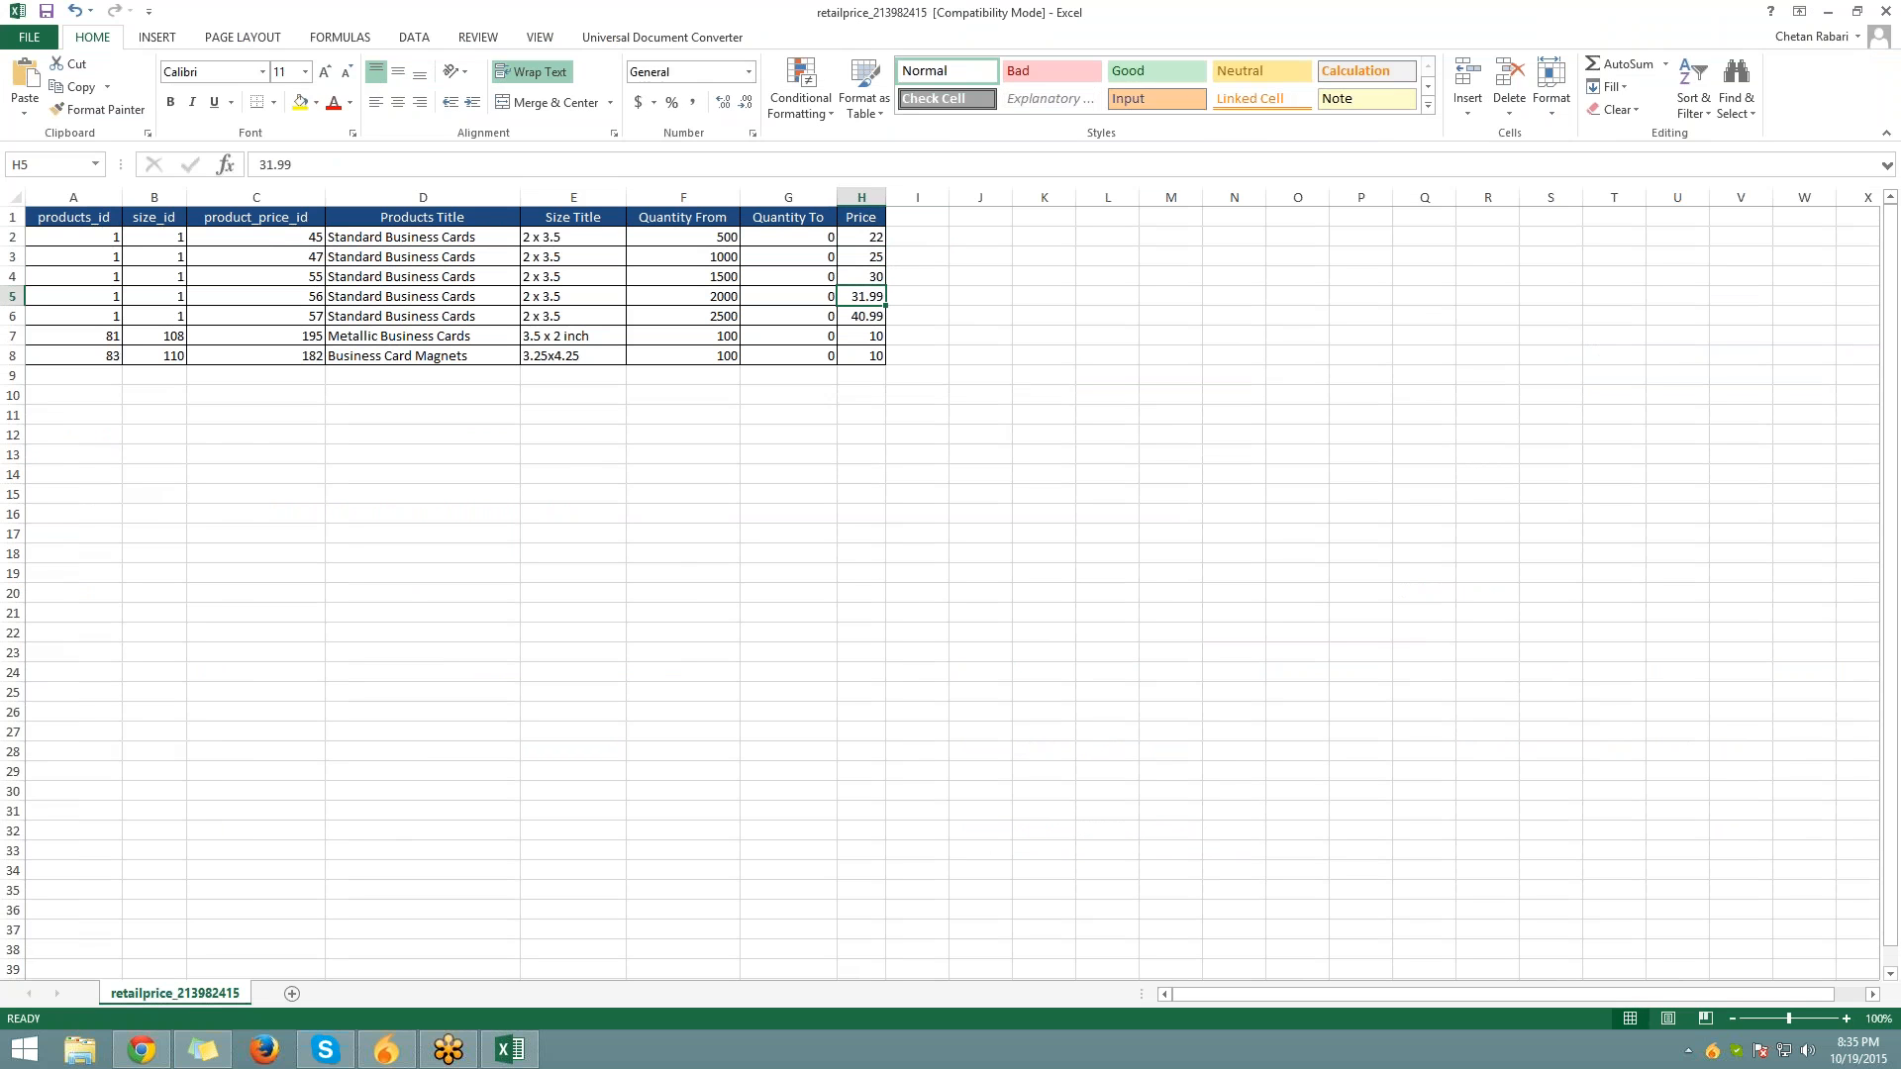
Enter prices 35, 45, 15 and 15 in cells H5–H8
{"action": "type", "text": "25"}
{"action": "key", "text": "BackSpace"}
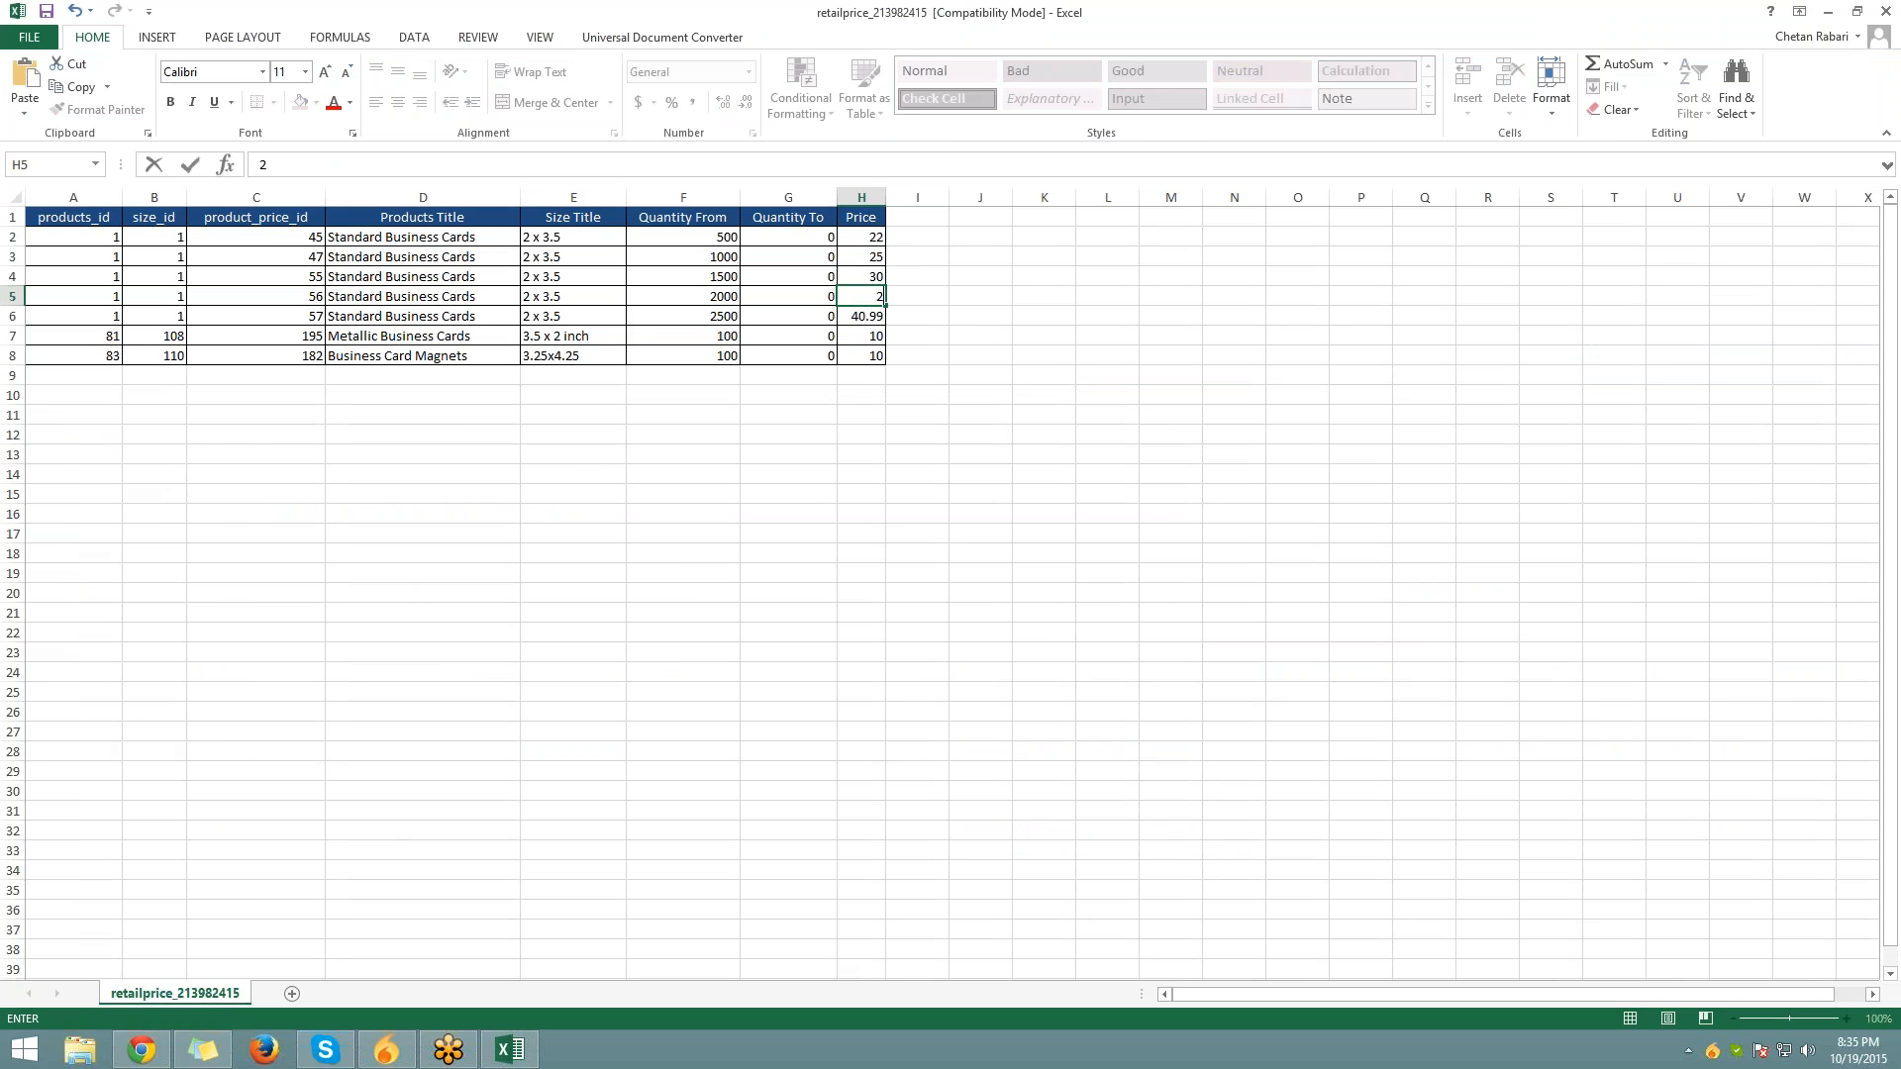
{"action": "type", "text": "35"}
{"action": "key", "text": "Return"}
{"action": "type", "text": "45"}
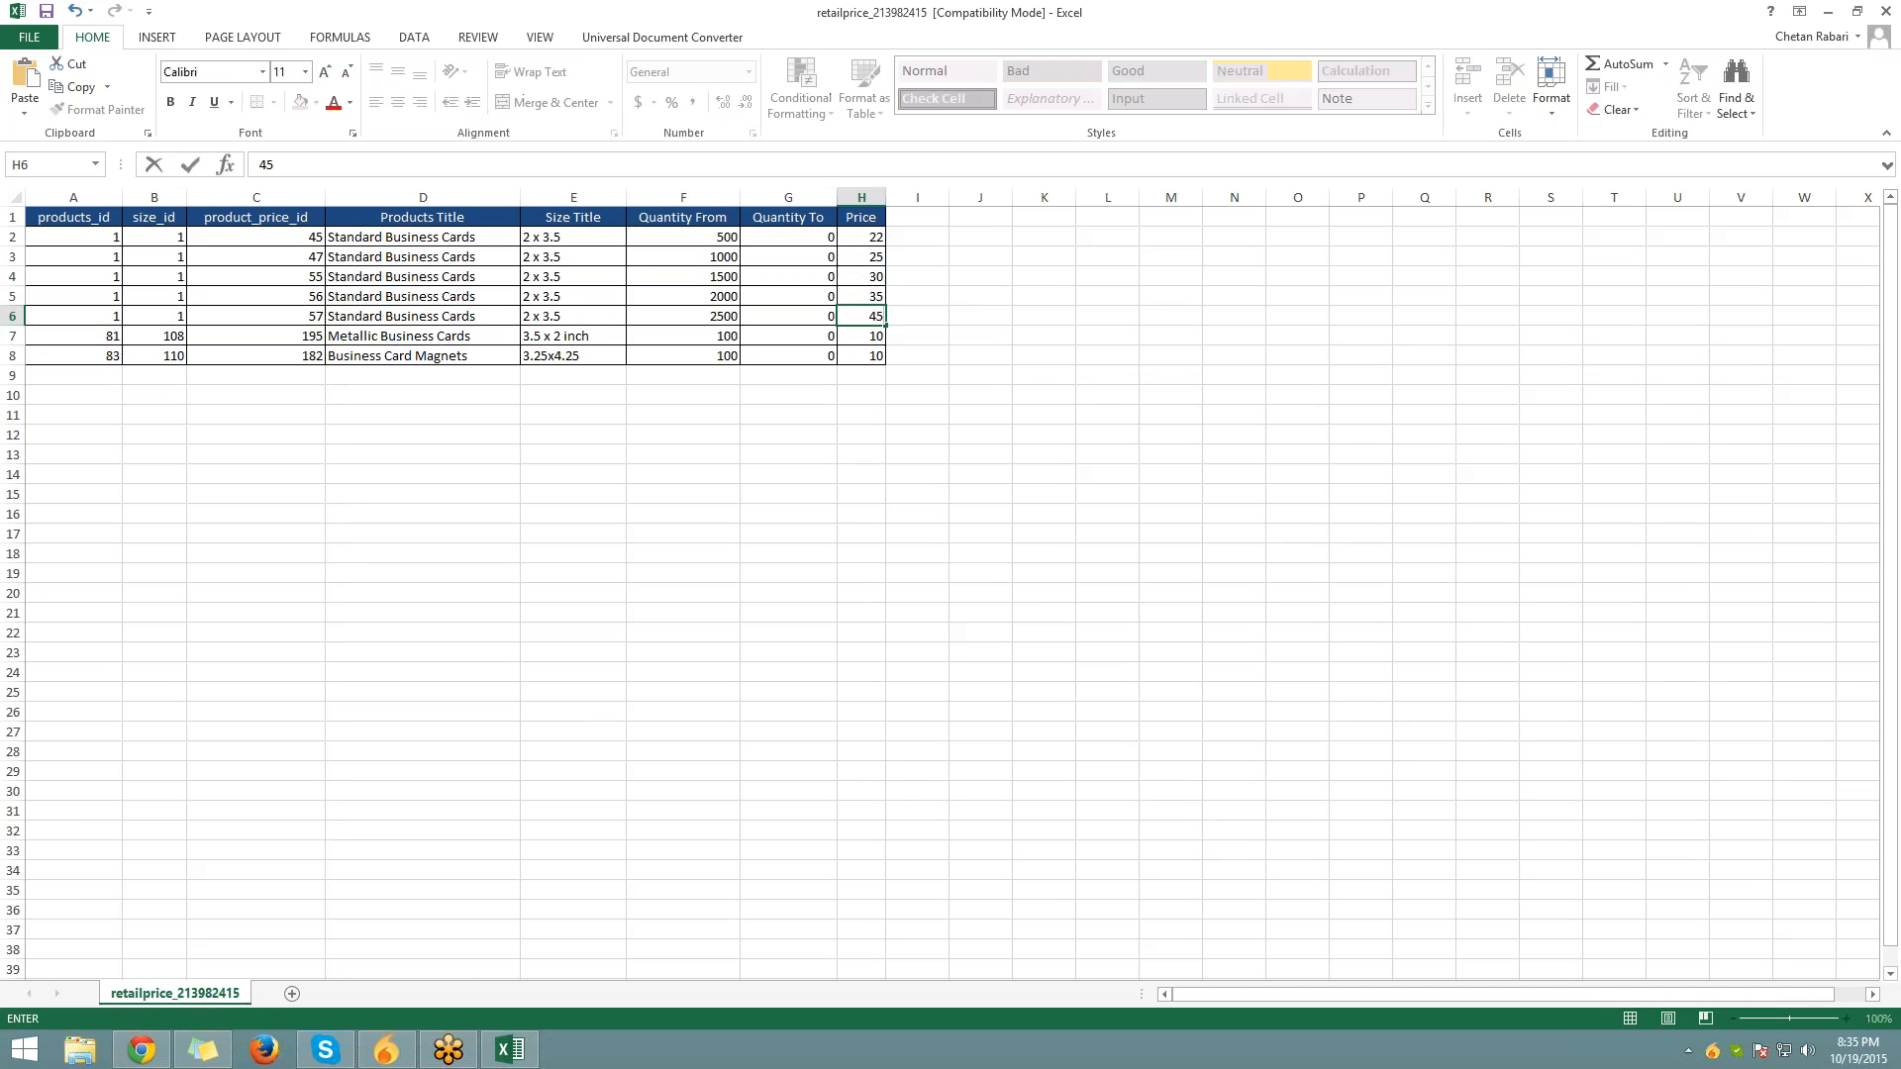
{"action": "key", "text": "Return"}
{"action": "type", "text": "15"}
{"action": "key", "text": "Return"}
{"action": "type", "text": "15"}
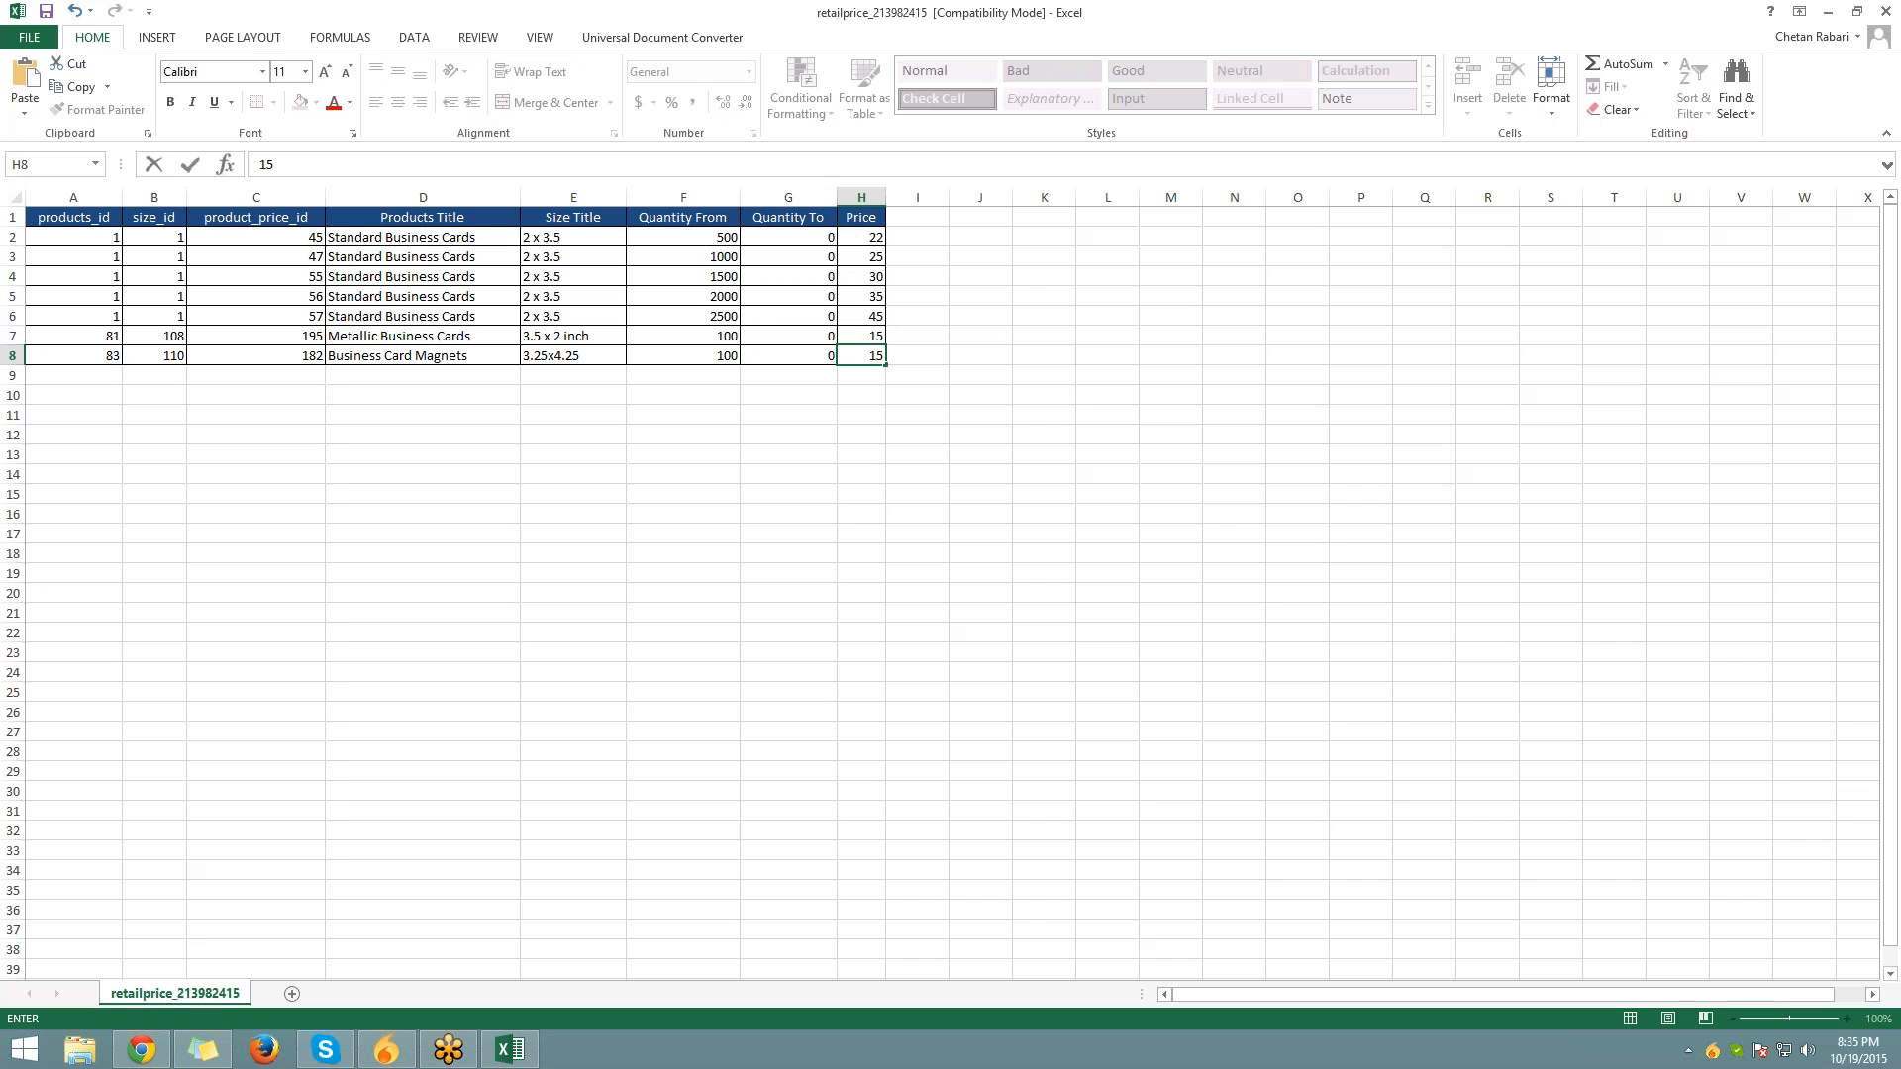
{"action": "left_click", "coordinate": [954, 382]}
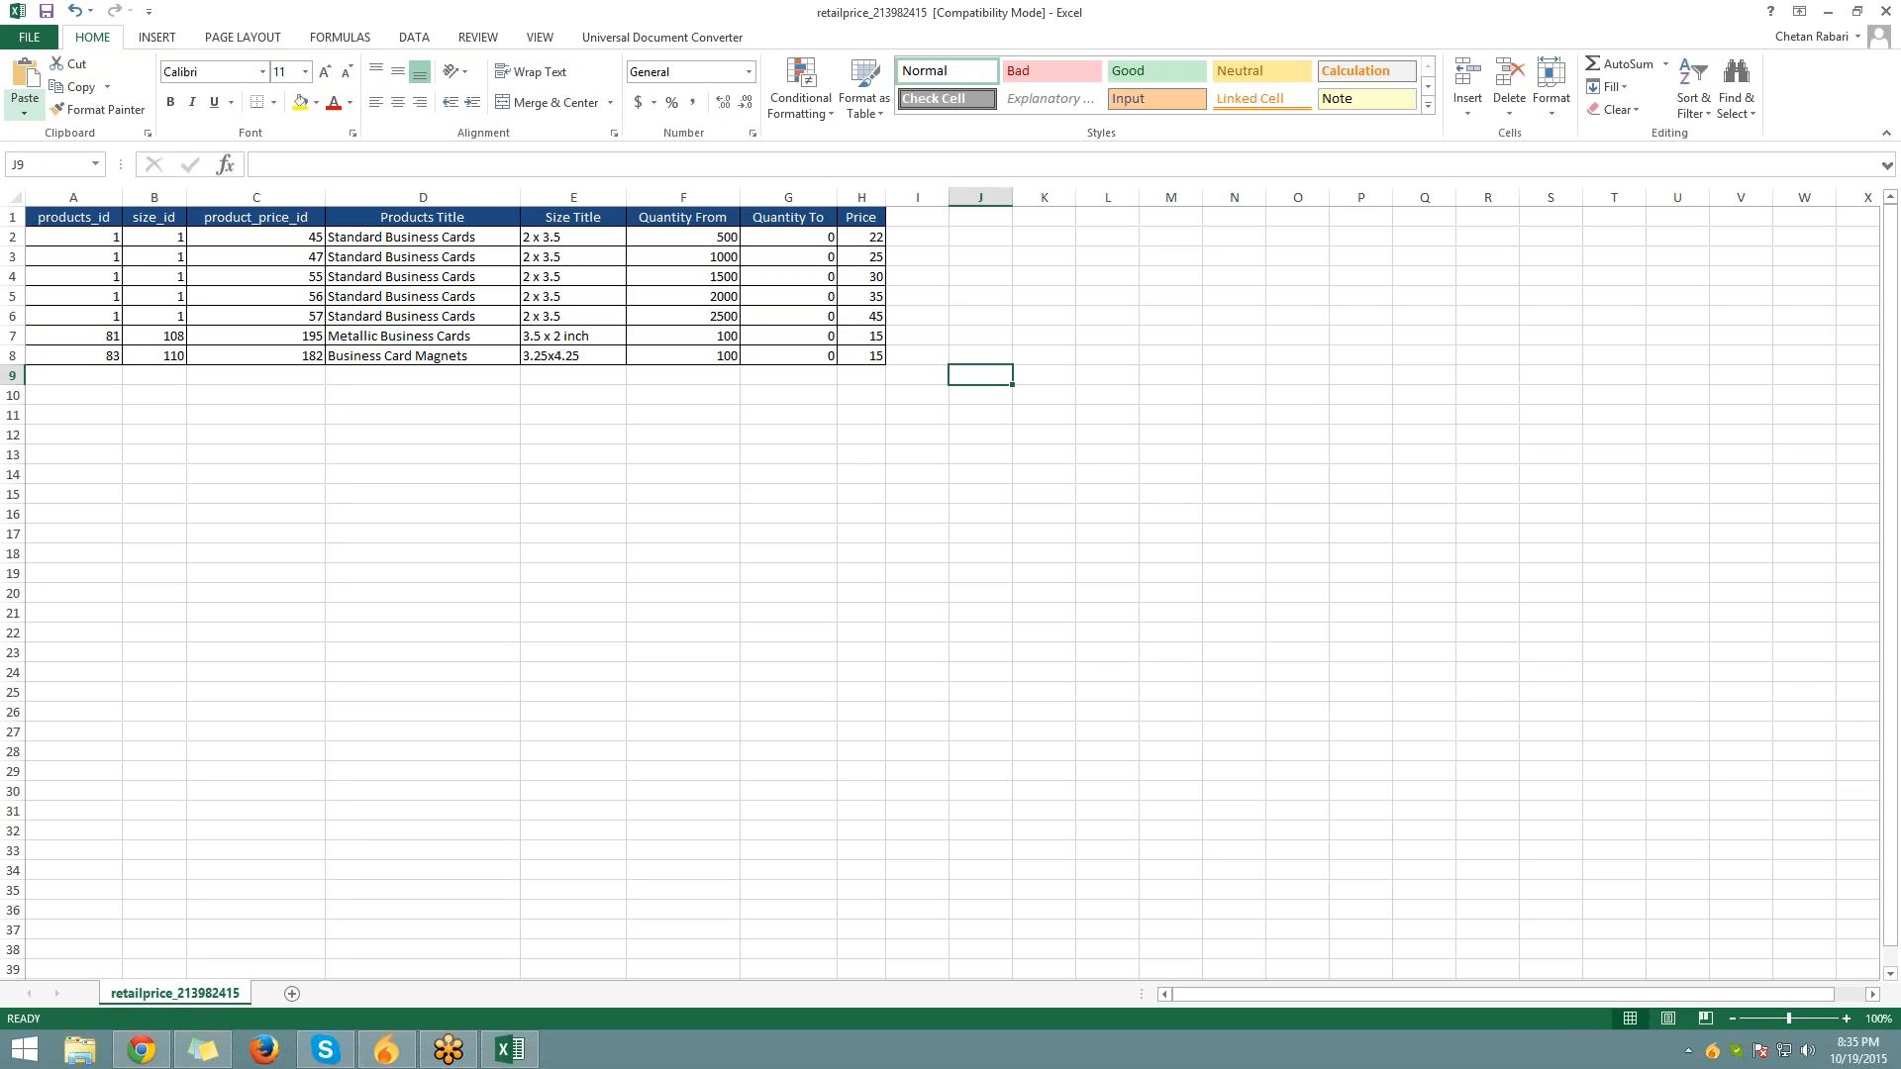
{"action": "left_click", "coordinate": [30, 37]}
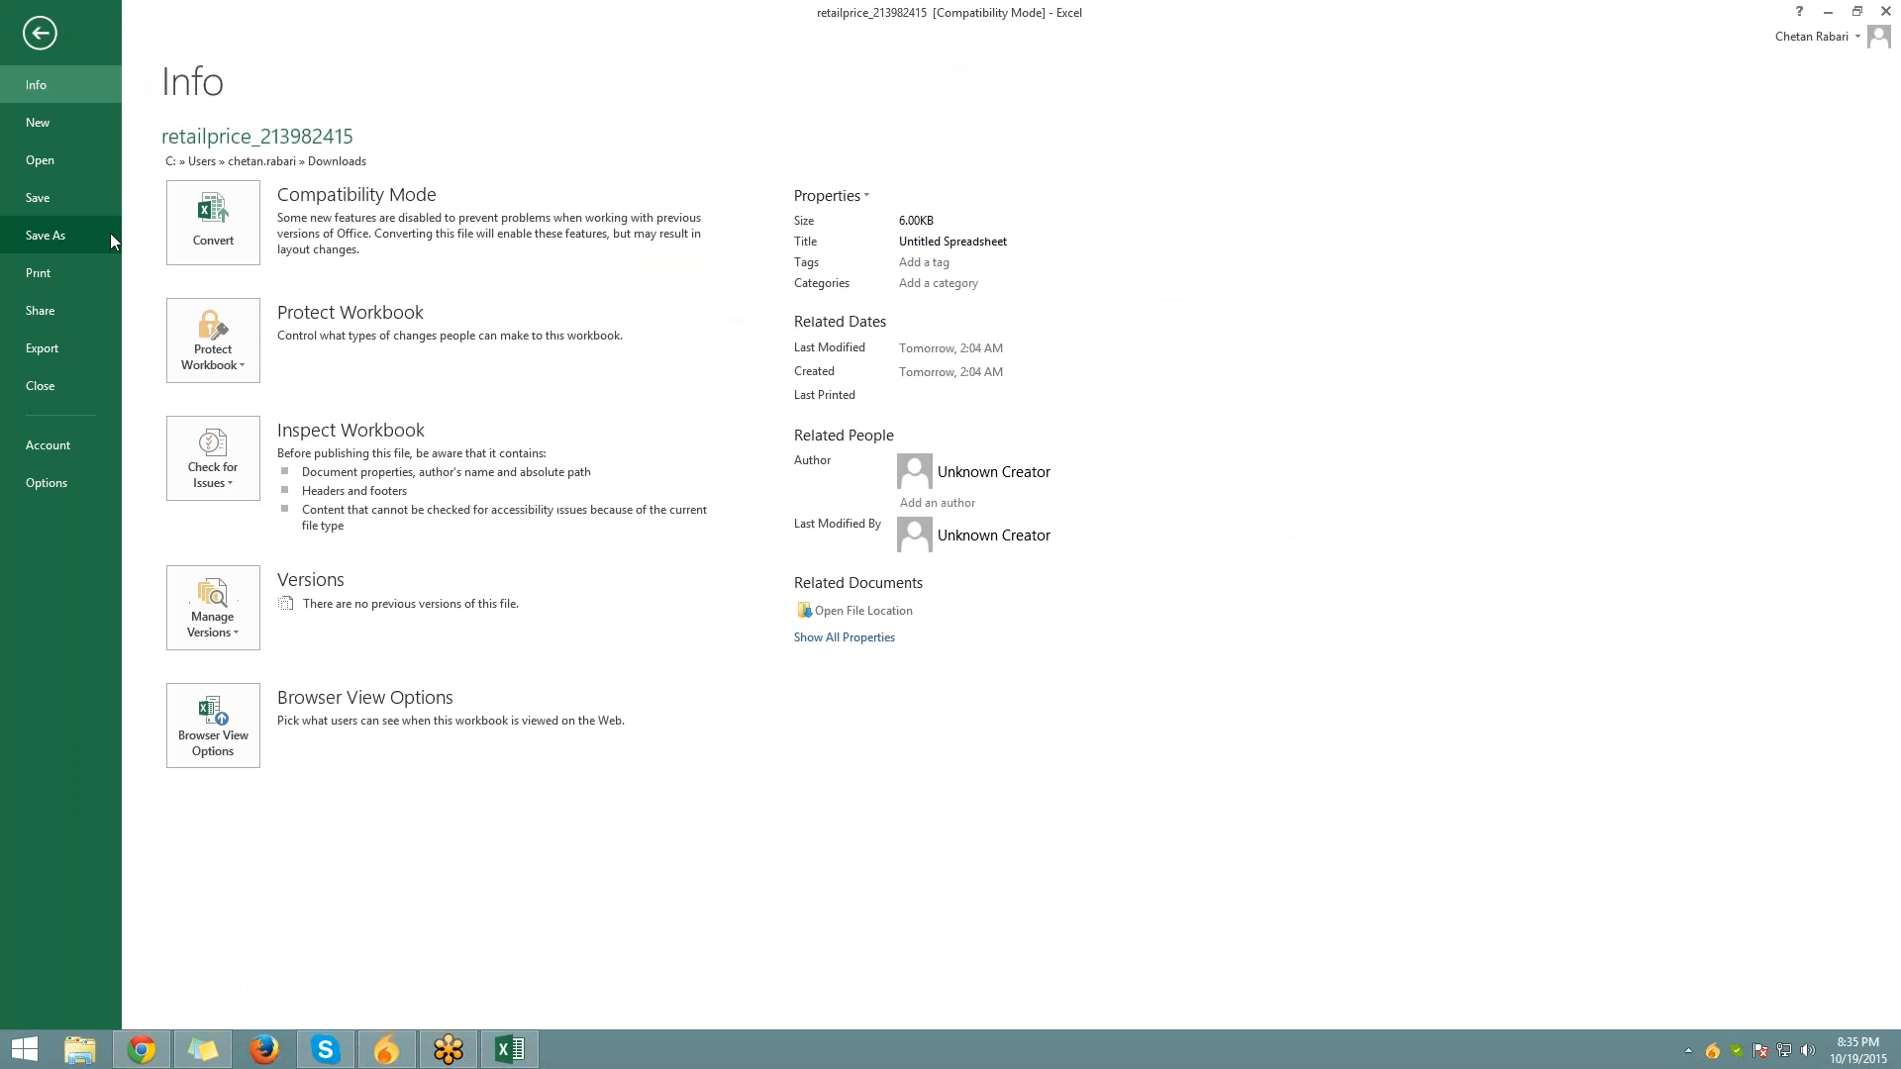
Choose Save As with the Desktop as the save location
{"action": "left_click", "coordinate": [110, 234]}
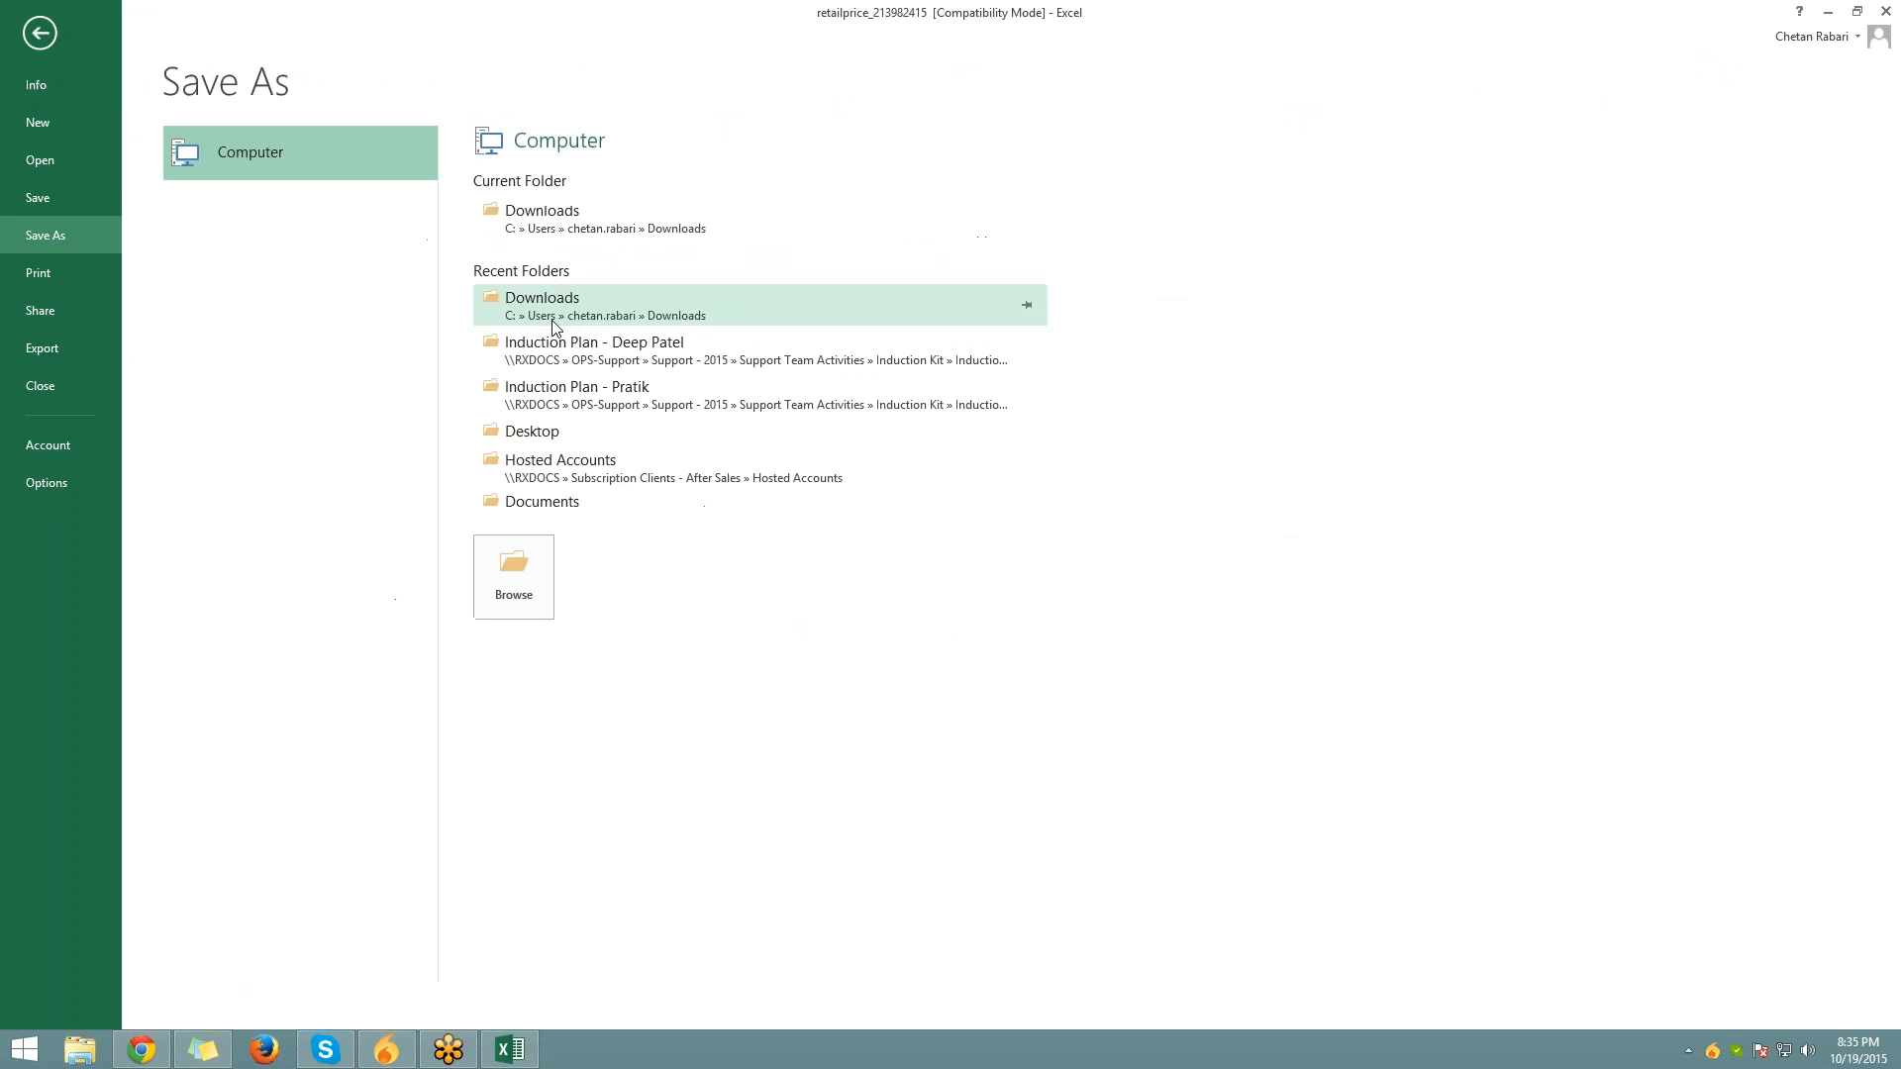
{"action": "left_click", "coordinate": [552, 436]}
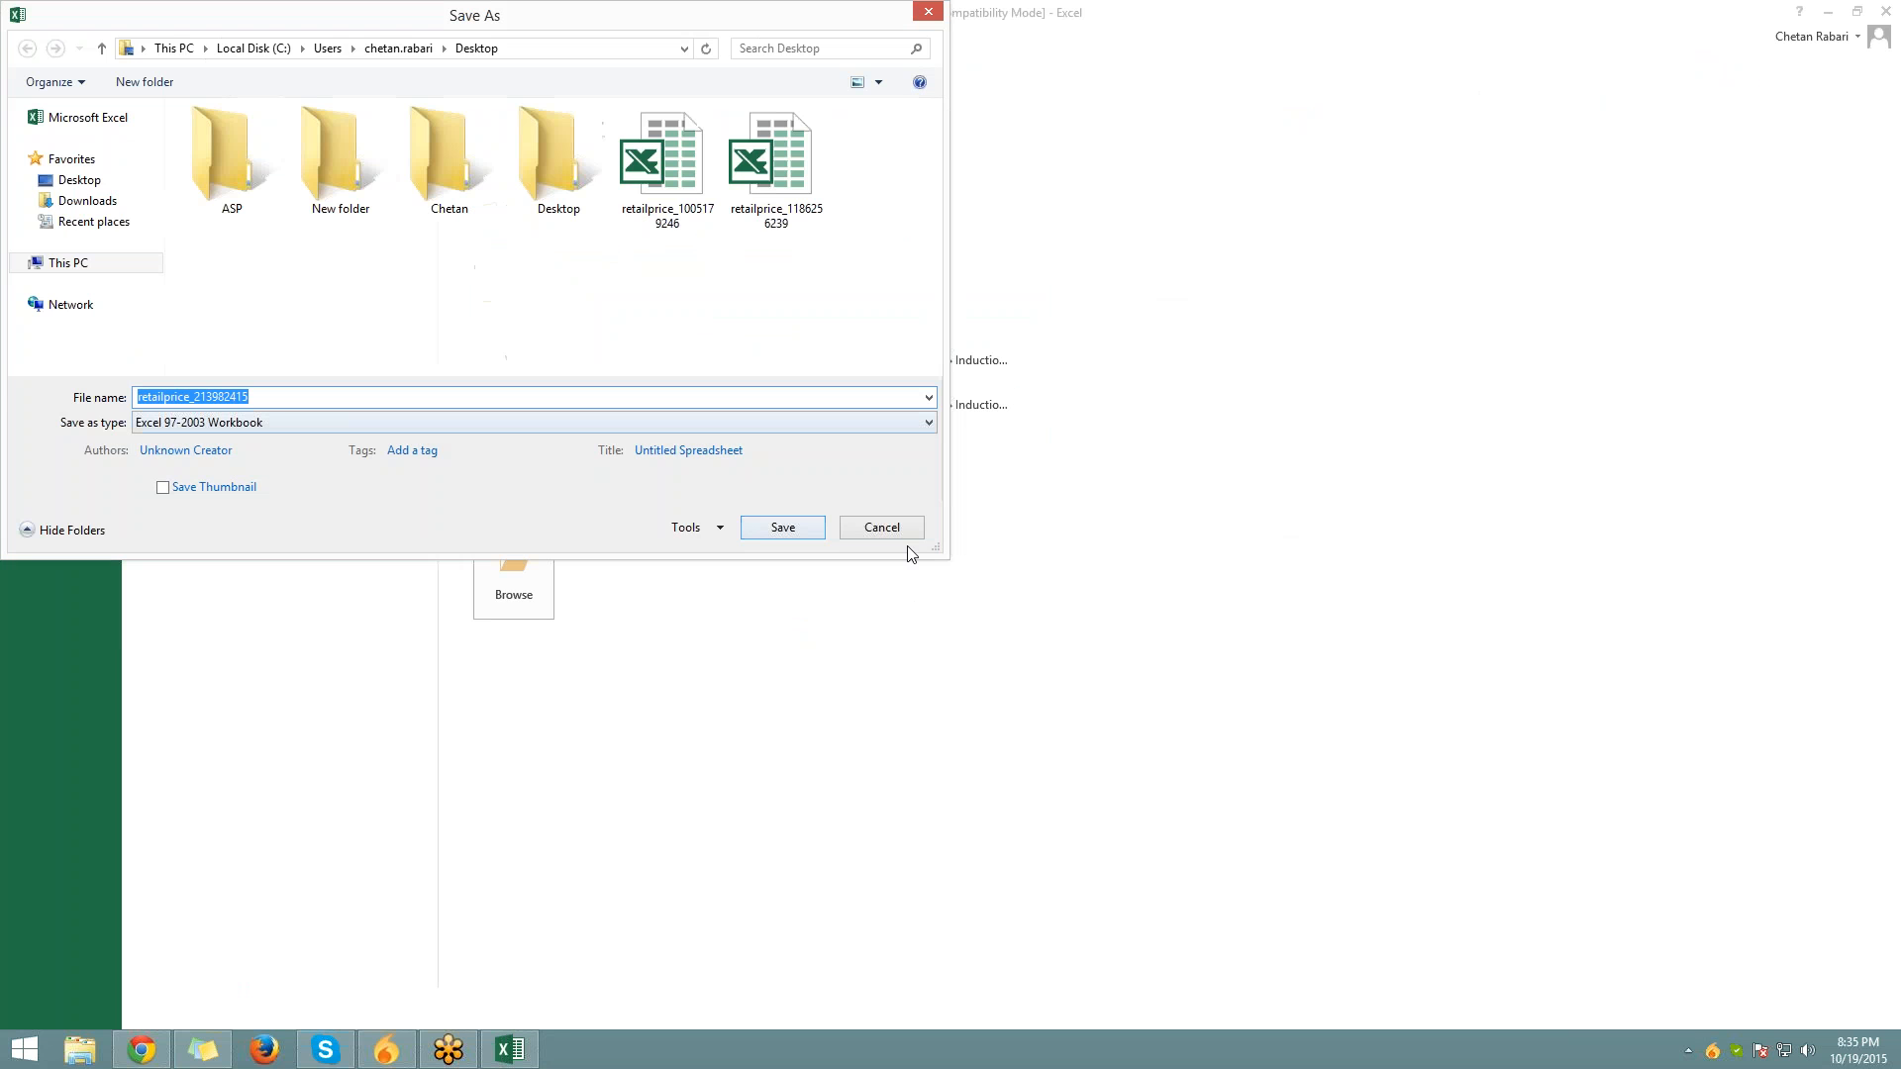
Save the workbook, return to the admin, and review the Fill Up Data & Help field descriptions
{"action": "left_click", "coordinate": [807, 537]}
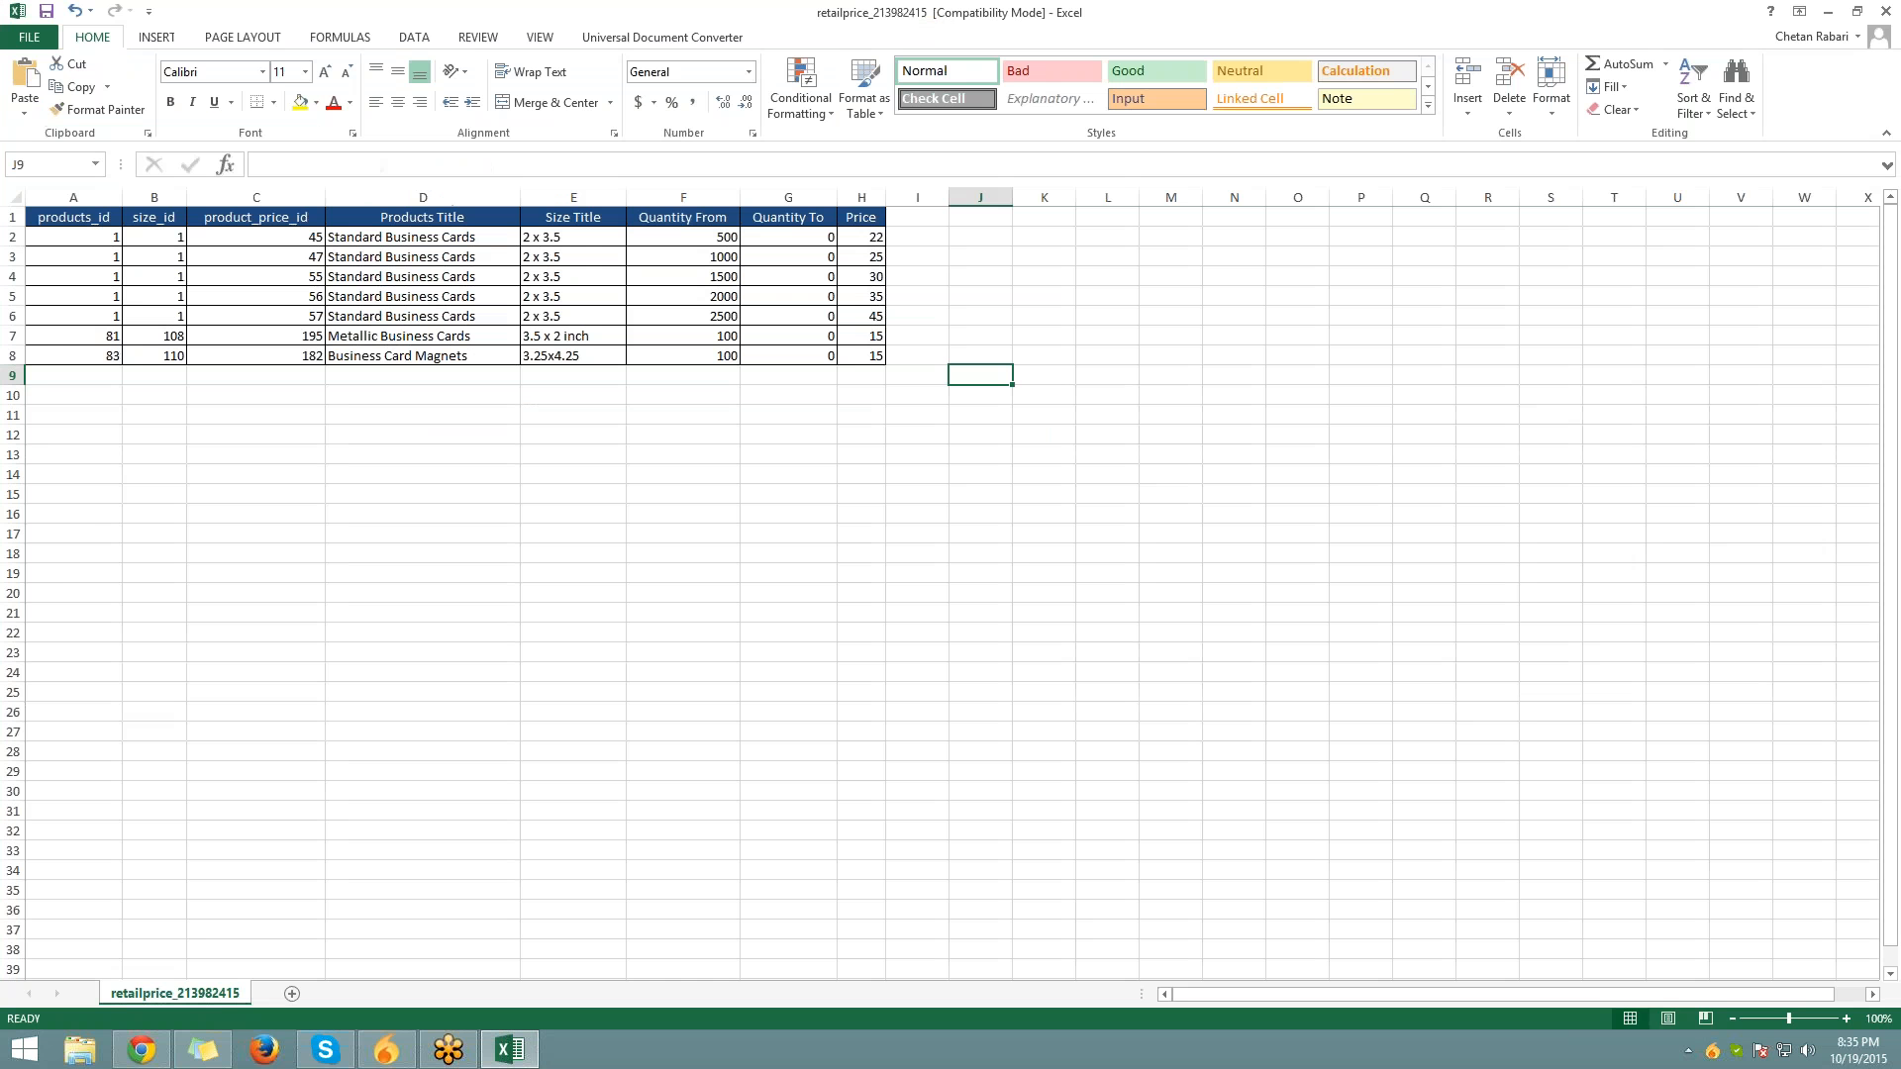
{"action": "left_click", "coordinate": [145, 1052]}
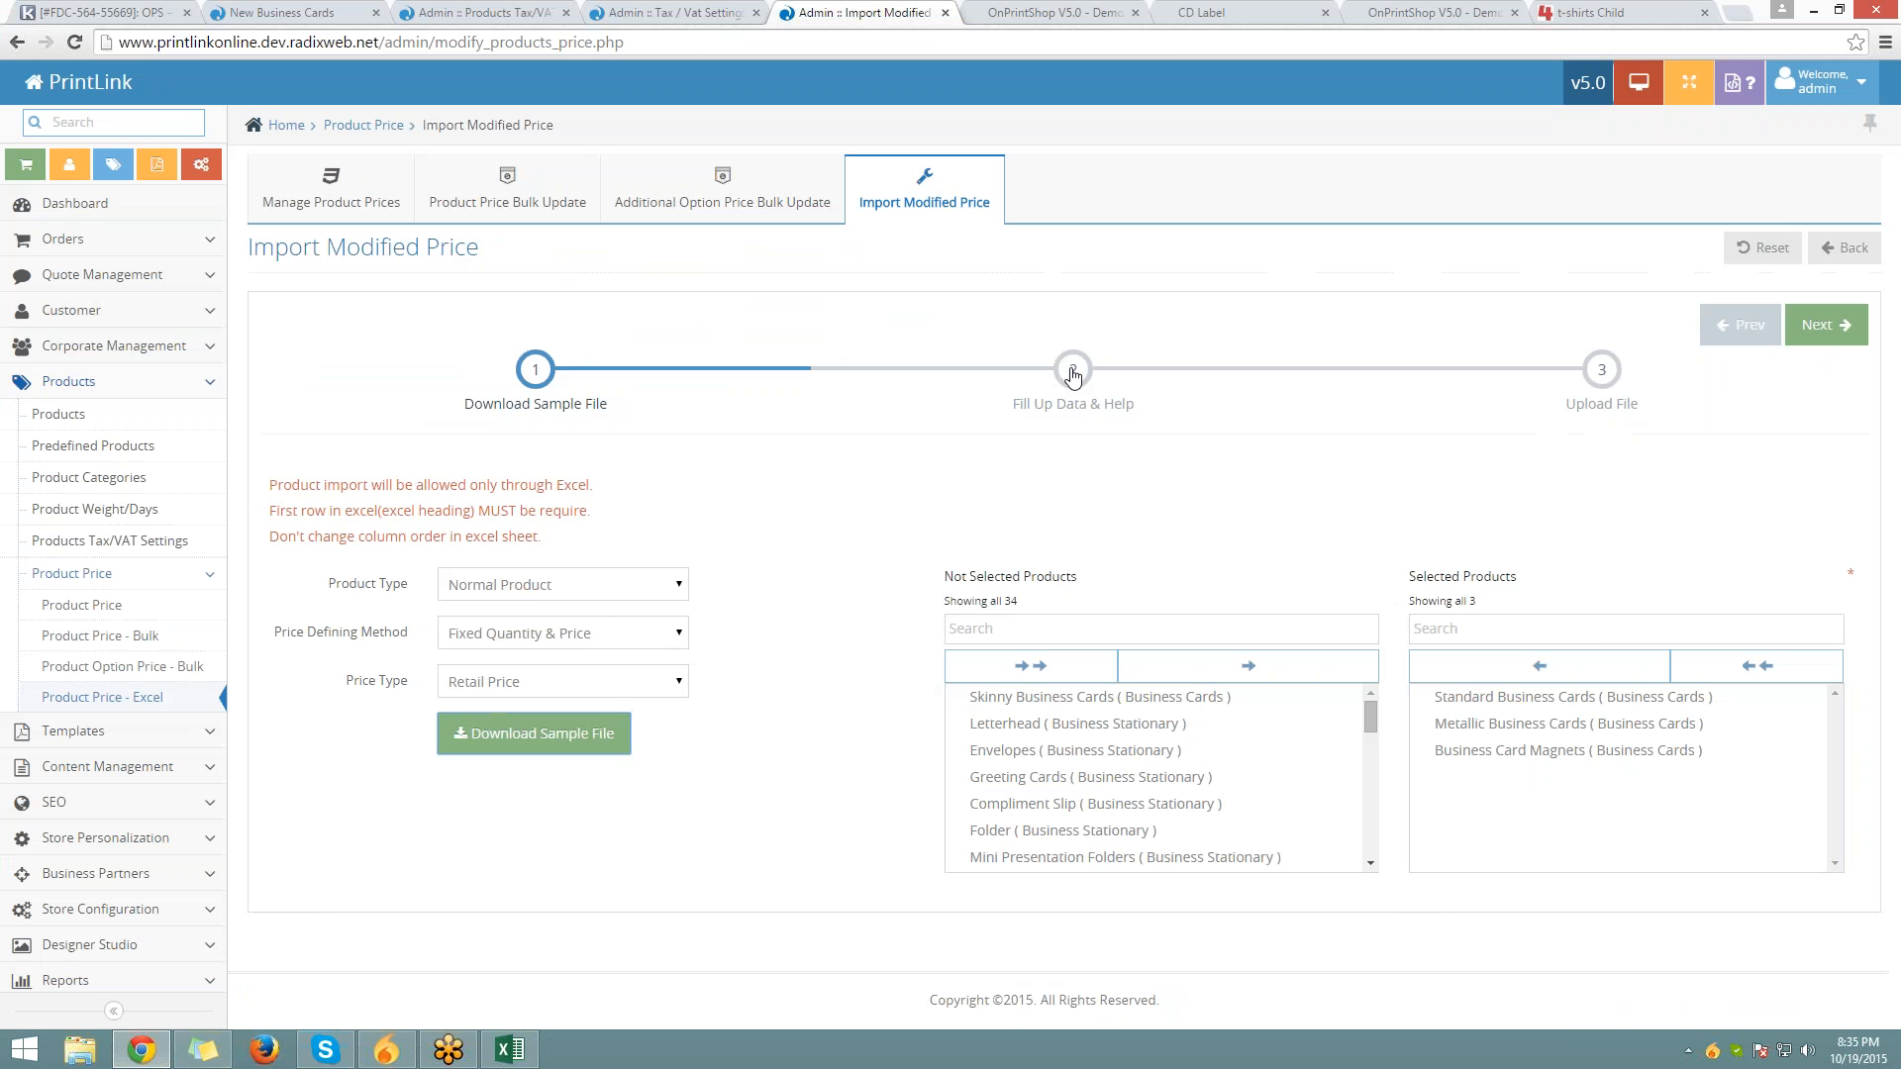
{"action": "left_click", "coordinate": [1072, 370]}
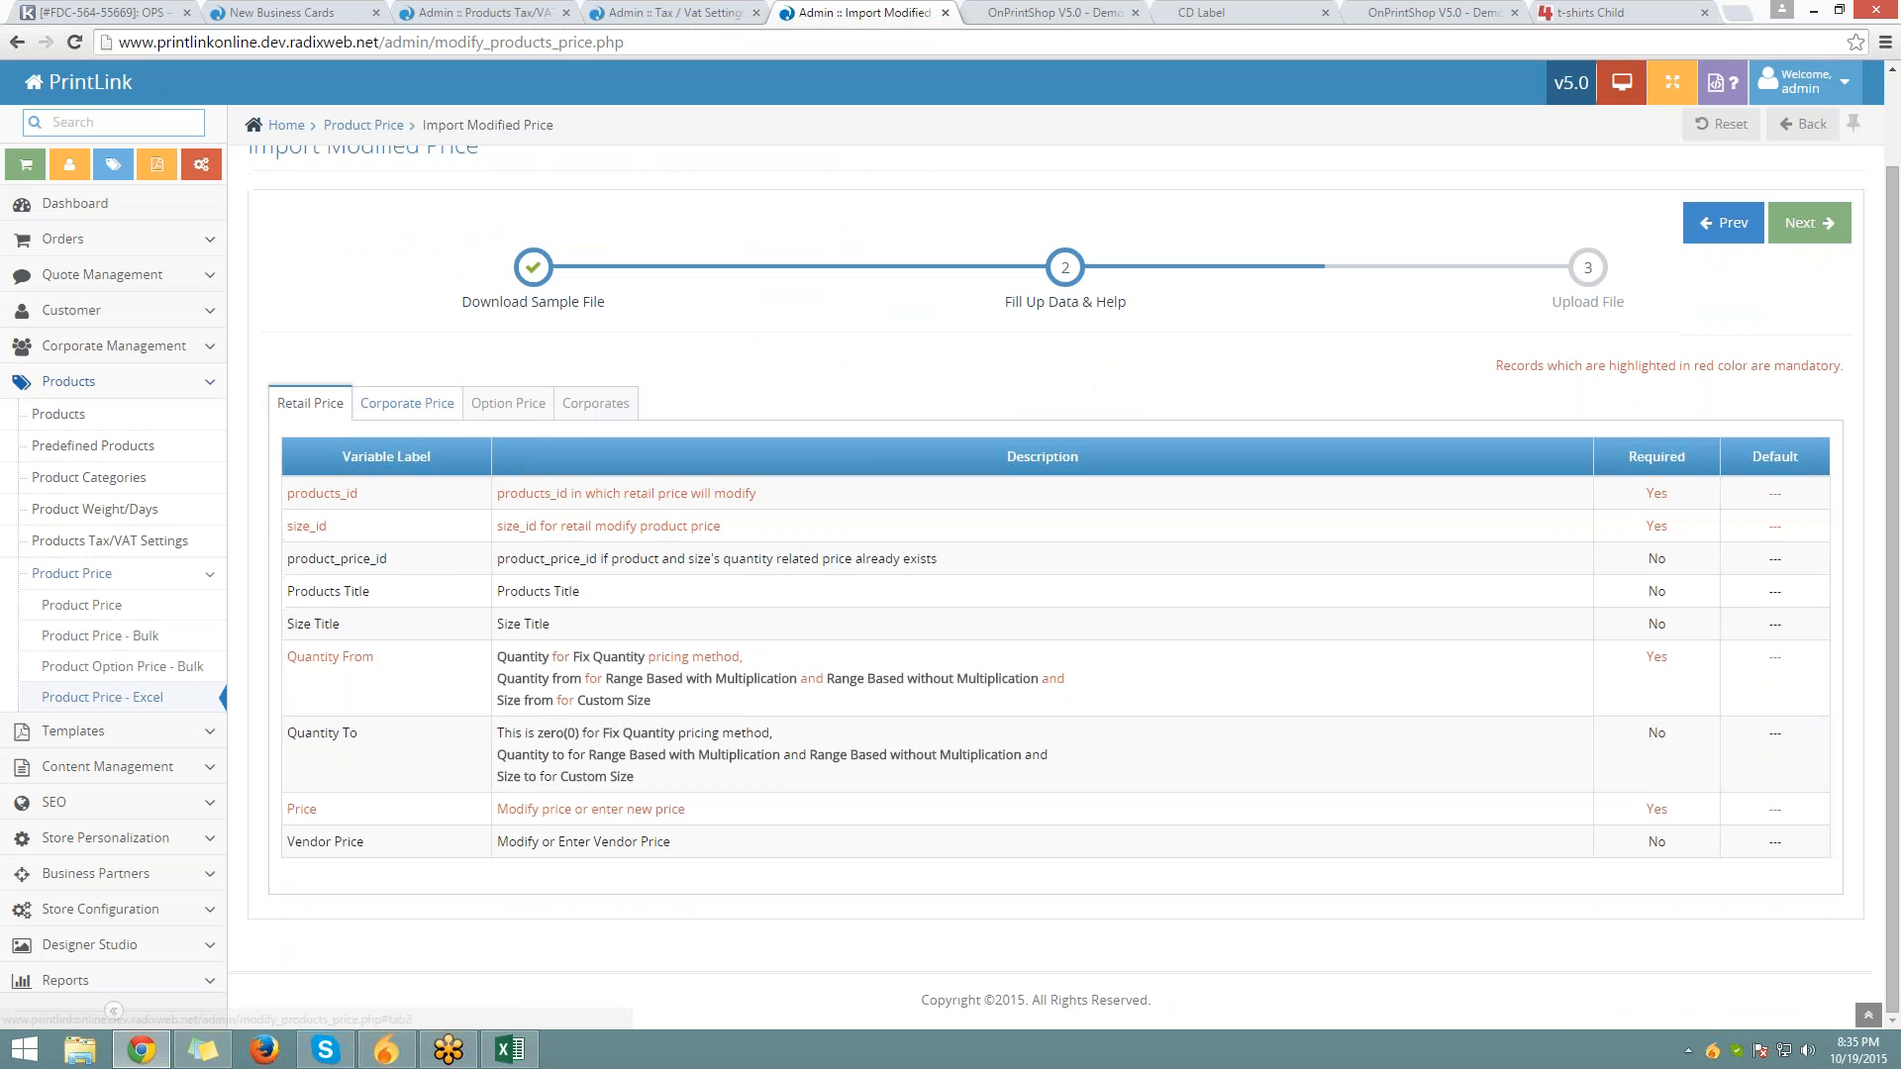
{"action": "left_click", "coordinate": [407, 403]}
{"action": "left_click", "coordinate": [507, 403]}
{"action": "left_click", "coordinate": [595, 402]}
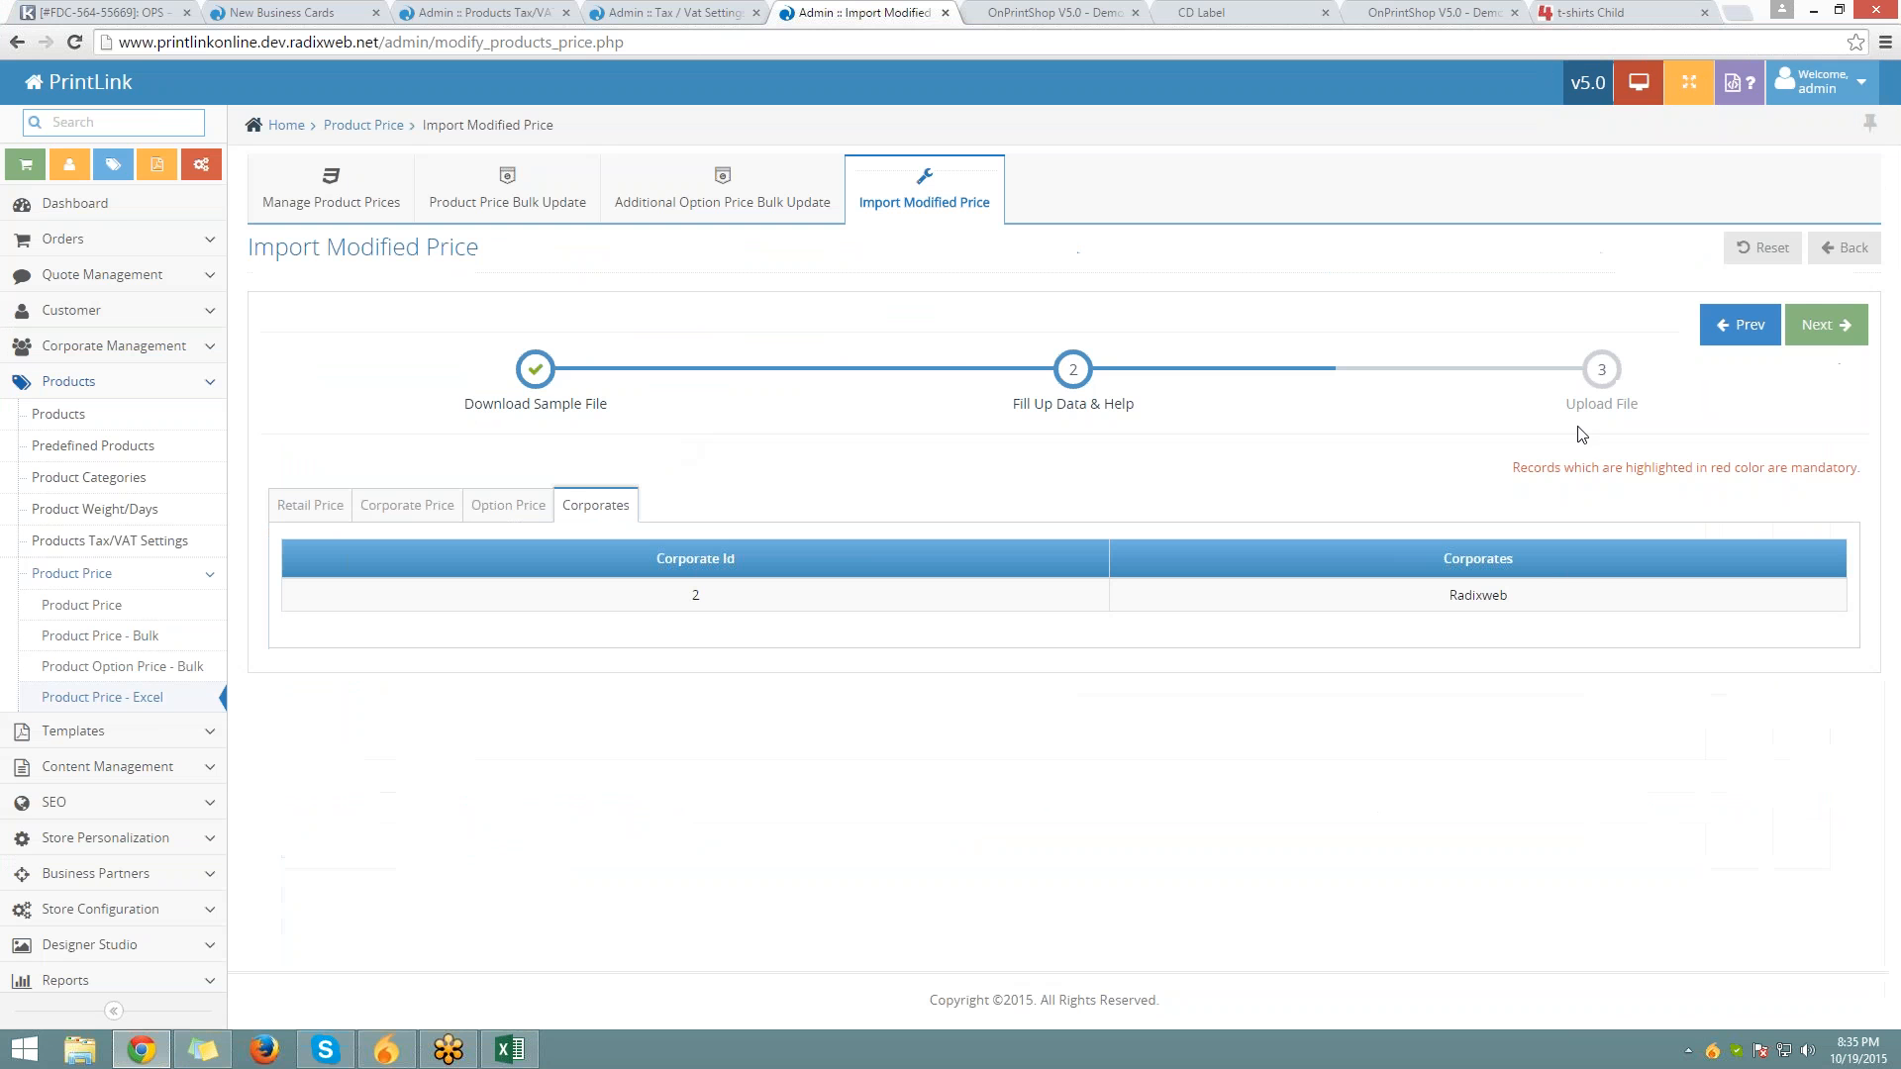
Advance to the Upload File step, leaving Price Type on Retail Price
{"action": "left_click", "coordinate": [1820, 331]}
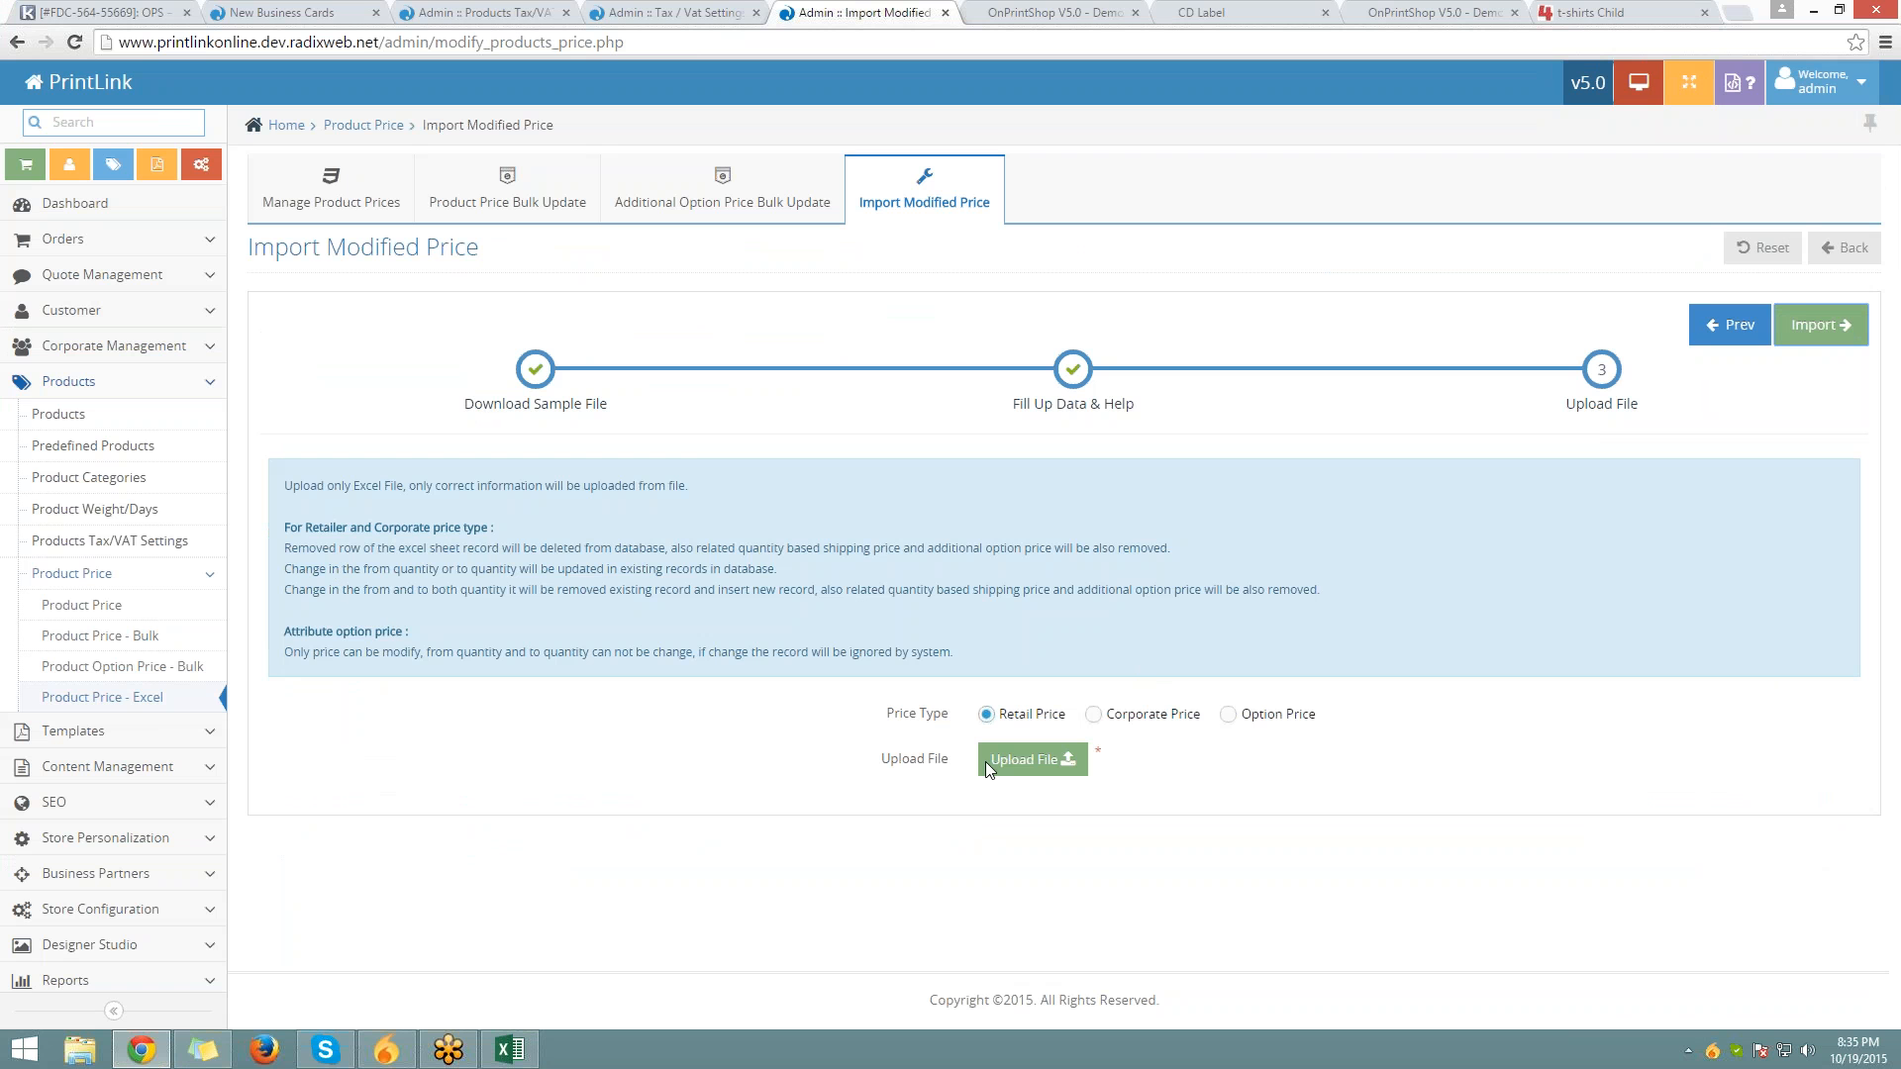
{"action": "left_click_drag", "start_coordinate": [886, 713], "coordinate": [948, 714]}
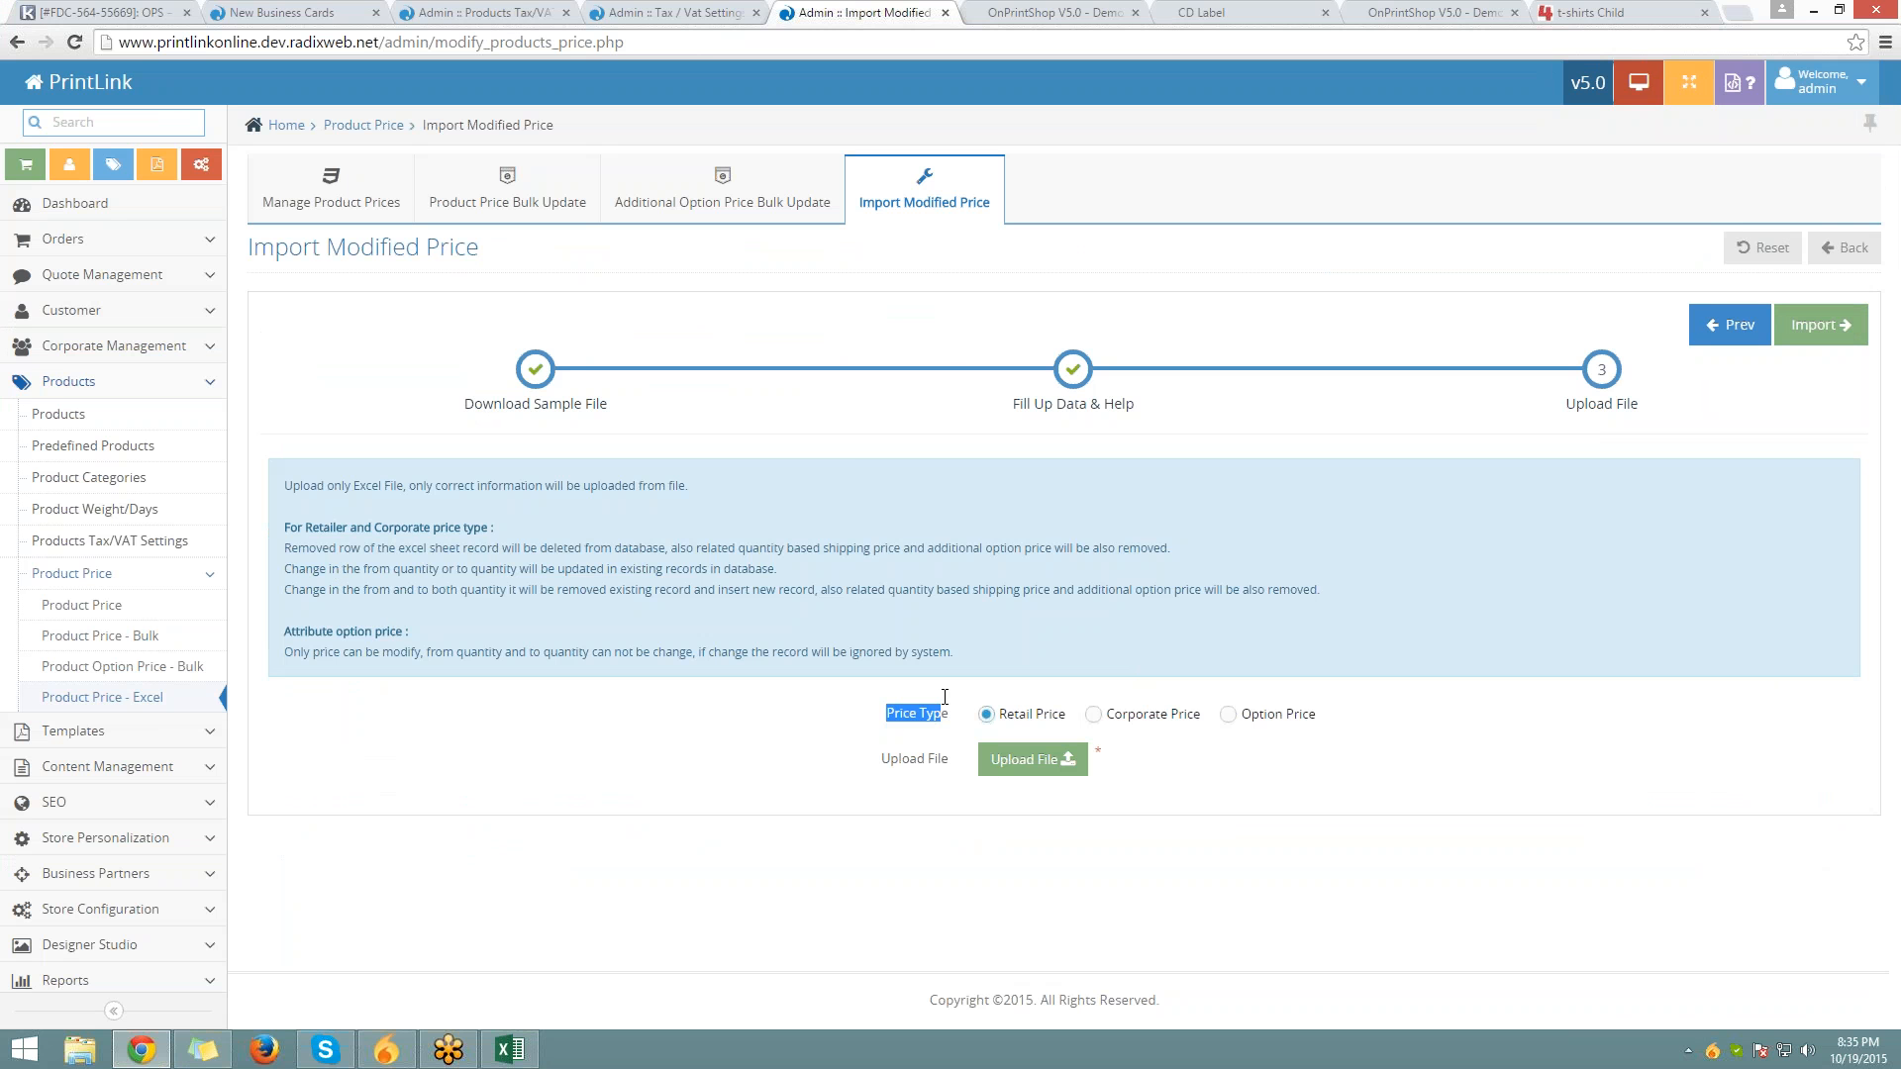
{"action": "left_click", "coordinate": [1093, 715]}
{"action": "left_click", "coordinate": [1228, 714]}
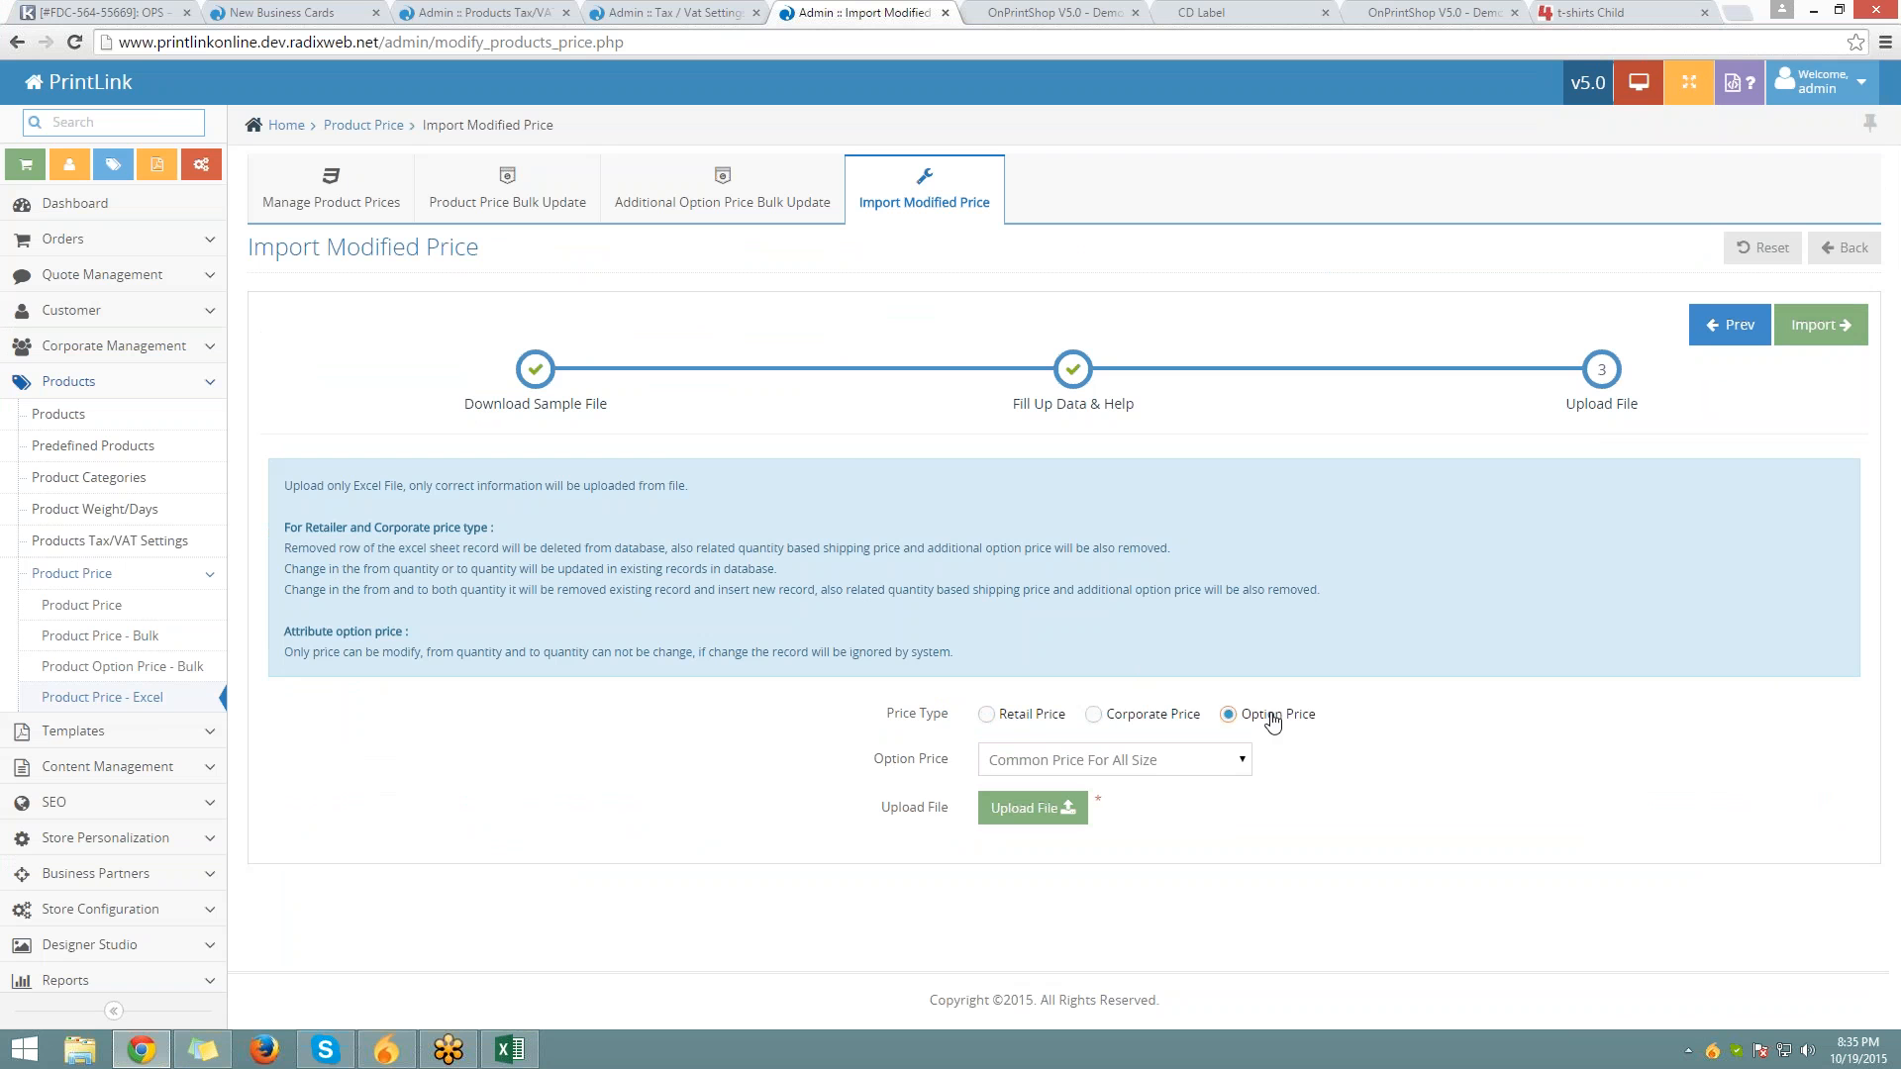
{"action": "left_click", "coordinate": [1016, 716]}
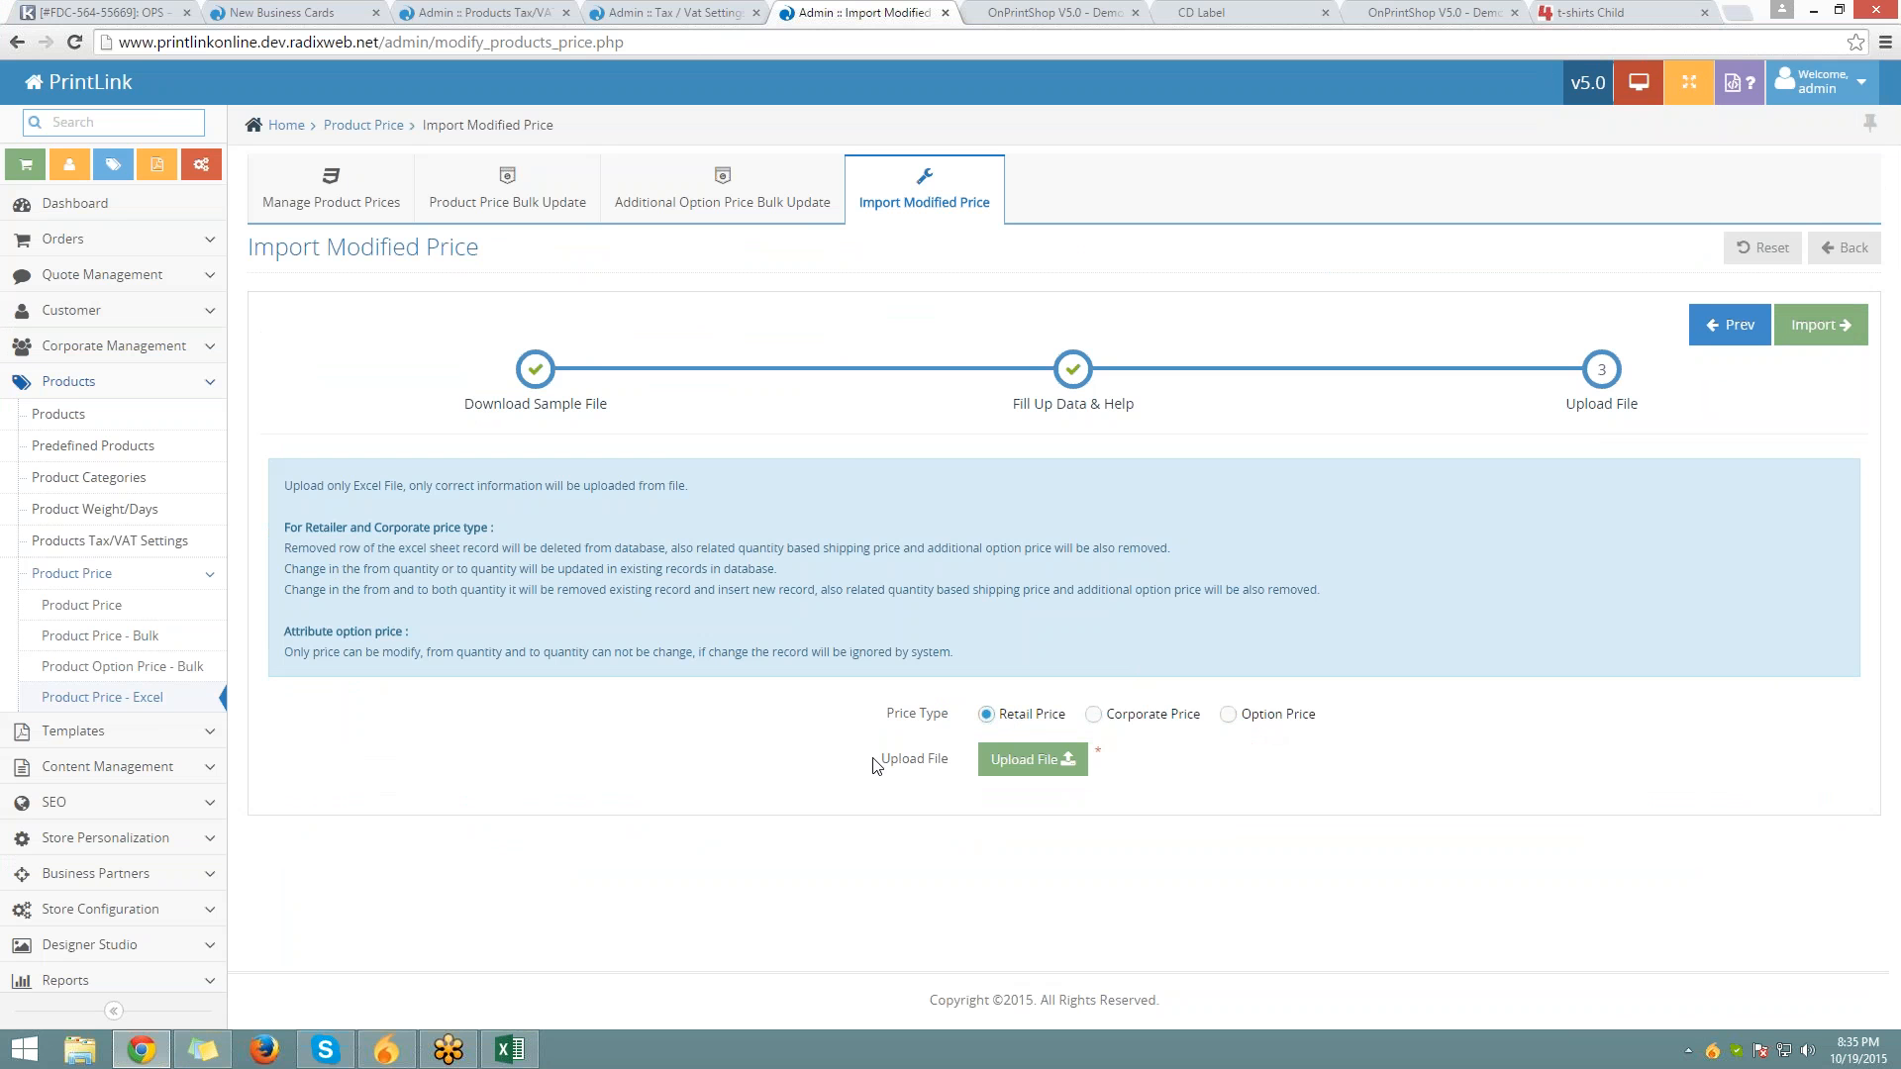
{"action": "left_click_drag", "start_coordinate": [880, 760], "coordinate": [948, 759]}
Upload the retailprice_213982415 workbook from the Desktop
{"action": "left_click", "coordinate": [1014, 760]}
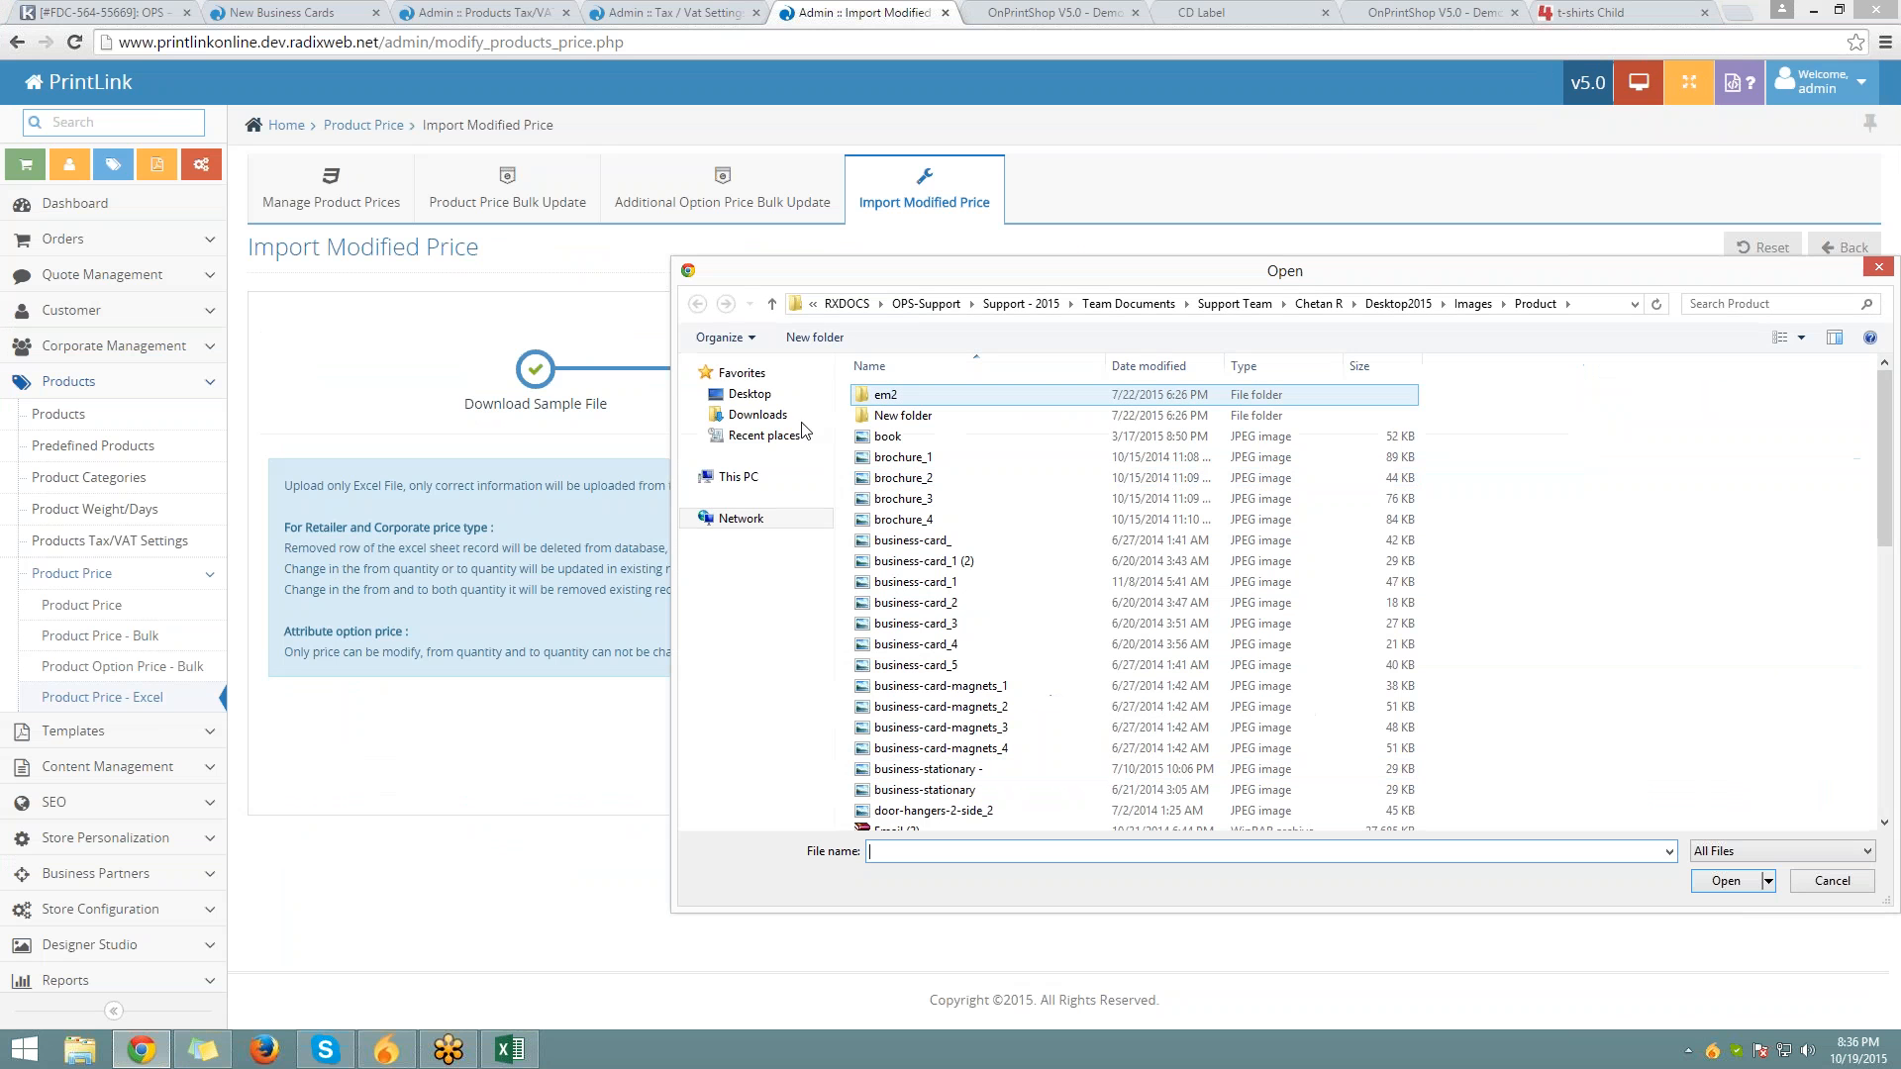
{"action": "left_click", "coordinate": [749, 393]}
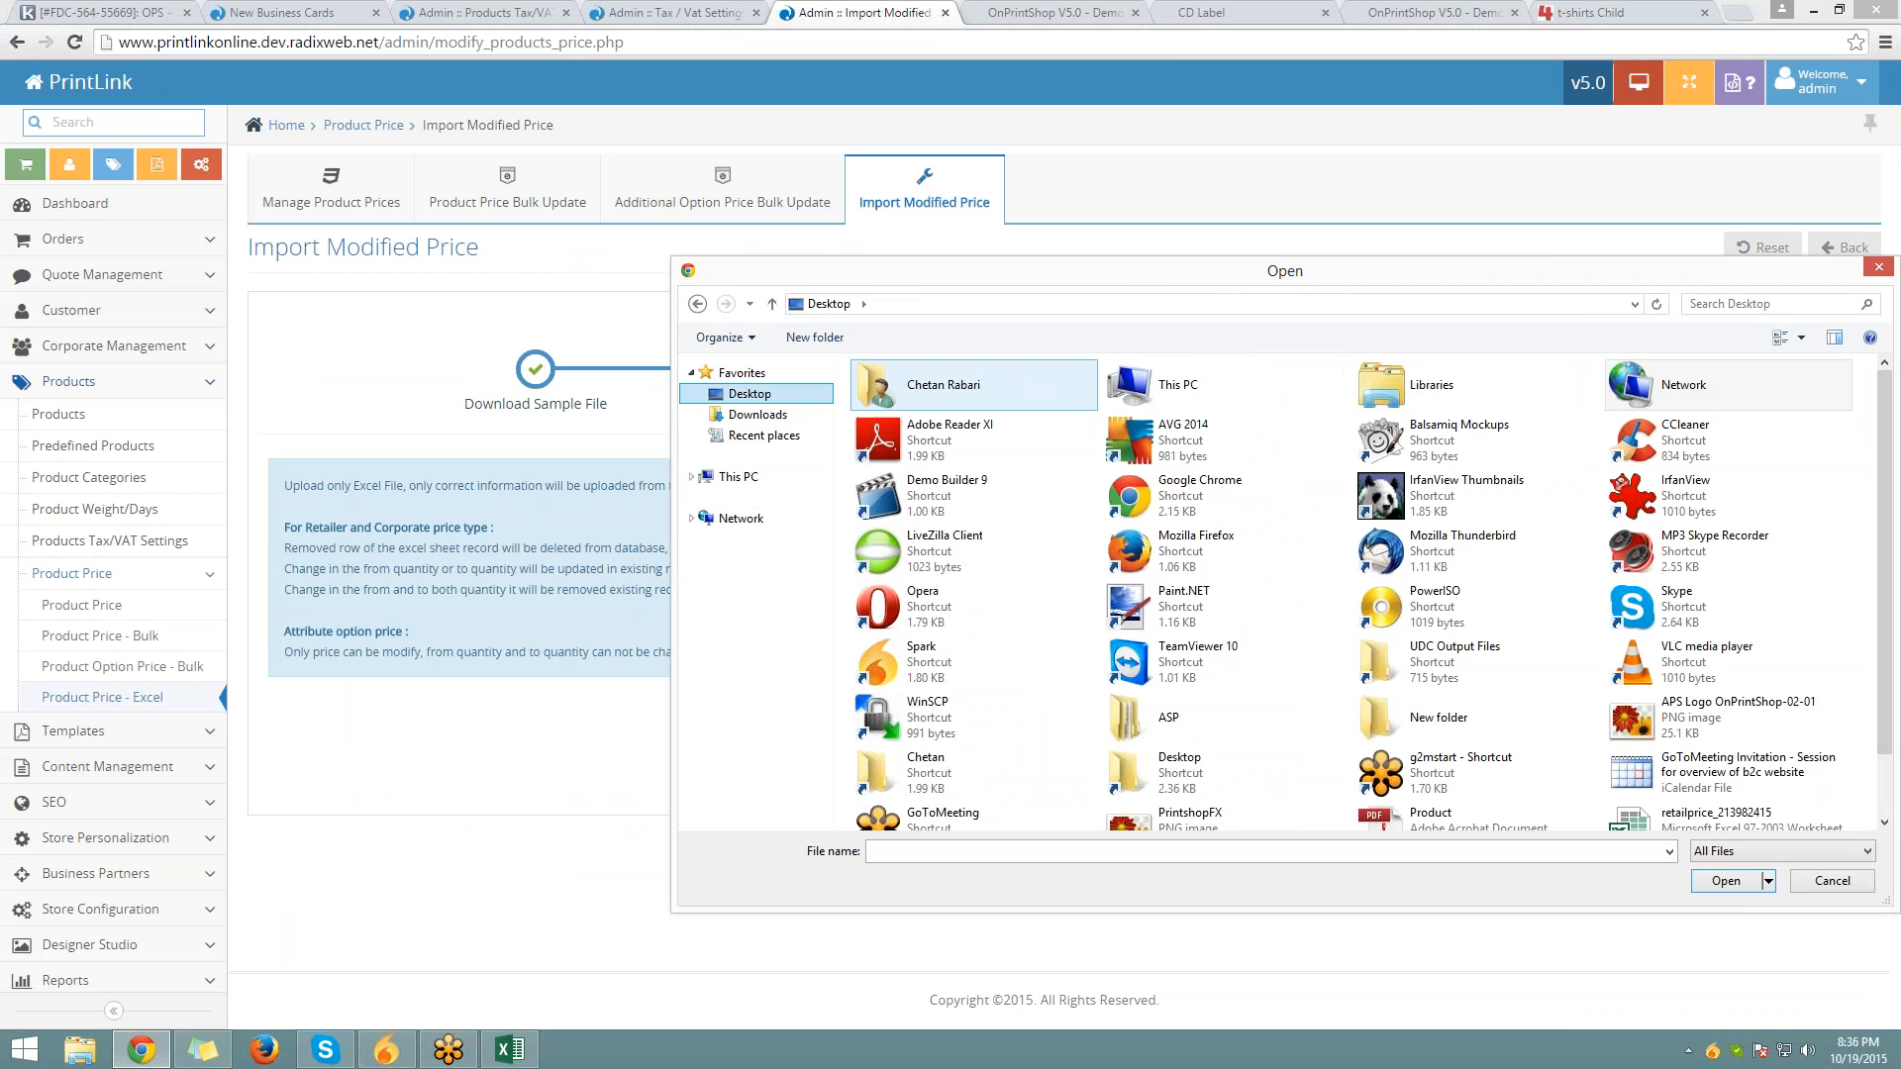
{"action": "scroll", "coordinate": [1682, 752], "scroll_direction": "down", "scroll_amount": 1}
{"action": "left_click", "coordinate": [1728, 749]}
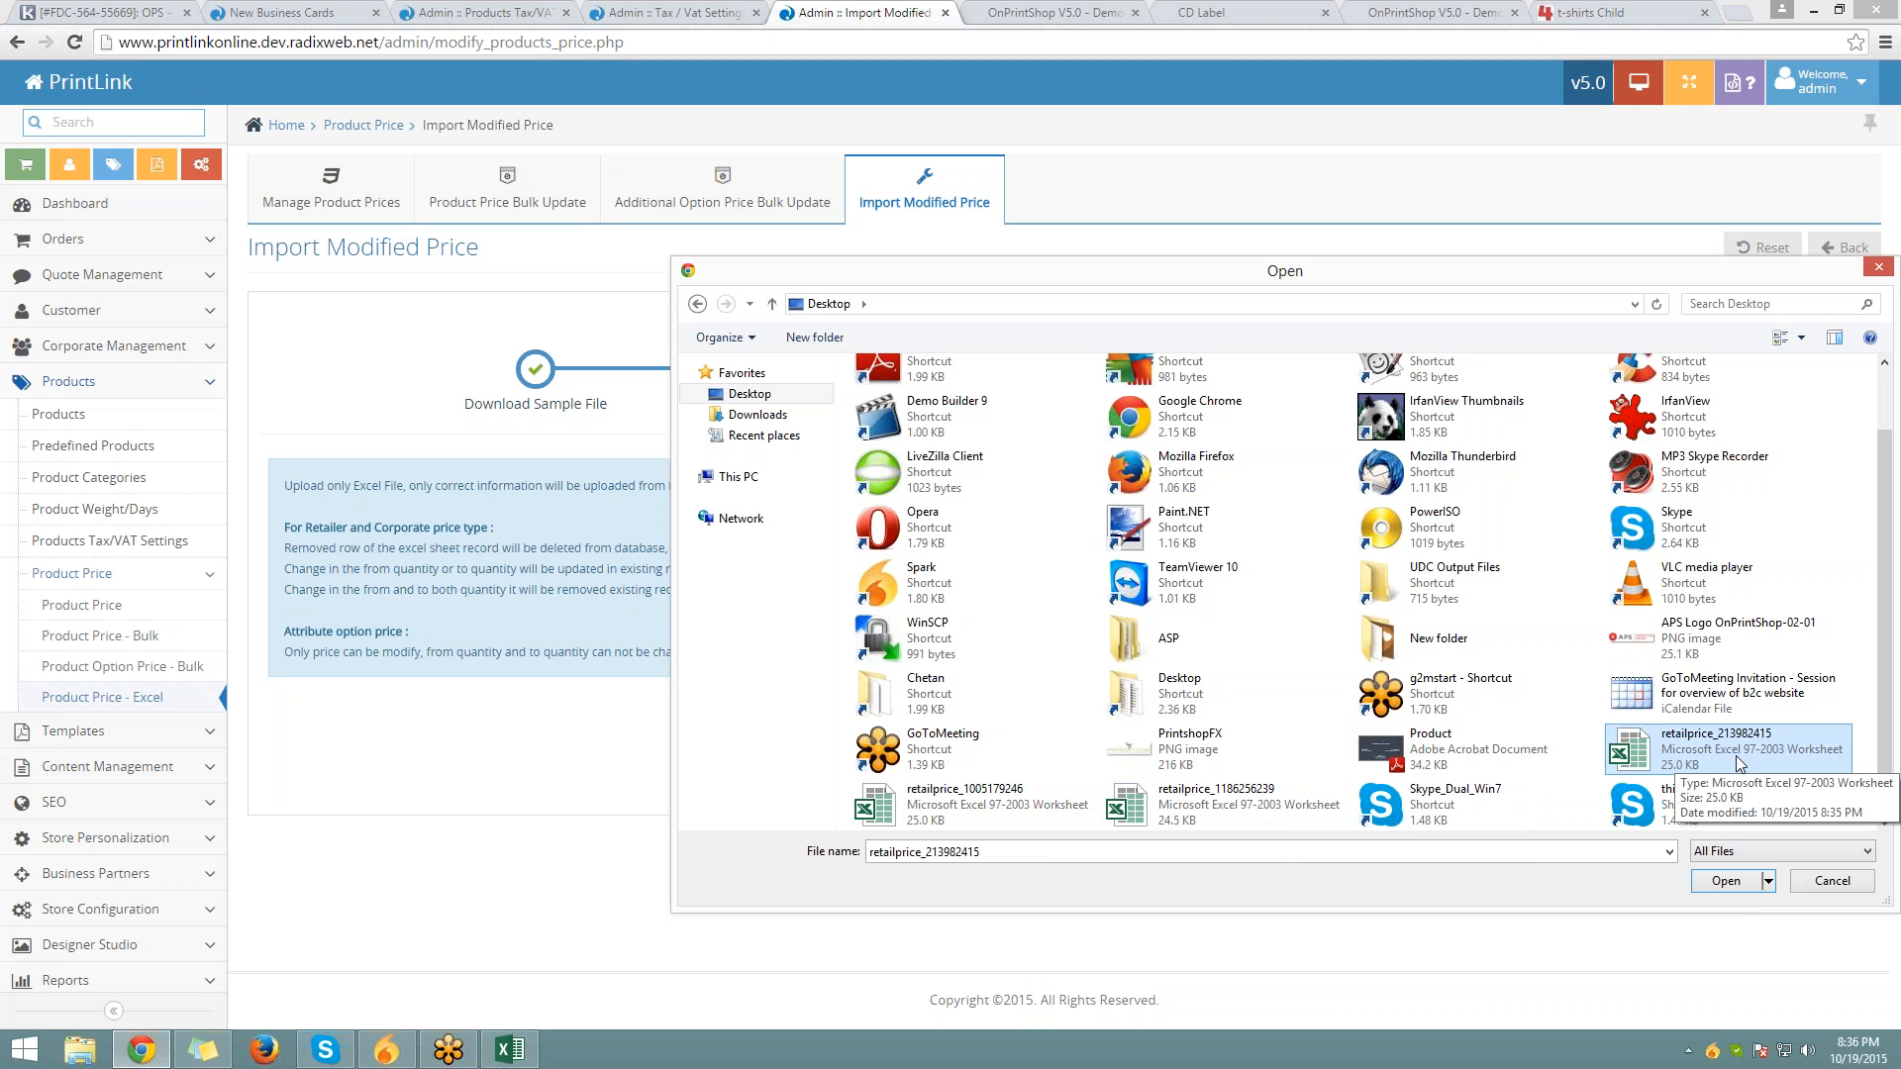
{"action": "double_click", "coordinate": [1737, 763]}
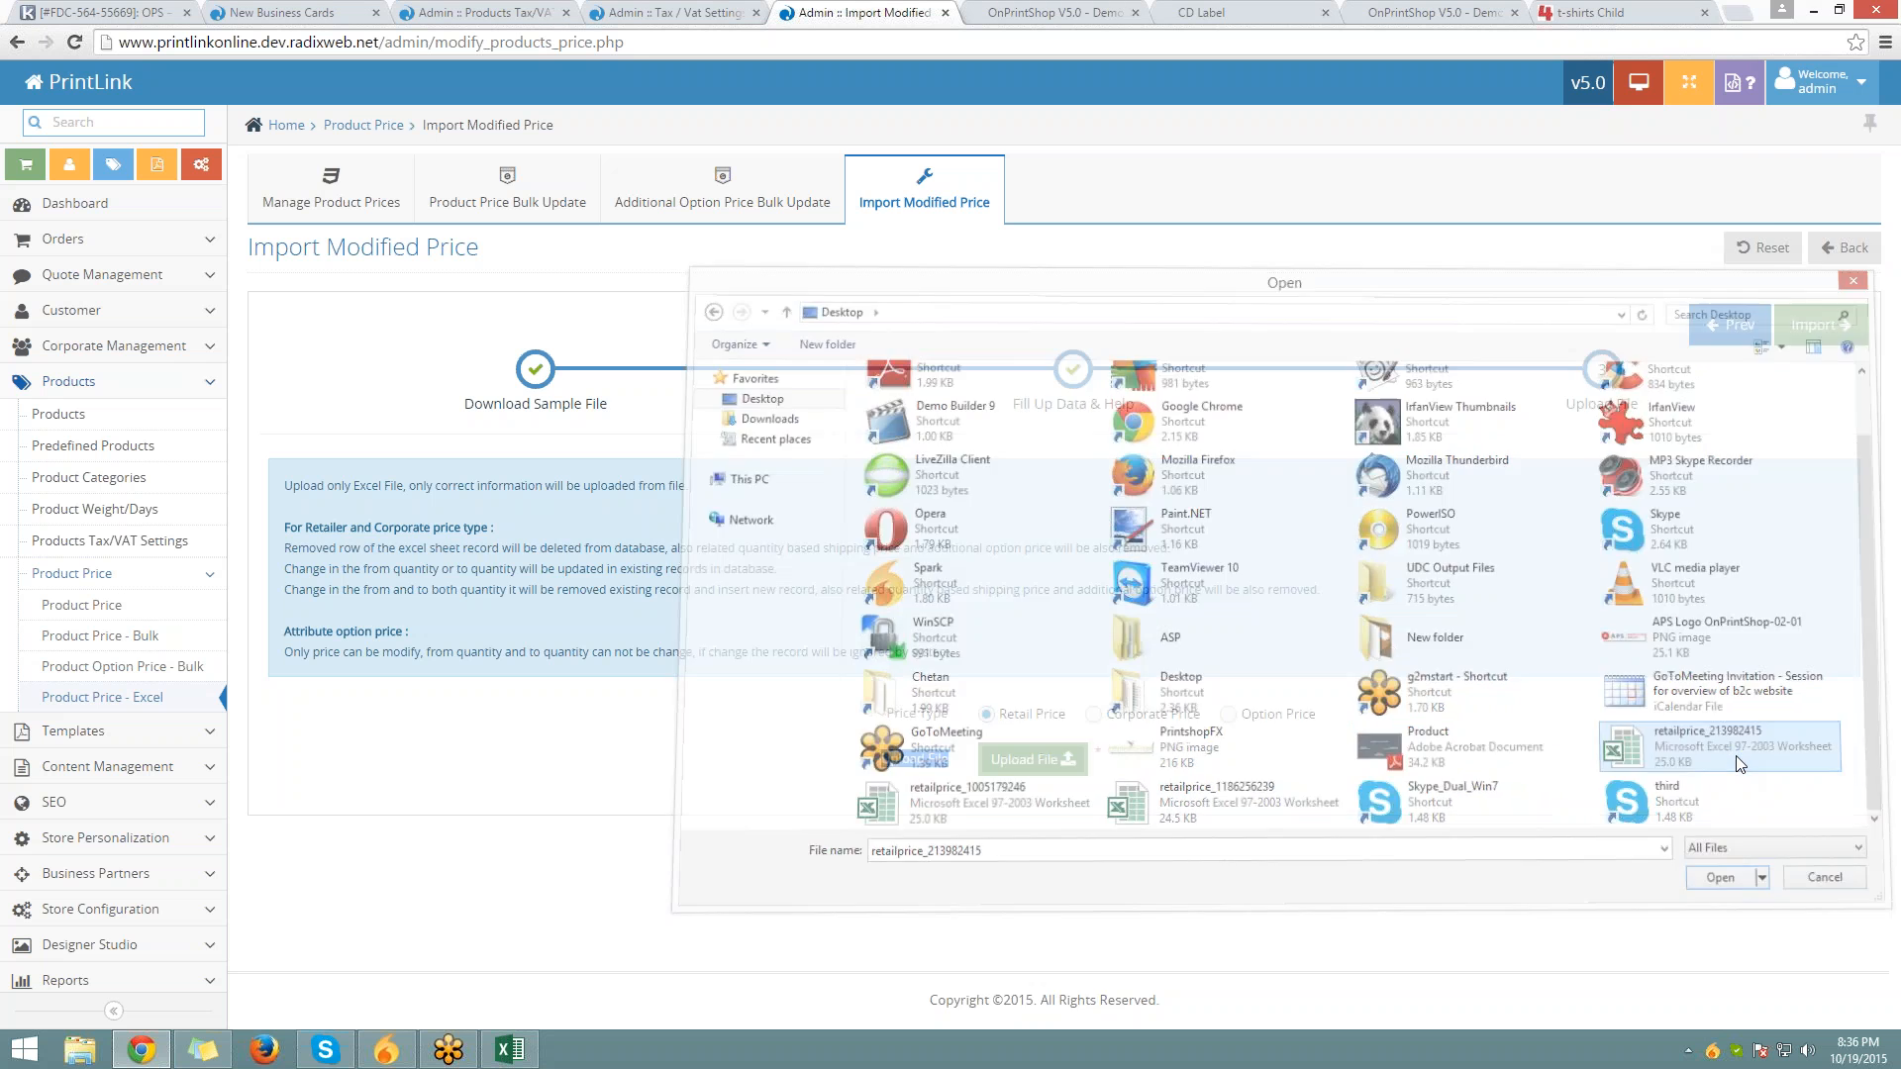
{"action": "scroll", "coordinate": [1038, 828], "scroll_direction": "down", "scroll_amount": 3}
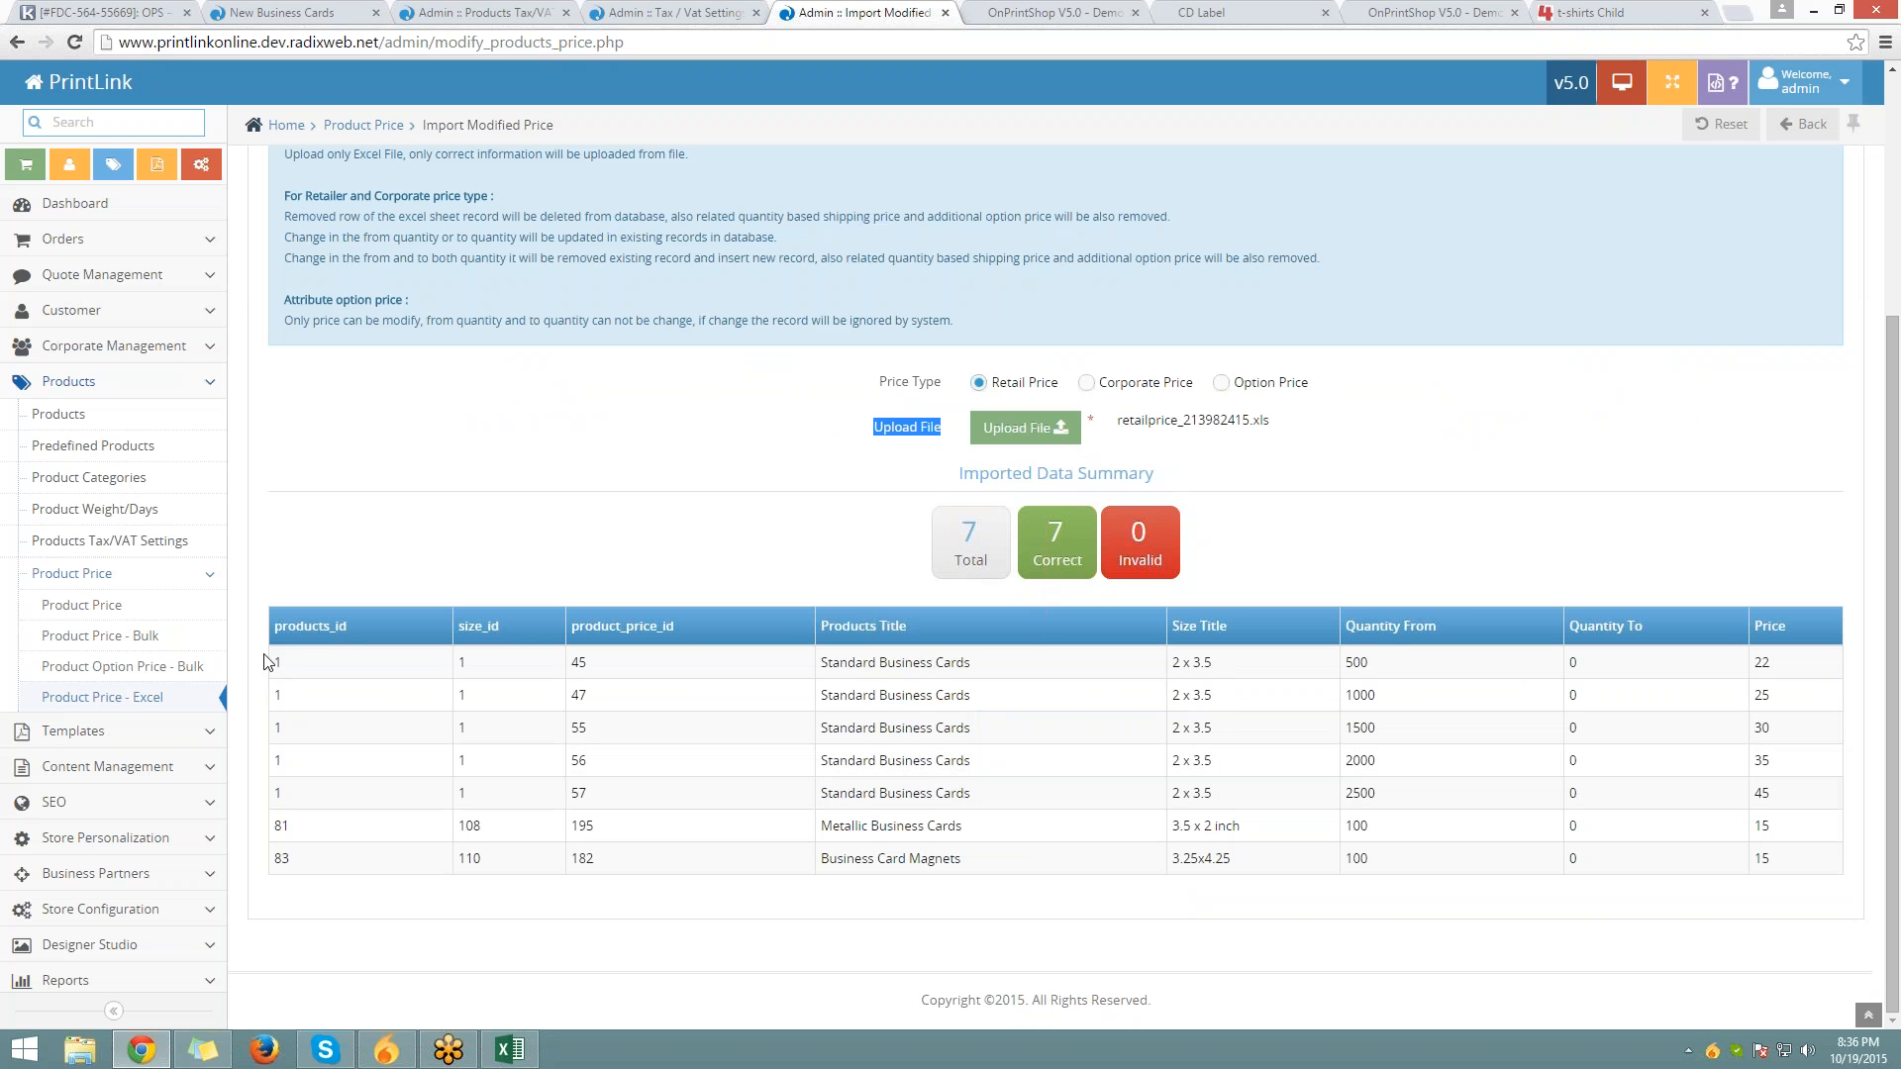
Review the 7 uploaded price rows and import them, confirming with OK
{"action": "left_click_drag", "start_coordinate": [265, 662], "coordinate": [1663, 863]}
{"action": "left_click", "coordinate": [1290, 729]}
{"action": "scroll", "coordinate": [1327, 560], "scroll_direction": "up", "scroll_amount": 3}
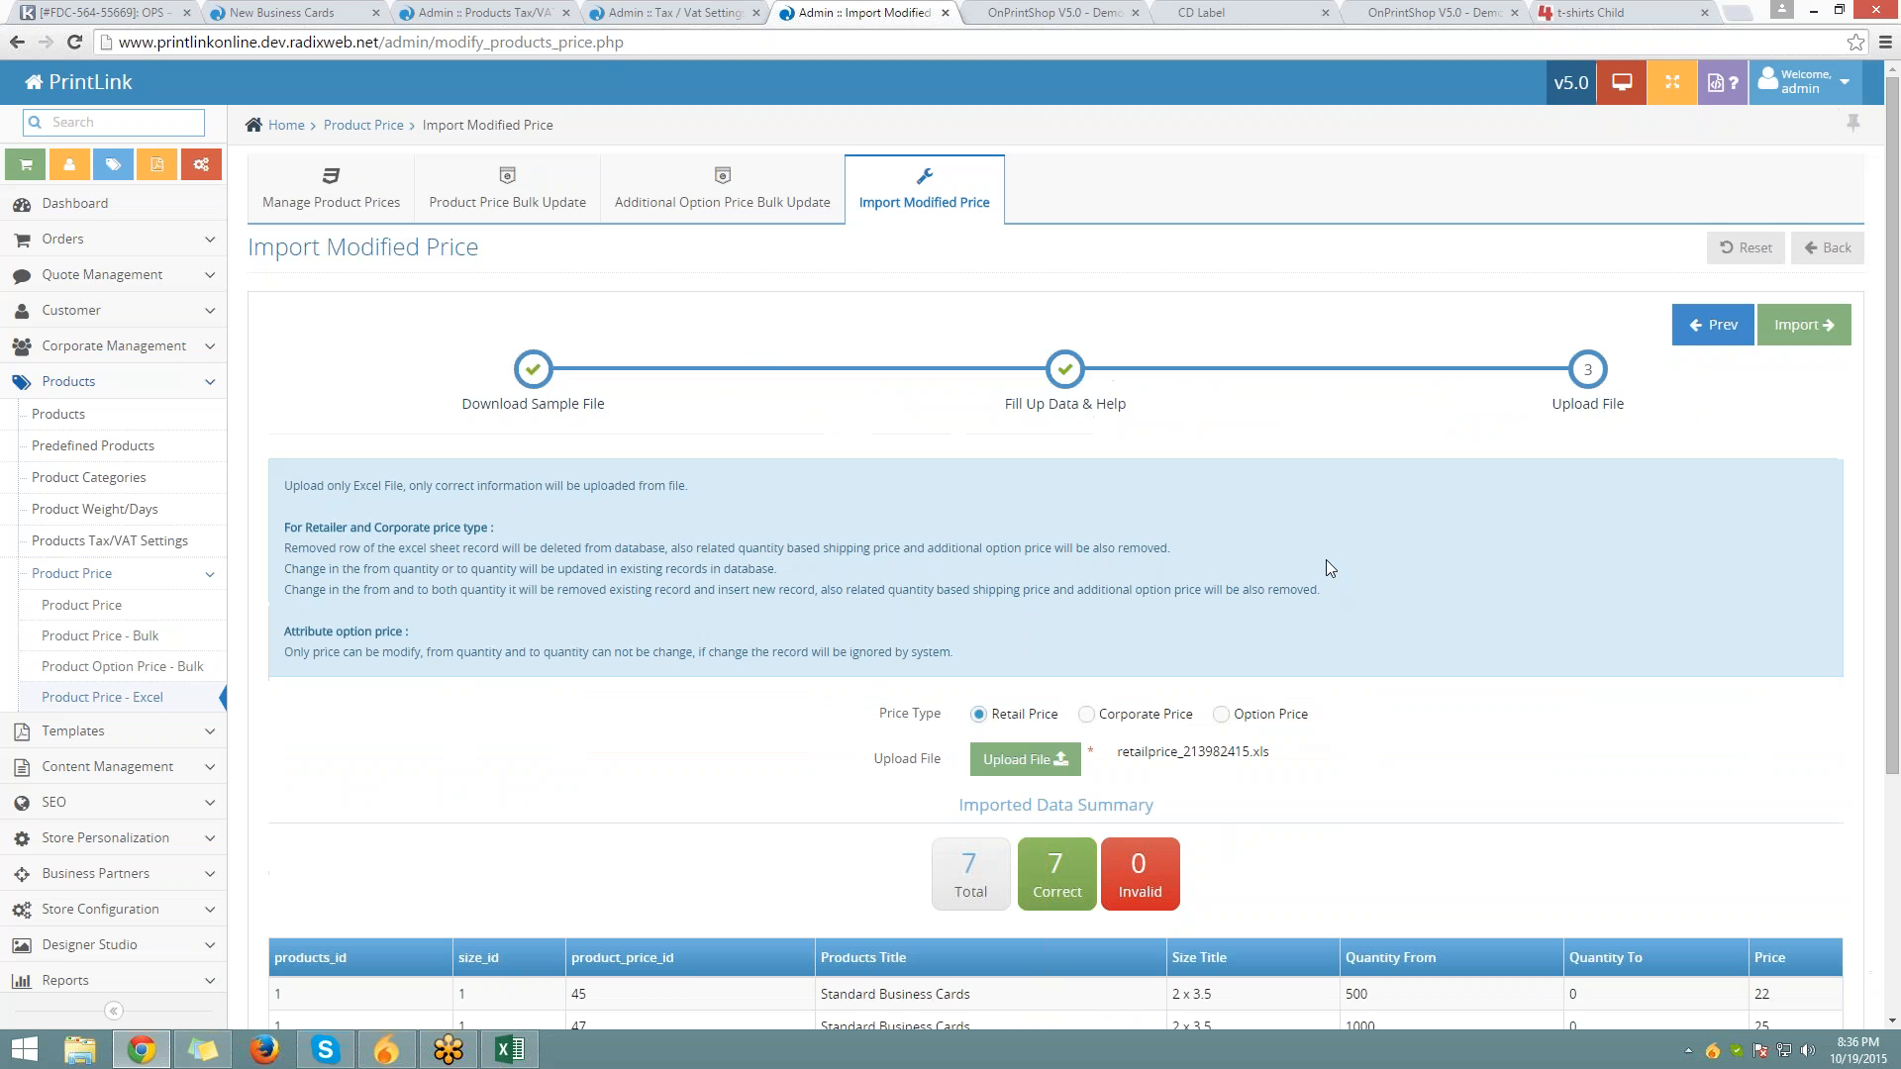
{"action": "left_click", "coordinate": [1804, 326]}
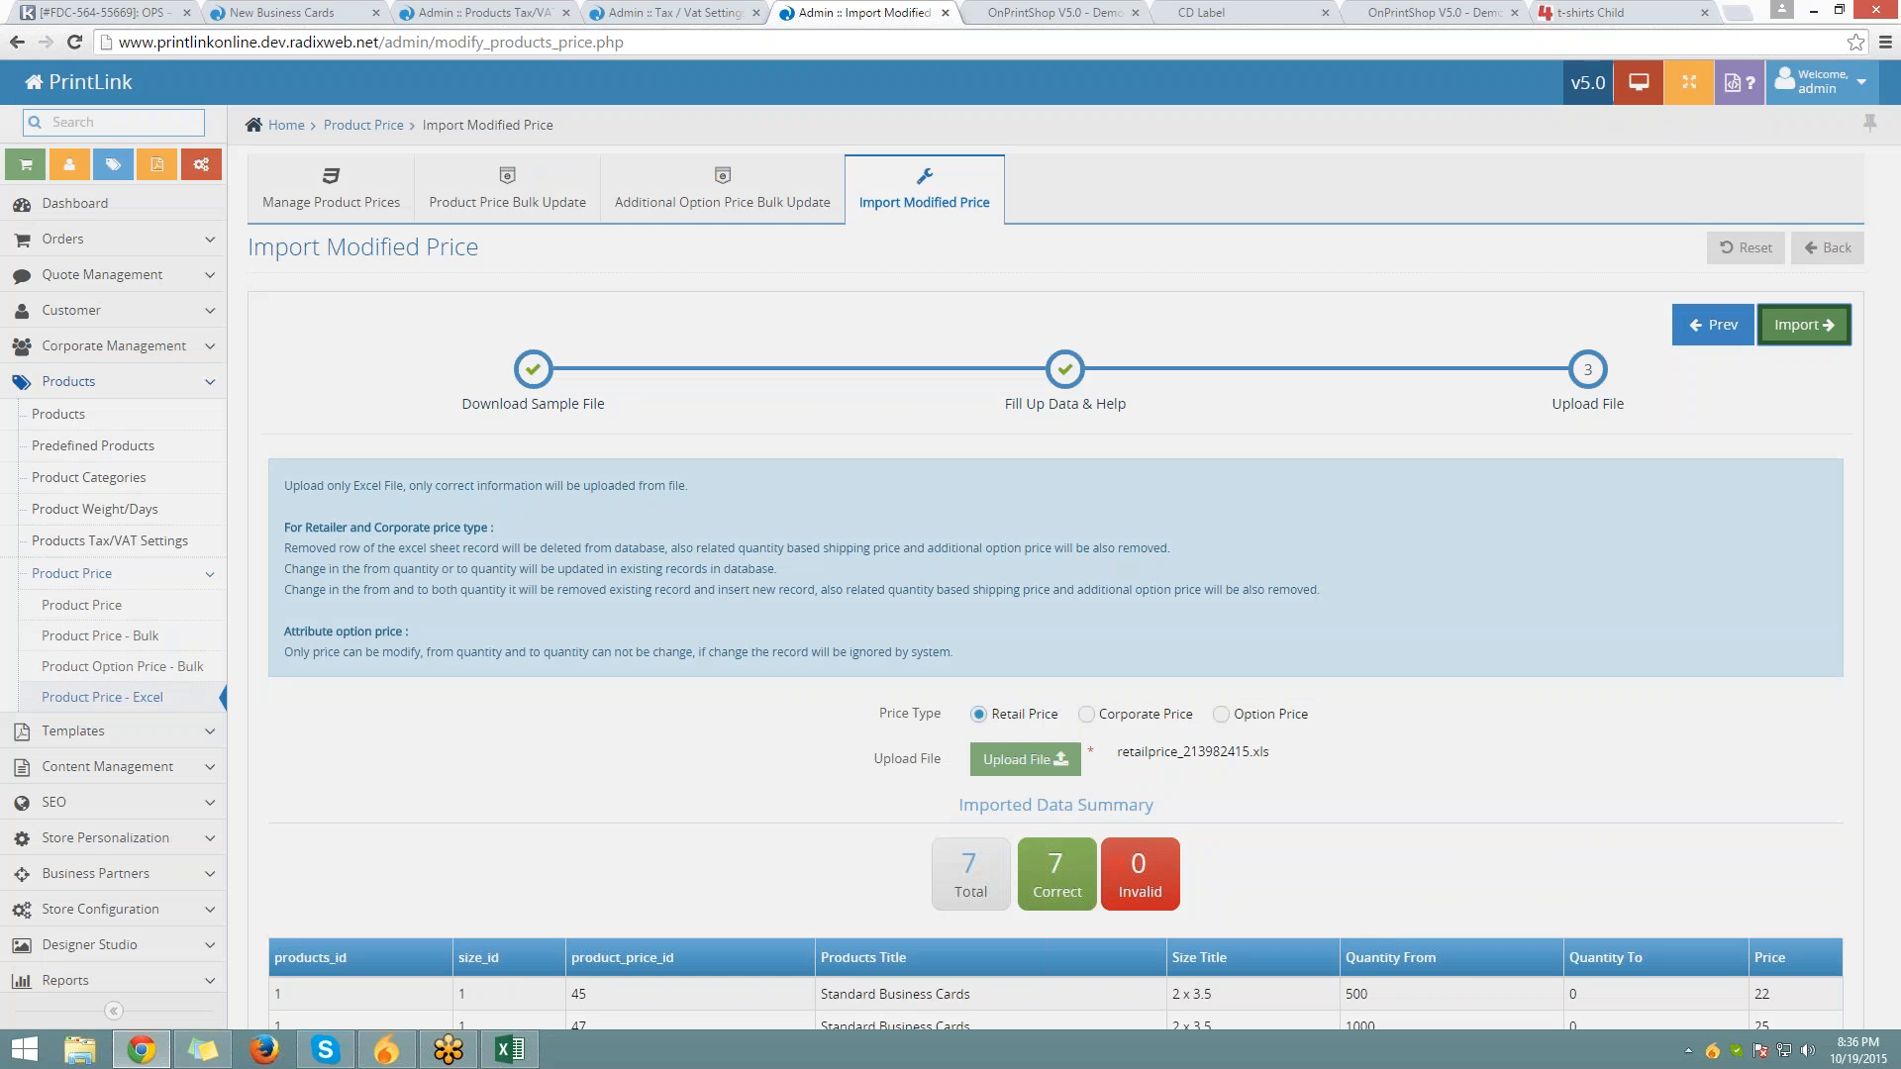
{"action": "left_click", "coordinate": [1135, 174]}
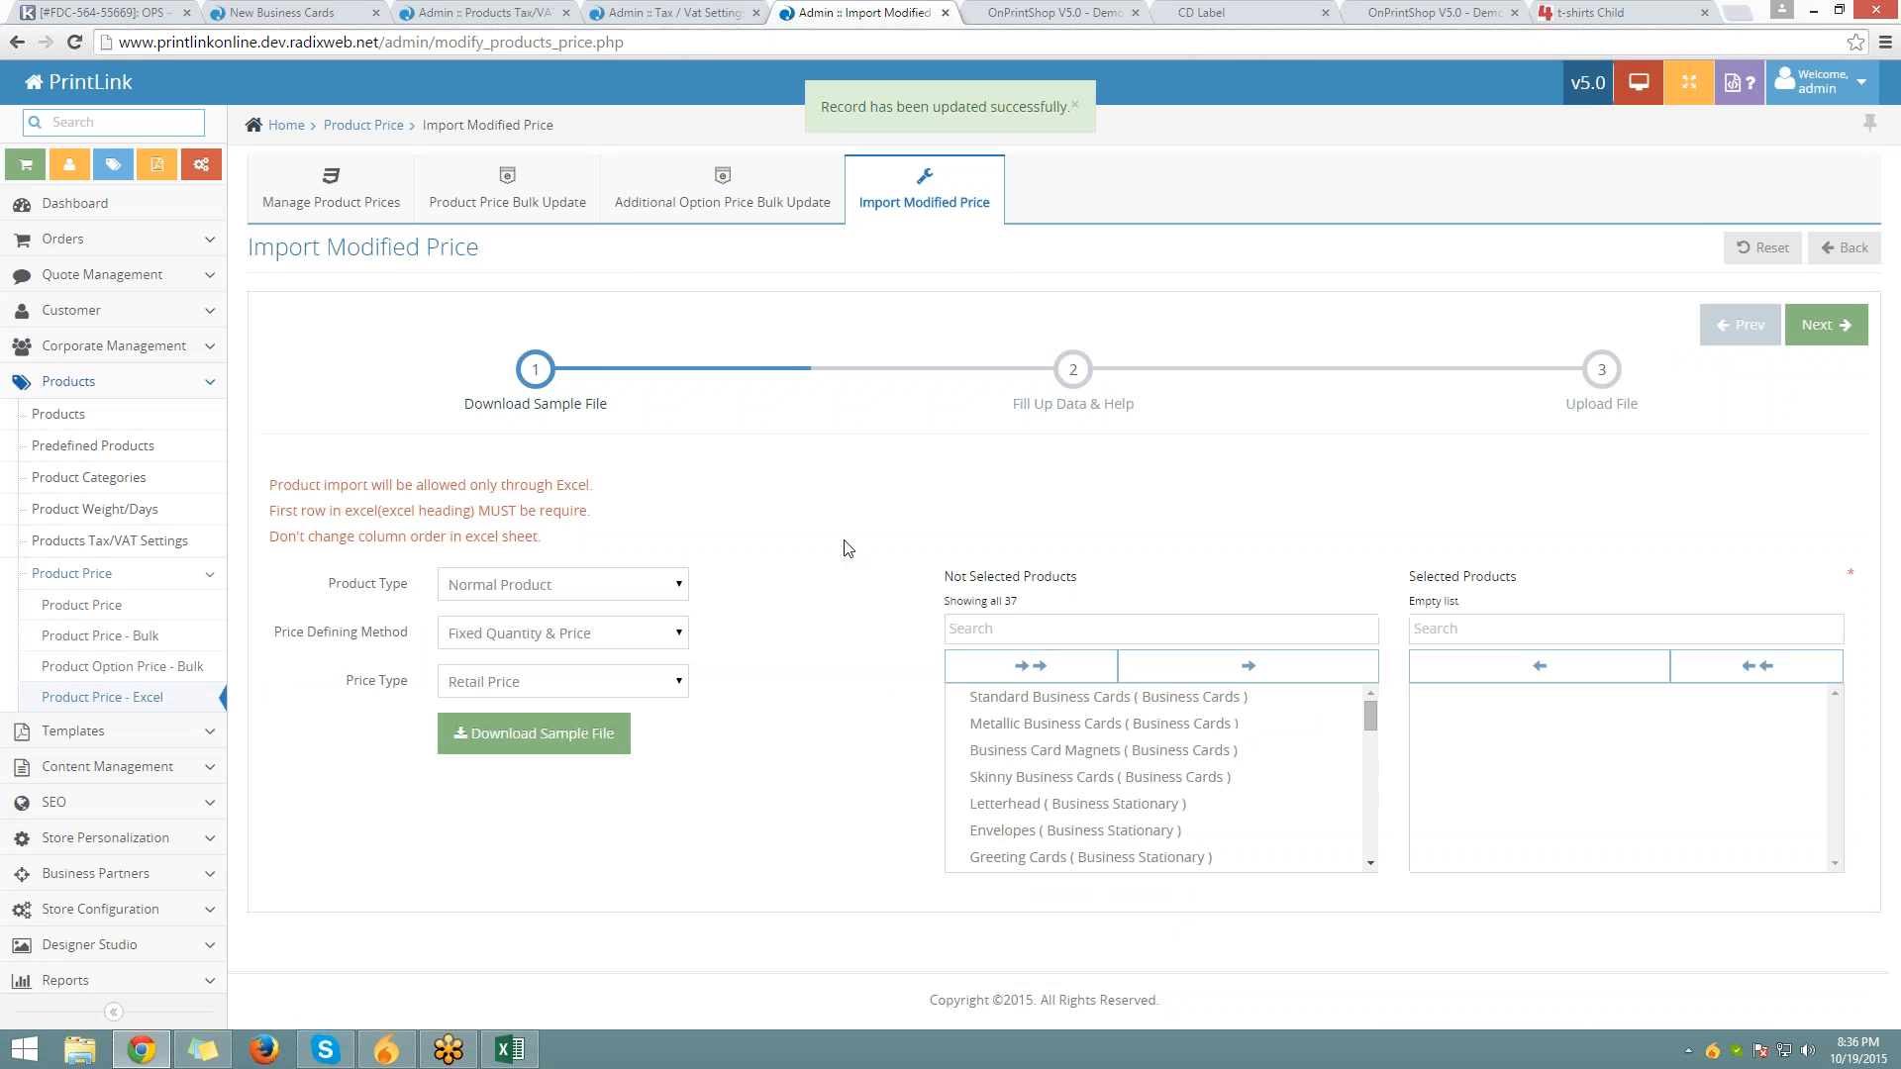
Open Templates > Product Templates and close the leftover Tax/VAT settings tabs
{"action": "left_click_drag", "start_coordinate": [821, 105], "coordinate": [1068, 88]}
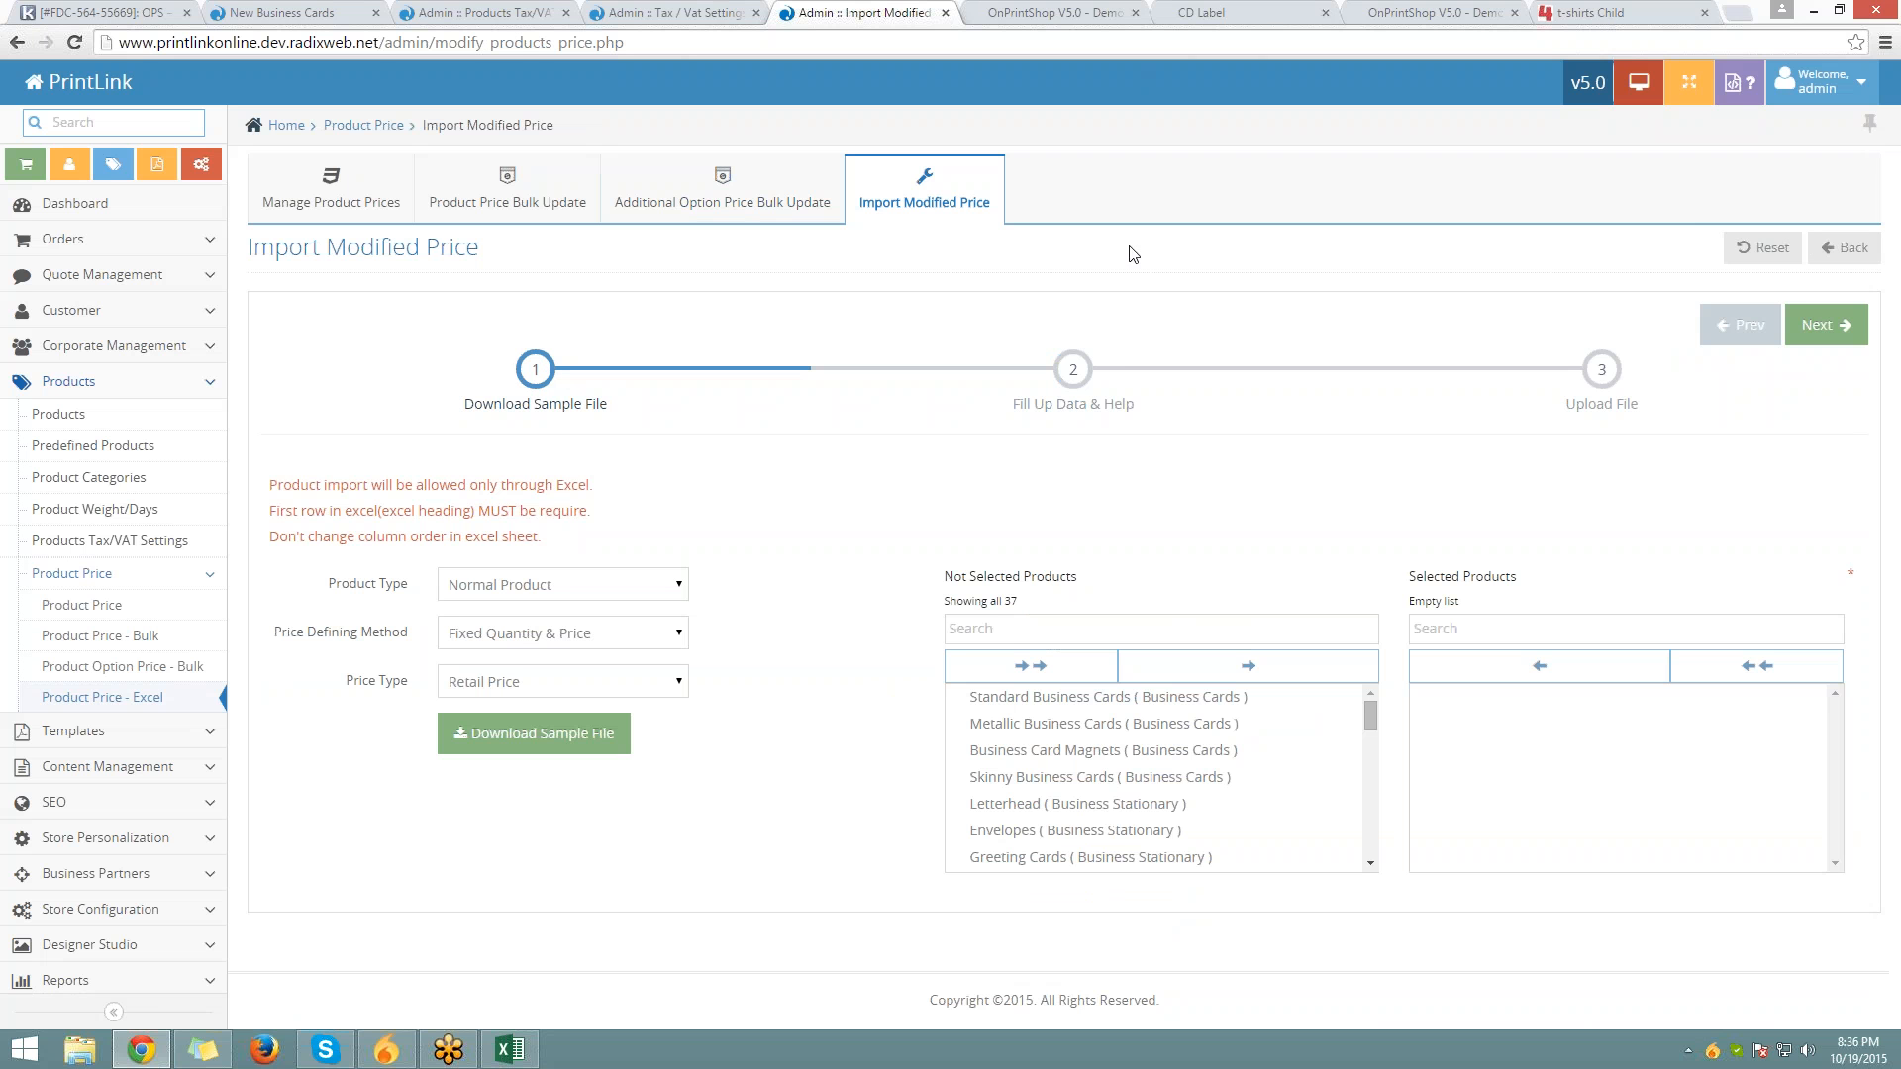
{"action": "left_click", "coordinate": [149, 730]}
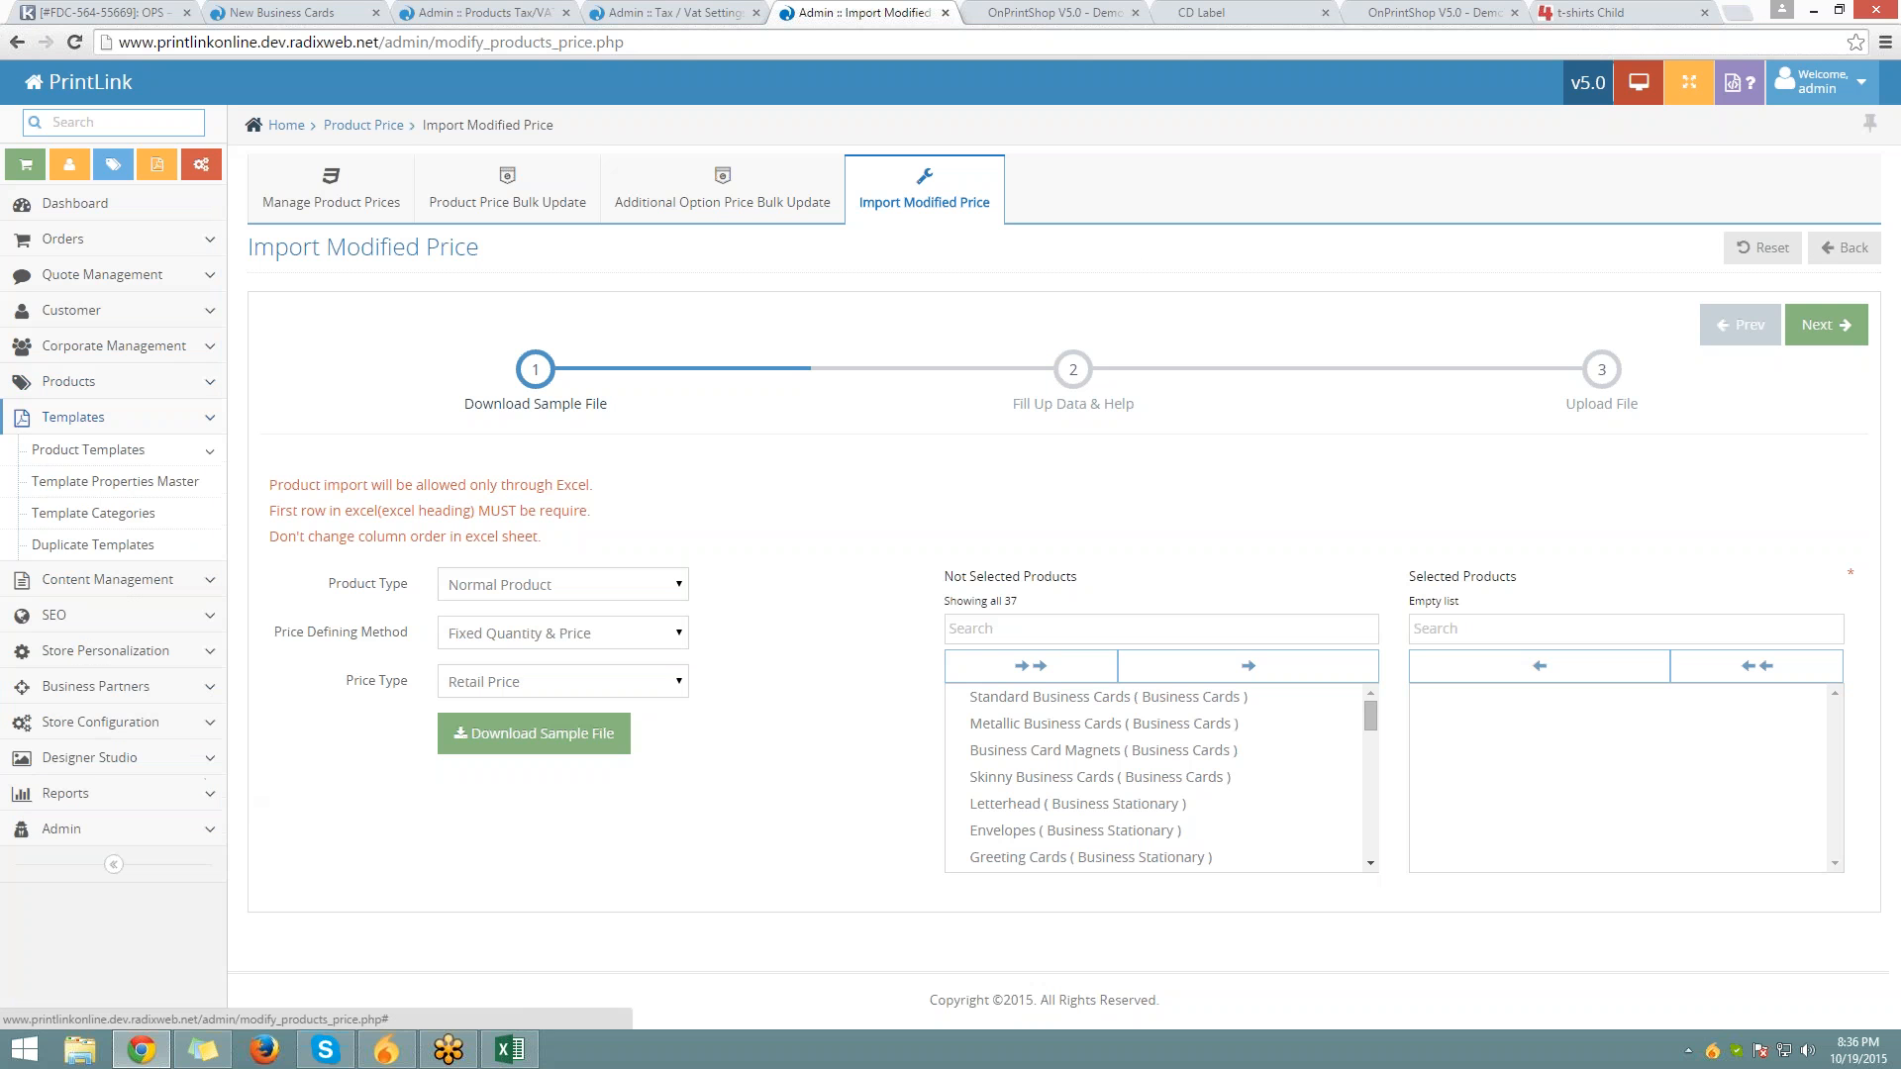
{"action": "left_click", "coordinate": [121, 455]}
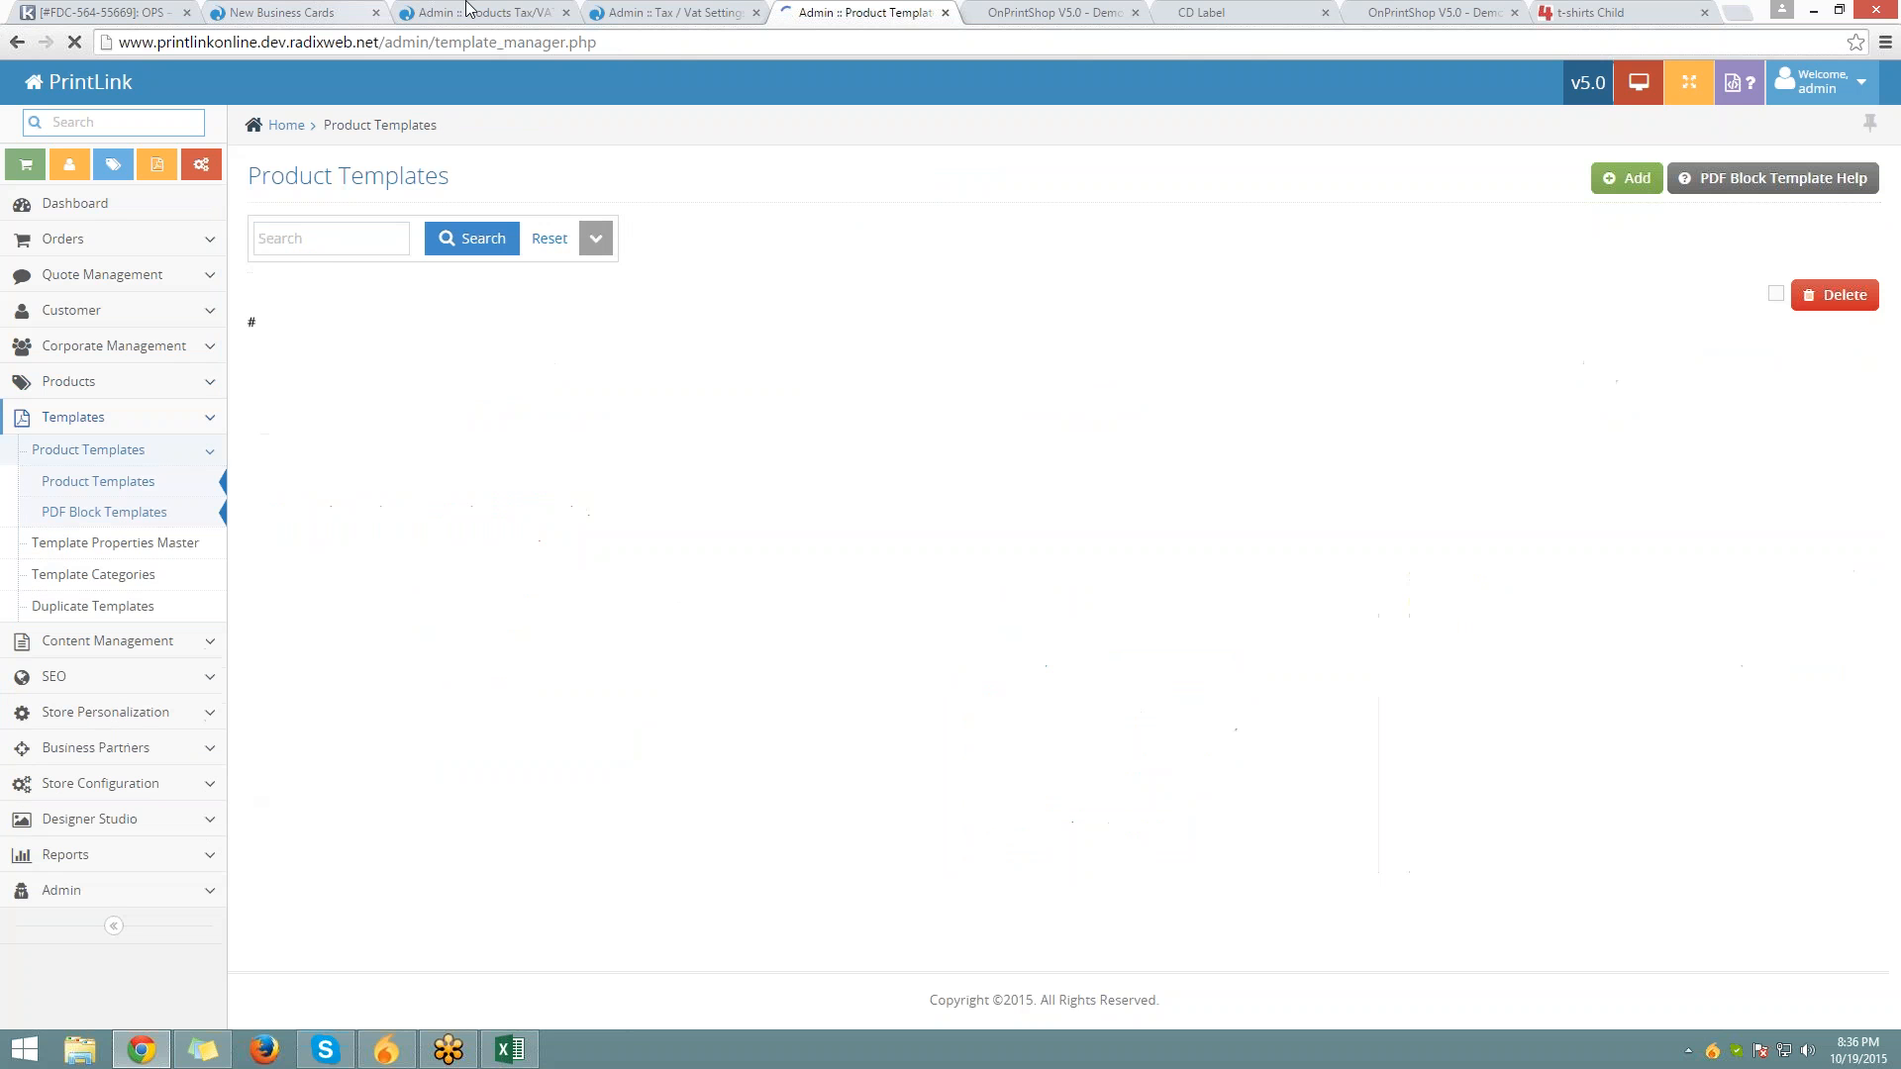
{"action": "left_click", "coordinate": [471, 11]}
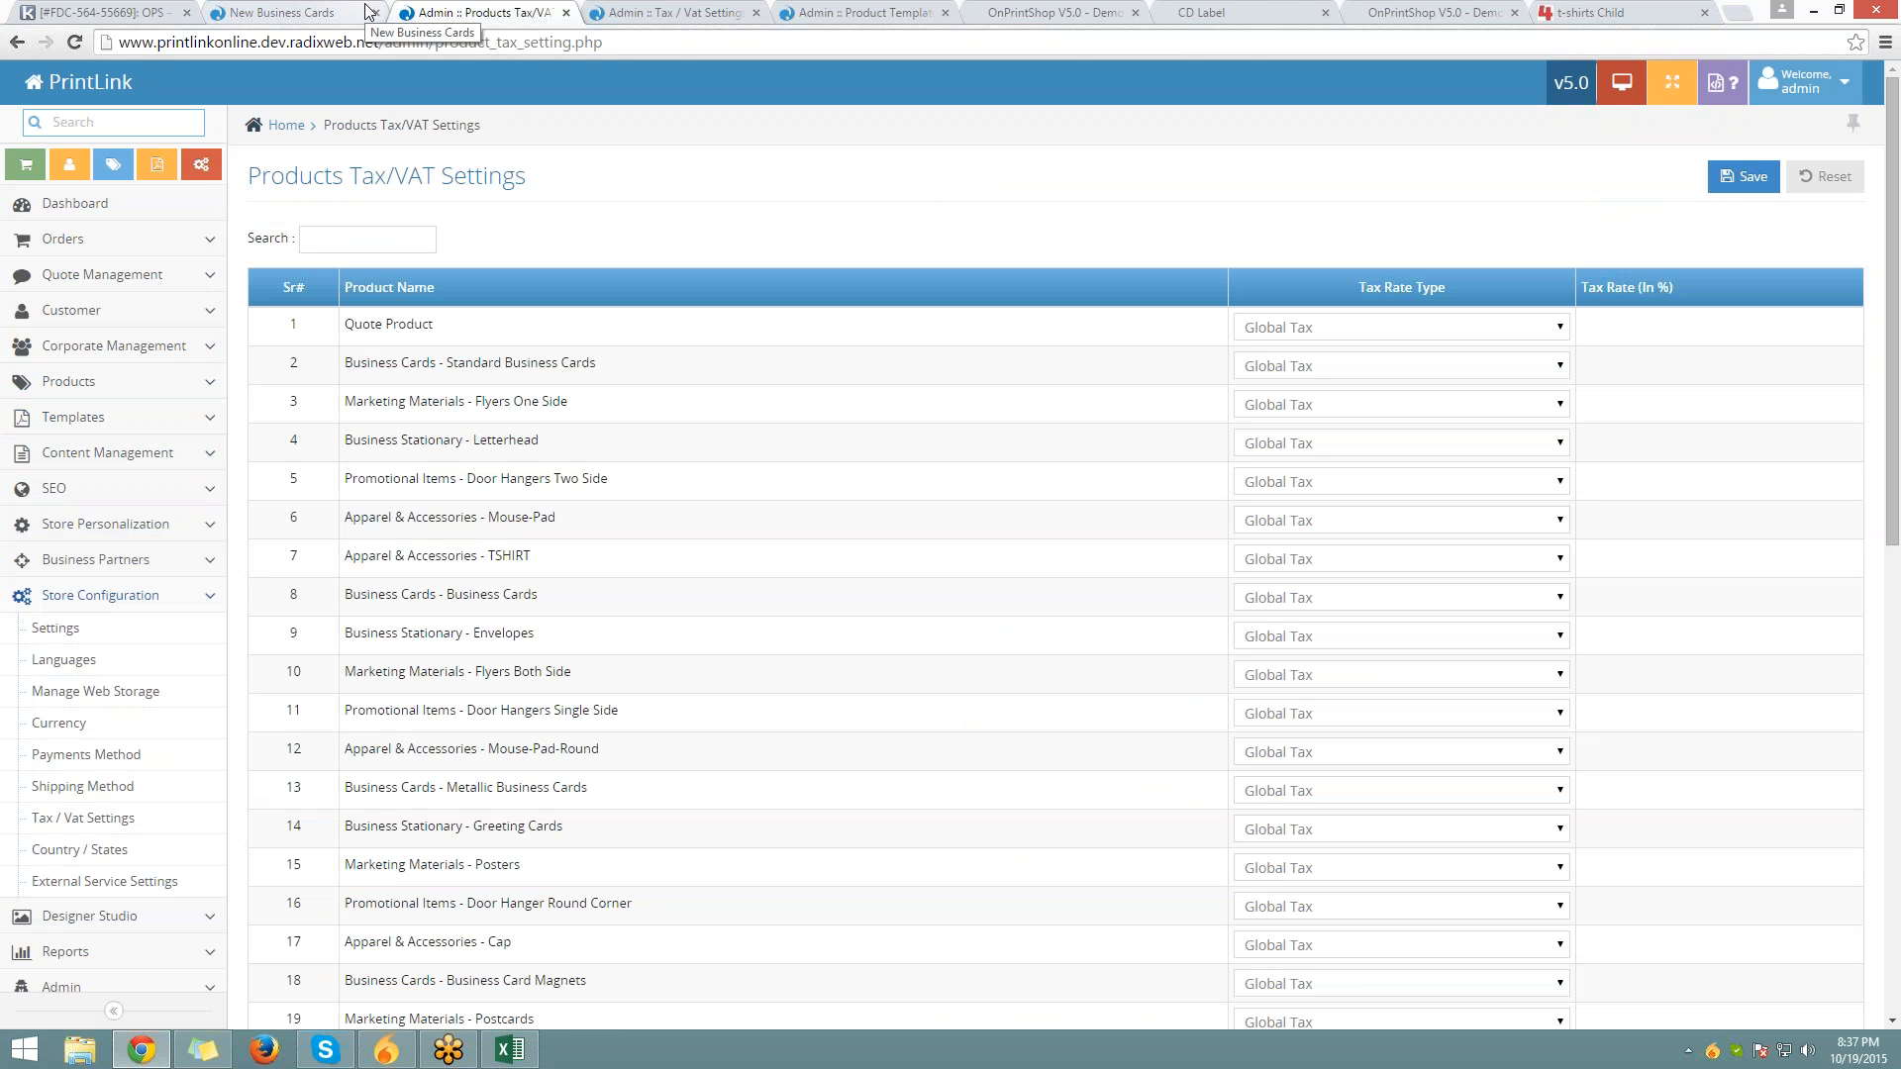
{"action": "left_click", "coordinate": [564, 12]}
{"action": "left_click", "coordinate": [562, 12]}
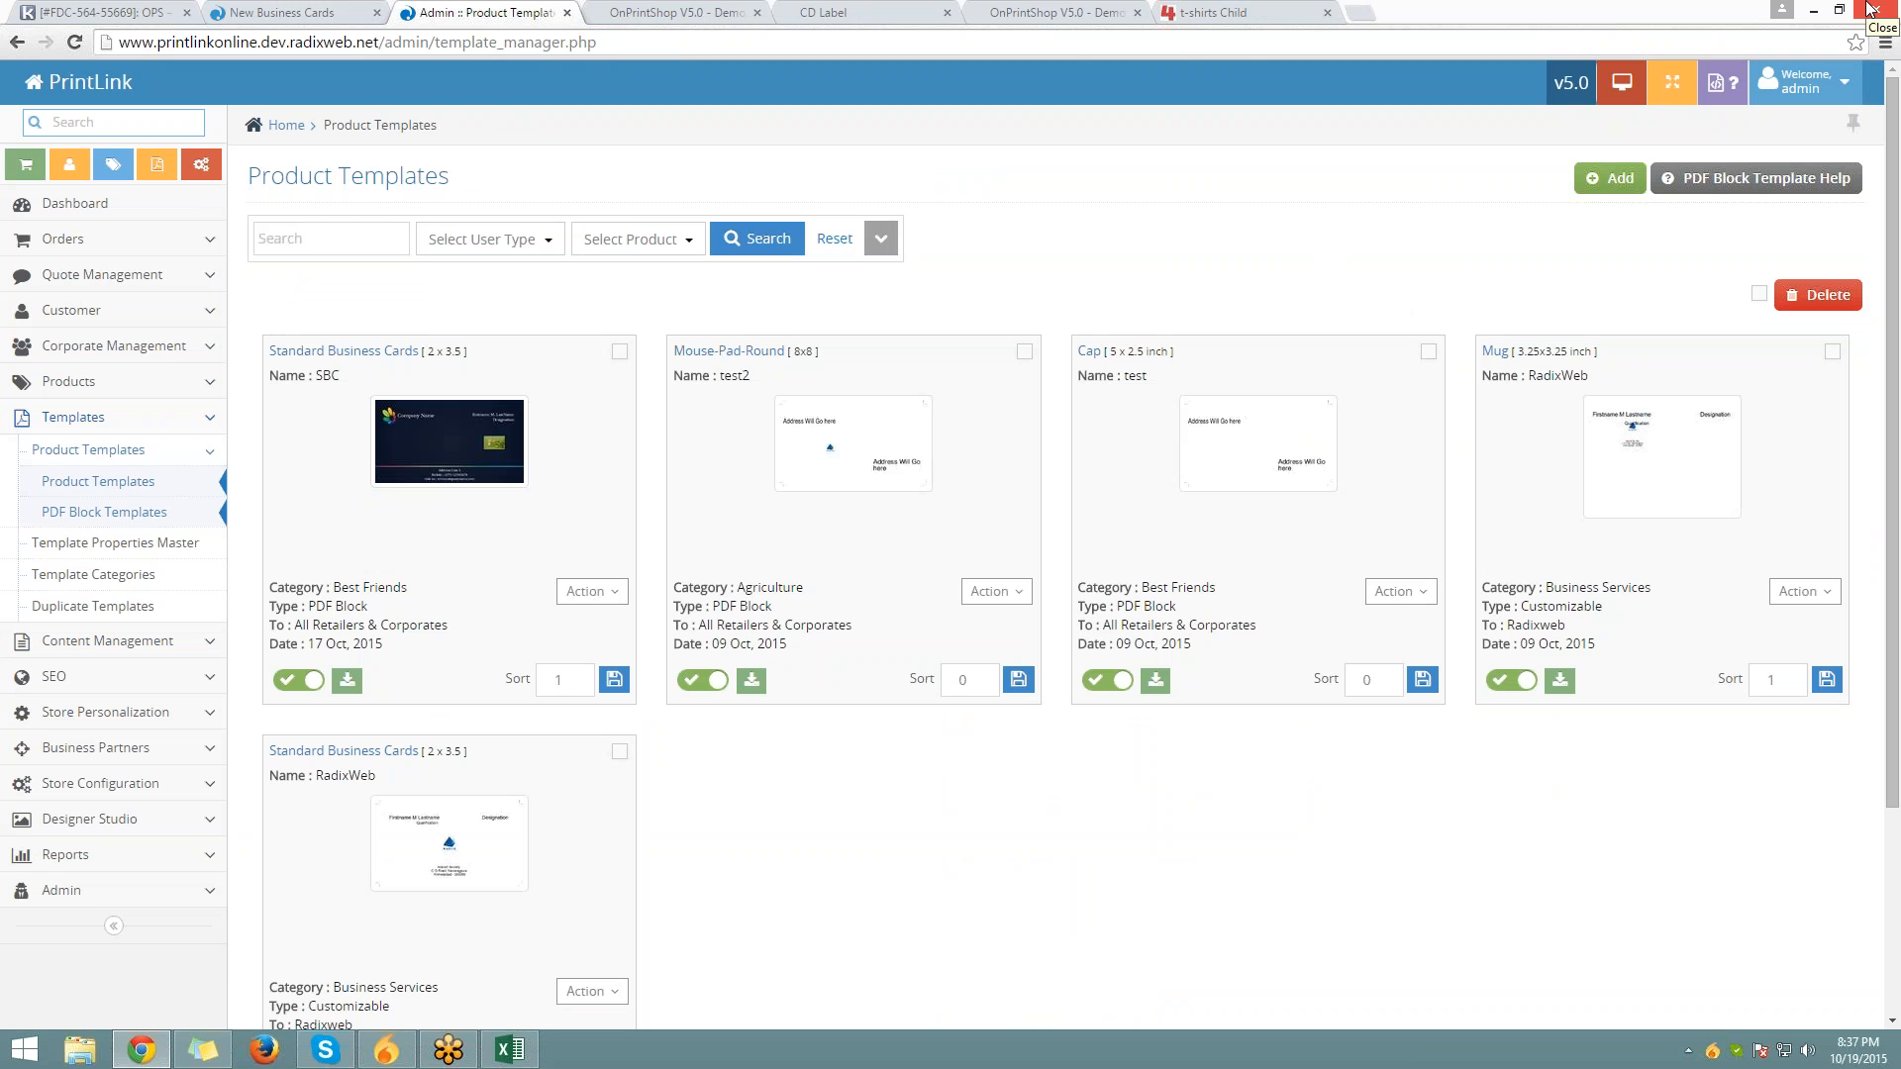
Add a new product template with the user type set to All Retailers
{"action": "left_click", "coordinate": [1609, 178]}
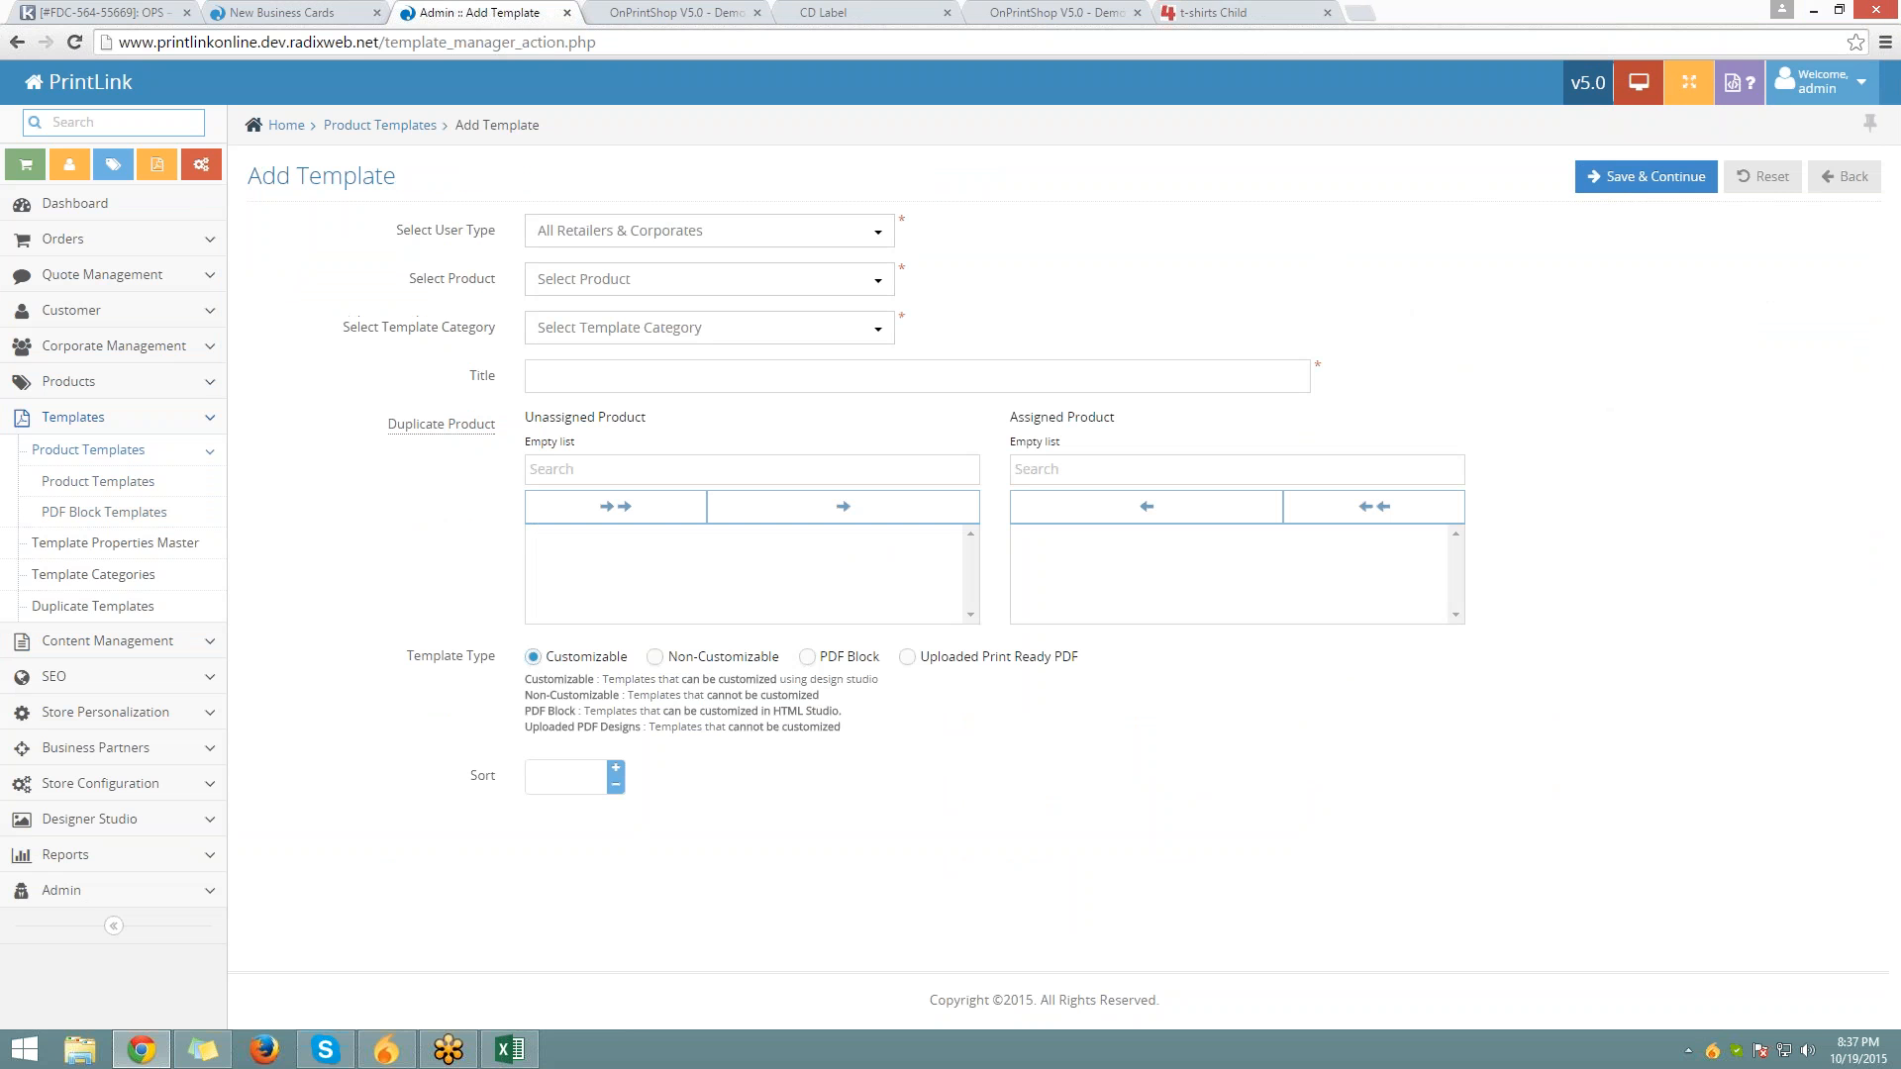
{"action": "left_click_drag", "start_coordinate": [389, 234], "coordinate": [487, 216]}
{"action": "left_click", "coordinate": [569, 231]}
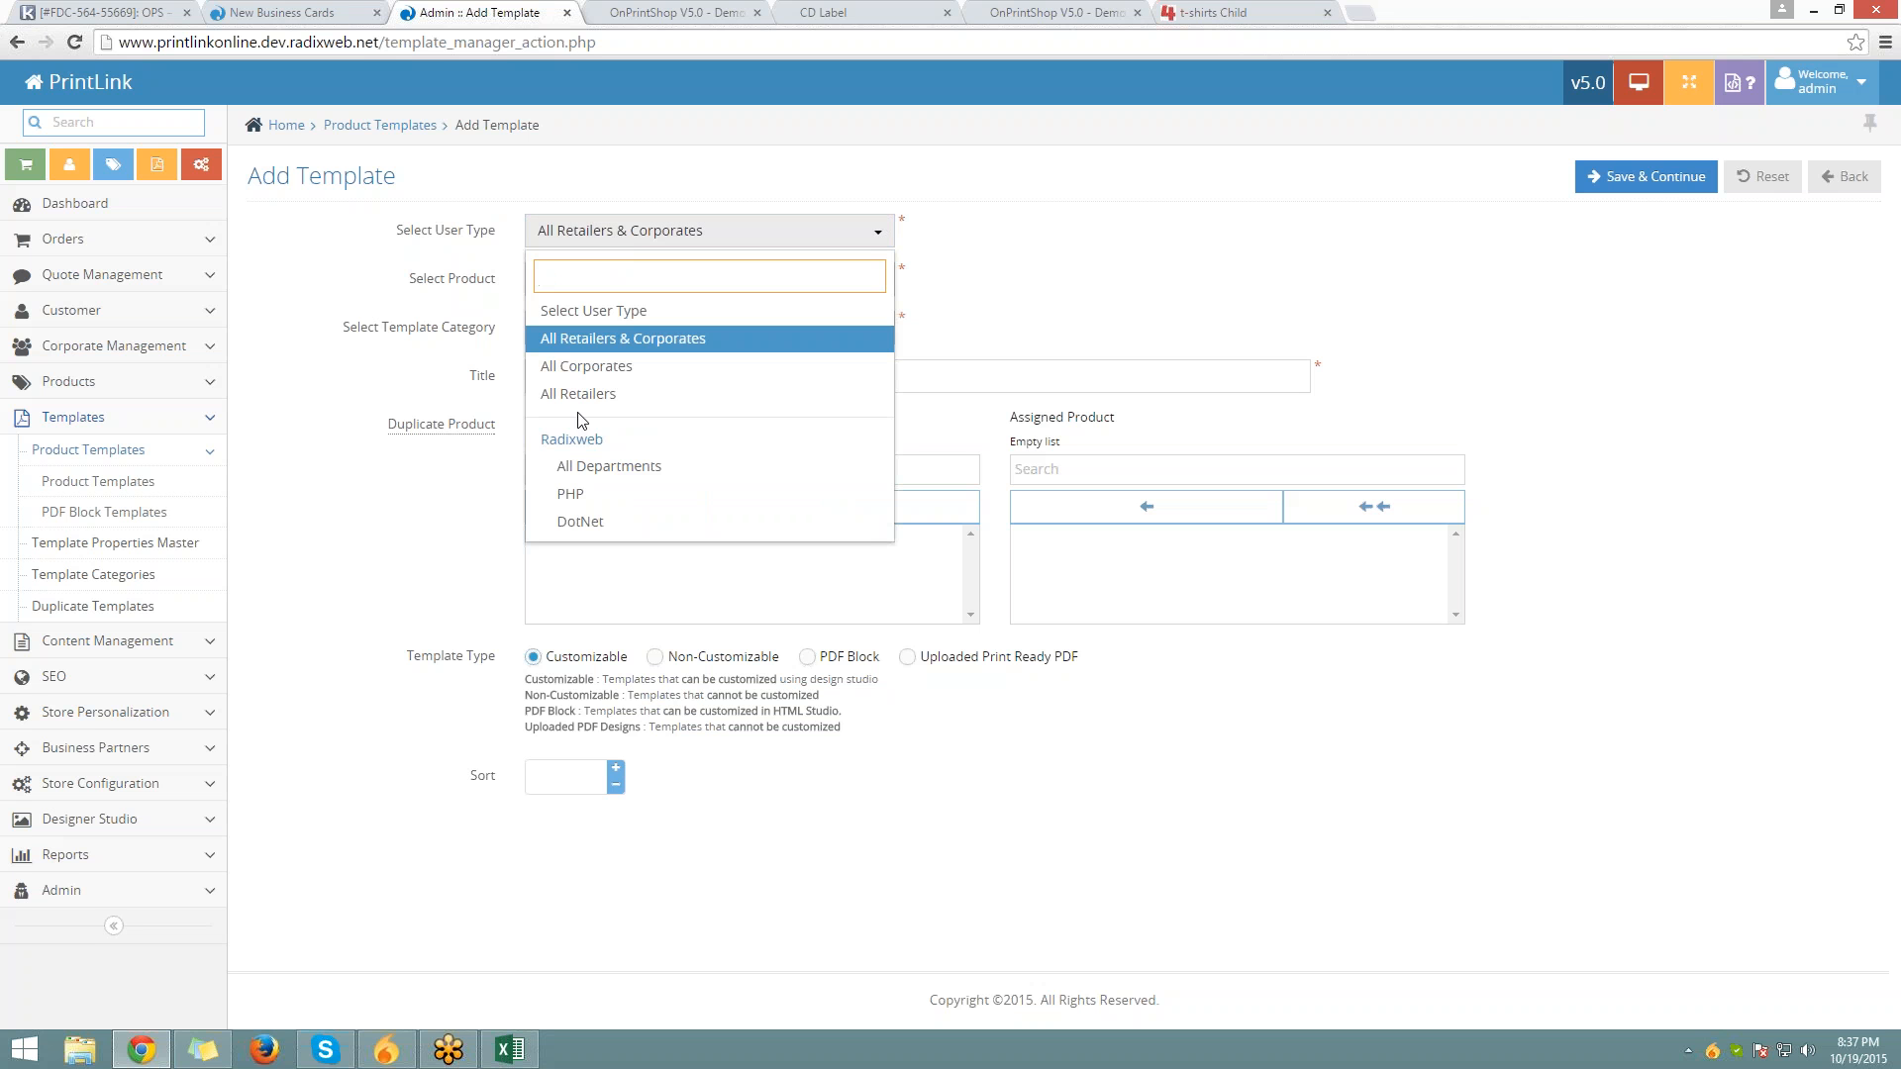
{"action": "left_click", "coordinate": [613, 339]}
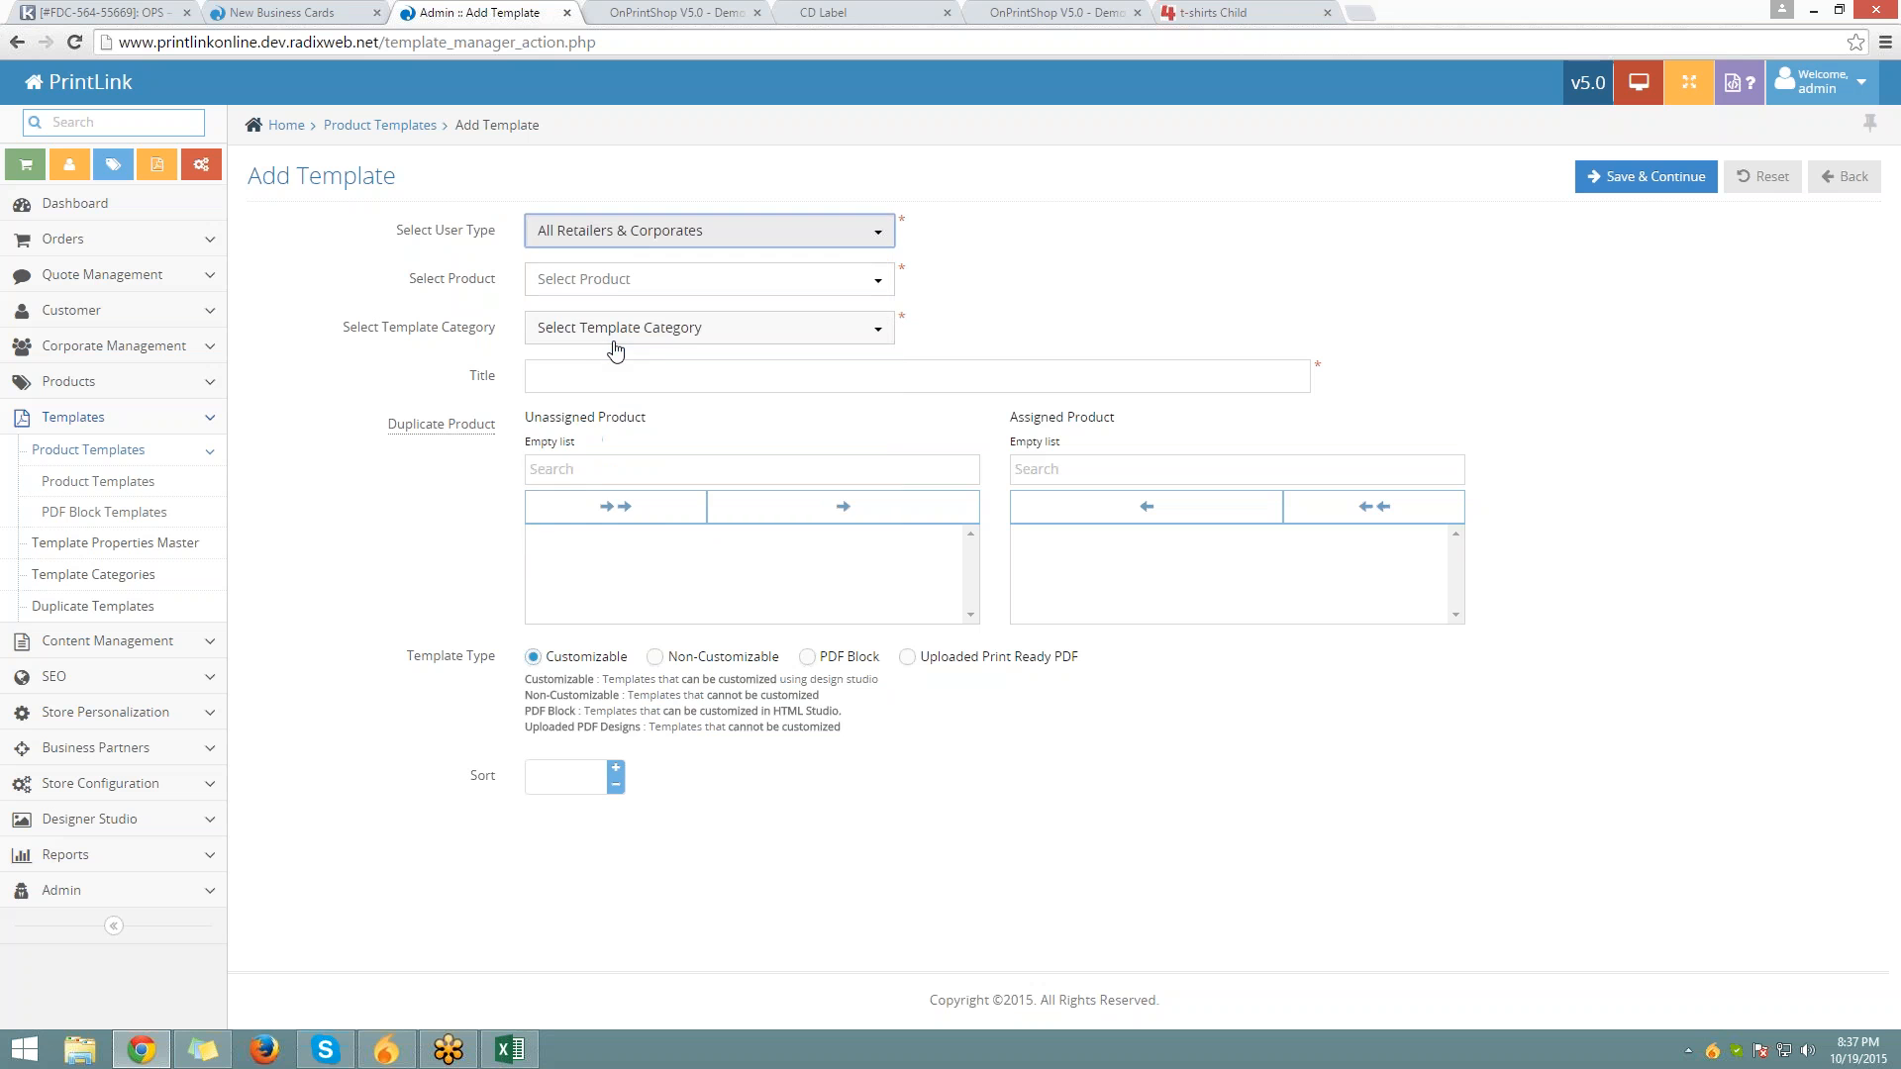
{"action": "left_click", "coordinate": [619, 283]}
{"action": "left_click", "coordinate": [628, 238]}
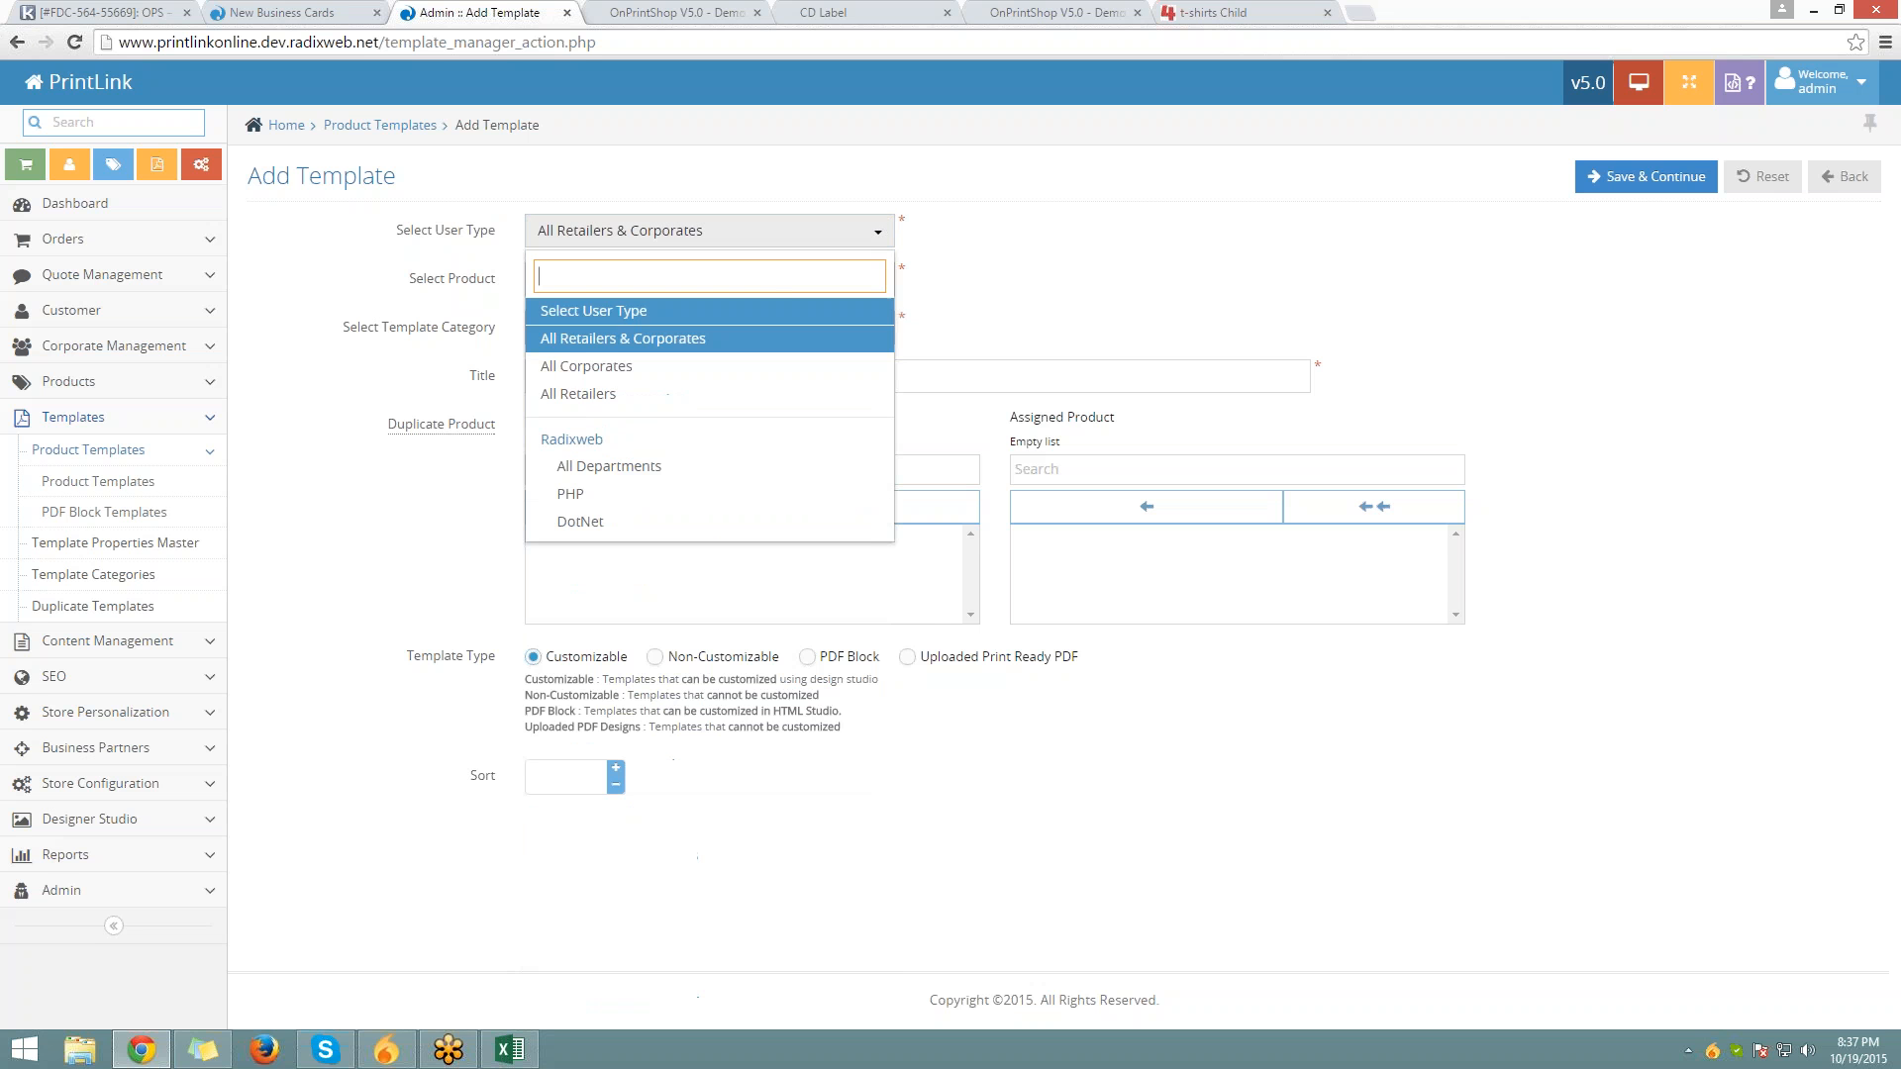
{"action": "left_click", "coordinate": [608, 395]}
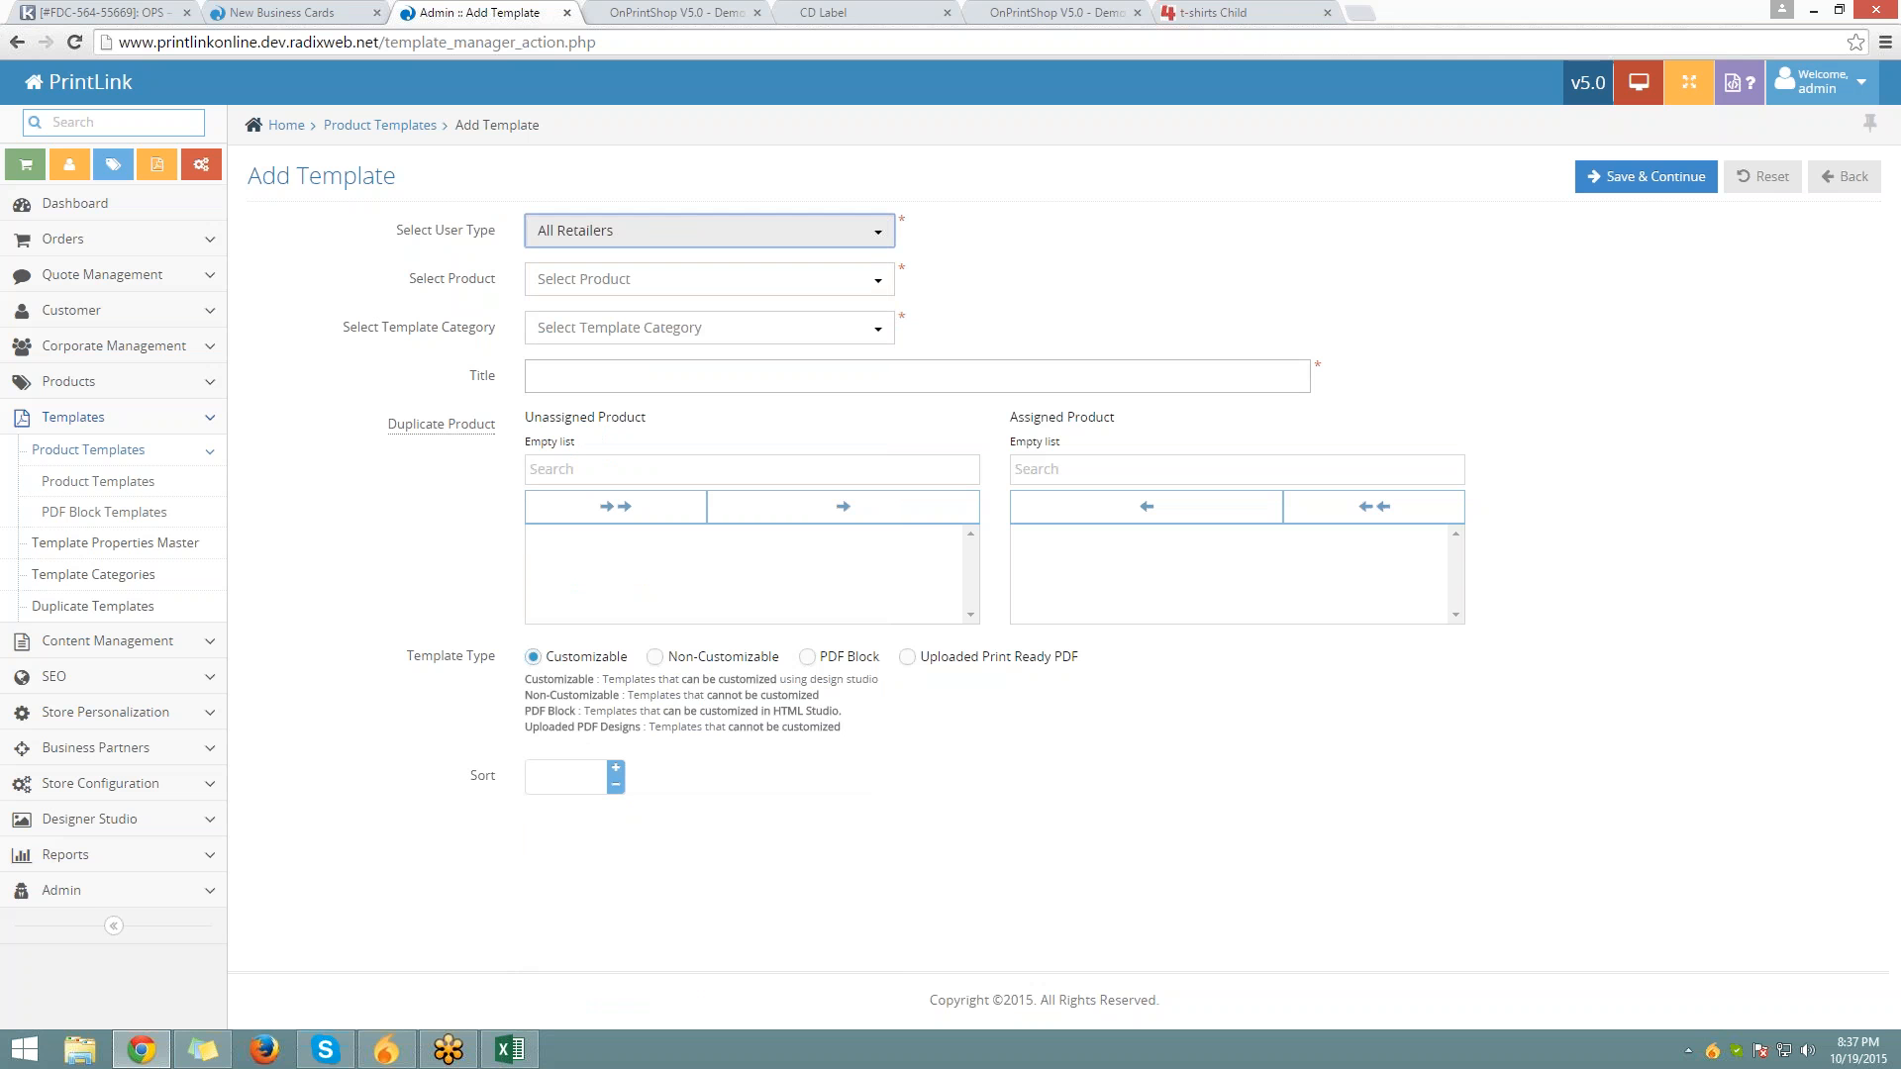
Select the 3.5 x 2.5 Business Cards product, then switch to the storefront tab
{"action": "left_click_drag", "start_coordinate": [410, 280], "coordinate": [522, 281]}
{"action": "left_click", "coordinate": [606, 281]}
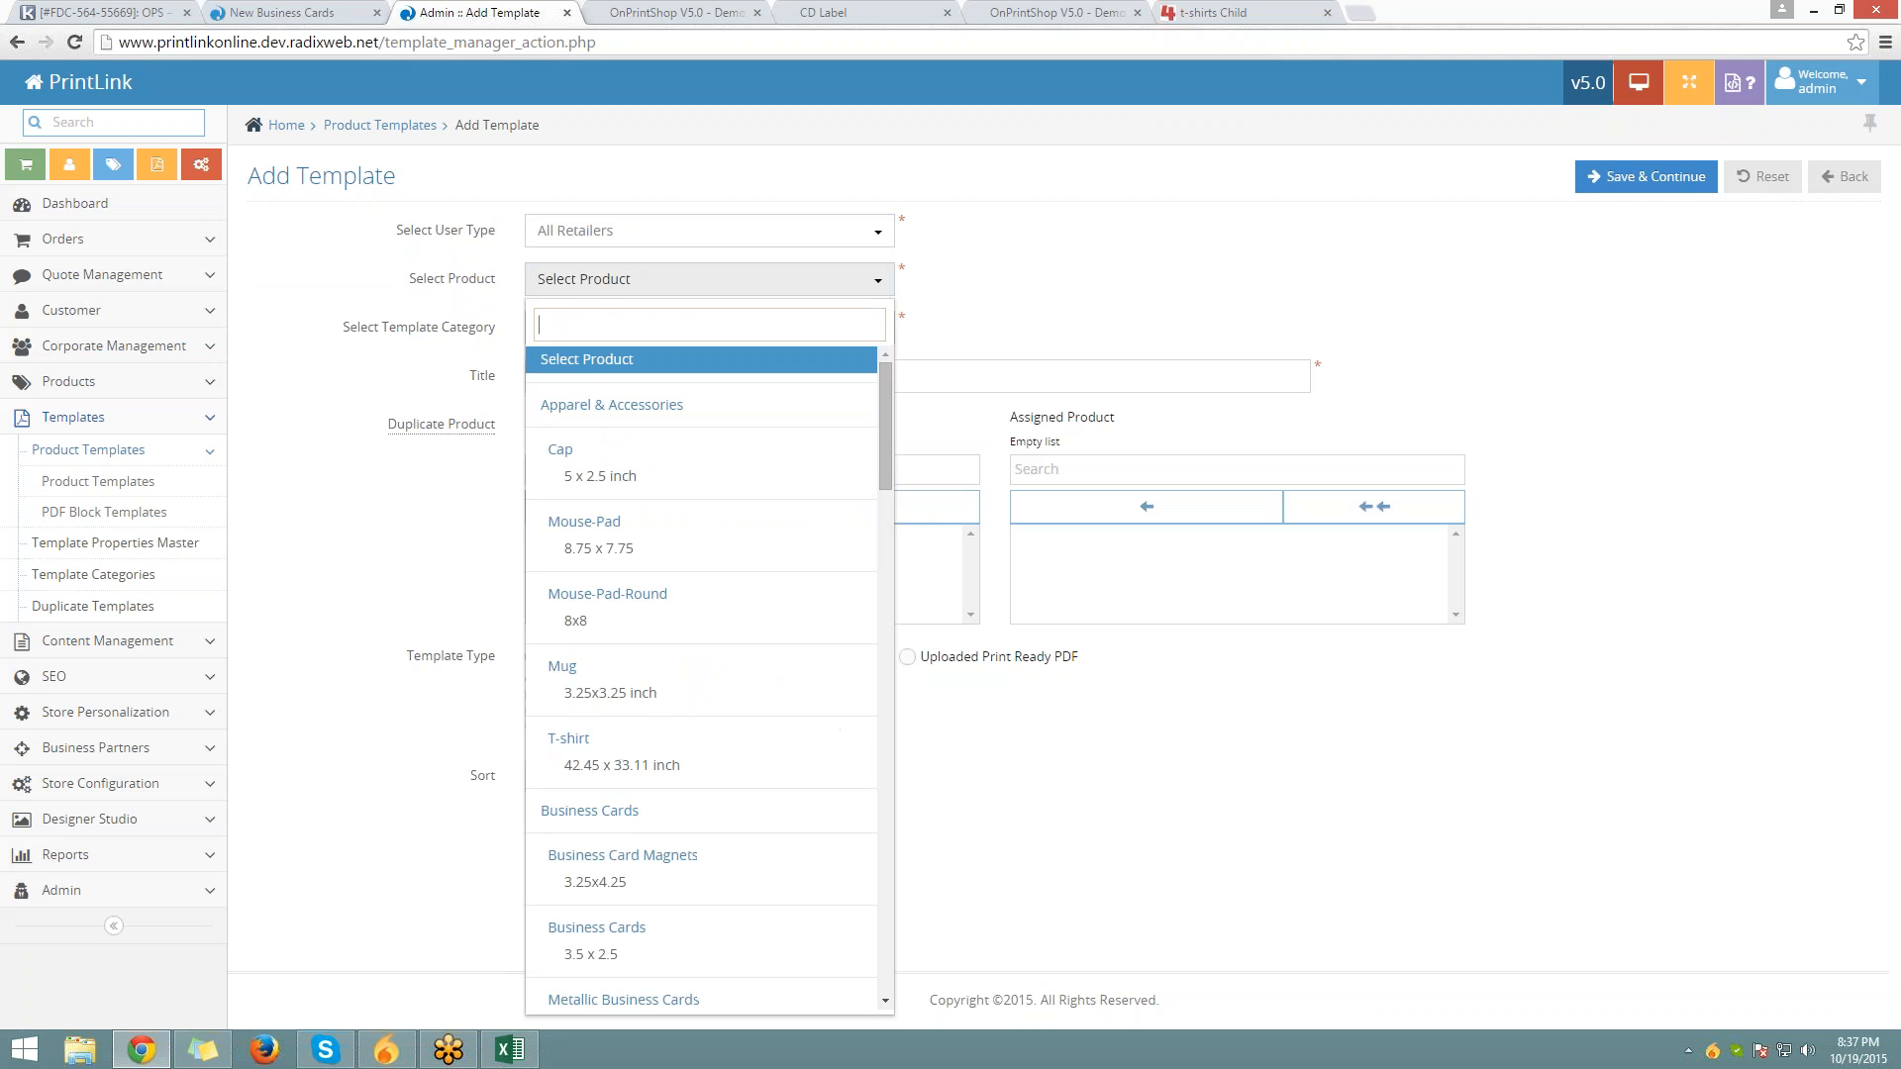
{"action": "scroll", "coordinate": [690, 492], "scroll_direction": "down", "scroll_amount": 3}
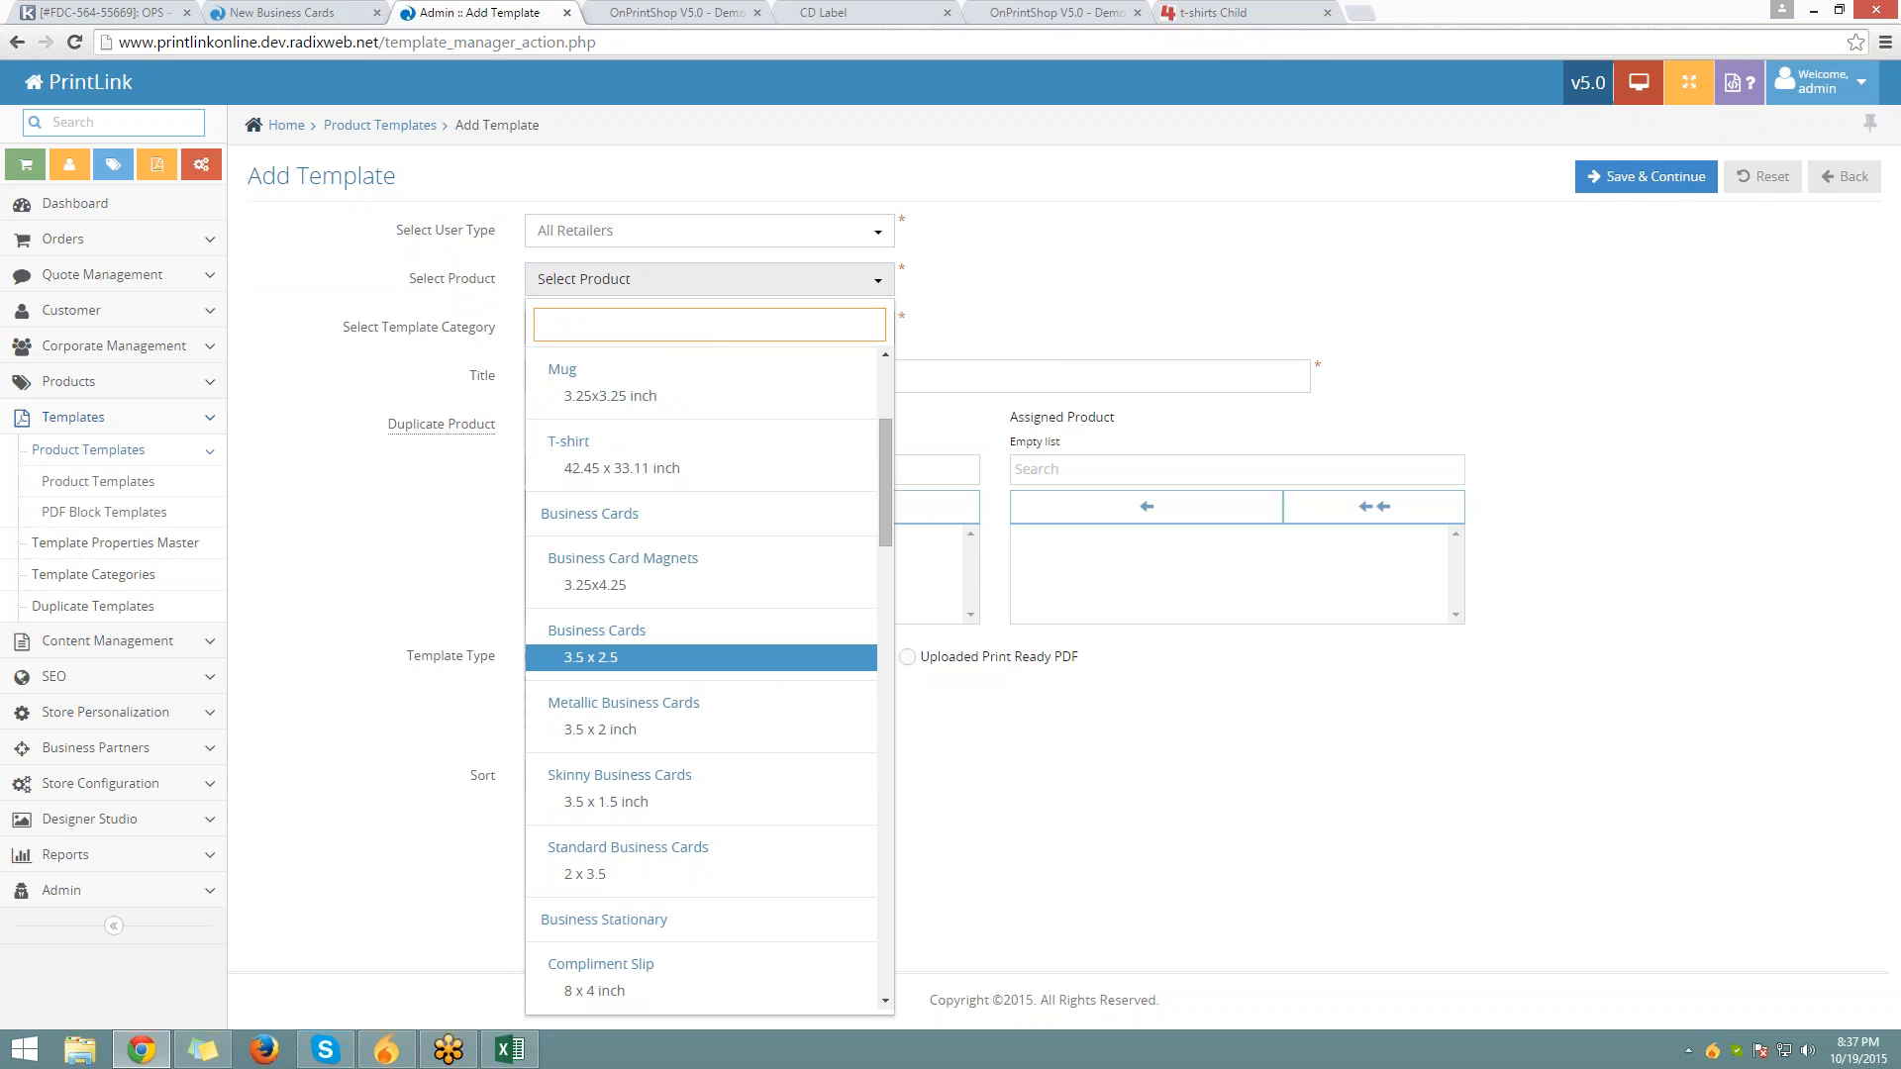
{"action": "left_click", "coordinate": [619, 657]}
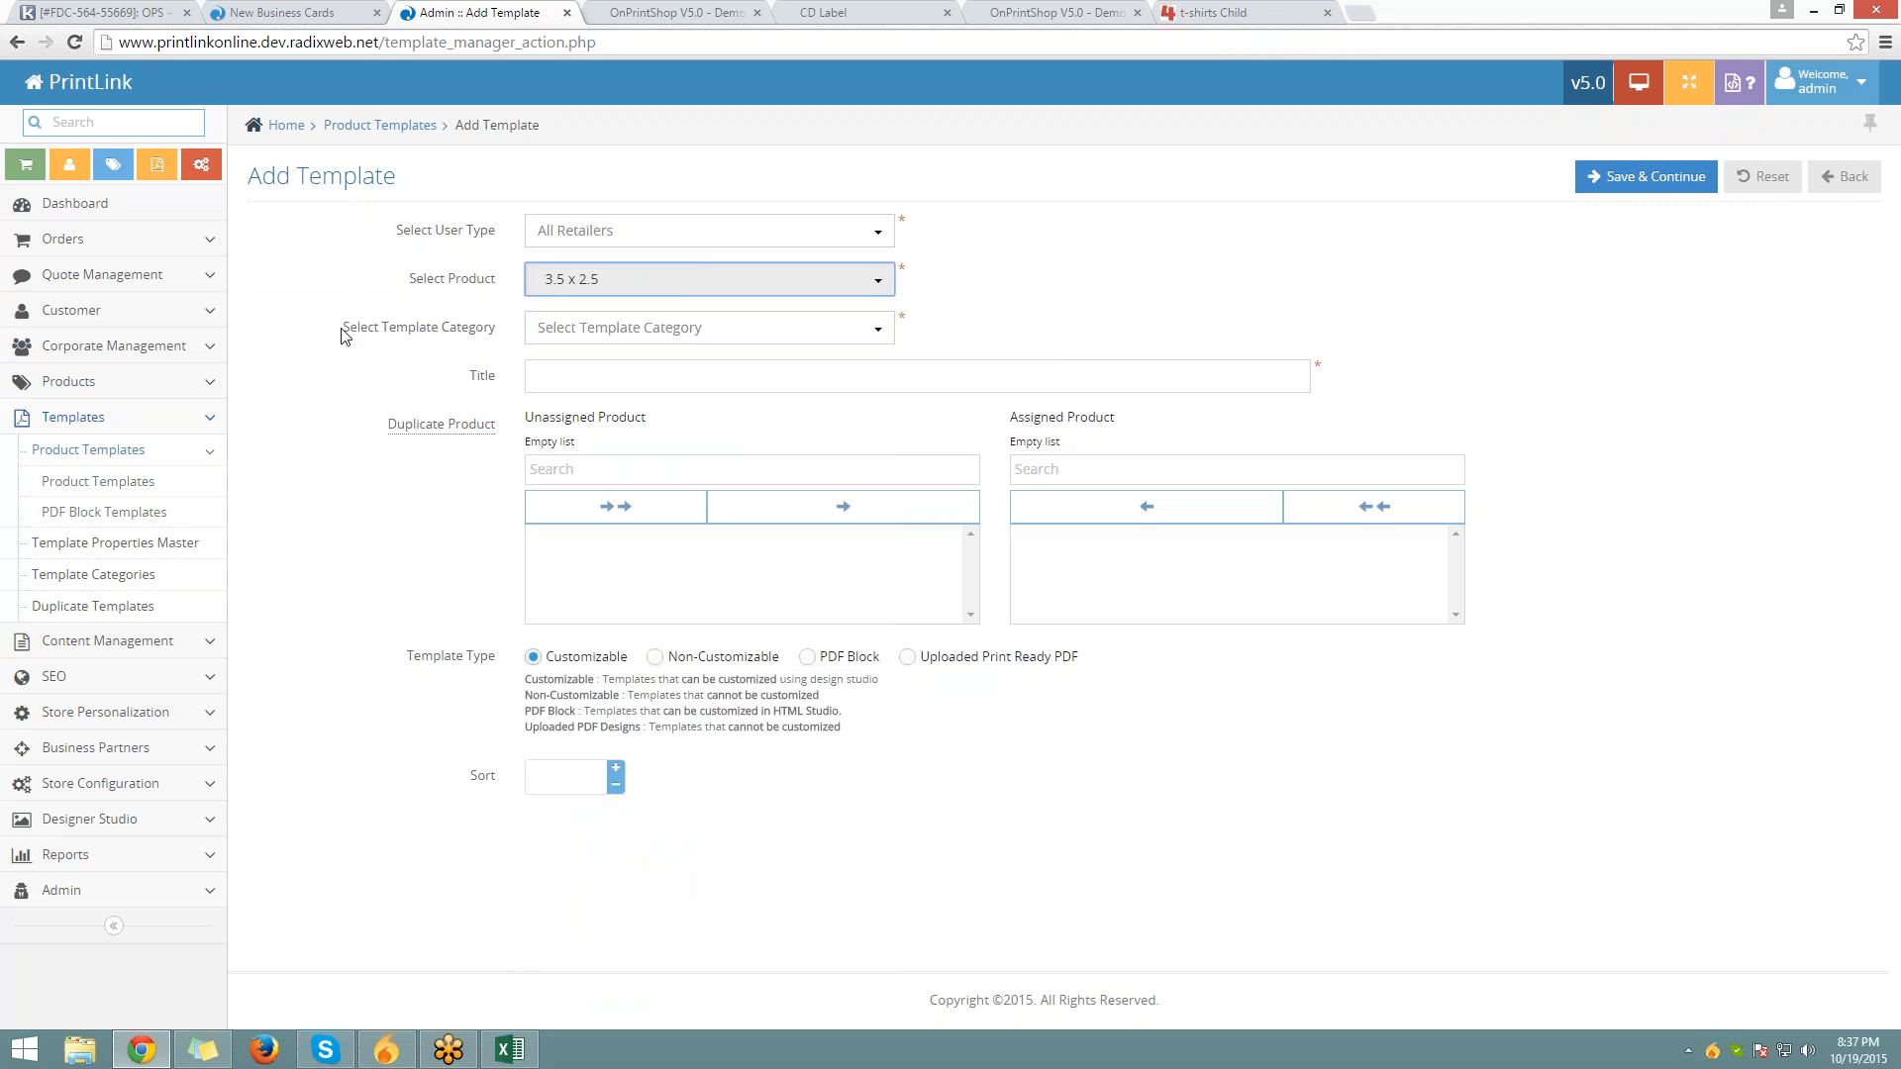
{"action": "left_click_drag", "start_coordinate": [343, 336], "coordinate": [495, 339]}
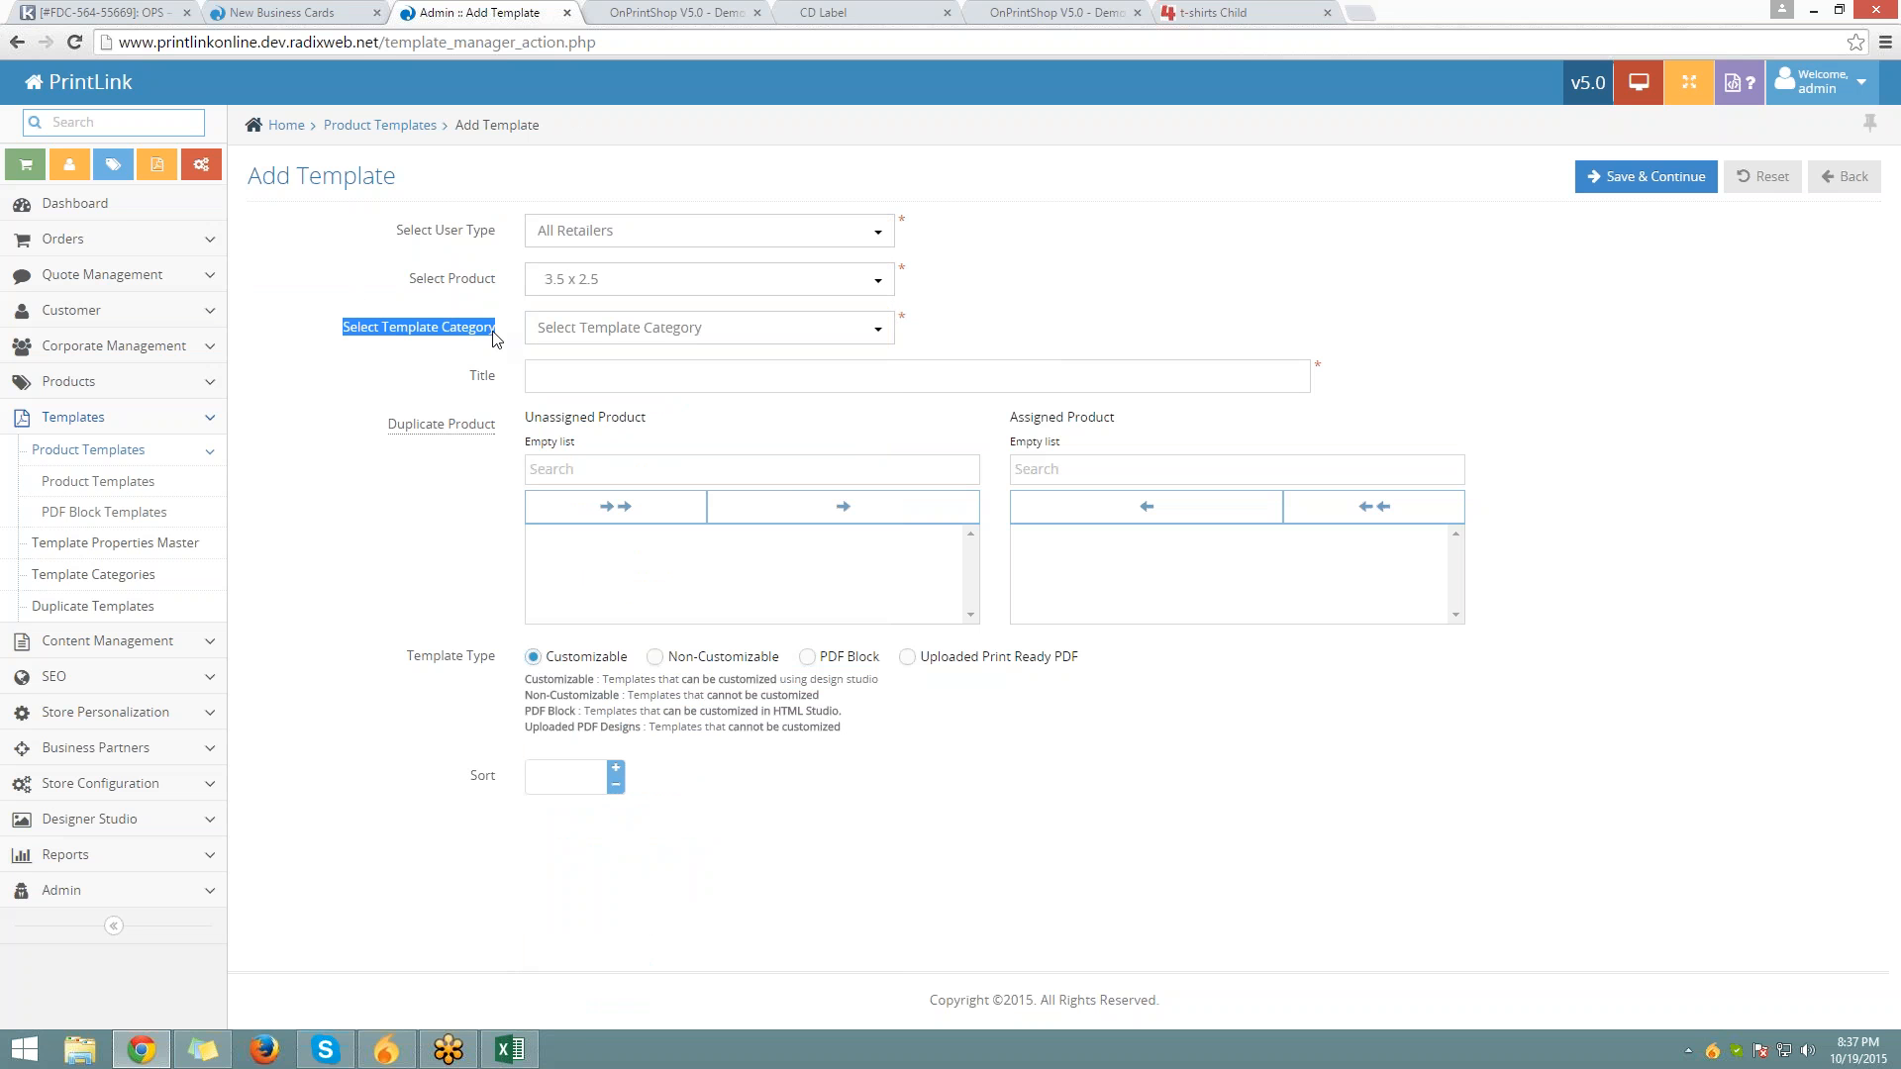
{"action": "left_click", "coordinate": [1257, 10]}
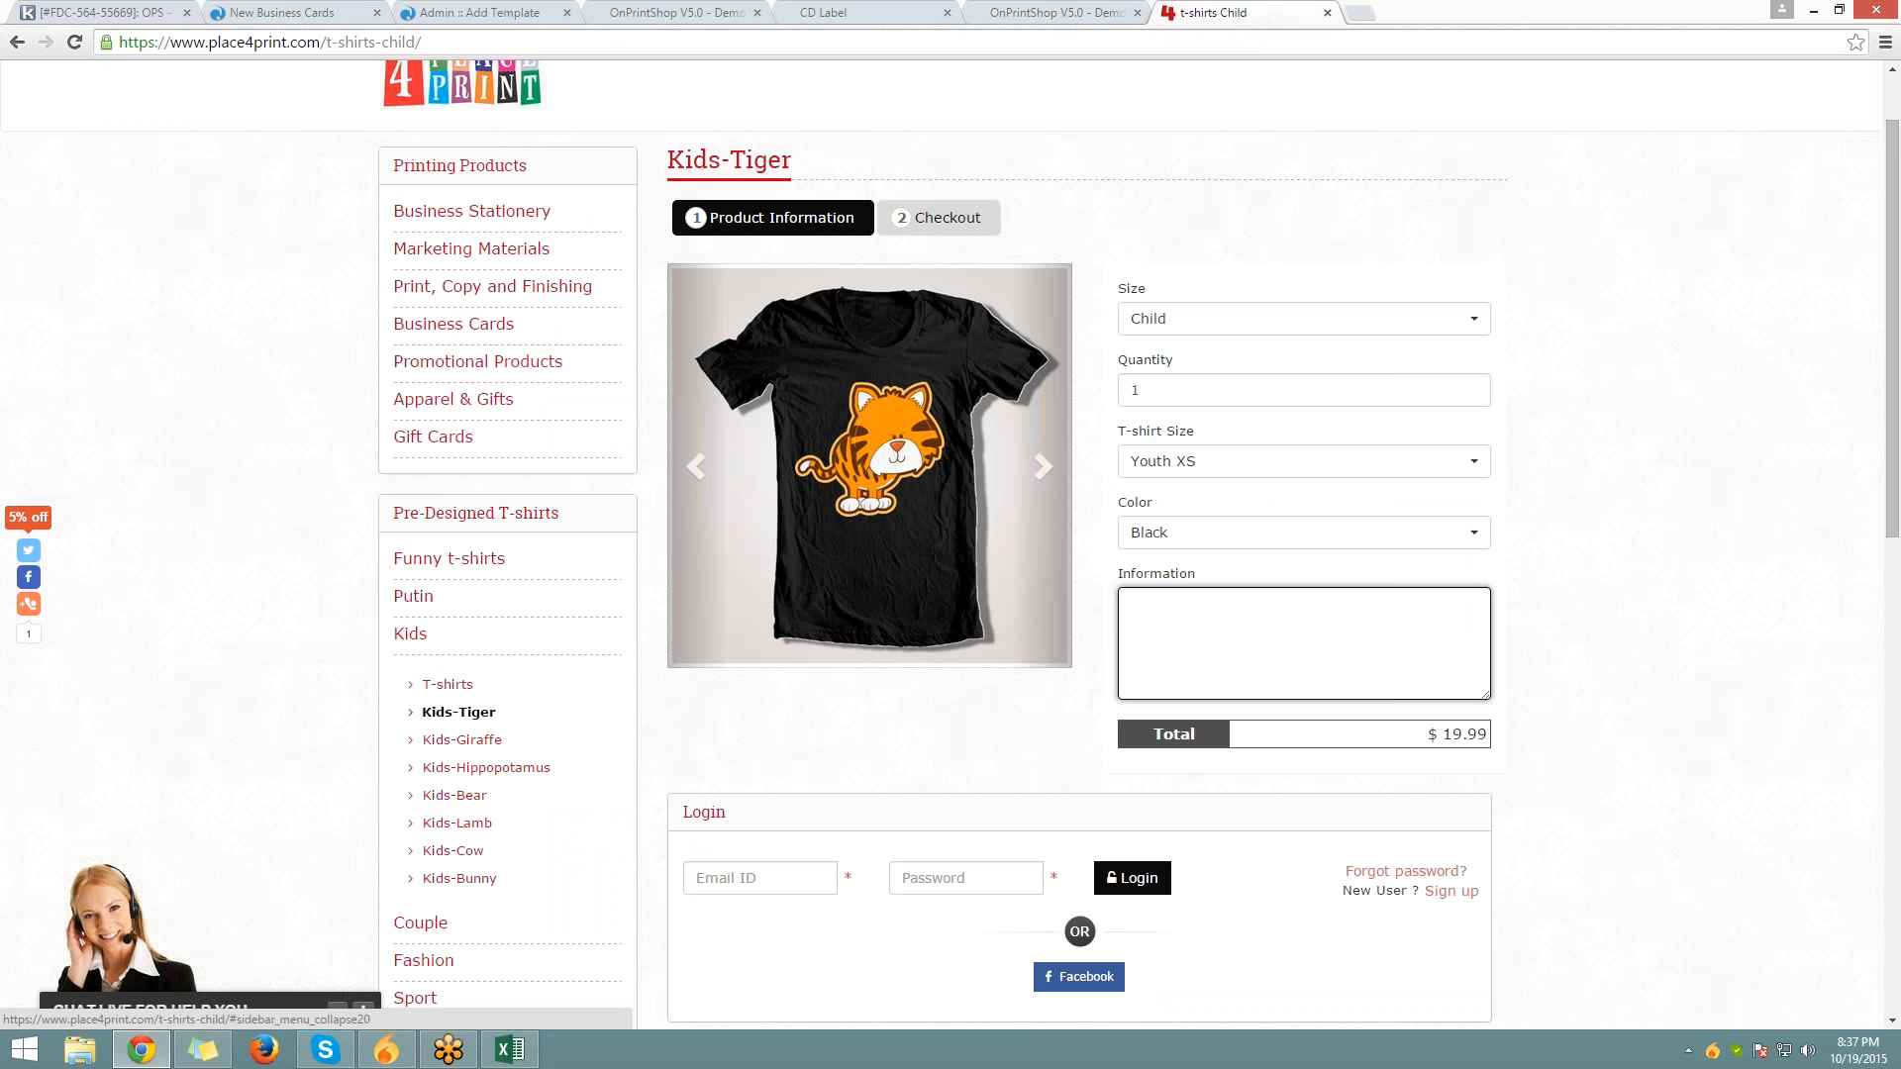
Open Business Stationery > Business Cards > Single side Business Card in the storefront
{"action": "scroll", "coordinate": [950, 545], "scroll_direction": "down", "scroll_amount": 1}
{"action": "scroll", "coordinate": [461, 535], "scroll_direction": "down", "scroll_amount": 5}
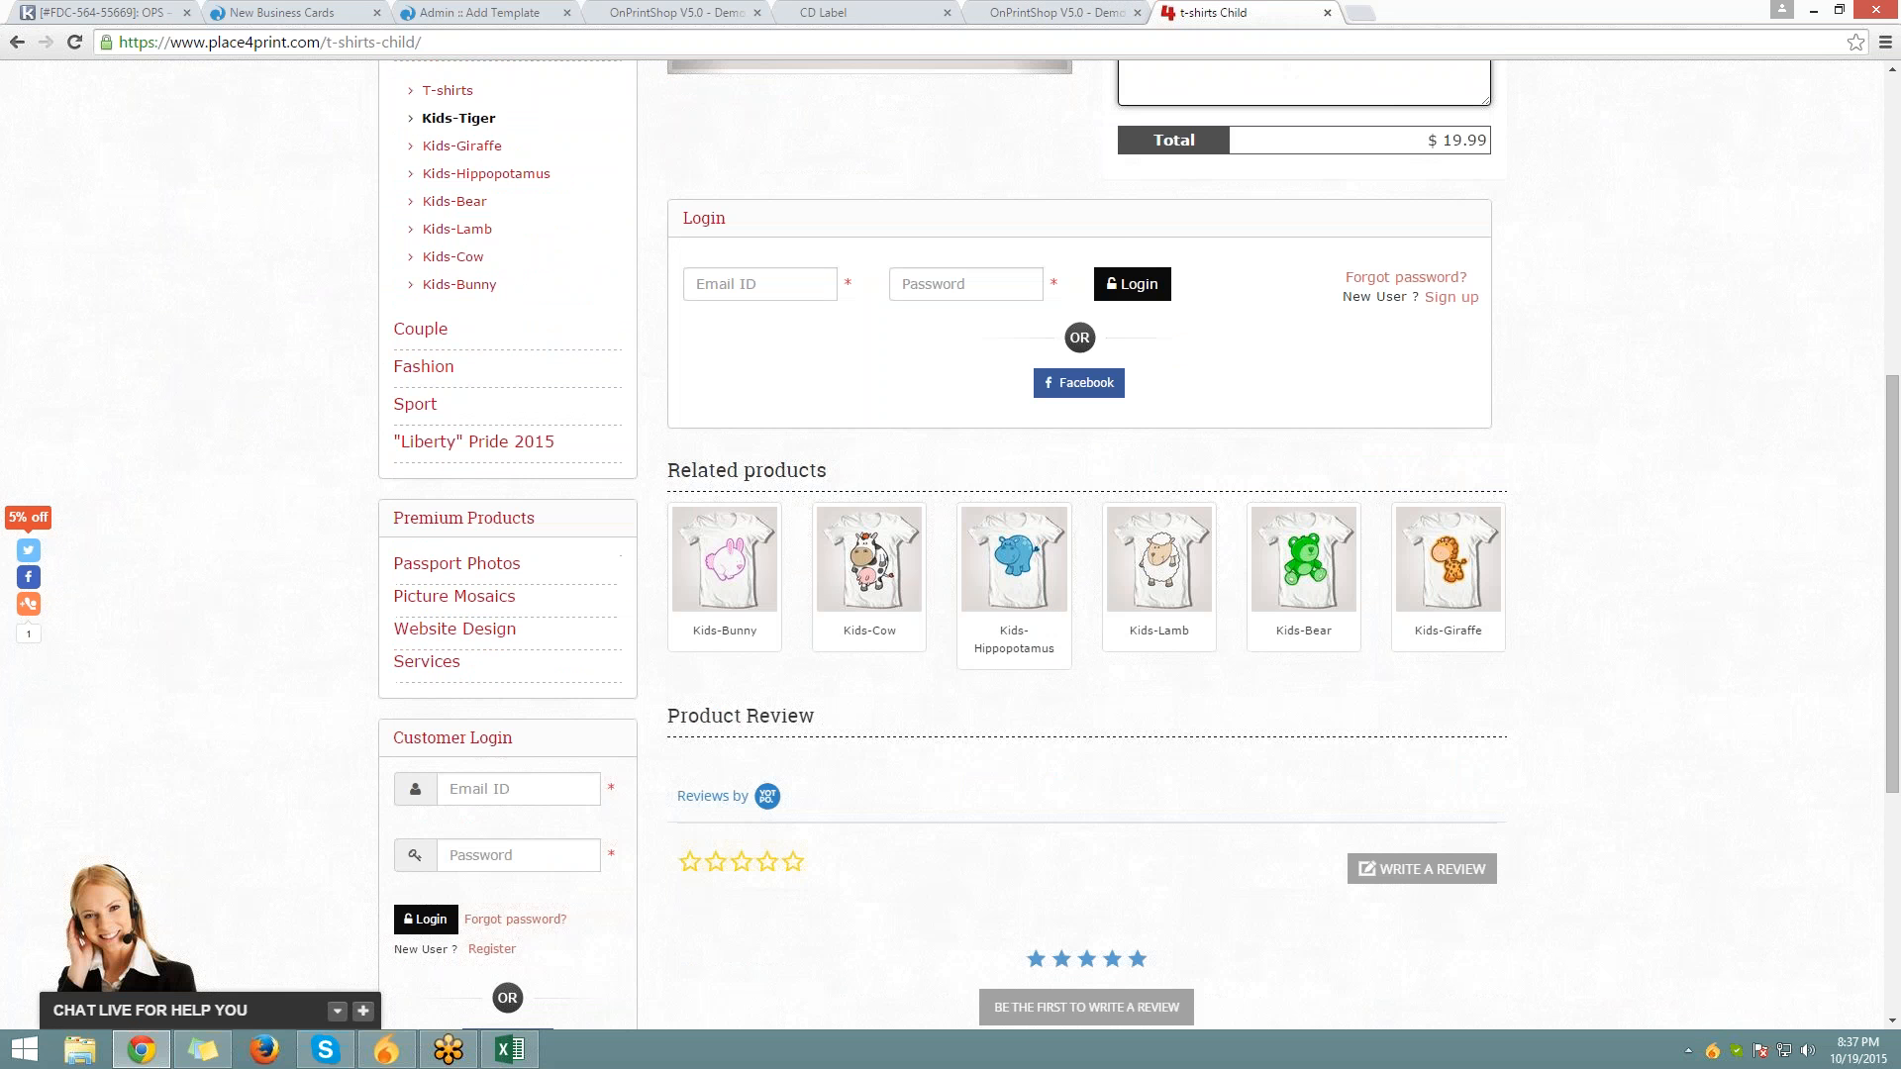
{"action": "scroll", "coordinate": [459, 337], "scroll_direction": "up", "scroll_amount": 7}
{"action": "left_click", "coordinate": [460, 314]}
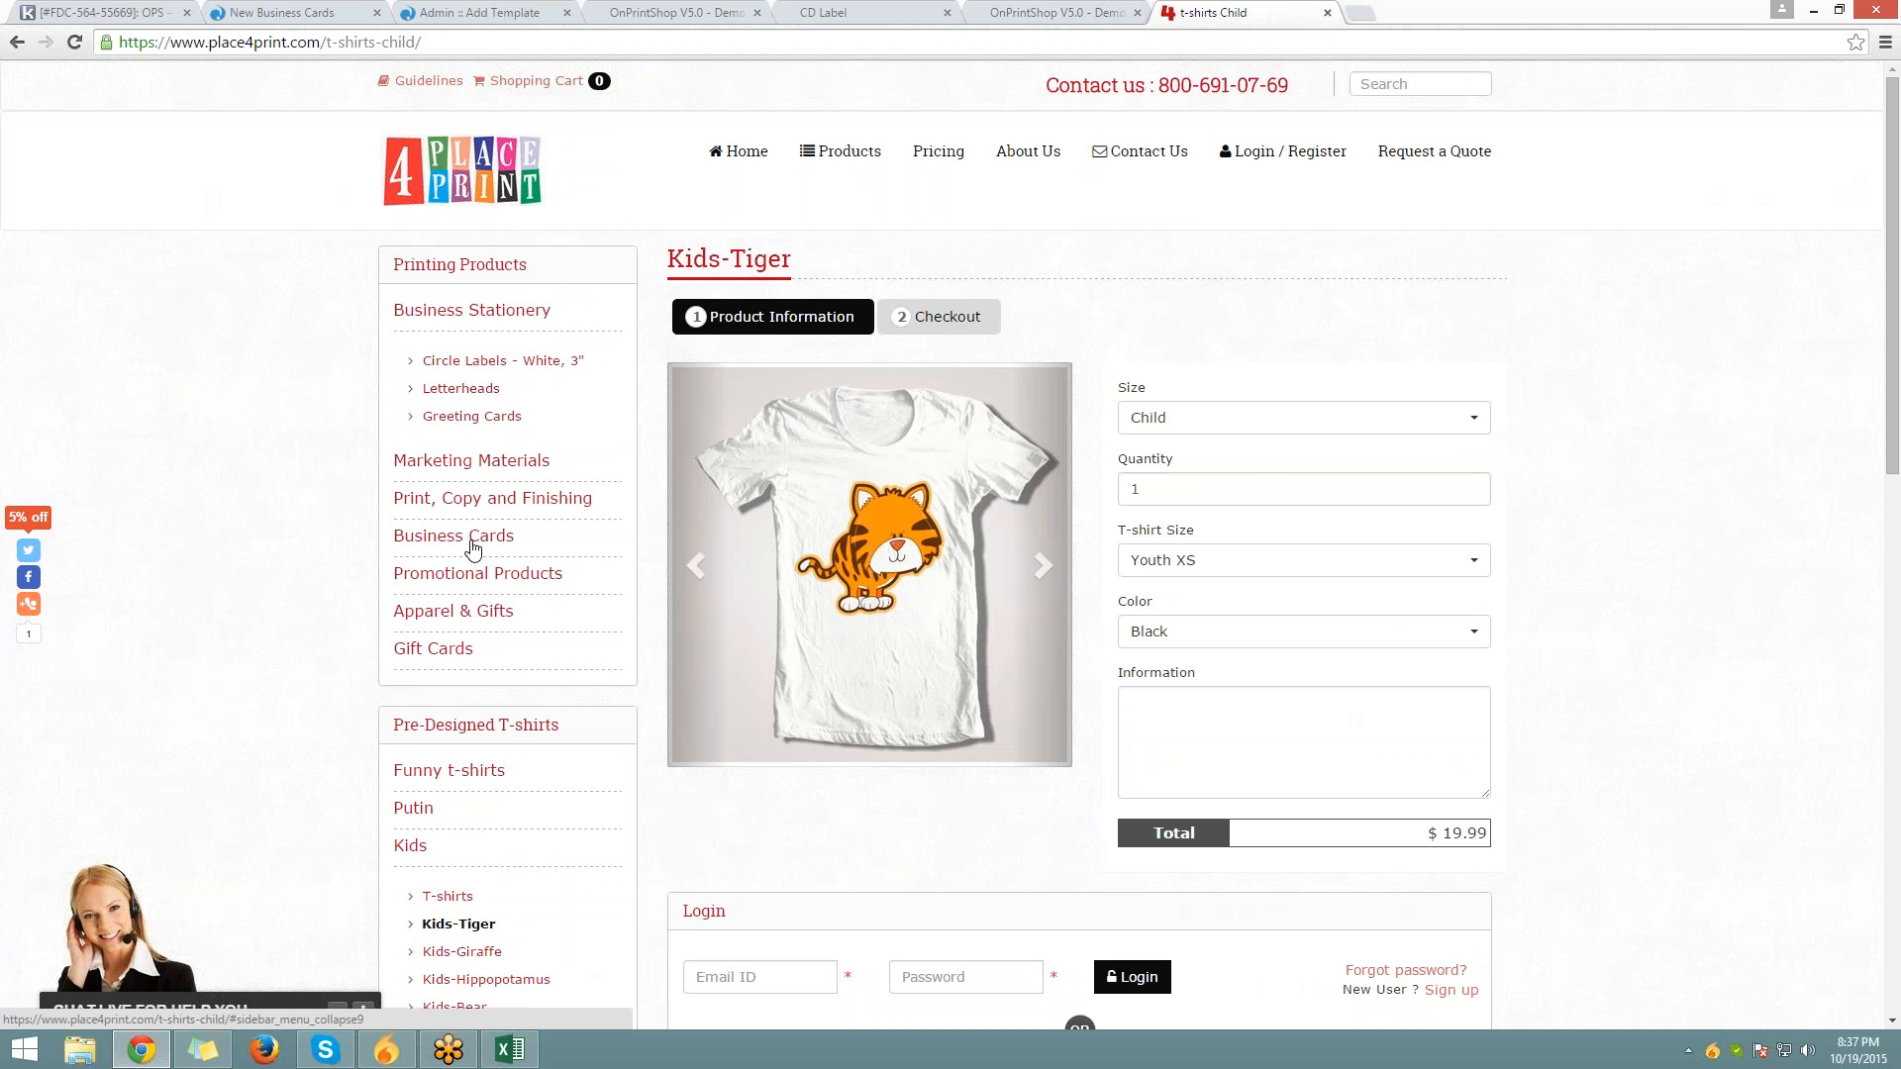
{"action": "left_click", "coordinate": [472, 542]}
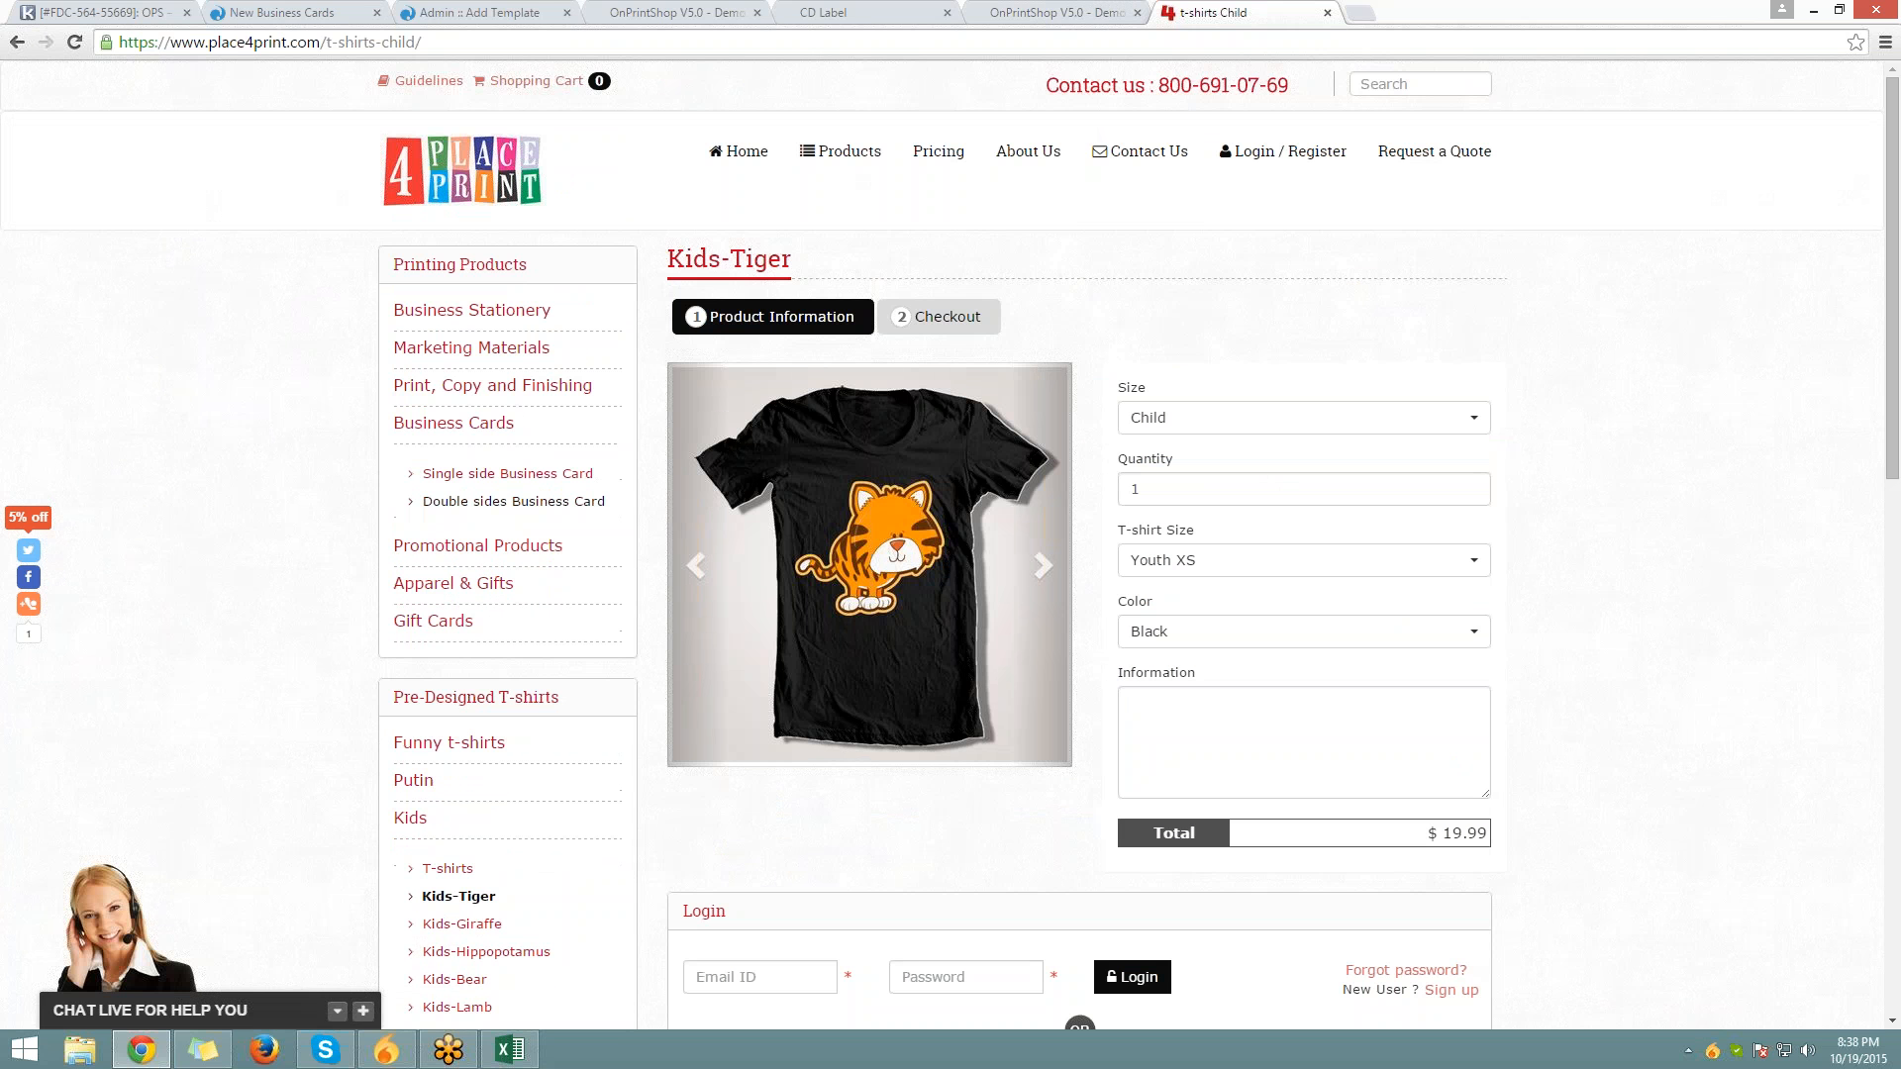
{"action": "left_click", "coordinate": [492, 473]}
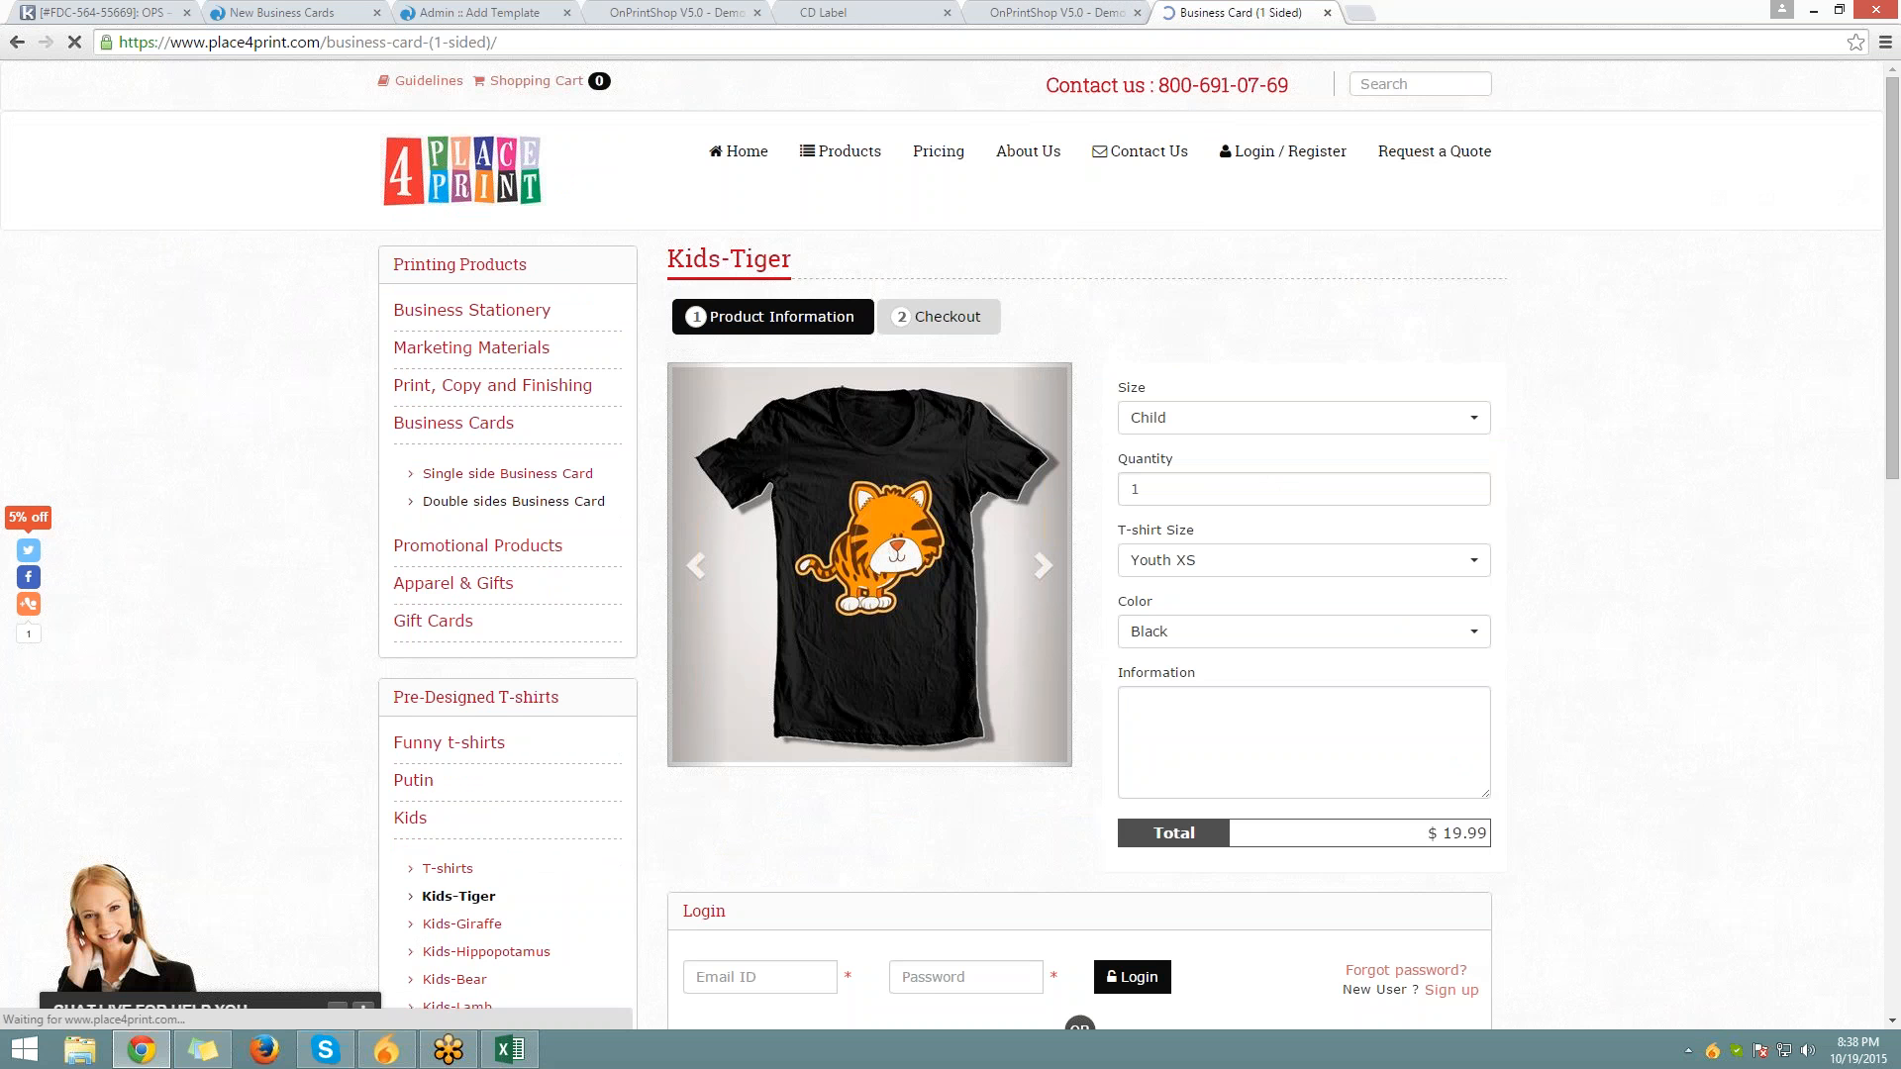
{"action": "scroll", "coordinate": [942, 544], "scroll_direction": "down", "scroll_amount": 5}
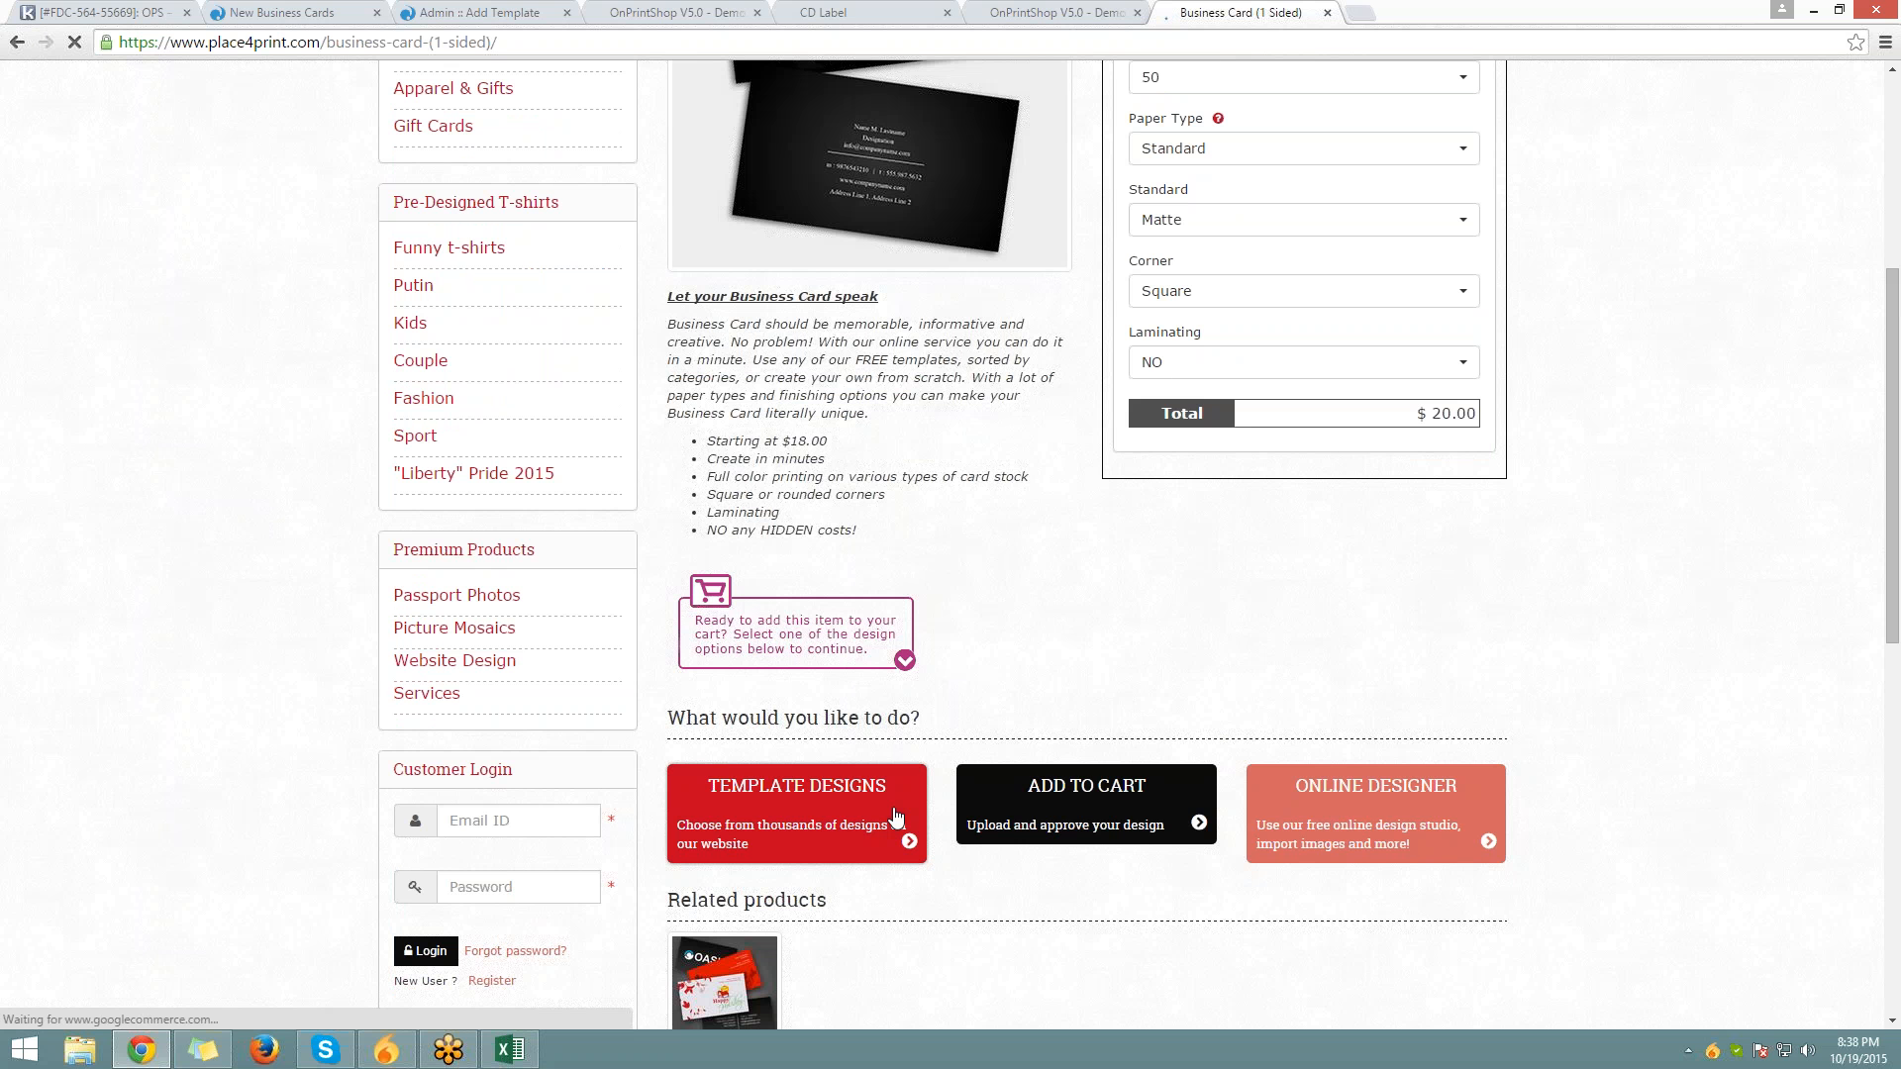
Filter Template Designs to Finance, then return to the admin template form
{"action": "left_click", "coordinate": [894, 806]}
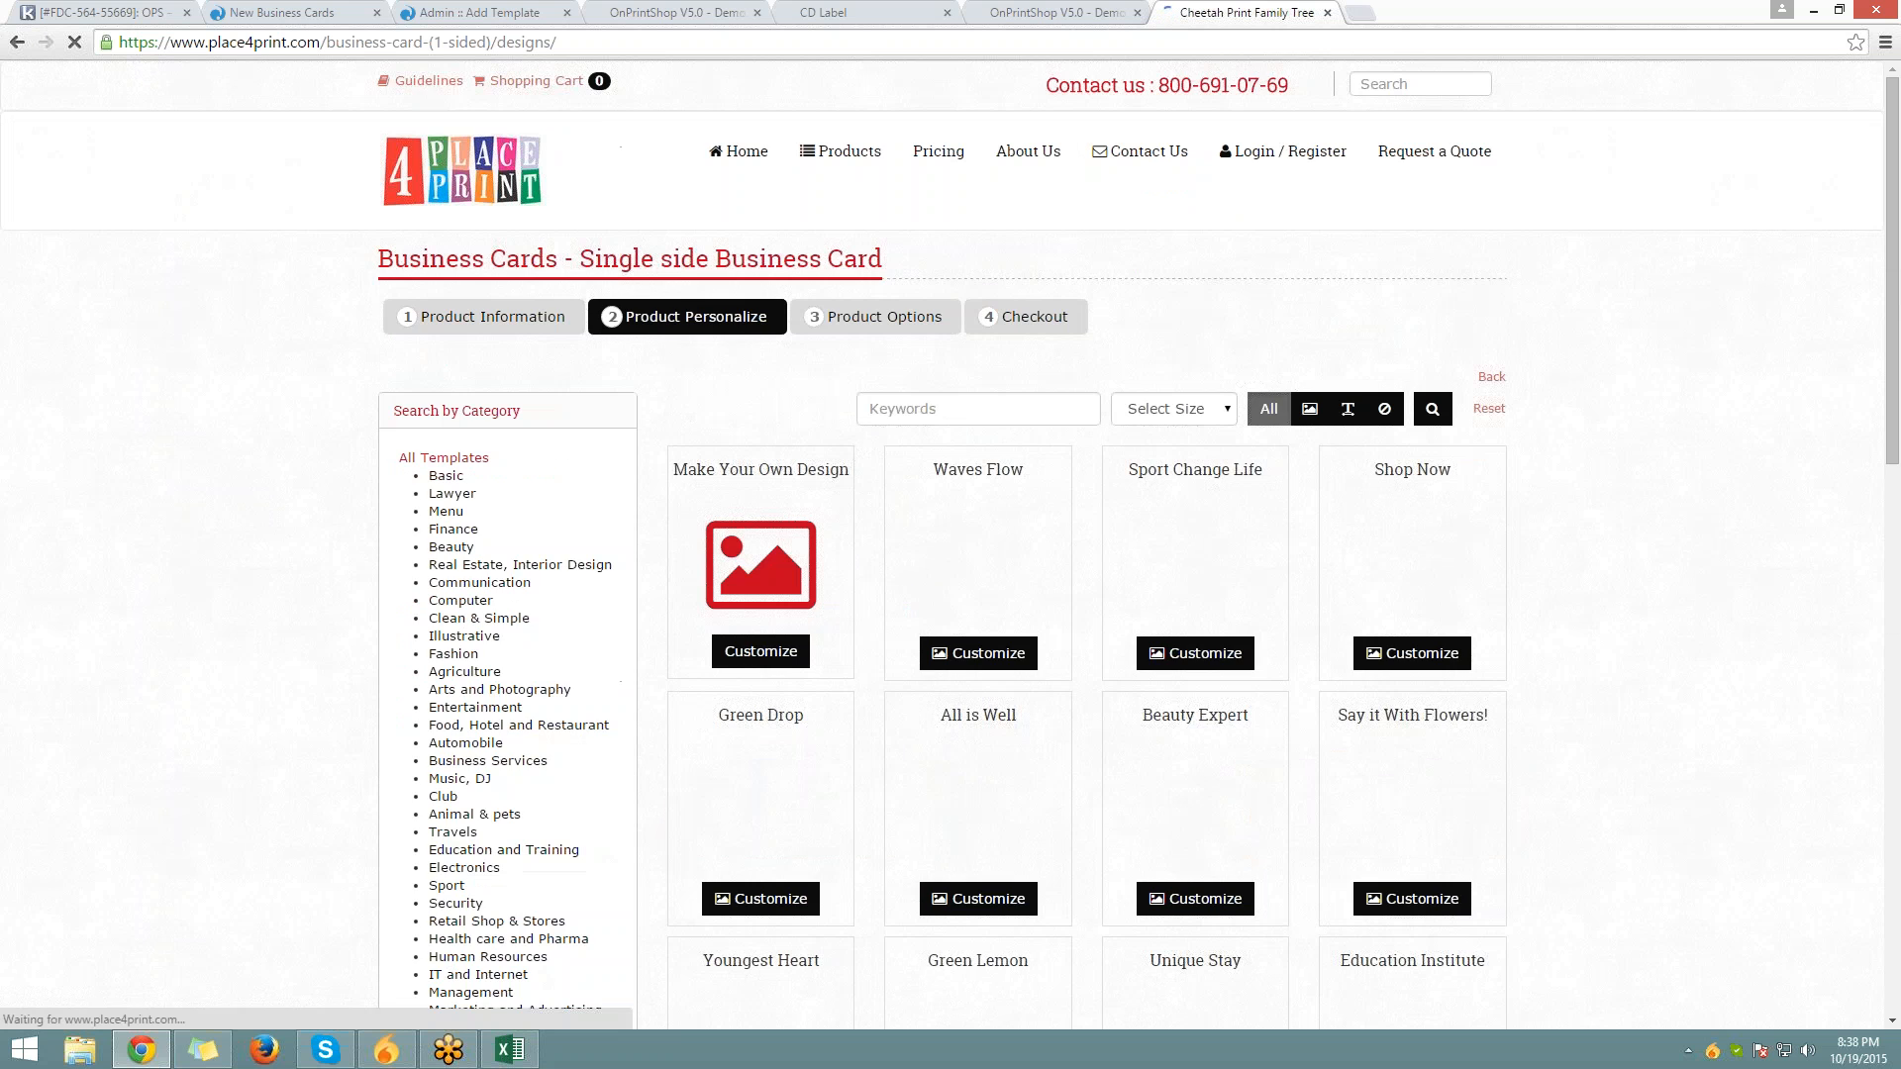
{"action": "scroll", "coordinate": [851, 372], "scroll_direction": "down", "scroll_amount": 2}
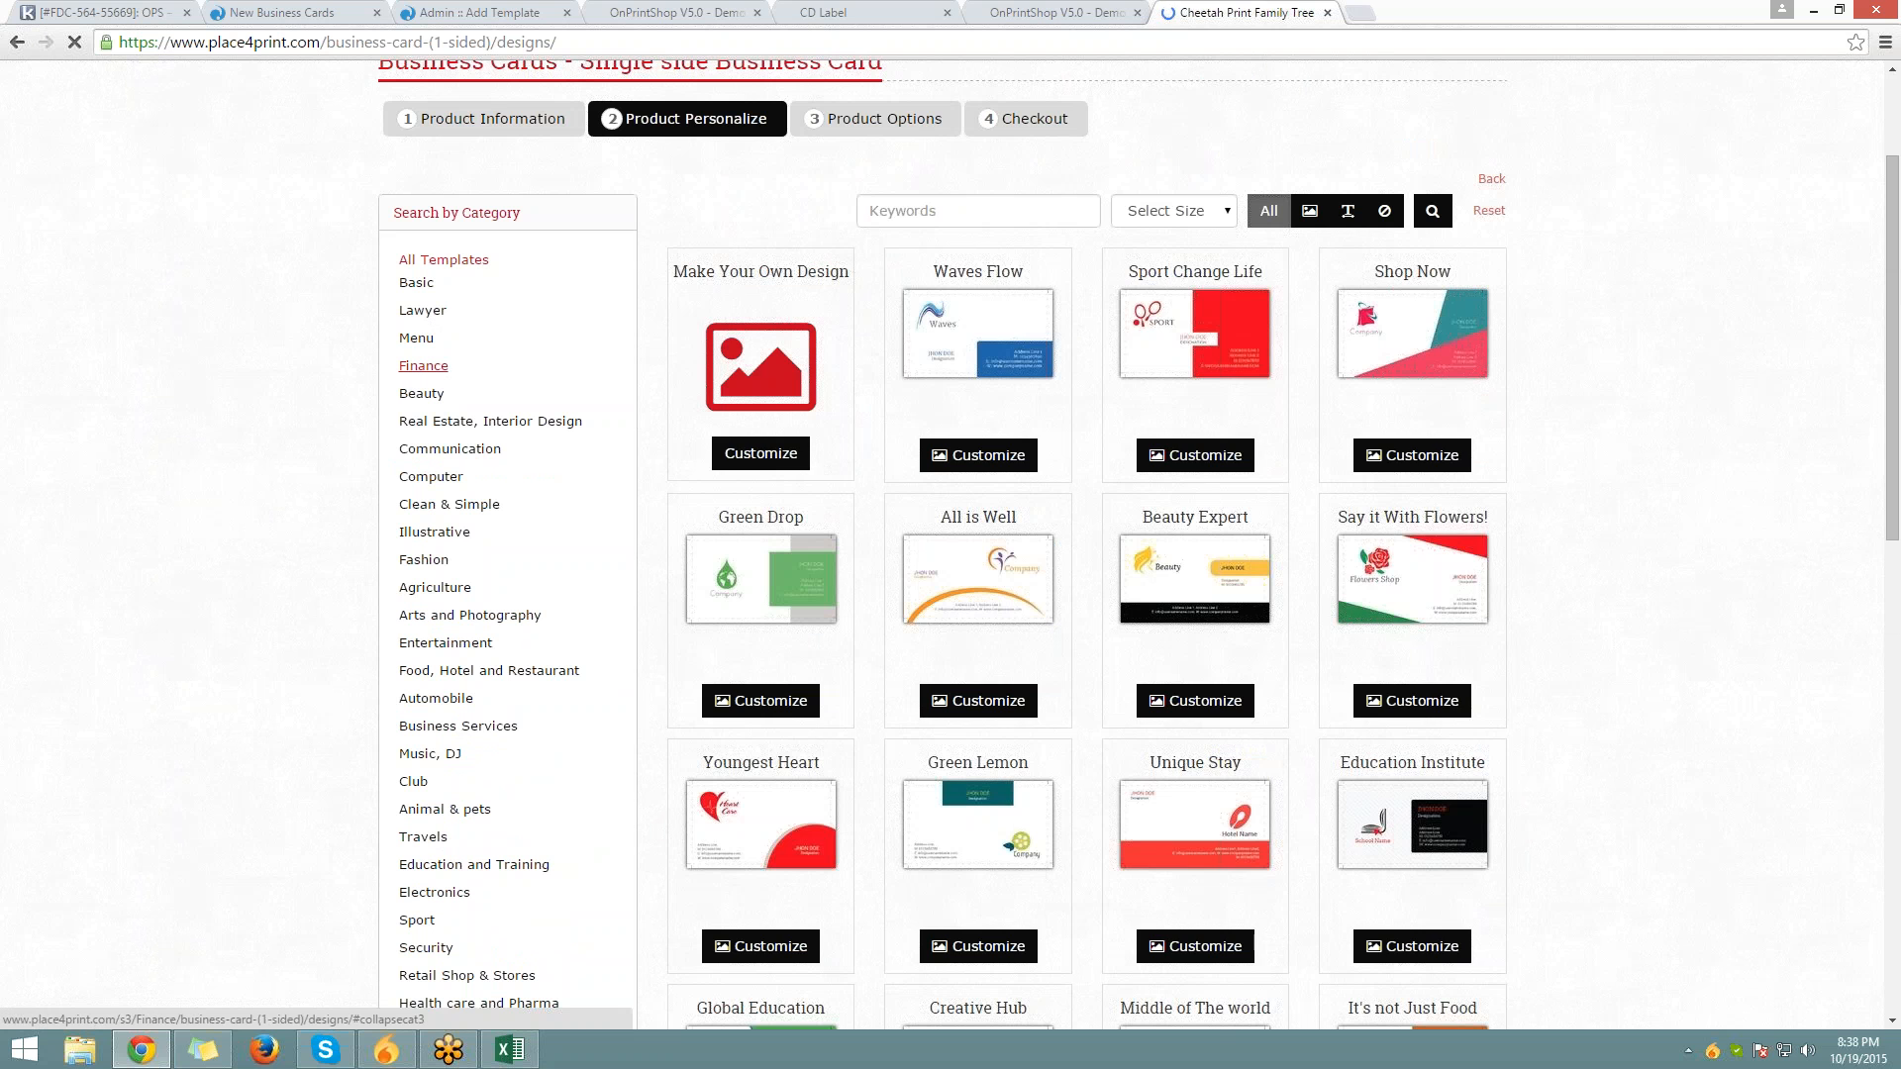
{"action": "left_click", "coordinate": [424, 366]}
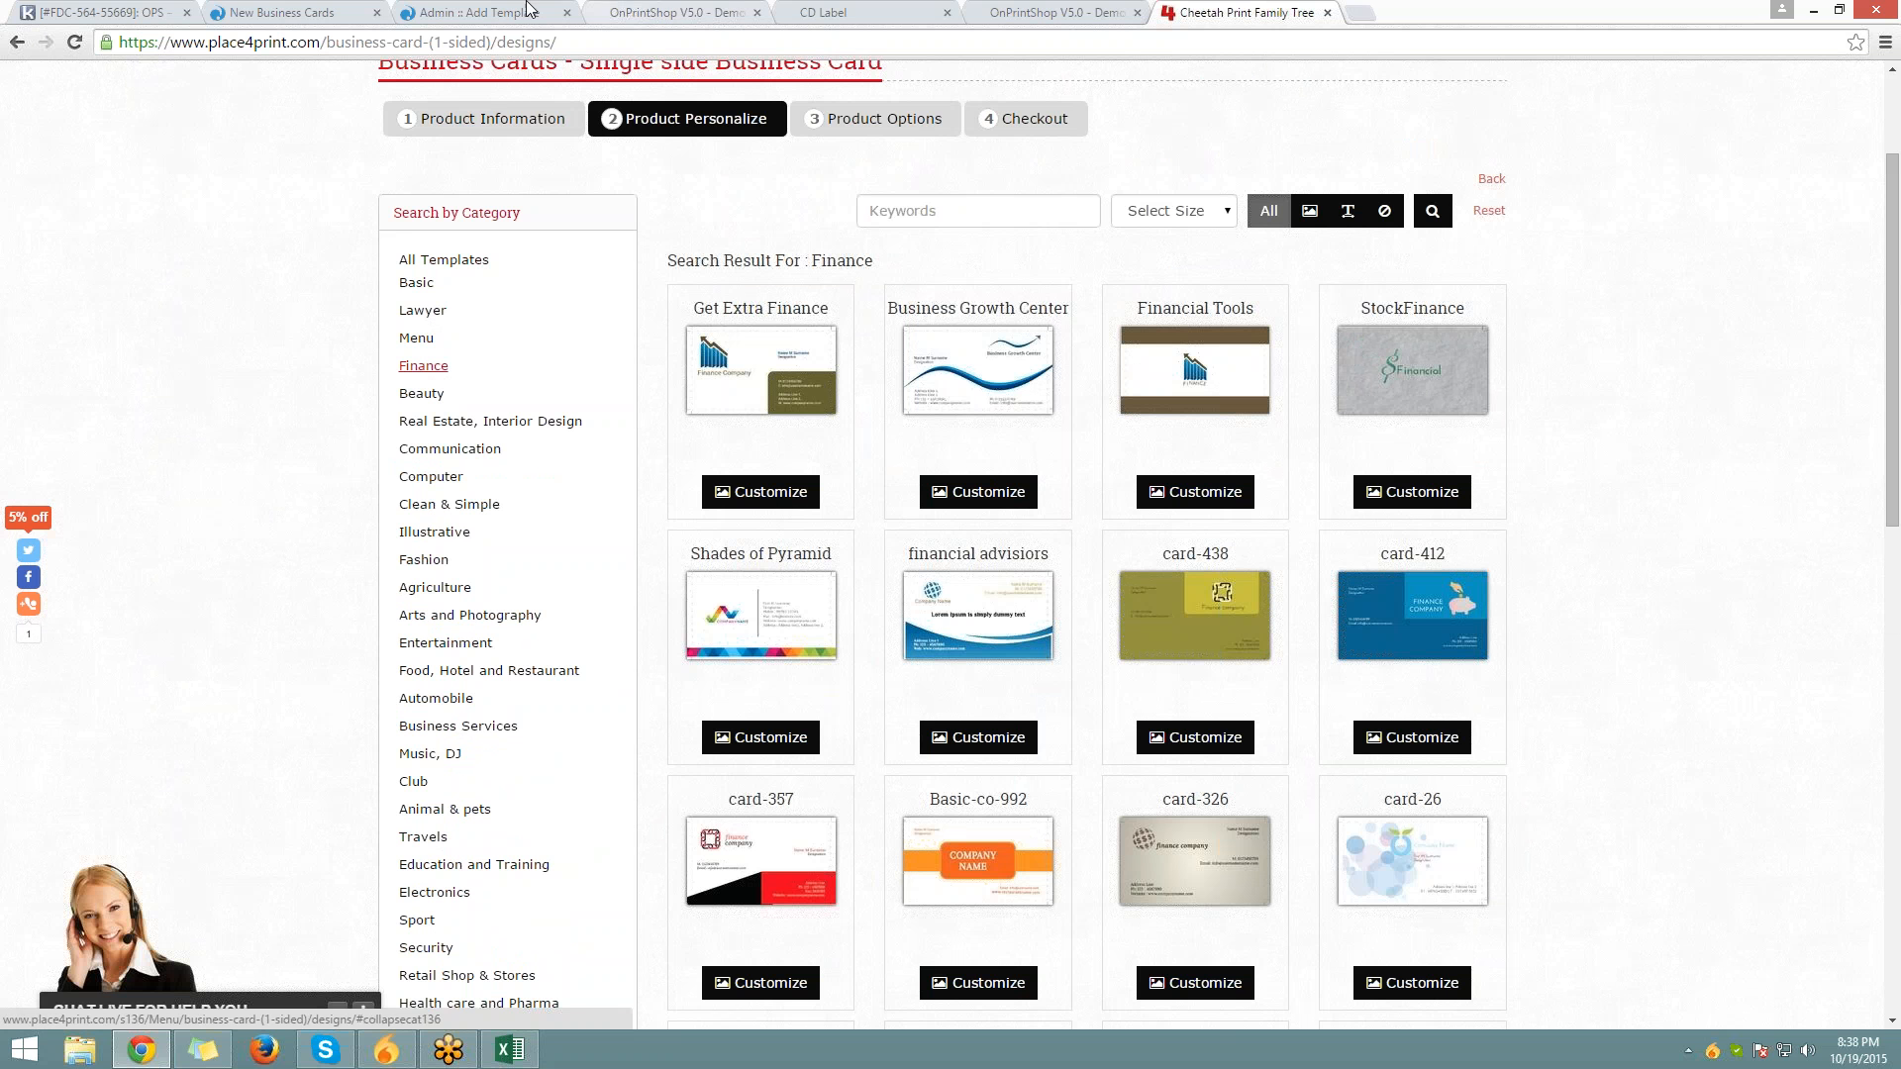
{"action": "left_click", "coordinate": [475, 12]}
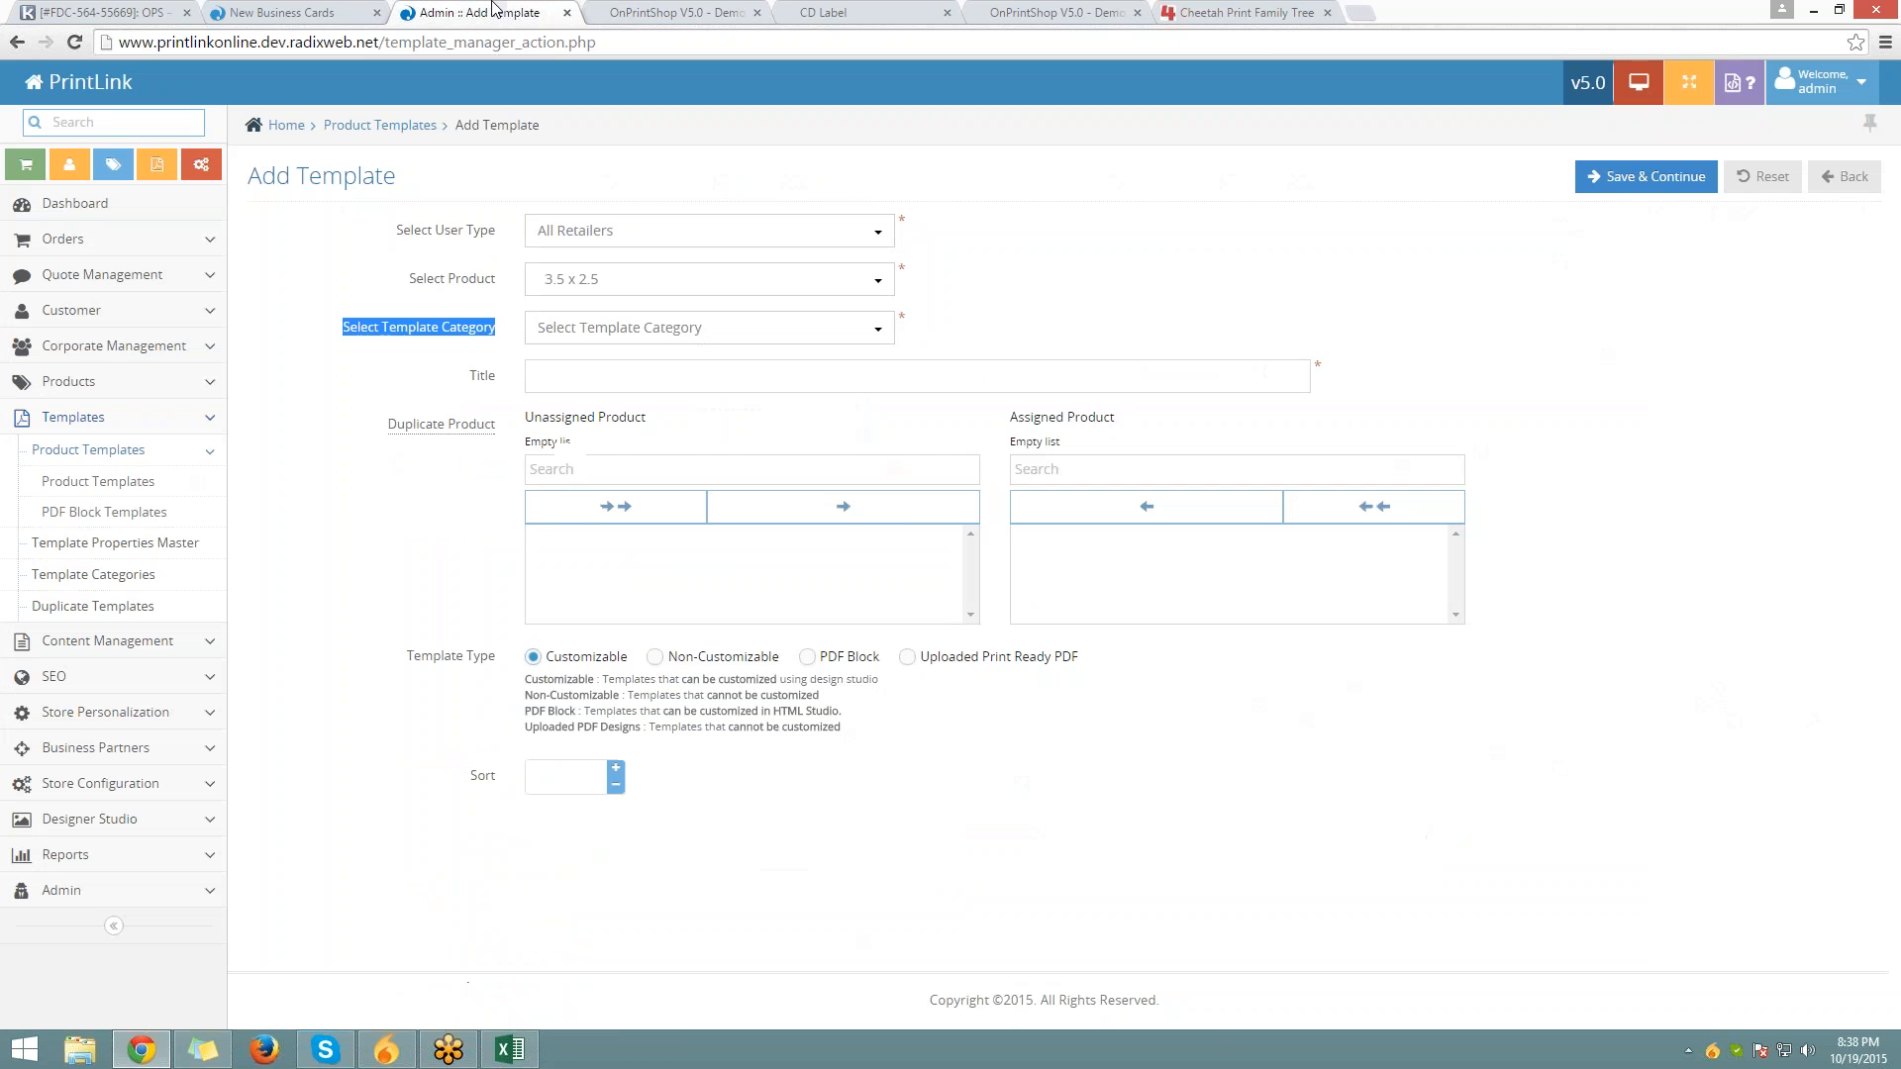
Choose Basic as the template category and autofill the title 'Business Cards'
{"action": "left_click", "coordinate": [585, 328]}
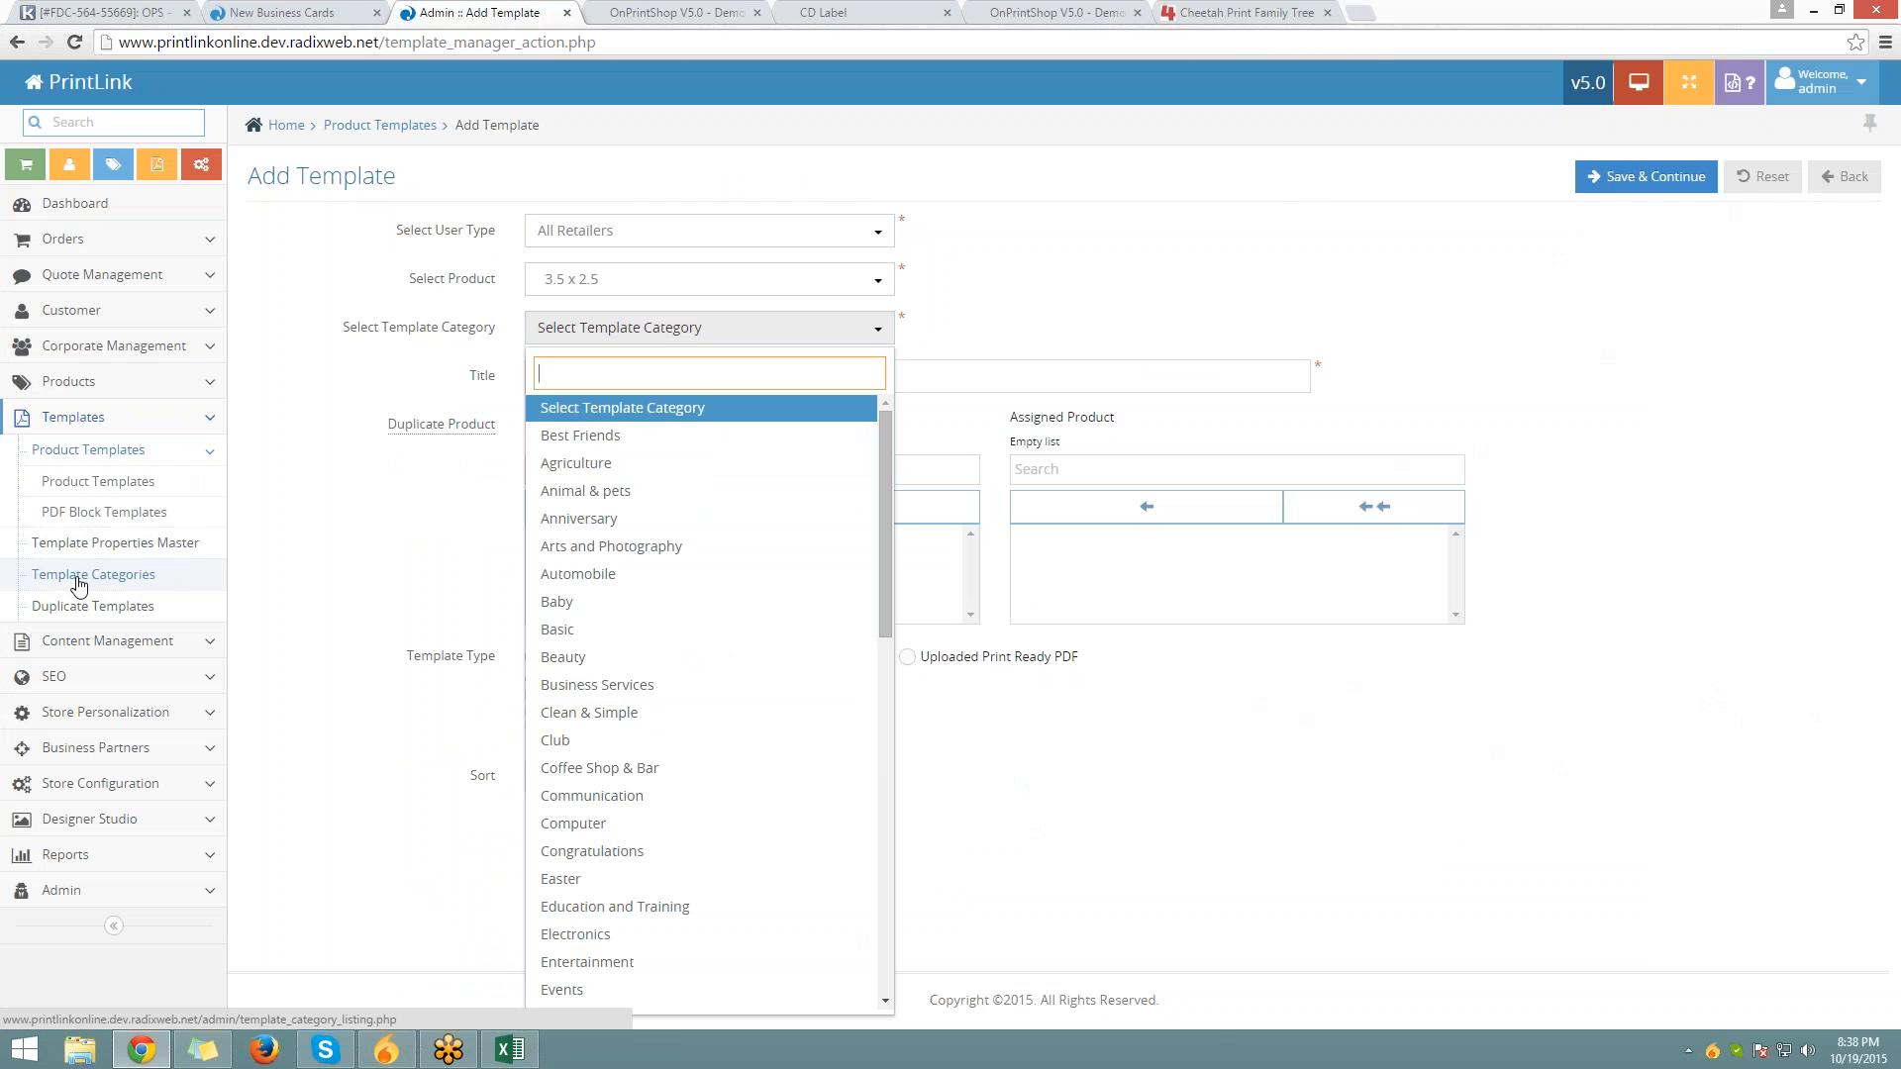
{"action": "left_click", "coordinate": [560, 630]}
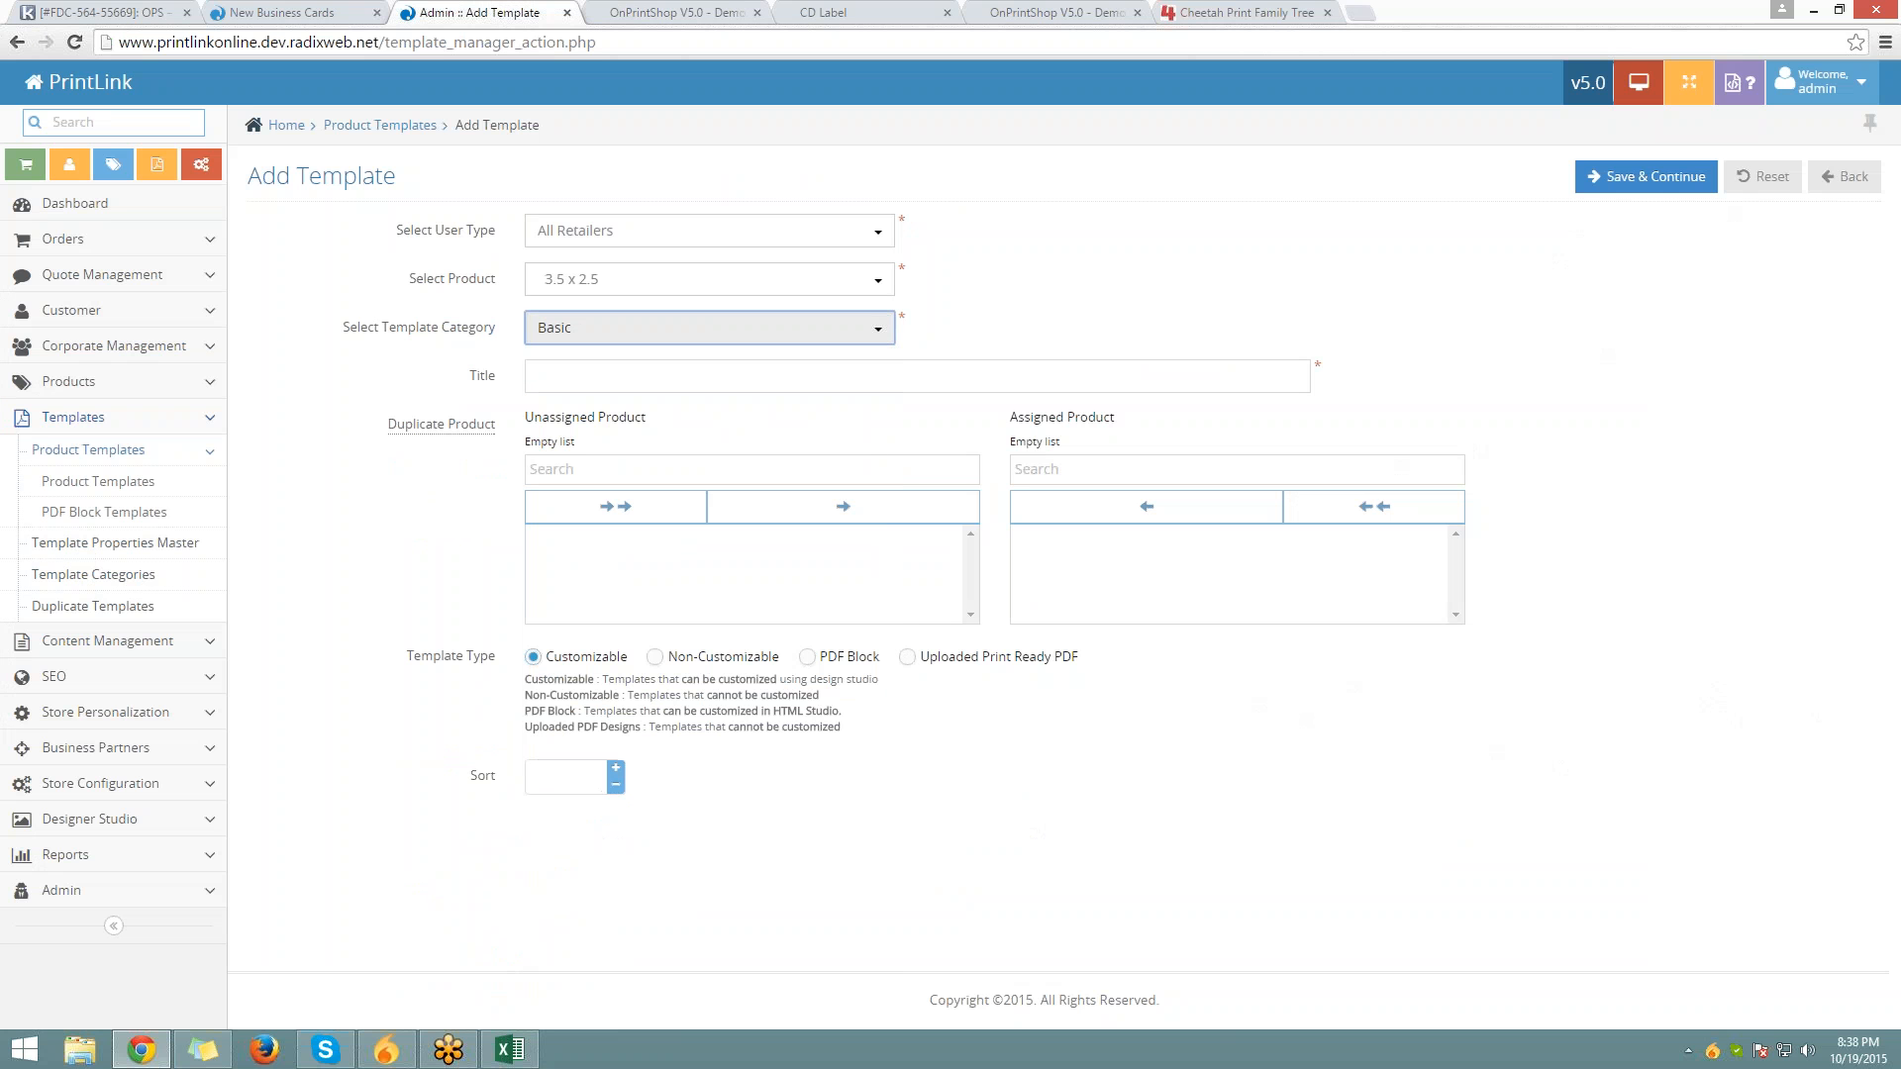
{"action": "left_click", "coordinate": [725, 381]}
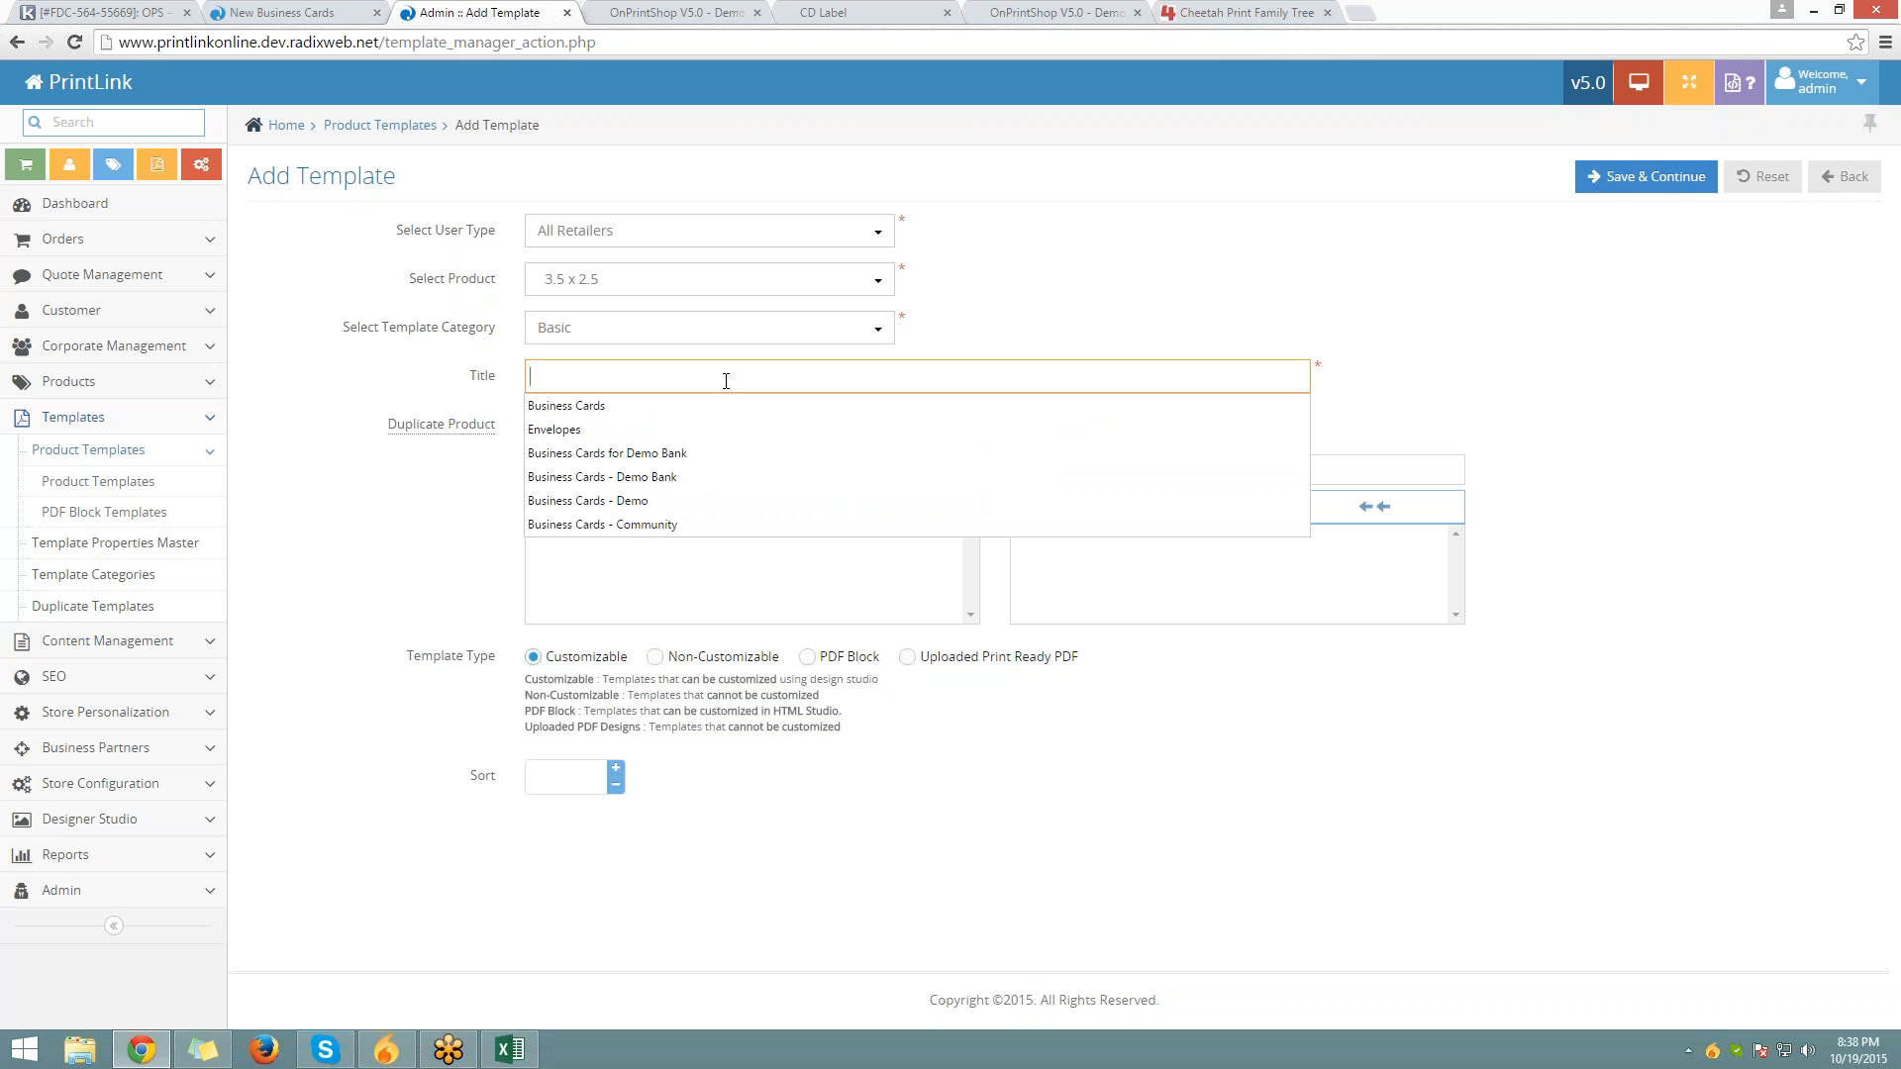
{"action": "left_click", "coordinate": [543, 407]}
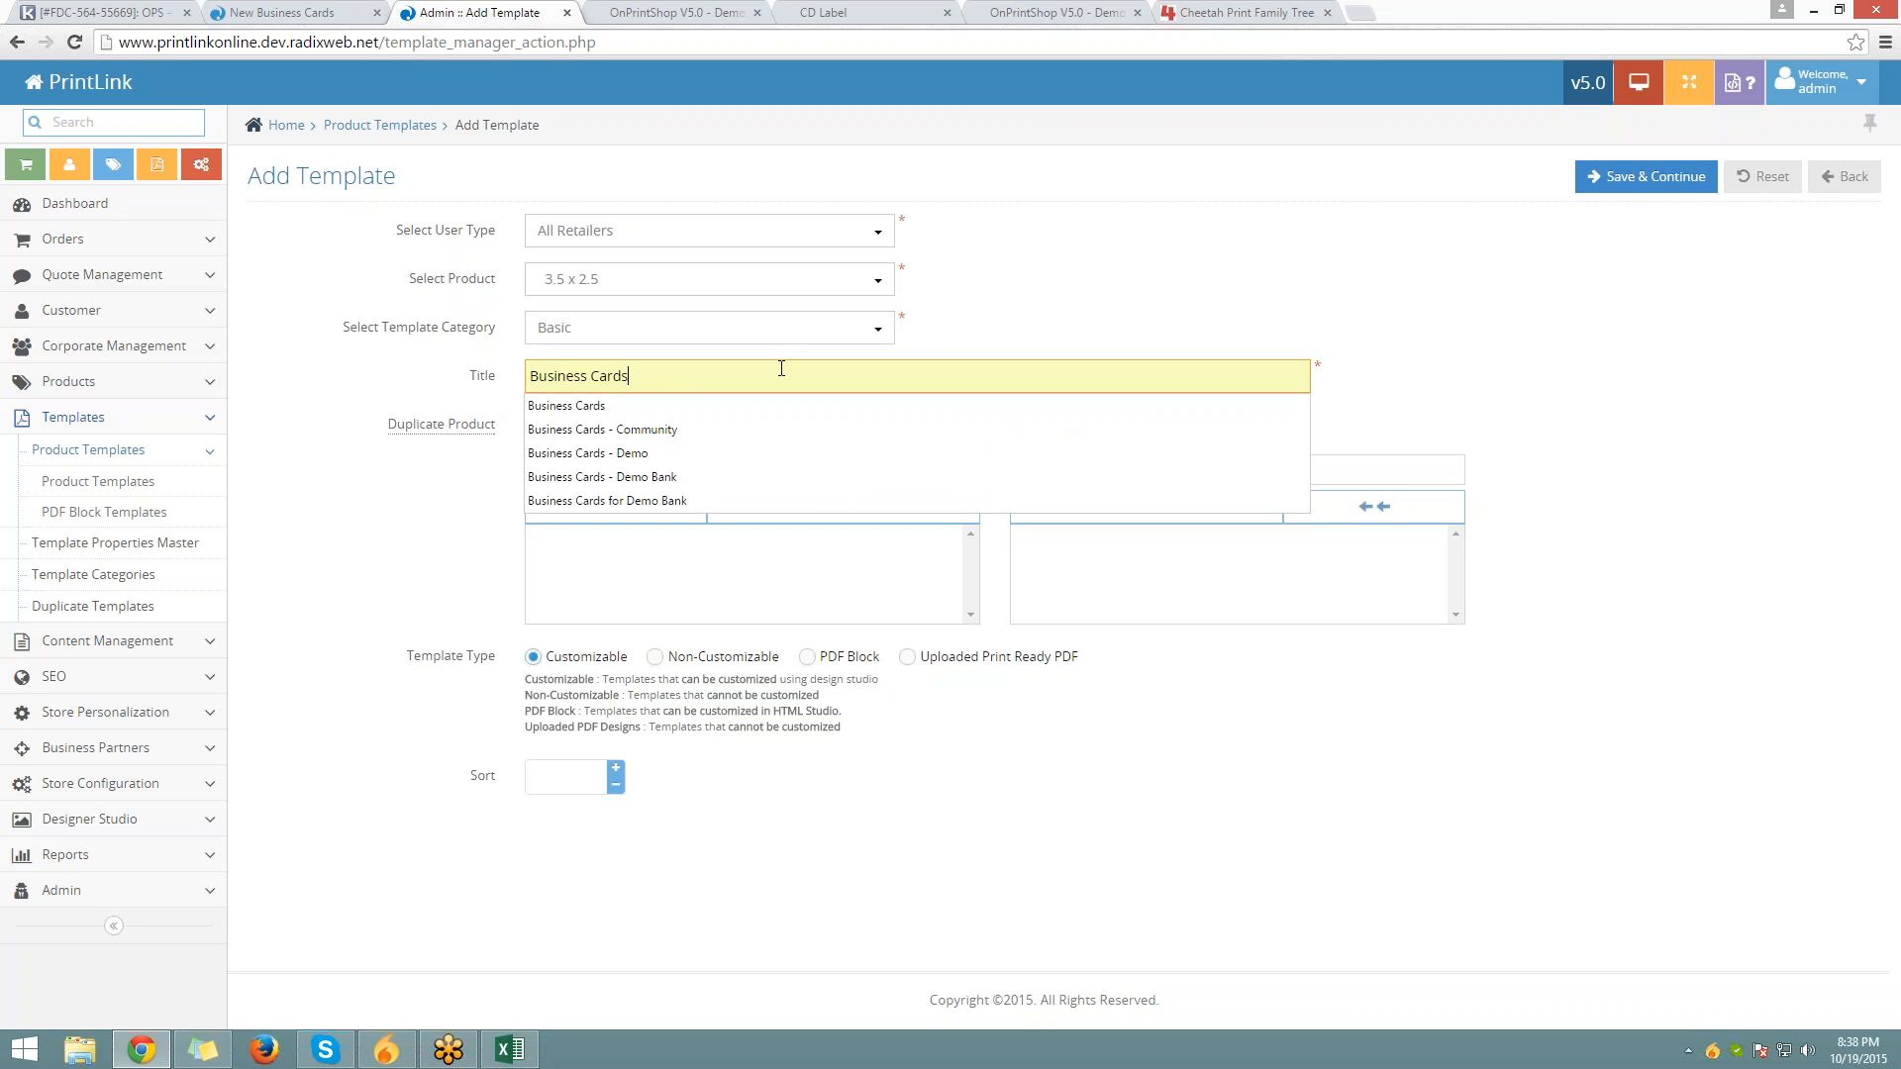
{"action": "key", "text": "Tab"}
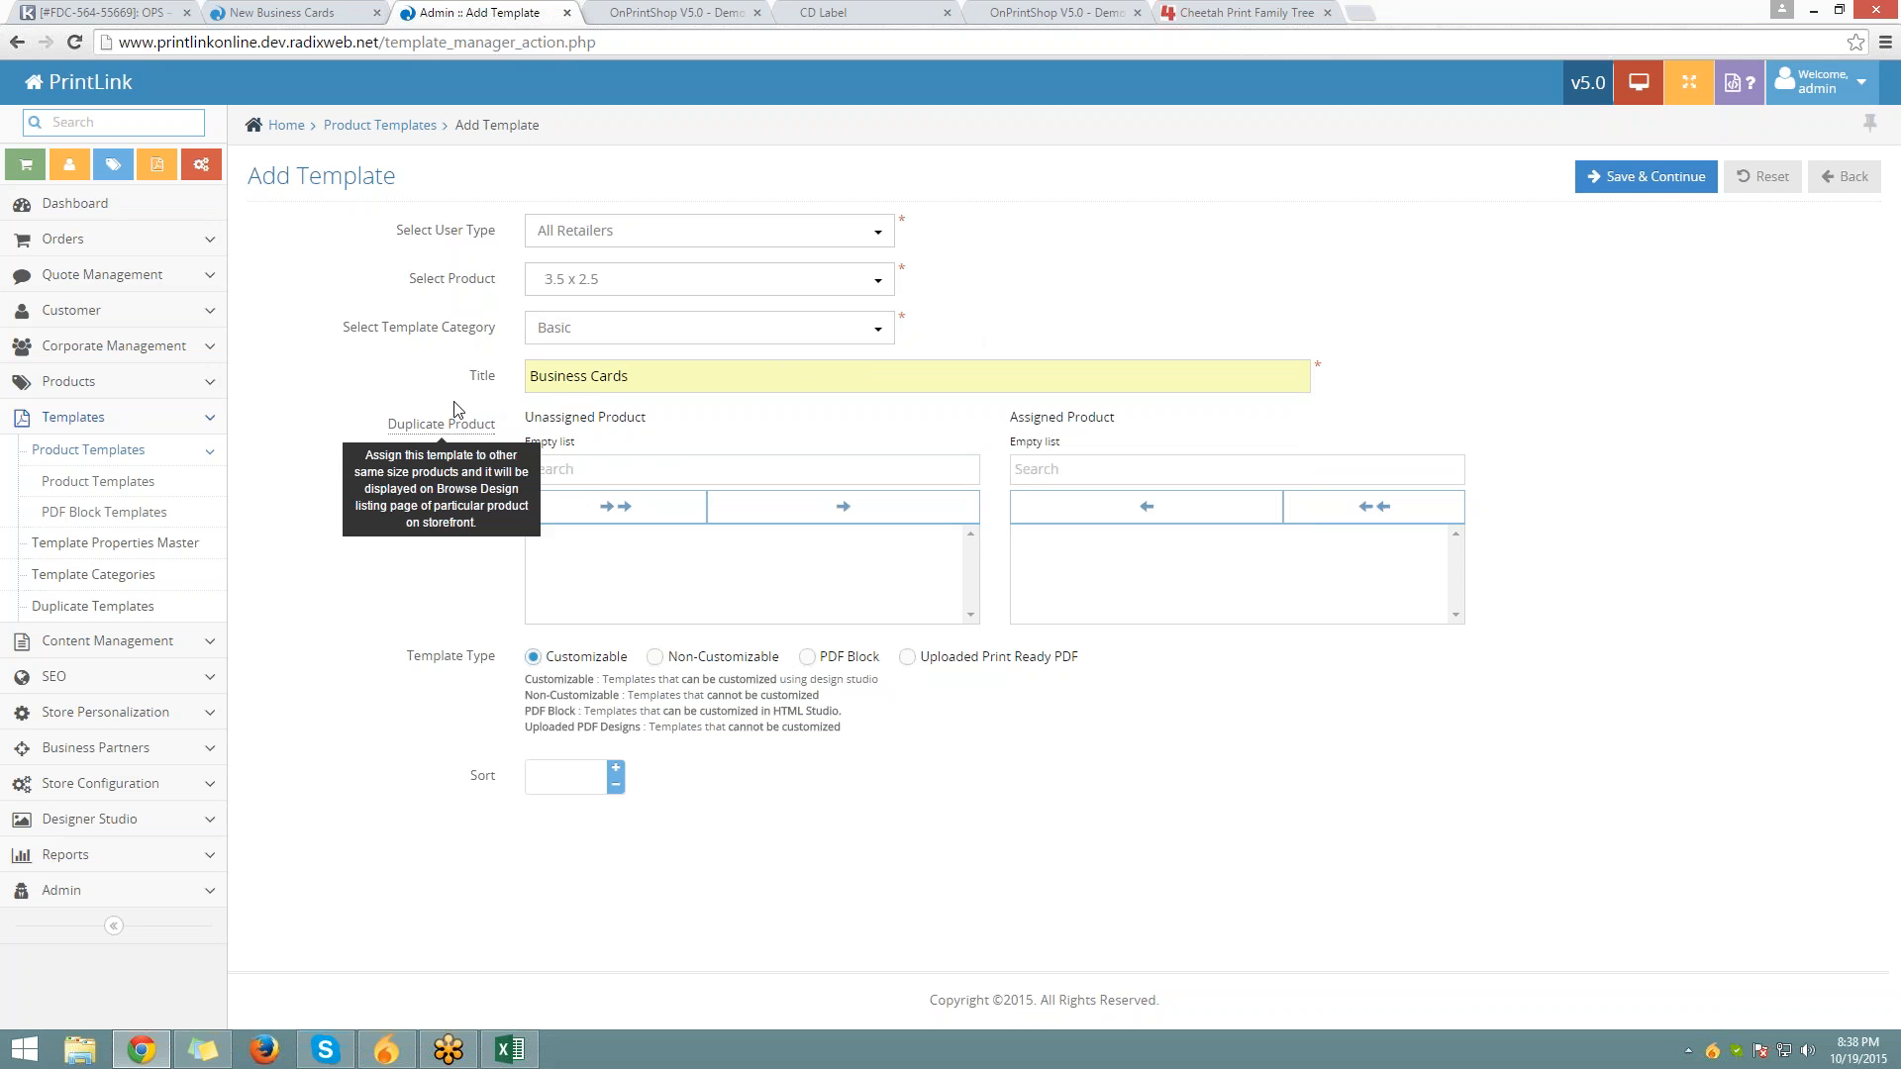
Try the A4 8.25 x 11.67, Letterhead and Flyers Both Side products in the Select Product list
{"action": "mouse_move", "coordinate": [423, 426]}
{"action": "left_click_drag", "start_coordinate": [397, 436], "coordinate": [515, 419]}
{"action": "left_click", "coordinate": [515, 419]}
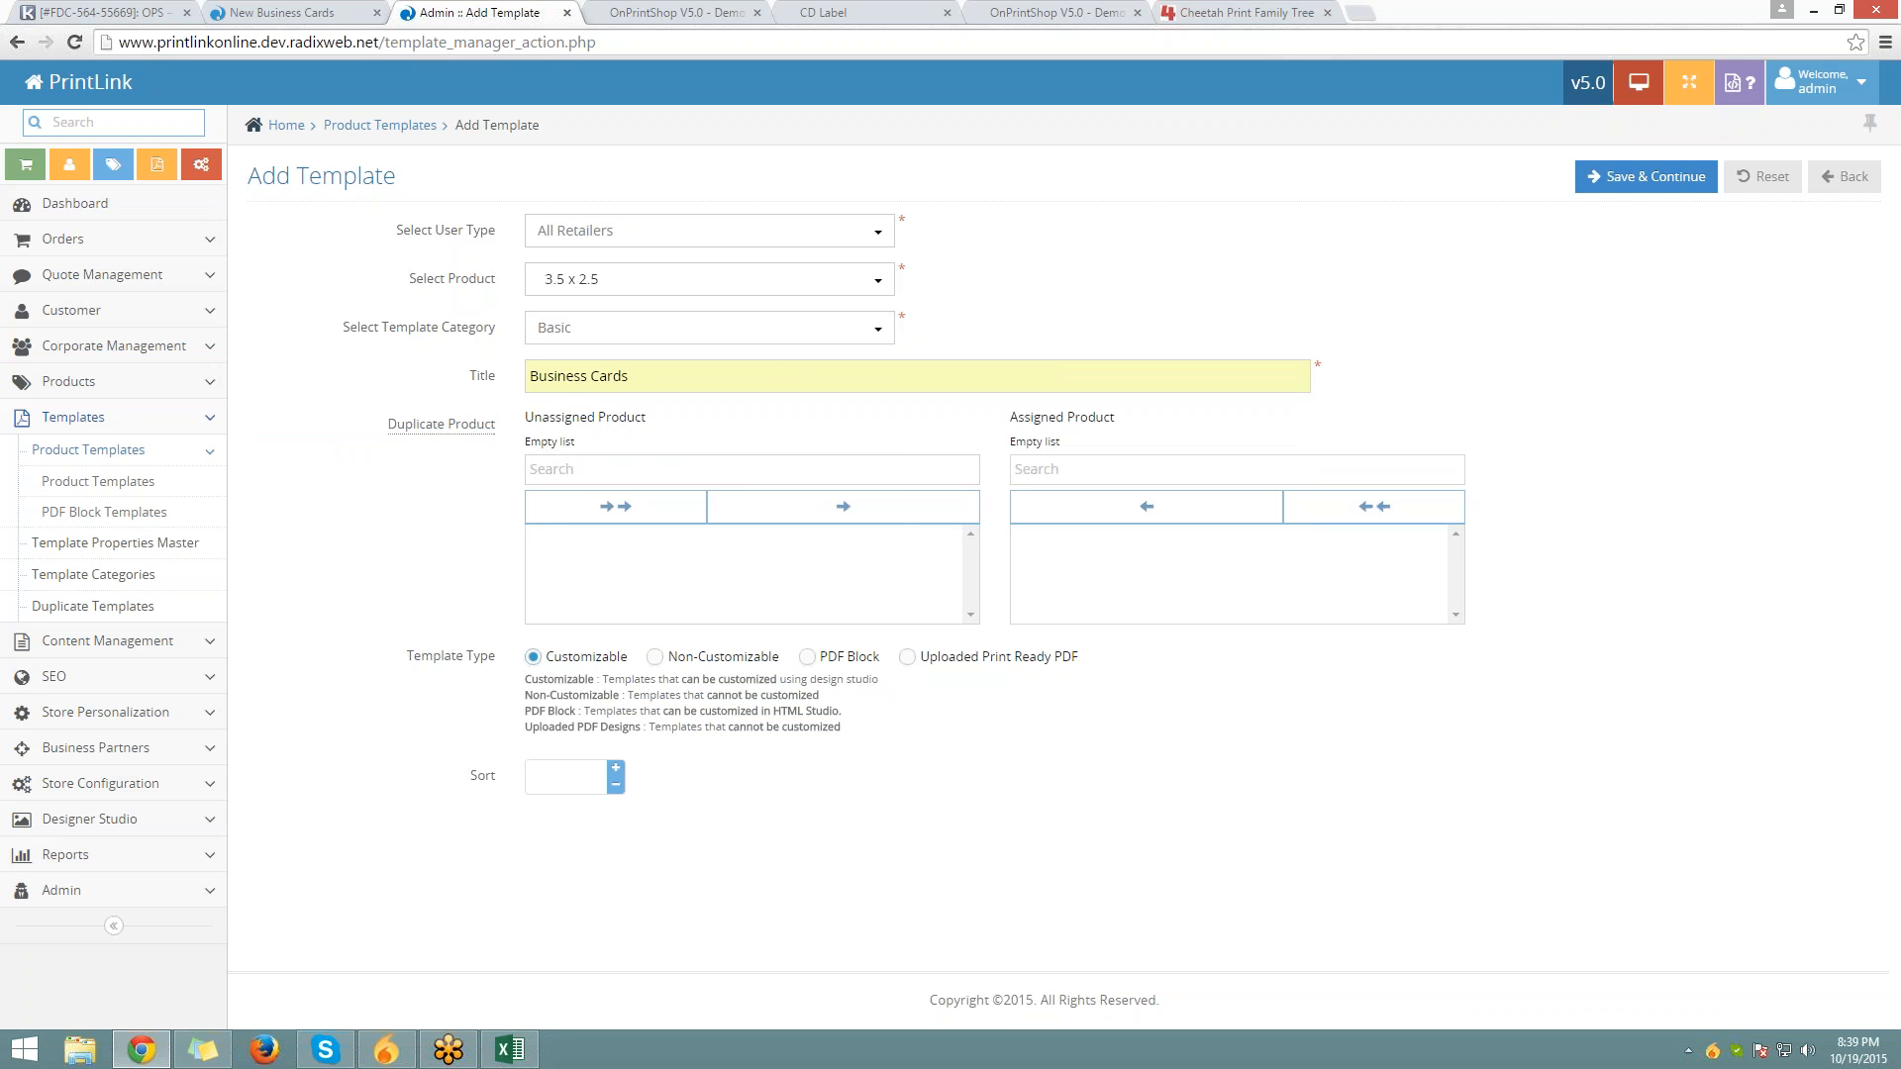
{"action": "left_click", "coordinate": [693, 279]}
{"action": "scroll", "coordinate": [701, 693], "scroll_direction": "down", "scroll_amount": 5}
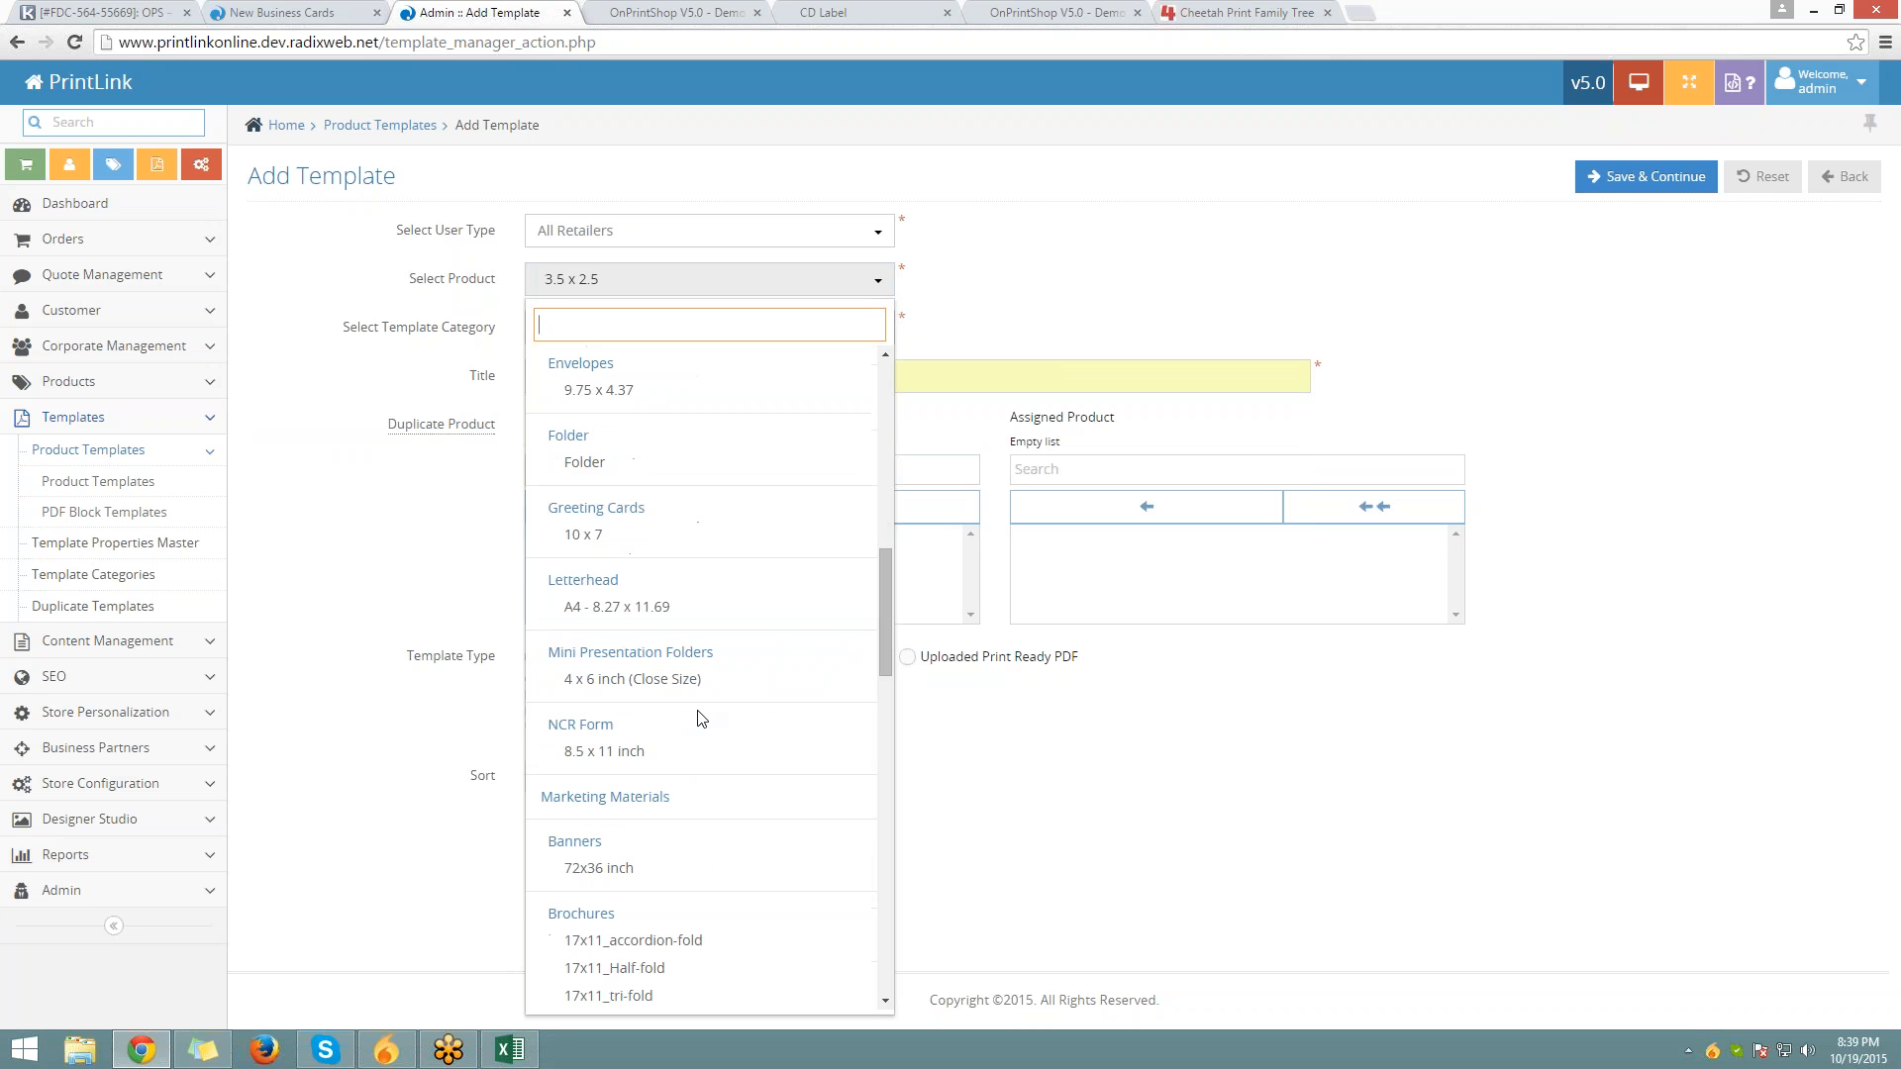
{"action": "scroll", "coordinate": [701, 717], "scroll_direction": "up", "scroll_amount": 5}
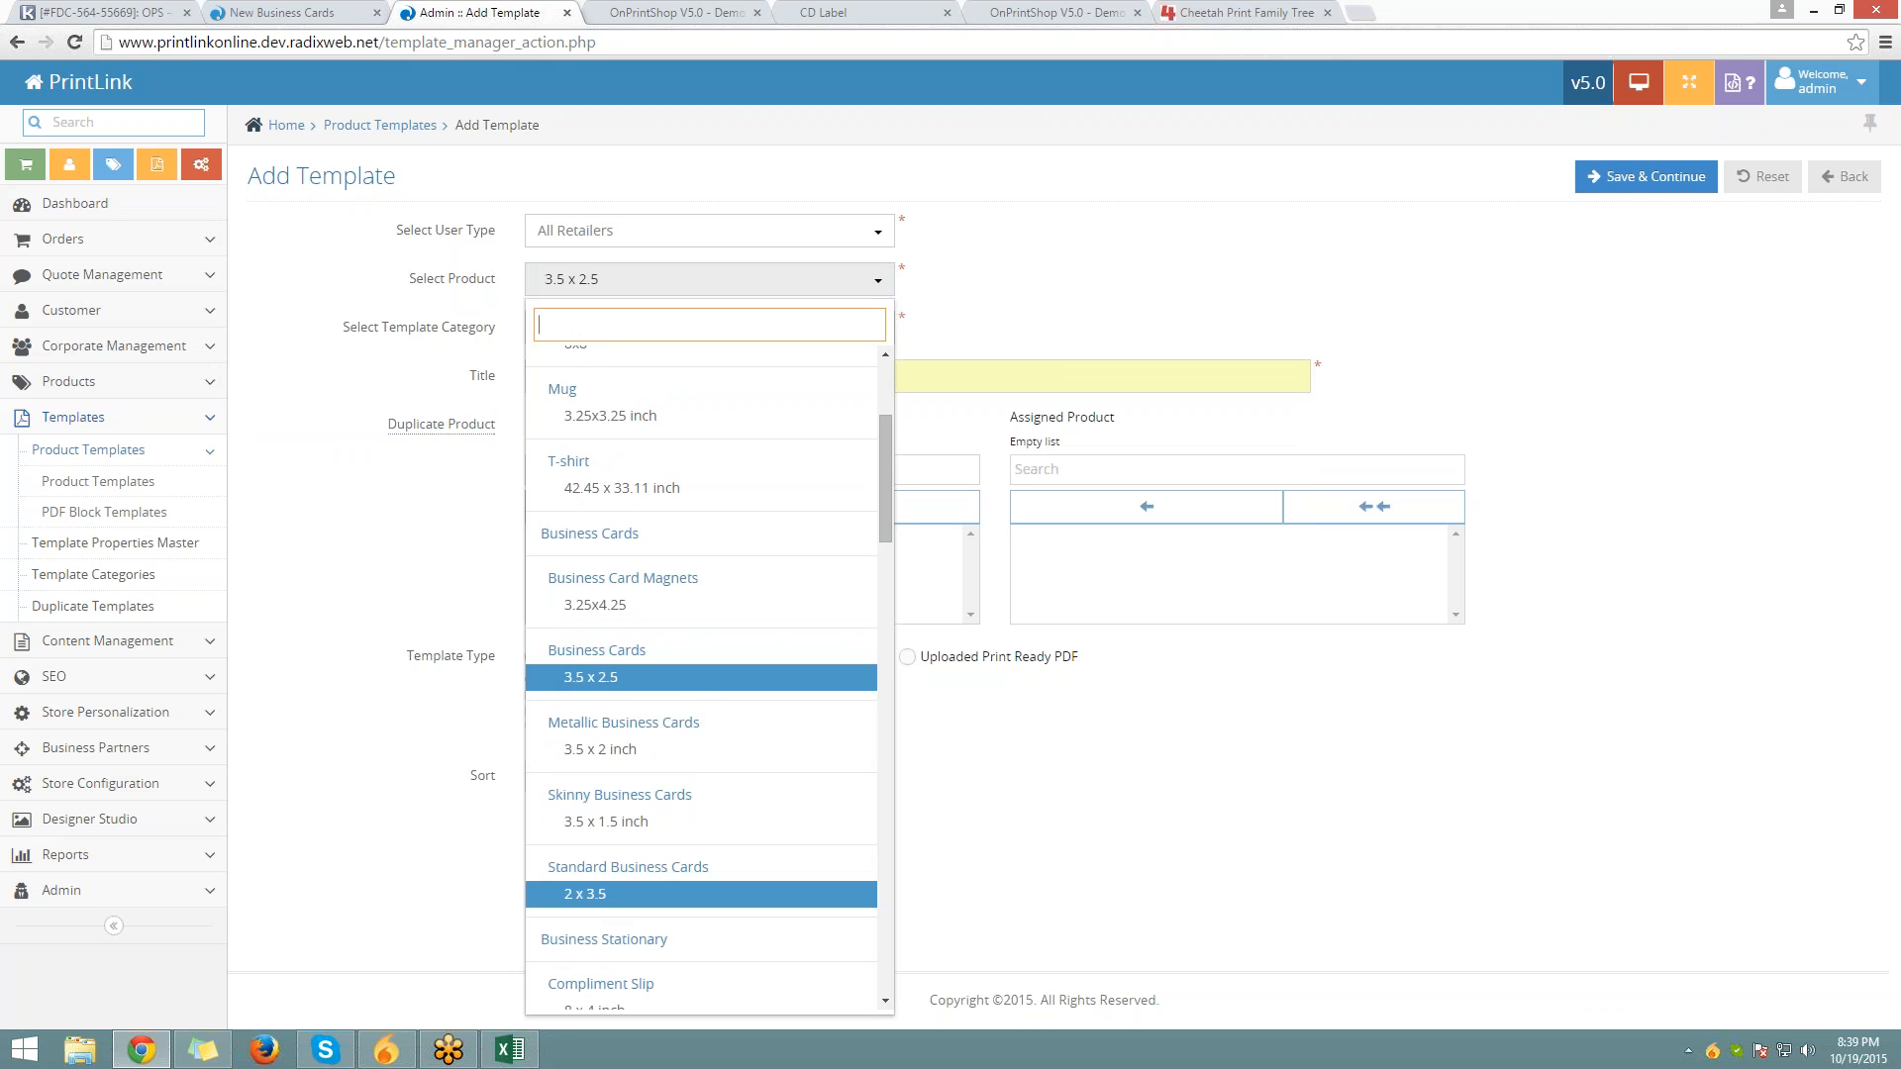
{"action": "scroll", "coordinate": [614, 872], "scroll_direction": "down", "scroll_amount": 5}
{"action": "scroll", "coordinate": [620, 812], "scroll_direction": "down", "scroll_amount": 5}
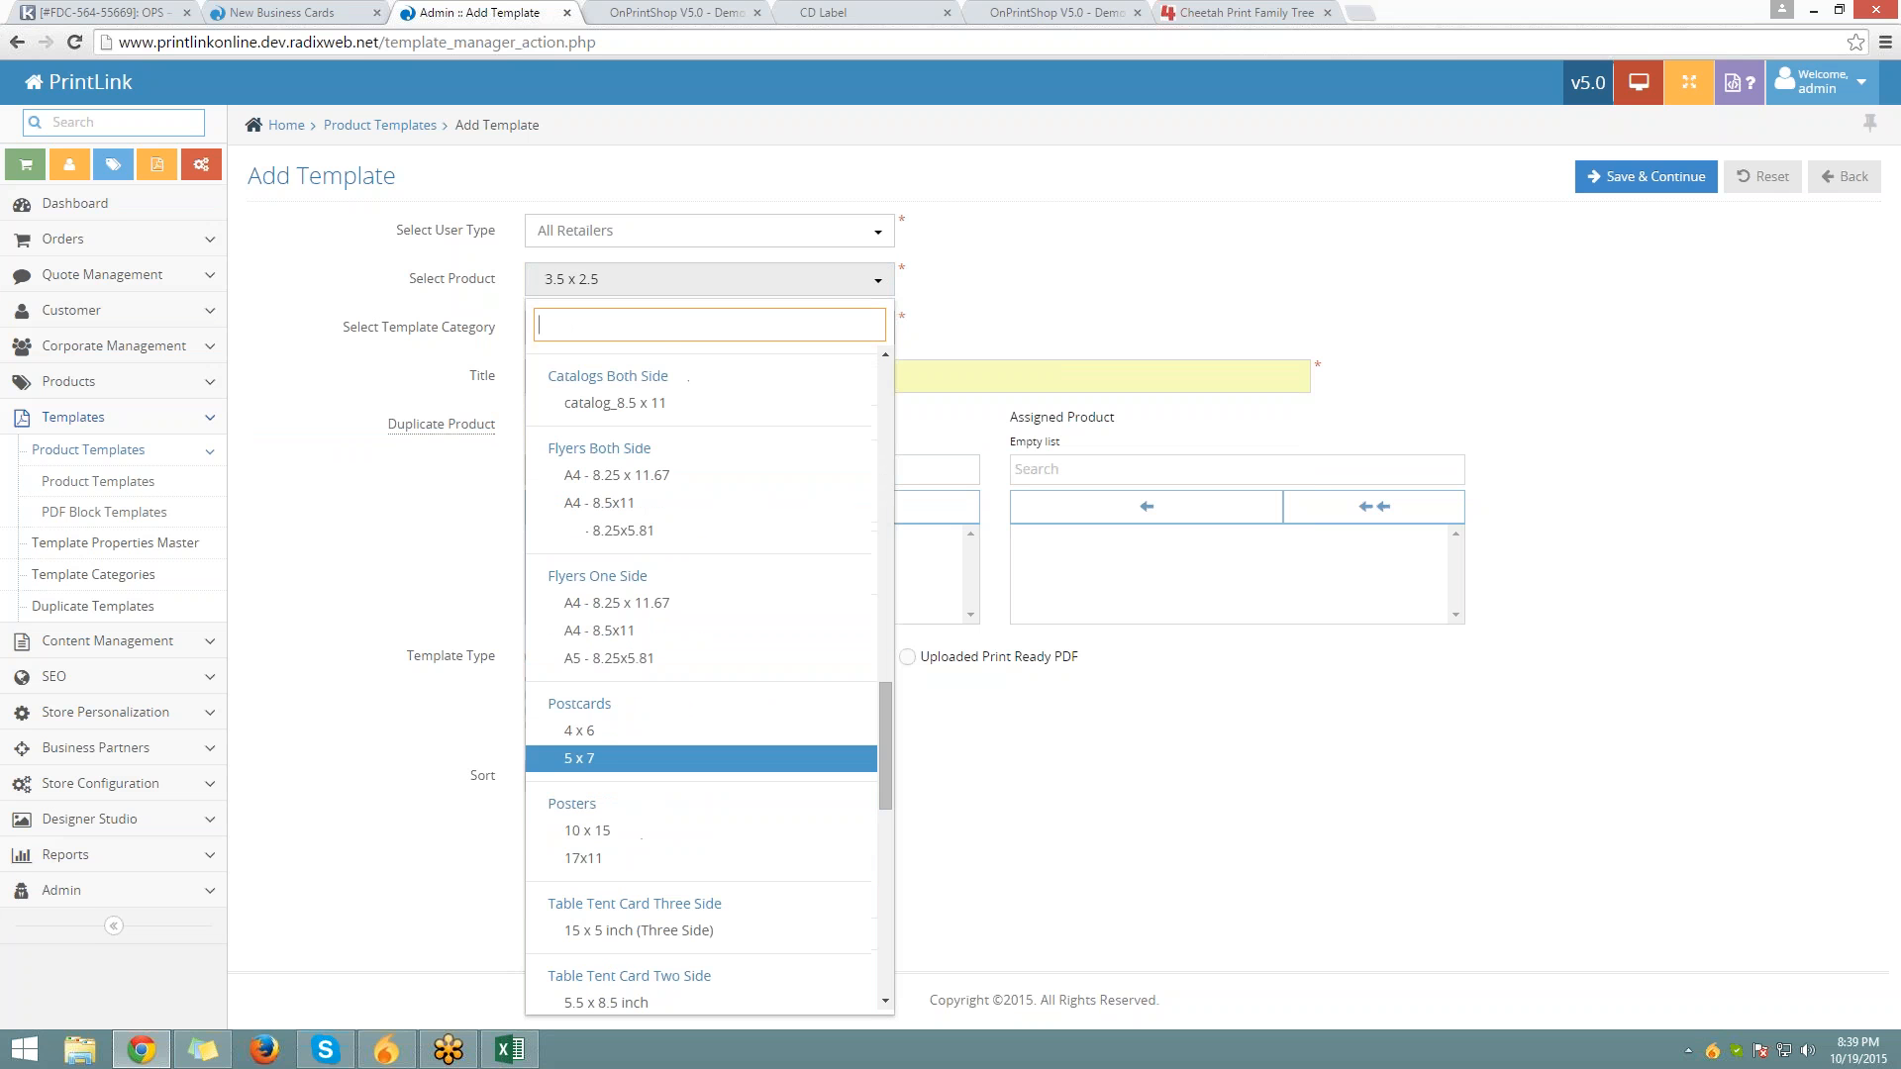
{"action": "left_click", "coordinate": [612, 603]}
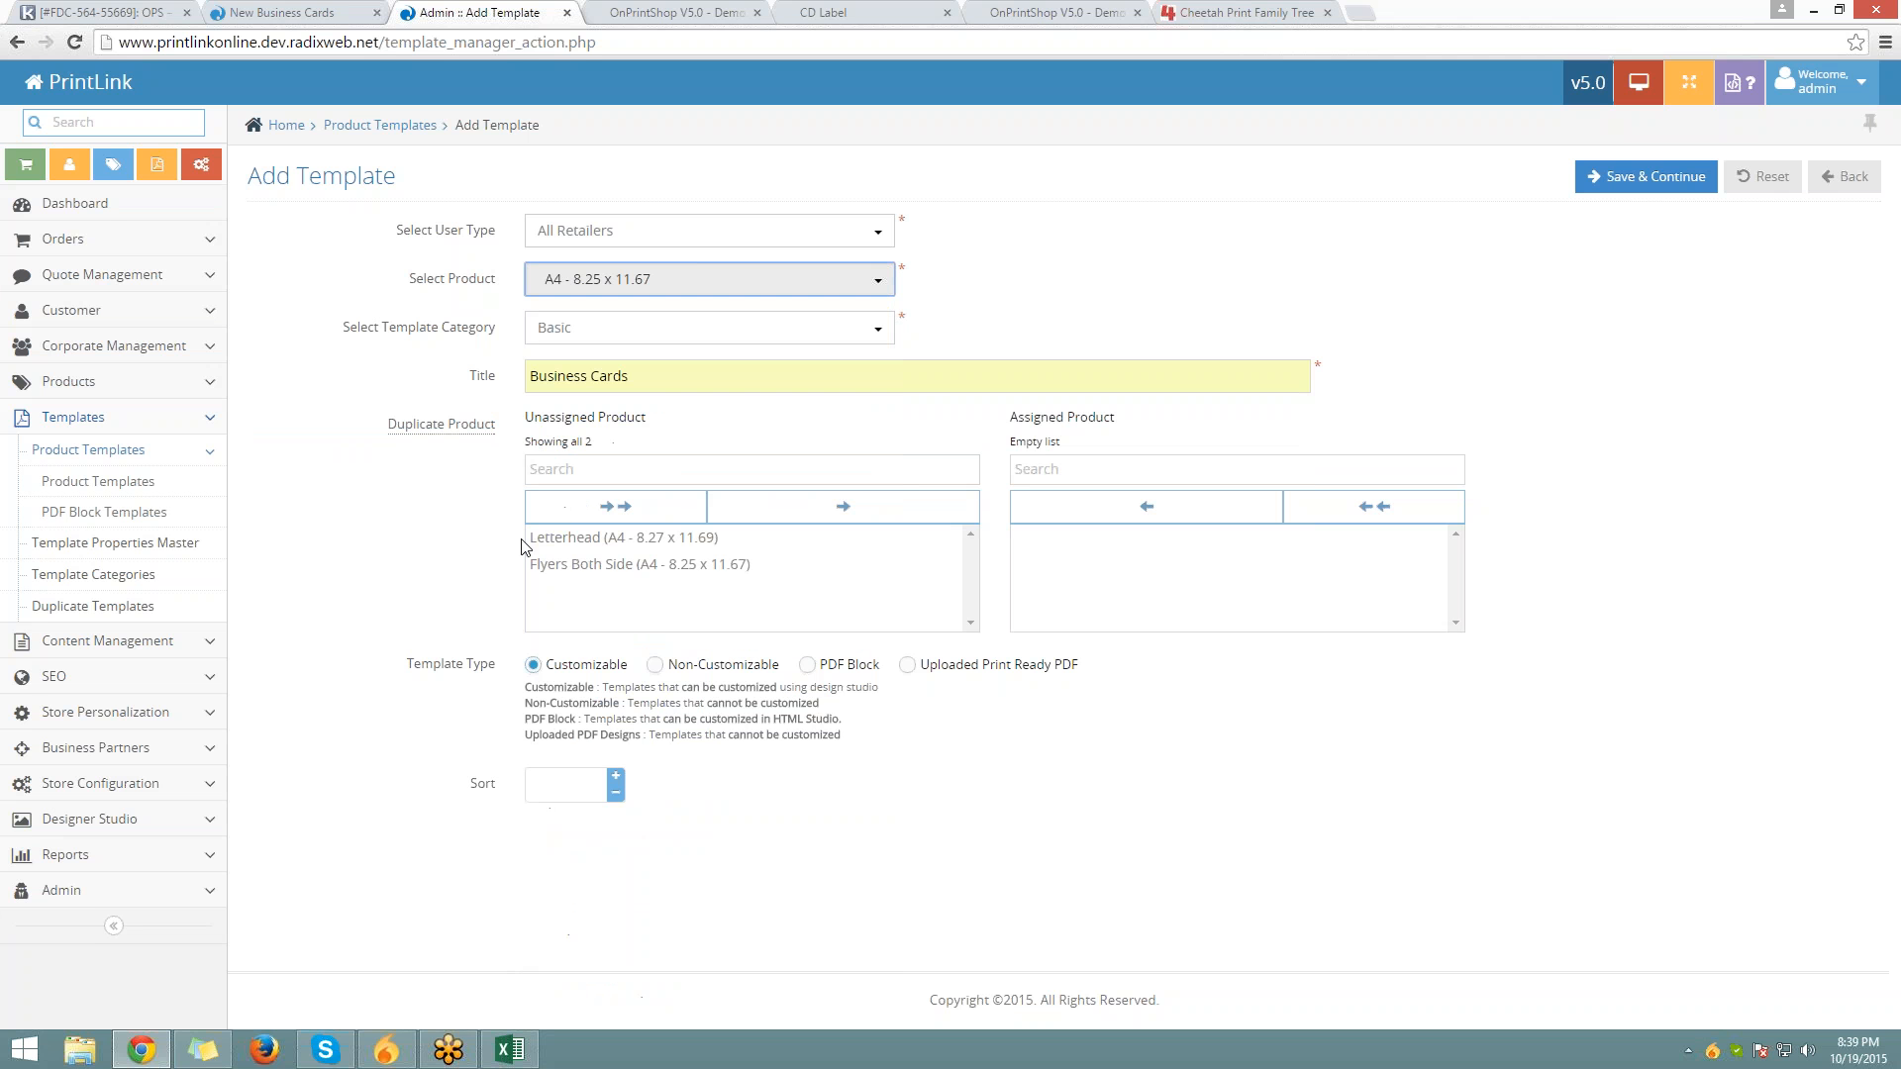
{"action": "left_click", "coordinate": [551, 539]}
{"action": "left_click", "coordinate": [571, 566]}
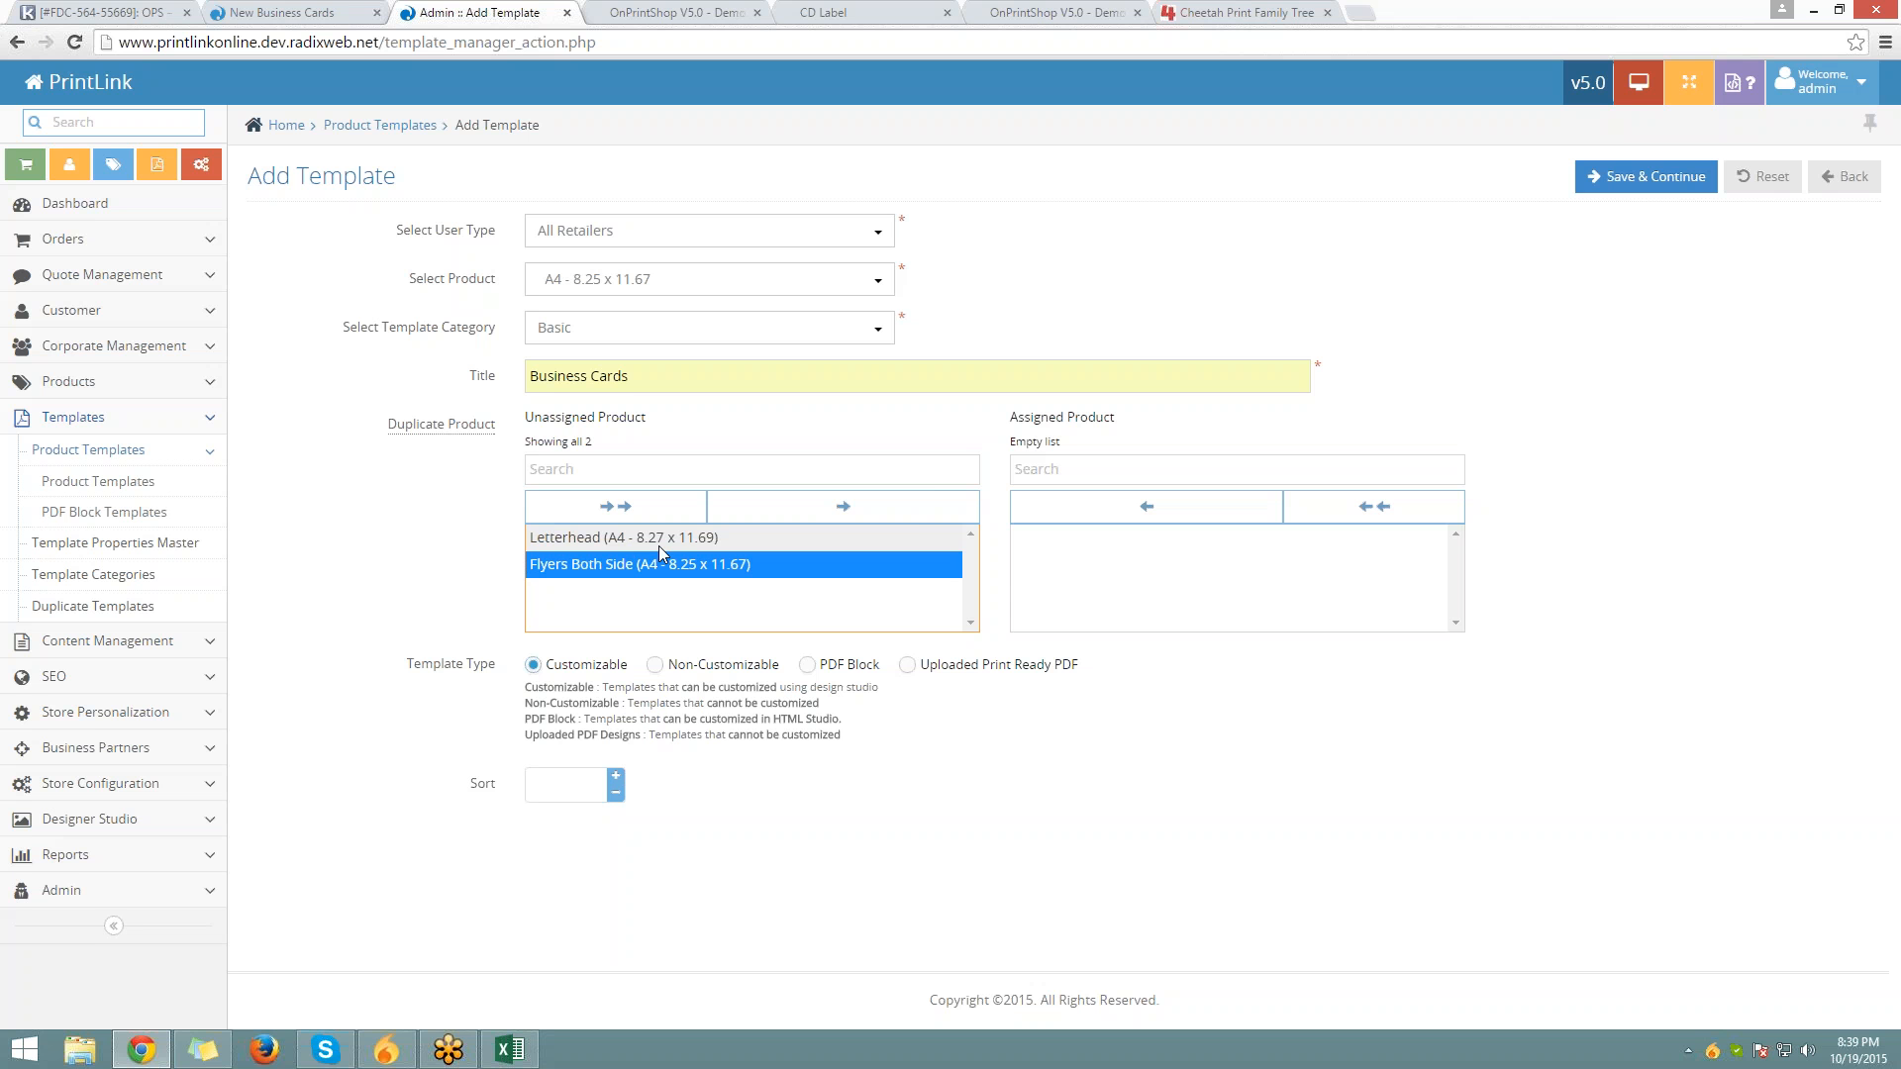
Browse the template's product list and close it without changing the selection
{"action": "left_click", "coordinate": [654, 287]}
{"action": "scroll", "coordinate": [703, 673], "scroll_direction": "up", "scroll_amount": 5}
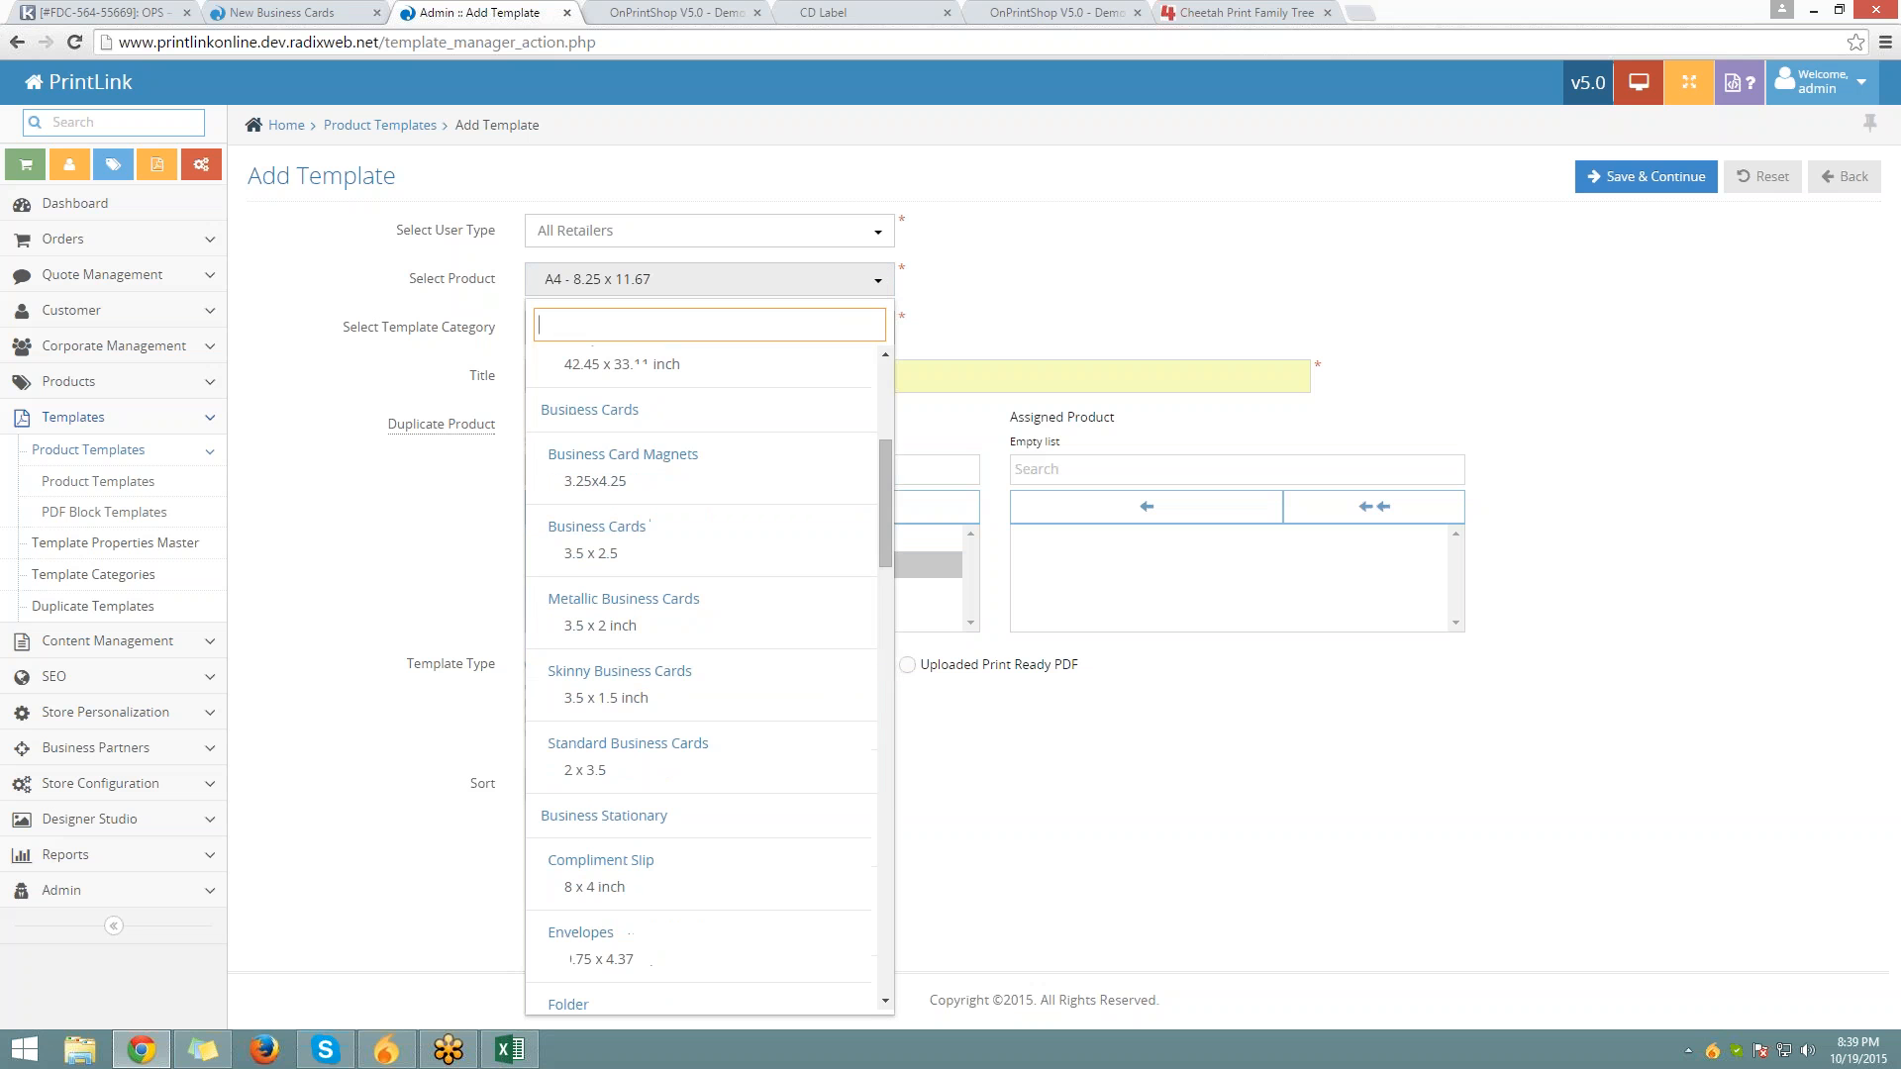
{"action": "scroll", "coordinate": [650, 613], "scroll_direction": "up", "scroll_amount": 4}
{"action": "scroll", "coordinate": [649, 679], "scroll_direction": "down", "scroll_amount": 6}
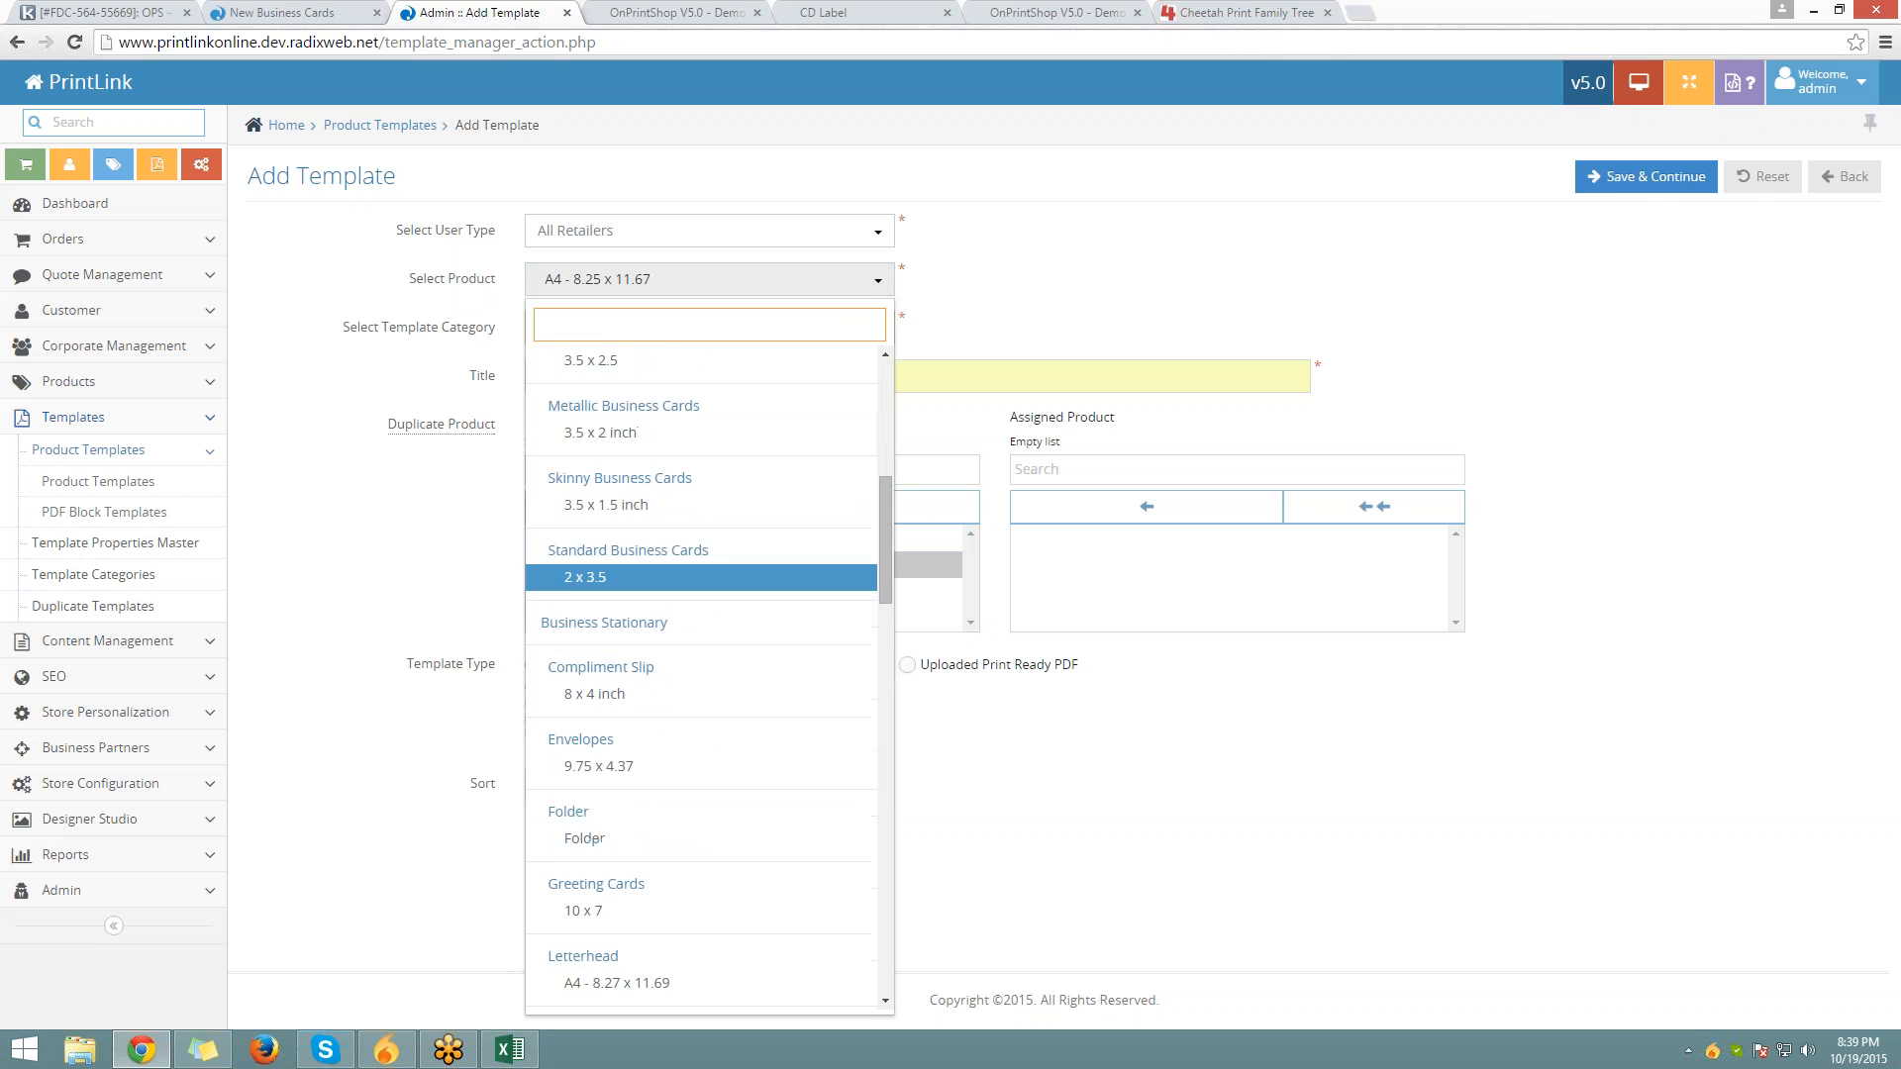
{"action": "scroll", "coordinate": [597, 838], "scroll_direction": "down", "scroll_amount": 2}
{"action": "scroll", "coordinate": [628, 552], "scroll_direction": "up", "scroll_amount": 2}
{"action": "scroll", "coordinate": [627, 444], "scroll_direction": "up", "scroll_amount": 2}
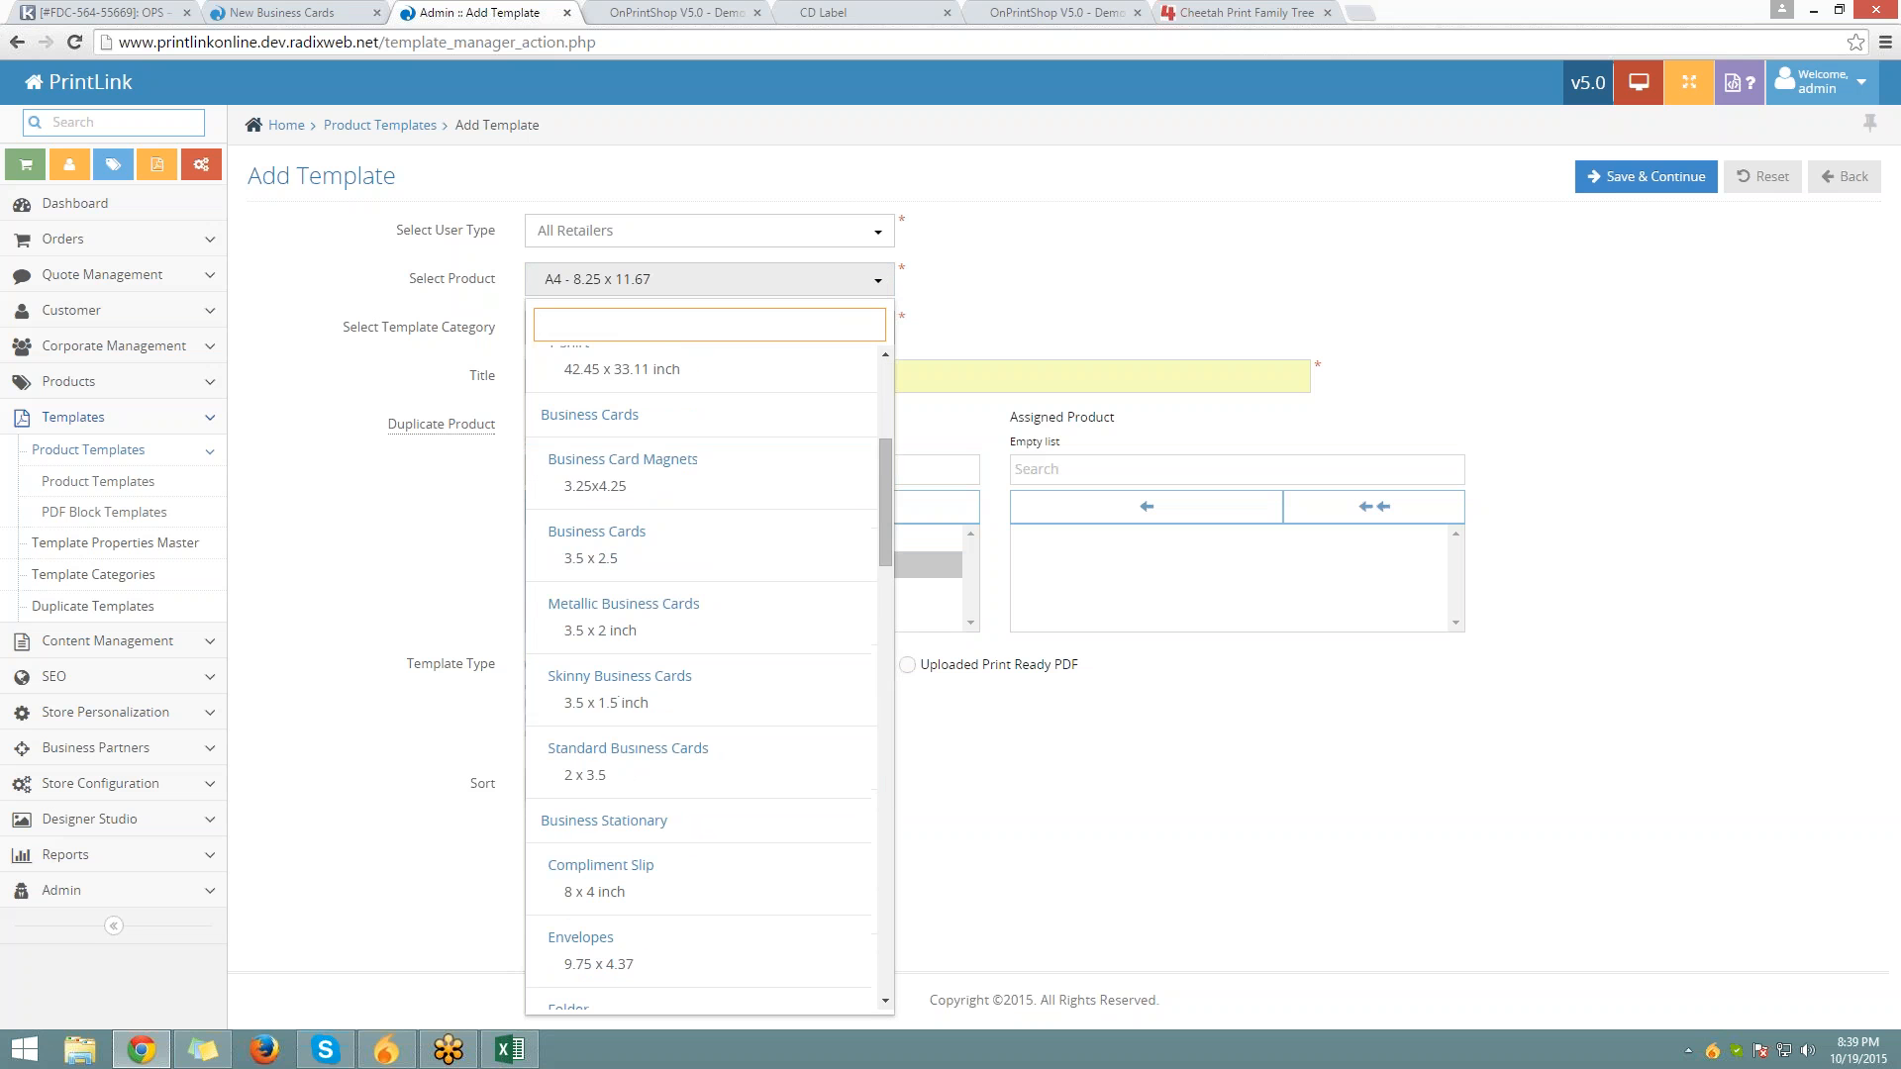
{"action": "scroll", "coordinate": [617, 482], "scroll_direction": "up", "scroll_amount": 1}
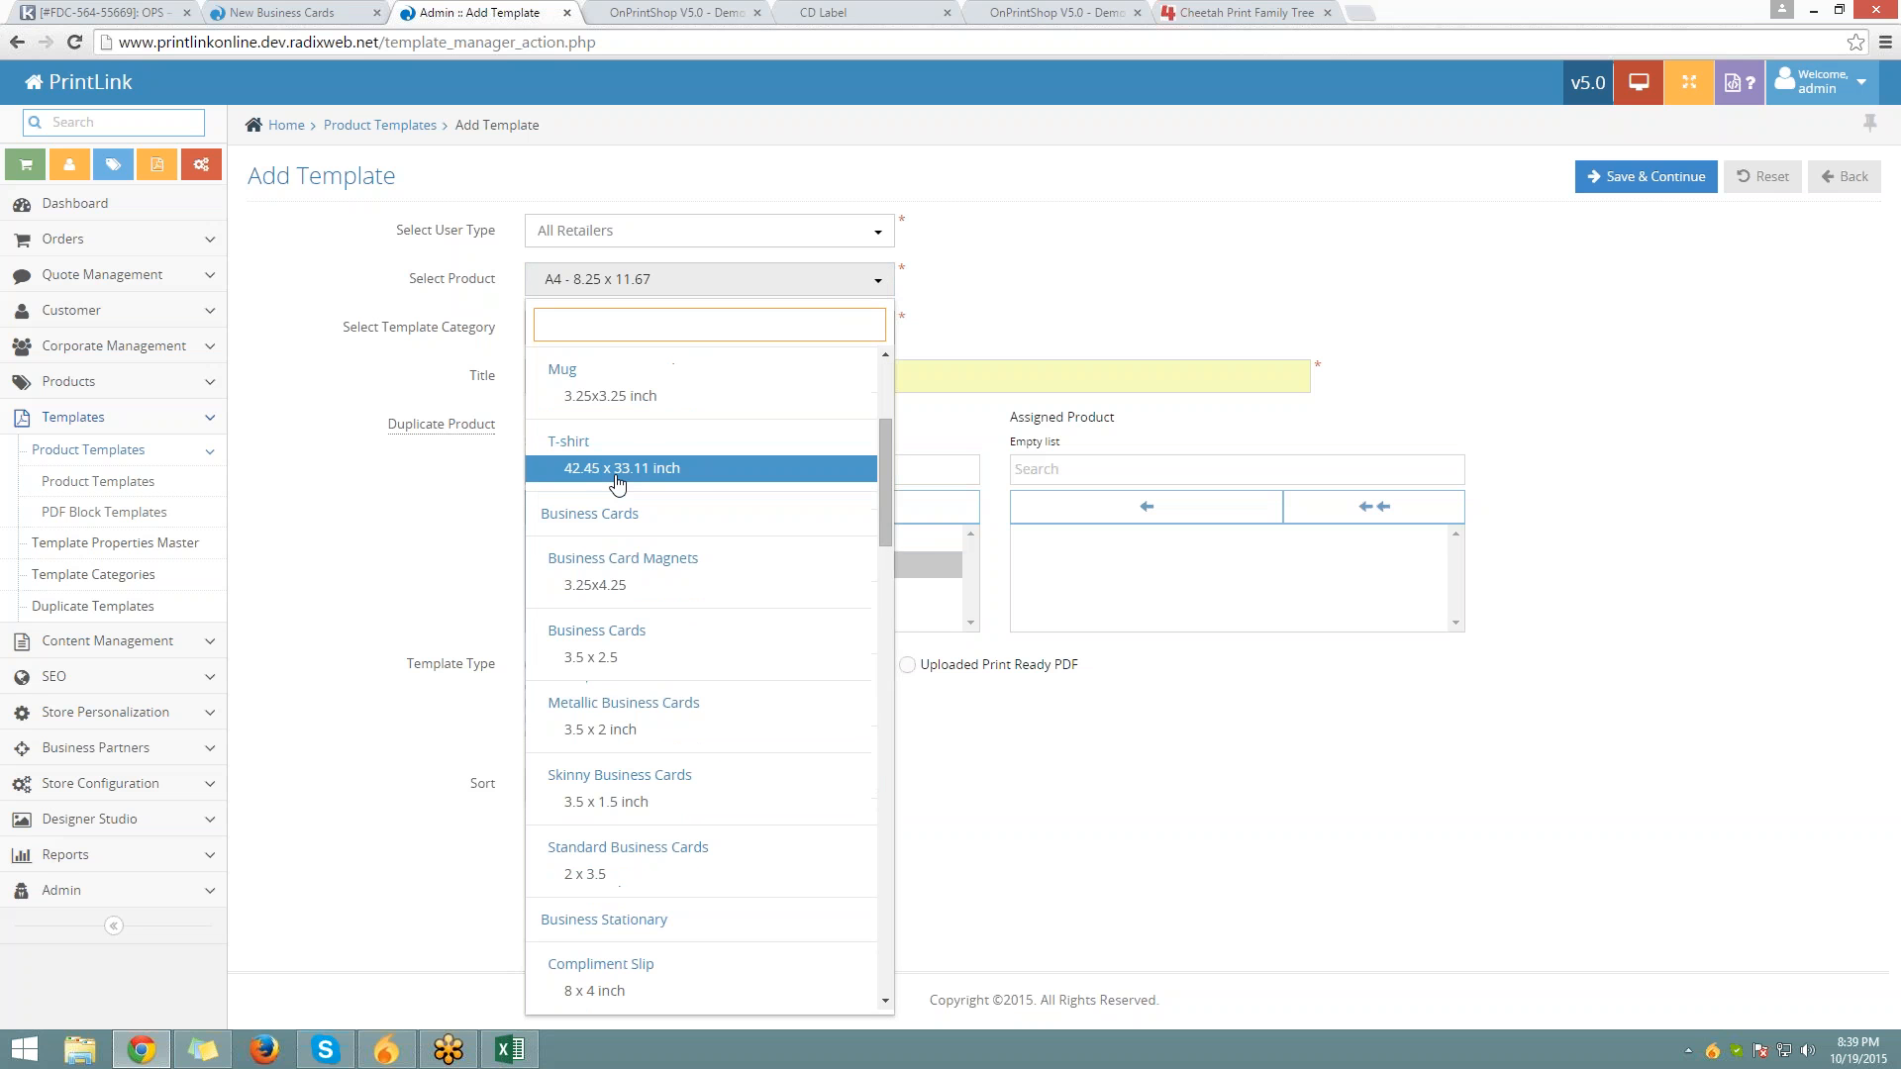
{"action": "left_click", "coordinate": [622, 680]}
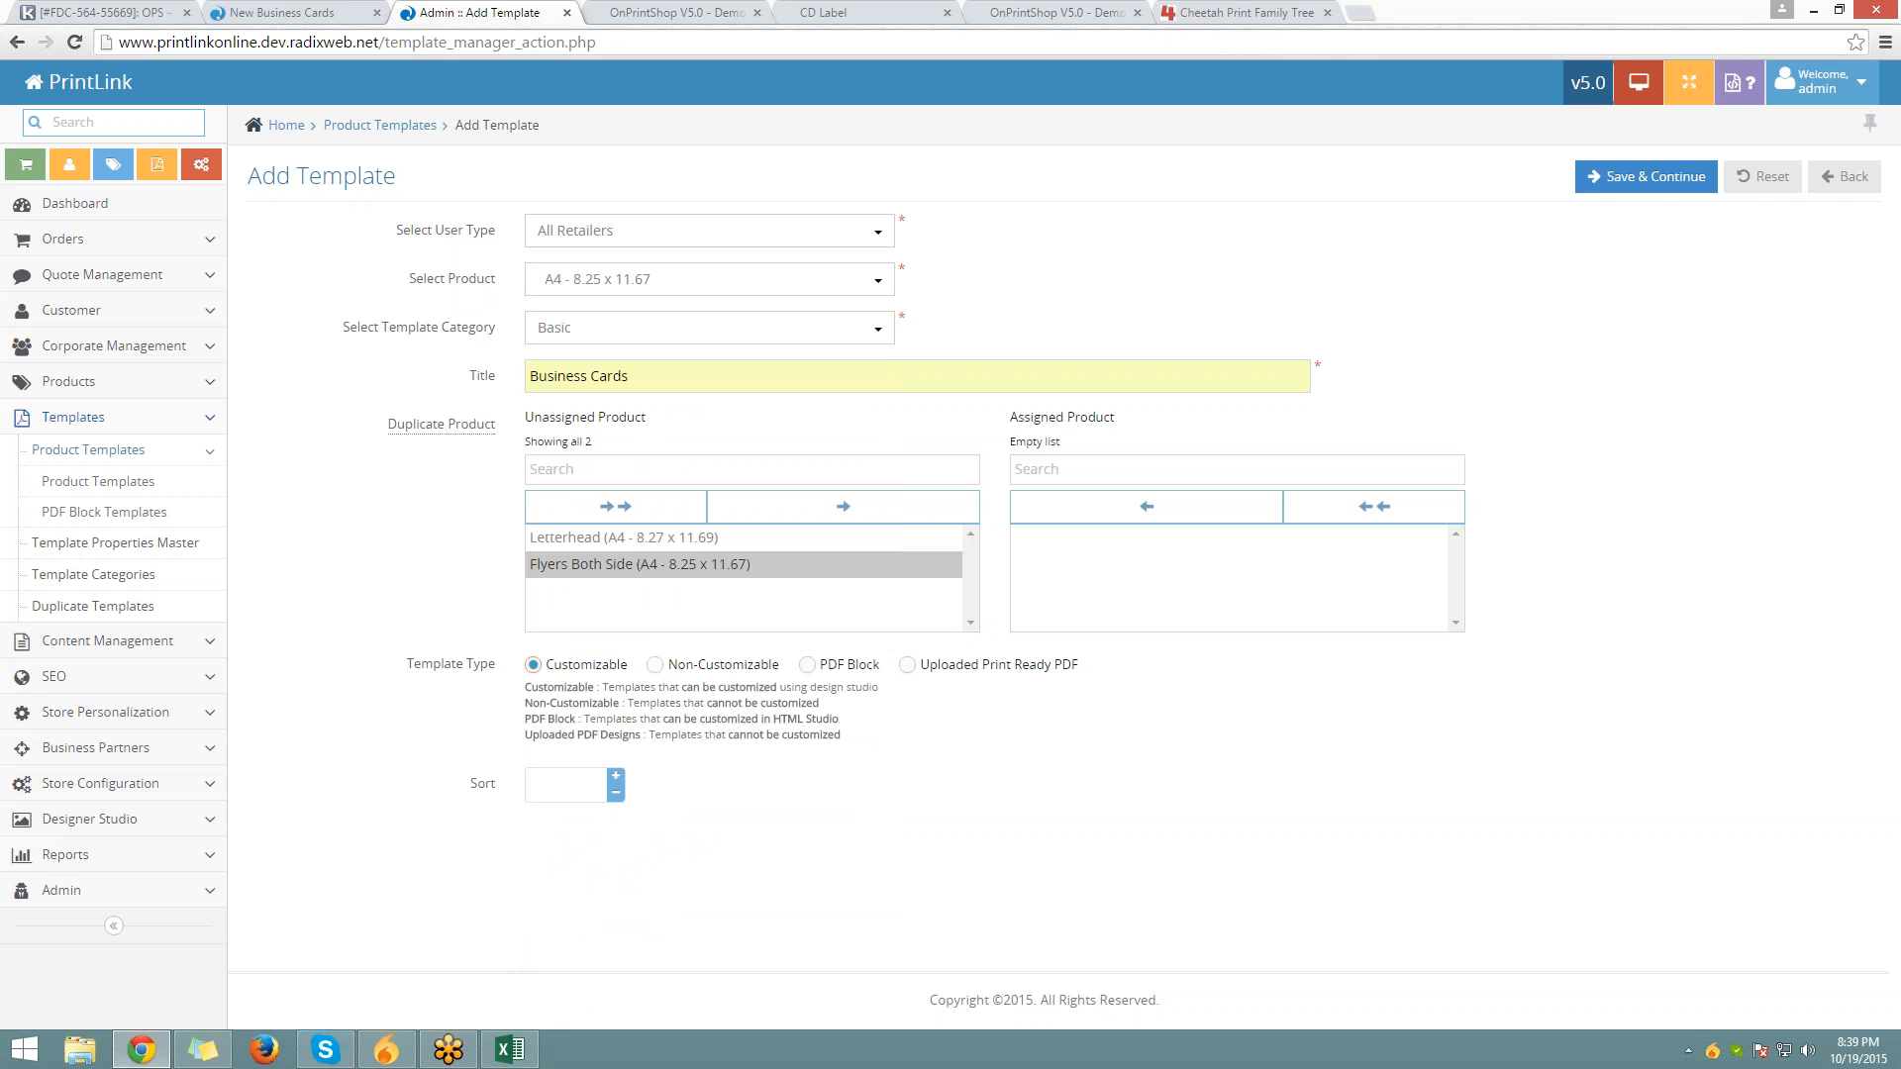
Choose the 3.5 x 2.5 product from the Business Cards group
{"action": "left_click", "coordinate": [663, 327]}
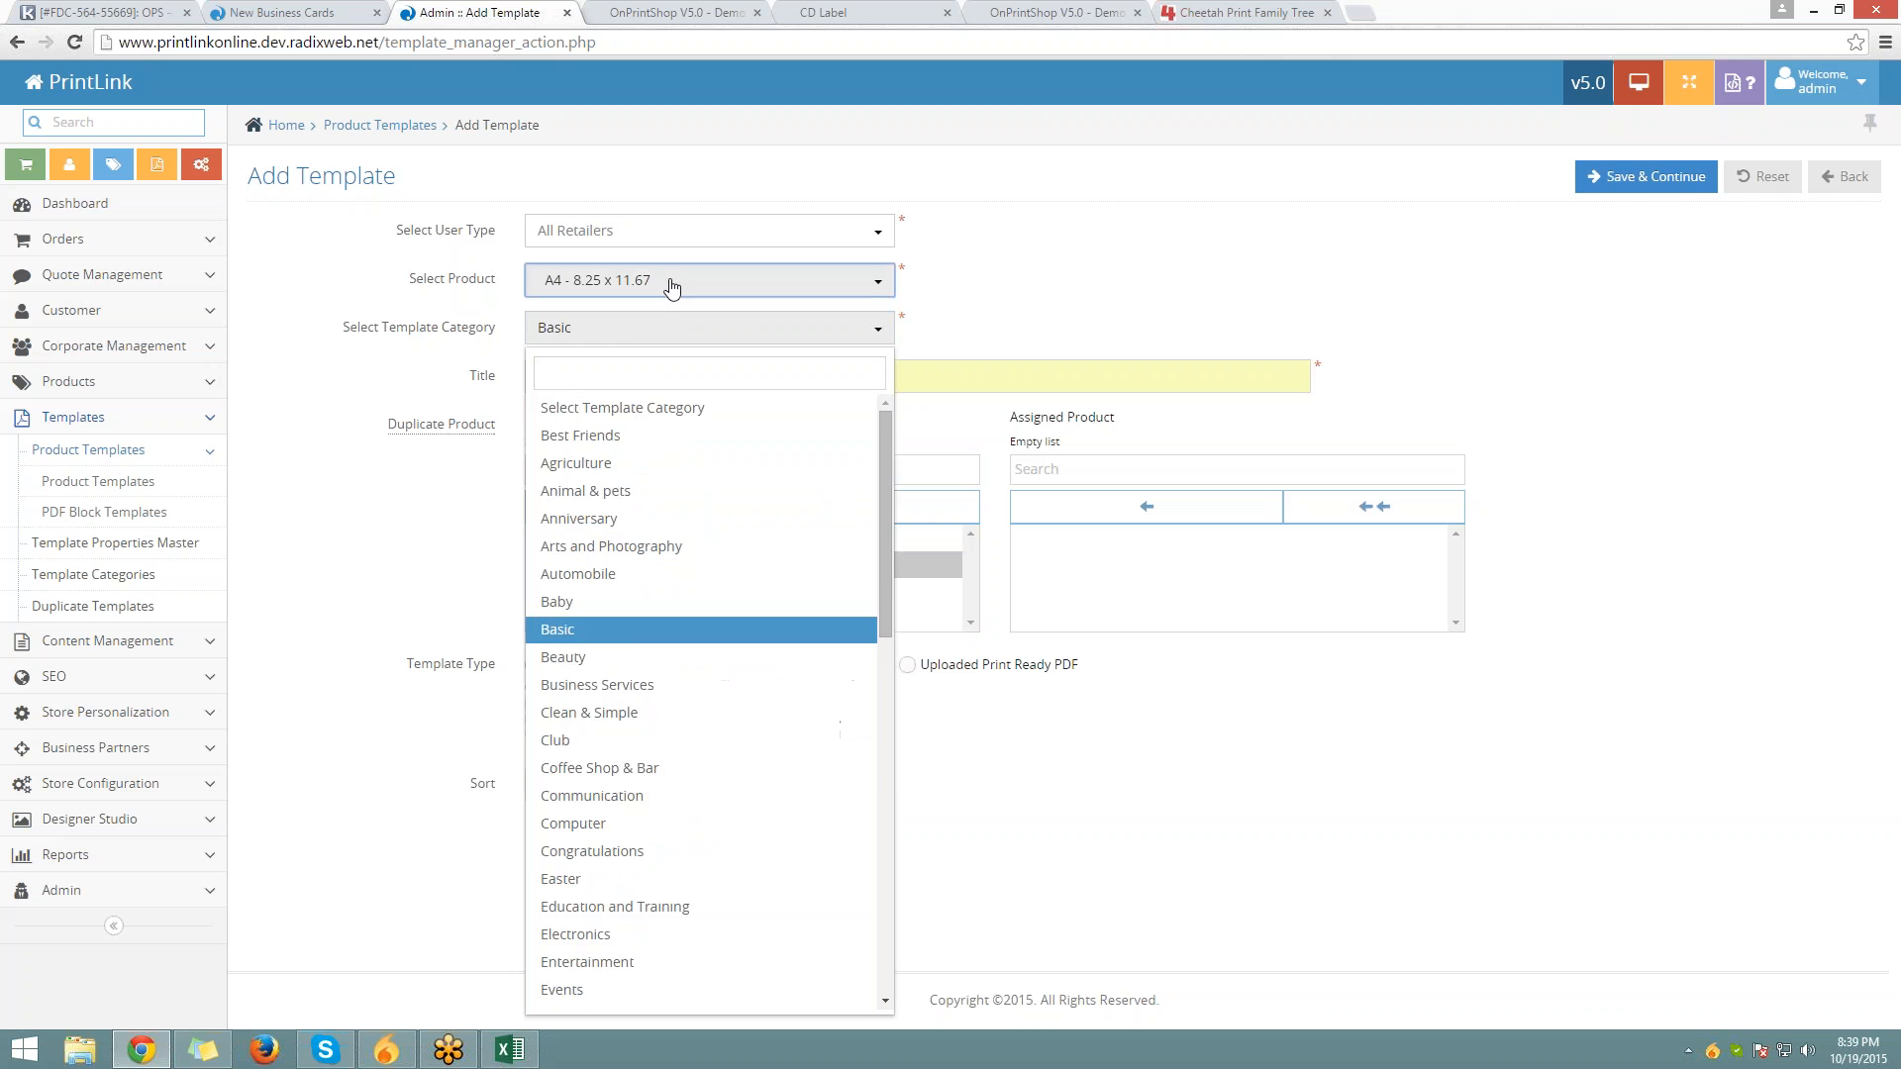
{"action": "left_click", "coordinate": [666, 284]}
{"action": "scroll", "coordinate": [671, 536], "scroll_direction": "up", "scroll_amount": 7}
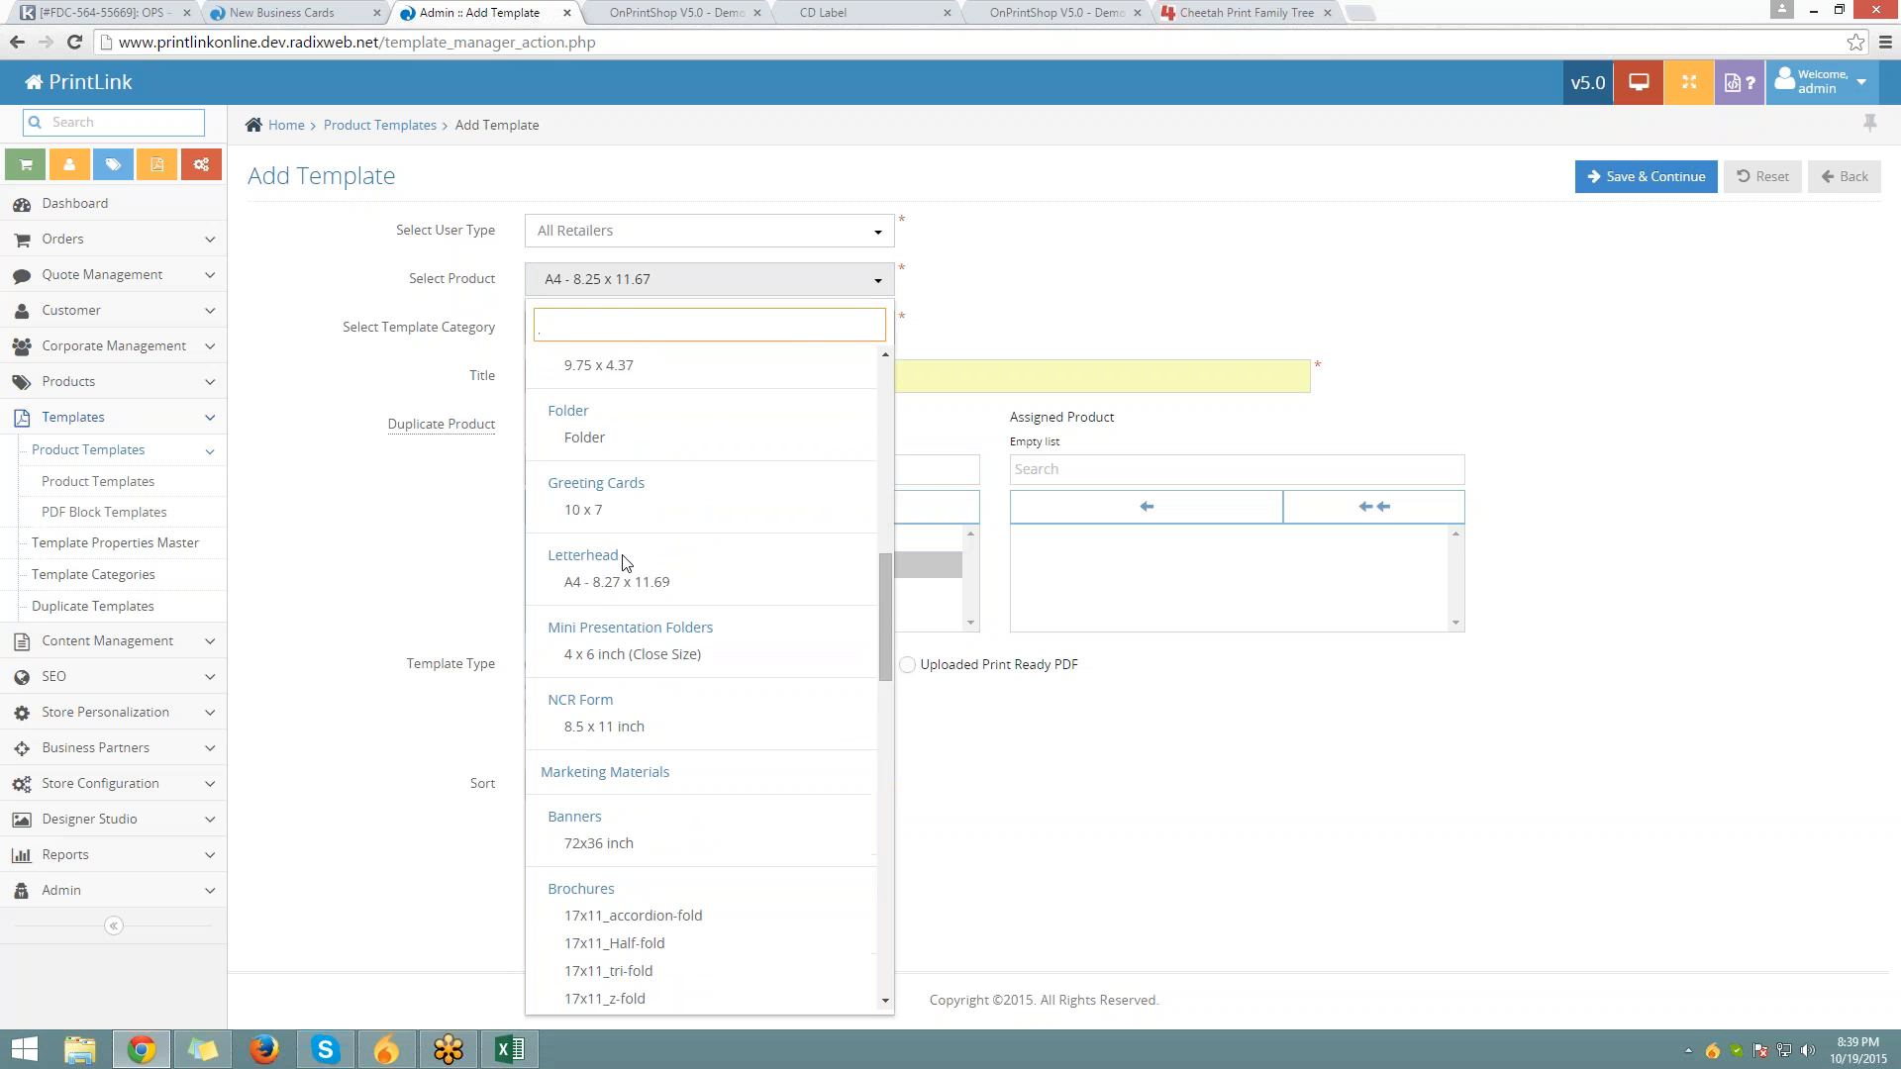
{"action": "scroll", "coordinate": [607, 496], "scroll_direction": "up", "scroll_amount": 4}
{"action": "scroll", "coordinate": [618, 498], "scroll_direction": "up", "scroll_amount": 2}
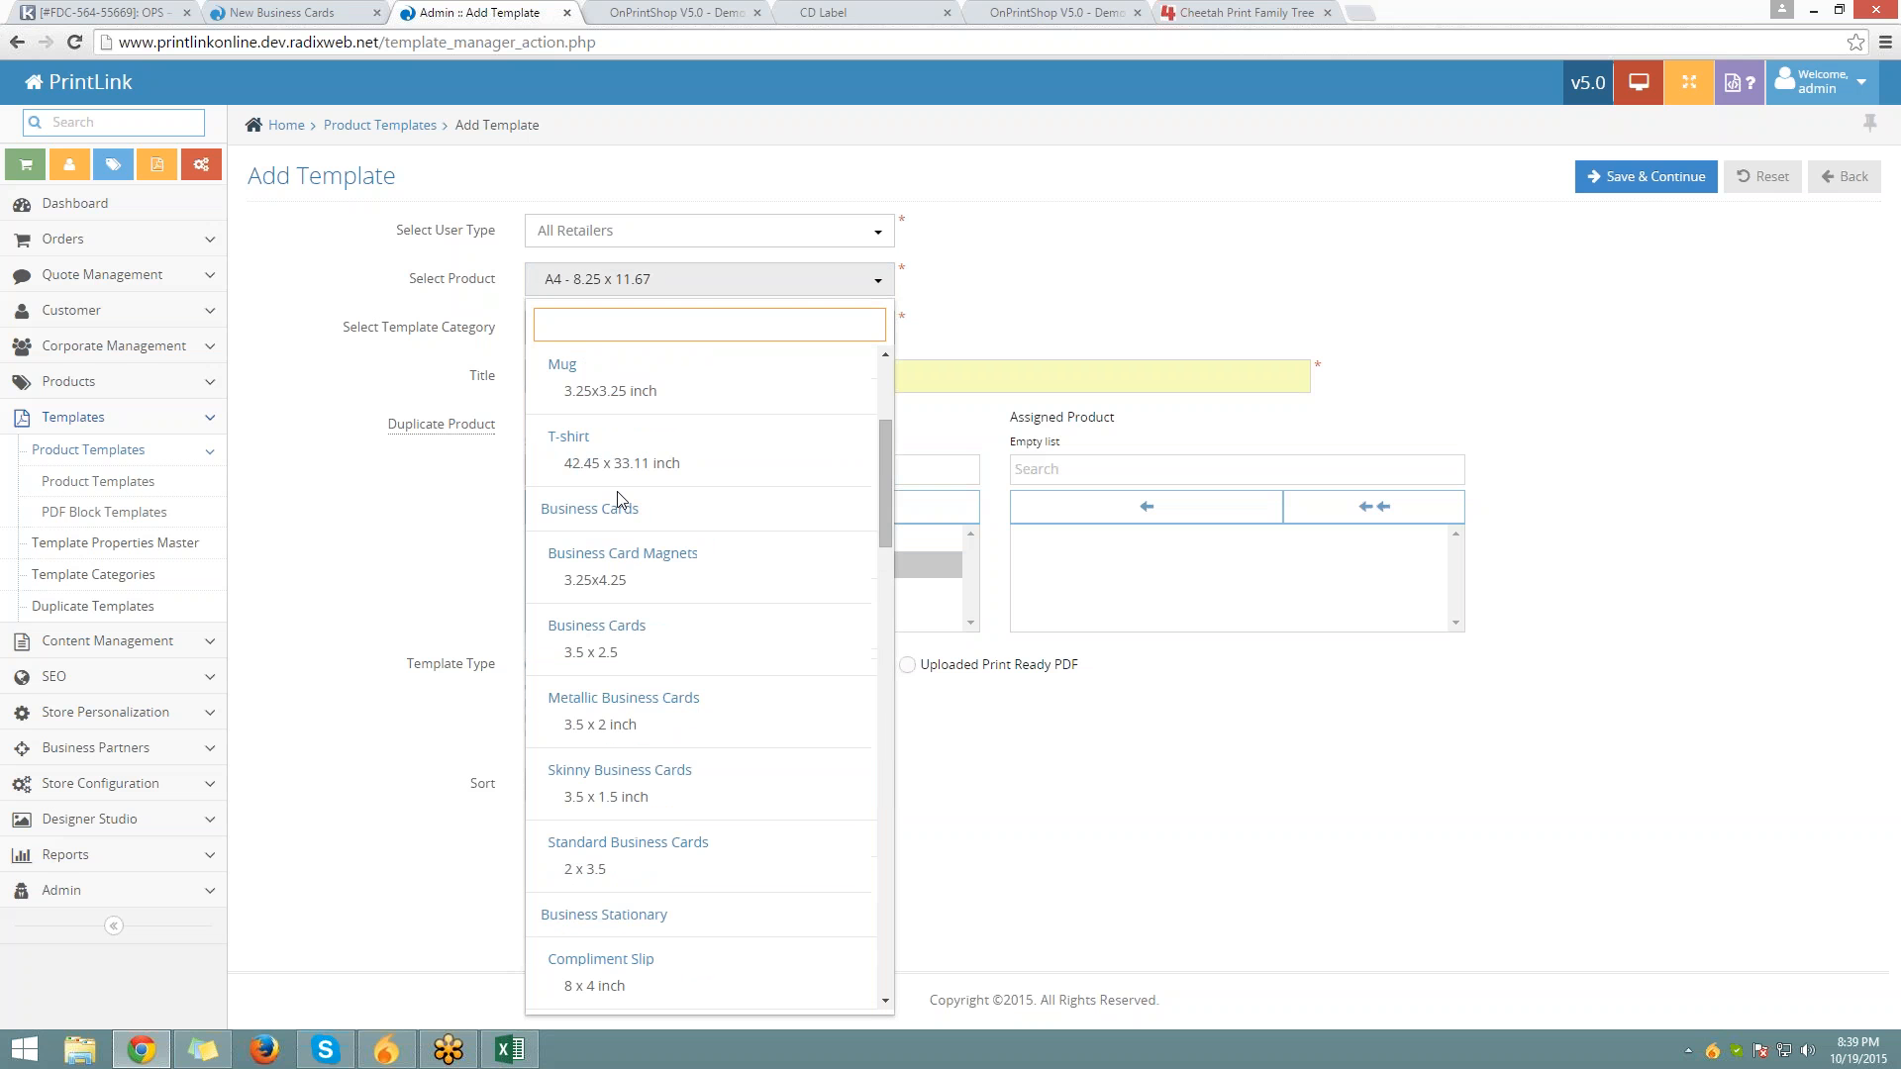
{"action": "left_click", "coordinate": [608, 652]}
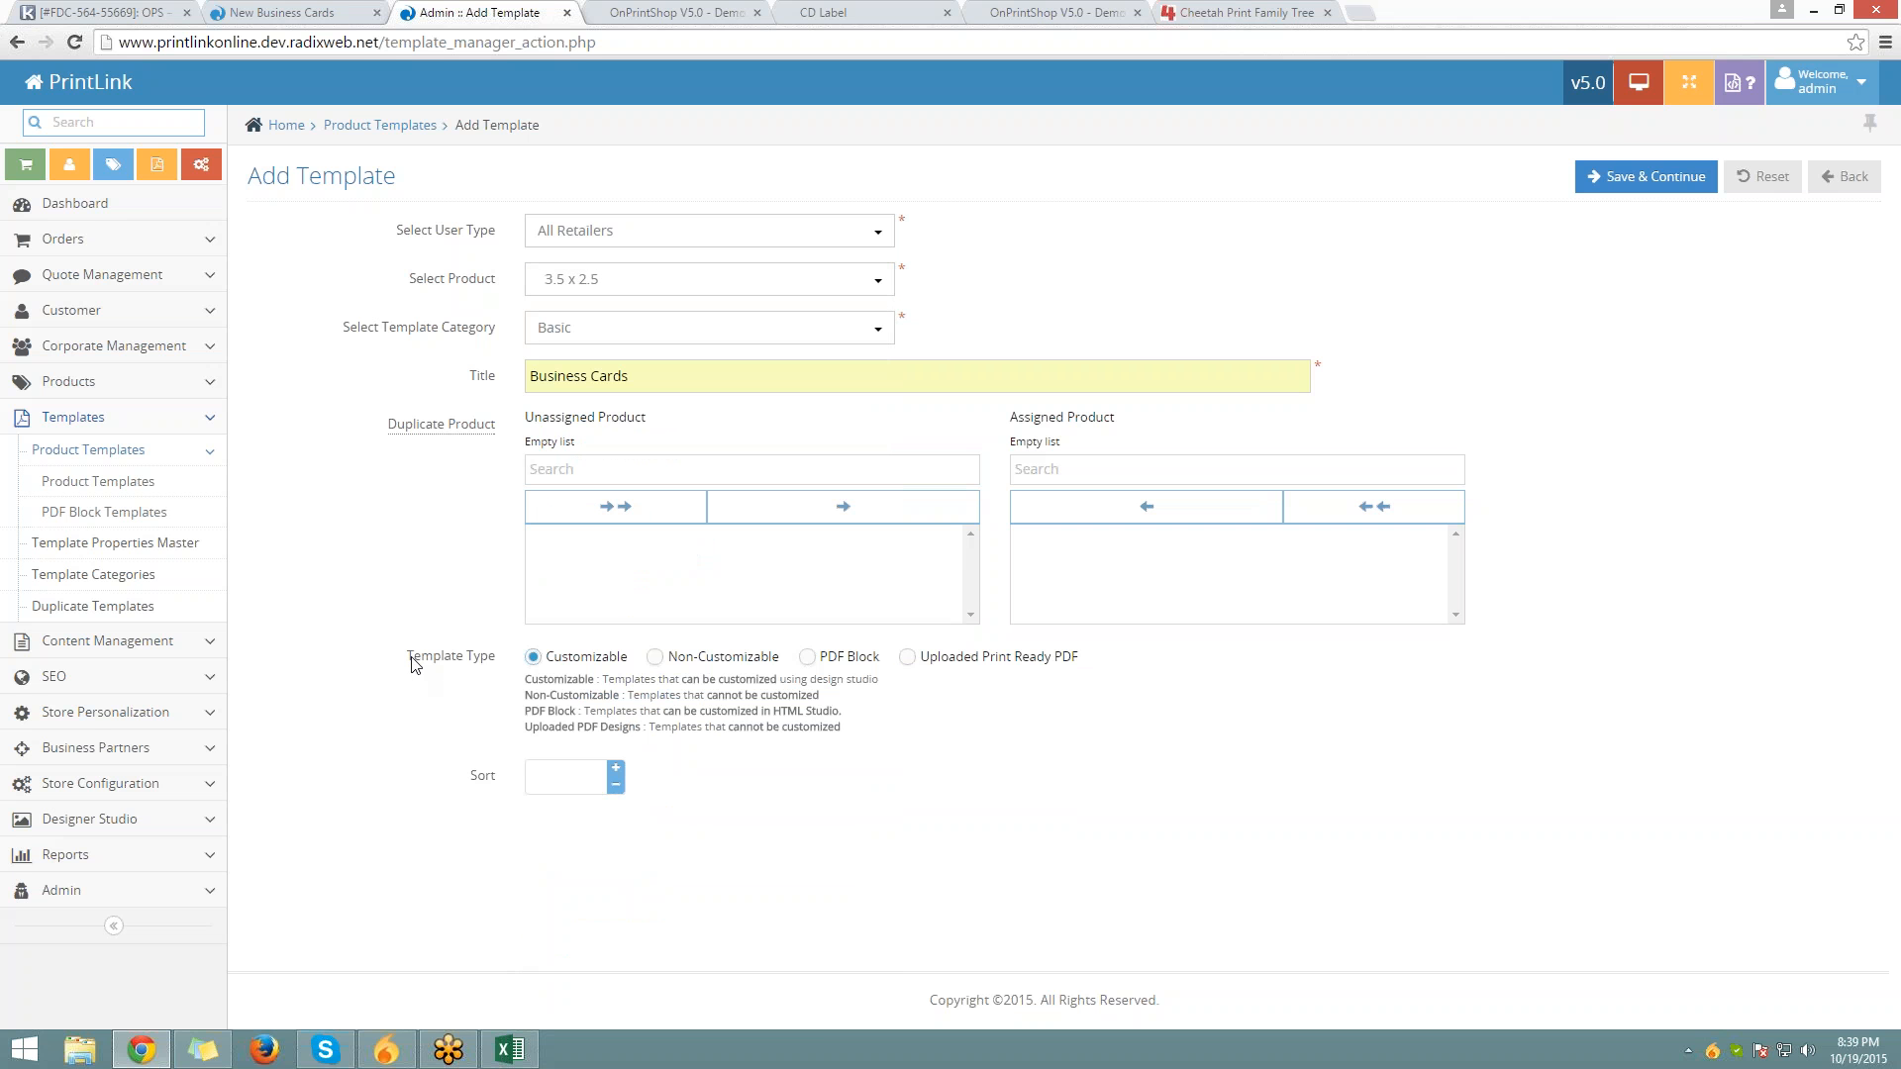
{"action": "left_click_drag", "start_coordinate": [407, 655], "coordinate": [509, 651]}
{"action": "left_click", "coordinate": [1878, 634]}
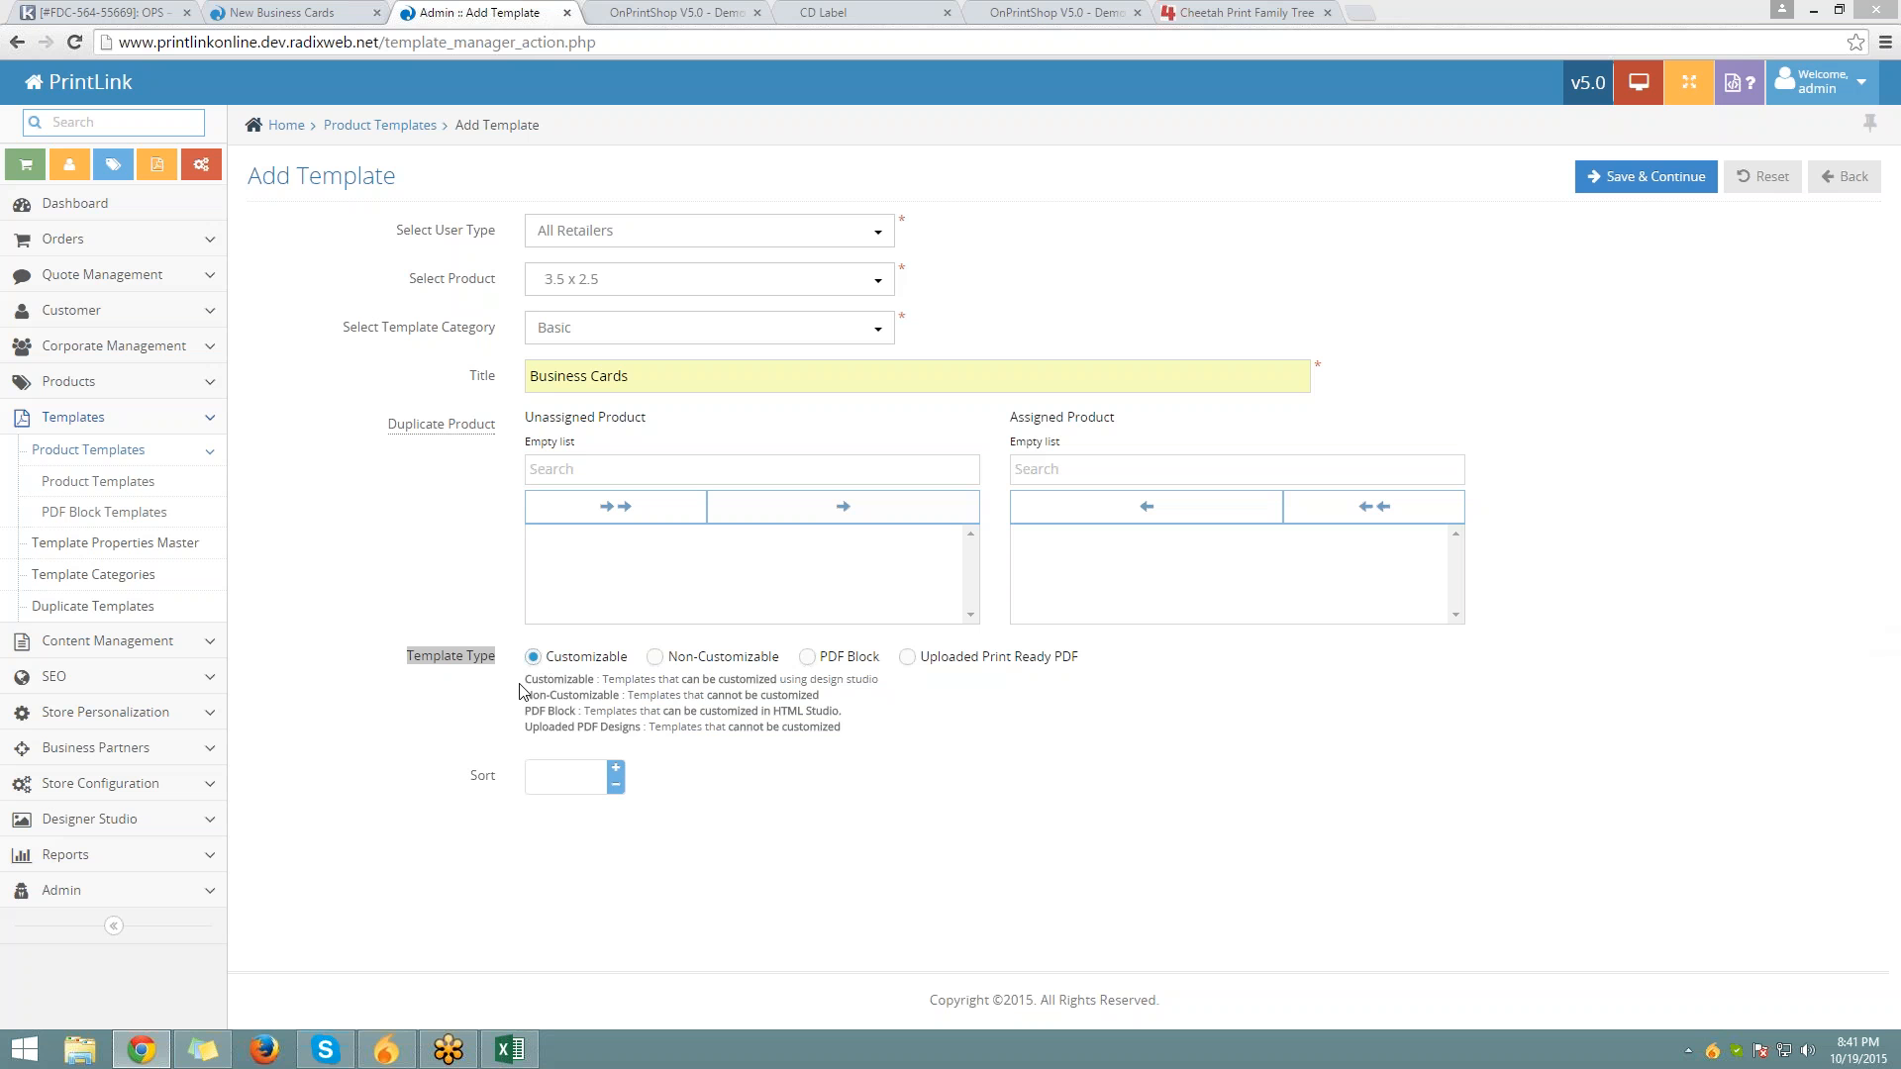
{"action": "left_click", "coordinate": [1300, 9]}
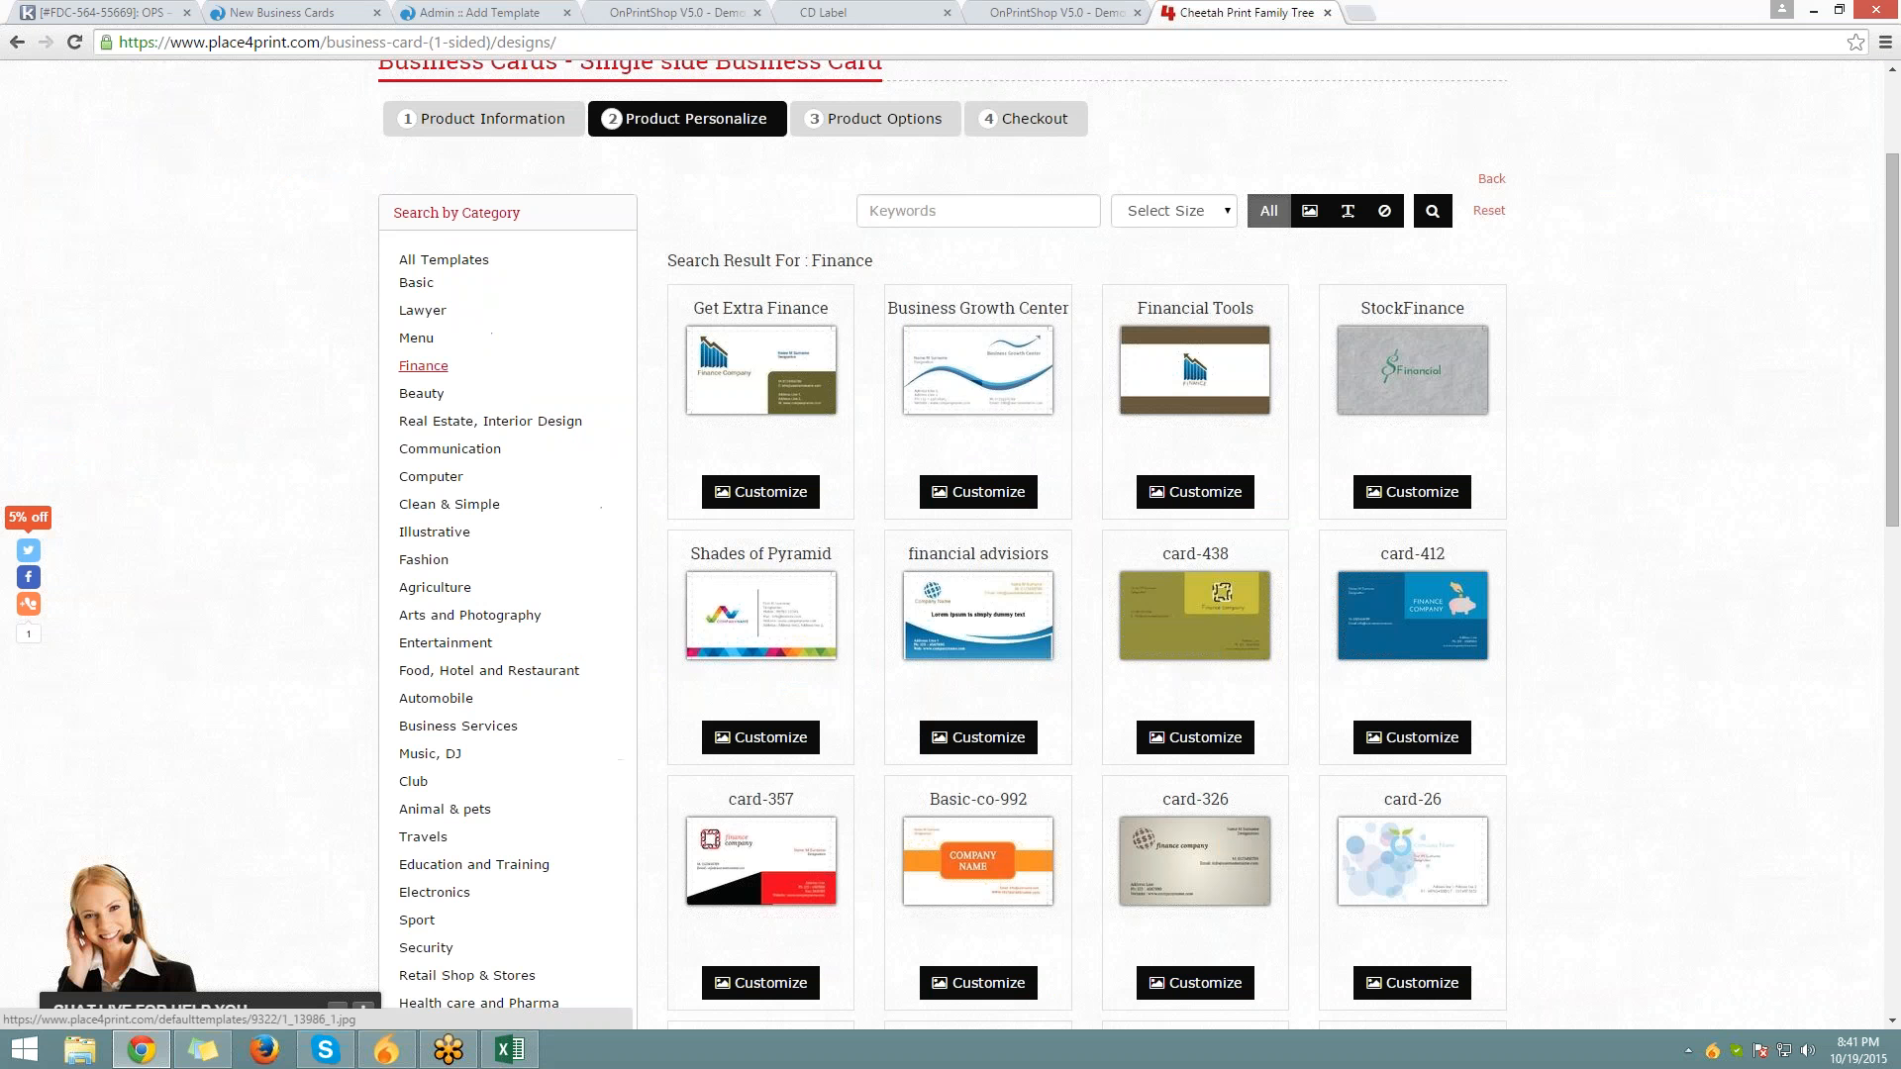
{"action": "left_click", "coordinate": [978, 369]}
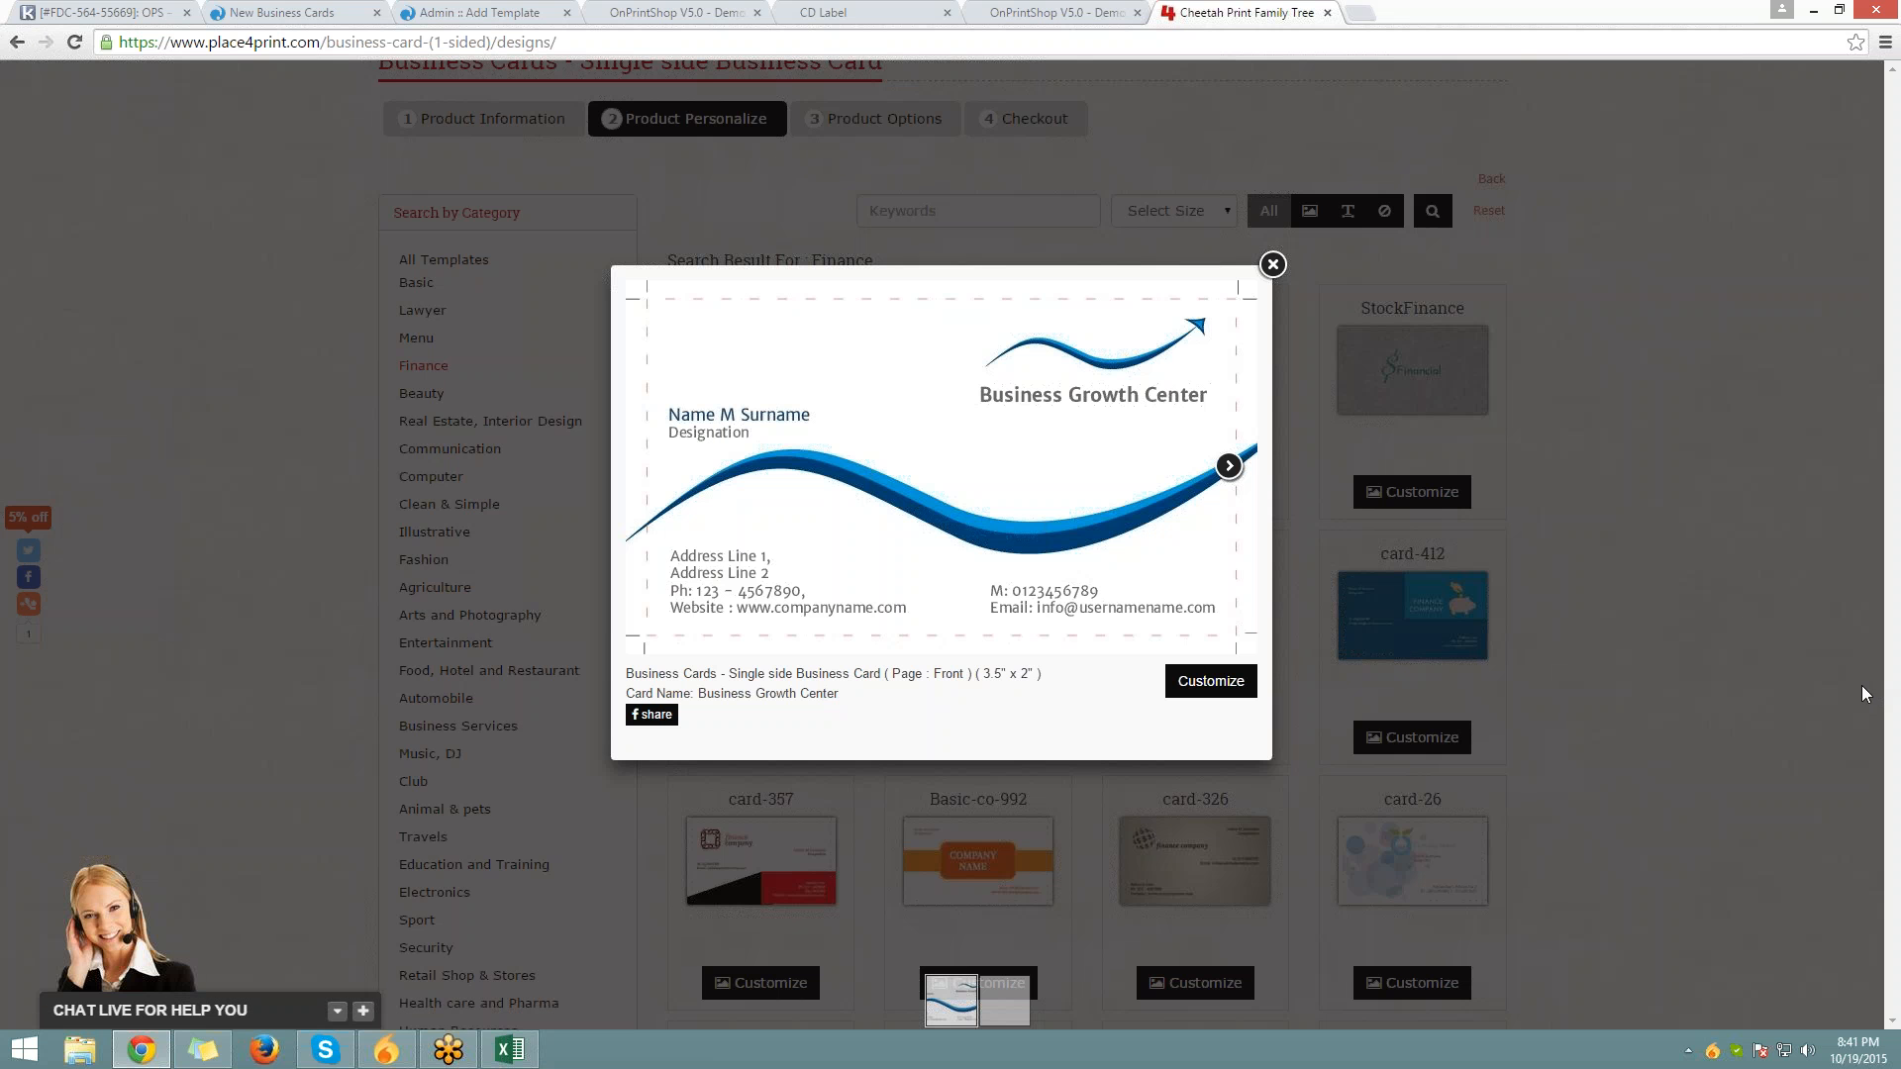
{"action": "left_click", "coordinate": [1274, 262]}
{"action": "left_click", "coordinate": [517, 12]}
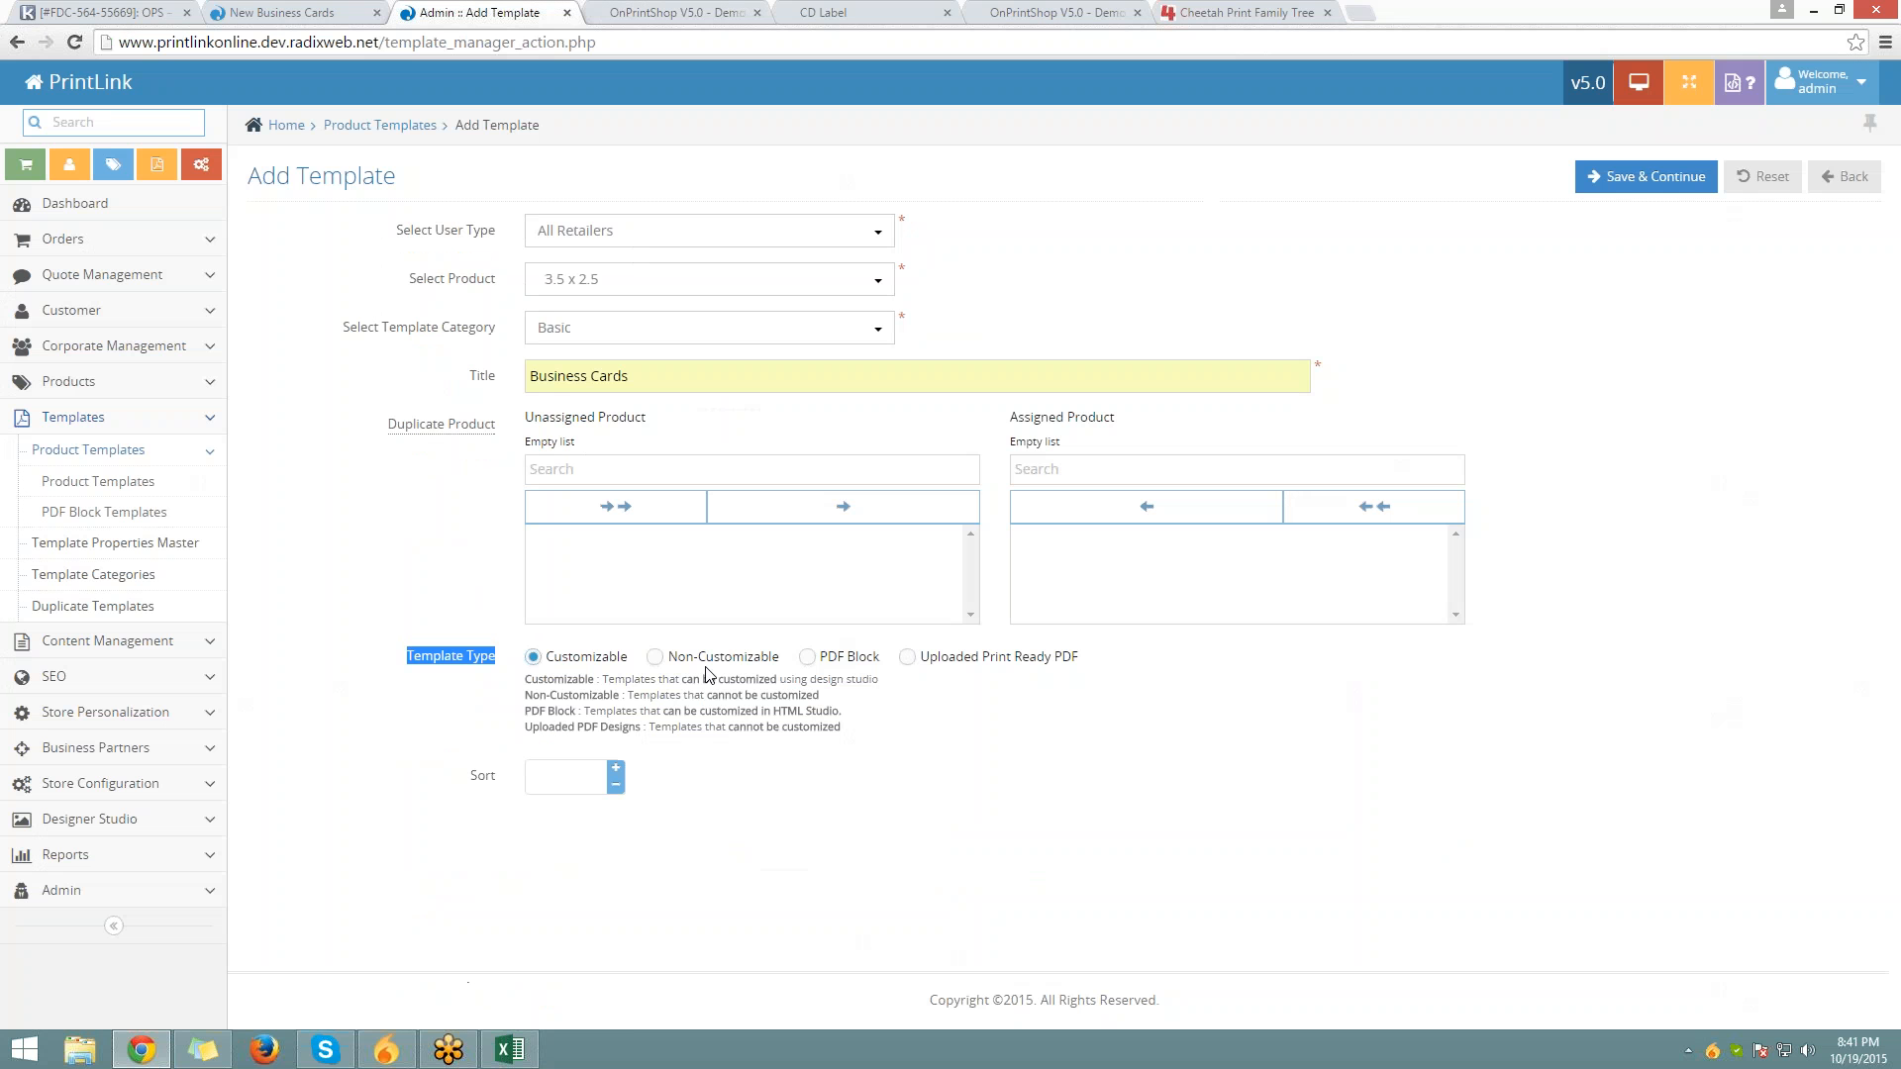
Compare the Template Type options, keep Customizable and save the Business Cards template
{"action": "left_click", "coordinate": [661, 661]}
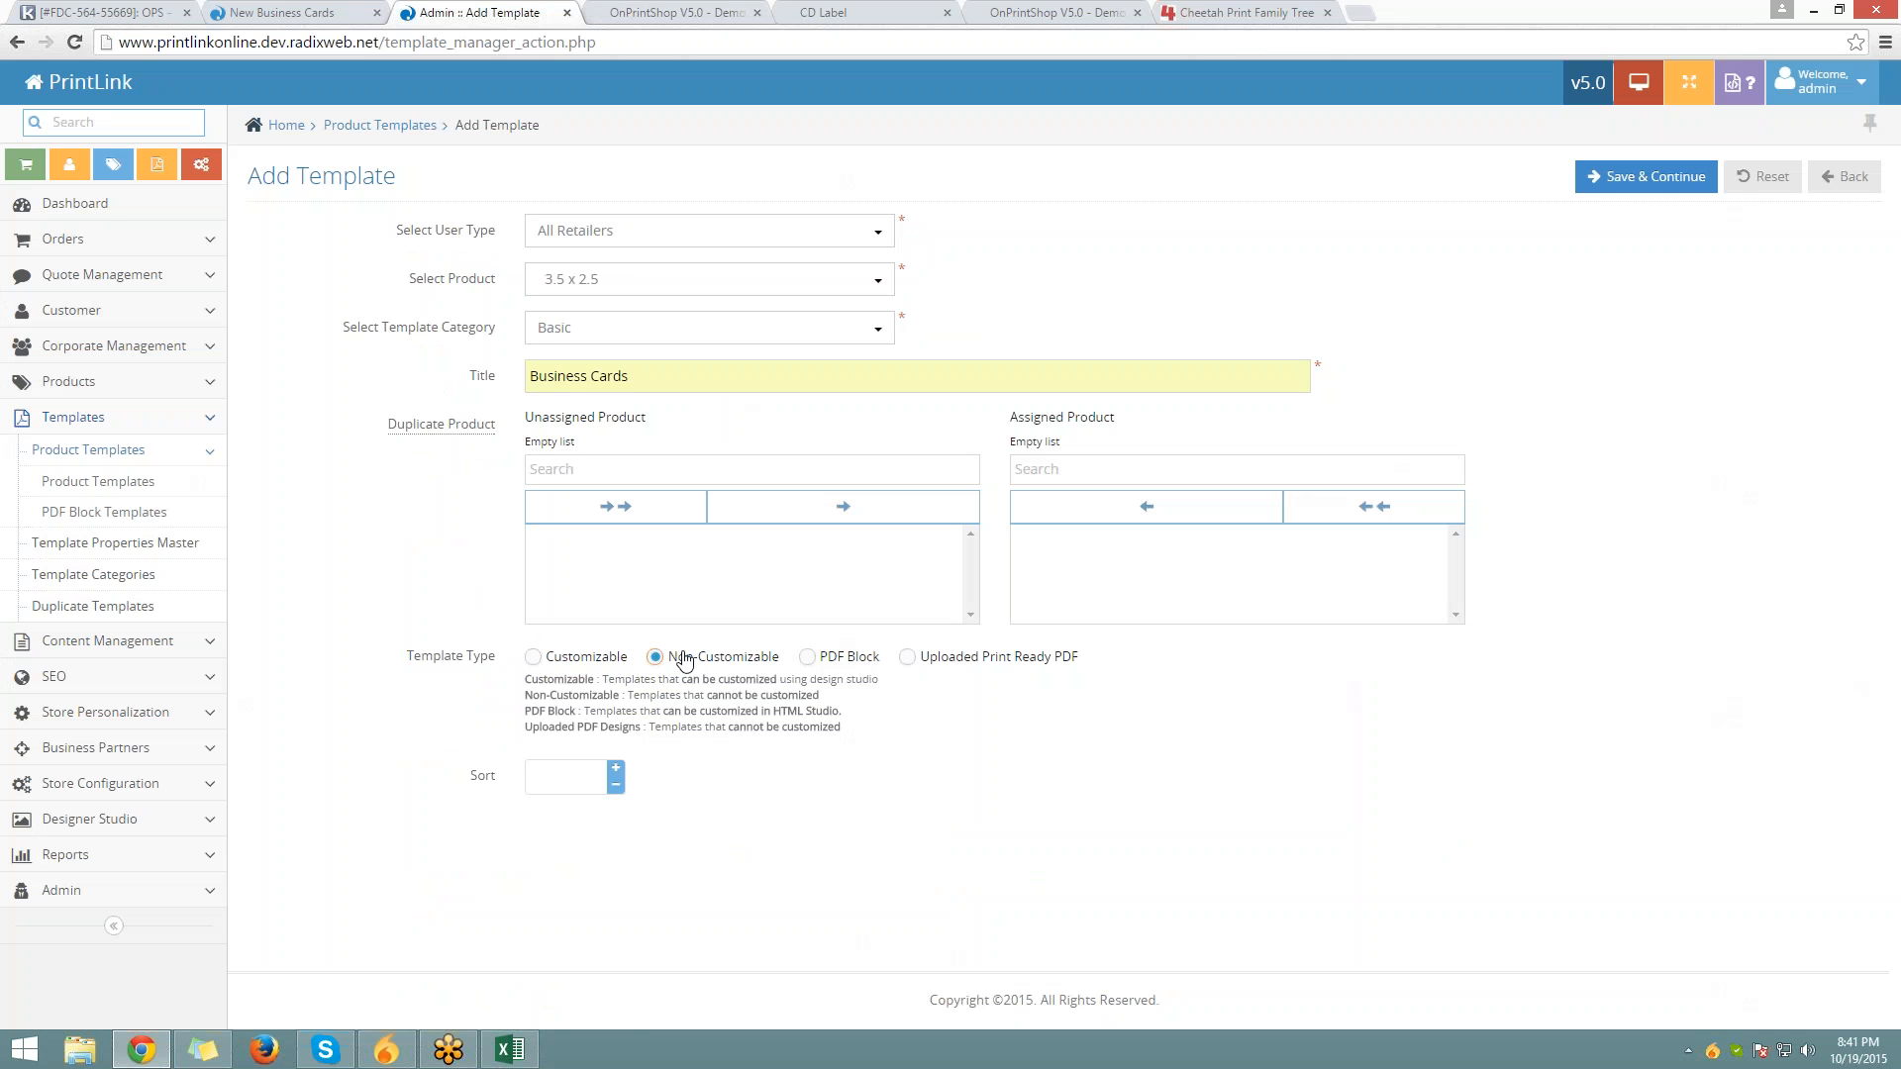
{"action": "left_click", "coordinate": [828, 658]}
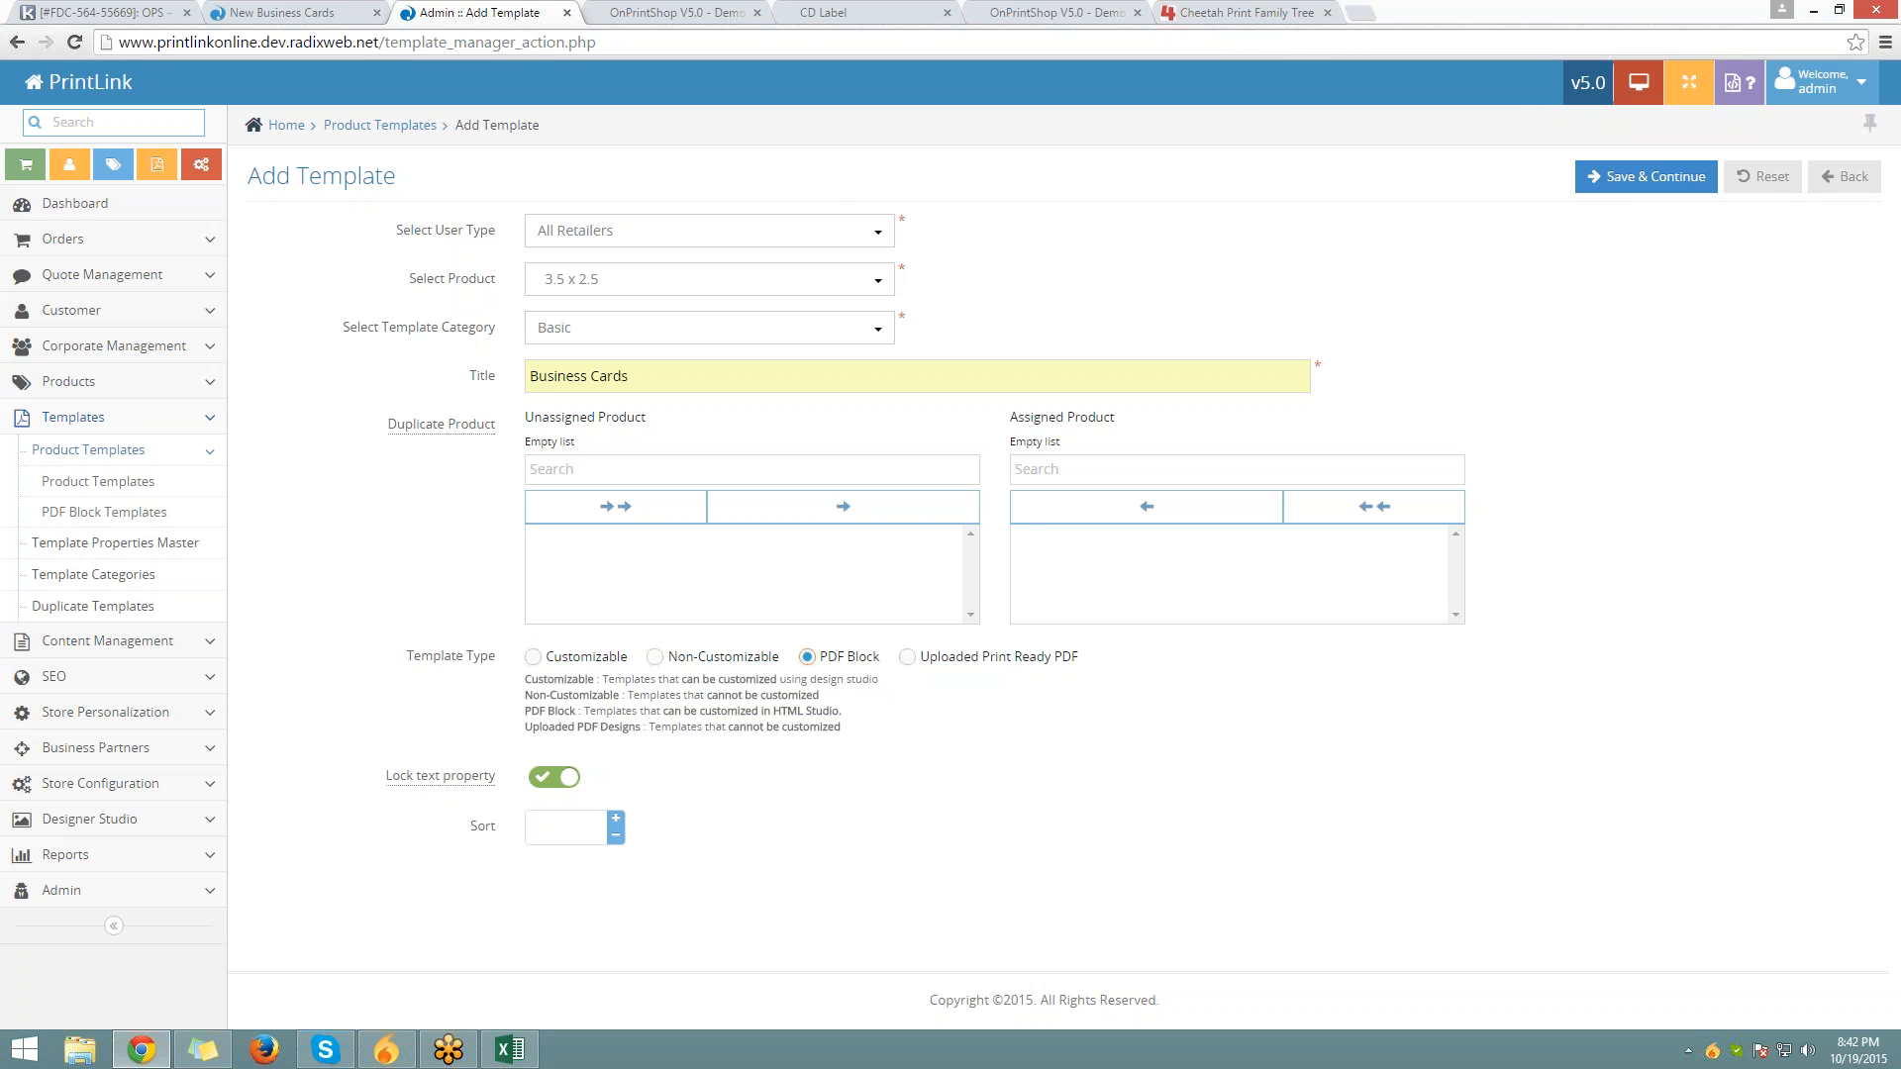
{"action": "left_click", "coordinate": [907, 658]}
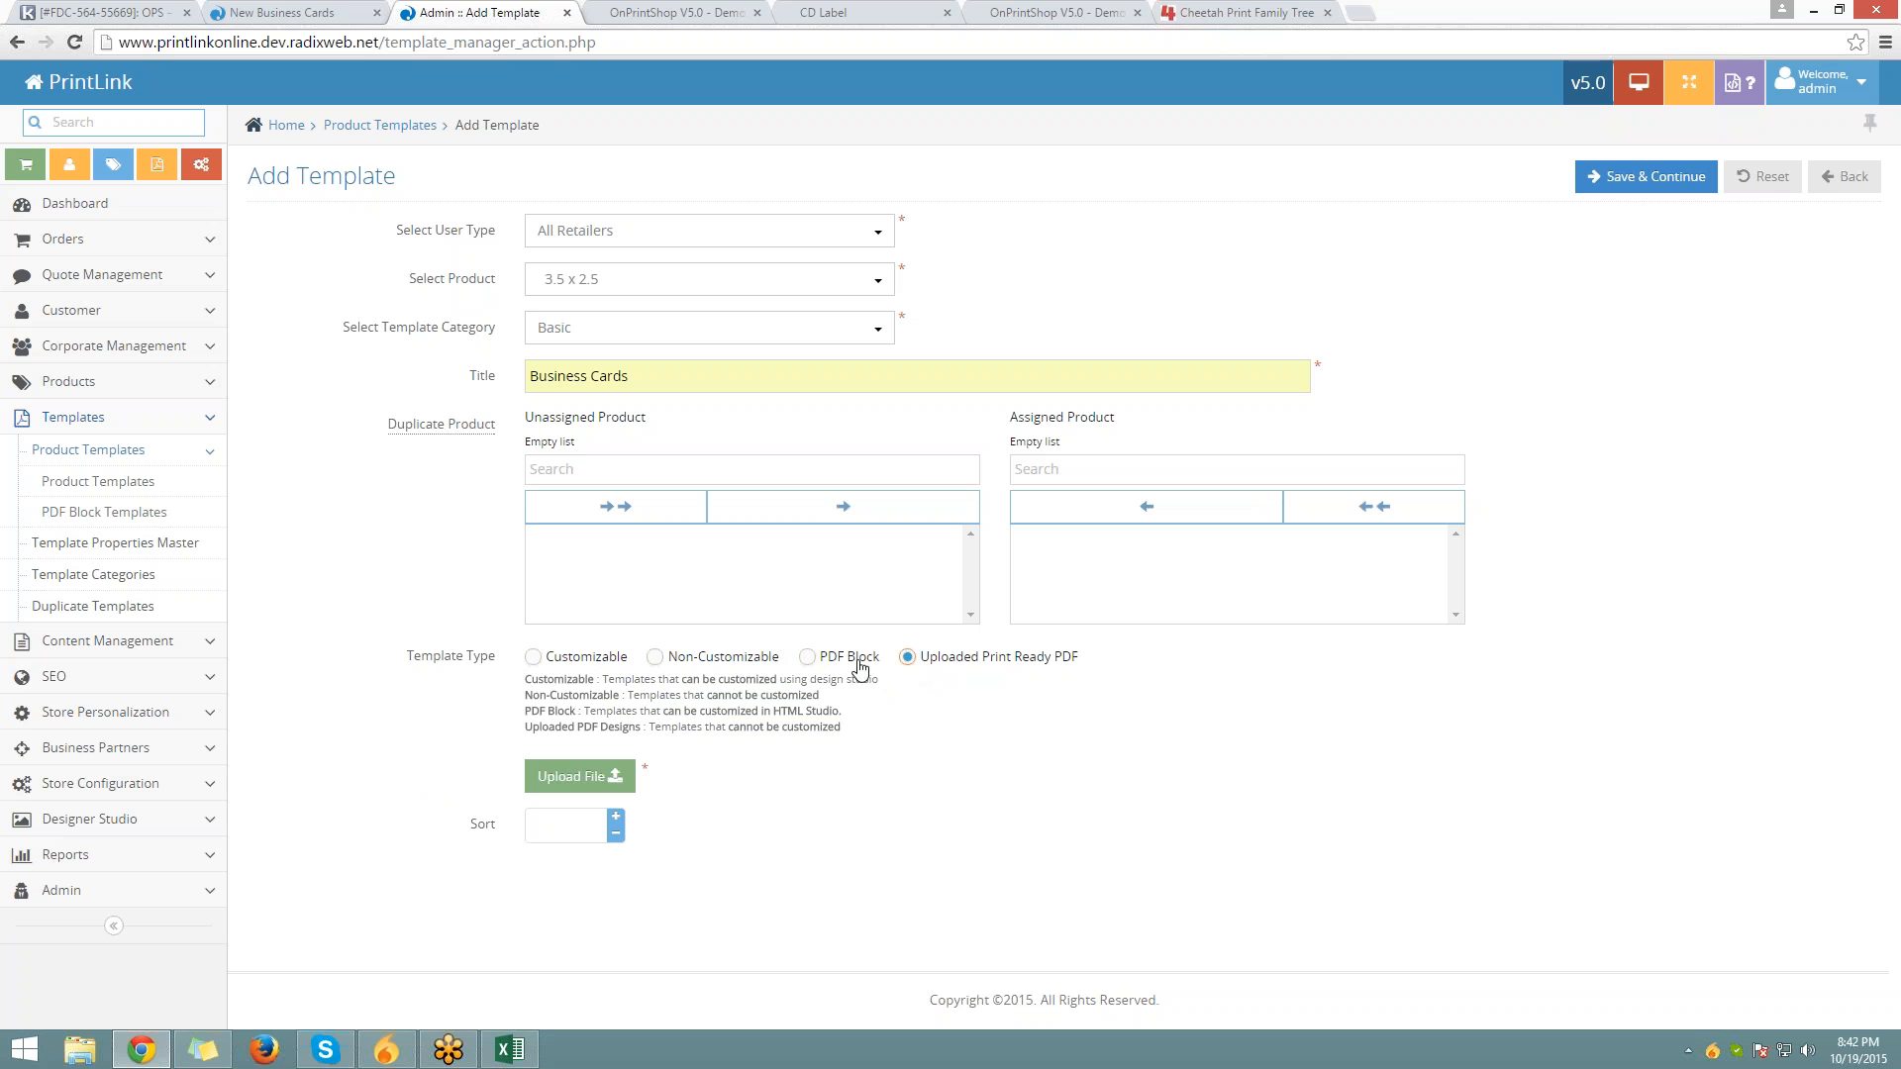
{"action": "left_click", "coordinate": [564, 663]}
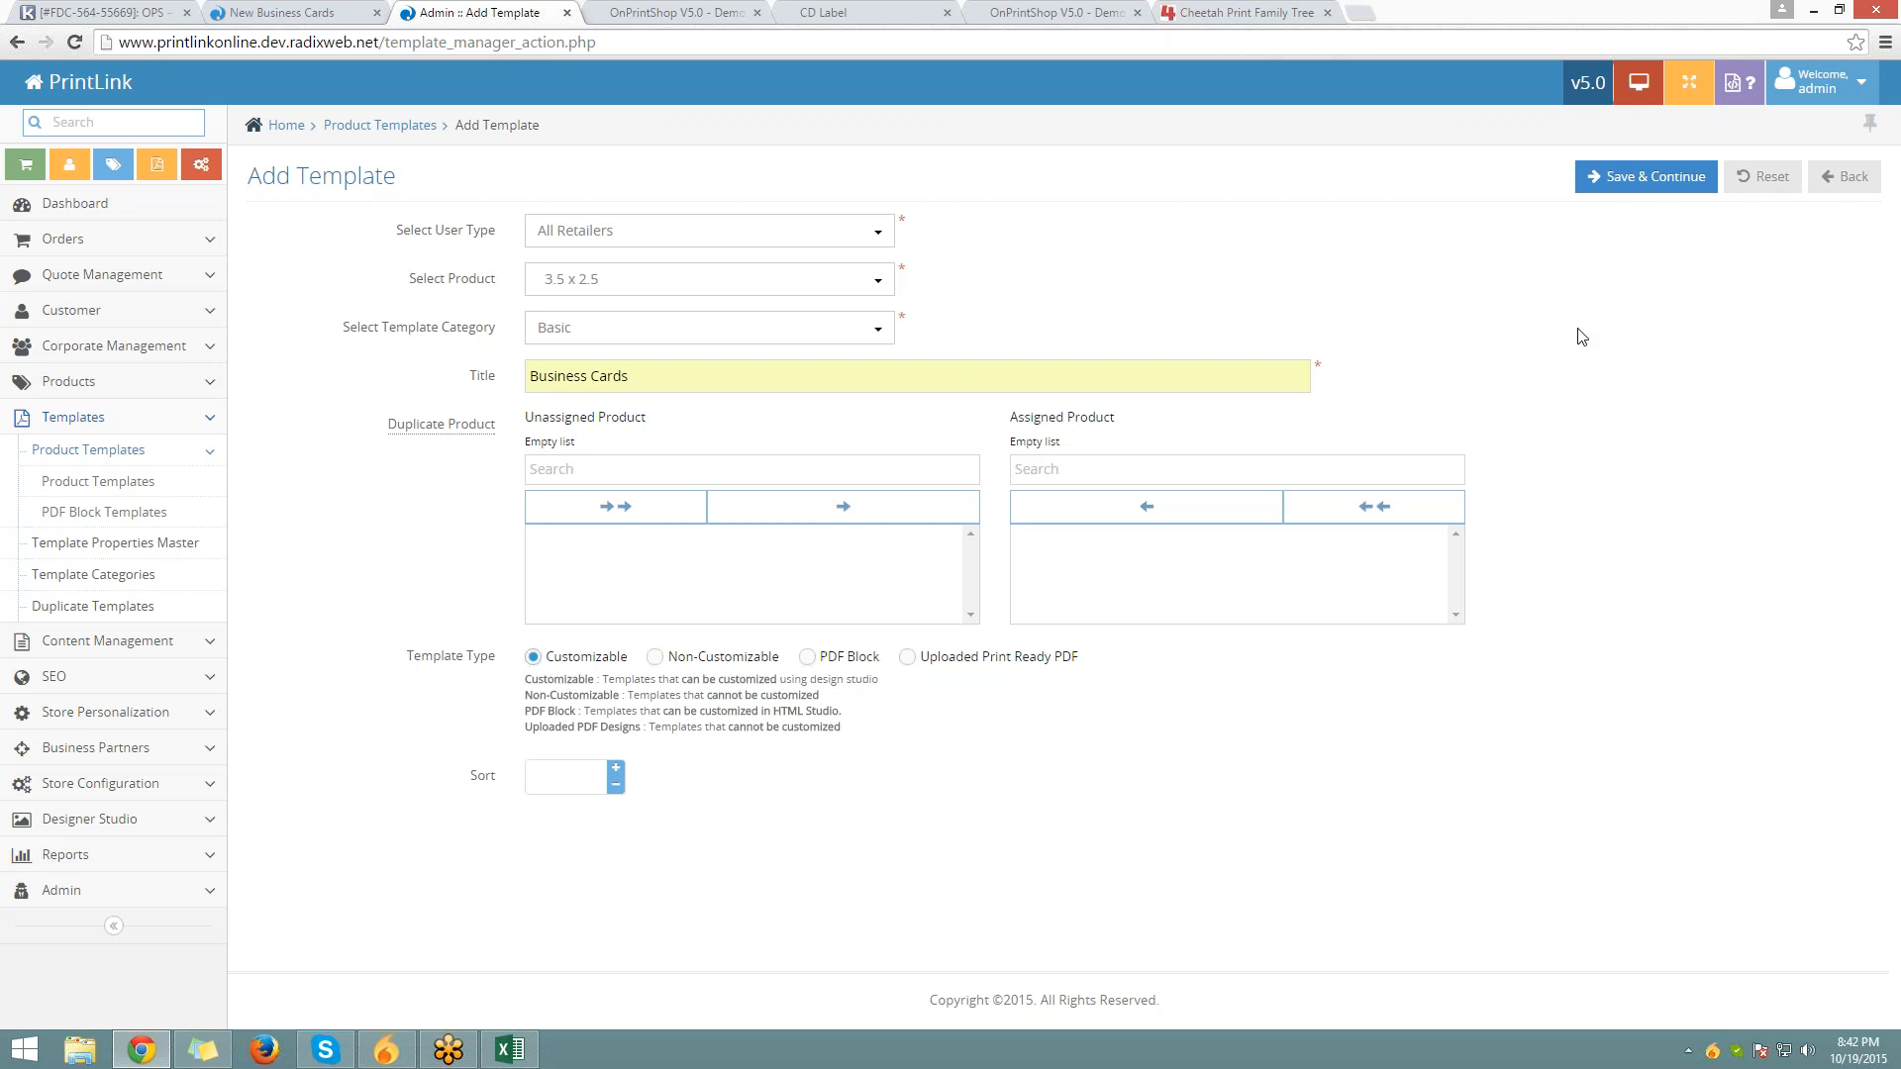
{"action": "left_click", "coordinate": [1644, 178]}
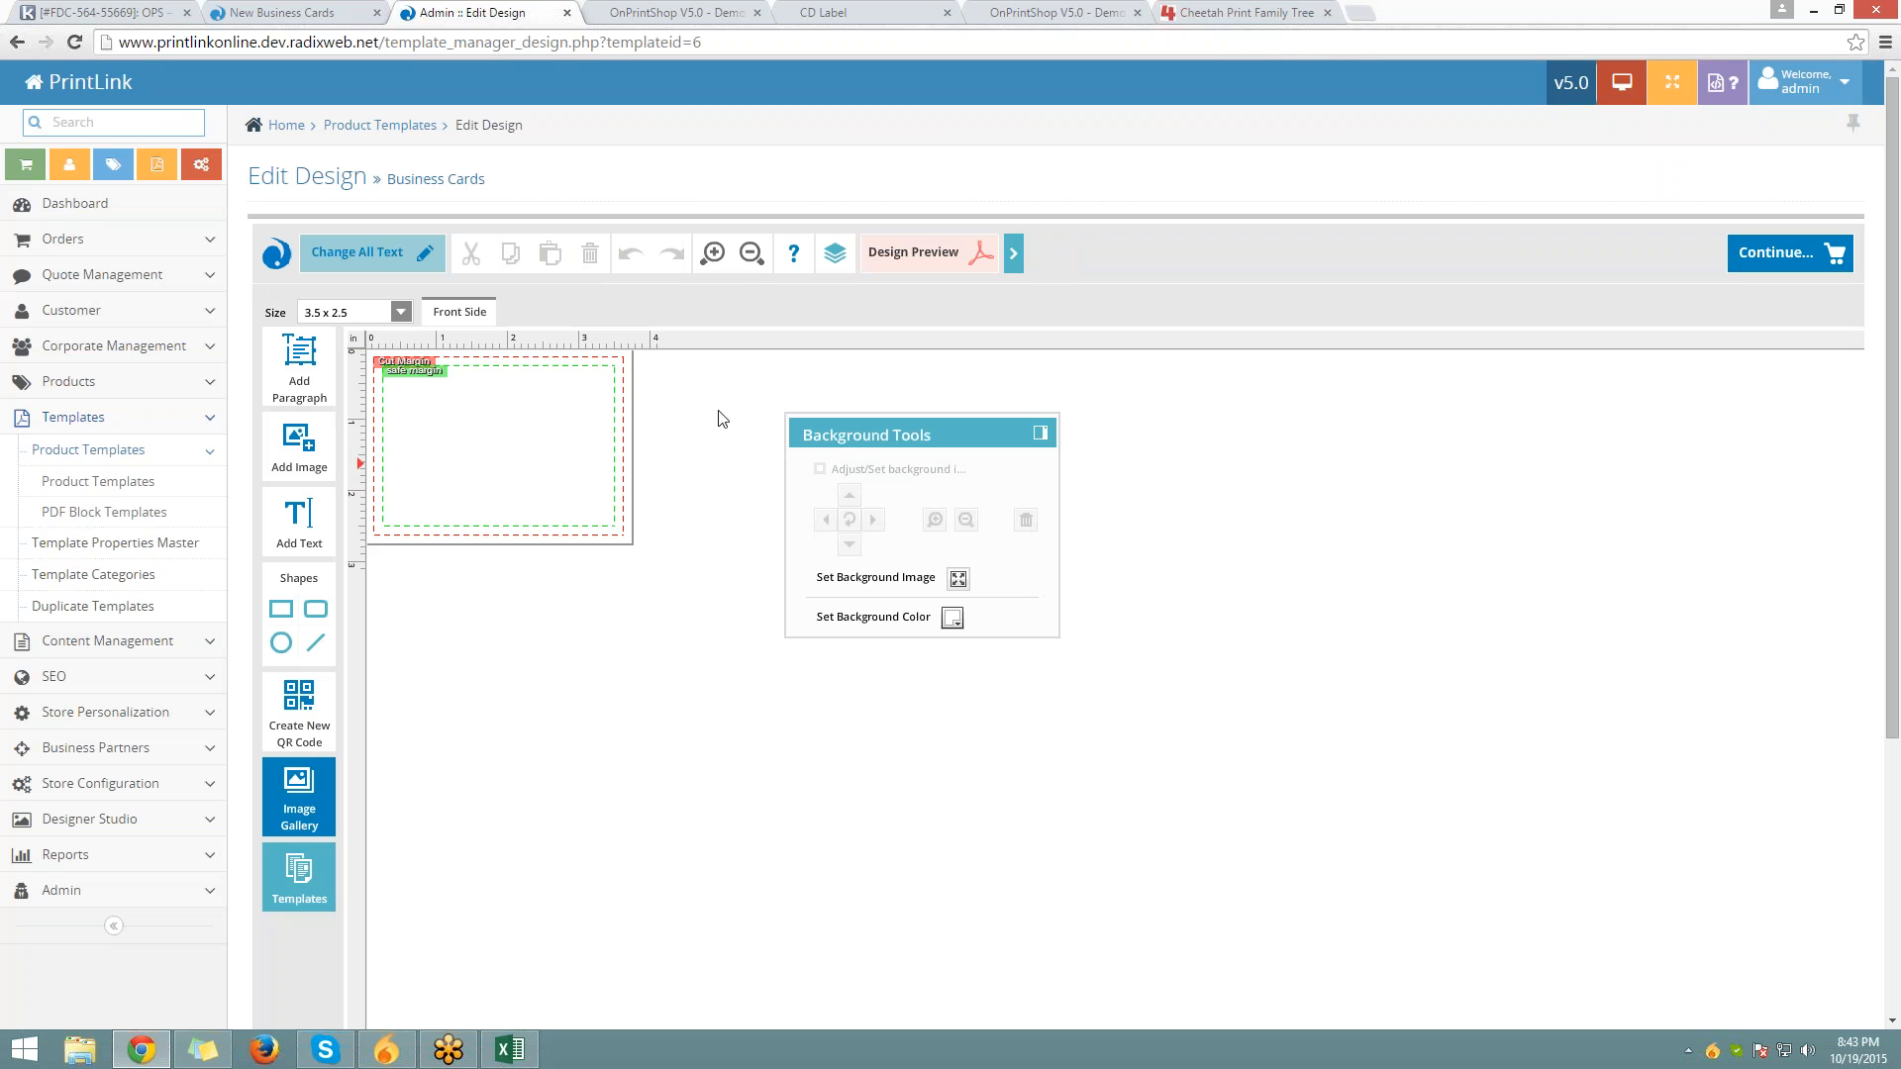
Zoom in and fill the card's background with dark navy, leaving no background image
{"action": "left_click", "coordinate": [708, 252]}
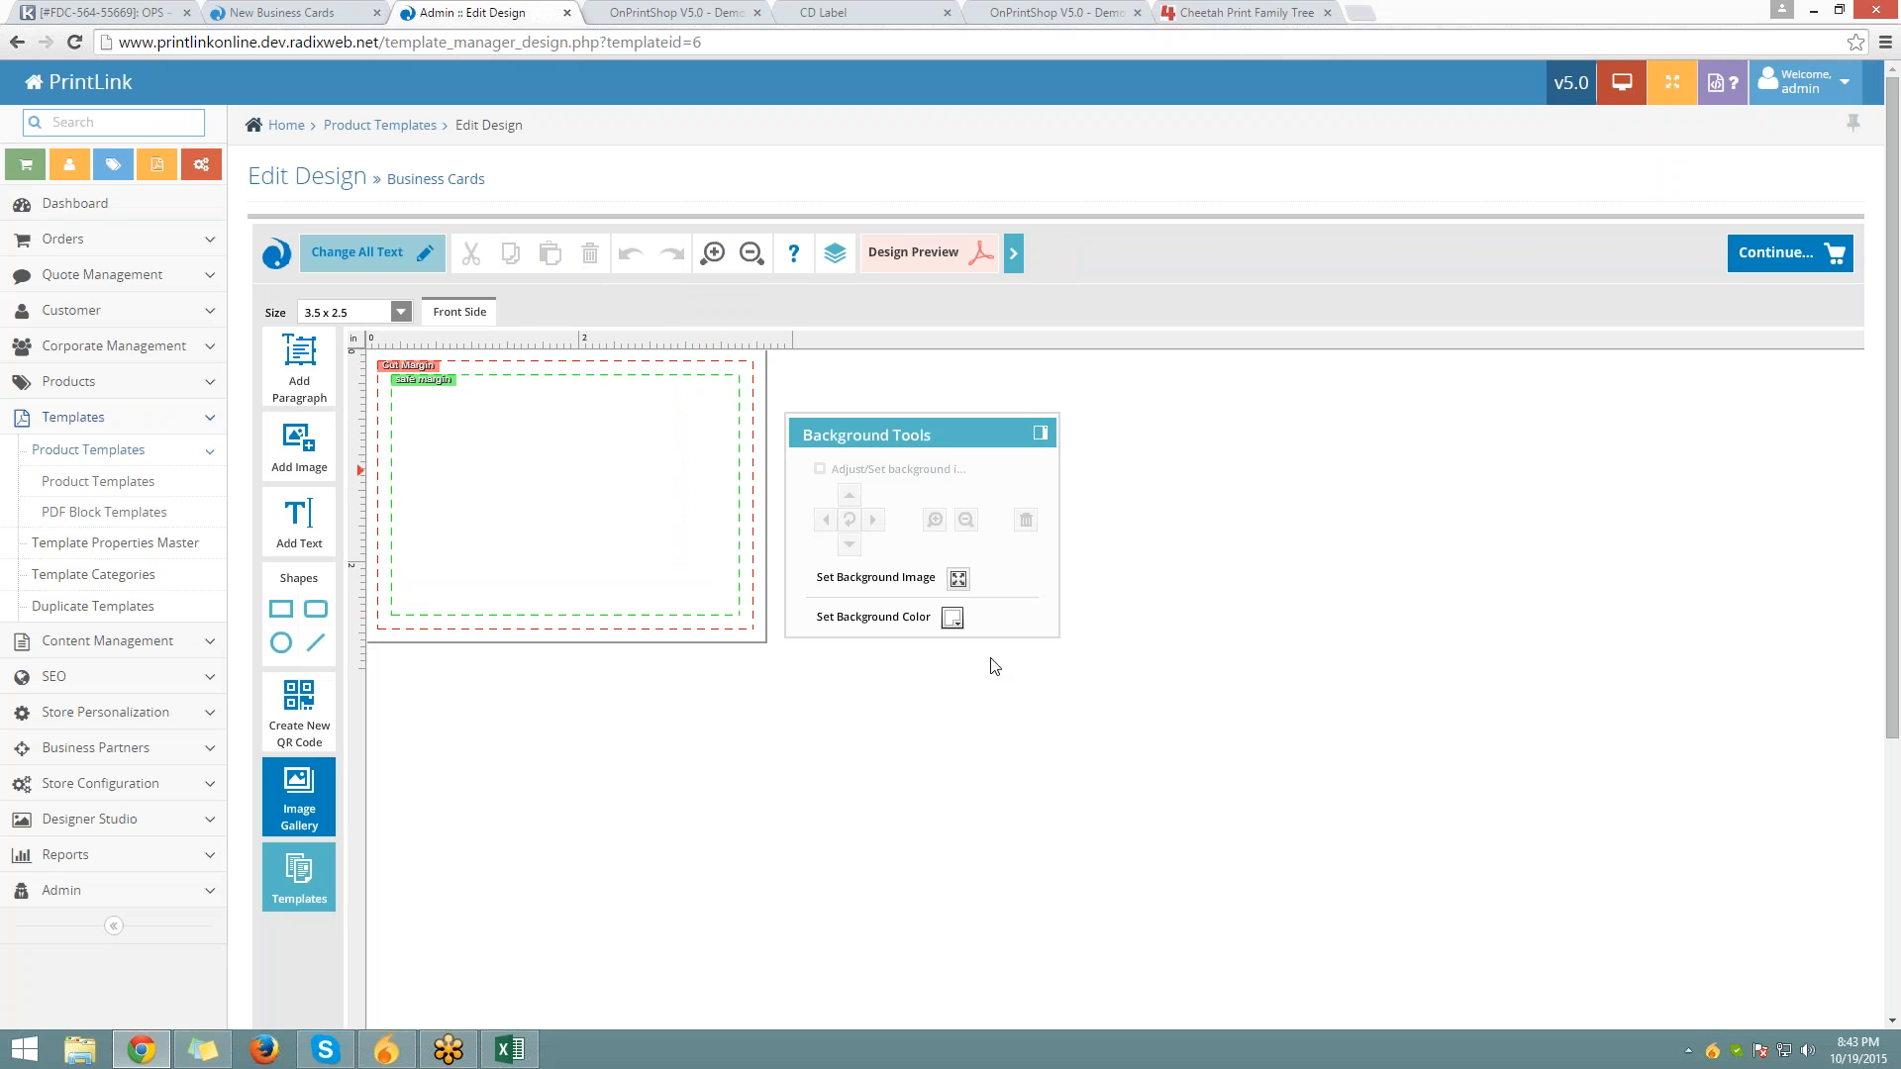
{"action": "left_click", "coordinate": [952, 618]}
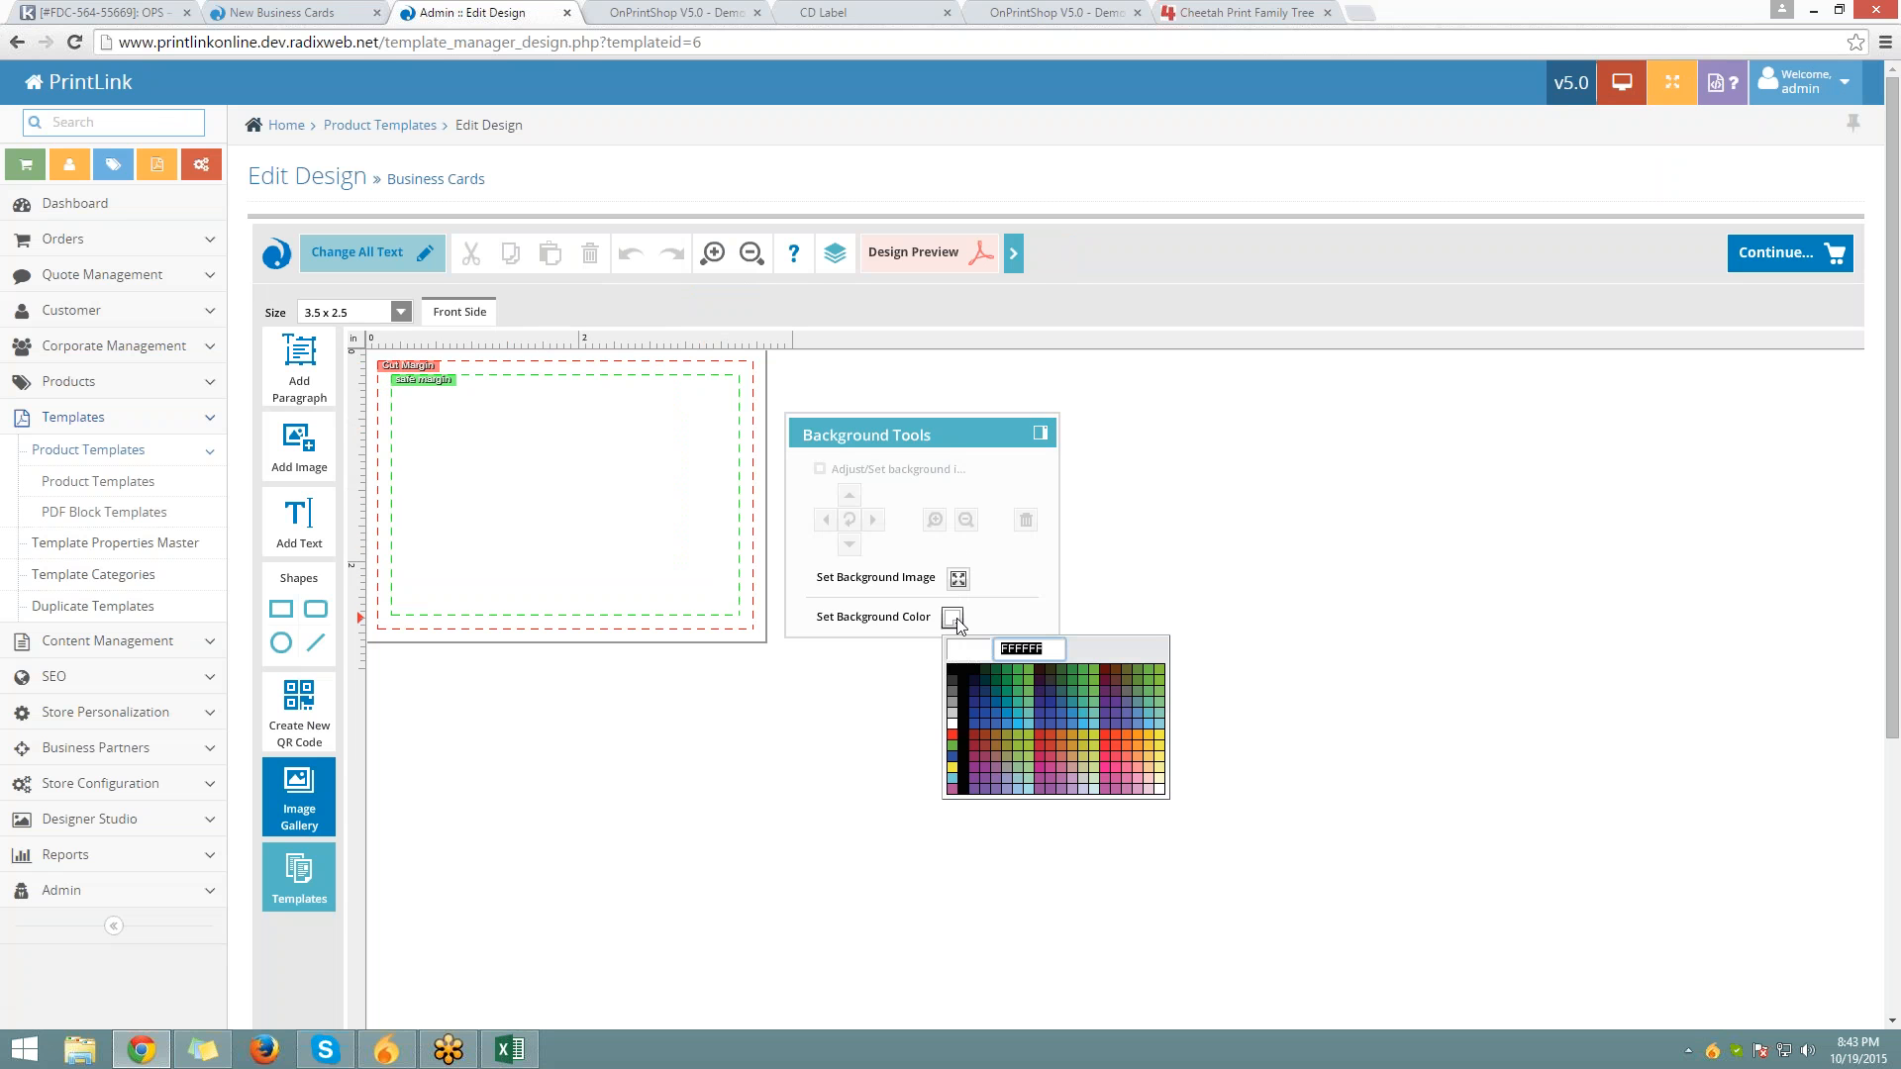
{"action": "left_click", "coordinate": [985, 670]}
{"action": "left_click", "coordinate": [974, 683]}
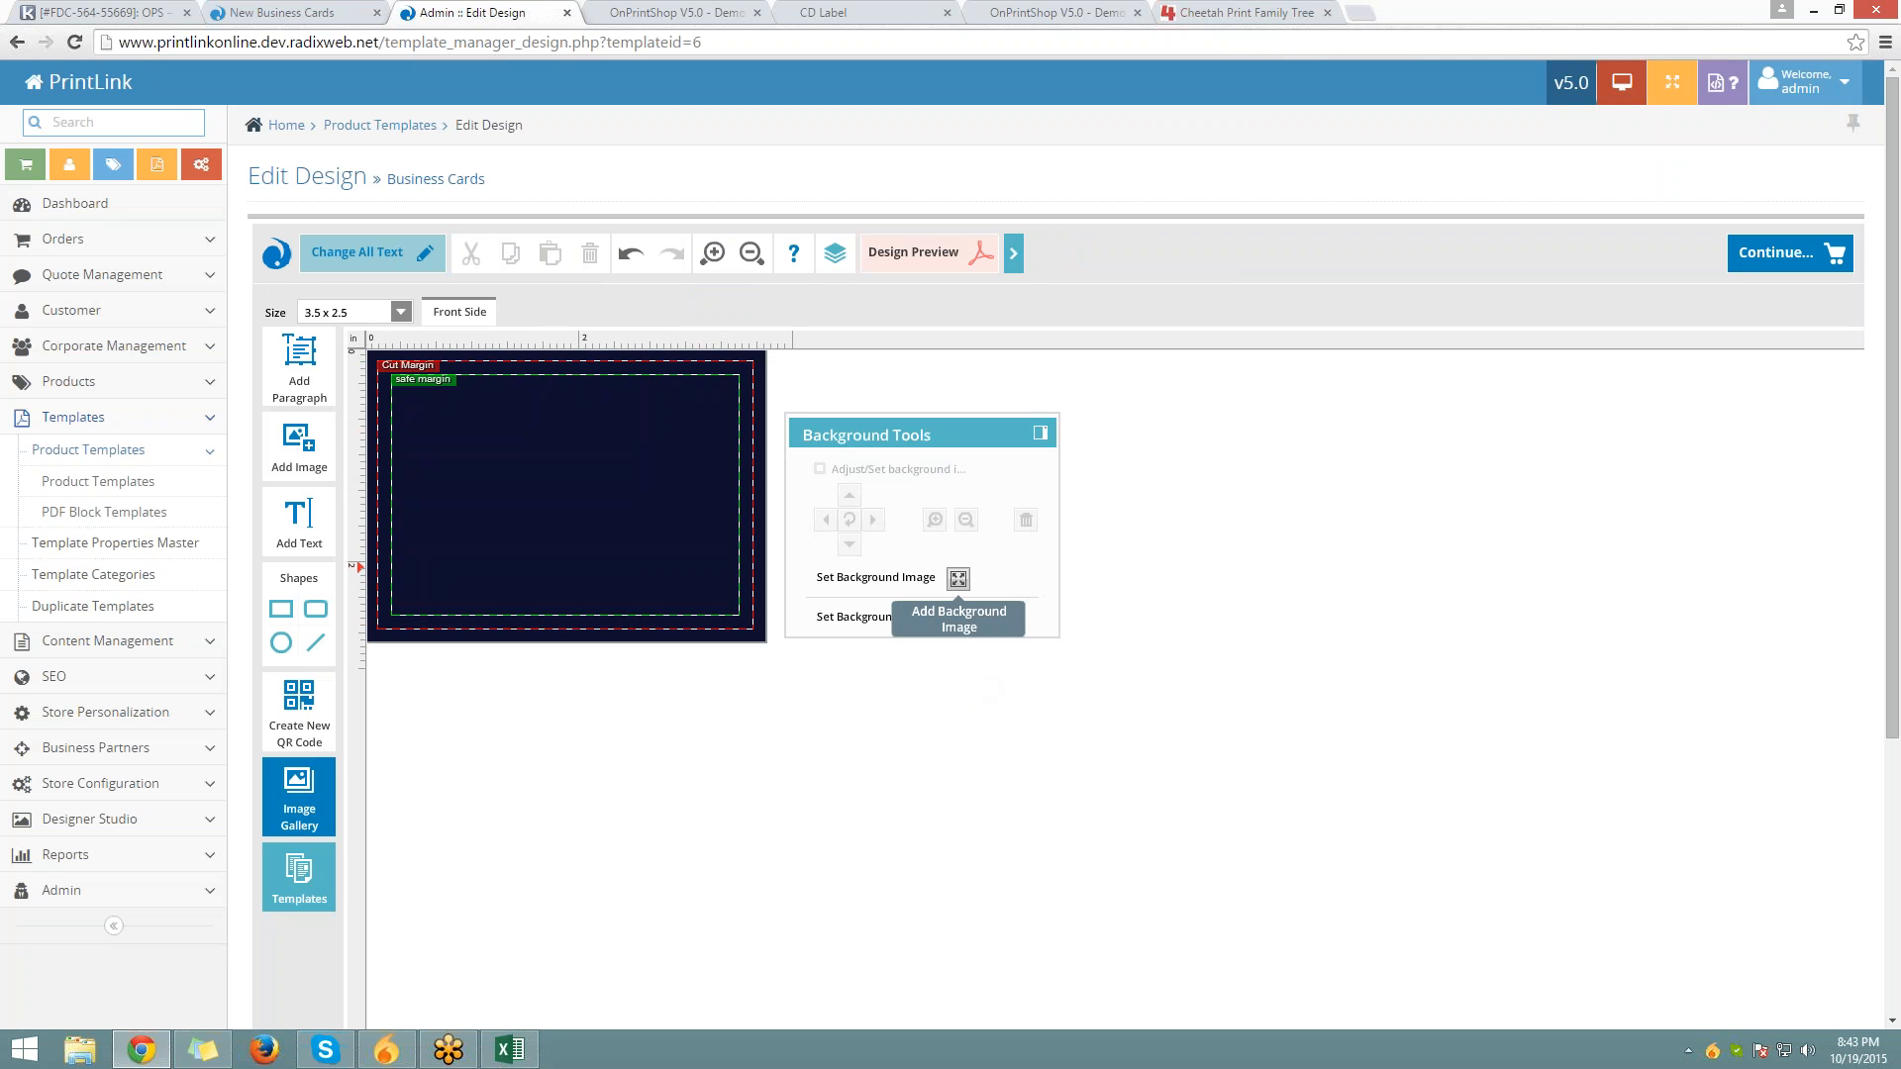
{"action": "left_click", "coordinate": [957, 580]}
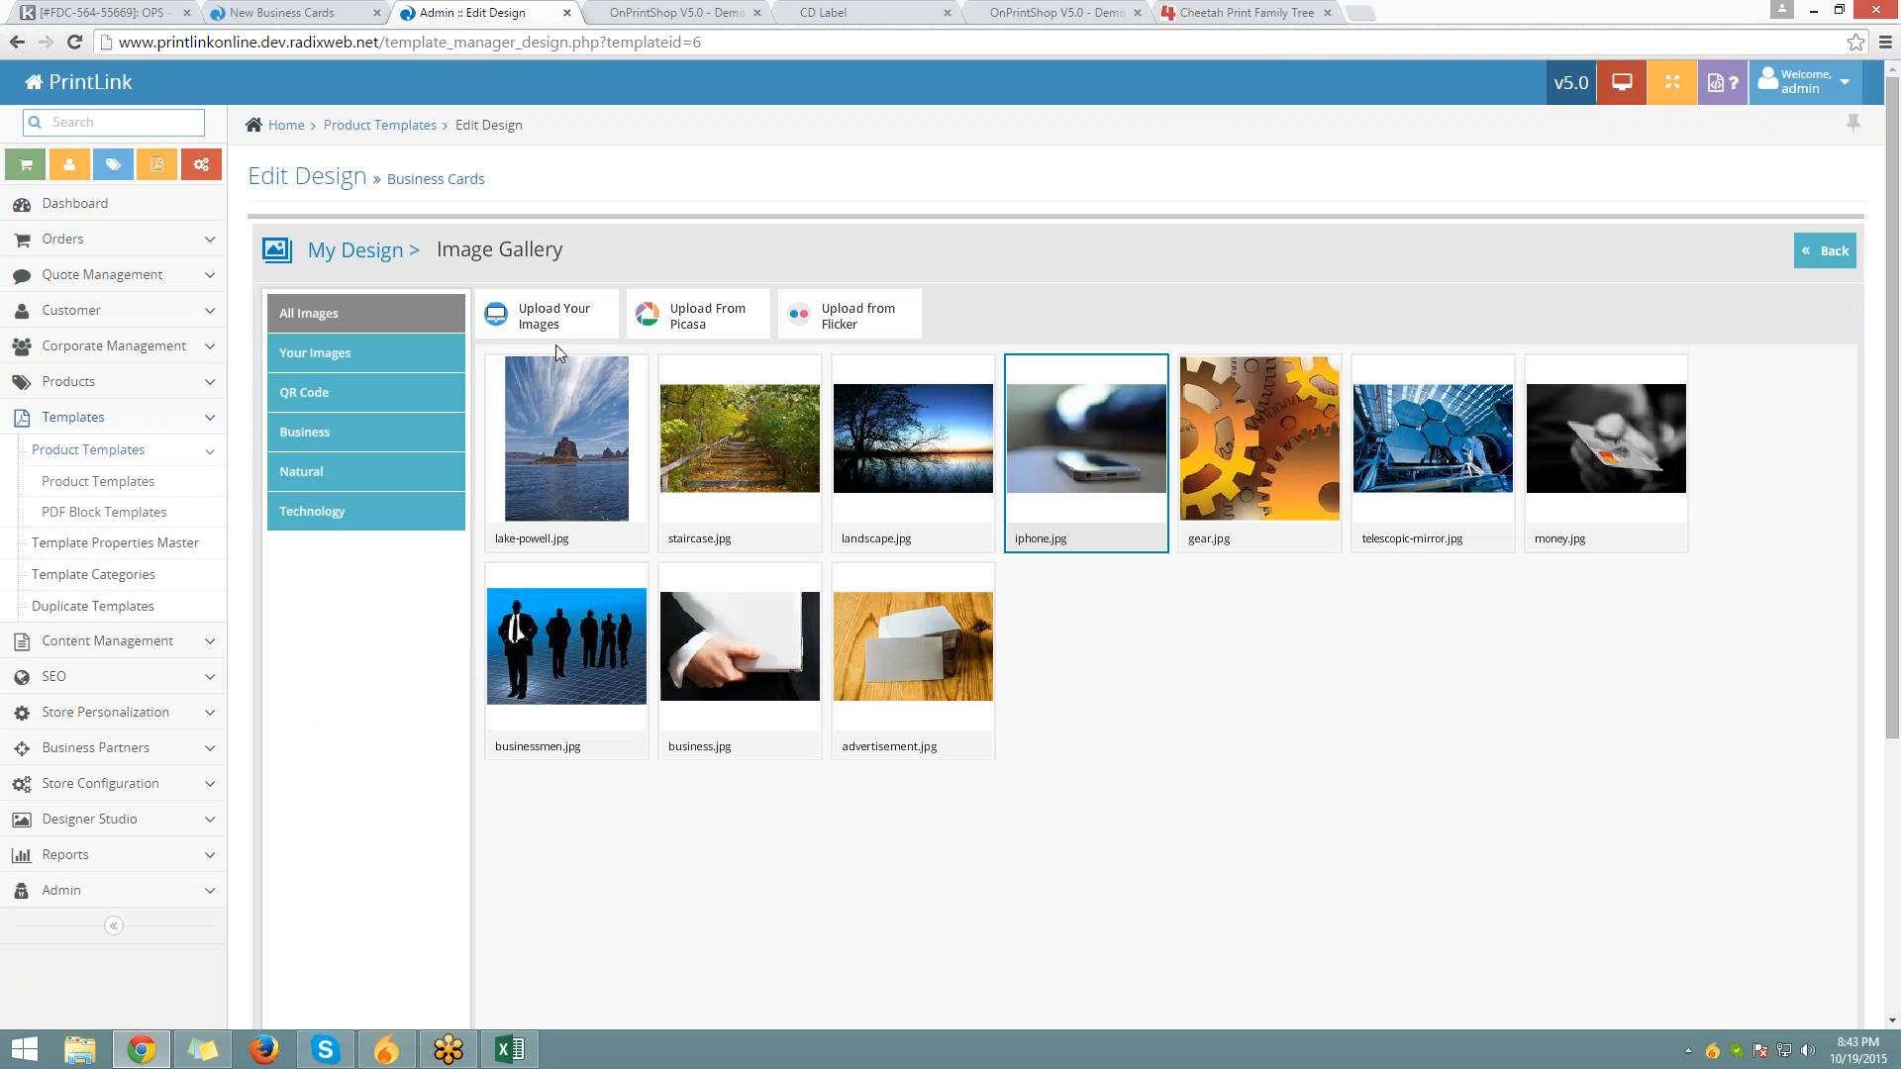
{"action": "left_click", "coordinate": [345, 251]}
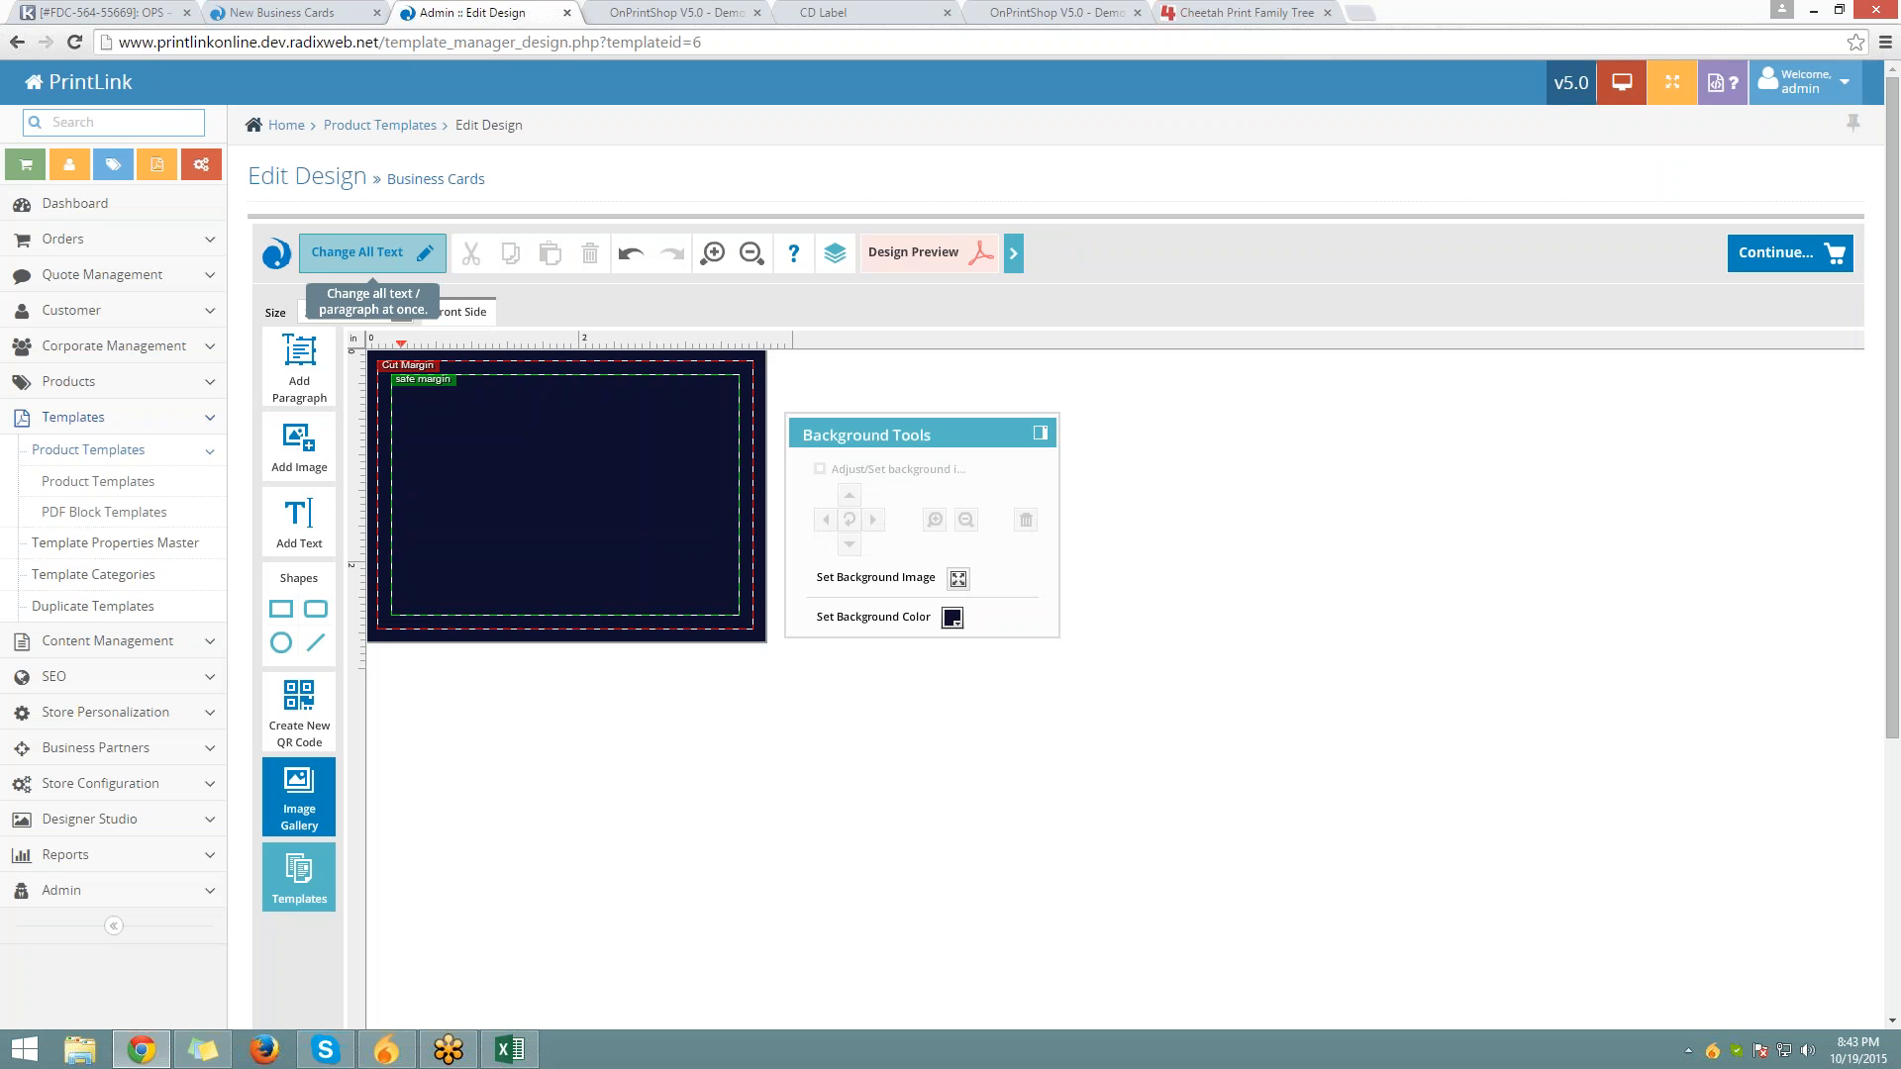
Add white 'Company Name' text at font size 17 on the card's middle-left
{"action": "left_click", "coordinate": [315, 514]}
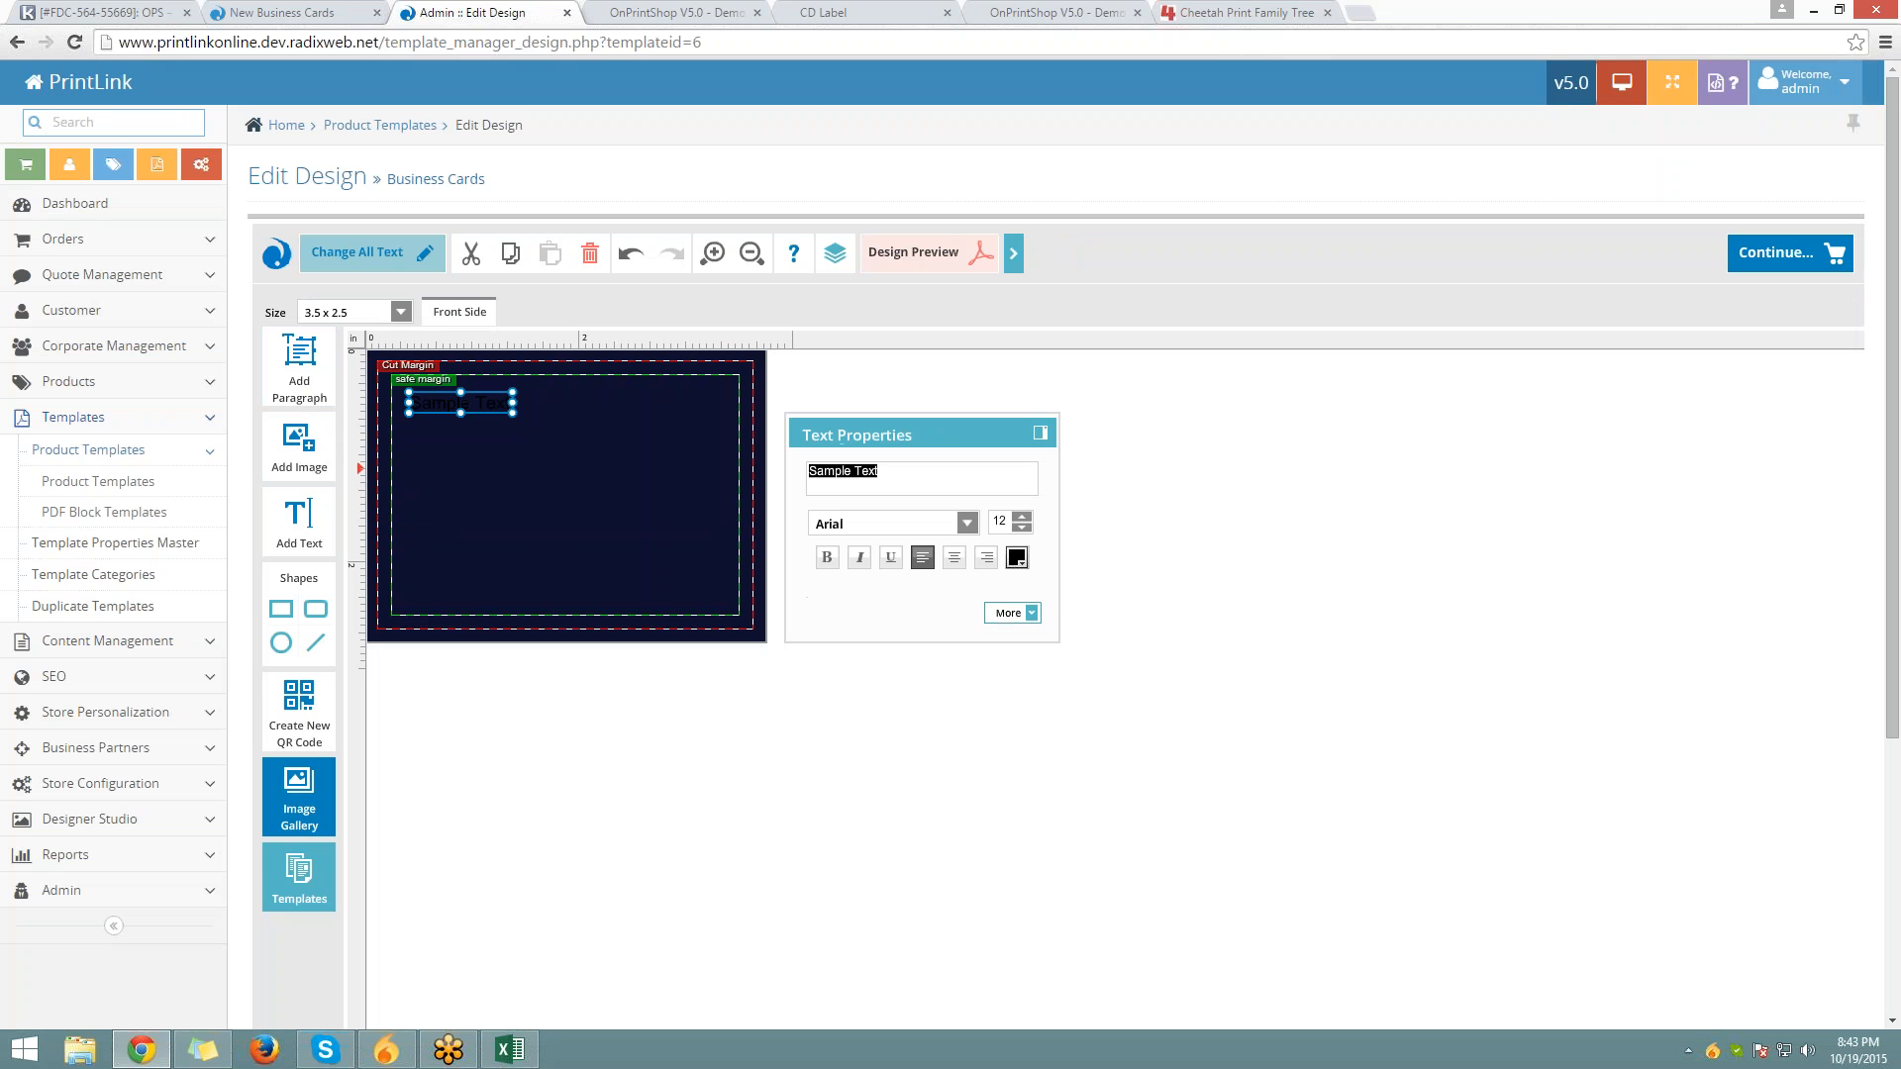
{"action": "type", "text": "Company Name"}
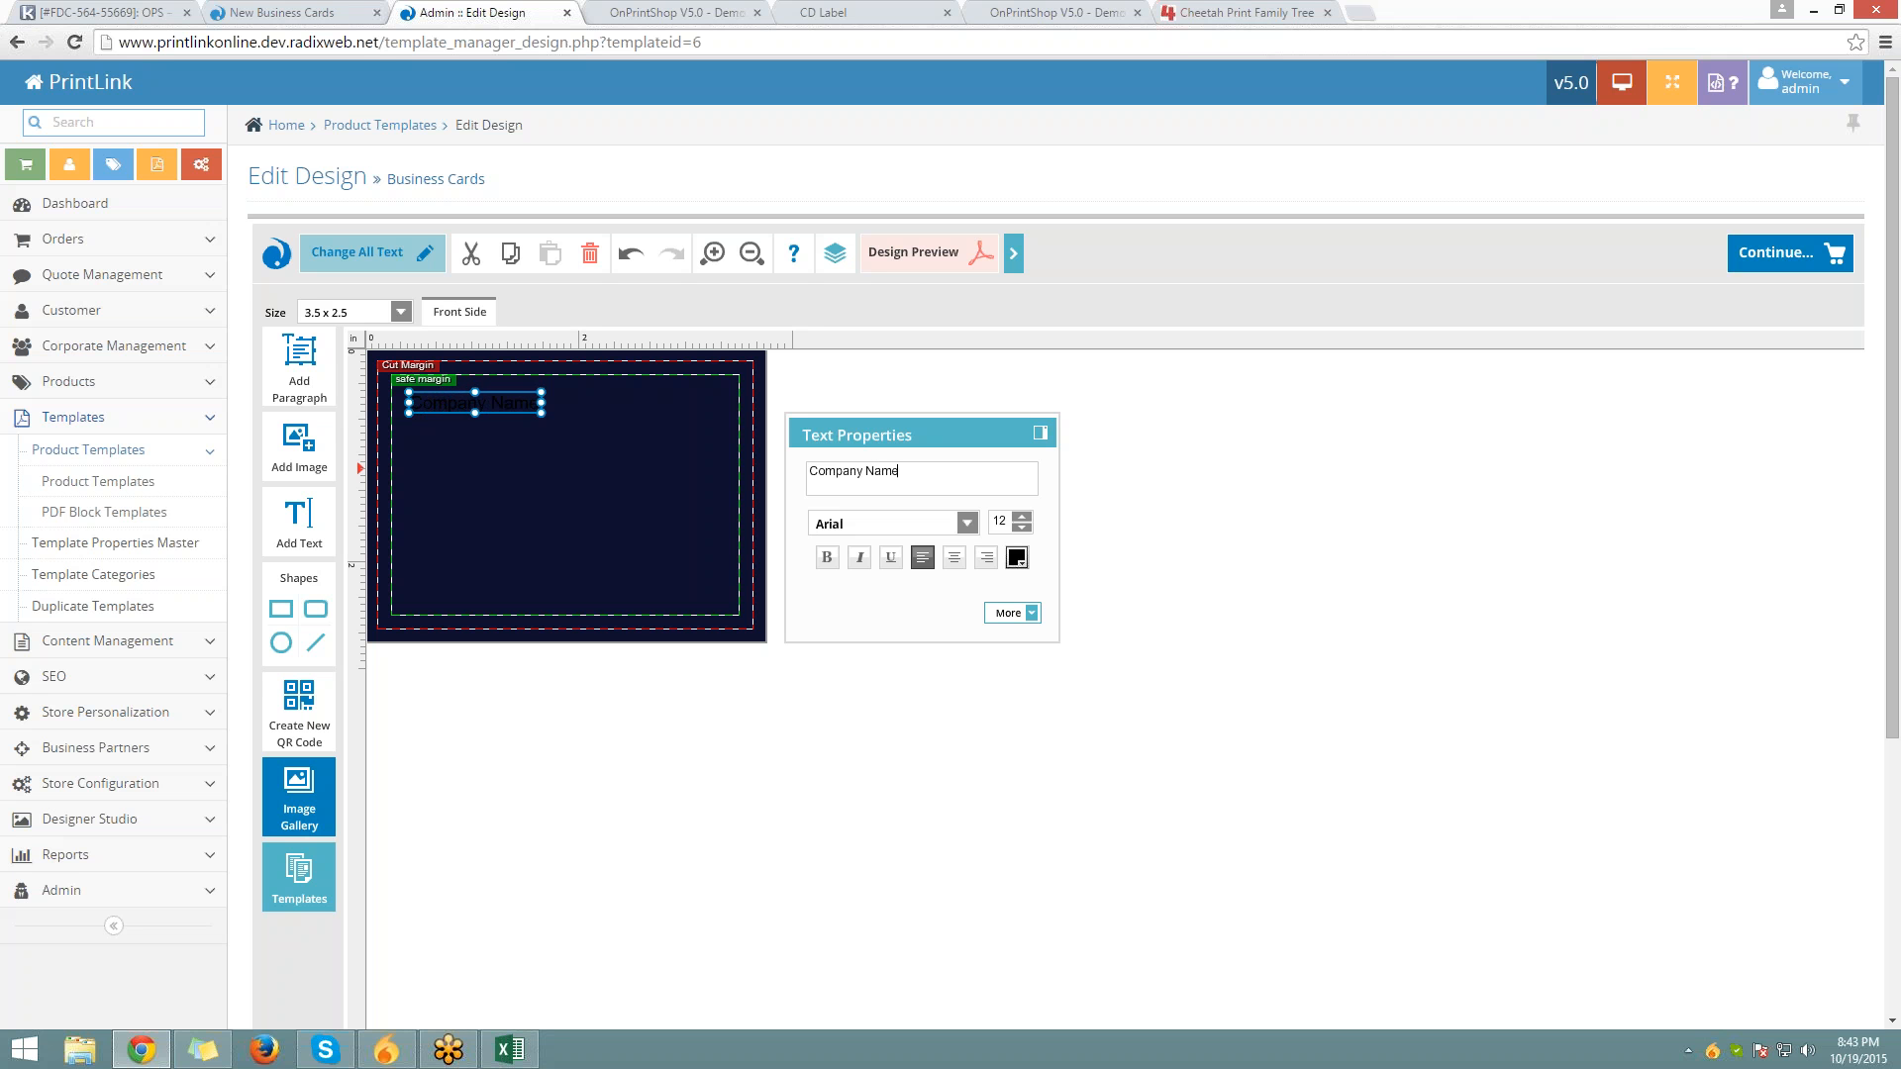
{"action": "left_click", "coordinate": [1019, 559]}
{"action": "left_click", "coordinate": [1017, 674]}
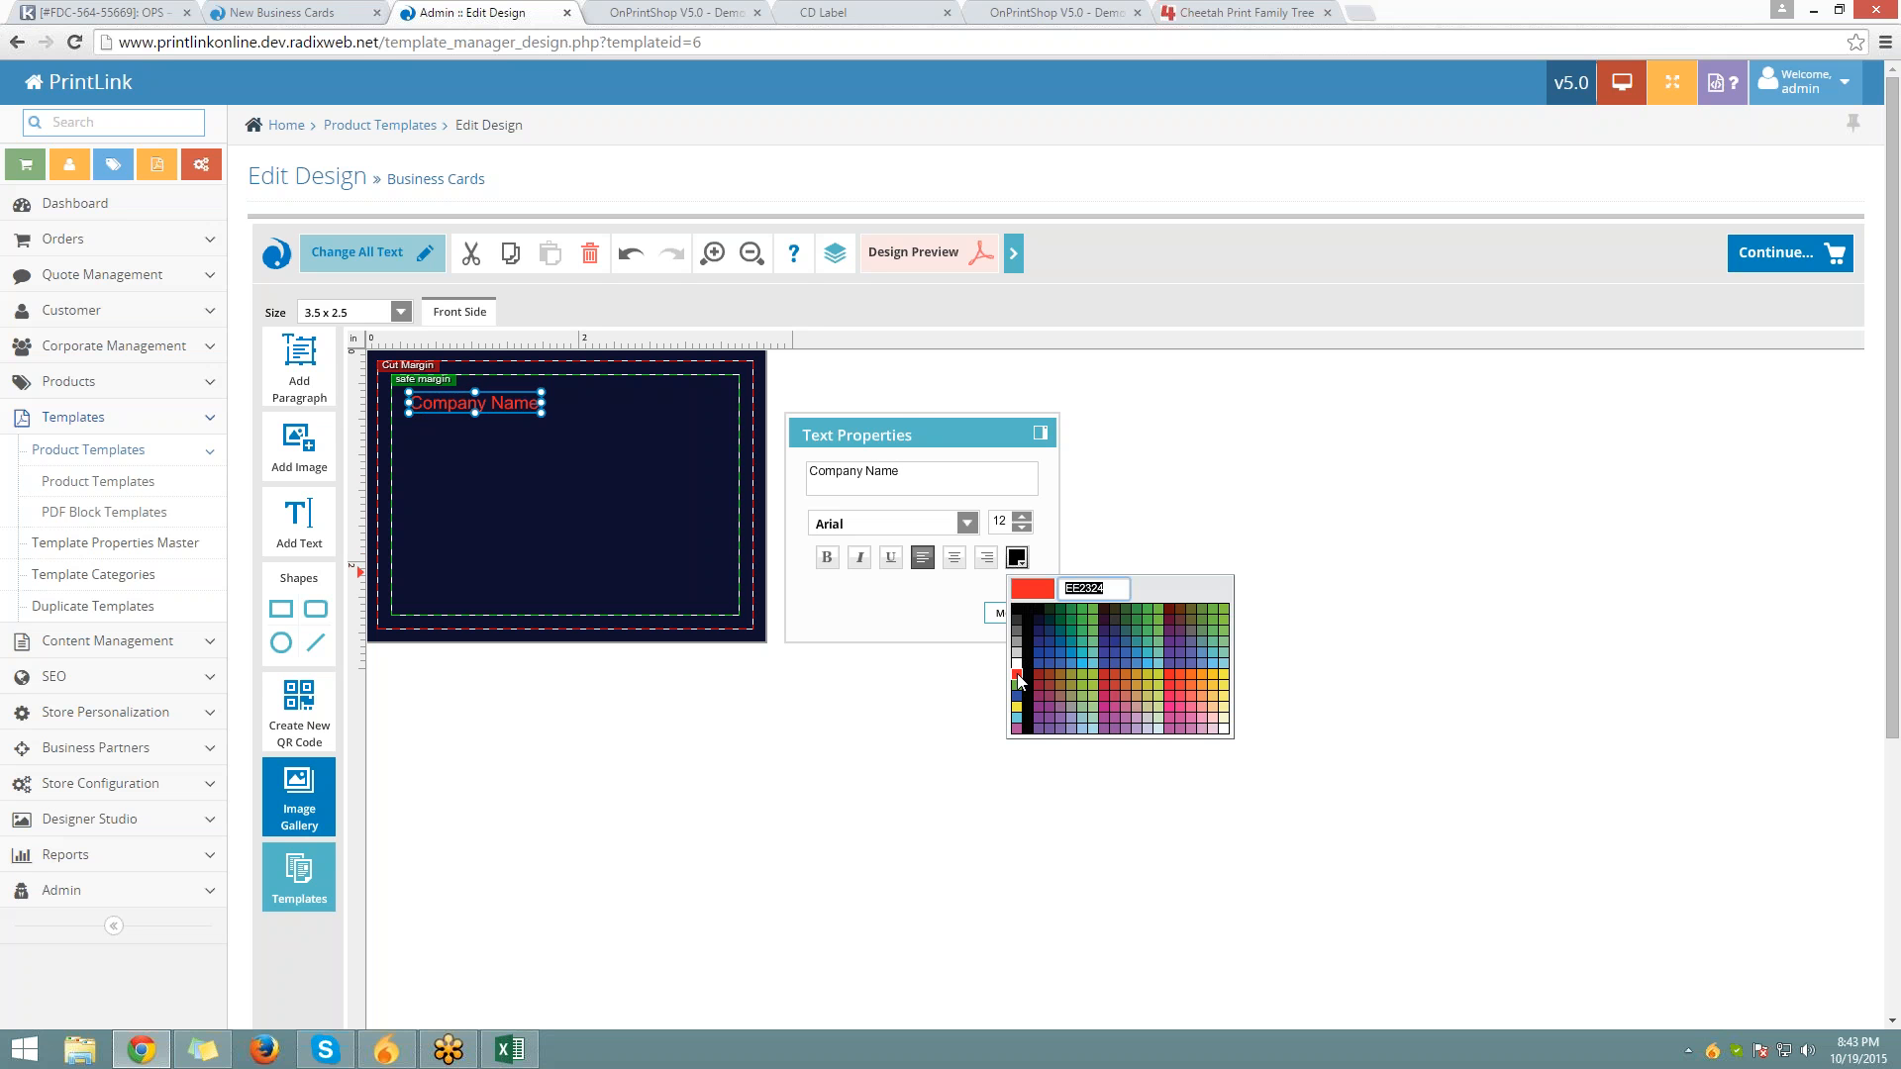
{"action": "left_click", "coordinate": [1016, 663]}
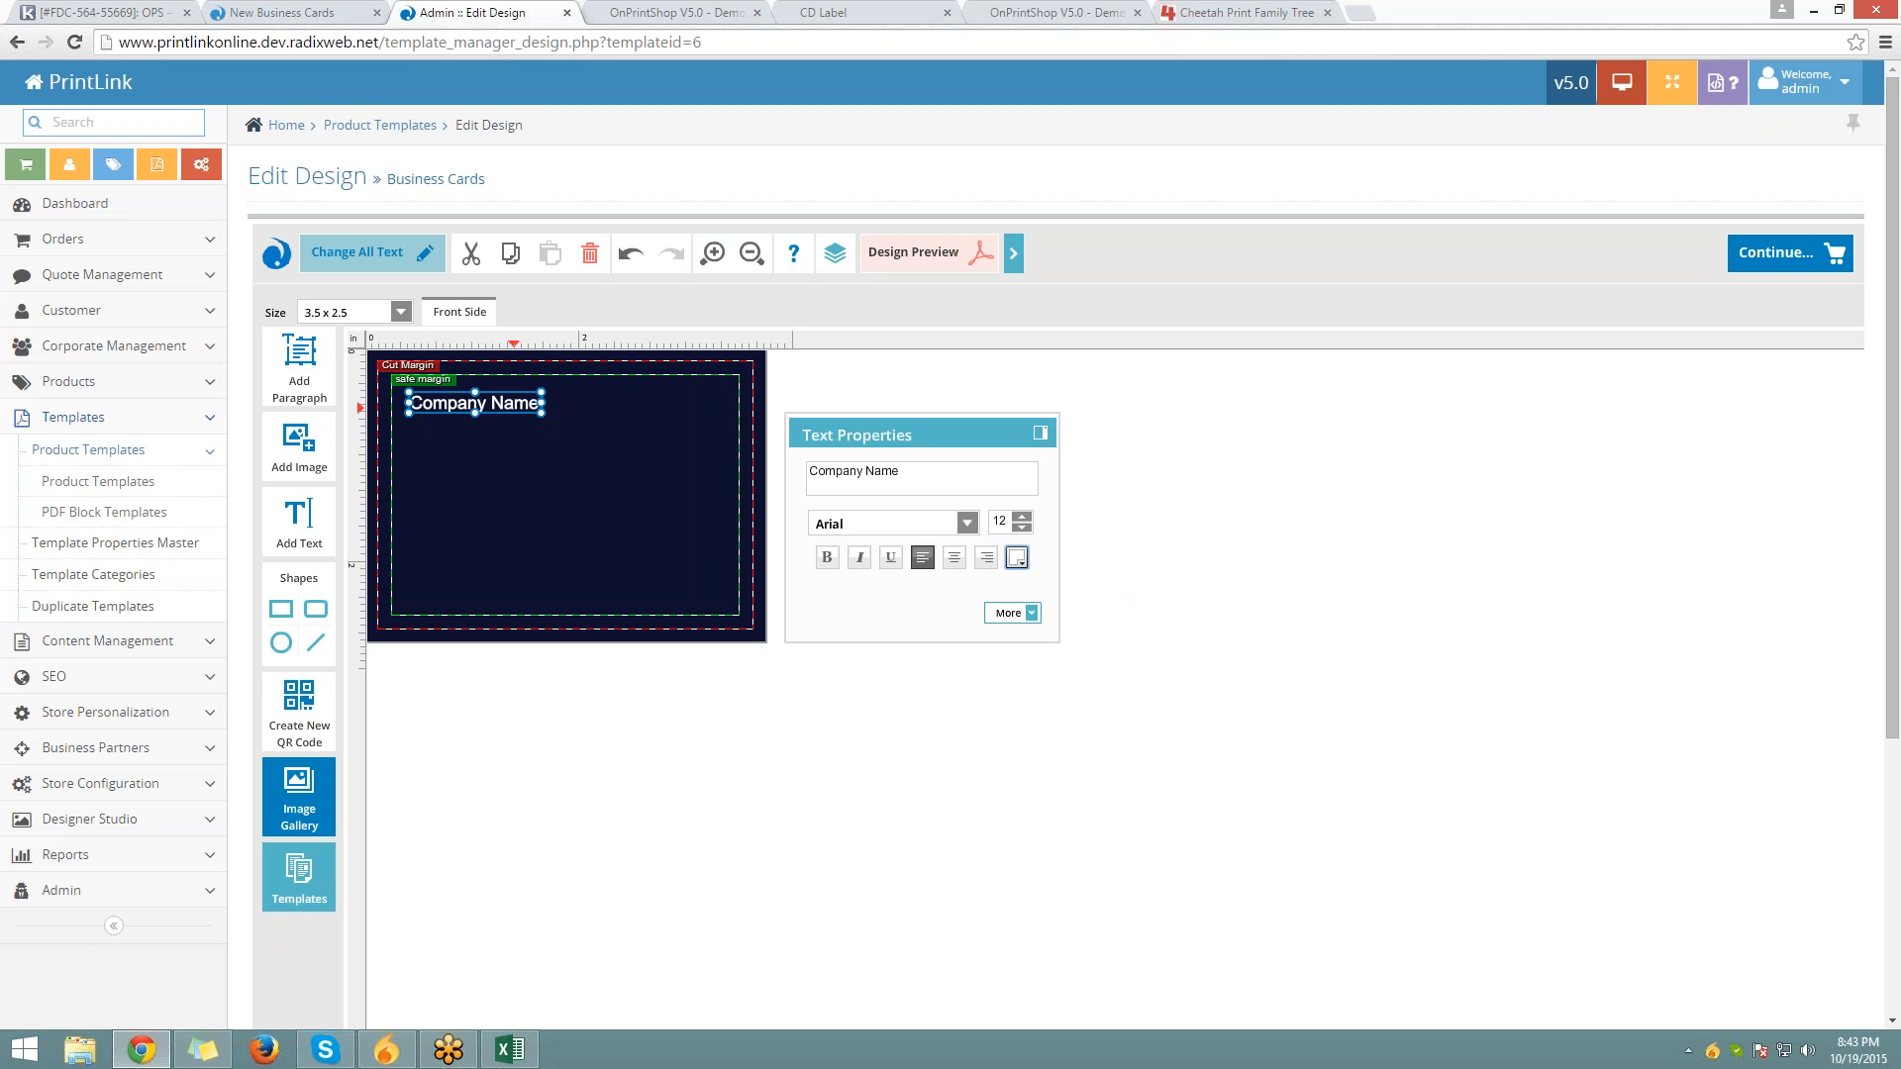
{"action": "left_click_drag", "start_coordinate": [514, 401], "coordinate": [501, 481]}
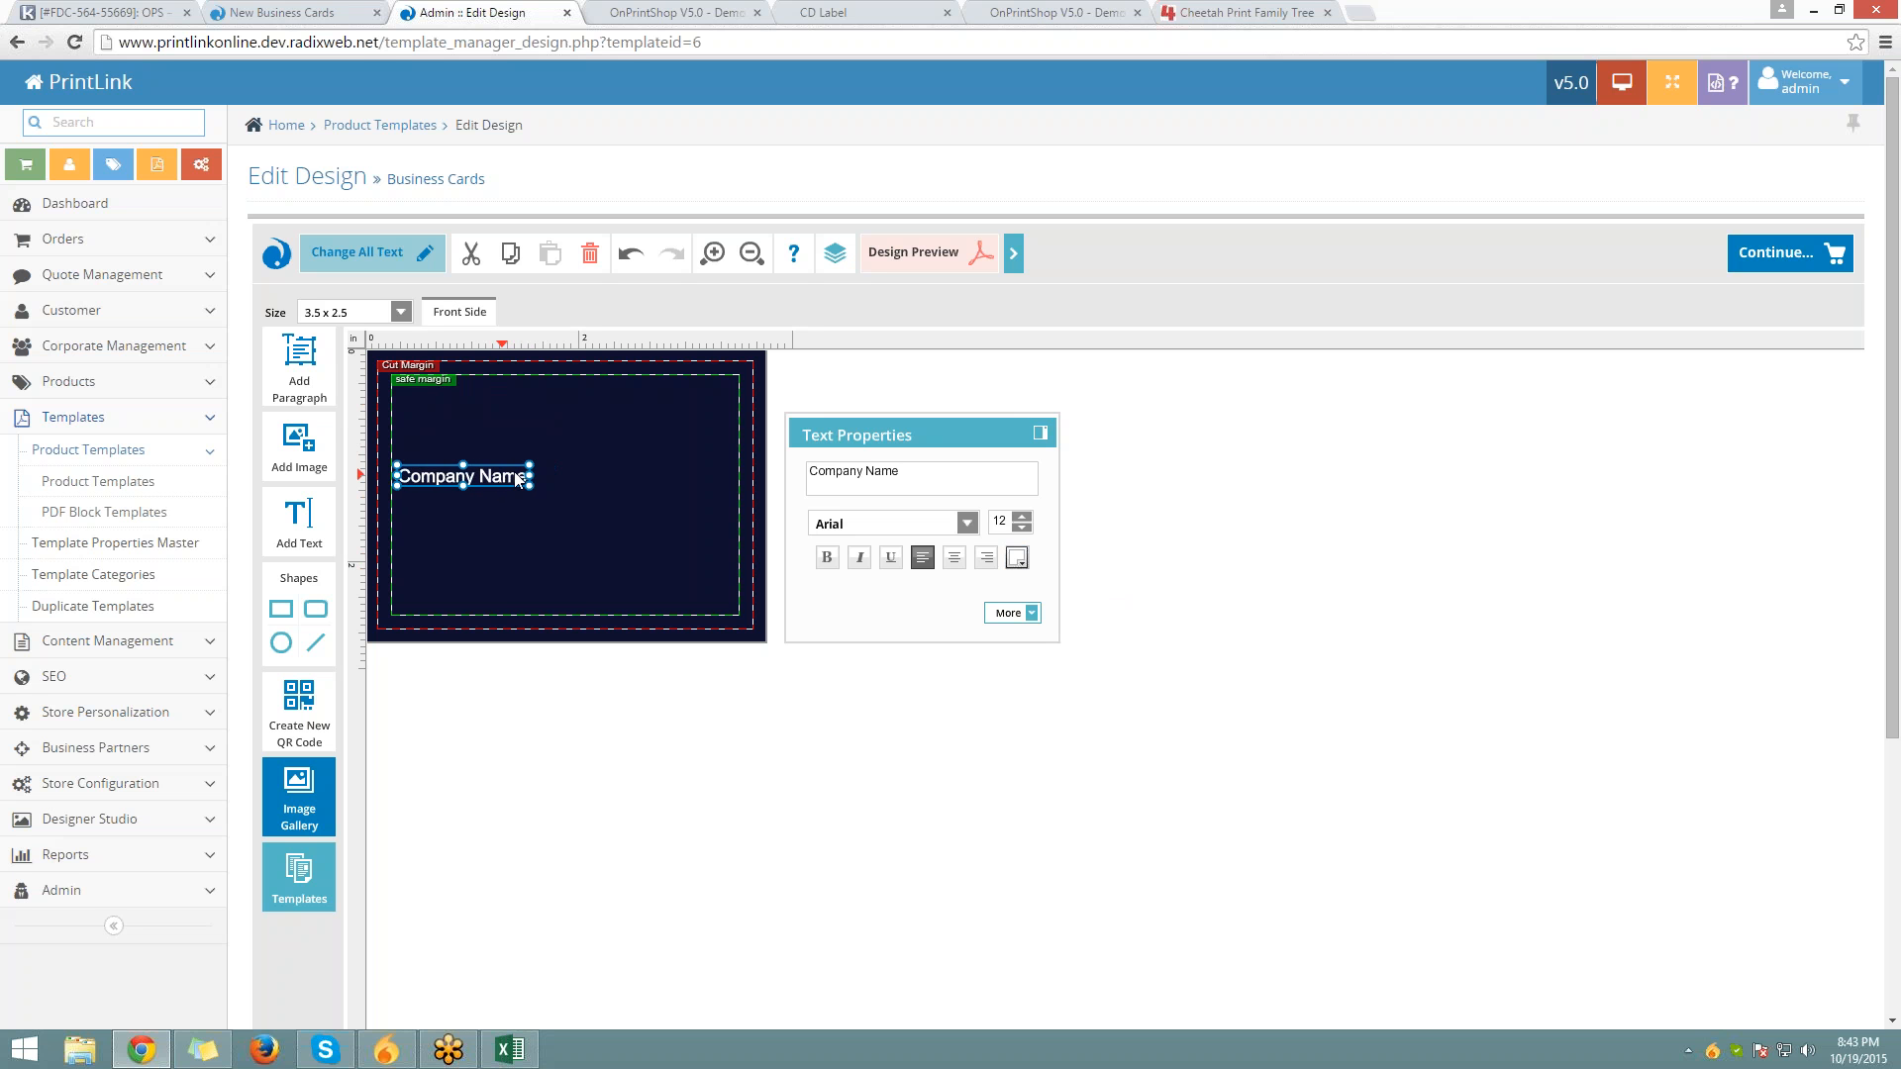
{"action": "left_click", "coordinate": [1021, 518]}
{"action": "left_click", "coordinate": [1020, 518]}
{"action": "left_click", "coordinate": [1020, 518]}
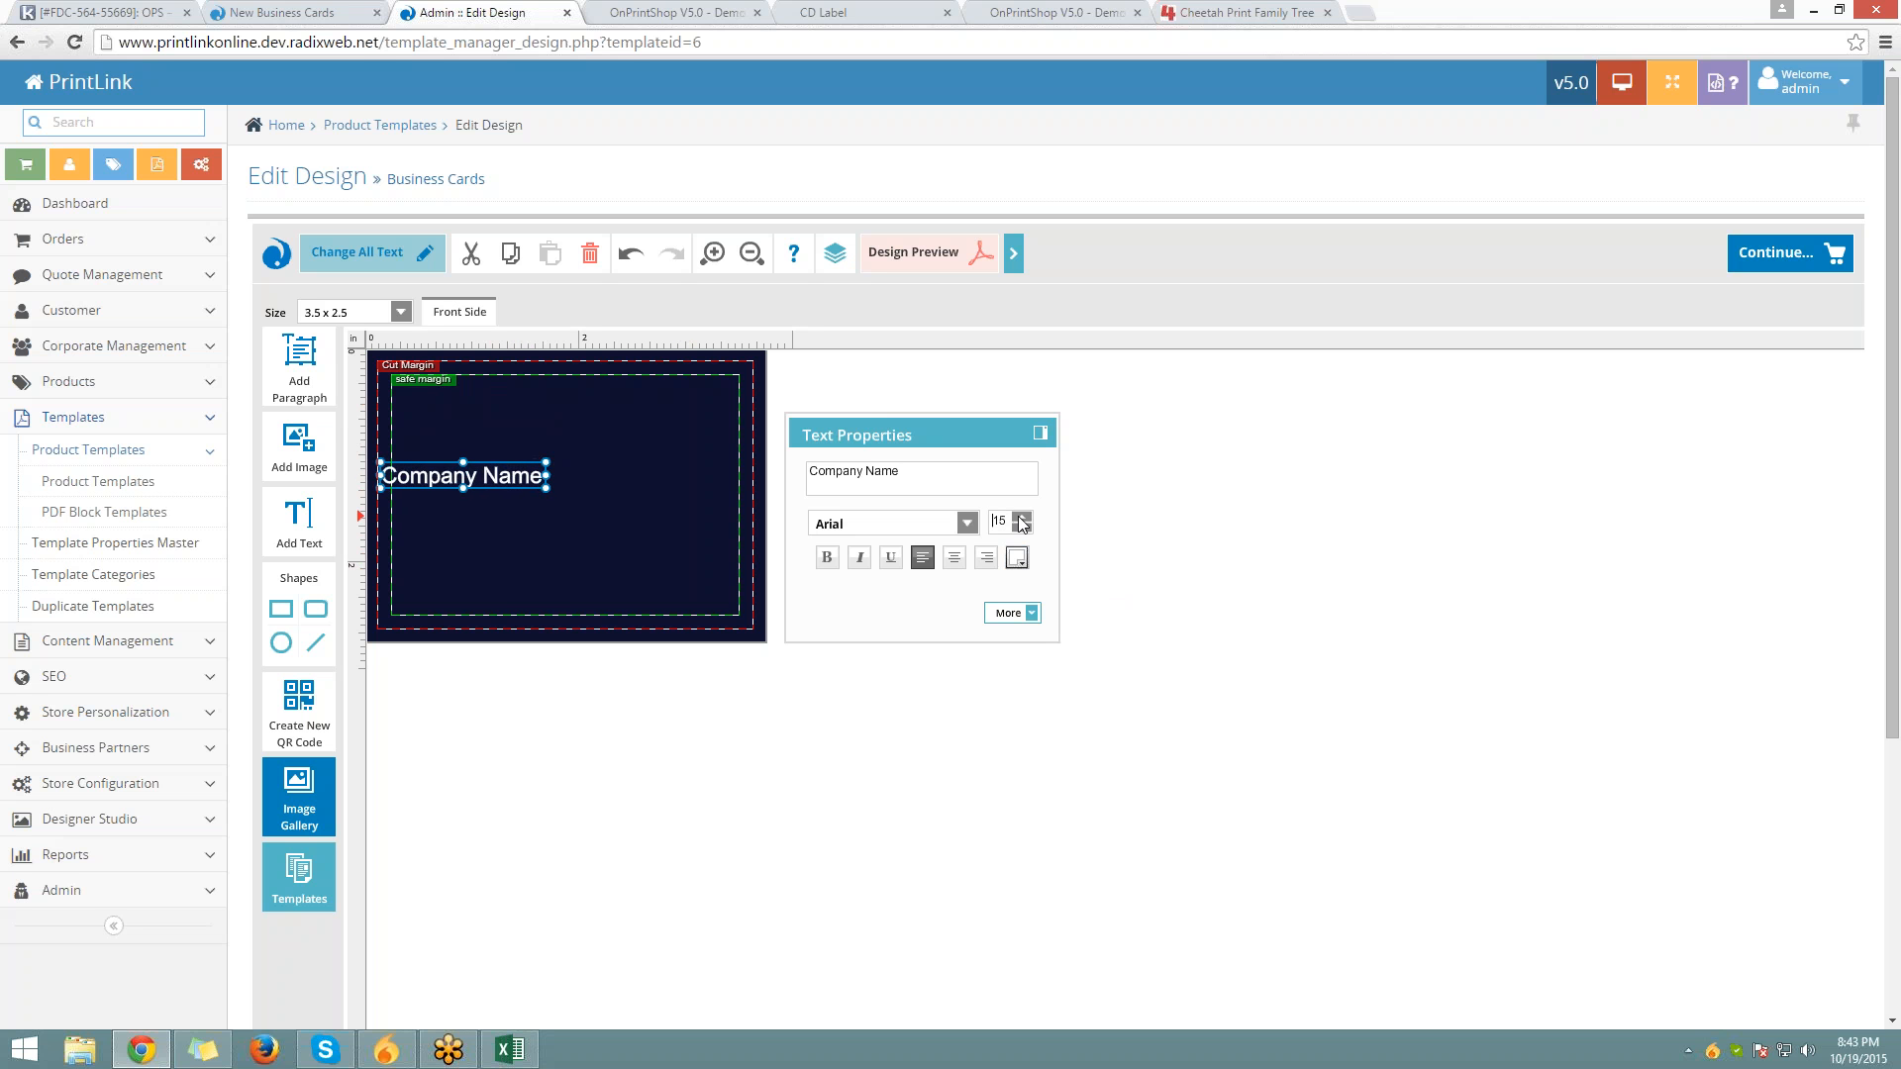
{"action": "left_click", "coordinate": [1022, 522]}
{"action": "left_click", "coordinate": [1022, 523]}
{"action": "left_click_drag", "start_coordinate": [556, 481], "coordinate": [574, 482]}
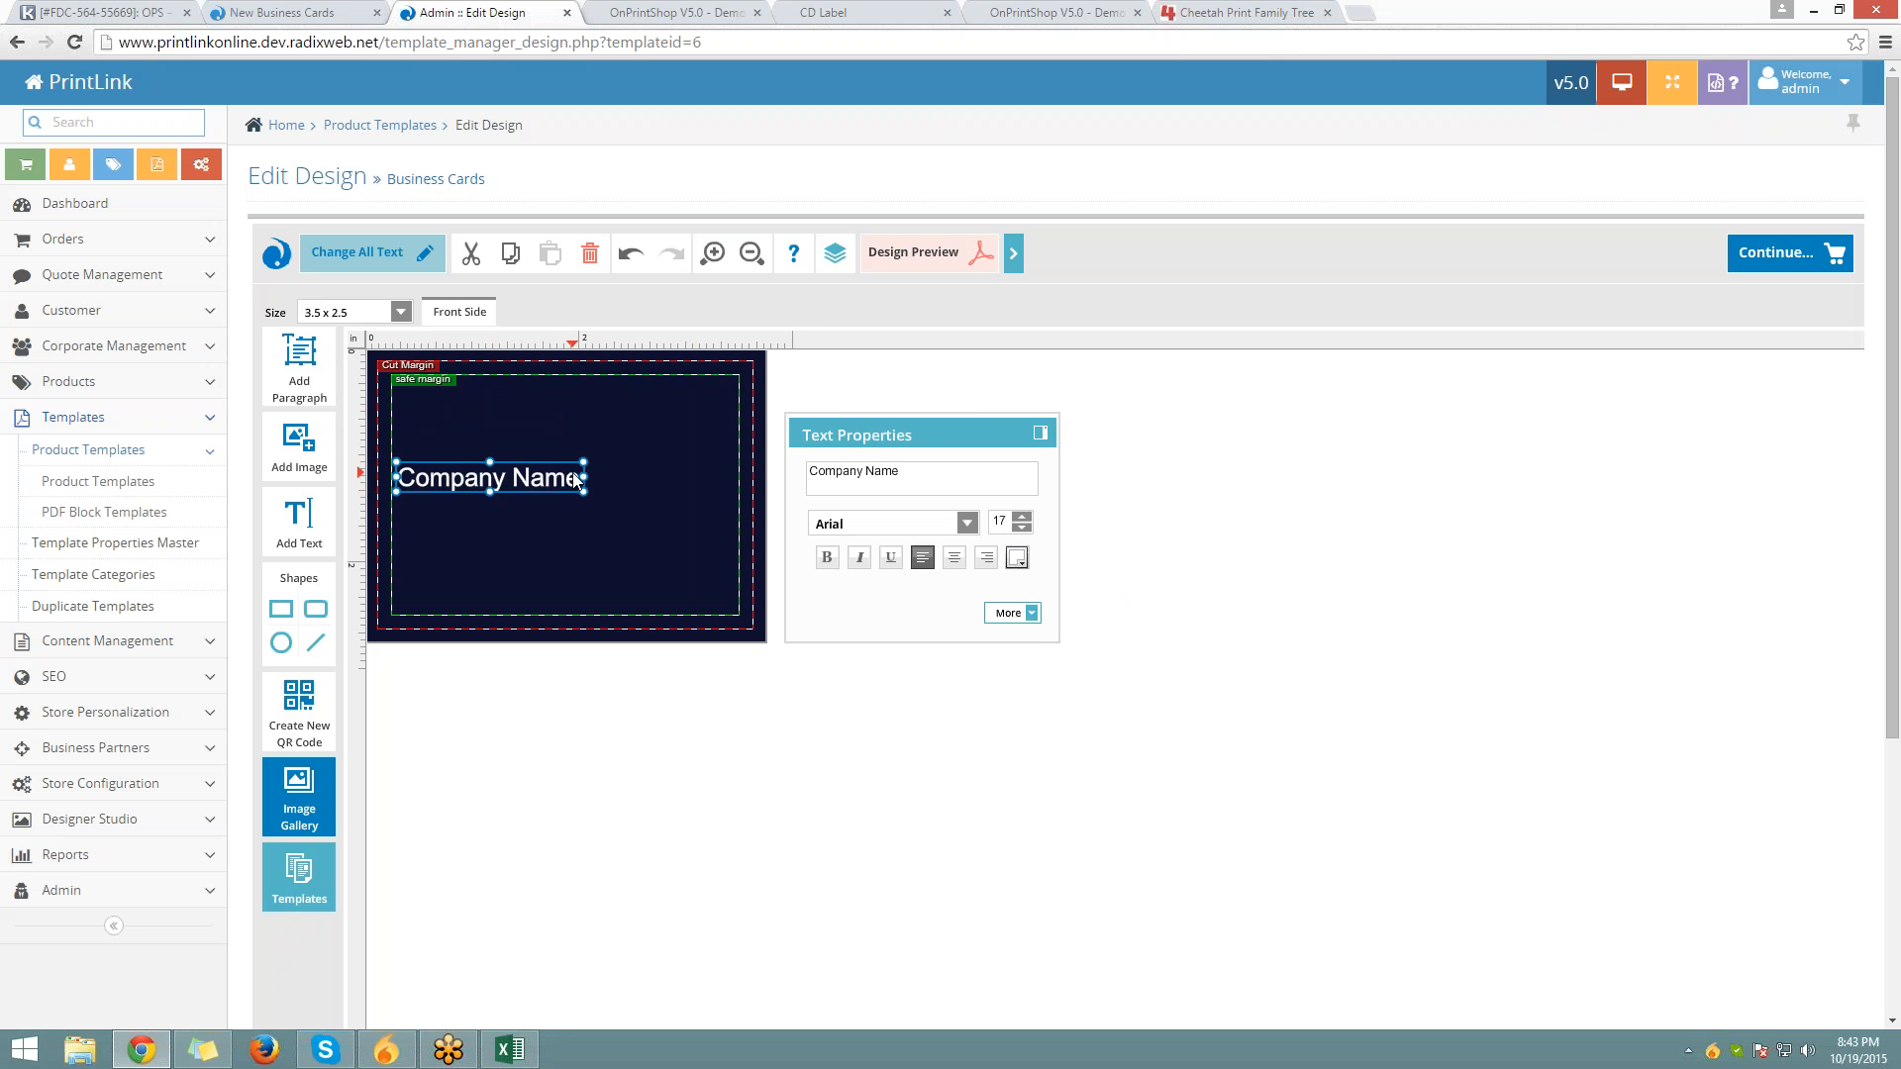
{"action": "left_click", "coordinate": [575, 541]}
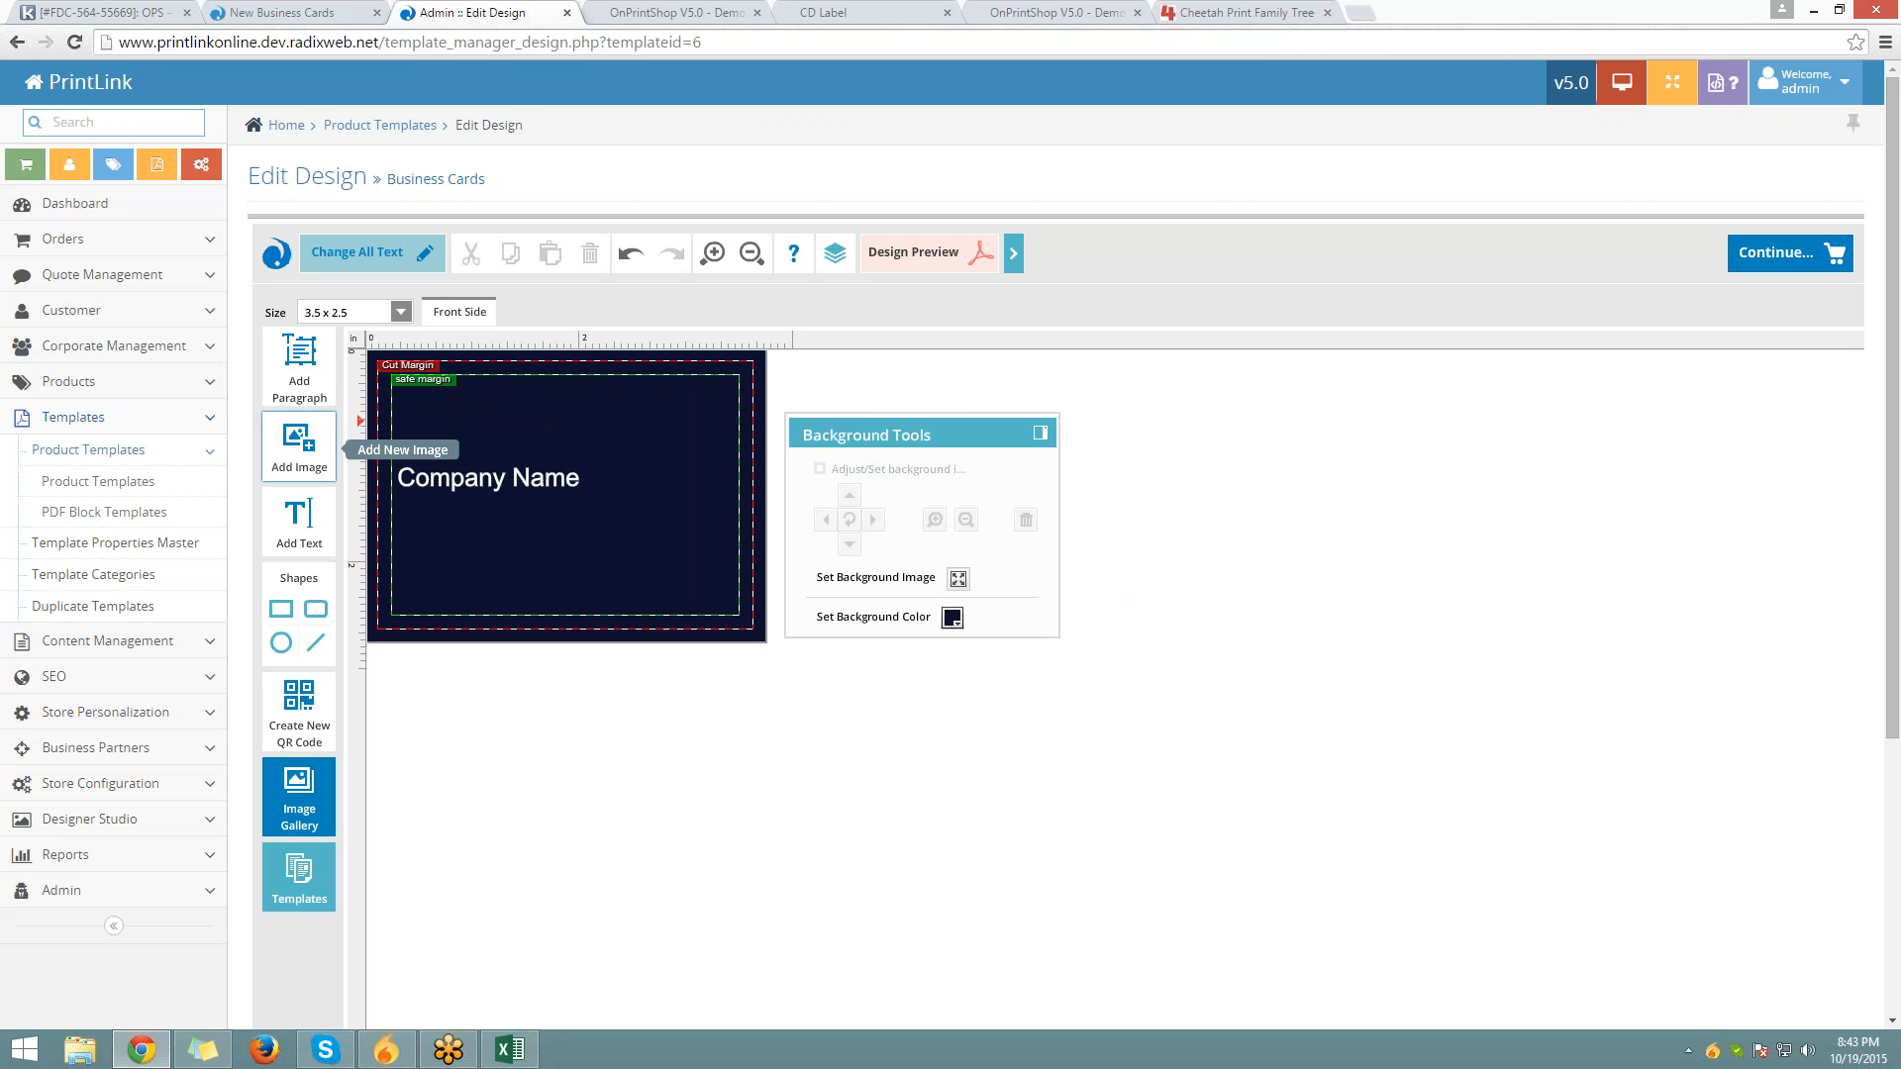
Add white 'Employee Name' text at the card's top right
{"action": "left_click", "coordinate": [301, 513]}
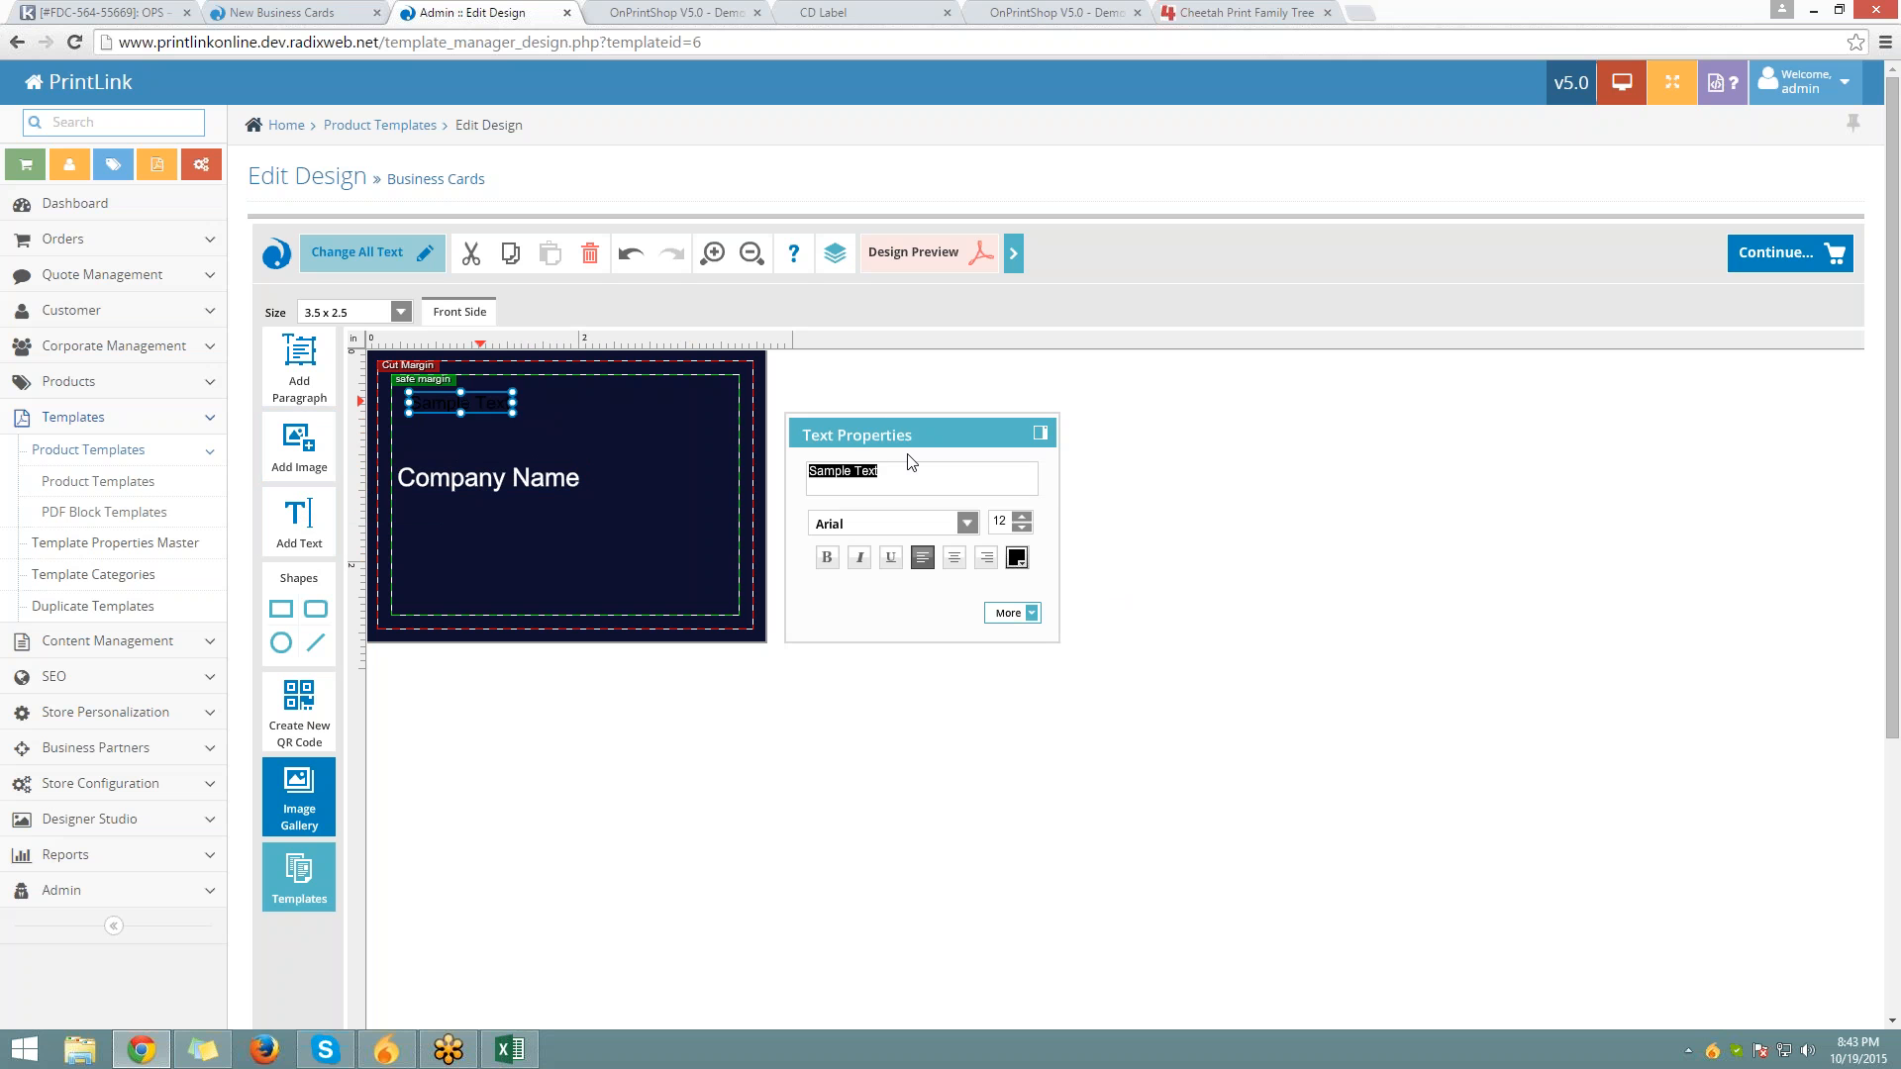
{"action": "type", "text": "Empplo"}
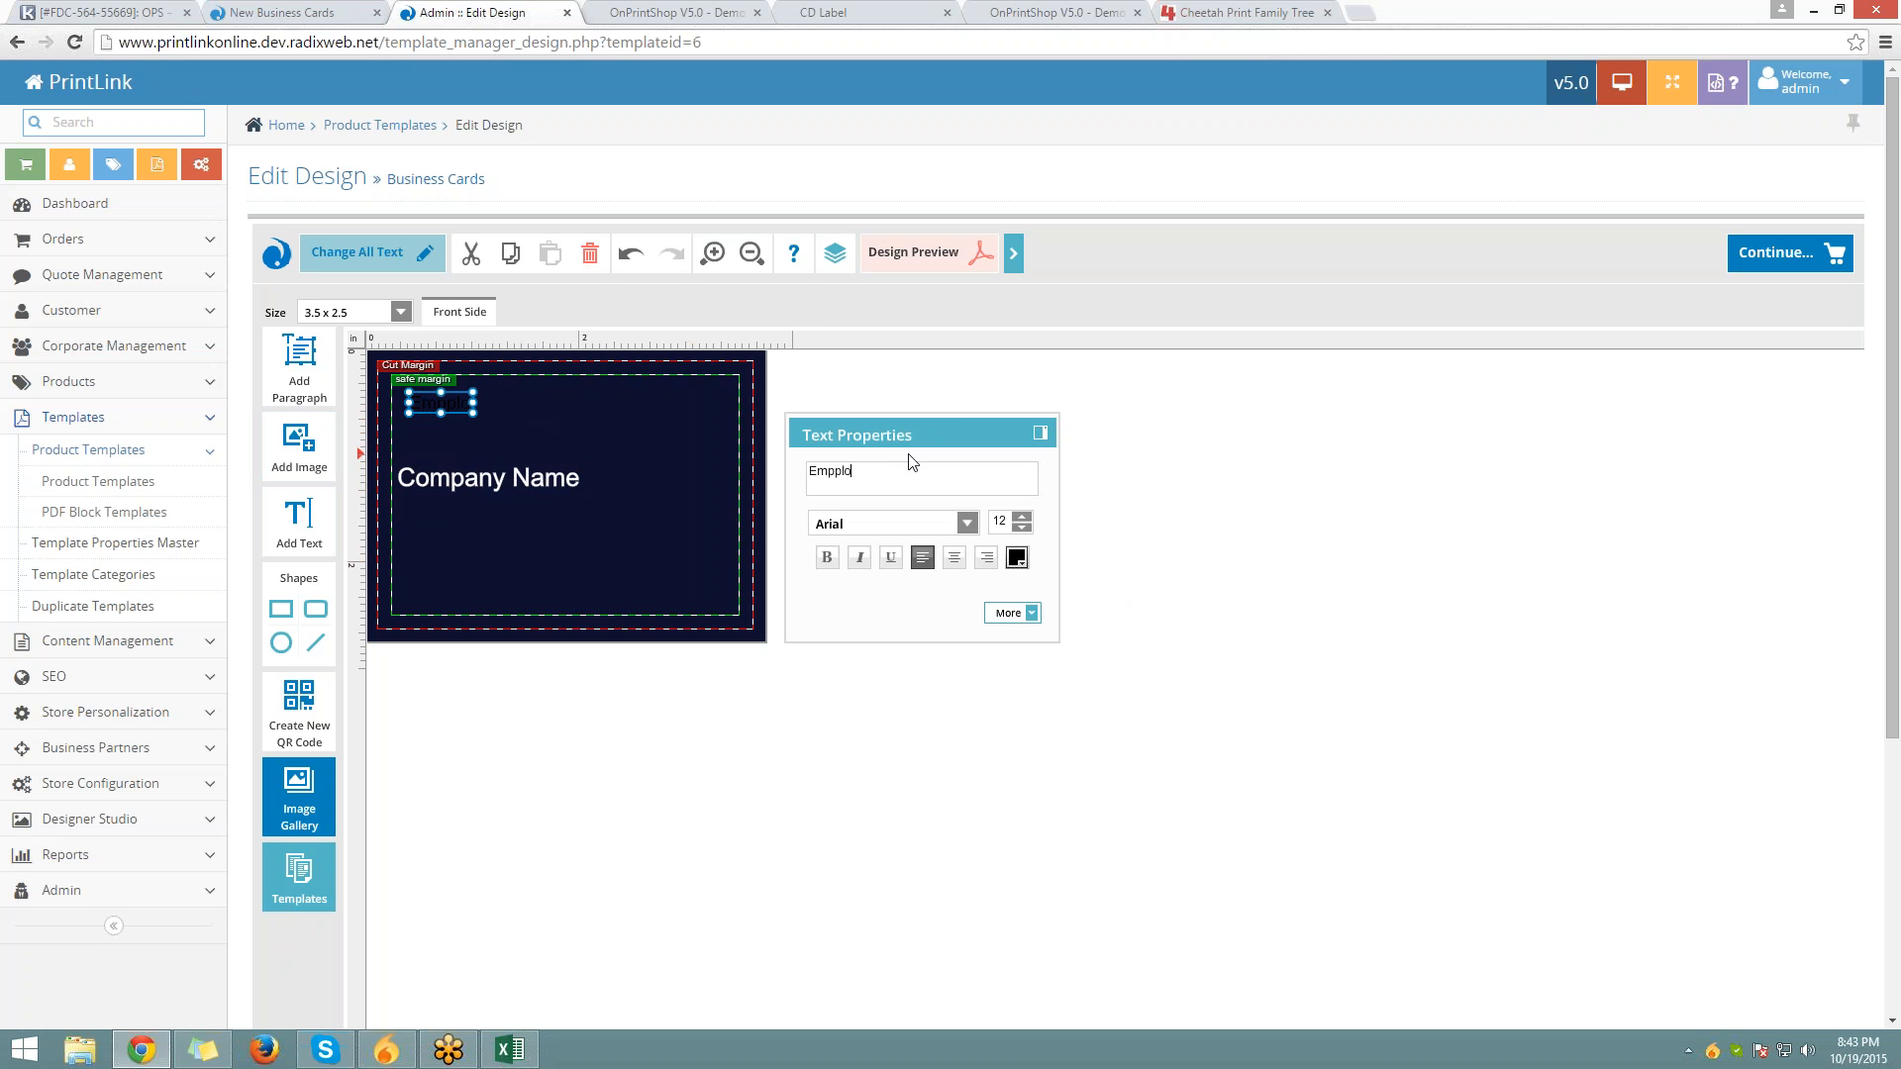
{"action": "key", "text": "BackSpace"}
{"action": "key", "text": "BackSpace"}
{"action": "key", "text": "BackSpace"}
{"action": "type", "text": "loyee"}
{"action": "key", "text": "BackSpace"}
{"action": "key", "text": "BackSpace"}
{"action": "key", "text": "BackSpace"}
{"action": "key", "text": "BackSpace"}
{"action": "type", "text": "oyee Name"}
{"action": "left_click", "coordinate": [1017, 557]}
{"action": "left_click", "coordinate": [1037, 631]}
{"action": "left_click", "coordinate": [1018, 665]}
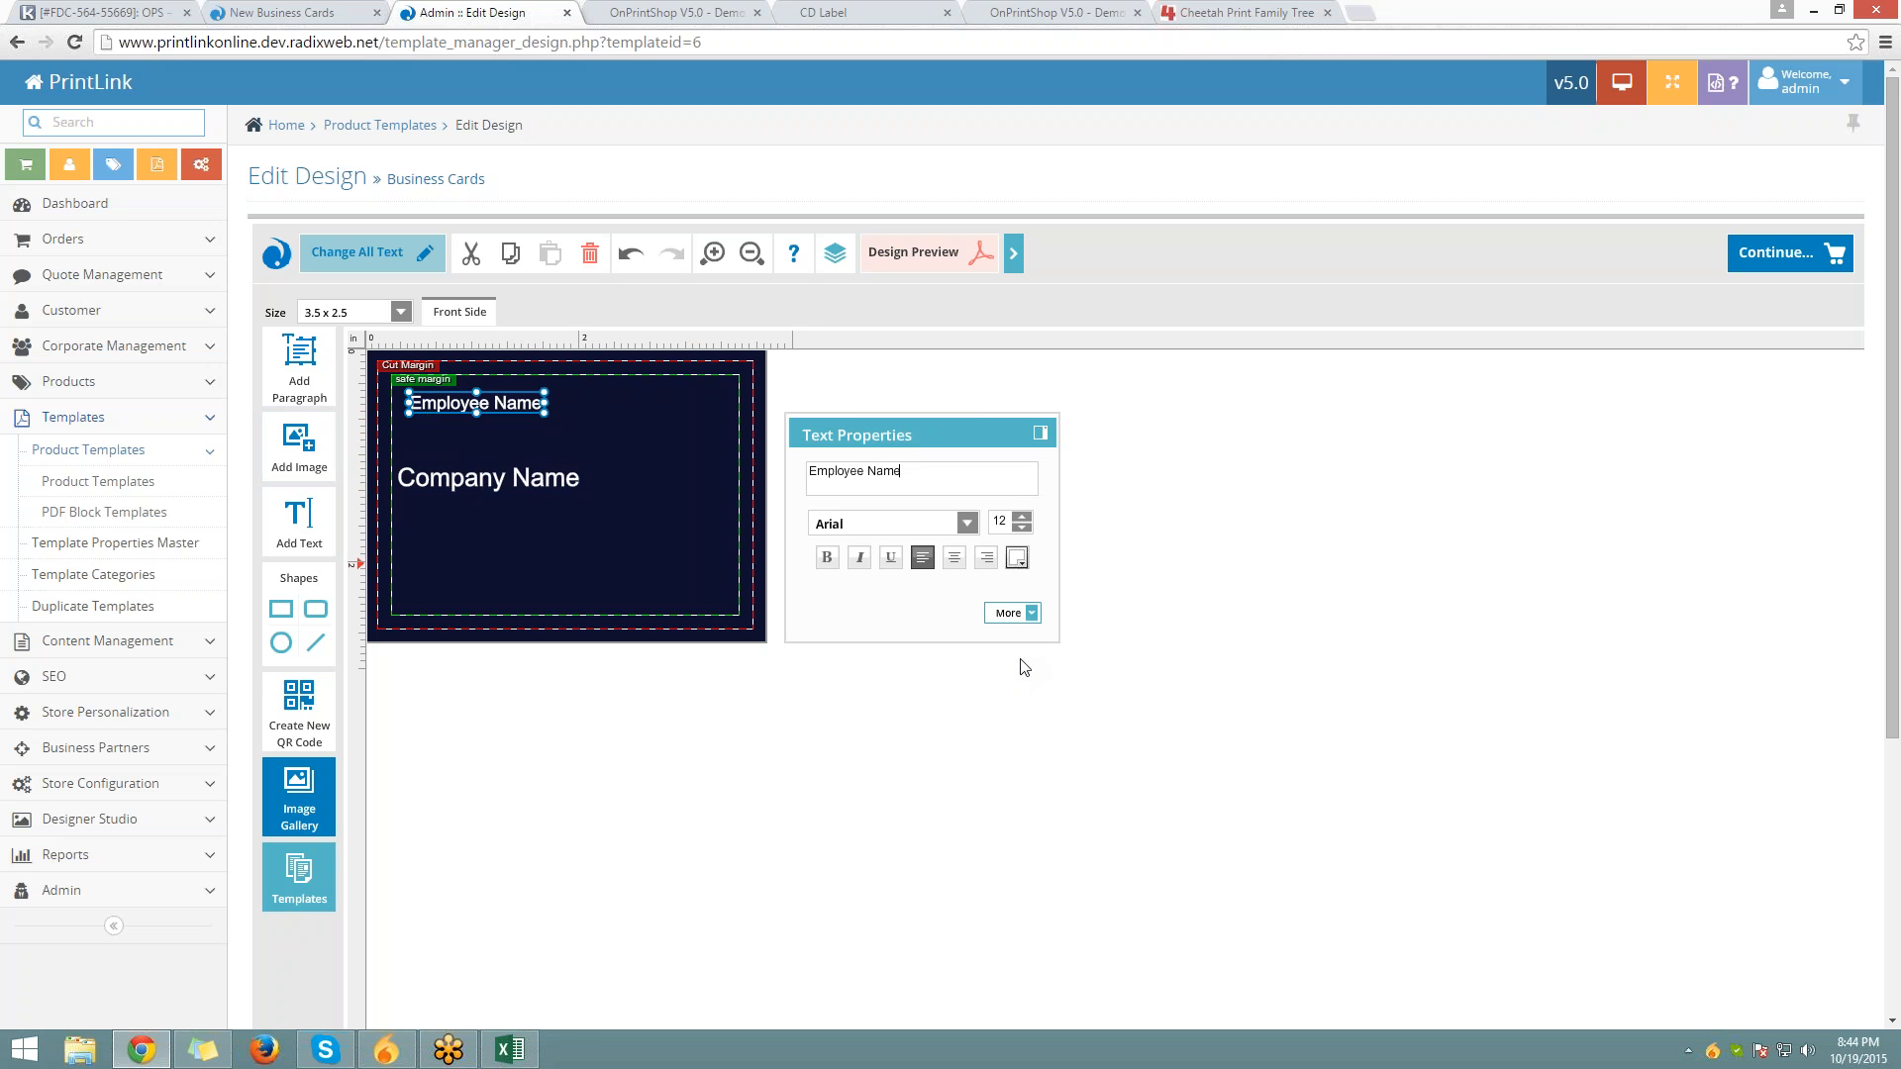
{"action": "left_click_drag", "start_coordinate": [493, 406], "coordinate": [683, 390]}
{"action": "left_click", "coordinate": [697, 430]}
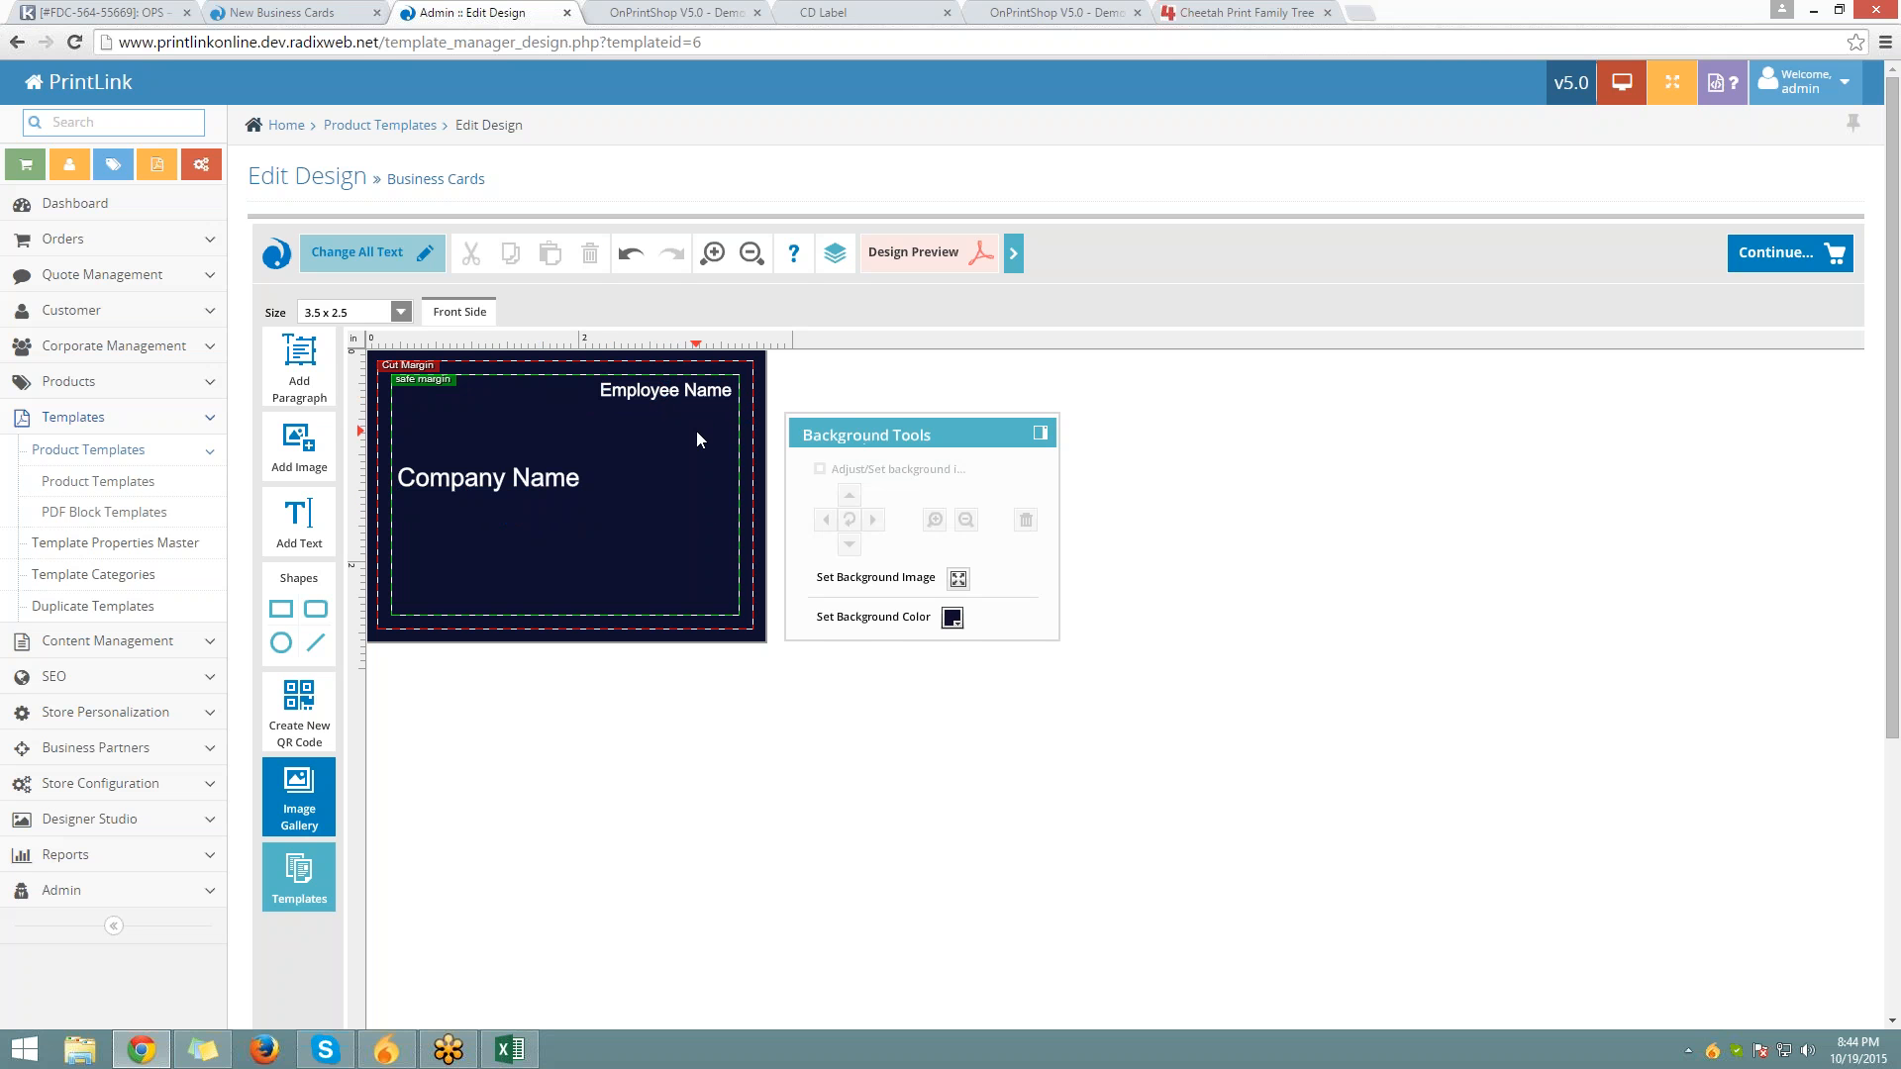
Add white 'Designation' text beneath Employee Name on the right
{"action": "left_click", "coordinate": [322, 538]}
{"action": "type", "text": "Des"}
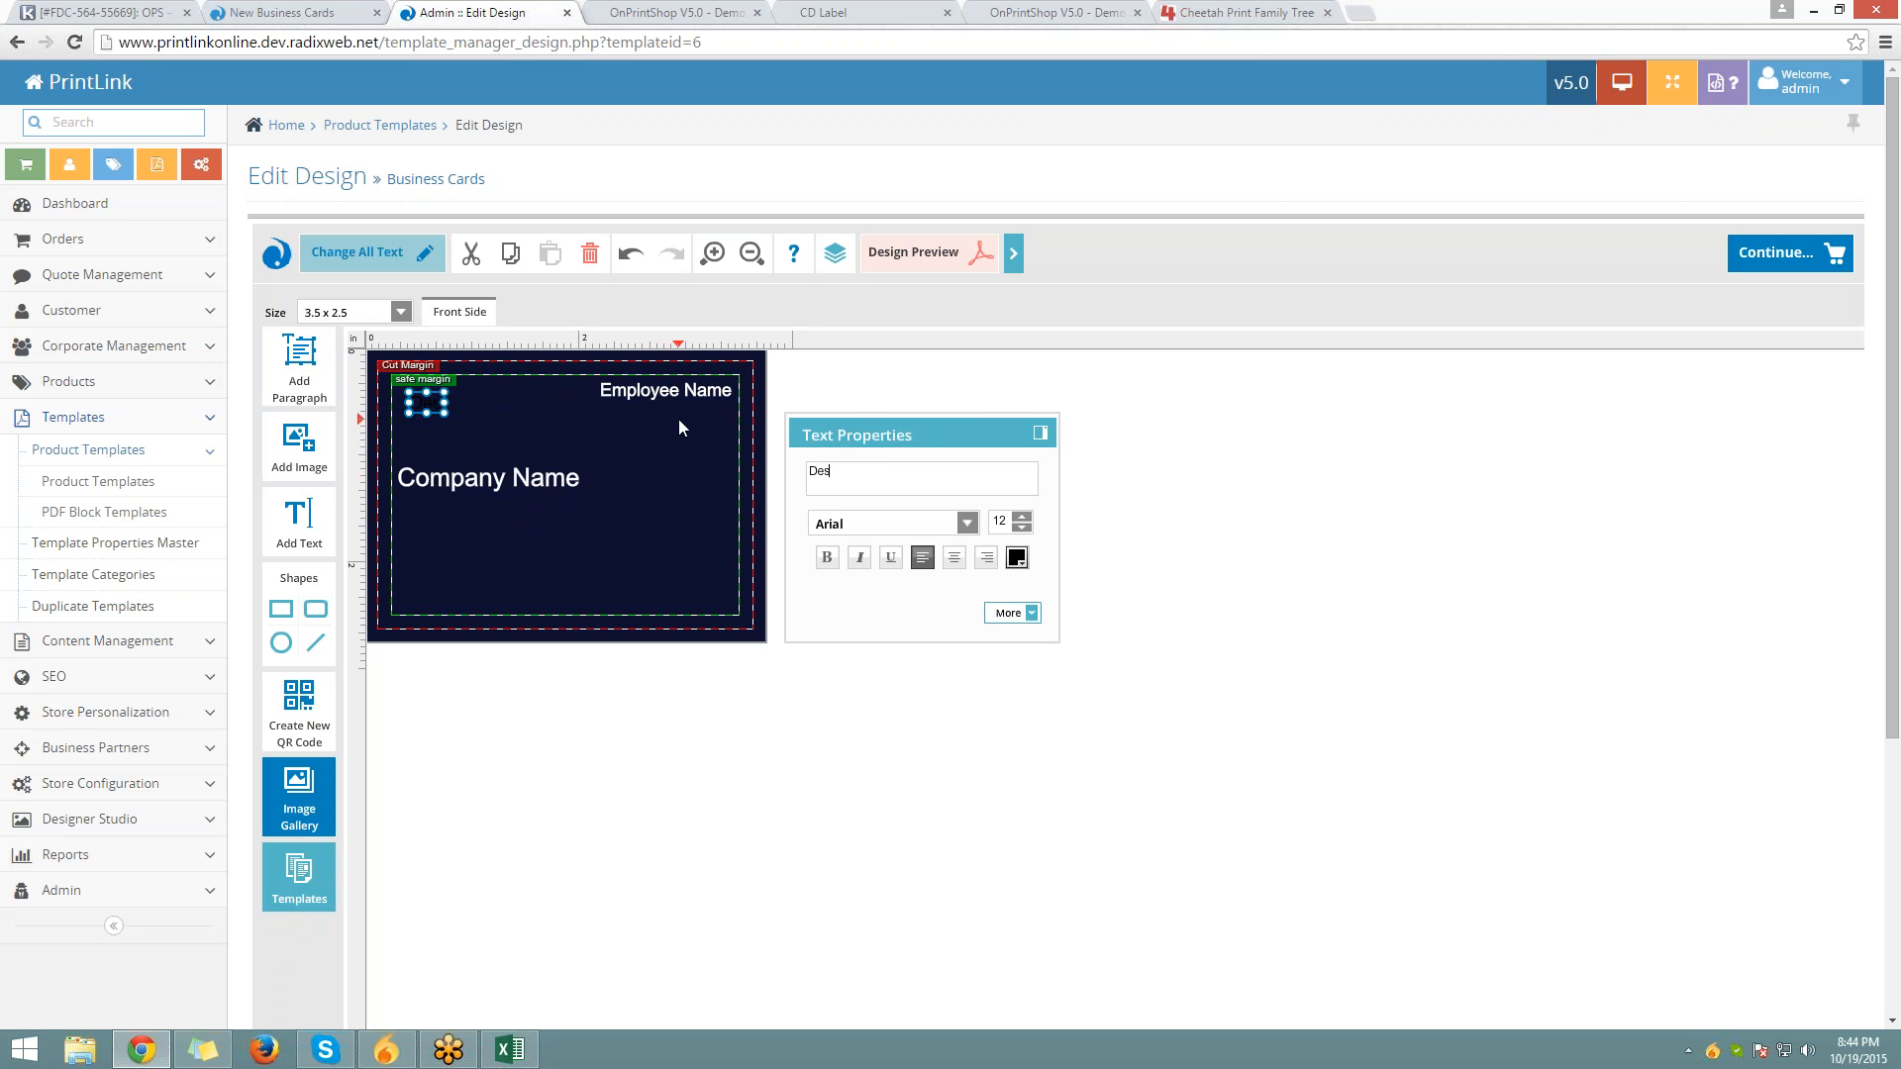
{"action": "type", "text": "ignation"}
{"action": "left_click", "coordinate": [1017, 559]}
{"action": "left_click", "coordinate": [1017, 663]}
{"action": "left_click_drag", "start_coordinate": [484, 411], "coordinate": [710, 418]}
{"action": "left_click", "coordinate": [703, 482]}
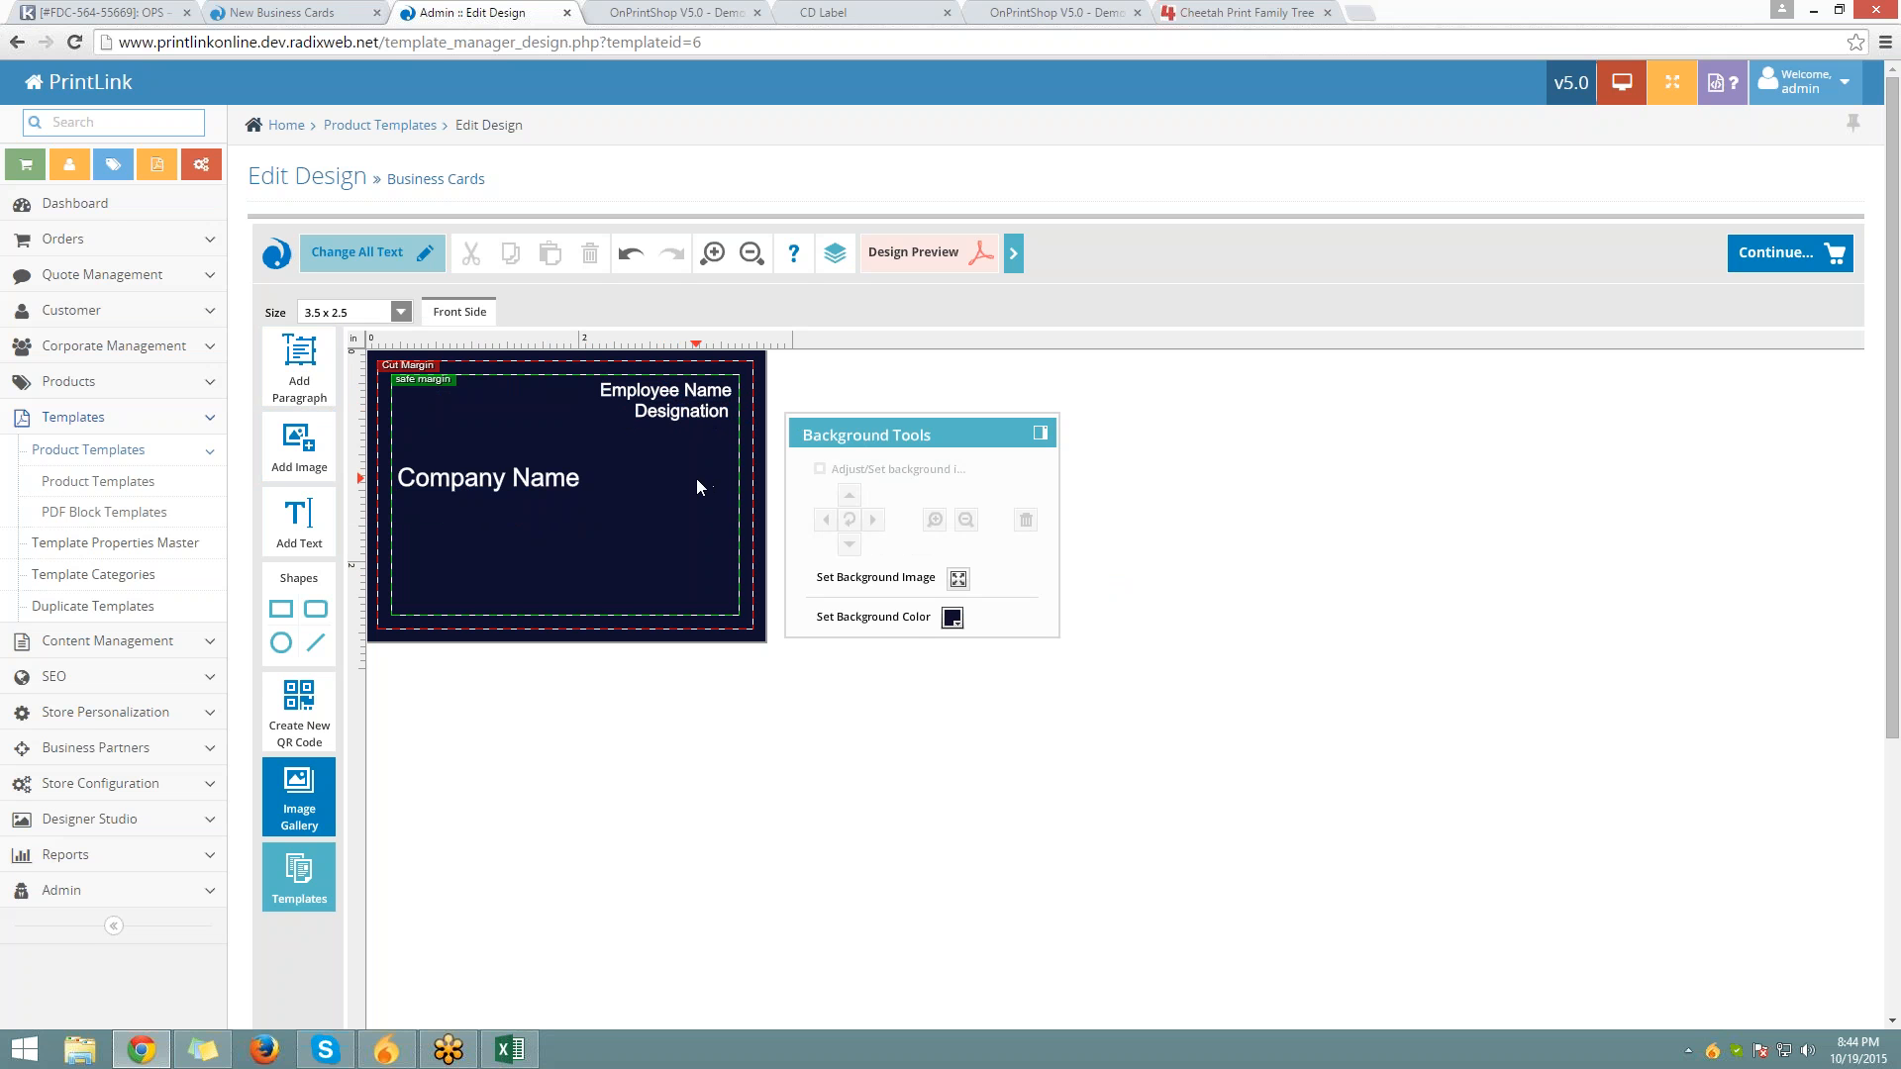
Add white 'Email id' text below Company Name near the card's bottom
{"action": "left_click", "coordinate": [308, 503]}
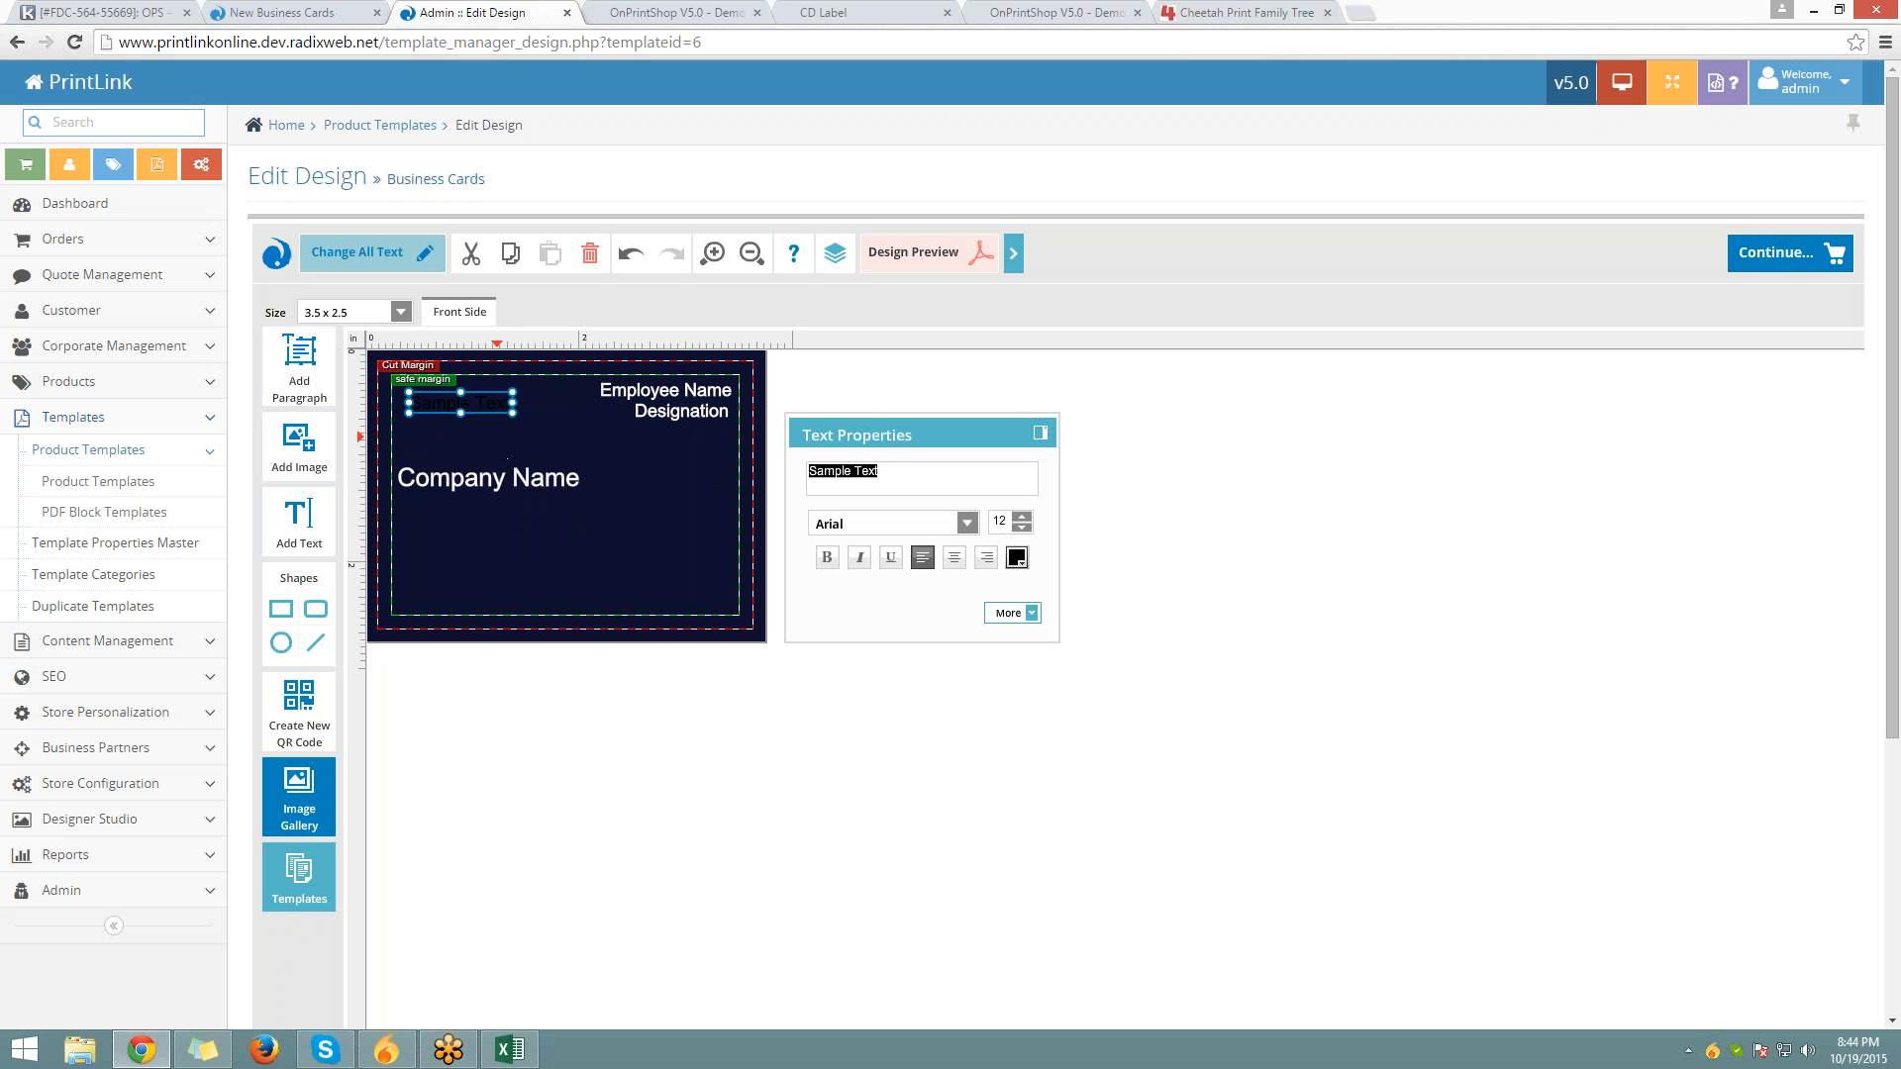
{"action": "type", "text": "Email id"}
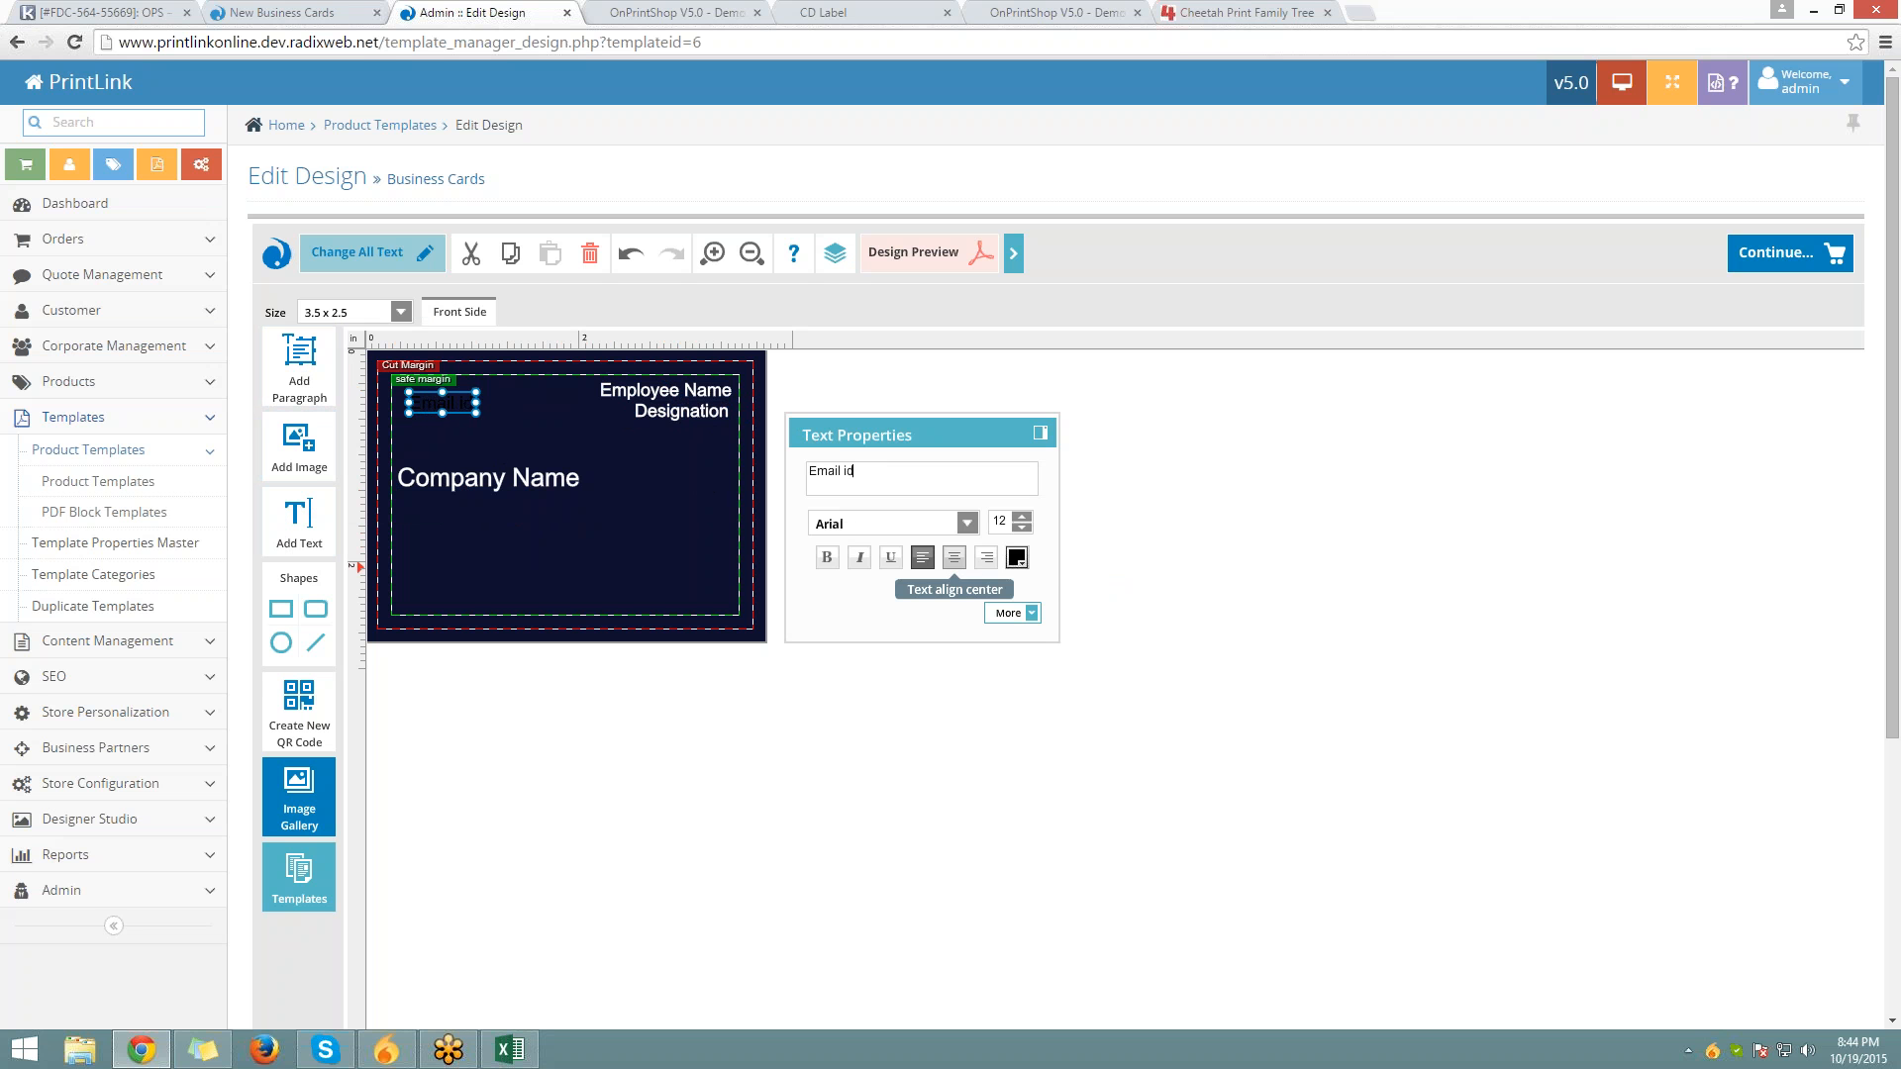
{"action": "left_click", "coordinate": [1017, 557]}
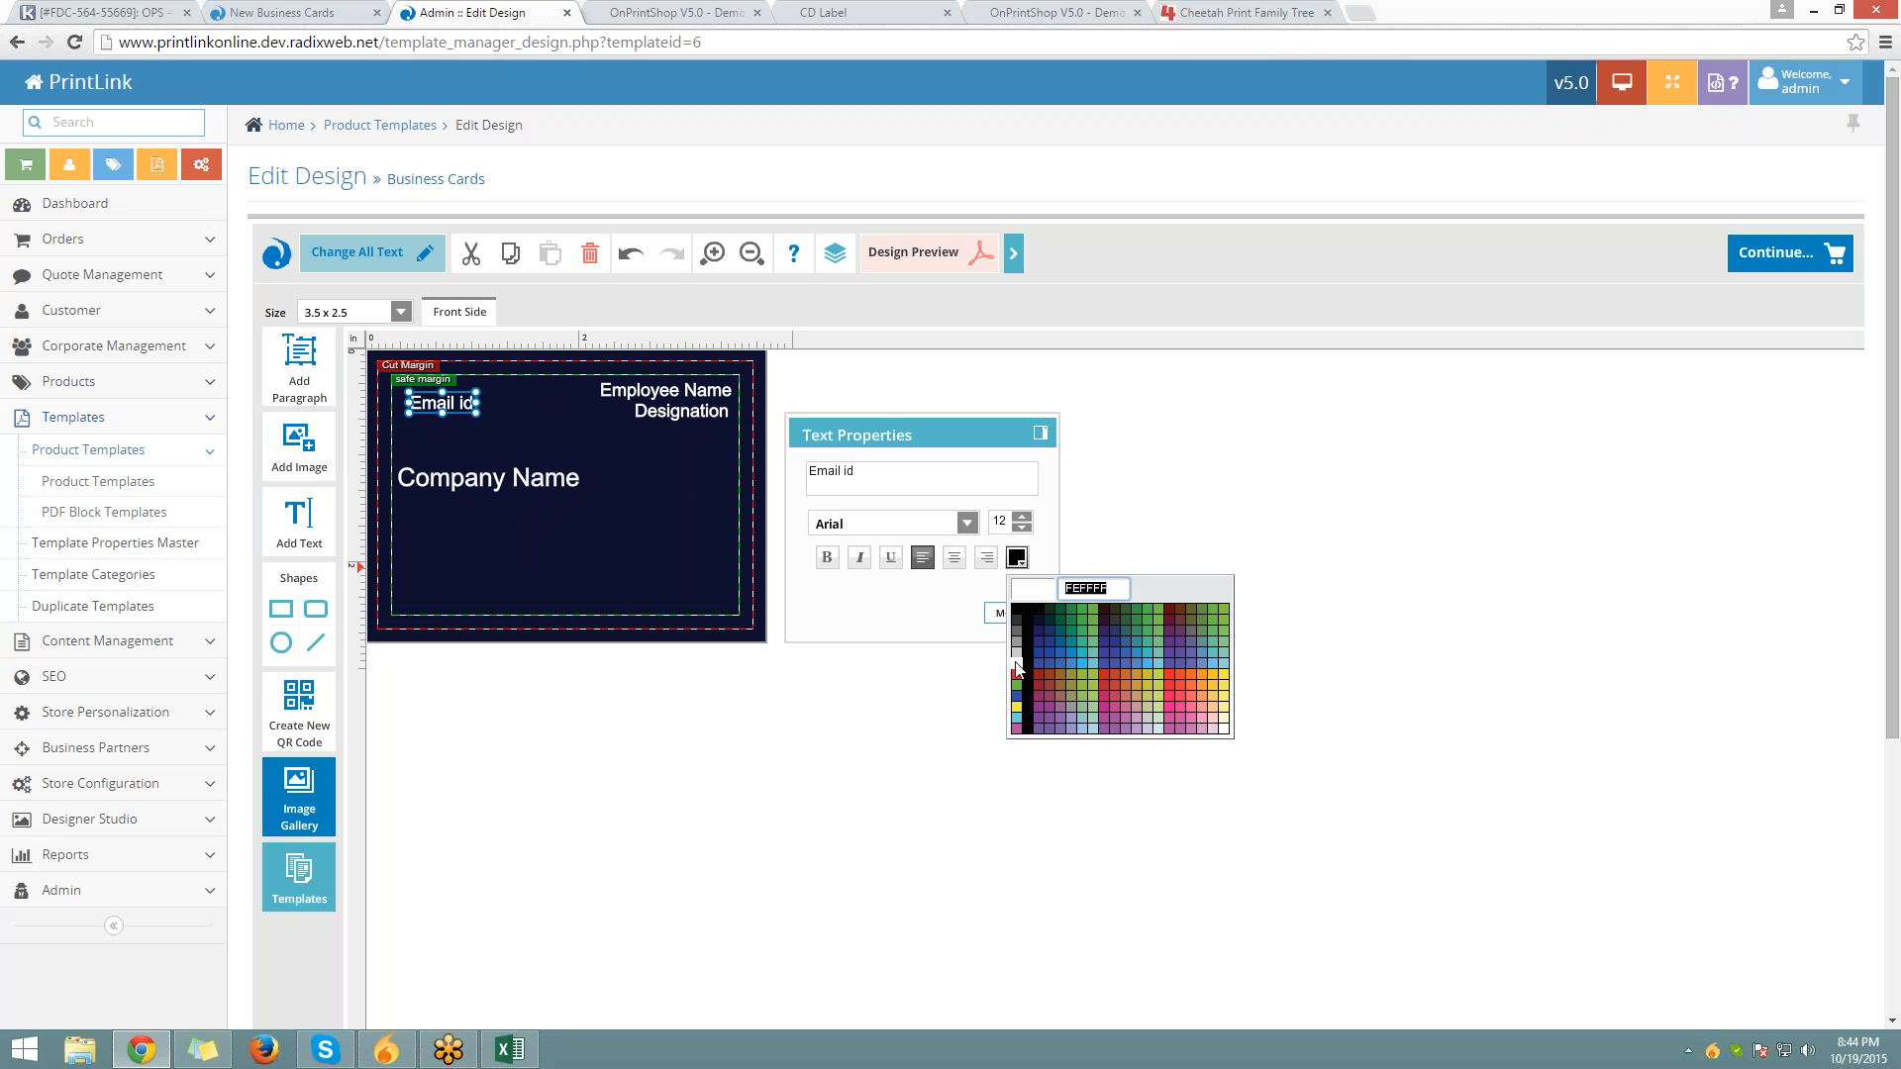
{"action": "left_click", "coordinate": [1017, 669]}
{"action": "left_click_drag", "start_coordinate": [445, 406], "coordinate": [499, 493]}
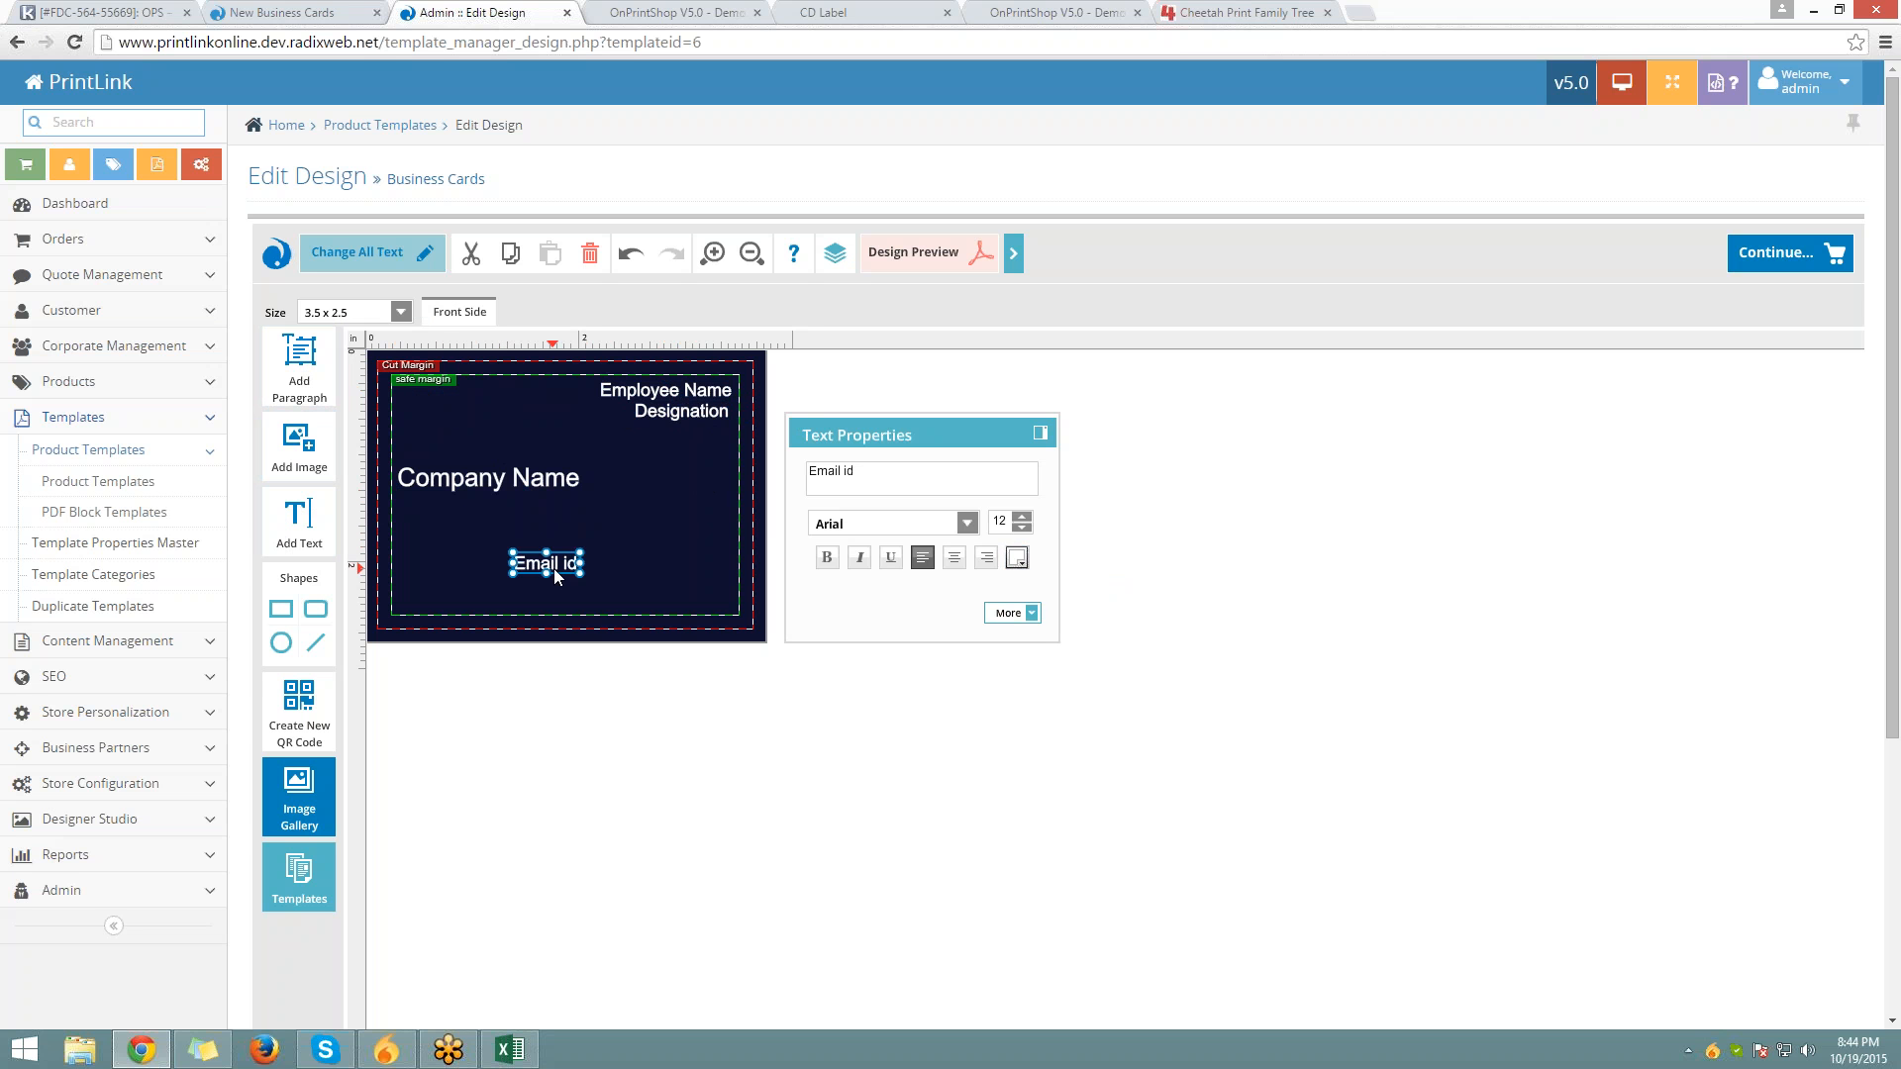
{"action": "left_click", "coordinate": [695, 539]}
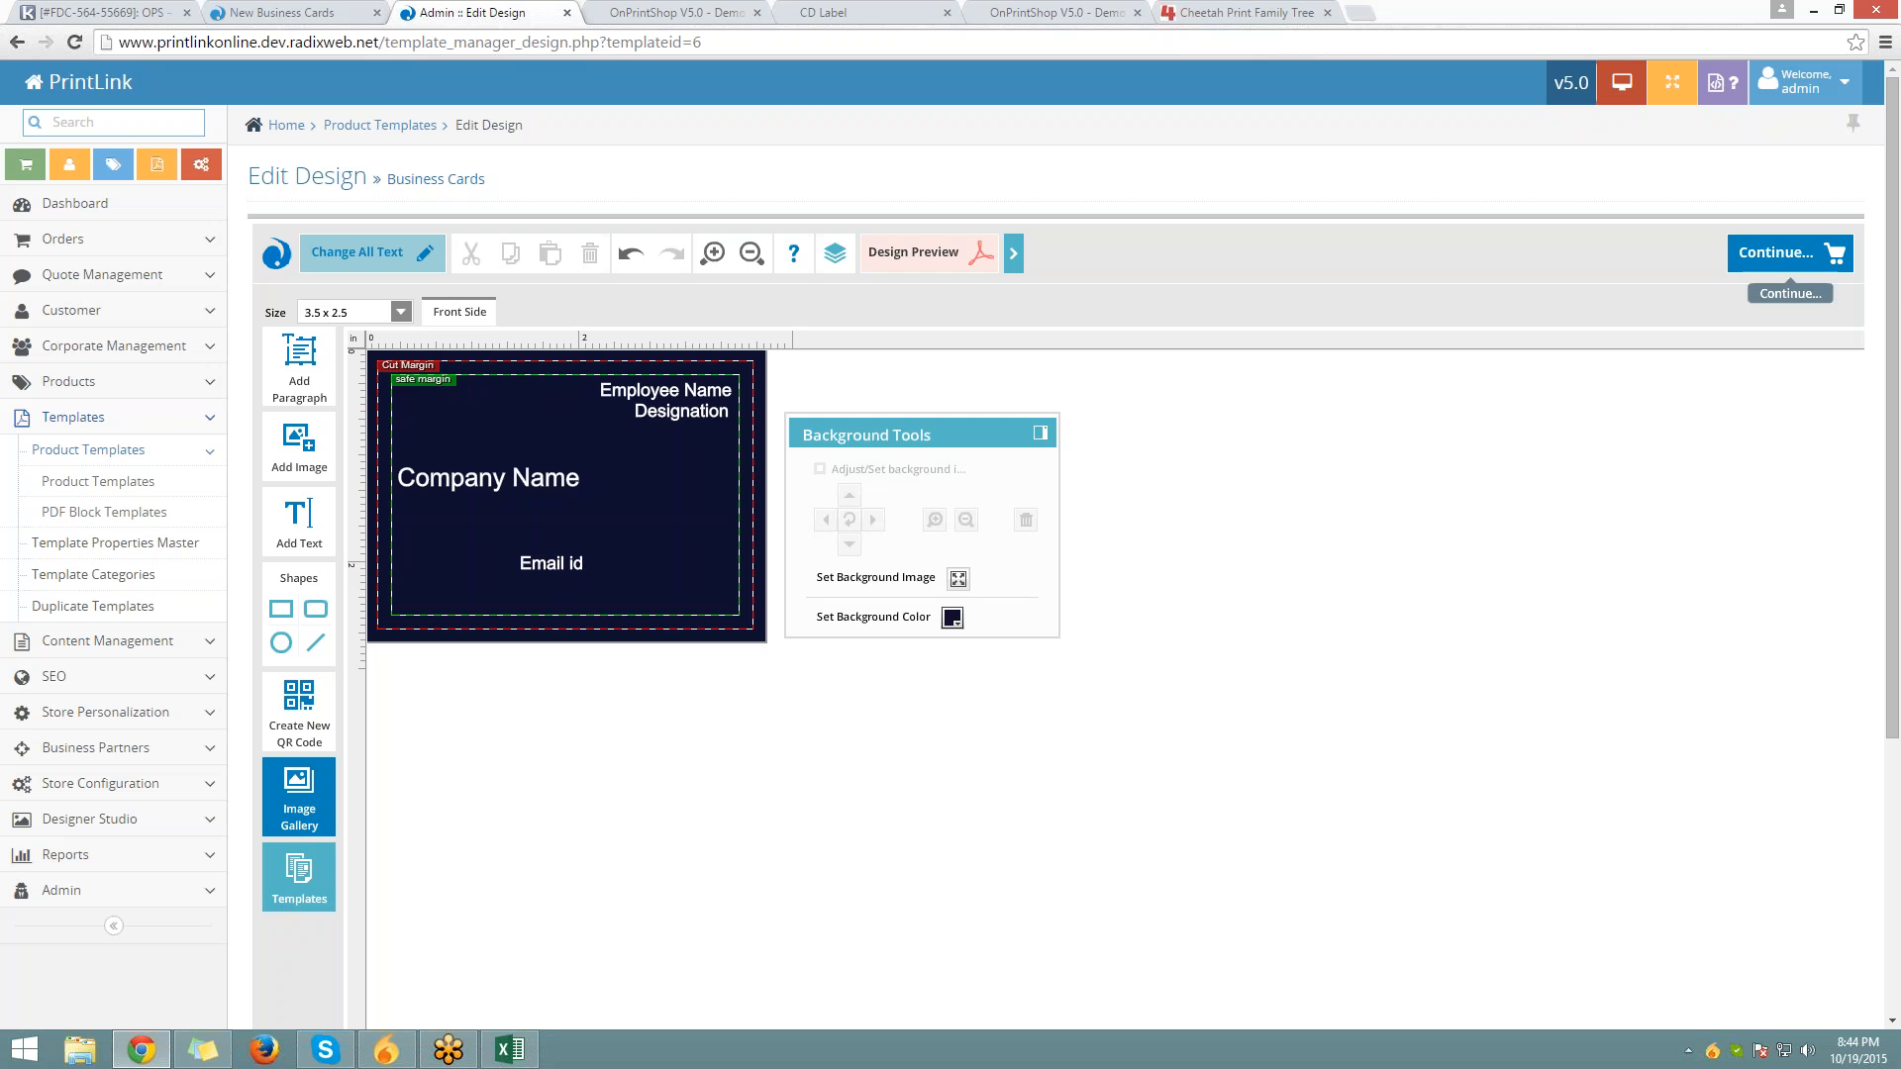
Save the design under the name Business Cards and return to the admin template list
{"action": "left_click", "coordinate": [1776, 253]}
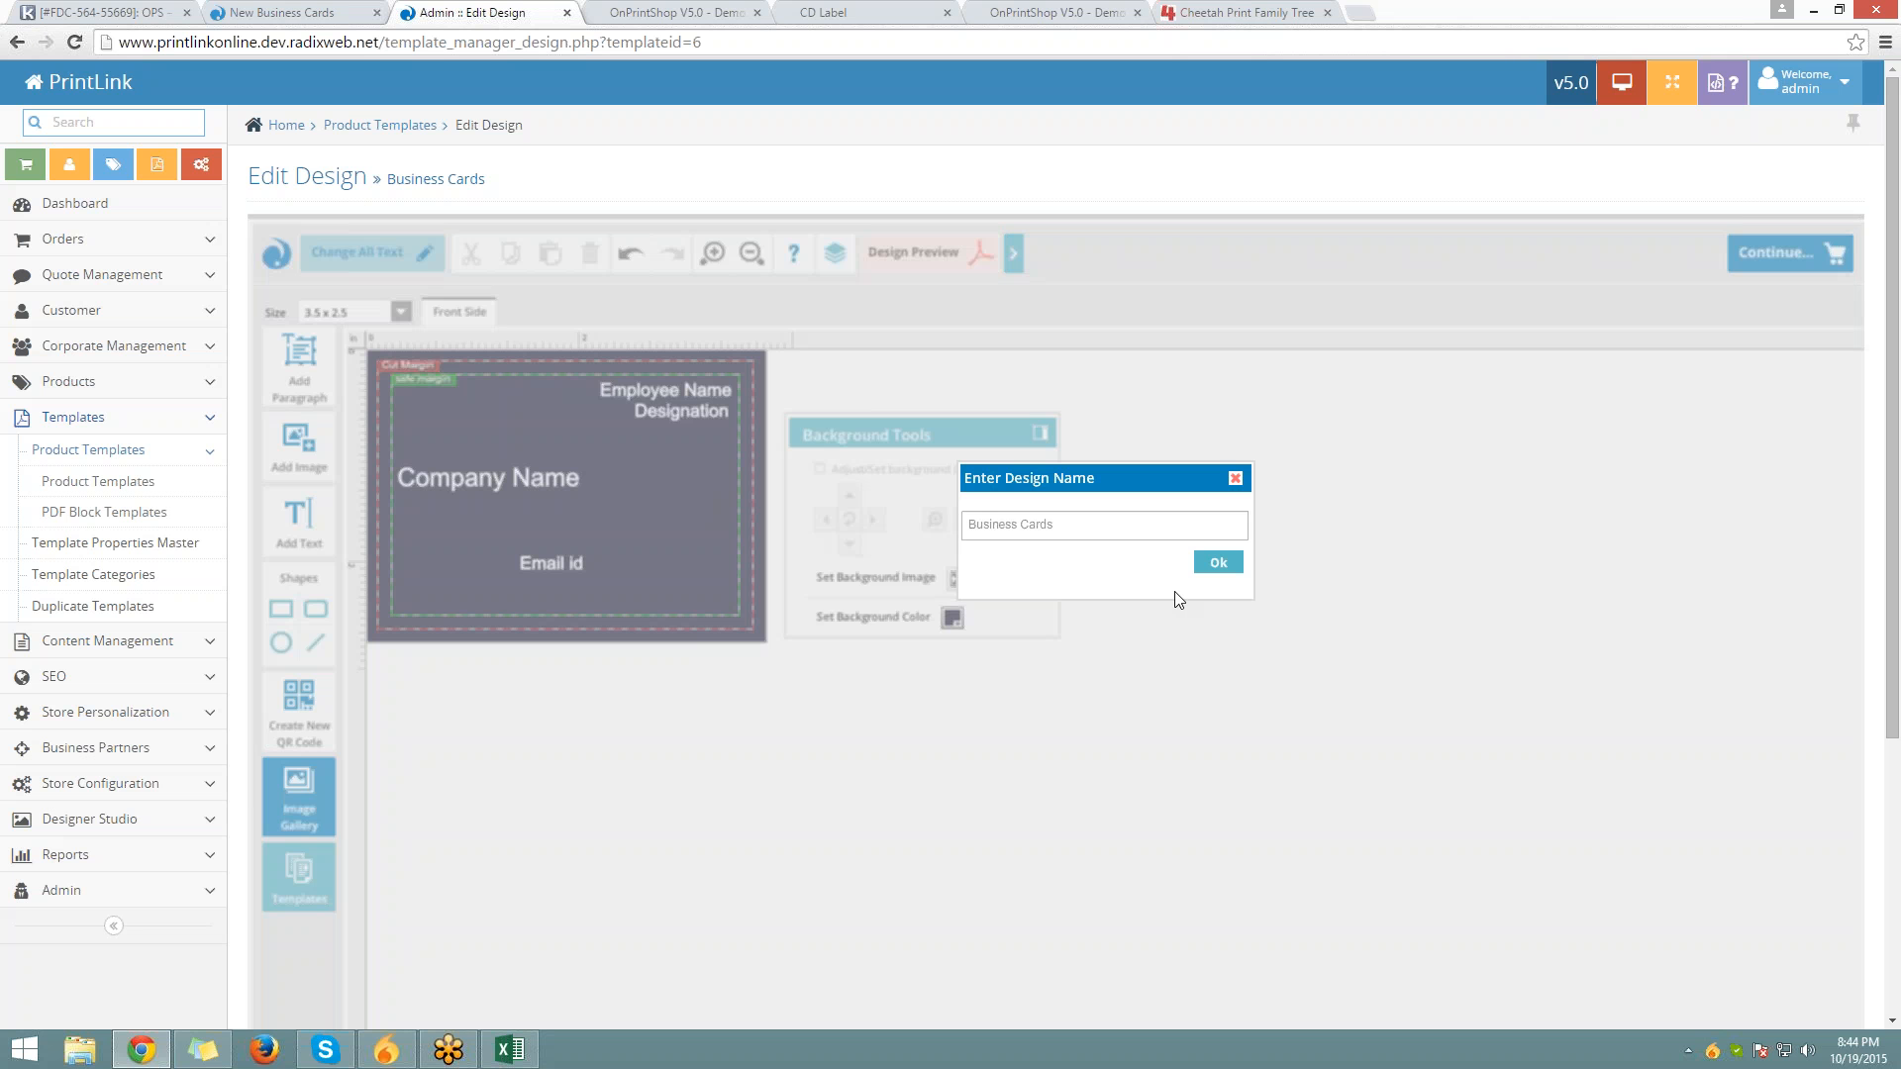
{"action": "left_click", "coordinate": [1218, 562]}
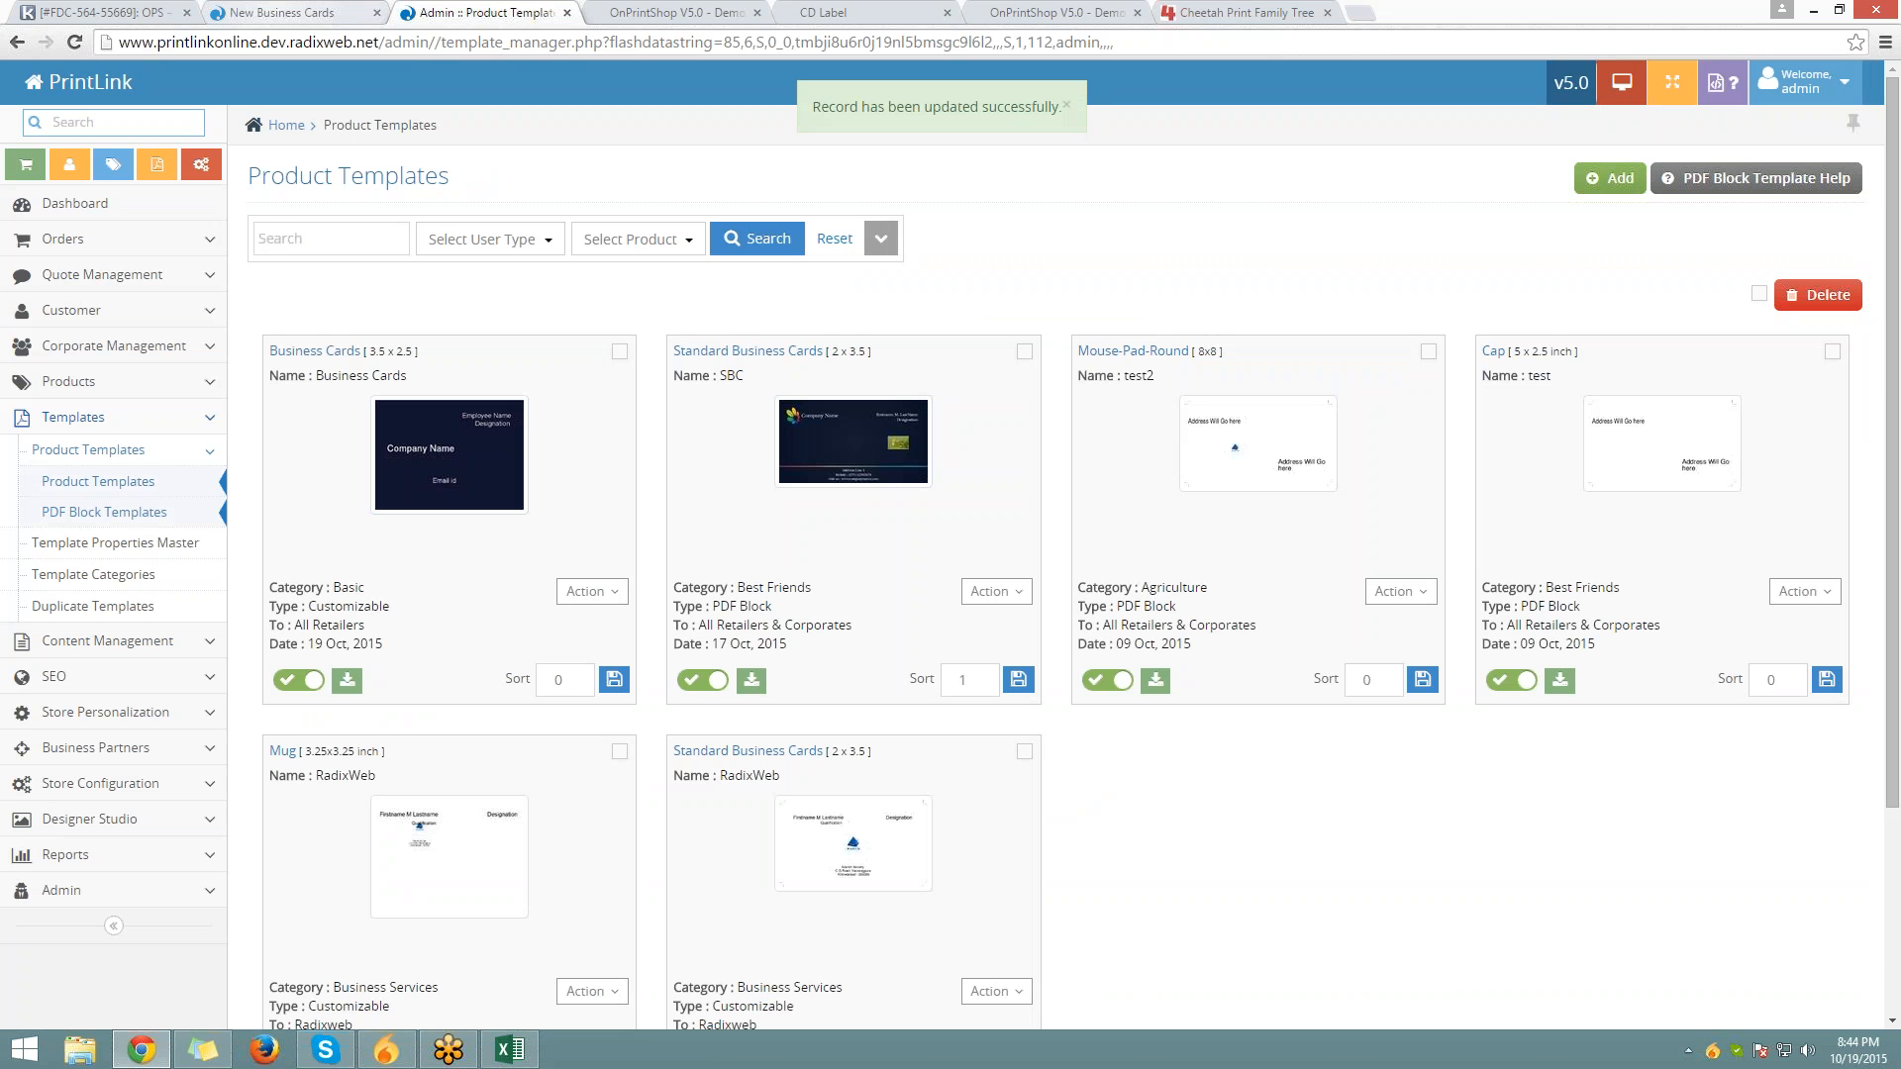
{"action": "left_click", "coordinate": [282, 12]}
{"action": "scroll", "coordinate": [322, 174], "scroll_direction": "down", "scroll_amount": 1}
{"action": "left_click", "coordinate": [455, 12]}
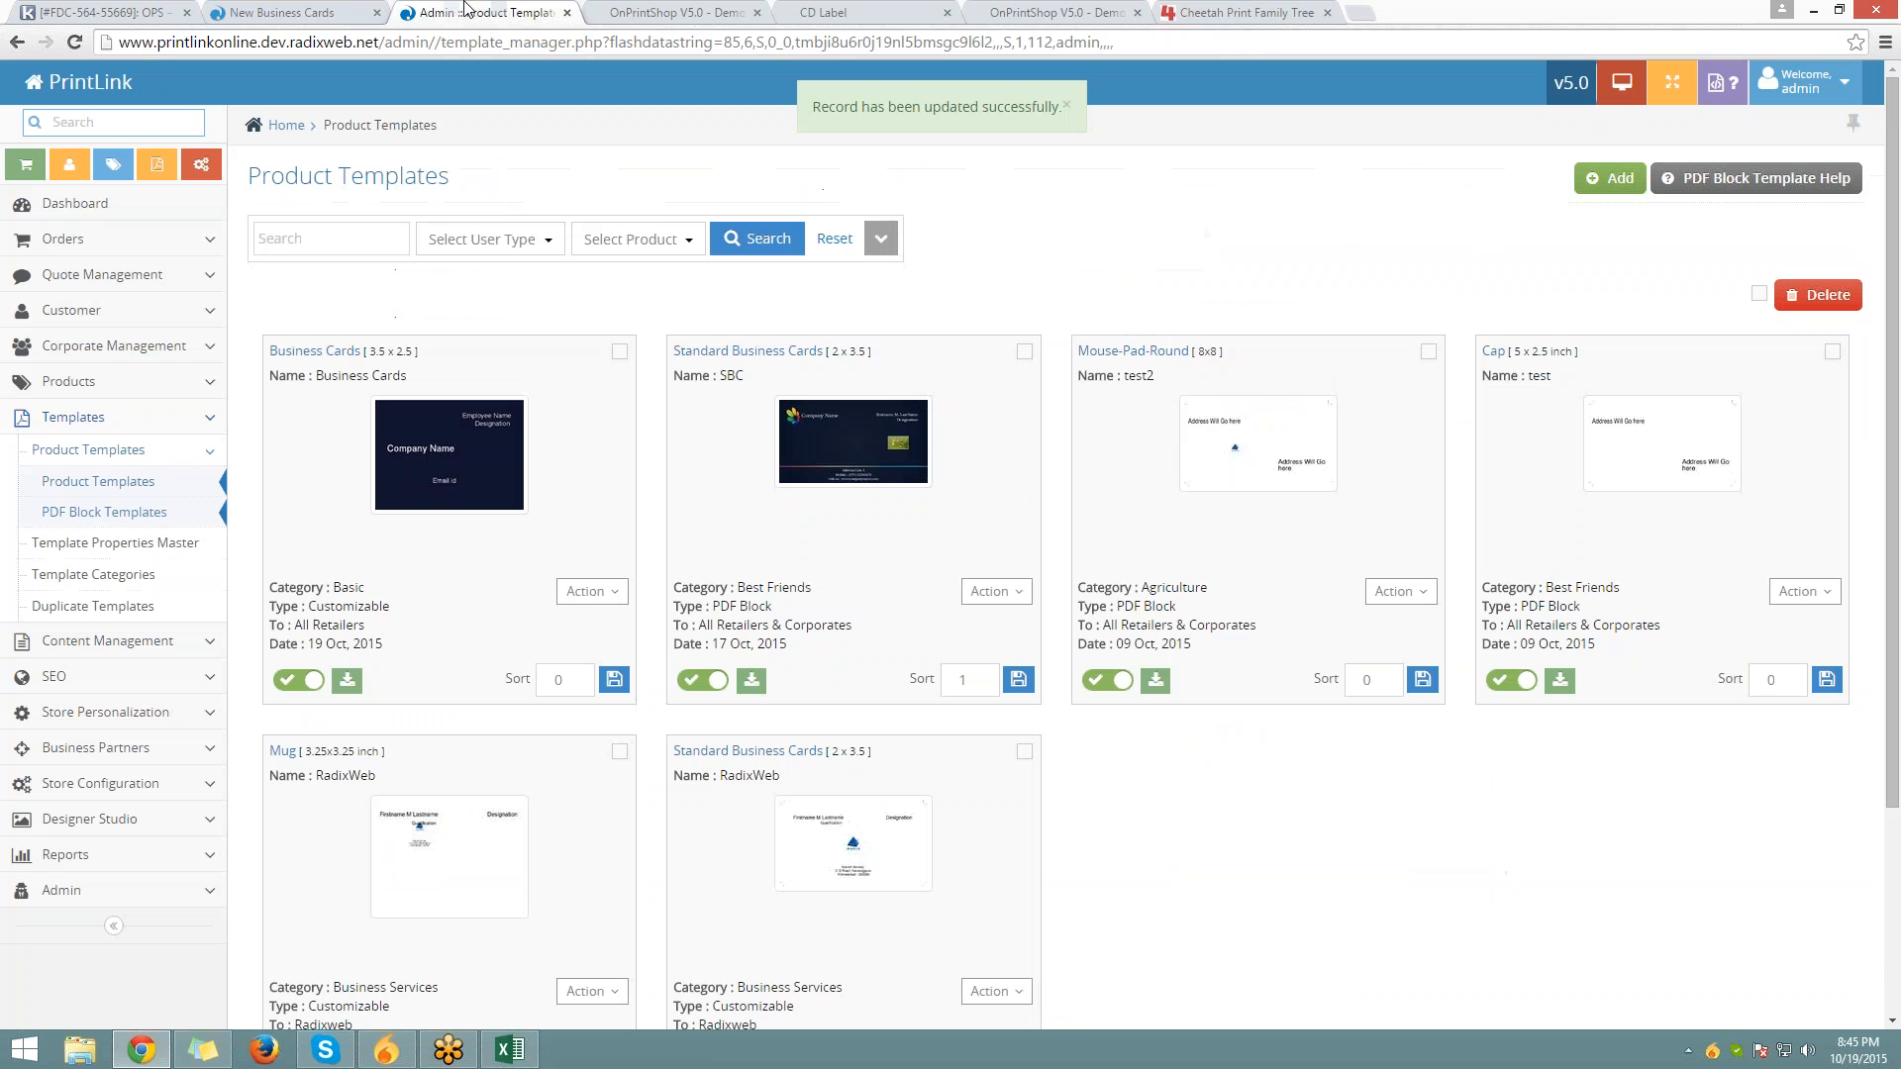
{"action": "left_click", "coordinate": [100, 351]}
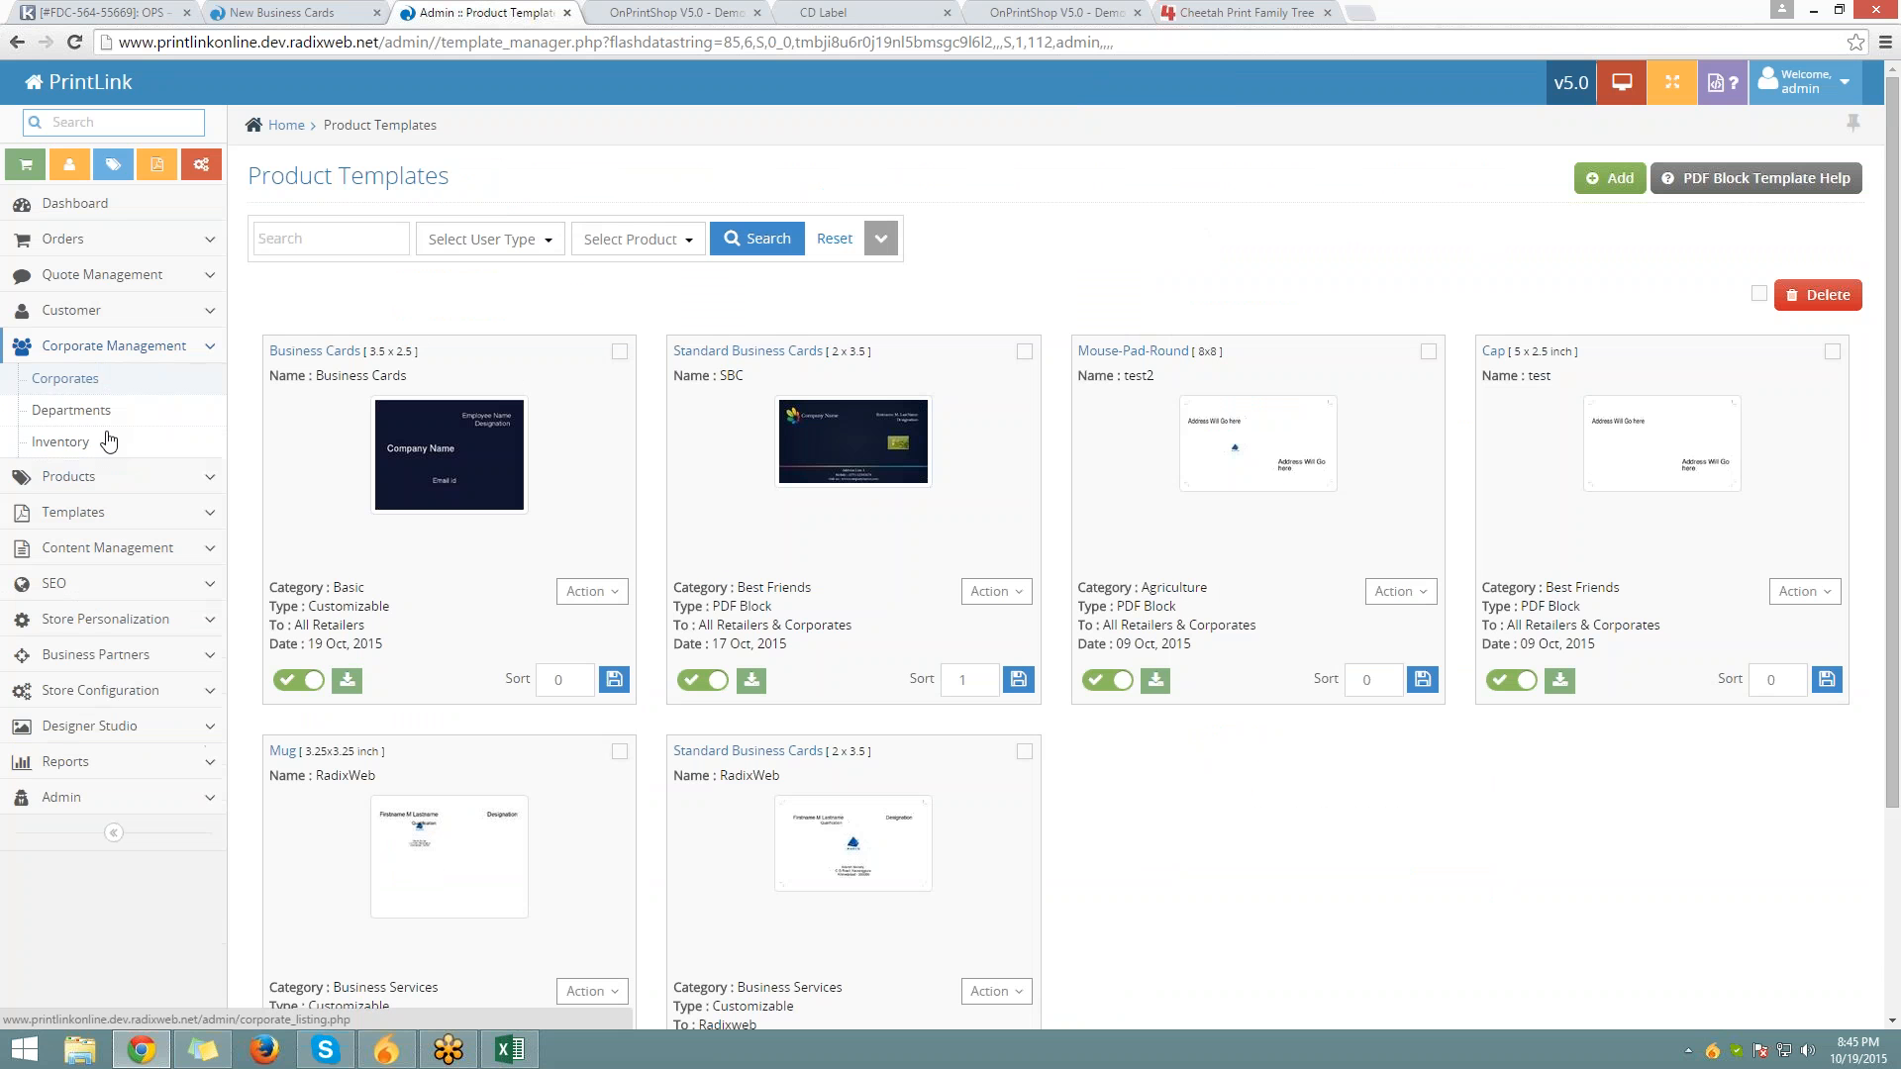
Tick Browse Design under Type Of Product for the Business Cards product and save
{"action": "left_click", "coordinate": [106, 441]}
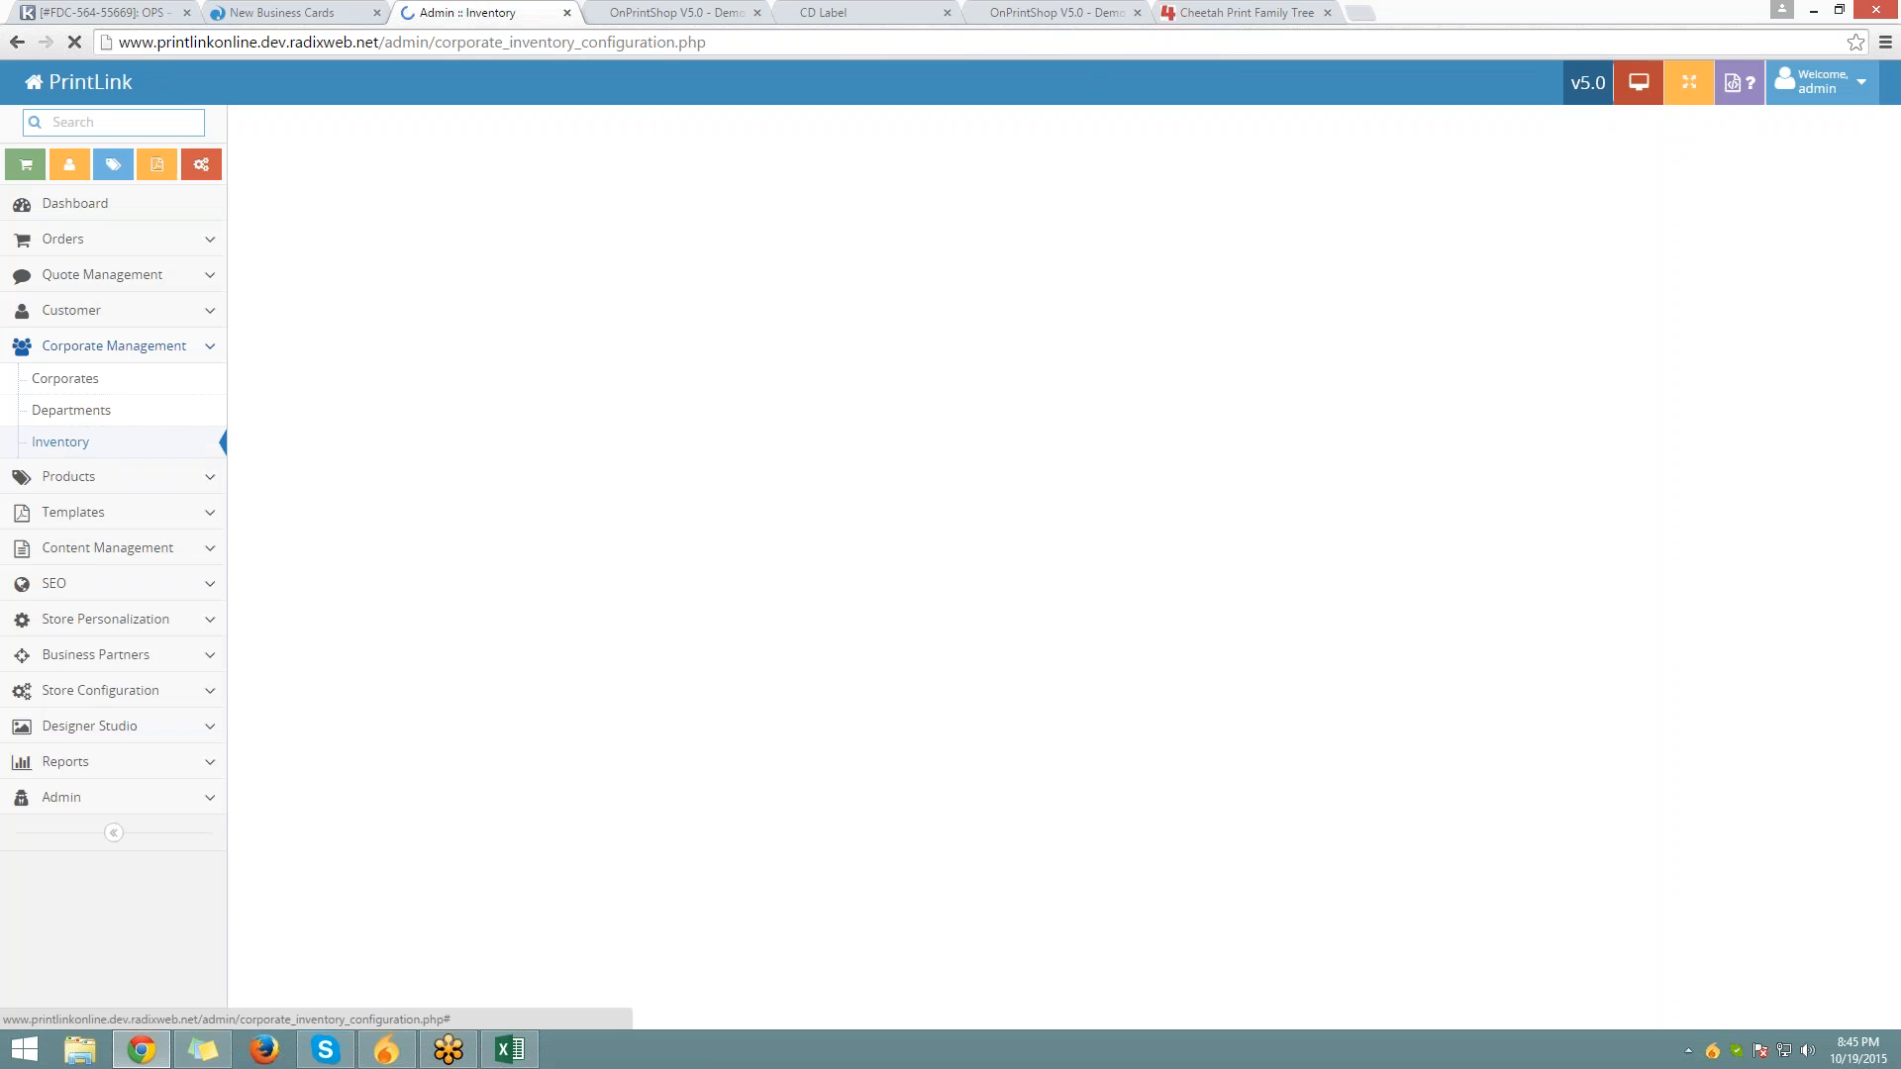
{"action": "left_click", "coordinate": [104, 475]}
{"action": "left_click", "coordinate": [58, 414]}
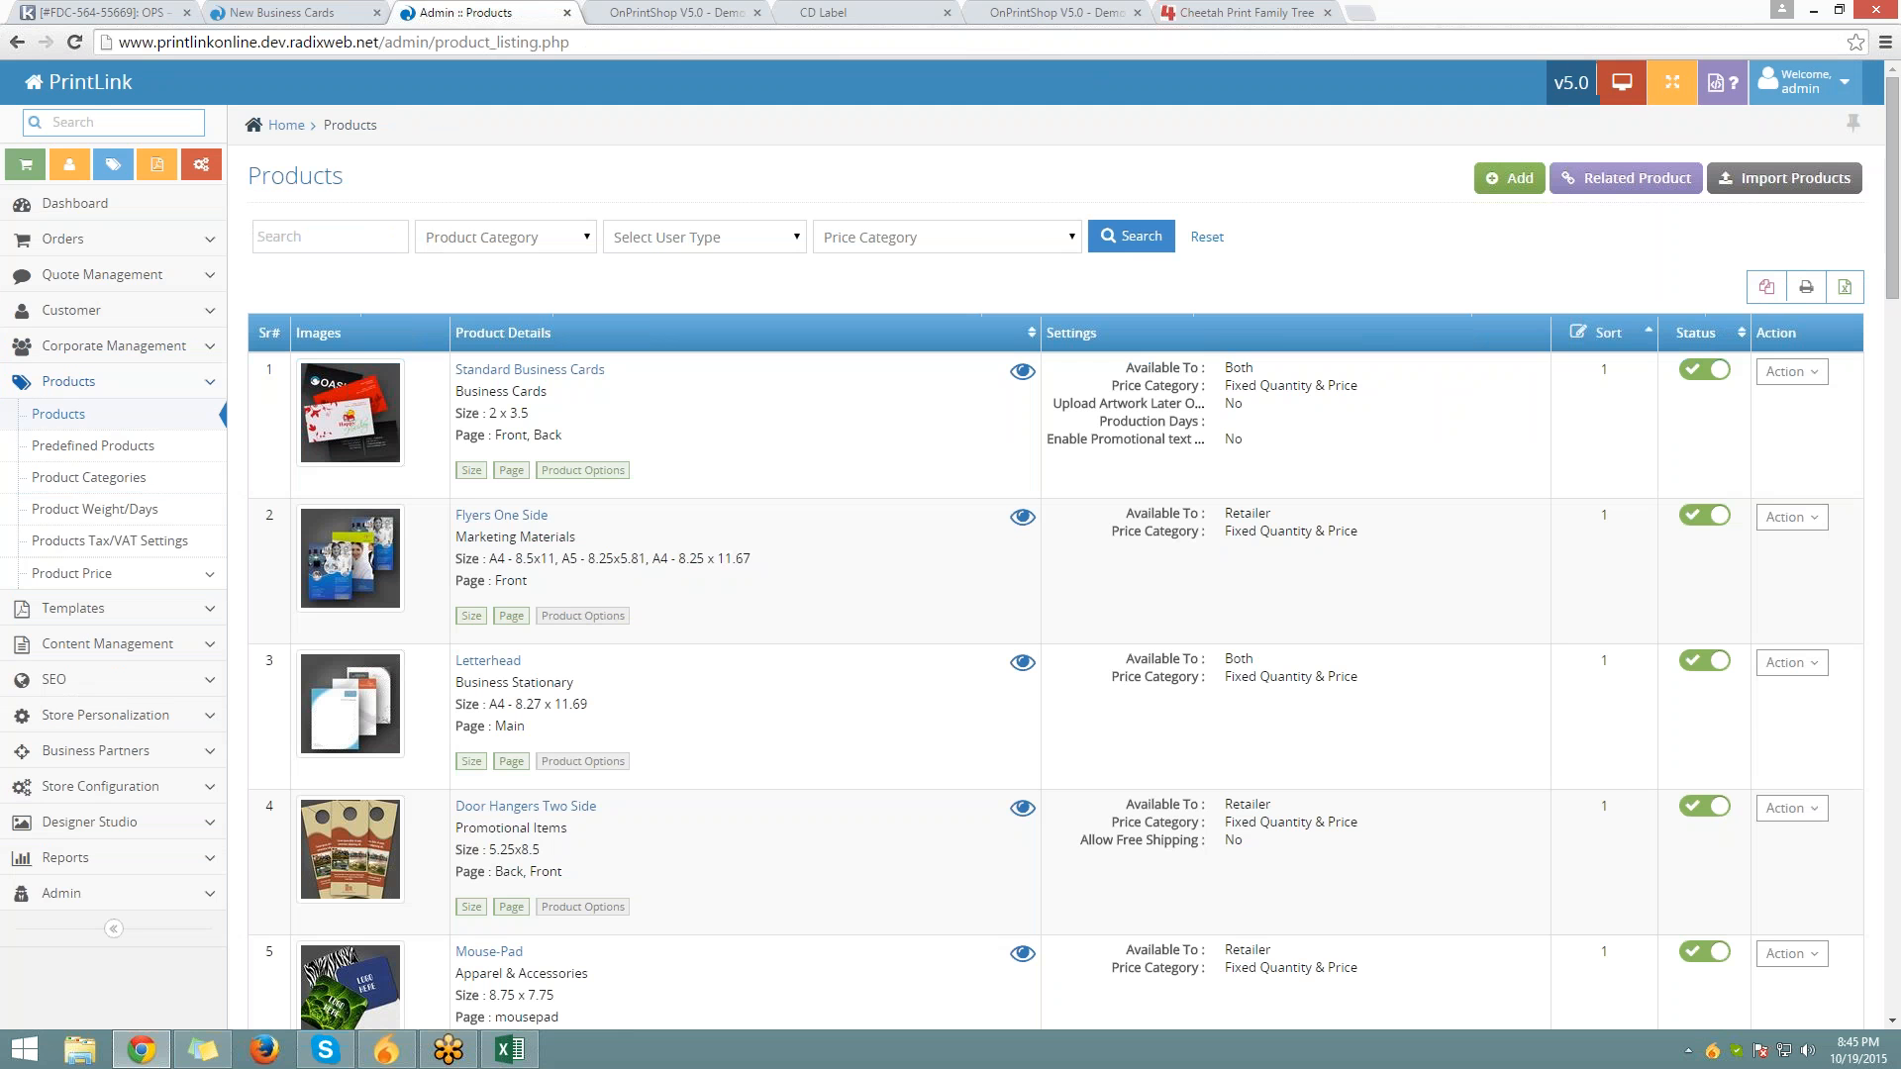
{"action": "scroll", "coordinate": [521, 624], "scroll_direction": "down", "scroll_amount": 8}
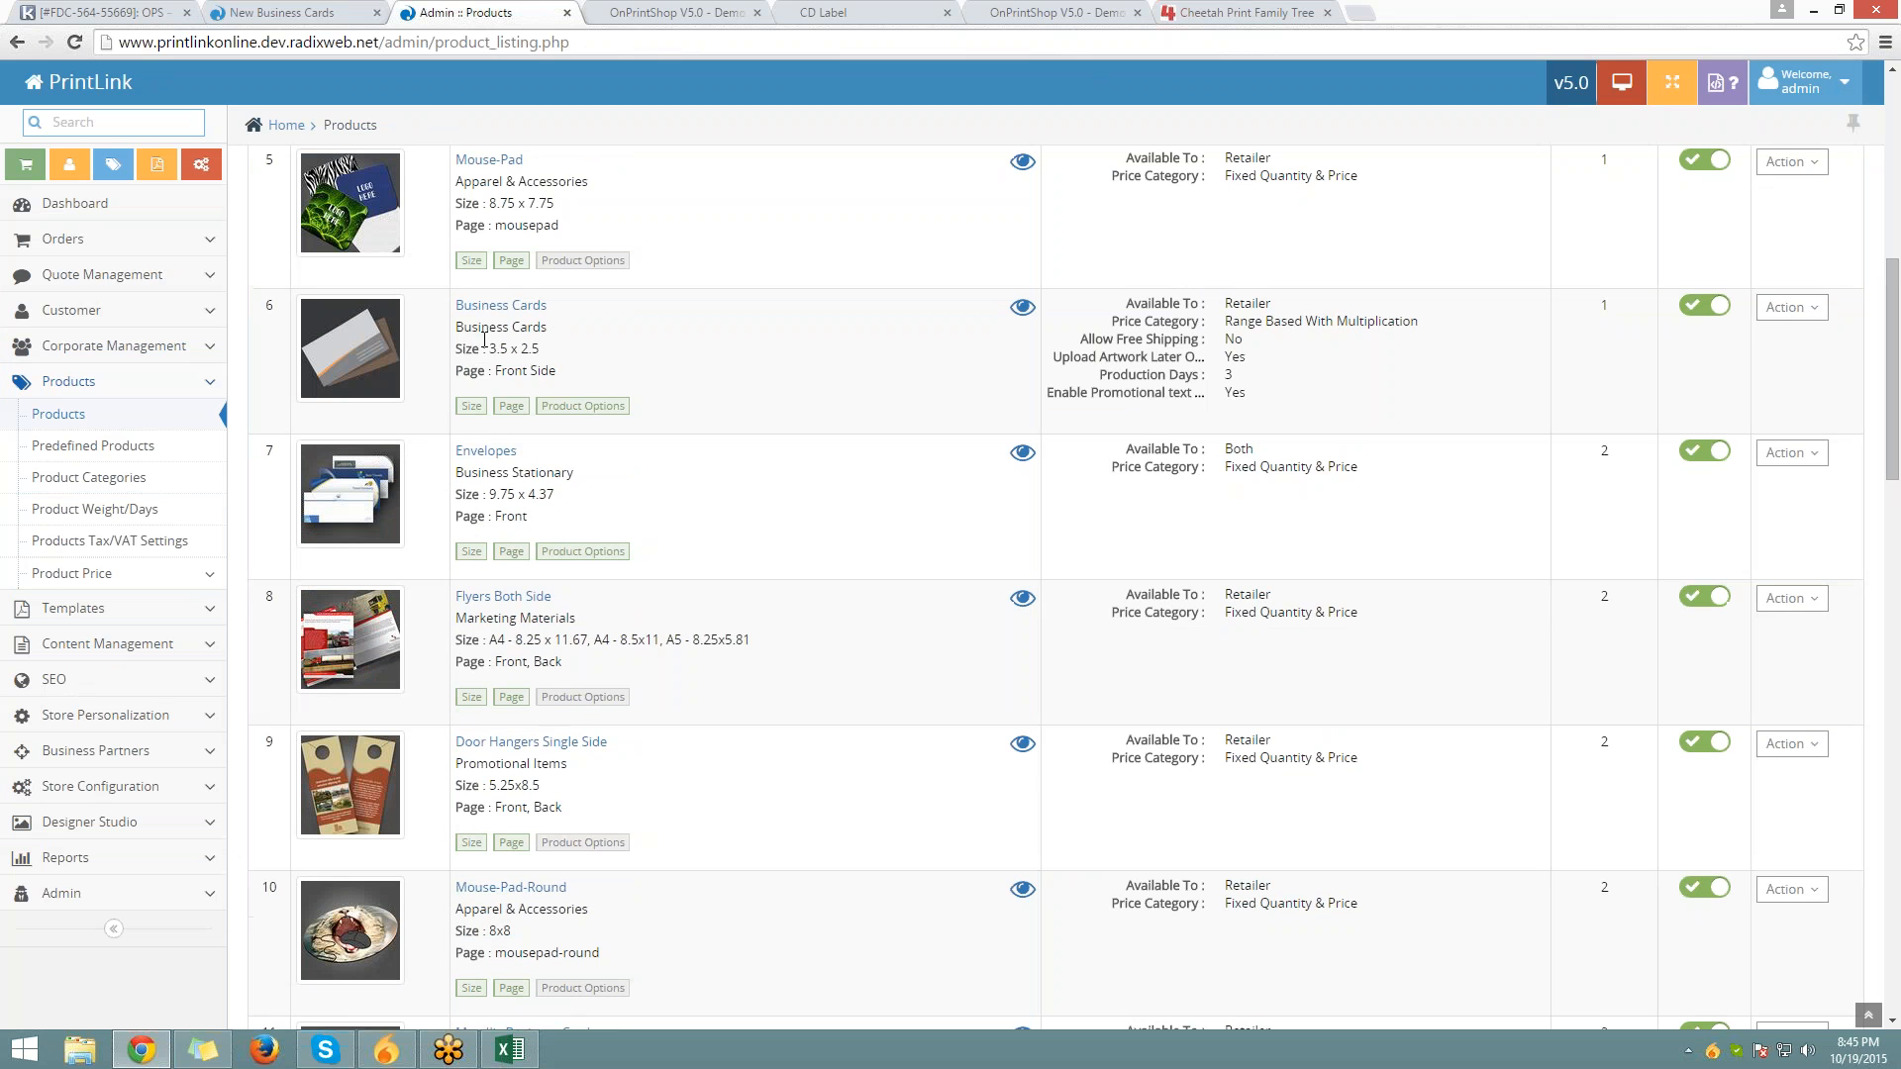
{"action": "left_click", "coordinate": [1788, 310]}
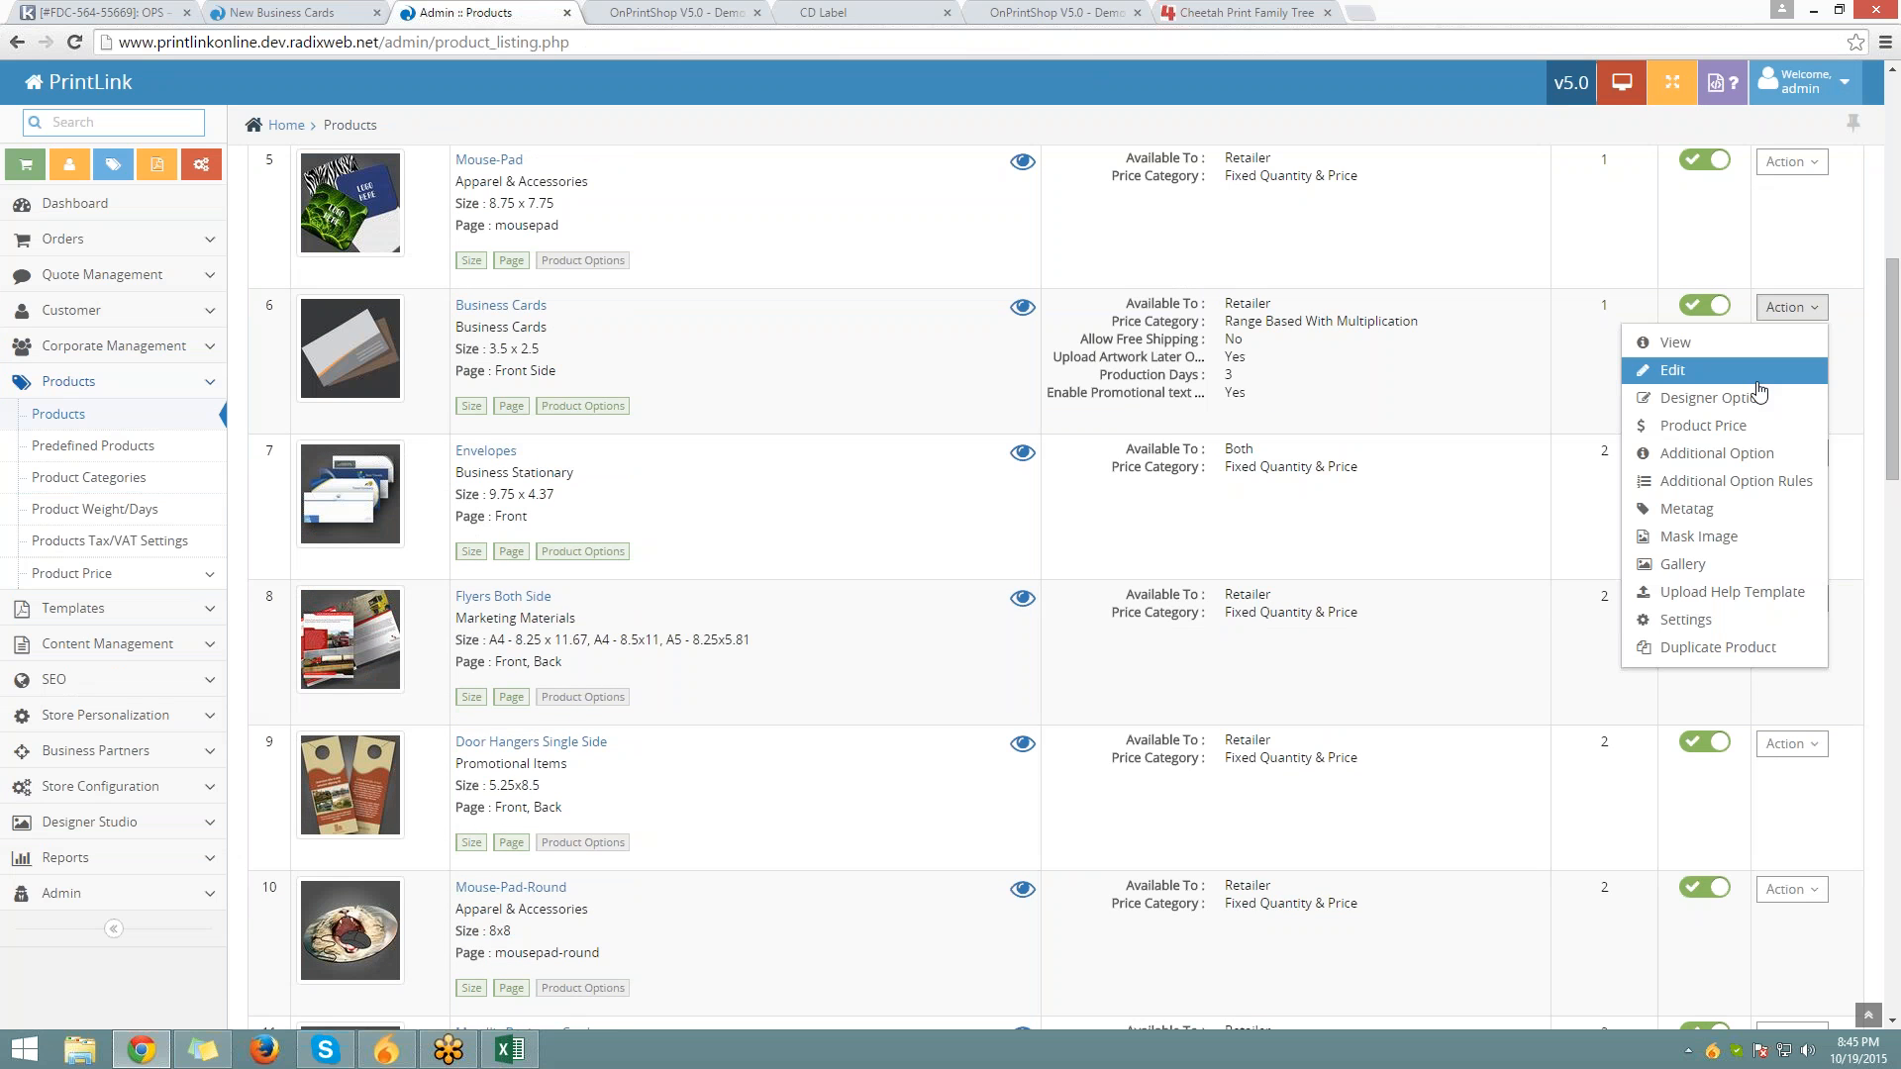
{"action": "left_click", "coordinate": [1755, 376]}
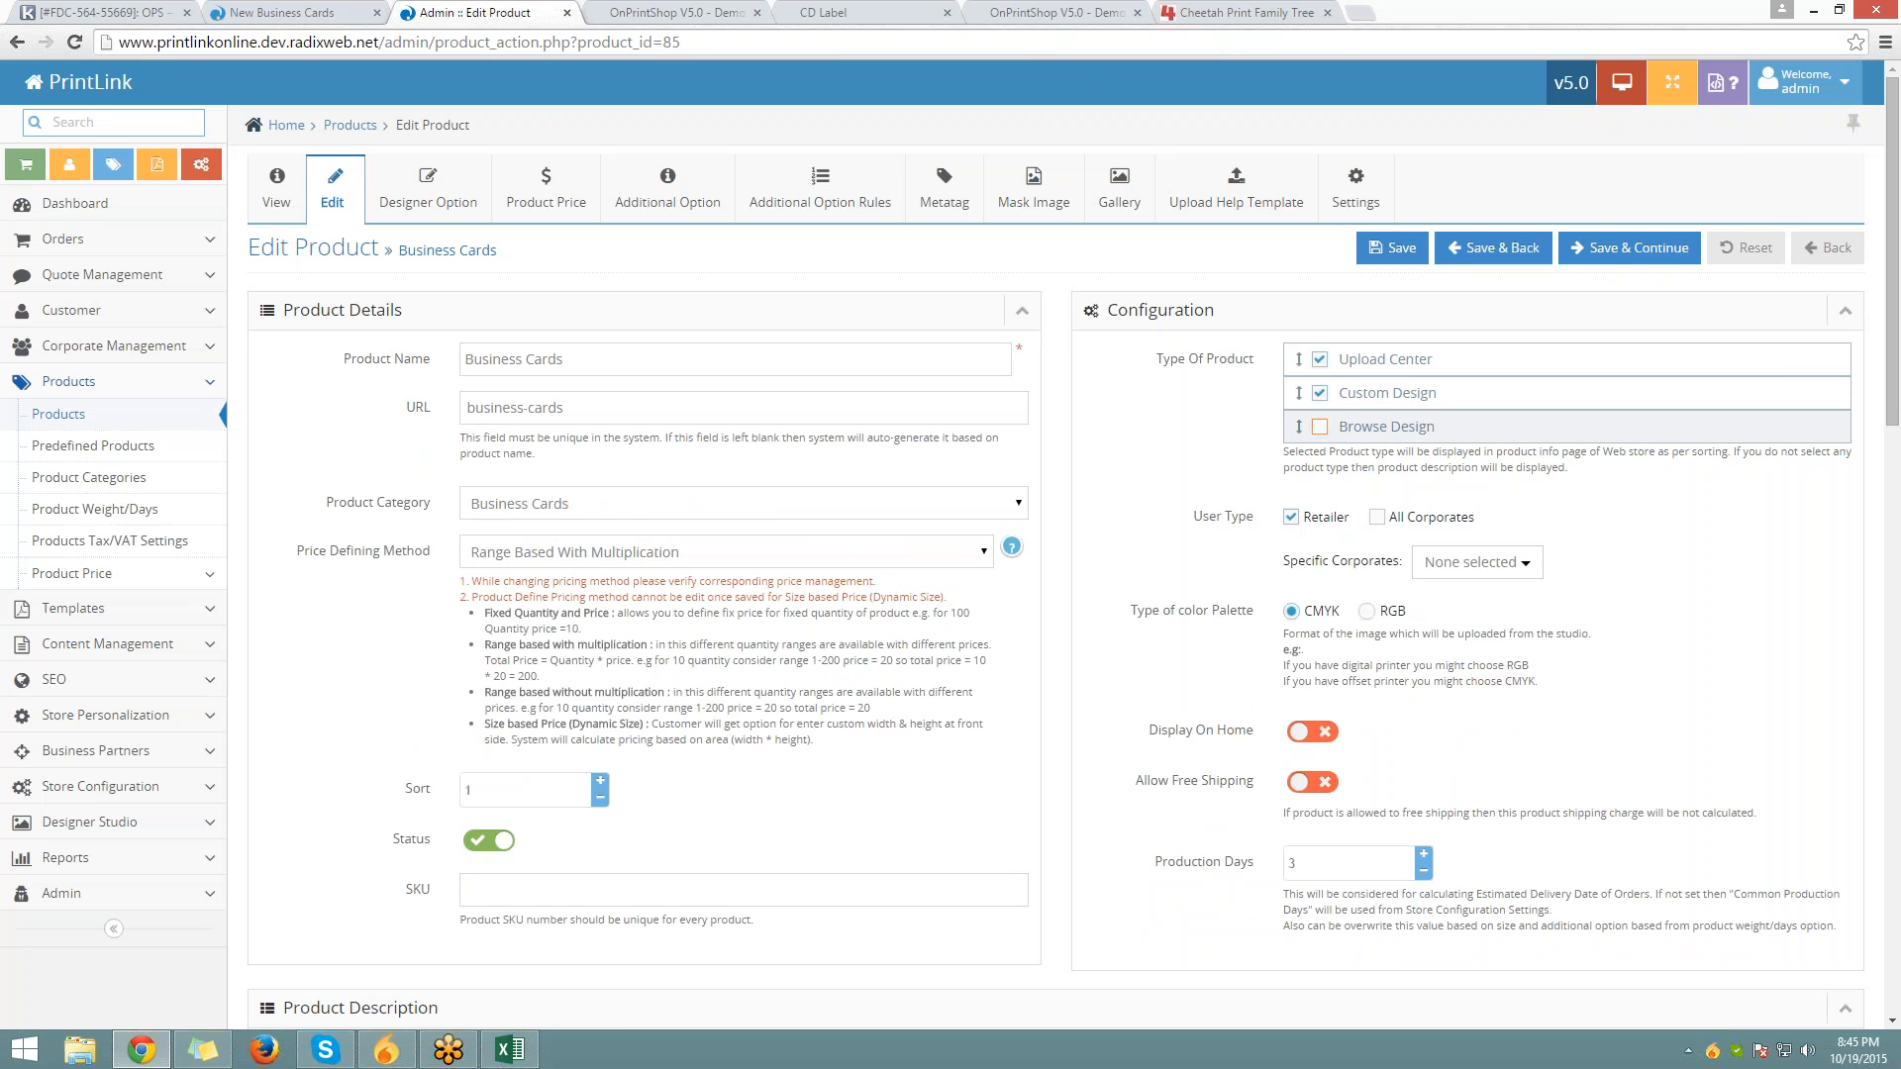
{"action": "left_click", "coordinate": [1320, 426]}
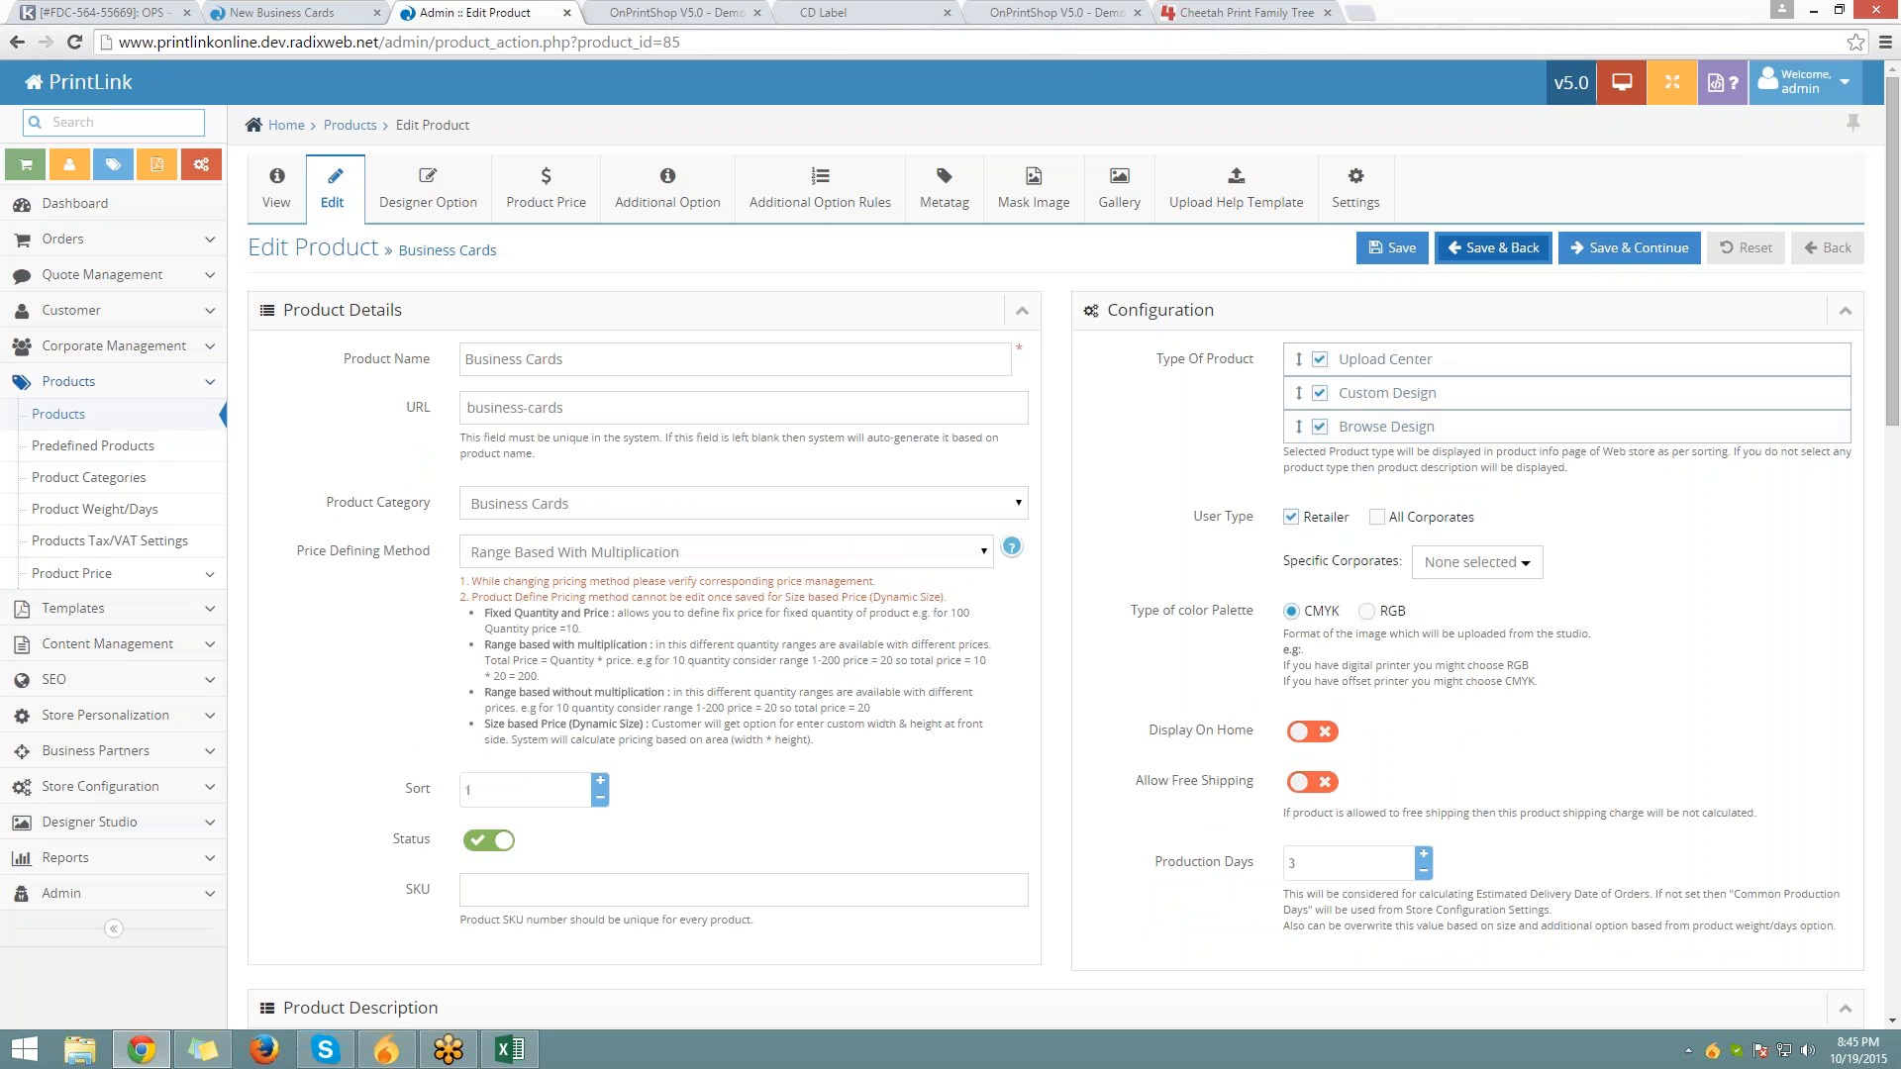
{"action": "left_click", "coordinate": [1493, 249]}
{"action": "left_click", "coordinate": [283, 13]}
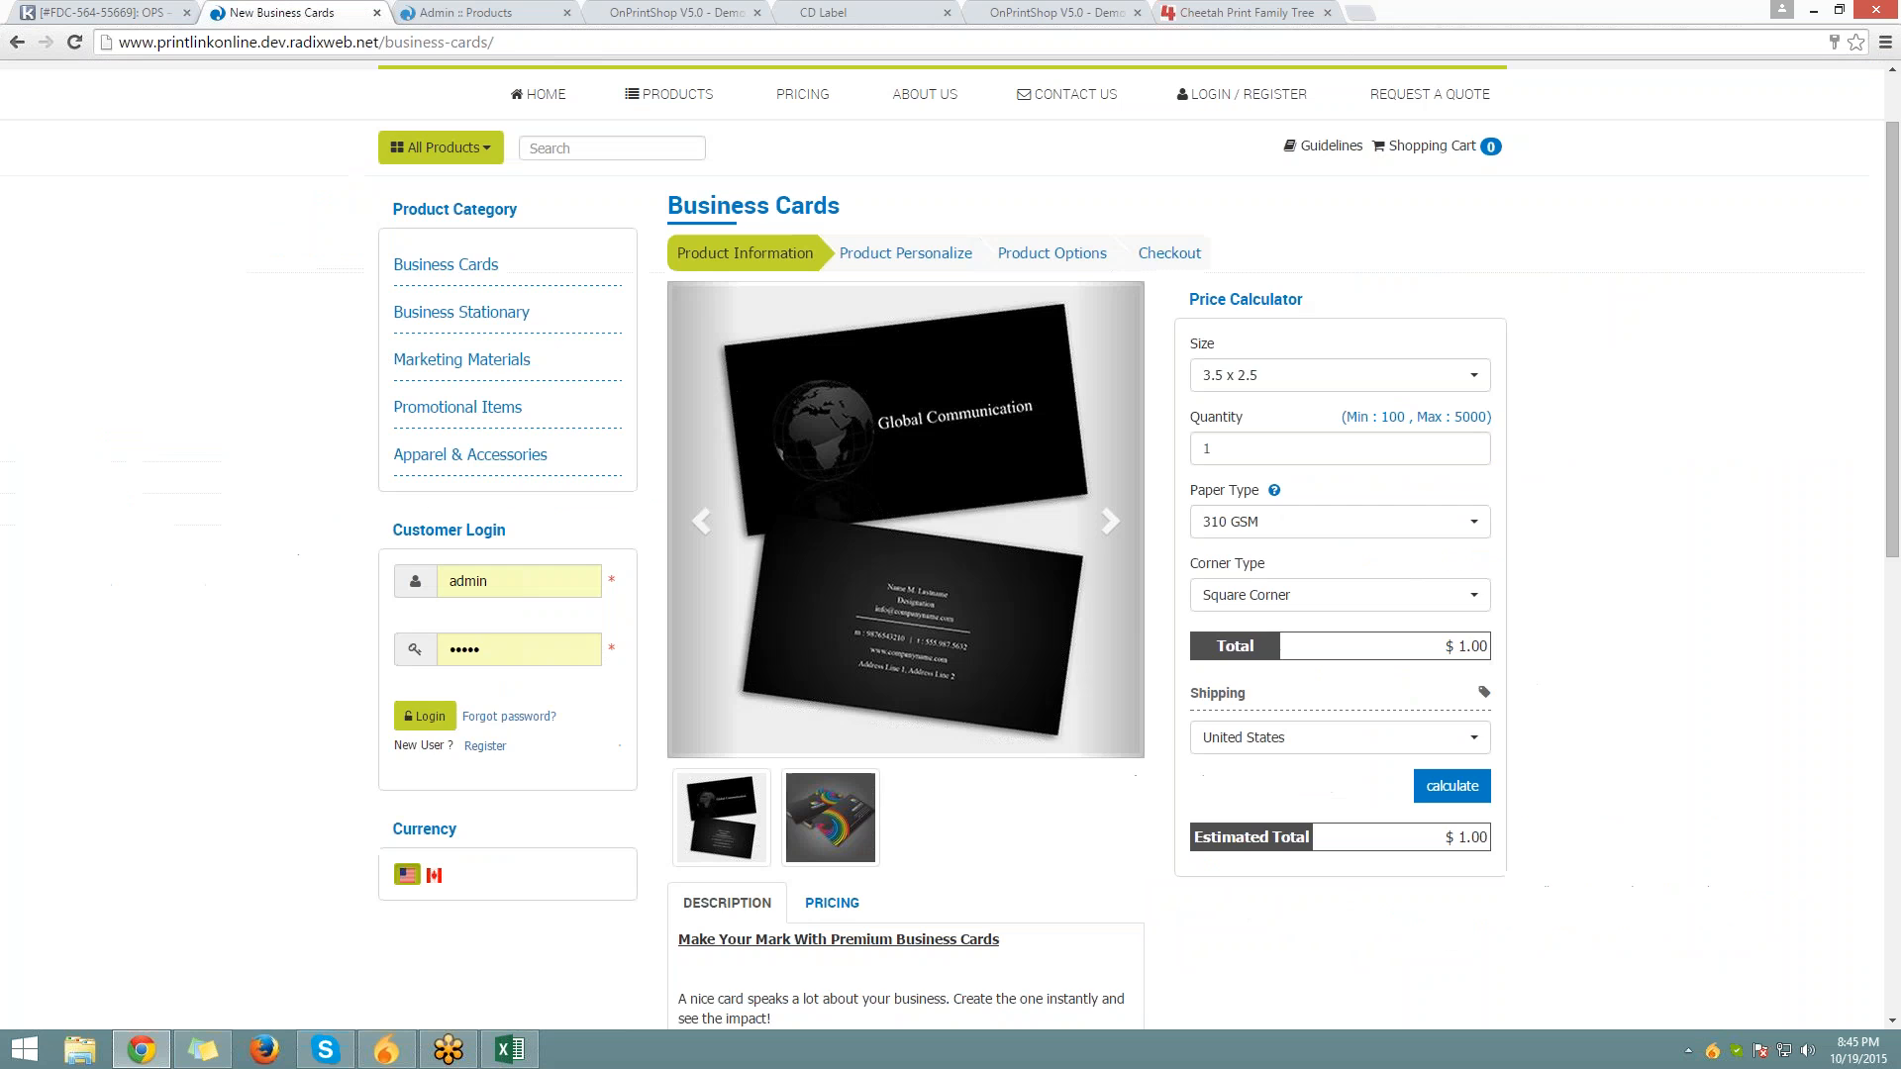
Reload the storefront Business Cards page and customize its Business Cards template from Browse Design
{"action": "left_click", "coordinate": [306, 43]}
{"action": "key", "text": "Return"}
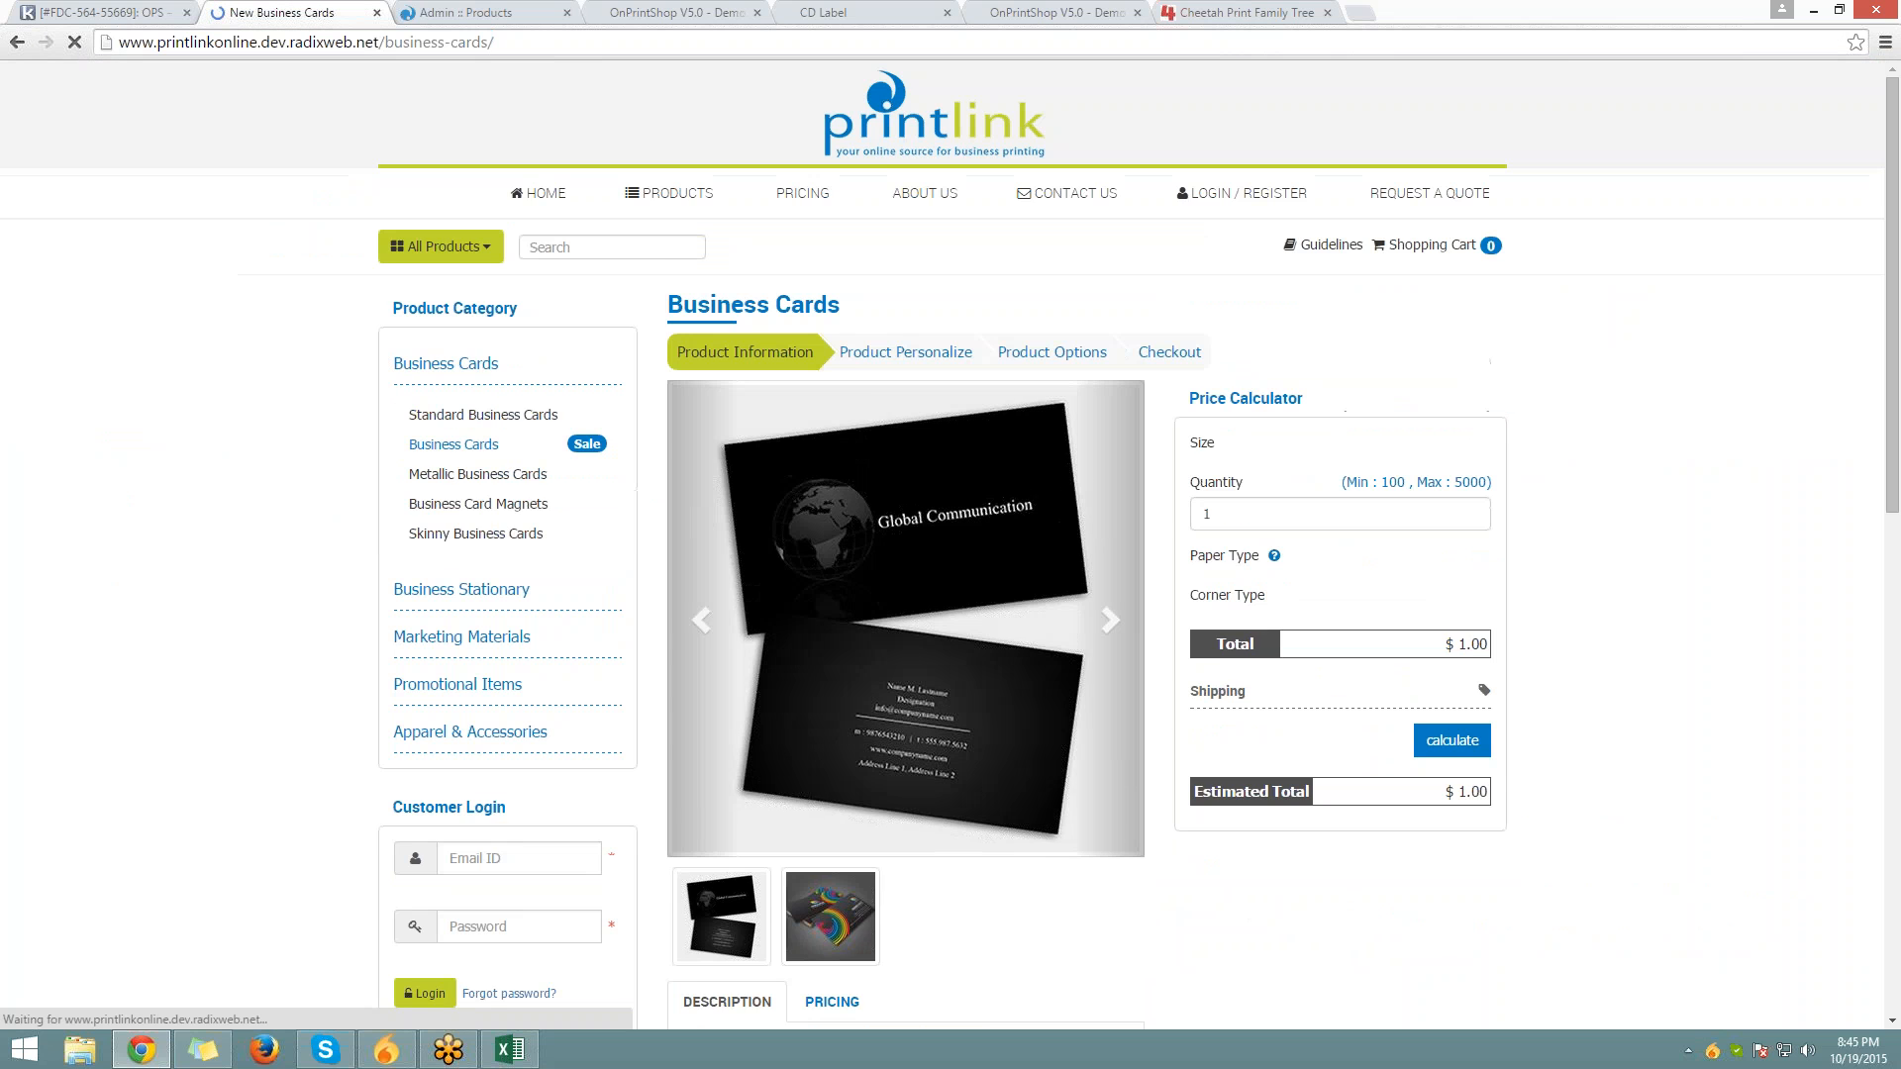
{"action": "scroll", "coordinate": [479, 887], "scroll_direction": "down", "scroll_amount": 8}
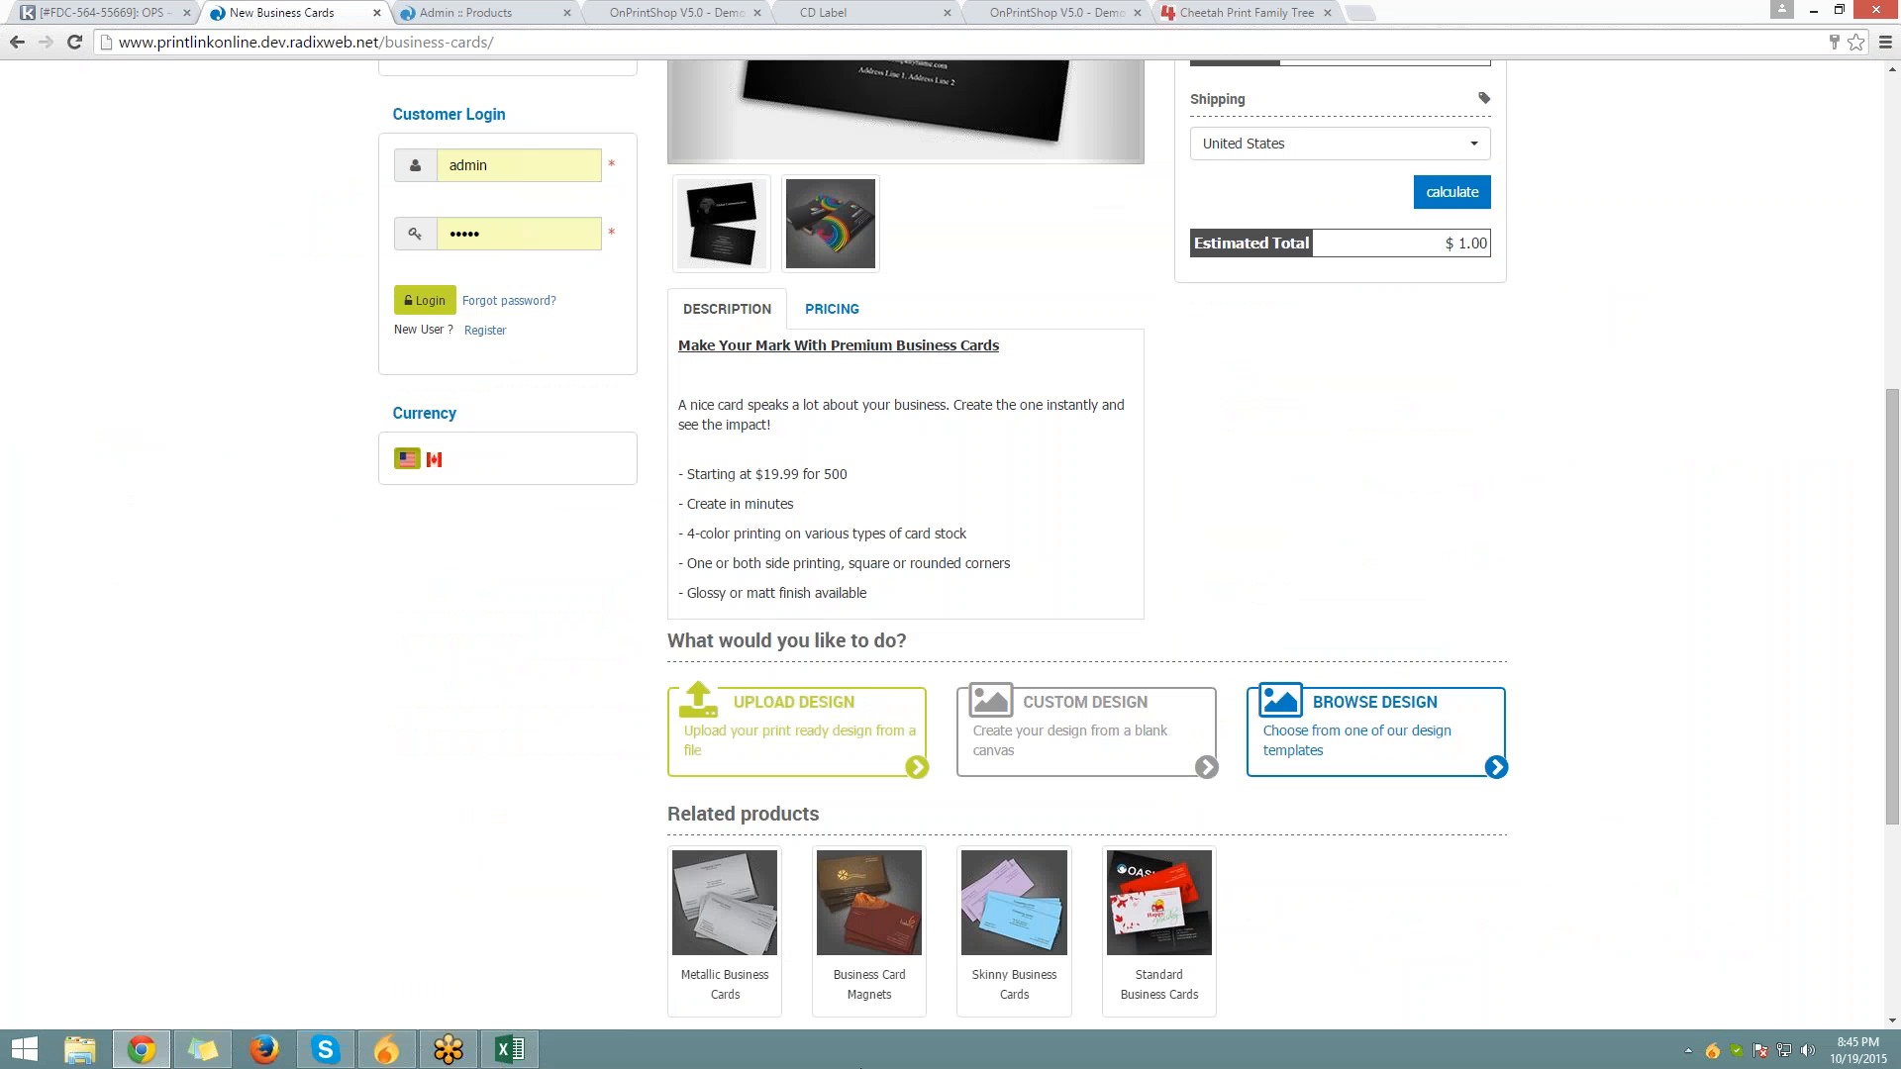
{"action": "left_click", "coordinate": [1349, 710]}
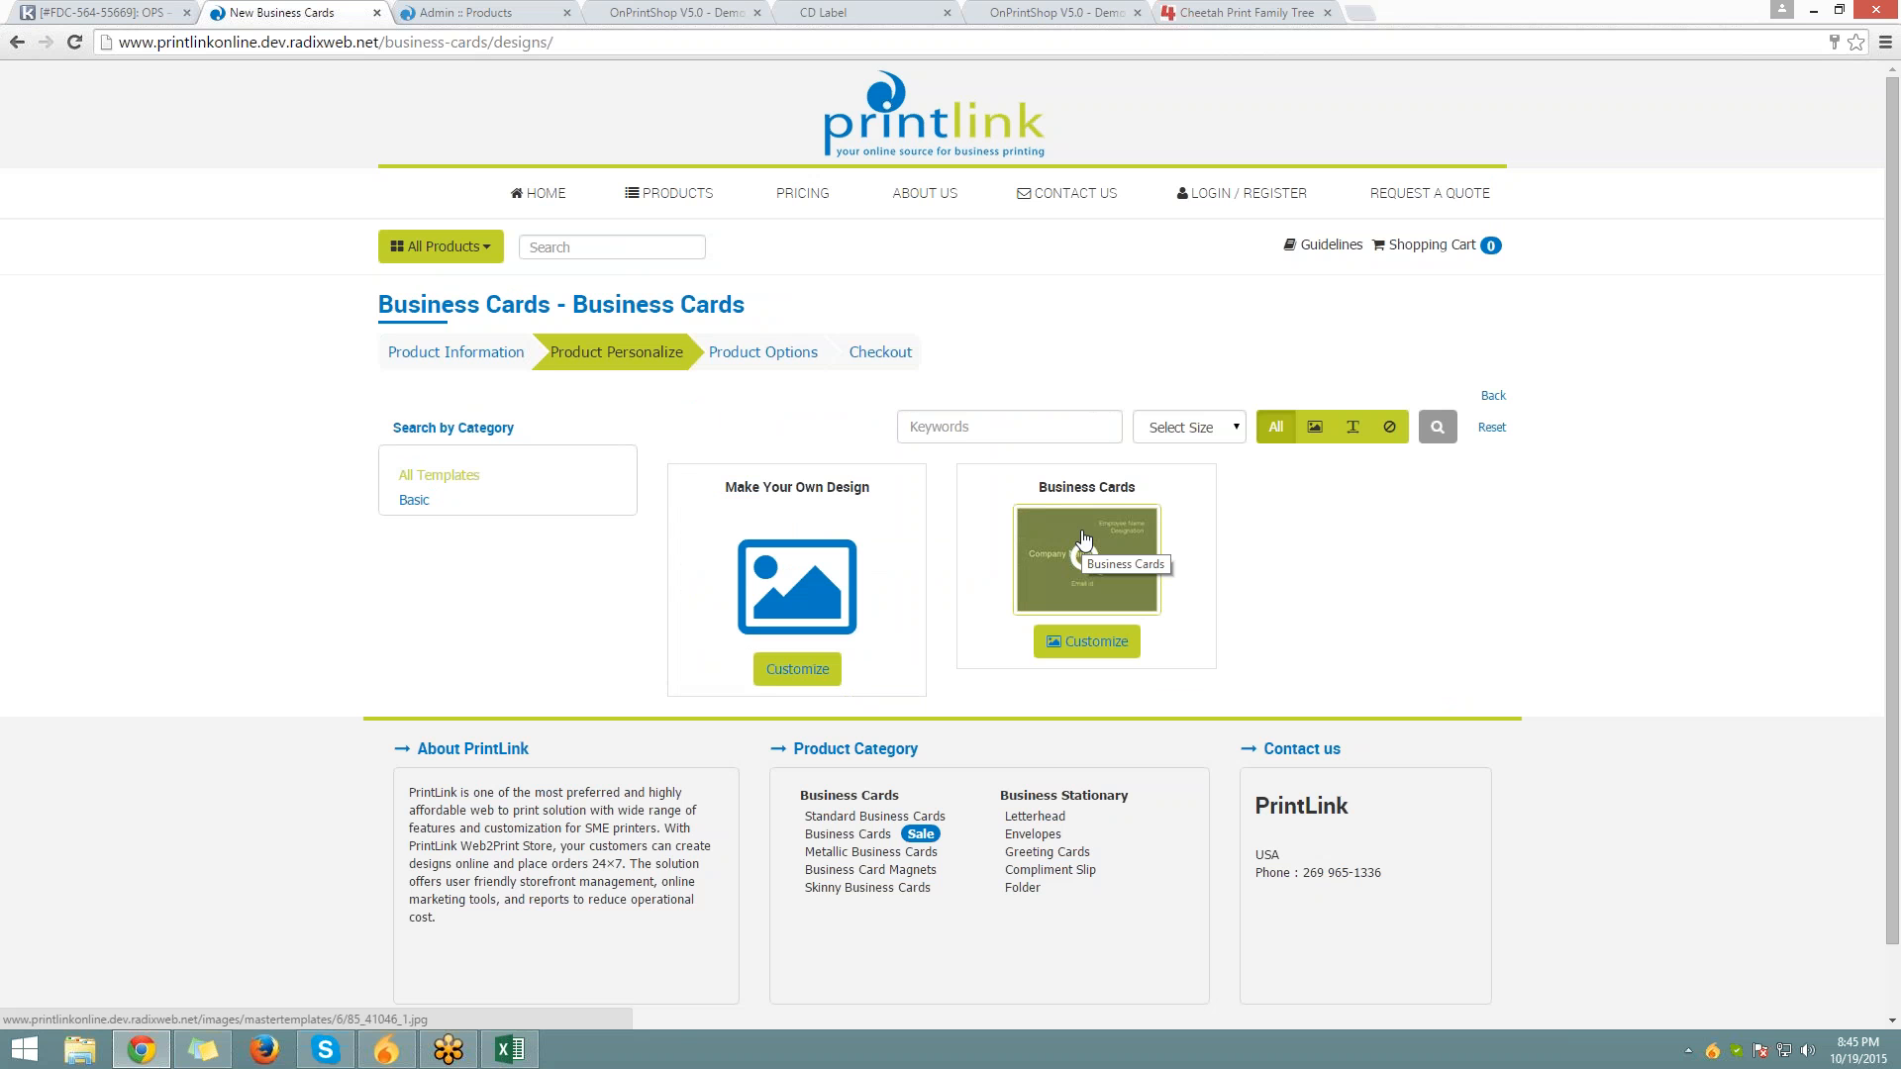
{"action": "left_click", "coordinate": [1089, 642]}
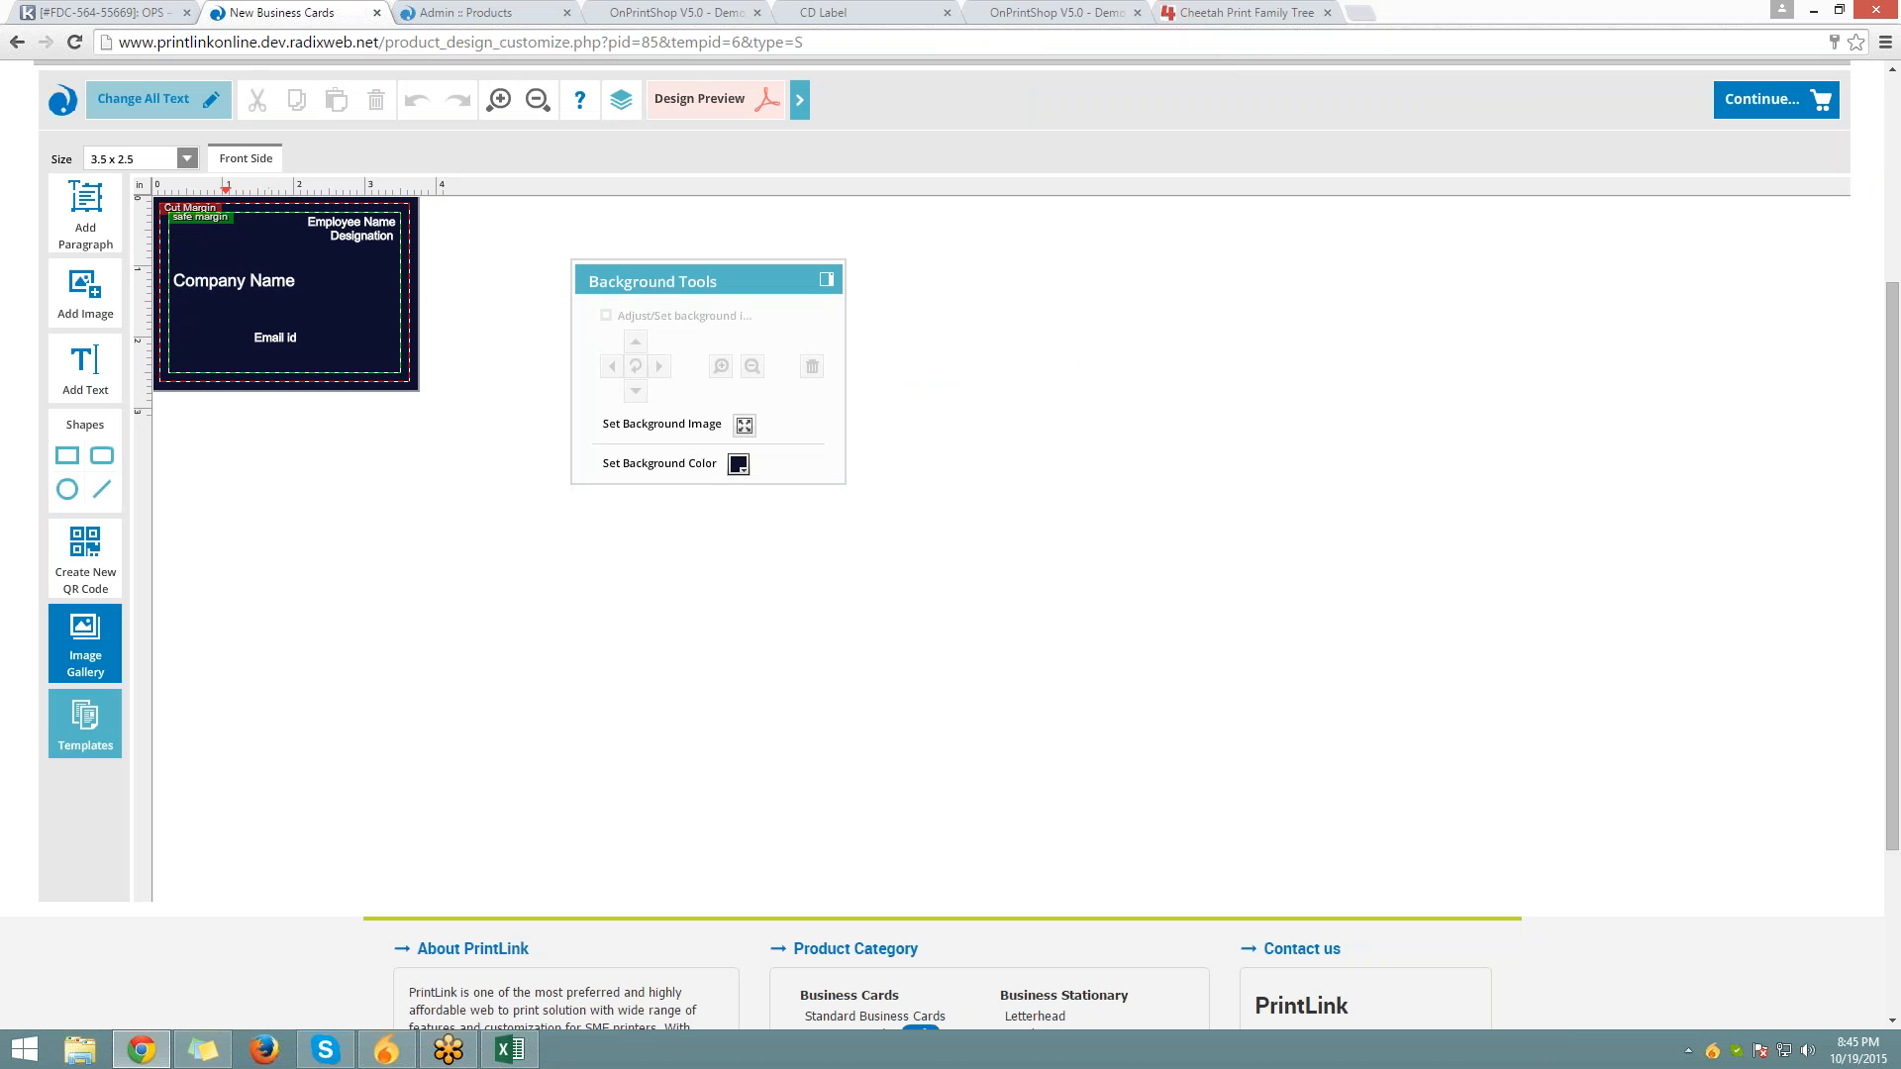
Replace the Company Name placeholder with 'Radixweb'
{"action": "left_click", "coordinate": [268, 283]}
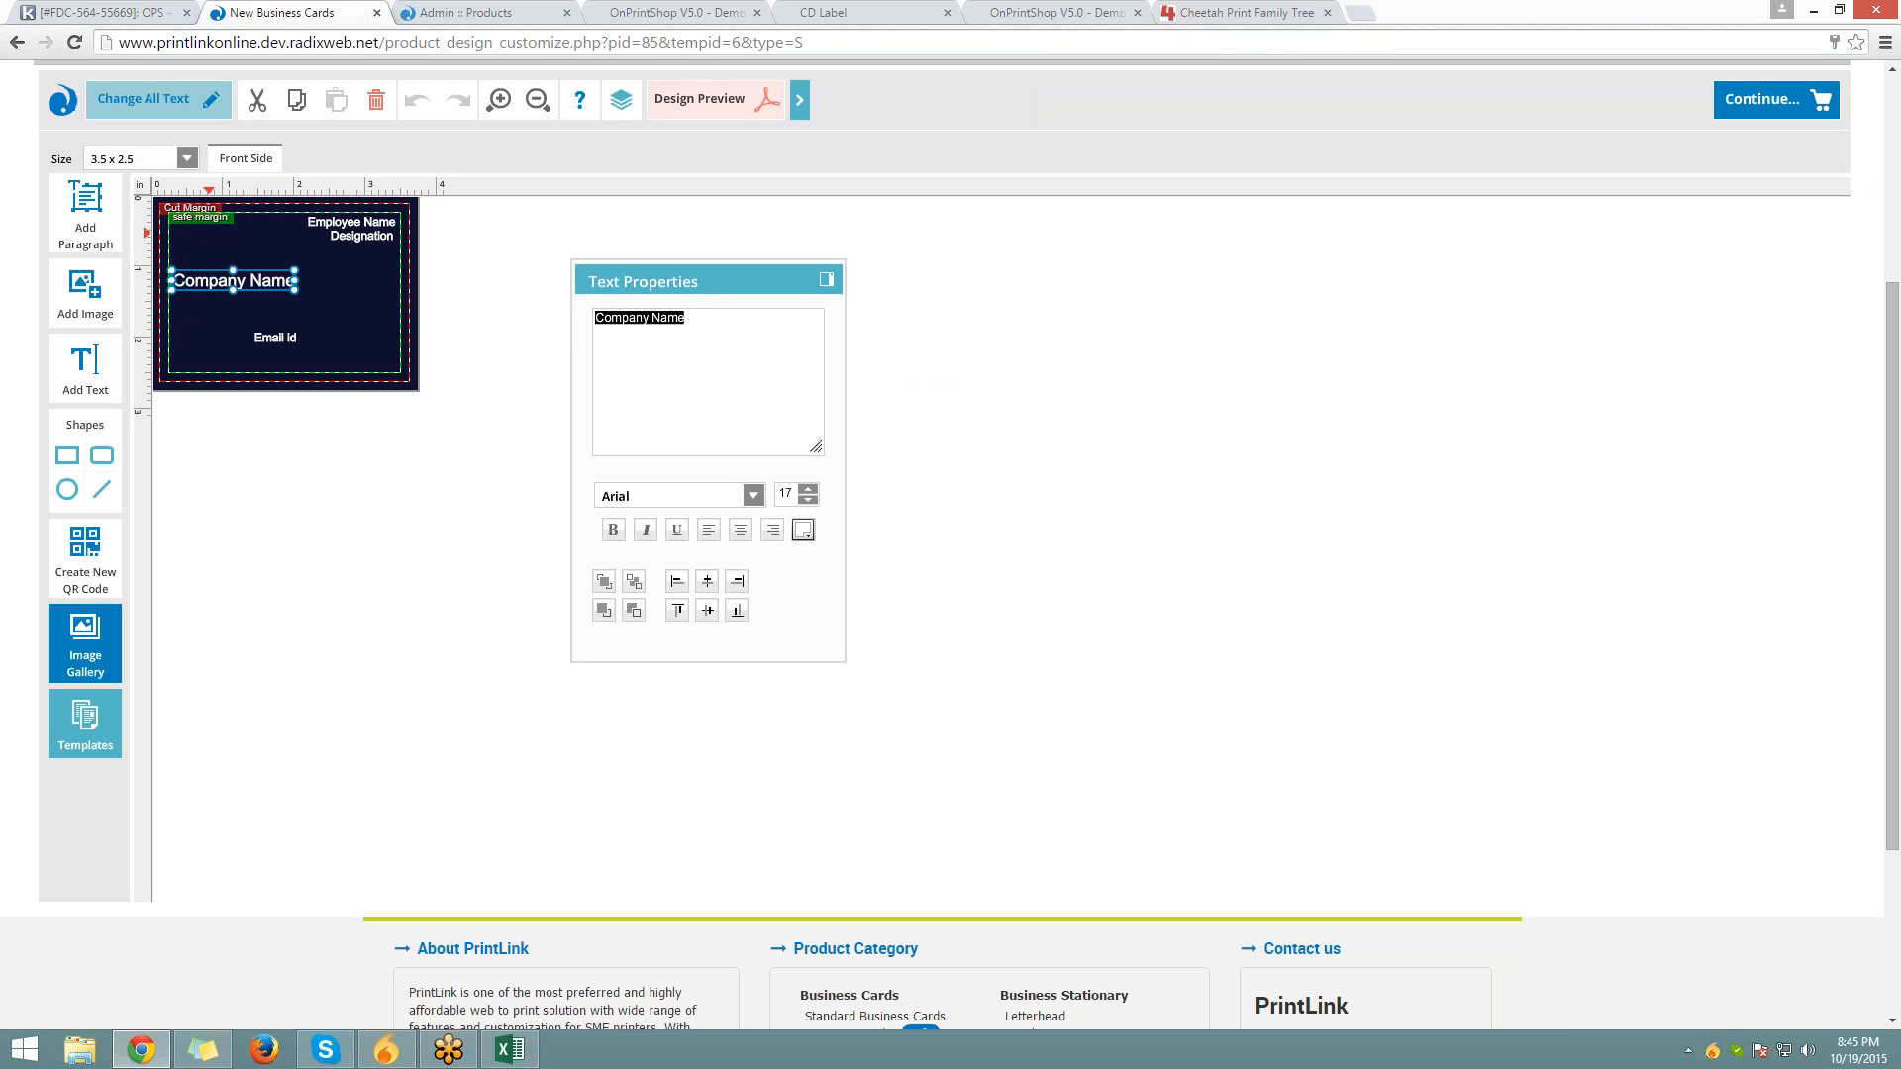
{"action": "type", "text": "Radixweb"}
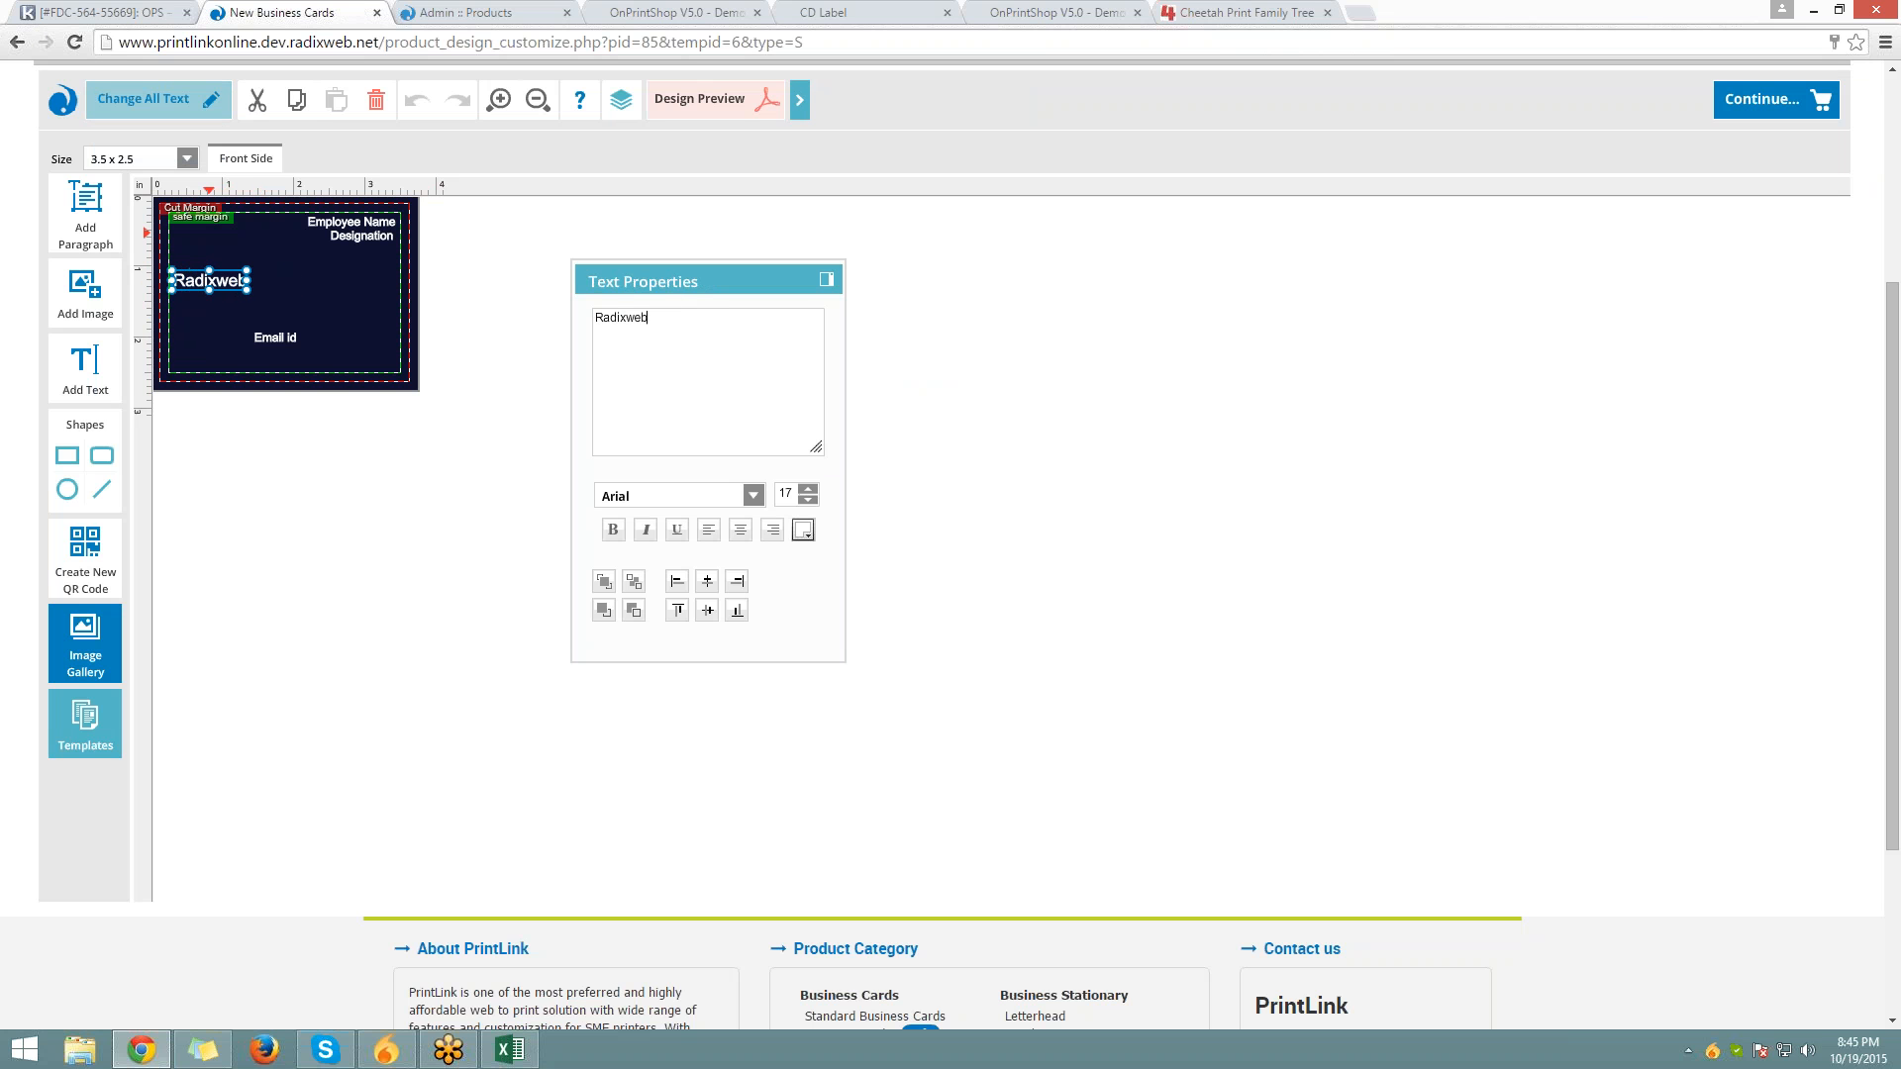
{"action": "key", "text": "BackSpace"}
{"action": "type", "text": "b"}
{"action": "left_click", "coordinate": [369, 253]}
Replace Employee Name with the person's full name and Designation with 'Chartered Accountant'
{"action": "left_click", "coordinate": [356, 222]}
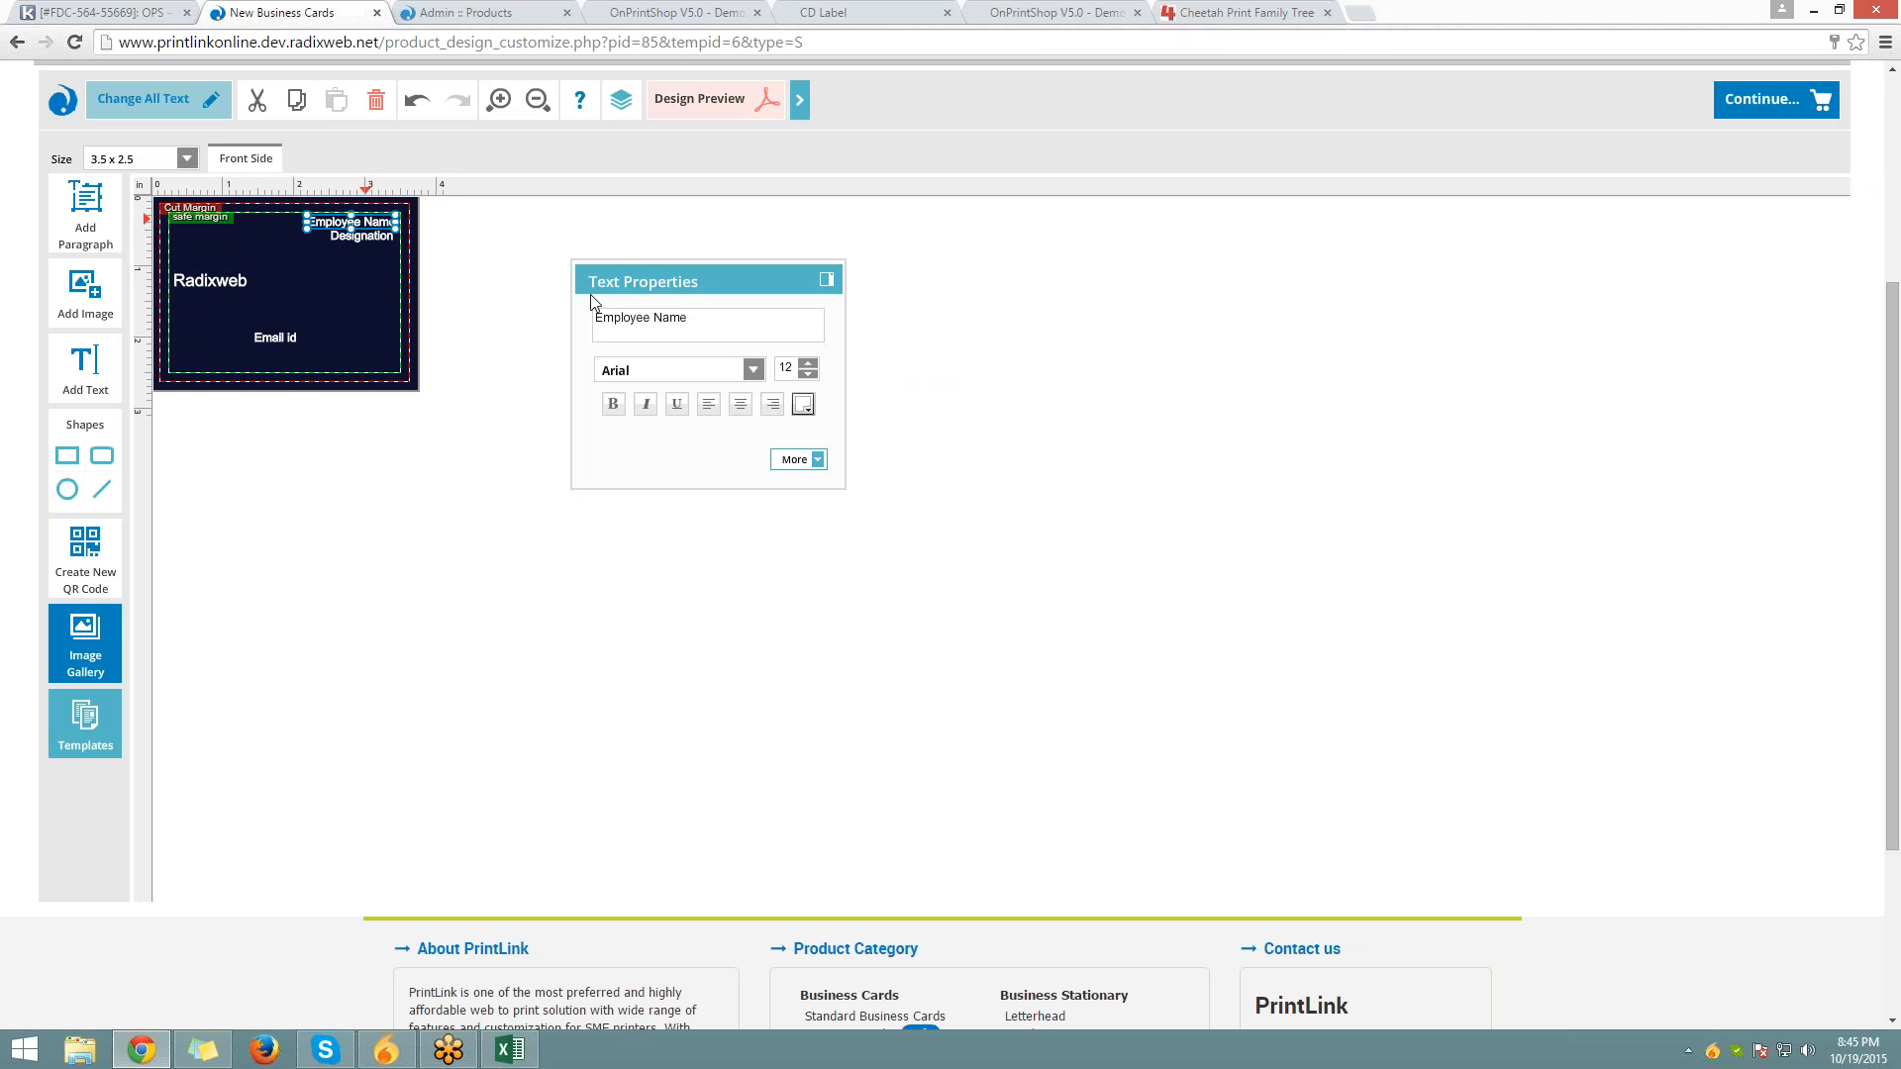
{"action": "left_click", "coordinate": [705, 322]}
{"action": "key", "text": "ctrl+a"}
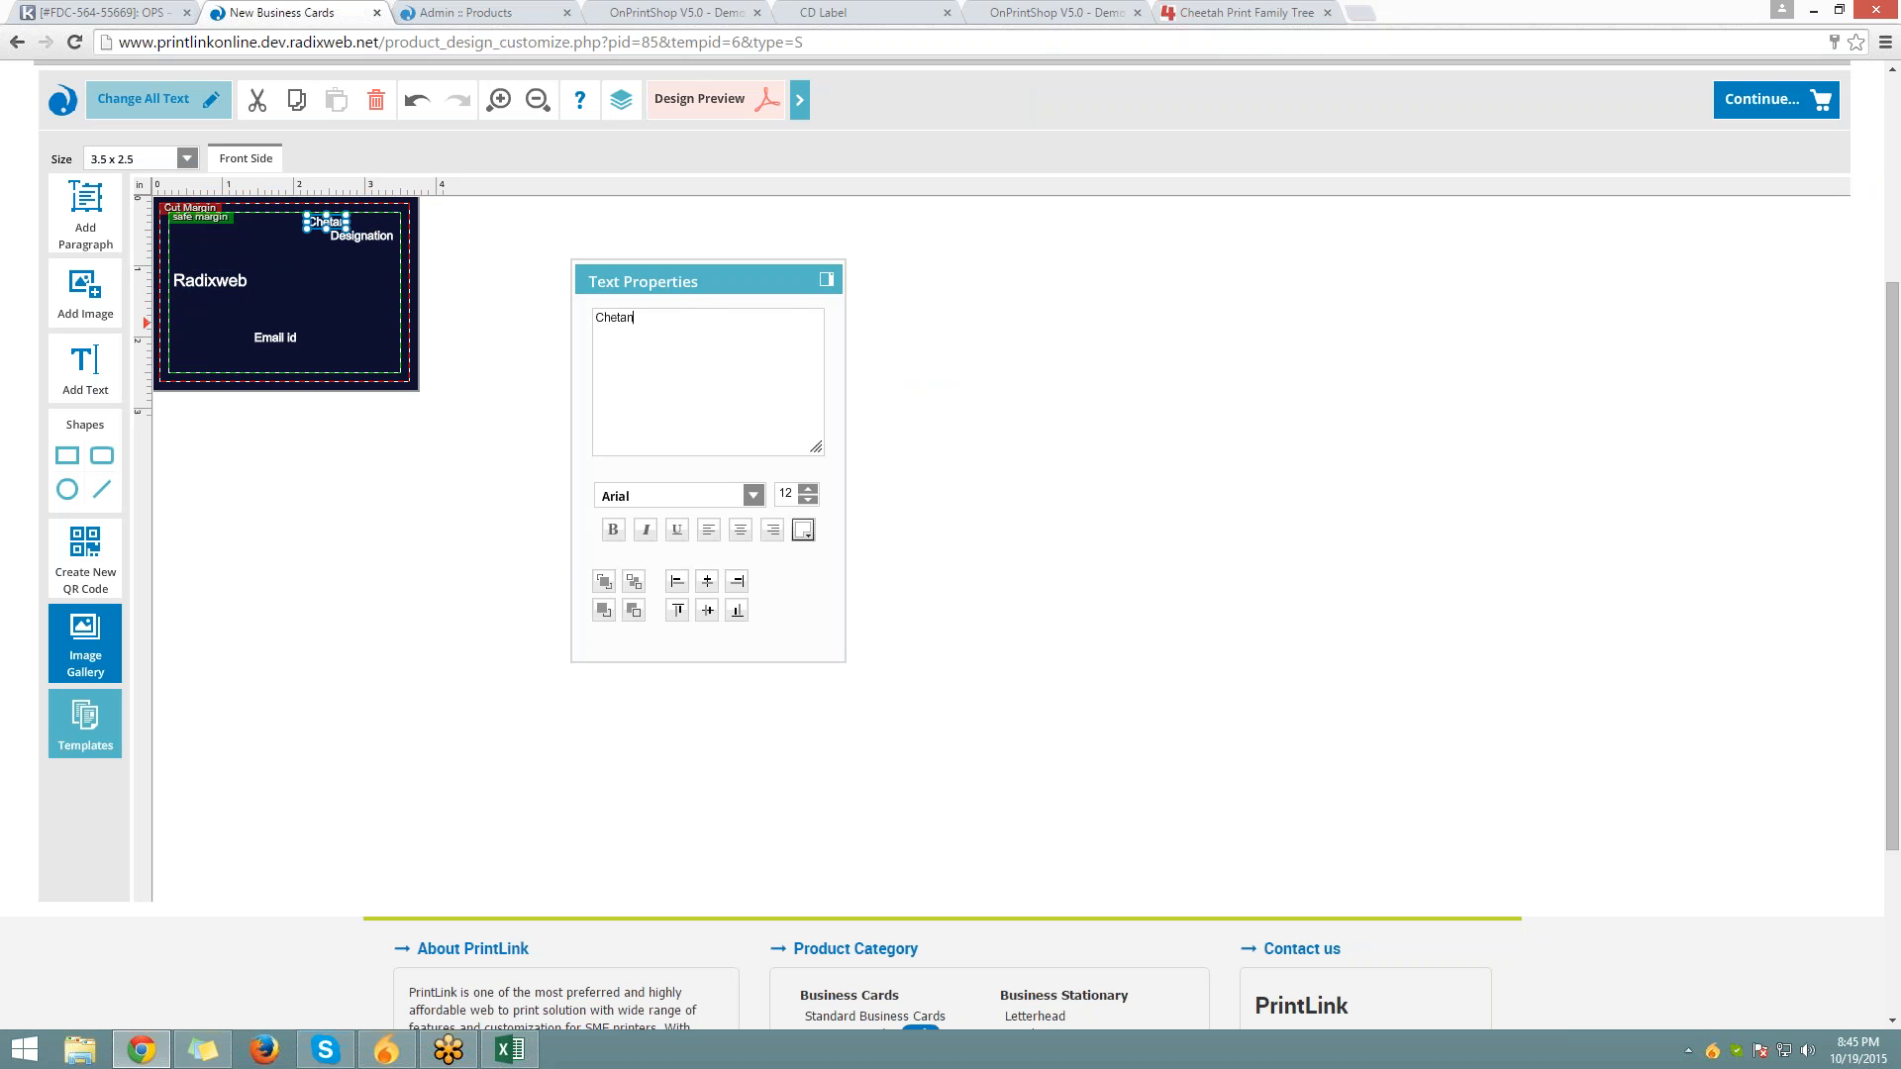
{"action": "left_click", "coordinate": [373, 247]}
{"action": "left_click", "coordinate": [374, 234]}
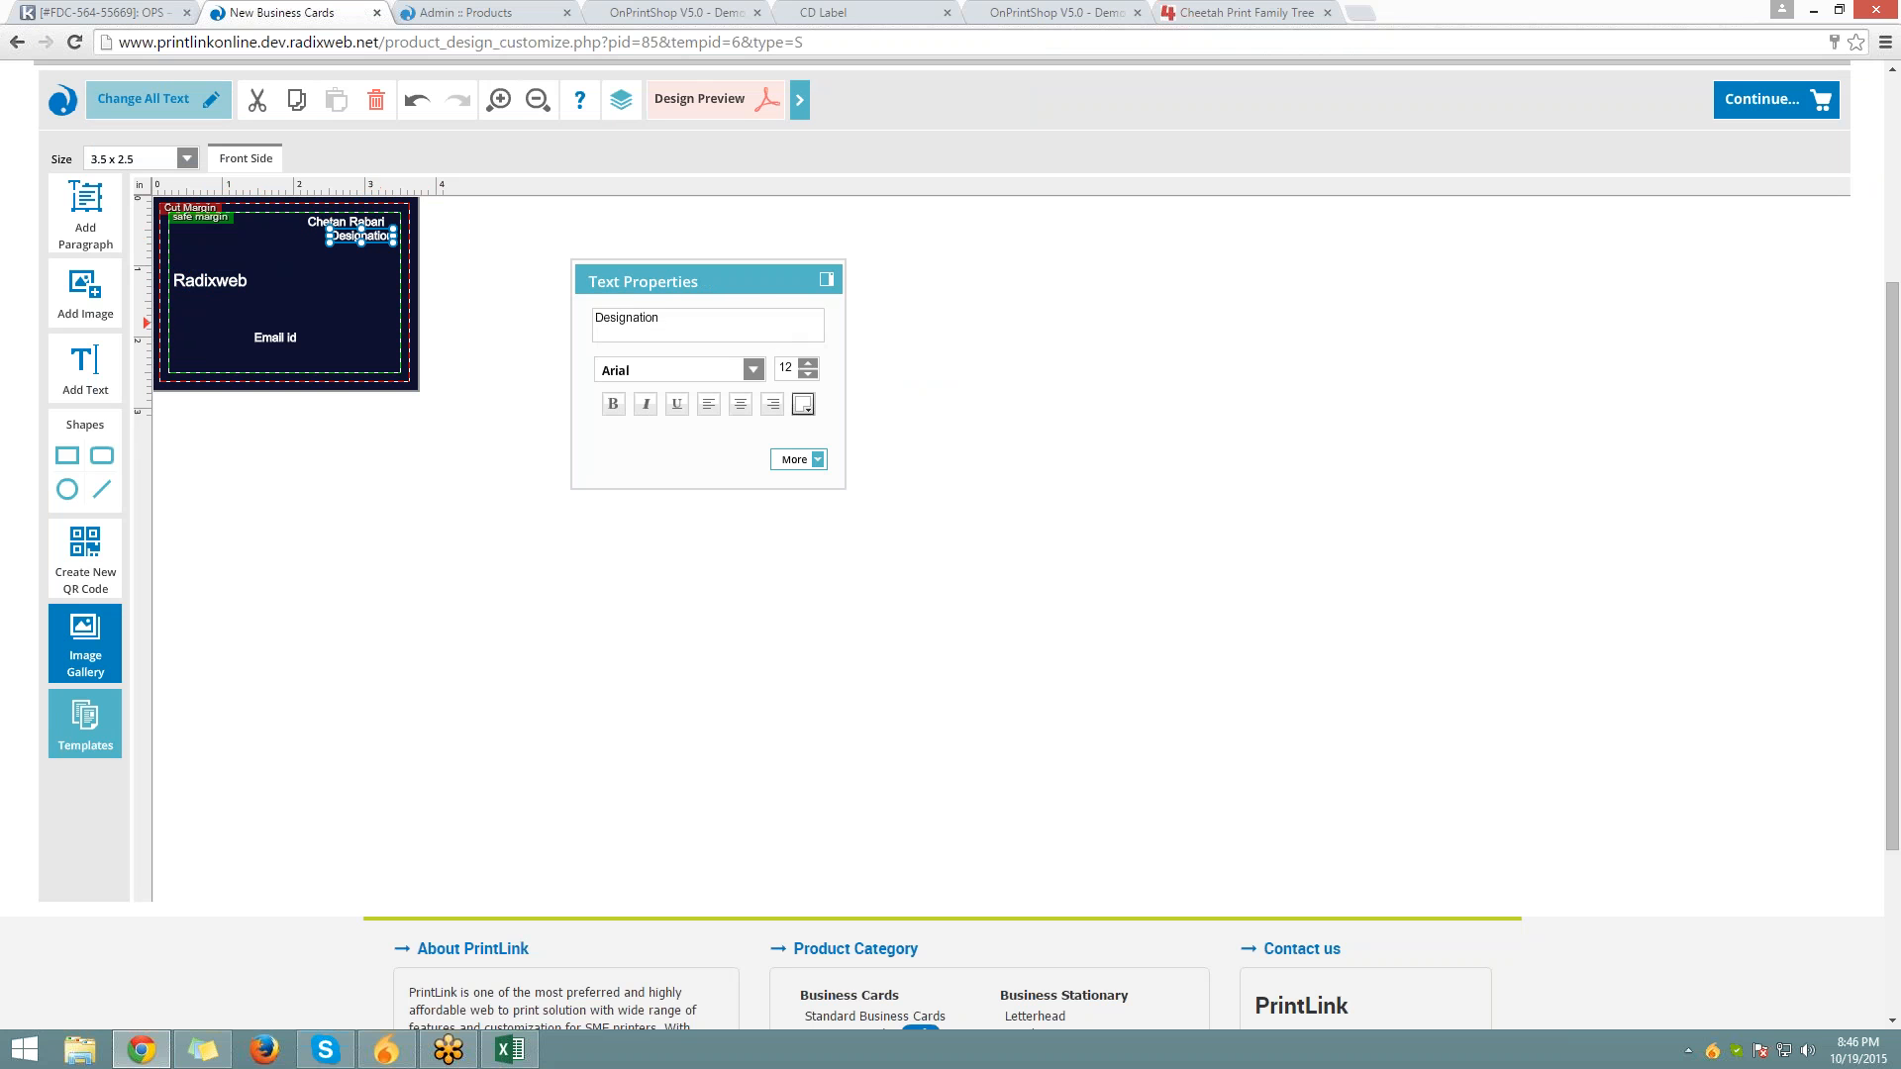
{"action": "type", "text": "C"}
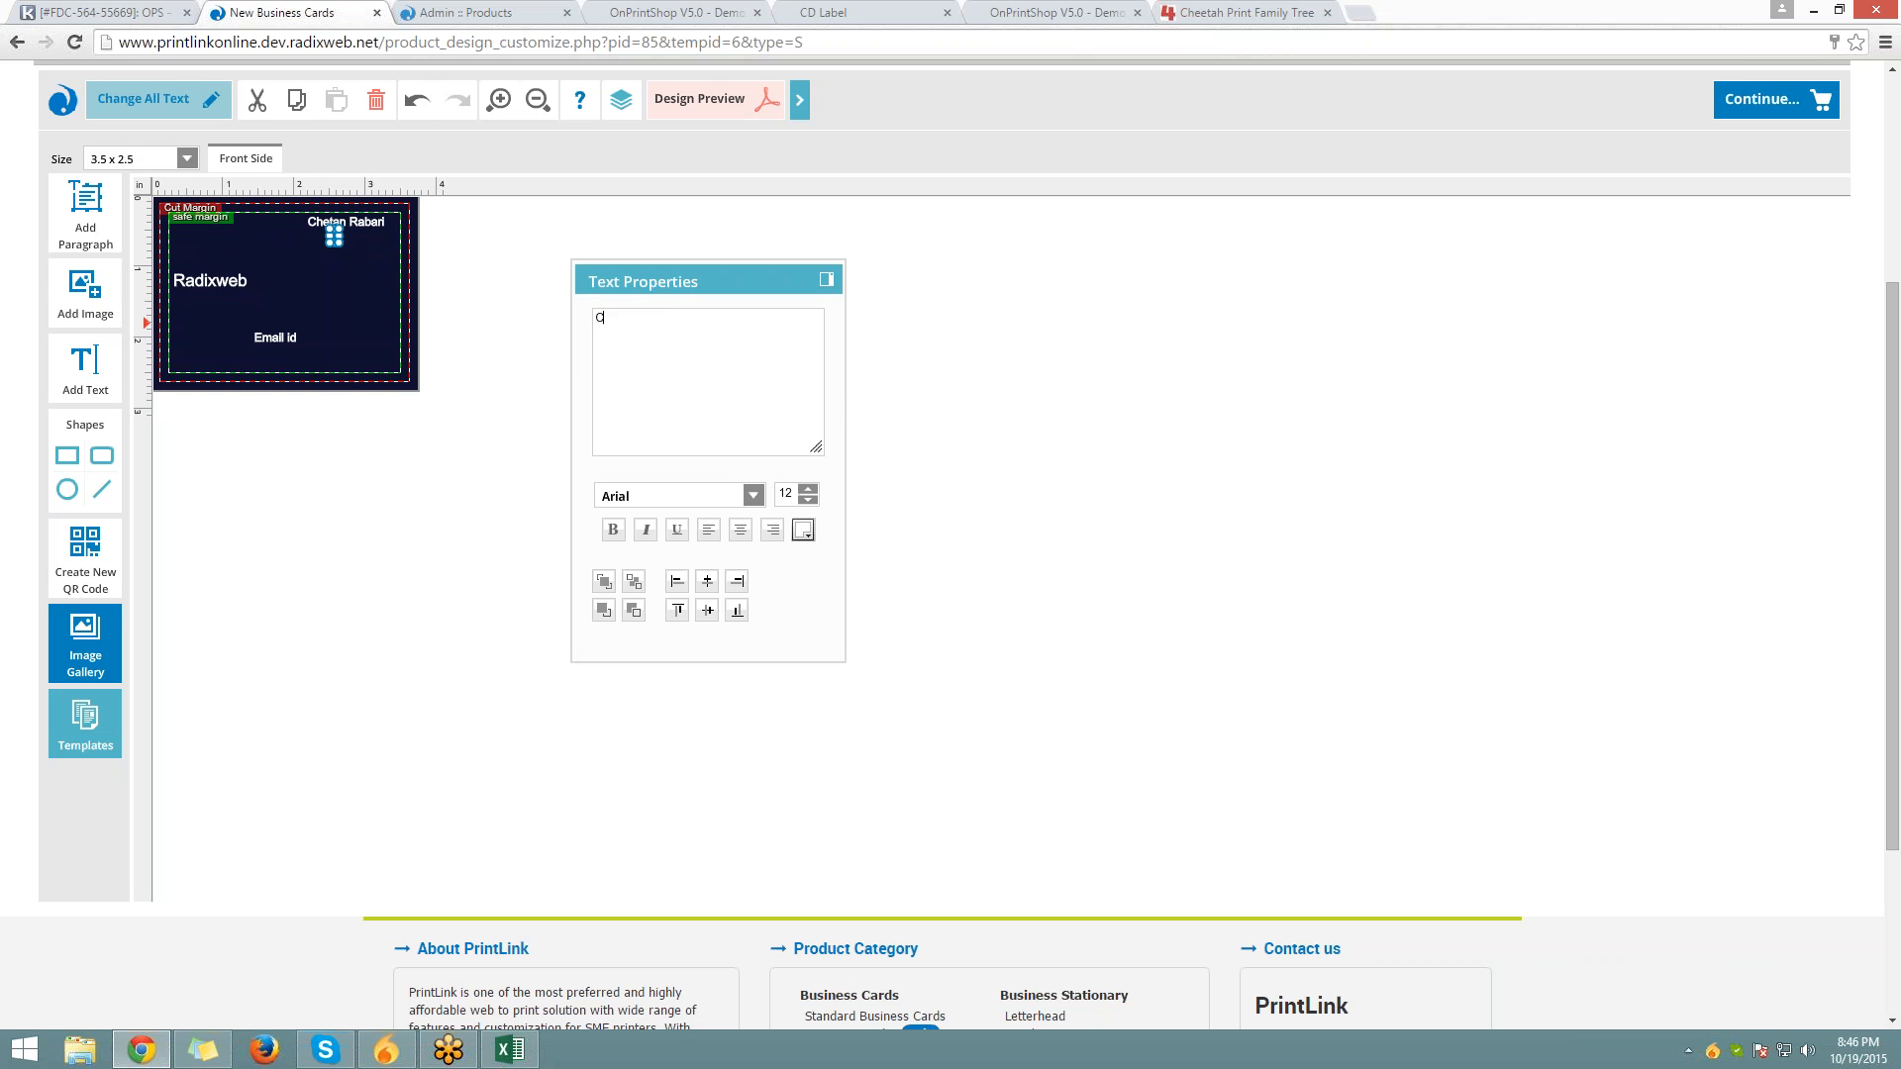
{"action": "type", "text": "hartered Accountant"}
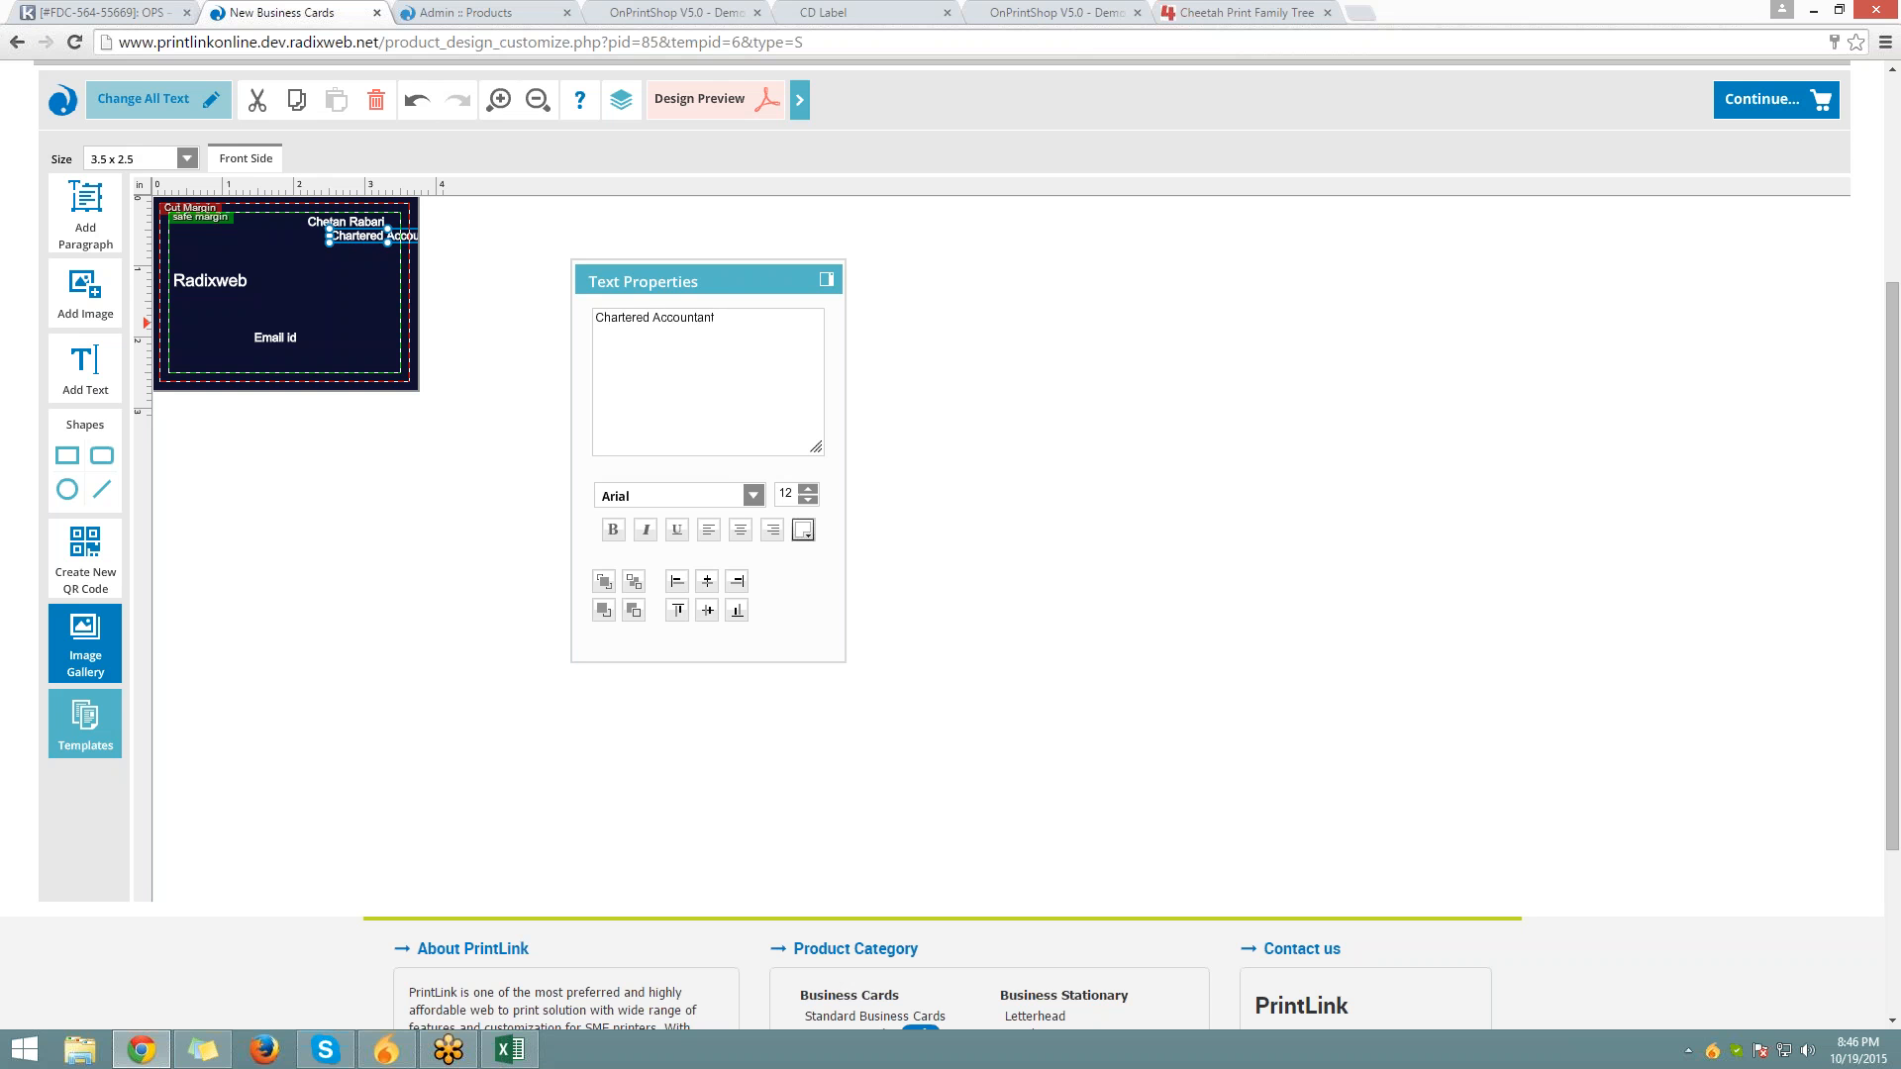
{"action": "left_click", "coordinate": [374, 231]}
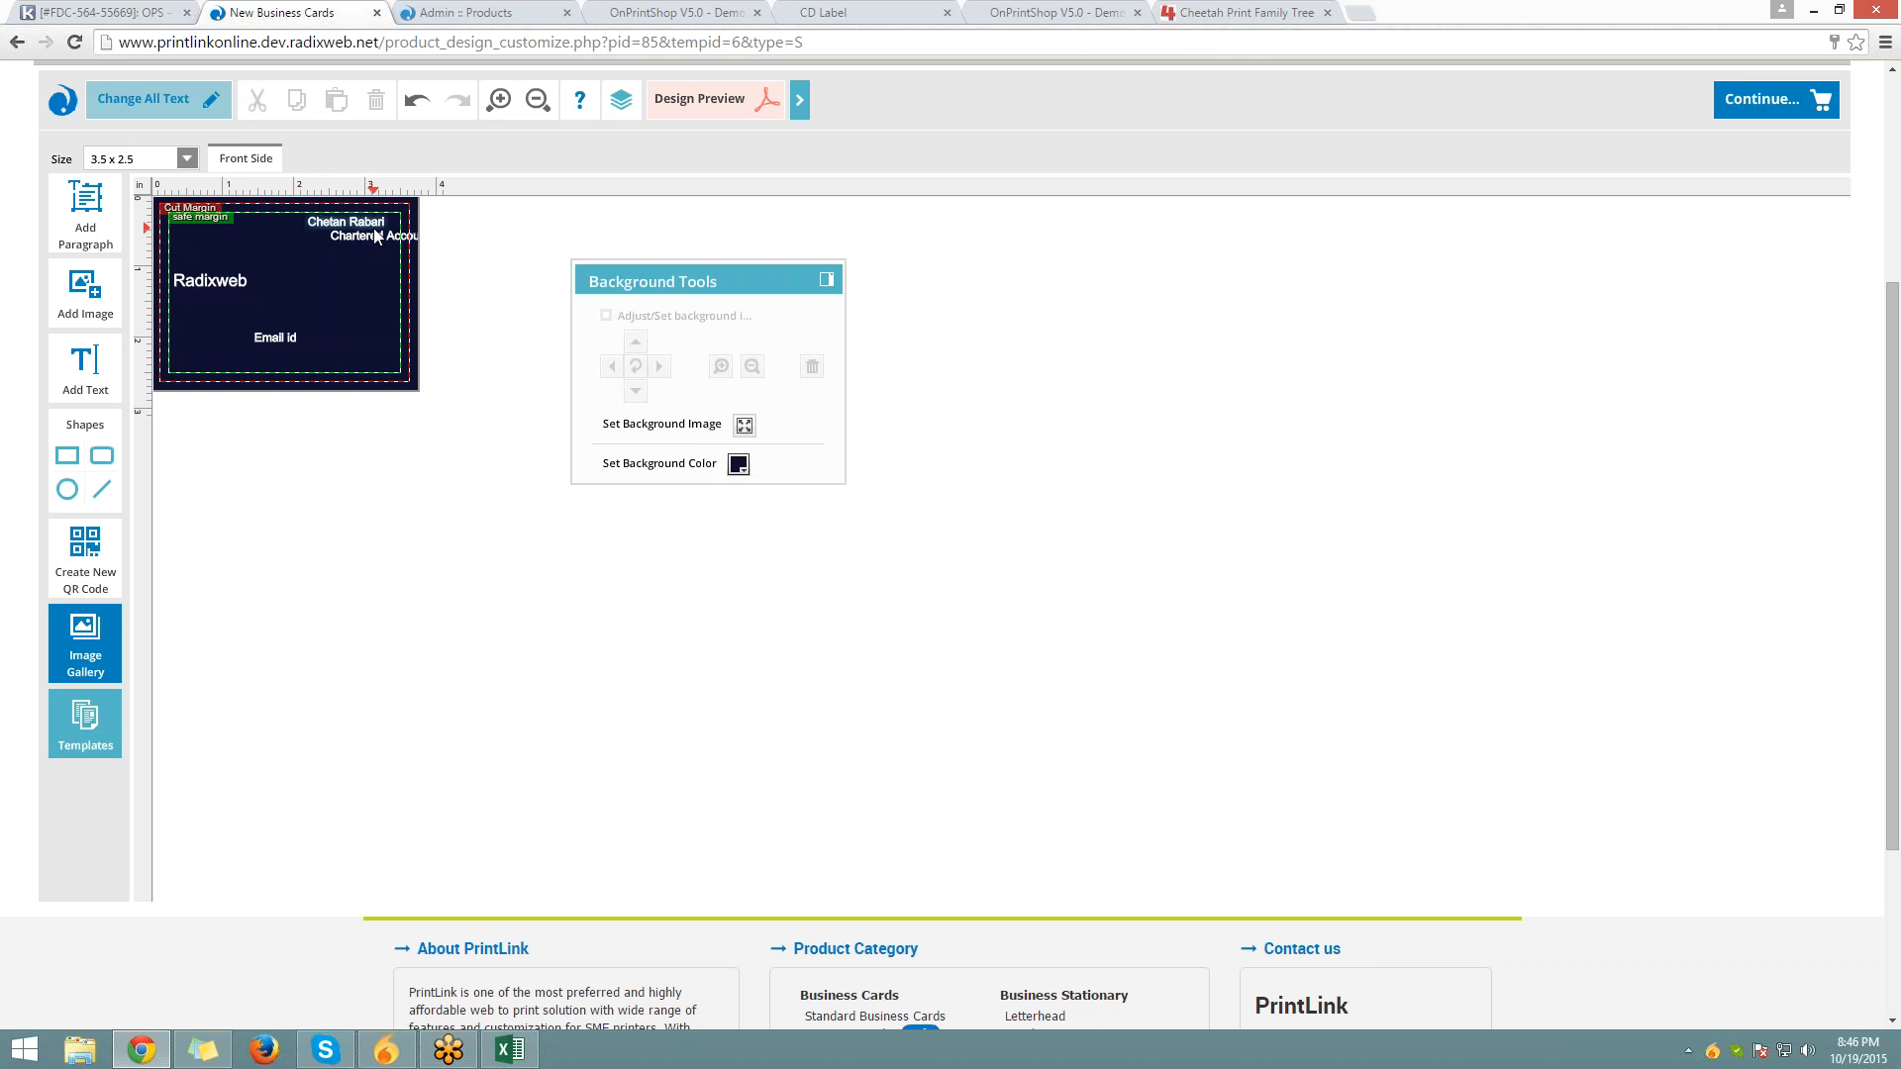
Move Chartered Accountant under the name and right-align both top lines
{"action": "left_click", "coordinate": [382, 238]}
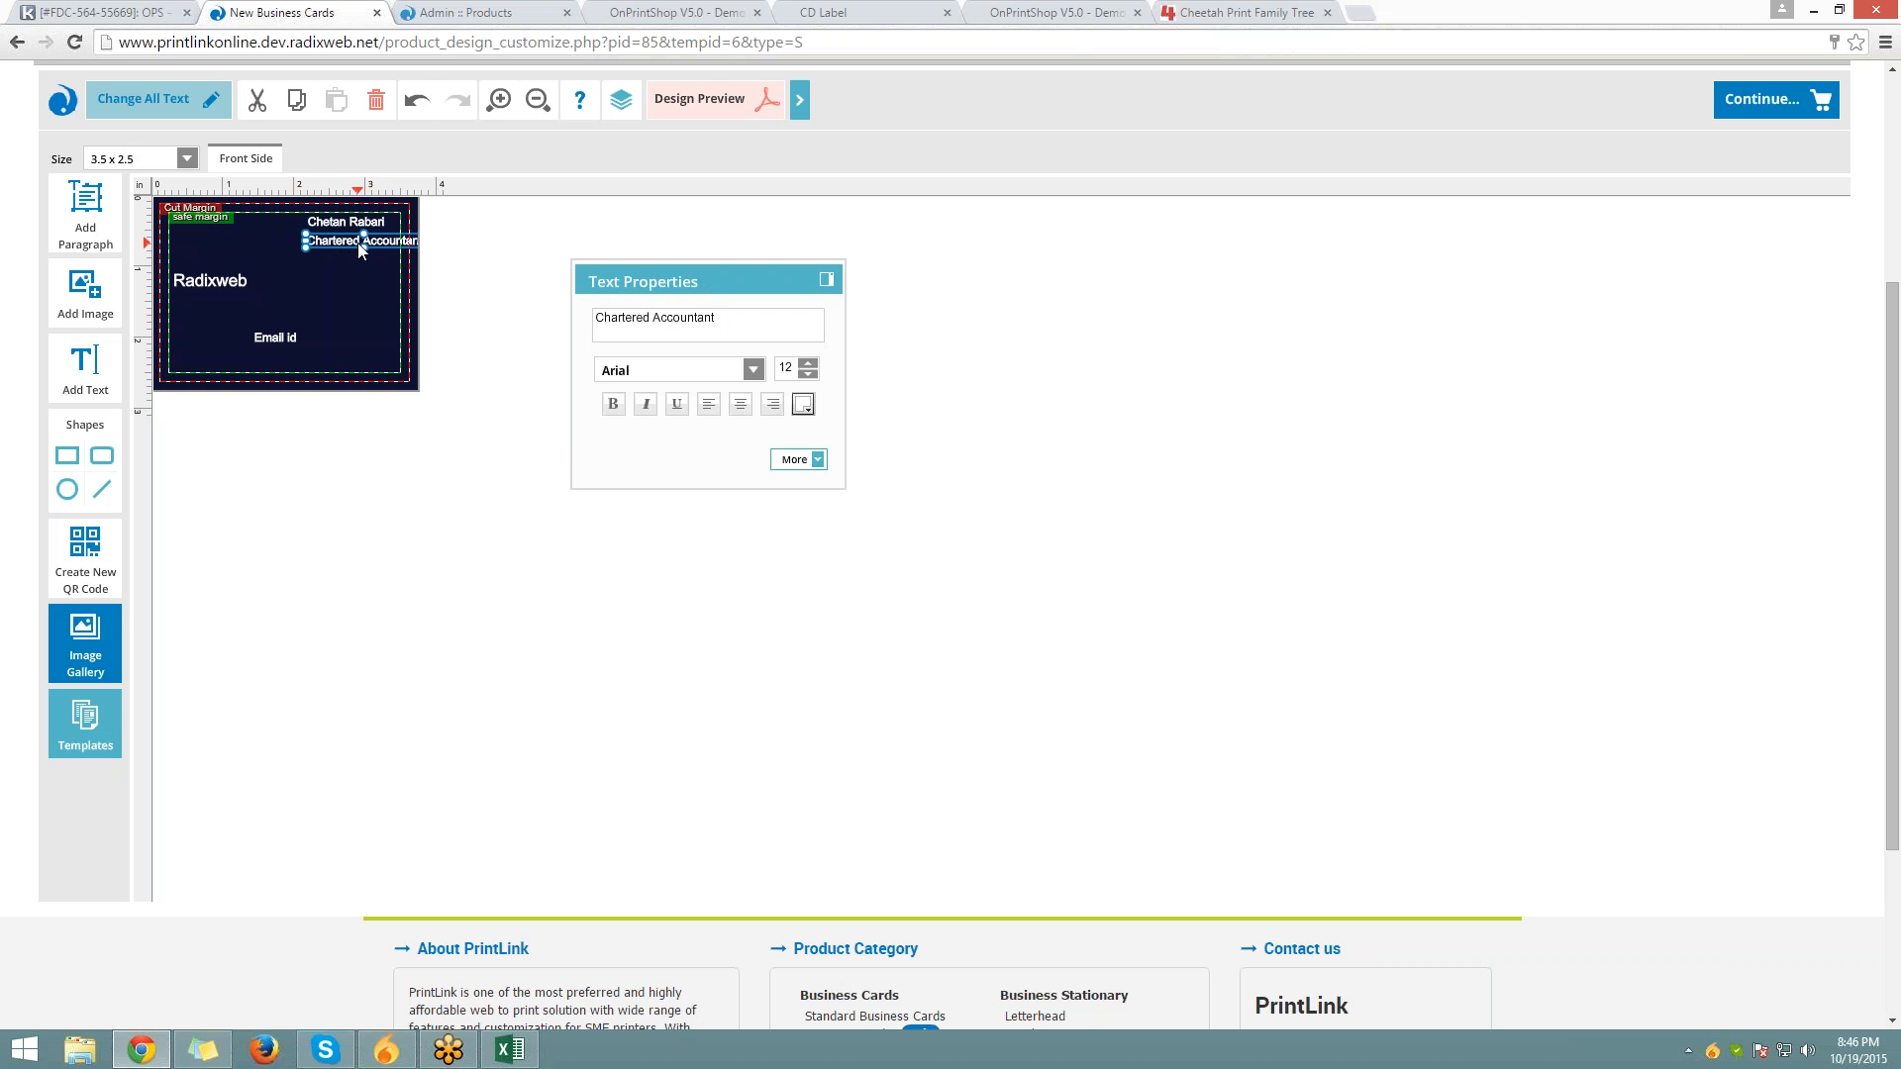
{"action": "left_click_drag", "start_coordinate": [382, 245], "coordinate": [325, 244]}
{"action": "left_click", "coordinate": [342, 226]}
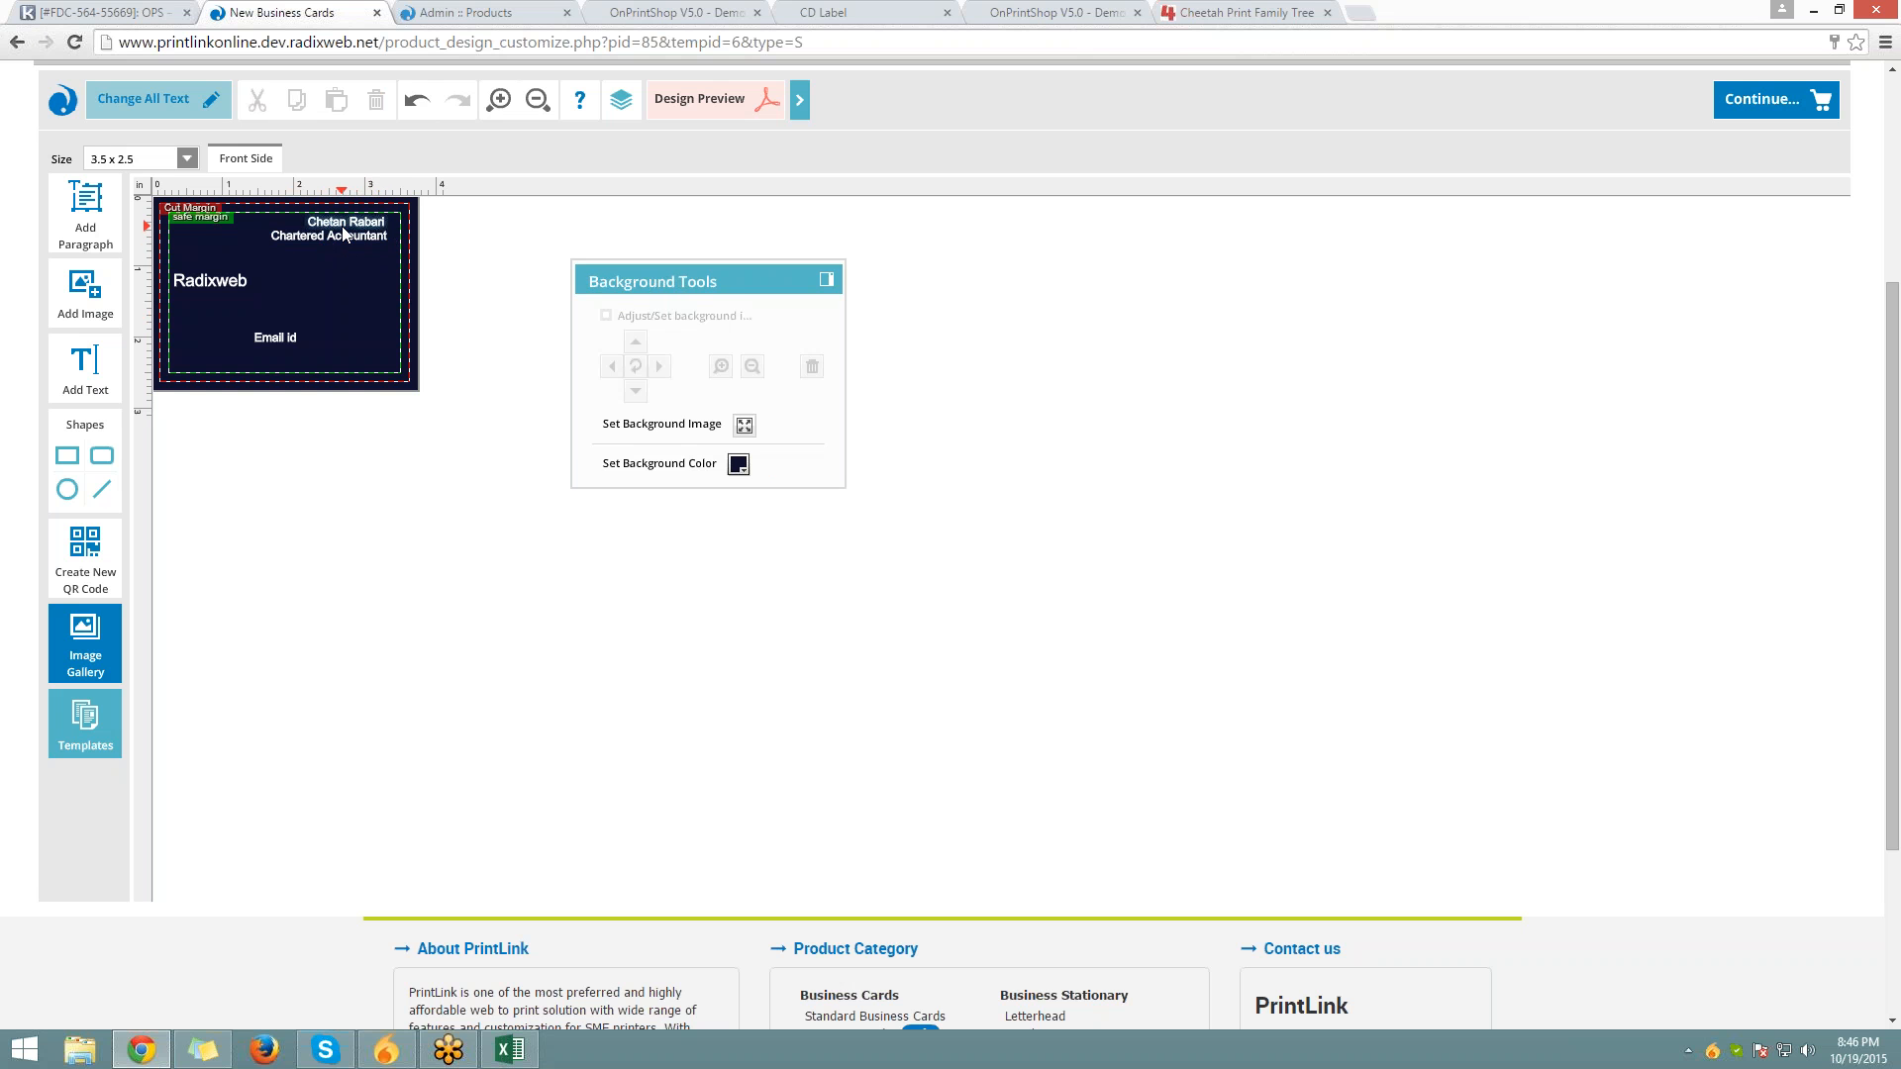
{"action": "left_click", "coordinate": [353, 238]}
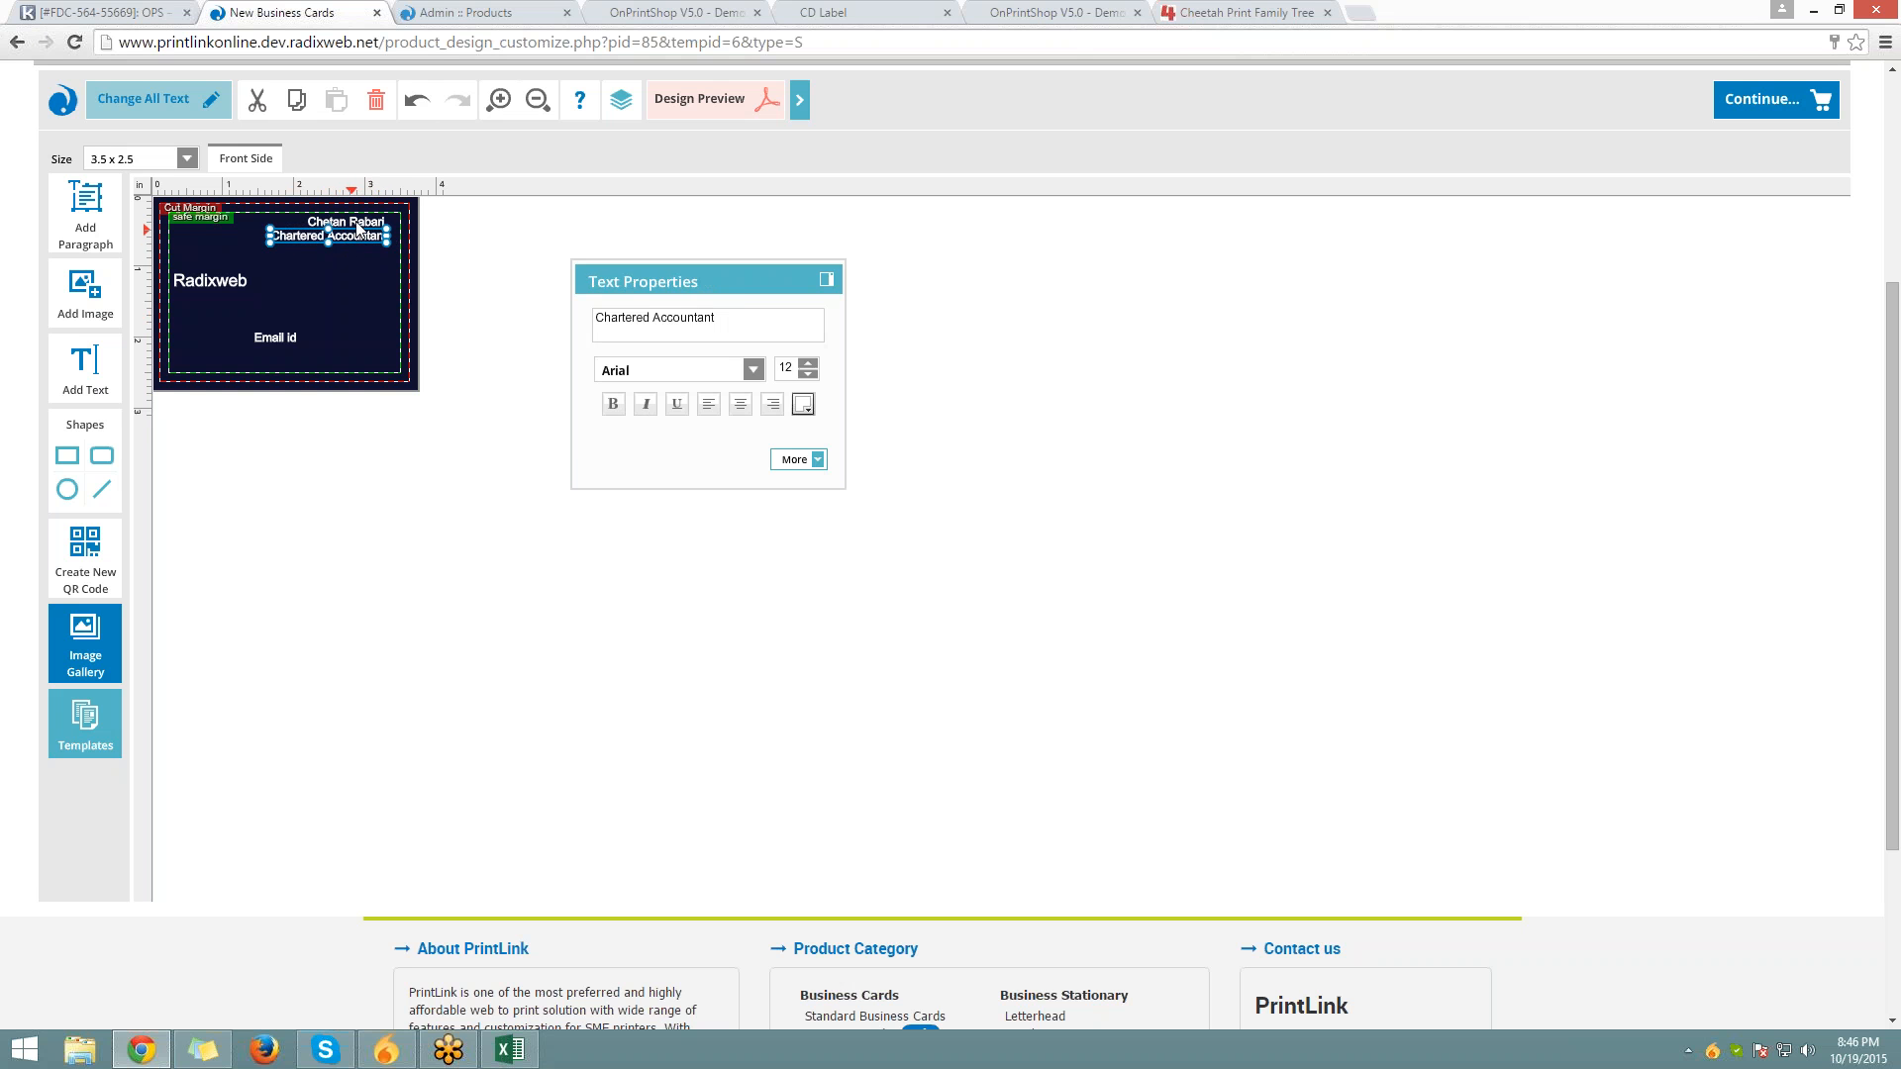
{"action": "left_click", "coordinate": [345, 221], "text": "shift"}
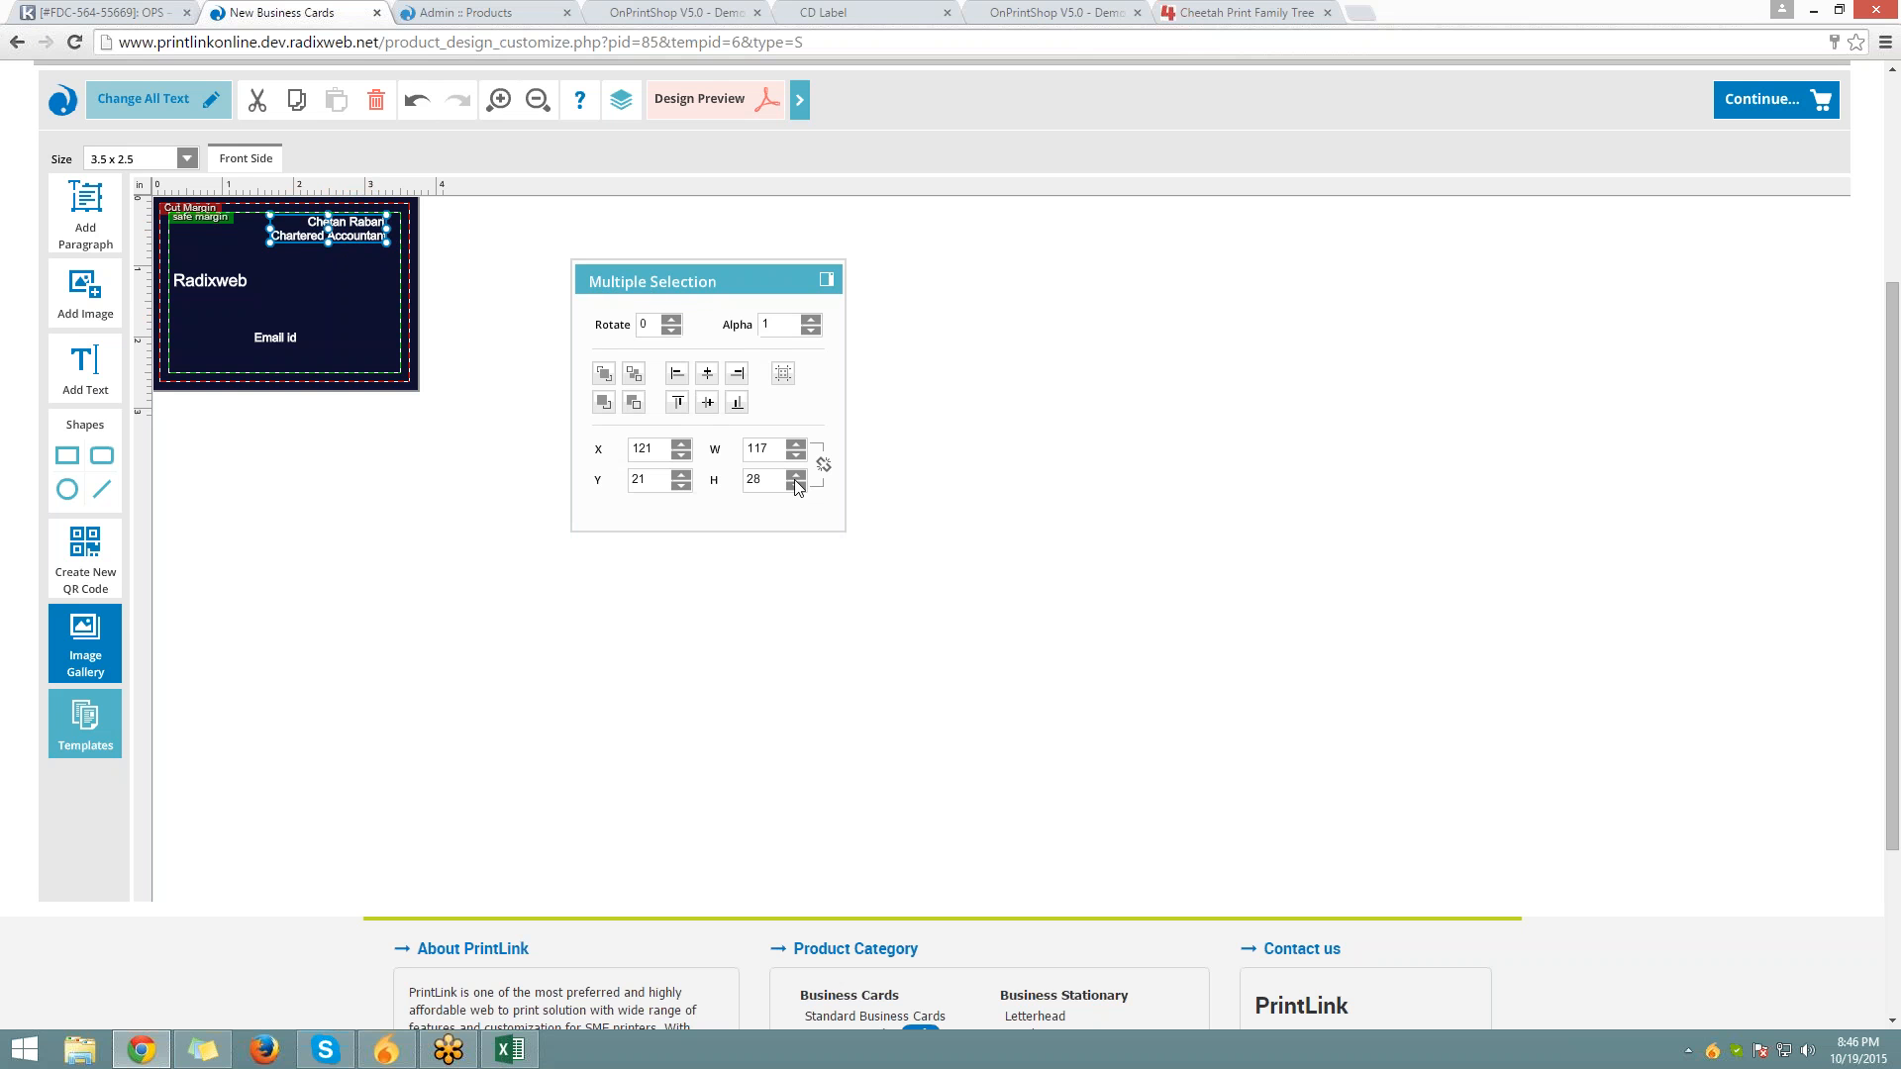
{"action": "left_click", "coordinate": [745, 376]}
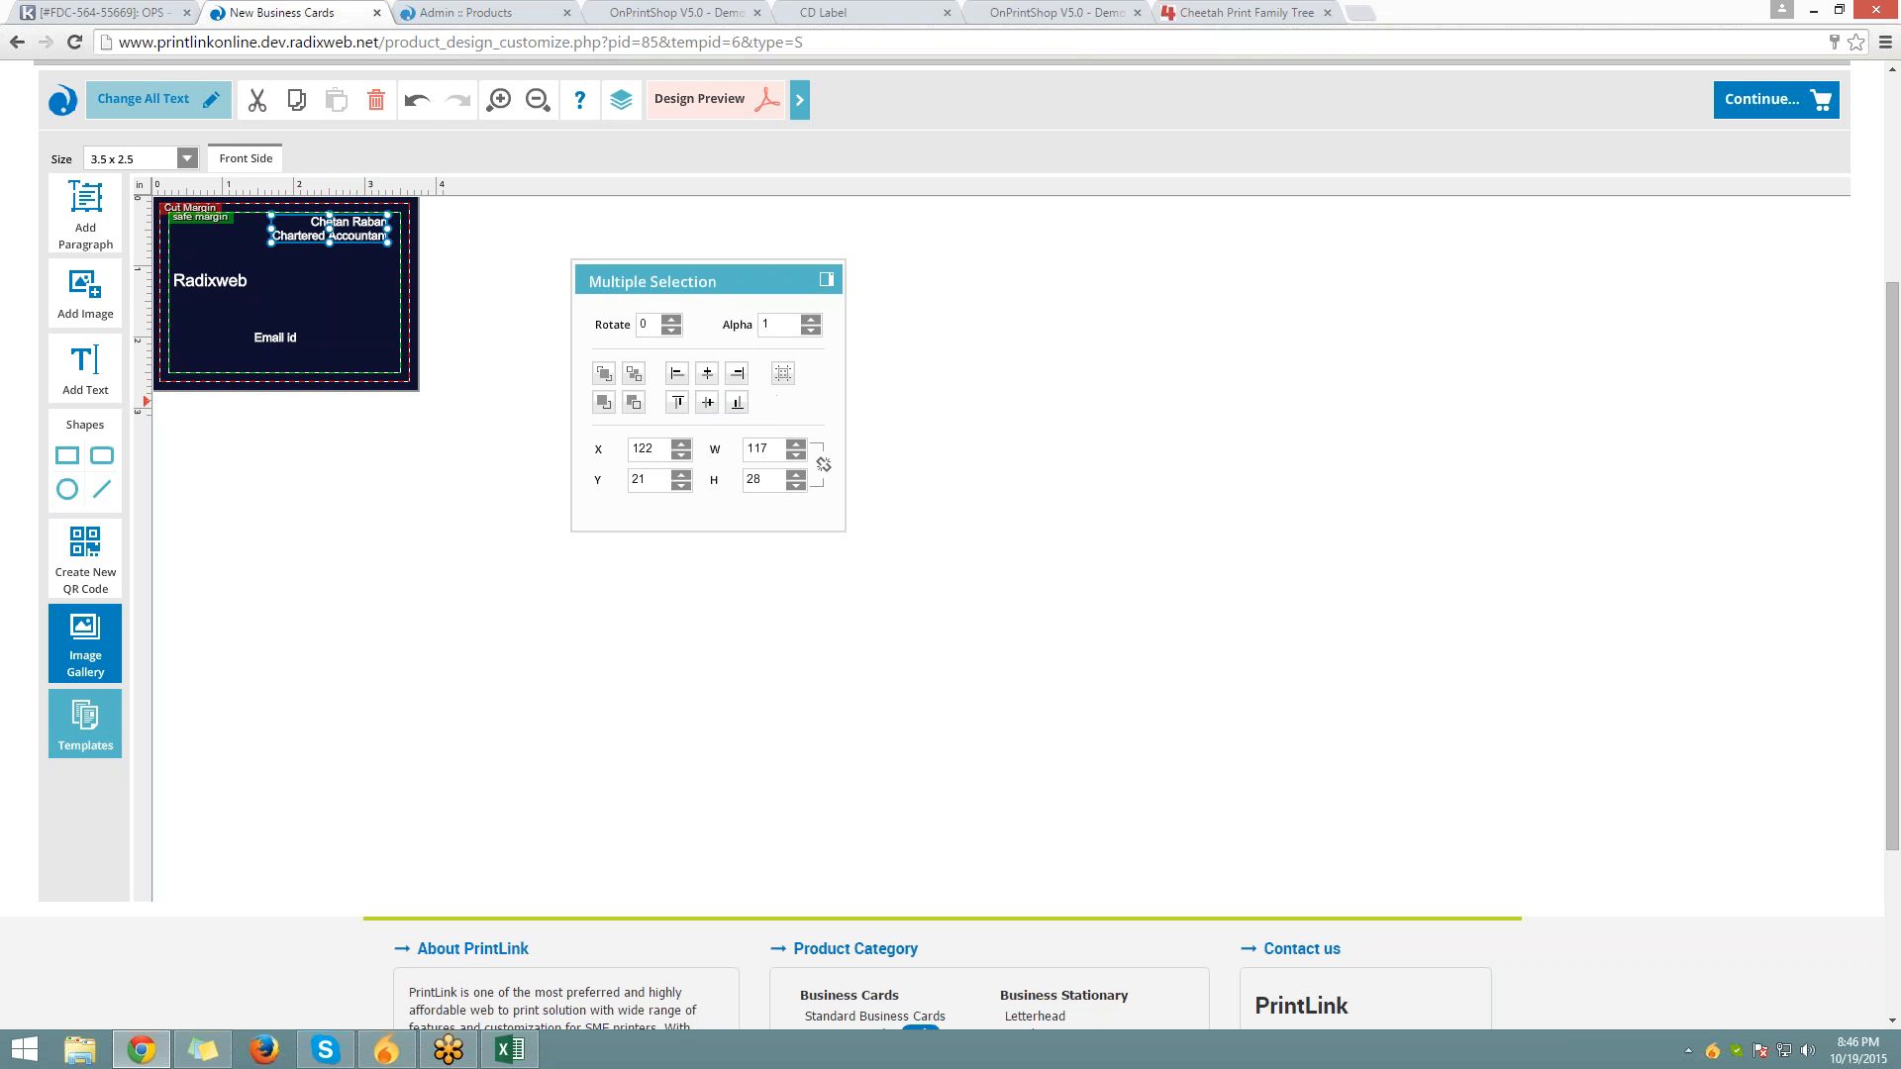
{"action": "left_click", "coordinate": [281, 283]}
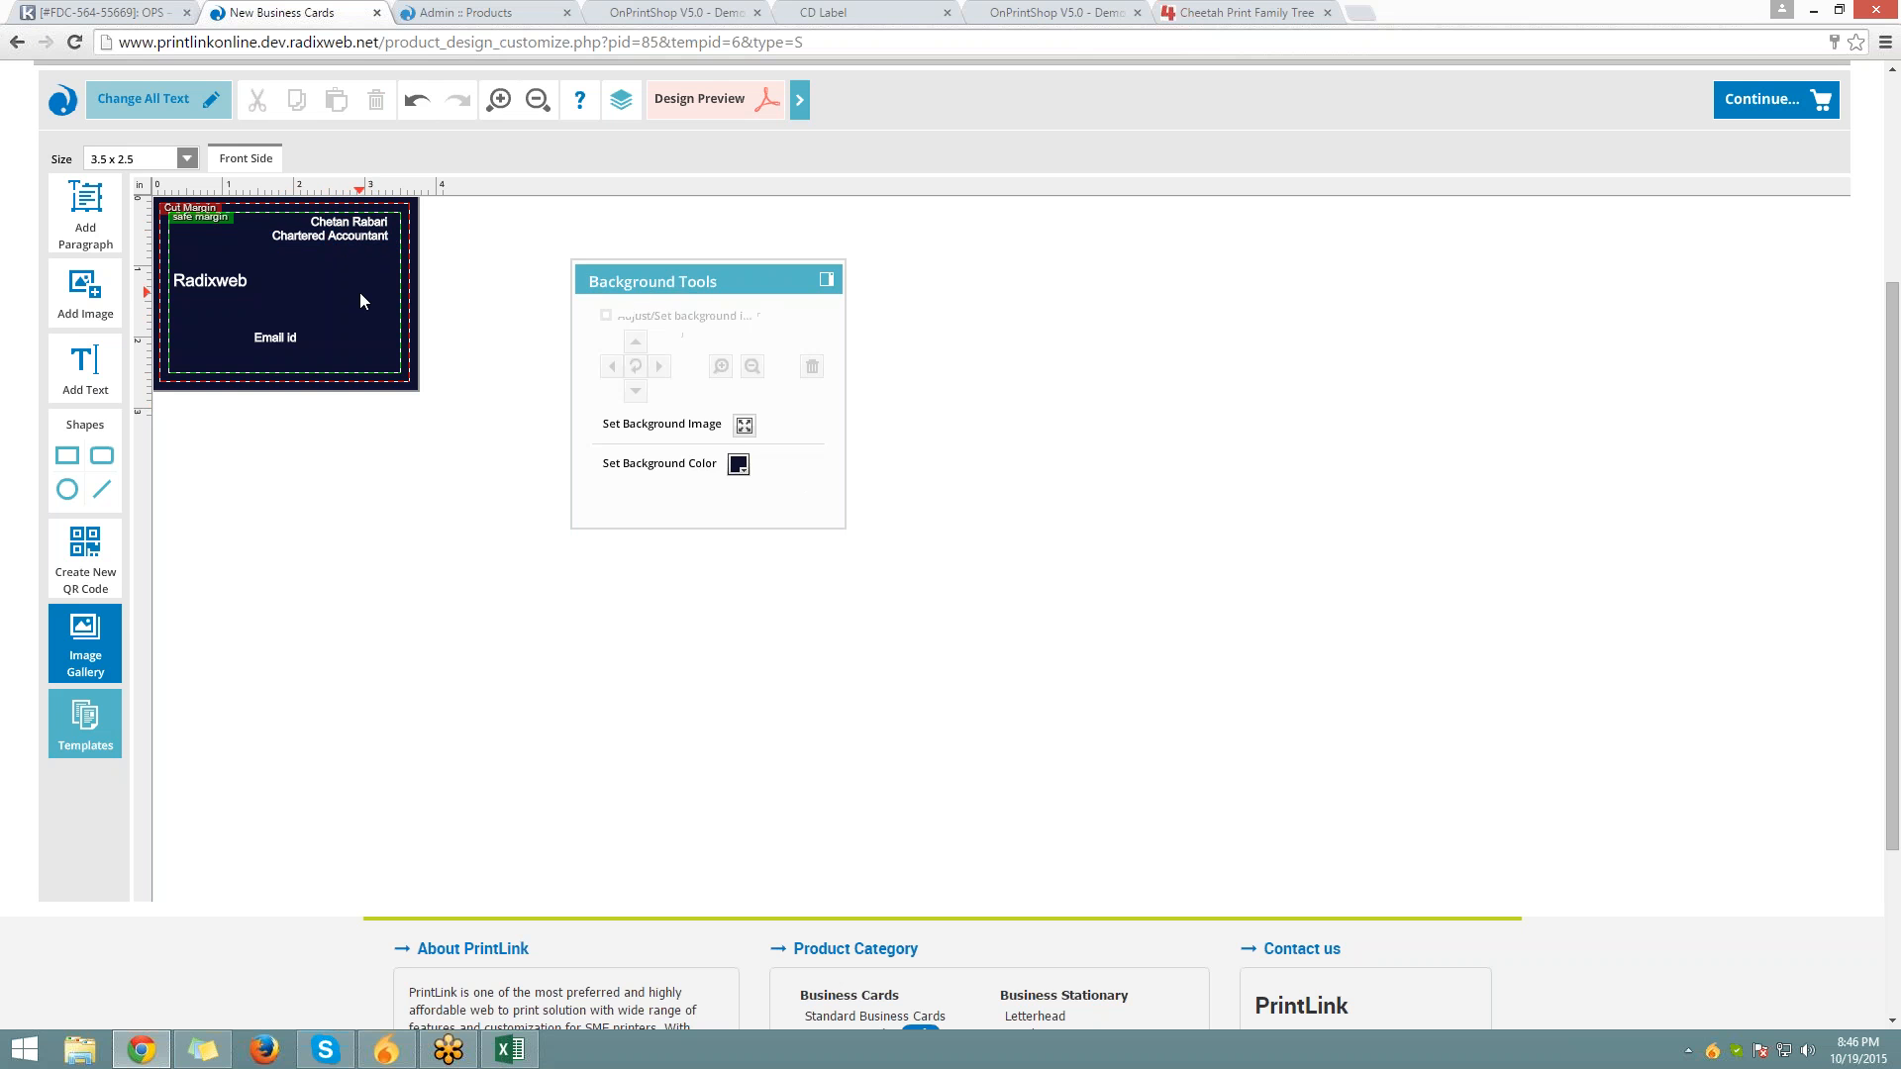
Replace the Email id placeholder with the contact's e-mail address
{"action": "left_click", "coordinate": [279, 336]}
{"action": "key", "text": "ctrl+a"}
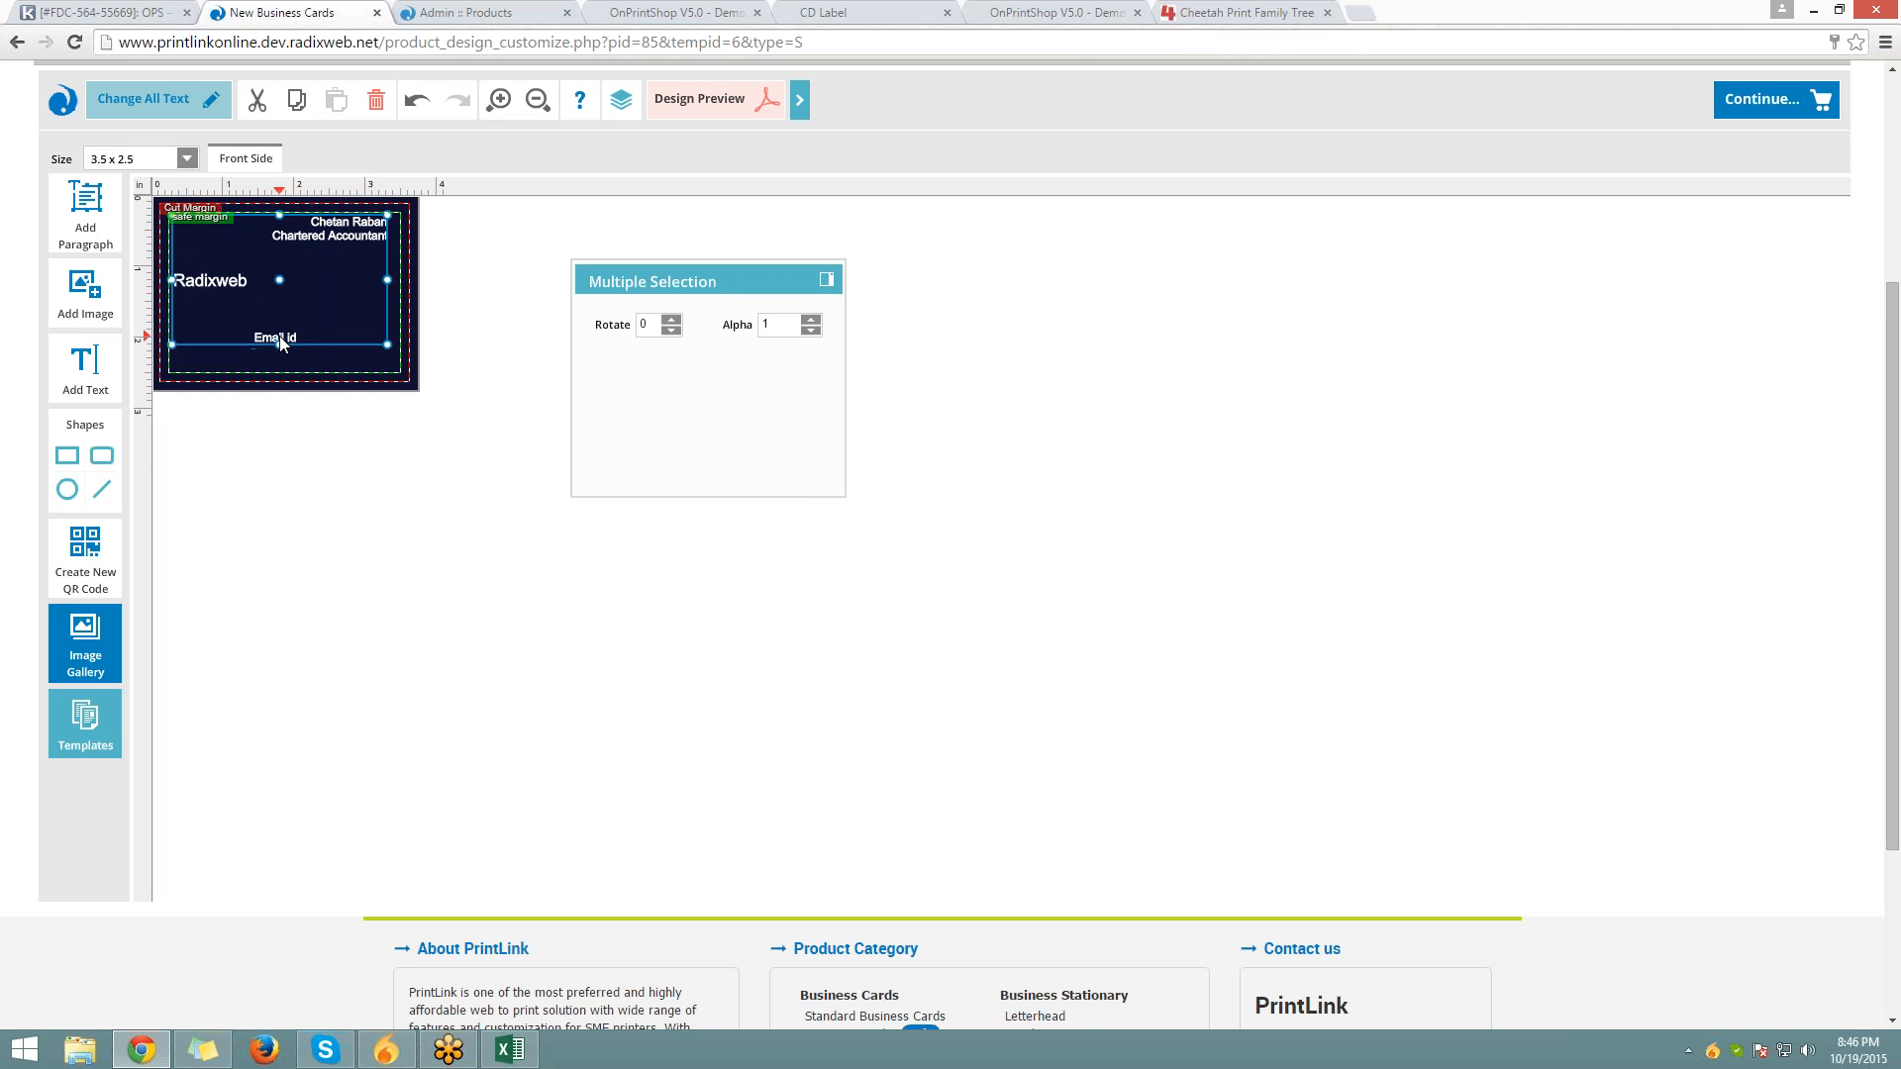
{"action": "left_click", "coordinate": [309, 372]}
{"action": "left_click", "coordinate": [293, 345]}
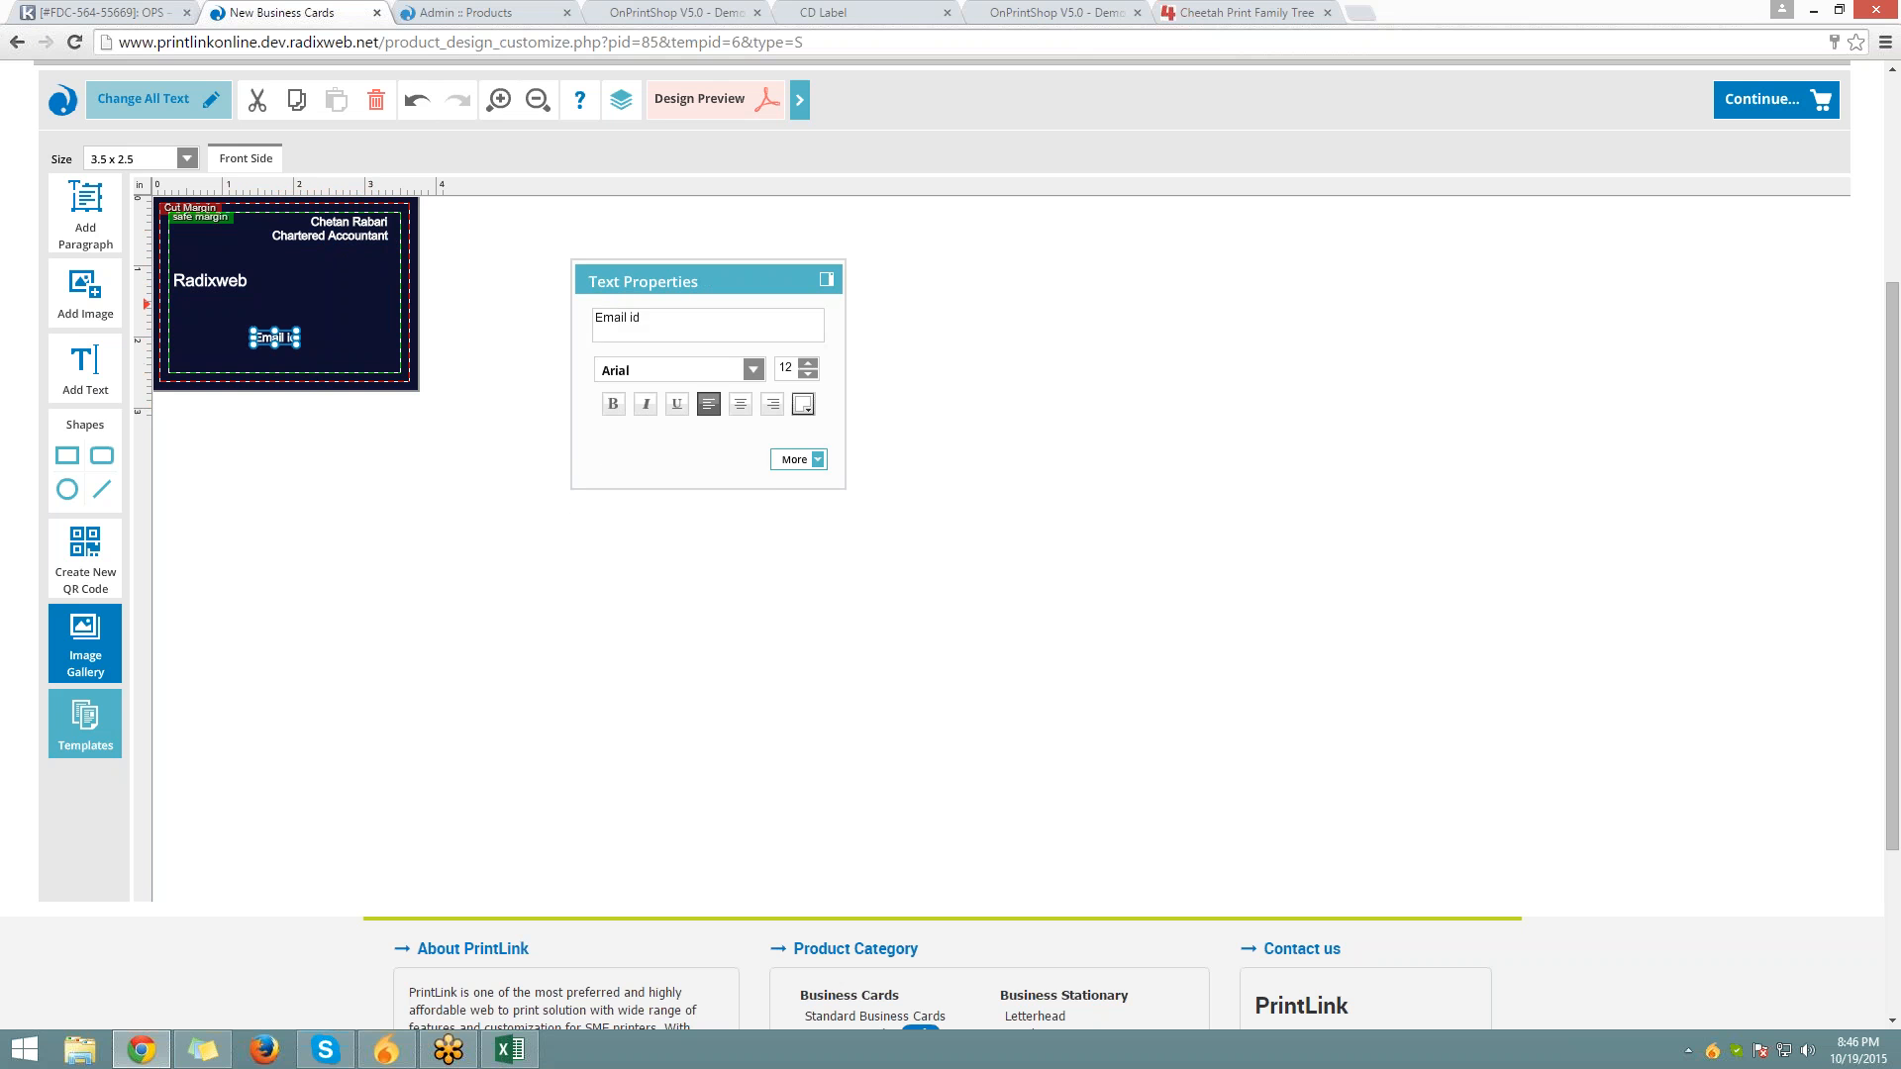
{"action": "left_click", "coordinate": [673, 321]}
{"action": "key", "text": "ctrl+a"}
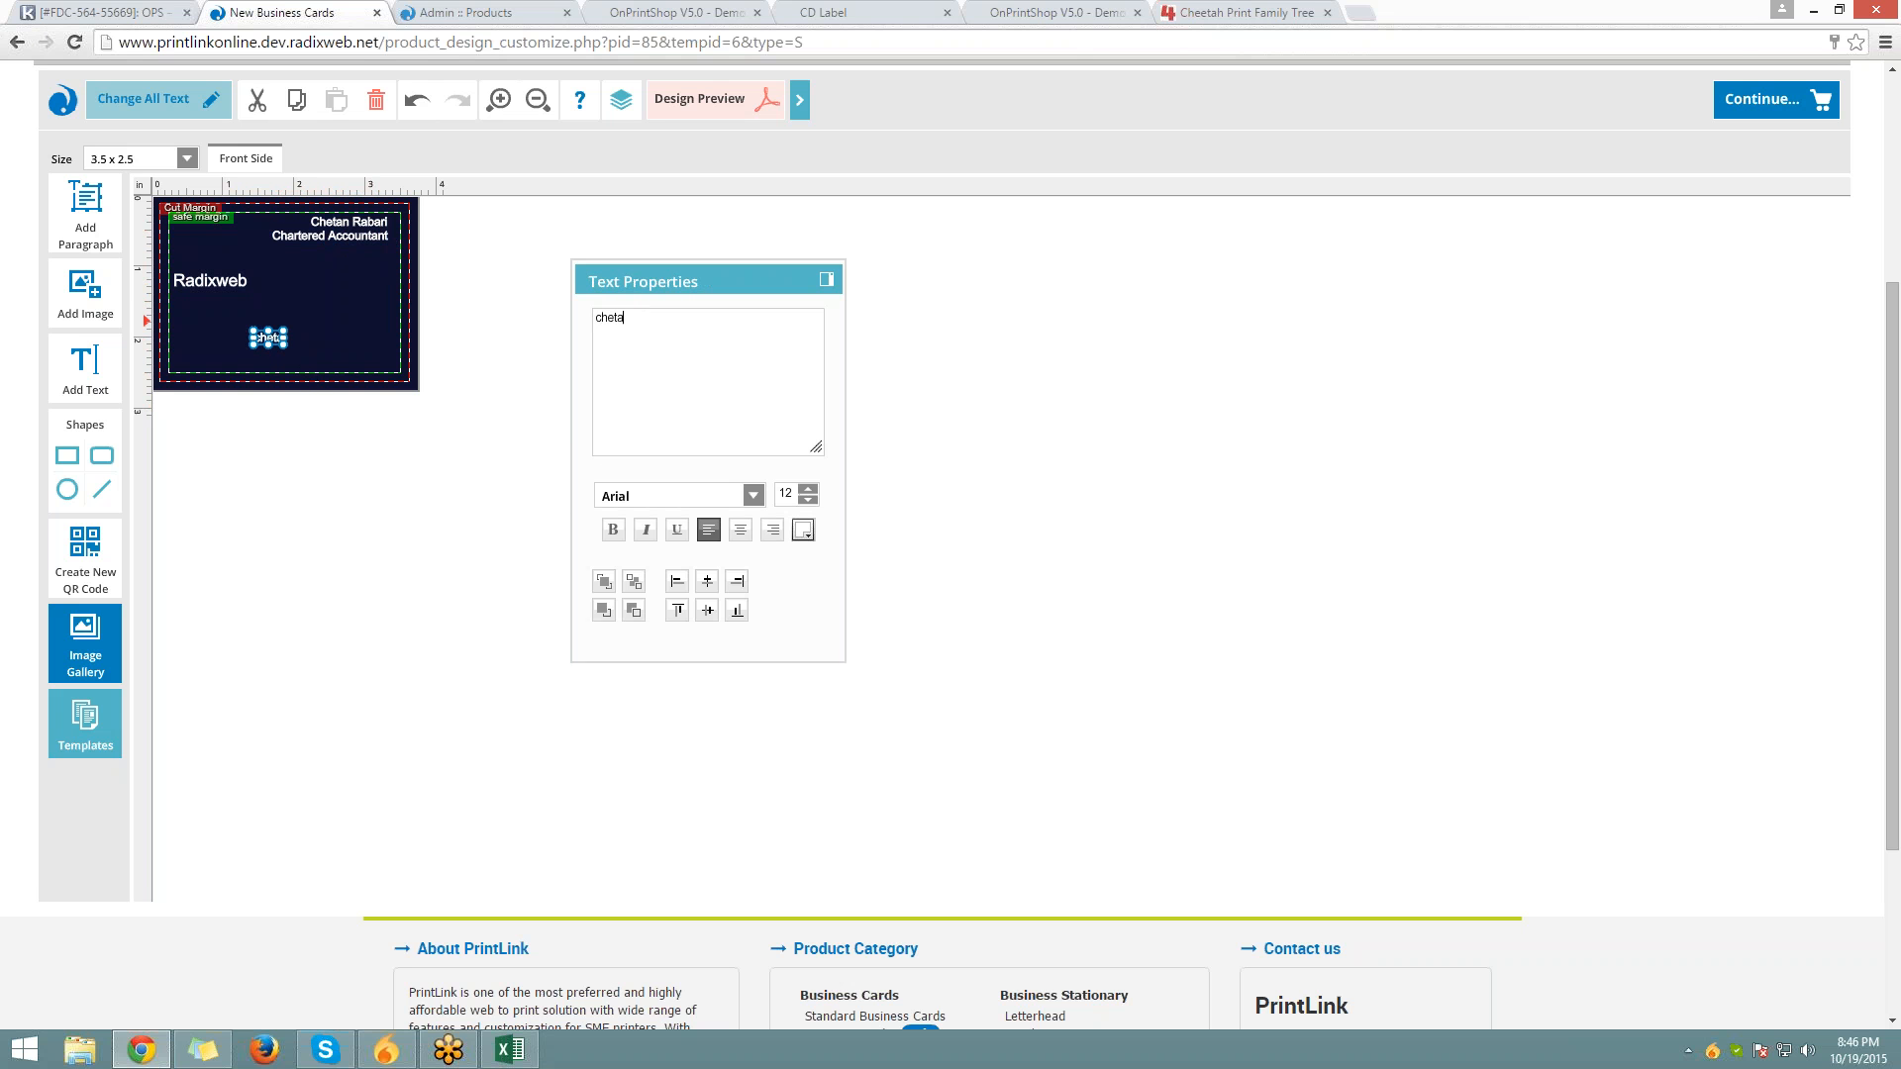
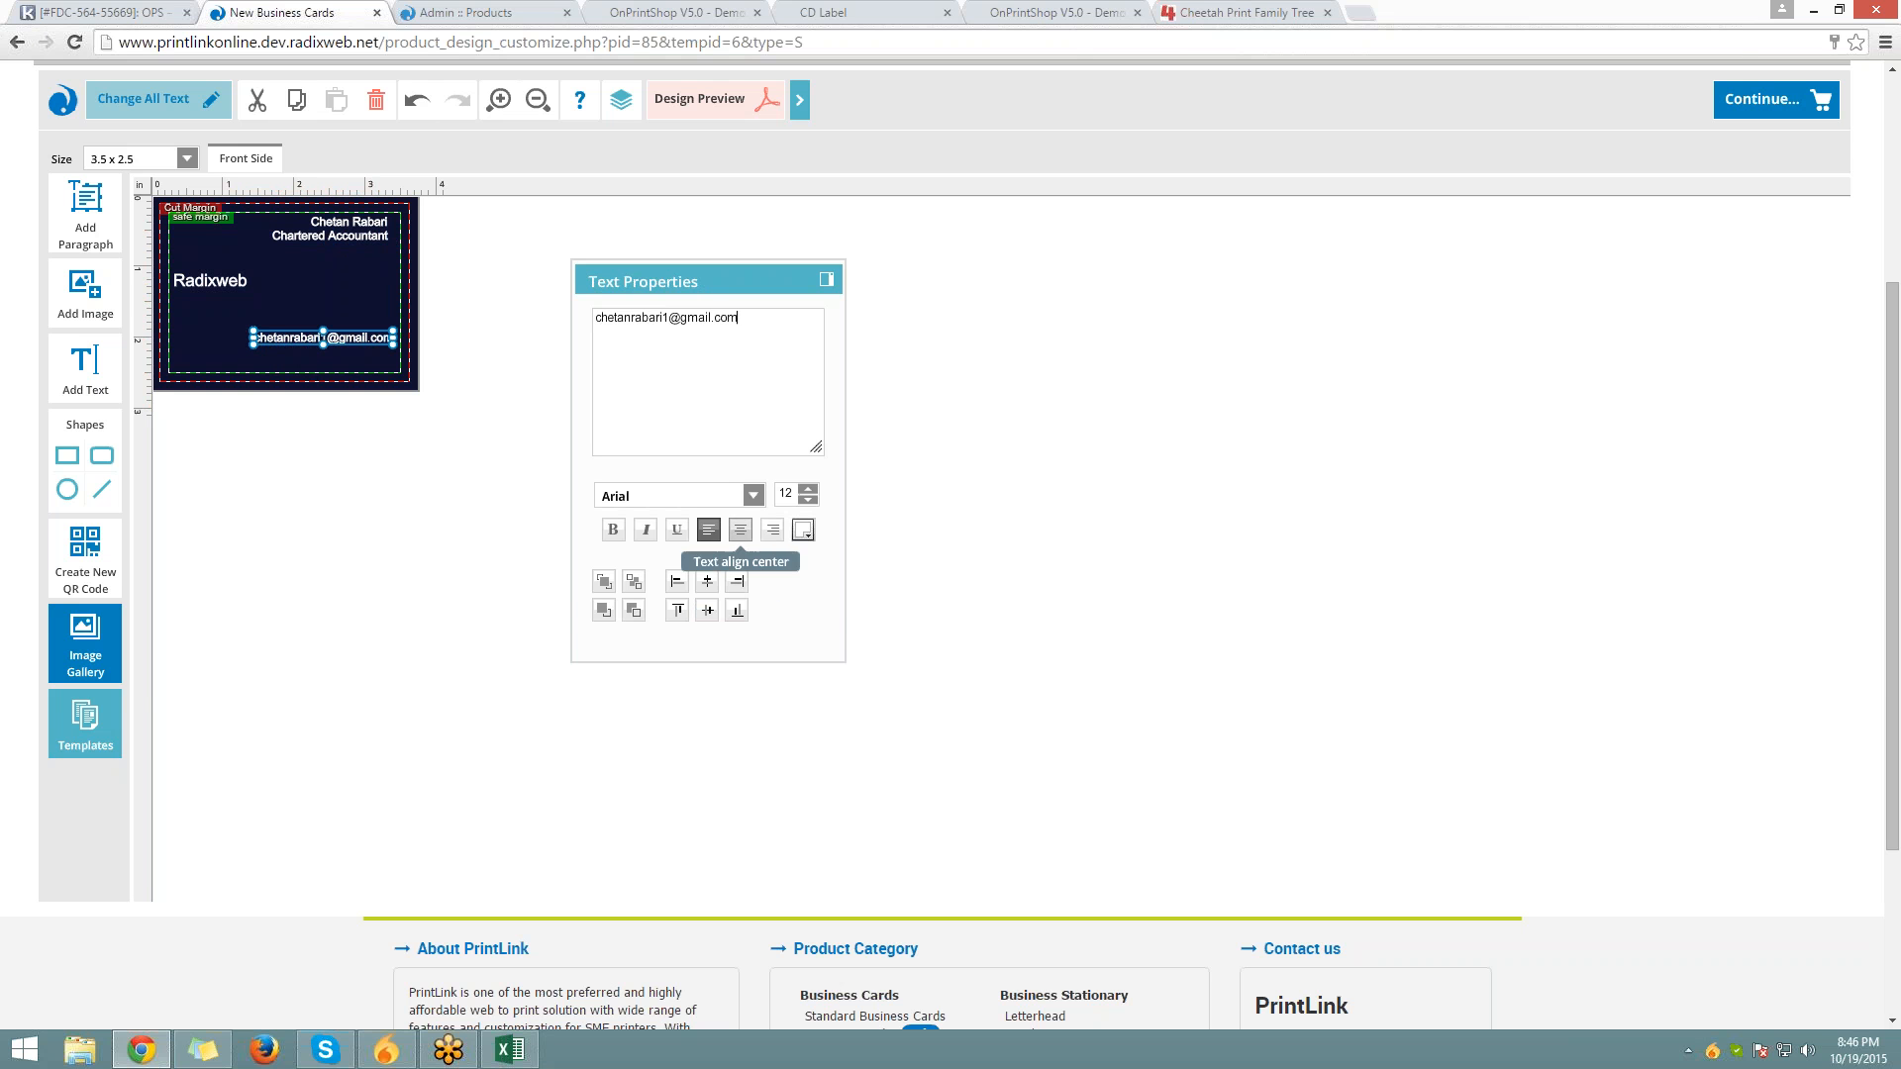
Align the e-mail line to the card's bottom and centre it horizontally
{"action": "left_click", "coordinate": [772, 529]}
{"action": "left_click", "coordinate": [740, 530]}
{"action": "left_click_drag", "start_coordinate": [308, 336], "coordinate": [265, 338]}
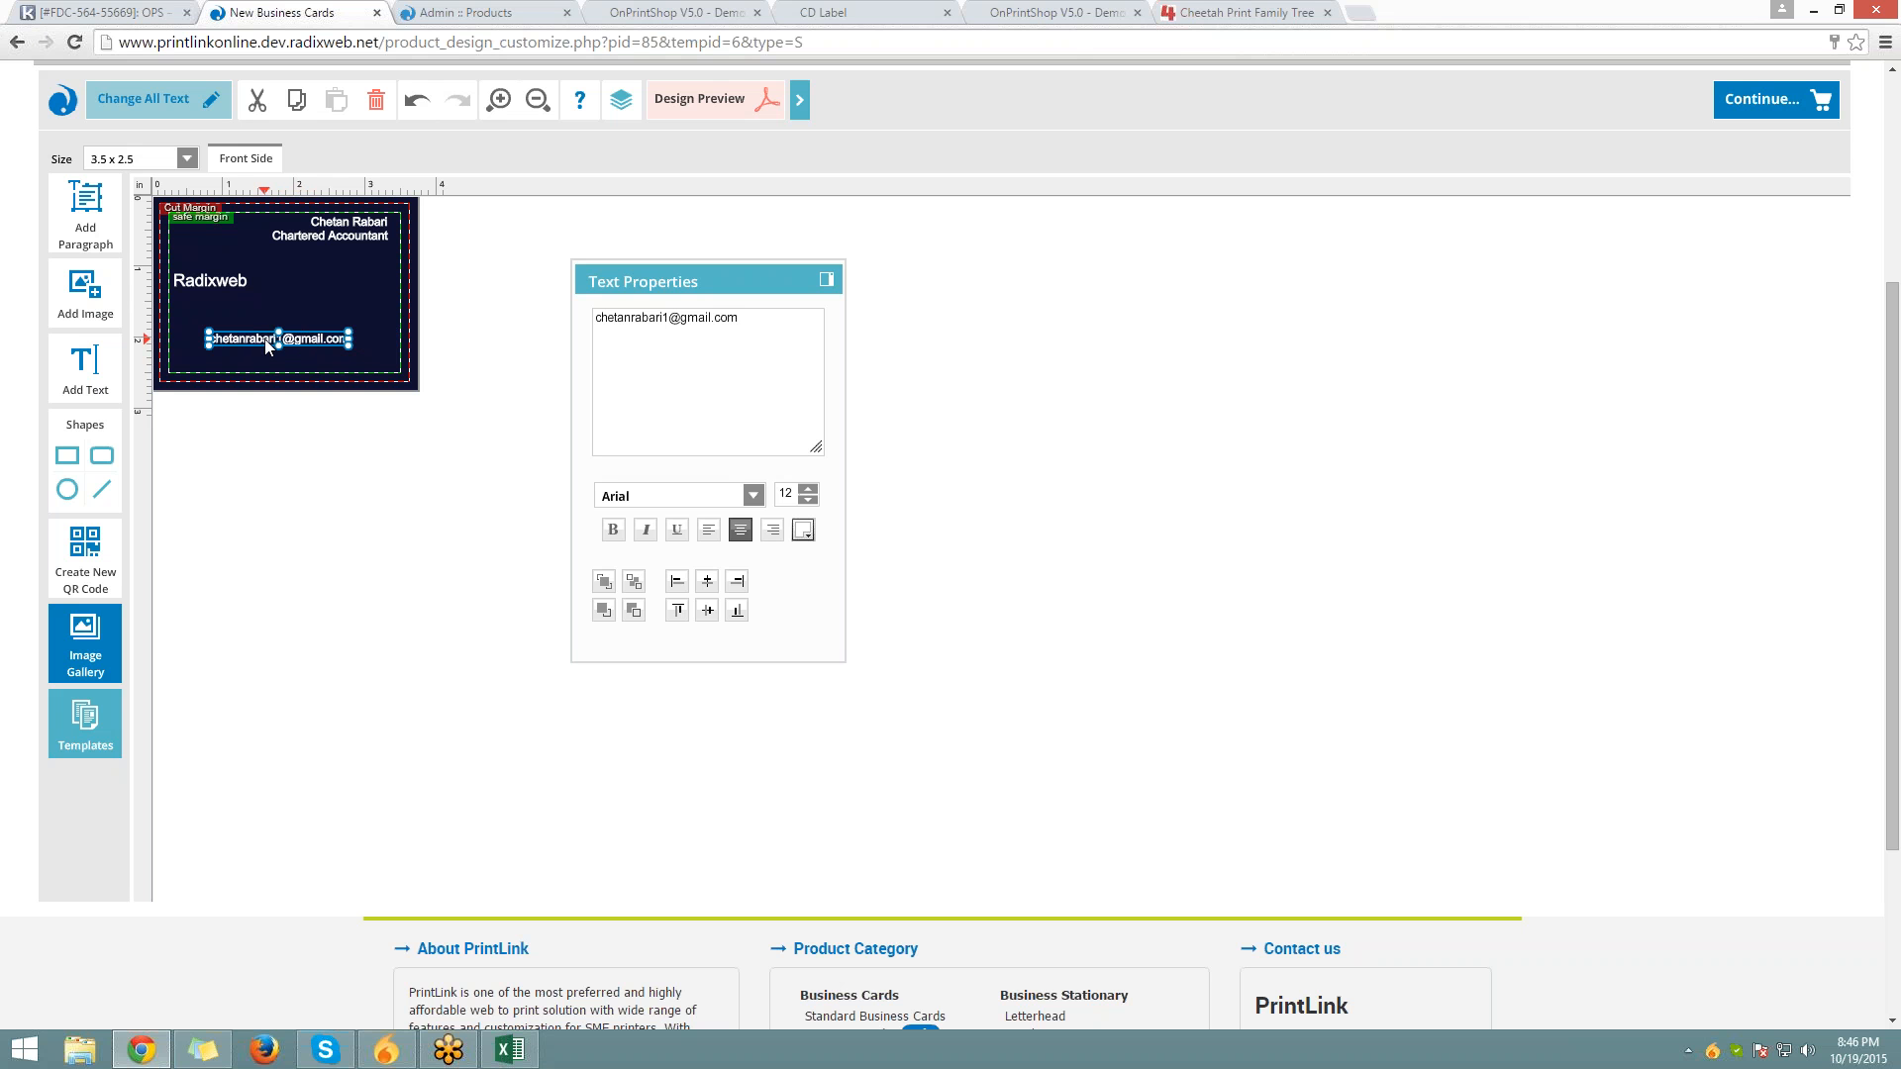
{"action": "left_click", "coordinate": [772, 530]}
{"action": "left_click", "coordinate": [739, 530]}
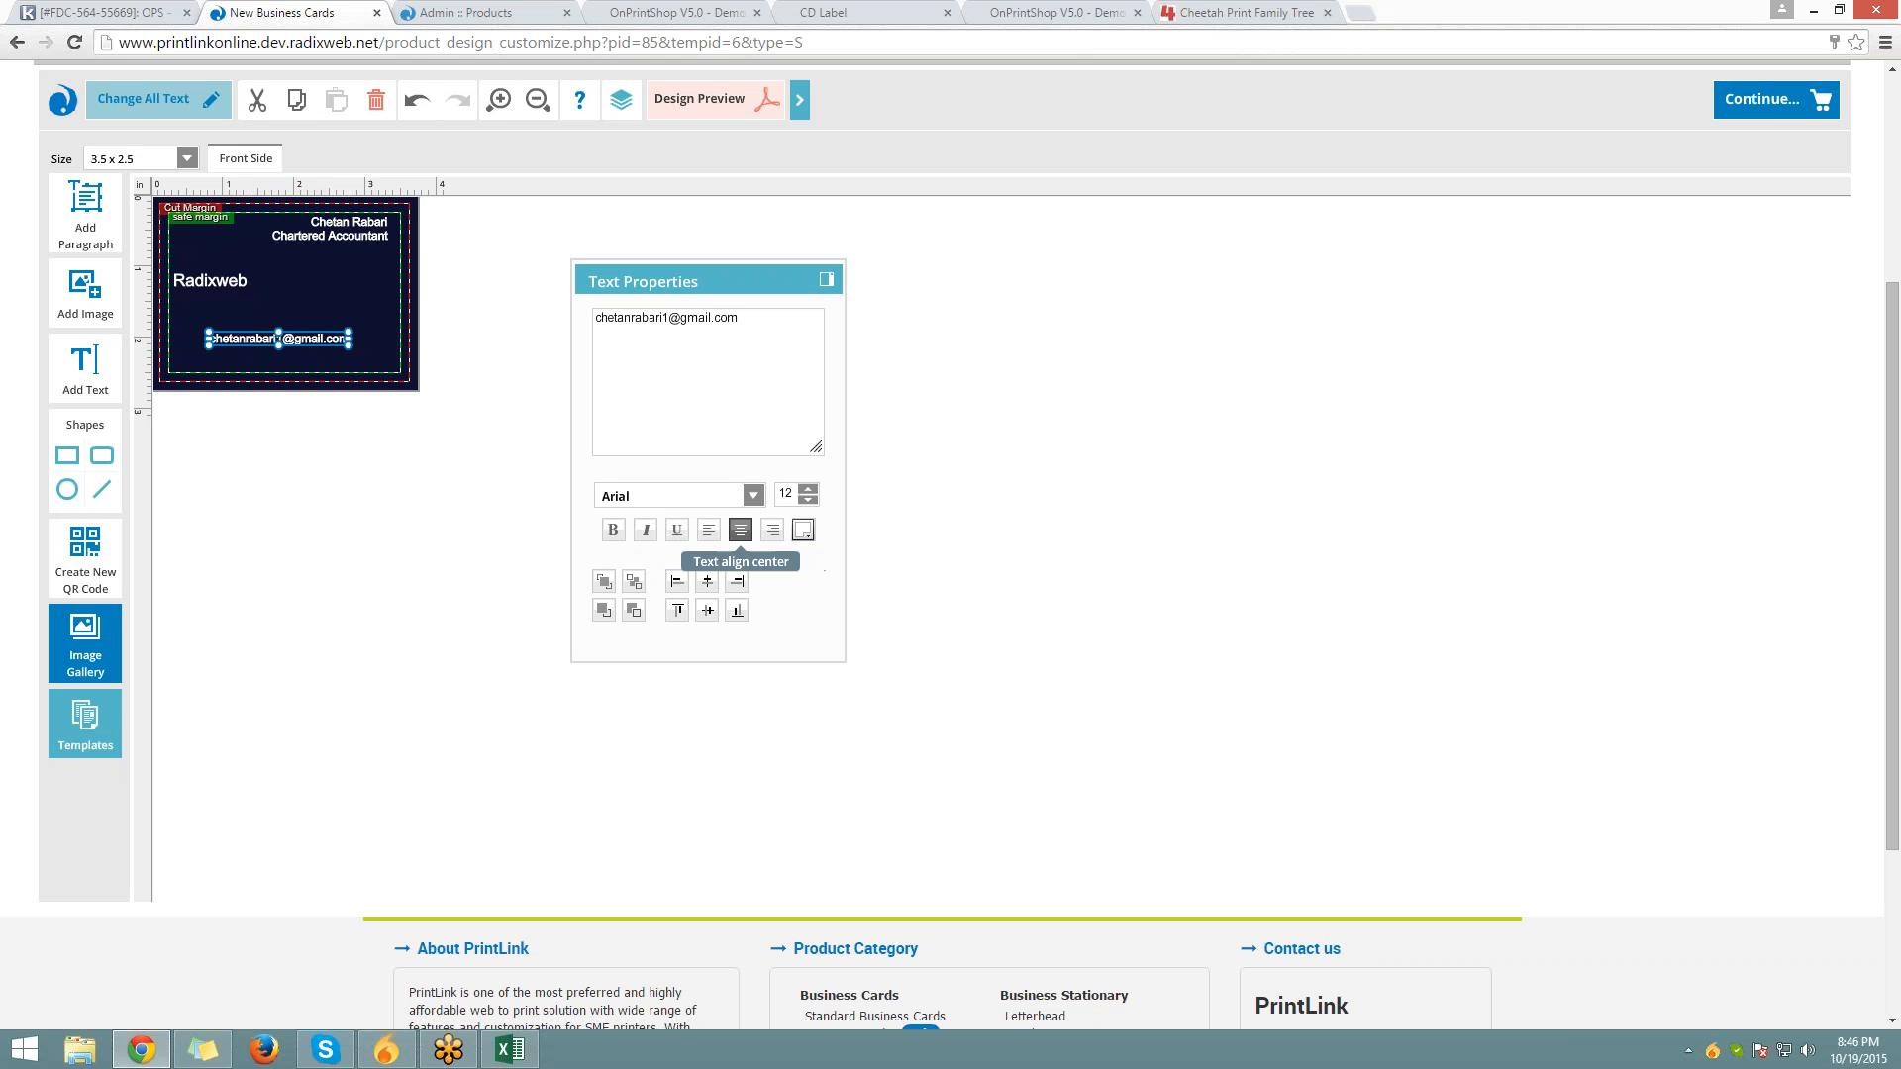
{"action": "left_click", "coordinate": [679, 586]}
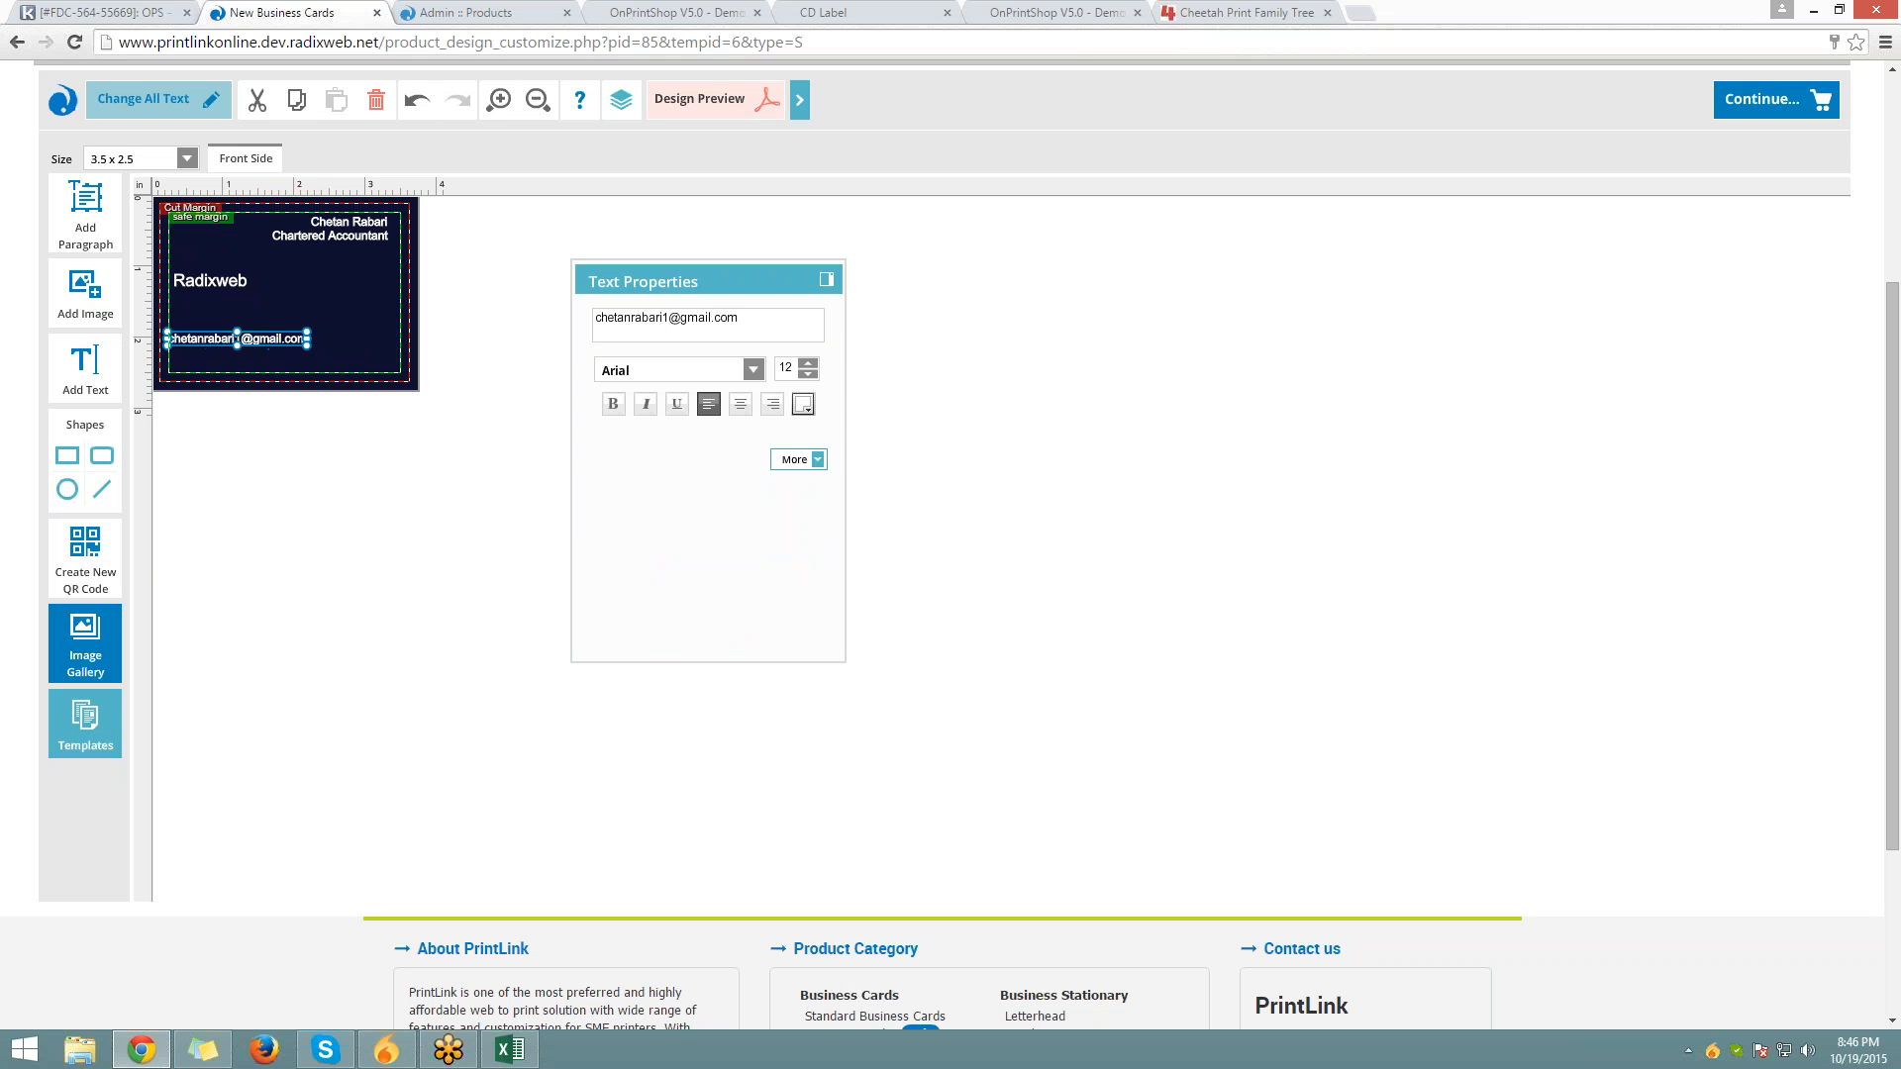
{"action": "left_click", "coordinate": [797, 459]}
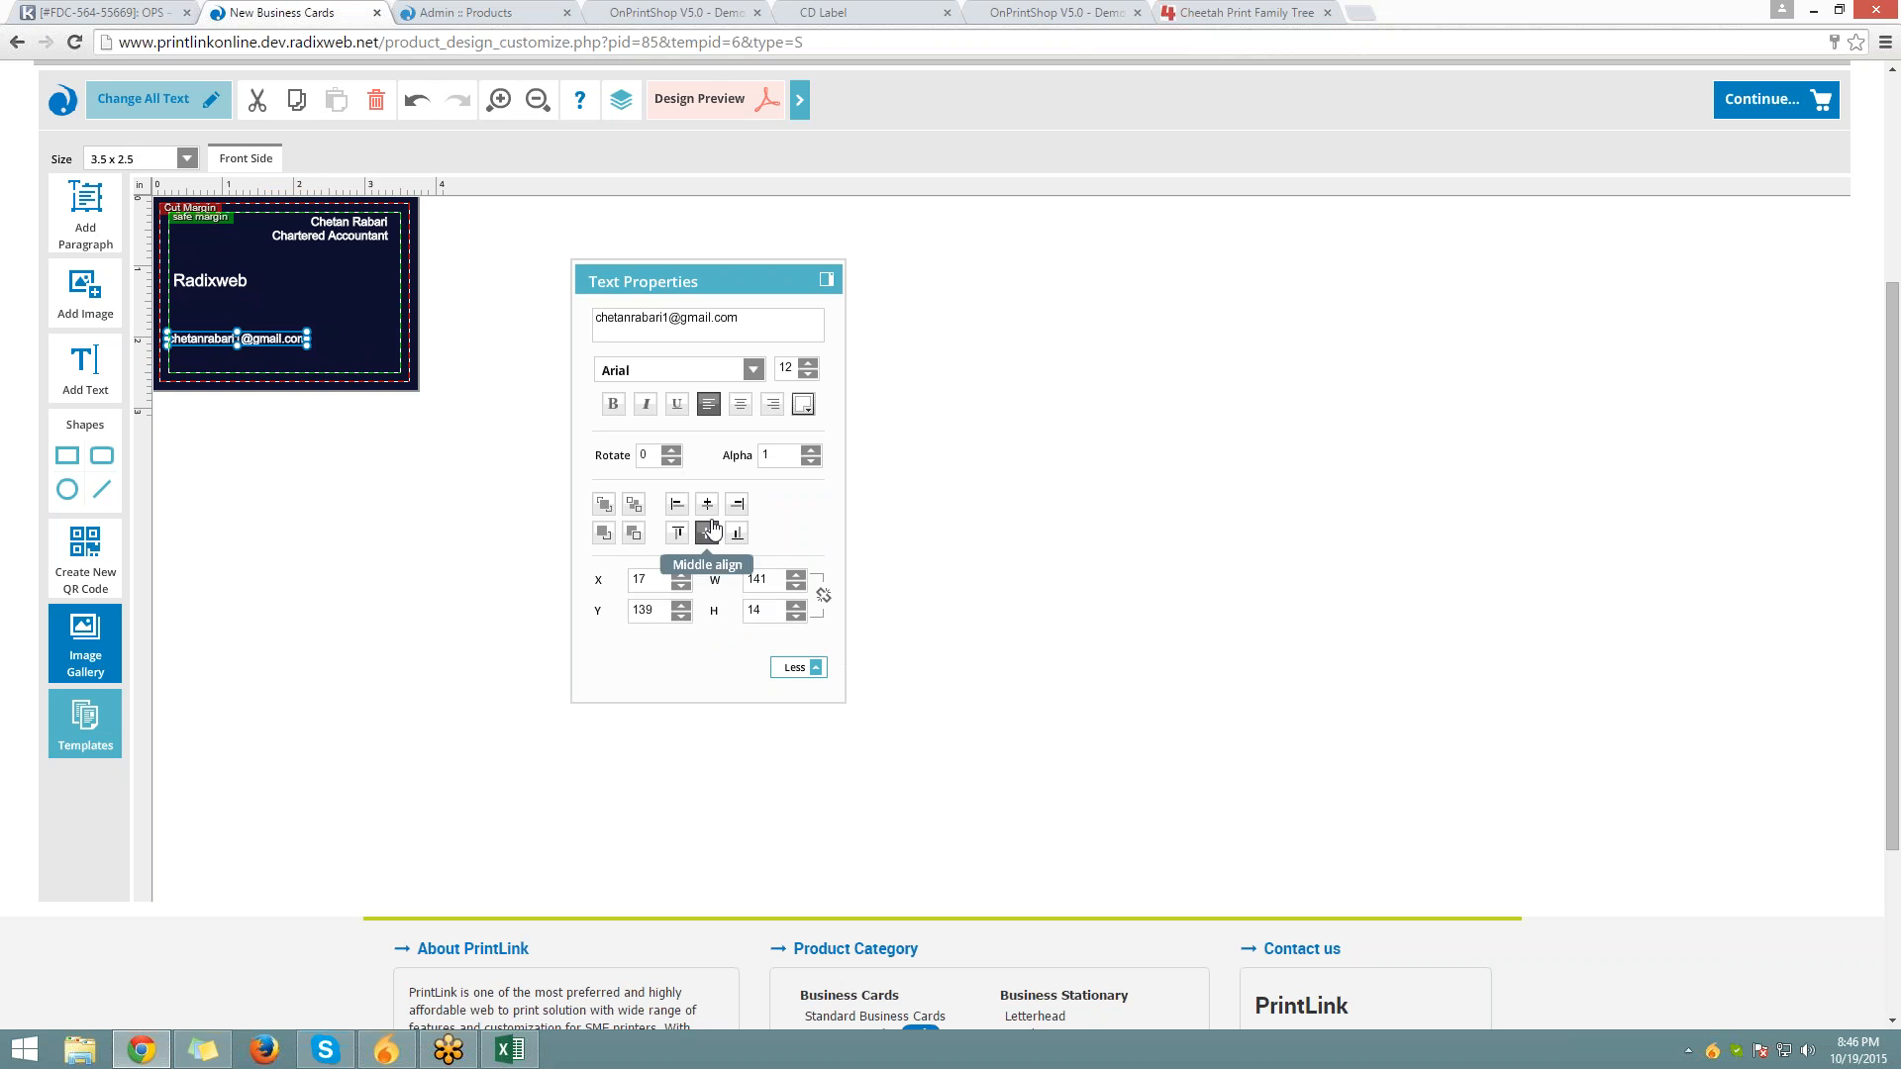
{"action": "left_click", "coordinate": [710, 507]}
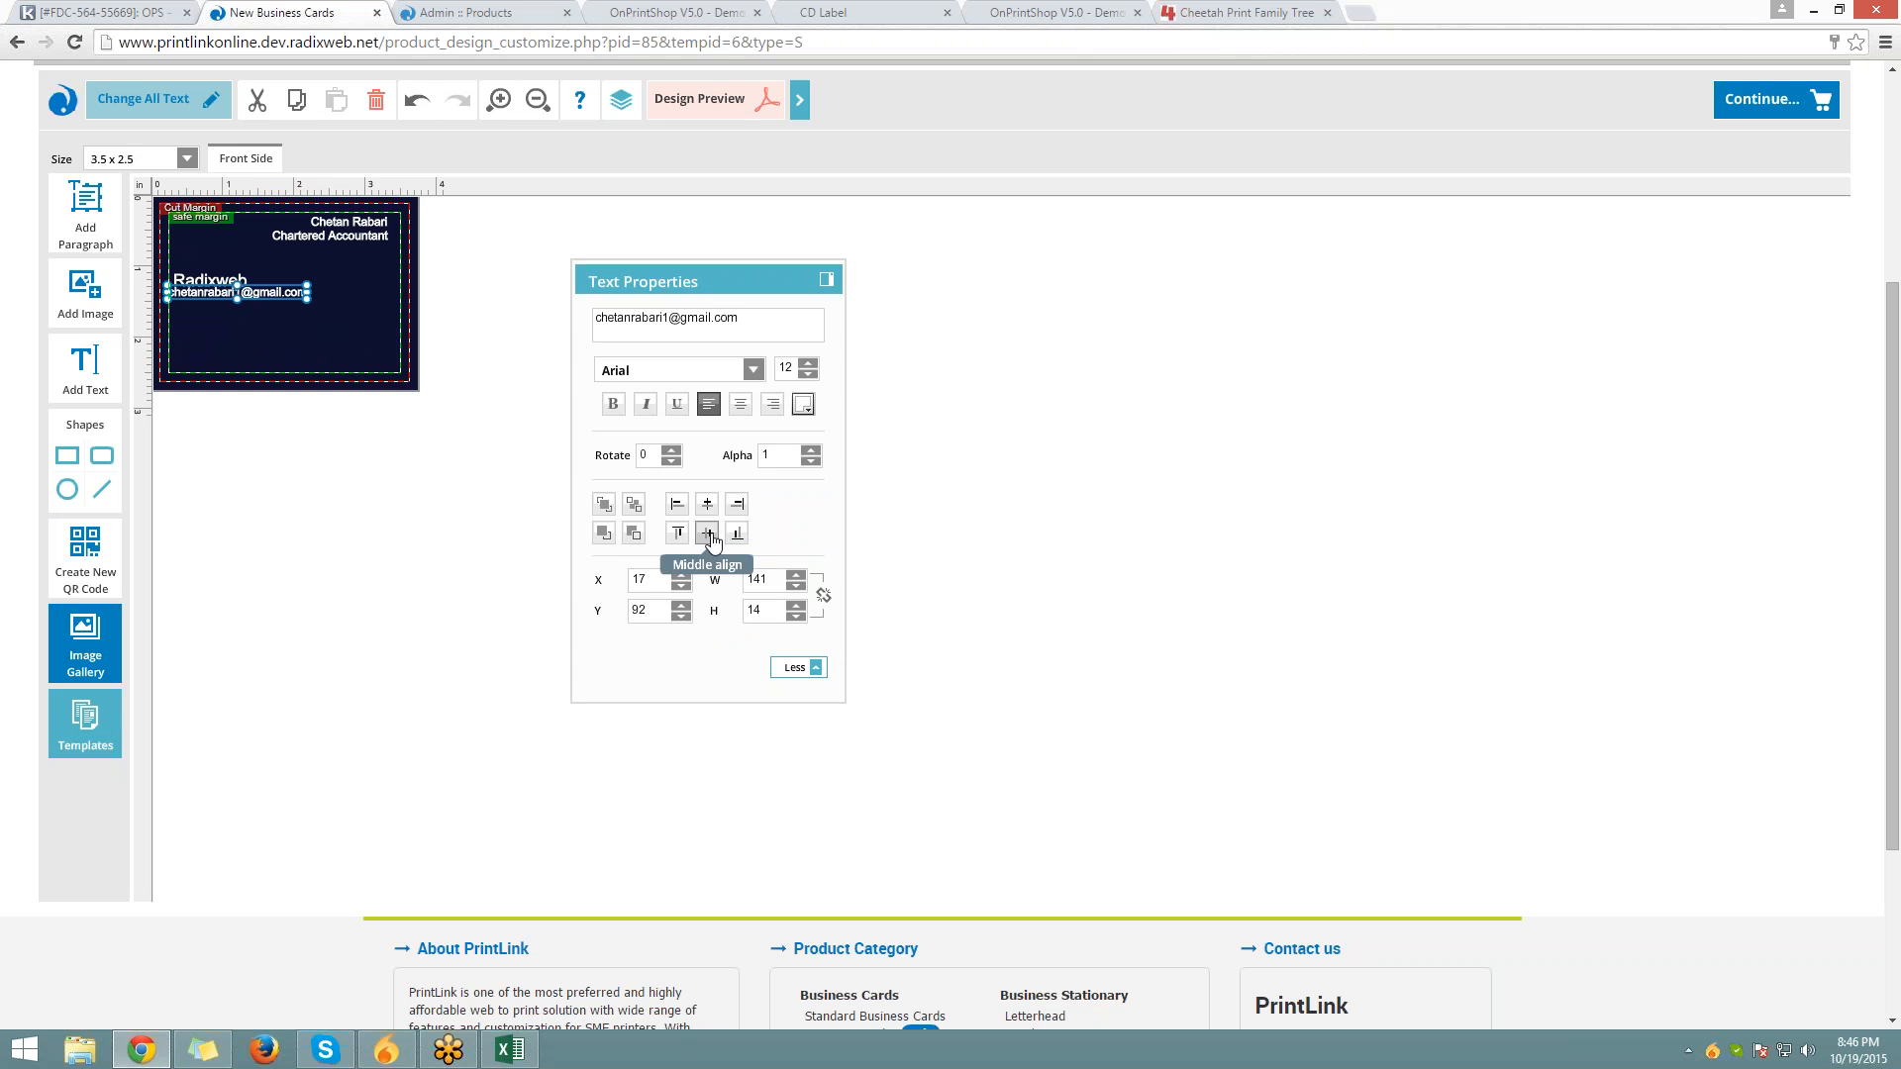
{"action": "left_click", "coordinate": [737, 533]}
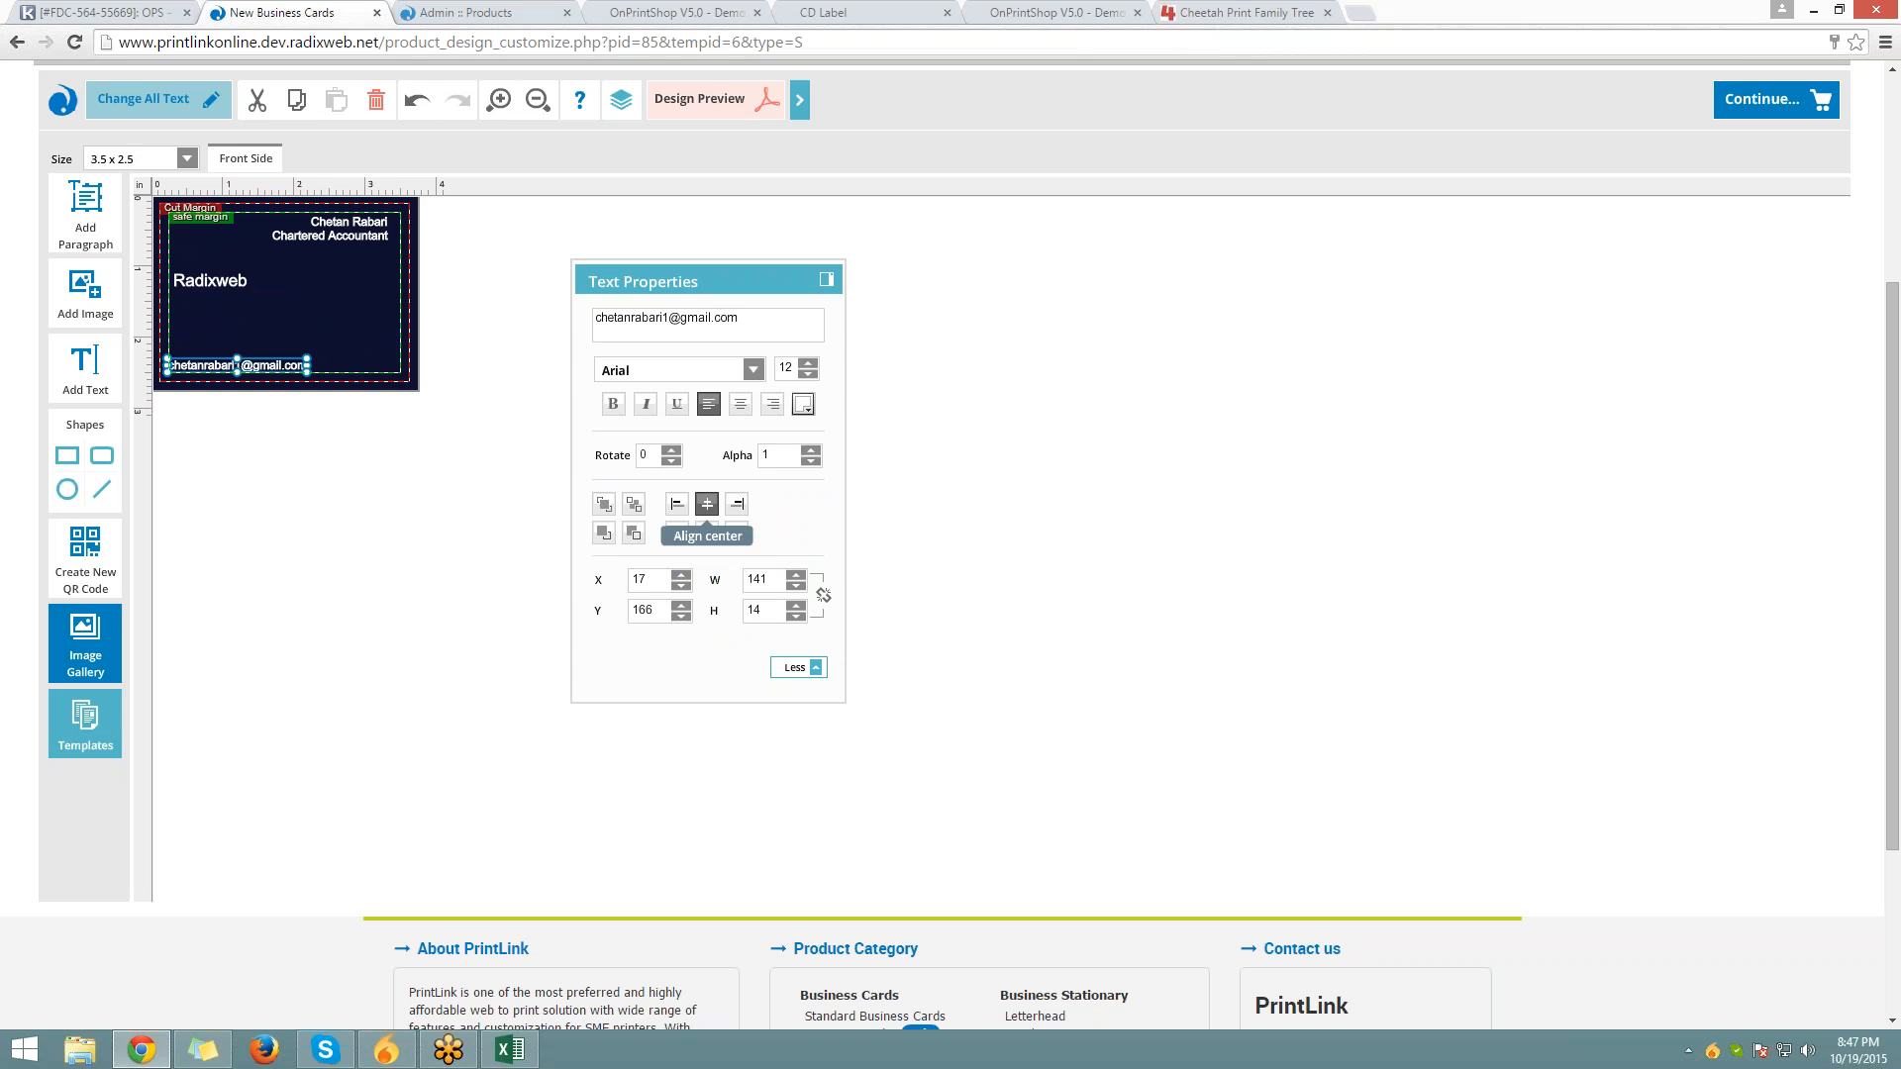
{"action": "left_click", "coordinate": [707, 504]}
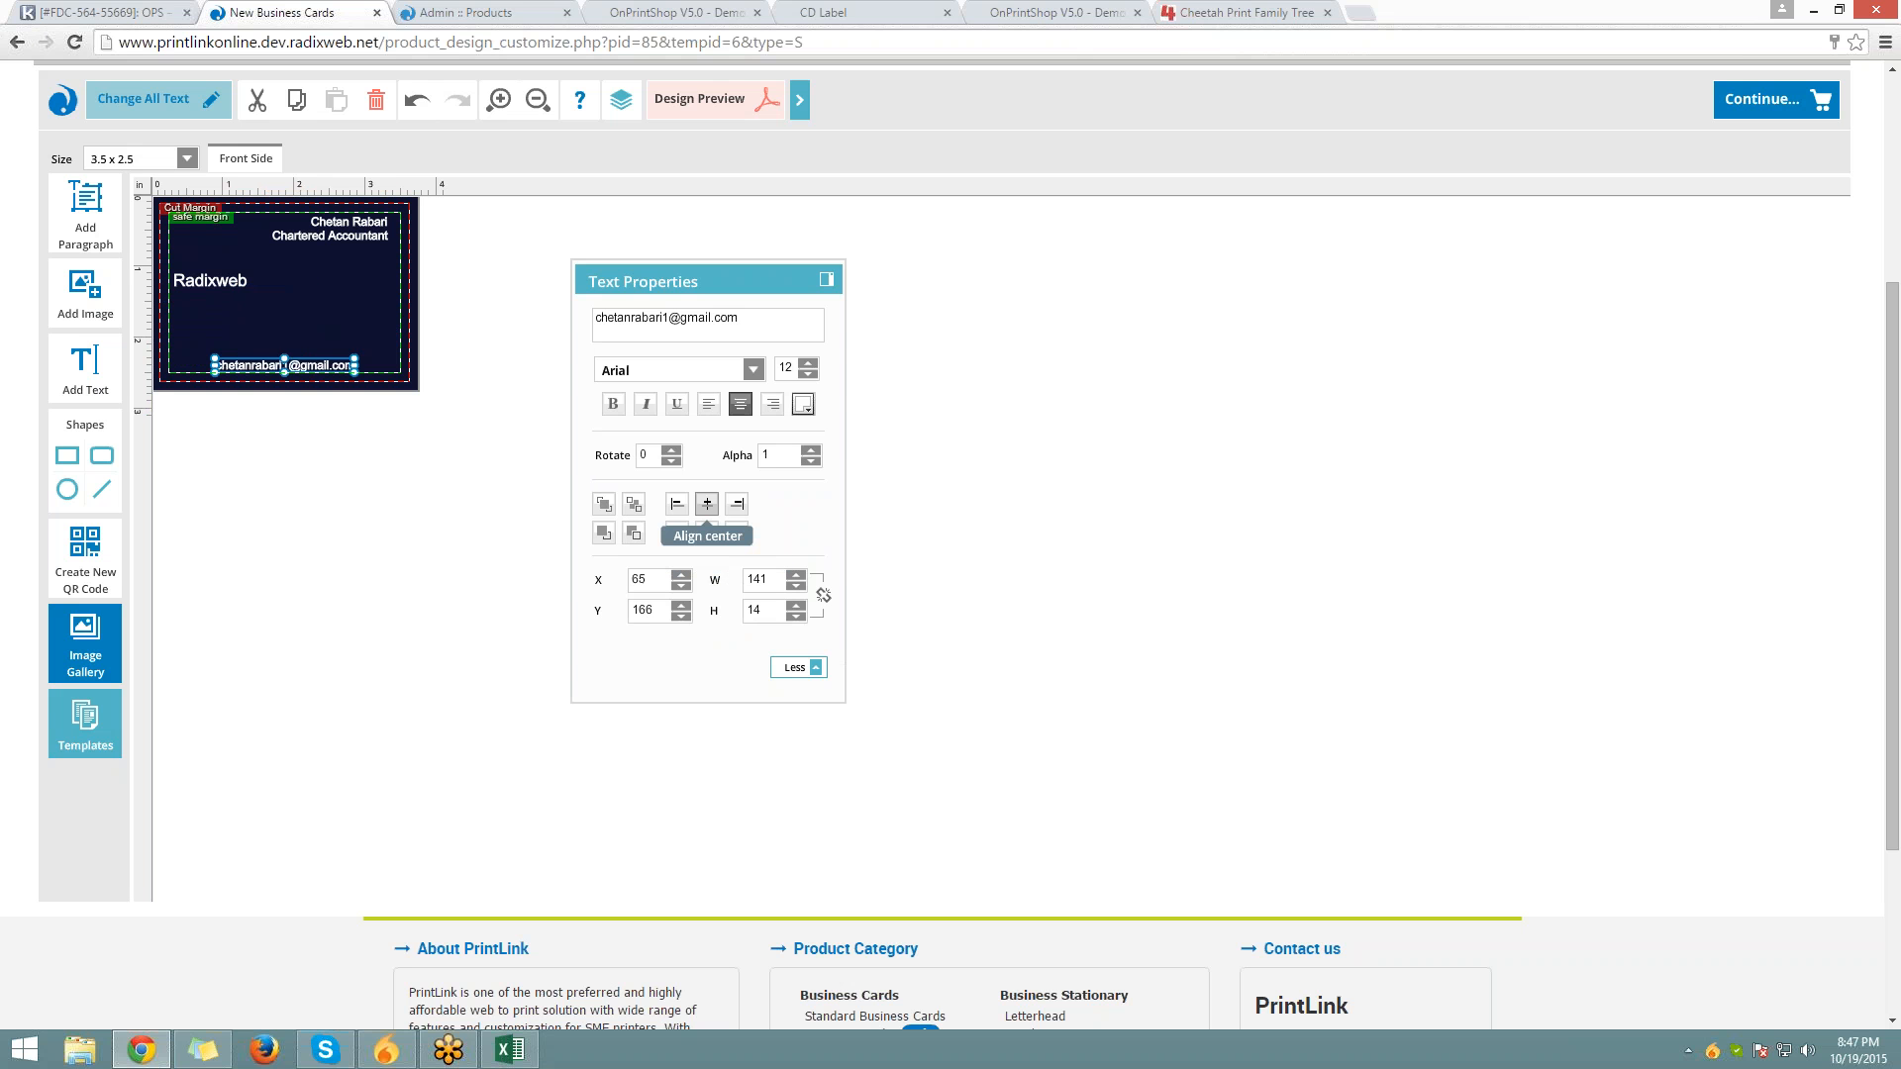
Move the e-mail line up to sit just below Radixweb
{"action": "left_click", "coordinate": [320, 354]}
{"action": "left_click", "coordinate": [320, 356]}
{"action": "left_click", "coordinate": [327, 299]}
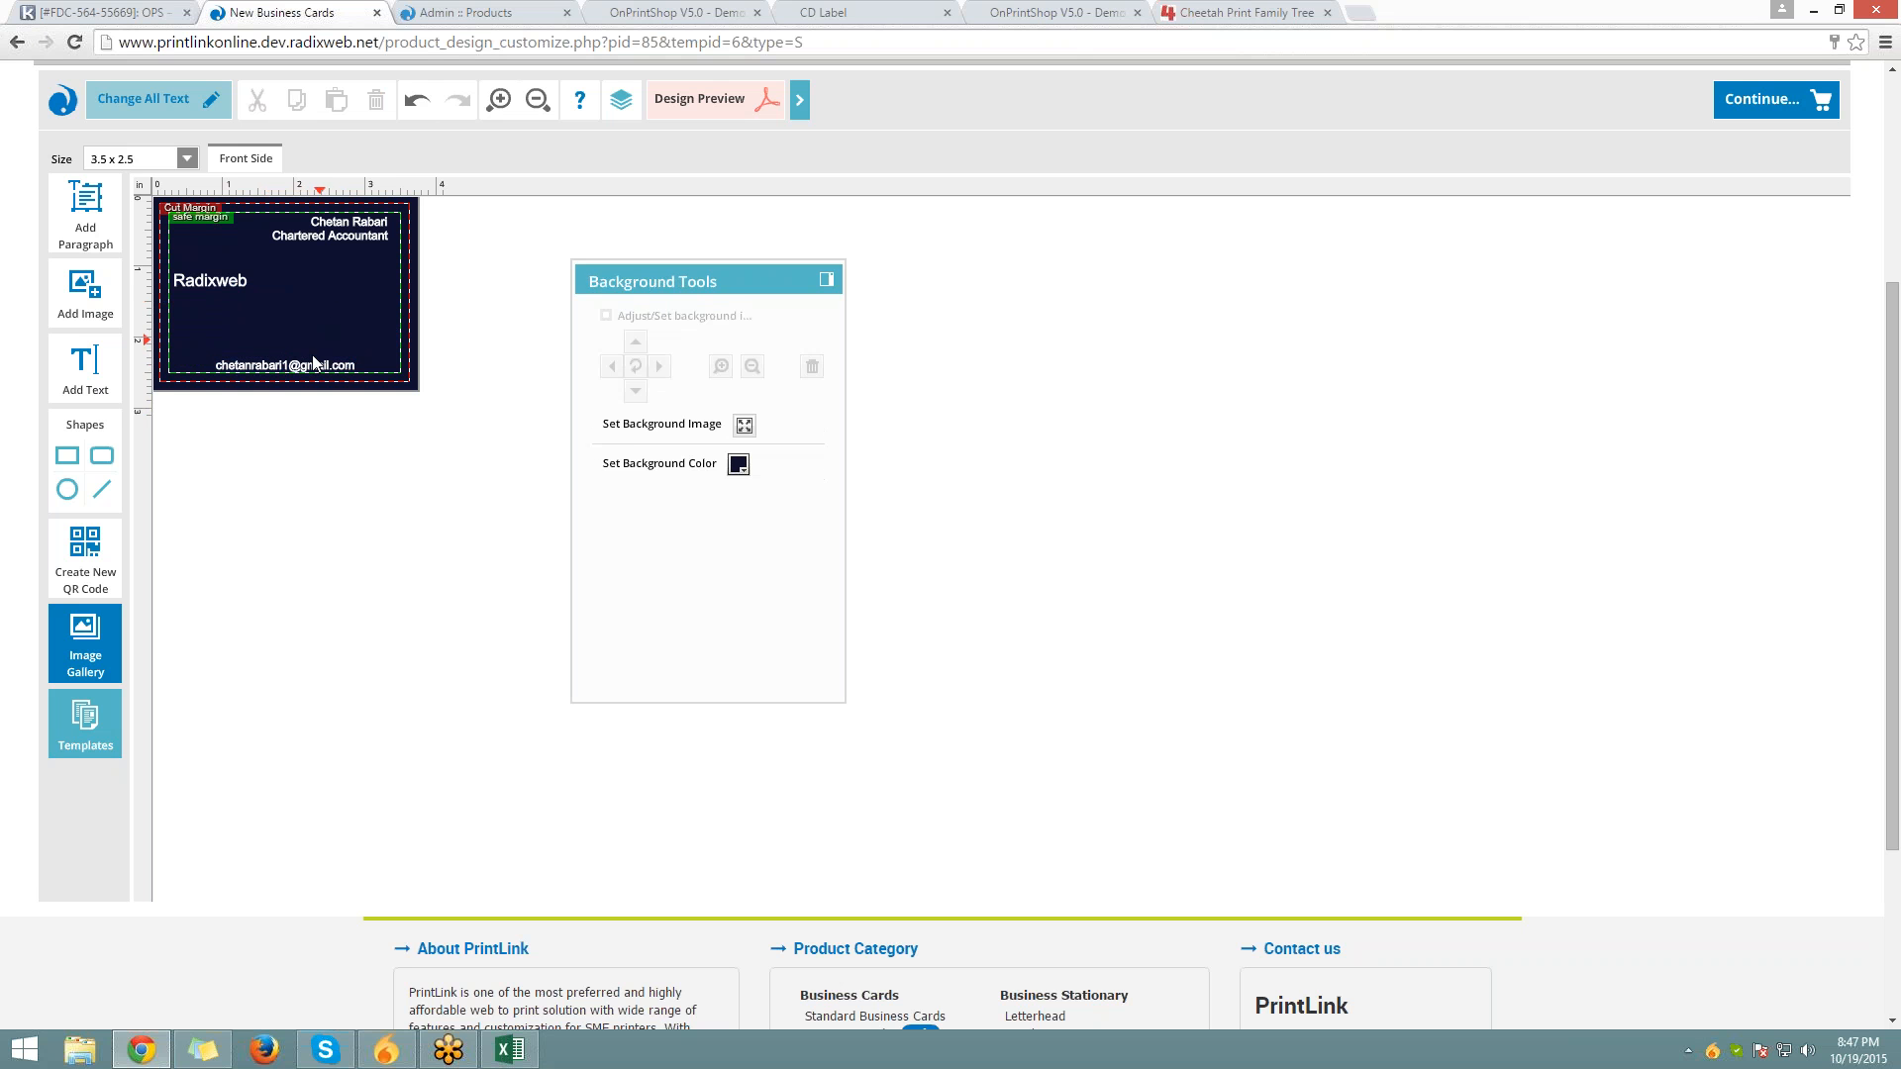
{"action": "left_click_drag", "start_coordinate": [327, 374], "coordinate": [327, 334]}
{"action": "left_click", "coordinate": [345, 264]}
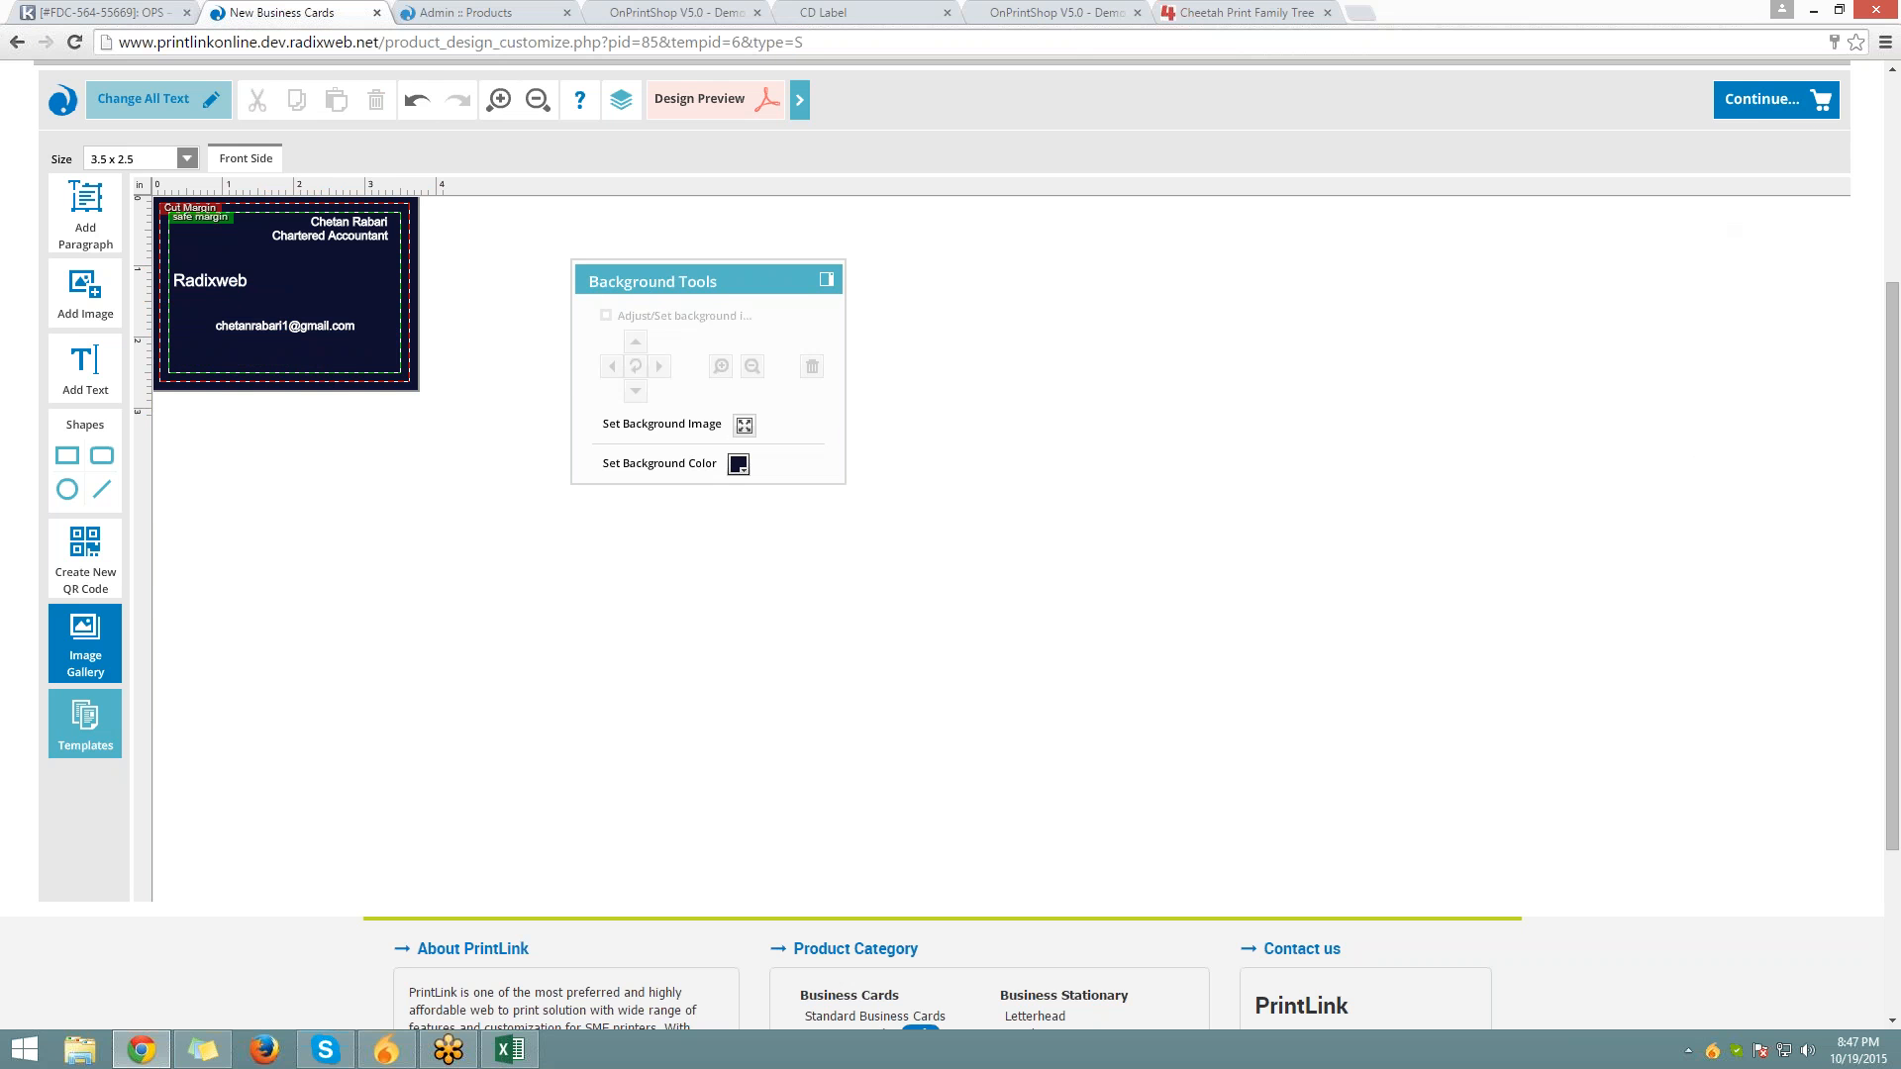
{"action": "left_click", "coordinate": [1747, 99]}
Name the card design 'as' and confirm it
{"action": "left_click", "coordinate": [1000, 385]}
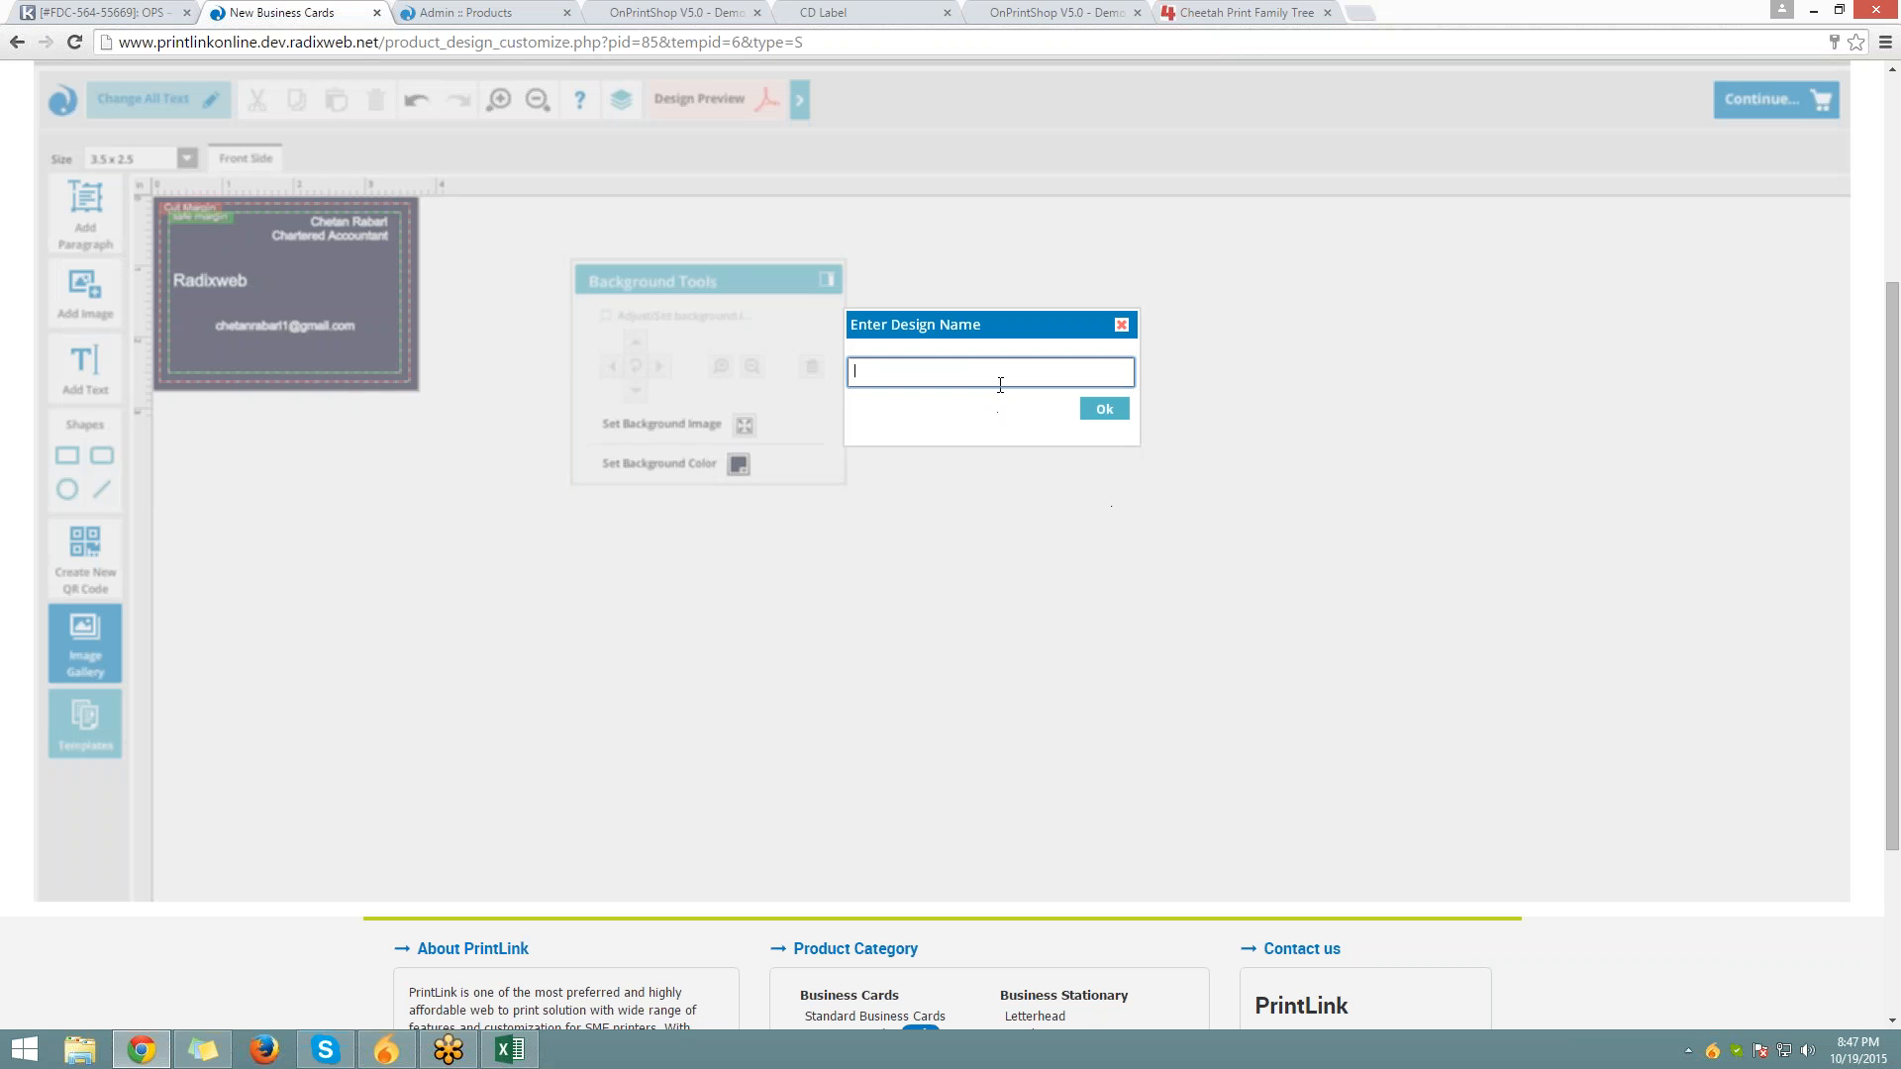
{"action": "type", "text": "as"}
{"action": "key", "text": "Return"}
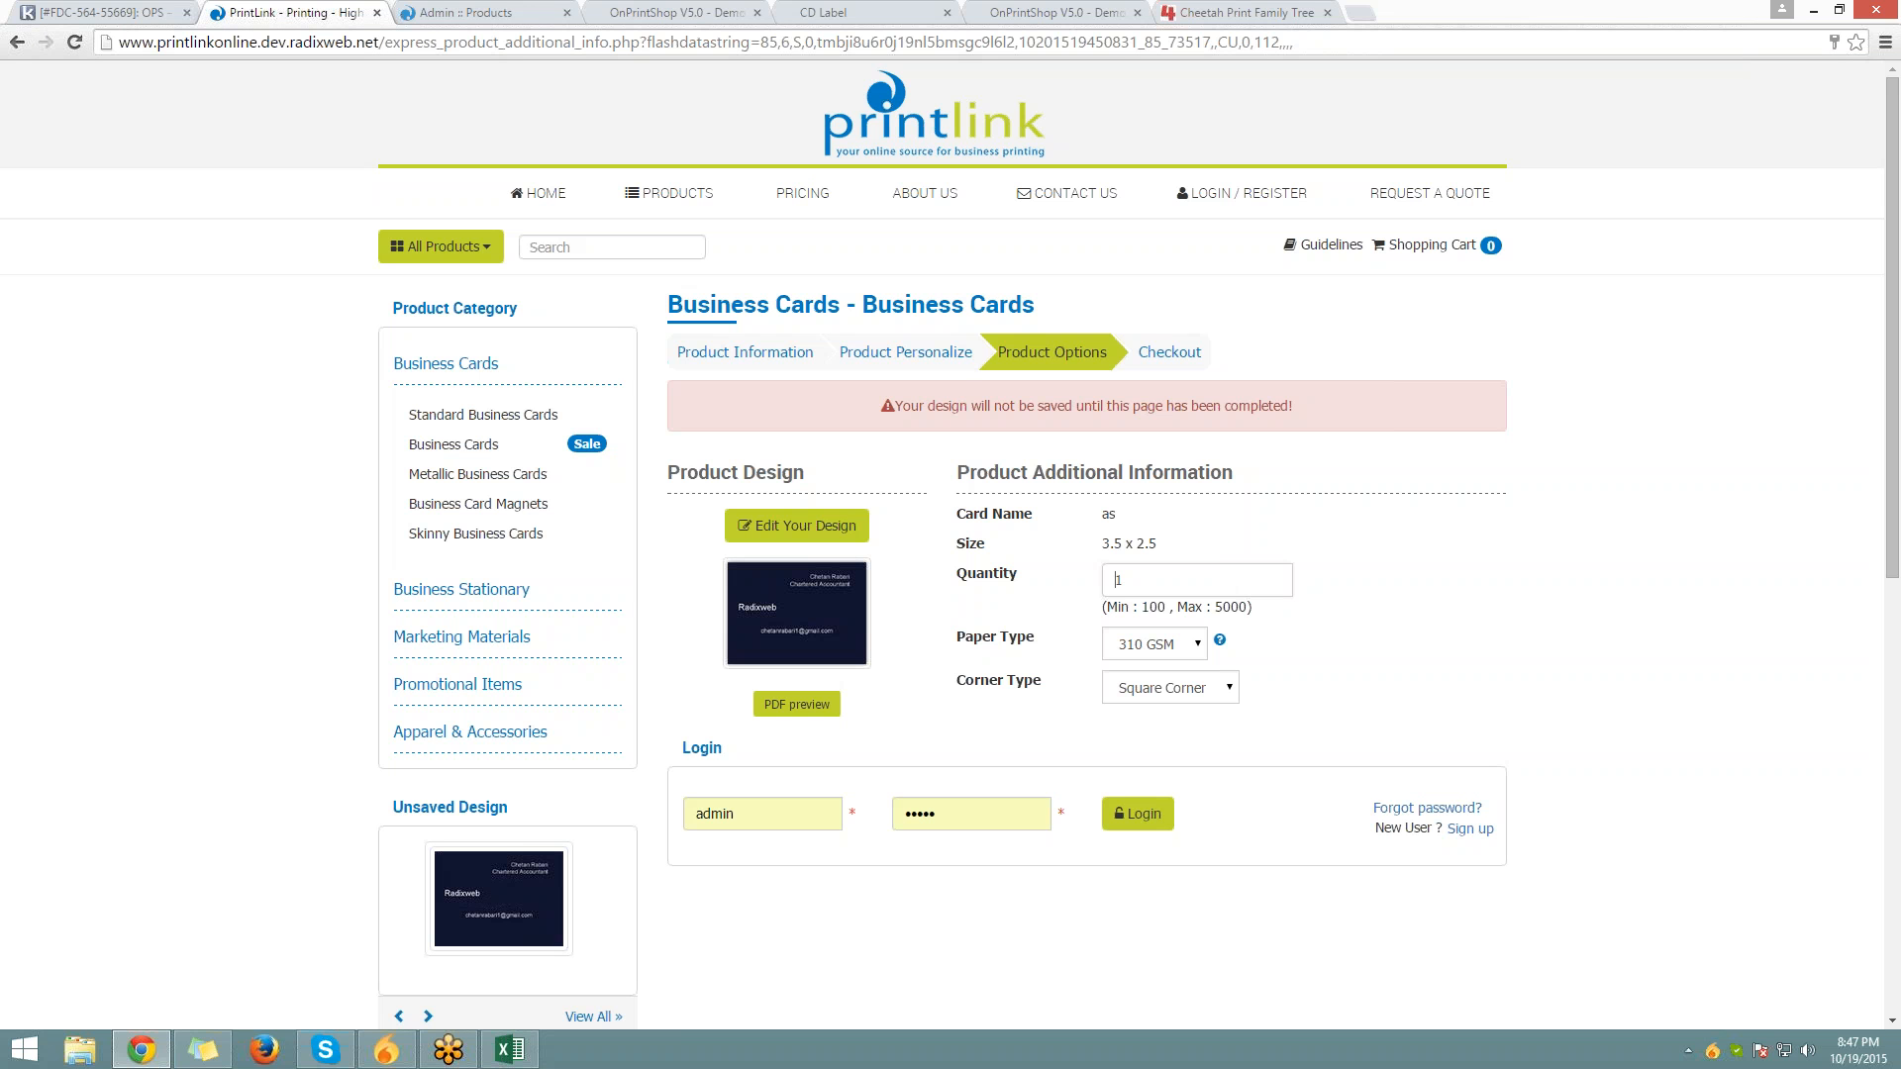
Open Manage Template Properties for the Business Cards template under Templates > Product Templates
{"action": "left_click", "coordinate": [422, 9]}
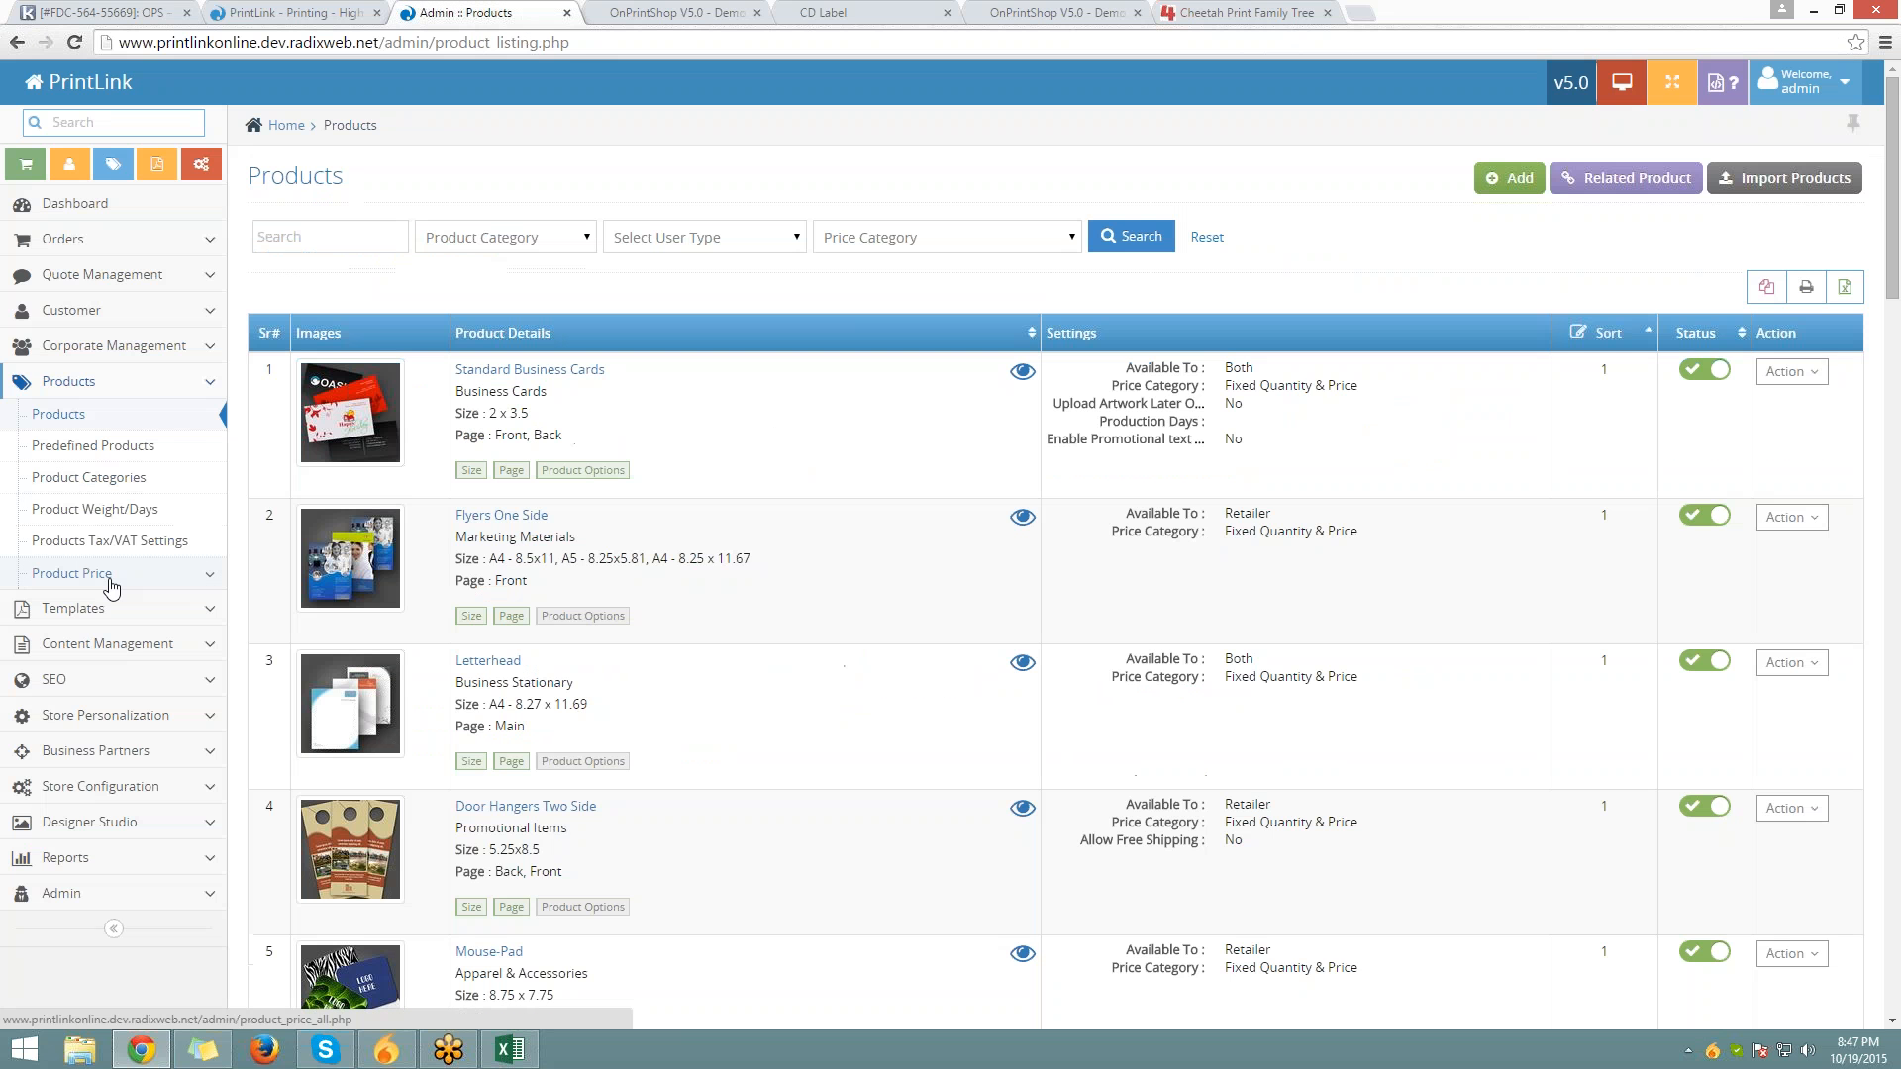
{"action": "left_click", "coordinate": [84, 601]}
{"action": "left_click", "coordinate": [84, 450]}
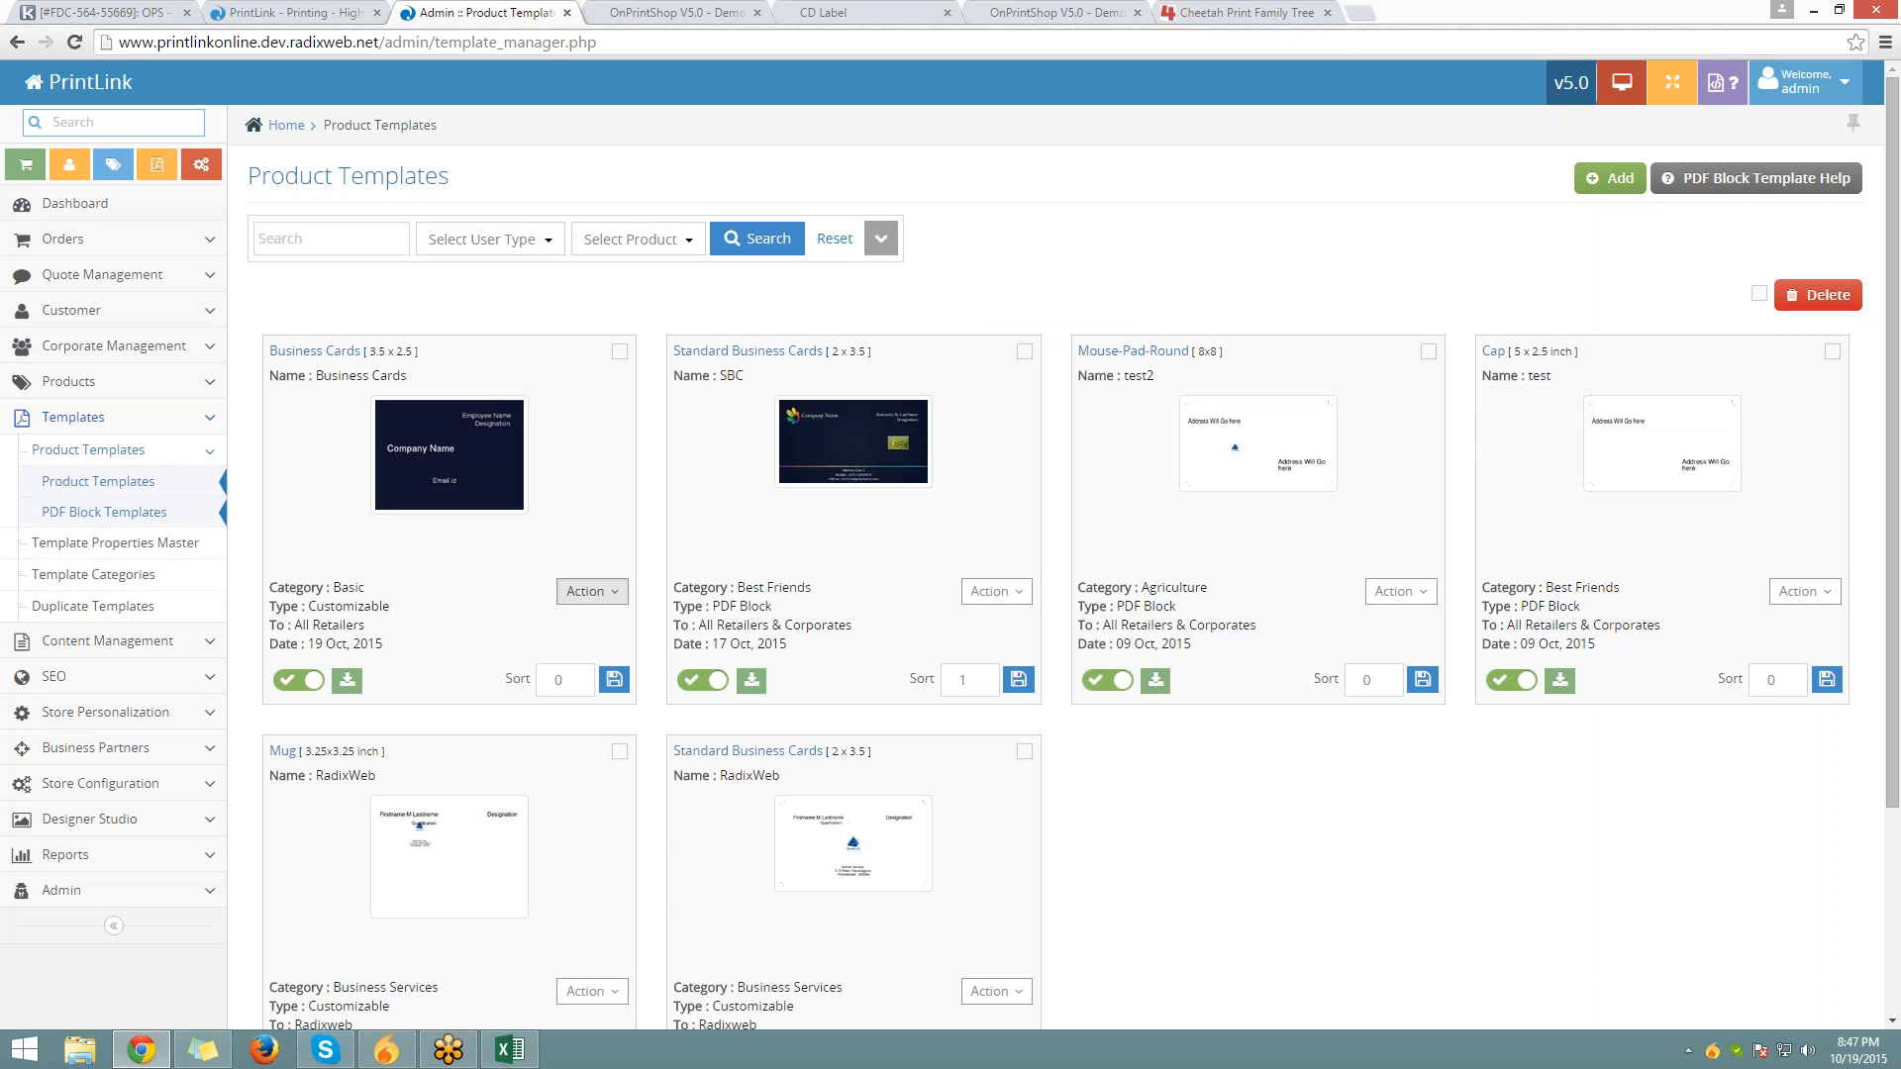
{"action": "left_click", "coordinate": [613, 591]}
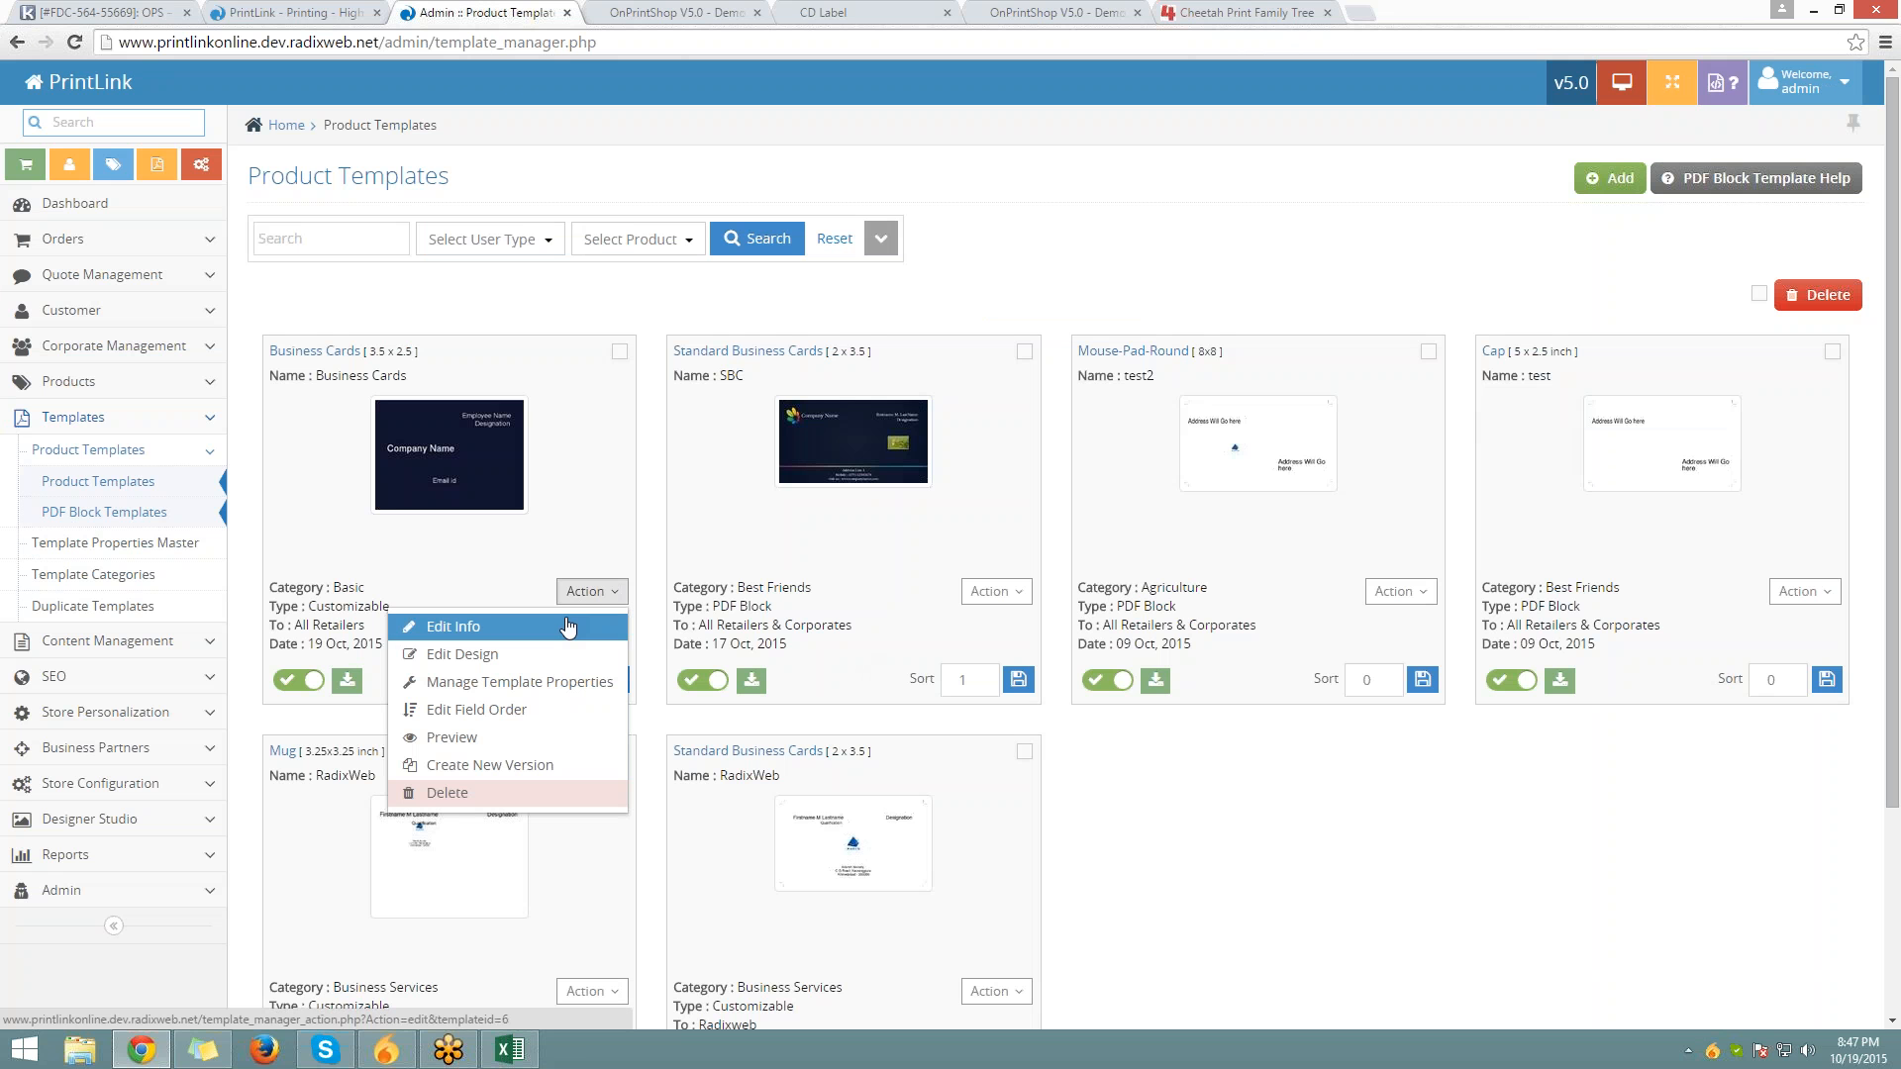
{"action": "left_click", "coordinate": [557, 685]}
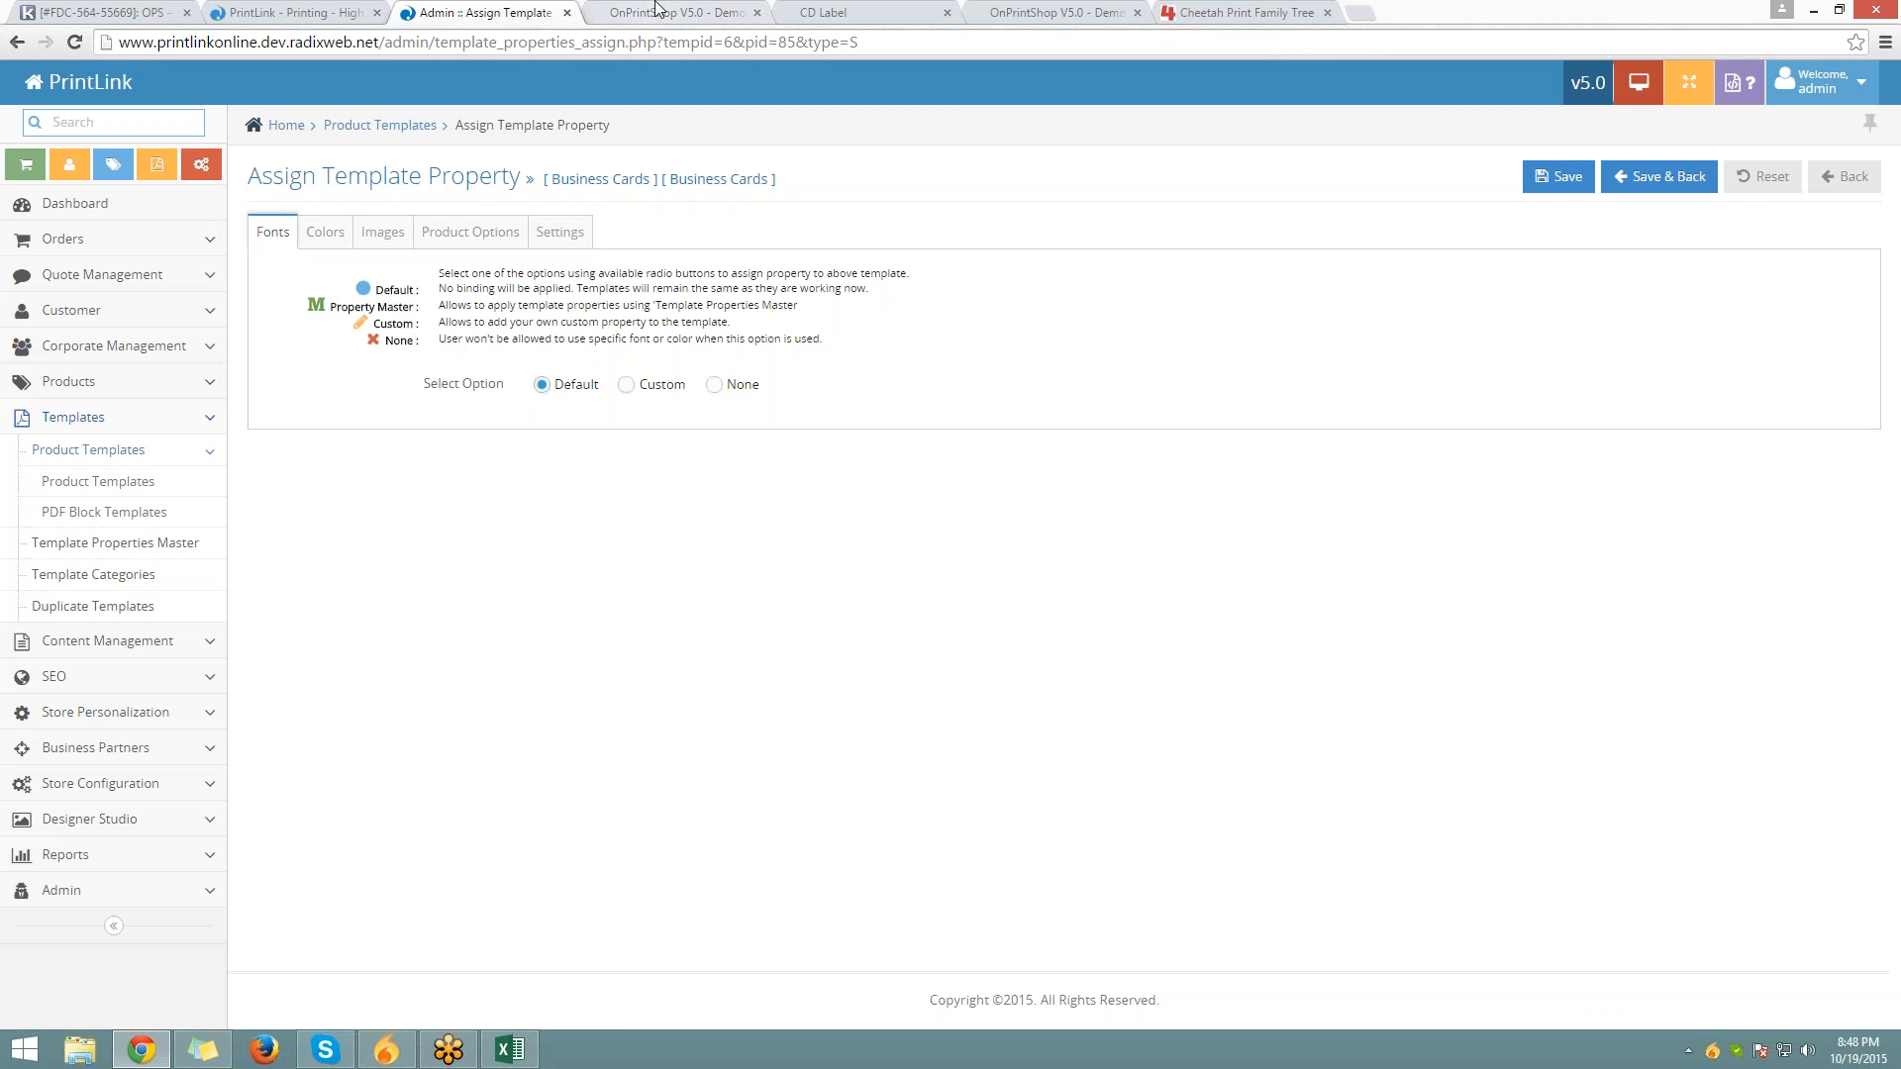
Go to the Business Cards order tab and open its design in the online designer
{"action": "left_click", "coordinate": [656, 11]}
{"action": "left_click", "coordinate": [851, 12]}
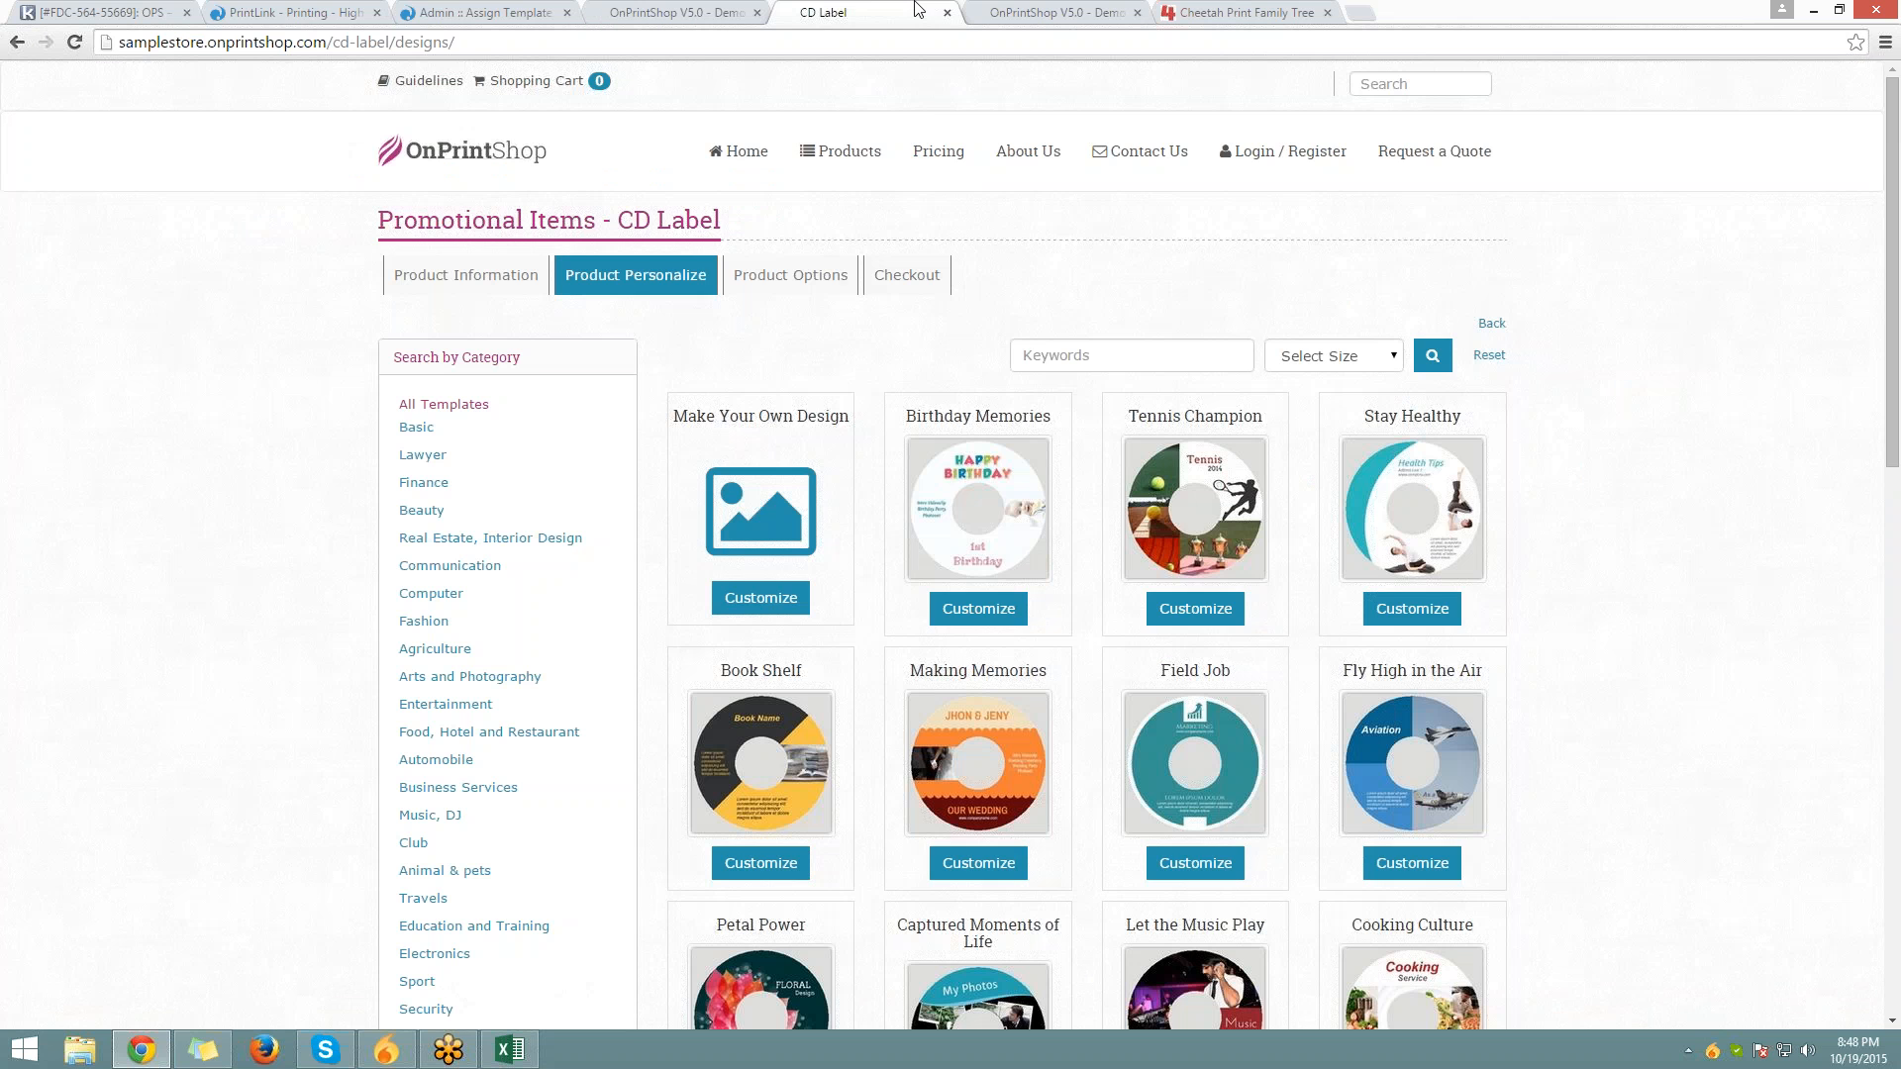
{"action": "left_click", "coordinate": [294, 12]}
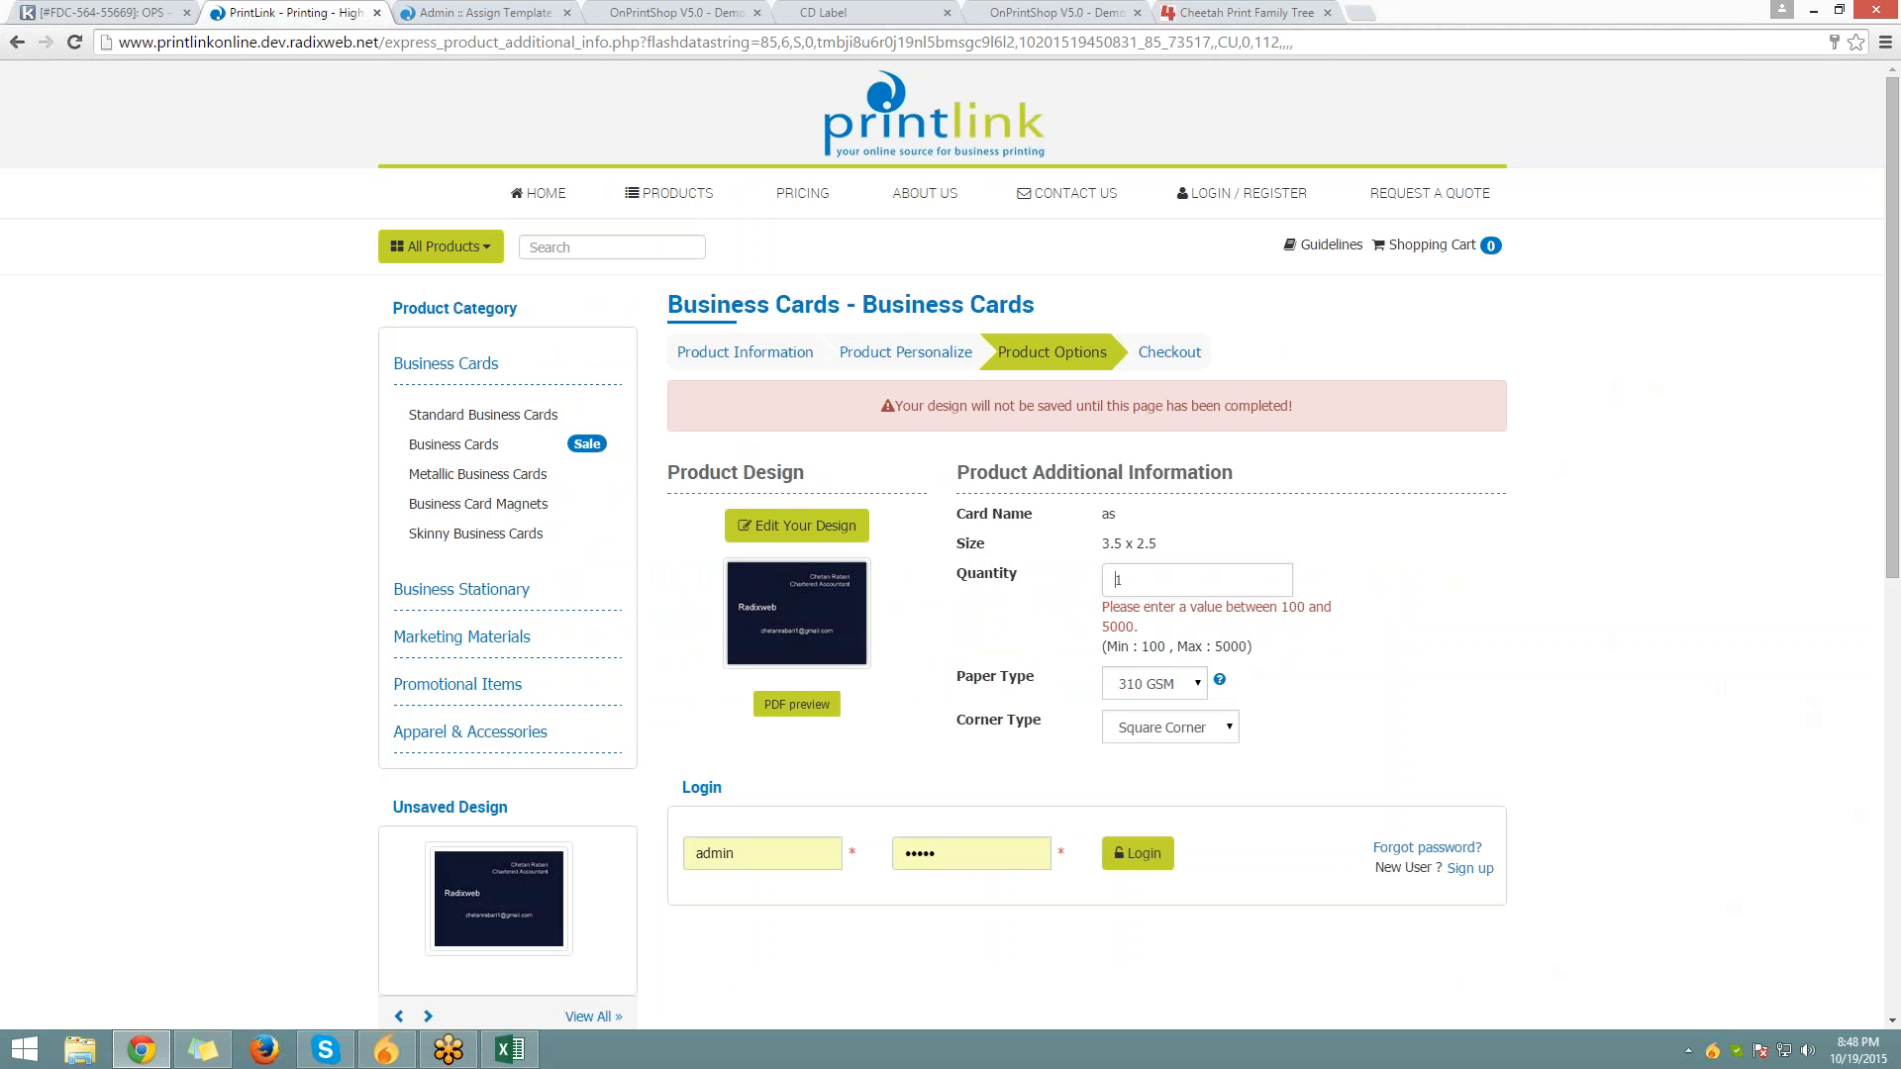
{"action": "left_click", "coordinate": [797, 525]}
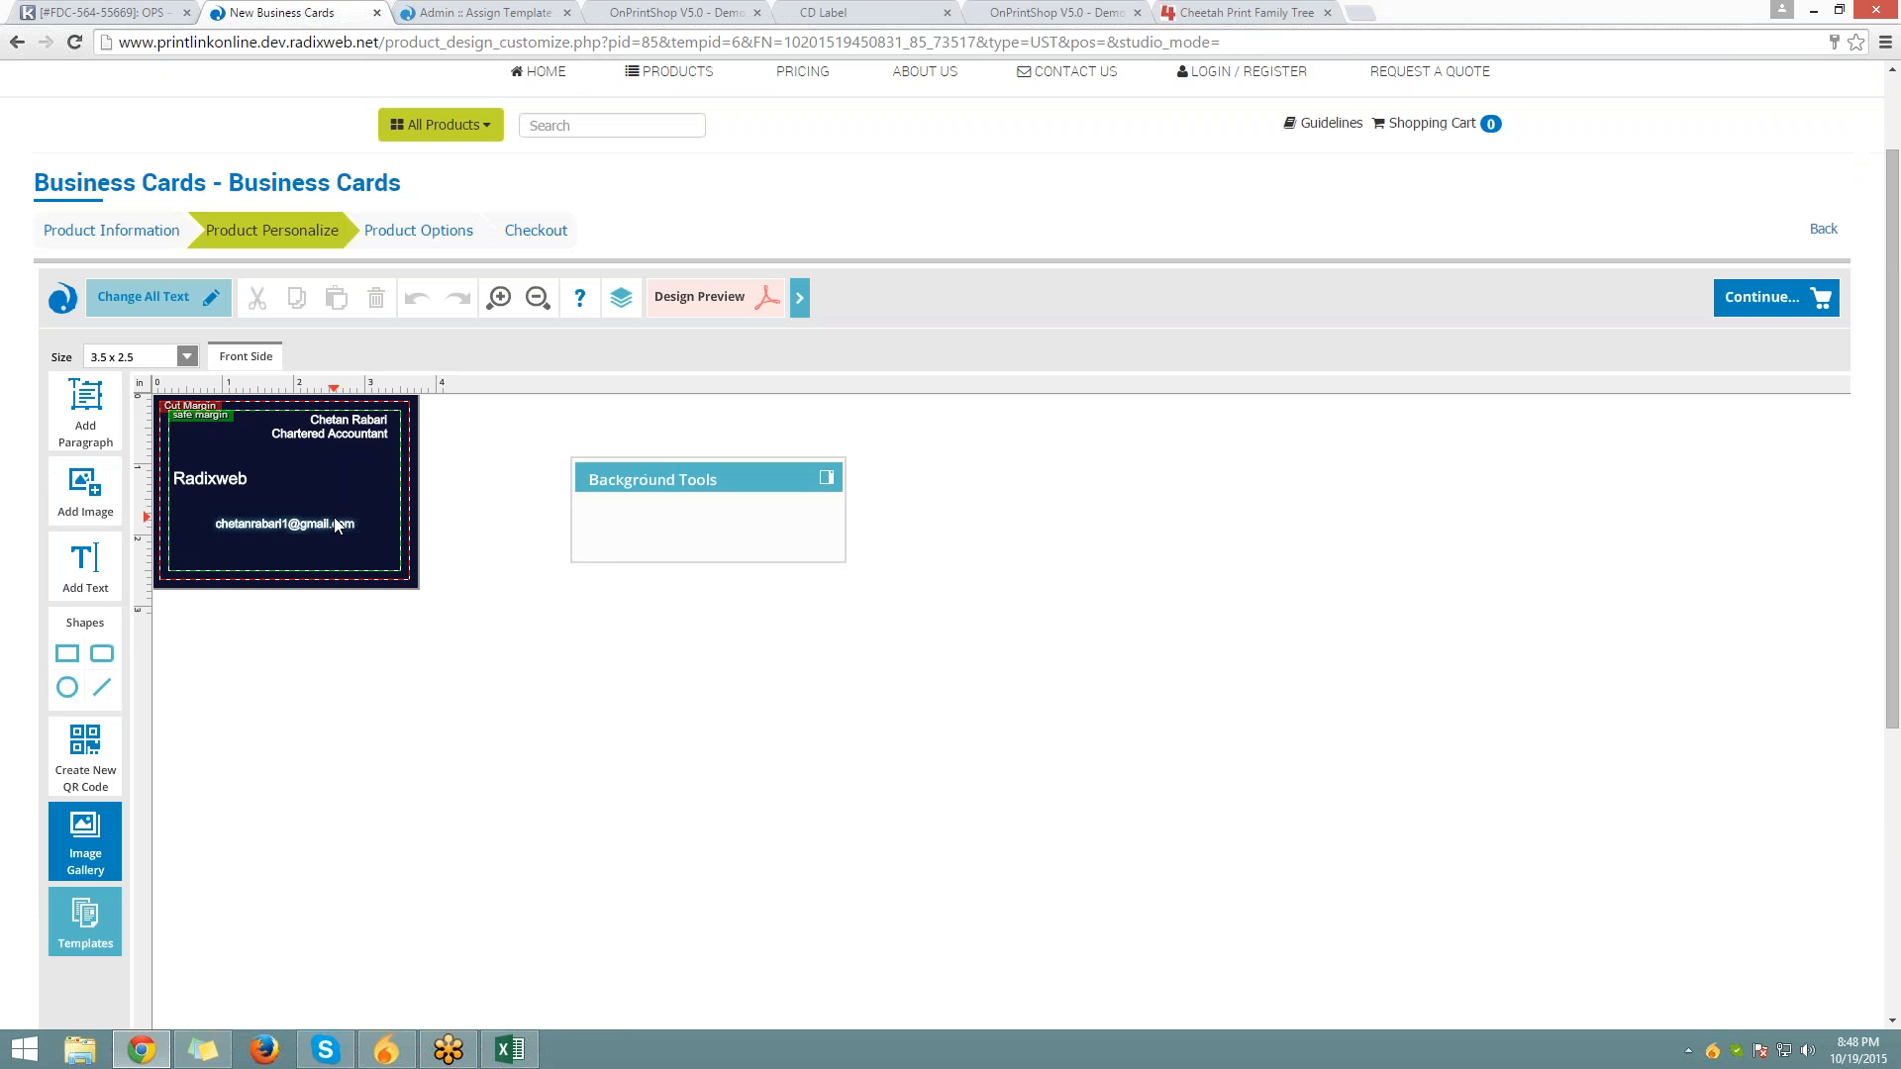
Check the e-mail line's font list still shows every font, then return to the admin tab
{"action": "left_click", "coordinate": [336, 524]}
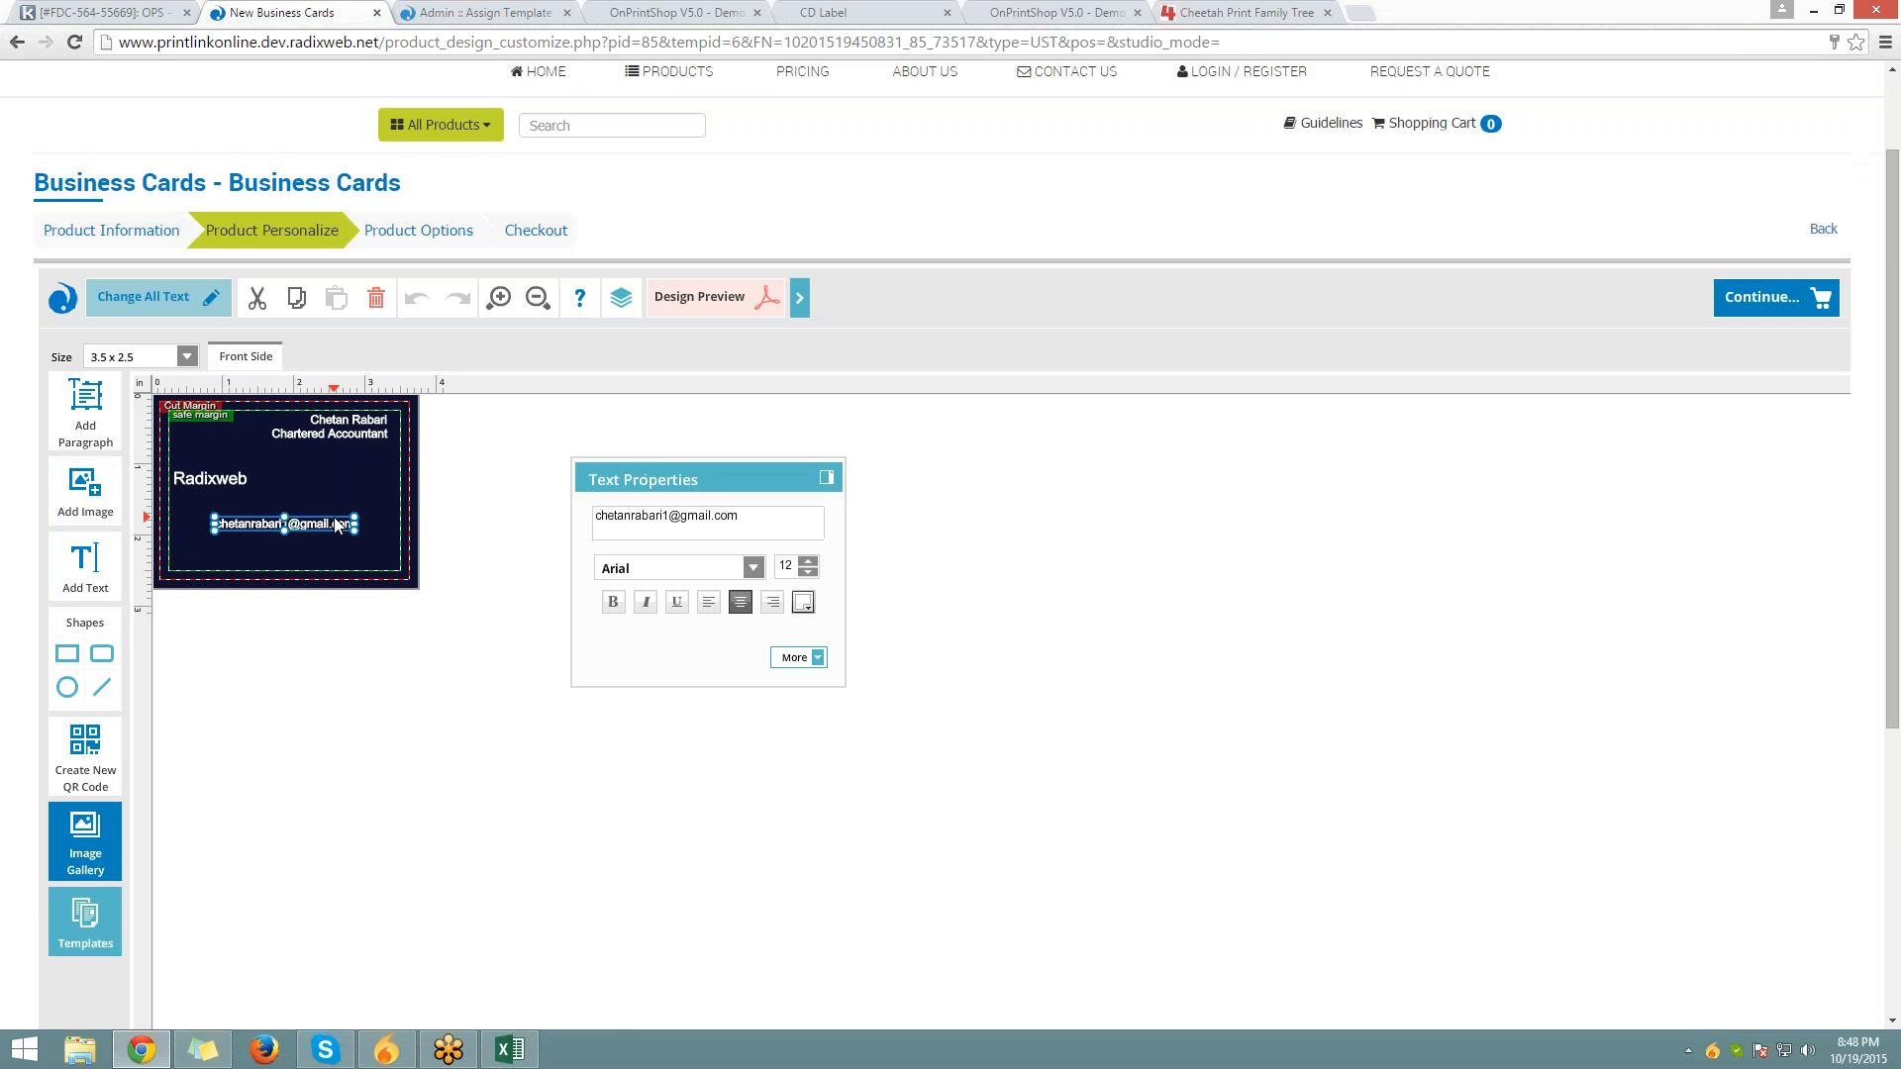
{"action": "left_click", "coordinate": [753, 570]}
{"action": "scroll", "coordinate": [805, 432], "scroll_direction": "down", "scroll_amount": 5}
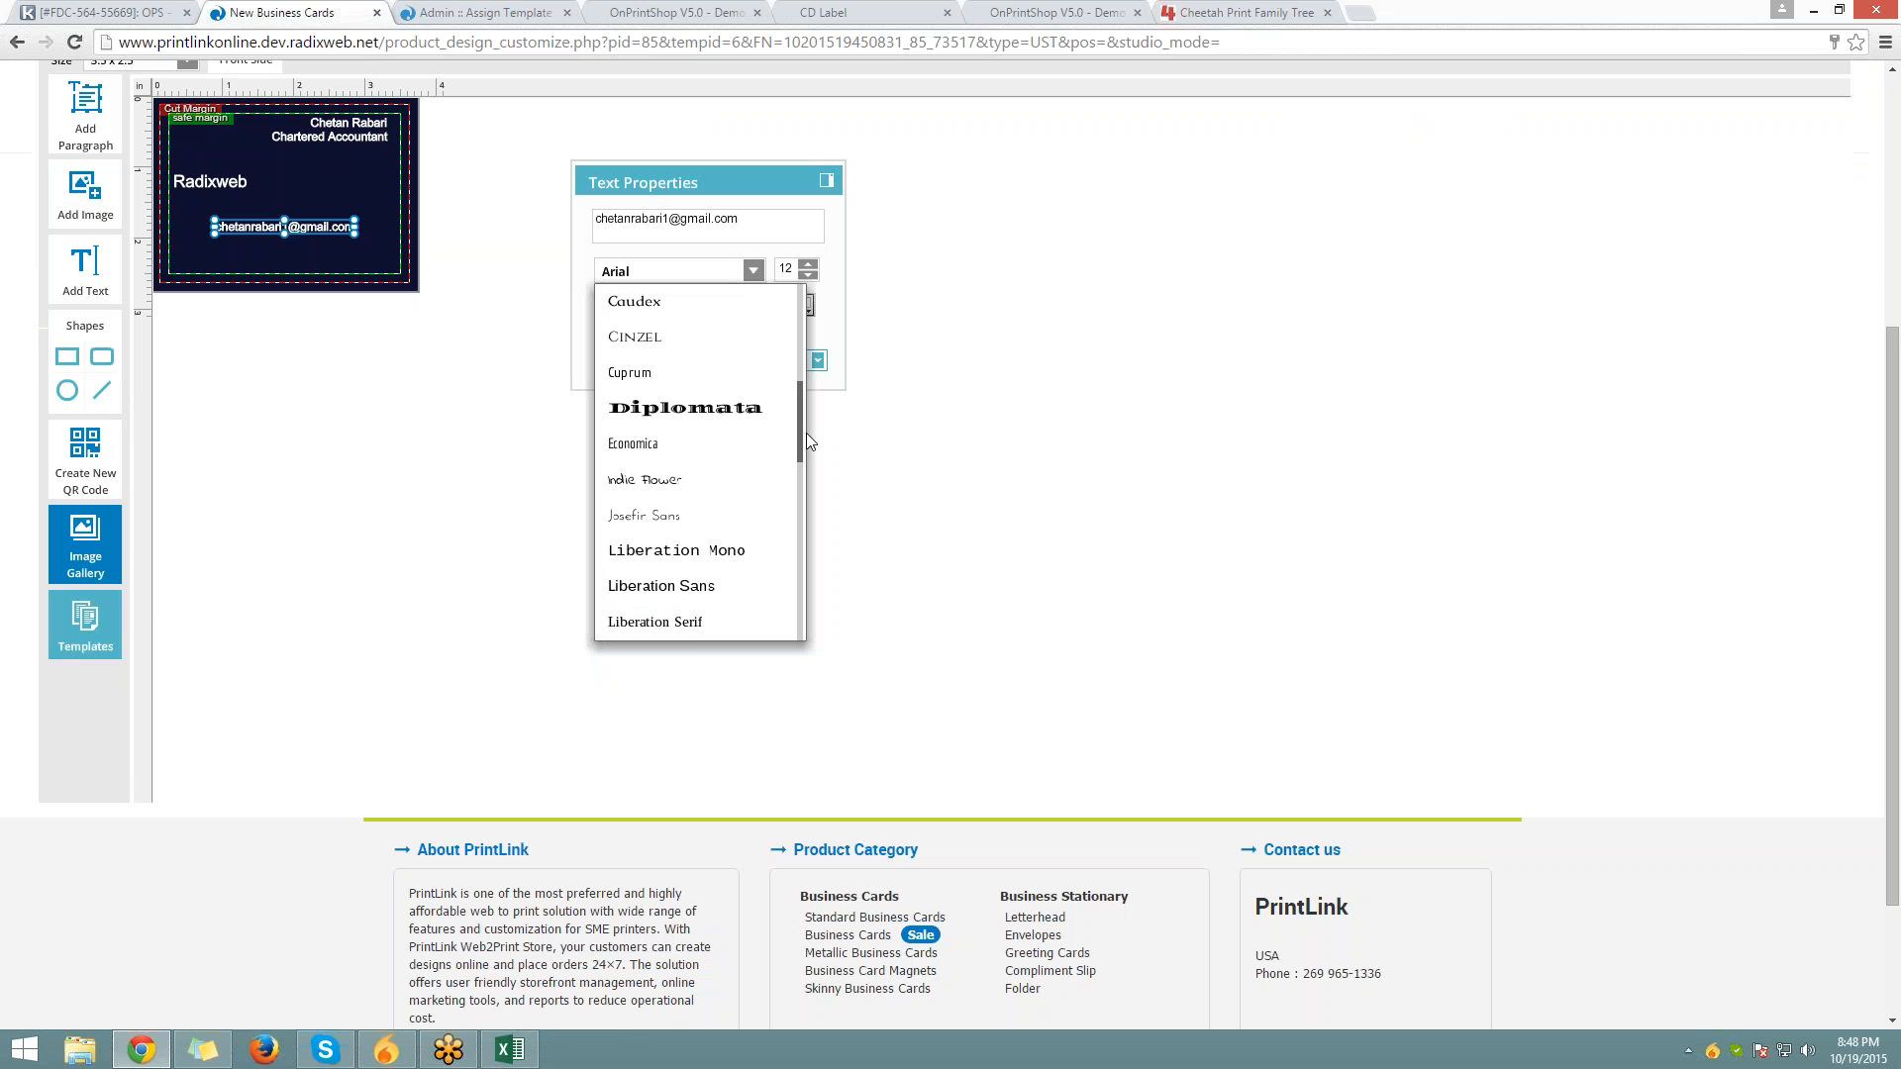
{"action": "left_click_drag", "start_coordinate": [800, 512], "coordinate": [798, 639]}
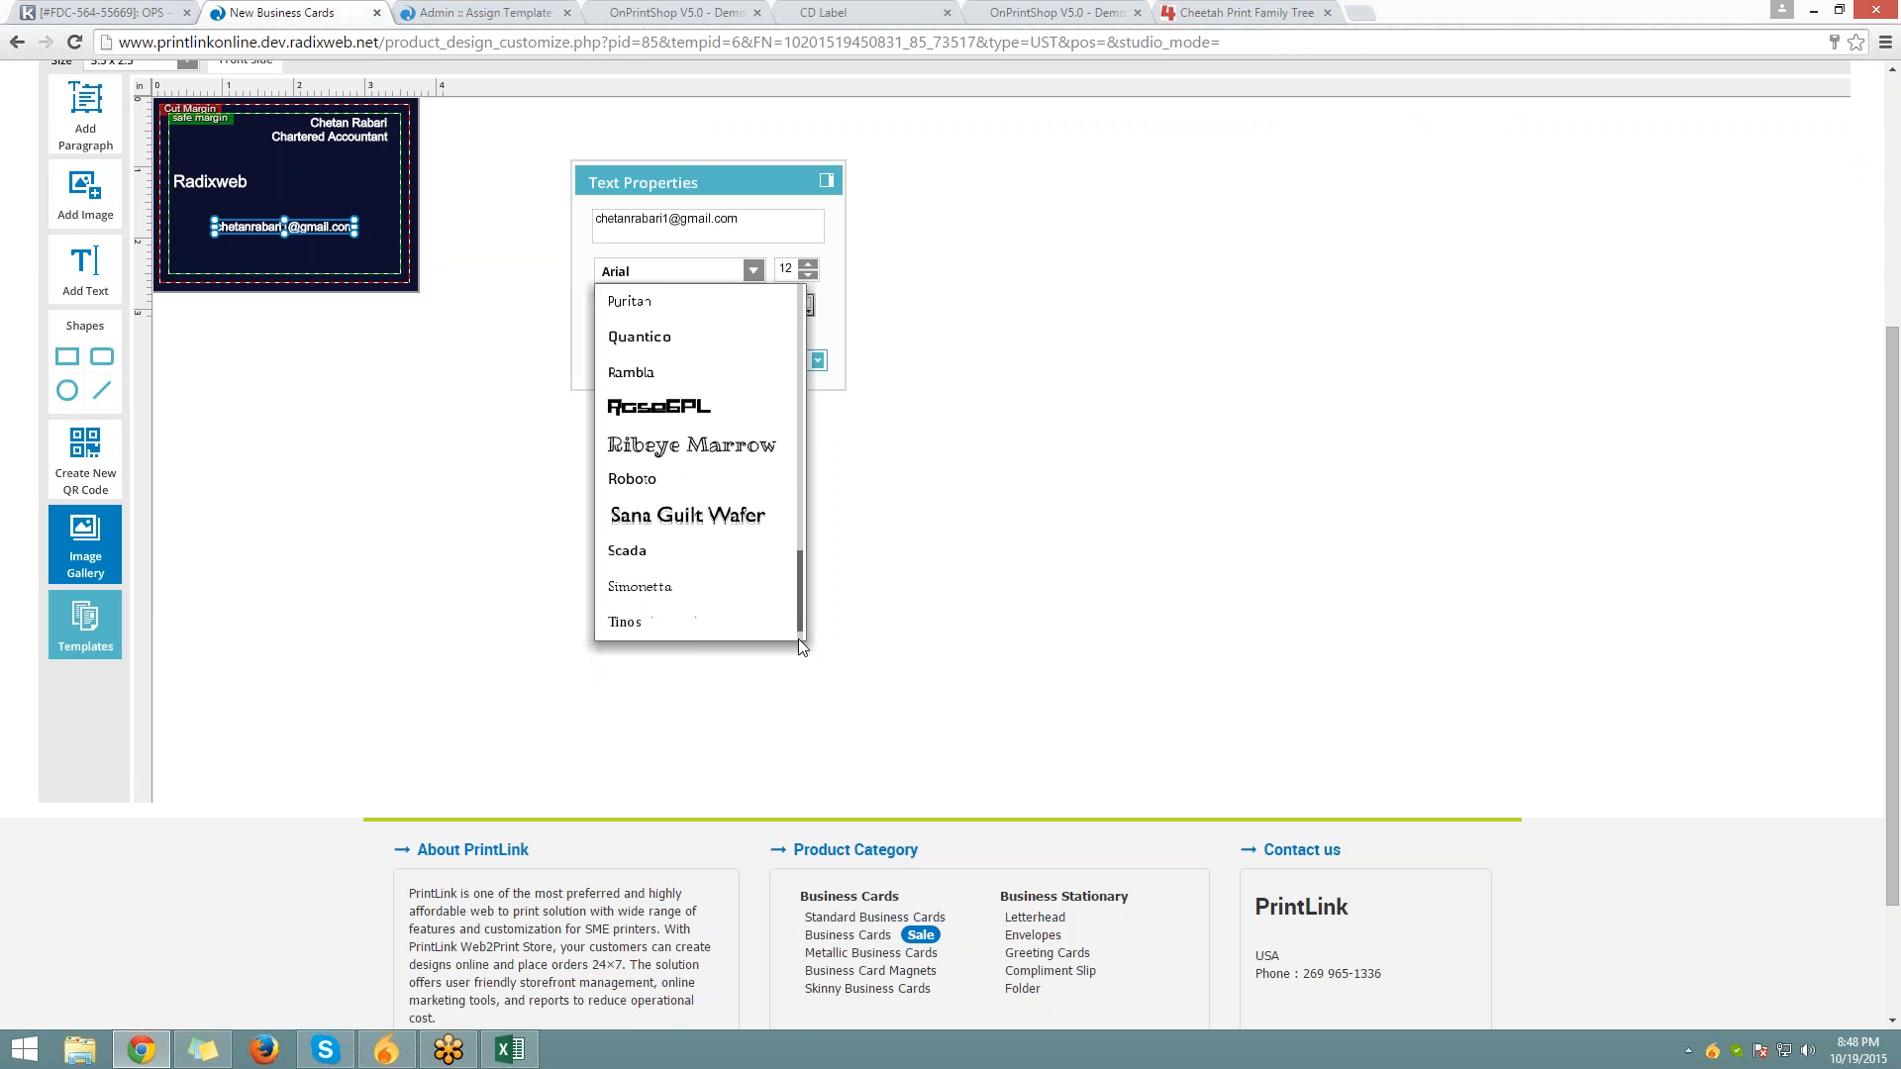
{"action": "scroll", "coordinate": [799, 477], "scroll_direction": "up", "scroll_amount": 5}
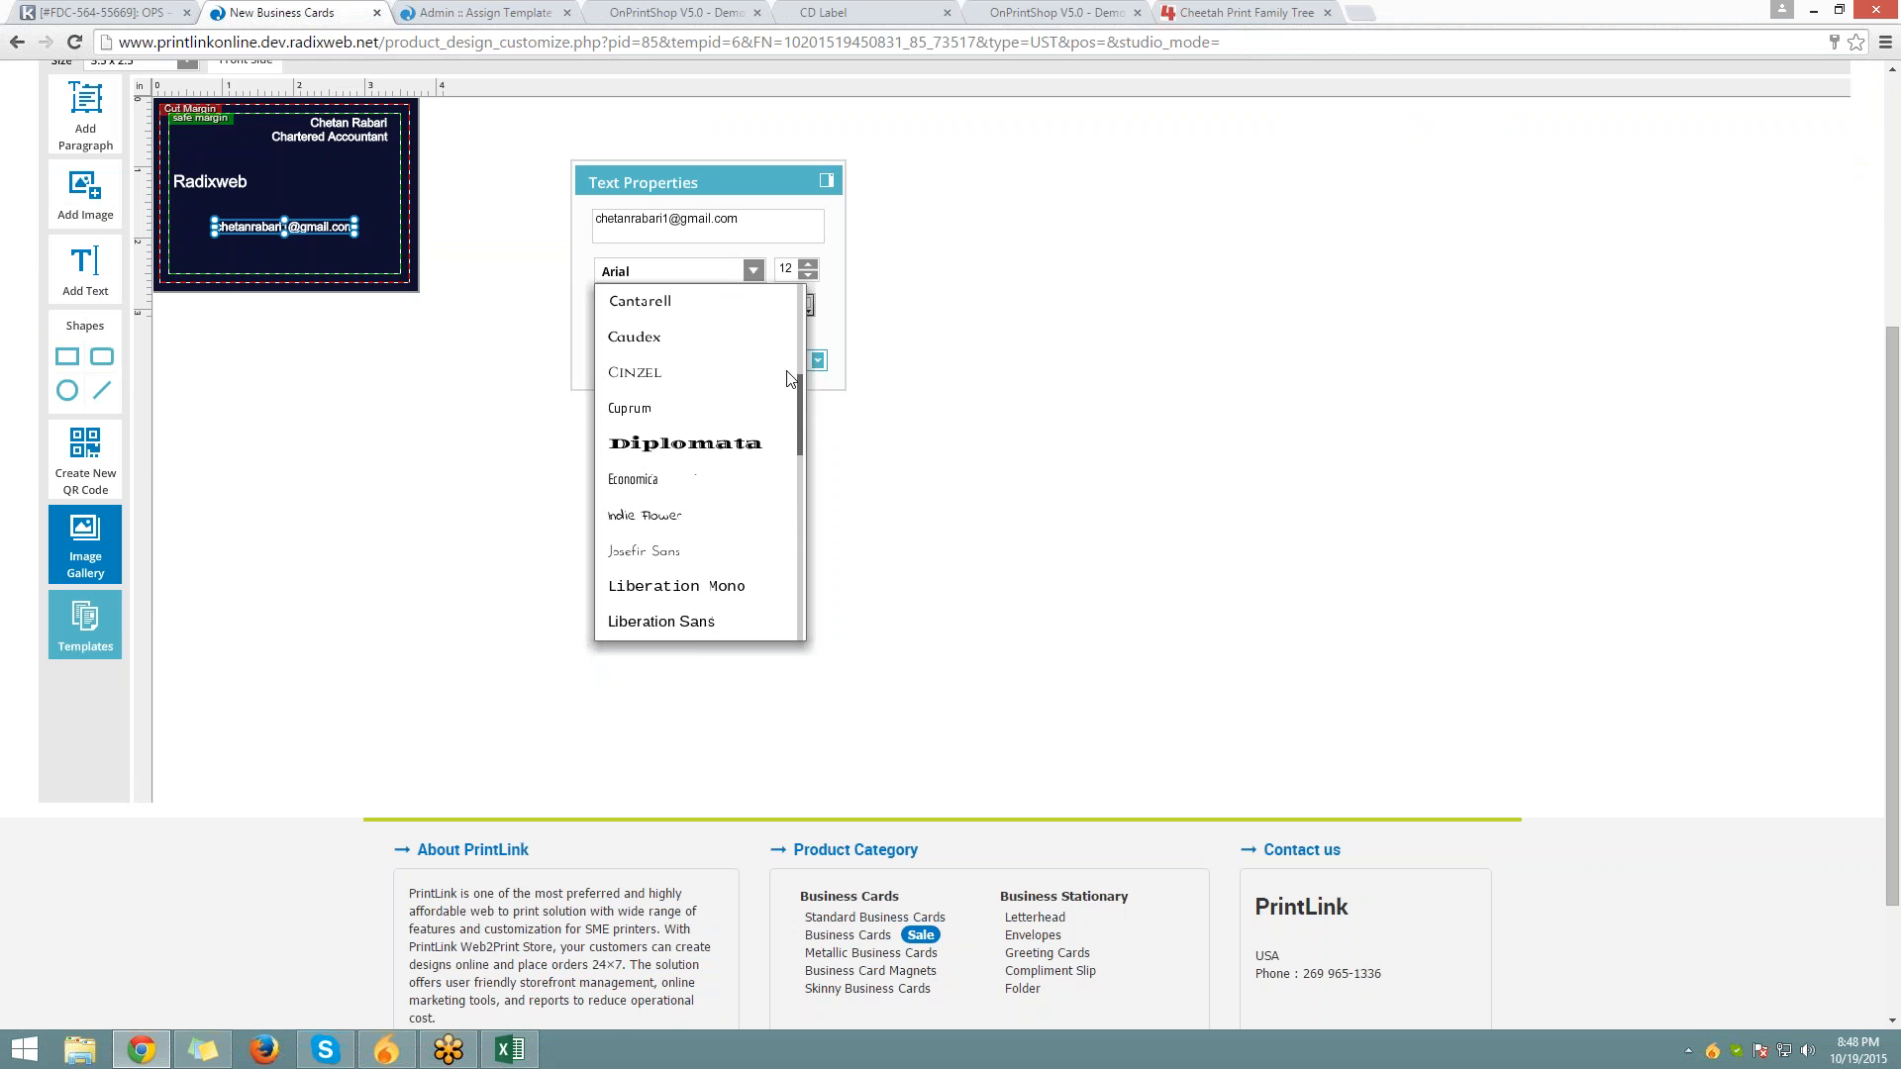
{"action": "scroll", "coordinate": [792, 376], "scroll_direction": "up", "scroll_amount": 5}
{"action": "scroll", "coordinate": [681, 458], "scroll_direction": "up", "scroll_amount": 2}
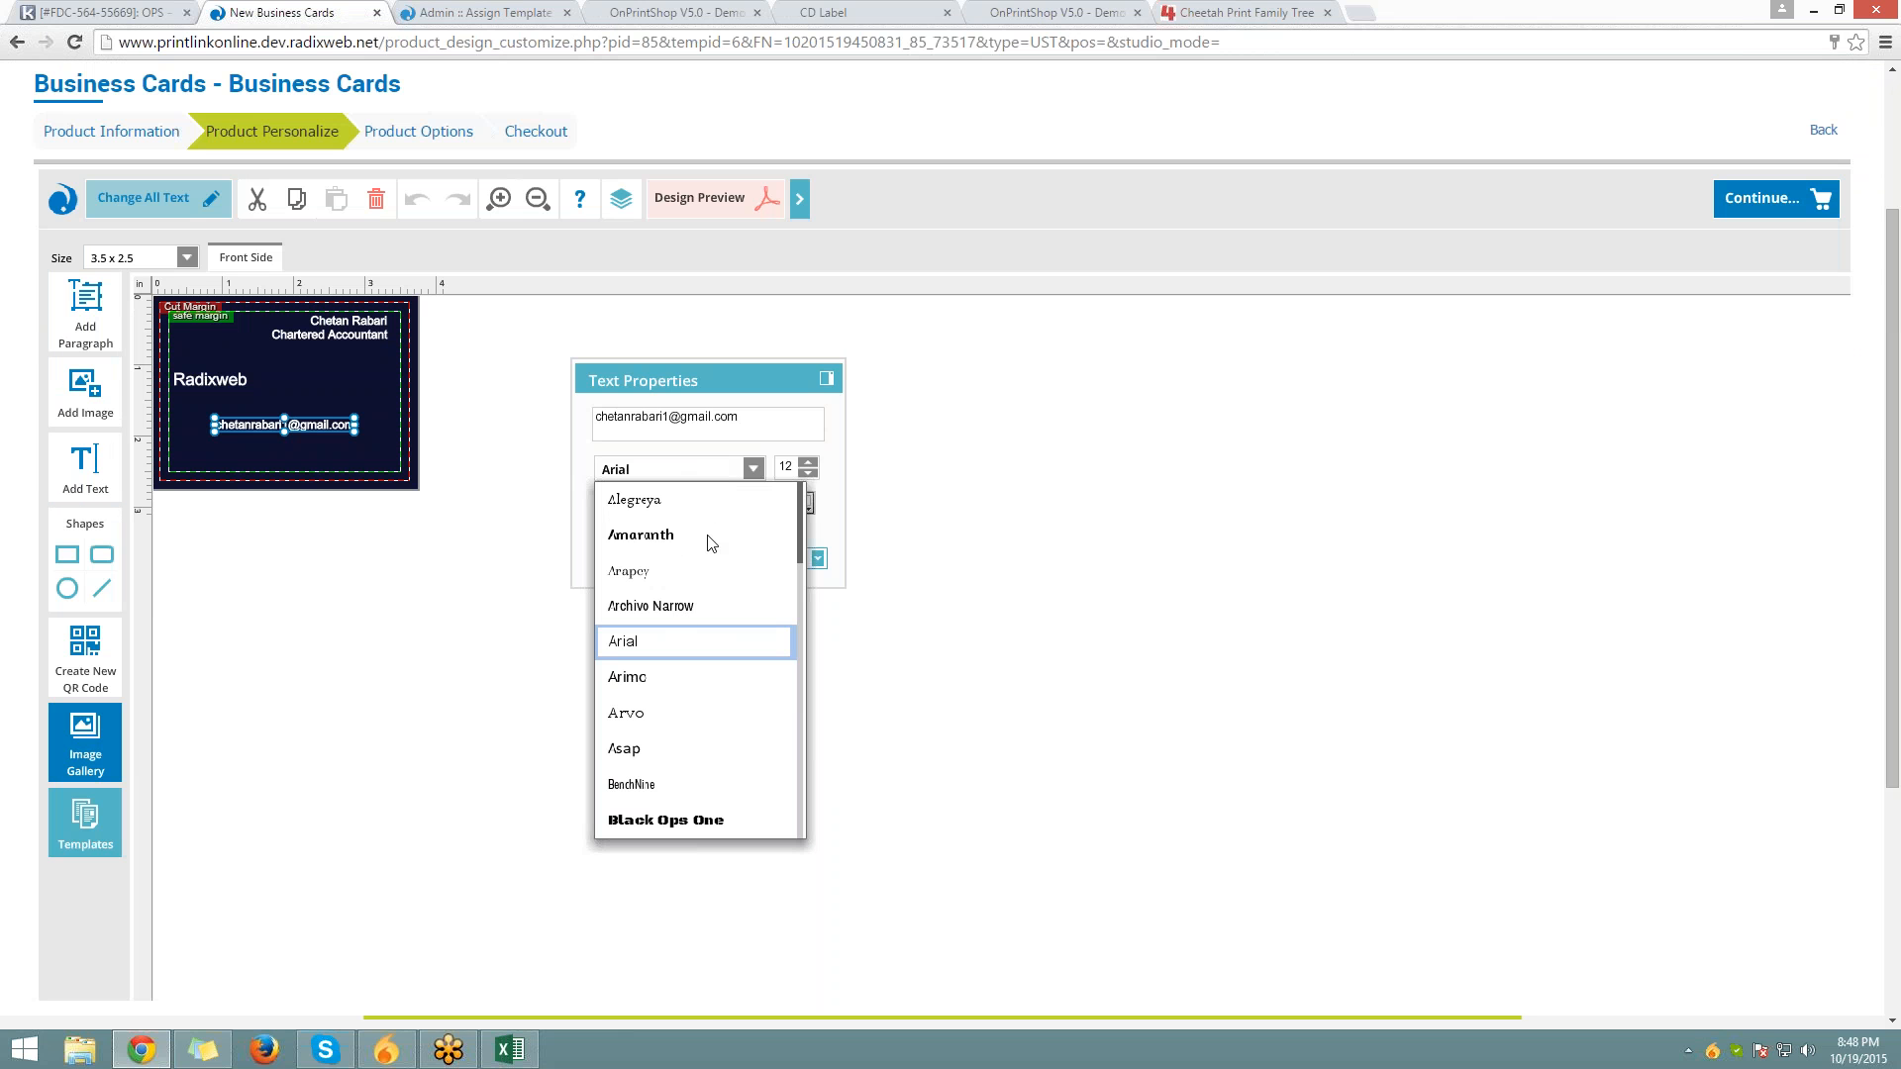
{"action": "left_click", "coordinate": [766, 468]}
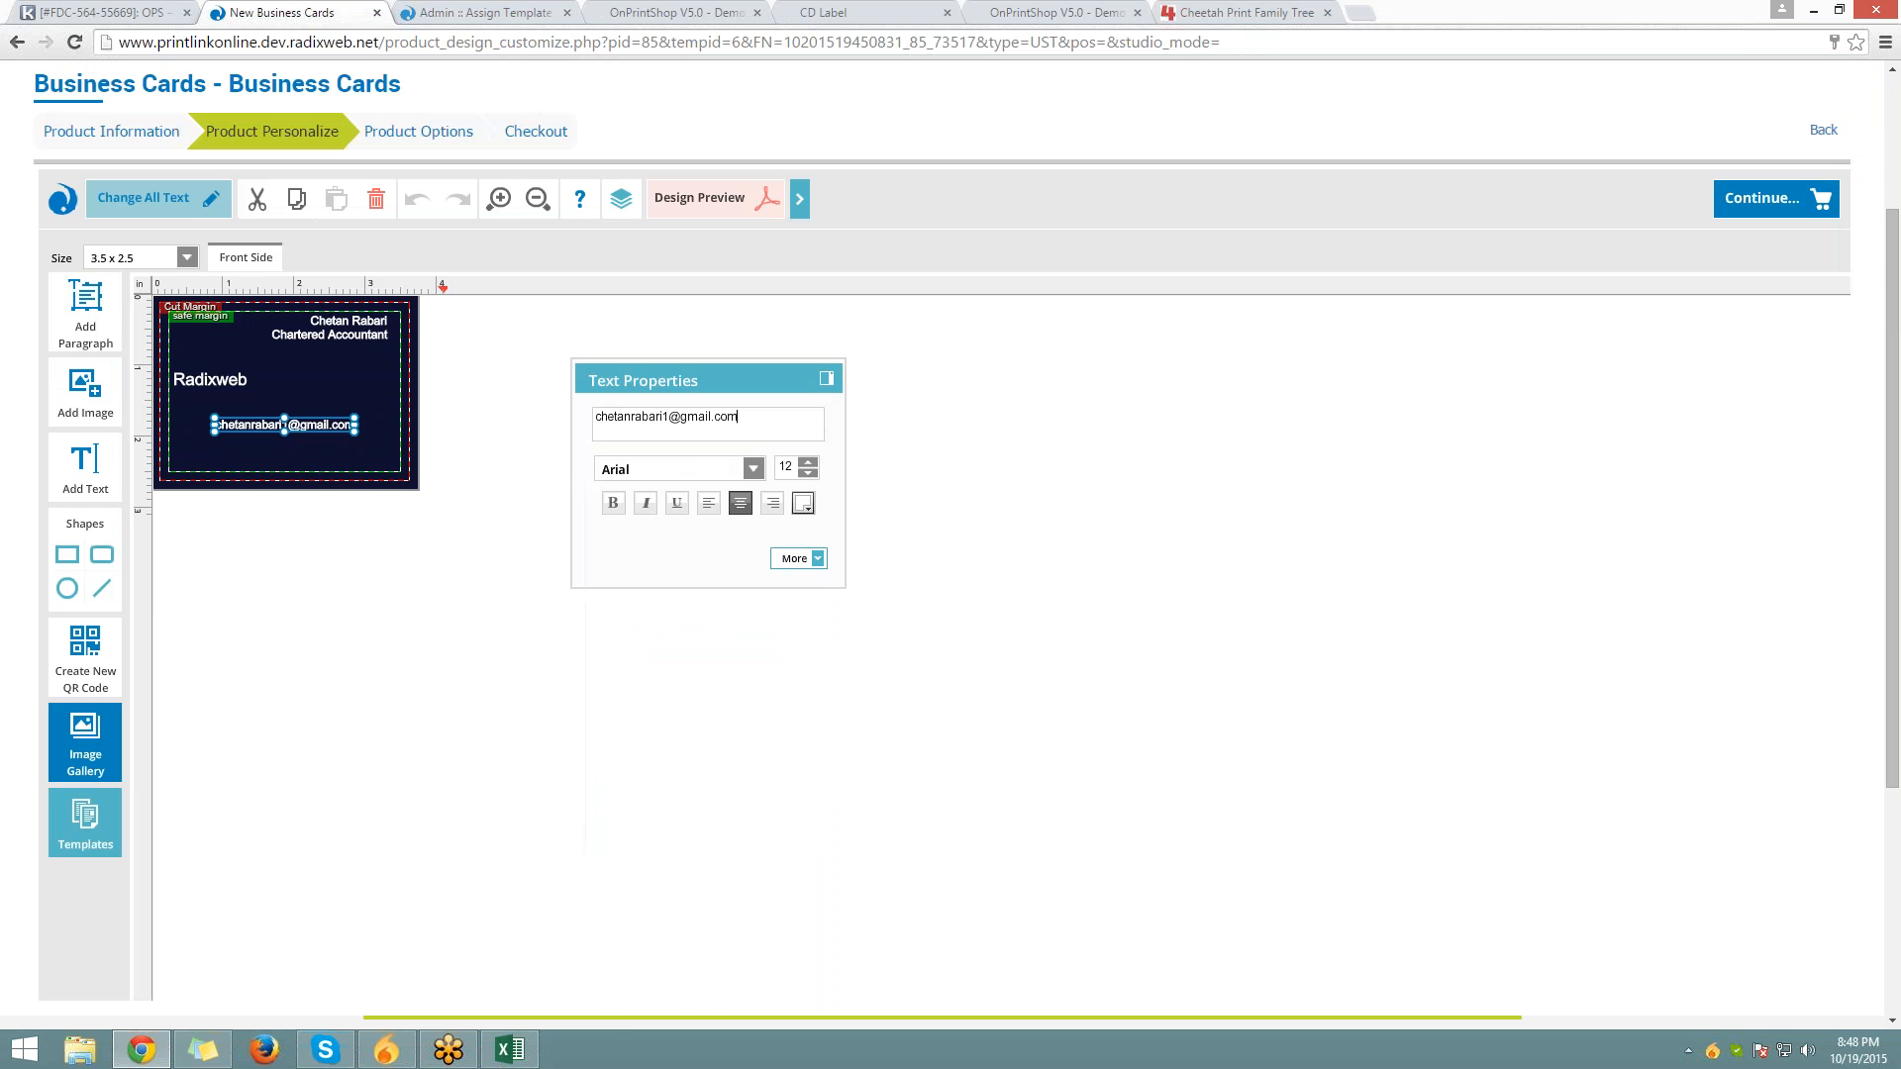
{"action": "left_click", "coordinate": [483, 13]}
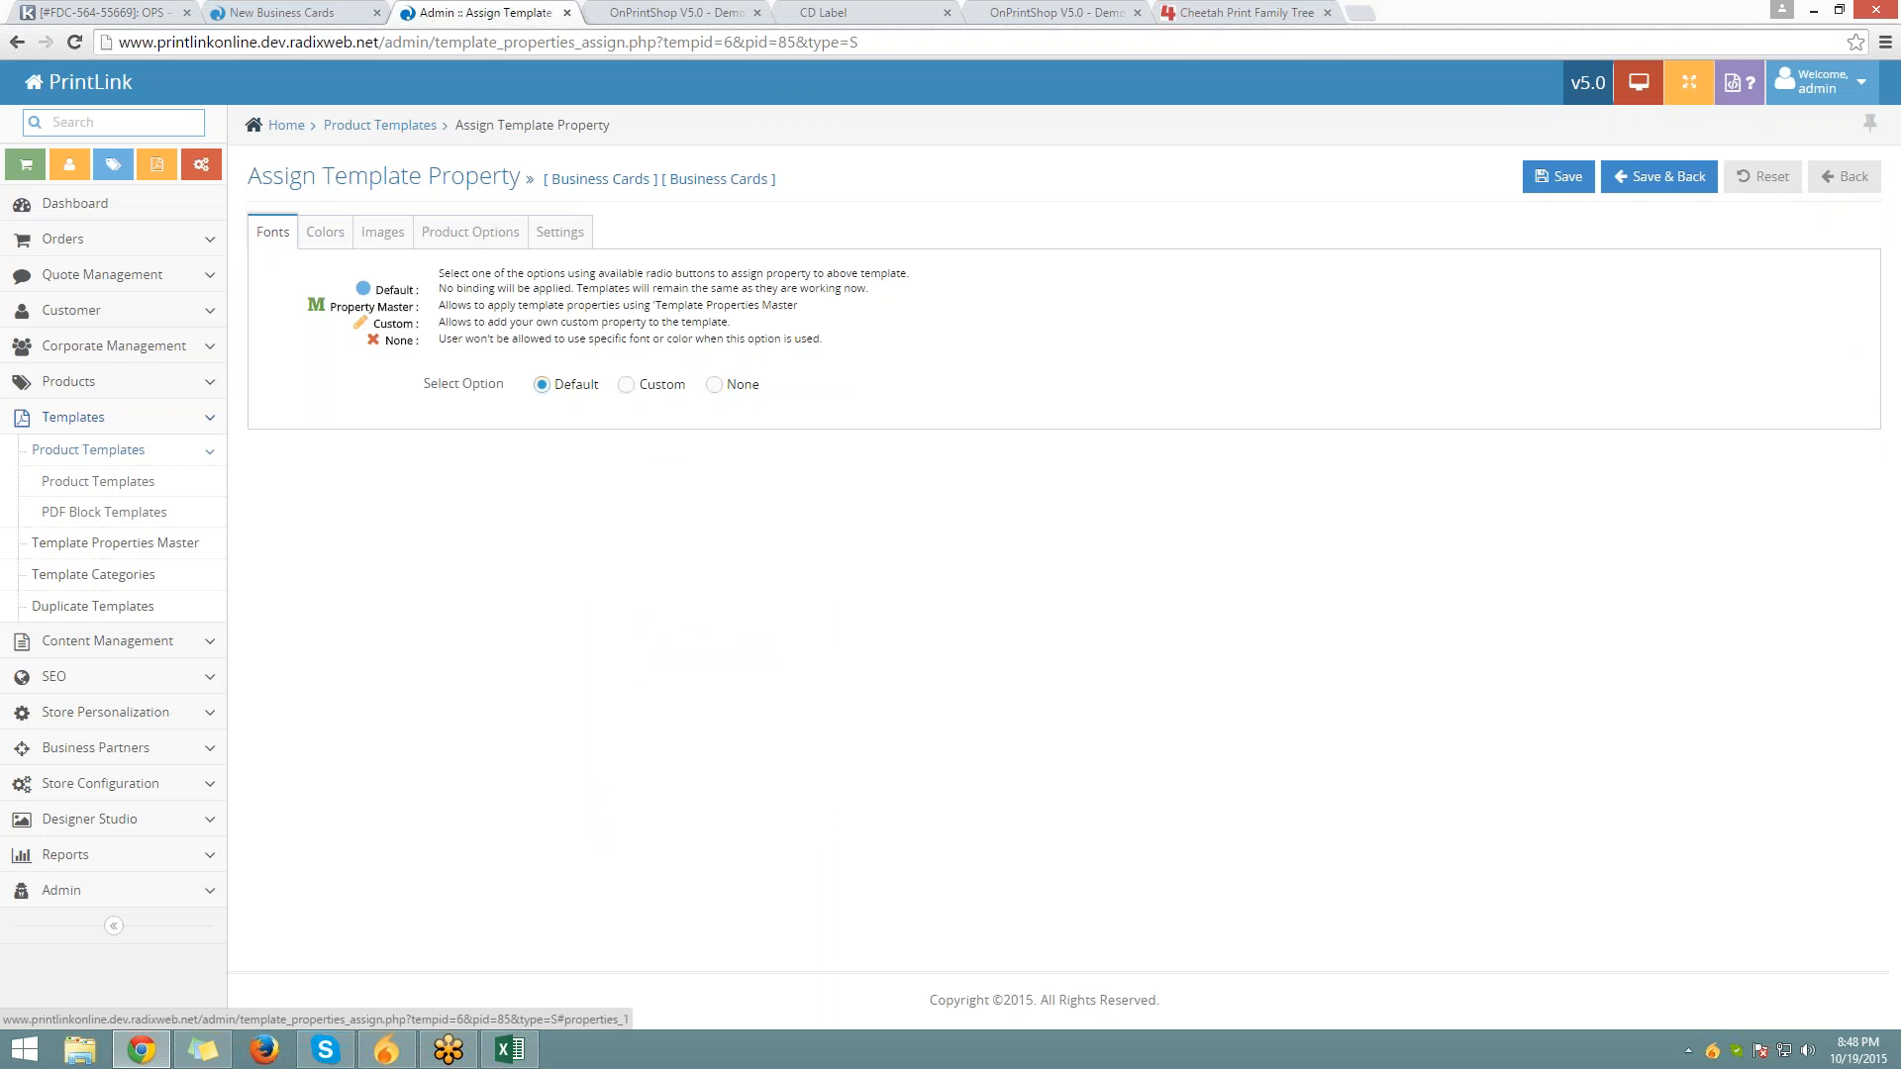
Set Fonts to Custom allowing Arial, Passion One and Quantico, and save the template properties
{"action": "left_click", "coordinate": [627, 387]}
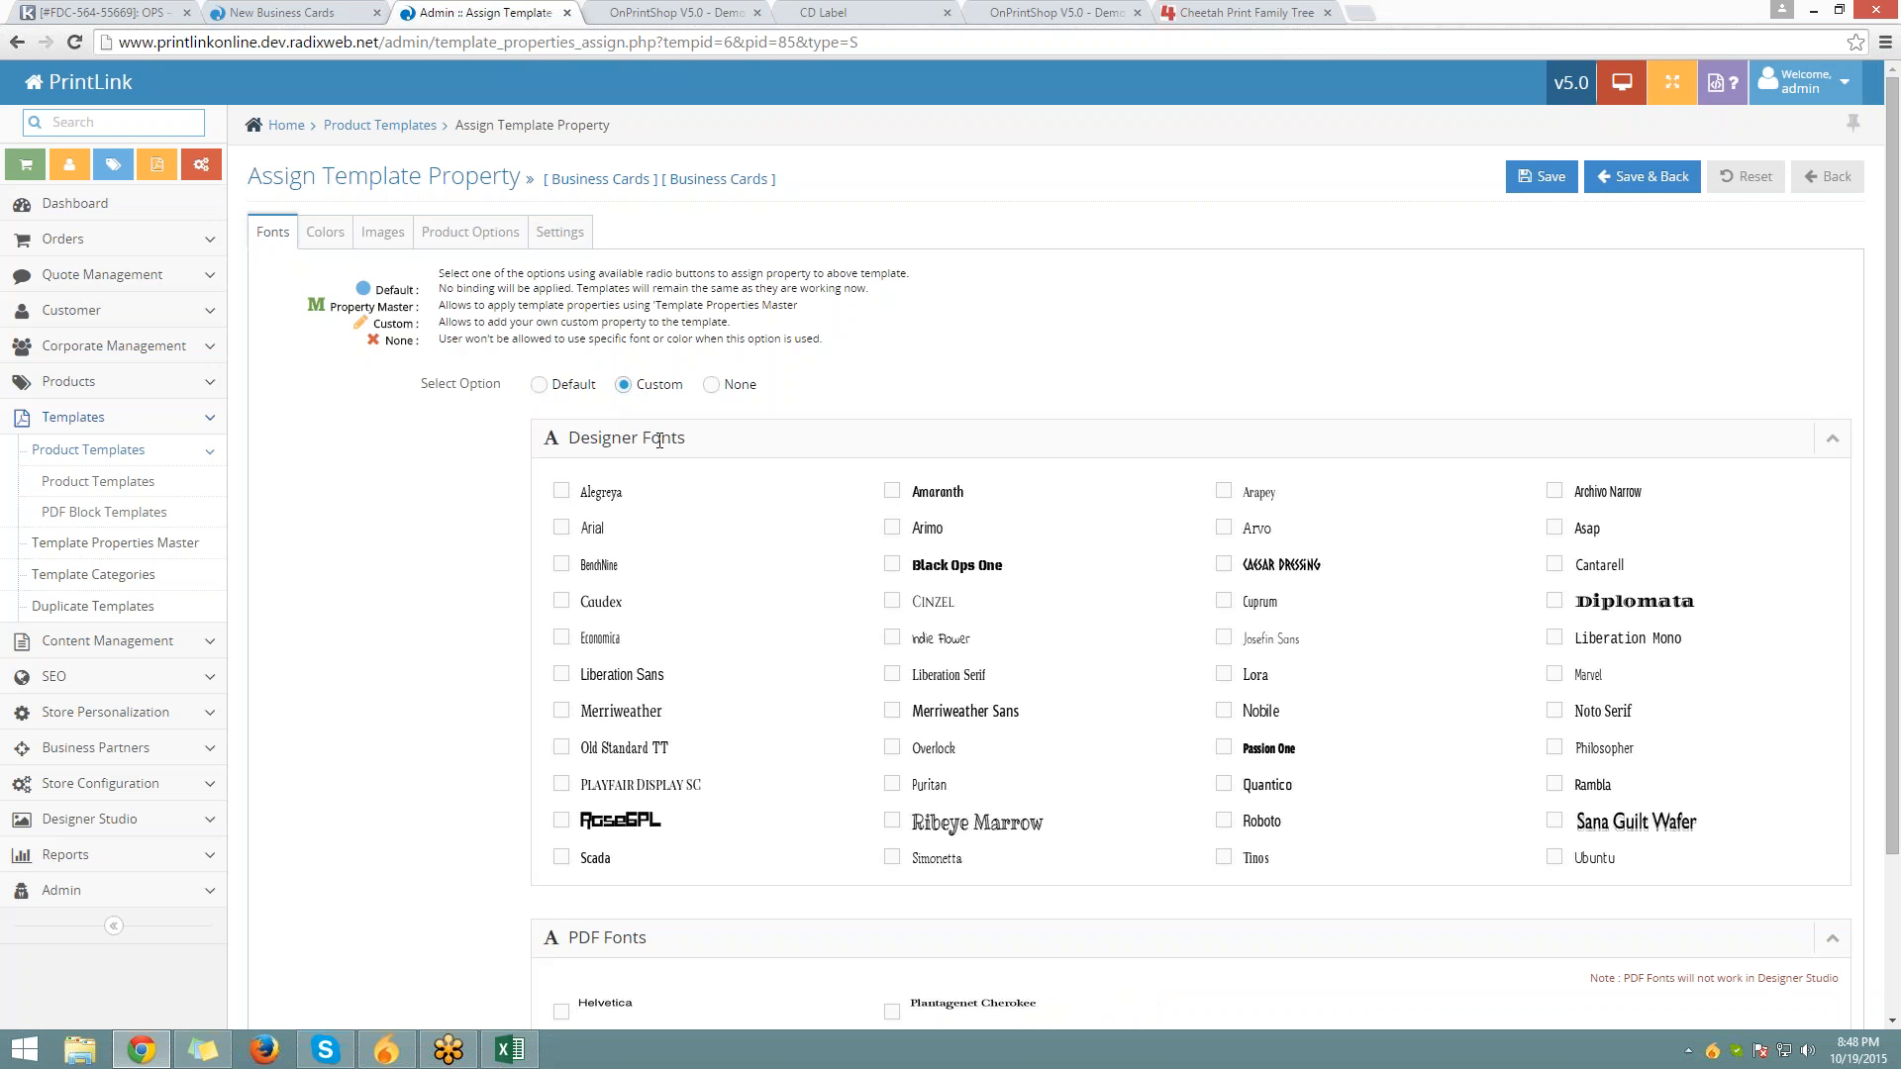
{"action": "left_click", "coordinate": [560, 531]}
{"action": "left_click", "coordinate": [1225, 748]}
{"action": "left_click", "coordinate": [1543, 178]}
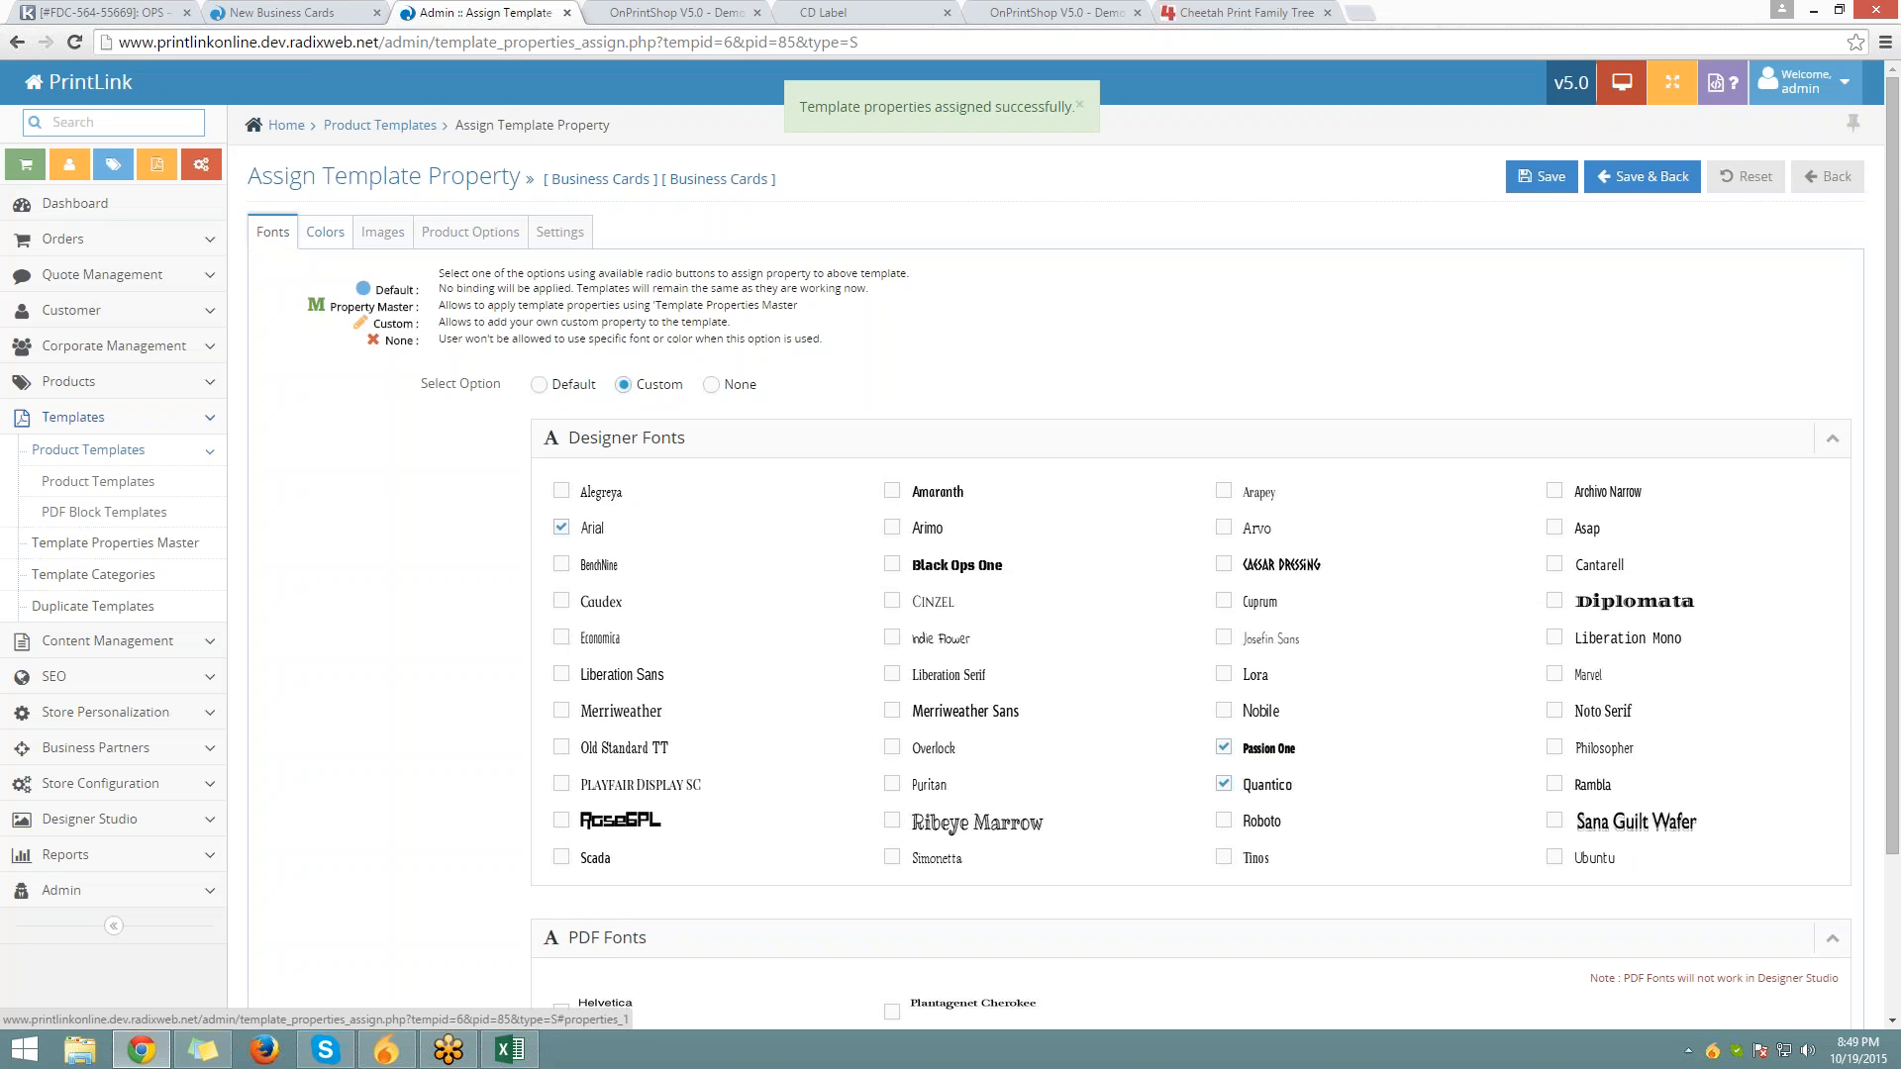
Reload the New Business Cards designer page, confirming Leave this Page
{"action": "key", "text": "ctrl+shift+Tab"}
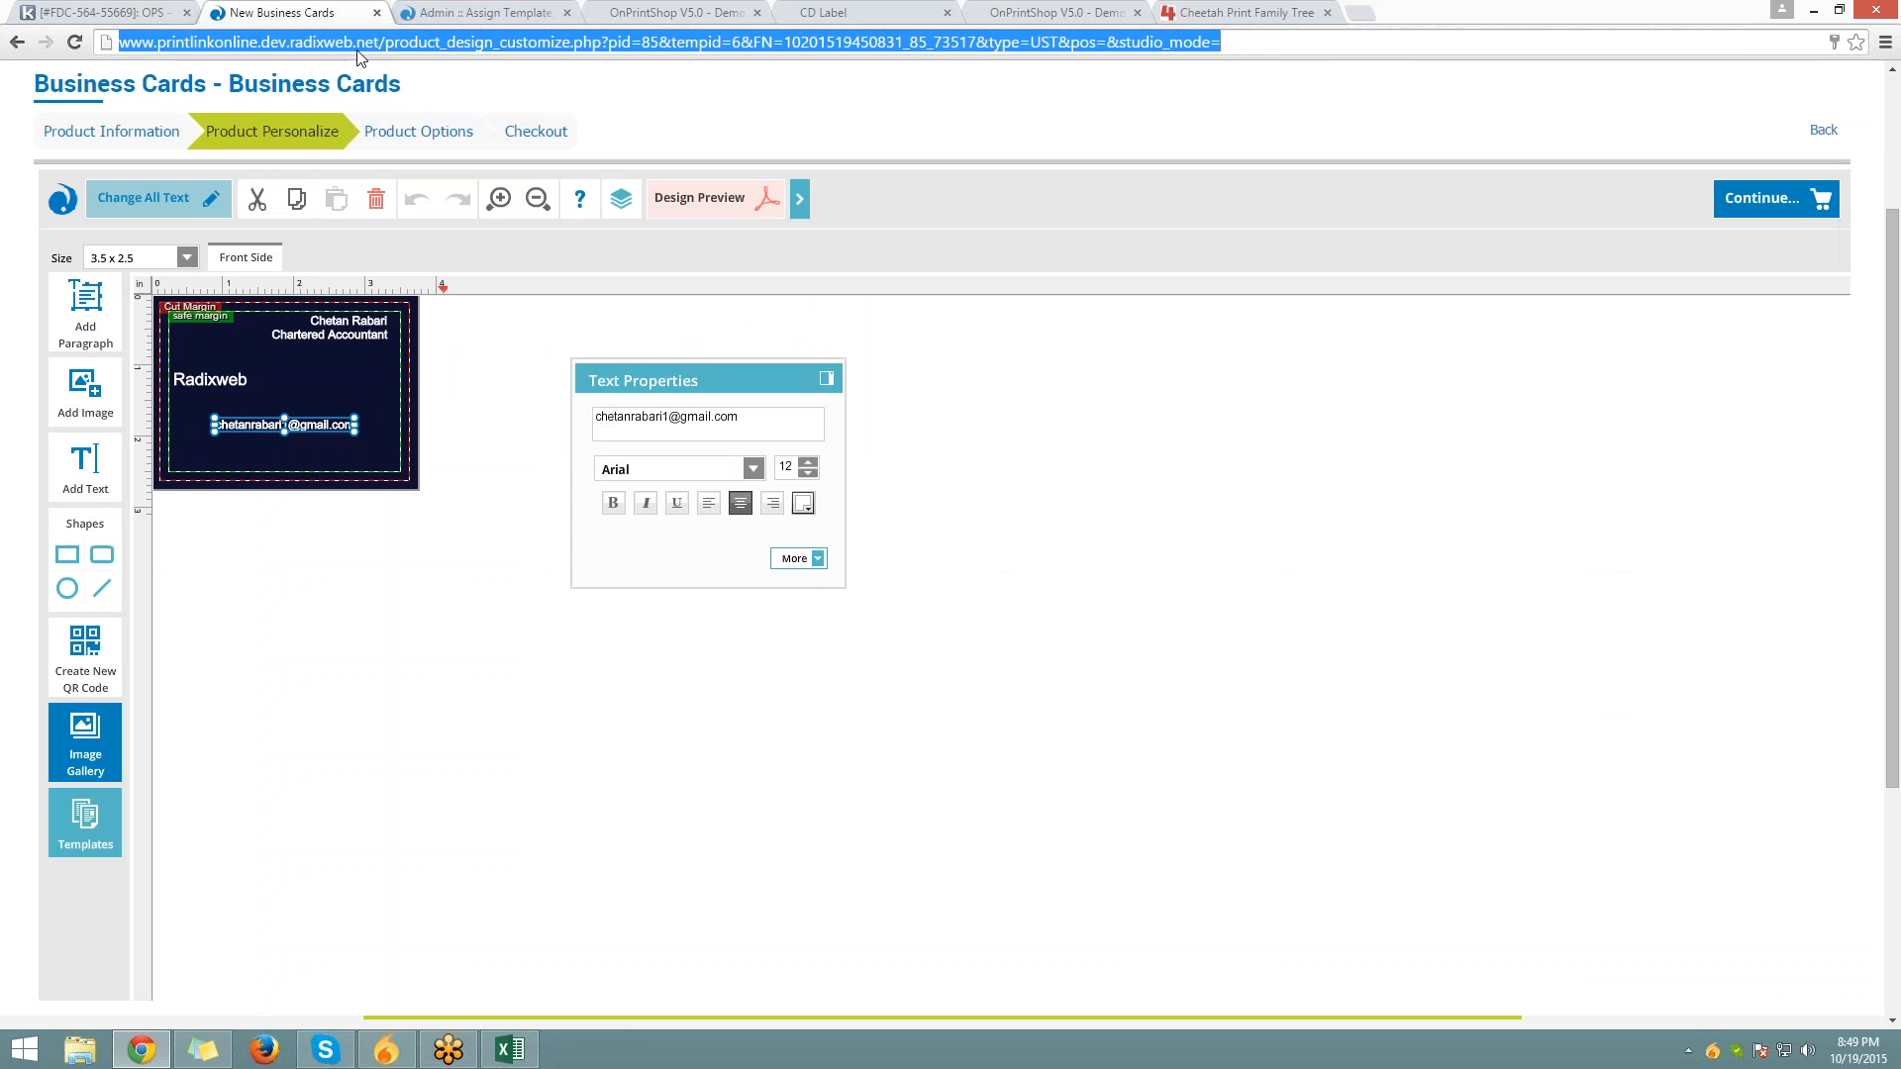
{"action": "type", "text": "."}
{"action": "key", "text": "Return"}
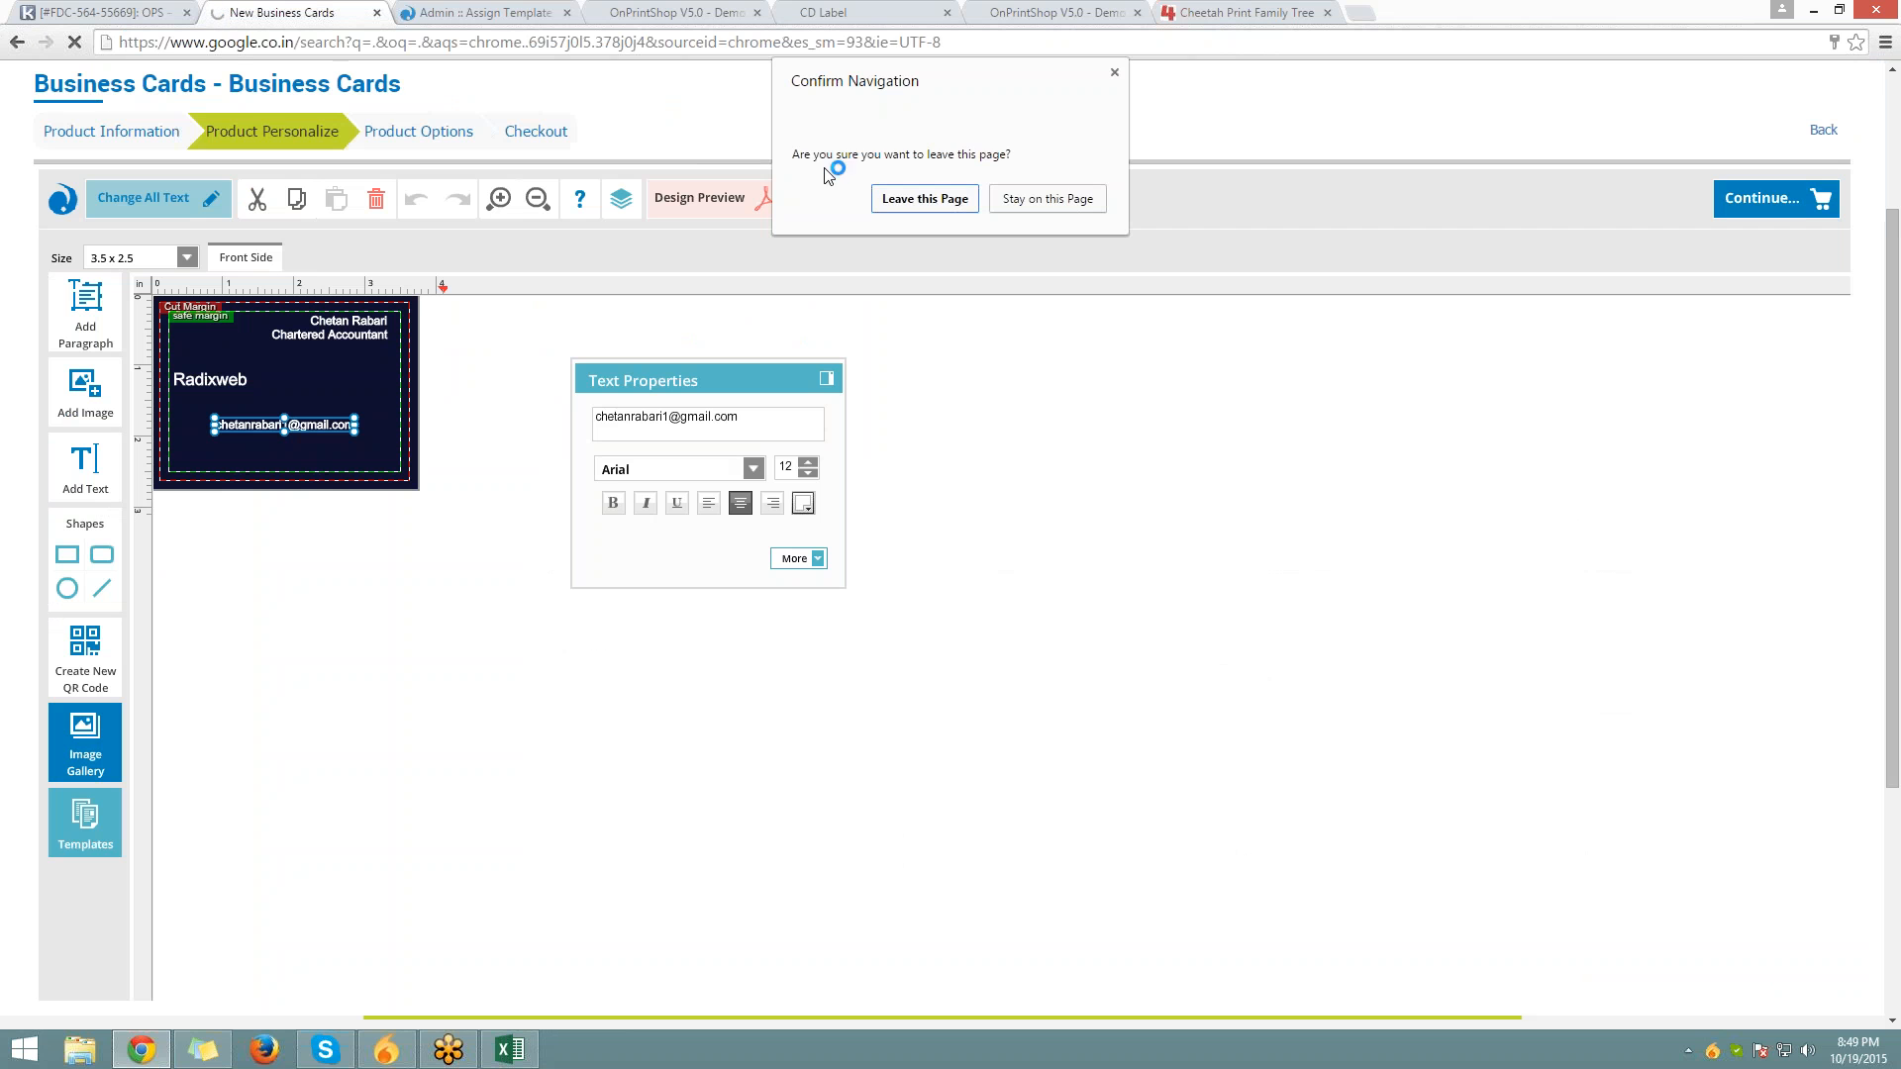
{"action": "left_click", "coordinate": [1097, 189]}
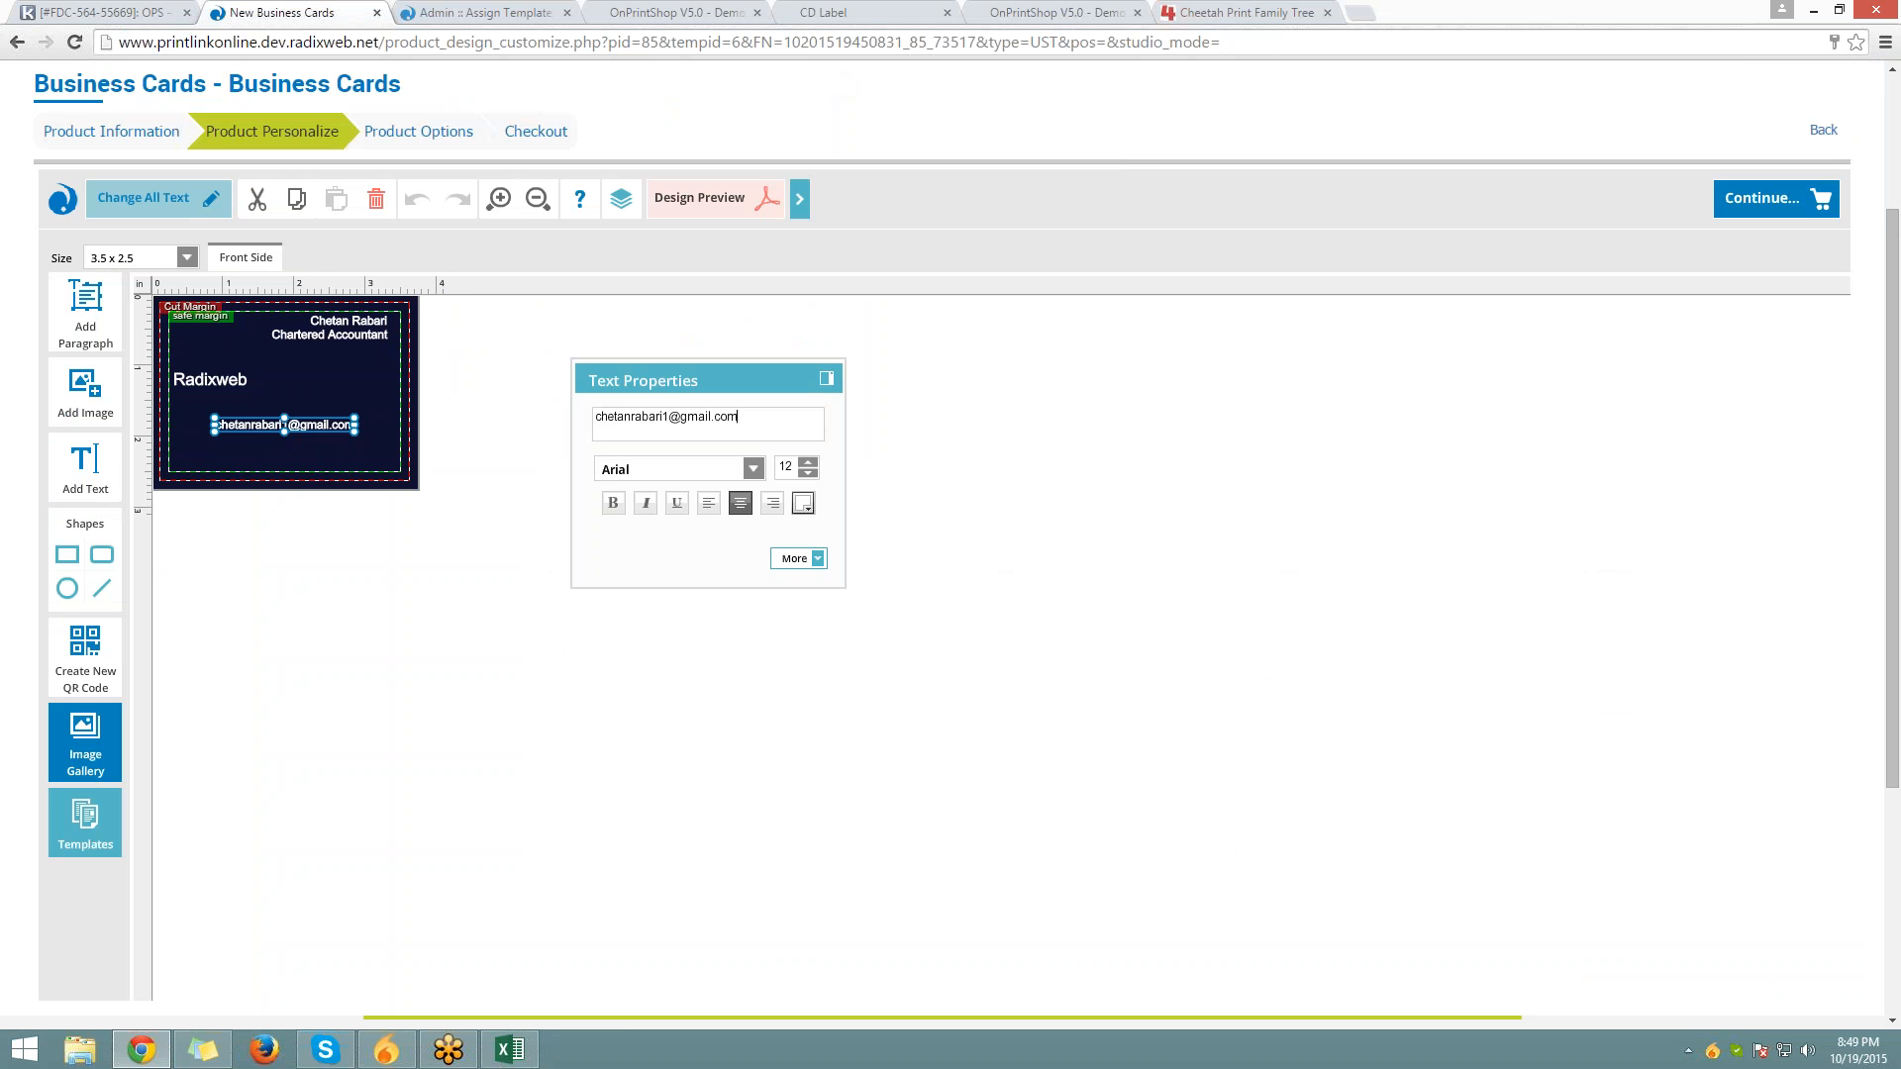
{"action": "left_click", "coordinate": [1089, 43]}
{"action": "key", "text": "Return"}
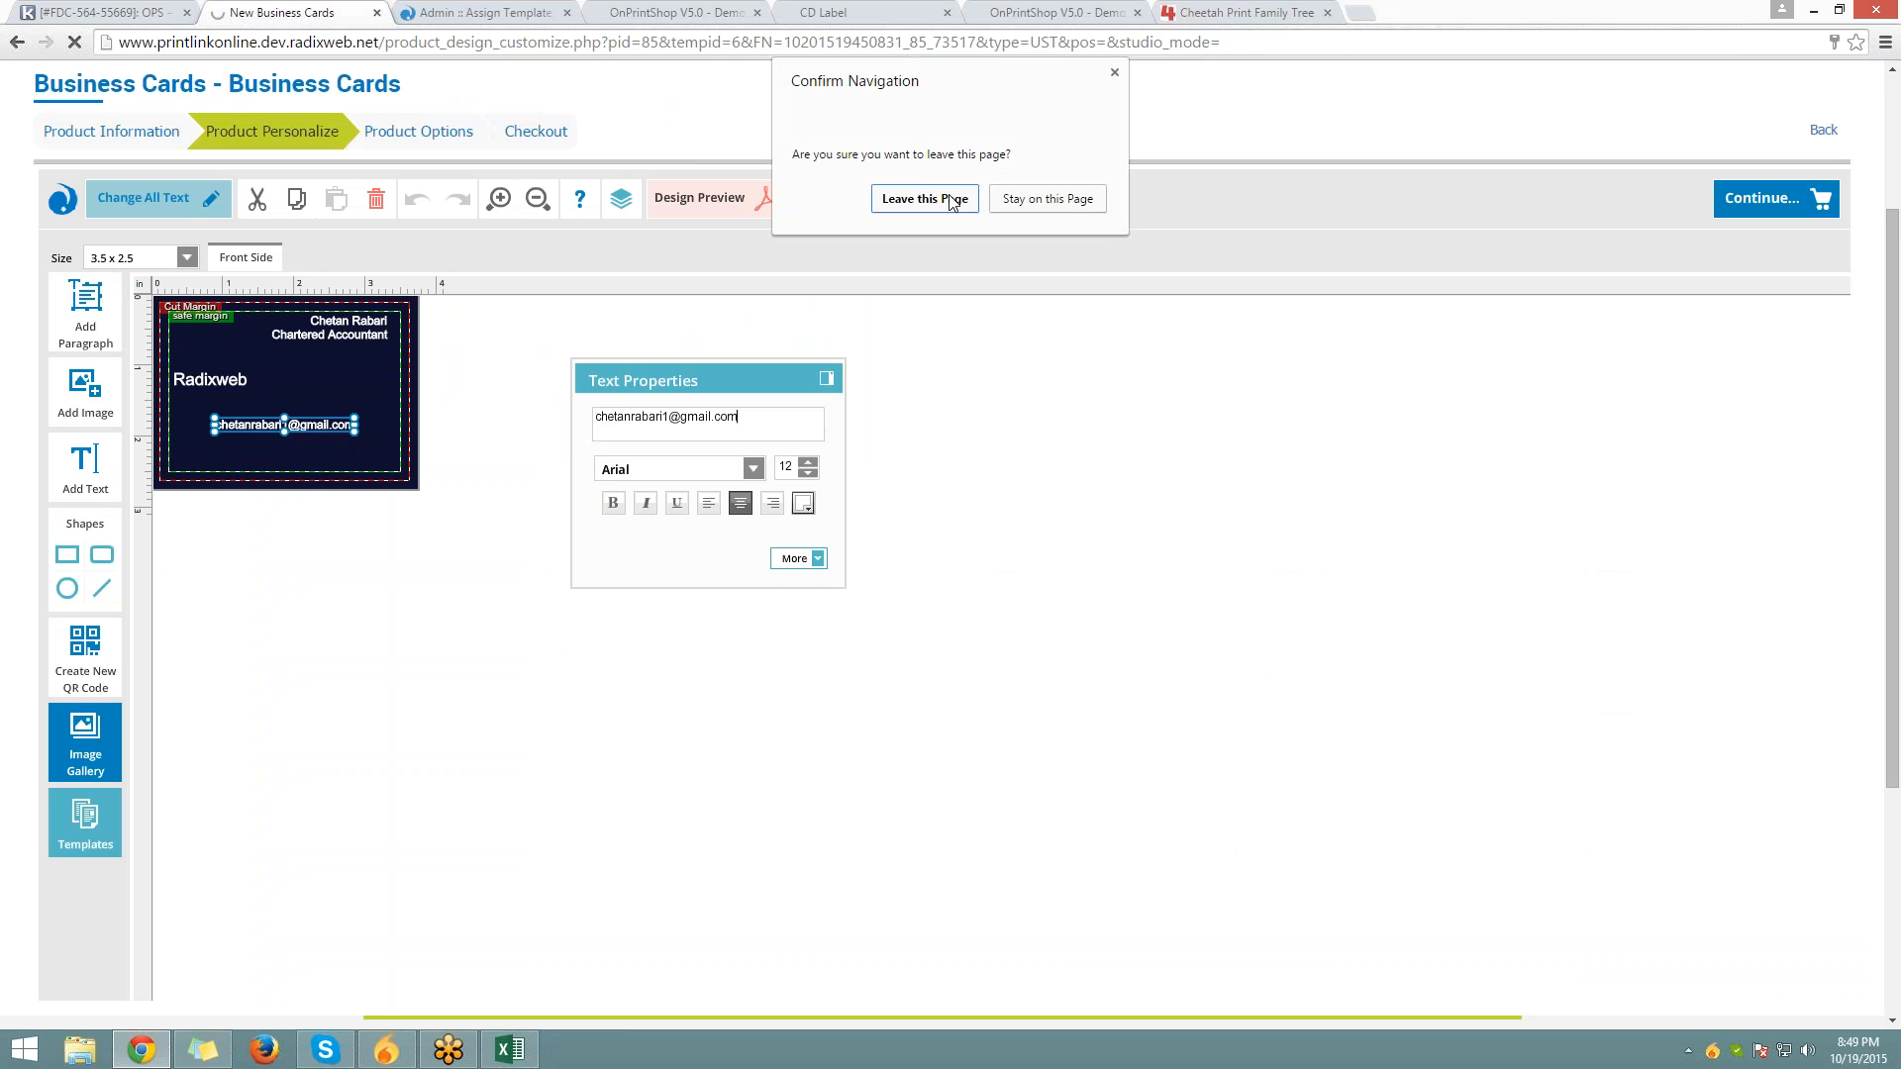
{"action": "left_click", "coordinate": [949, 196]}
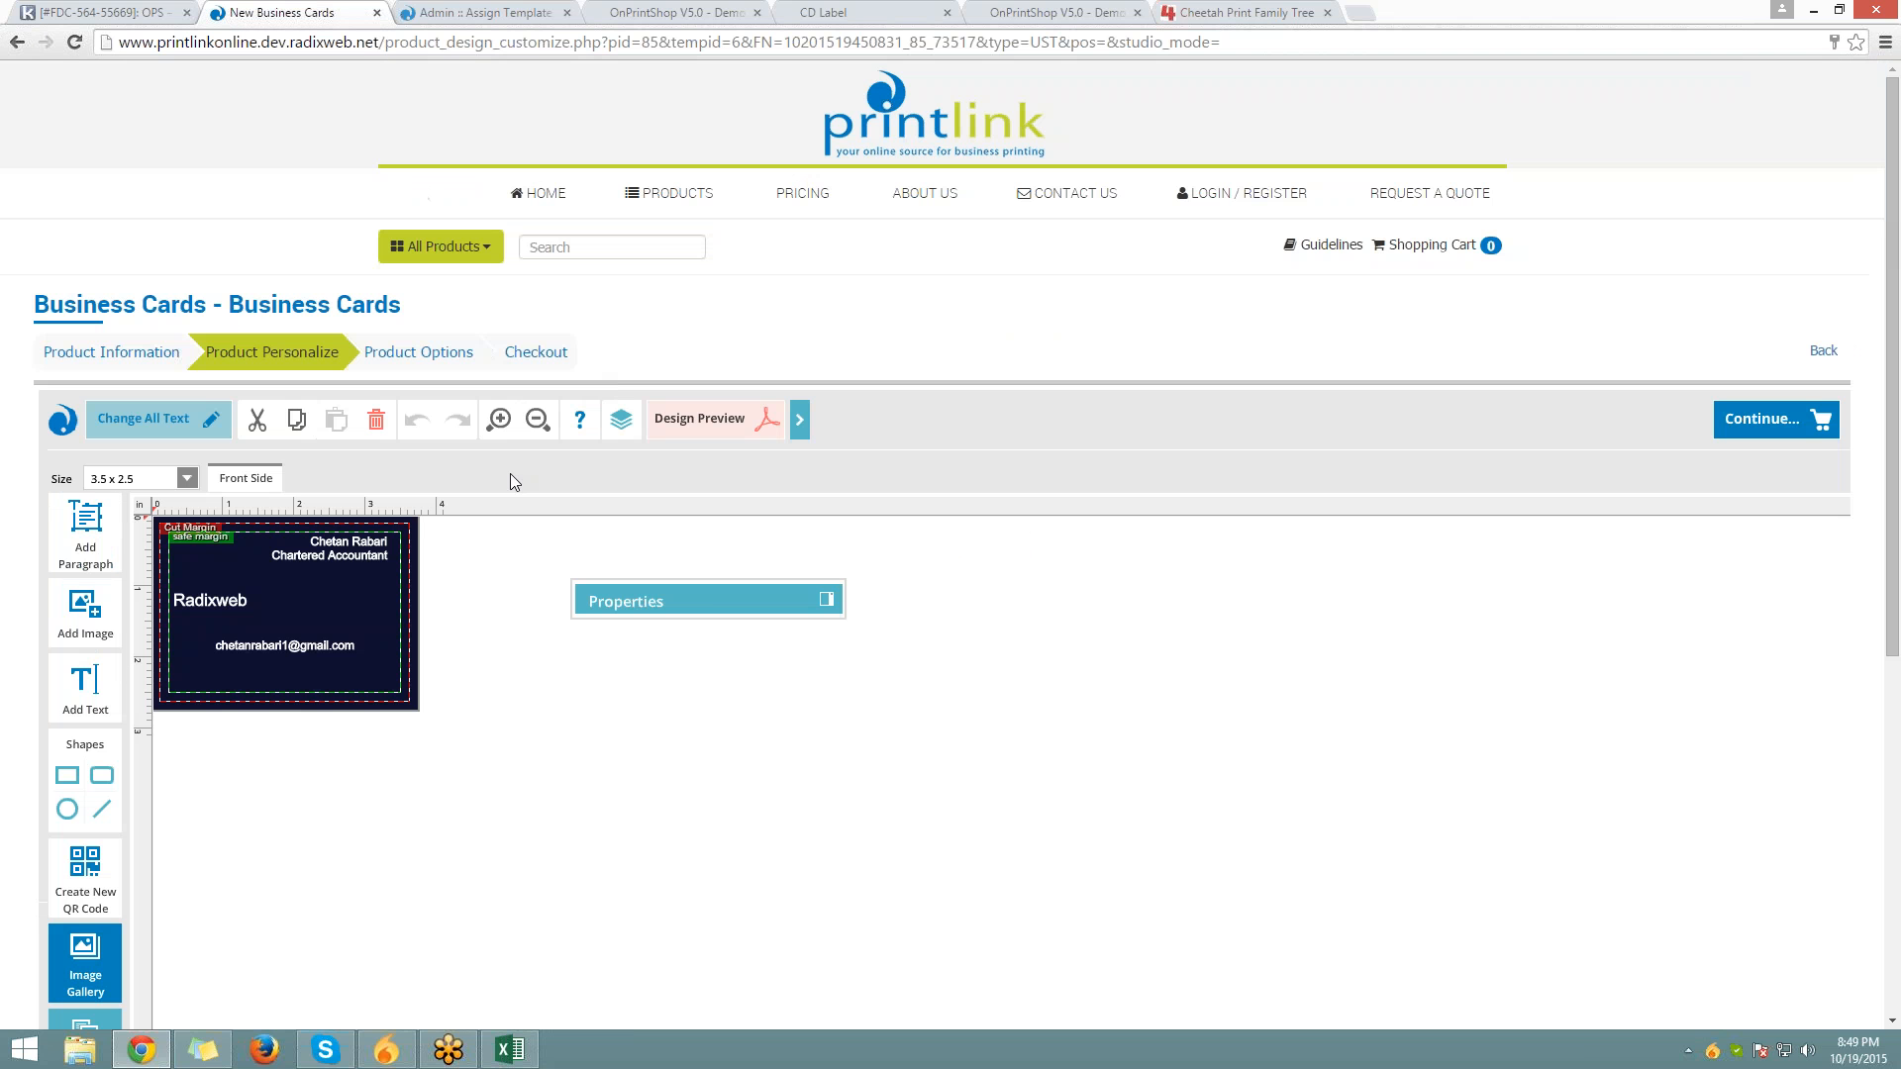
Change the Chartered Accountant text to Passion One, then to Quantico, from the limited font list
{"action": "left_click", "coordinate": [366, 574]}
{"action": "left_click", "coordinate": [374, 562]}
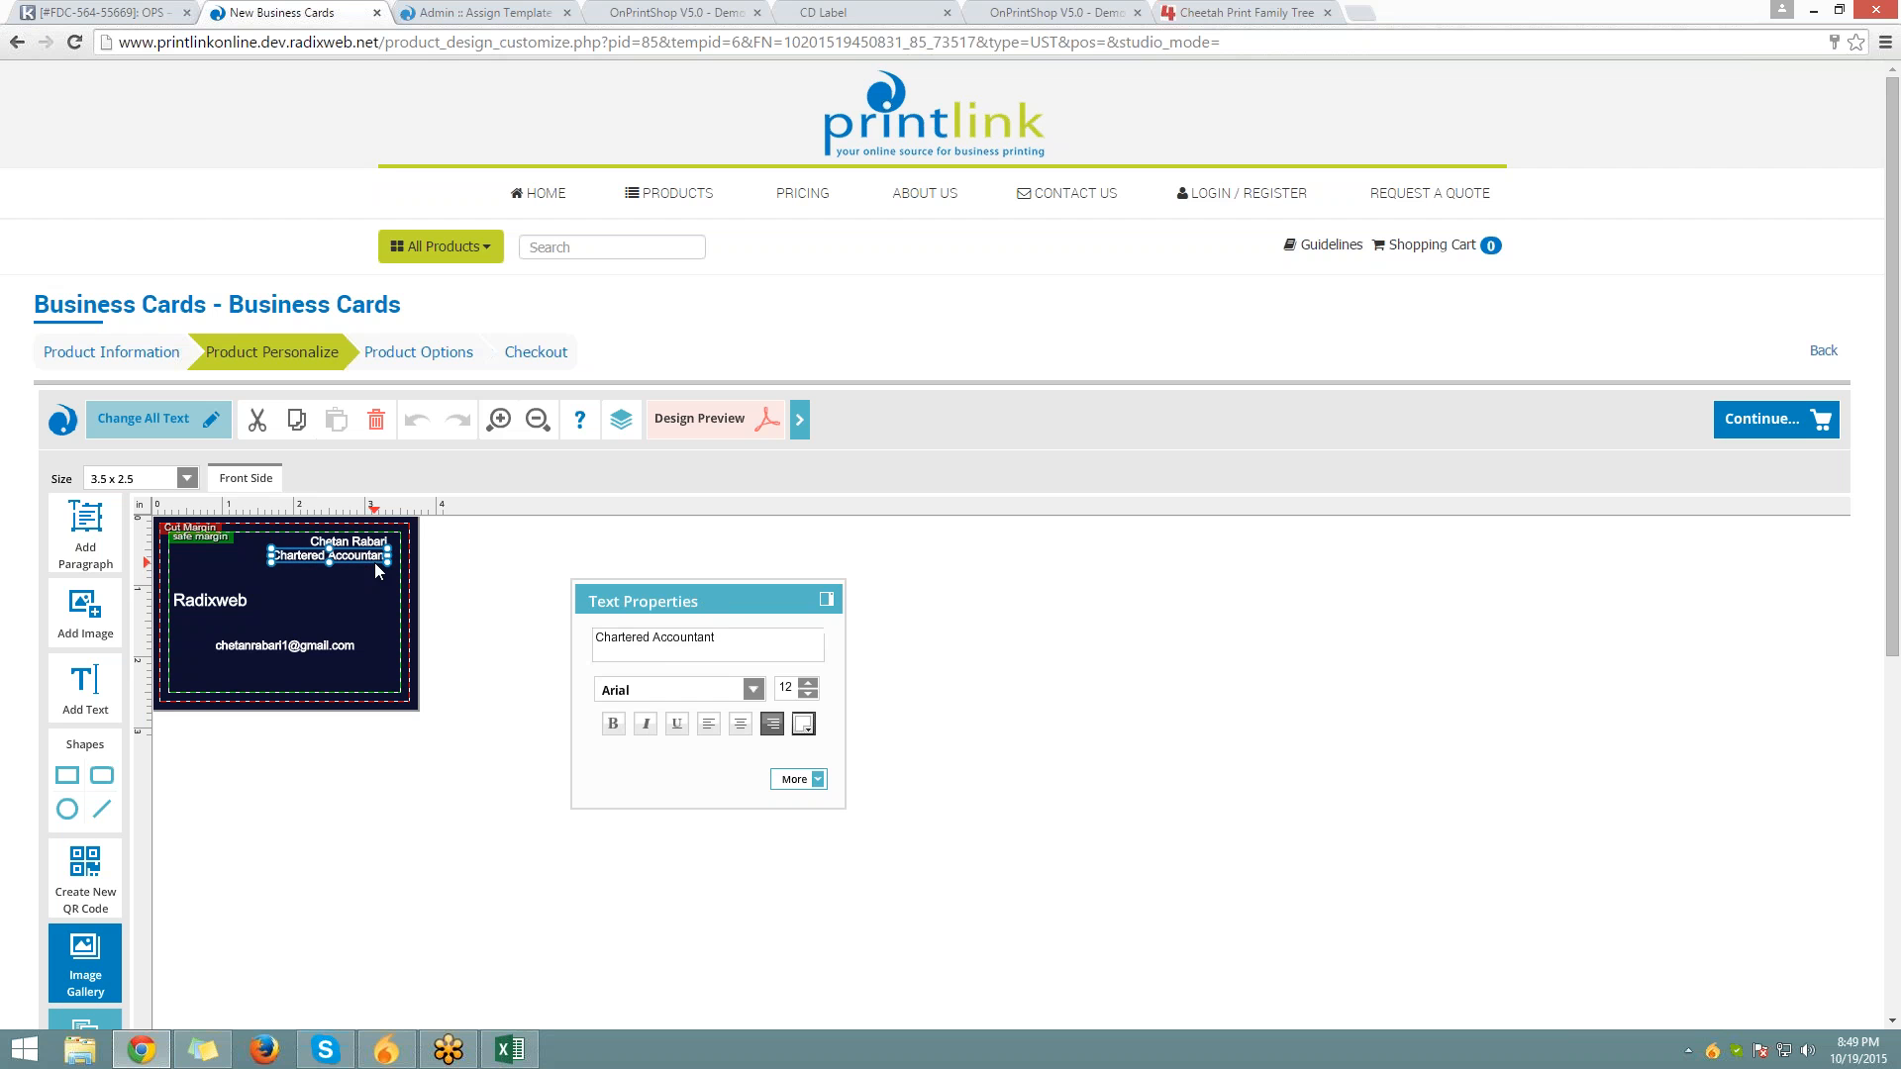
{"action": "left_click", "coordinate": [756, 690]}
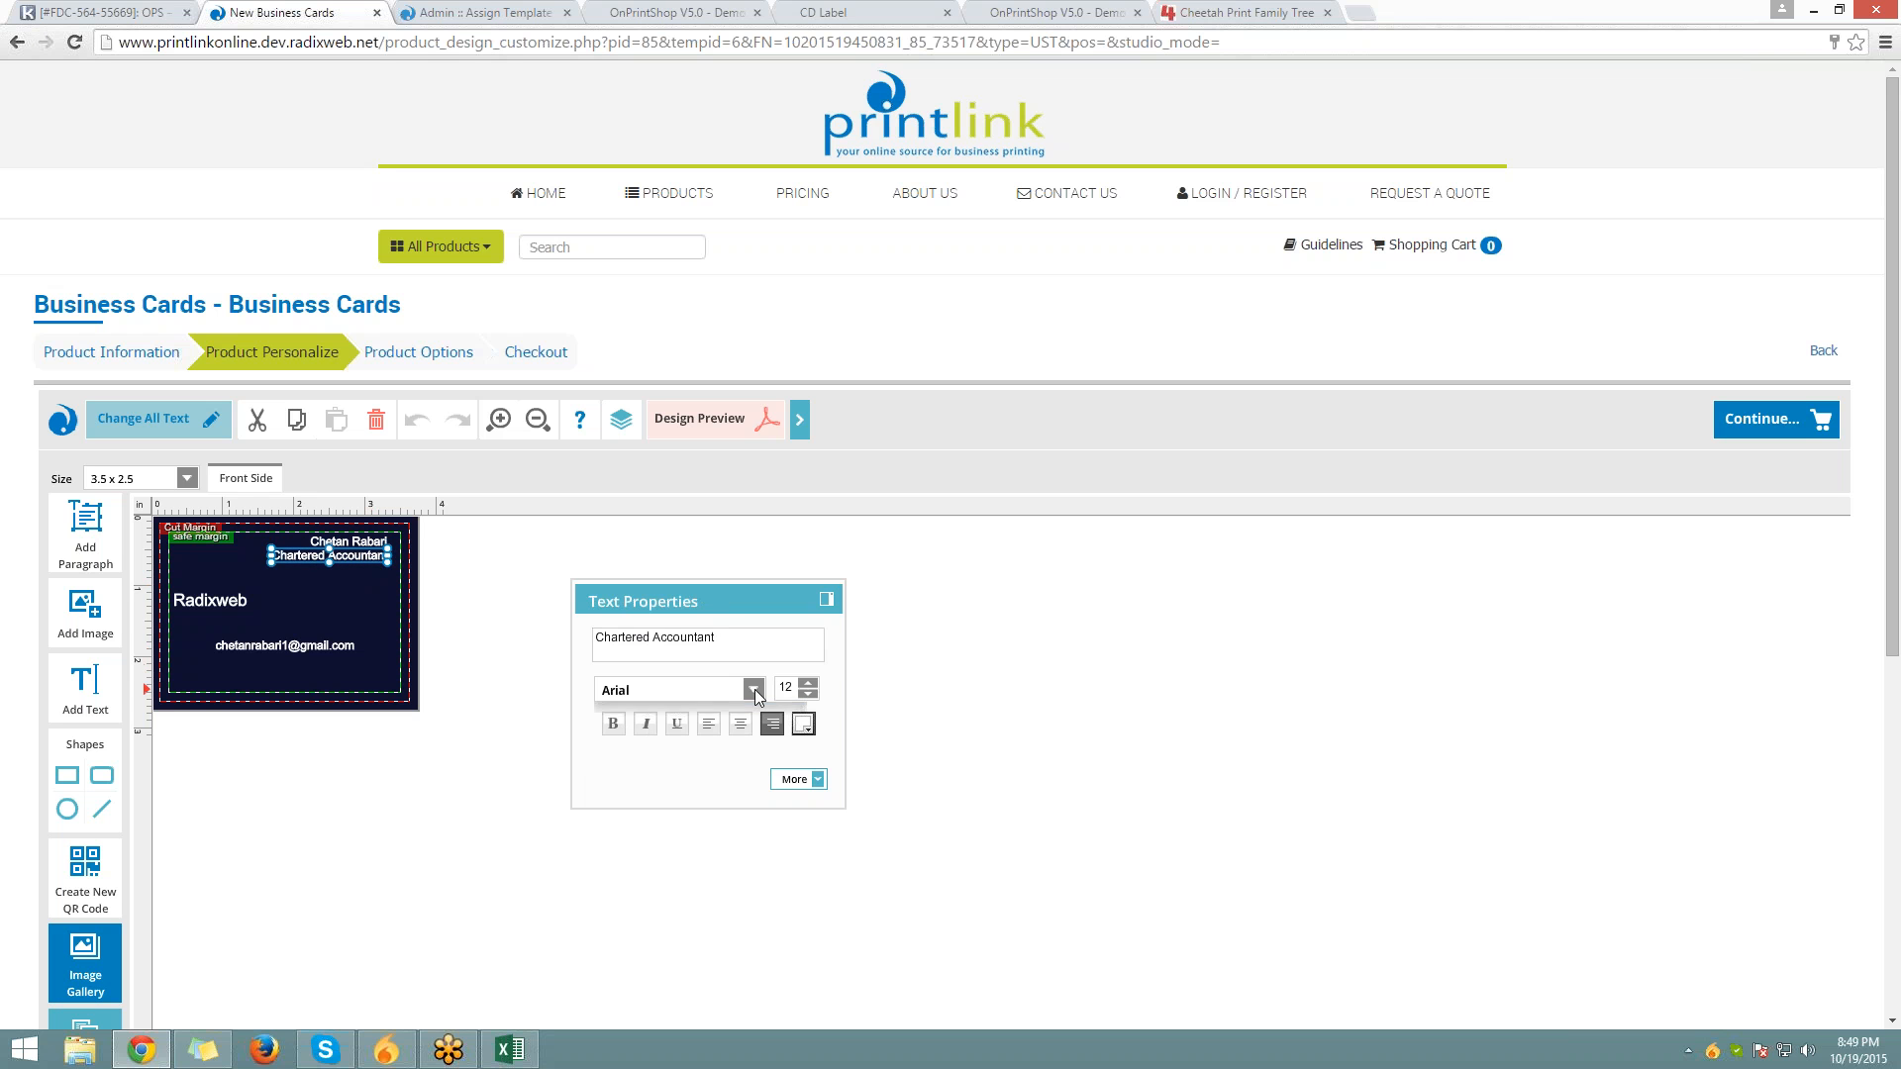
{"action": "left_click", "coordinate": [669, 758]}
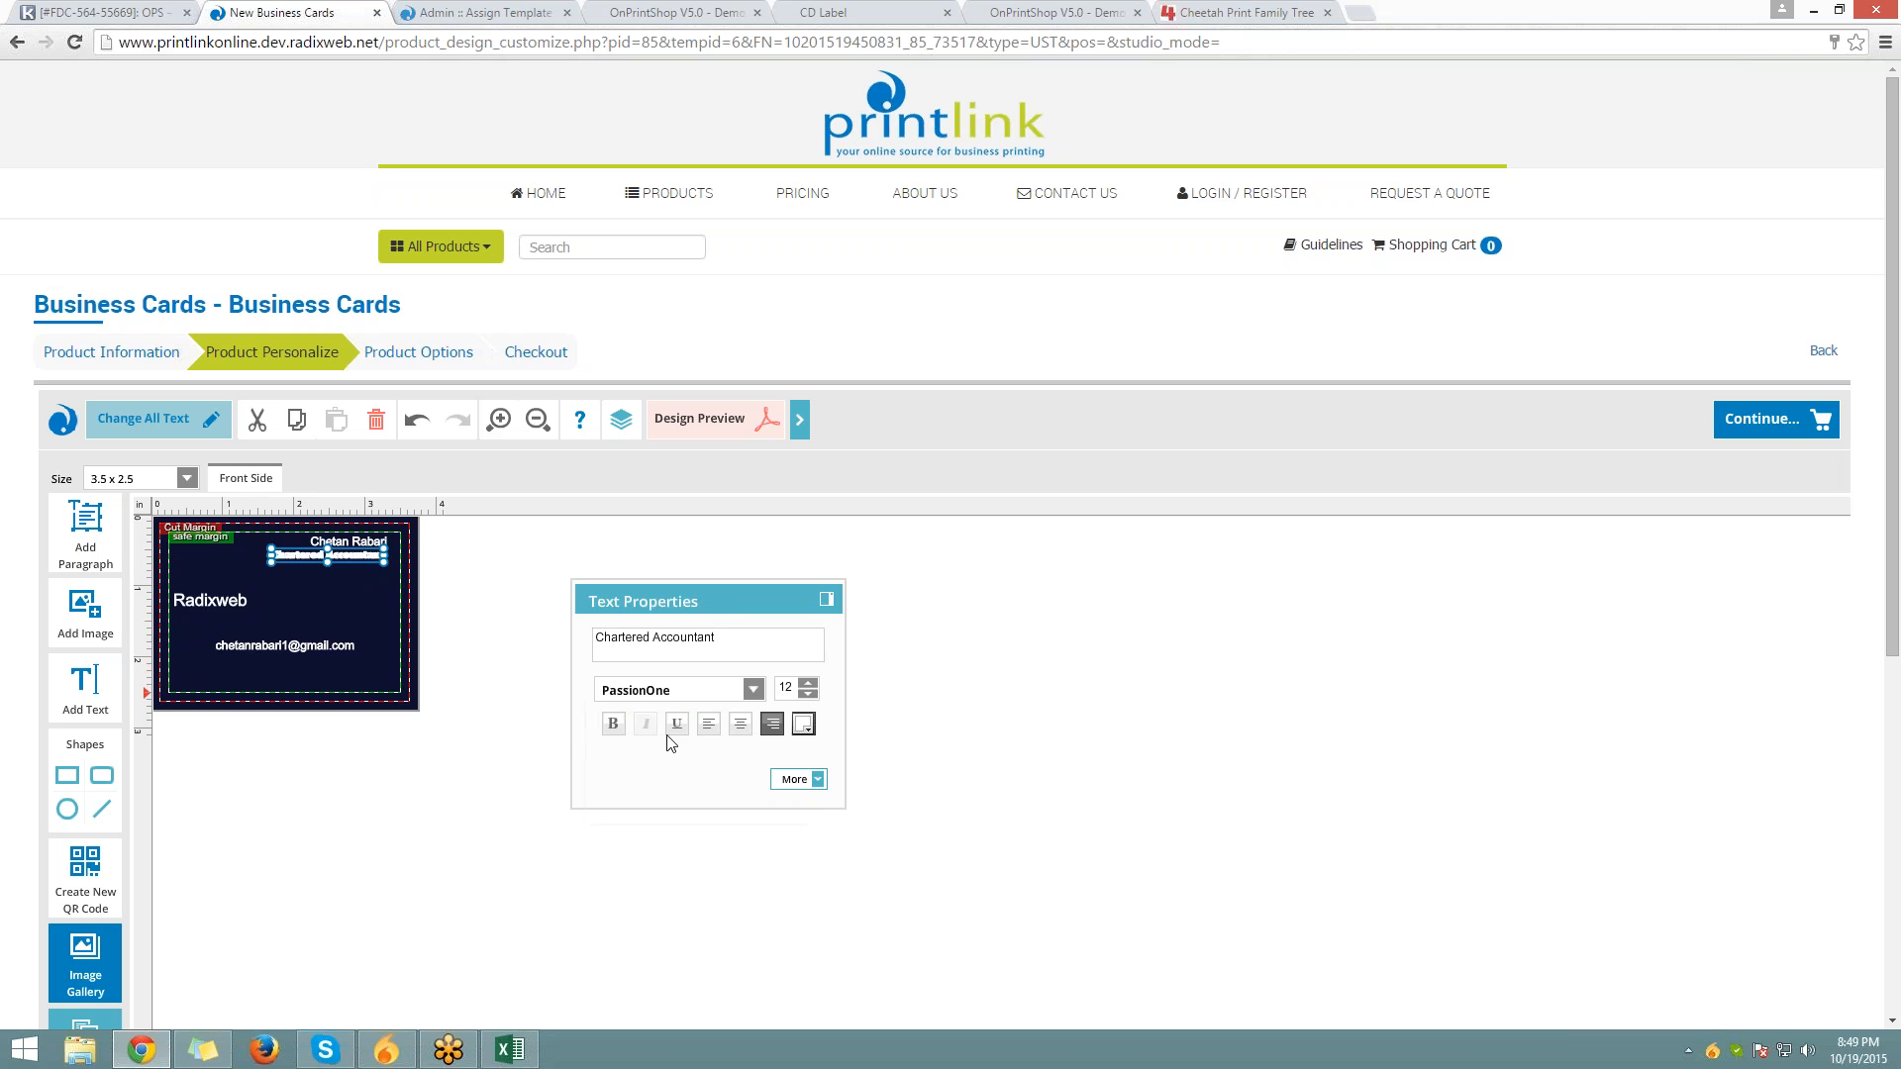
{"action": "left_click", "coordinate": [753, 689]}
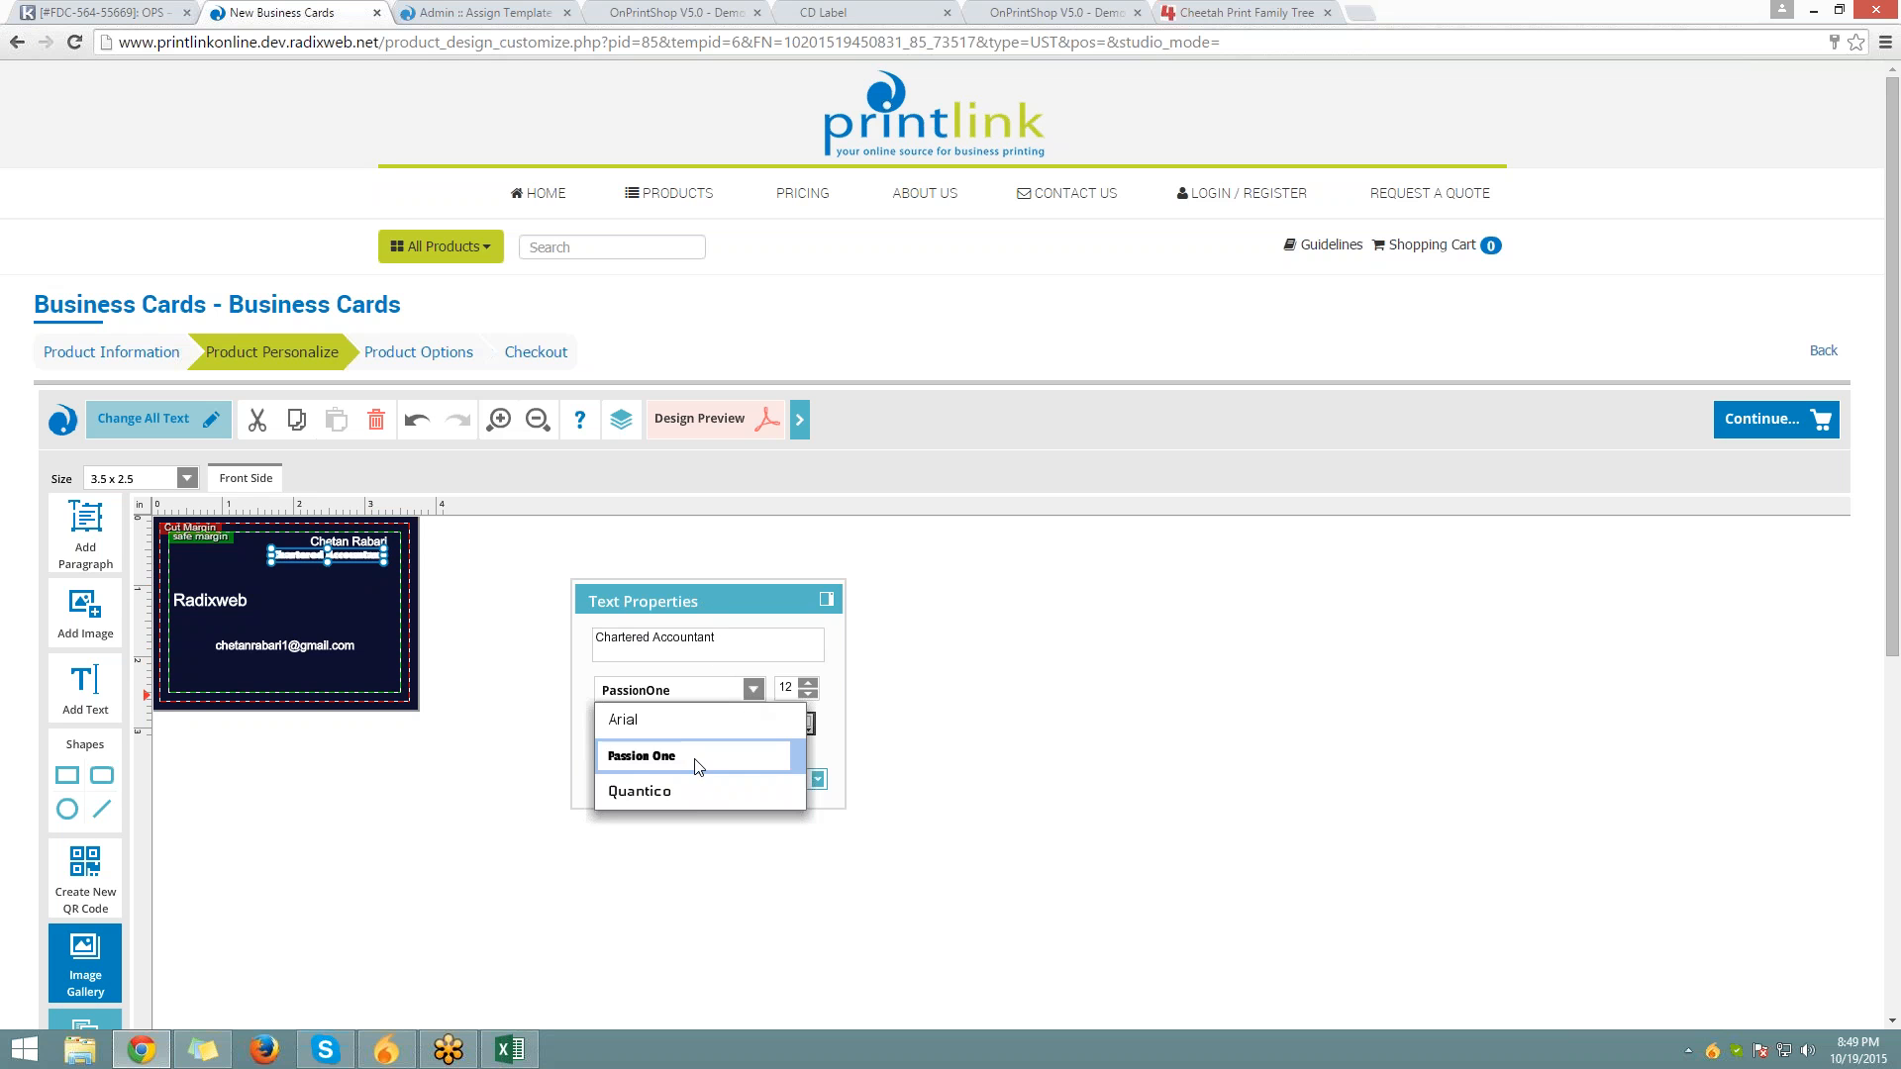
{"action": "left_click", "coordinate": [668, 793]}
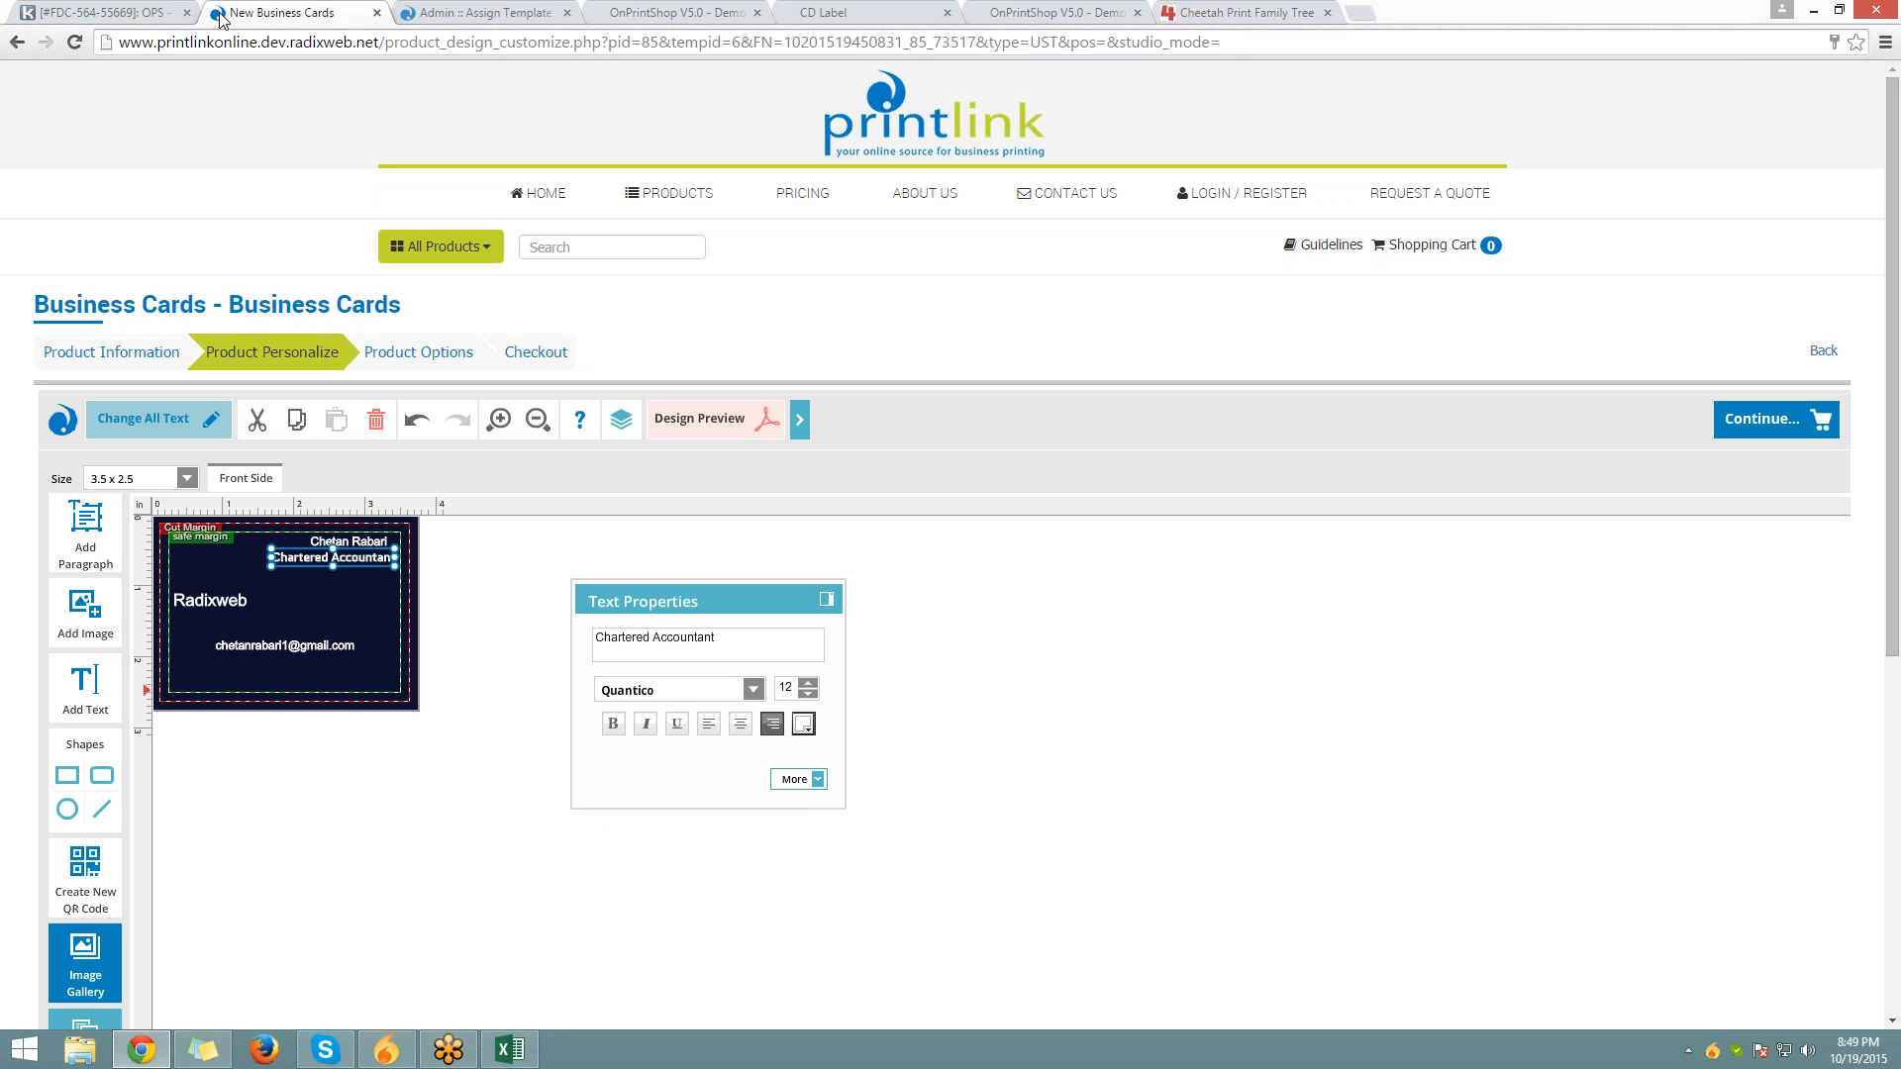
Look at the text colour choices without changing them, then return to the admin template page
{"action": "left_click", "coordinate": [804, 730]}
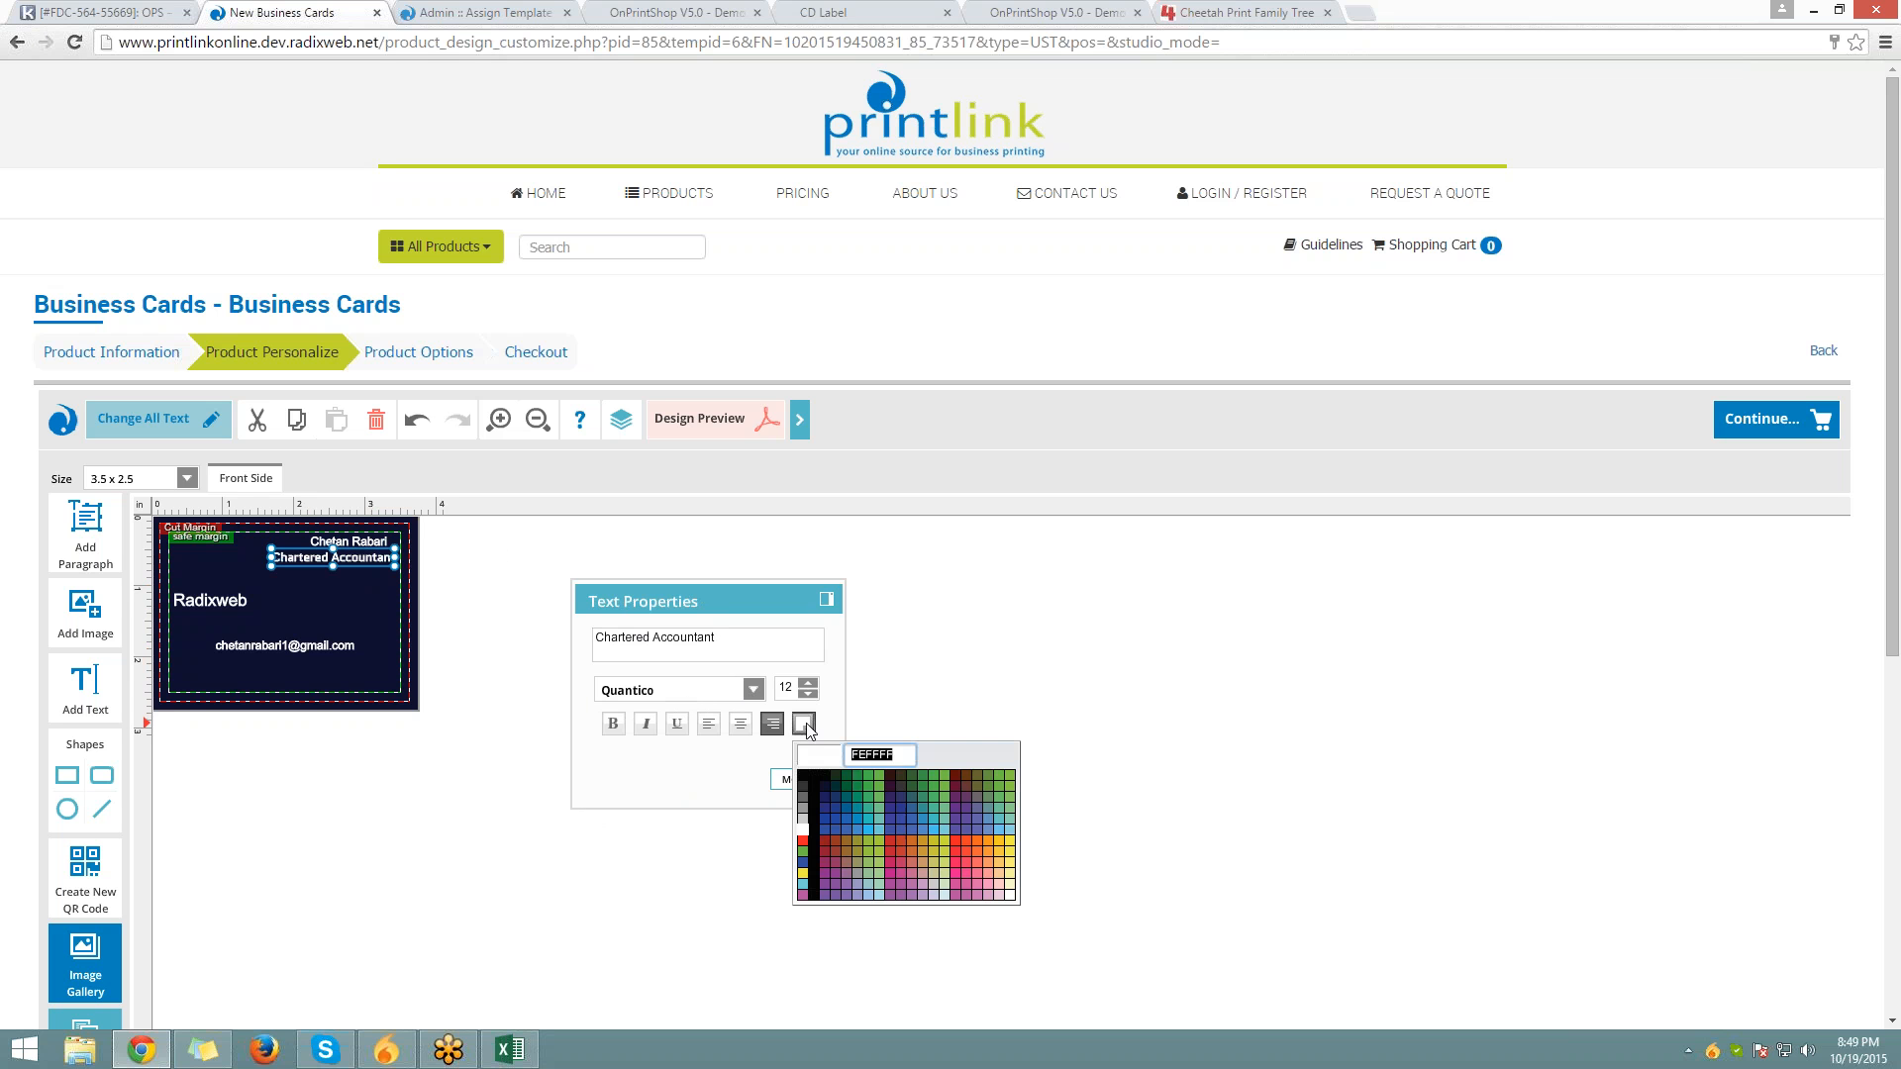
{"action": "left_click", "coordinate": [857, 670]}
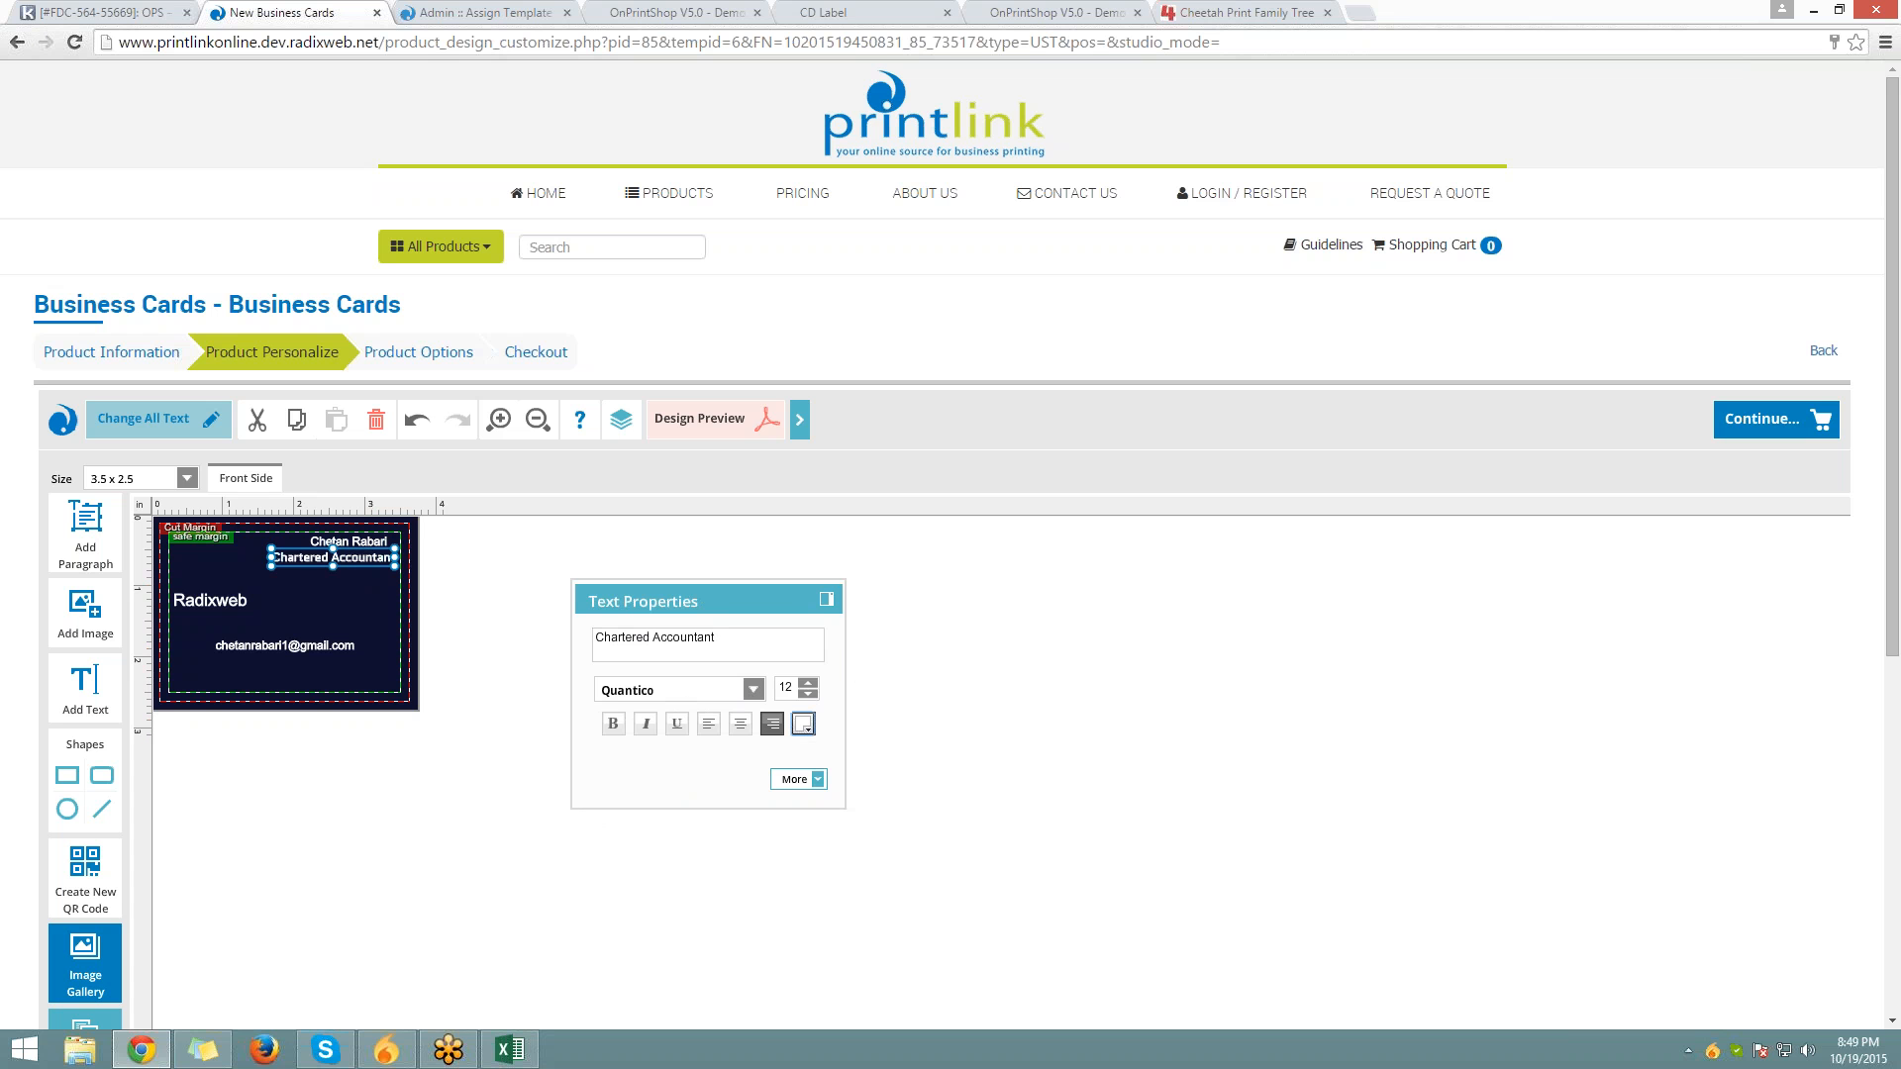
{"action": "left_click", "coordinate": [429, 11]}
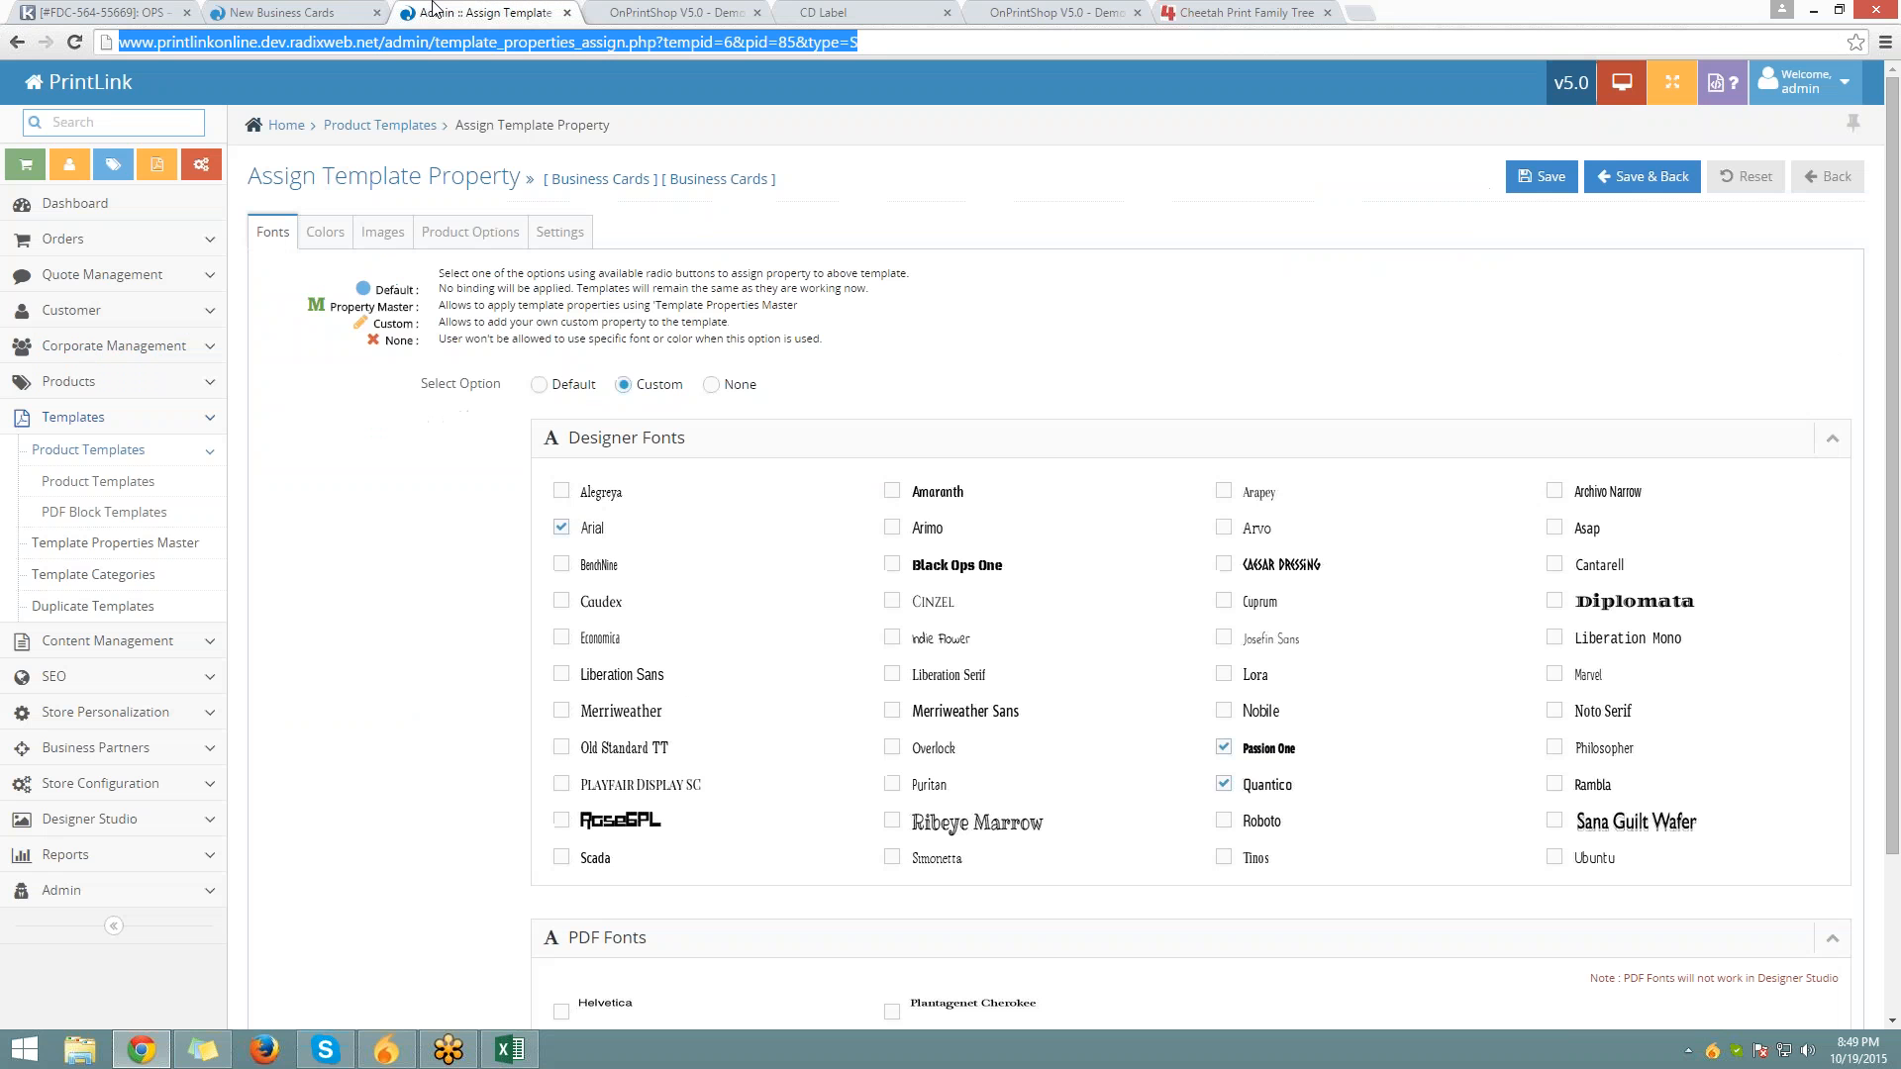
Set the template's Paper Type product option to 410 GSM, then go back to the designer
{"action": "left_click", "coordinate": [342, 234]}
{"action": "left_click", "coordinate": [383, 233]}
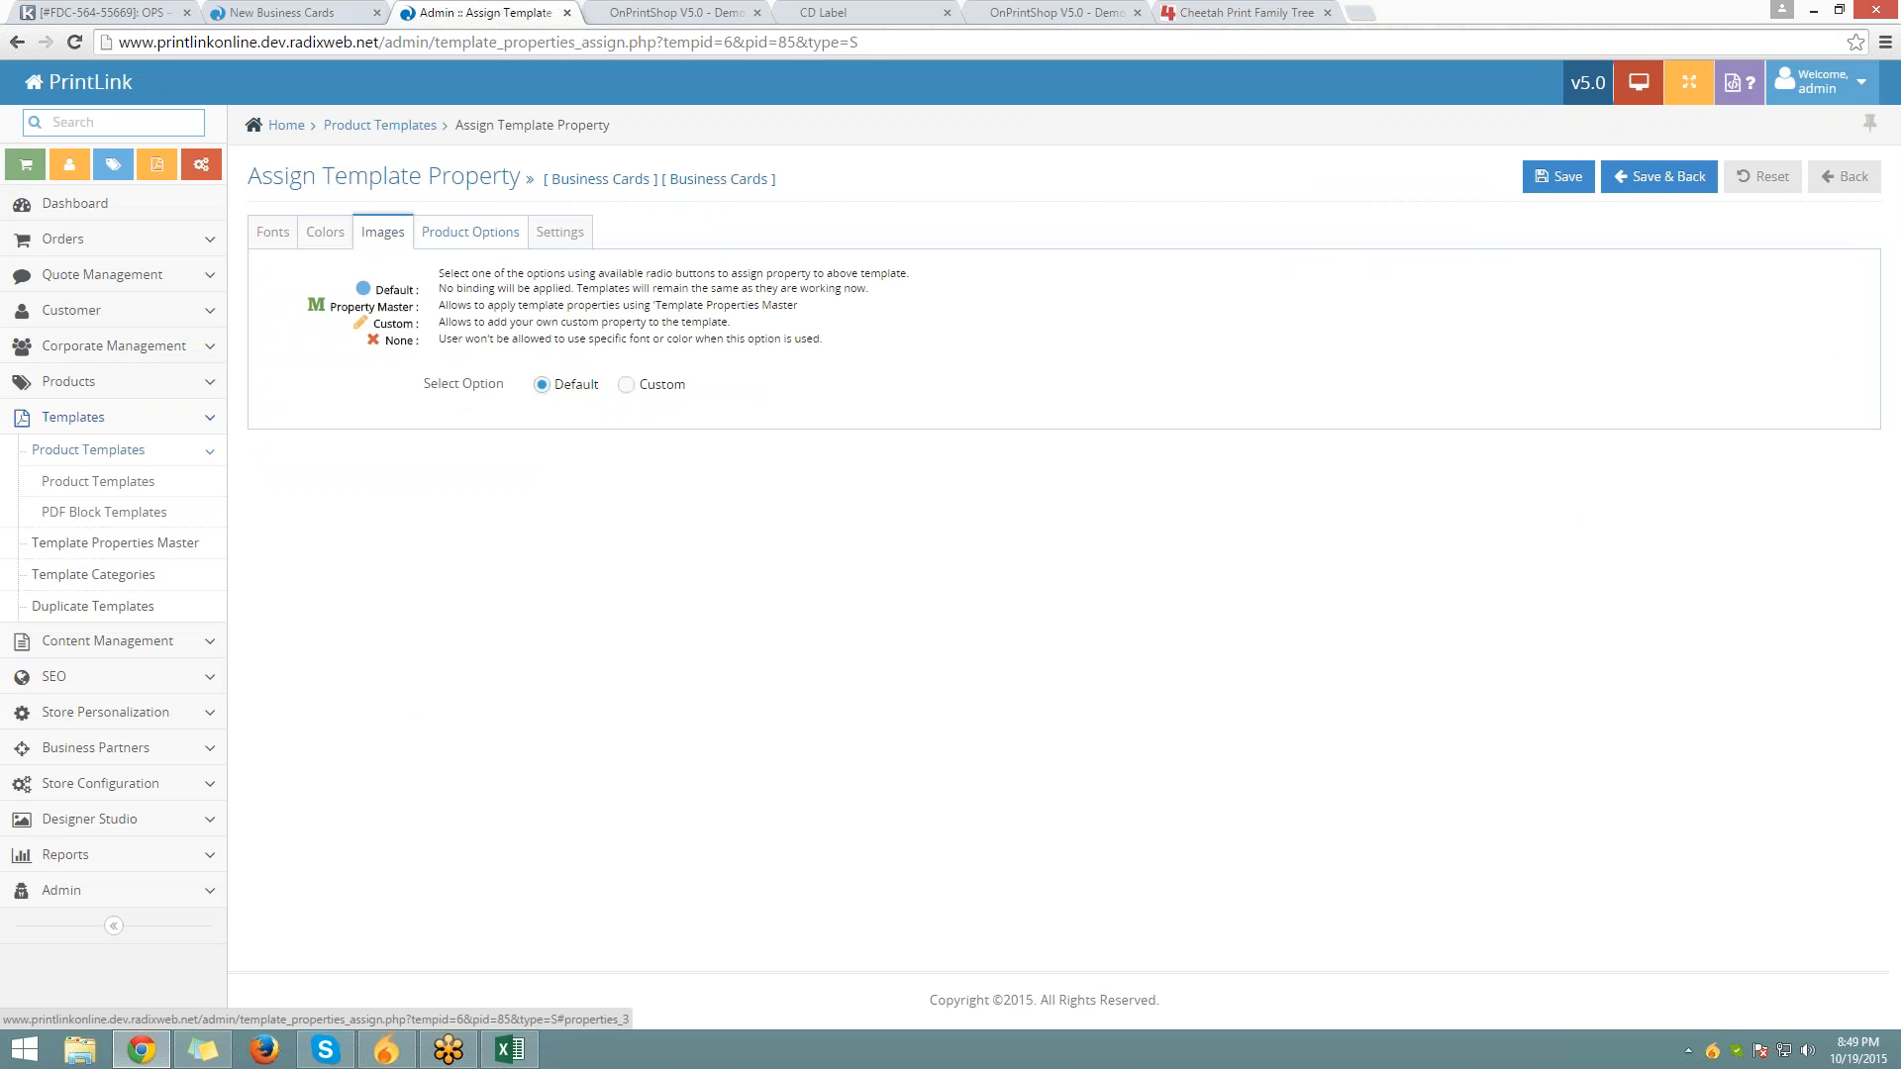
{"action": "left_click", "coordinate": [471, 233]}
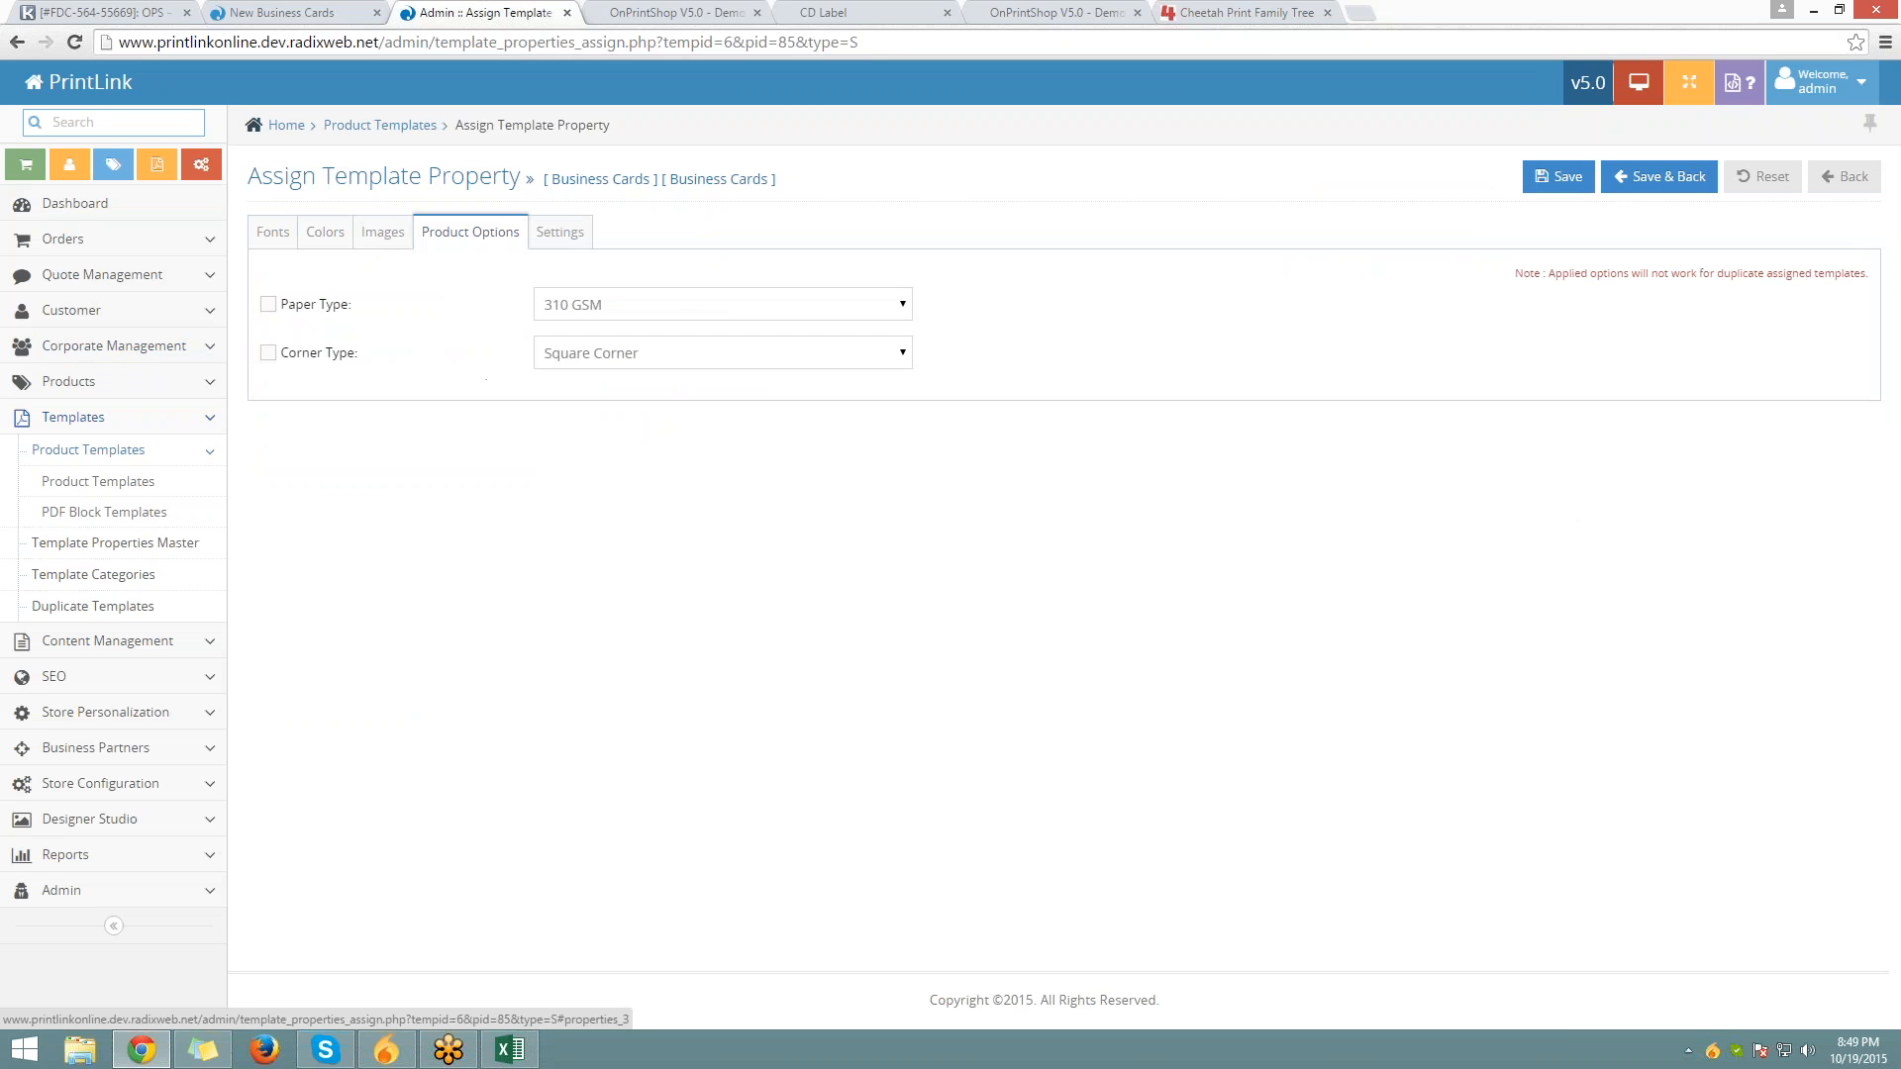
{"action": "left_click", "coordinate": [550, 307]}
{"action": "left_click", "coordinate": [575, 354]}
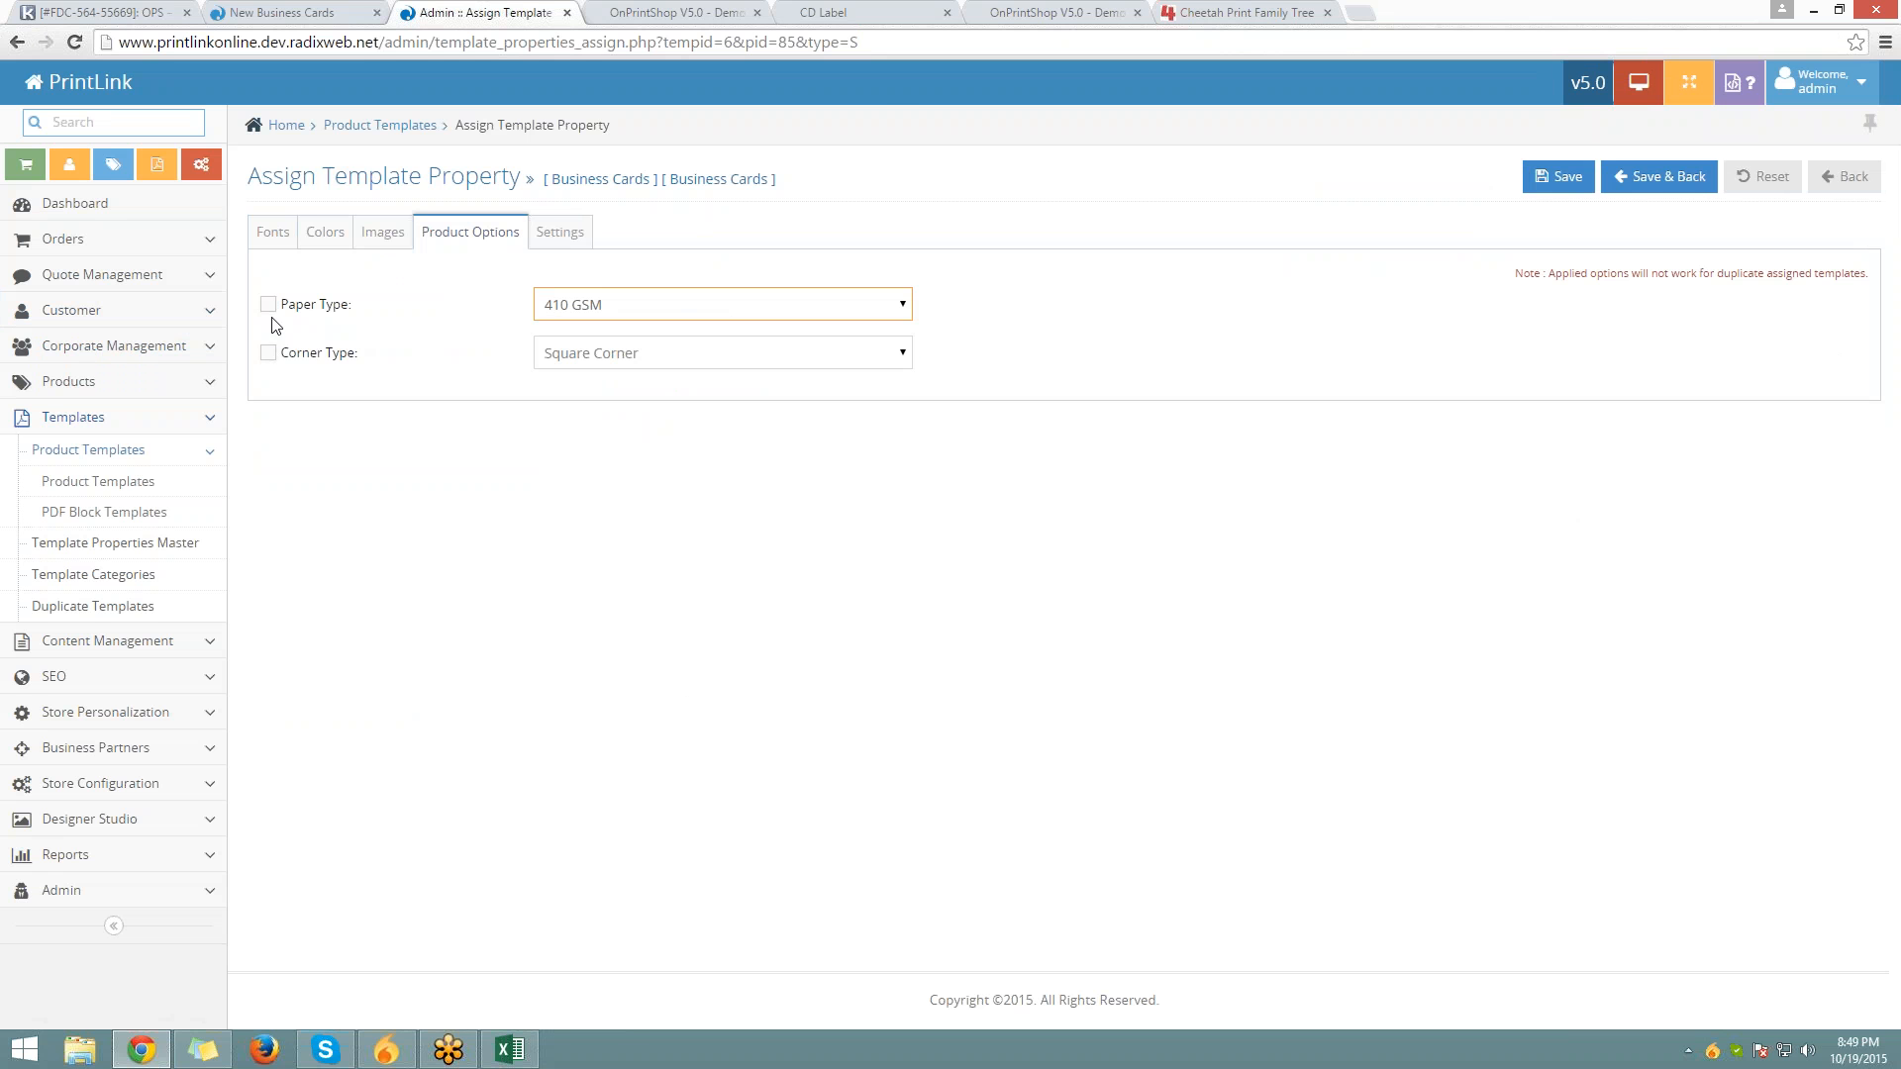
{"action": "left_click", "coordinate": [364, 17]}
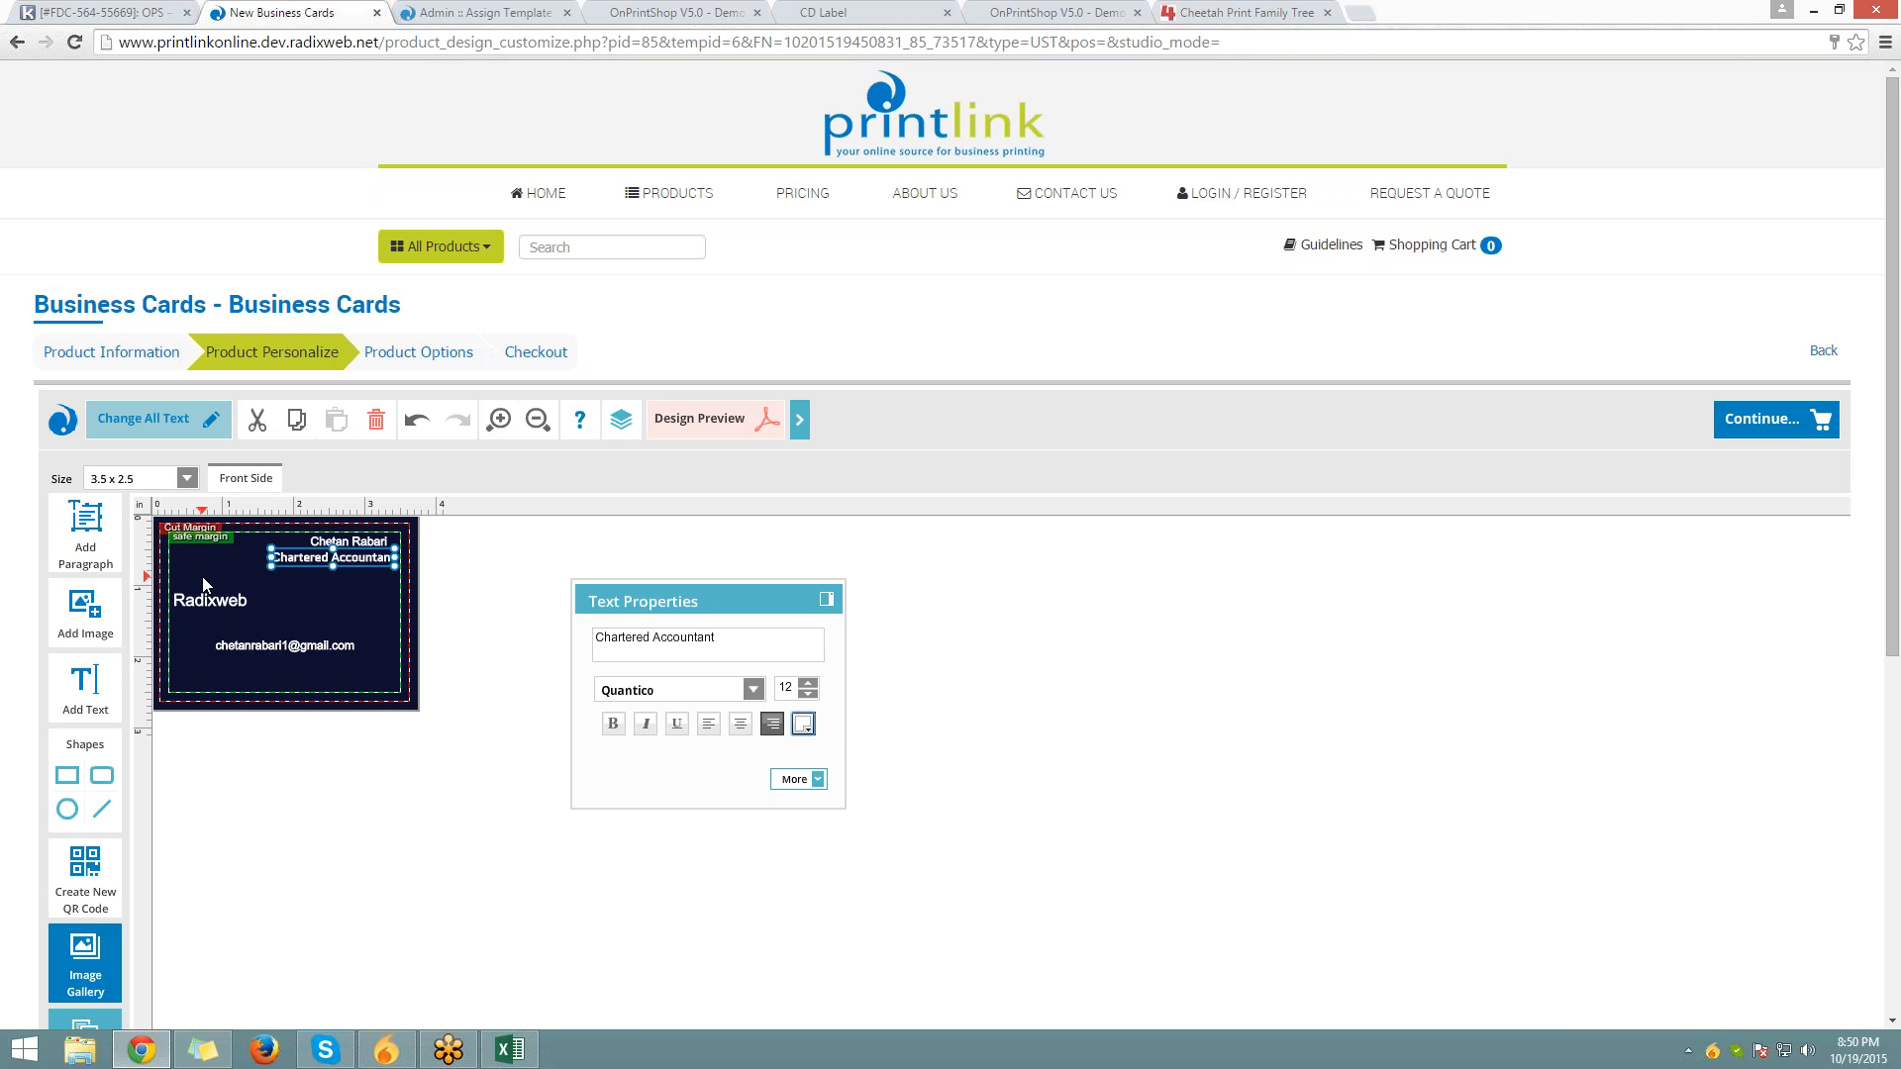
Tick Paper Type in the Business Cards template's Product Options and save, then return to the designer
{"action": "left_click", "coordinate": [445, 12]}
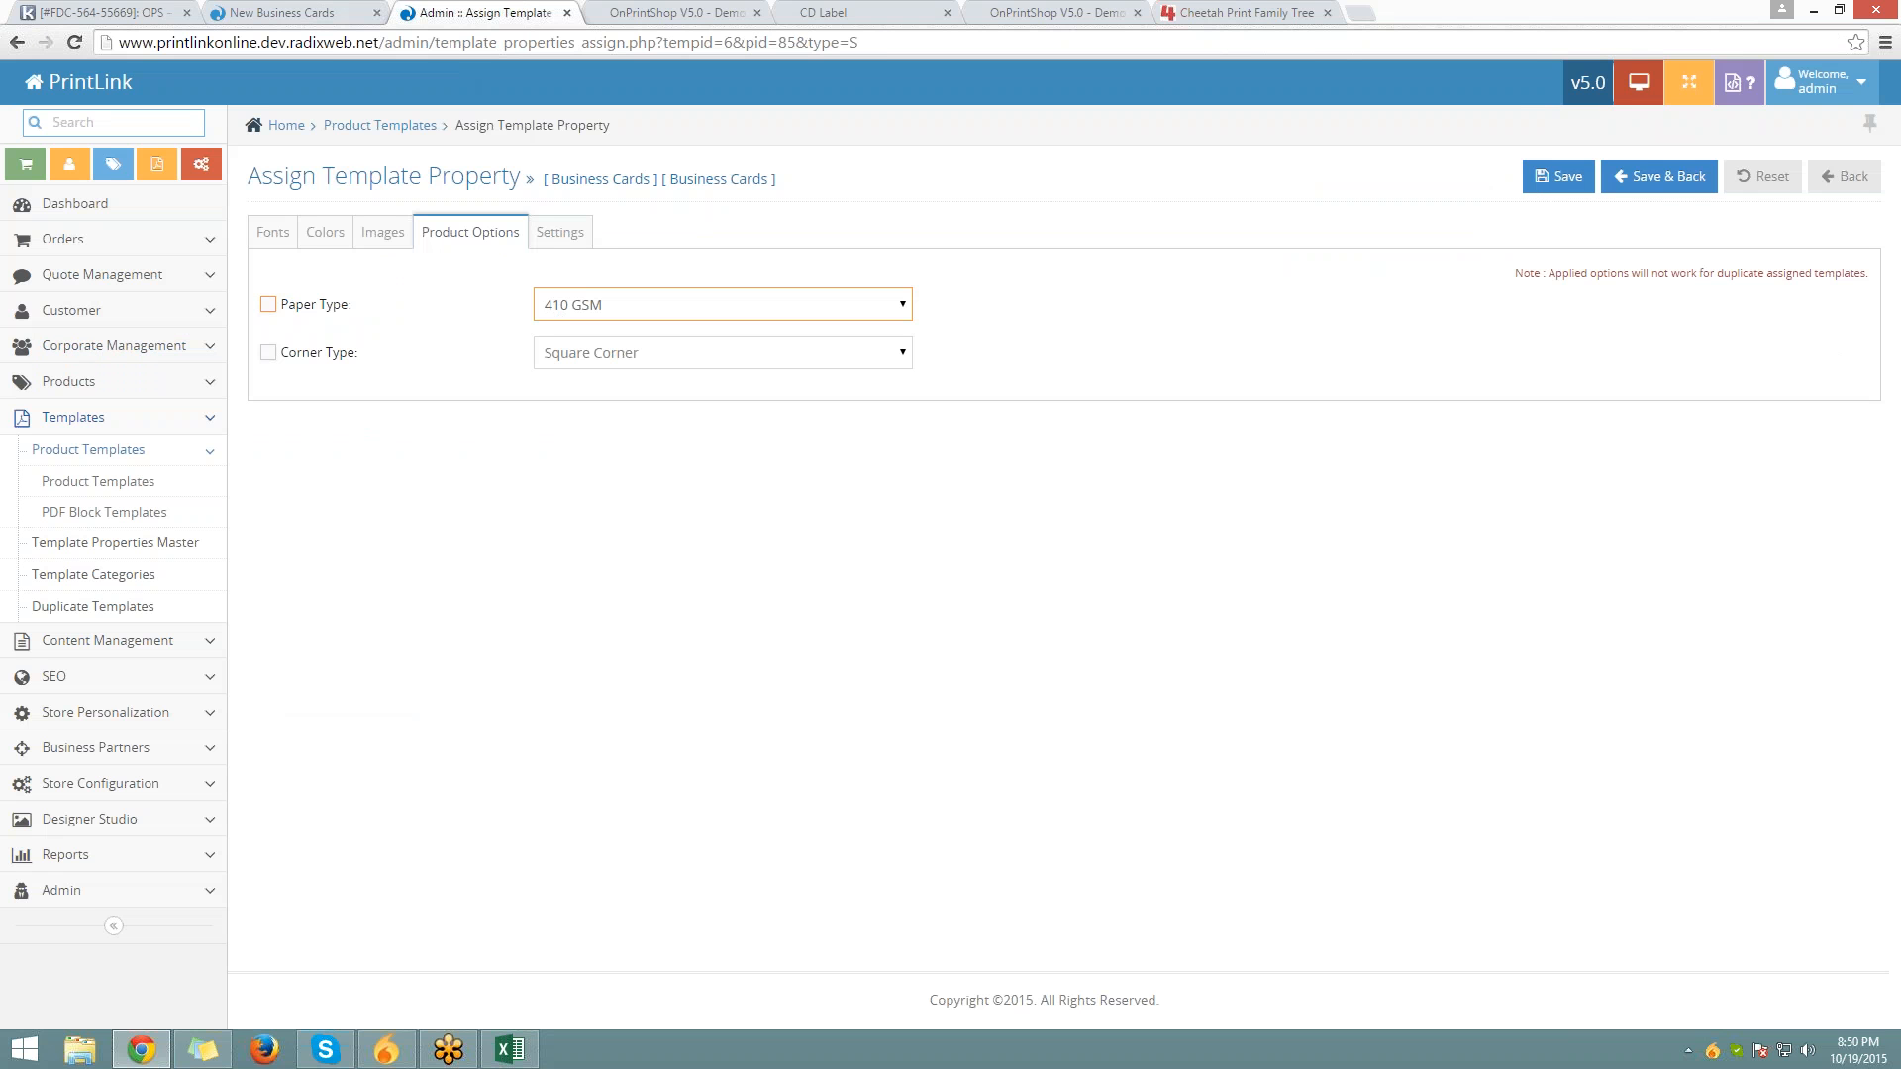
{"action": "left_click", "coordinate": [269, 304]}
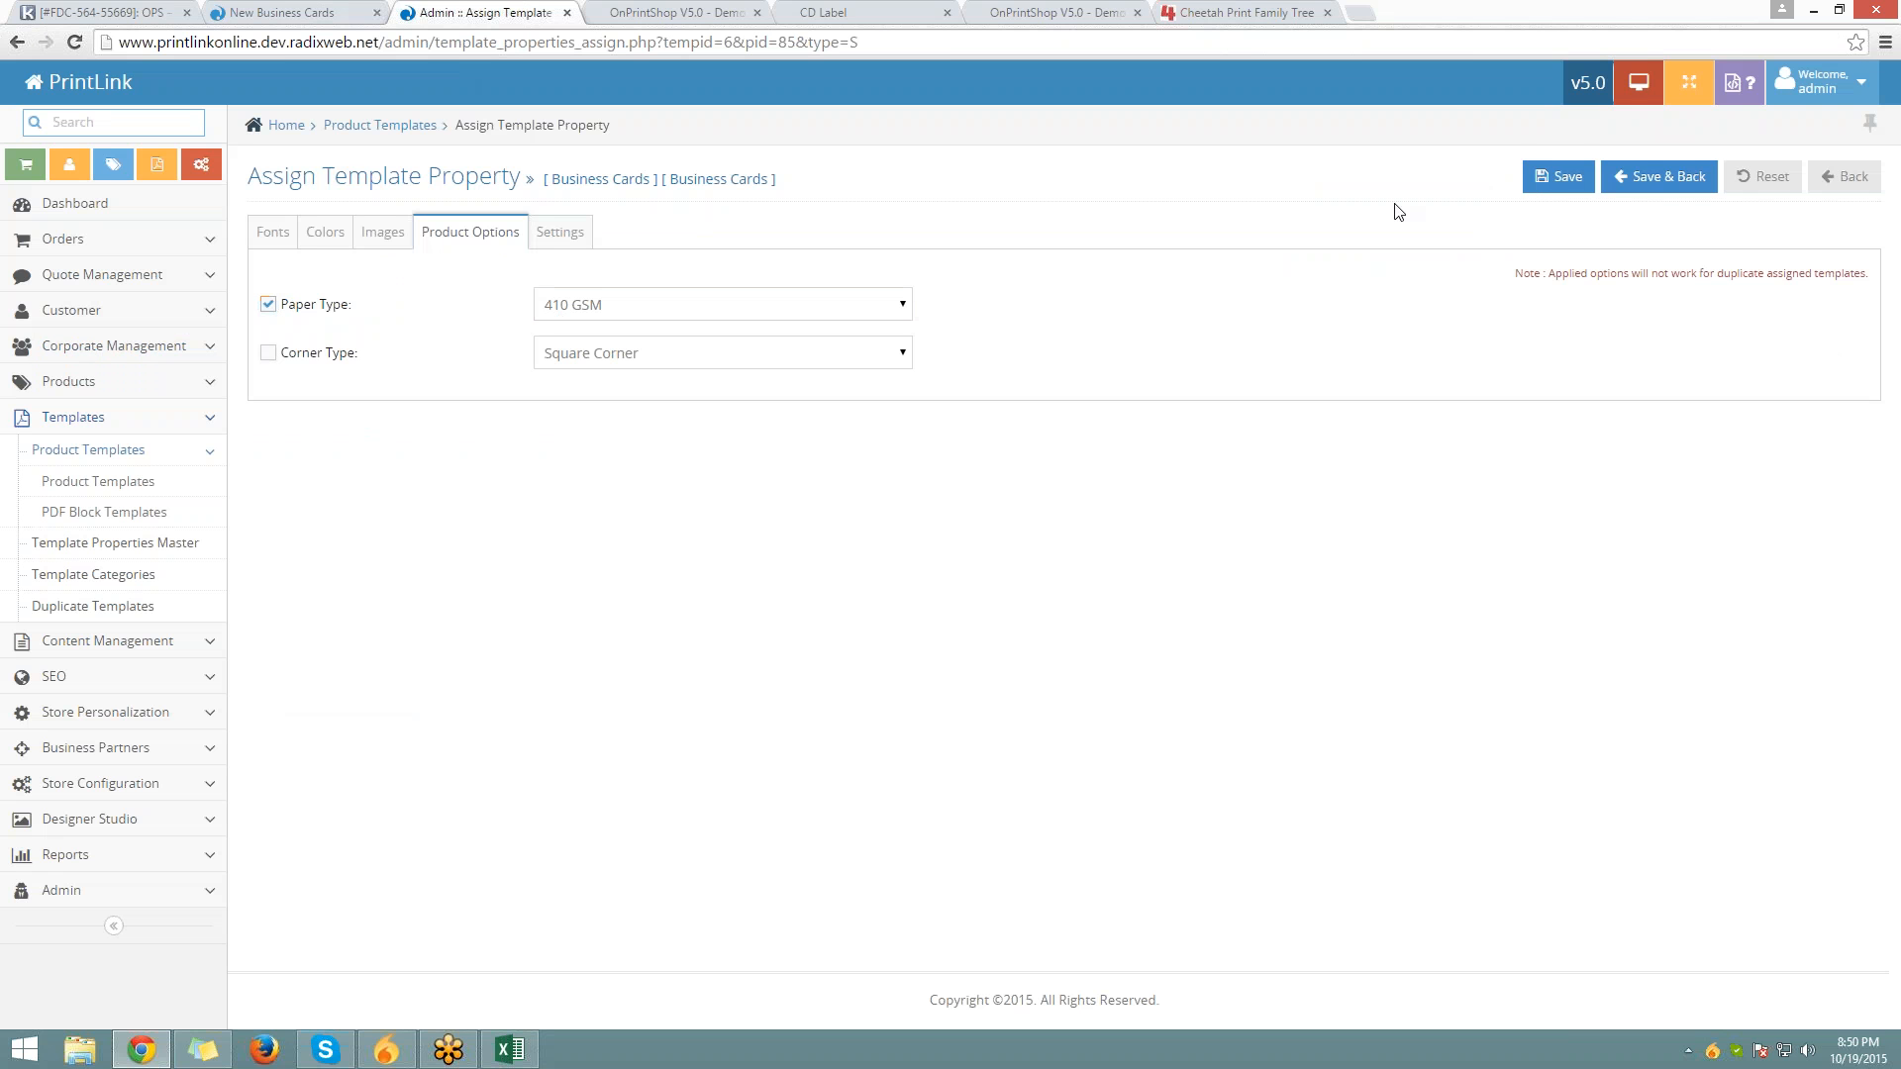
{"action": "left_click", "coordinate": [1559, 177]}
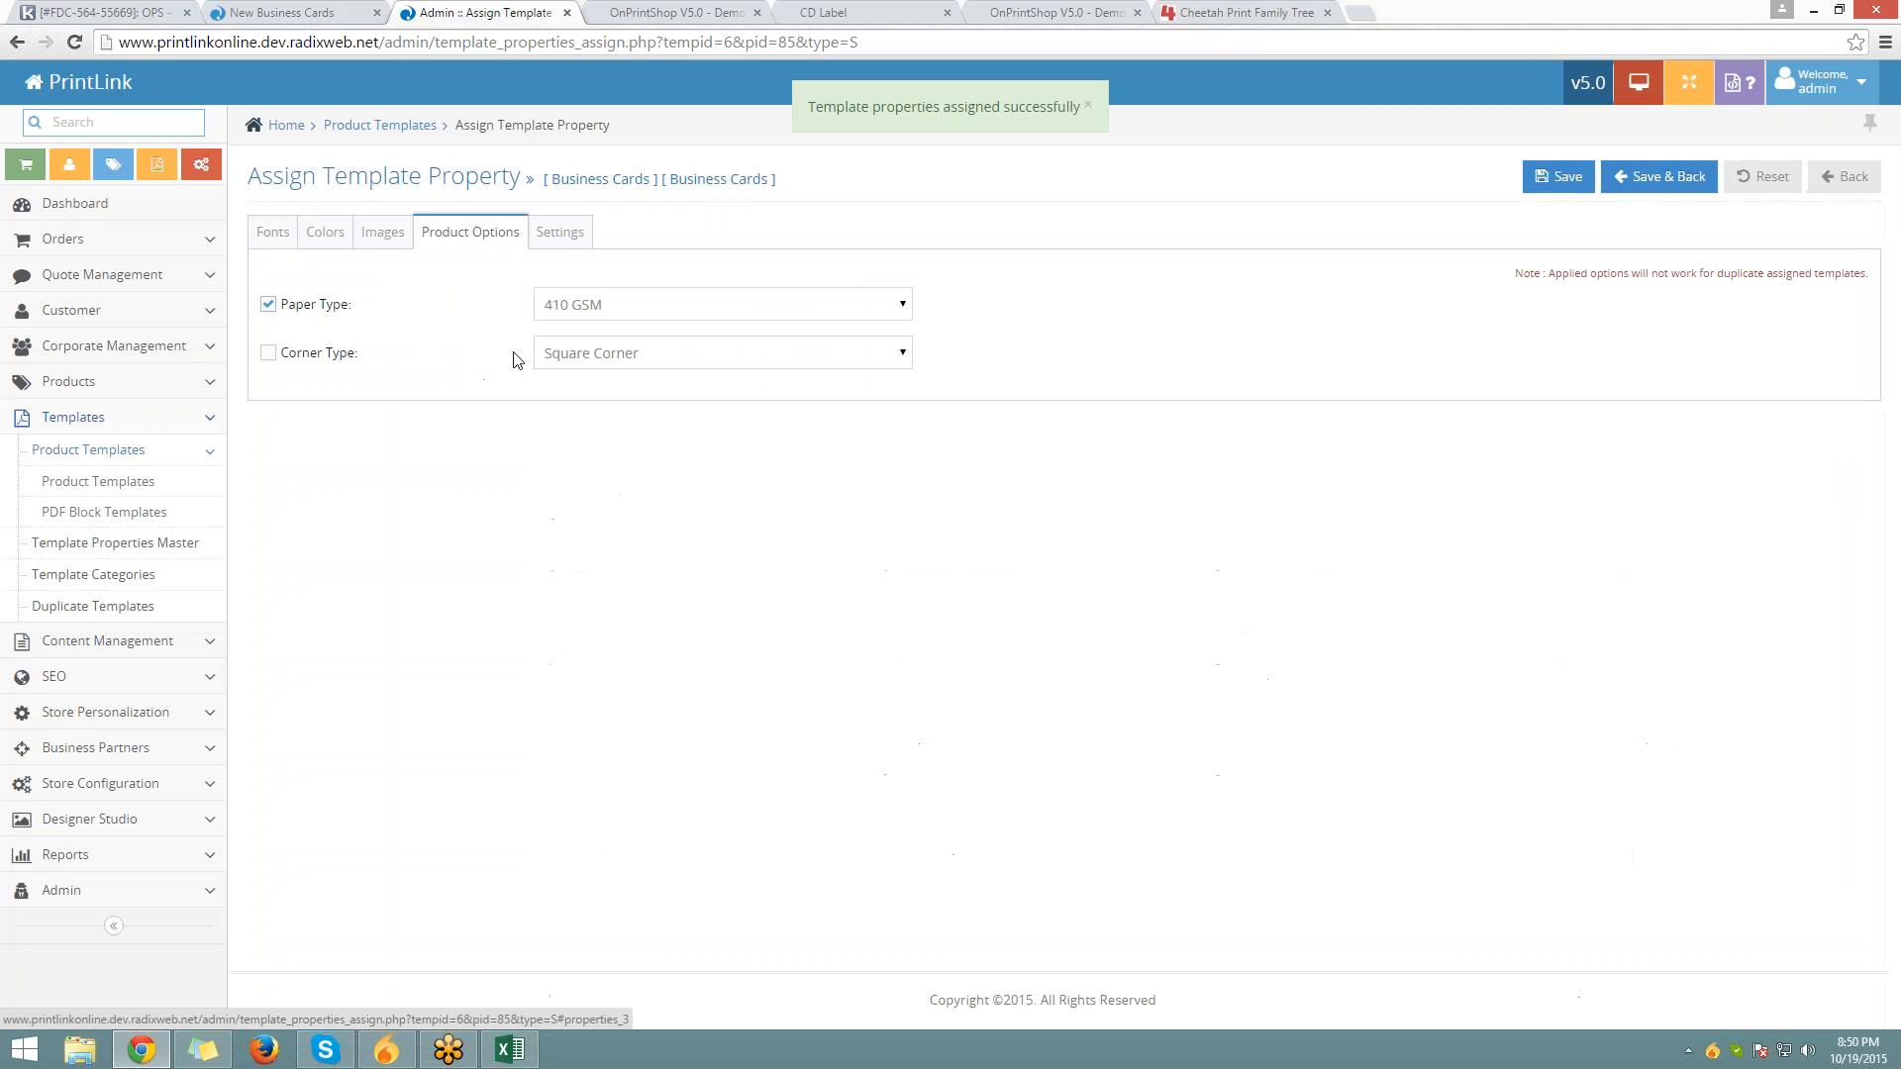
{"action": "left_click", "coordinate": [332, 10]}
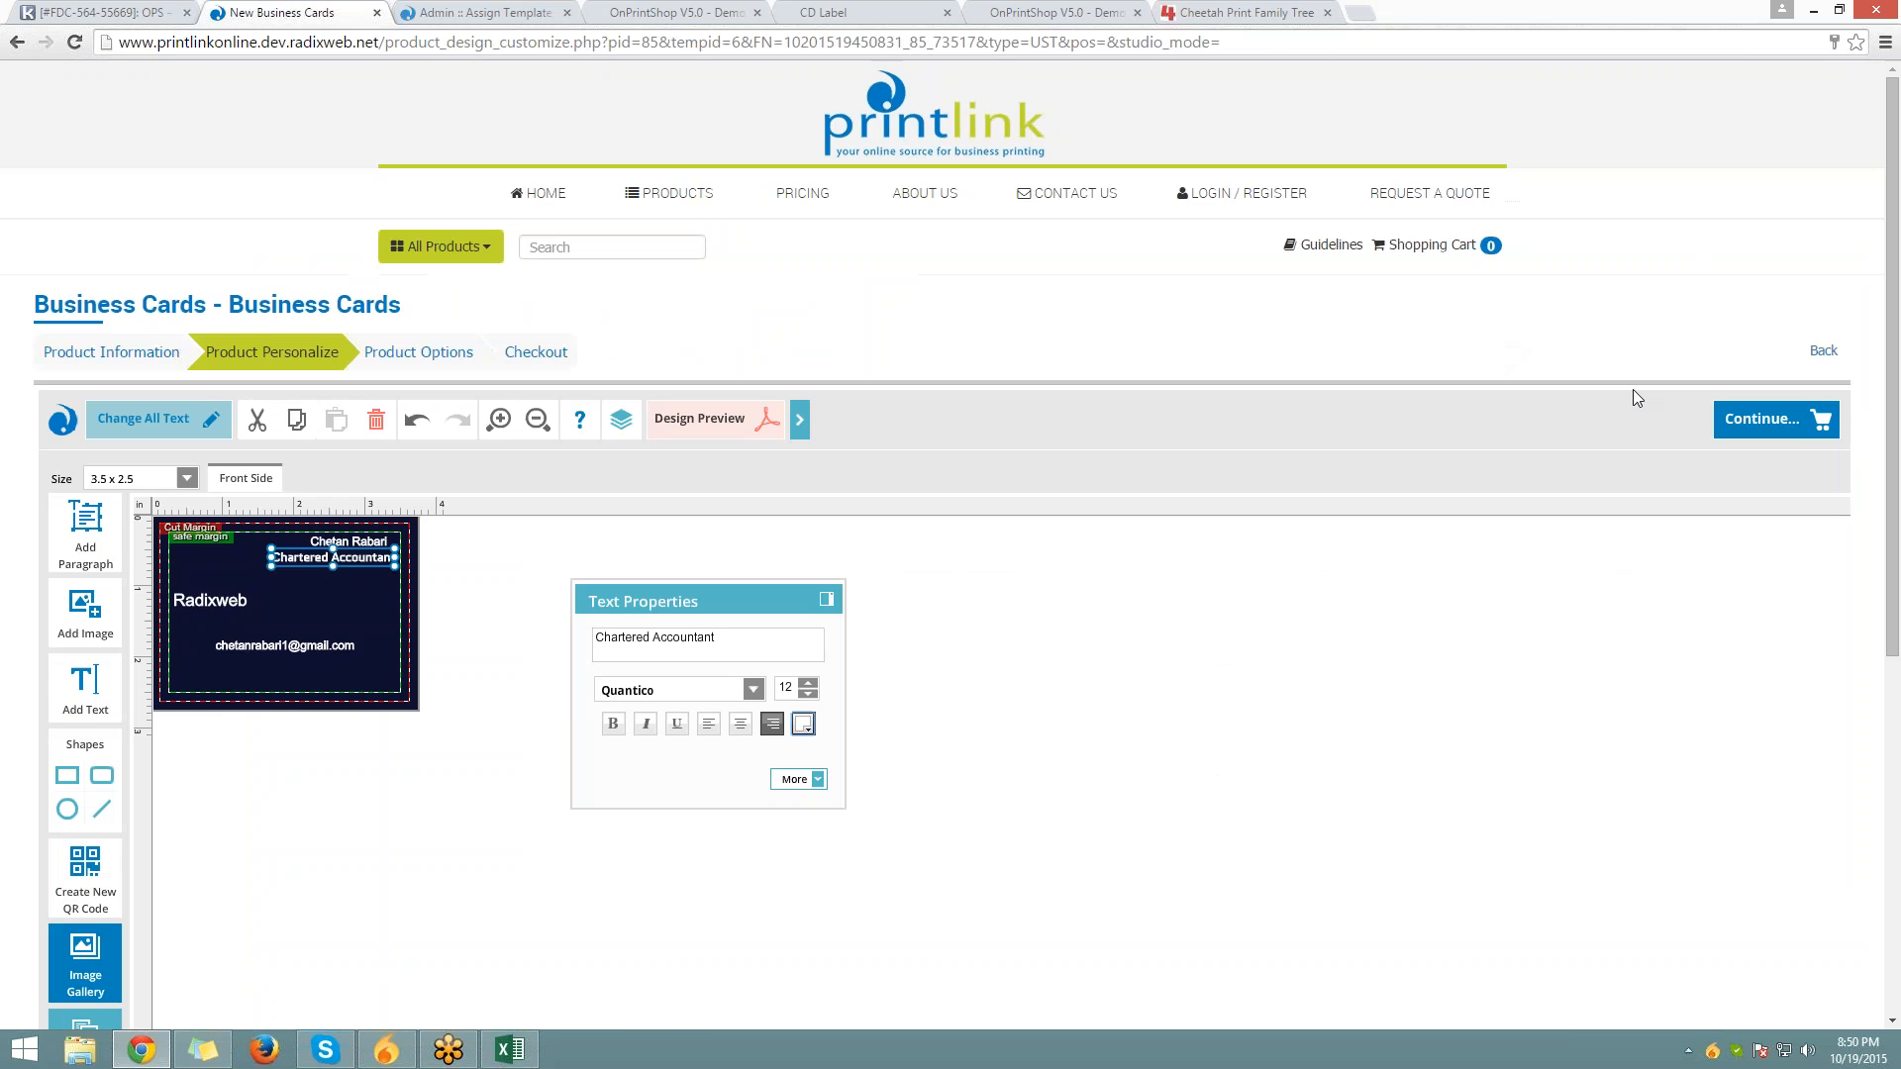
Continue the card order, confirm the design name, and look at the Paper Type choices
{"action": "left_click", "coordinate": [1764, 421]}
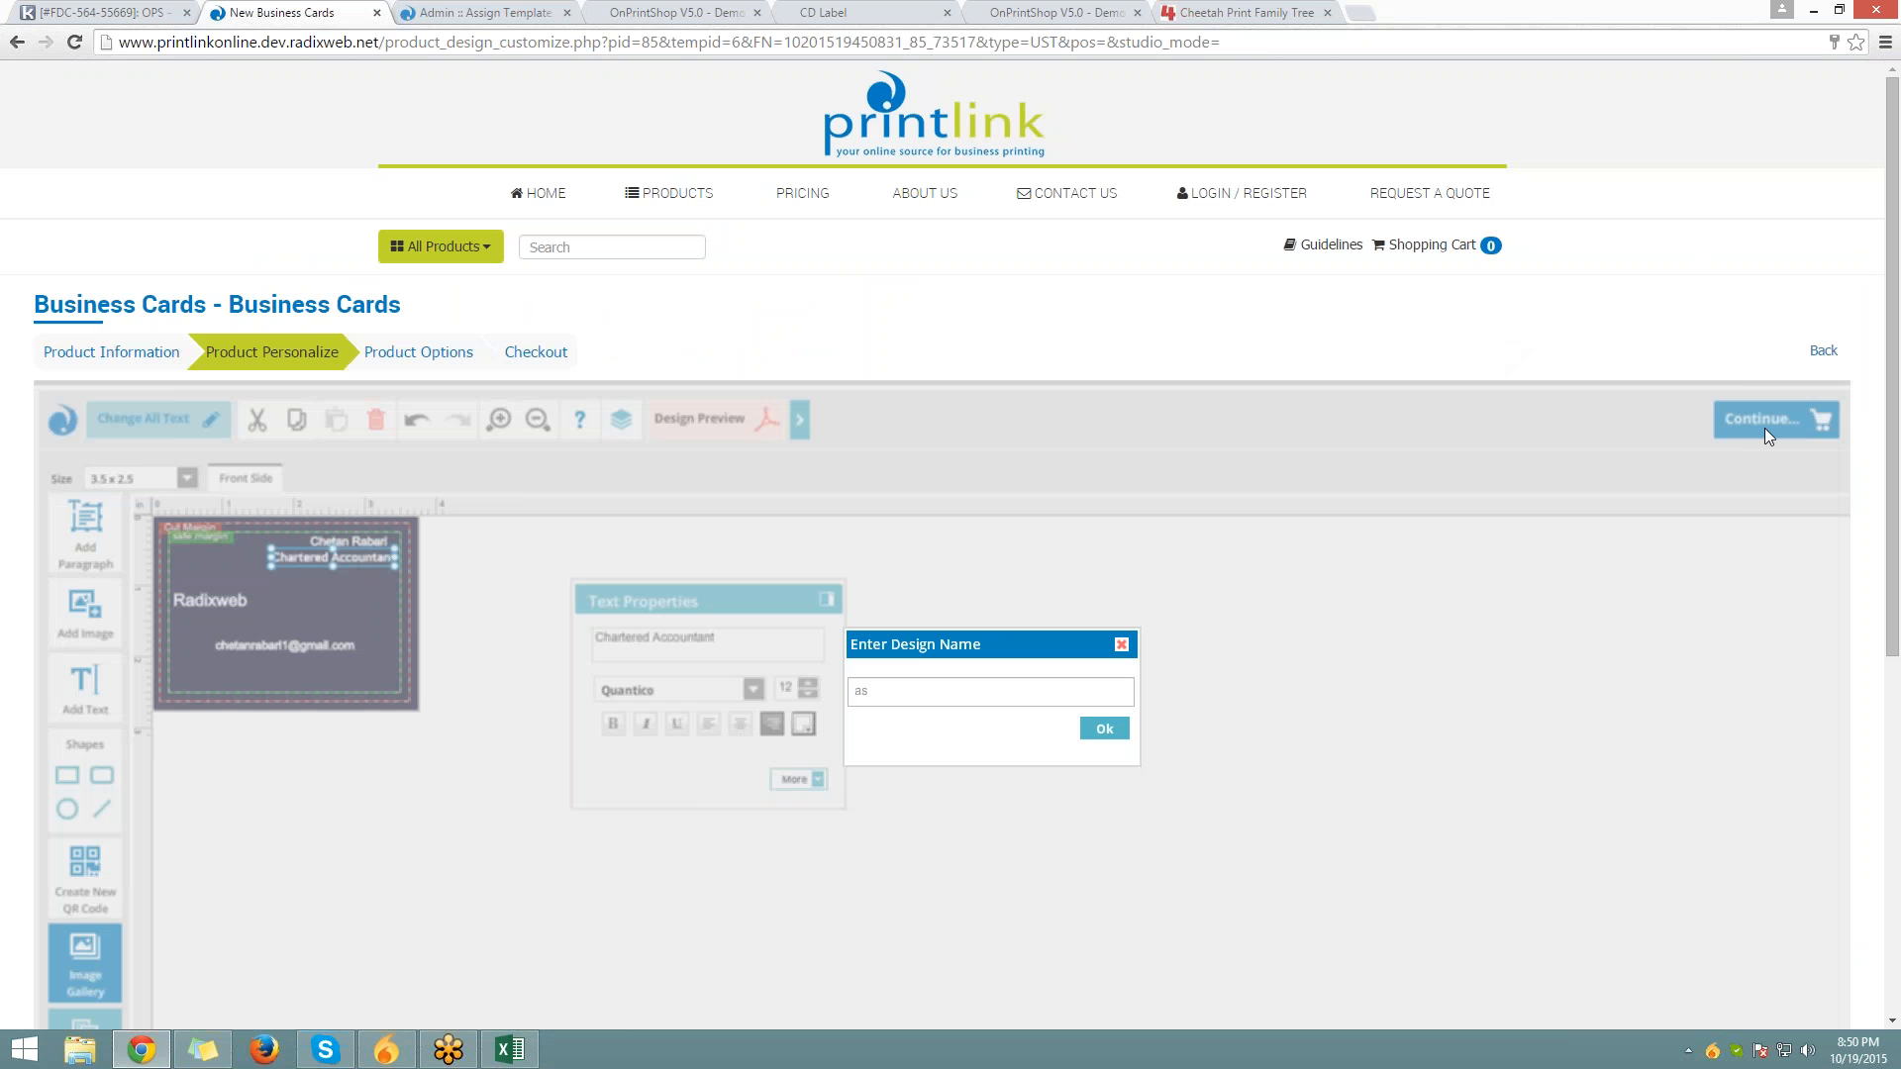
{"action": "left_click", "coordinate": [1112, 733]}
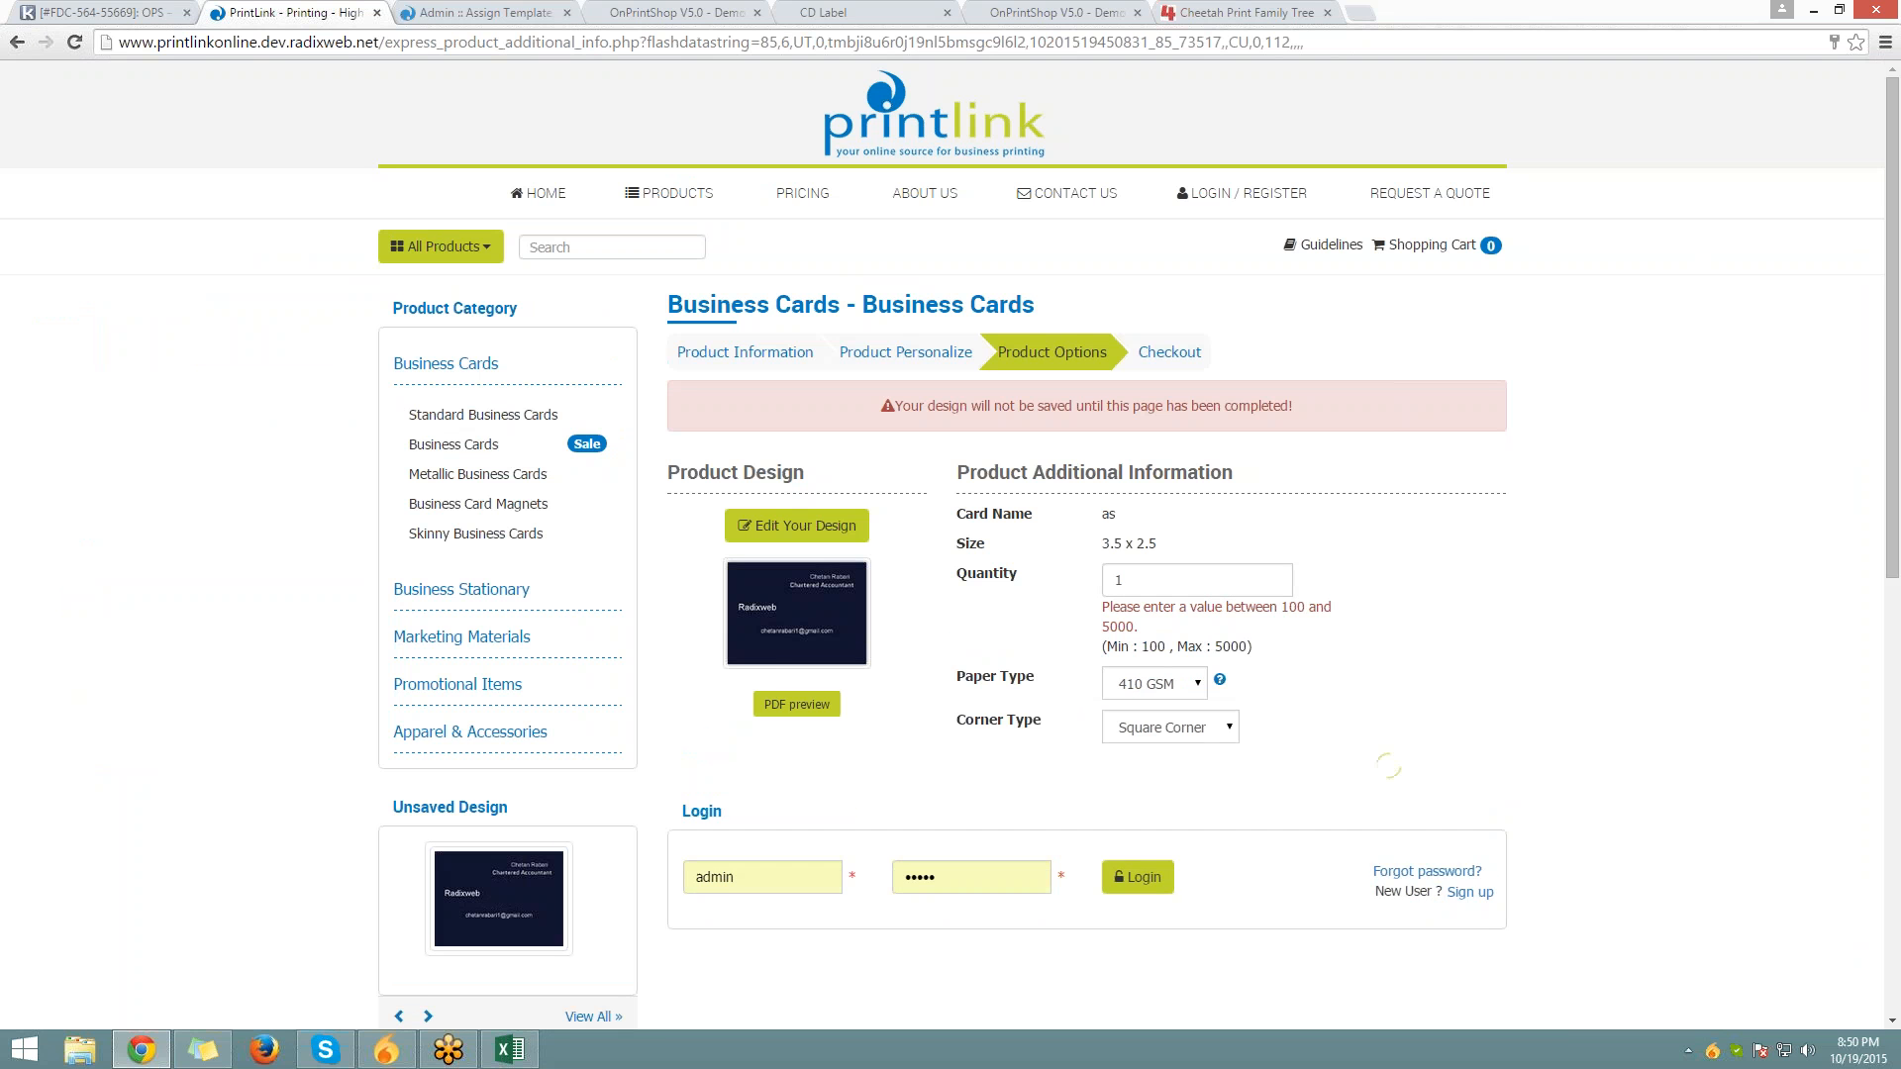
{"action": "double_click", "coordinate": [973, 684]}
{"action": "left_click", "coordinate": [1184, 683]}
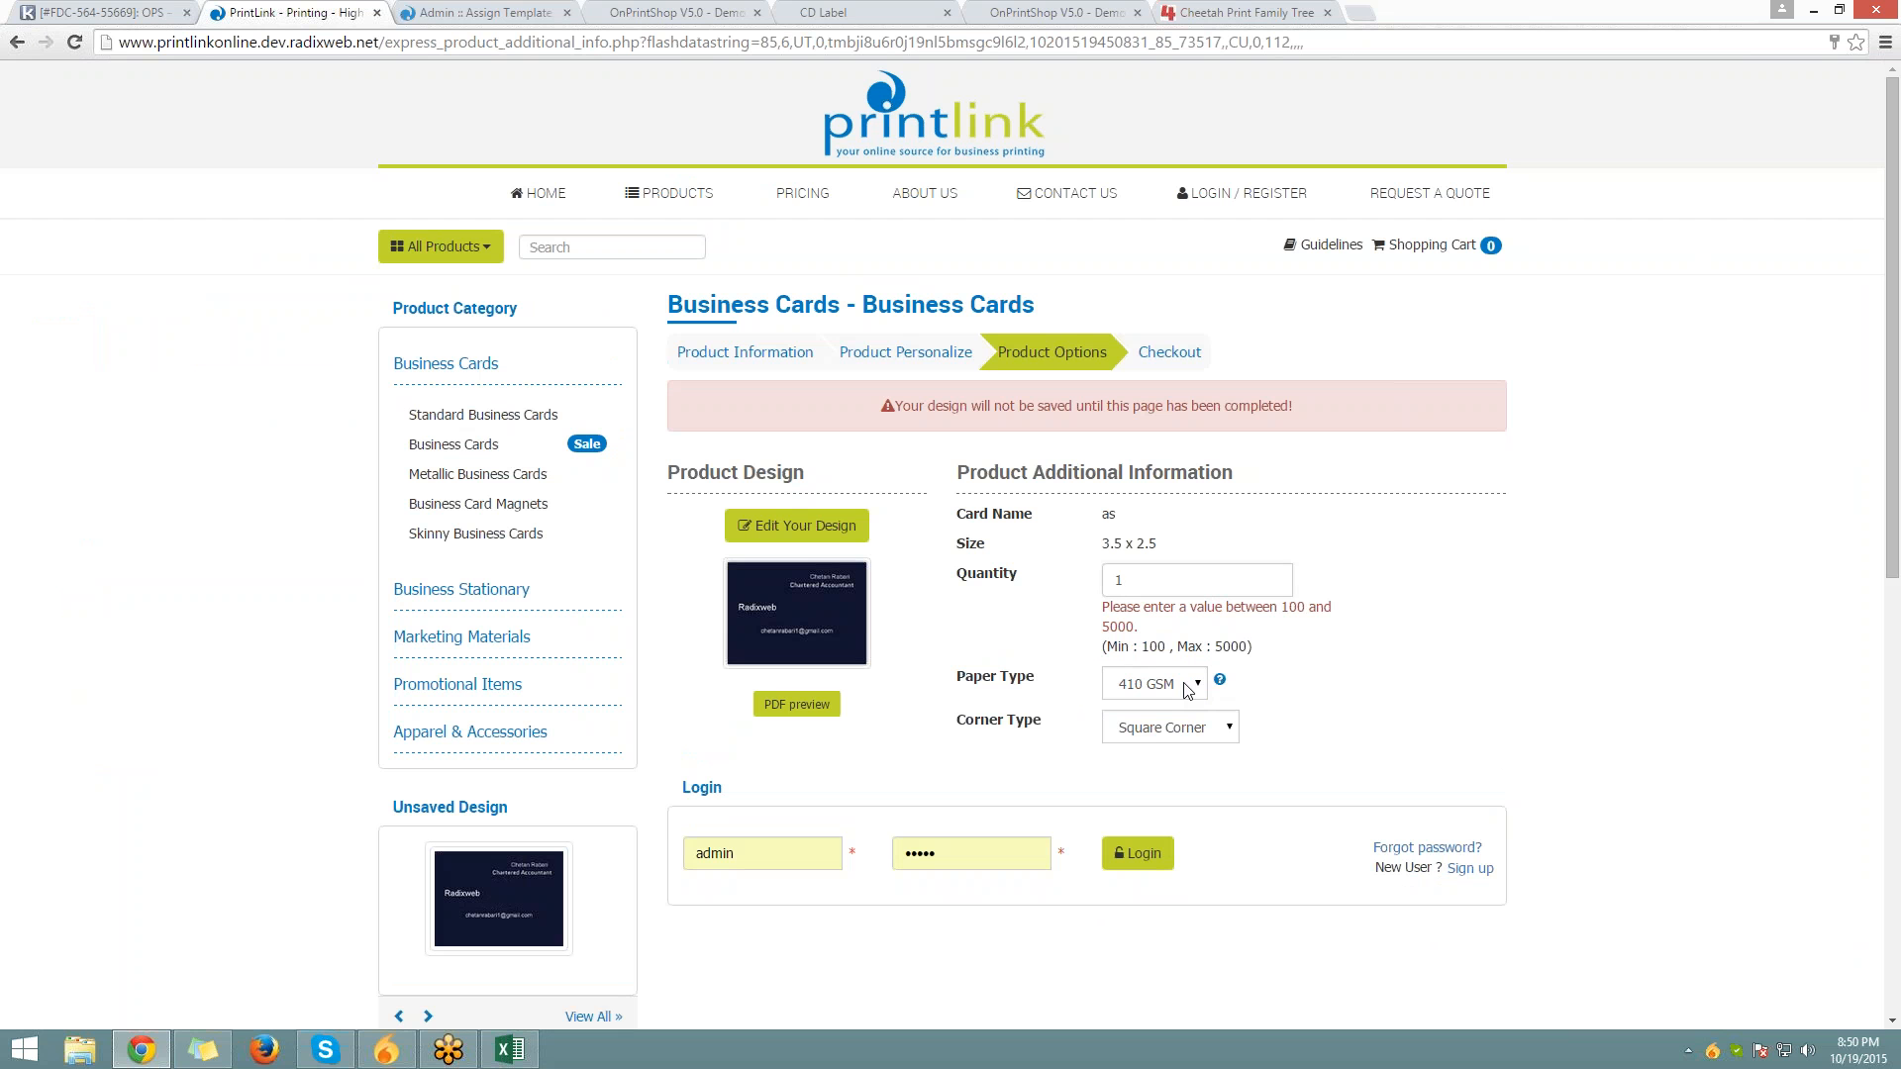
{"action": "left_click", "coordinate": [1138, 691]}
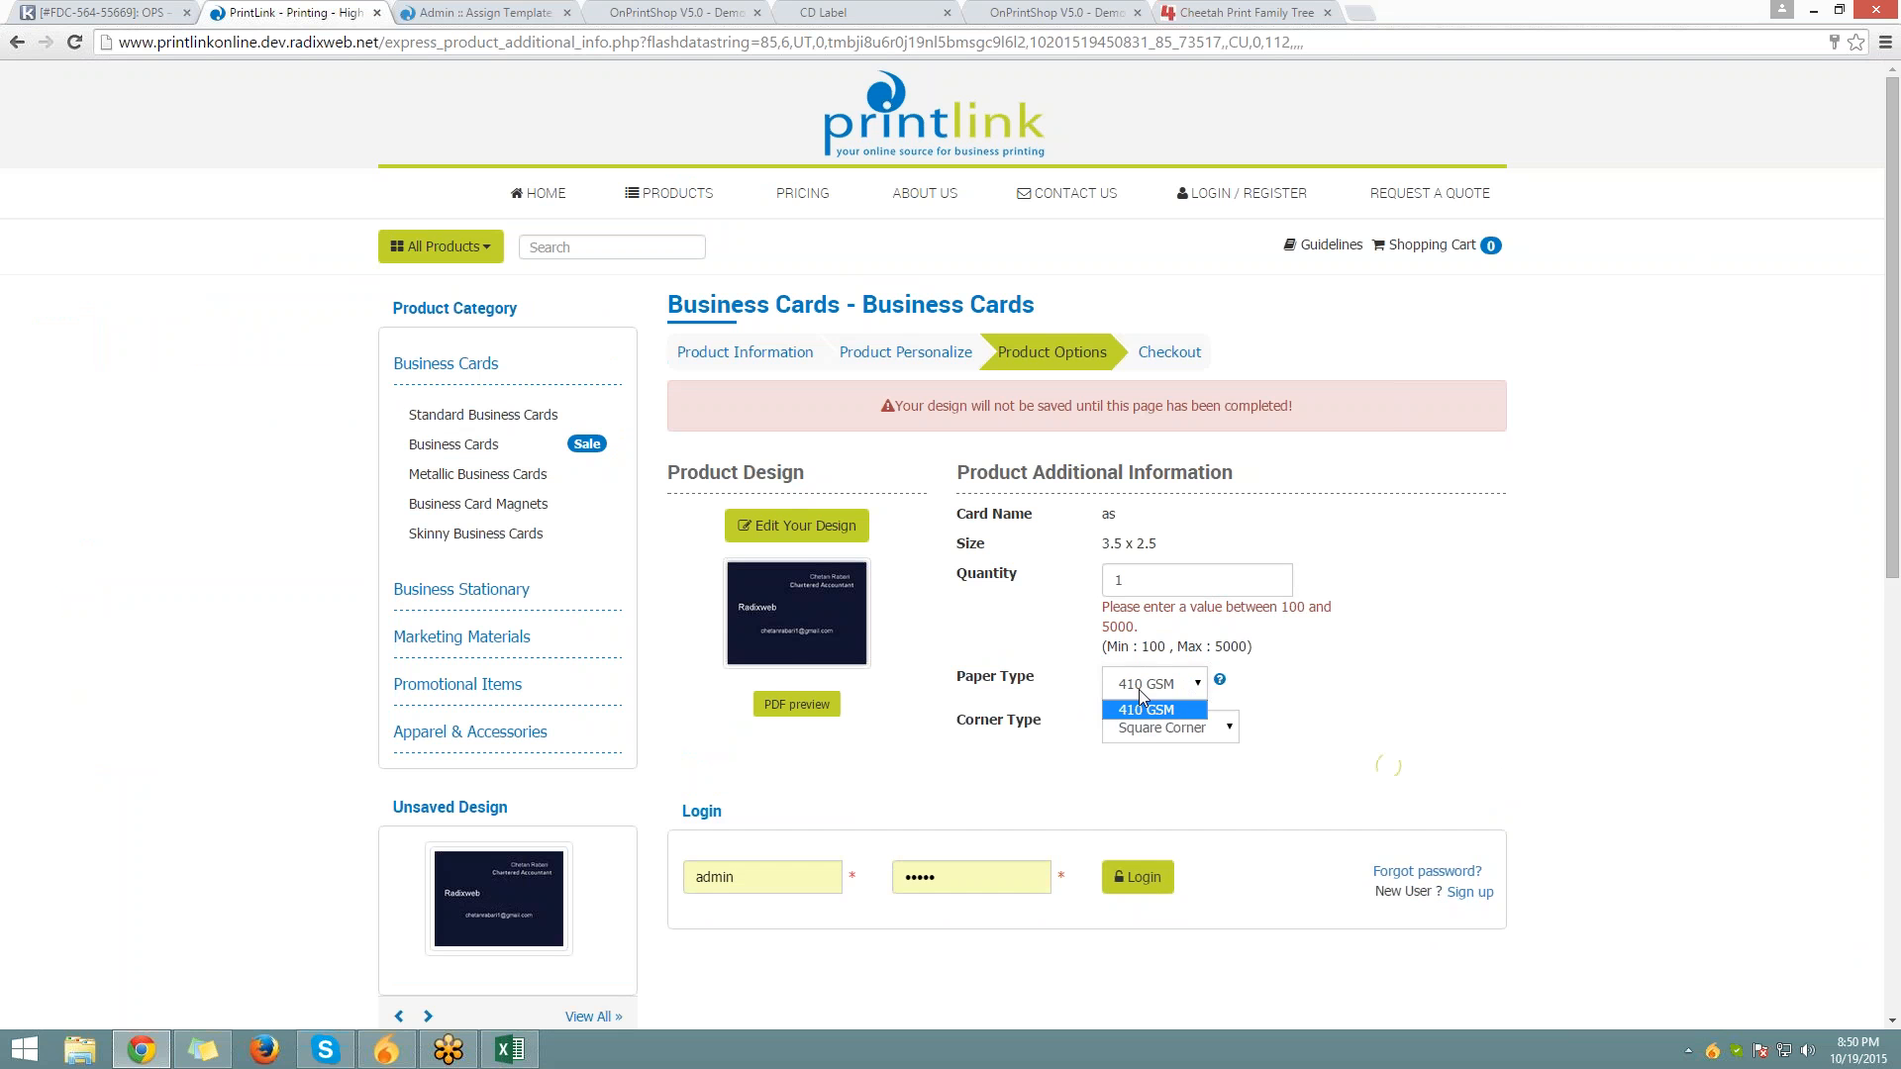
Set the quantity to 500, recheck the Paper Type choices, then go back to admin
{"action": "left_click_drag", "start_coordinate": [1126, 578], "coordinate": [841, 532]}
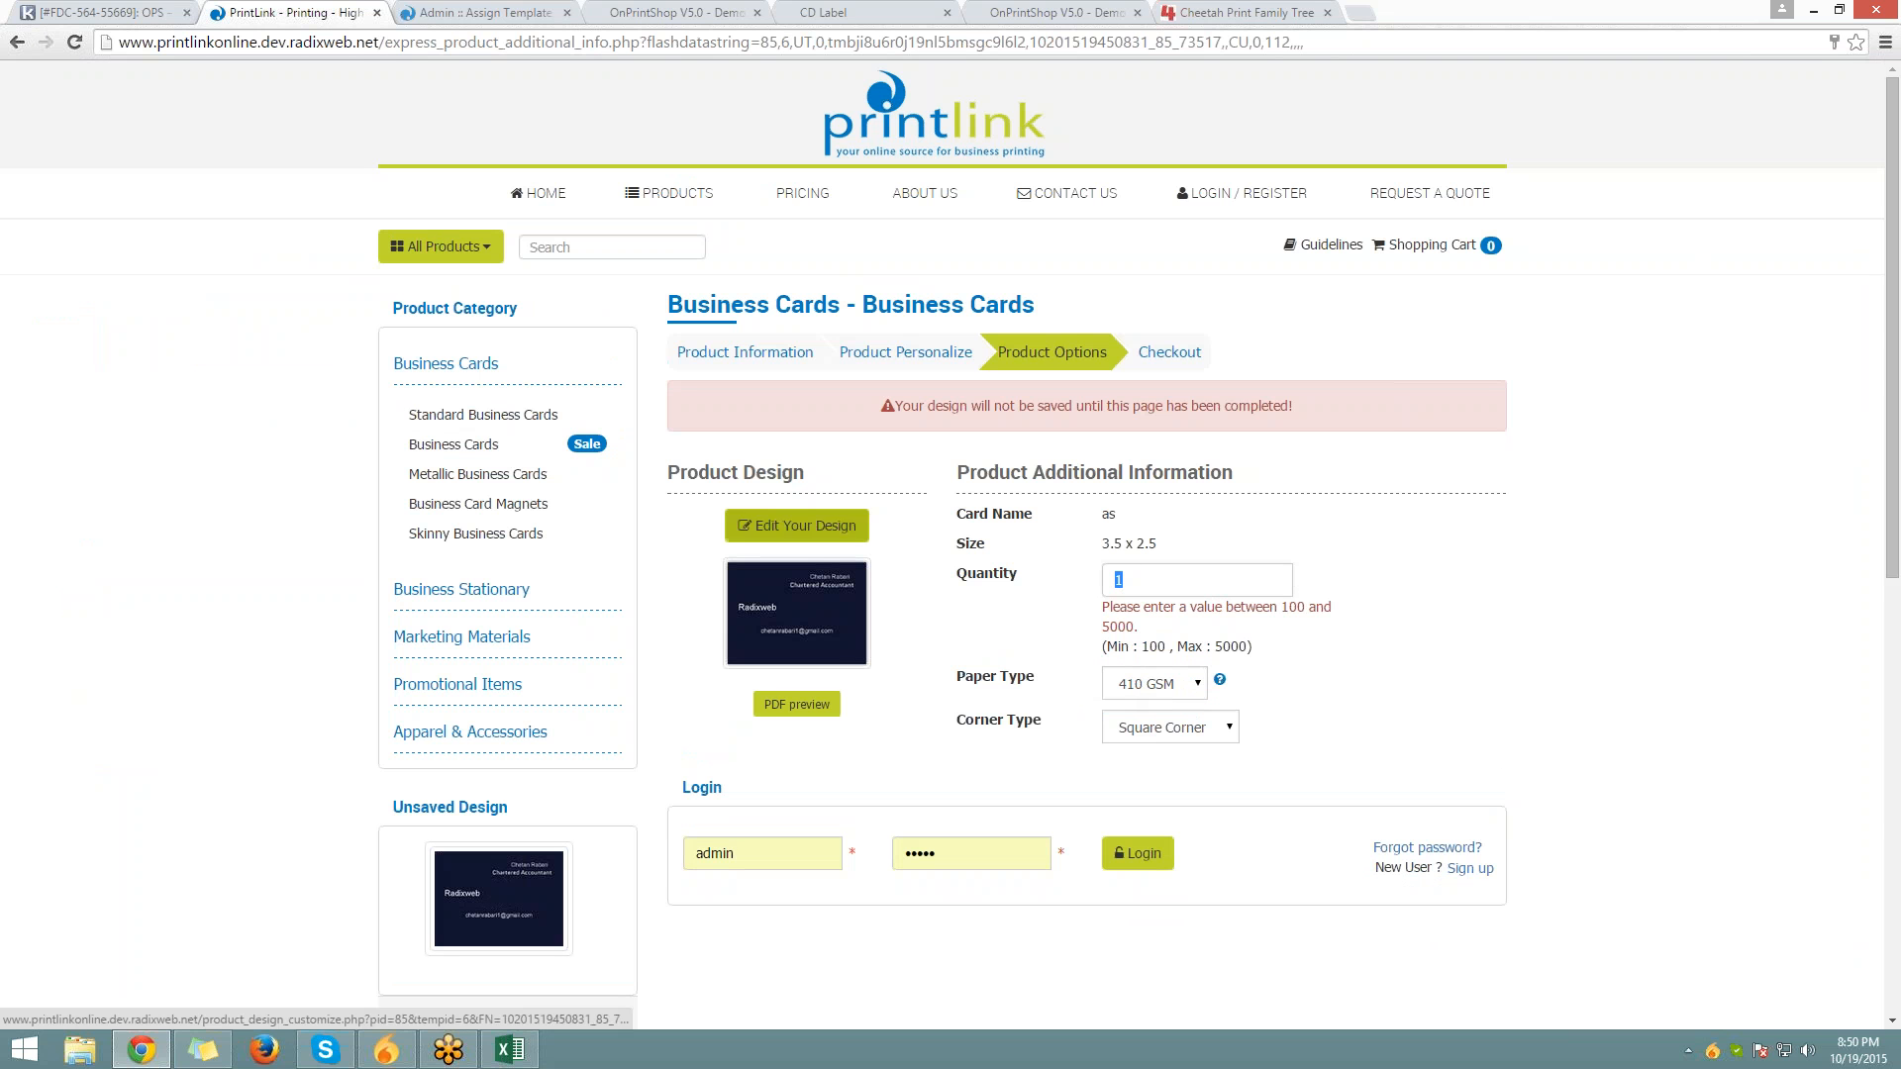
{"action": "key", "text": "super+c"}
{"action": "key", "text": "Down"}
{"action": "key", "text": "Down"}
{"action": "key", "text": "Down"}
{"action": "key", "text": "Down"}
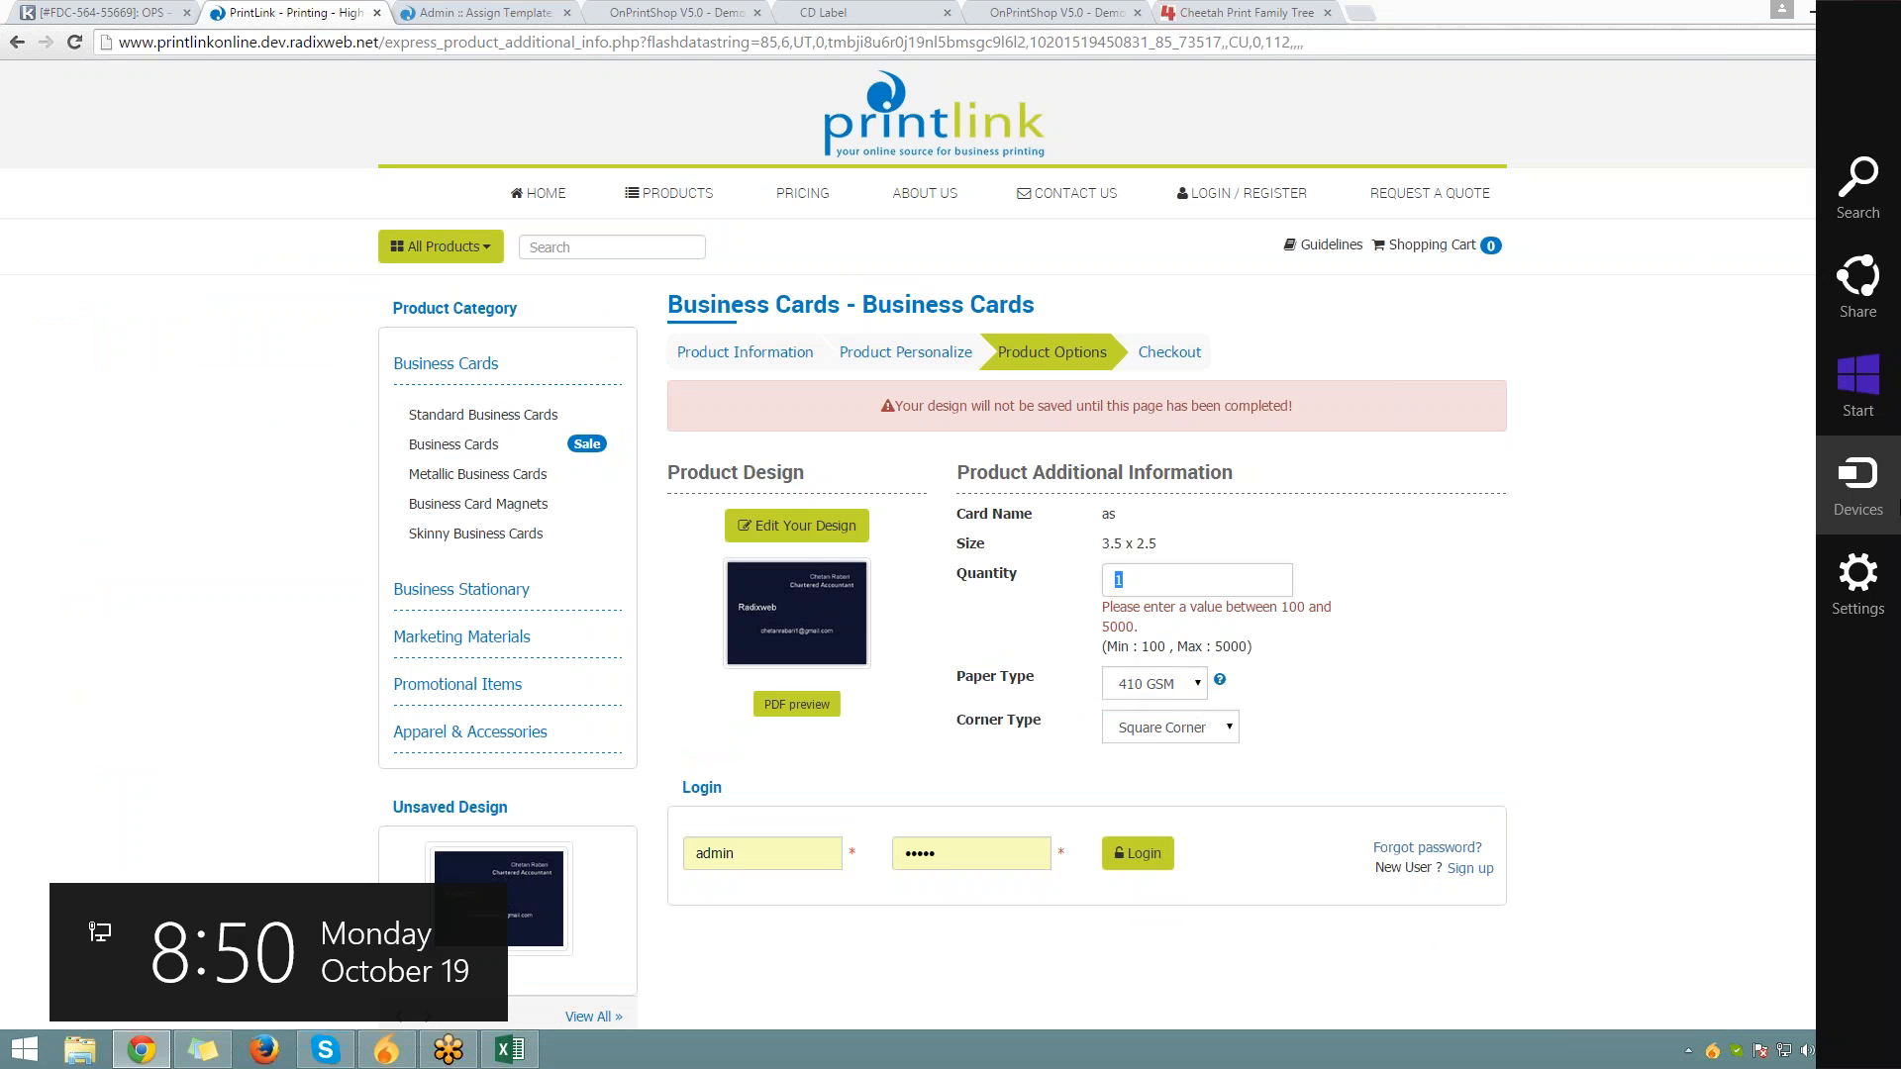
{"action": "key", "text": "Escape"}
{"action": "type", "text": "500"}
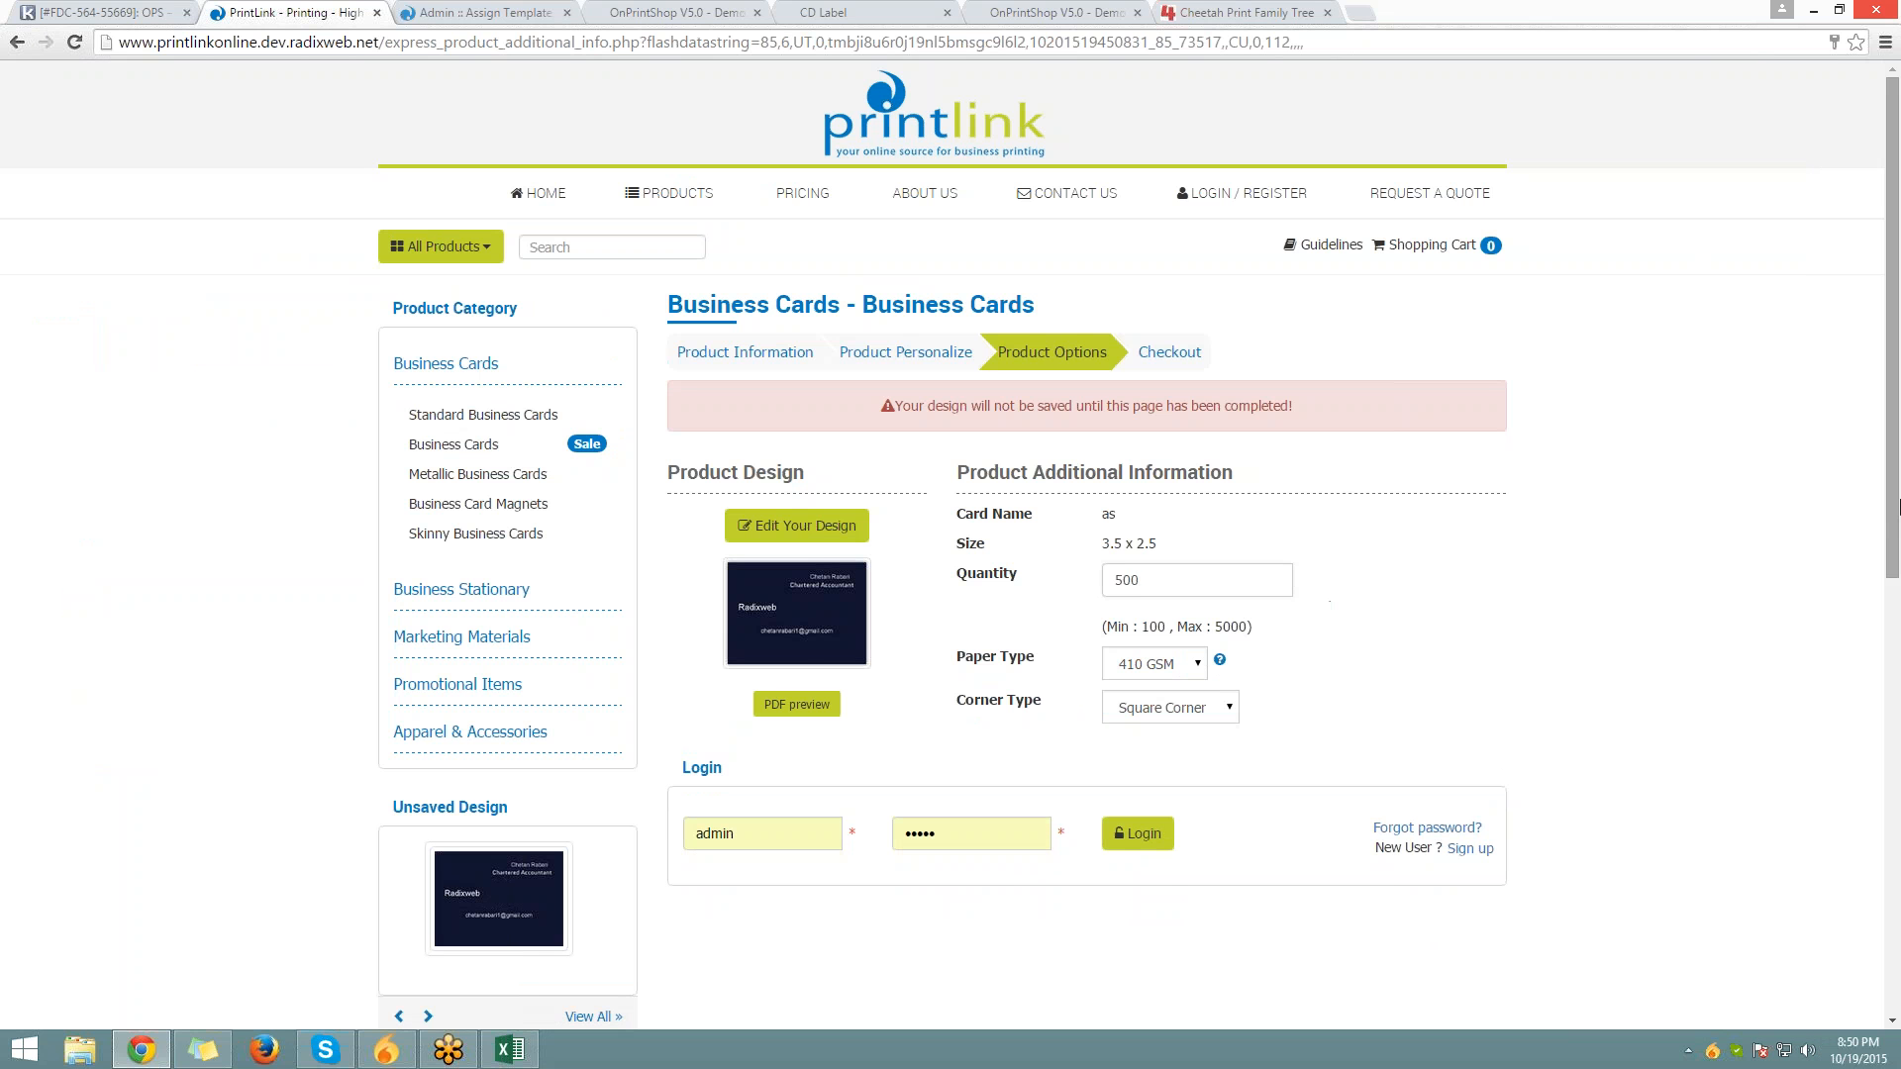
{"action": "left_click", "coordinate": [1176, 664]}
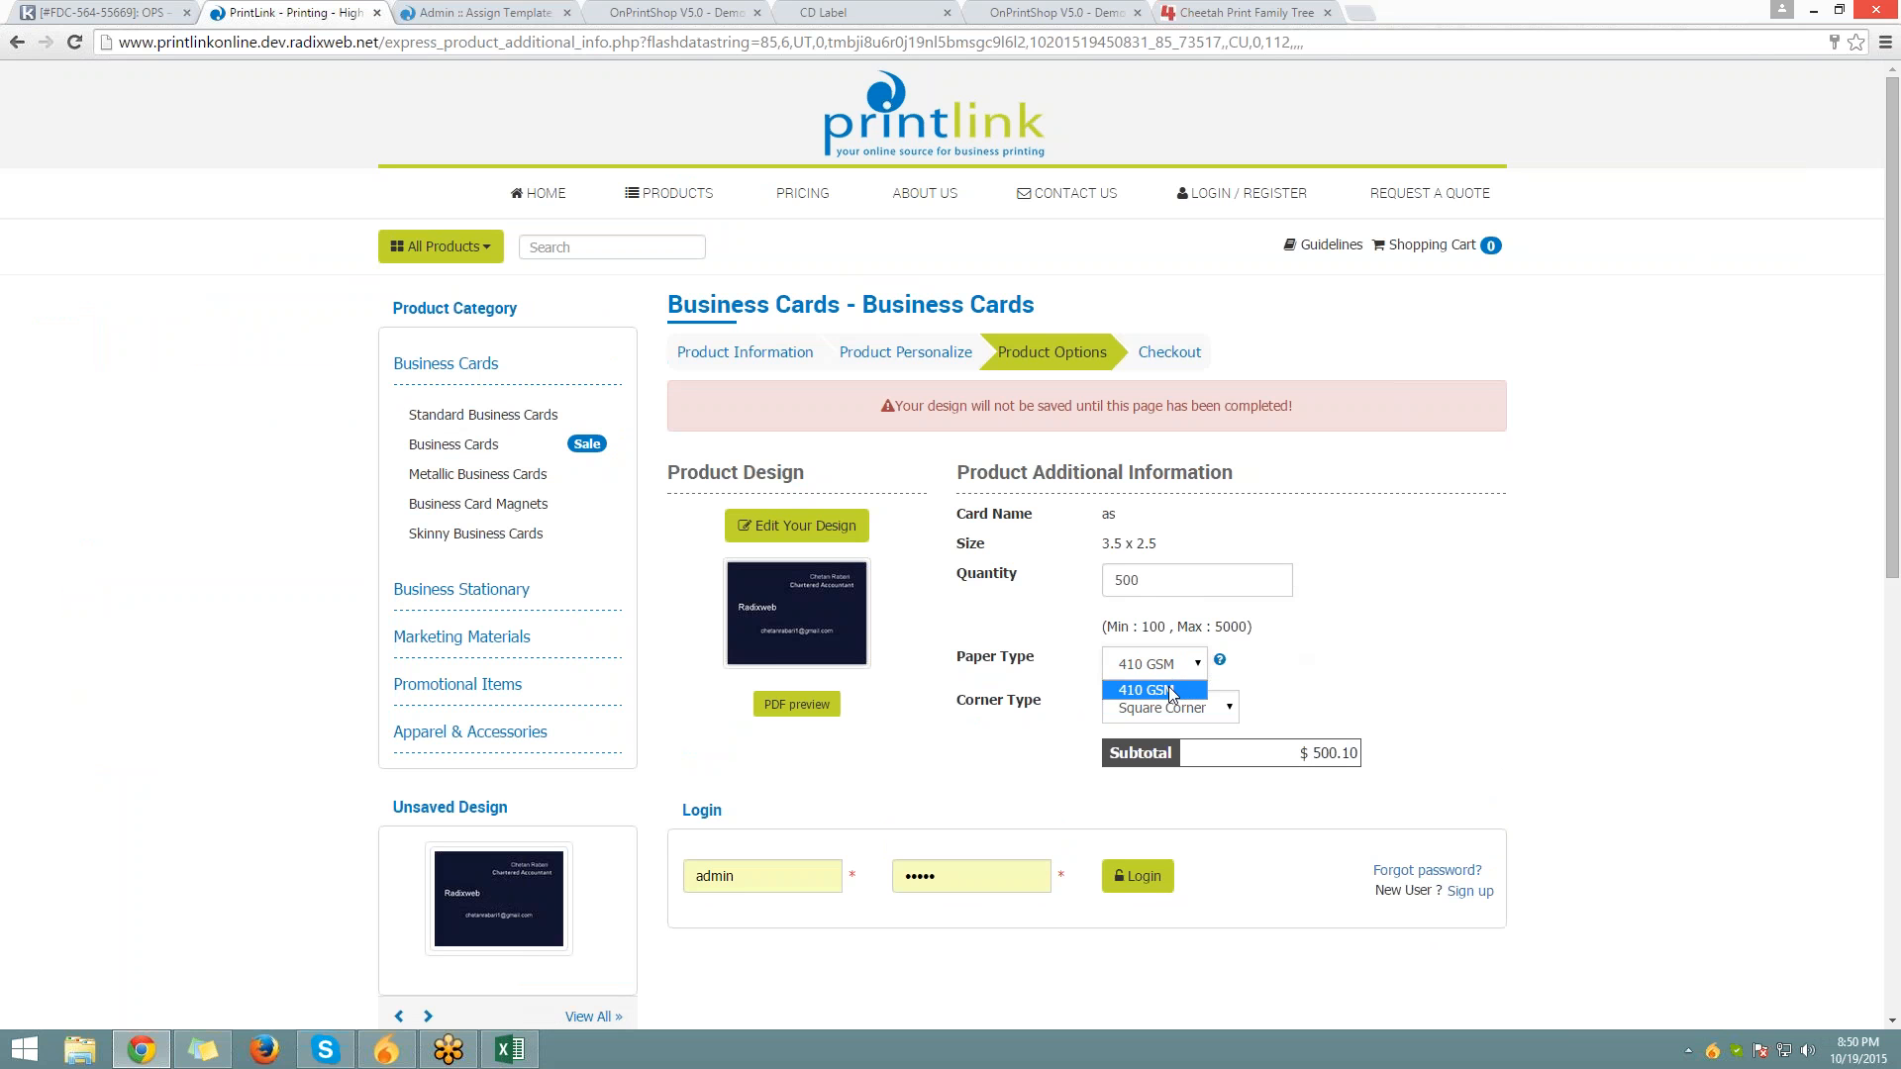
{"action": "left_click", "coordinate": [443, 10]}
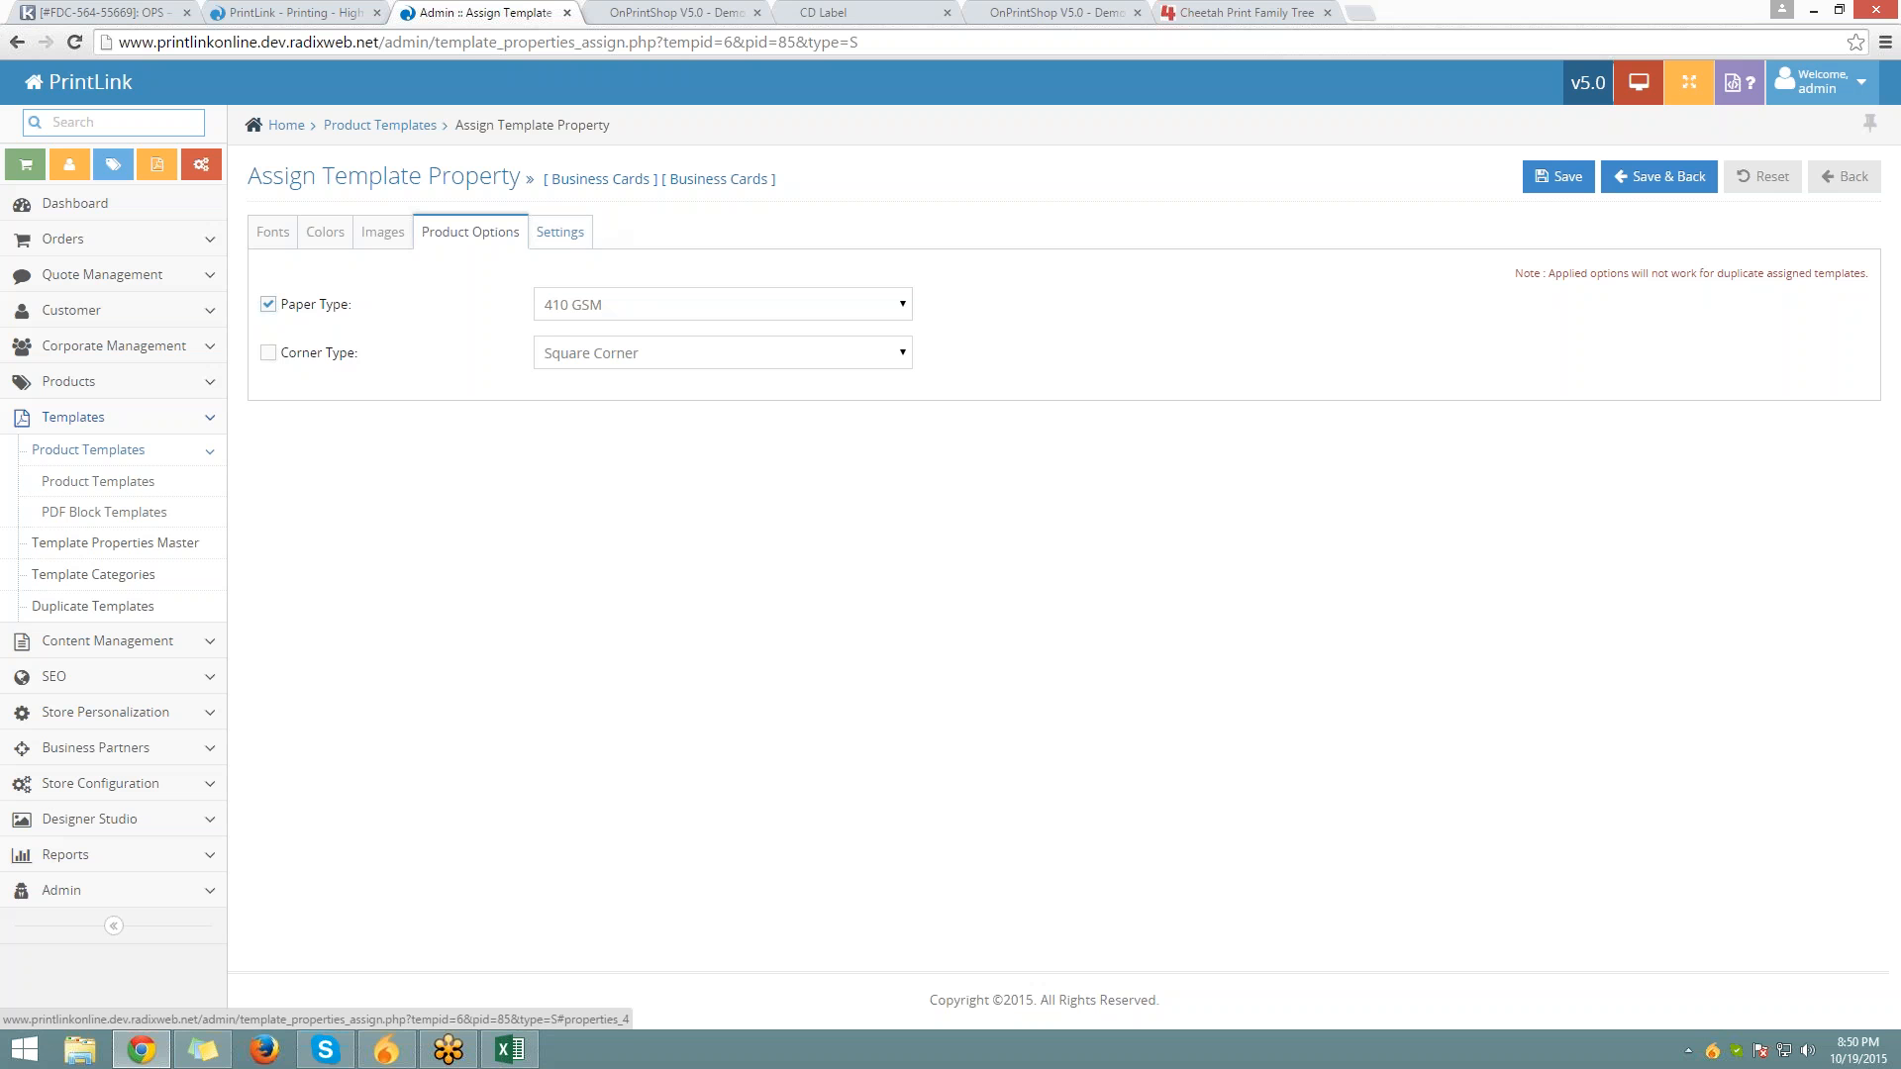
Review the Templates TAB and Text Customization settings, then open the Product Templates list
{"action": "left_click", "coordinate": [564, 234]}
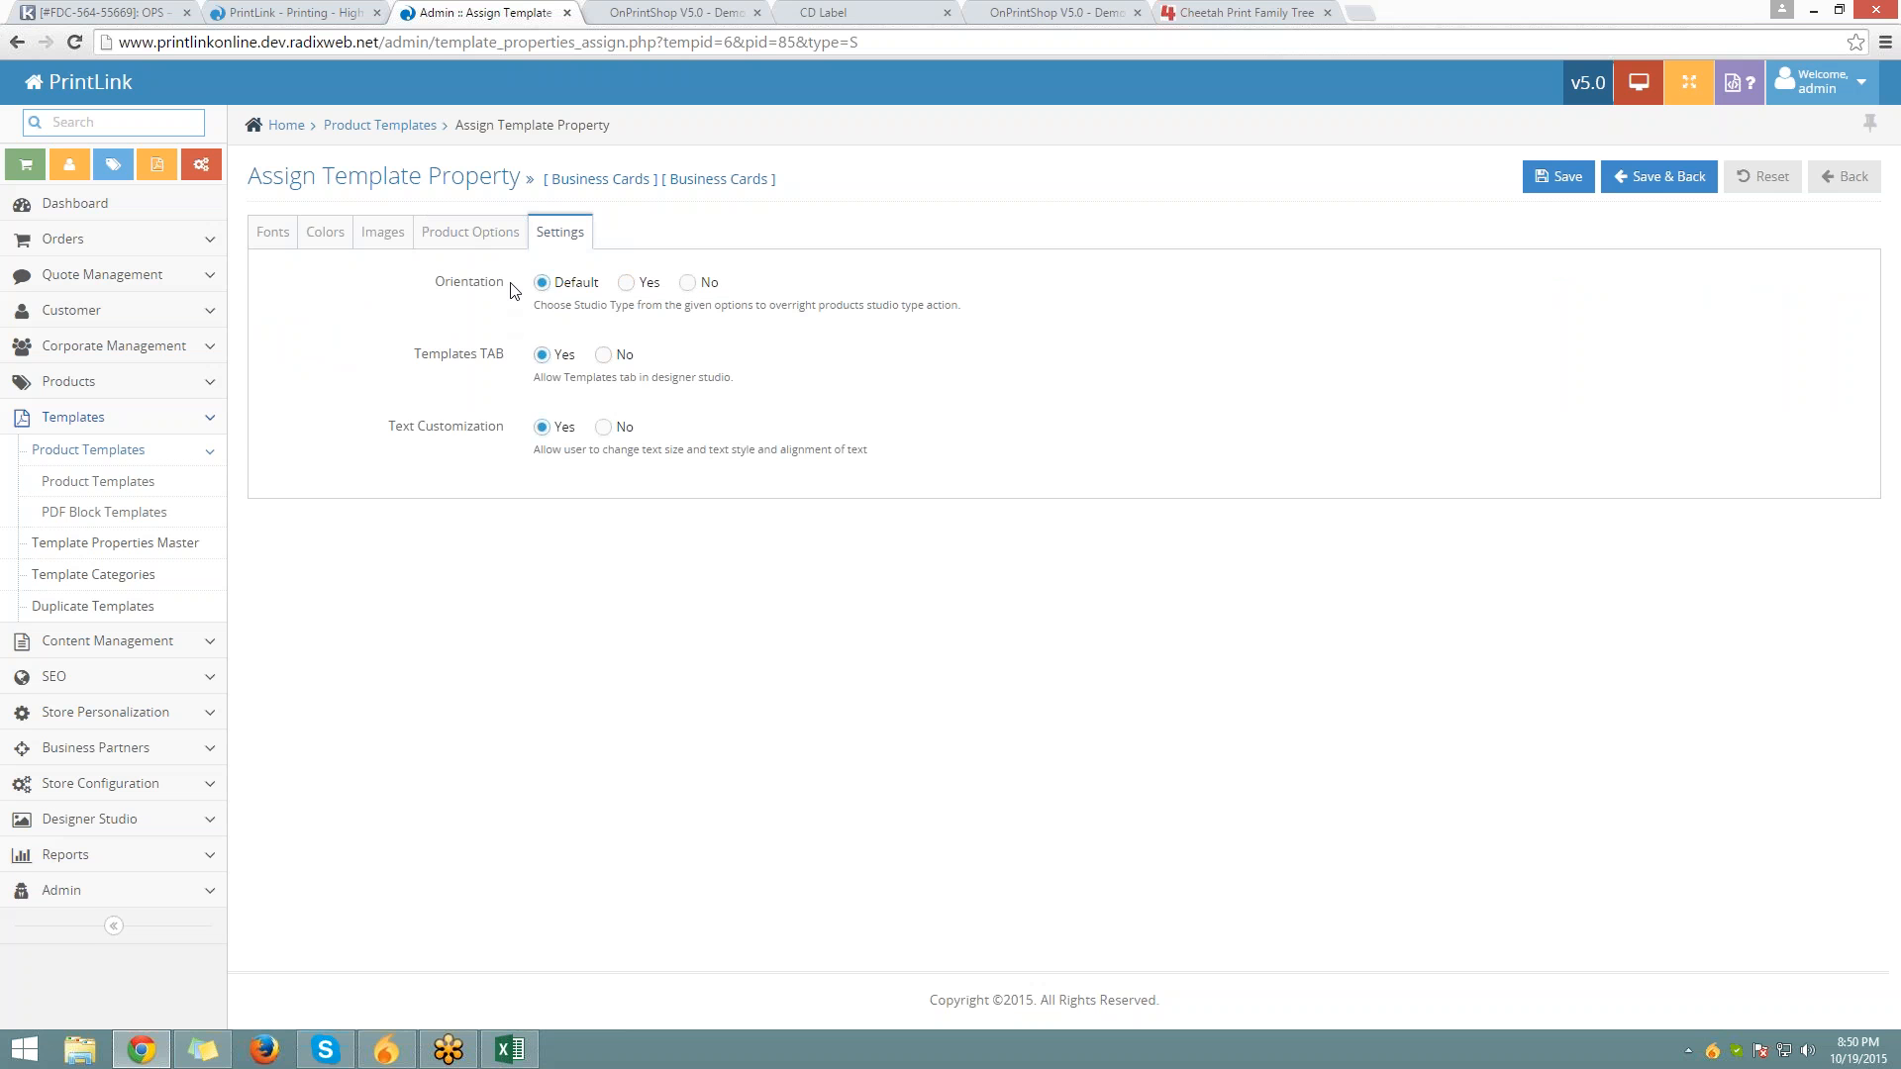
{"action": "triple_click", "coordinate": [485, 365]}
{"action": "left_click_drag", "start_coordinate": [511, 425], "coordinate": [388, 425]}
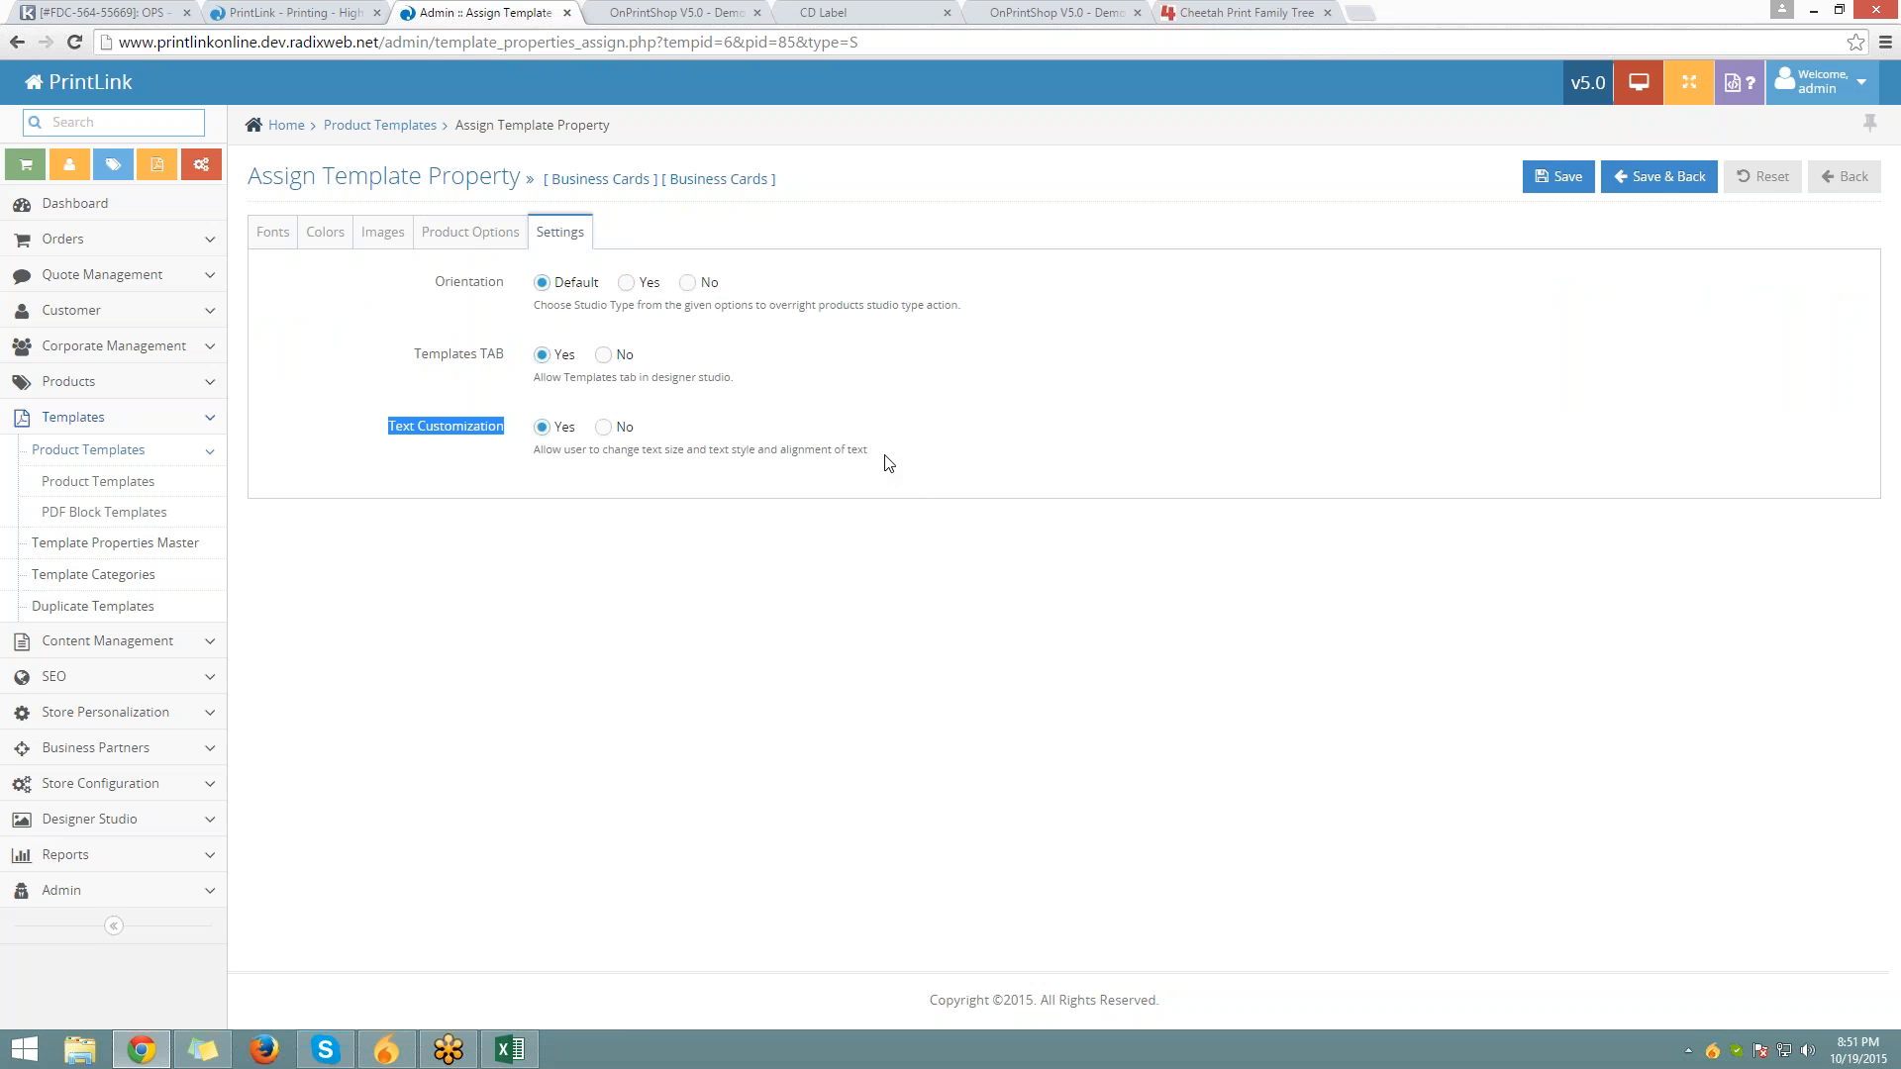
{"action": "left_click_drag", "start_coordinate": [889, 458], "coordinate": [520, 464]}
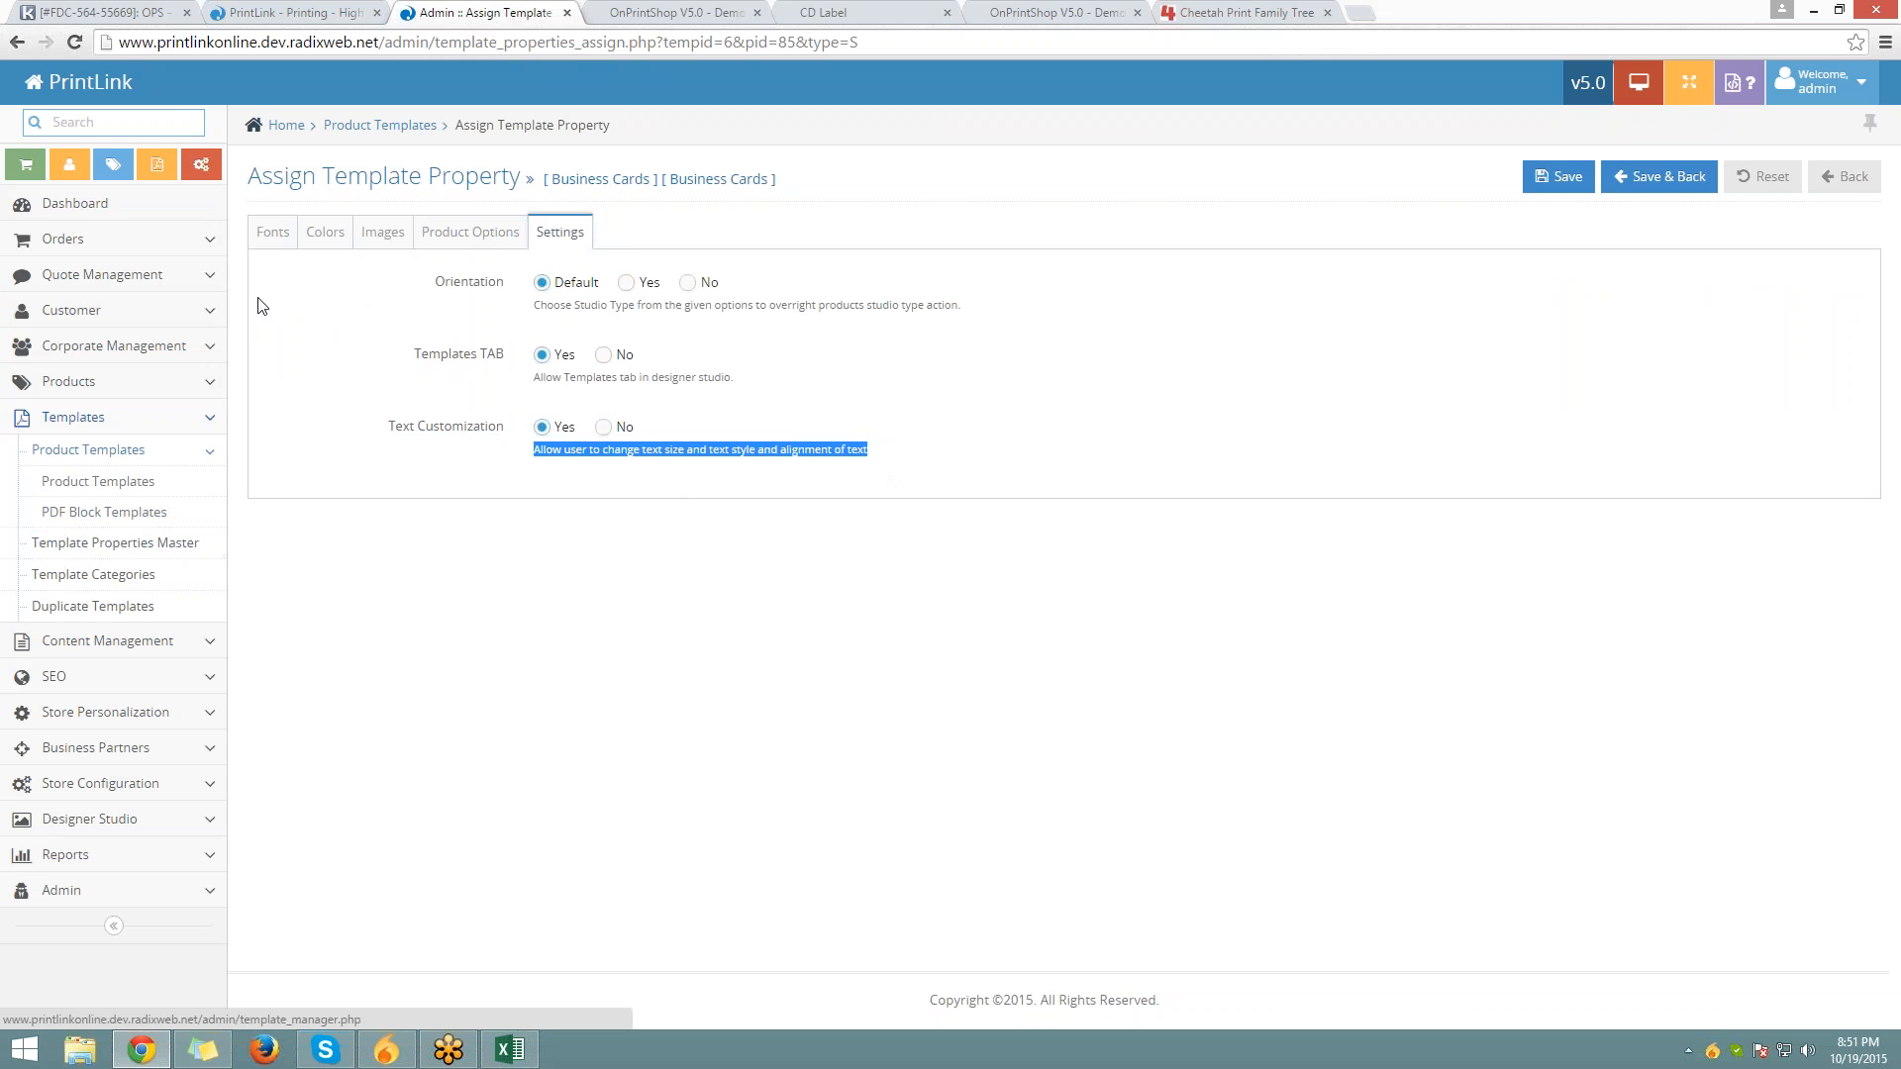
{"action": "left_click", "coordinate": [85, 451]}
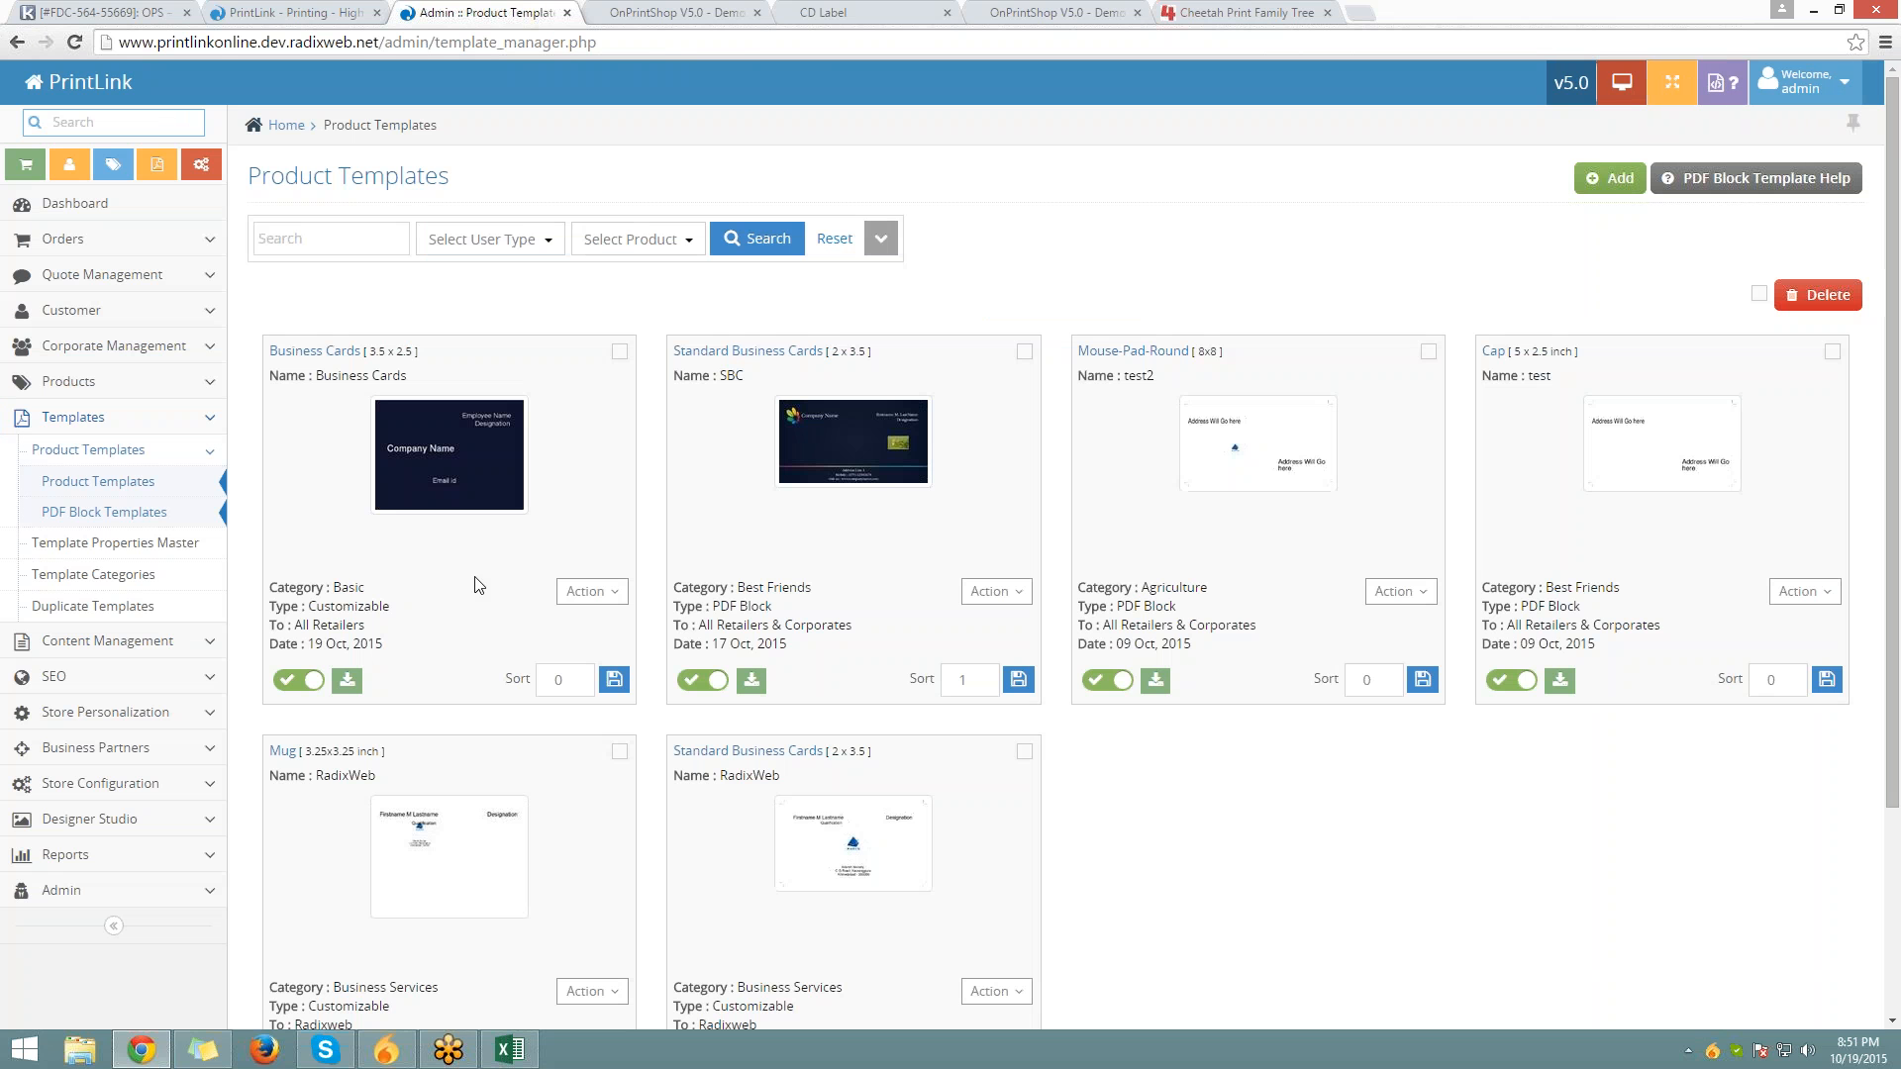
Check the Template Properties Master add form, then reopen the Business Cards template's actions
{"action": "left_click", "coordinate": [586, 591]}
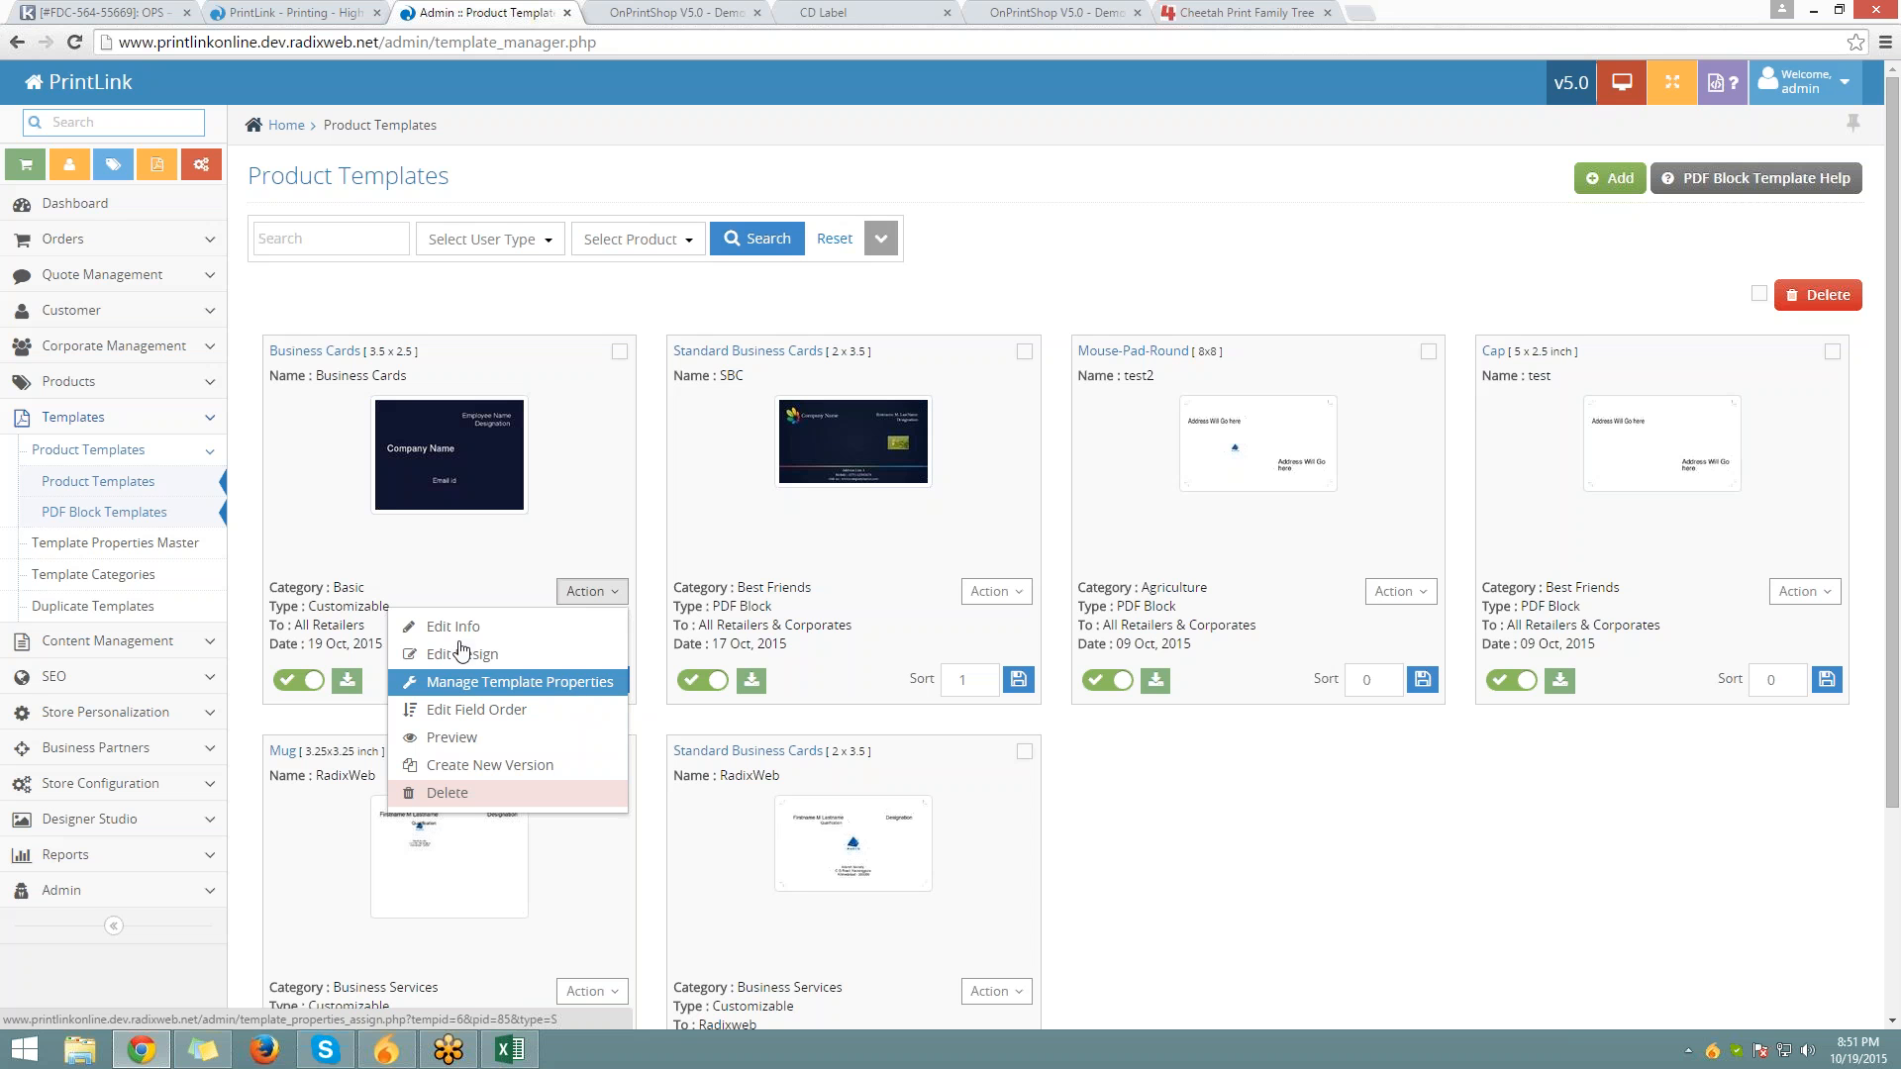
{"action": "left_click", "coordinate": [55, 550]}
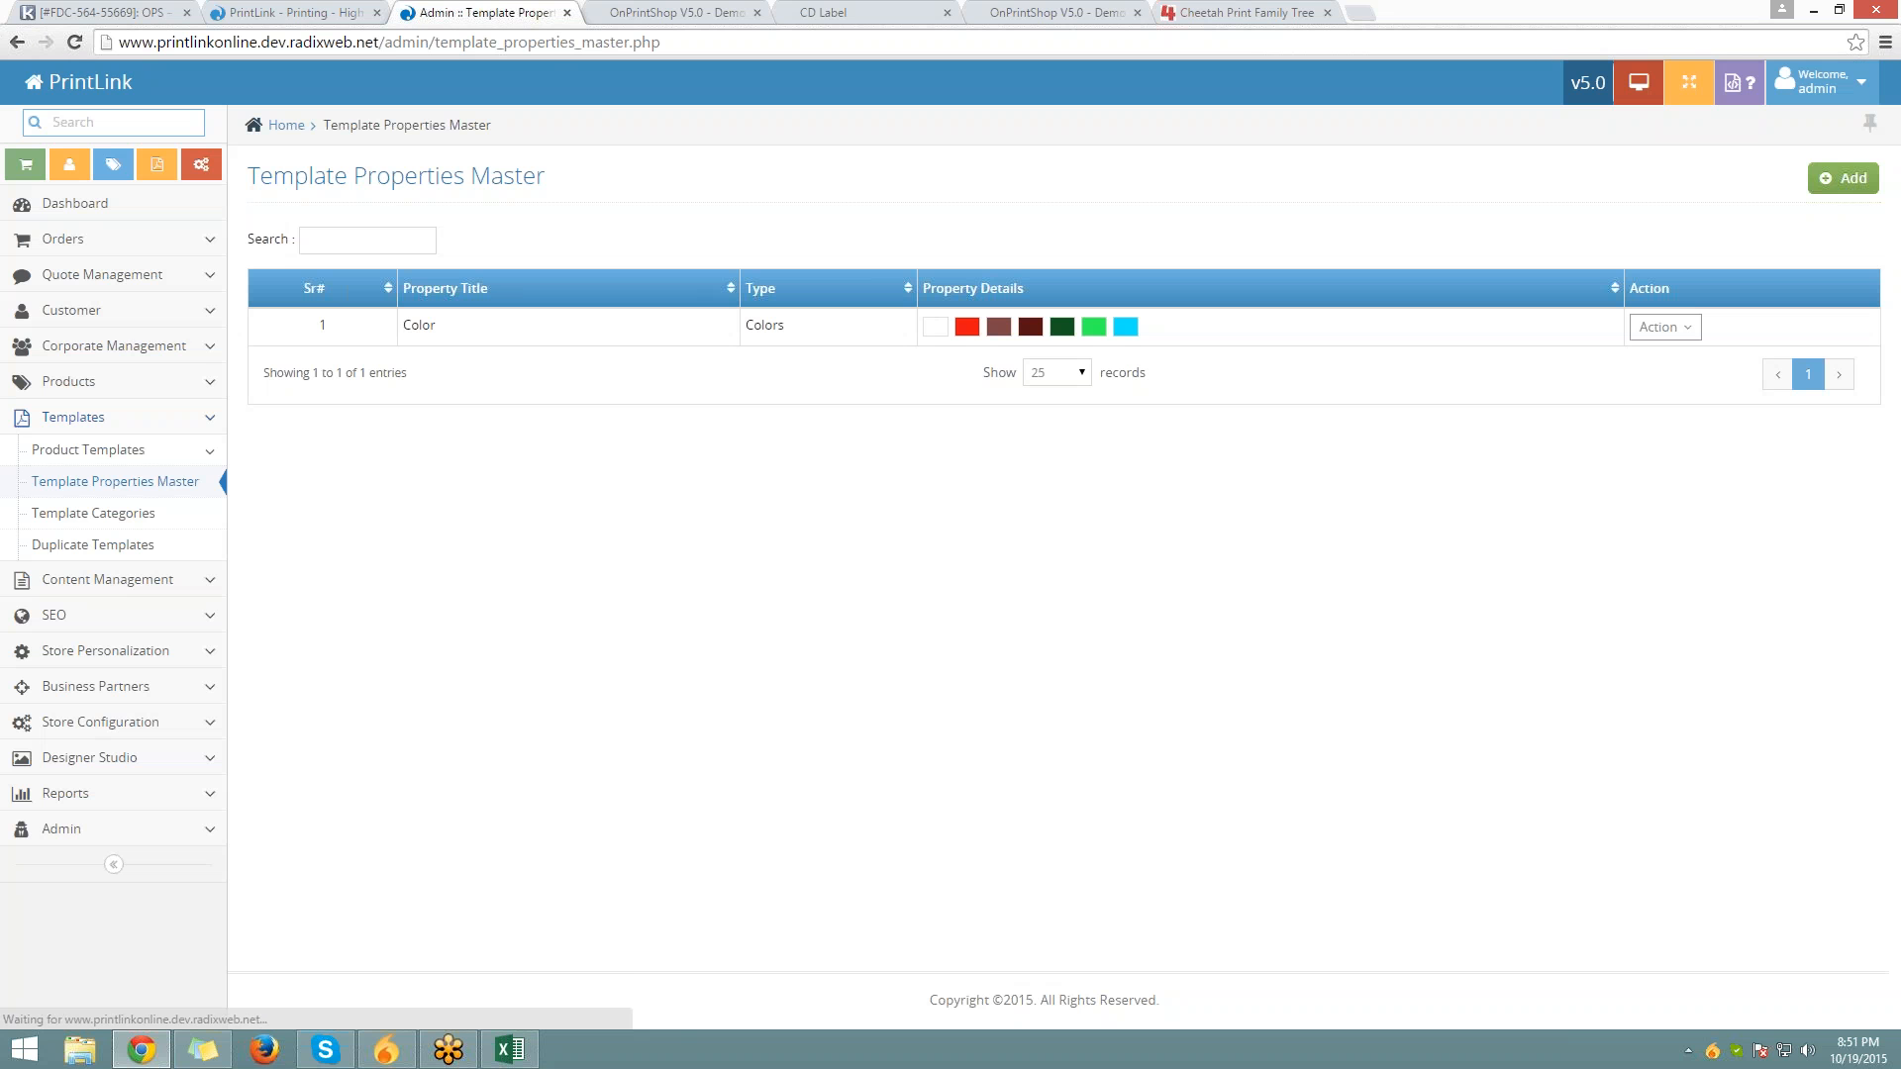
{"action": "left_click", "coordinate": [1829, 179]}
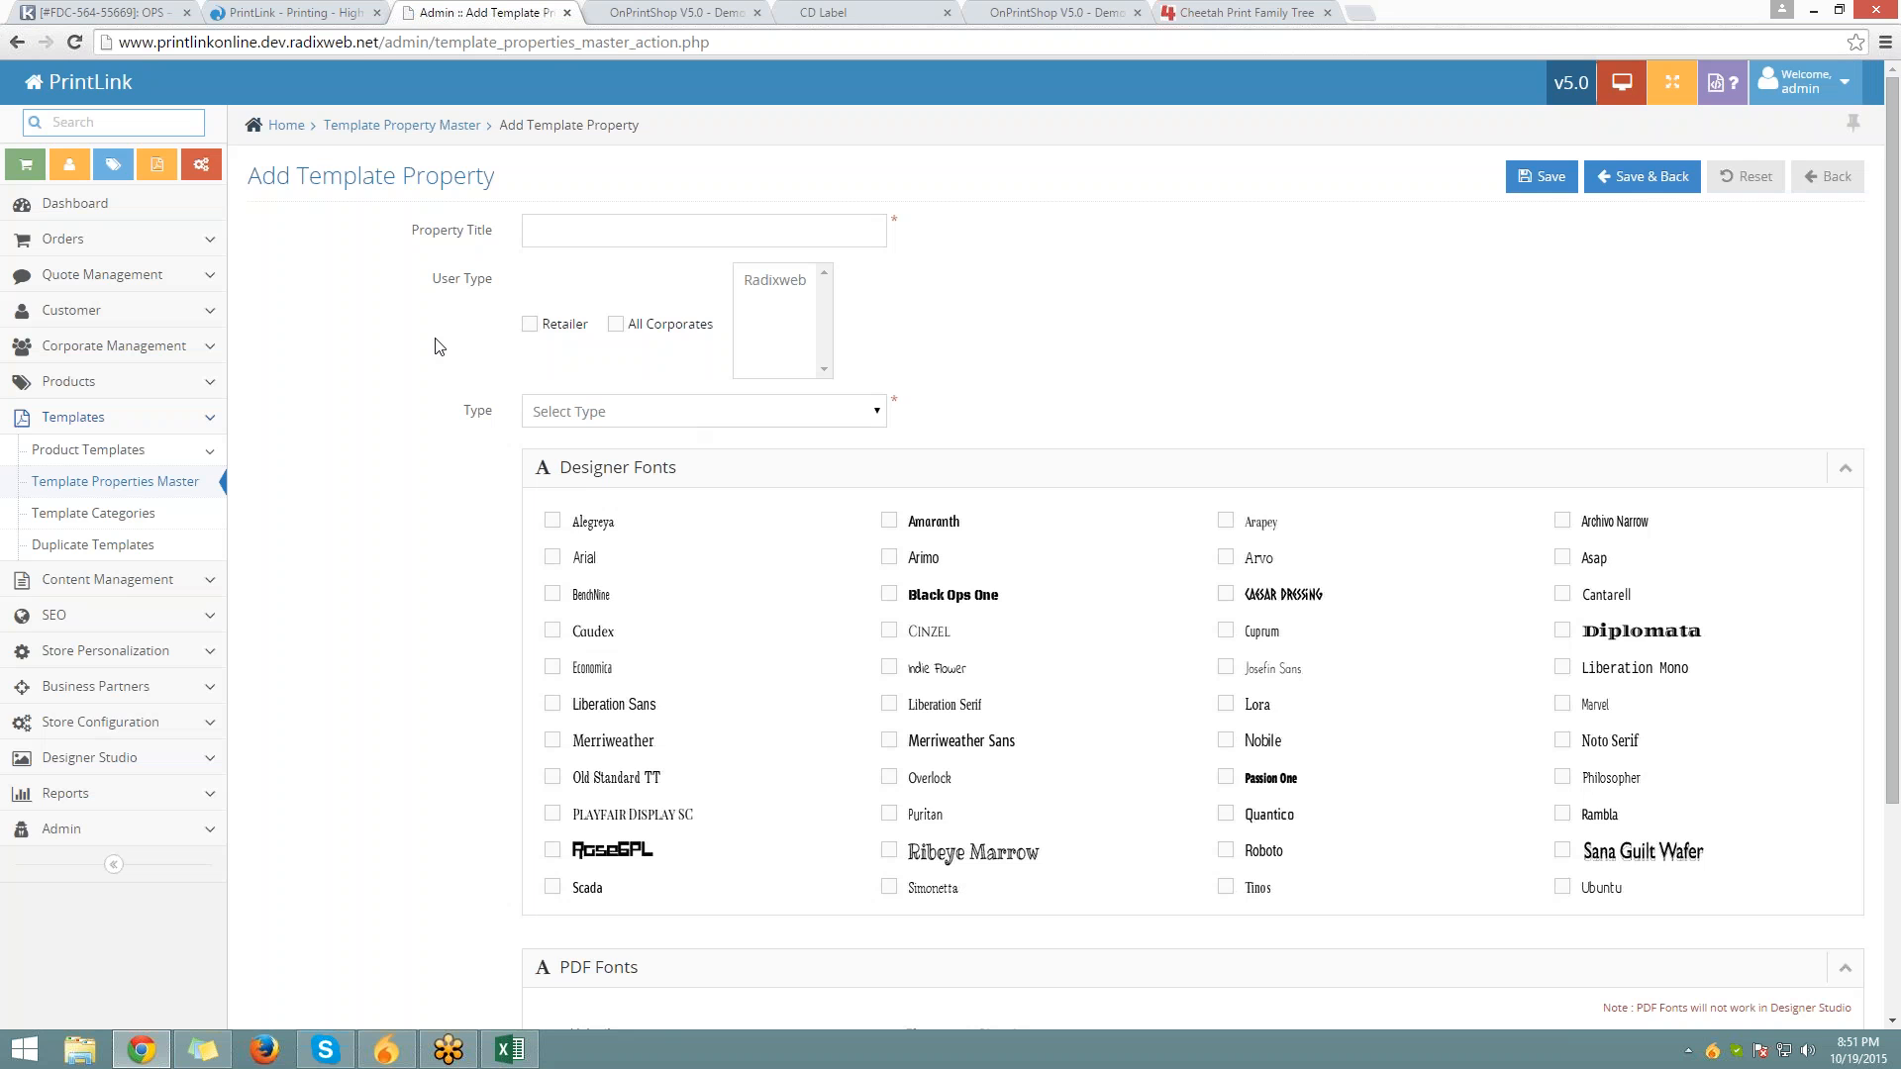
{"action": "left_click", "coordinate": [159, 459]}
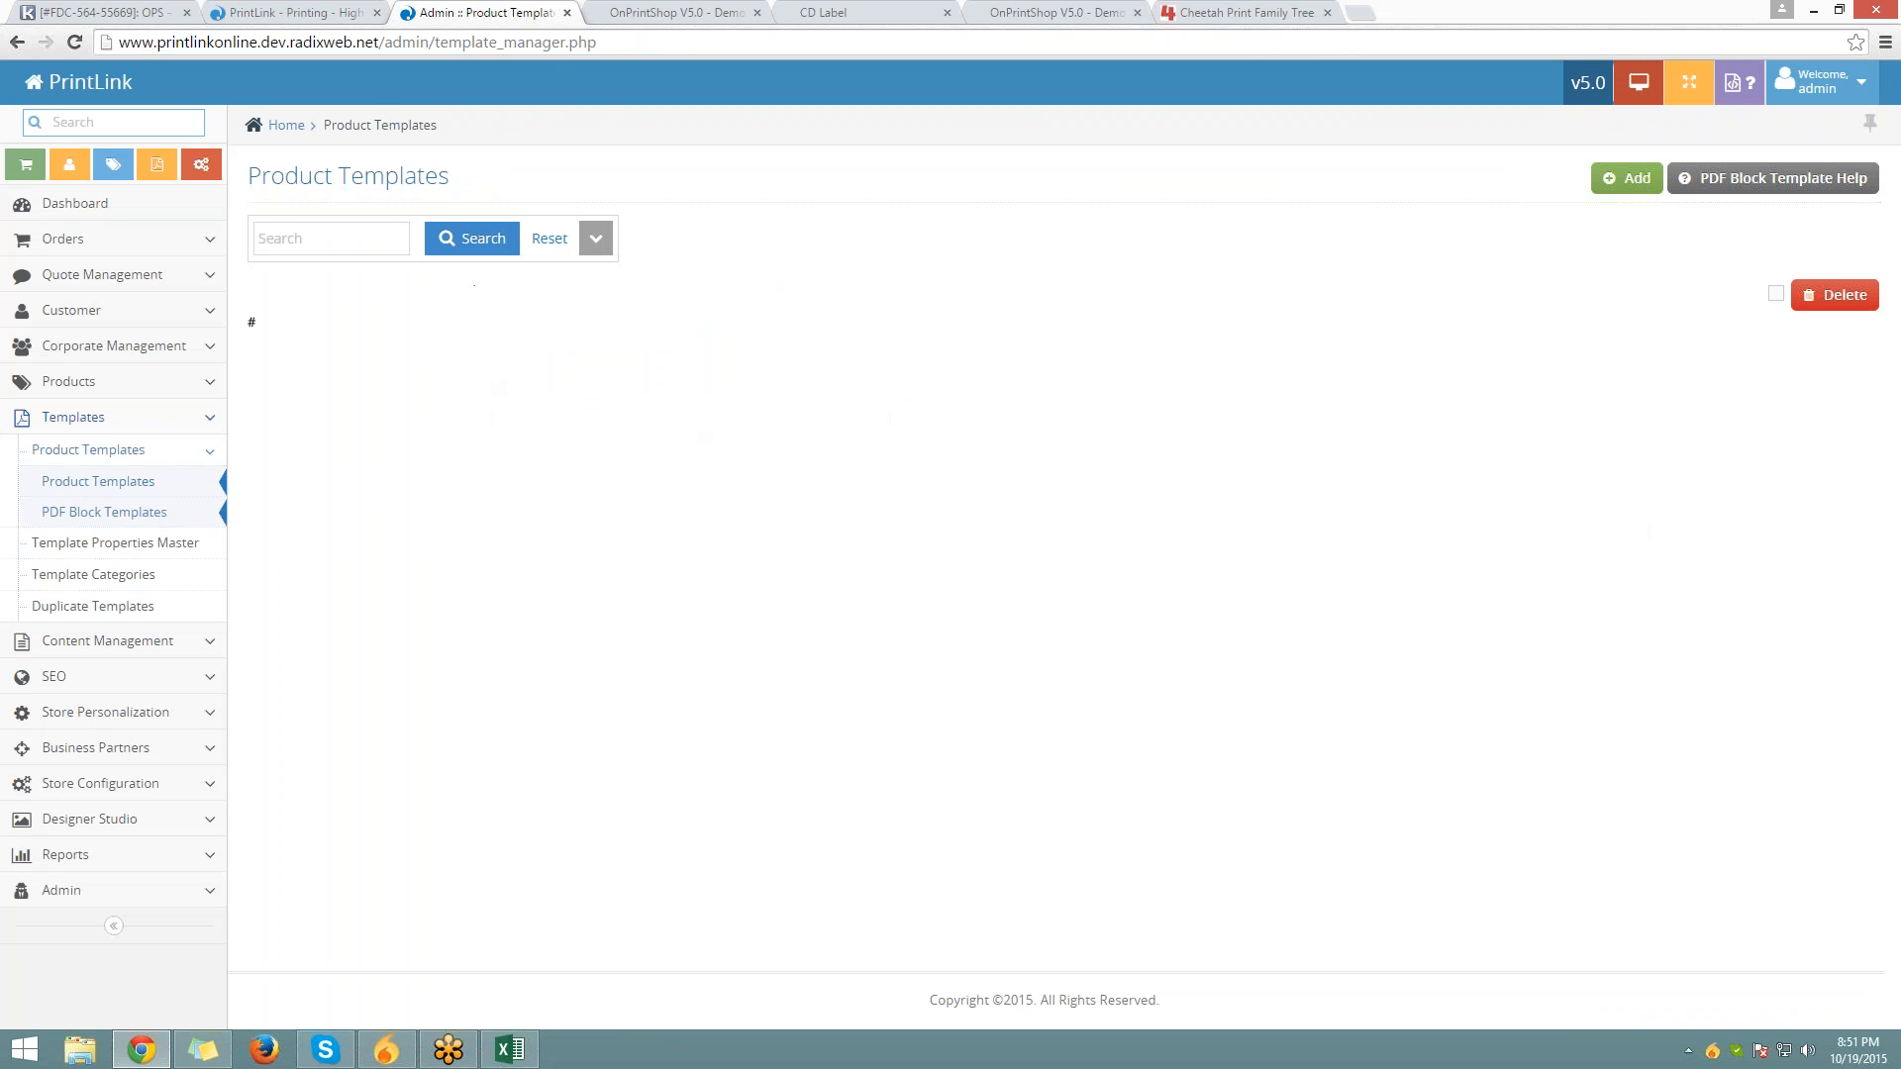
{"action": "left_click", "coordinate": [594, 592]}
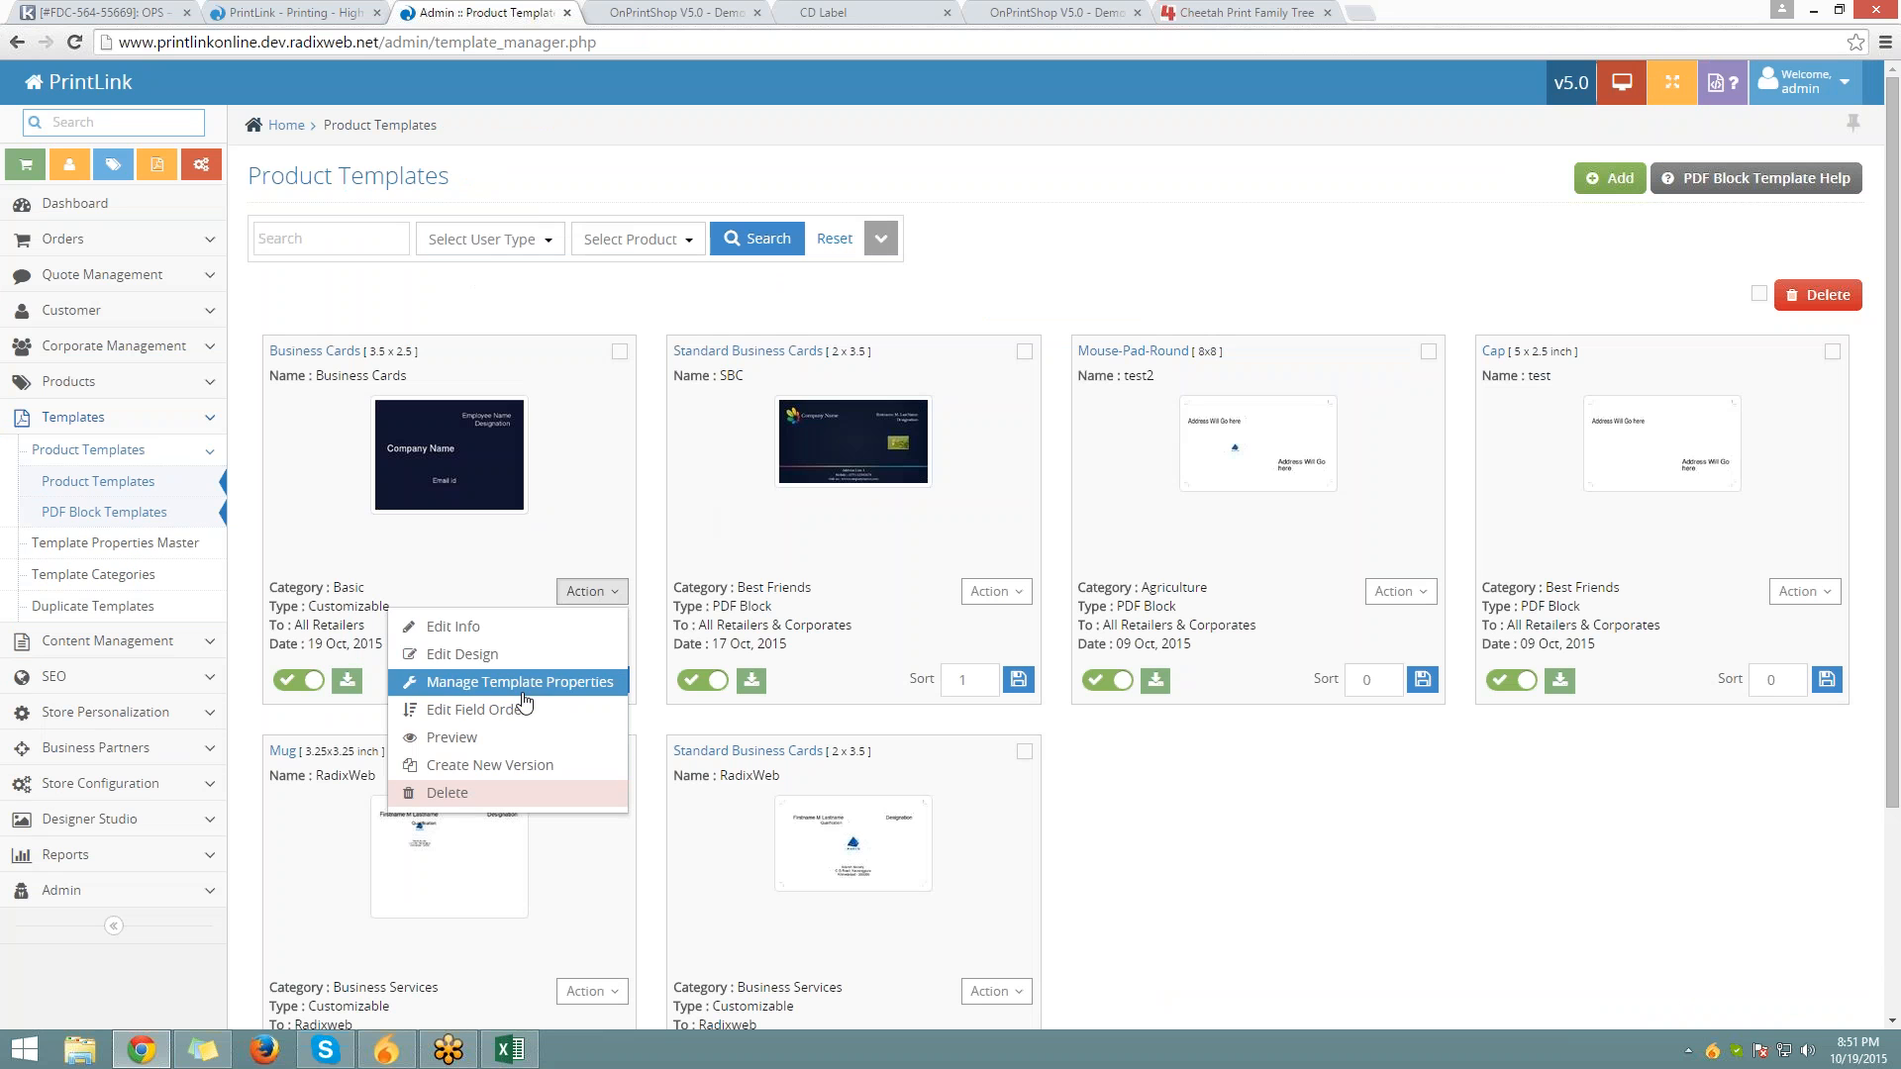
Make the Business Cards template's Colors use the Template Property Master swatches
{"action": "left_click", "coordinate": [523, 689]}
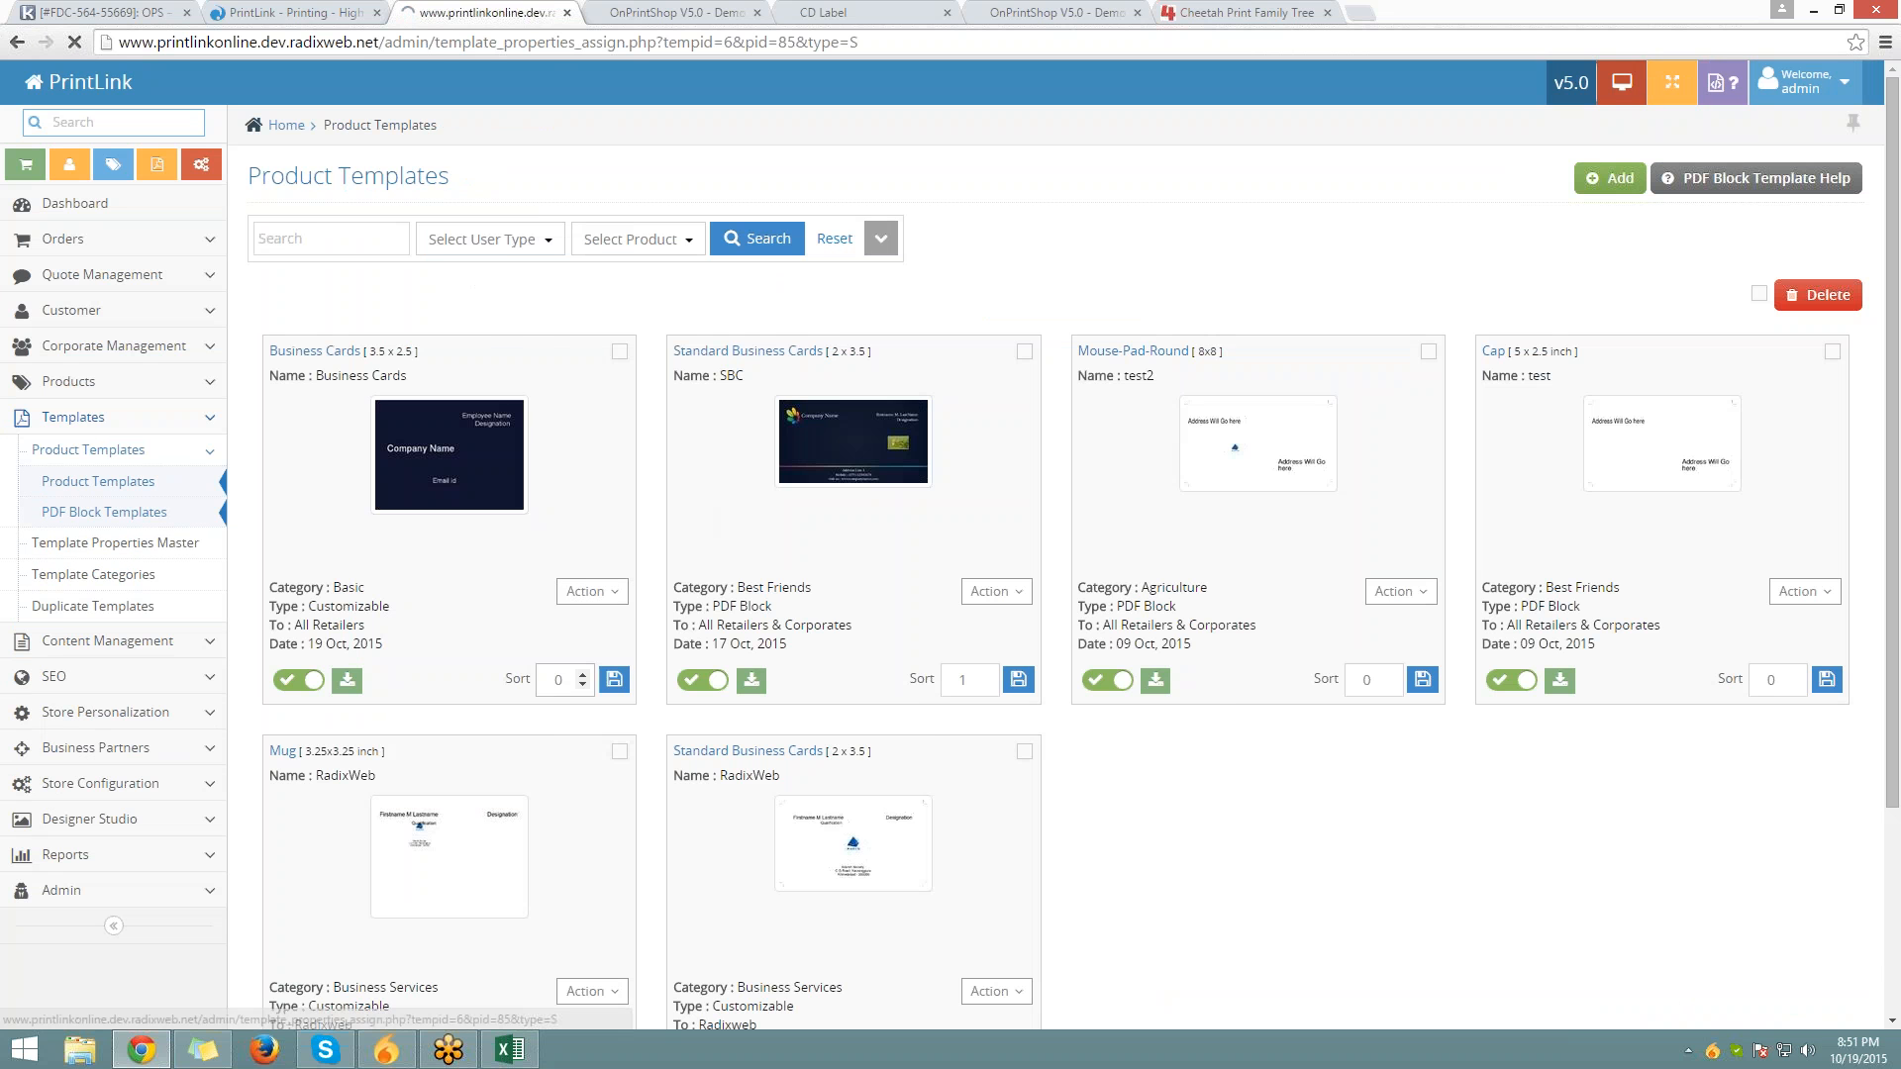
{"action": "left_click", "coordinate": [326, 233]}
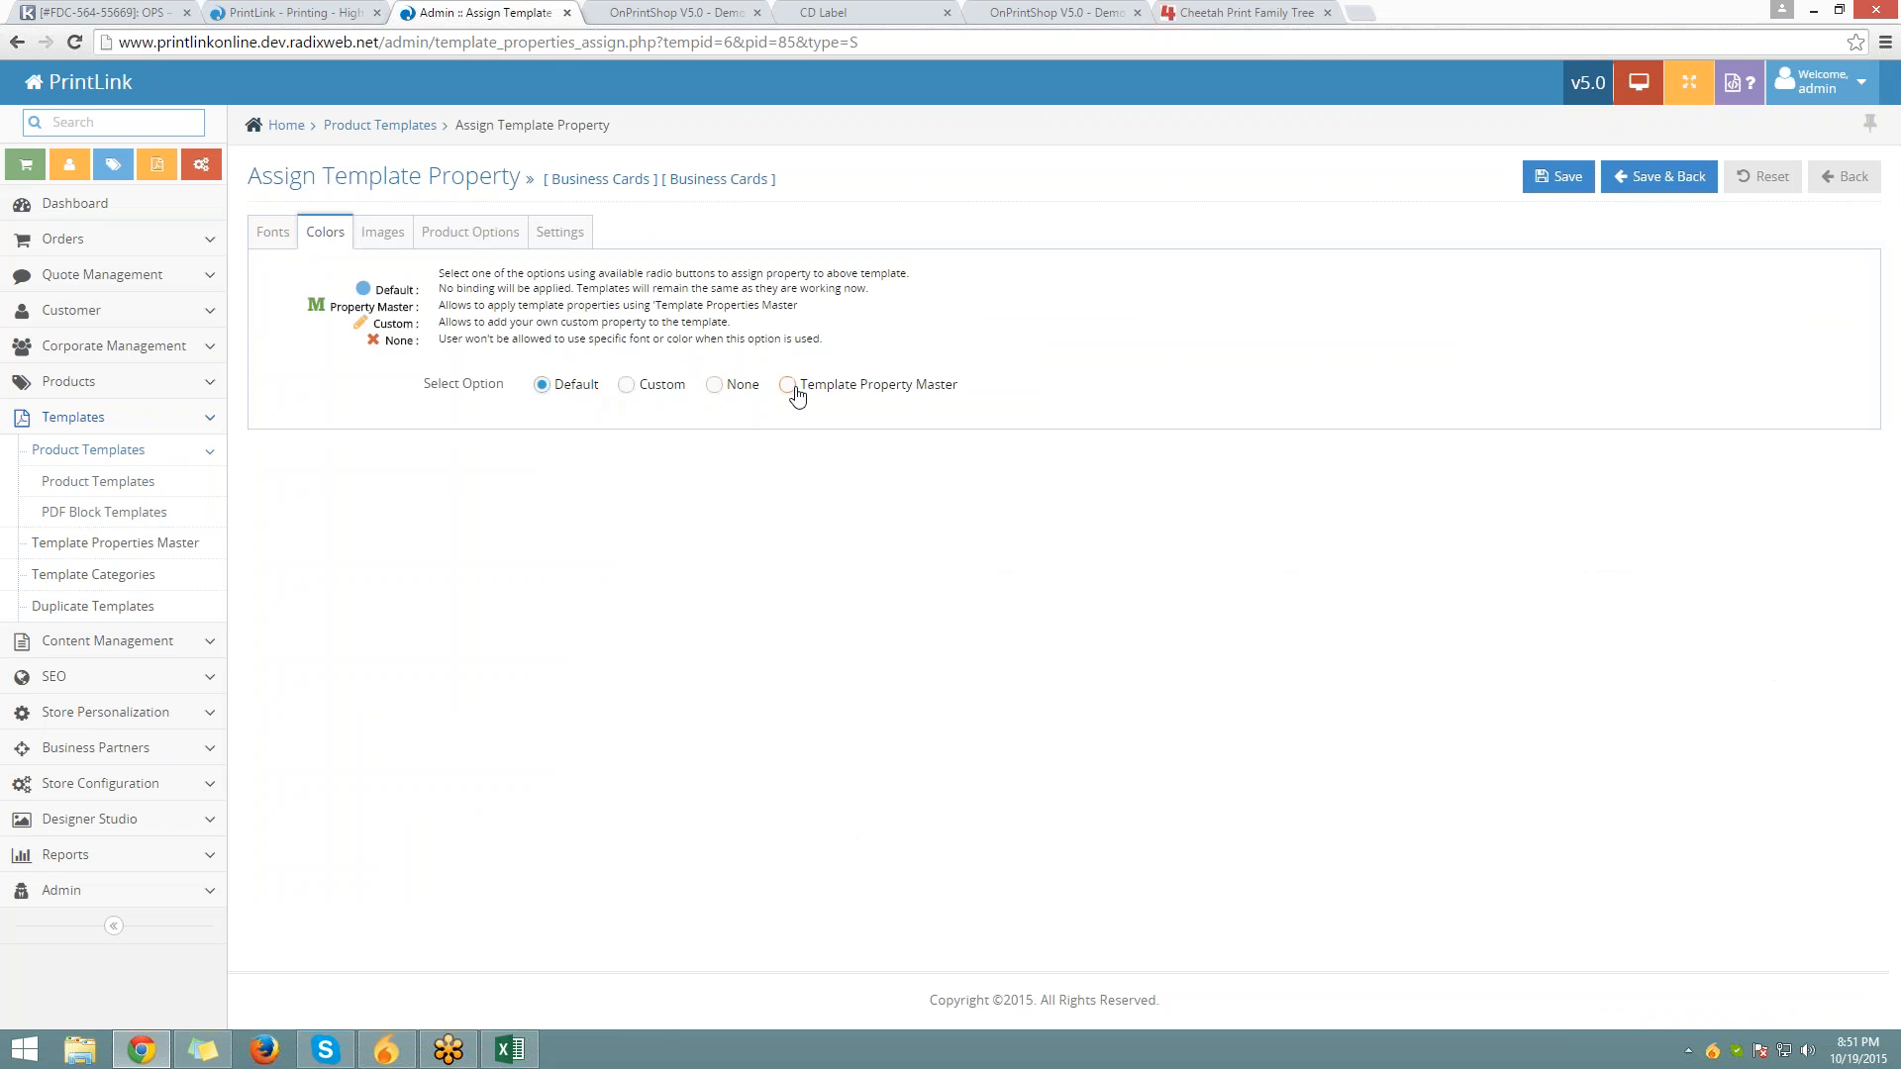
{"action": "left_click_drag", "start_coordinate": [803, 393], "coordinate": [986, 401]}
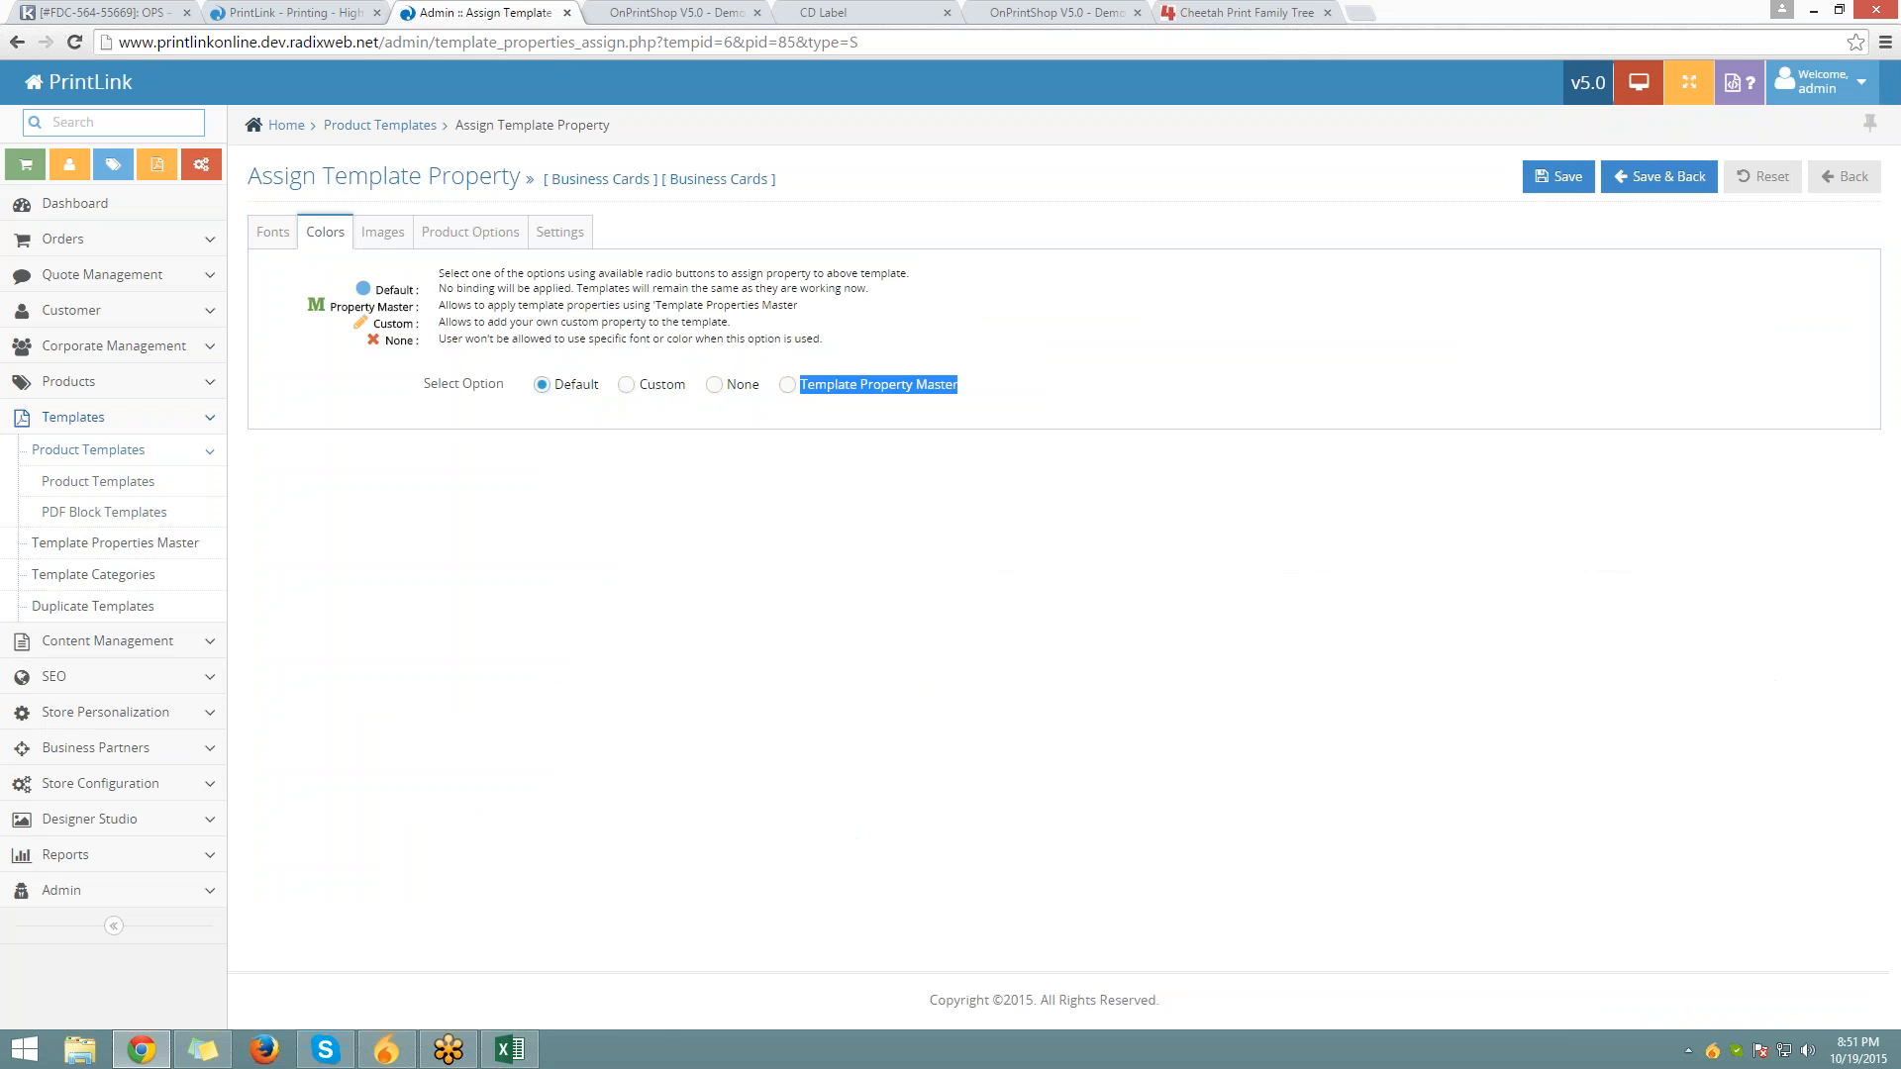
{"action": "left_click", "coordinate": [788, 388]}
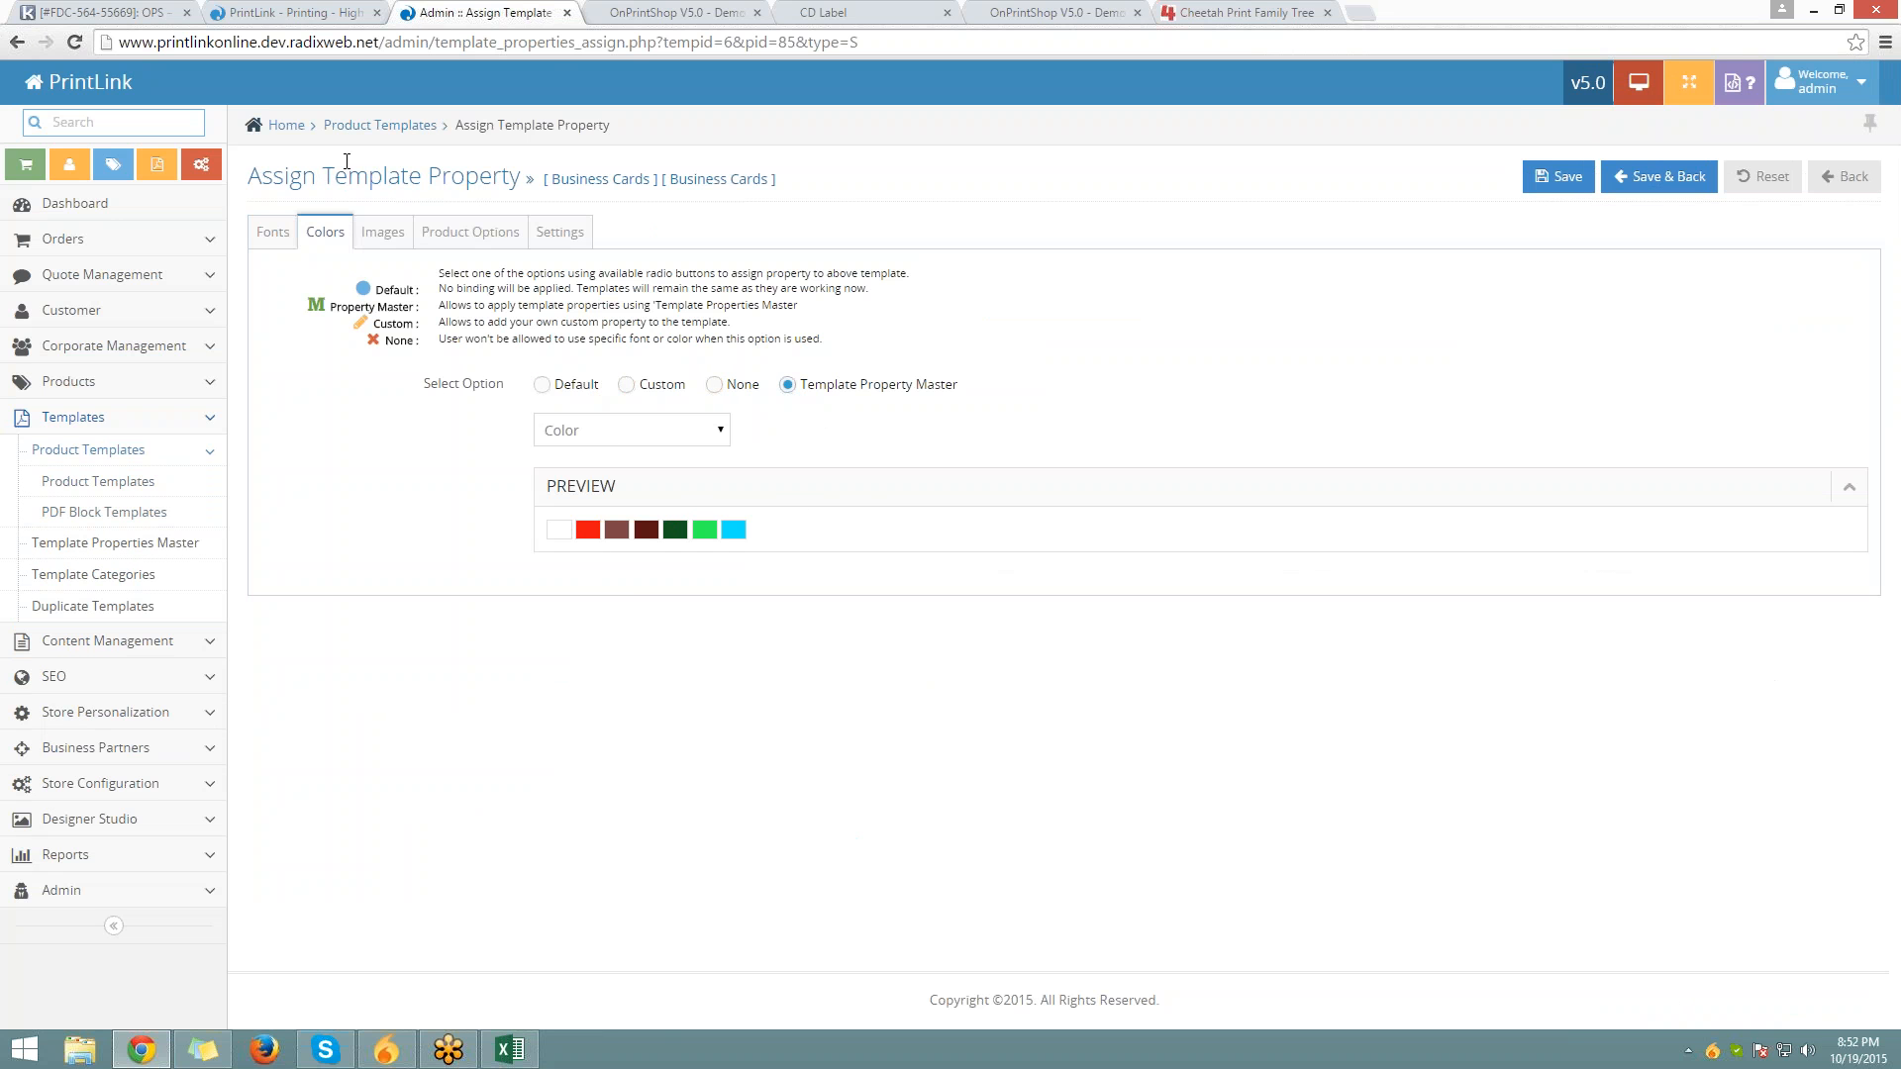
{"action": "left_click", "coordinate": [396, 125]}
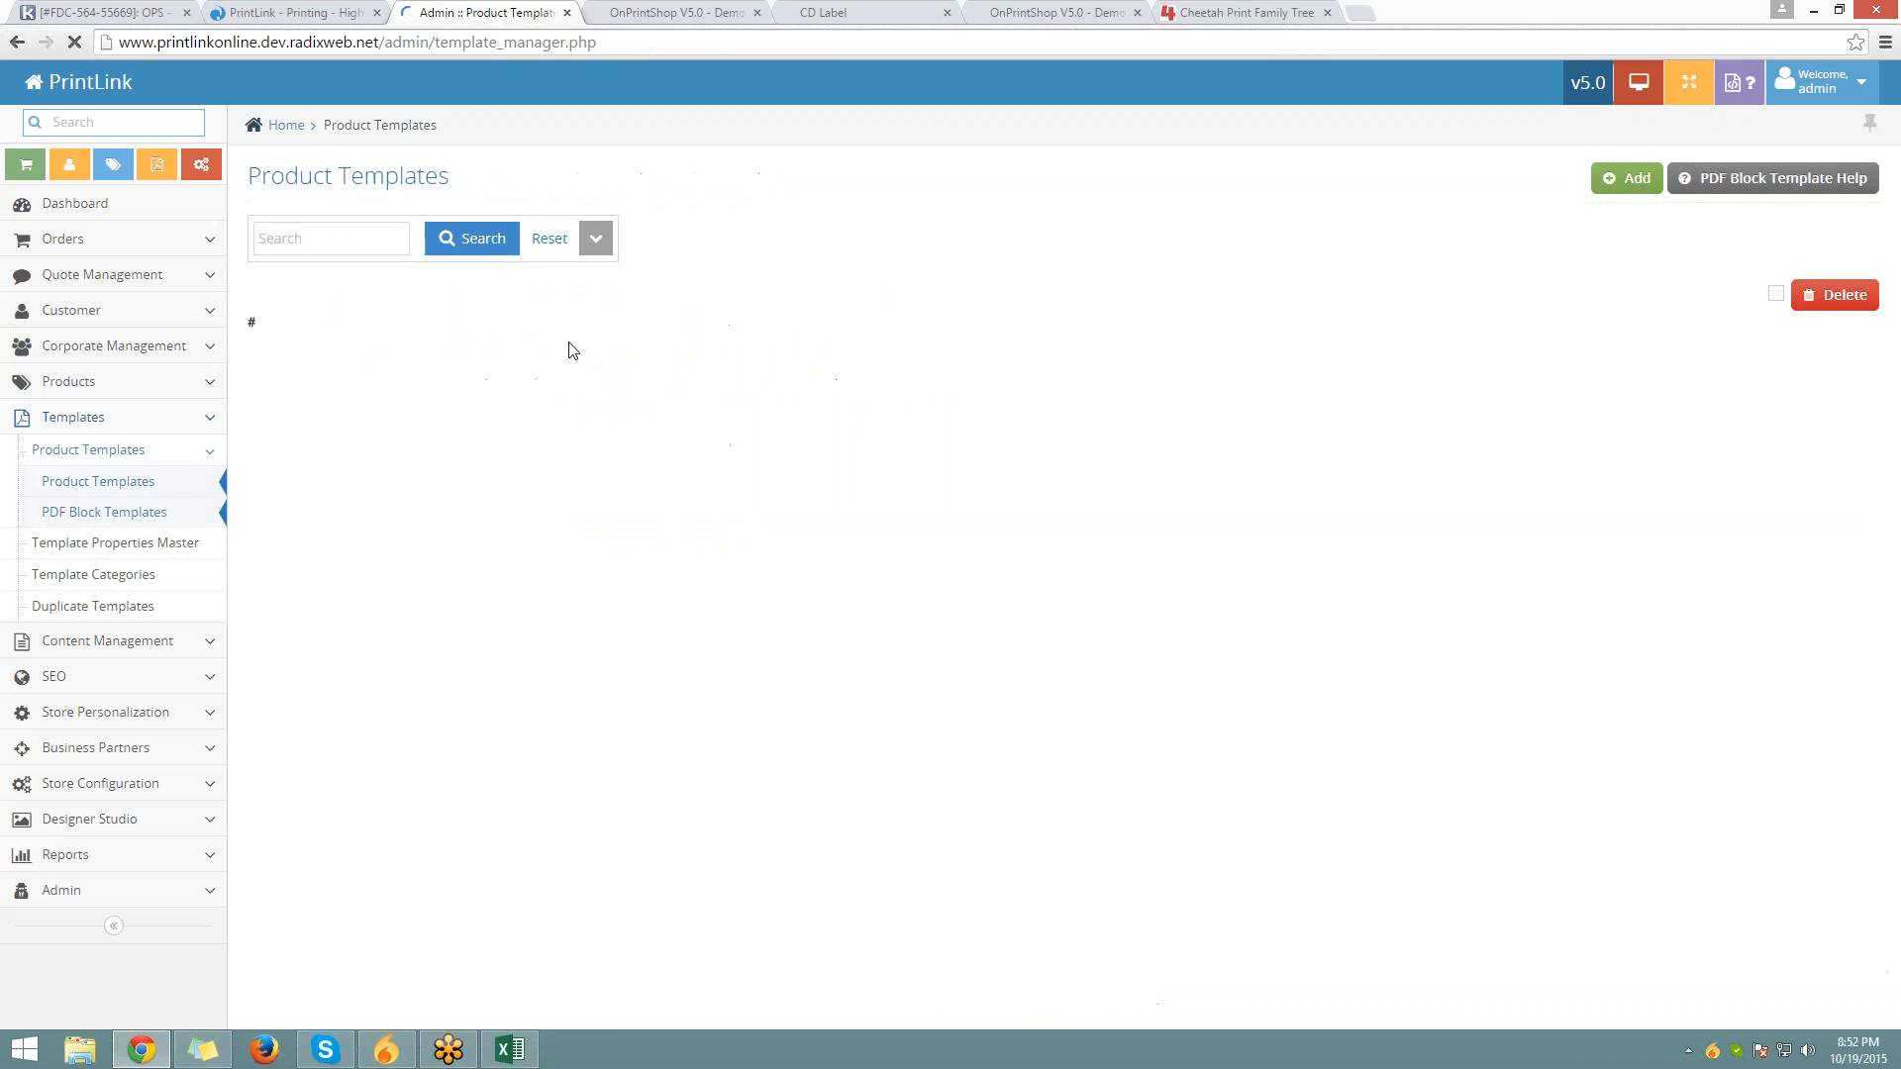
Preview the Business Cards template, then reopen its Action menu in the templates list
{"action": "scroll", "coordinate": [589, 446], "scroll_direction": "down", "scroll_amount": 2}
{"action": "left_click", "coordinate": [590, 393]}
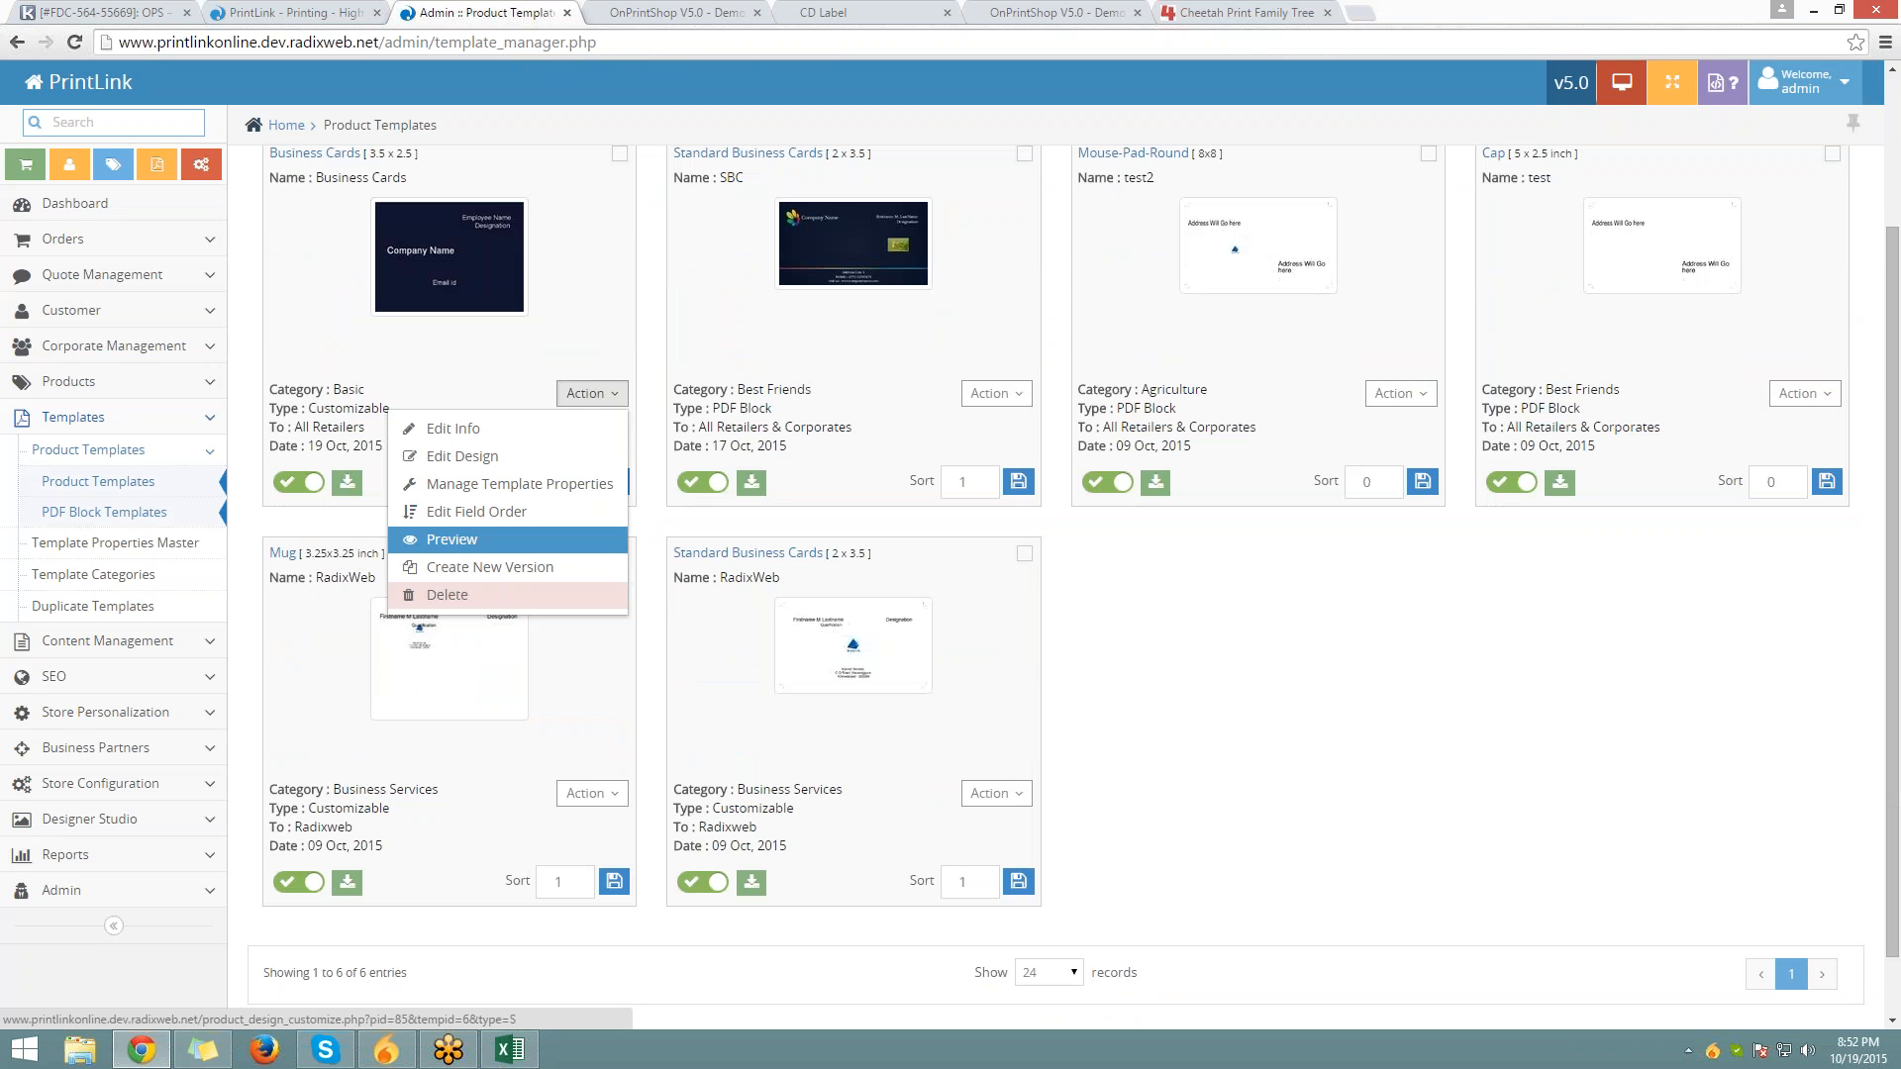
{"action": "left_click", "coordinate": [501, 540]}
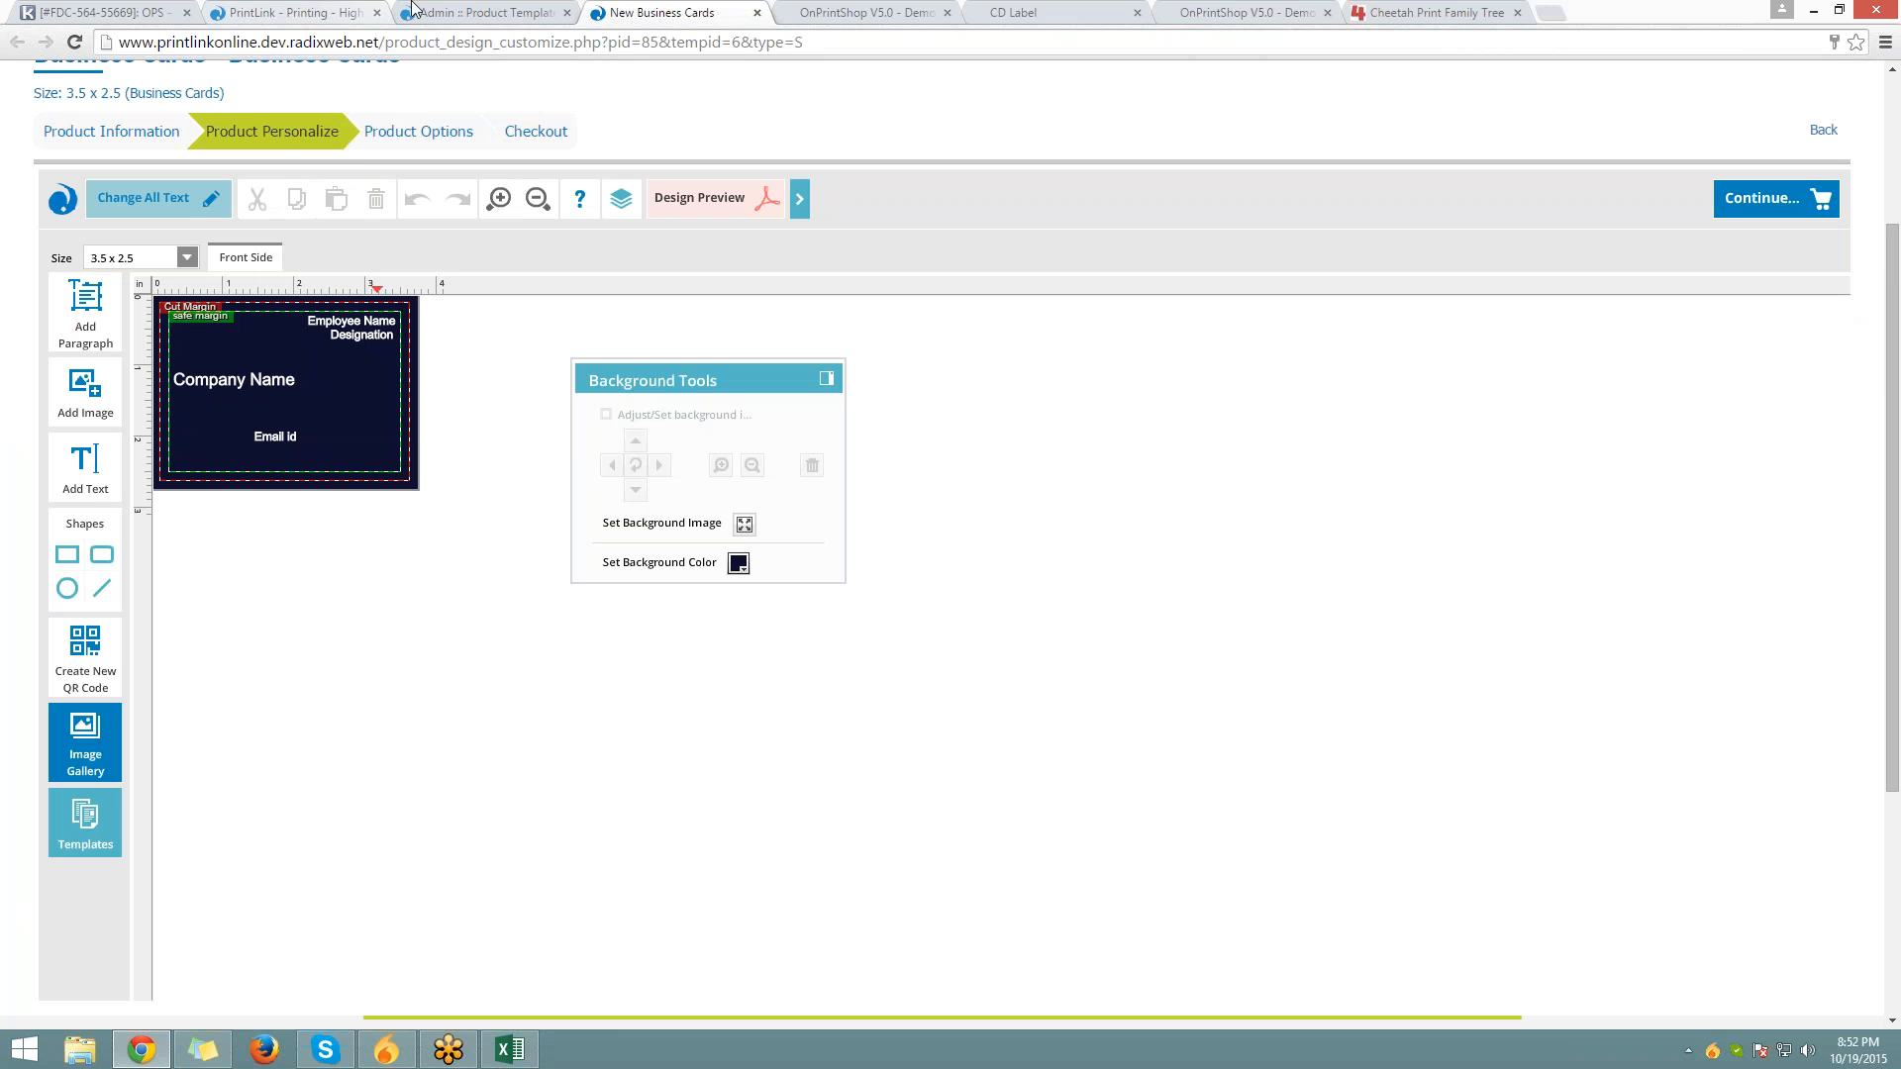
{"action": "left_click", "coordinate": [317, 12]}
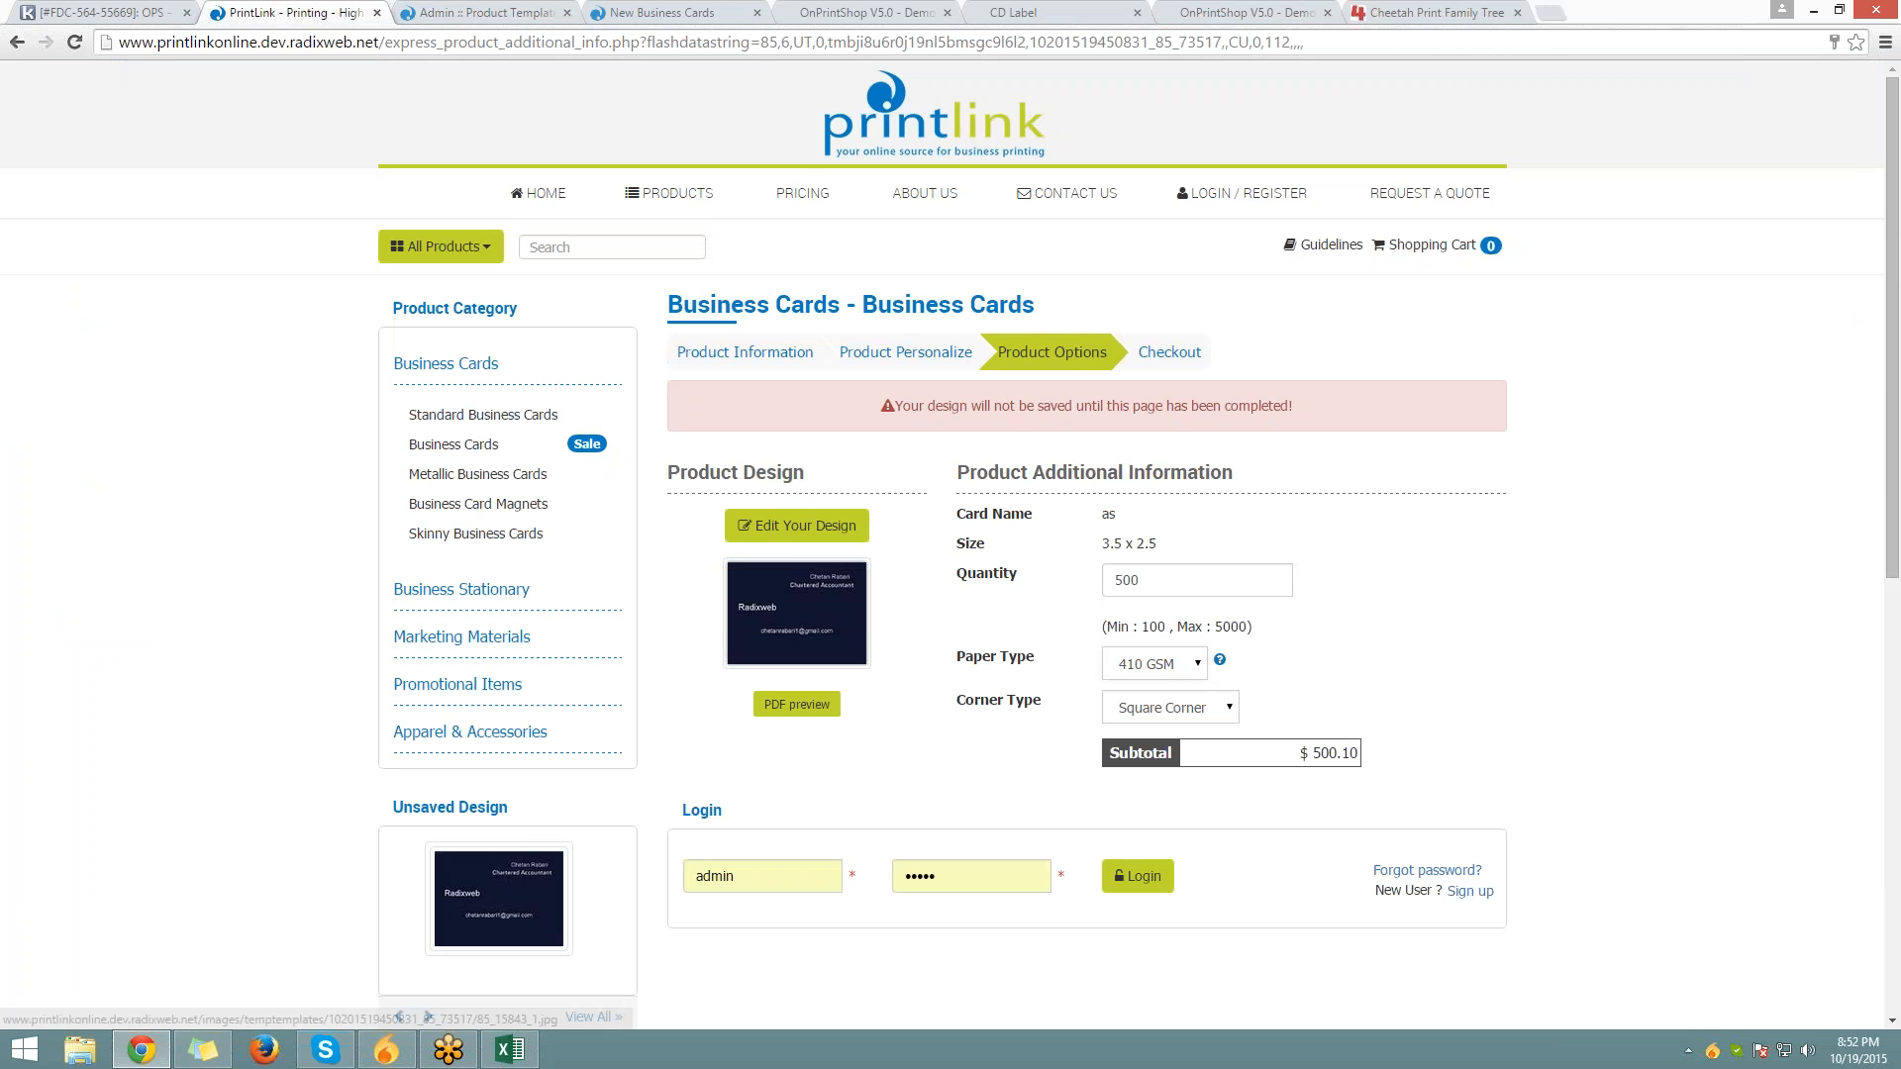
{"action": "left_click", "coordinate": [485, 11]}
{"action": "left_click", "coordinate": [592, 393]}
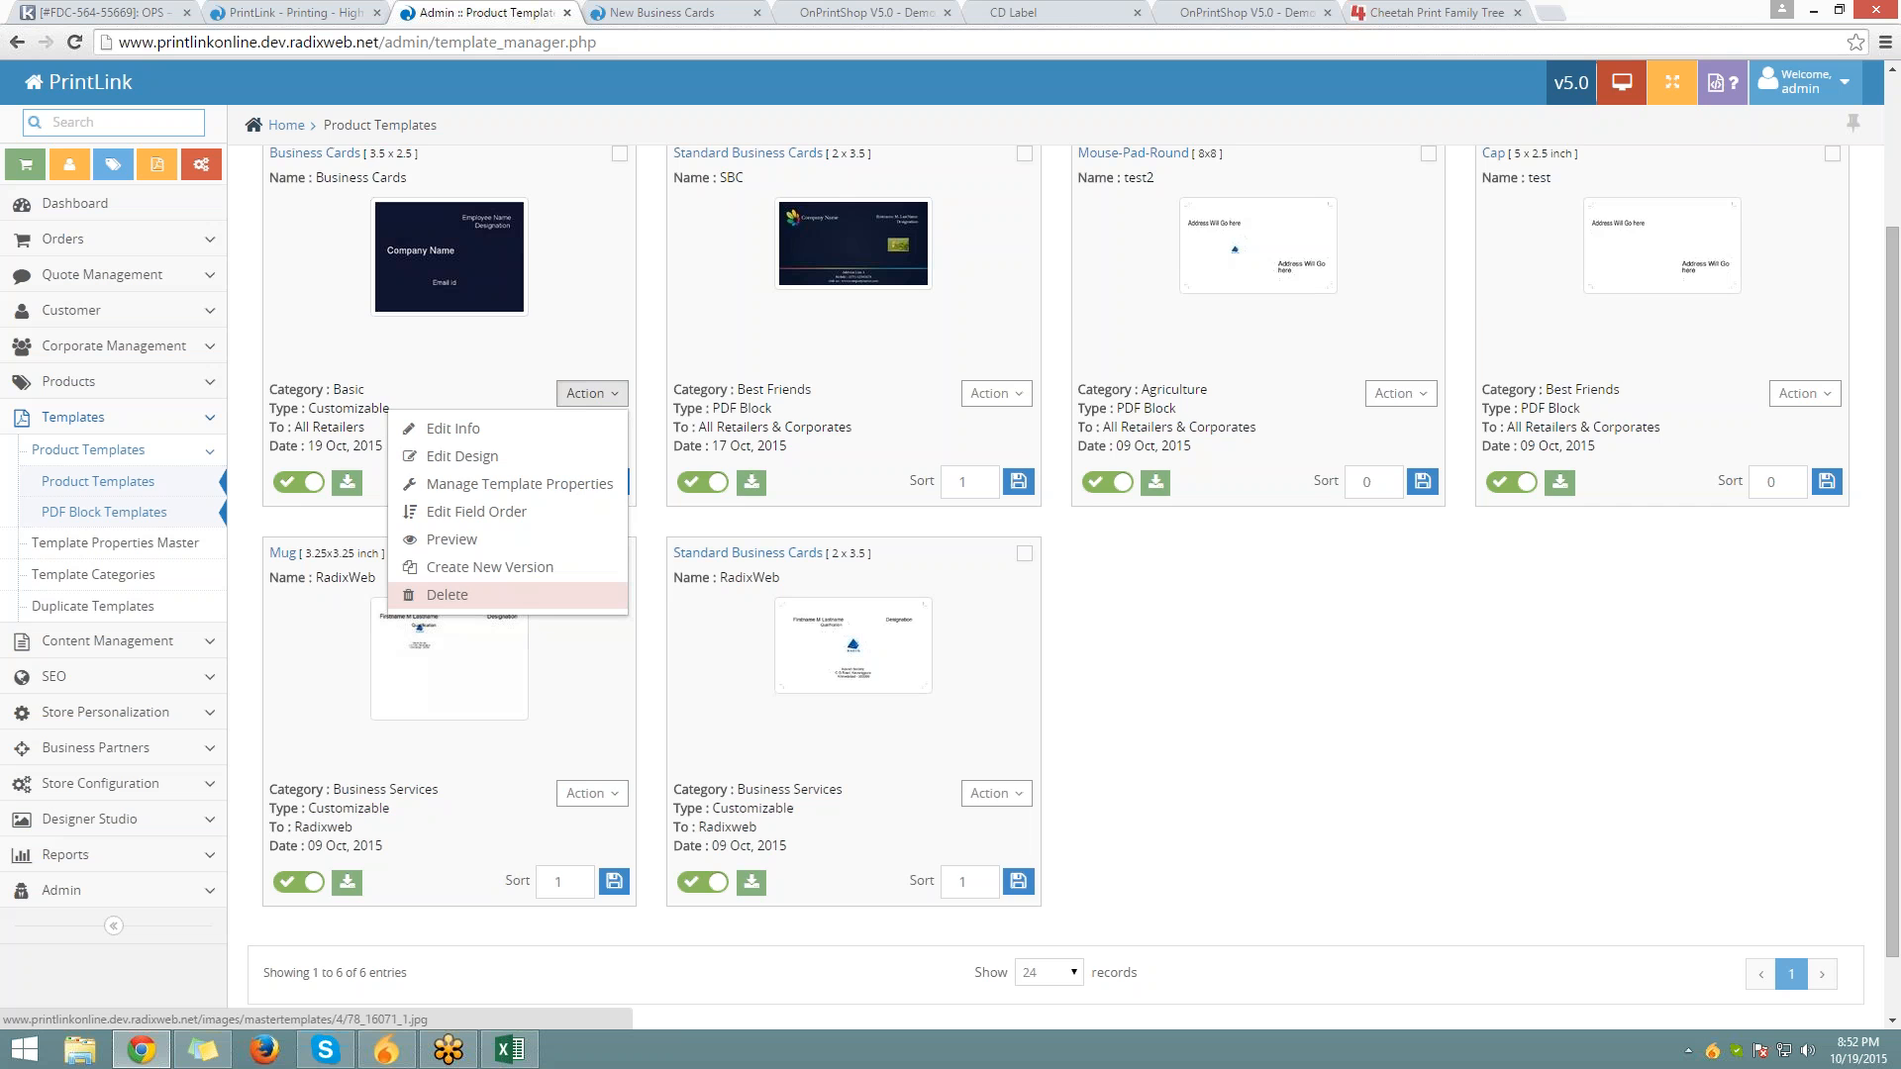
Close the Business Cards action menu, then tick and untick the Mouse-Pad-Round template
{"action": "scroll", "coordinate": [529, 582], "scroll_direction": "up", "scroll_amount": 2}
{"action": "left_click", "coordinate": [592, 591]}
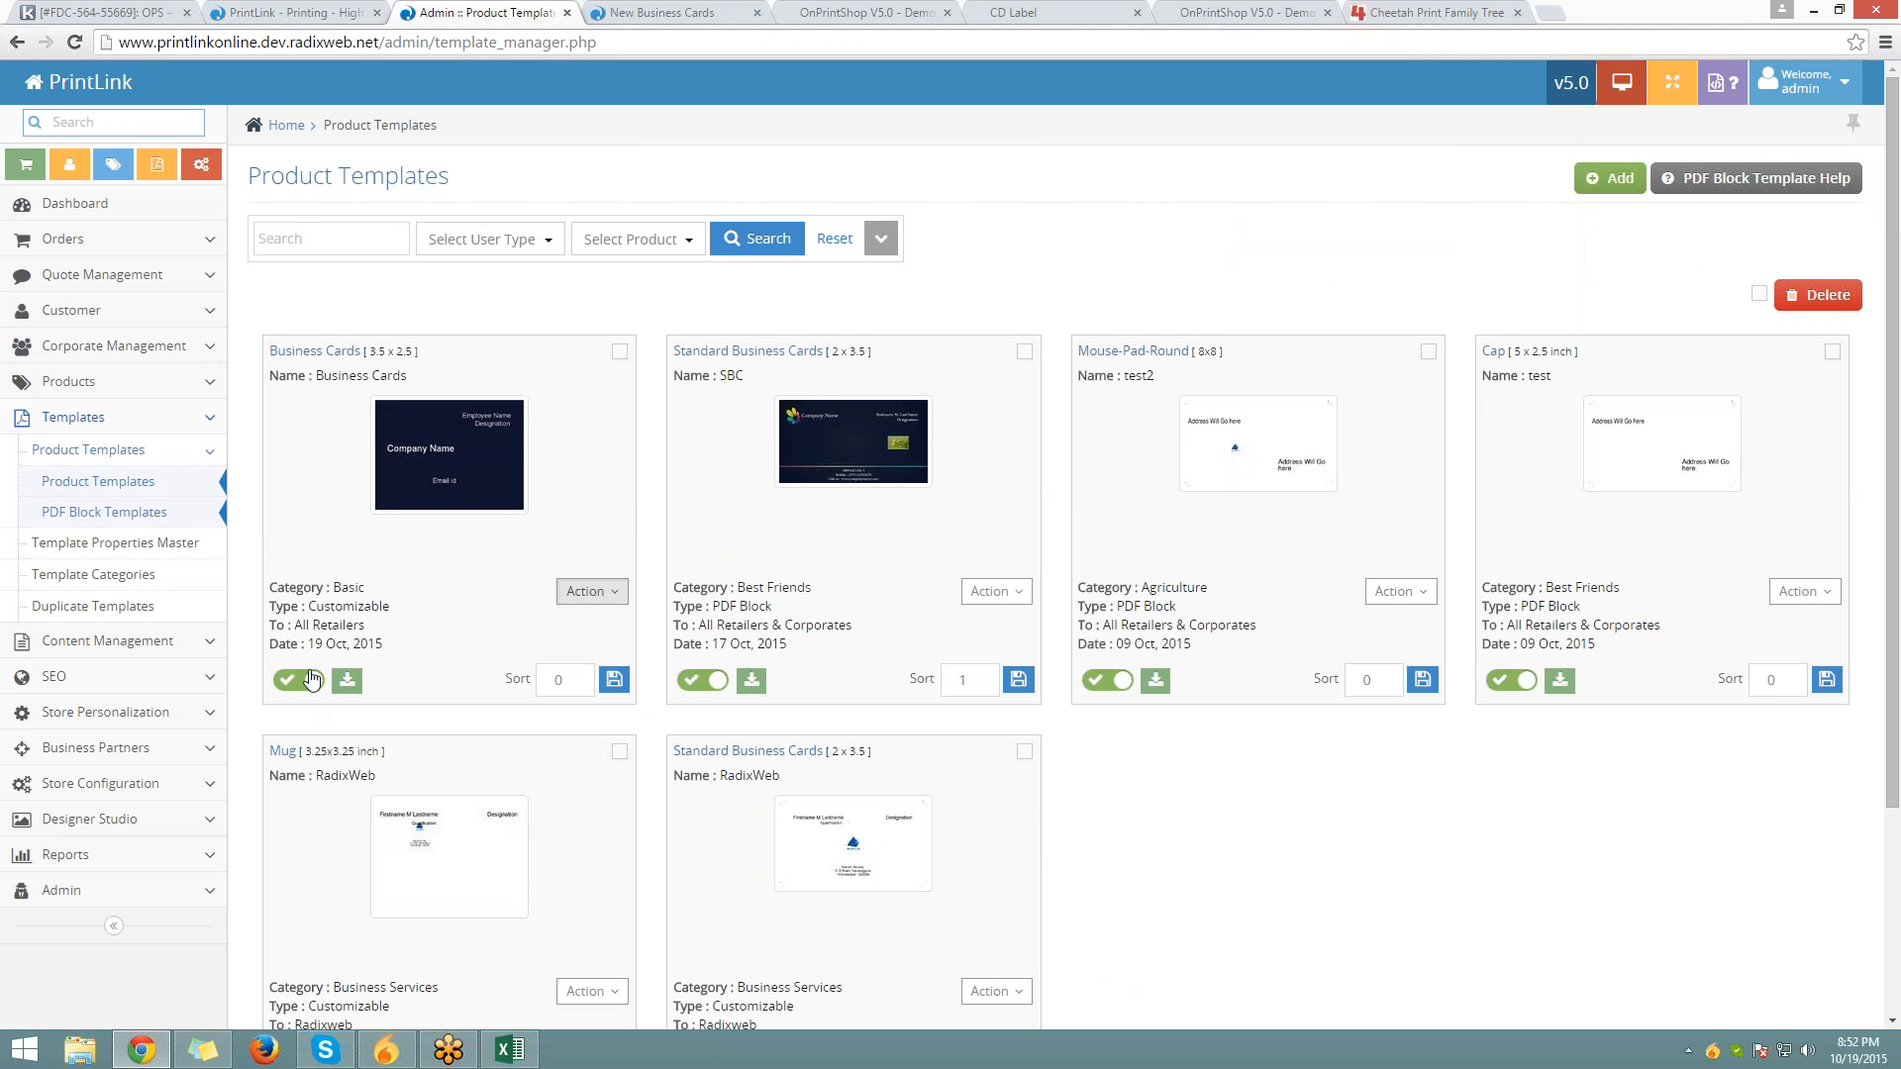
{"action": "left_click", "coordinate": [567, 678]}
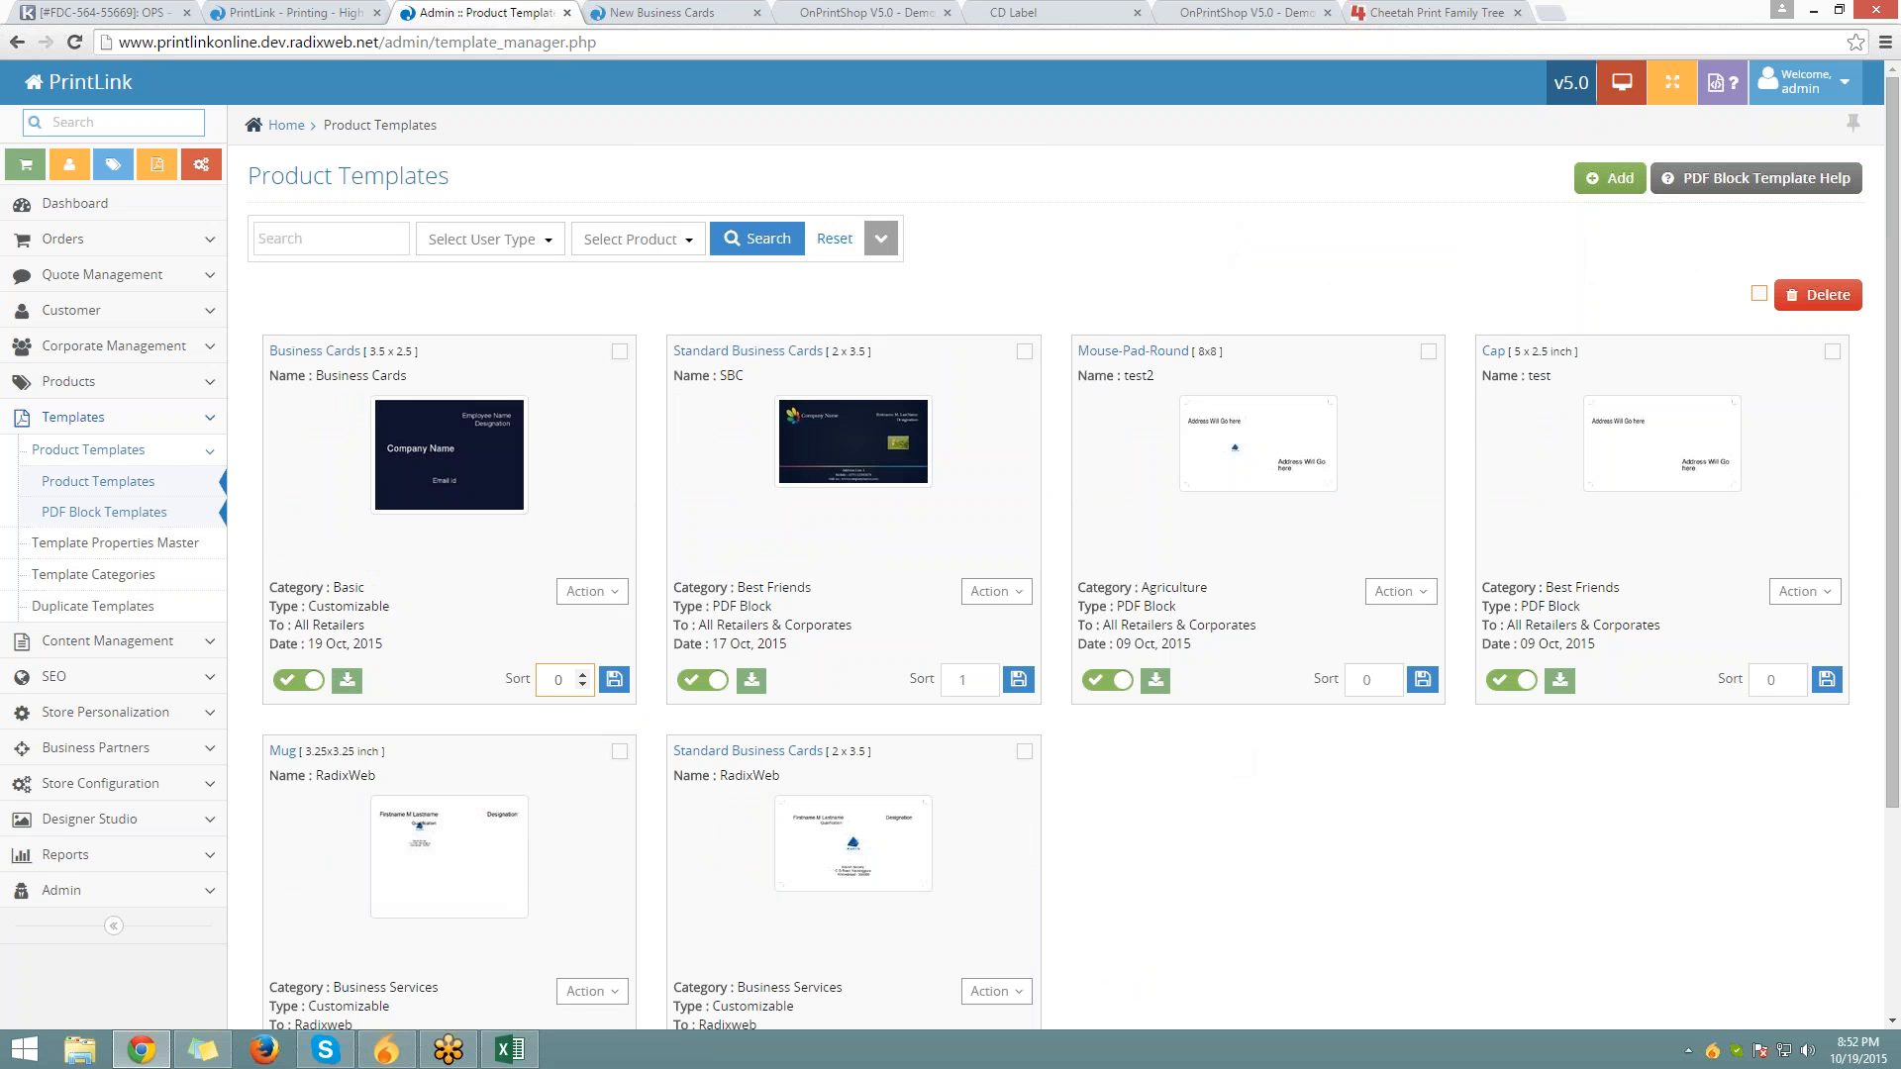
{"action": "left_click", "coordinate": [1427, 350]}
{"action": "left_click", "coordinate": [1428, 350]}
Open Template Properties Master and Template Categories, then switch to the card designer
{"action": "left_click", "coordinate": [109, 543]}
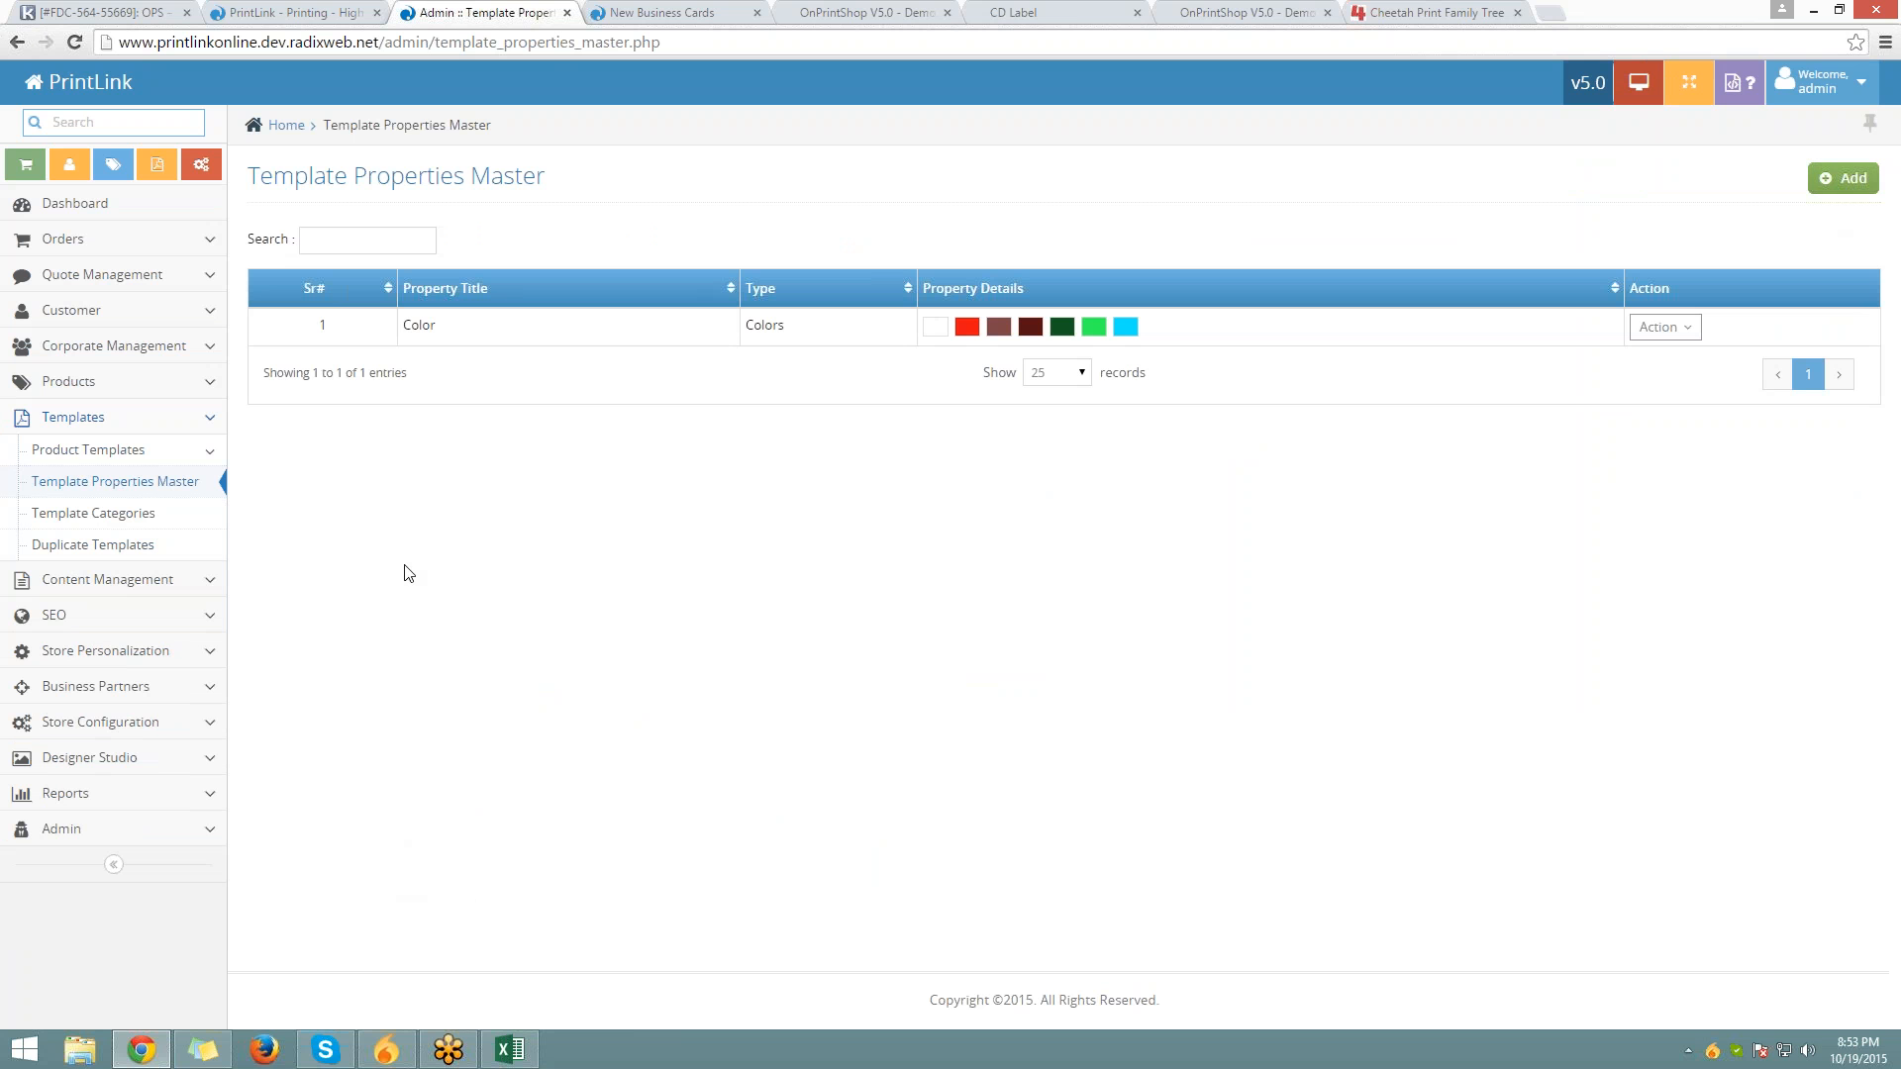
{"action": "left_click", "coordinate": [102, 515]}
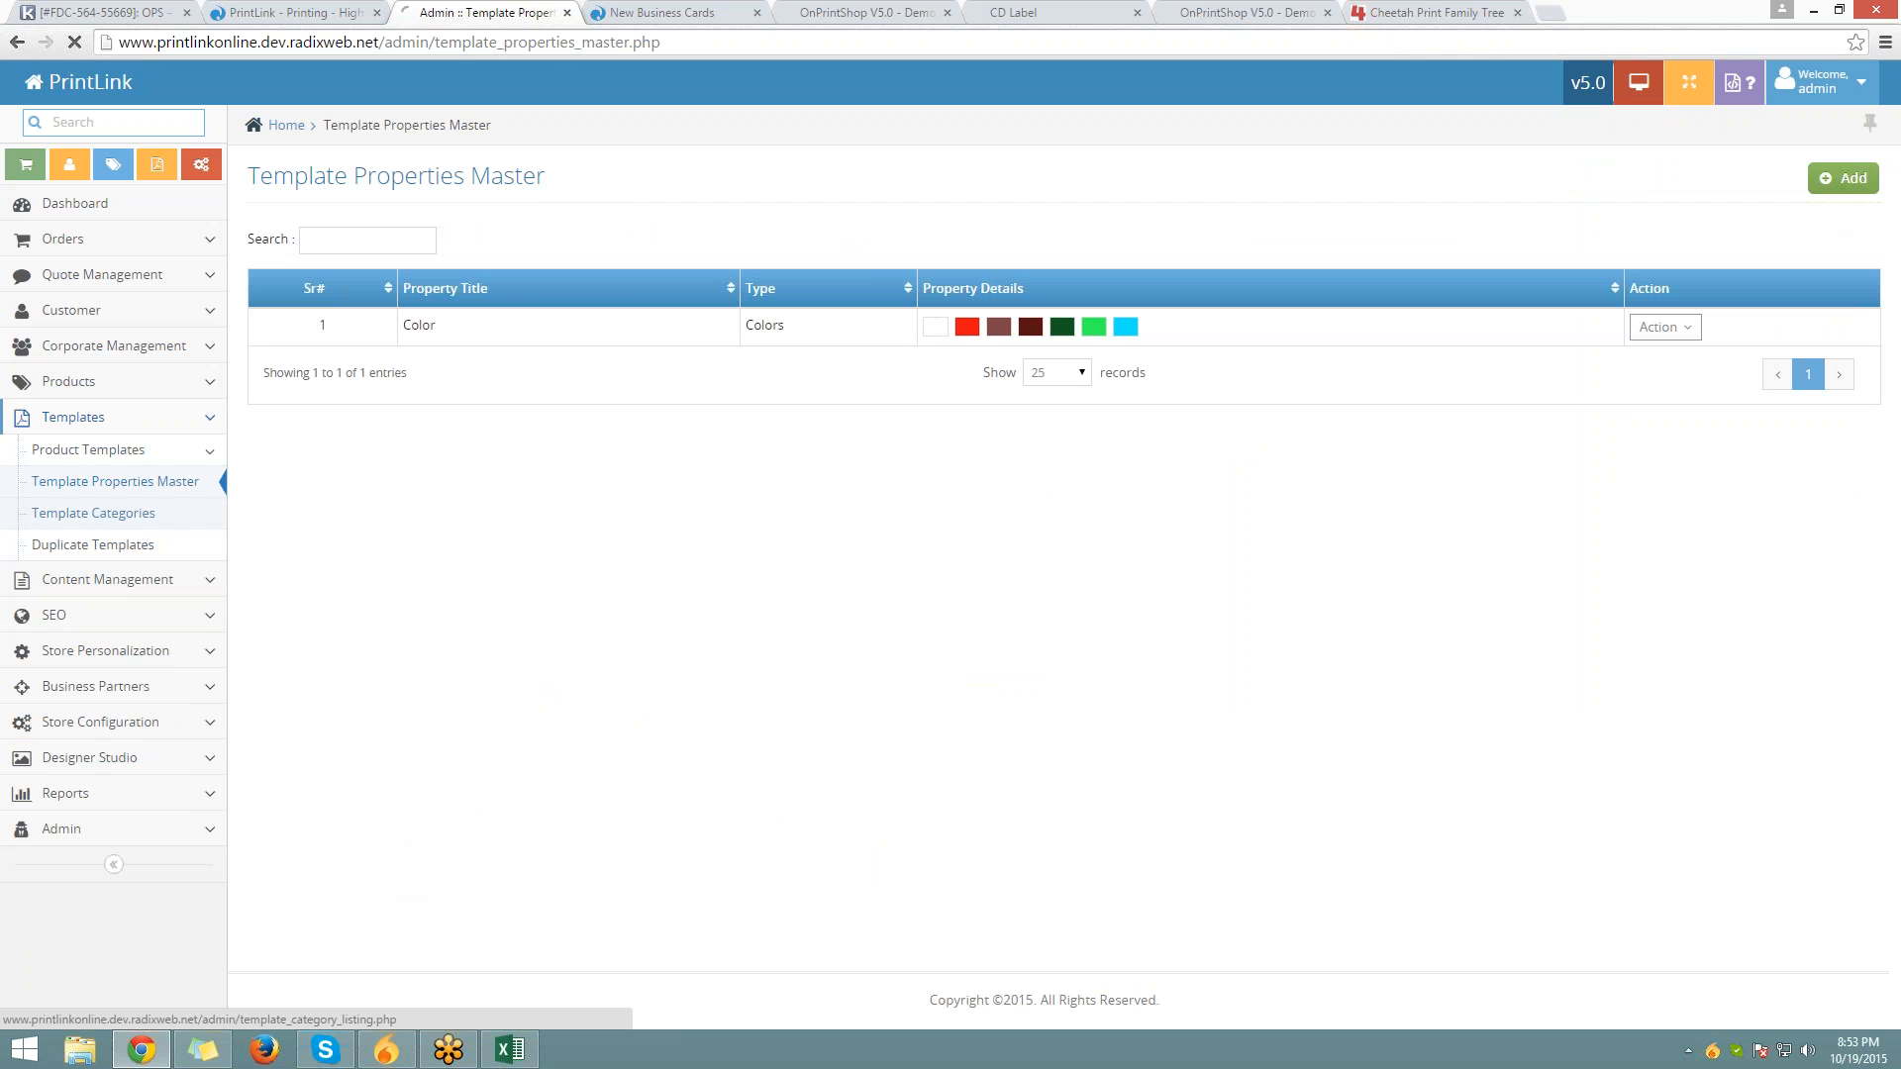
{"action": "key", "text": "ctrl+Tab"}
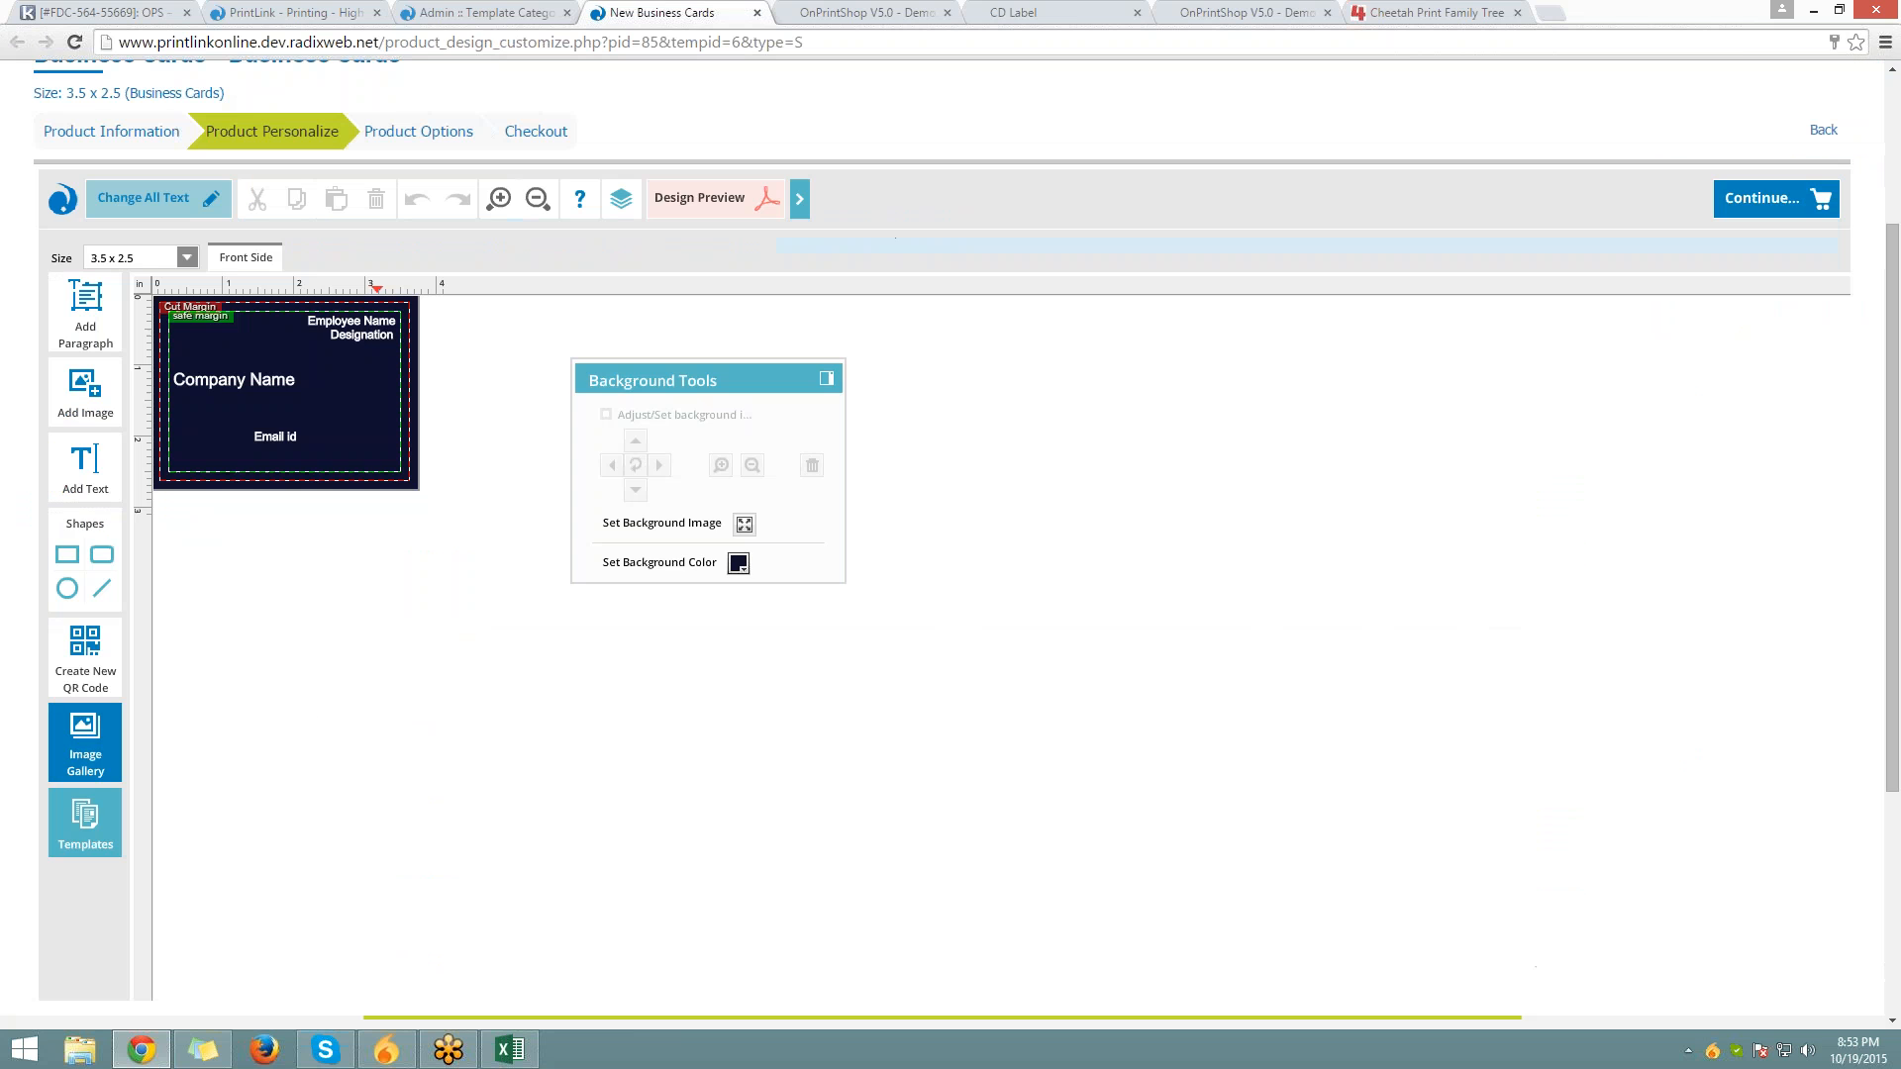
Leave the designer for the Business Cards product page and browse its design templates
{"action": "scroll", "coordinate": [604, 297], "scroll_direction": "up", "scroll_amount": 2}
{"action": "mouse_move", "coordinate": [673, 140]}
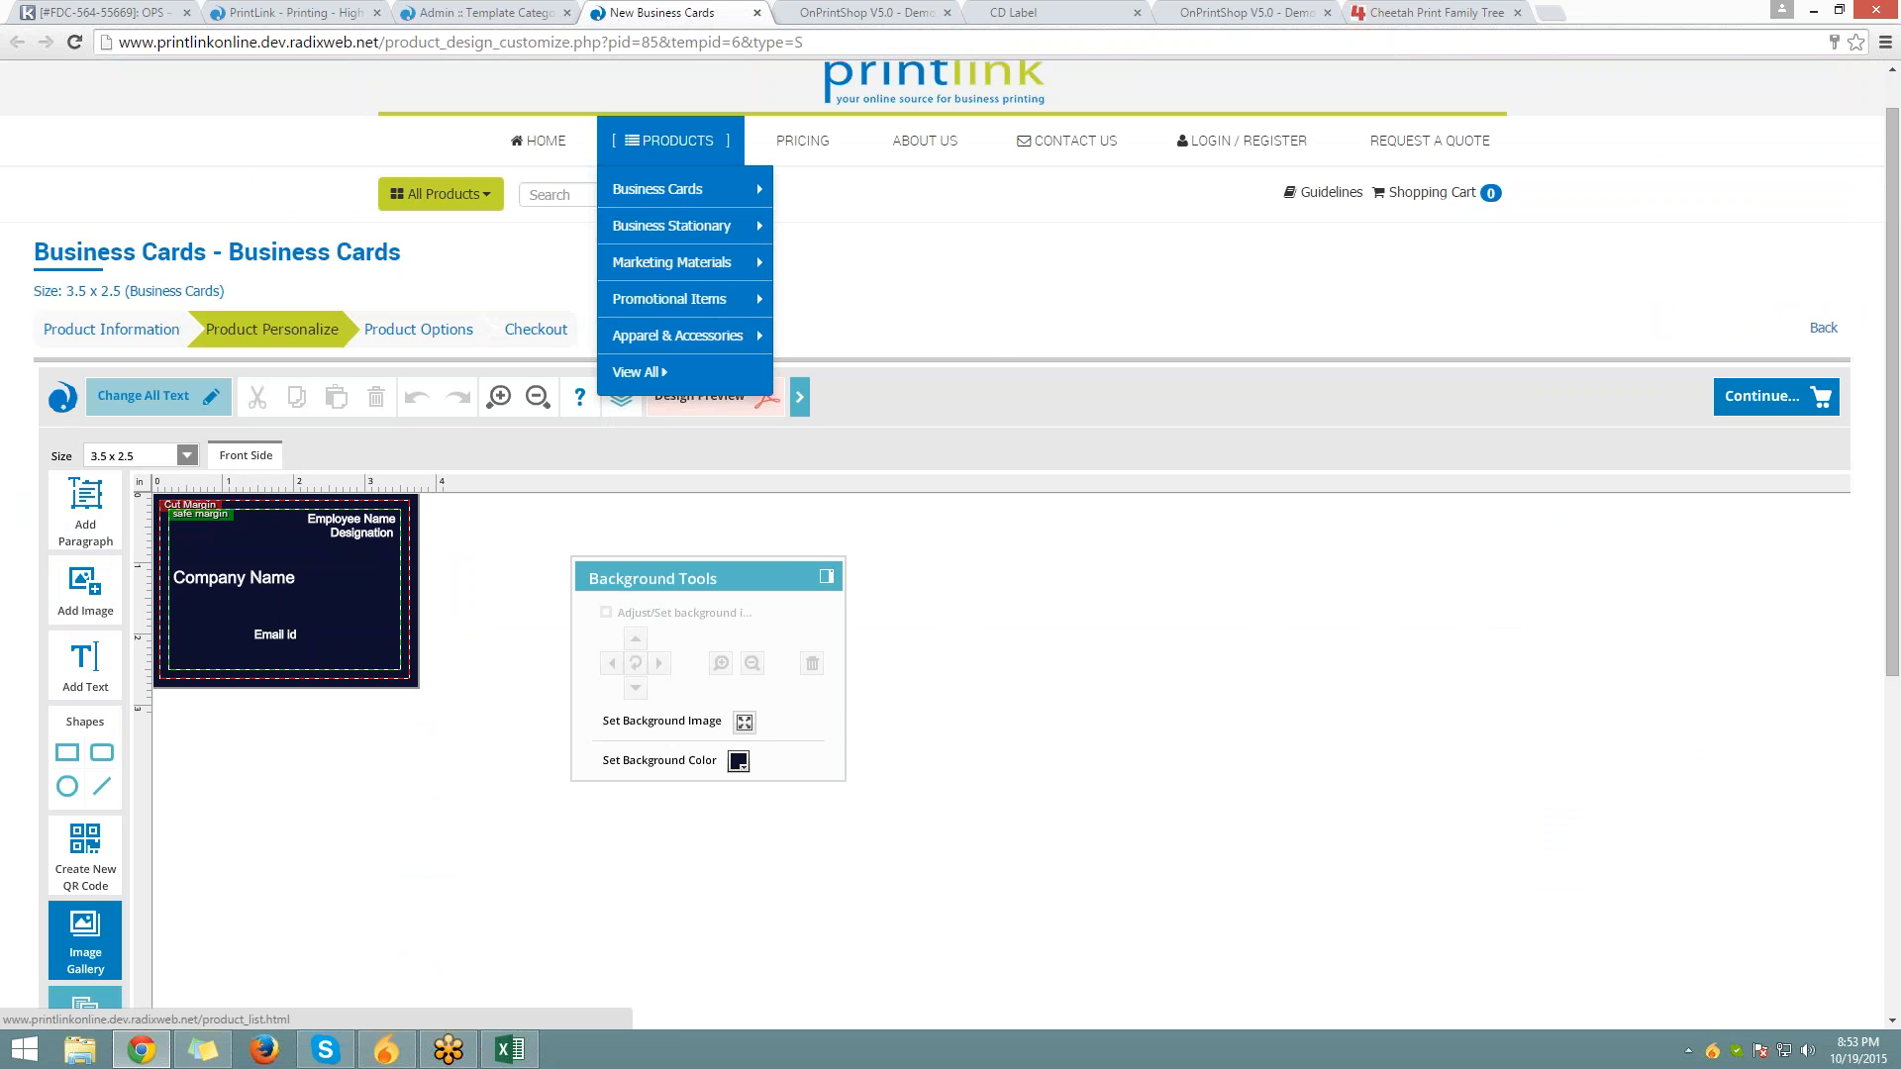
{"action": "mouse_move", "coordinate": [677, 193]}
{"action": "left_click", "coordinate": [863, 235]}
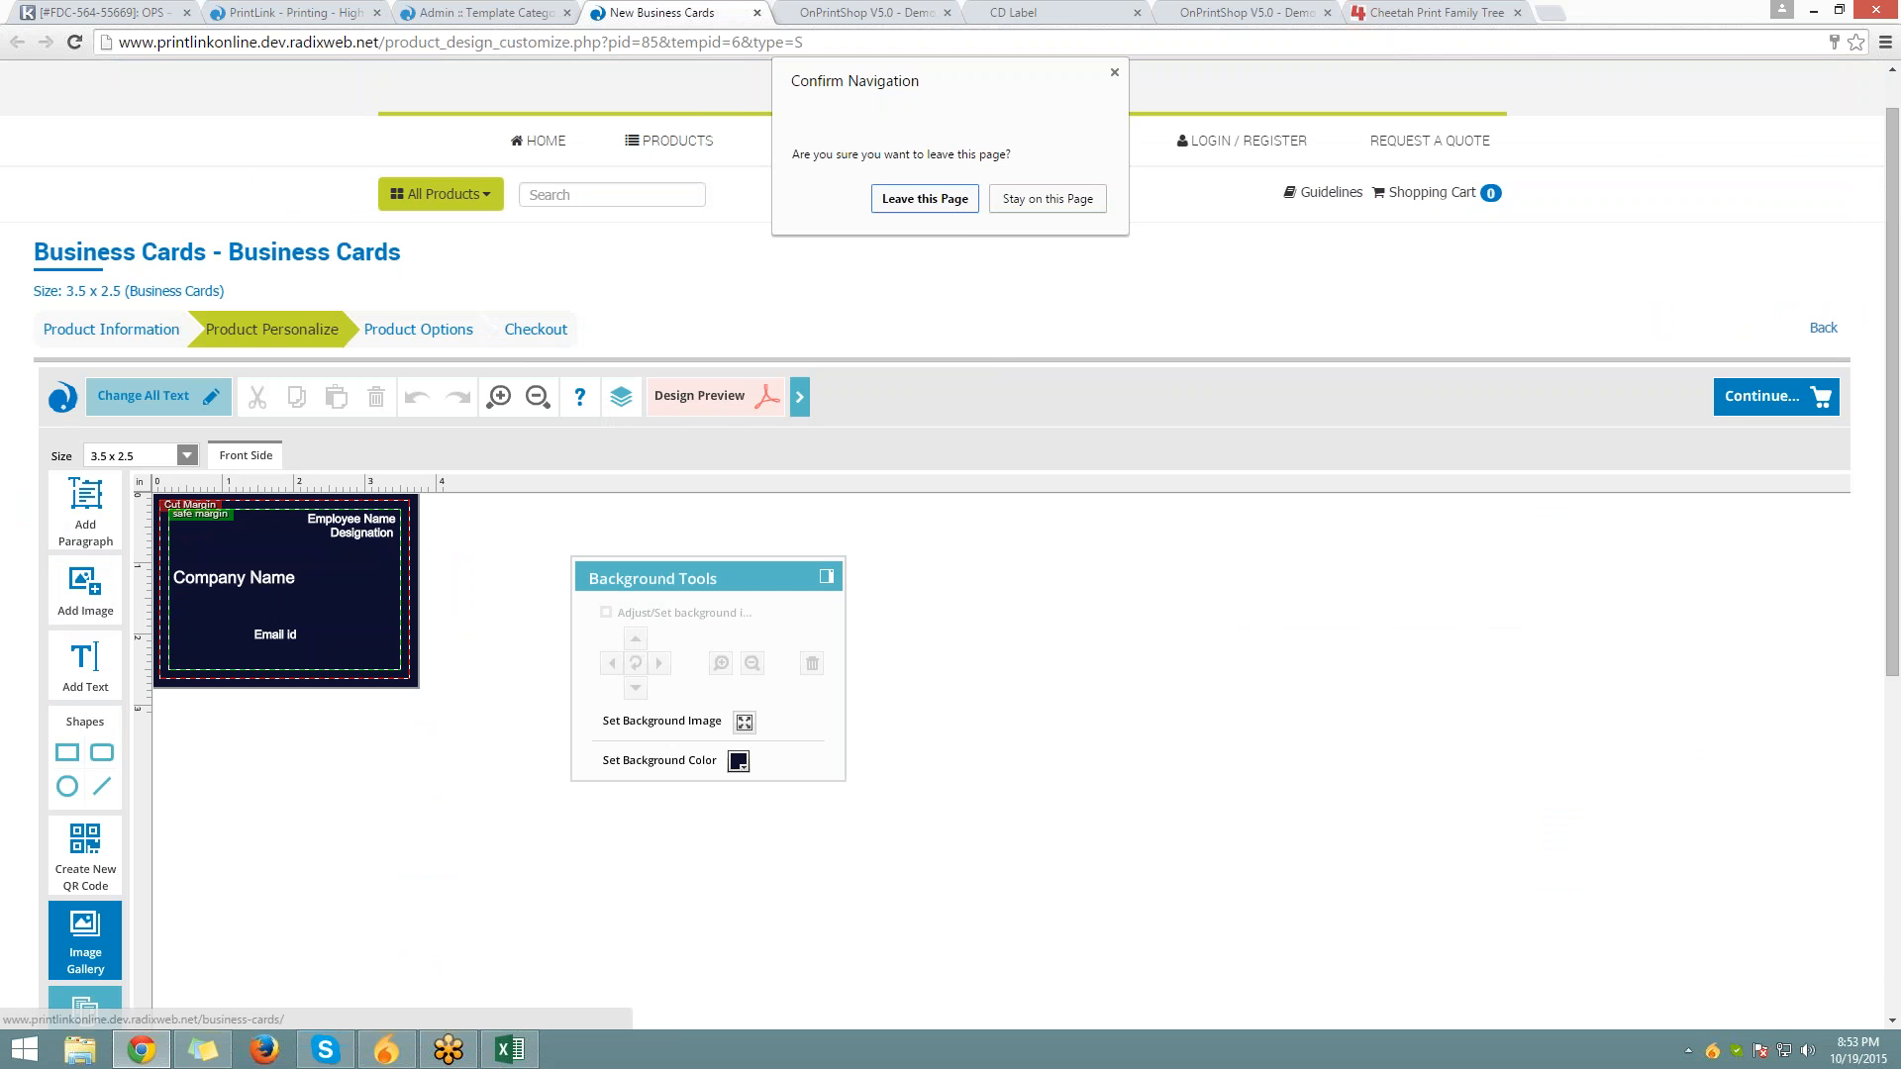
{"action": "left_click", "coordinate": [927, 195]}
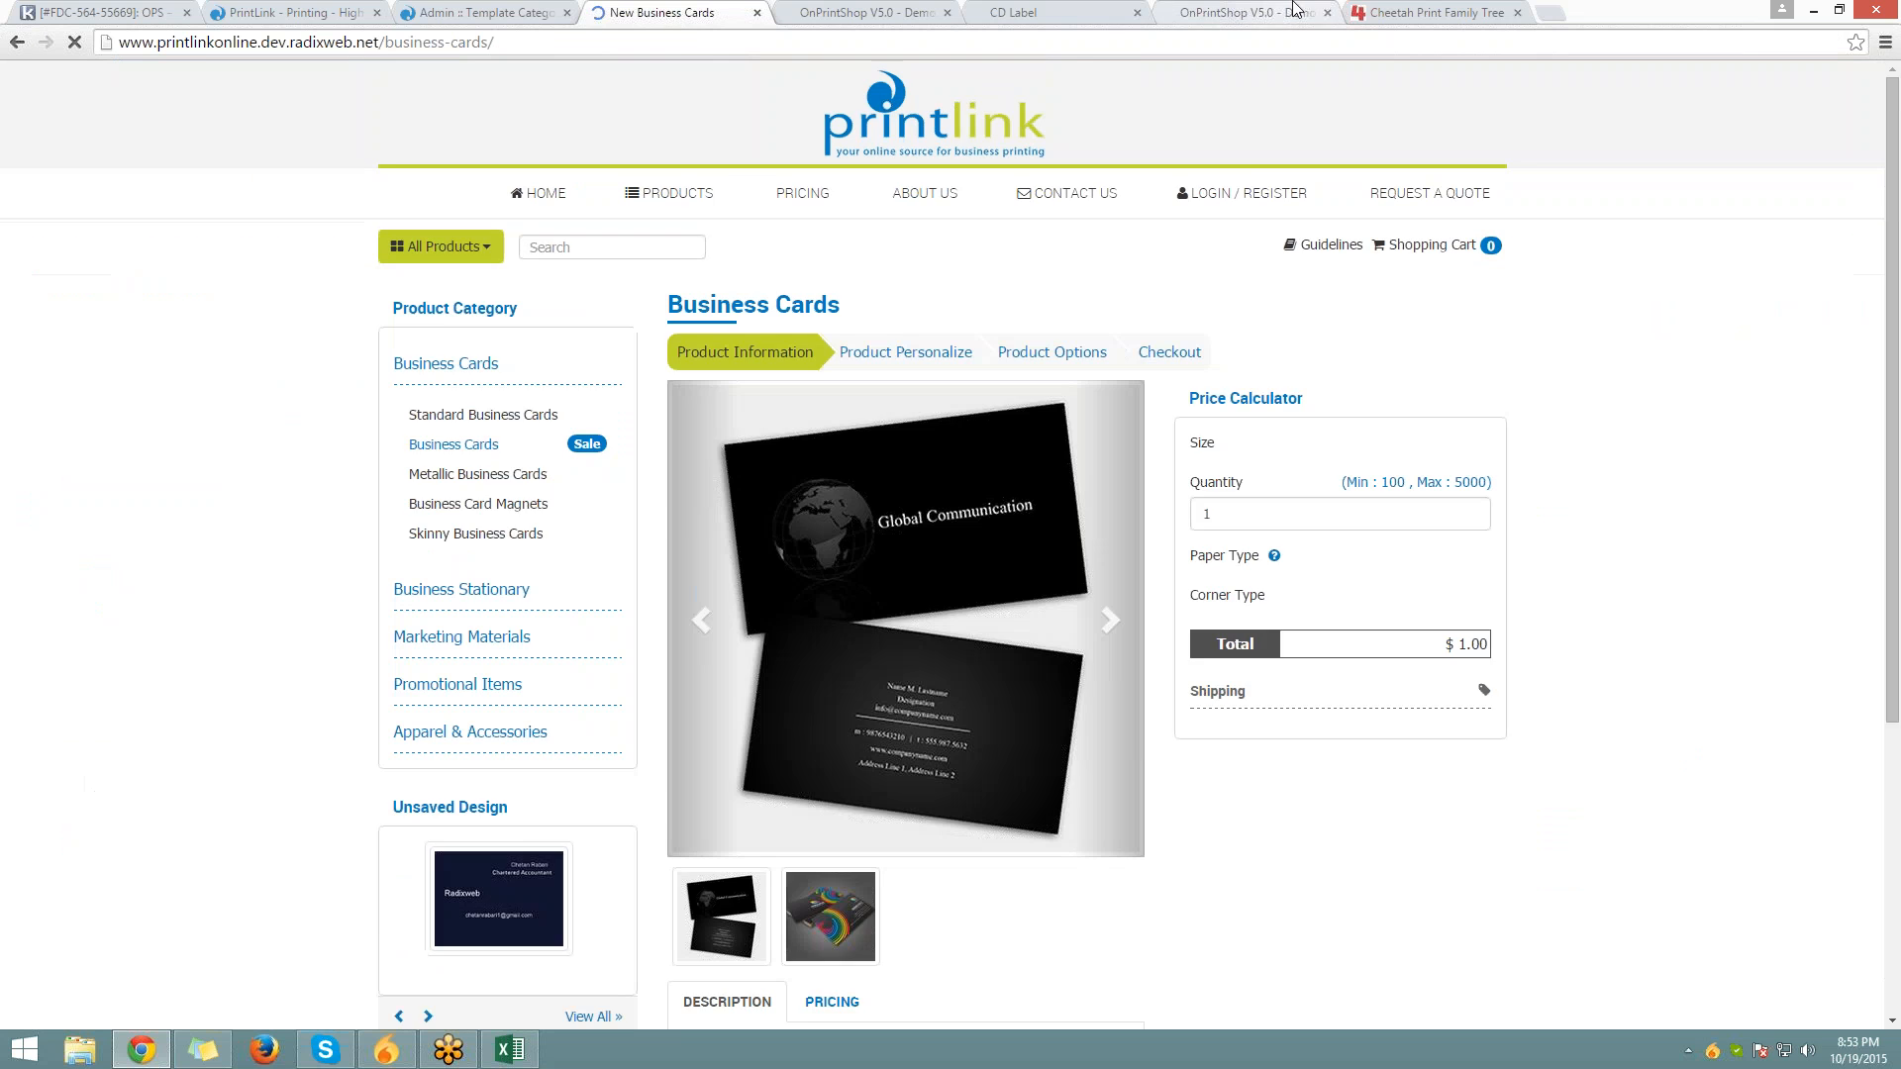
{"action": "scroll", "coordinate": [1158, 845], "scroll_direction": "down", "scroll_amount": 9}
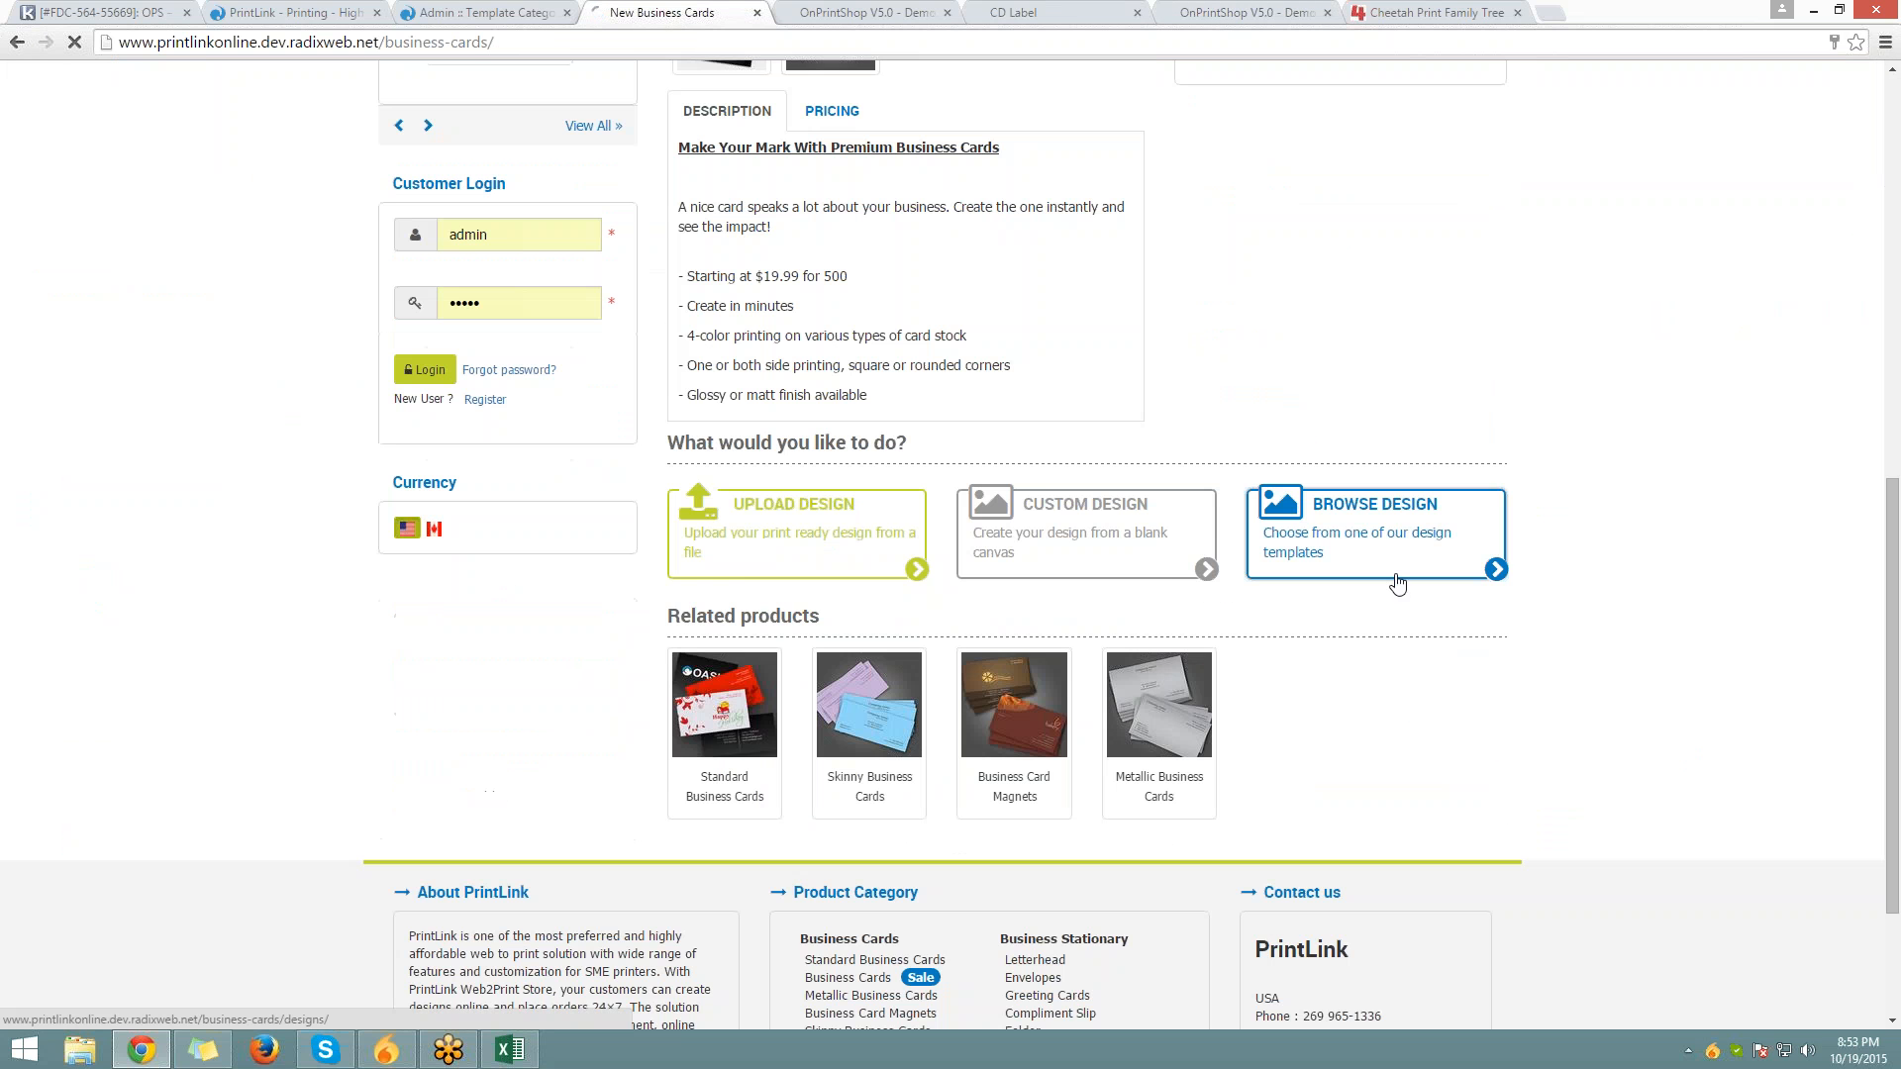
{"action": "left_click", "coordinate": [1398, 577]}
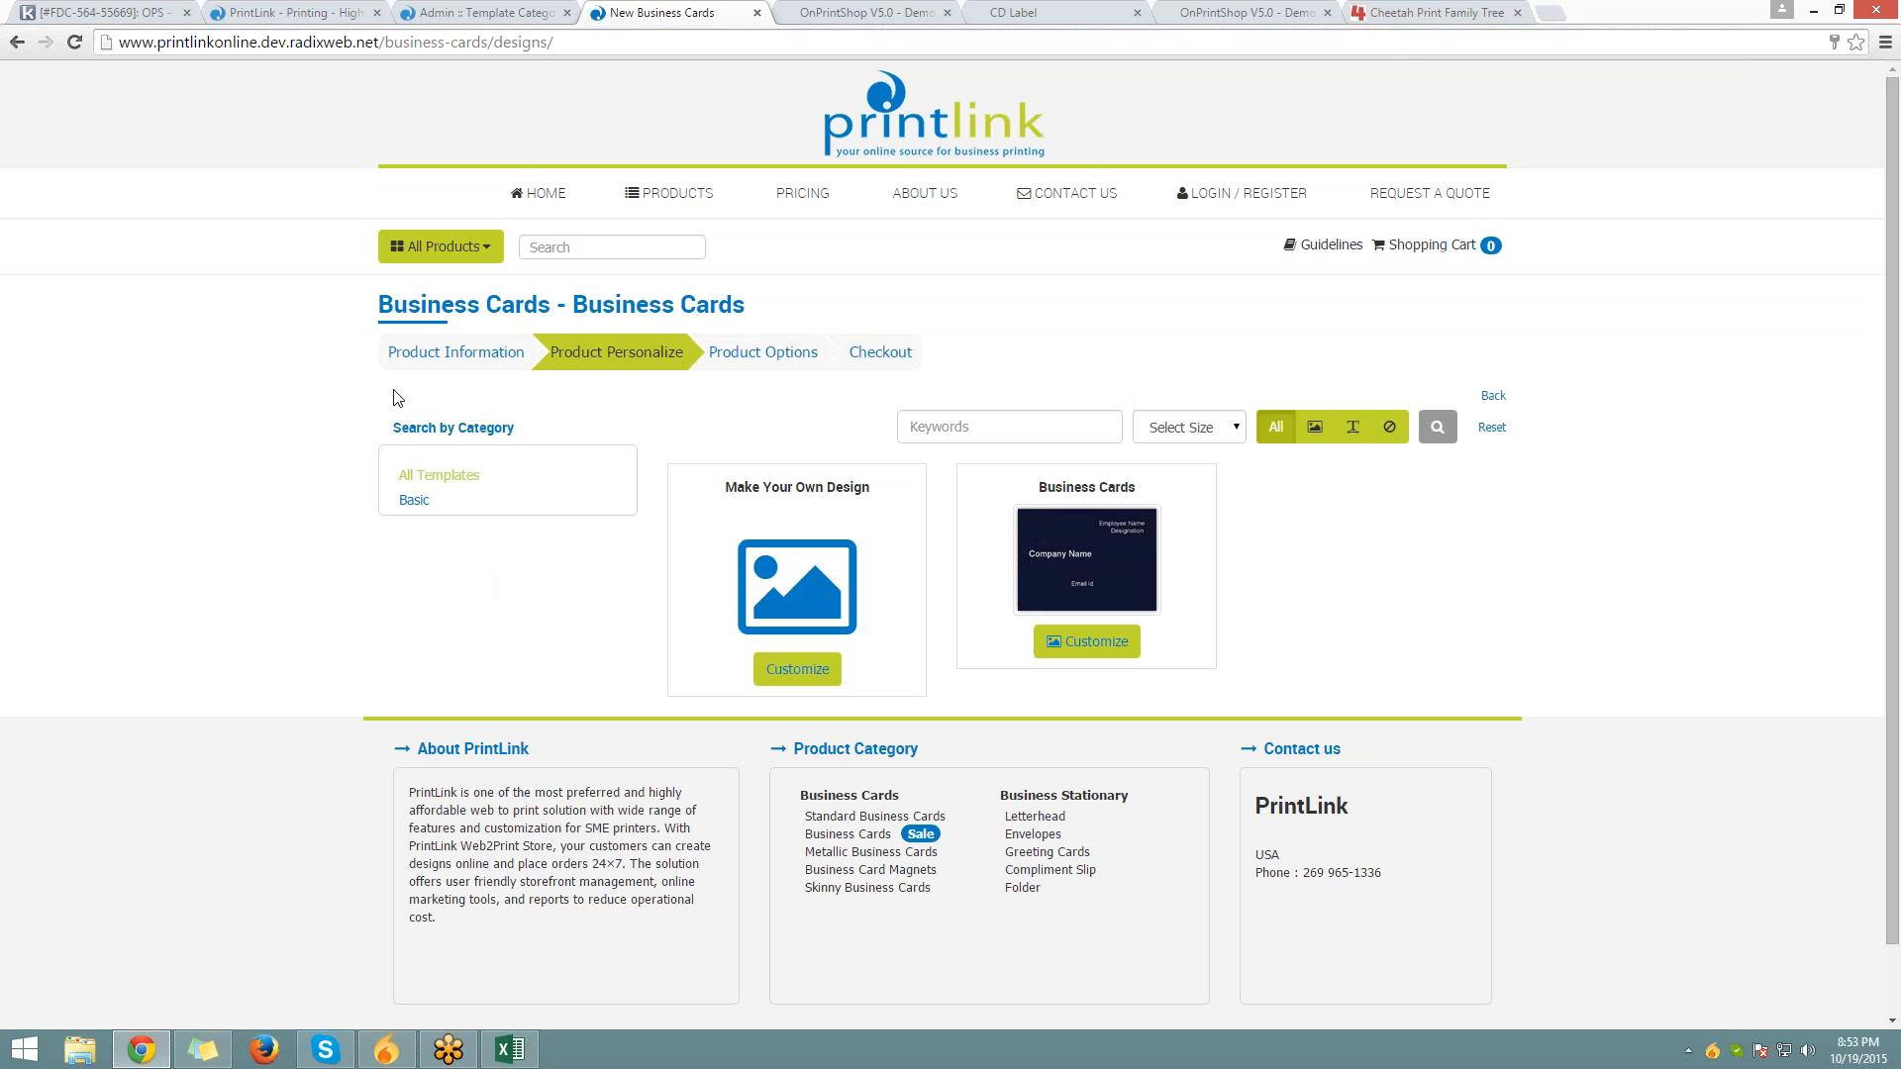
Return to the admin Template Categories list and scroll through its categories
{"action": "left_click", "coordinate": [265, 9]}
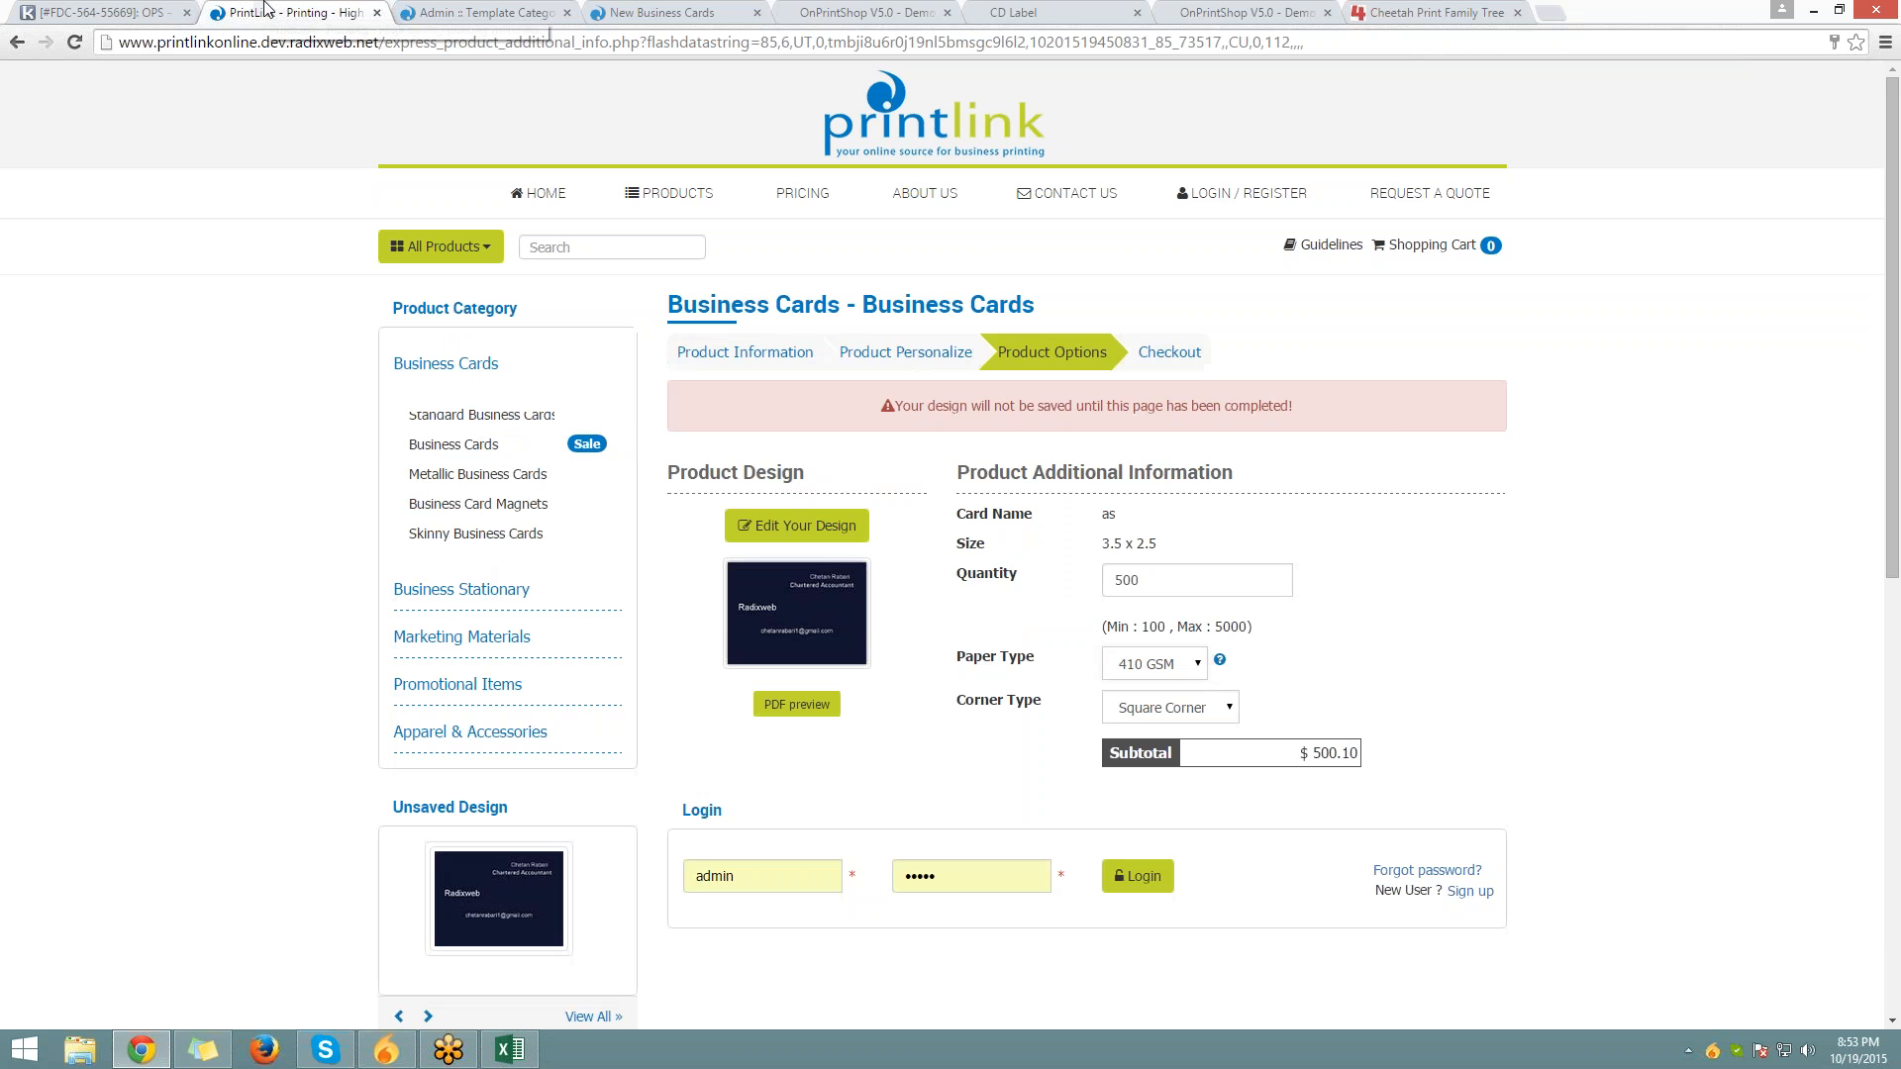
{"action": "left_click", "coordinate": [465, 12]}
{"action": "scroll", "coordinate": [484, 577], "scroll_direction": "down", "scroll_amount": 5}
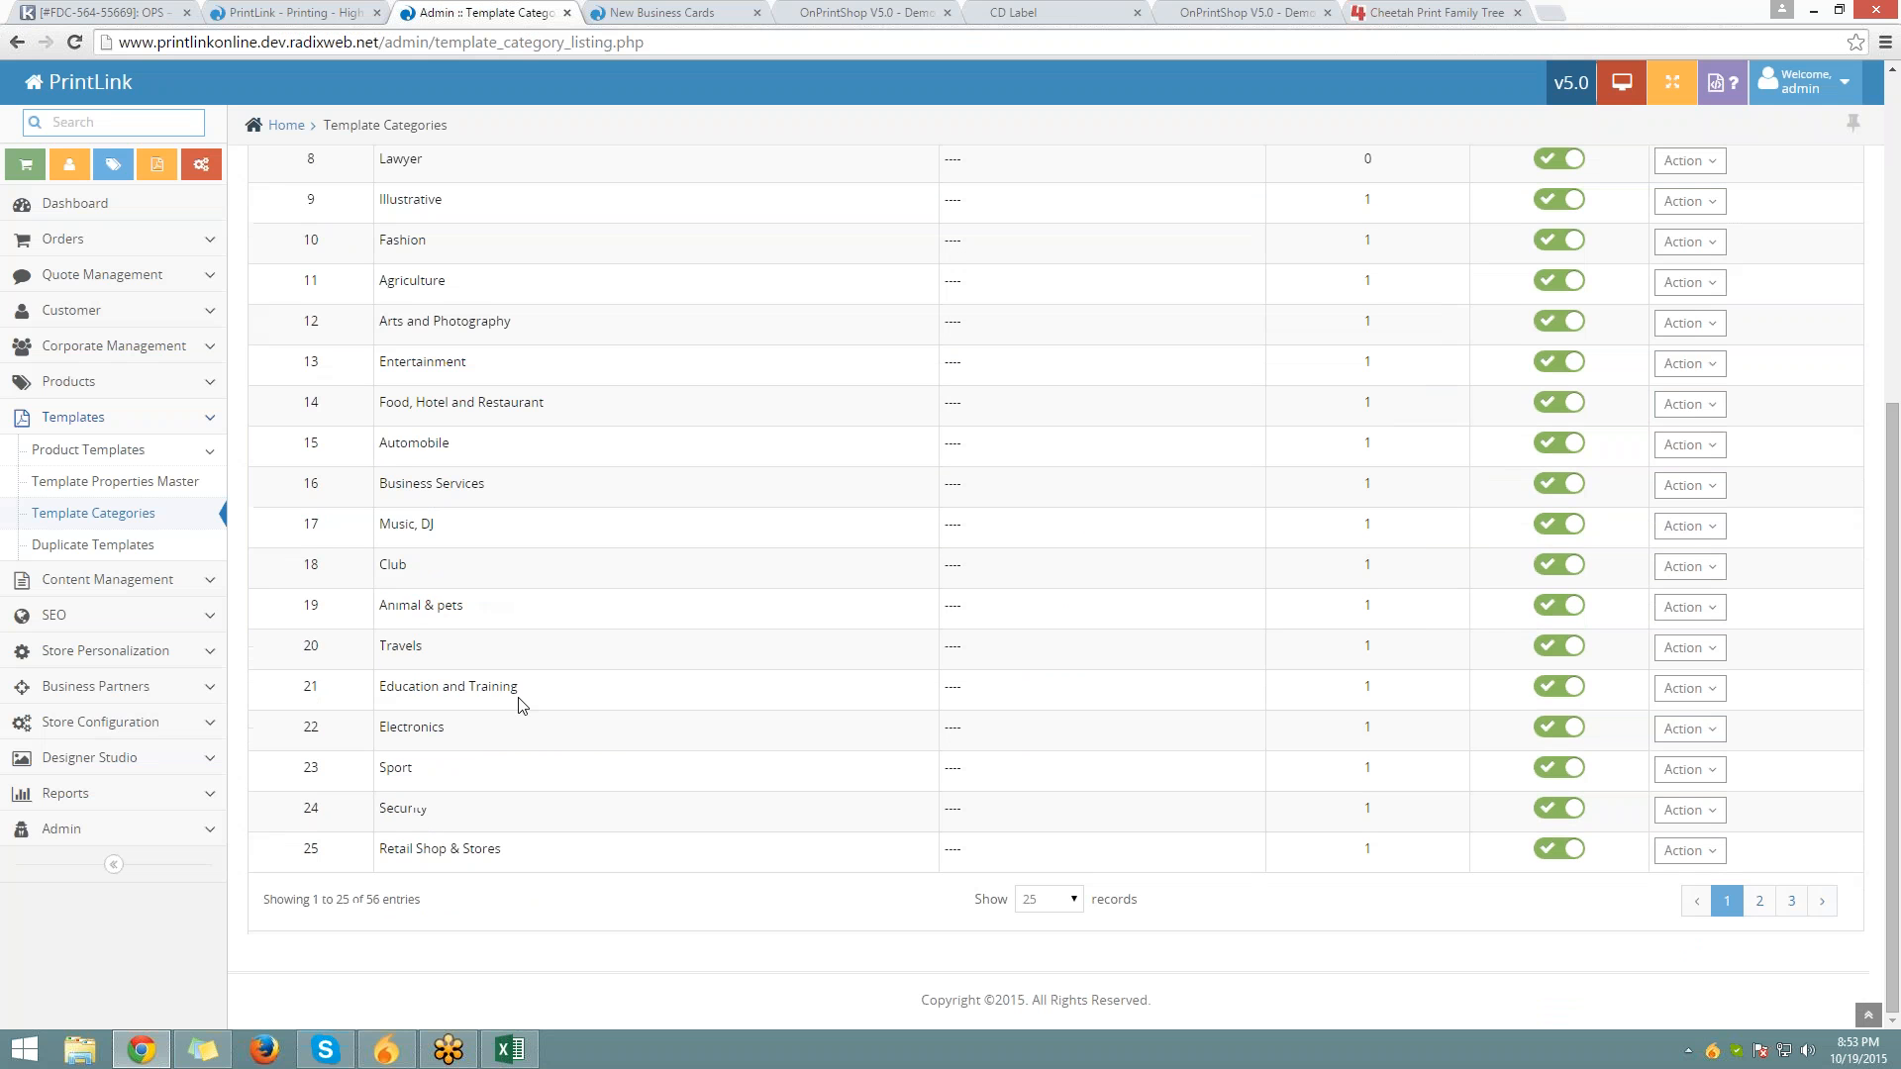
{"action": "left_click_drag", "start_coordinate": [412, 769], "coordinate": [395, 443]}
{"action": "left_click", "coordinate": [802, 475]}
{"action": "scroll", "coordinate": [802, 476], "scroll_direction": "up", "scroll_amount": 3}
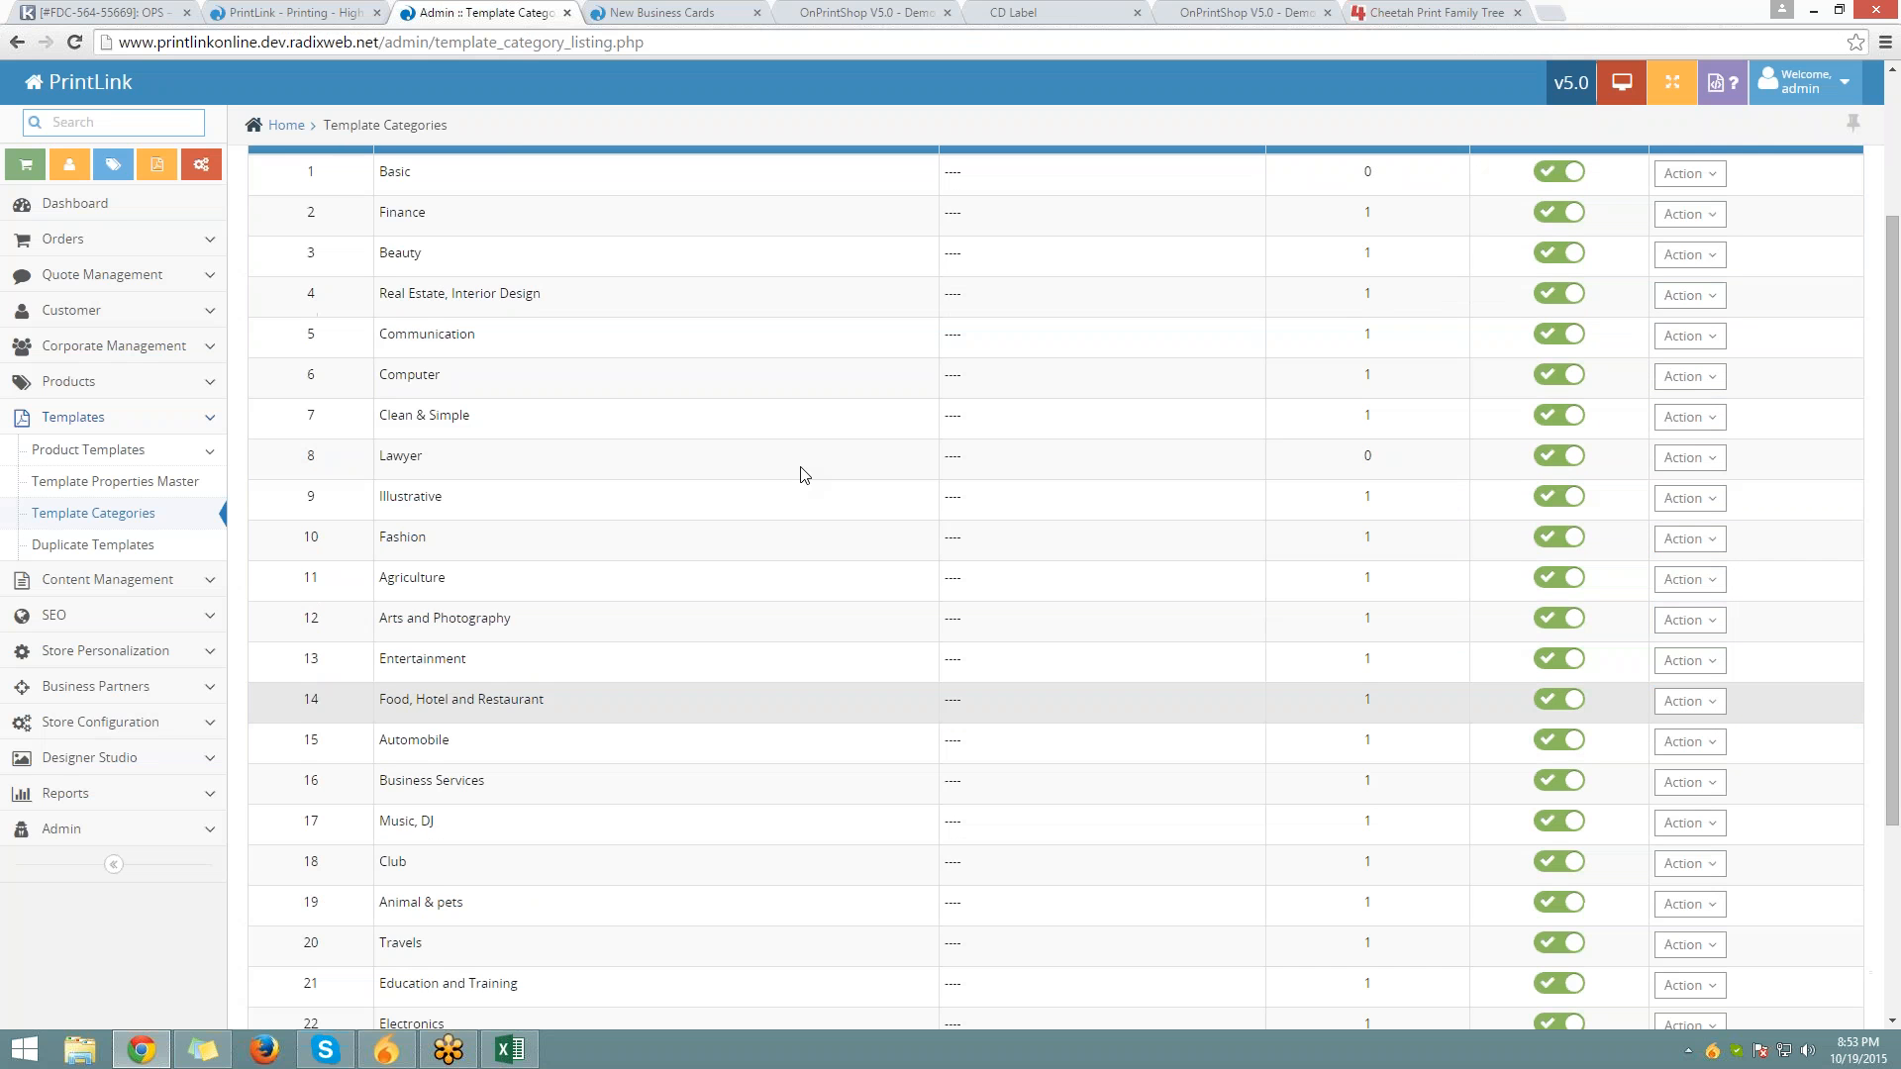
{"action": "scroll", "coordinate": [797, 473], "scroll_direction": "up", "scroll_amount": 2}
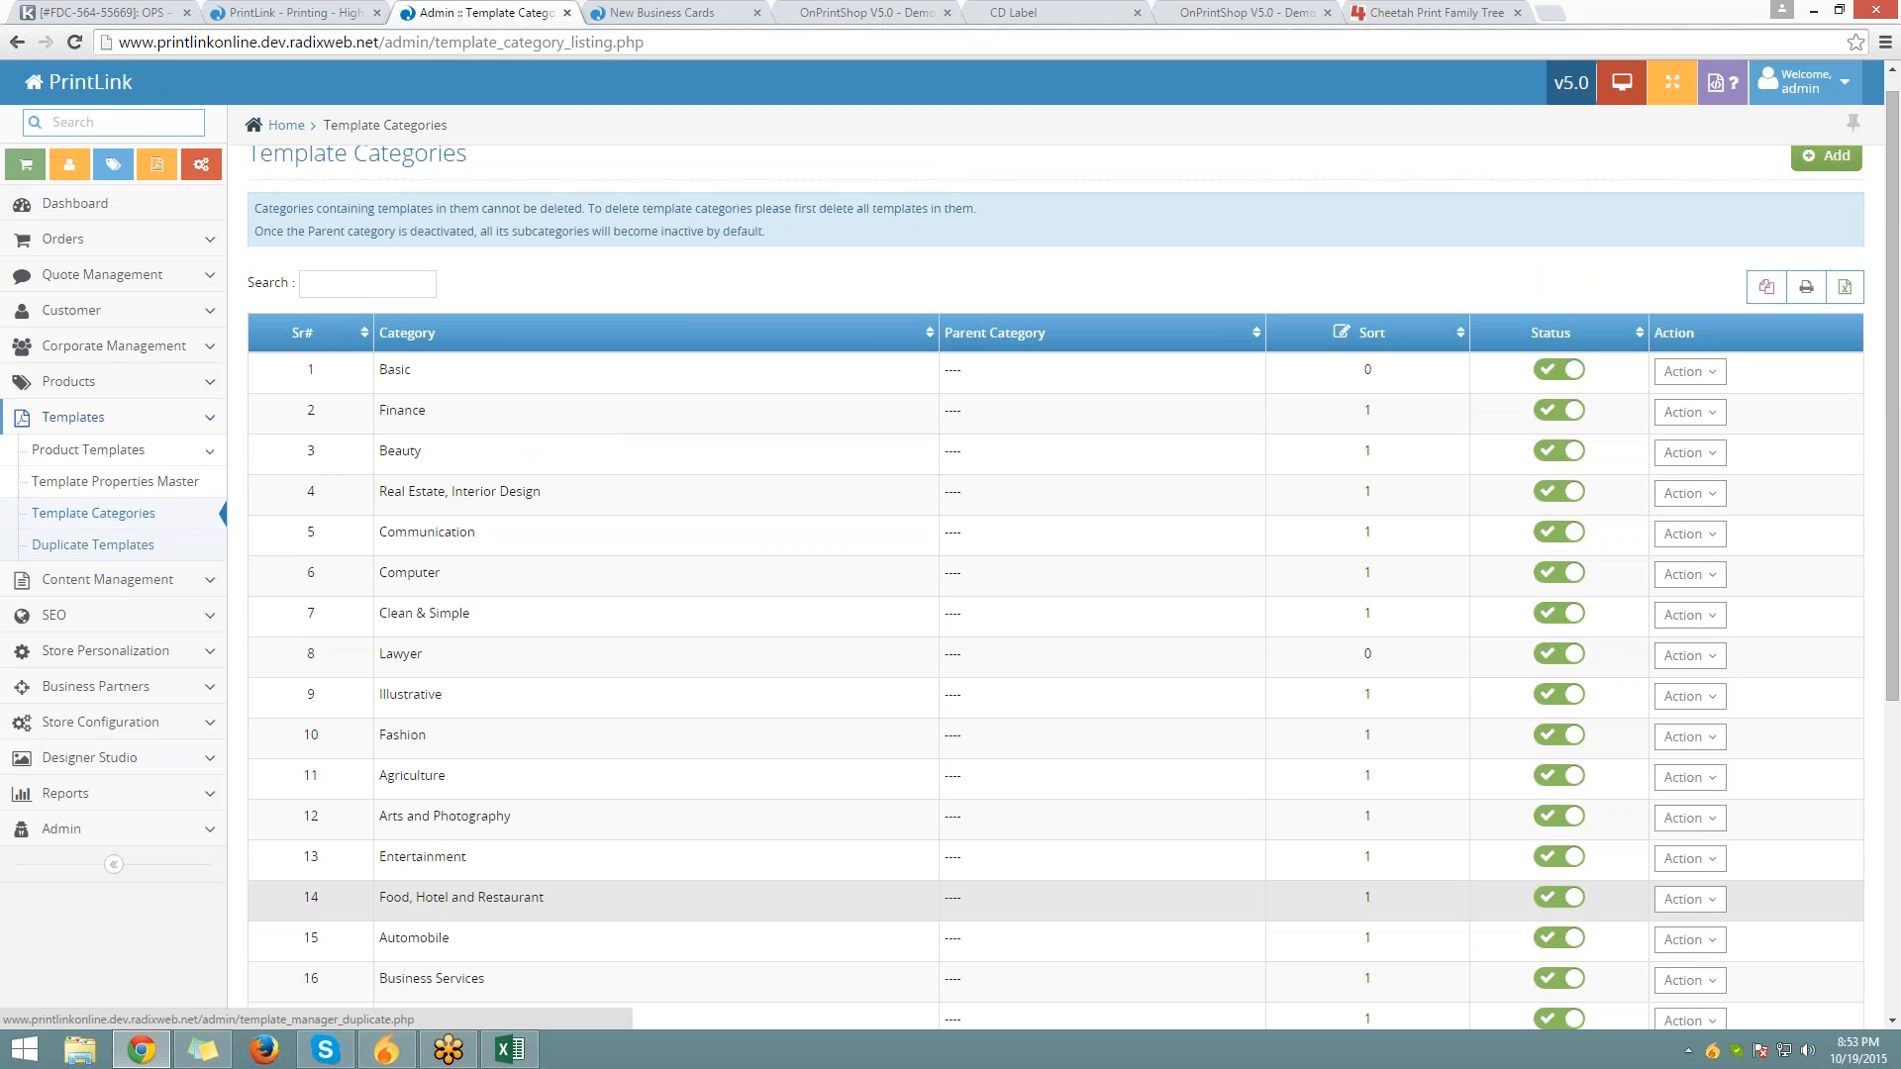
Open Duplicate Templates and view its Remove Duplicate and Duplicate With Resize forms
{"action": "left_click", "coordinate": [93, 544]}
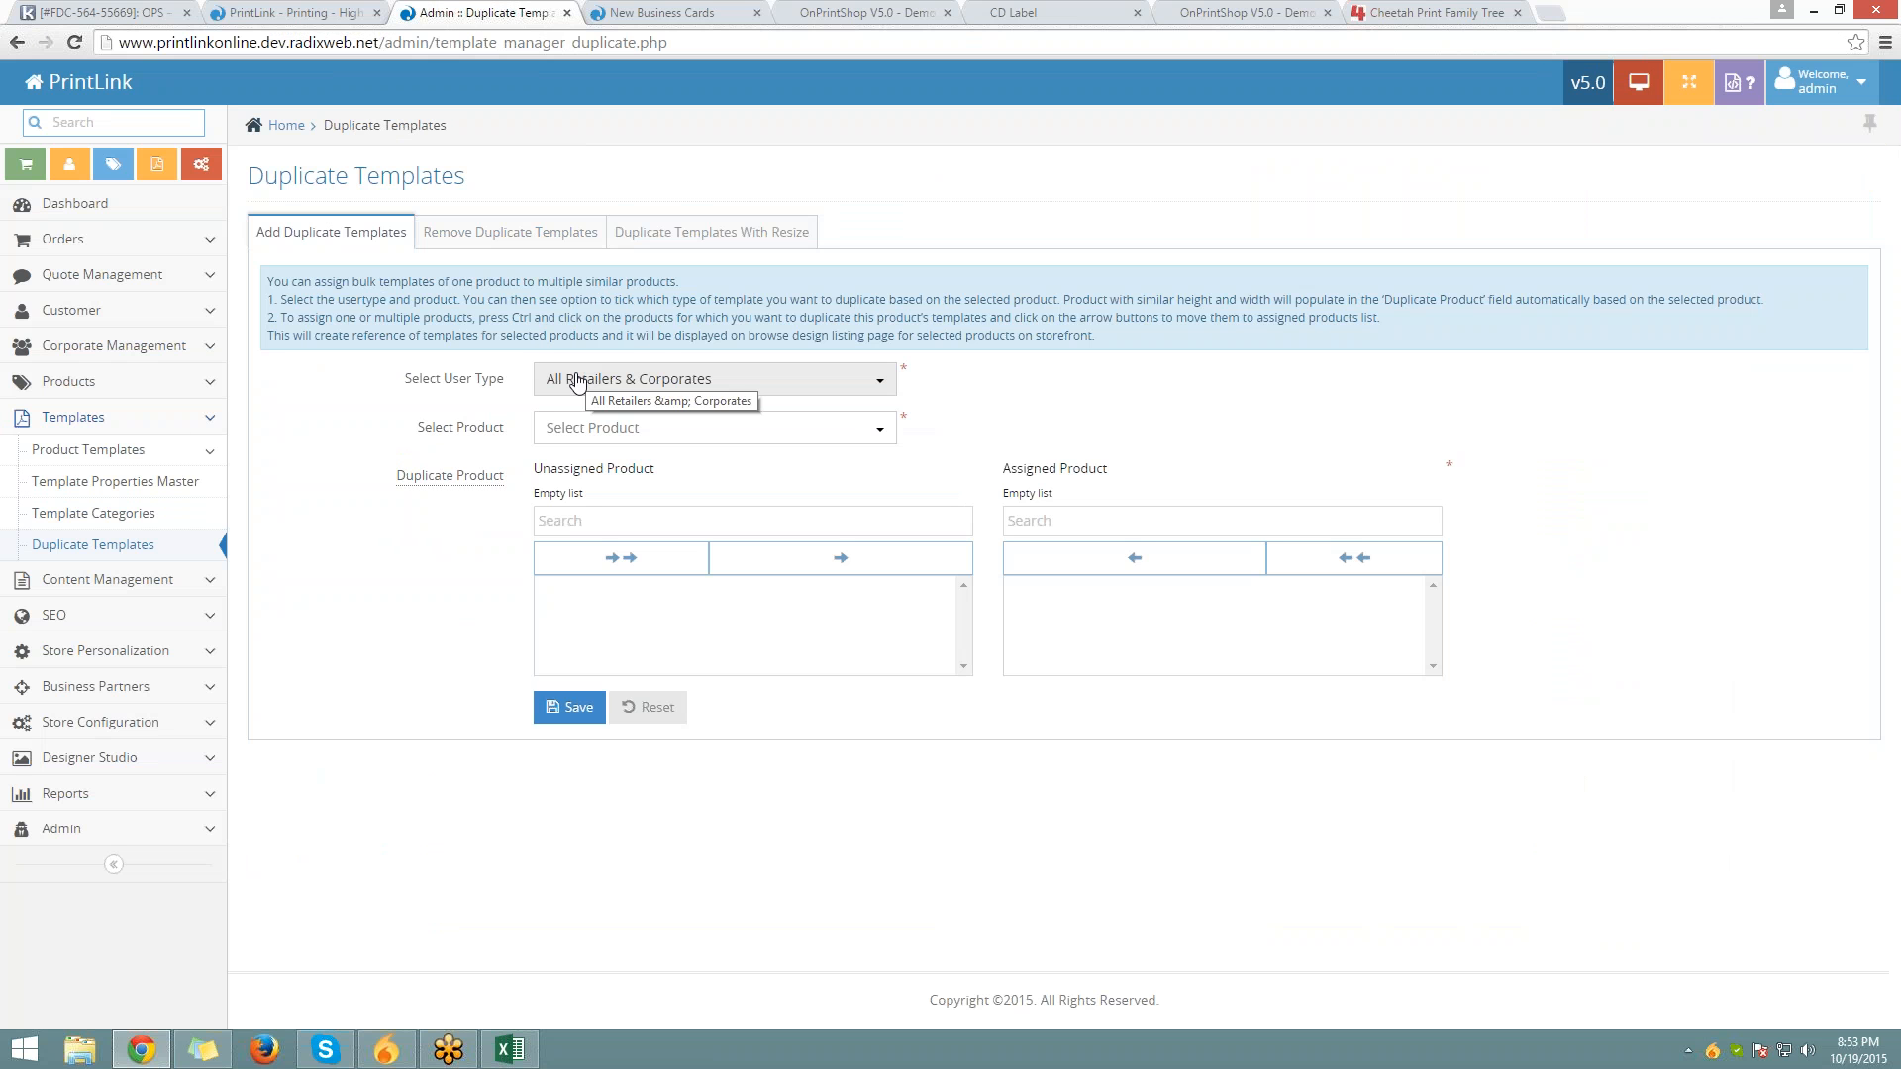
{"action": "left_click_drag", "start_coordinate": [401, 373], "coordinate": [438, 470]}
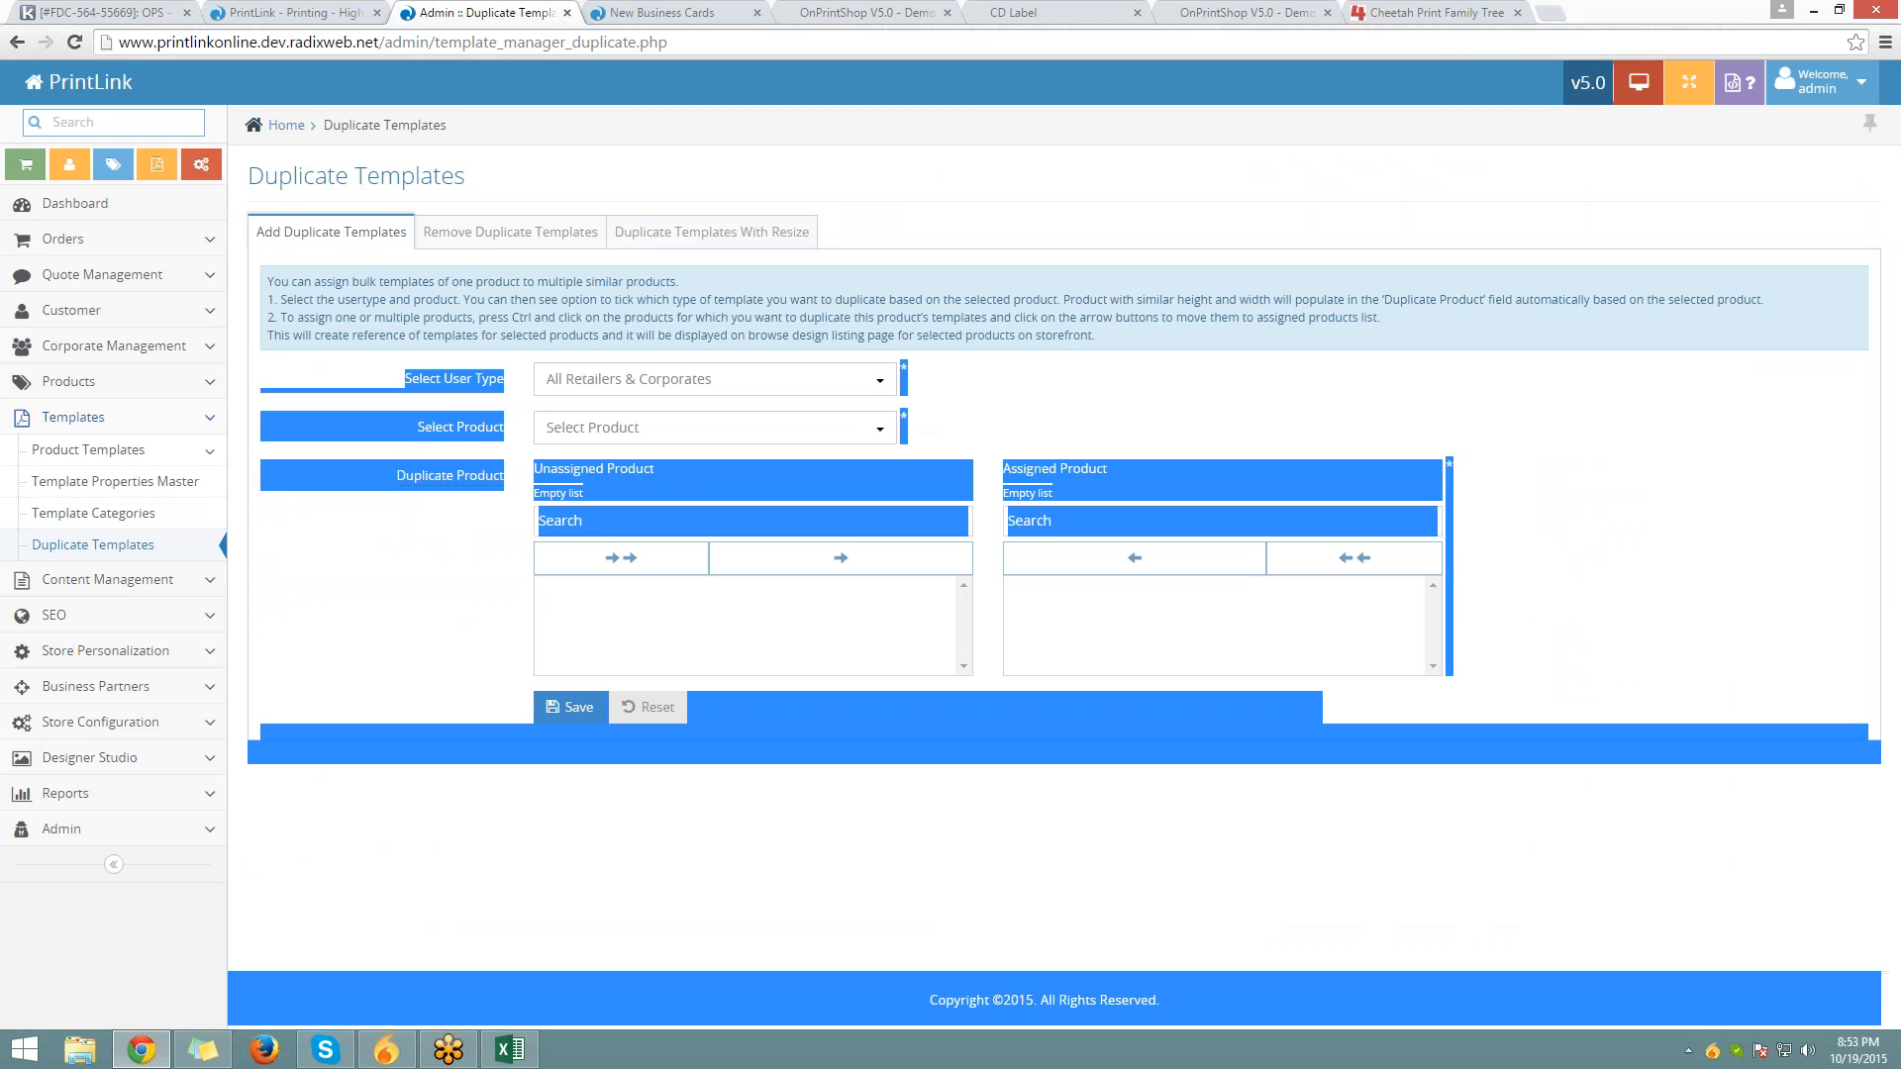
{"action": "left_click", "coordinate": [477, 510]}
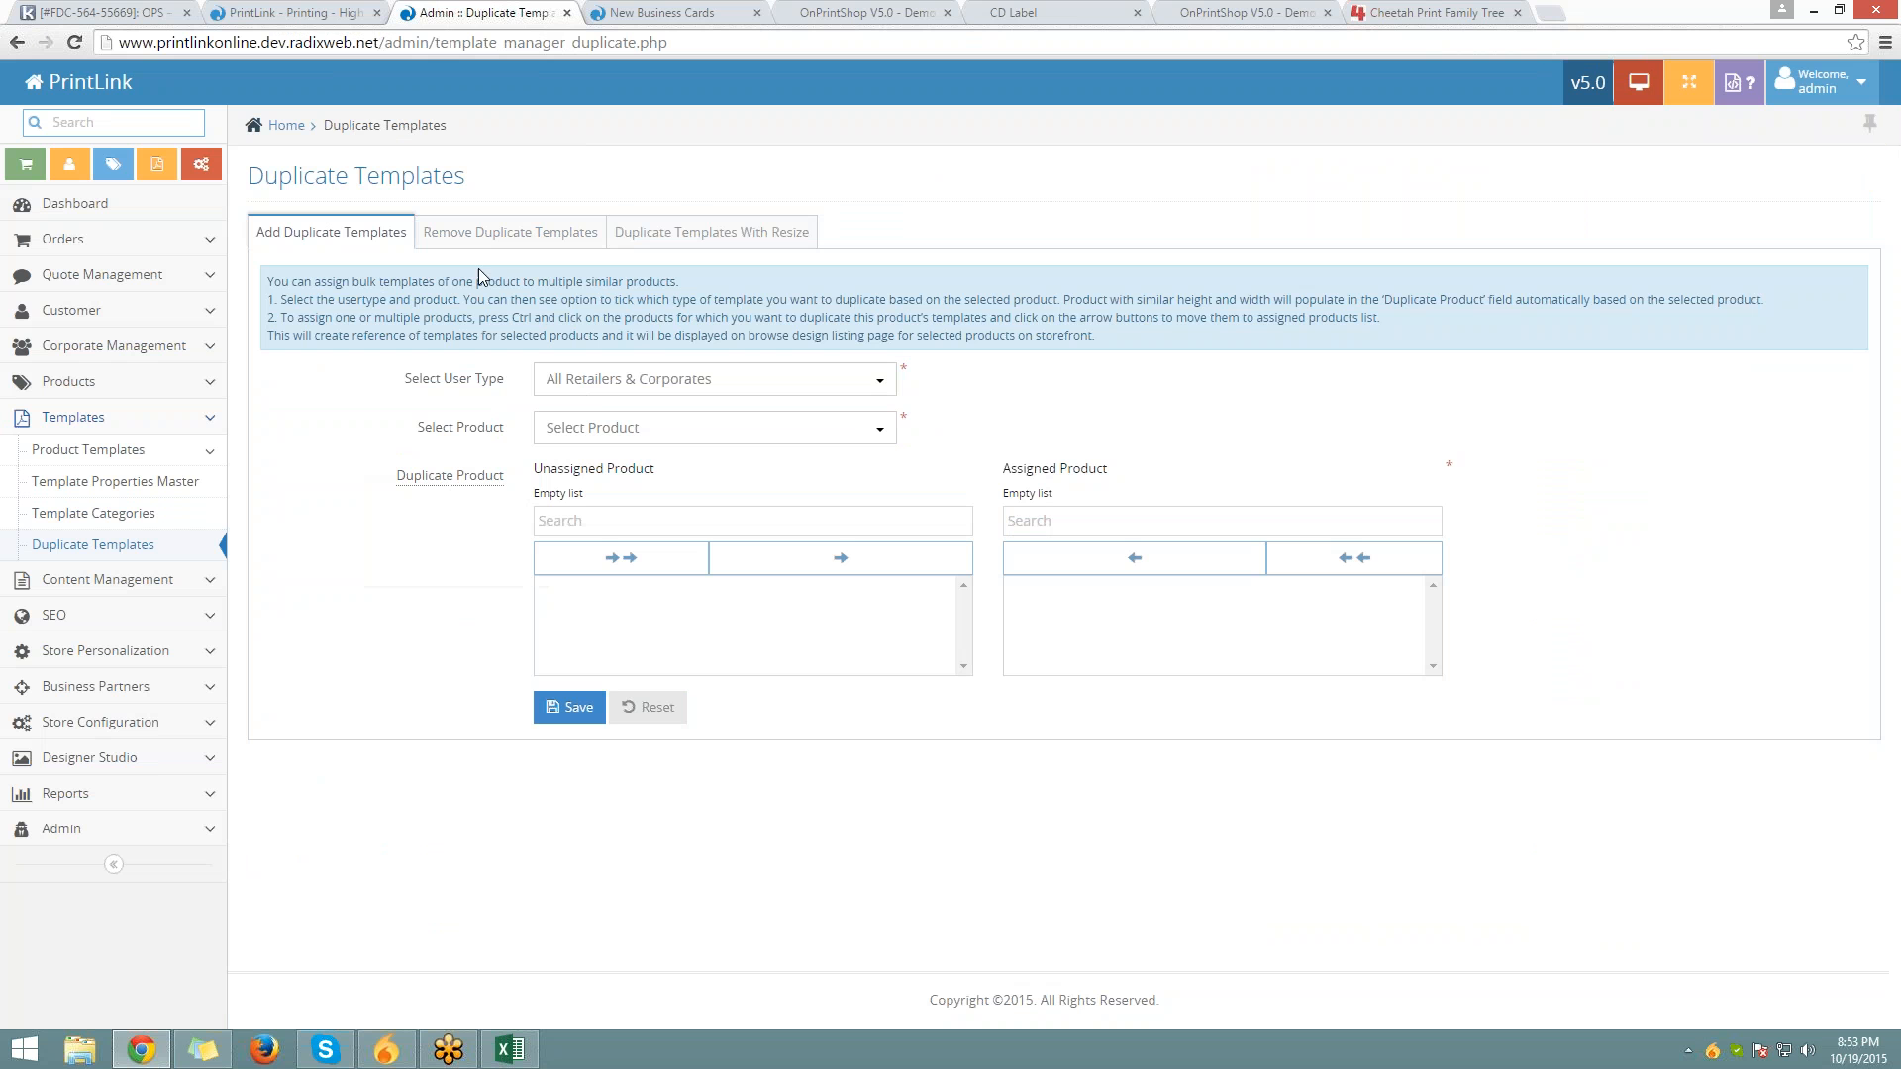
{"action": "left_click", "coordinate": [510, 232]}
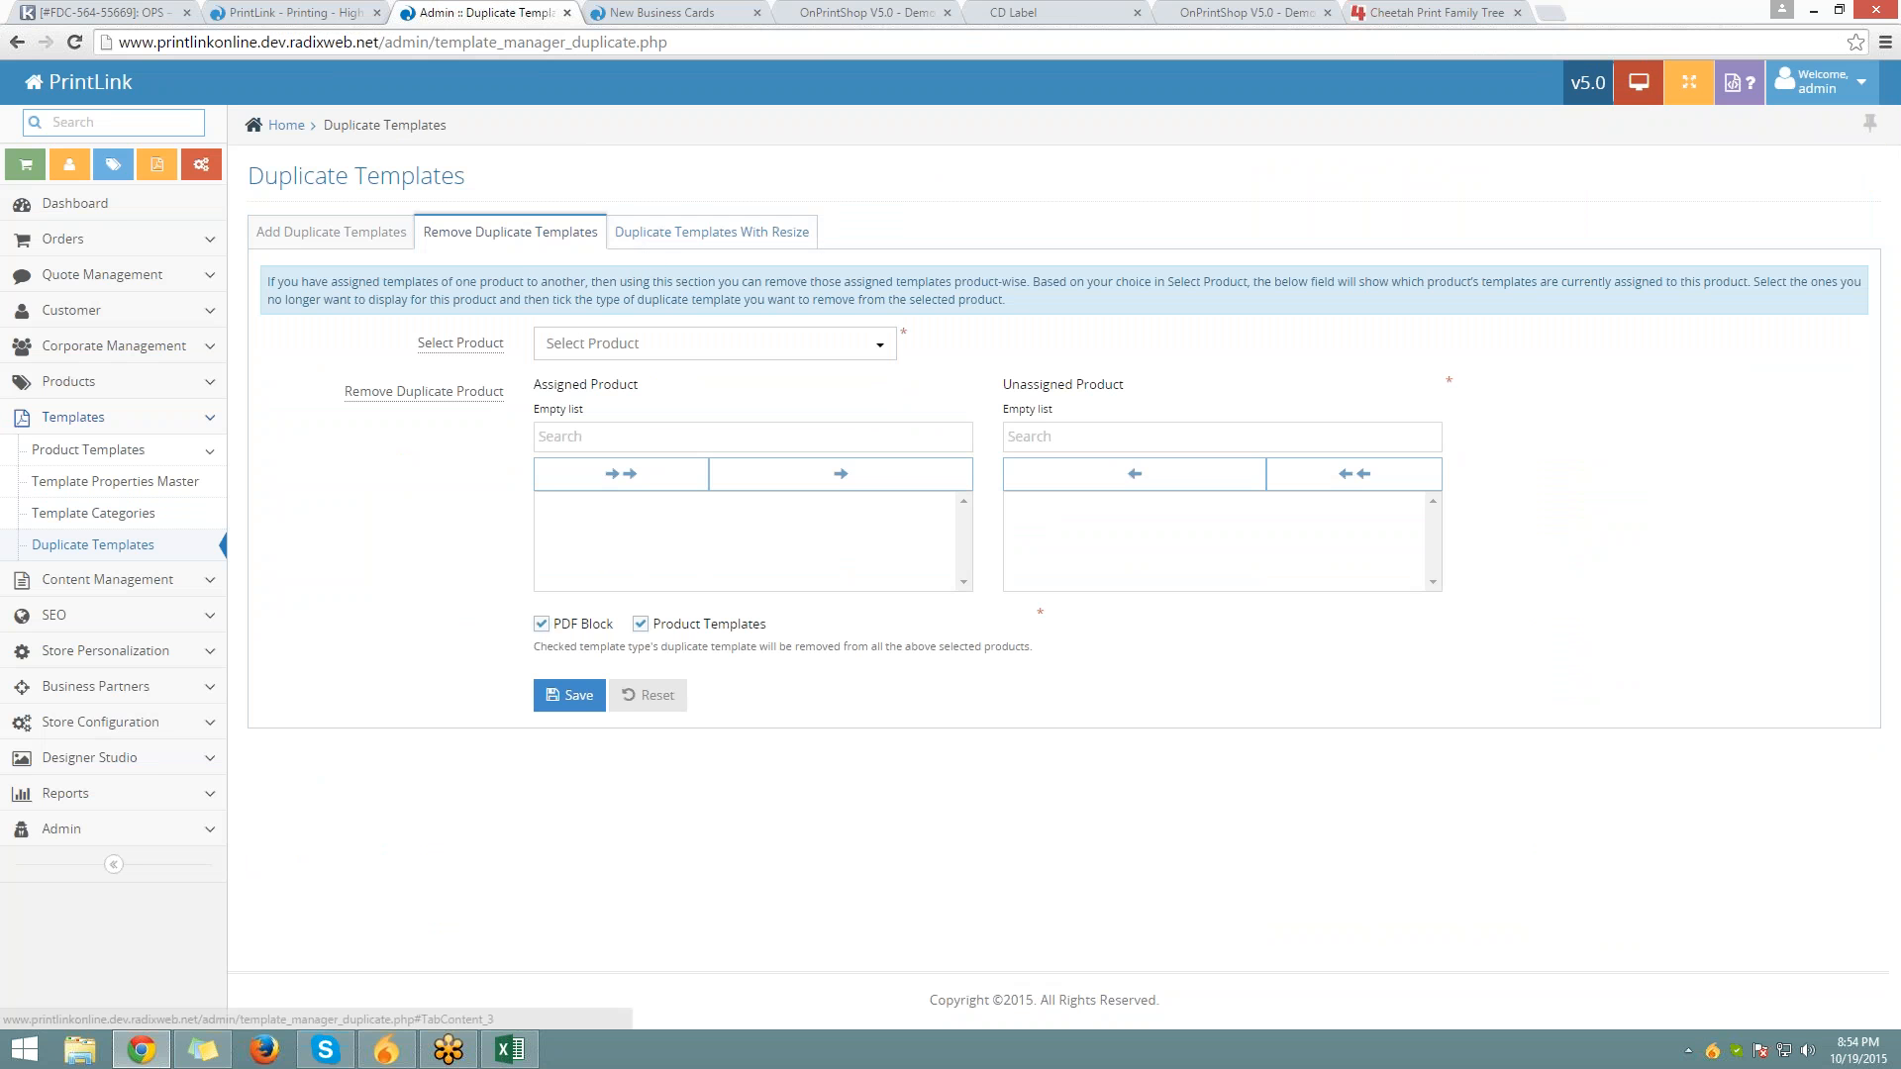
{"action": "left_click", "coordinate": [643, 248]}
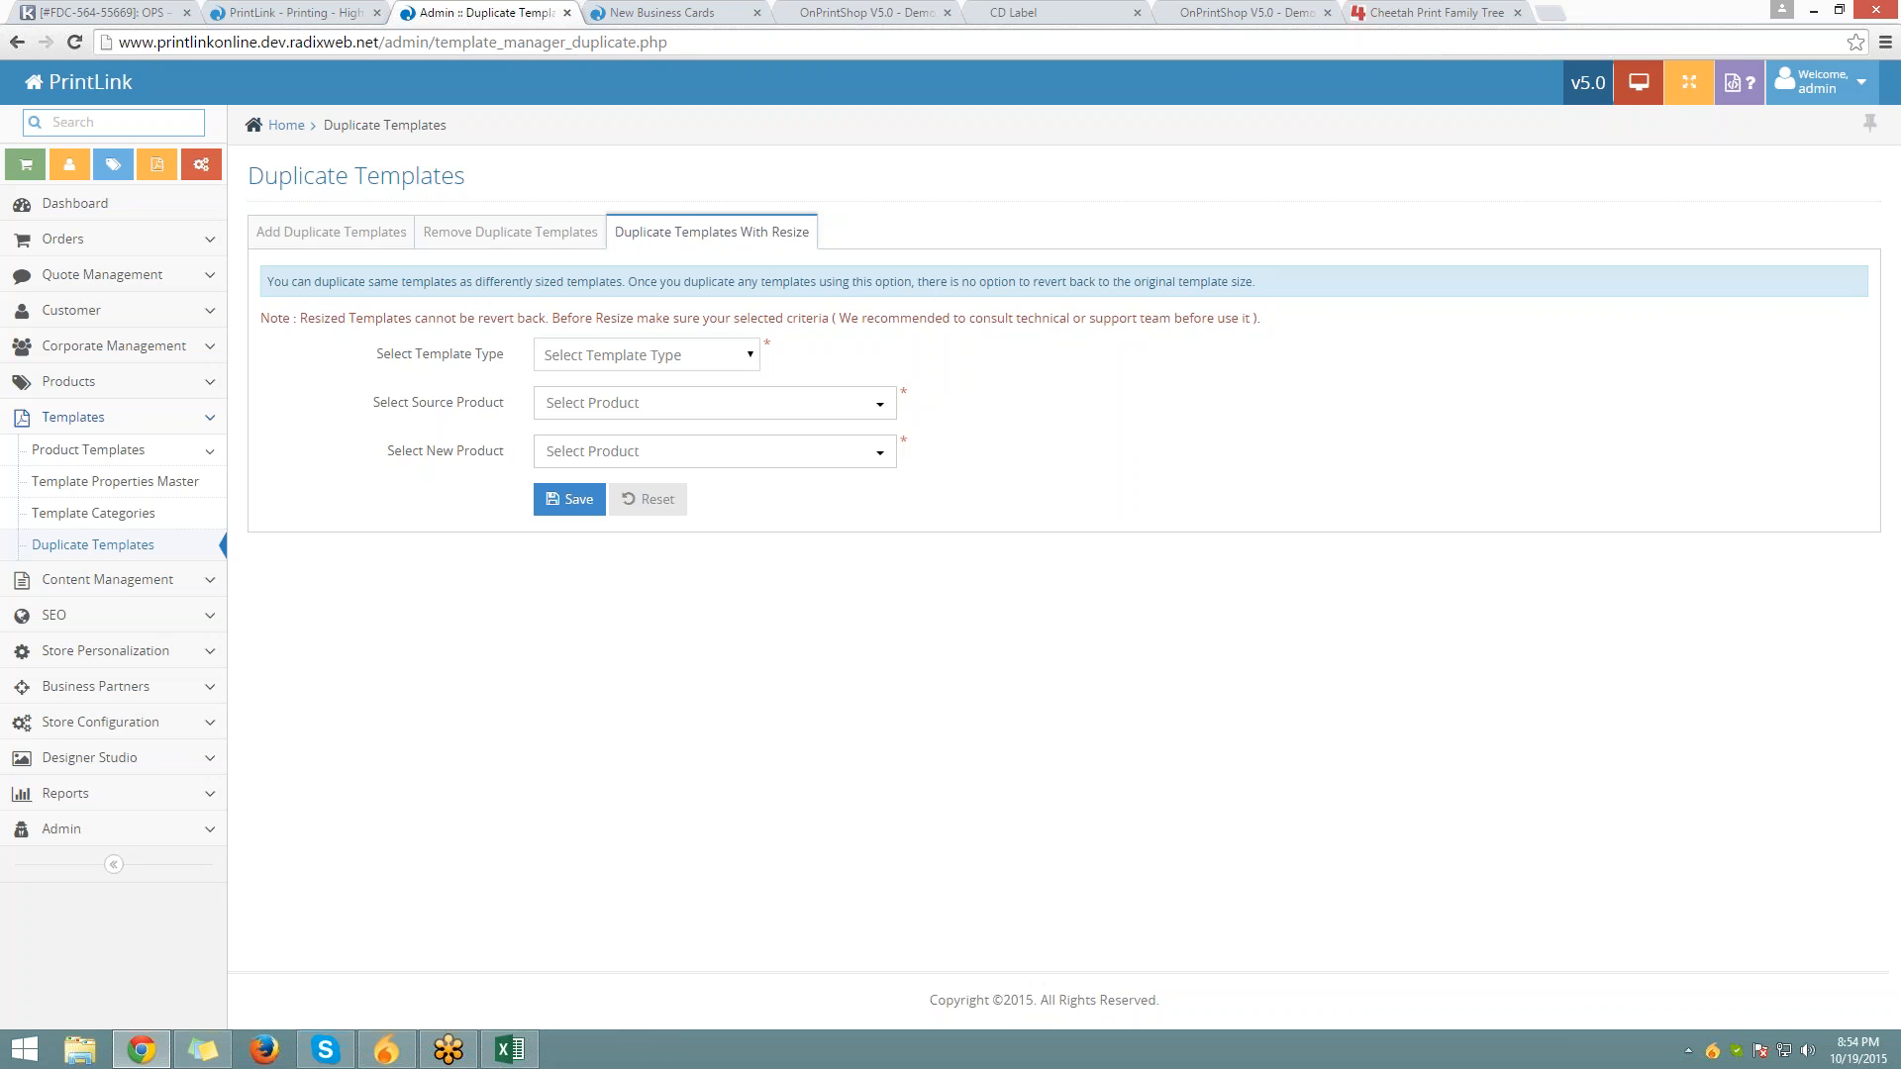
Set template type to Product Templates and source product to Business Cards 3.5 x 2.5
{"action": "left_click", "coordinate": [638, 354]}
{"action": "left_click", "coordinate": [637, 396]}
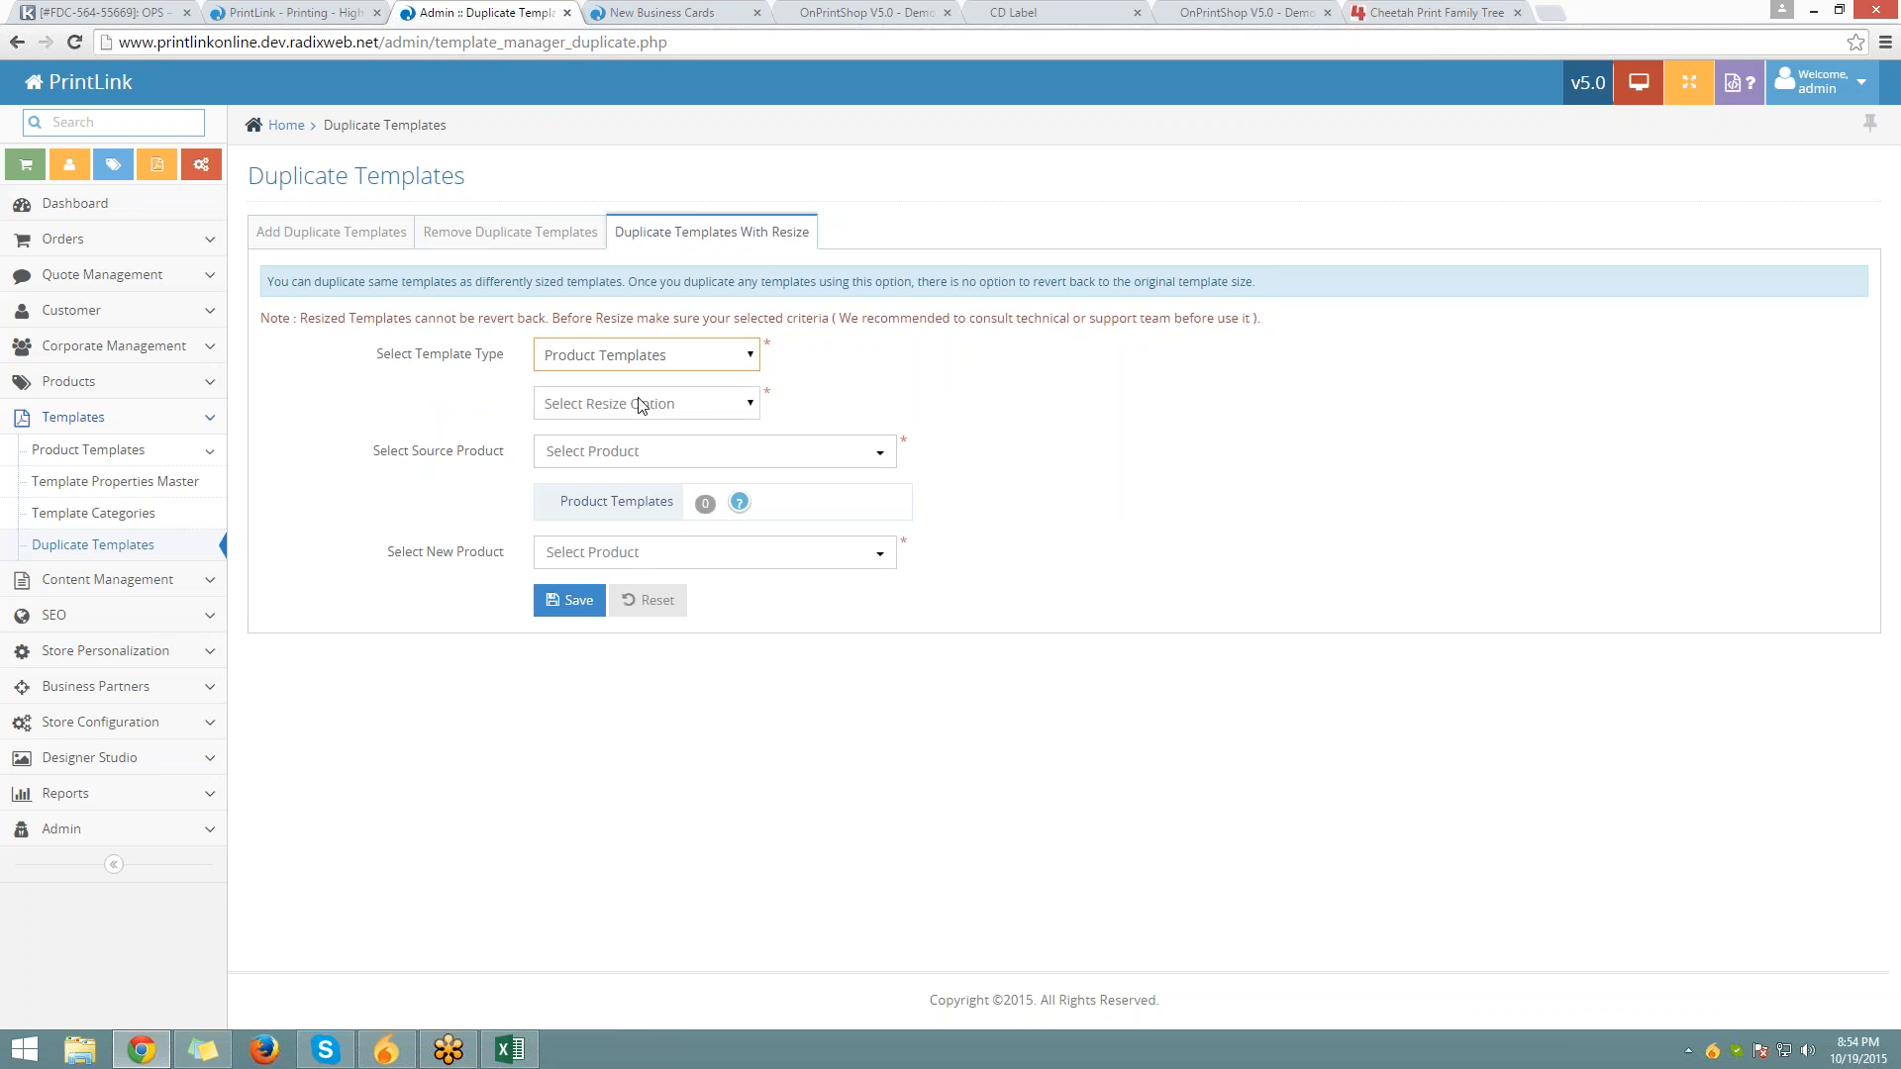
{"action": "left_click", "coordinate": [642, 404]}
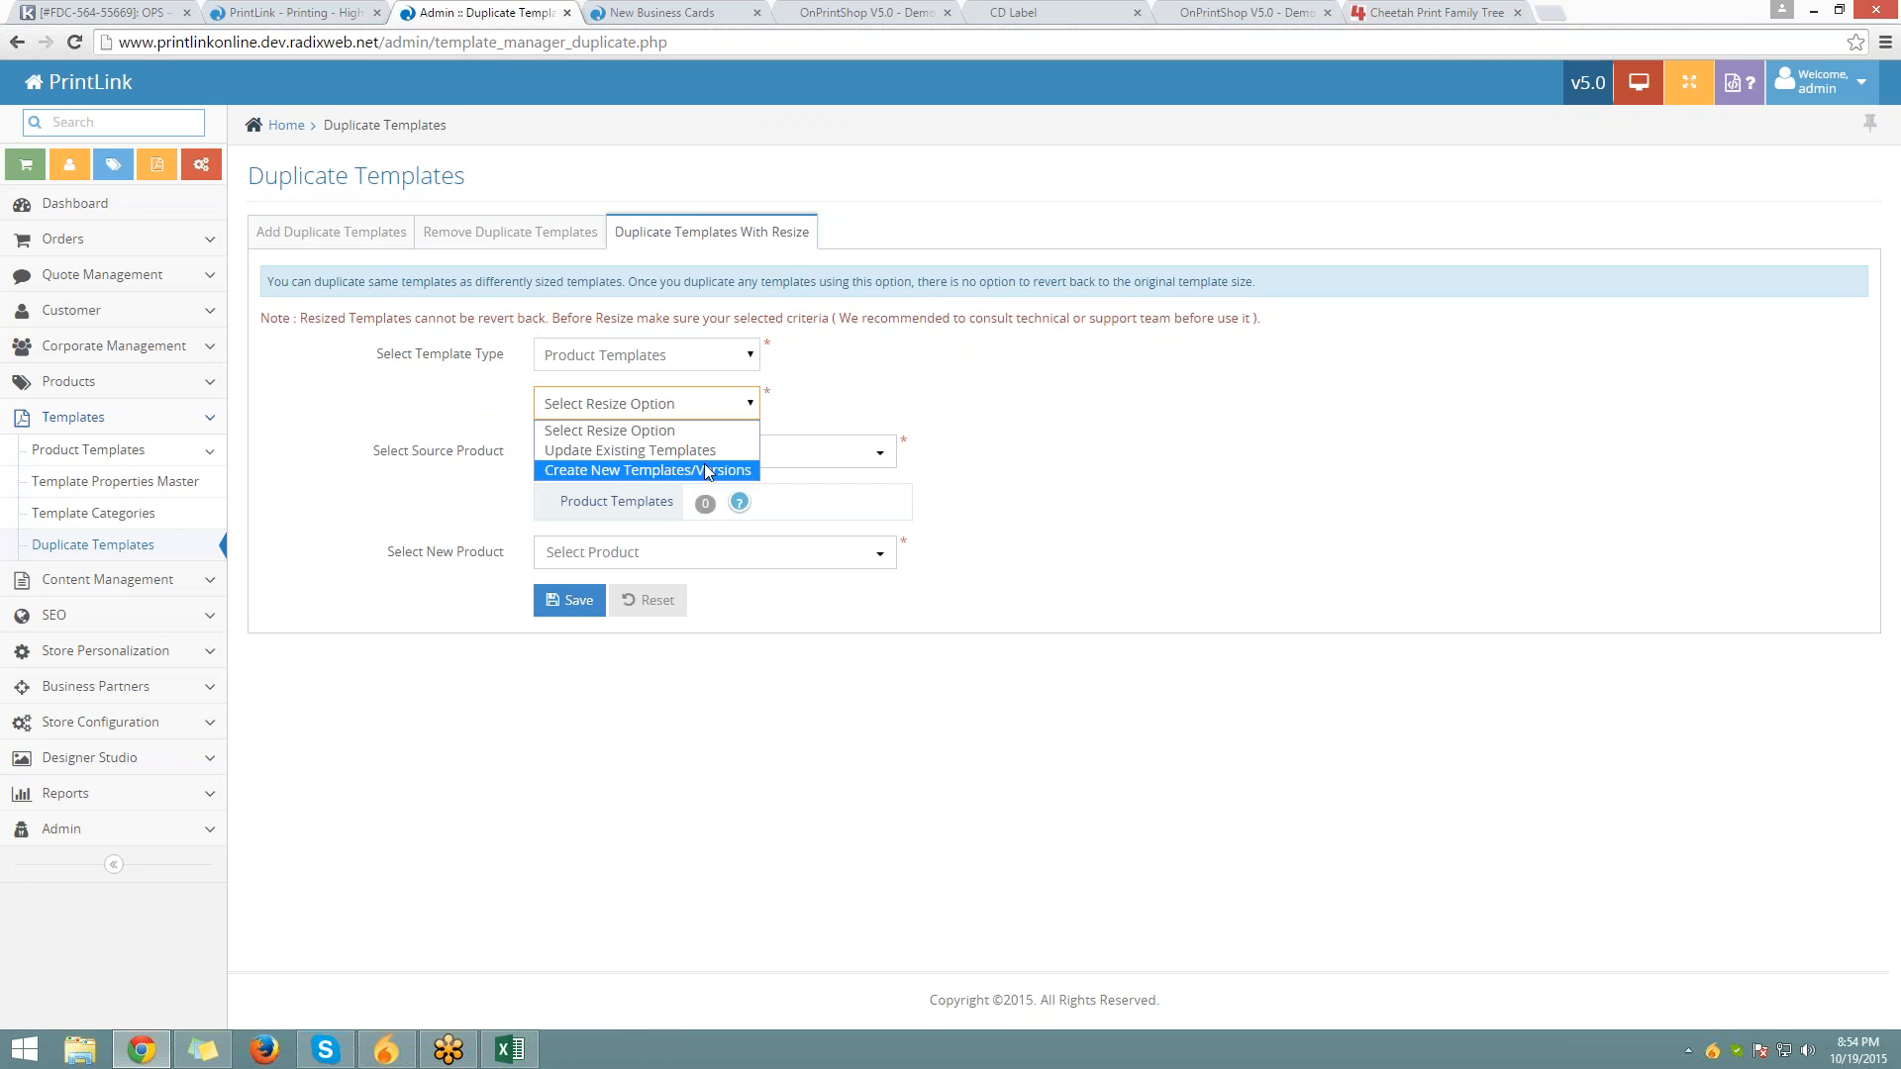
{"action": "left_click", "coordinate": [700, 423]}
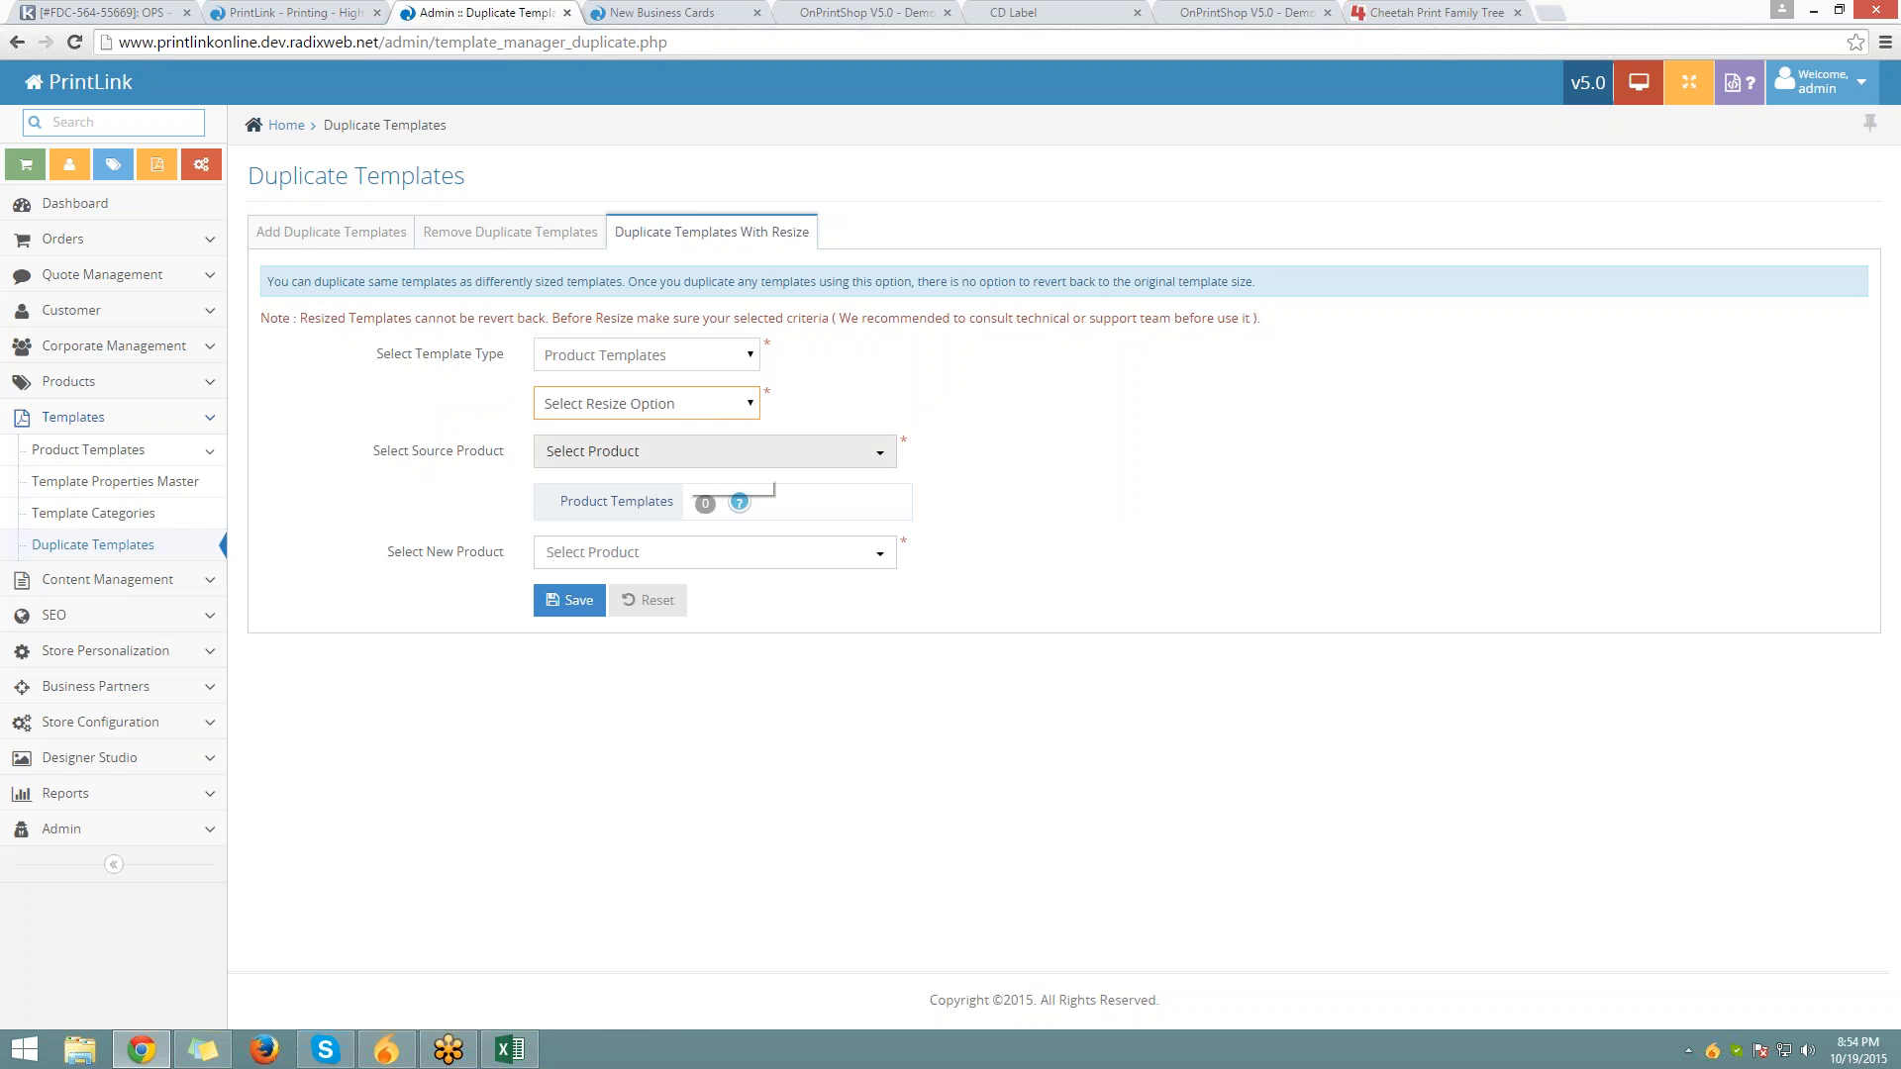
{"action": "left_click", "coordinate": [698, 458]}
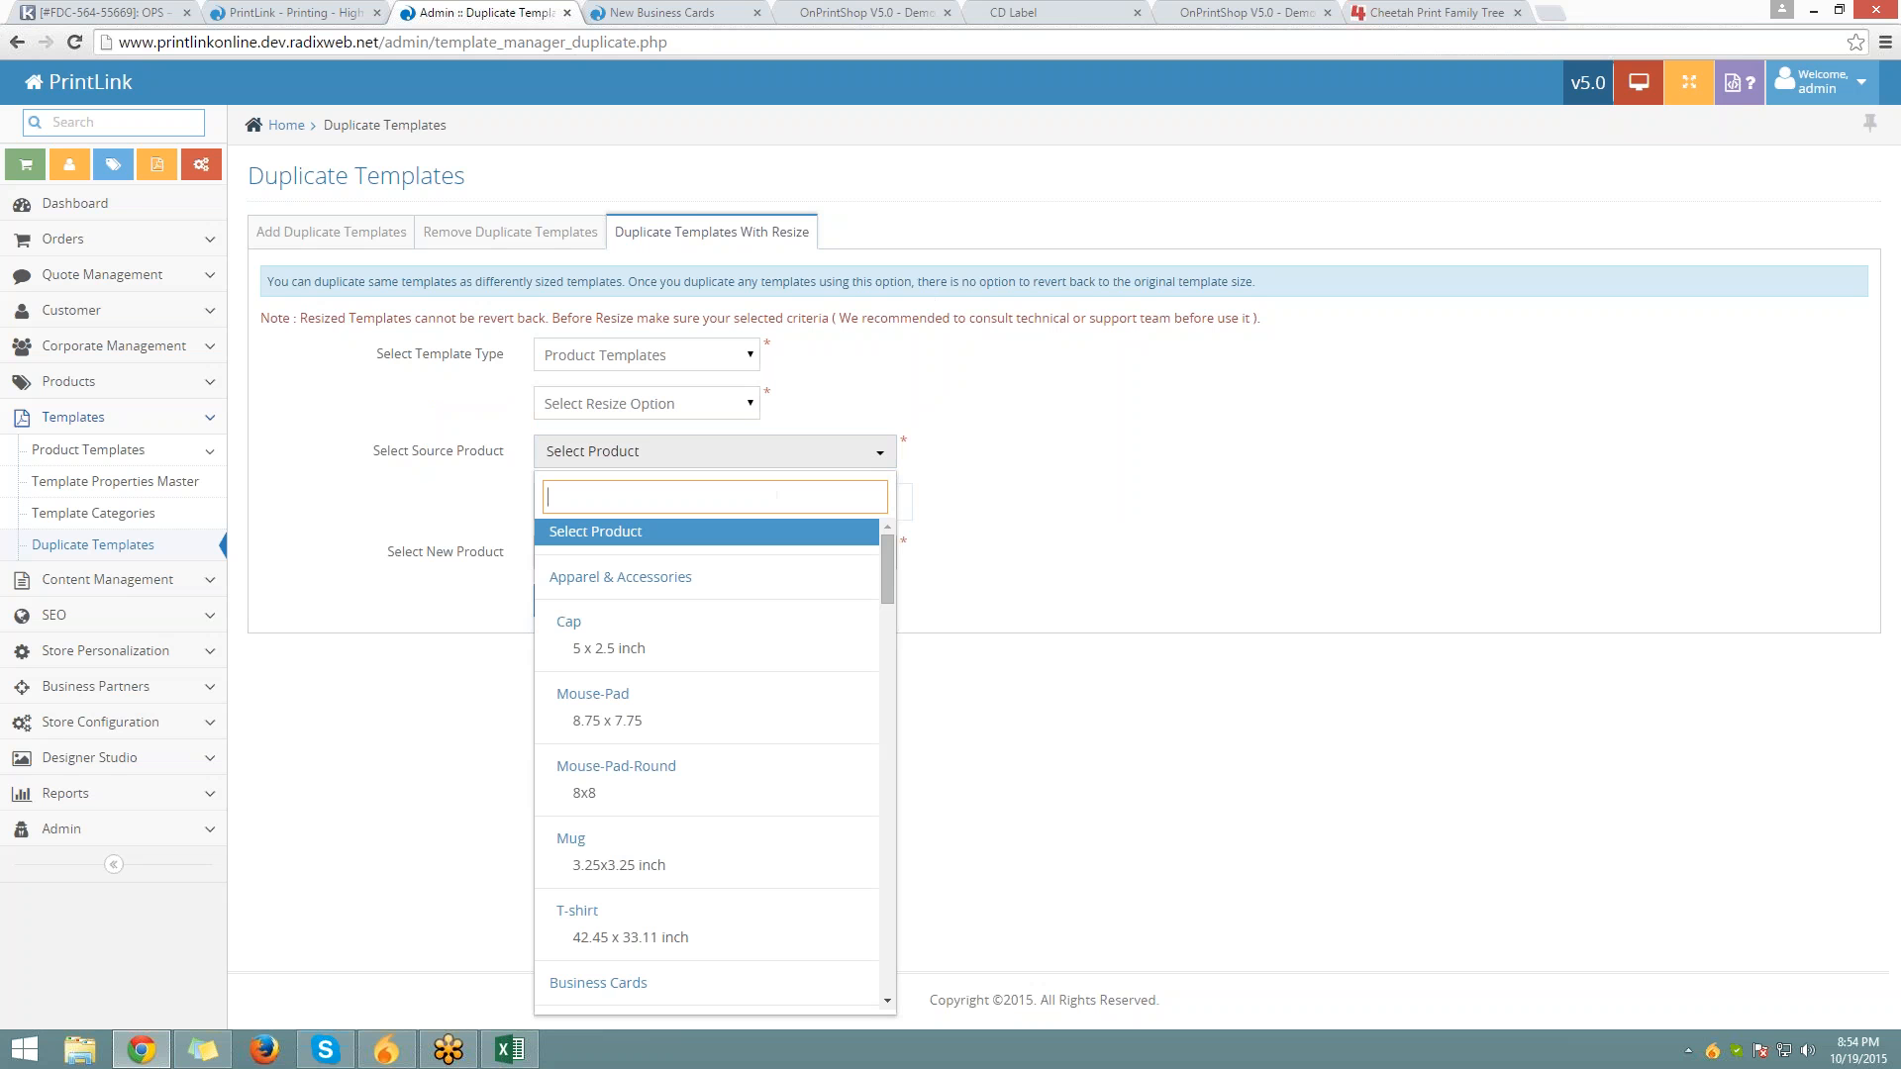
{"action": "scroll", "coordinate": [670, 862], "scroll_direction": "down", "scroll_amount": 2}
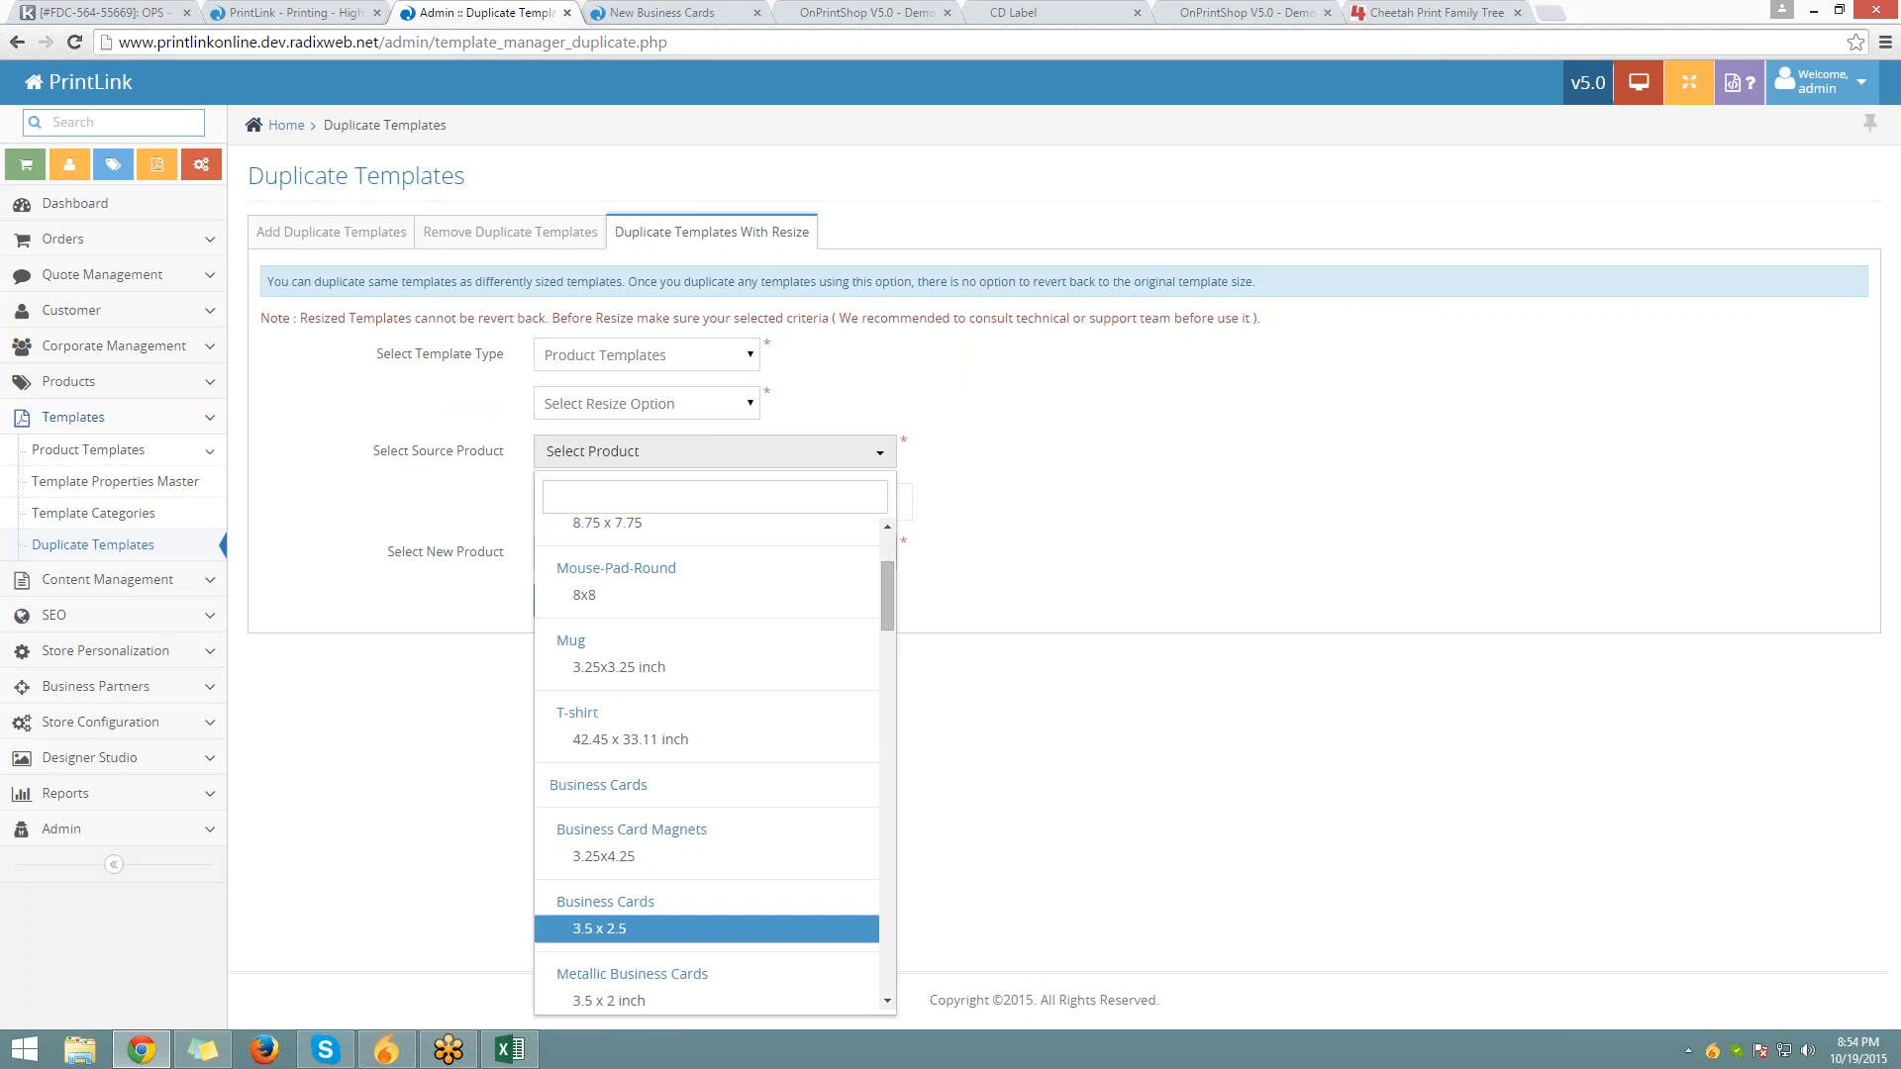
{"action": "left_click", "coordinate": [631, 911]}
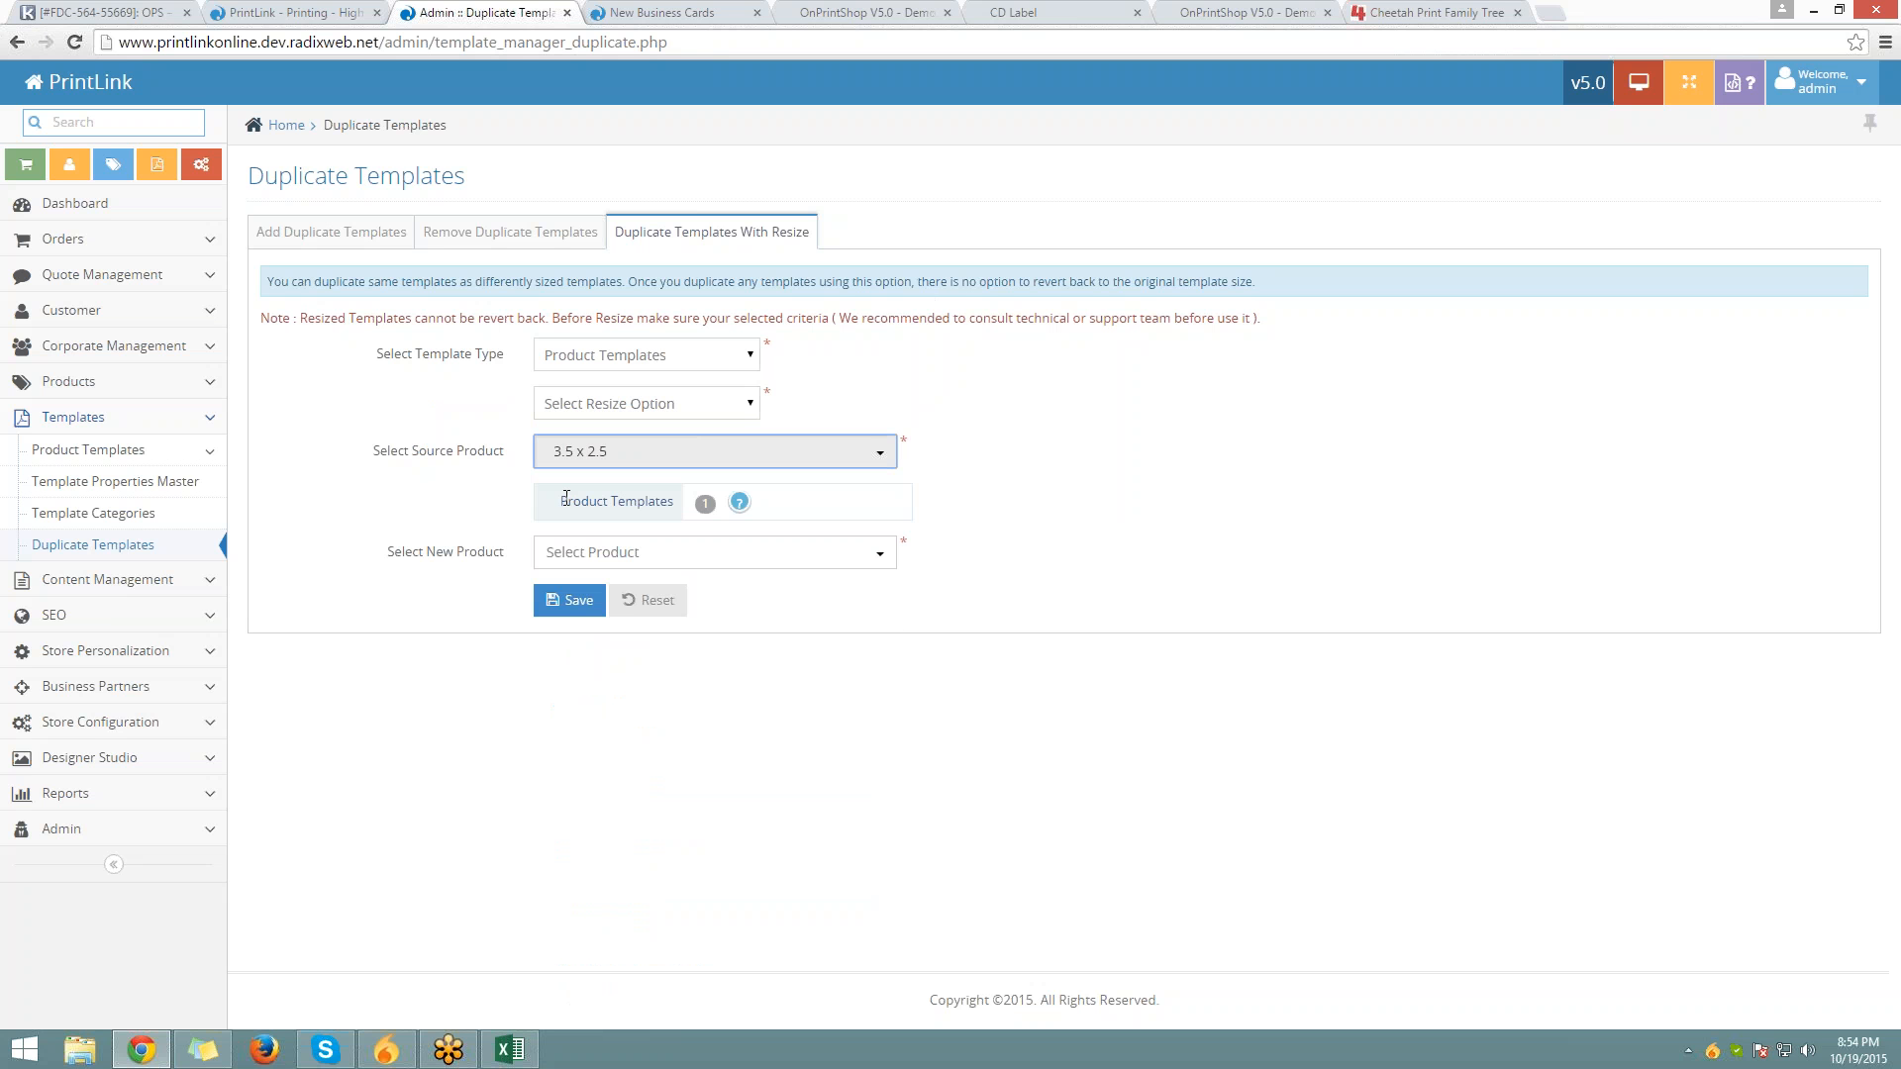
{"action": "left_click_drag", "start_coordinate": [568, 501], "coordinate": [666, 515]}
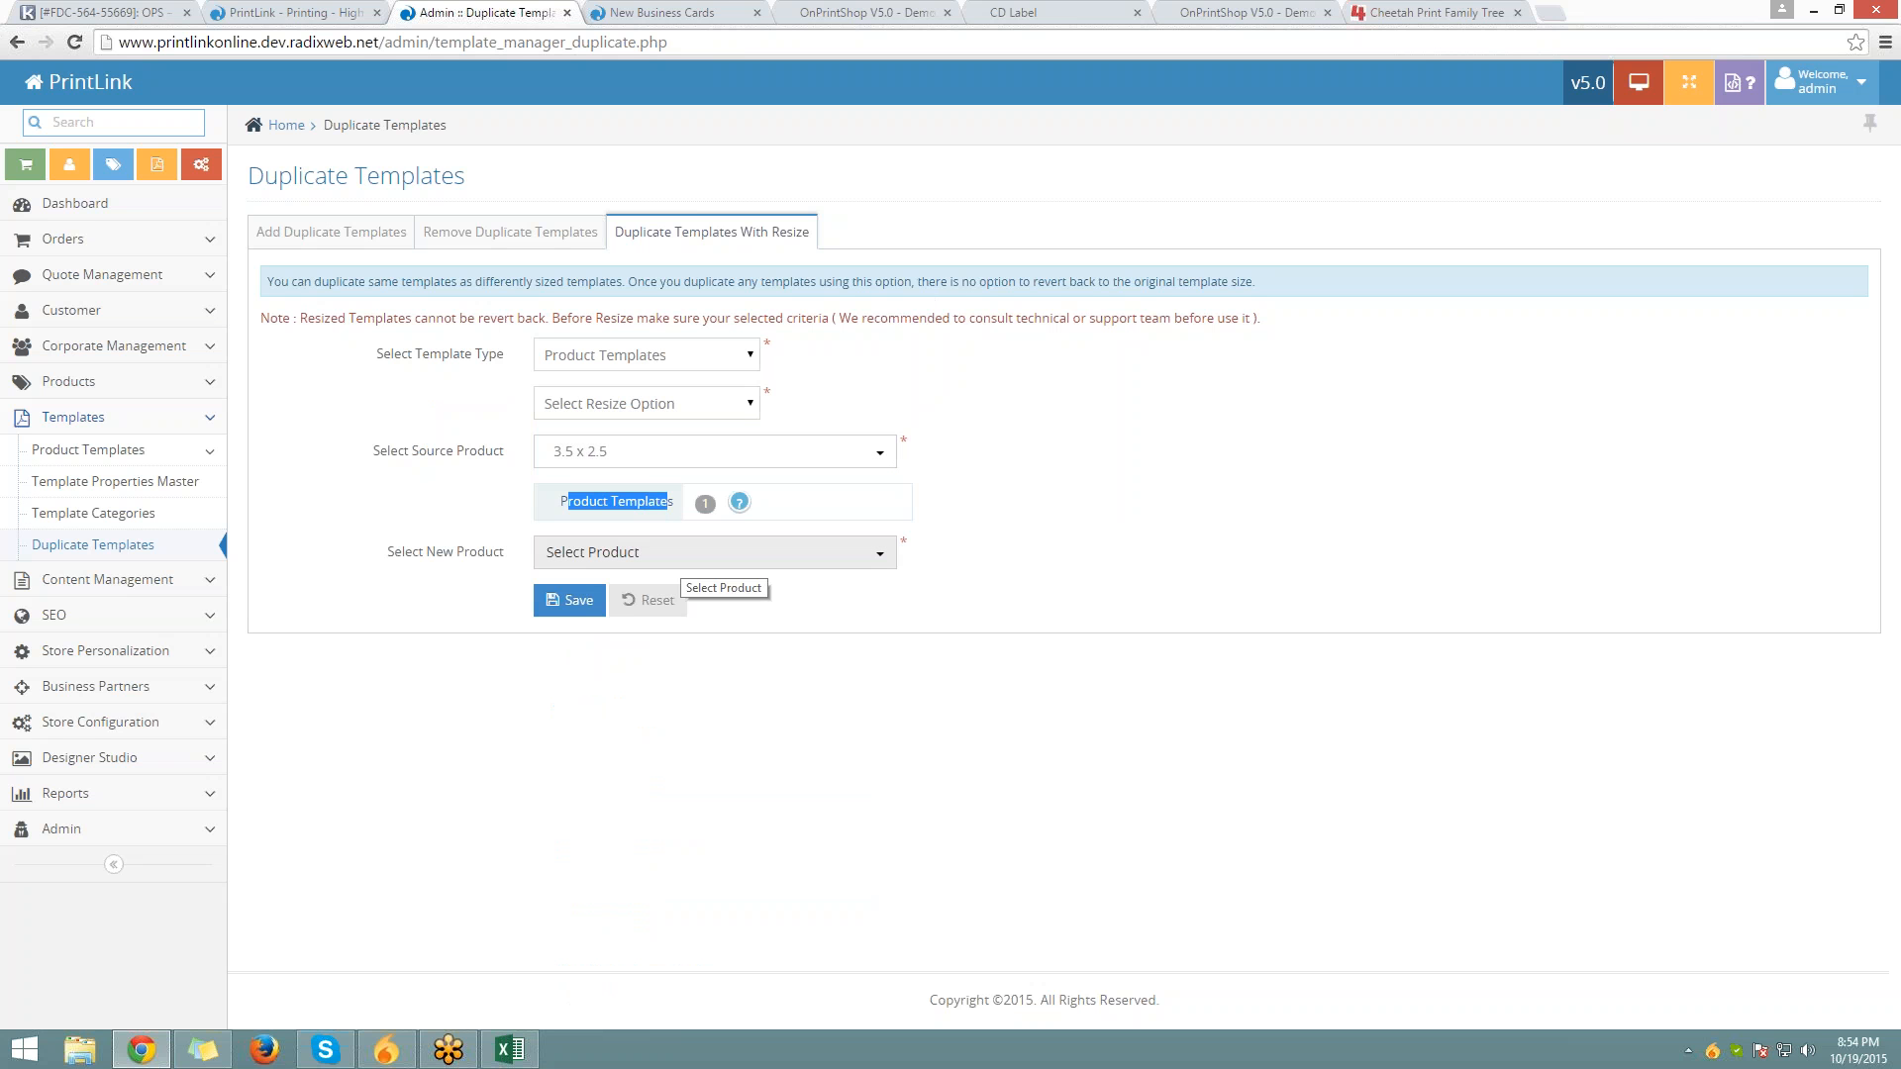
Target Standard Business Cards 2 x 3.5, choose Create New Templates/Versions, and submit
{"action": "left_click", "coordinate": [676, 567]}
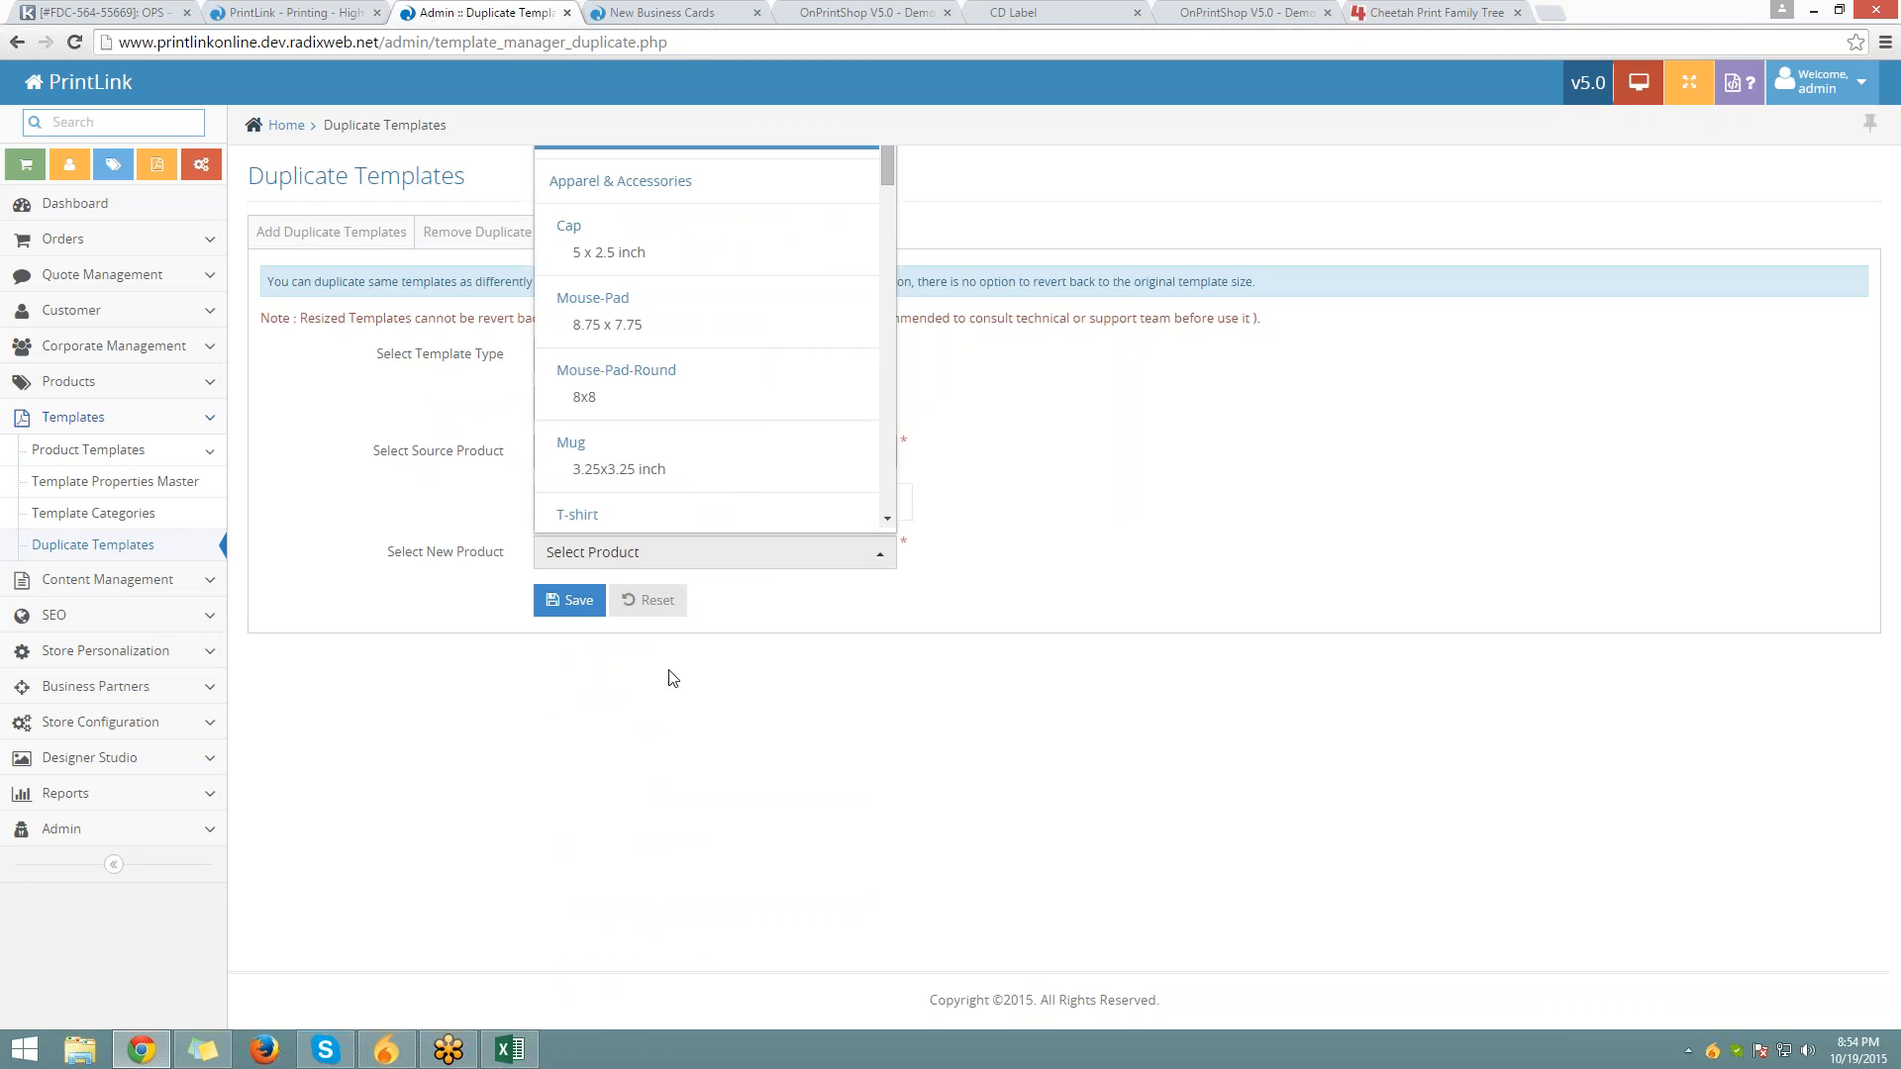
{"action": "scroll", "coordinate": [653, 386], "scroll_direction": "down", "scroll_amount": 2}
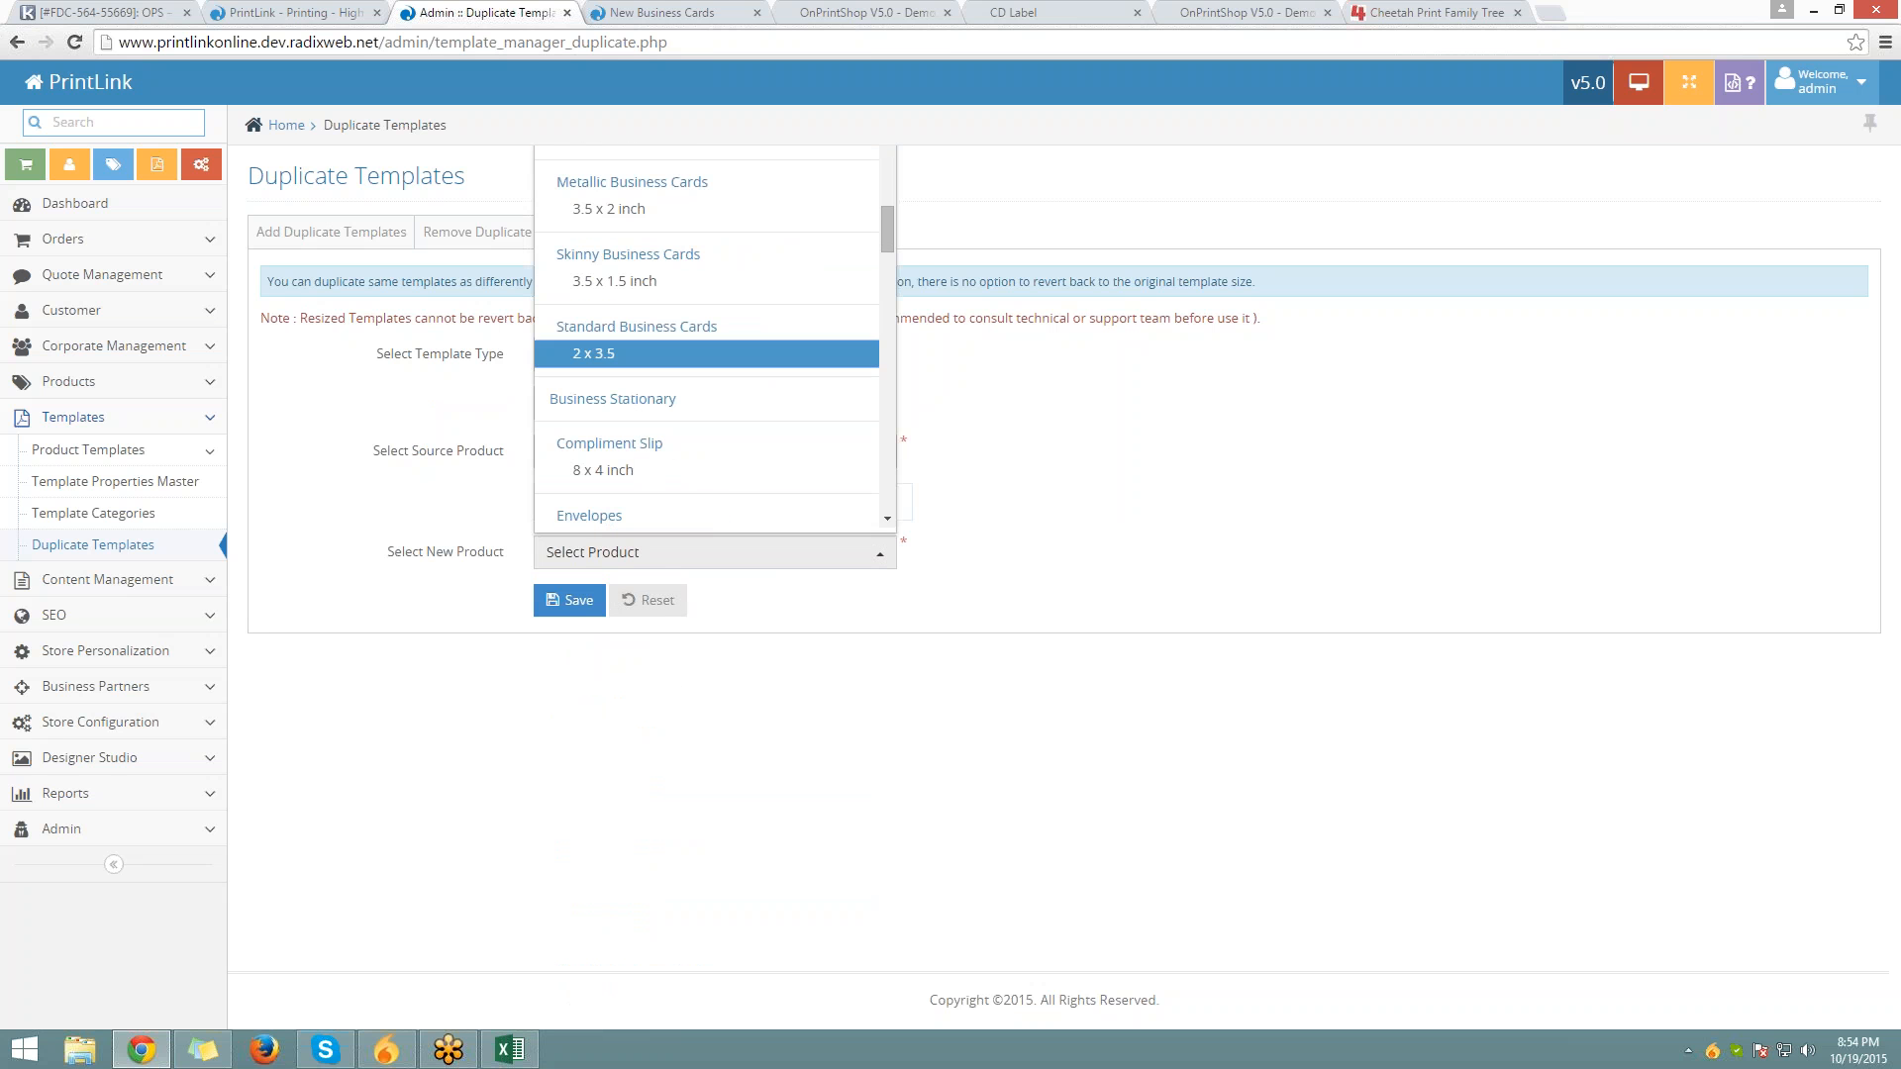
{"action": "left_click", "coordinate": [653, 354]}
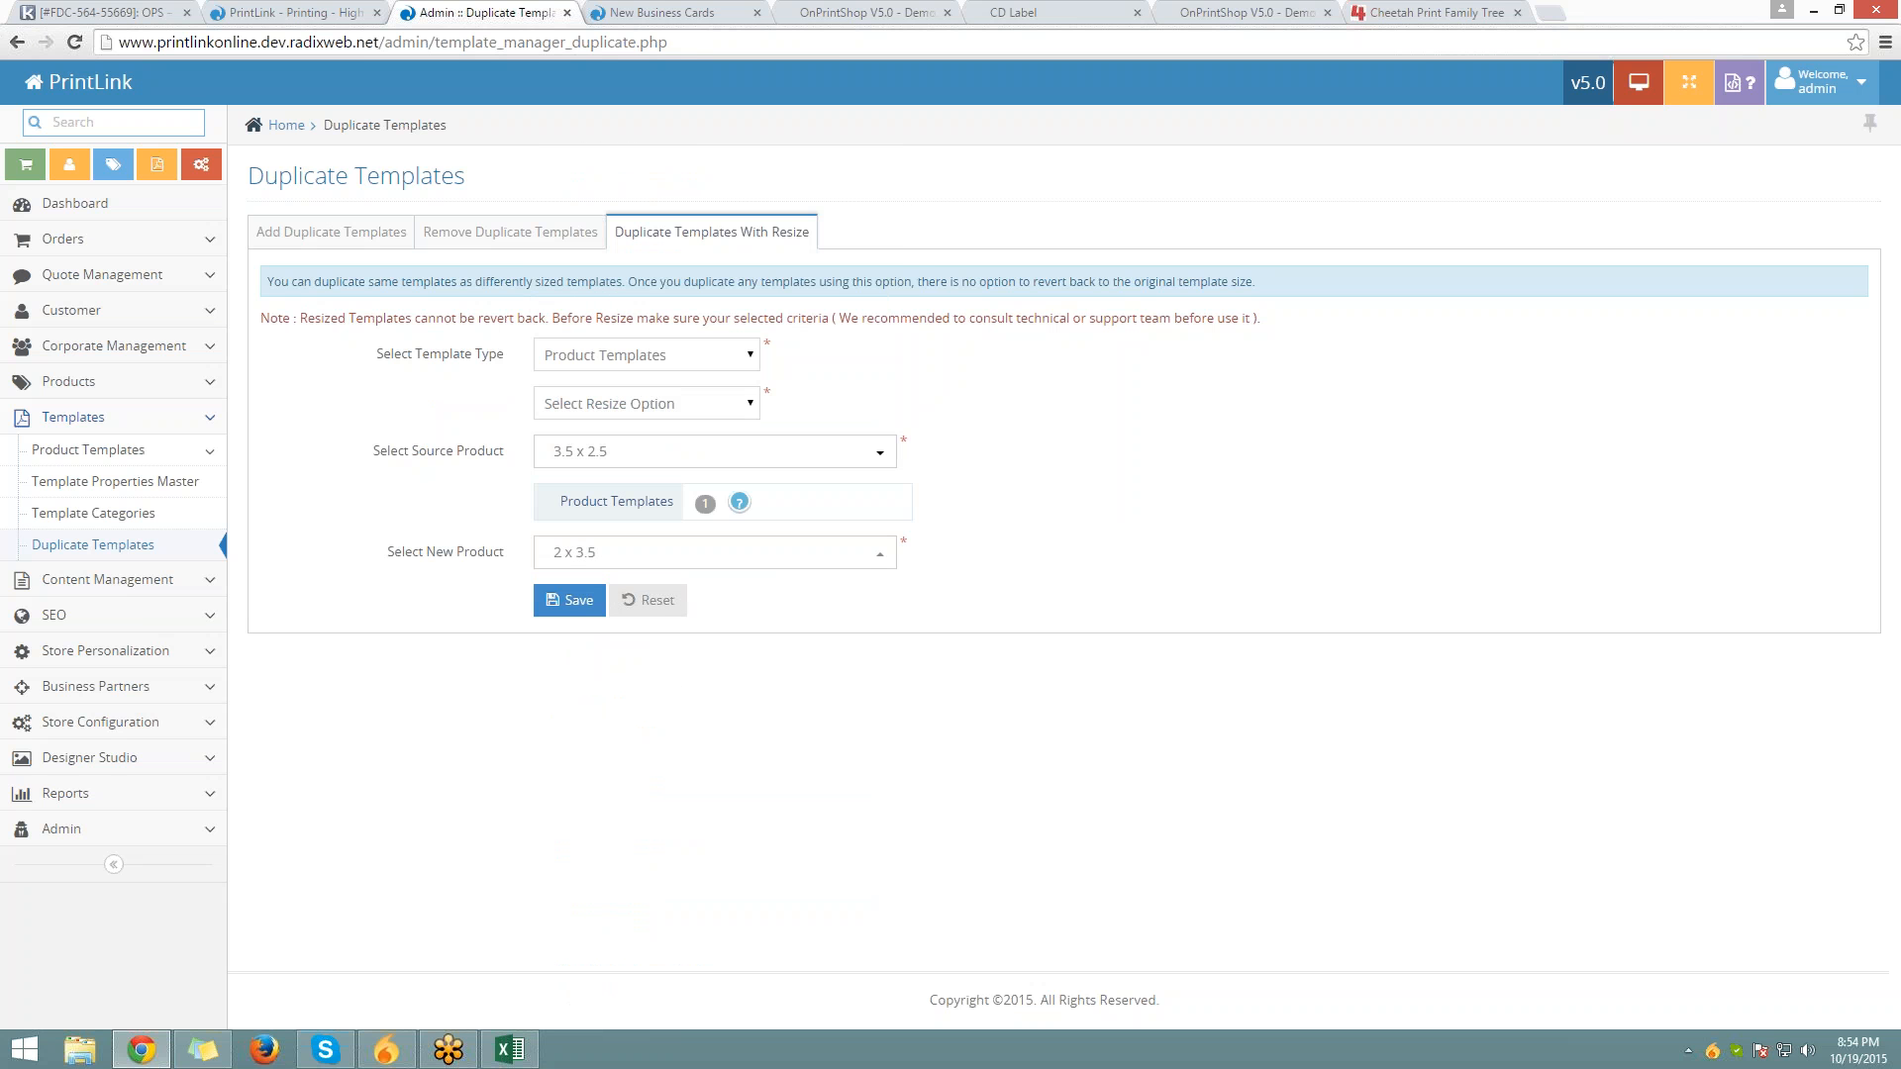
{"action": "left_click", "coordinate": [672, 406]}
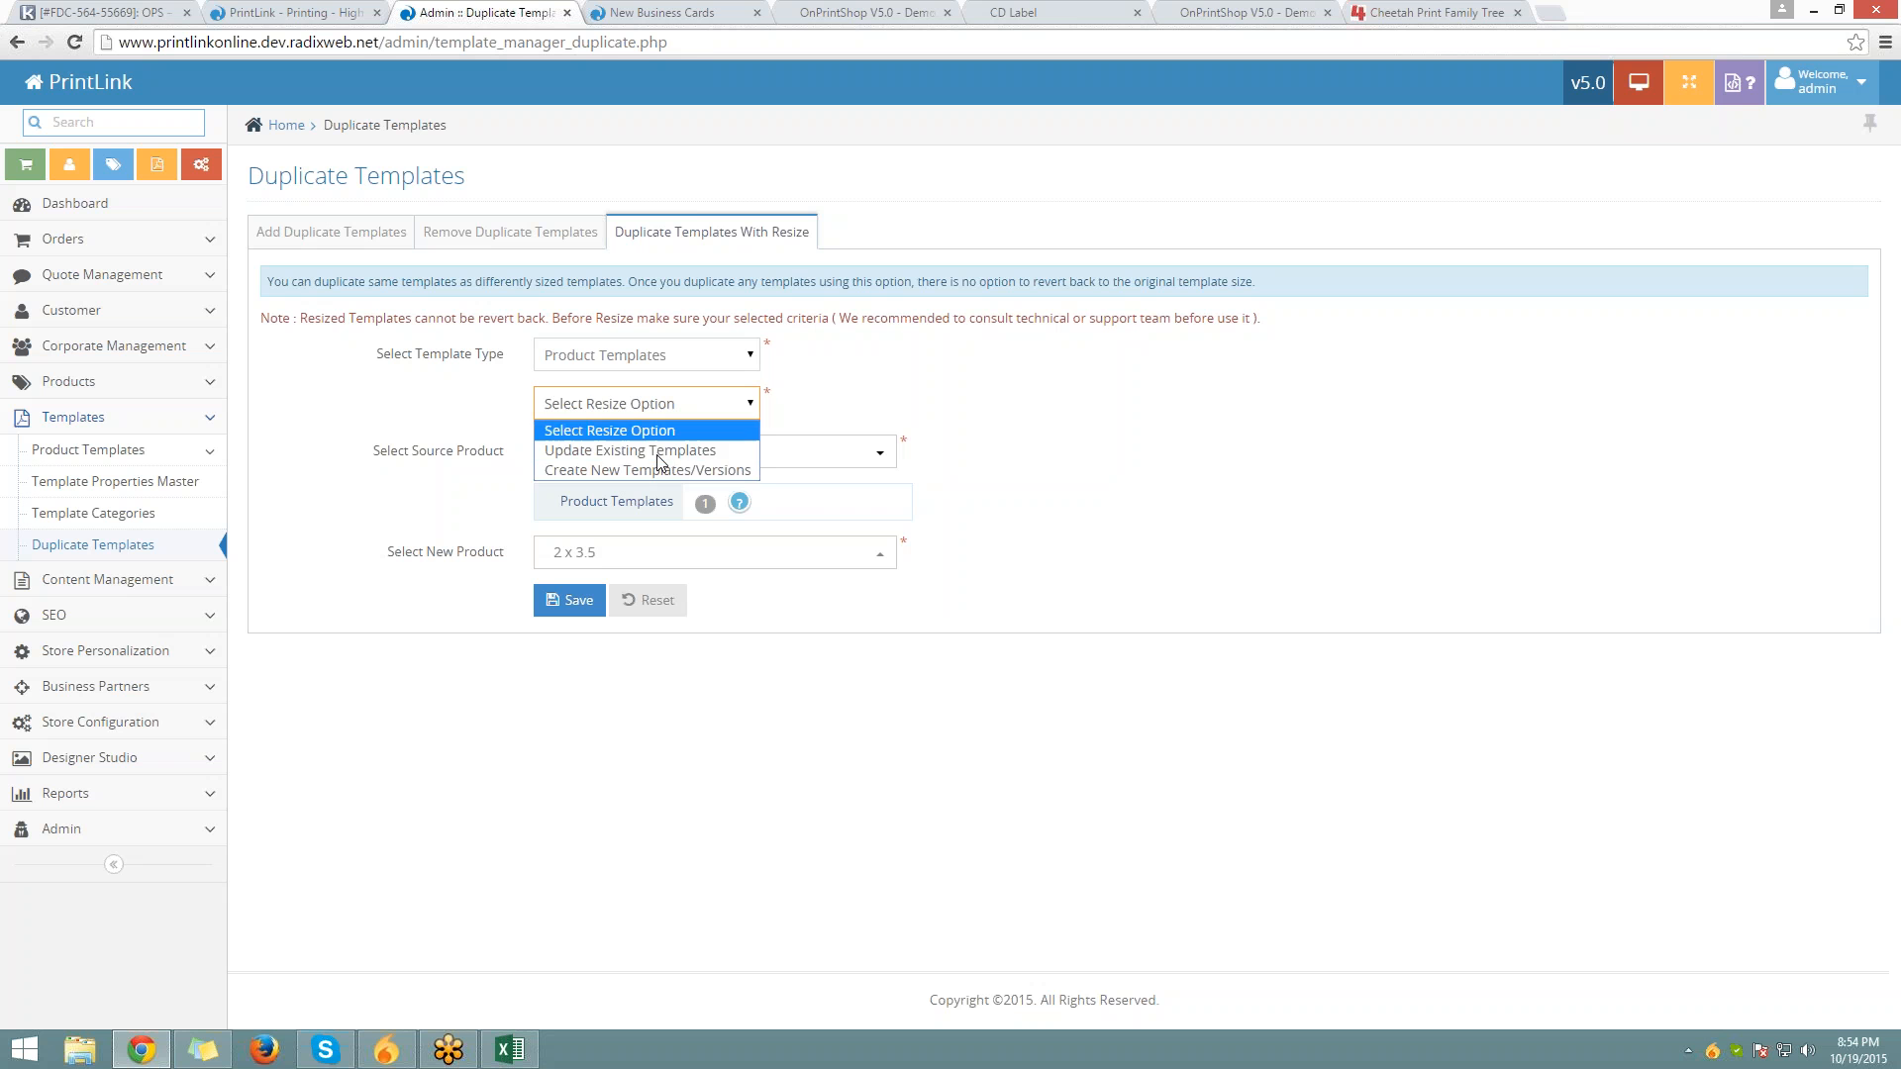
{"action": "left_click", "coordinate": [661, 467]}
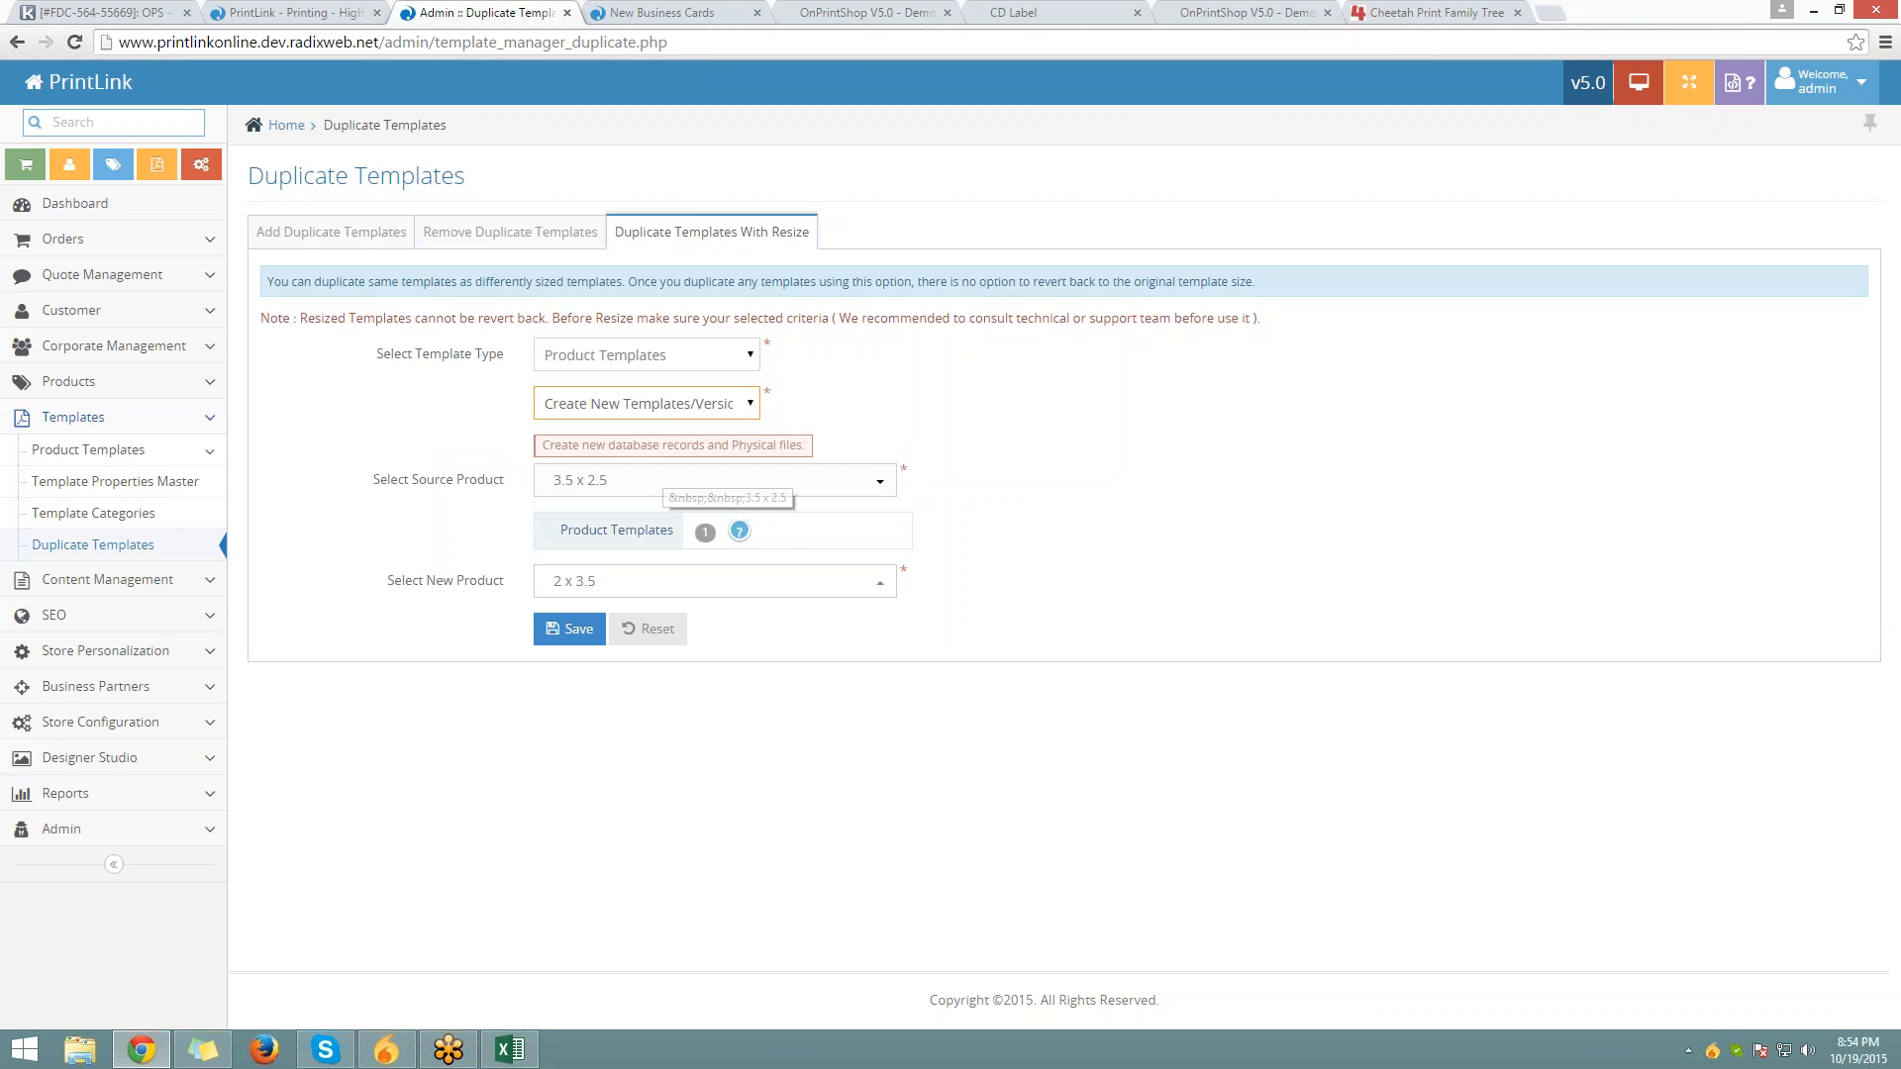
{"action": "left_click", "coordinate": [580, 639]}
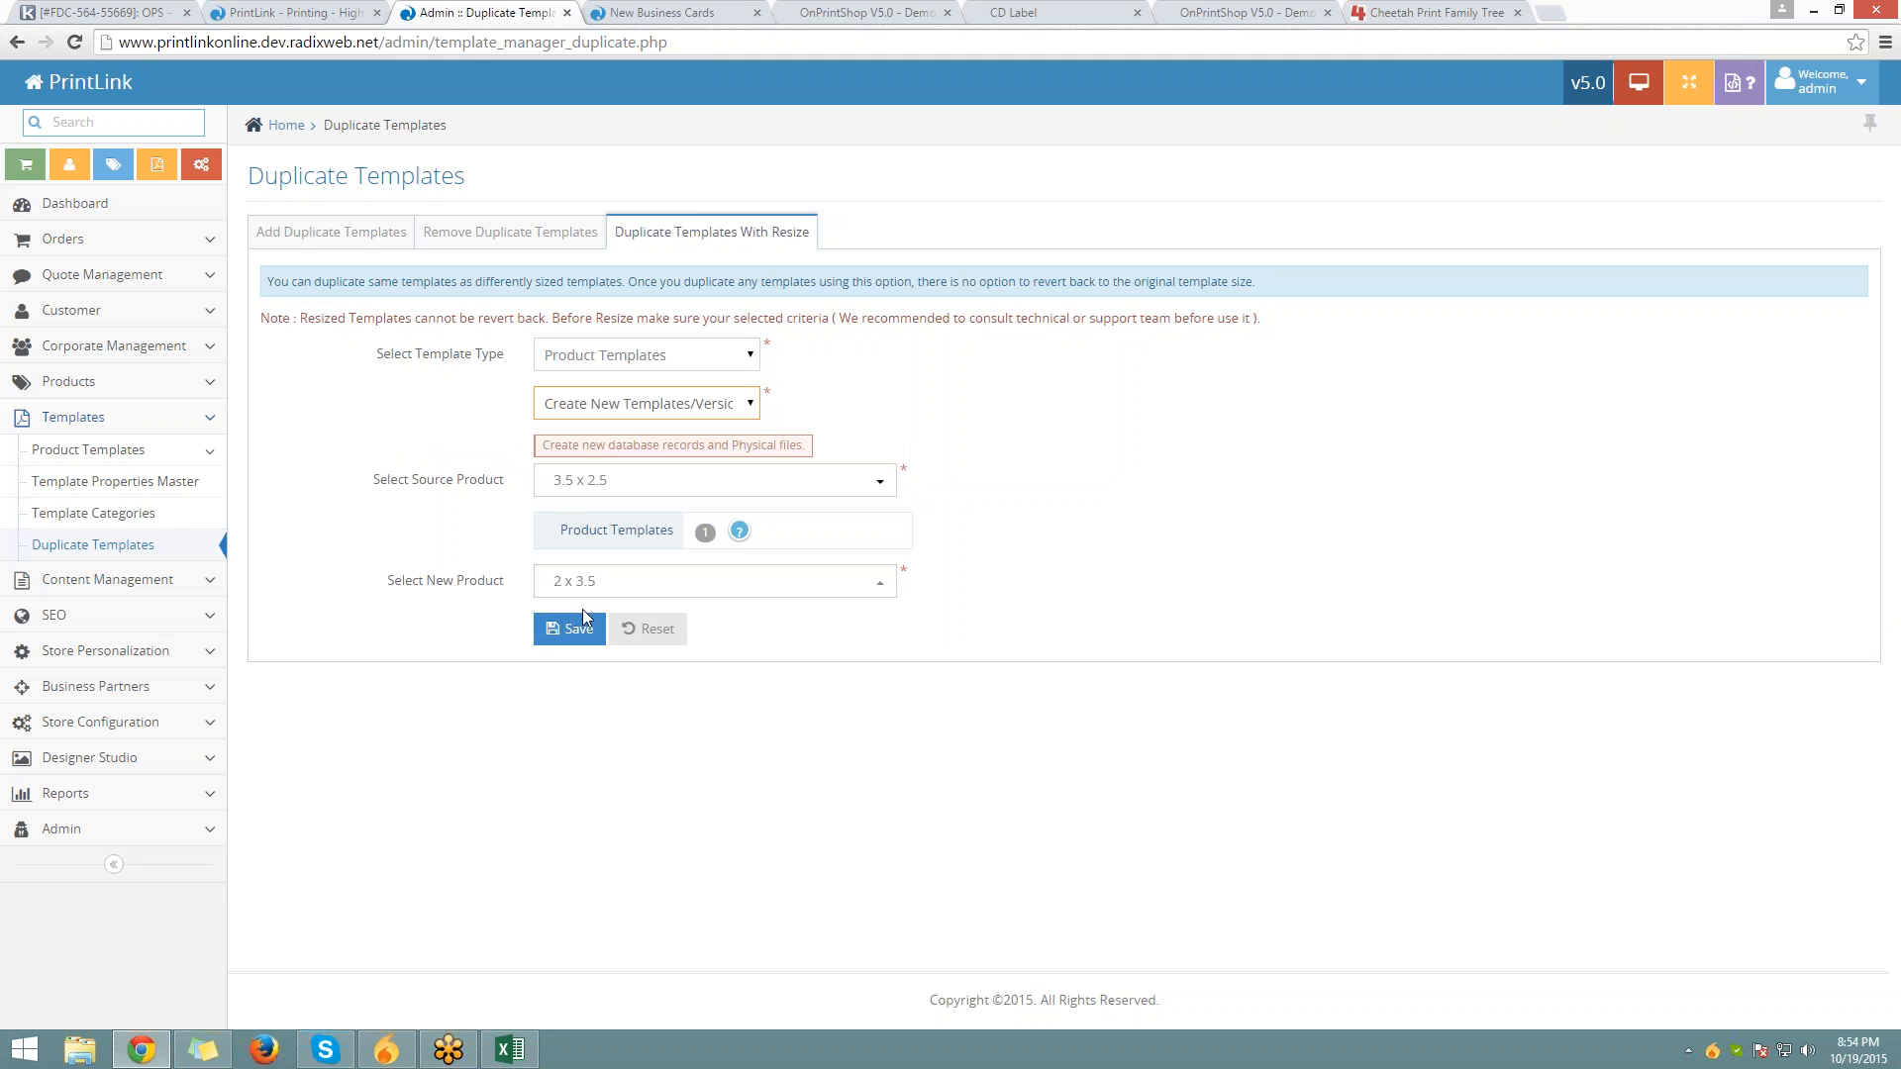
{"action": "left_click", "coordinate": [583, 624]}
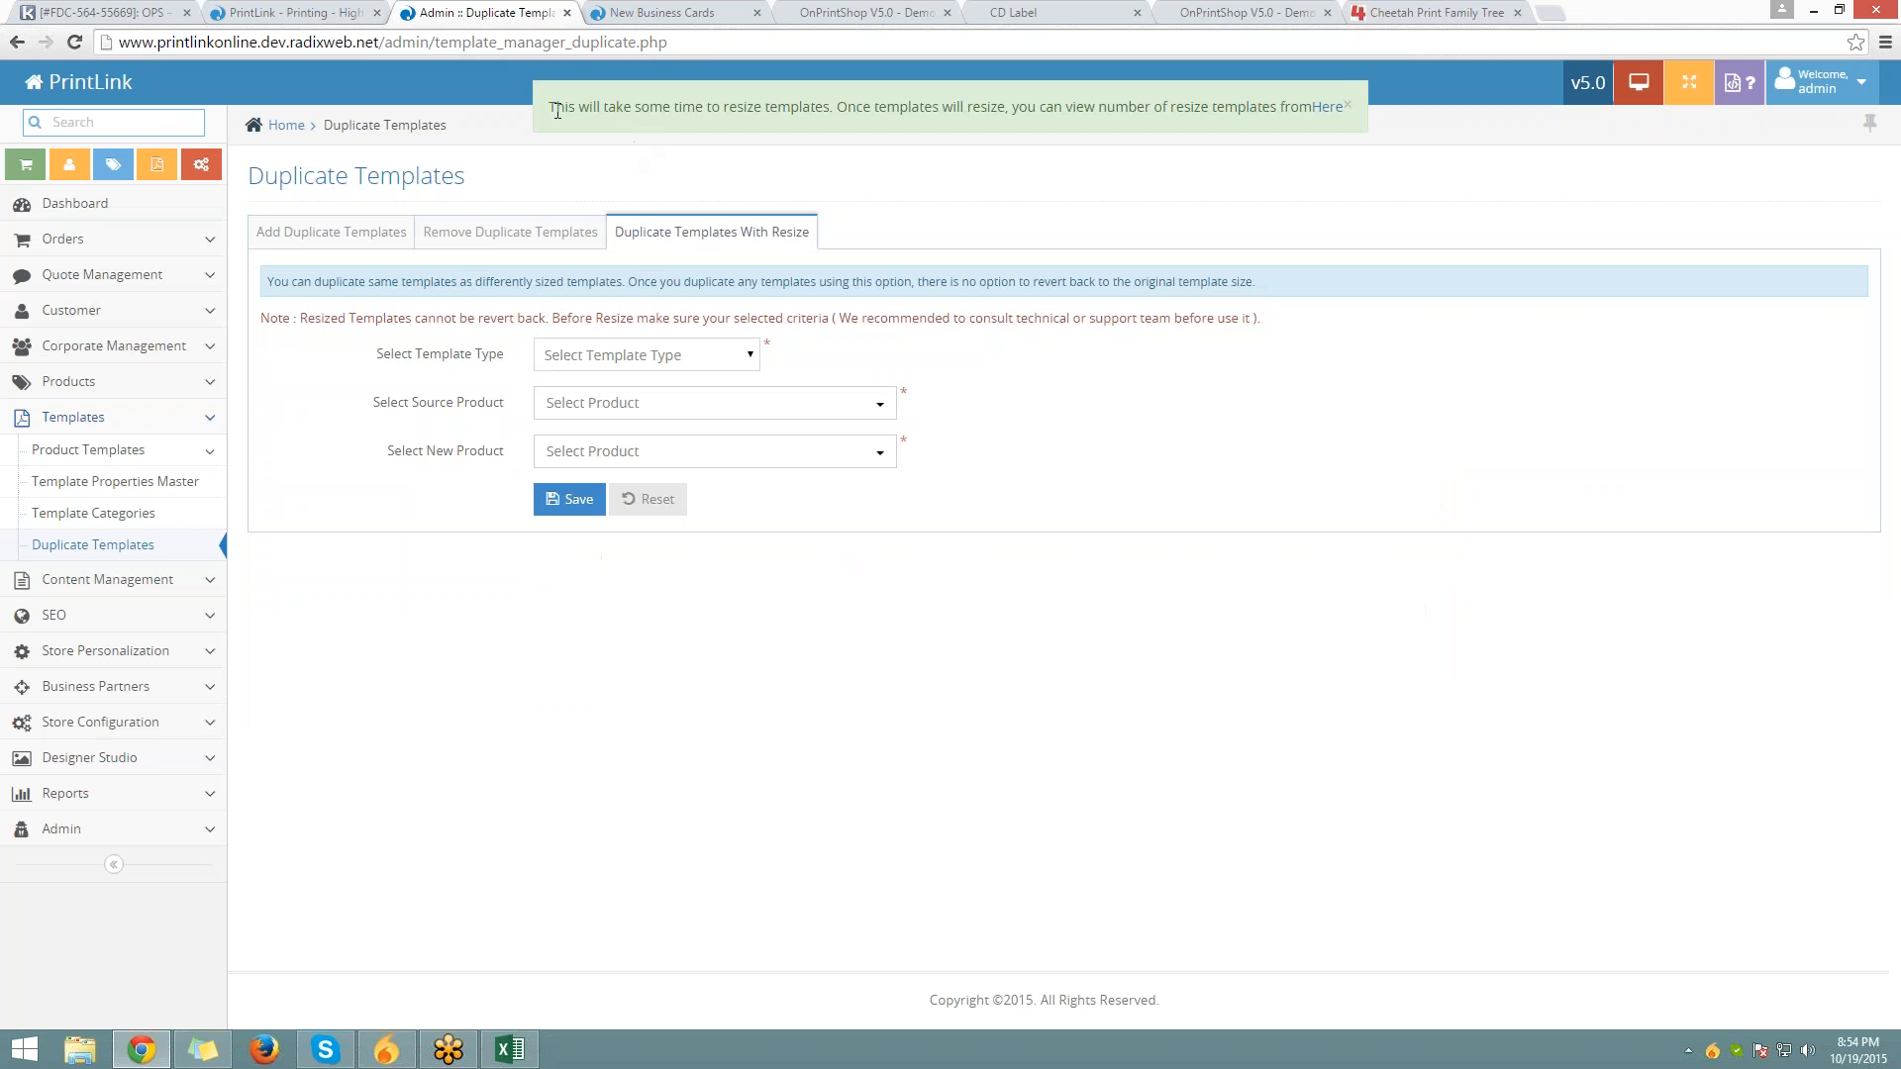
{"action": "left_click_drag", "start_coordinate": [556, 111], "coordinate": [1344, 102]}
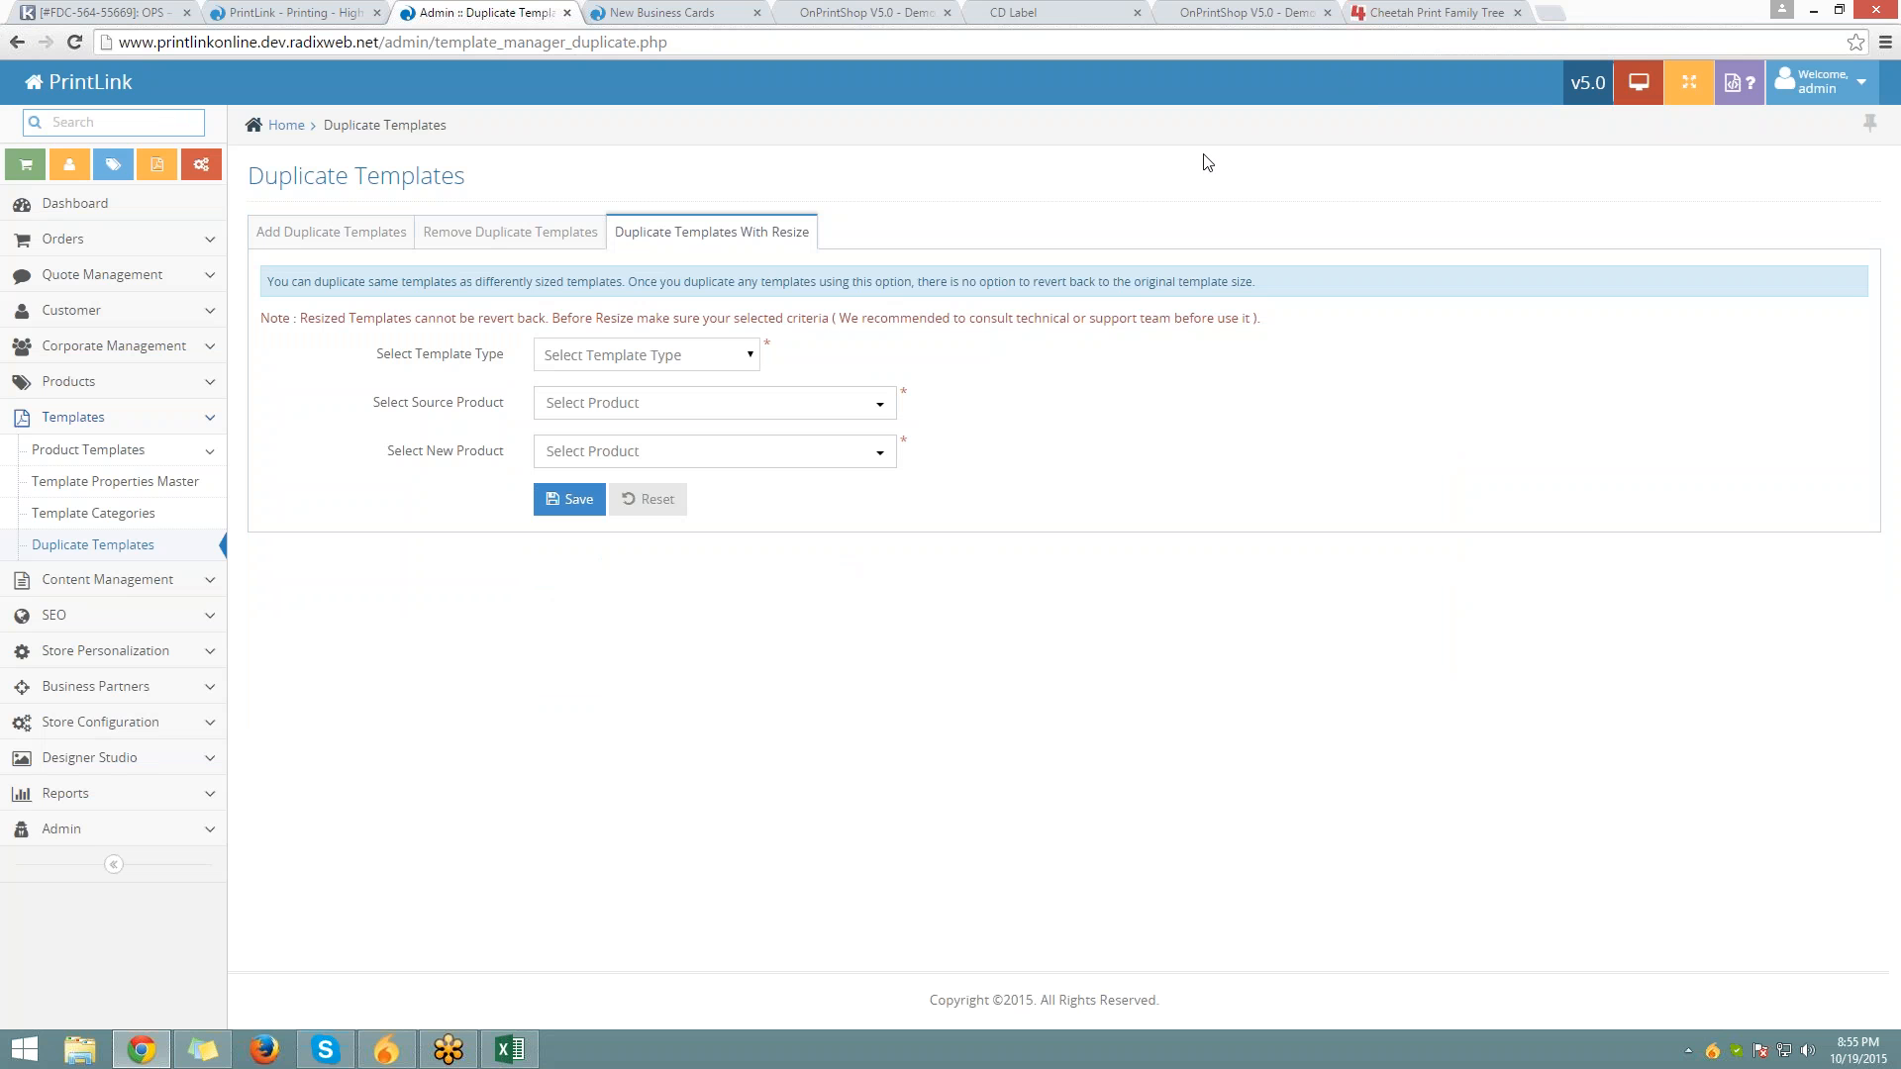
Go to Products > Business Cards > Standard Business Cards in the storefront
{"action": "left_click", "coordinate": [661, 12]}
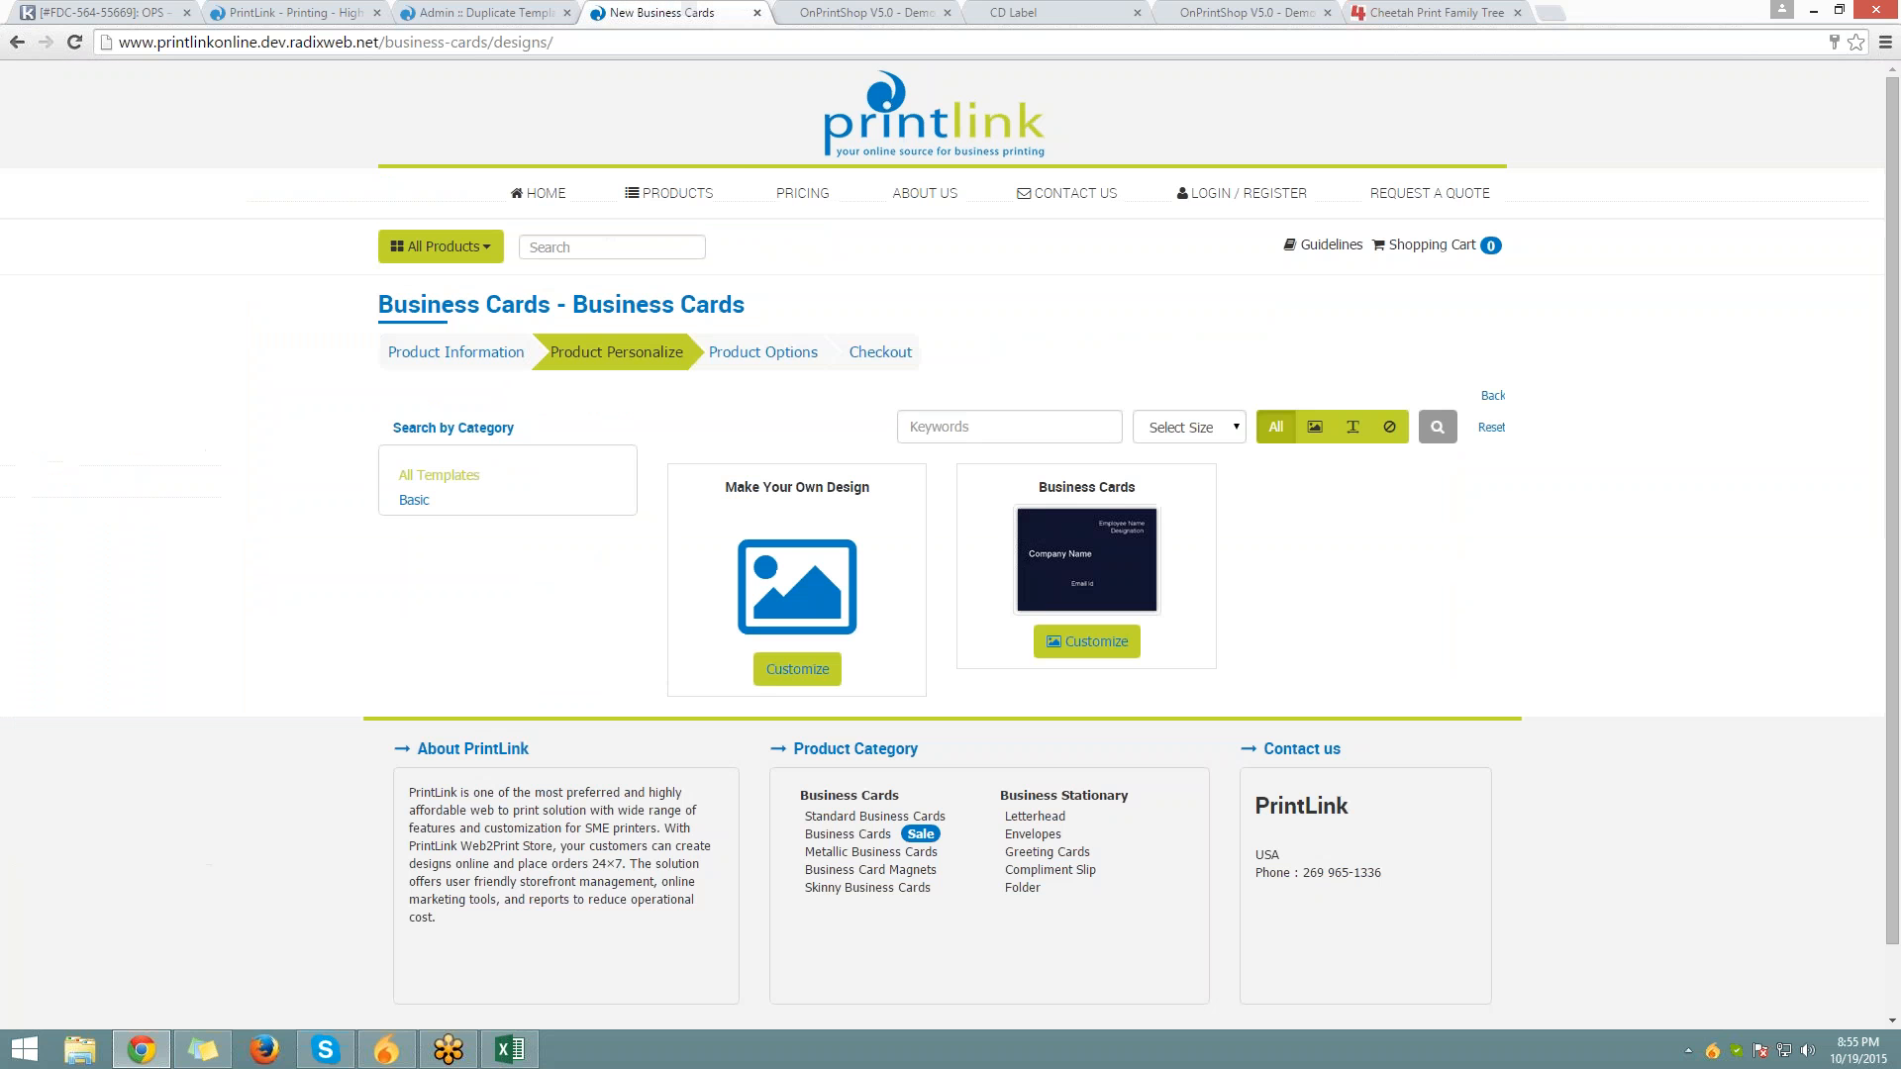
{"action": "mouse_move", "coordinate": [670, 193]}
{"action": "mouse_move", "coordinate": [720, 280]}
{"action": "mouse_move", "coordinate": [703, 242]}
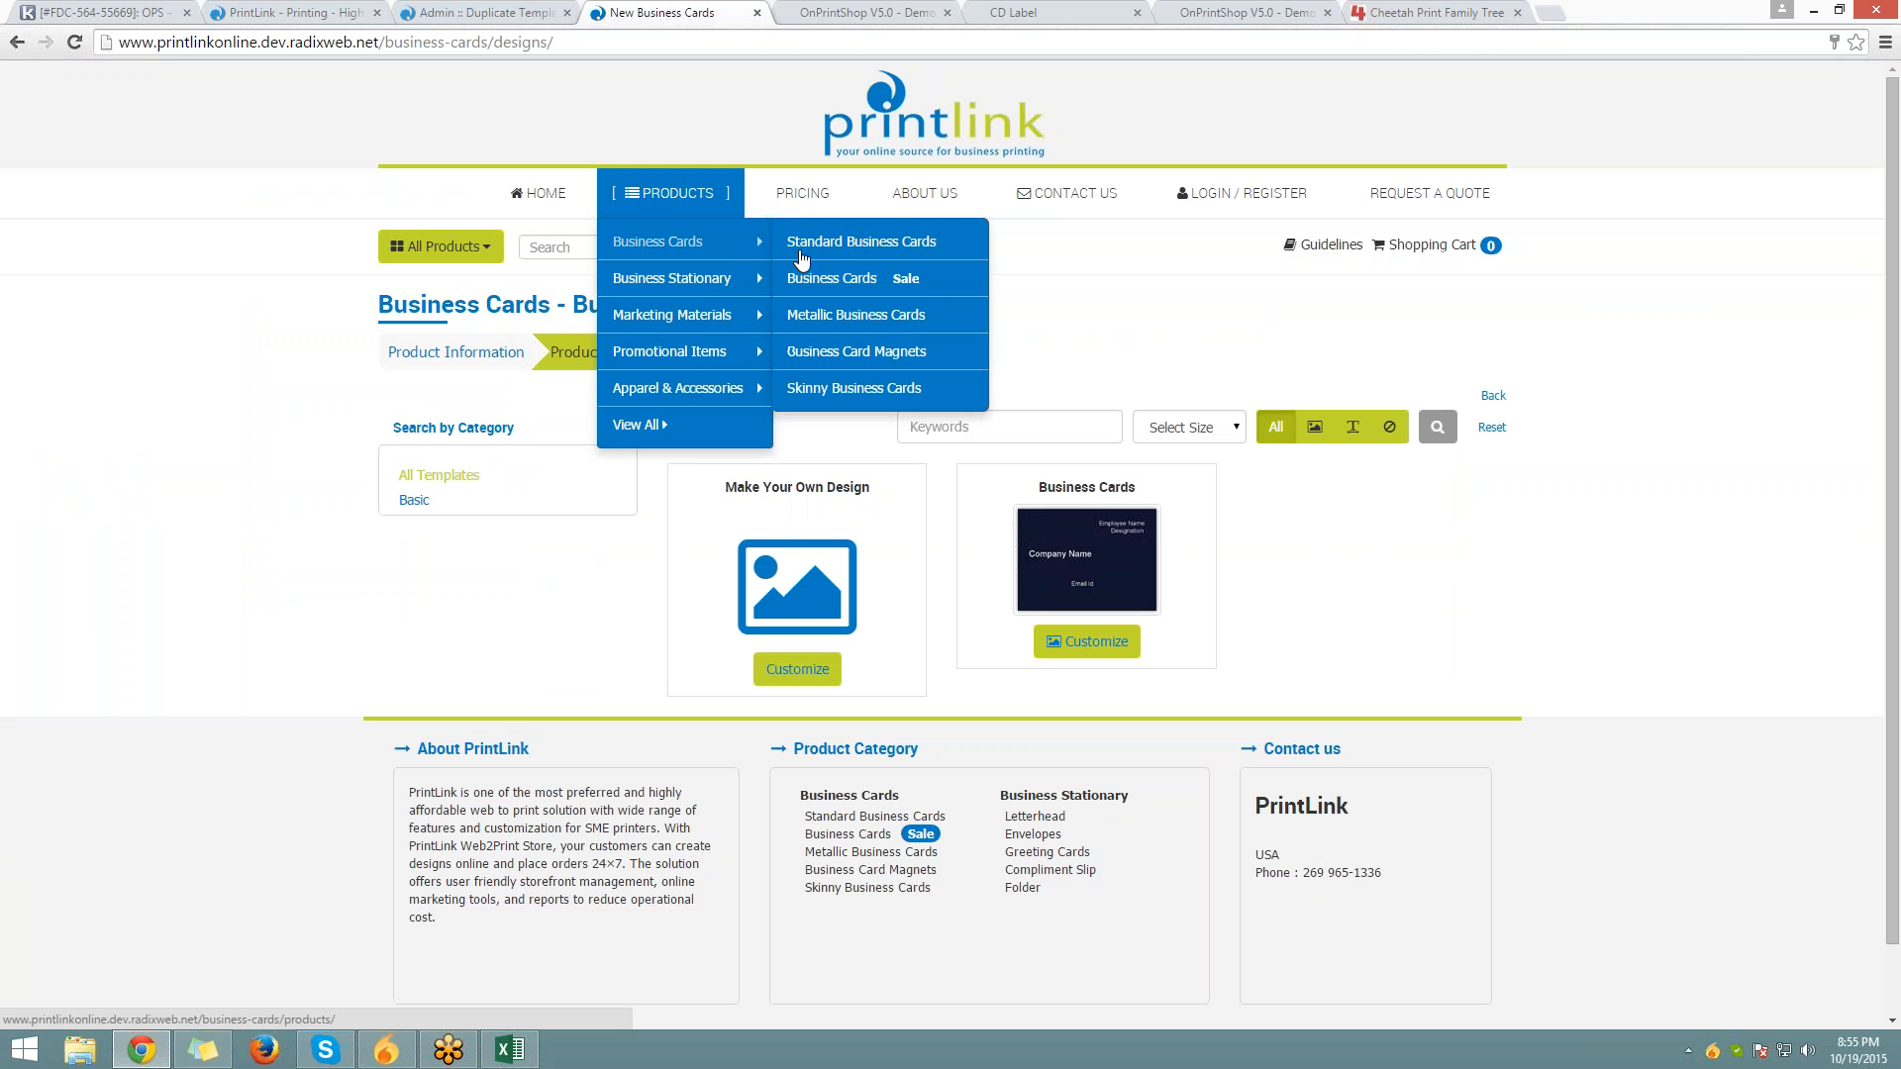
{"action": "left_click", "coordinate": [810, 243]}
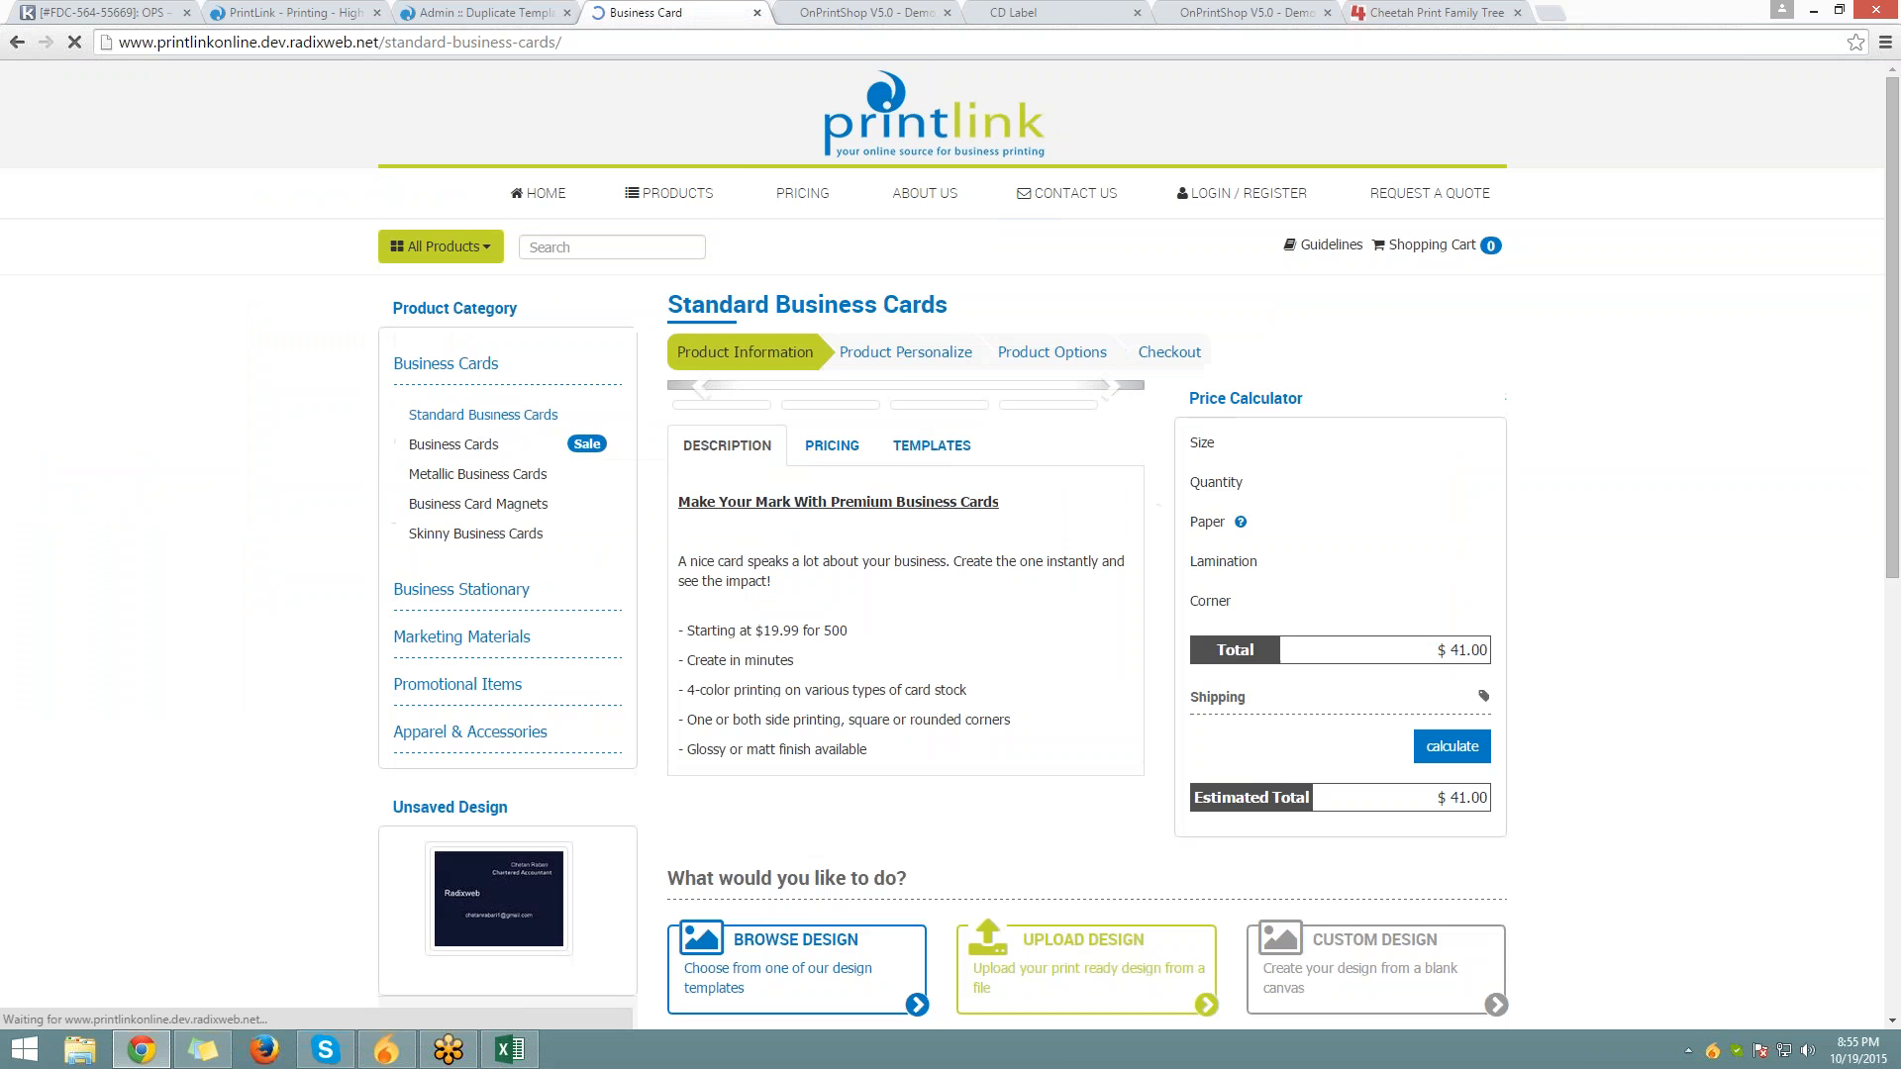
Browse the designs, preview the Business Cards template full size, then return to admin
{"action": "scroll", "coordinate": [1034, 715], "scroll_direction": "down", "scroll_amount": 8}
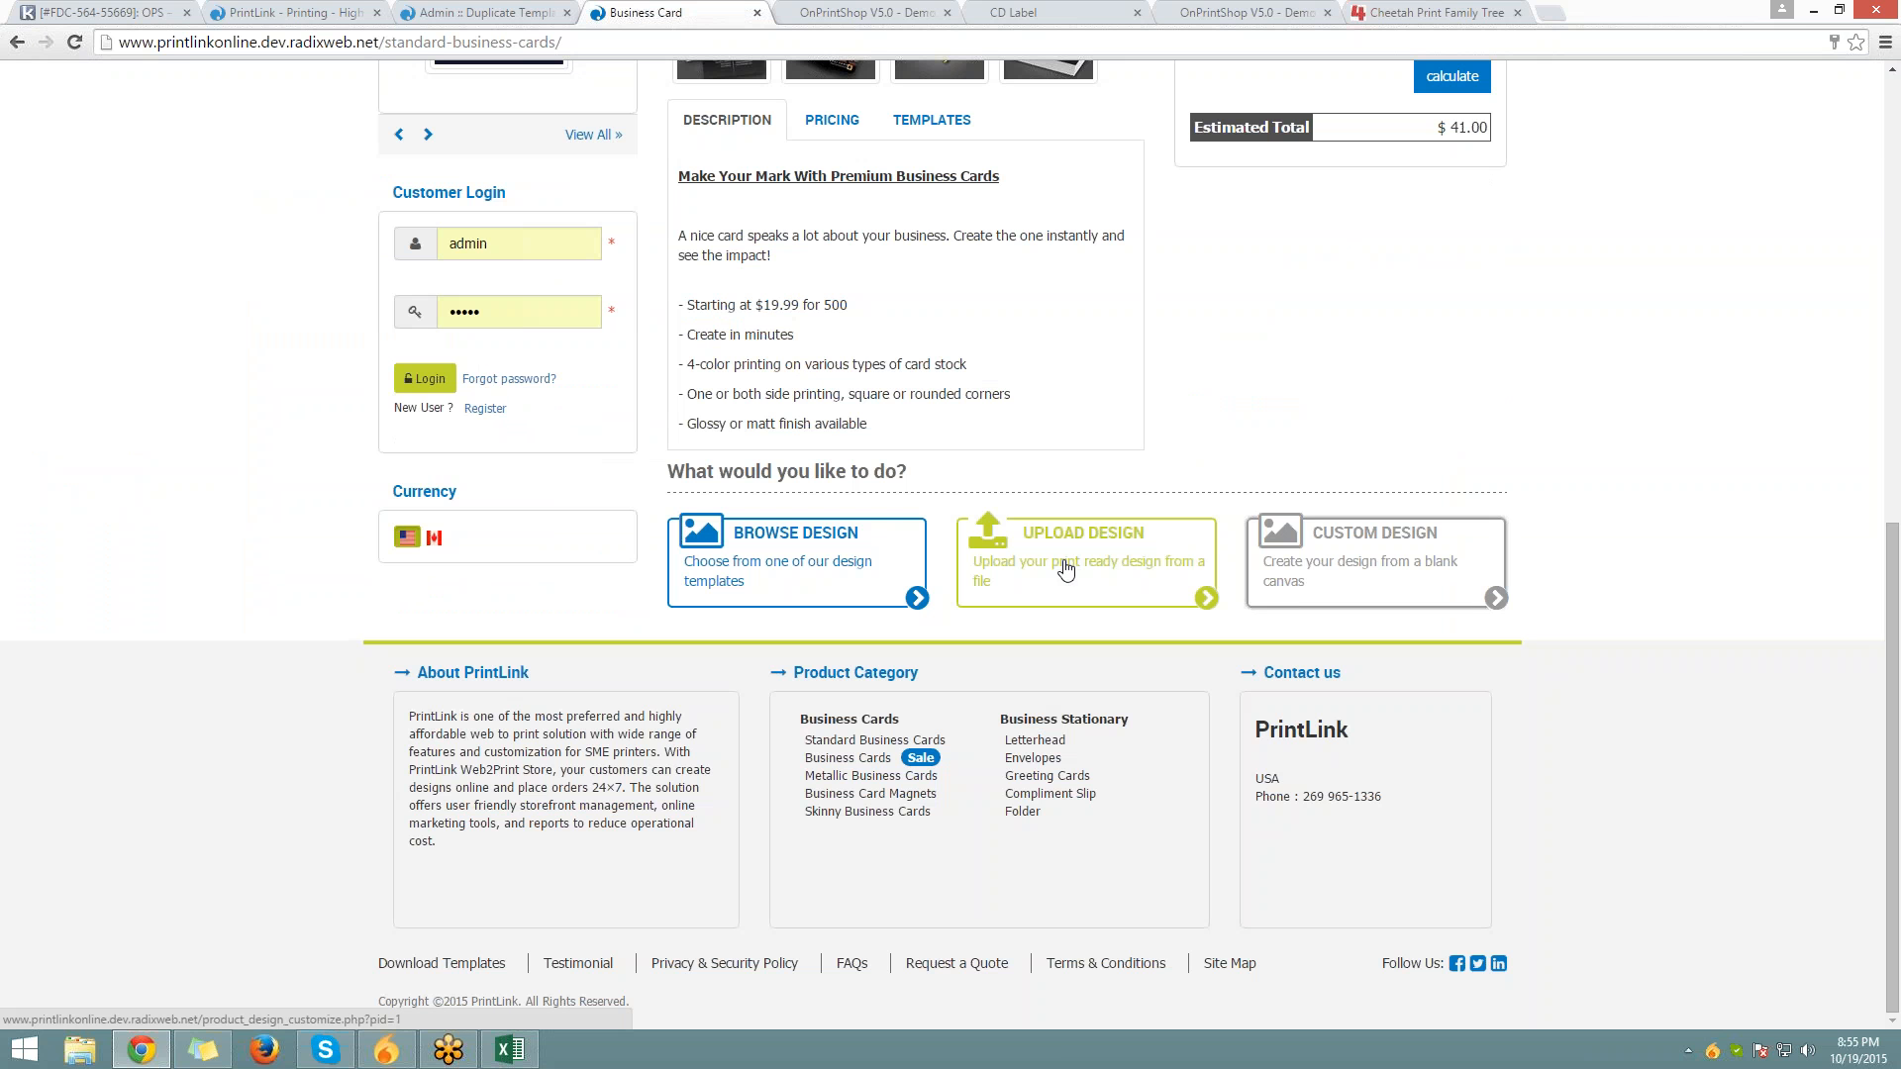
{"action": "left_click", "coordinate": [797, 560]}
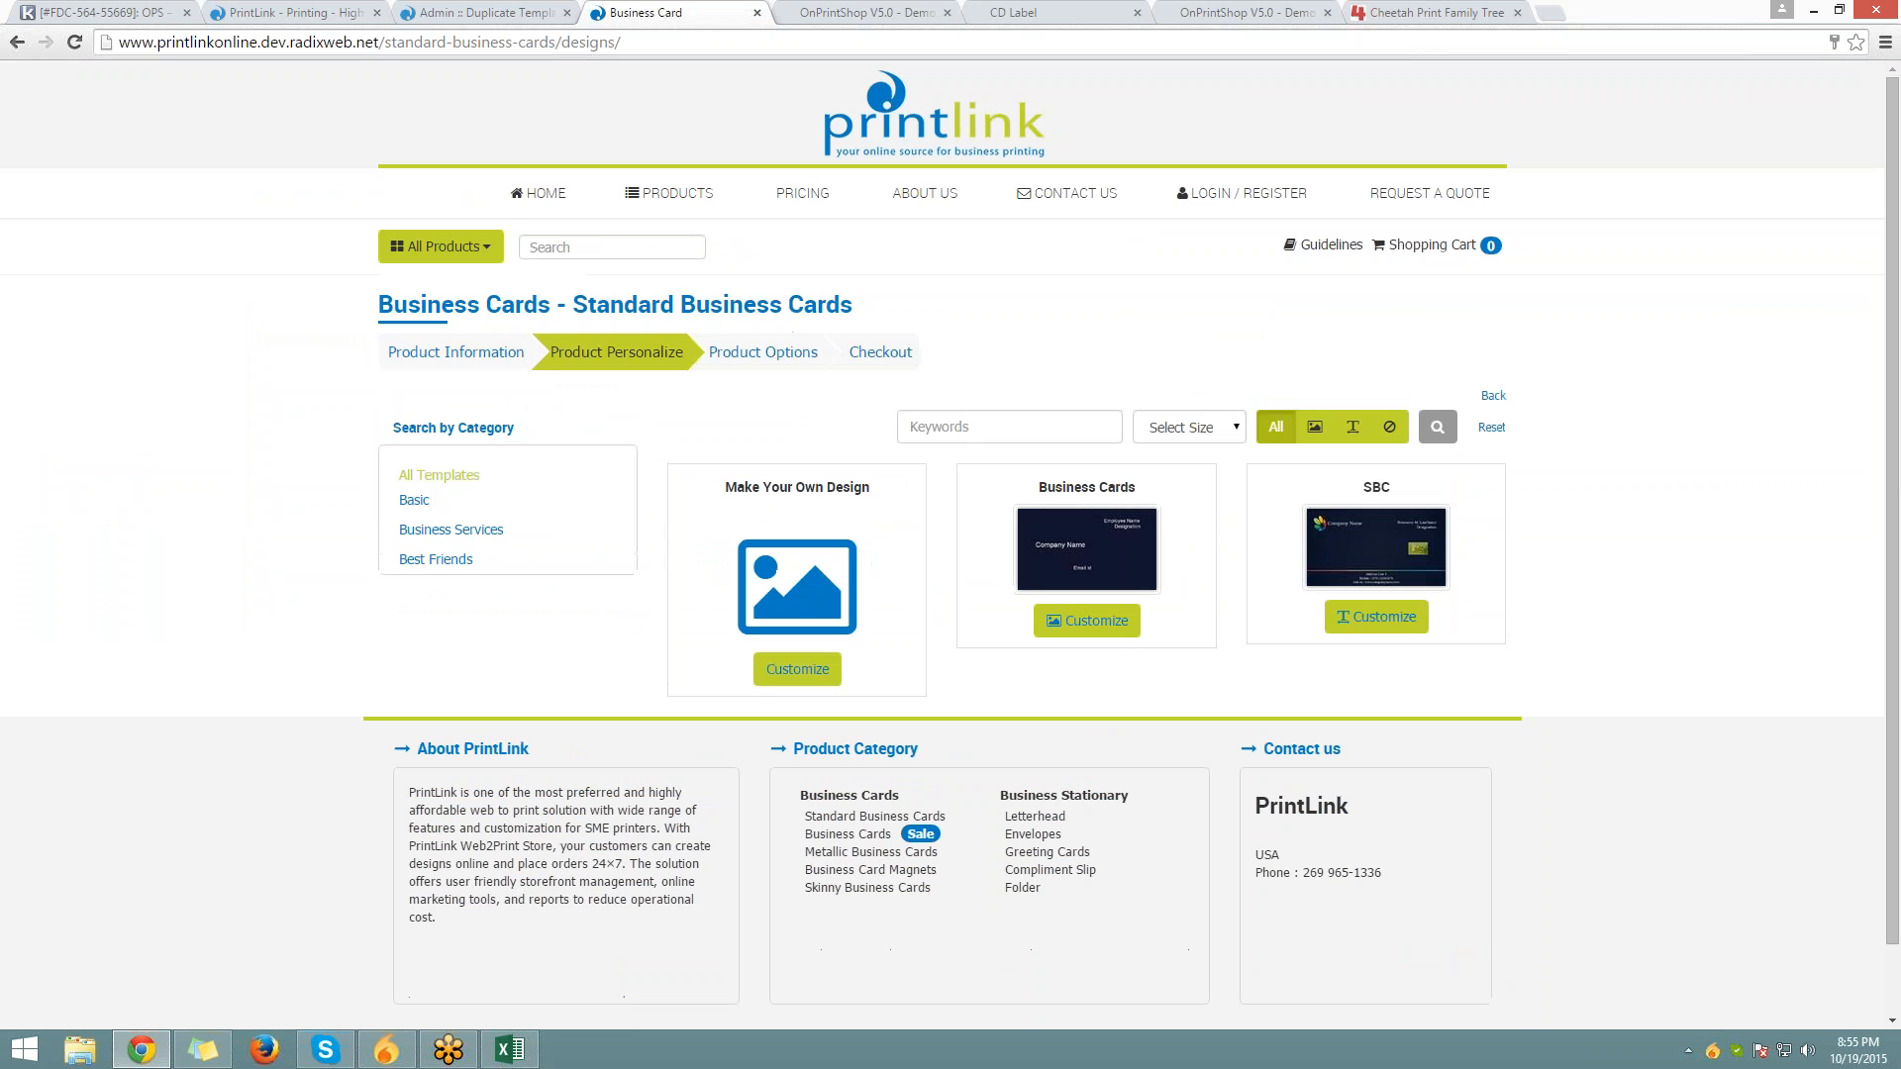
{"action": "left_click", "coordinate": [1106, 551]}
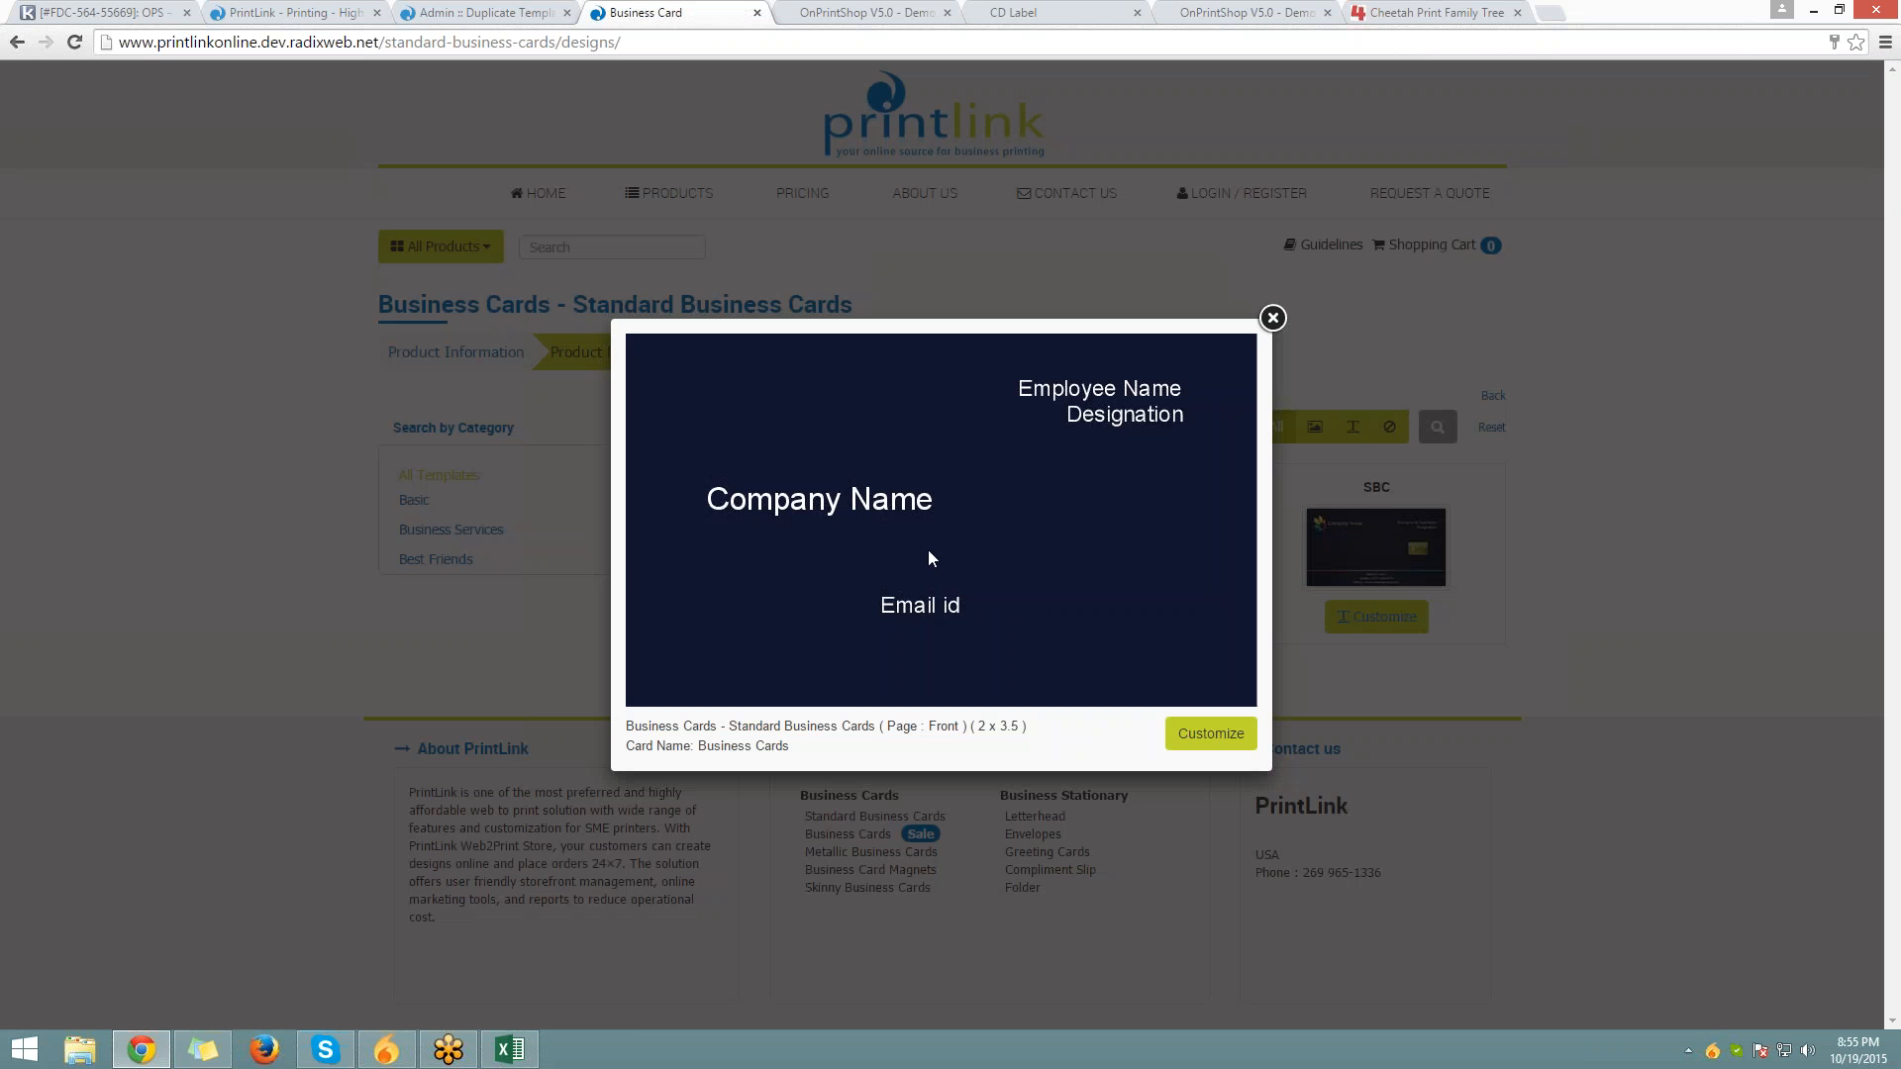
{"action": "left_click", "coordinate": [1270, 318]}
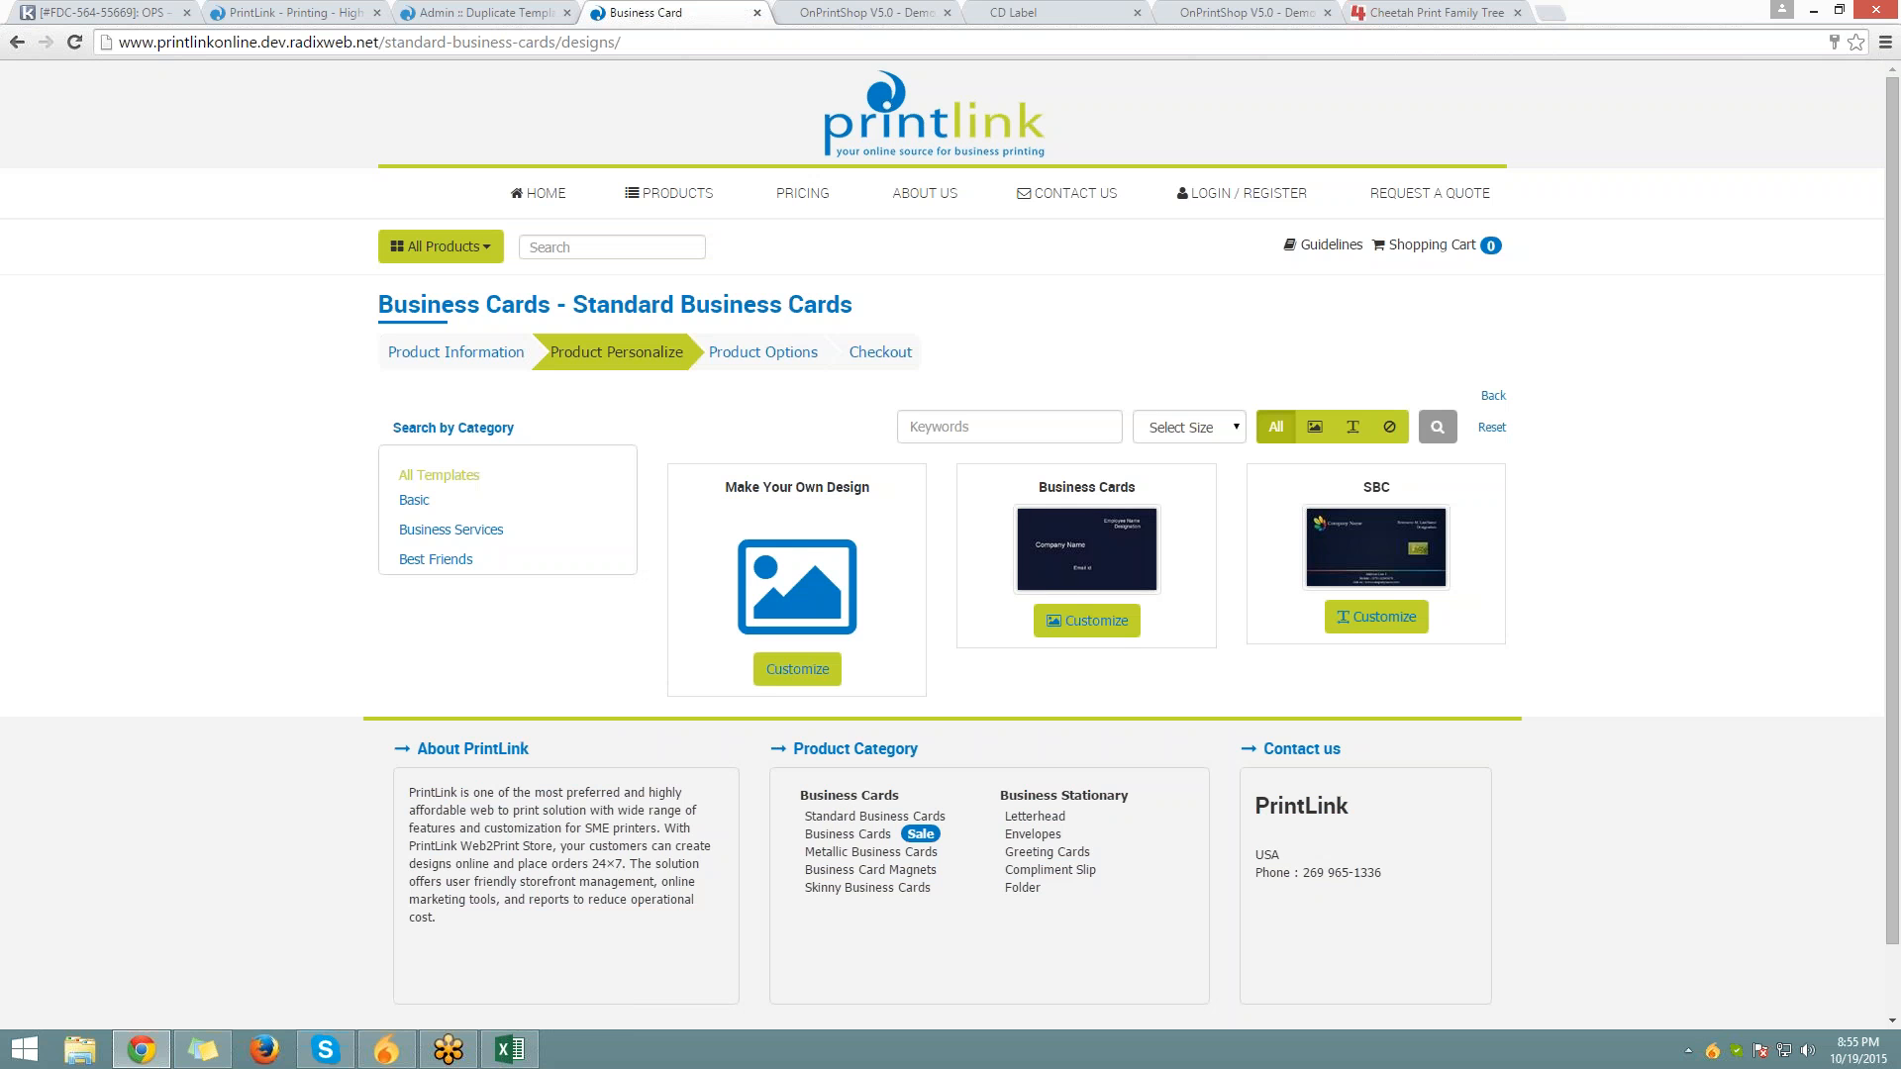
{"action": "left_click", "coordinate": [448, 14]}
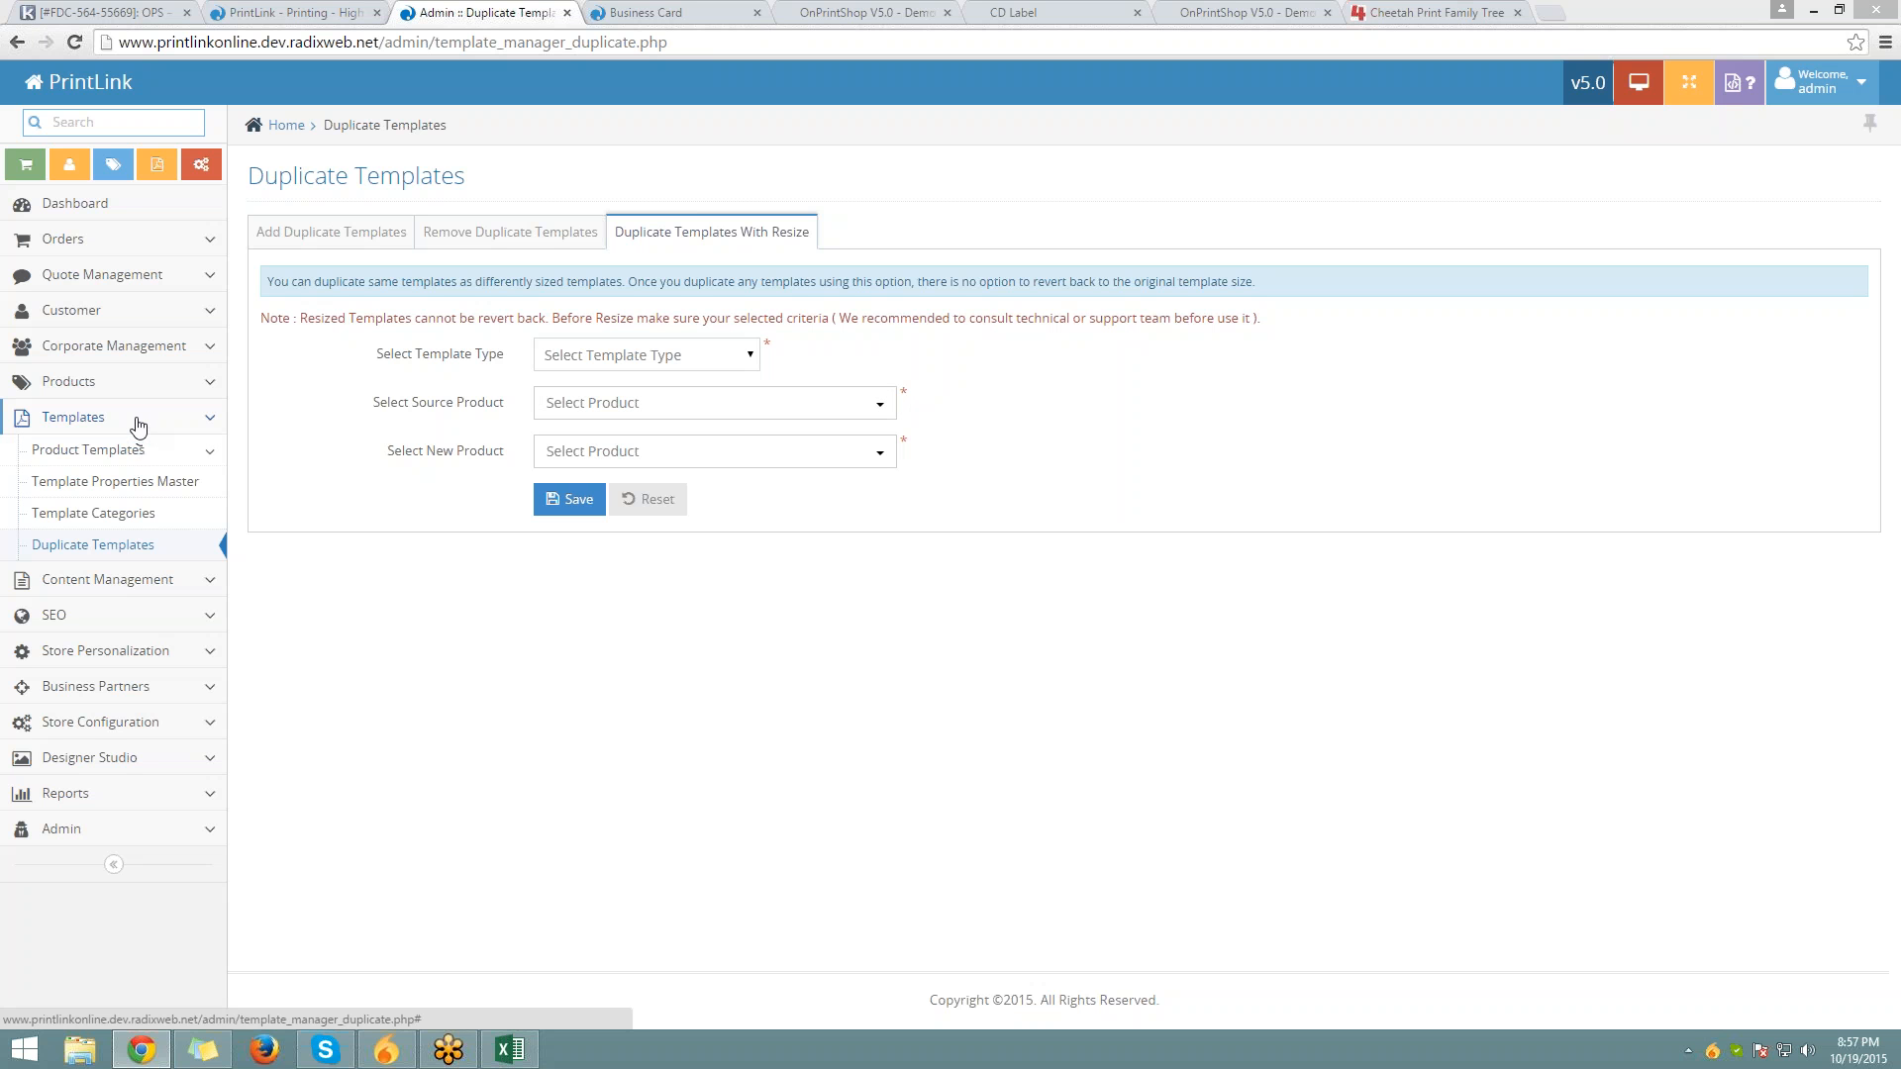
Collapse Templates and open Store Personalization > Product Page Layout, then return to the storefront
{"action": "left_click", "coordinate": [136, 423]}
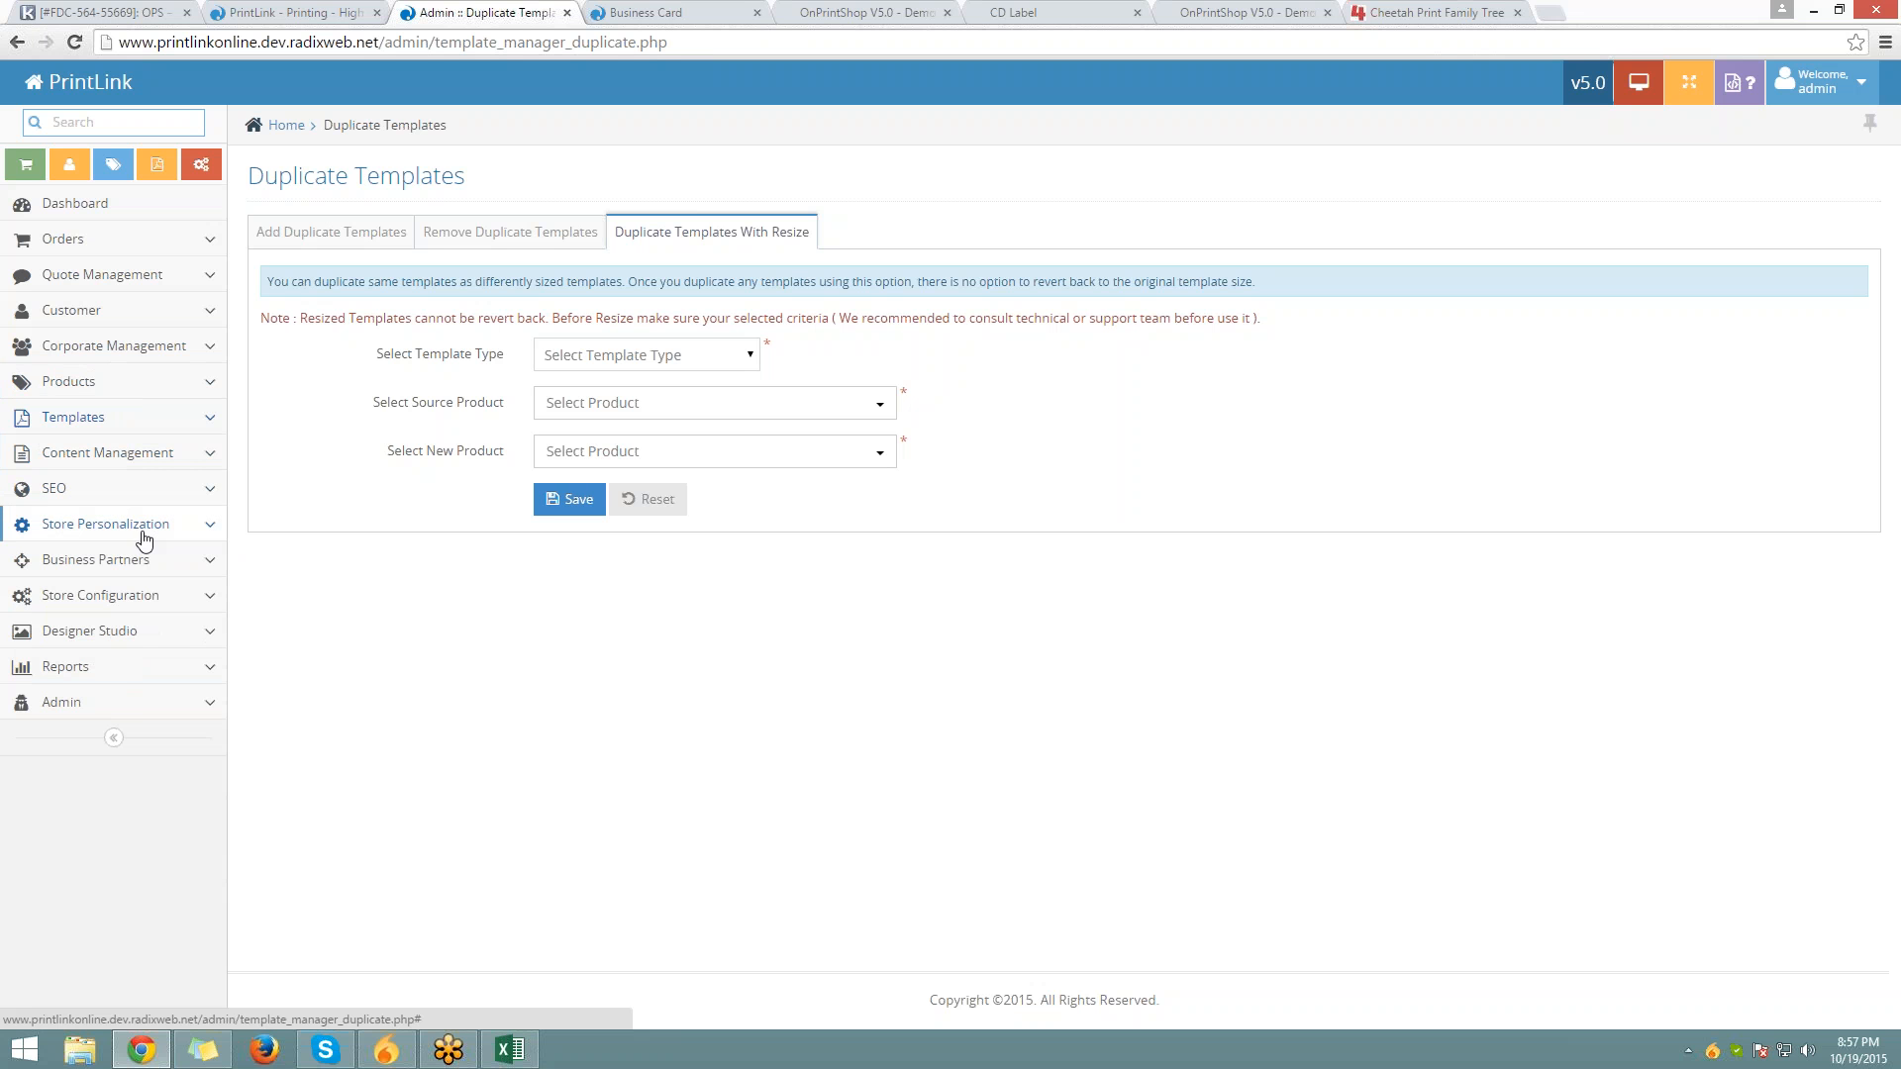
{"action": "left_click", "coordinate": [142, 534]}
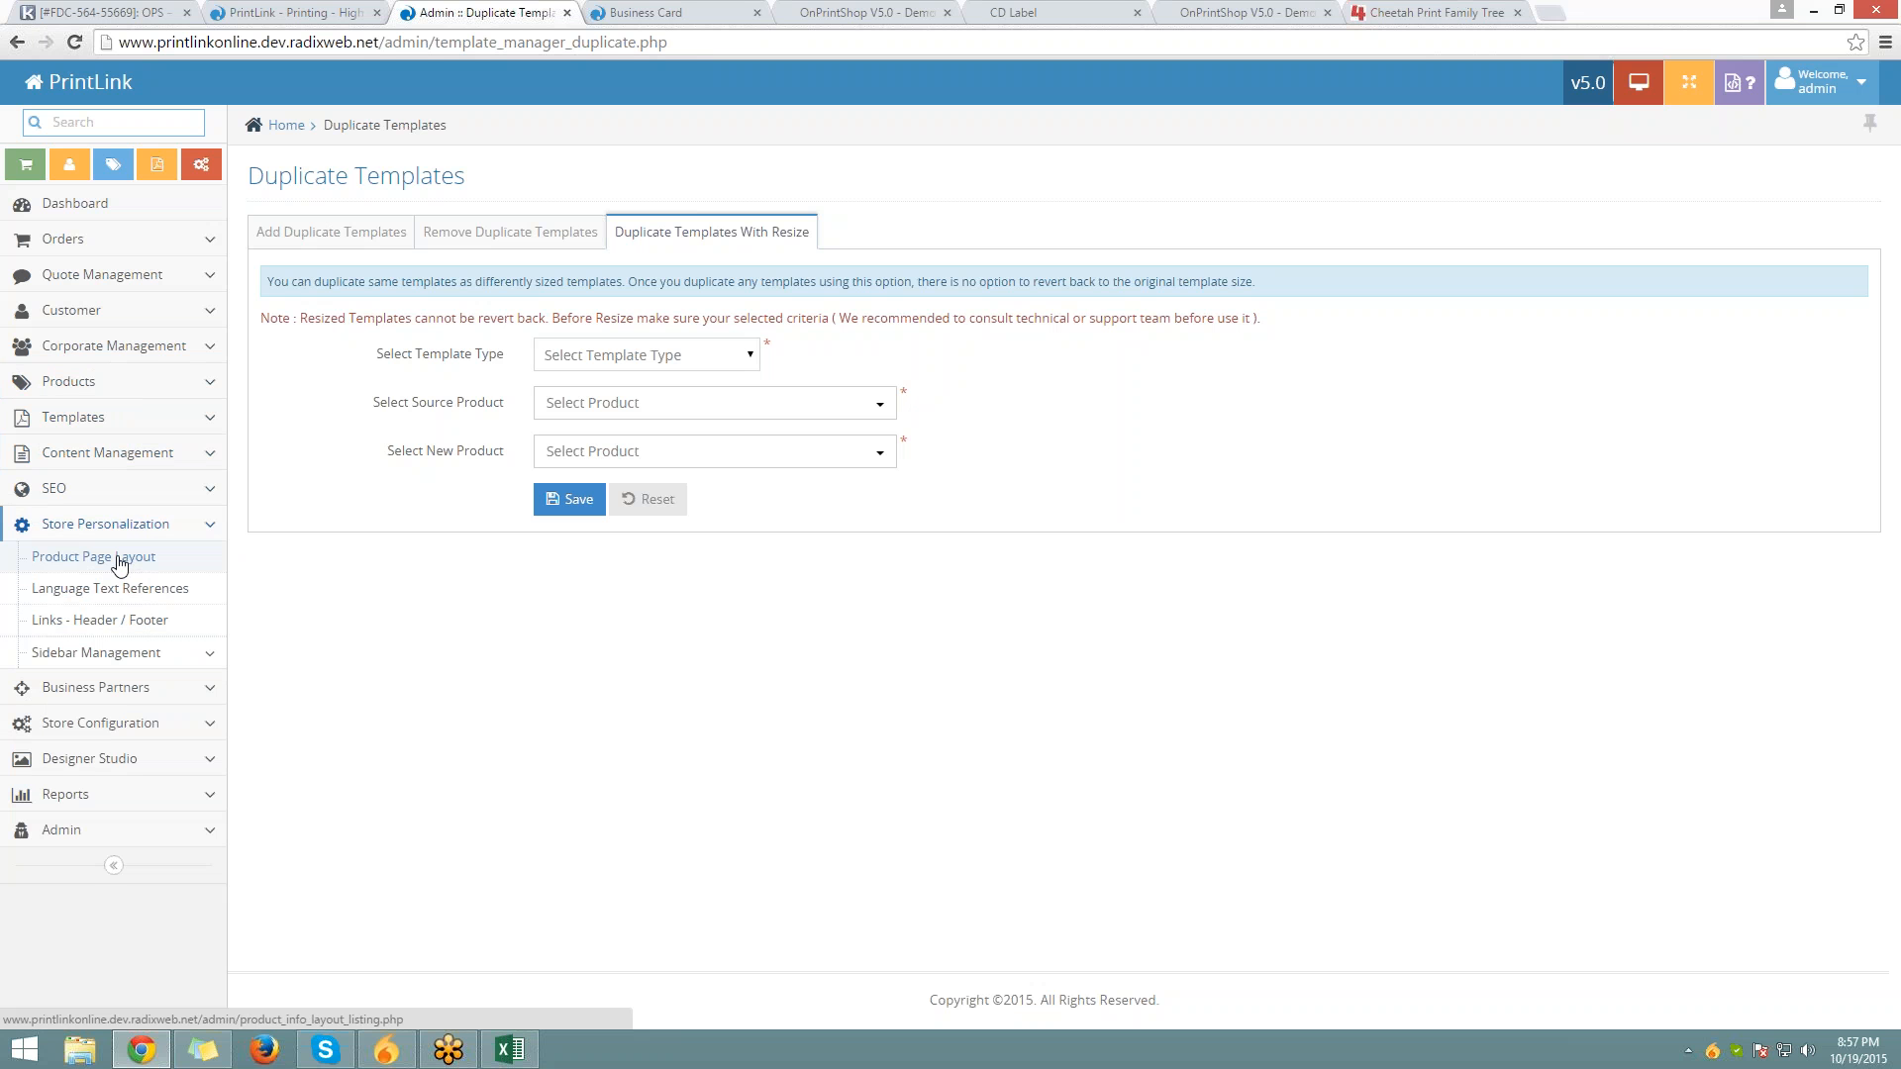
{"action": "left_click", "coordinate": [120, 560]}
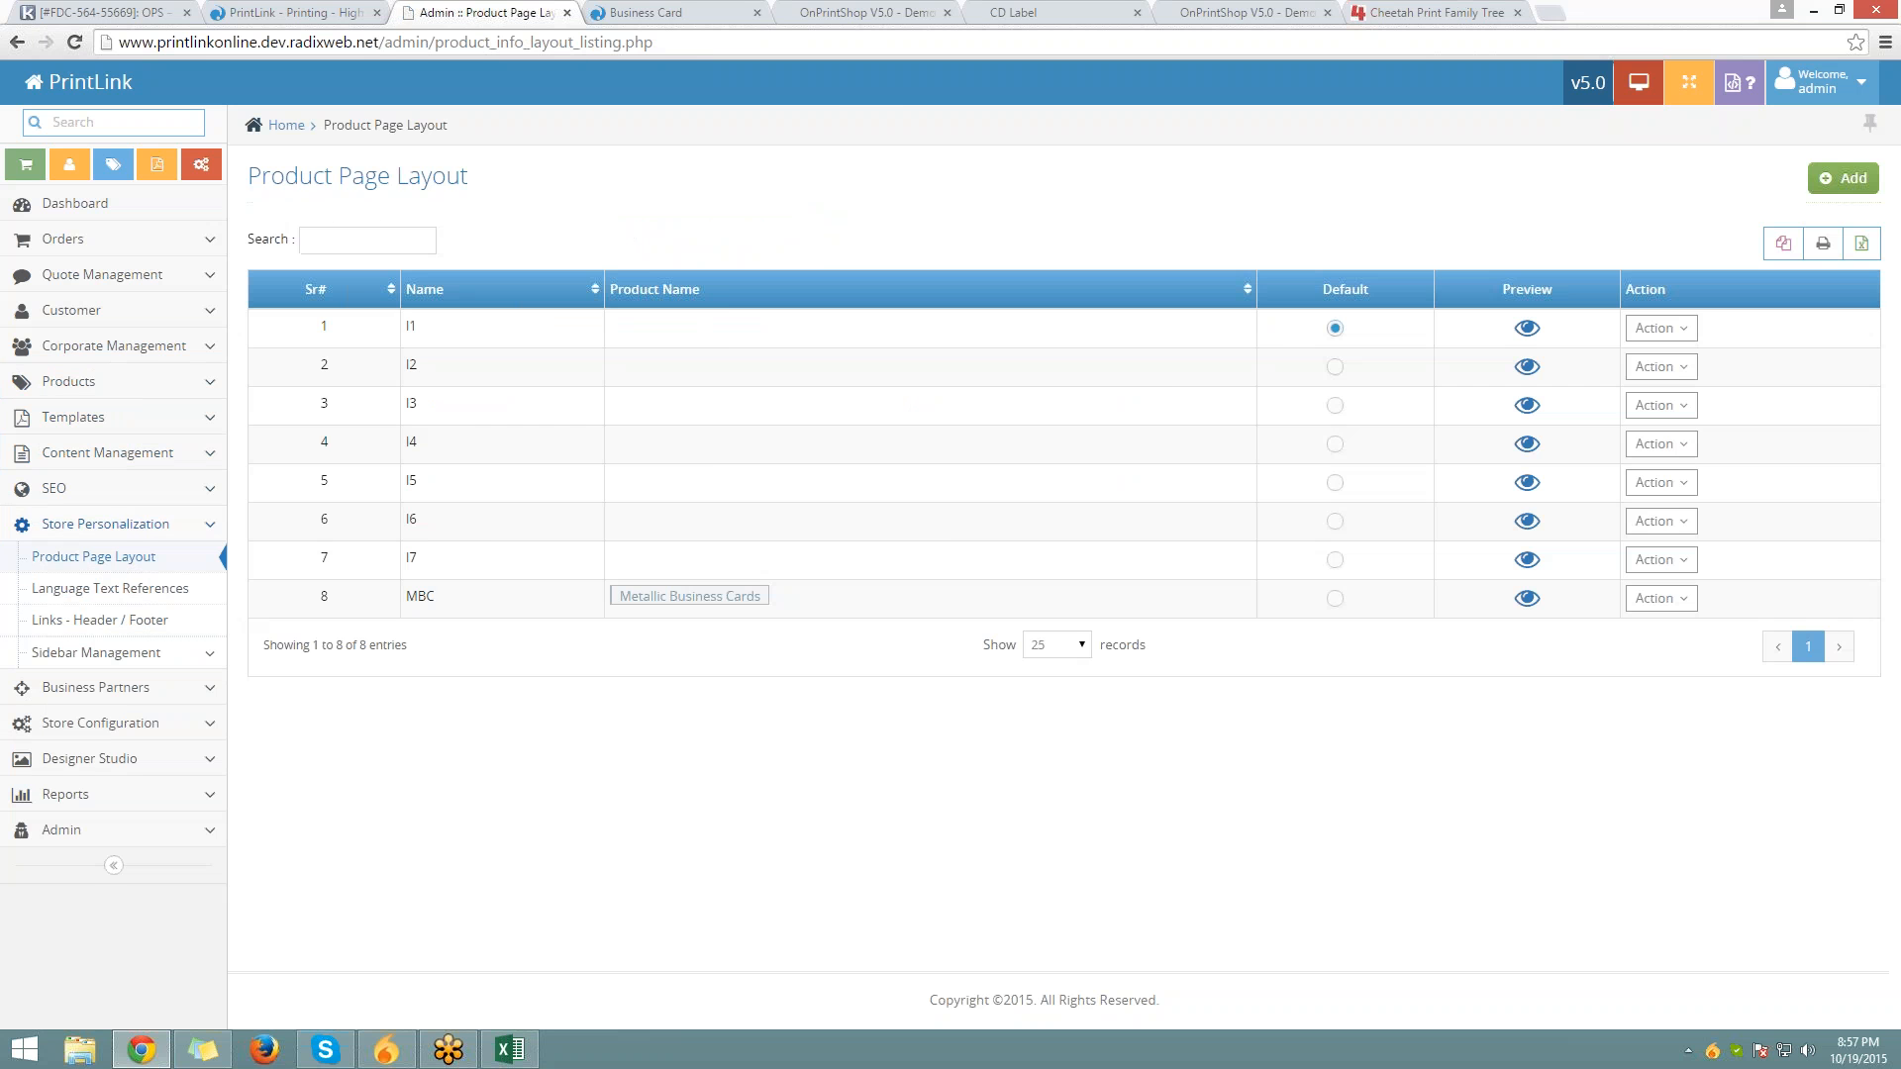
{"action": "left_click", "coordinate": [295, 13]}
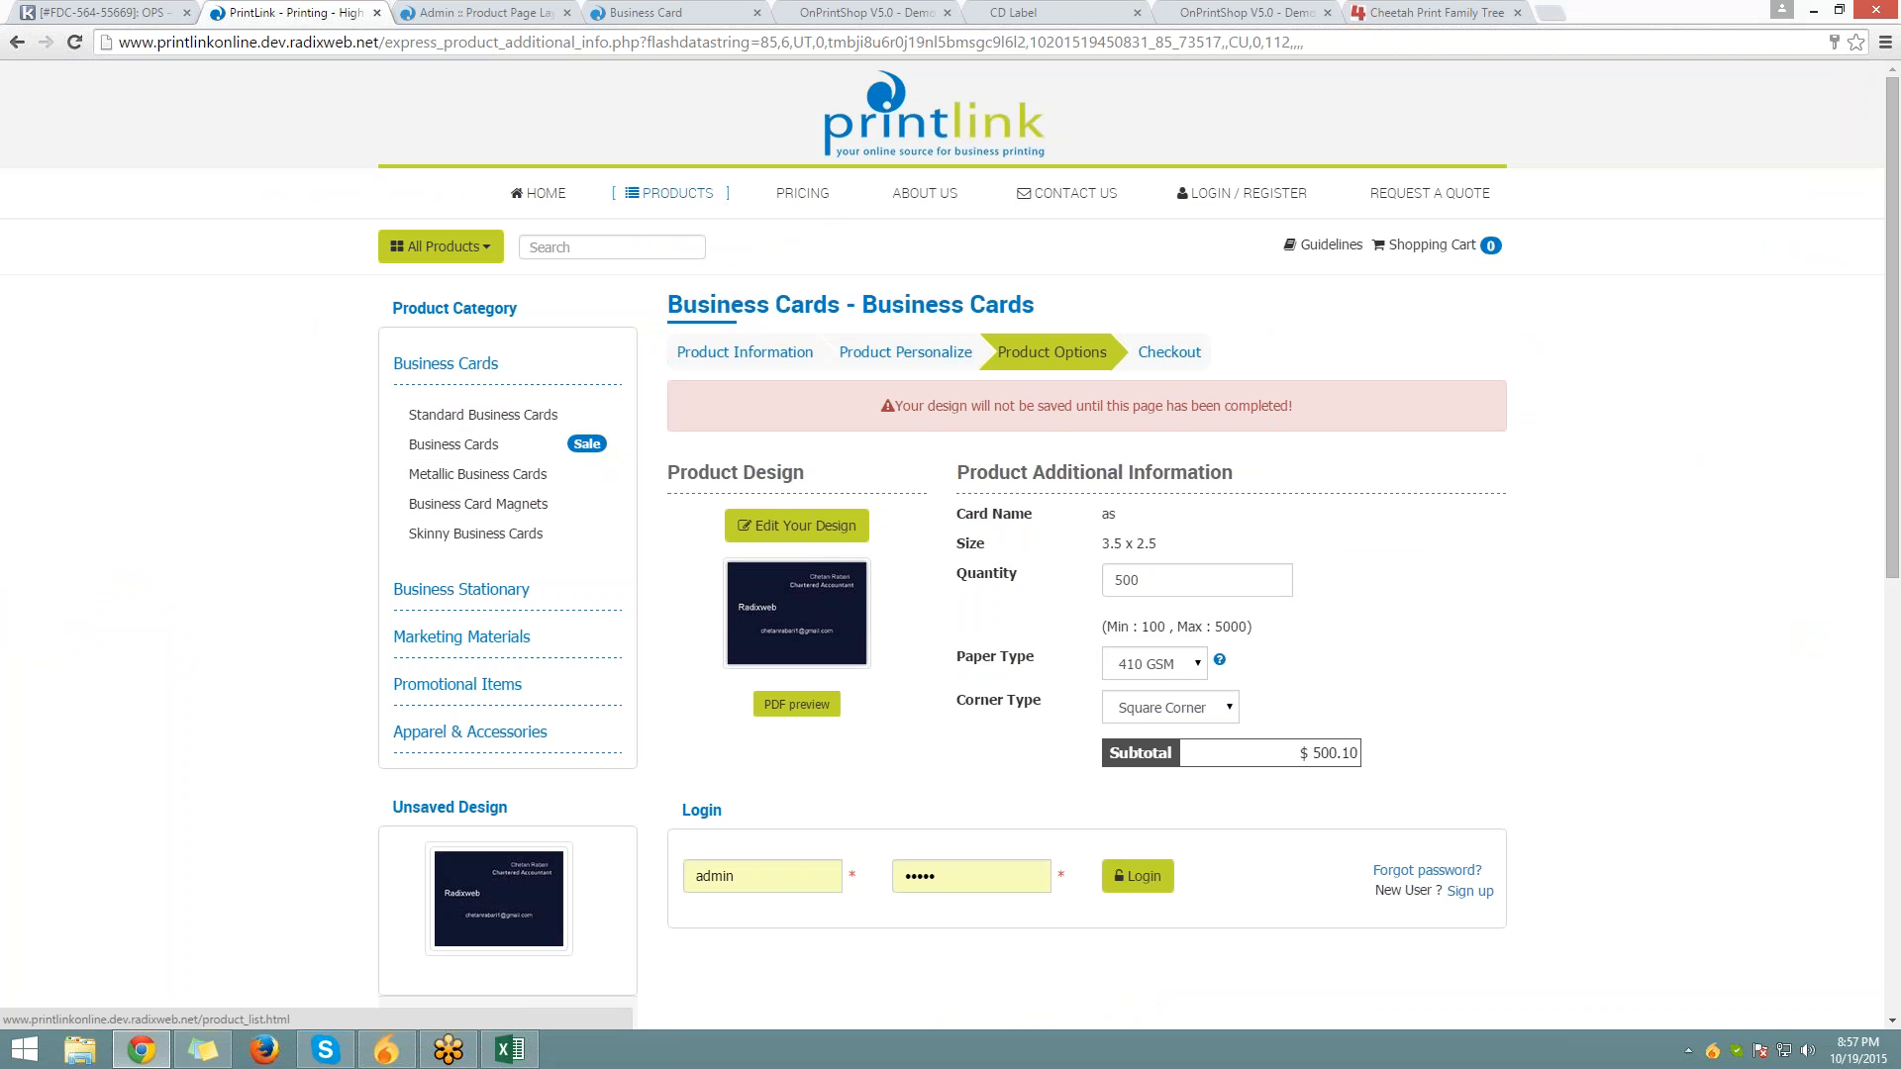
Open Standard Business Cards and view its Pricing, Templates and Description sections
{"action": "left_click", "coordinate": [670, 193]}
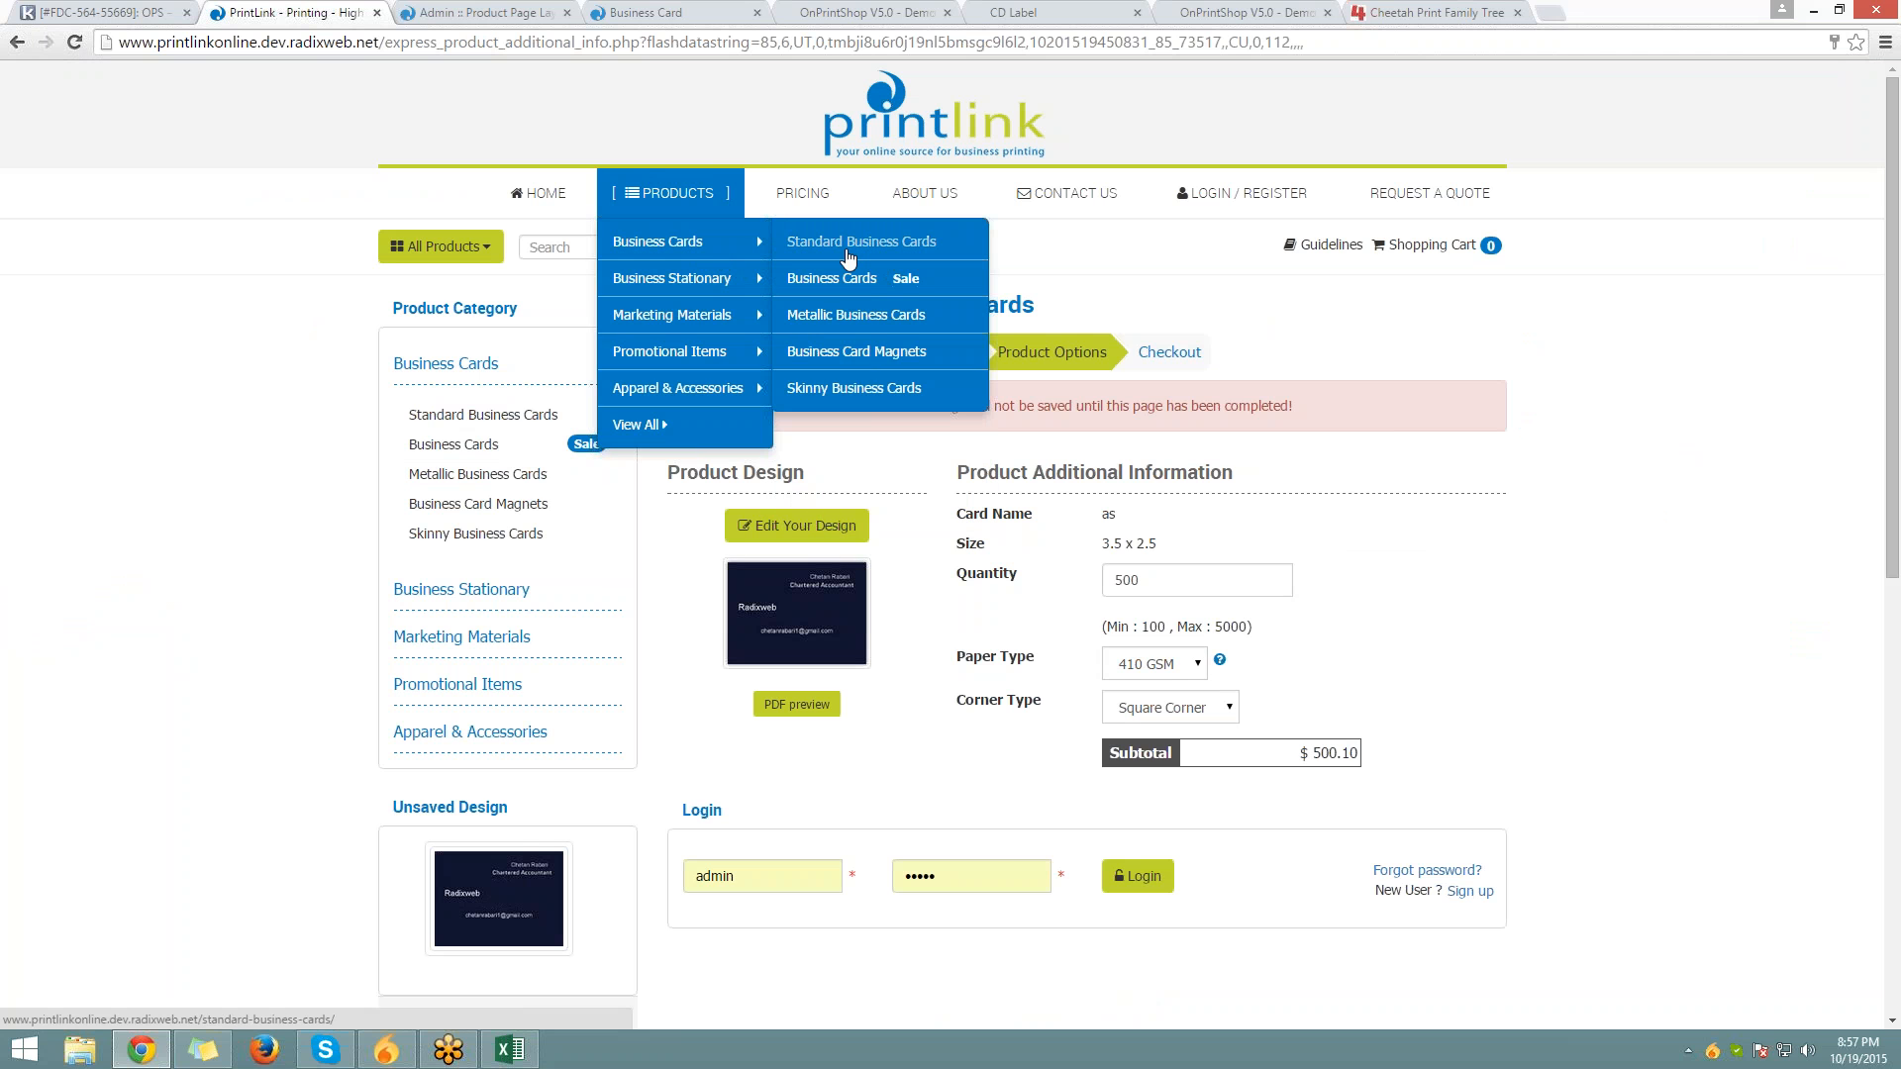
{"action": "left_click", "coordinate": [848, 256]}
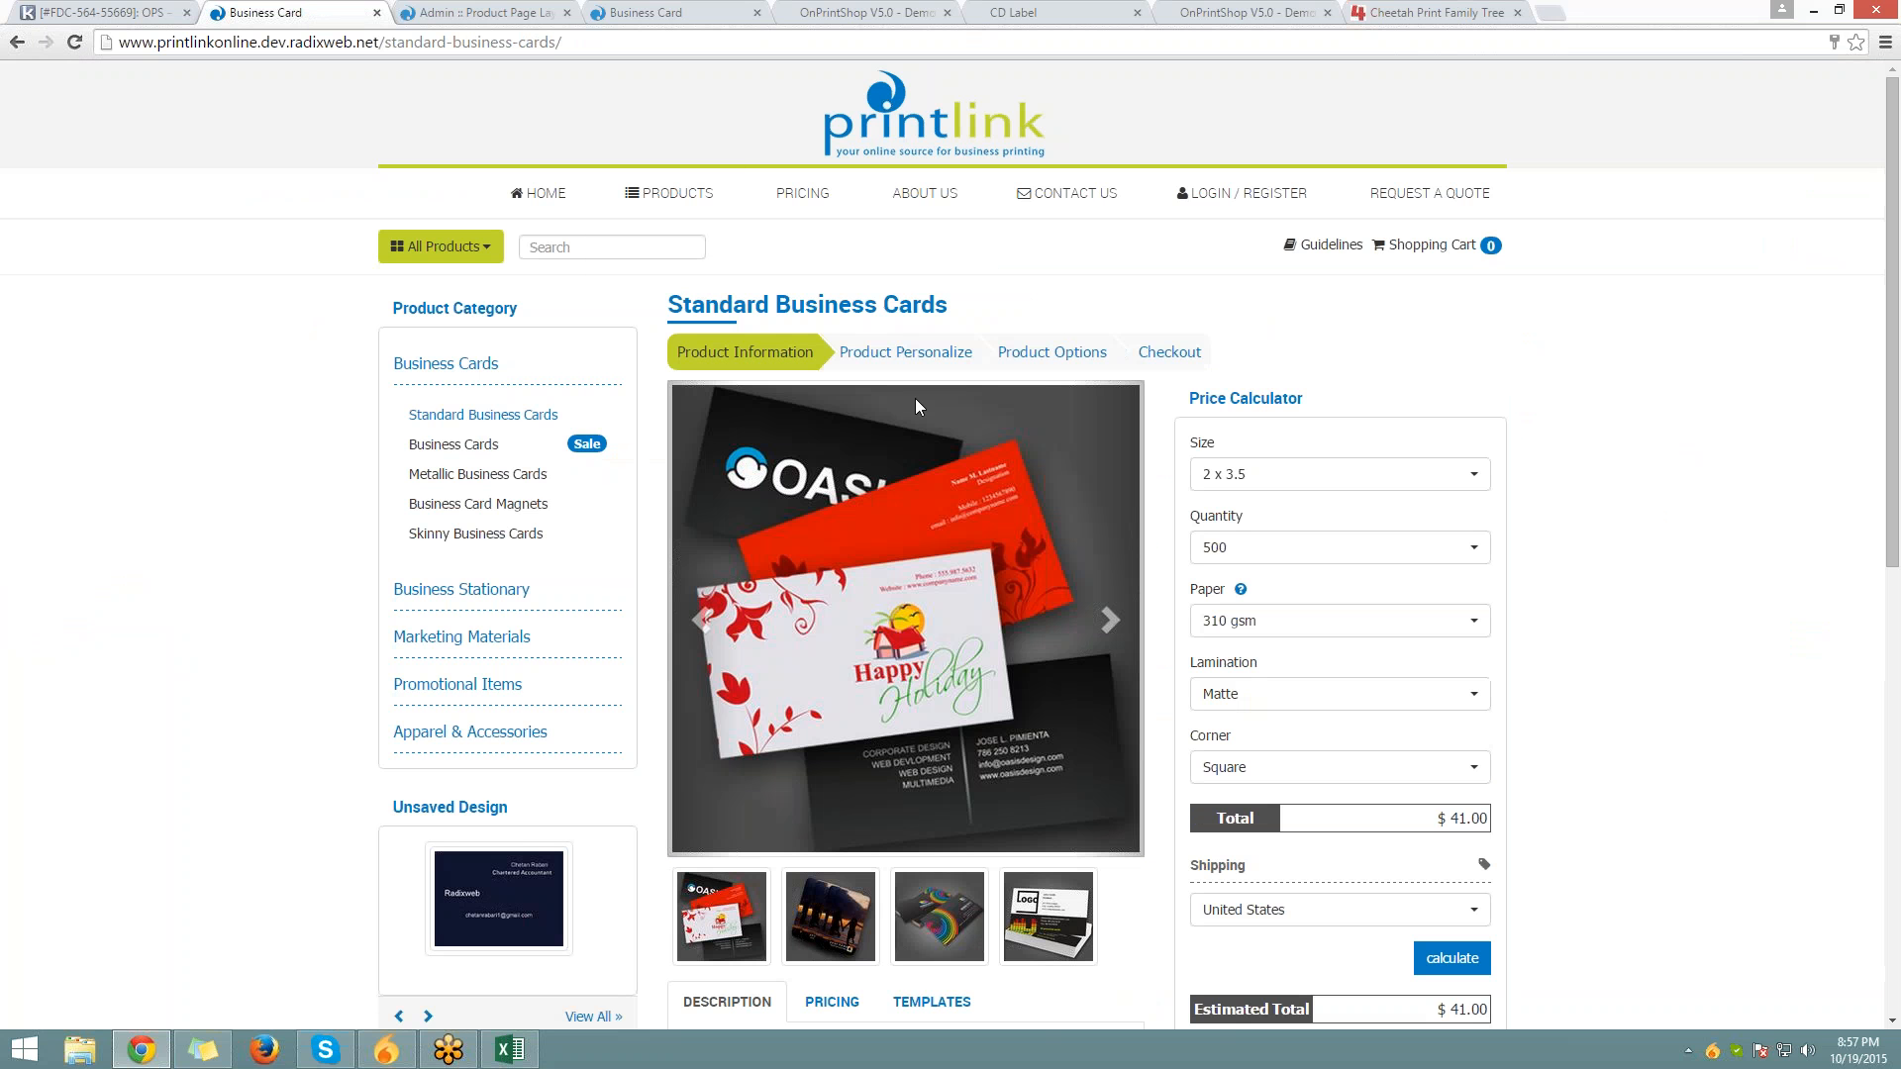
{"action": "scroll", "coordinate": [914, 398], "scroll_direction": "down", "scroll_amount": 2}
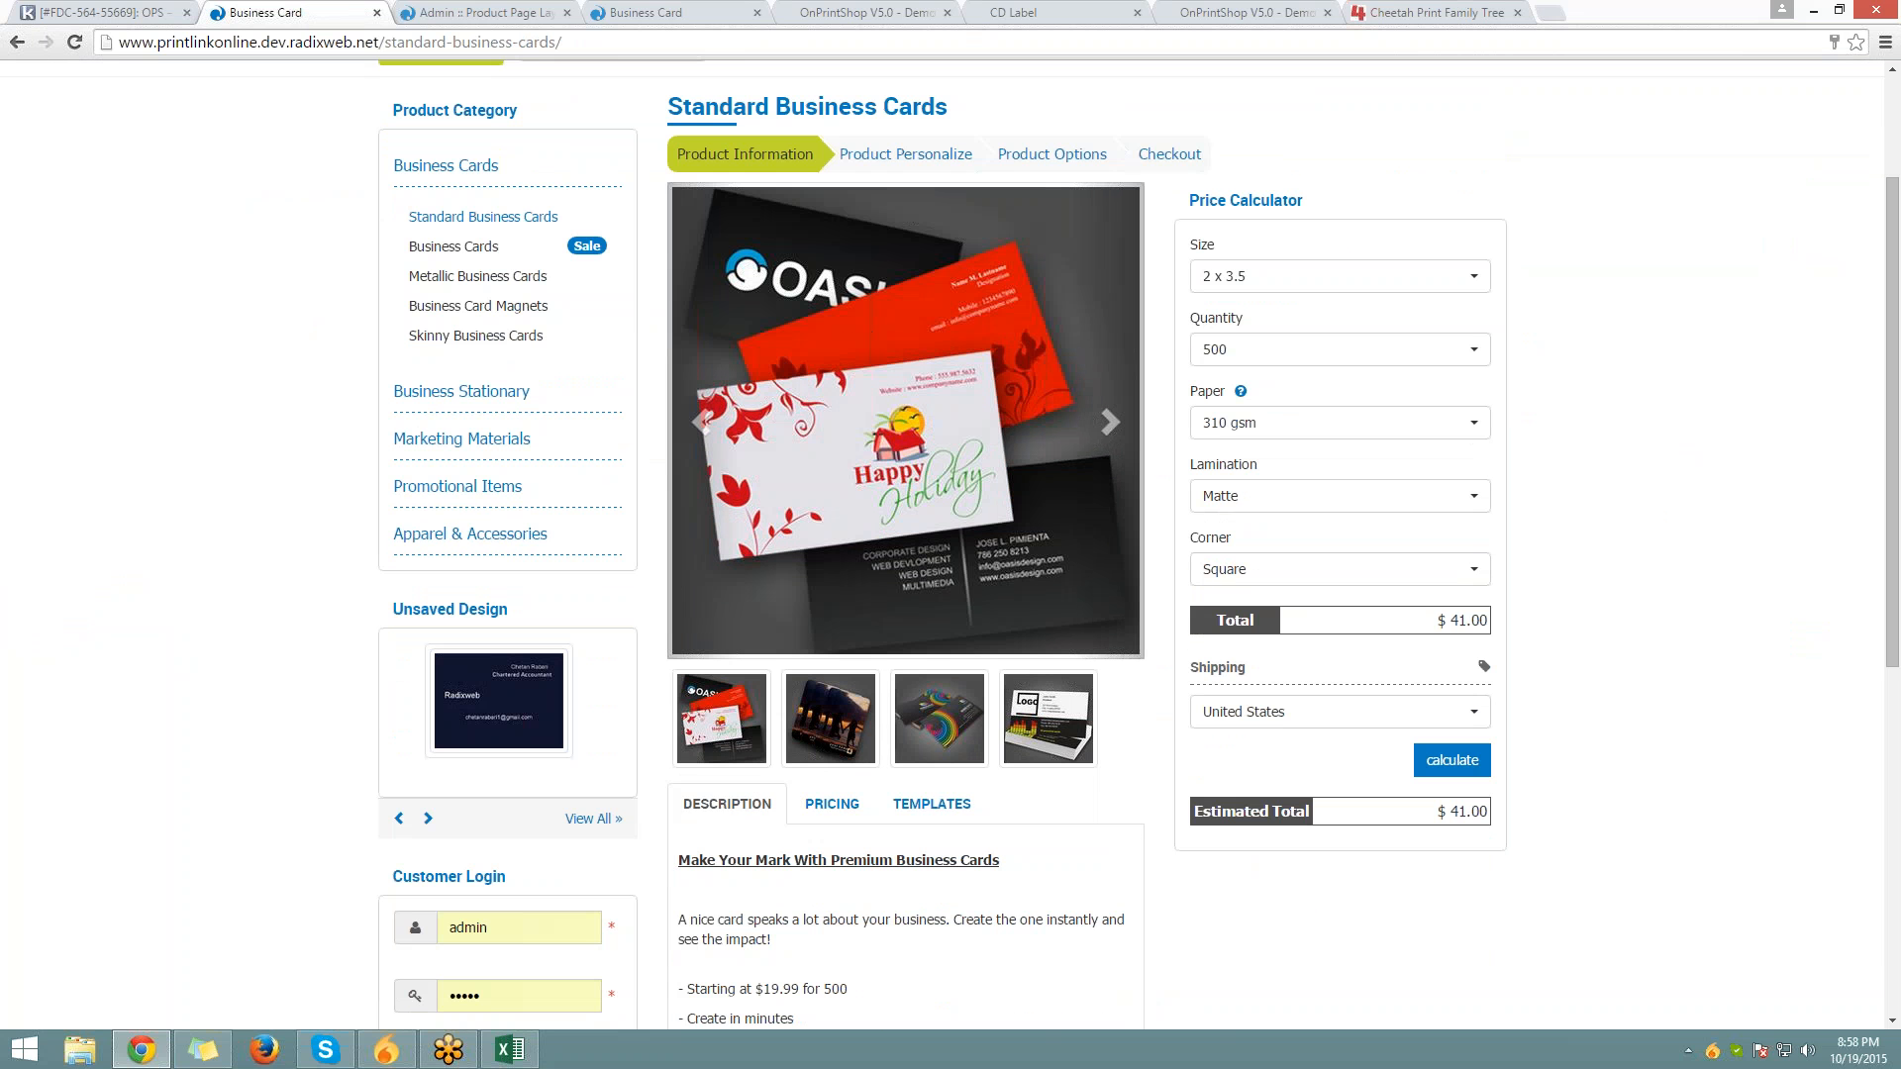
{"action": "scroll", "coordinate": [1017, 542], "scroll_direction": "down", "scroll_amount": 4}
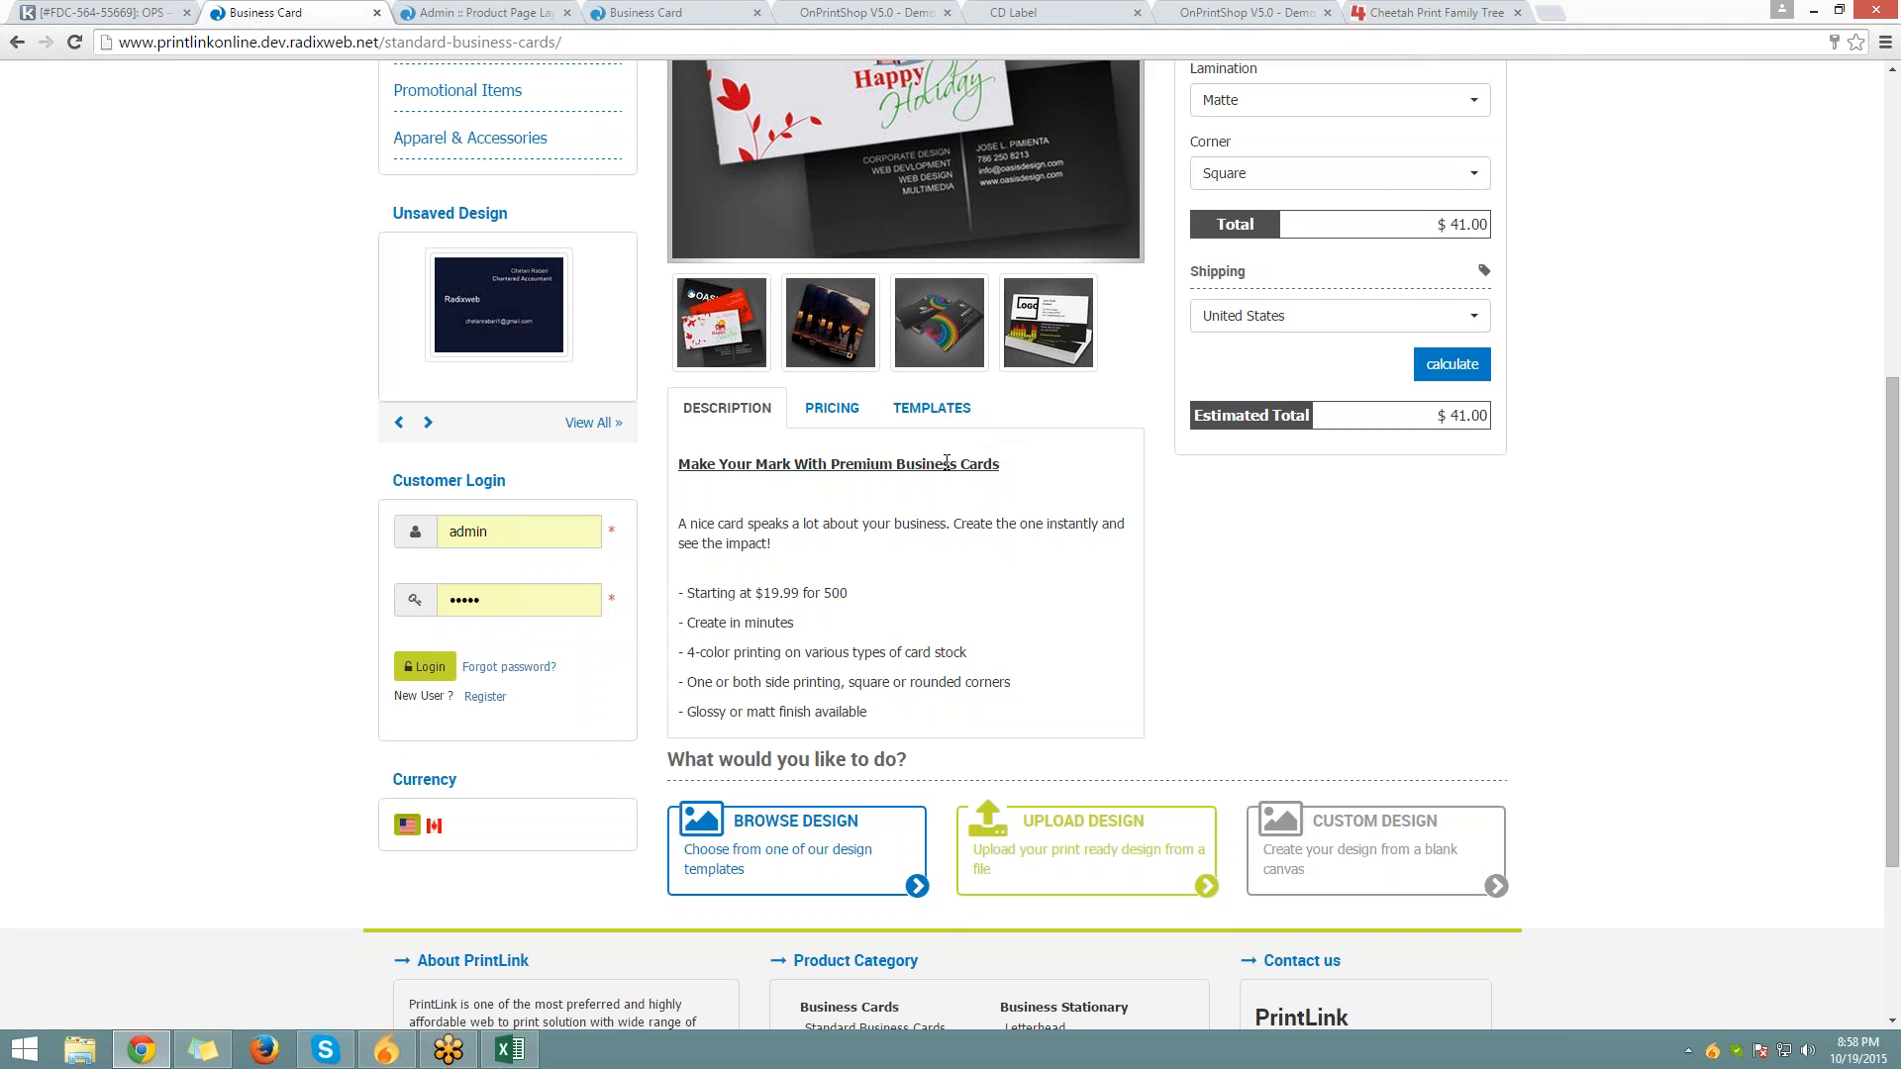
{"action": "left_click", "coordinate": [832, 408]}
{"action": "left_click", "coordinate": [932, 408]}
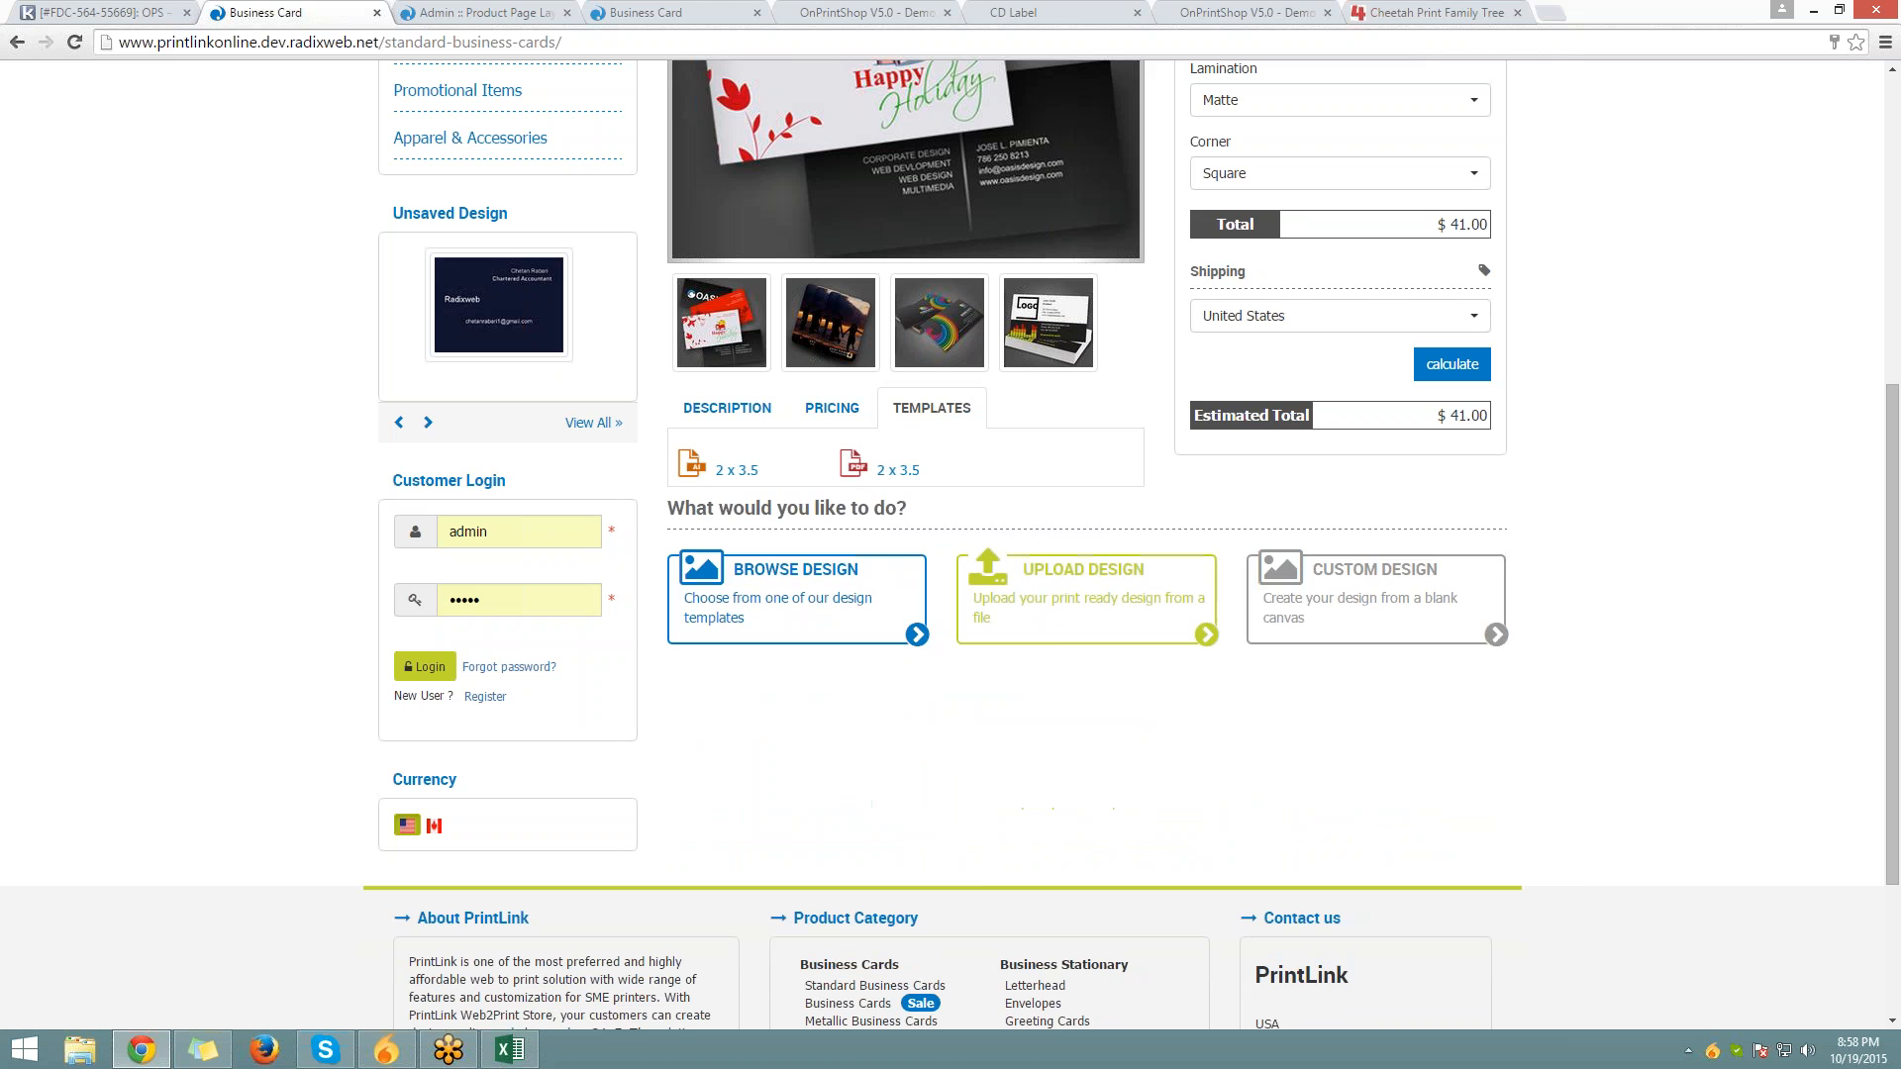
{"action": "left_click", "coordinate": [726, 408]}
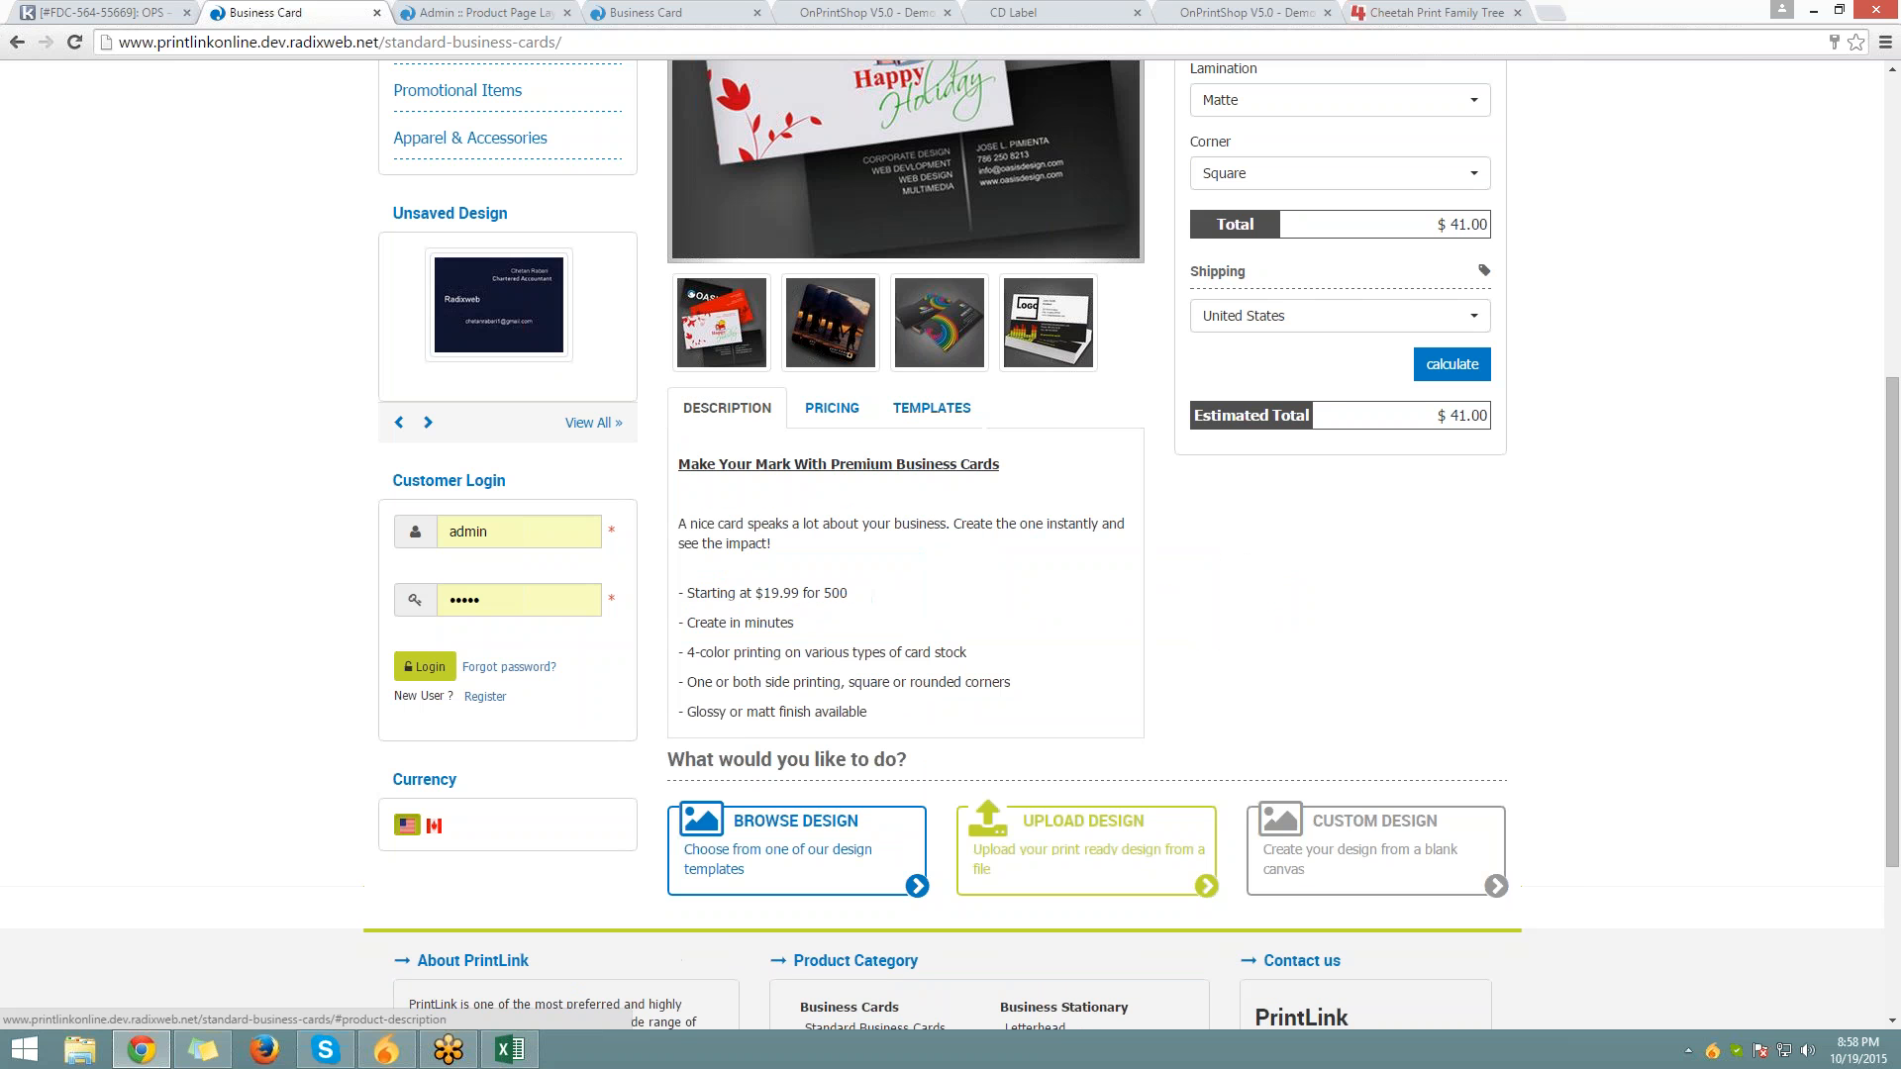
Highlight the Price Calculator heading, start a blank-canvas Custom Design, then return to admin
{"action": "scroll", "coordinate": [726, 408], "scroll_direction": "up", "scroll_amount": 6}
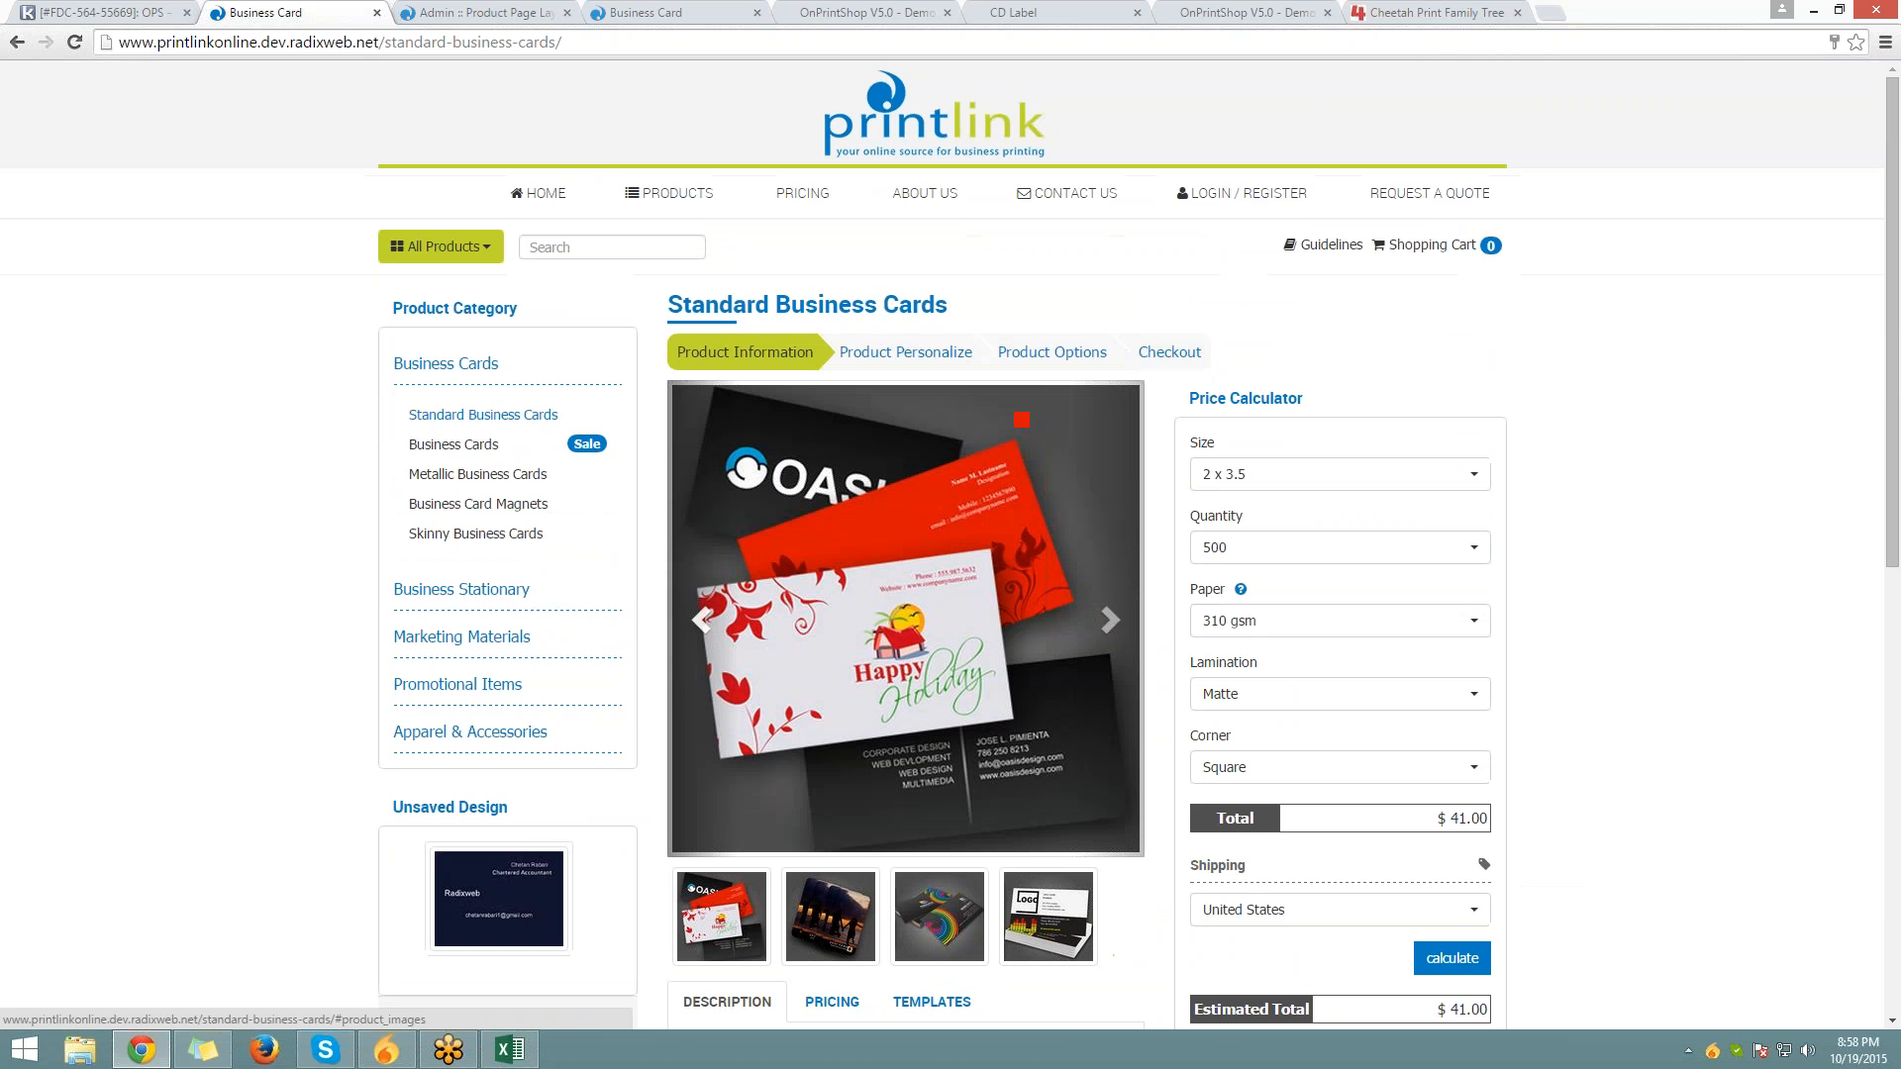
{"action": "left_click_drag", "start_coordinate": [1187, 398], "coordinate": [1315, 399]}
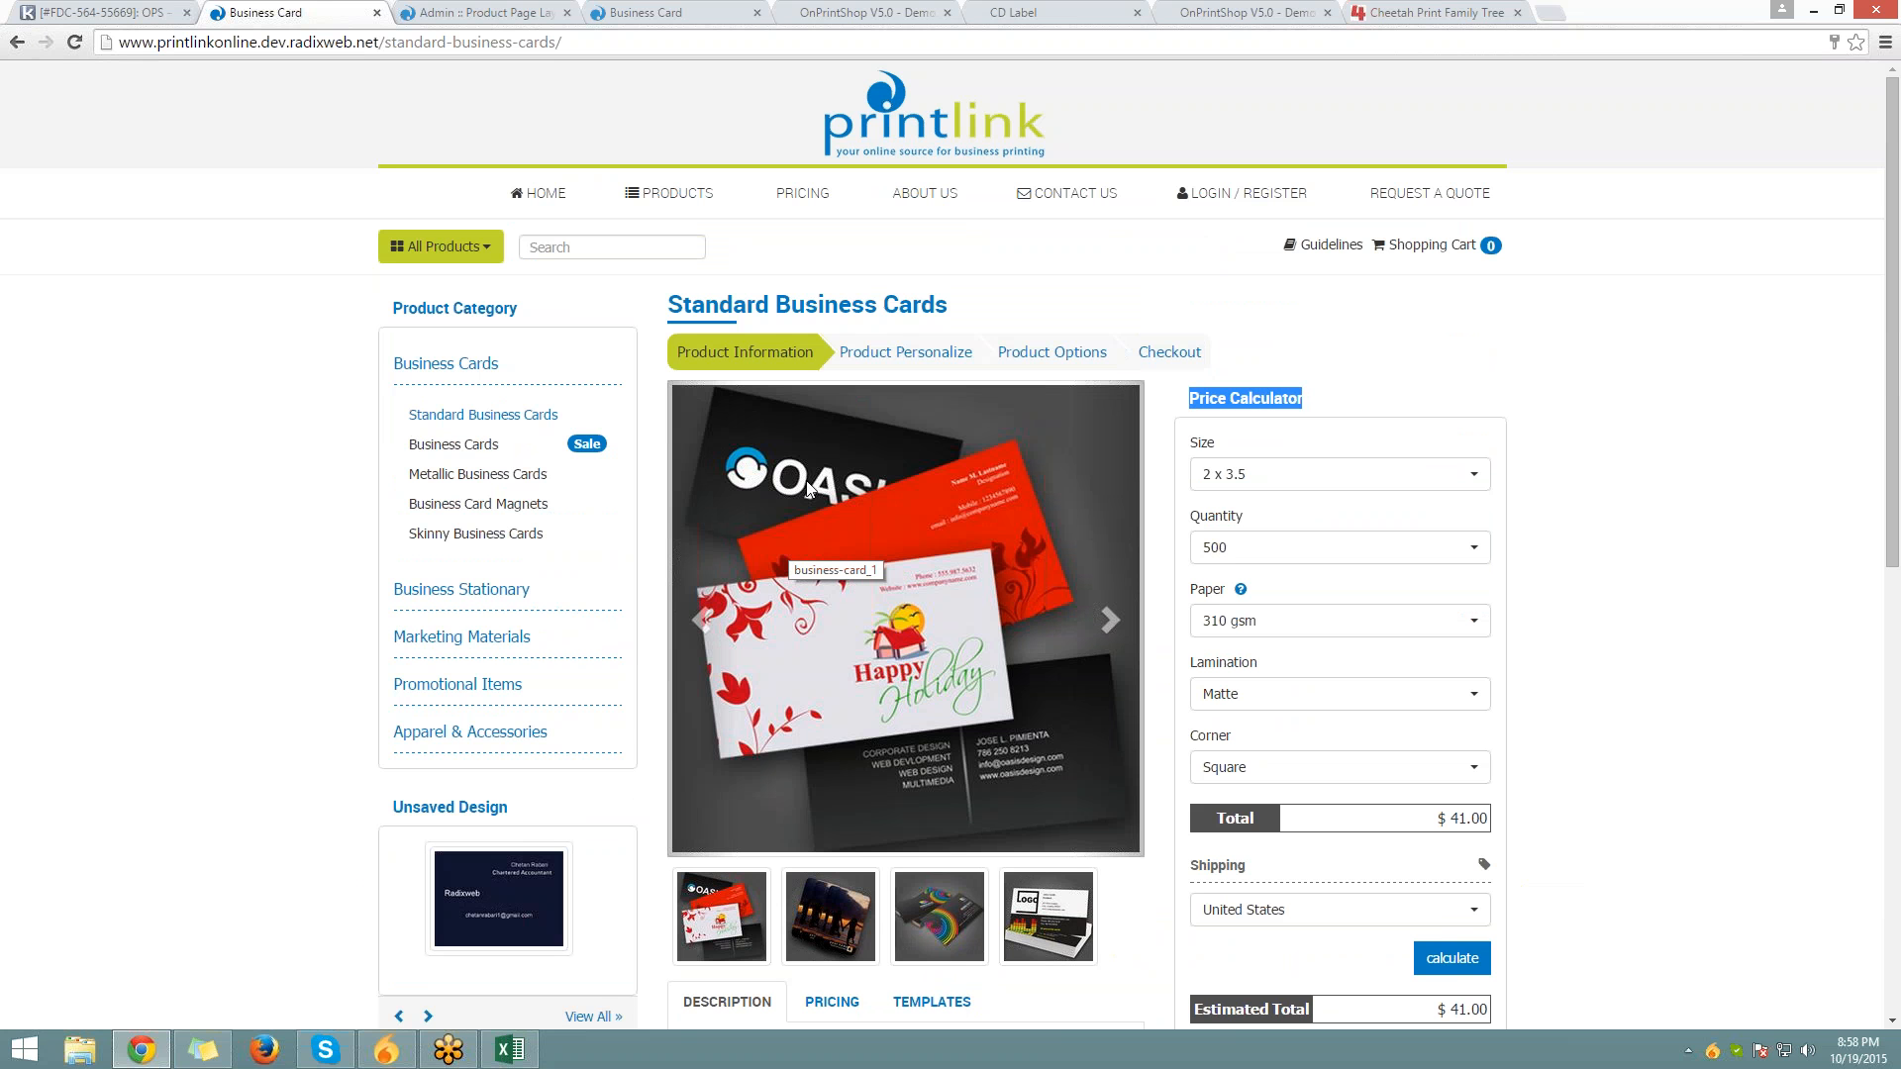
{"action": "scroll", "coordinate": [827, 487], "scroll_direction": "down", "scroll_amount": 4}
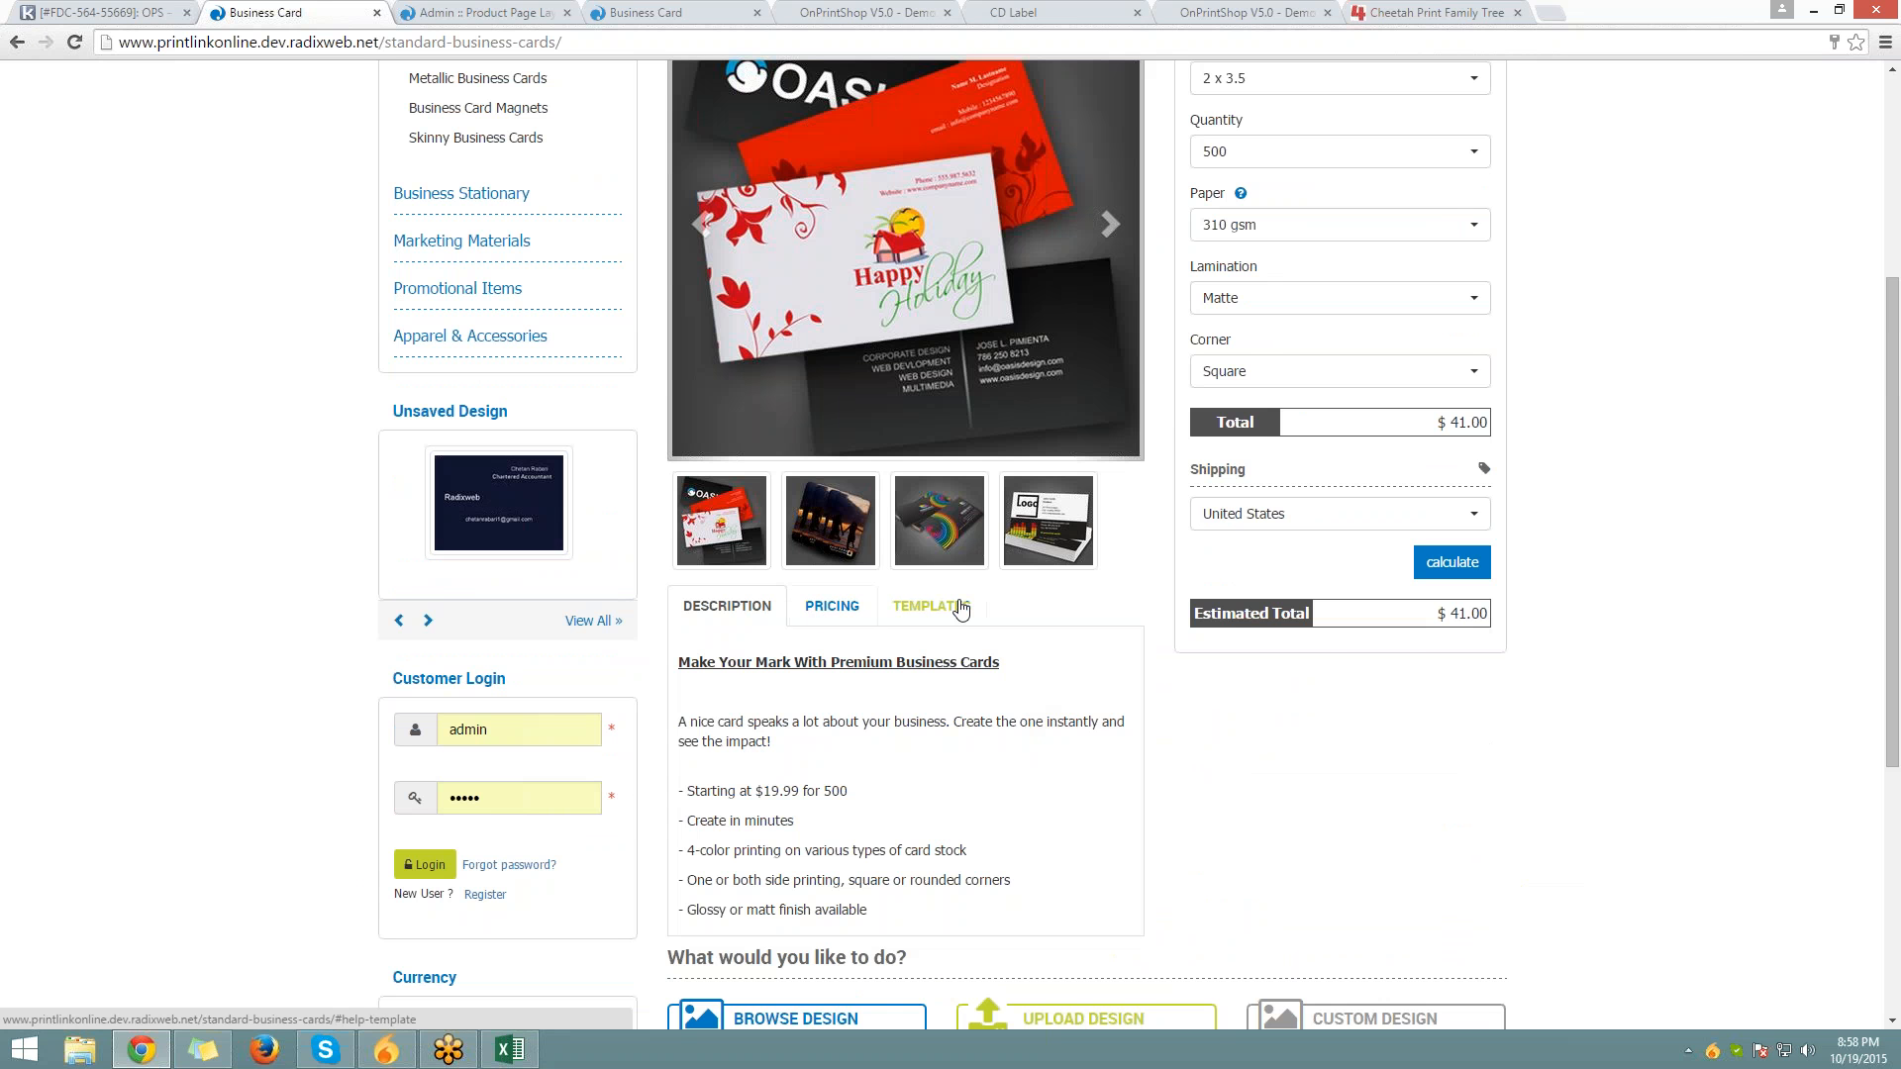
{"action": "scroll", "coordinate": [960, 607], "scroll_direction": "down", "scroll_amount": 4}
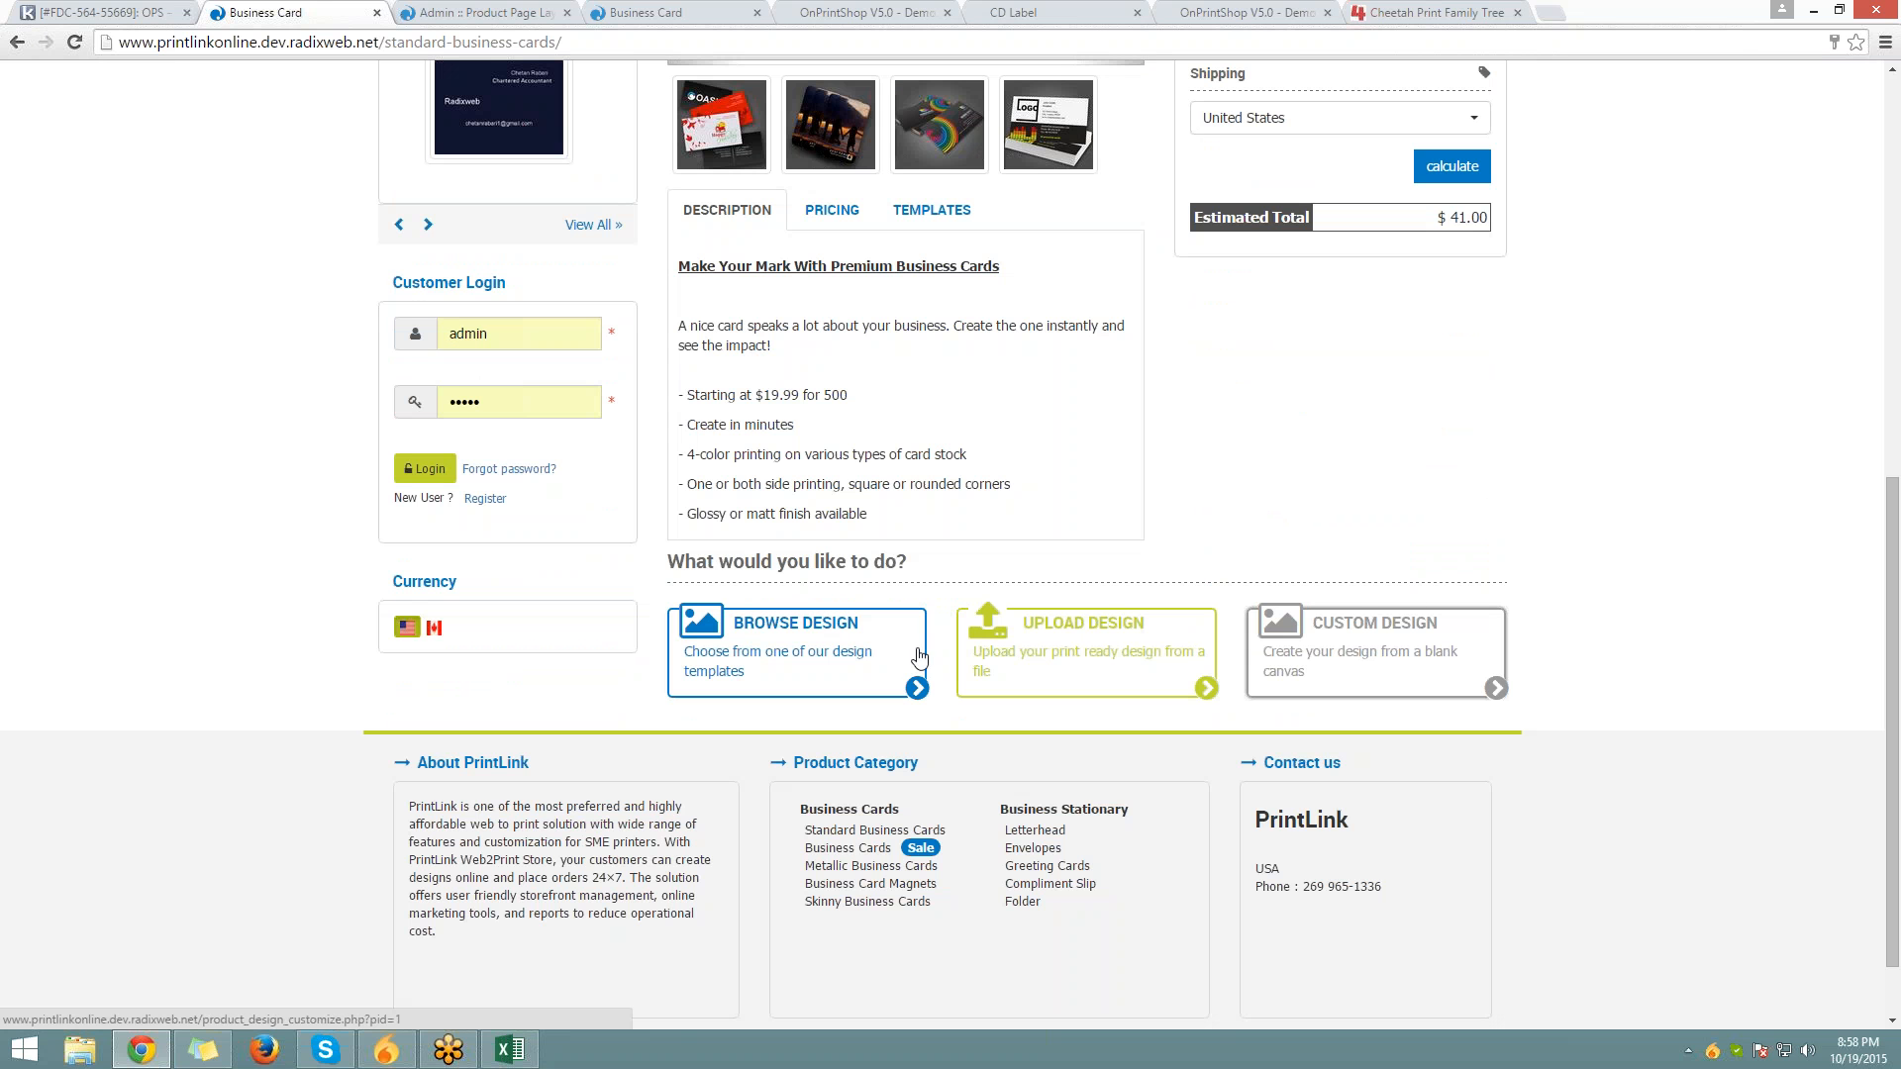
{"action": "left_click", "coordinate": [1348, 676]}
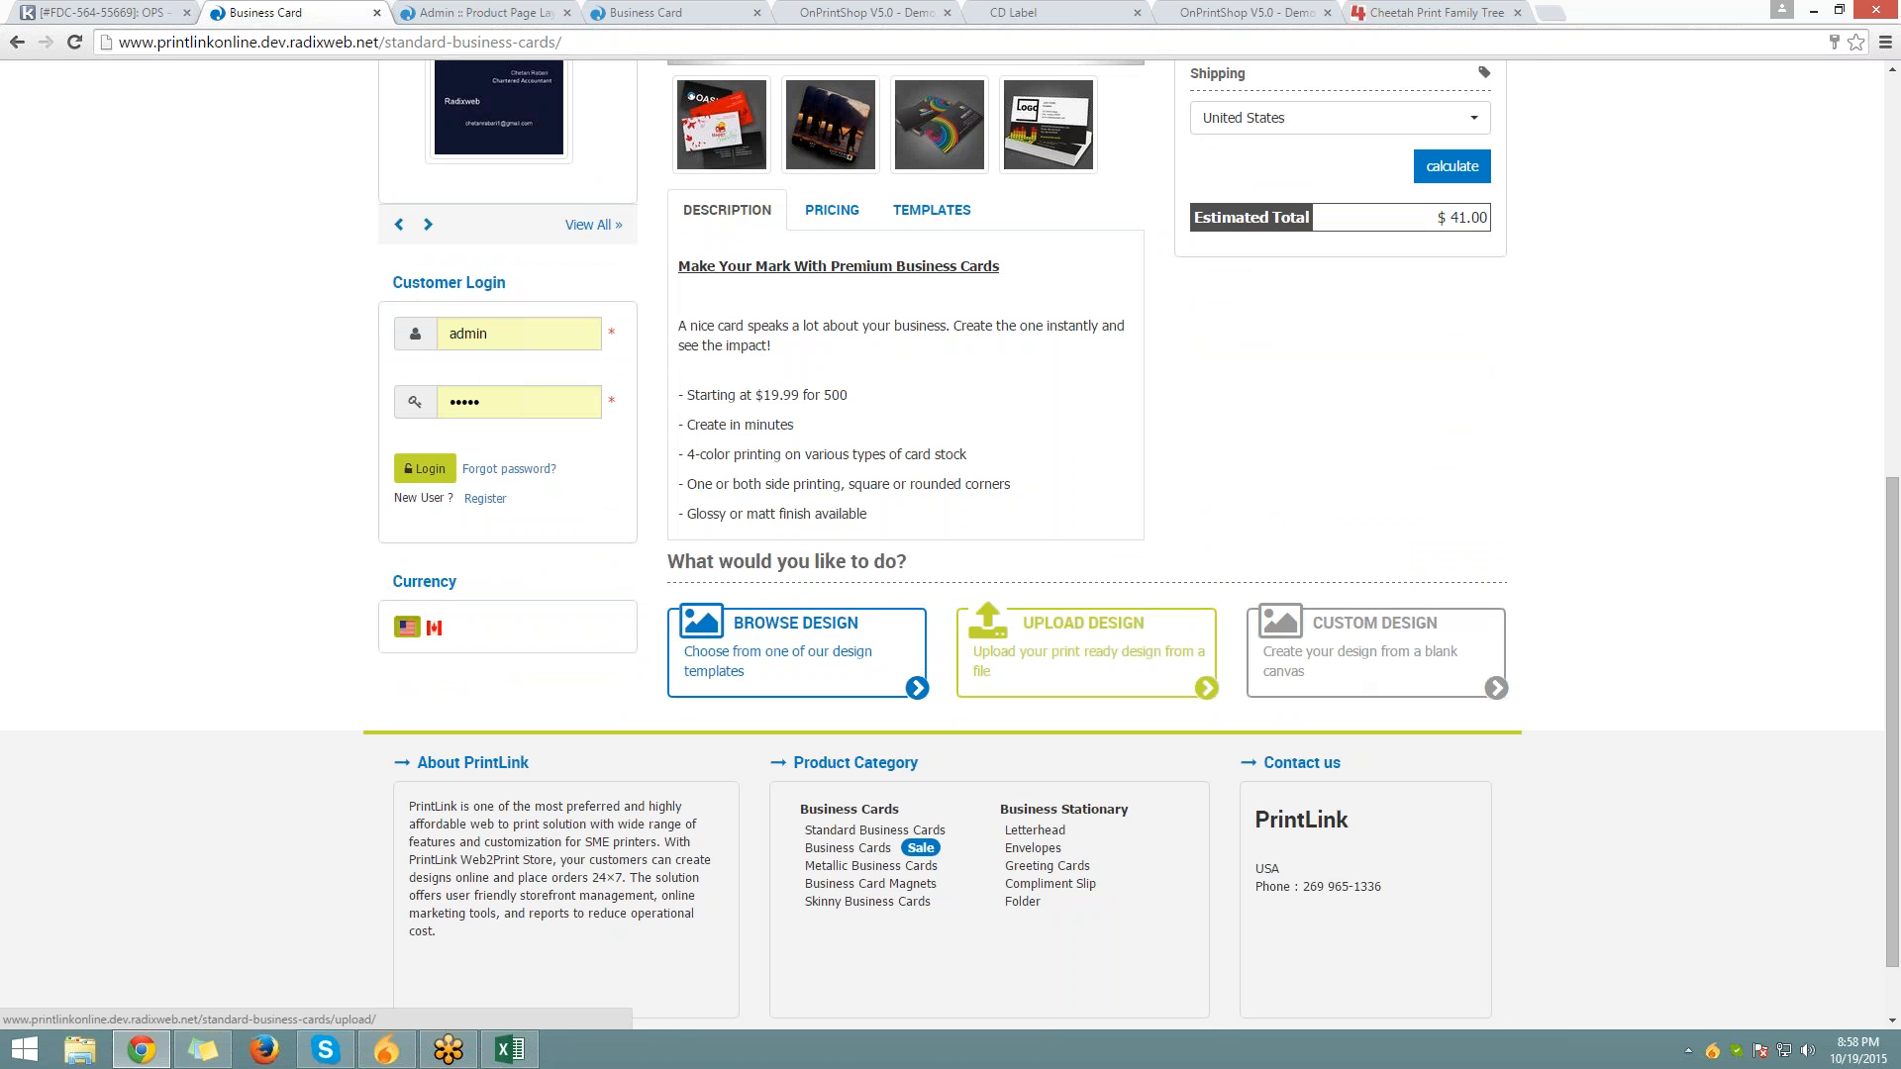
{"action": "left_click", "coordinate": [504, 18]}
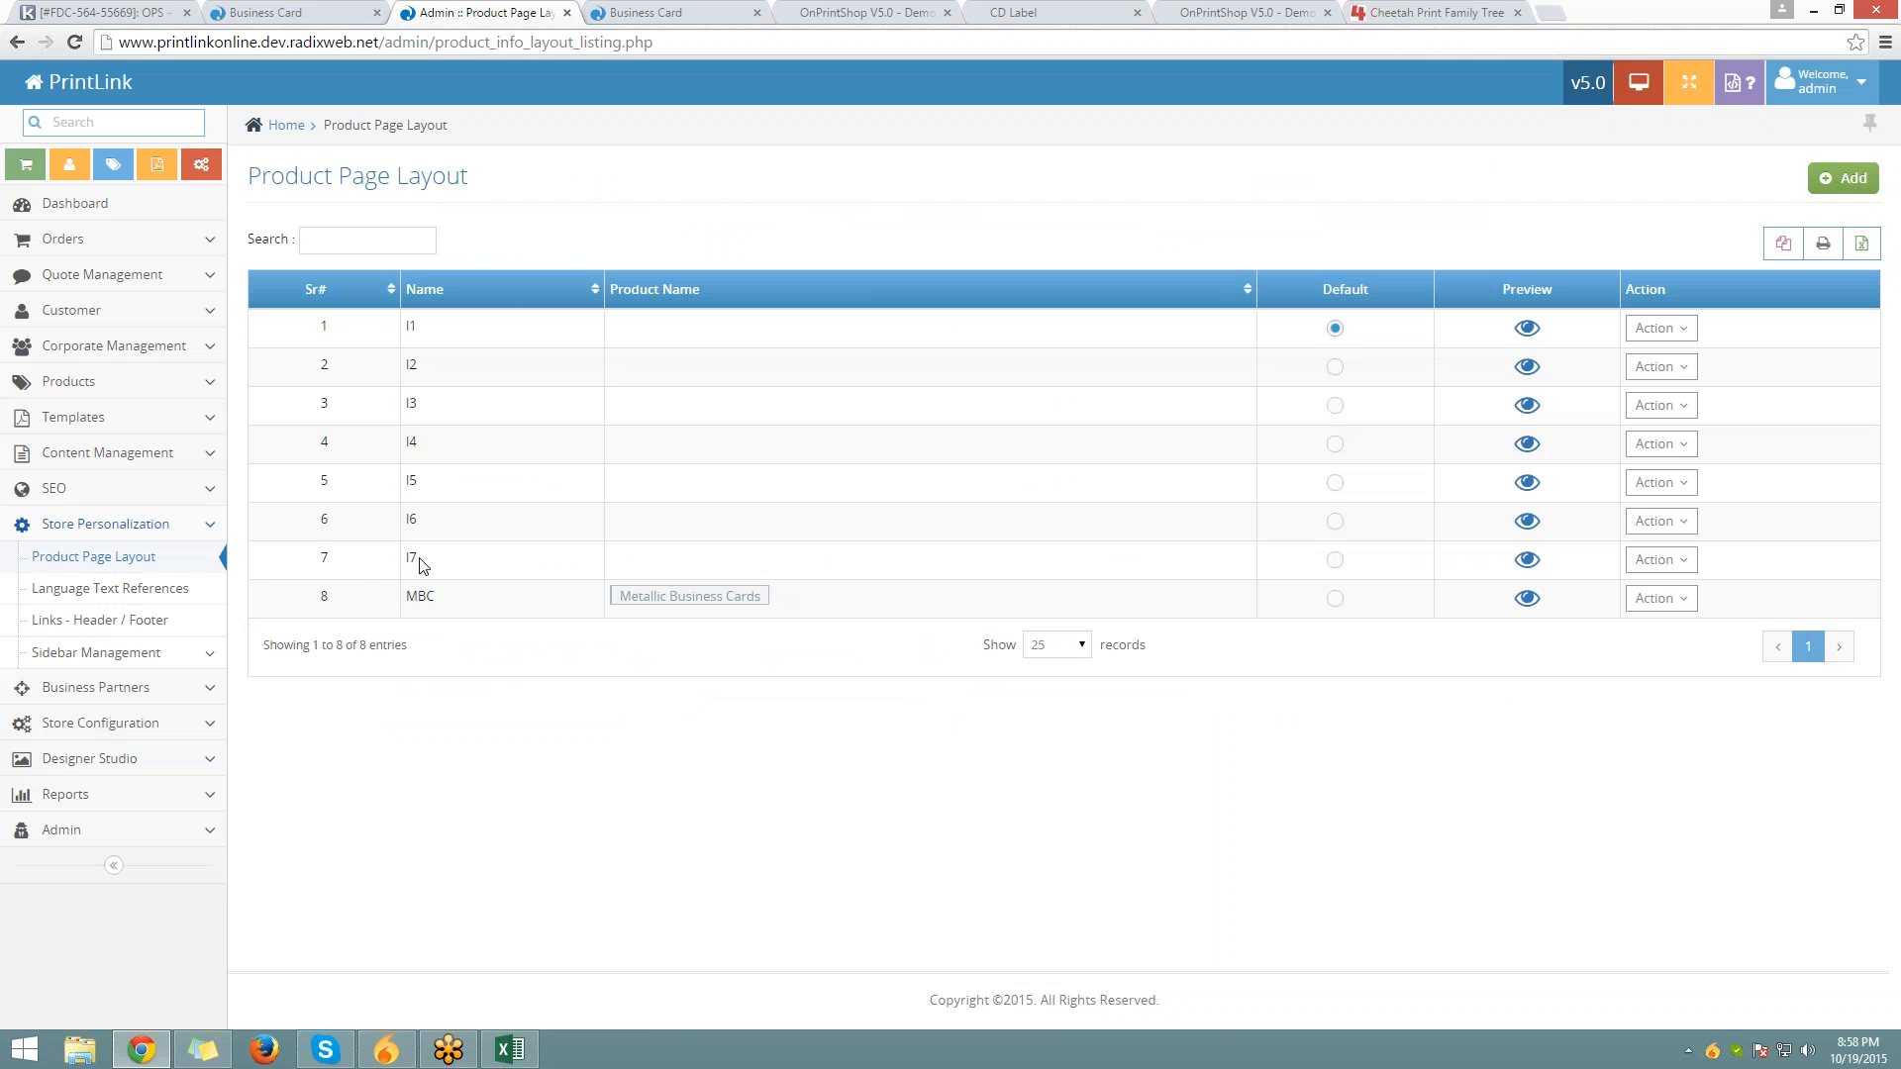
Preview the I5 layout's block arrangement, close it, and begin adding a new layout
{"action": "left_click_drag", "start_coordinate": [424, 567], "coordinate": [407, 326]}
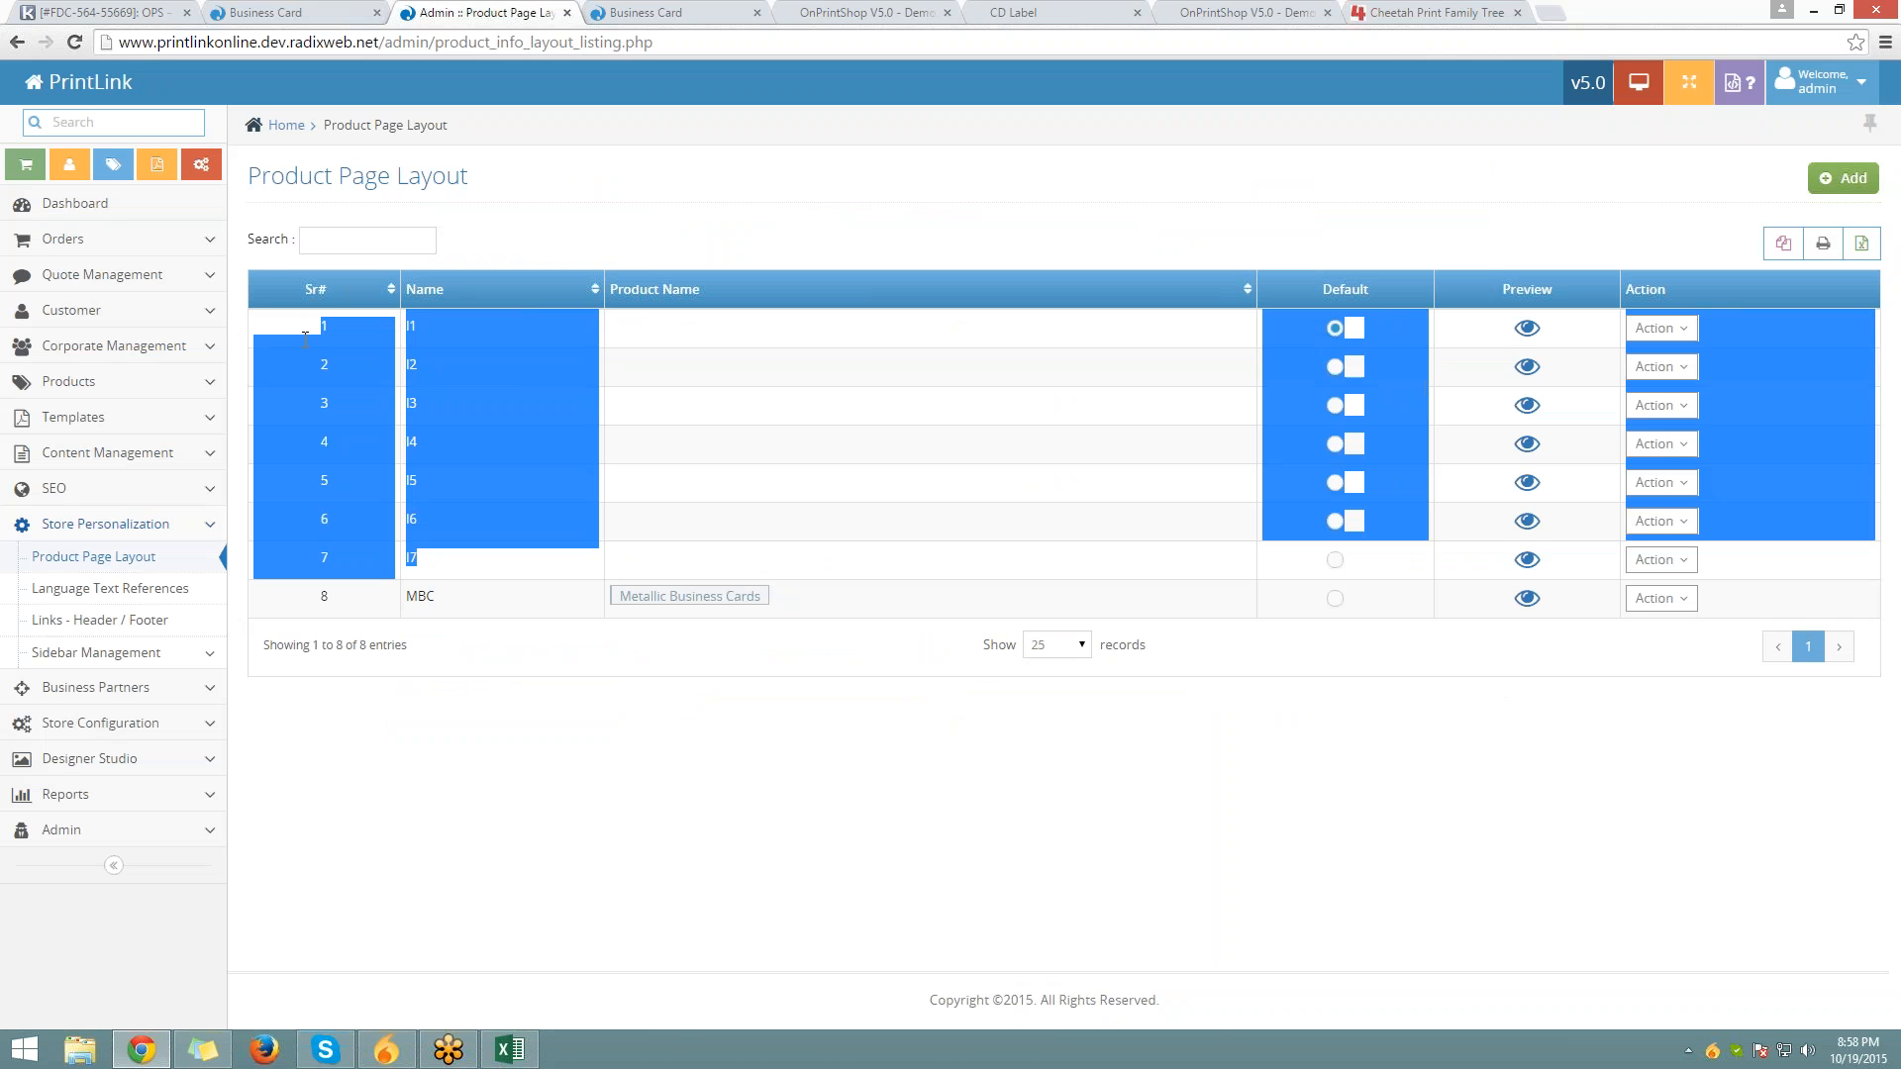
{"action": "left_click", "coordinate": [722, 450]}
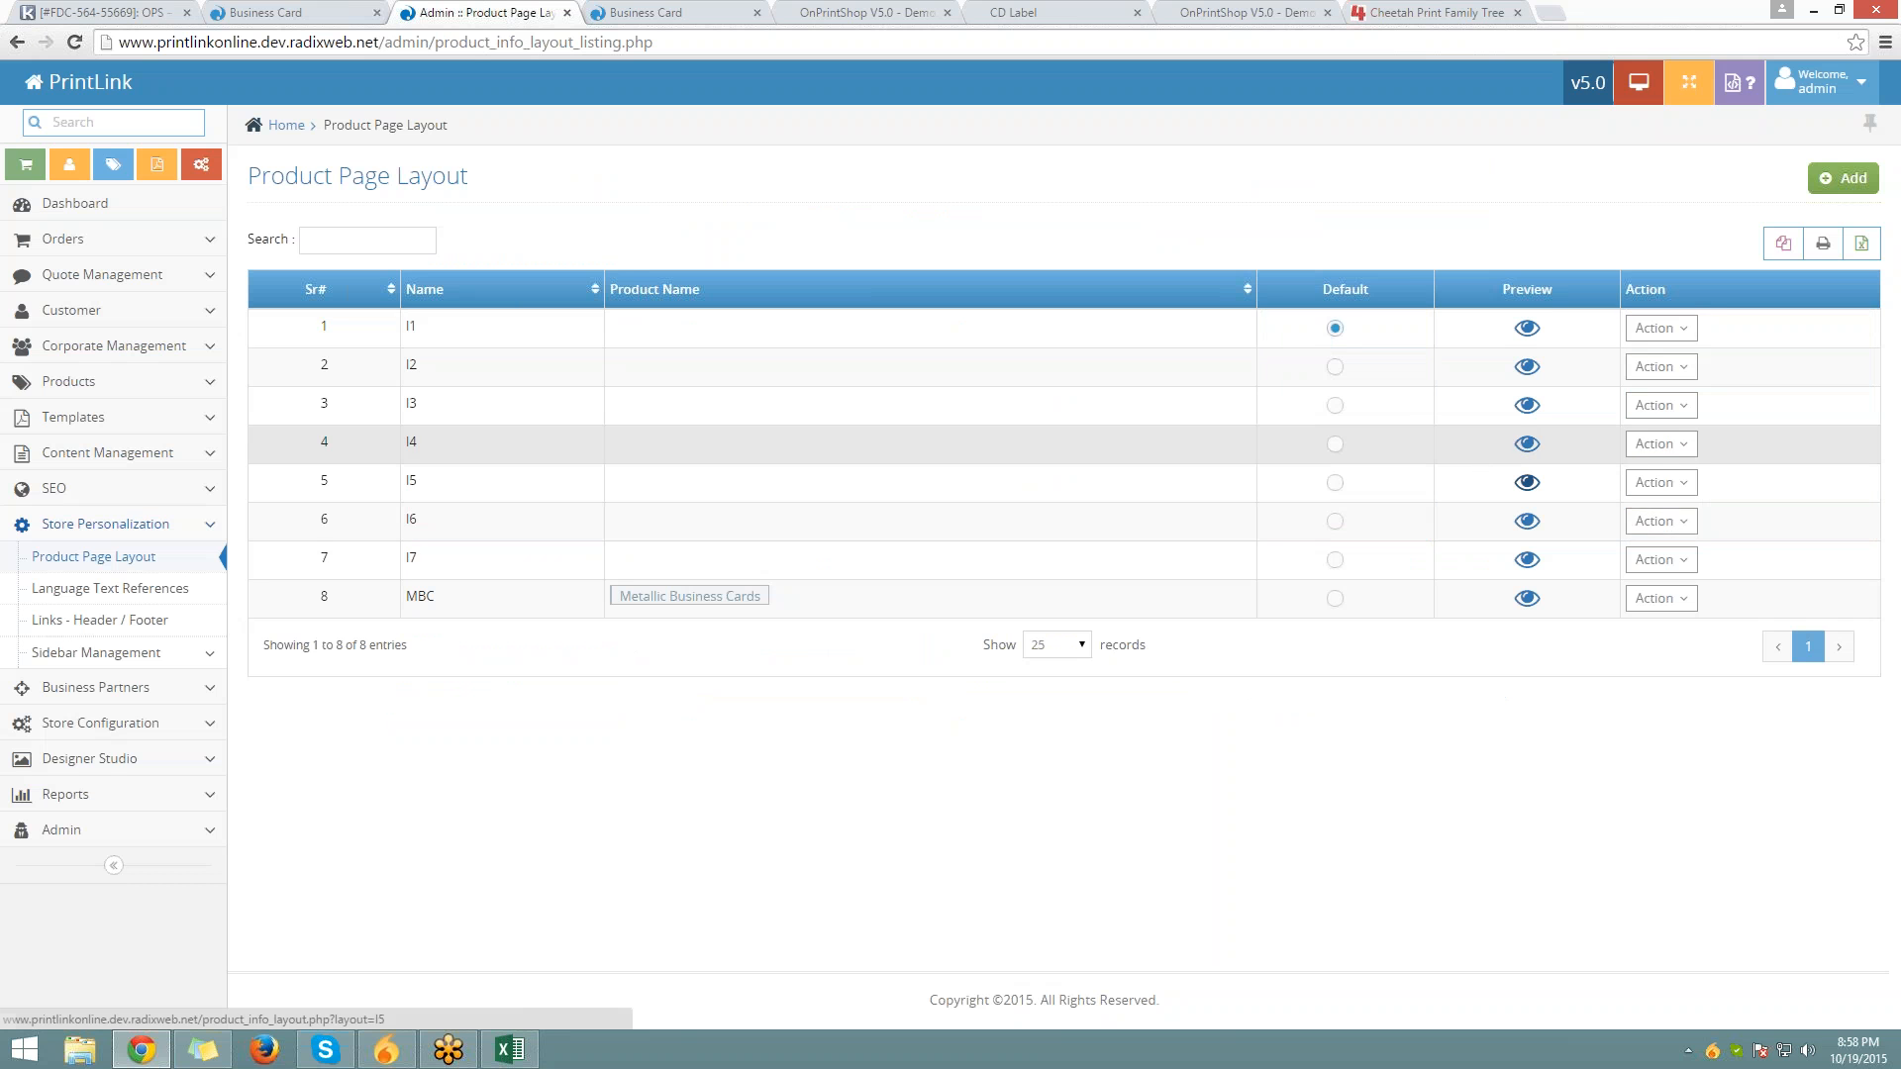
{"action": "left_click", "coordinate": [1528, 483]}
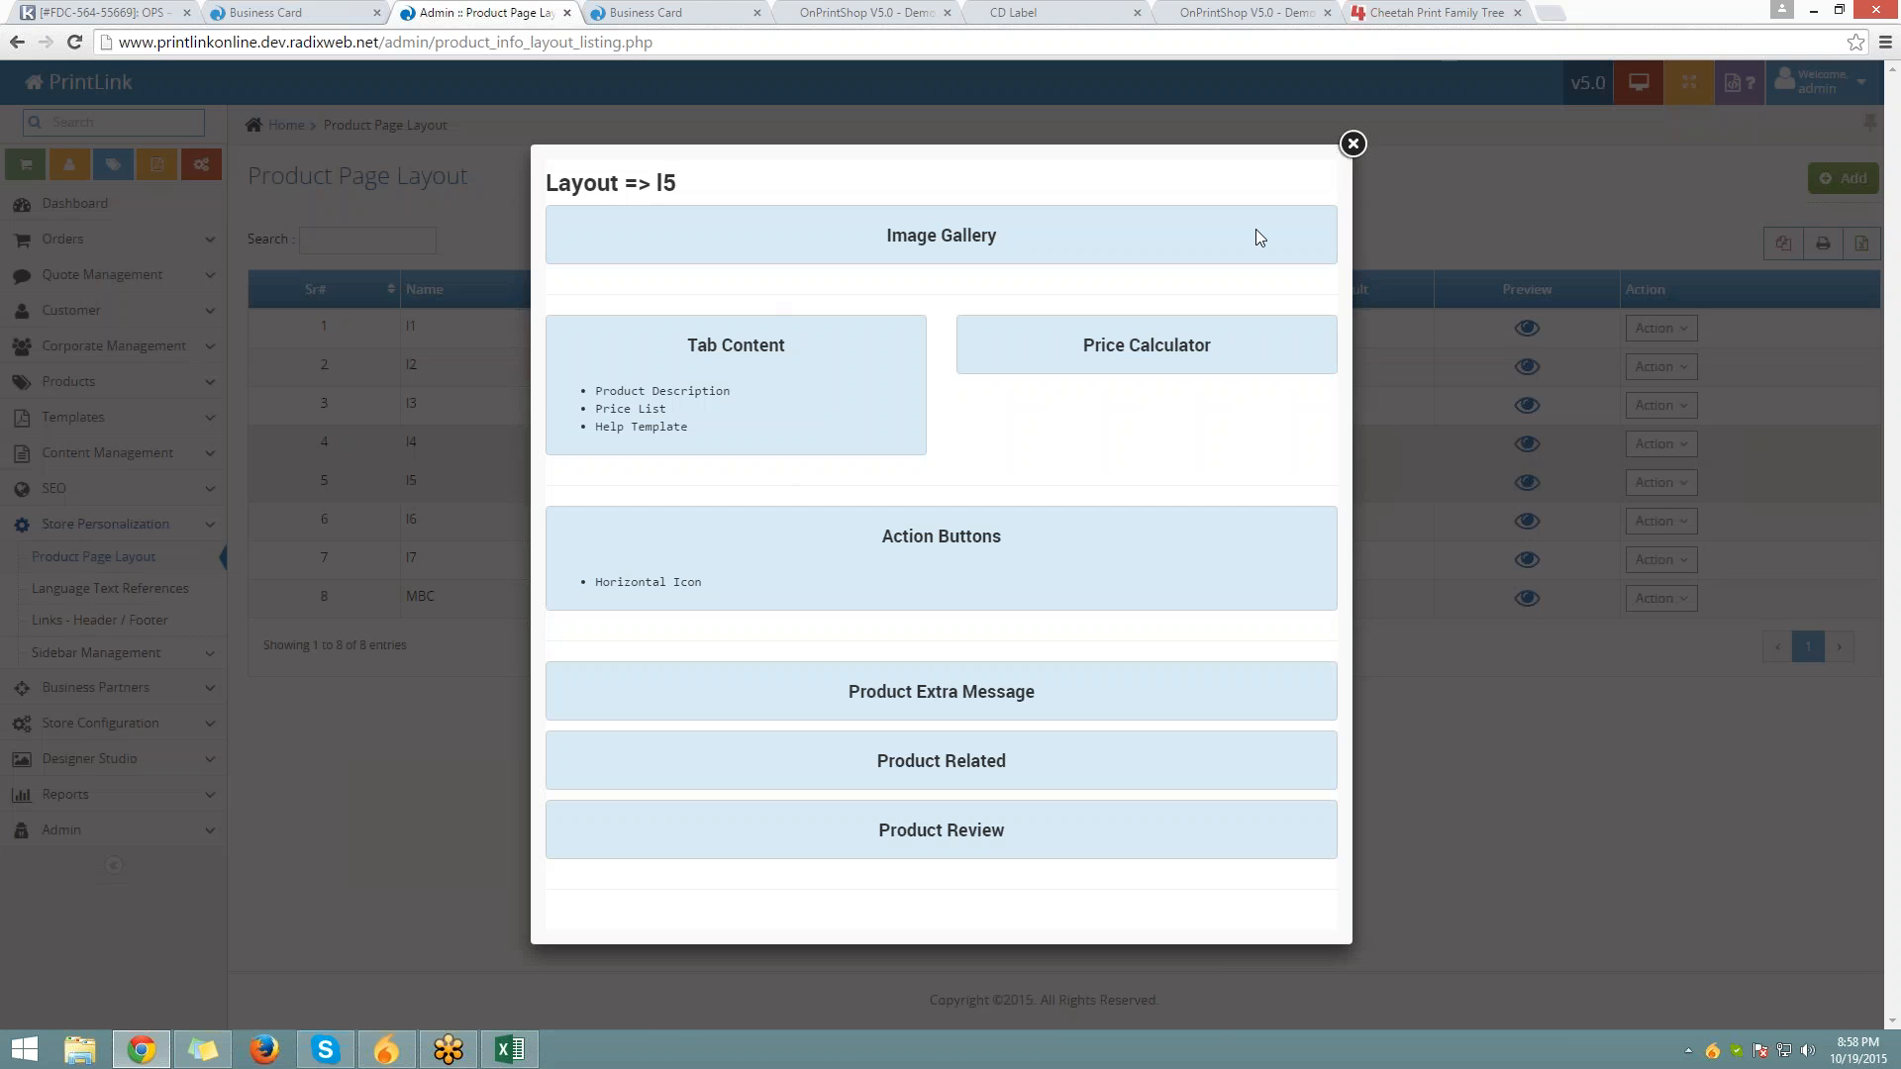
{"action": "left_click", "coordinate": [1352, 144]}
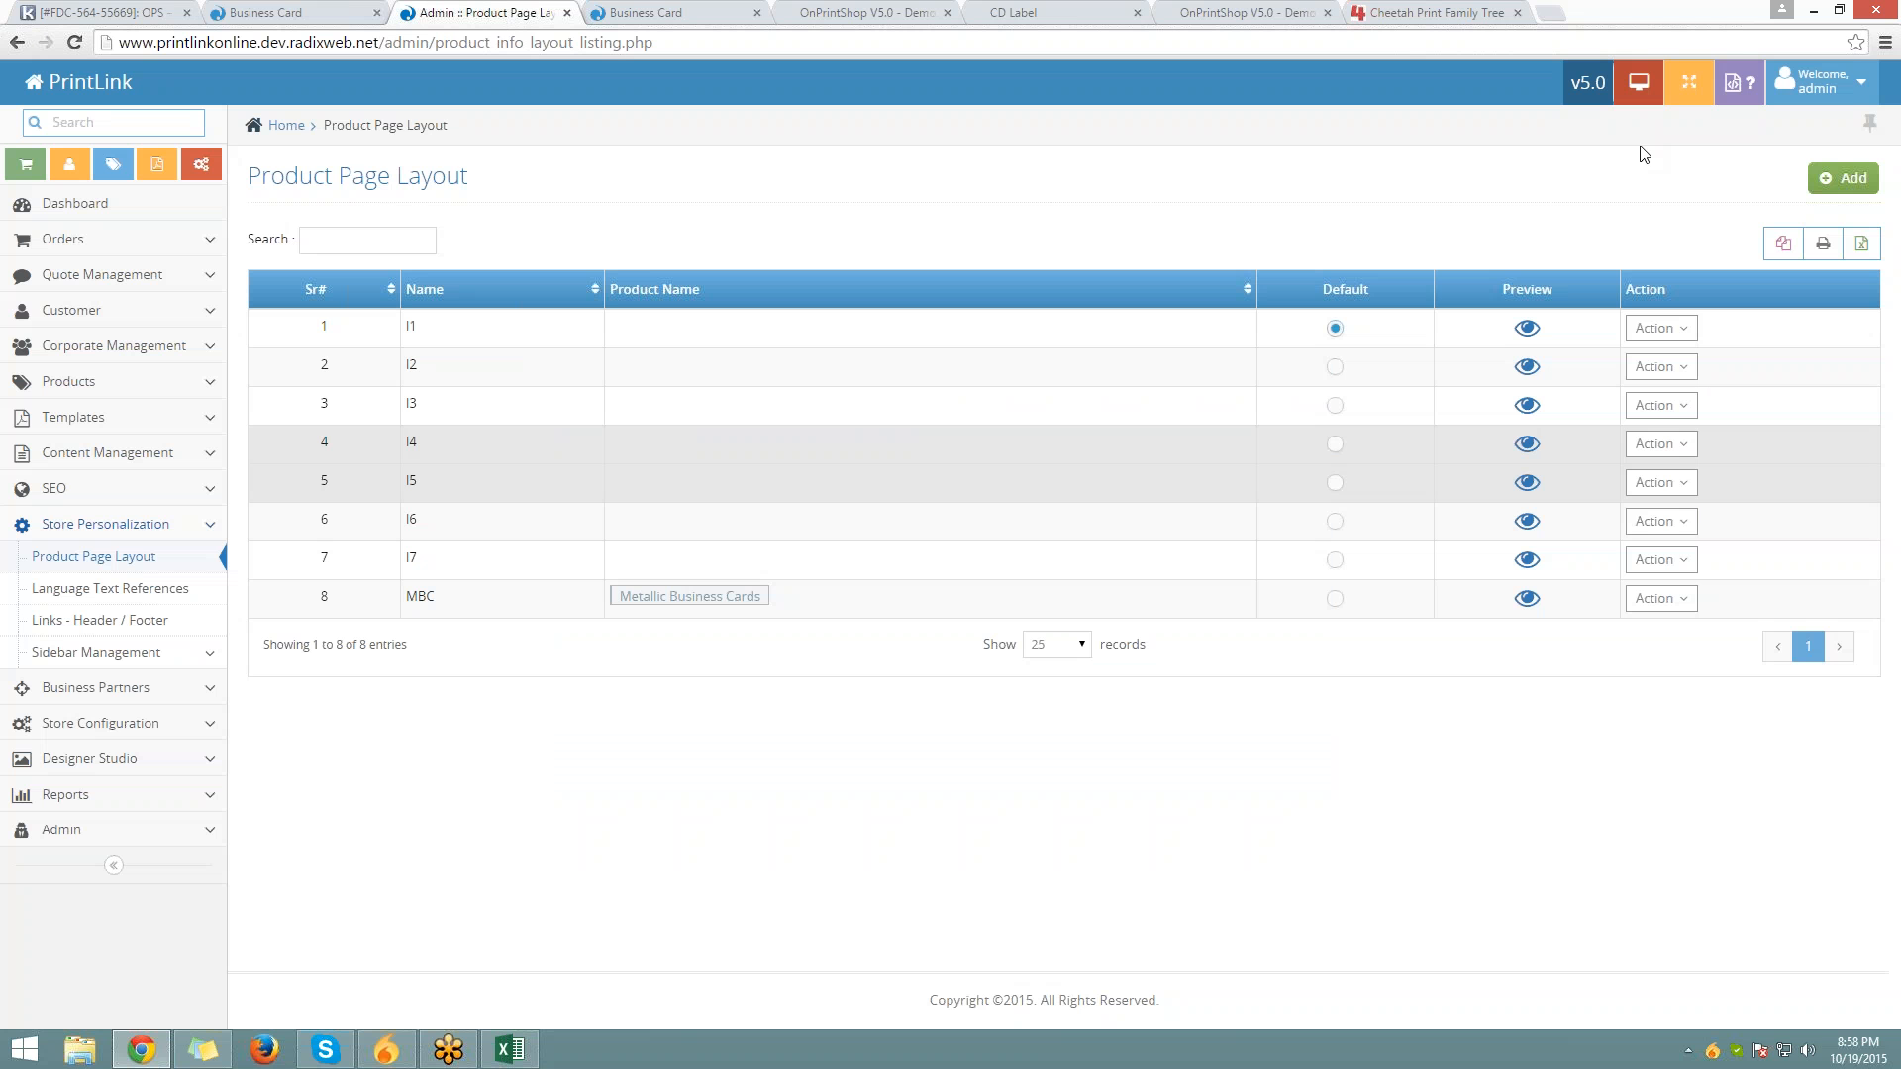
{"action": "left_click", "coordinate": [1851, 180]}
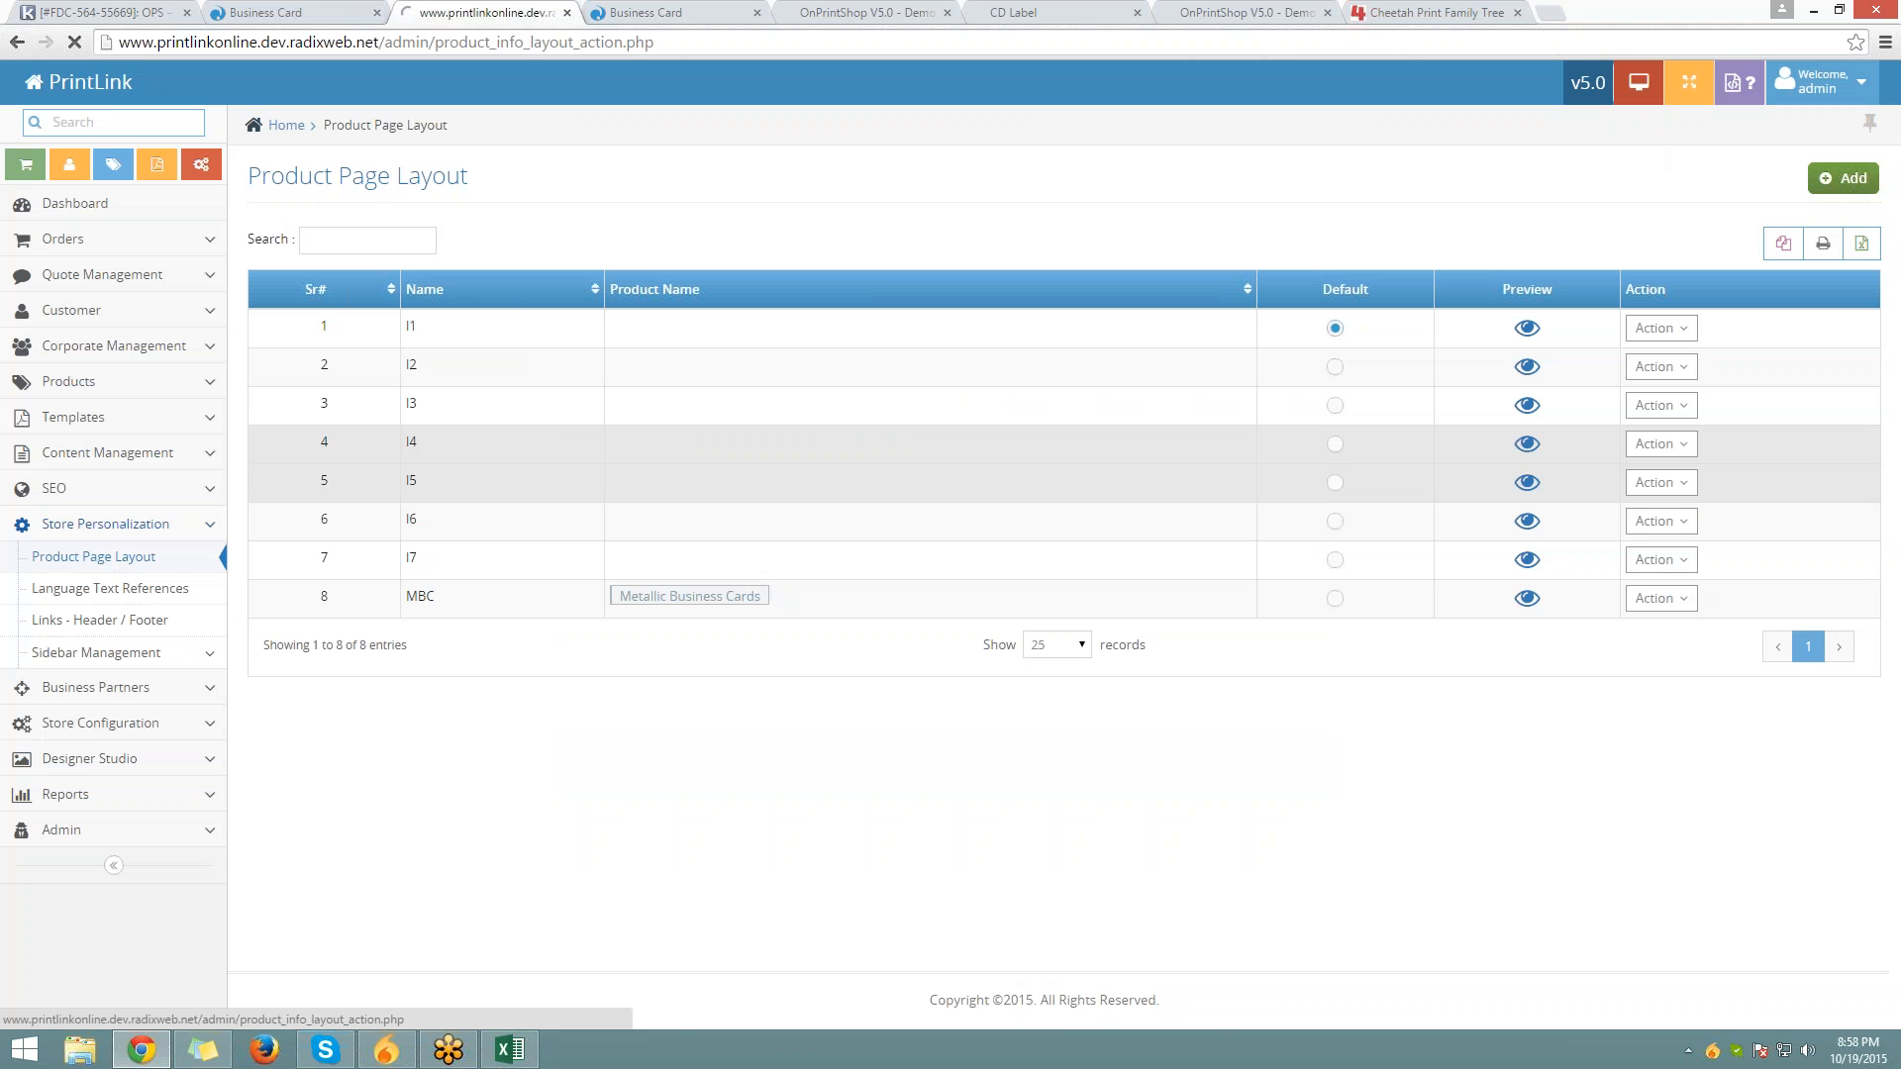
Name the layout 123 and add an Action Buttons block shown as buttons
{"action": "left_click", "coordinate": [807, 229]}
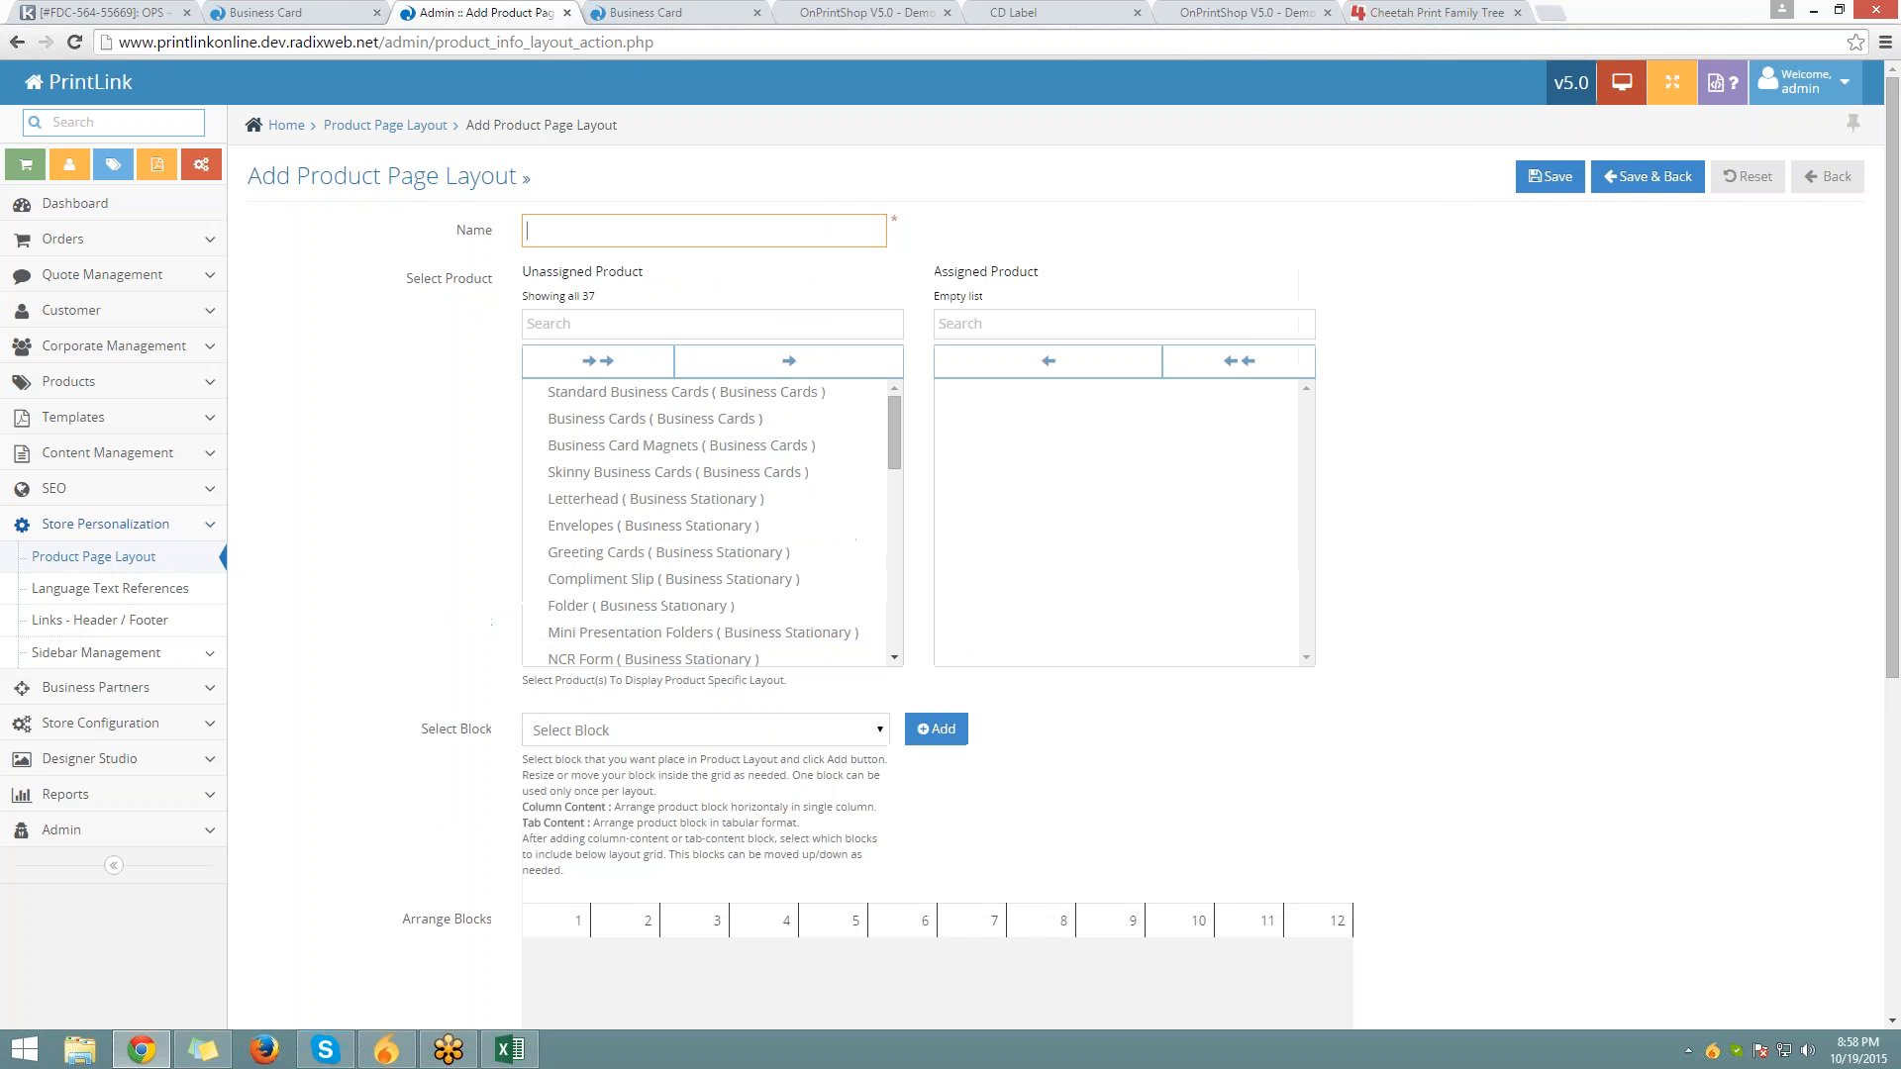
{"action": "key", "text": "Down"}
{"action": "key", "text": "Return"}
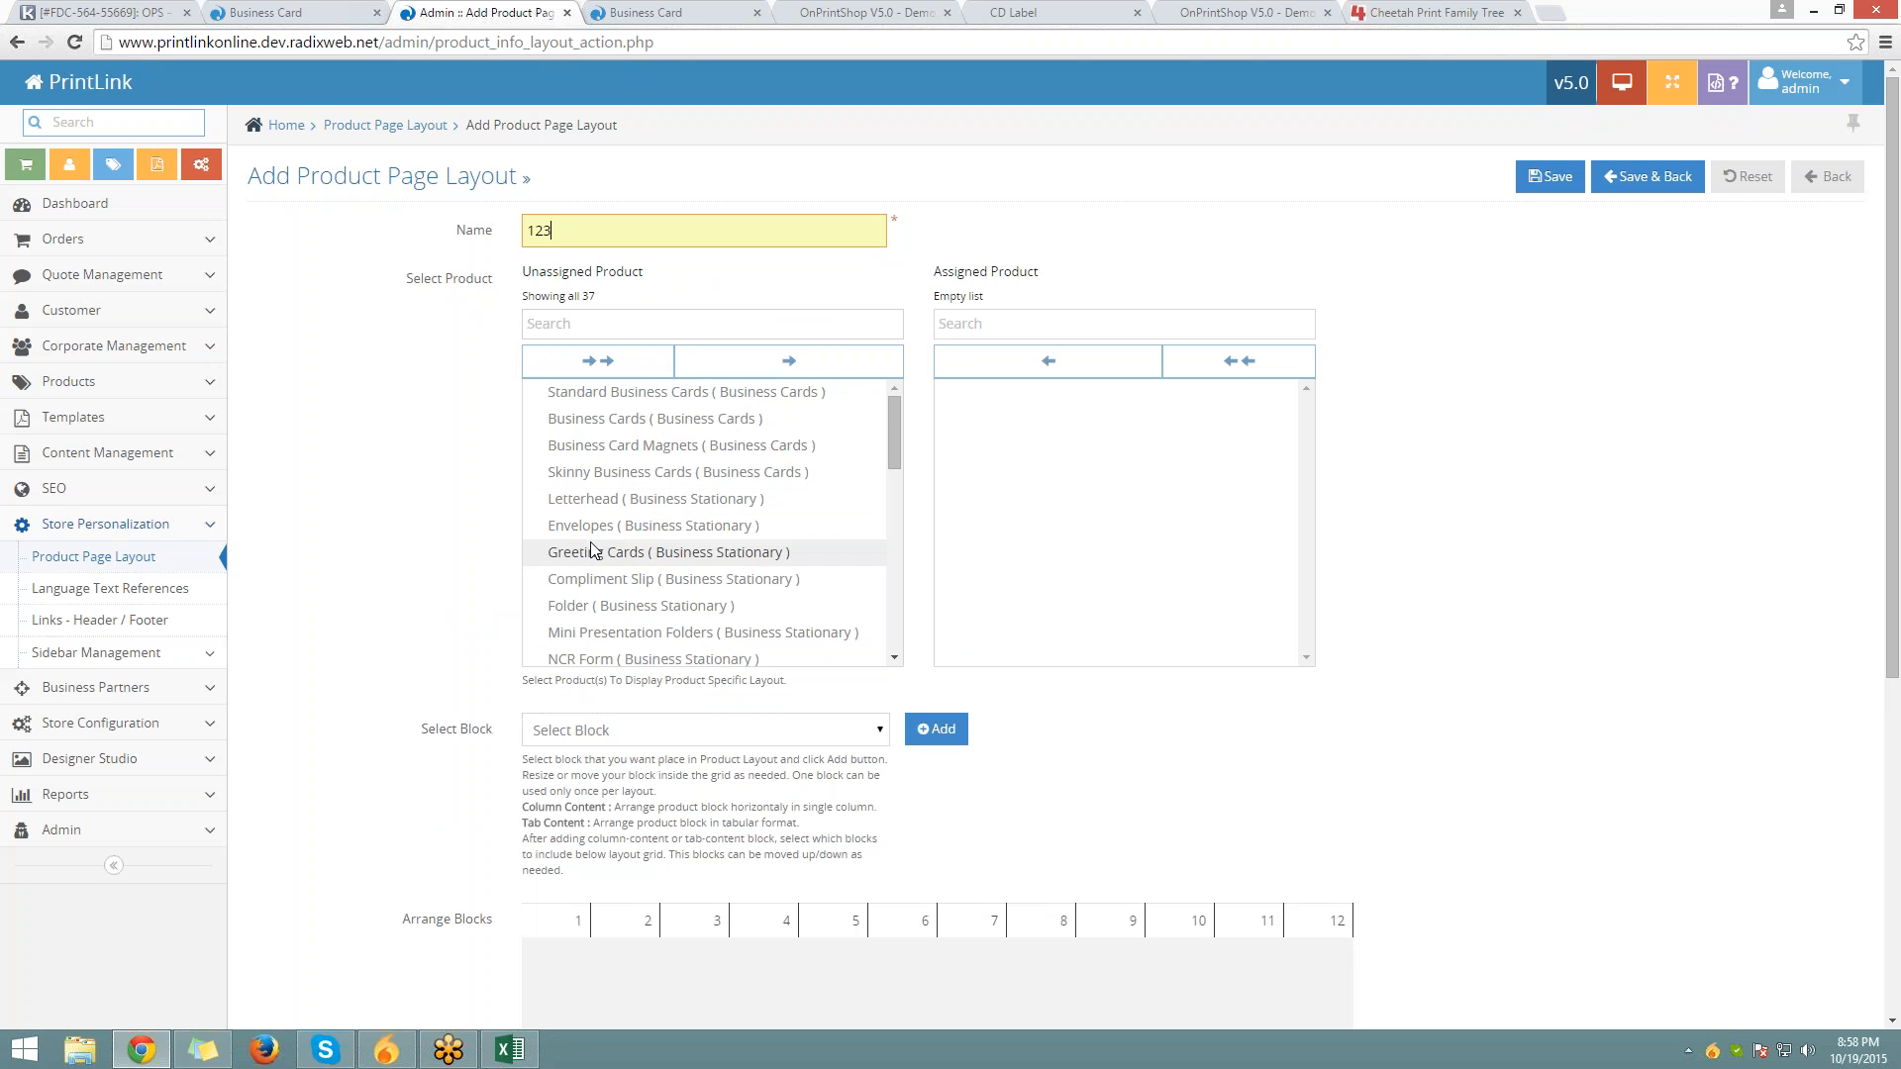
{"action": "scroll", "coordinate": [654, 515], "scroll_direction": "down", "scroll_amount": 2}
{"action": "scroll", "coordinate": [469, 638], "scroll_direction": "down", "scroll_amount": 4}
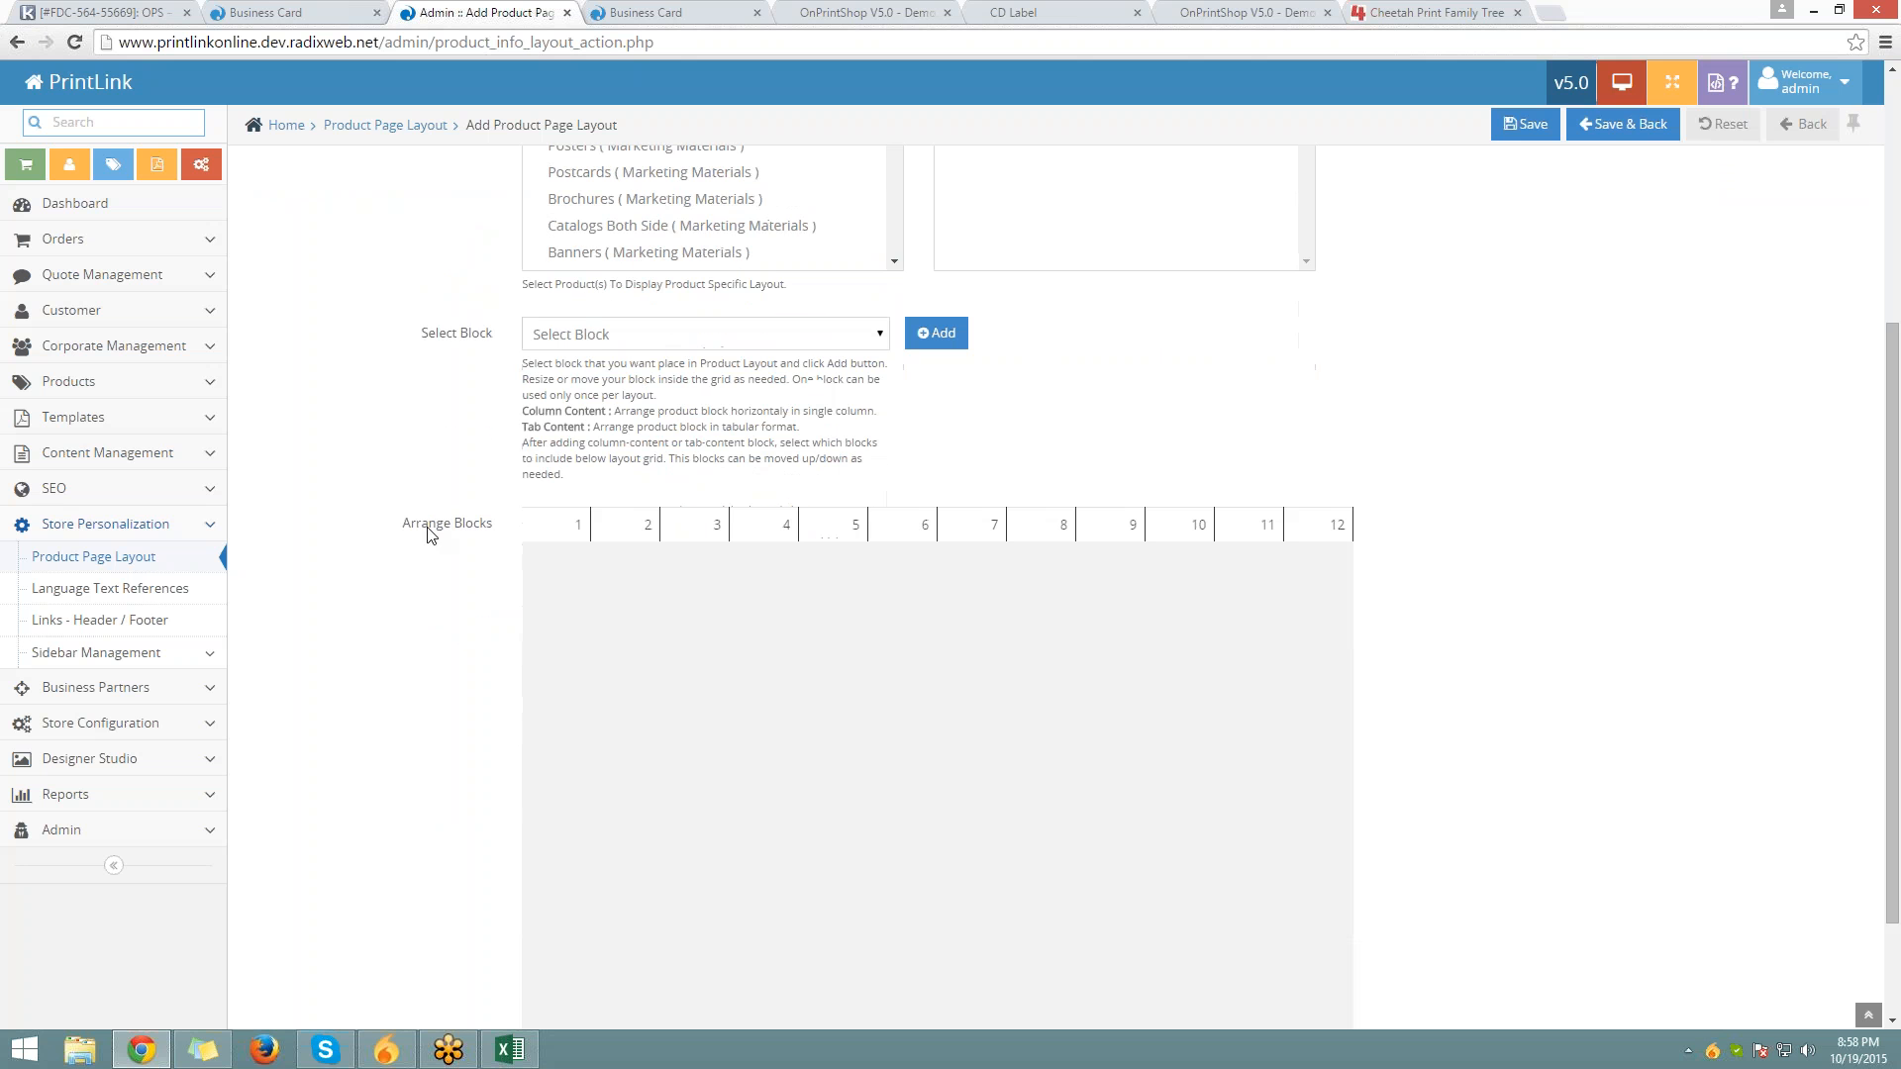
{"action": "double_click", "coordinate": [450, 339]}
{"action": "left_click_drag", "start_coordinate": [475, 341], "coordinate": [572, 341]}
{"action": "left_click", "coordinate": [571, 336]}
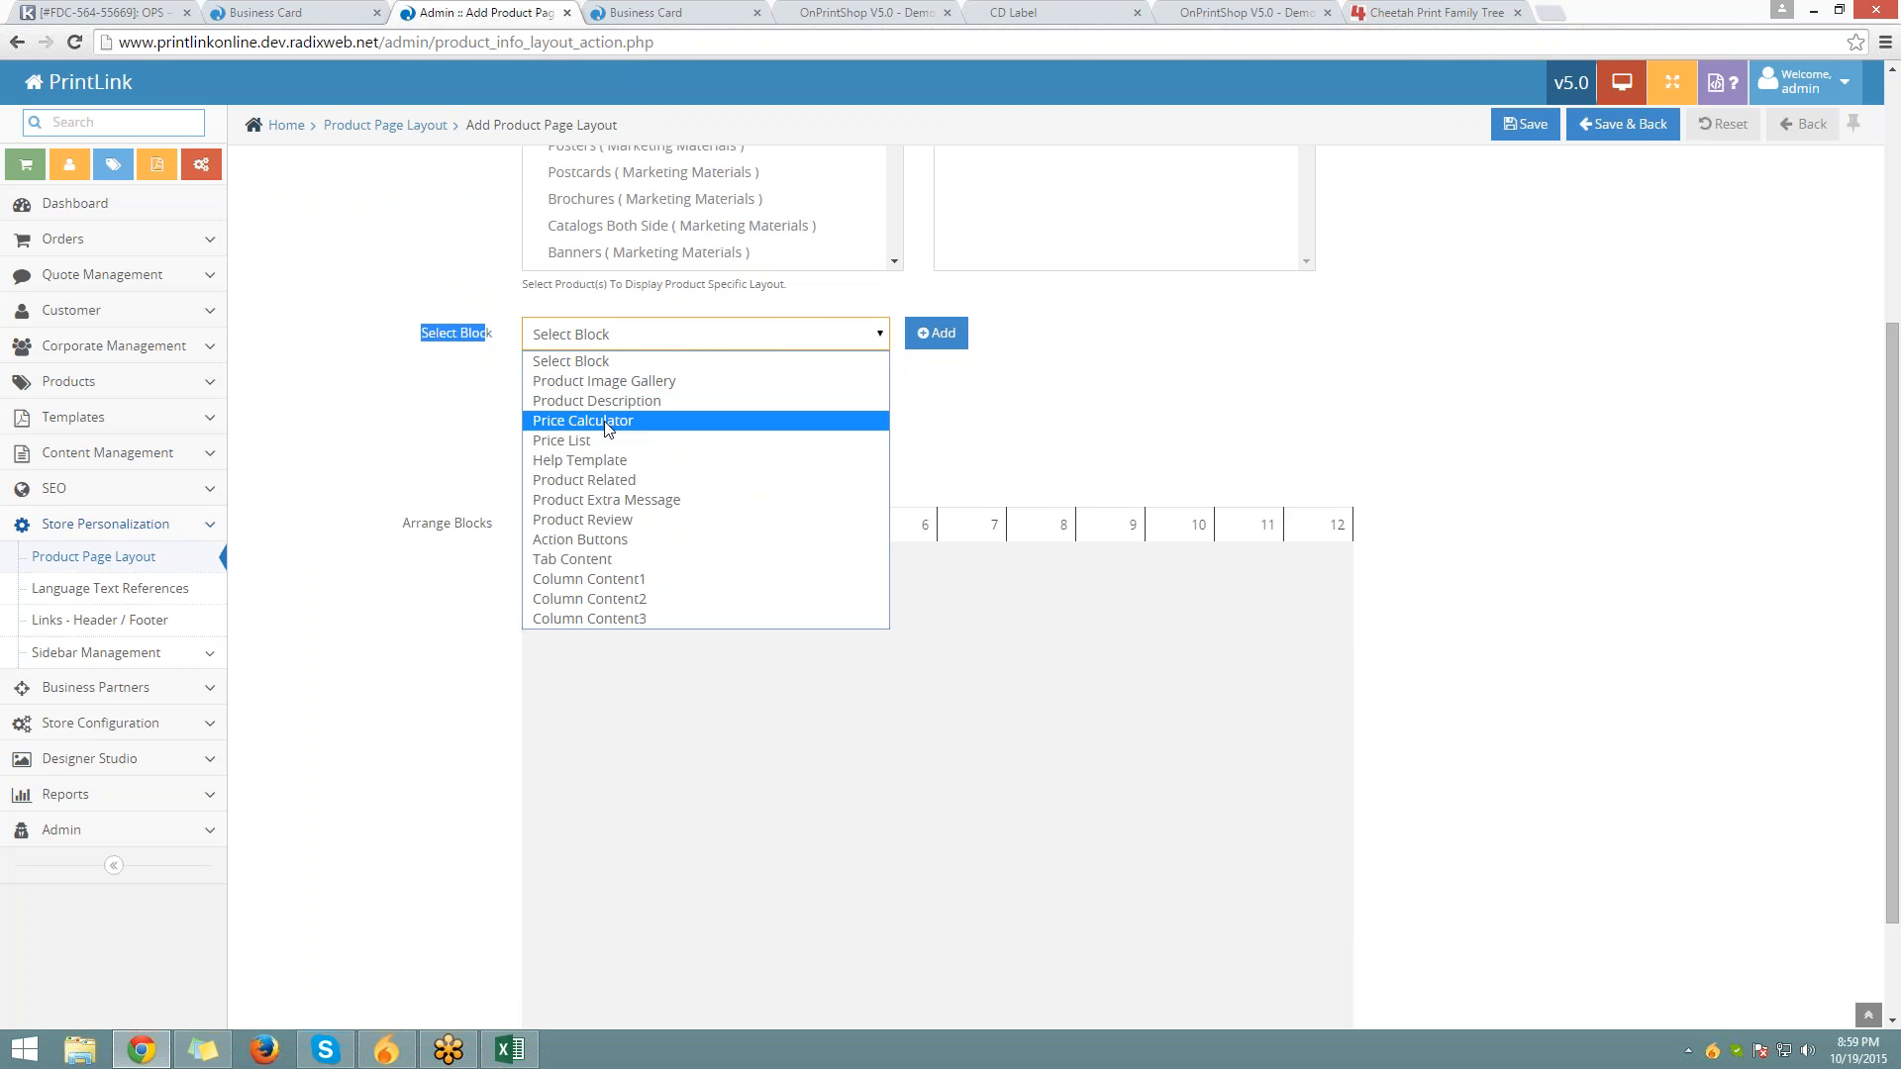
{"action": "left_click", "coordinate": [626, 547]}
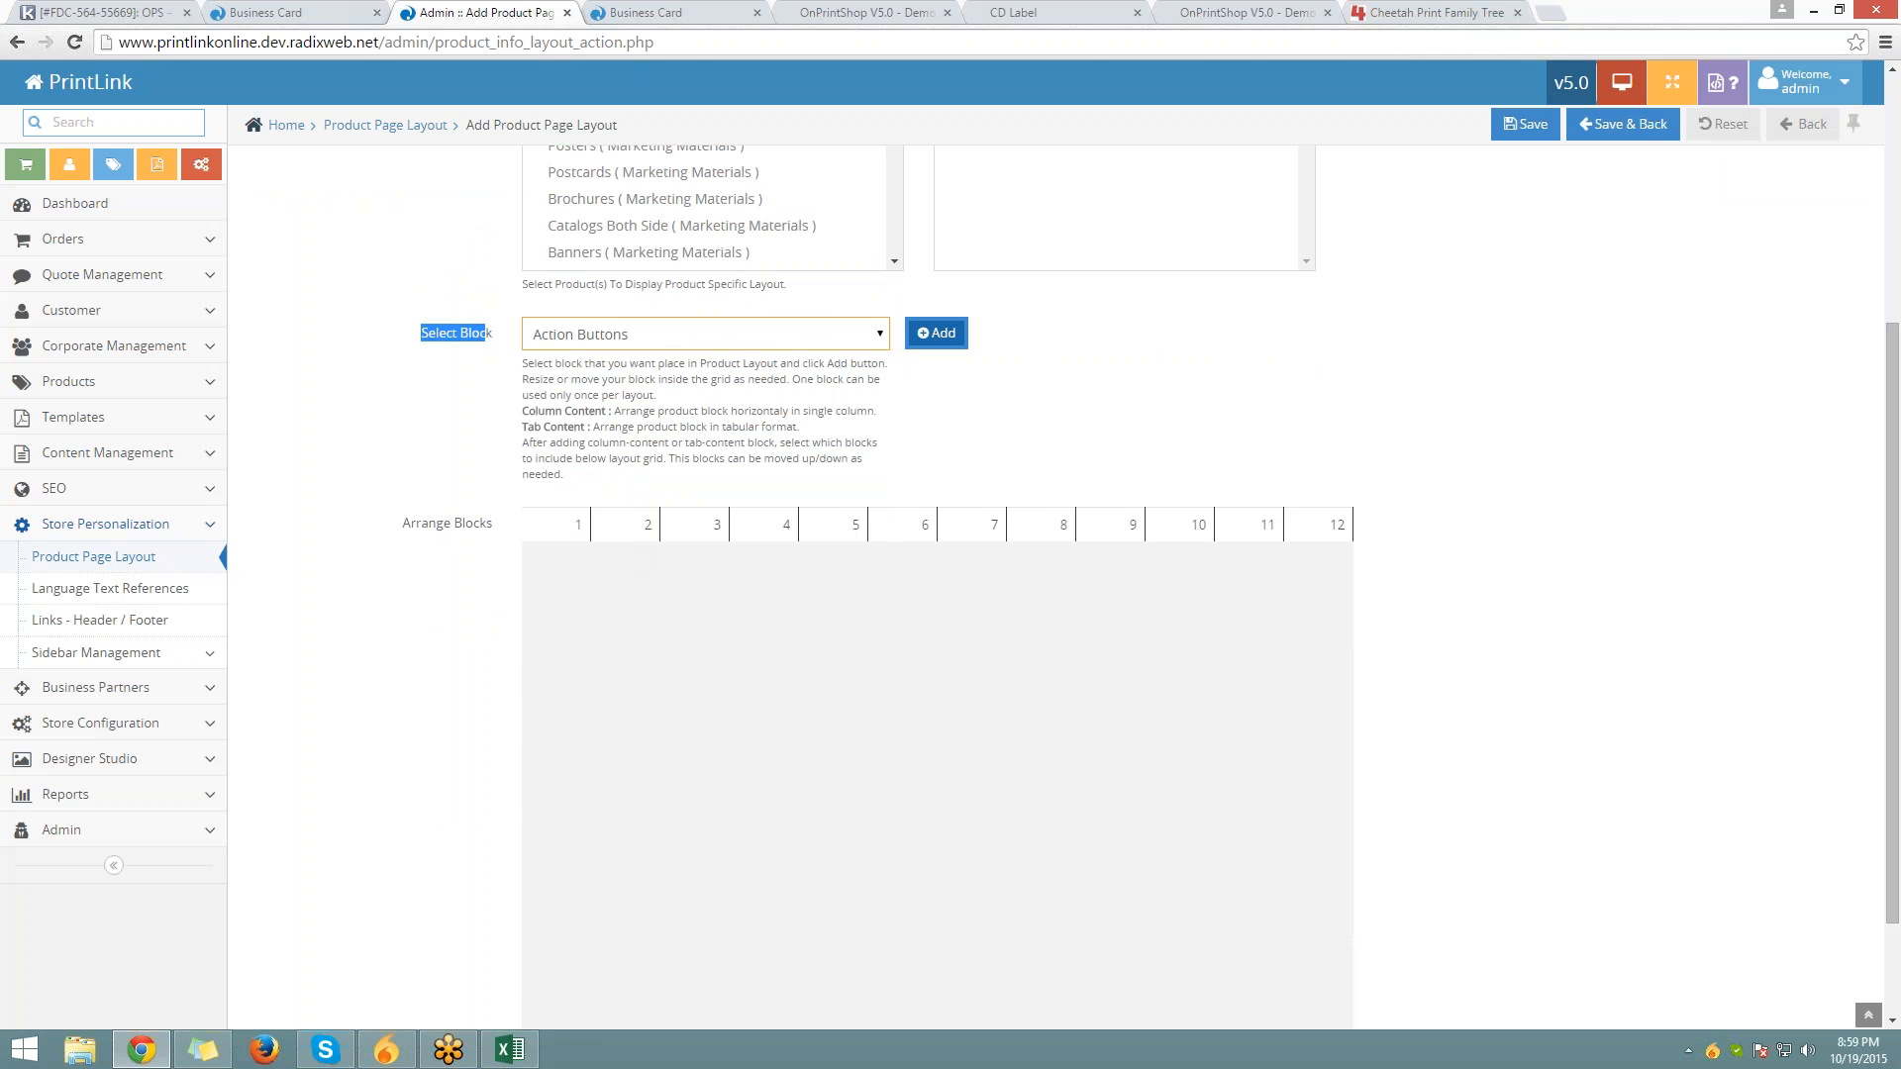
{"action": "left_click", "coordinate": [936, 333]}
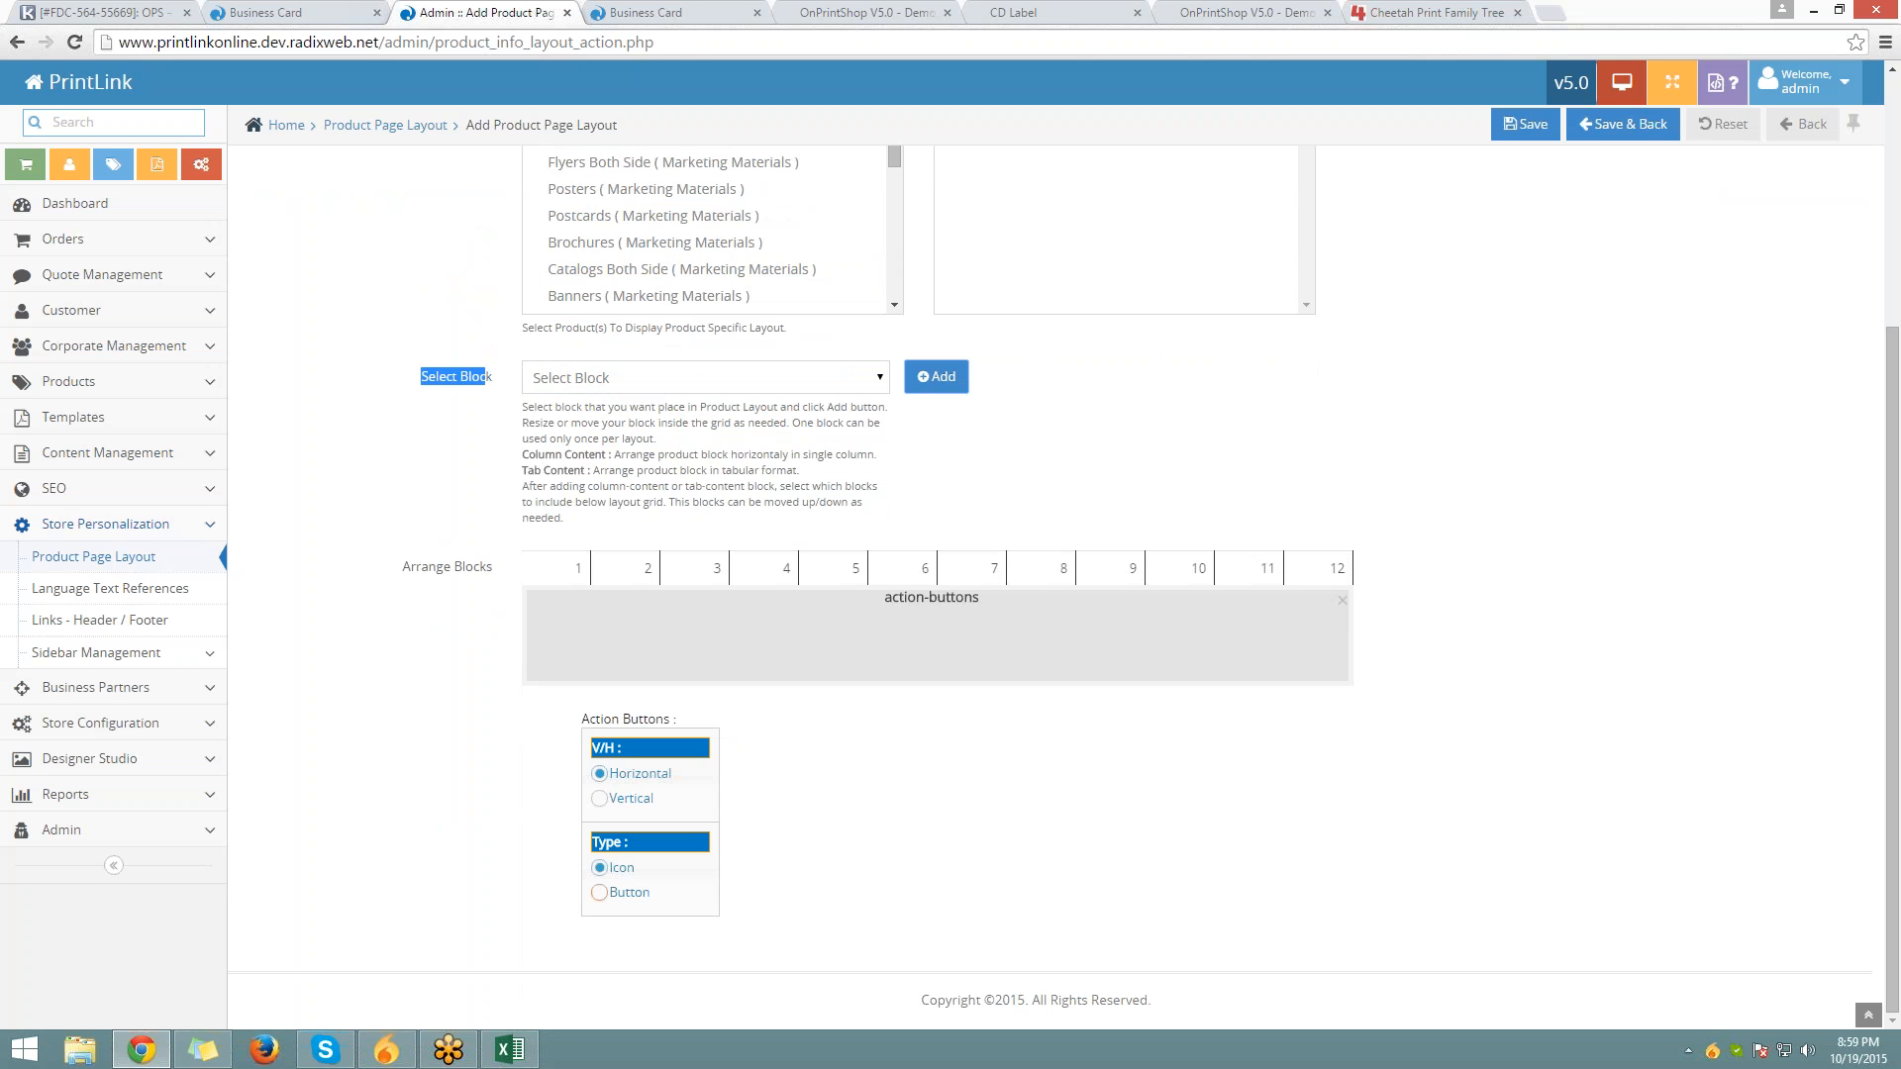
{"action": "left_click", "coordinate": [623, 889]}
Add a Price Calculator block to the layout grid
{"action": "scroll", "coordinate": [861, 539], "scroll_direction": "up", "scroll_amount": 2}
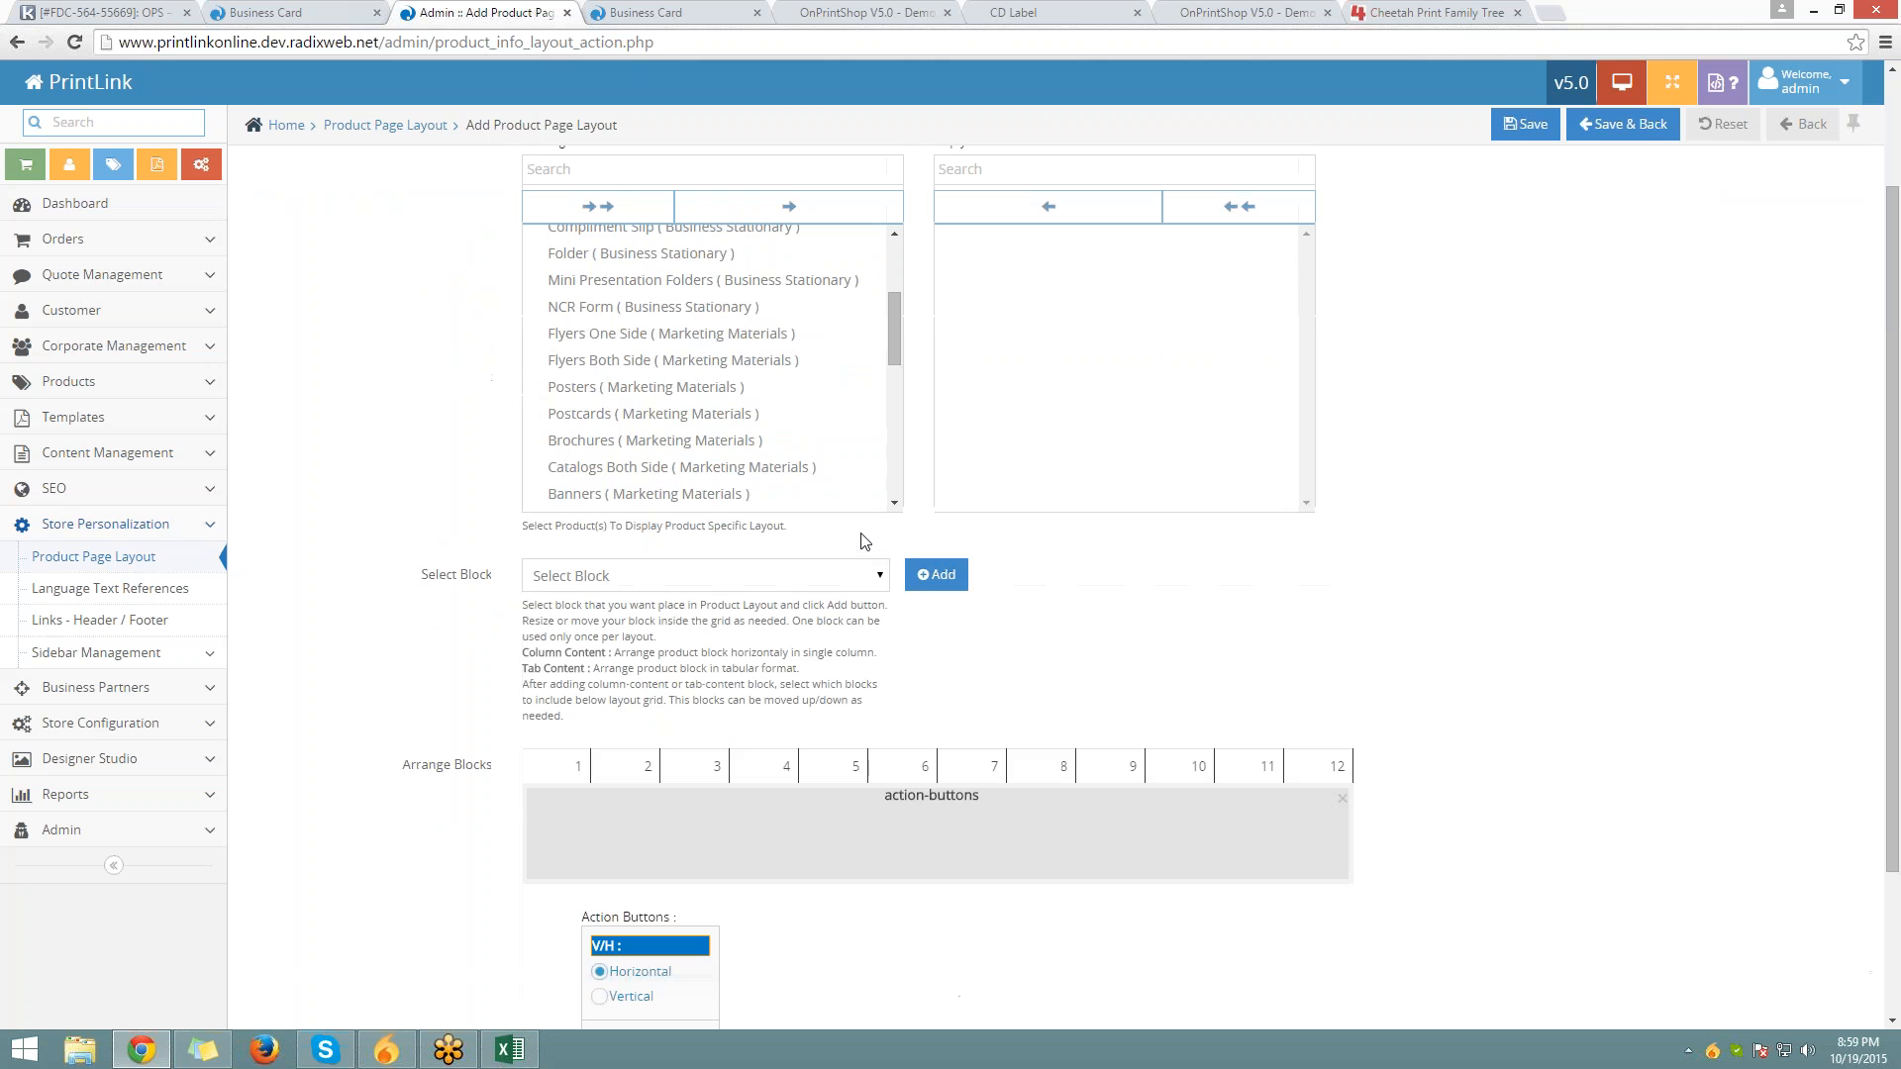
{"action": "left_click", "coordinate": [713, 577]}
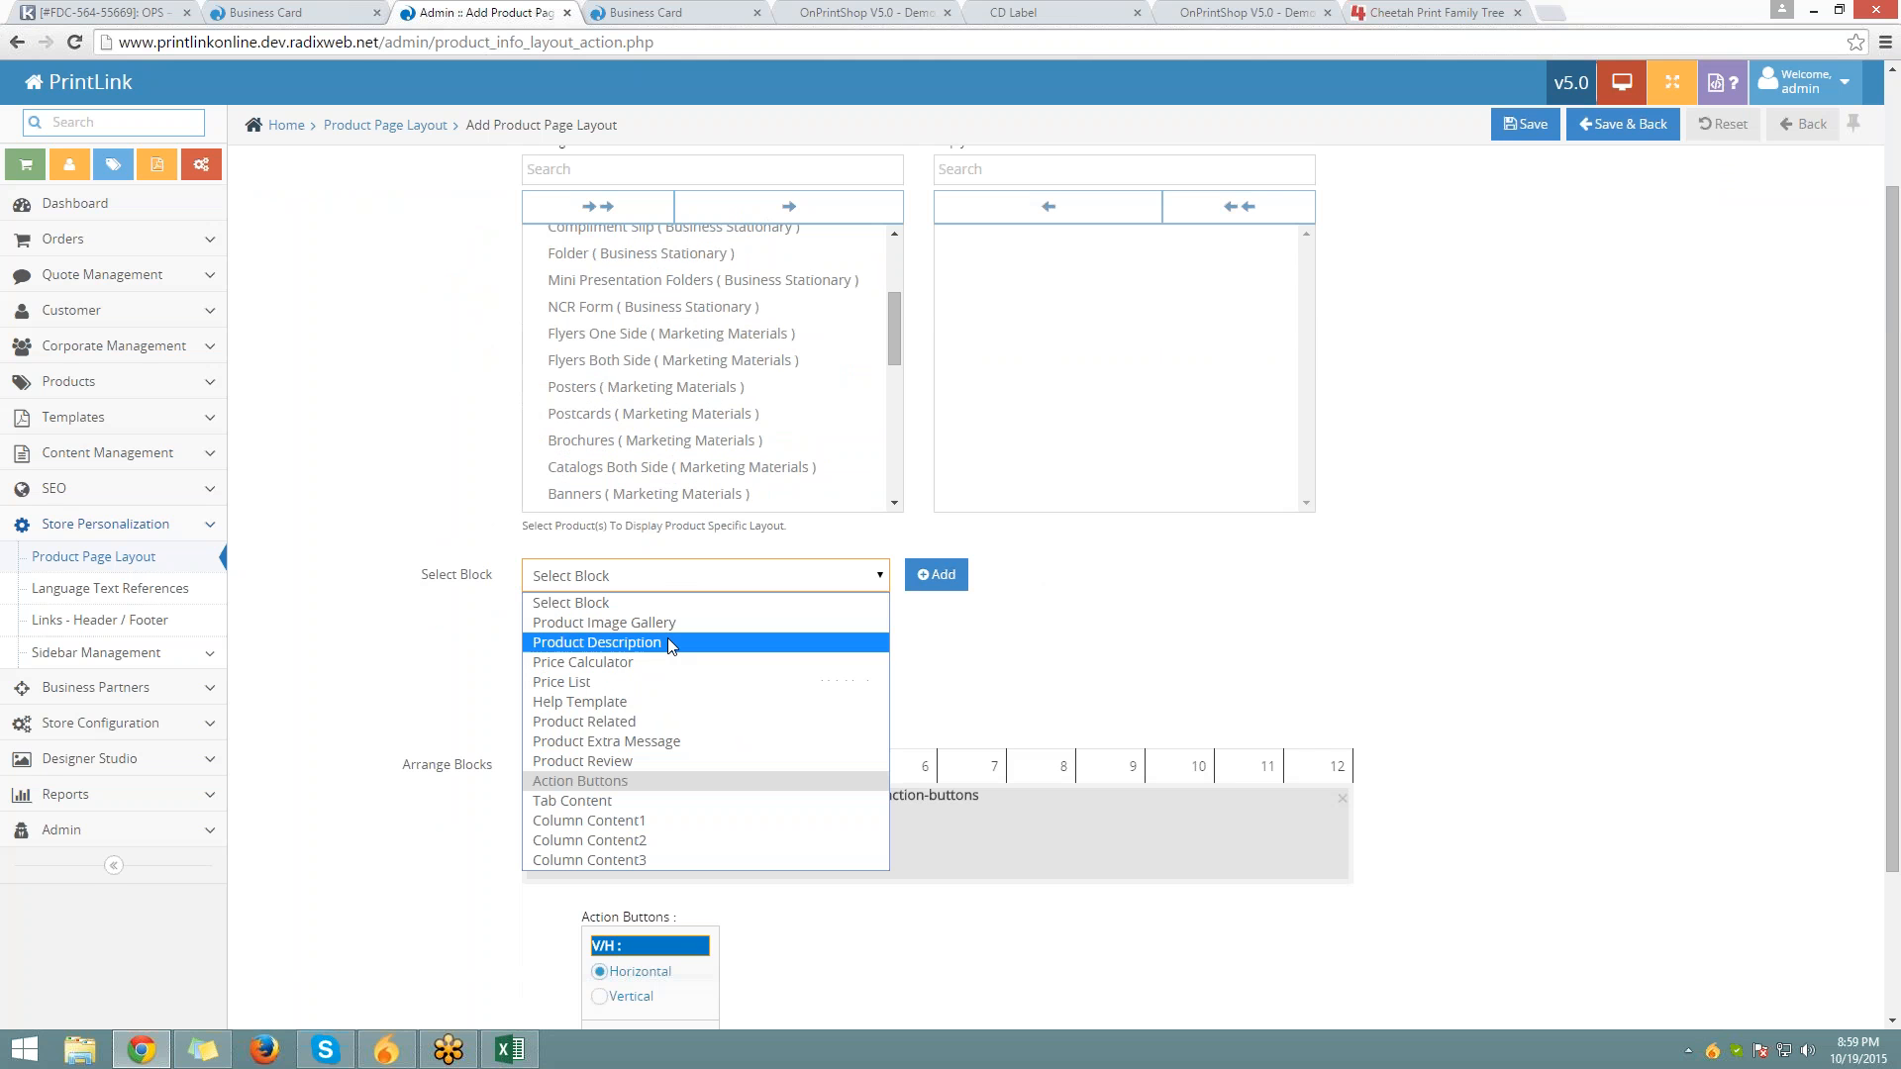
{"action": "left_click", "coordinate": [667, 661]}
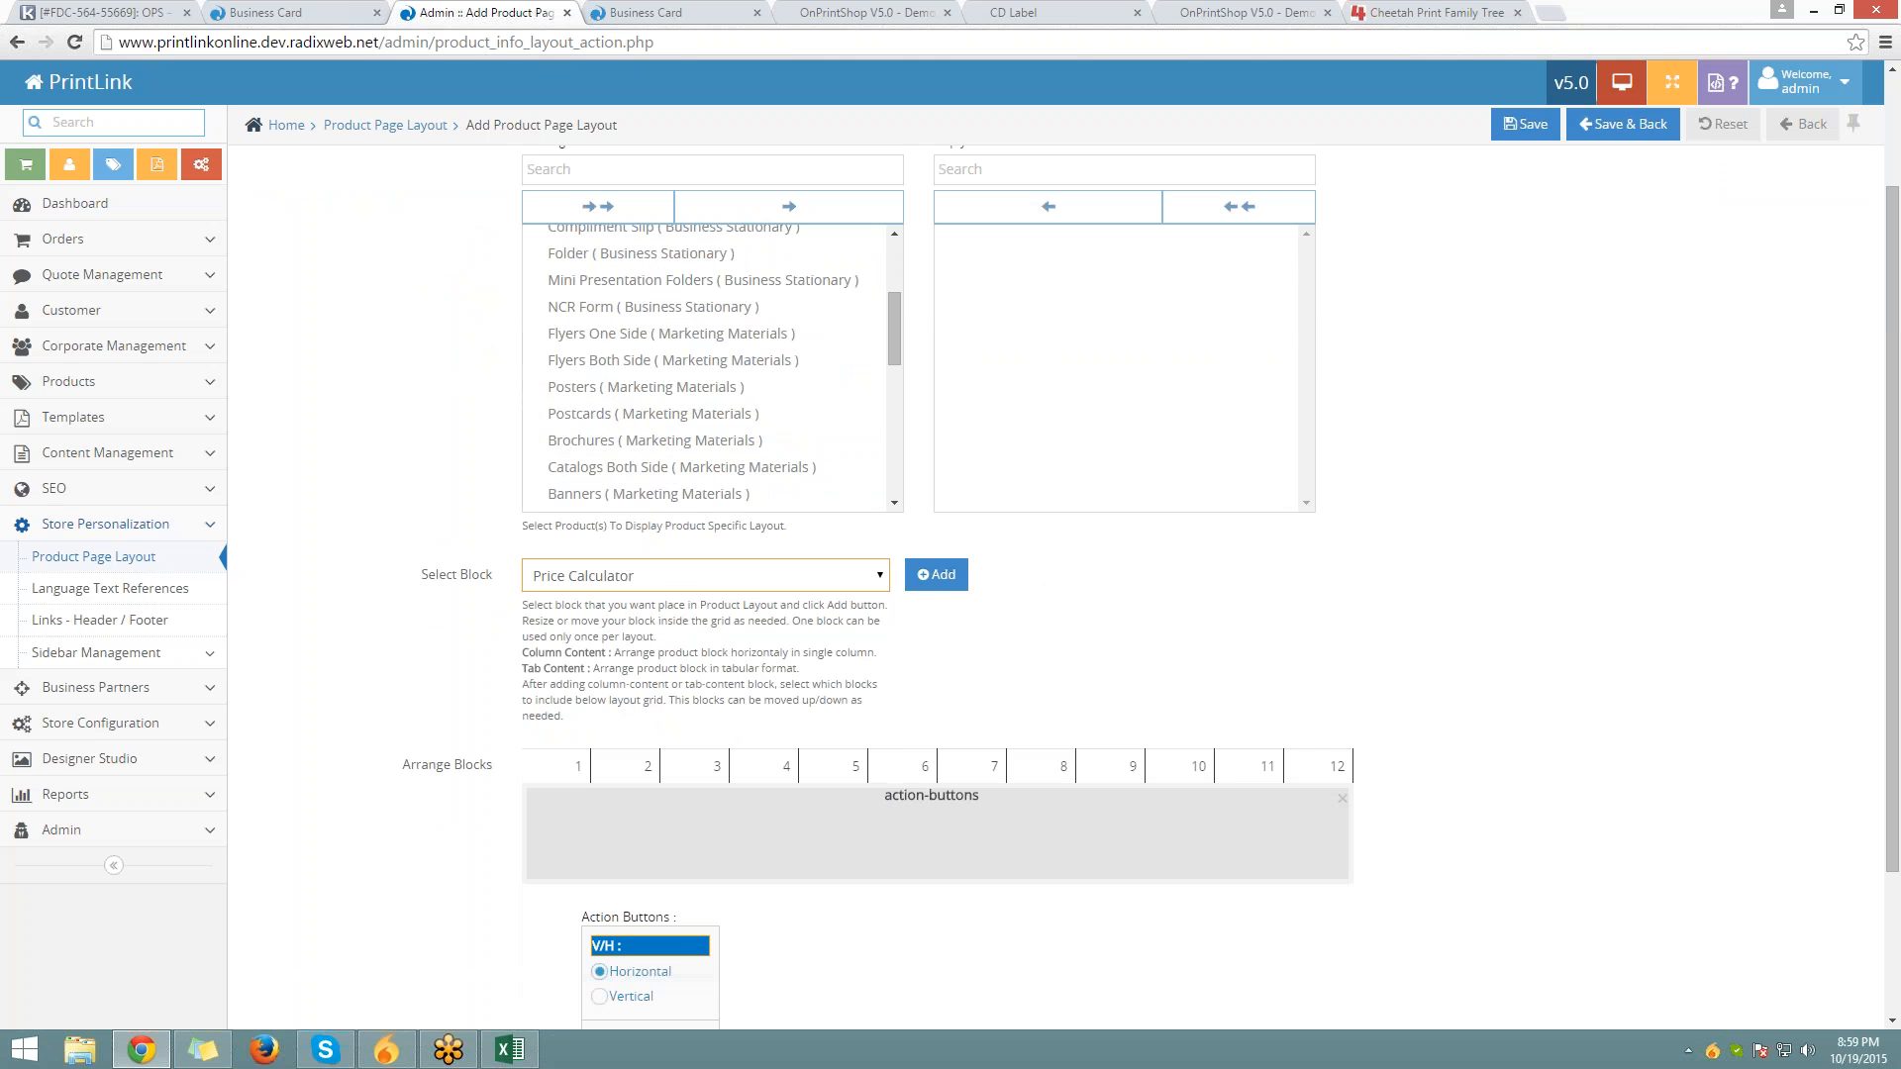
{"action": "left_click", "coordinate": [935, 575]}
{"action": "left_click", "coordinate": [935, 574]}
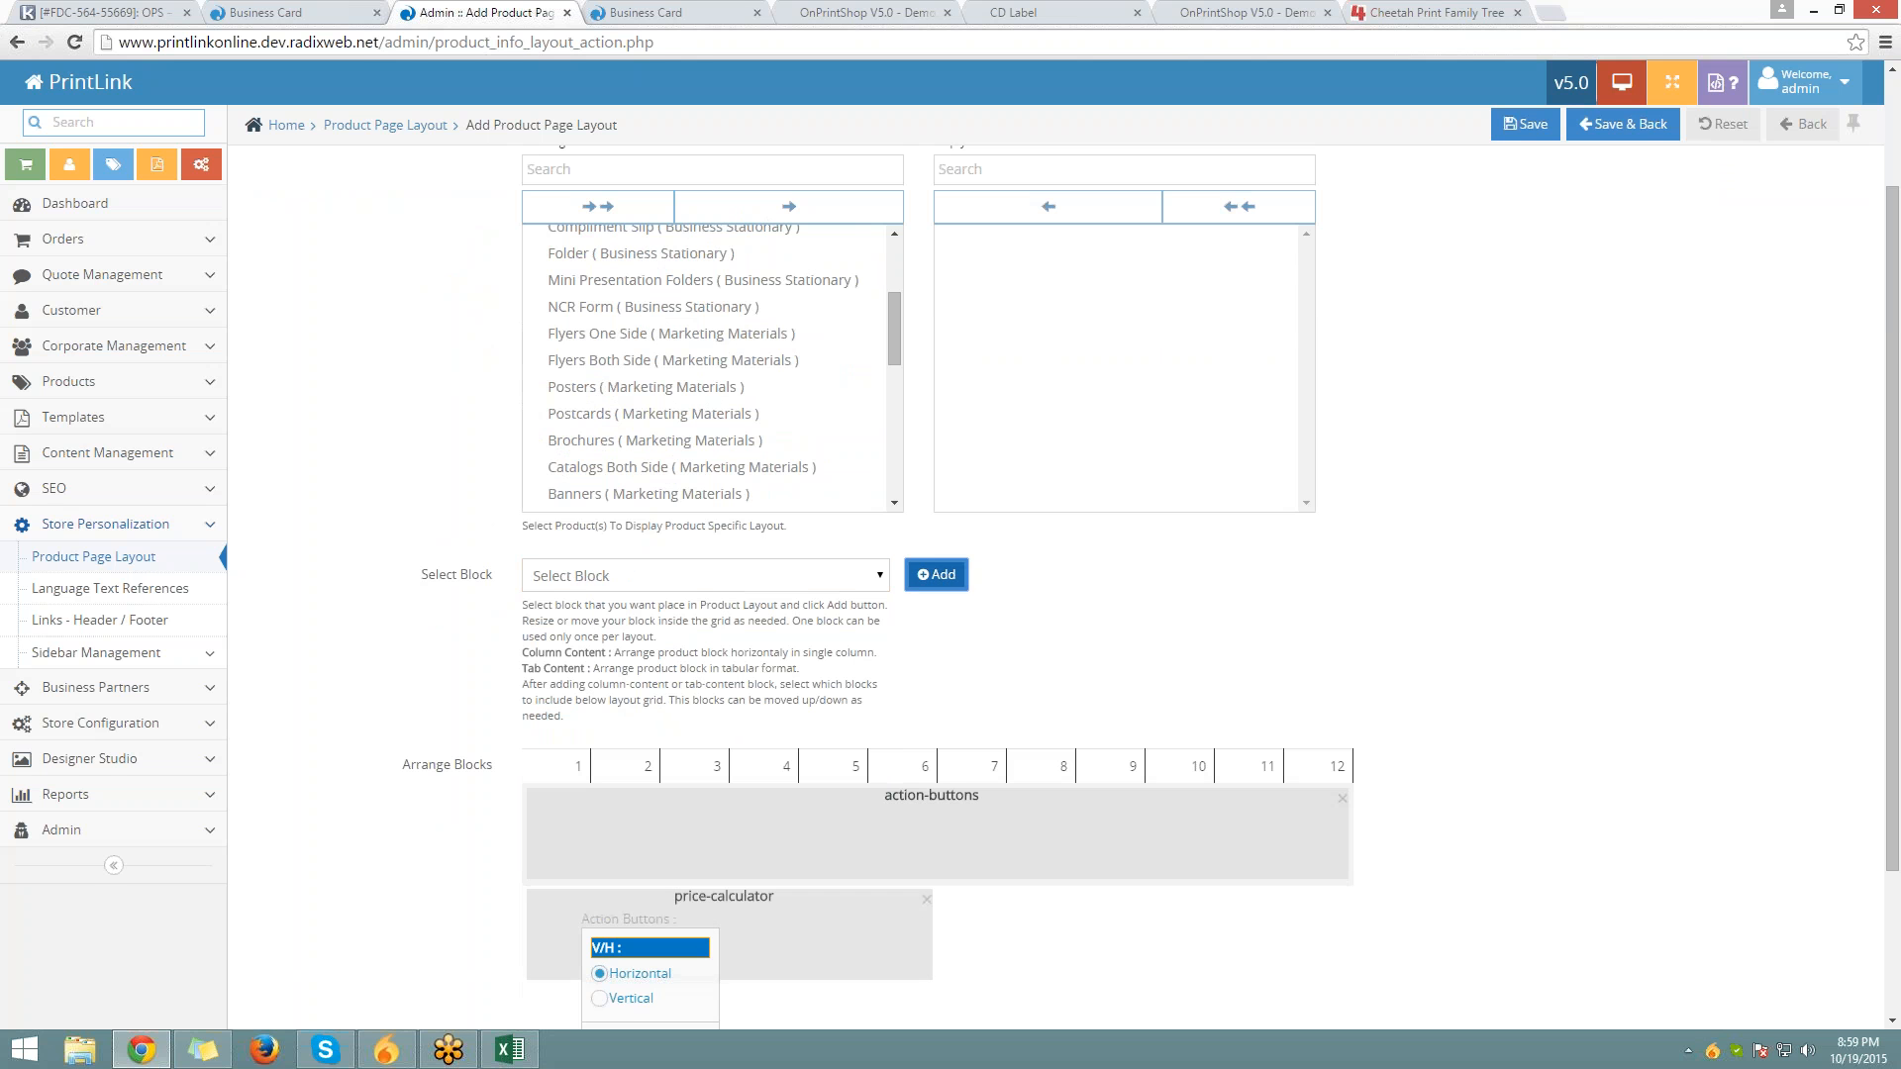
{"action": "scroll", "coordinate": [935, 594], "scroll_direction": "down", "scroll_amount": 3}
{"action": "scroll", "coordinate": [935, 594], "scroll_direction": "up", "scroll_amount": 1}
Add a Tab Content block containing Product Image Gallery and Product Description
{"action": "left_click", "coordinate": [622, 386]}
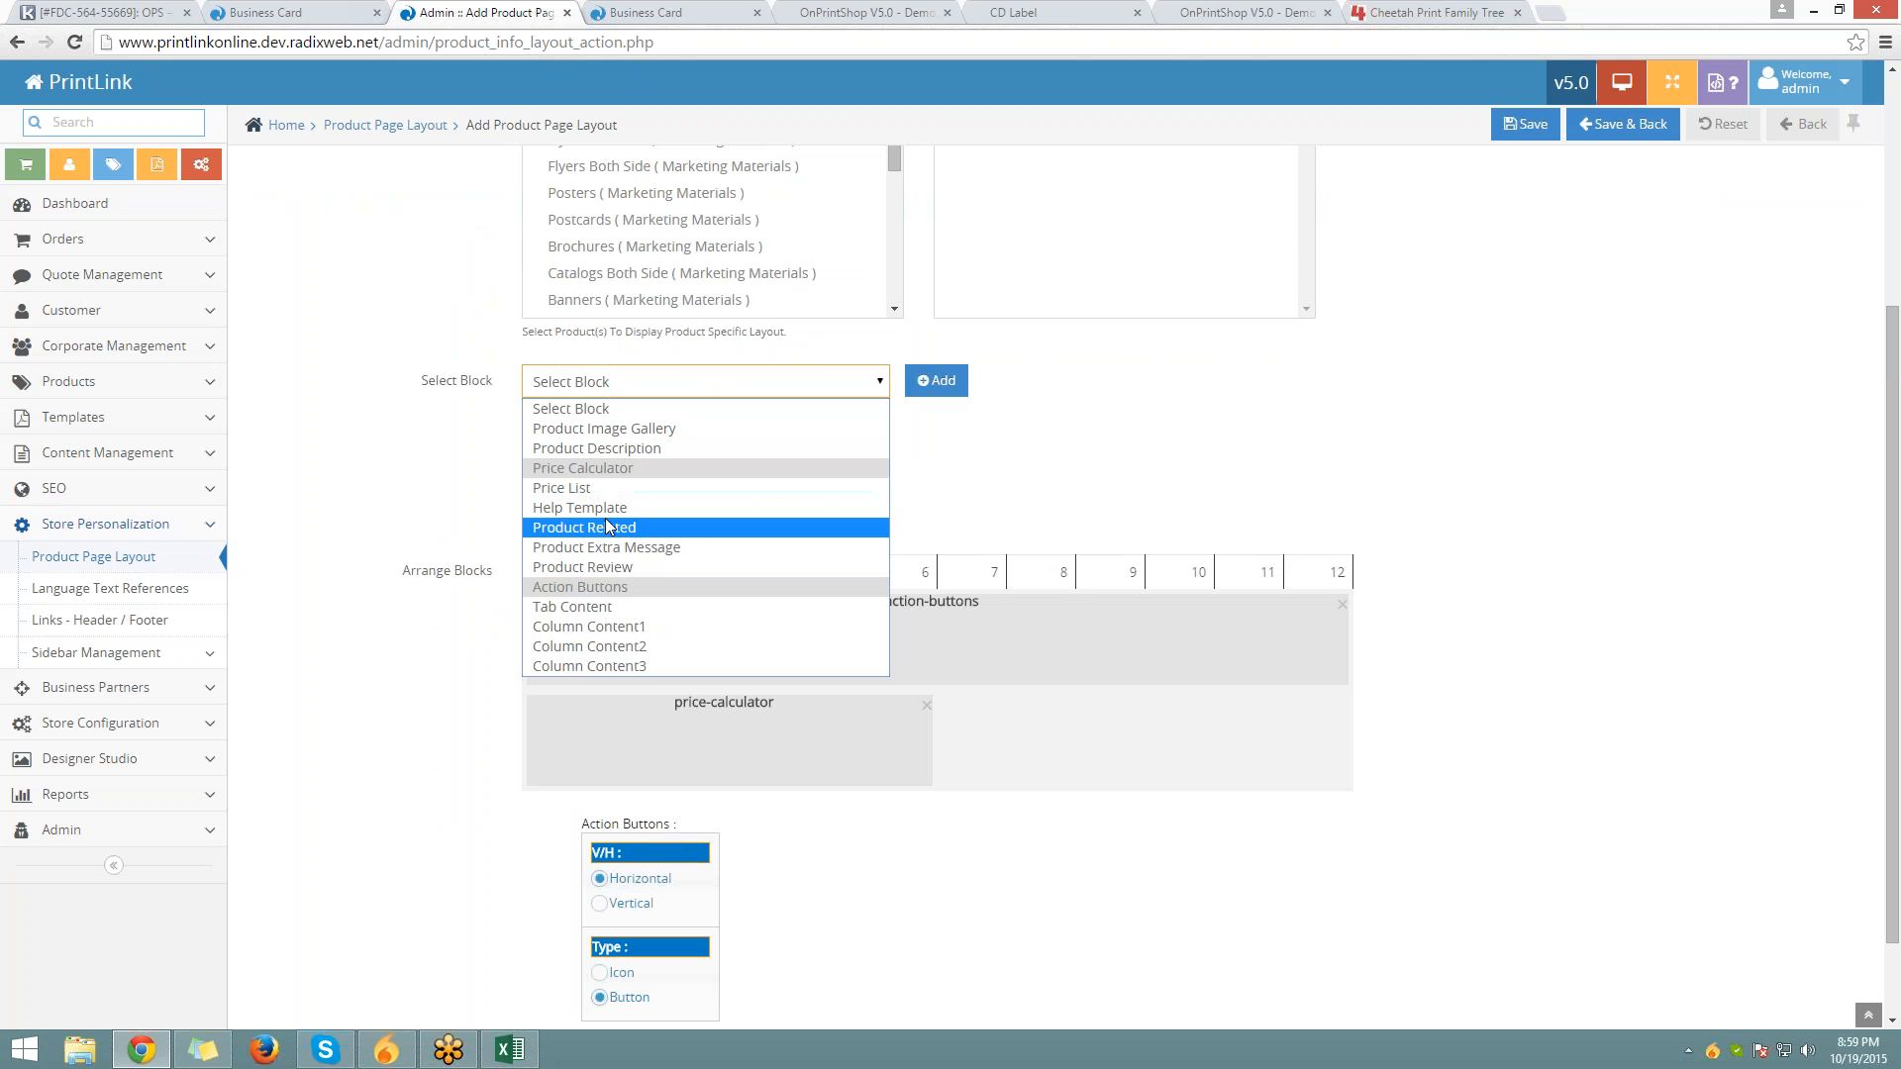
{"action": "left_click", "coordinate": [618, 607]}
{"action": "scroll", "coordinate": [617, 607], "scroll_direction": "down", "scroll_amount": 1}
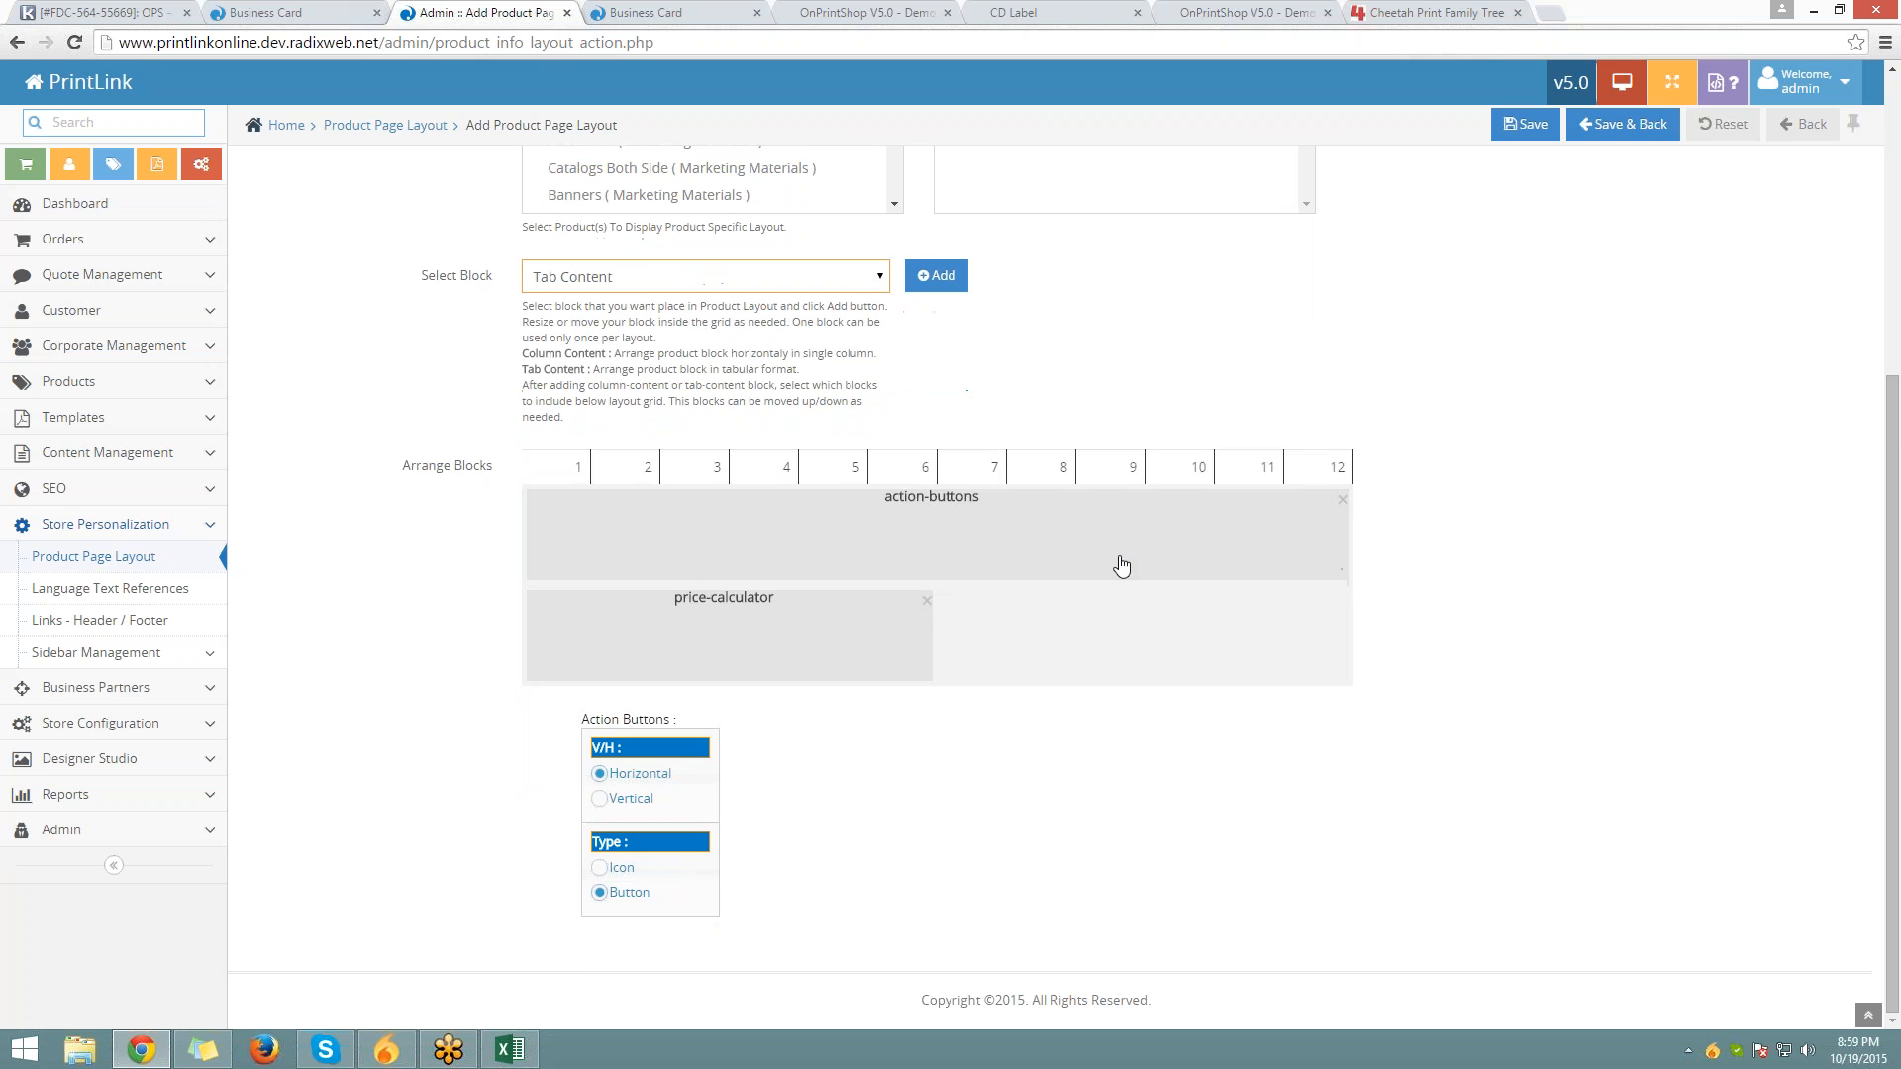
{"action": "left_click", "coordinate": [936, 276]}
{"action": "scroll", "coordinate": [753, 446], "scroll_direction": "down", "scroll_amount": 2}
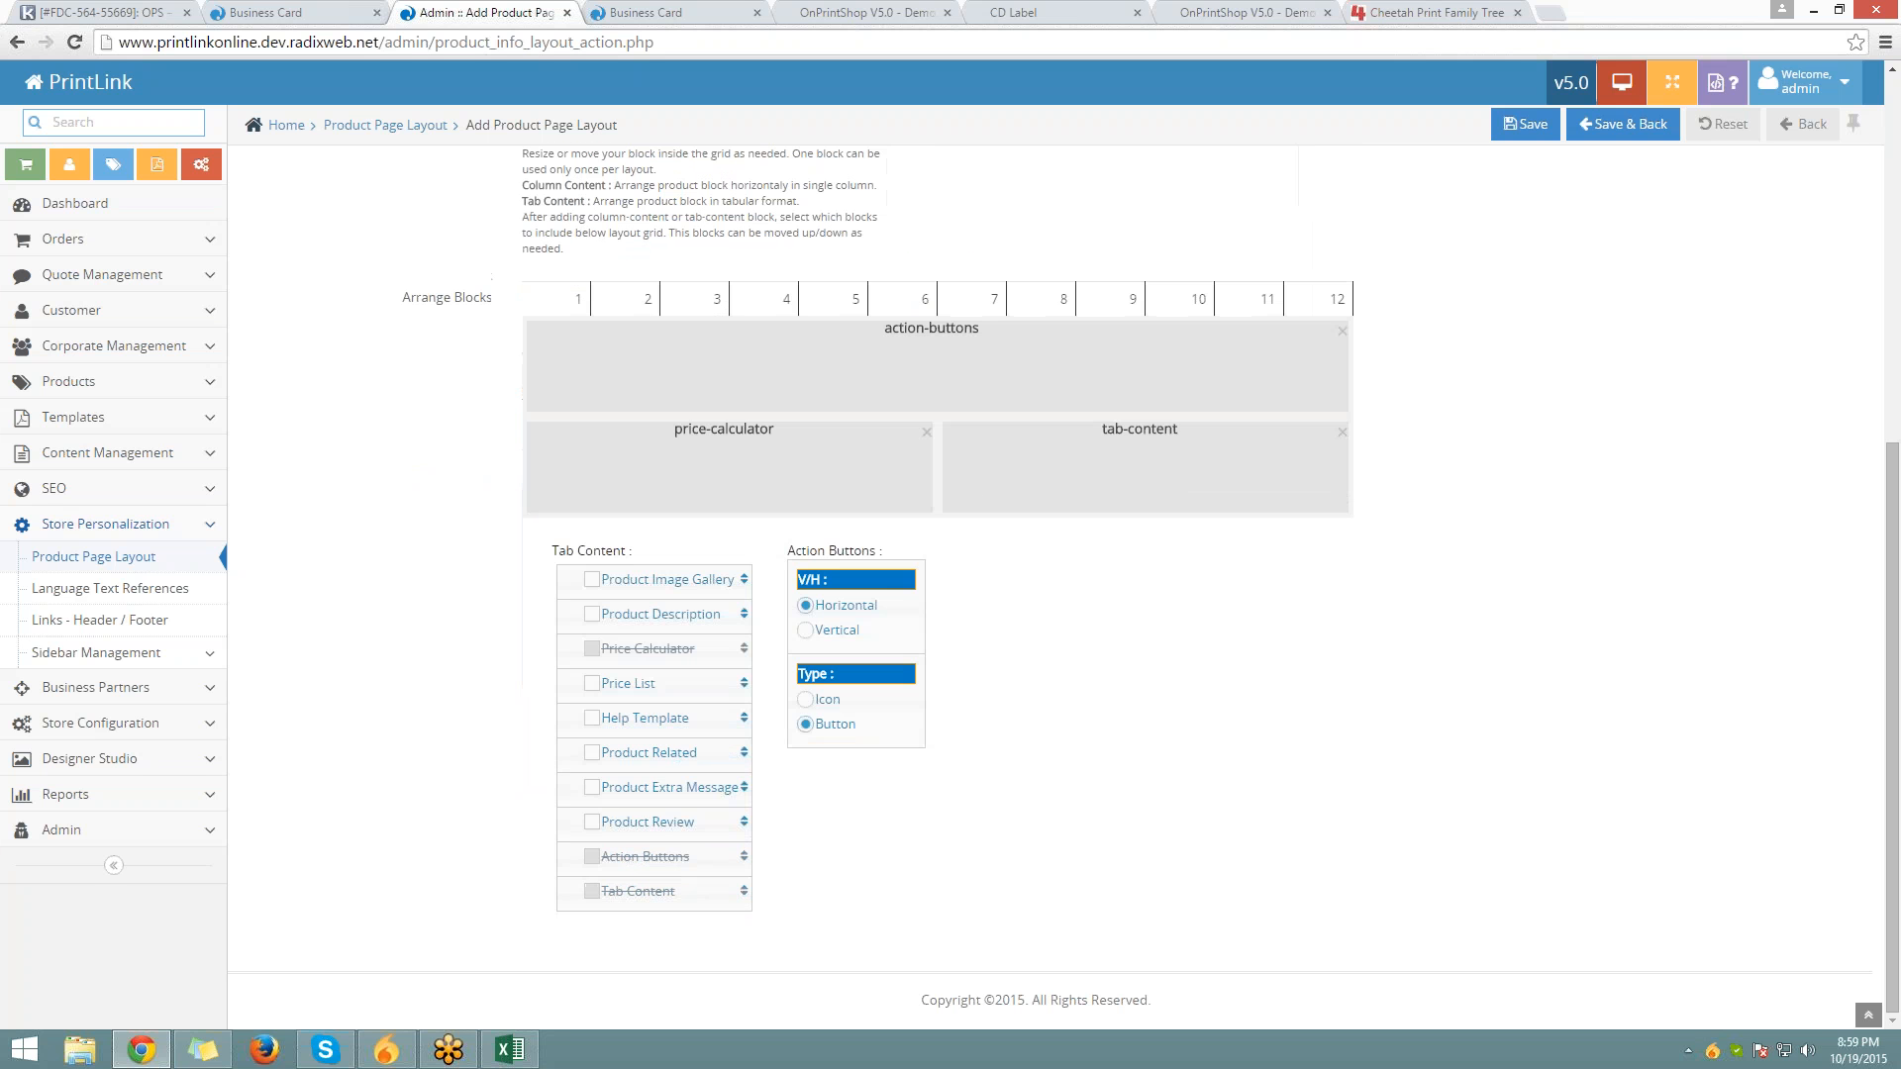
{"action": "left_click", "coordinate": [592, 581]}
{"action": "left_click", "coordinate": [592, 615]}
Save layout 123 and return to the layout list
{"action": "scroll", "coordinate": [937, 584], "scroll_direction": "up", "scroll_amount": 4}
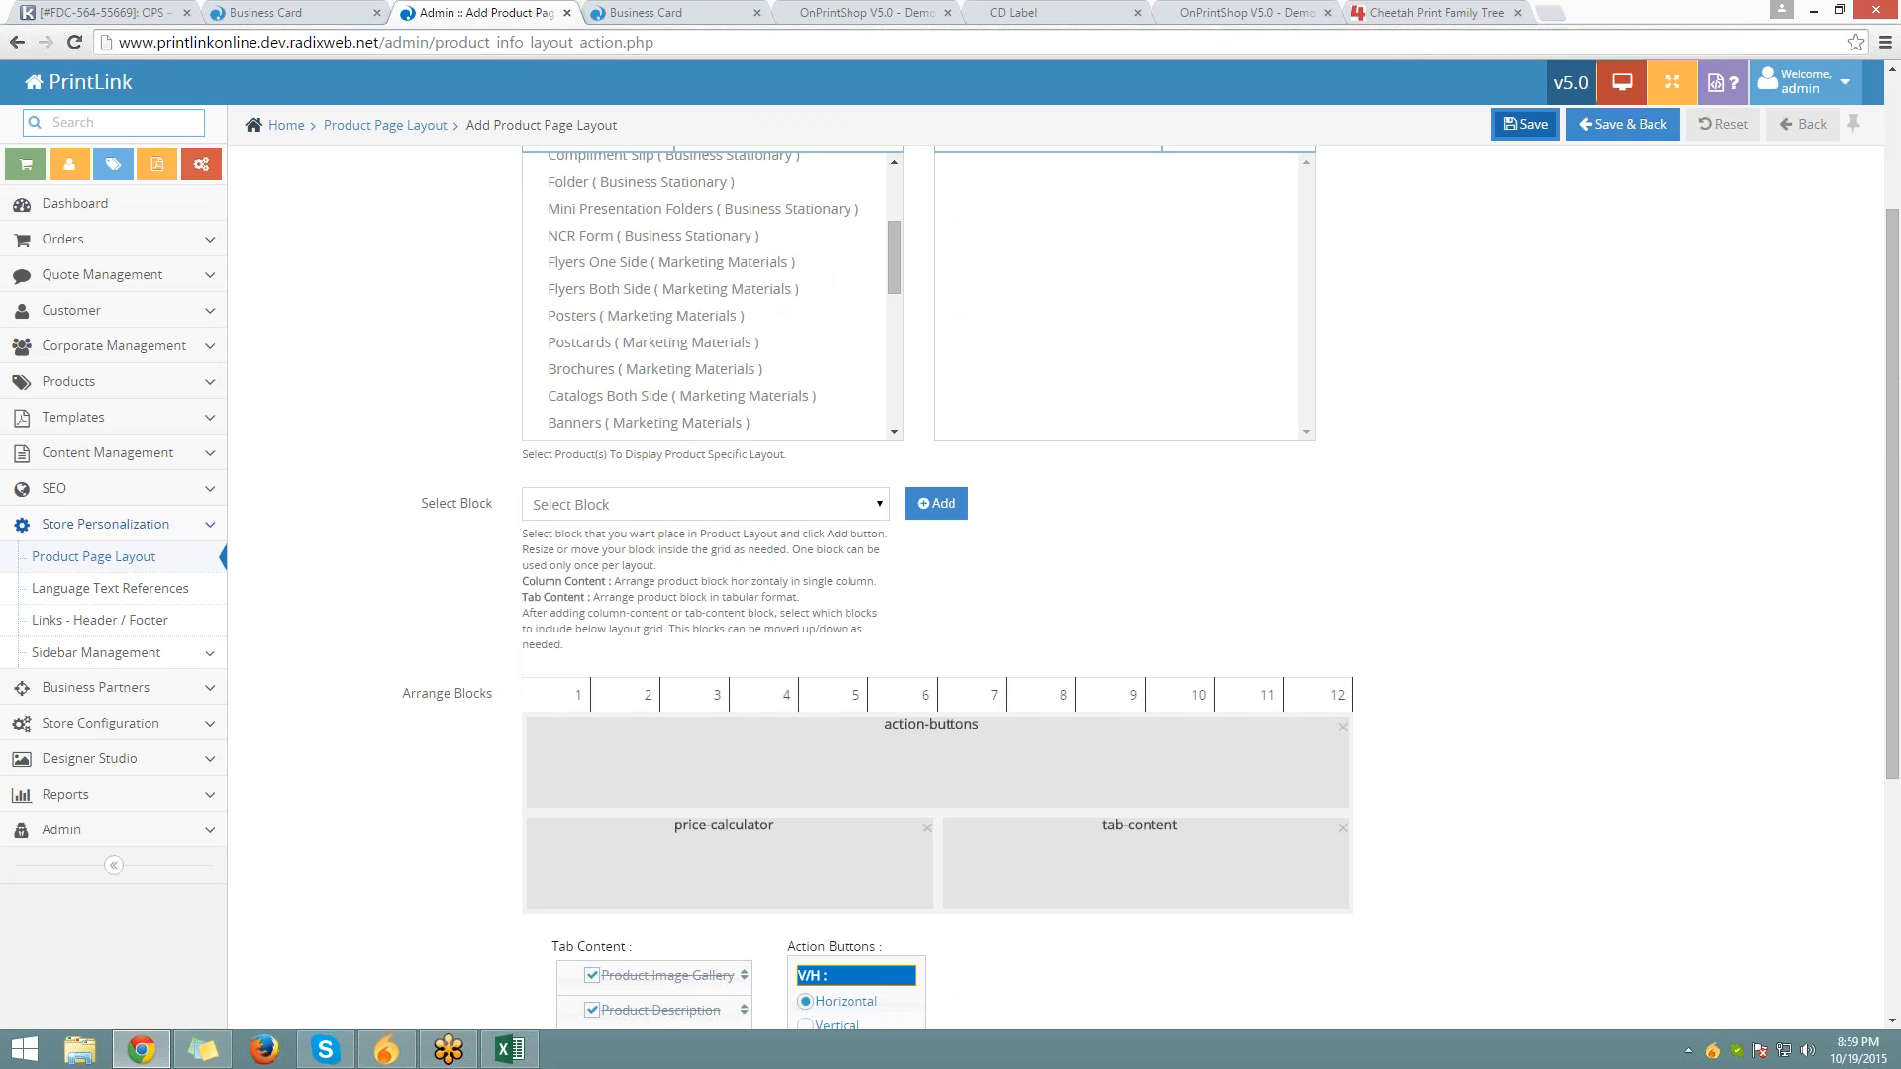
{"action": "left_click", "coordinate": [1525, 123]}
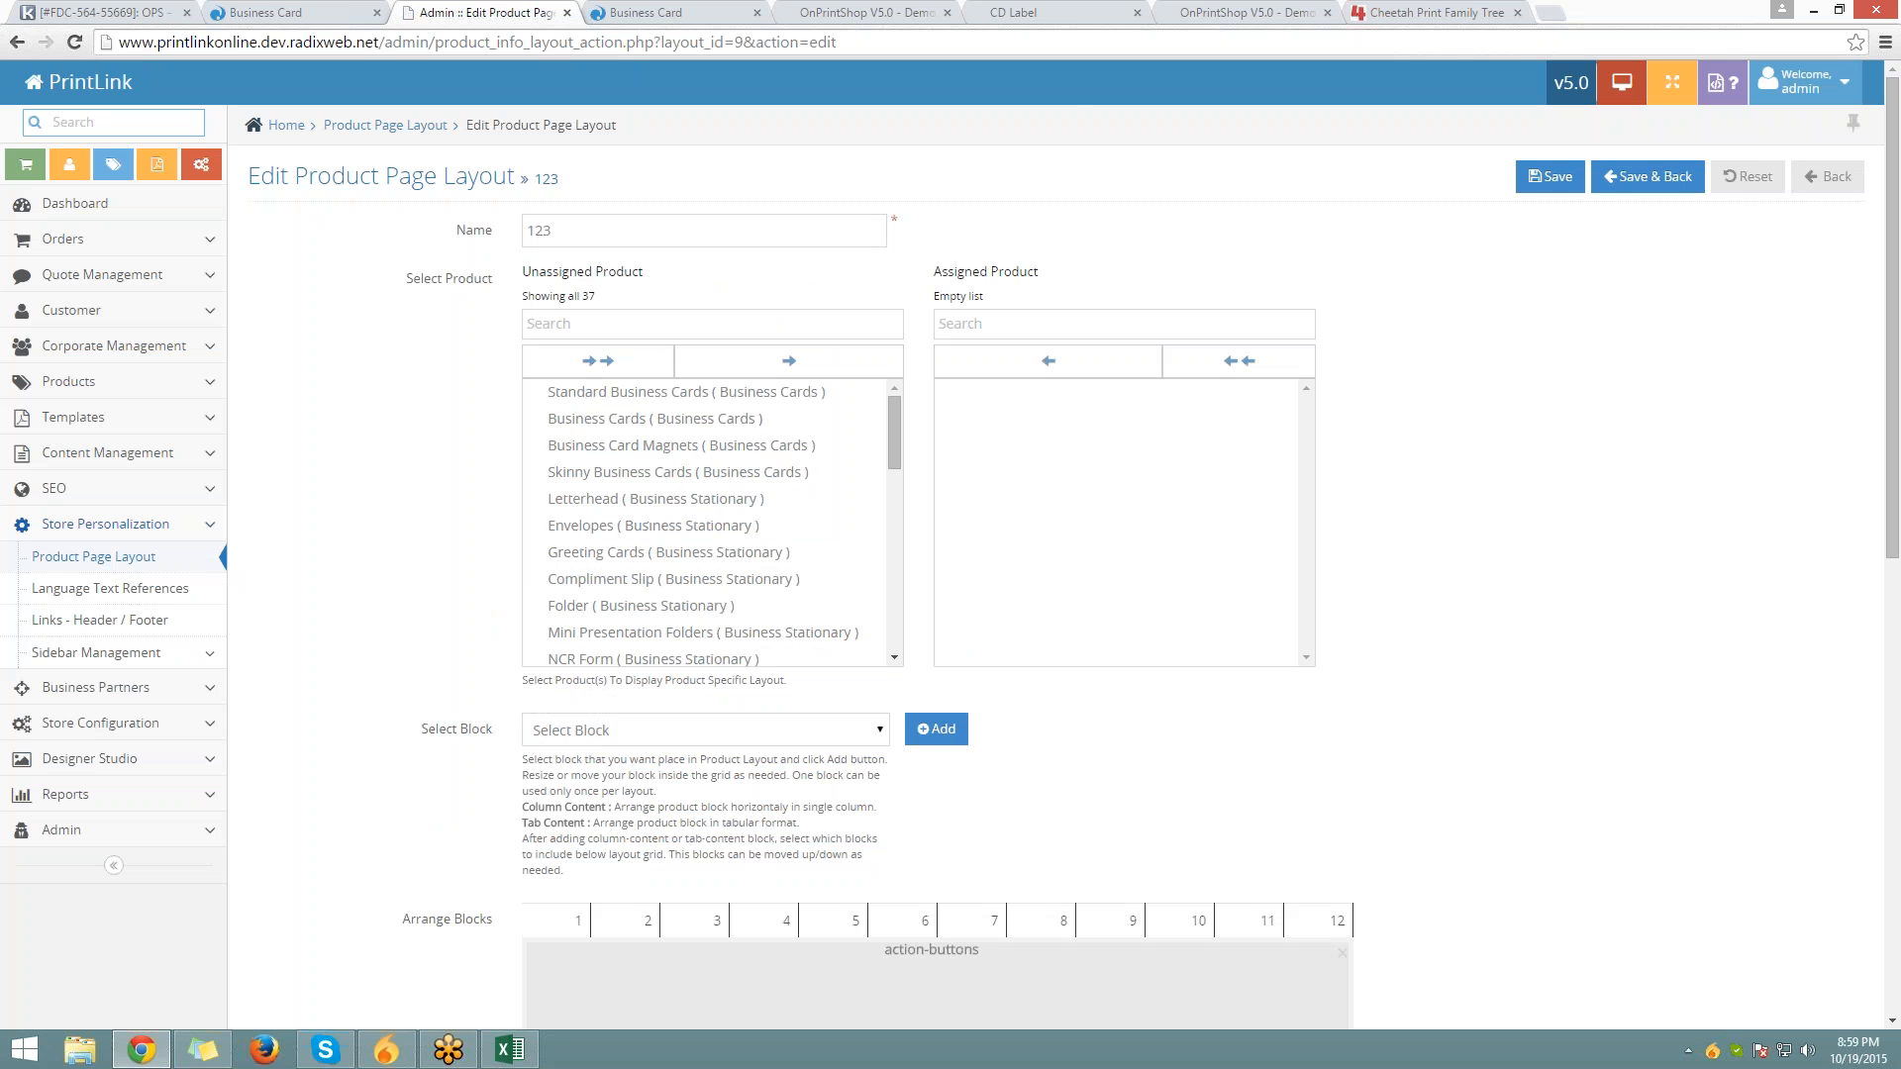
{"action": "left_click", "coordinate": [1647, 176]}
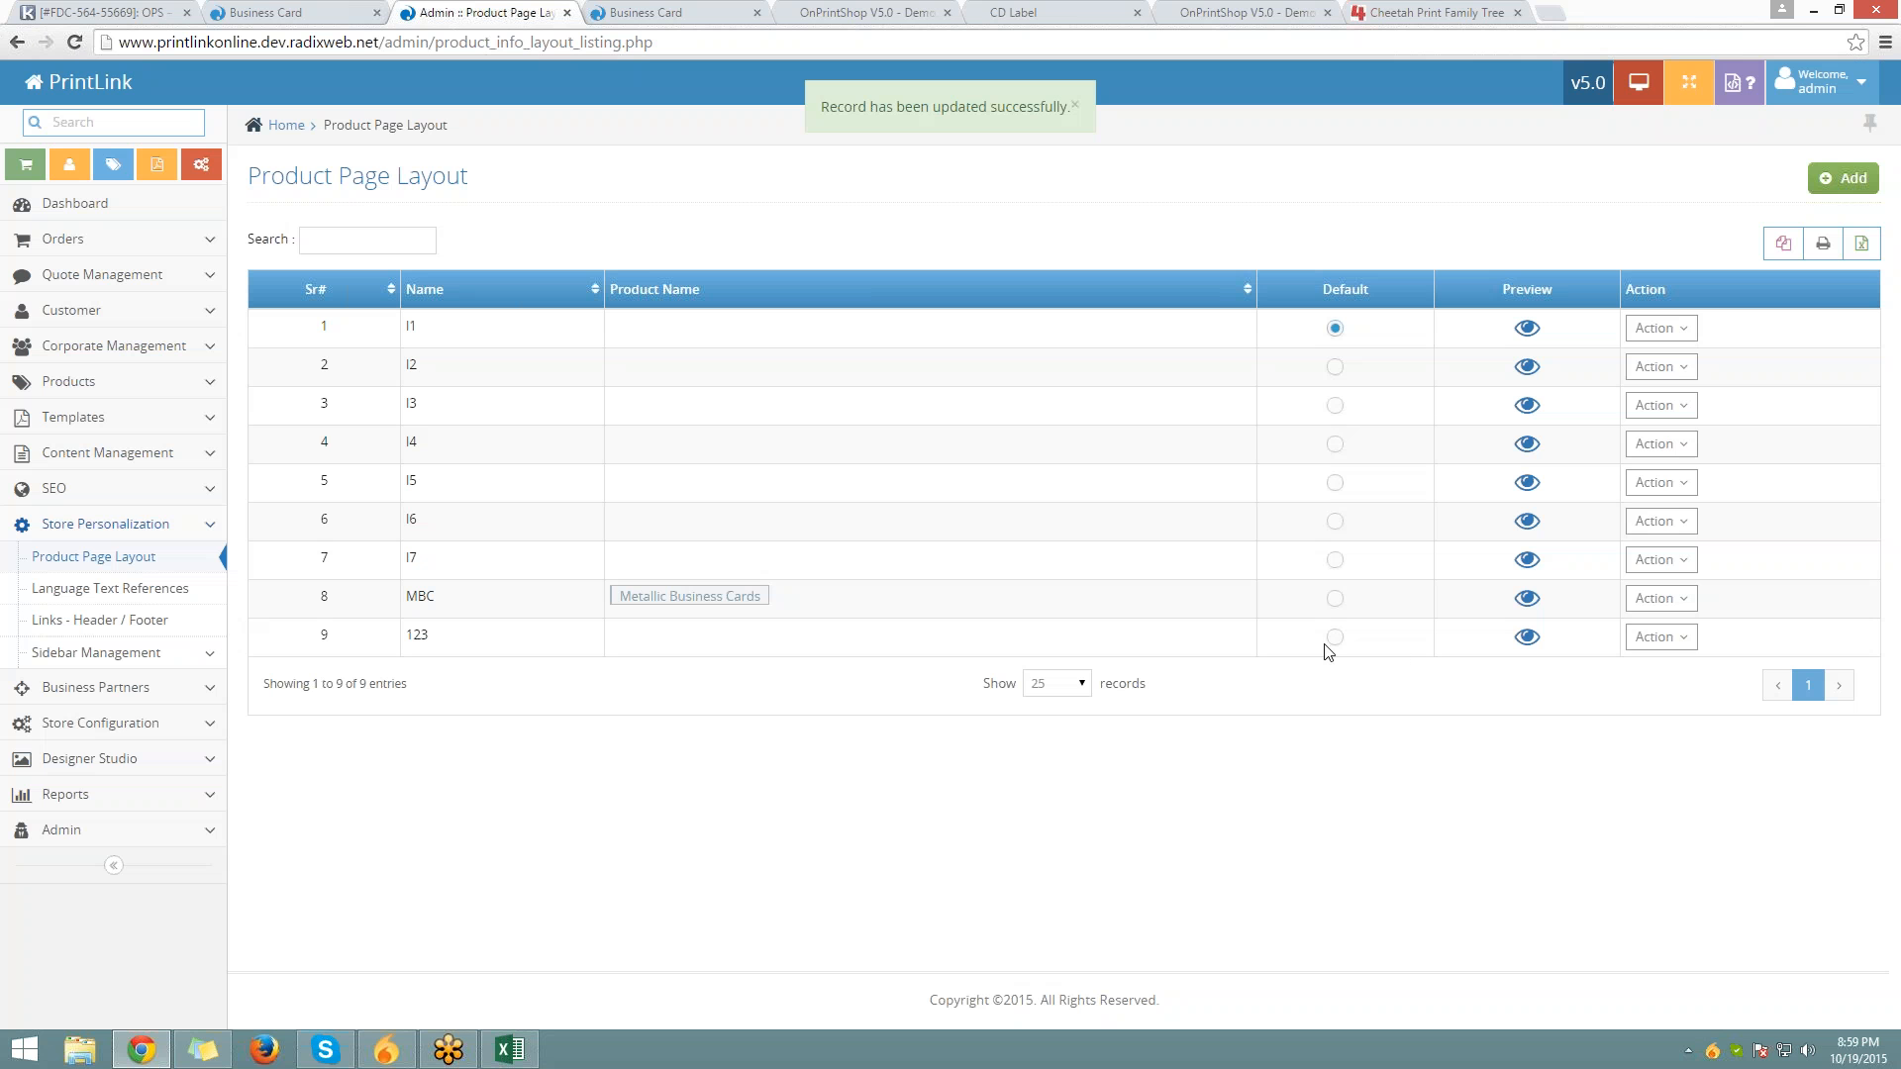
Make layout 123 the default and reload the storefront Business Card page
{"action": "left_click", "coordinate": [1334, 636]}
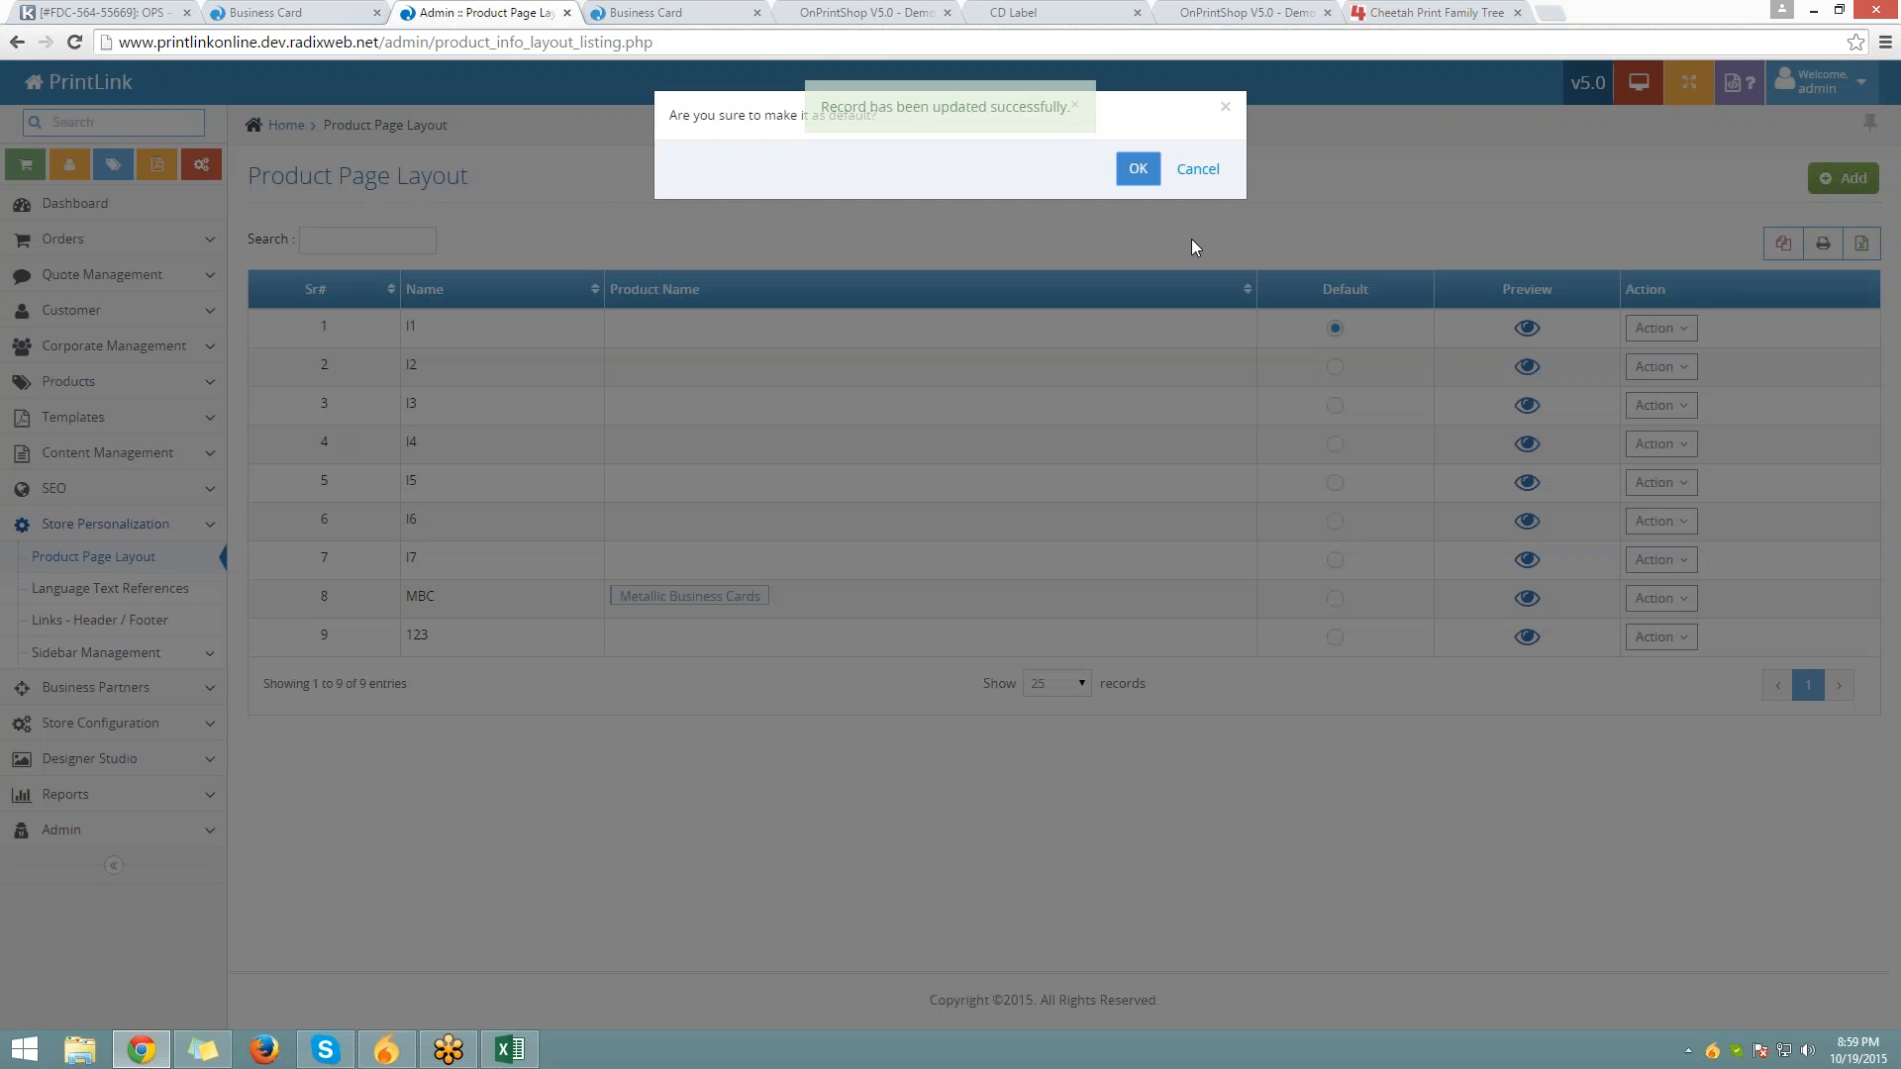
{"action": "left_click", "coordinate": [1138, 171]}
{"action": "left_click", "coordinate": [287, 7]}
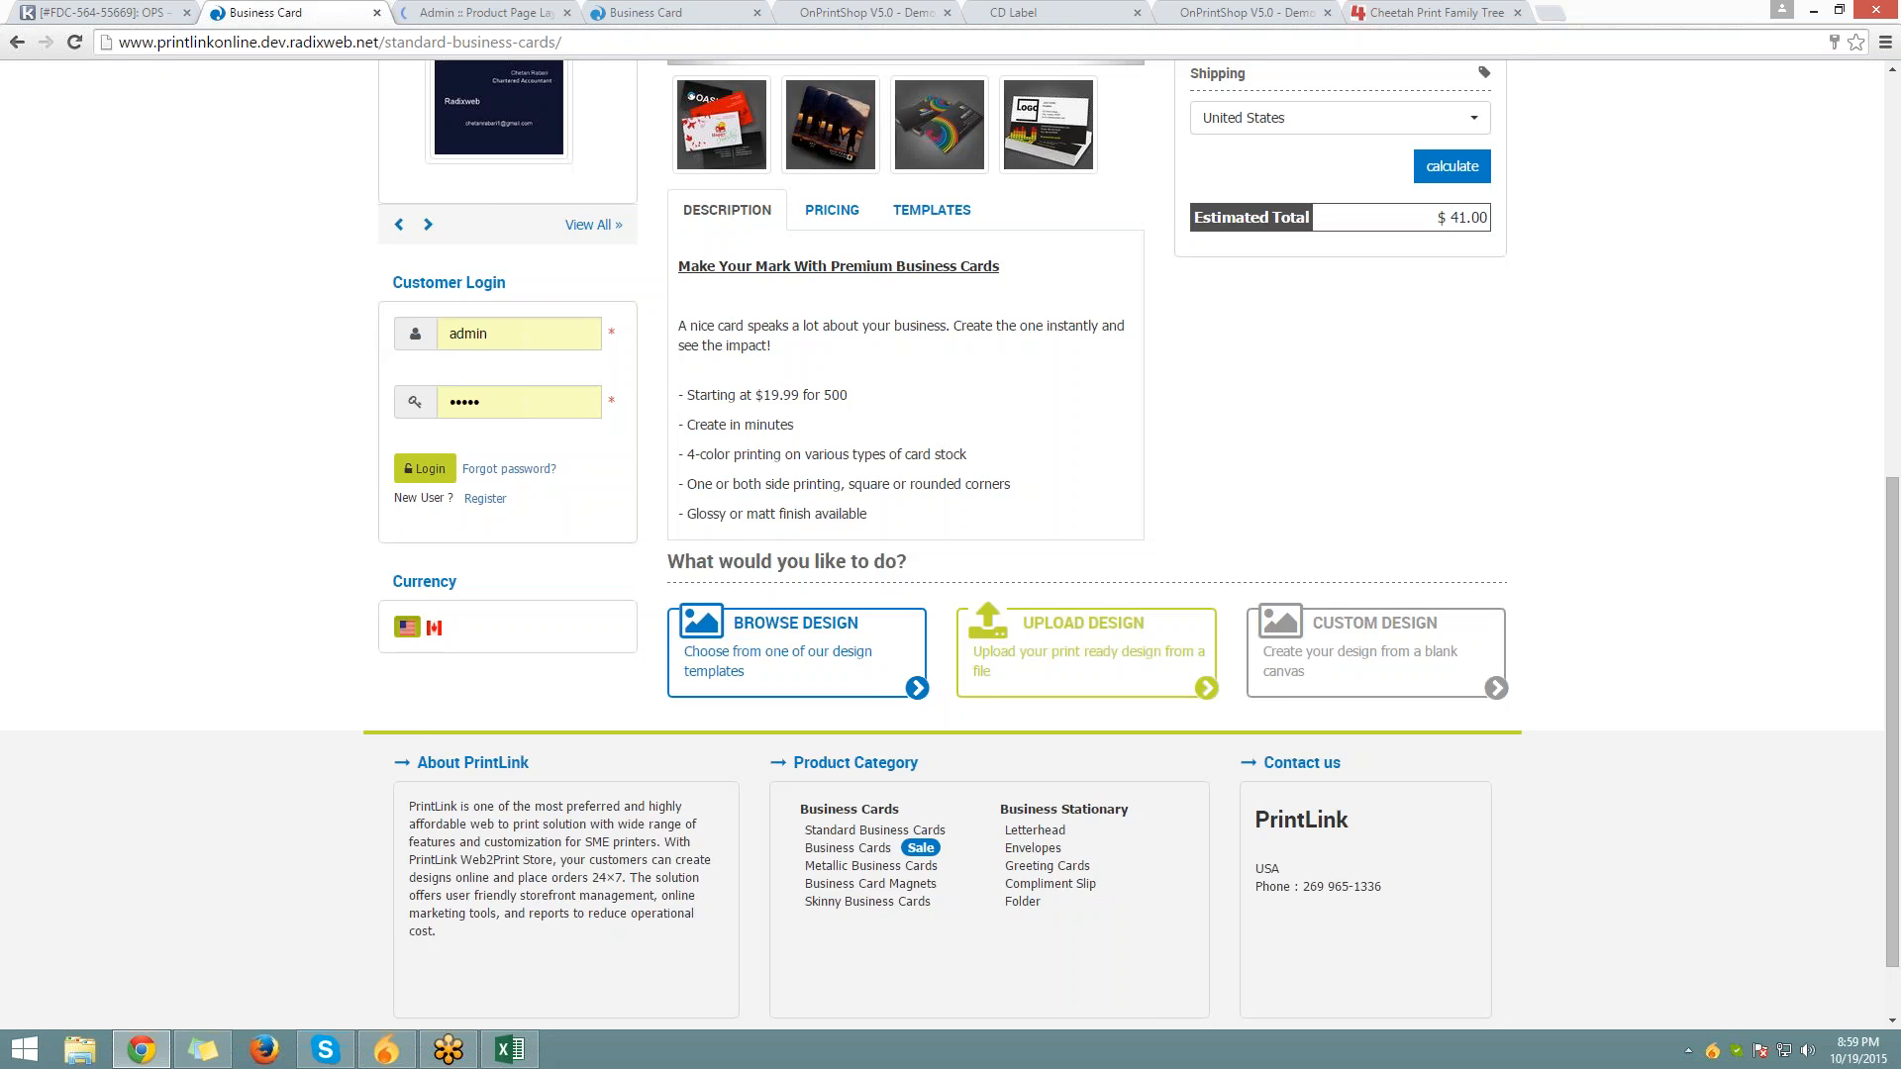
{"action": "scroll", "coordinate": [874, 418], "scroll_direction": "up", "scroll_amount": 6}
{"action": "left_click", "coordinate": [1360, 194]}
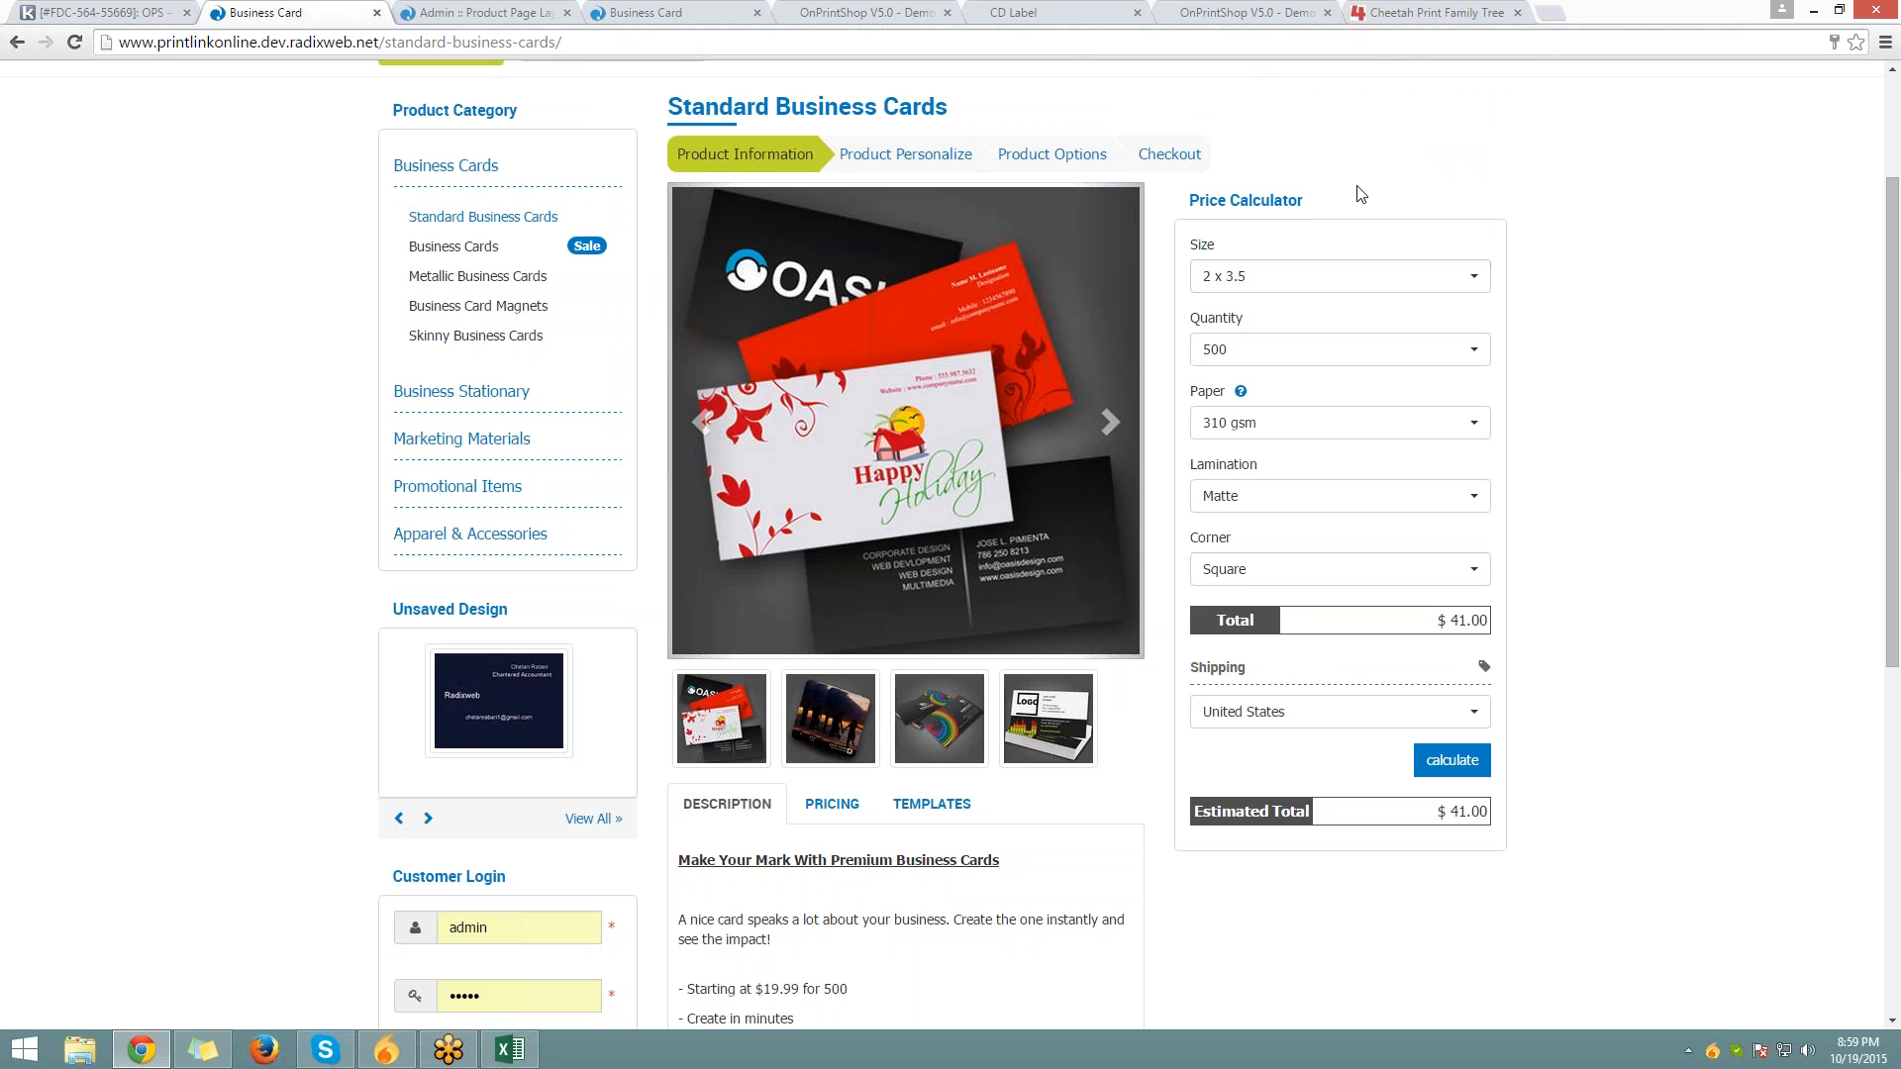
{"action": "key", "text": "F5"}
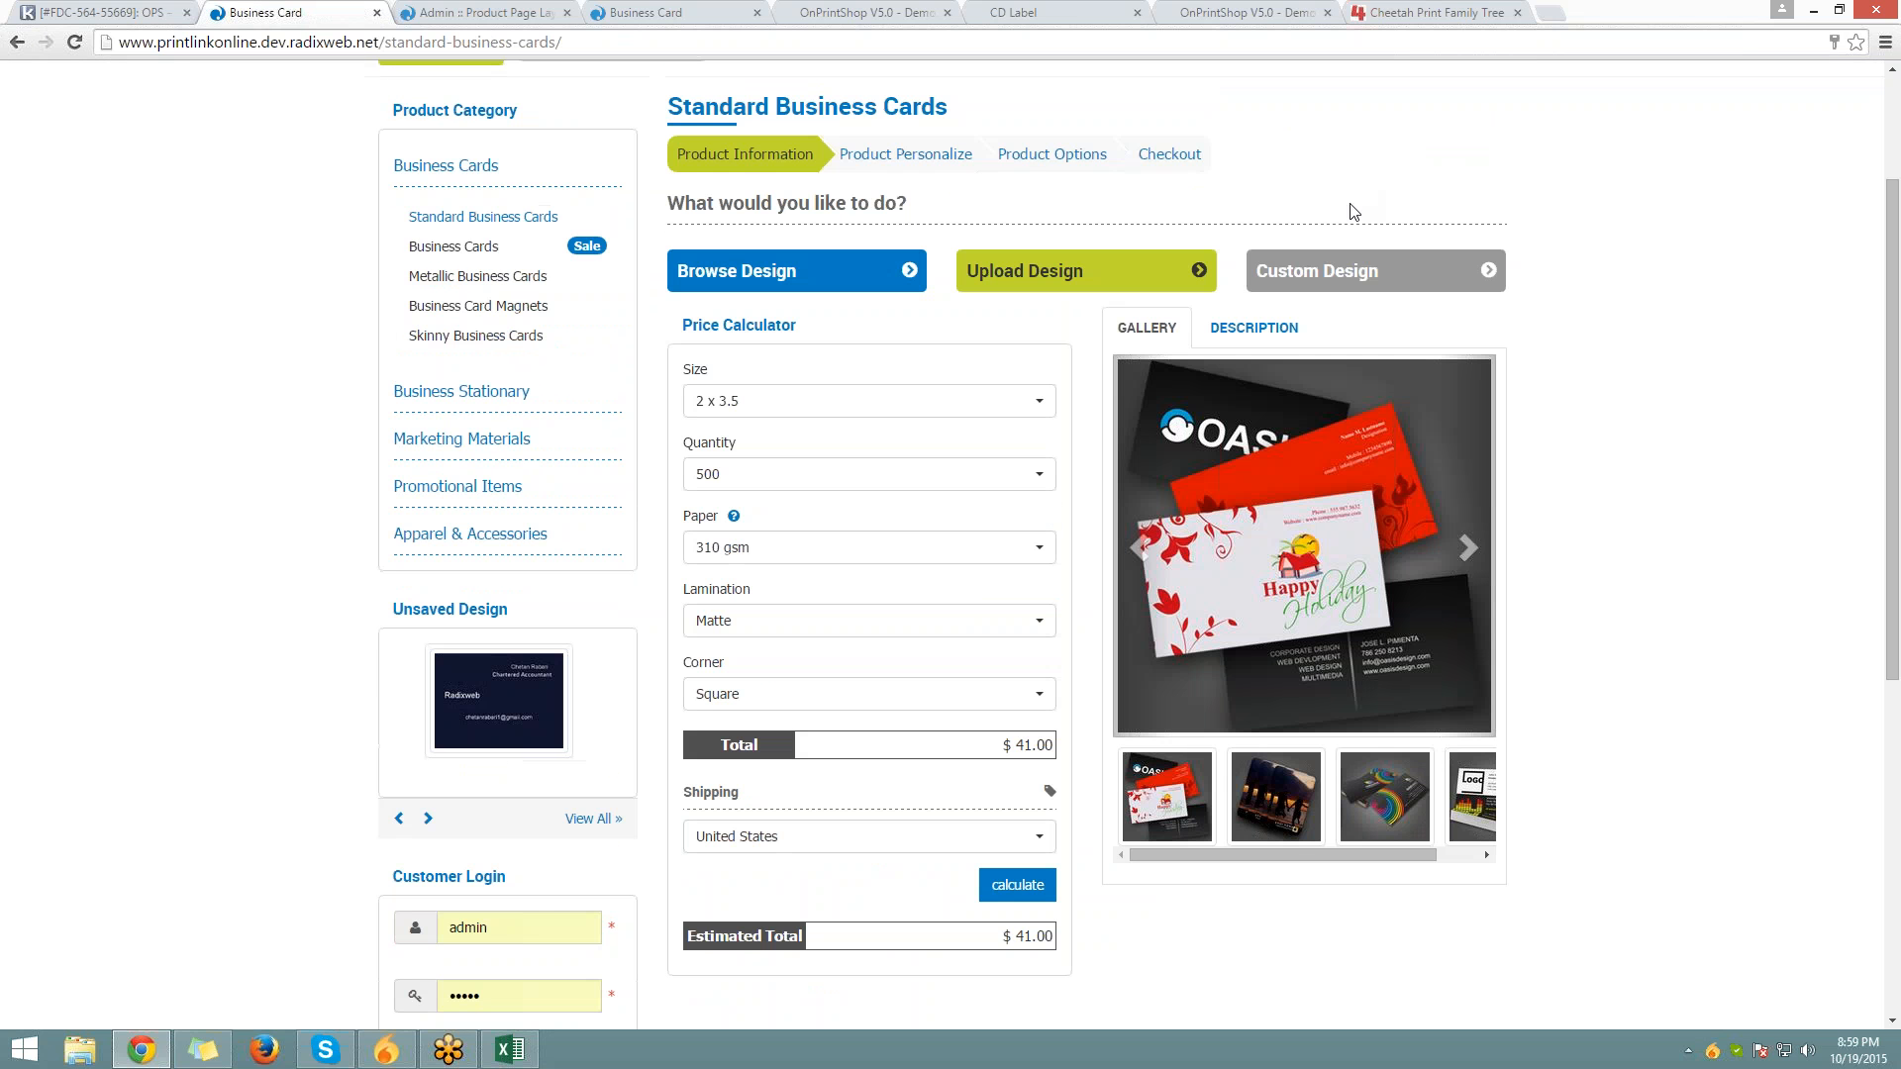
Check the new layout's price calculator, gallery images and description tab, then return to admin
{"action": "scroll", "coordinate": [1349, 214], "scroll_direction": "down", "scroll_amount": 5}
{"action": "scroll", "coordinate": [1349, 213], "scroll_direction": "up", "scroll_amount": 5}
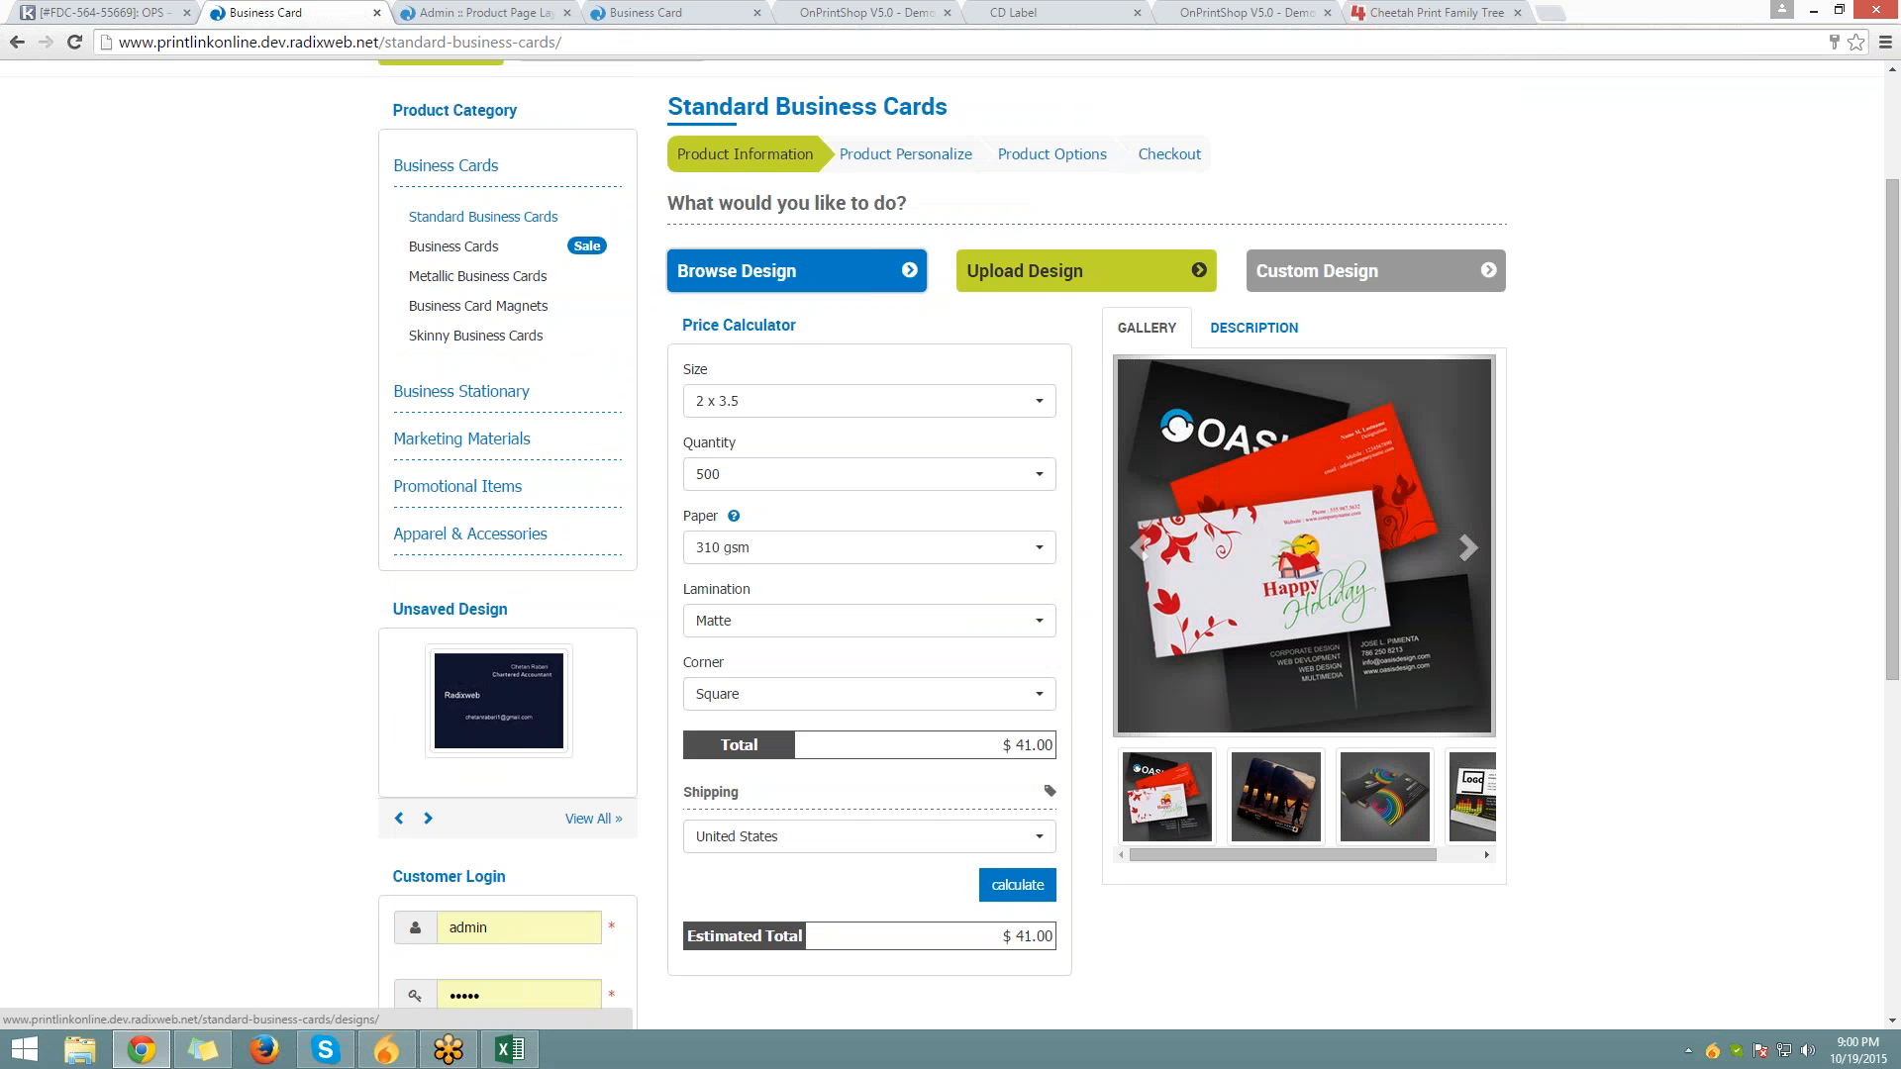
{"action": "left_click_drag", "start_coordinate": [681, 327], "coordinate": [796, 327]}
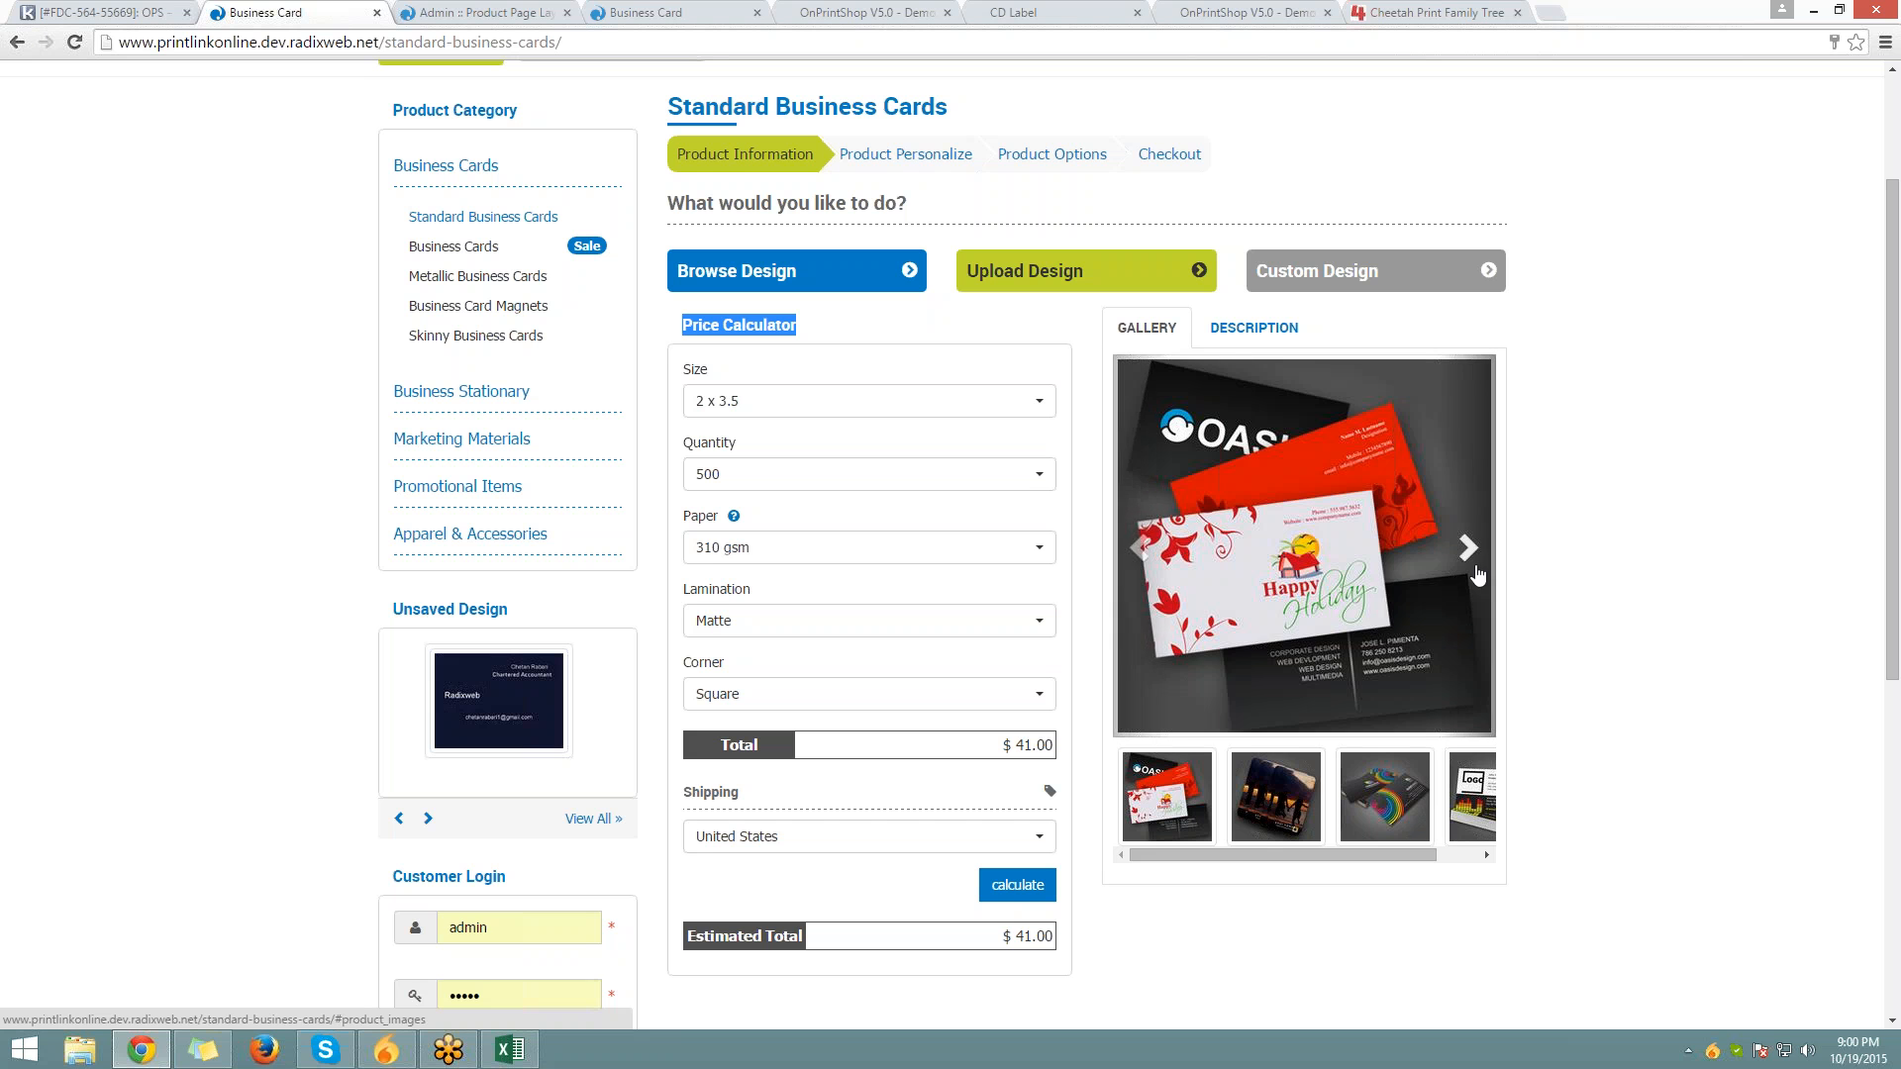
{"action": "left_click", "coordinate": [1475, 568]}
{"action": "left_click", "coordinate": [1475, 569]}
{"action": "left_click", "coordinate": [1253, 327]}
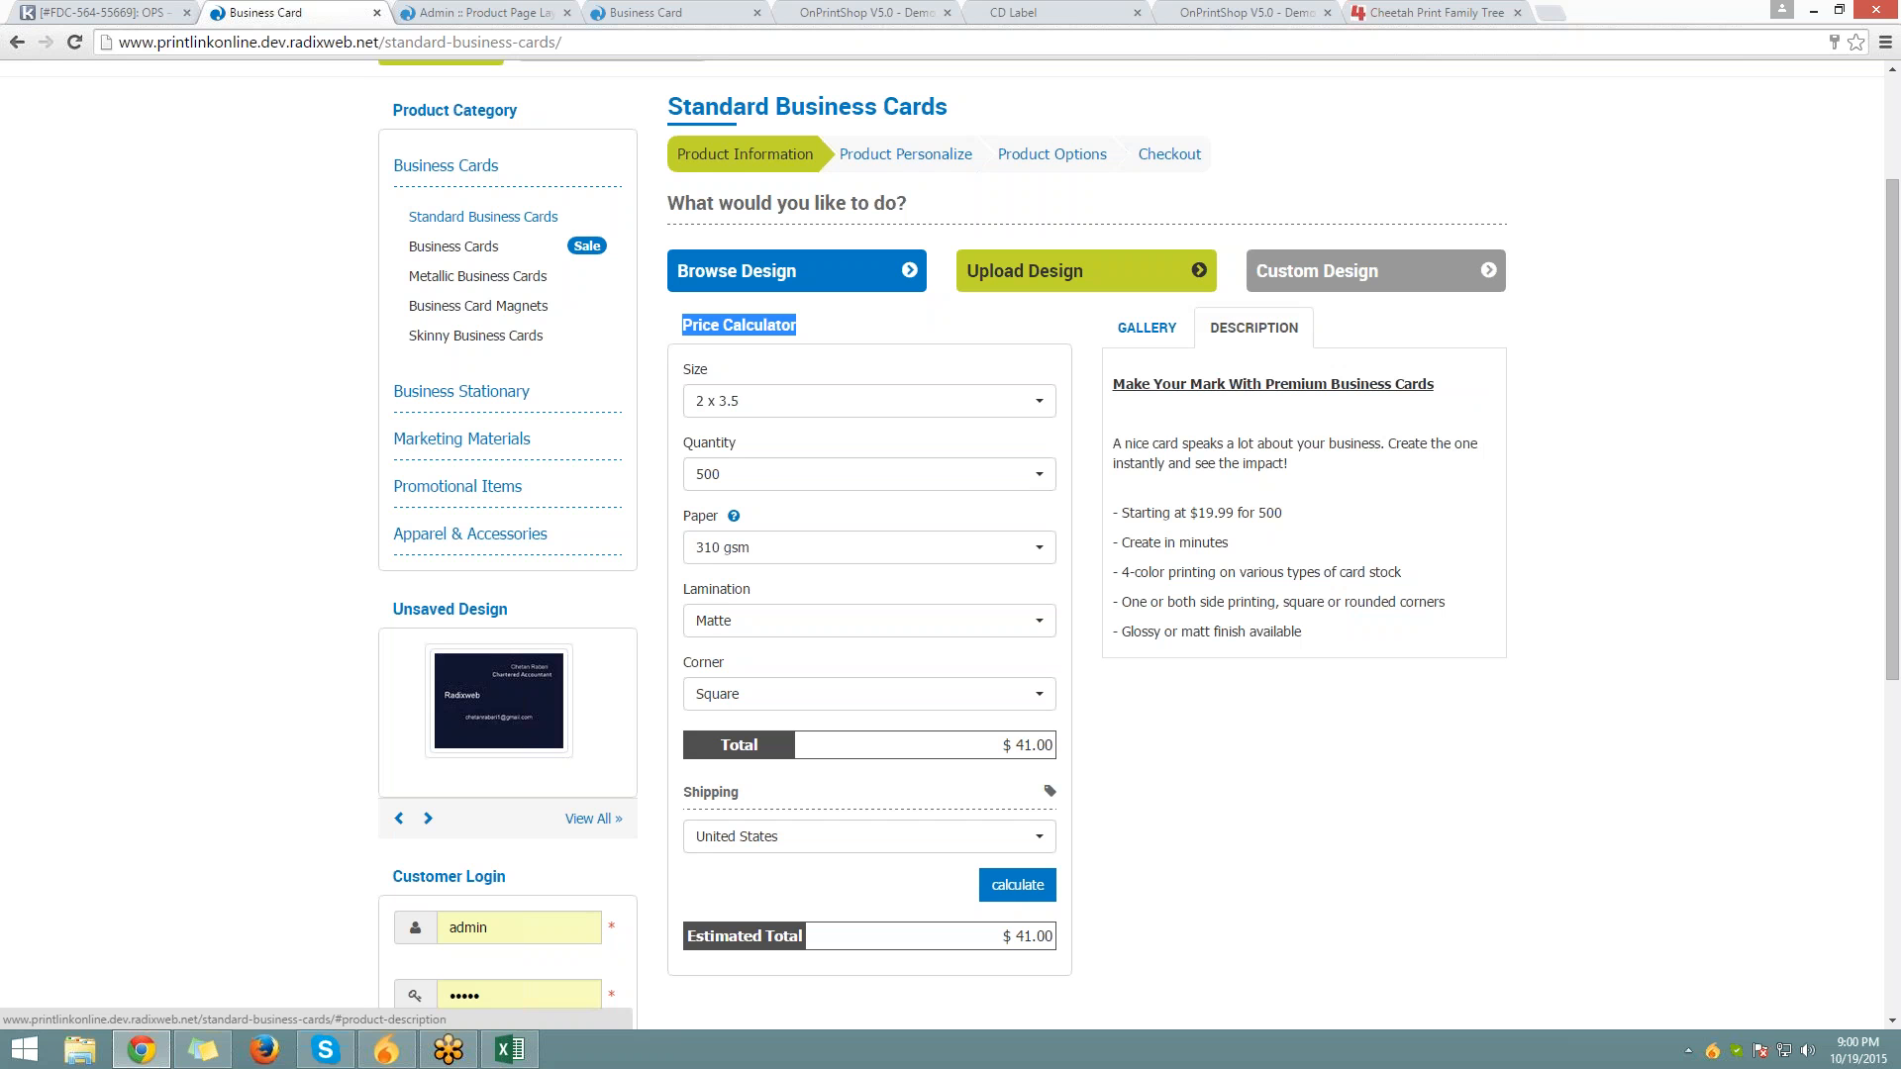
{"action": "left_click", "coordinate": [1307, 512]}
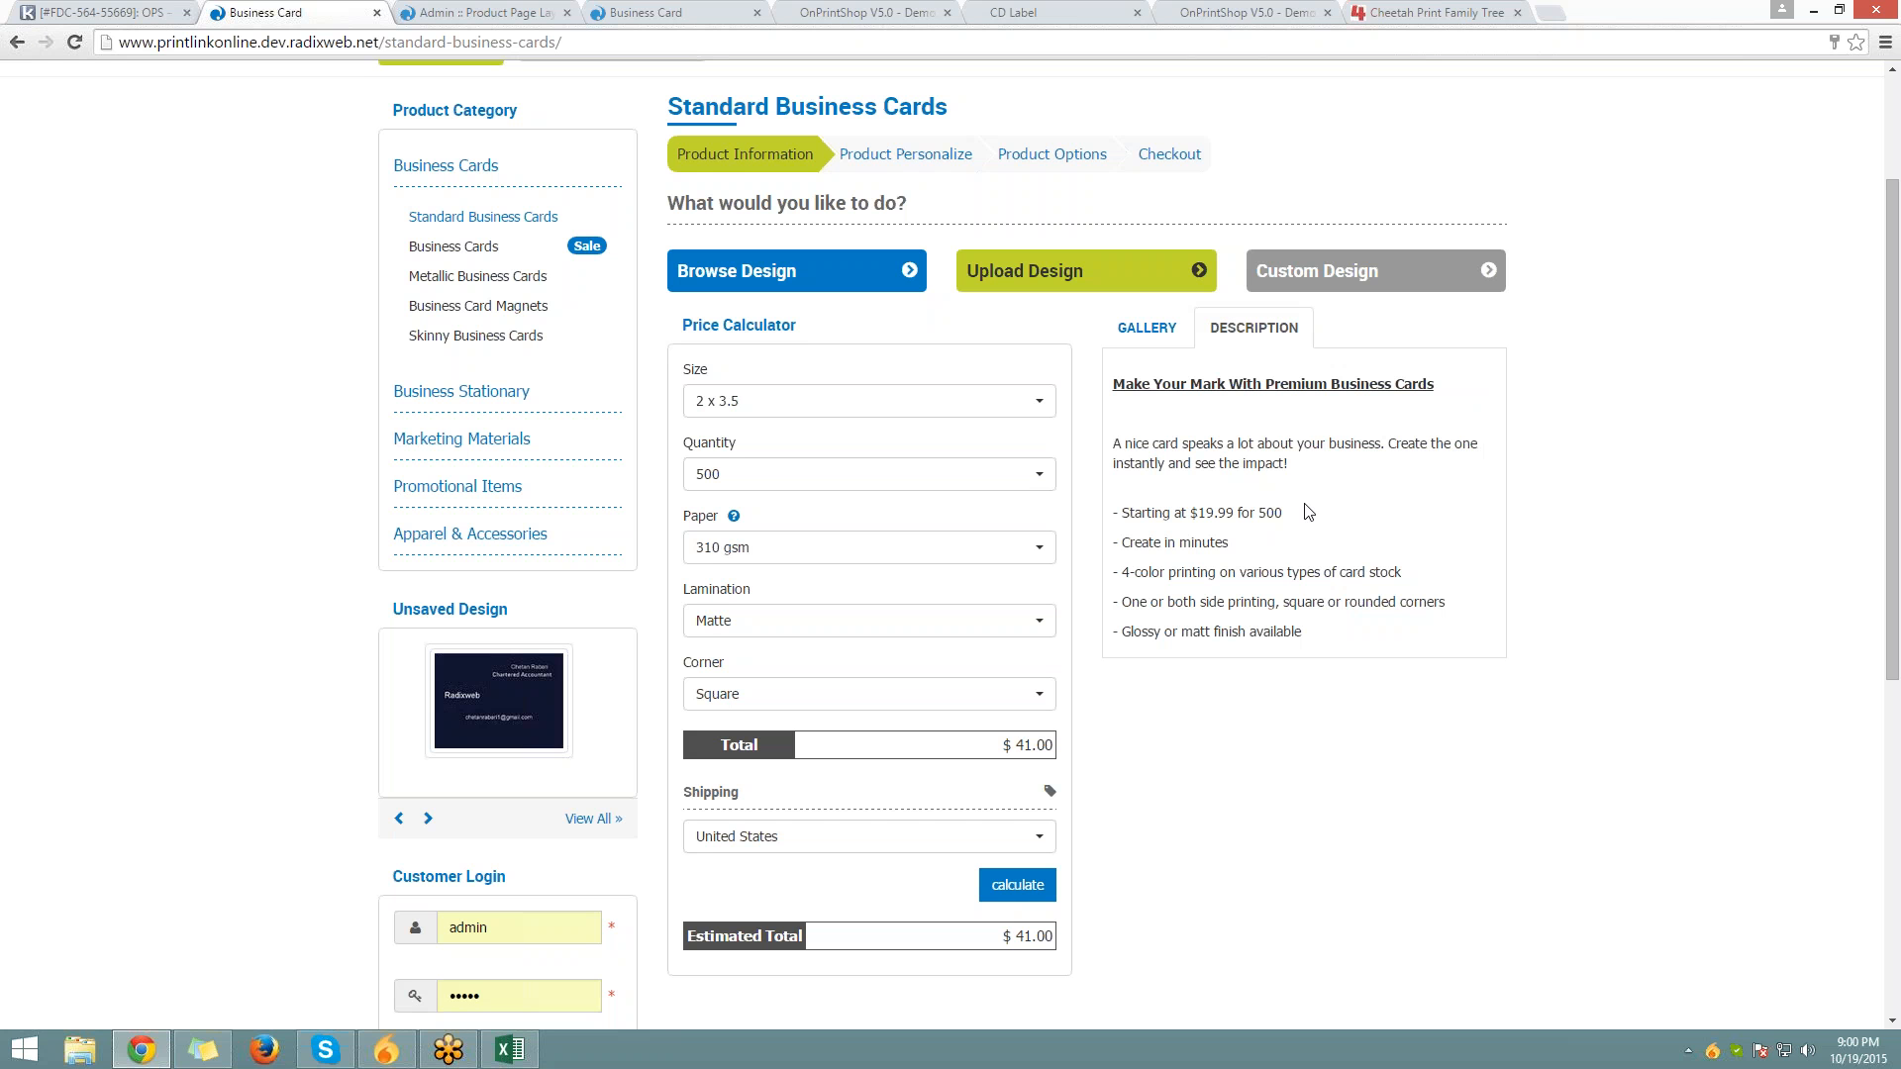
{"action": "scroll", "coordinate": [1307, 512], "scroll_direction": "down", "scroll_amount": 6}
{"action": "scroll", "coordinate": [1306, 512], "scroll_direction": "up", "scroll_amount": 5}
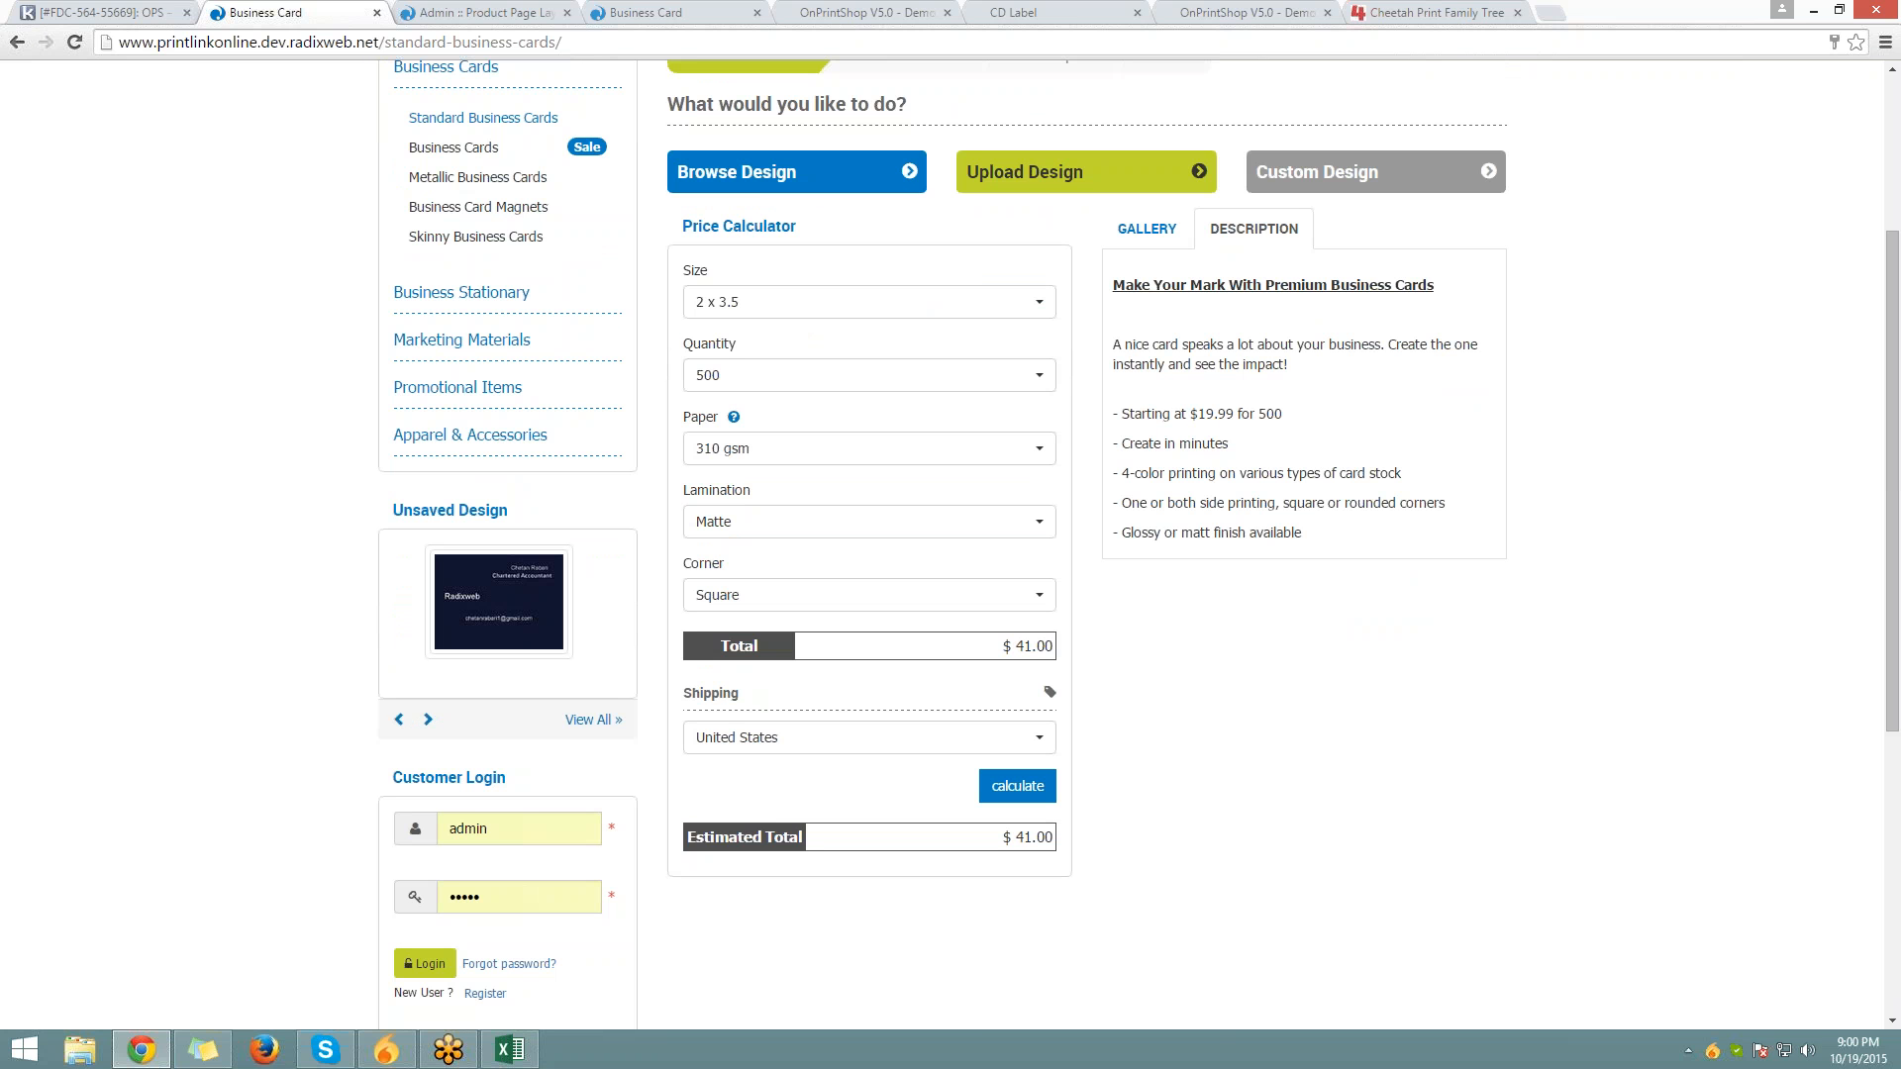
{"action": "left_click", "coordinate": [1146, 229]}
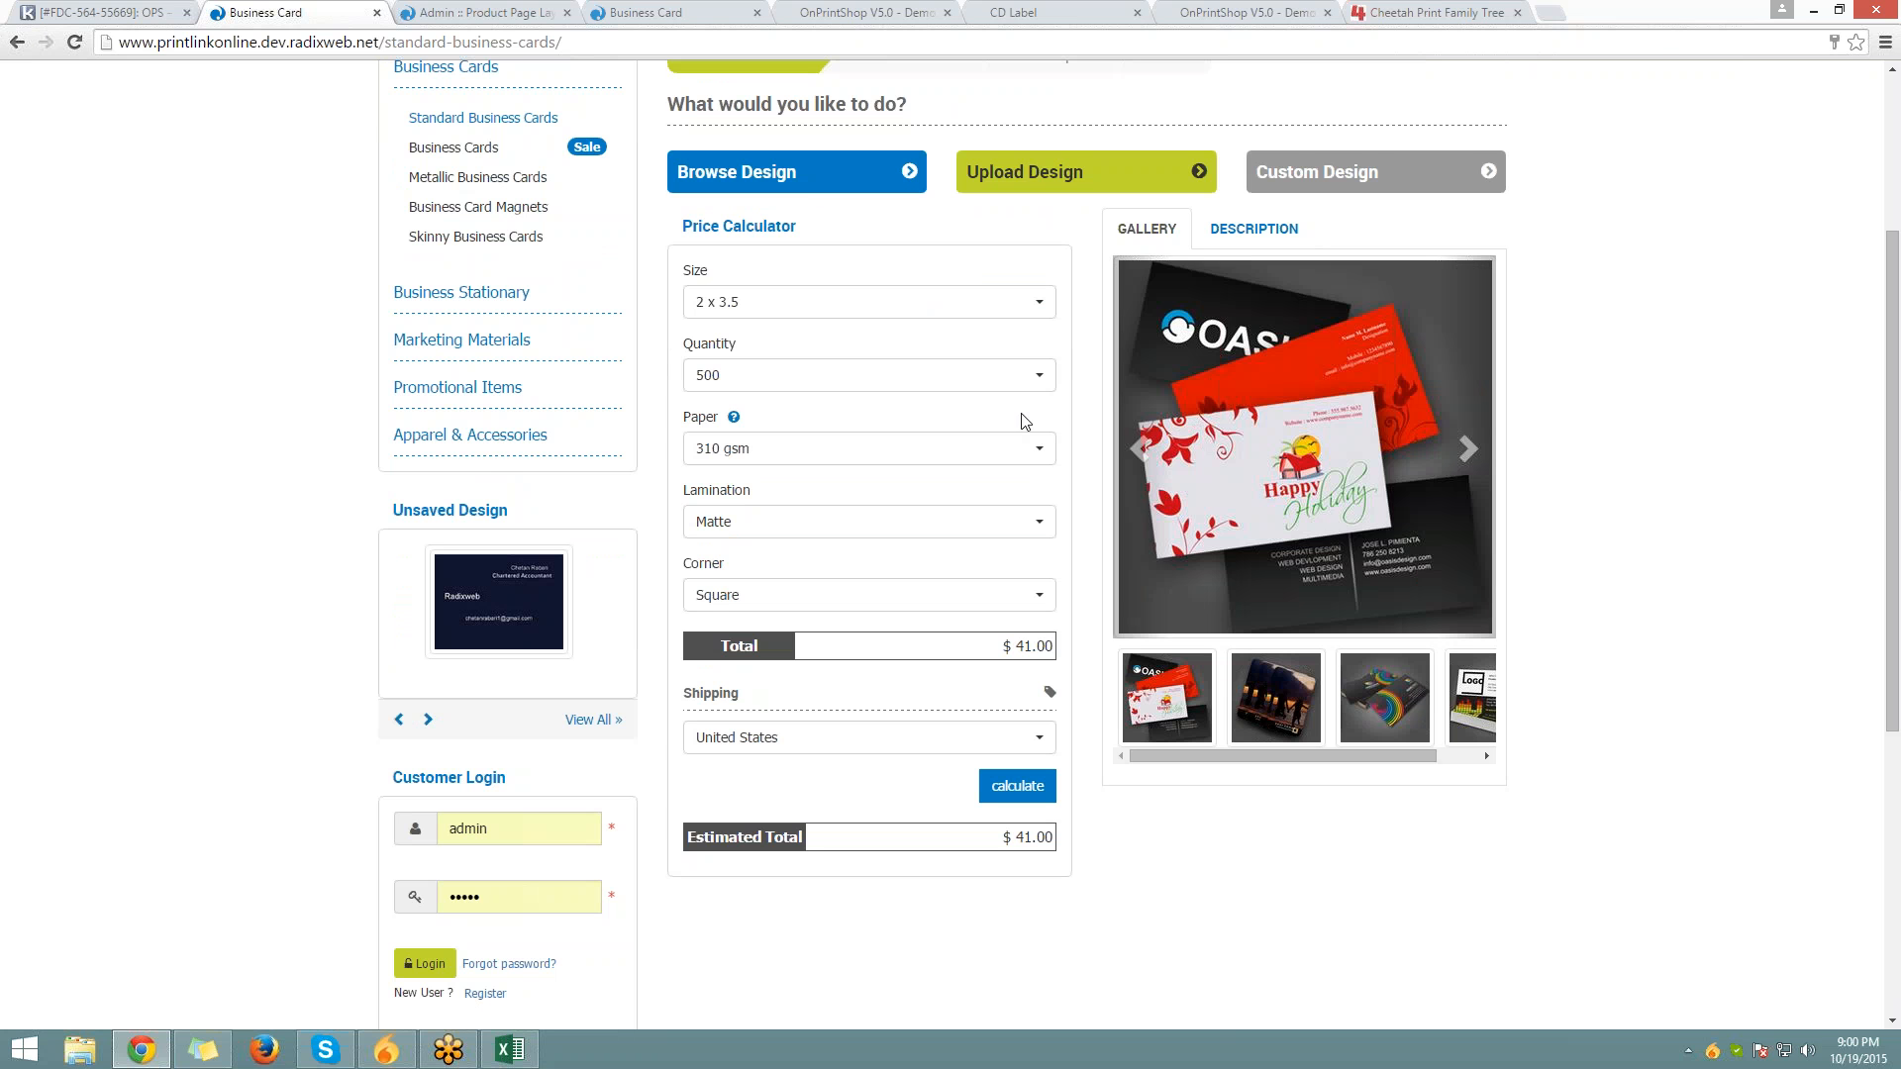
{"action": "scroll", "coordinate": [1023, 417], "scroll_direction": "up", "scroll_amount": 1}
{"action": "left_click", "coordinate": [445, 6]}
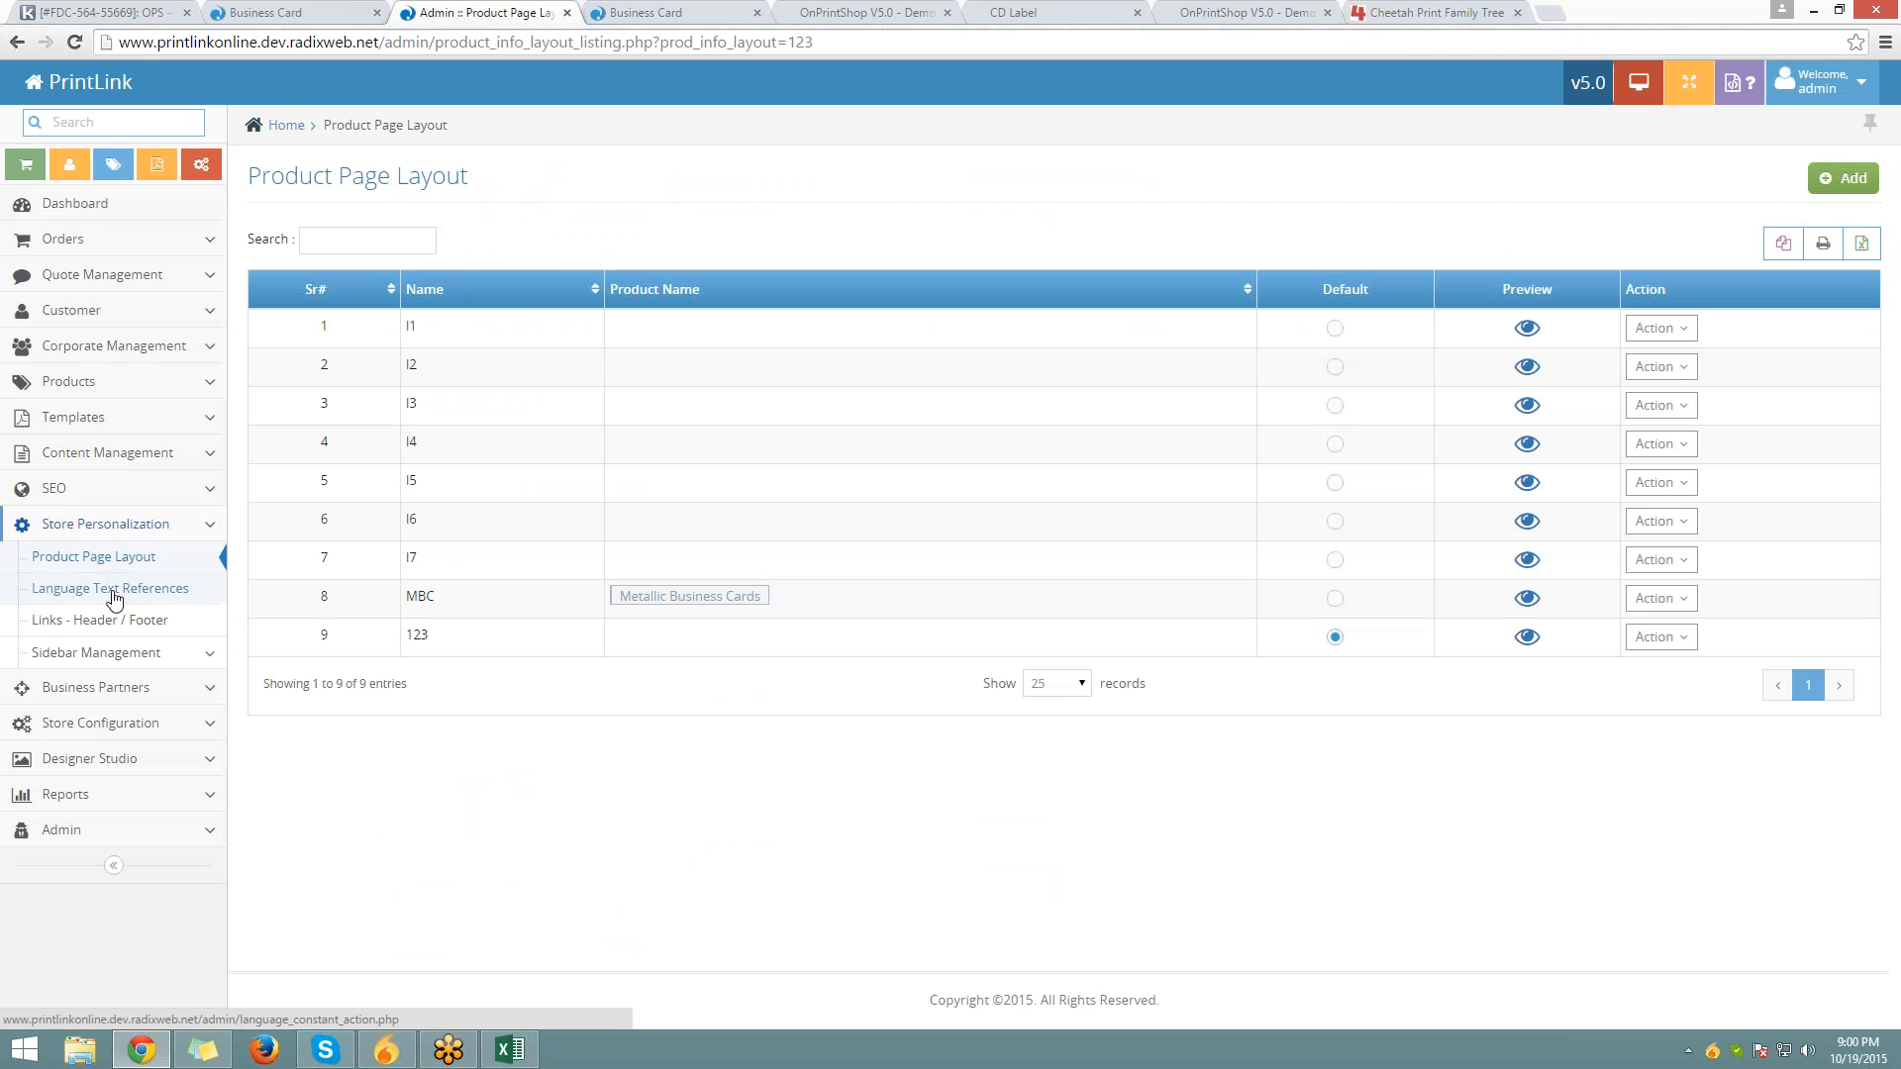
Make layout l1 the default product page layout again
{"action": "left_click", "coordinate": [1334, 327]}
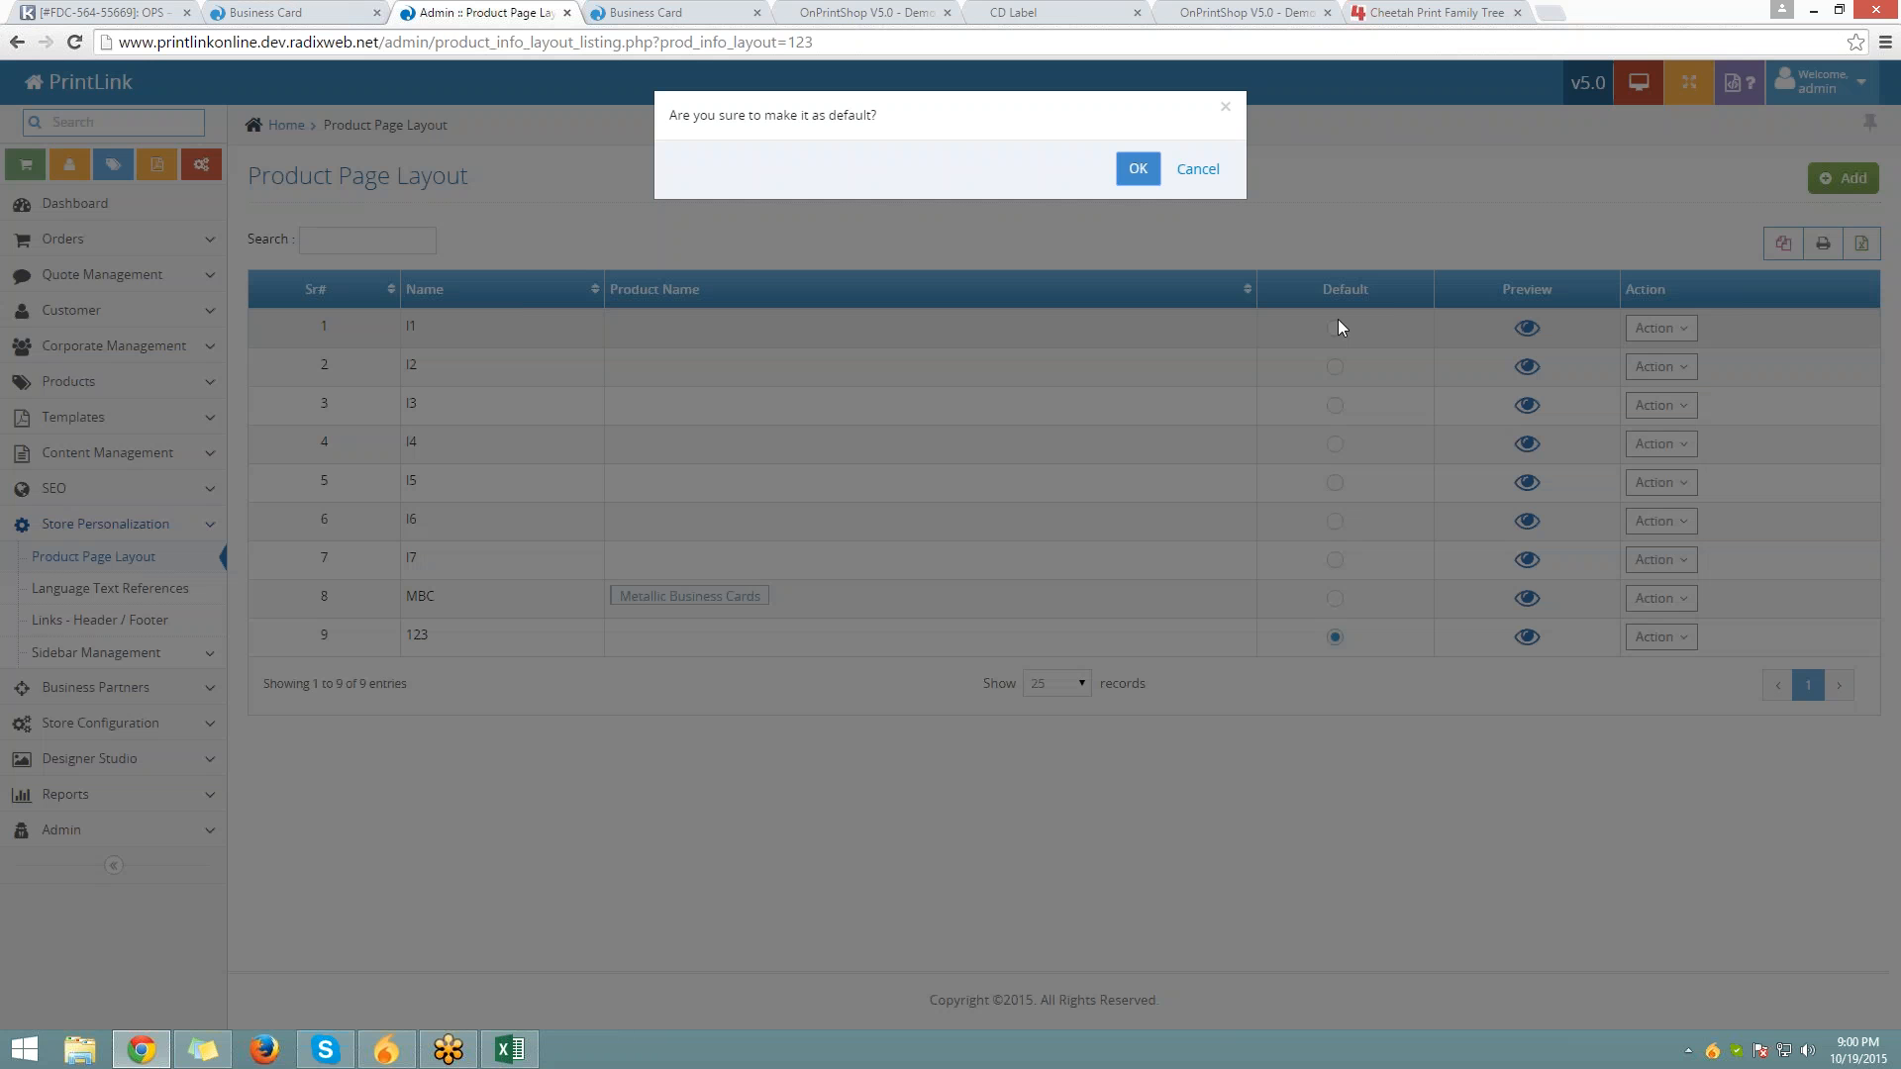
{"action": "left_click", "coordinate": [1138, 169]}
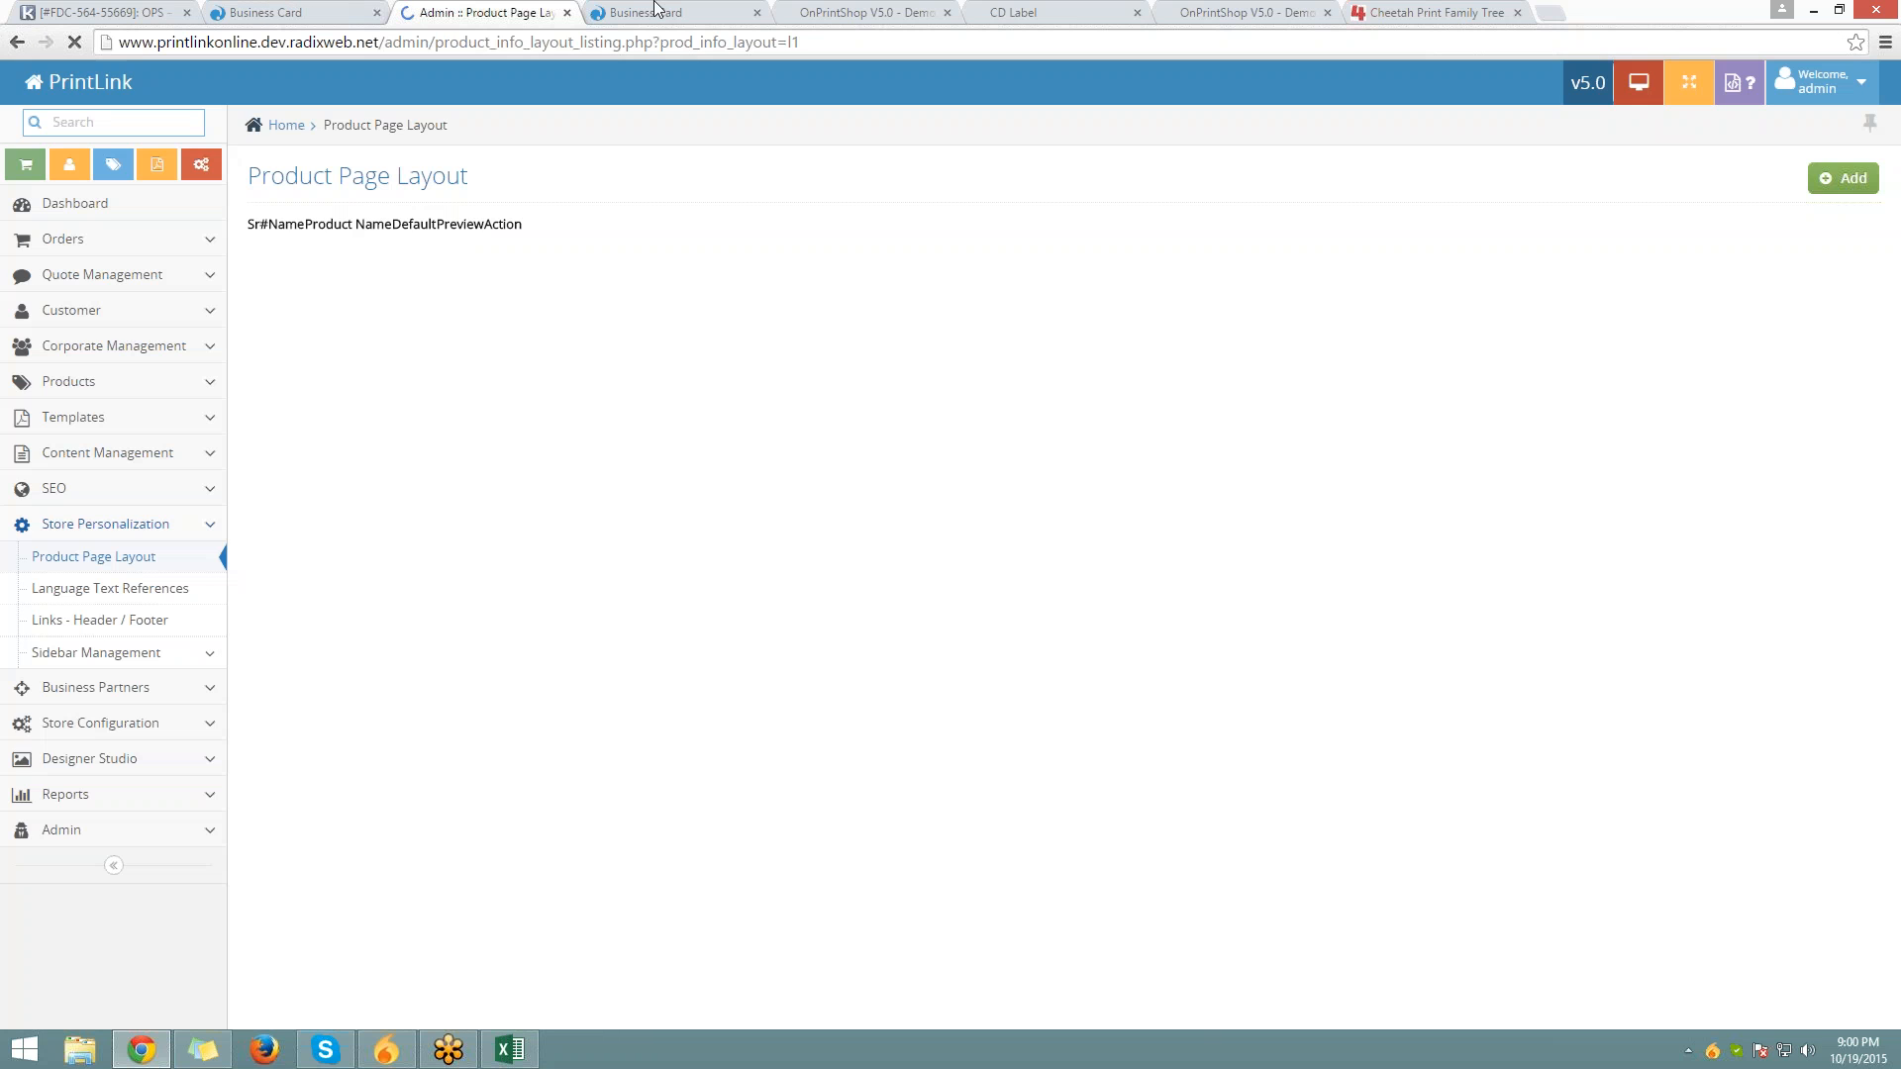
{"action": "left_click", "coordinate": [672, 9]}
Return the storefront to Standard Business Cards and close the duplicate Business Card tab
{"action": "key", "text": "ctrl+l"}
{"action": "type", "text": "+"}
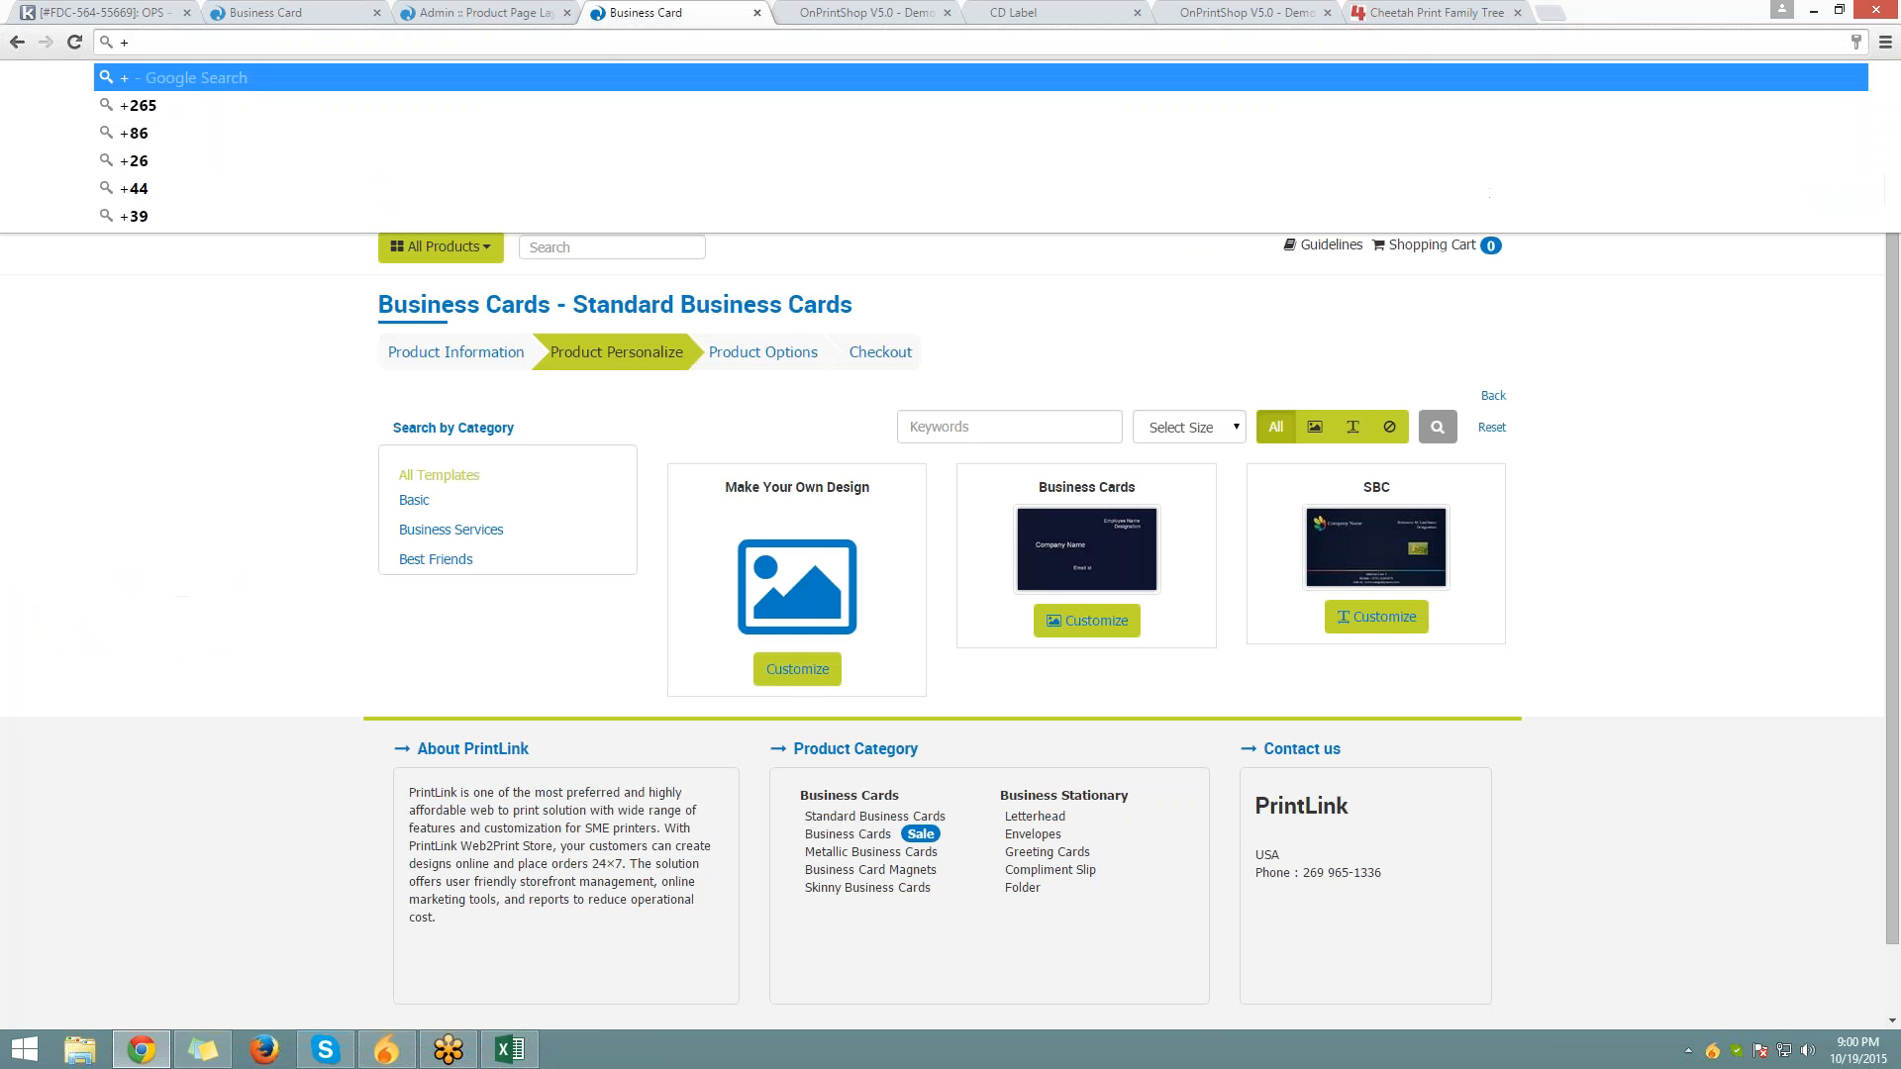
{"action": "key", "text": "Escape"}
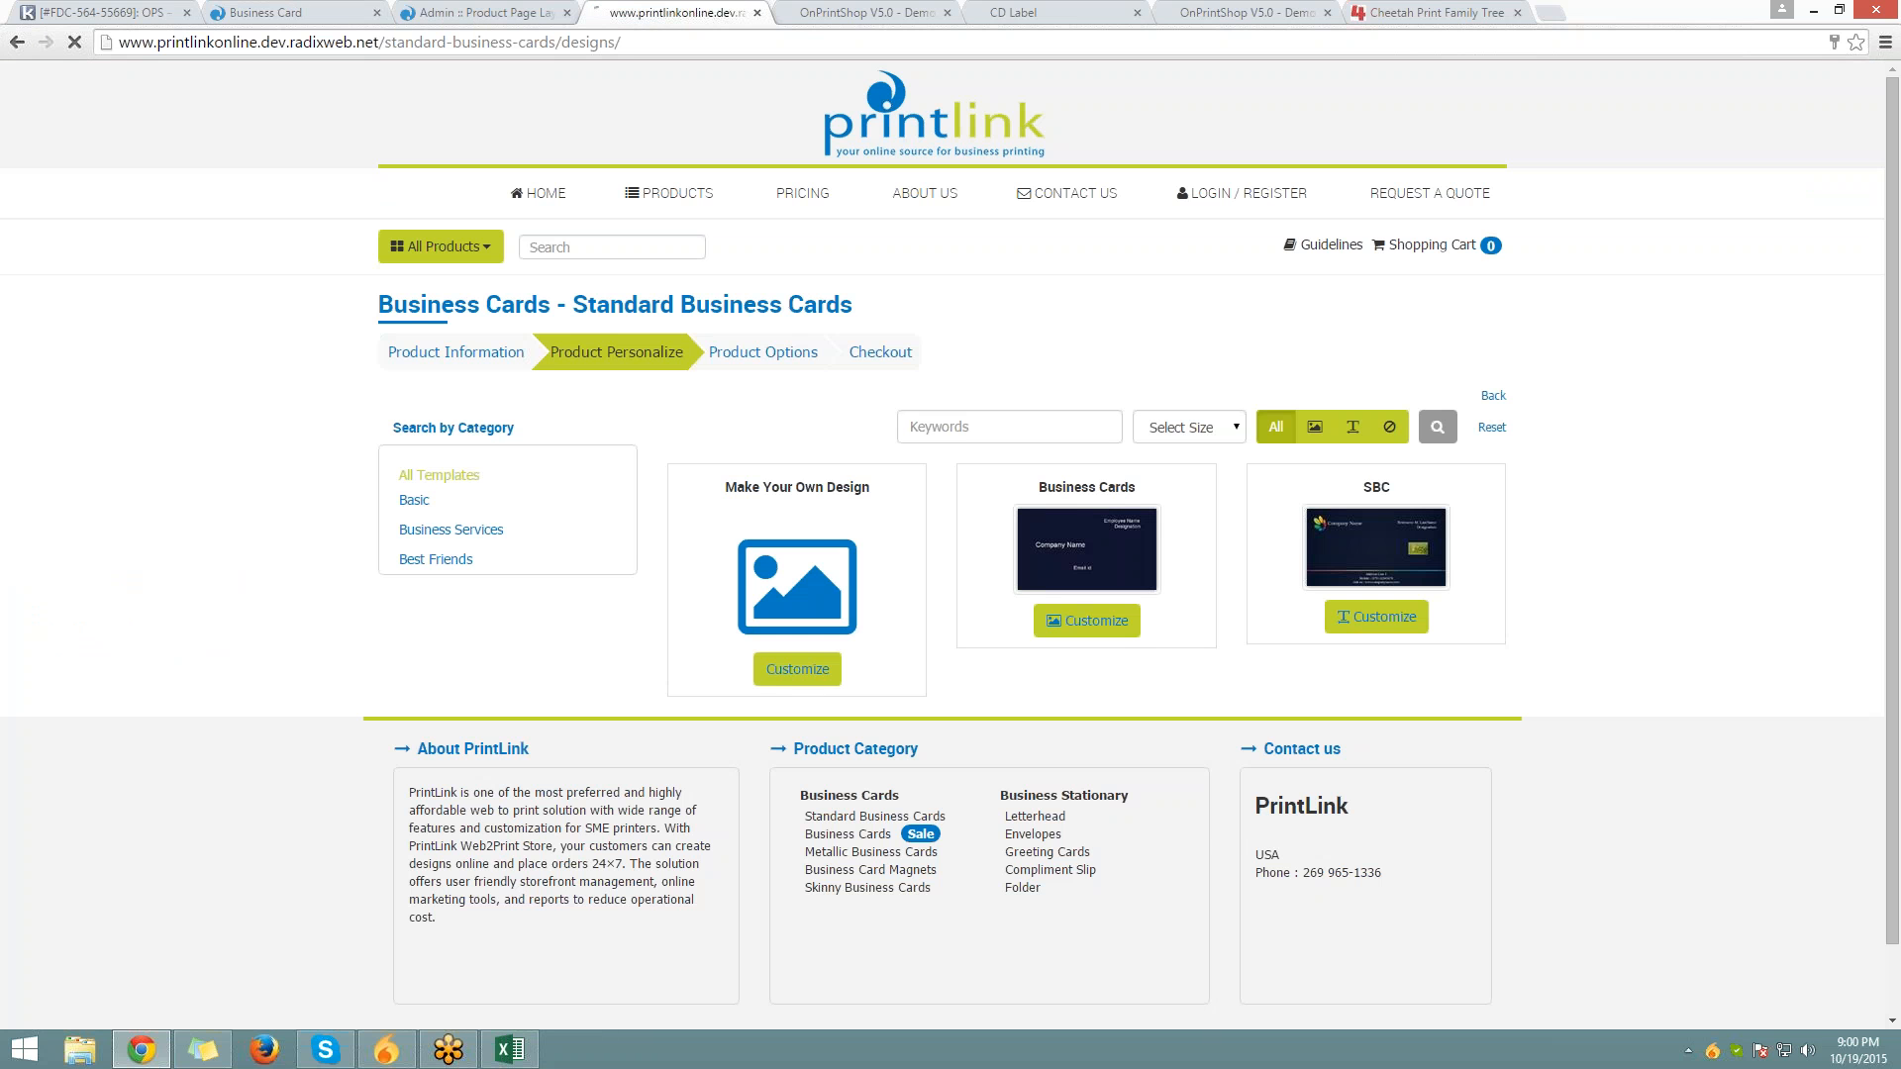
{"action": "left_click", "coordinate": [16, 42]}
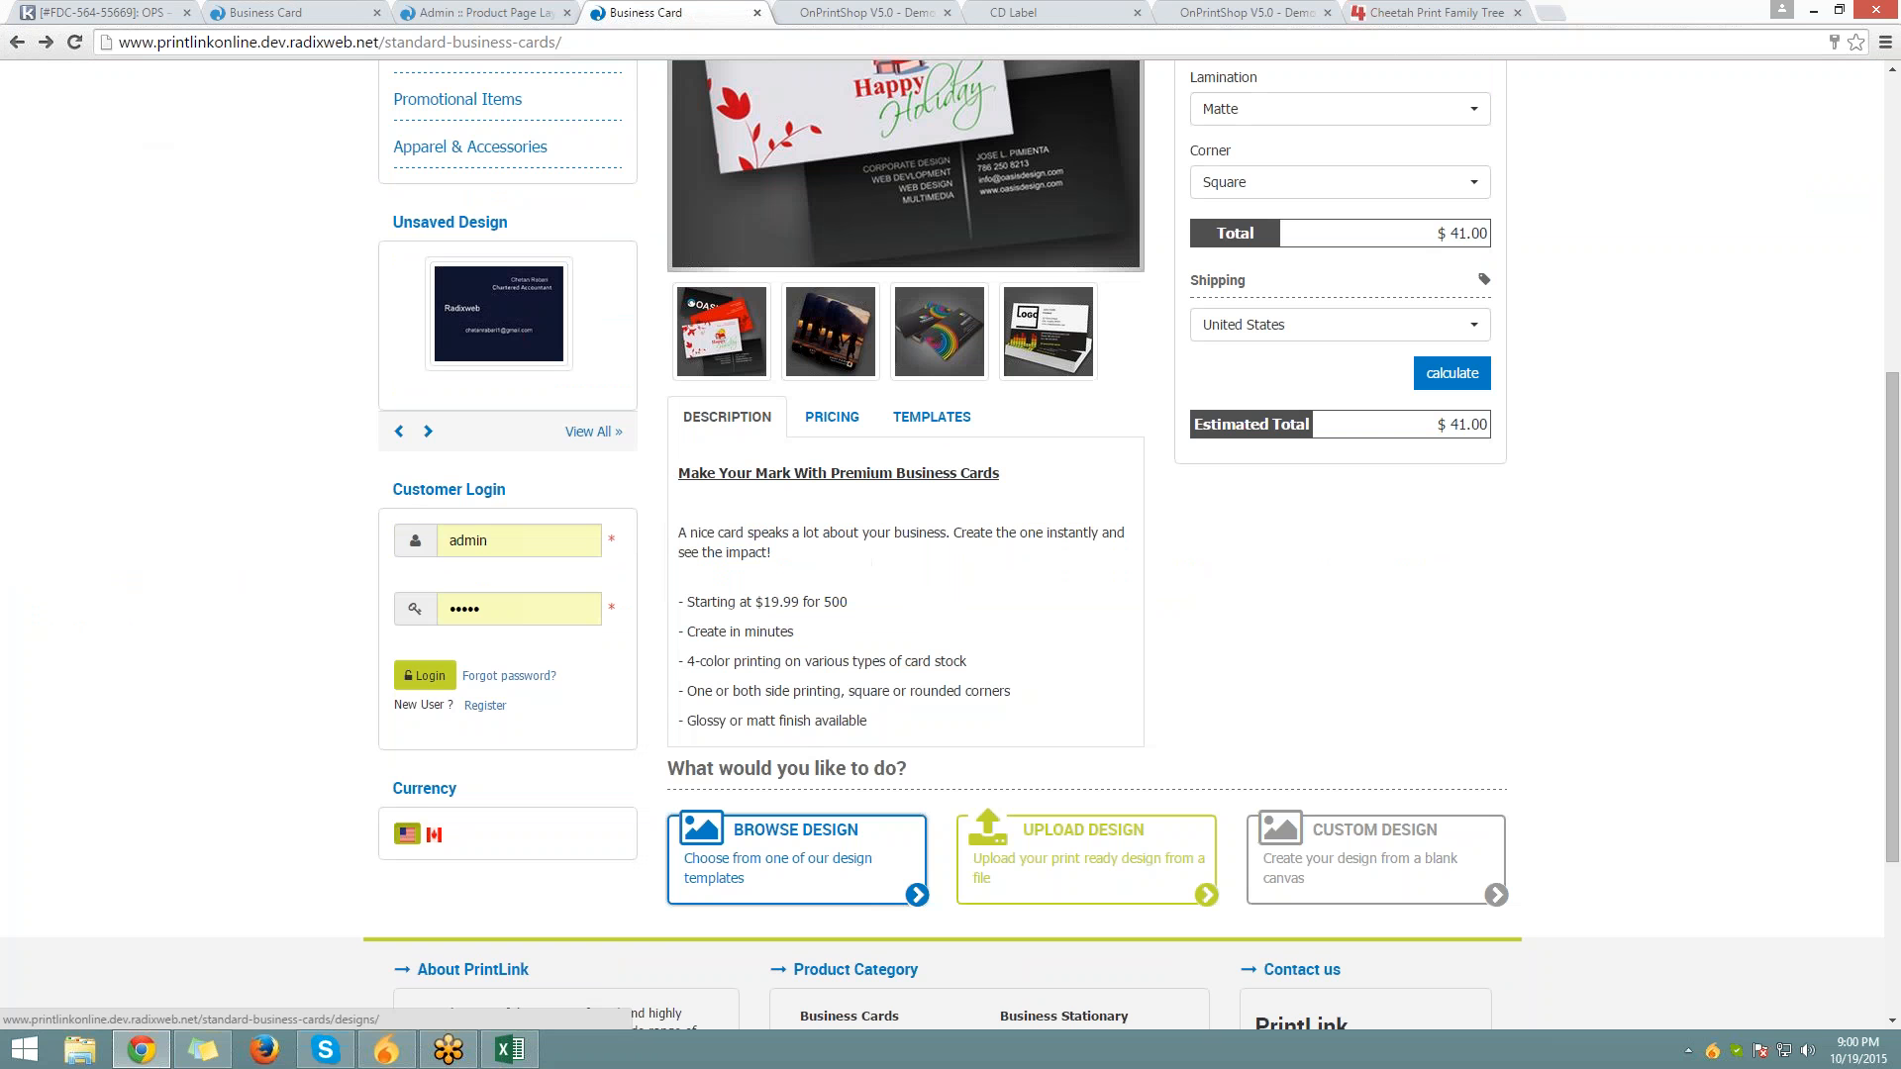
{"action": "left_click", "coordinate": [238, 12]}
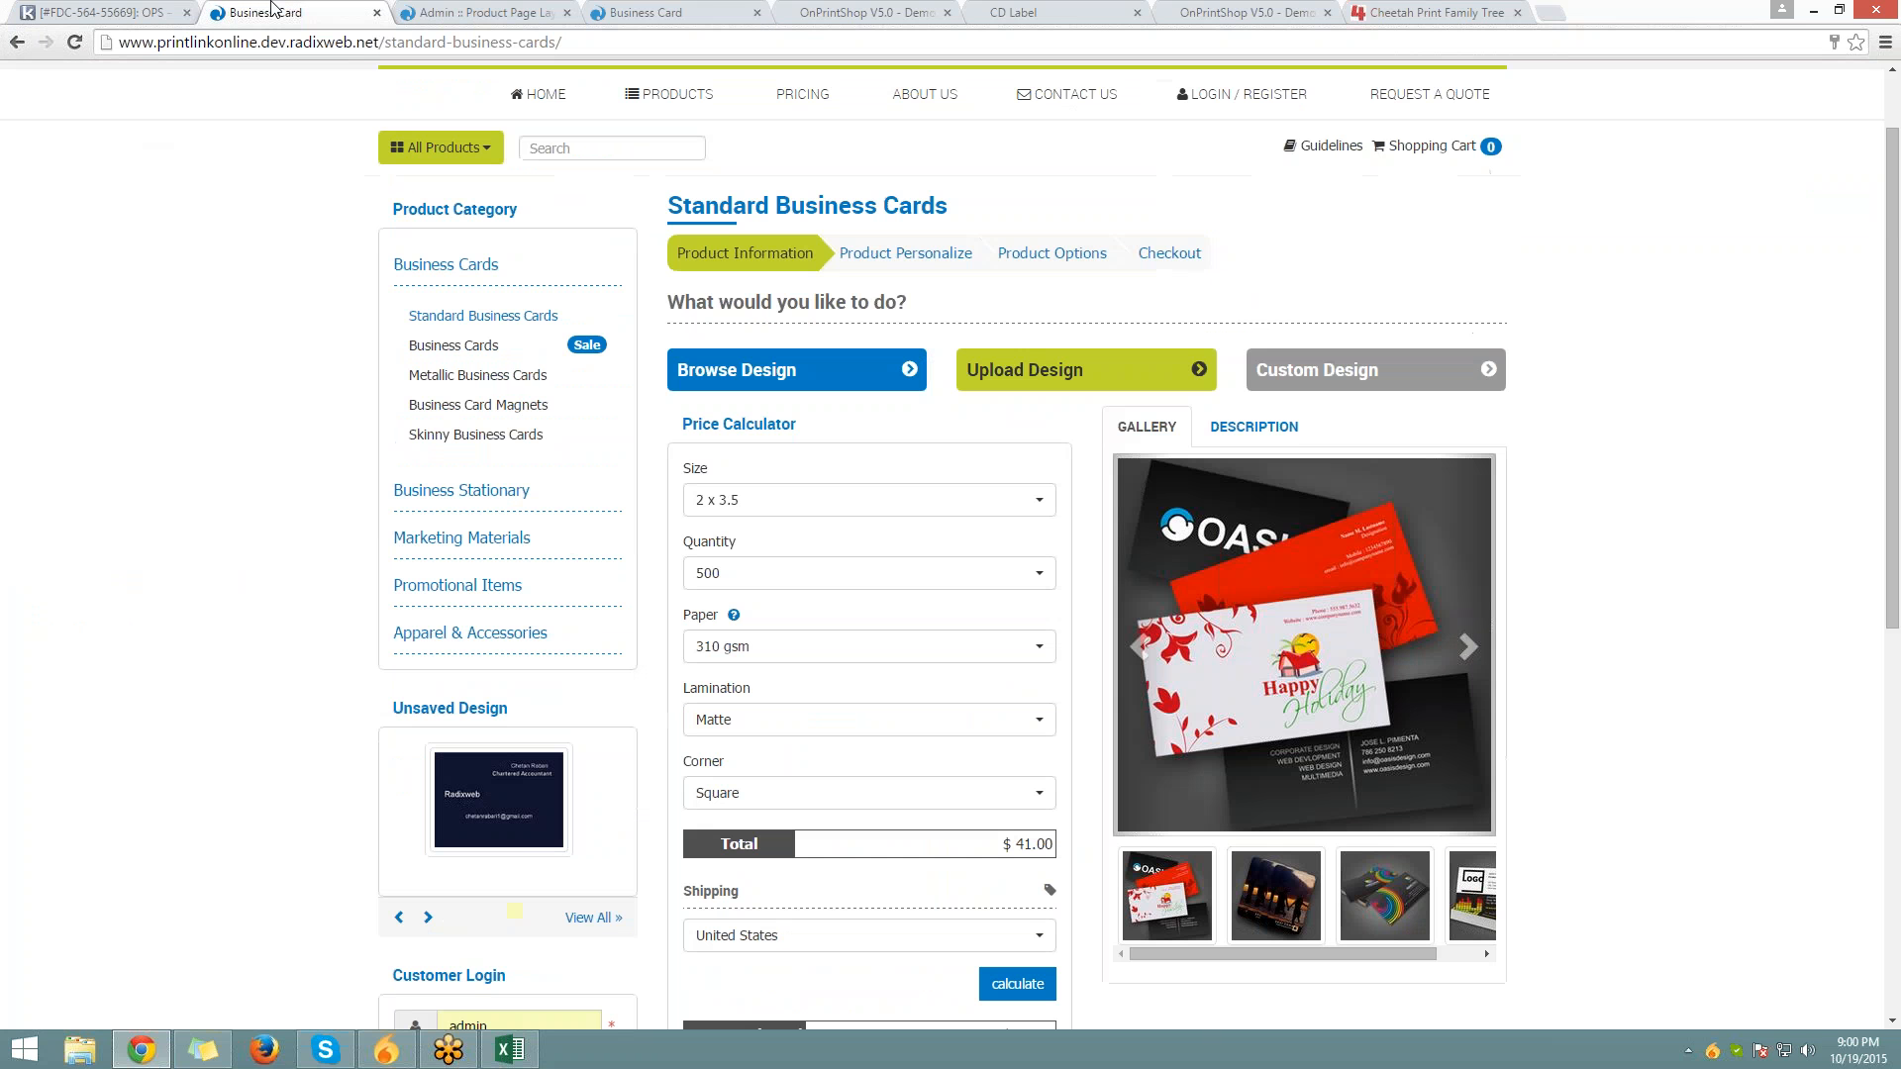
{"action": "left_click", "coordinate": [377, 12]}
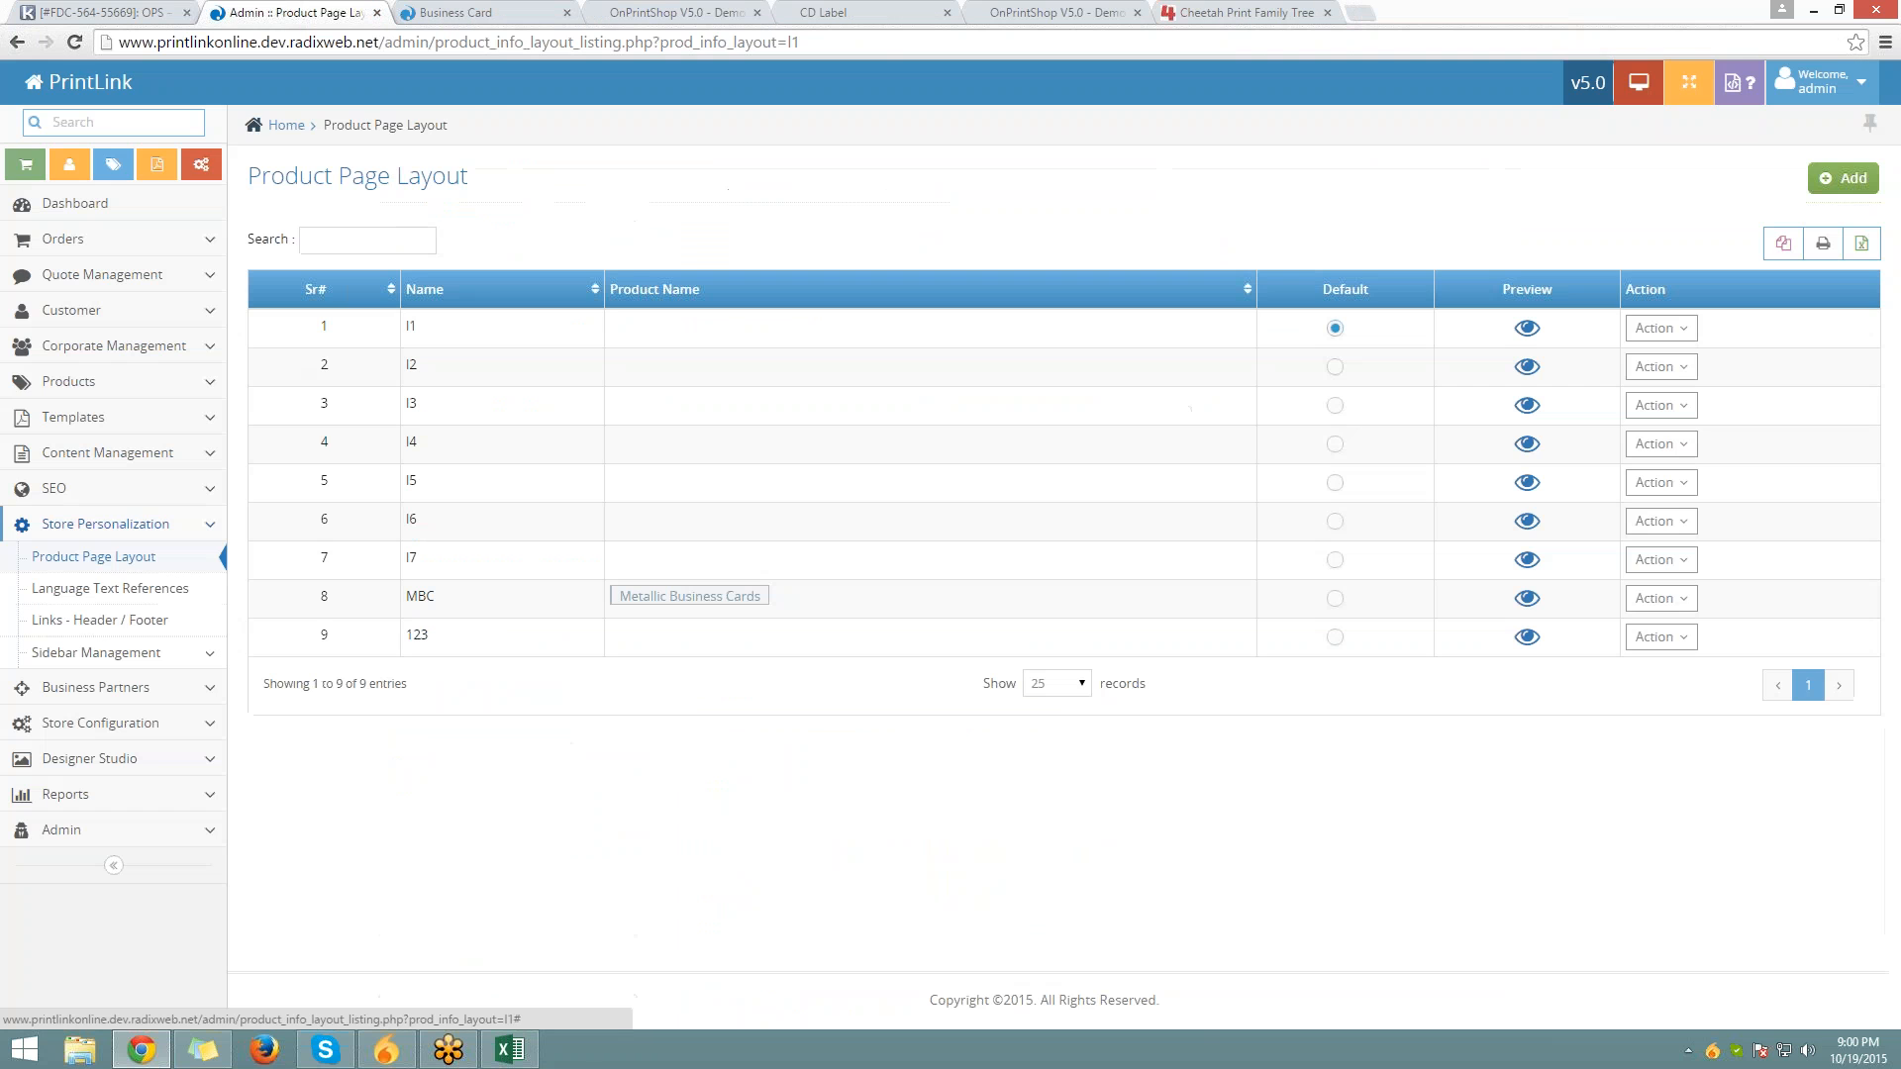
Open Language Text References and check the storefront's current Browse Design label
{"action": "left_click", "coordinate": [126, 588]}
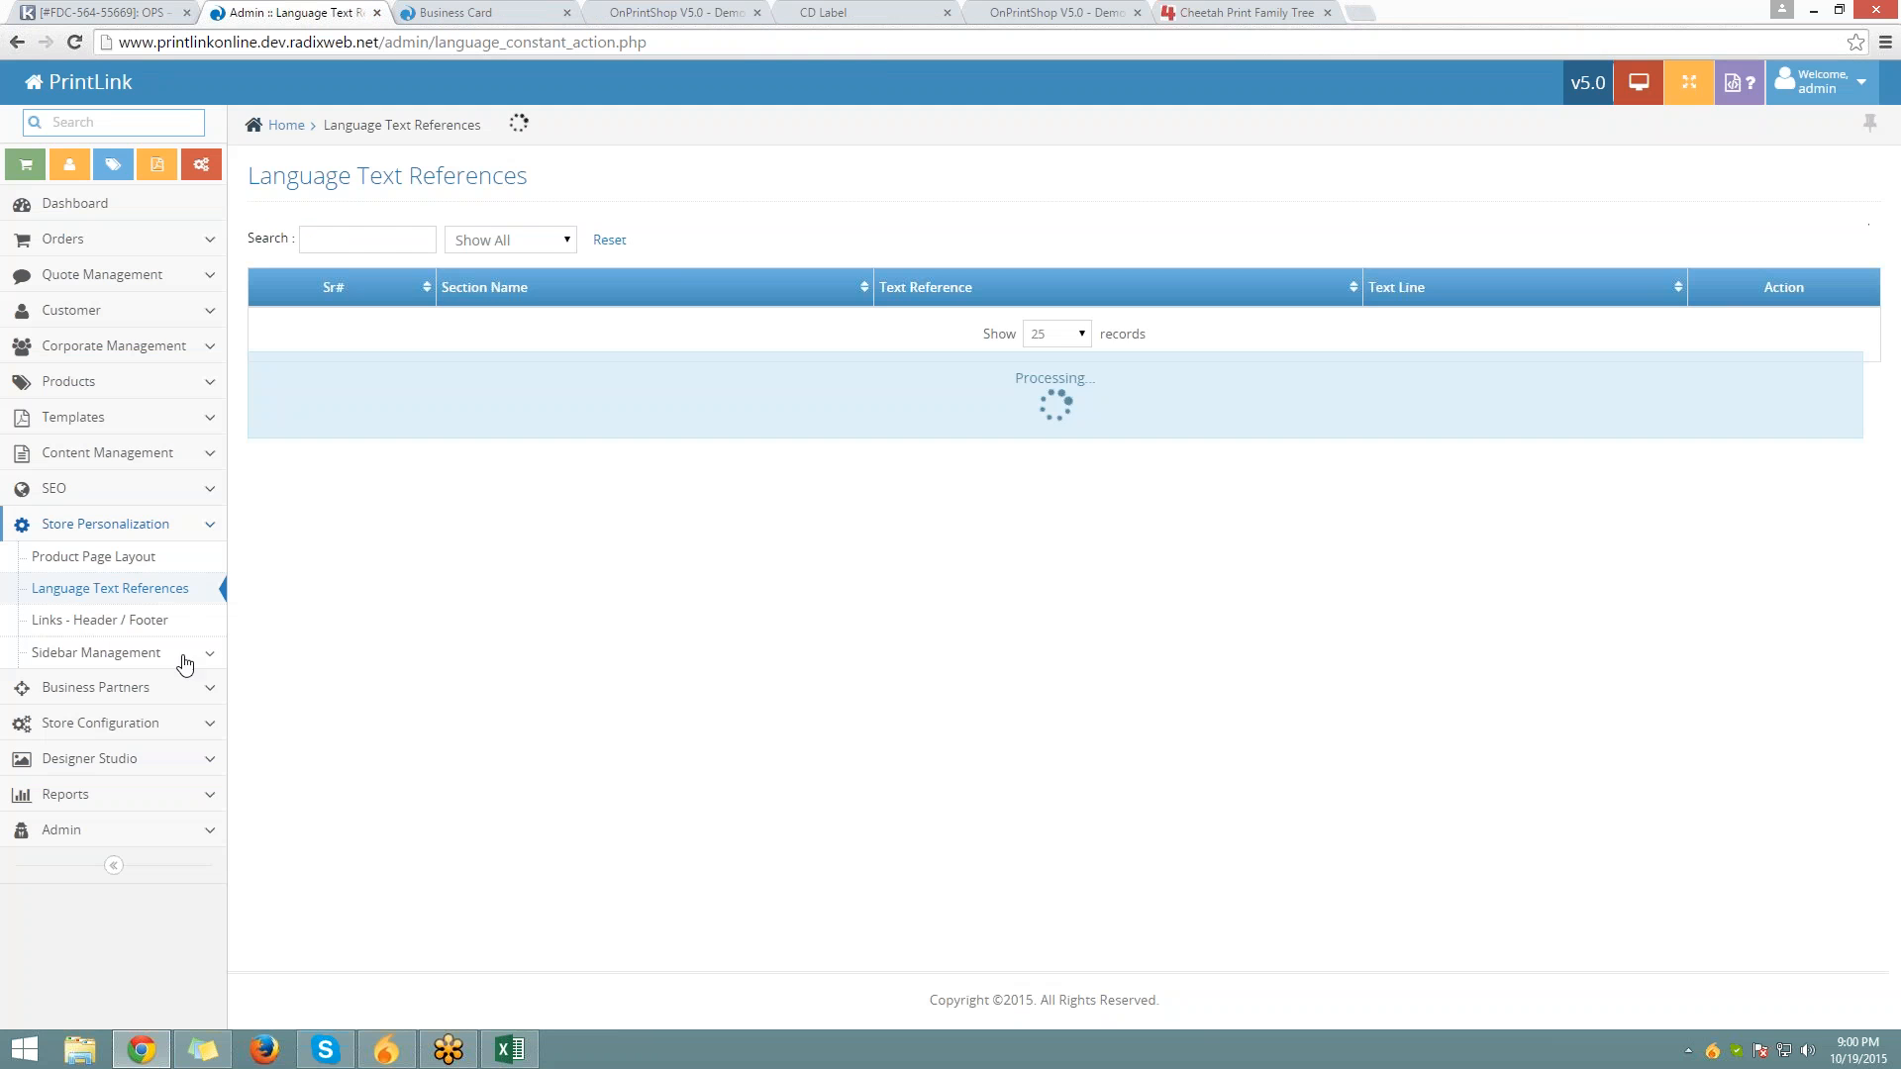
{"action": "left_click", "coordinate": [450, 14]}
{"action": "scroll", "coordinate": [798, 510], "scroll_direction": "down", "scroll_amount": 5}
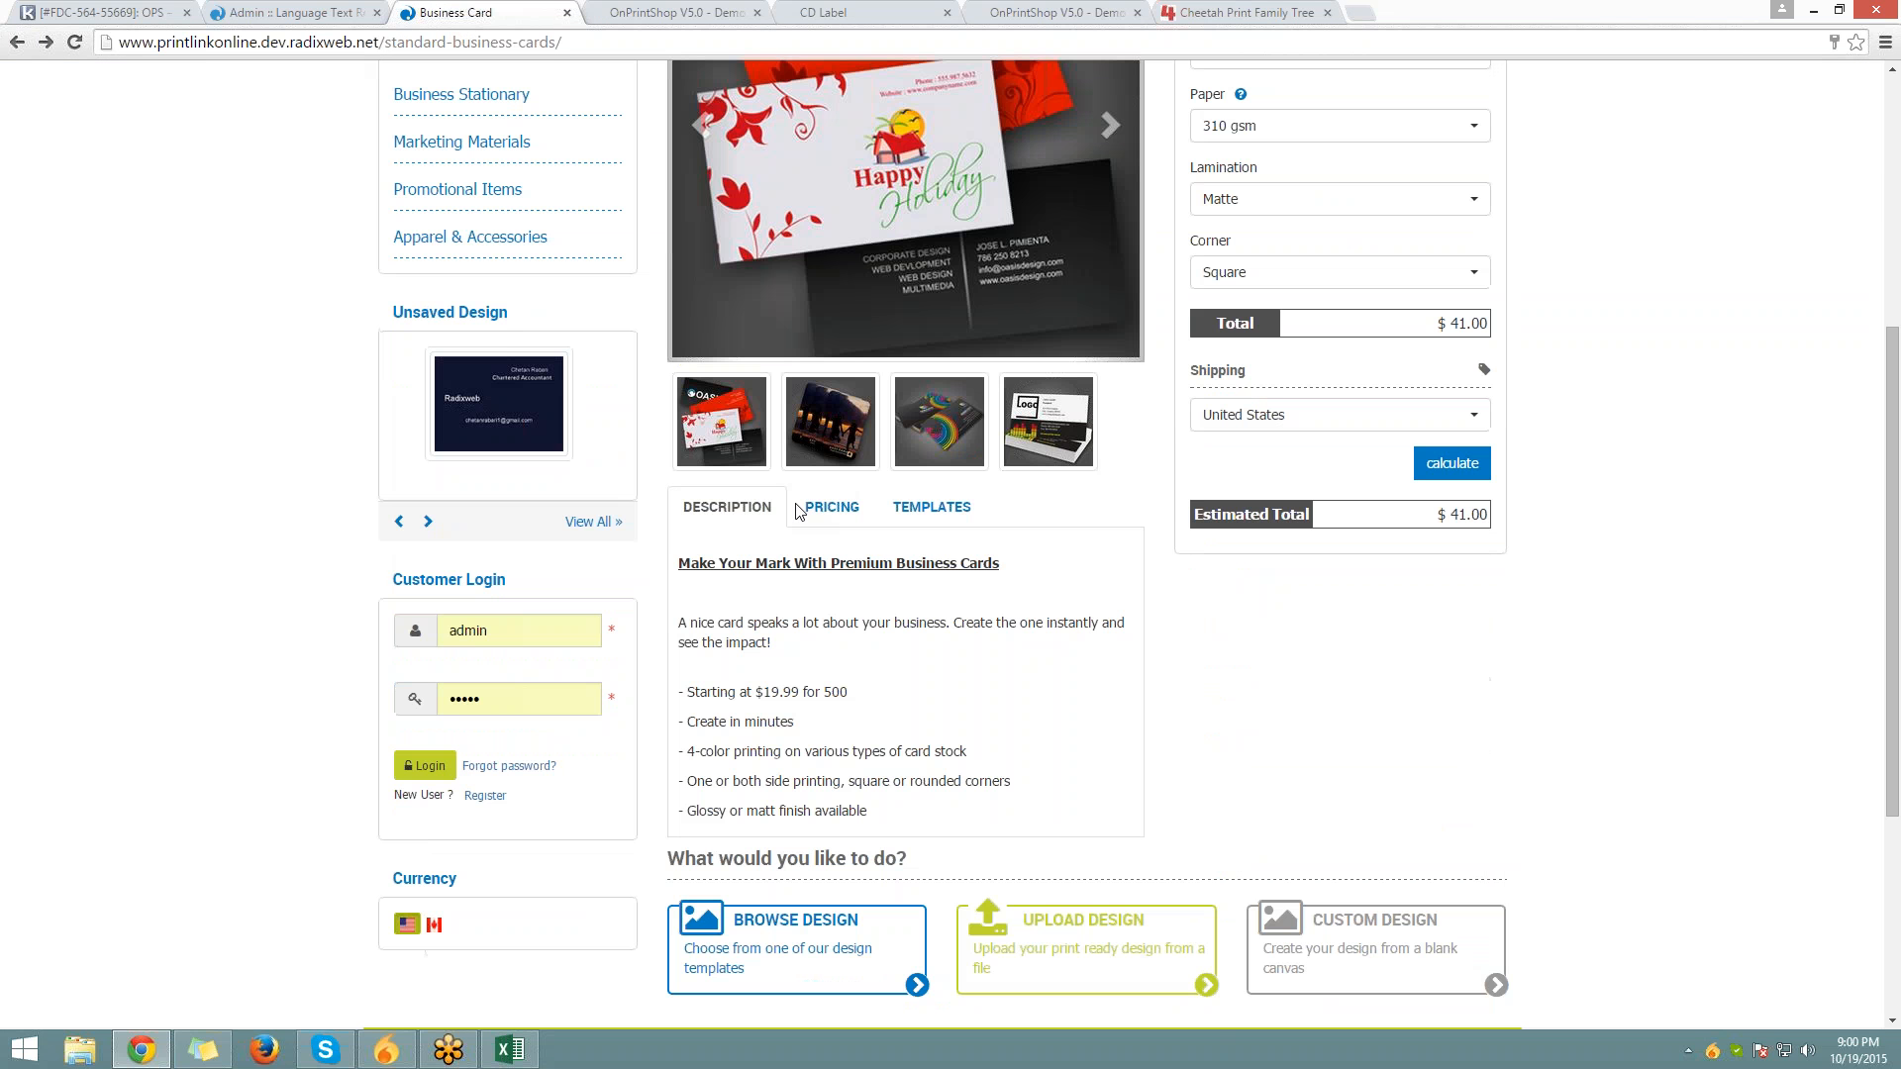
{"action": "scroll", "coordinate": [798, 509], "scroll_direction": "down", "scroll_amount": 3}
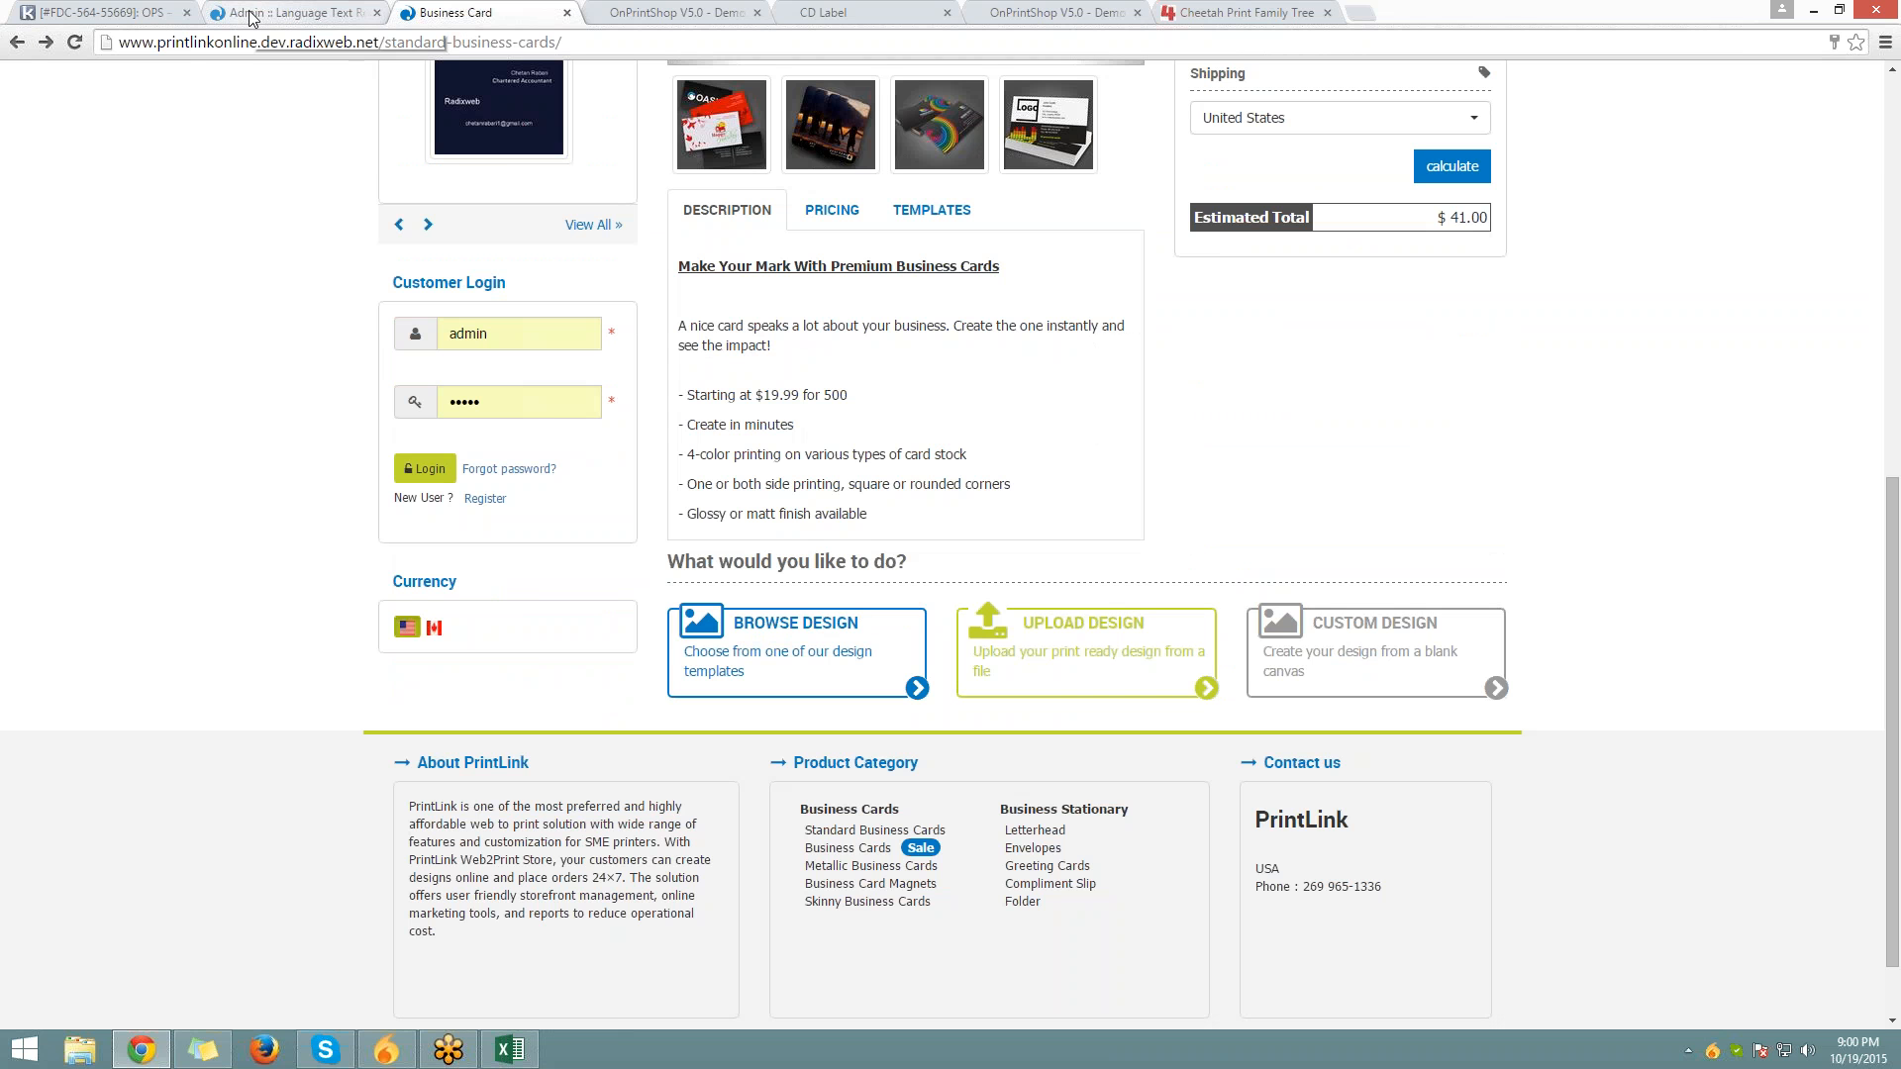
{"action": "left_click", "coordinate": [292, 13]}
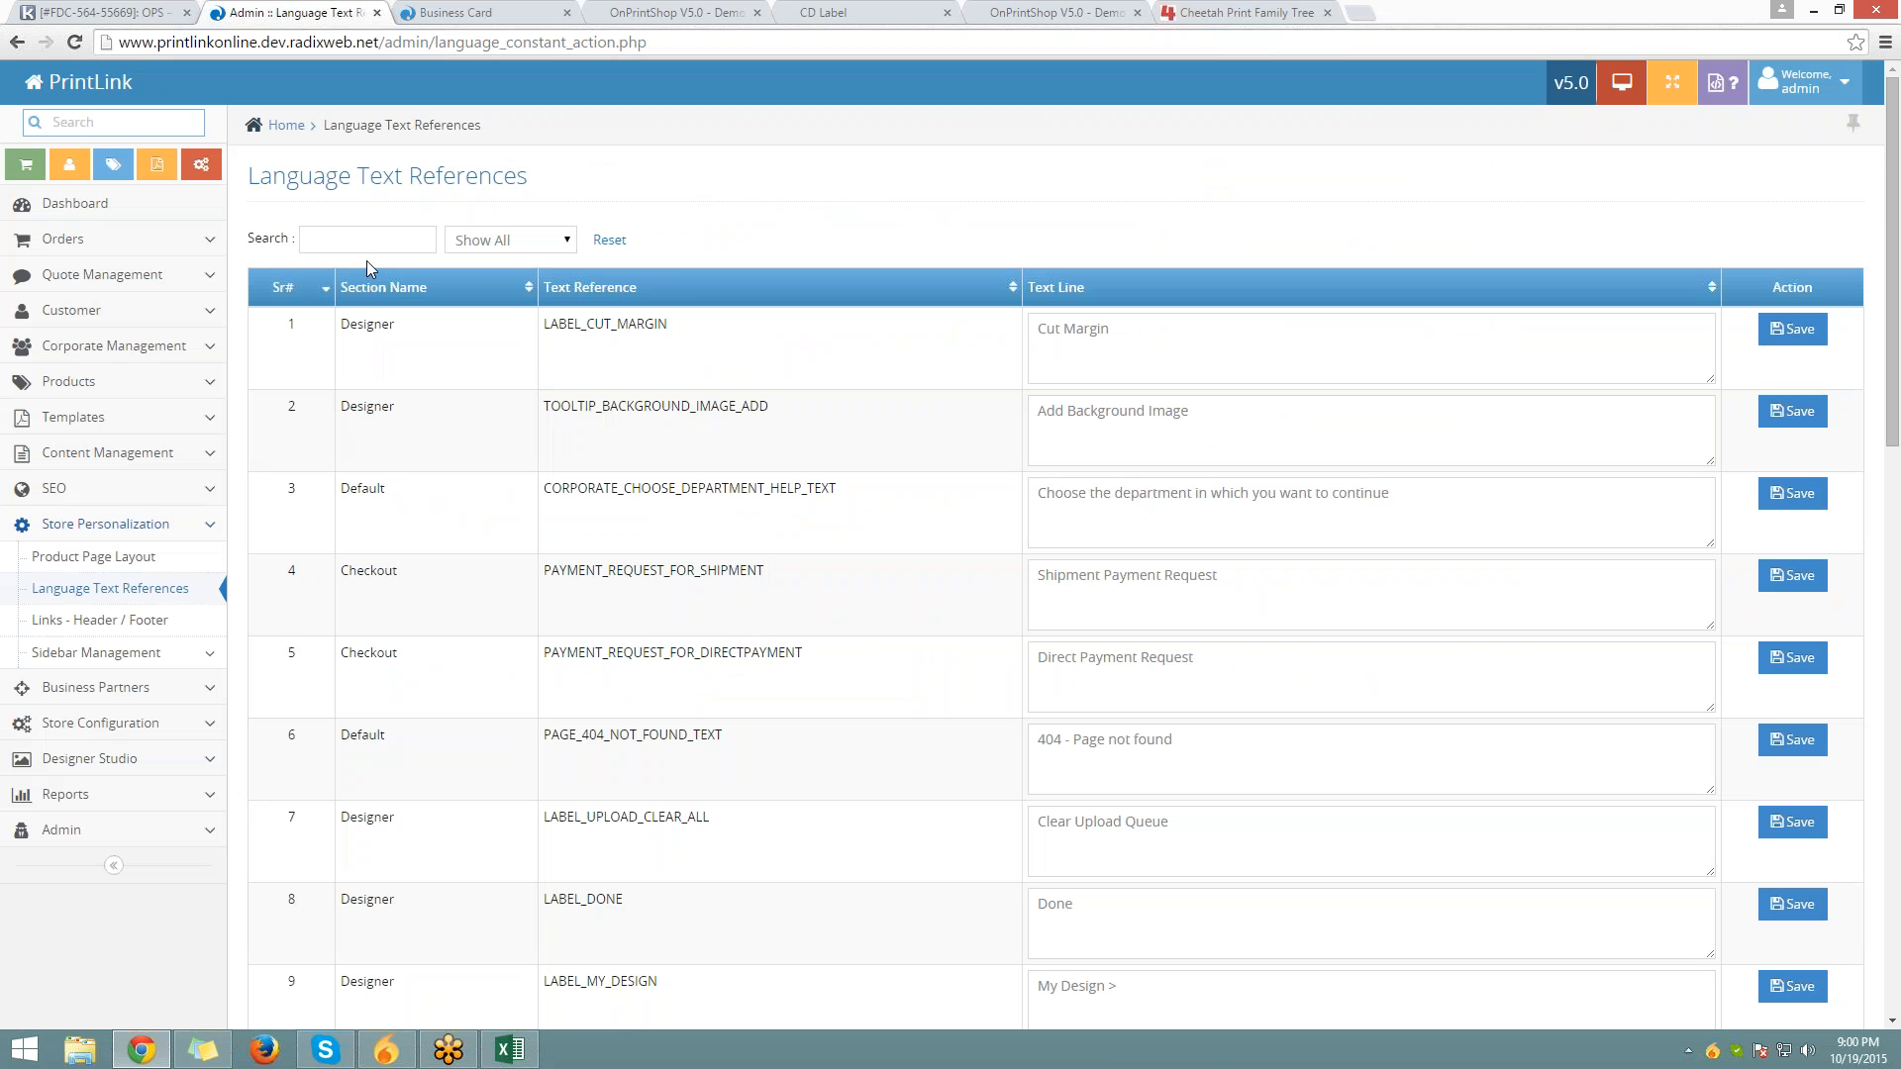
Search the text references for 'browse design'
{"action": "left_click", "coordinate": [366, 242]}
{"action": "type", "text": "browse "}
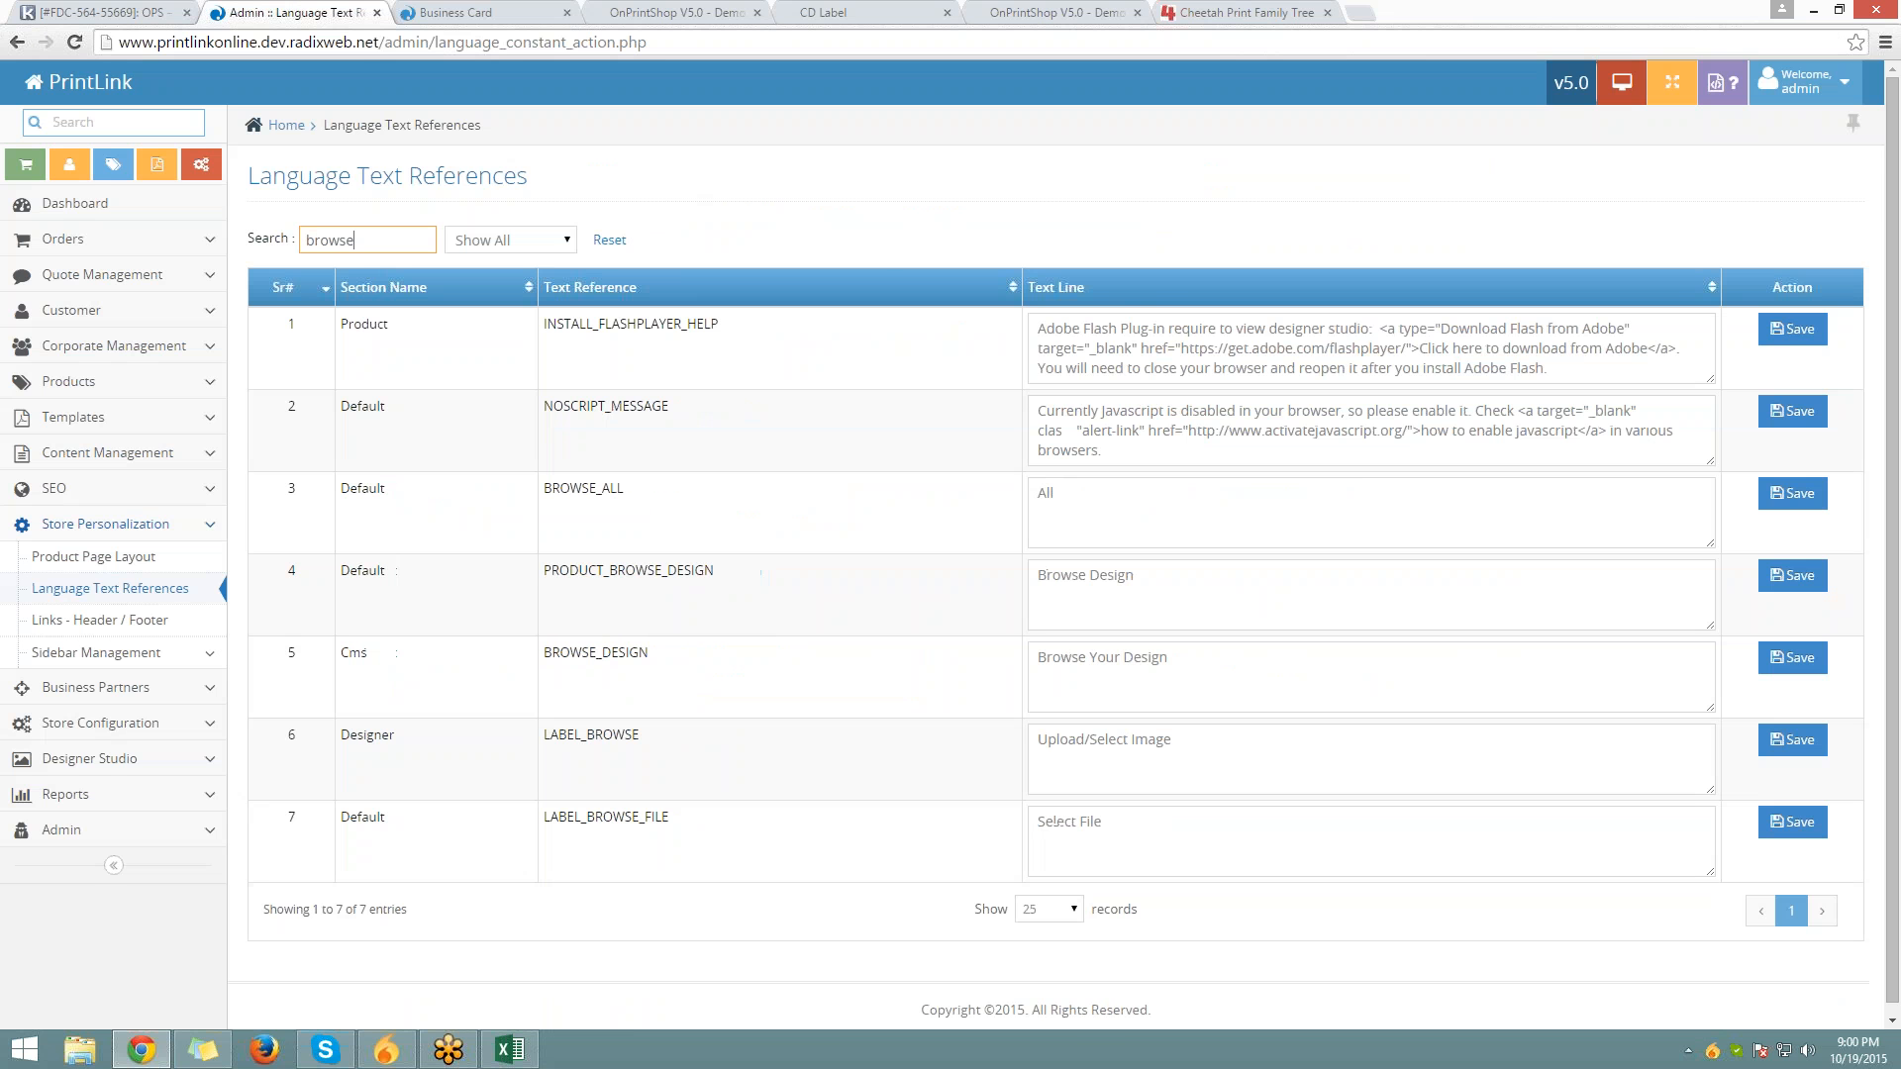
{"action": "type", "text": "ed"}
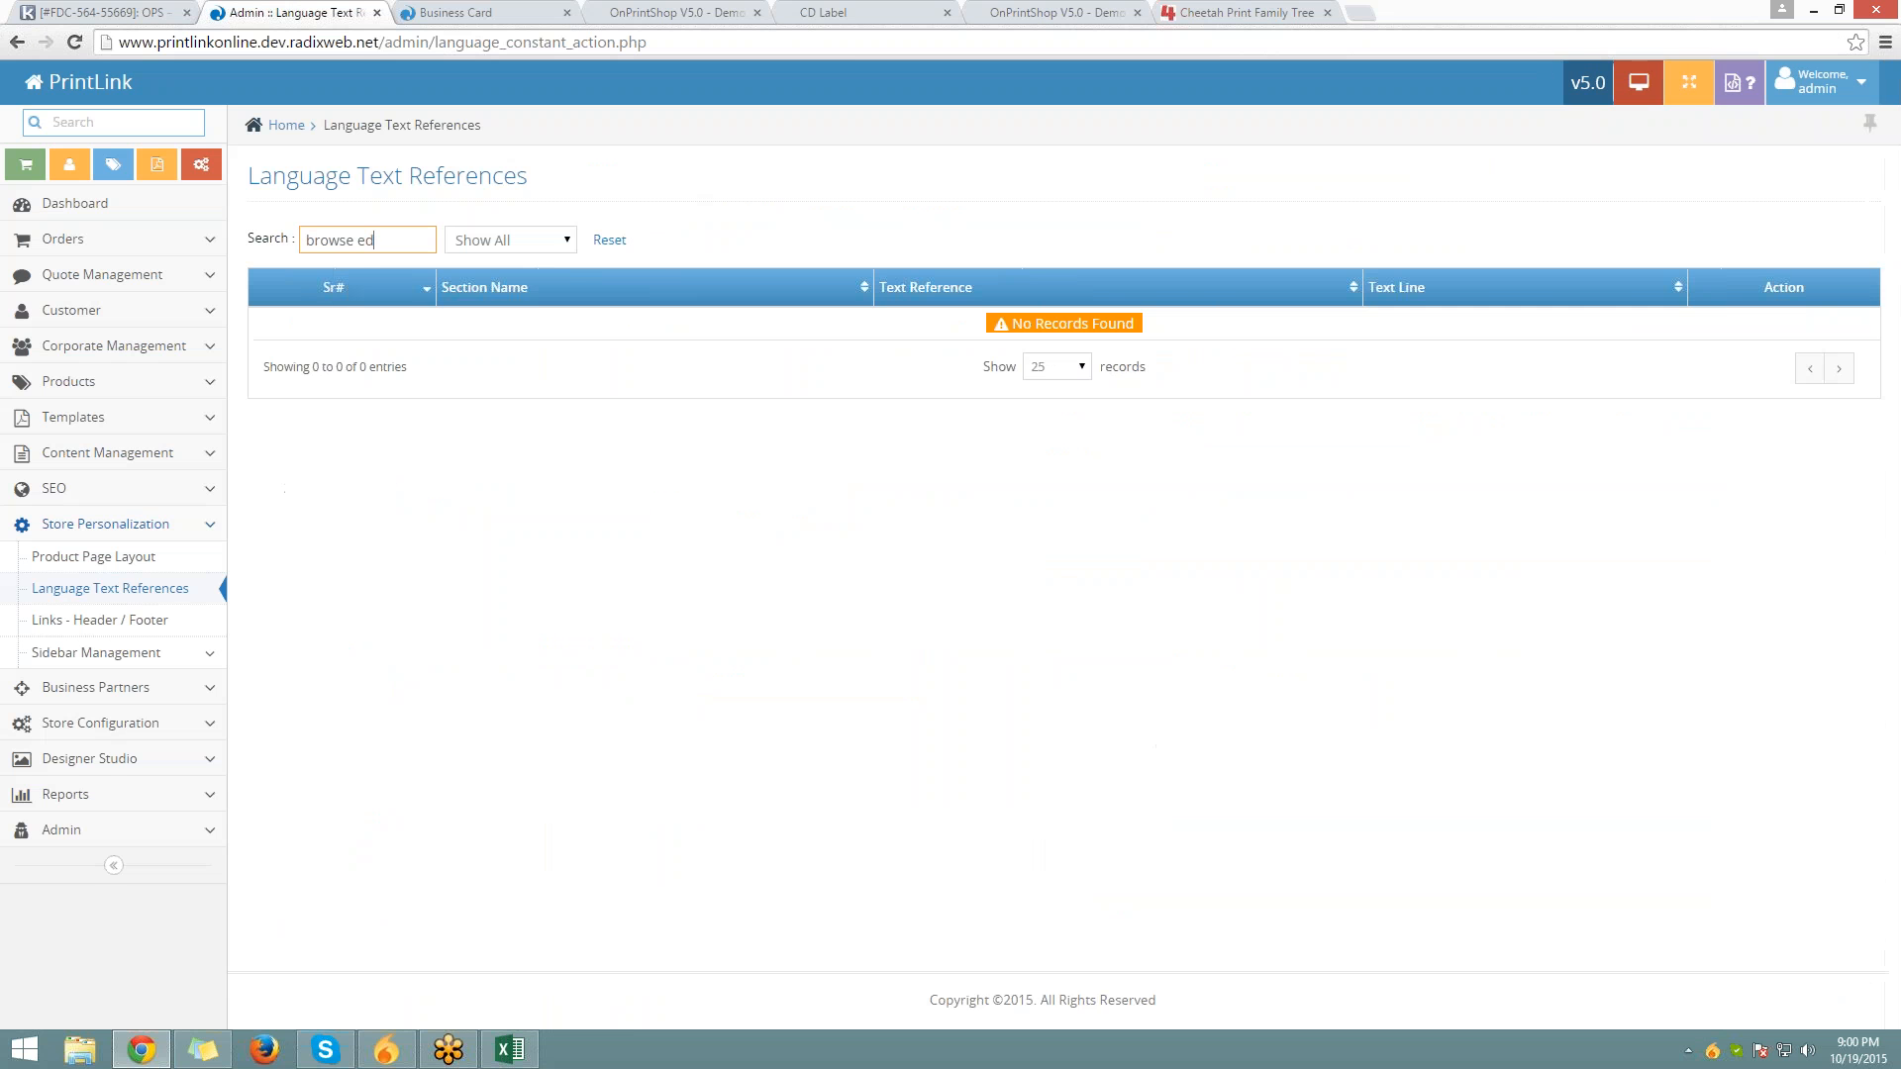
{"action": "key", "text": "BackSpace"}
{"action": "key", "text": "BackSpace"}
{"action": "type", "text": "design"}
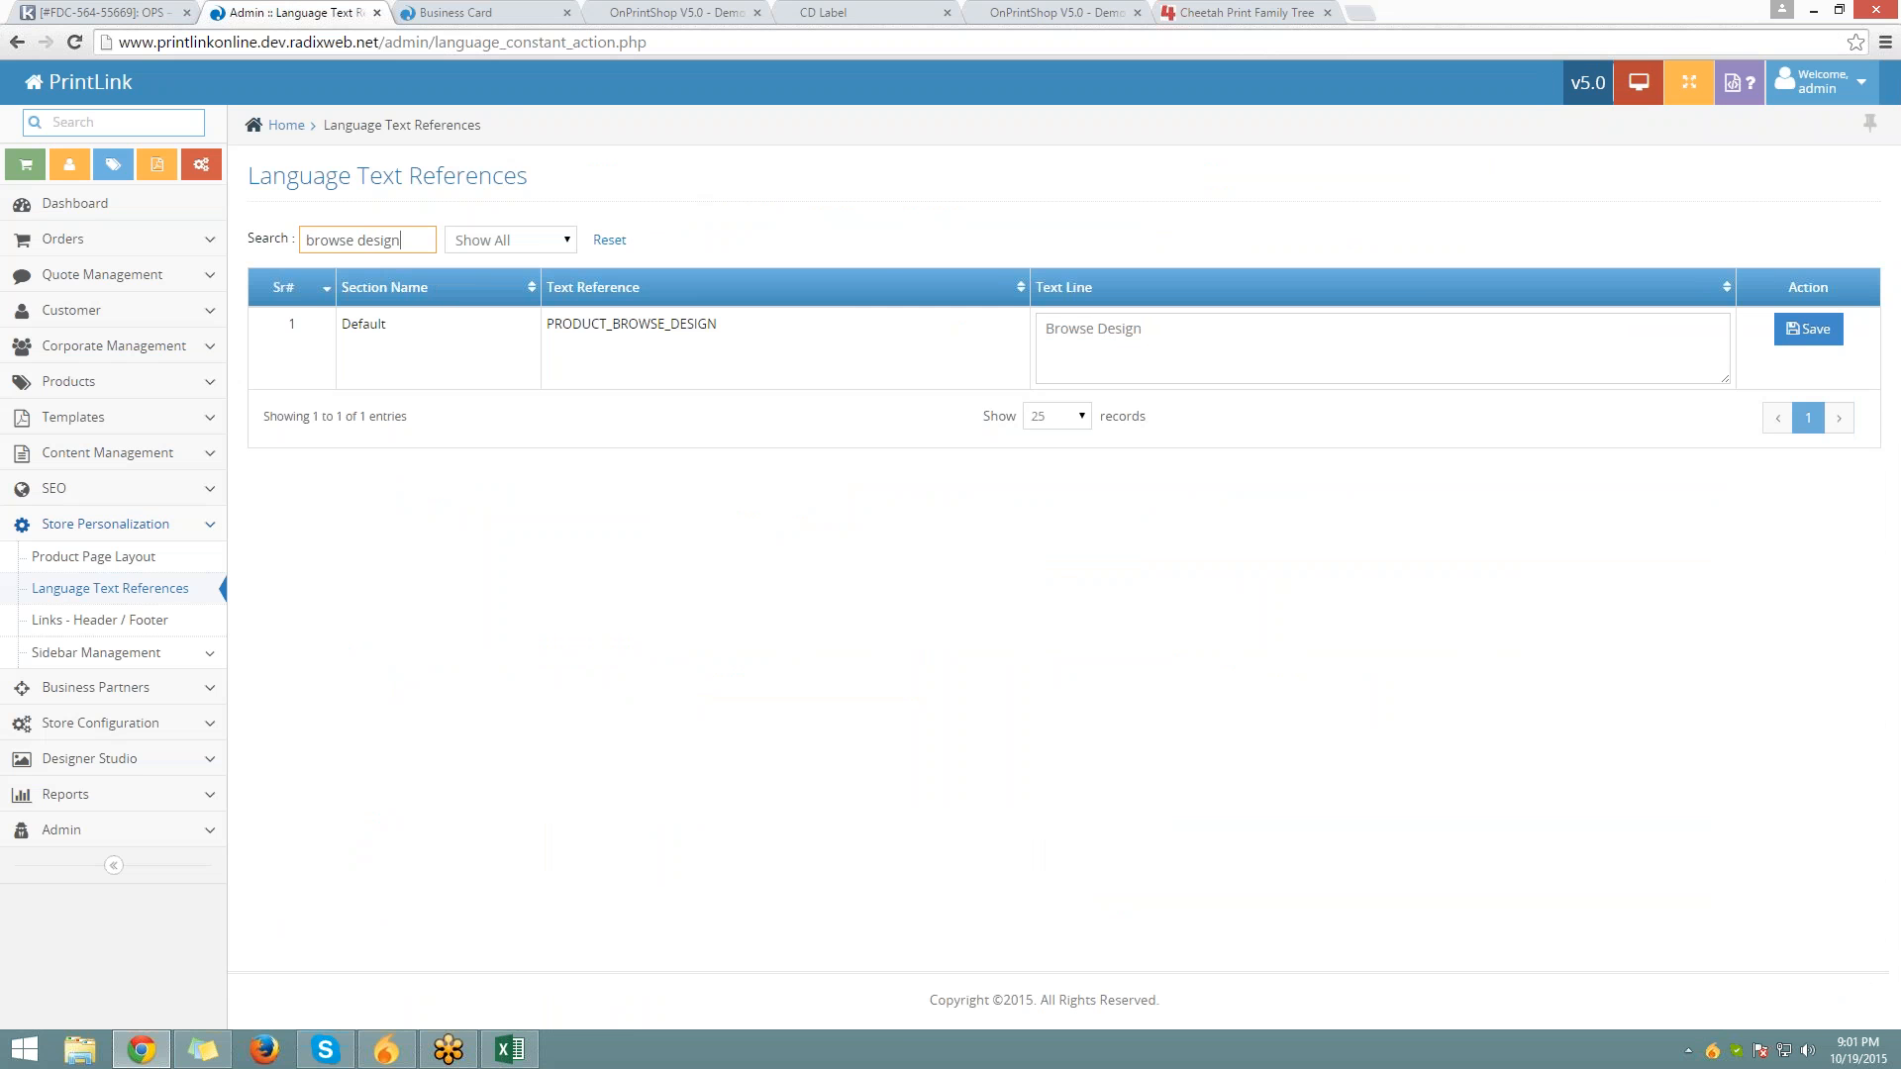
Change the PRODUCT_BROWSE_DESIGN text line to 'Explore Designs' and save it
{"action": "double_click", "coordinate": [1067, 328]}
{"action": "key", "text": "BackSpace"}
{"action": "type", "text": "Expo"}
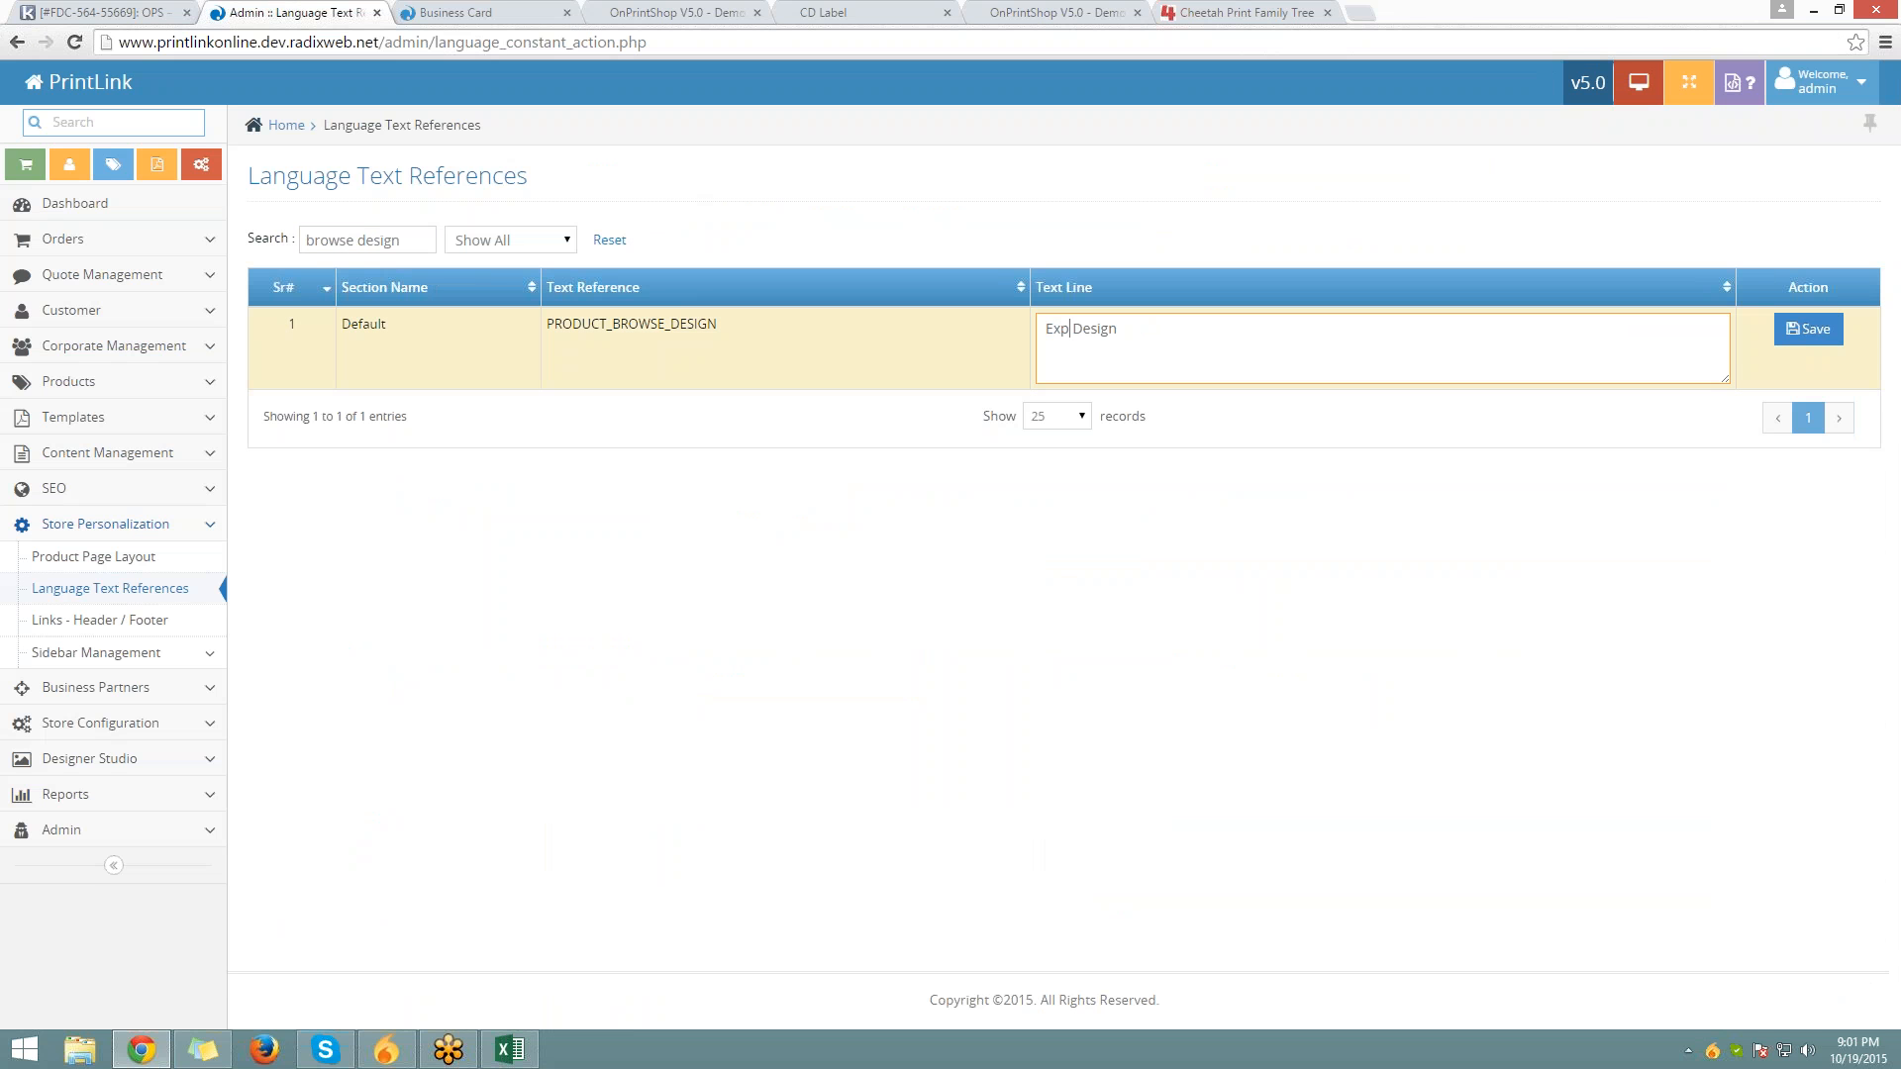
{"action": "type", "text": "lo"}
{"action": "key", "text": "BackSpace"}
{"action": "key", "text": "BackSpace"}
{"action": "key", "text": "BackSpace"}
{"action": "type", "text": "lore Des"}
{"action": "left_click", "coordinate": [1808, 329]}
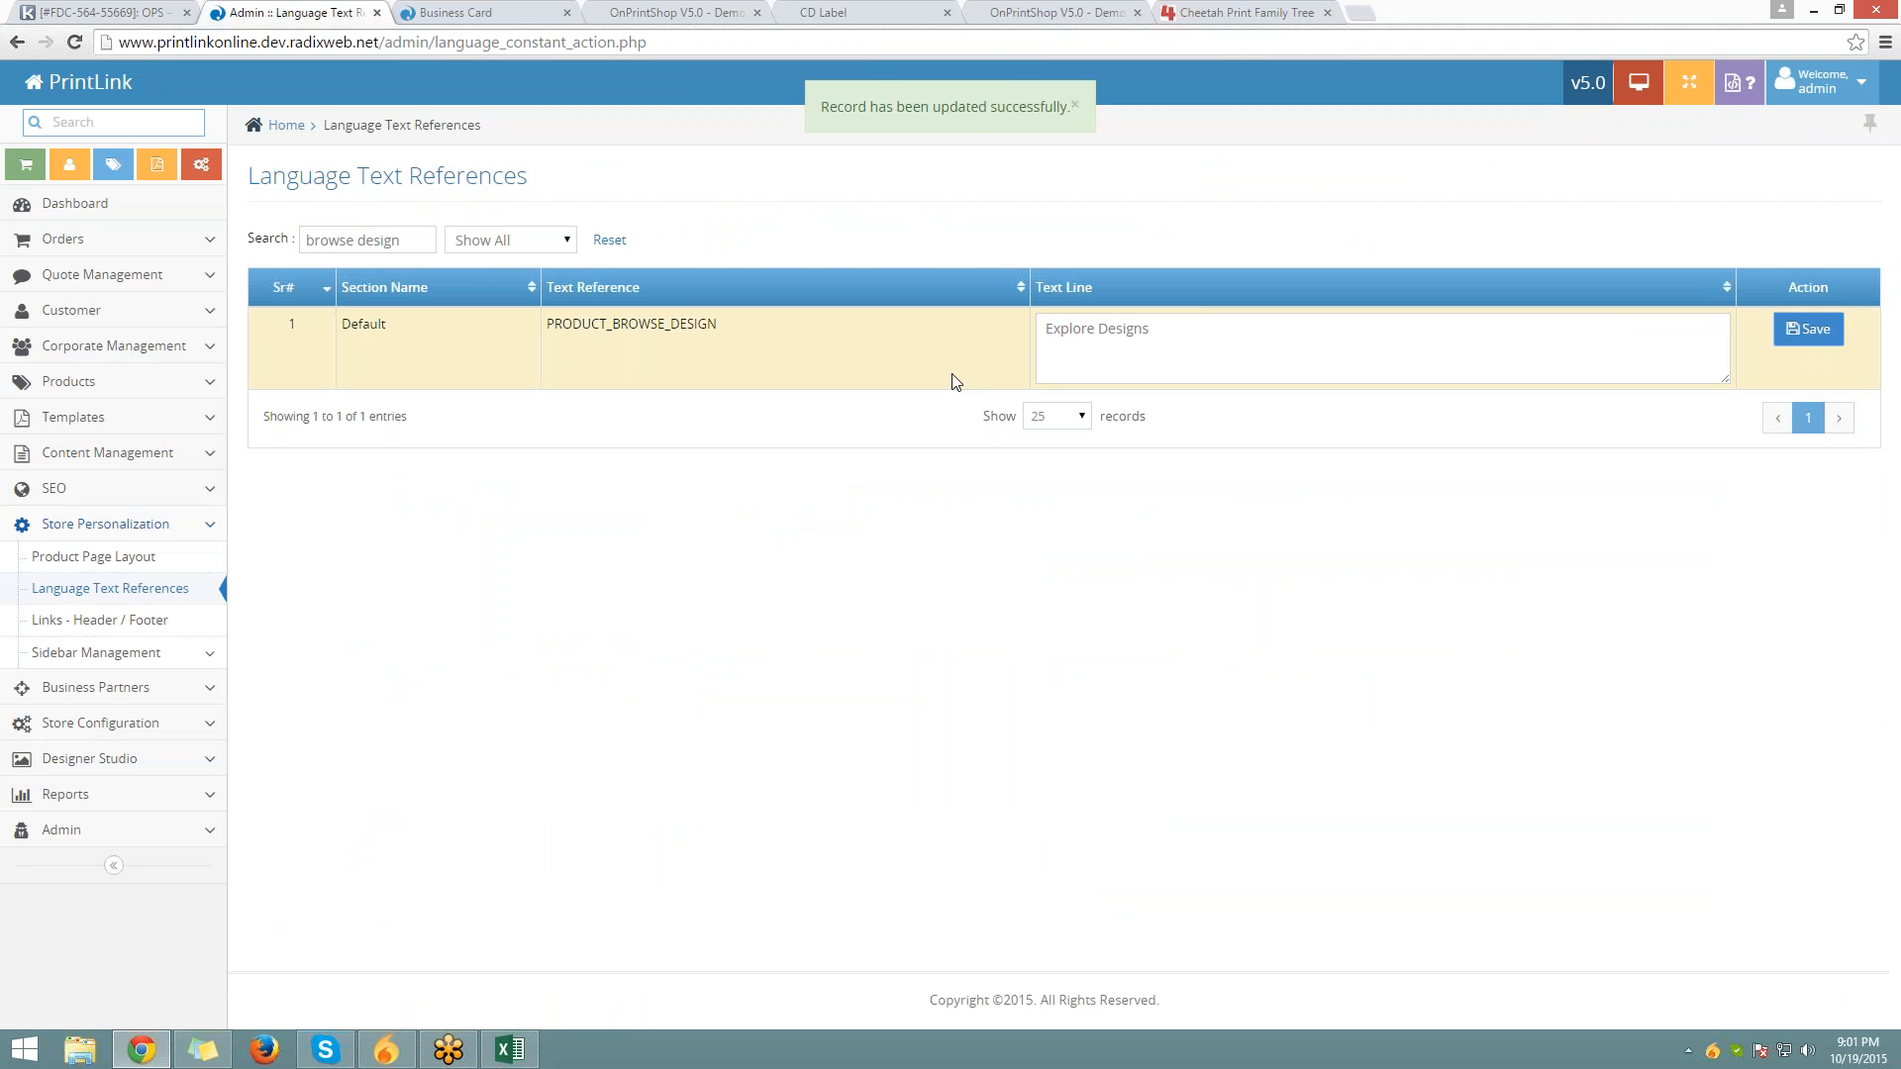
Reload the storefront to confirm the Explore Designs label, then return to admin
{"action": "left_click", "coordinate": [515, 12]}
{"action": "key", "text": "Return"}
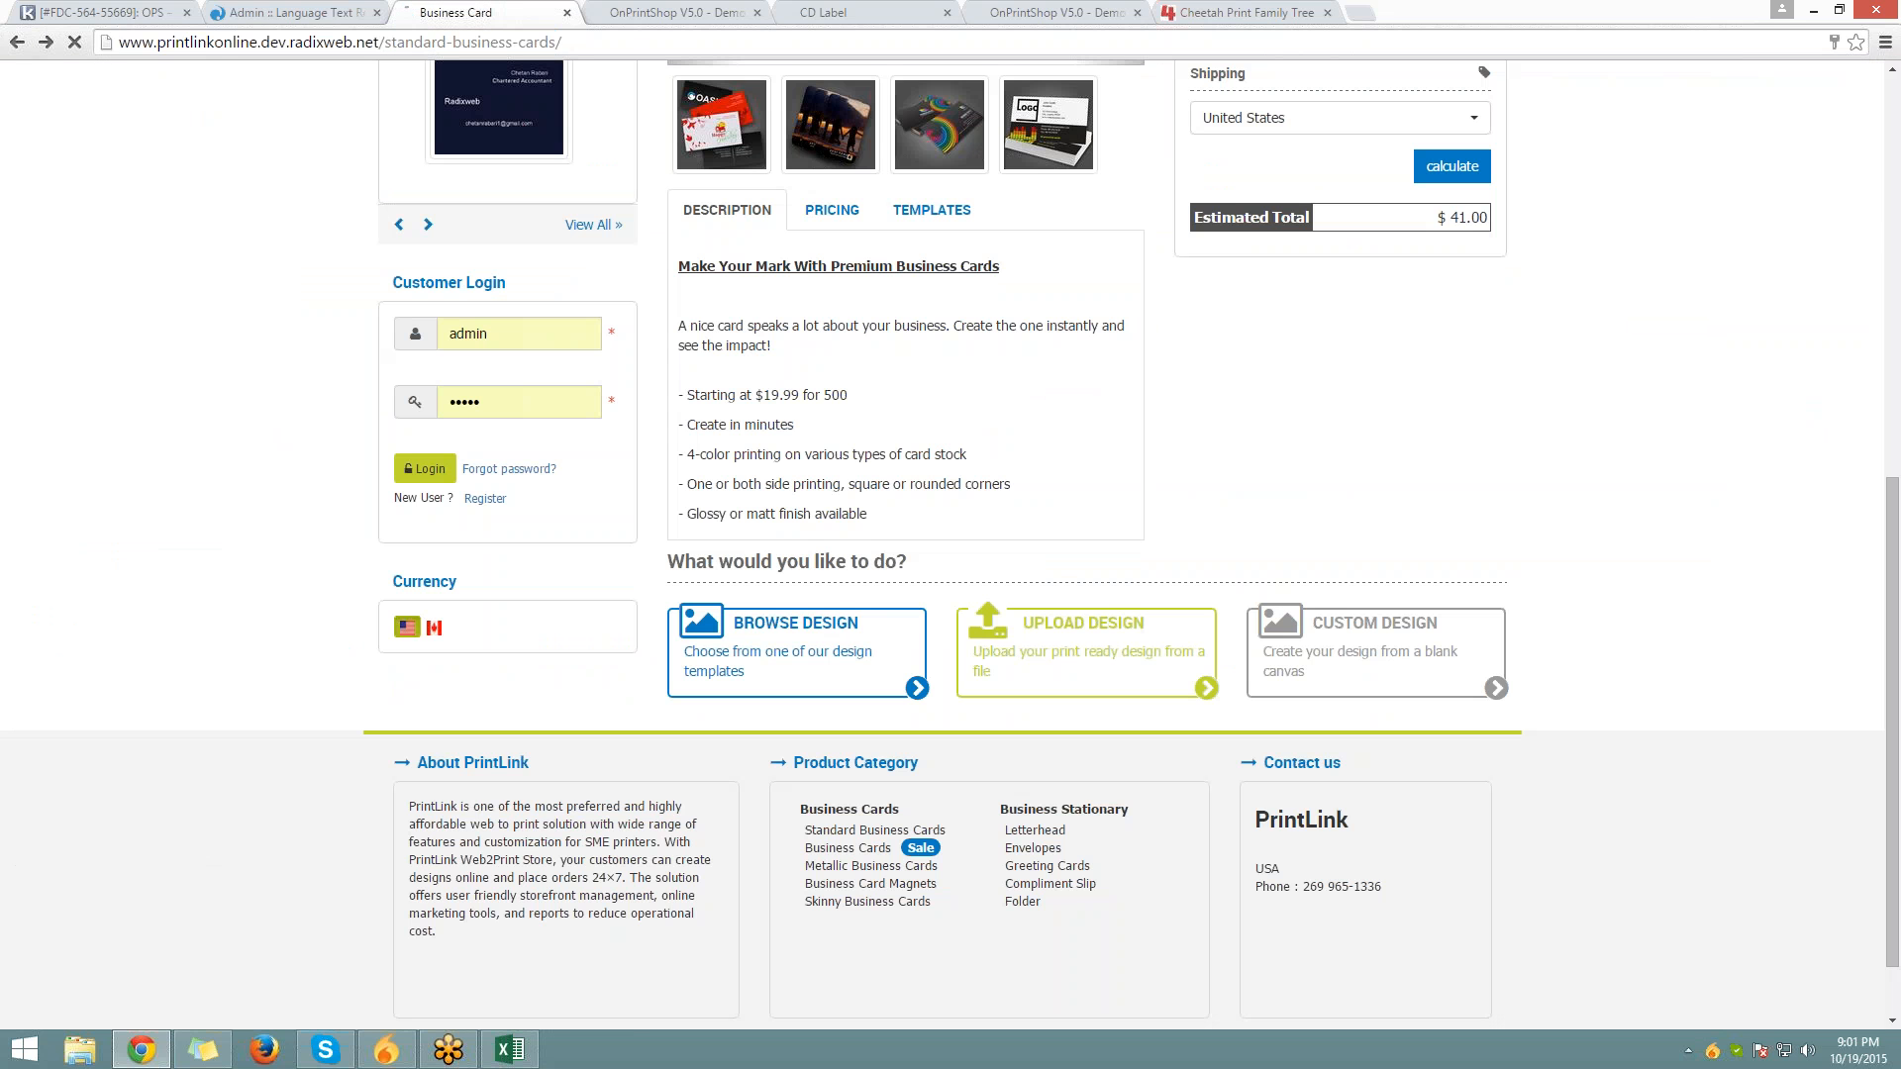
{"action": "scroll", "coordinate": [572, 566], "scroll_direction": "down", "scroll_amount": 6}
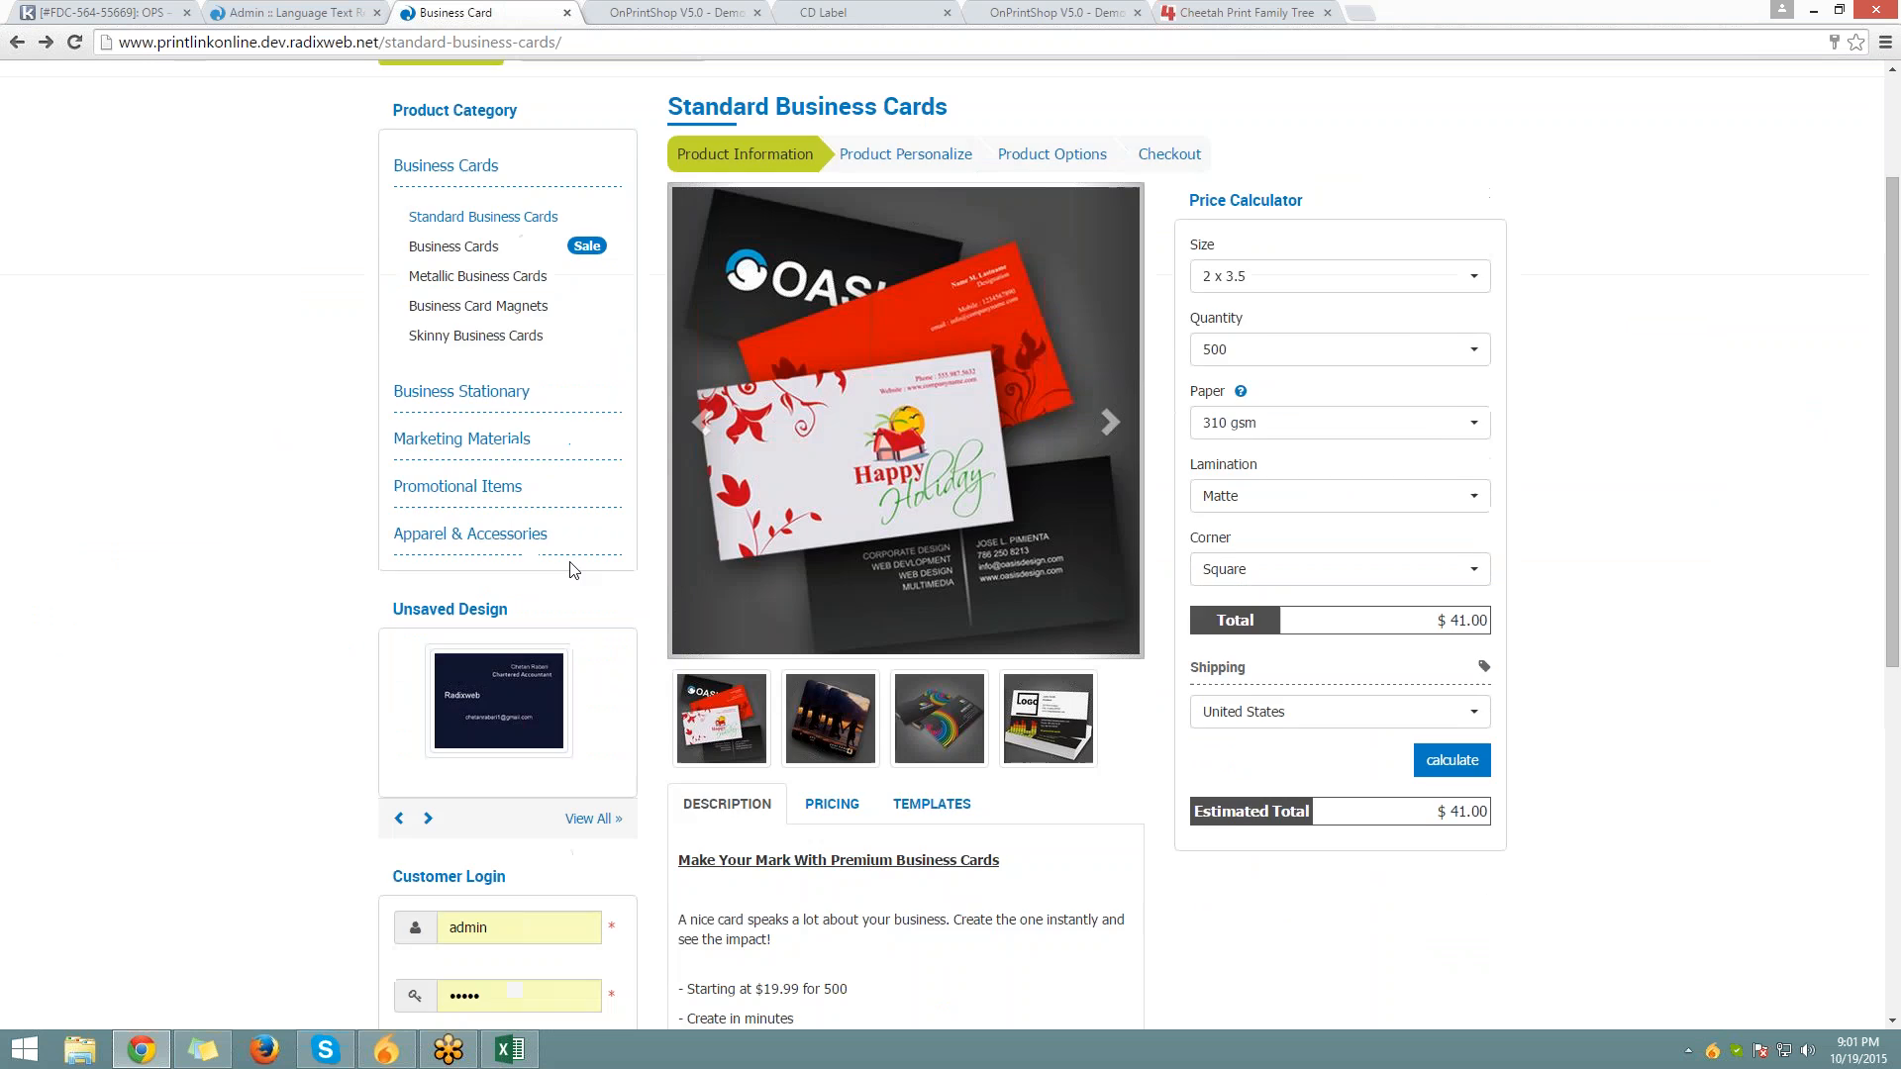
{"action": "scroll", "coordinate": [572, 566], "scroll_direction": "down", "scroll_amount": 3}
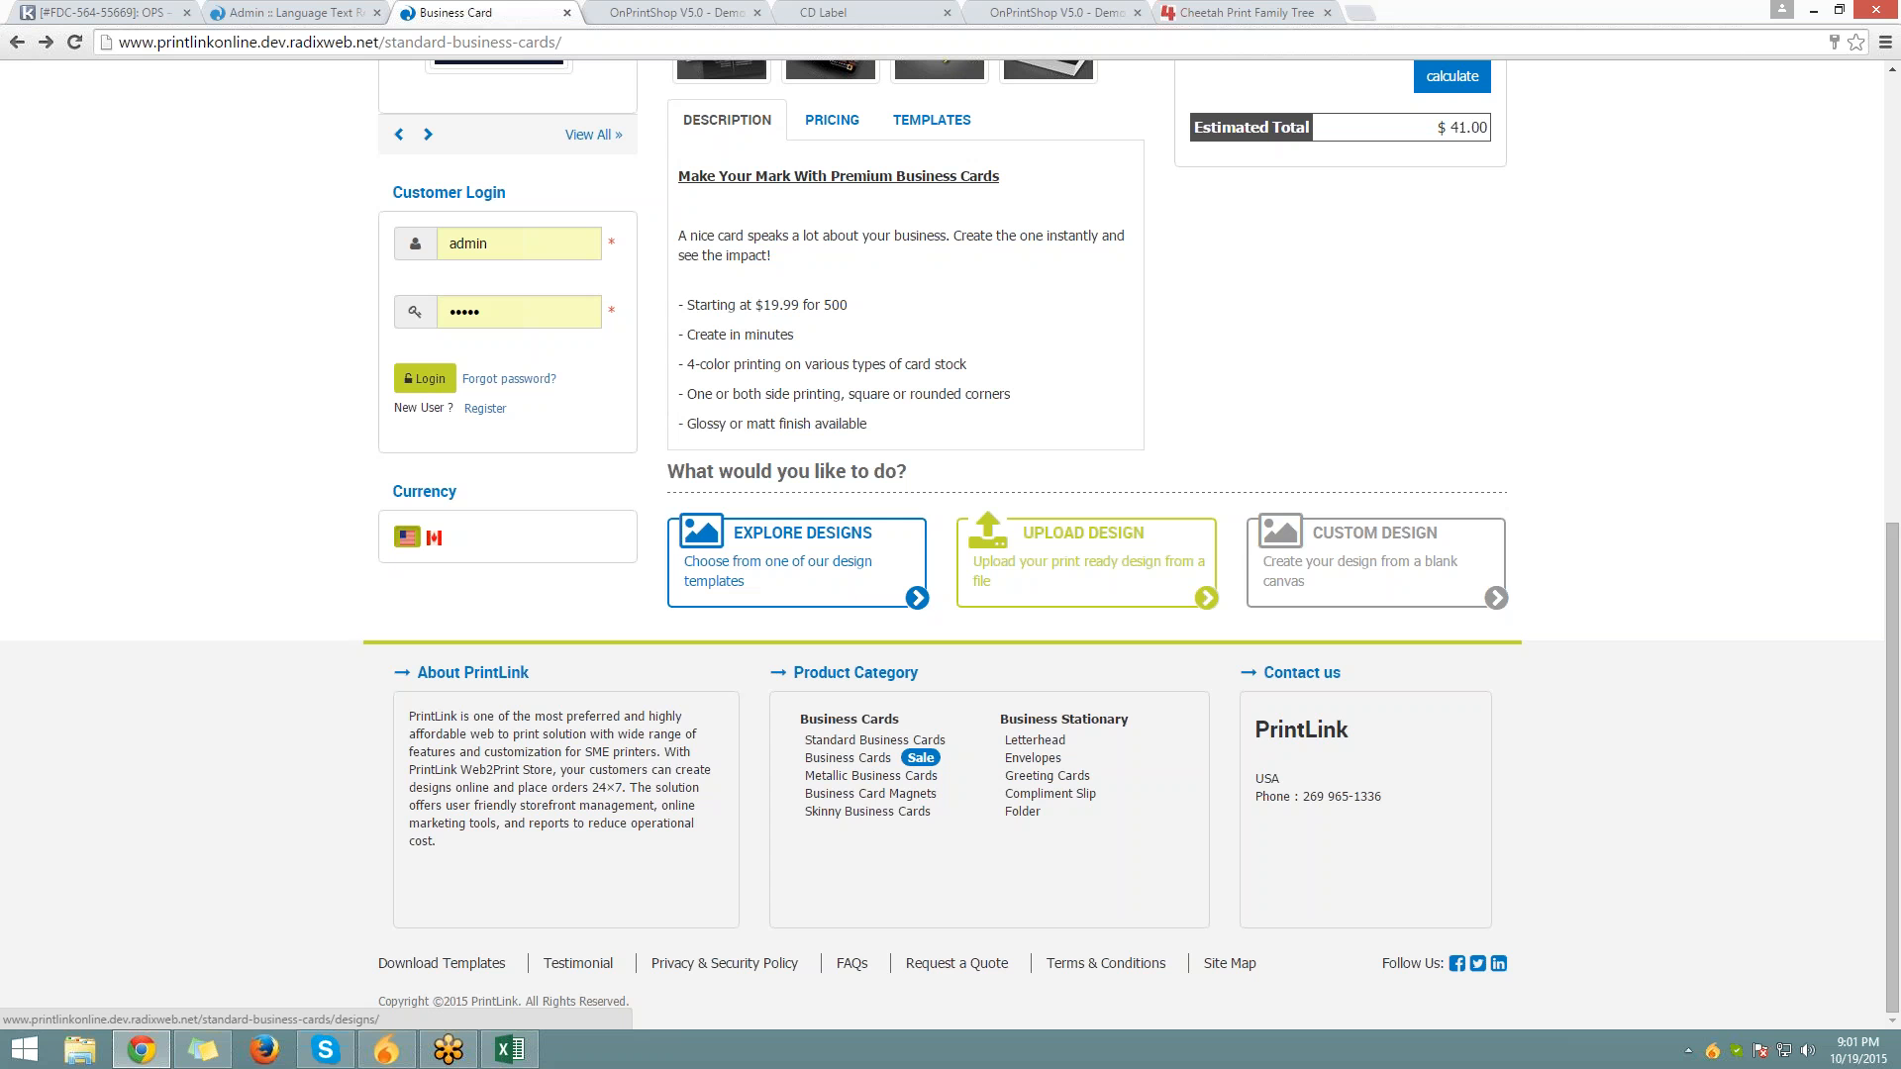
{"action": "left_click", "coordinate": [293, 12]}
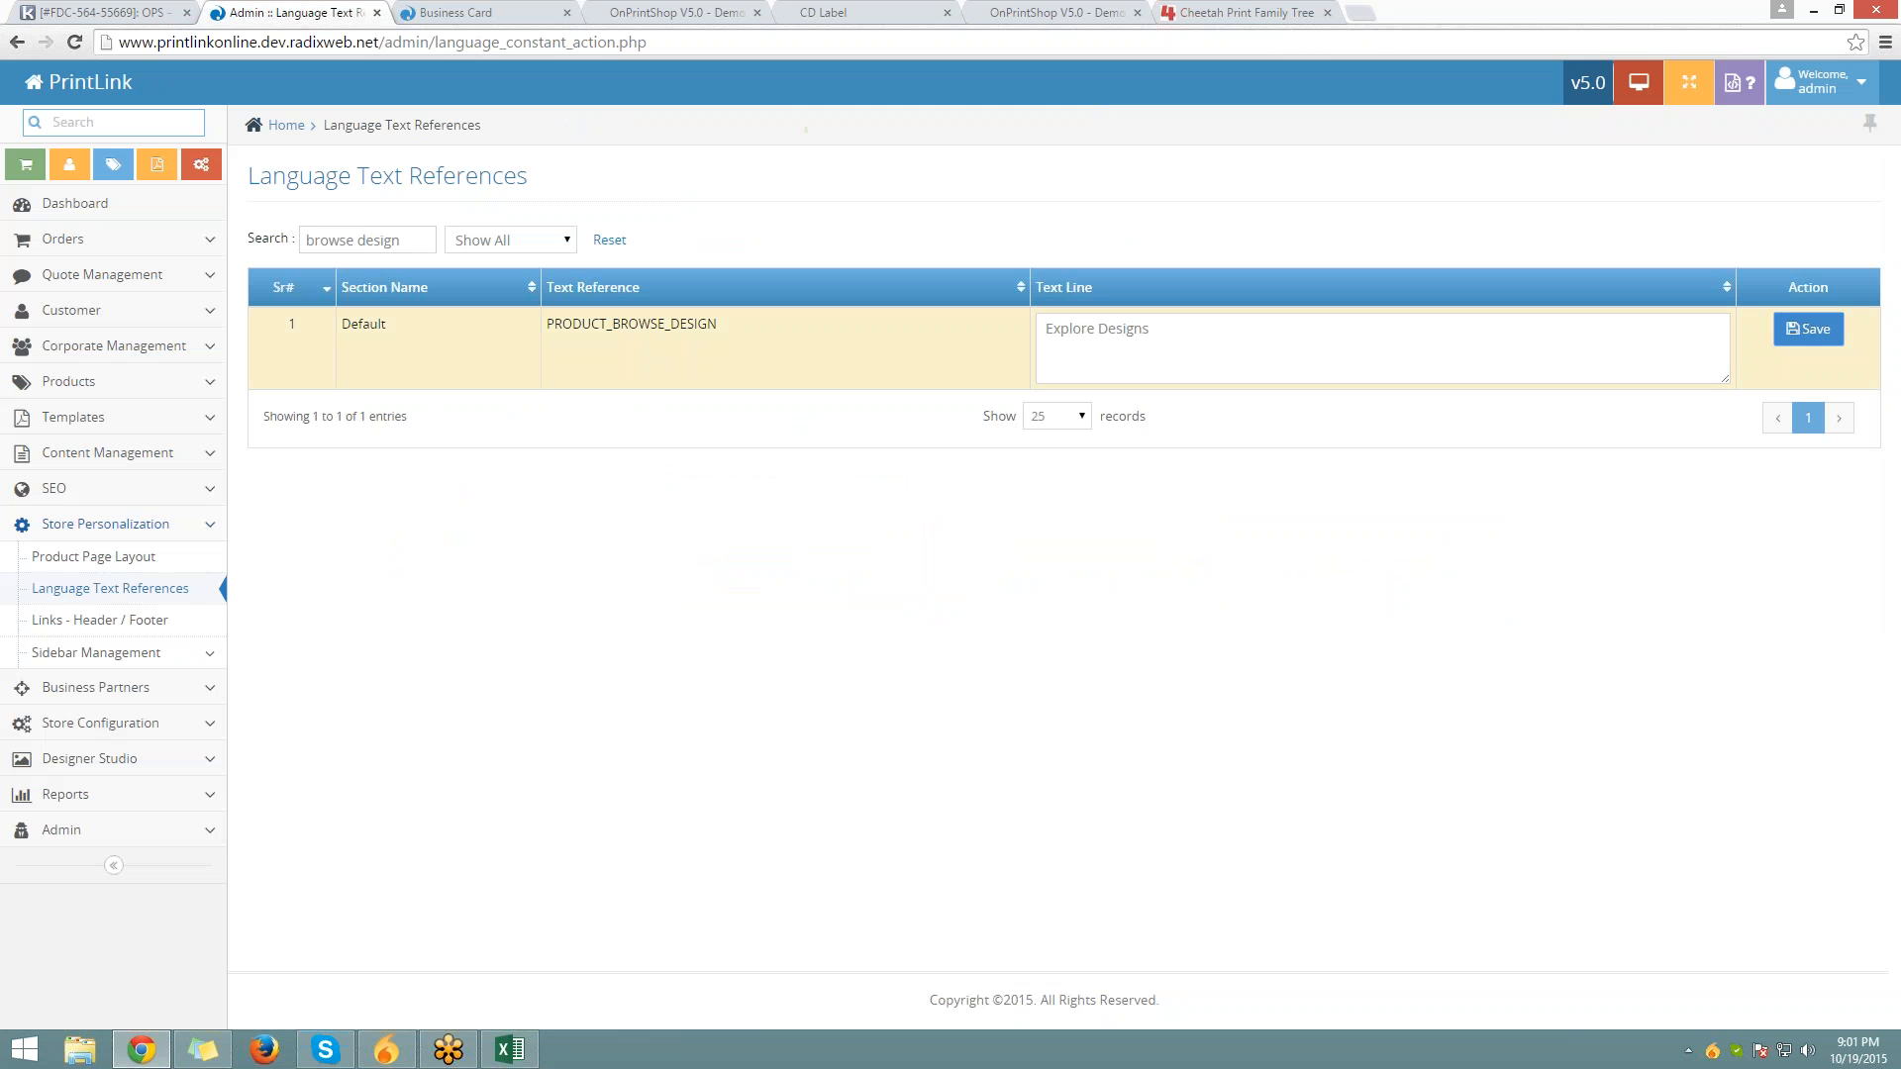
Restore the PRODUCT_BROWSE_DESIGN text to 'Browse Design' and save it
{"action": "left_click", "coordinate": [1227, 337]}
{"action": "key", "text": "ctrl+z"}
{"action": "key", "text": "ctrl+z"}
{"action": "key", "text": "ctrl+z"}
{"action": "key", "text": "ctrl+z"}
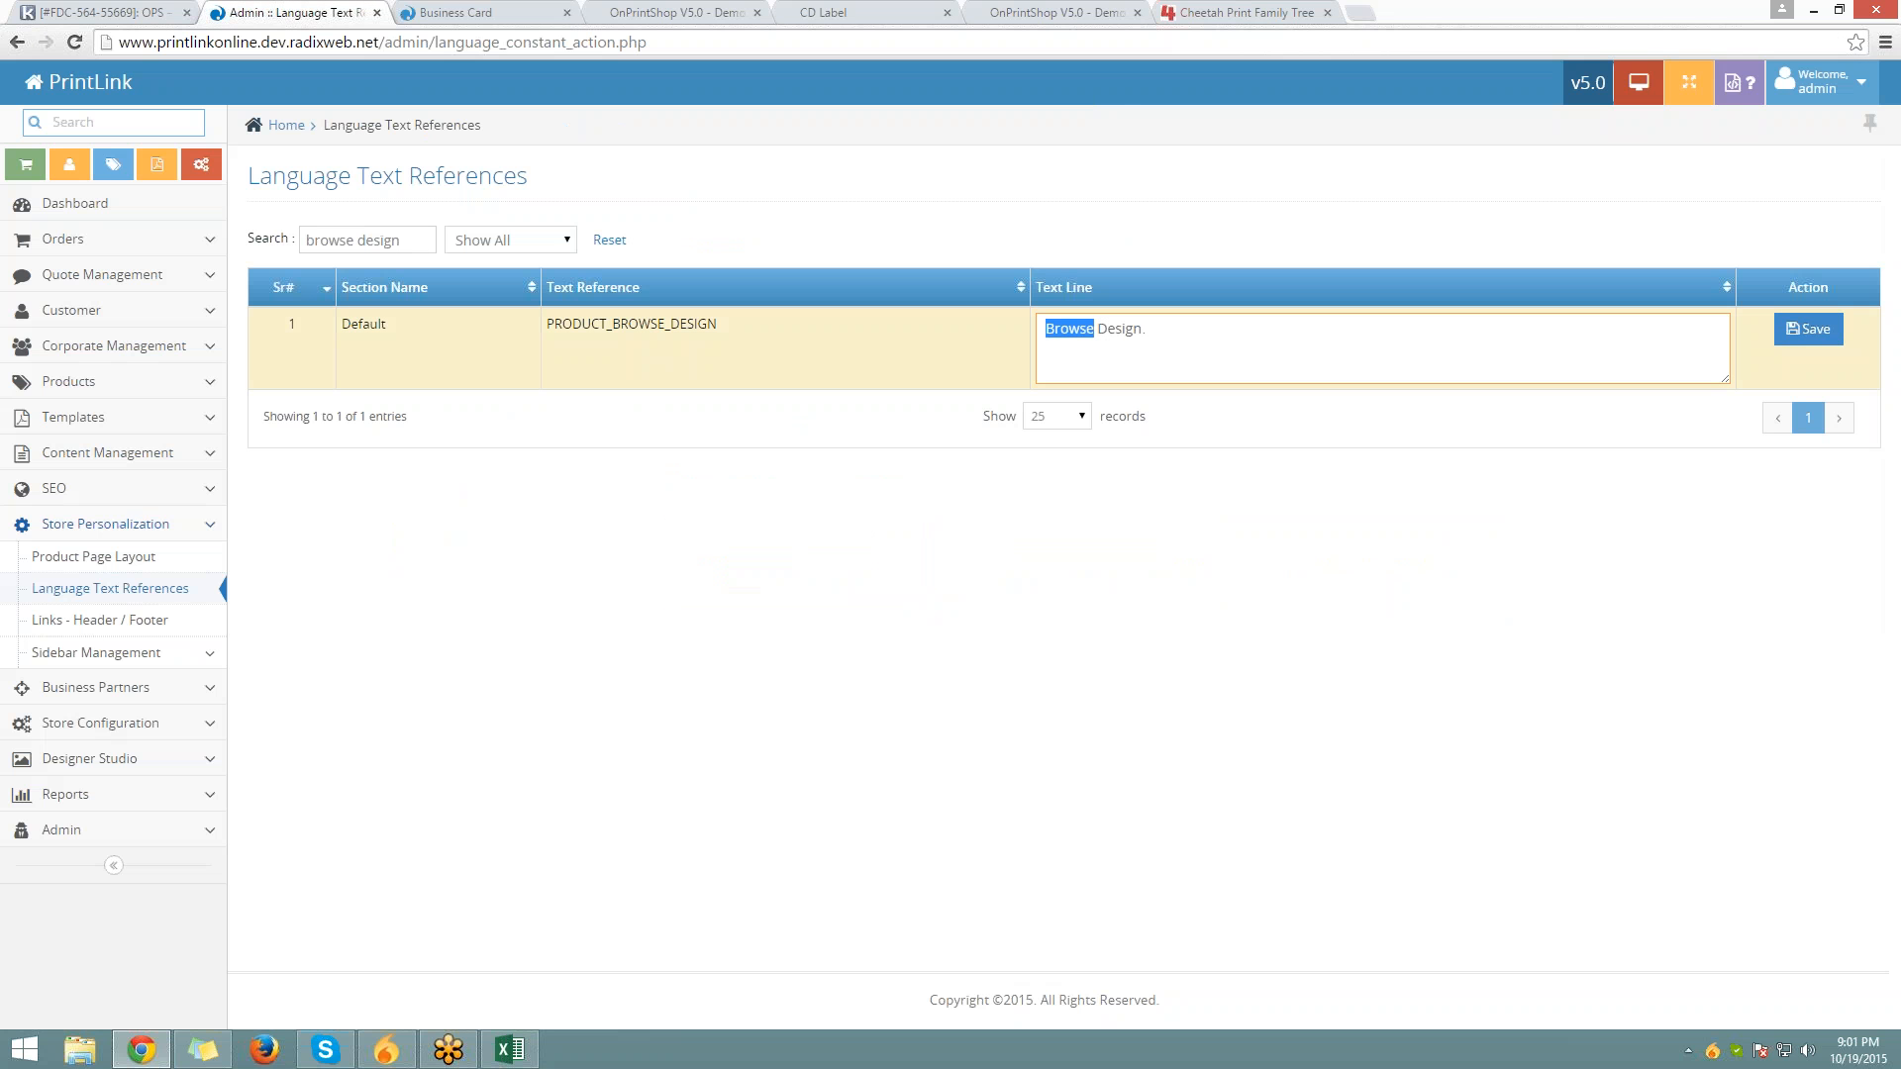
{"action": "key", "text": "ctrl+z"}
{"action": "left_click", "coordinate": [1809, 329]}
Reload the storefront product page and open the business card artwork upload page
{"action": "left_click", "coordinate": [525, 13]}
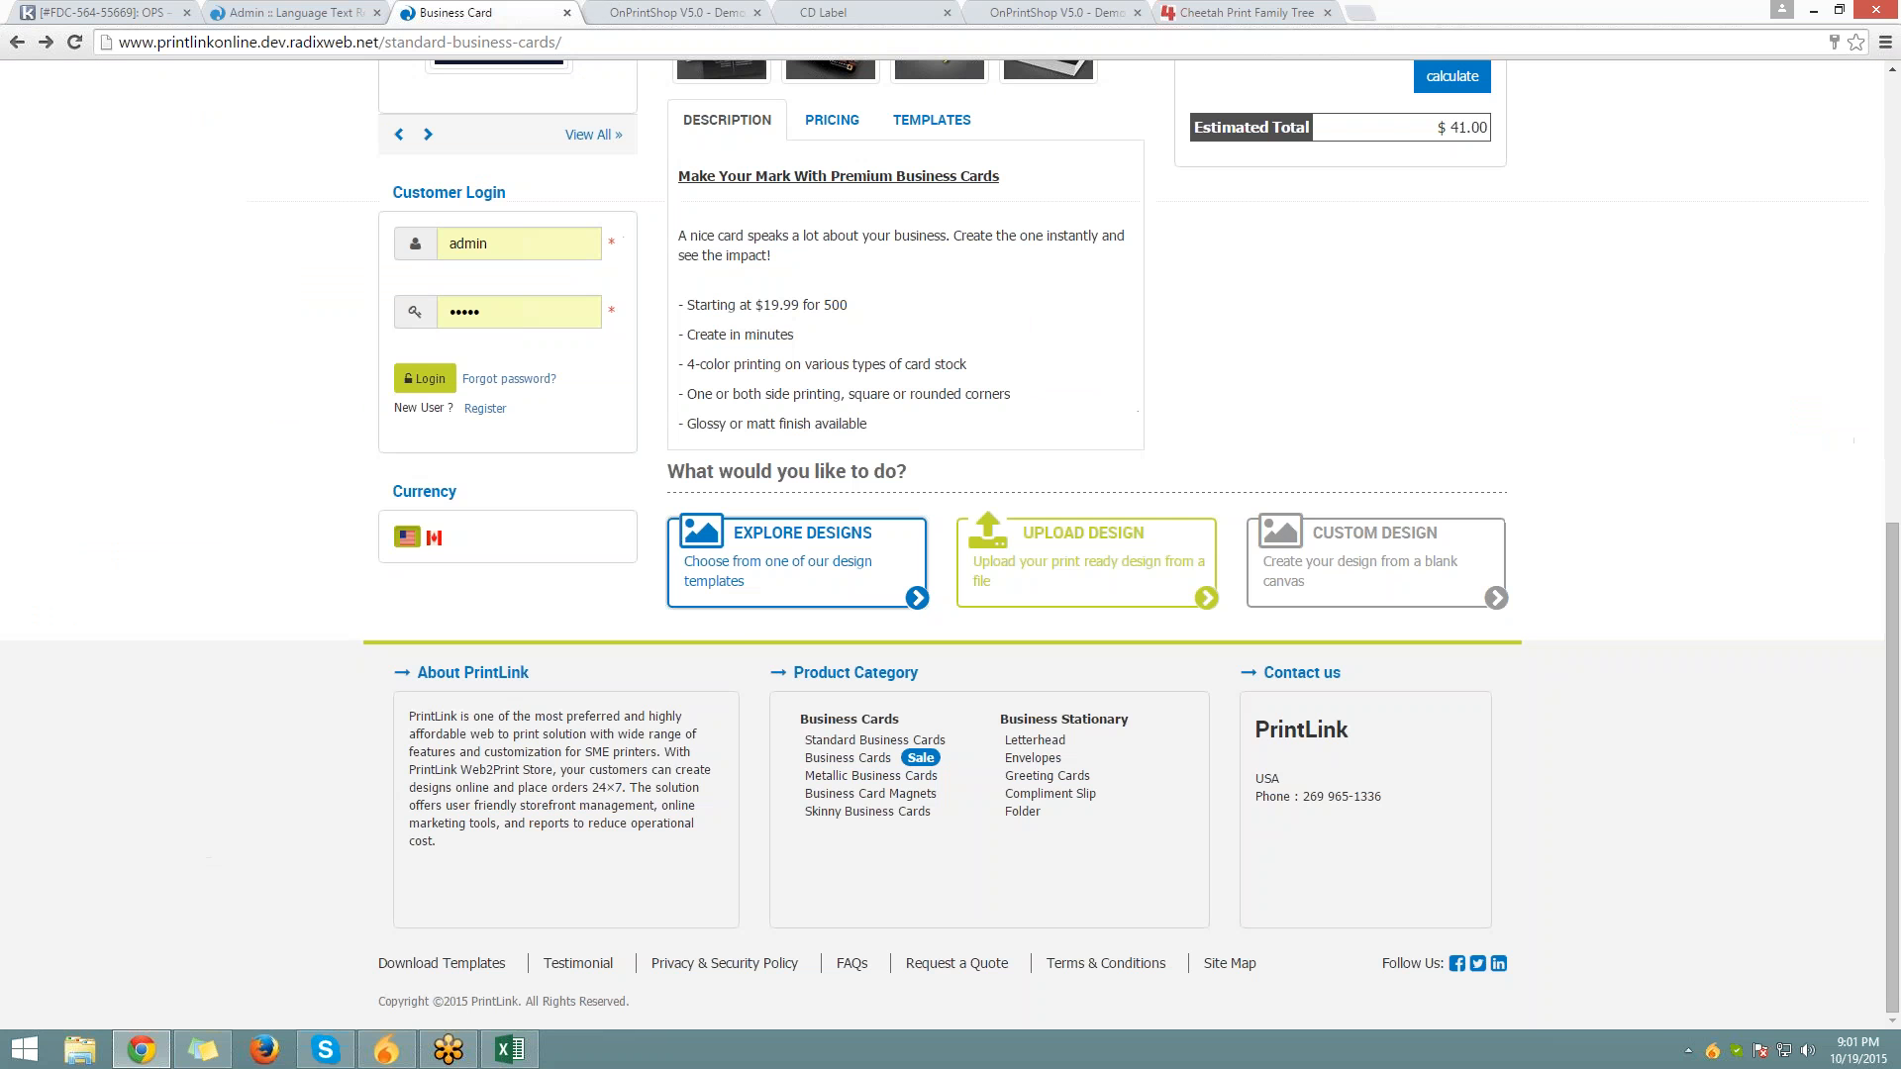
{"action": "scroll", "coordinate": [853, 665], "scroll_direction": "up", "scroll_amount": 2}
{"action": "key", "text": "F5"}
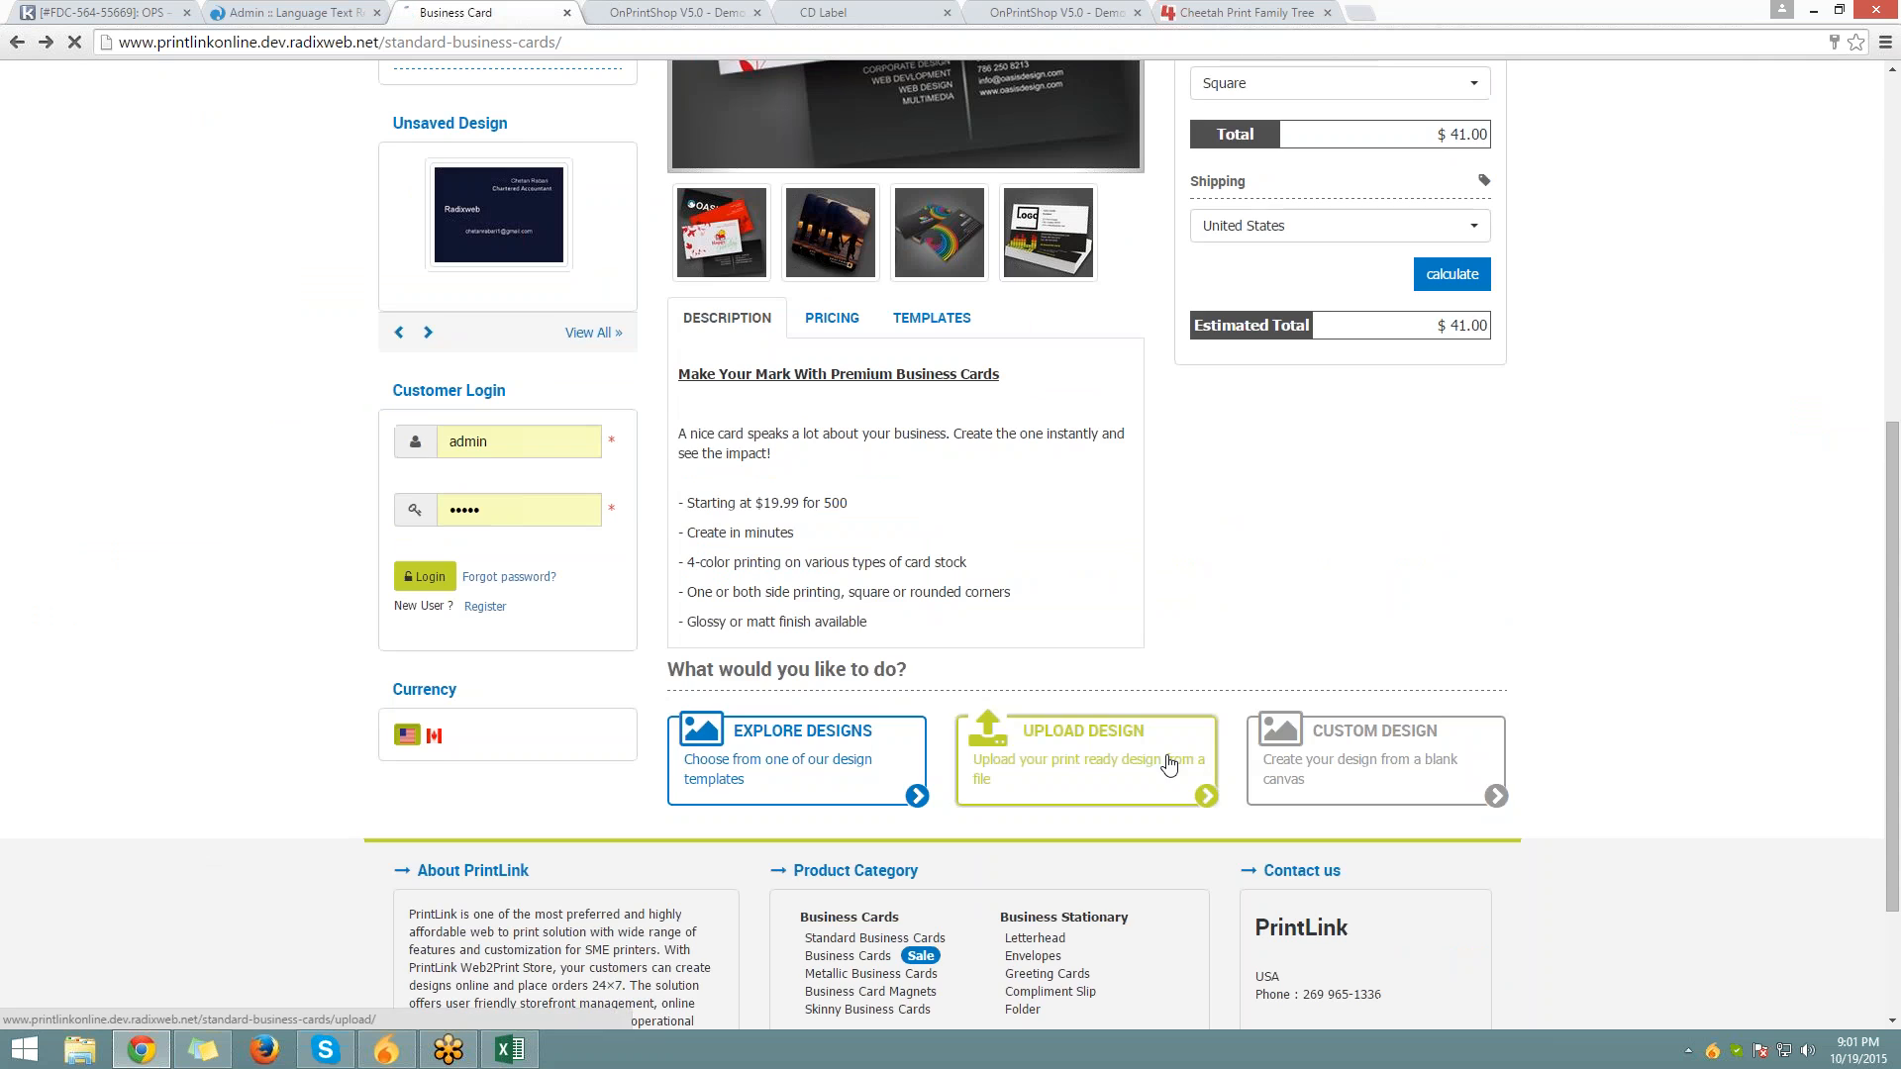
{"action": "left_click", "coordinate": [1168, 763]}
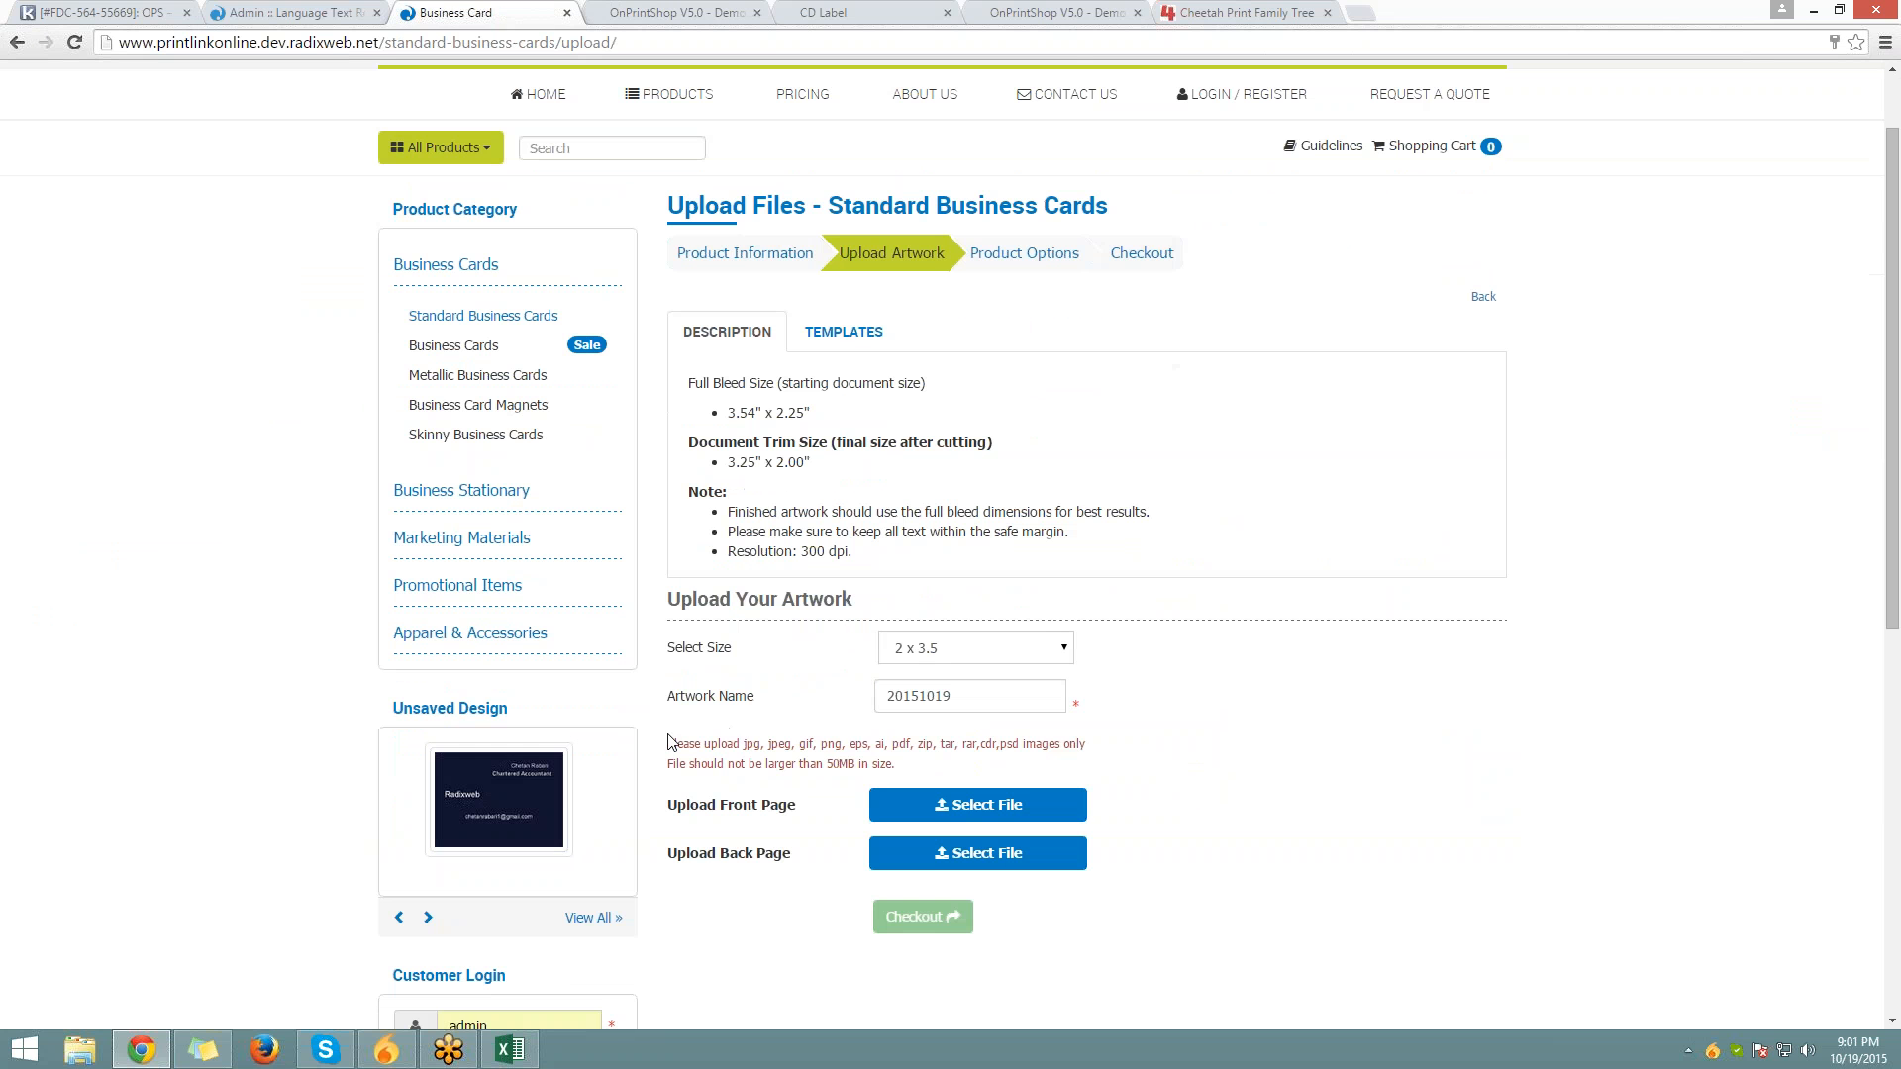
{"action": "scroll", "coordinate": [669, 742], "scroll_direction": "down", "scroll_amount": 2}
{"action": "left_click_drag", "start_coordinate": [665, 545], "coordinate": [932, 556]}
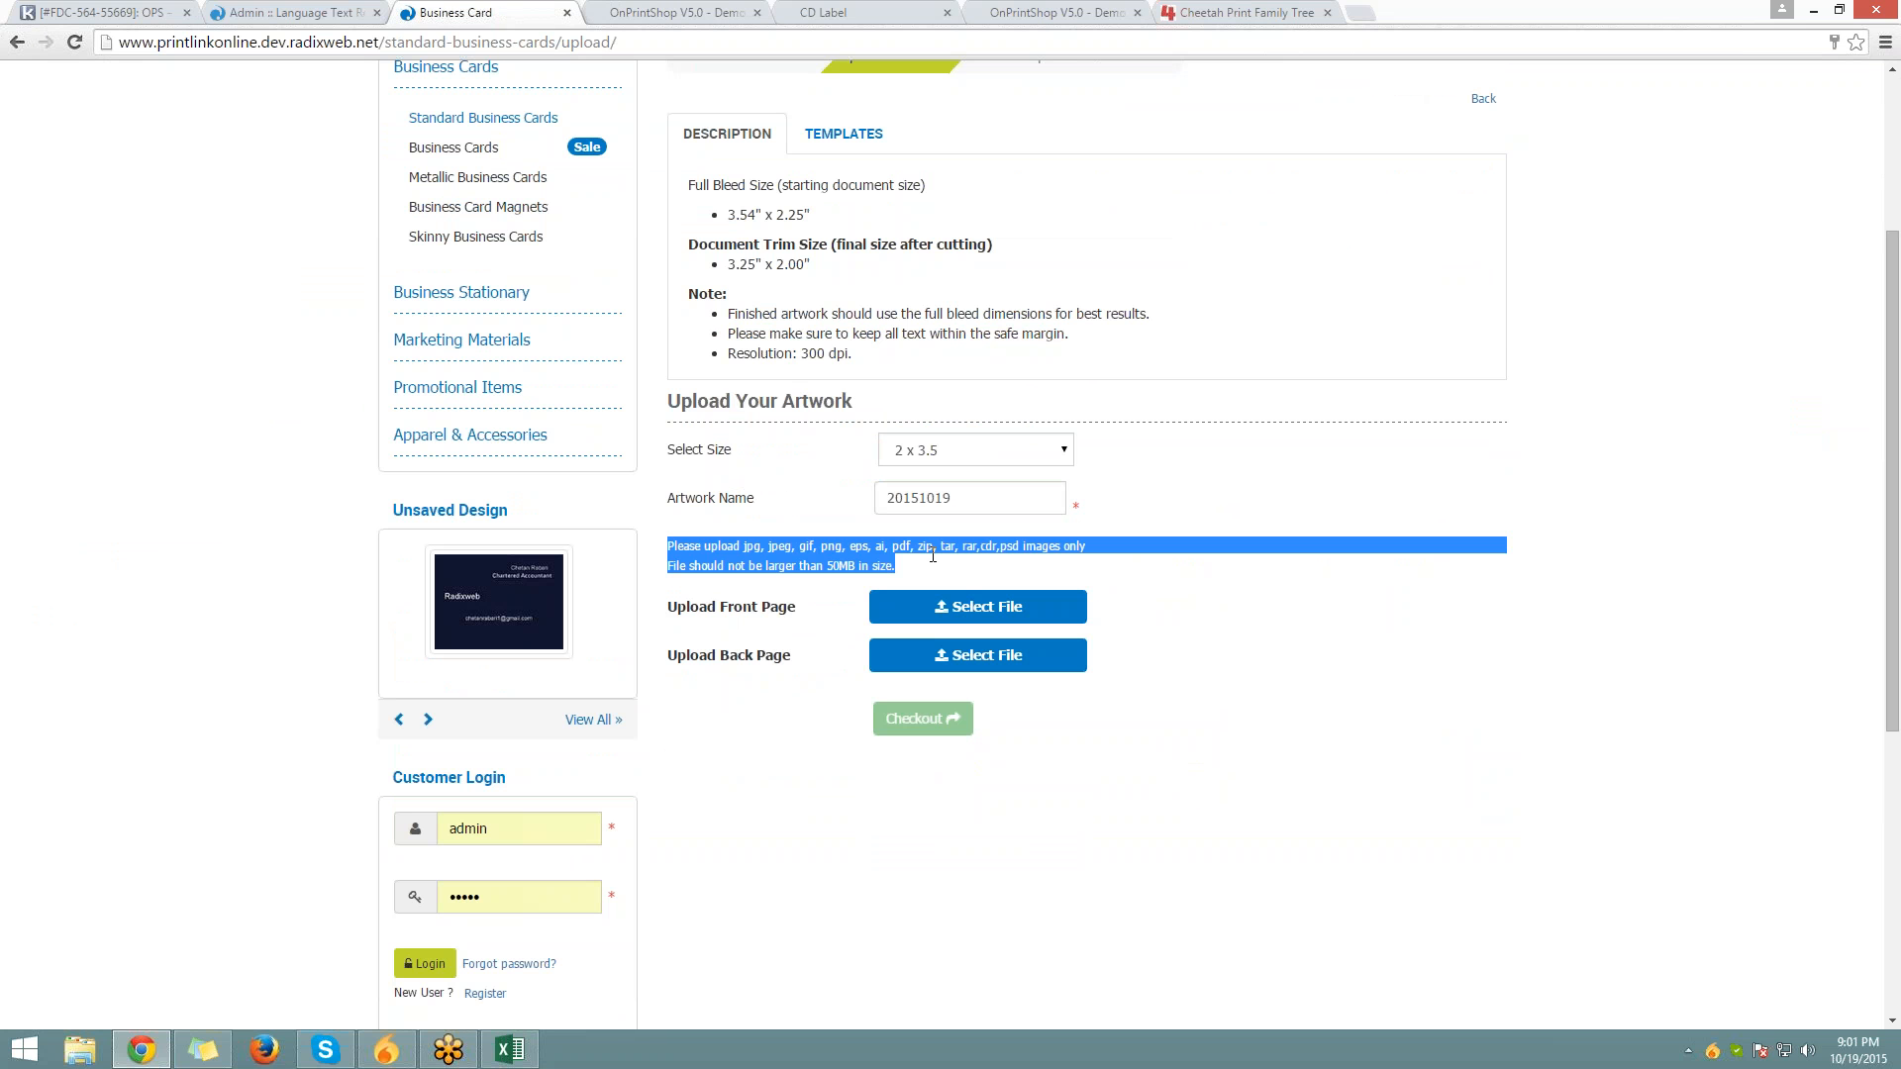
Review and highlight the notes on the Upload Files page
{"action": "left_click", "coordinate": [292, 12]}
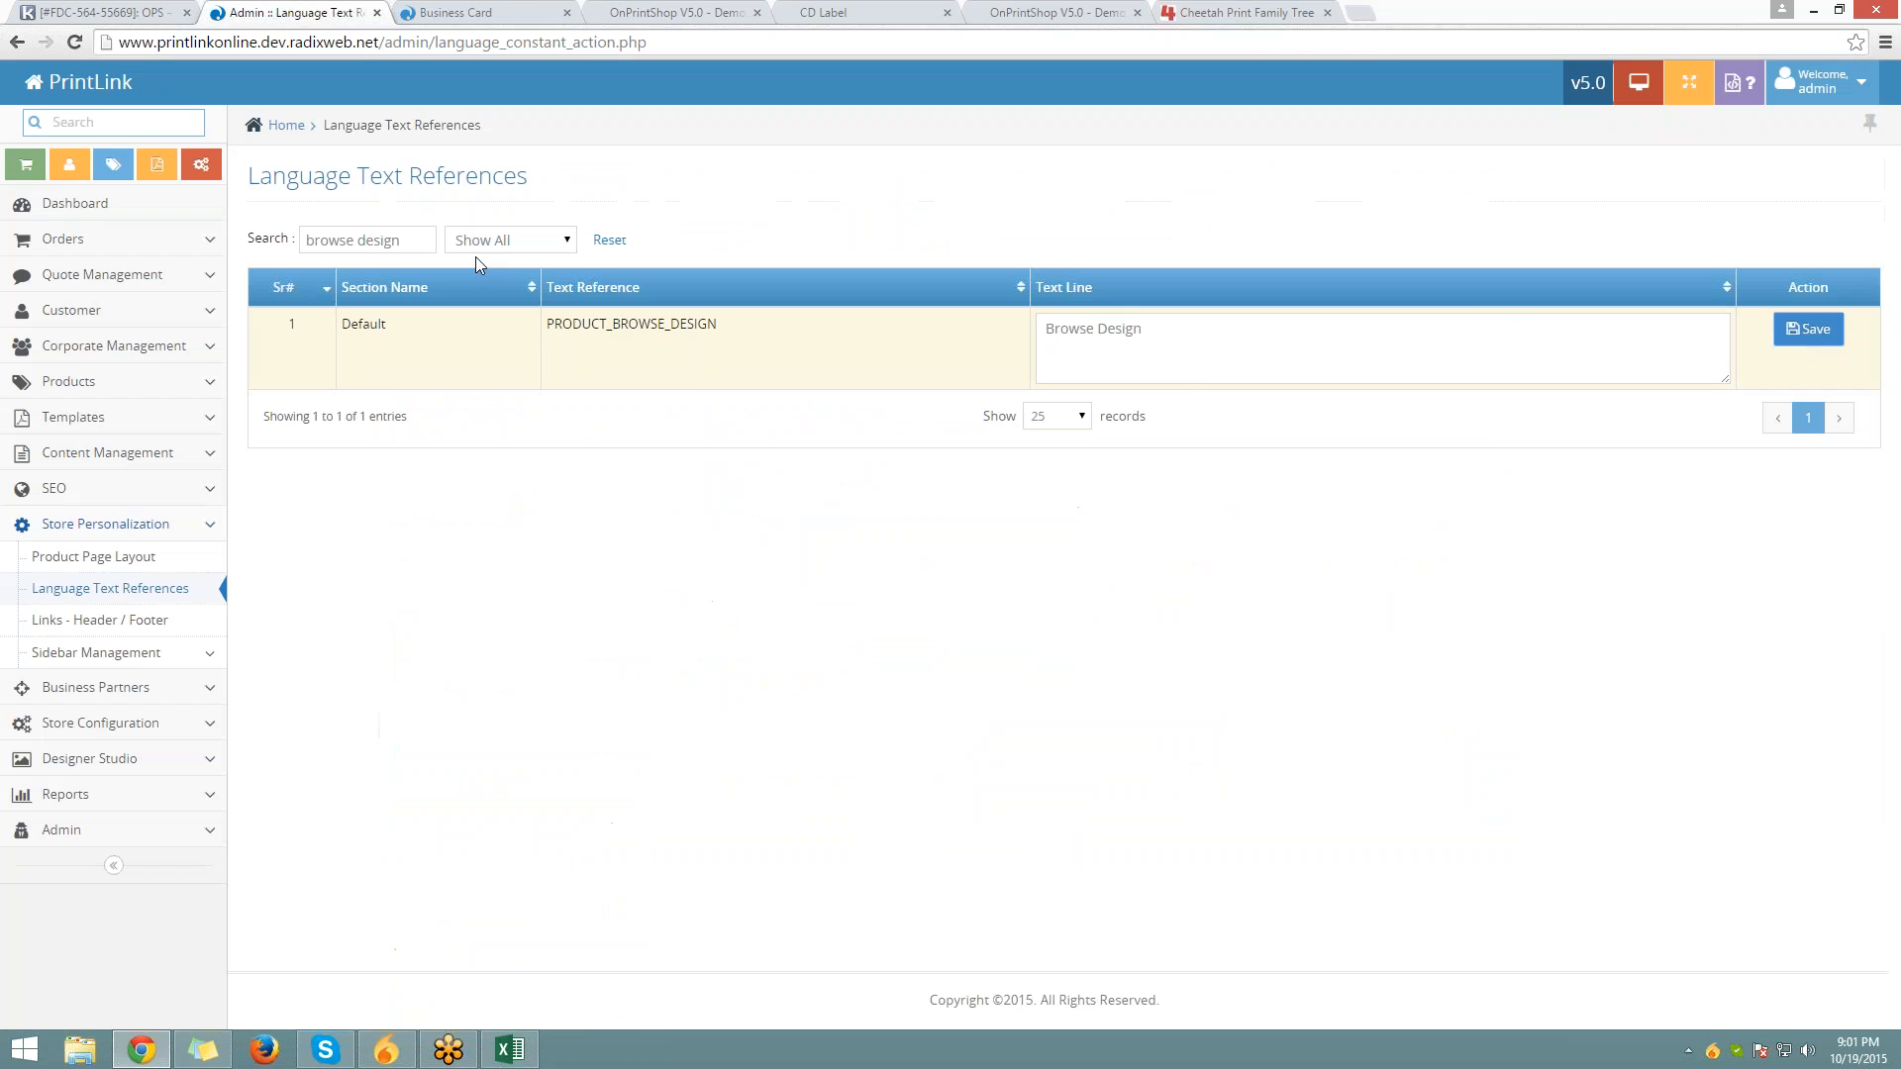
{"action": "left_click", "coordinate": [454, 8]}
{"action": "left_click", "coordinate": [777, 677]}
{"action": "scroll", "coordinate": [777, 677], "scroll_direction": "down", "scroll_amount": 2}
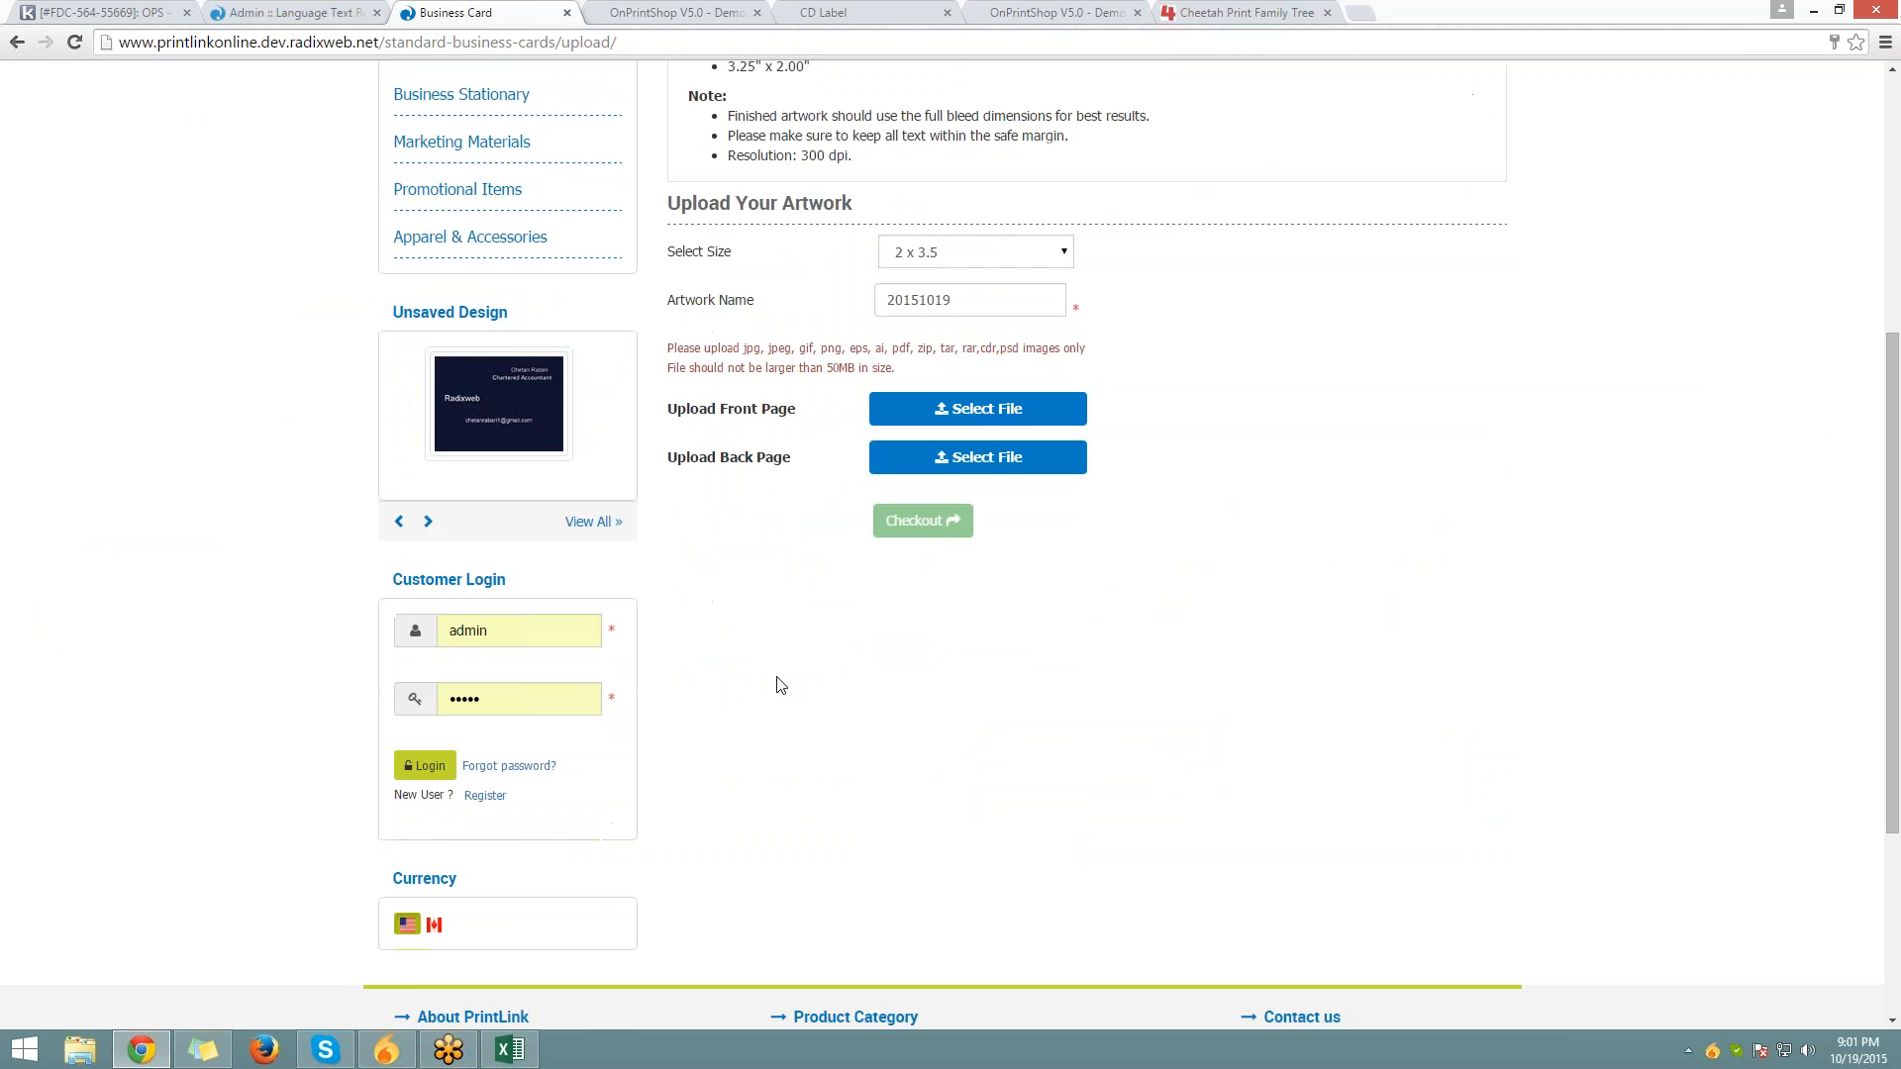
{"action": "scroll", "coordinate": [777, 683], "scroll_direction": "down", "scroll_amount": 3}
{"action": "left_click_drag", "start_coordinate": [380, 1002], "coordinate": [636, 1002]}
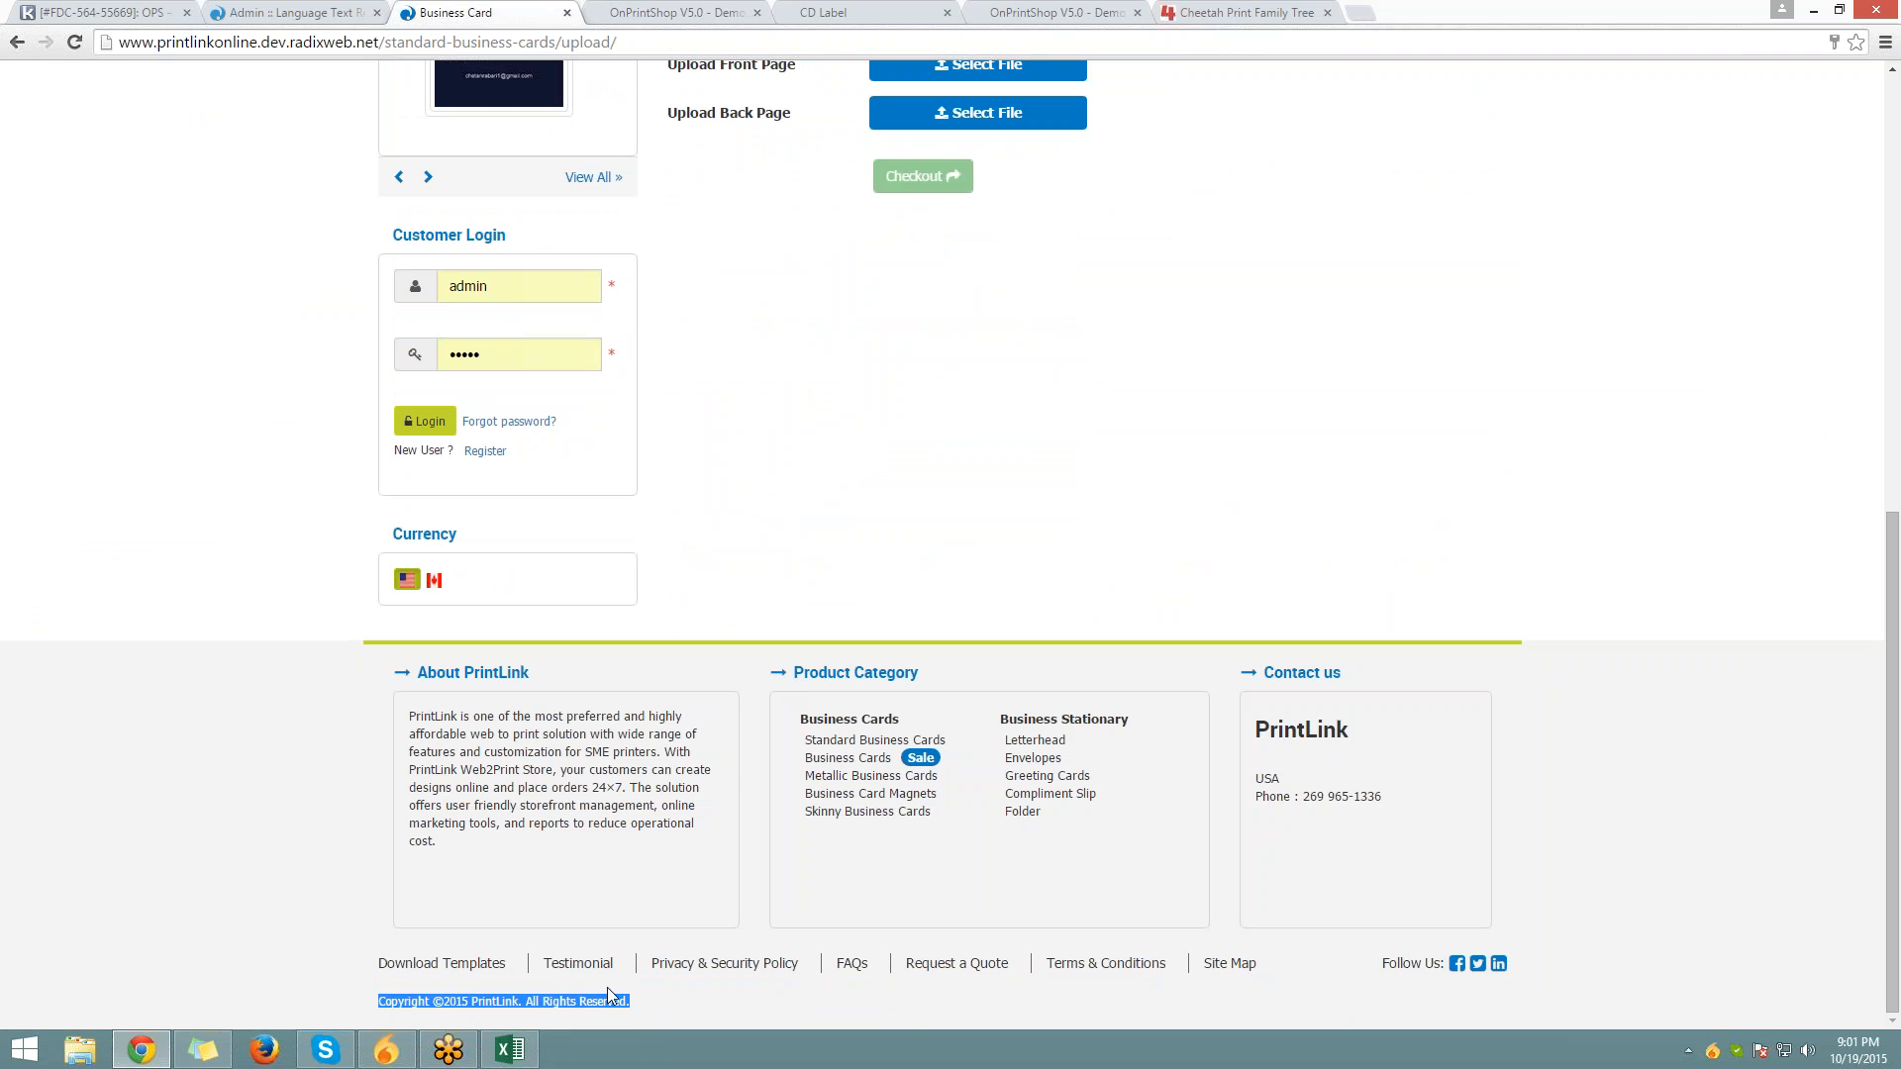
{"action": "scroll", "coordinate": [762, 775], "scroll_direction": "up", "scroll_amount": 1}
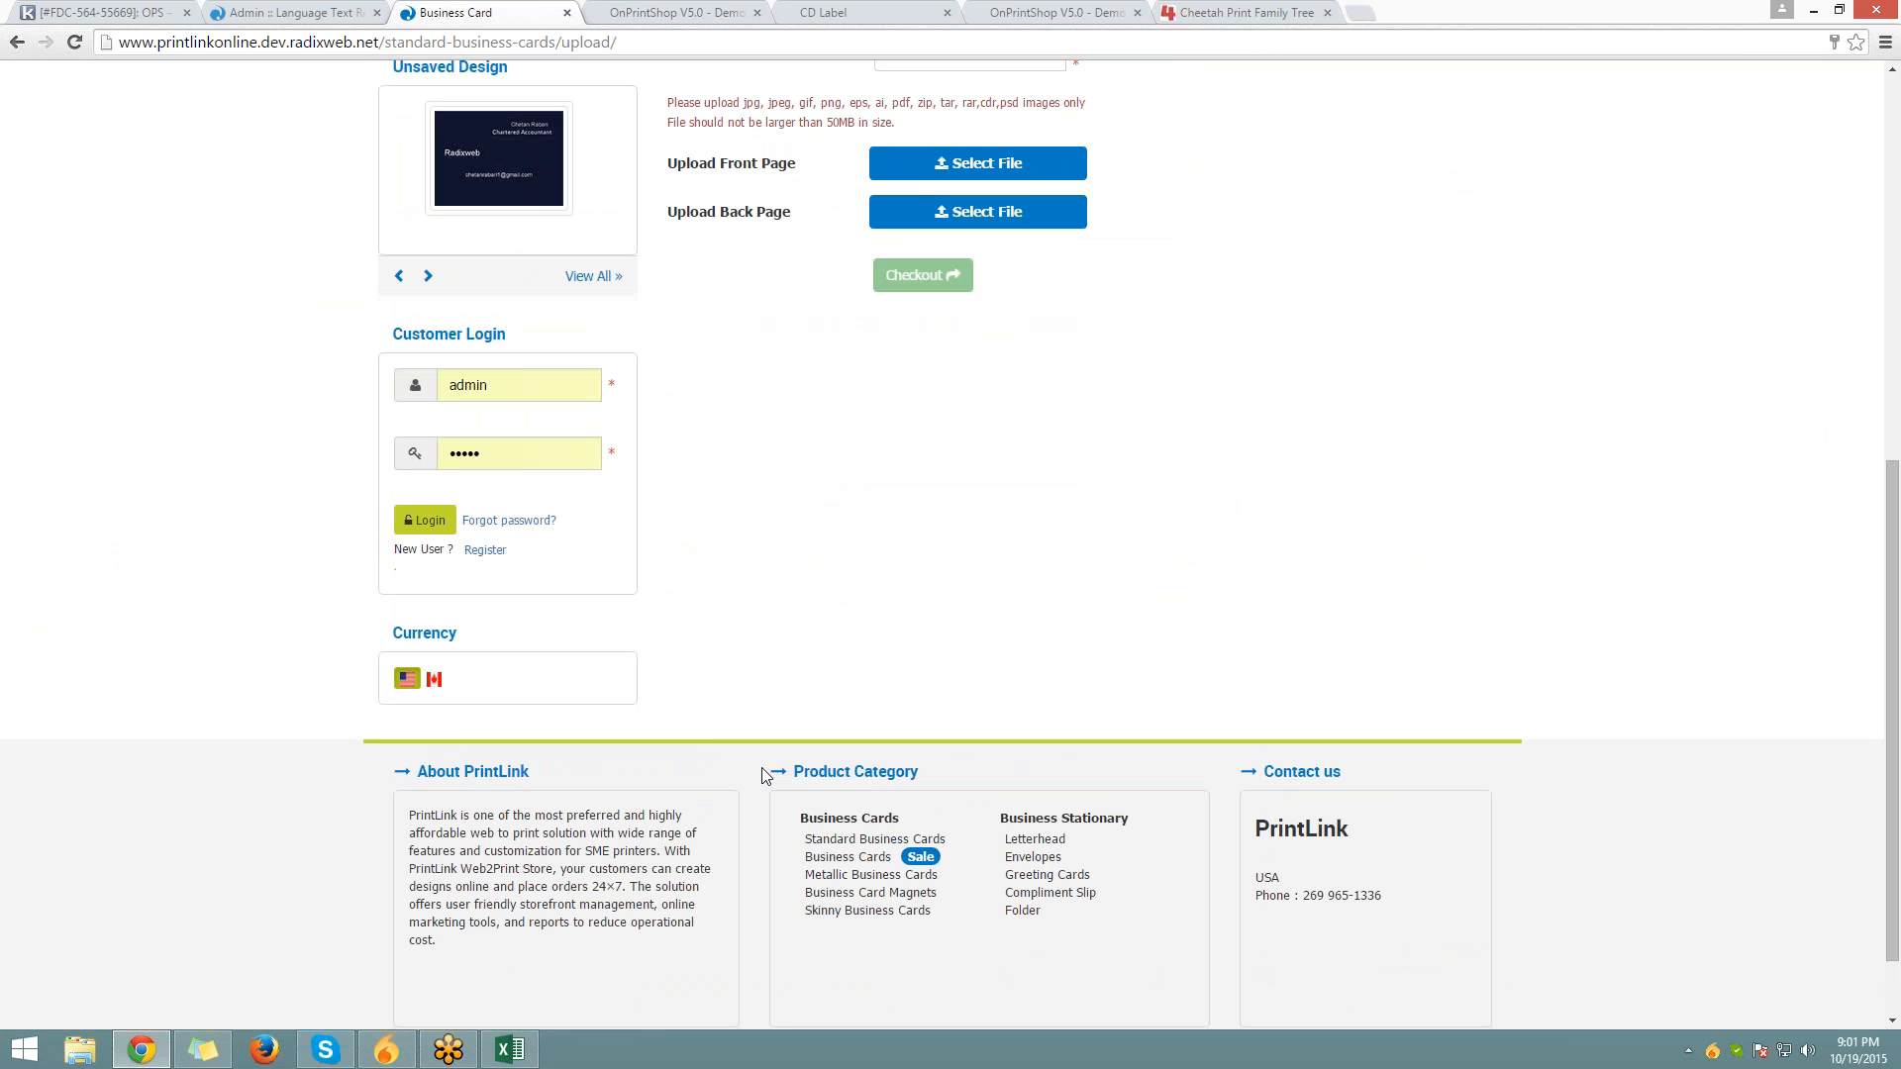
{"action": "scroll", "coordinate": [762, 775], "scroll_direction": "up", "scroll_amount": 7}
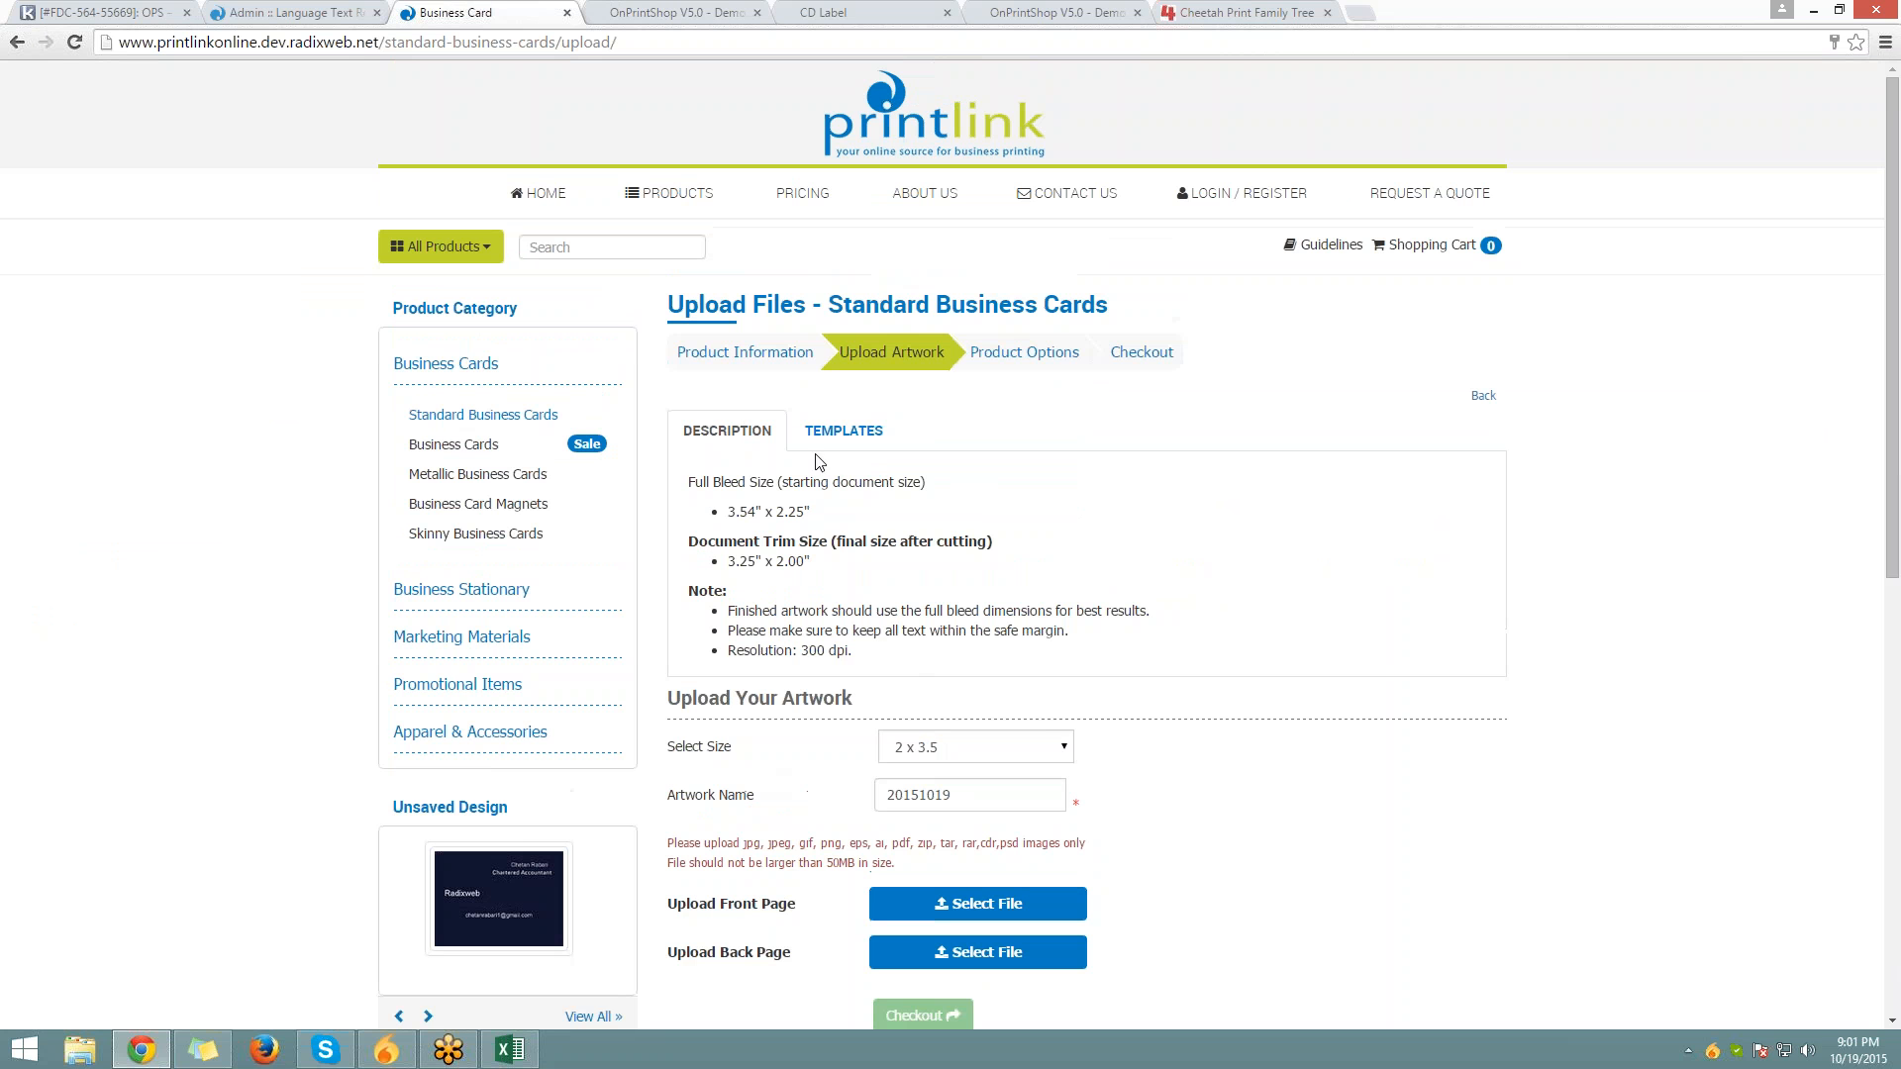
{"action": "left_click_drag", "start_coordinate": [673, 356], "coordinate": [1193, 388]}
{"action": "left_click", "coordinate": [1193, 392]}
{"action": "left_click_drag", "start_coordinate": [673, 358], "coordinate": [1179, 364]}
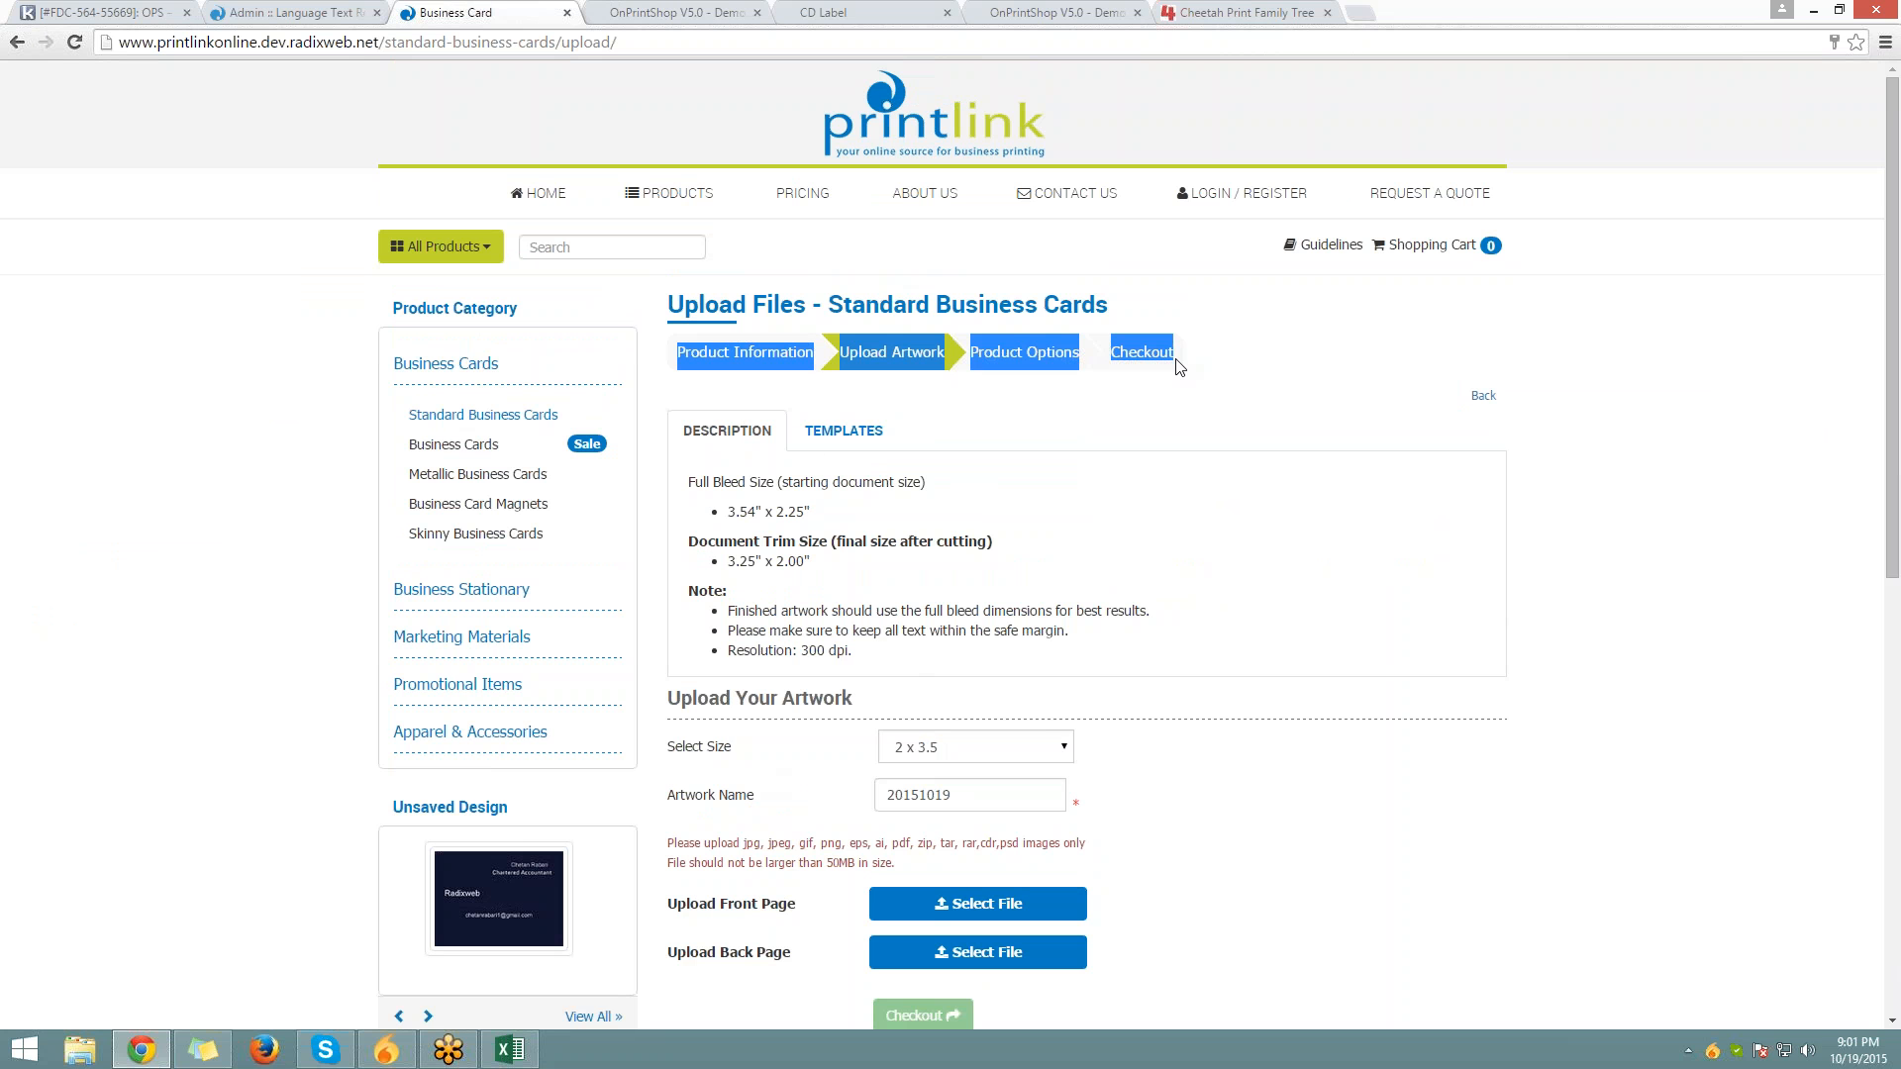
{"action": "left_click", "coordinate": [1227, 367]}
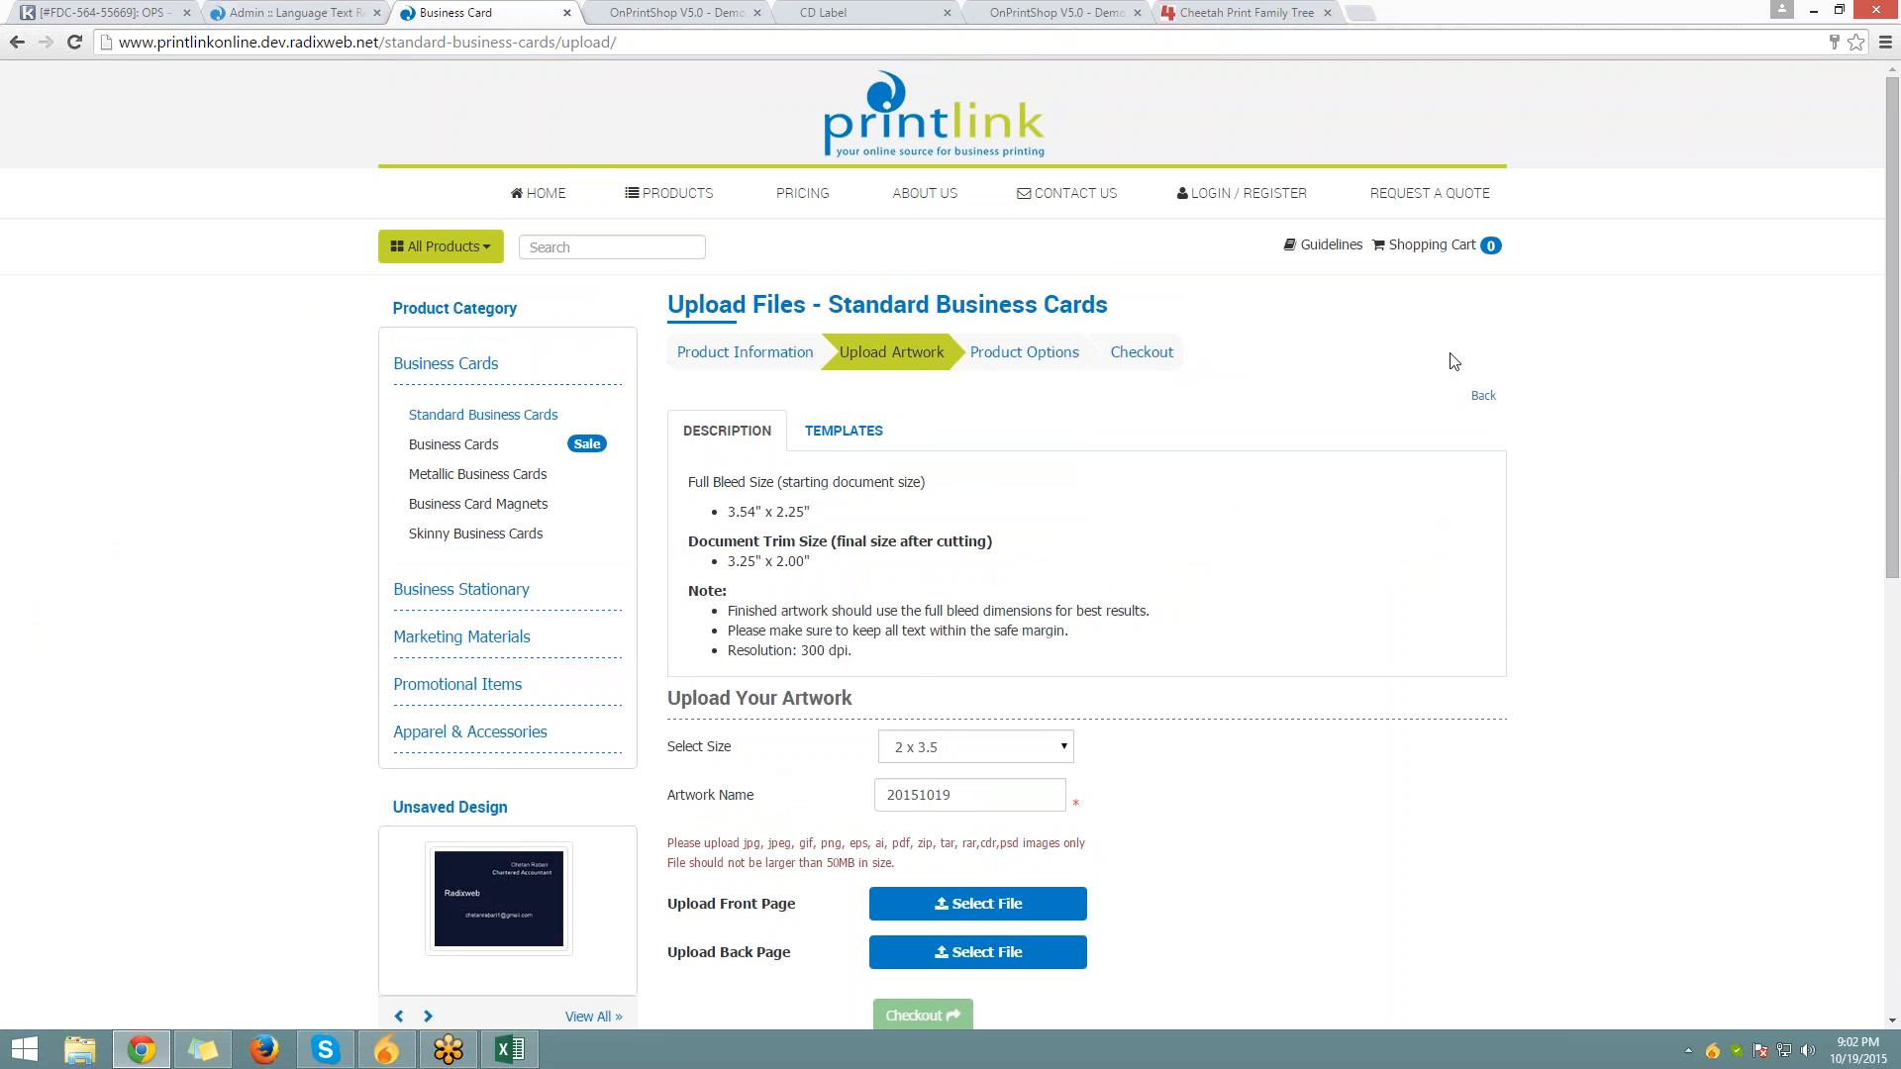
Go back to Standard Business Cards and return to the admin language text references
{"action": "left_click", "coordinate": [1482, 395]}
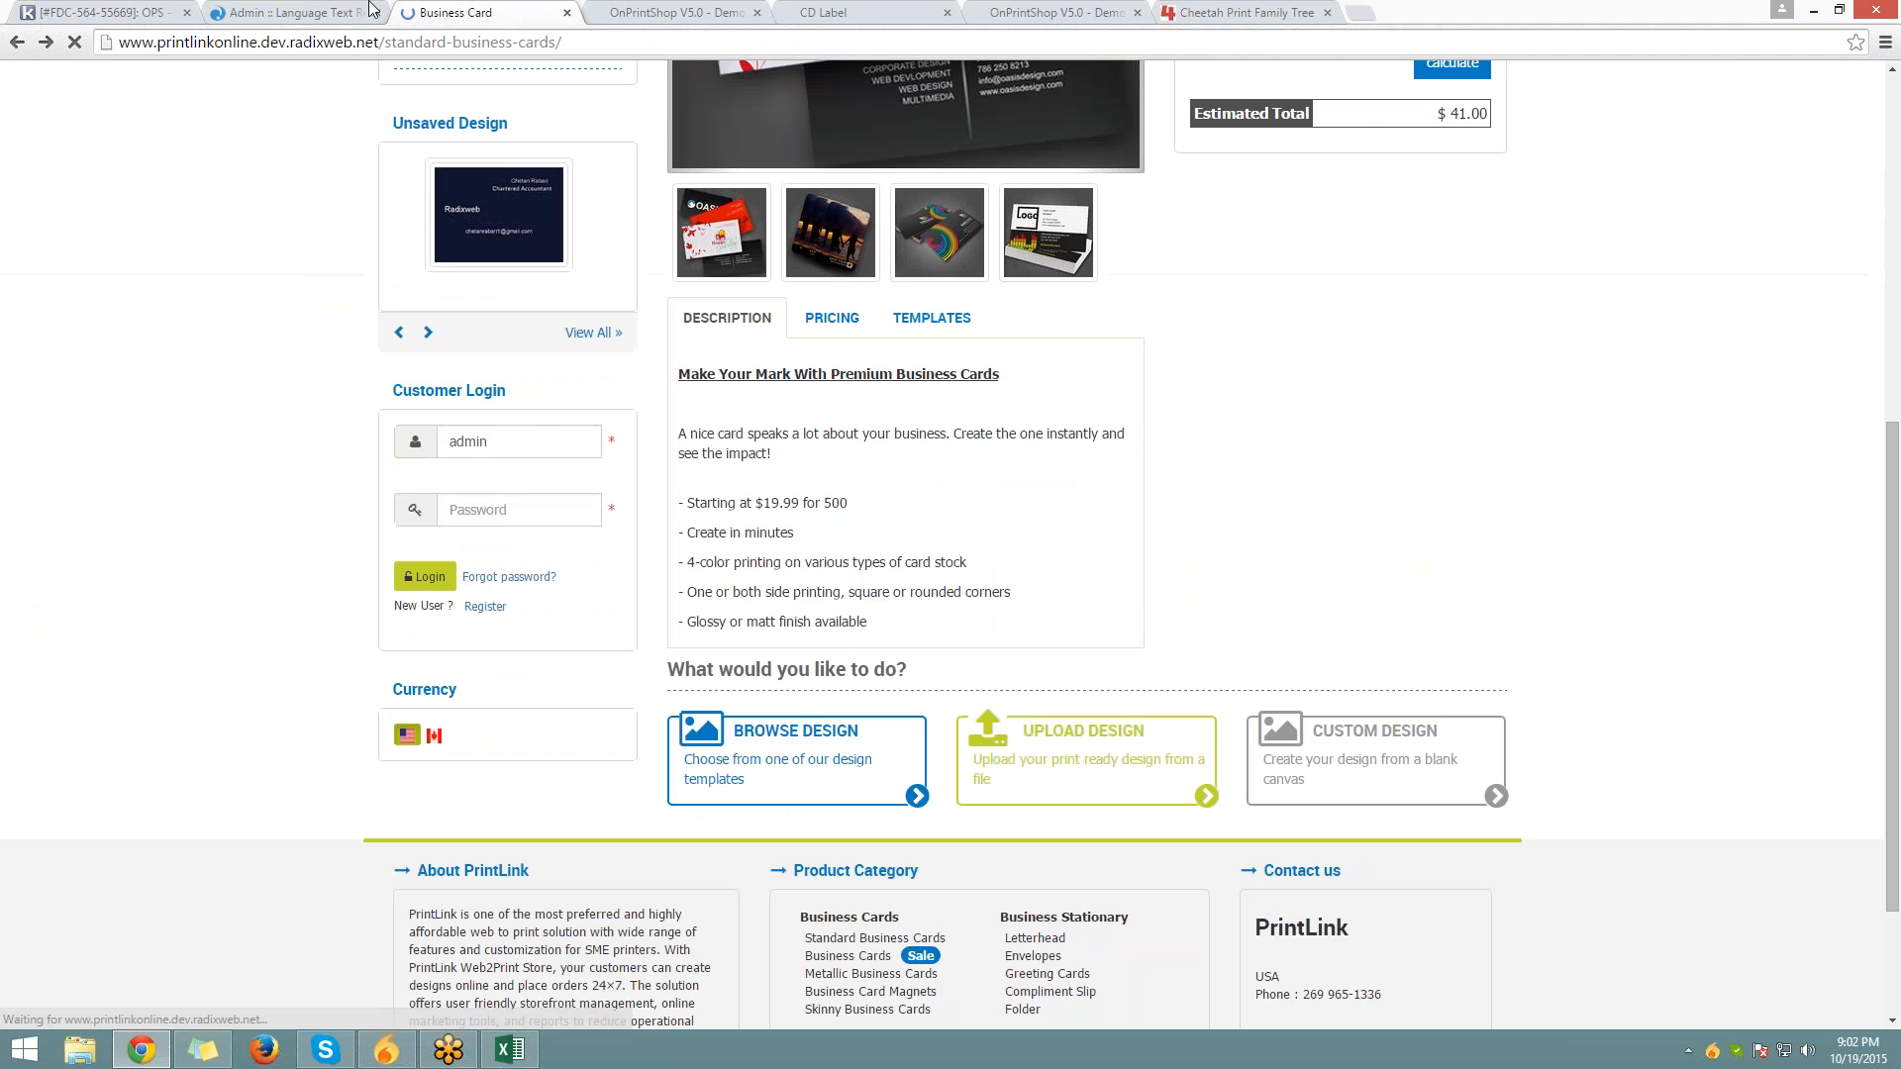
{"action": "left_click", "coordinate": [371, 10]}
{"action": "left_click_drag", "start_coordinate": [438, 241], "coordinate": [95, 202]}
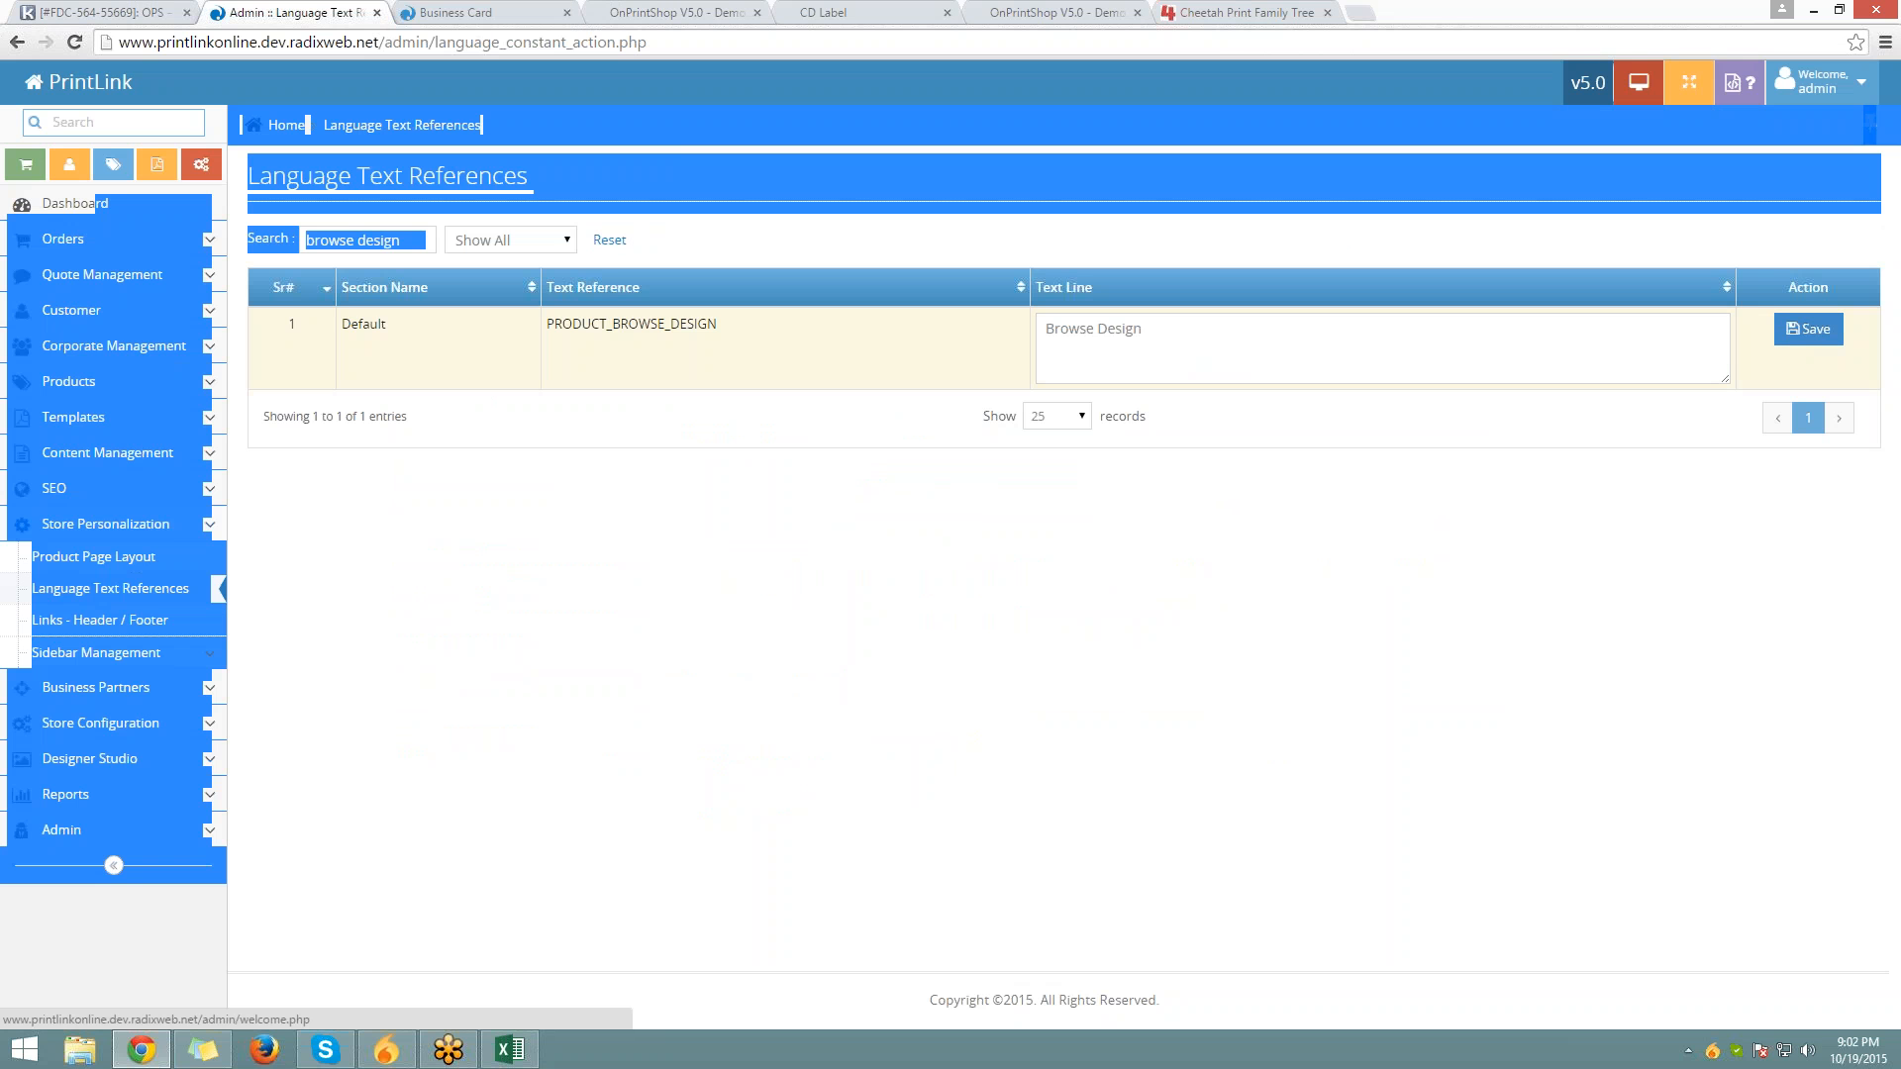
Clear the text from the language search box
{"action": "left_click", "coordinate": [413, 367]}
{"action": "left_click", "coordinate": [421, 239]}
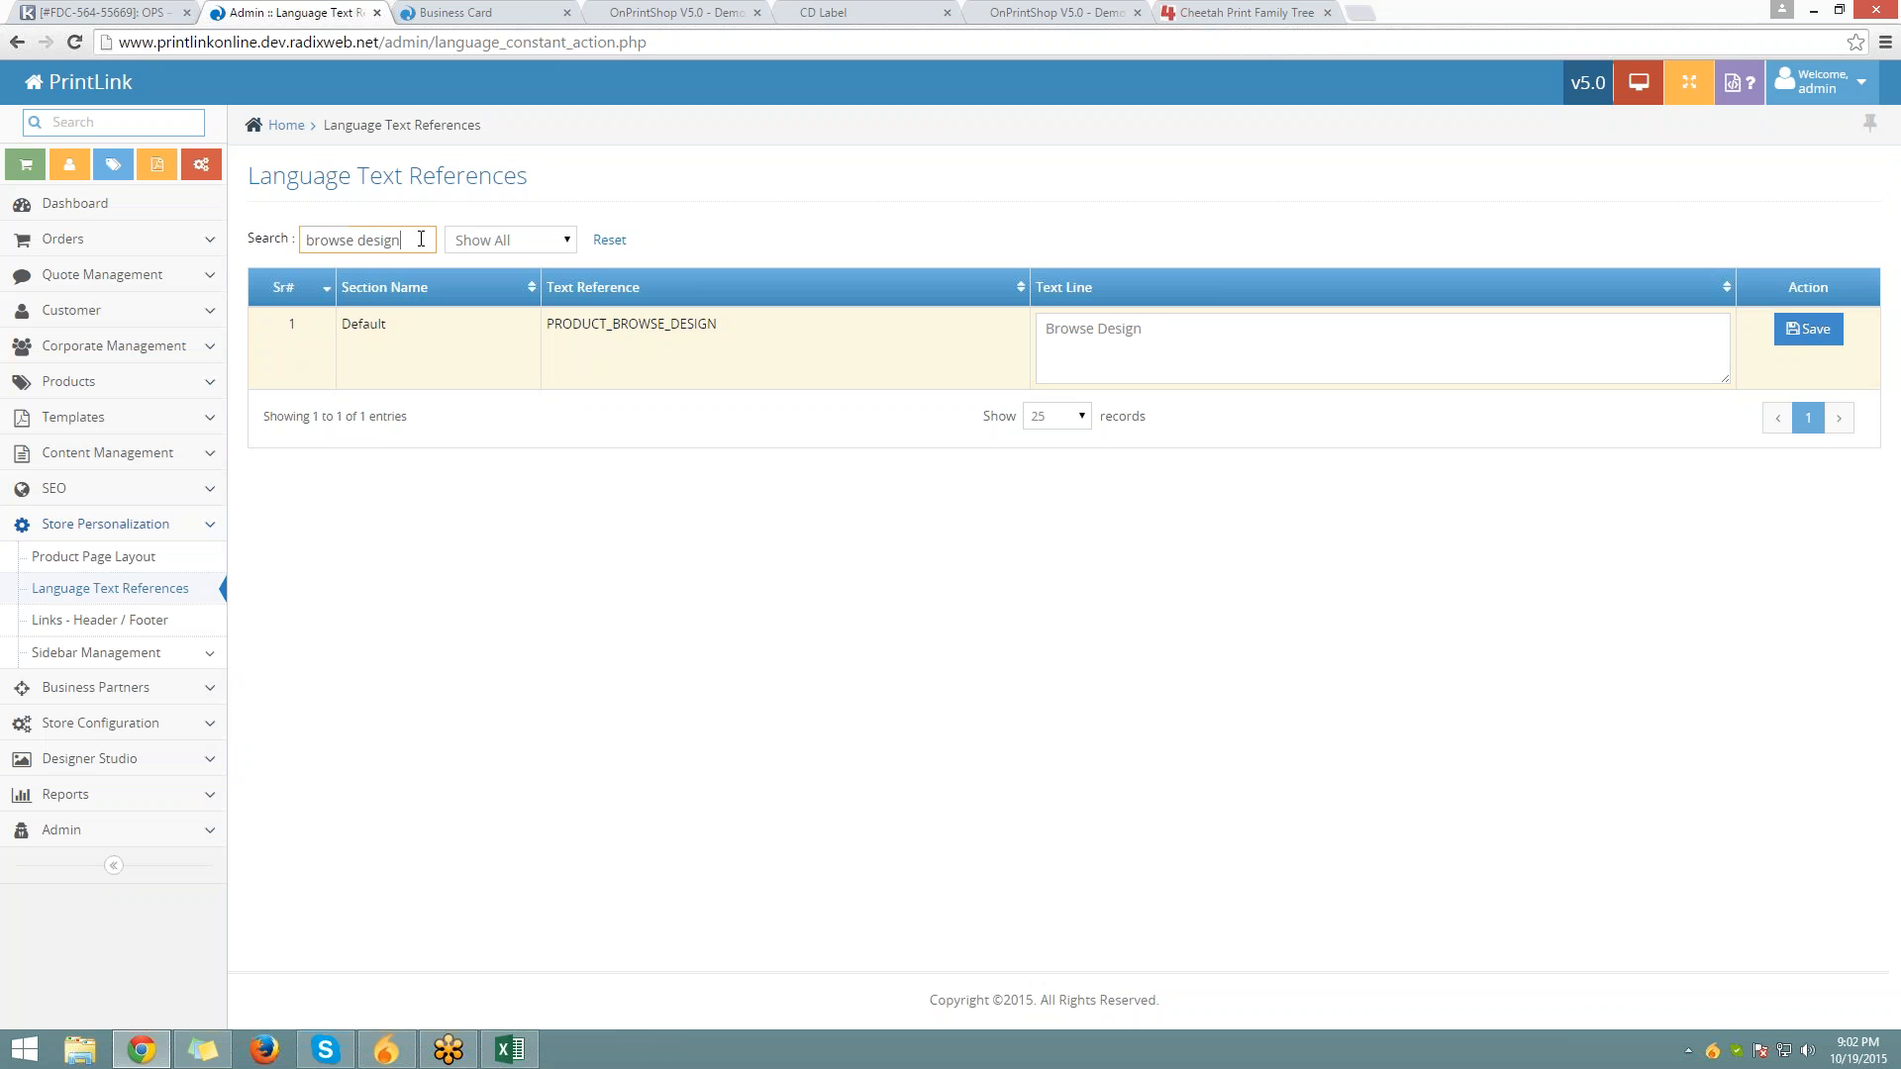
{"action": "key", "text": "ctrl+a"}
{"action": "key", "text": "BackSpace"}
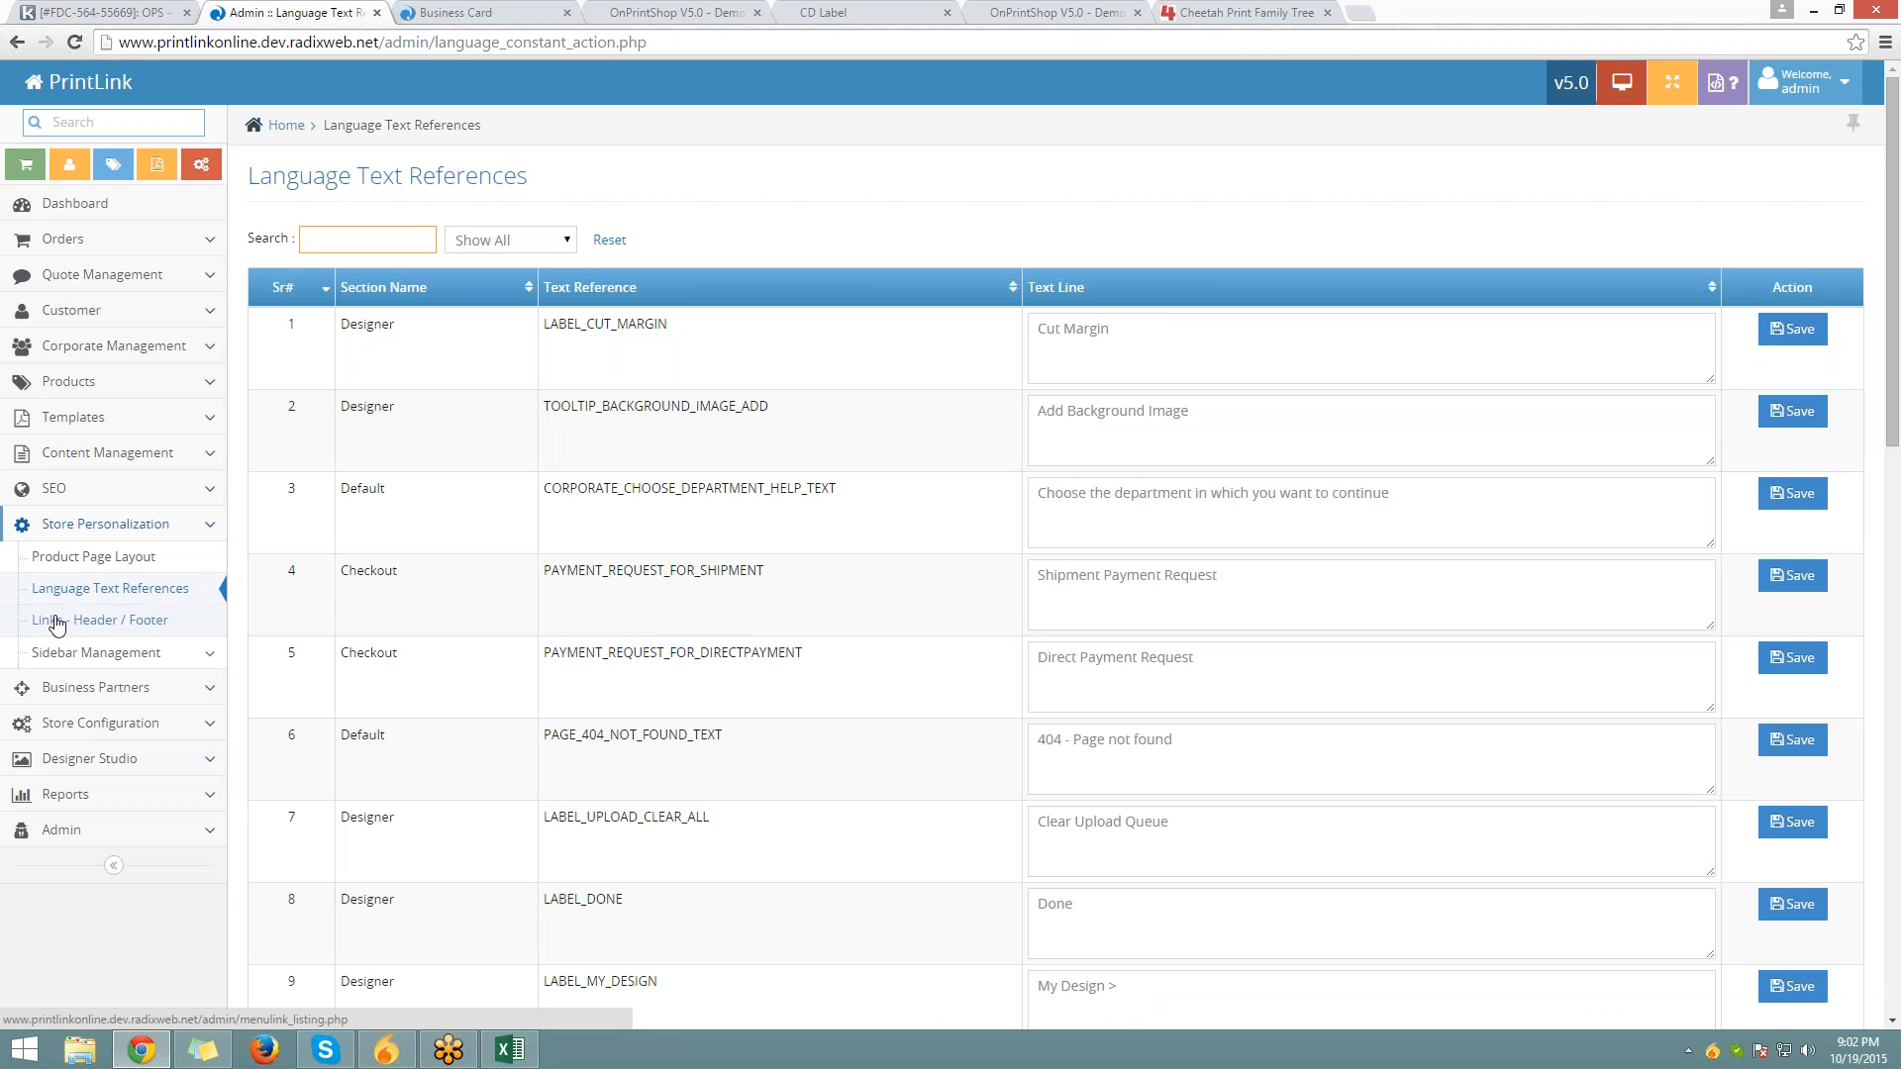
Open Links - Header / Footer, glance at the storefront page, then start a new menu link
{"action": "left_click", "coordinate": [57, 621]}
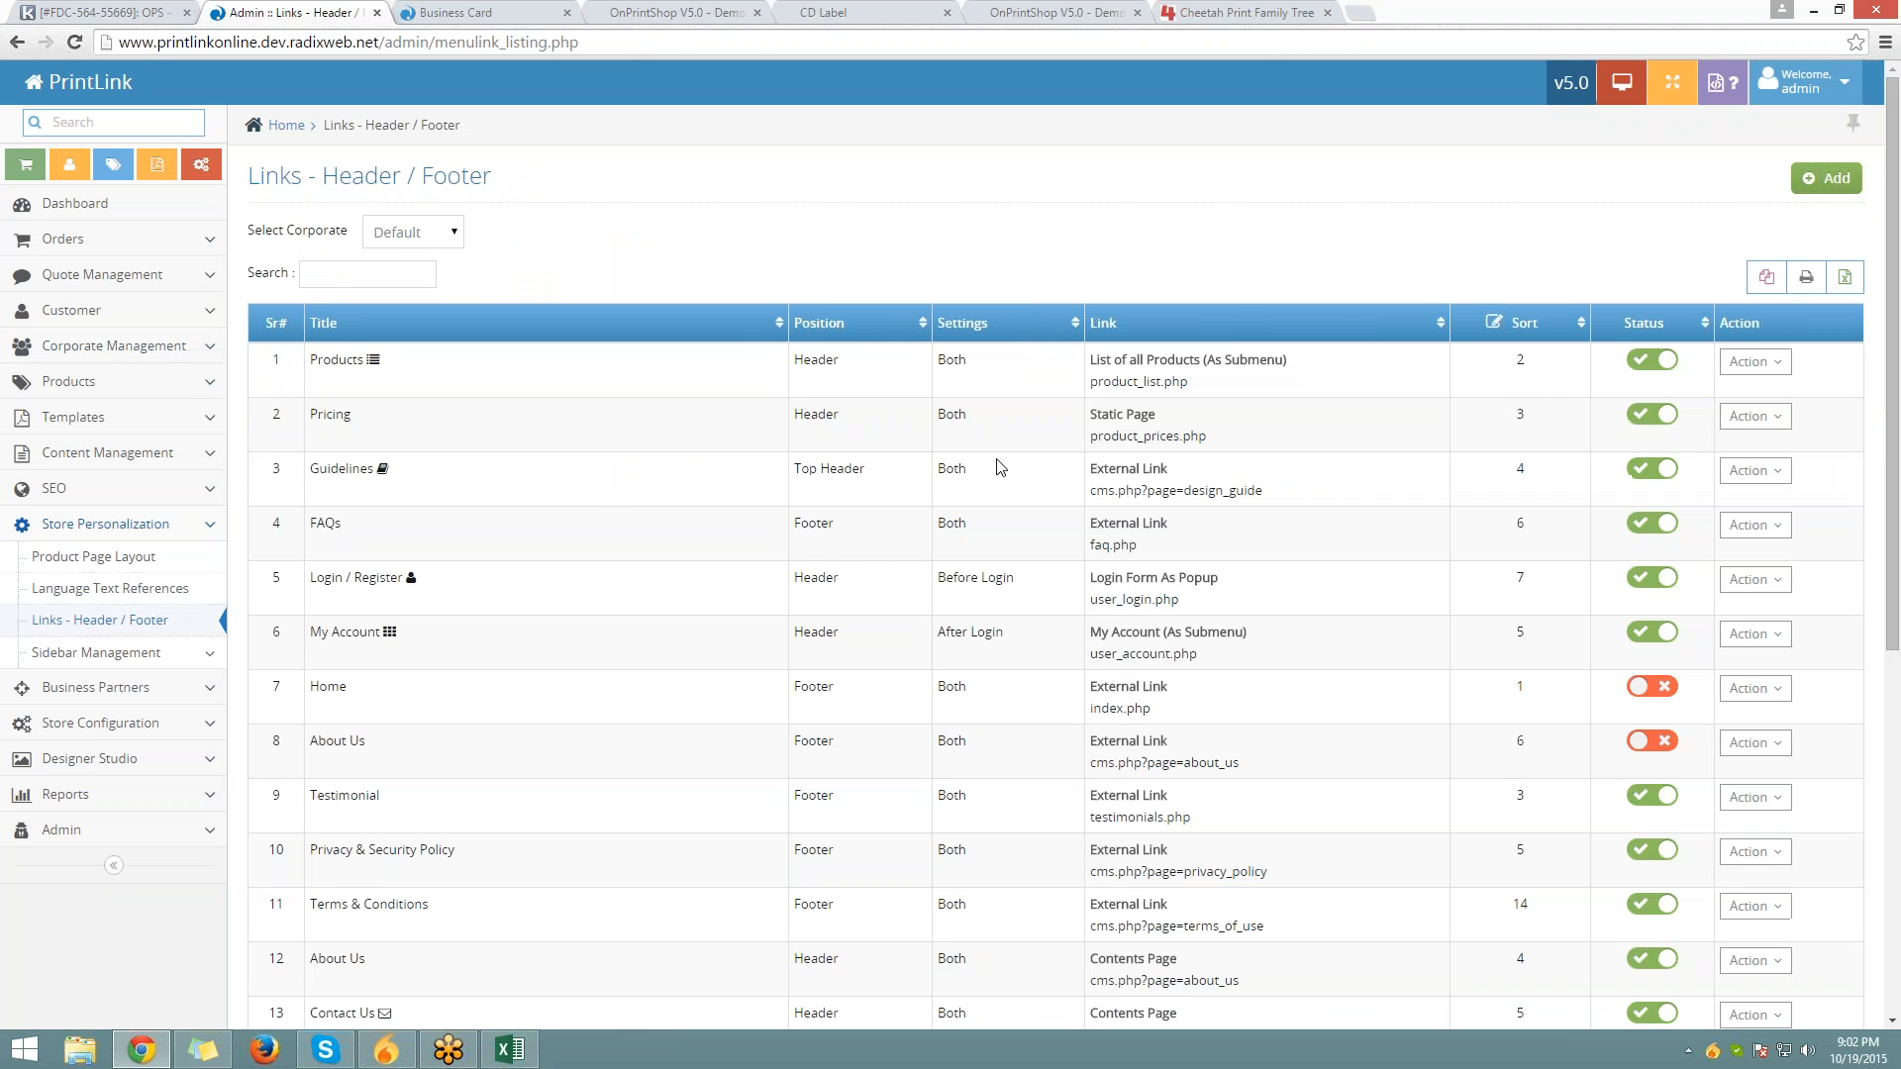
{"action": "left_click", "coordinate": [475, 13]}
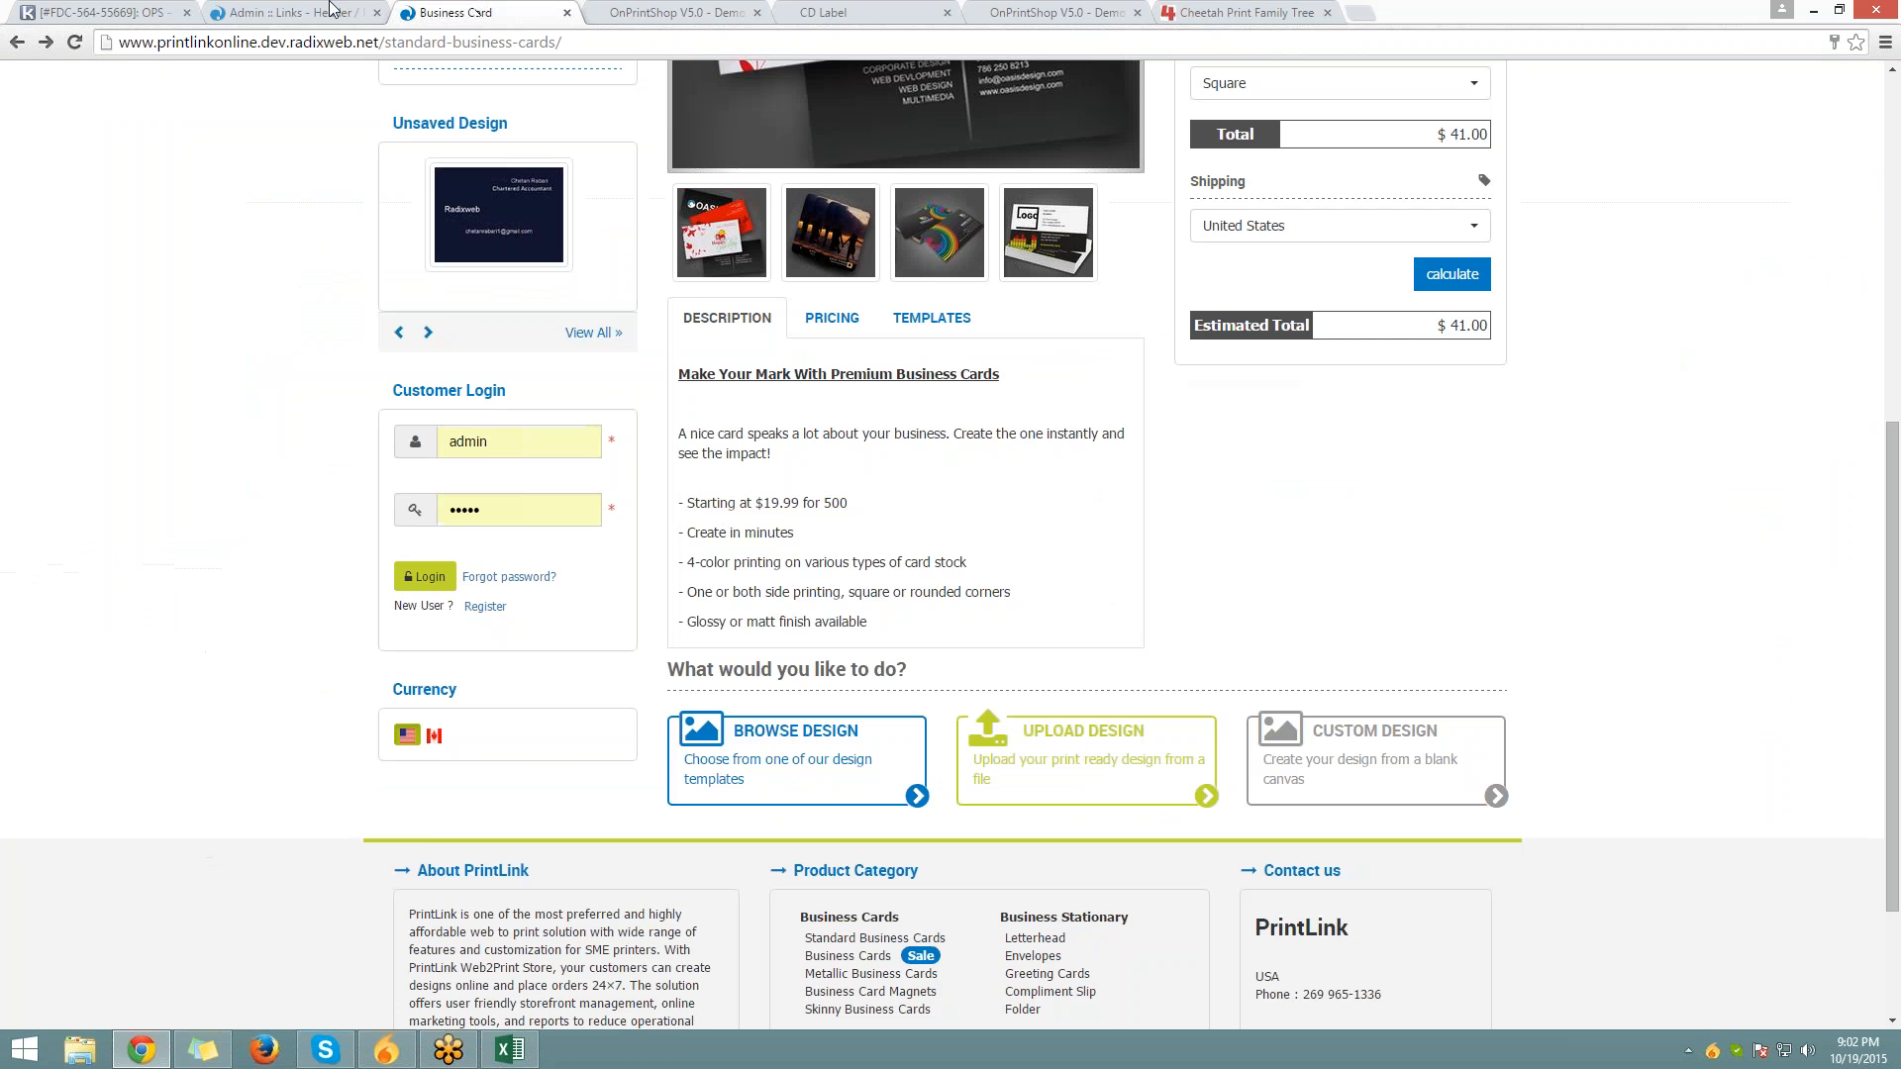
{"action": "left_click", "coordinate": [330, 10]}
{"action": "left_click", "coordinate": [432, 15]}
{"action": "scroll", "coordinate": [615, 285], "scroll_direction": "up", "scroll_amount": 7}
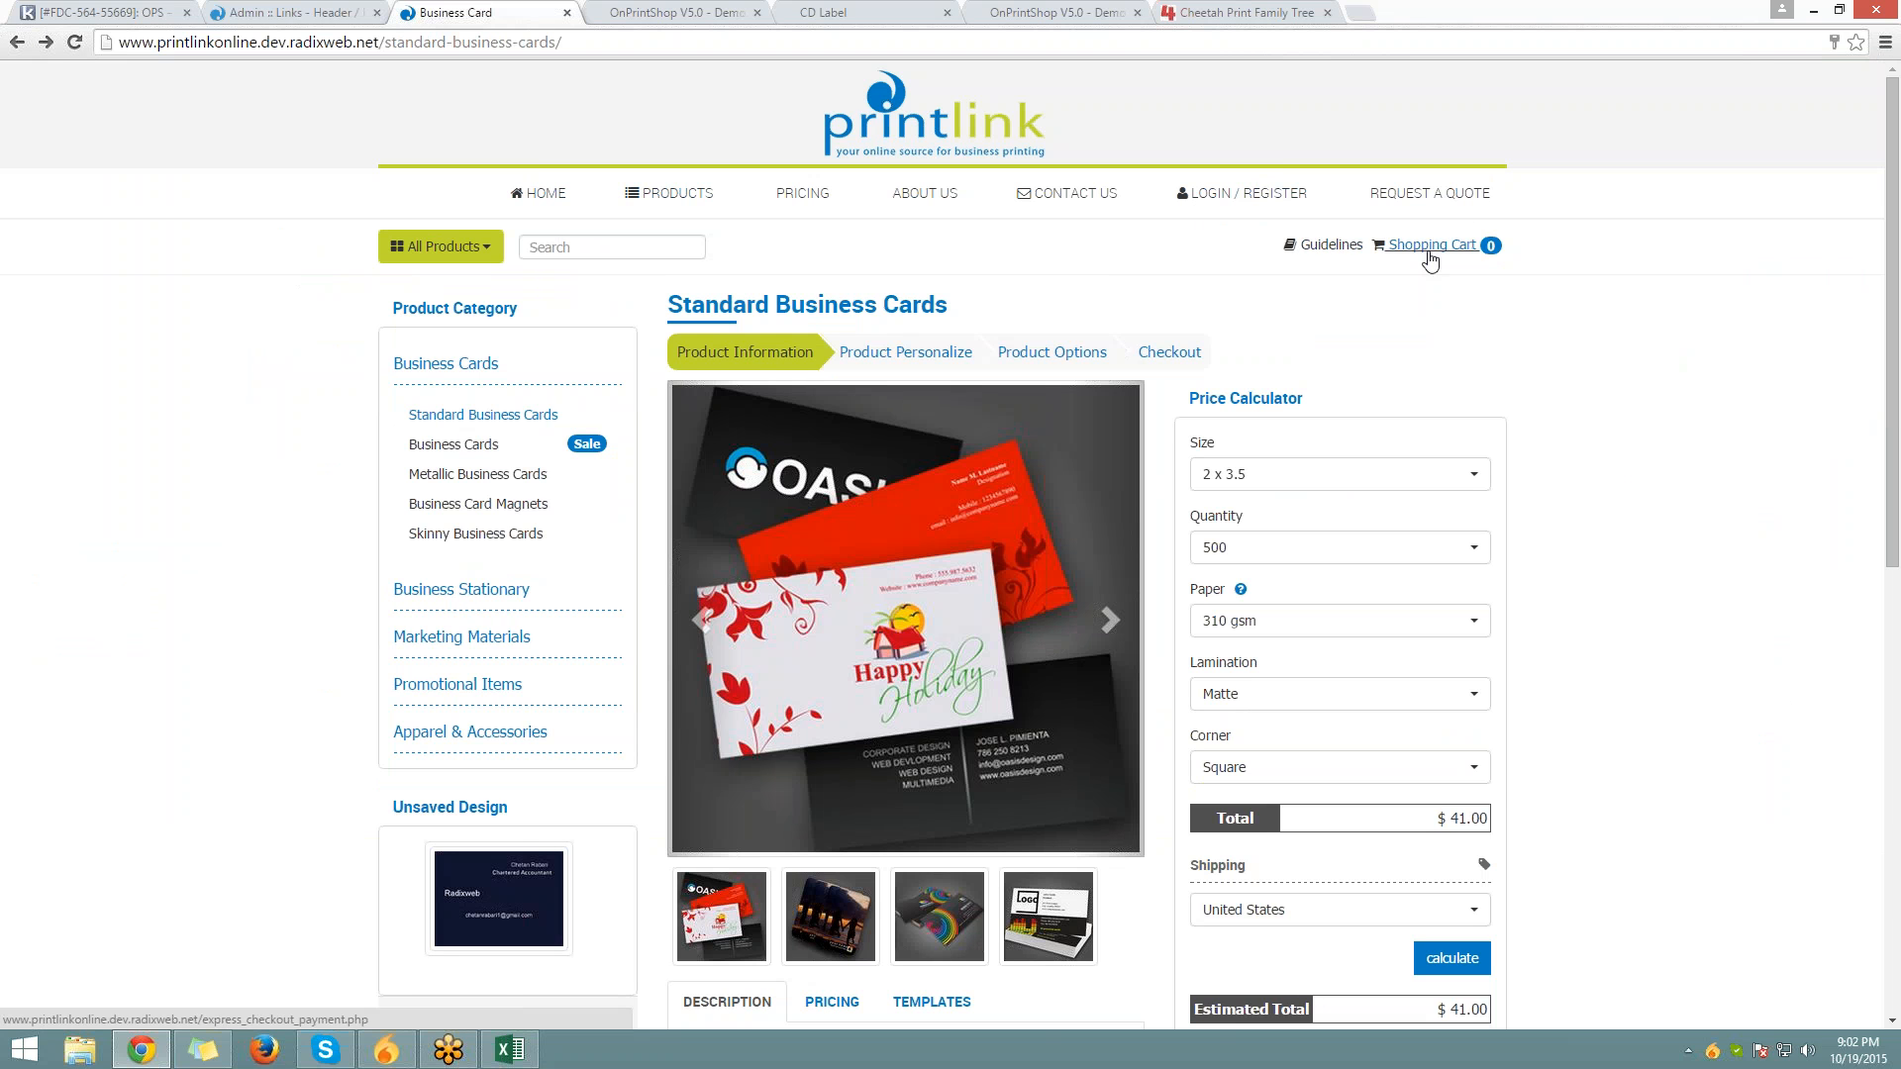
{"action": "scroll", "coordinate": [746, 829], "scroll_direction": "down", "scroll_amount": 7}
{"action": "scroll", "coordinate": [746, 829], "scroll_direction": "down", "scroll_amount": 2}
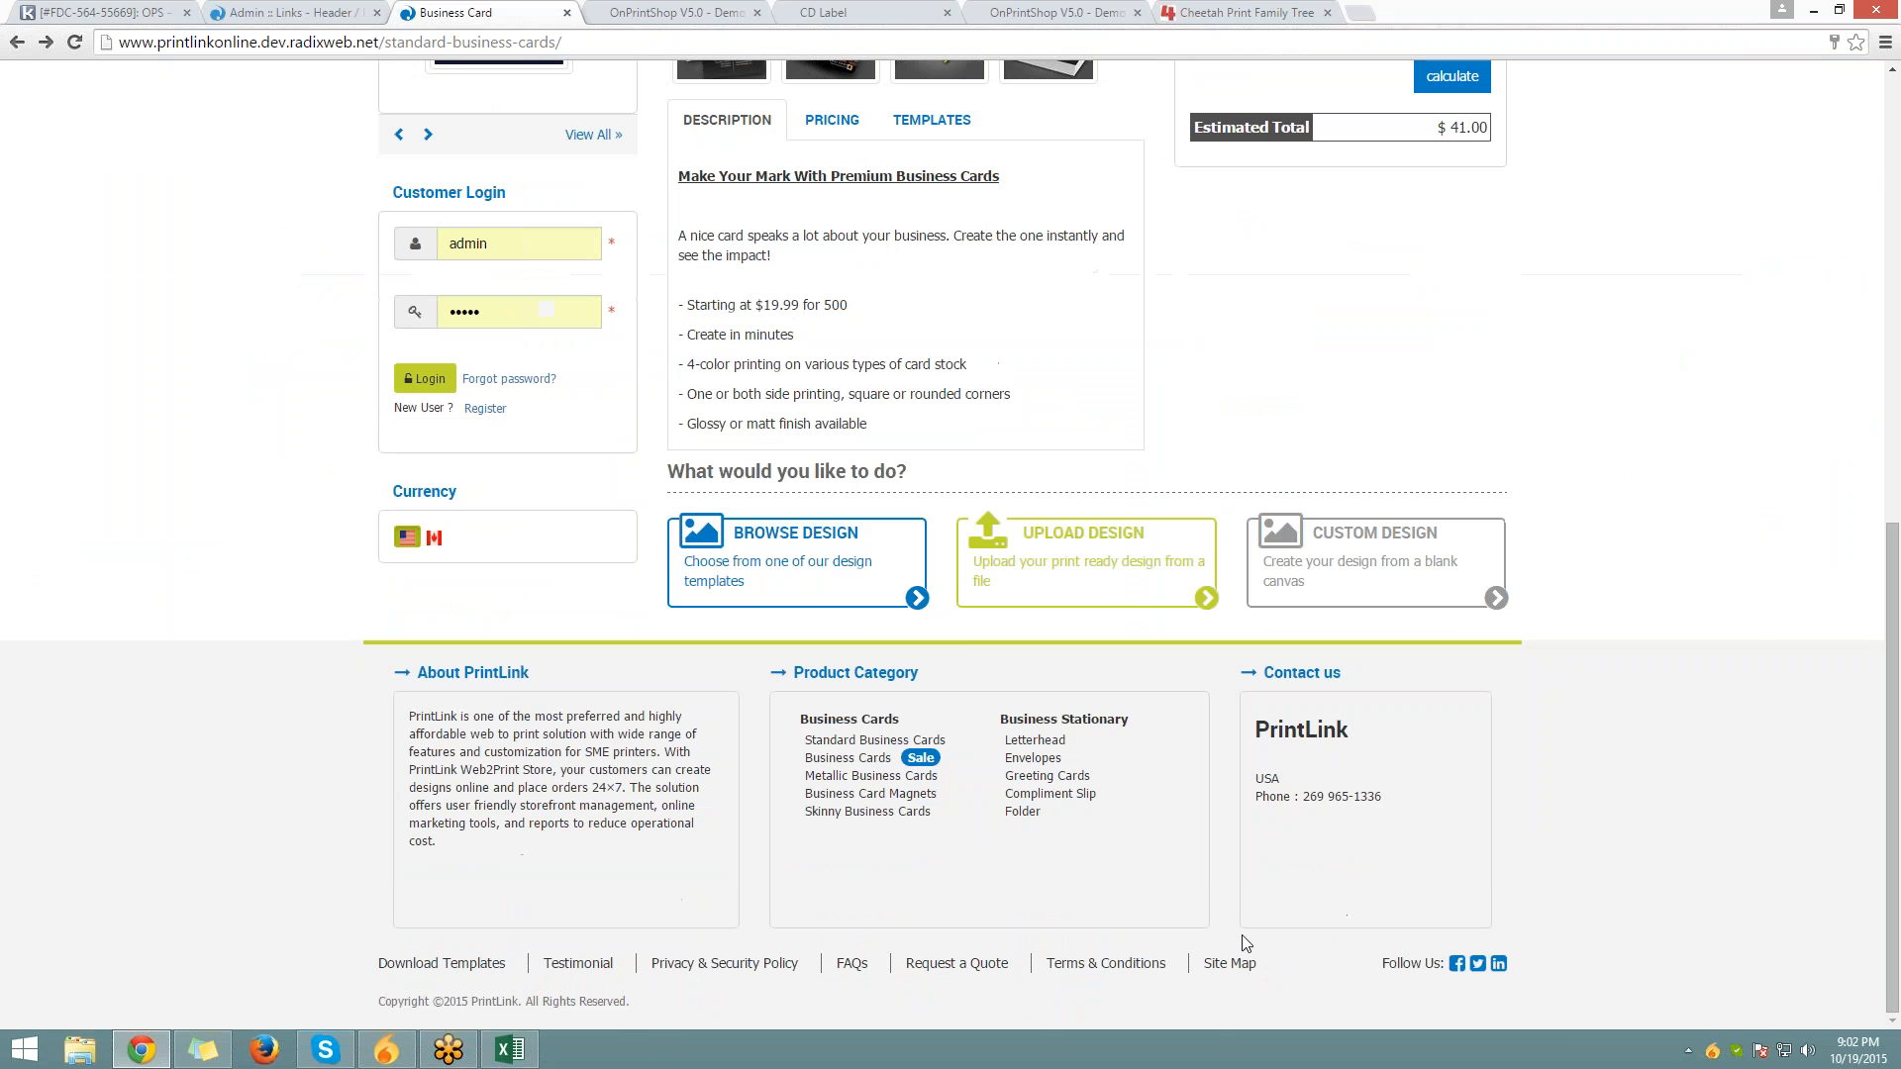
{"action": "left_click", "coordinate": [253, 9]}
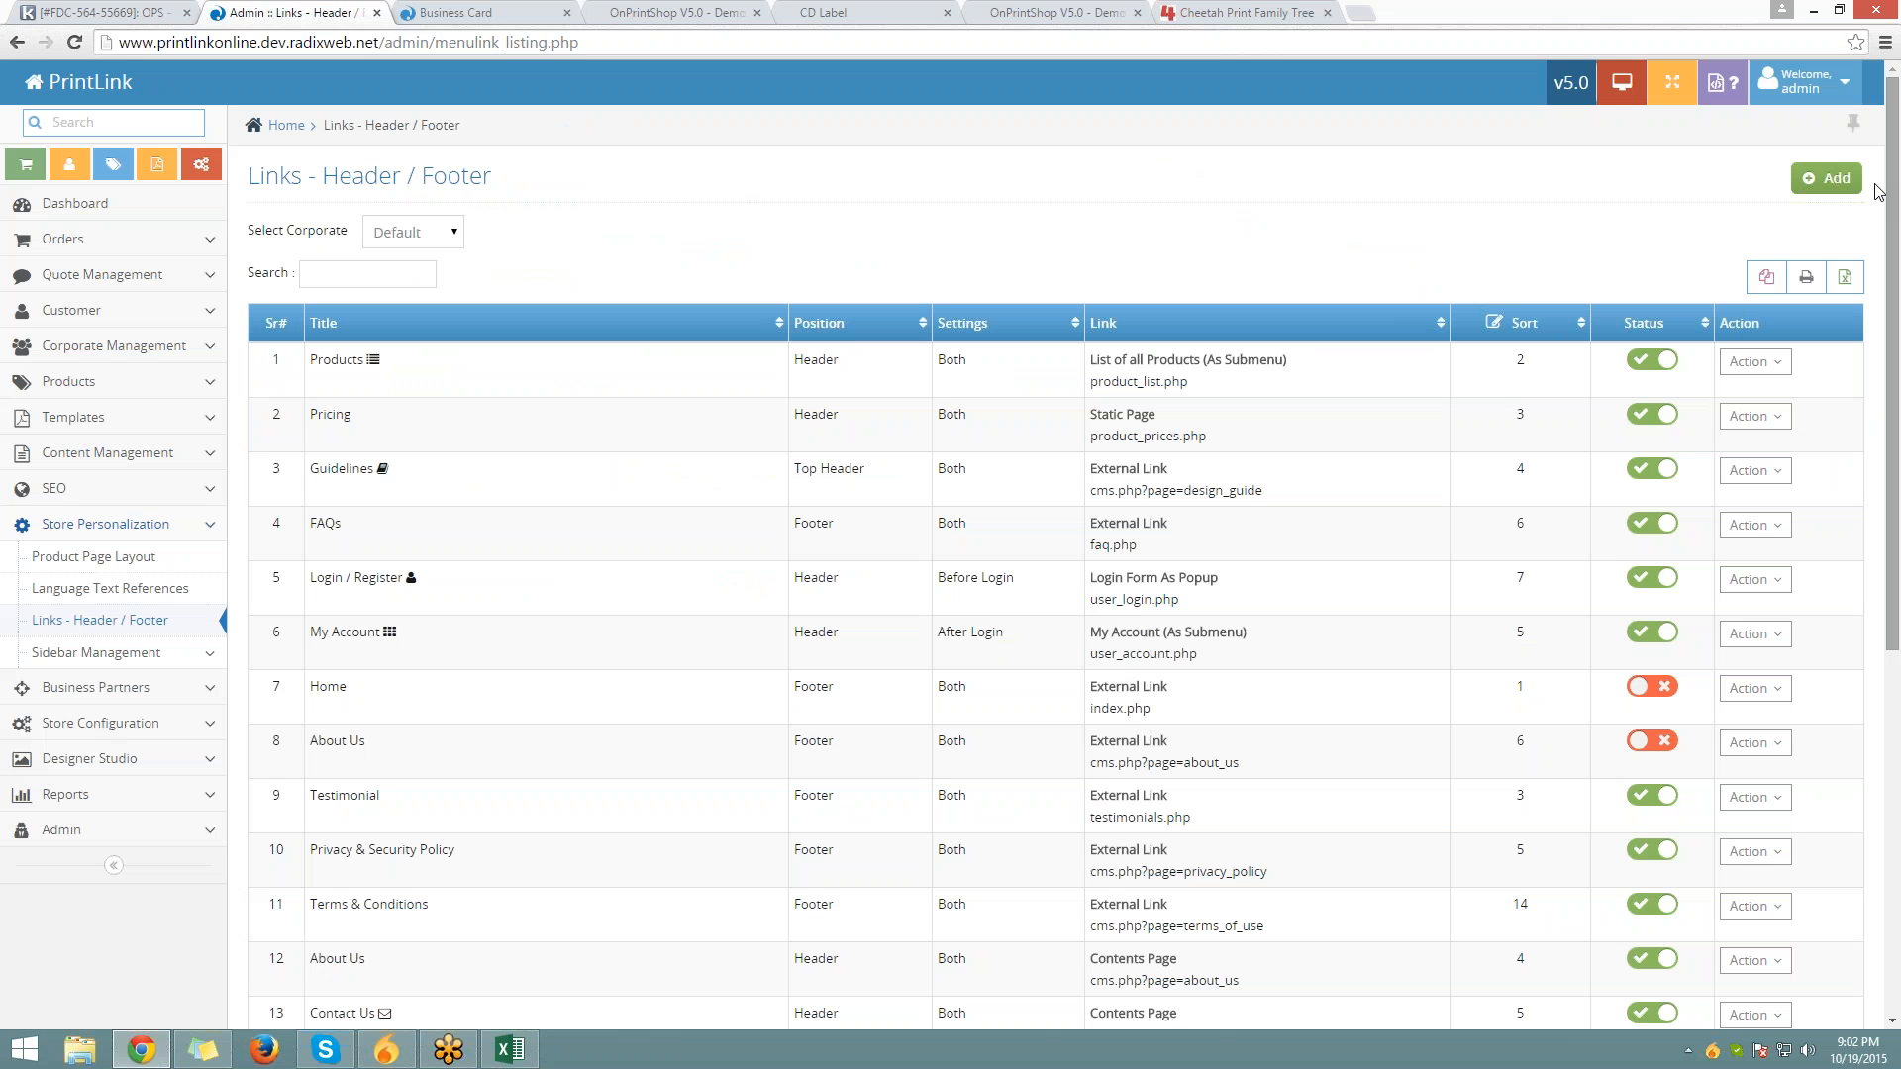
{"action": "left_click", "coordinate": [1829, 180]}
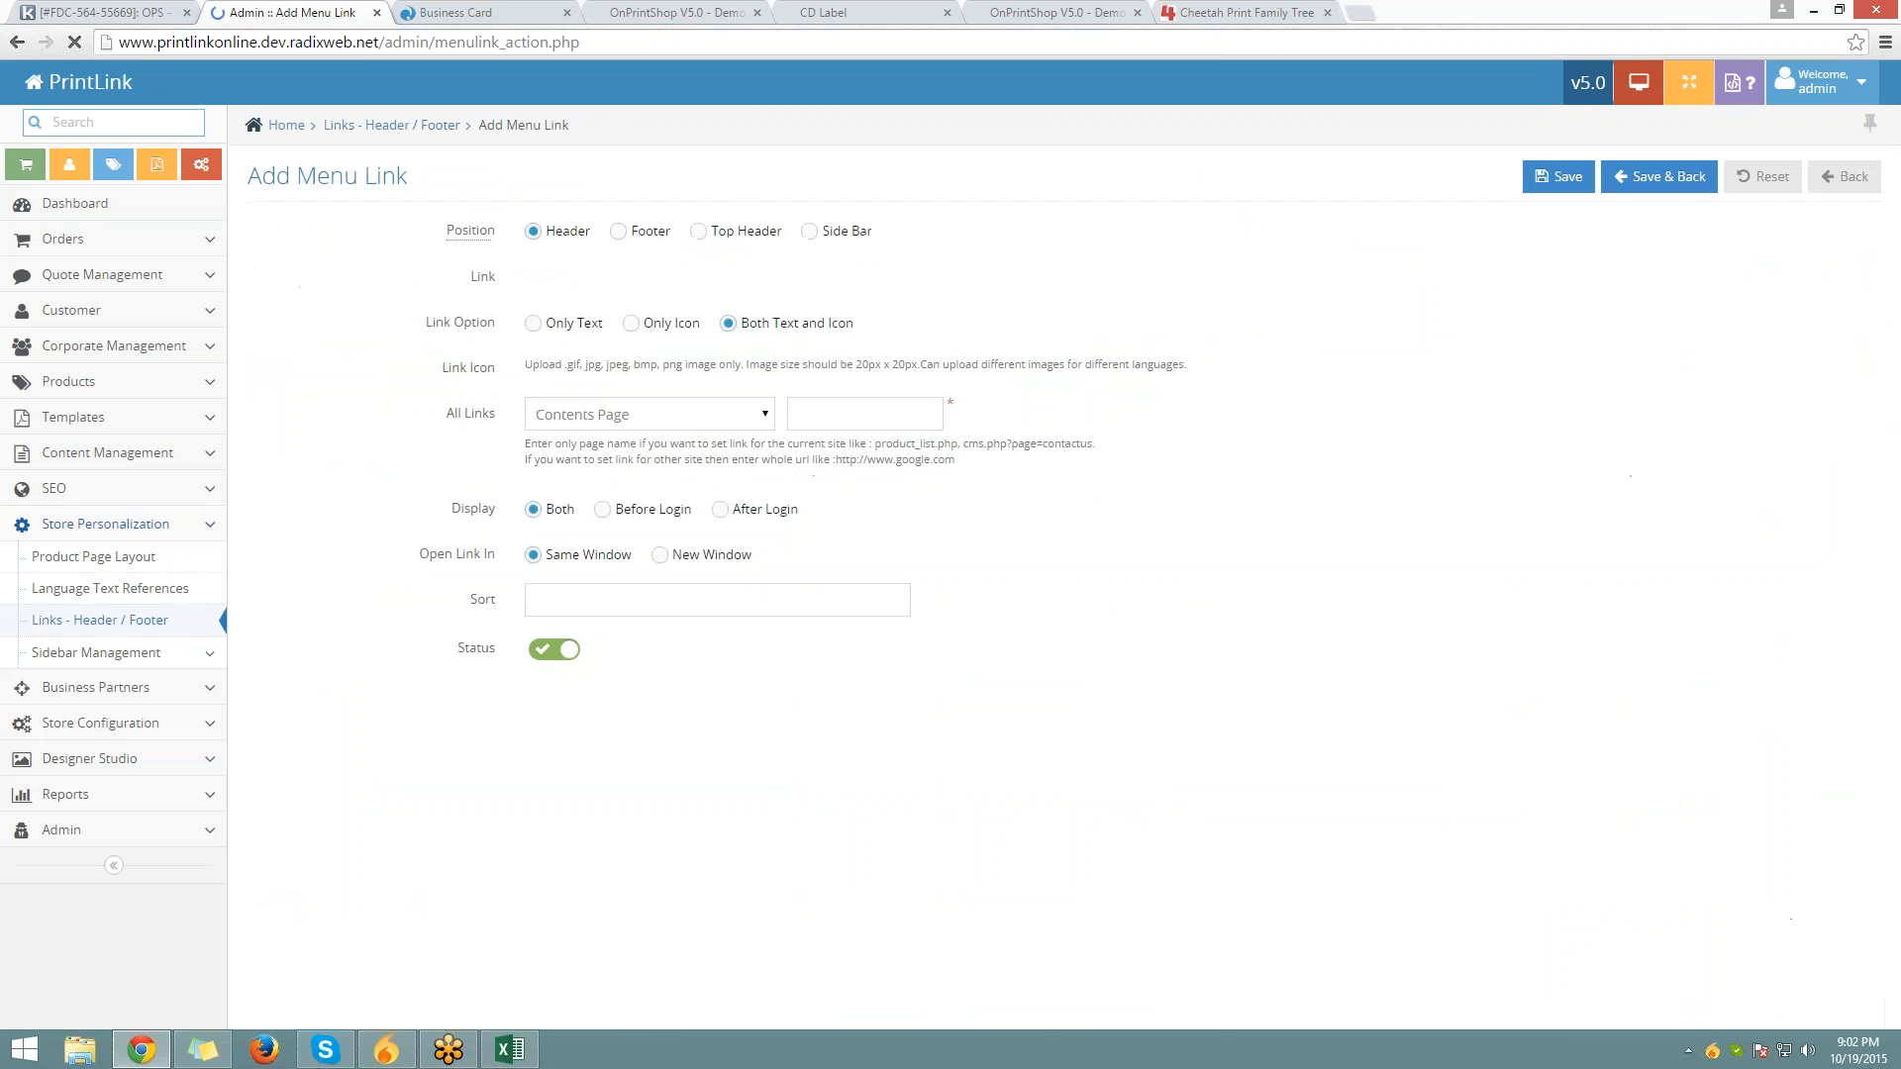
Name the new menu link Google from the suggested link names
{"action": "mouse_move", "coordinate": [448, 241]}
{"action": "left_click_drag", "start_coordinate": [447, 231], "coordinate": [503, 226]}
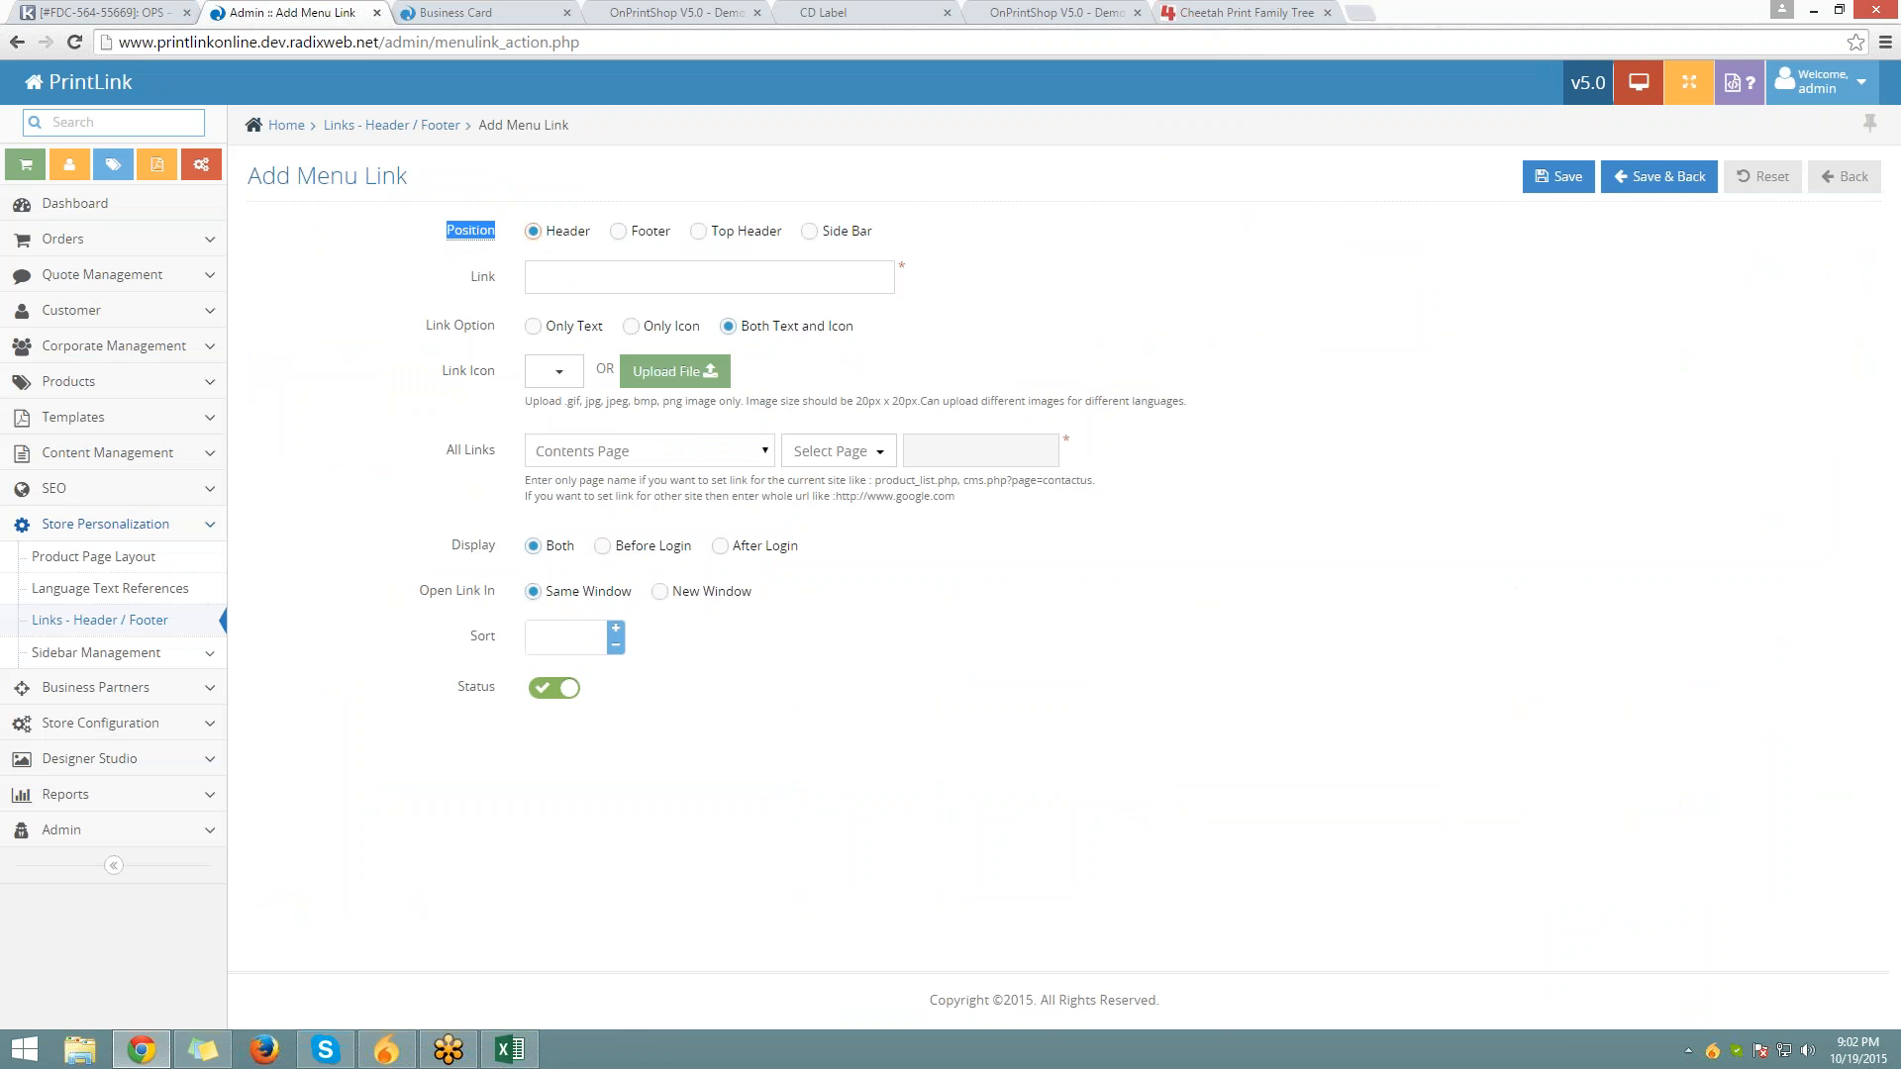
{"action": "double_click", "coordinate": [644, 277]}
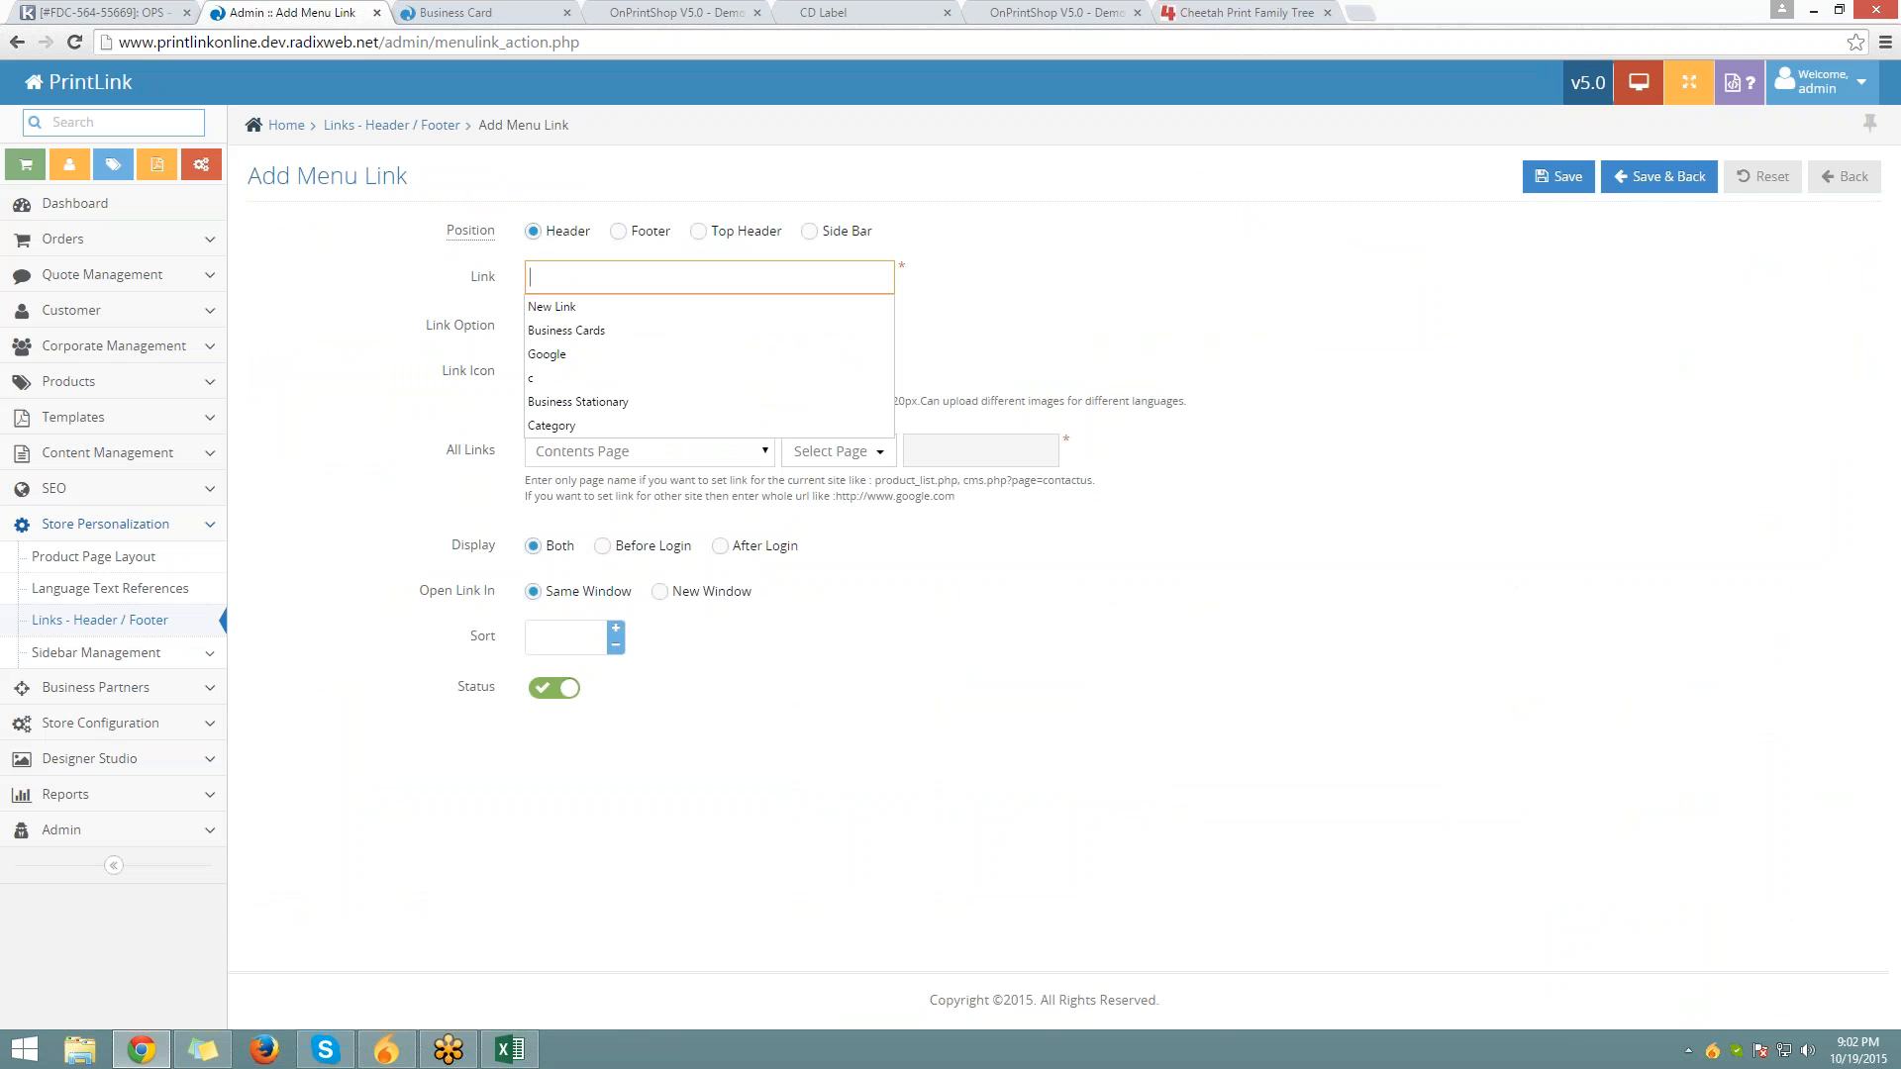
{"action": "key", "text": "Down"}
{"action": "key", "text": "Down"}
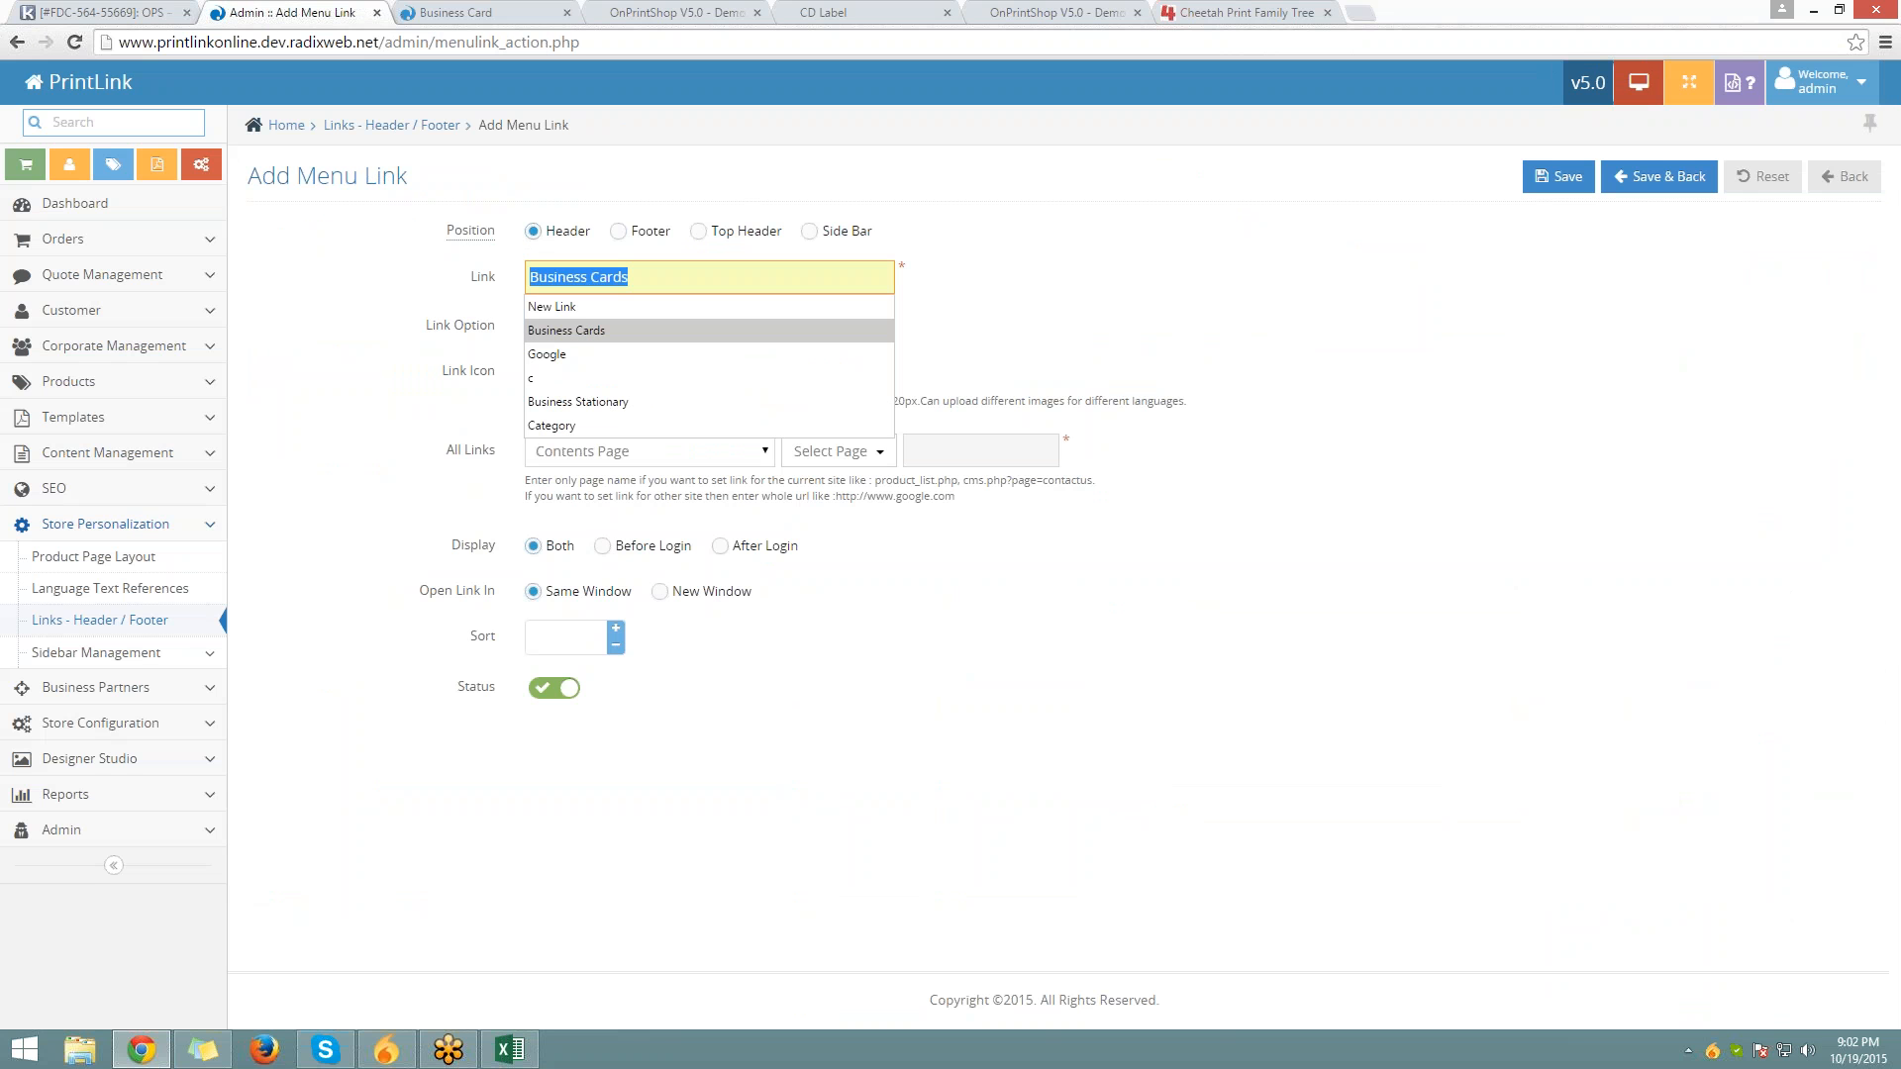
{"action": "left_click", "coordinate": [608, 359]}
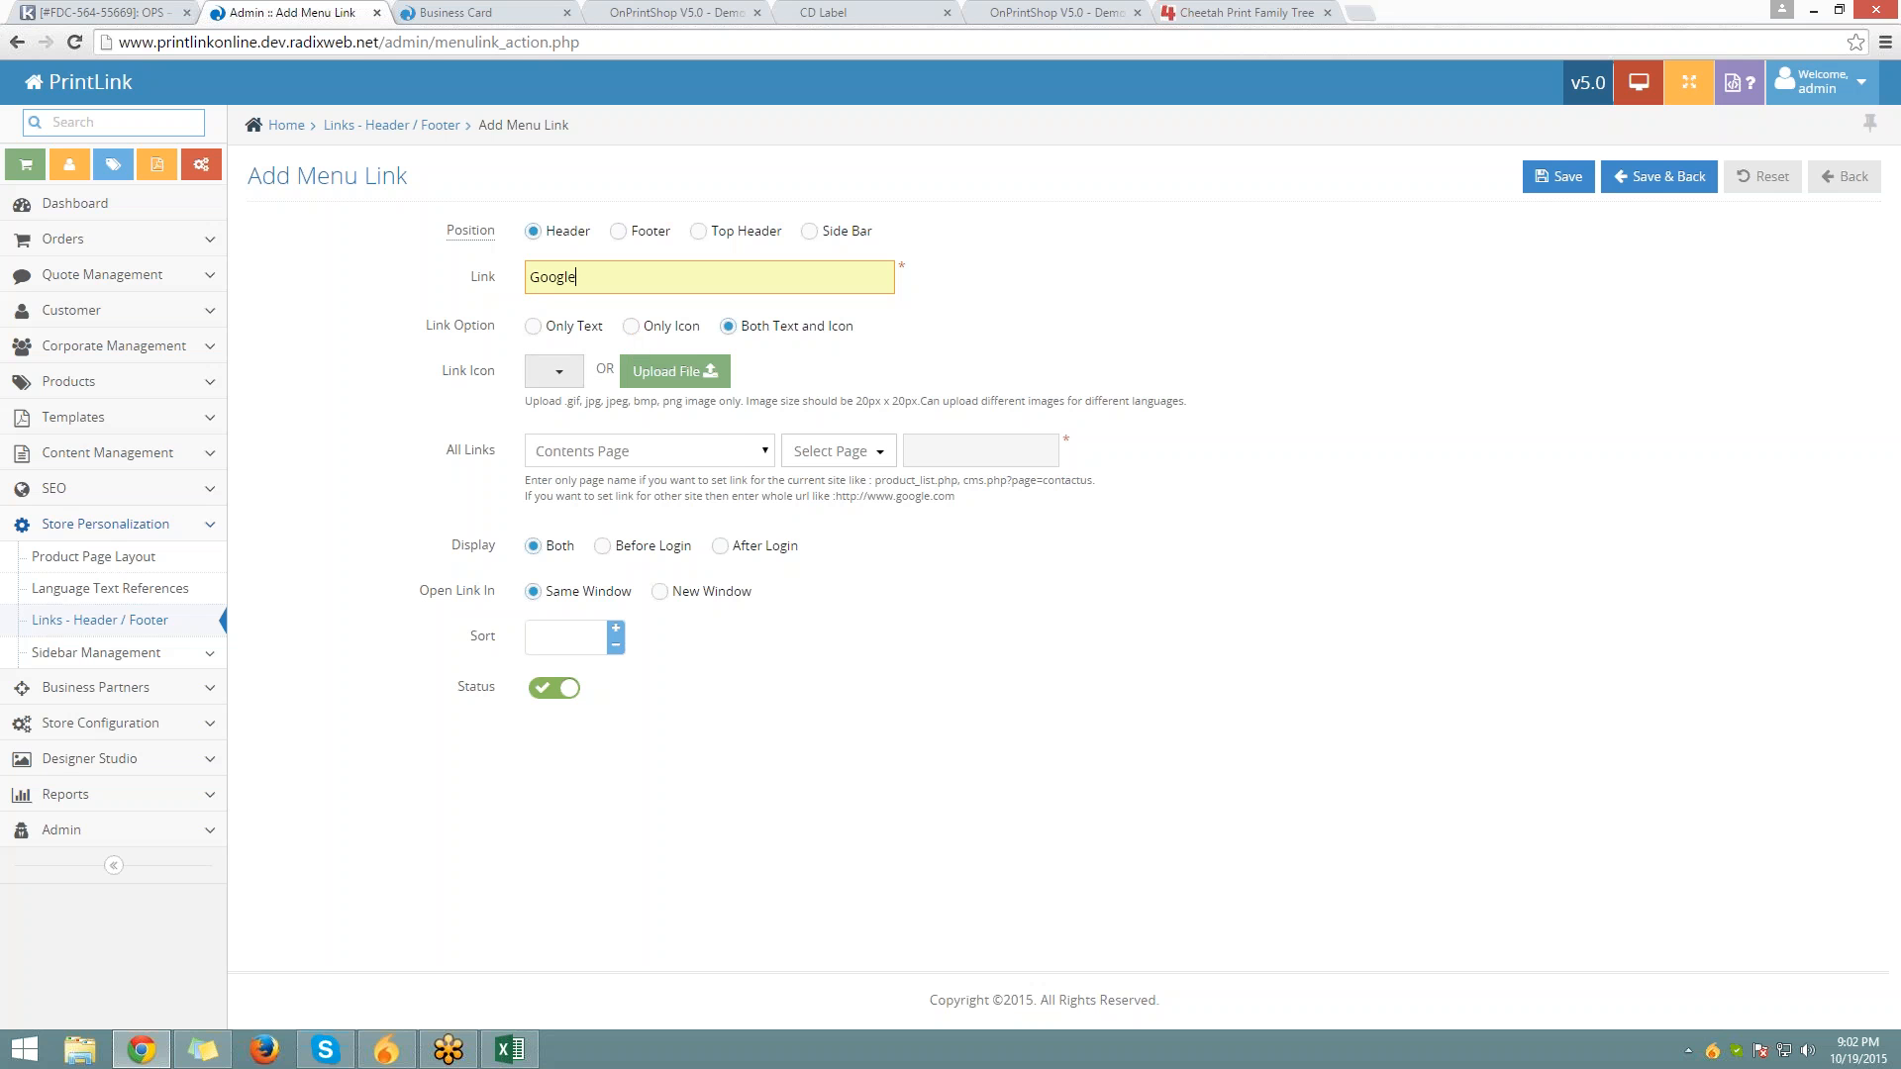
Choose the magnifying-glass search icon for the link in the Link Icon picker
{"action": "left_click", "coordinate": [554, 371]}
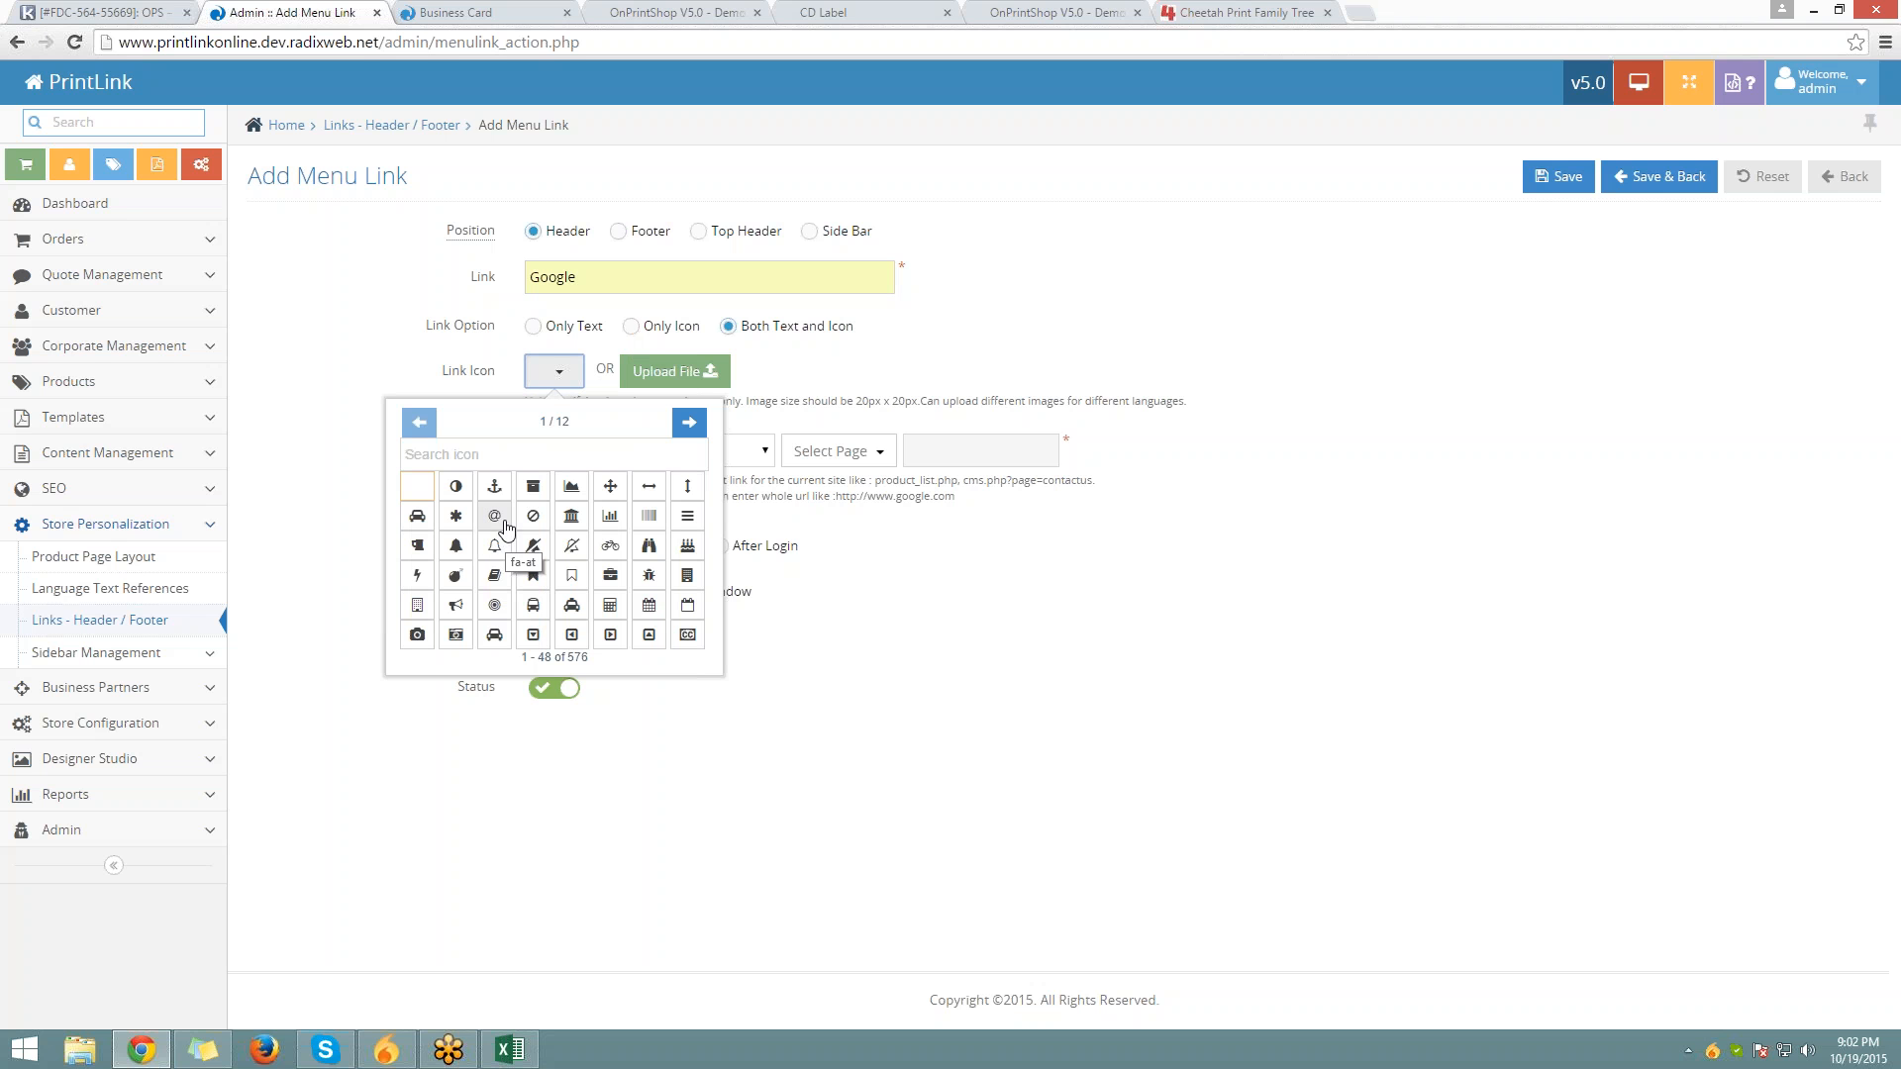
{"action": "left_click", "coordinate": [691, 422]}
{"action": "left_click", "coordinate": [691, 422]}
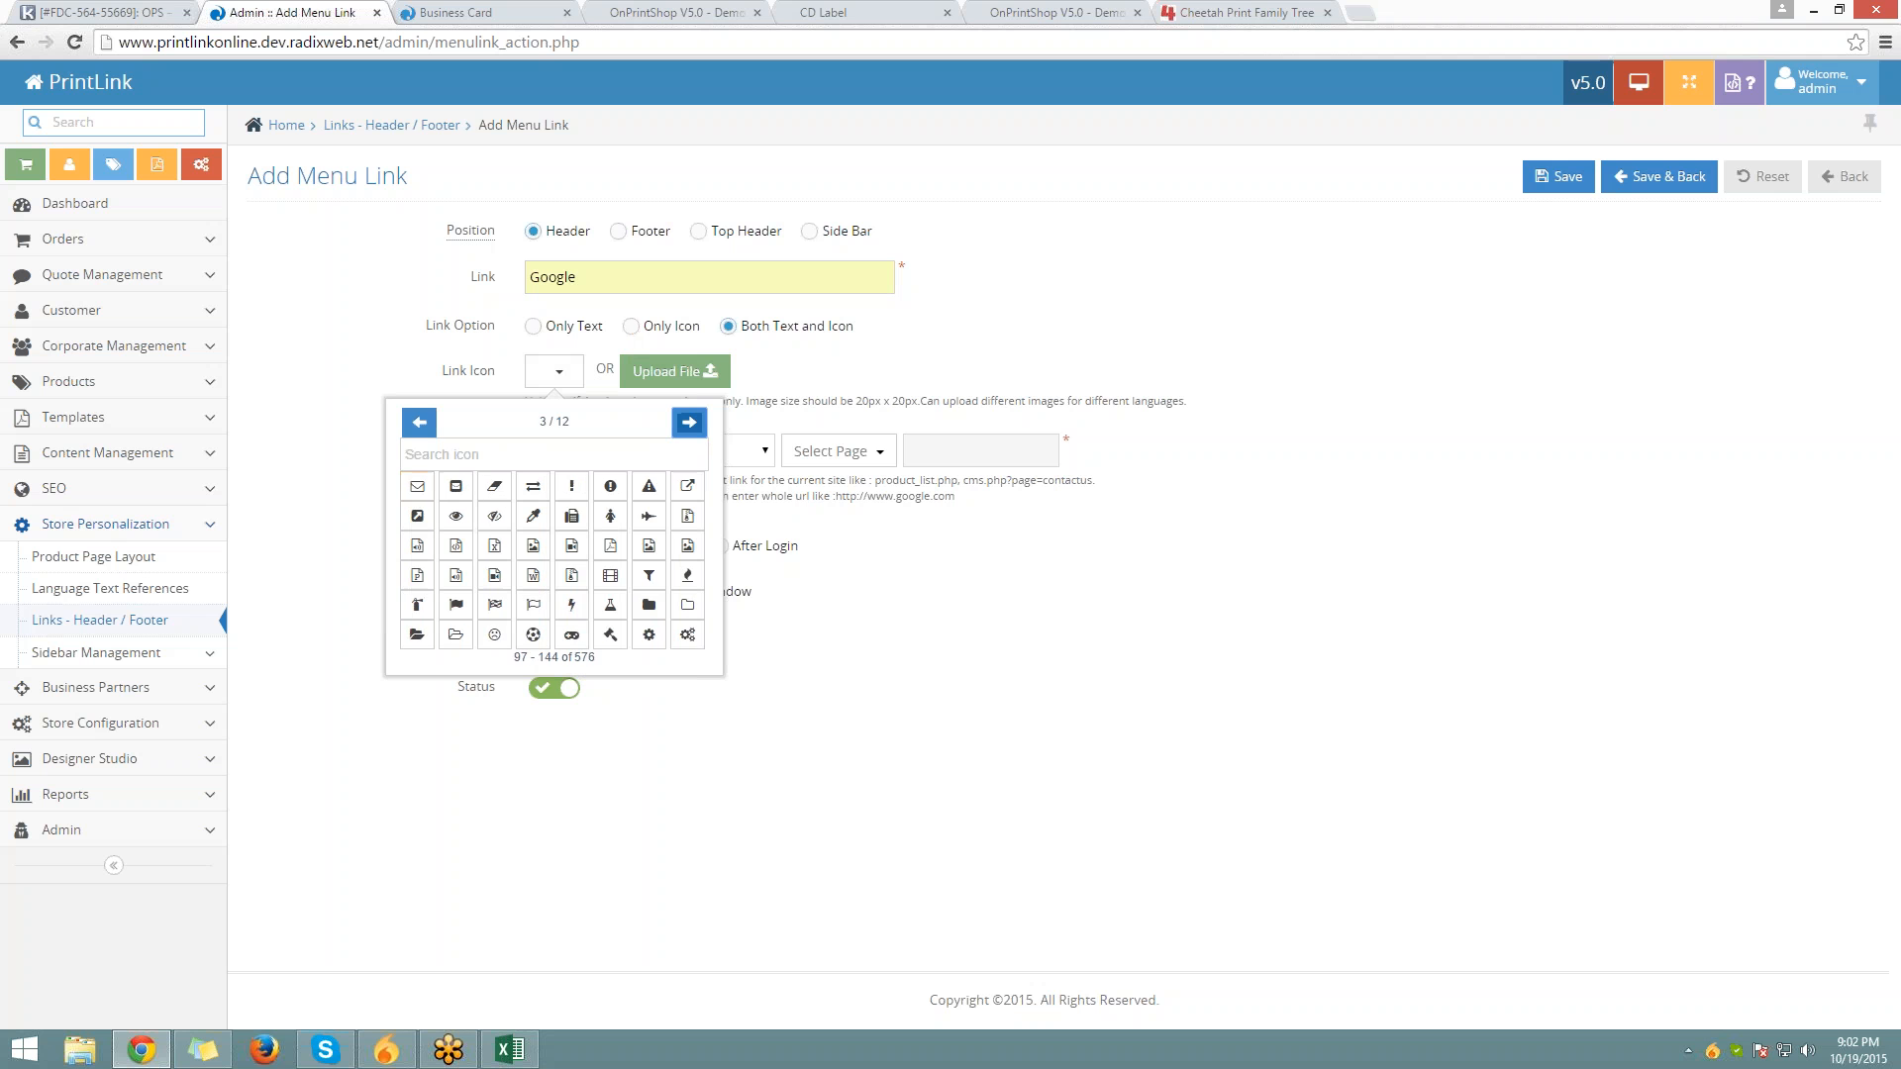
{"action": "left_click", "coordinate": [691, 423]}
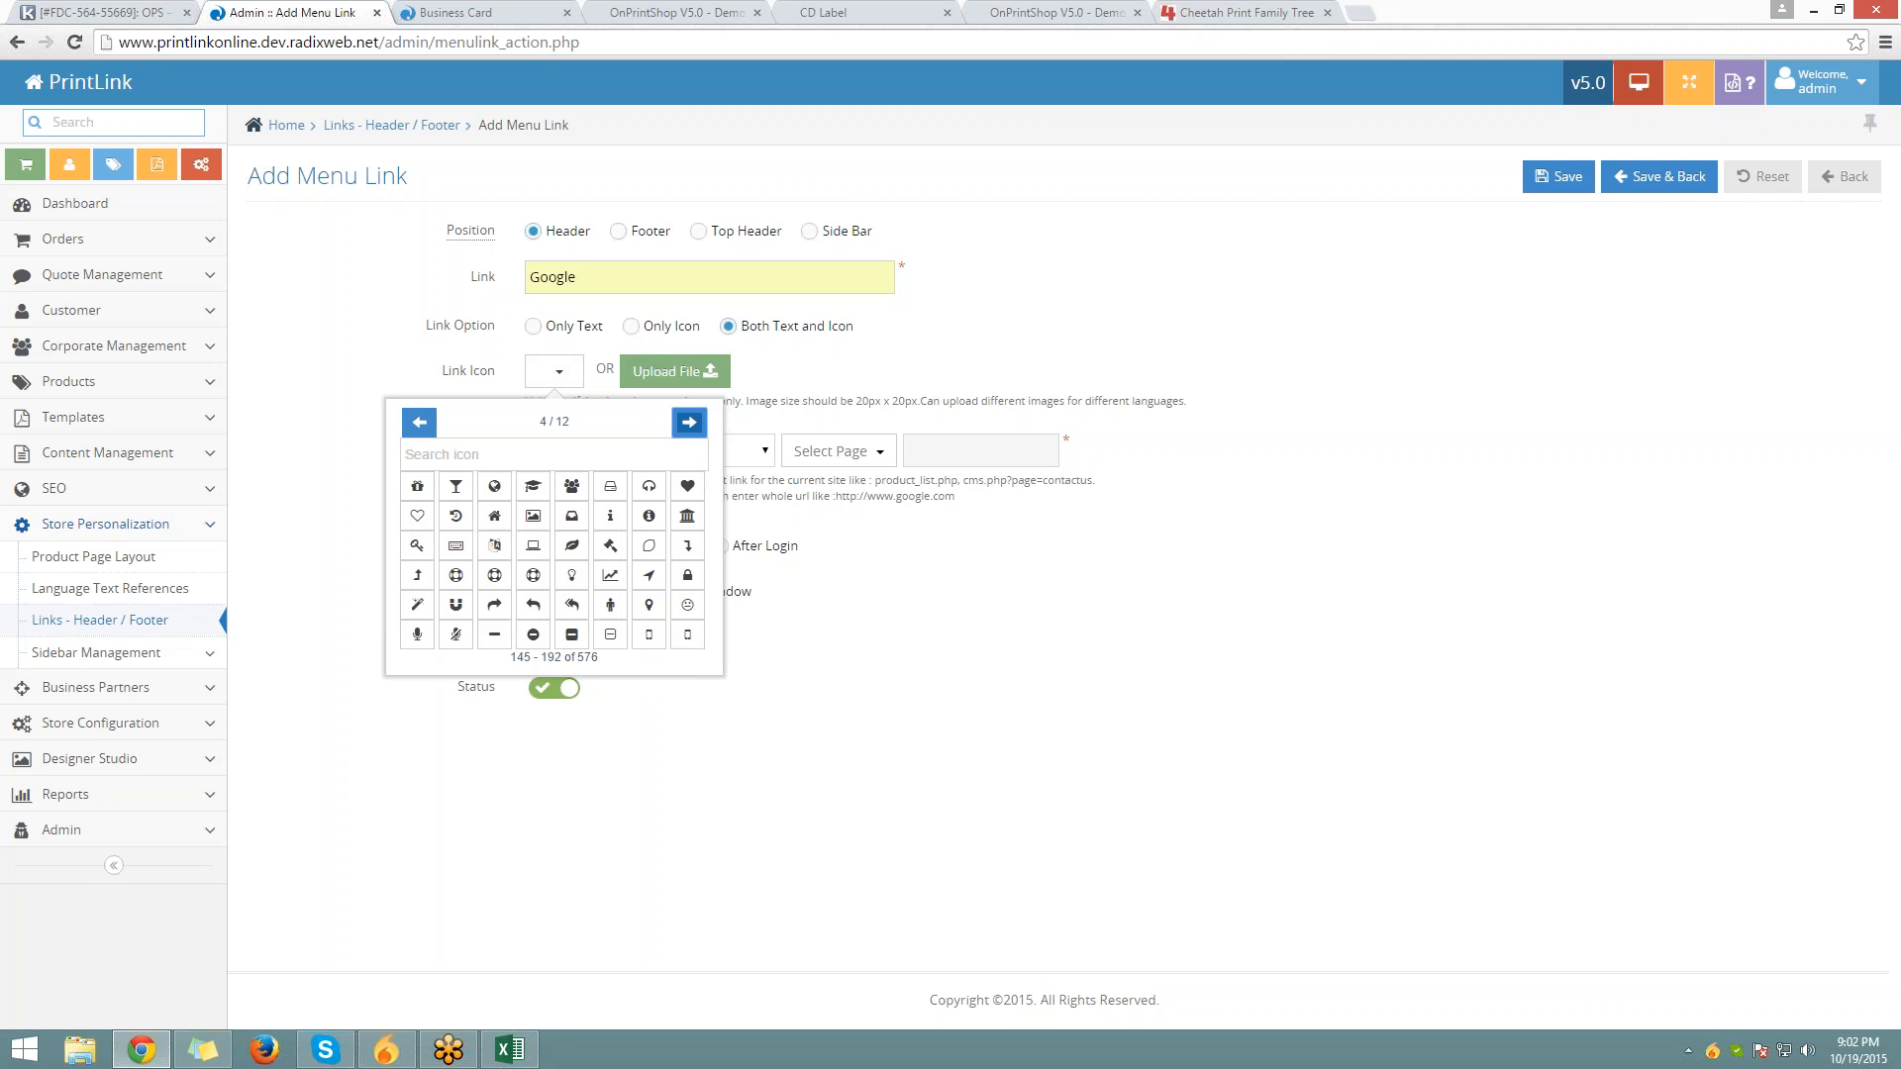
{"action": "left_click", "coordinate": [691, 423]}
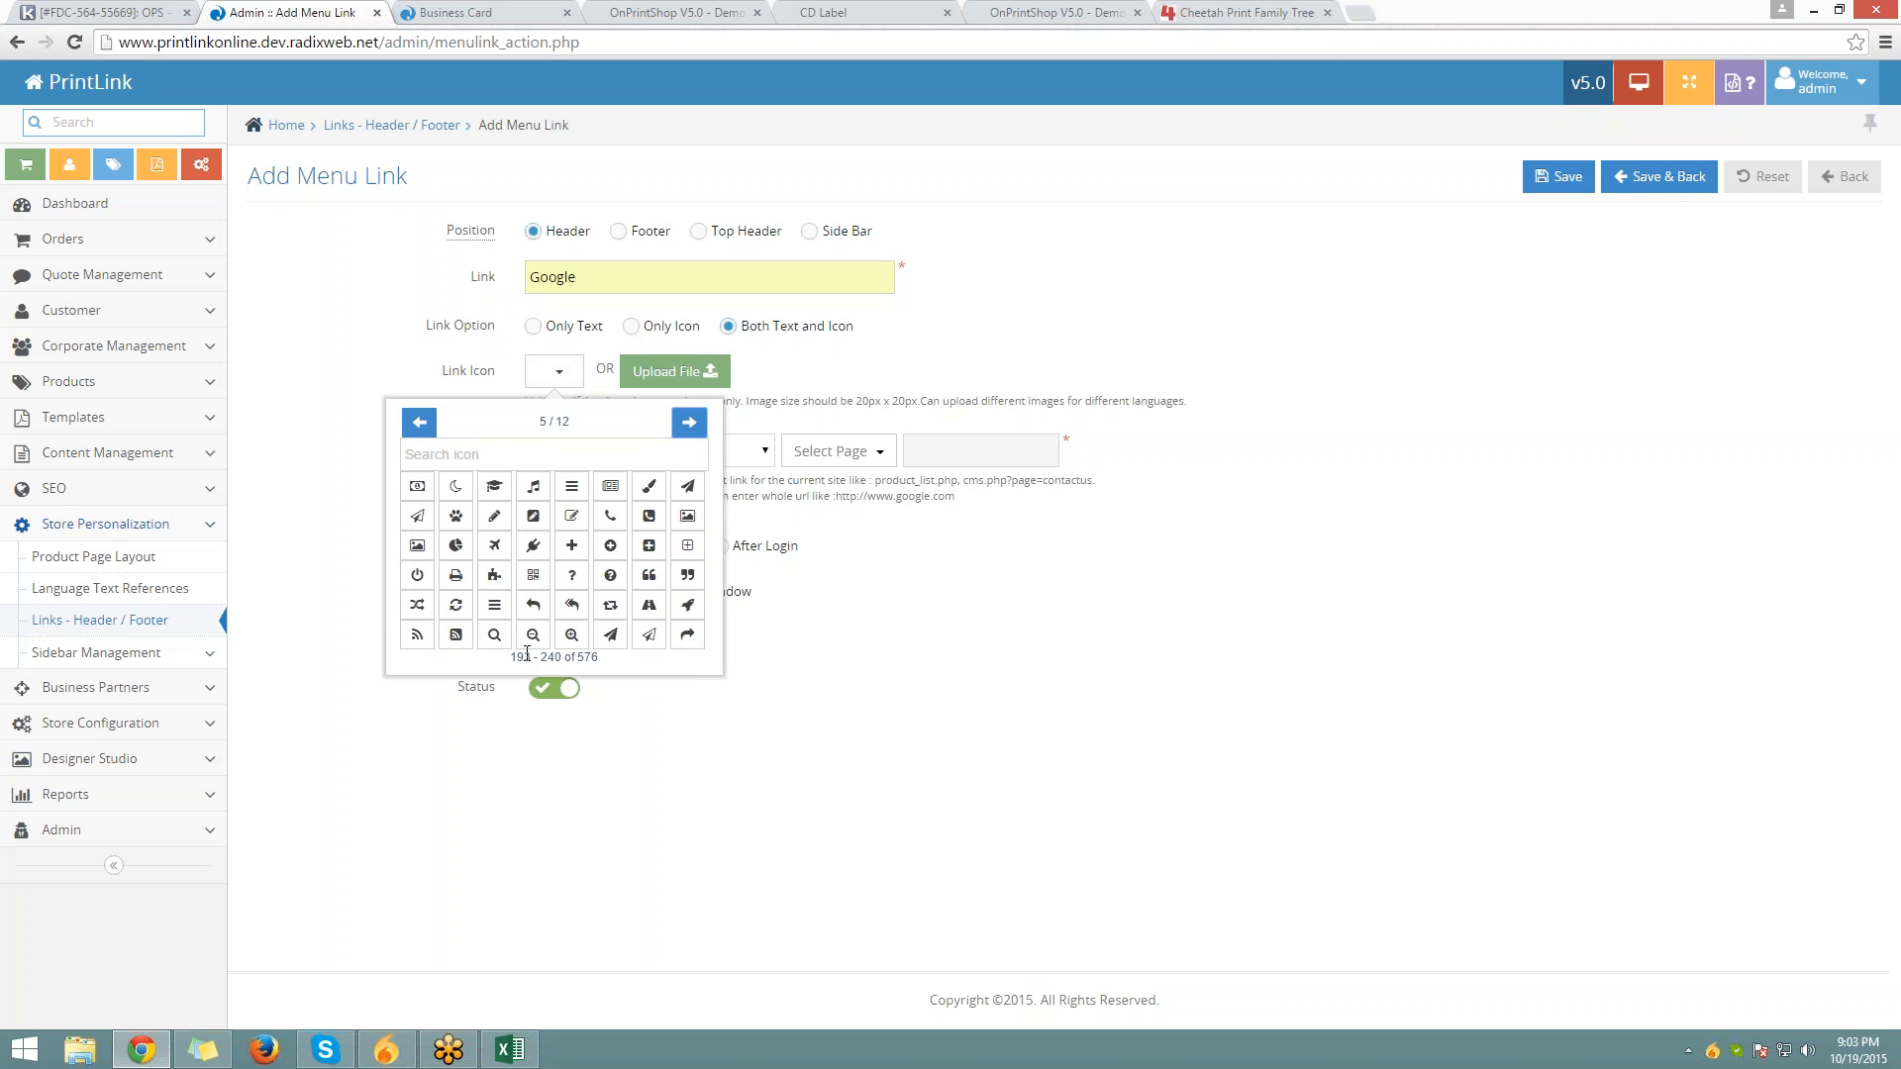
{"action": "left_click", "coordinate": [494, 635]}
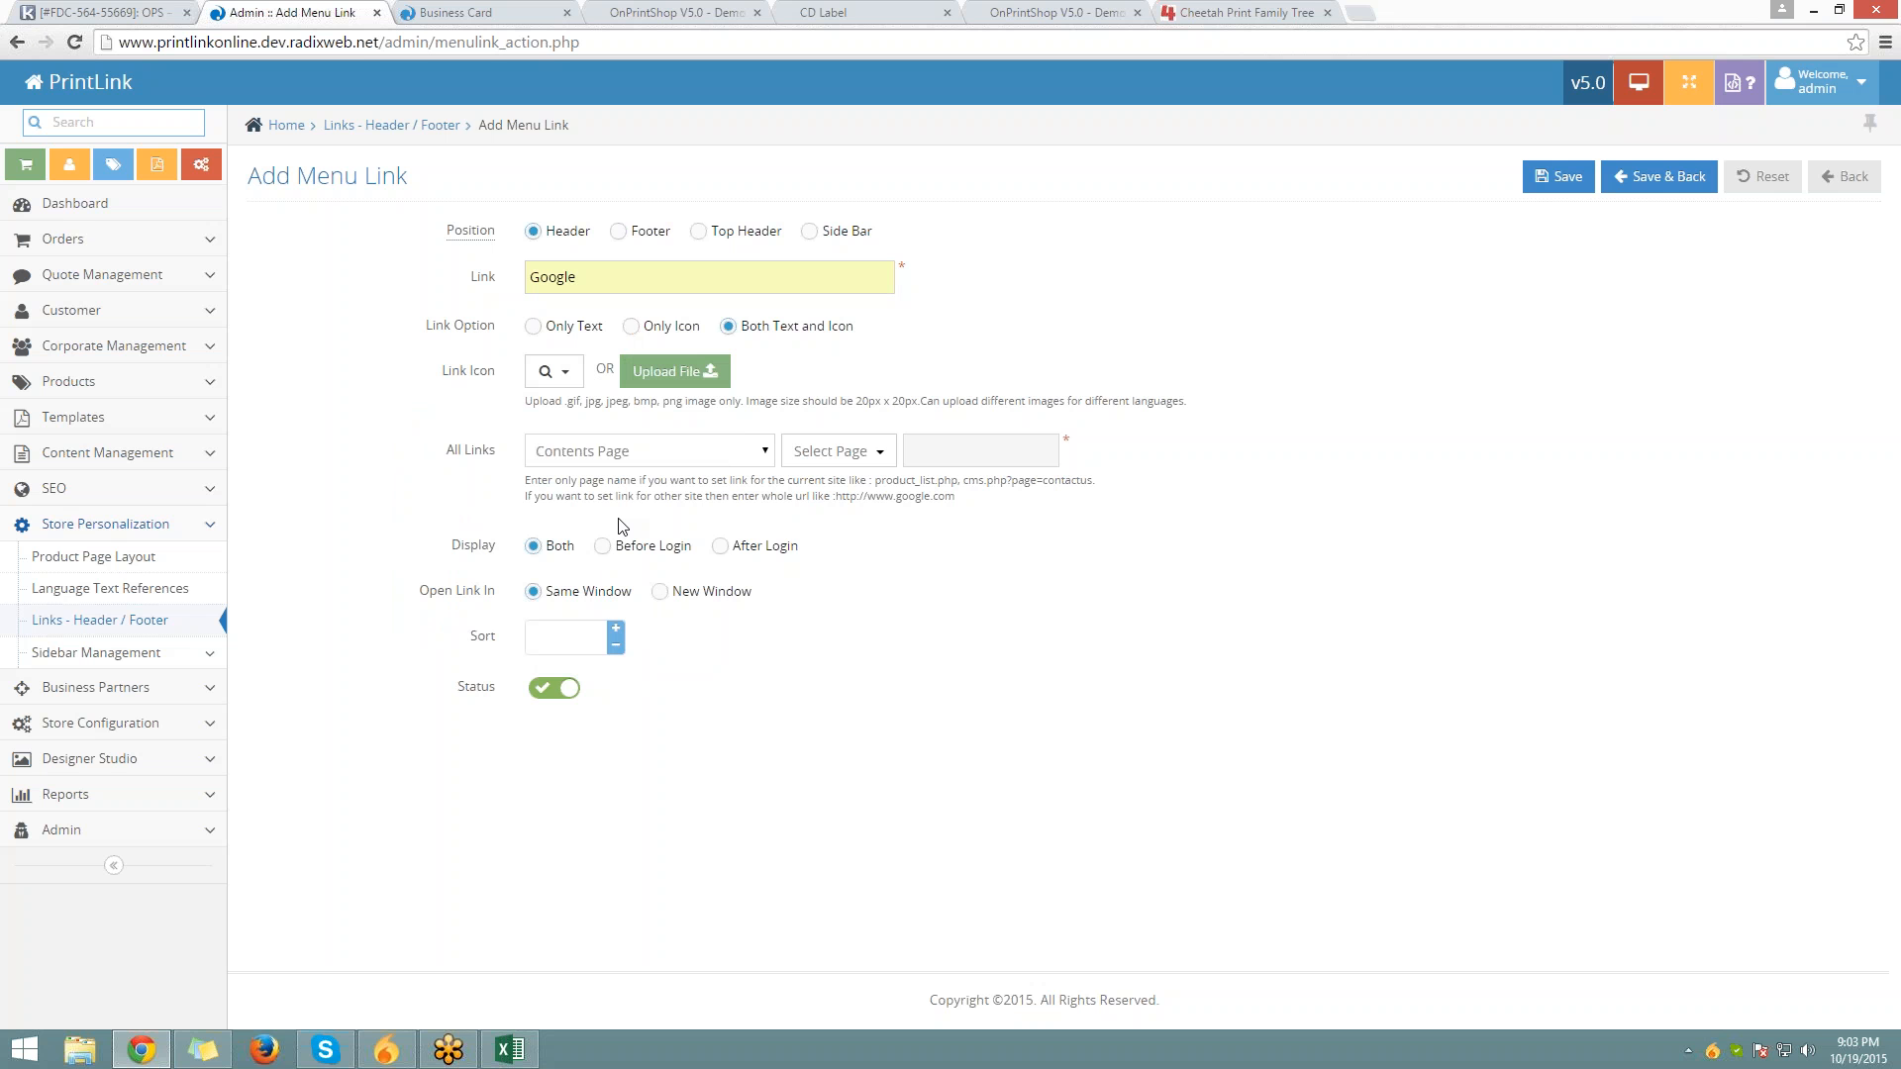
{"action": "triple_click", "coordinate": [480, 450]}
{"action": "left_click", "coordinate": [640, 453]}
Set the Google link's type to External Link, after trying Static Page
{"action": "left_click", "coordinate": [638, 450]}
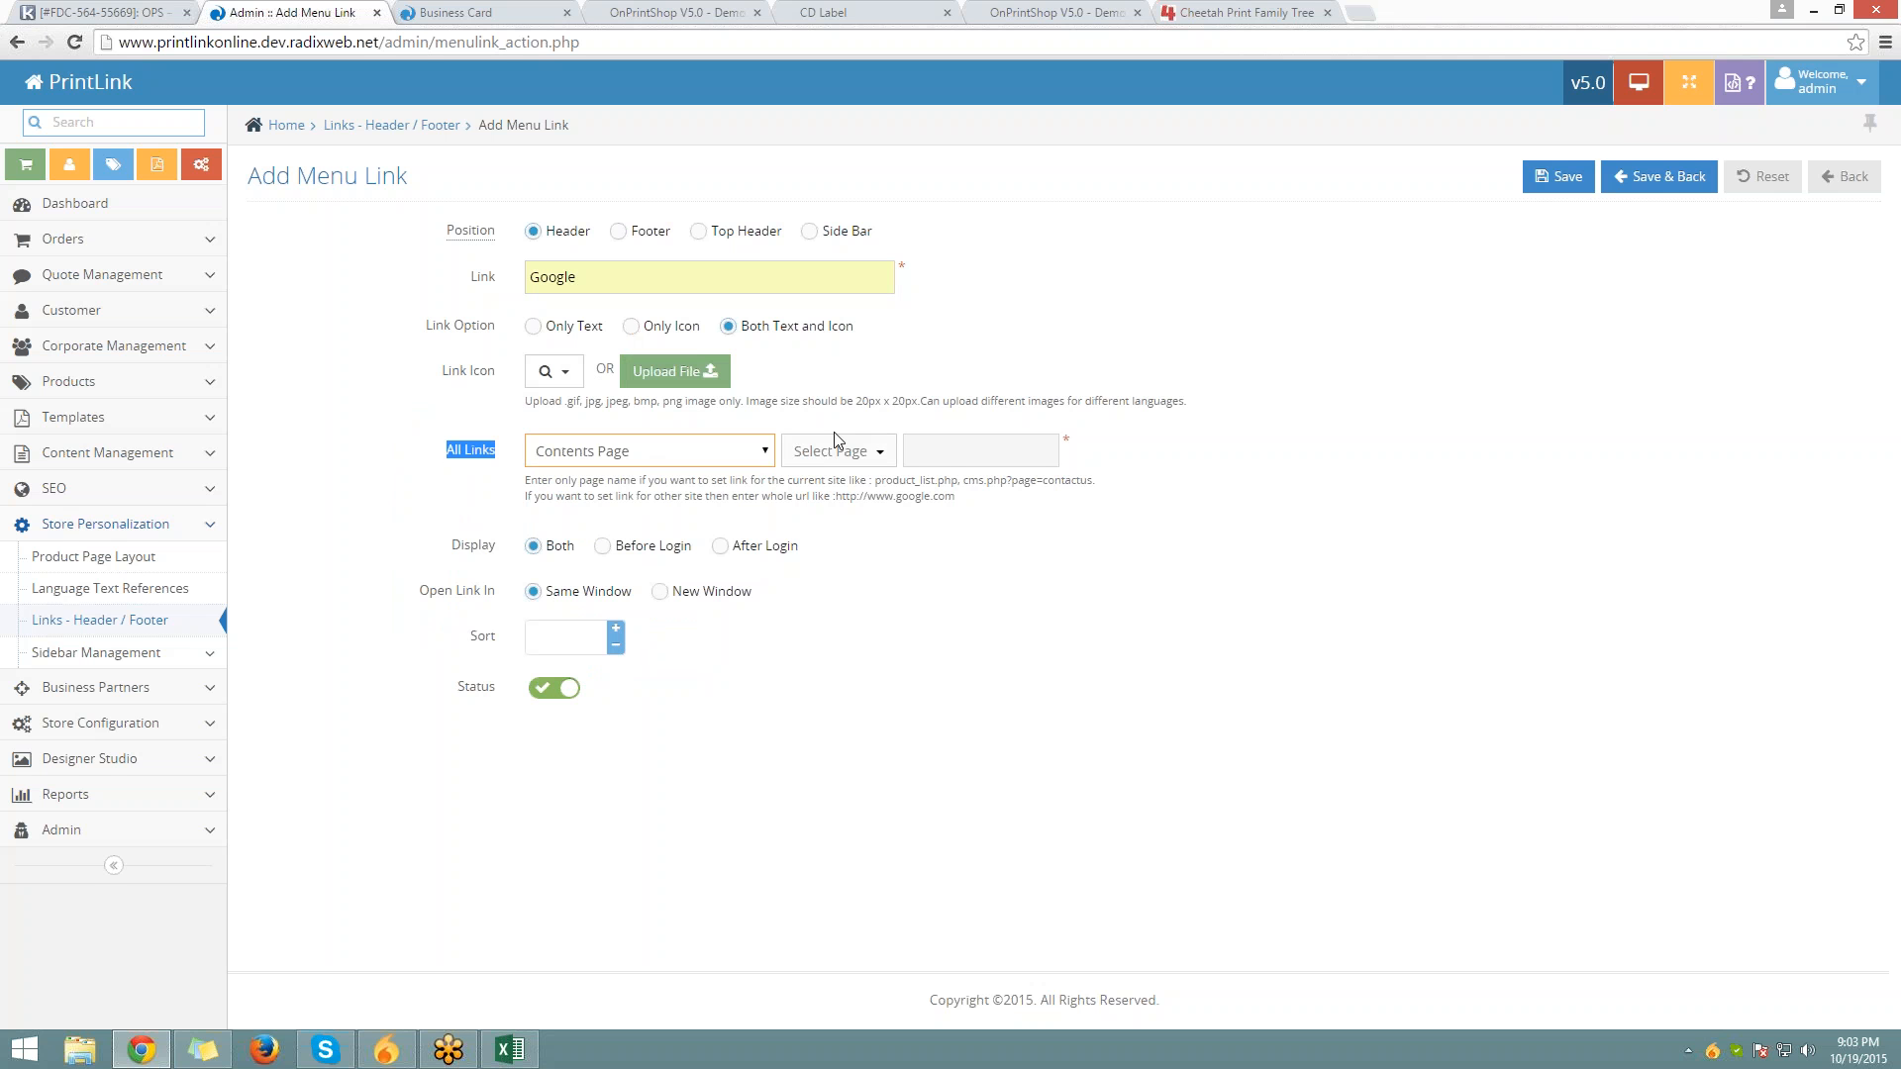
{"action": "left_click", "coordinate": [837, 450]}
{"action": "left_click", "coordinate": [640, 452]}
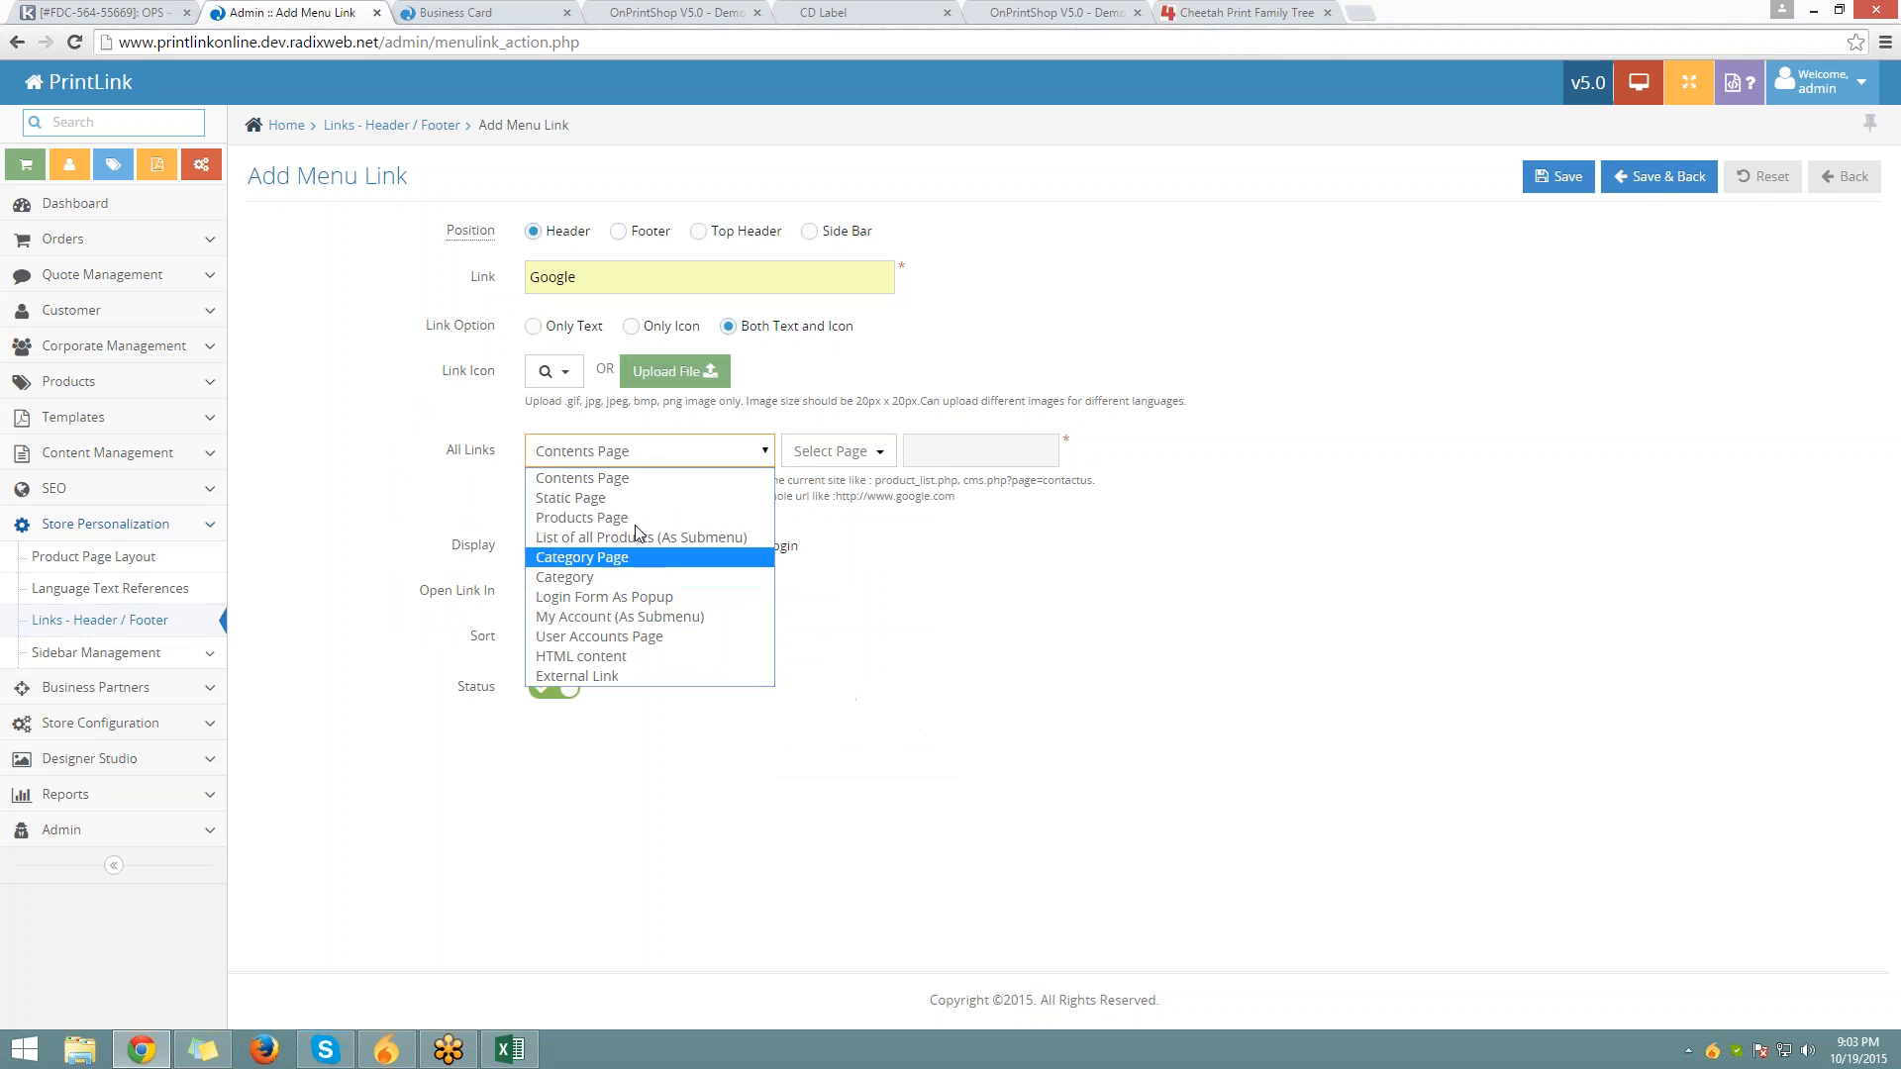
{"action": "left_click", "coordinate": [638, 477]}
{"action": "left_click", "coordinate": [838, 450]}
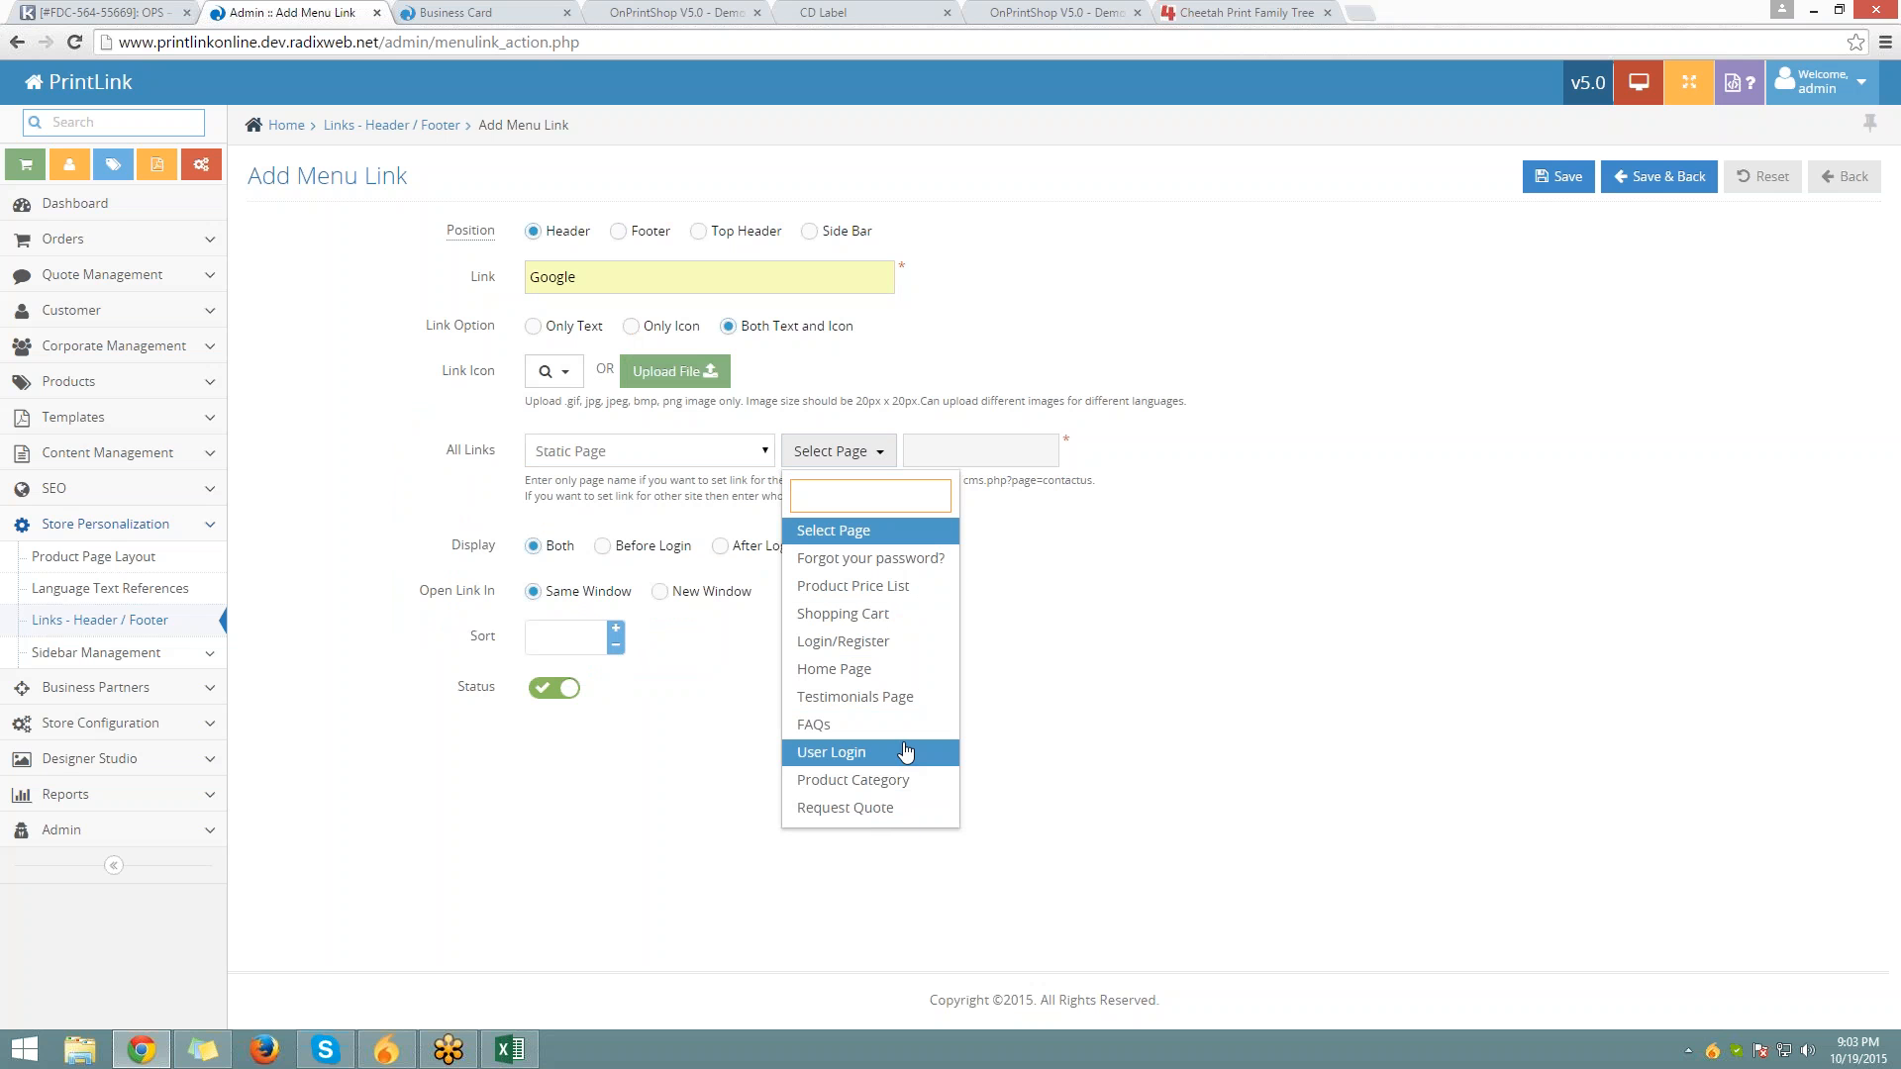
{"action": "left_click", "coordinate": [862, 539]}
{"action": "left_click", "coordinate": [648, 450]}
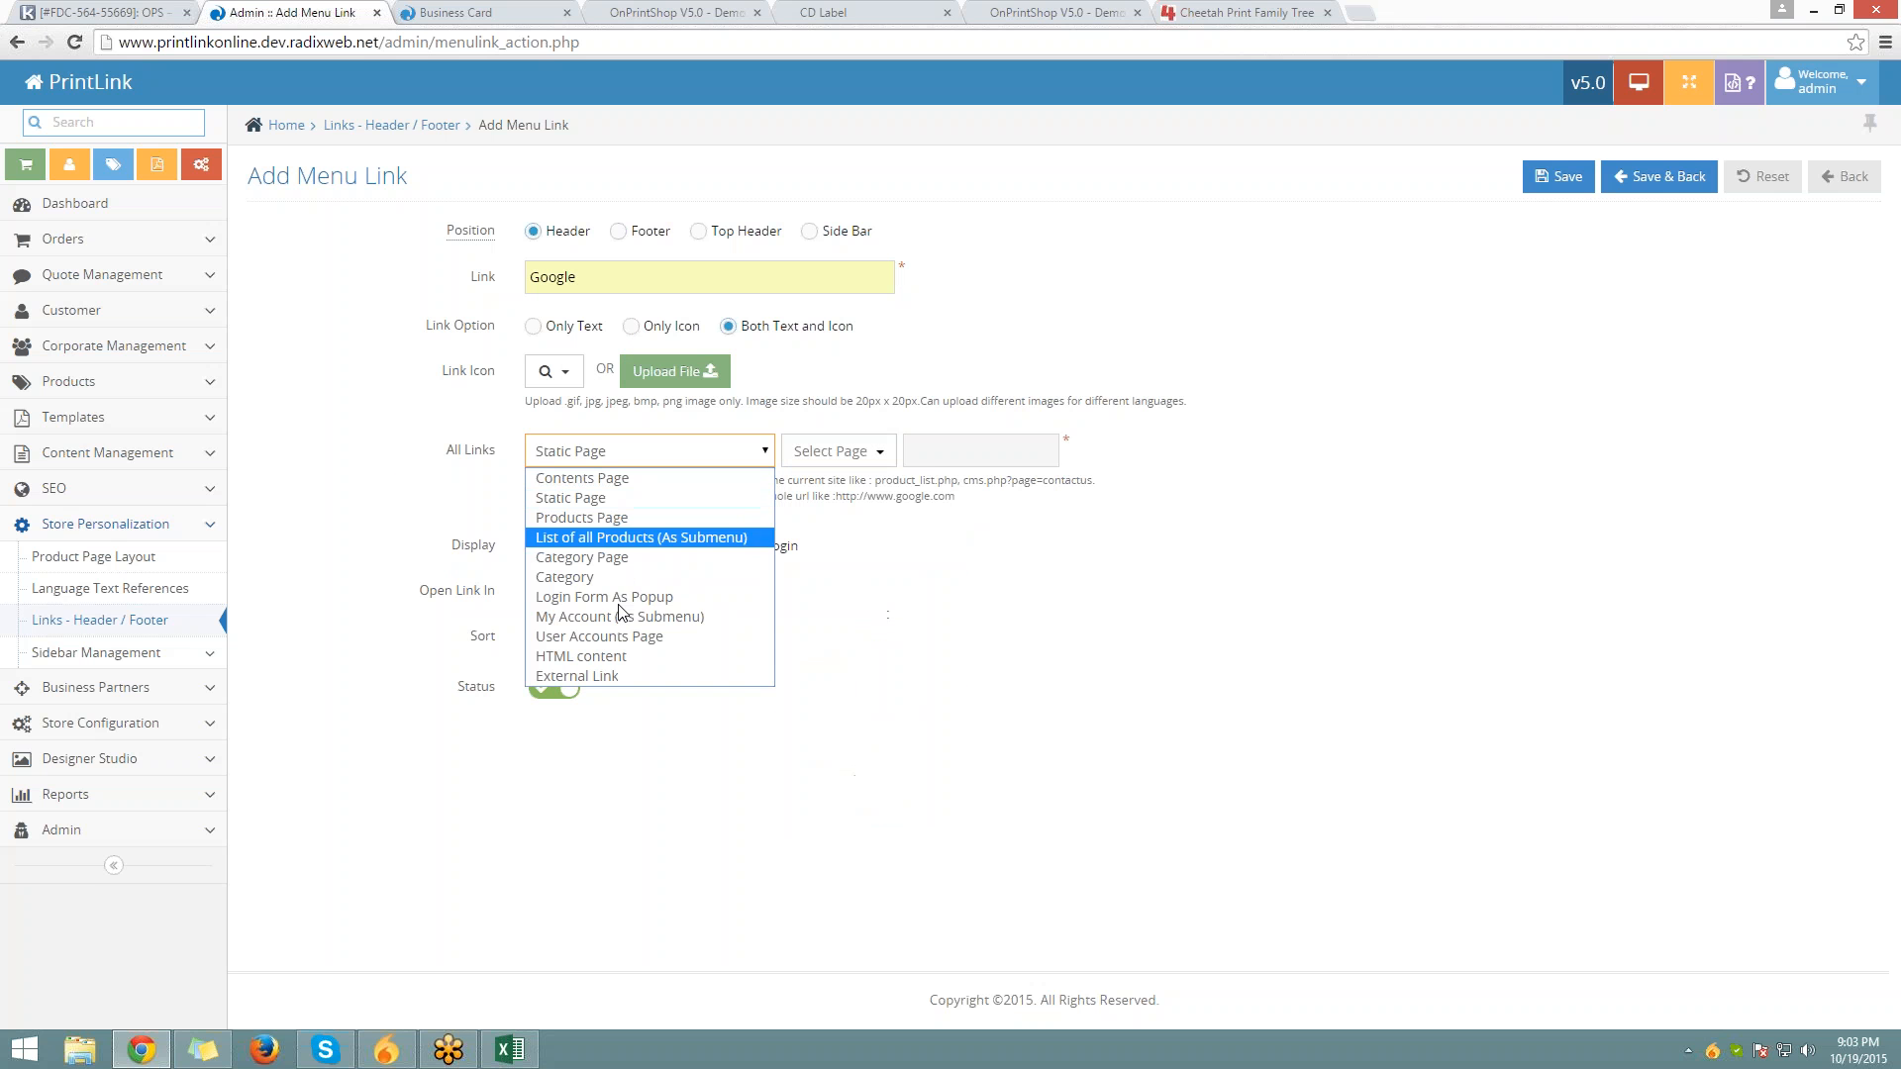
{"action": "left_click", "coordinate": [638, 676]}
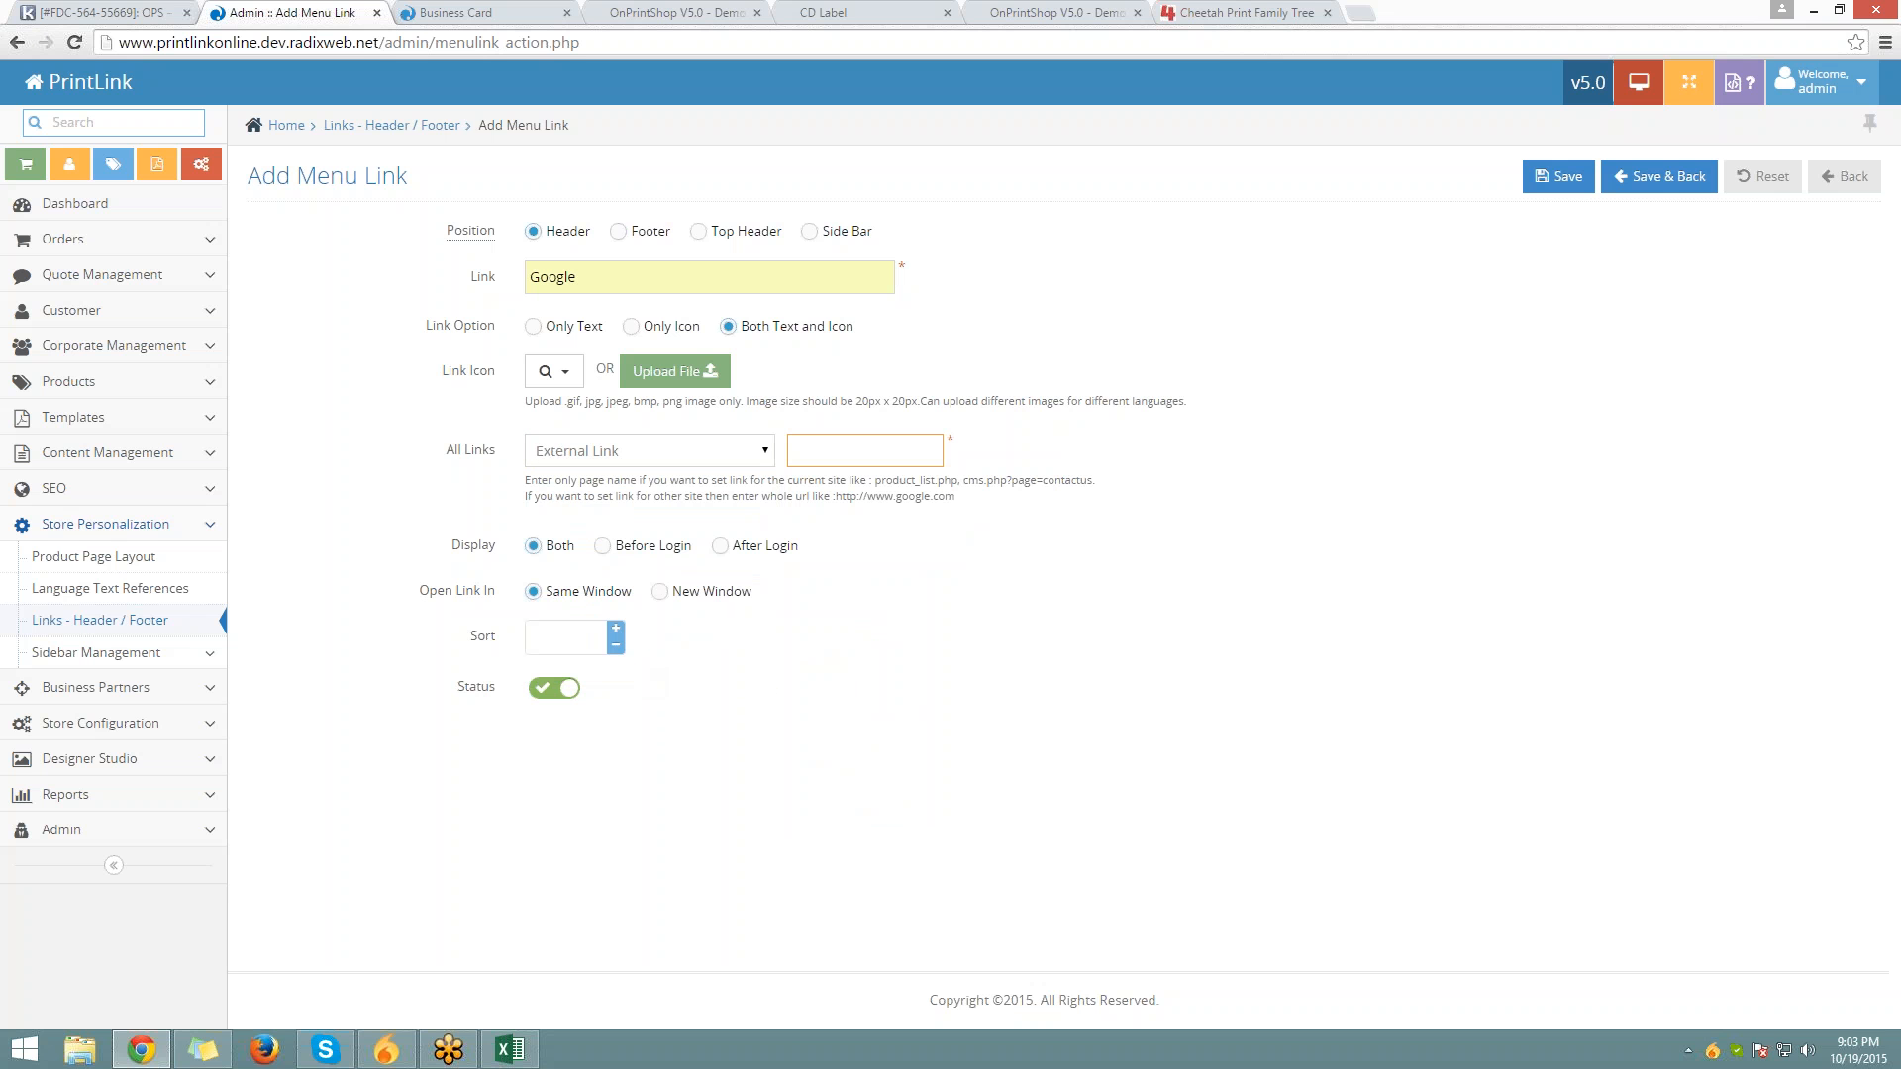
{"action": "double_click", "coordinate": [864, 451]}
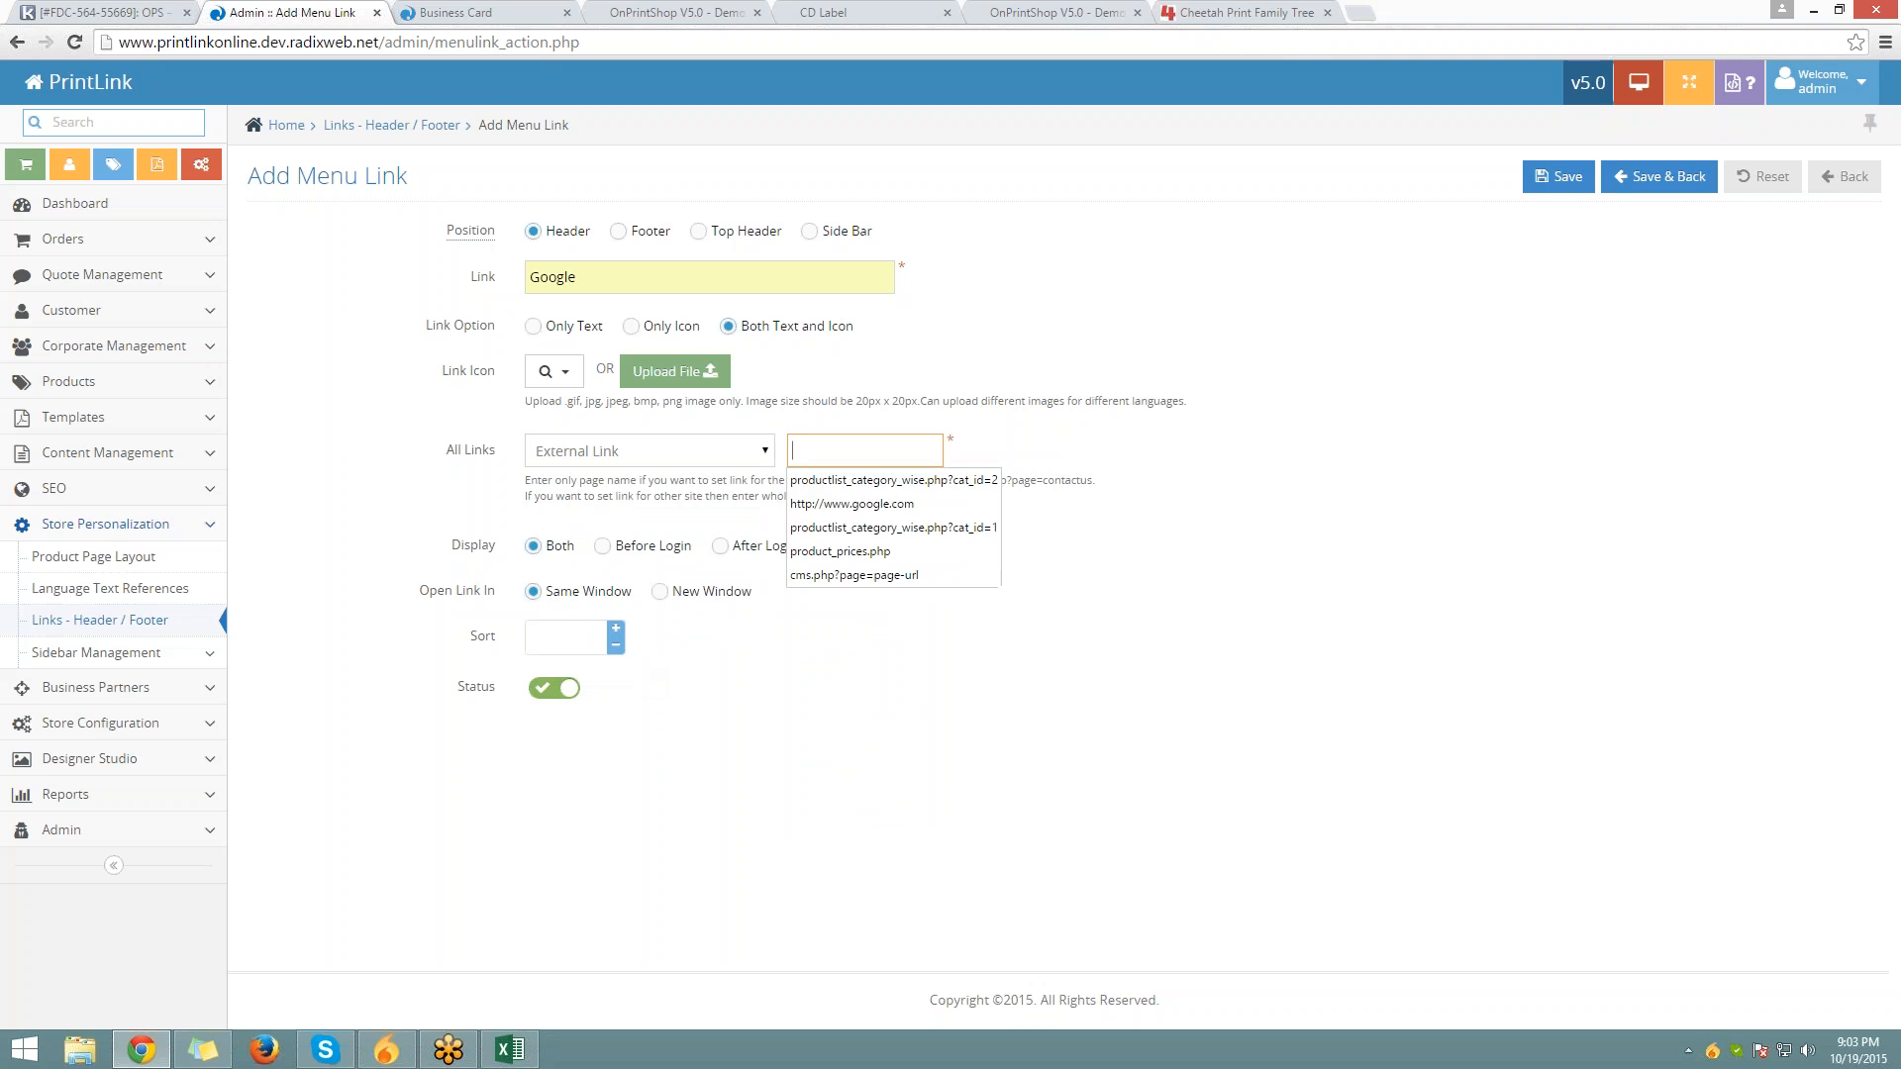
{"action": "left_click", "coordinate": [894, 504]}
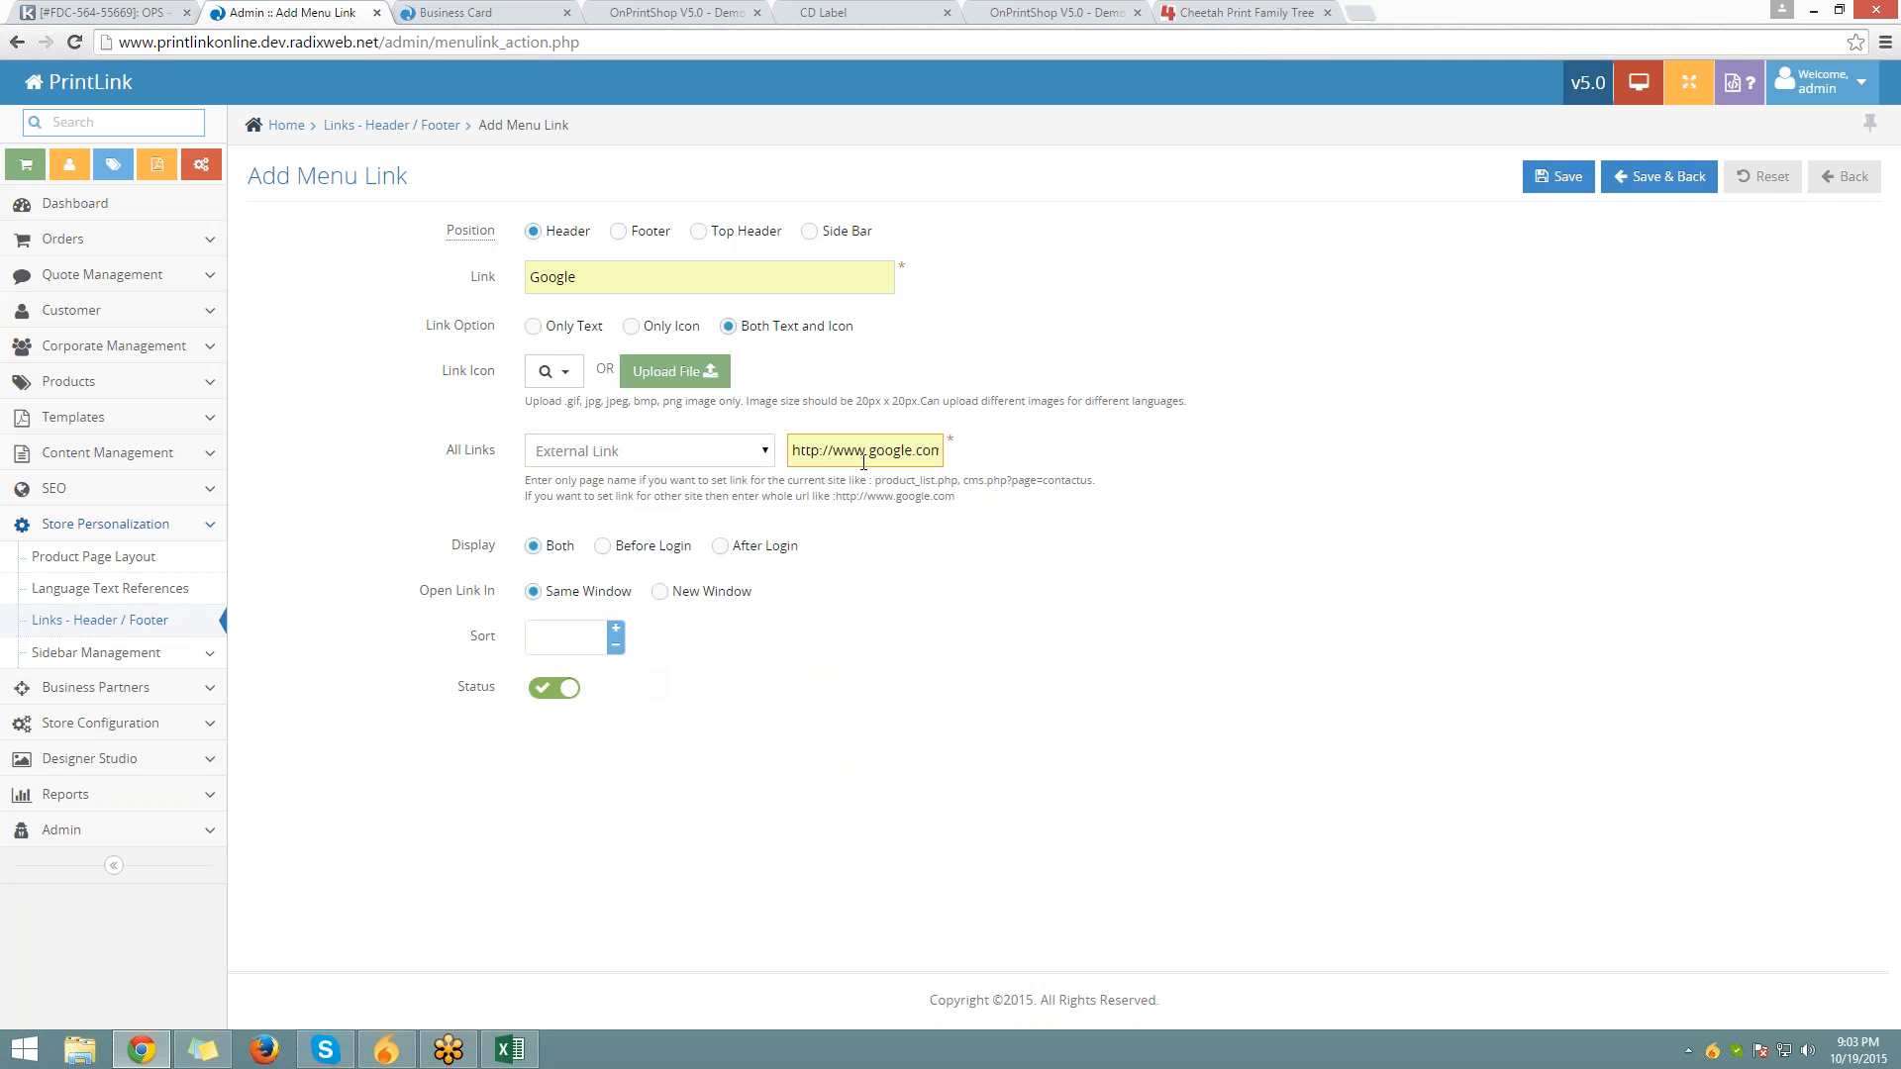
{"action": "left_click", "coordinate": [863, 463]}
{"action": "left_click", "coordinate": [466, 568]}
{"action": "left_click", "coordinate": [658, 591]}
{"action": "left_click", "coordinate": [1659, 177]}
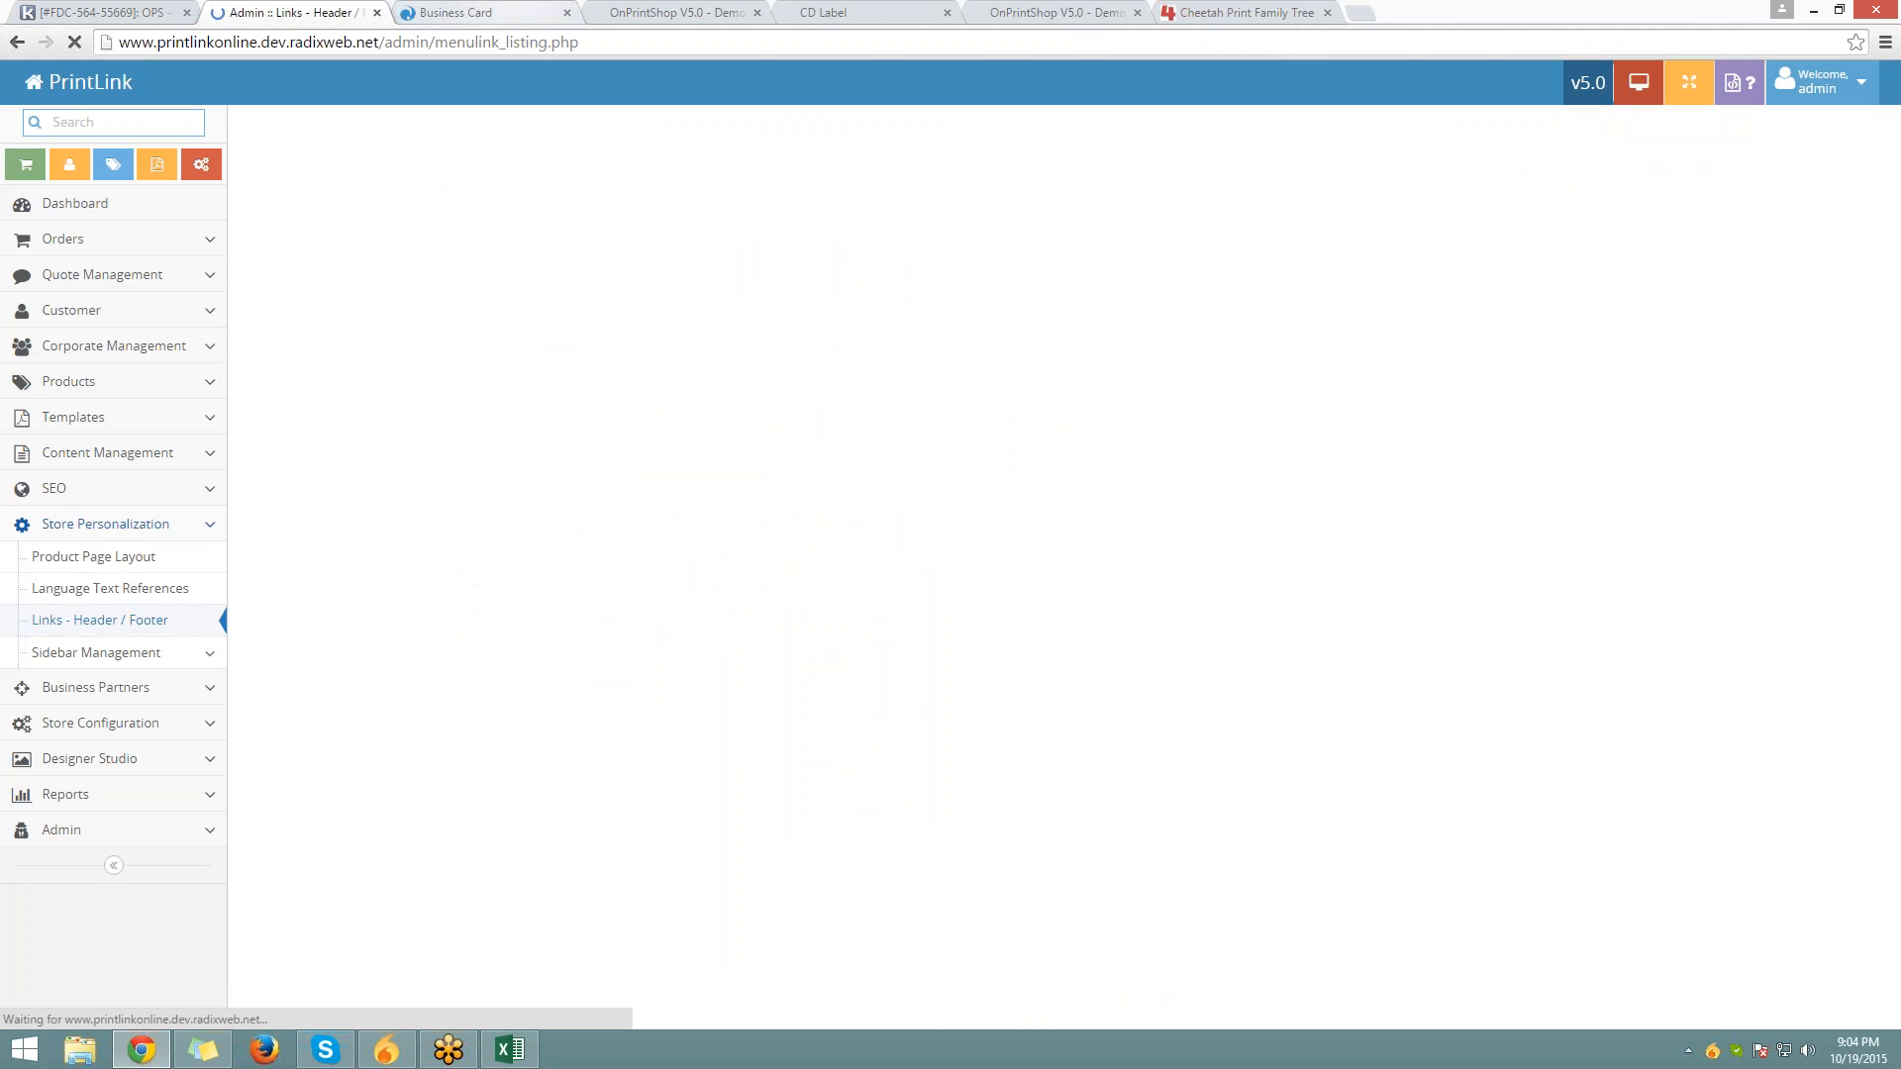
View the storefront's Standard Business Cards product page
{"action": "left_click", "coordinate": [494, 7]}
{"action": "scroll", "coordinate": [850, 238], "scroll_direction": "up", "scroll_amount": 7}
{"action": "scroll", "coordinate": [849, 237], "scroll_direction": "up", "scroll_amount": 2}
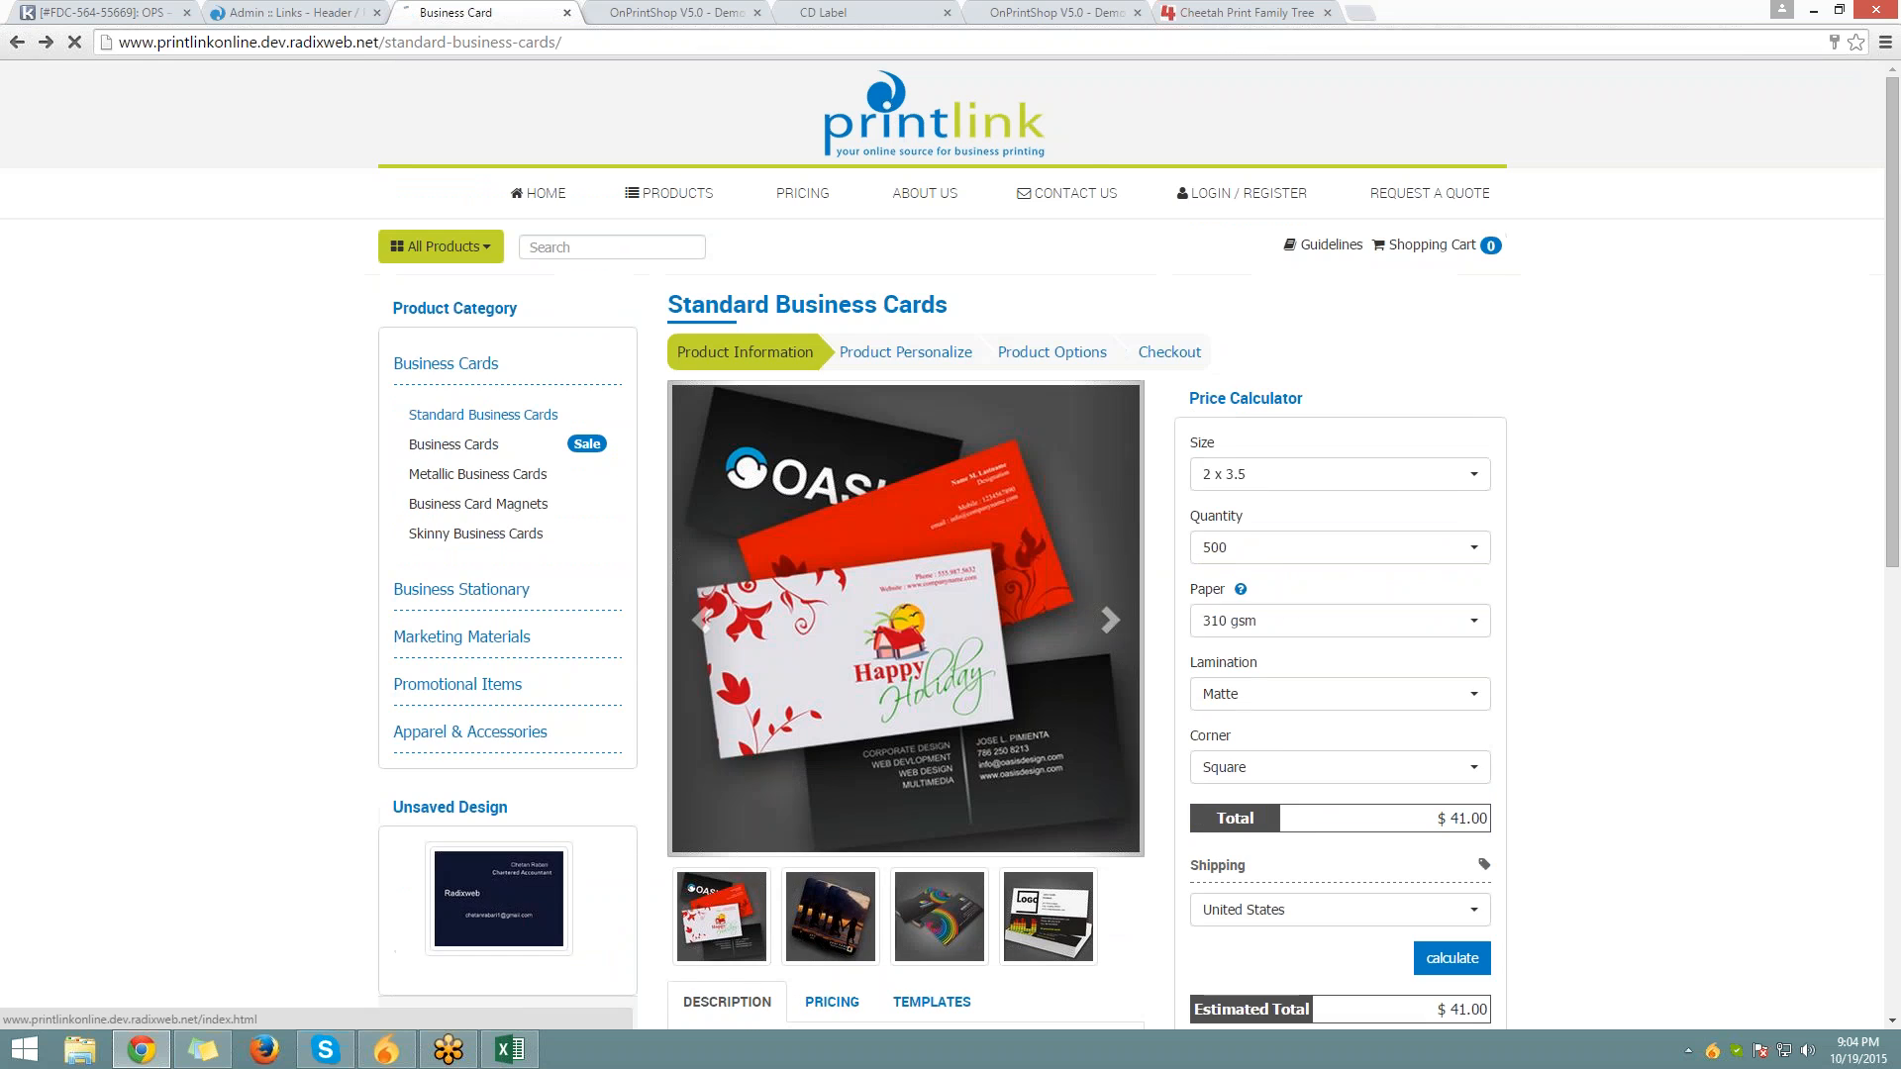
From the storefront HOME page, open the GOOGLE header link in a new tab, then return to admin
{"action": "left_click", "coordinate": [910, 123]}
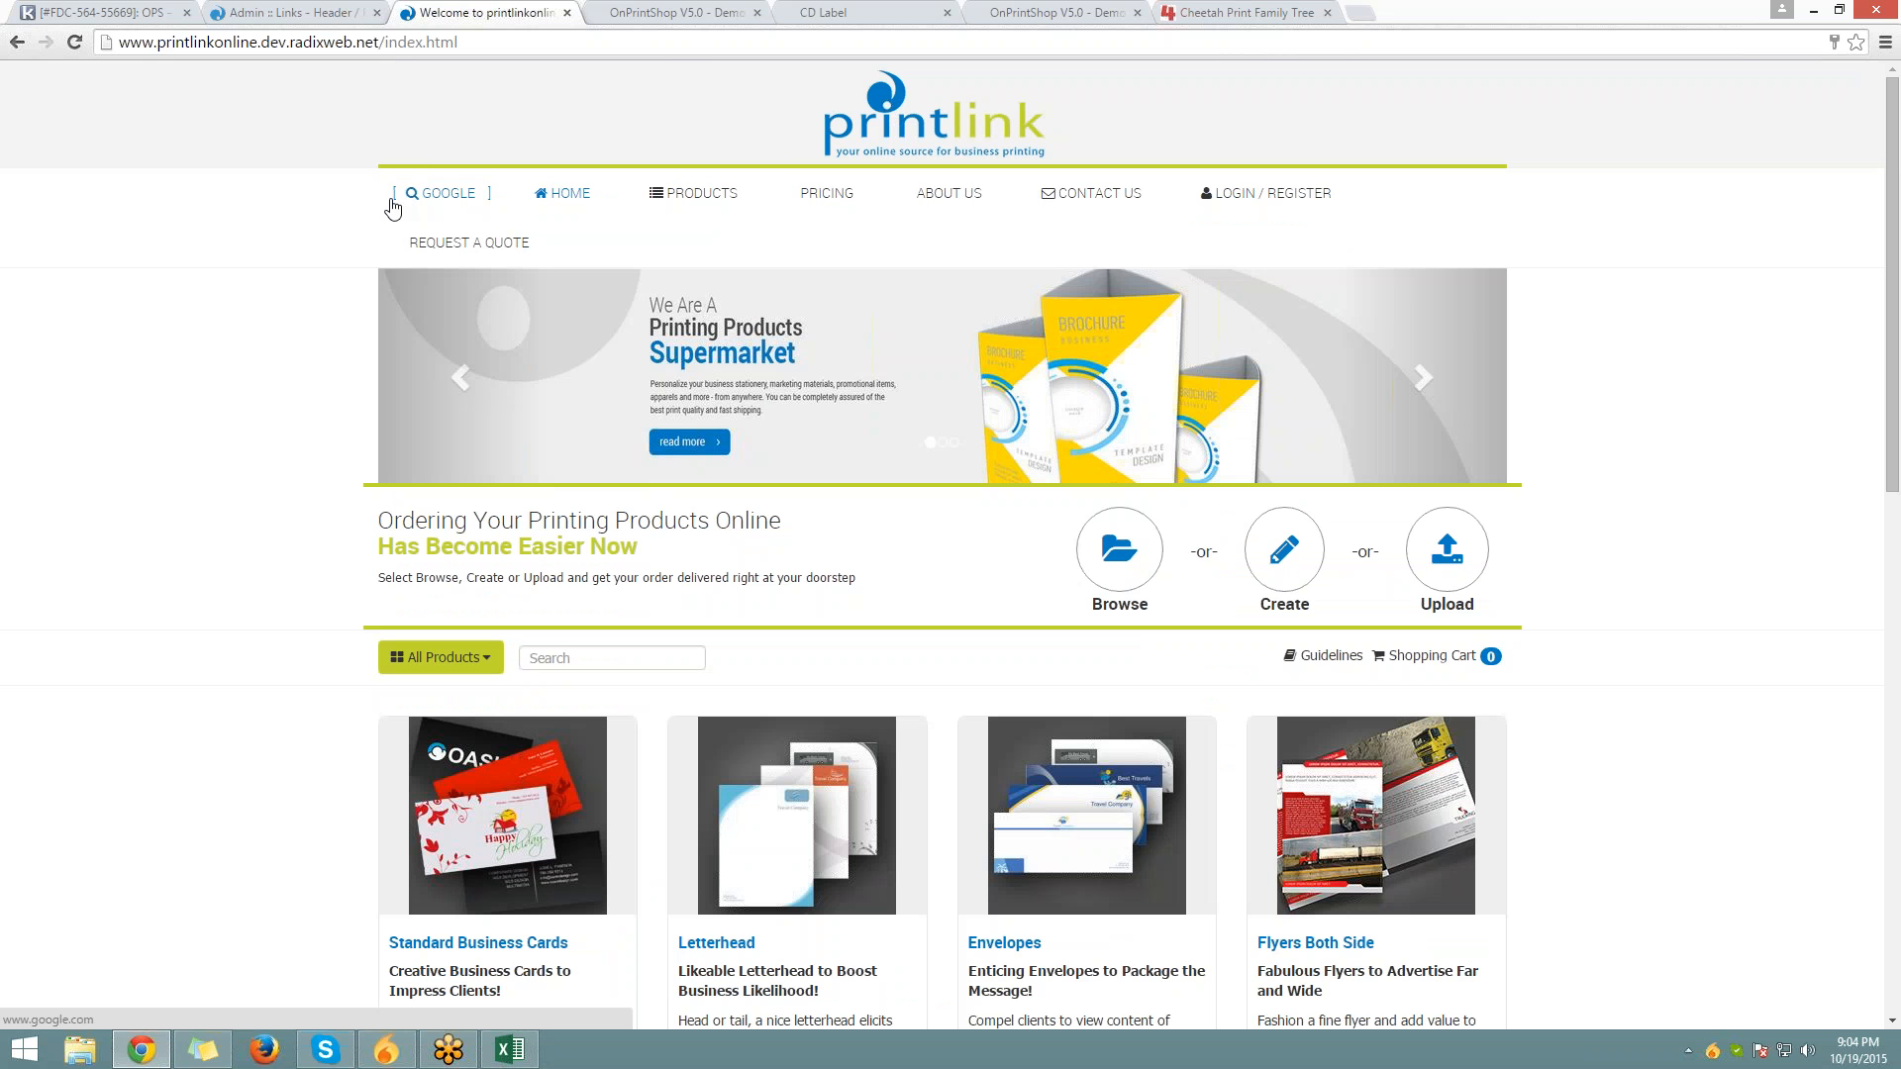
{"action": "left_click", "coordinate": [441, 206]}
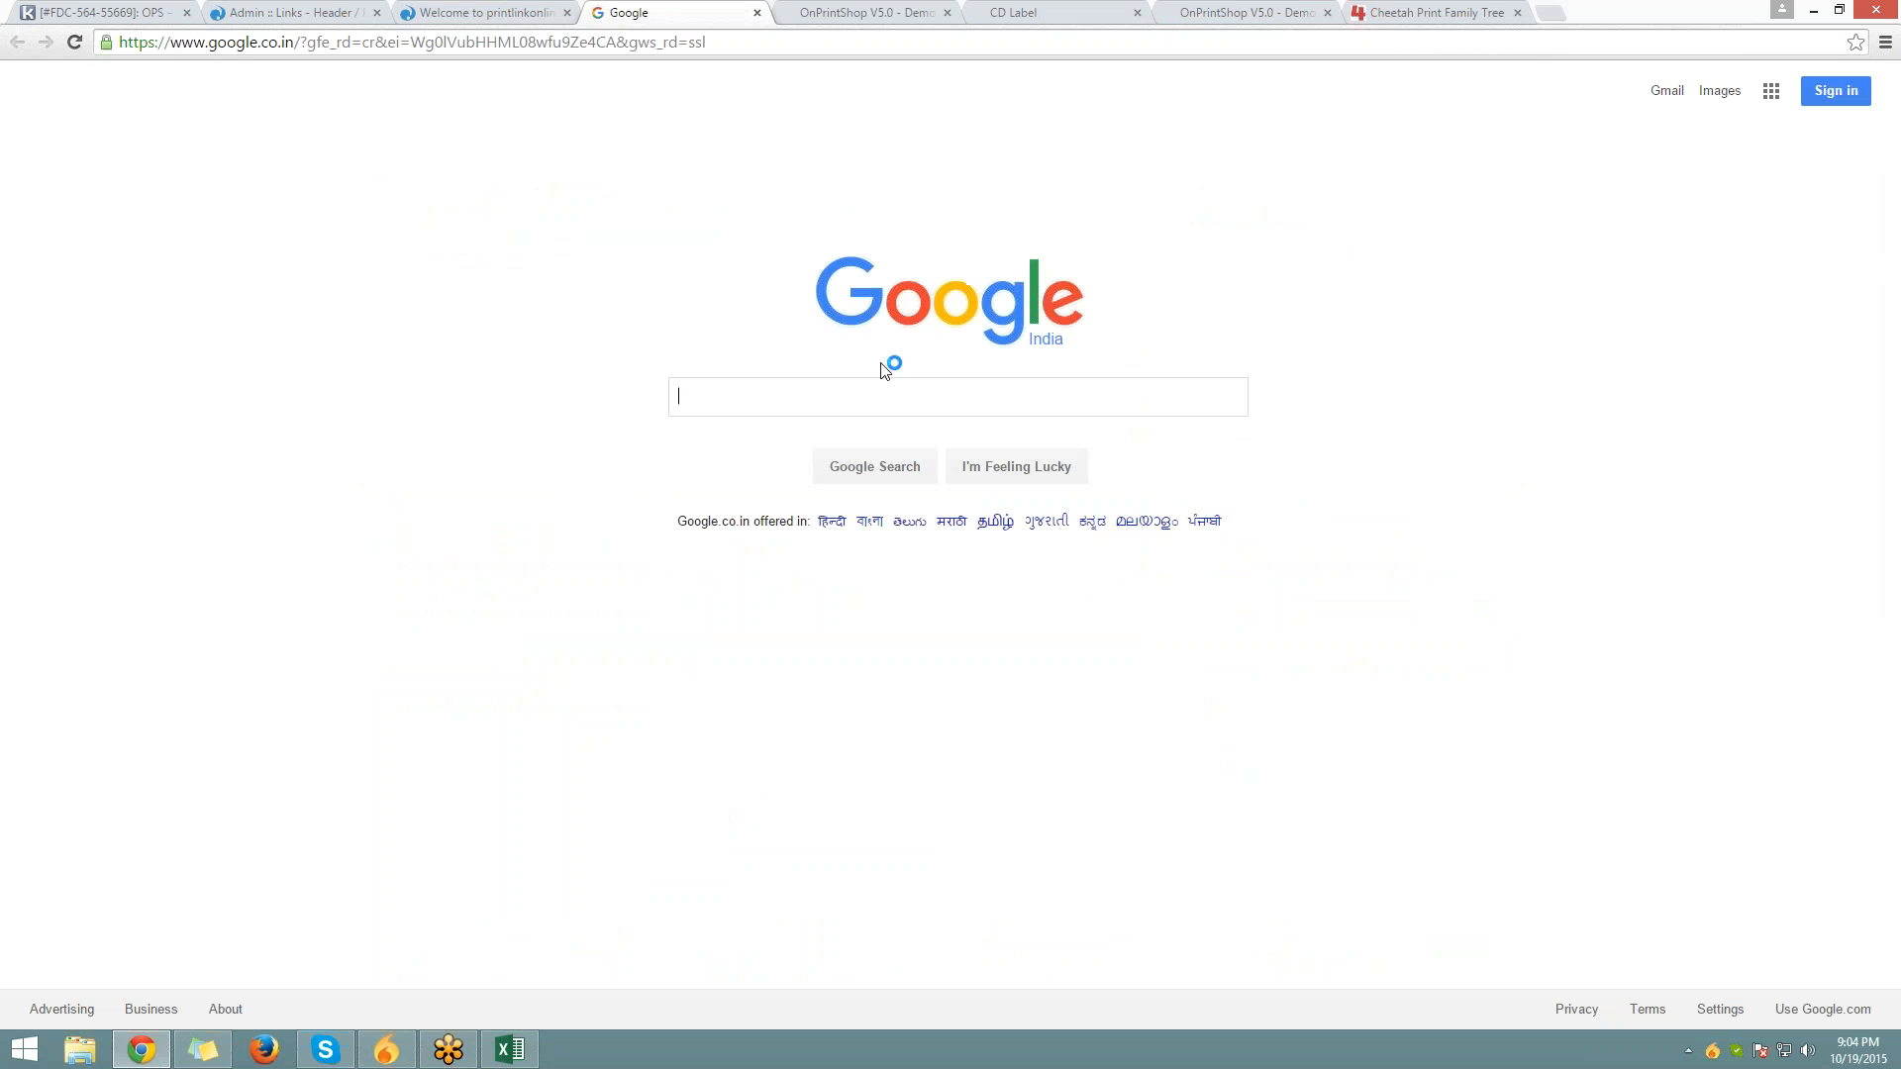
{"action": "left_click", "coordinate": [467, 22]}
{"action": "left_click", "coordinate": [658, 15]}
{"action": "left_click", "coordinate": [372, 10]}
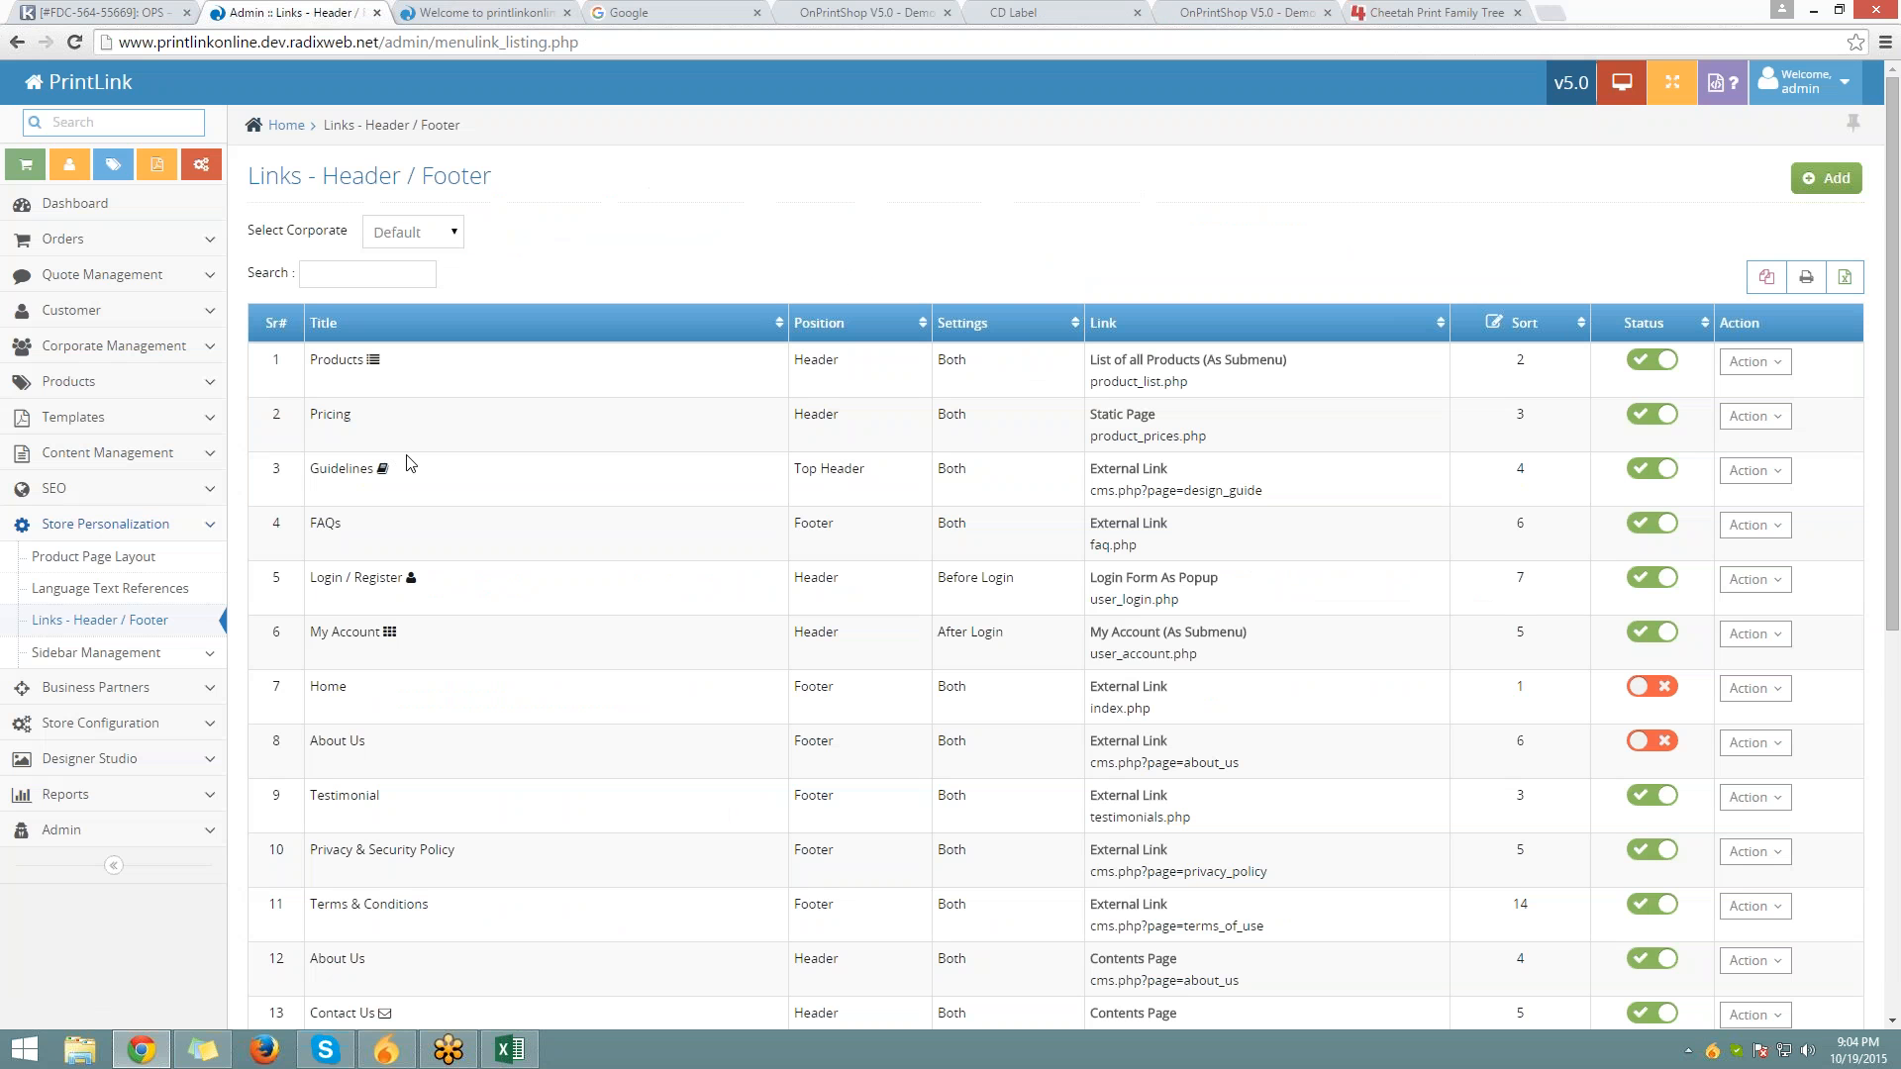
Keep the Default corporate selected and search the links list for 'goog'
{"action": "scroll", "coordinate": [411, 654], "scroll_direction": "down", "scroll_amount": 3}
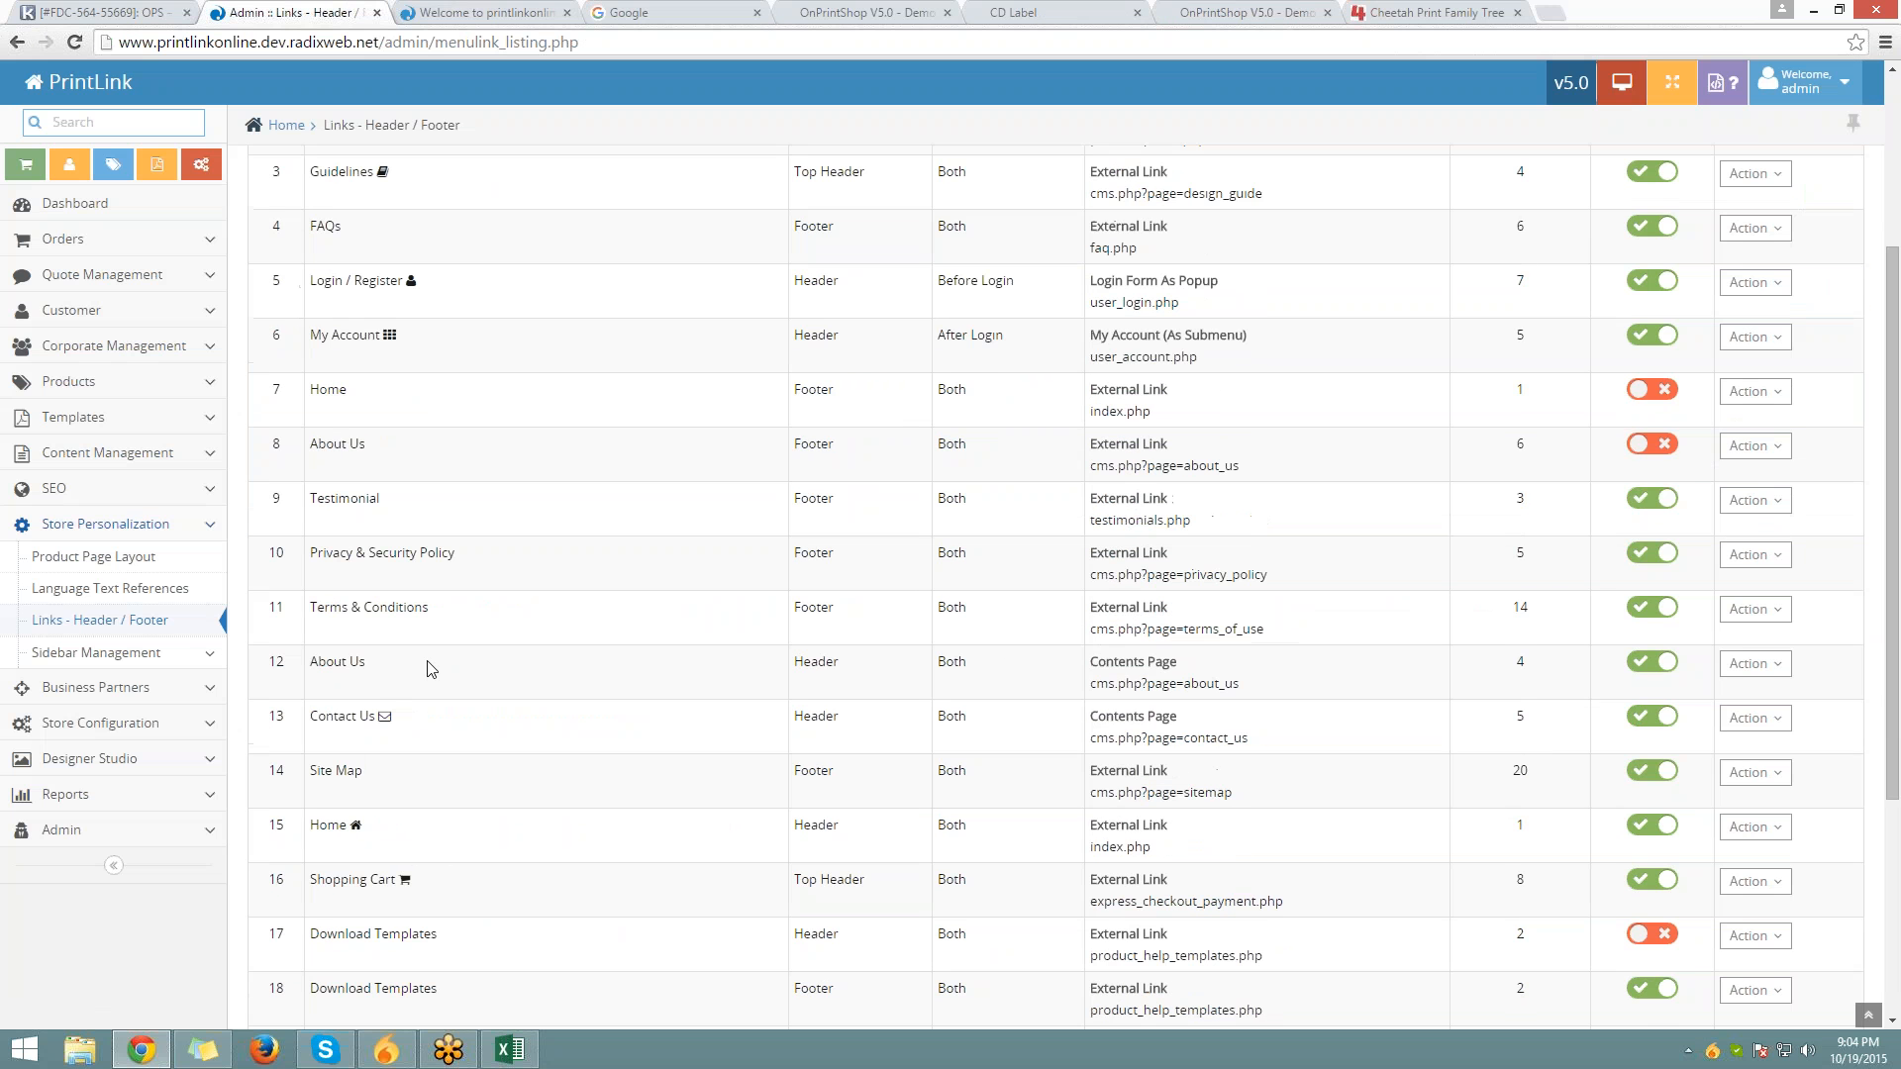
{"action": "scroll", "coordinate": [503, 679], "scroll_direction": "down", "scroll_amount": 2}
{"action": "scroll", "coordinate": [503, 679], "scroll_direction": "up", "scroll_amount": 5}
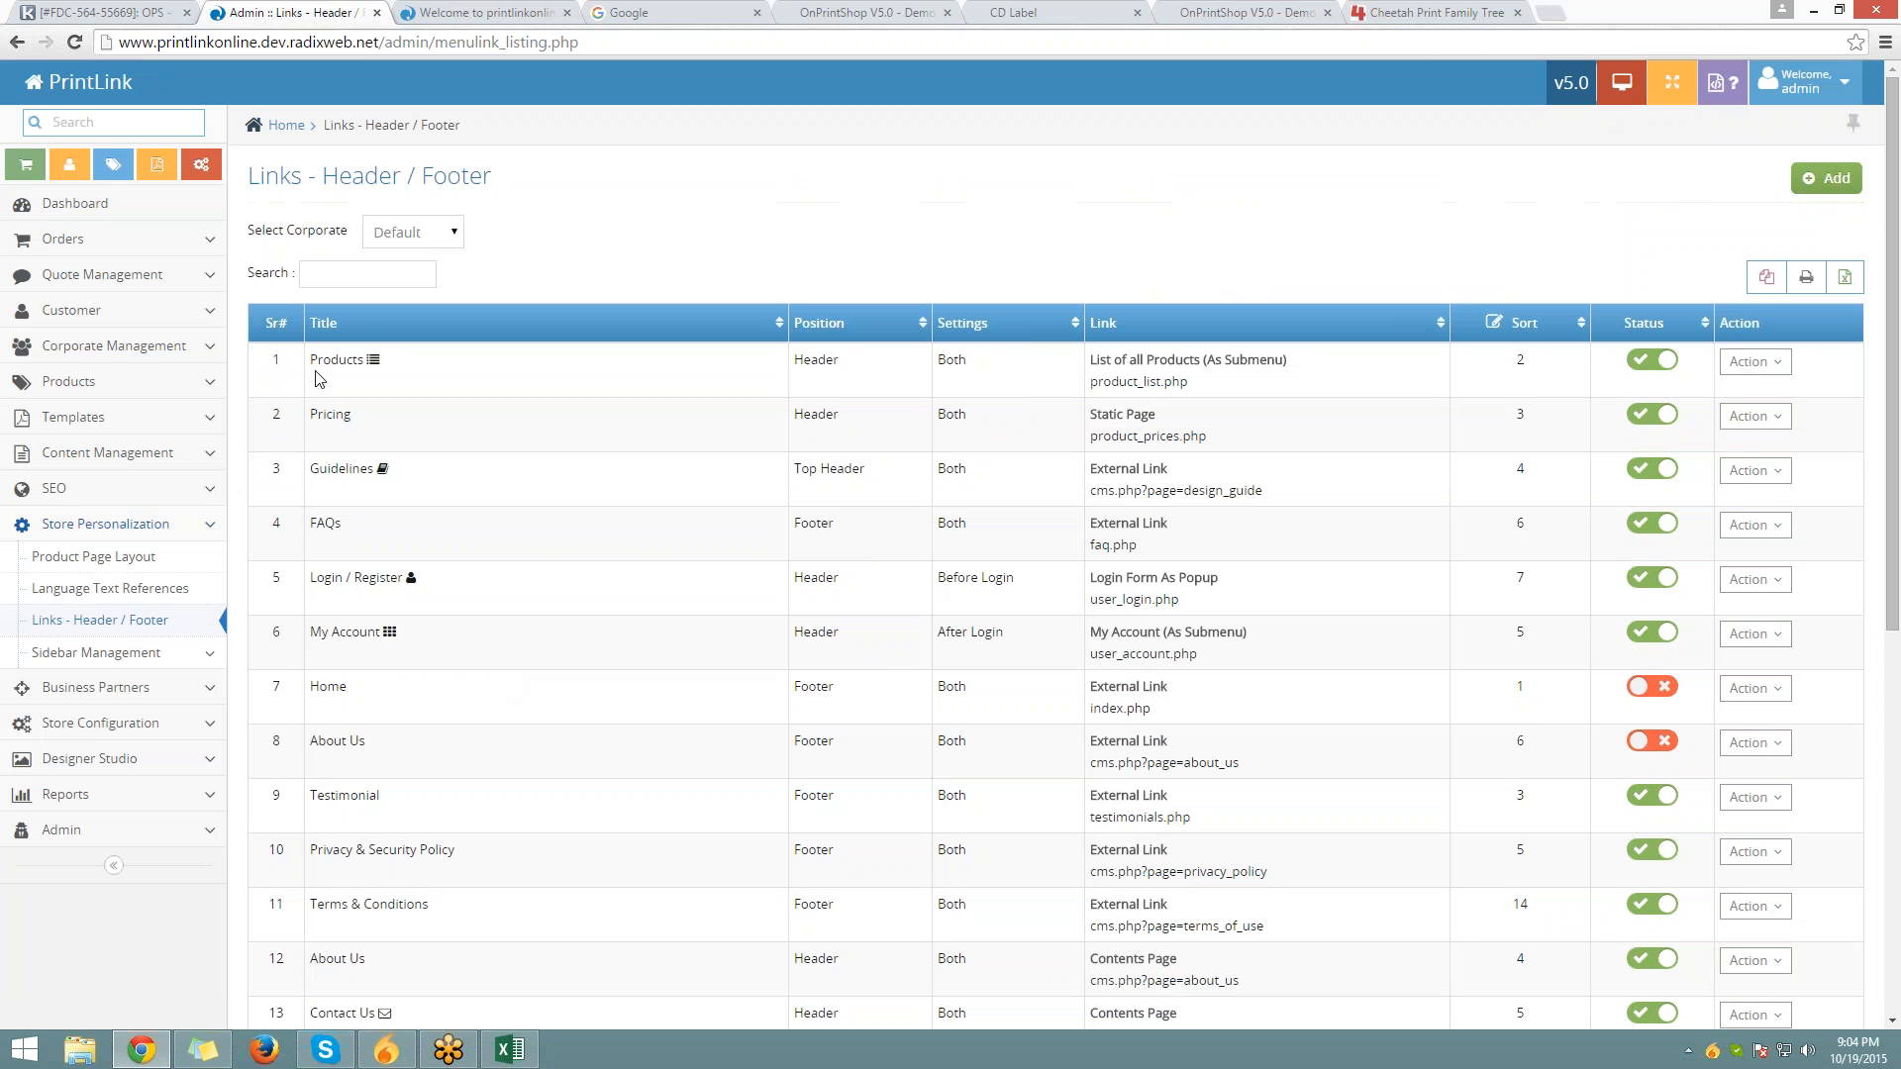
{"action": "left_click", "coordinate": [394, 243]}
{"action": "left_click", "coordinate": [384, 240]}
{"action": "left_click", "coordinate": [342, 285]}
{"action": "type", "text": "goog"}
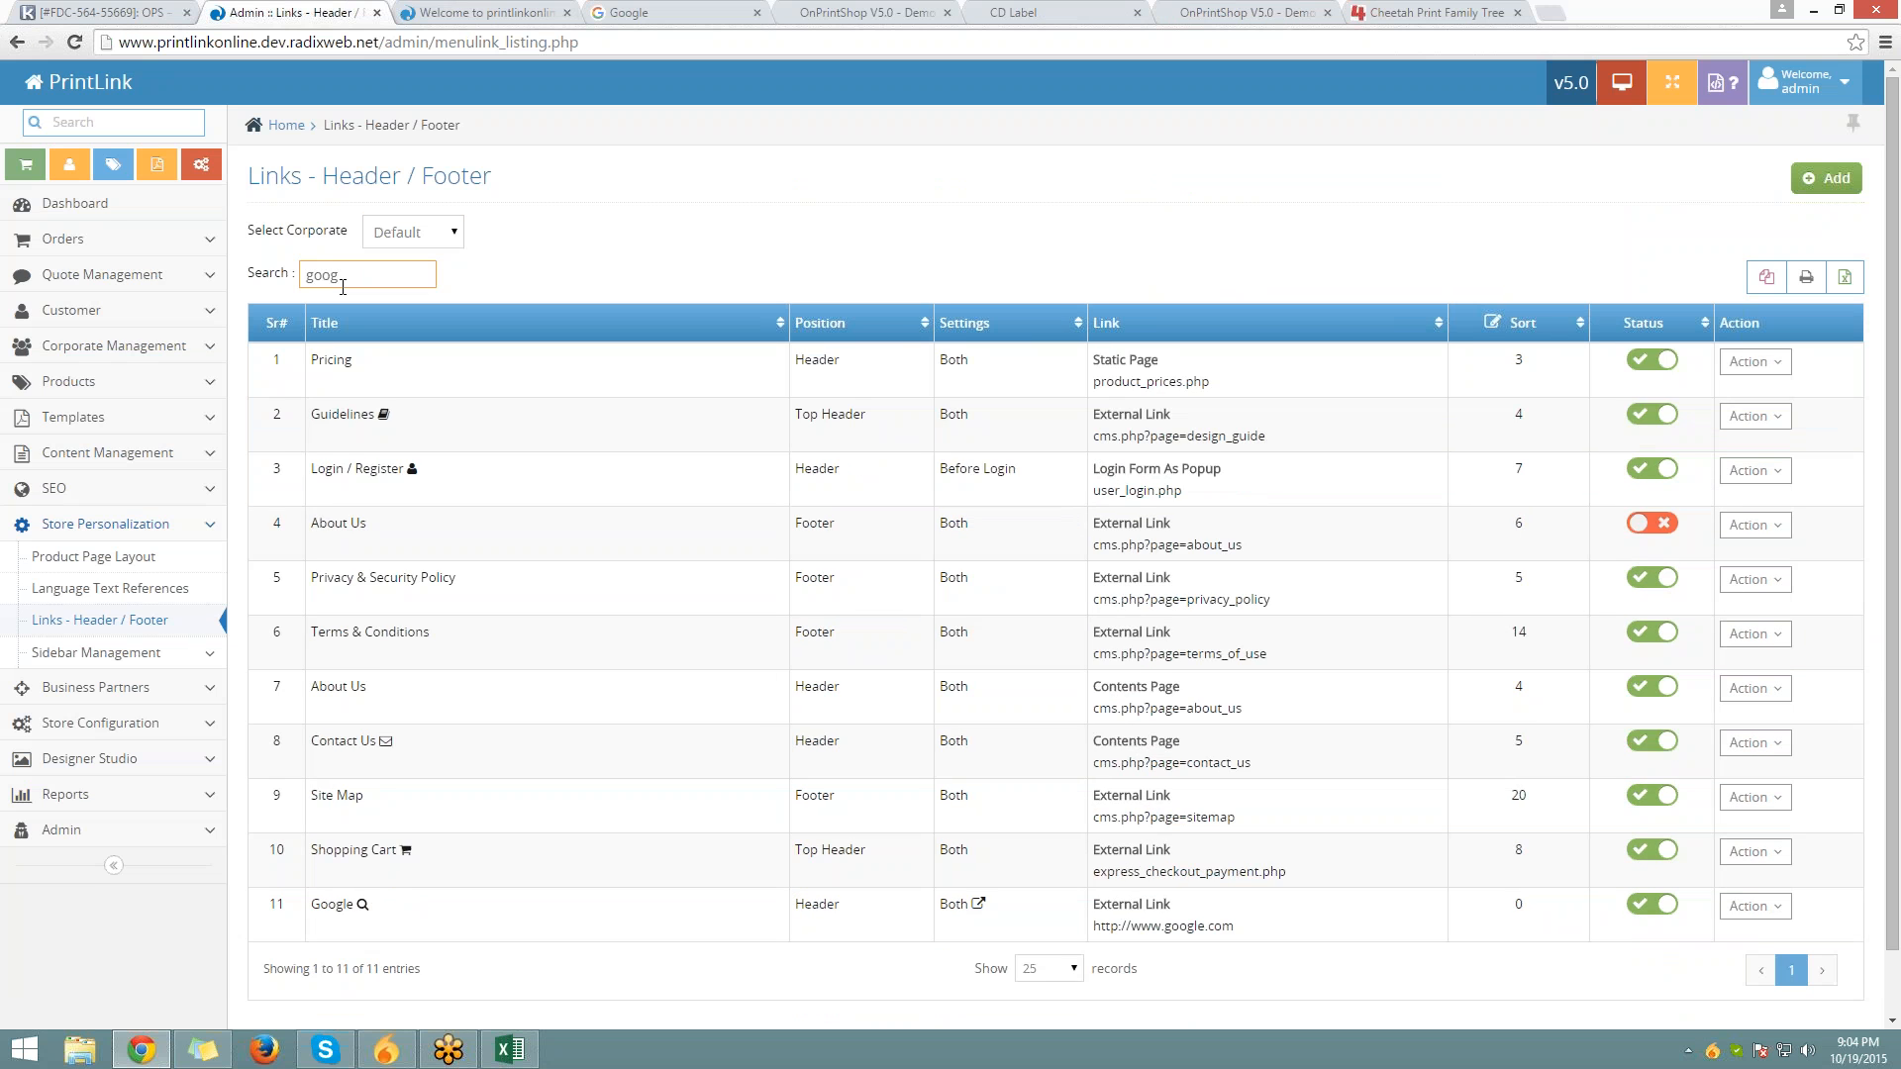
Turn off the Google link's status, then delete it and confirm
{"action": "left_click", "coordinate": [1642, 360]}
{"action": "left_click", "coordinate": [1752, 361]}
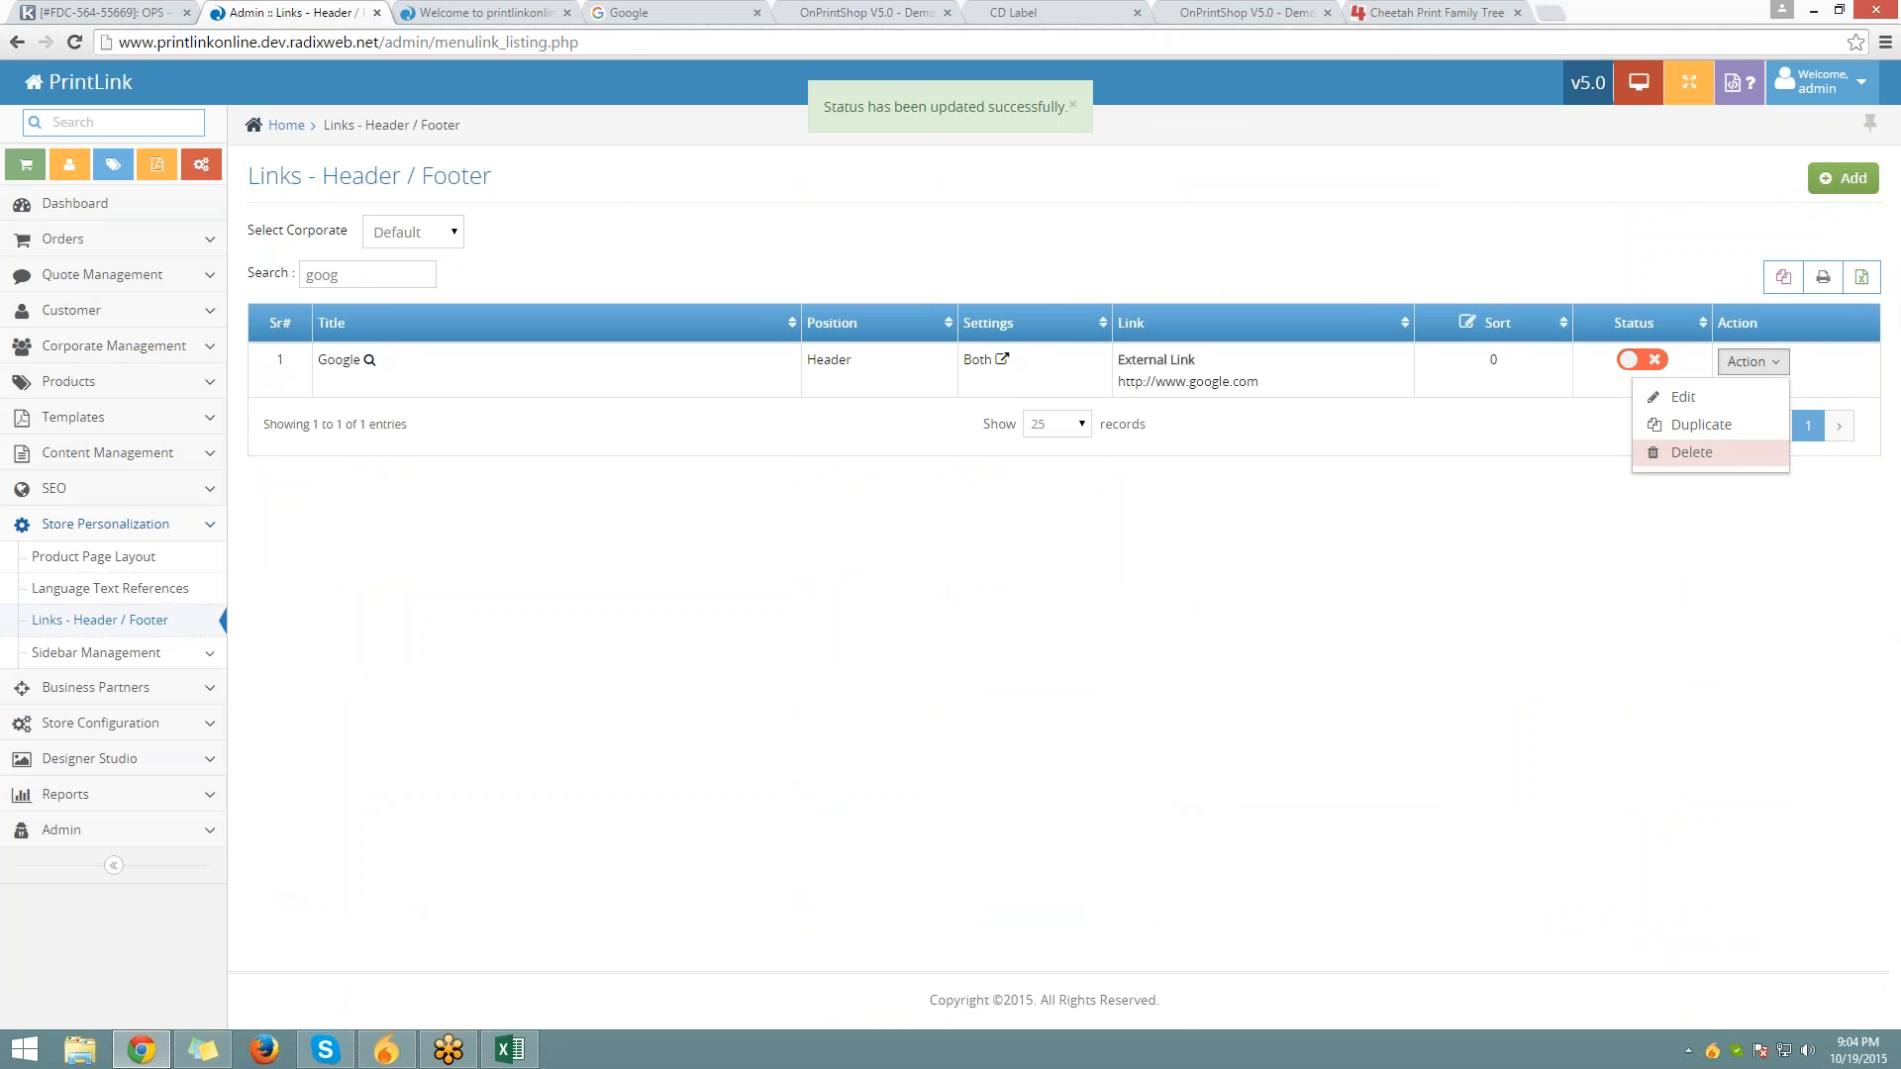
{"action": "left_click", "coordinate": [1691, 451]}
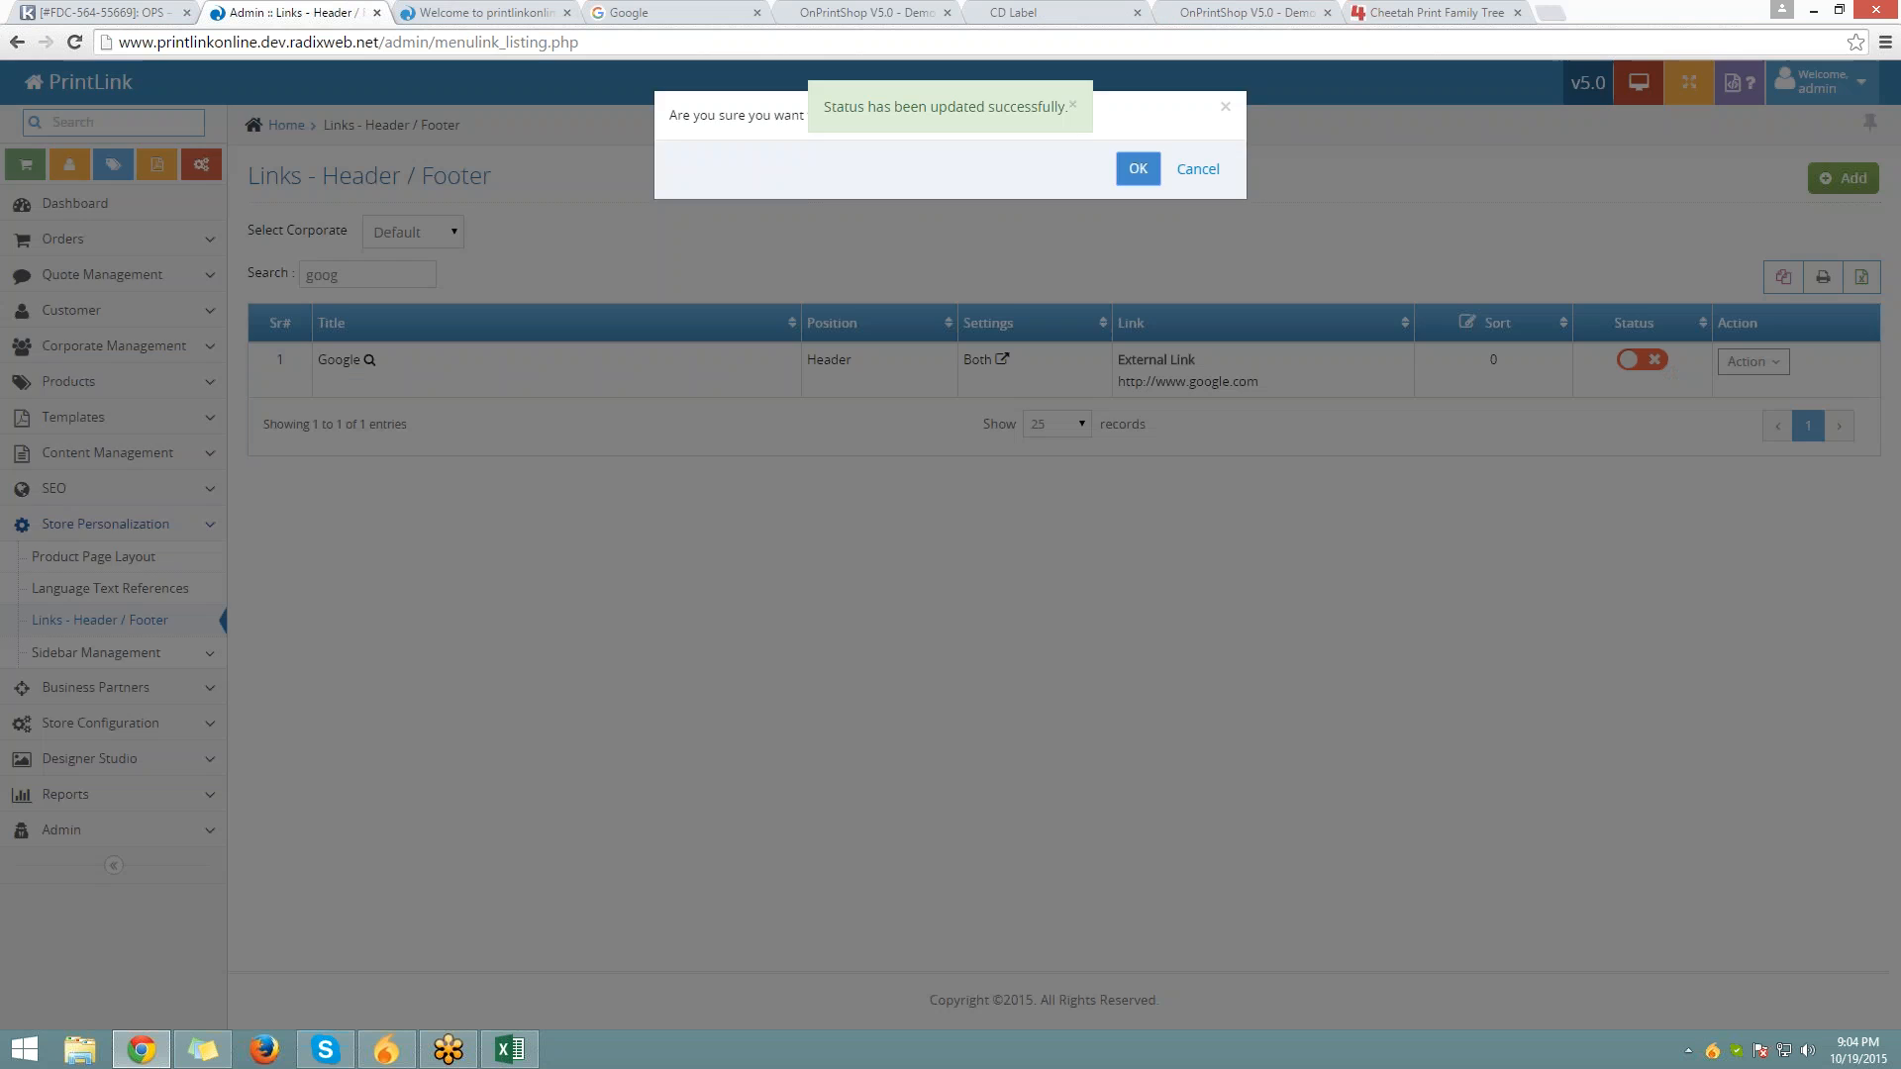
{"action": "left_click", "coordinate": [1137, 166]}
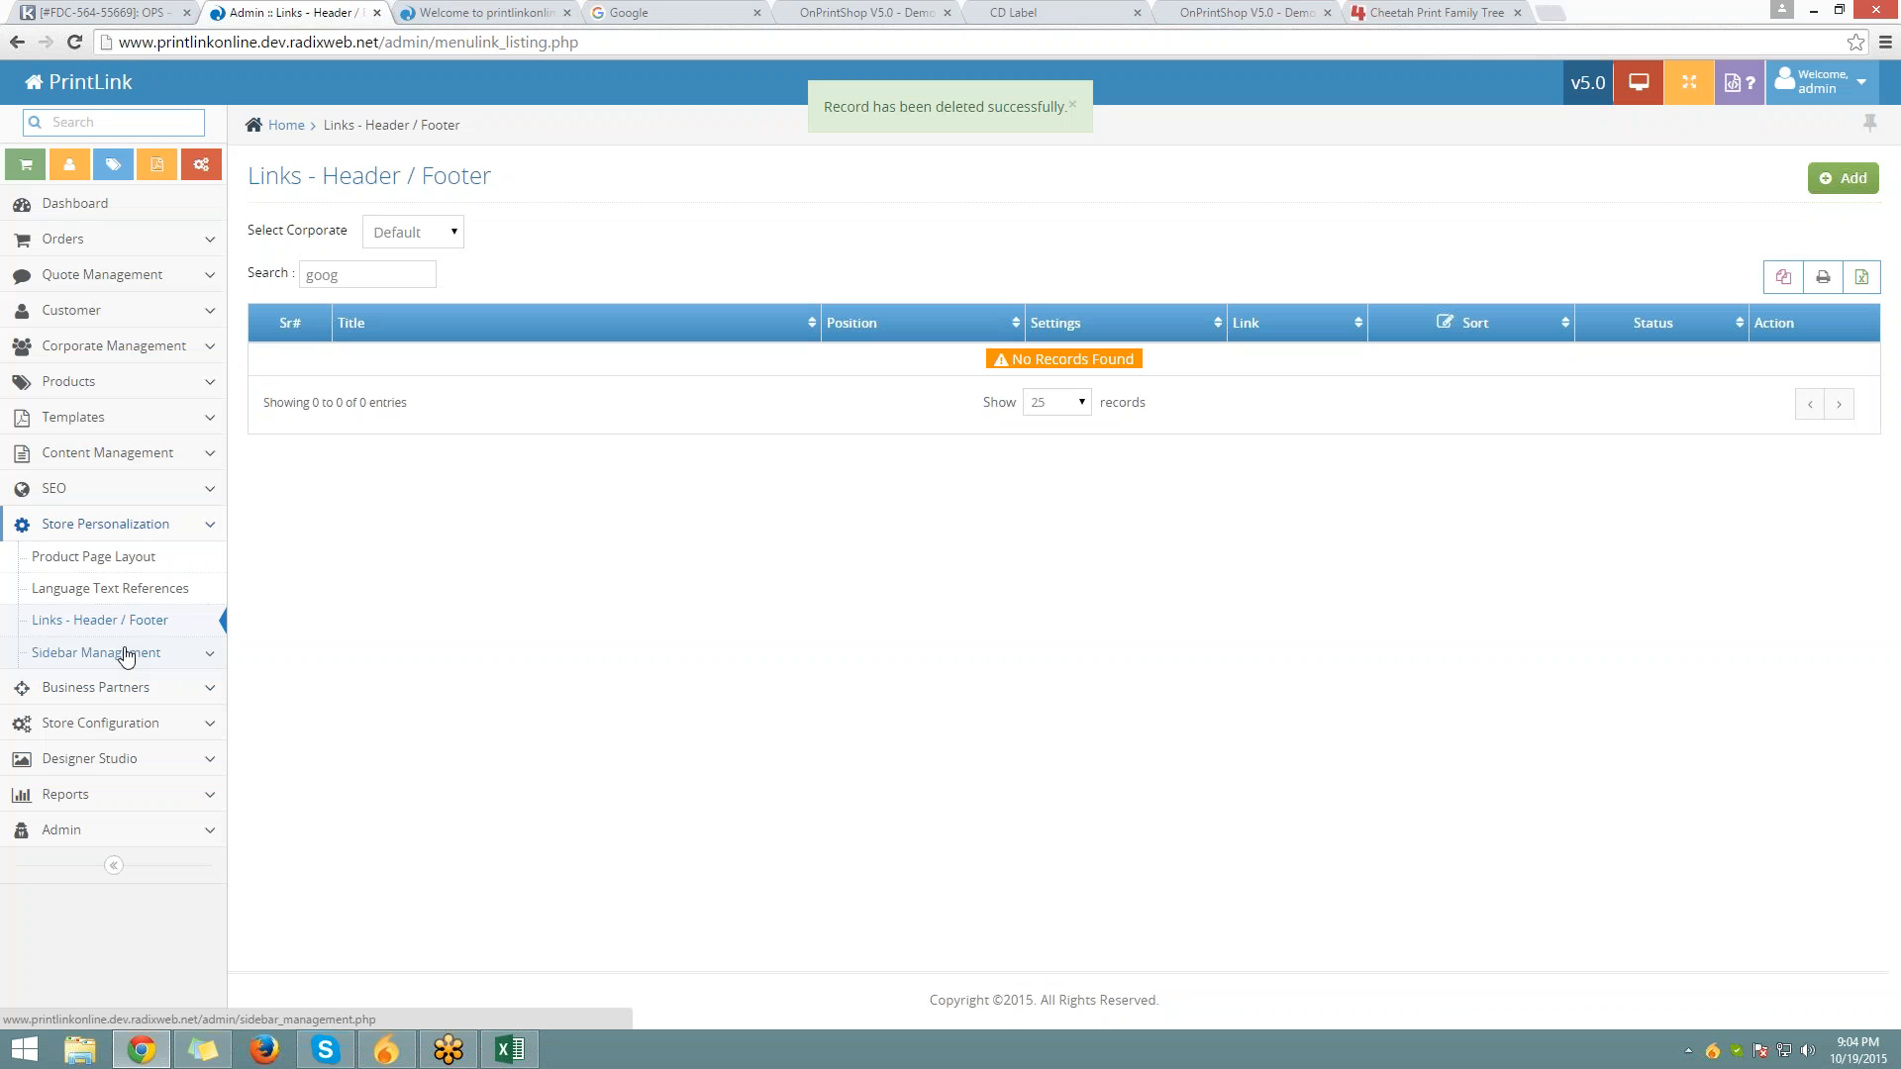
{"action": "left_click", "coordinate": [125, 654]}
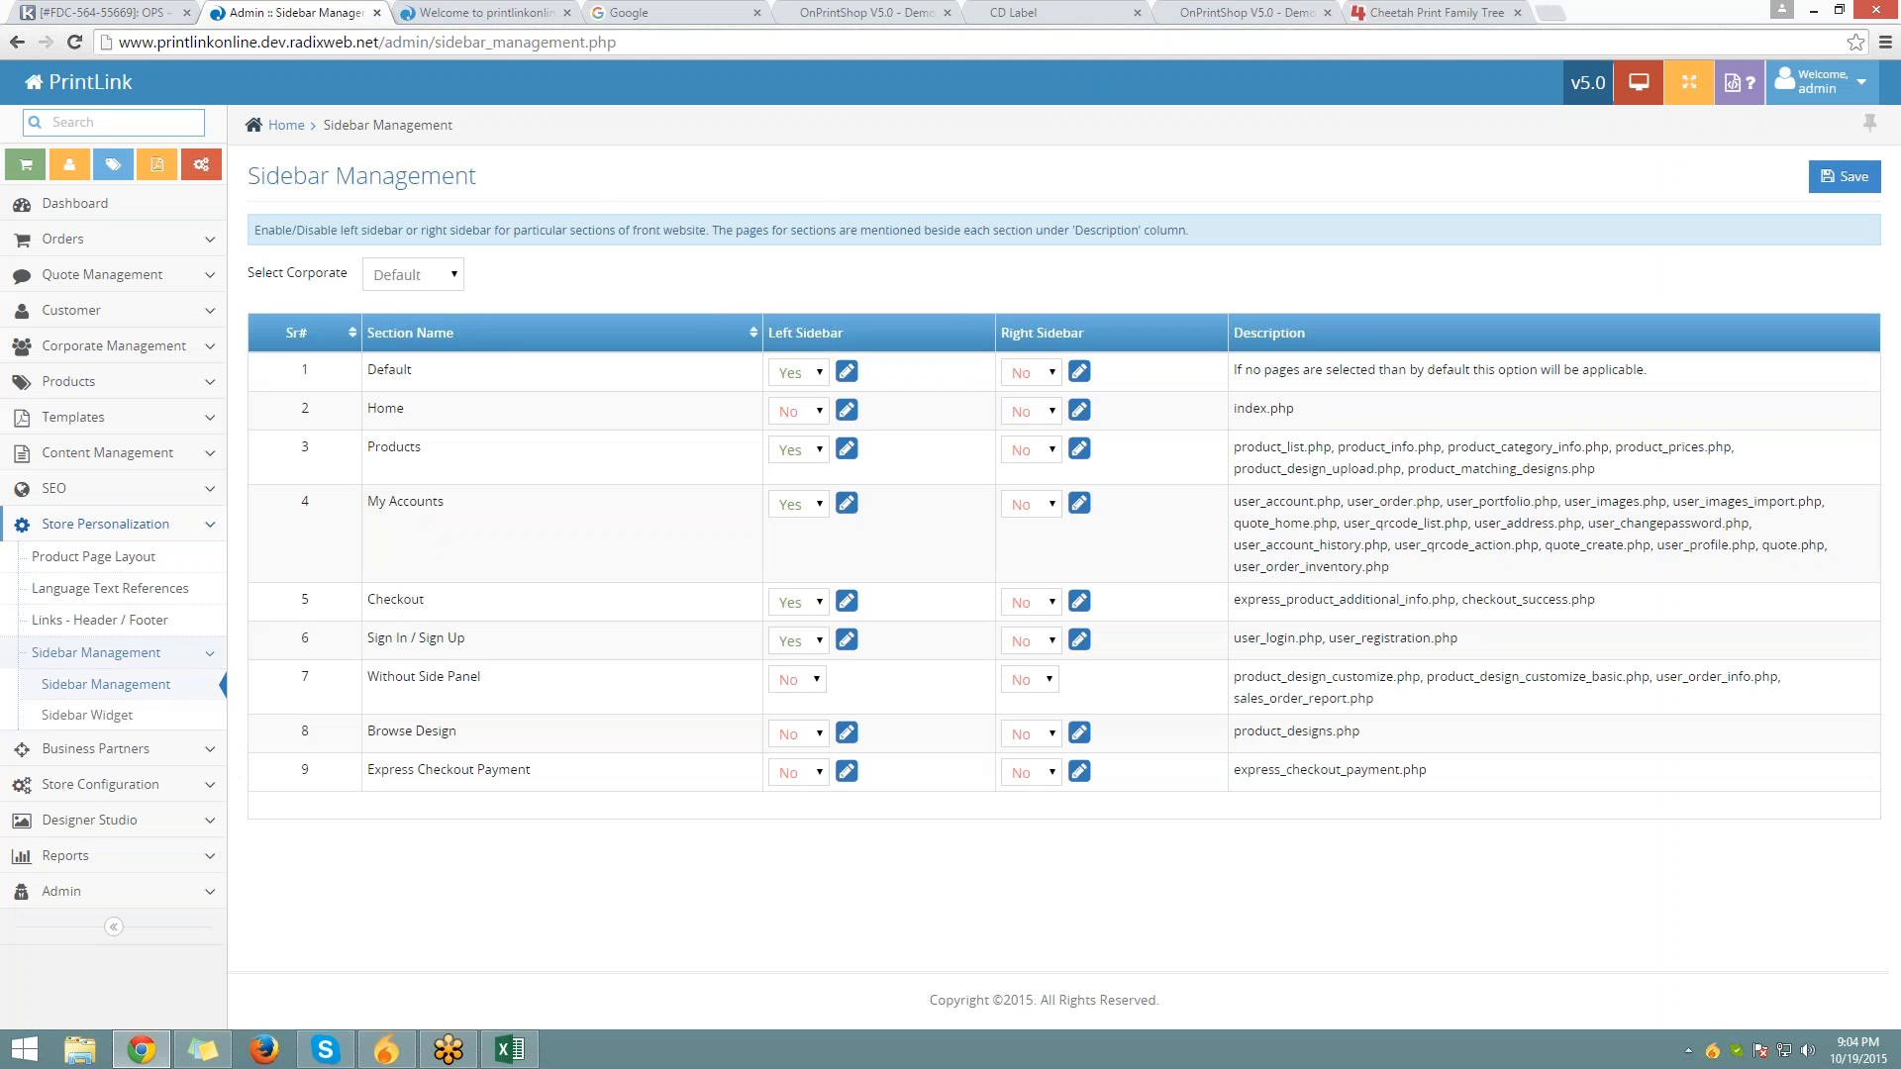
Open Letterhead on the storefront, switch prices to Canadian dollars, go HOME, then back to Sidebar Management
{"action": "left_click", "coordinate": [427, 12]}
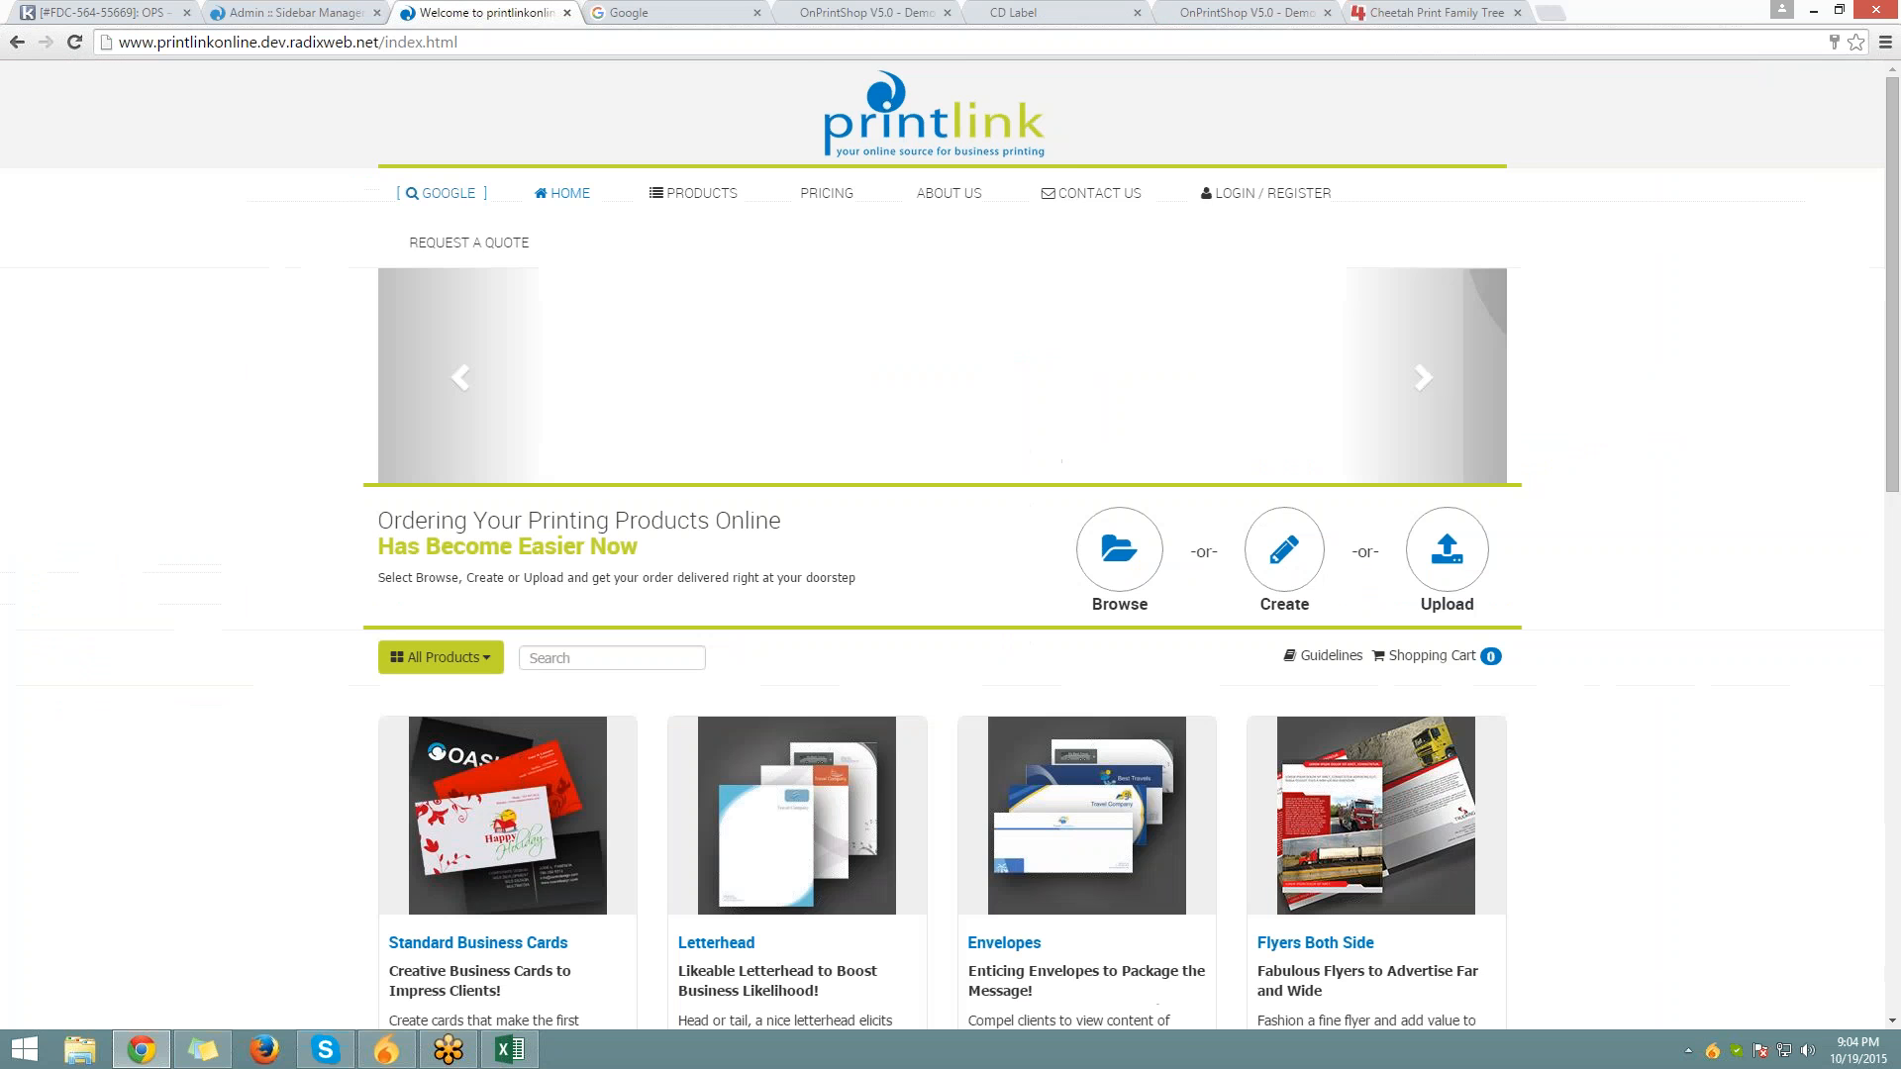
{"action": "scroll", "coordinate": [821, 533], "scroll_direction": "down", "scroll_amount": 3}
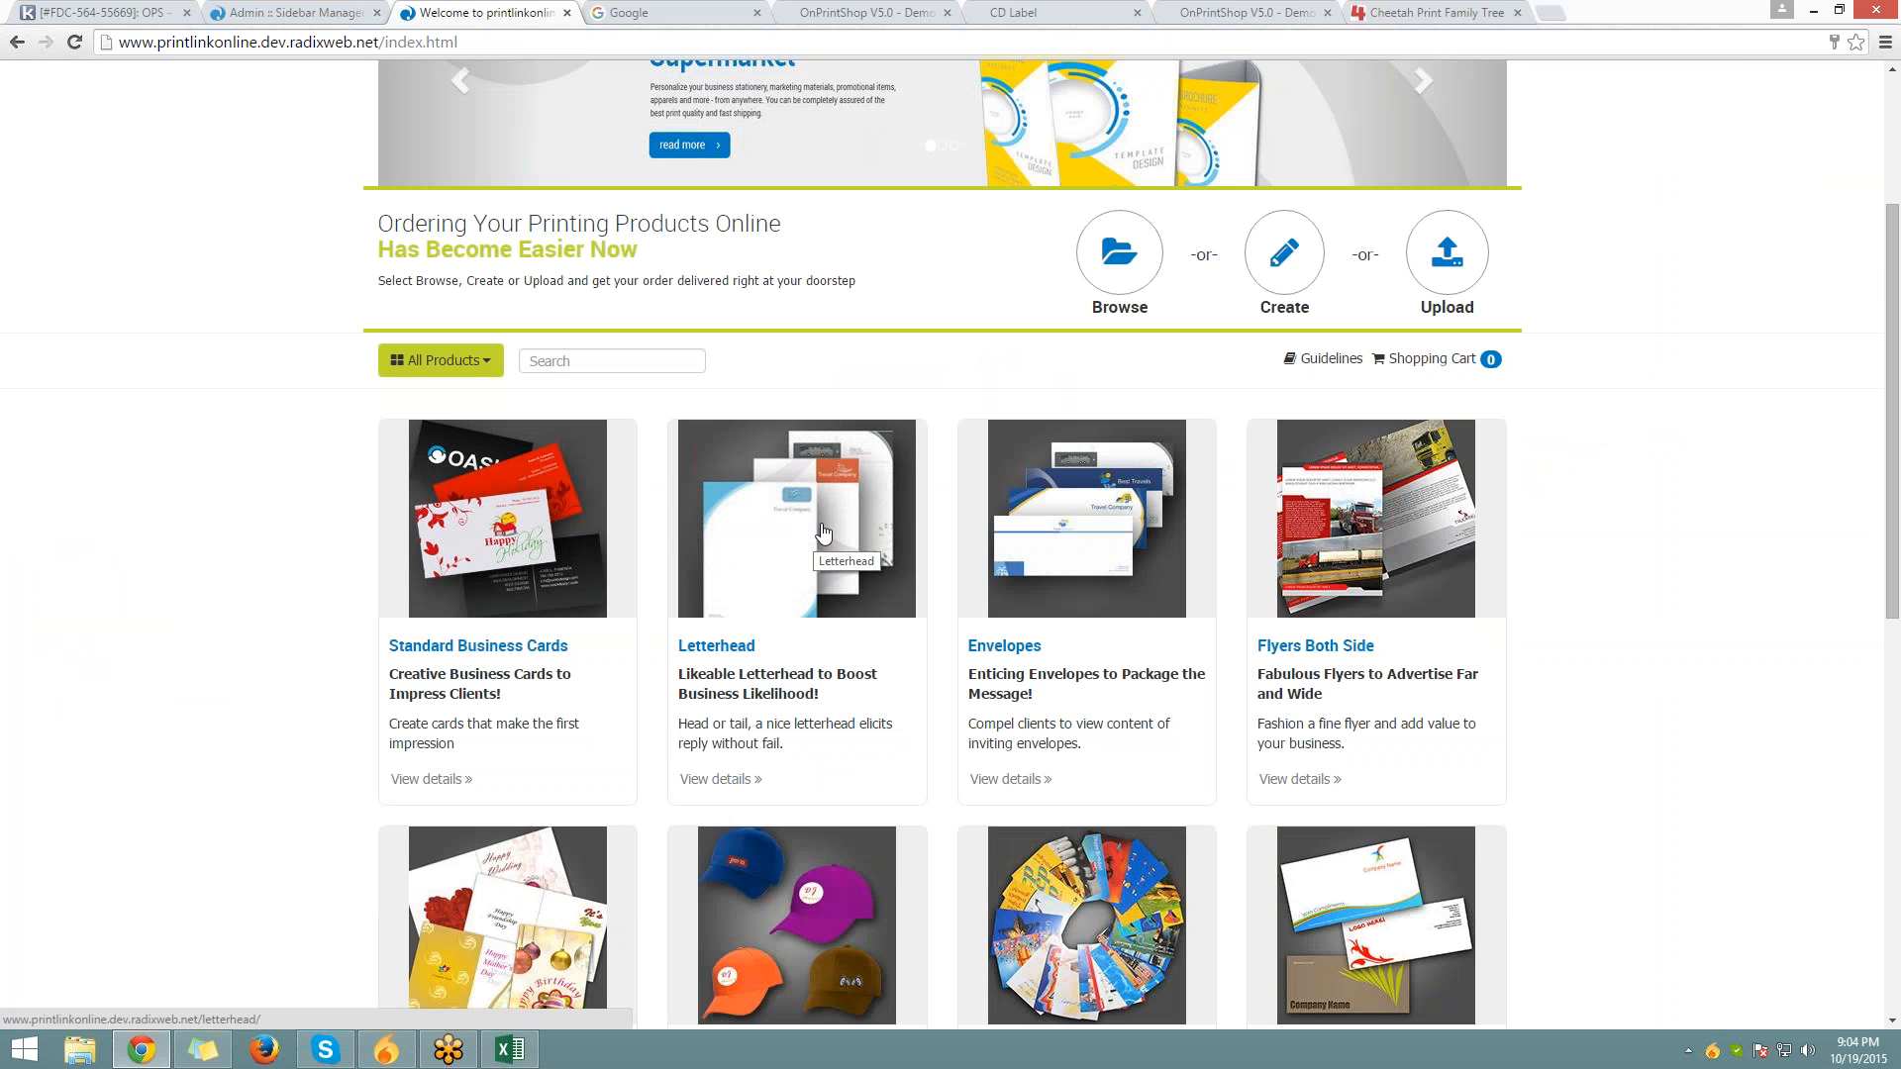
{"action": "left_click", "coordinate": [822, 533]}
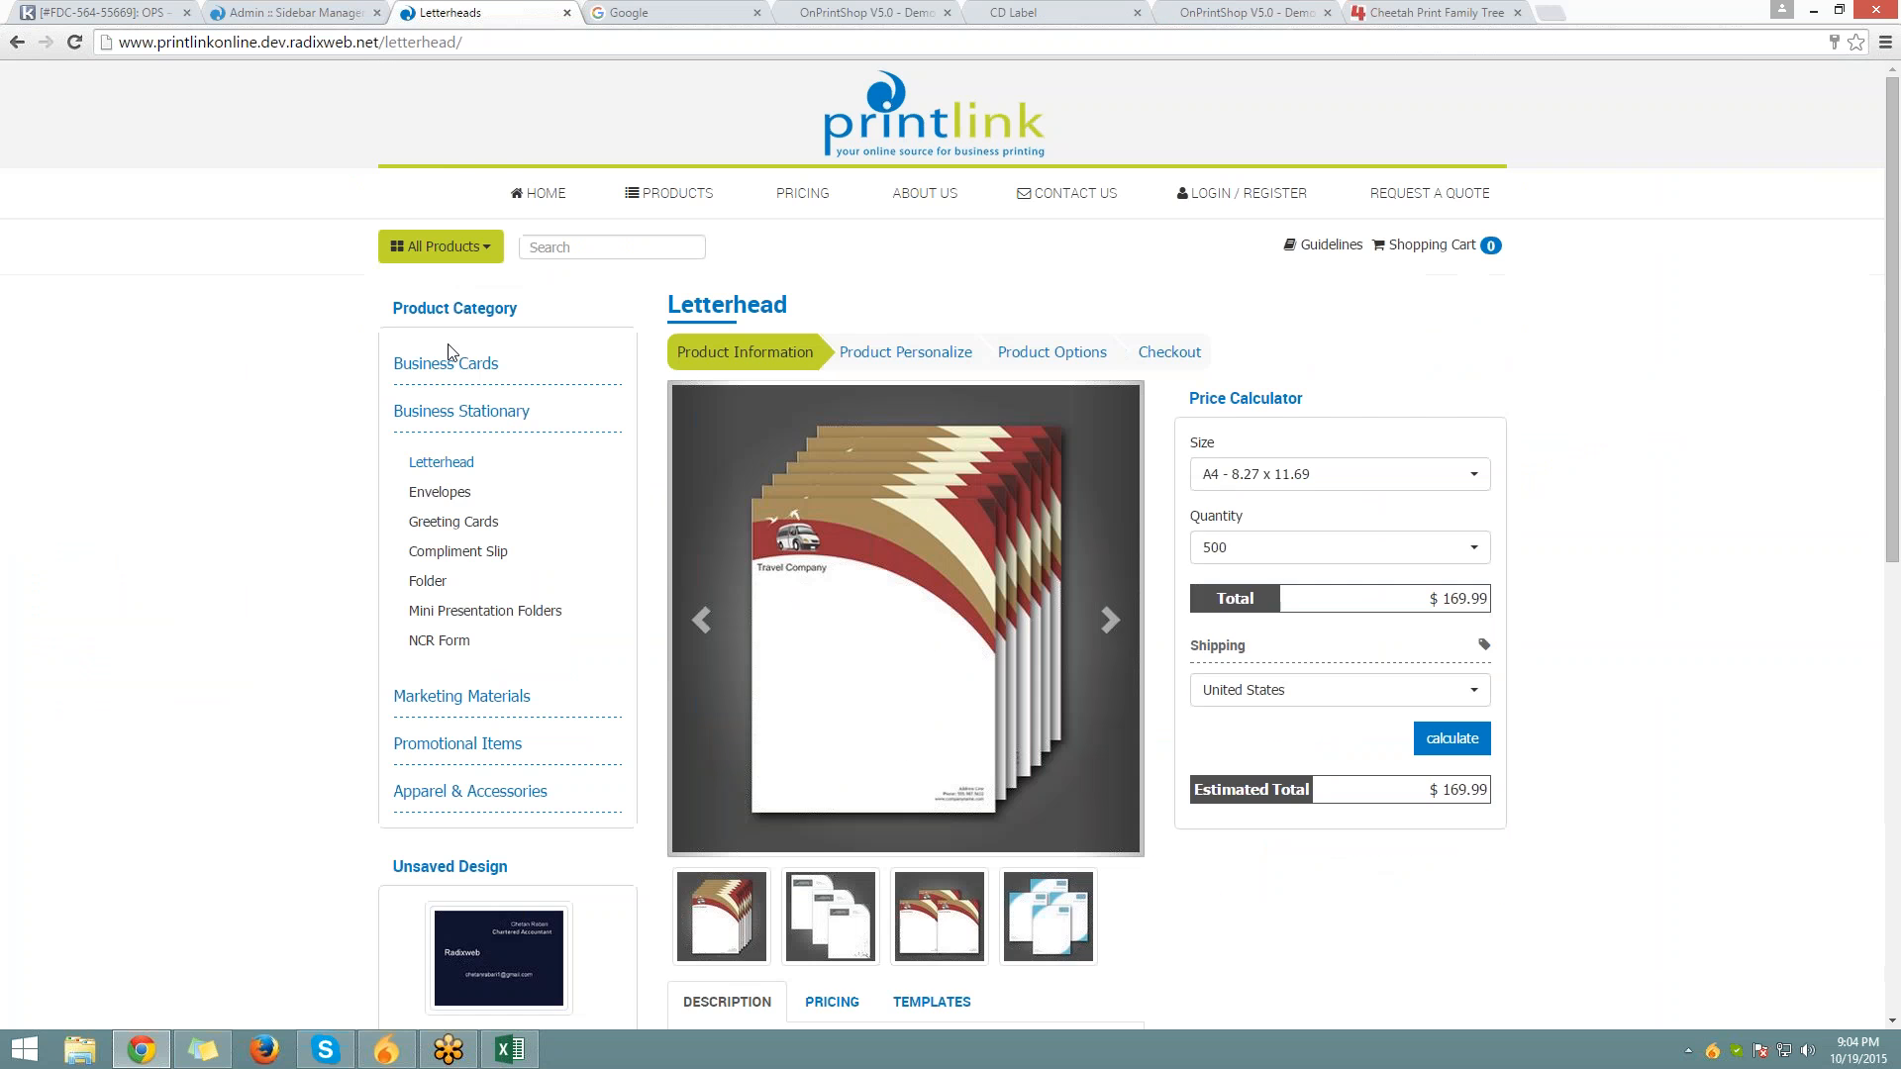
{"action": "scroll", "coordinate": [451, 353], "scroll_direction": "down", "scroll_amount": 8}
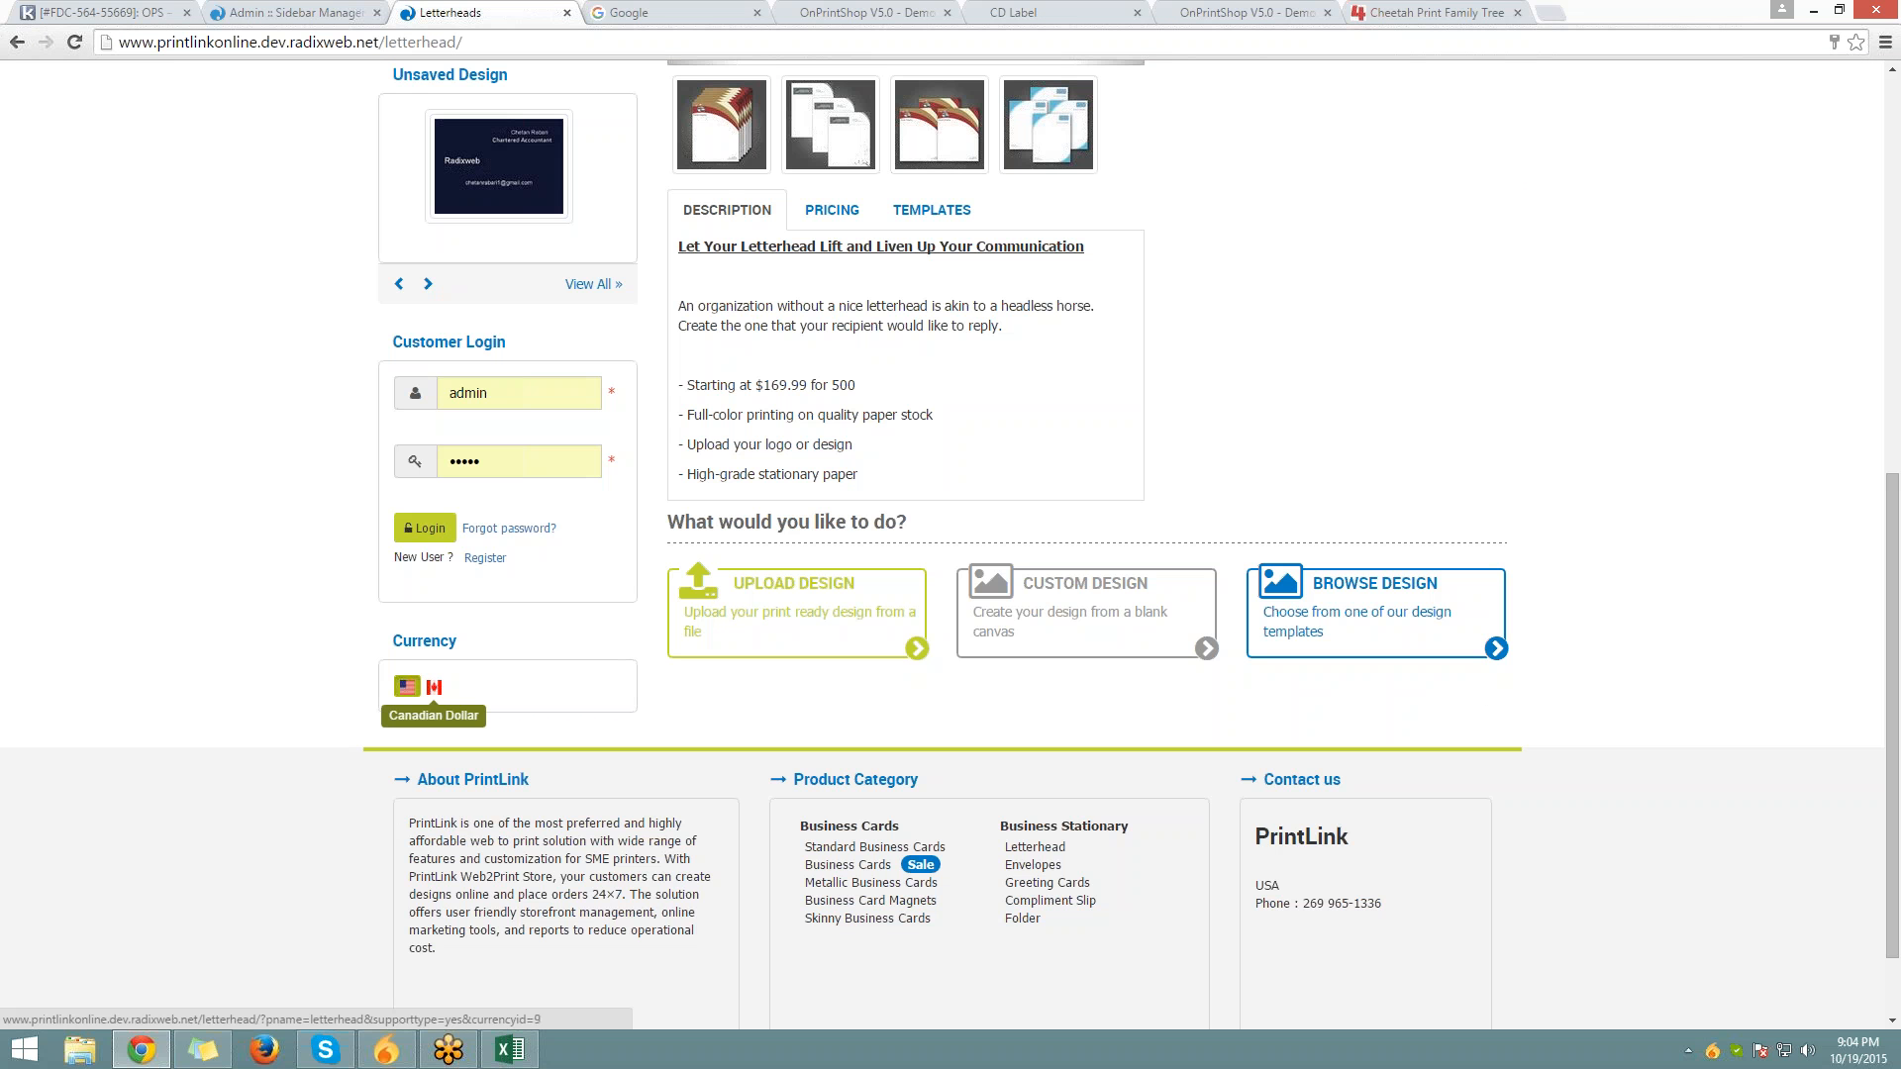
{"action": "left_click", "coordinate": [433, 686]}
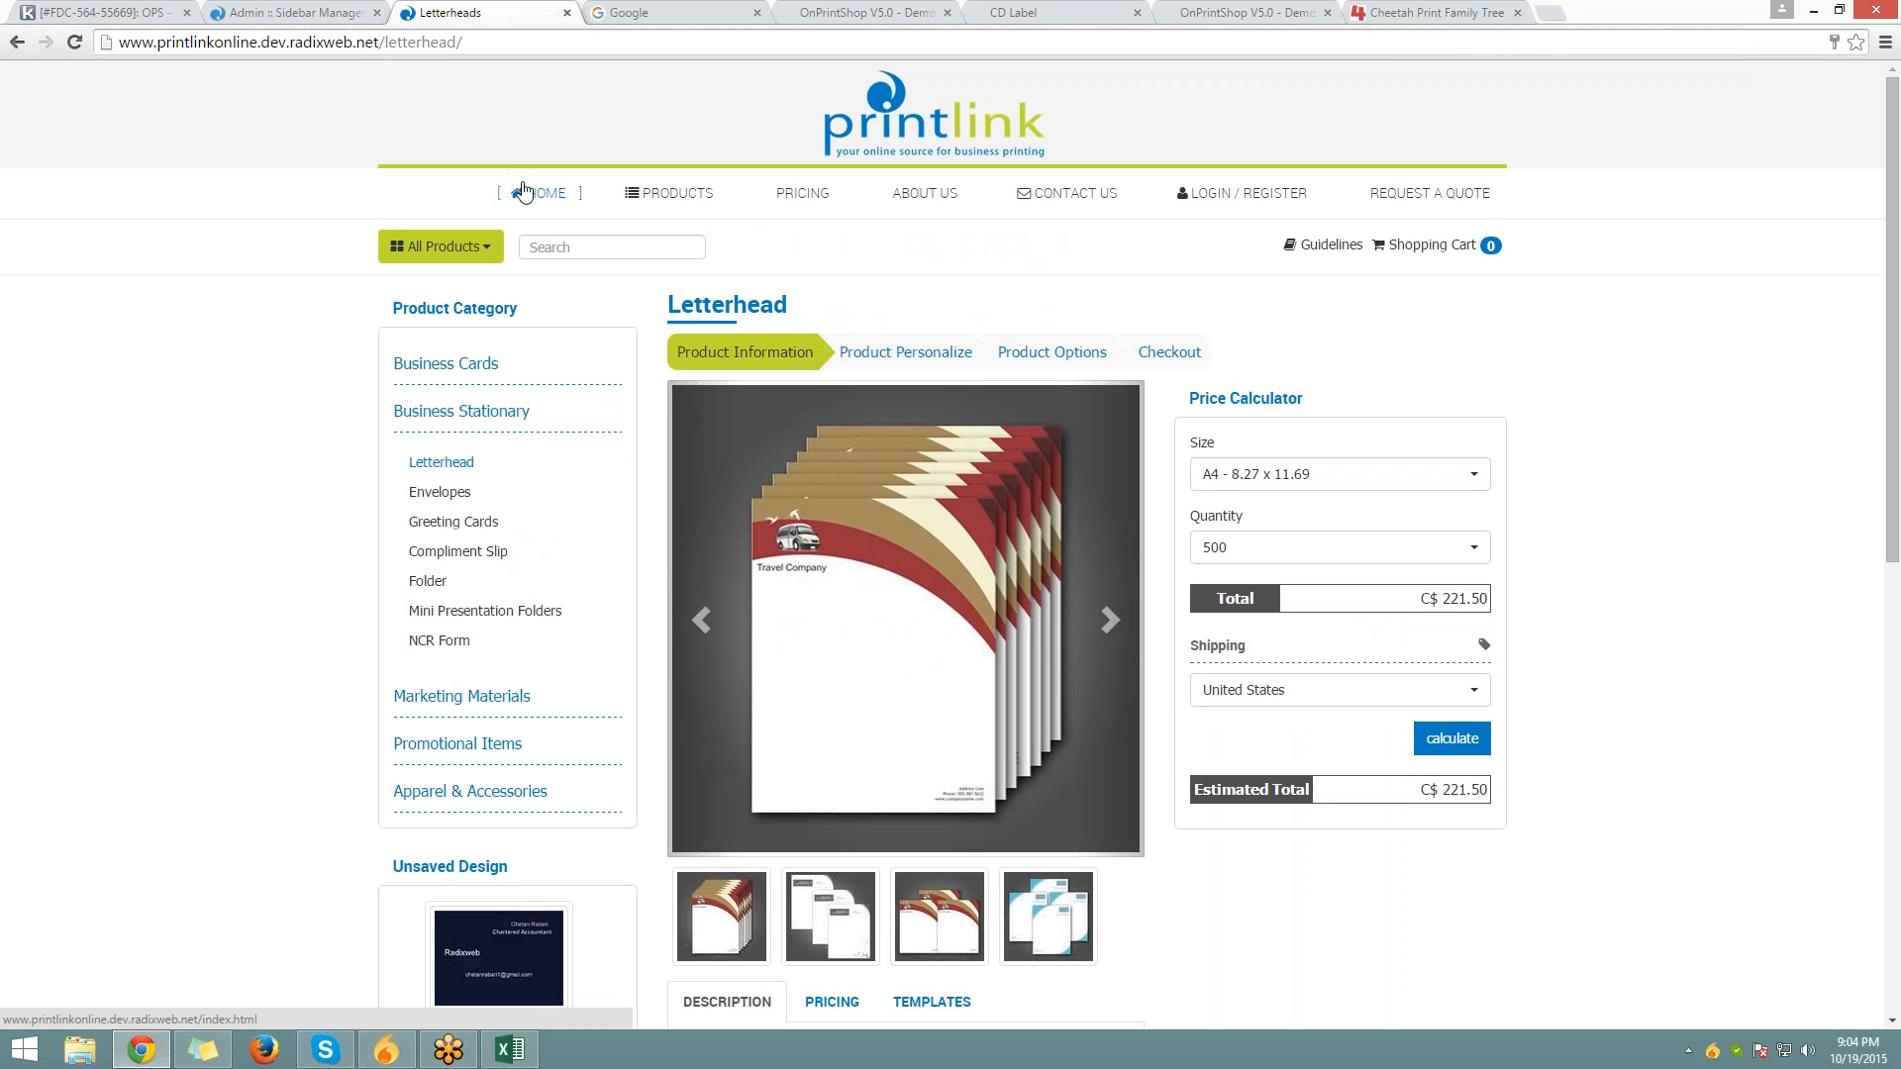
{"action": "left_click", "coordinate": [517, 191]}
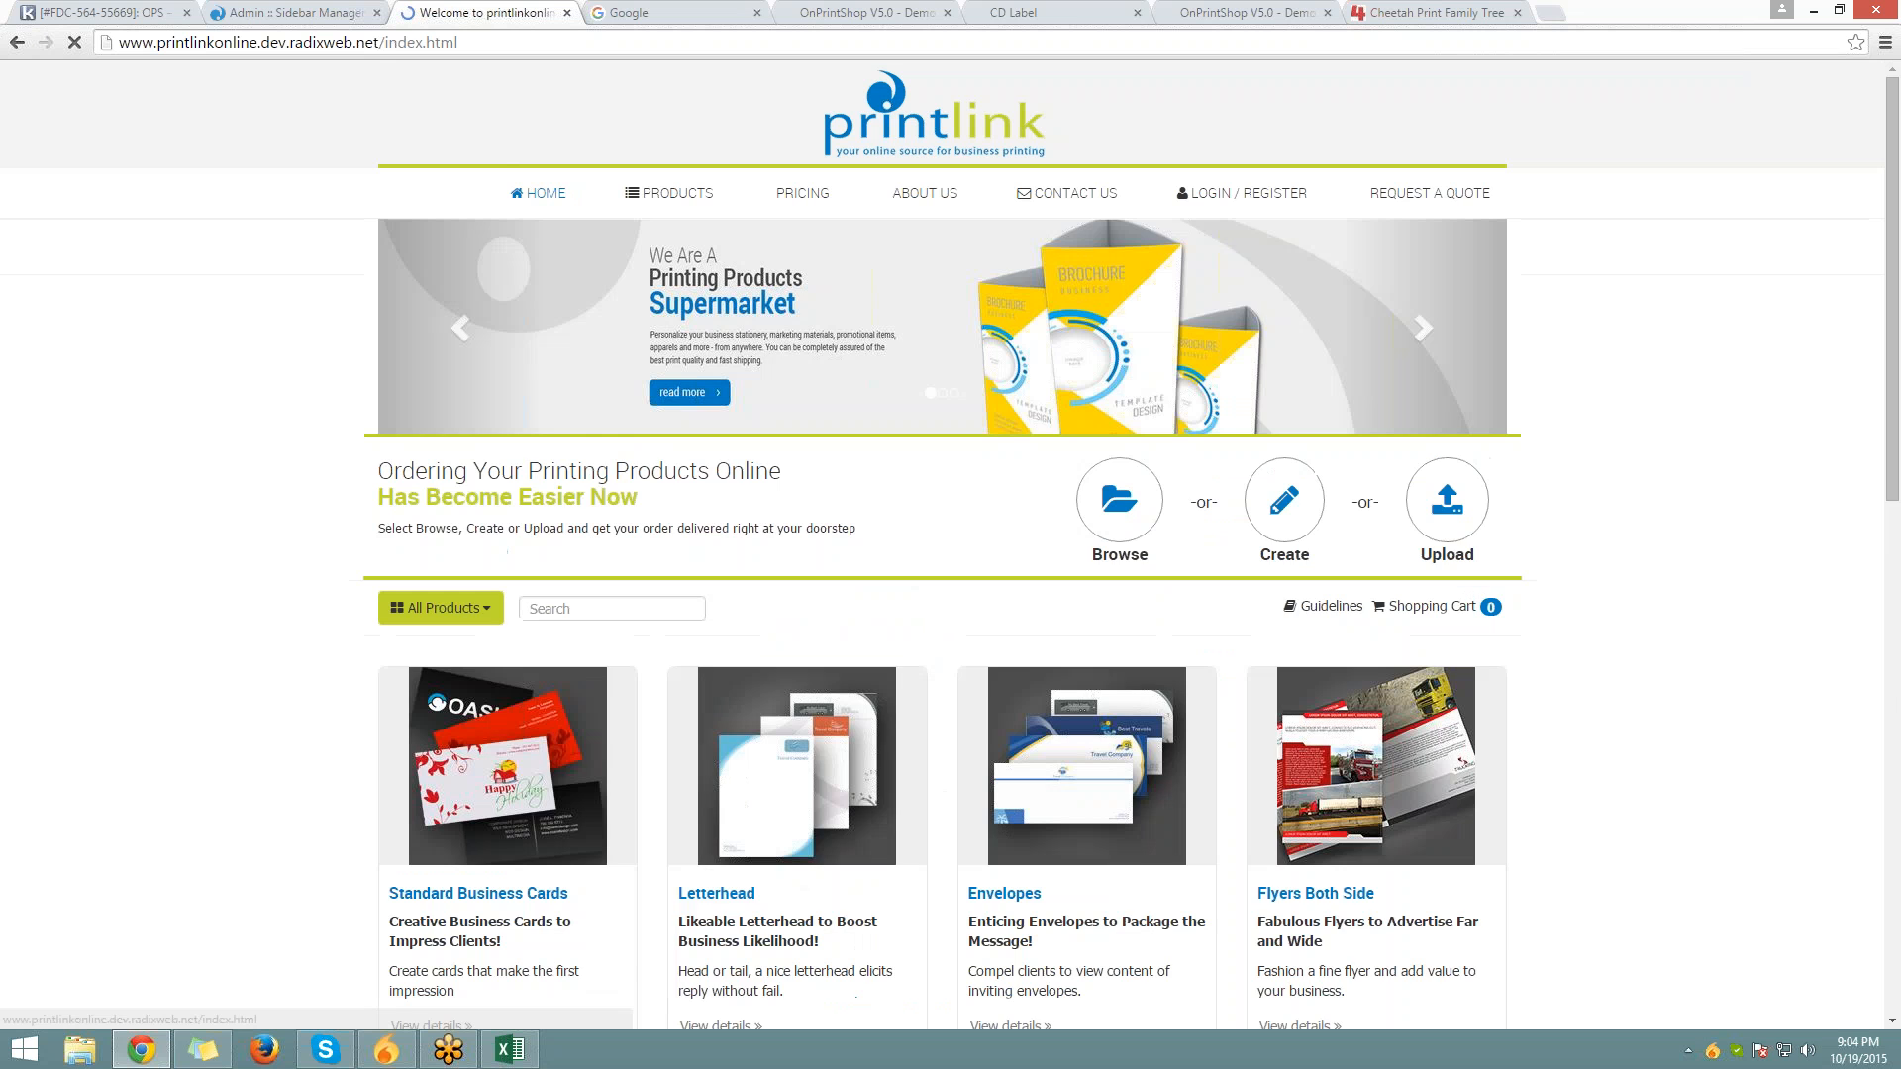
{"action": "scroll", "coordinate": [891, 396], "scroll_direction": "down", "scroll_amount": 4}
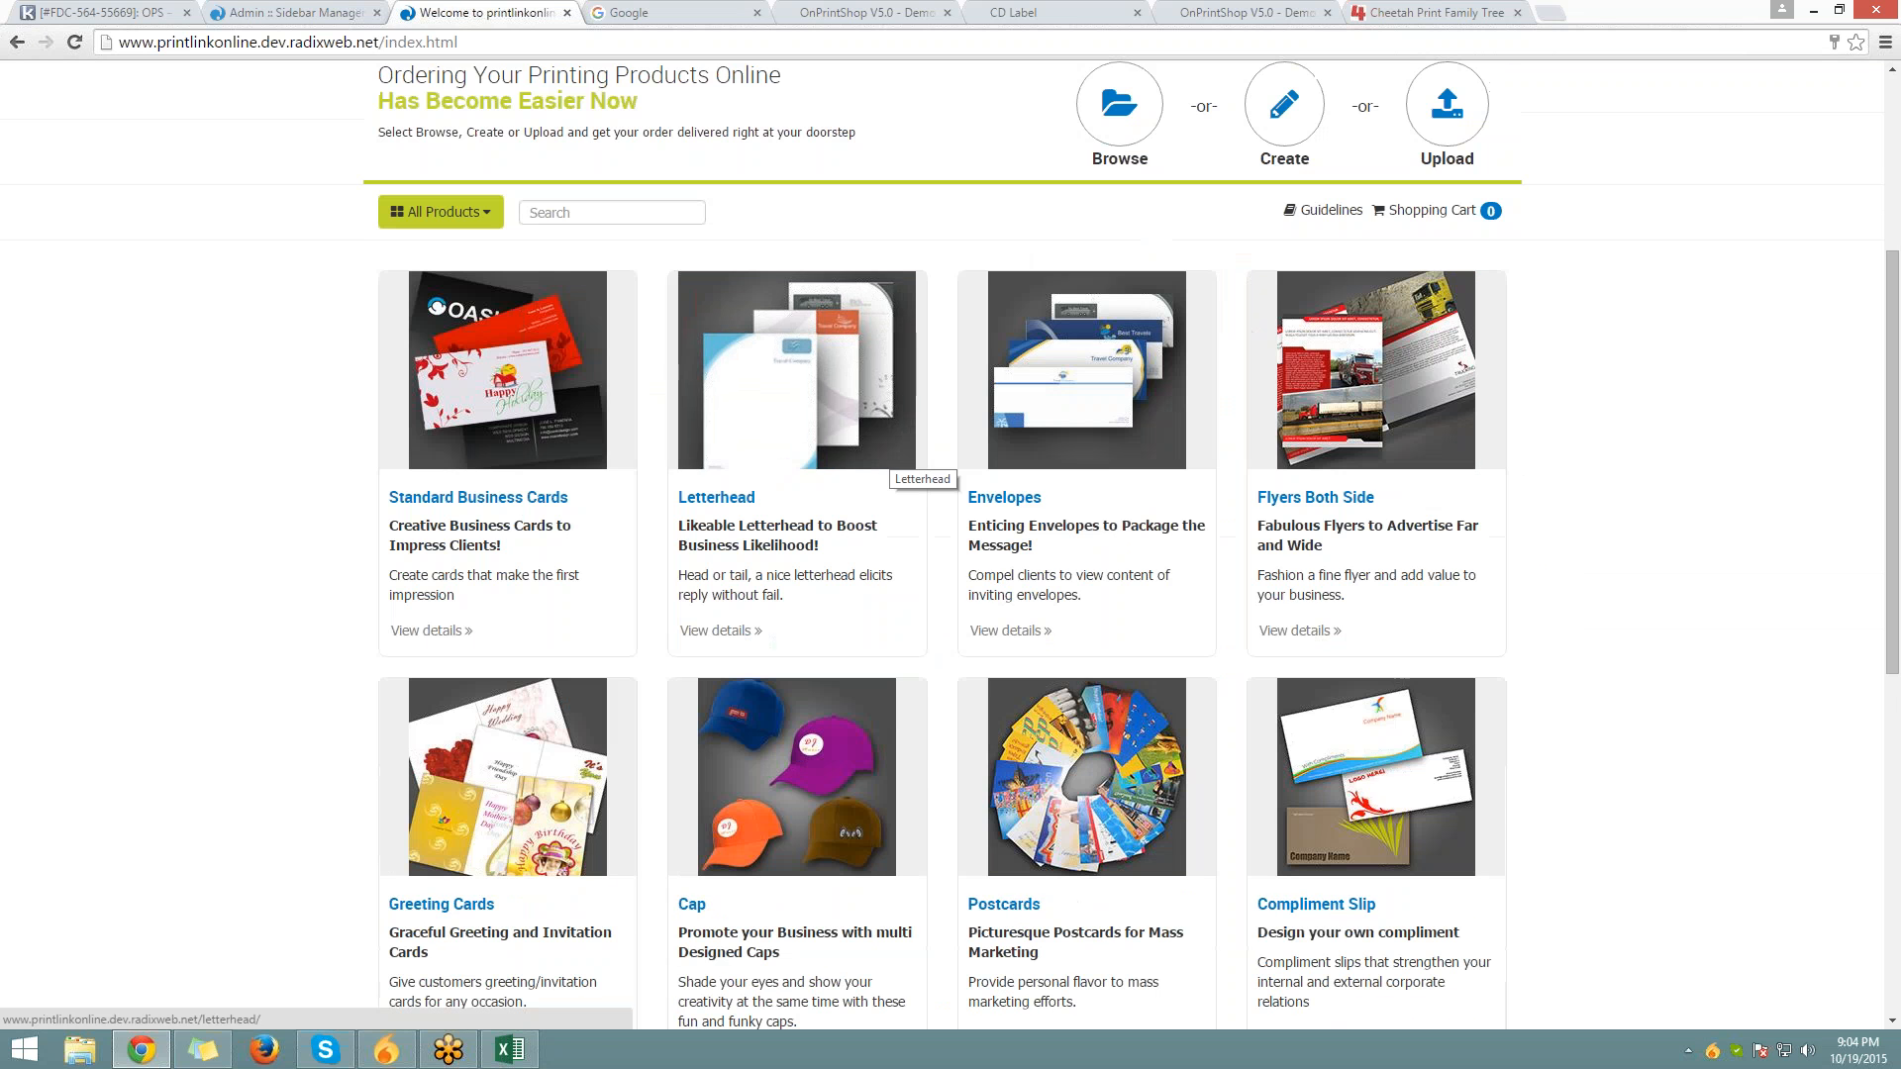
{"action": "left_click", "coordinate": [325, 12]}
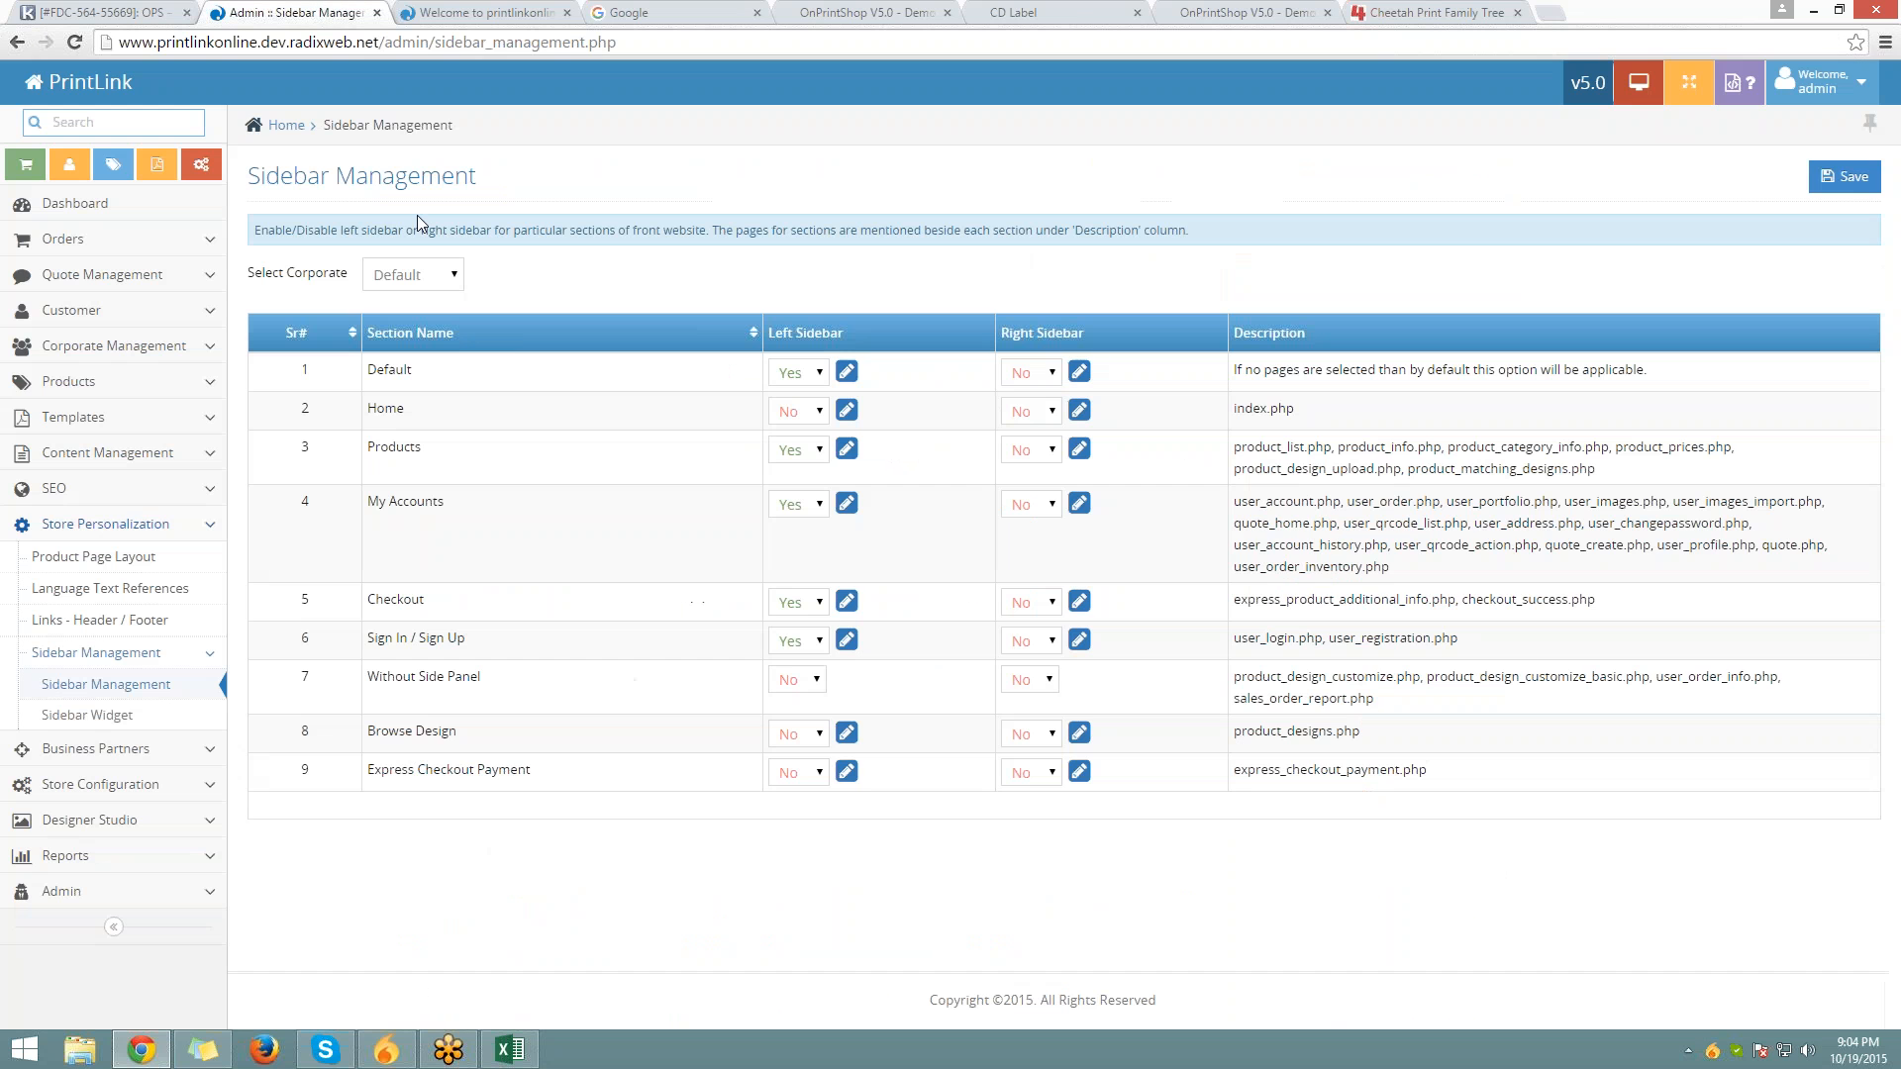
Turn on the left sidebar for the Home section and save
{"action": "left_click_drag", "start_coordinate": [366, 407], "coordinate": [405, 409]}
{"action": "left_click", "coordinate": [798, 411]}
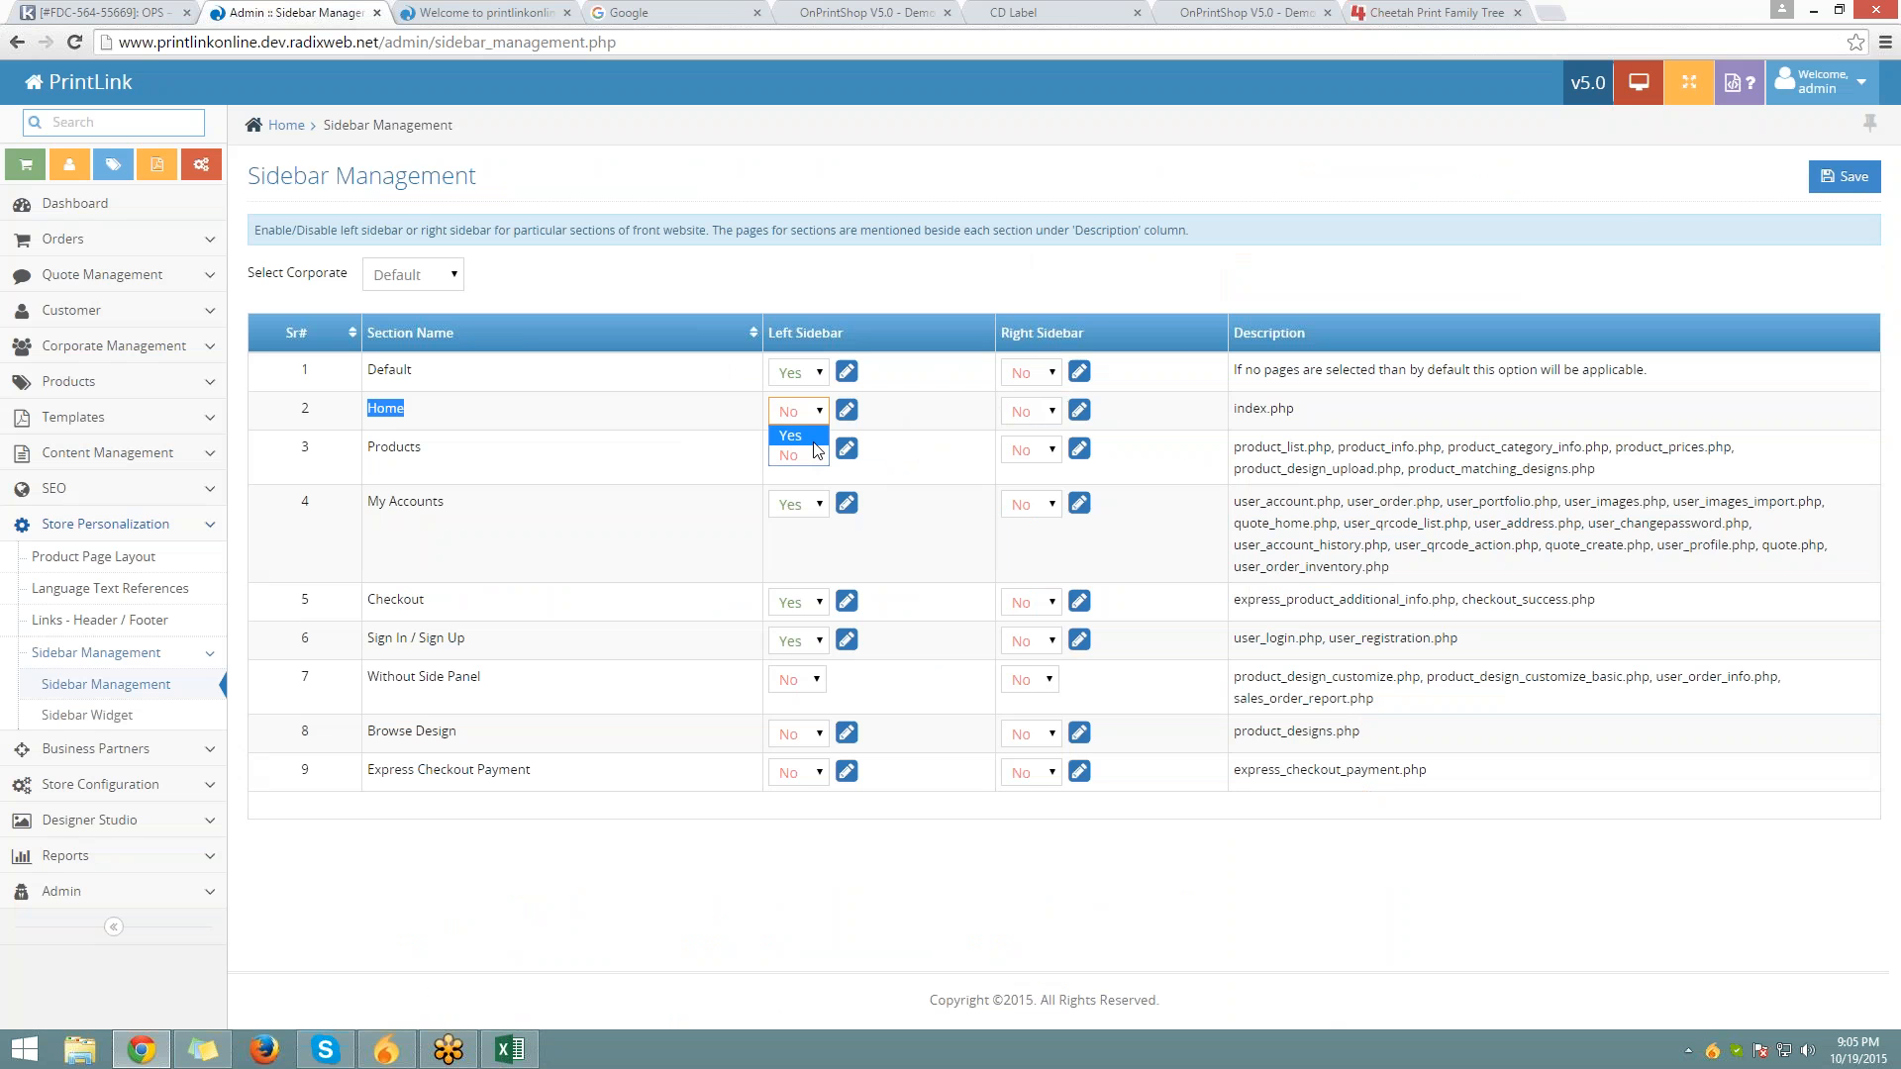
{"action": "left_click", "coordinate": [808, 447]}
{"action": "left_click", "coordinate": [1844, 176]}
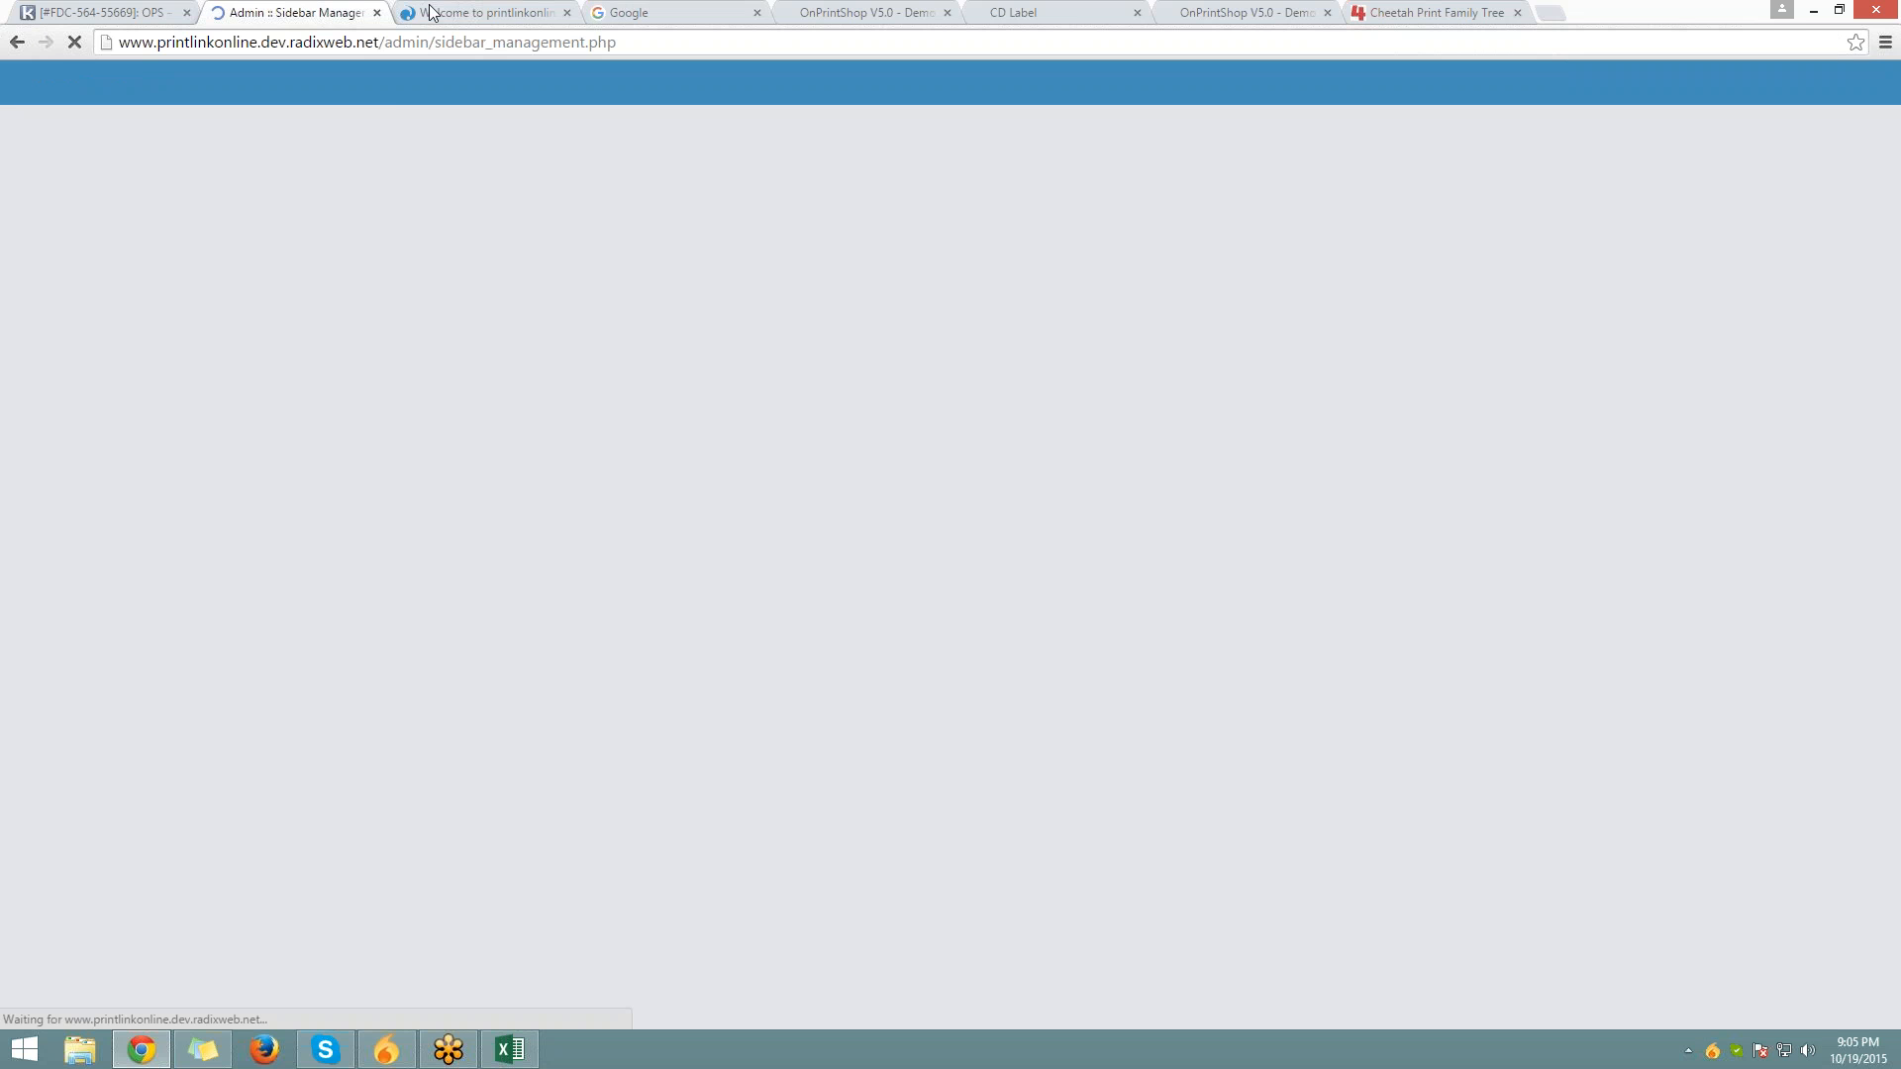
Reload the storefront home page and scroll through it to check the sidebar
{"action": "left_click", "coordinate": [484, 12]}
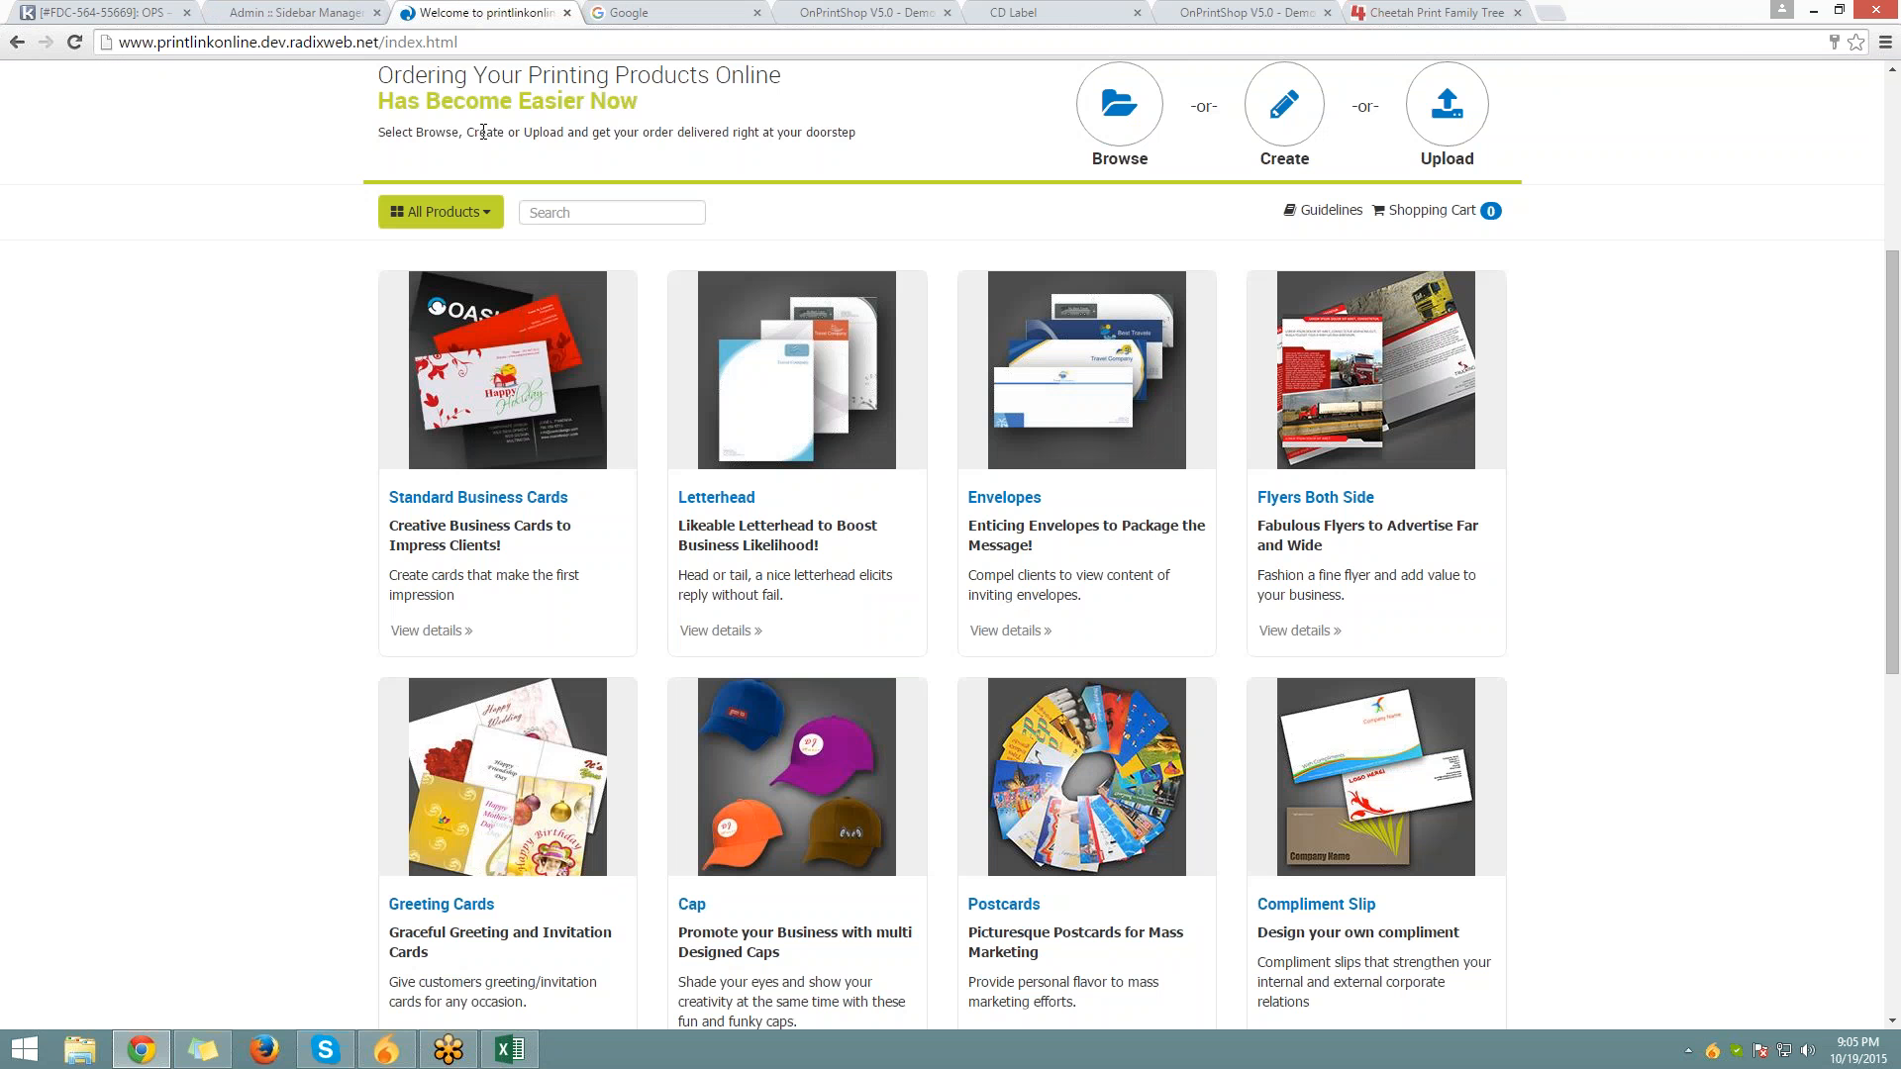
{"action": "scroll", "coordinate": [318, 224], "scroll_direction": "up", "scroll_amount": 4}
{"action": "key", "text": "F5"}
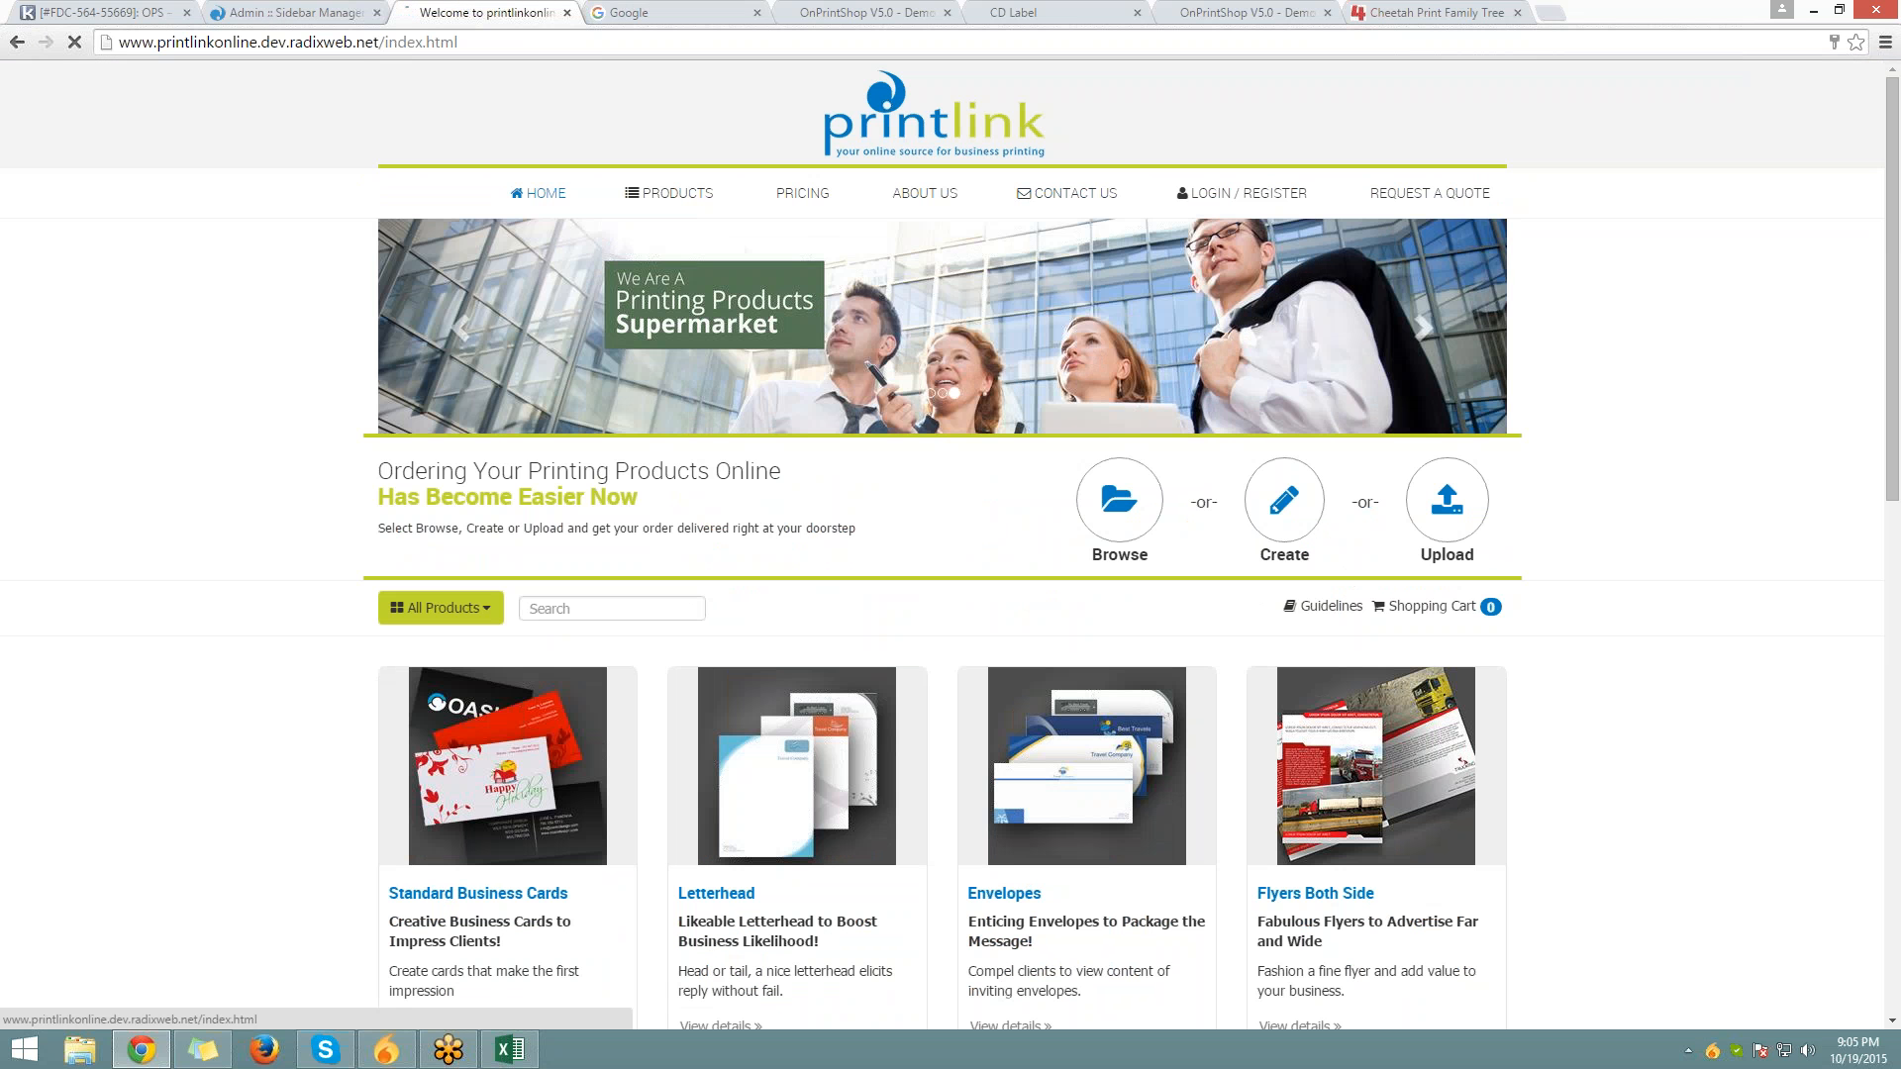
{"action": "scroll", "coordinate": [213, 443], "scroll_direction": "down", "scroll_amount": 5}
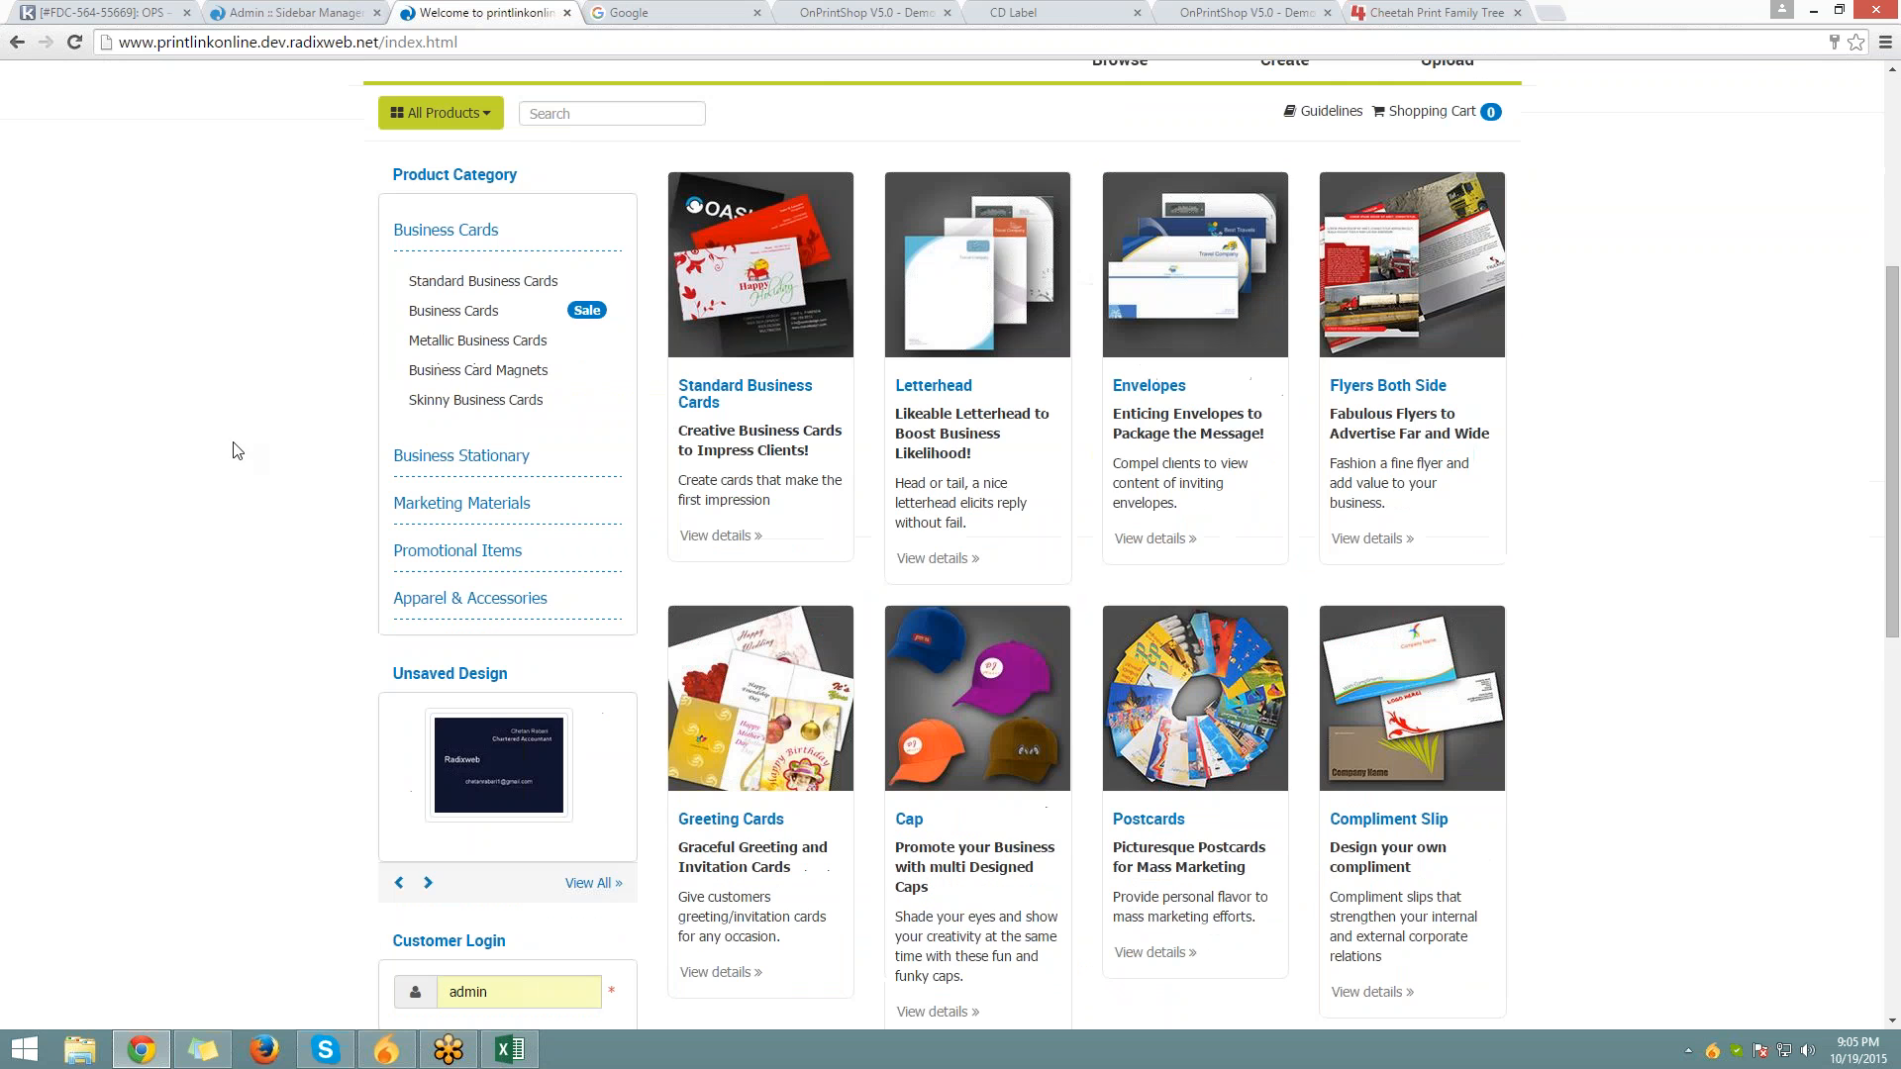
{"action": "left_click", "coordinate": [429, 257]}
{"action": "scroll", "coordinate": [429, 256], "scroll_direction": "down", "scroll_amount": 3}
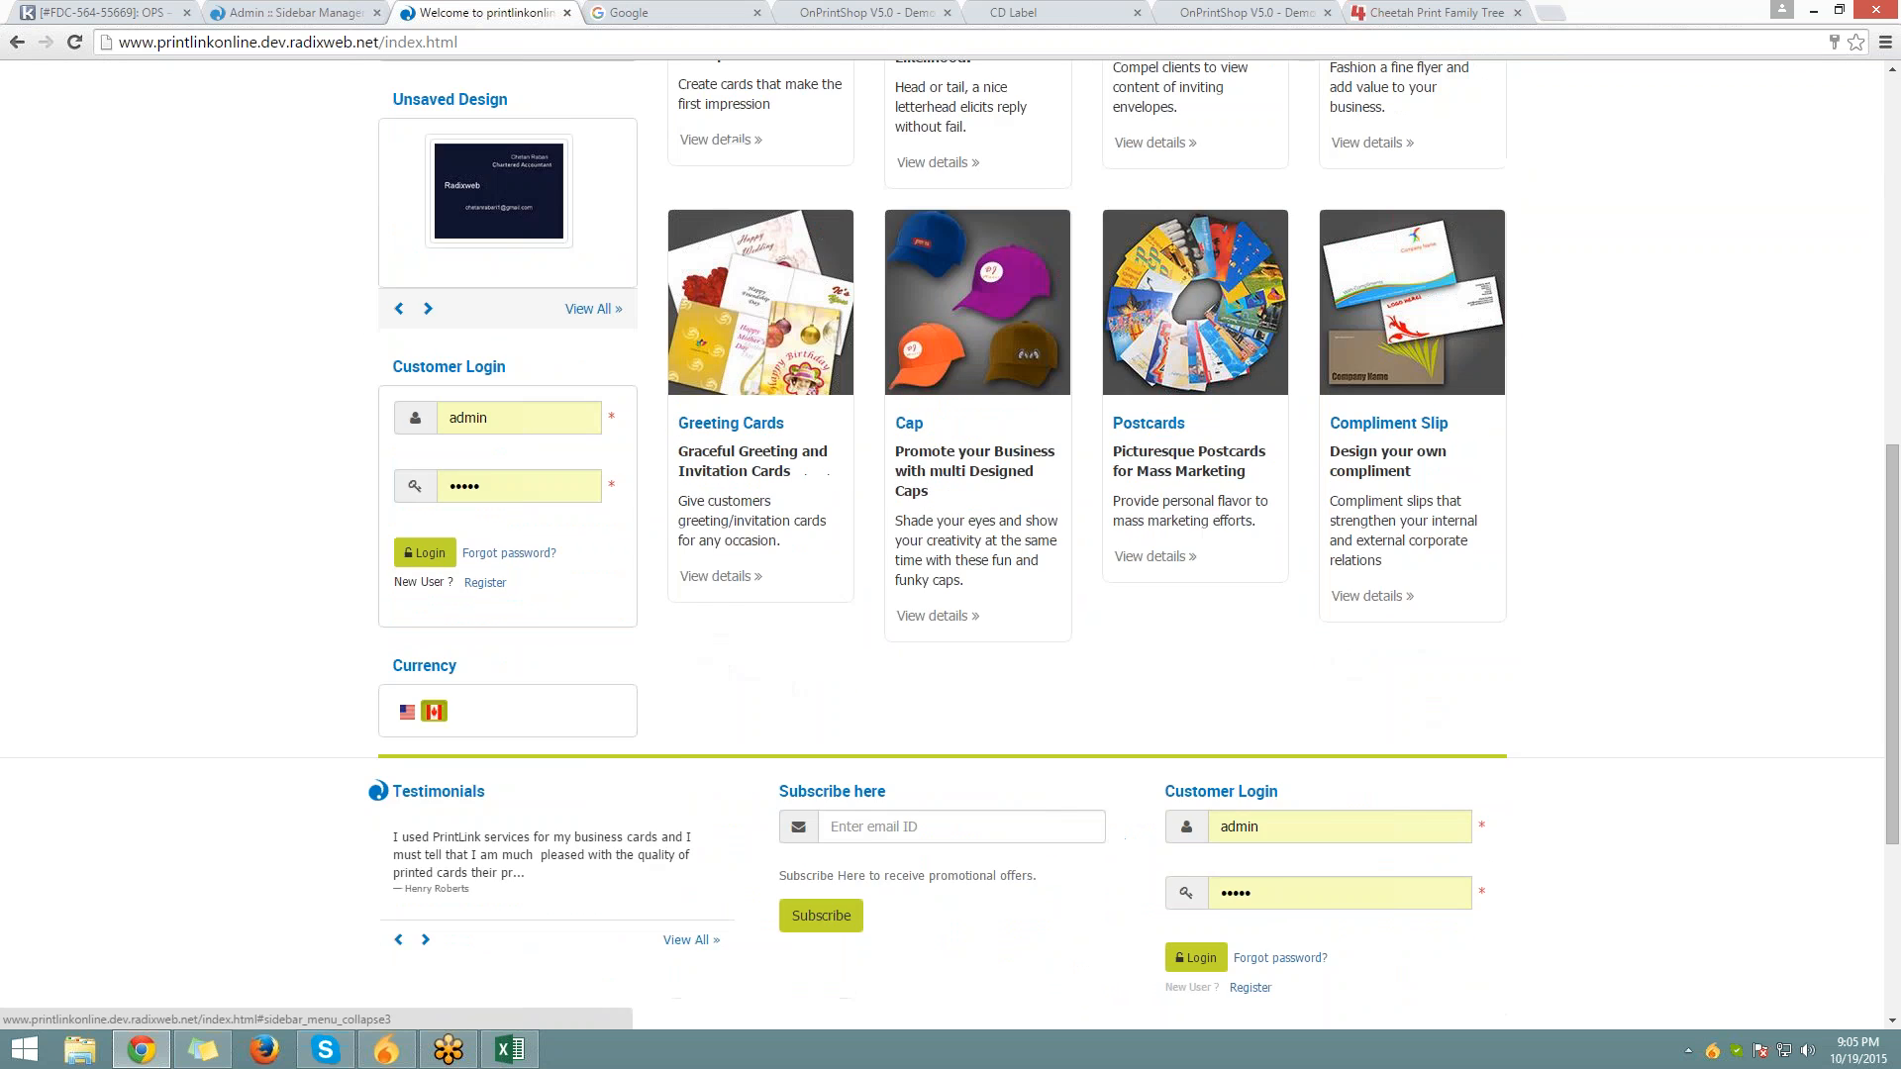
{"action": "scroll", "coordinate": [429, 257], "scroll_direction": "up", "scroll_amount": 2}
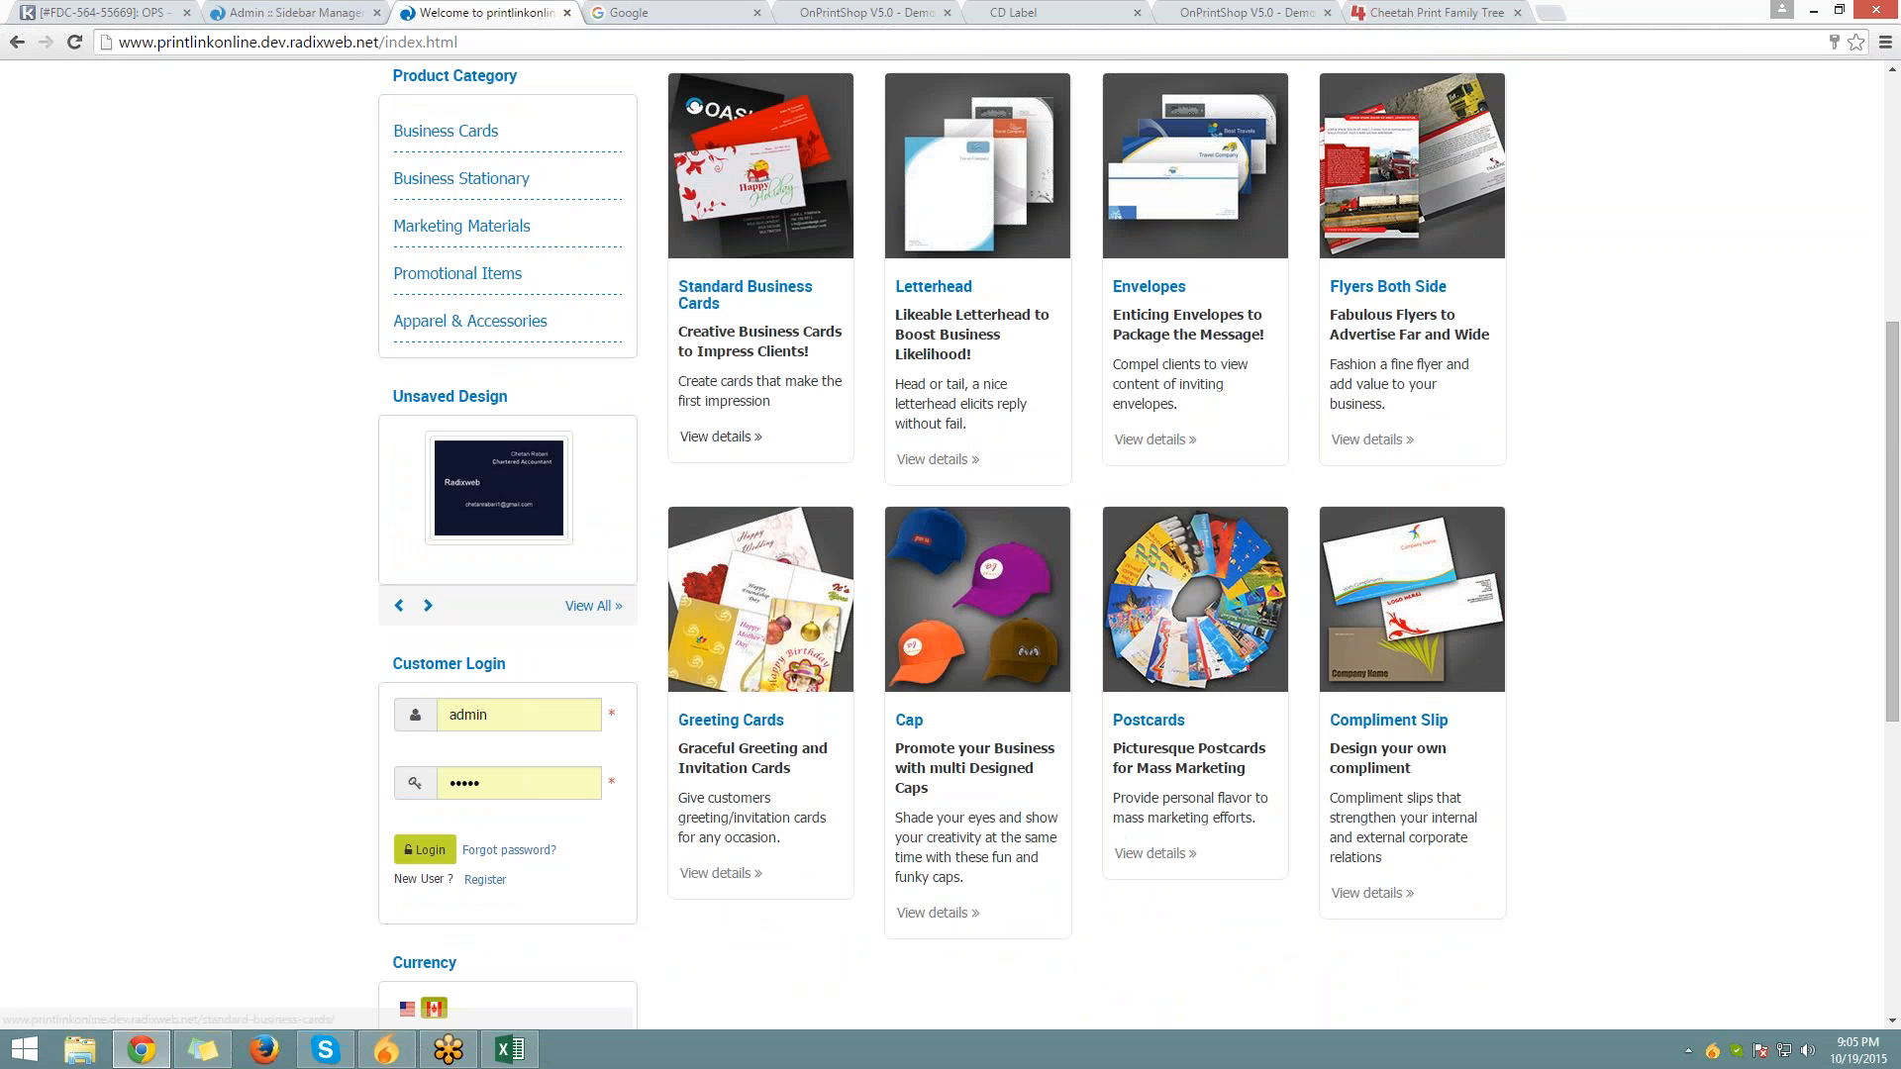
{"action": "scroll", "coordinate": [645, 412], "scroll_direction": "up", "scroll_amount": 4}
{"action": "scroll", "coordinate": [644, 412], "scroll_direction": "down", "scroll_amount": 7}
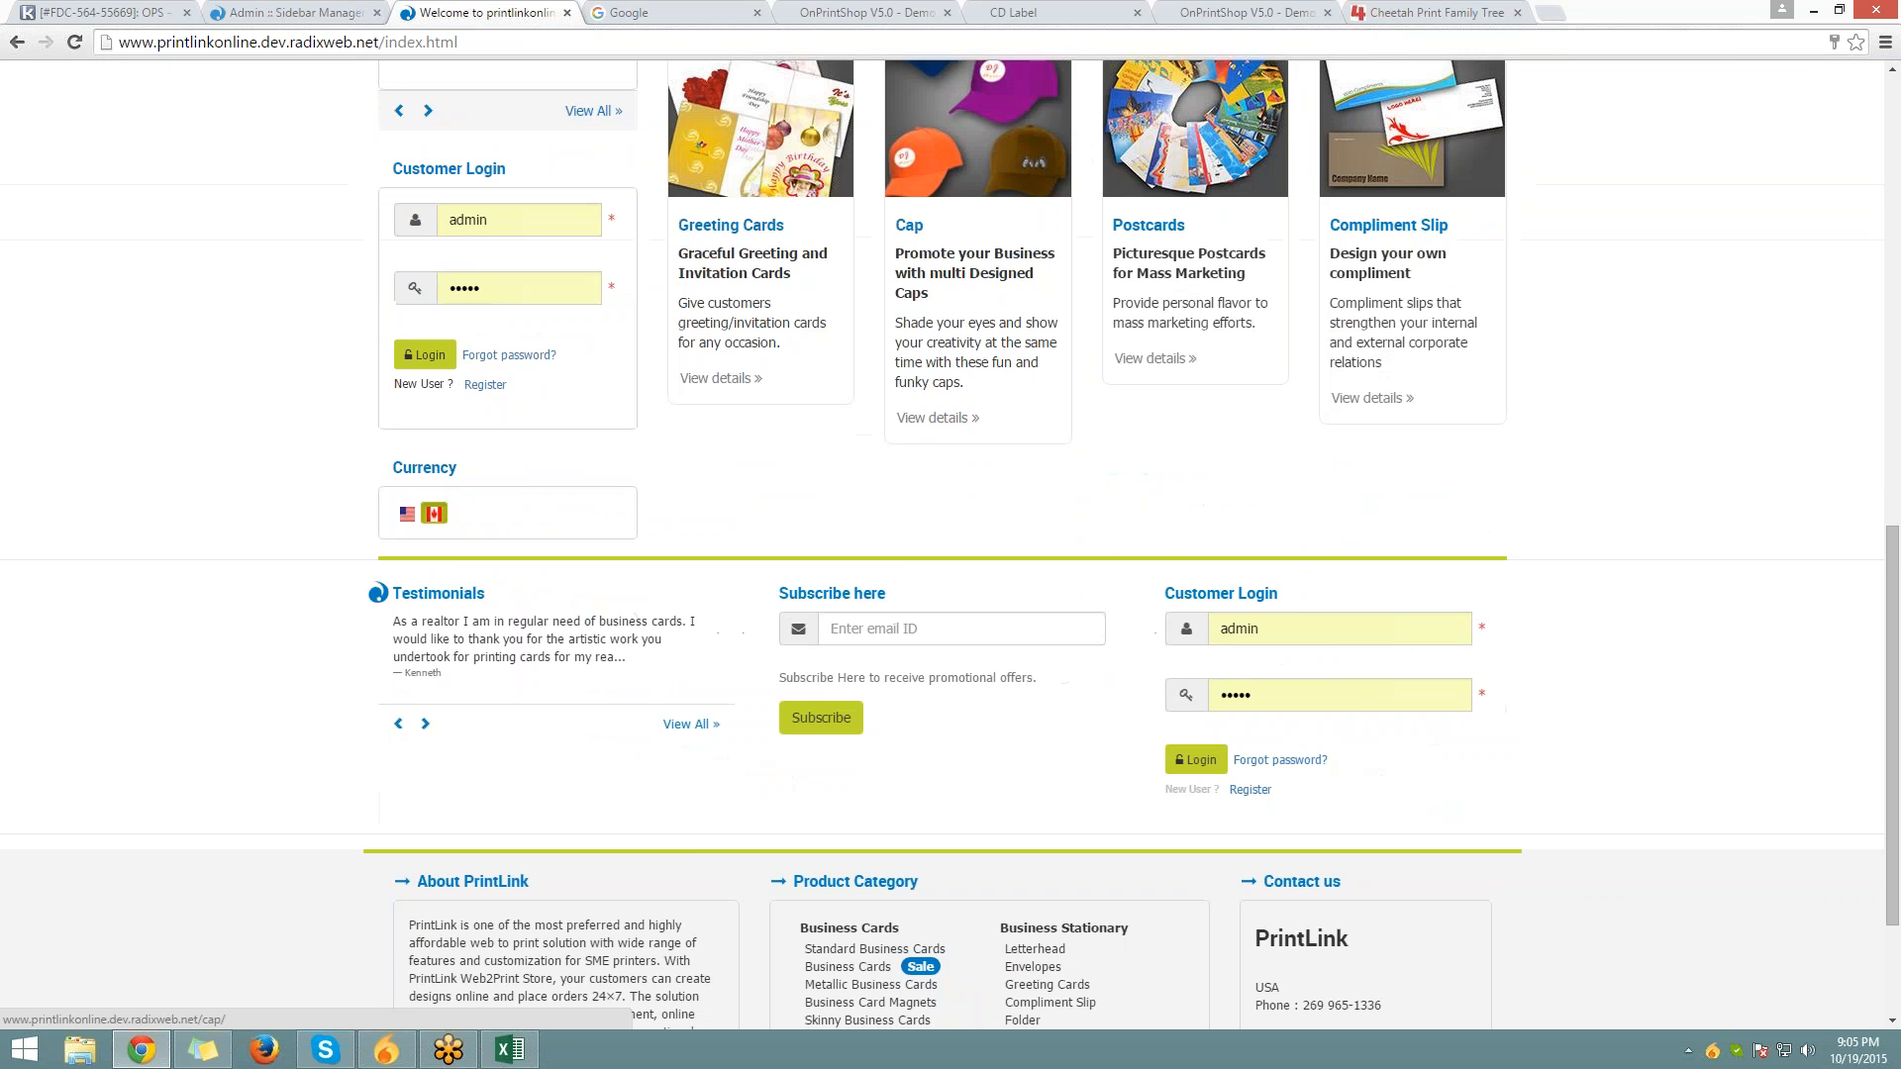
{"action": "scroll", "coordinate": [513, 132], "scroll_direction": "up", "scroll_amount": 6}
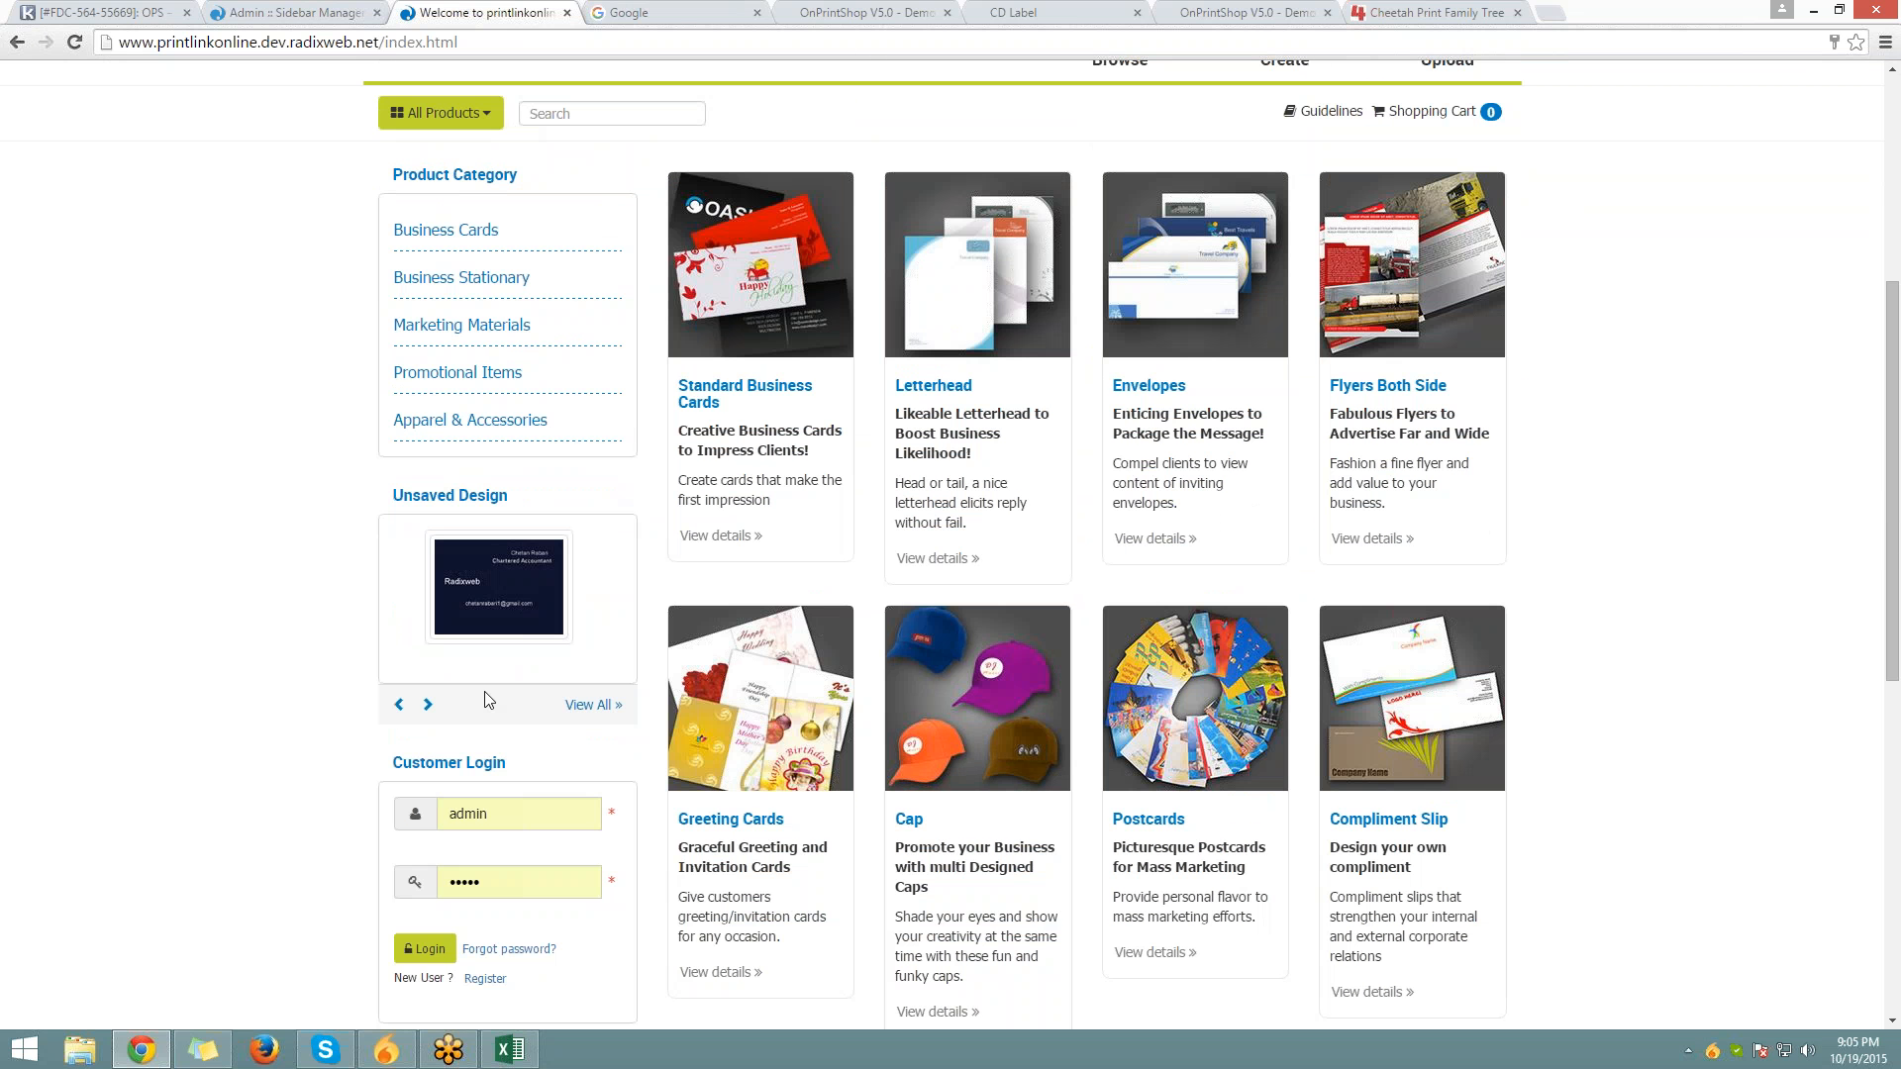
Turn on the right sidebar for the Home section and save
{"action": "key", "text": "ctrl+shift+Tab"}
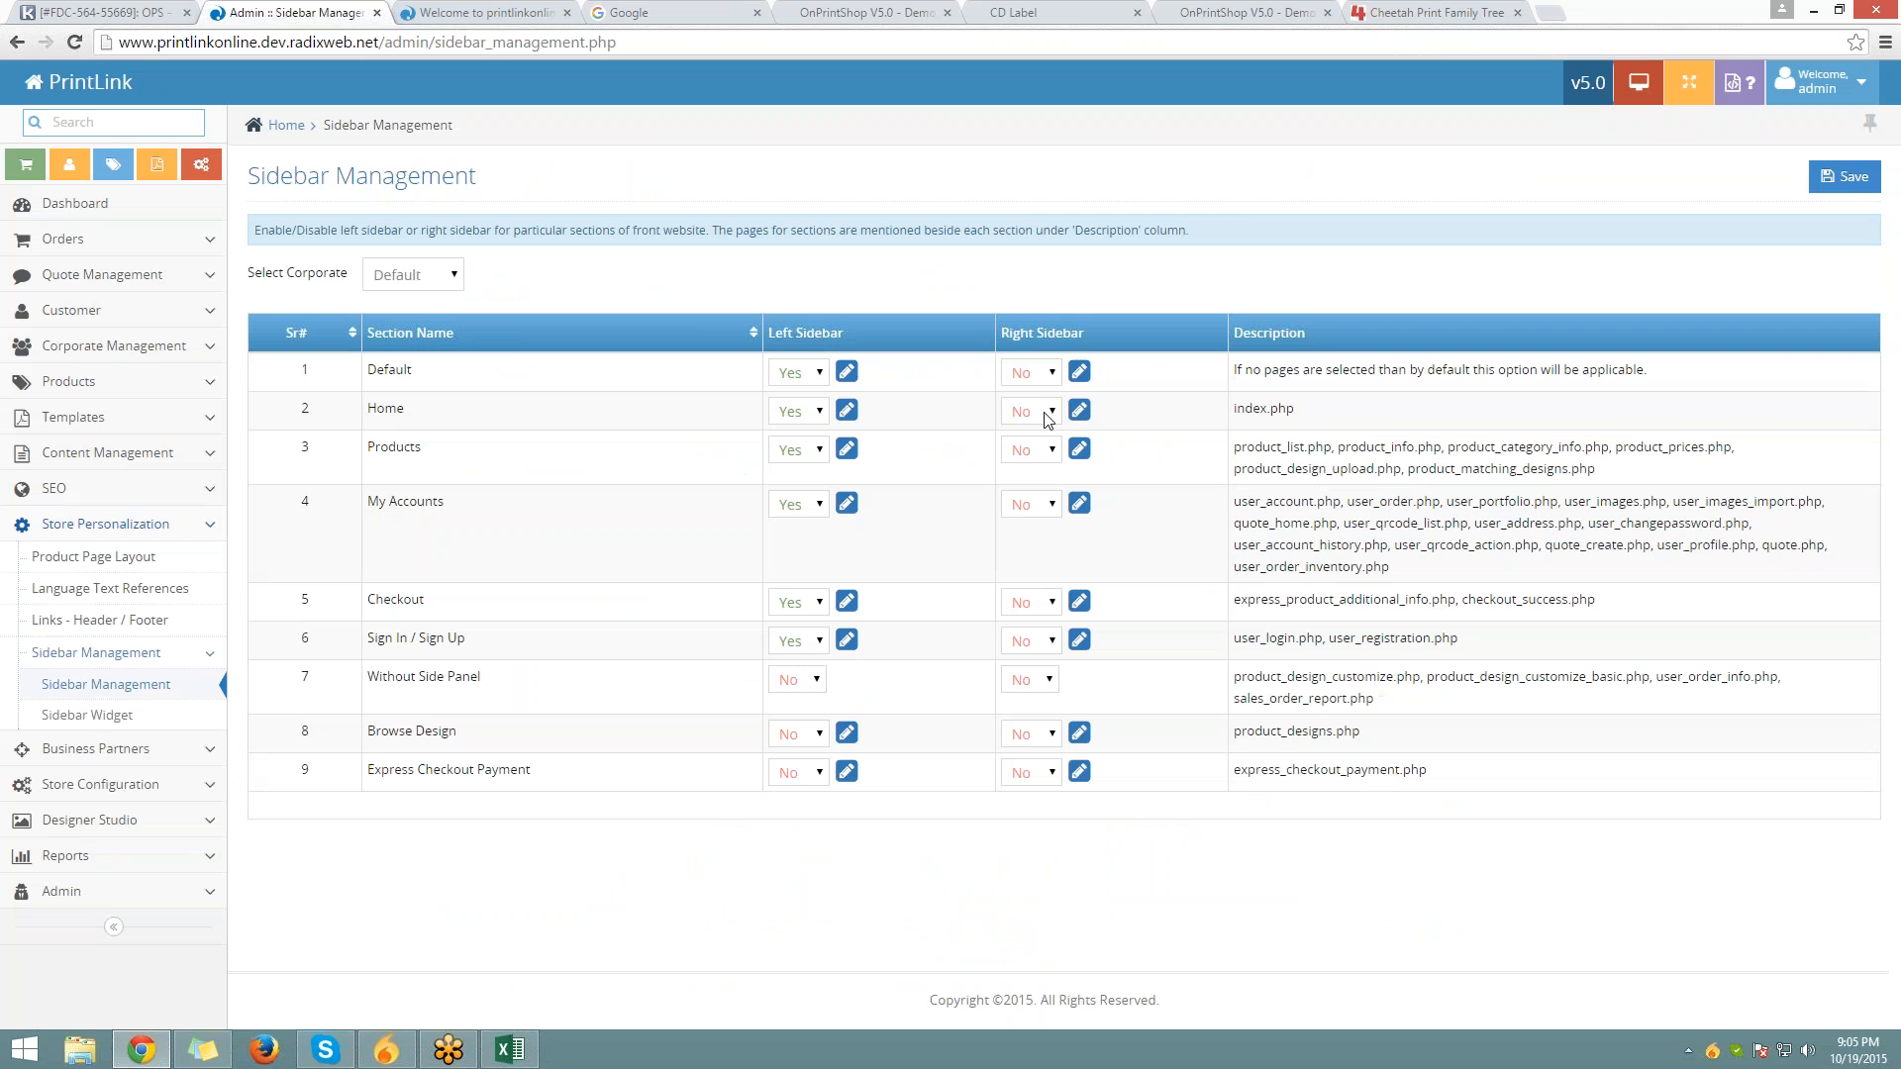
{"action": "left_click", "coordinate": [1047, 445]}
{"action": "left_click", "coordinate": [1818, 179]}
Reload the storefront home page and confirm the right sidebar shows contact, subscribe and testimonials
{"action": "left_click", "coordinate": [548, 10]}
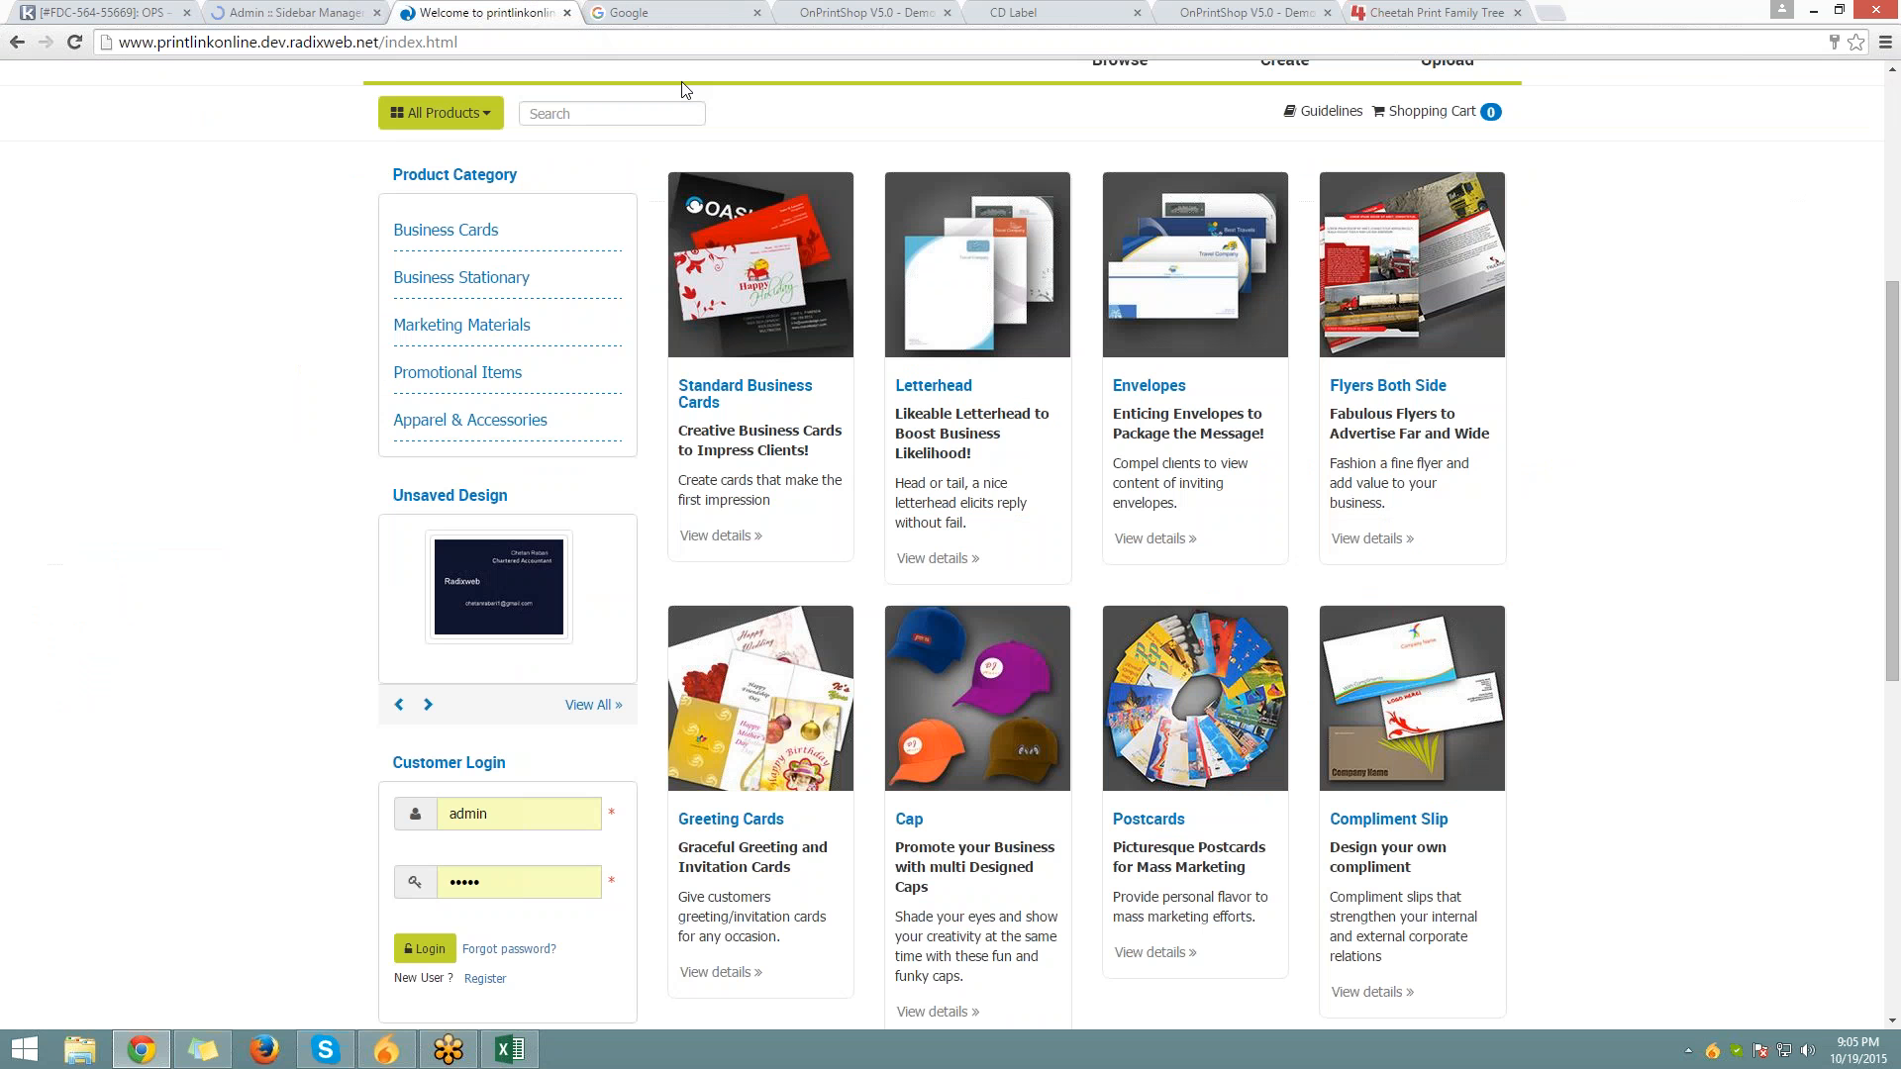
{"action": "left_click", "coordinate": [218, 41]}
{"action": "key", "text": "Return"}
{"action": "scroll", "coordinate": [941, 545], "scroll_direction": "down", "scroll_amount": 3}
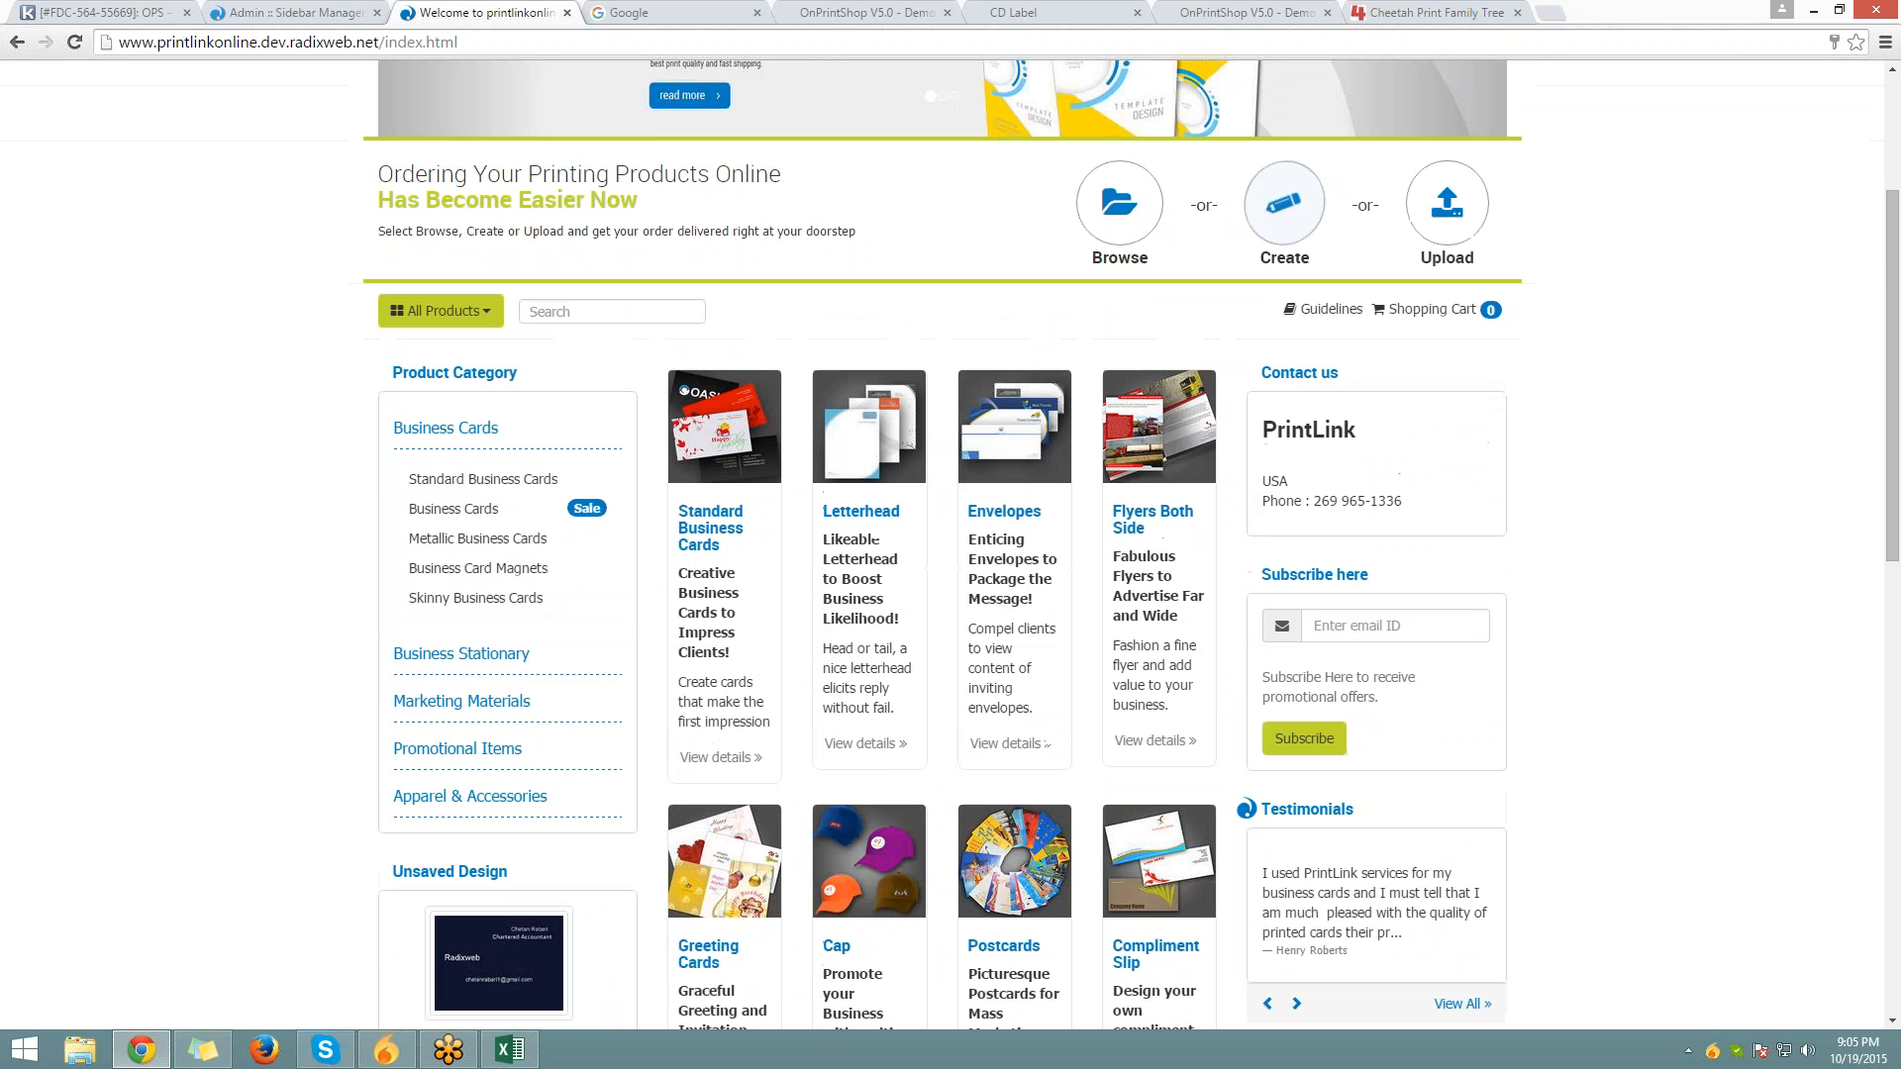
{"action": "left_click_drag", "start_coordinate": [1263, 373], "coordinate": [1509, 716]}
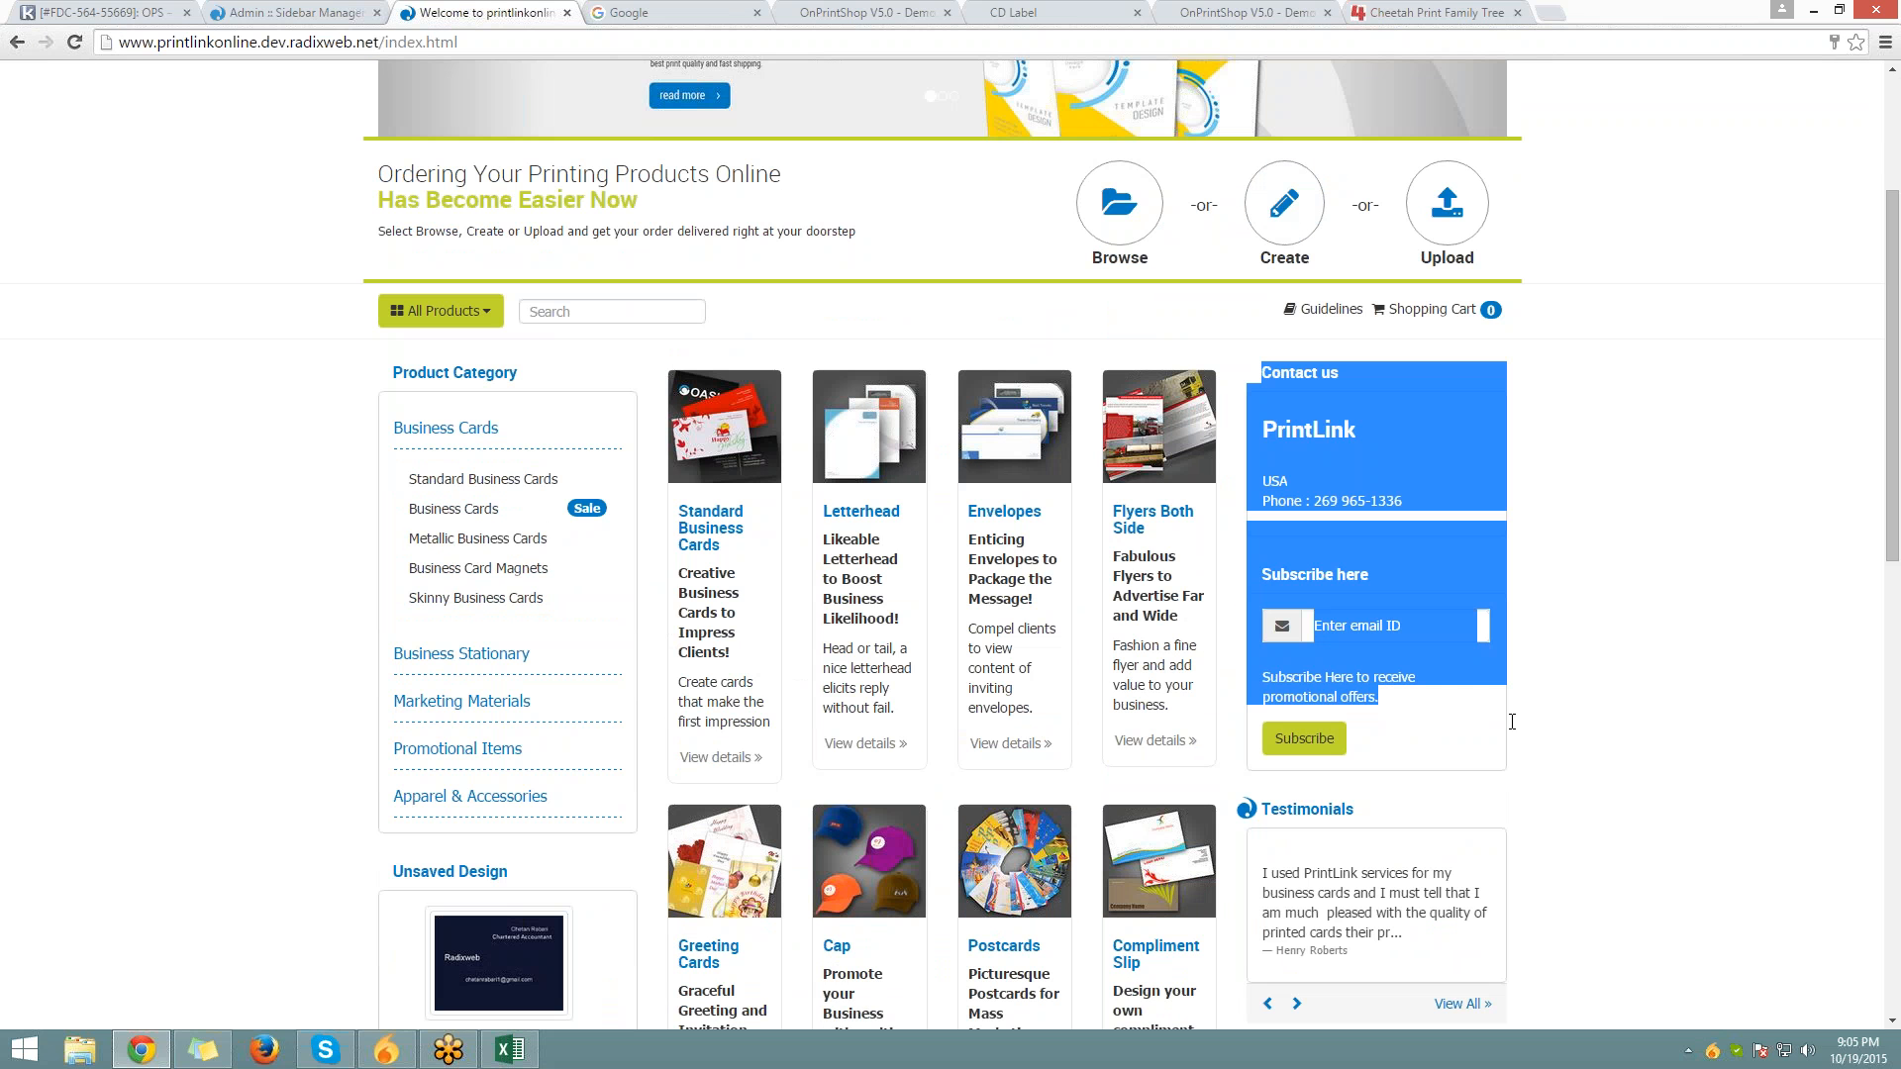
{"action": "scroll", "coordinate": [1485, 693], "scroll_direction": "down", "scroll_amount": 2}
{"action": "left_click", "coordinate": [1445, 646]}
{"action": "scroll", "coordinate": [1416, 673], "scroll_direction": "up", "scroll_amount": 5}
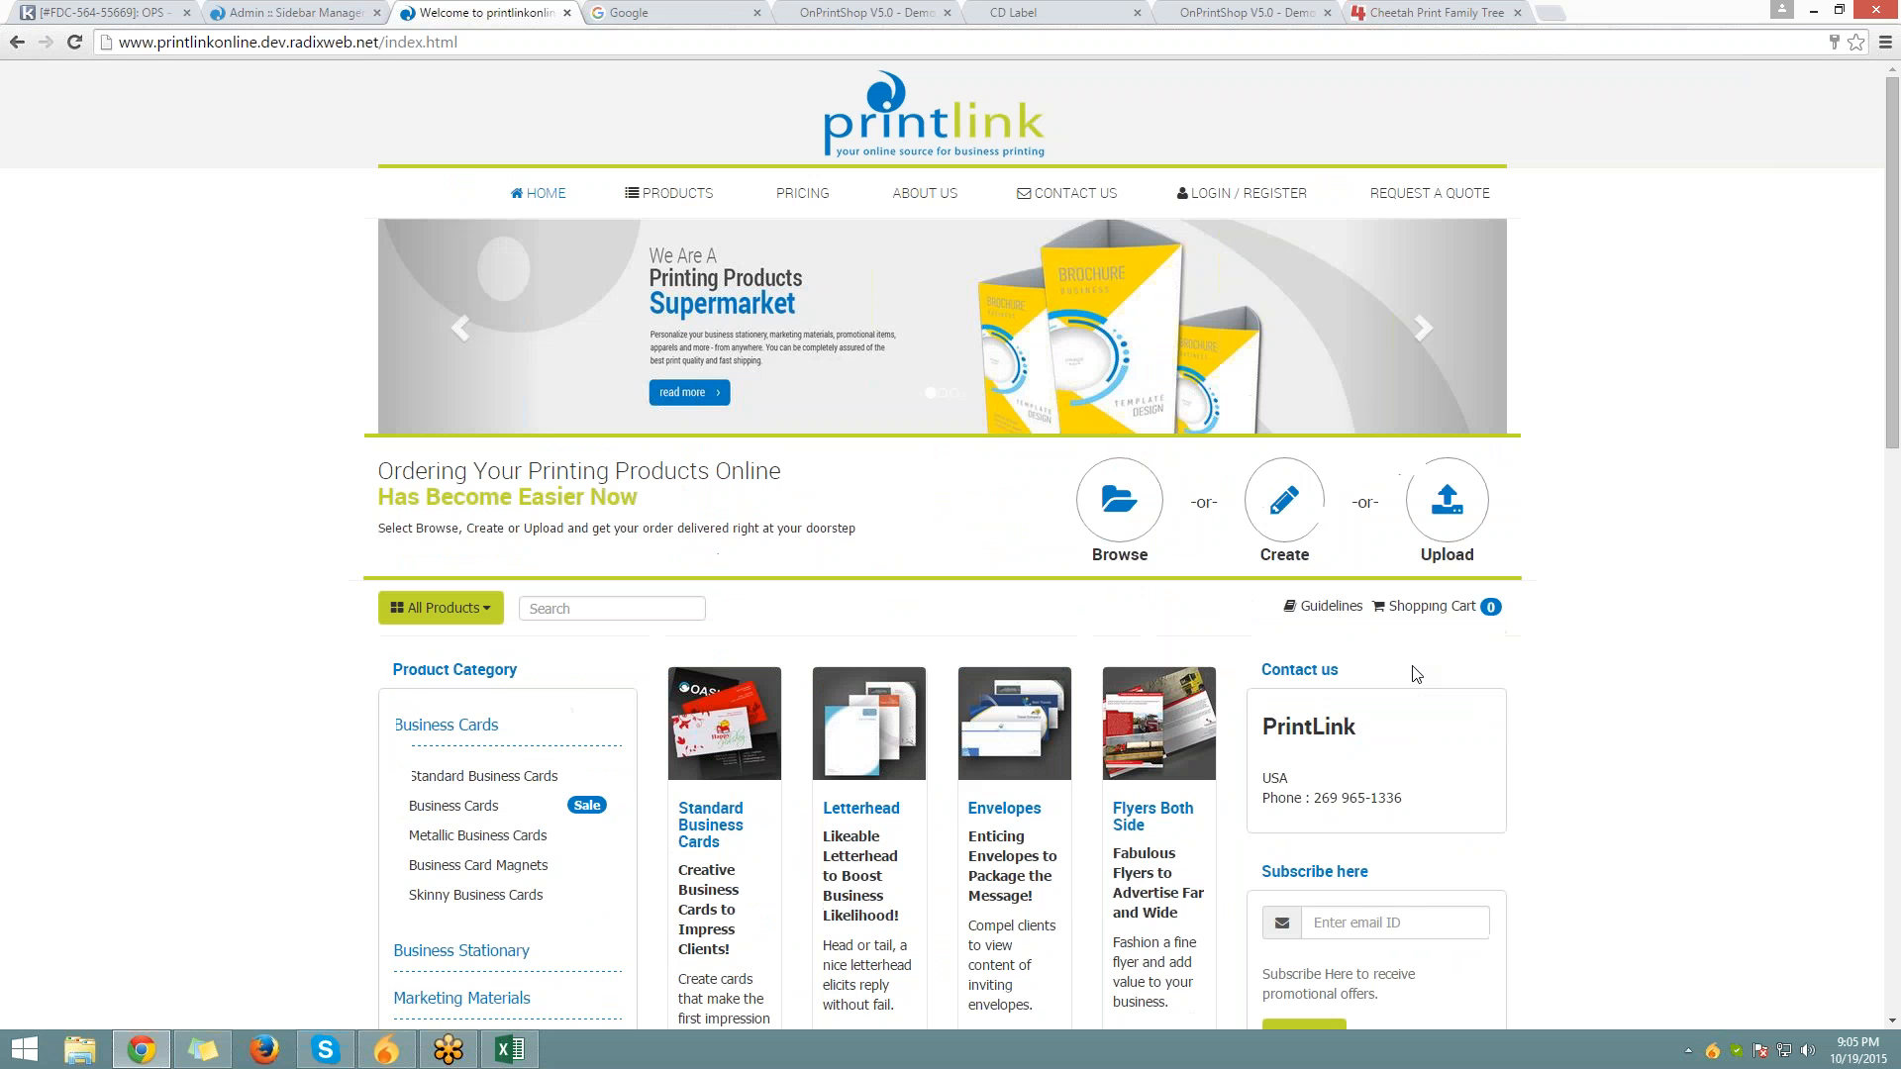
{"action": "left_click", "coordinate": [287, 13]}
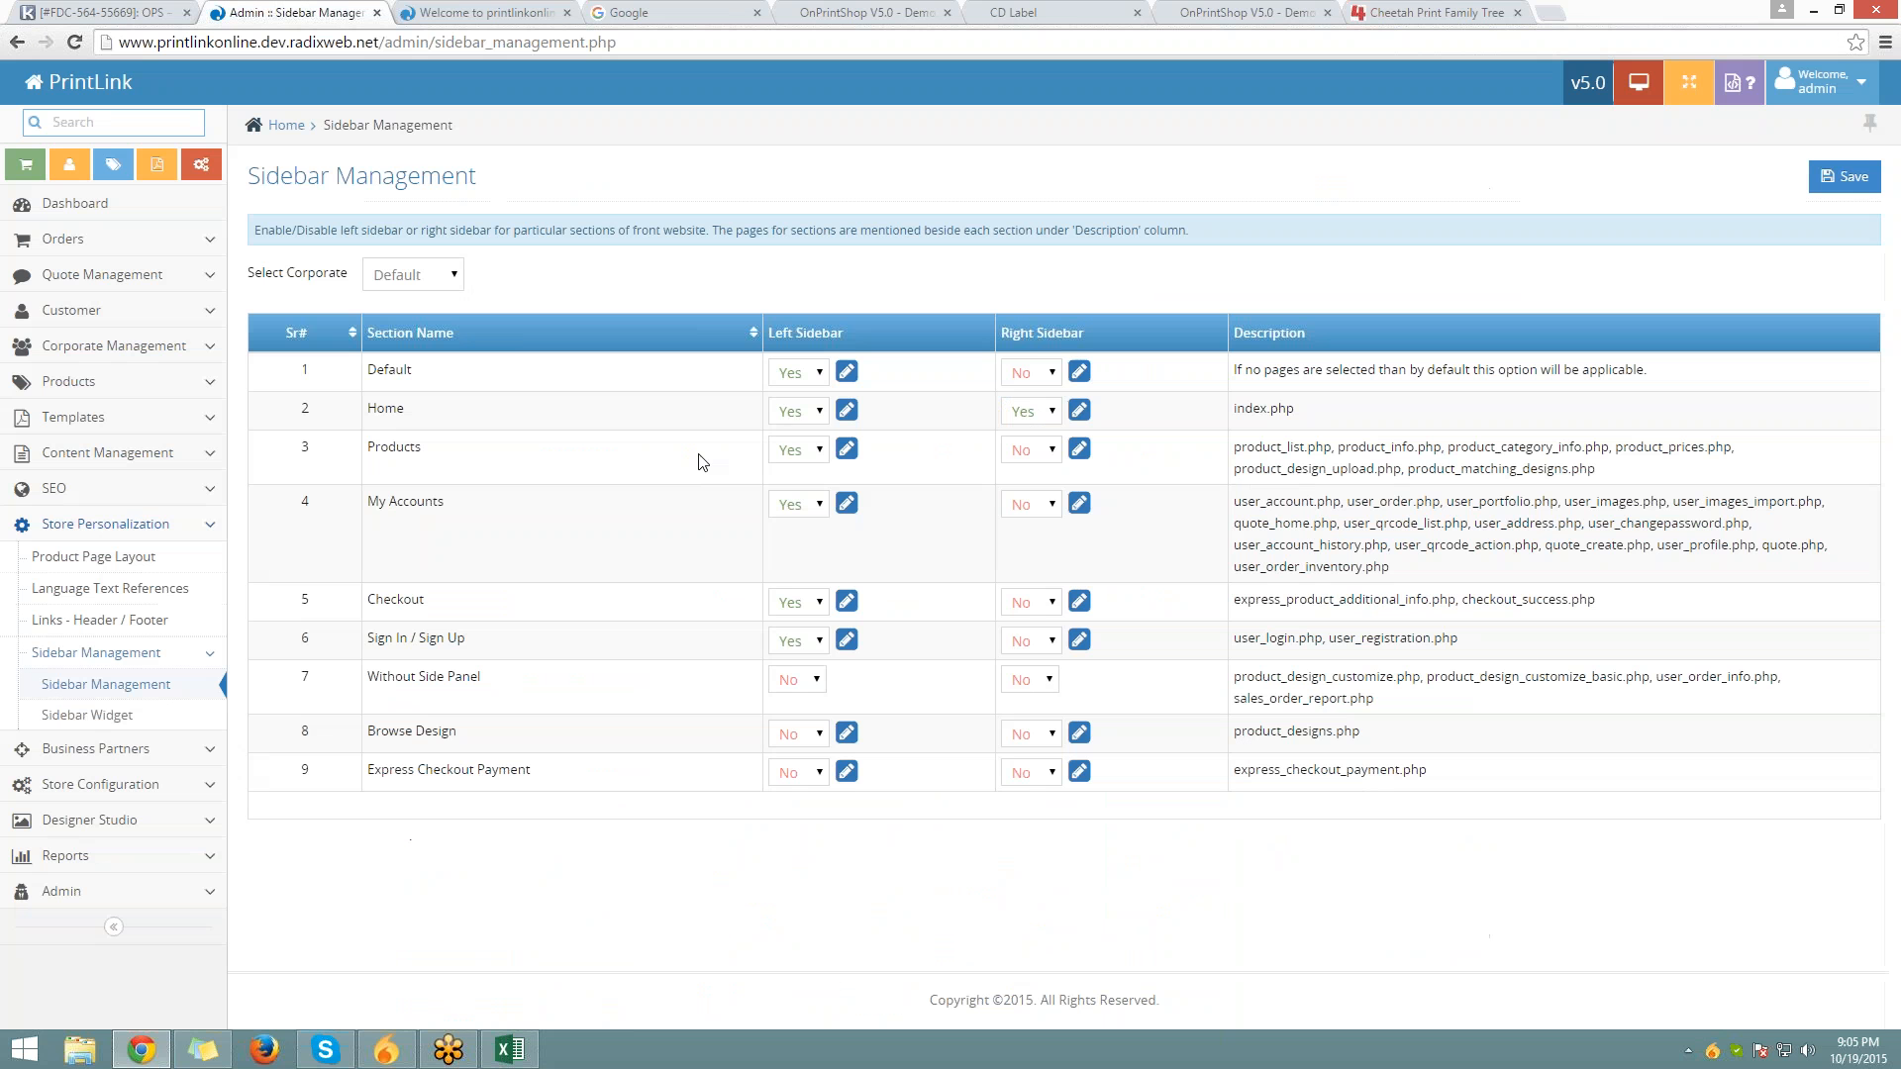
Set the Home row's Left Sidebar and Right Sidebar both to No and save
{"action": "left_click", "coordinate": [794, 411]}
{"action": "left_click", "coordinate": [798, 456]}
{"action": "left_click", "coordinate": [1039, 409]}
{"action": "left_click", "coordinate": [1035, 455]}
{"action": "left_click", "coordinate": [1847, 178]}
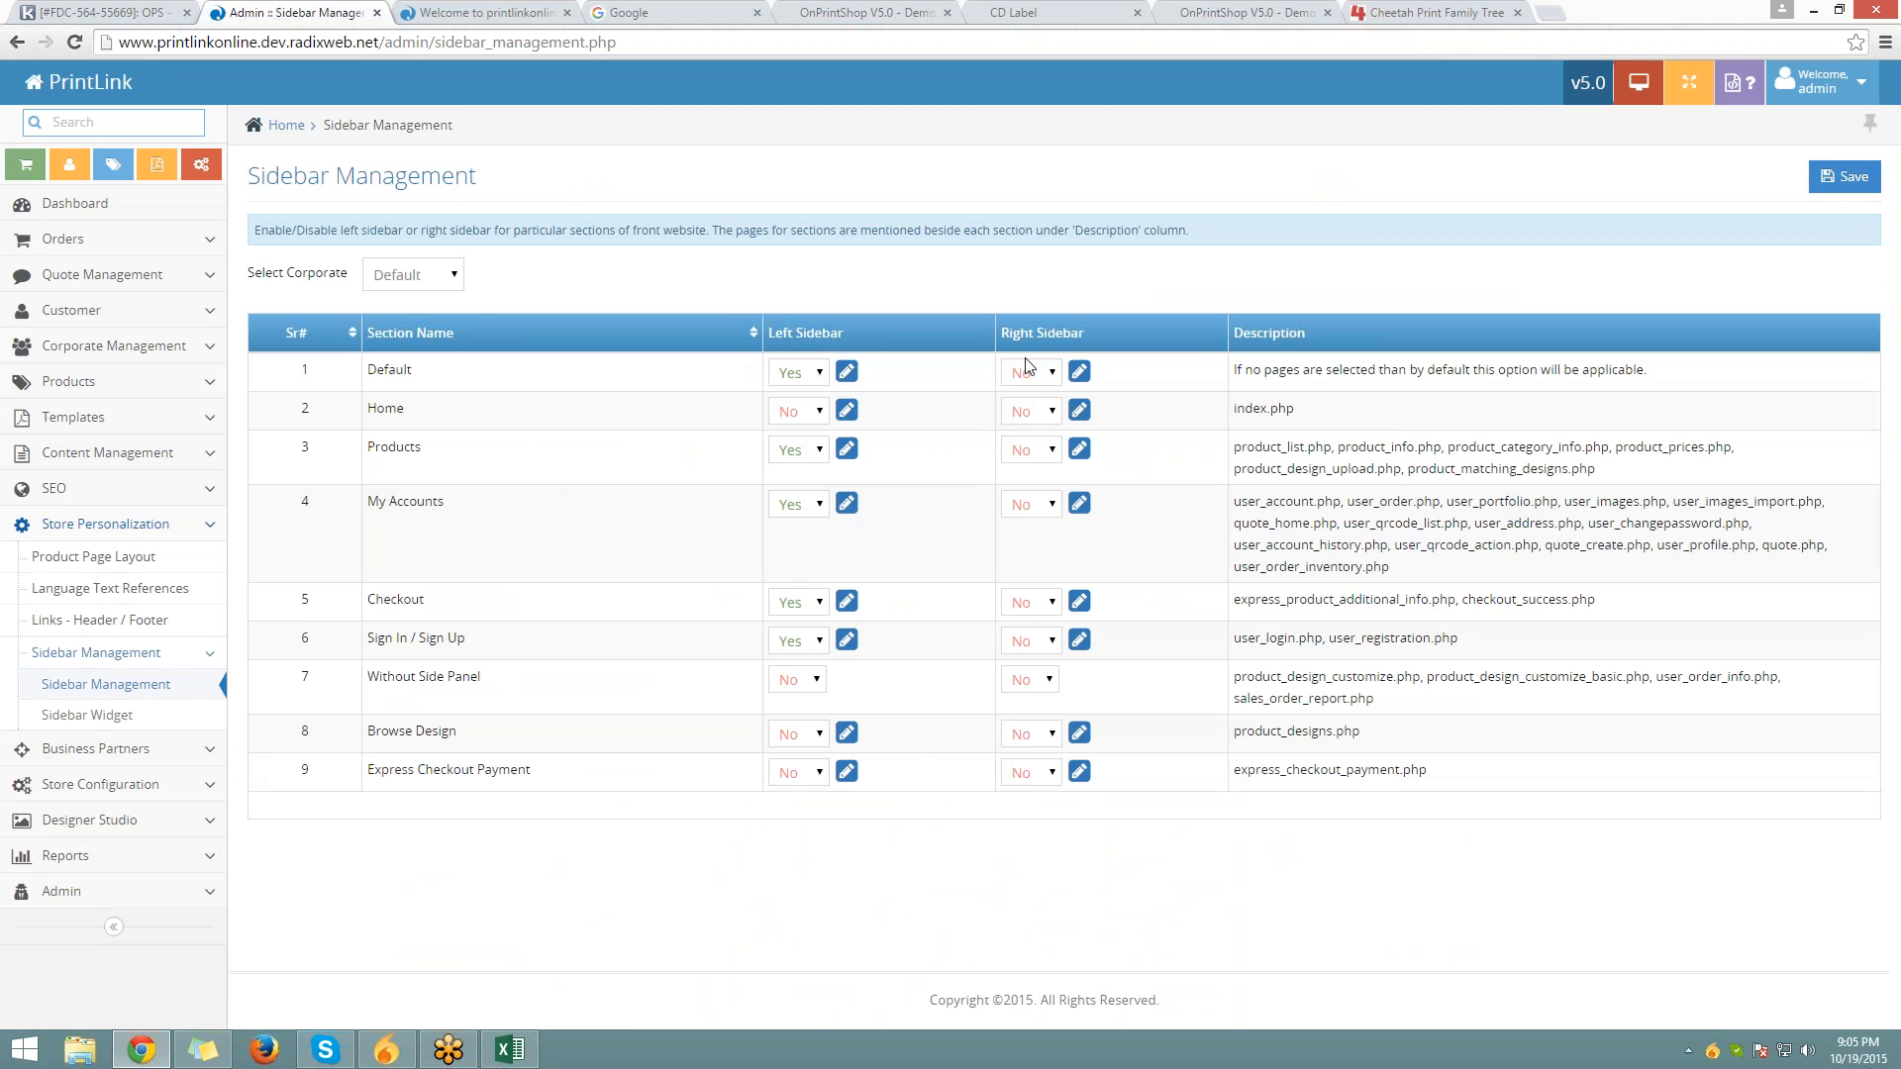
Edit the Contact us sidebar widget to Position Left and save
{"action": "left_click", "coordinate": [114, 714]}
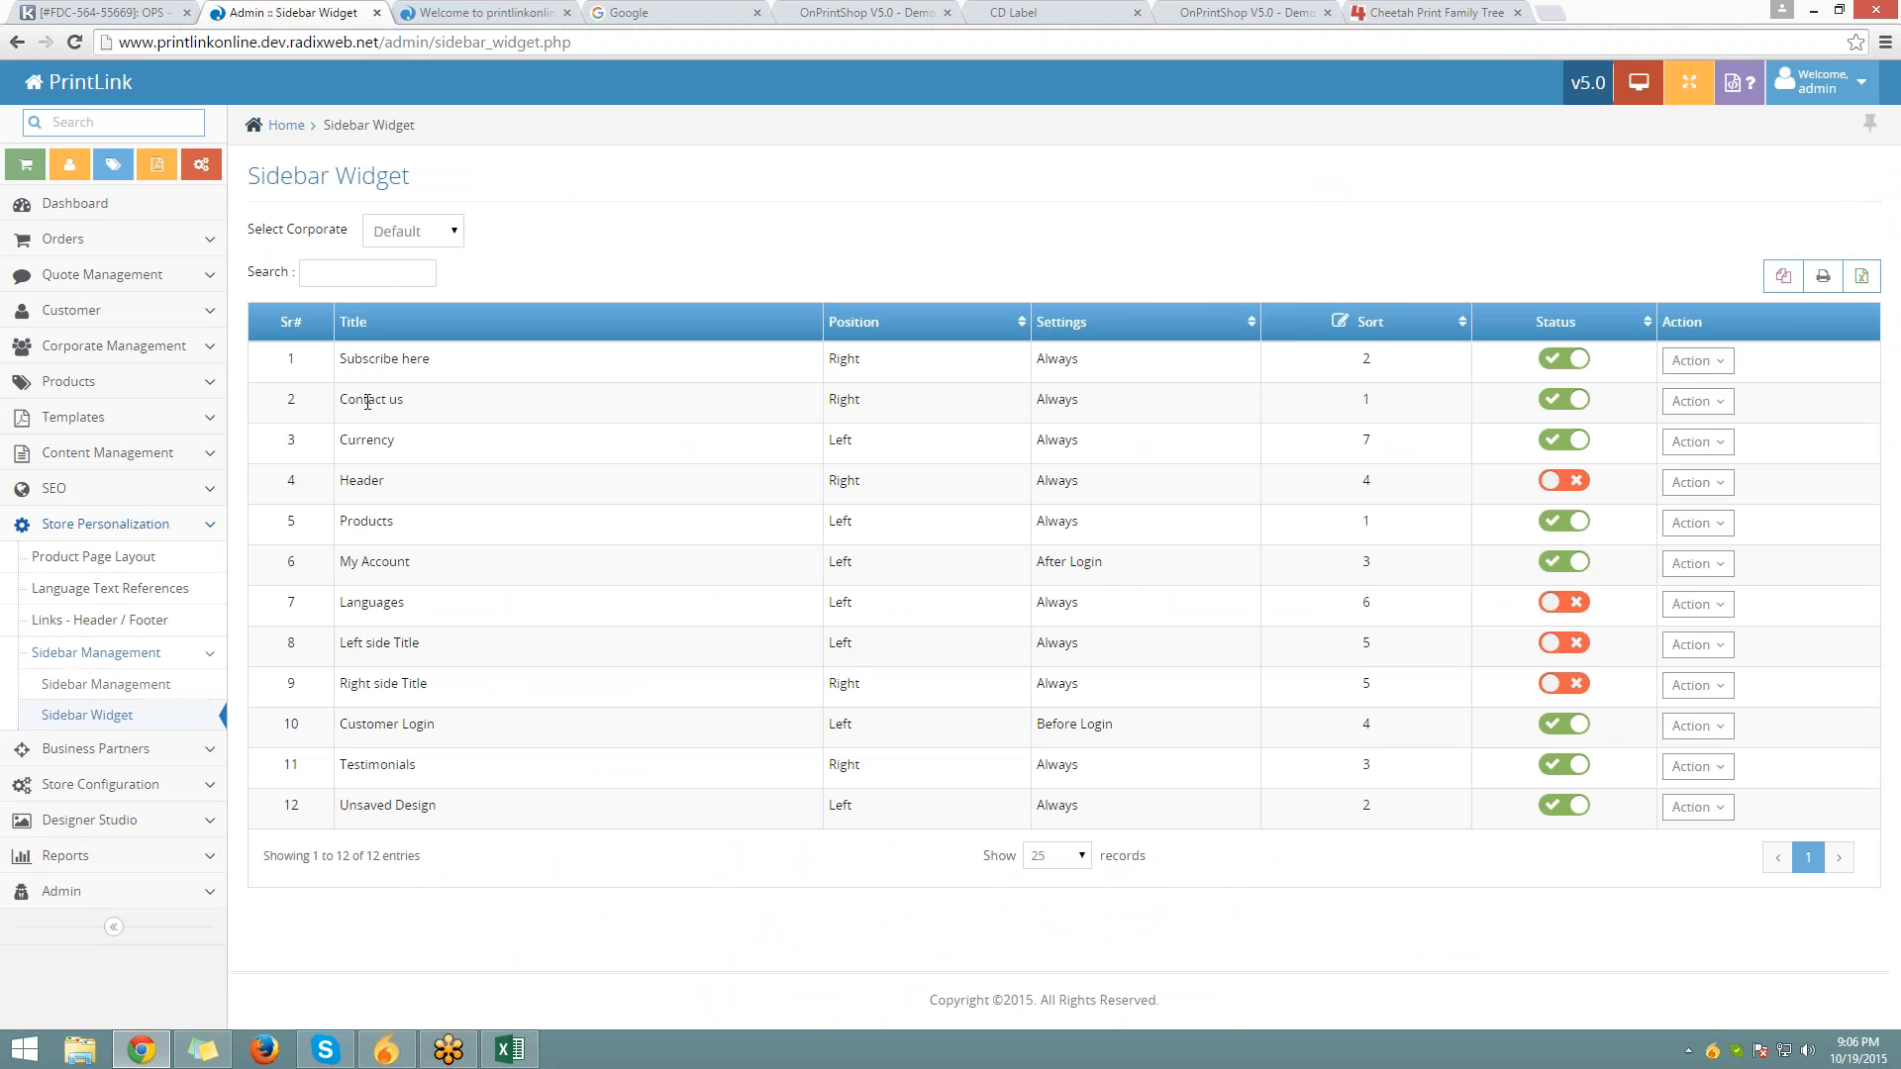
{"action": "left_click_drag", "start_coordinate": [342, 399], "coordinate": [403, 400]}
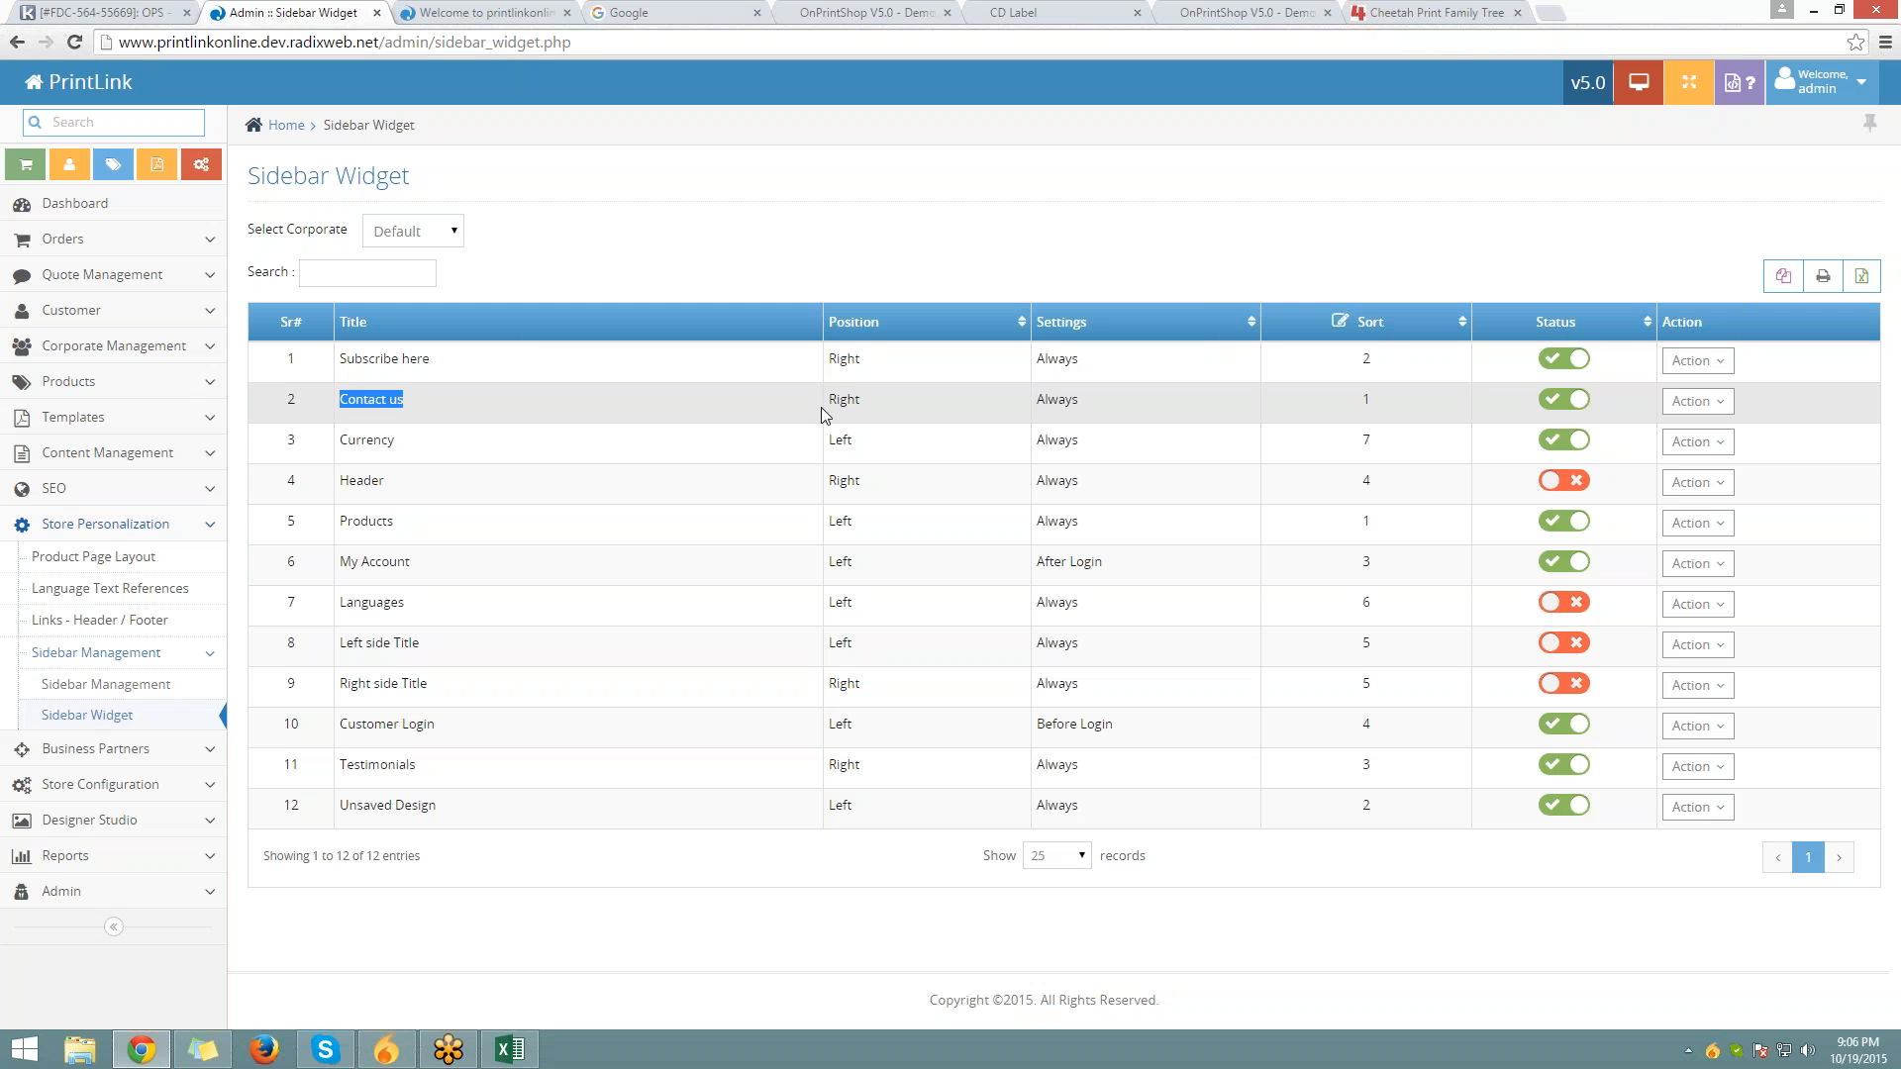
{"action": "left_click", "coordinate": [436, 396]}
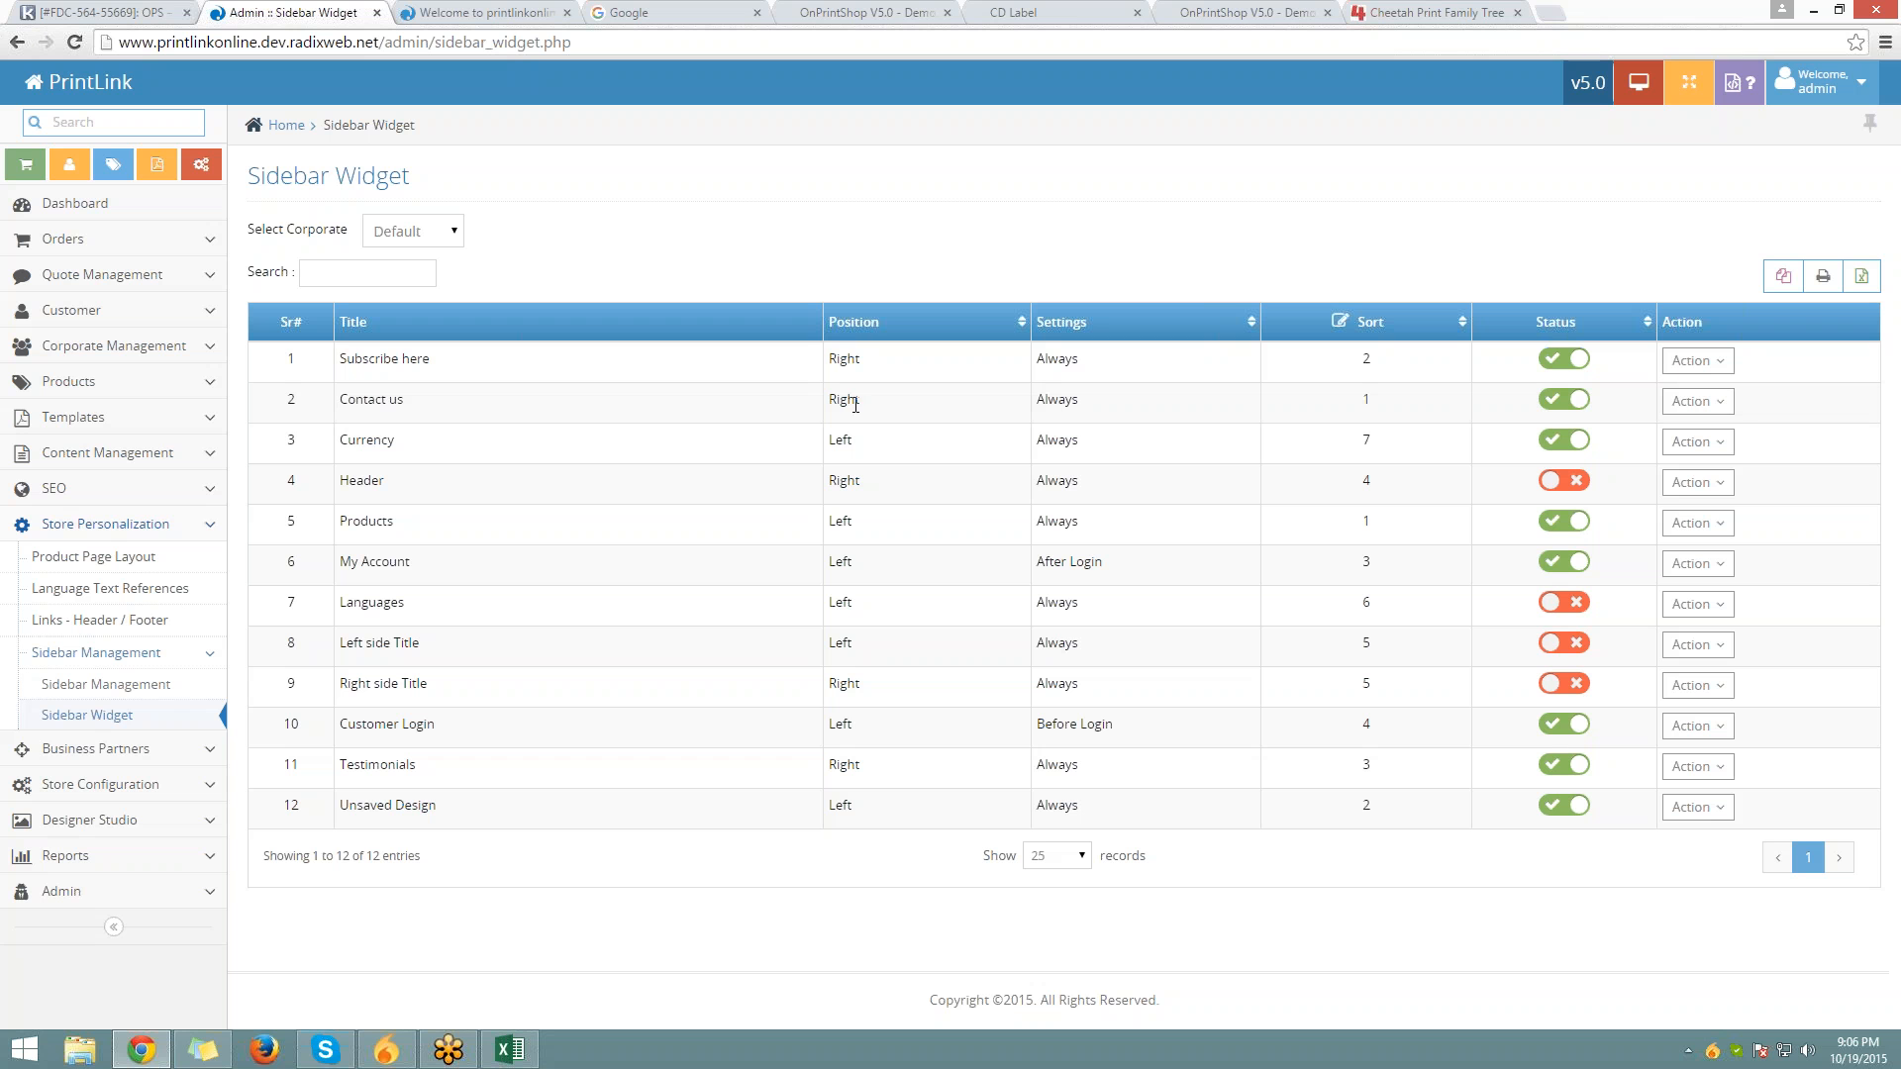
{"action": "left_click", "coordinate": [1723, 410]}
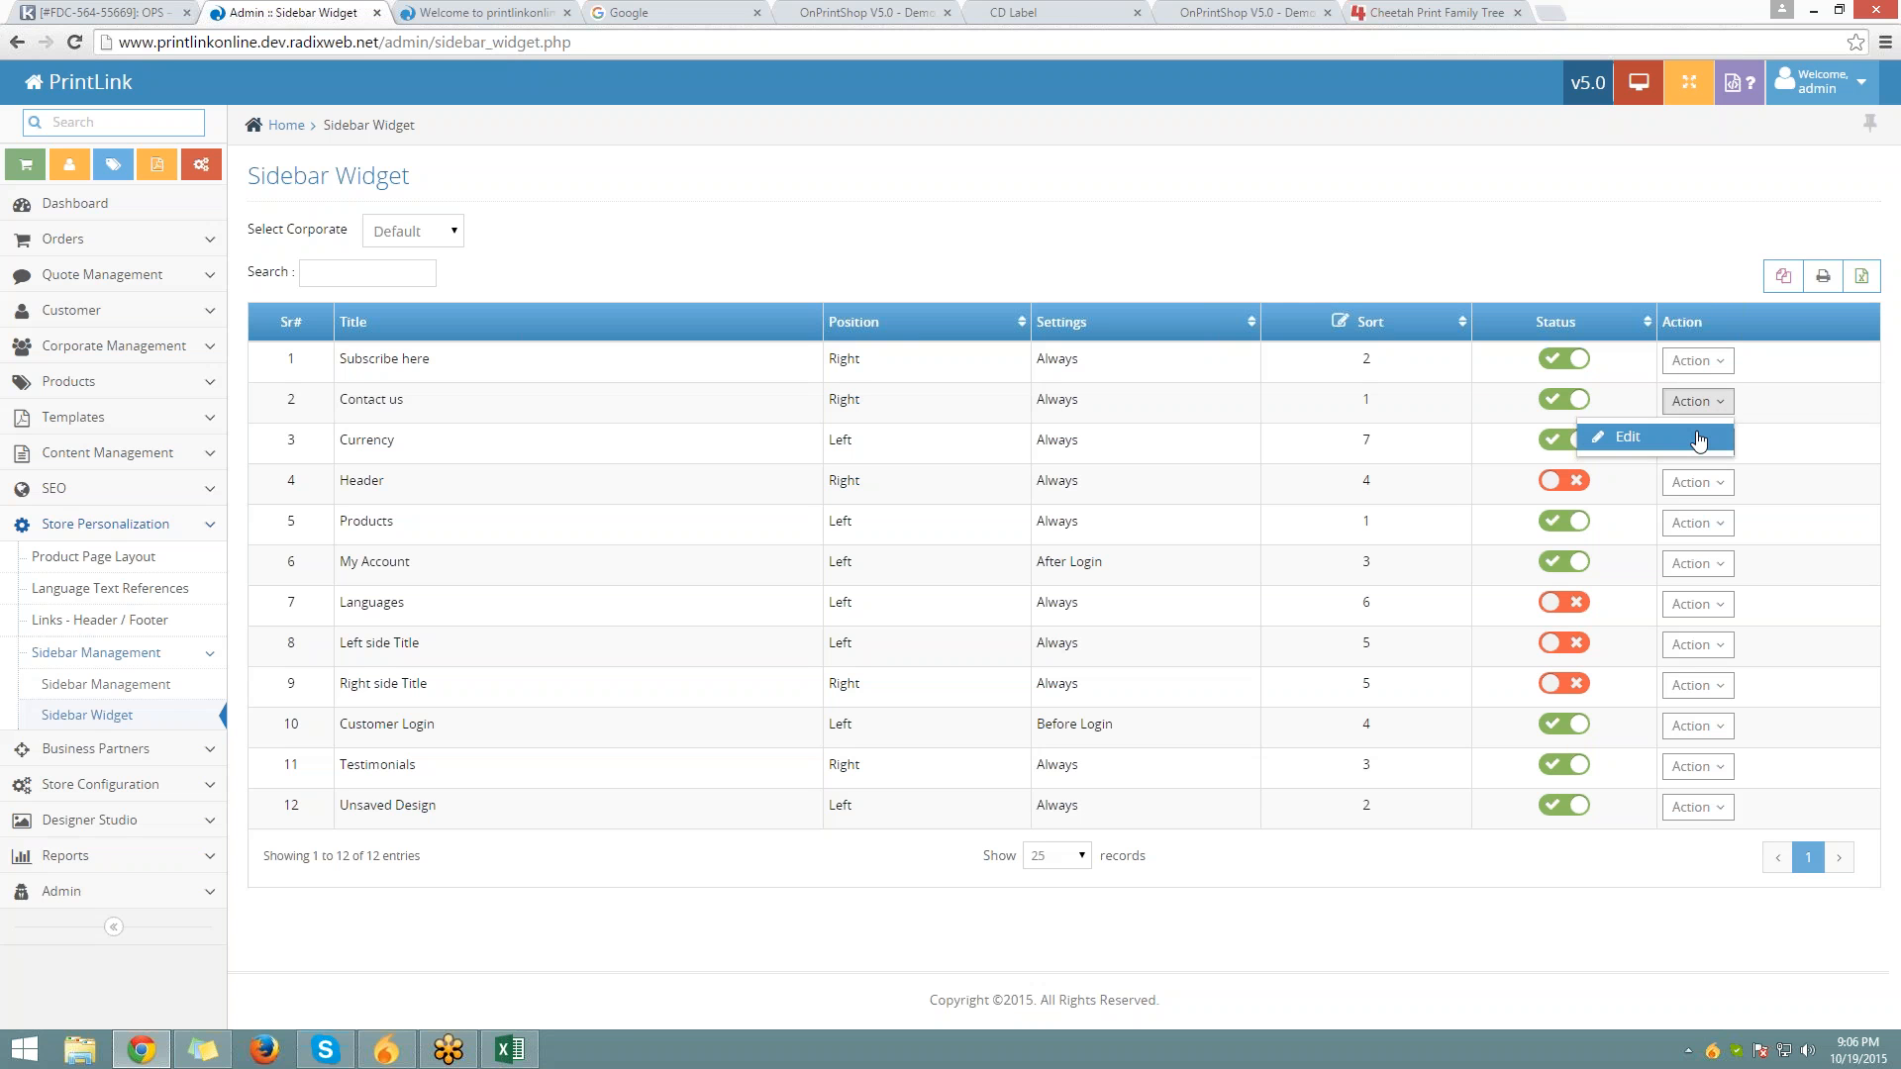
{"action": "left_click", "coordinate": [1634, 431]}
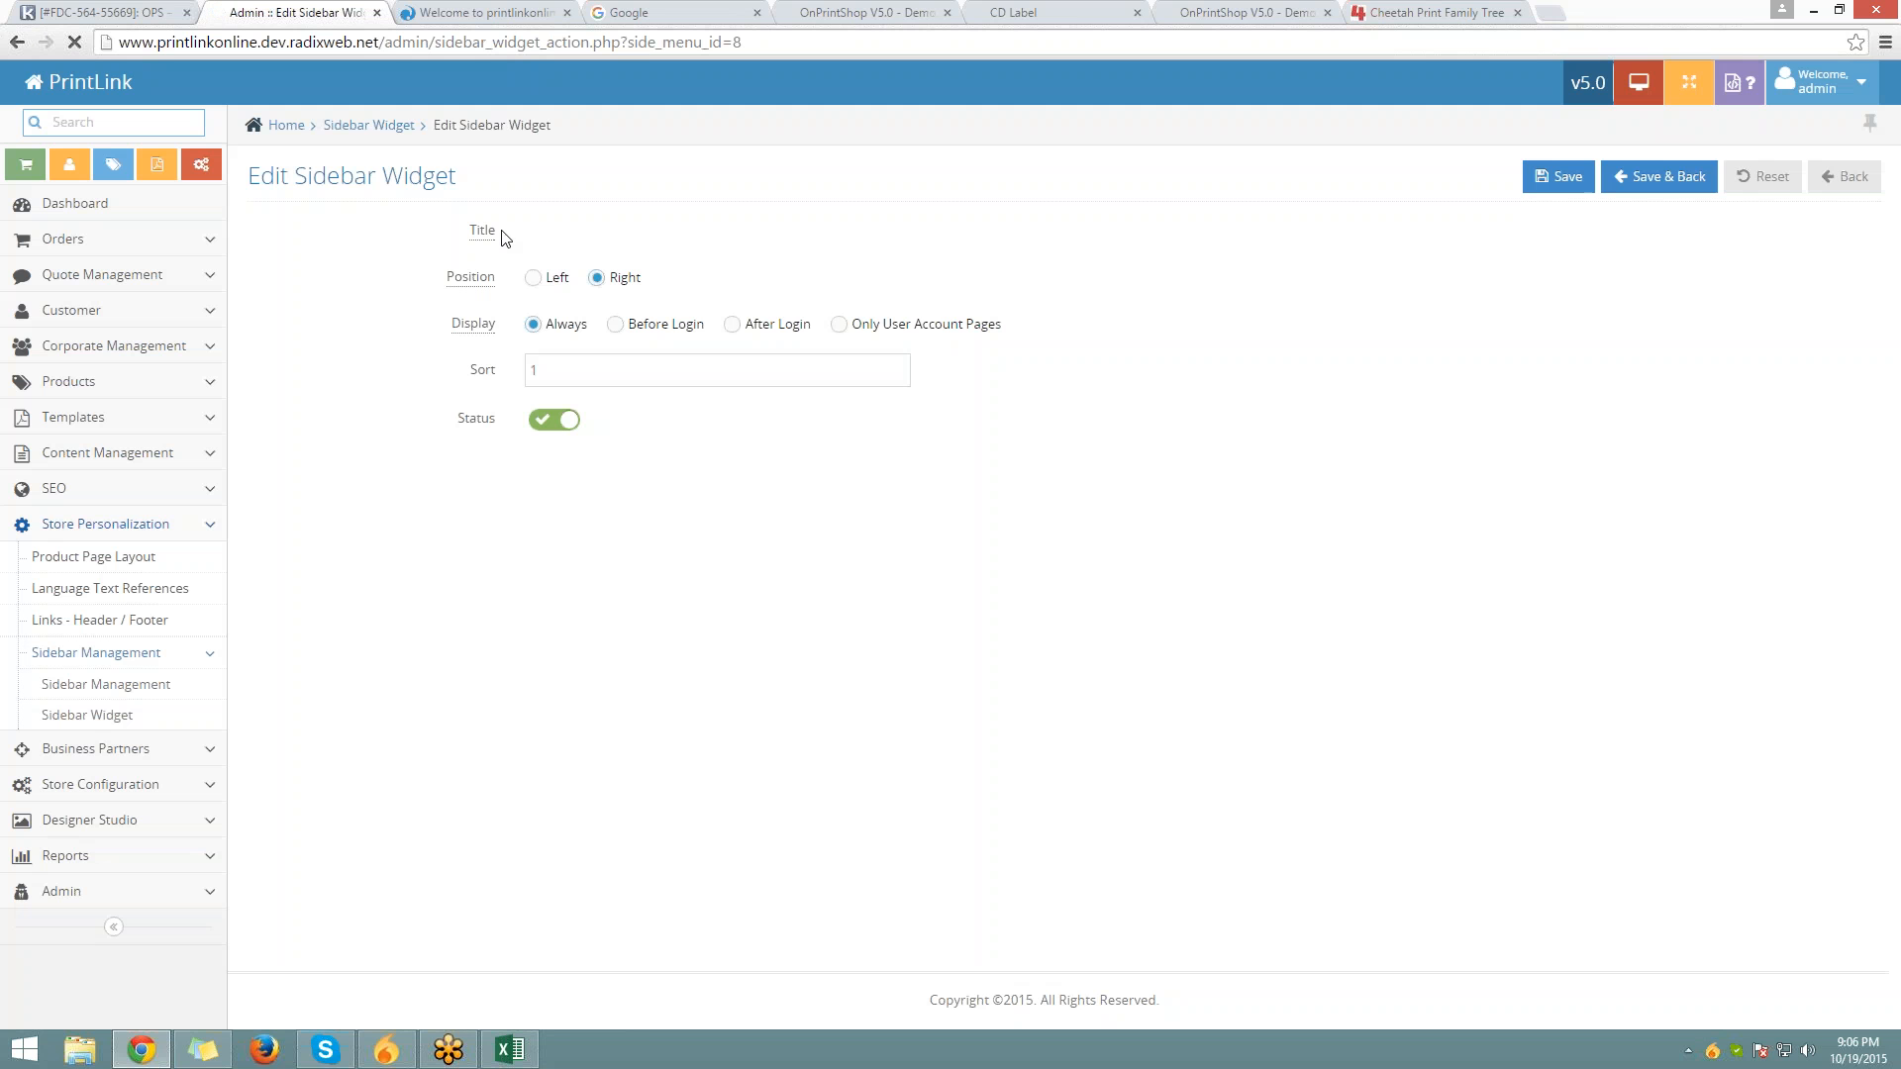
{"action": "mouse_move", "coordinate": [504, 240]}
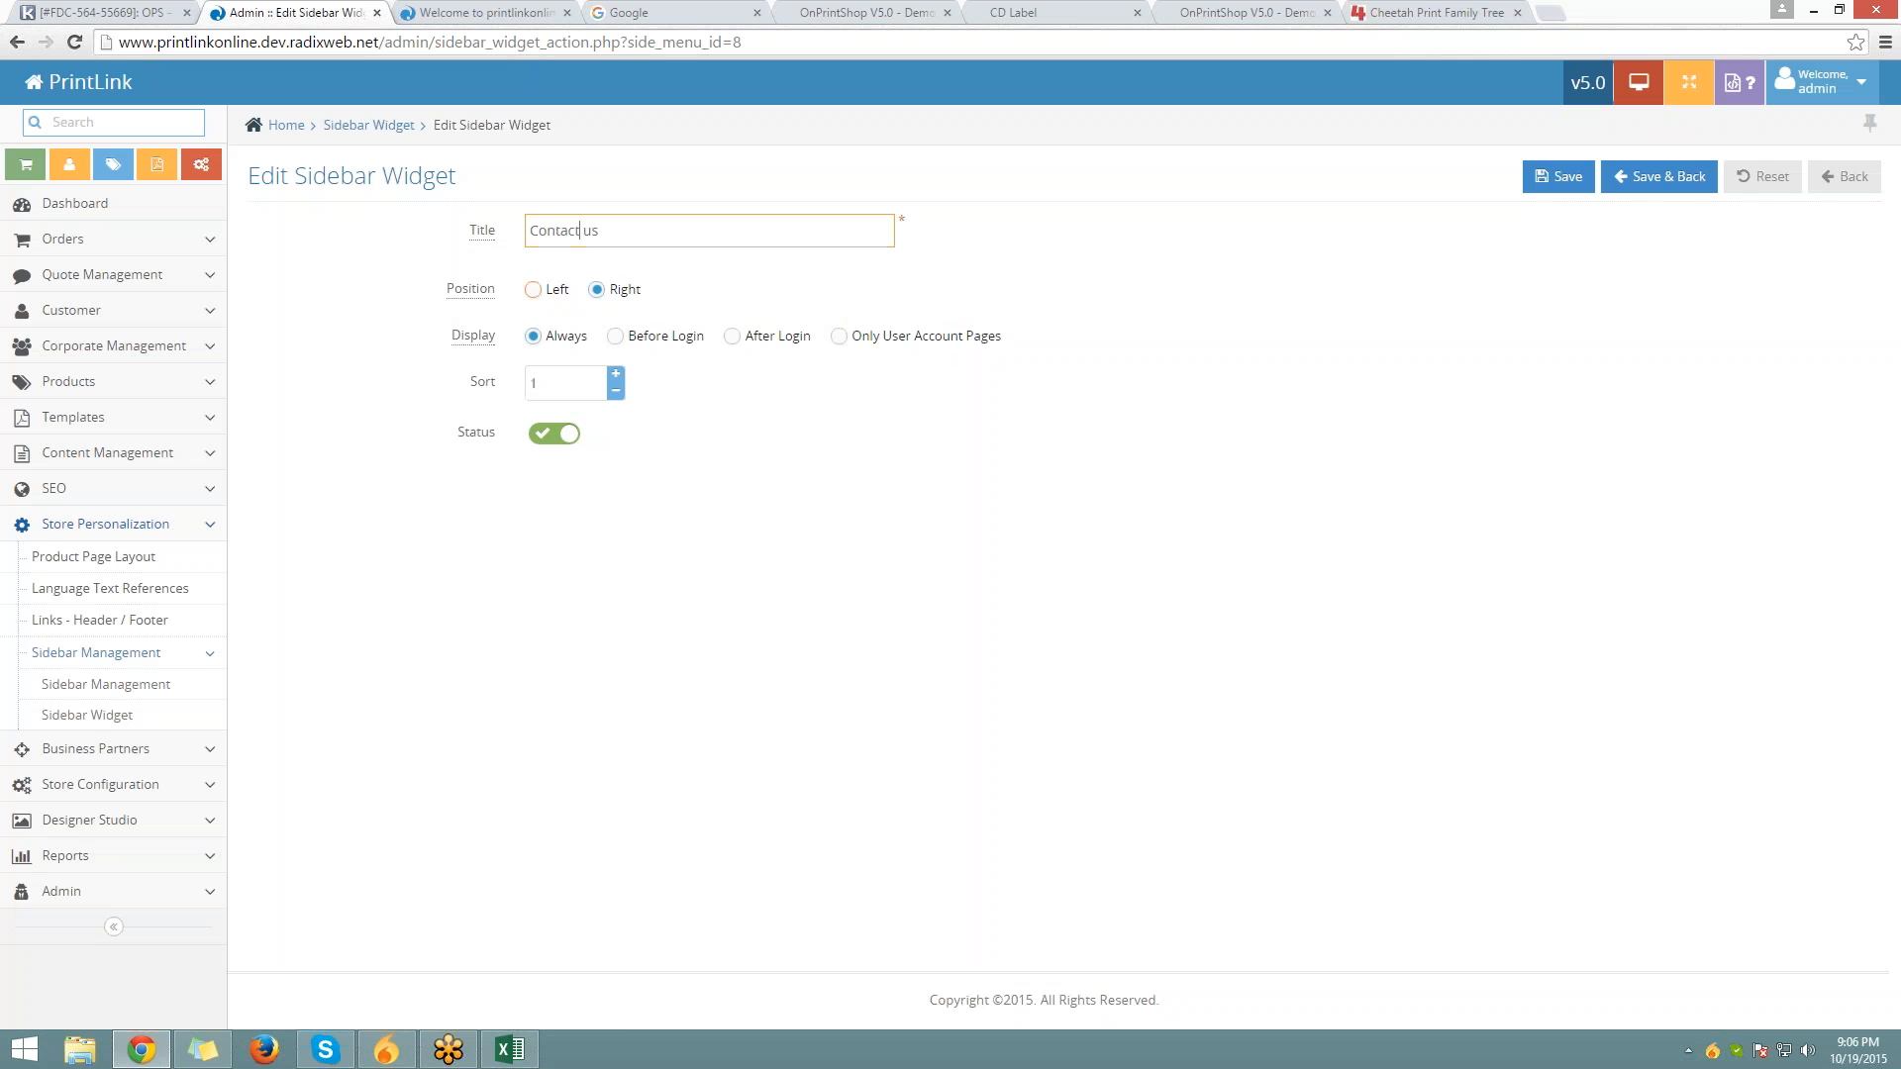
{"action": "left_click", "coordinate": [549, 297]}
{"action": "left_click", "coordinate": [1559, 177]}
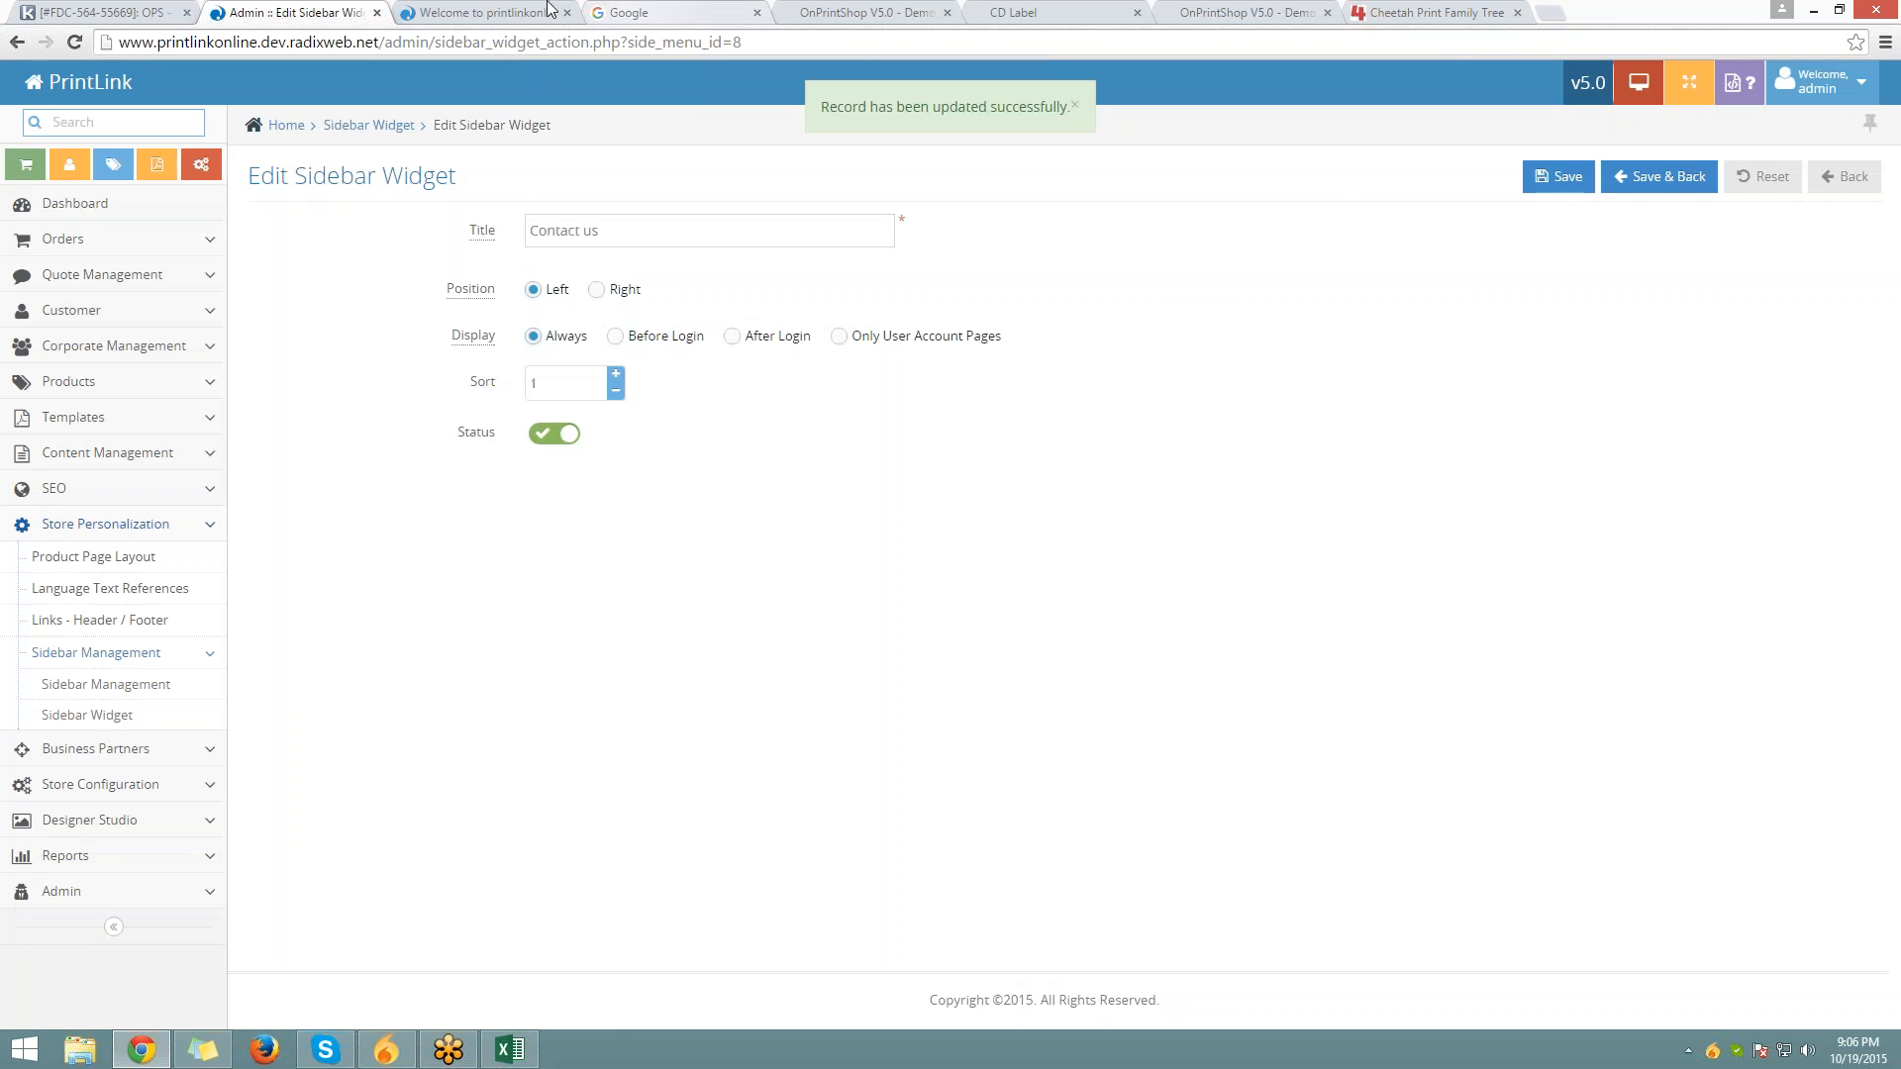
Check that Contact us now appears in the Standard Business Cards left sidebar
{"action": "left_click", "coordinate": [549, 8]}
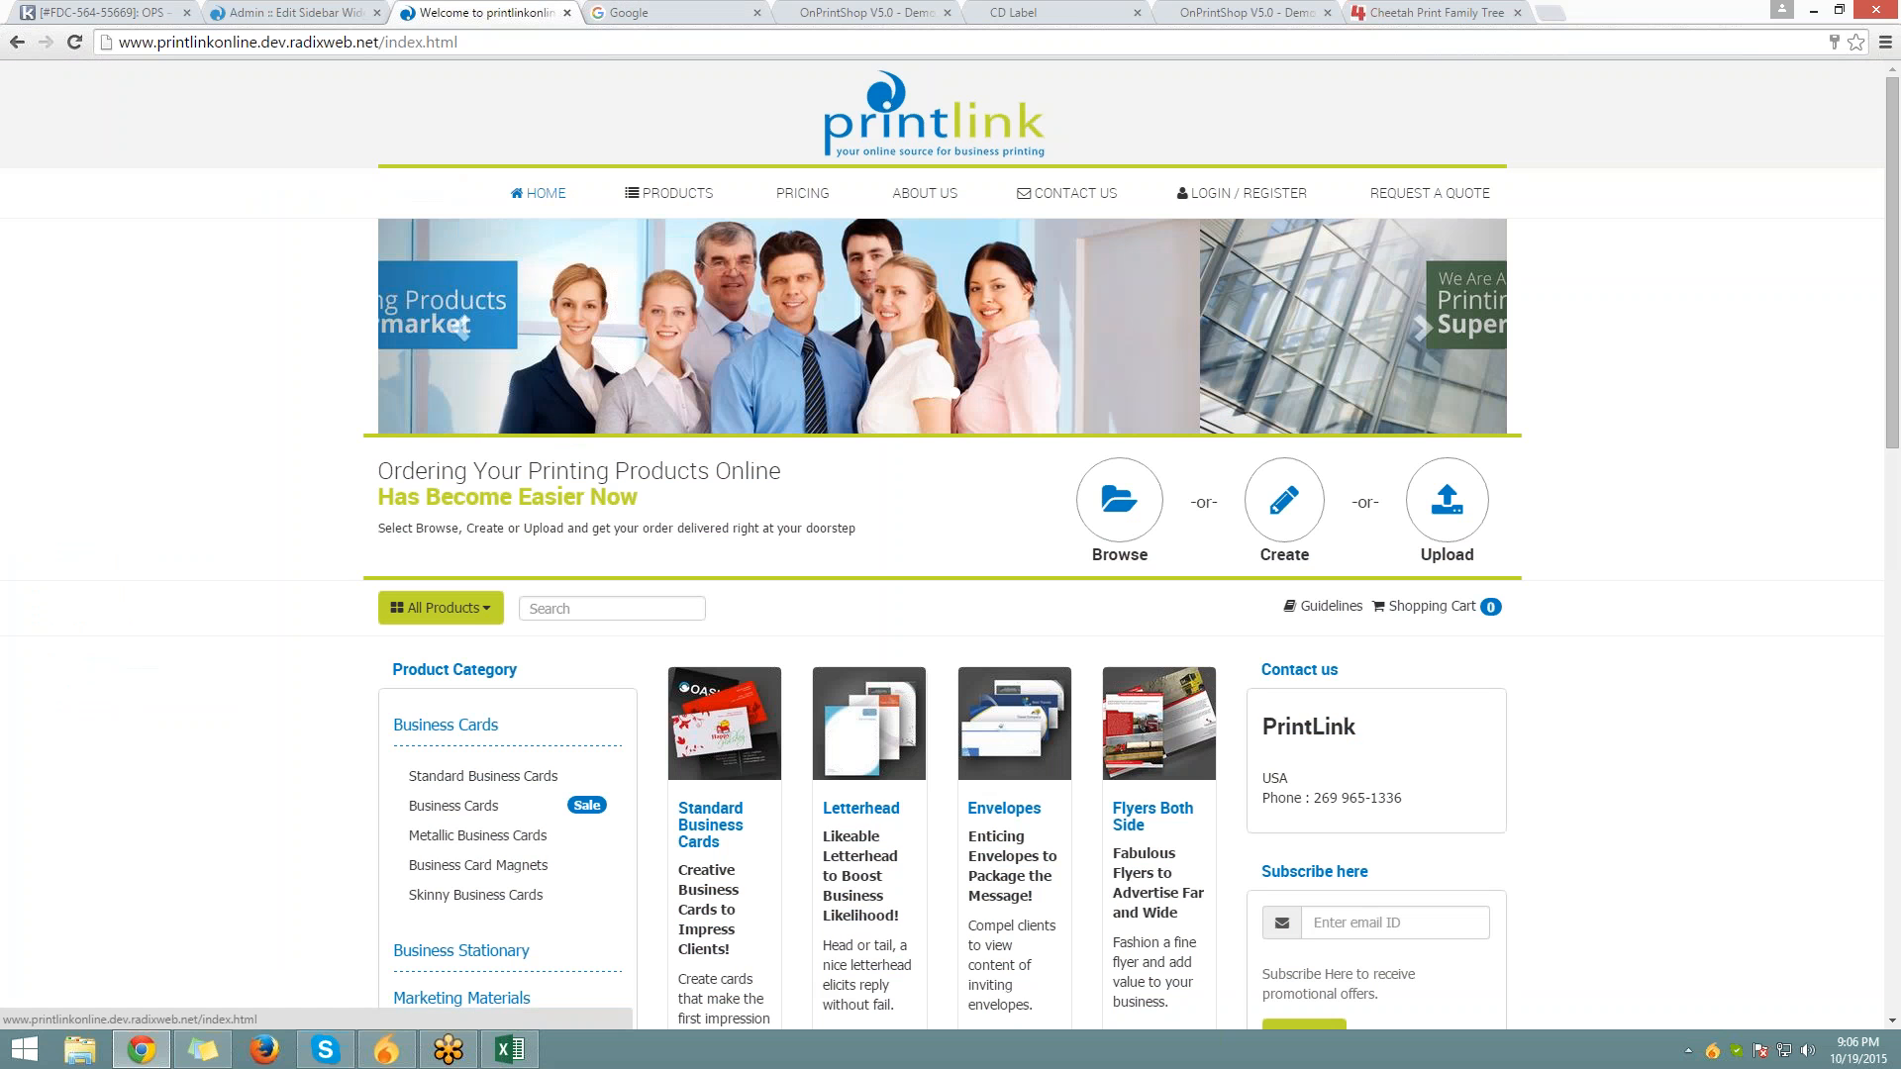
{"action": "left_click", "coordinate": [721, 715]}
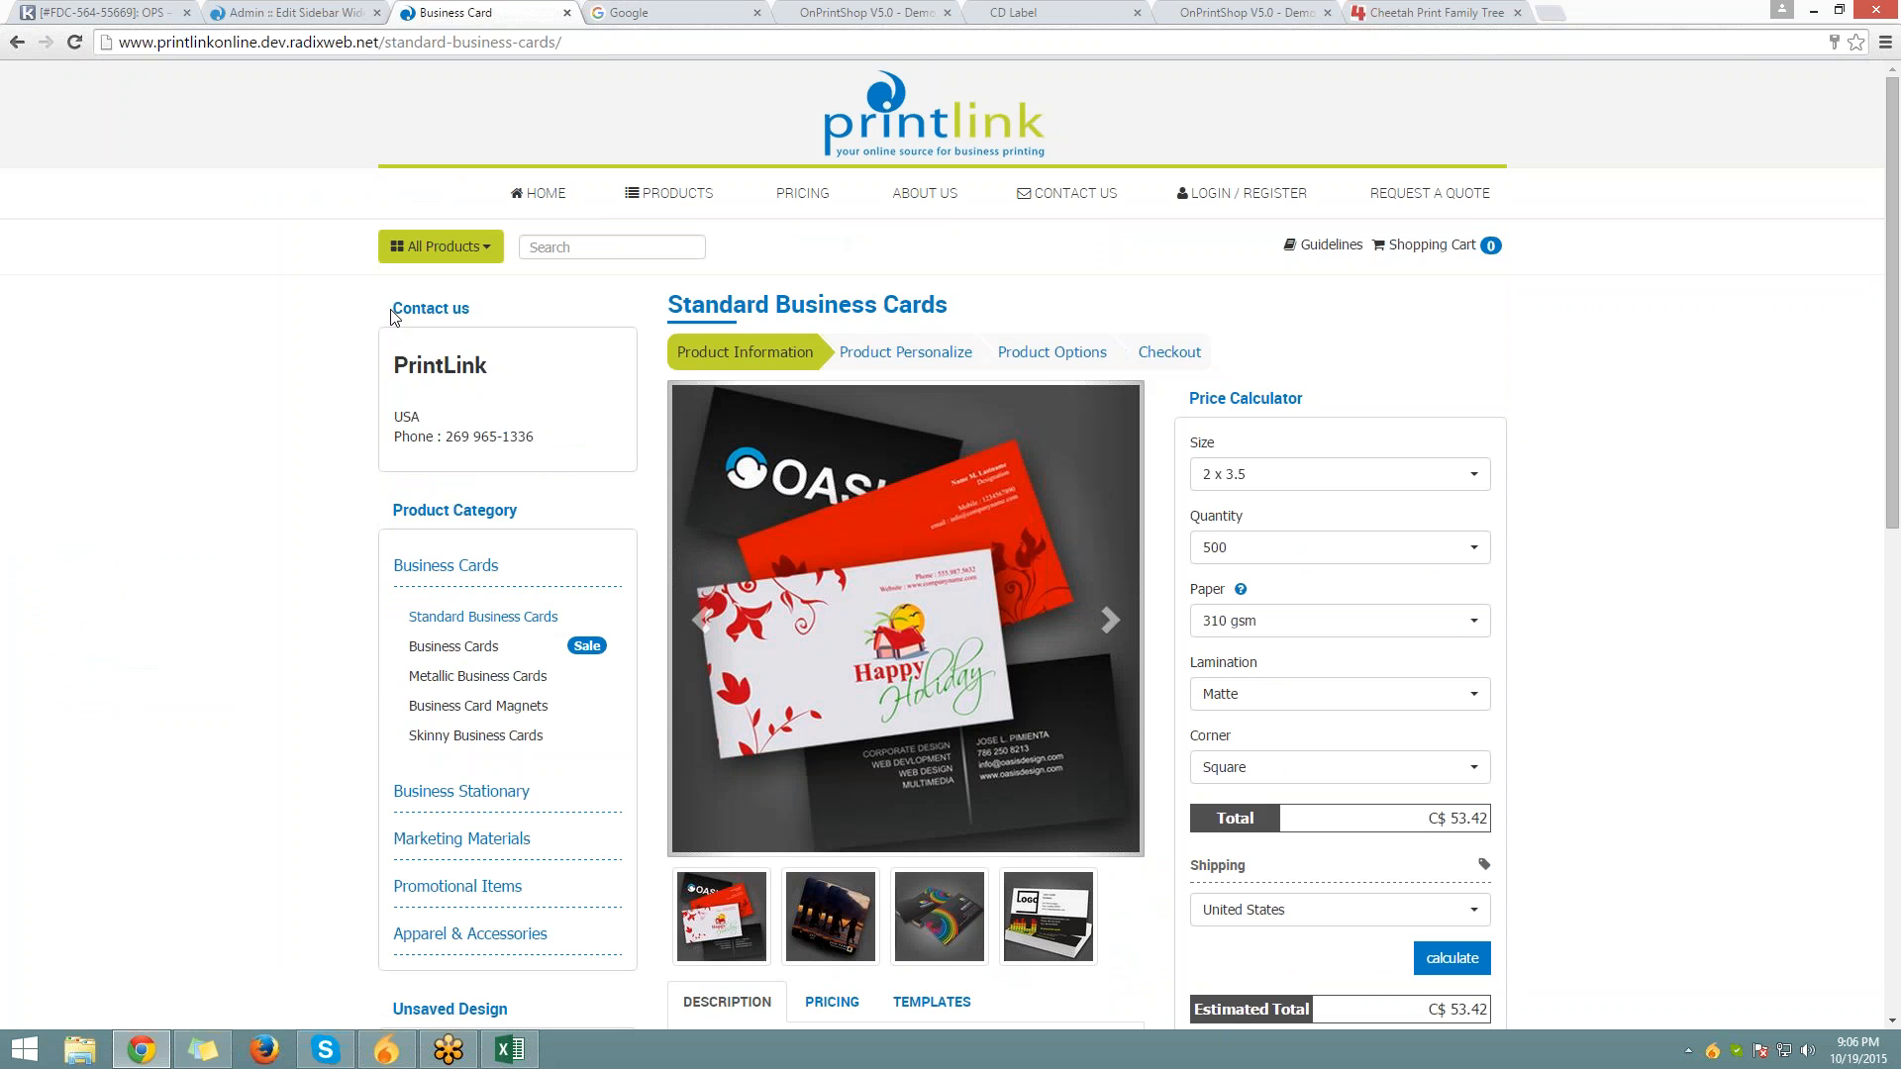
{"action": "left_click_drag", "start_coordinate": [392, 311], "coordinate": [554, 441]}
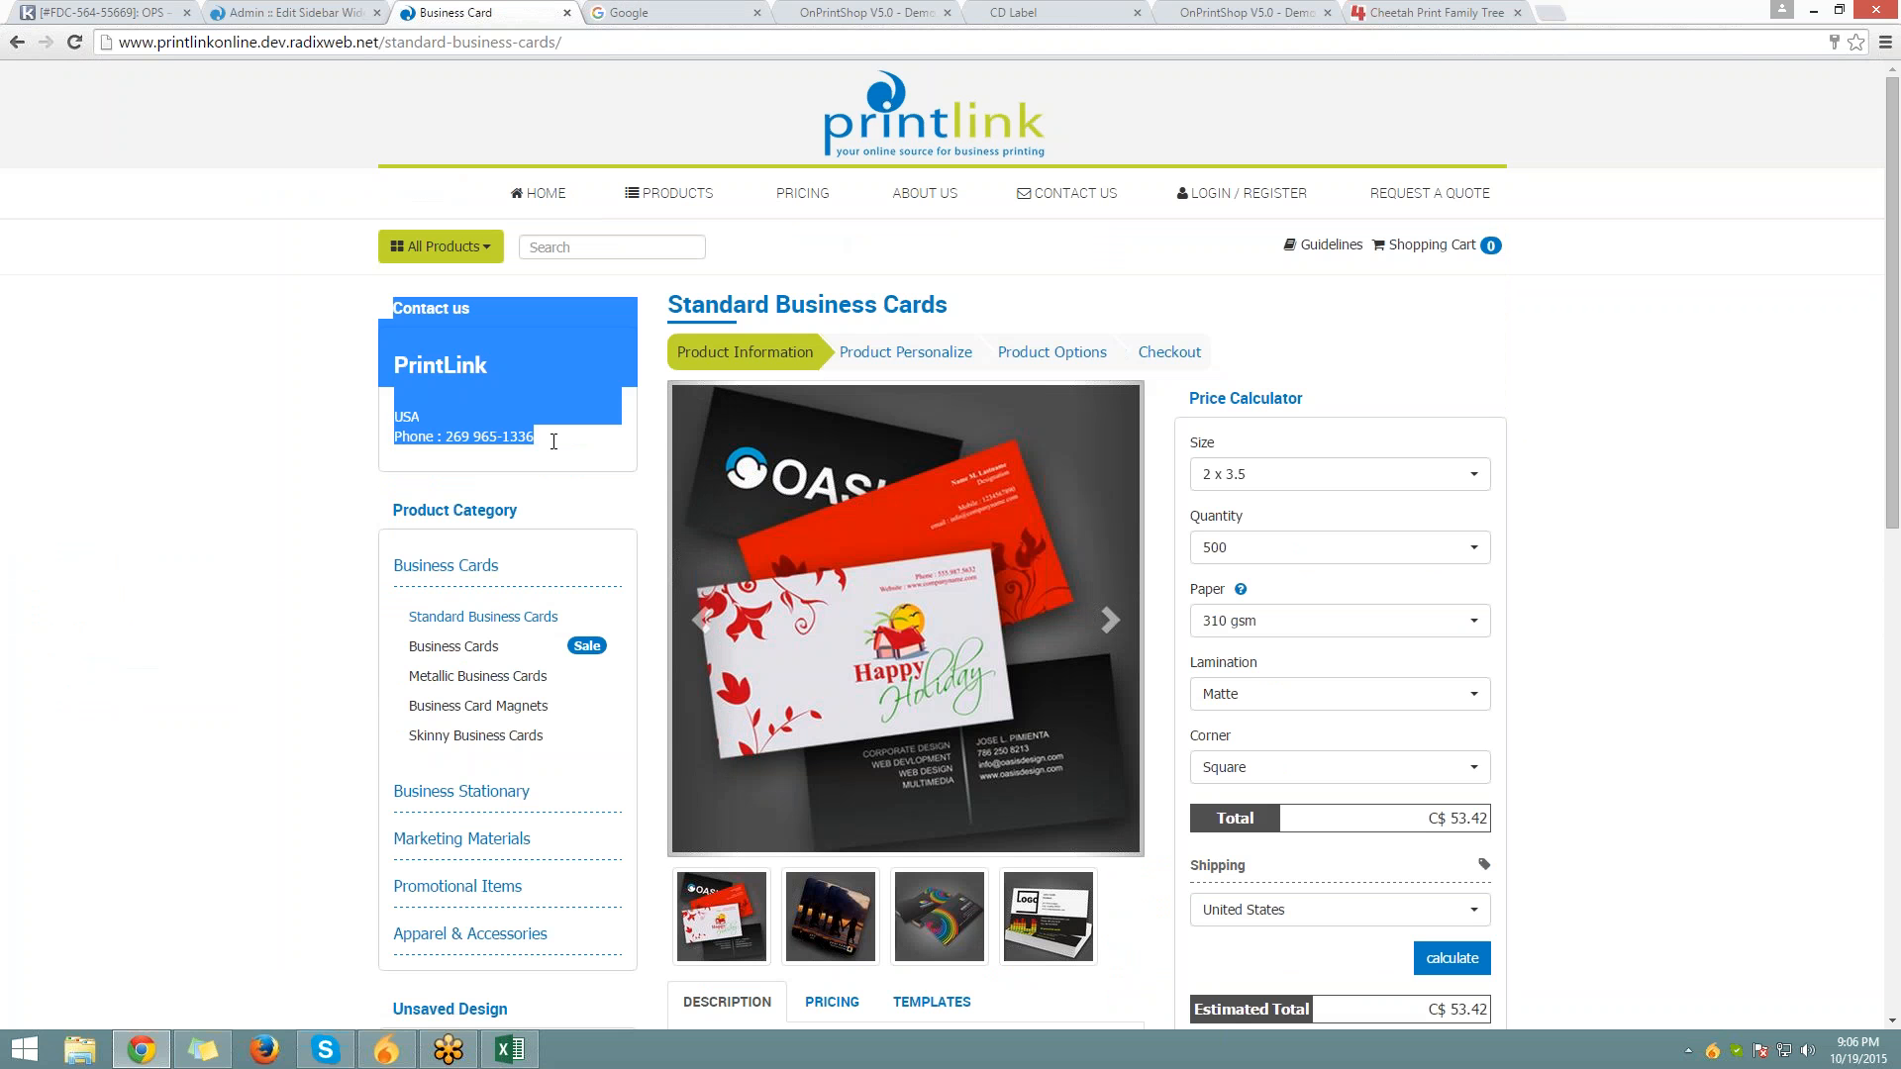
Set the Contact us widget's Position back to Right and Save & Back
{"action": "left_click", "coordinate": [310, 12]}
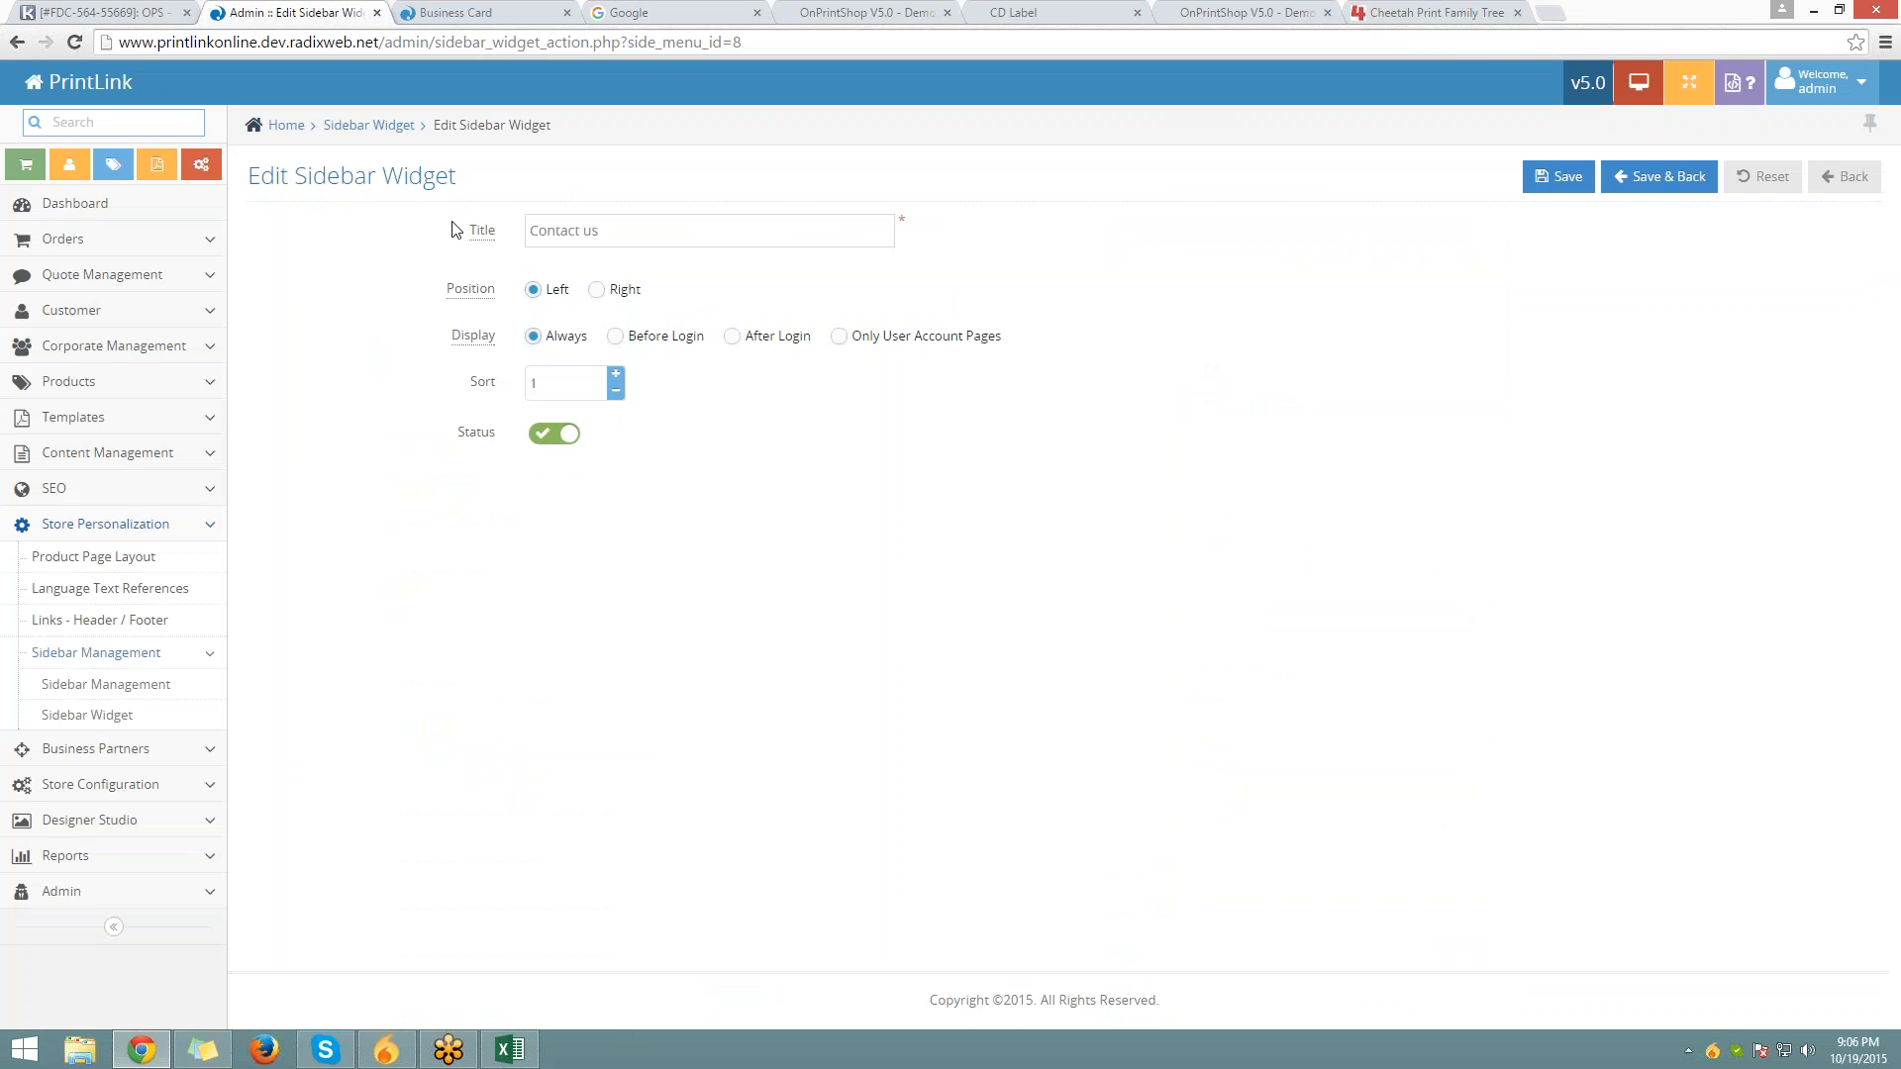
{"action": "left_click", "coordinate": [610, 294]}
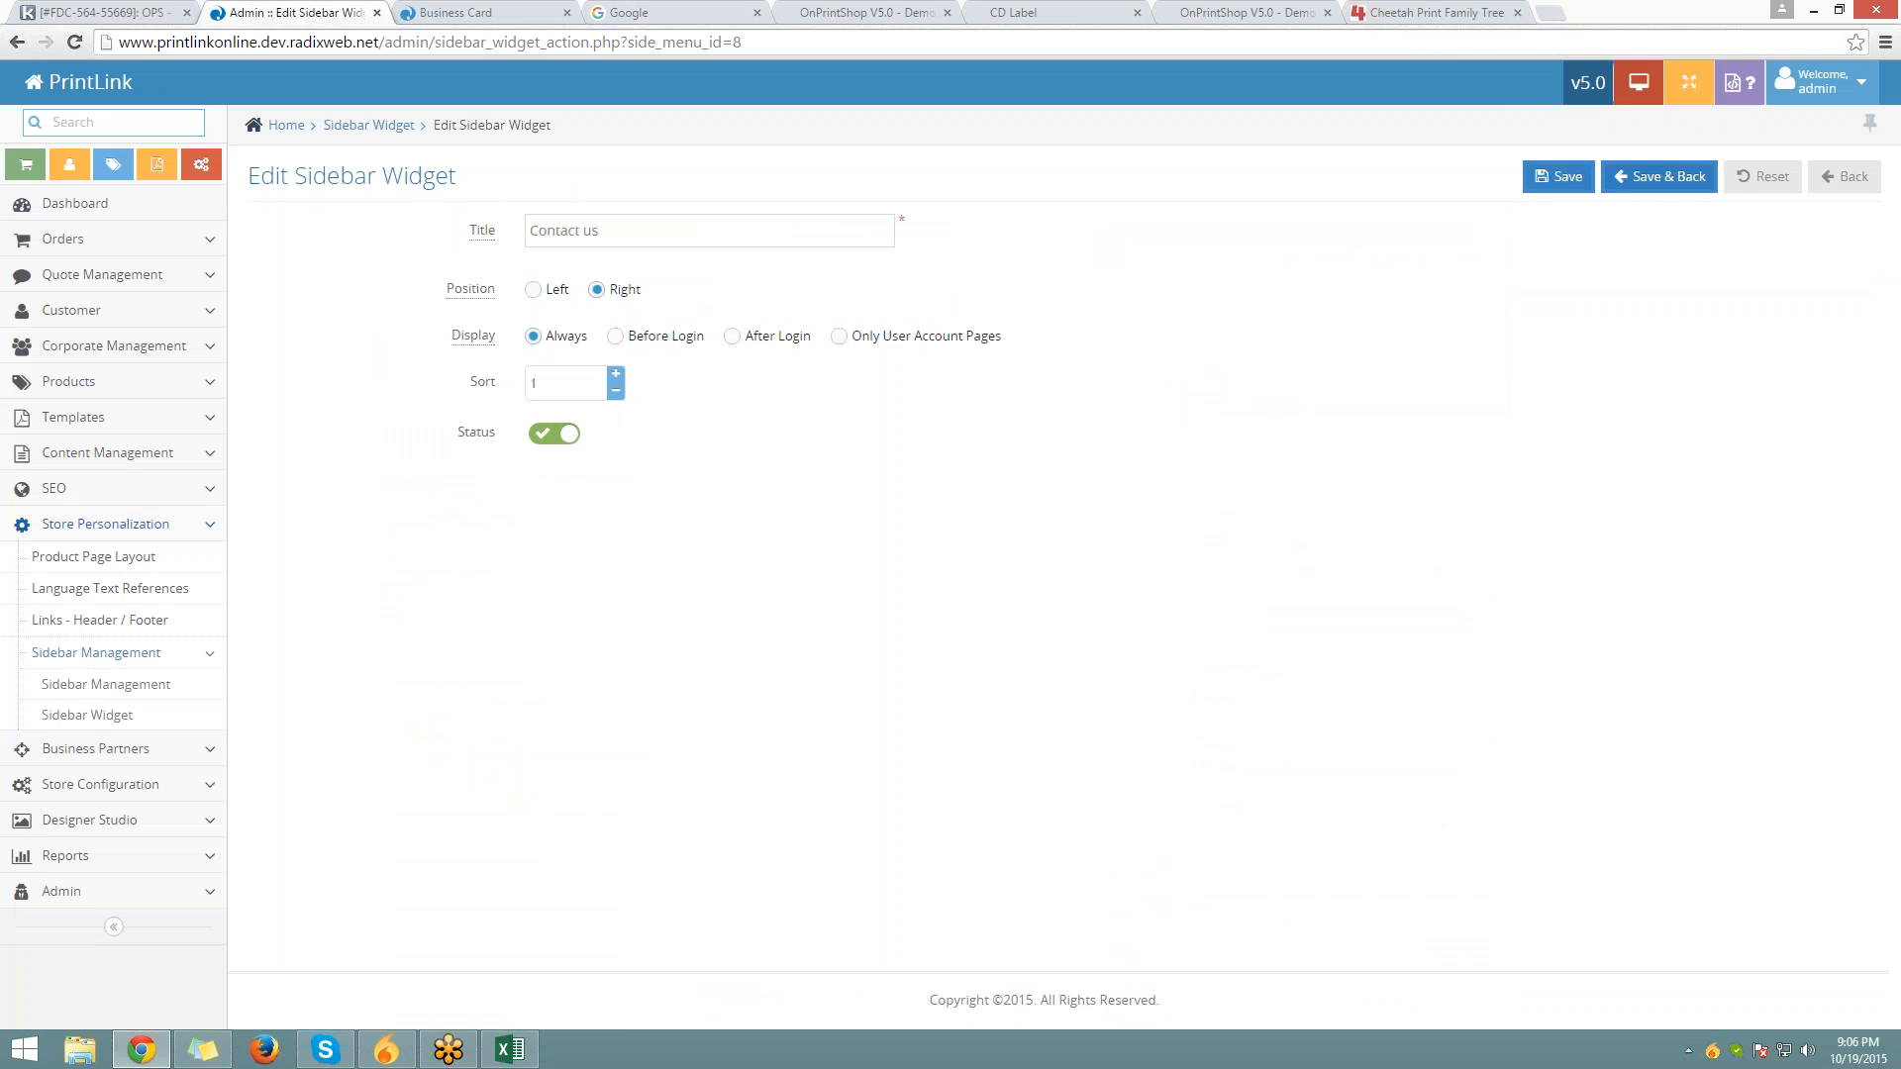
{"action": "left_click", "coordinate": [1648, 180]}
Reload the product page to confirm Contact us is gone from its left sidebar
{"action": "left_click", "coordinate": [451, 11]}
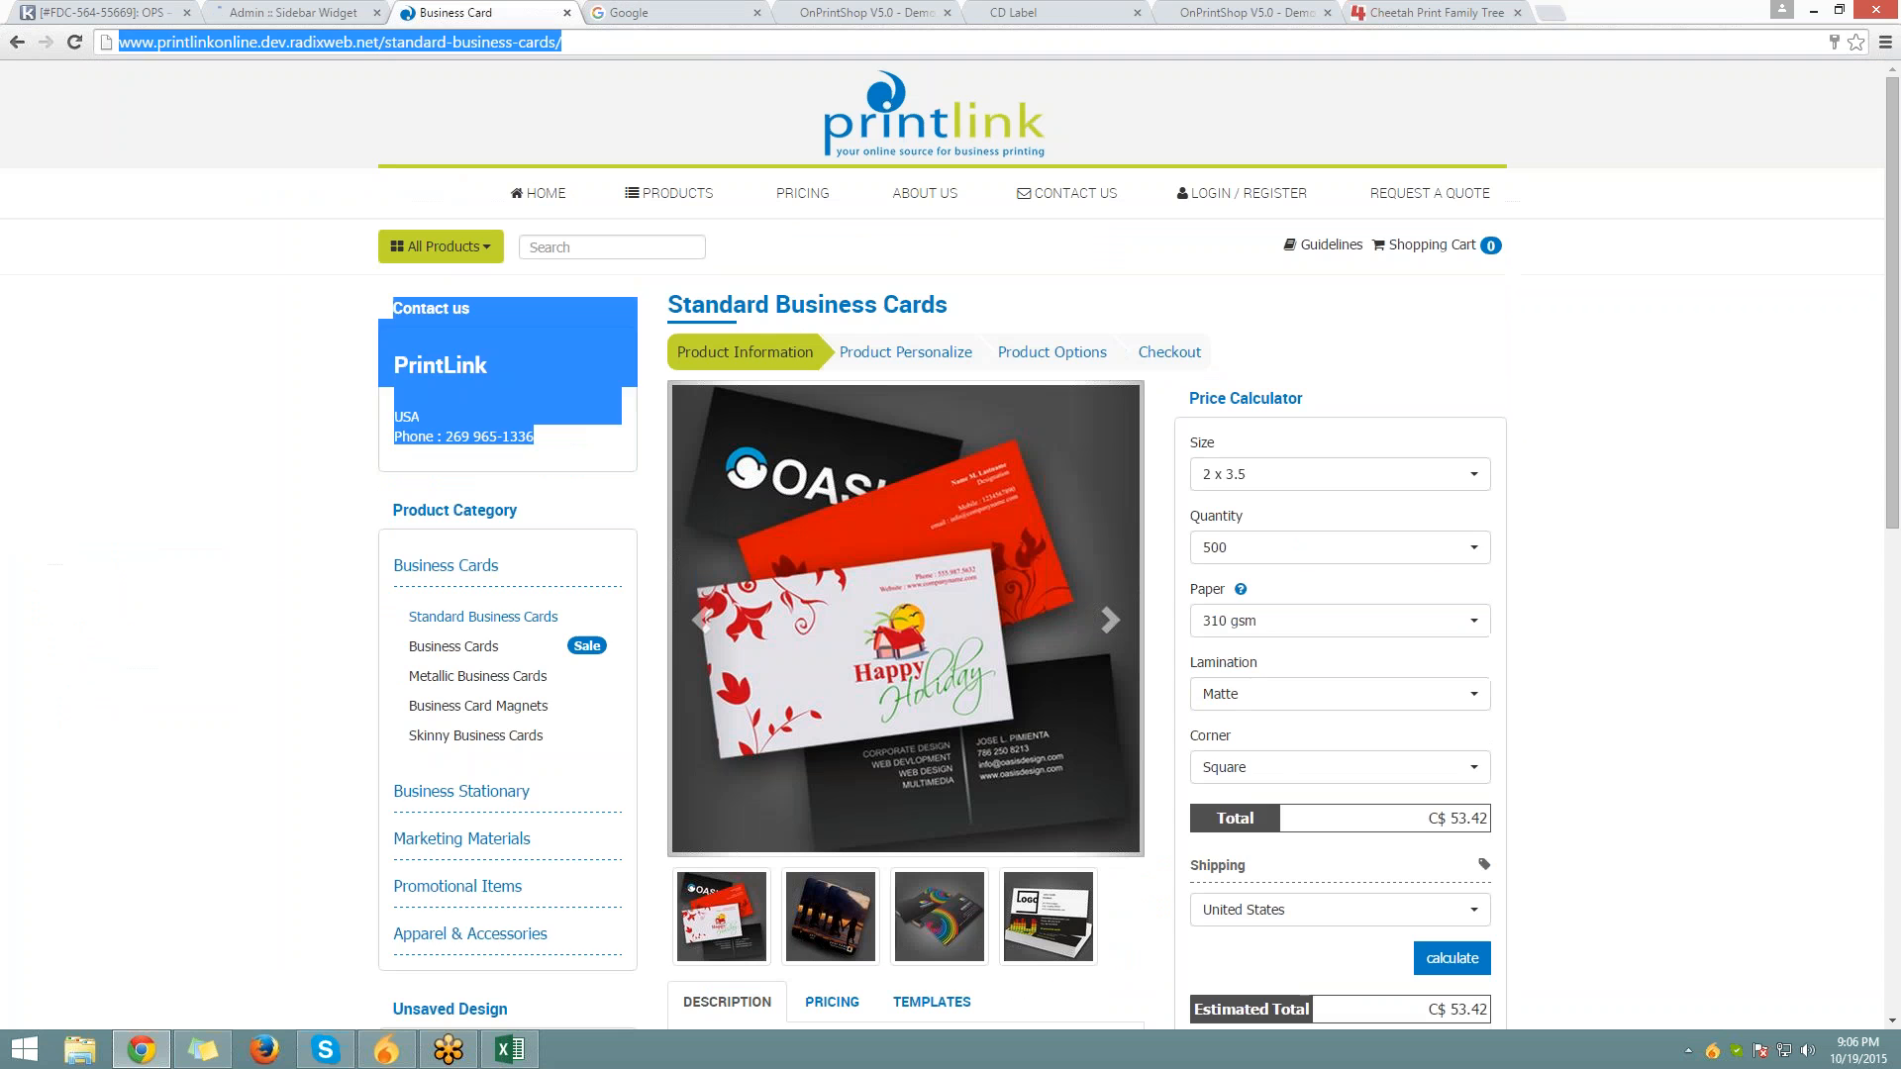
{"action": "key", "text": "F5"}
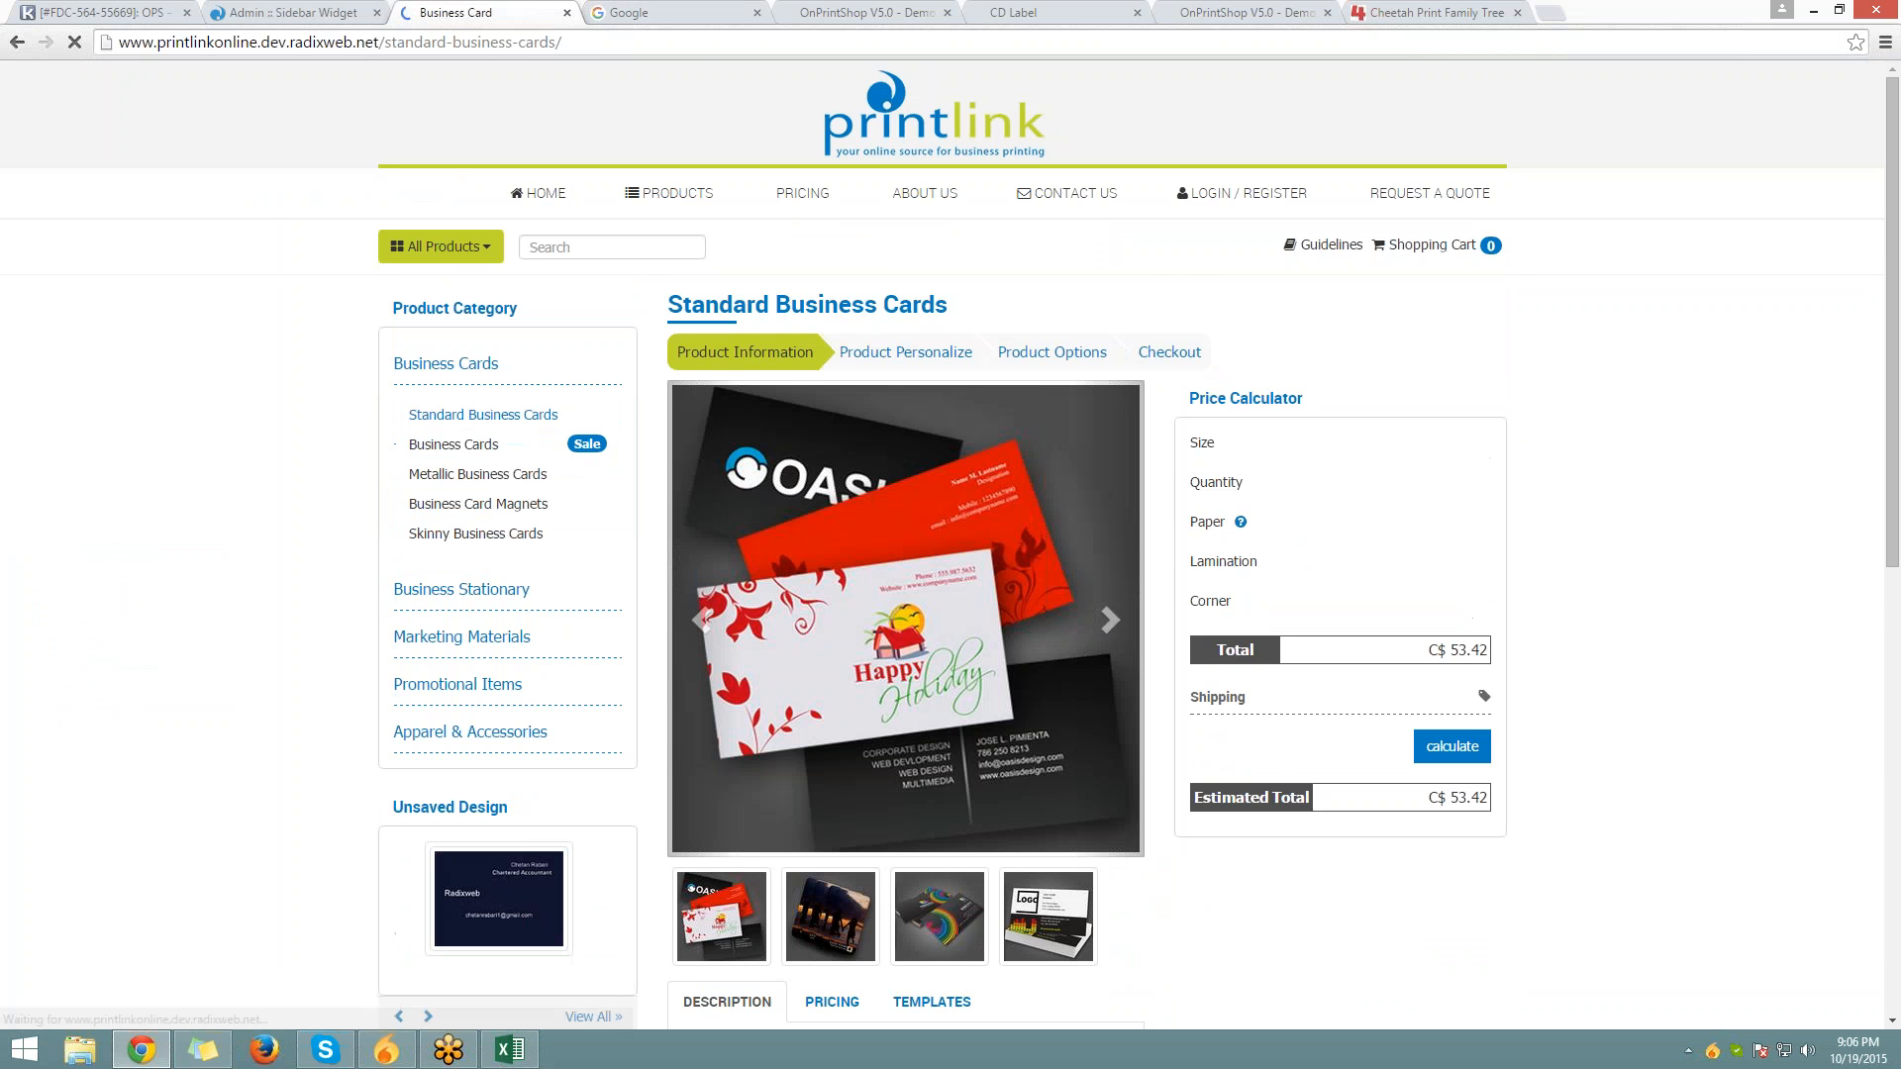
{"action": "scroll", "coordinate": [614, 411], "scroll_direction": "down", "scroll_amount": 3}
{"action": "scroll", "coordinate": [614, 411], "scroll_direction": "up", "scroll_amount": 2}
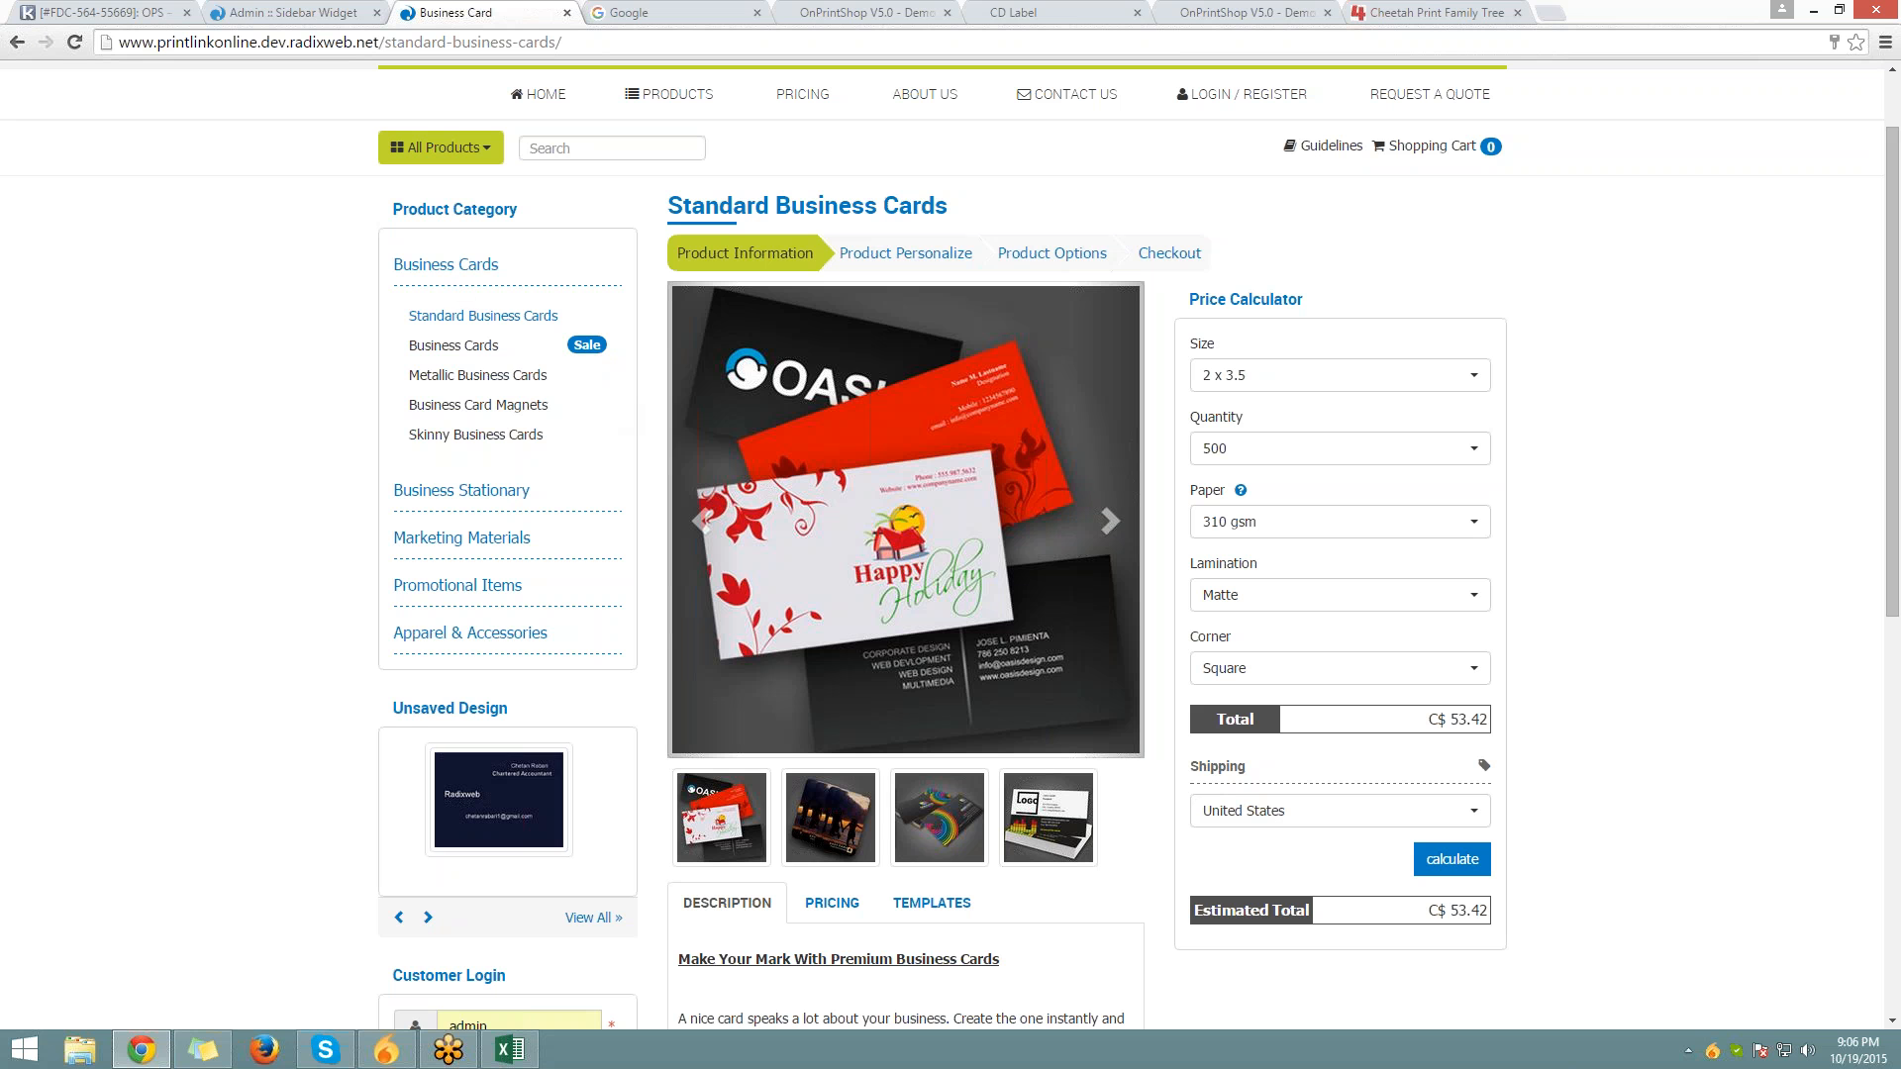
{"action": "left_click", "coordinate": [453, 278]}
{"action": "scroll", "coordinate": [418, 321], "scroll_direction": "down", "scroll_amount": 3}
{"action": "scroll", "coordinate": [418, 321], "scroll_direction": "up", "scroll_amount": 4}
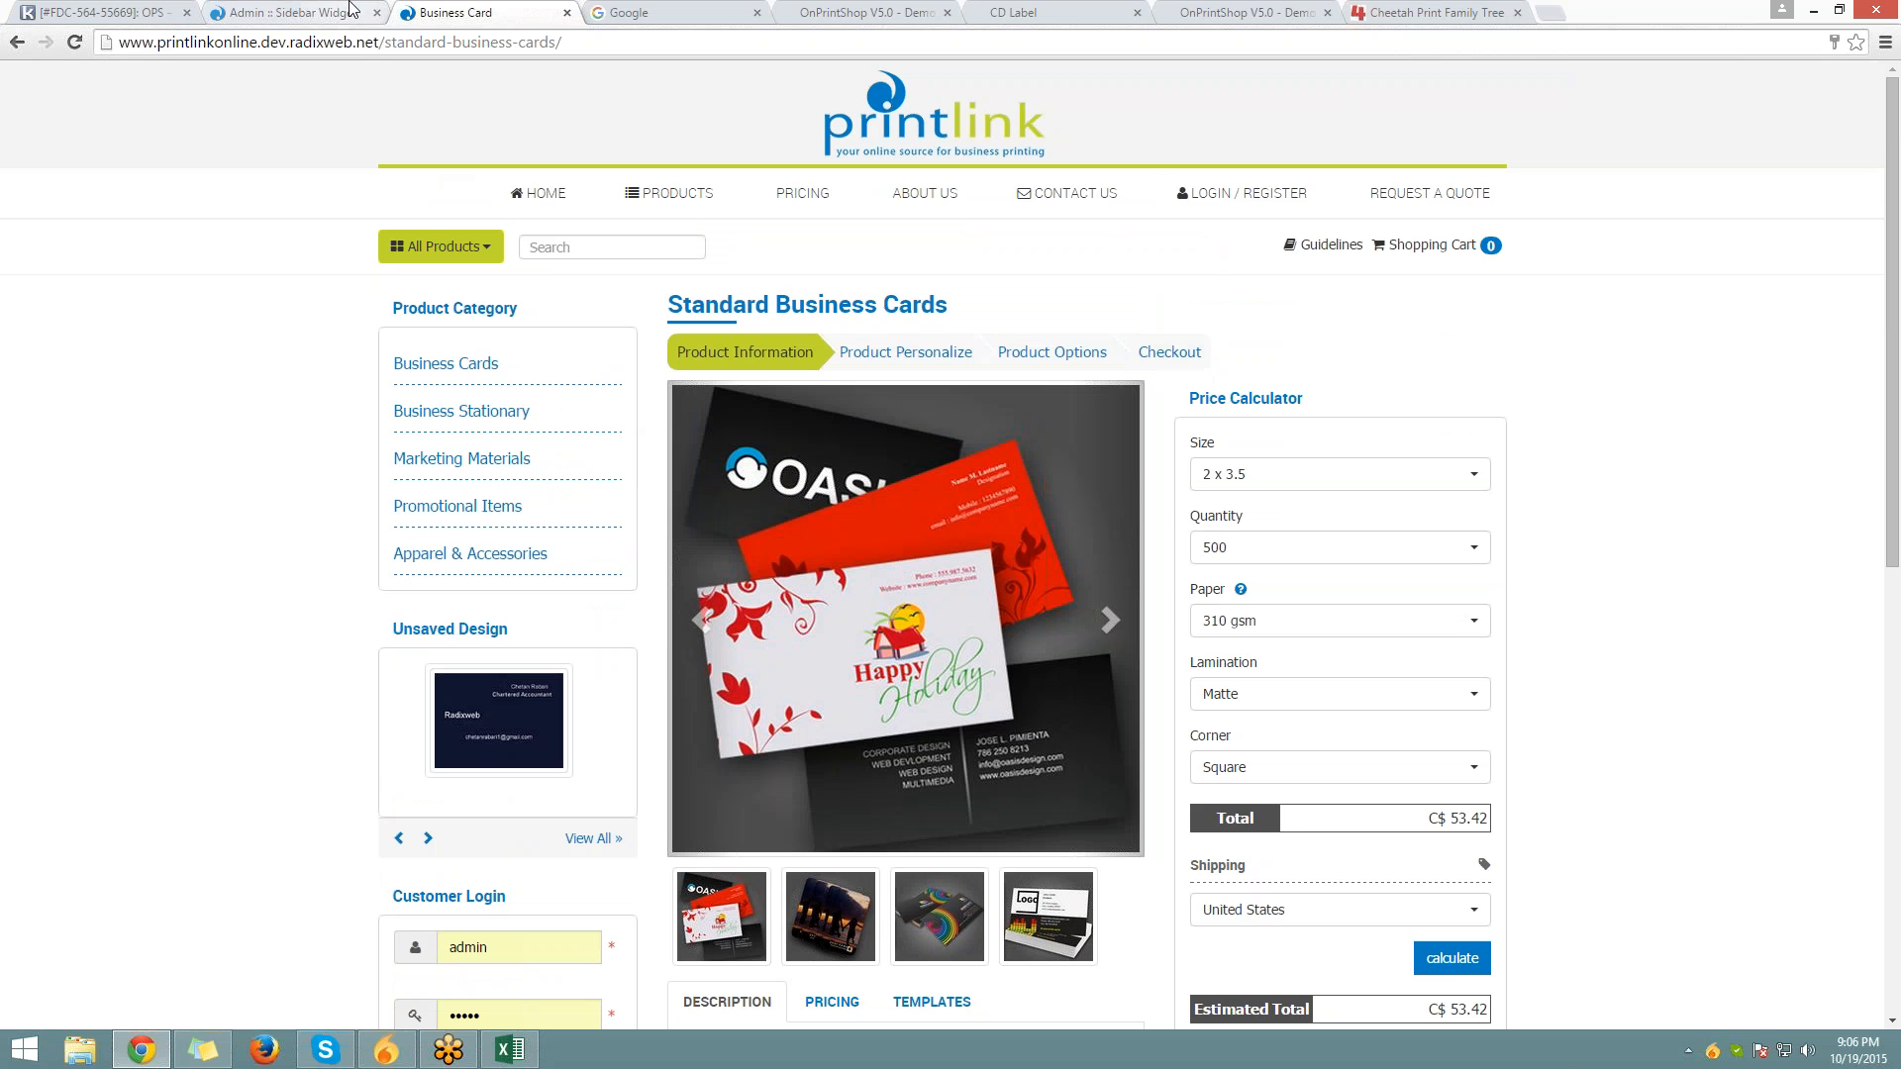
{"action": "left_click", "coordinate": [297, 12]}
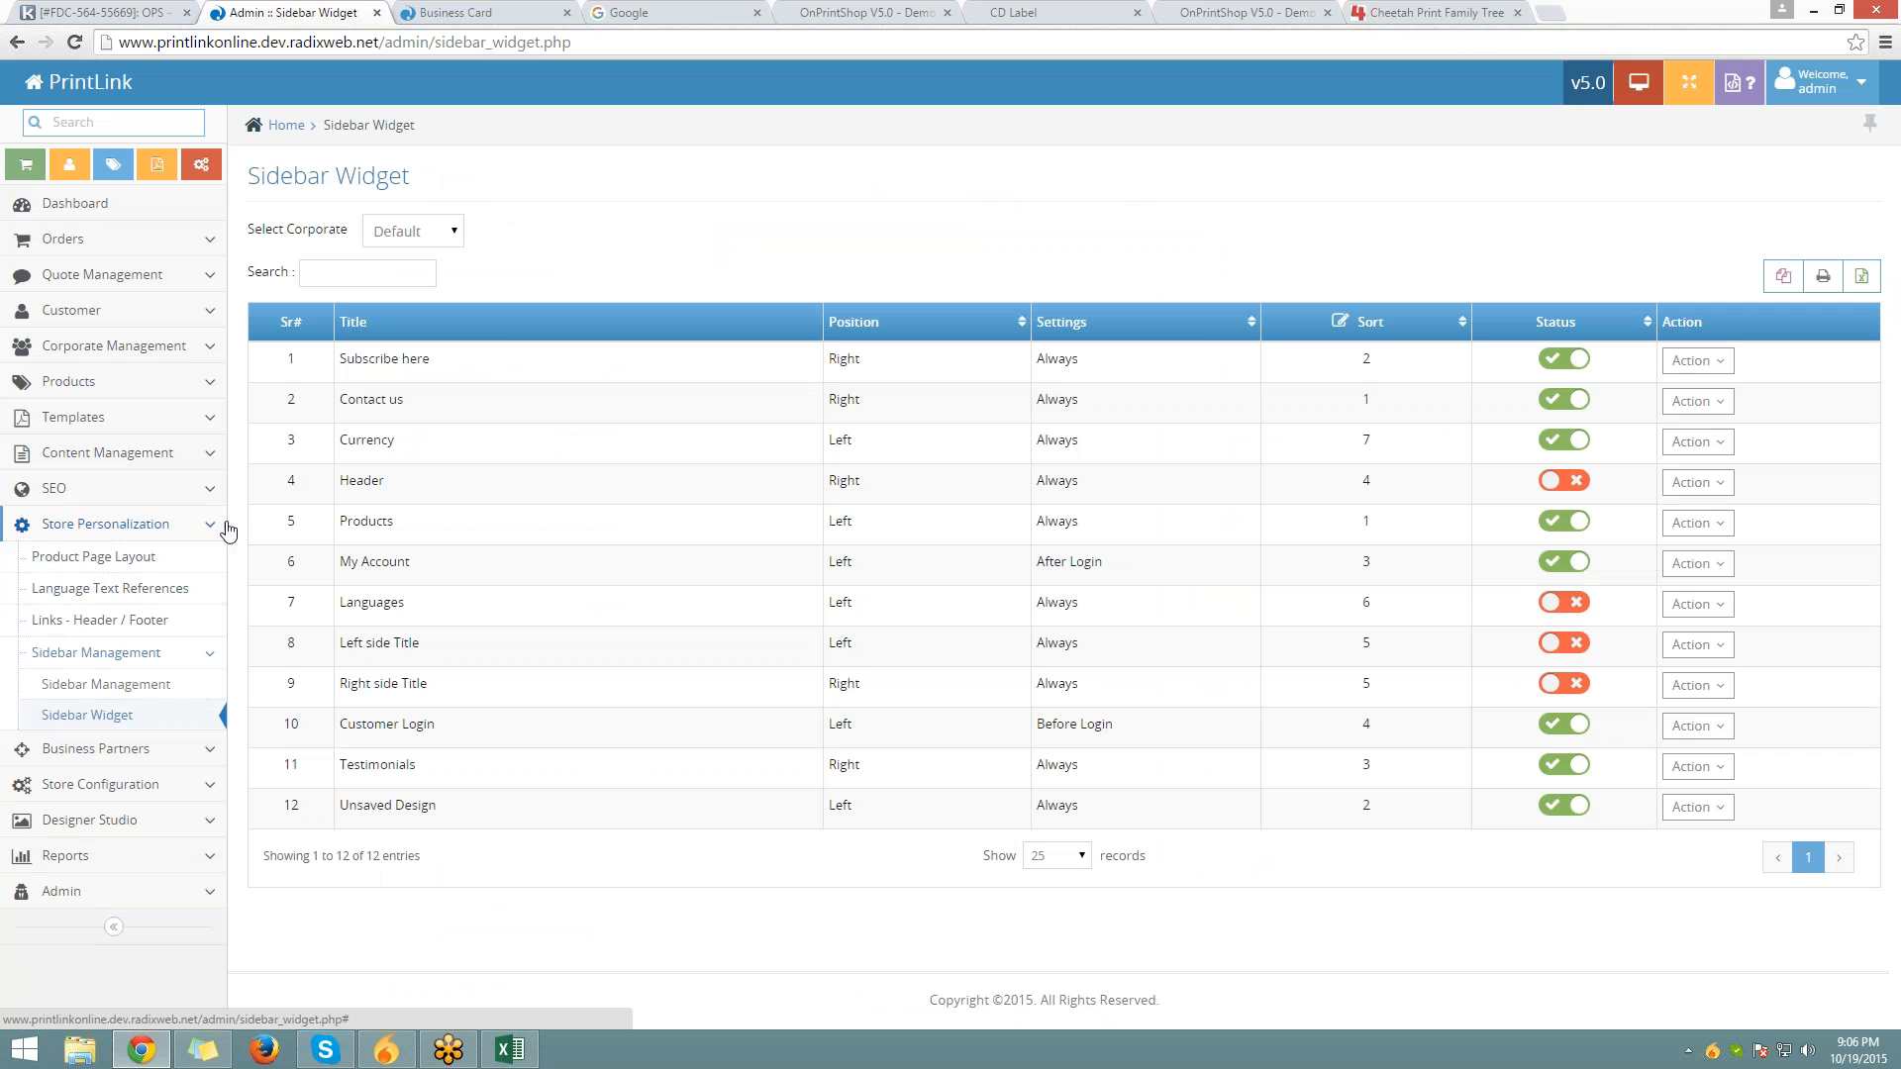
Log in to the demo.onprintshop.com admin in a new tab and open Store Personalization > Website Themes
{"action": "left_click", "coordinate": [1550, 12]}
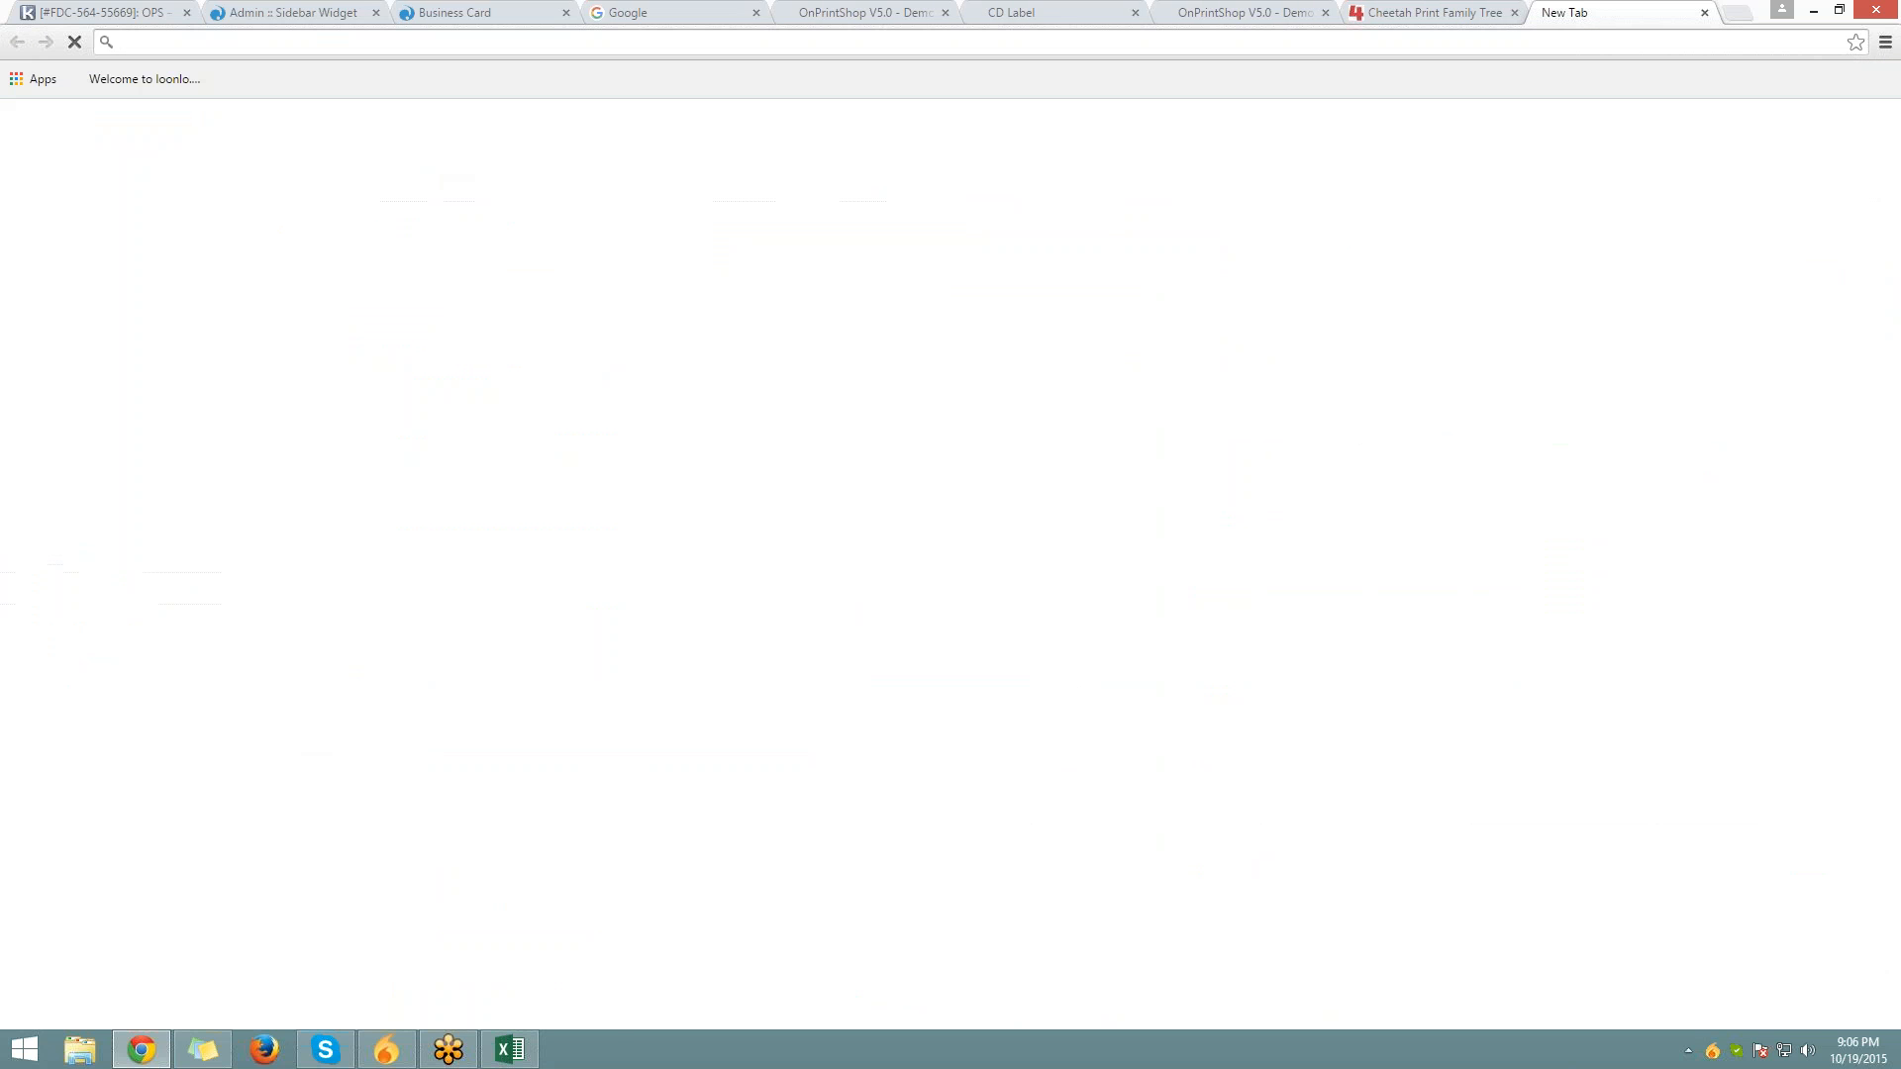
{"action": "type", "text": "demo.onprintshop.com"}
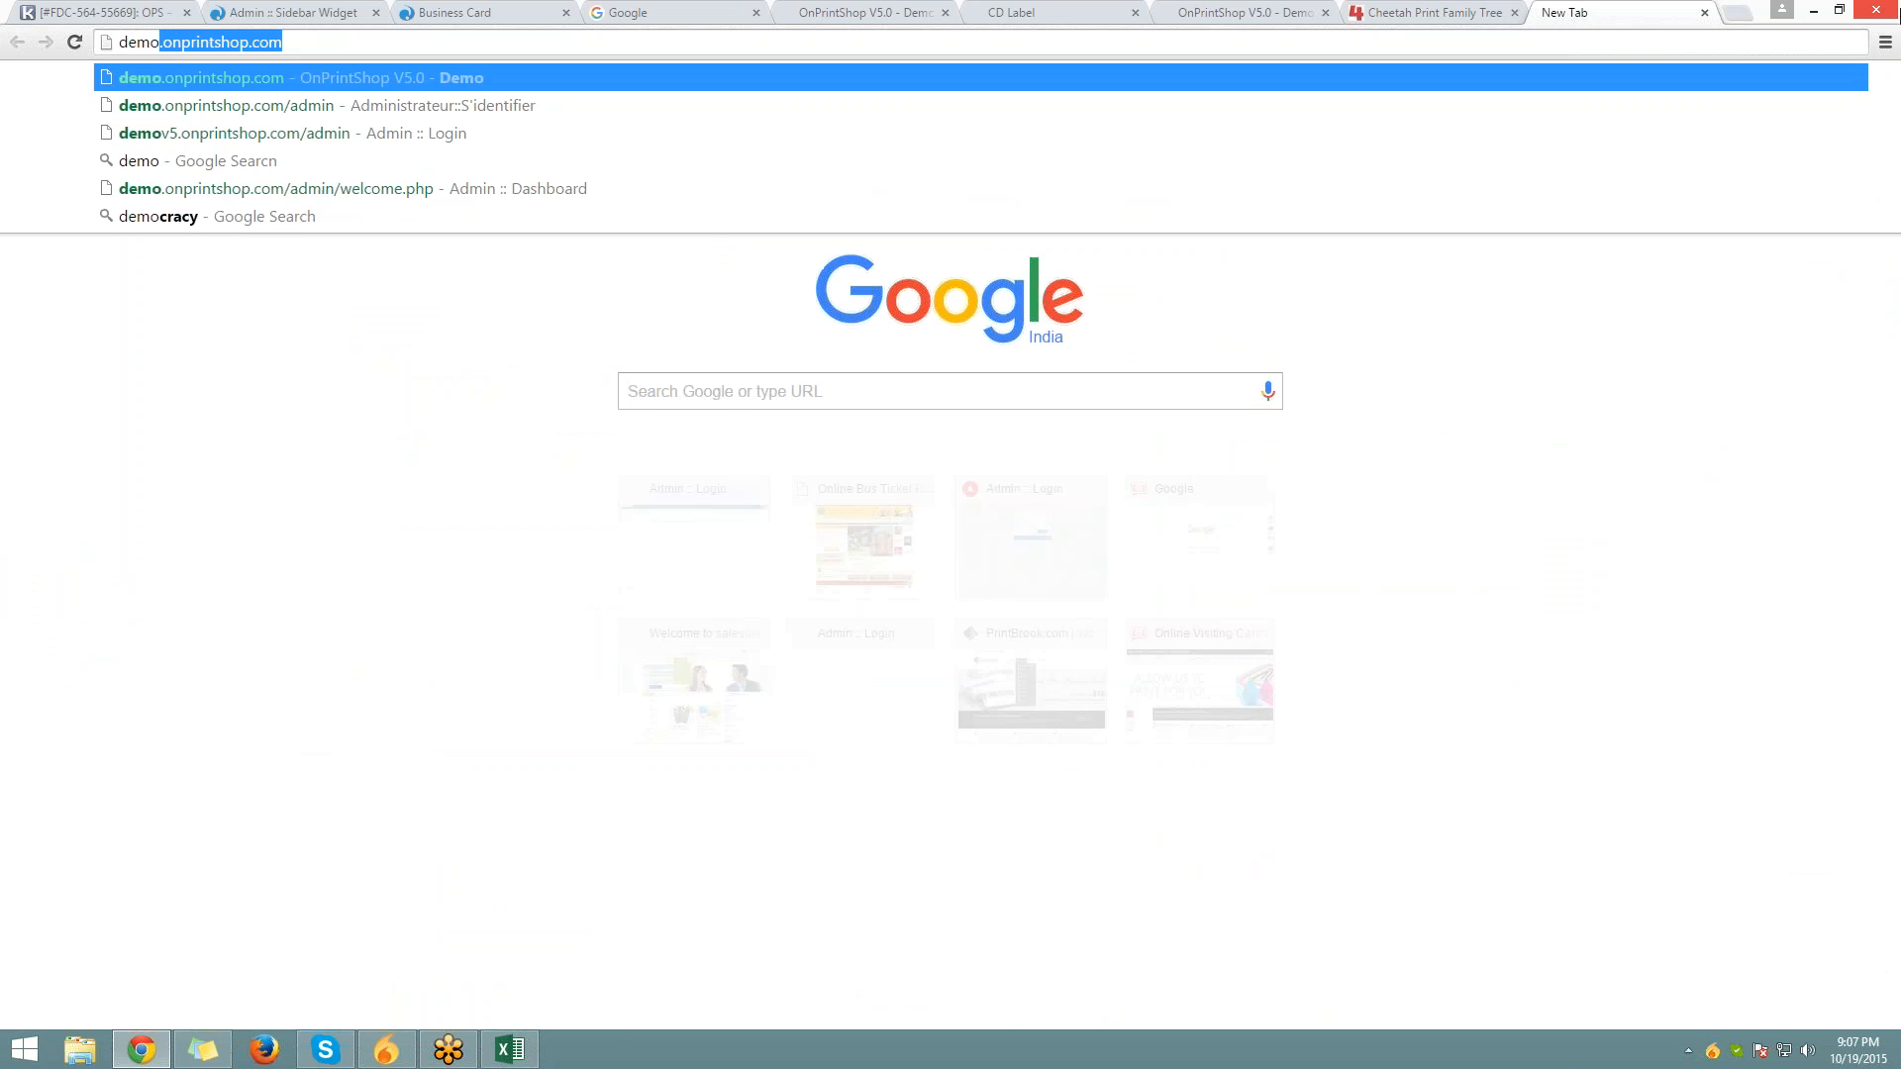
{"action": "key", "text": "Return"}
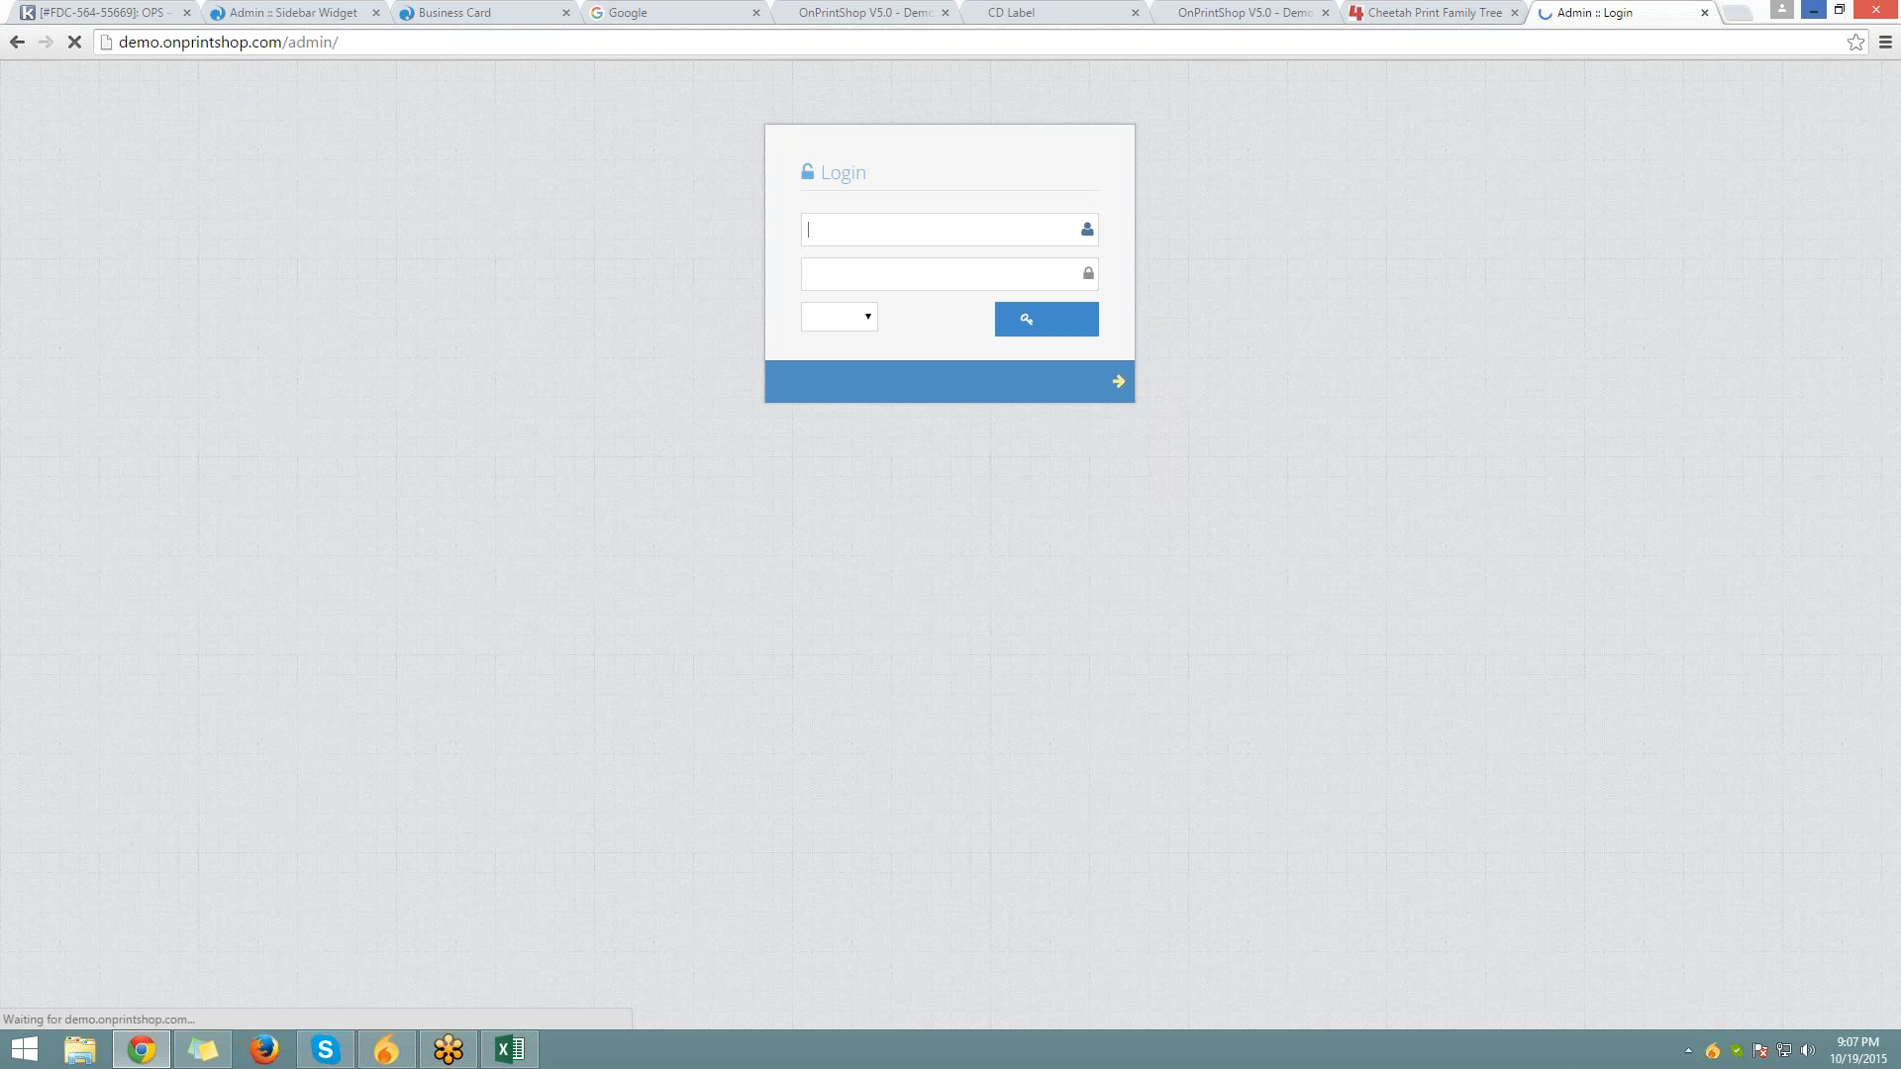
{"action": "left_click", "coordinate": [1046, 320]}
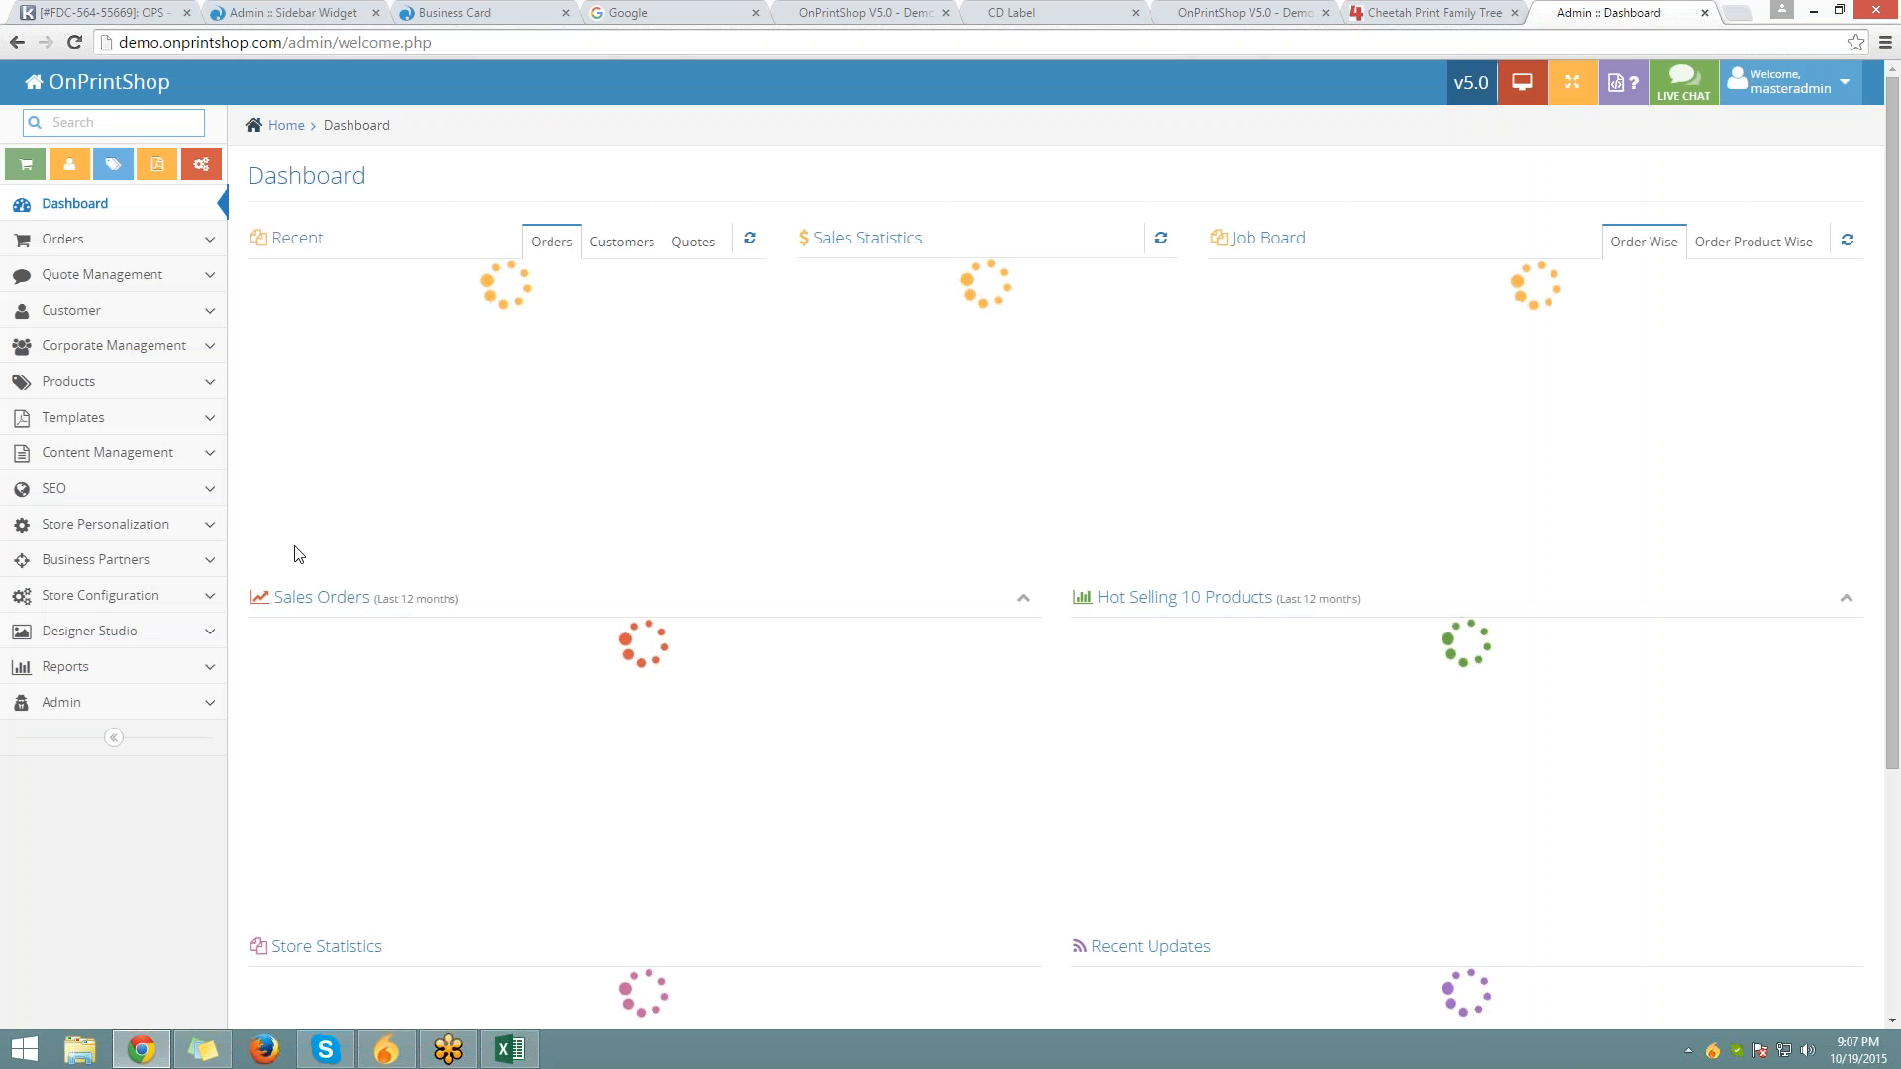
{"action": "left_click", "coordinate": [113, 525]}
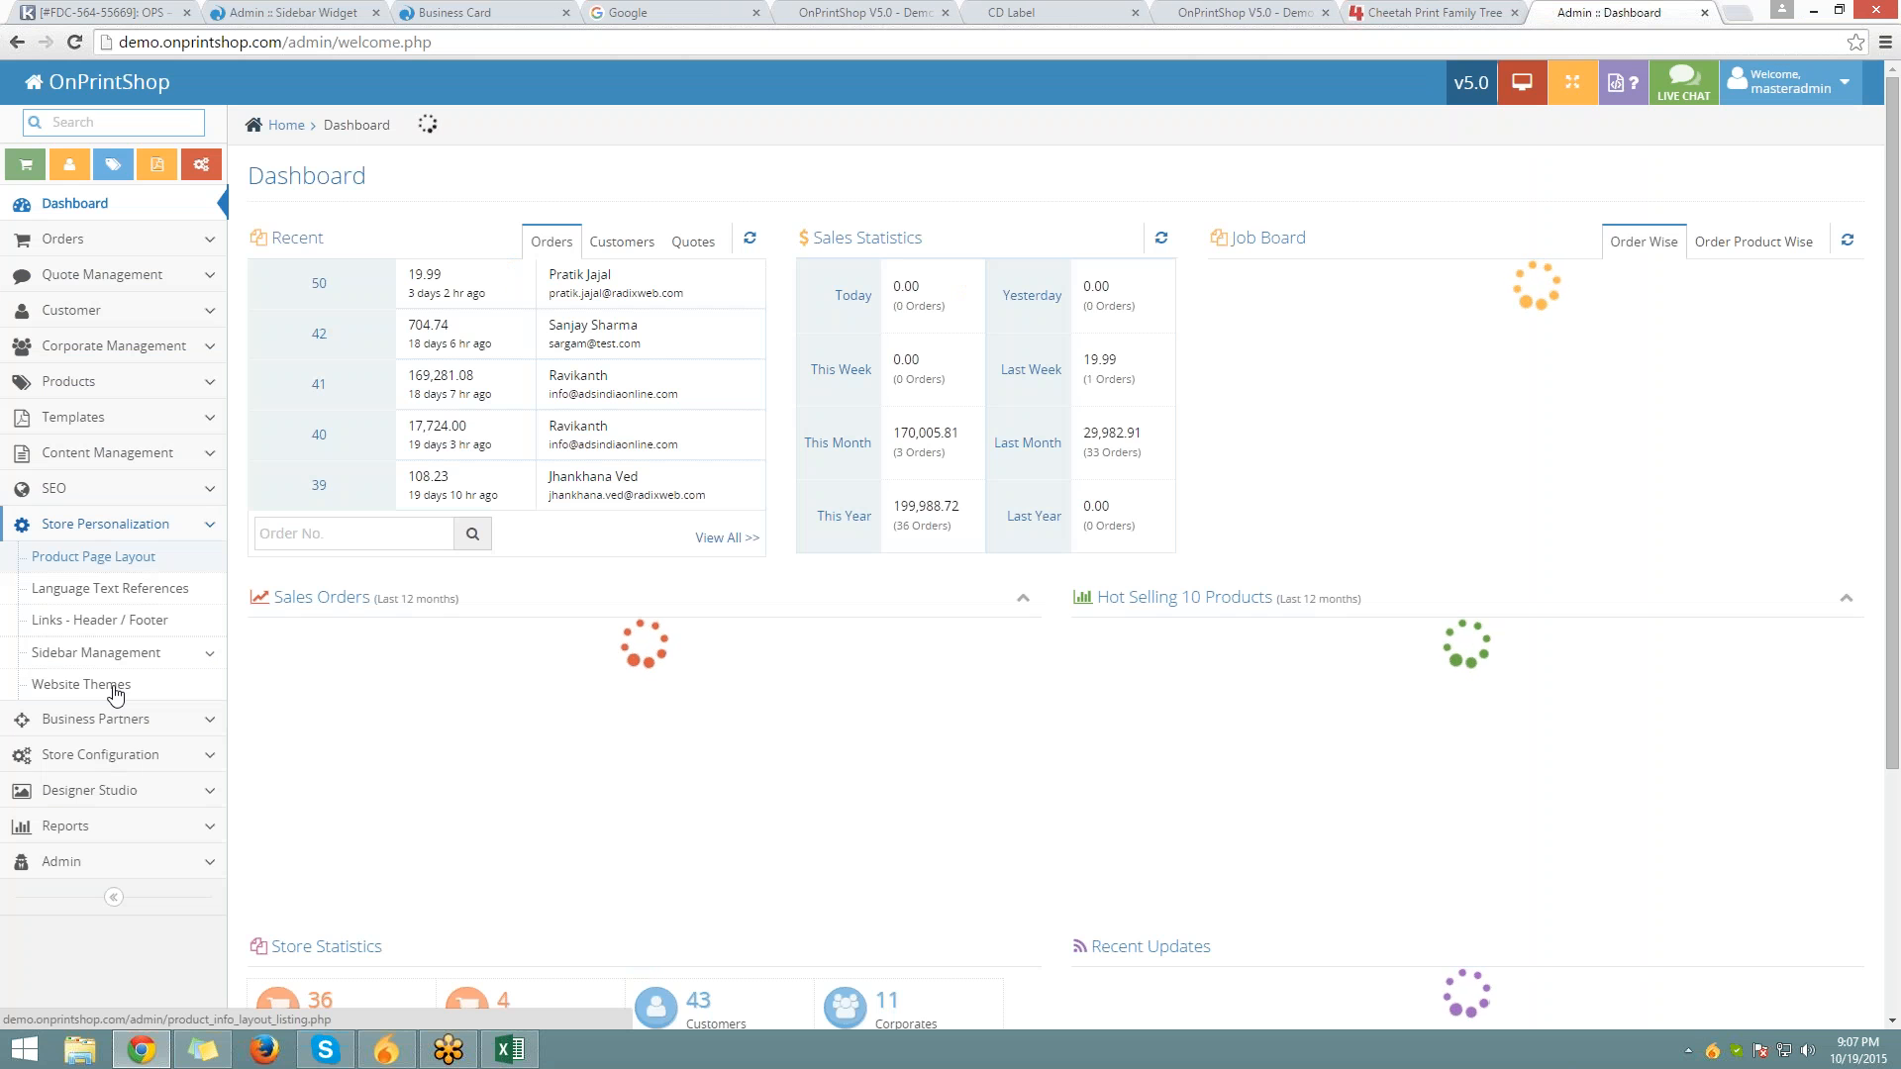
{"action": "left_click", "coordinate": [81, 684]}
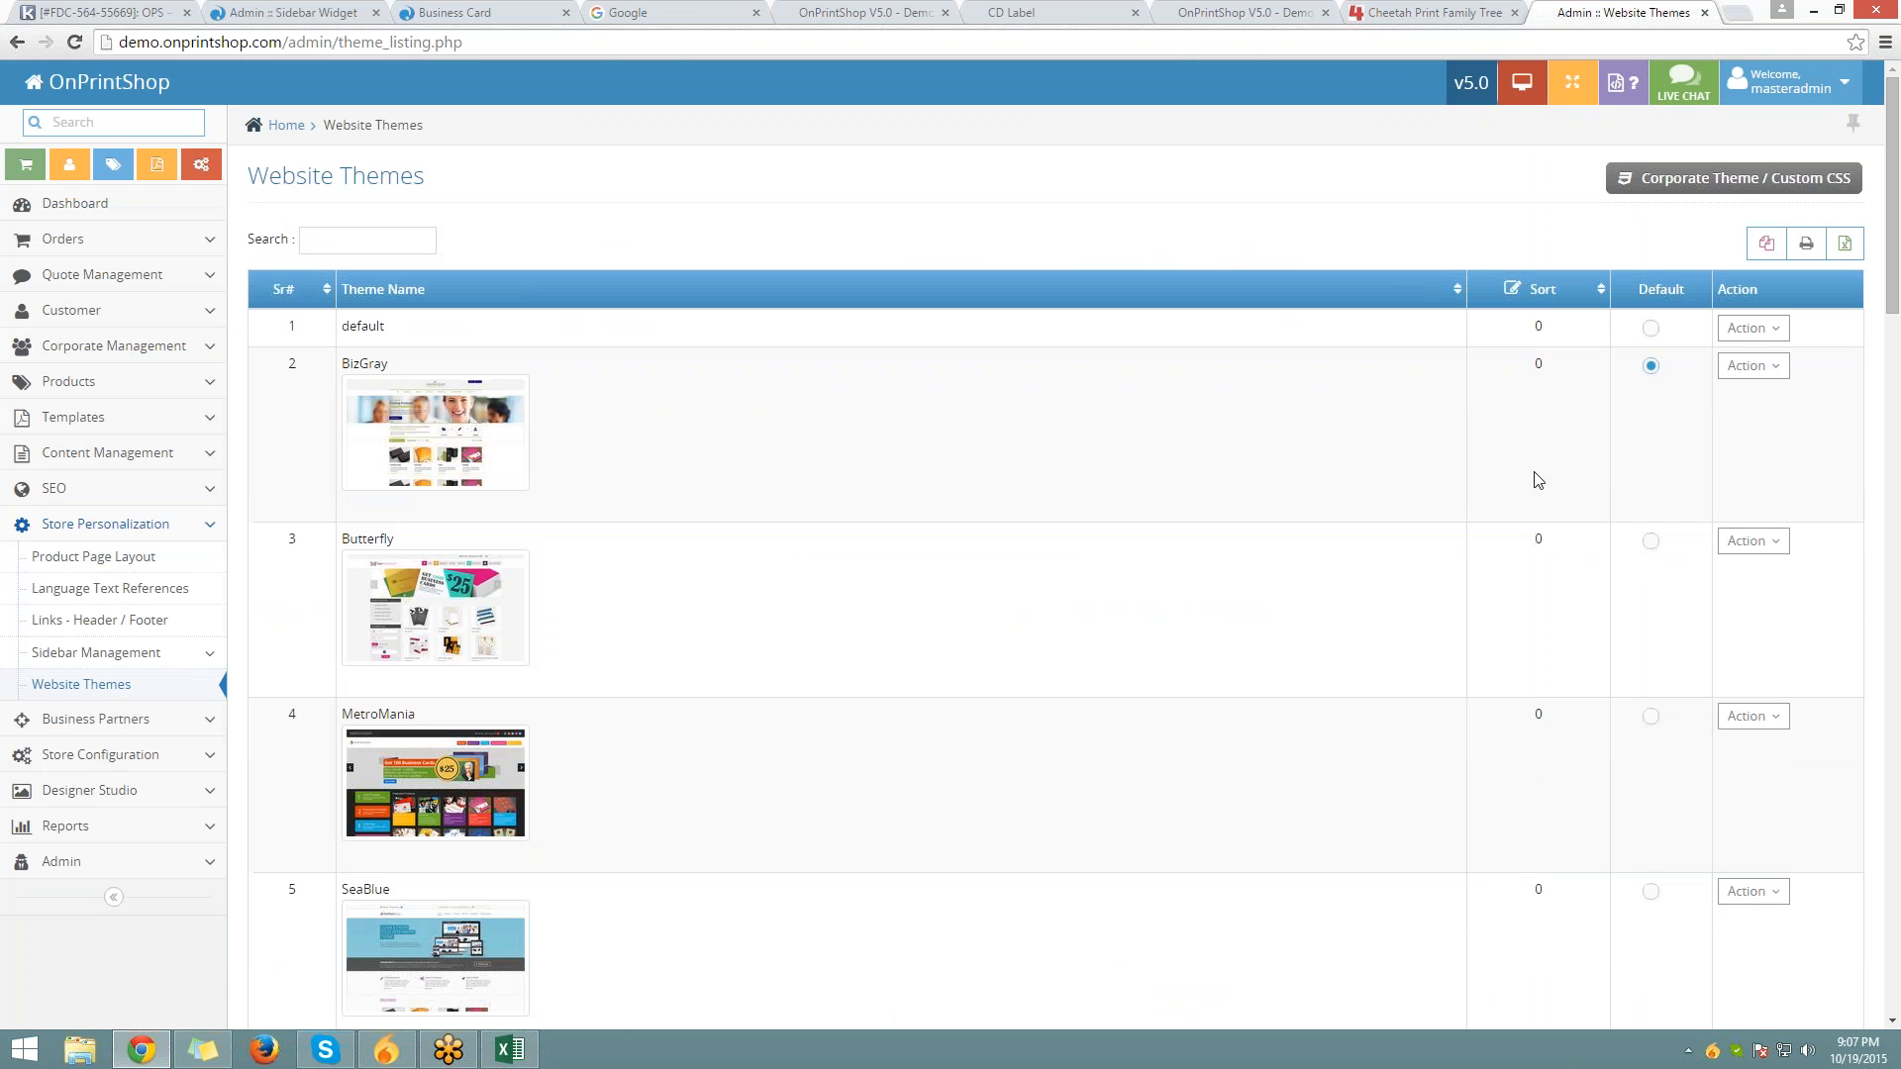
Open the default theme's Customize CSS editor and try Load Default Css twice
{"action": "left_click", "coordinate": [1751, 327]}
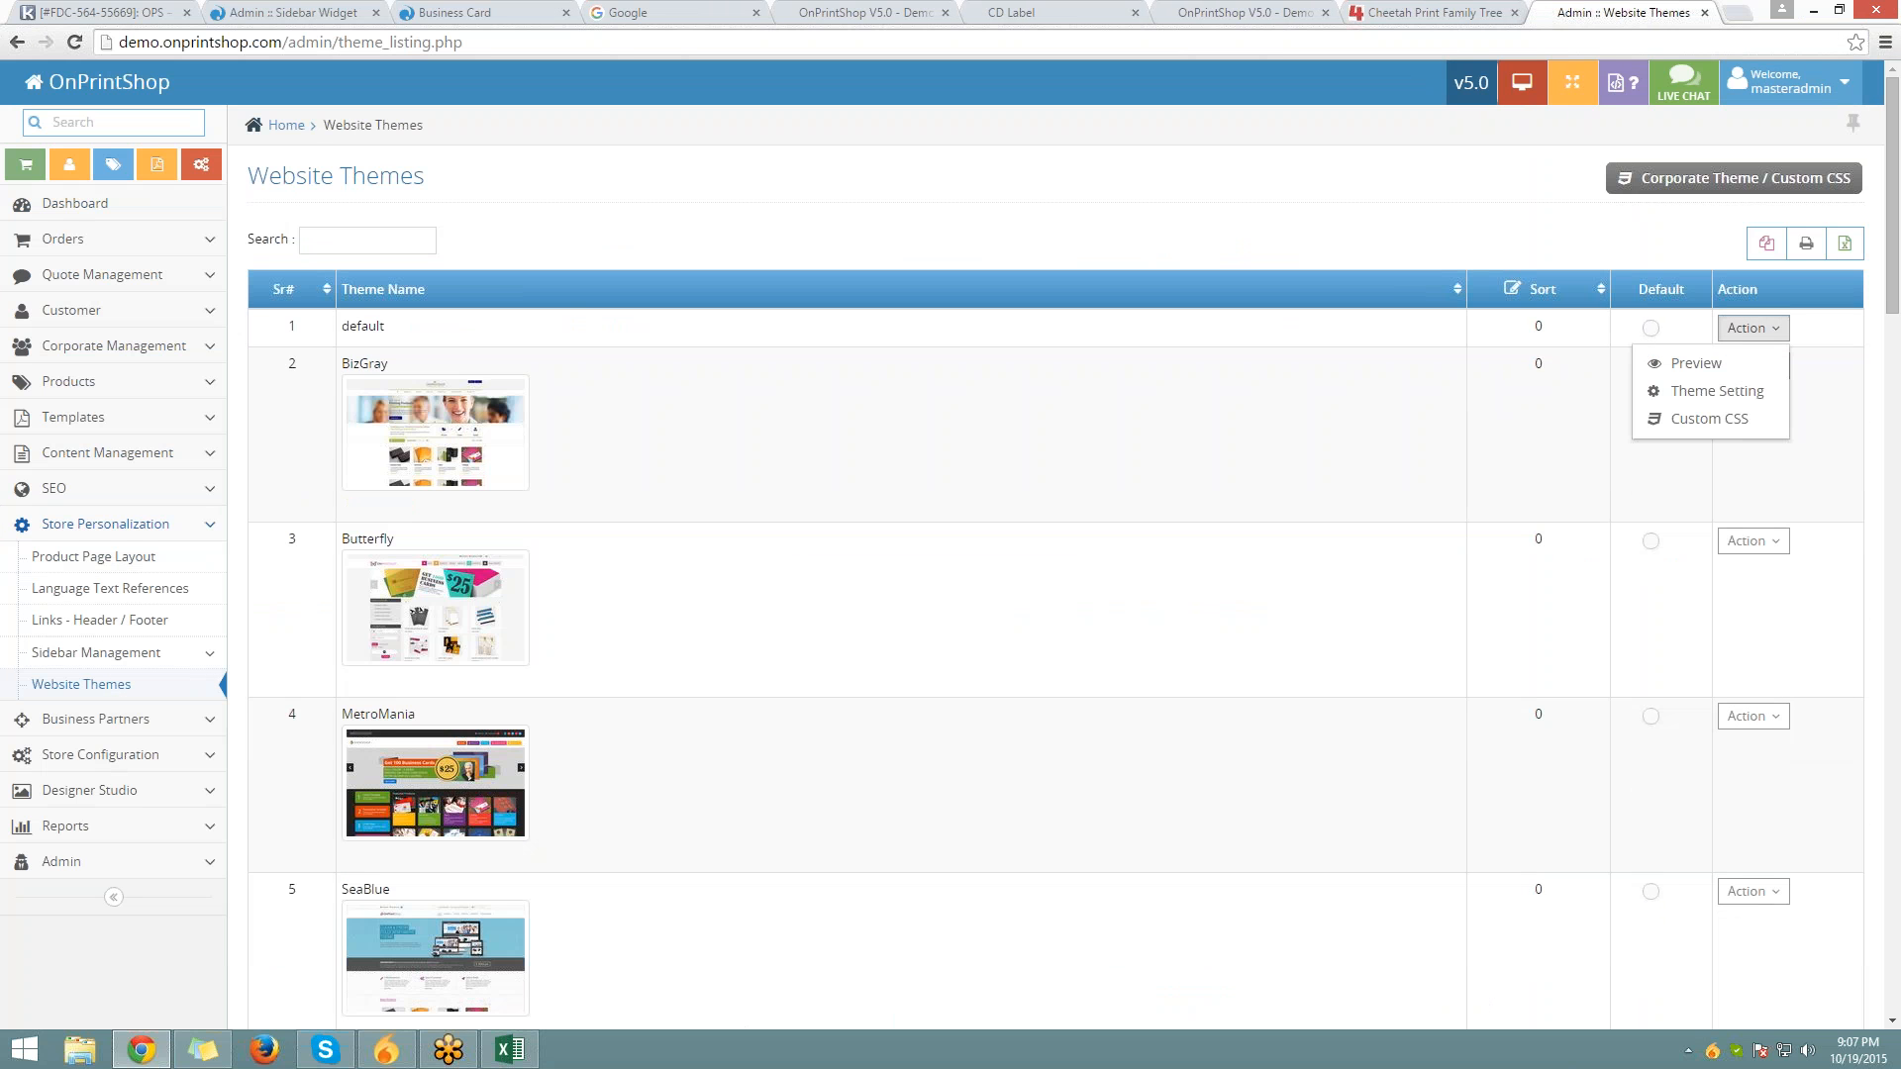
{"action": "left_click", "coordinate": [1707, 419]}
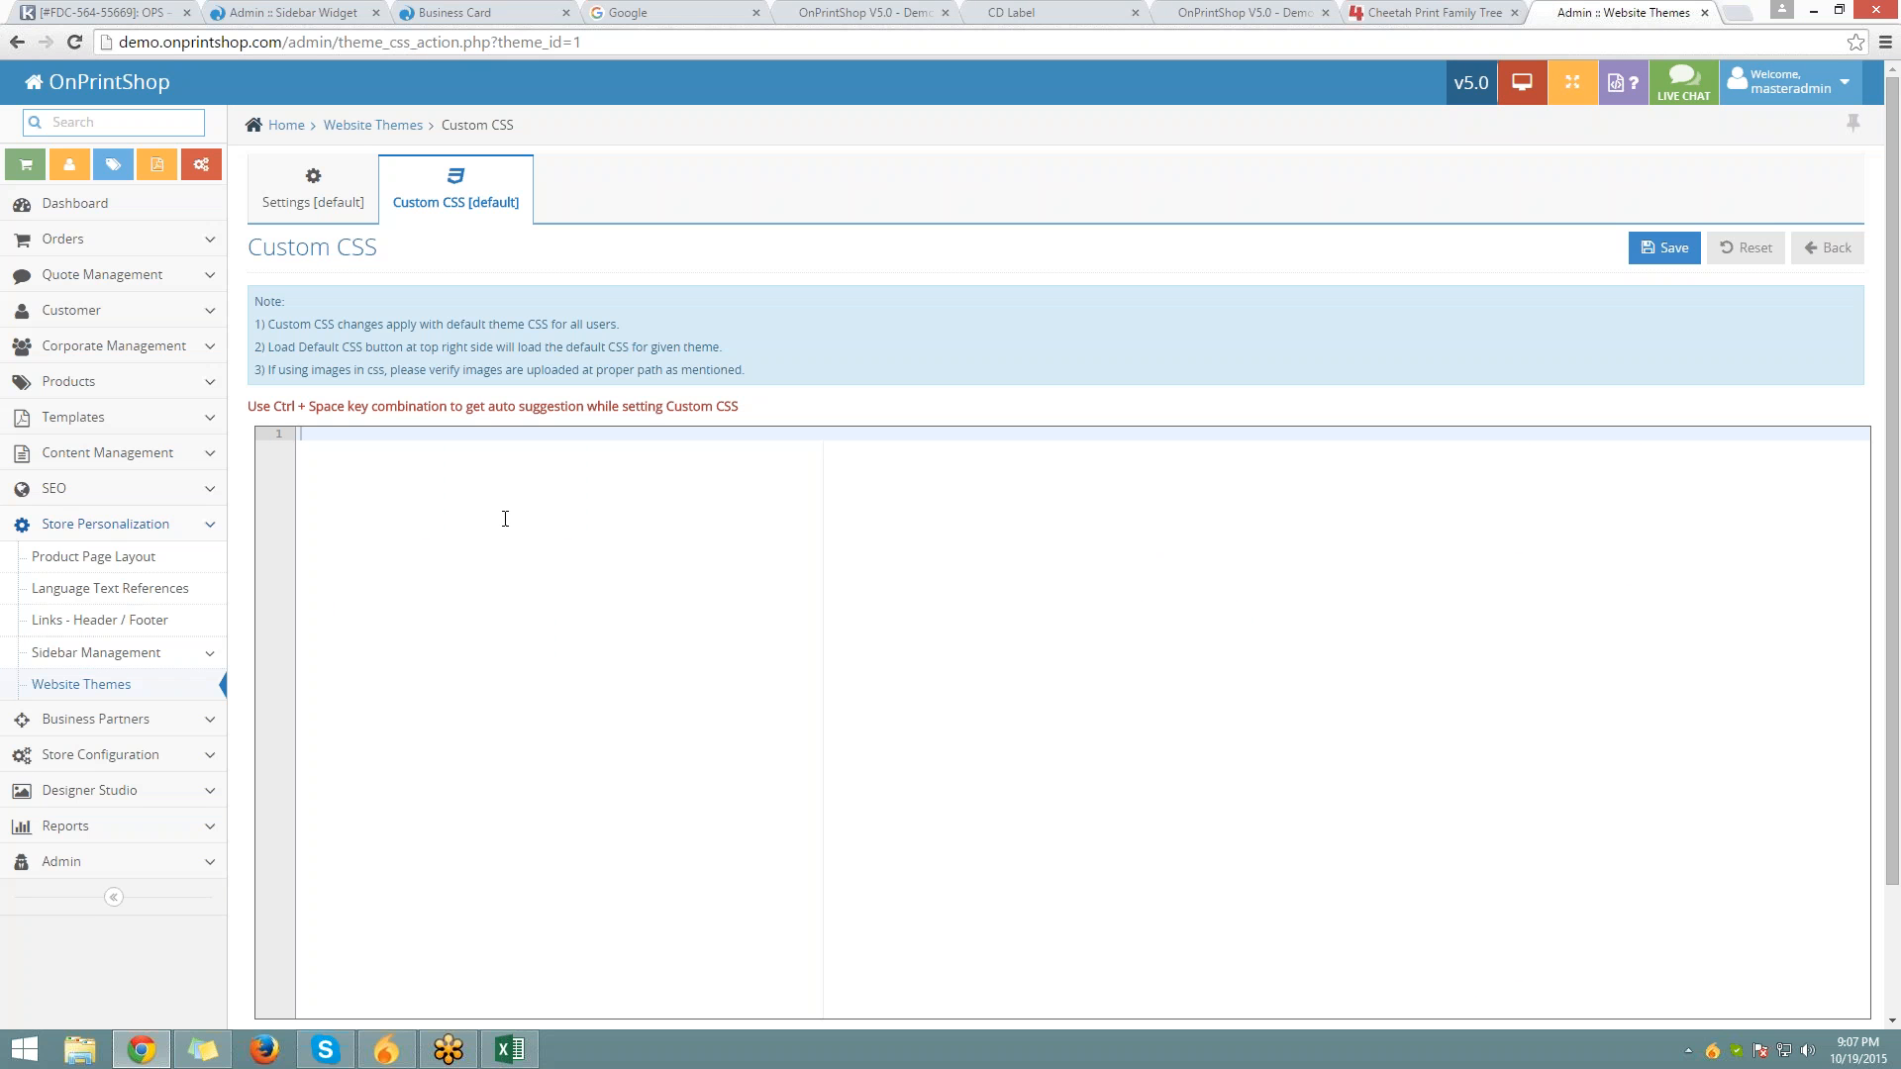
{"action": "scroll", "coordinate": [504, 518], "scroll_direction": "down", "scroll_amount": 3}
{"action": "left_click", "coordinate": [319, 896]}
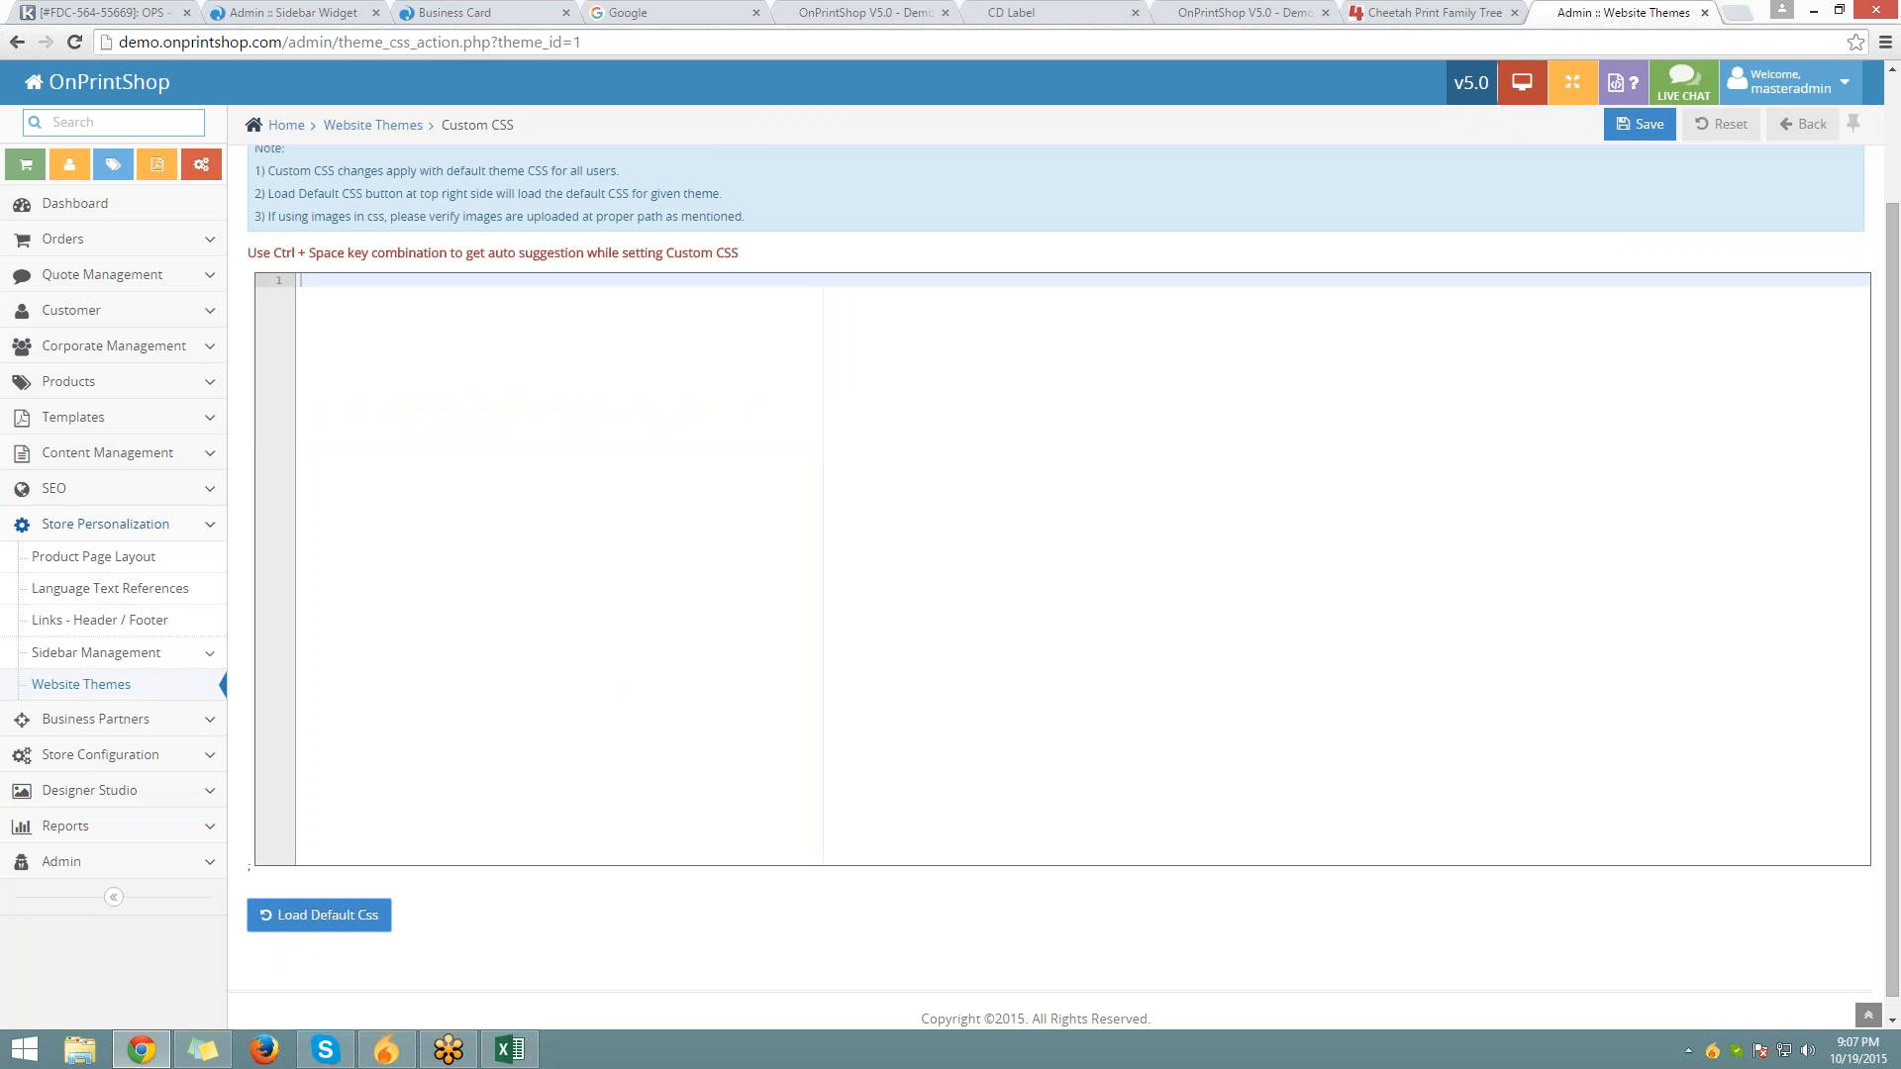
{"action": "scroll", "coordinate": [473, 789], "scroll_direction": "up", "scroll_amount": 2}
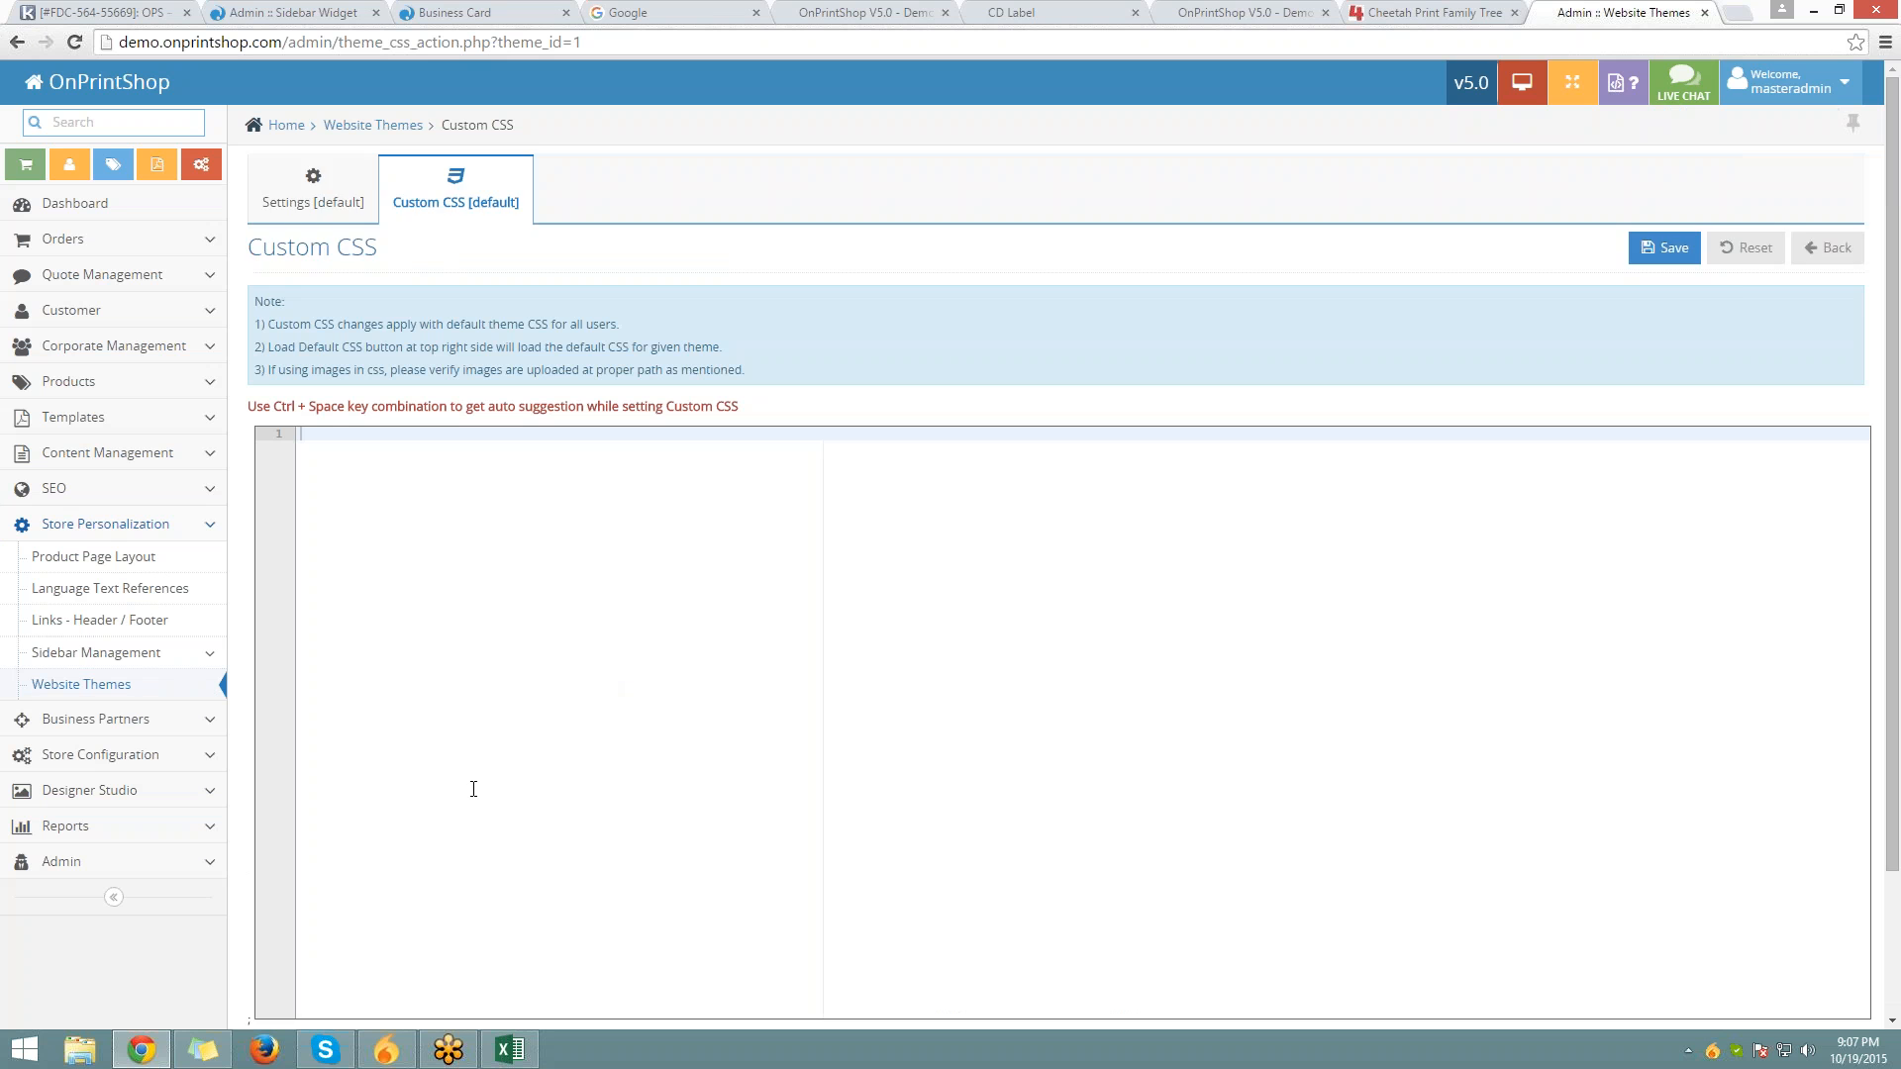
{"action": "scroll", "coordinate": [473, 789], "scroll_direction": "down", "scroll_amount": 2}
{"action": "left_click", "coordinate": [319, 896]}
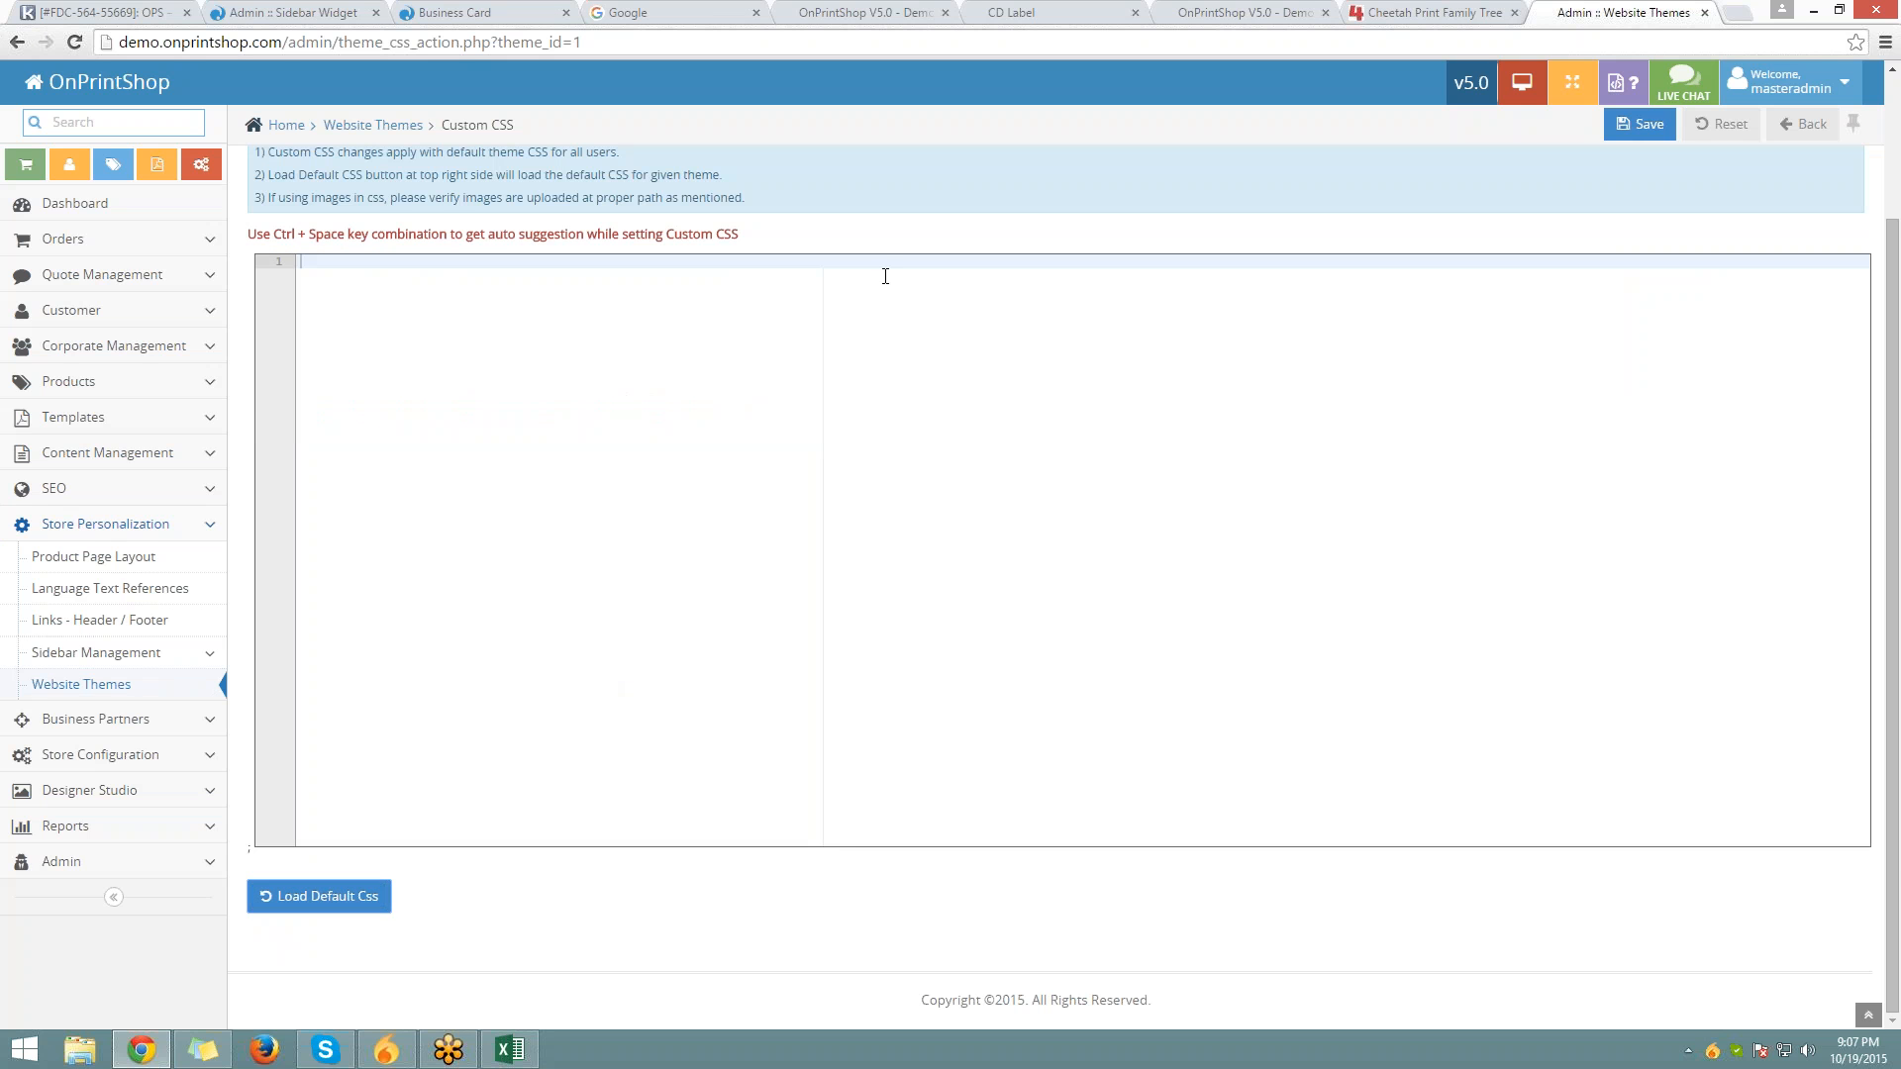
Toggle the default theme's Settings and Custom CSS tabs, then try Load Default Css once more
{"action": "scroll", "coordinate": [836, 526], "scroll_direction": "up", "scroll_amount": 2}
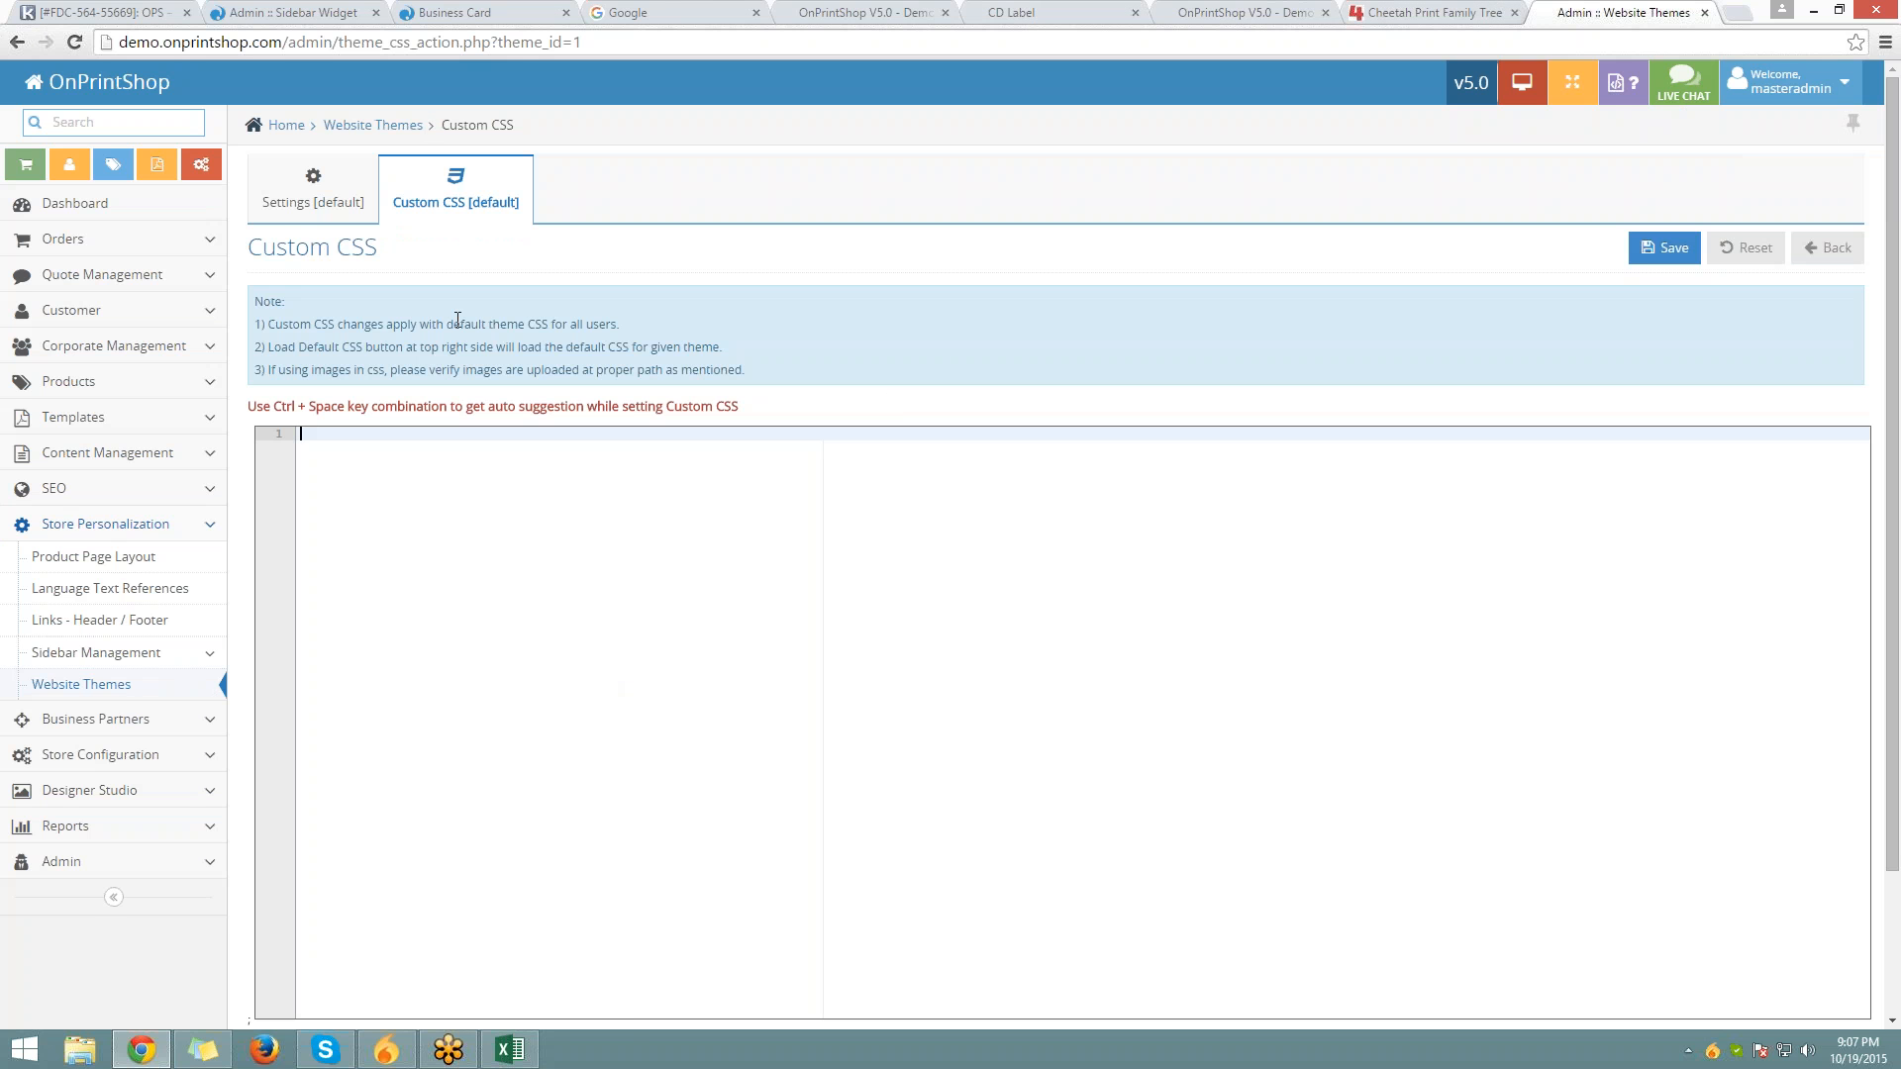
{"action": "left_click", "coordinate": [285, 213]}
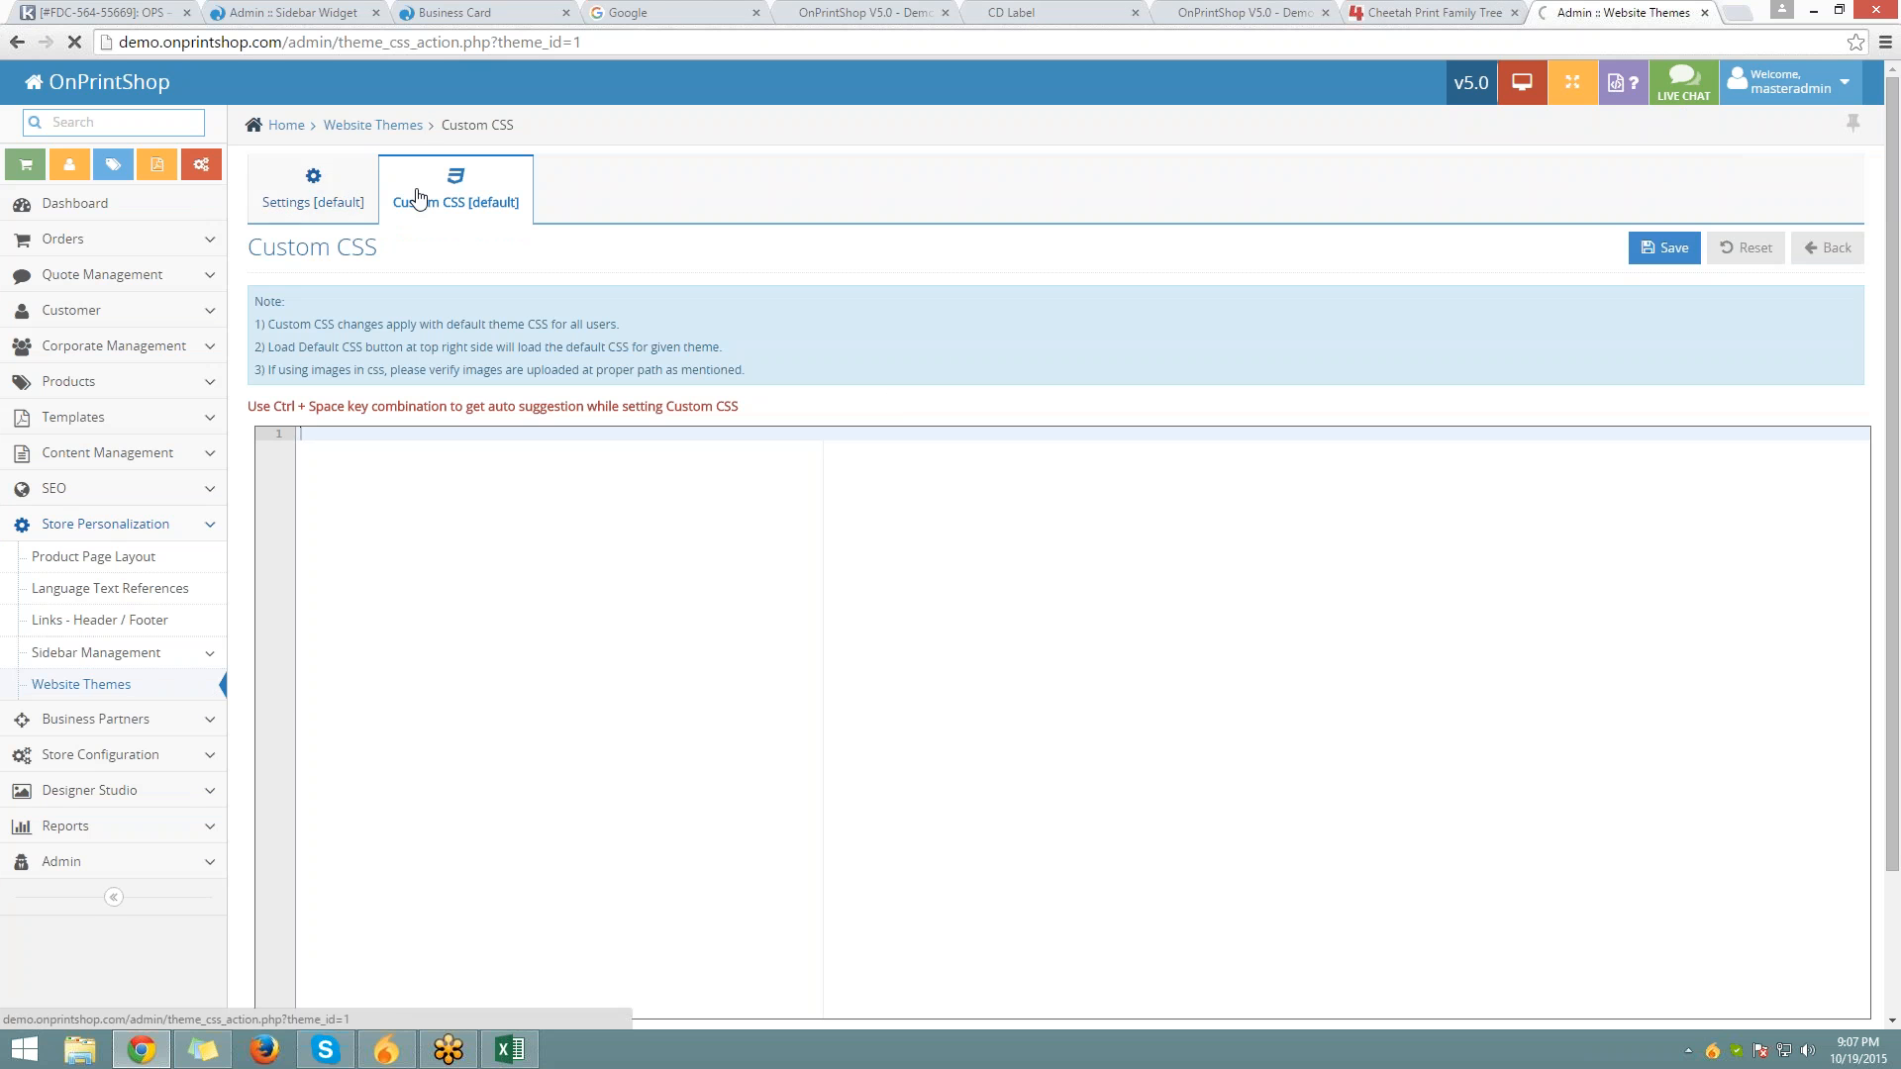
{"action": "left_click", "coordinate": [442, 204]}
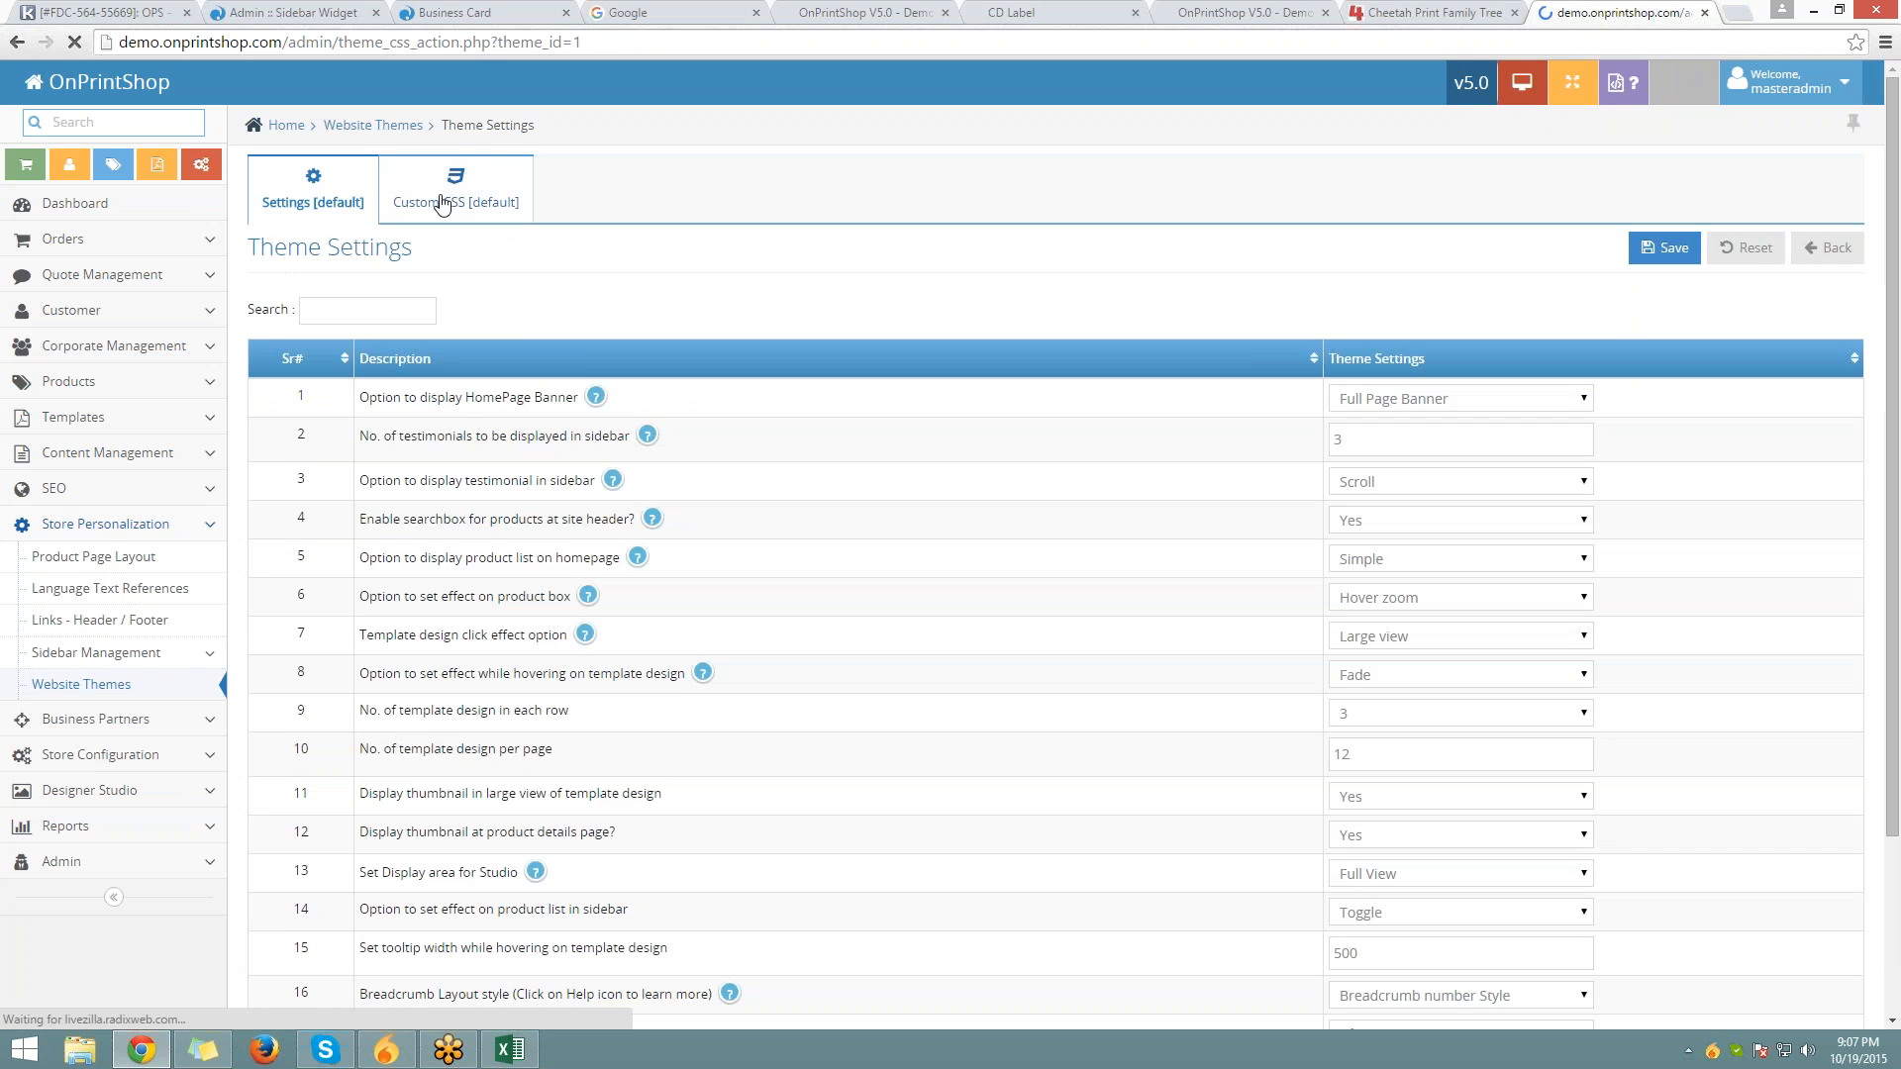
{"action": "scroll", "coordinate": [495, 530], "scroll_direction": "down", "scroll_amount": 2}
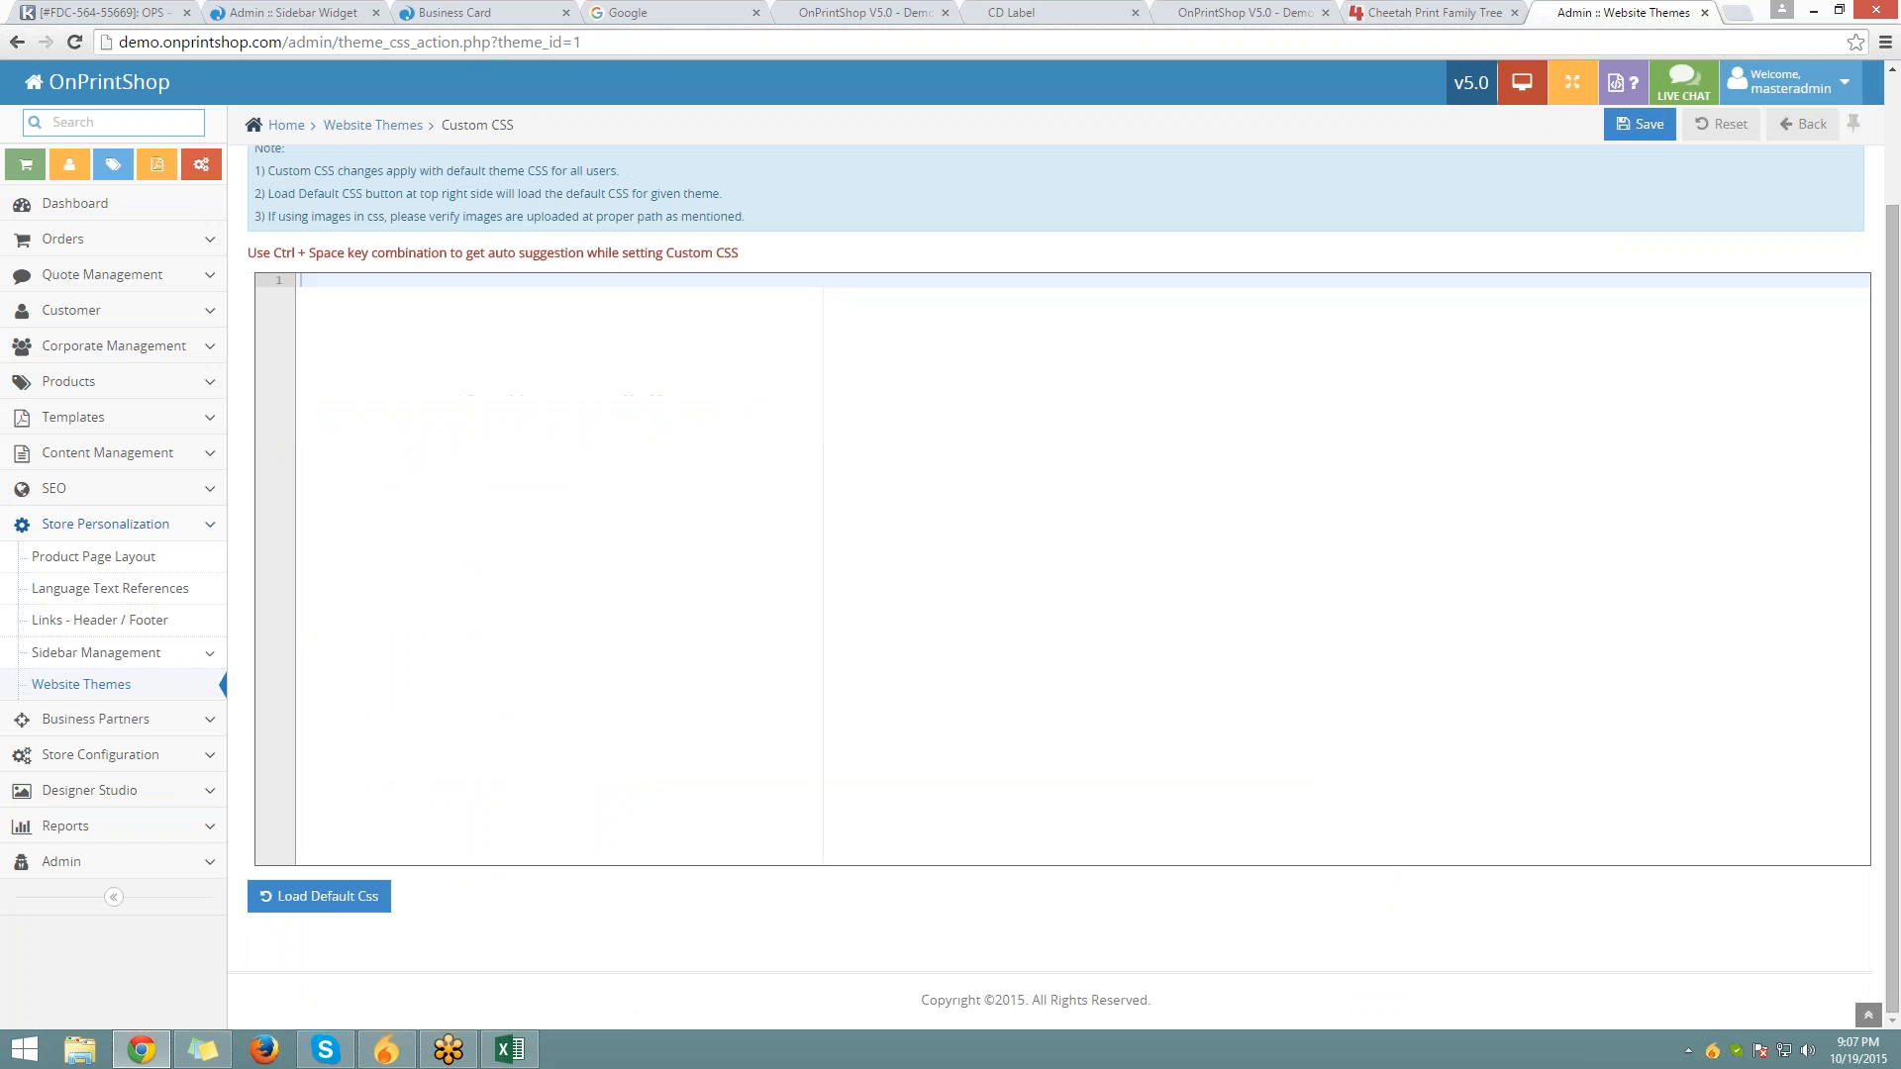
{"action": "left_click", "coordinate": [326, 904]}
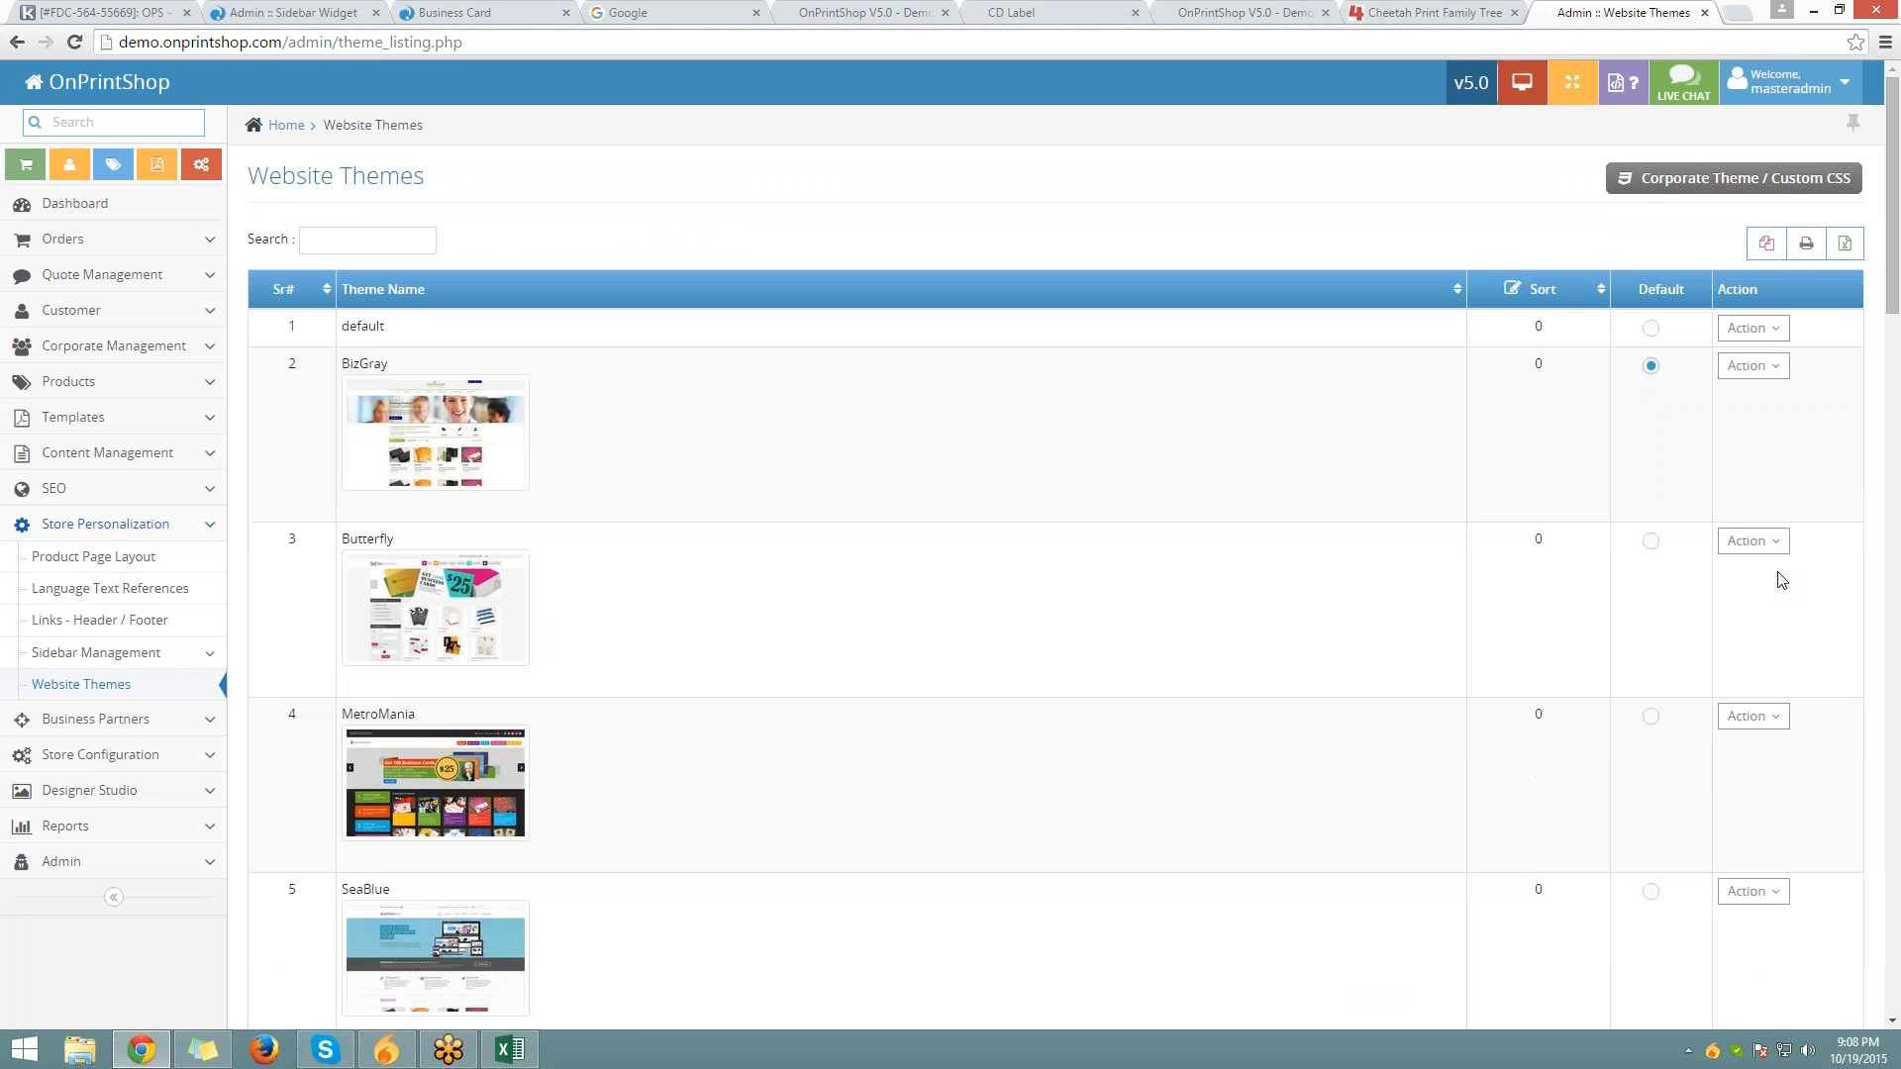
Load the default CSS into the Butterfly theme's custom CSS, select lines 2–10, then view Standard Business Cards
{"action": "left_click", "coordinate": [1750, 541]}
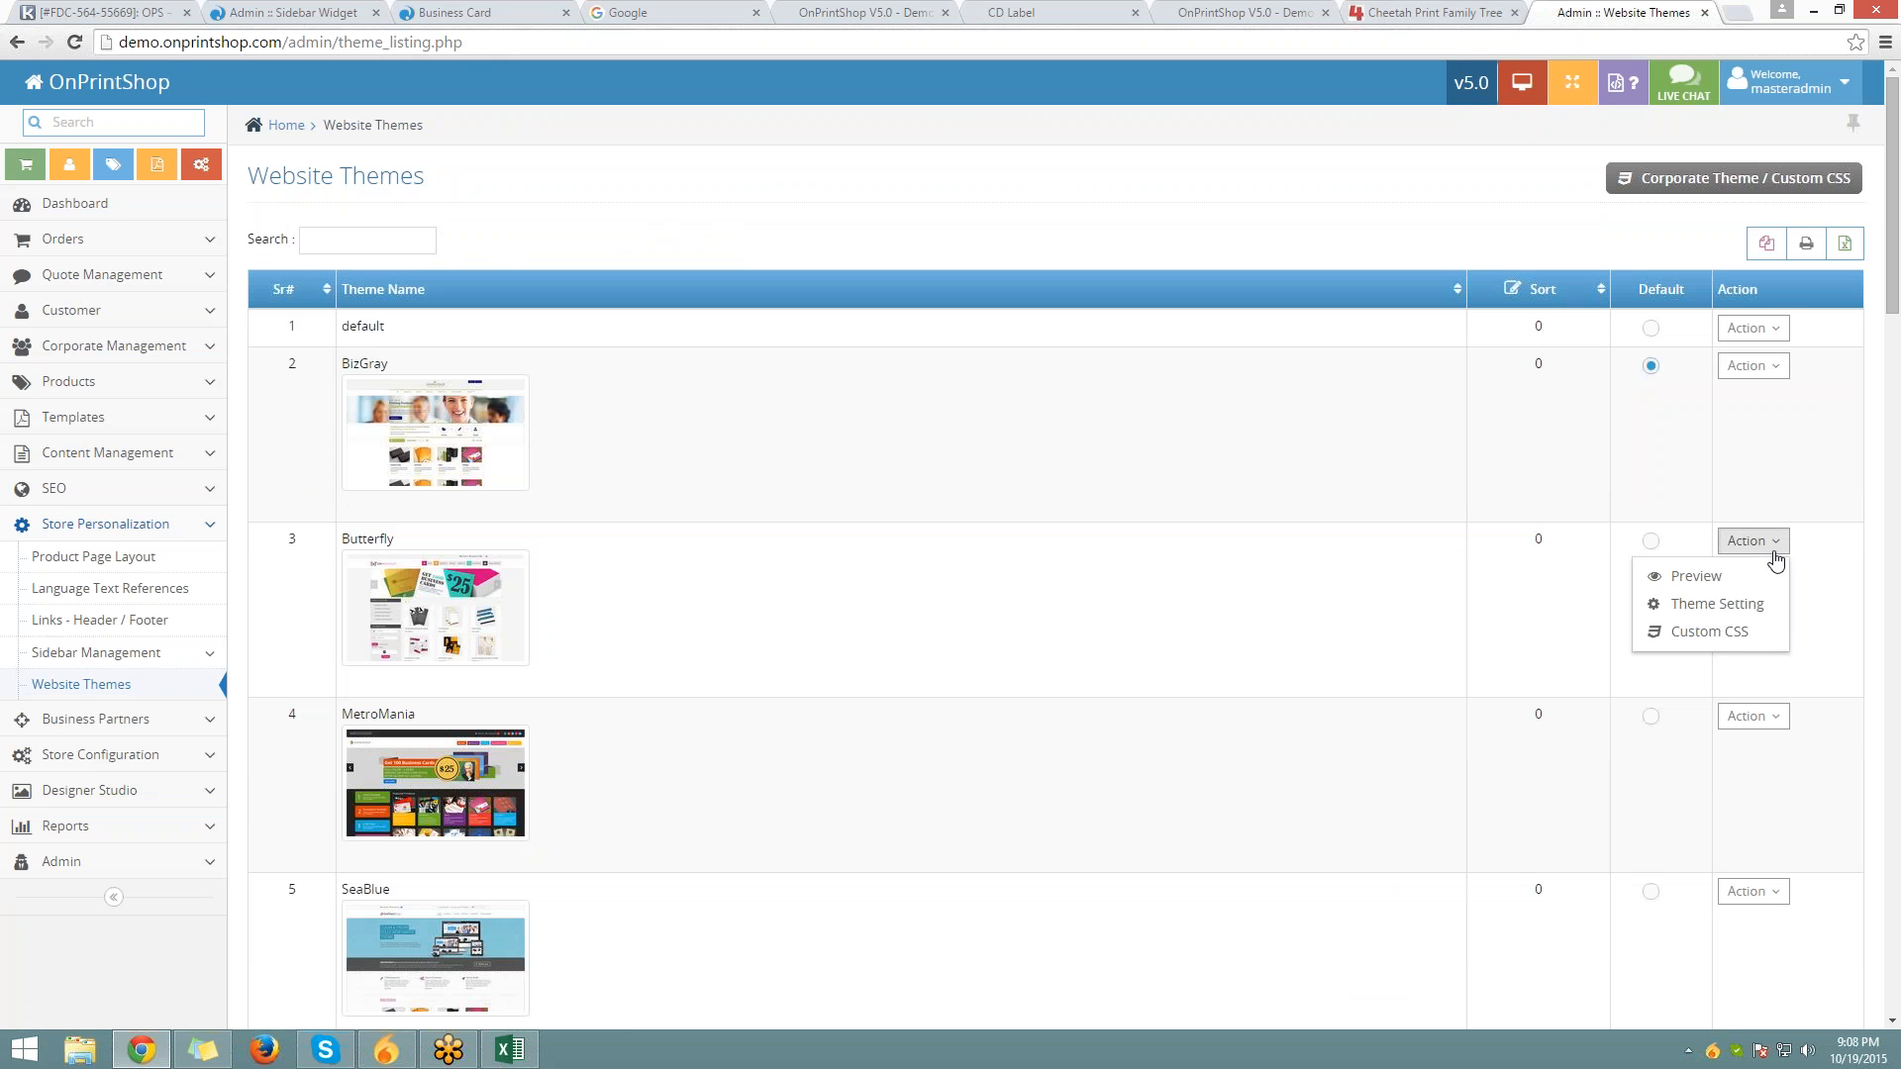
{"action": "left_click", "coordinate": [1732, 631]}
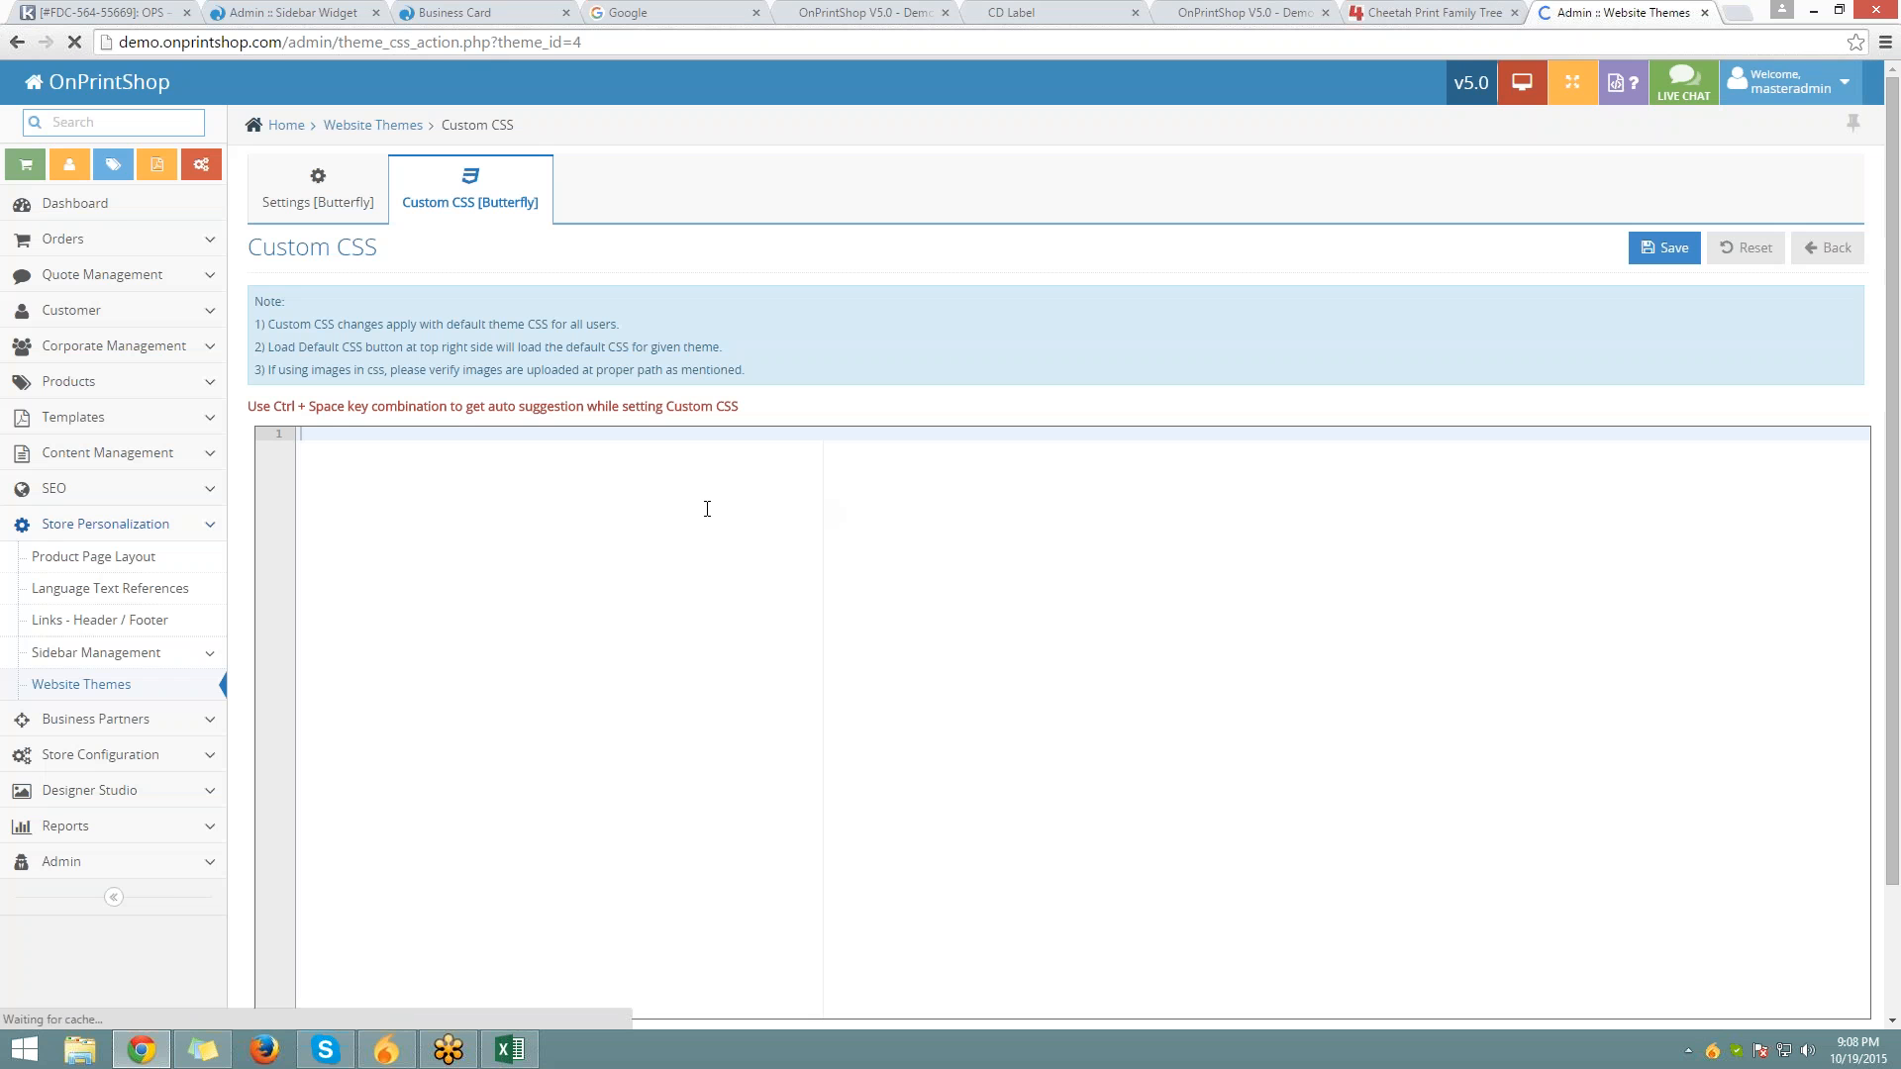
{"action": "scroll", "coordinate": [707, 509], "scroll_direction": "down", "scroll_amount": 2}
{"action": "left_click", "coordinate": [302, 909]}
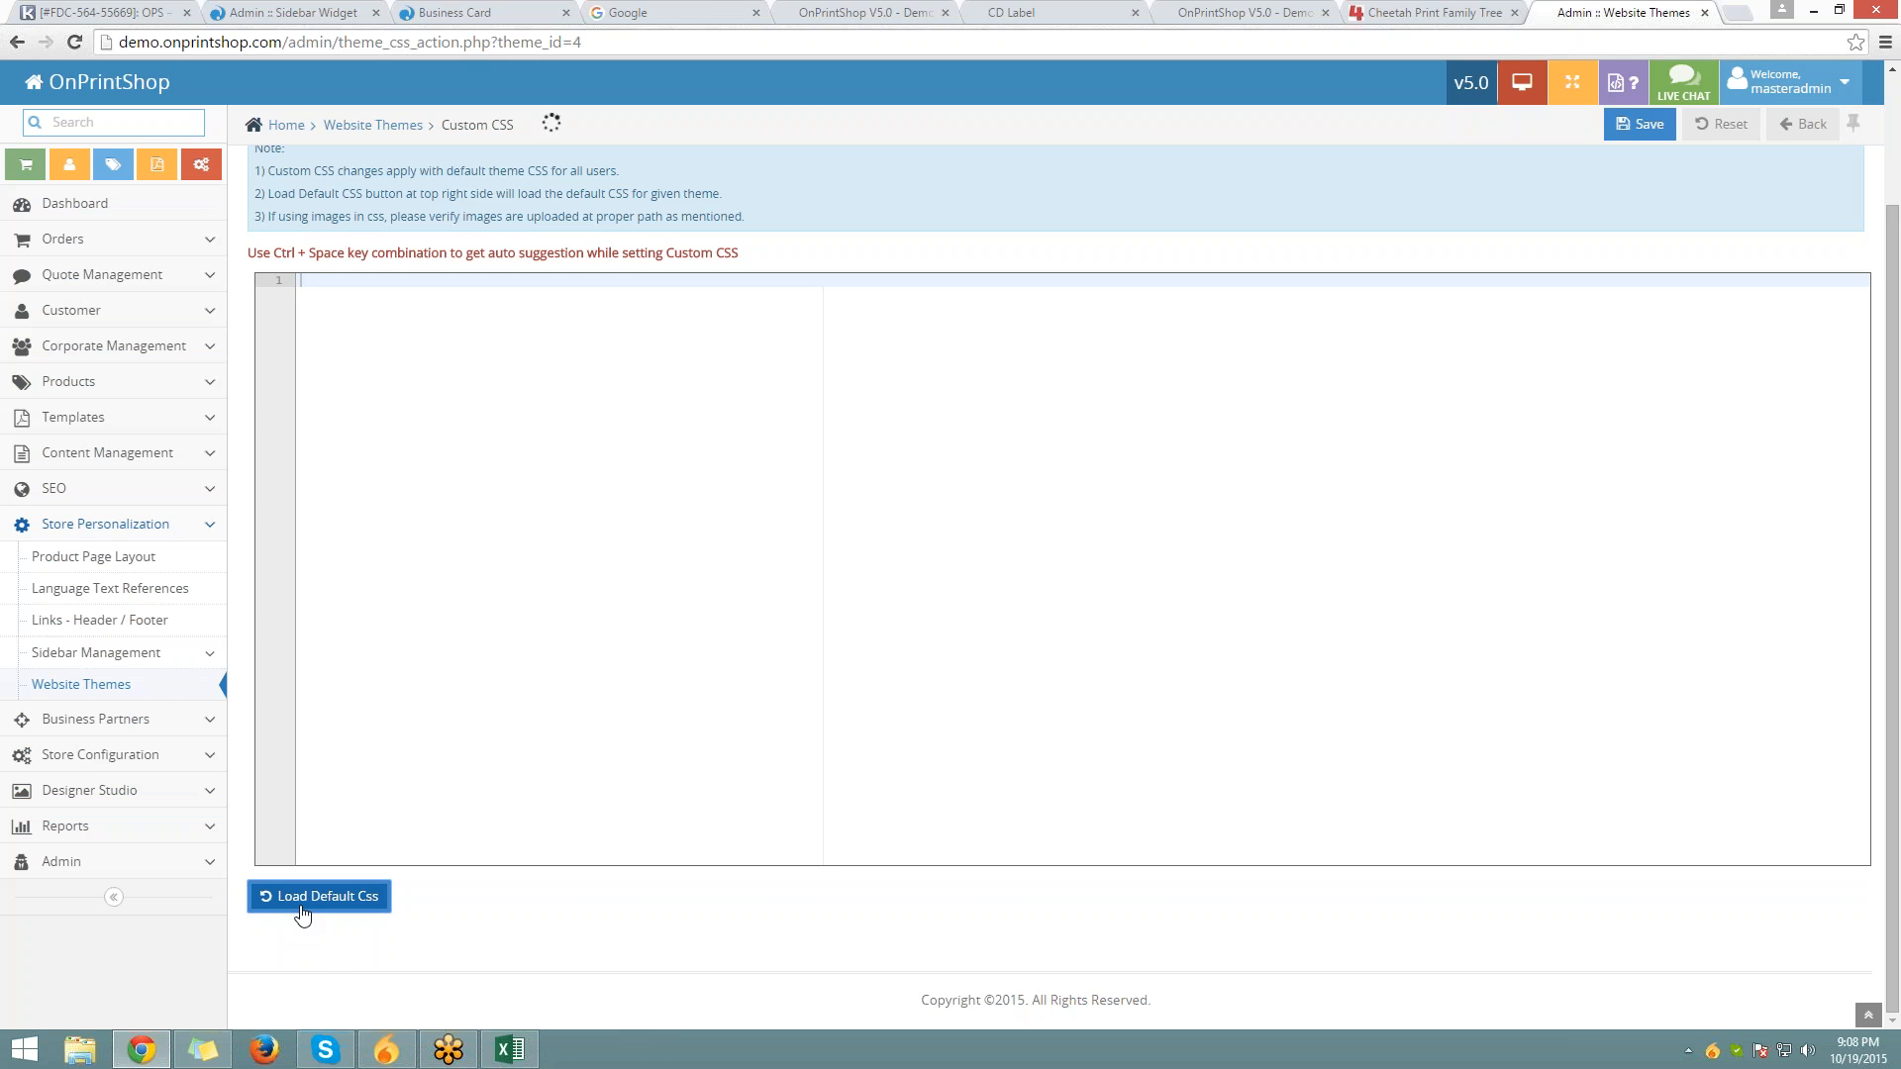
{"action": "left_click", "coordinate": [715, 668]}
{"action": "scroll", "coordinate": [737, 534], "scroll_direction": "up", "scroll_amount": 2}
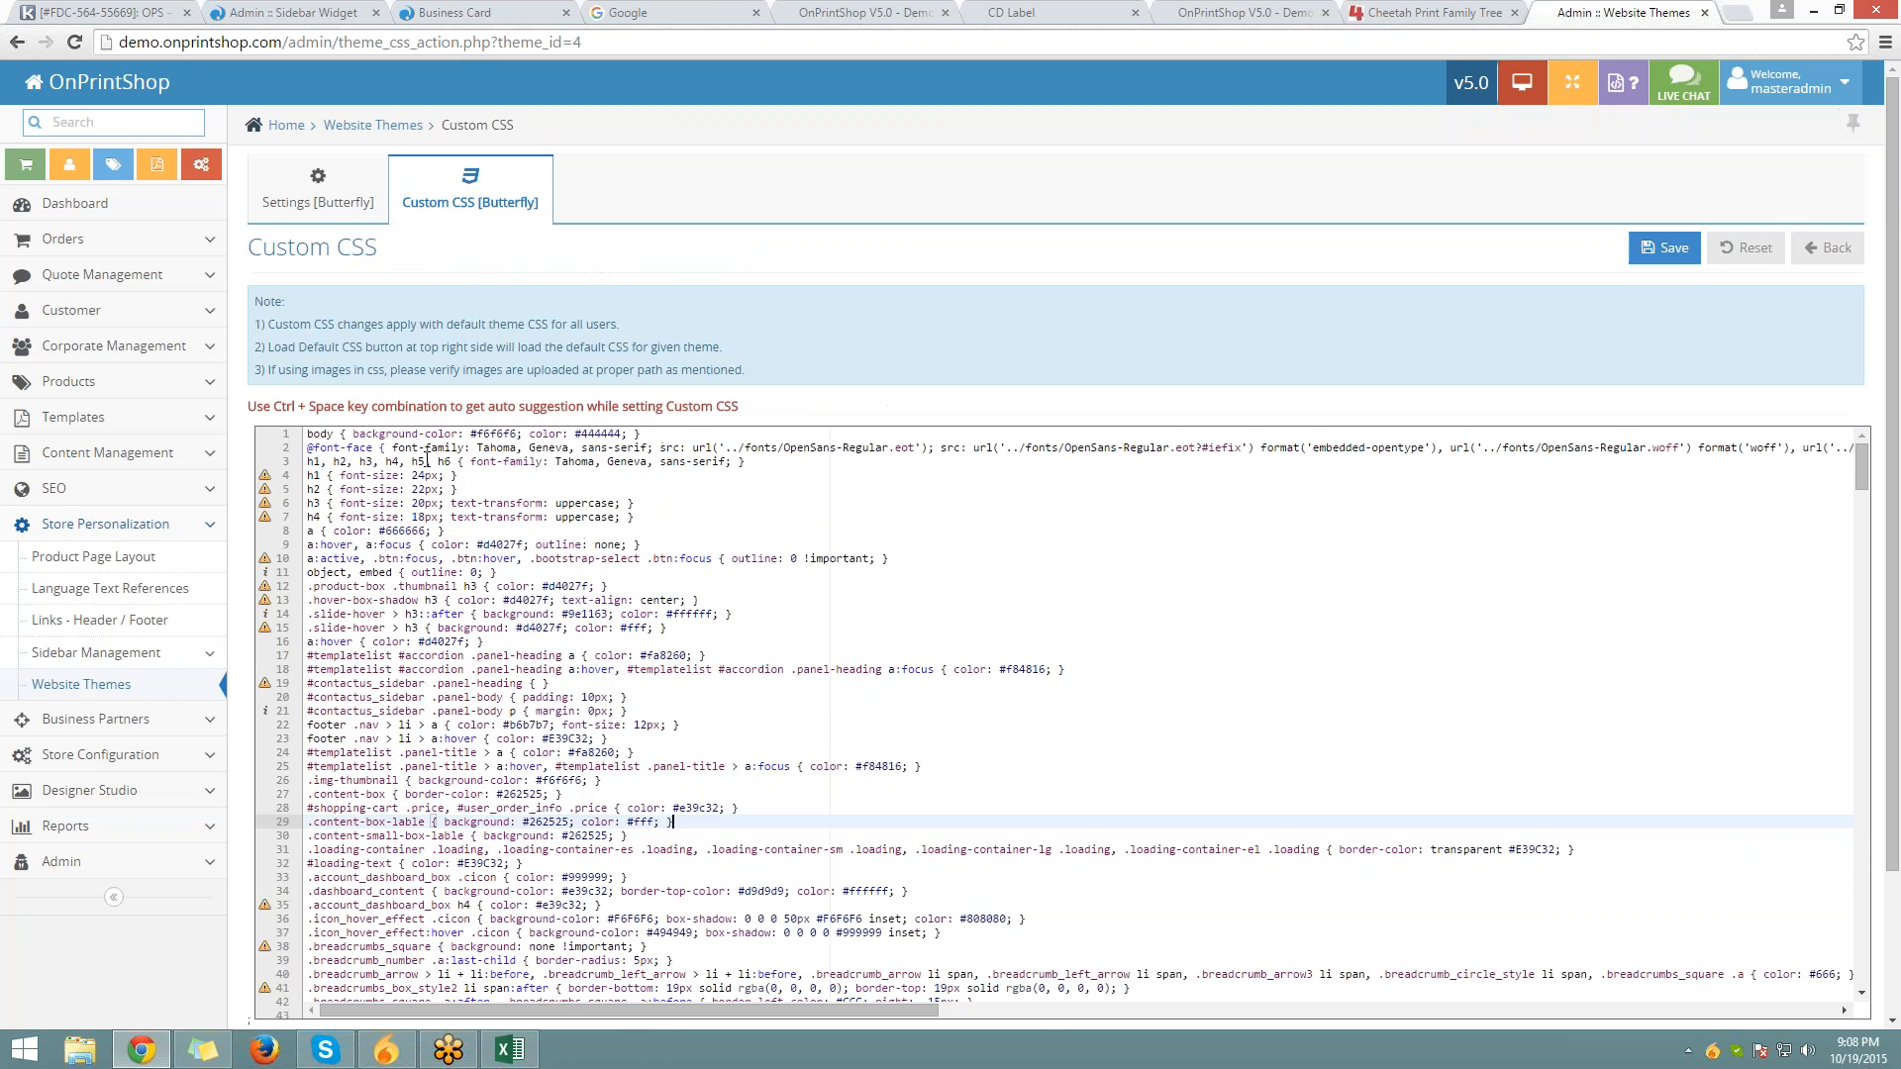
{"action": "left_click_drag", "start_coordinate": [308, 447], "coordinate": [505, 558]}
{"action": "left_click", "coordinate": [416, 12]}
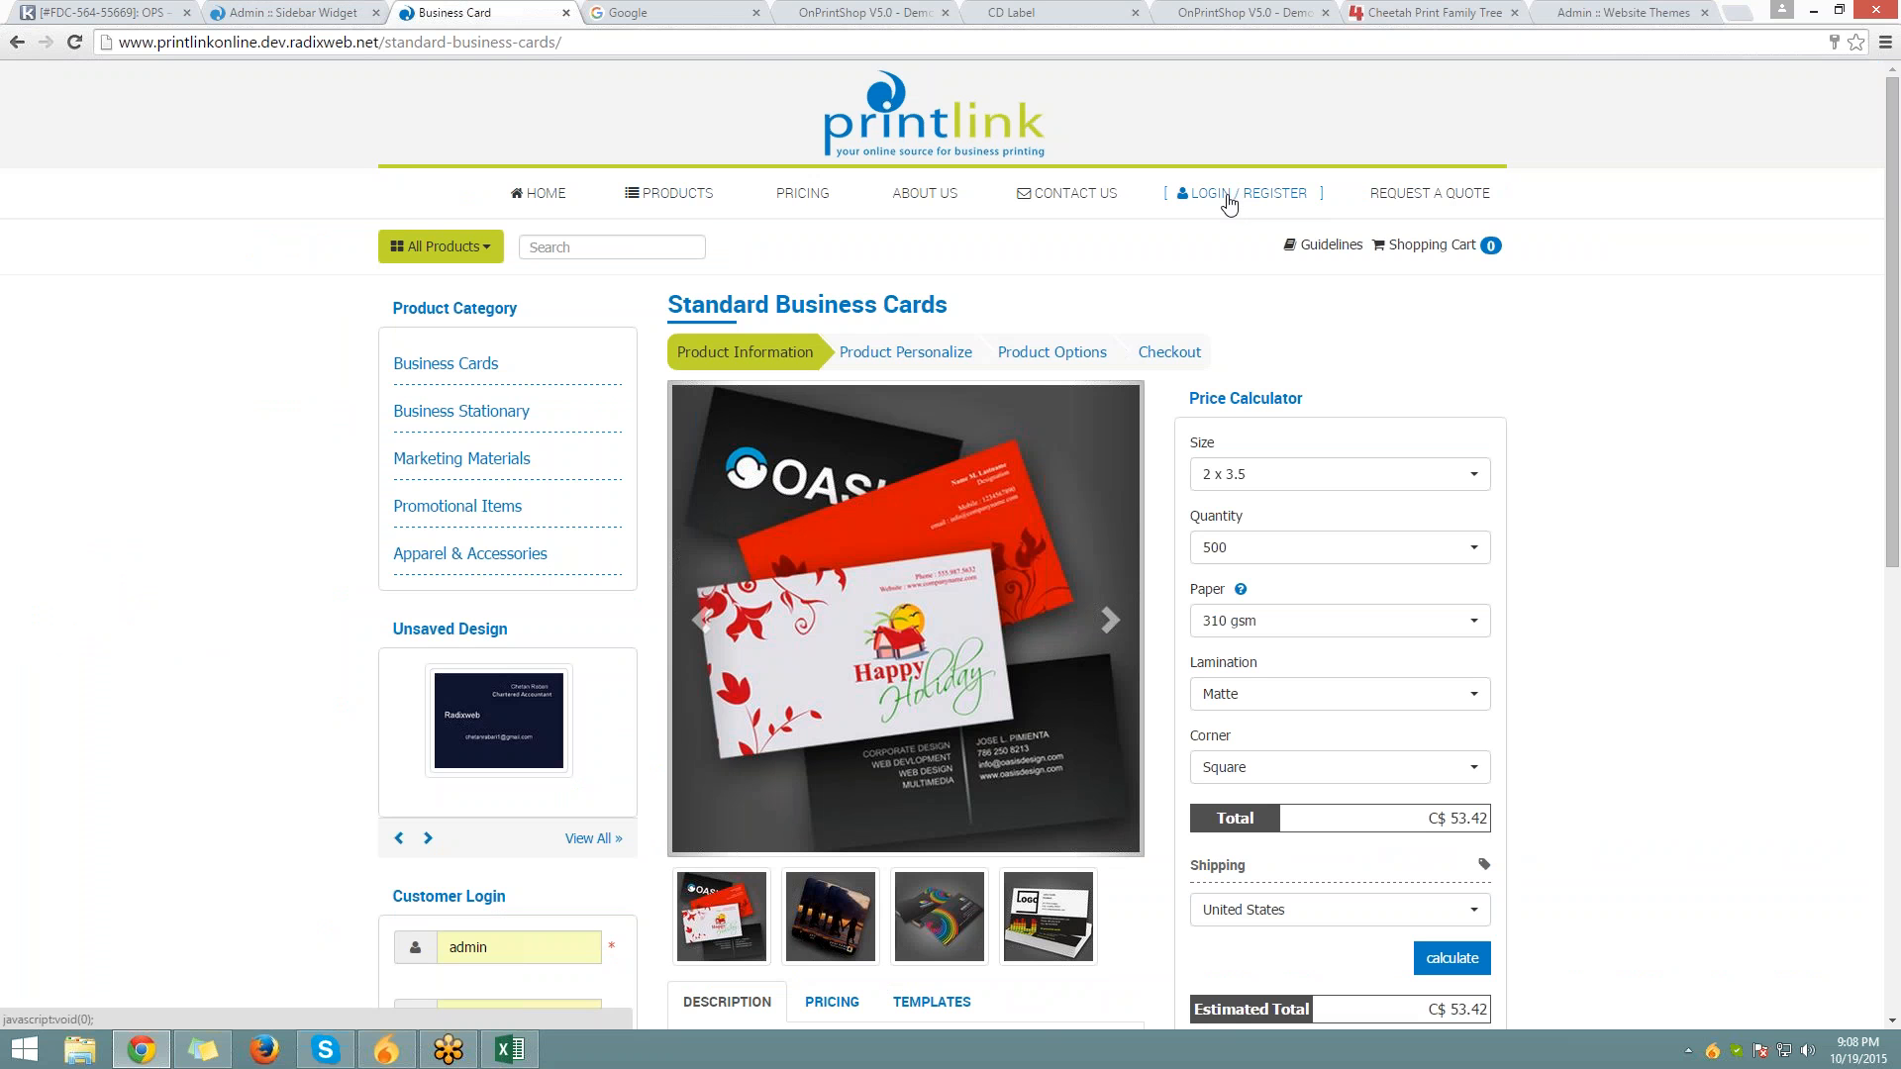
Flip through the open browser tabs and select the content-box rule on line 27 of Butterfly's CSS
{"action": "left_click", "coordinate": [235, 10]}
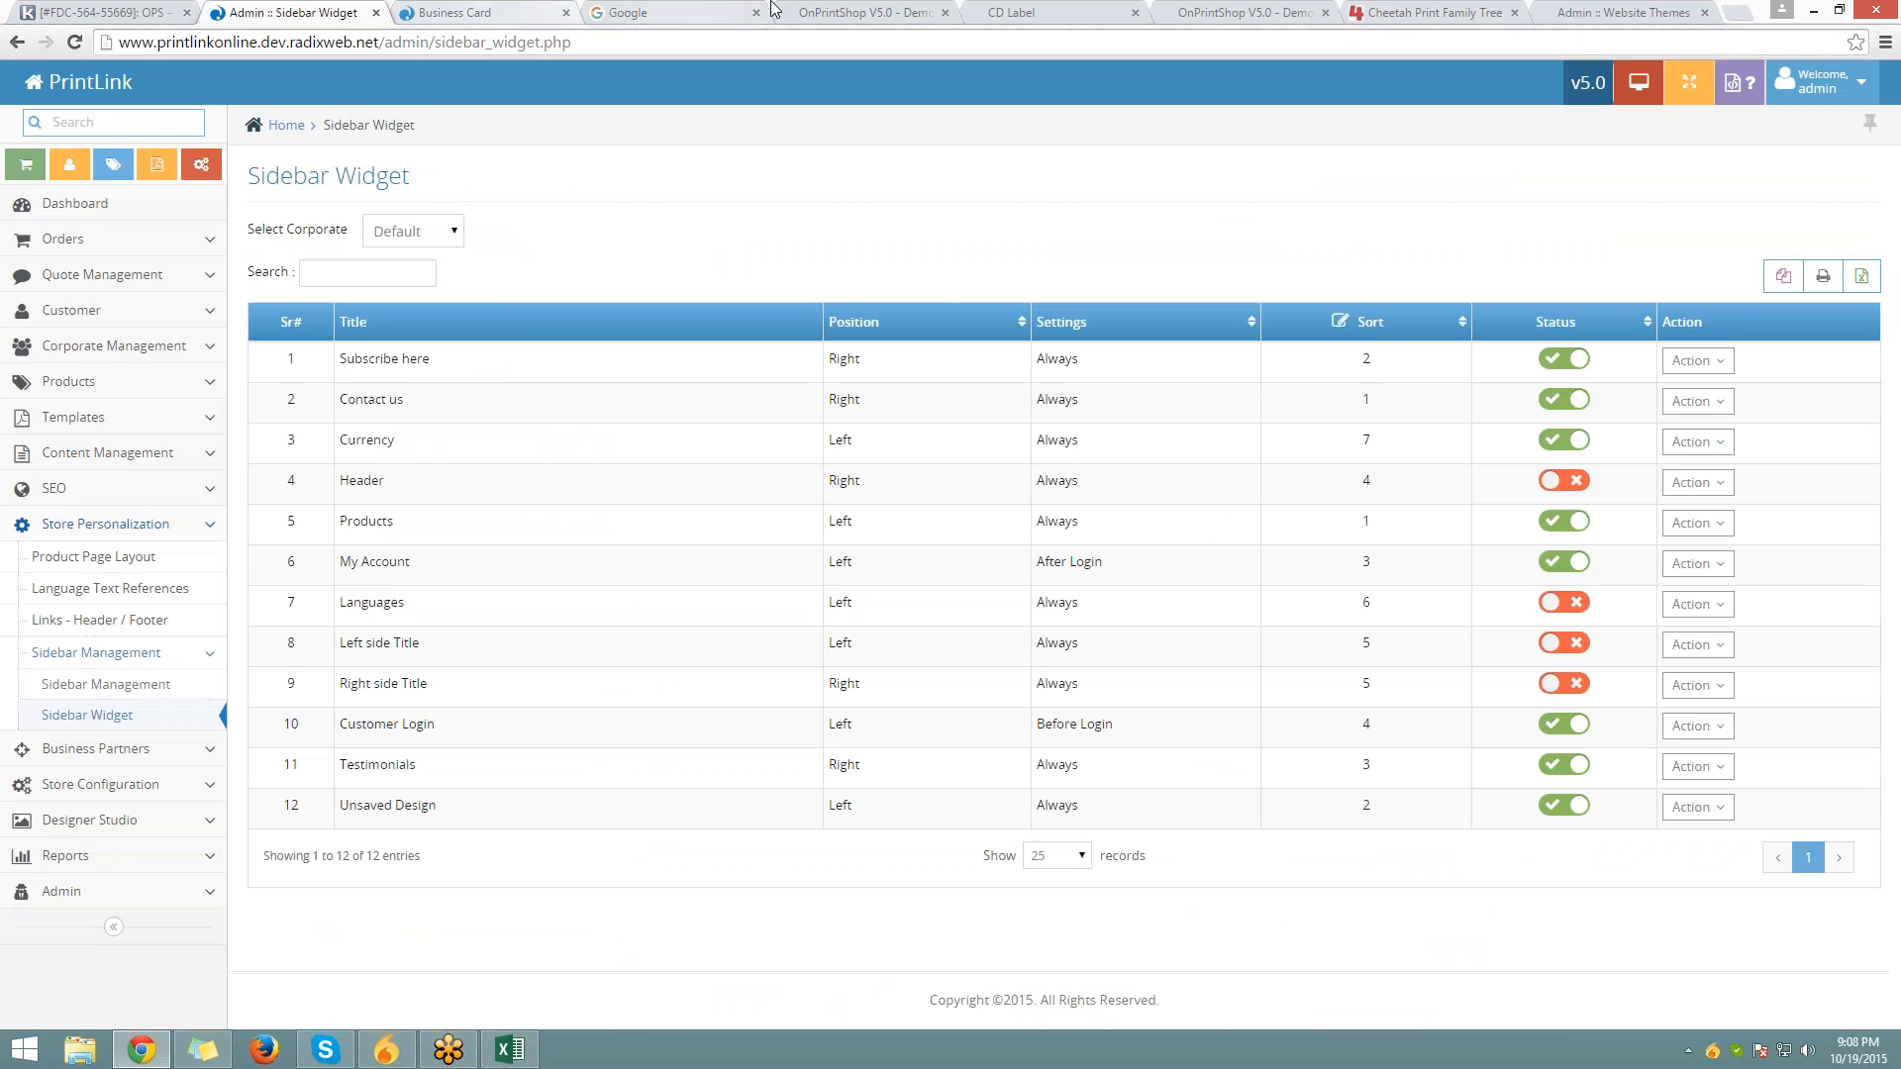
{"action": "left_click", "coordinate": [1219, 20]}
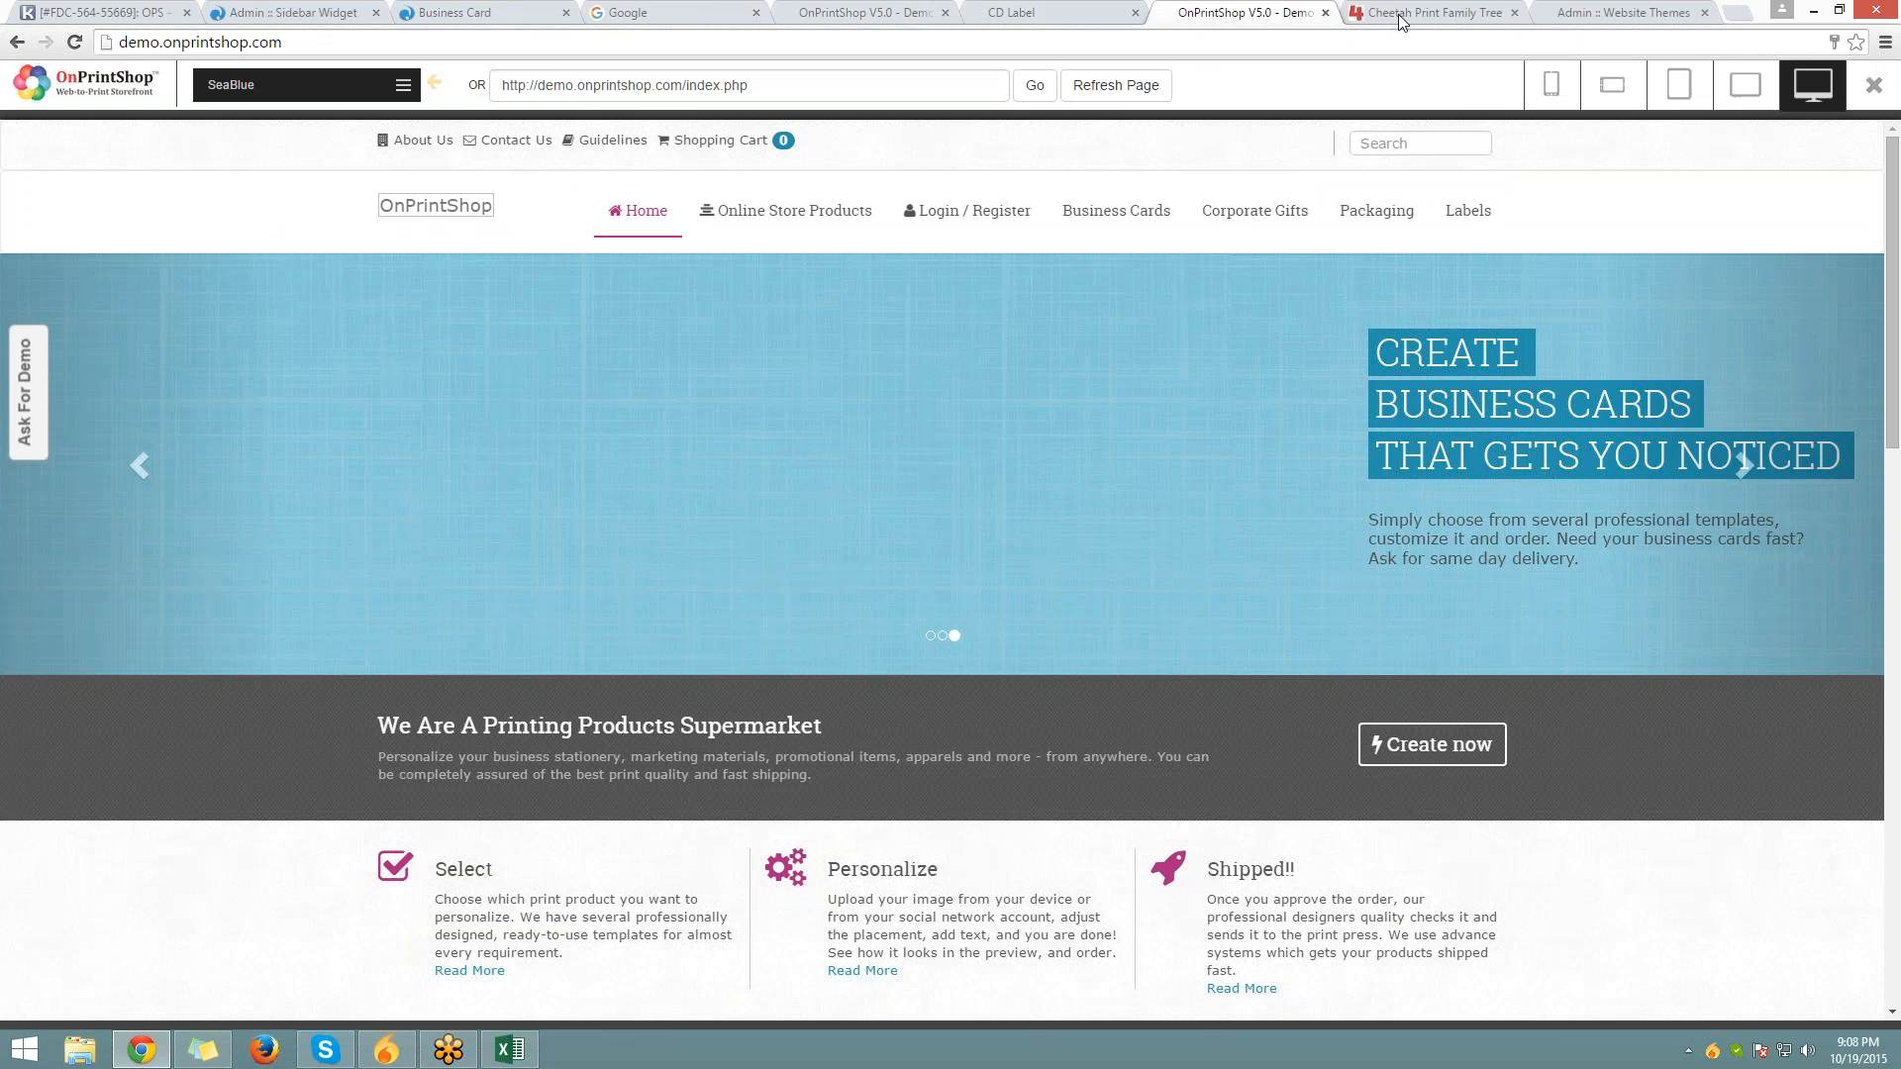
{"action": "left_click", "coordinate": [1400, 22]}
{"action": "left_click", "coordinate": [1623, 12]}
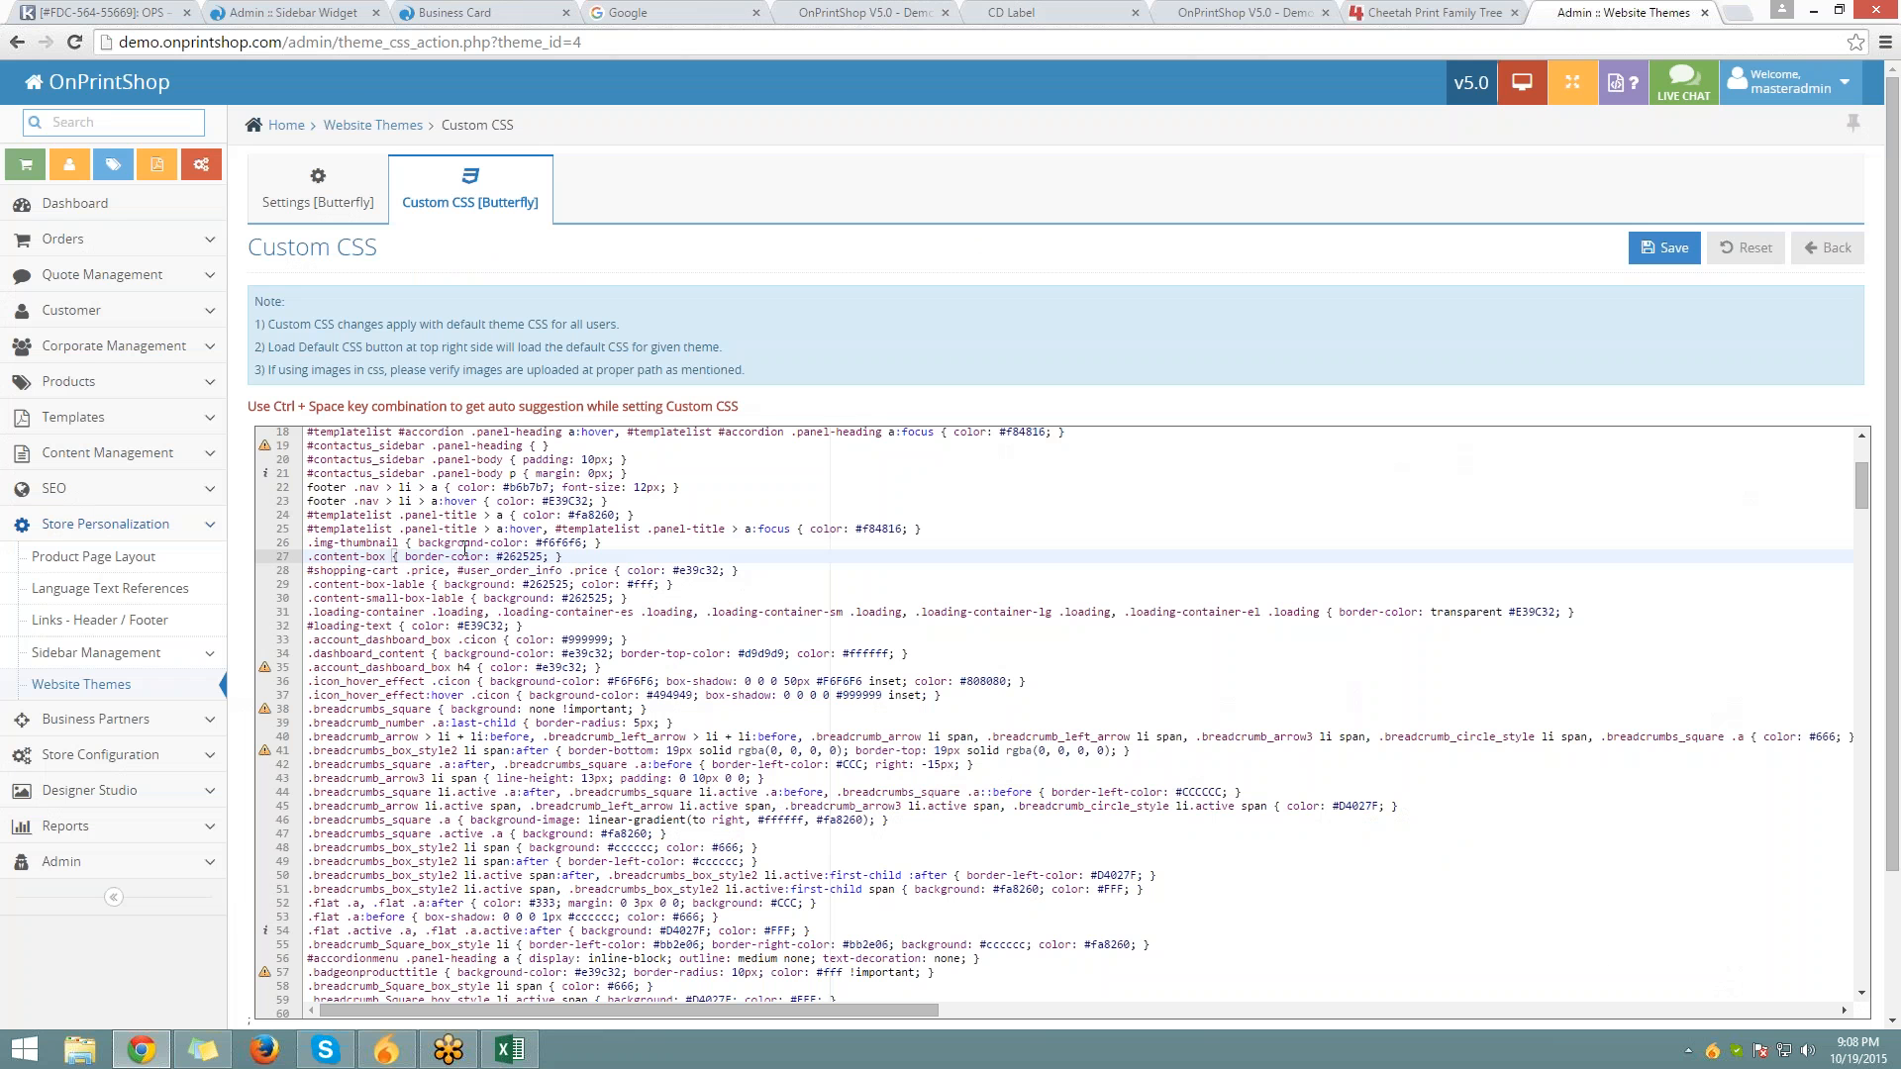
{"action": "mouse_move", "coordinate": [314, 570]}
{"action": "left_mouse_down"}
{"action": "mouse_move", "coordinate": [544, 556]}
{"action": "mouse_move", "coordinate": [309, 559]}
{"action": "left_mouse_up"}
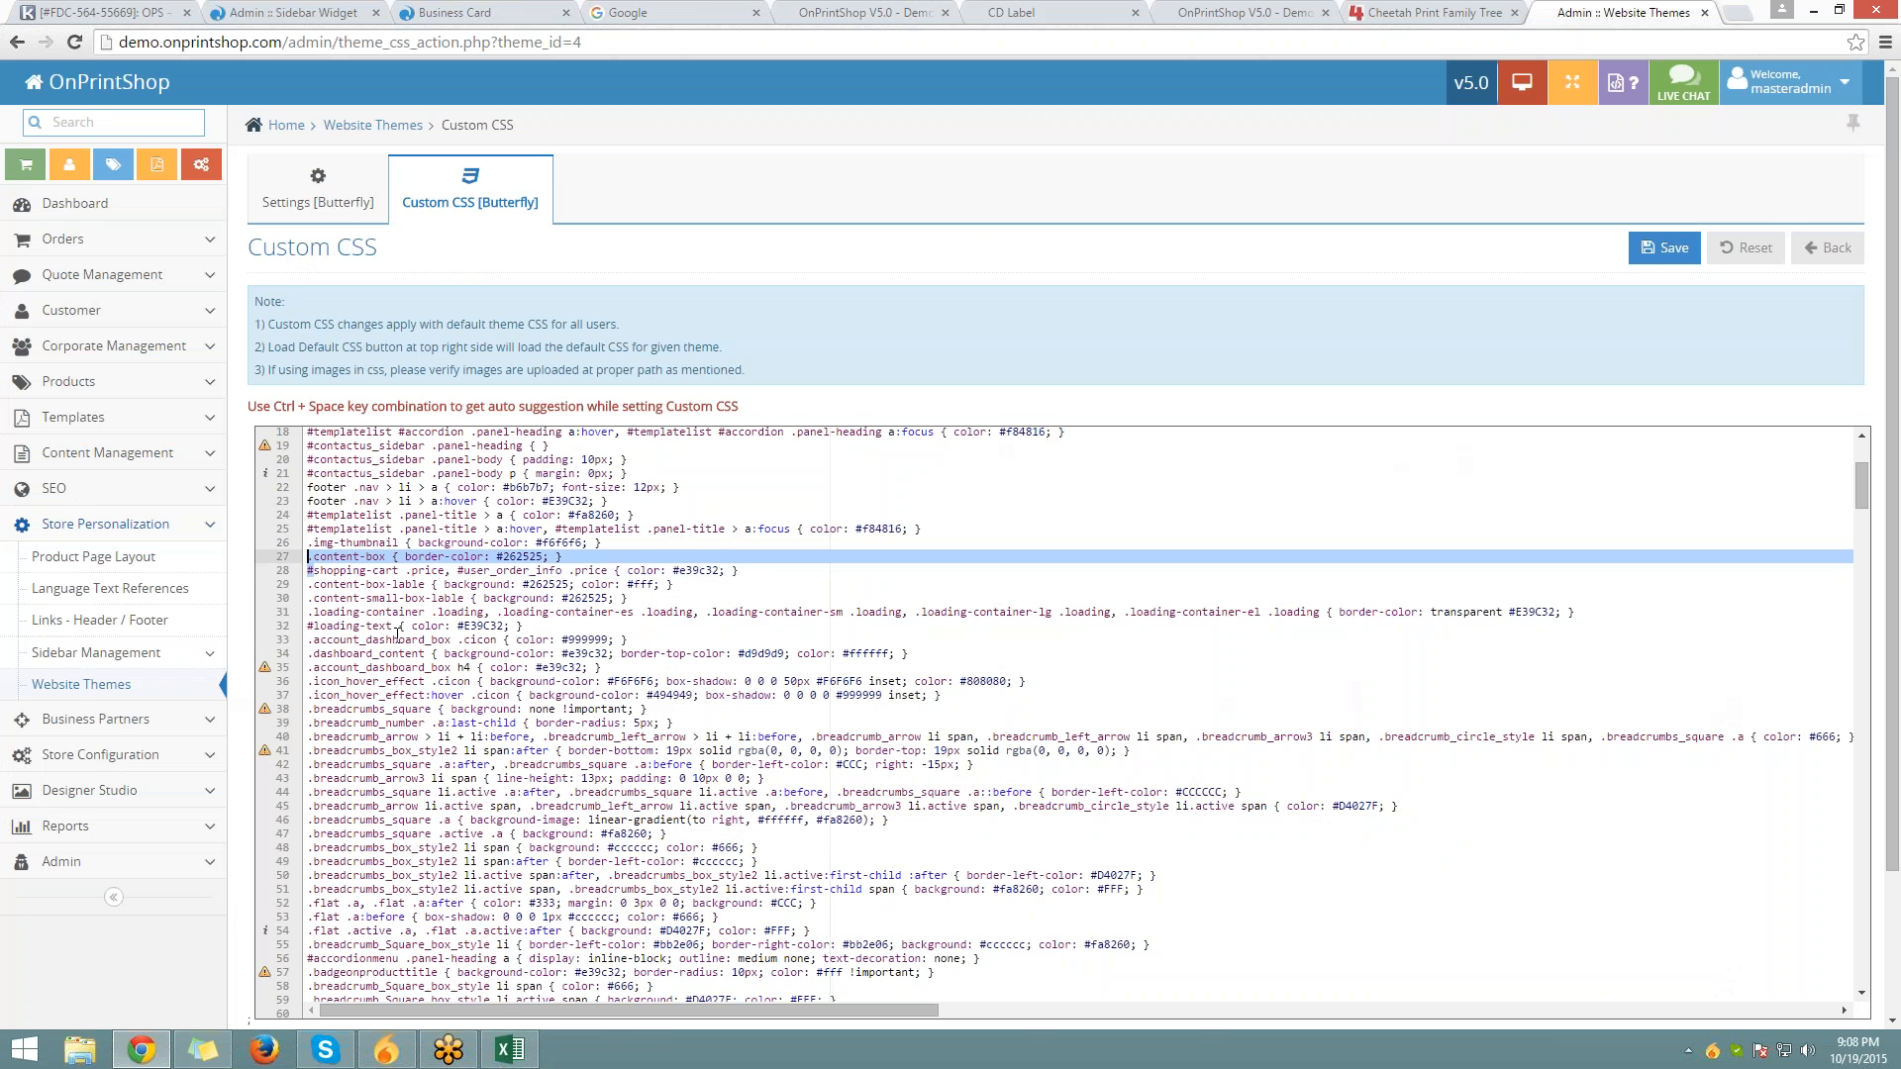
{"action": "scroll", "coordinate": [397, 632], "scroll_direction": "down", "scroll_amount": 10}
Compare against the Standard Business Cards page, scroll through Butterfly's CSS, then return to the Sidebar Widget list
{"action": "left_click", "coordinate": [487, 12]}
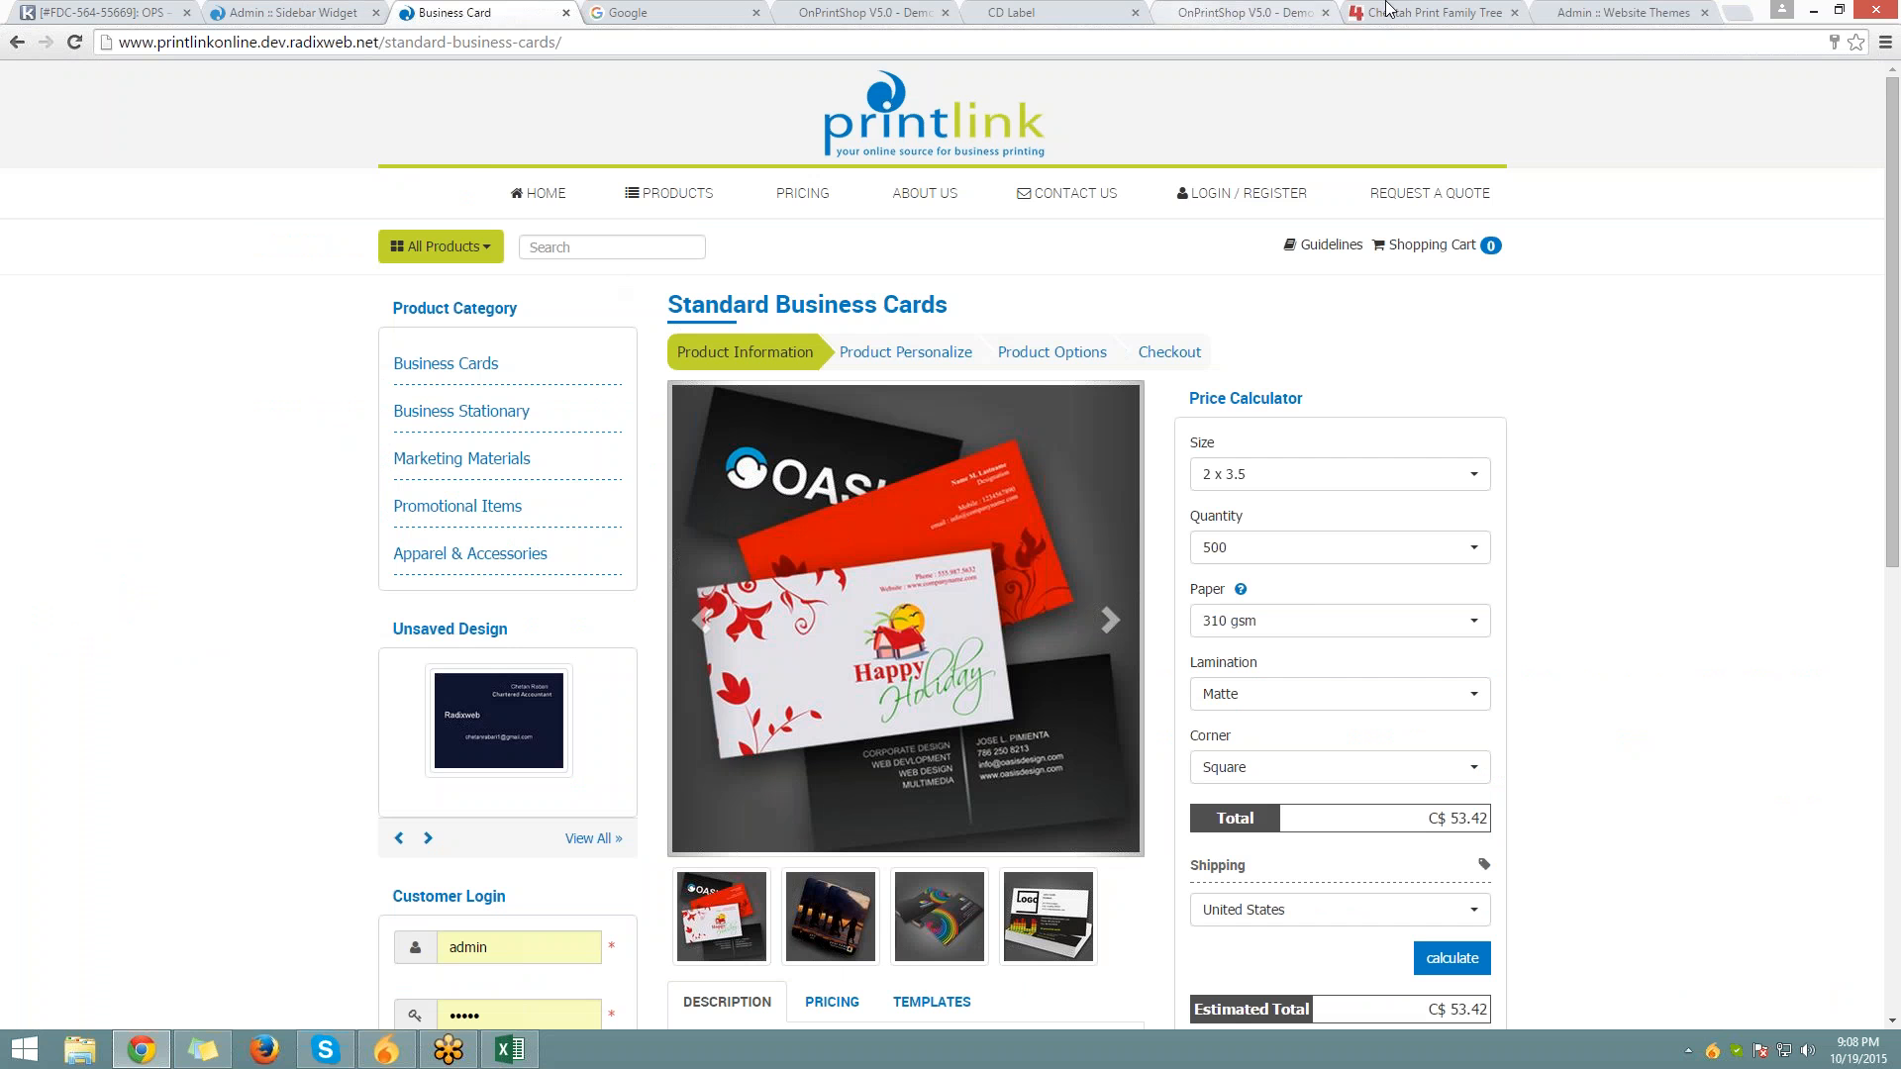
{"action": "left_click", "coordinate": [1608, 12]}
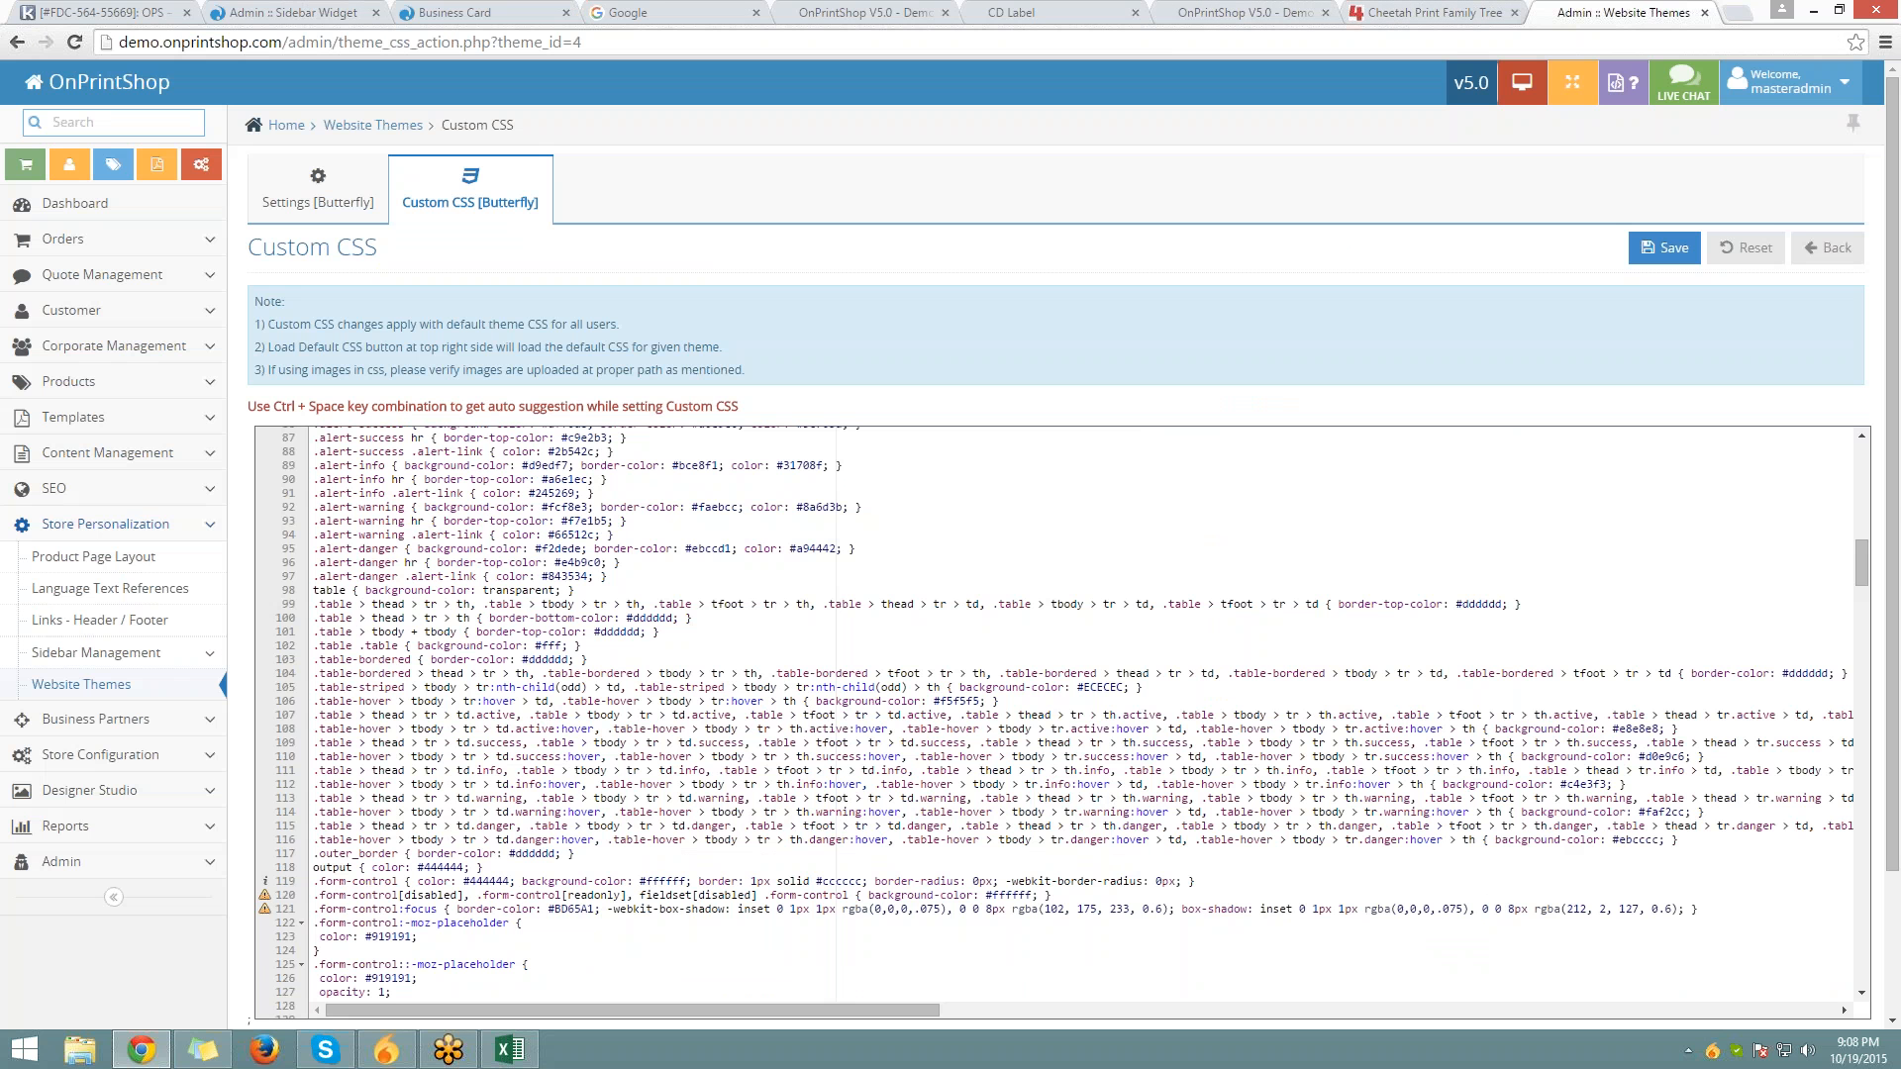
{"action": "scroll", "coordinate": [1063, 721], "scroll_direction": "down", "scroll_amount": 10}
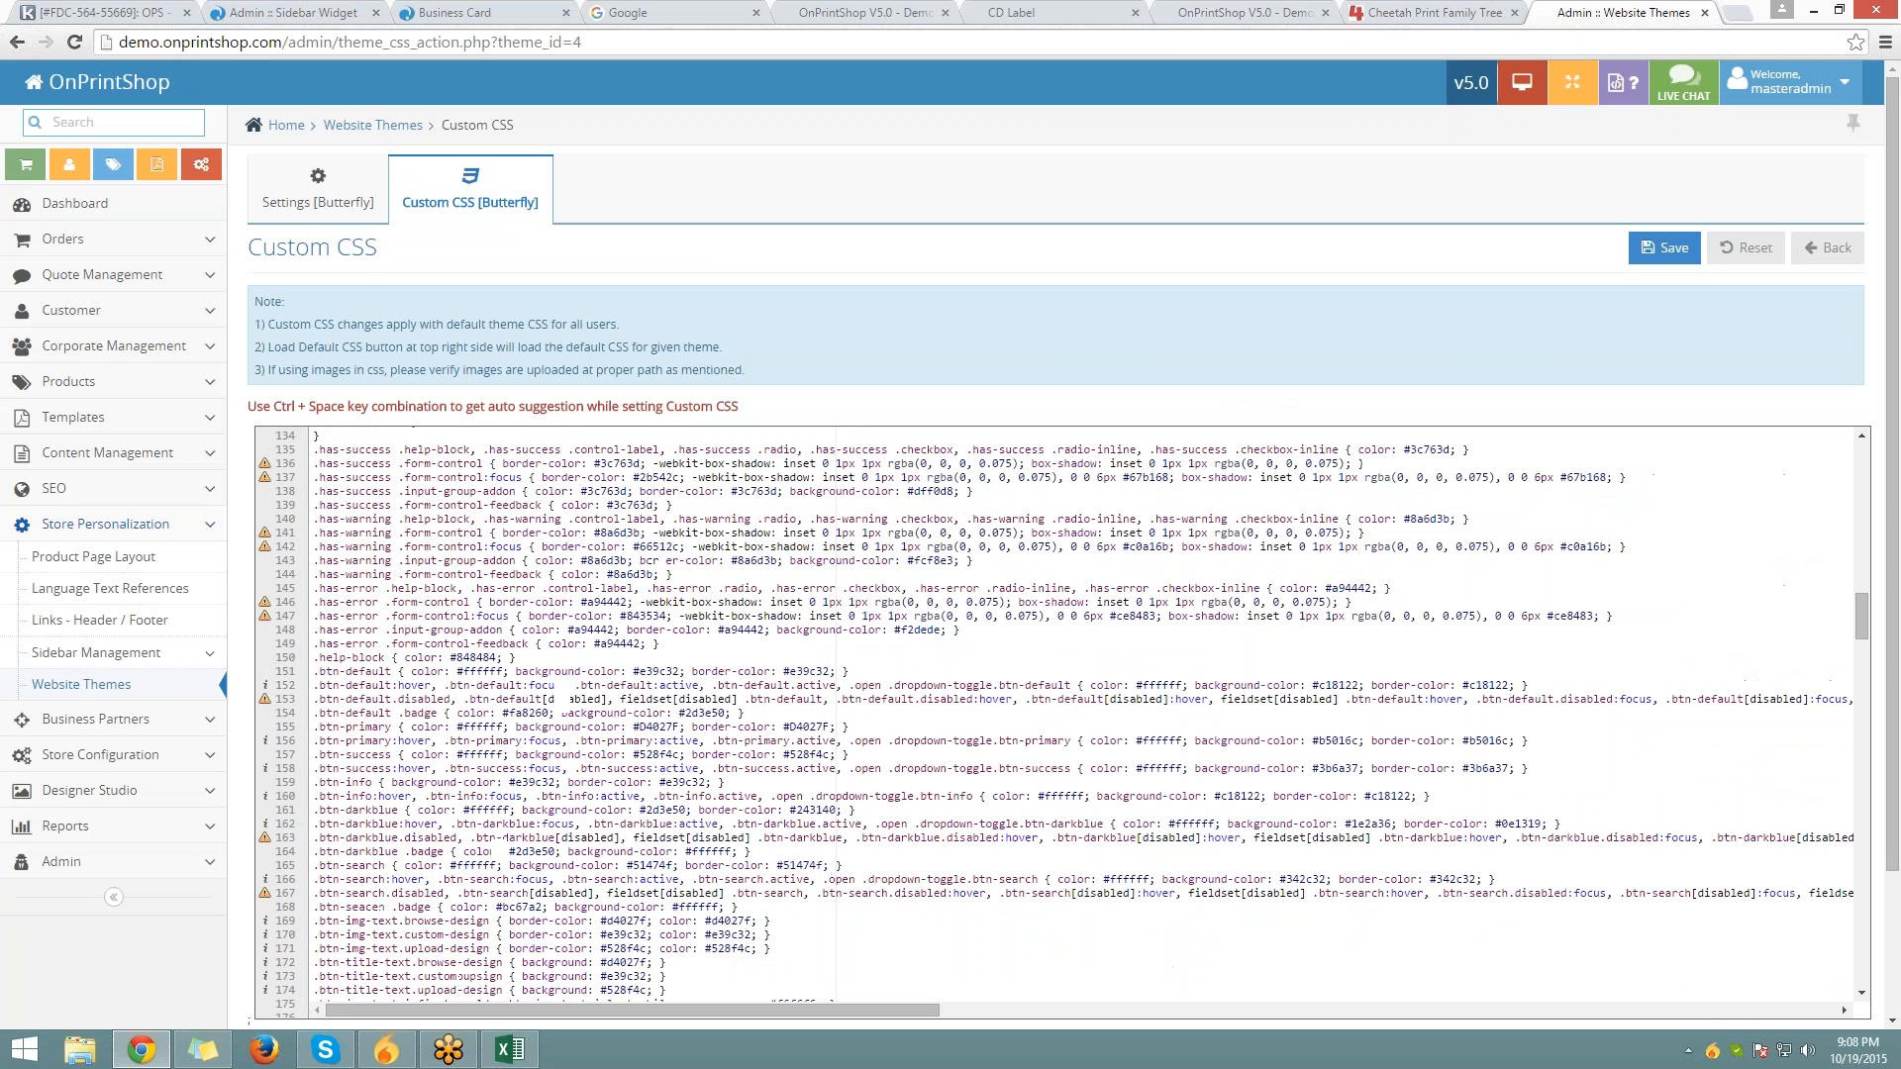
{"action": "scroll", "coordinate": [1063, 722], "scroll_direction": "down", "scroll_amount": 15}
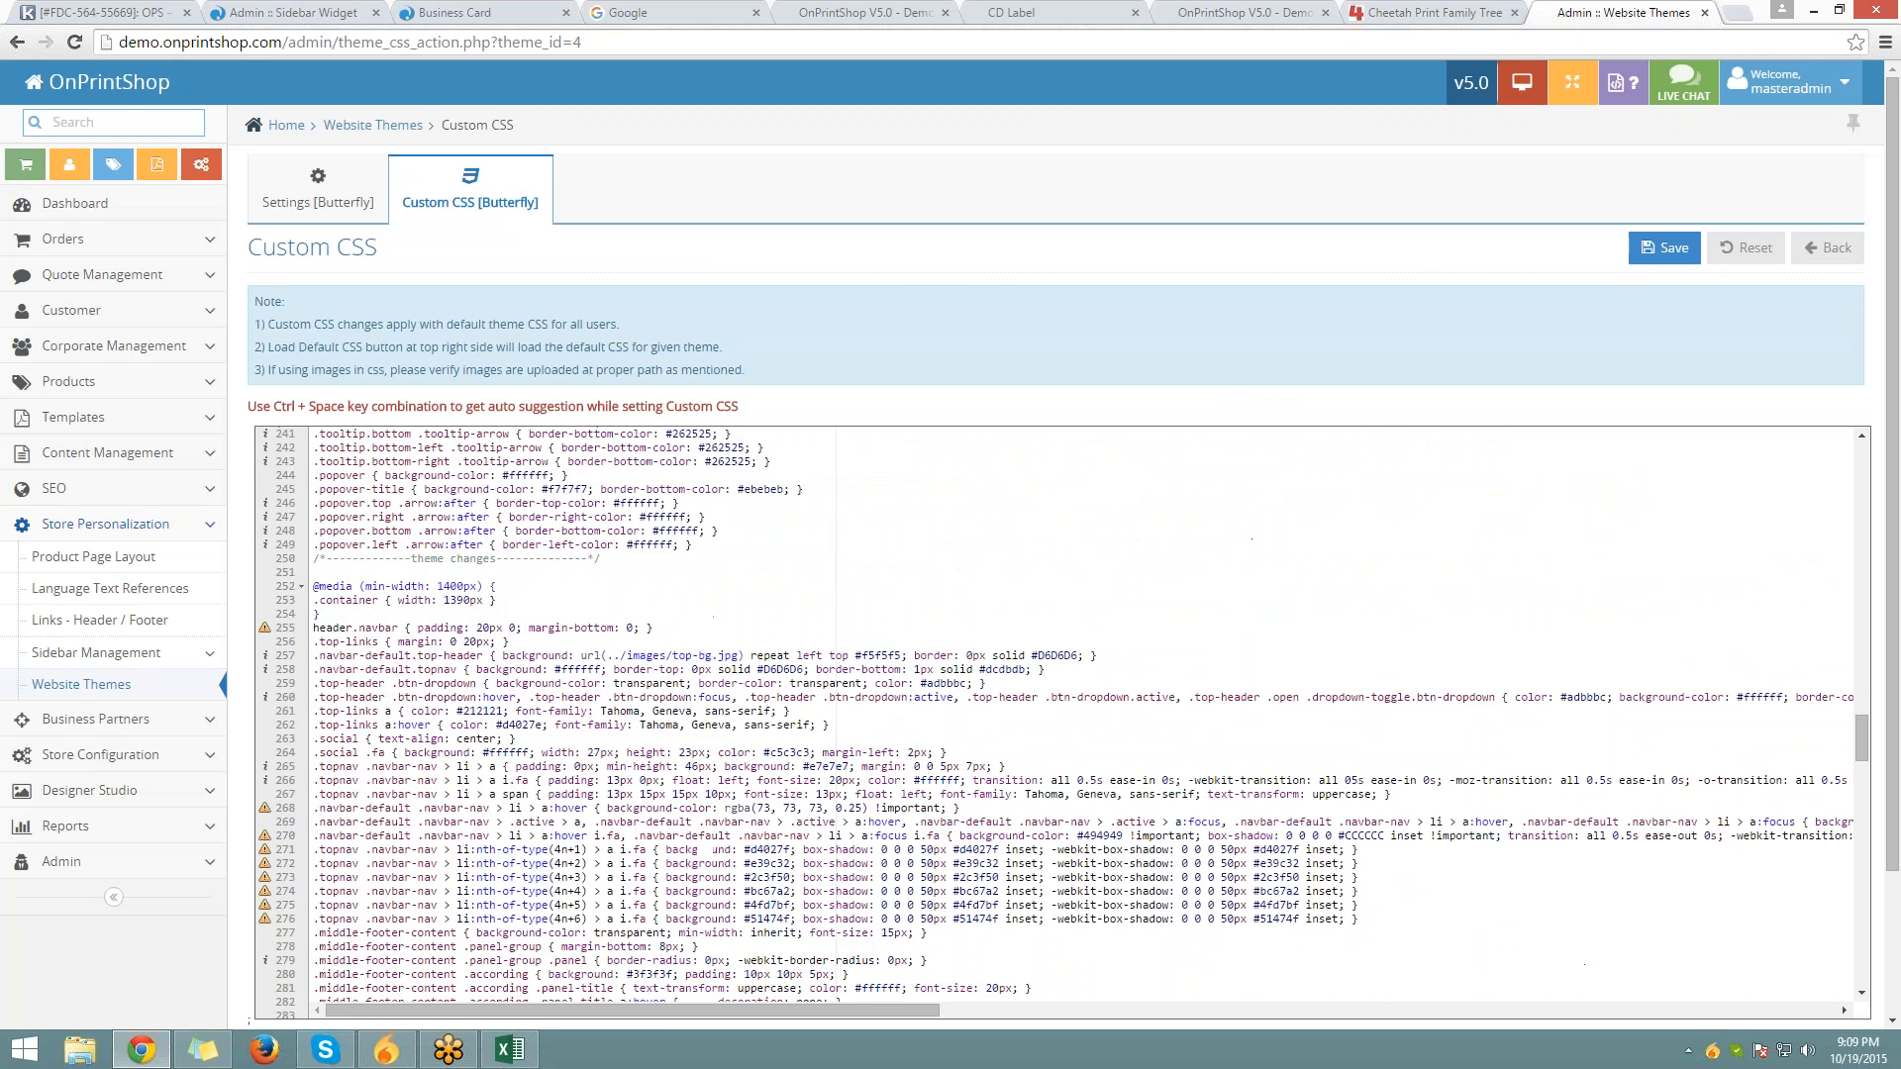
{"action": "scroll", "coordinate": [934, 719], "scroll_direction": "down", "scroll_amount": 3}
{"action": "left_click", "coordinate": [293, 13]}
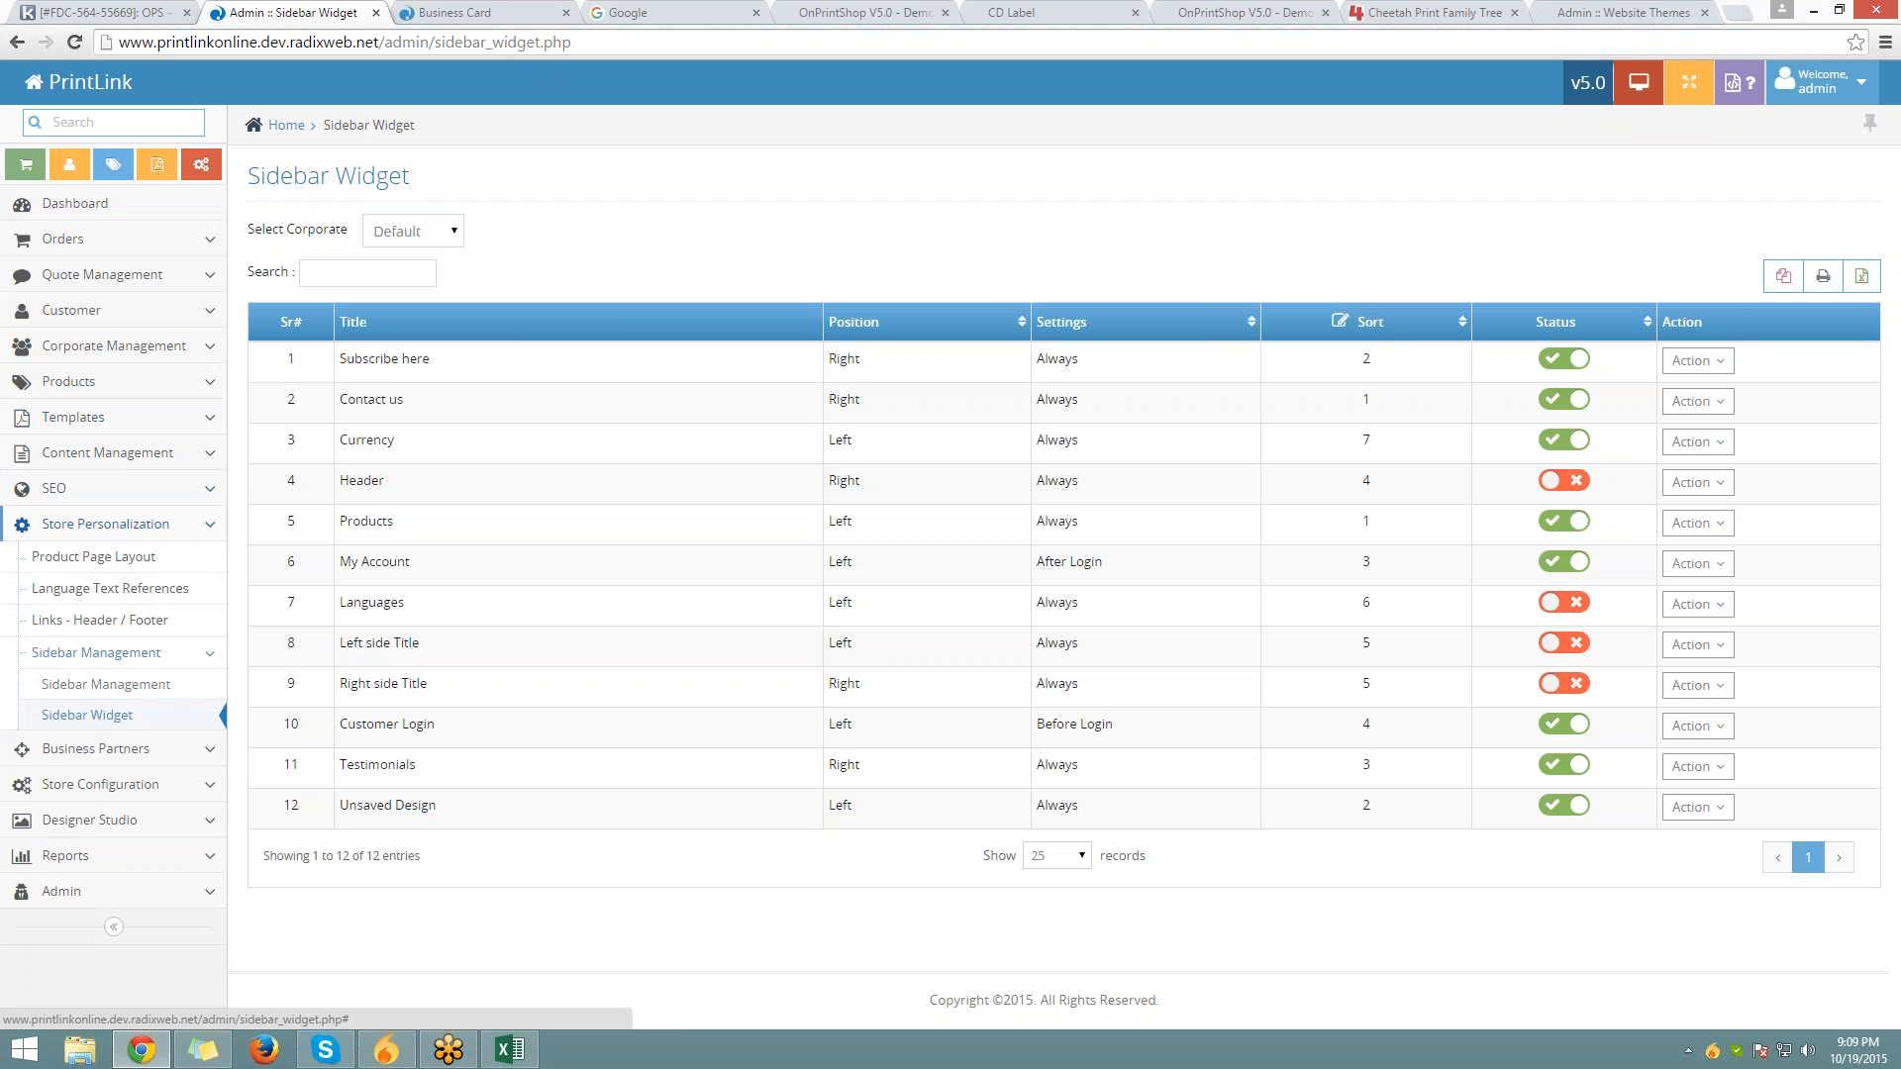
{"action": "left_click", "coordinate": [113, 537]}
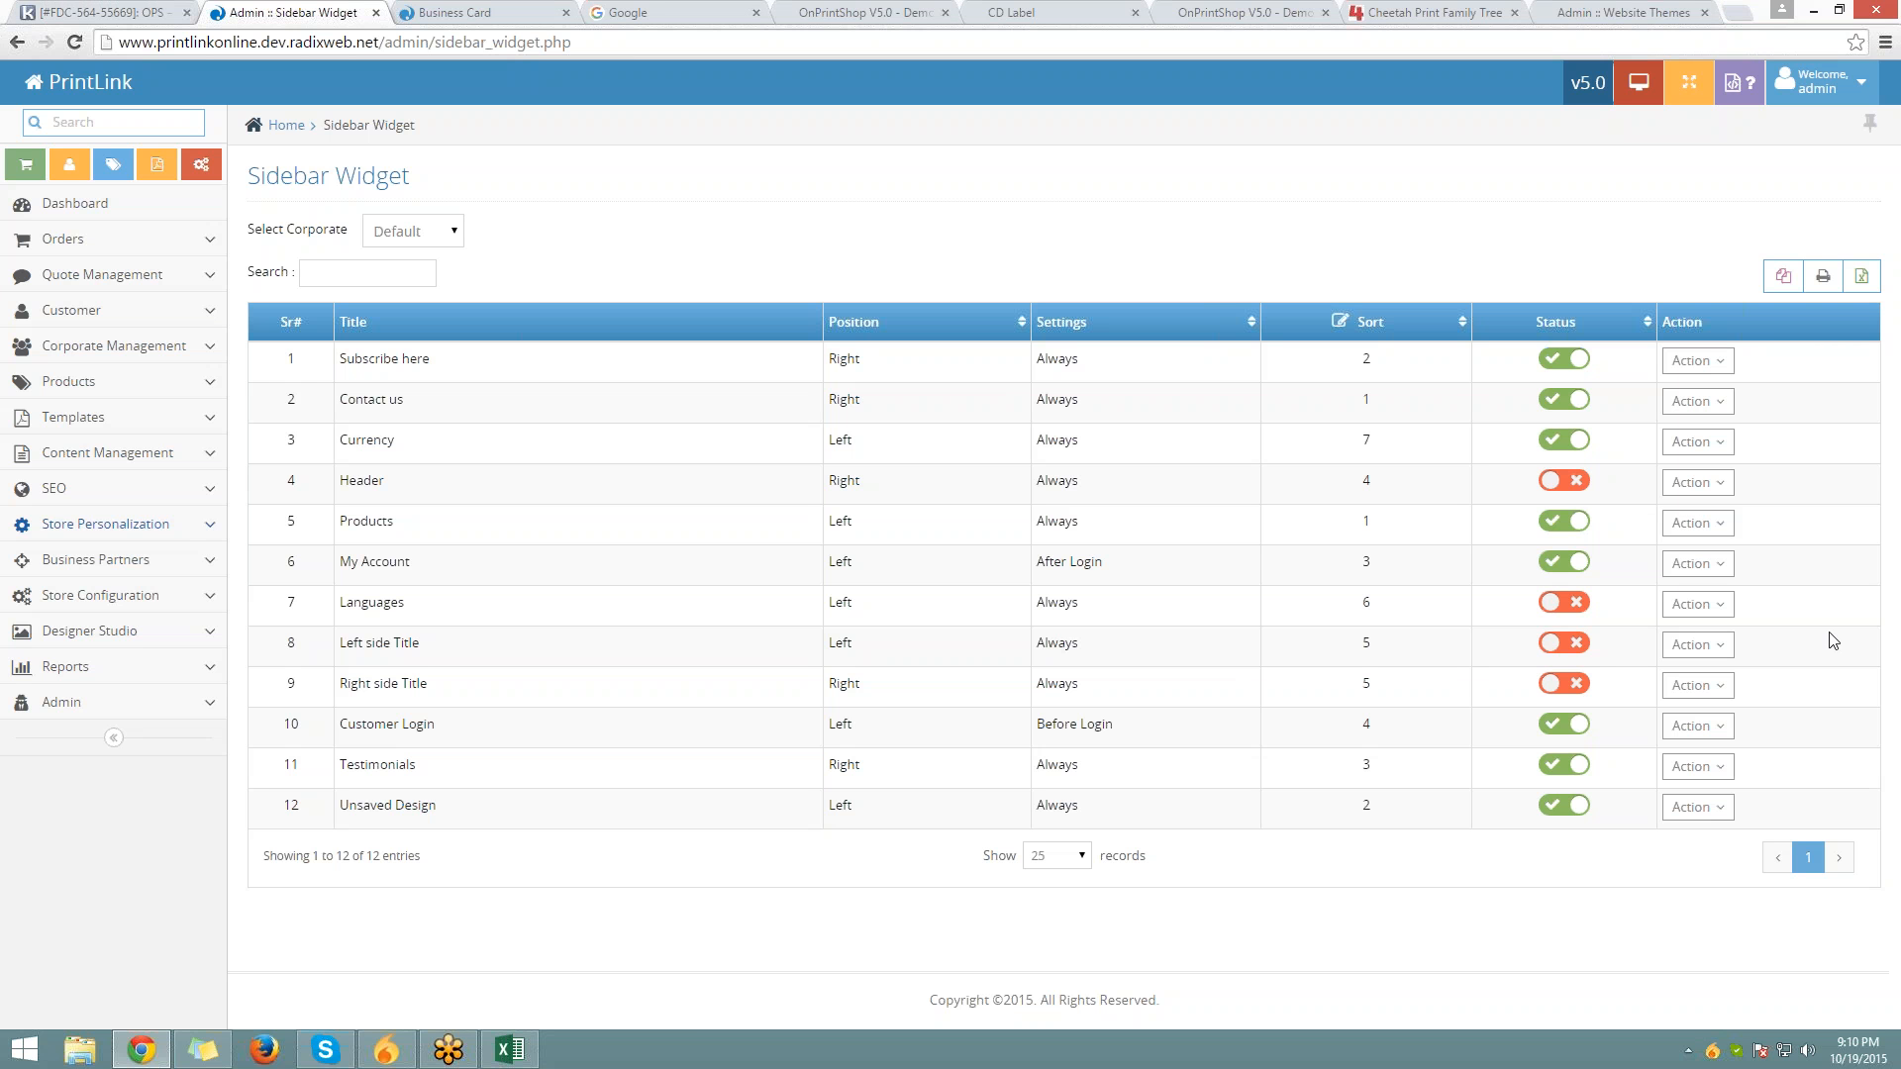
{"action": "left_click", "coordinate": [1890, 69]}
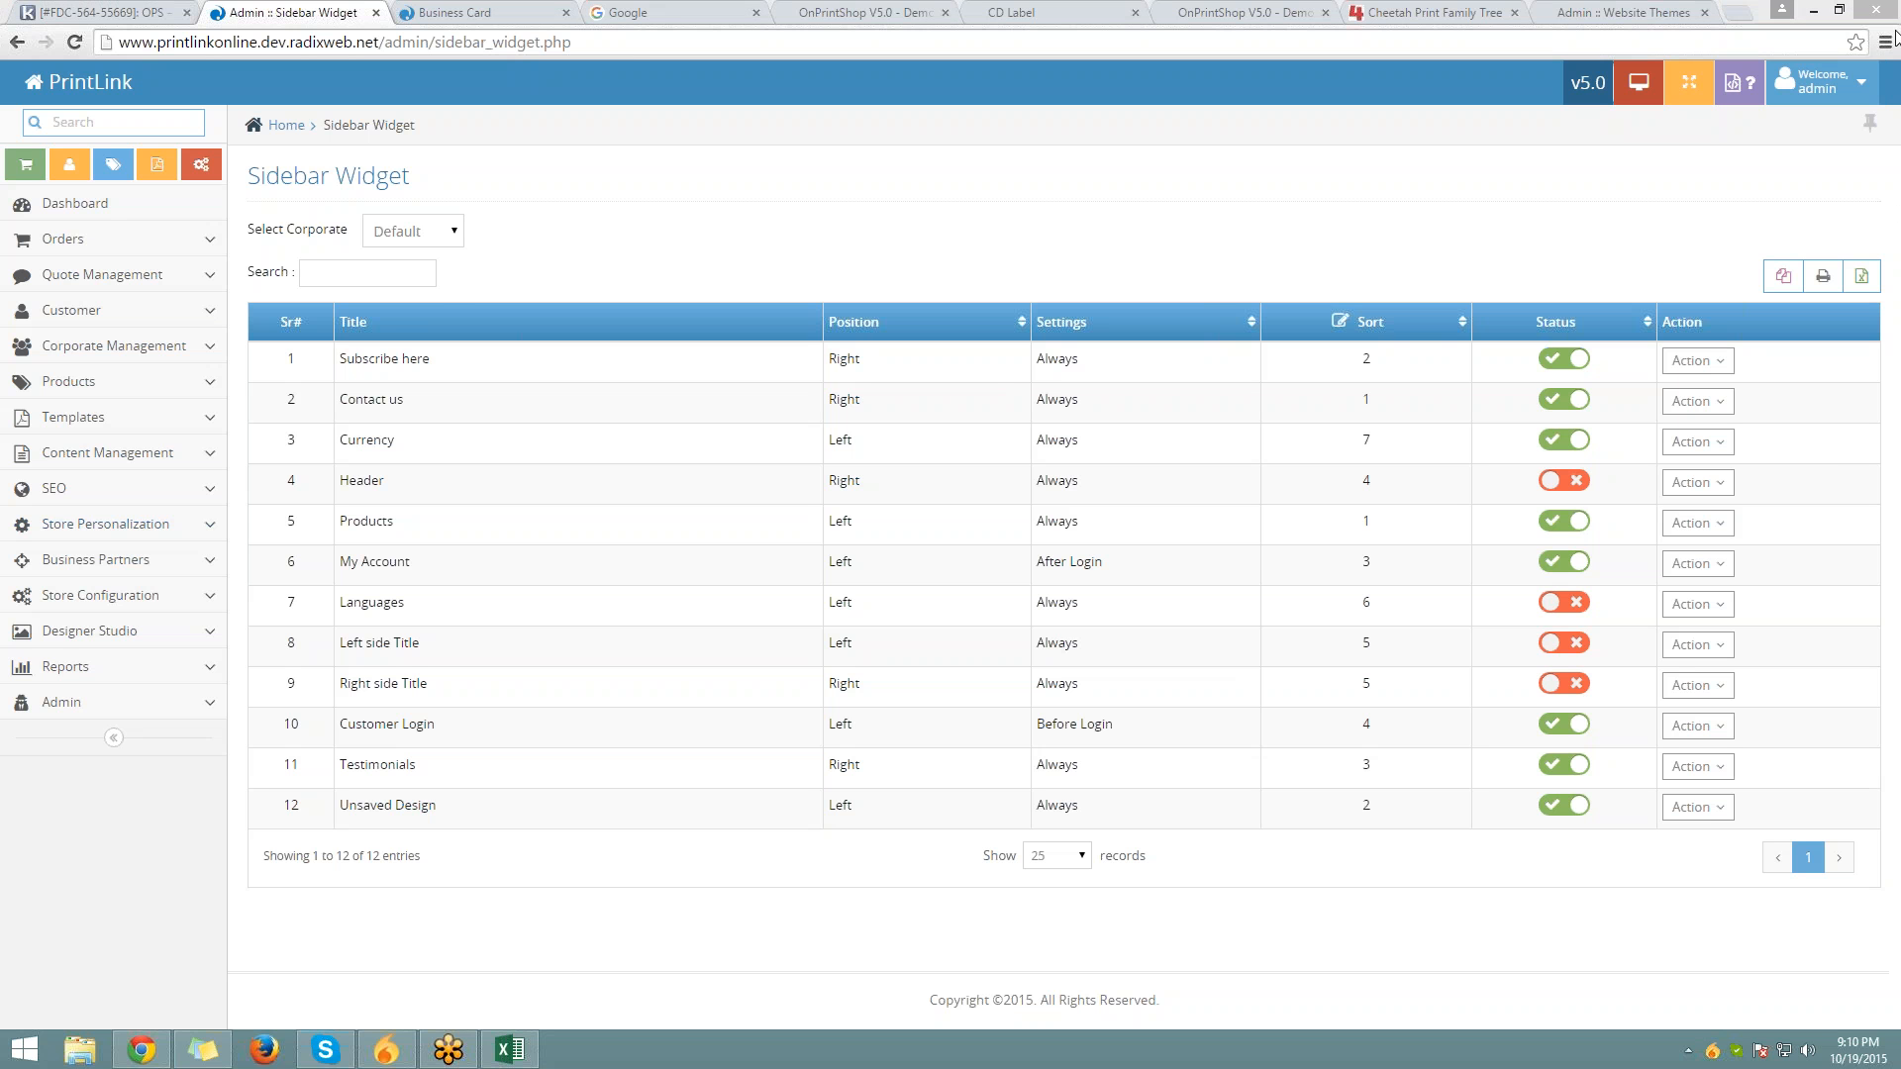
{"action": "left_click", "coordinate": [1888, 58]}
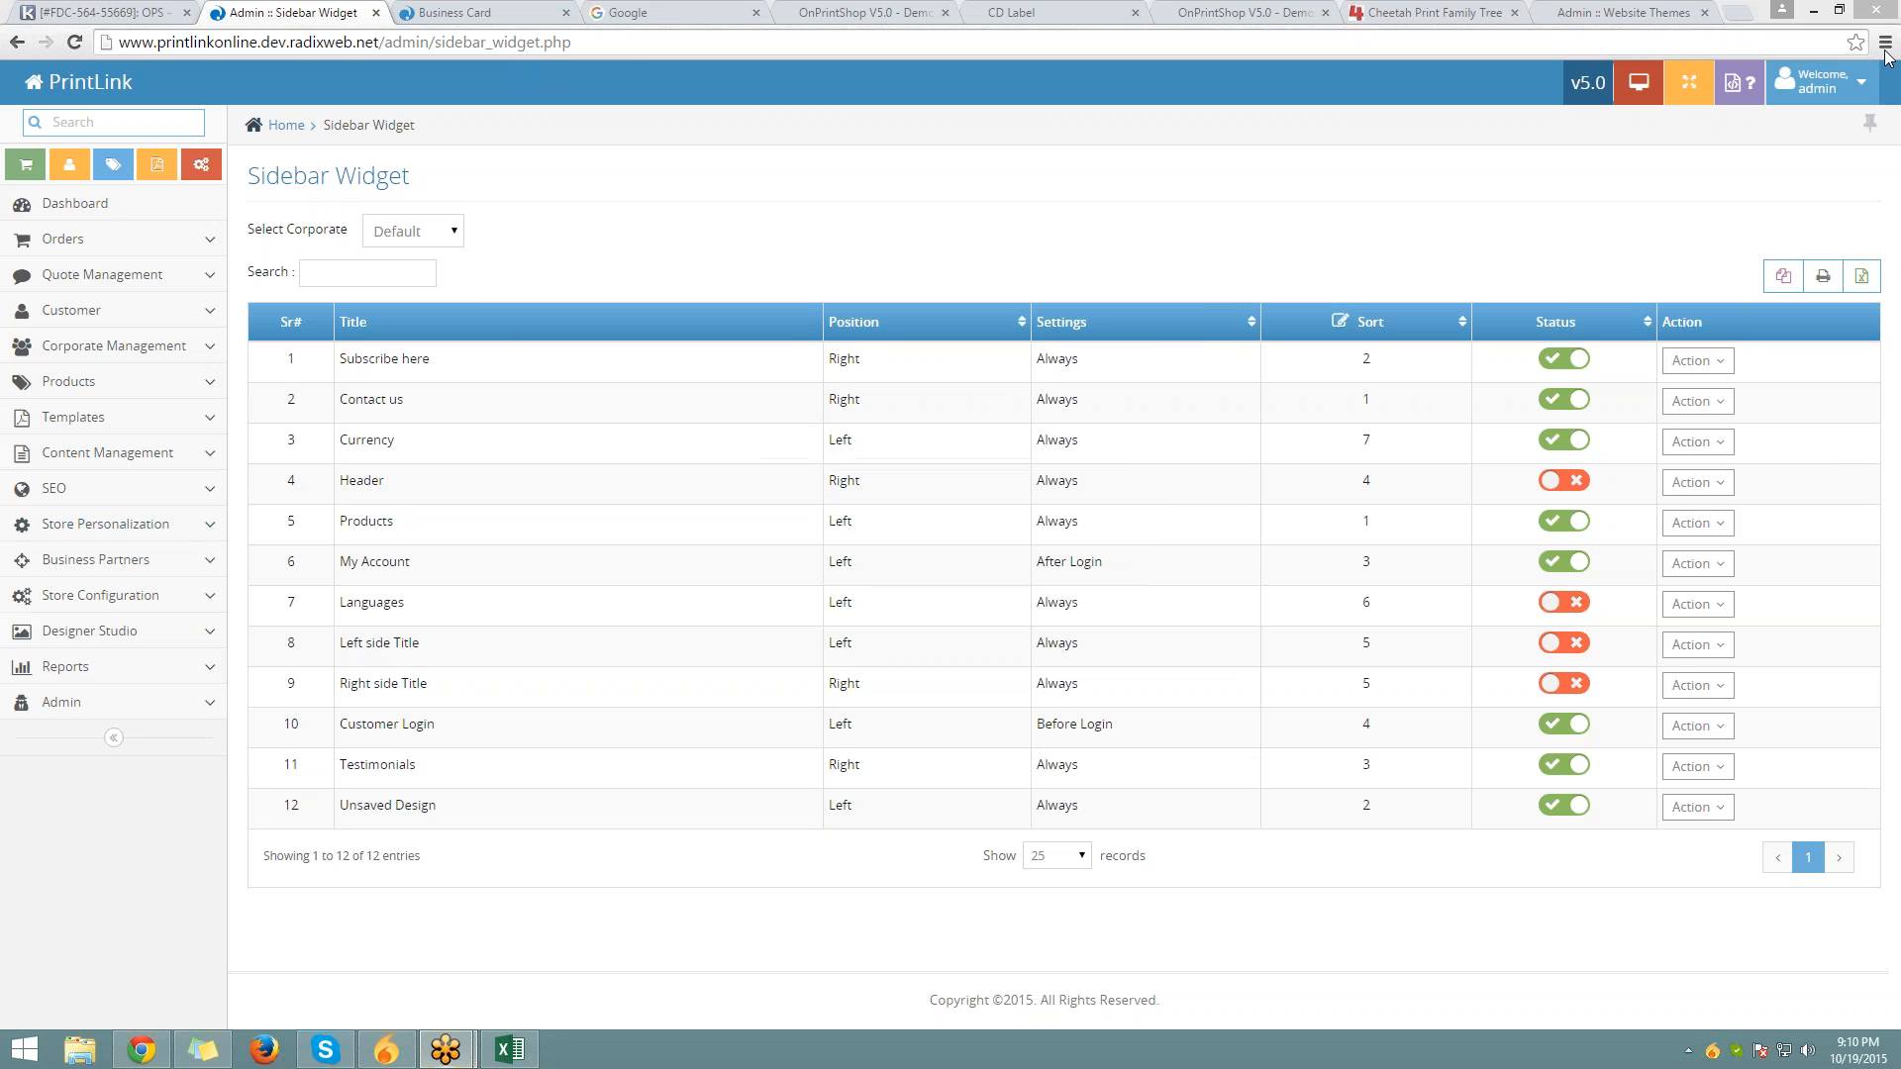